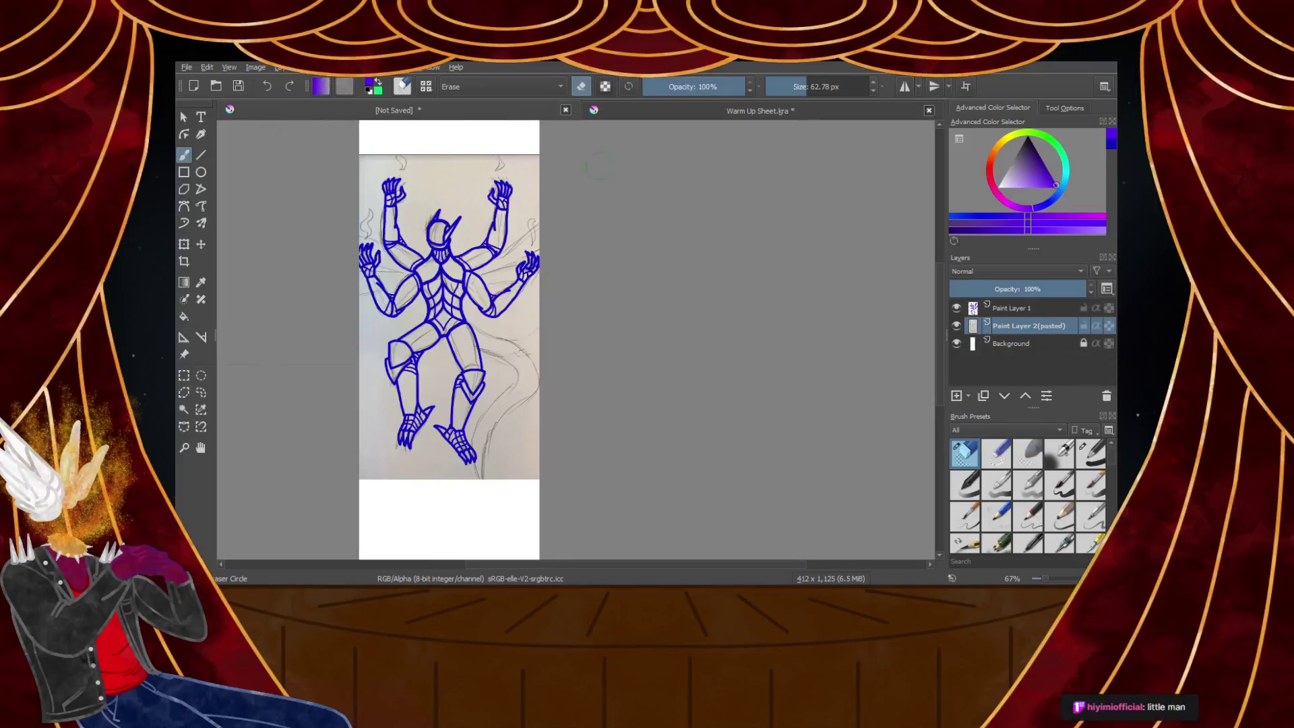
Compare the blue line art with the pencil sketch beneath it by hiding and reshowing Paint Layer 1
key(1)
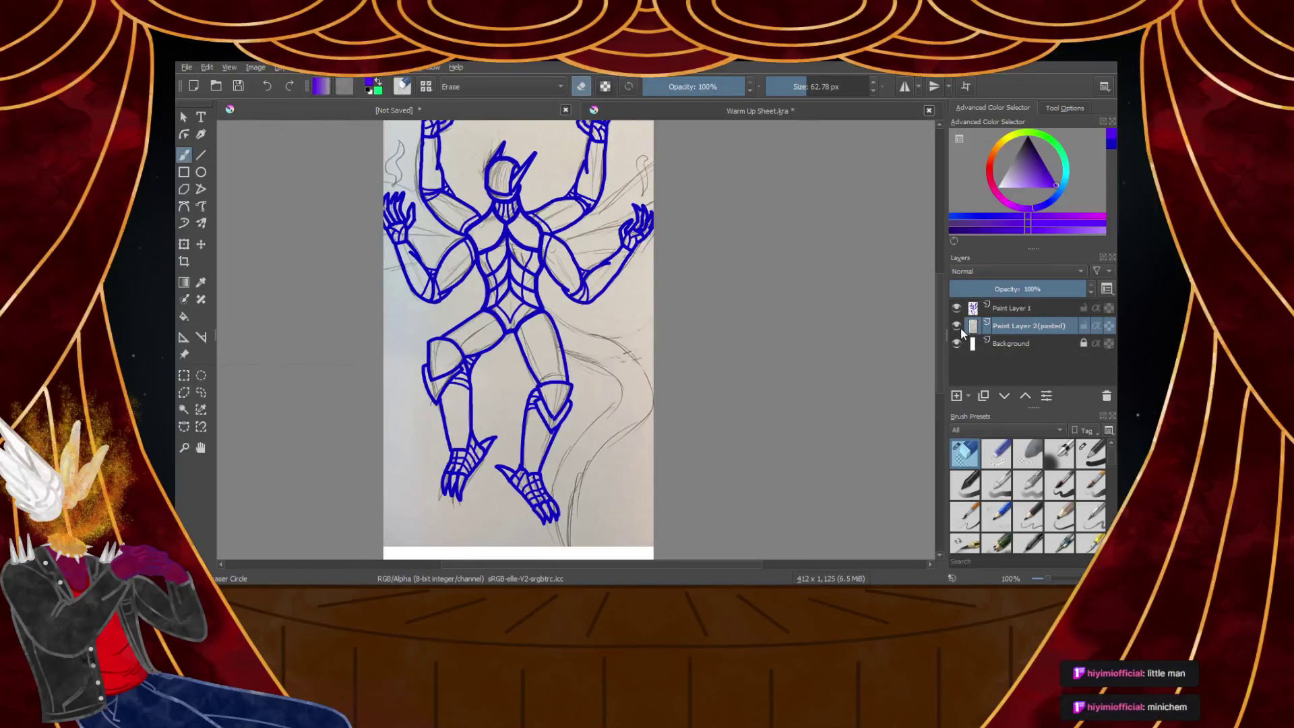
click(956, 308)
scroll(510, 200, down, 2)
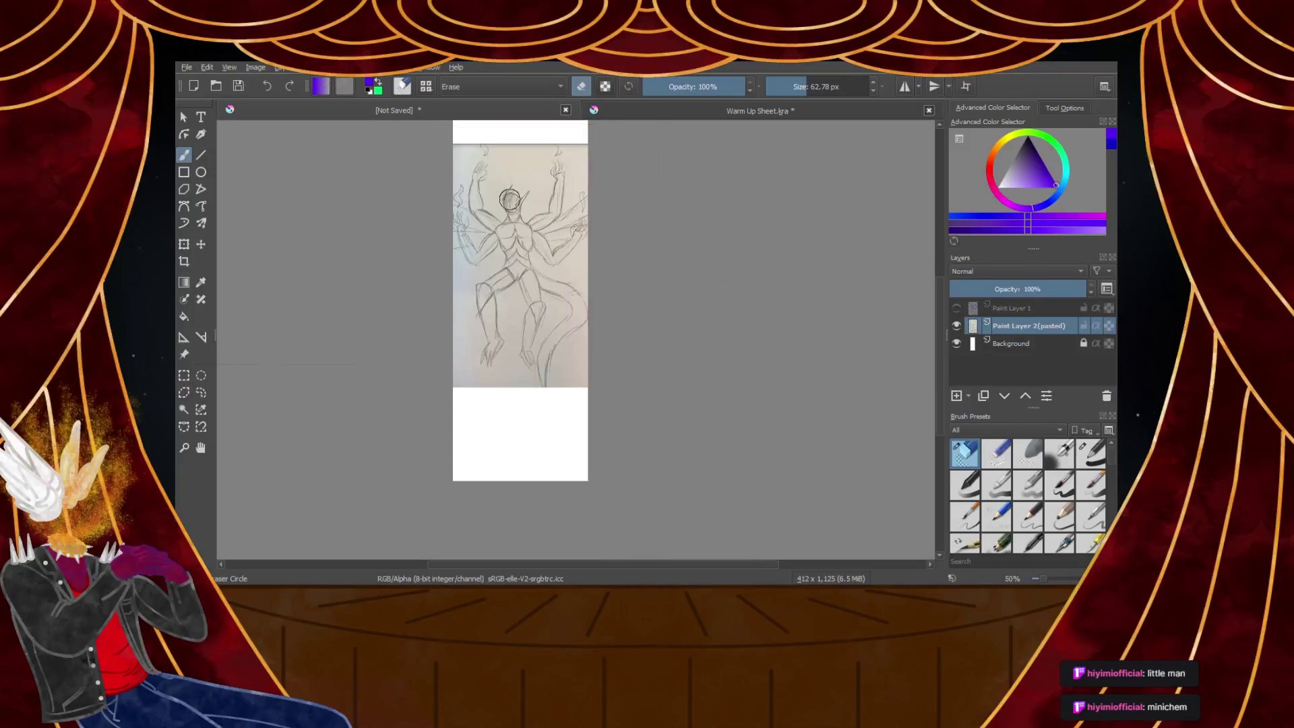
scroll(511, 199, up, 1)
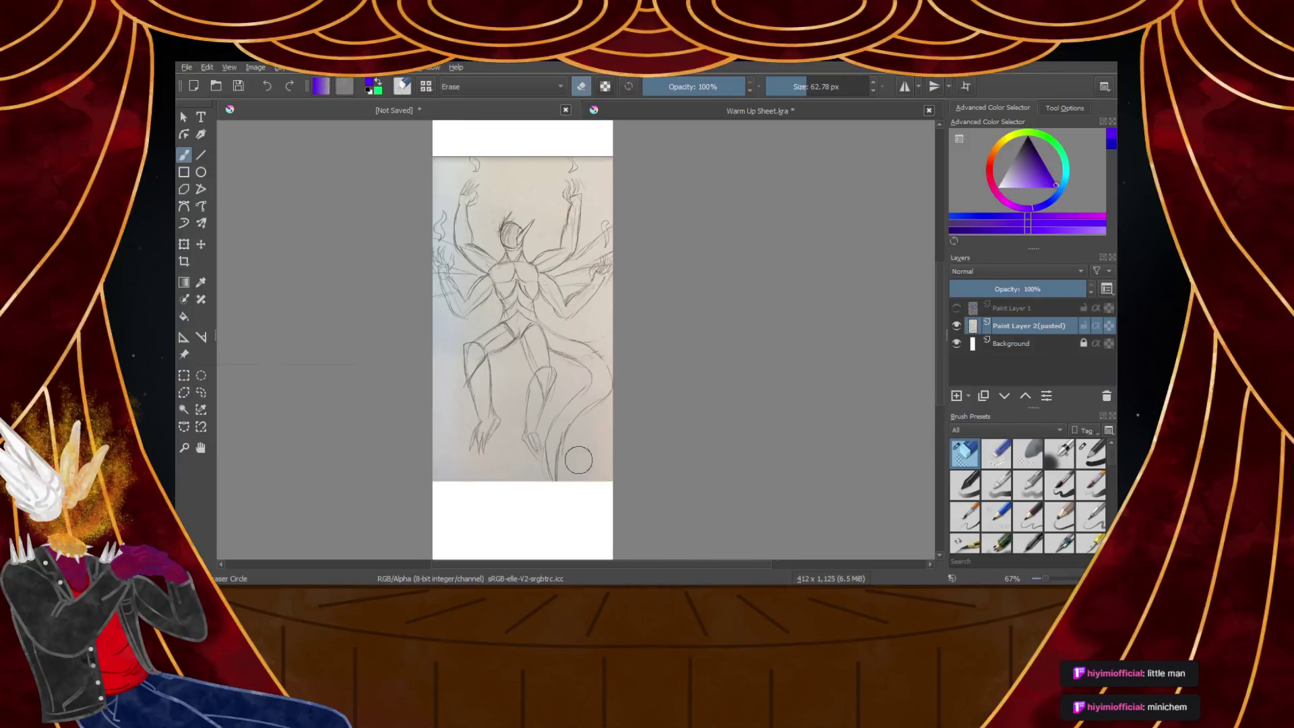
click(957, 308)
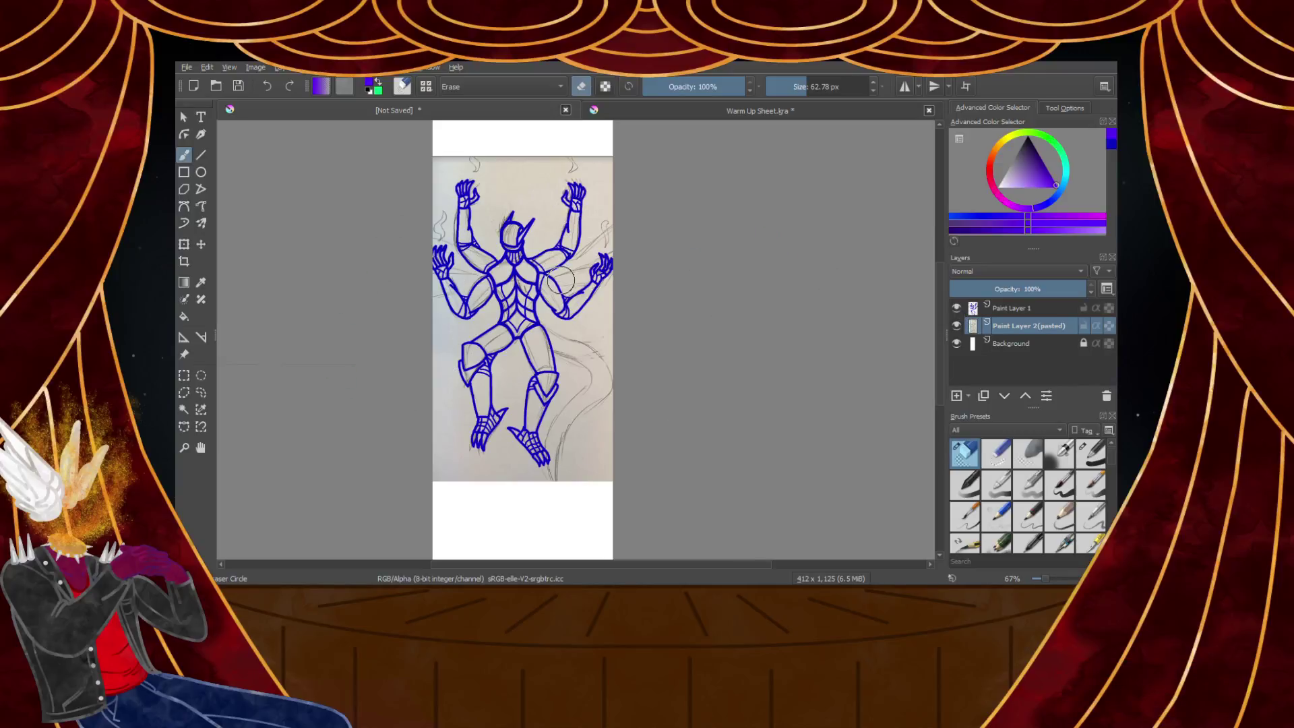
scroll(551, 352, up, 1)
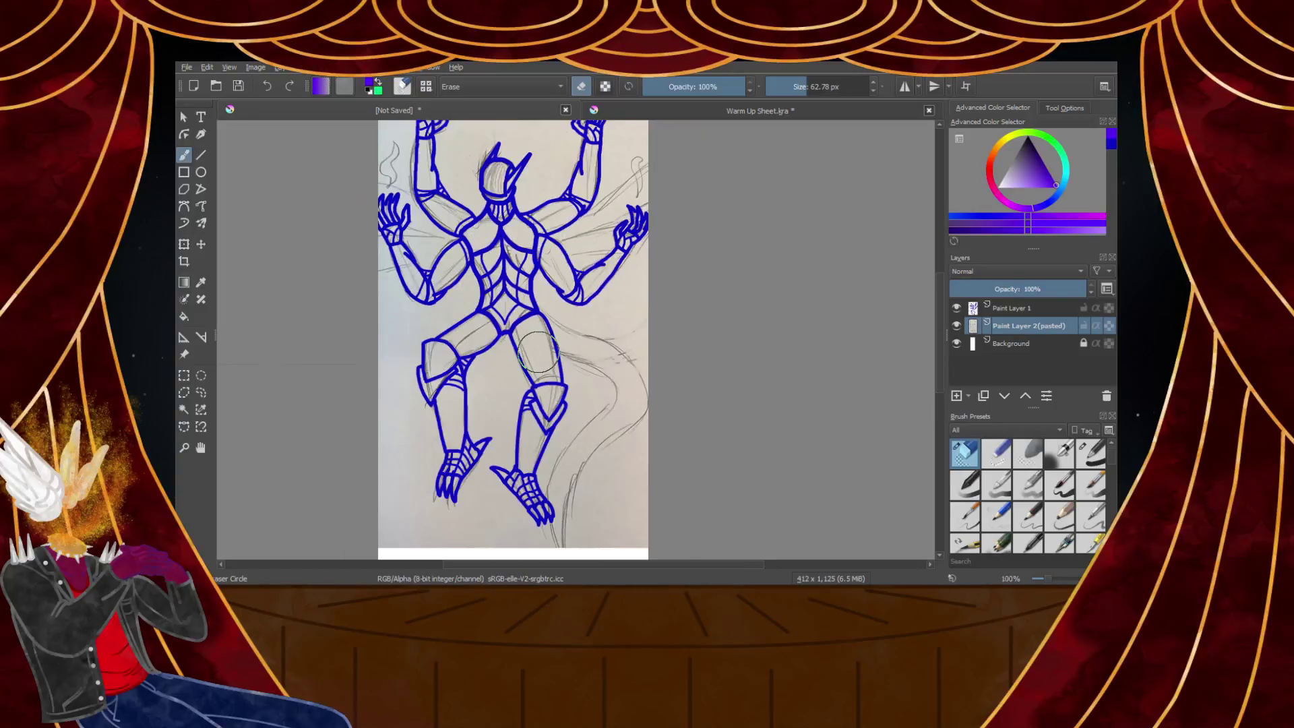
scroll(532, 334, up, 1)
scroll(517, 315, down, 1)
scroll(516, 316, down, 2)
scroll(476, 162, down, 1)
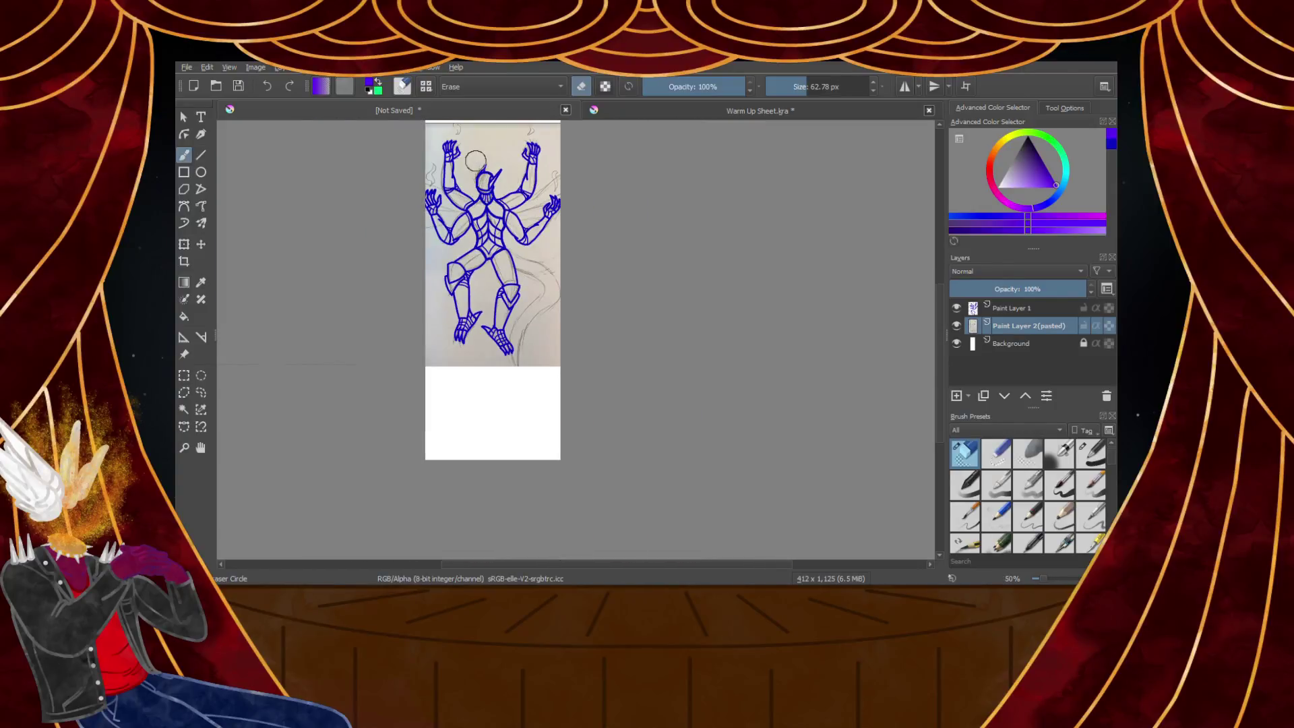
scroll(476, 162, up, 1)
scroll(472, 275, down, 2)
scroll(471, 275, up, 1)
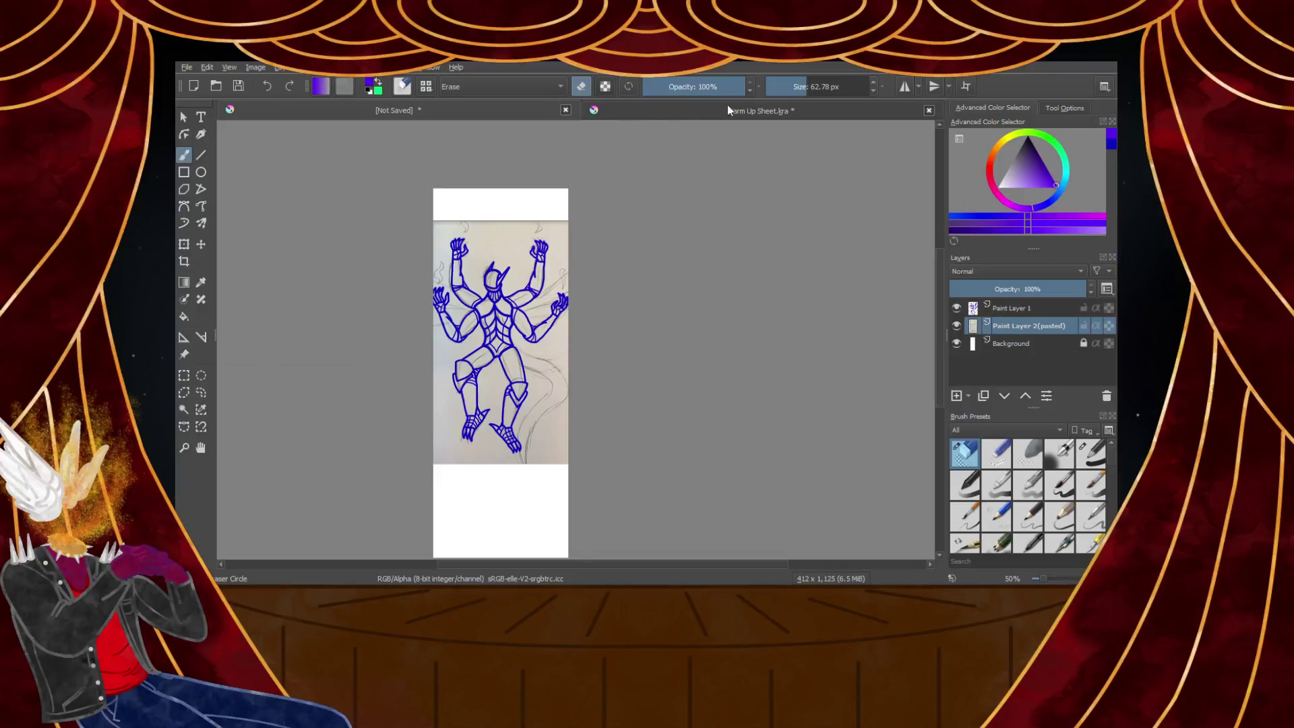
Switch to the Warm Up Sheet document and look over its canvas
click(754, 113)
scroll(397, 124, up, 7)
scroll(458, 210, down, 4)
scroll(474, 213, up, 4)
scroll(458, 202, down, 4)
scroll(465, 250, up, 2)
scroll(584, 321, down, 6)
scroll(714, 399, down, 2)
scroll(635, 338, up, 3)
scroll(636, 338, down, 2)
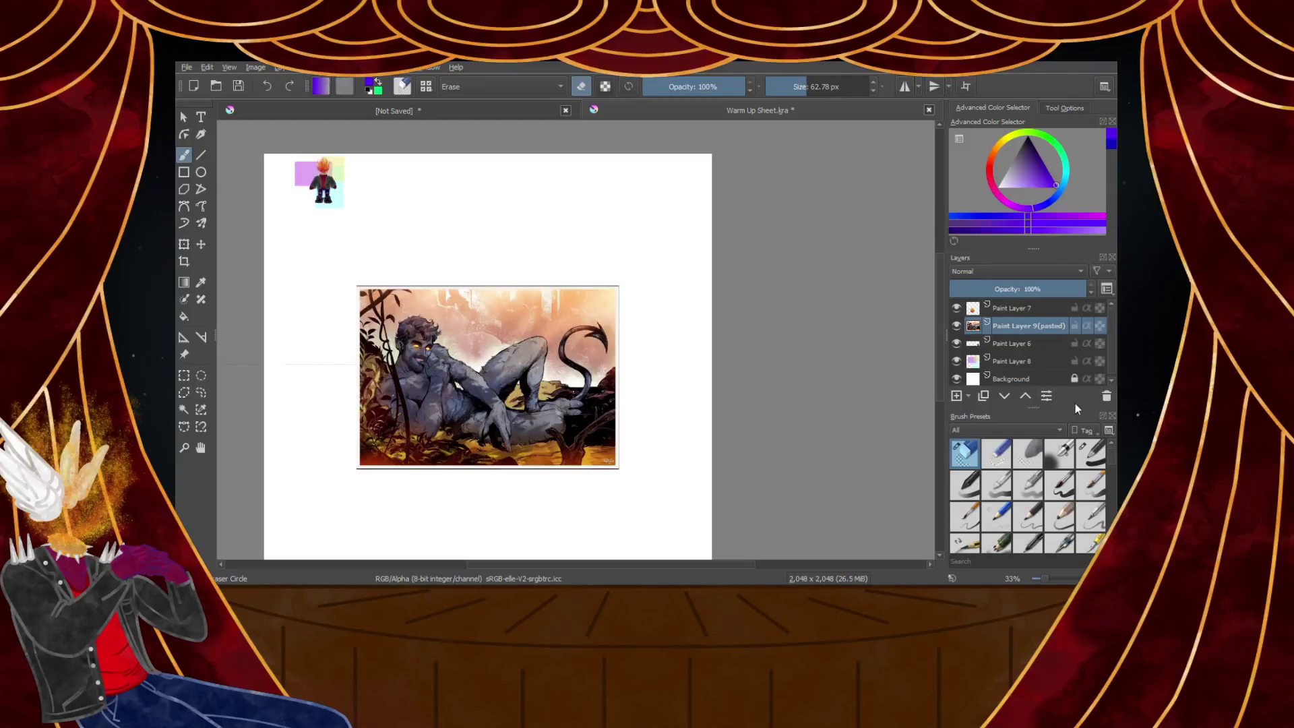
Set the pasted reference painting layer's opacity to 50%
drag(981, 286, 1003, 290)
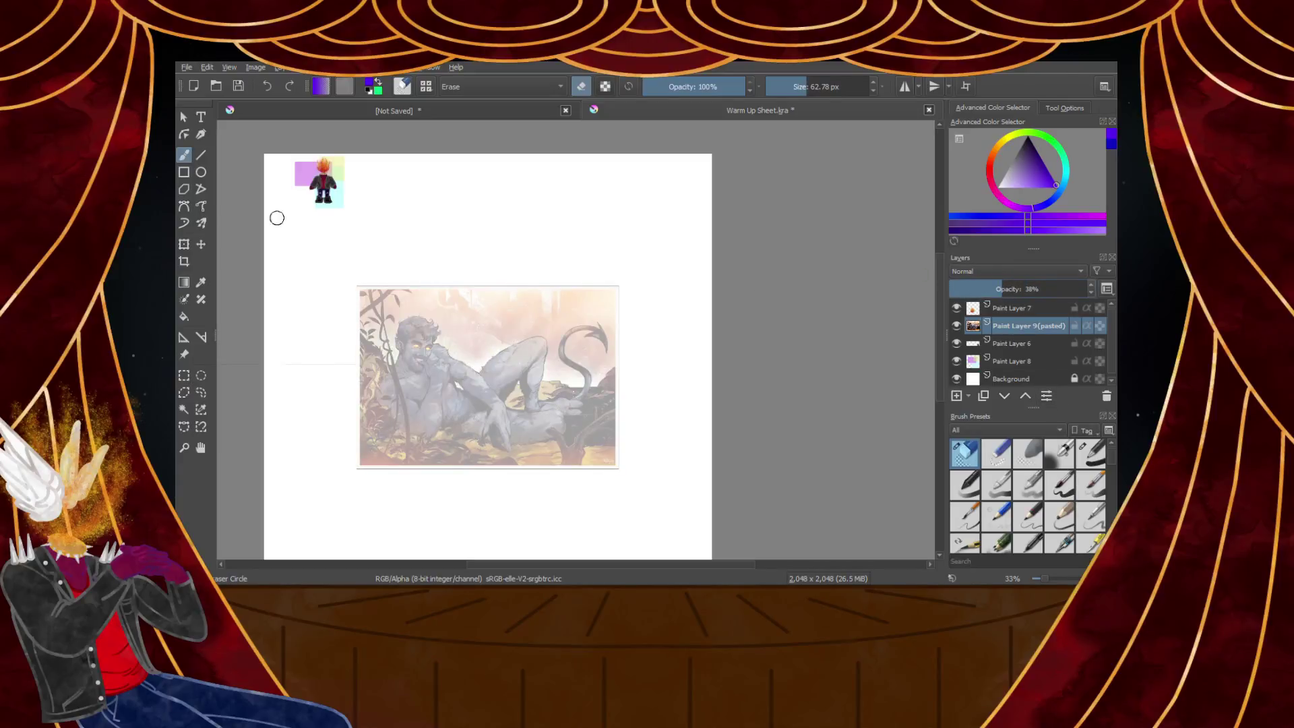
key(ctrl+z)
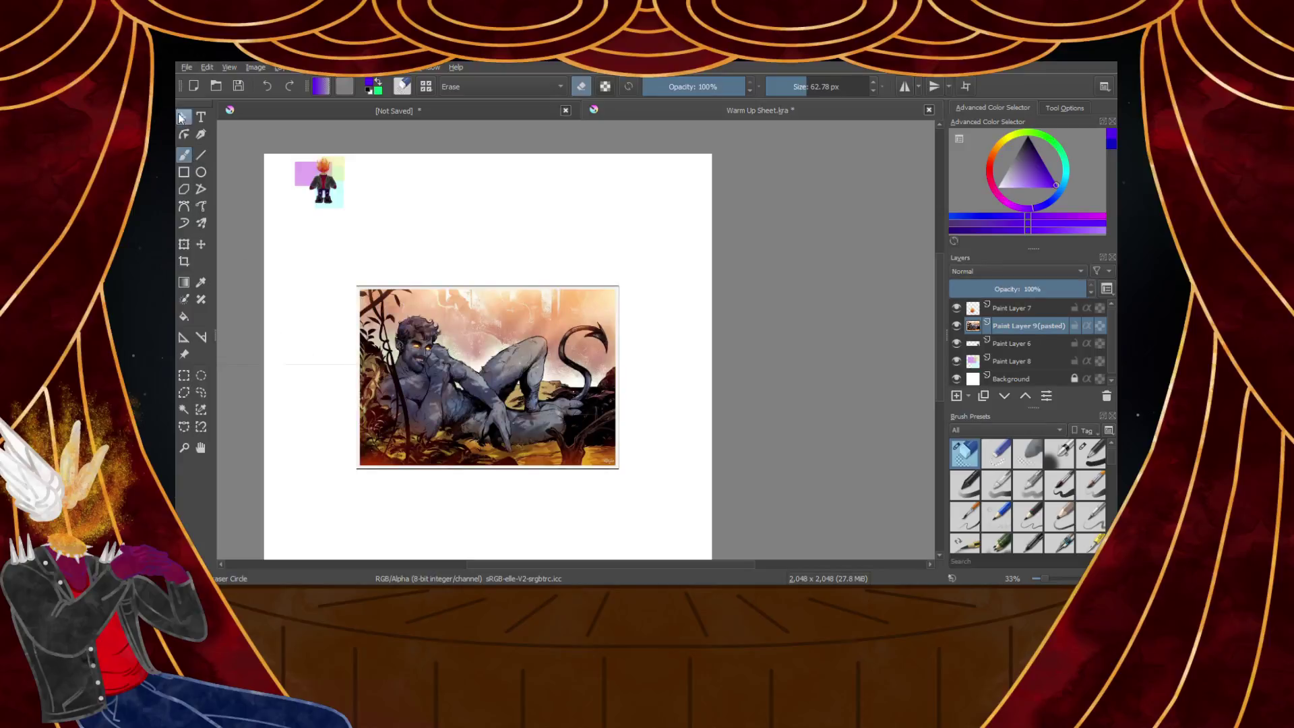
click(1019, 287)
Scale the pasted reference painting to about half size and move it to the canvas's upper-right corner
key(ctrl+t)
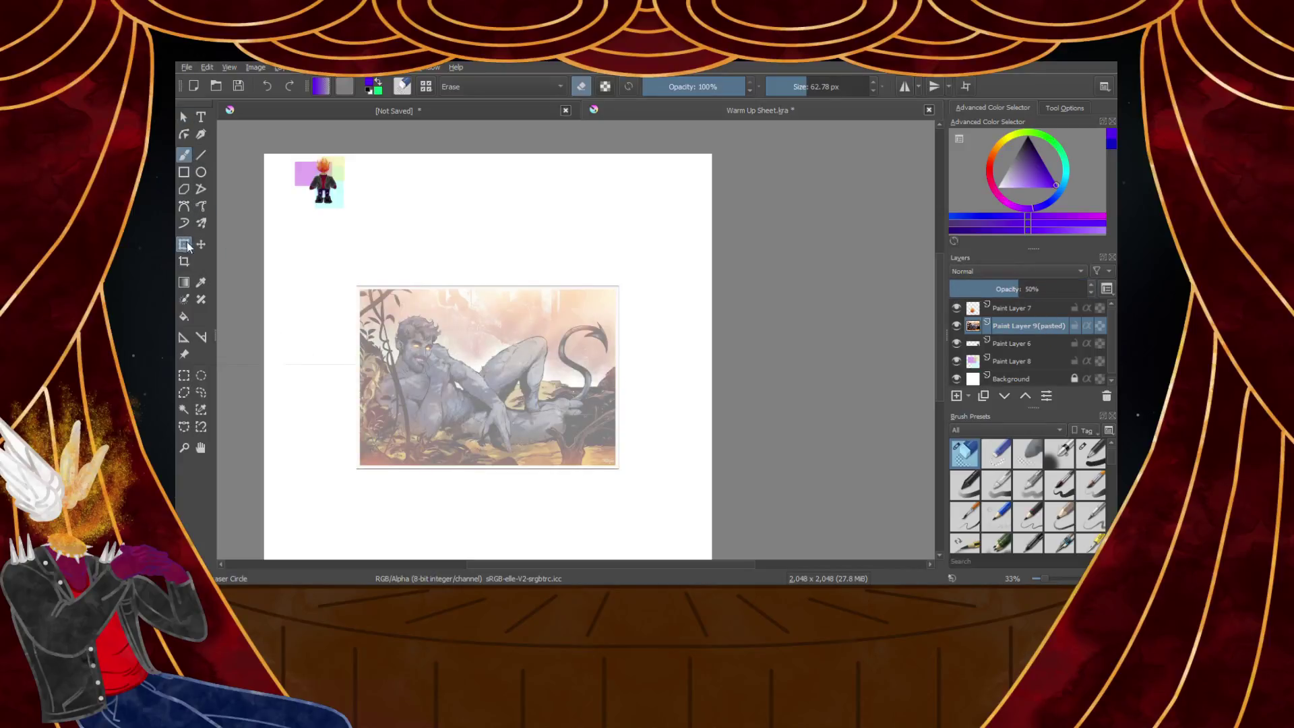
drag(352, 283, 487, 378)
drag(553, 423, 642, 204)
scroll(652, 192, up, 5)
scroll(600, 245, down, 2)
scroll(479, 221, up, 1)
Move Paint Layer 7 below the pasted reference layer in the layer stack
click(1022, 309)
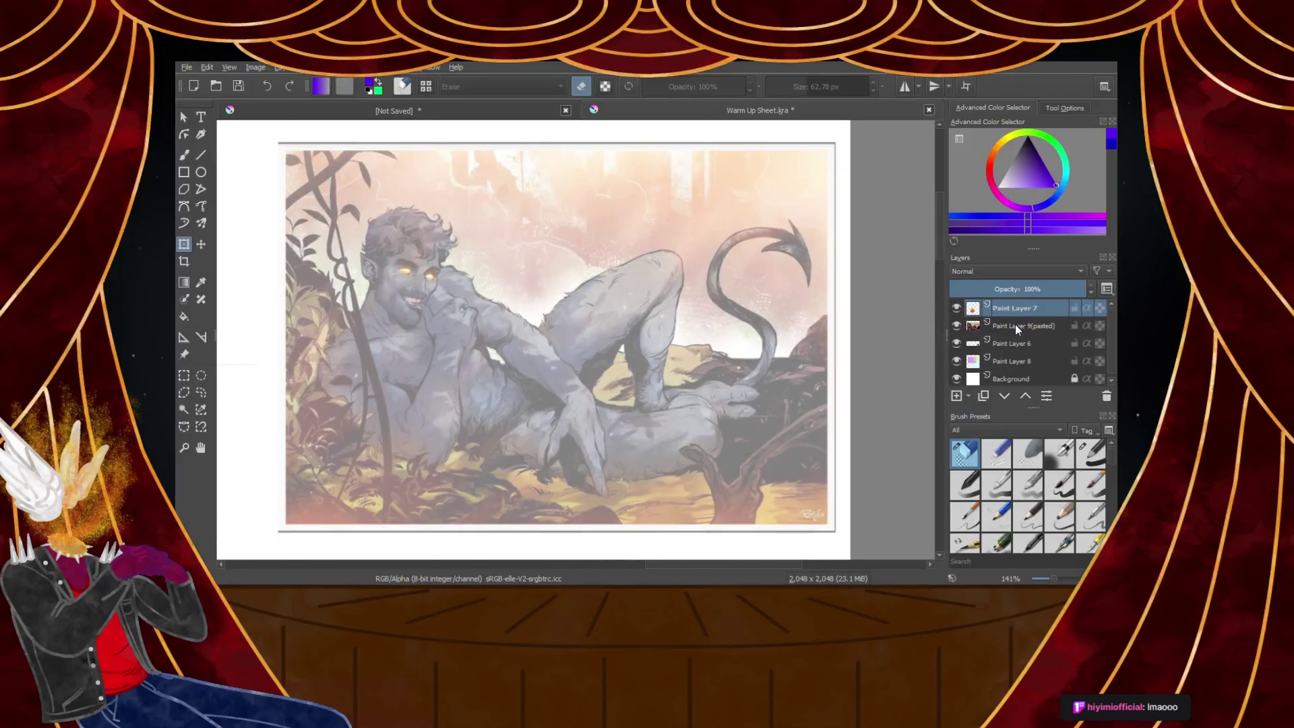
drag(1012, 306, 1012, 336)
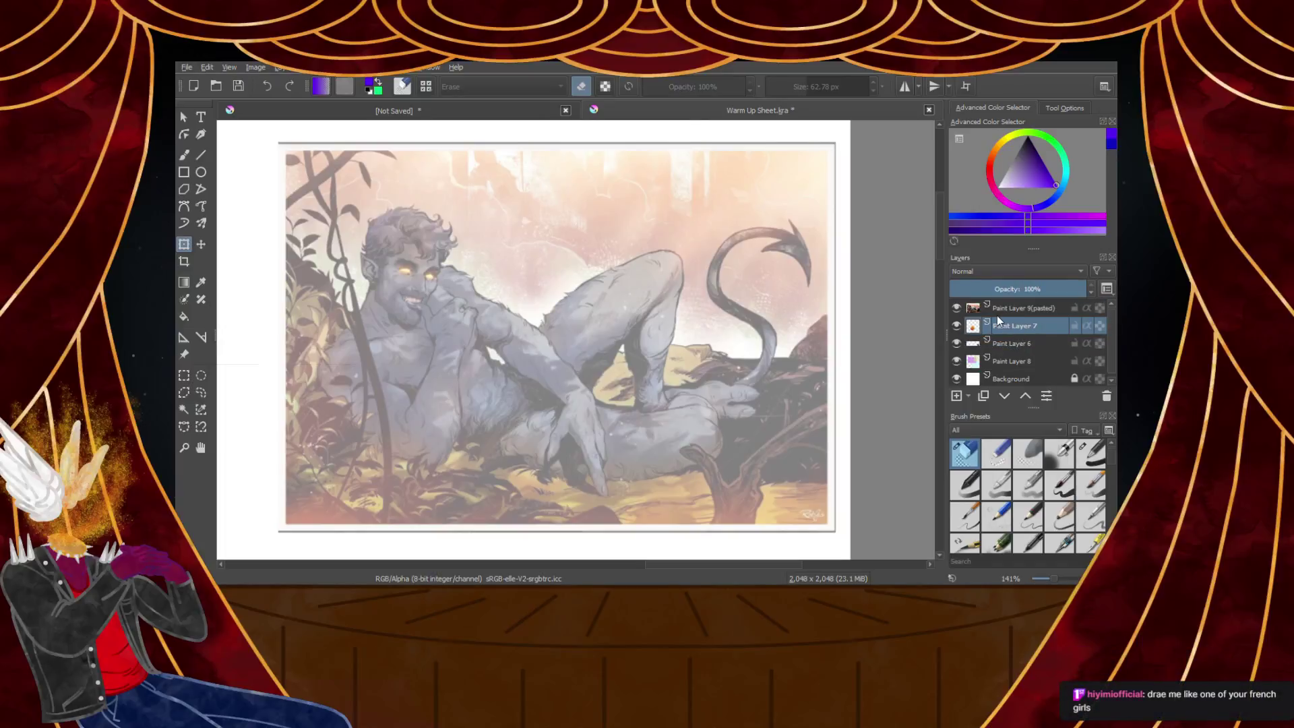
scroll(548, 302, down, 3)
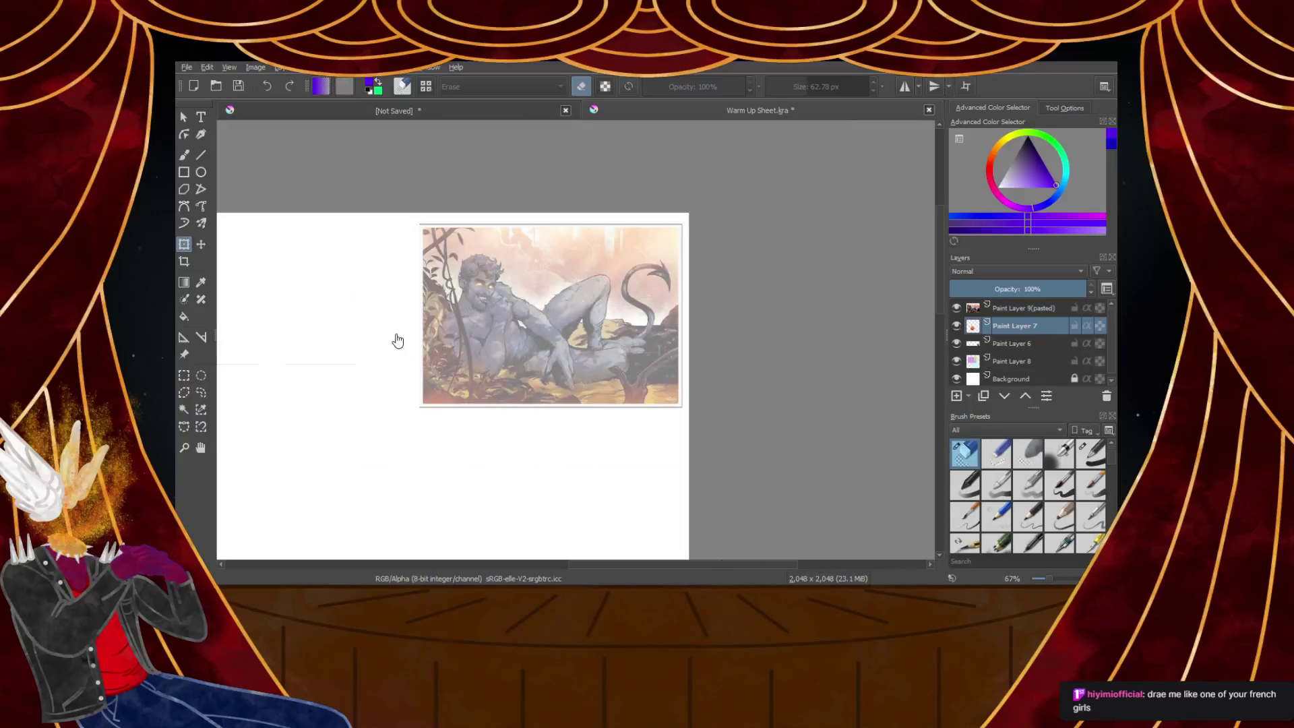
scroll(397, 337, up, 2)
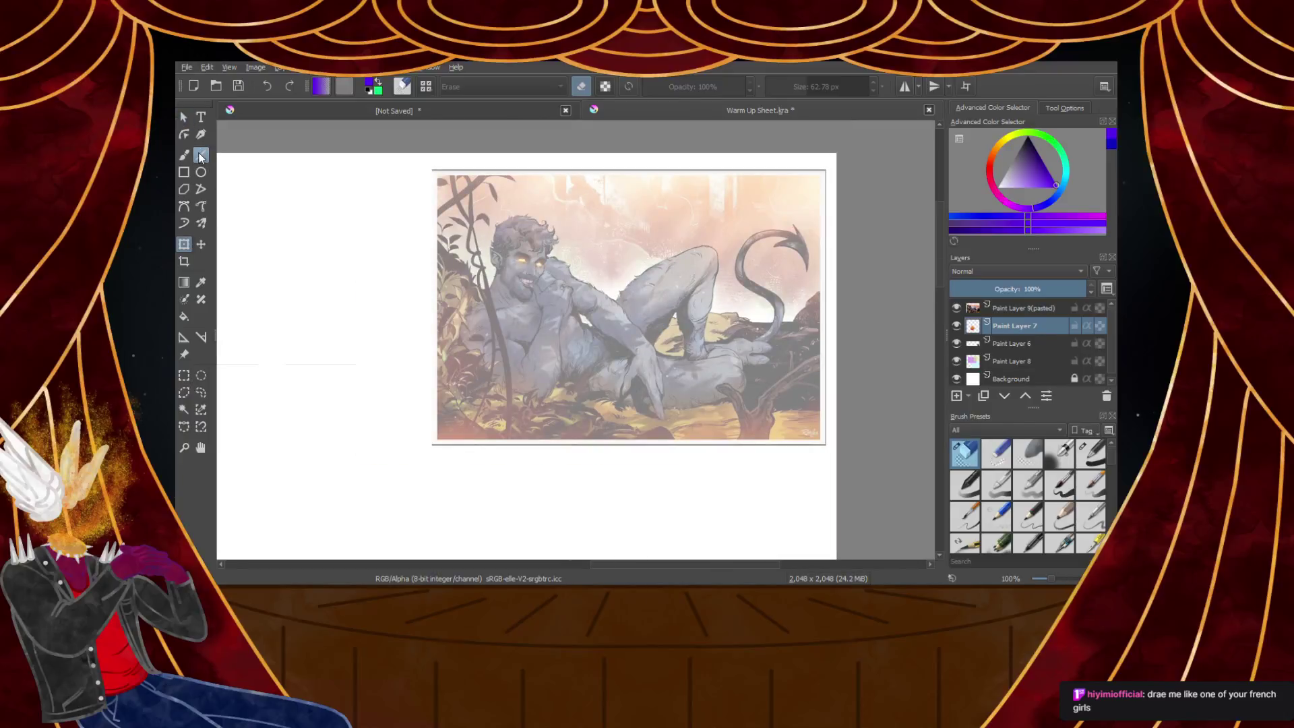
Switch to the freehand brush with the Basic-1 preset at 4 px
click(1081, 454)
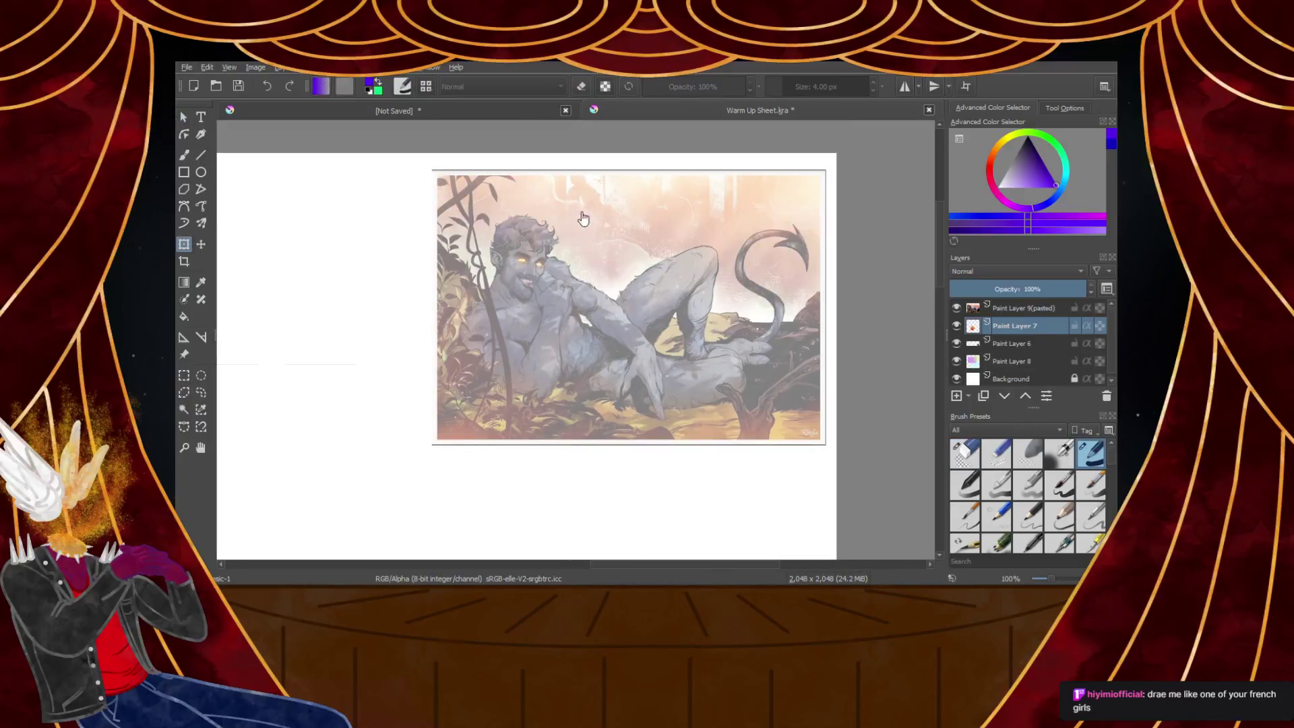
click(184, 154)
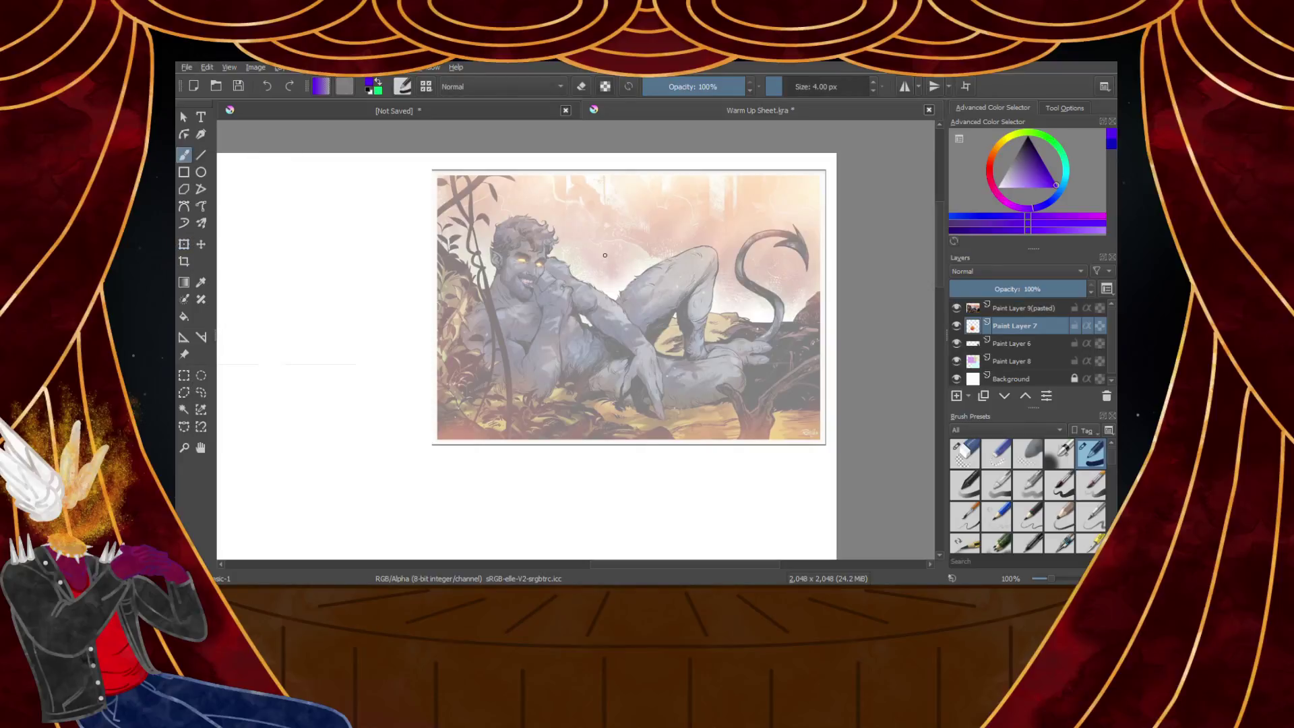
scroll(544, 263, up, 1)
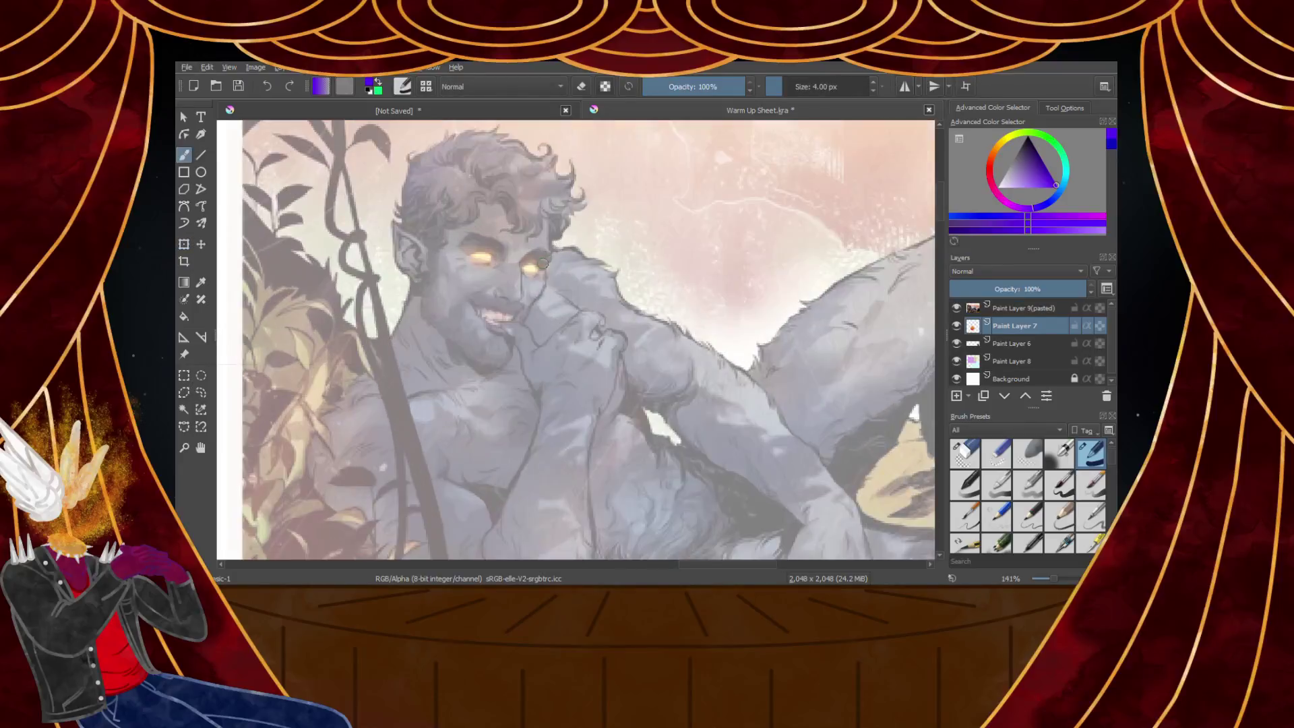
scroll(473, 358, down, 3)
scroll(500, 404, up, 1)
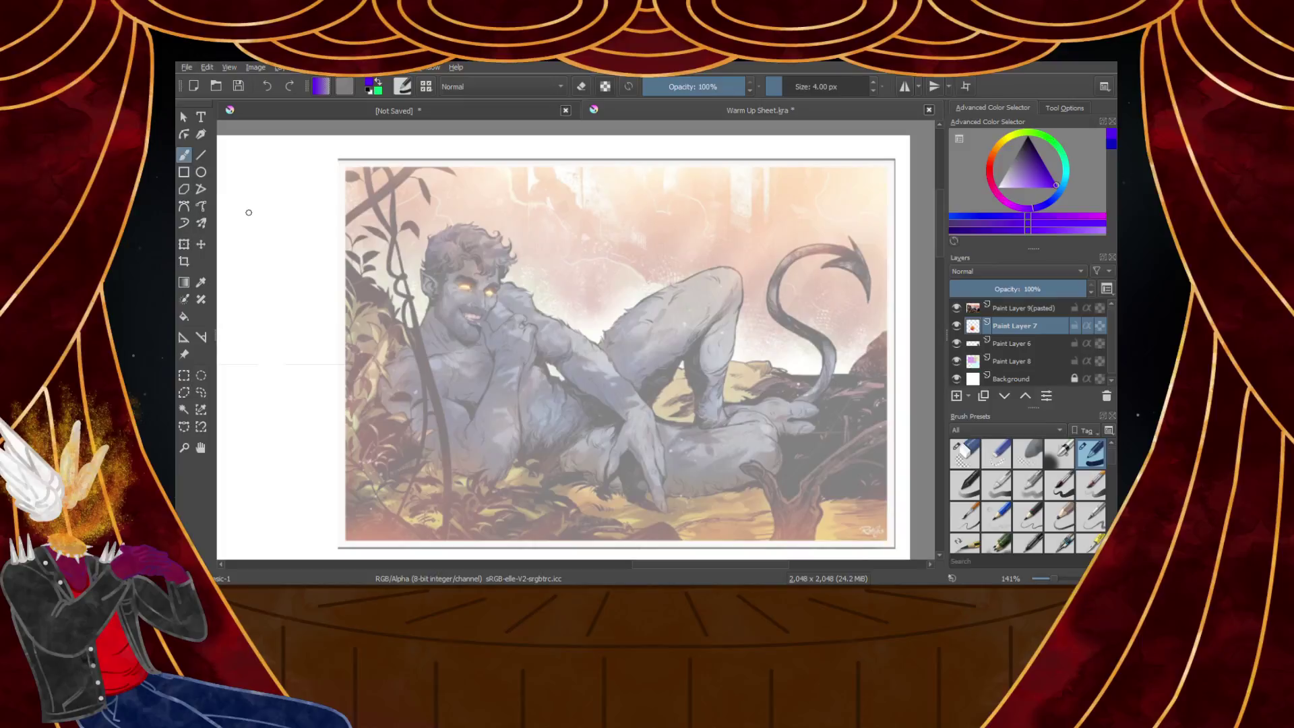
Add a new paint layer directly above the pasted reference painting
click(1025, 308)
click(956, 396)
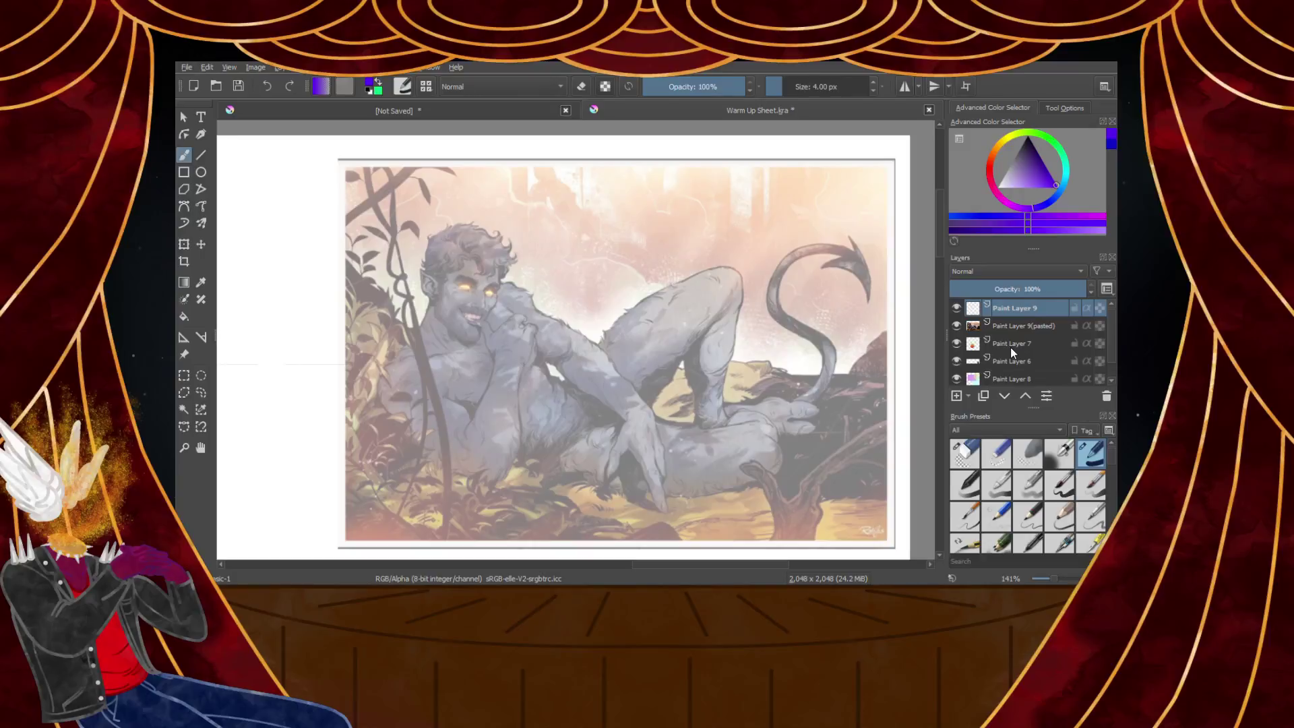
scroll(431, 282, up, 2)
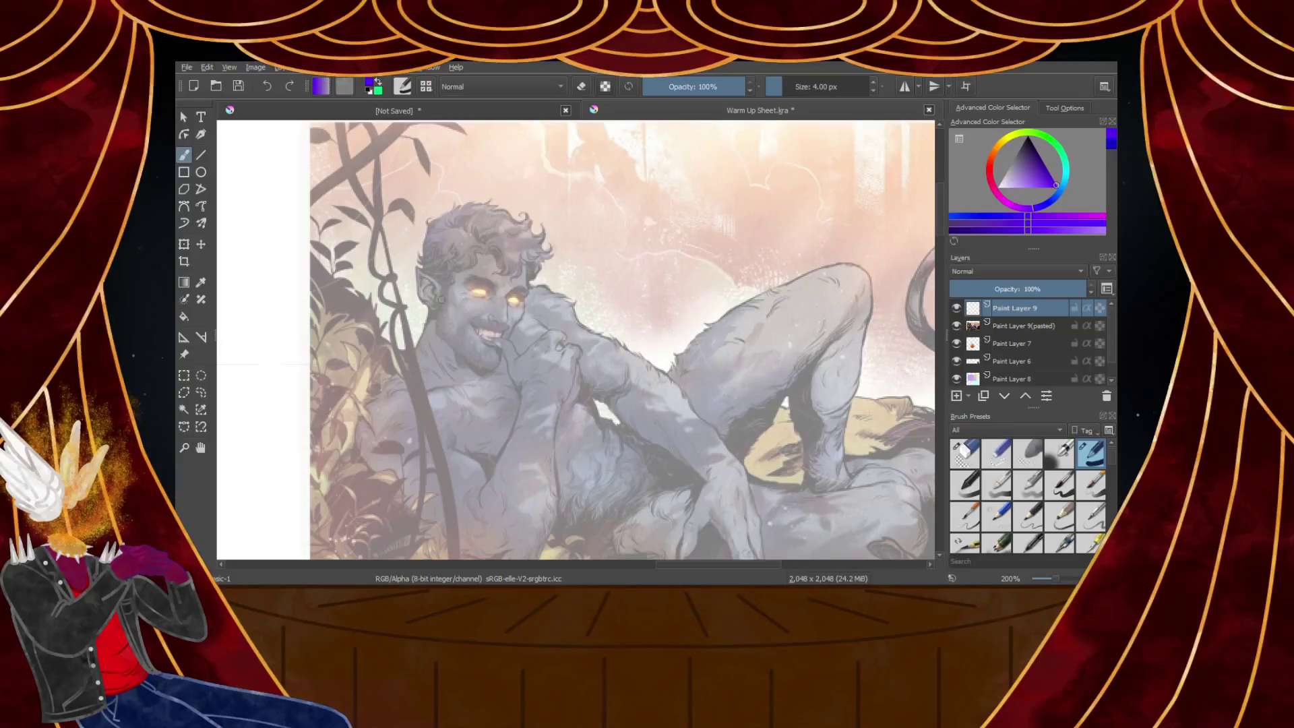
scroll(417, 288, up, 2)
scroll(424, 283, down, 2)
scroll(442, 280, up, 1)
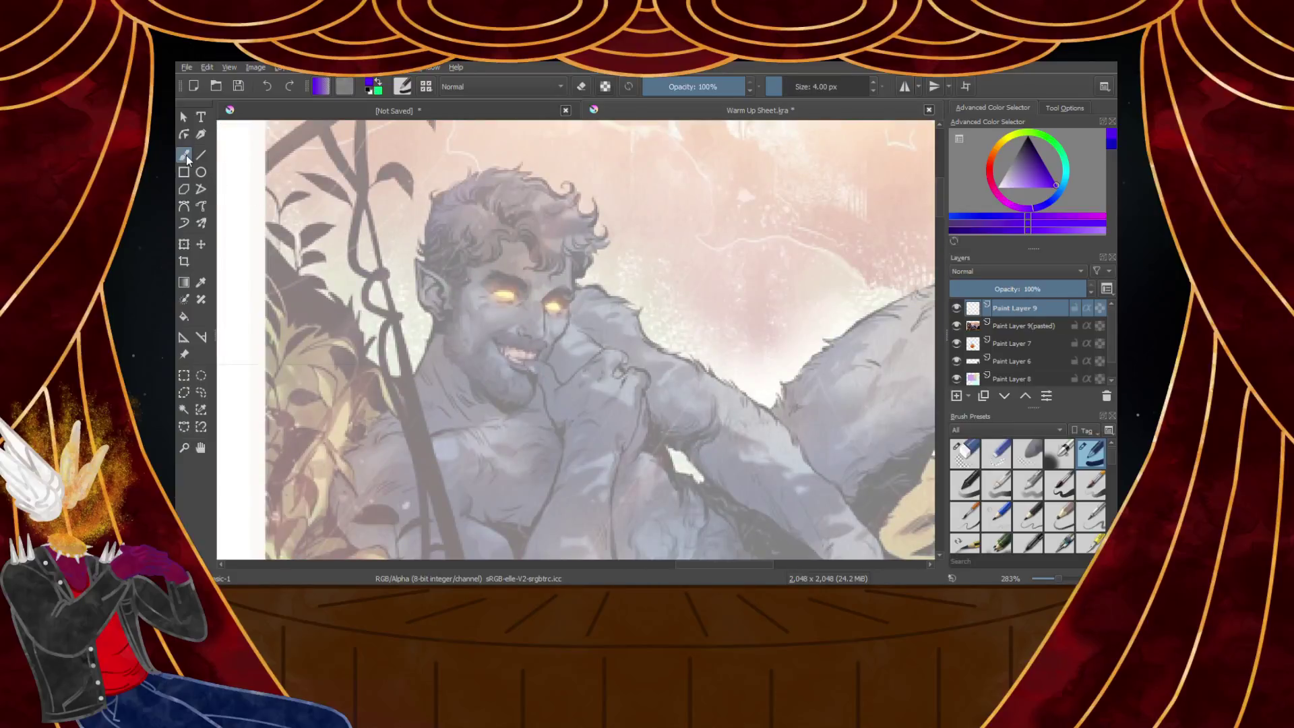
Set the brush colour to red and circle both of the figure's shoulders and the outstretched arm's elbow
click(991, 172)
scroll(498, 322, up, 2)
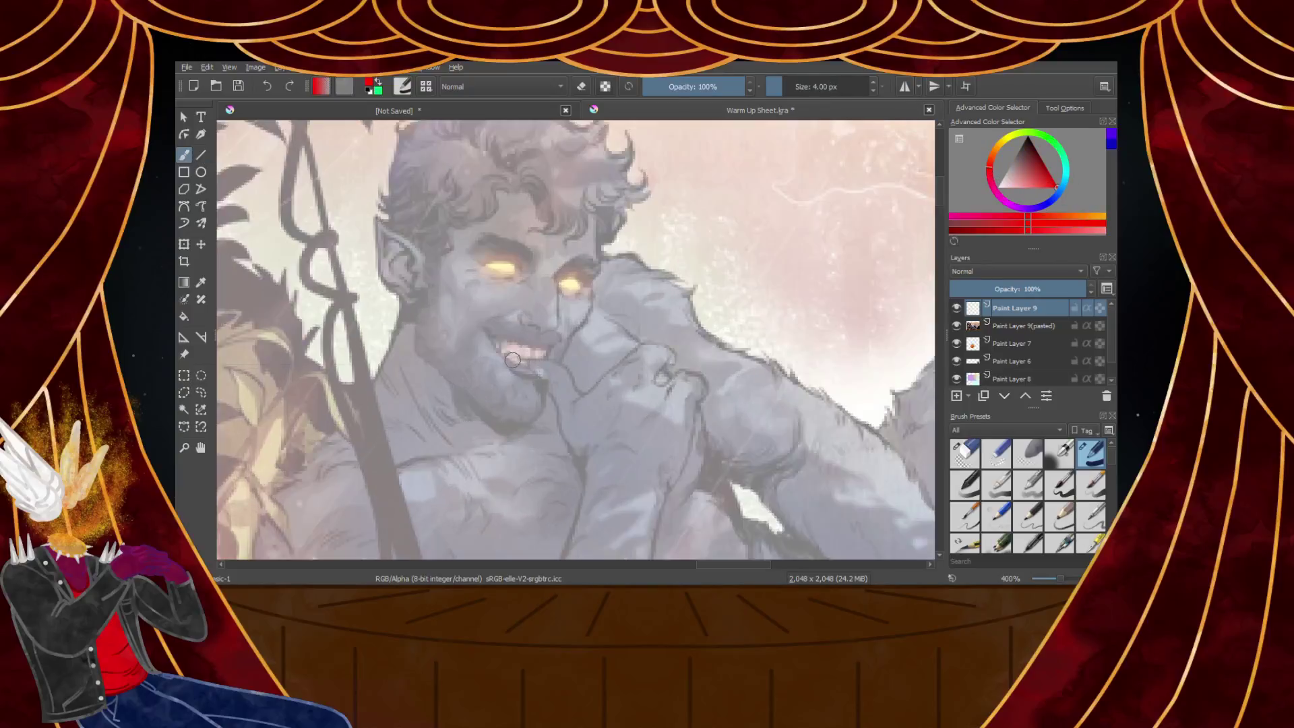
scroll(525, 279, down, 1)
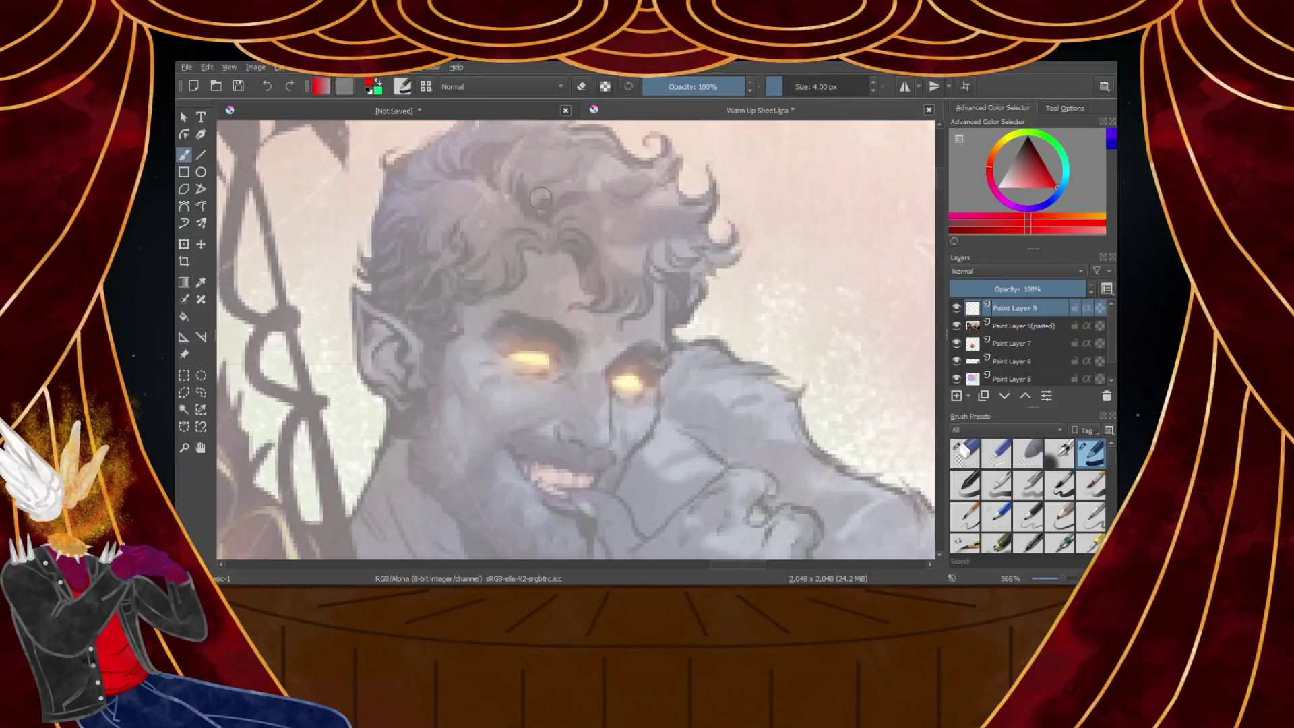
scroll(536, 178, down, 2)
scroll(539, 211, up, 1)
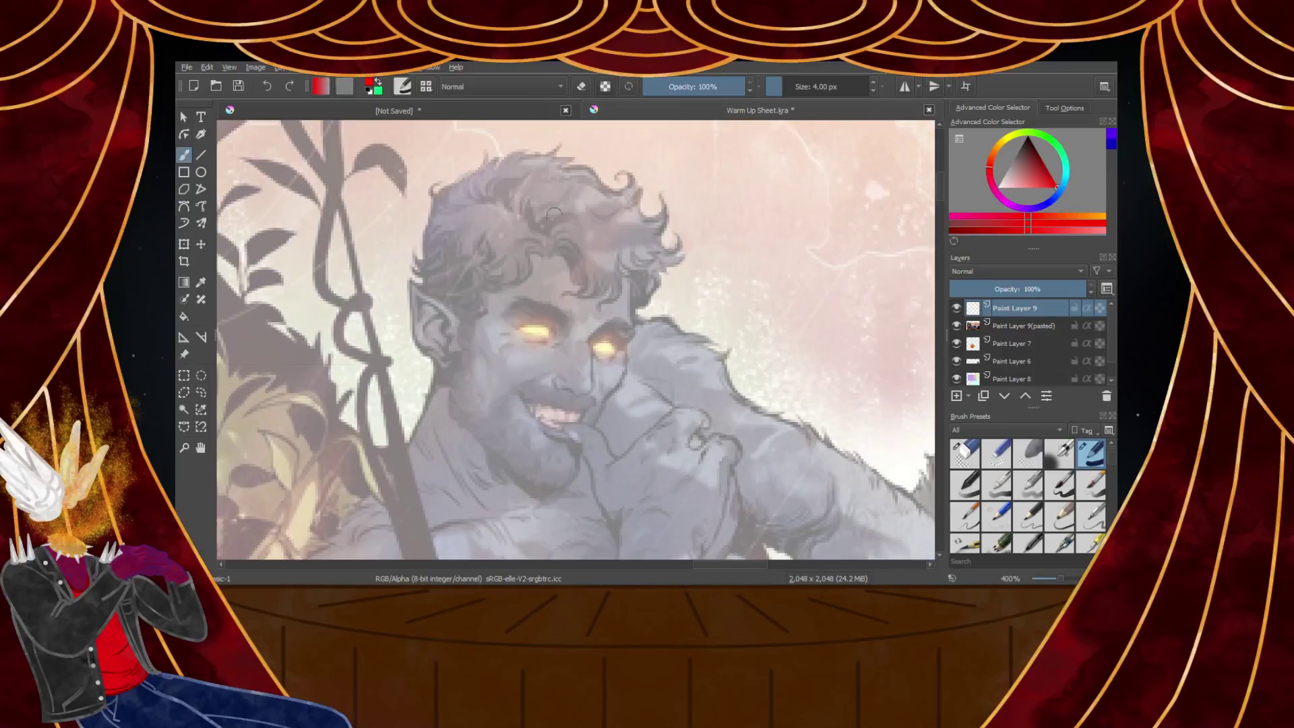
scroll(554, 206, up, 1)
scroll(566, 230, down, 7)
scroll(455, 256, up, 7)
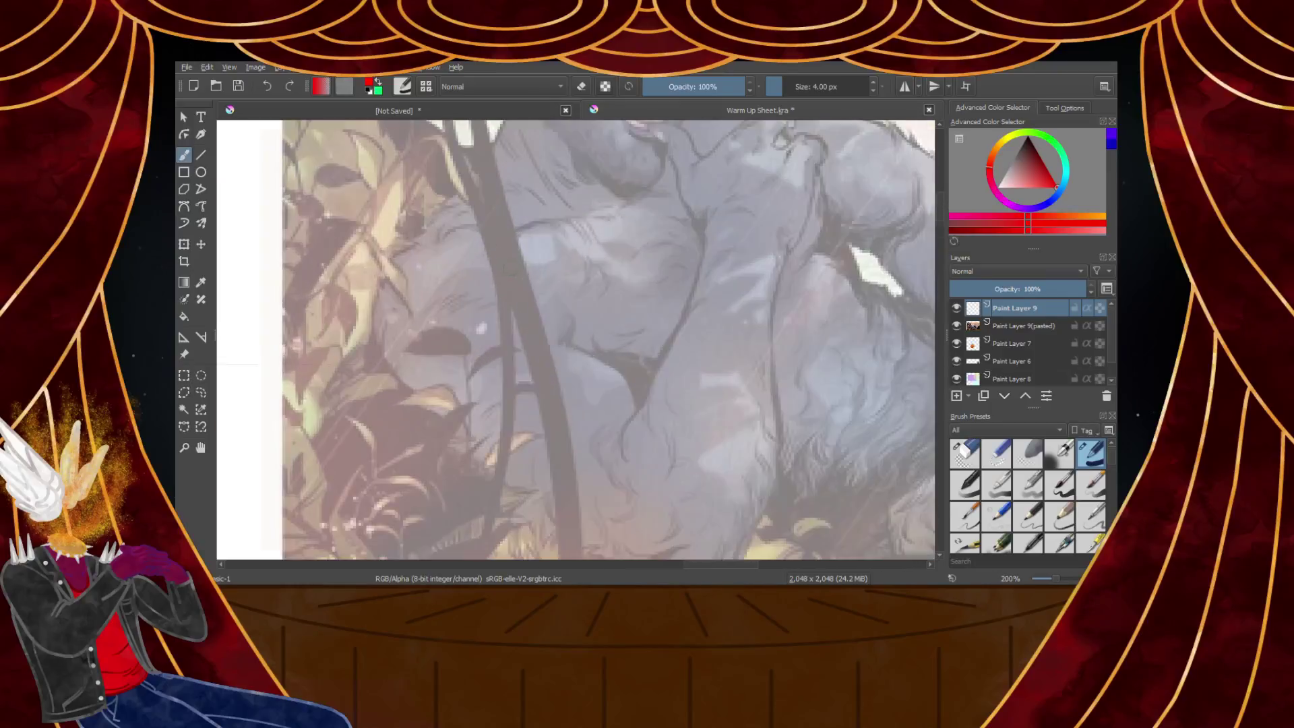
mouse_move(434, 255)
mouse_down()
mouse_move(526, 264)
mouse_move(441, 246)
mouse_up()
scroll(442, 246, down, 4)
scroll(604, 193, up, 2)
mouse_move(603, 194)
mouse_down()
mouse_move(569, 256)
mouse_move(614, 244)
mouse_move(630, 195)
mouse_move(667, 226)
mouse_move(640, 254)
mouse_move(728, 270)
mouse_up()
scroll(767, 274, down, 1)
scroll(767, 275, up, 3)
scroll(665, 289, down, 3)
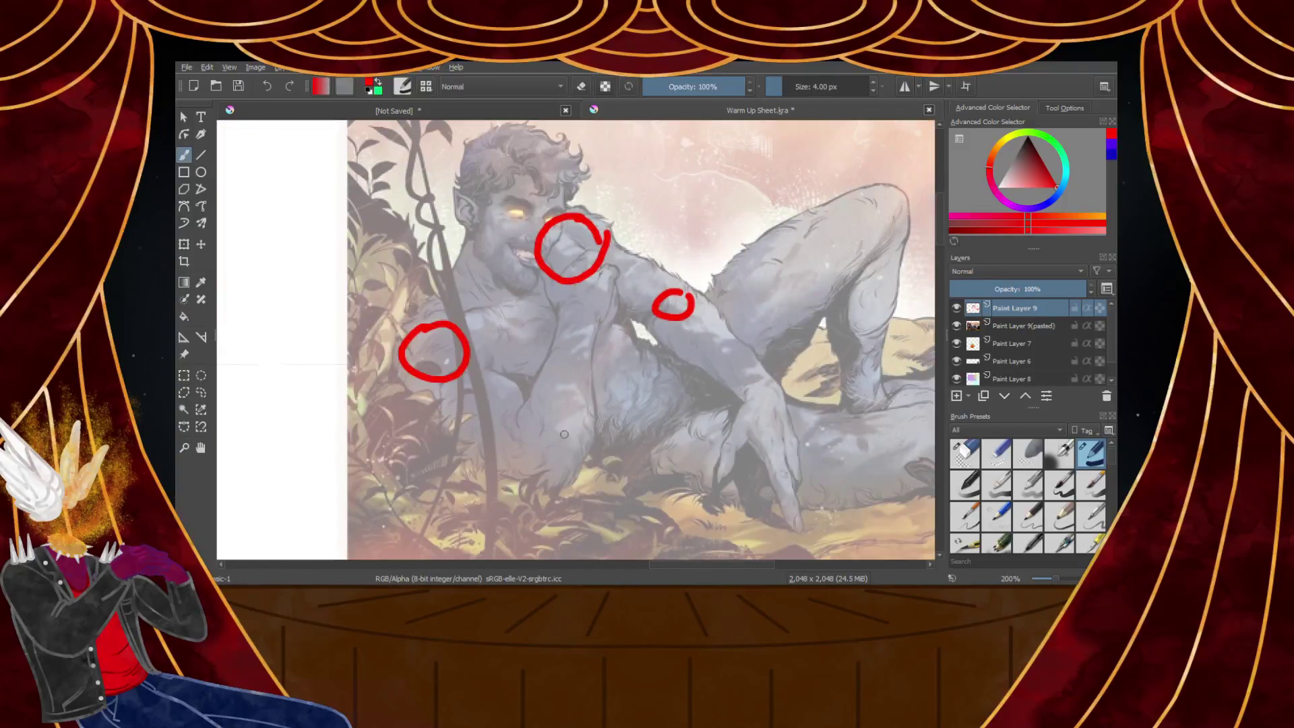
Circle the elbow and wrist of the arm propping up the figure's head in red
scroll(567, 432, up, 3)
mouse_move(593, 438)
mouse_down()
mouse_move(532, 501)
mouse_move(586, 425)
mouse_move(576, 432)
mouse_move(614, 495)
mouse_up()
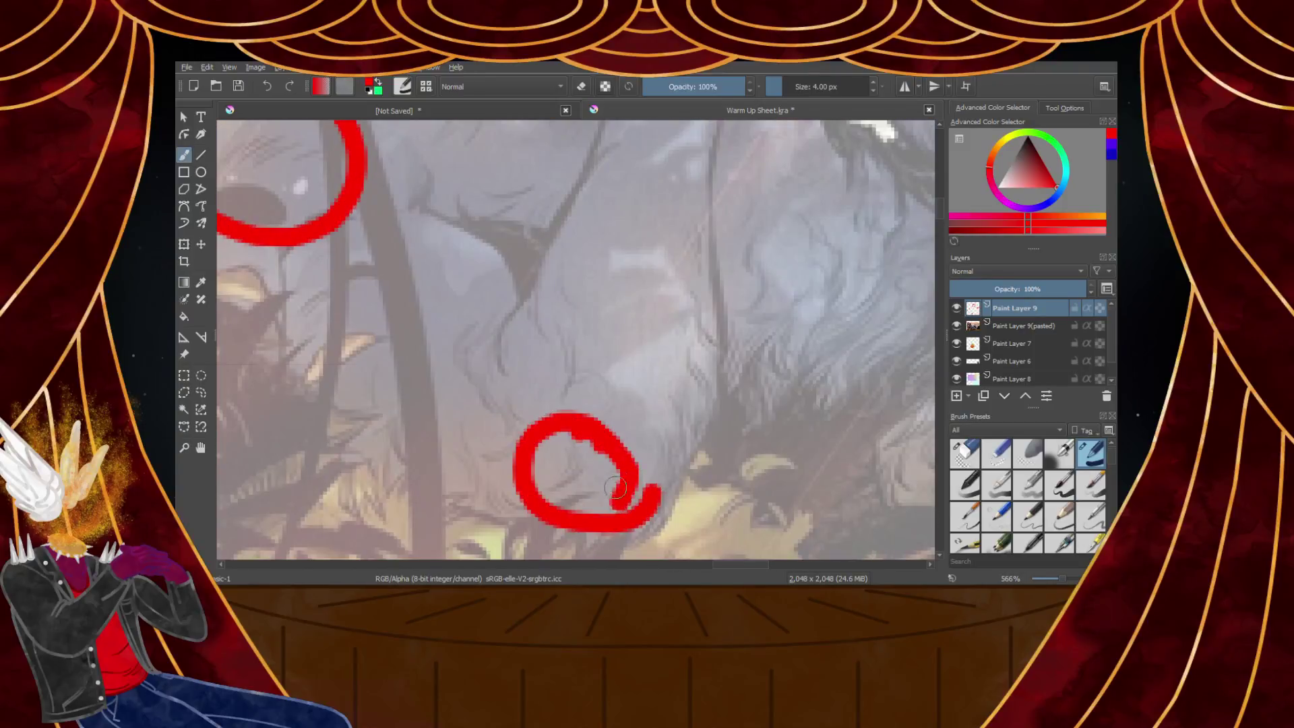
scroll(615, 495, down, 4)
scroll(646, 382, up, 4)
drag(637, 304, 627, 302)
scroll(733, 331, down, 2)
scroll(818, 358, up, 3)
Circle the outstretched arm's wrist and the hip joints on the reclining figure in red
mouse_move(868, 344)
mouse_down()
mouse_move(759, 385)
mouse_move(862, 344)
mouse_up()
scroll(725, 437, down, 2)
scroll(725, 445, up, 1)
mouse_move(743, 369)
mouse_down()
mouse_move(702, 386)
mouse_move(757, 350)
mouse_up()
scroll(753, 358, down, 3)
scroll(787, 270, up, 4)
scroll(701, 313, down, 6)
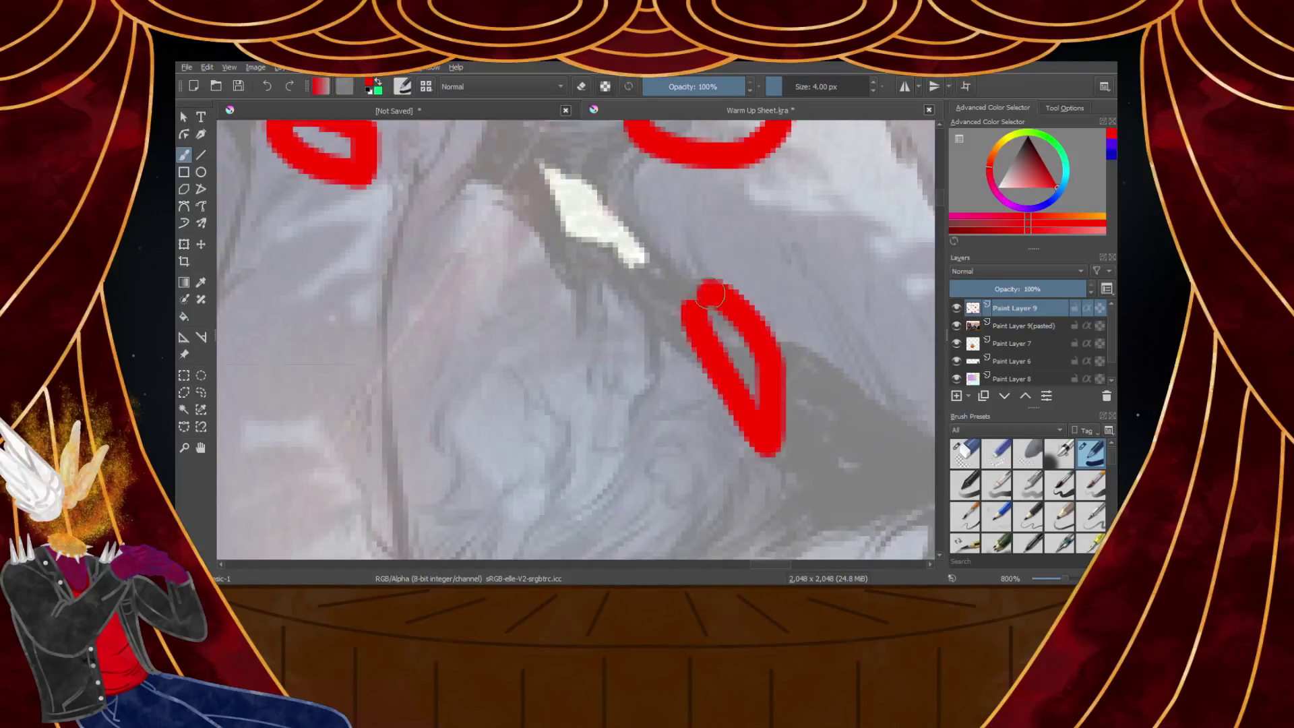
Circle the figure's raised knee, lower knee and both ankles in red
scroll(849, 233, up, 6)
drag(849, 233, 836, 226)
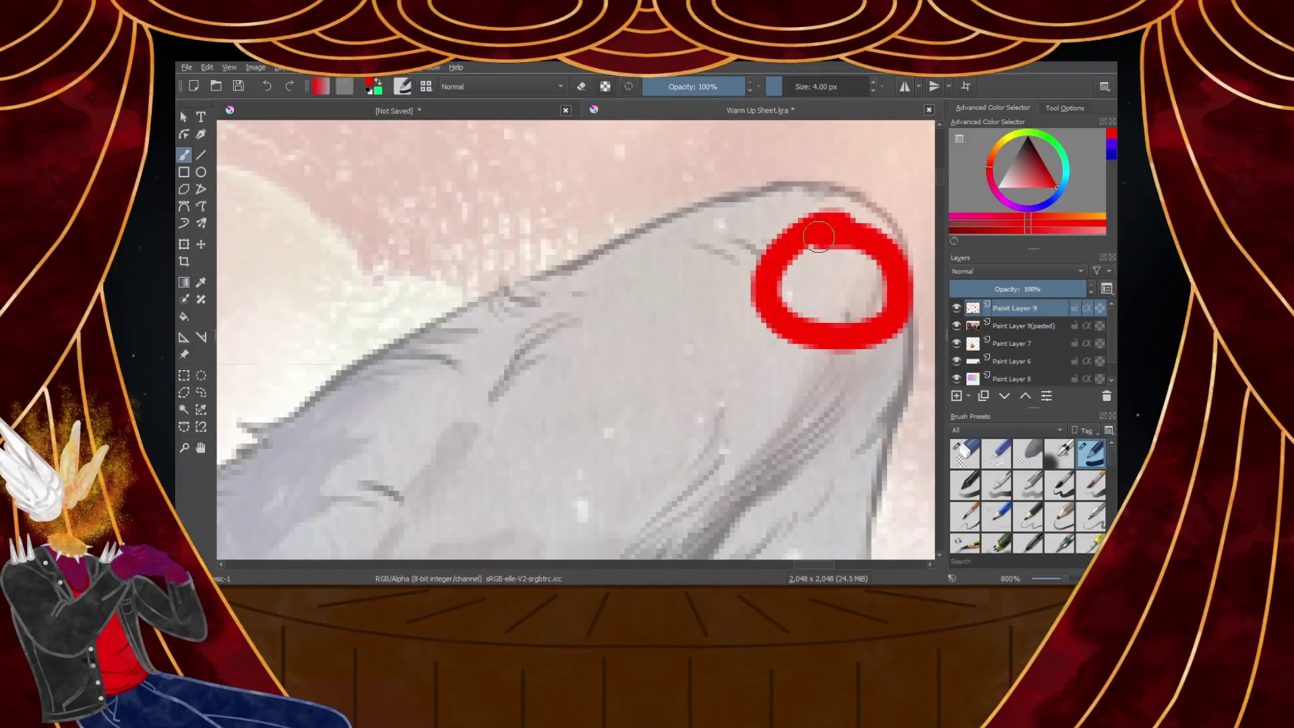
scroll(835, 283, down, 6)
scroll(738, 465, up, 5)
mouse_move(719, 467)
mouse_down()
mouse_move(674, 498)
mouse_move(731, 451)
mouse_move(753, 486)
mouse_move(727, 459)
mouse_up()
scroll(731, 452, down, 5)
scroll(742, 465, up, 5)
scroll(727, 385, up, 3)
mouse_move(706, 375)
mouse_down()
mouse_move(612, 361)
mouse_move(775, 458)
mouse_move(694, 376)
mouse_up()
scroll(687, 379, down, 5)
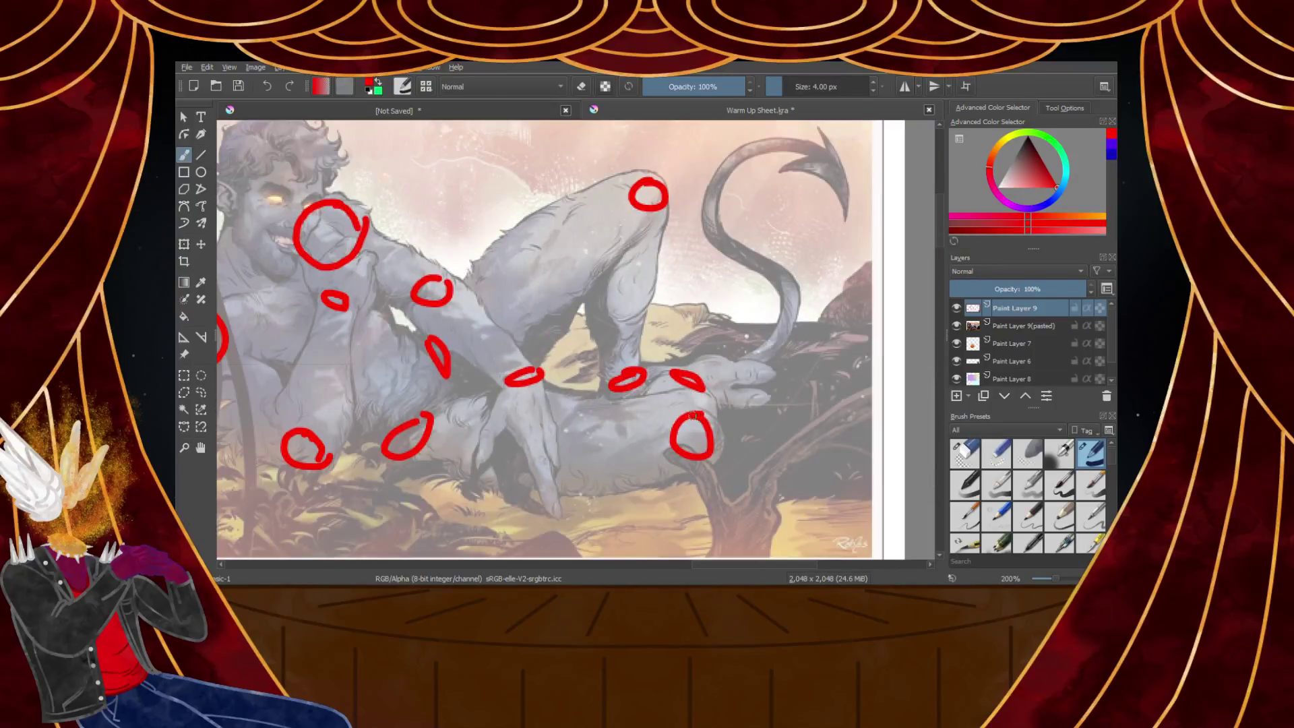
Draw a flat red oval around the base of the figure's neck below the beard
scroll(694, 416, down, 4)
scroll(537, 354, up, 5)
mouse_move(580, 382)
mouse_down()
mouse_move(531, 424)
mouse_move(653, 388)
mouse_move(597, 375)
mouse_move(545, 394)
mouse_up()
scroll(576, 336, down, 4)
scroll(607, 391, up, 2)
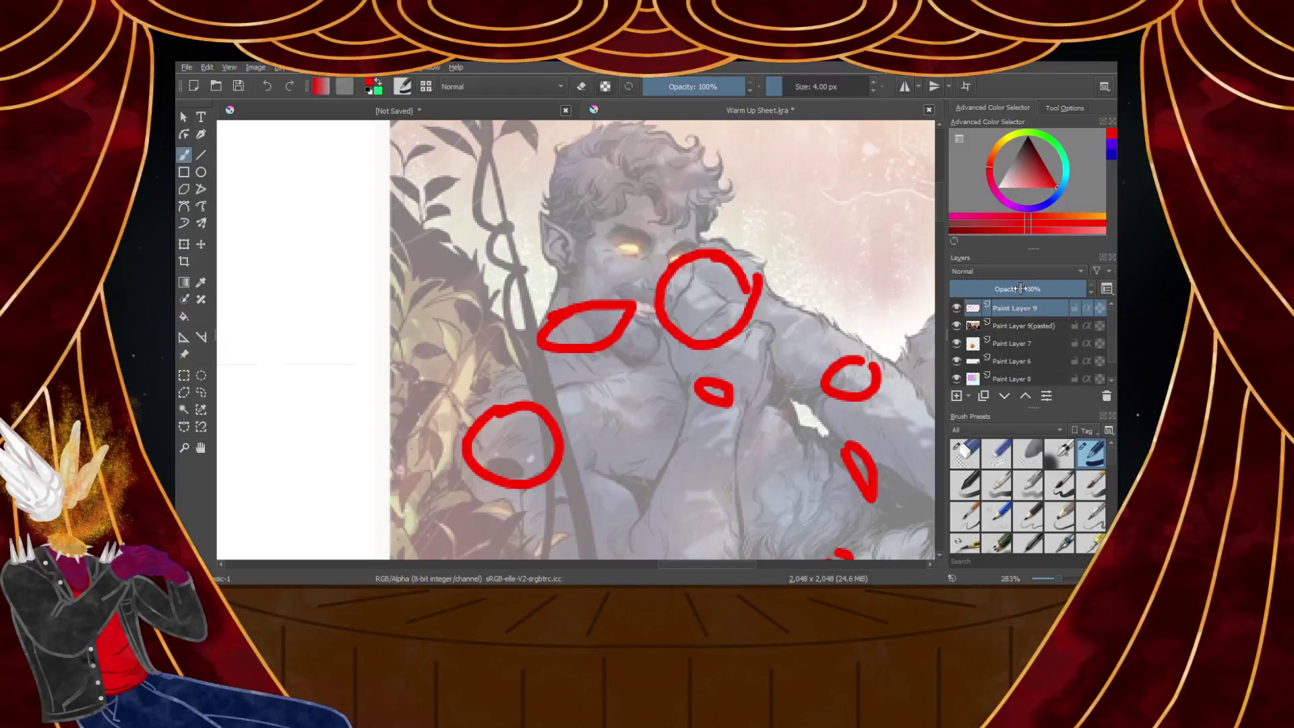
Lower the opacity of the red joint-circle layer and add a new paint layer above it
drag(1019, 288, 960, 400)
click(955, 396)
scroll(629, 376, down, 1)
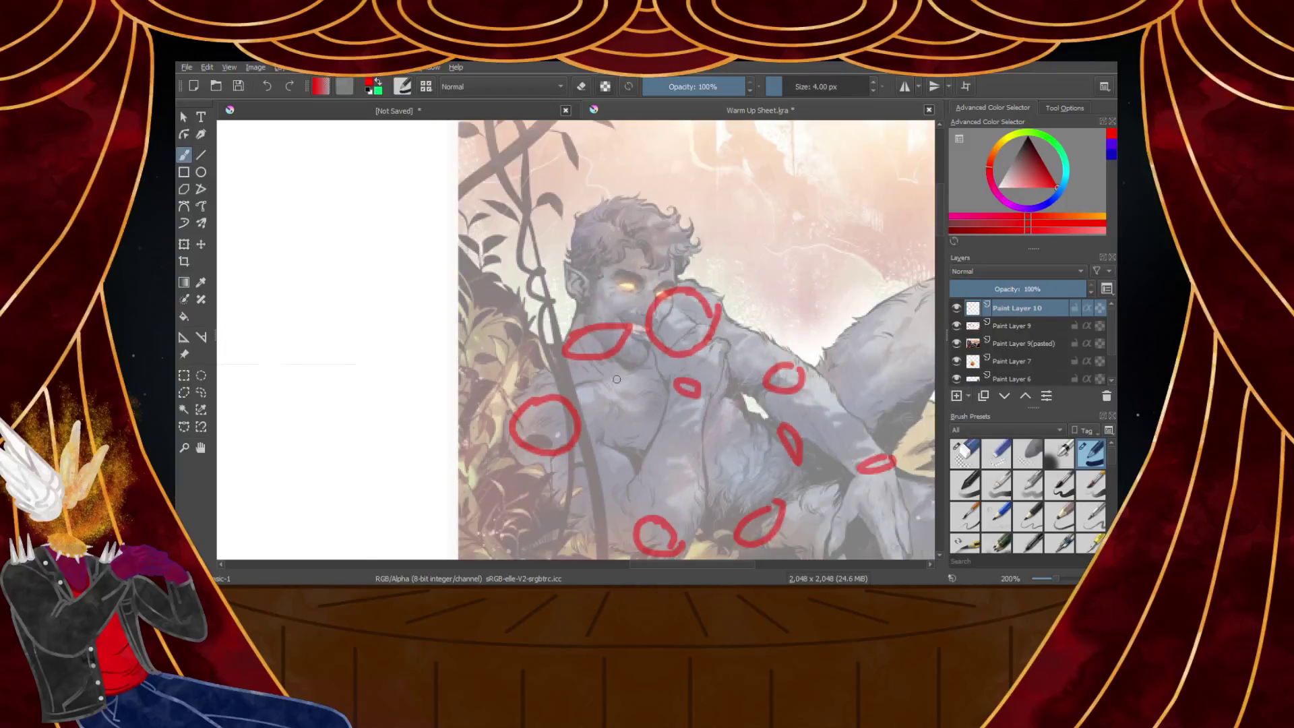
scroll(566, 434, up, 2)
scroll(552, 418, down, 2)
scroll(552, 421, up, 2)
scroll(551, 422, down, 3)
scroll(540, 394, up, 3)
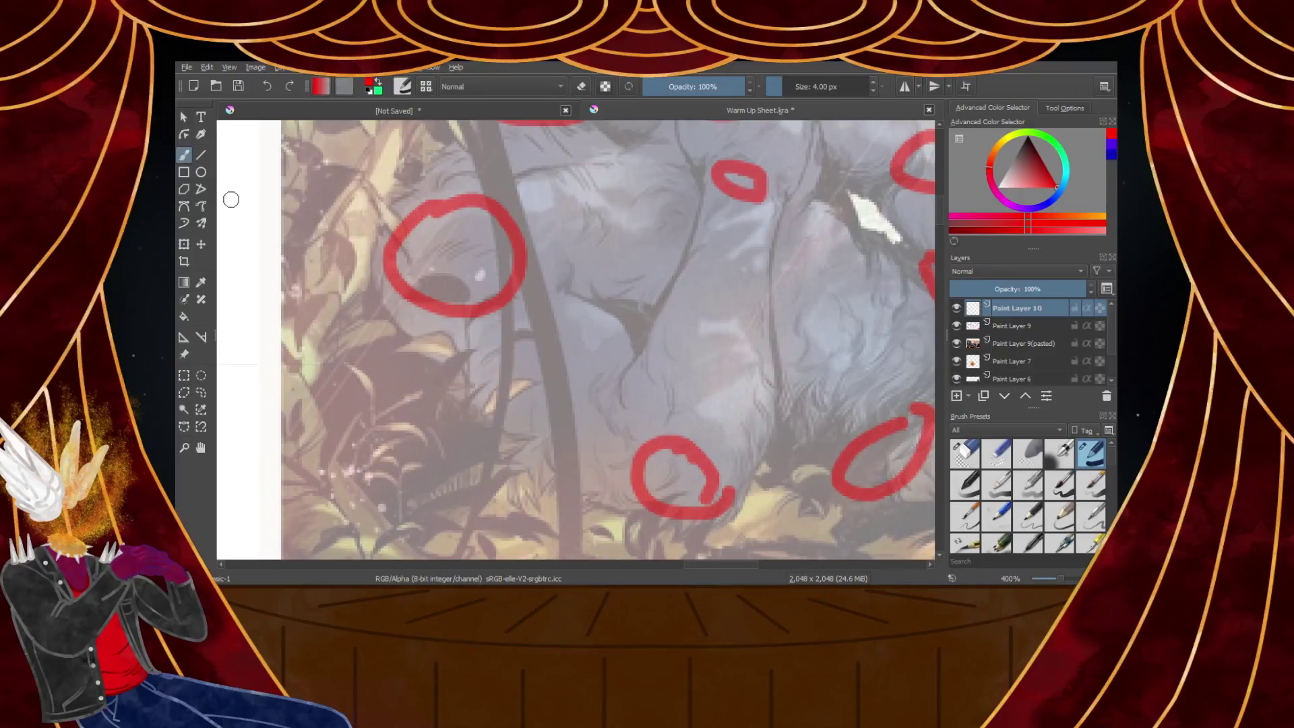
Draw straight red lines from the near shoulder to the elbow and two more from the elbow up to the wrist
click(200, 154)
drag(441, 265, 674, 490)
drag(674, 490, 709, 486)
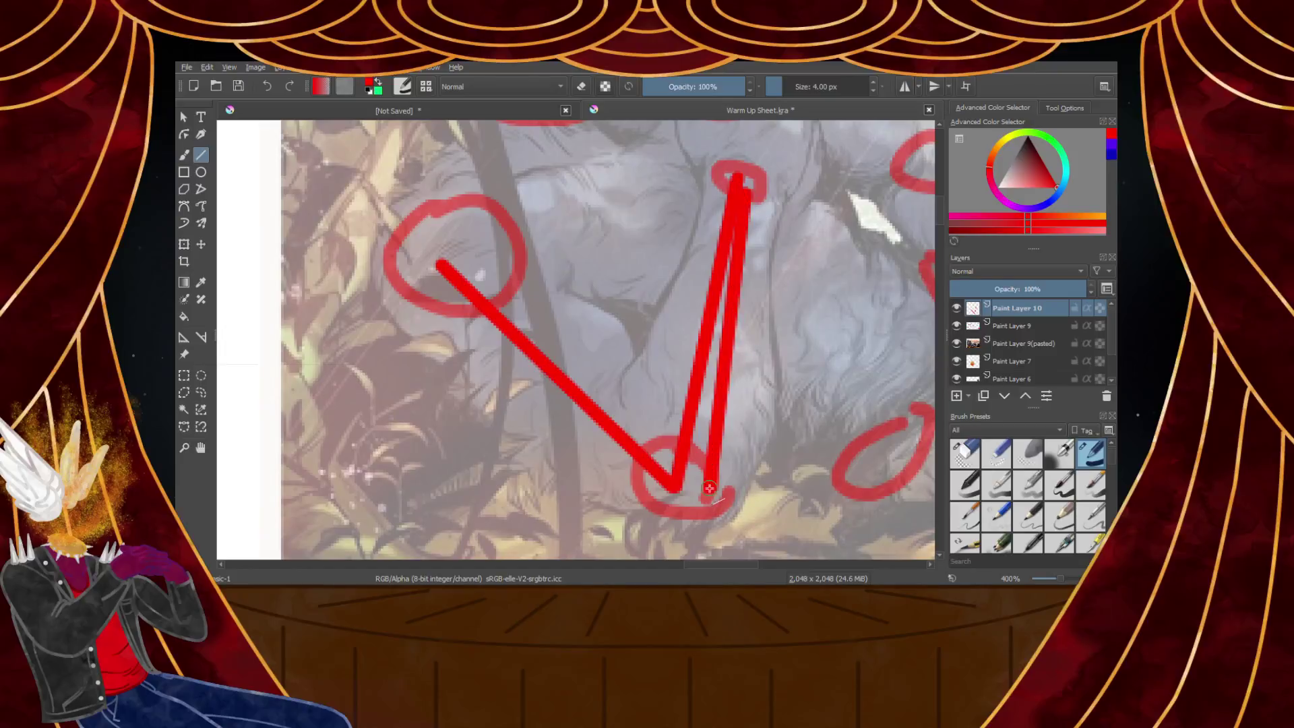
scroll(717, 456, down, 4)
scroll(735, 402, up, 1)
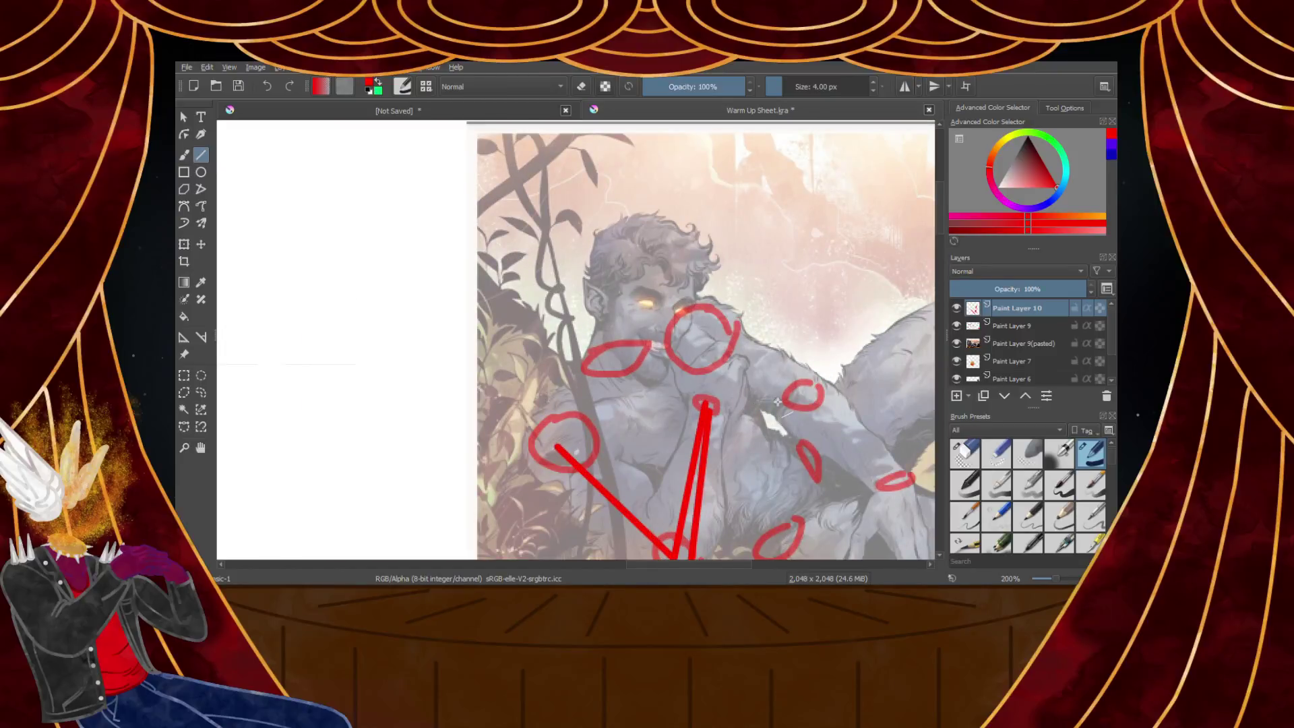
Draw four red lines fanning from the raised hand's wrist to the knuckles, plus two segments for its thumb
scroll(701, 403, up, 3)
scroll(672, 394, up, 1)
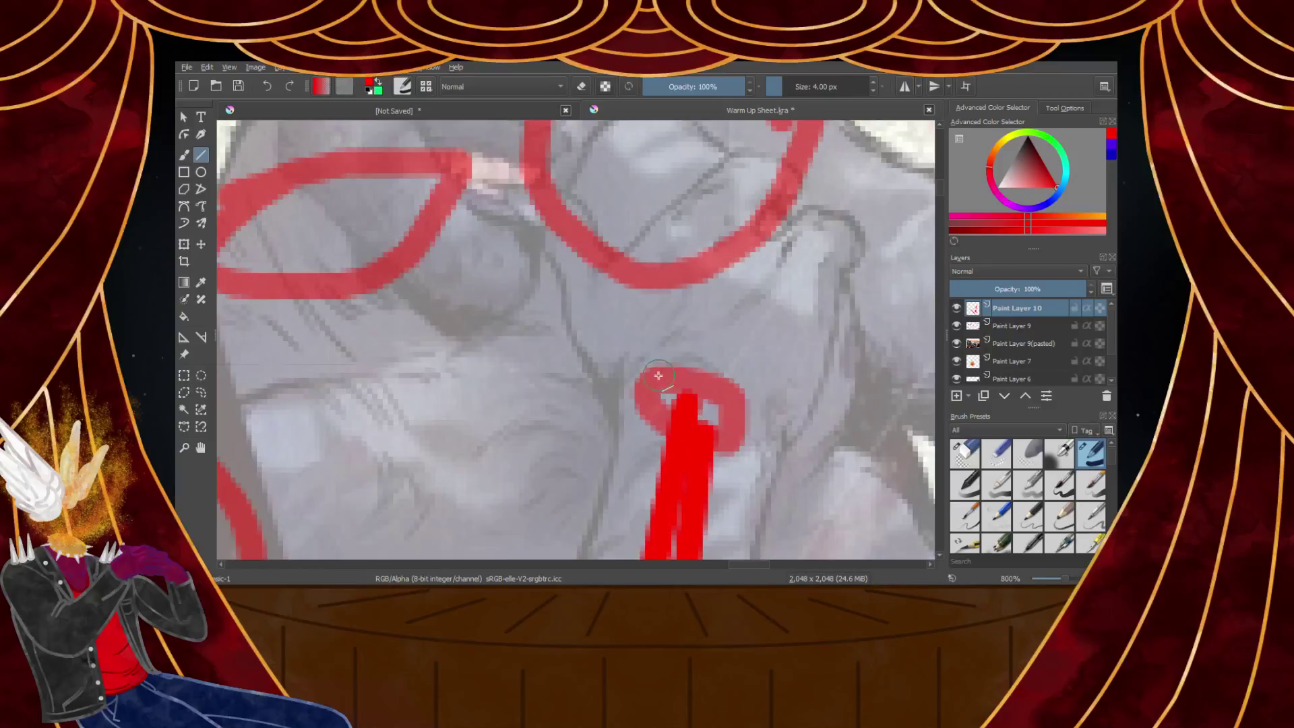
drag(659, 387, 696, 243)
drag(753, 272, 707, 402)
drag(818, 311, 733, 422)
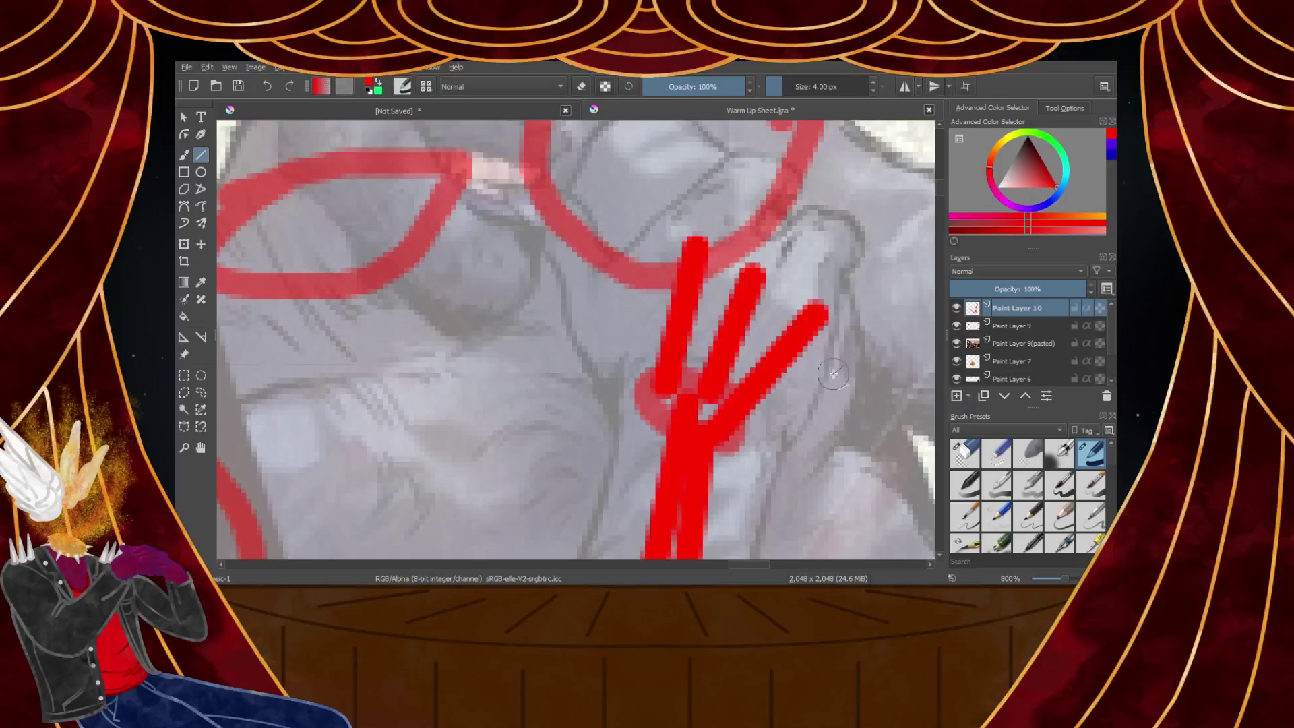
drag(848, 365, 731, 443)
mouse_move(662, 399)
mouse_down()
mouse_move(586, 304)
mouse_move(578, 236)
mouse_up()
drag(579, 236, 517, 190)
Add short red segments beyond the raised hand's knuckles to mark the bent fingers
scroll(532, 276, down, 2)
scroll(667, 217, up, 2)
drag(629, 306, 731, 199)
scroll(713, 319, down, 4)
scroll(701, 291, down, 5)
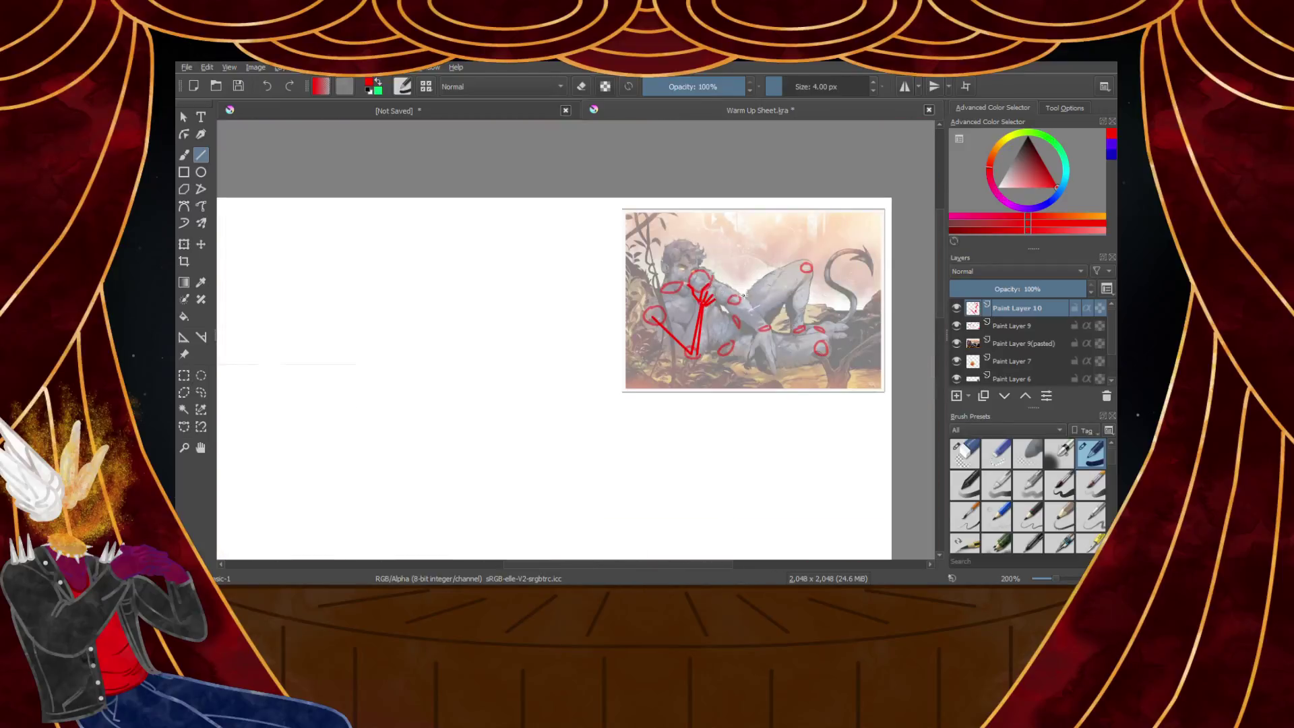
scroll(565, 348, up, 8)
drag(565, 349, 646, 275)
scroll(663, 367, up, 2)
mouse_move(646, 403)
mouse_down()
mouse_move(674, 344)
mouse_move(690, 341)
mouse_up()
drag(694, 487, 699, 413)
scroll(661, 270, down, 3)
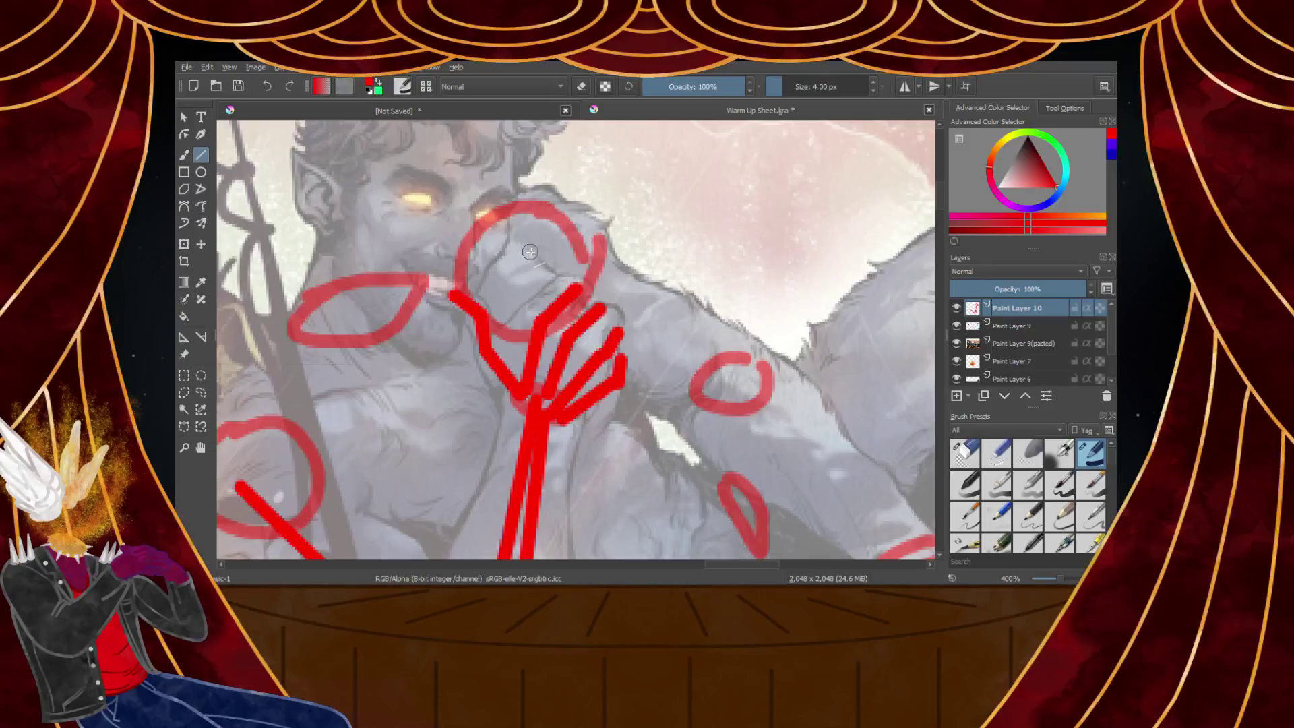
Connect the far shoulder to its elbow with a red line and draw two crossing forearm lines to the wrist
drag(534, 250, 729, 379)
scroll(729, 378, down, 1)
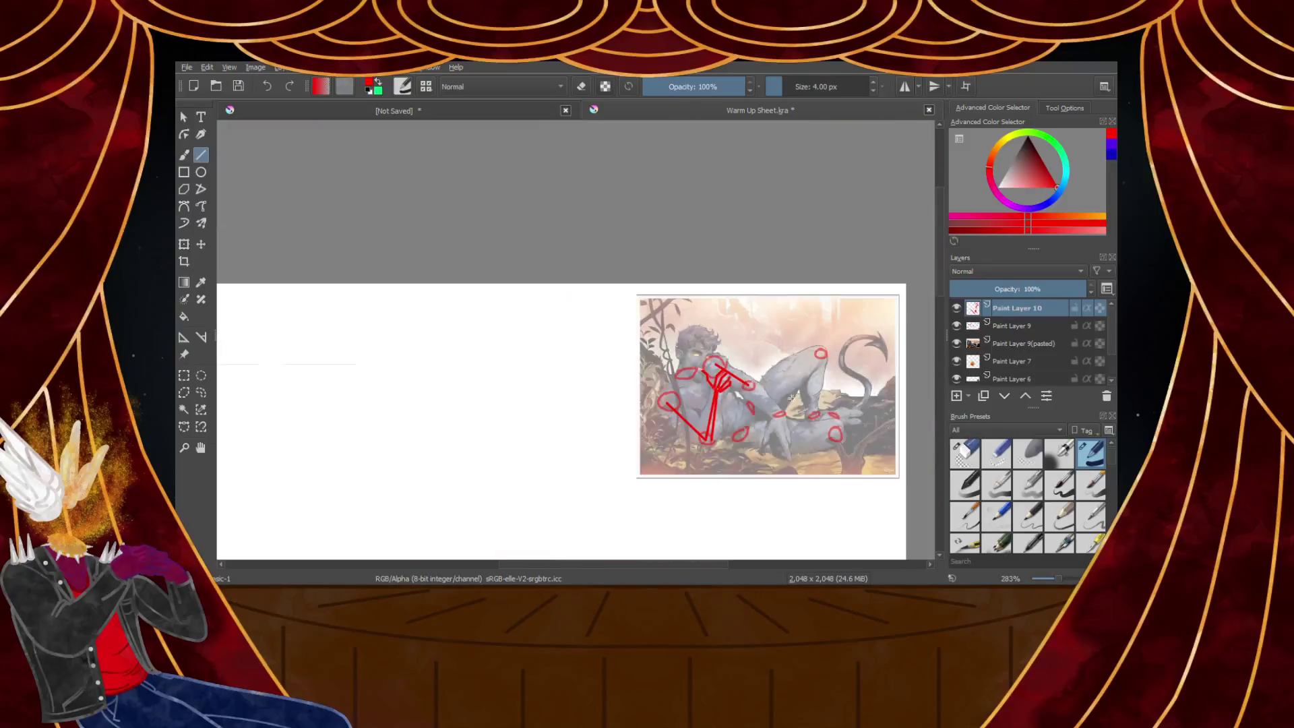
scroll(734, 401, up, 1)
mouse_move(559, 292)
mouse_down()
mouse_move(735, 466)
mouse_move(704, 480)
mouse_up()
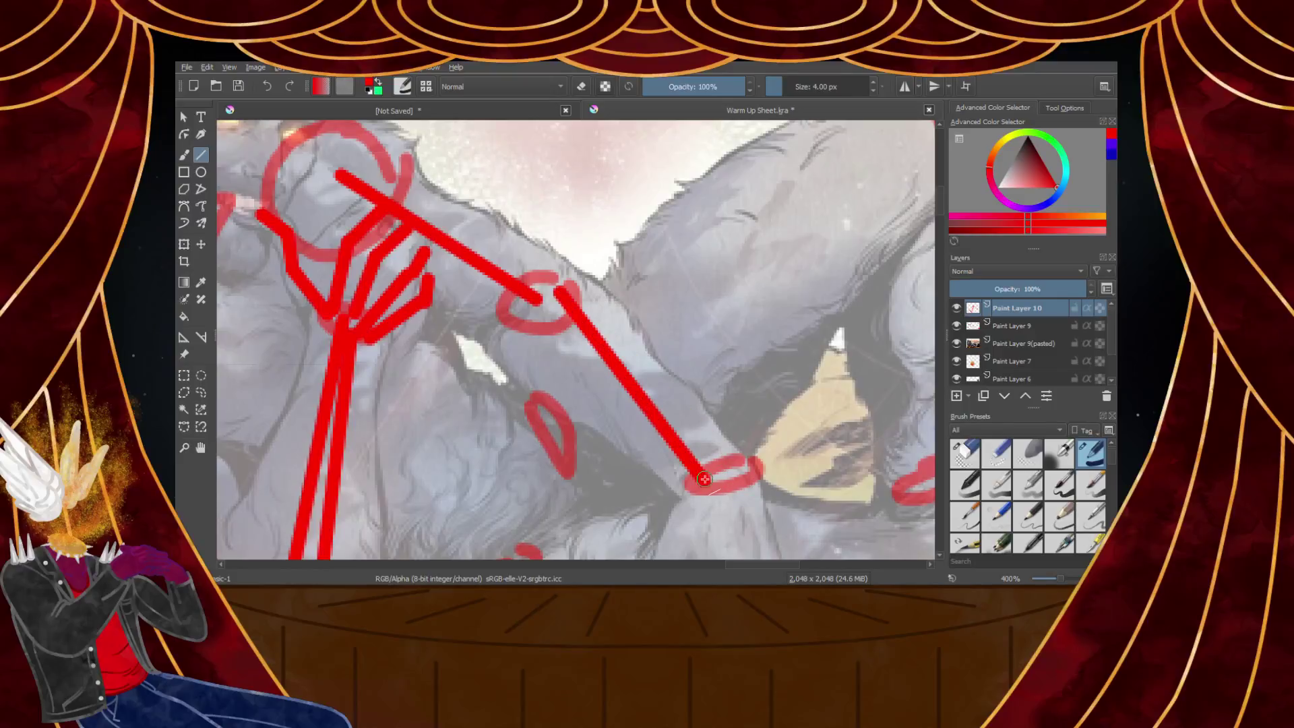
scroll(705, 479, up, 2)
scroll(559, 365, down, 2)
scroll(504, 310, up, 2)
mouse_move(386, 207)
mouse_down()
mouse_move(647, 441)
mouse_move(728, 485)
mouse_move(798, 500)
mouse_up()
scroll(808, 502, down, 6)
scroll(813, 504, up, 3)
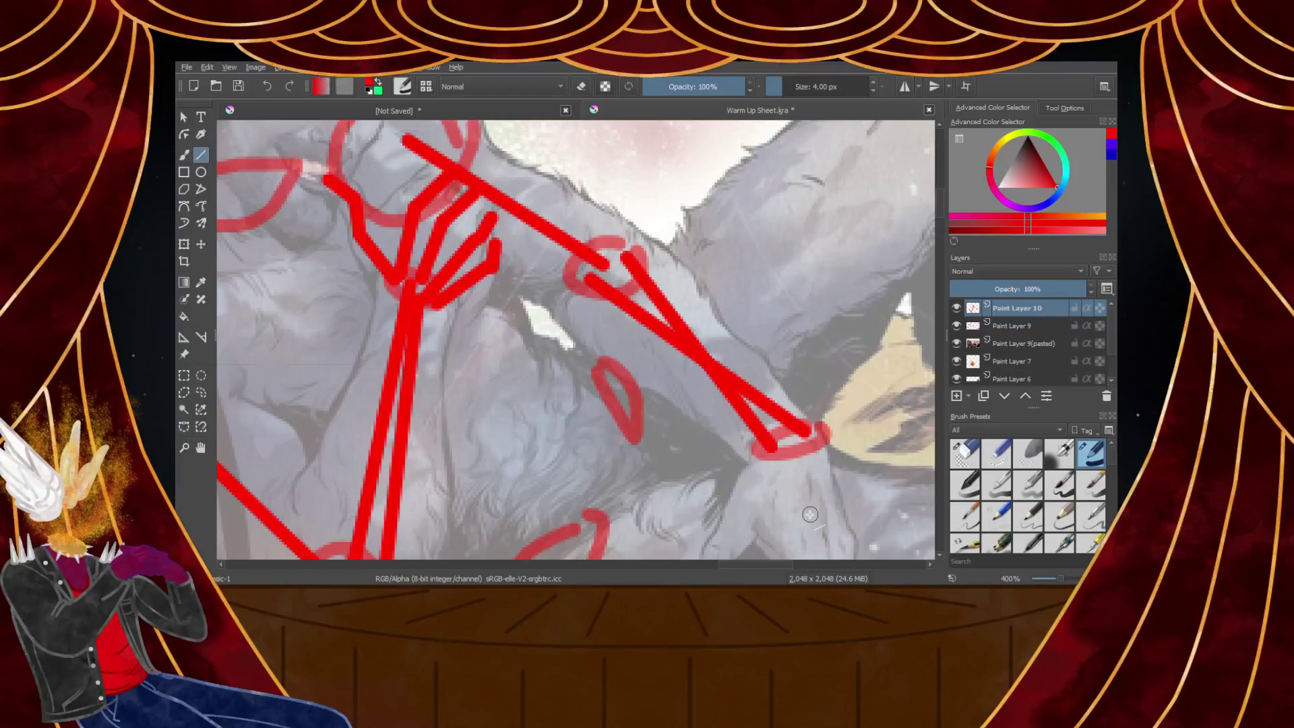
Draw three red lines fanning from the outstretched arm's wrist to the hand's knuckles
scroll(810, 514, down, 10)
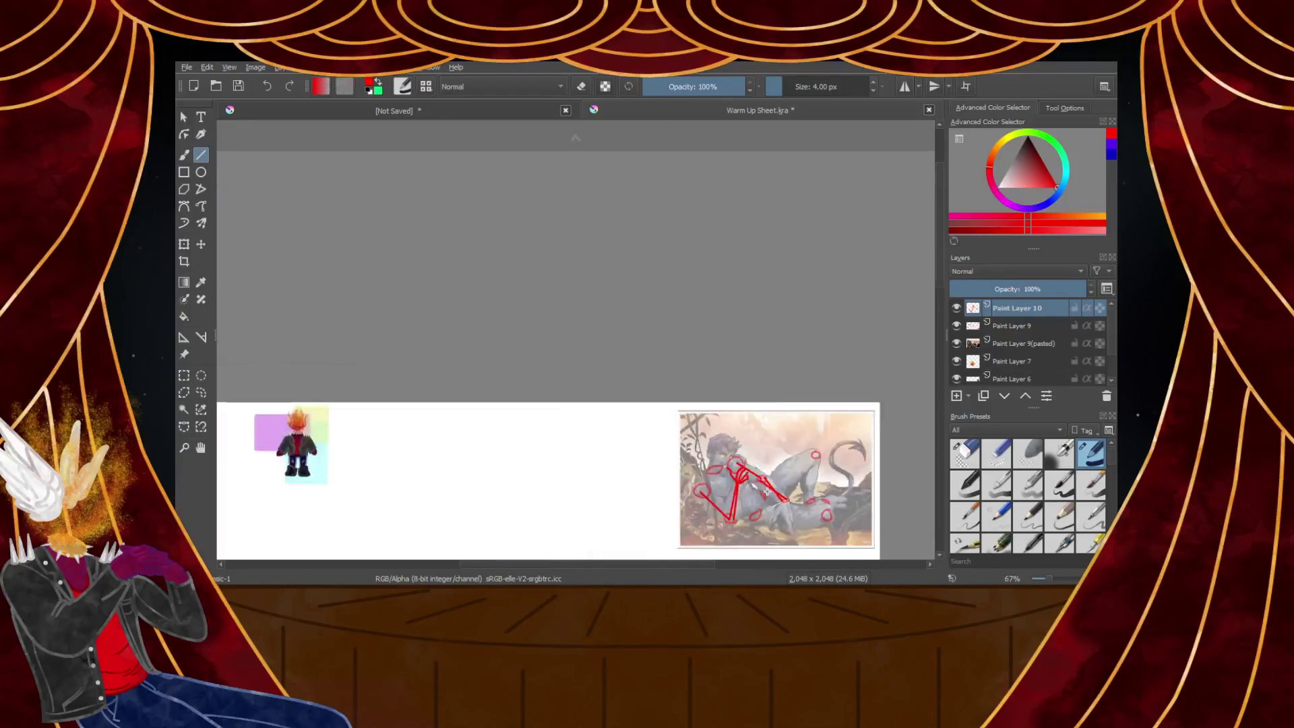
scroll(748, 509, up, 3)
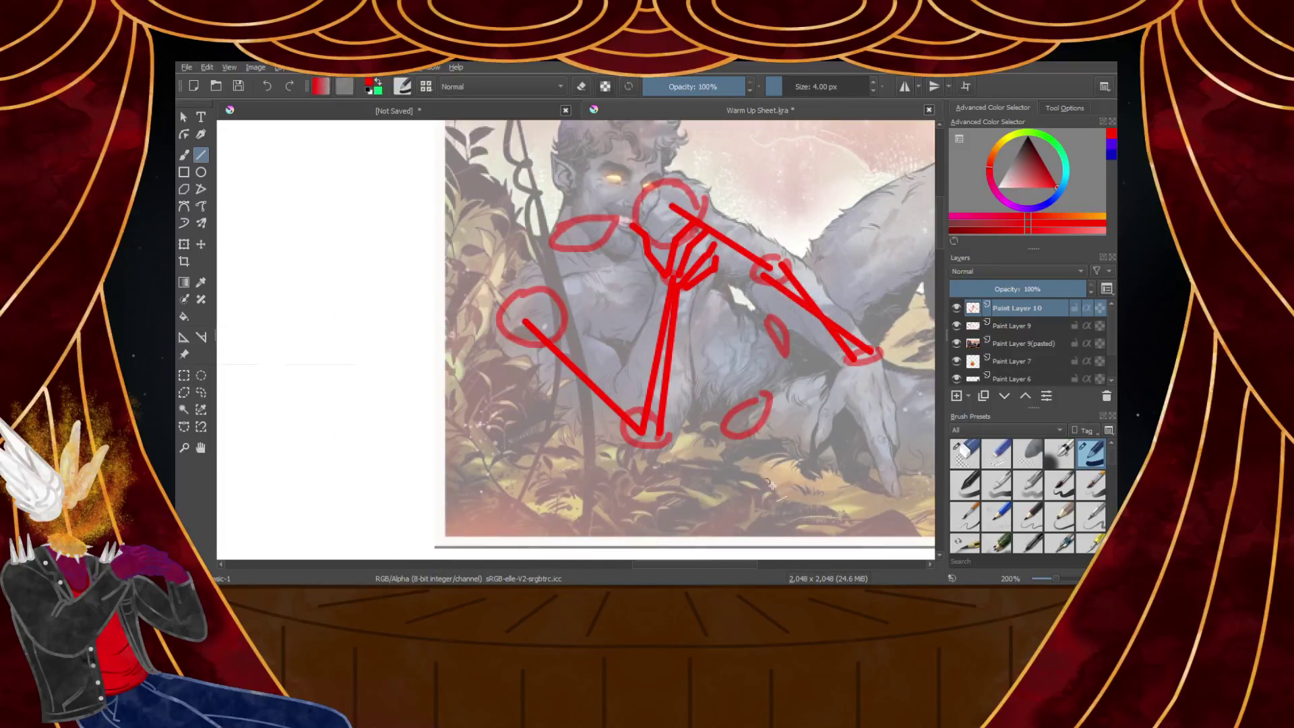
scroll(766, 482, down, 1)
scroll(814, 453, up, 3)
scroll(846, 426, down, 3)
scroll(876, 422, up, 5)
scroll(801, 391, down, 1)
scroll(771, 326, up, 1)
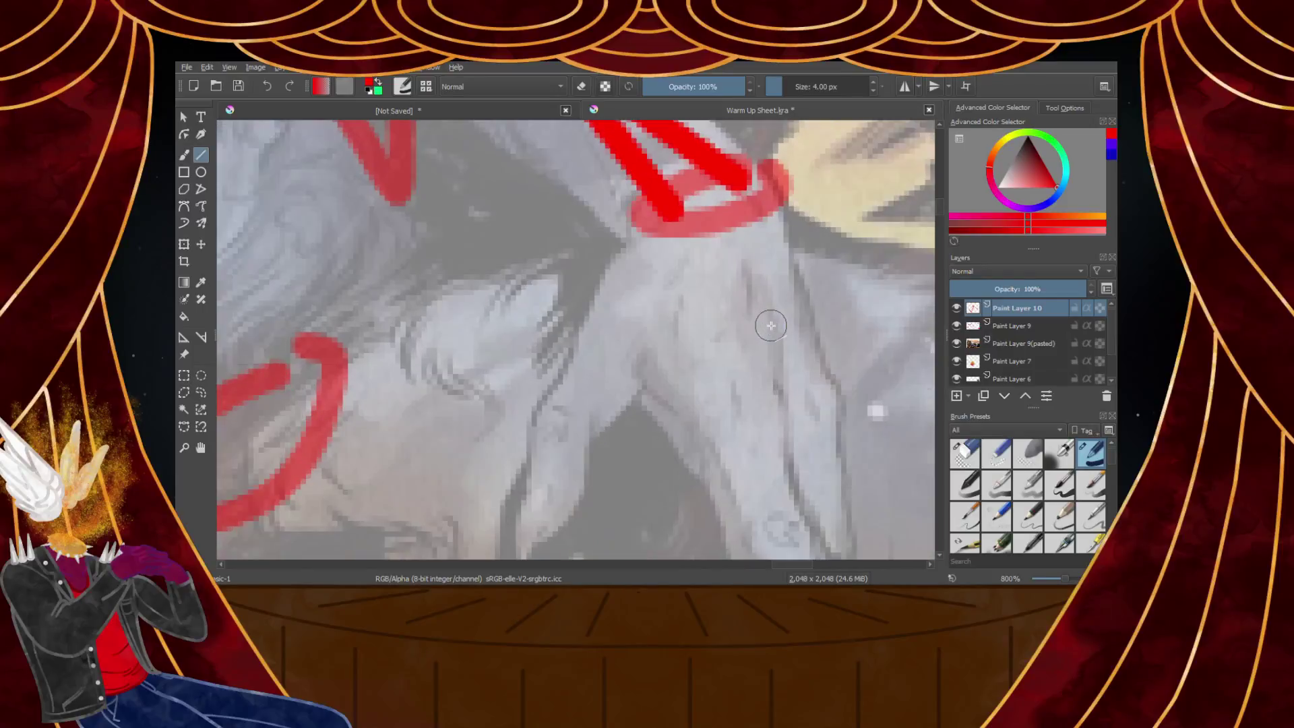
drag(675, 213, 720, 440)
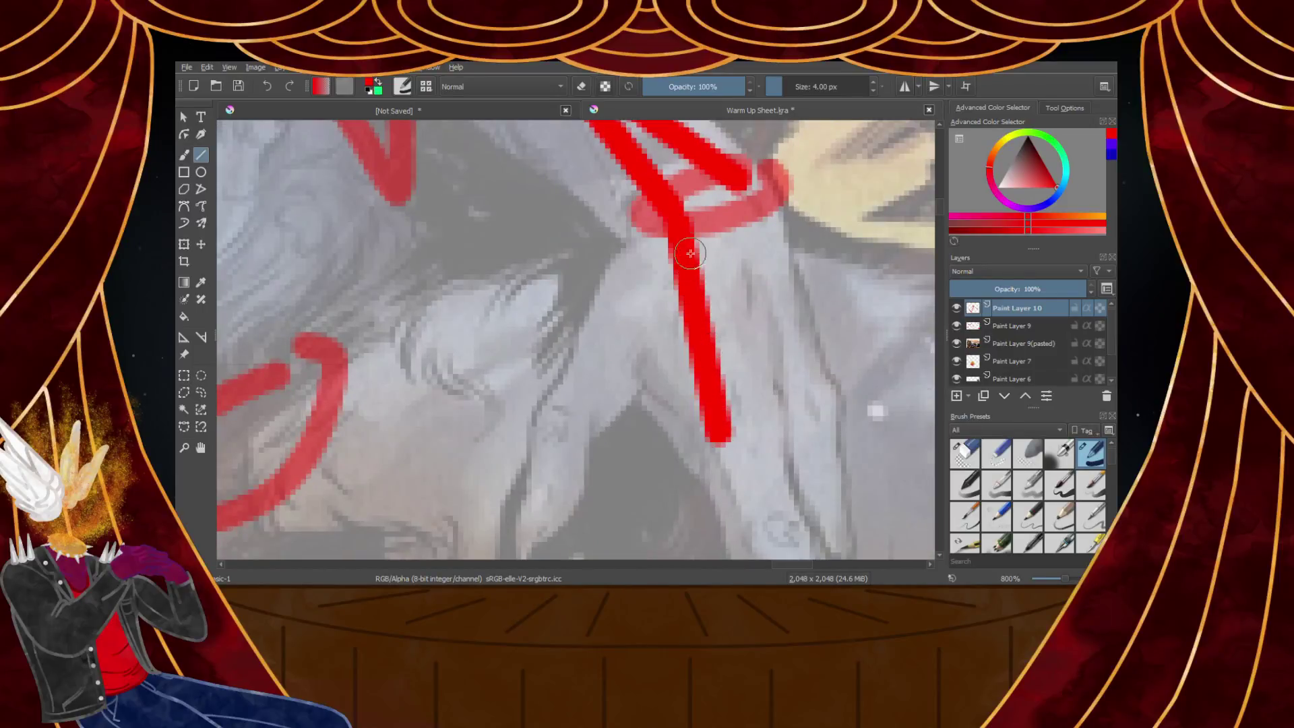
drag(700, 220, 783, 420)
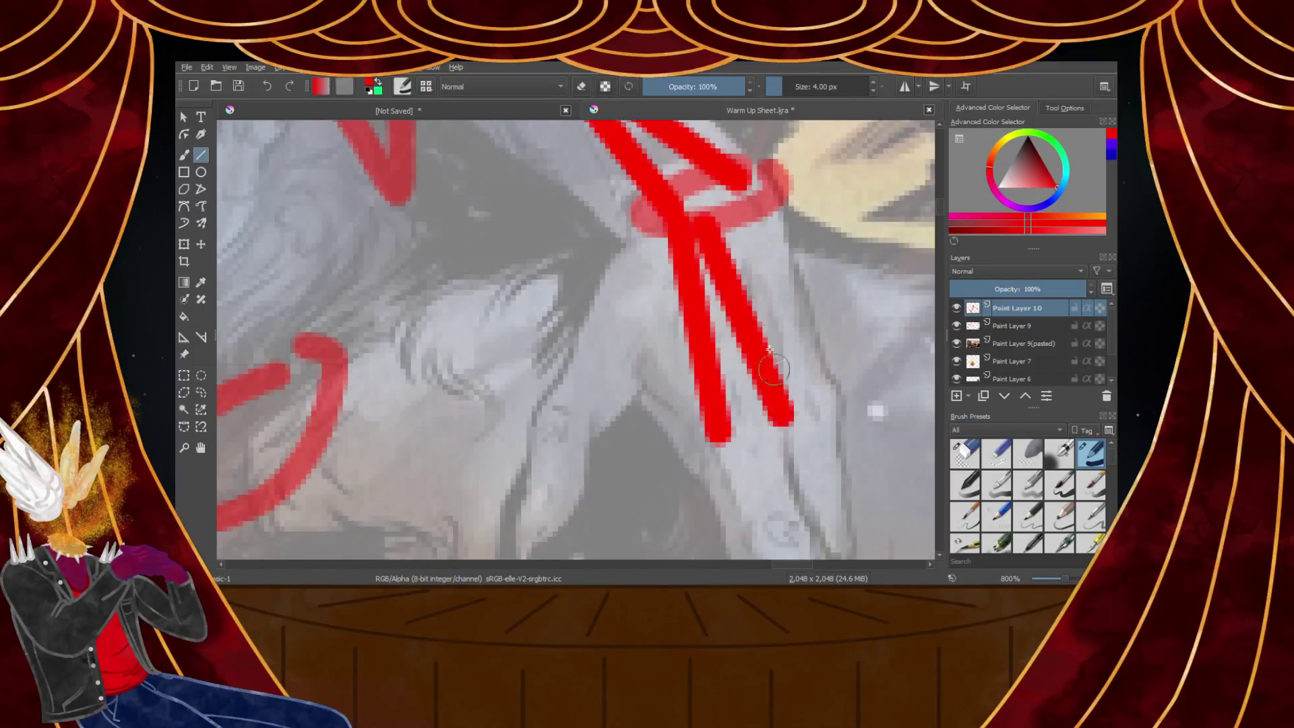
drag(736, 212, 829, 401)
scroll(829, 401, down, 4)
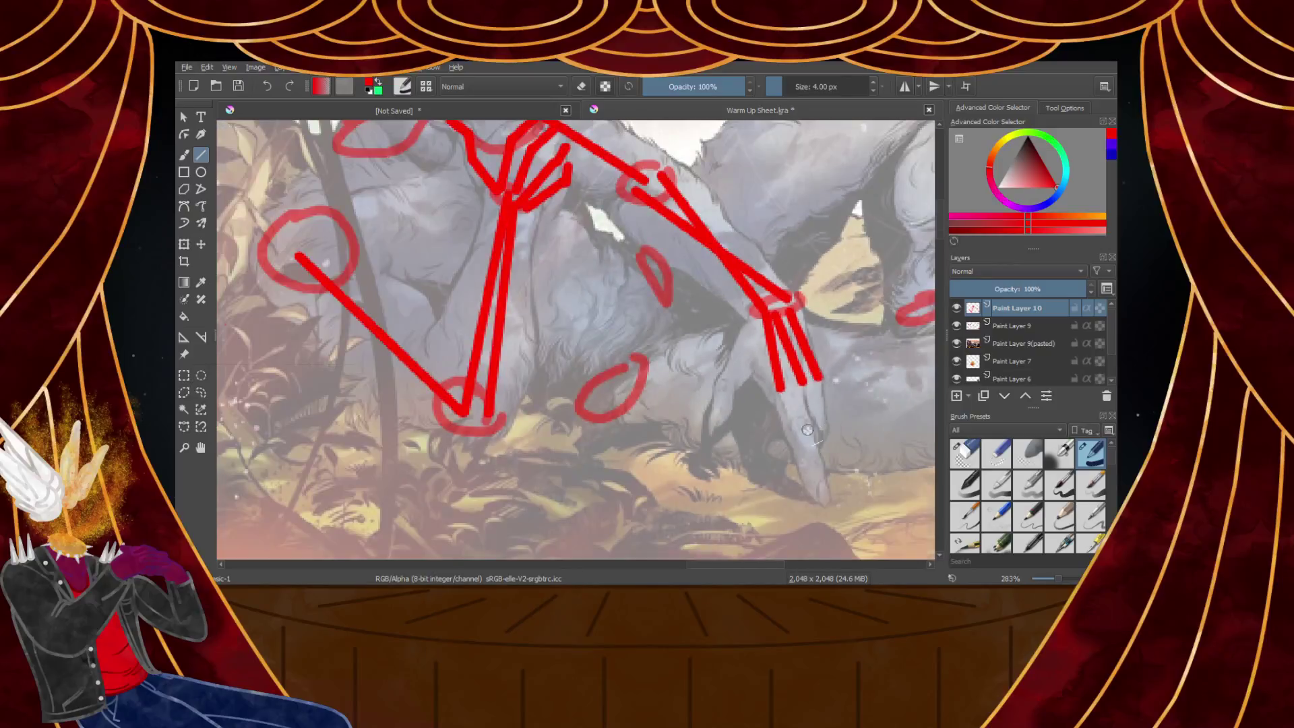
Extend the outstretched hand's innermost knuckle line with a long red segment down to the fingertip
scroll(809, 431, down, 1)
scroll(813, 453, up, 4)
mouse_move(719, 244)
mouse_down()
mouse_move(760, 304)
mouse_move(789, 435)
mouse_move(733, 243)
mouse_move(779, 330)
mouse_move(835, 538)
mouse_up()
scroll(777, 435, down, 1)
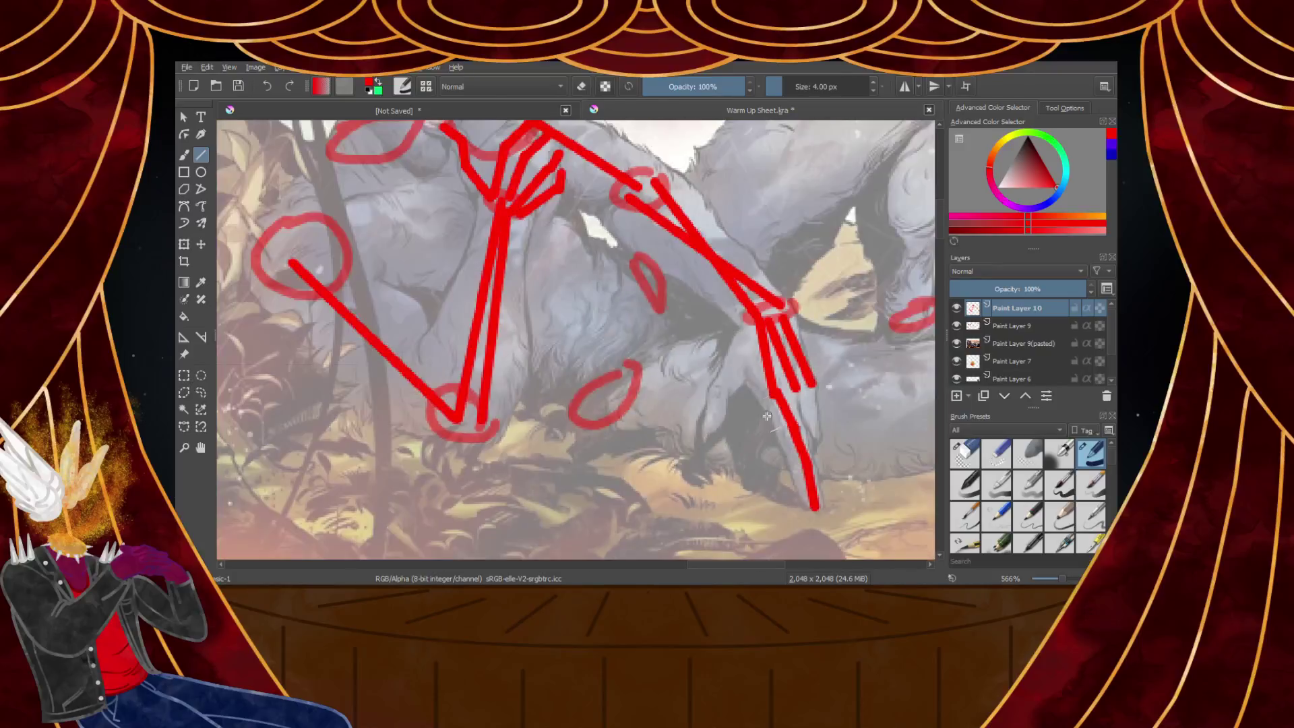
Draw the outstretched hand's thumb as two red segments running from the wrist through the thumb joint
scroll(738, 349, up, 1)
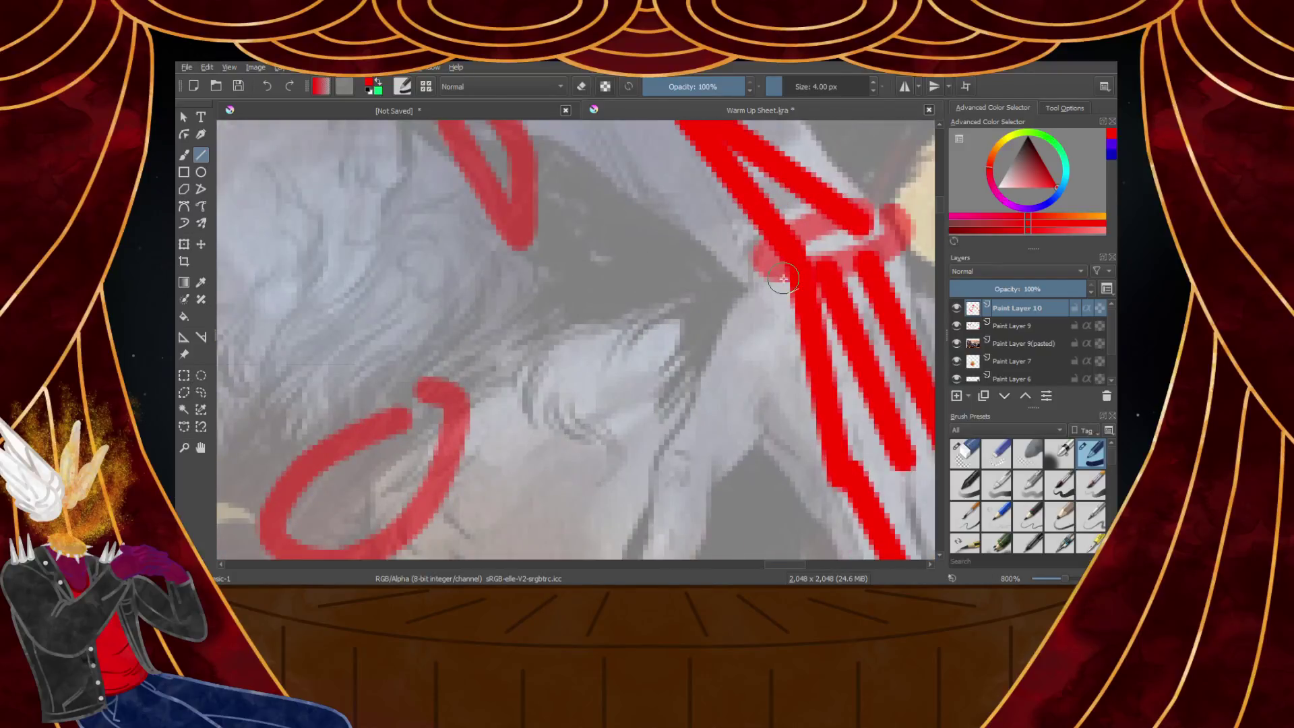
scroll(784, 279, down, 1)
scroll(774, 208, up, 2)
drag(804, 147, 701, 329)
scroll(697, 337, down, 2)
scroll(697, 337, up, 2)
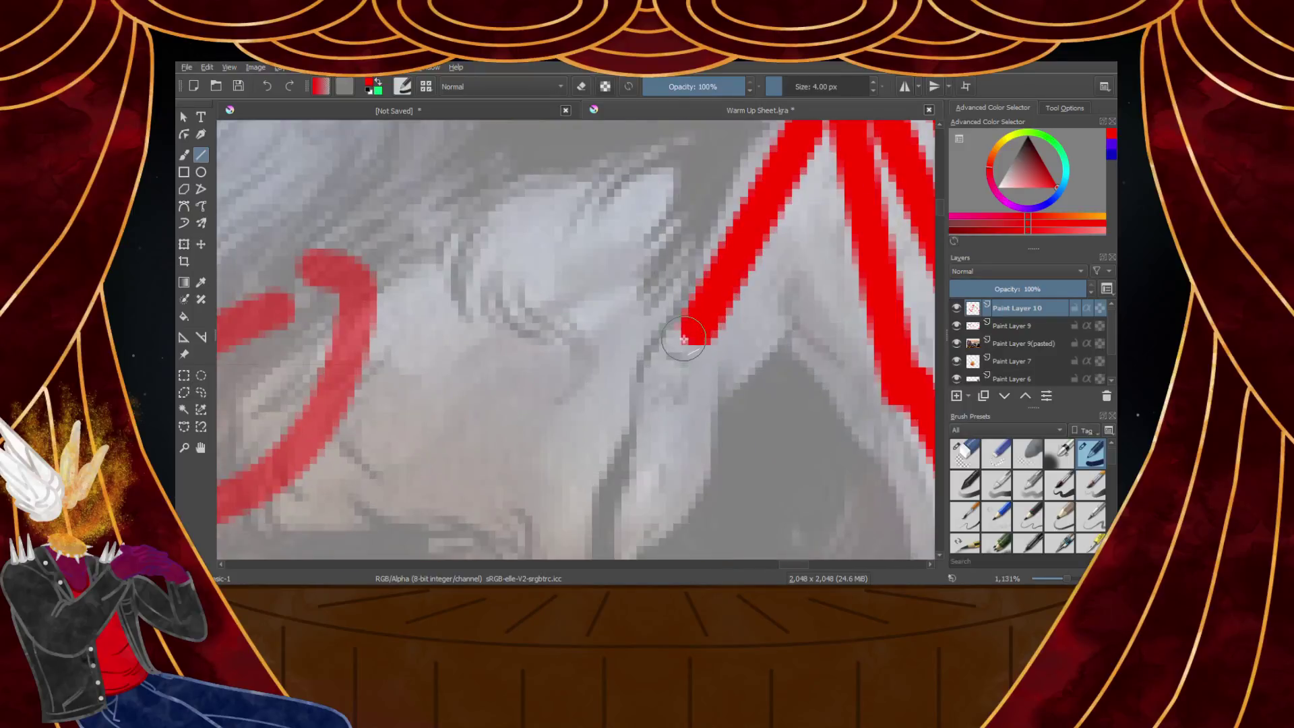
scroll(740, 274, down, 3)
scroll(740, 274, up, 2)
drag(790, 185, 683, 365)
drag(684, 364, 674, 463)
scroll(674, 462, down, 5)
scroll(682, 493, up, 4)
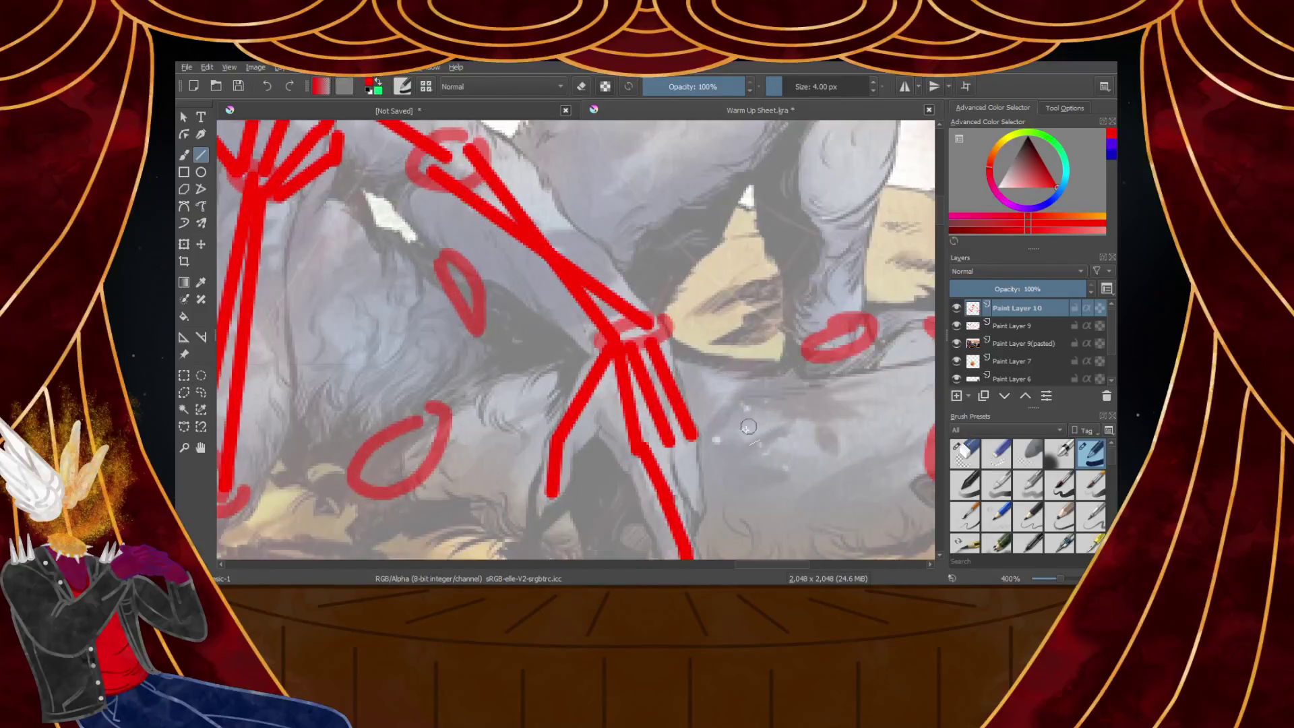
Add a red finger segment below the middle knuckle line of the outstretched hand
scroll(683, 493, up, 3)
drag(650, 327, 710, 496)
scroll(714, 377, down, 1)
scroll(719, 359, up, 2)
Draw straight red thigh lines joining the near hip to the lower knee and the raised knee to the far hip
scroll(719, 359, down, 6)
scroll(719, 319, up, 3)
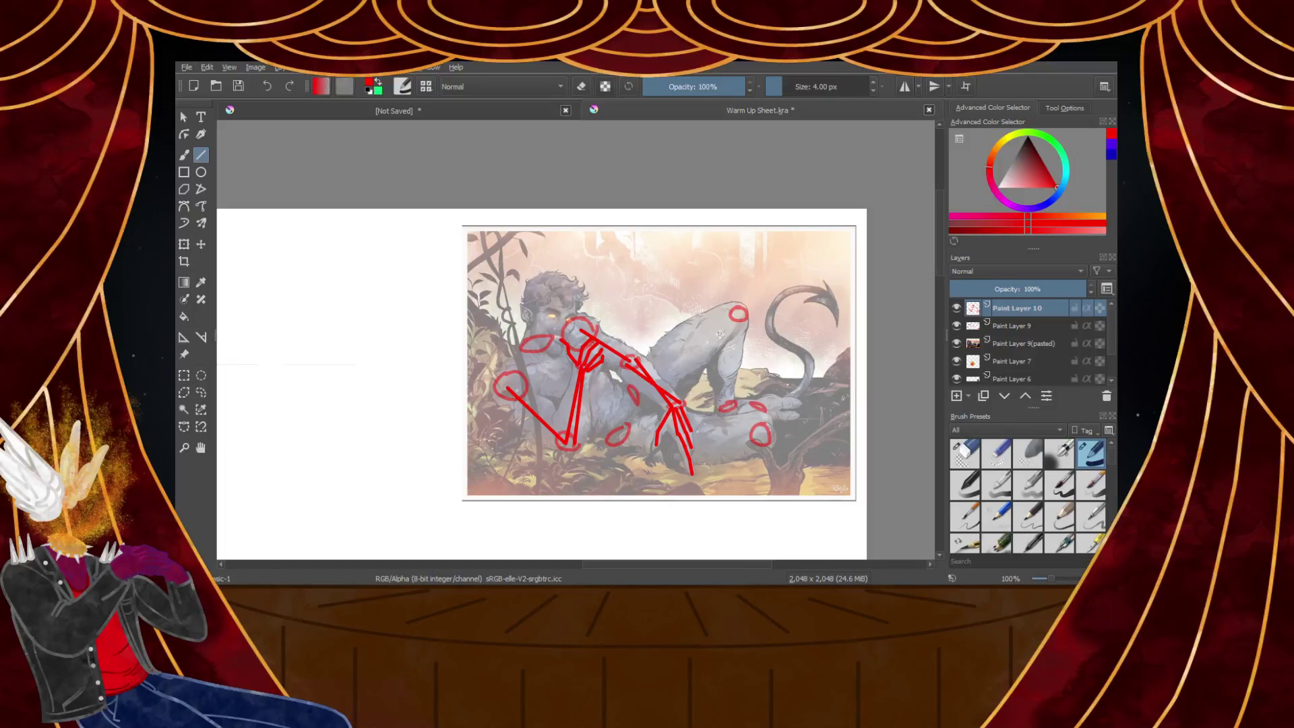
scroll(719, 334, up, 2)
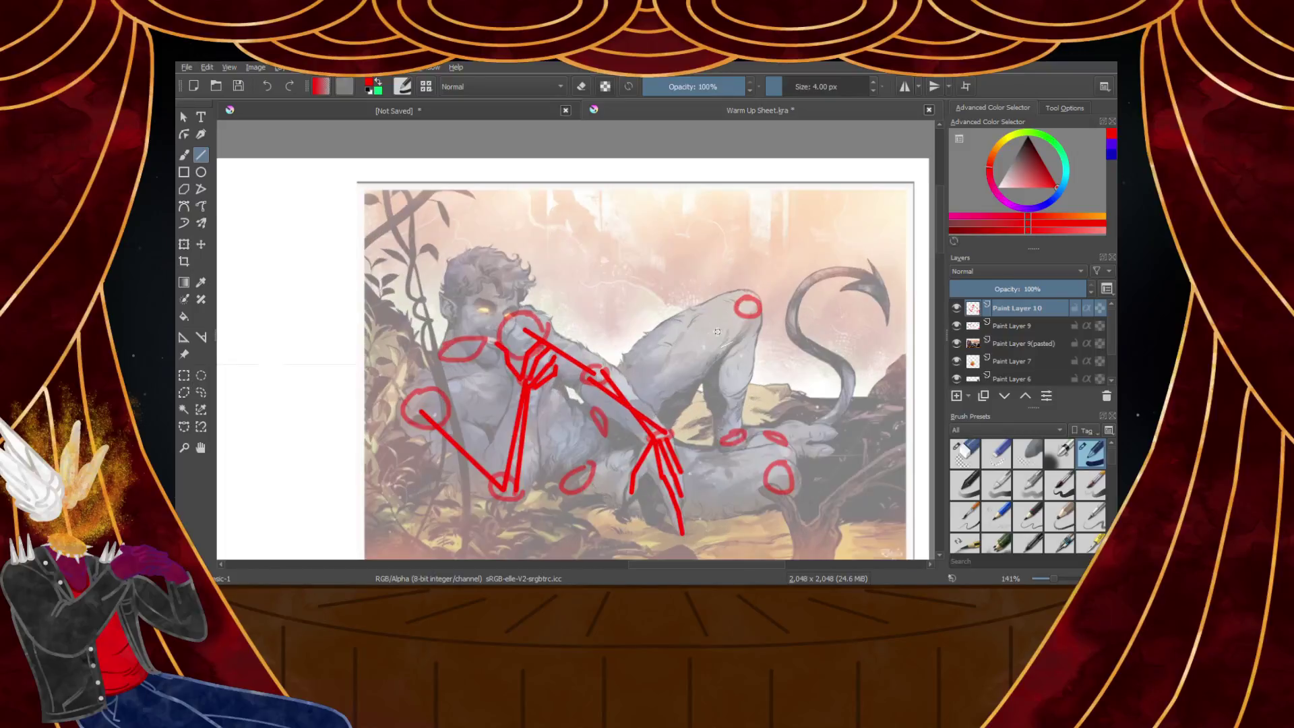
scroll(755, 488, up, 2)
scroll(761, 499, down, 3)
scroll(752, 516, up, 4)
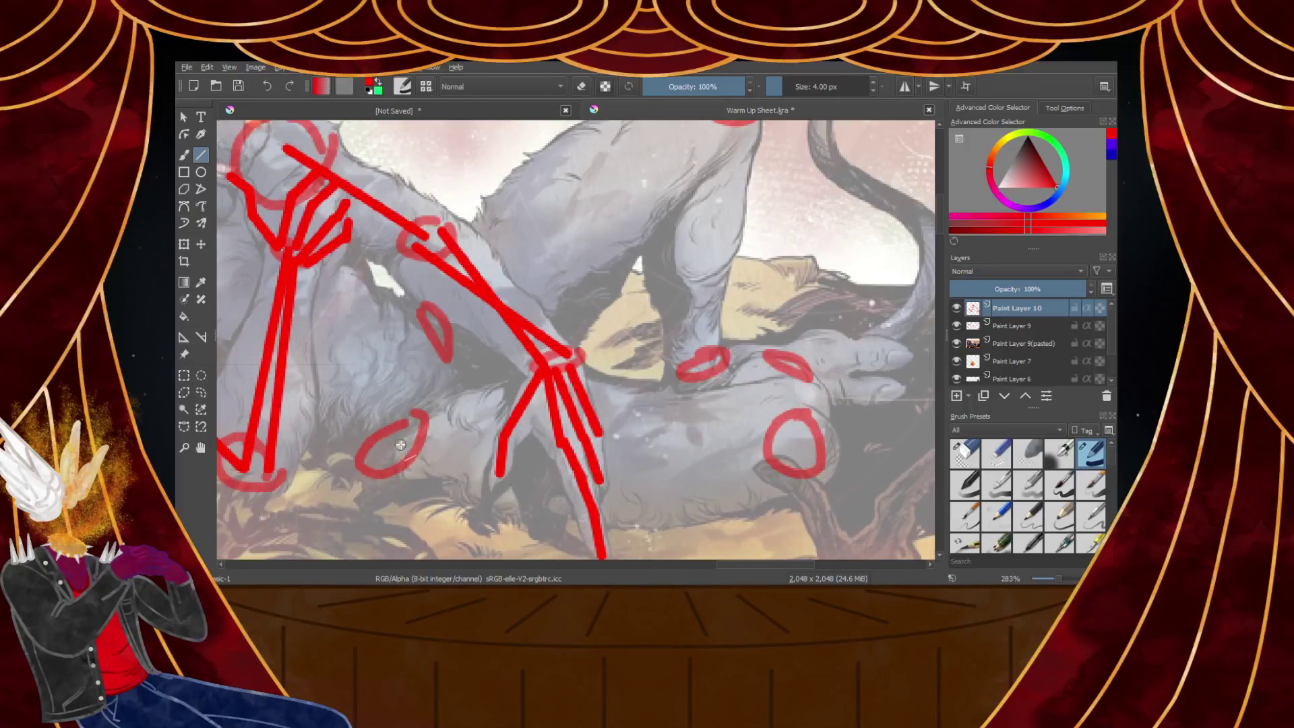
drag(400, 433, 791, 454)
scroll(526, 223, down, 2)
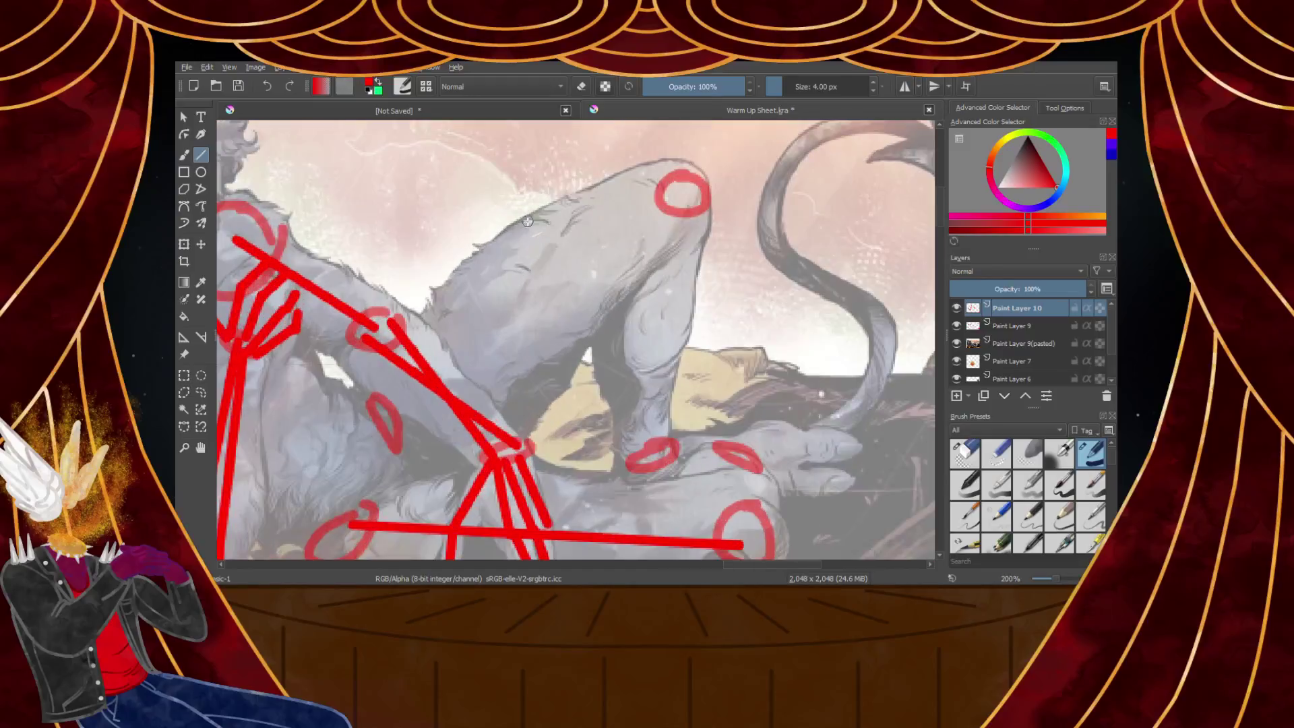
drag(667, 191, 388, 409)
Connect the lower knee and the raised knee to their ankles with straight red shin lines
scroll(448, 392, down, 3)
scroll(528, 457, up, 3)
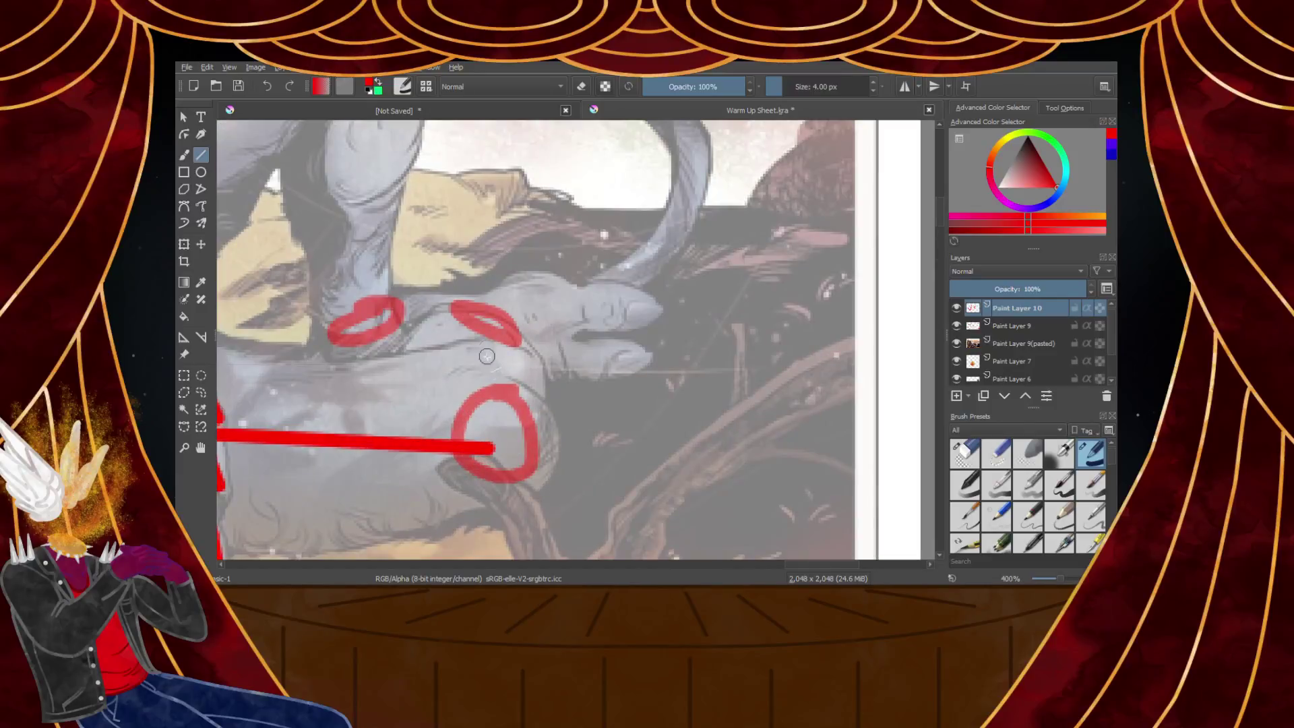
scroll(512, 458, up, 2)
drag(475, 296, 513, 548)
scroll(513, 543, down, 4)
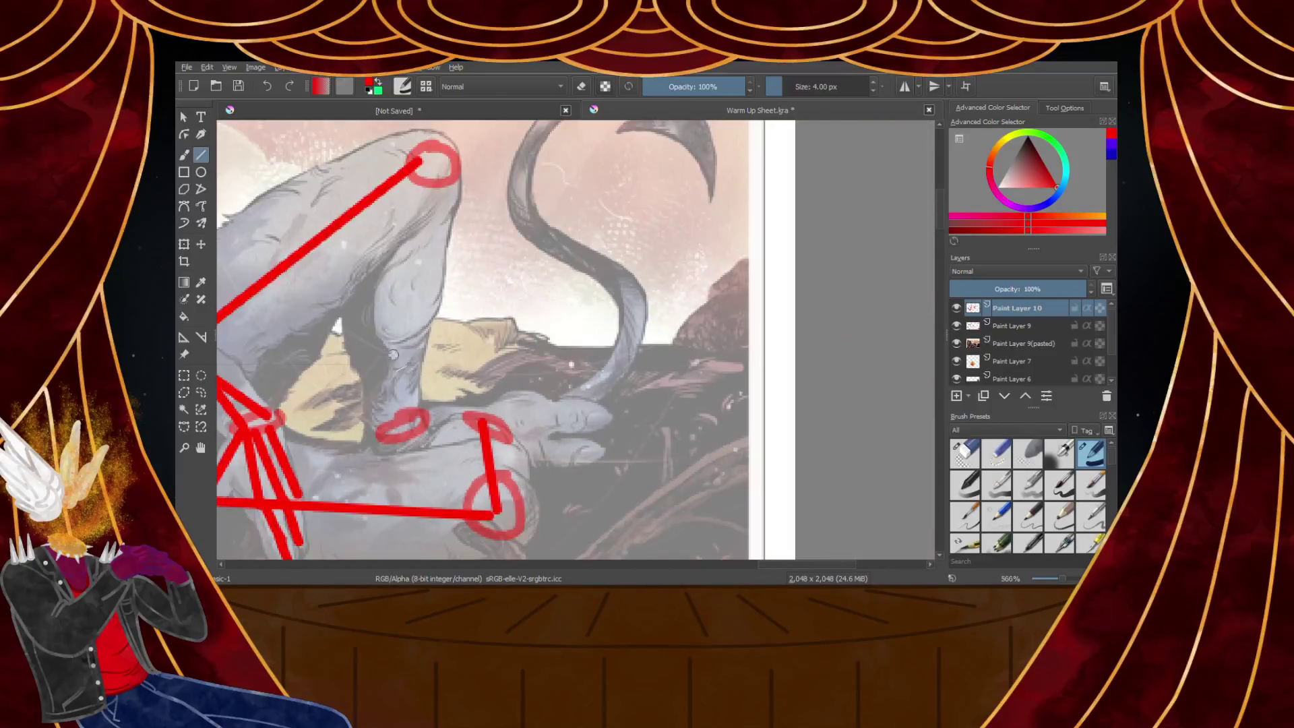
scroll(512, 499, up, 1)
mouse_move(461, 145)
mouse_down()
mouse_move(419, 390)
mouse_move(430, 404)
mouse_up()
scroll(430, 404, down, 1)
Outline the lower leg's foot as a red triangle widening from the ankle to the base of the toes
scroll(462, 352, up, 3)
mouse_move(423, 348)
mouse_down()
mouse_move(571, 313)
mouse_move(541, 317)
mouse_move(559, 309)
mouse_move(559, 415)
mouse_move(437, 382)
mouse_up()
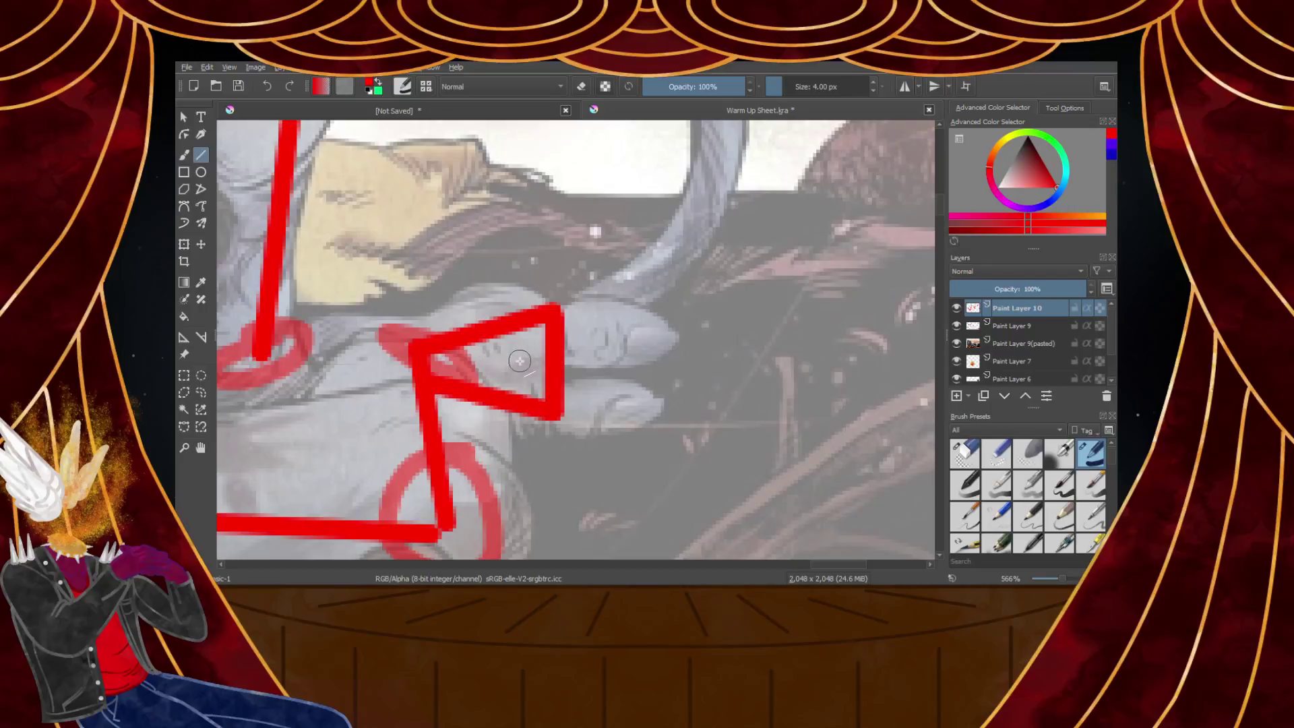
scroll(596, 378, up, 2)
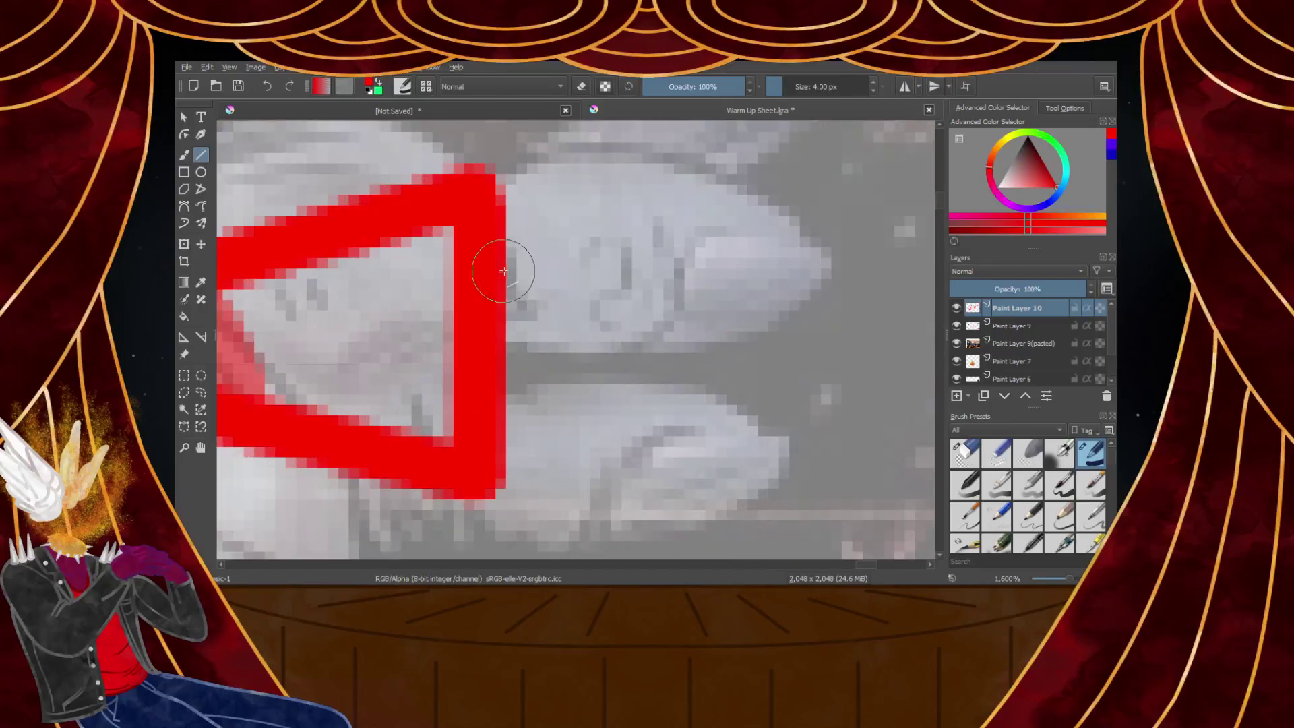
scroll(511, 269, down, 2)
scroll(499, 269, up, 1)
scroll(486, 277, down, 10)
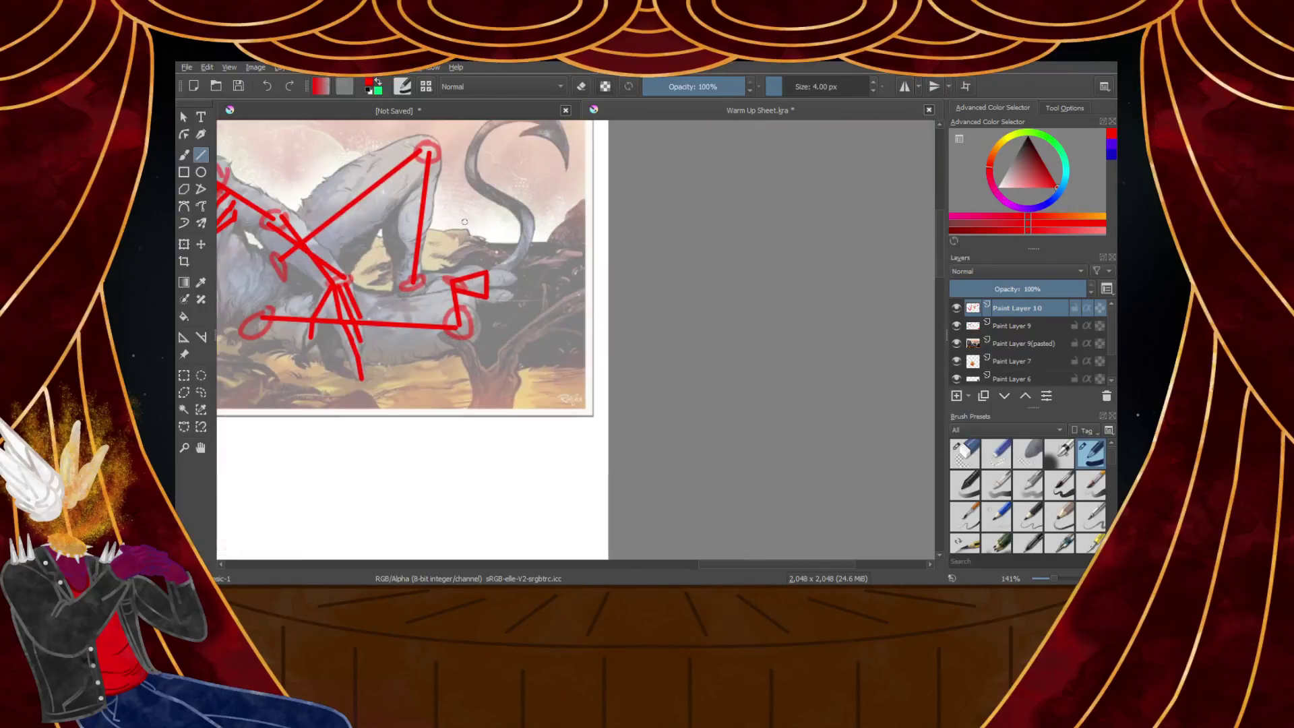
Draw two short red lines from the raised leg's ankle to mark the visible part of its foot
scroll(417, 236, up, 9)
scroll(432, 354, up, 1)
scroll(428, 420, down, 2)
scroll(437, 433, up, 2)
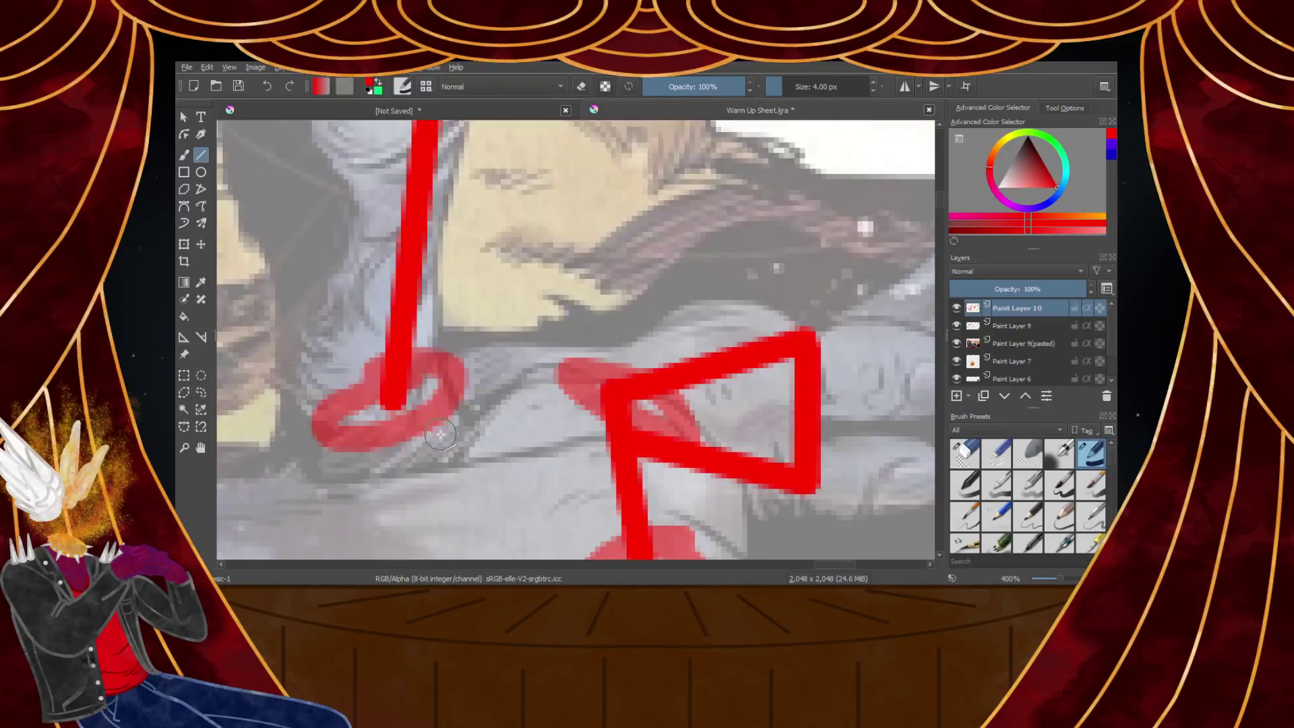
drag(356, 432, 469, 451)
drag(397, 381, 454, 399)
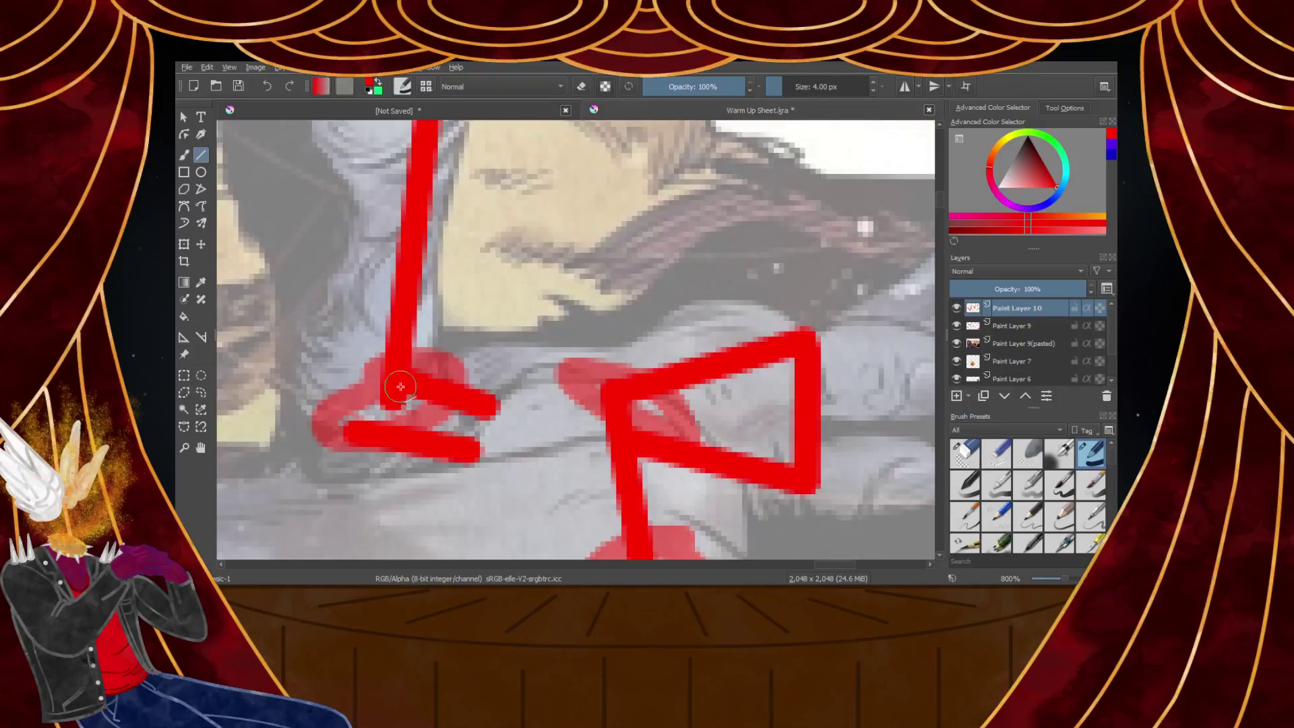
Draw a curved red spine line from the neck oval down through the torso to between the hip circles
scroll(374, 398, down, 5)
scroll(436, 339, down, 3)
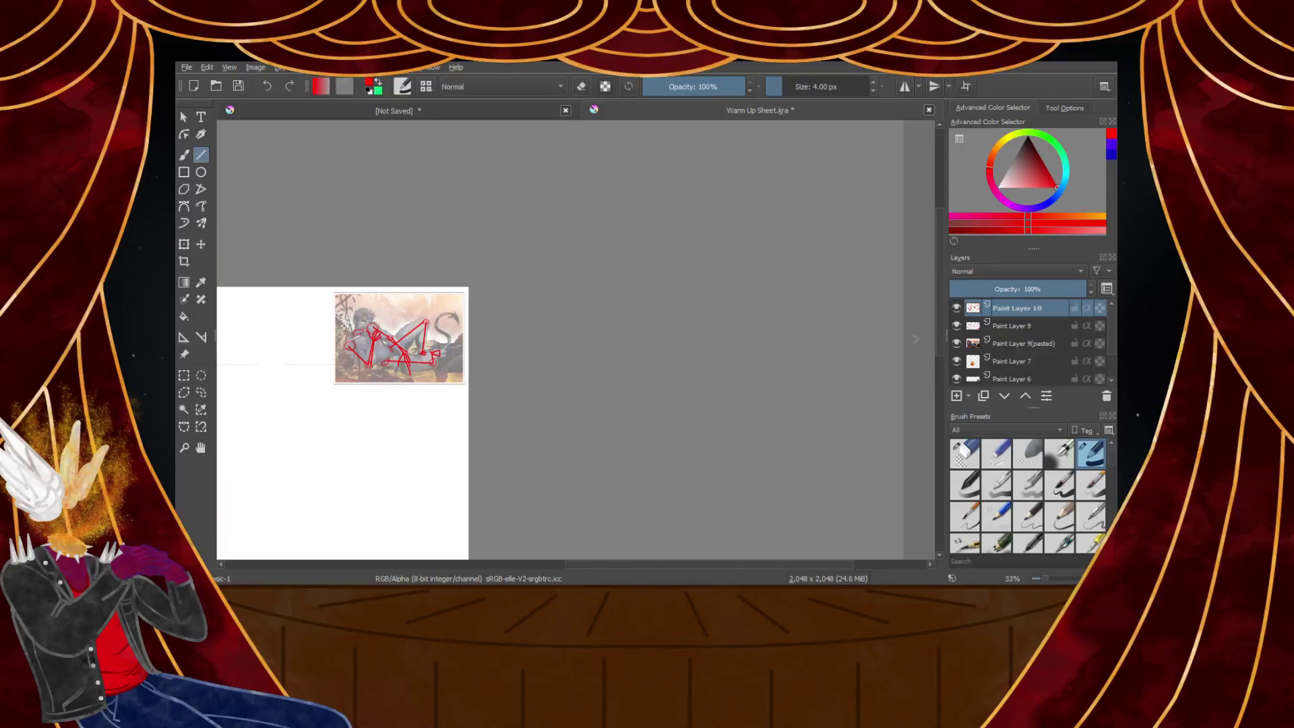
scroll(347, 337, up, 5)
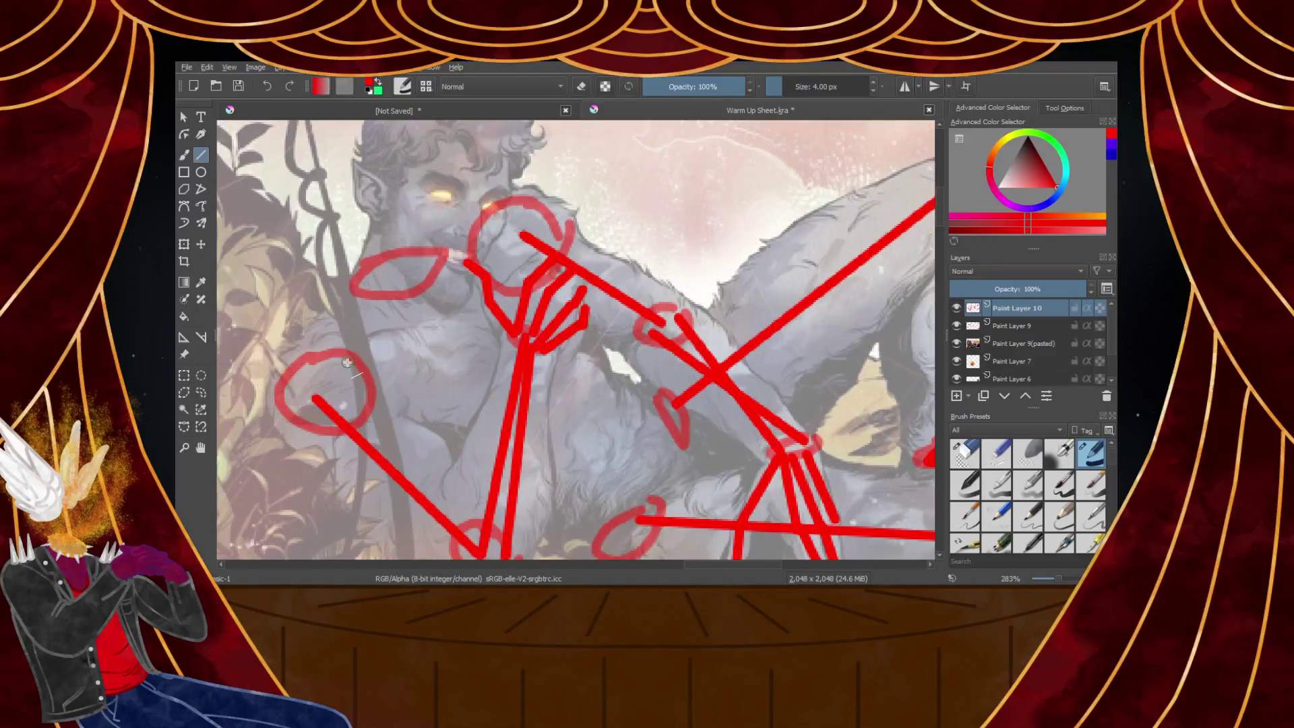
scroll(481, 432, down, 3)
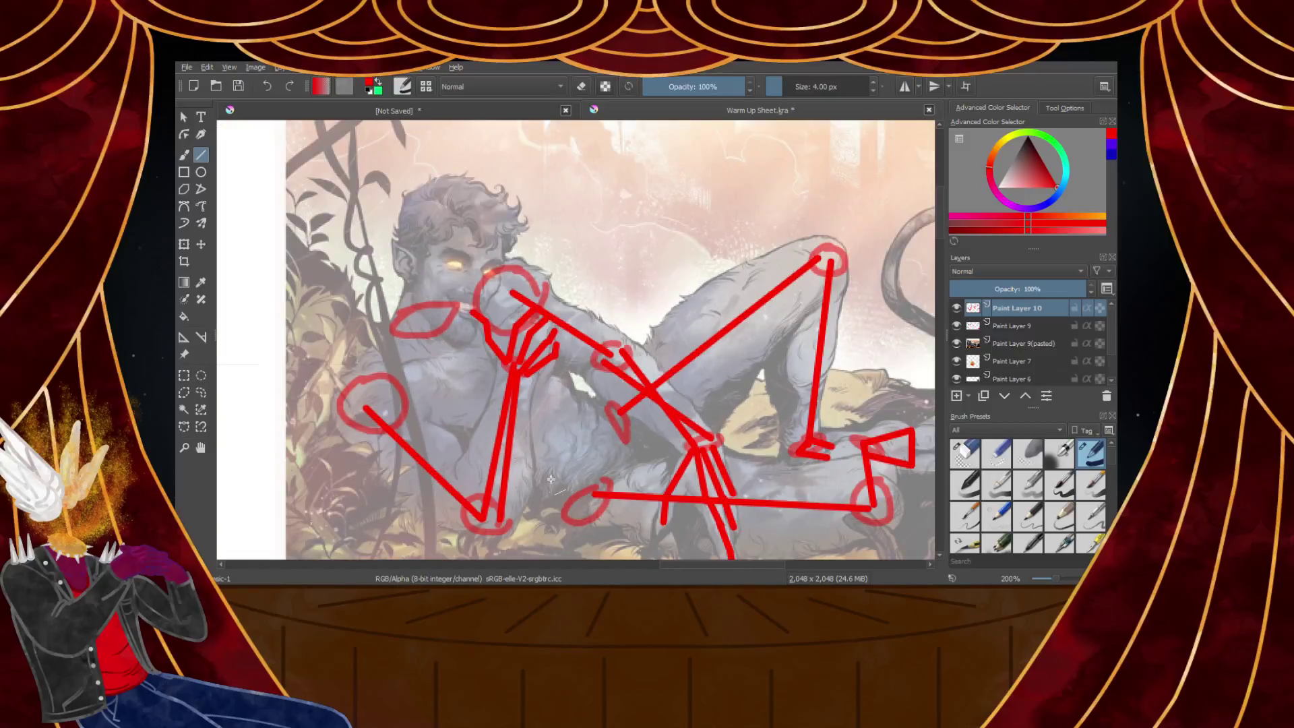
scroll(573, 464, up, 5)
click(201, 206)
mouse_move(280, 184)
mouse_down()
mouse_move(329, 275)
mouse_move(416, 345)
mouse_move(516, 395)
mouse_up()
drag(617, 438, 616, 438)
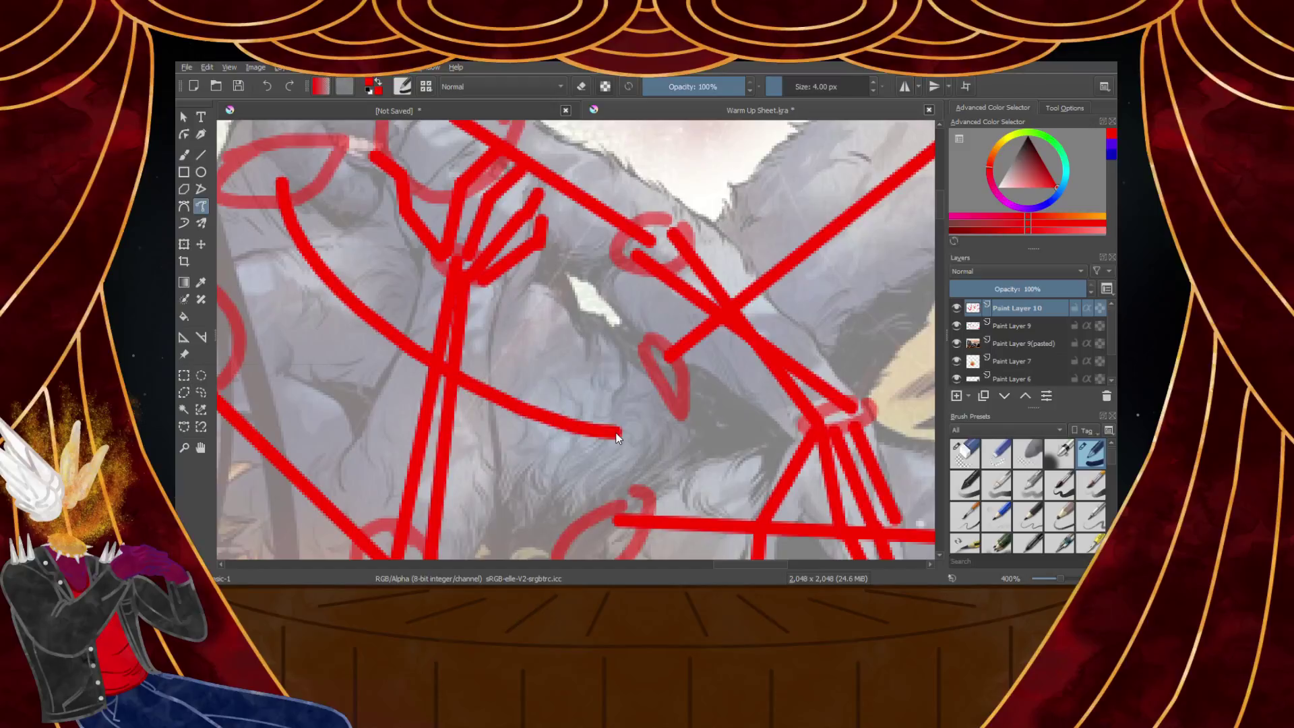
Connect the two hip circles with a straight red pelvis line meeting the lower end of the spine
click(200, 155)
click(1060, 149)
scroll(555, 361, down, 2)
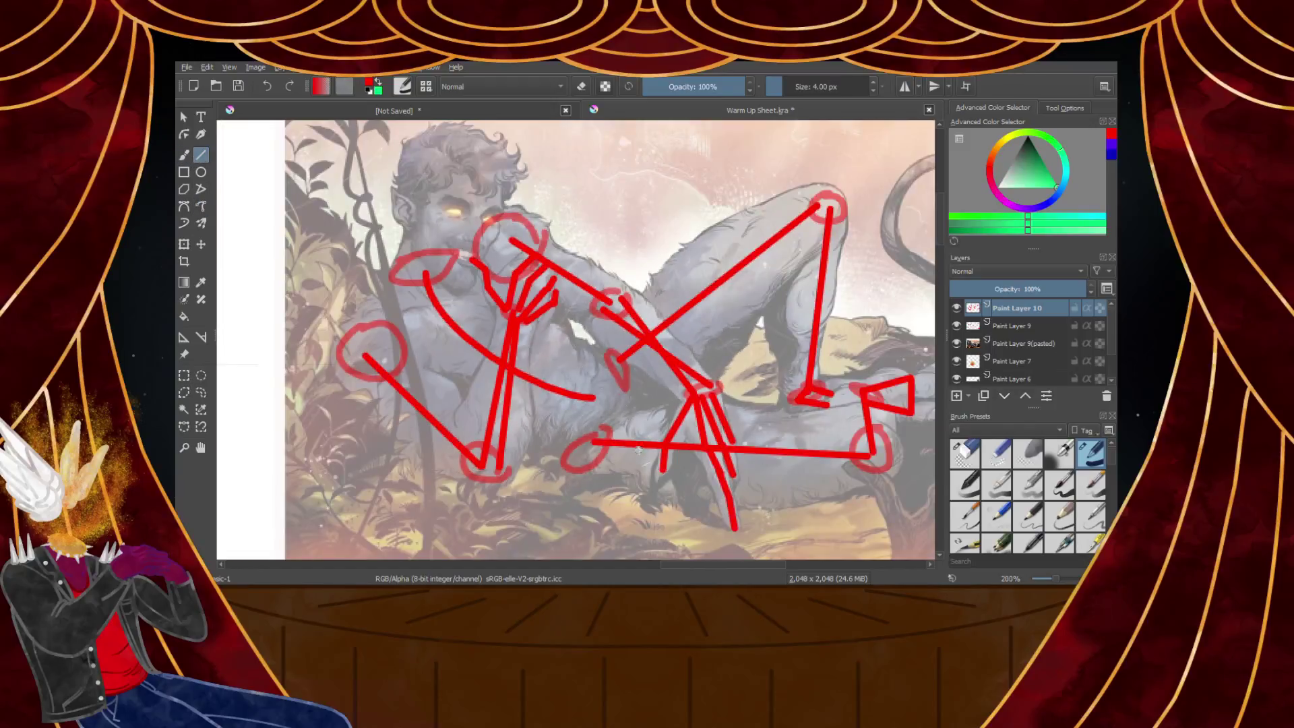
scroll(616, 450, up, 2)
drag(584, 265, 534, 442)
Draw straight red shoulder lines from the near shoulder circle up to the shoulder top and across the neck base to the far shoulder circle
scroll(535, 441, down, 5)
scroll(439, 357, up, 4)
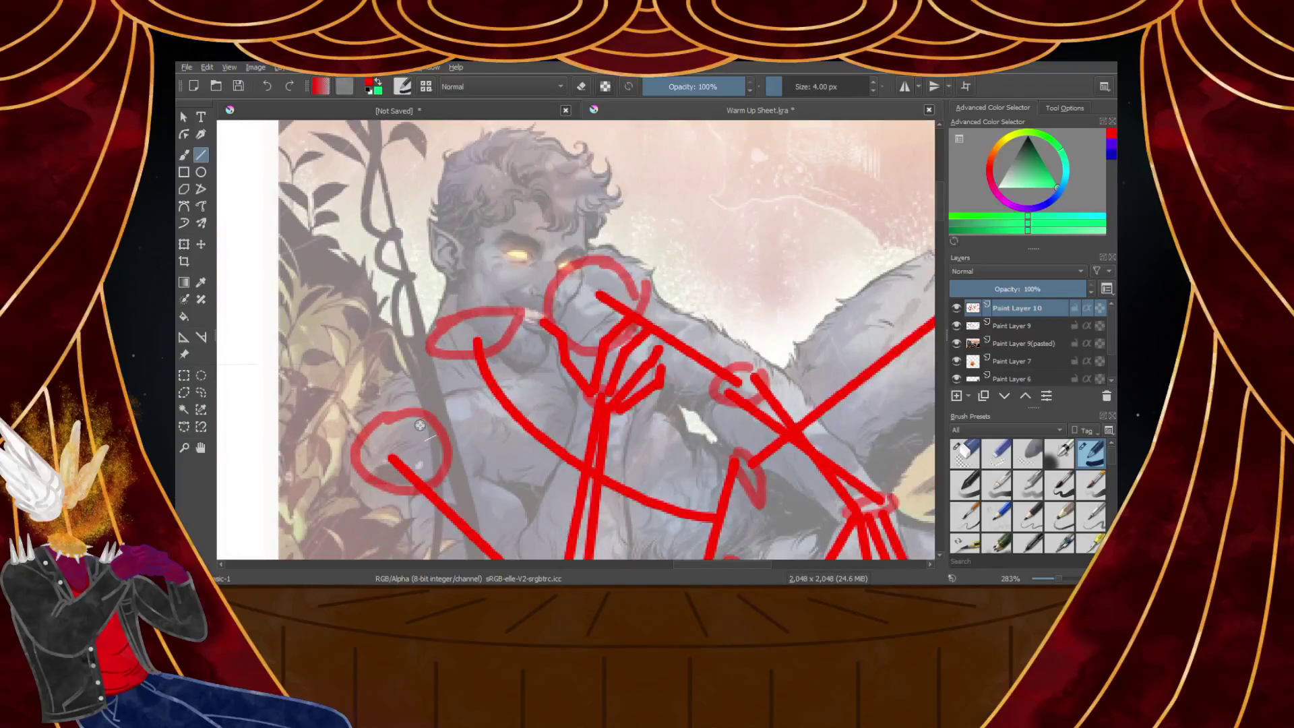
scroll(421, 427, up, 1)
mouse_move(379, 467)
mouse_down()
mouse_move(438, 352)
mouse_move(450, 358)
mouse_up()
mouse_move(672, 237)
mouse_down()
mouse_move(561, 287)
mouse_move(440, 367)
mouse_up()
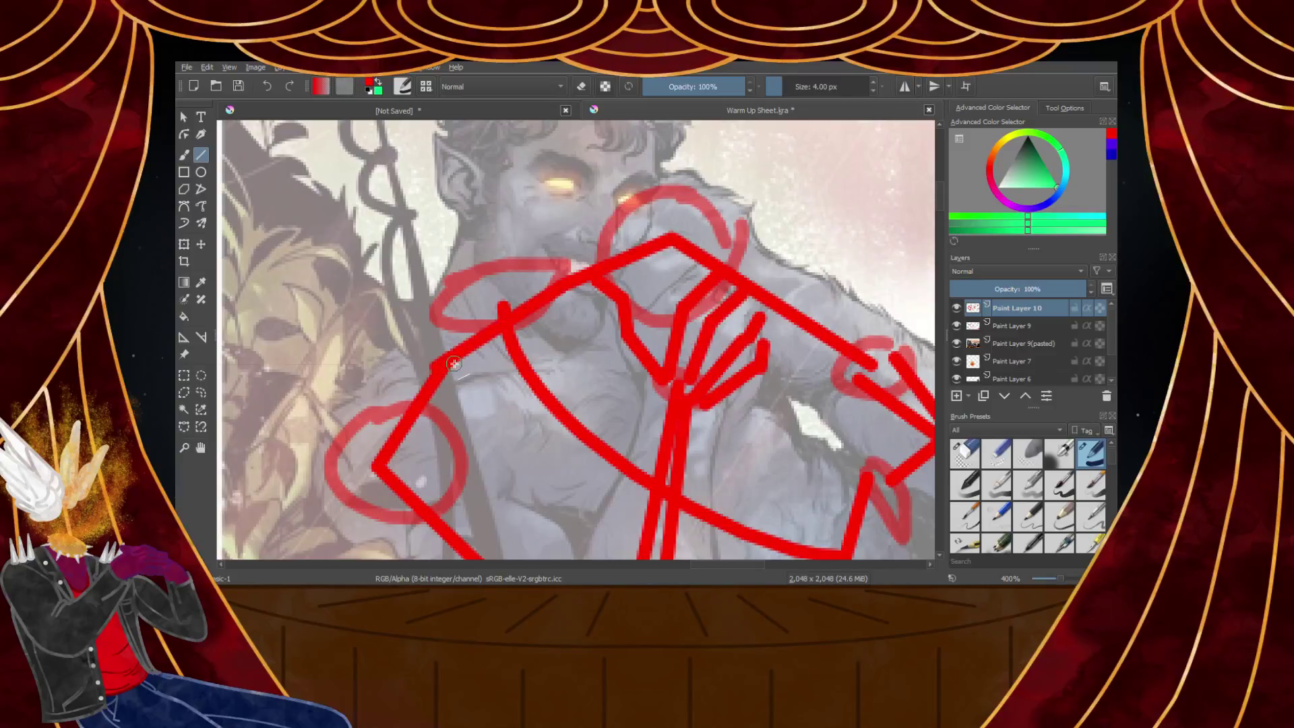
Draw a straight red chest line from the near shoulder across the spine, plus a short line down from the far shoulder line
scroll(462, 342, down, 1)
scroll(463, 342, up, 1)
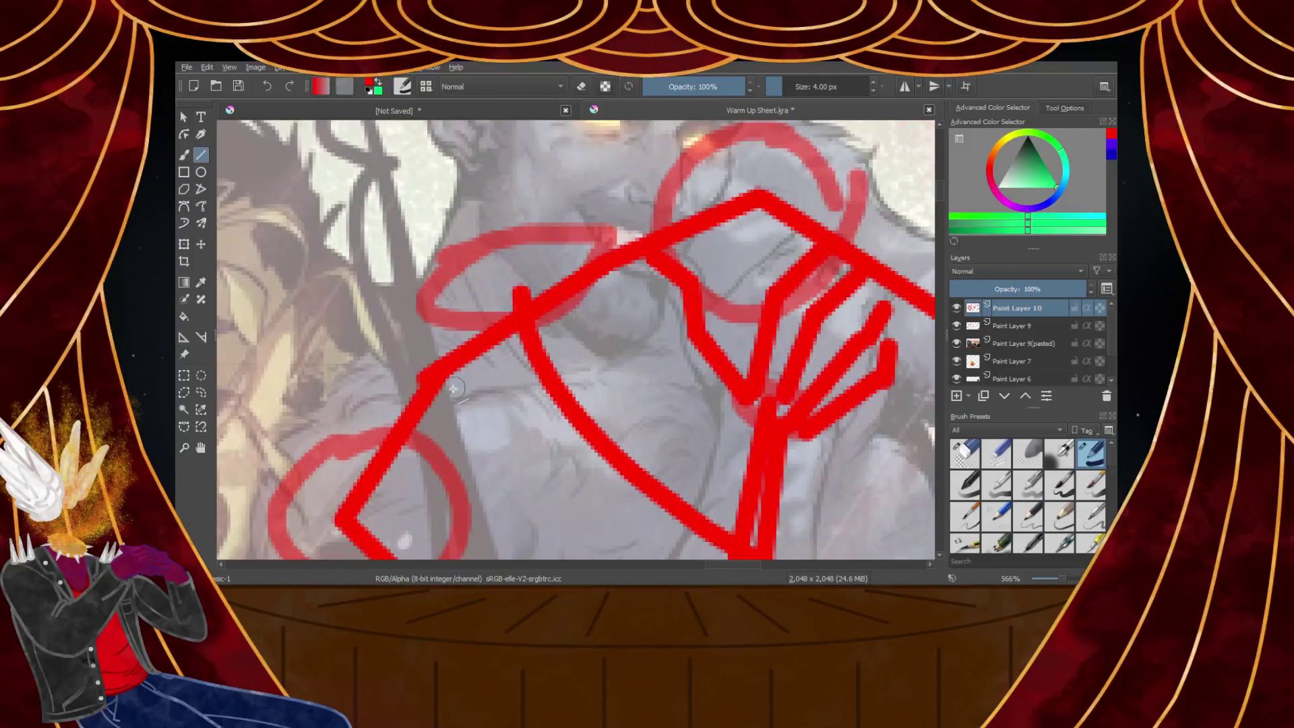
scroll(462, 342, down, 3)
scroll(459, 353, up, 3)
drag(403, 426, 597, 364)
scroll(657, 325, down, 3)
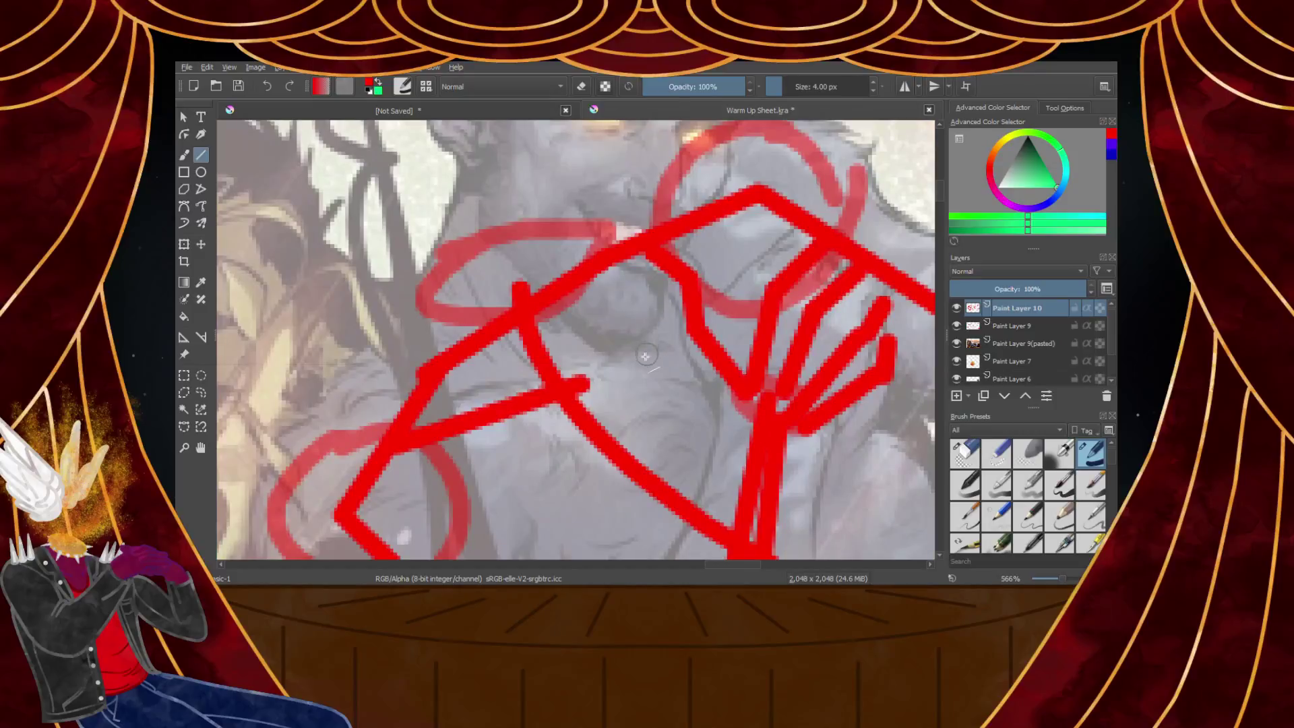
scroll(656, 296, down, 1)
scroll(656, 296, up, 3)
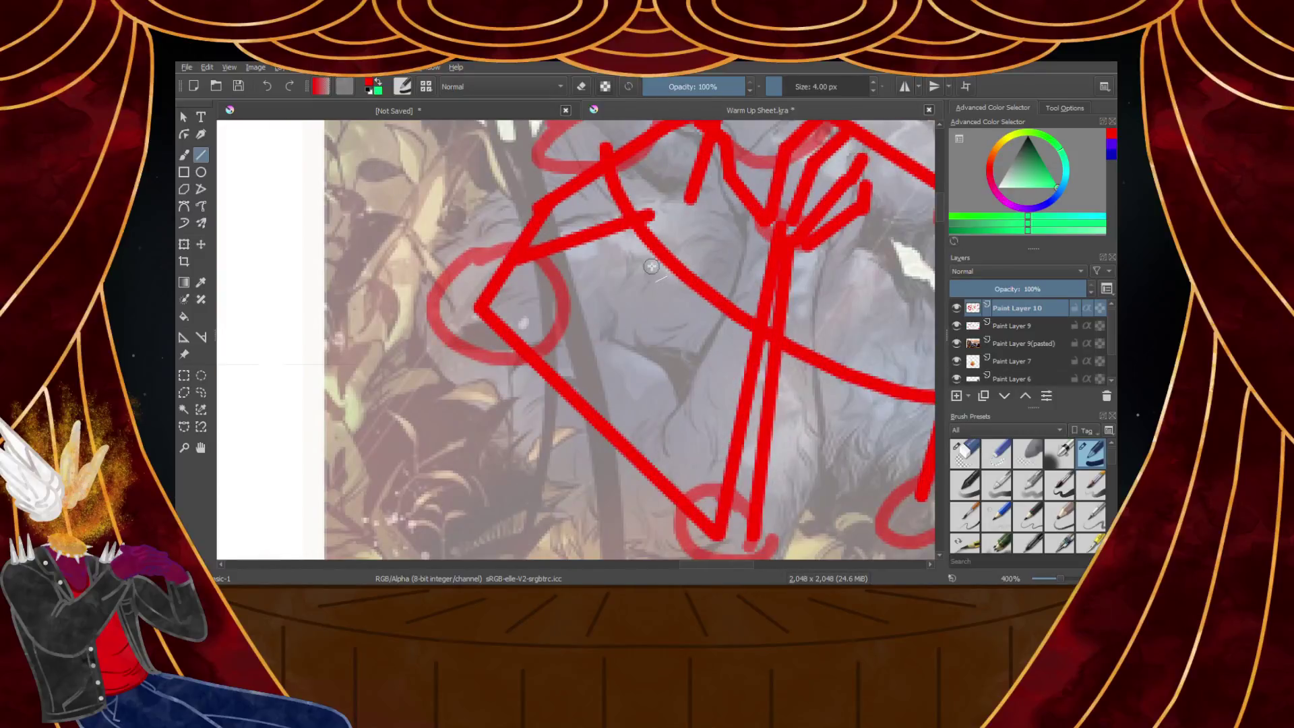
Draw two short red lines running down the chest from the ends of the near and far chest lines
scroll(677, 250, down, 4)
scroll(645, 211, up, 4)
drag(631, 217, 693, 269)
drag(664, 189, 698, 247)
scroll(699, 248, down, 4)
scroll(701, 256, up, 4)
scroll(680, 235, down, 1)
scroll(685, 223, down, 3)
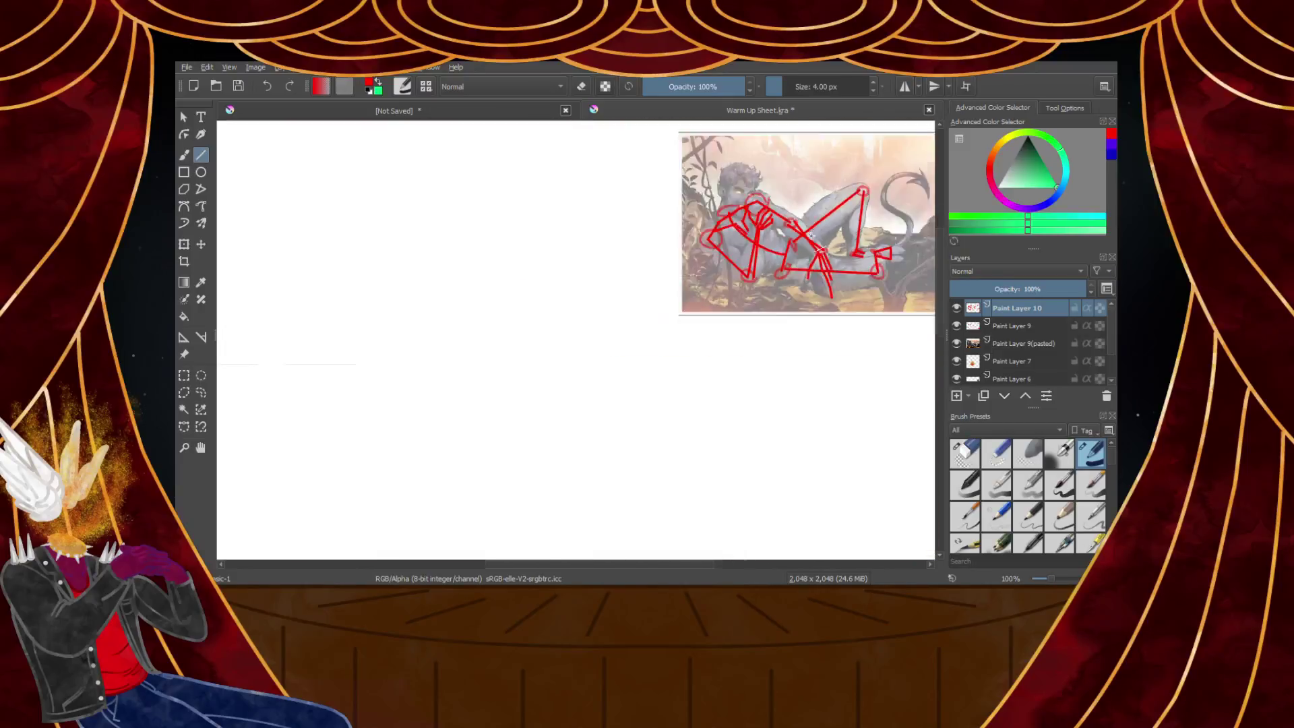
scroll(694, 222, up, 4)
scroll(697, 221, up, 4)
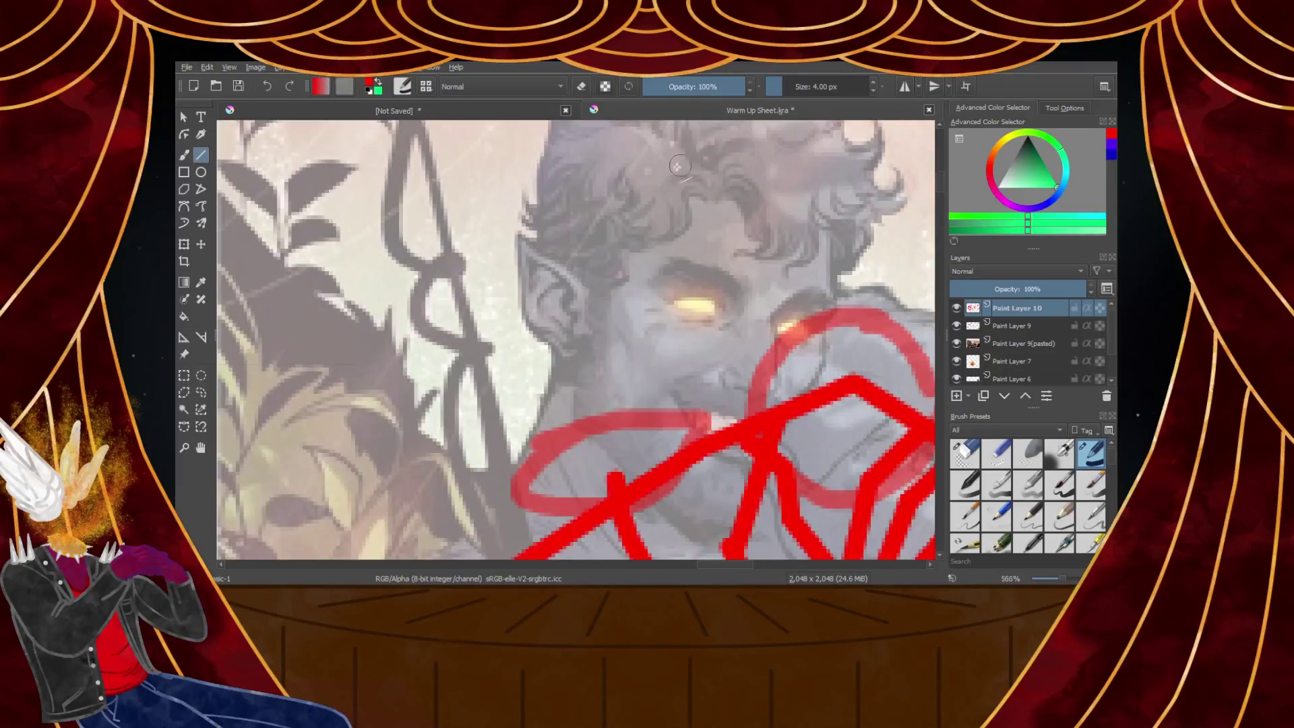
click(184, 157)
scroll(674, 226, down, 3)
scroll(664, 215, up, 4)
scroll(615, 247, down, 2)
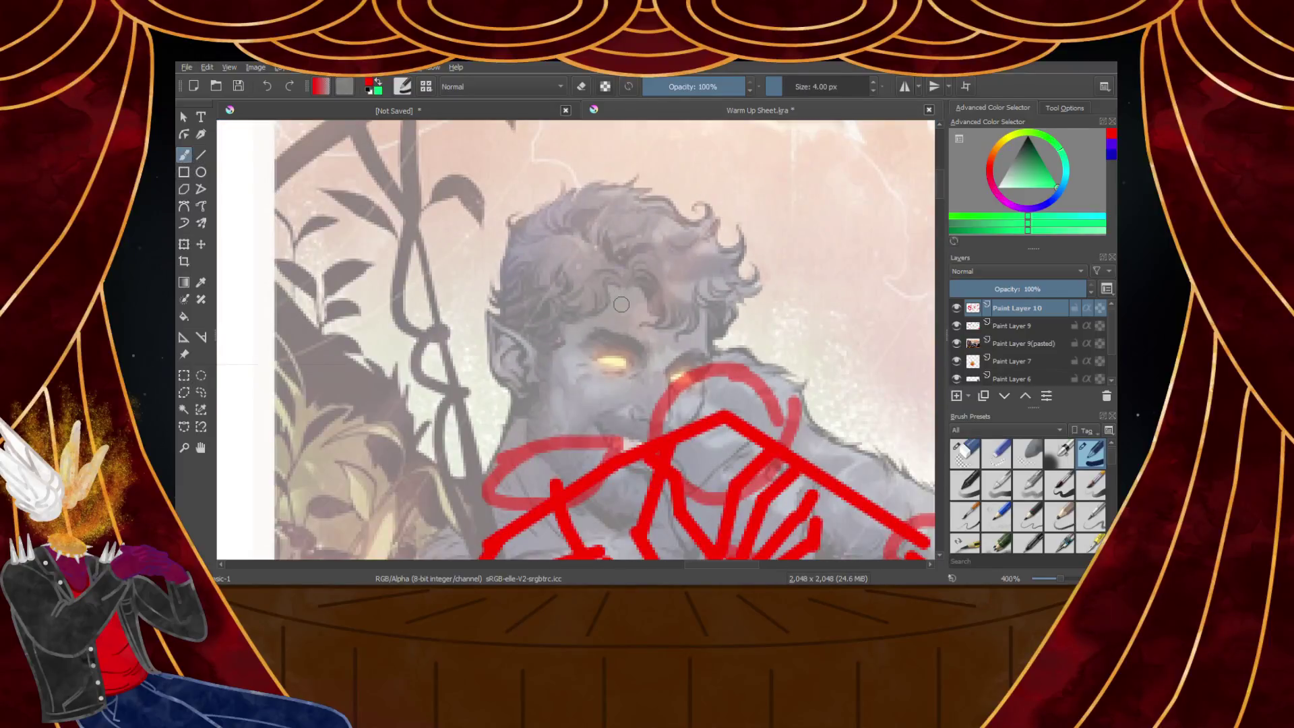
scroll(623, 301, up, 1)
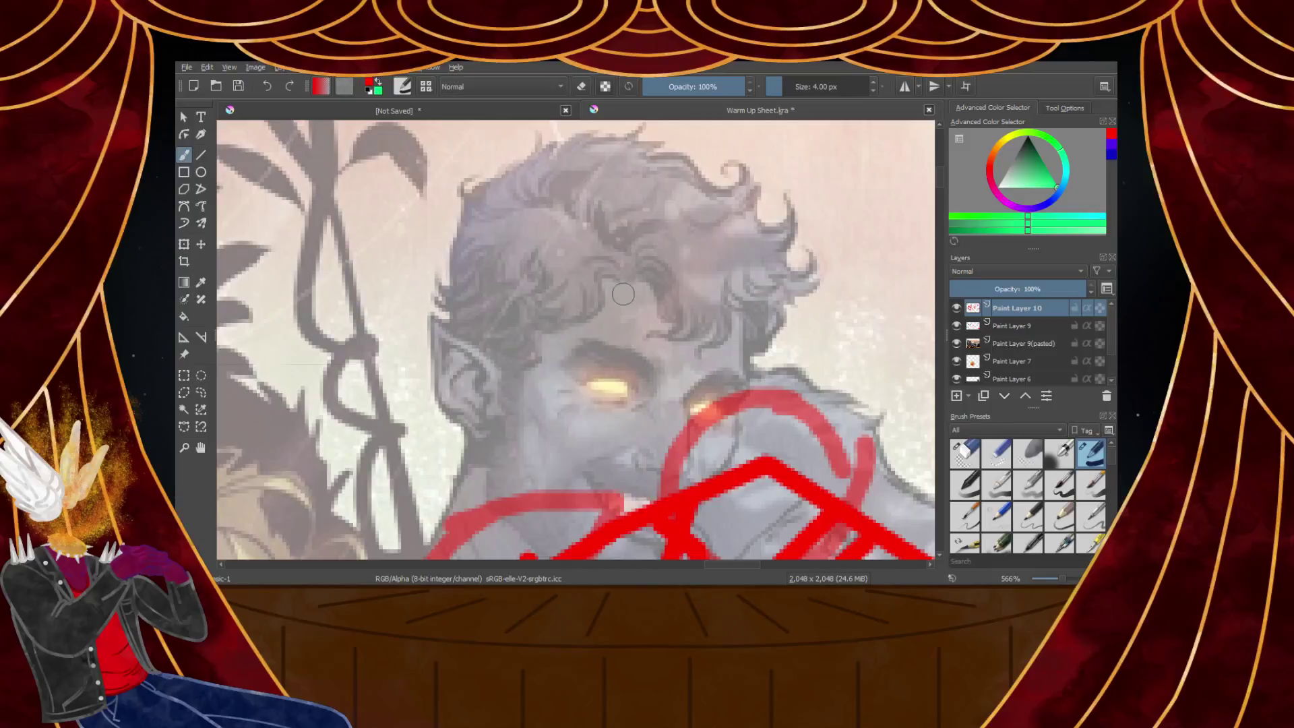
click(201, 172)
drag(478, 193, 750, 480)
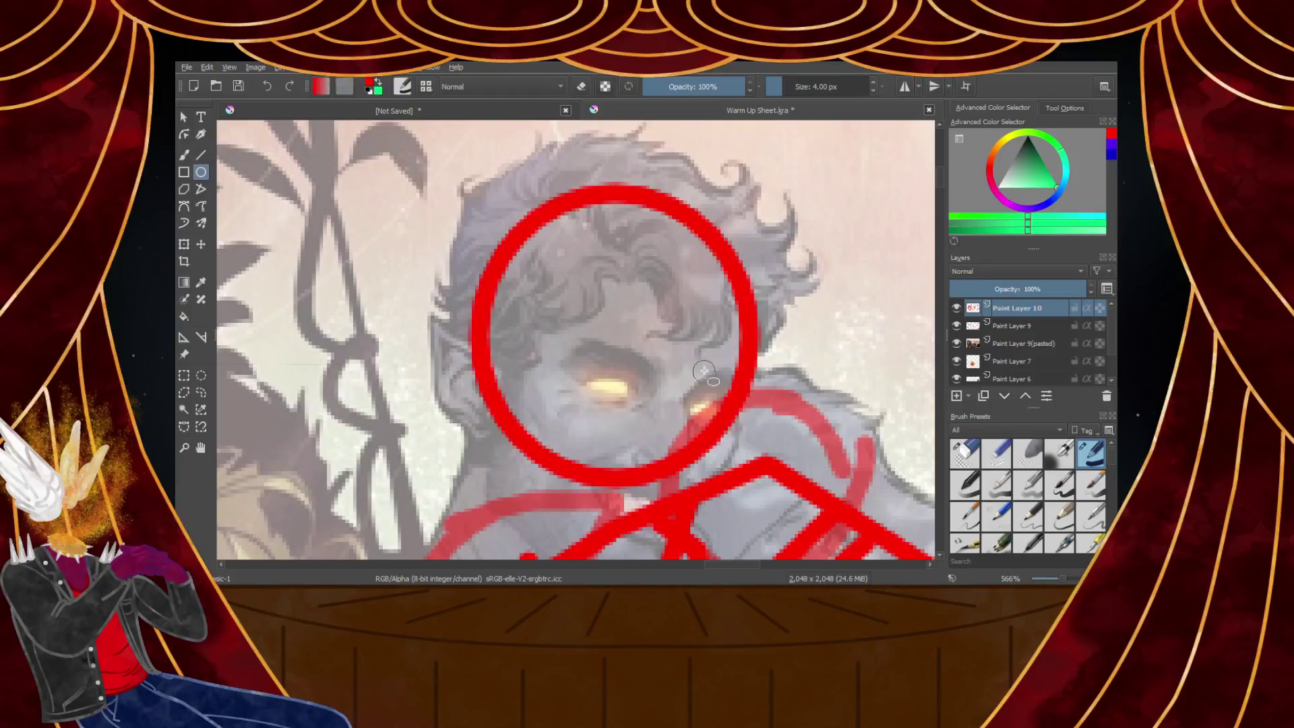
scroll(702, 357, down, 3)
scroll(711, 416, up, 3)
scroll(668, 358, down, 3)
scroll(647, 289, up, 3)
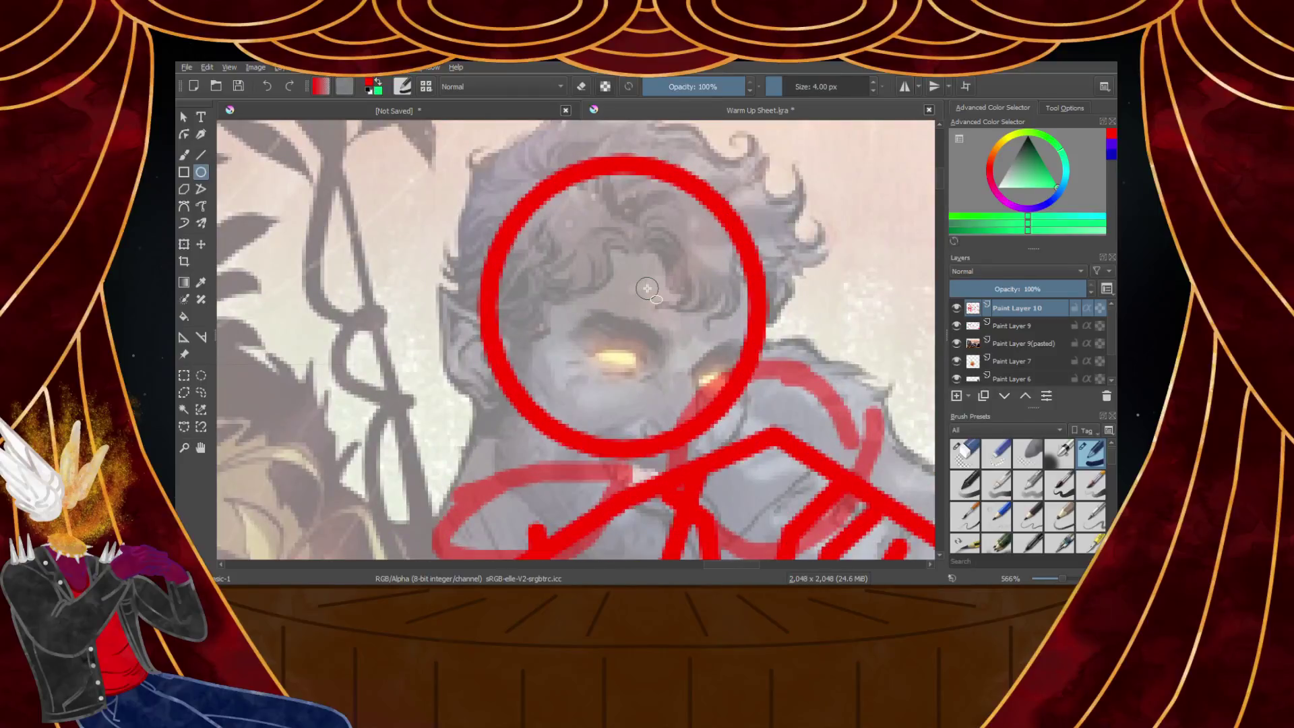
key(ctrl+z)
mouse_move(713, 461)
mouse_down()
mouse_move(560, 297)
mouse_move(478, 184)
mouse_move(447, 176)
mouse_move(745, 444)
mouse_up()
key(ctrl+z)
Add a new paint layer and draw a red circle over the face and hair for the head
click(956, 396)
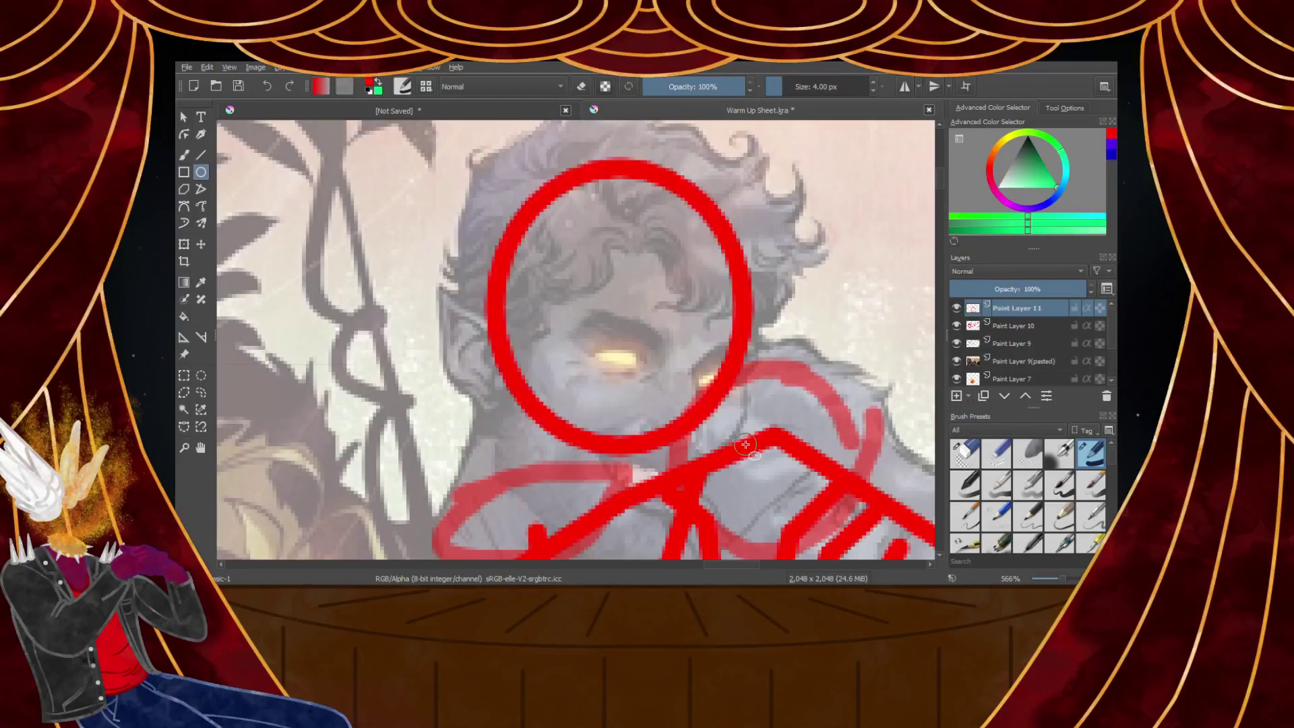
scroll(727, 401, down, 3)
scroll(711, 379, up, 3)
key(ctrl+z)
drag(484, 192, 781, 480)
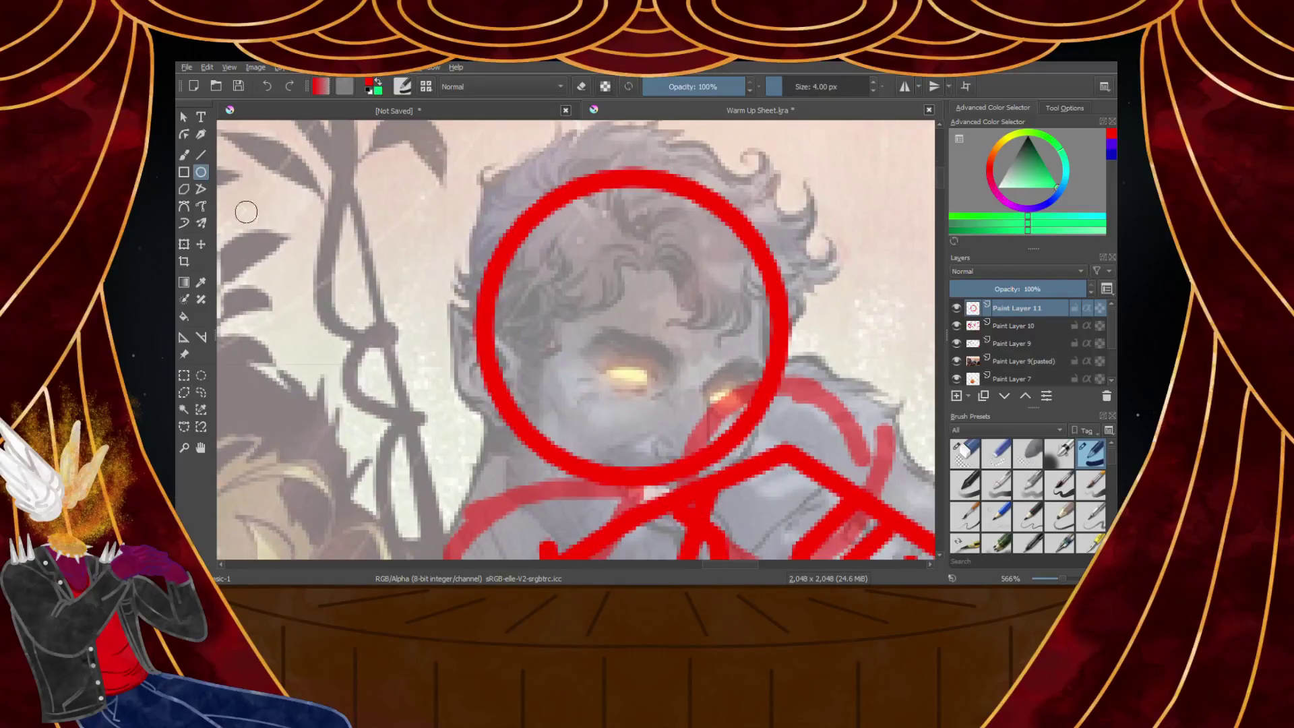
Move the head circle slightly up and toward the ear so it fits over the figure's skull
click(183, 244)
mouse_move(665, 317)
mouse_down()
mouse_move(659, 342)
mouse_move(632, 321)
mouse_move(648, 312)
mouse_move(603, 283)
mouse_move(623, 287)
mouse_move(625, 271)
mouse_up()
scroll(650, 300, down, 2)
scroll(674, 386, up, 2)
scroll(674, 368, down, 2)
scroll(687, 316, up, 2)
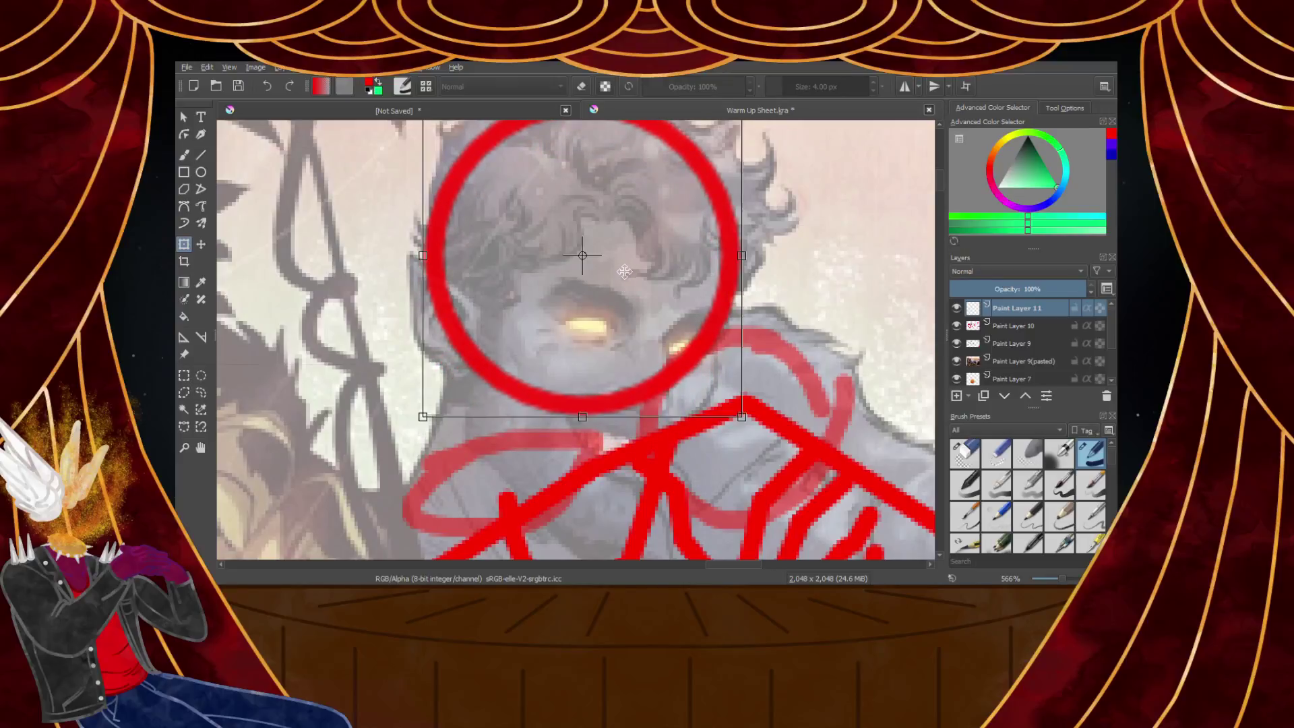
scroll(685, 311, down, 3)
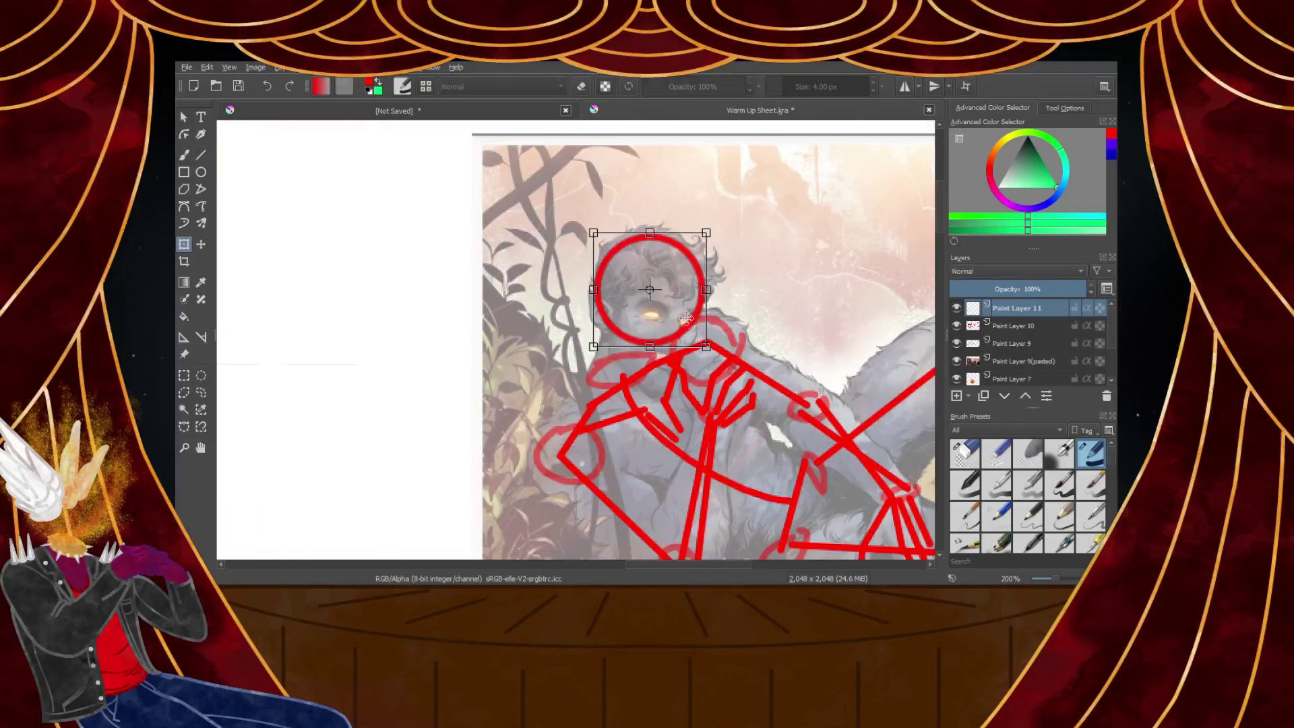
scroll(686, 316, up, 2)
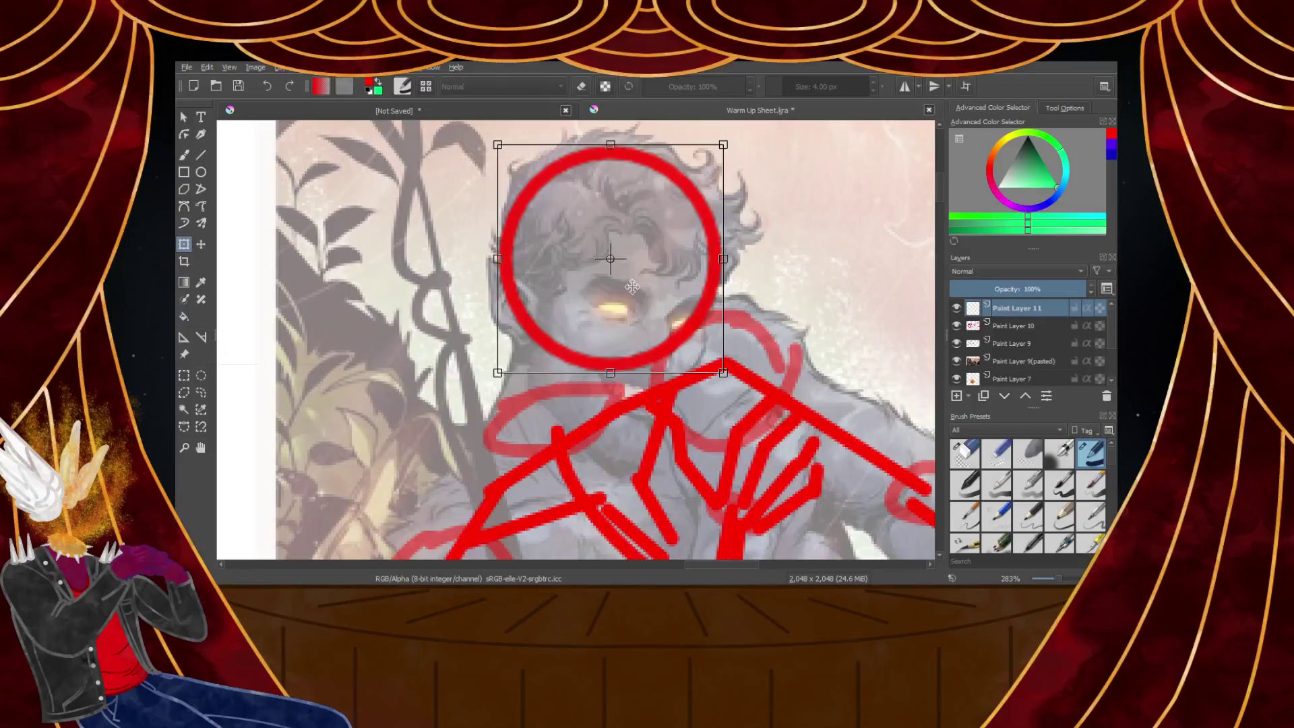
Draw a curved red eye line across the head circle and a curved vertical centre line down the face
click(183, 155)
scroll(711, 313, up, 2)
mouse_move(315, 174)
mouse_down()
mouse_move(328, 205)
mouse_move(406, 280)
mouse_move(471, 314)
mouse_move(606, 335)
mouse_move(701, 318)
mouse_up()
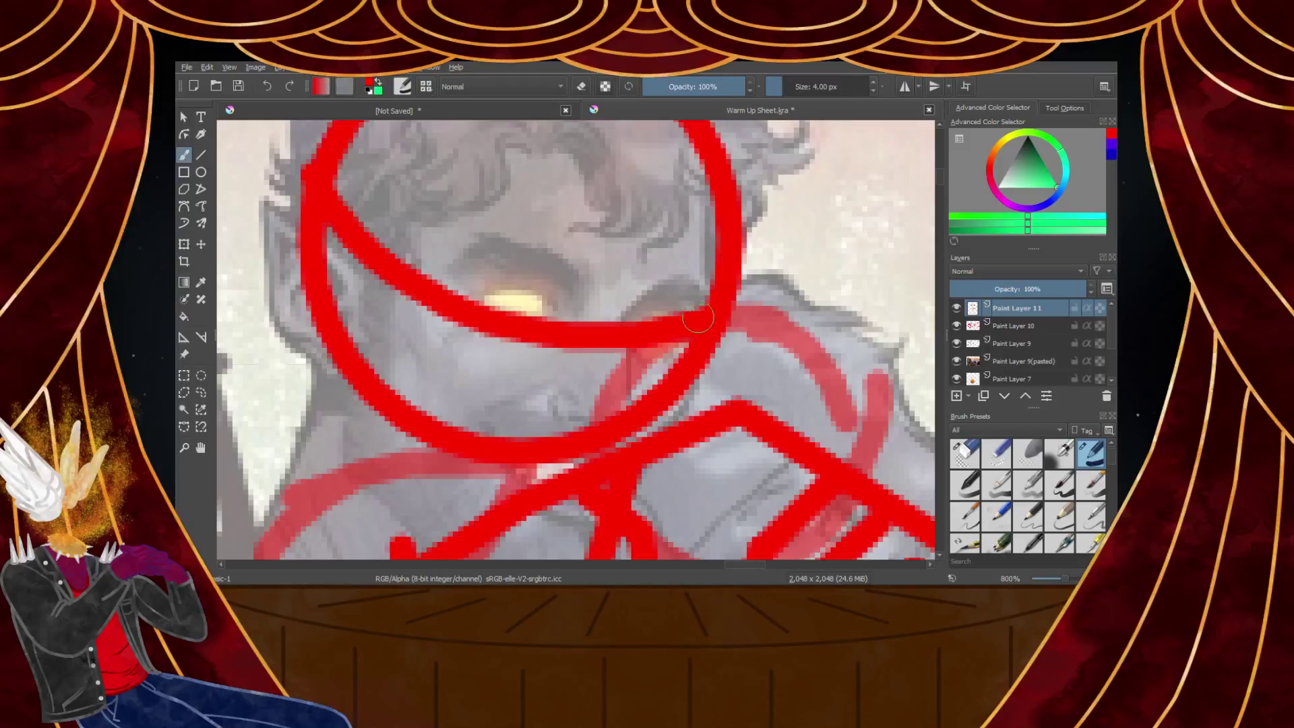
scroll(663, 254, down, 3)
mouse_move(649, 219)
mouse_down()
mouse_move(651, 303)
mouse_move(627, 368)
mouse_up()
scroll(627, 367, down, 2)
scroll(631, 375, up, 4)
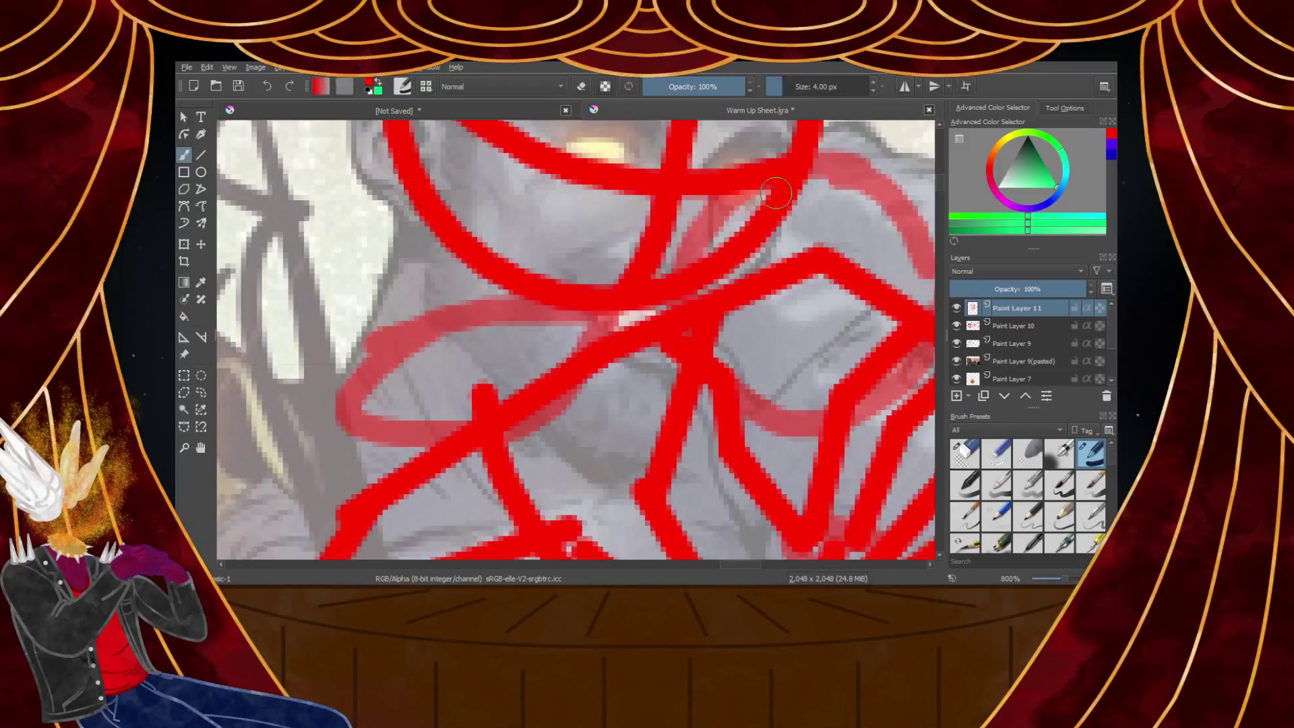
scroll(407, 185, down, 4)
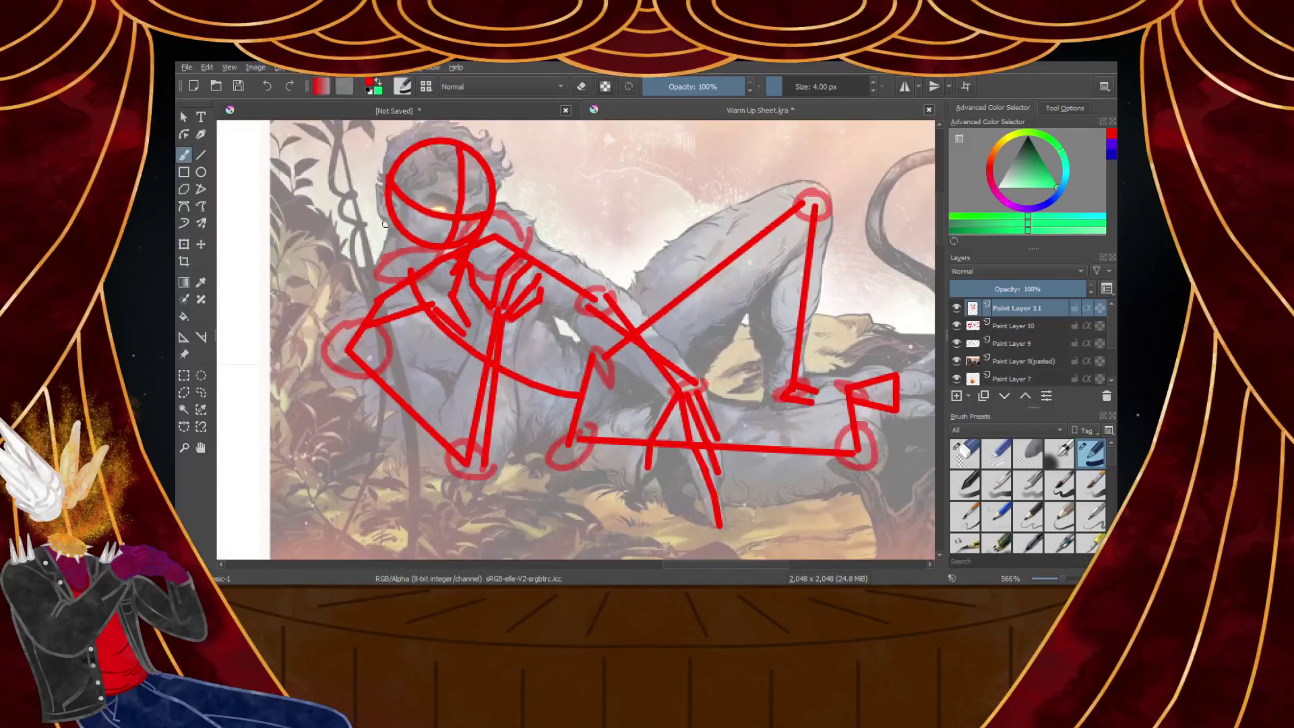
Draw the red jaw line from the ear side of the head circle down around the chin
scroll(397, 188, up, 3)
mouse_move(389, 135)
mouse_down()
mouse_move(397, 317)
mouse_move(520, 429)
mouse_move(573, 413)
mouse_move(583, 374)
mouse_up()
scroll(585, 374, down, 5)
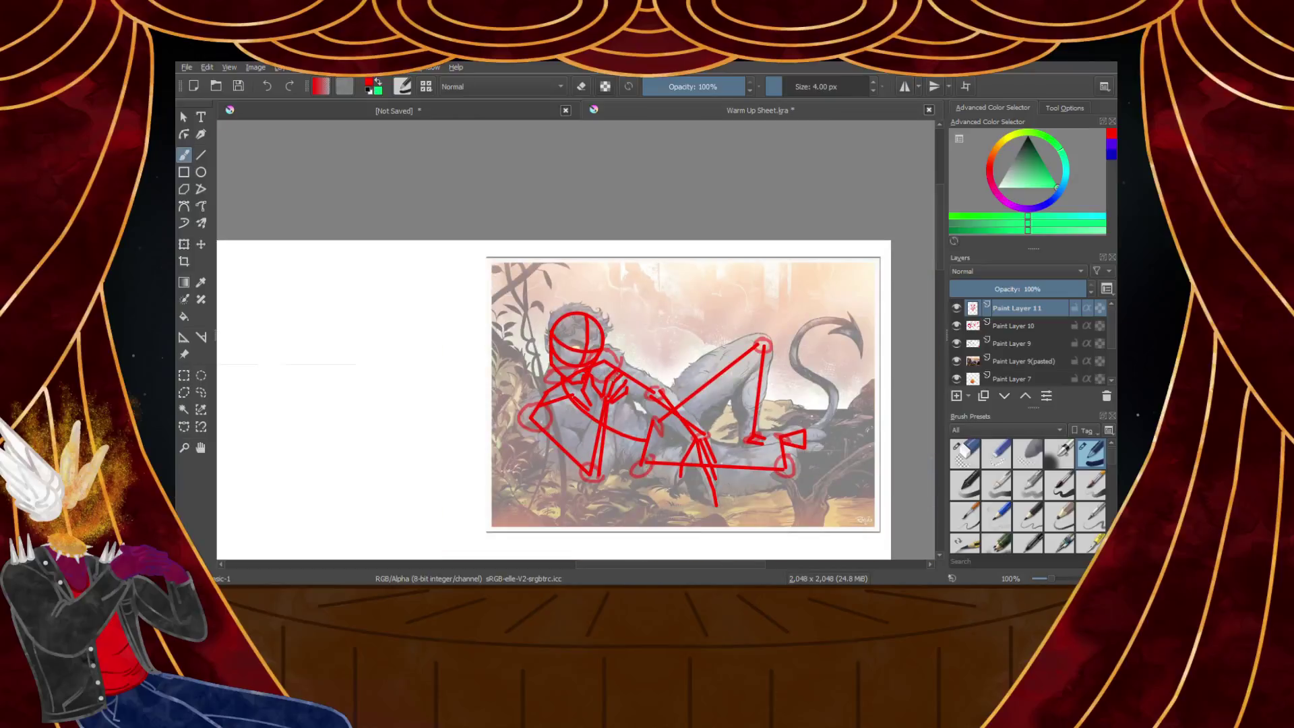
Review the red skeleton against the reference painting, from the head and torso to the legs and feet
scroll(624, 402, up, 1)
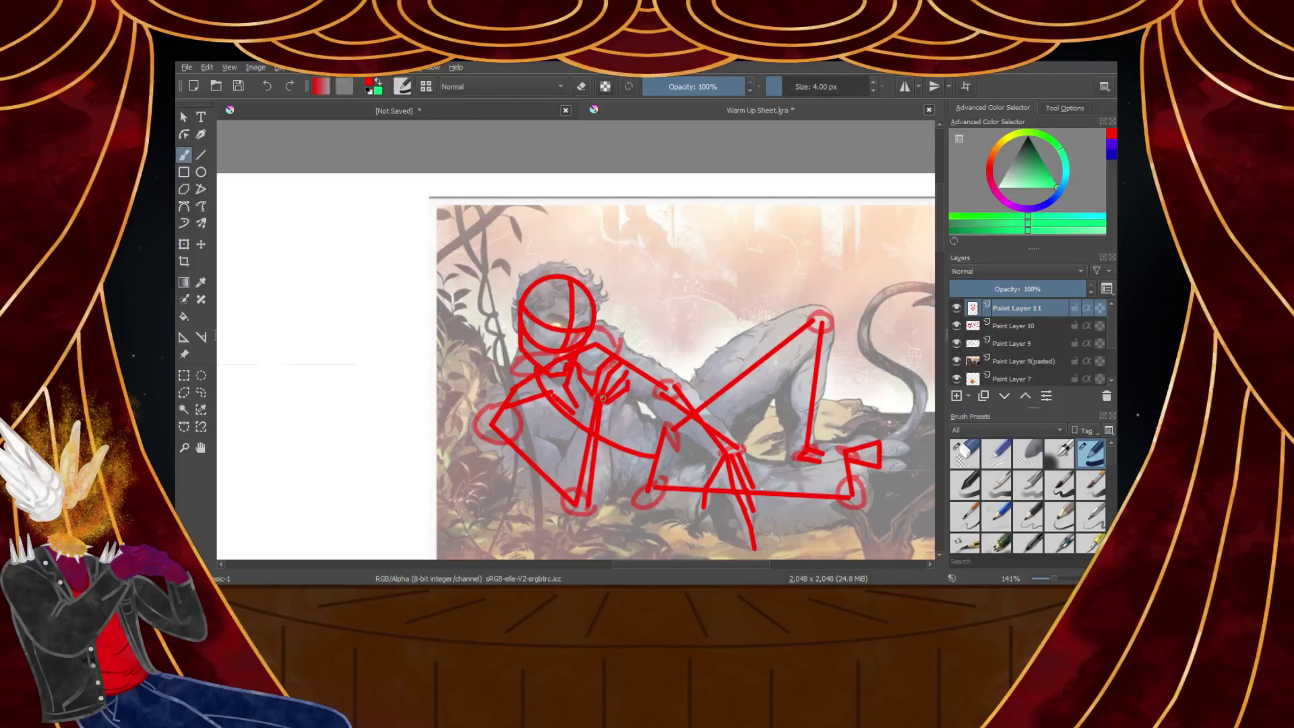
scroll(602, 398, down, 2)
scroll(607, 394, up, 2)
scroll(633, 384, up, 1)
scroll(662, 375, down, 1)
scroll(630, 327, up, 1)
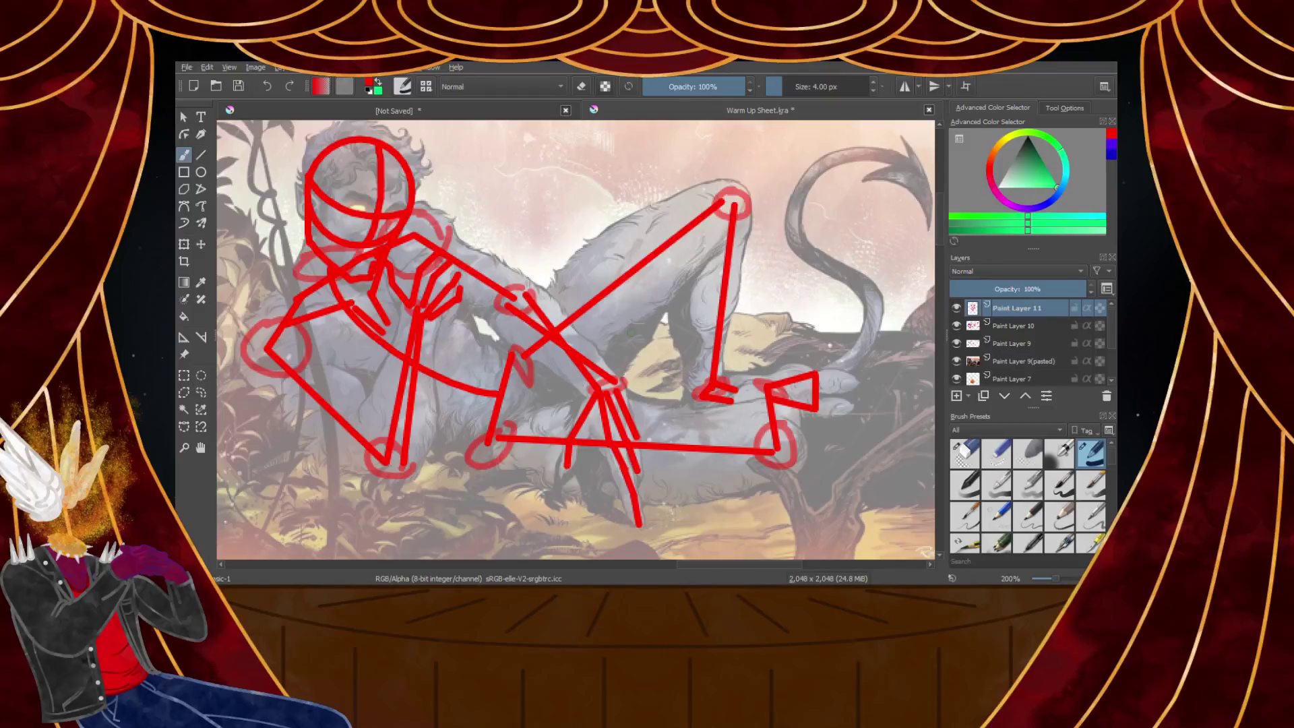
scroll(630, 332, up, 1)
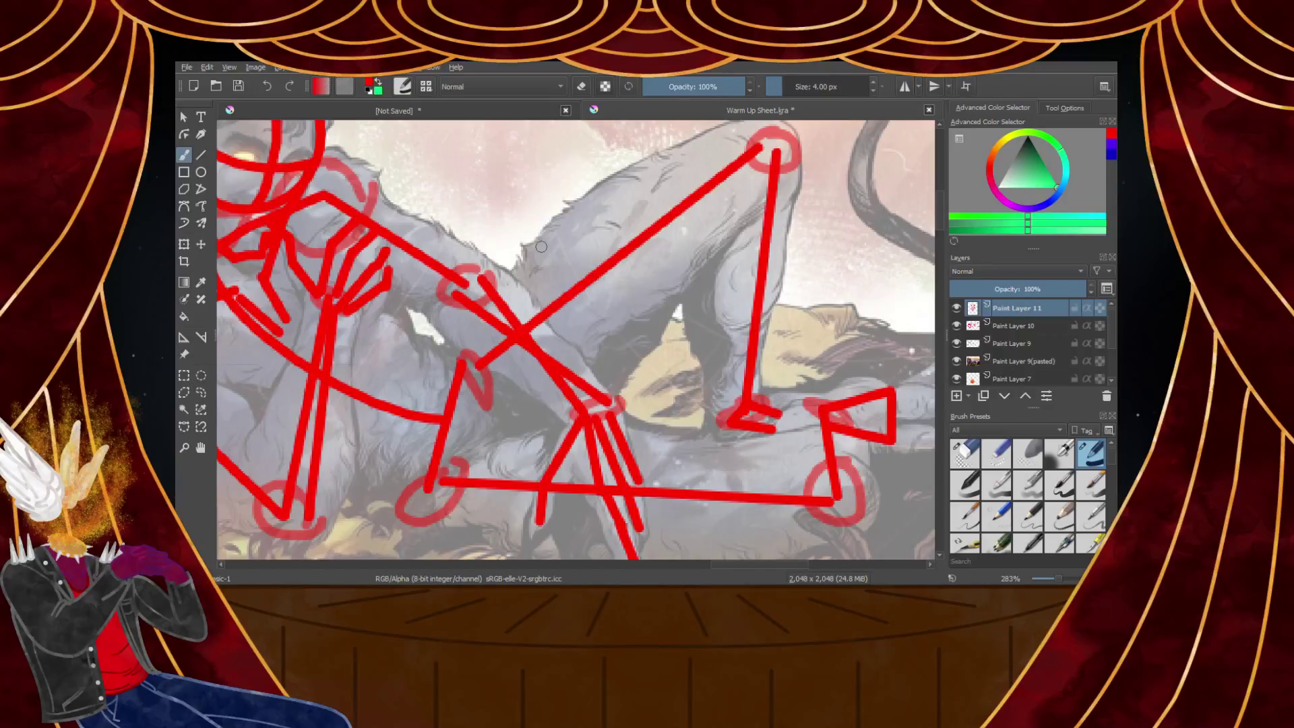
scroll(541, 246, down, 5)
scroll(502, 184, up, 3)
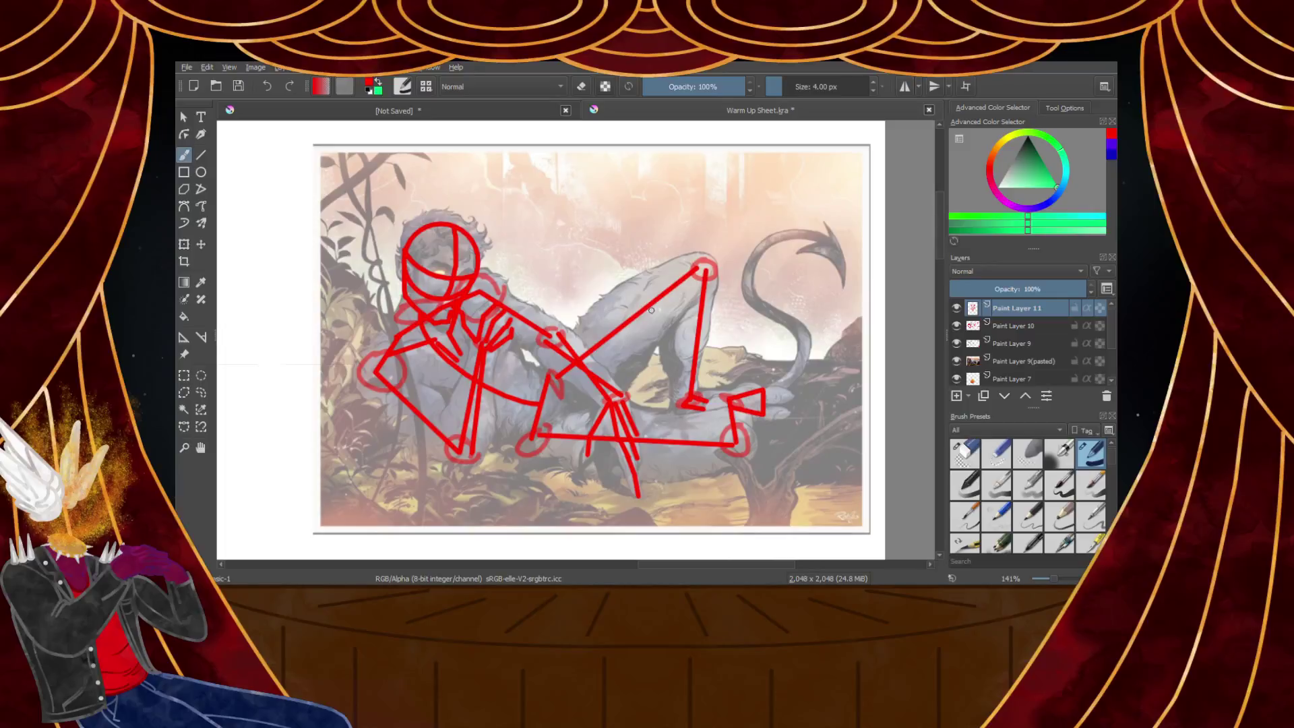
Add another new paint layer above the head layer
click(956, 396)
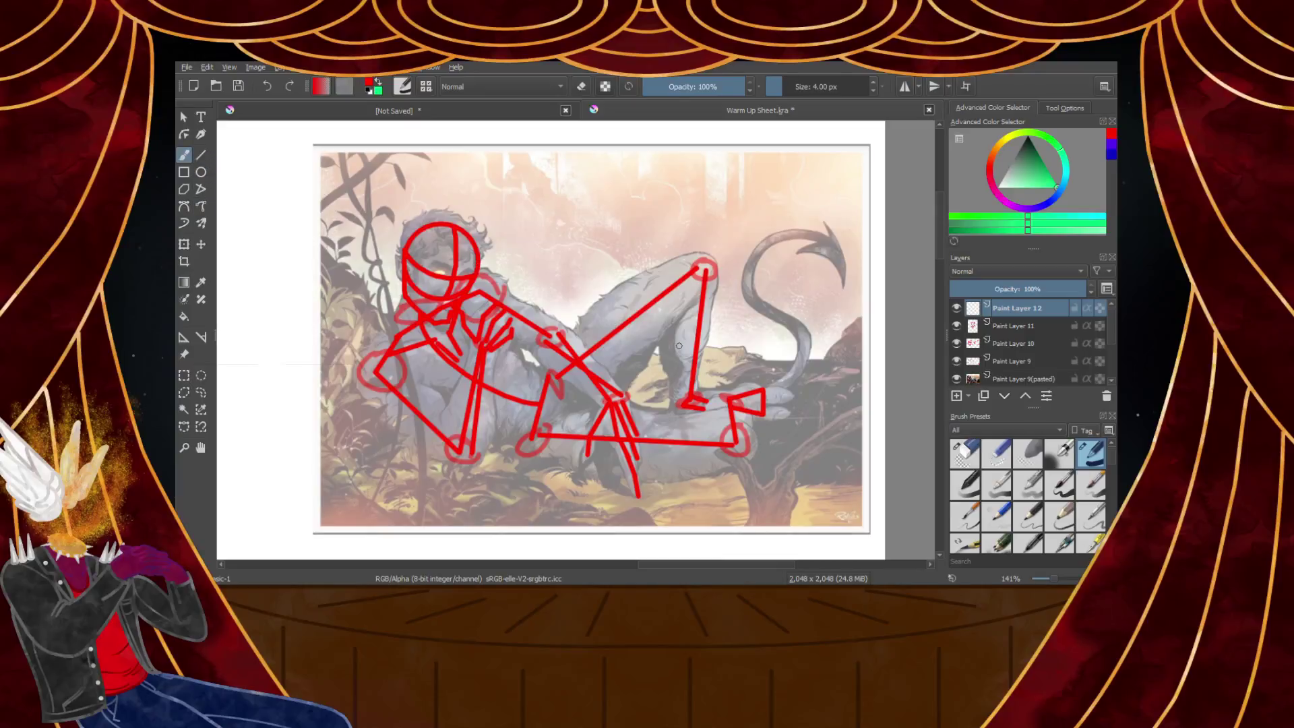
scroll(433, 389, up, 1)
scroll(433, 388, down, 1)
scroll(433, 389, up, 1)
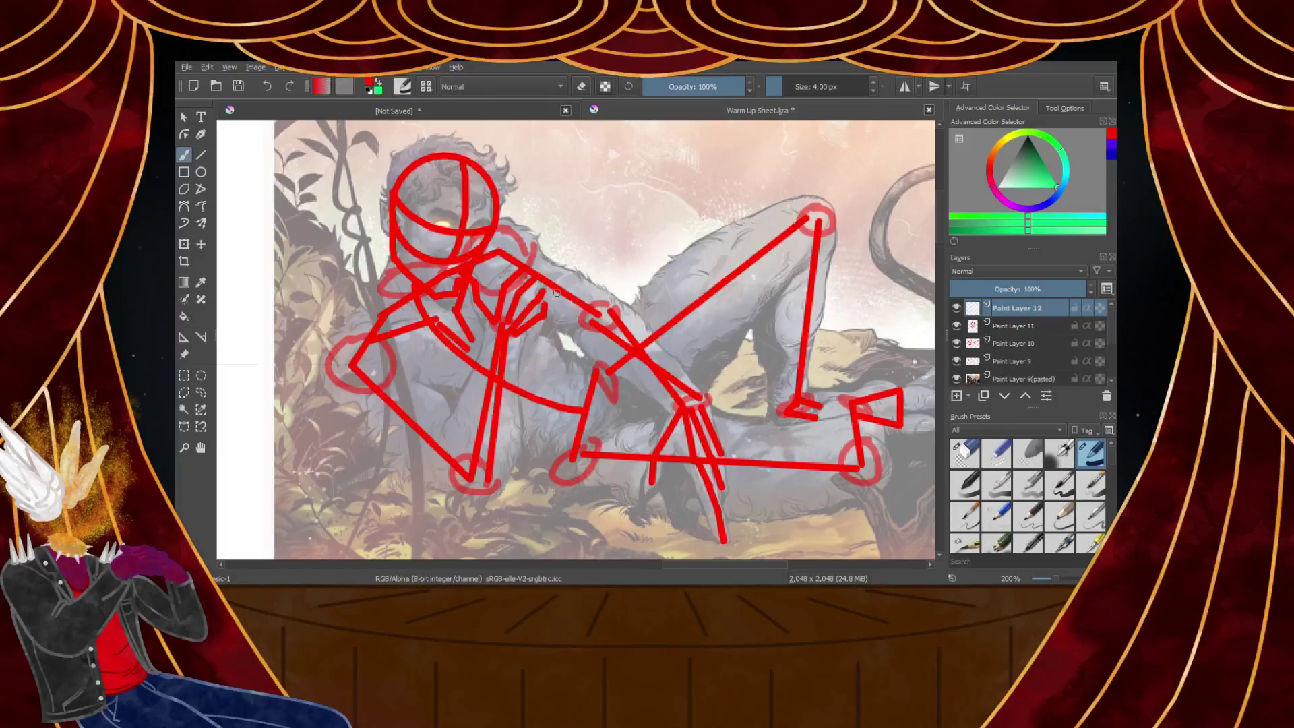
Examine how the construction lines of the torso, arms, hands, legs and feet match the pose
scroll(556, 291, up, 1)
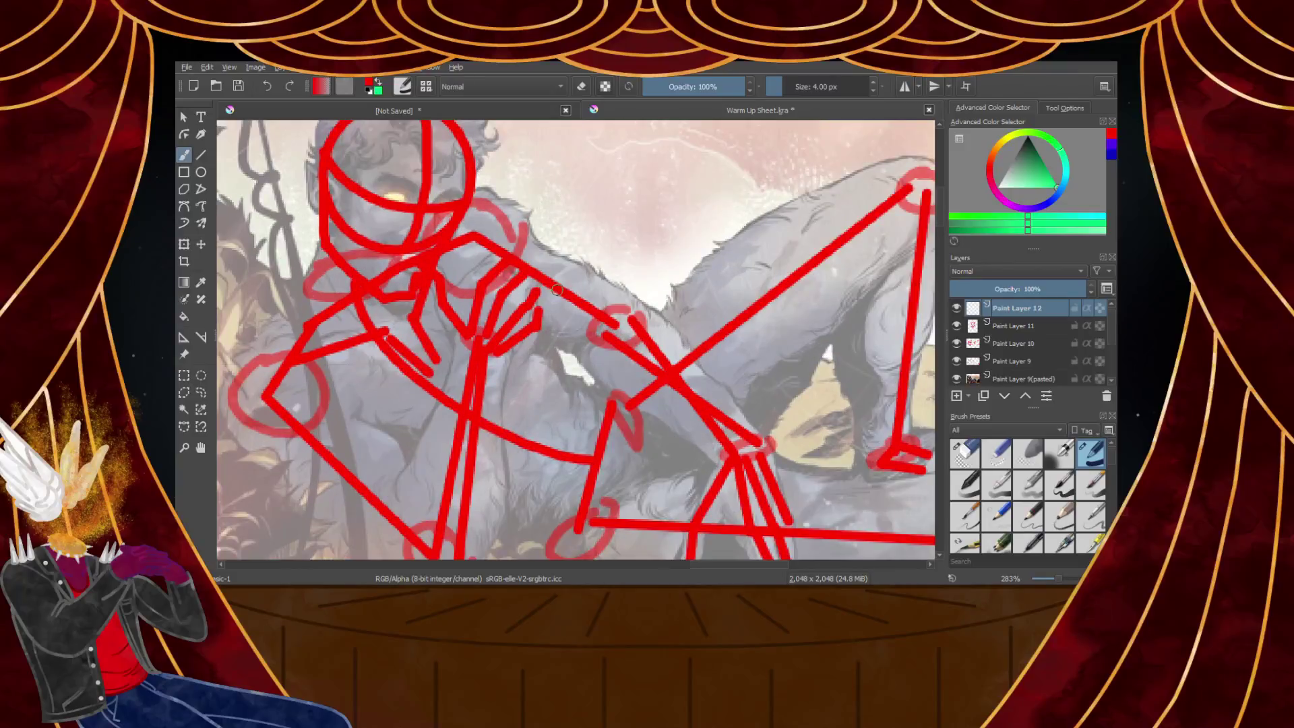
scroll(523, 257, down, 3)
scroll(299, 343, up, 5)
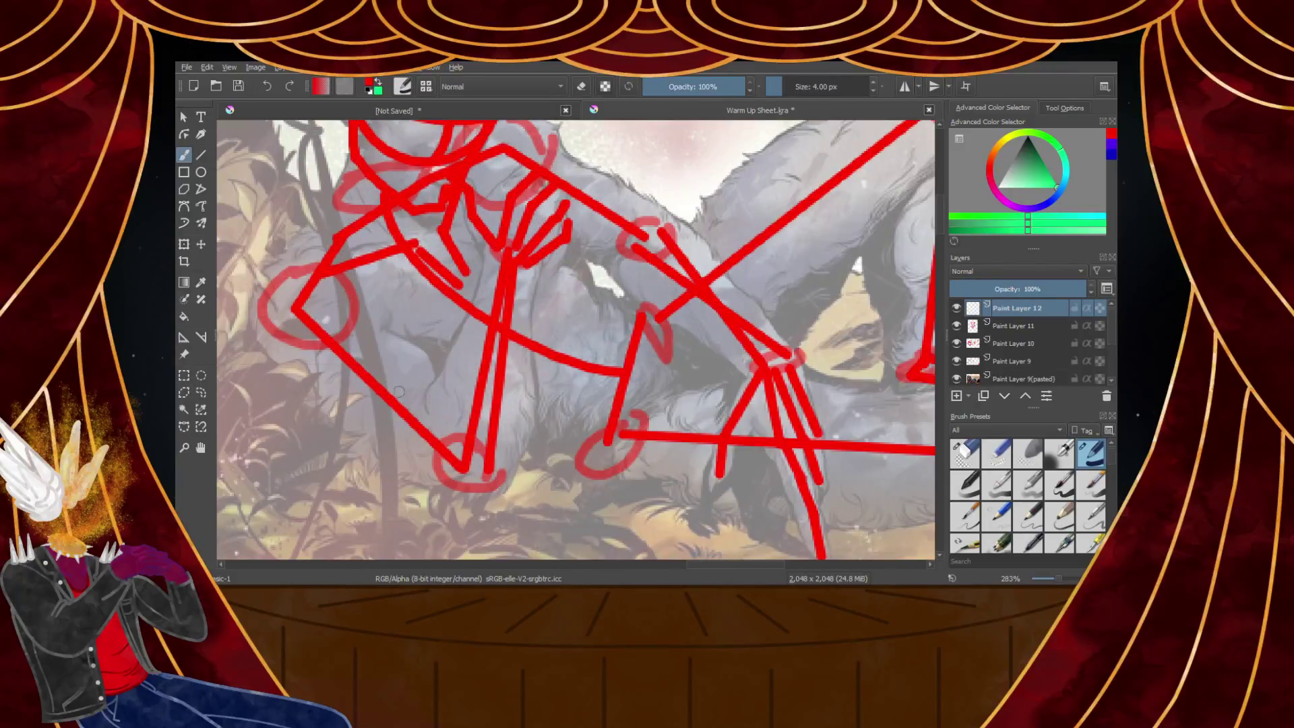
scroll(298, 344, down, 4)
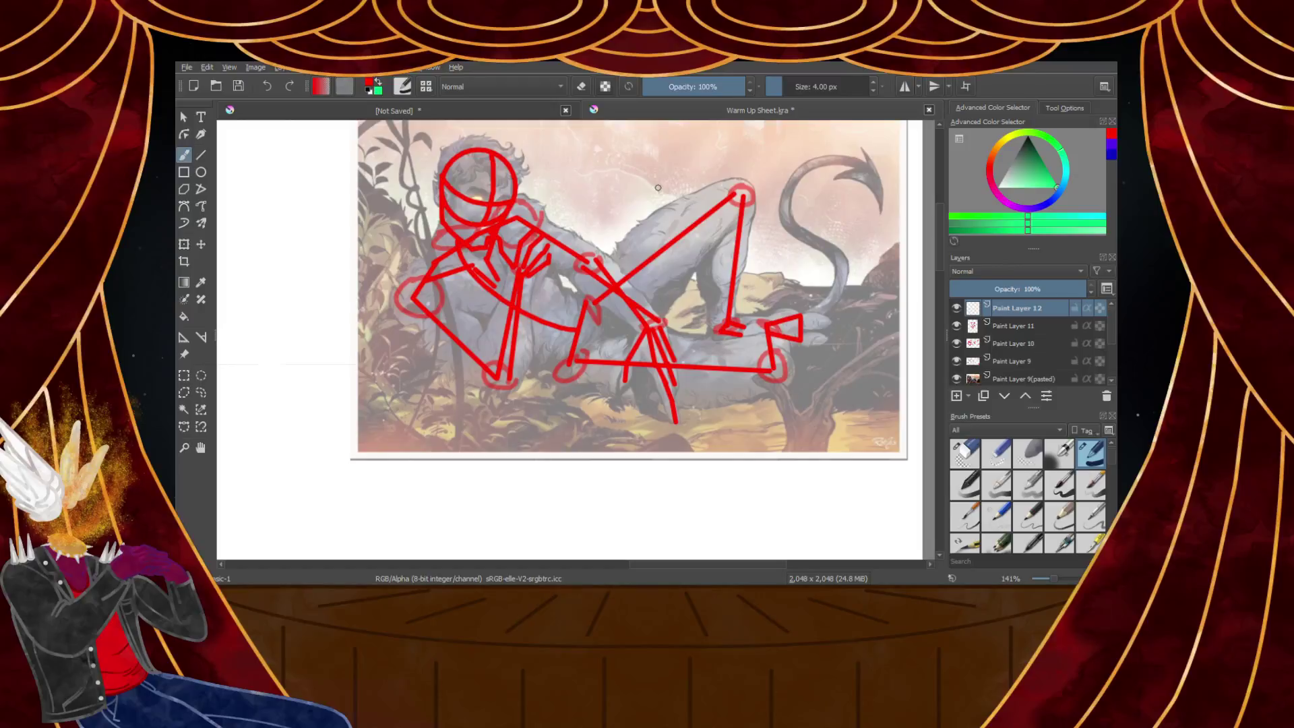
scroll(657, 187, up, 2)
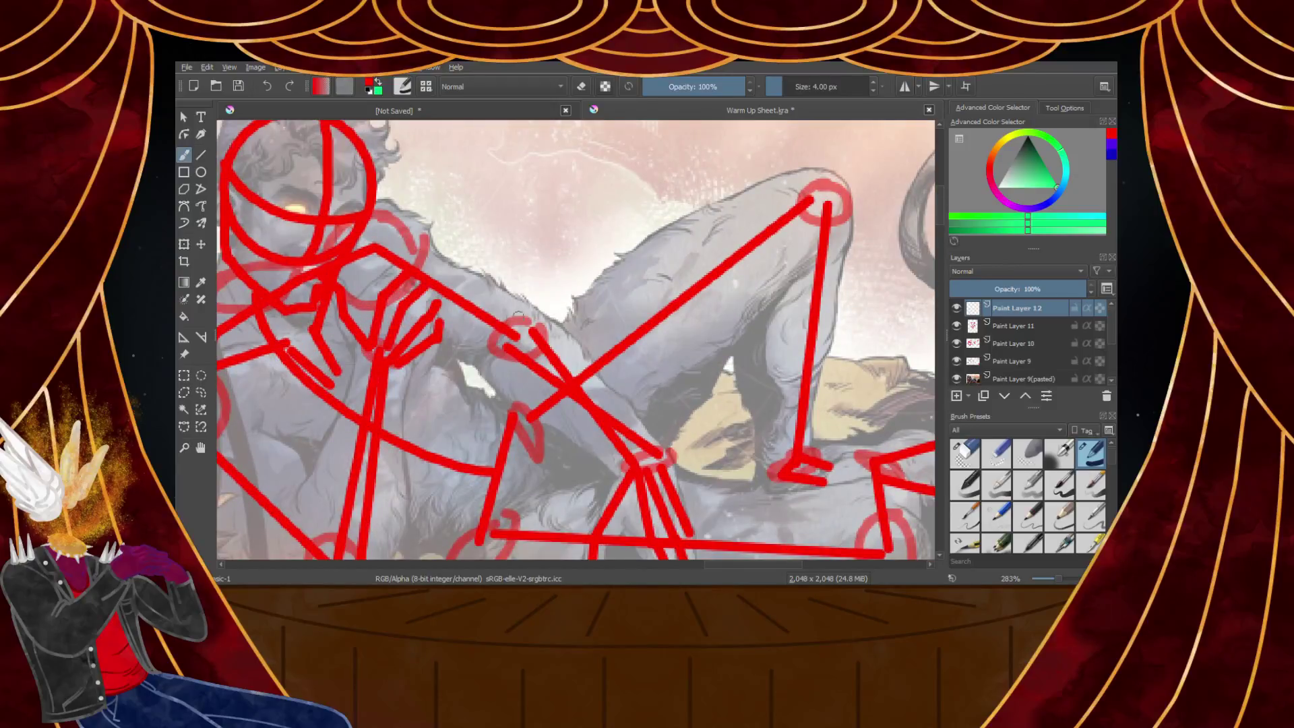
scroll(640, 356, down, 2)
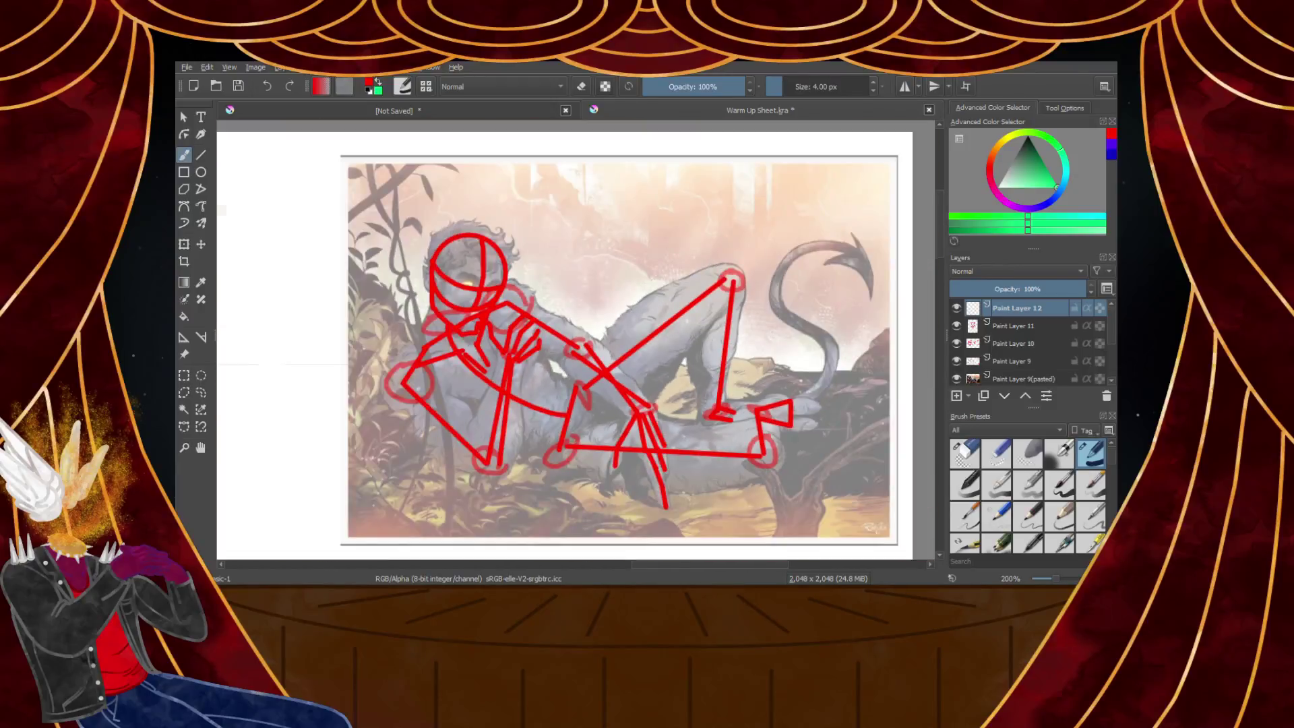
scroll(799, 437, up, 3)
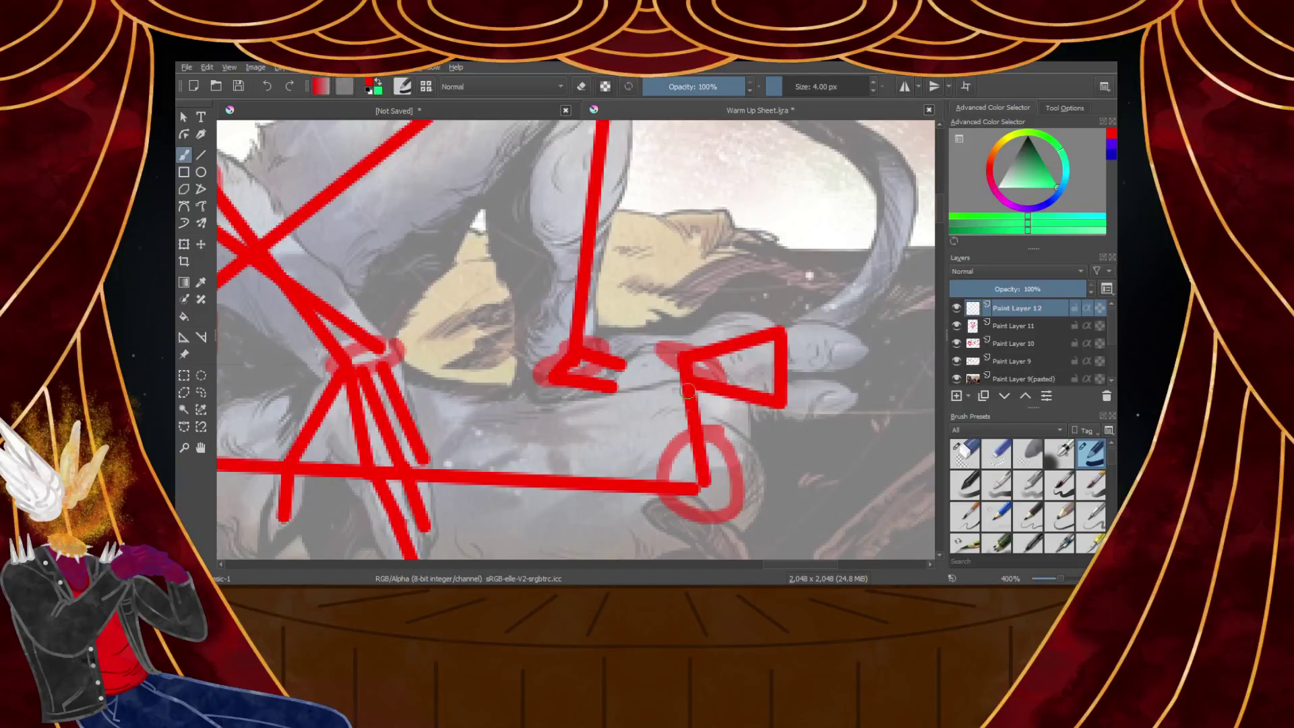
scroll(684, 378, down, 2)
scroll(695, 403, up, 1)
scroll(687, 382, down, 3)
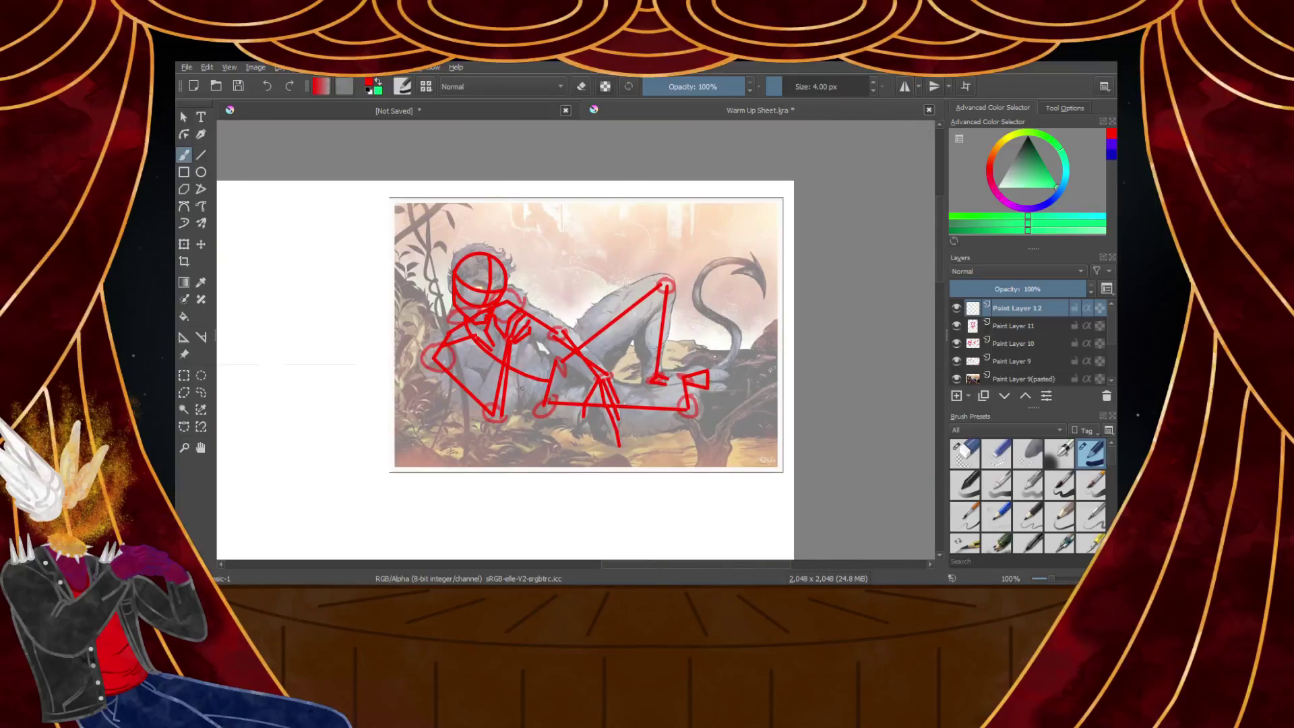
scroll(456, 386, up, 2)
scroll(456, 387, up, 1)
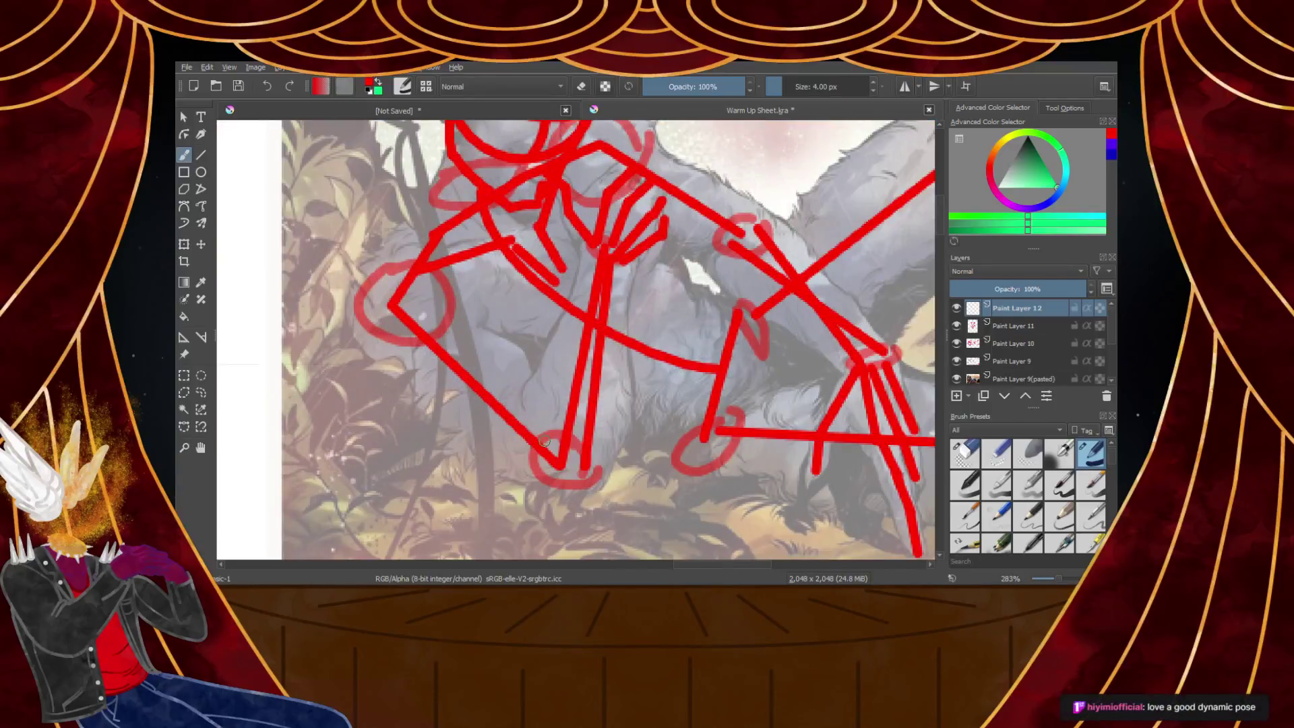
Examine how the construction of the head, torso and arms lines up with the reference painting
scroll(545, 441, down, 3)
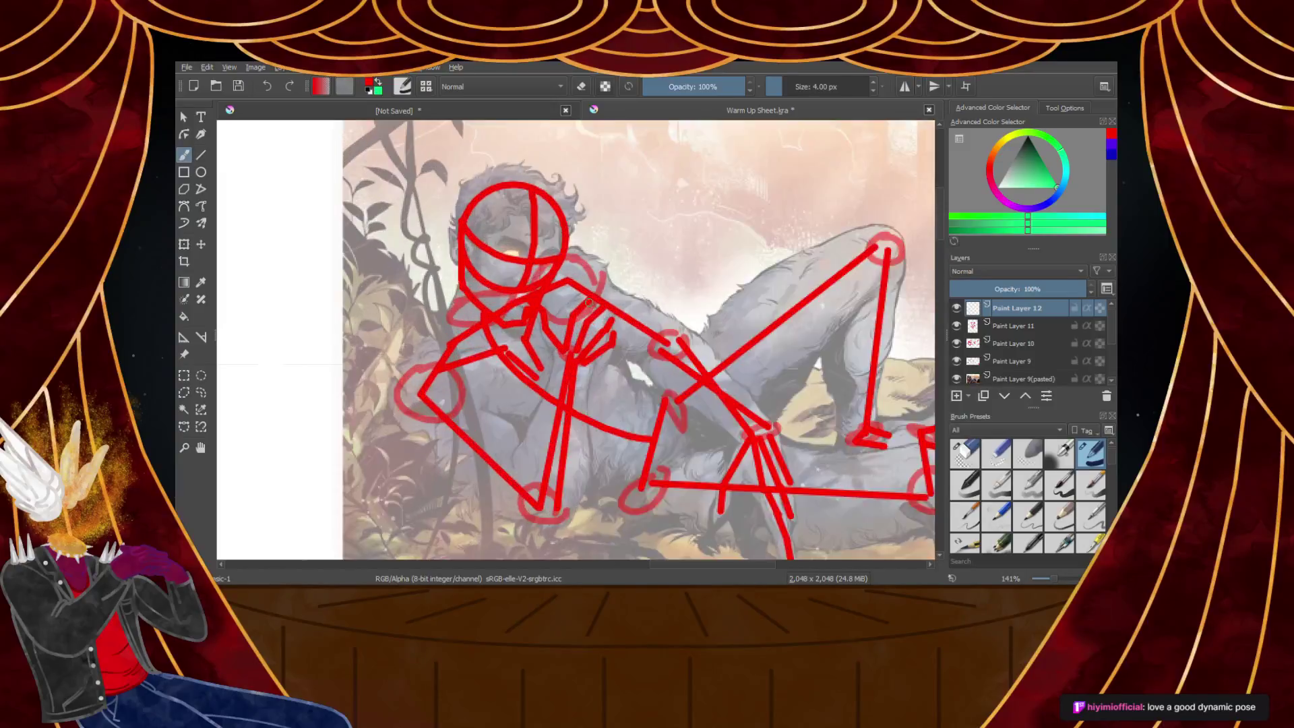
scroll(588, 304, up, 3)
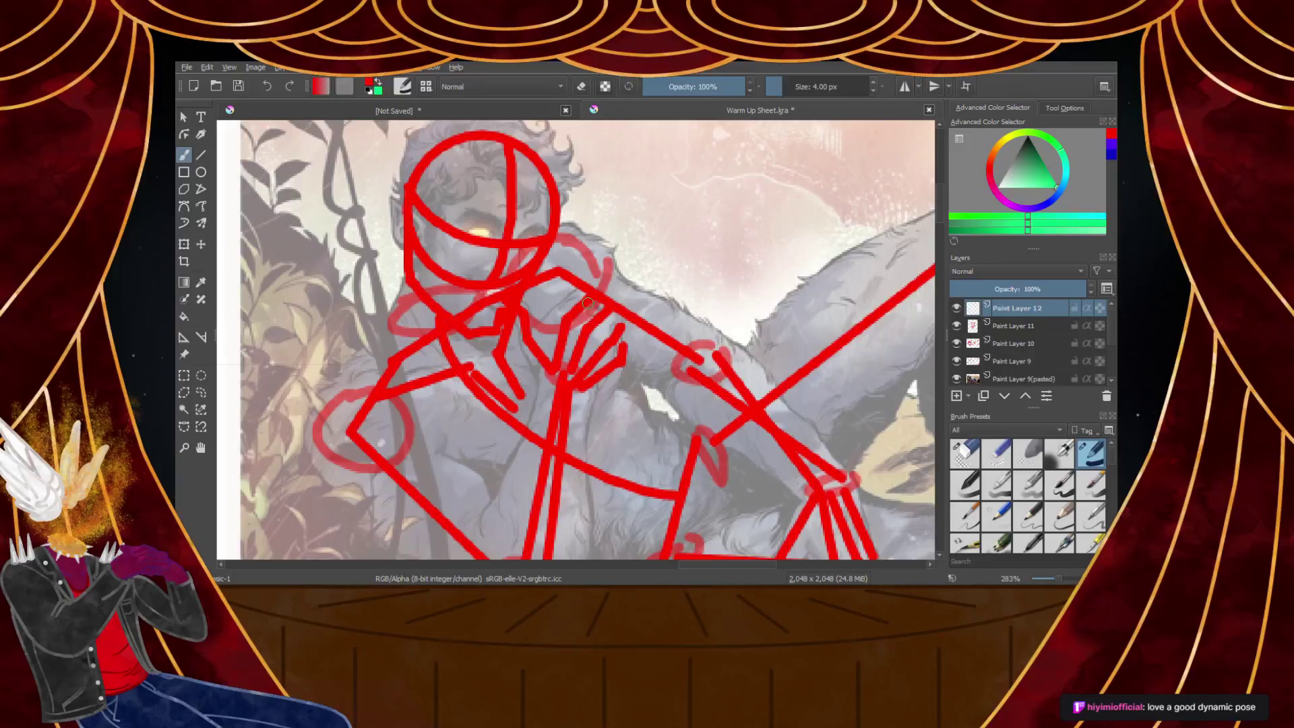
scroll(587, 304, down, 3)
scroll(597, 284, up, 3)
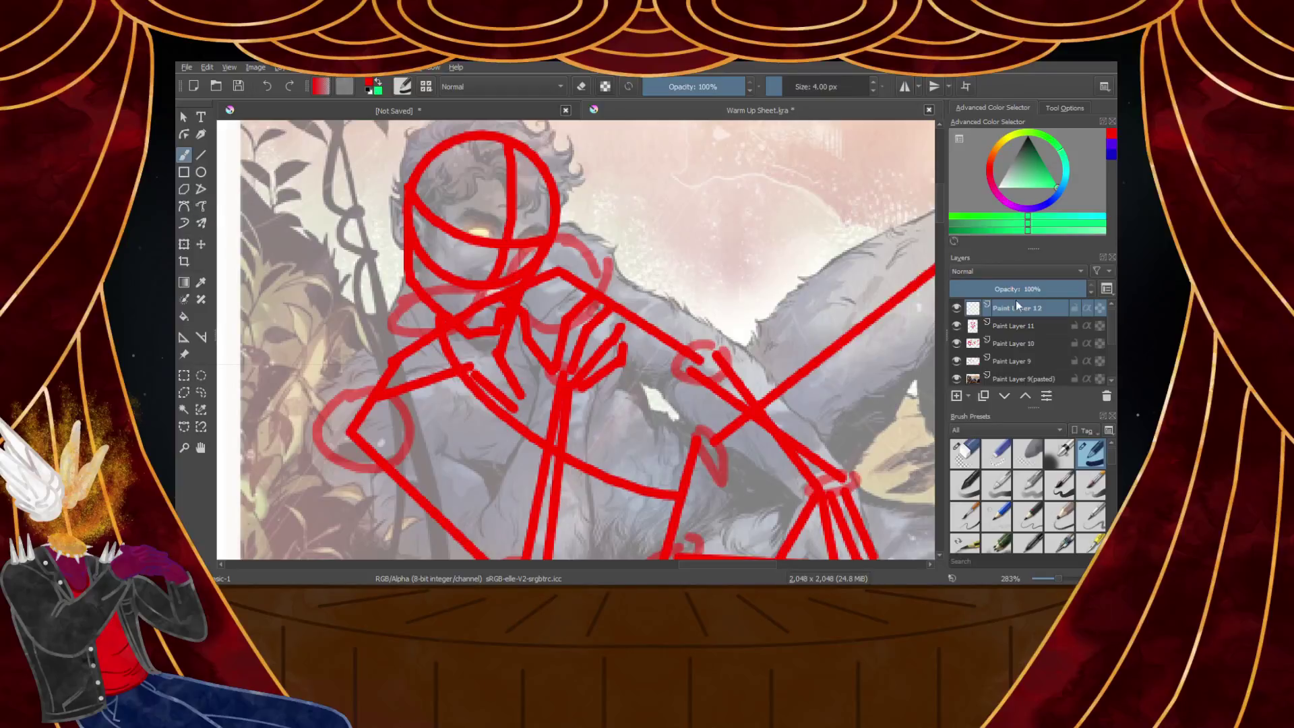
scroll(479, 258, down, 1)
scroll(544, 258, down, 1)
scroll(544, 258, up, 1)
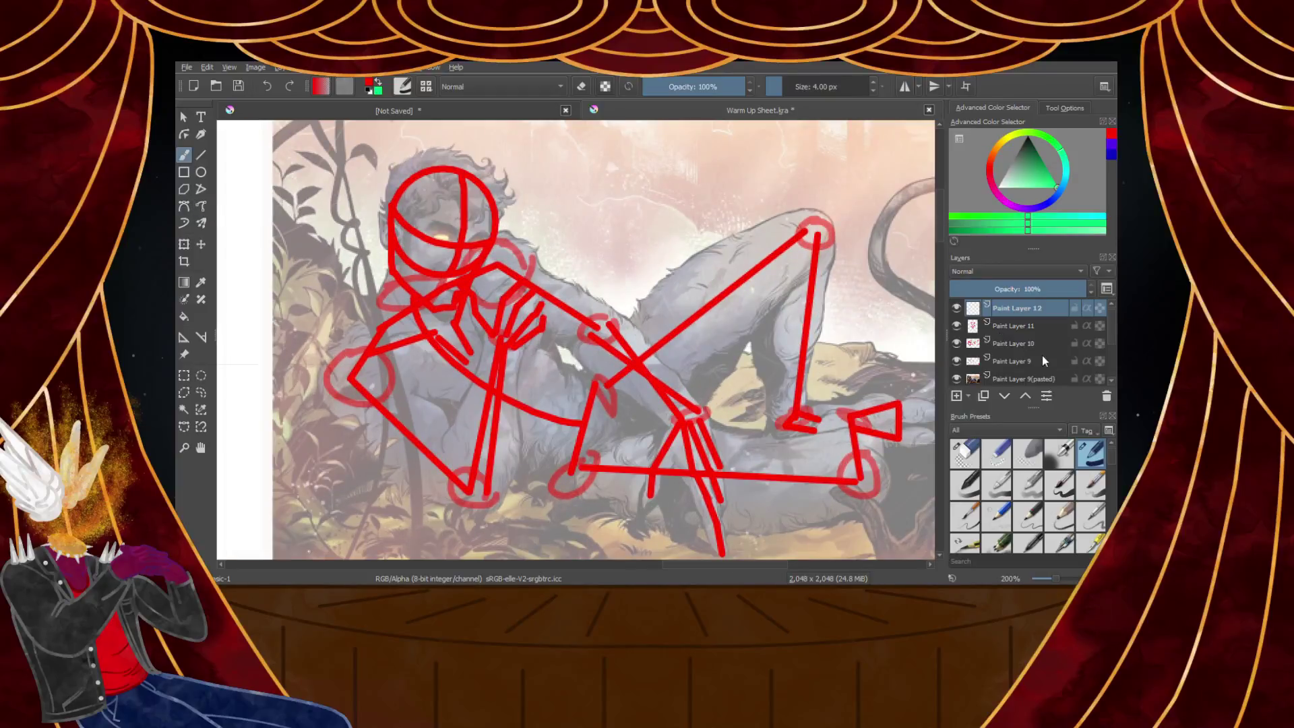
Hide the reference painting so the red skeleton stands alone on the white canvas, and add a new paint layer
click(957, 379)
scroll(755, 328, down, 1)
scroll(811, 325, up, 1)
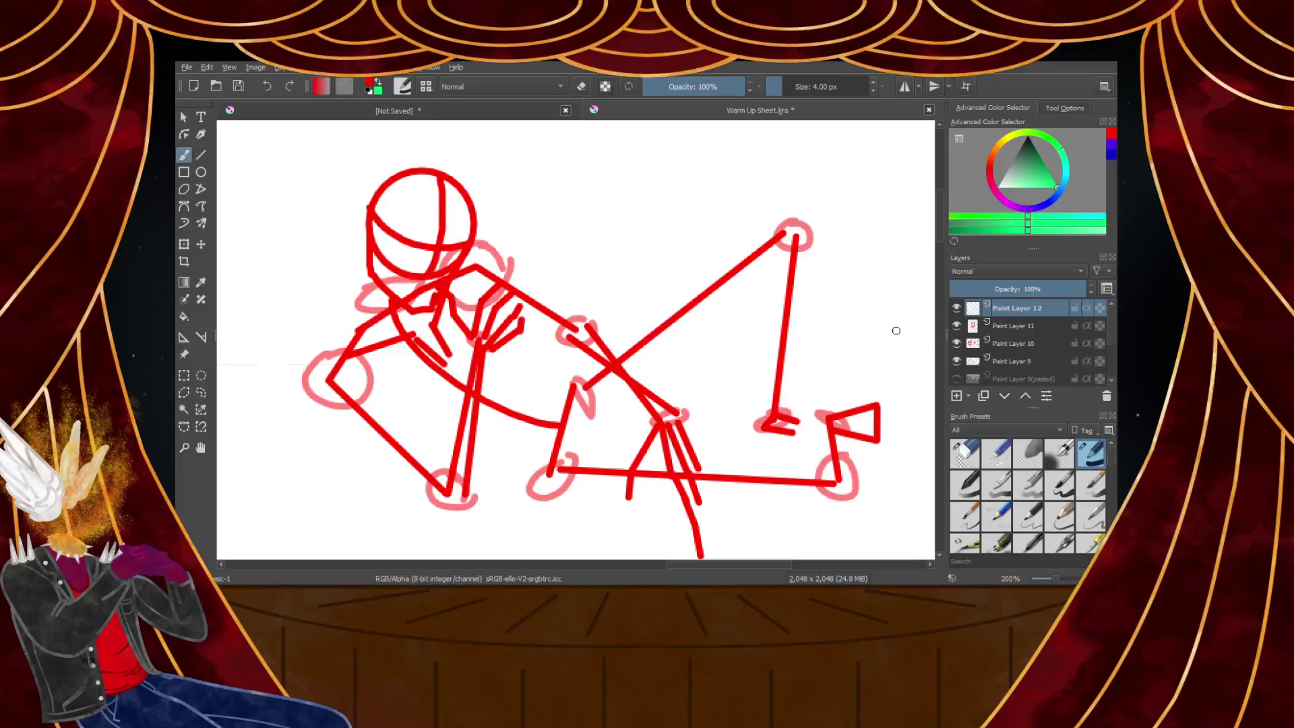
click(957, 379)
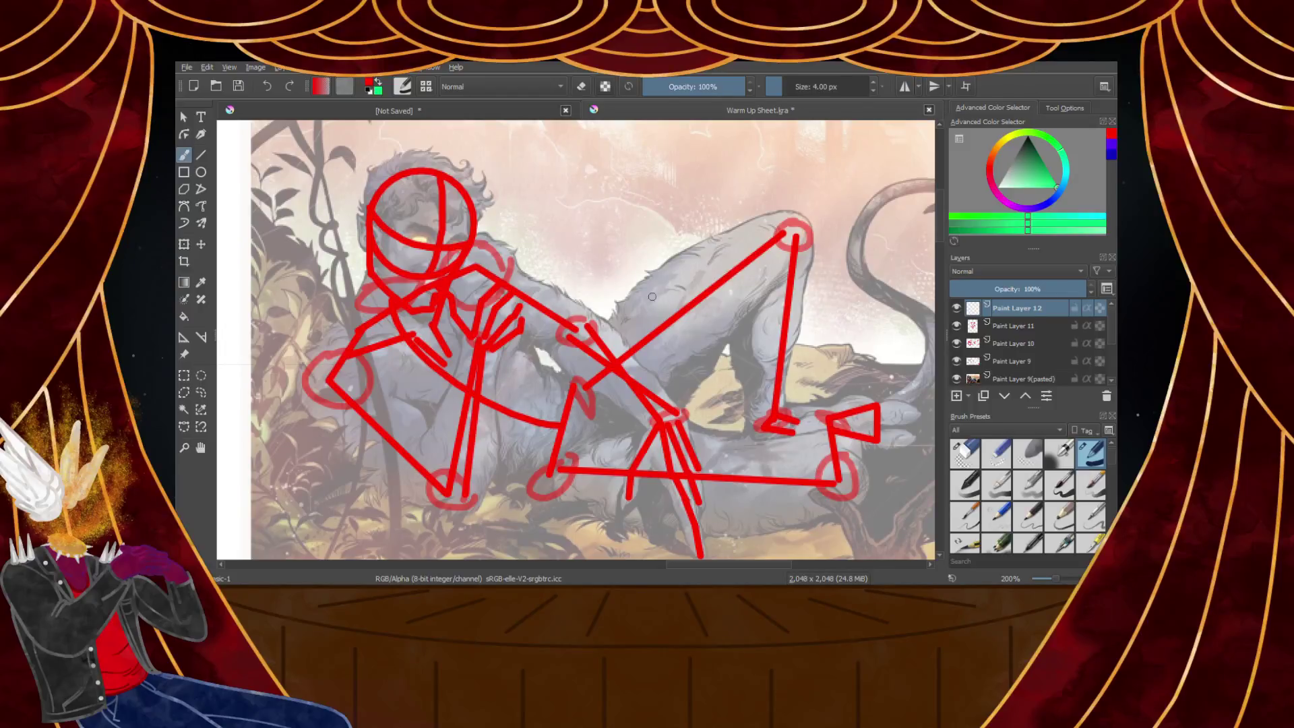
click(957, 378)
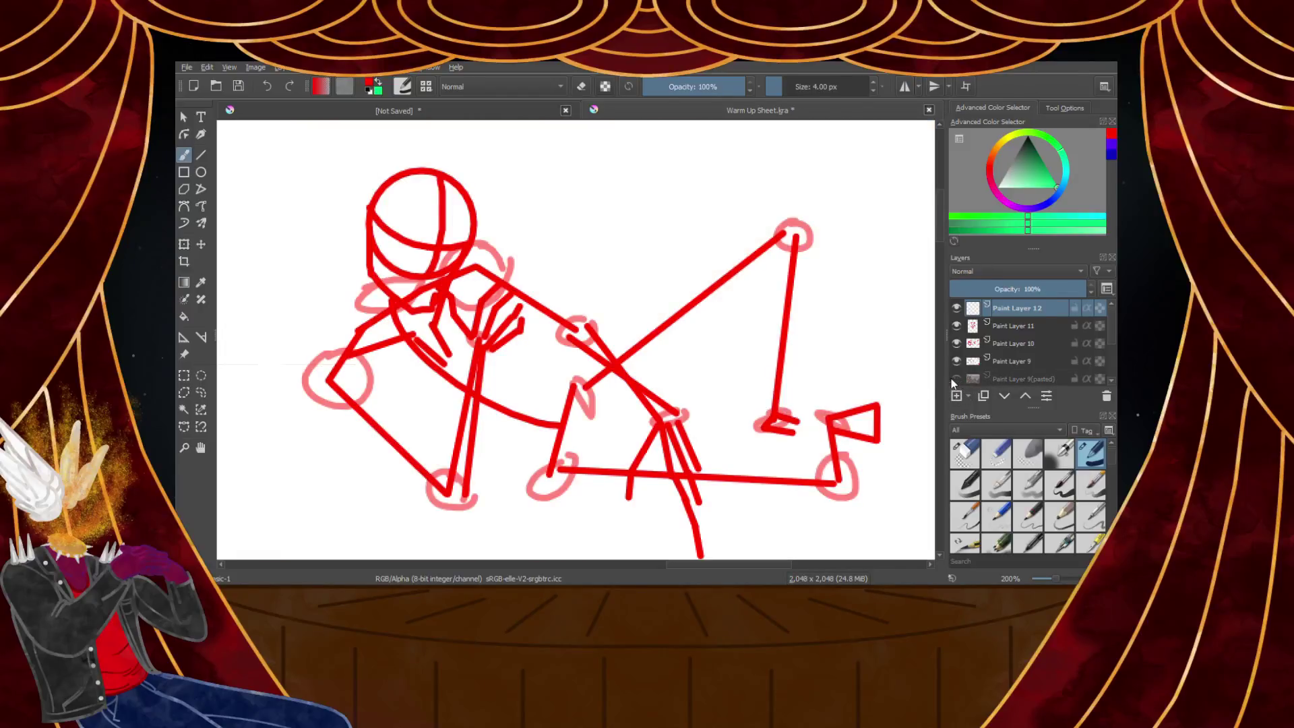
click(957, 398)
Toggle the layers beneath the painting on and off to identify those holding the flame-headed character's parts
scroll(1025, 306, down, 3)
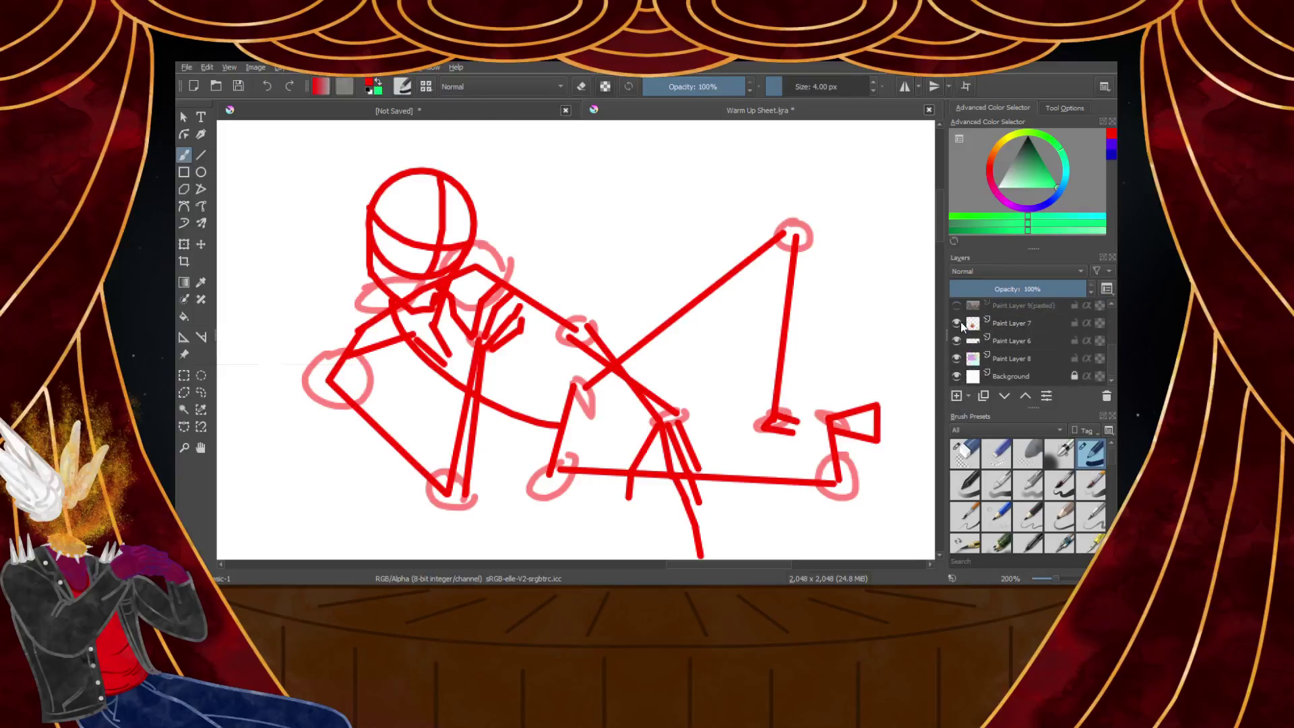
scroll(736, 346, down, 7)
scroll(583, 341, up, 6)
scroll(587, 344, up, 4)
click(956, 358)
click(957, 358)
click(956, 341)
click(956, 342)
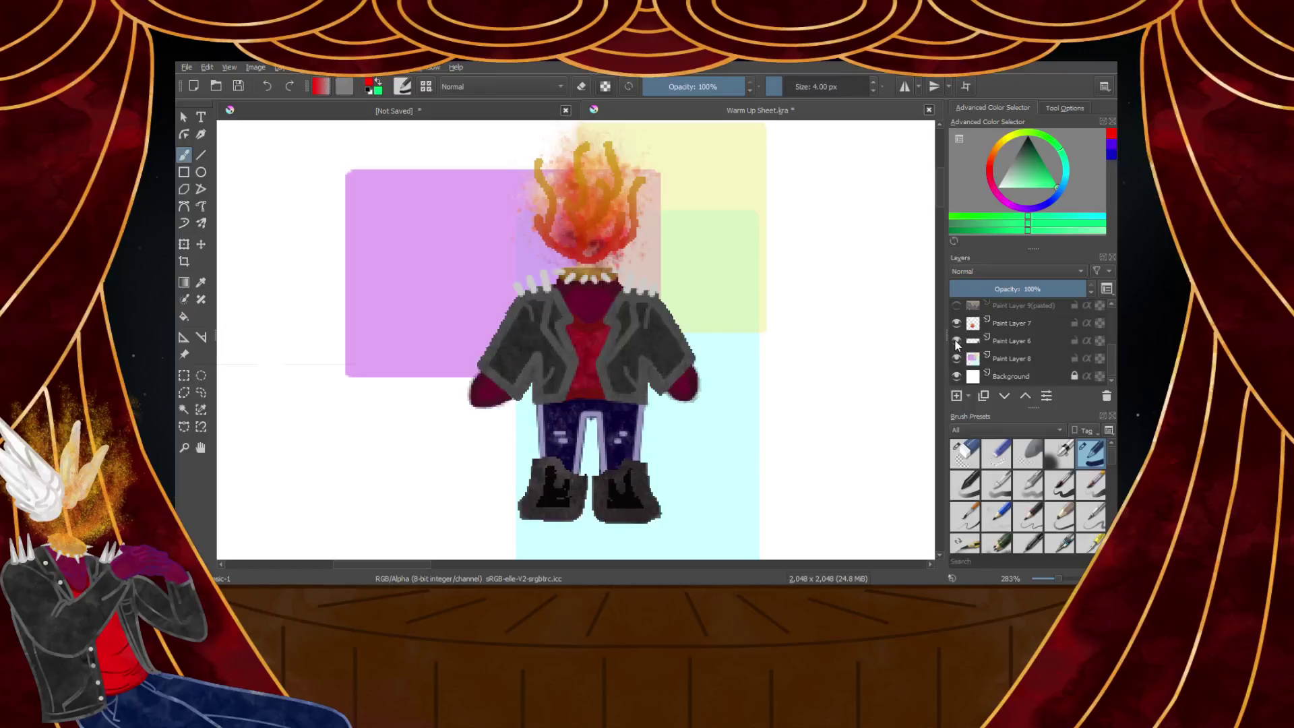
click(956, 323)
click(956, 323)
Rename the character's three layers as Minichemist Head, Minichemist Body and Minichemist Background
double_click(1018, 324)
text(Mini)
double_click(1022, 339)
text(Minich)
text(emist Bo)
key(Return)
double_click(1023, 357)
text(Minichemist Background)
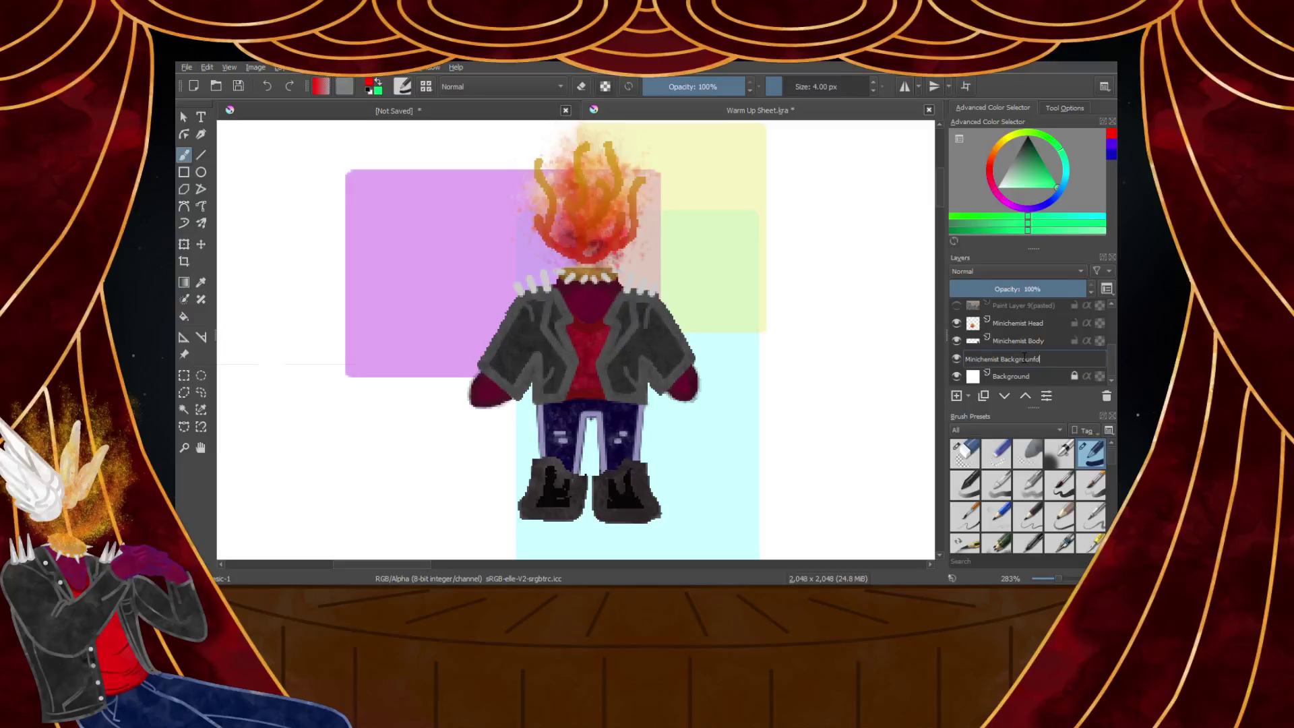
key(Return)
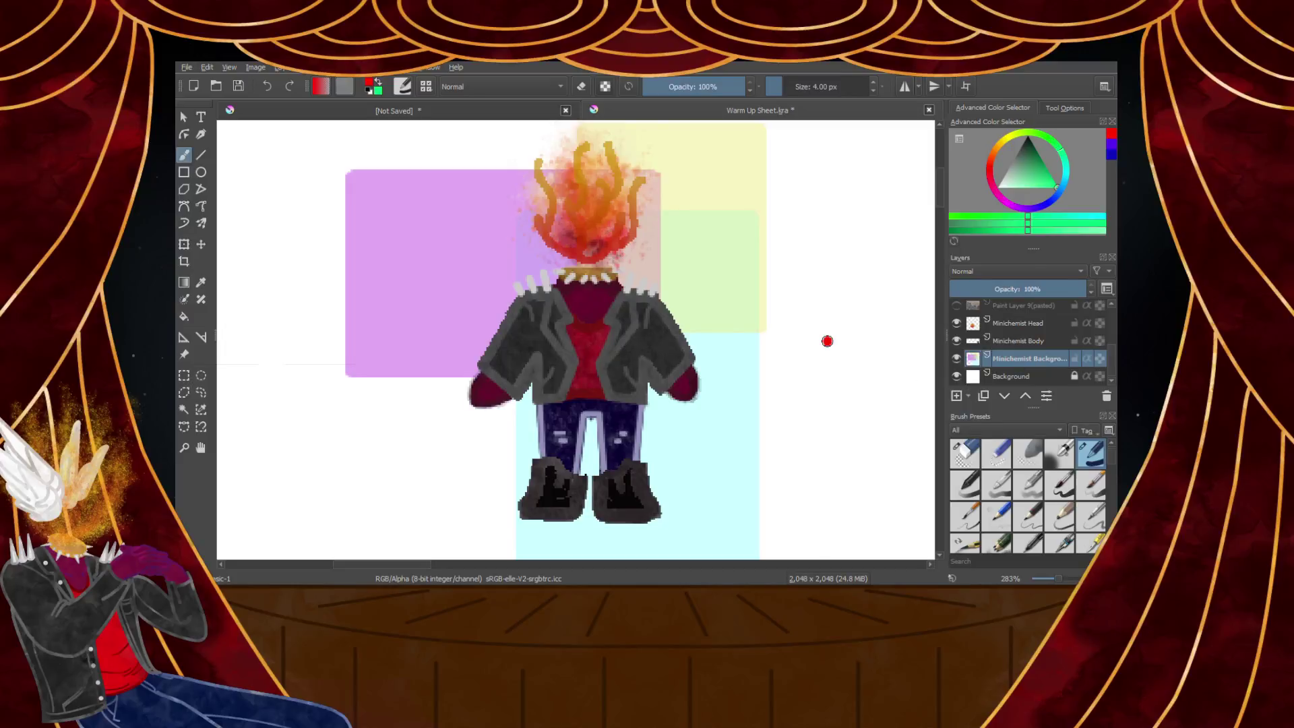
Look over the whole sheet with the character and the red skeleton, and review the layer stack
scroll(827, 340, down, 3)
scroll(827, 340, up, 3)
scroll(820, 338, down, 8)
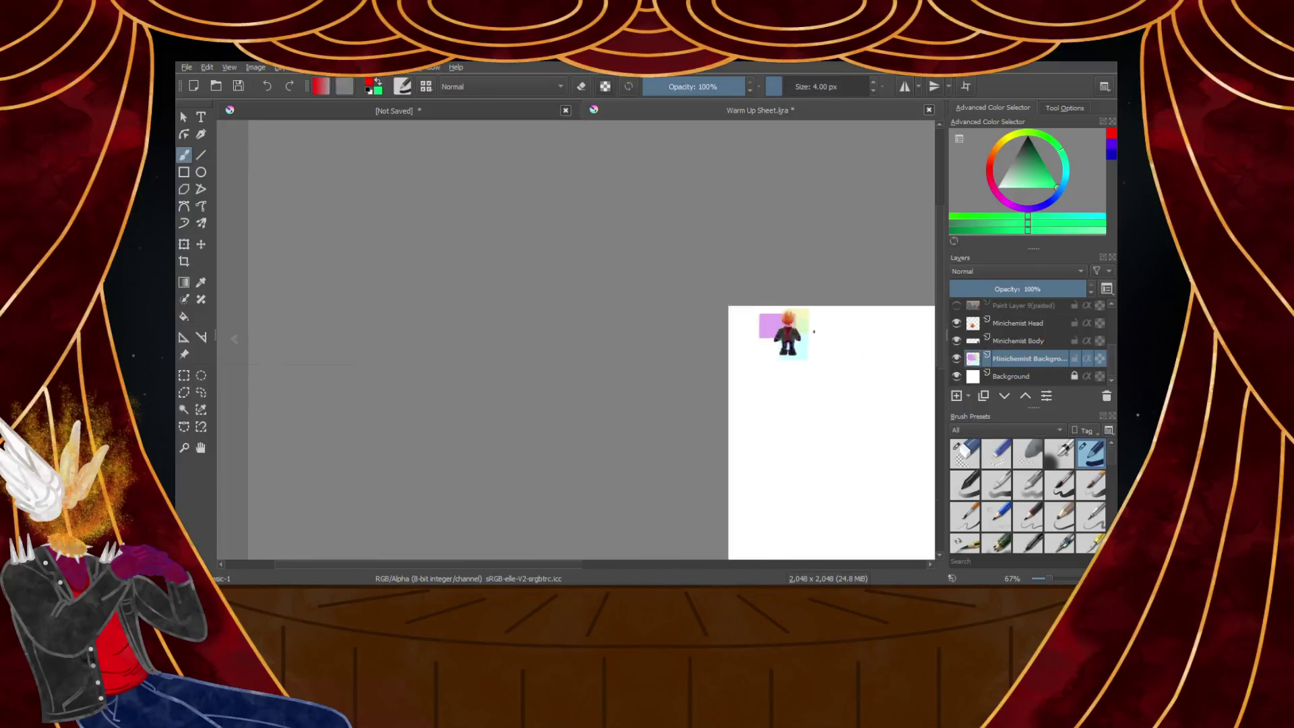
scroll(829, 350, up, 4)
scroll(731, 275, down, 1)
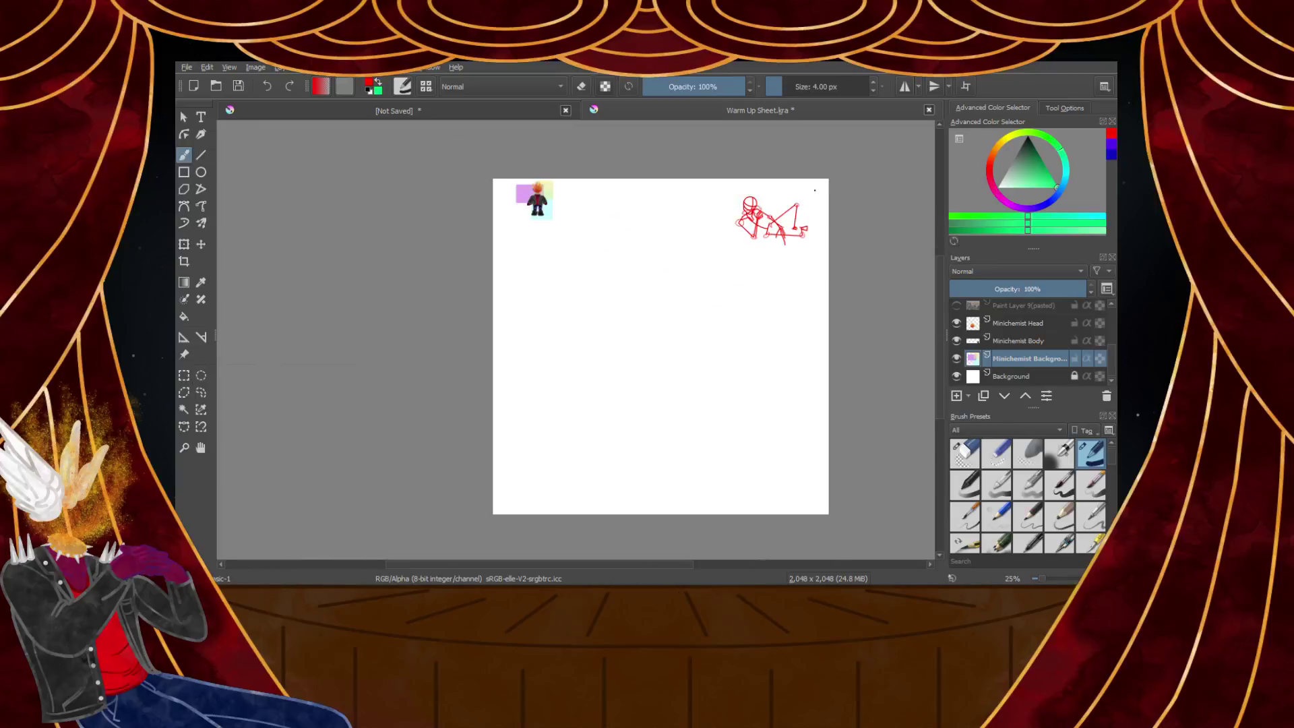
scroll(815, 191, up, 8)
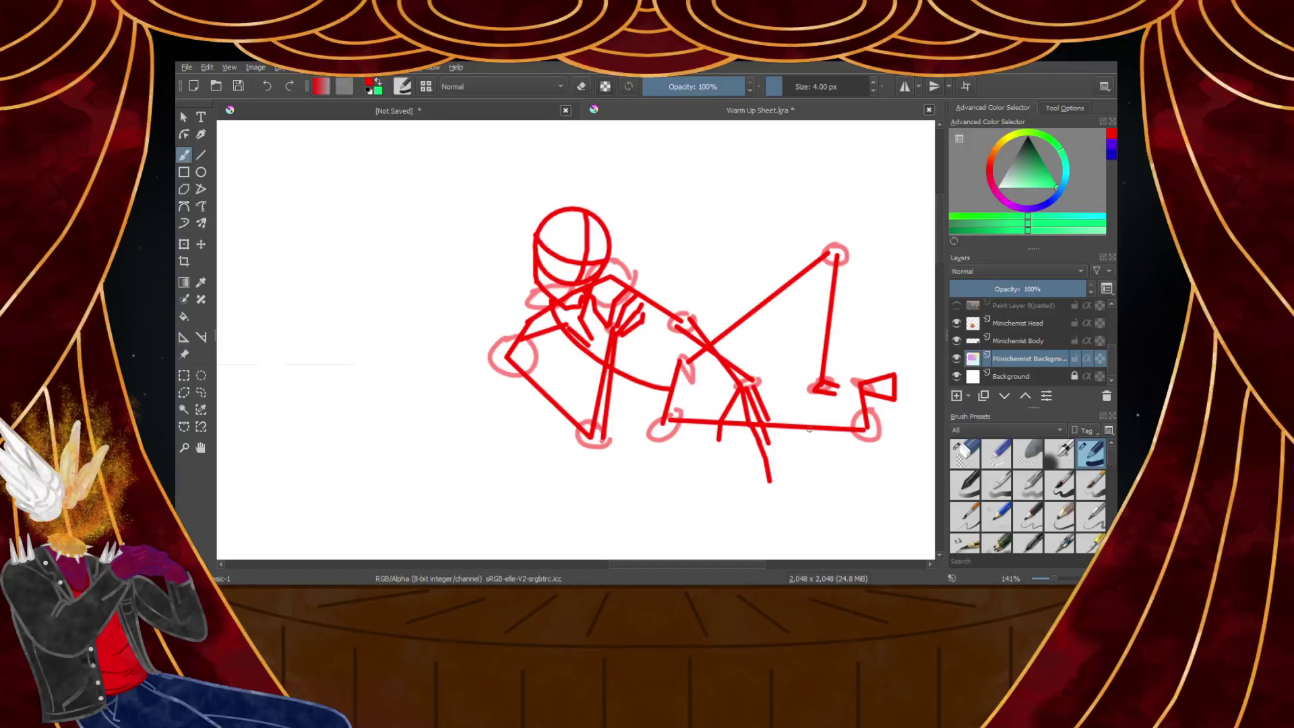
key(1)
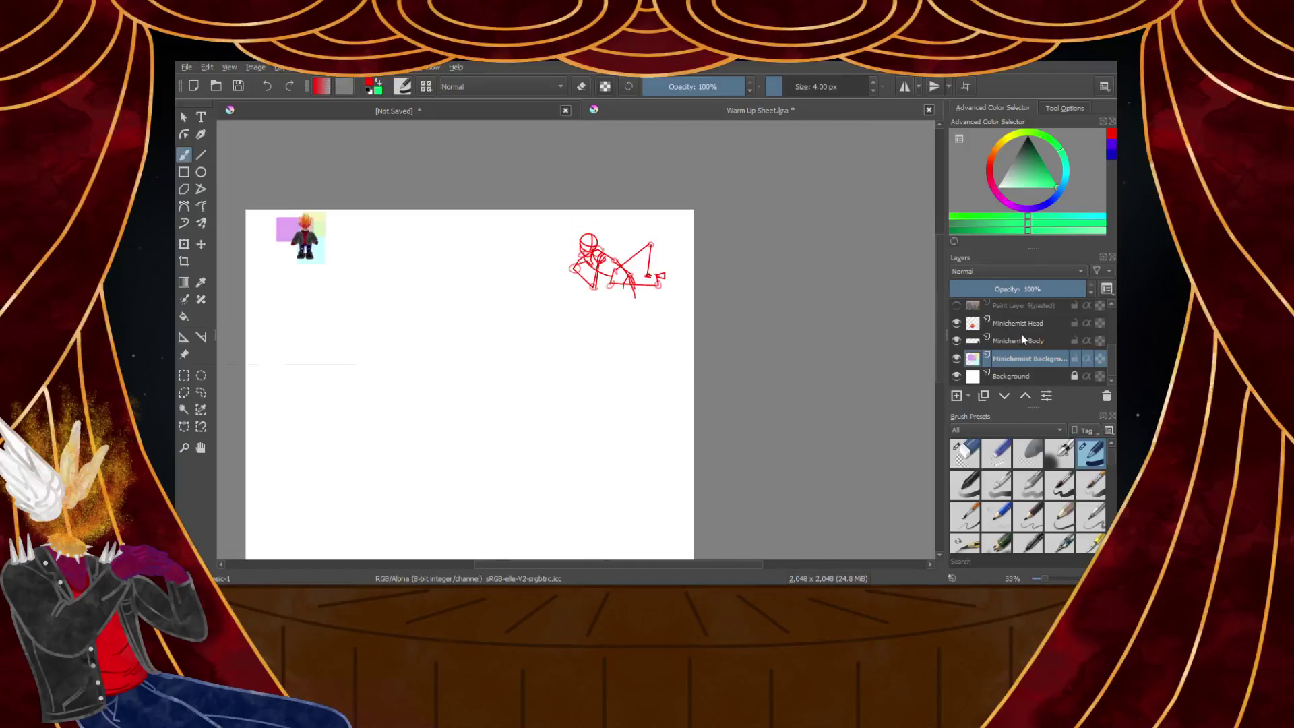
scroll(1018, 344, up, 5)
scroll(1008, 355, down, 2)
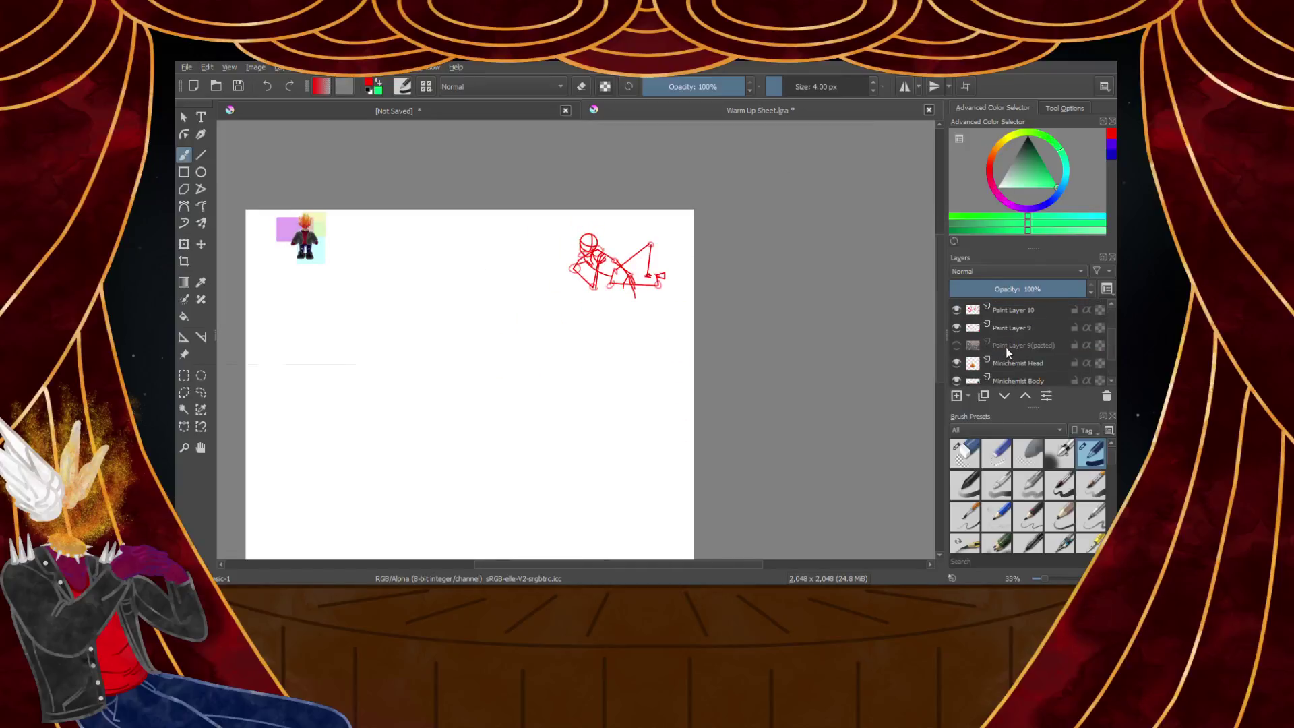
scroll(998, 337, up, 2)
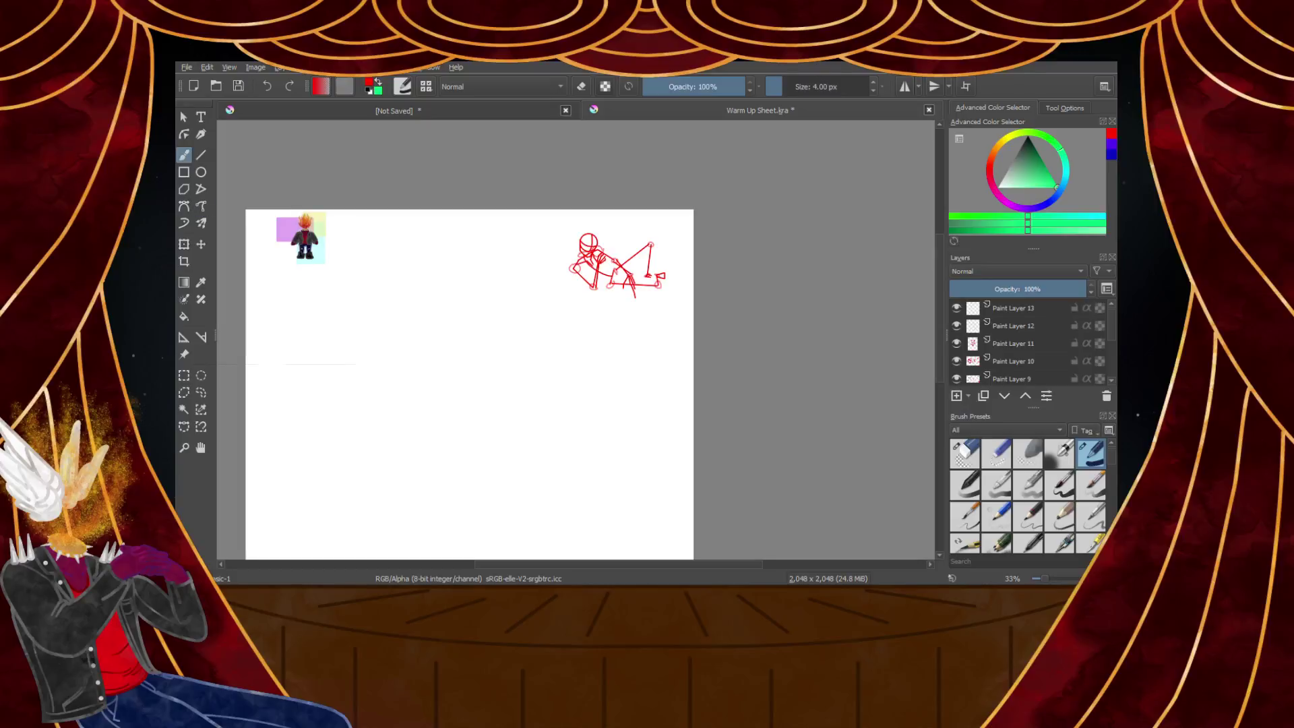
scroll(1023, 340, down, 2)
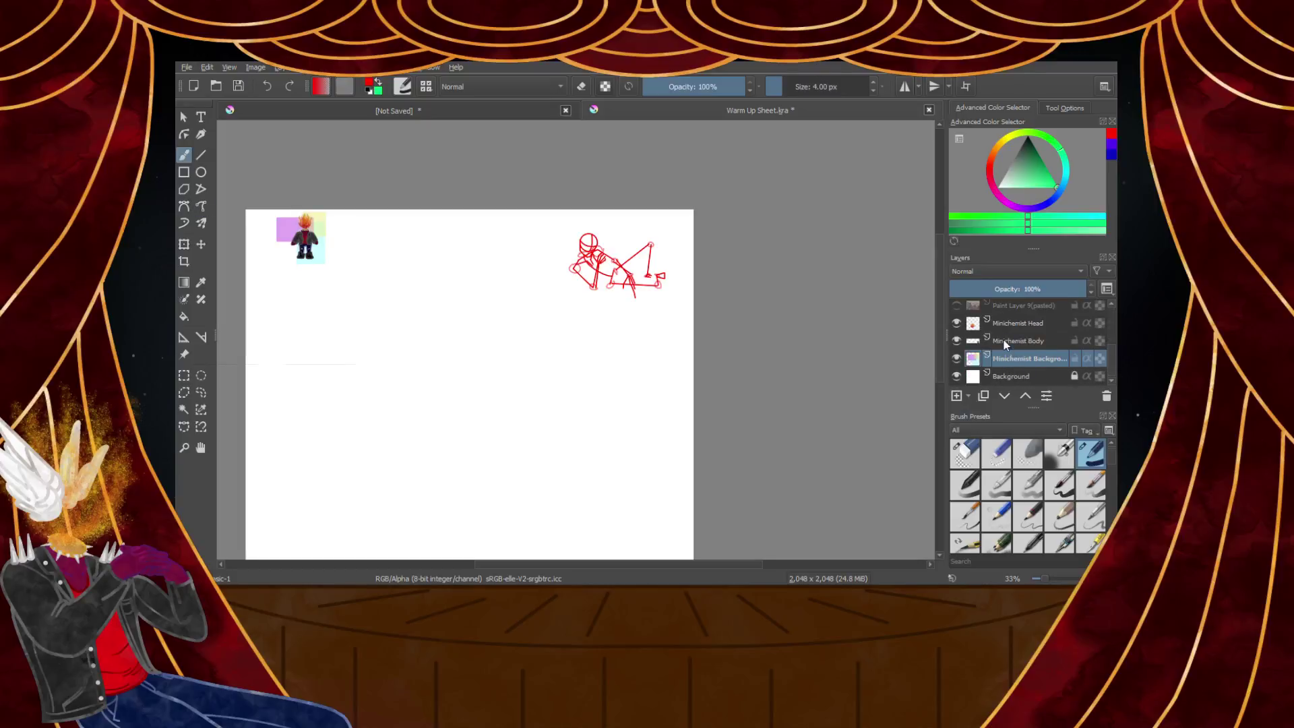
Merge the Minichemist head, body and background layers into one layer and name it Minichemist
click(1024, 323)
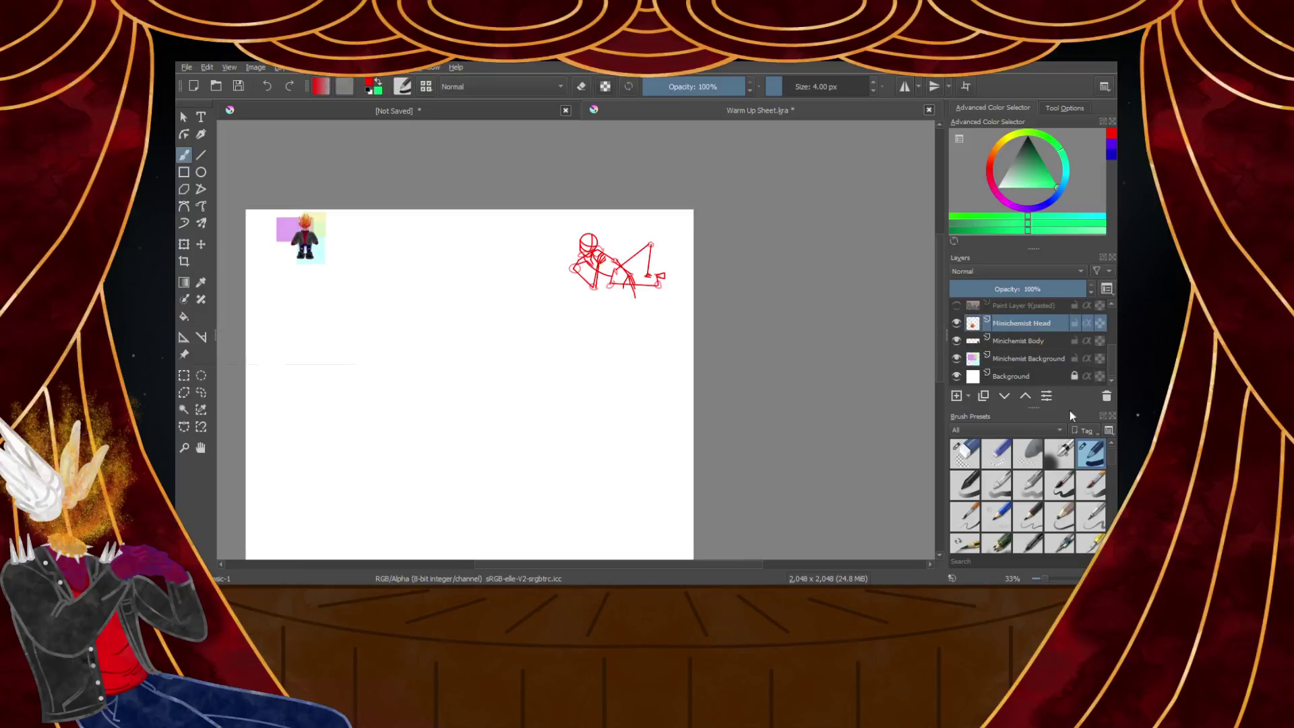
key(ctrl+e)
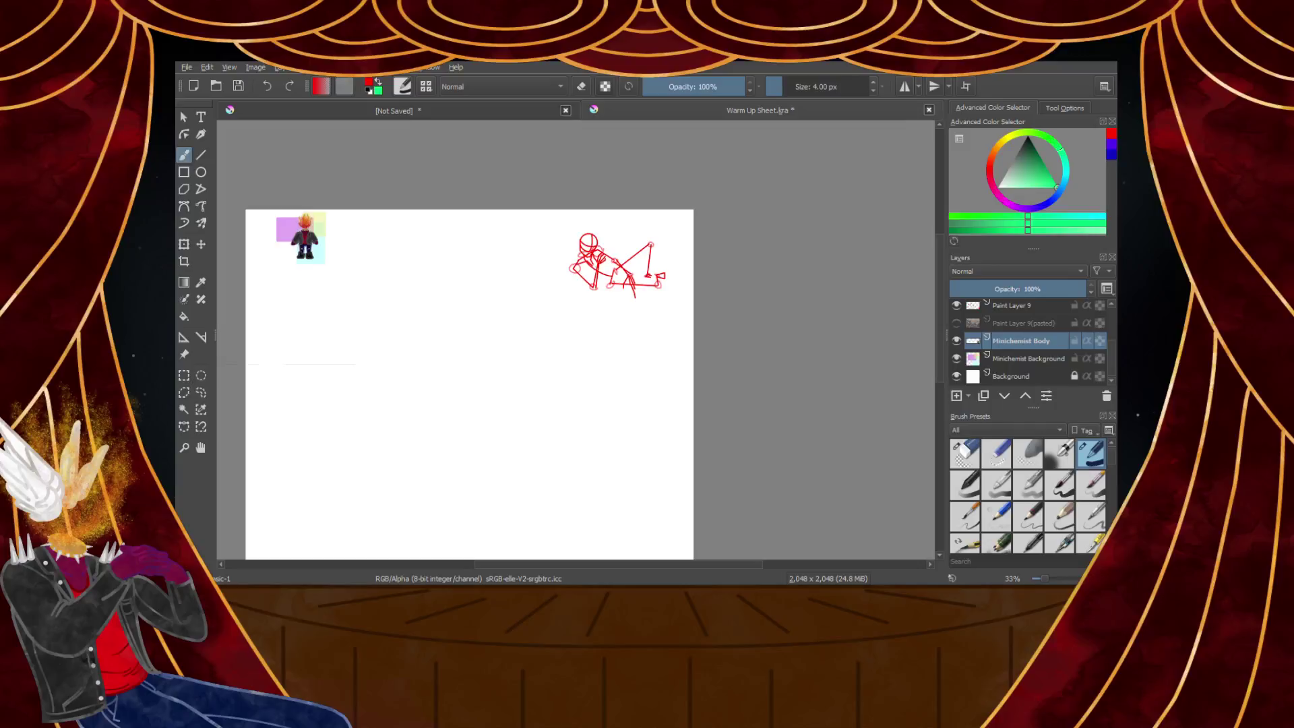
key(ctrl+e)
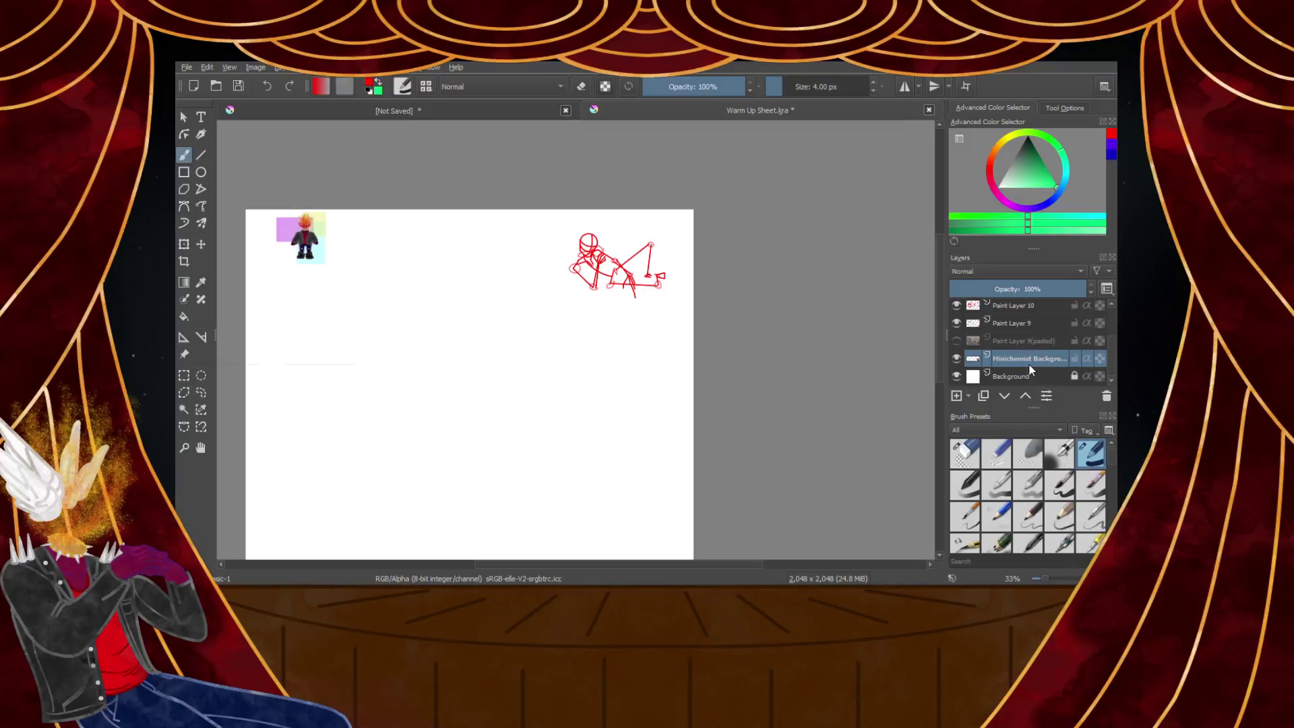
double_click(1029, 364)
text(Minichemist)
key(Return)
Inspect the red skeleton on the white canvas, both up close and in relation to the whole sheet
scroll(624, 234, up, 4)
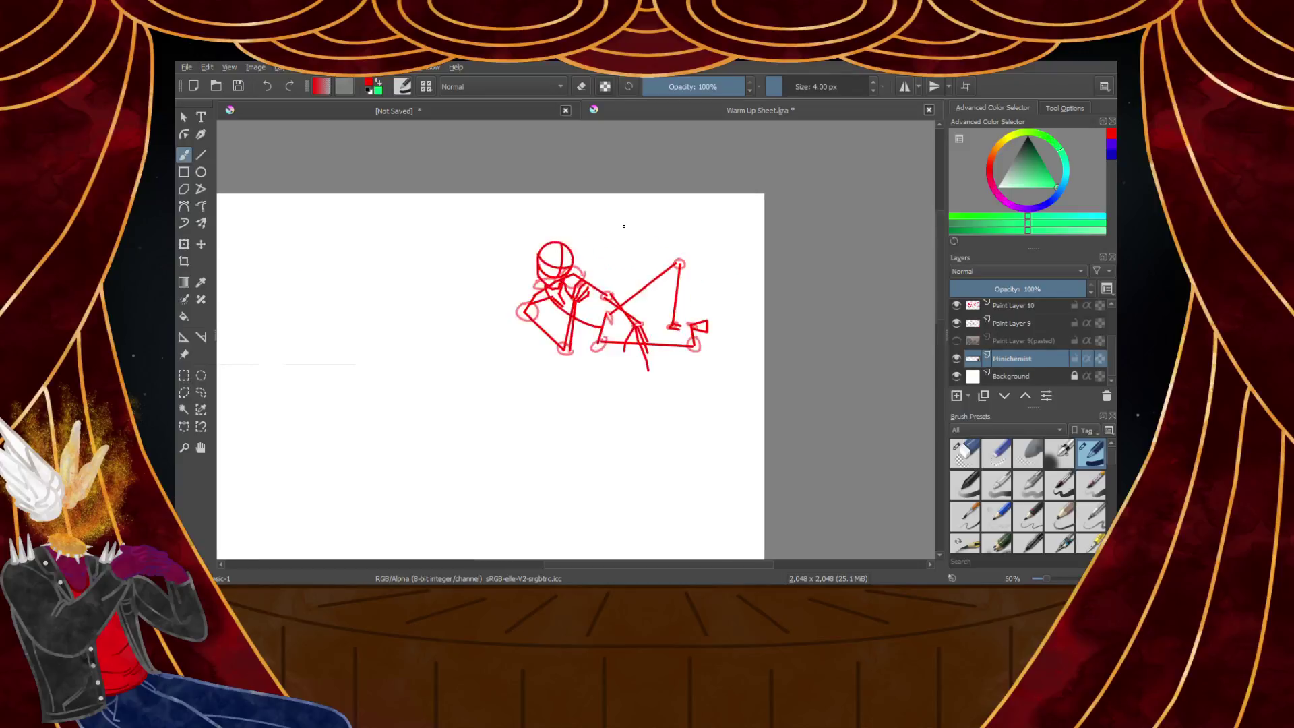
scroll(569, 388, down, 5)
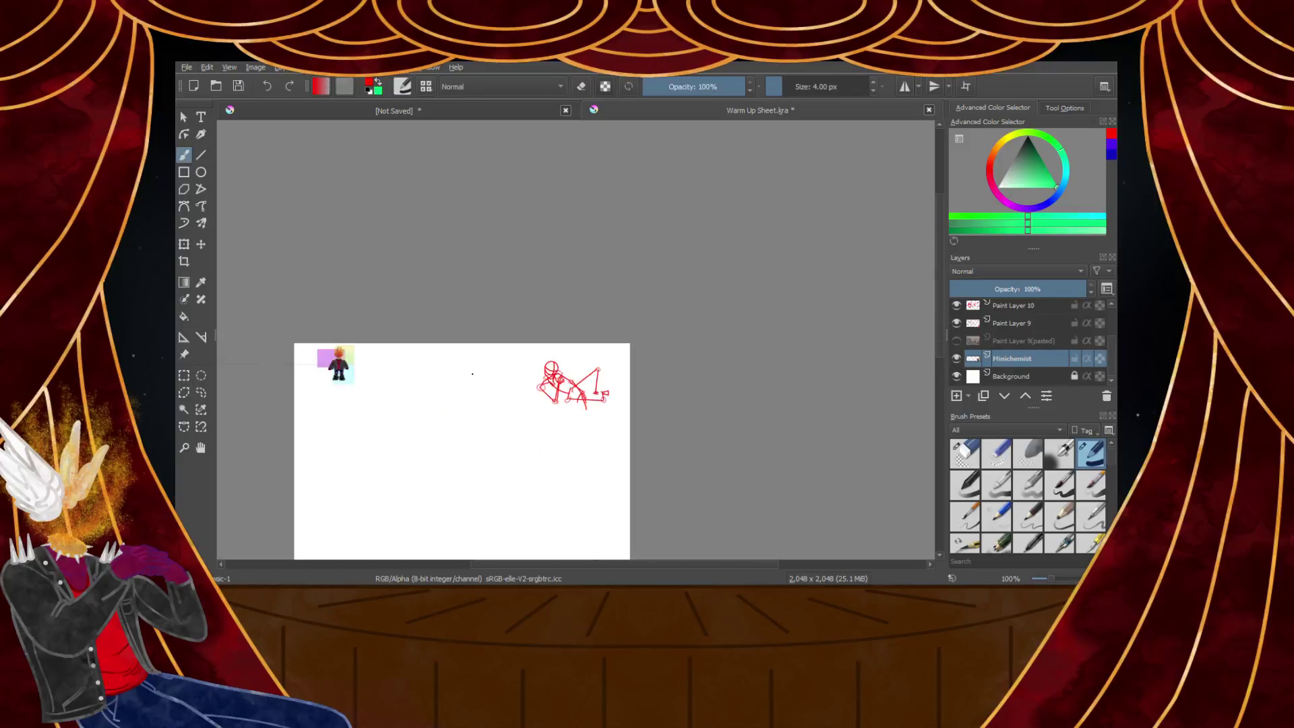
scroll(319, 364, up, 7)
scroll(502, 351, down, 7)
scroll(744, 389, up, 1)
scroll(786, 400, up, 6)
scroll(705, 358, down, 3)
scroll(317, 256, up, 2)
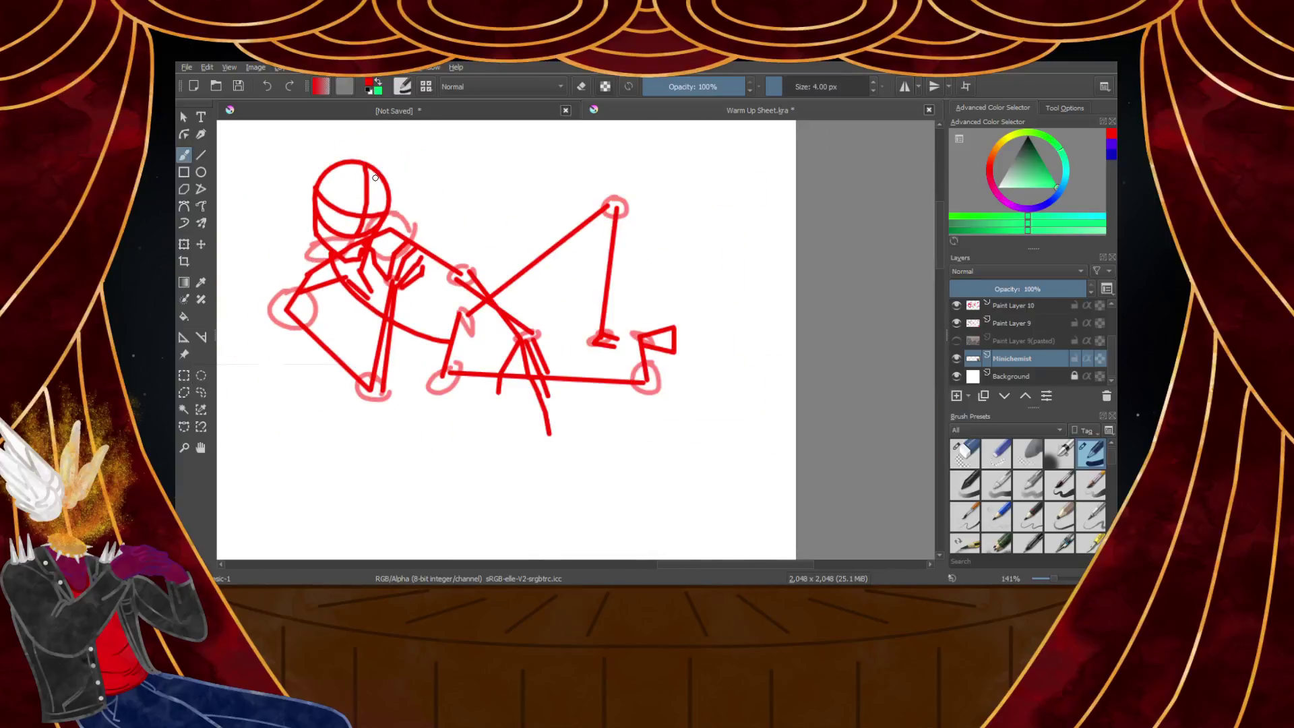
scroll(372, 172, down, 5)
scroll(370, 168, up, 4)
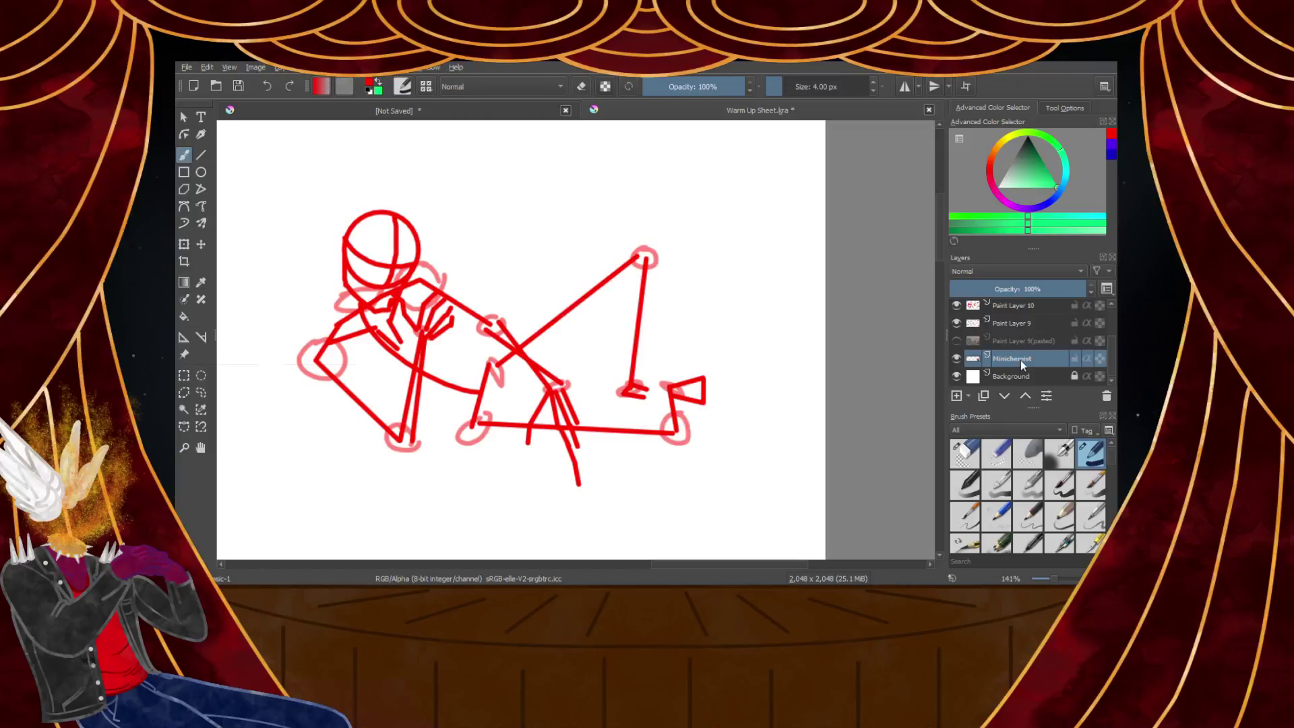
Delete the empty Paint Layer 13 and change the brush colour to a blue-violet
scroll(988, 338, up, 1)
click(1009, 310)
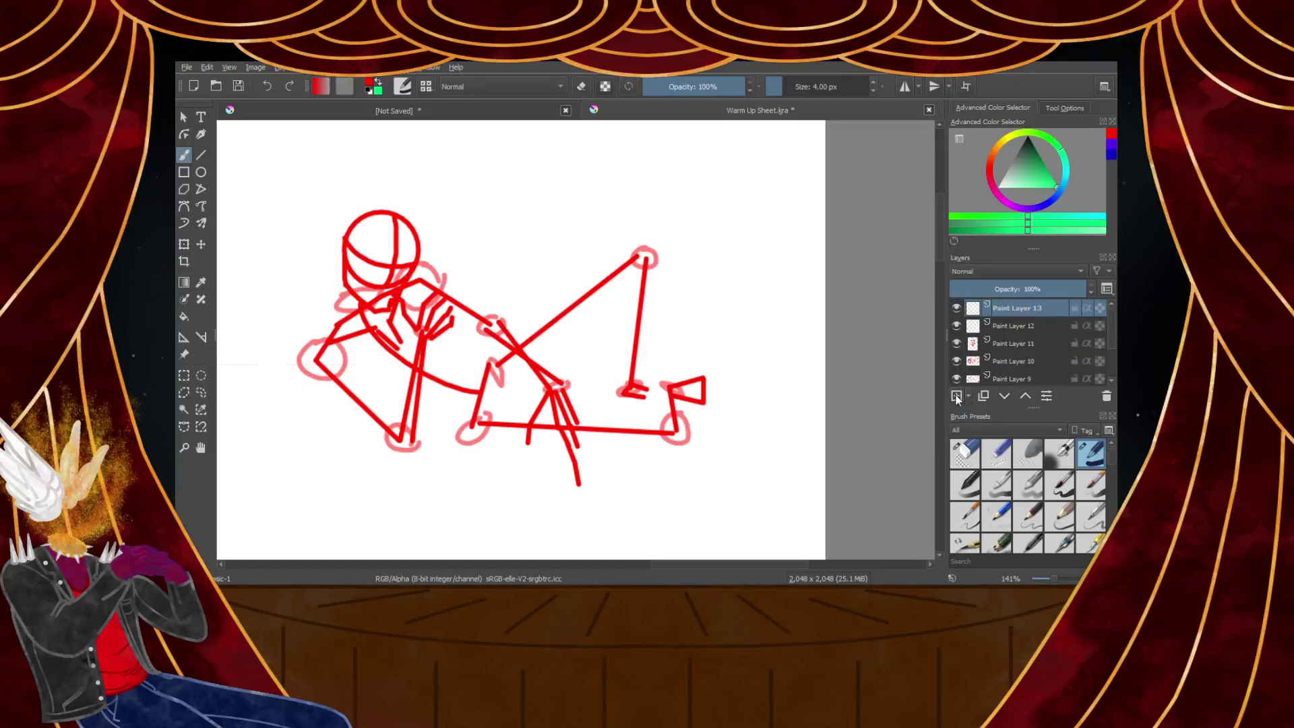
click(1108, 395)
click(959, 324)
click(958, 324)
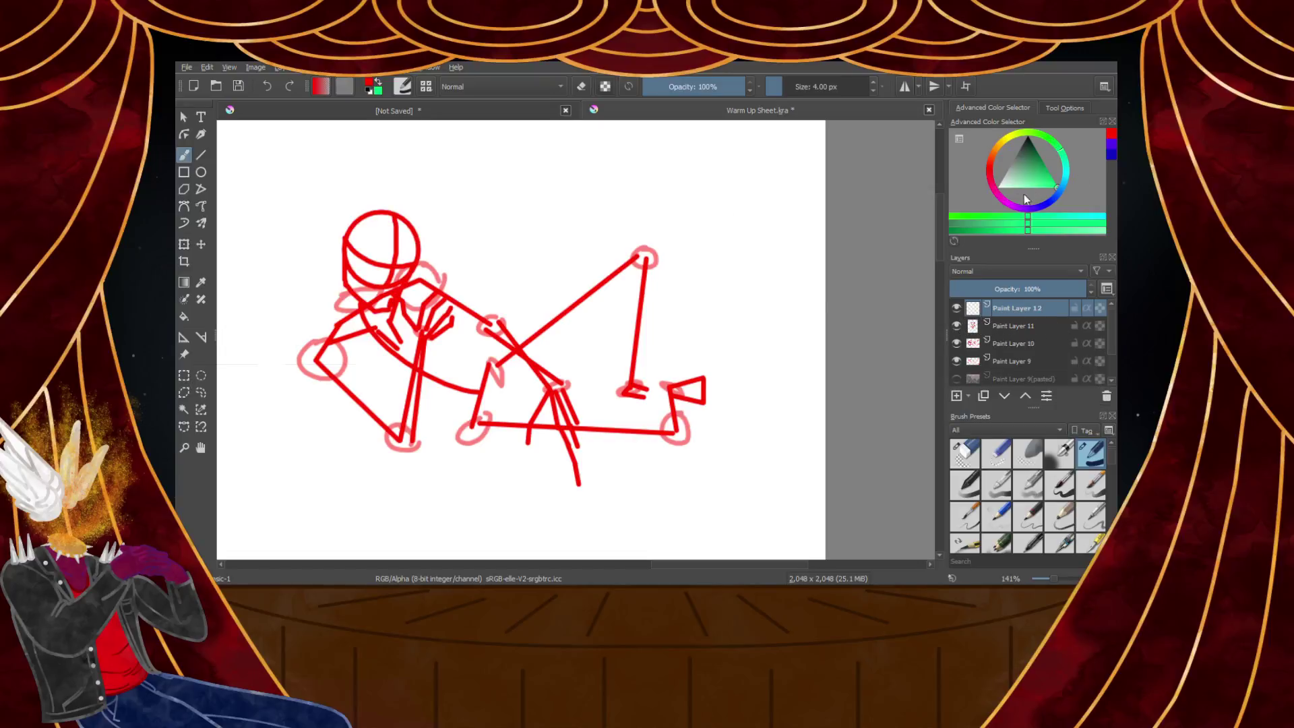
drag(990, 168, 1039, 216)
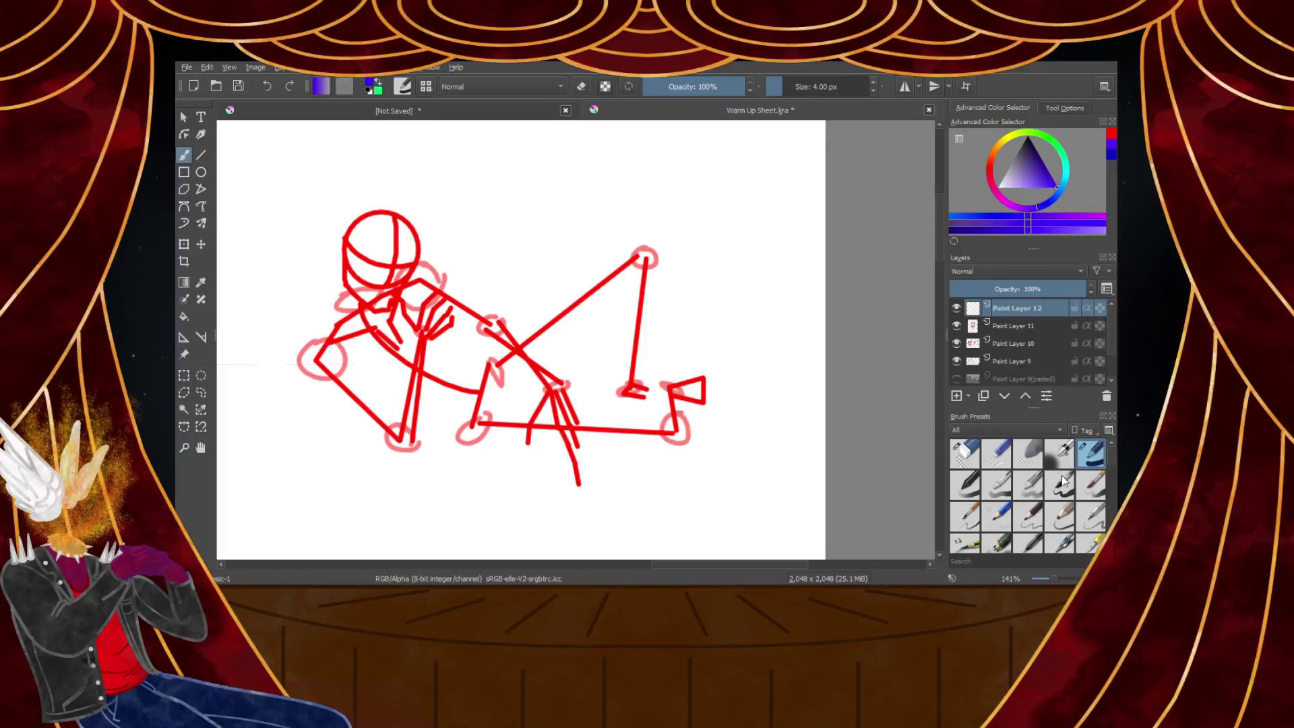
Show the reference painting beneath the red skeleton again and check the figure's shoulders and arms against it
scroll(299, 379, up, 3)
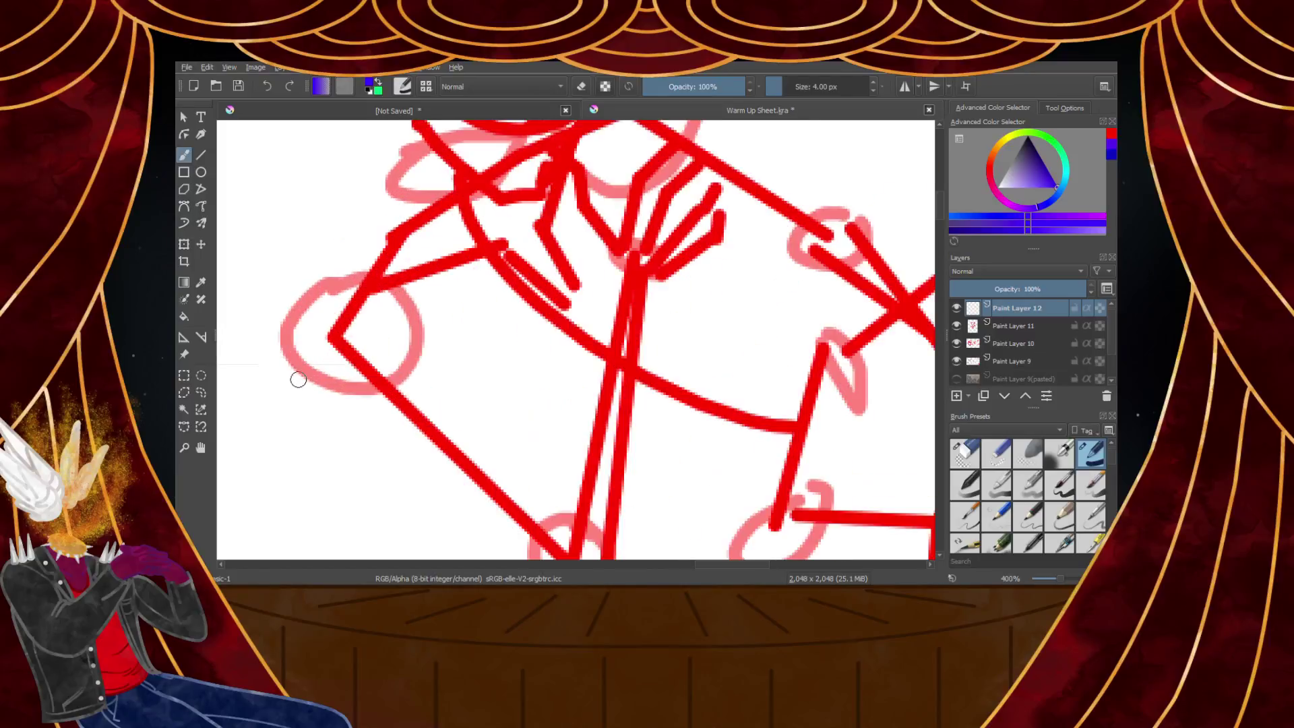
scroll(317, 243, down, 4)
scroll(291, 268, up, 2)
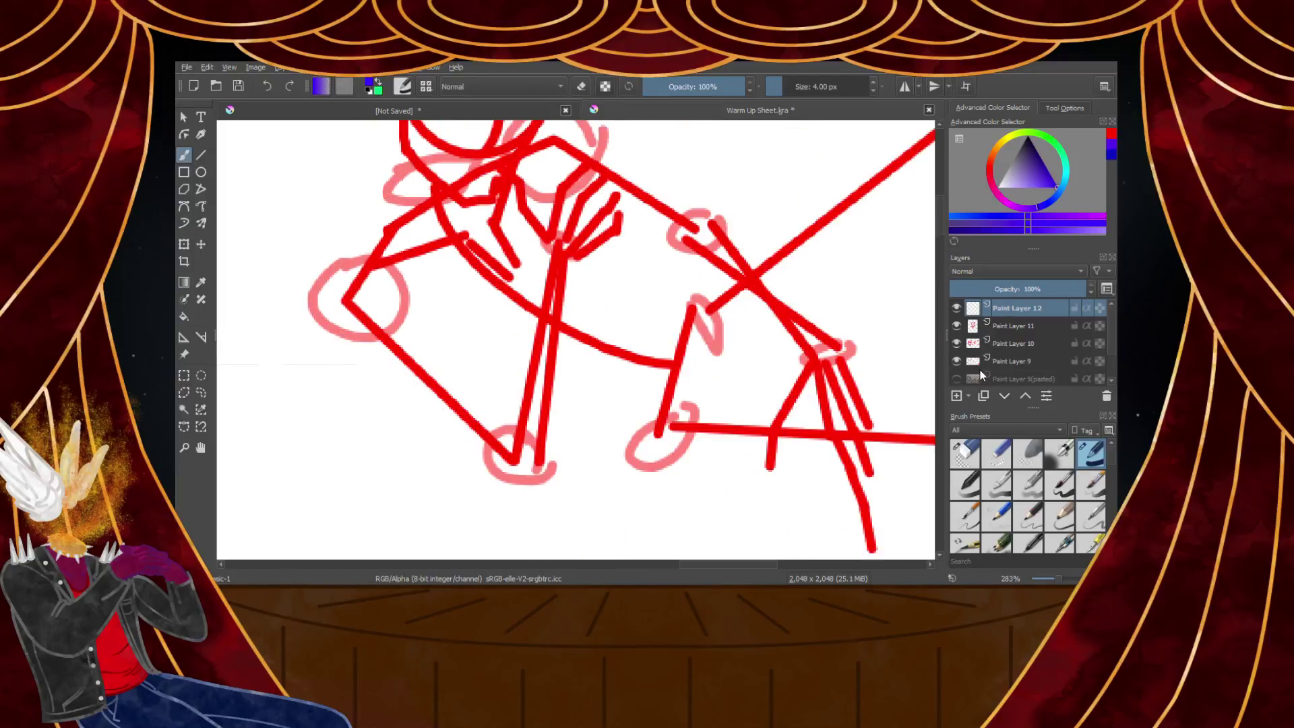
click(956, 379)
scroll(395, 259, down, 2)
scroll(357, 248, up, 2)
scroll(358, 246, down, 2)
scroll(360, 243, up, 3)
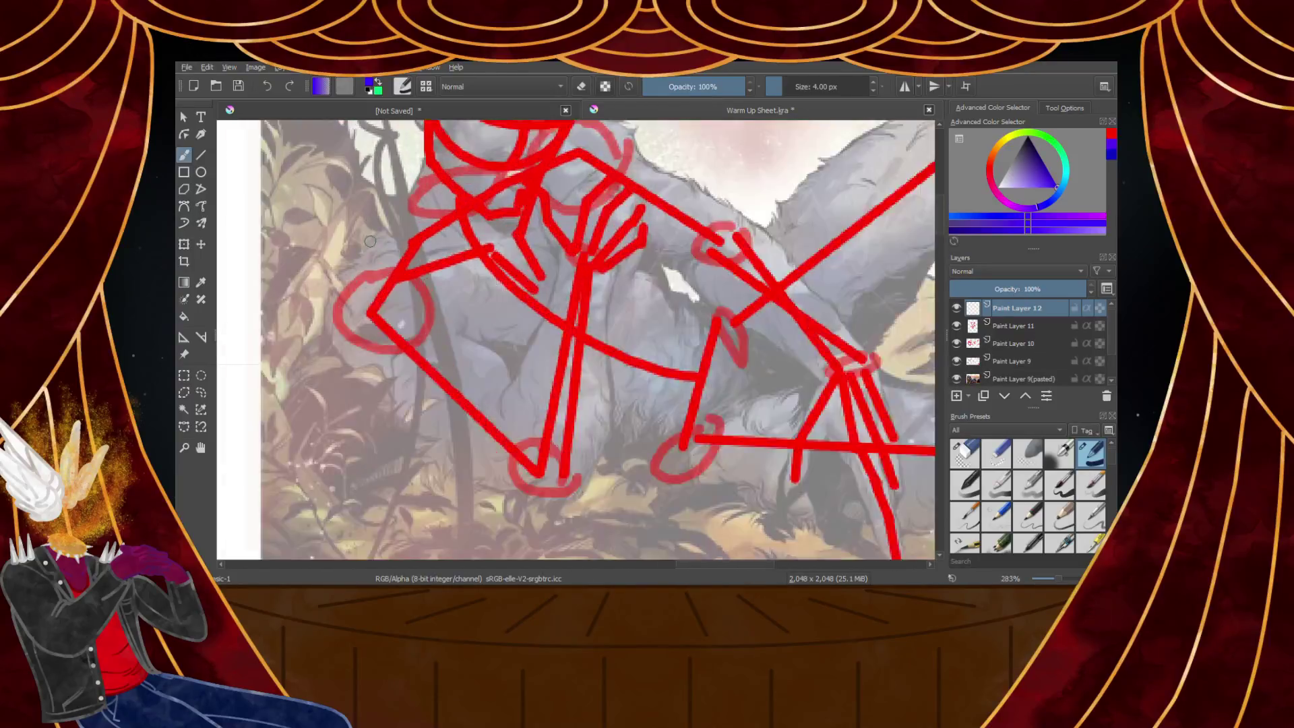
scroll(362, 236, down, 2)
scroll(361, 235, up, 1)
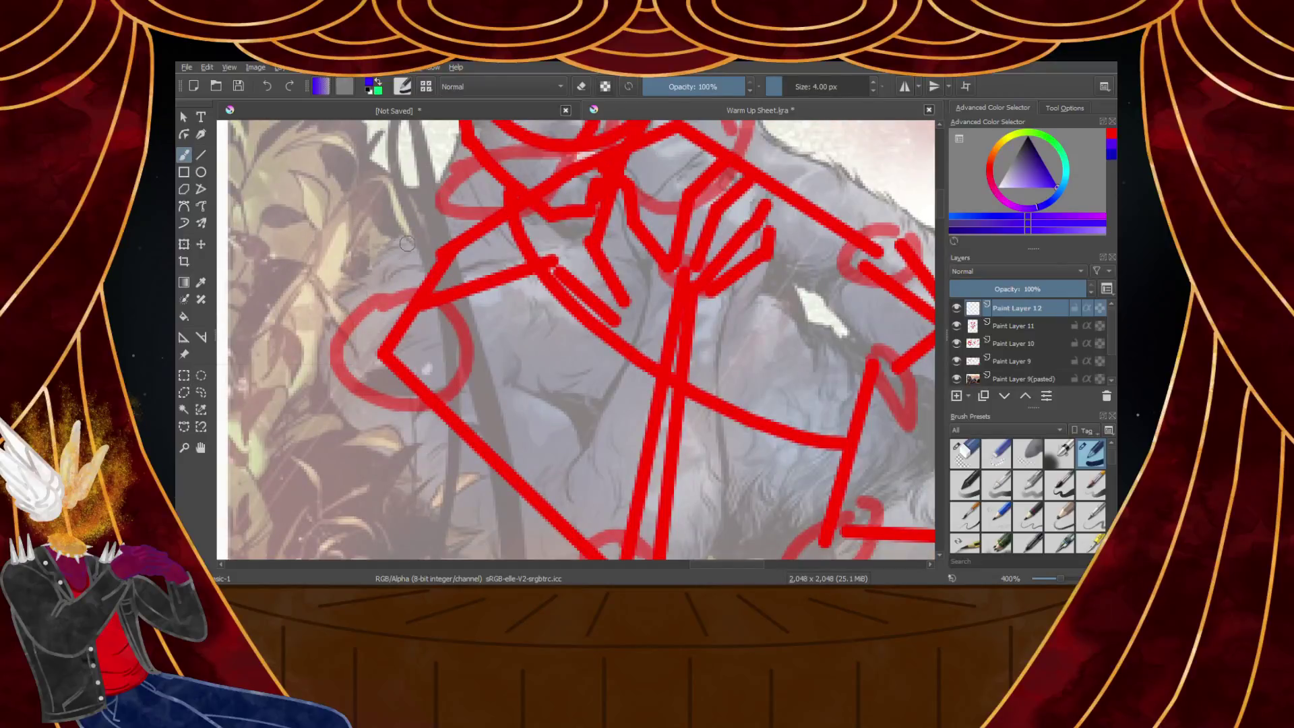
scroll(407, 243, down, 8)
scroll(722, 267, up, 3)
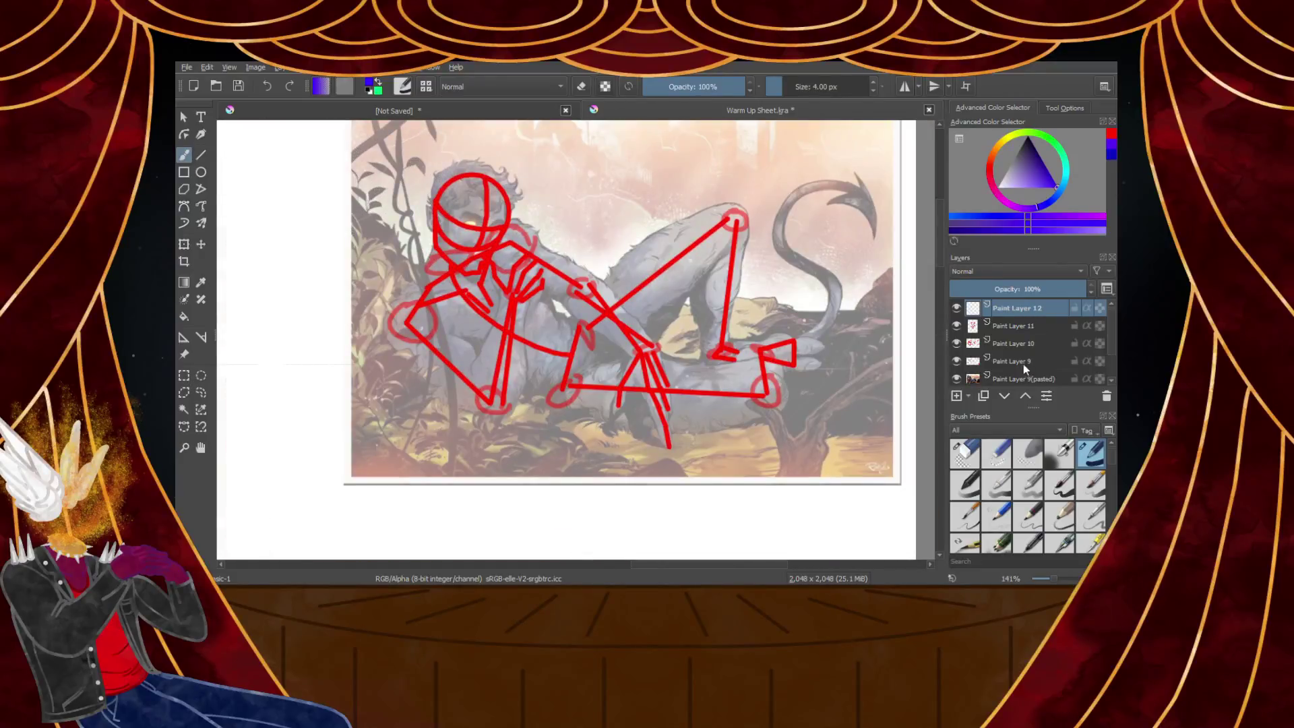
Lower the reference painting's opacity to 13% and make the topmost empty paint layer active
click(1009, 378)
click(966, 287)
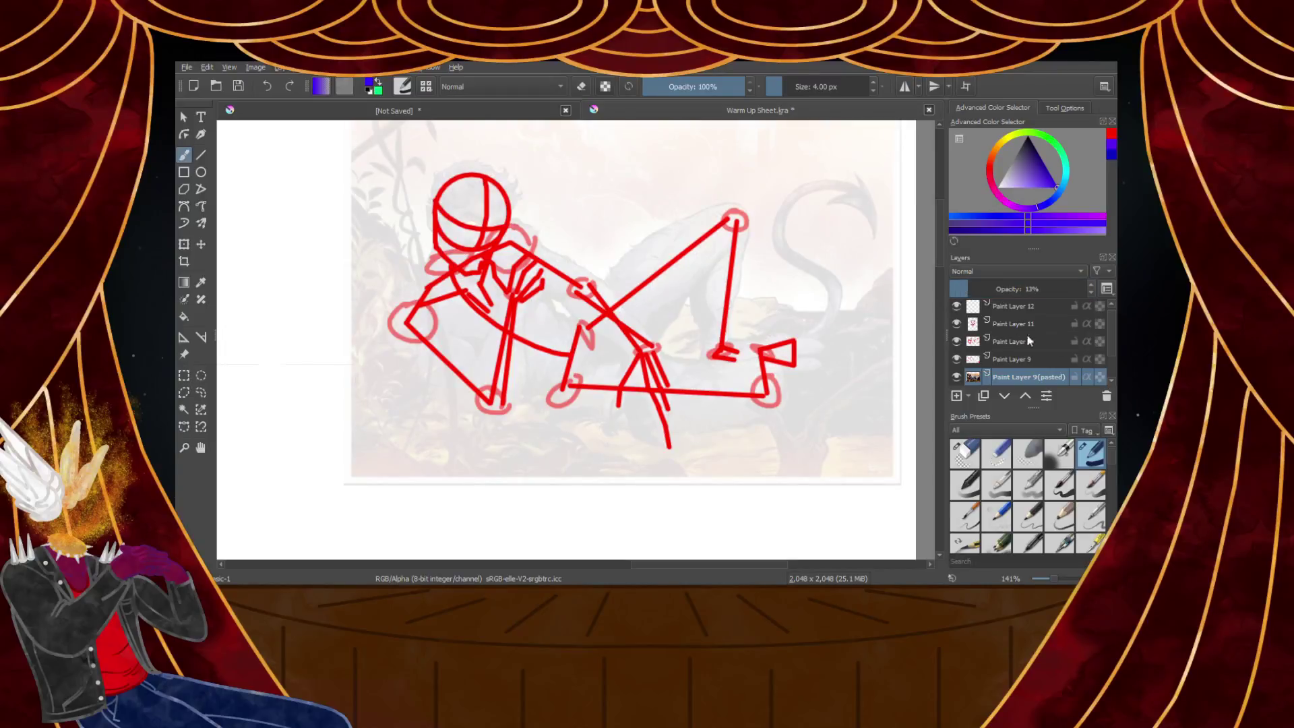
click(998, 310)
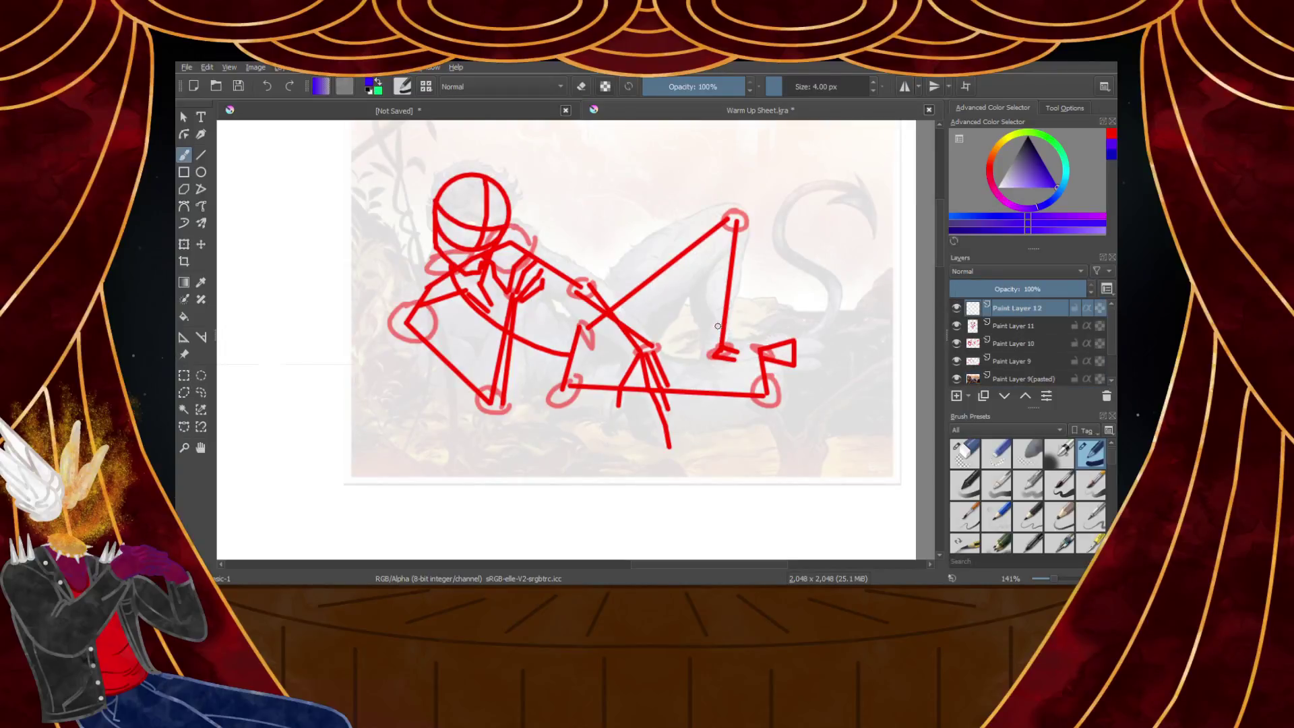
Draw the outer contour of the near shoulder on the bent supporting arm in blue-violet, undoing stray strokes
scroll(423, 307, up, 2)
scroll(354, 321, down, 2)
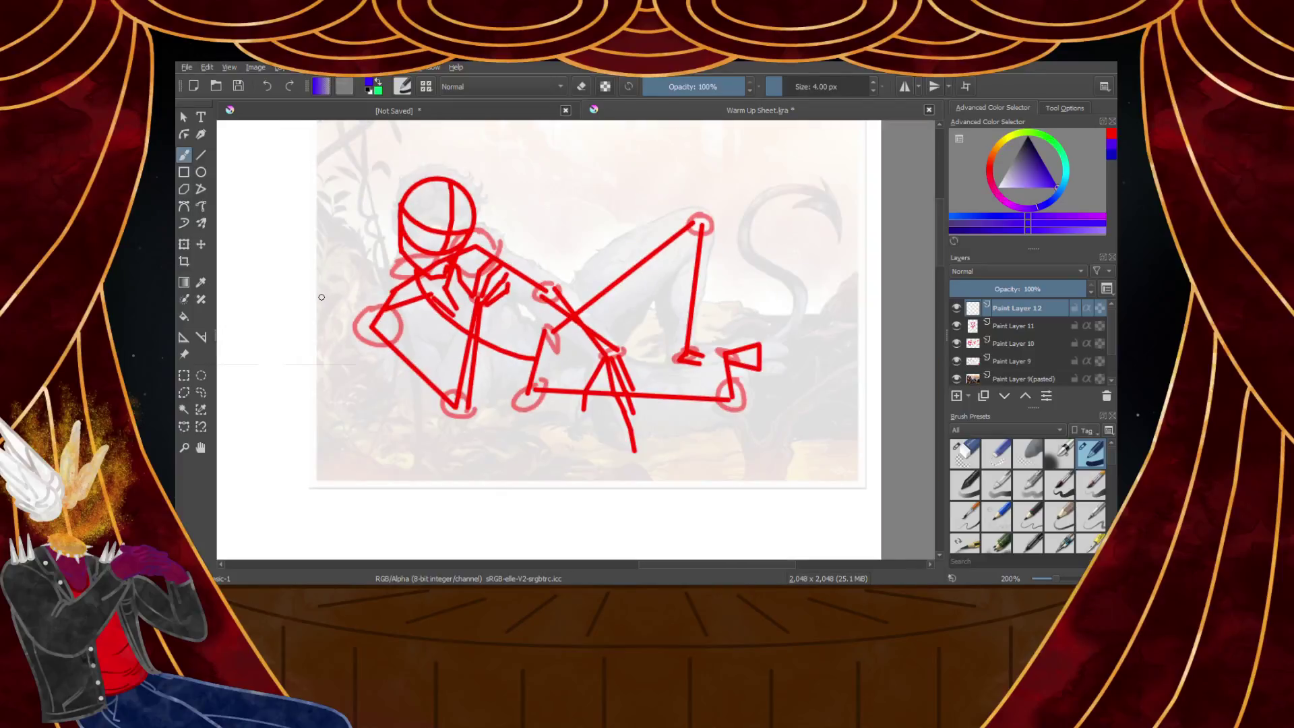
scroll(320, 292, up, 1)
scroll(369, 293, up, 2)
scroll(382, 295, down, 3)
scroll(390, 288, up, 3)
scroll(425, 246, down, 3)
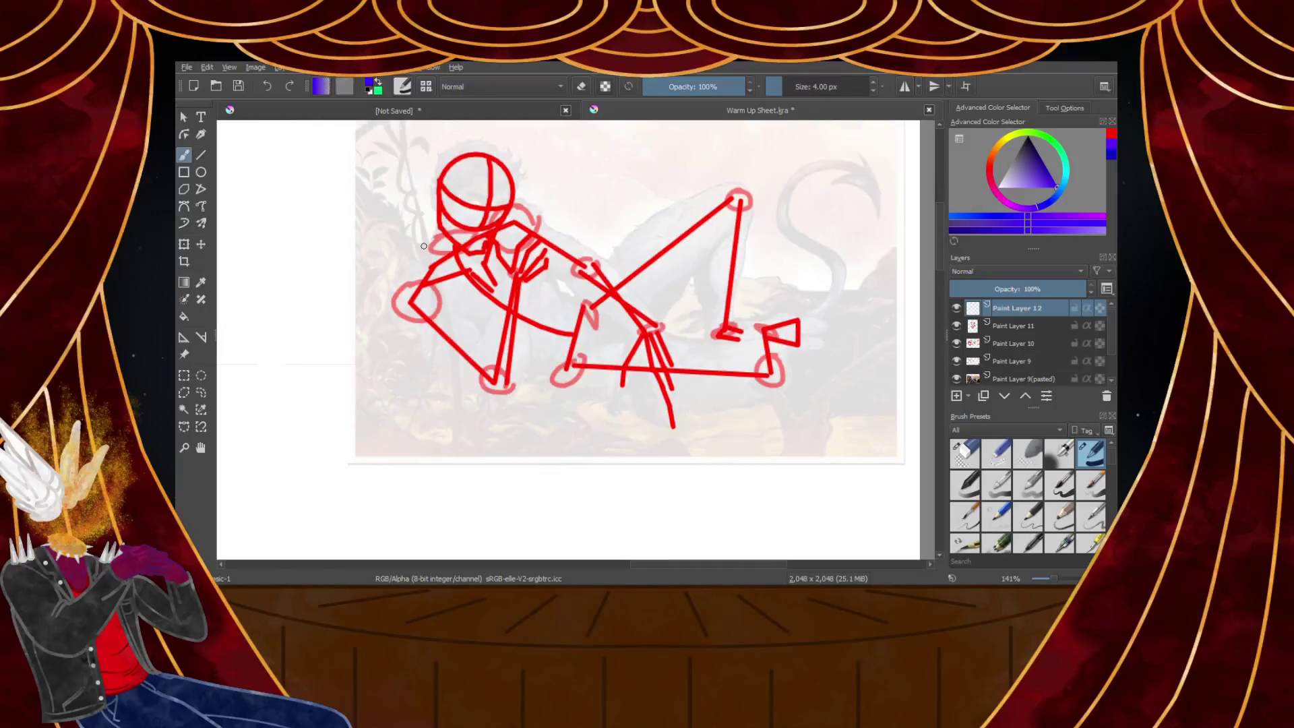
scroll(383, 294, up, 1)
mouse_move(392, 294)
mouse_down()
mouse_move(369, 316)
mouse_move(436, 397)
mouse_up()
drag(384, 324, 434, 375)
key(ctrl+z)
key(ctrl+z)
key(ctrl+z)
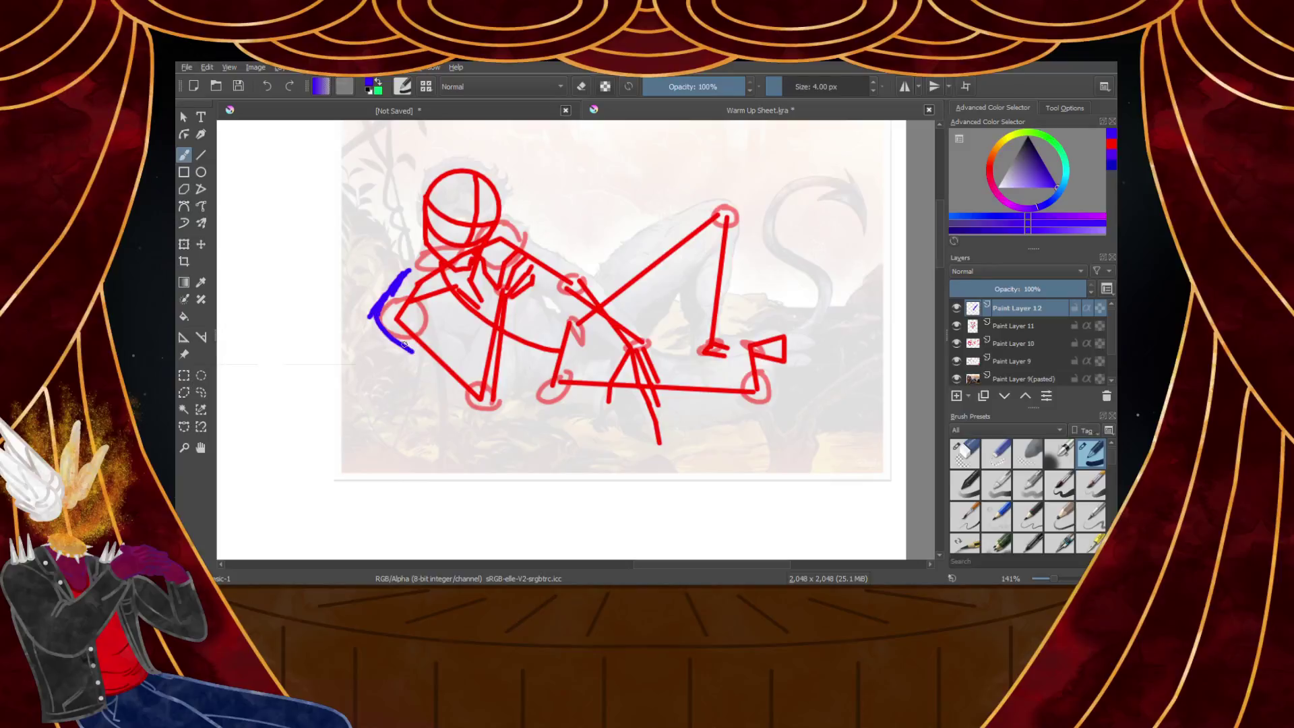
Outline the bent arm's upper arm around the elbow and both sides of its forearm up to the wrist
drag(376, 322, 458, 401)
mouse_move(499, 290)
mouse_down()
mouse_move(463, 376)
mouse_move(507, 349)
mouse_move(494, 401)
mouse_move(509, 360)
mouse_move(461, 416)
mouse_up()
scroll(504, 389, down, 1)
scroll(523, 303, up, 1)
scroll(517, 342, down, 1)
scroll(466, 349, up, 2)
scroll(522, 324, up, 1)
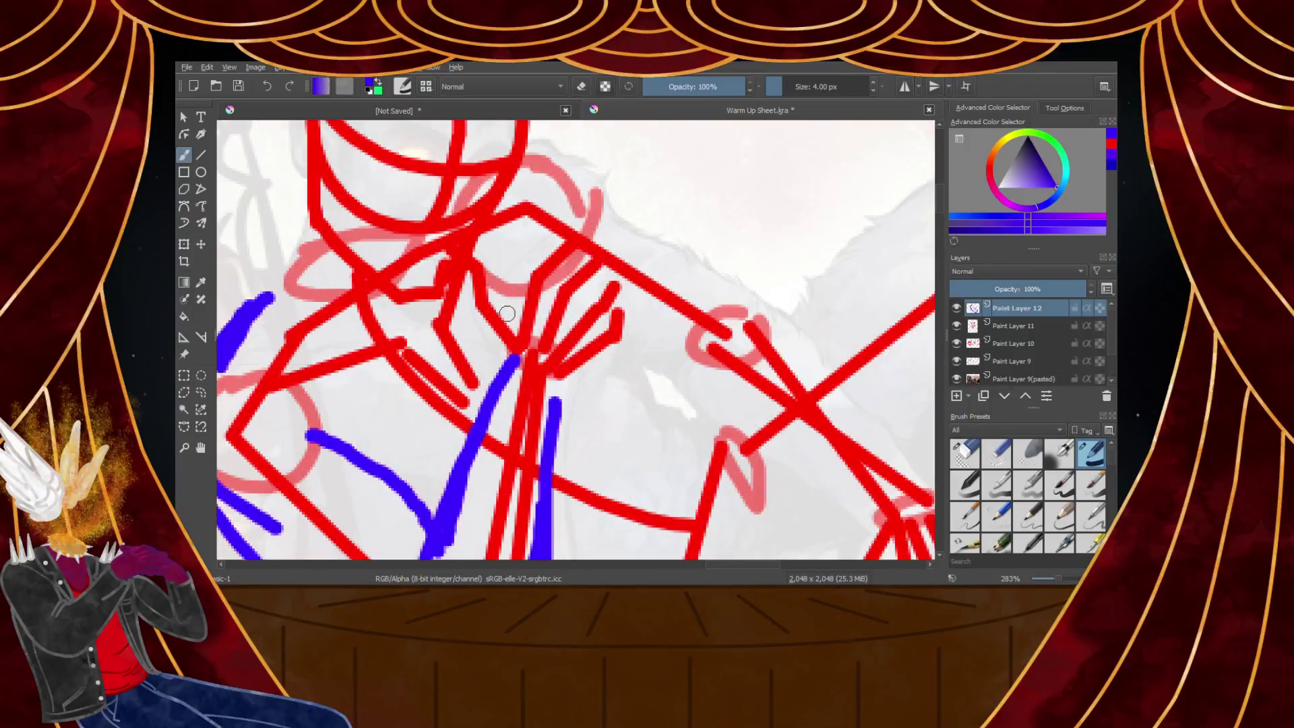
scroll(487, 283, up, 2)
drag(428, 248, 546, 437)
mouse_move(430, 256)
mouse_down()
mouse_move(428, 219)
mouse_move(463, 236)
mouse_move(505, 306)
mouse_move(501, 272)
mouse_move(542, 354)
mouse_up()
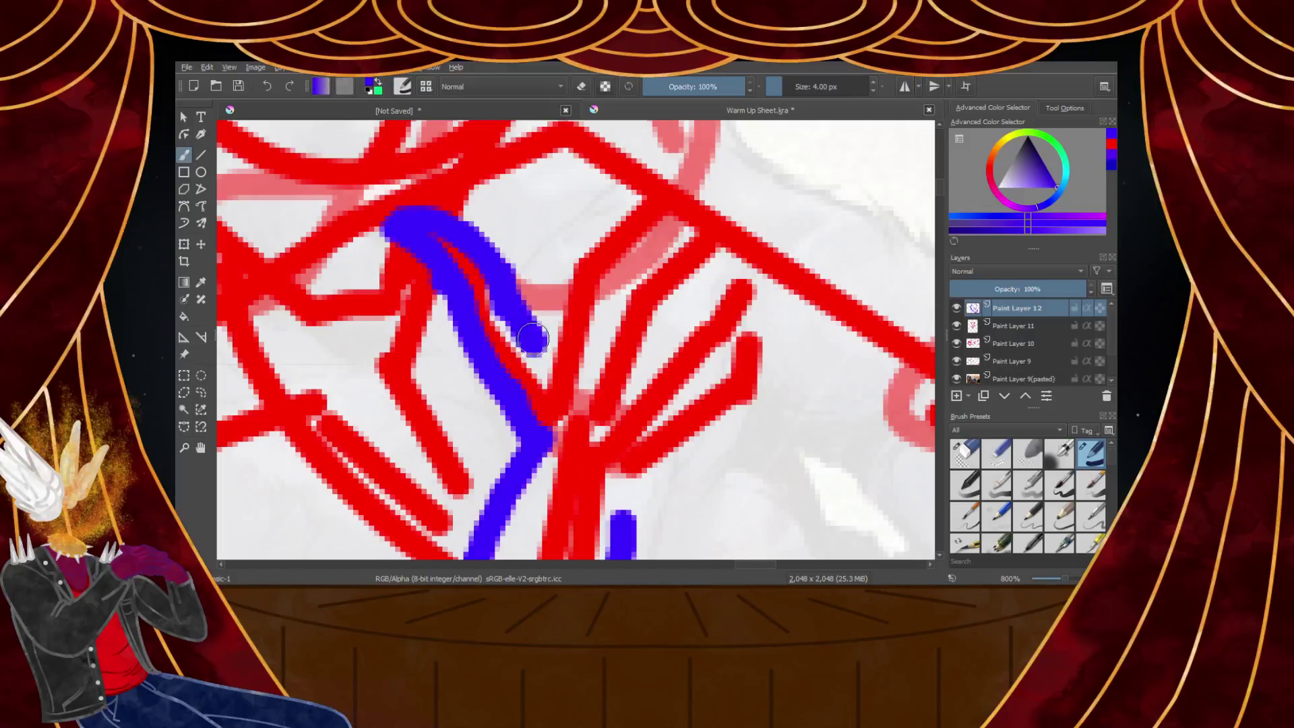
scroll(529, 310, down, 2)
key(ctrl+z)
key(ctrl+z)
Outline the thumb and the curled fingertips of the raised hand below the head
mouse_move(401, 267)
mouse_down()
mouse_move(478, 267)
mouse_move(493, 277)
mouse_move(455, 266)
mouse_move(512, 304)
mouse_move(514, 292)
mouse_move(550, 405)
mouse_move(567, 311)
mouse_move(661, 267)
mouse_move(672, 286)
mouse_move(634, 330)
mouse_up()
scroll(551, 371, down, 4)
scroll(554, 367, up, 4)
mouse_move(680, 291)
mouse_down()
mouse_move(716, 316)
mouse_move(660, 376)
mouse_move(670, 314)
mouse_move(605, 347)
mouse_up()
scroll(606, 330, down, 2)
Draw the outer edge of the raised hand's curled fingers and join it to the wrist and forearm
scroll(707, 368, up, 2)
scroll(707, 368, up, 1)
mouse_move(583, 300)
mouse_down()
mouse_move(540, 335)
mouse_move(619, 271)
mouse_move(606, 299)
mouse_move(651, 309)
mouse_move(613, 384)
mouse_move(633, 352)
mouse_move(653, 362)
mouse_move(655, 419)
mouse_move(523, 509)
mouse_up()
scroll(532, 459, down, 1)
scroll(513, 539, up, 1)
drag(541, 407, 532, 499)
scroll(552, 417, down, 5)
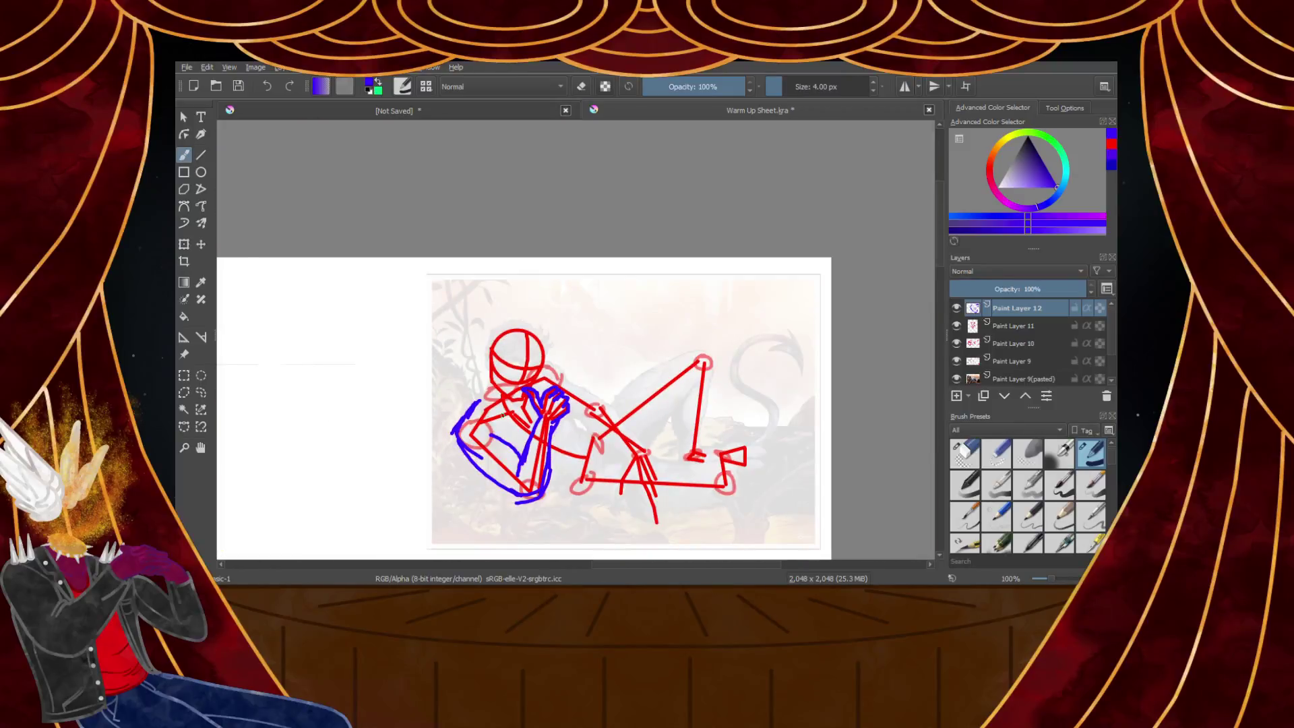
Extend the bent arm's outer shoulder contour upward toward the neck
scroll(503, 416, up, 1)
scroll(615, 440, down, 1)
scroll(633, 404, up, 3)
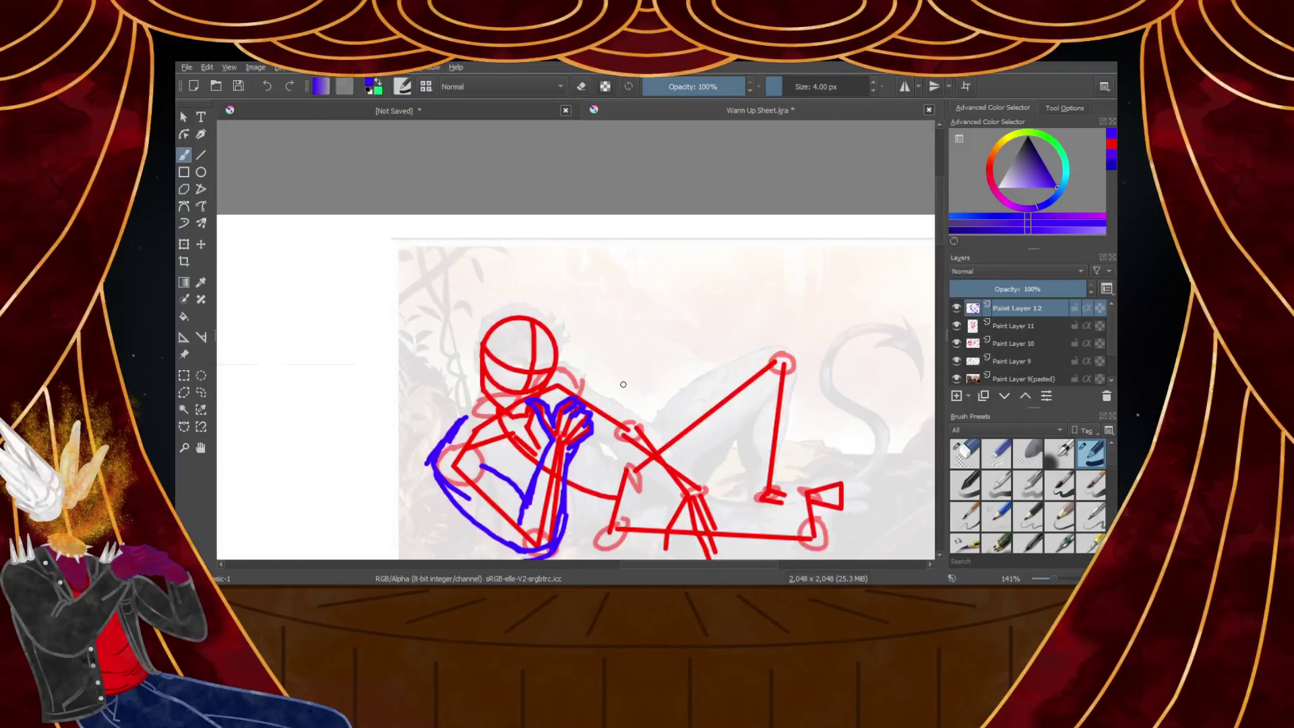
scroll(503, 415, down, 2)
scroll(454, 425, up, 3)
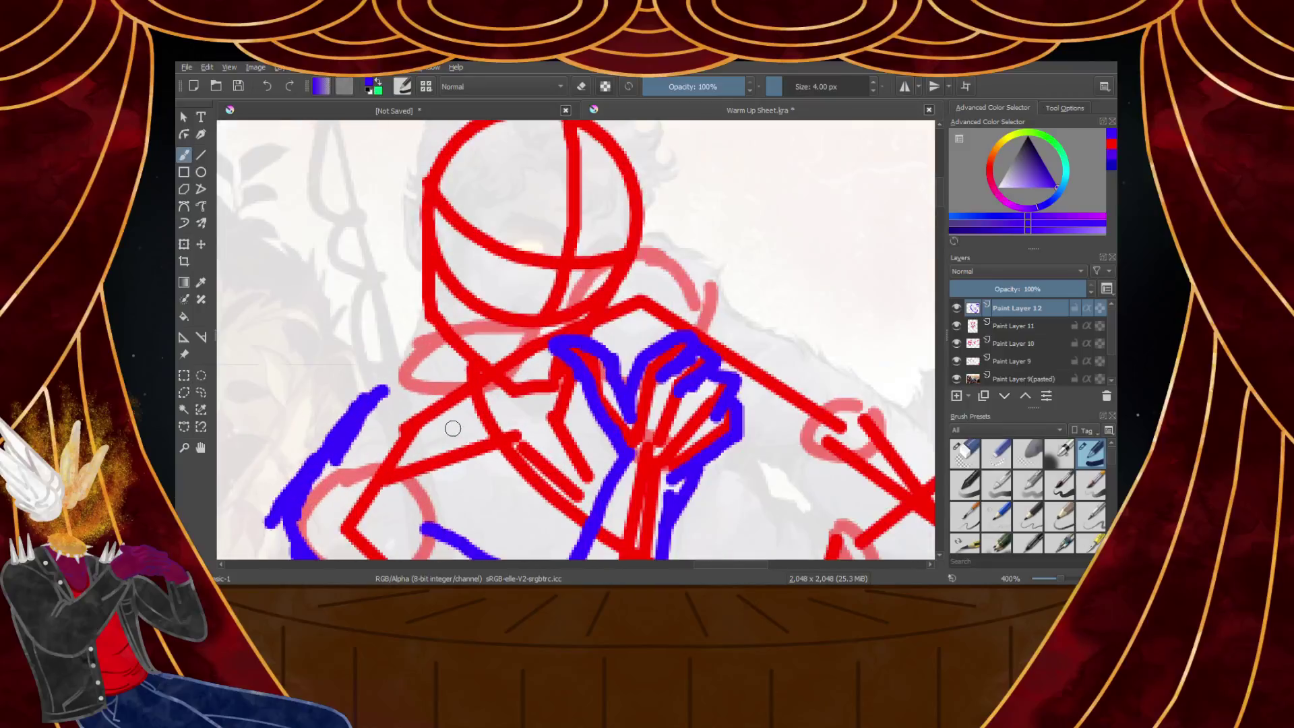
mouse_move(366, 403)
mouse_down()
mouse_move(419, 335)
mouse_move(426, 288)
mouse_up()
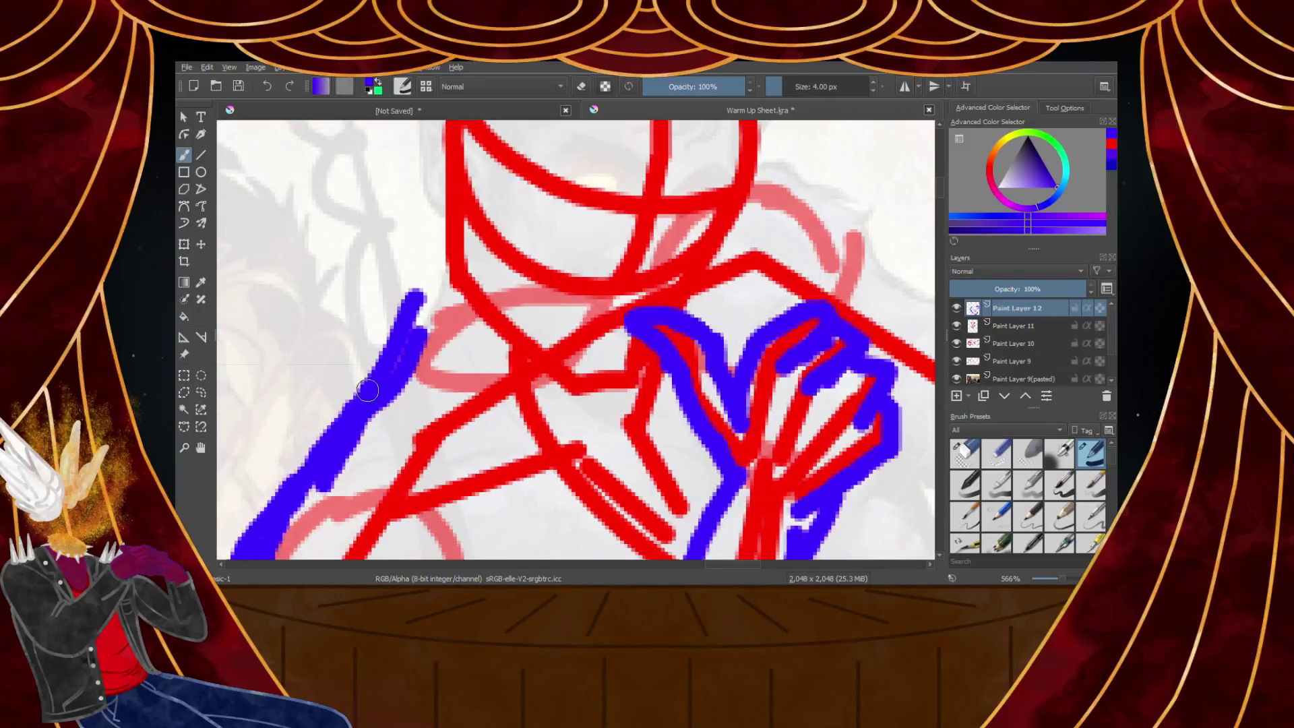
scroll(404, 330, down, 6)
scroll(430, 332, down, 5)
scroll(327, 334, up, 2)
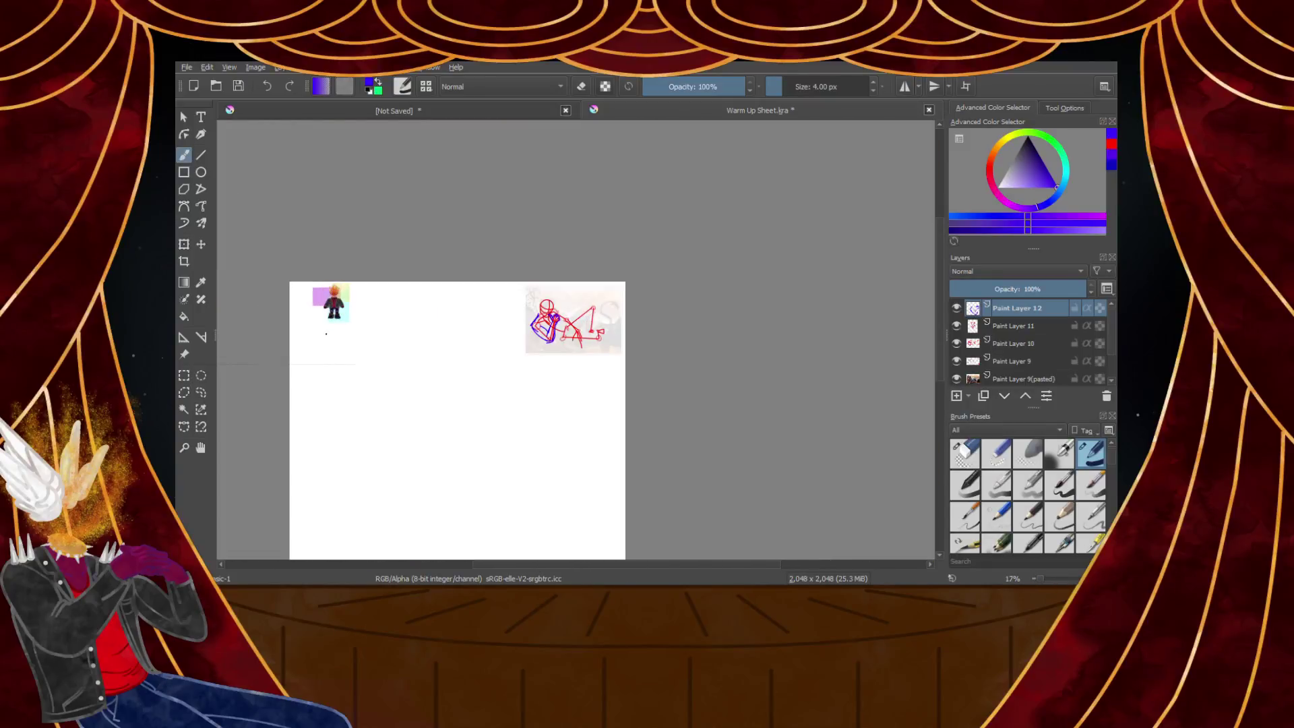
Outline the far shoulder from the jaw outward and continue along the top of the outstretched upper arm to the elbow
scroll(334, 300, up, 6)
scroll(553, 336, down, 5)
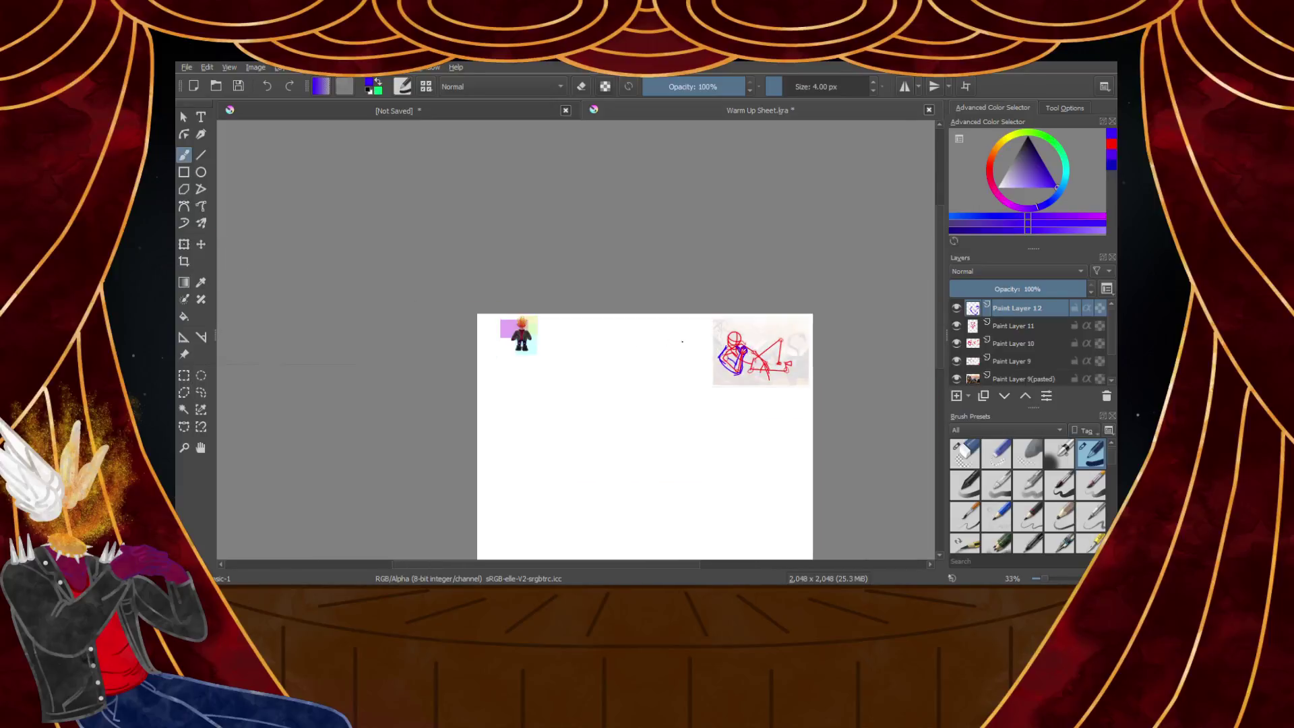
scroll(703, 338, up, 3)
scroll(502, 311, up, 4)
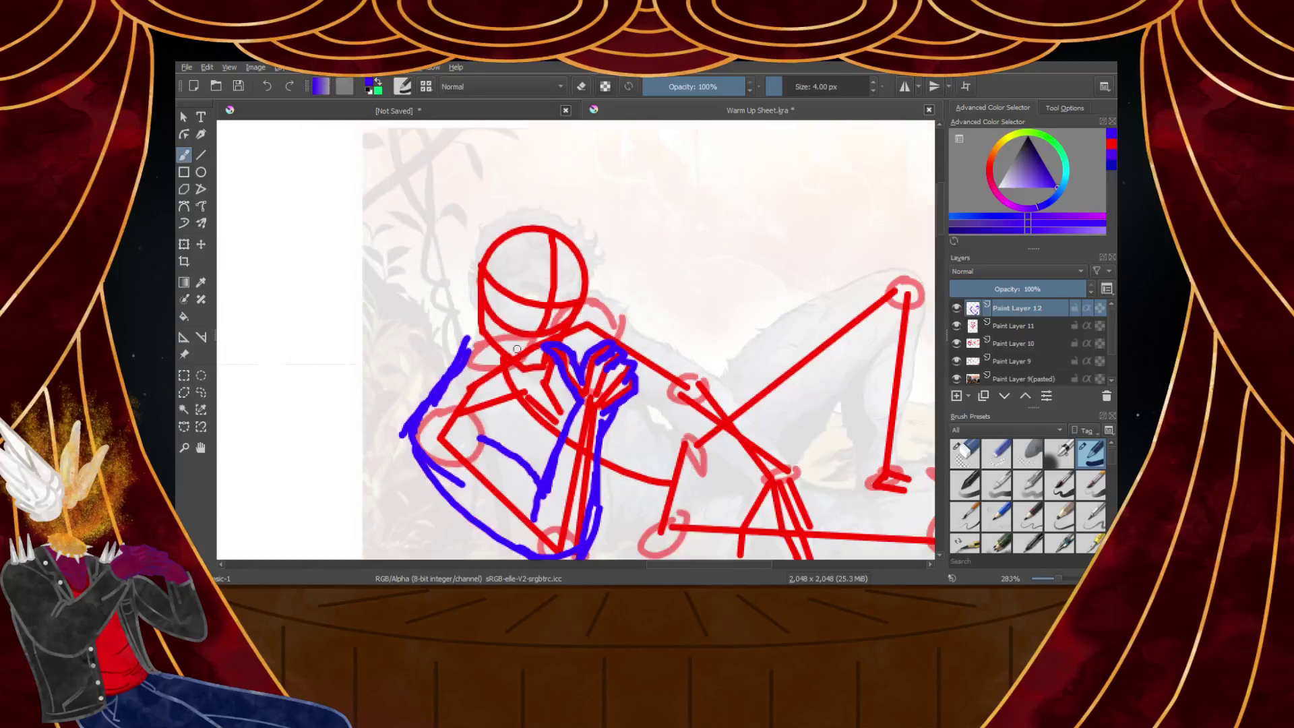
scroll(652, 361, up, 3)
scroll(566, 310, down, 2)
scroll(480, 259, up, 4)
mouse_move(485, 234)
mouse_down()
mouse_move(591, 238)
mouse_move(665, 315)
mouse_move(628, 259)
mouse_move(741, 367)
mouse_up()
scroll(748, 369, down, 8)
scroll(792, 378, up, 4)
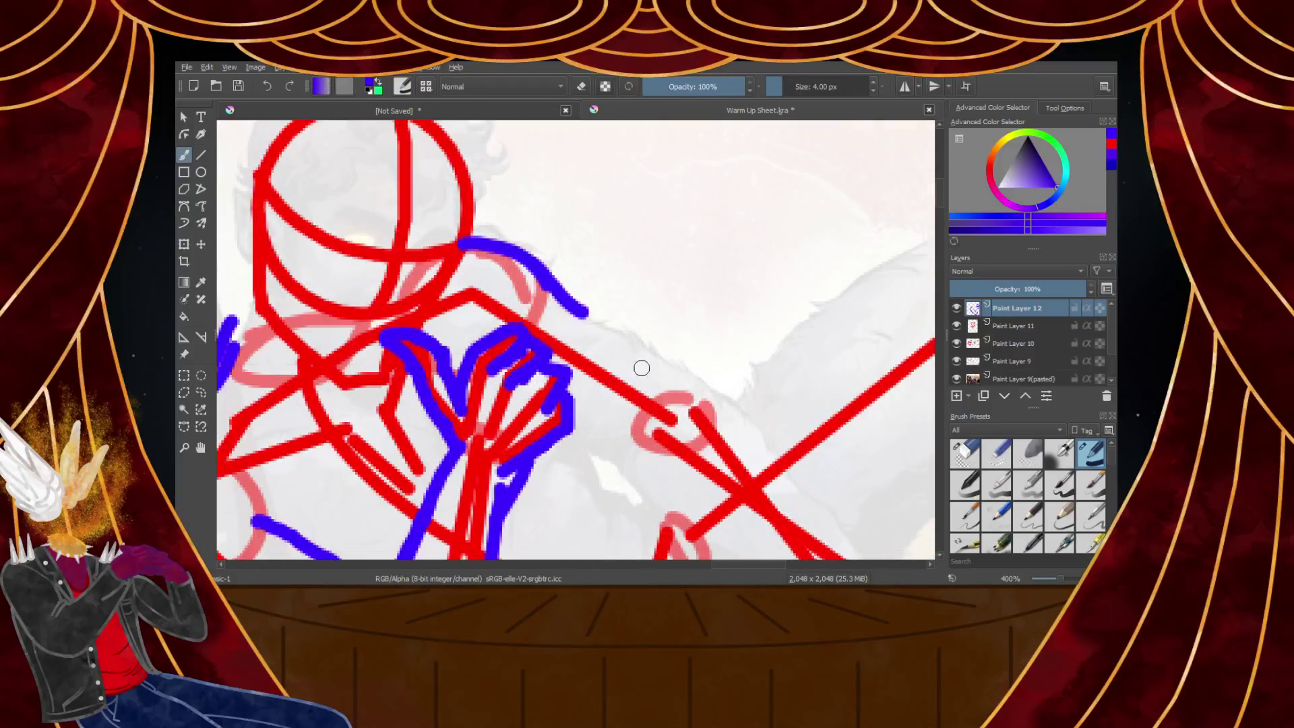
mouse_move(556, 287)
mouse_down()
mouse_move(747, 398)
mouse_move(775, 434)
mouse_up()
Draw the underside of the outstretched upper arm from the raised hand to below the elbow joint
scroll(775, 433, down, 5)
scroll(507, 398, up, 6)
drag(450, 378, 603, 439)
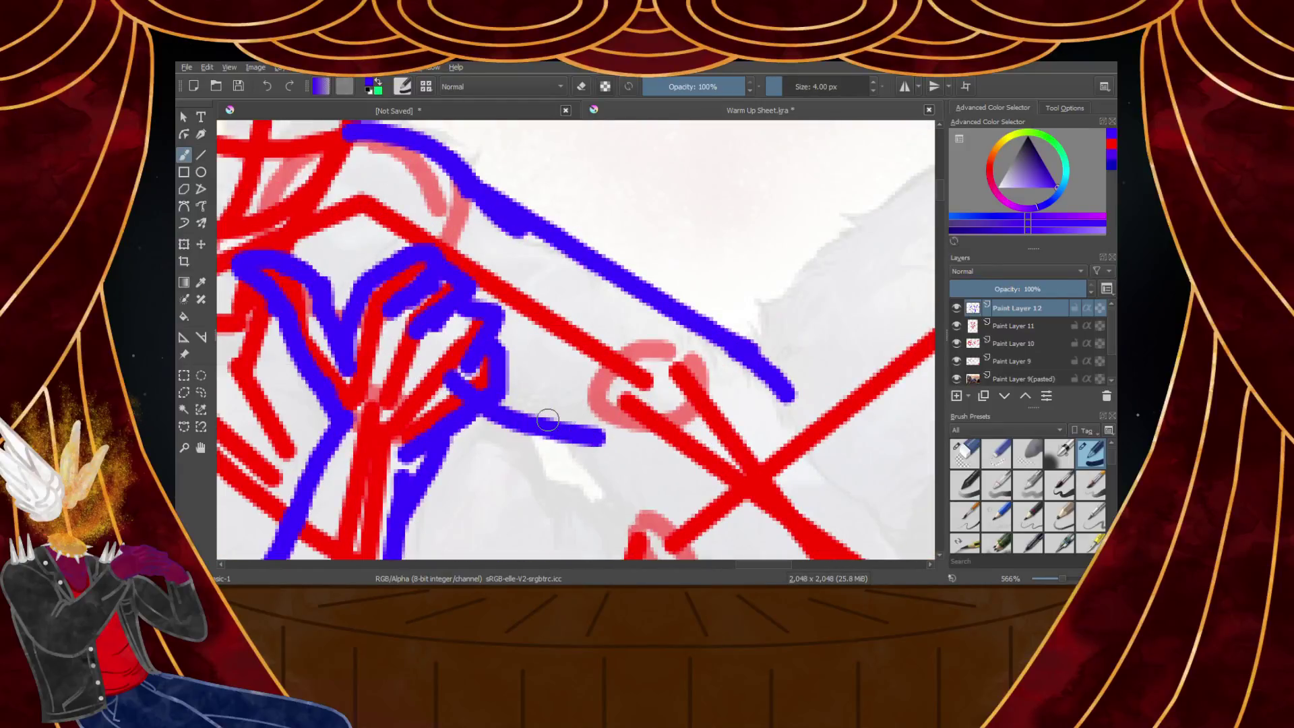
key(ctrl+z)
drag(483, 407, 618, 434)
scroll(625, 427, down, 5)
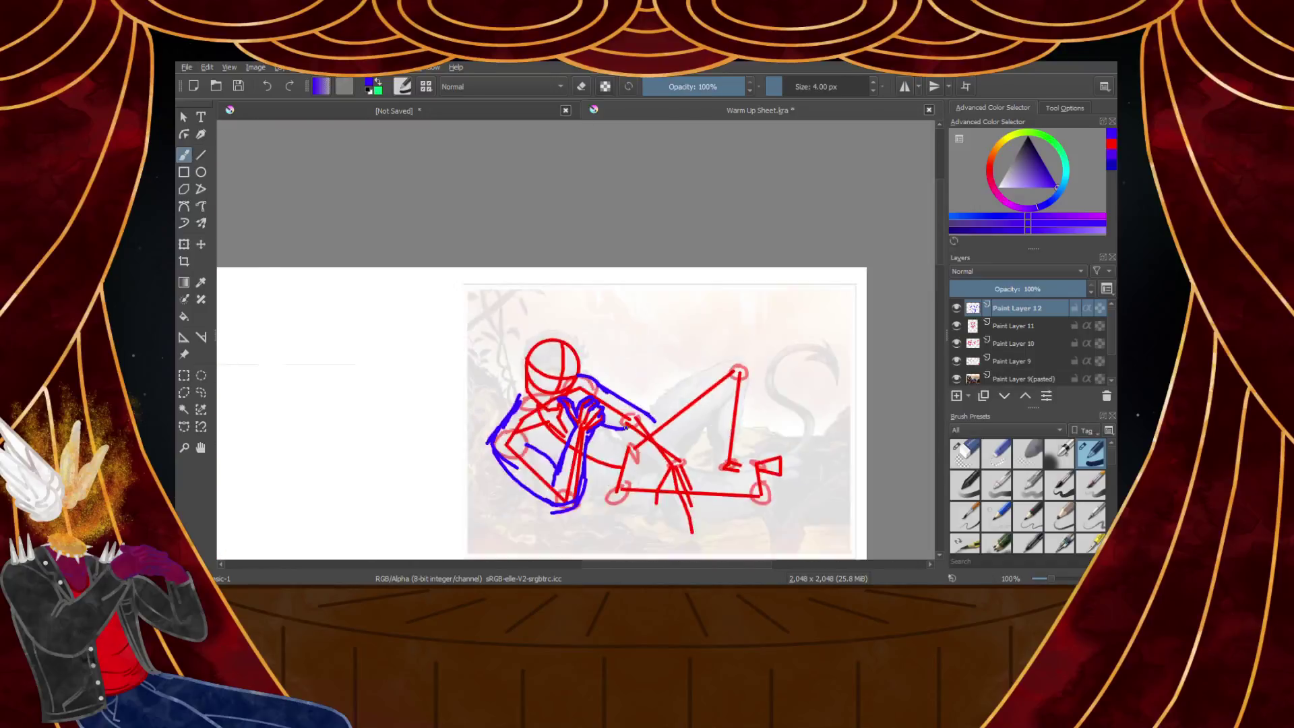
Outline both sides of the outstretched arm's forearm from the elbow down to the wrist
scroll(626, 426, up, 4)
drag(551, 345, 738, 503)
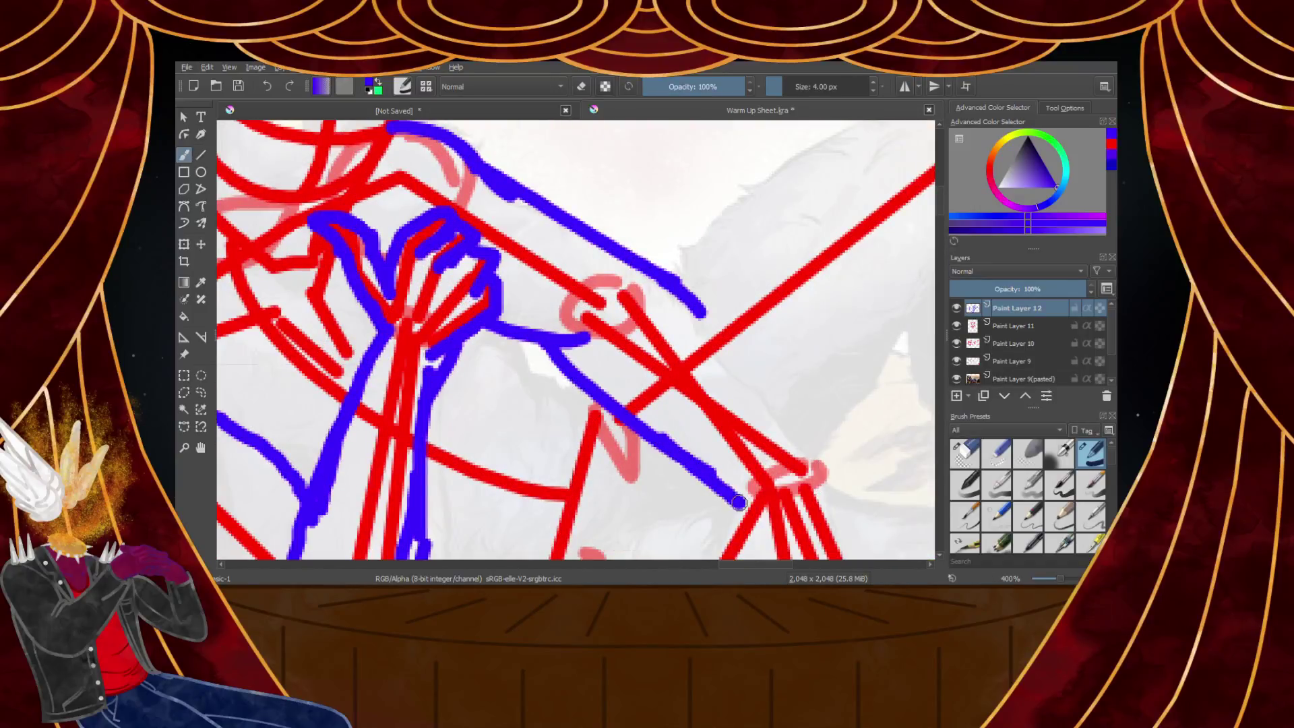
drag(681, 291, 795, 465)
scroll(763, 448, down, 4)
scroll(763, 448, up, 2)
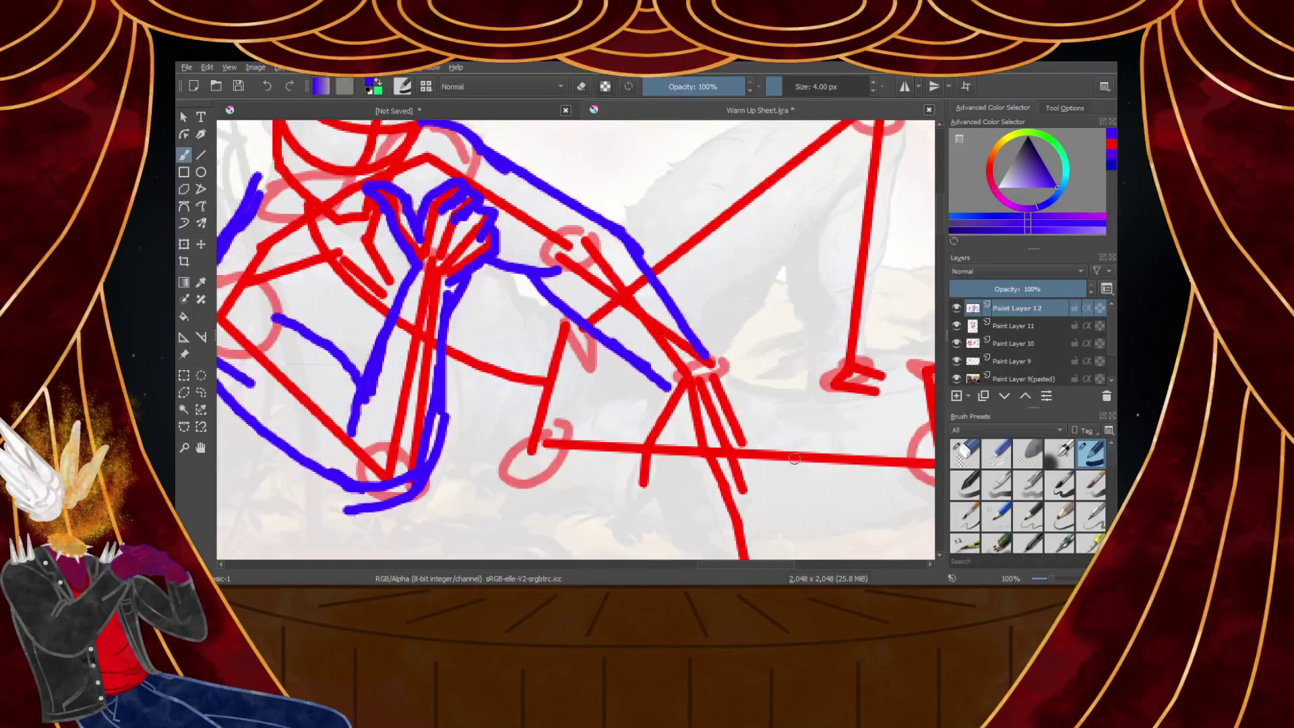
Draw the outer back of the hanging hand from the wrist to the knuckles, redoing the stroke until it follows the skeleton
scroll(762, 448, up, 3)
drag(671, 268, 725, 417)
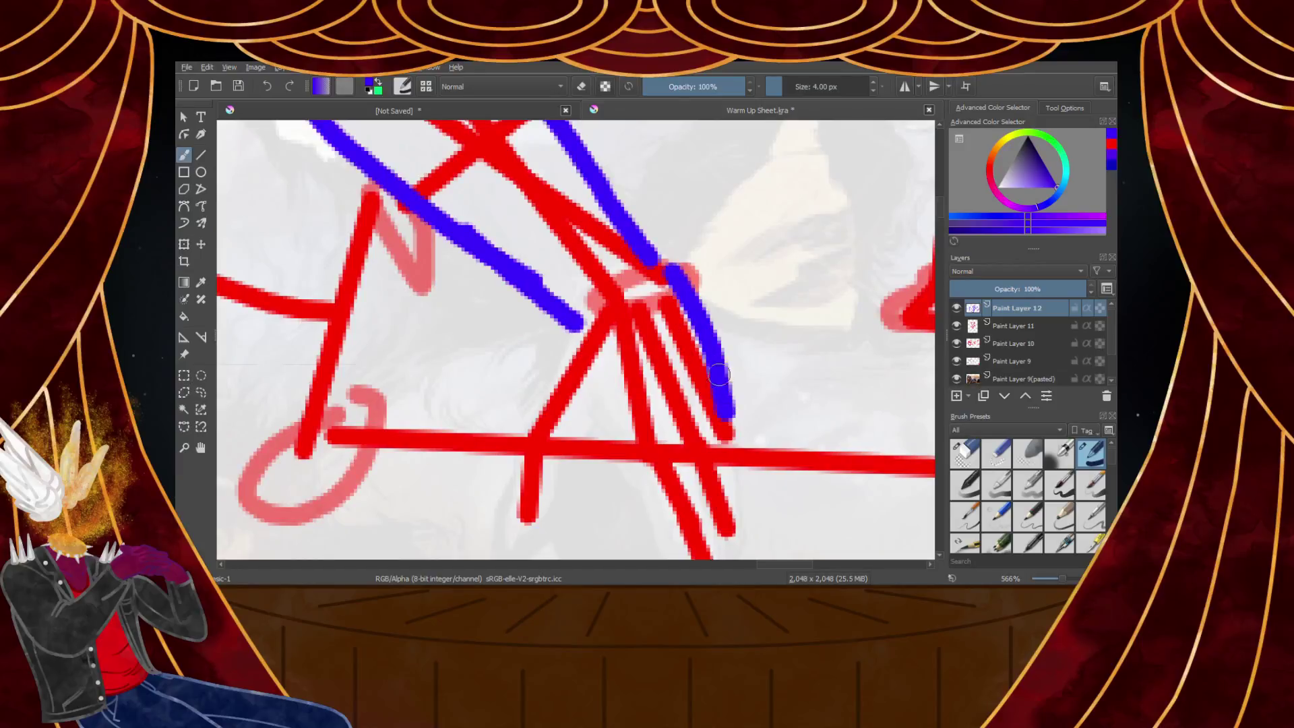
key(ctrl+z)
drag(637, 232, 702, 308)
key(ctrl+z)
mouse_move(637, 232)
mouse_down()
mouse_move(703, 300)
mouse_move(728, 430)
mouse_up()
scroll(728, 430, down, 1)
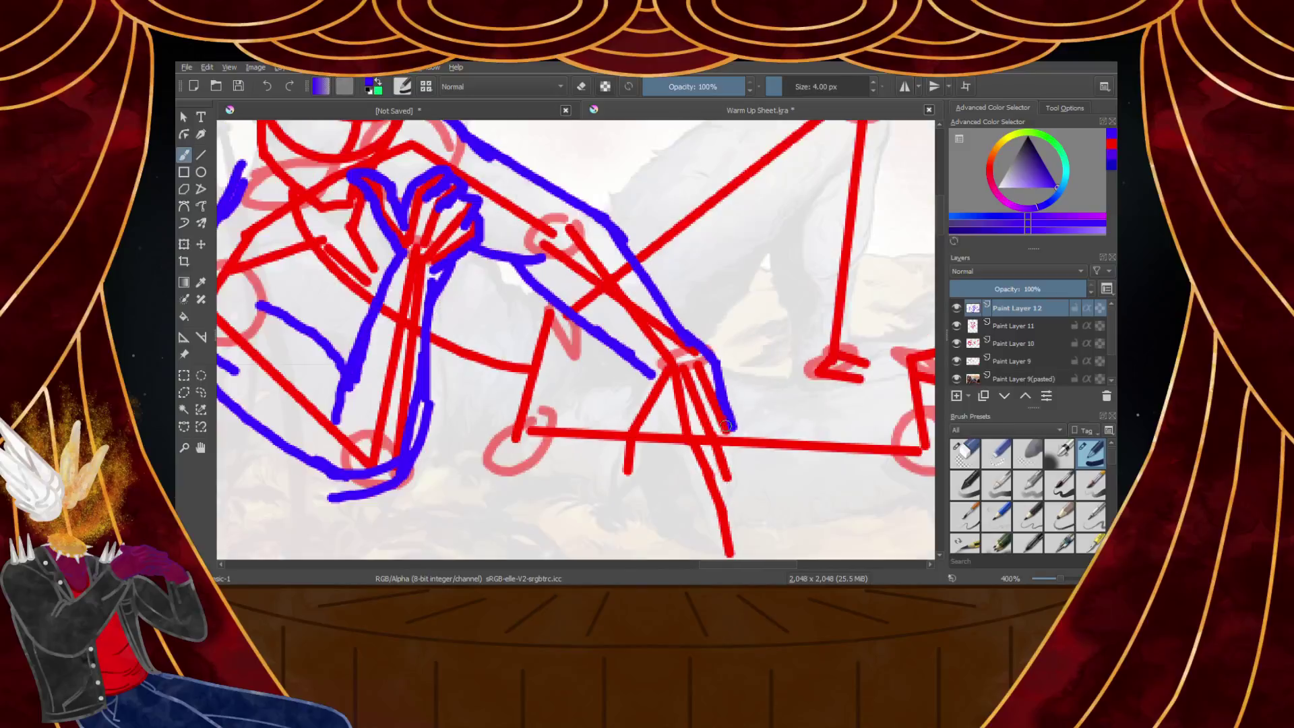
Outline the hanging hand's thumb from the wrist around its tip and back up its inner side
scroll(709, 471, up, 2)
mouse_move(585, 267)
mouse_down()
mouse_move(535, 363)
mouse_move(511, 468)
mouse_move(583, 431)
mouse_move(522, 489)
mouse_move(504, 484)
mouse_up()
key(ctrl+z)
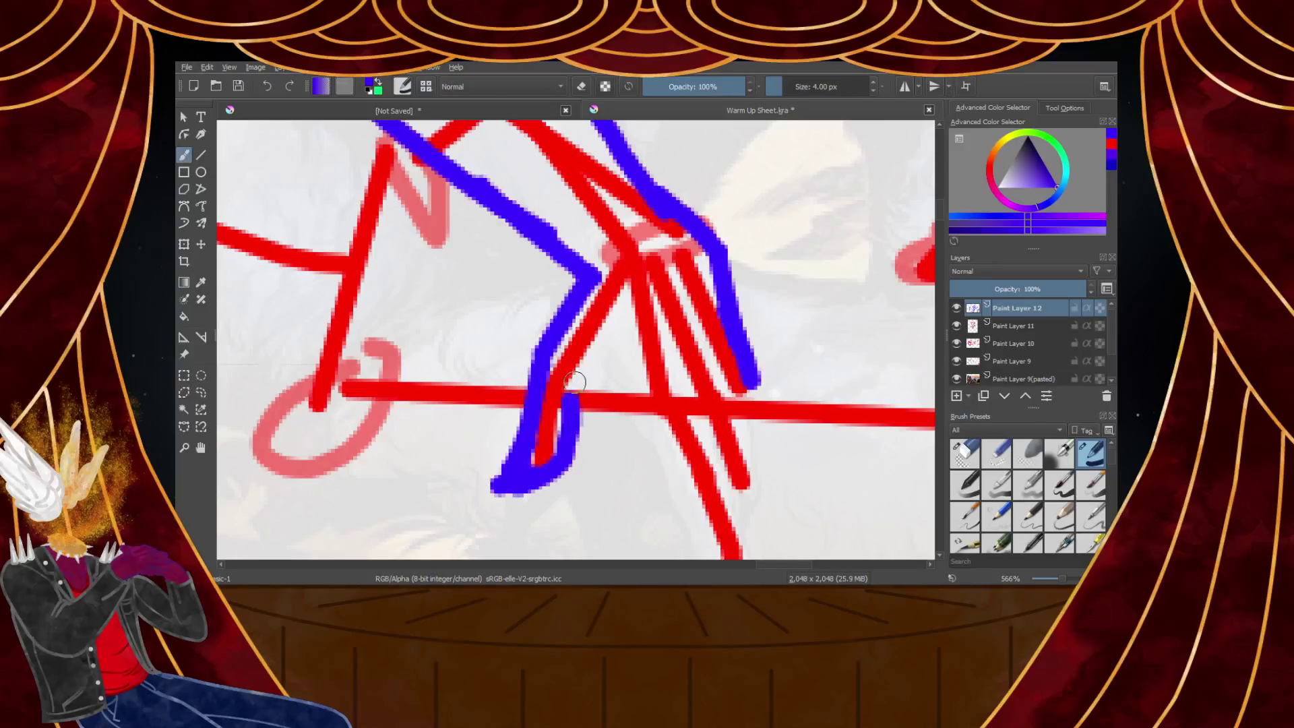
scroll(573, 384, up, 2)
drag(672, 263, 595, 403)
scroll(595, 402, down, 4)
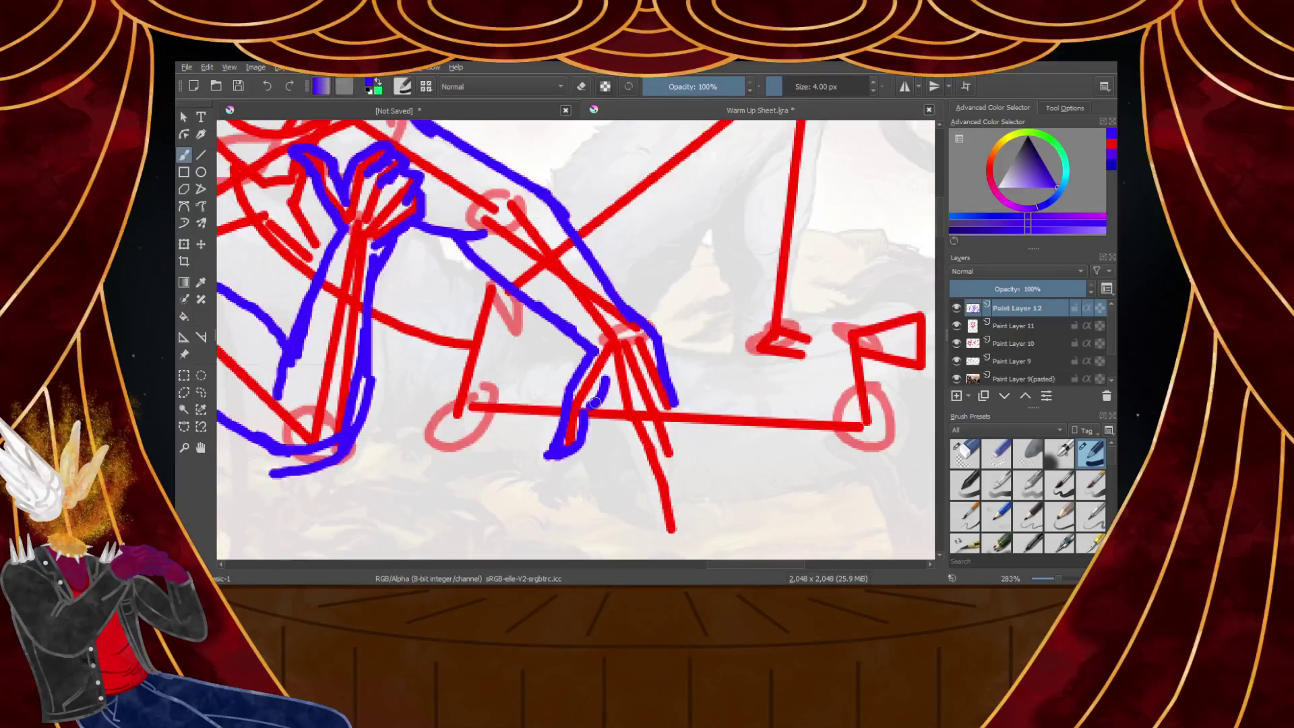
scroll(595, 403, up, 2)
drag(627, 345, 558, 455)
scroll(558, 455, down, 3)
scroll(609, 456, up, 3)
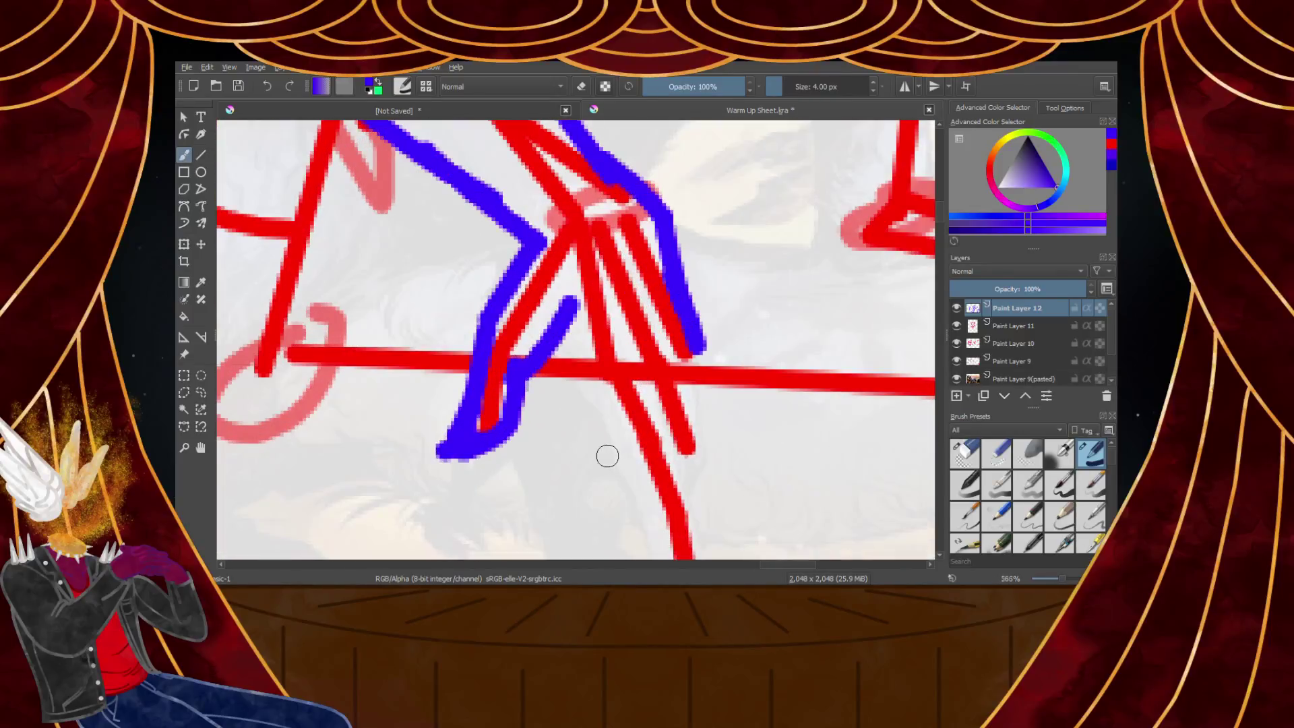
Outline the hanging hand's longest finger down one side, around the tip and back up the other side
drag(578, 308, 621, 469)
scroll(626, 508, down, 3)
scroll(607, 407, up, 3)
drag(607, 407, 679, 568)
scroll(679, 467, down, 3)
scroll(680, 478, up, 3)
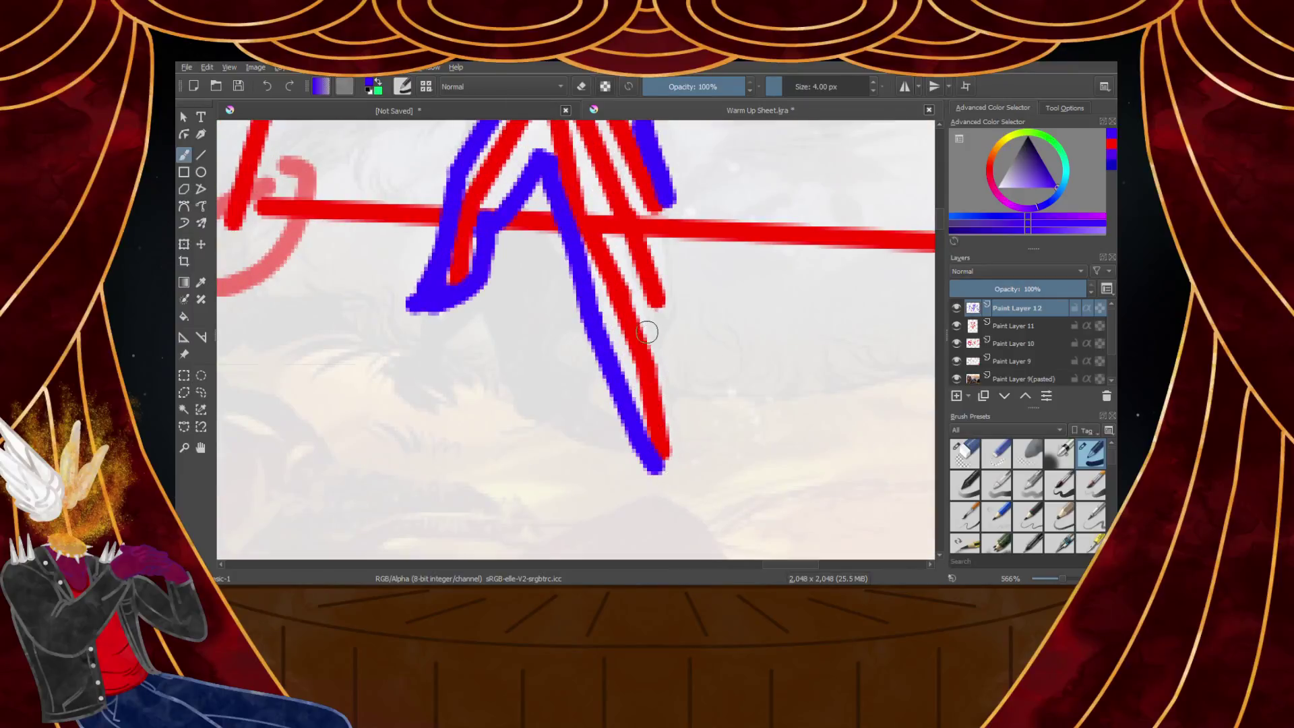
drag(646, 332, 667, 420)
key(ctrl+z)
mouse_move(644, 312)
mouse_down()
mouse_move(684, 431)
mouse_move(679, 472)
mouse_move(663, 472)
mouse_up()
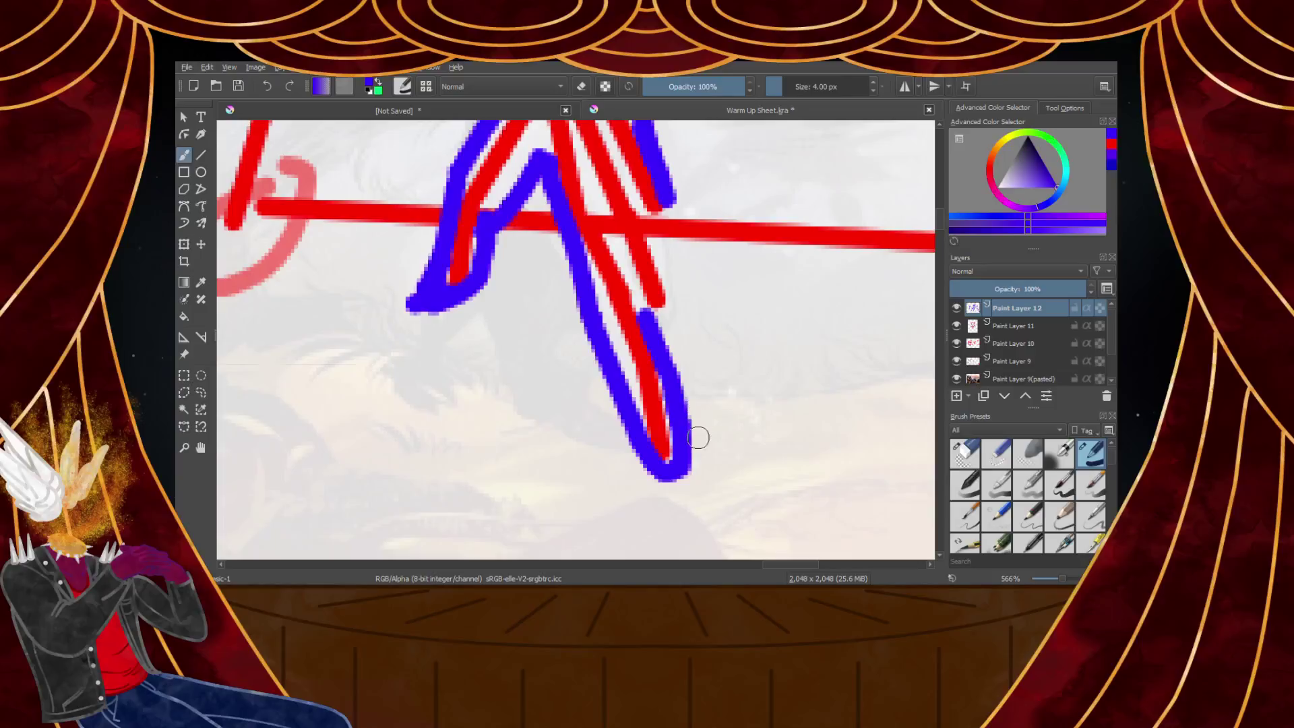
Draw the tip of the shorter finger beside the hanging hand's longest finger
scroll(698, 483, up, 2)
scroll(693, 487, down, 2)
scroll(682, 508, up, 2)
drag(625, 439, 656, 483)
mouse_move(672, 426)
mouse_down()
mouse_move(672, 509)
mouse_move(634, 489)
mouse_move(660, 490)
mouse_move(702, 438)
mouse_up()
scroll(670, 504, down, 4)
scroll(664, 377, up, 4)
scroll(586, 358, down, 2)
Draw the two sides of the shorter finger up toward the knuckles of the hanging hand
drag(568, 293, 637, 480)
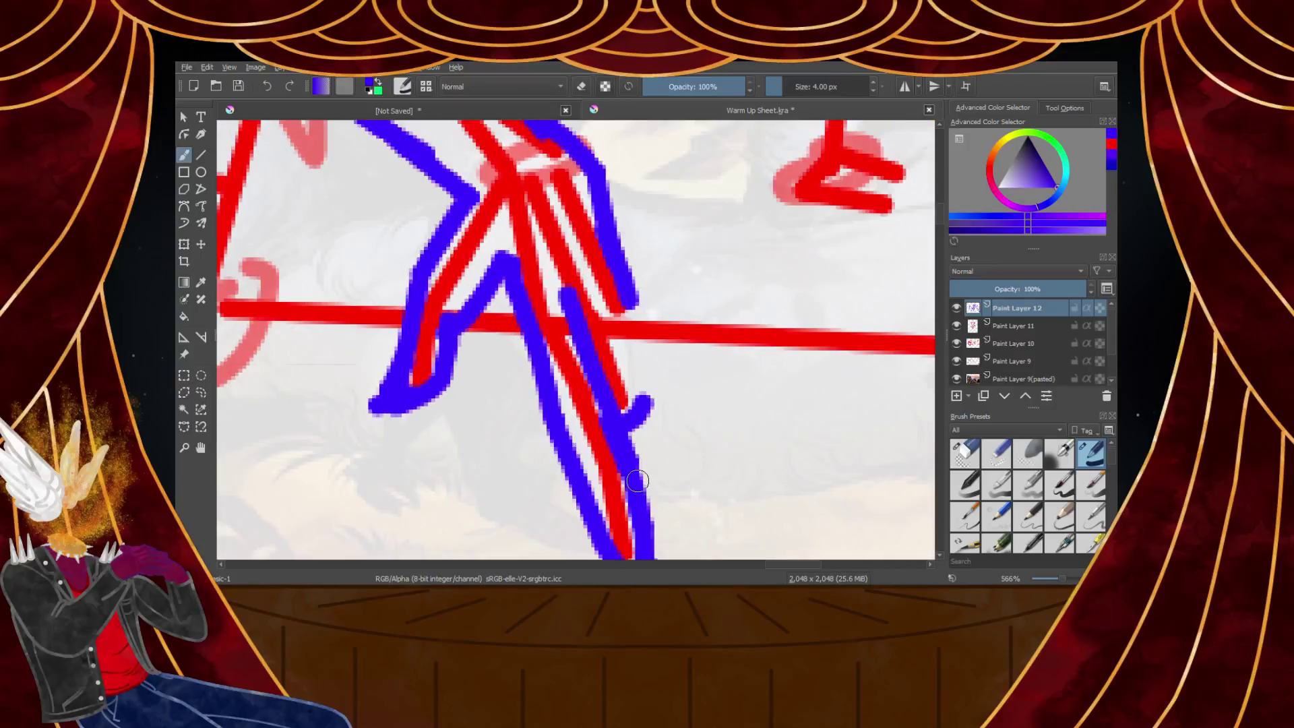
key(ctrl+z)
drag(570, 317, 606, 450)
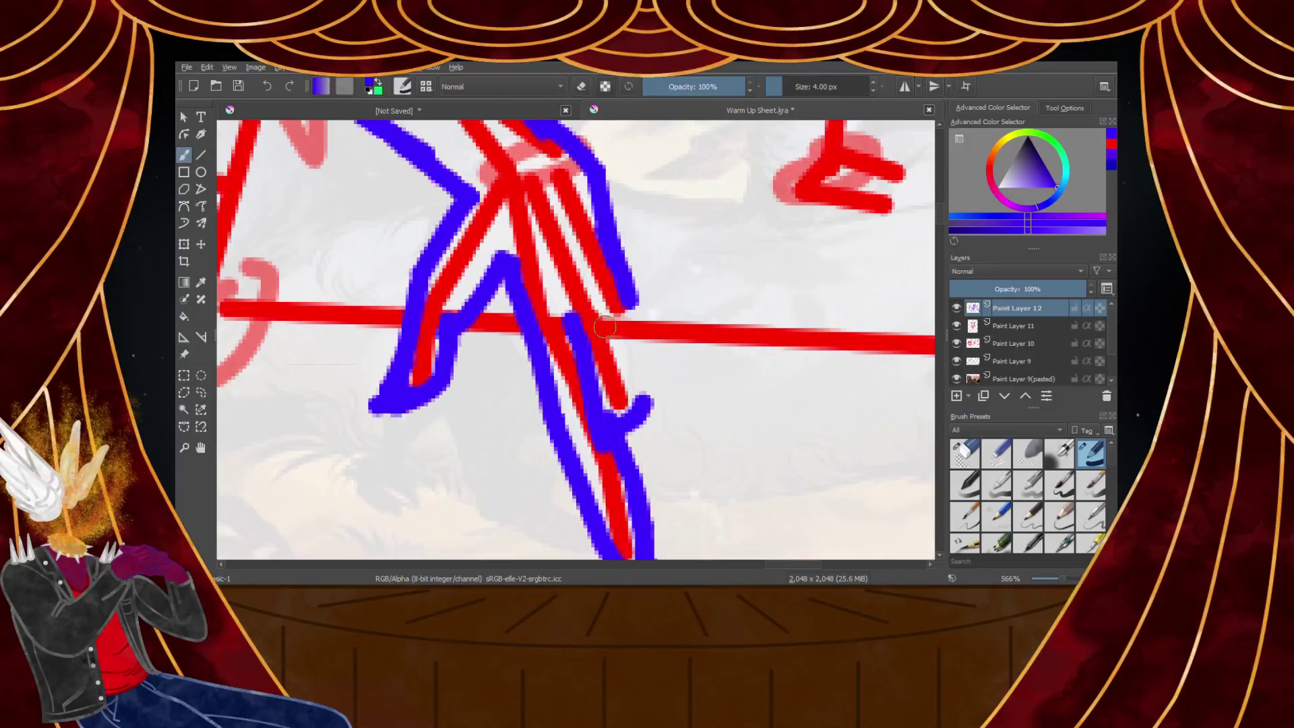
drag(605, 327, 652, 415)
Outline the outermost finger of the hanging hand from the wrist to its rounded tip
scroll(641, 316, up, 3)
drag(643, 309, 602, 377)
scroll(609, 359, down, 4)
scroll(605, 325, up, 3)
mouse_move(546, 173)
mouse_down()
mouse_move(631, 355)
mouse_move(610, 318)
mouse_move(630, 416)
mouse_move(644, 362)
mouse_move(648, 385)
mouse_move(576, 484)
mouse_up()
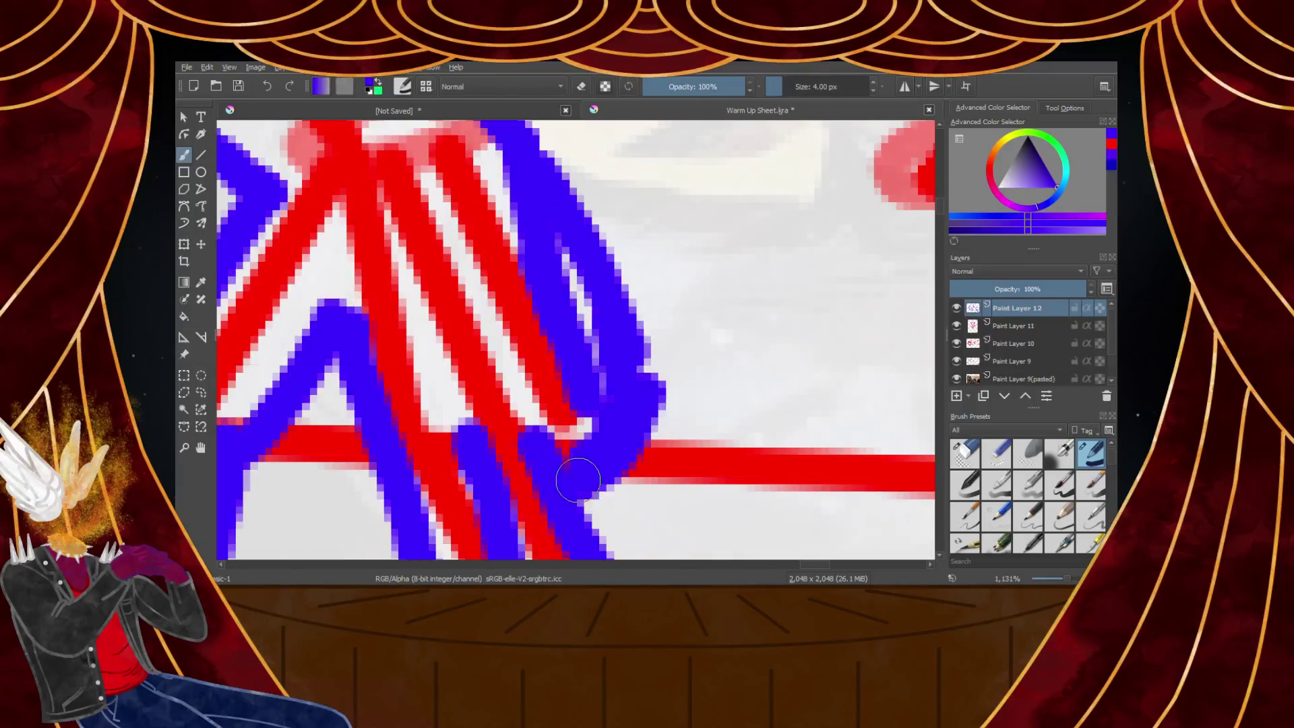
scroll(576, 484, down, 10)
Outline the near shoulder mass beneath the jaw with an upper curve and a lower curve
scroll(387, 349, up, 6)
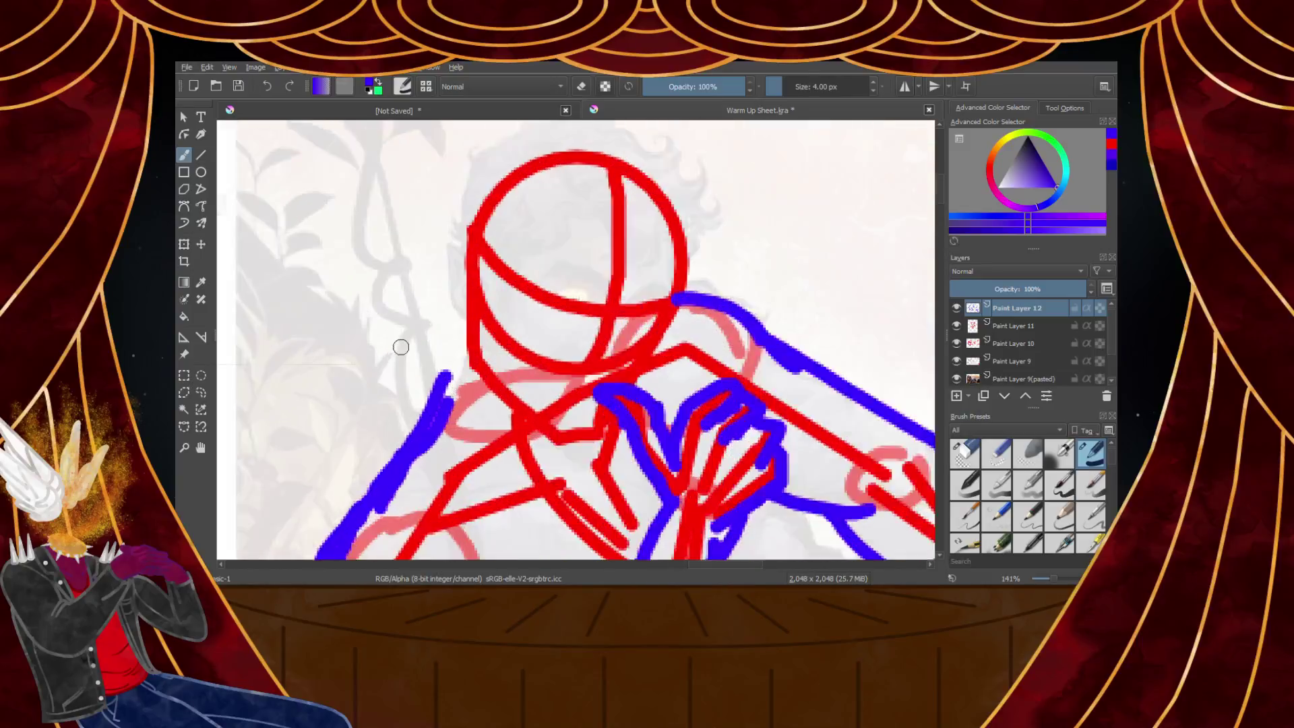
scroll(509, 392, down, 2)
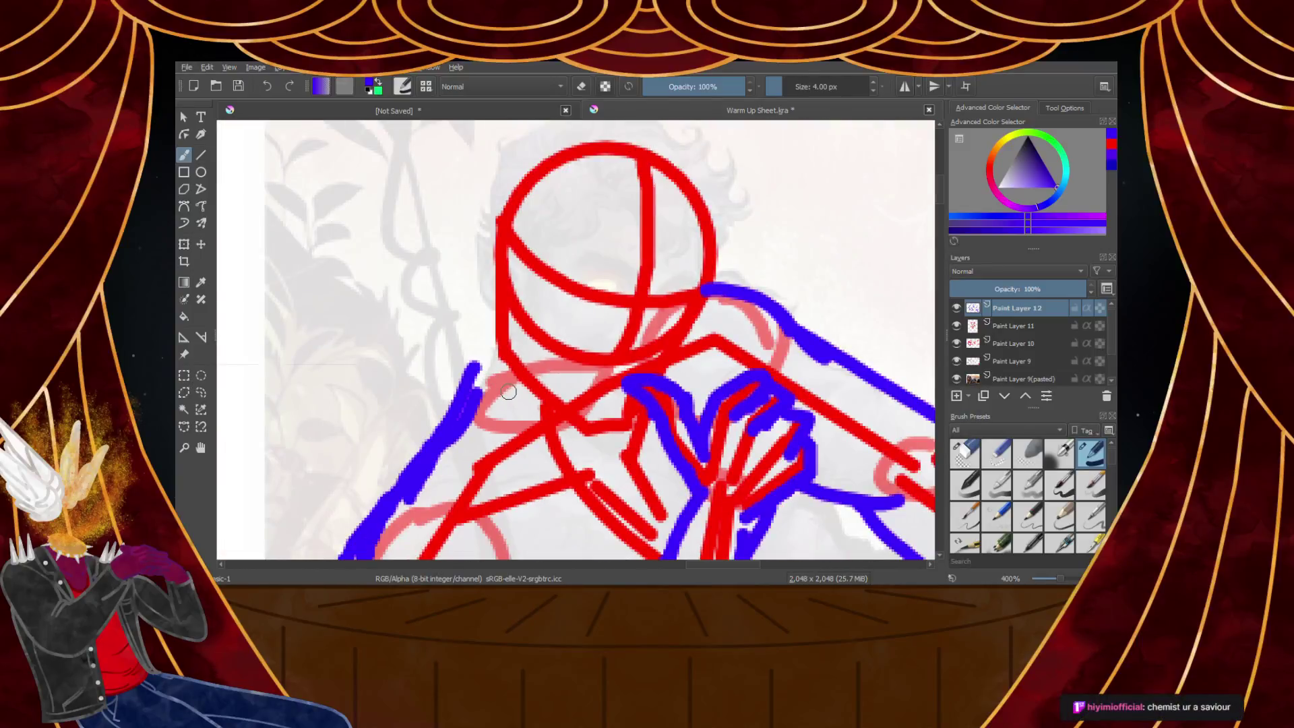
scroll(537, 403, down, 2)
scroll(551, 404, up, 3)
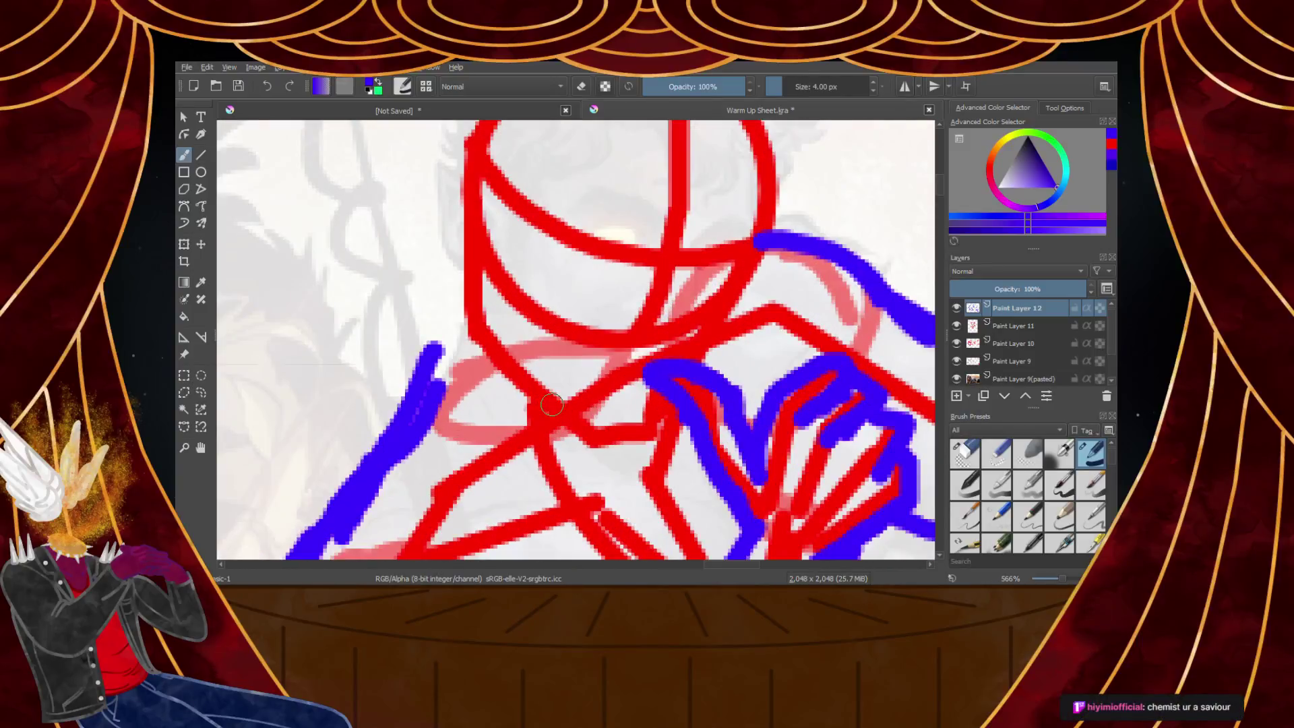
scroll(518, 363, down, 1)
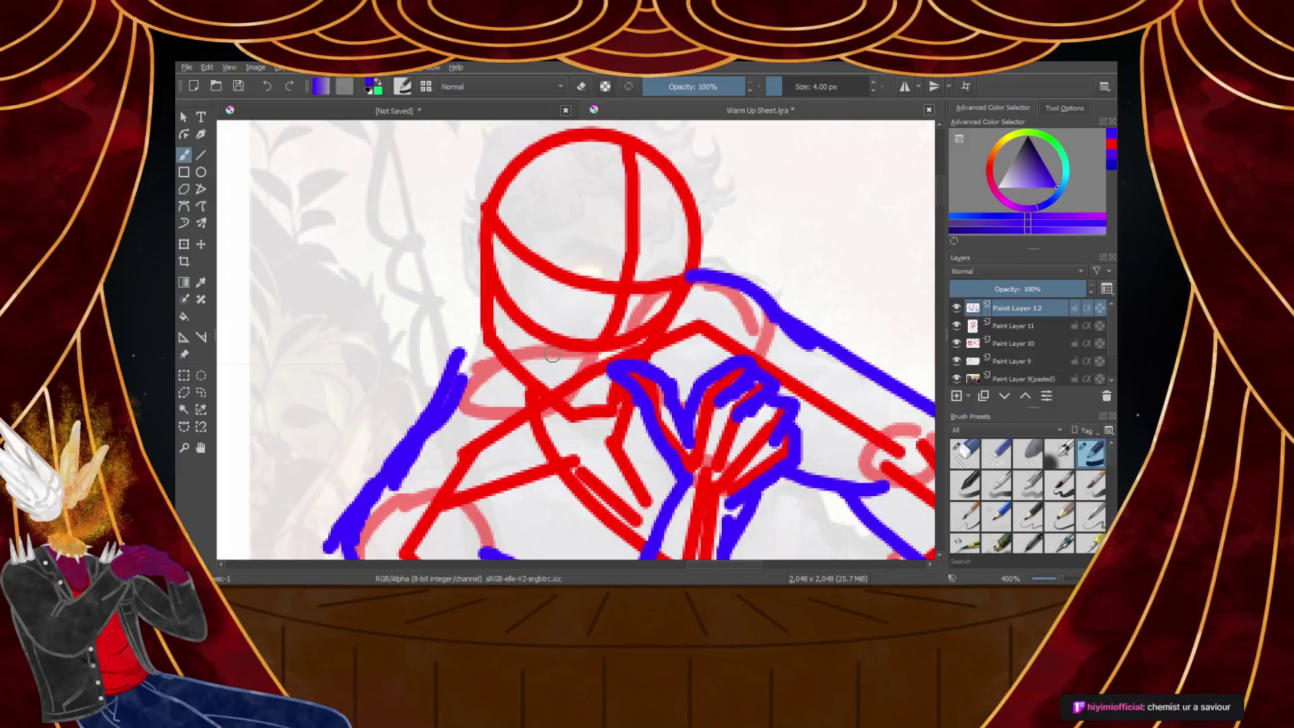
scroll(549, 355, up, 1)
scroll(419, 343, down, 1)
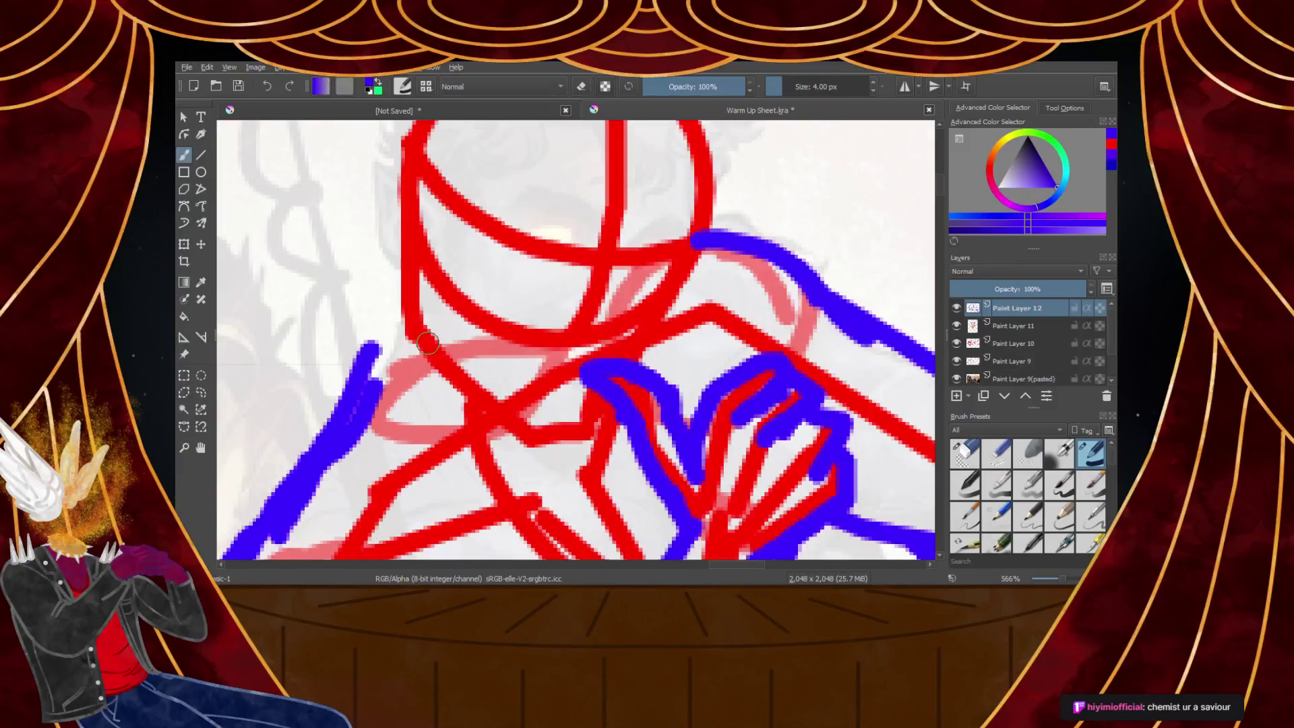
scroll(425, 377, up, 1)
mouse_move(478, 267)
mouse_down()
mouse_move(517, 396)
mouse_move(660, 272)
mouse_move(629, 320)
mouse_up()
mouse_move(459, 273)
mouse_down()
mouse_move(569, 237)
mouse_move(607, 364)
mouse_up()
Join the near shoulder shape to the bent arm's outer contour with a thicker stroke
scroll(394, 354, down, 1)
mouse_move(366, 374)
mouse_down()
mouse_move(362, 454)
mouse_move(364, 381)
mouse_move(315, 467)
mouse_up()
scroll(431, 410, down, 2)
scroll(533, 359, up, 2)
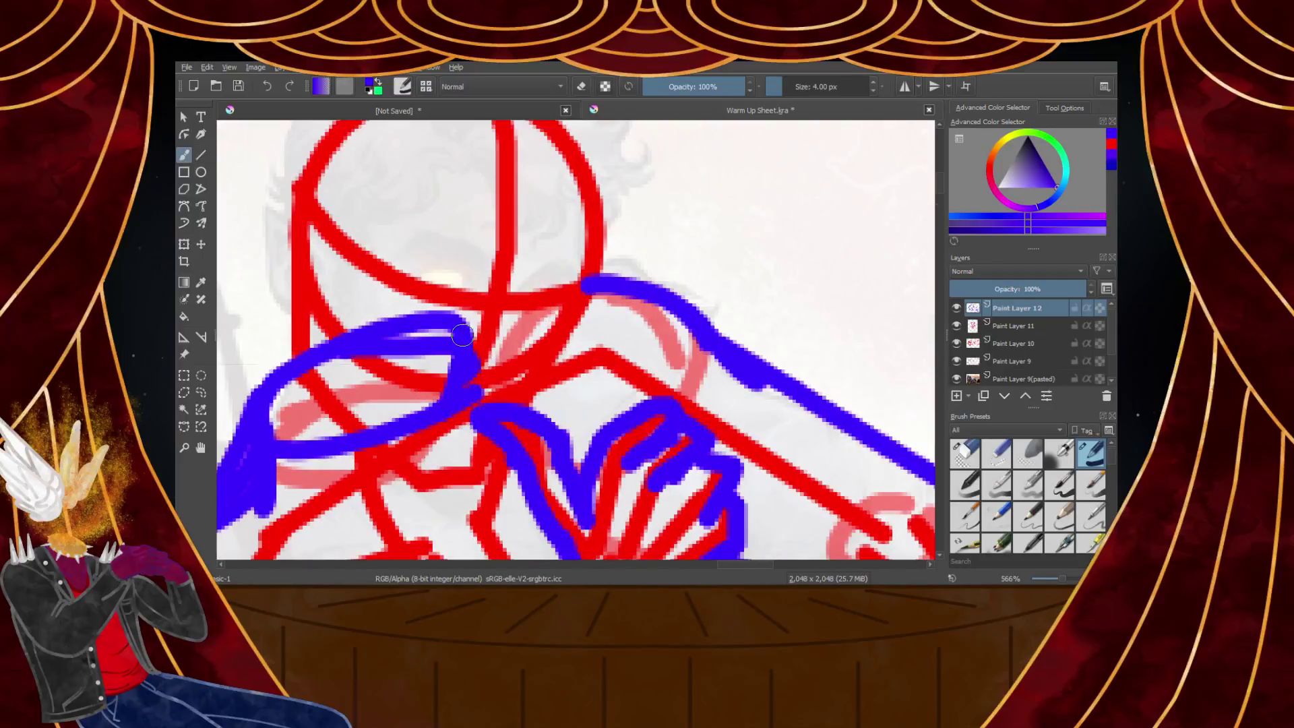
Connect the near shoulder to the far shoulder with contour strokes across the base of the neck
drag(471, 377, 584, 298)
mouse_move(481, 343)
mouse_down()
mouse_move(632, 271)
mouse_move(586, 287)
mouse_move(685, 307)
mouse_move(711, 340)
mouse_up()
scroll(702, 345, down, 4)
scroll(628, 430, up, 3)
Extend the bent arm's inner upper-arm line across to the raised forearm
scroll(554, 431, up, 3)
mouse_move(512, 411)
mouse_down()
mouse_move(539, 431)
mouse_move(621, 439)
mouse_move(773, 427)
mouse_up()
scroll(773, 431, down, 8)
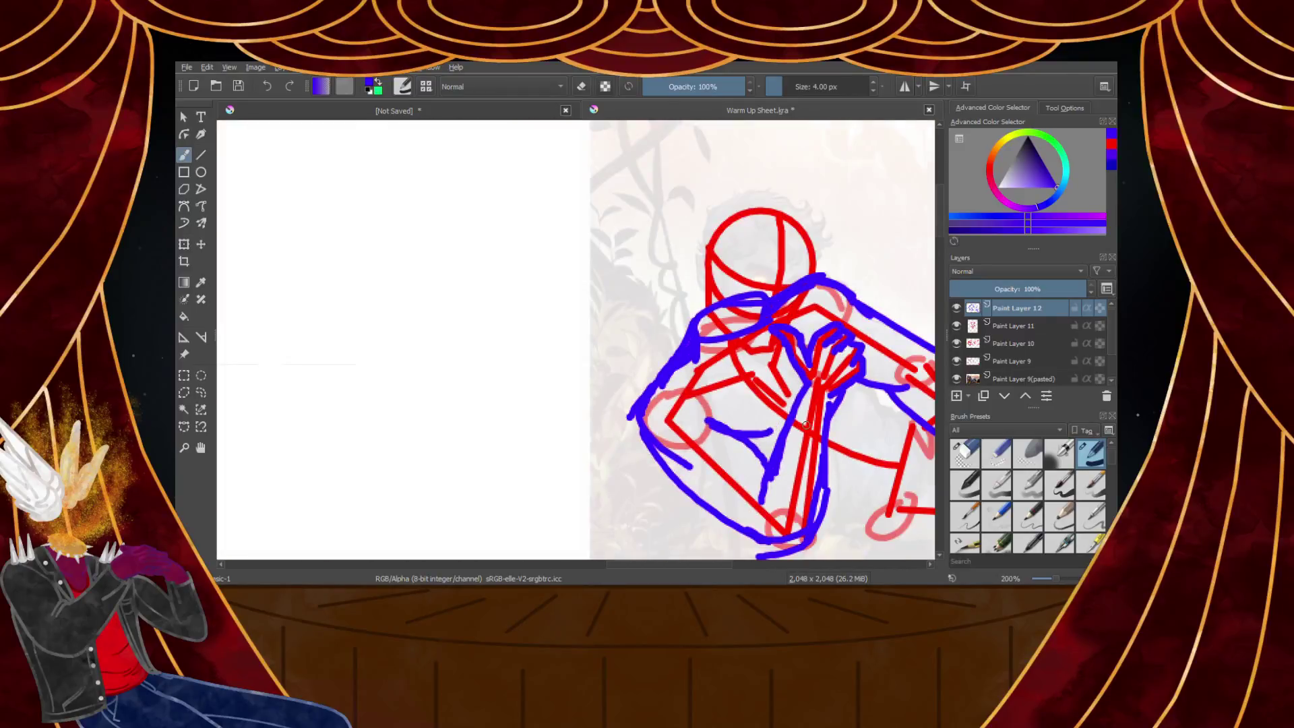
scroll(774, 458, up, 4)
scroll(774, 468, down, 2)
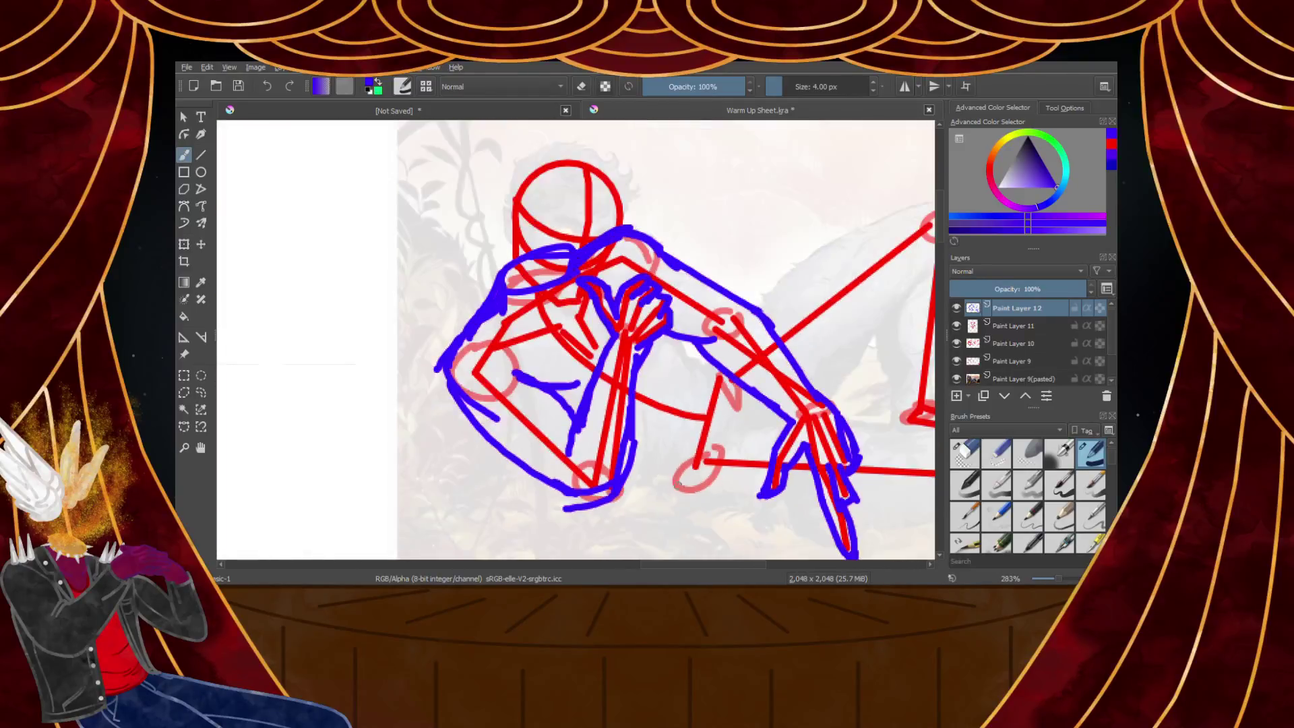
Draw the torso's underside contour from the supporting elbow to the lower hip circle
scroll(692, 492, up, 6)
scroll(692, 453, down, 2)
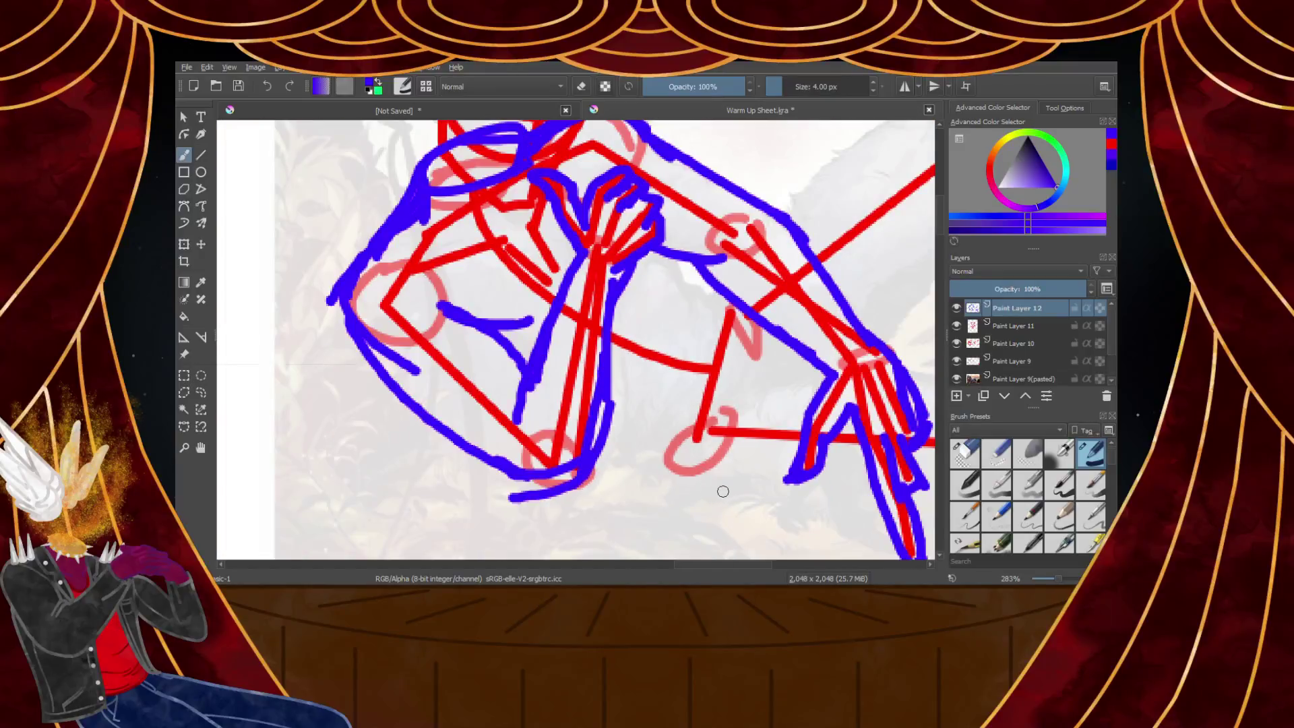
scroll(736, 487, up, 3)
drag(354, 364, 735, 446)
scroll(509, 374, down, 5)
scroll(651, 397, up, 4)
scroll(495, 396, down, 3)
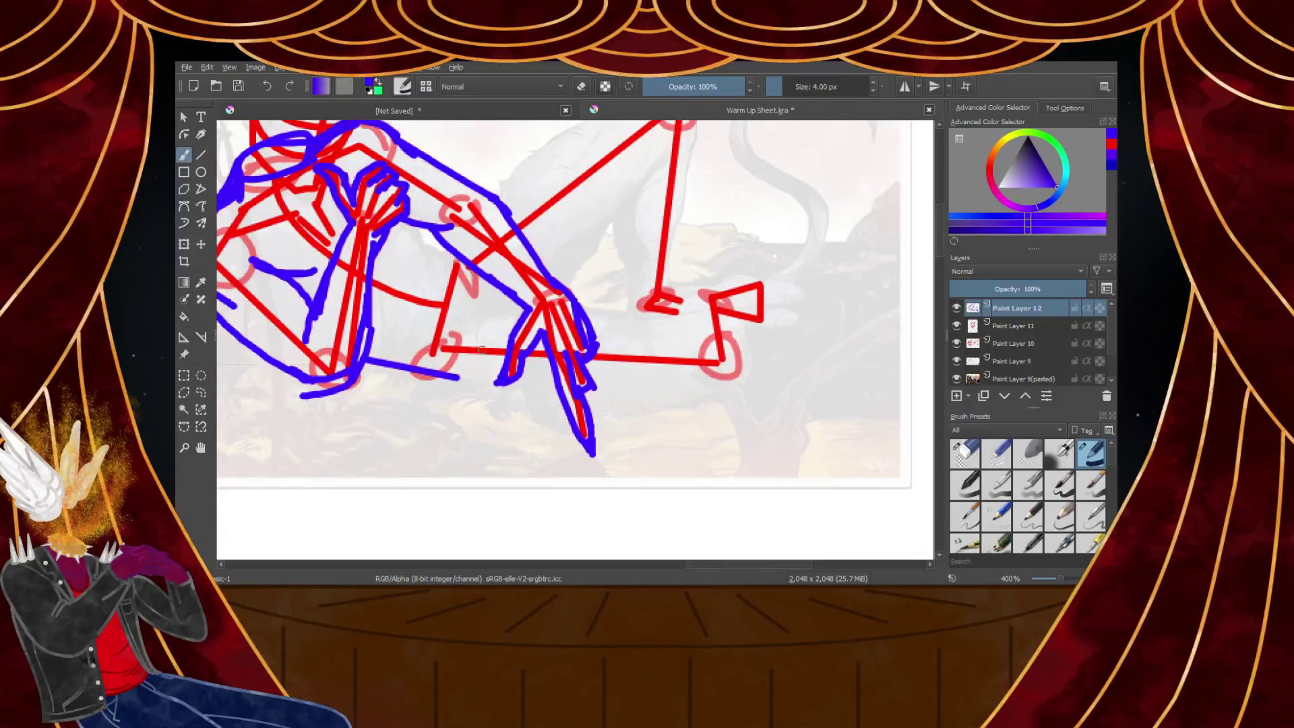
Add a curved contour stroke between the hip area and the resting hand's wrist
scroll(471, 333, up, 4)
drag(410, 344, 664, 259)
scroll(553, 288, down, 5)
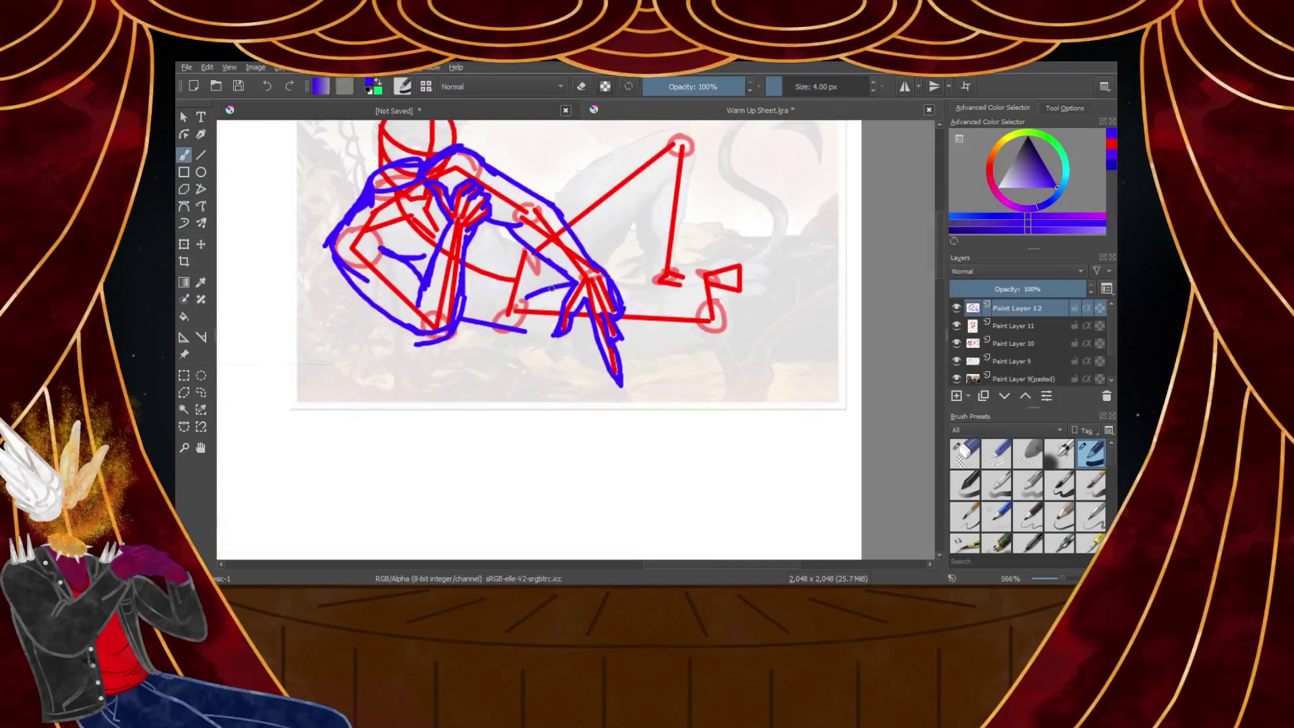
Draw the raised thigh's upper contour from the resting forearm up over the top of the knee
scroll(542, 272, down, 2)
scroll(489, 269, up, 5)
scroll(472, 303, down, 4)
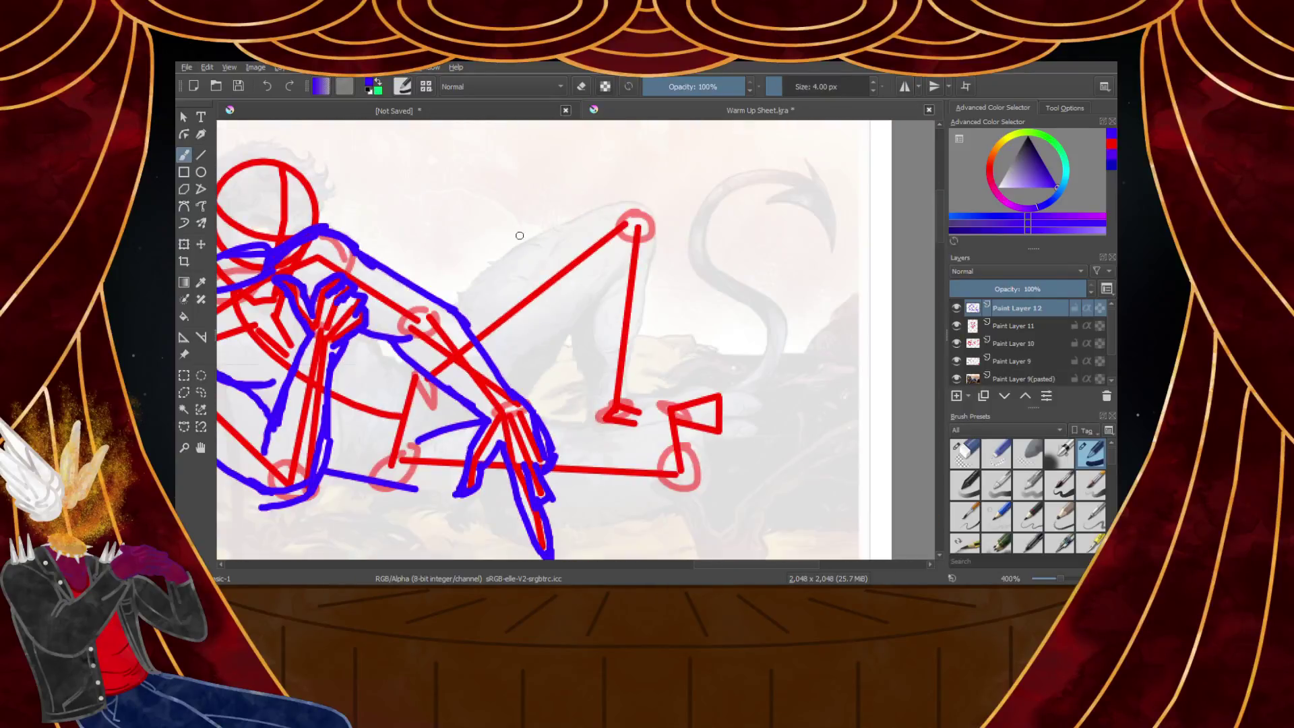
scroll(377, 389, up, 4)
scroll(378, 389, down, 2)
mouse_move(326, 433)
mouse_down()
mouse_move(471, 321)
mouse_move(421, 347)
mouse_move(590, 297)
mouse_up()
scroll(573, 300, down, 3)
scroll(547, 297, up, 4)
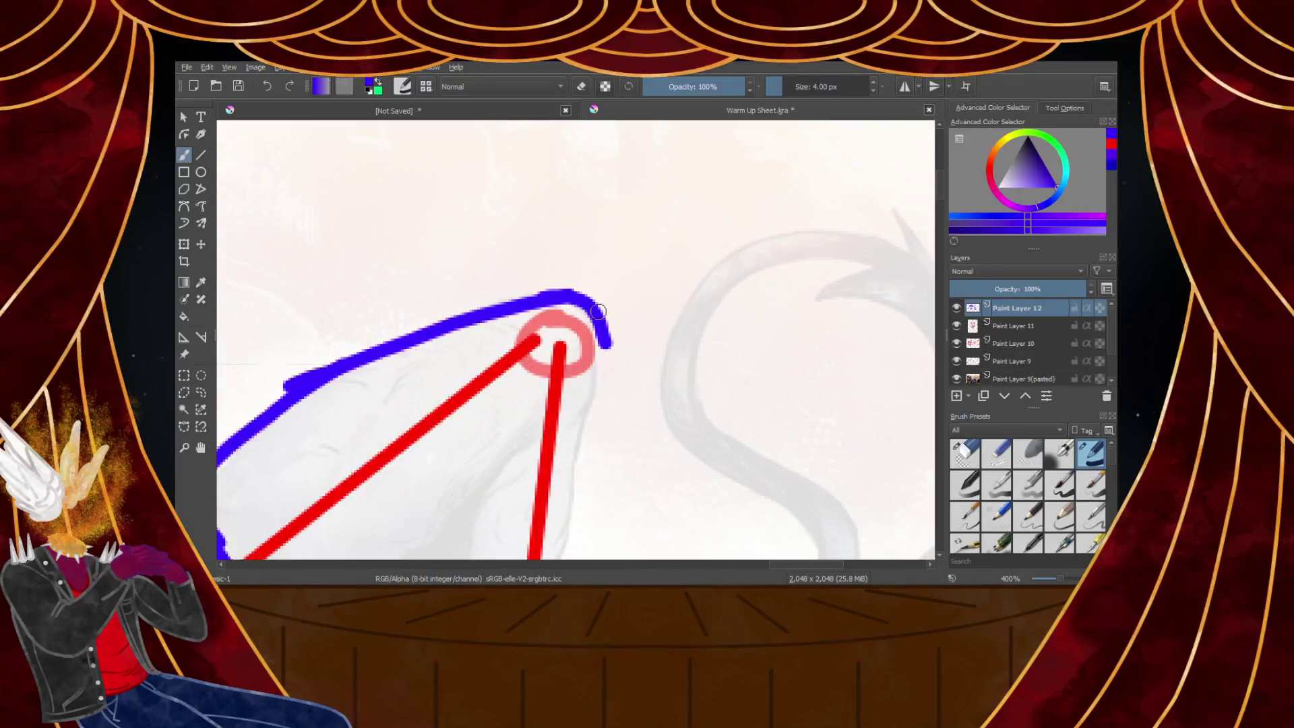
Continue the contour around the raised knee and start the shin's front edge, redrawing the stroke closer to the leg
scroll(575, 304, down, 3)
scroll(577, 270, up, 4)
drag(603, 269, 591, 367)
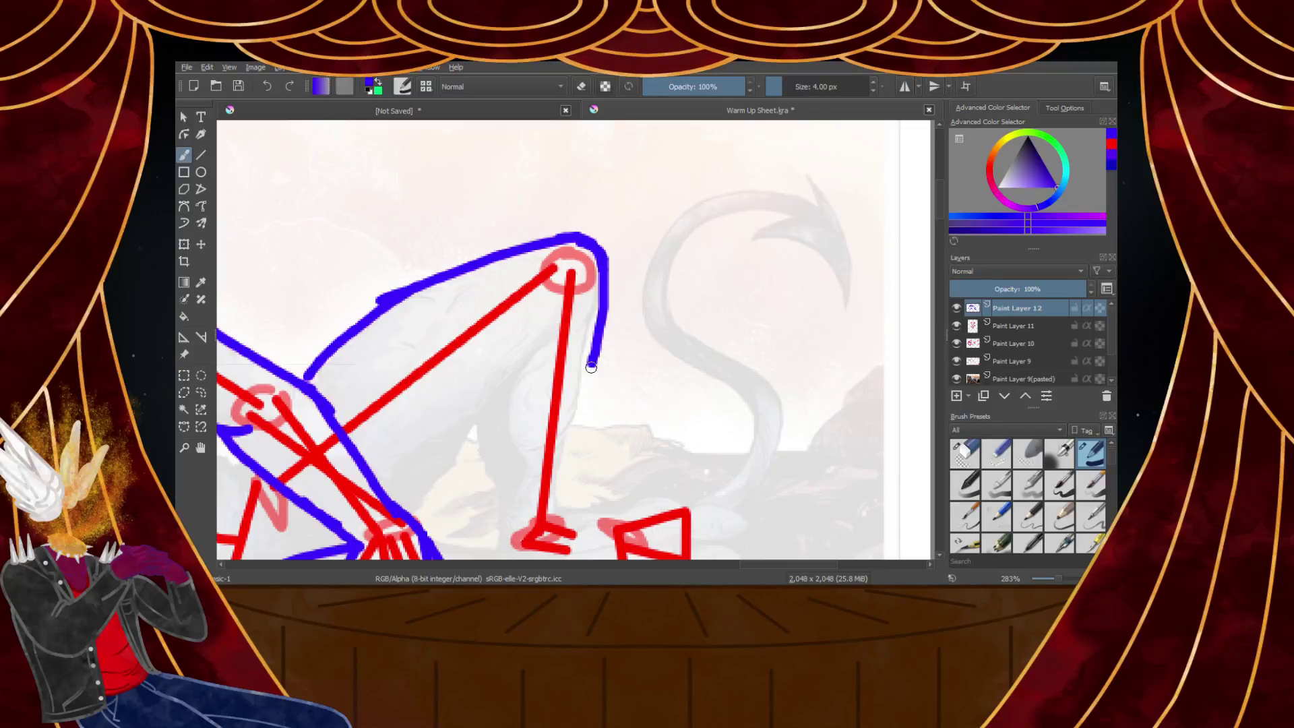
scroll(591, 406, up, 1)
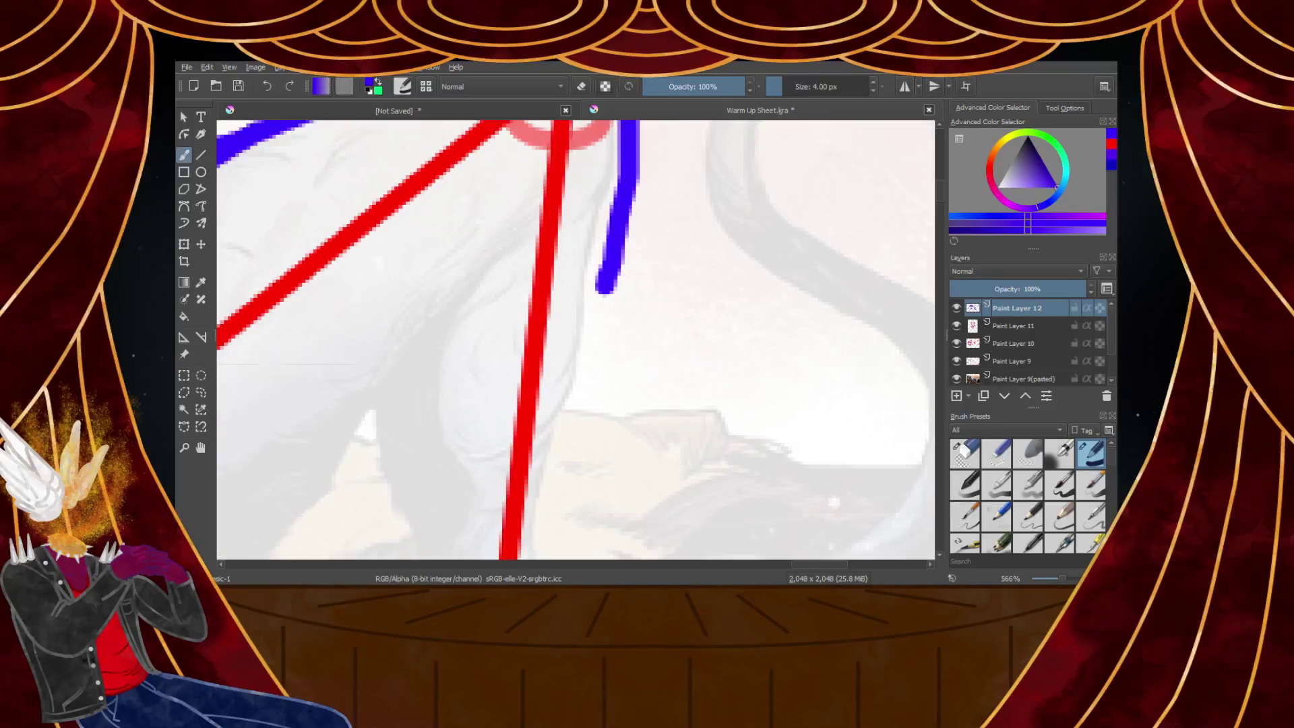
key(ctrl+z)
scroll(604, 229, down, 2)
scroll(605, 211, up, 2)
drag(619, 153, 590, 271)
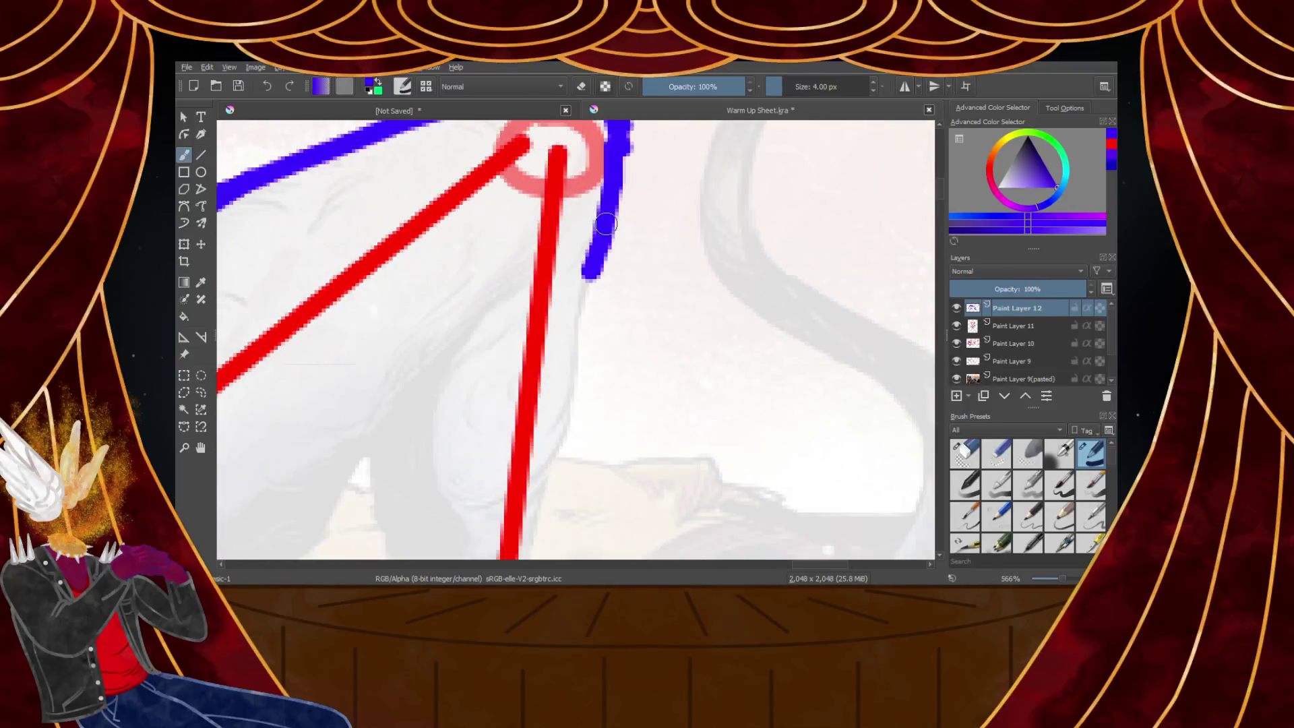
Try to outline the raised thigh's underside with strokes running from behind the knee toward the forearm
scroll(404, 404, down, 5)
scroll(402, 420, up, 4)
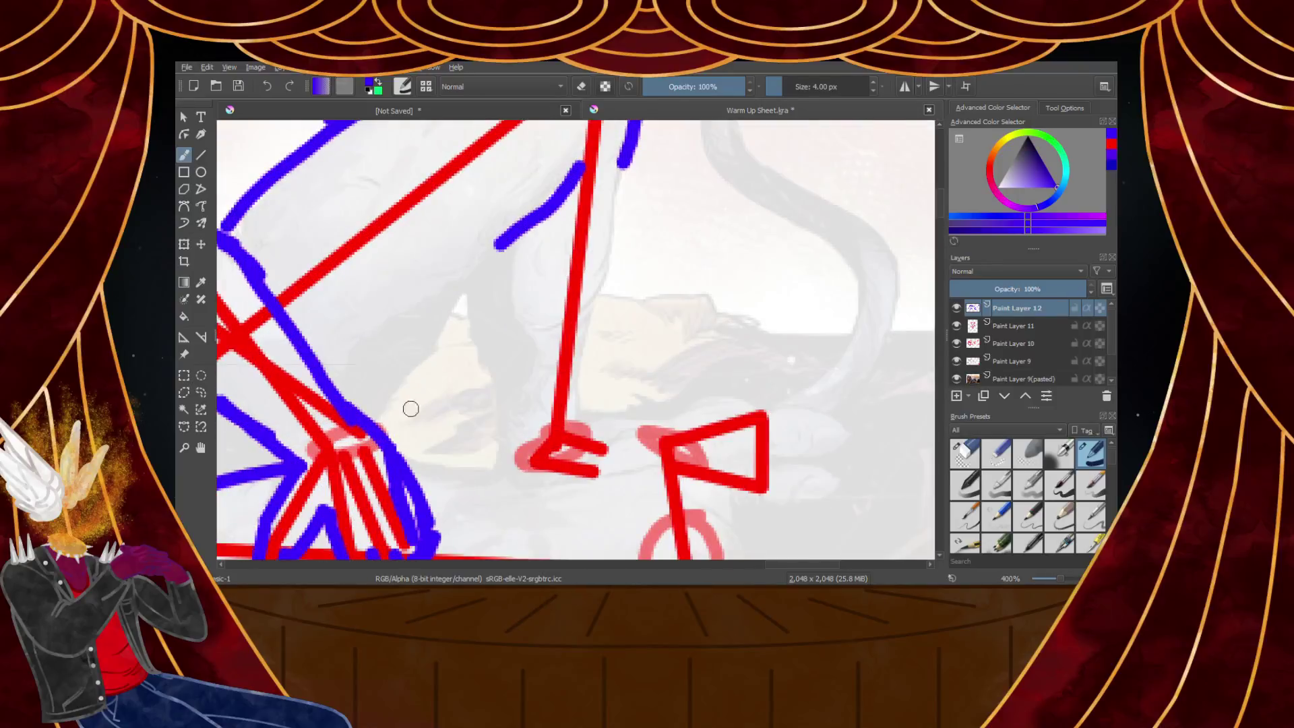
drag(527, 207, 364, 423)
scroll(364, 423, down, 5)
scroll(366, 402, up, 3)
scroll(367, 402, down, 4)
scroll(546, 275, up, 6)
key(ctrl+z)
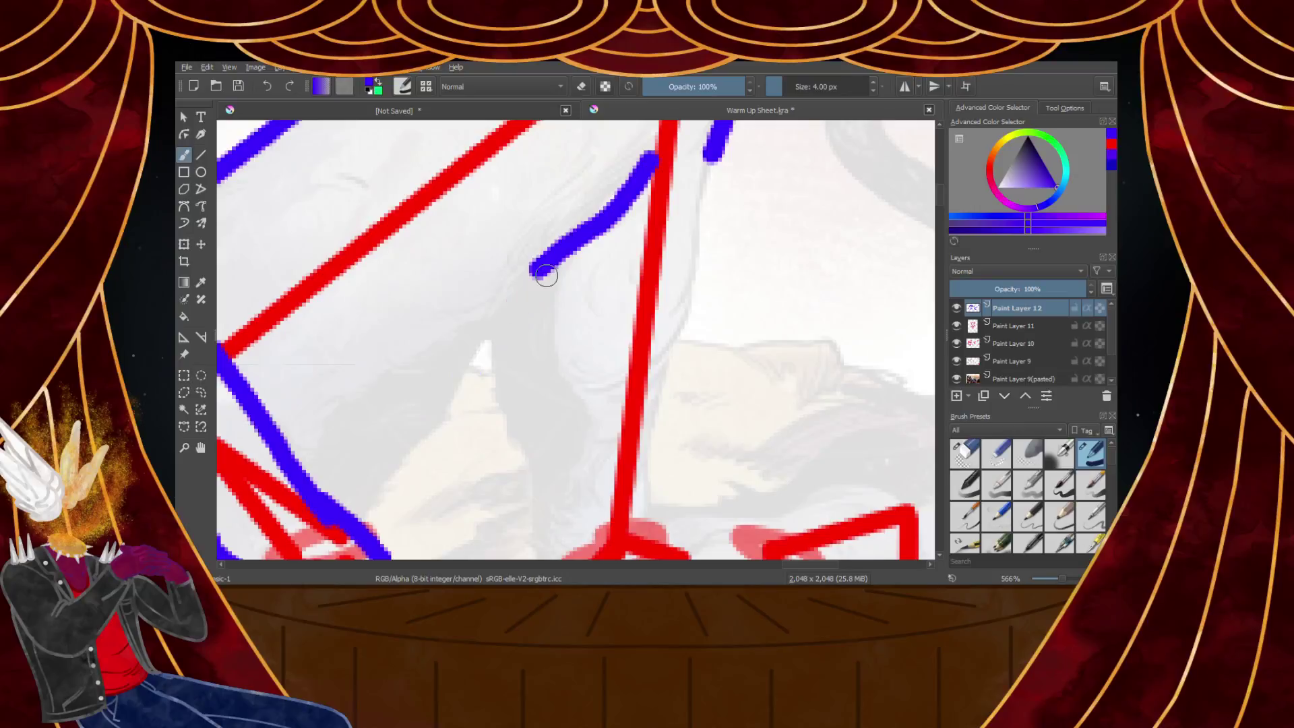
drag(561, 243, 424, 373)
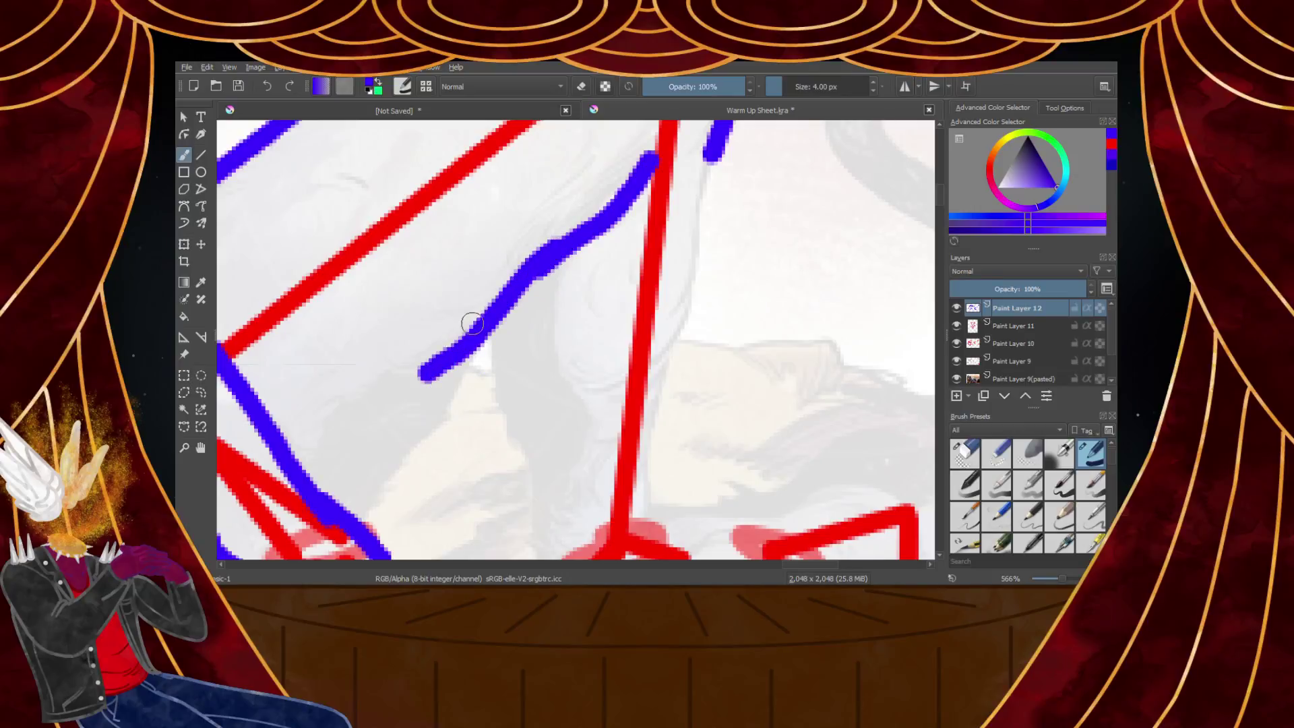
Raise the opacity of the pasted reference layer to show the painting more clearly, then return to Paint Layer 12
click(1016, 379)
click(1003, 289)
drag(1002, 290, 968, 290)
scroll(585, 374, down, 1)
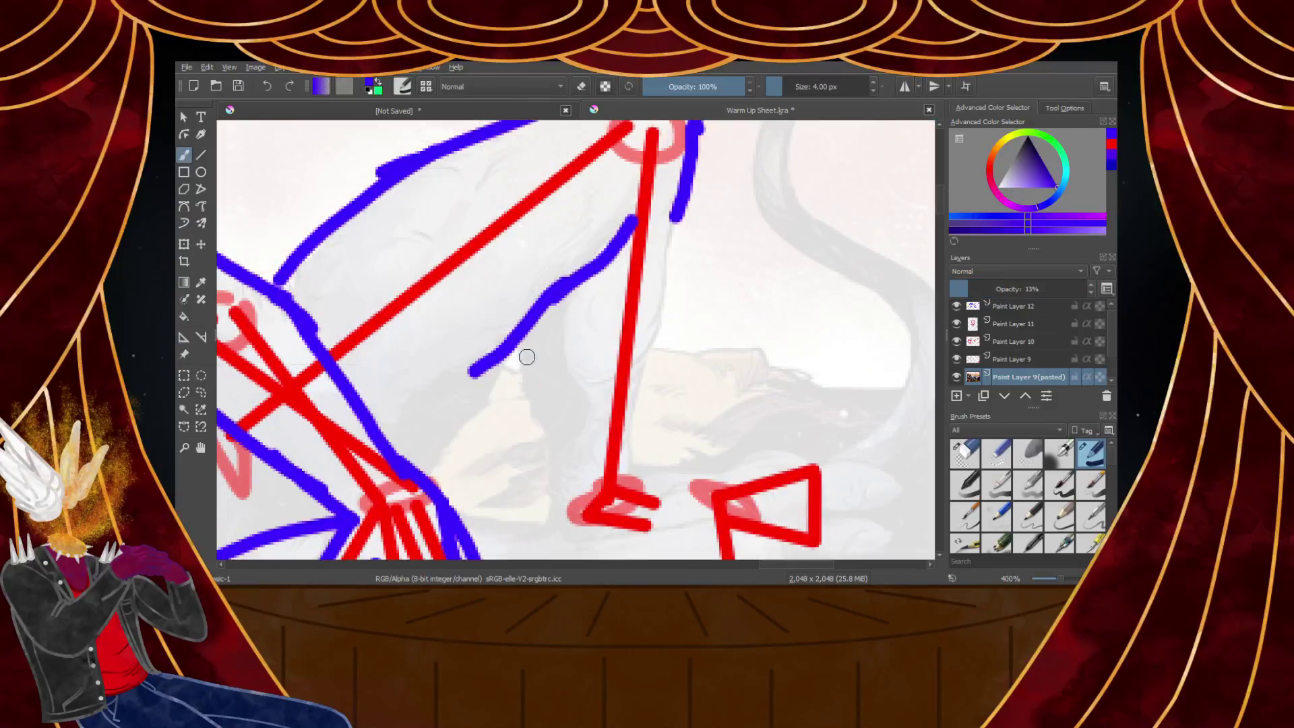
click(1000, 290)
click(1004, 312)
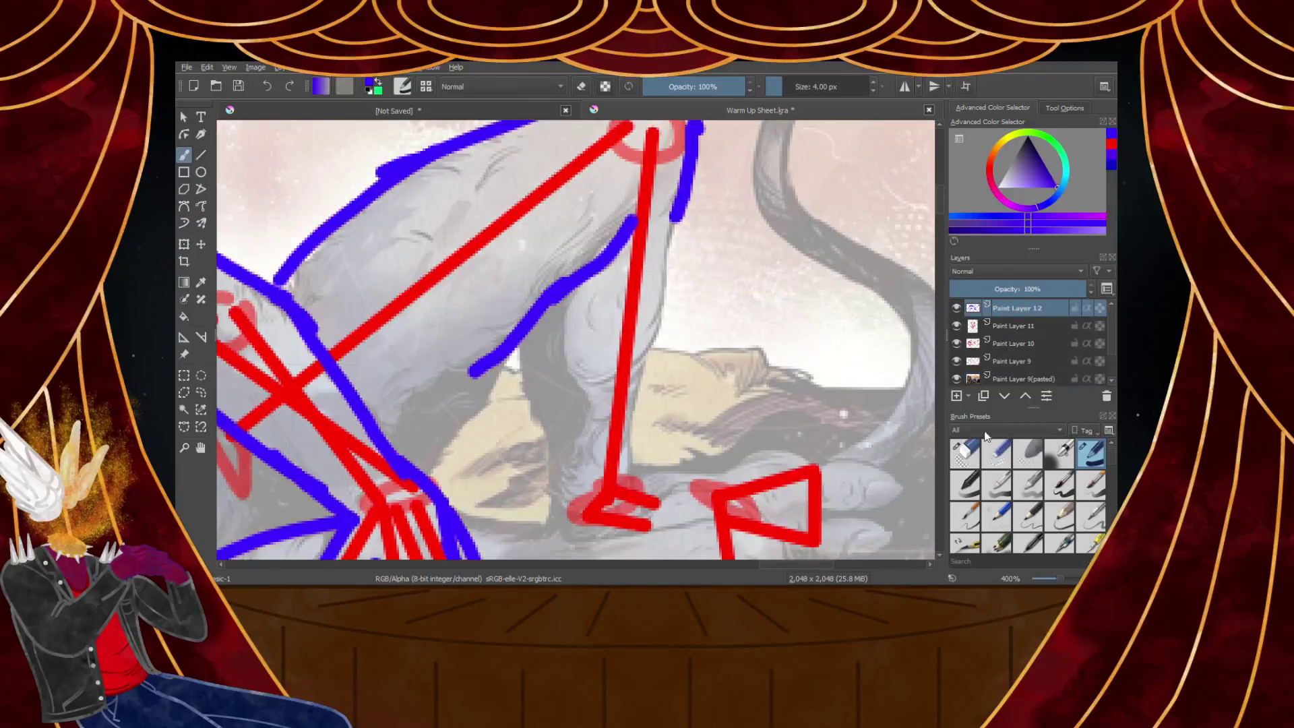
Erase the raised thigh's underside strokes with the circle eraser and return to the 4 px drawing brush
click(965, 452)
mouse_move(593, 280)
mouse_down()
mouse_move(549, 260)
mouse_move(505, 398)
mouse_move(472, 371)
mouse_up()
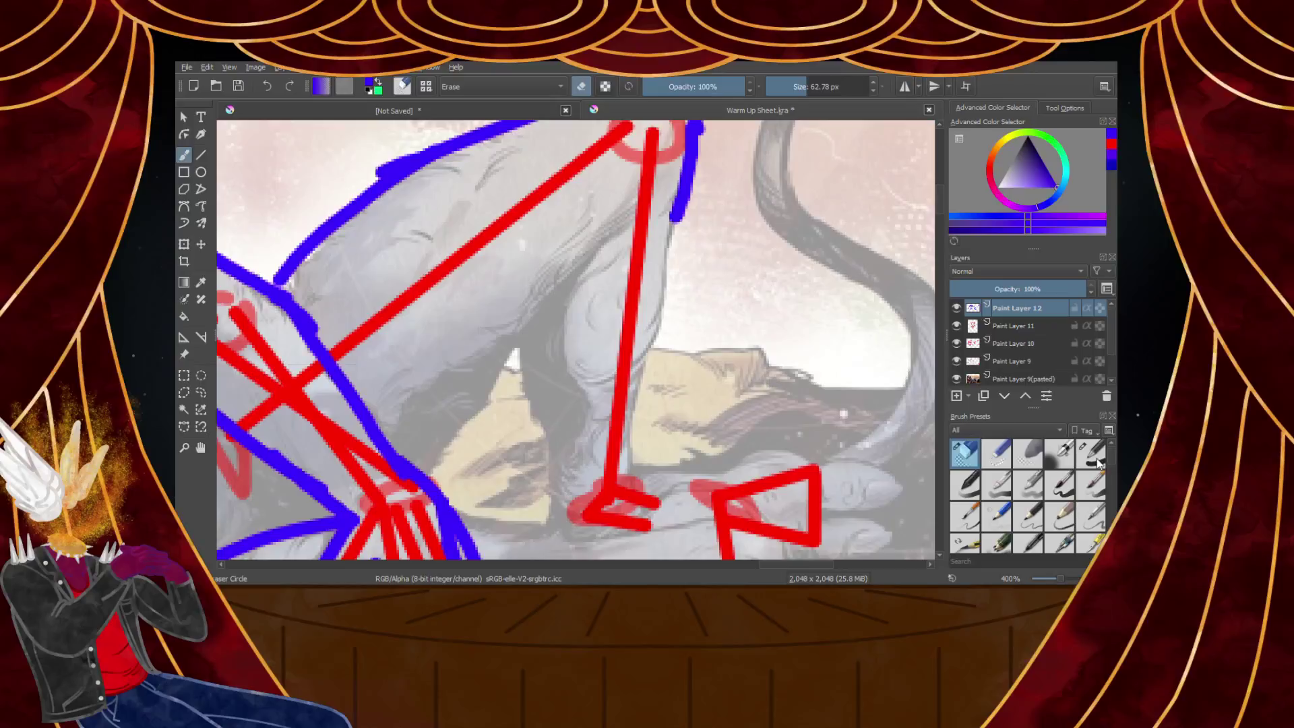
click(1097, 462)
Redraw the raised thigh's underside from the resting wrist up to behind the knee
scroll(420, 466, up, 2)
drag(439, 482, 554, 358)
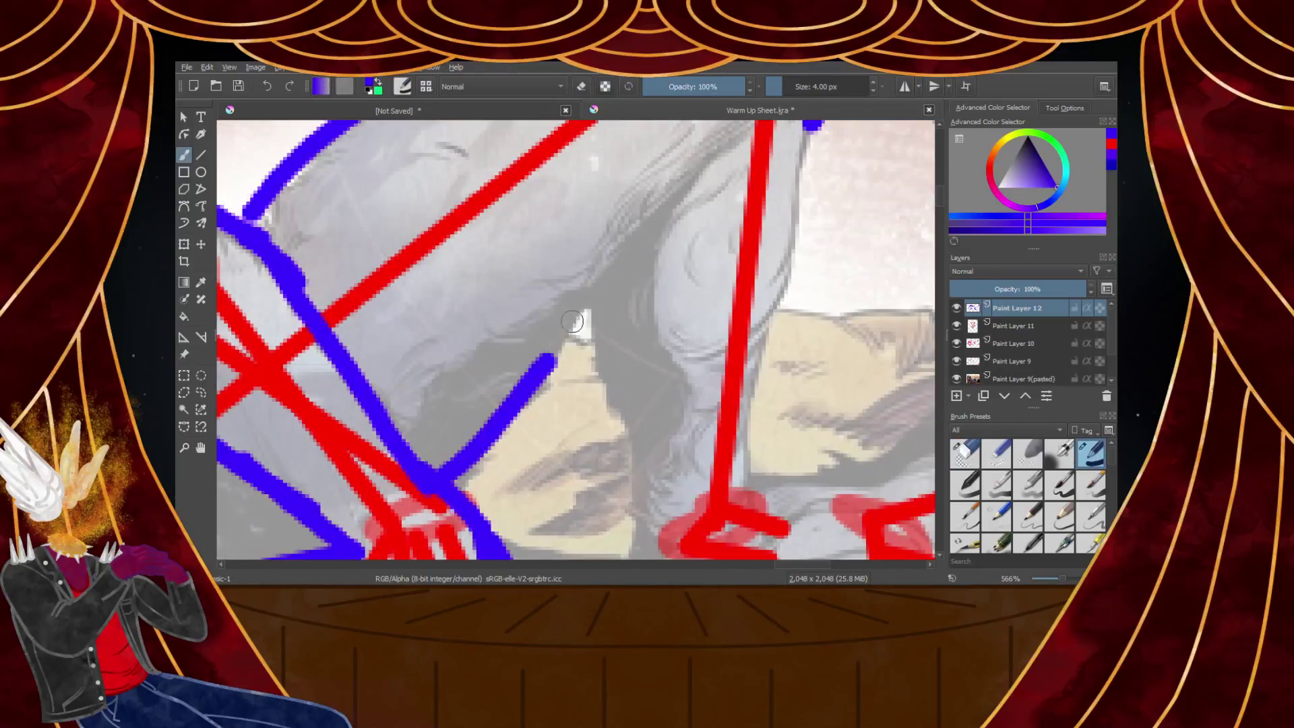
scroll(554, 358, down, 5)
scroll(589, 398, up, 5)
mouse_move(728, 249)
mouse_down()
mouse_move(641, 372)
mouse_move(551, 462)
mouse_up()
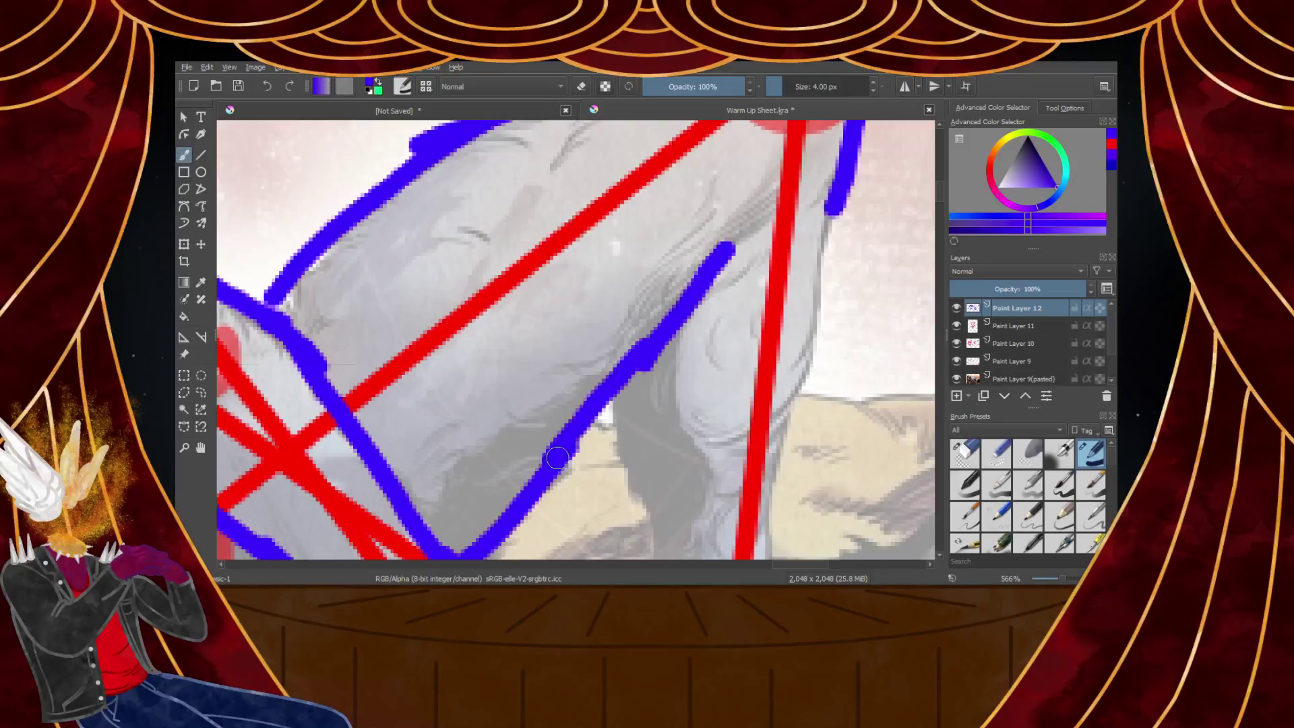
Draw the back contour of the raised leg's calf down from the thigh's underside
scroll(556, 459, down, 5)
scroll(608, 385, up, 5)
drag(593, 278, 647, 463)
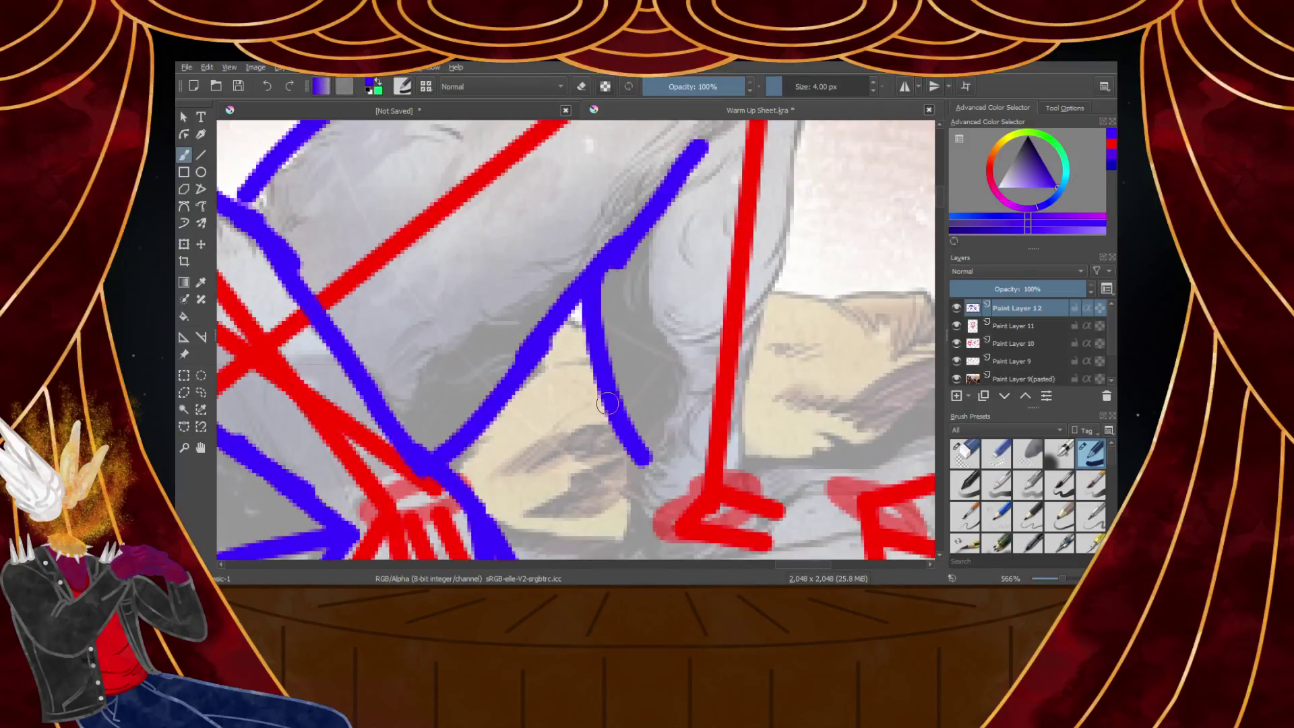
Hatch the shadow area beneath the raised thigh where it meets the resting forearm, redoing the first strokes
drag(588, 276, 447, 425)
mouse_move(518, 360)
mouse_down()
mouse_move(420, 442)
mouse_move(377, 446)
mouse_up()
mouse_move(513, 325)
mouse_down()
mouse_move(367, 425)
mouse_move(514, 324)
mouse_up()
scroll(450, 392, down, 1)
scroll(452, 389, down, 5)
scroll(451, 389, up, 6)
key(ctrl+z)
key(ctrl+z)
mouse_move(369, 387)
mouse_down()
mouse_move(567, 261)
mouse_move(610, 435)
mouse_up()
Hatch the shadow along the back of the calf and extend its contour down toward the heel
scroll(581, 318, down, 4)
scroll(619, 307, up, 4)
drag(570, 232, 637, 401)
drag(596, 202, 658, 368)
scroll(659, 368, down, 5)
scroll(631, 228, up, 7)
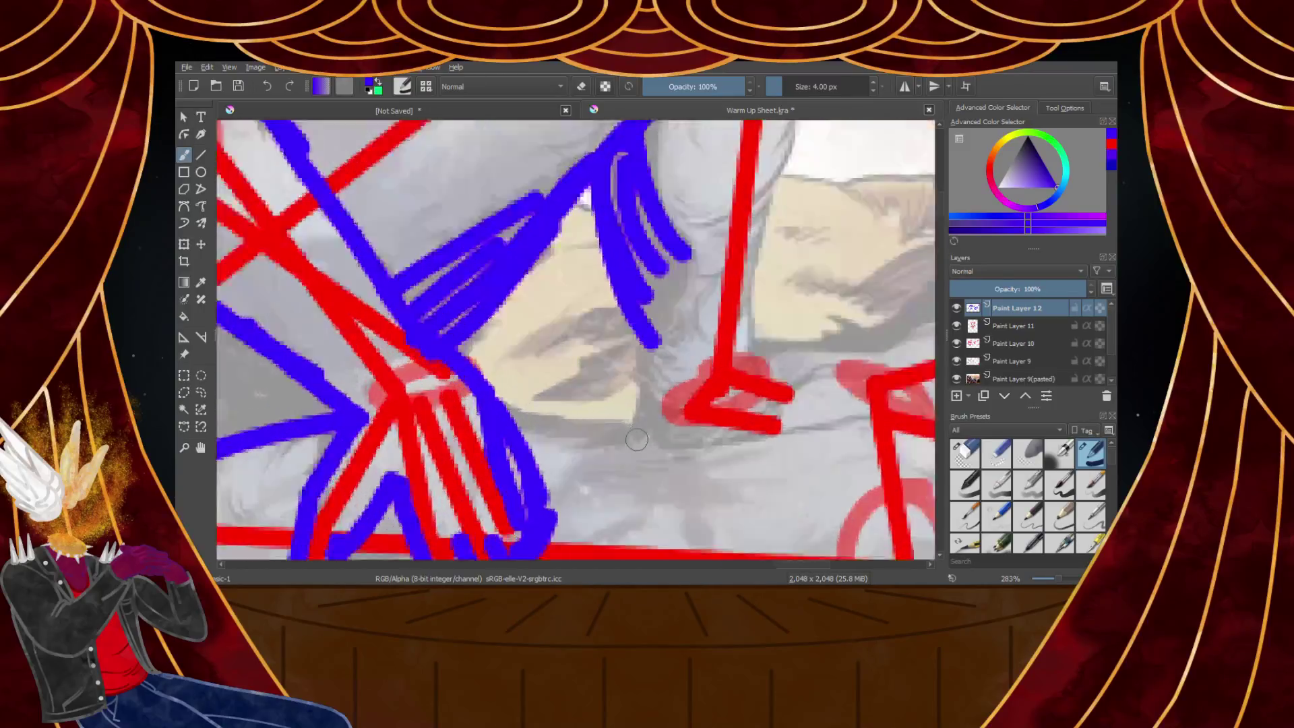
drag(630, 228, 610, 450)
scroll(610, 451, down, 6)
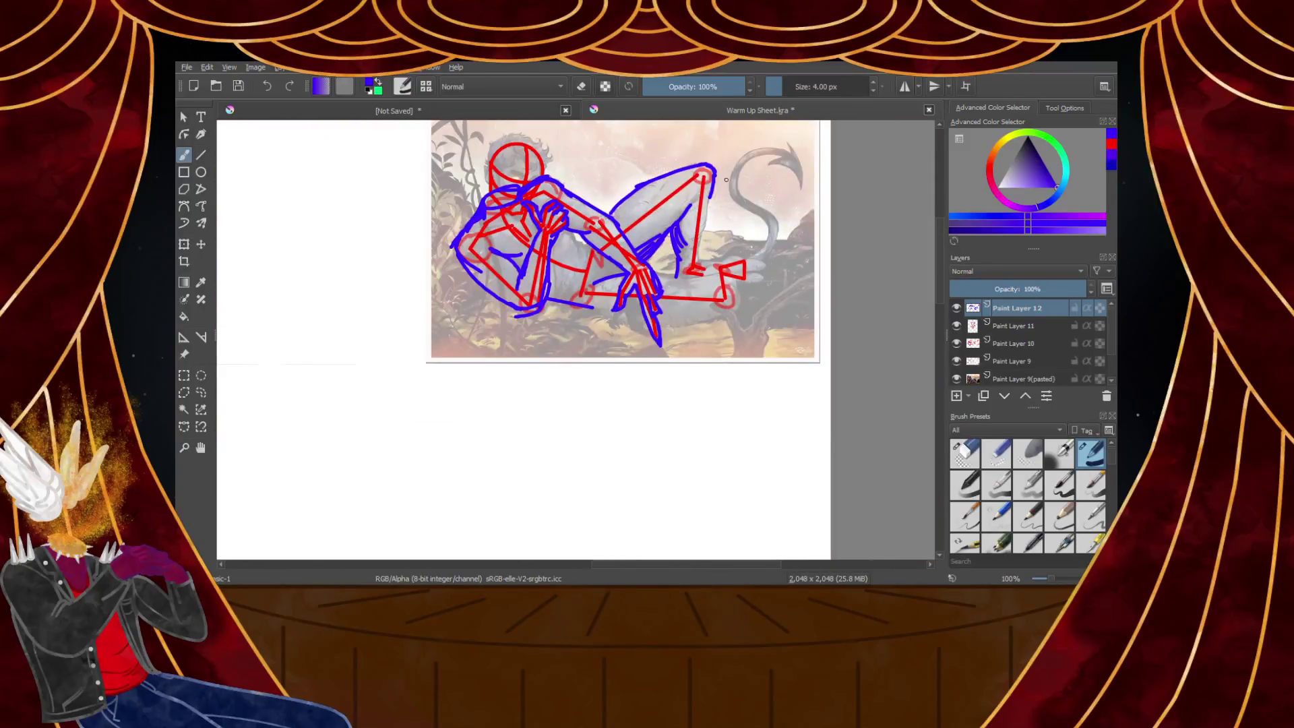
Draw the raised leg's front shin contour from below the knee down to the ankle
scroll(675, 258, up, 5)
drag(637, 259, 608, 482)
scroll(609, 482, down, 6)
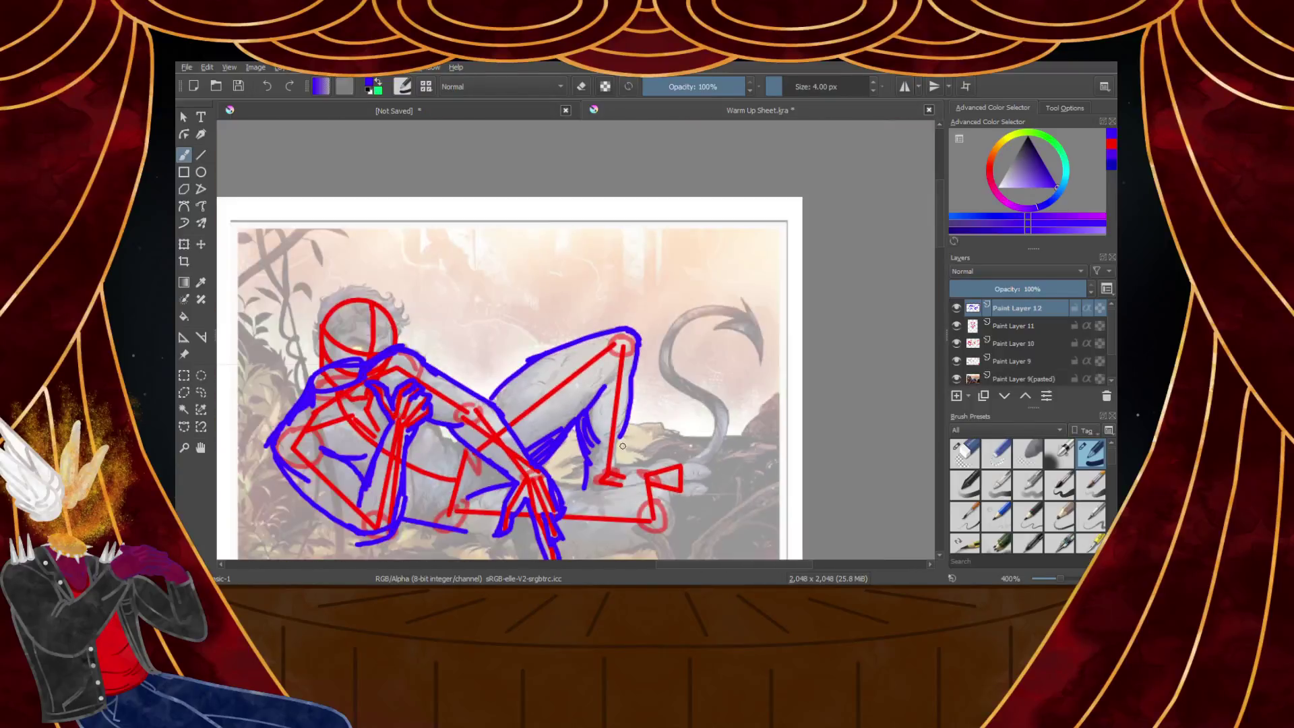
scroll(623, 472, up, 5)
drag(630, 248, 572, 337)
drag(609, 292, 588, 480)
scroll(588, 480, down, 6)
scroll(571, 372, up, 7)
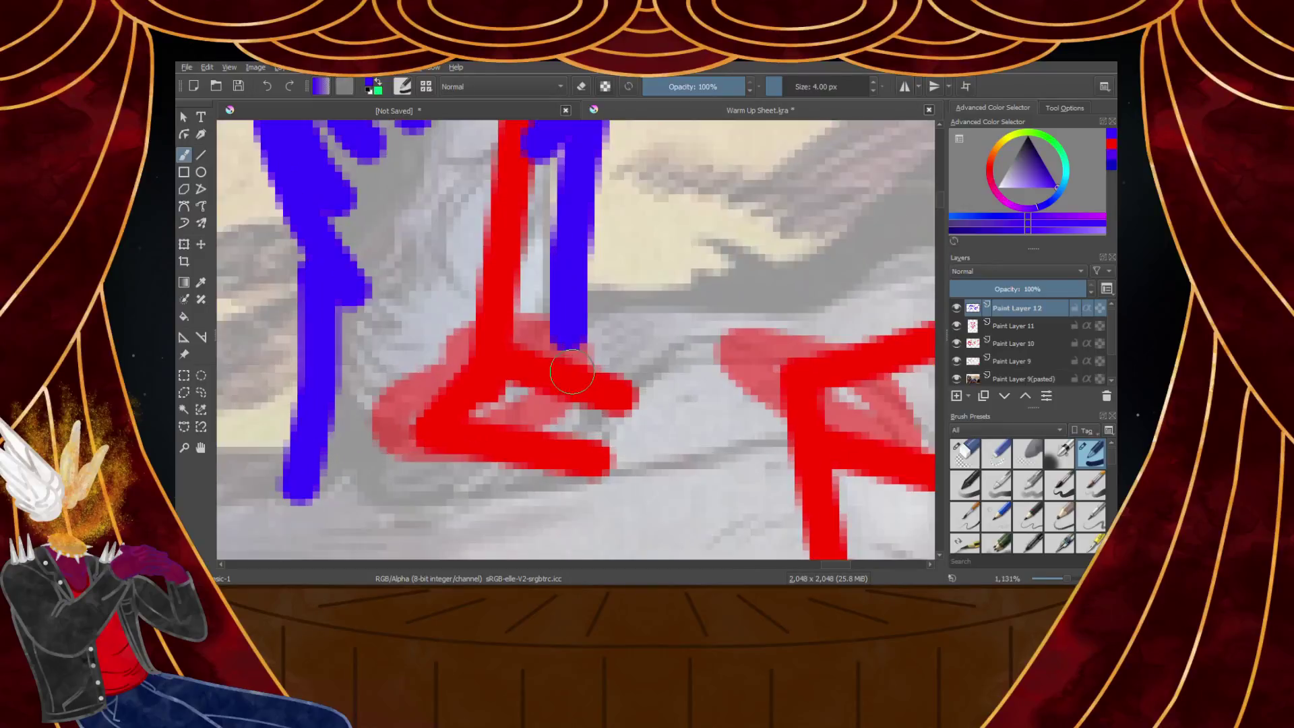
scroll(571, 372, down, 7)
scroll(587, 316, up, 7)
mouse_move(592, 304)
mouse_down()
mouse_move(555, 320)
mouse_move(545, 431)
mouse_up()
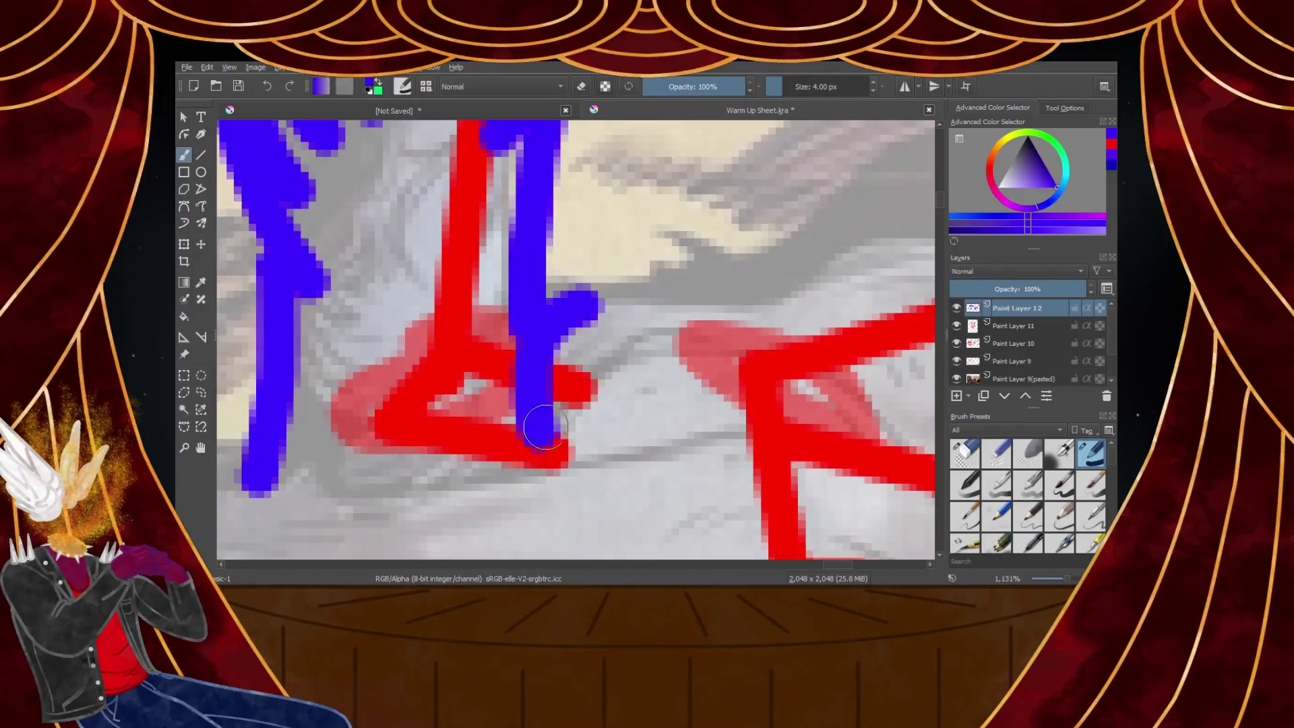
Outline the upper edge of the foot from the ankle out to the toes with overlapping strokes
scroll(544, 432, down, 3)
scroll(526, 324, up, 3)
mouse_move(404, 405)
mouse_down()
mouse_move(618, 402)
mouse_move(670, 379)
mouse_move(804, 360)
mouse_up()
scroll(802, 379, down, 7)
scroll(847, 373, up, 4)
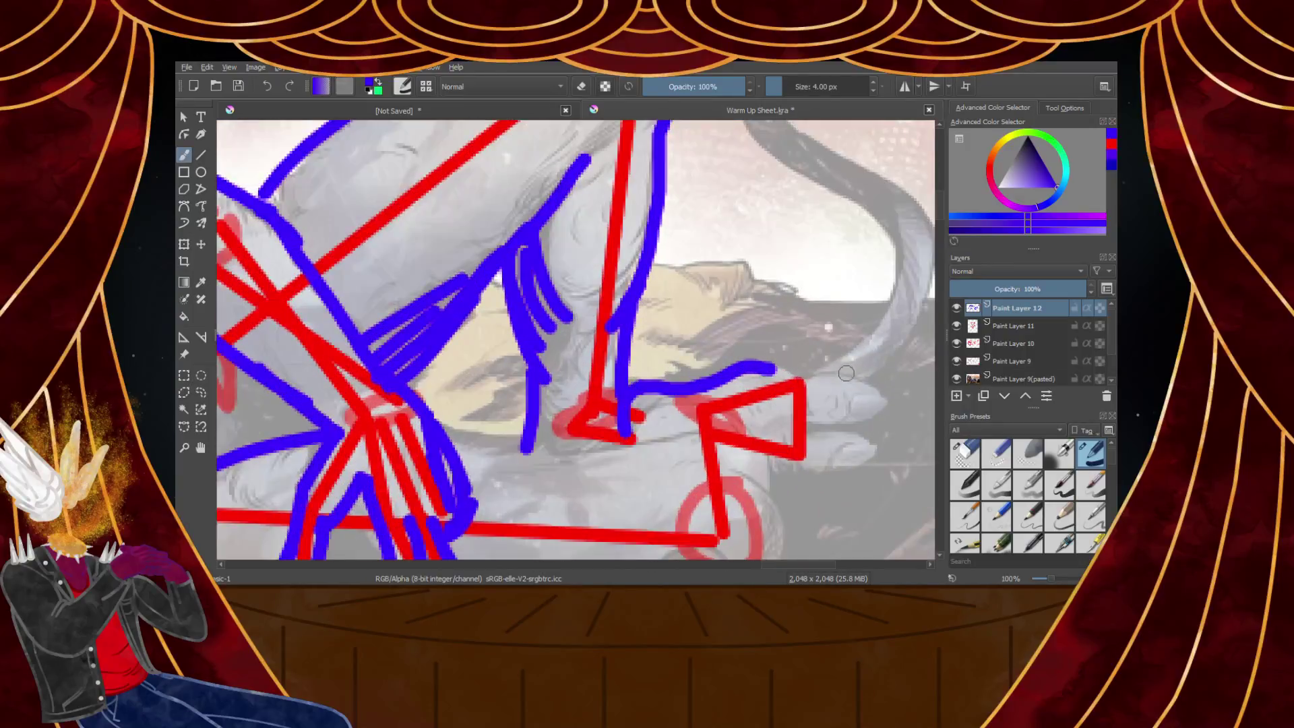
scroll(845, 373, up, 4)
drag(593, 280, 714, 293)
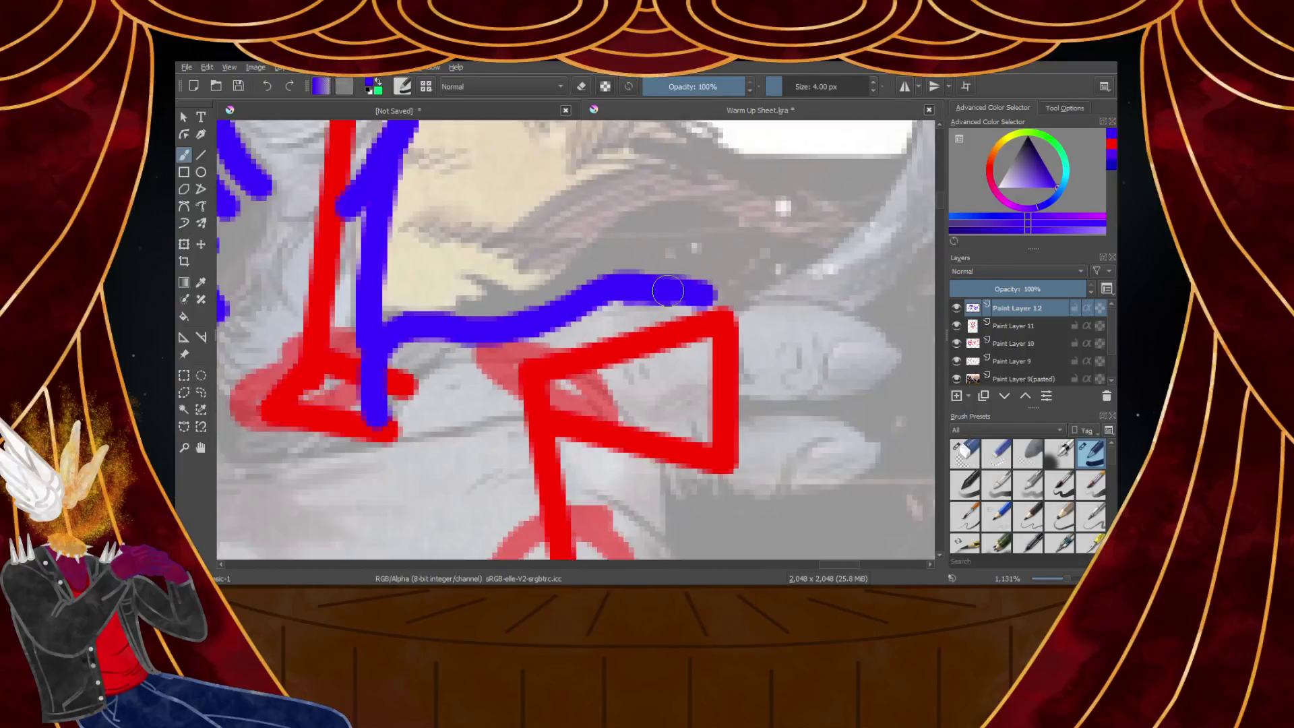
scroll(667, 291, down, 3)
scroll(593, 274, up, 3)
drag(592, 274, 785, 260)
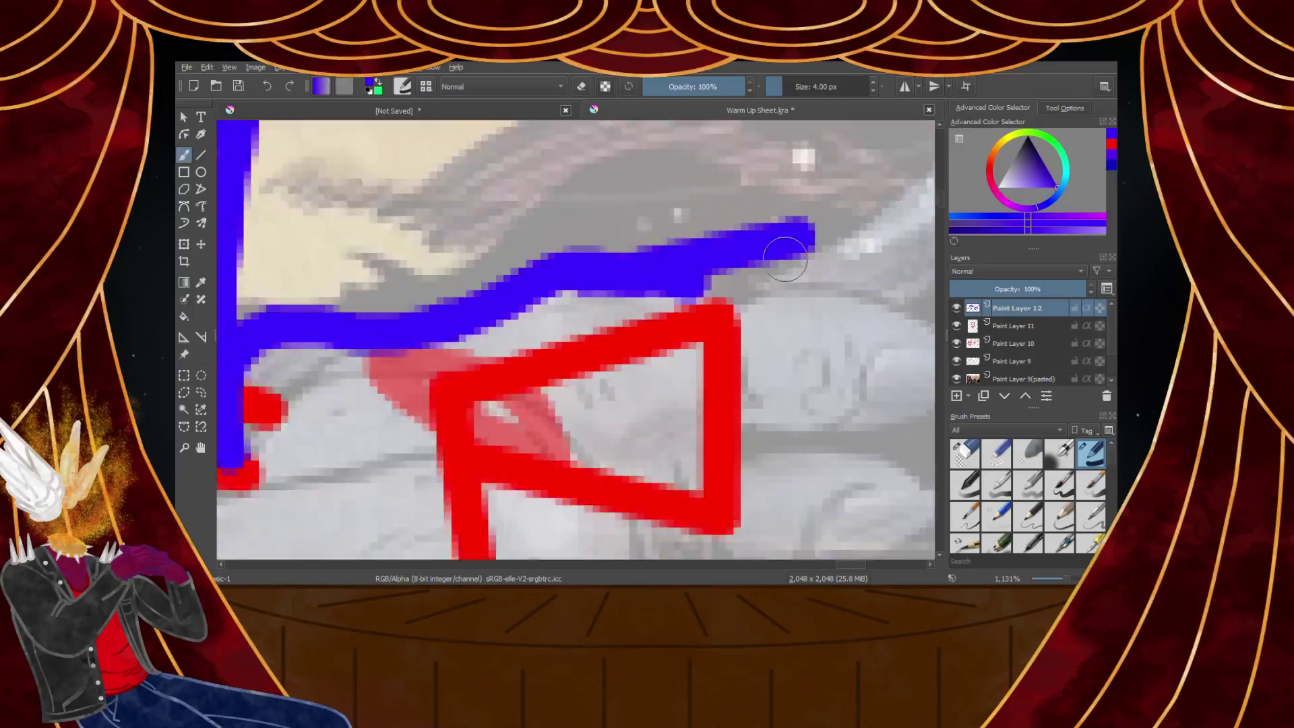
scroll(785, 259, down, 3)
scroll(694, 189, up, 3)
drag(695, 189, 779, 259)
scroll(769, 250, down, 3)
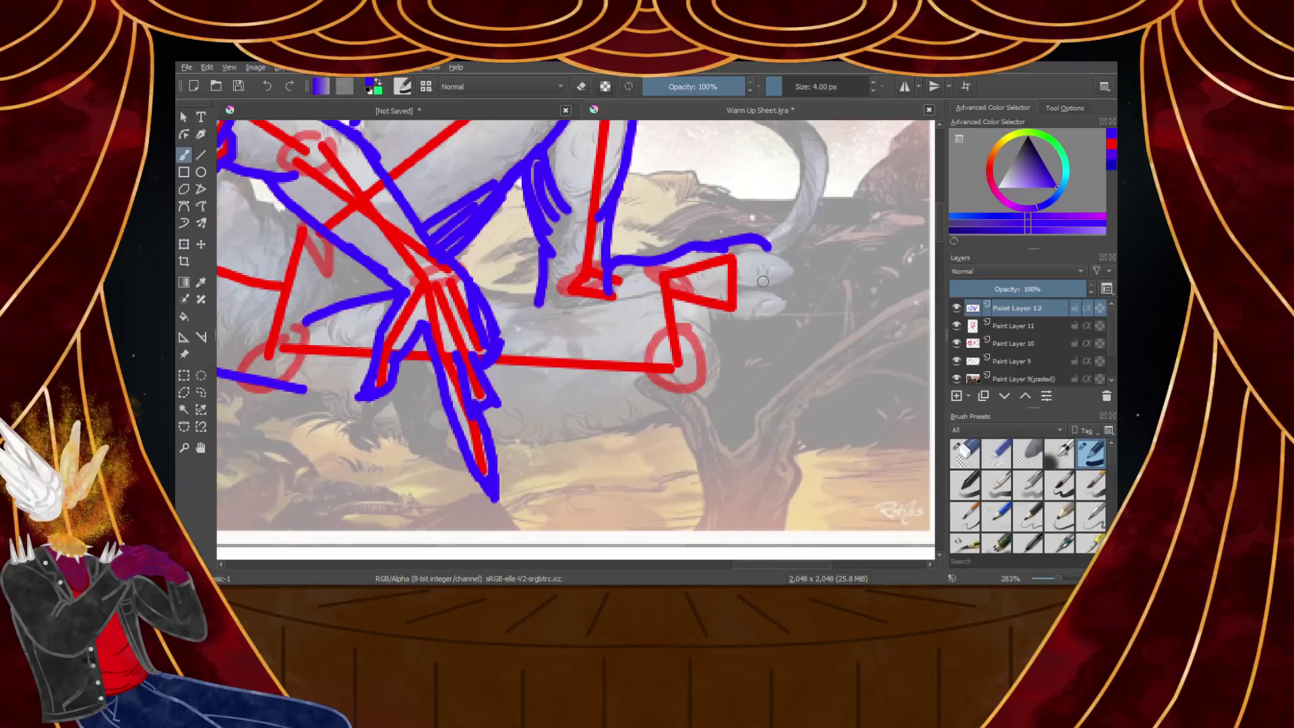
scroll(756, 254, up, 3)
scroll(751, 245, down, 2)
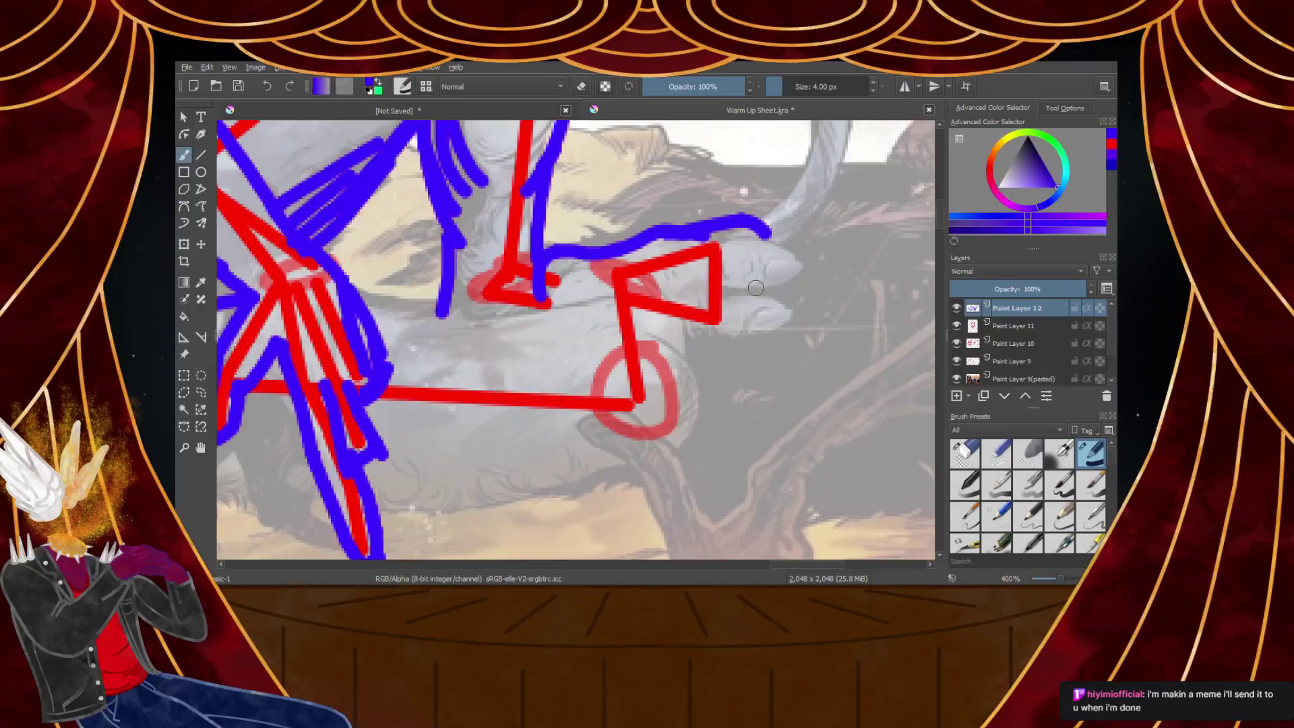
scroll(740, 321, down, 1)
scroll(310, 436, down, 1)
scroll(301, 449, up, 1)
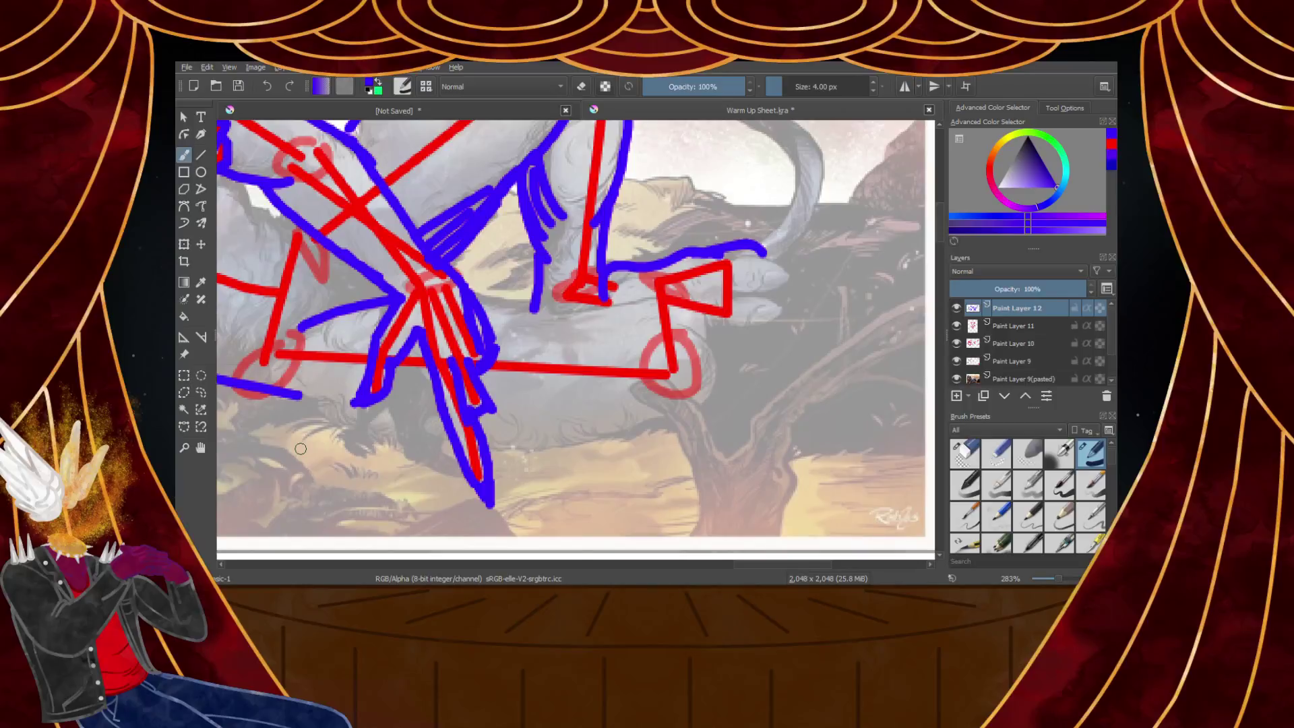
Draw the lying thigh's underside contour from the lower hip circle to the resting hand's longest finger, redoing the first stroke
scroll(442, 488, down, 2)
scroll(357, 466, up, 5)
scroll(516, 346, down, 3)
scroll(678, 319, up, 1)
drag(391, 337, 635, 413)
key(ctrl+z)
drag(398, 341, 619, 432)
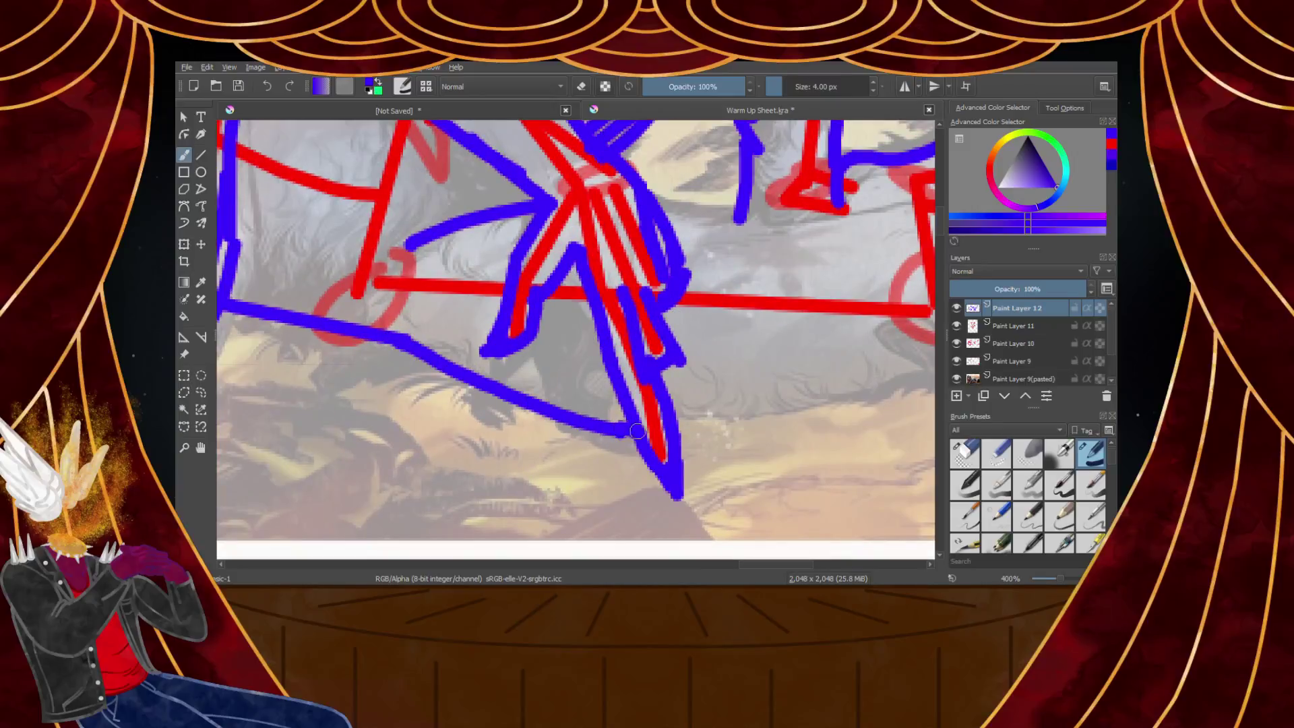
scroll(610, 400, down, 4)
scroll(674, 331, up, 5)
mouse_move(393, 408)
mouse_down()
mouse_move(482, 452)
mouse_move(734, 411)
mouse_up()
key(ctrl+z)
drag(446, 458, 734, 411)
key(ctrl+z)
Draw the lying leg's upper contour from the resting hand's wrist to beneath the raised foot, replacing the earlier attempts
scroll(734, 410, down, 3)
scroll(707, 434, up, 6)
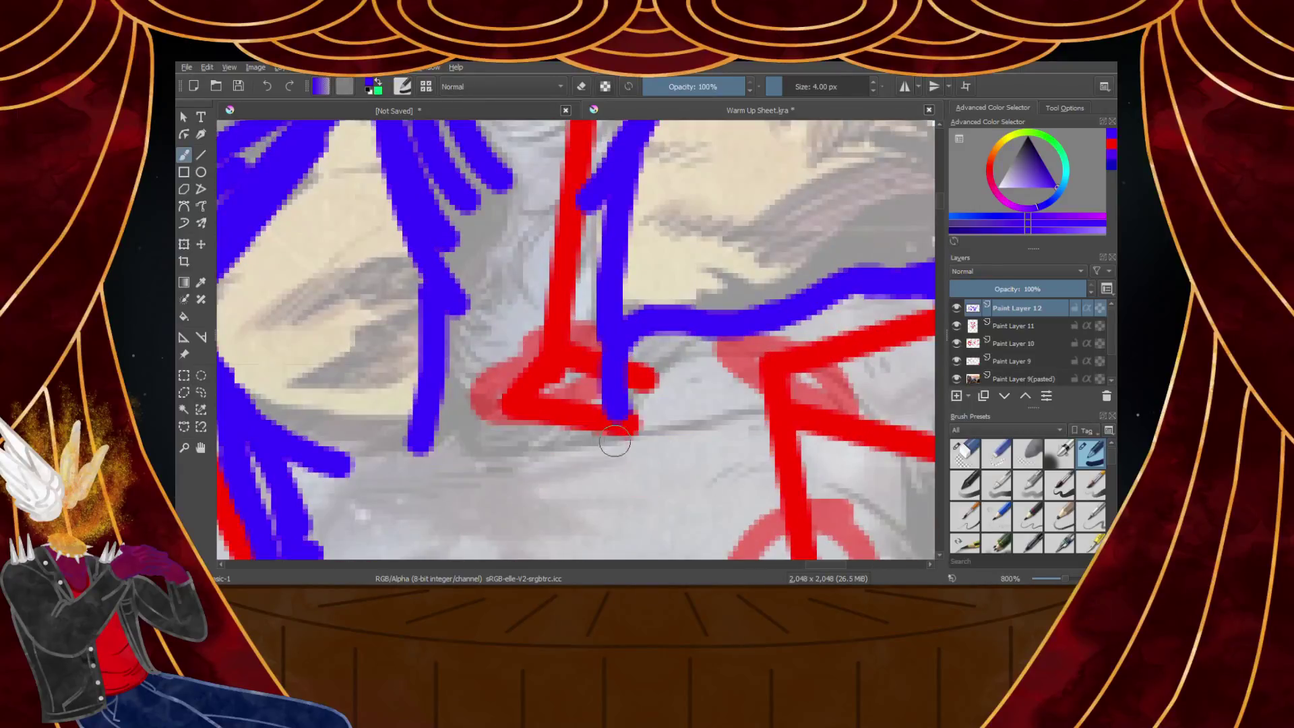
mouse_move(765, 409)
mouse_down()
mouse_move(340, 463)
mouse_move(647, 426)
mouse_move(794, 424)
mouse_move(897, 464)
mouse_up()
key(ctrl+z)
scroll(896, 464, down, 6)
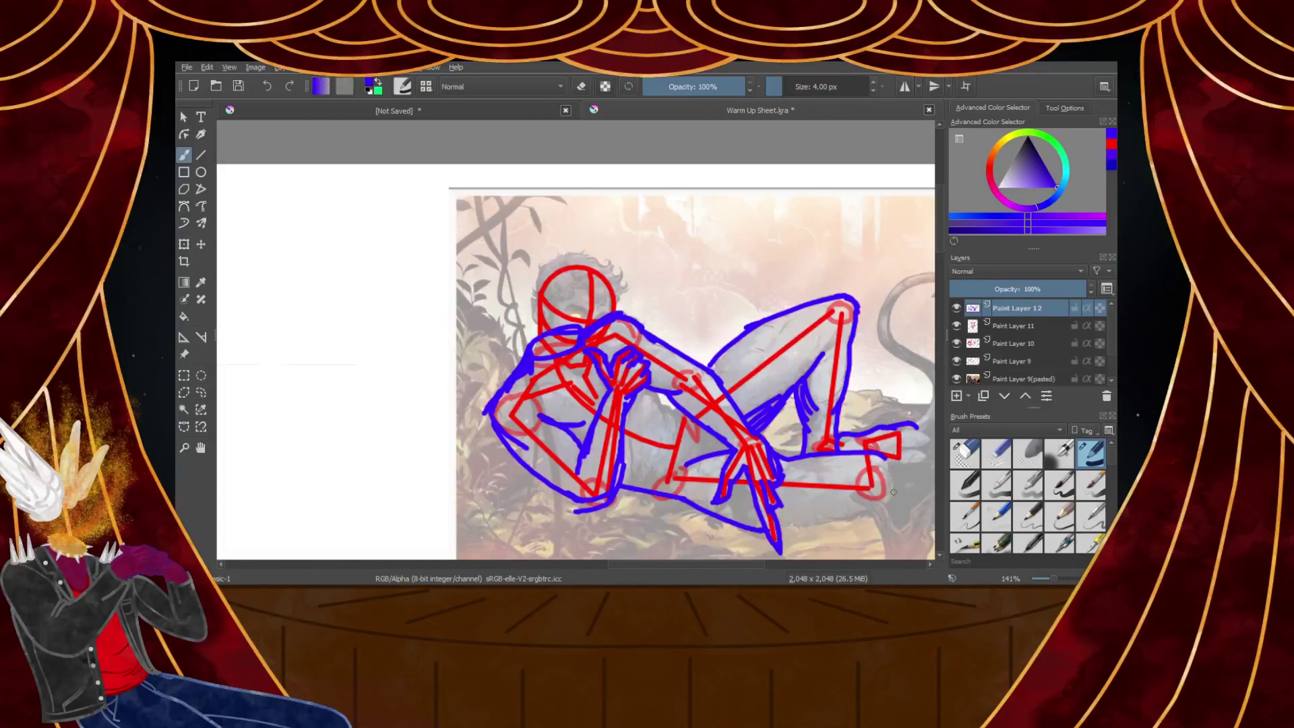
scroll(826, 391, up, 5)
key(ctrl+z)
drag(747, 332, 456, 381)
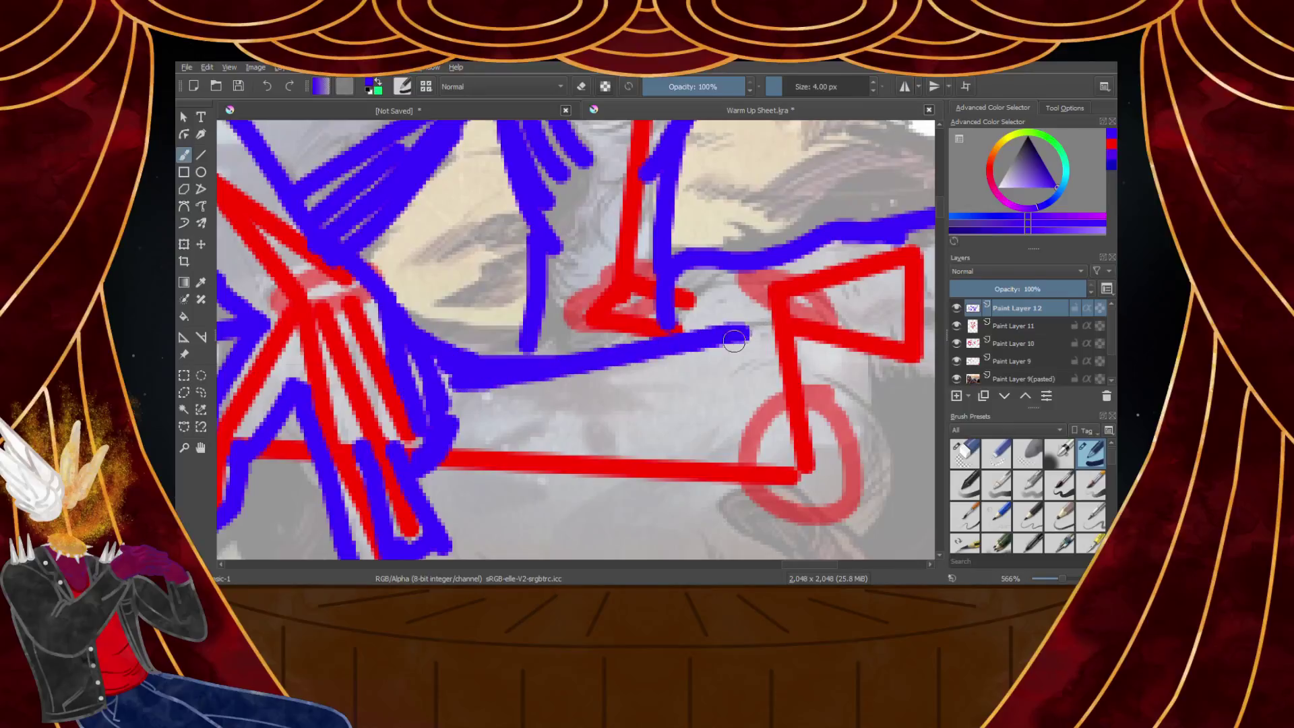
scroll(444, 364, down, 5)
scroll(626, 303, up, 5)
drag(658, 232, 669, 352)
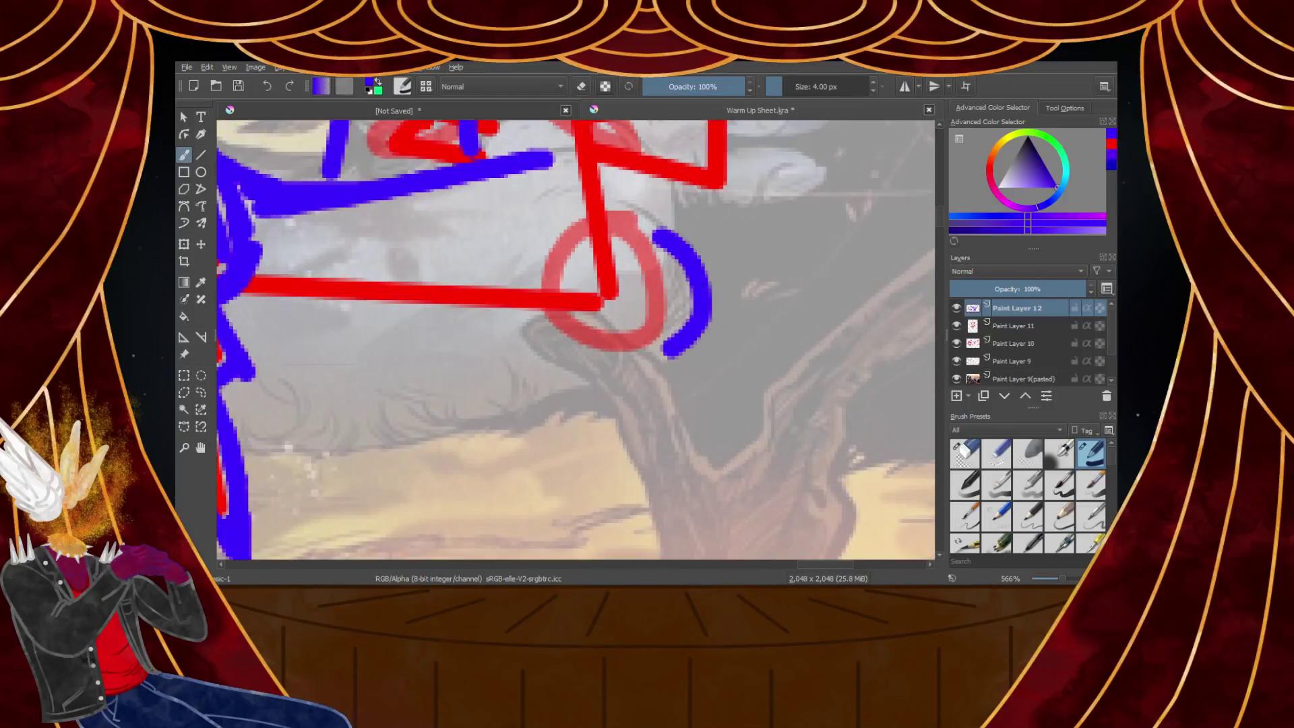
key(ctrl+z)
Lower the pasted reference layer's opacity to 20% and return to Paint Layer 12
click(1009, 381)
drag(999, 293, 977, 290)
scroll(781, 386, down, 2)
scroll(782, 386, down, 2)
drag(507, 457, 763, 389)
key(ctrl+z)
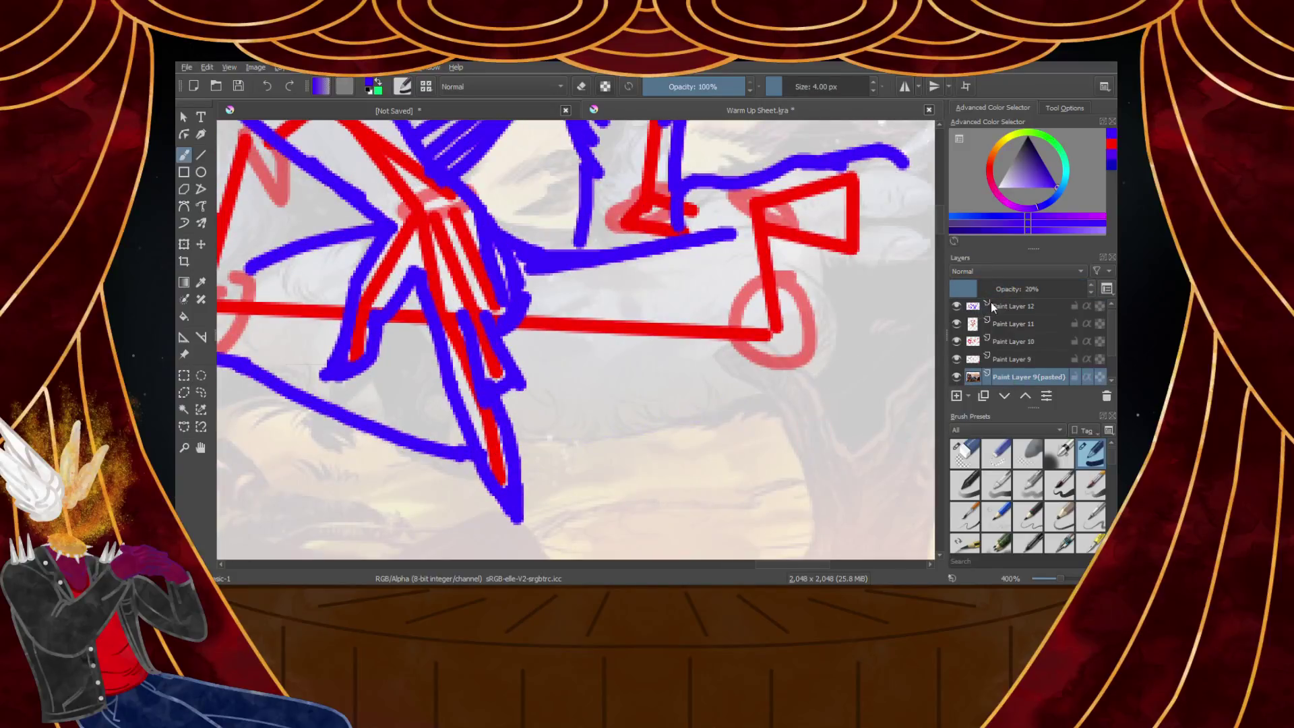
click(995, 305)
Draw the lying leg's lower contour across the resting fingers and up toward the bent knee circle
drag(516, 453, 724, 411)
key(ctrl+z)
drag(516, 461, 733, 412)
drag(365, 446, 643, 444)
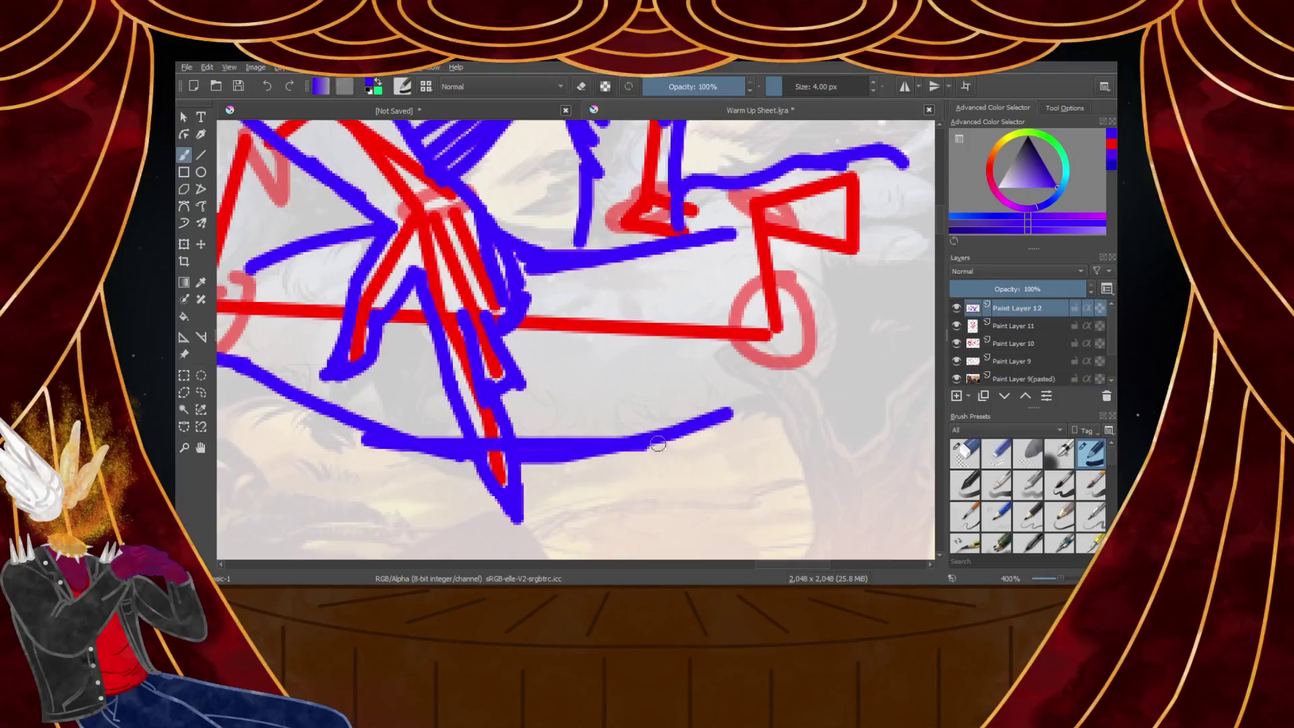
Redraw the lying leg's lower contour from the resting fingers up and around the outside of the ankle circle
key(ctrl+z)
mouse_move(442, 446)
mouse_down()
mouse_move(655, 437)
mouse_move(836, 368)
mouse_move(783, 396)
mouse_move(841, 330)
mouse_up()
mouse_move(812, 275)
mouse_down()
mouse_move(829, 376)
mouse_move(816, 305)
mouse_move(821, 352)
mouse_up()
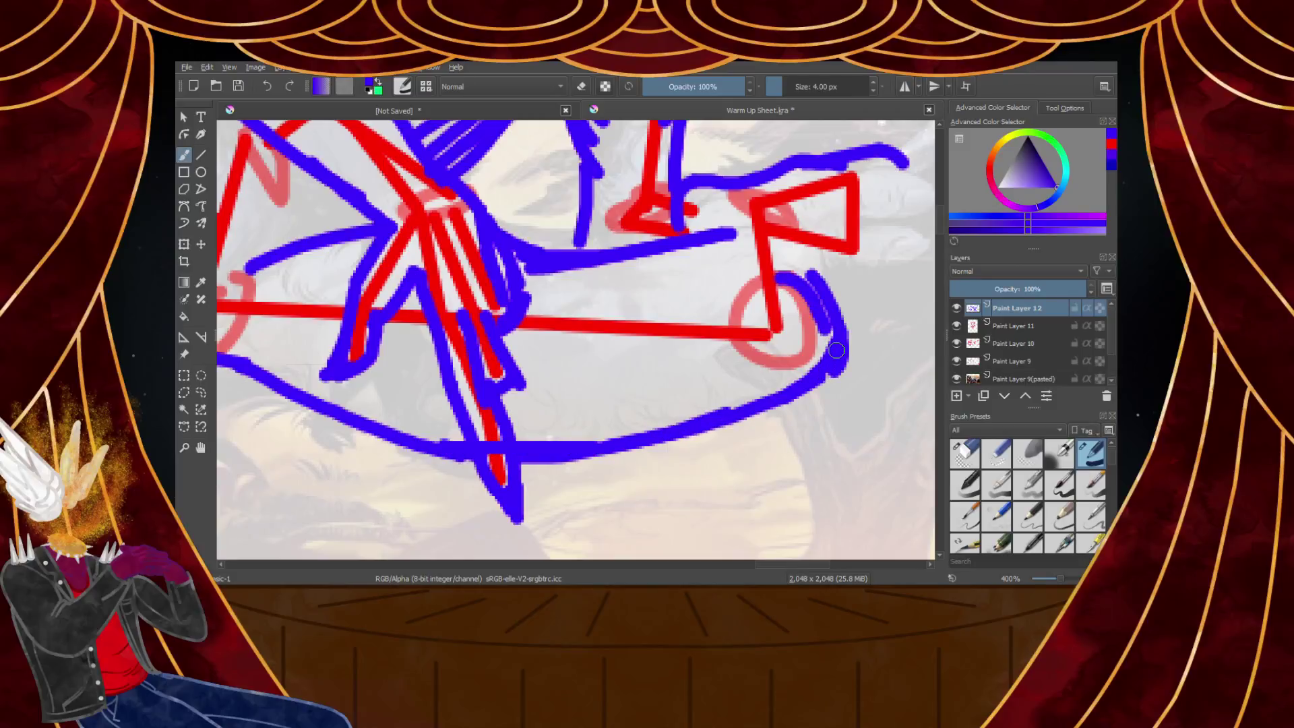
Draw the lying foot's heel and sole contour above the ankle circle and curl the upper contour around the toe tip
scroll(826, 327, down, 4)
scroll(857, 282, up, 6)
drag(633, 372, 651, 461)
drag(625, 326, 623, 420)
mouse_move(587, 311)
mouse_down()
mouse_move(637, 344)
mouse_move(631, 334)
mouse_move(633, 428)
mouse_move(597, 414)
mouse_up()
scroll(700, 344, up, 1)
mouse_move(796, 165)
mouse_down()
mouse_move(795, 209)
mouse_move(729, 254)
mouse_up()
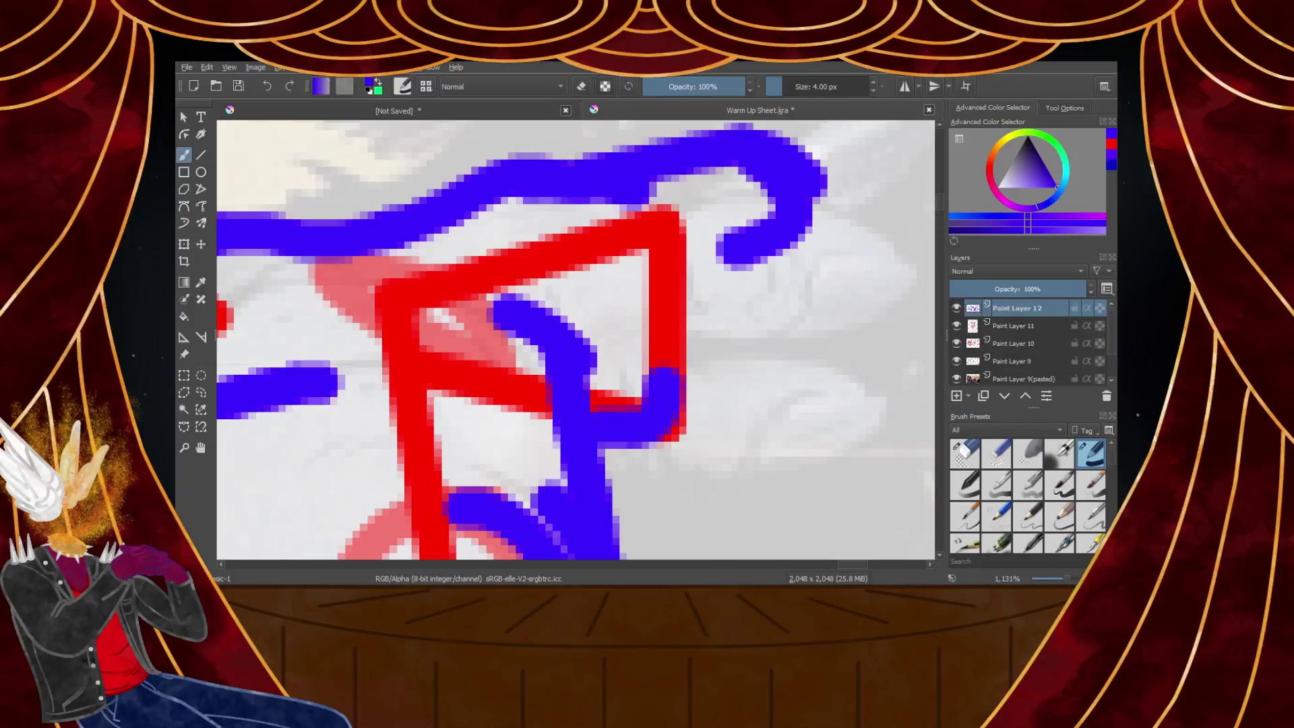
Draw the line across the base of the toes and close their outer edge, undoing the first toe strokes
scroll(531, 396, down, 2)
scroll(585, 391, up, 2)
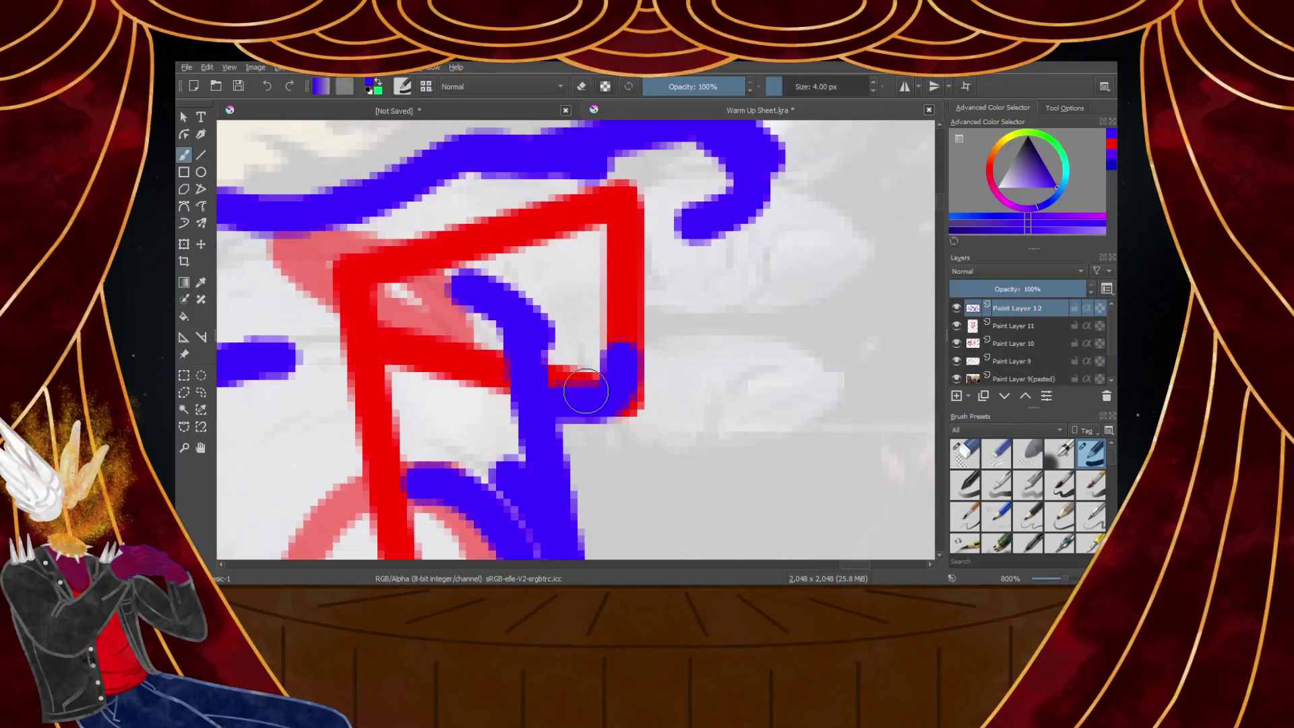
scroll(665, 280, down, 2)
scroll(665, 281, up, 2)
drag(606, 134, 613, 350)
scroll(636, 242, down, 3)
scroll(633, 231, up, 4)
mouse_move(630, 232)
mouse_down()
mouse_move(725, 199)
mouse_move(694, 234)
mouse_move(717, 242)
mouse_move(726, 287)
mouse_move(660, 289)
mouse_up()
scroll(704, 239, down, 3)
scroll(709, 238, up, 2)
key(ctrl+z)
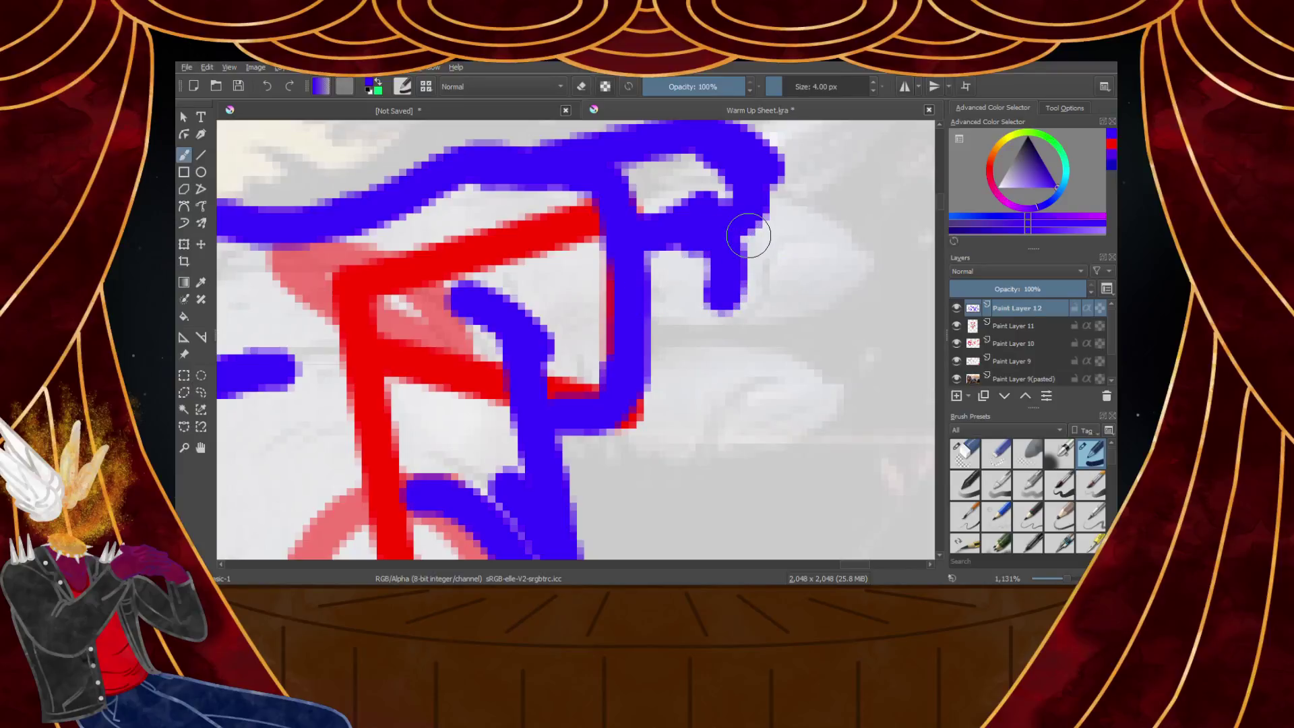
key(ctrl+z)
drag(749, 223, 704, 394)
drag(734, 348, 703, 414)
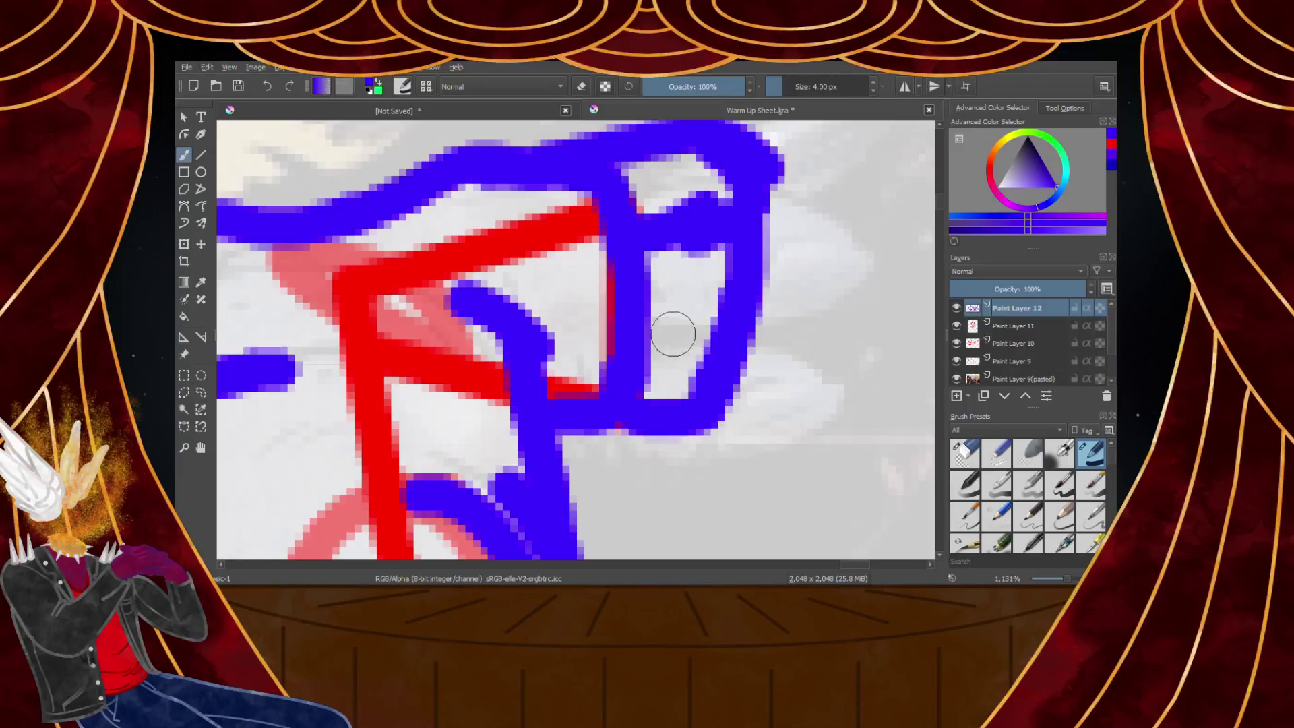
Divide the toe area into separate toes with three short crosswise strokes
drag(643, 358, 710, 357)
drag(649, 309, 727, 308)
drag(658, 267, 747, 252)
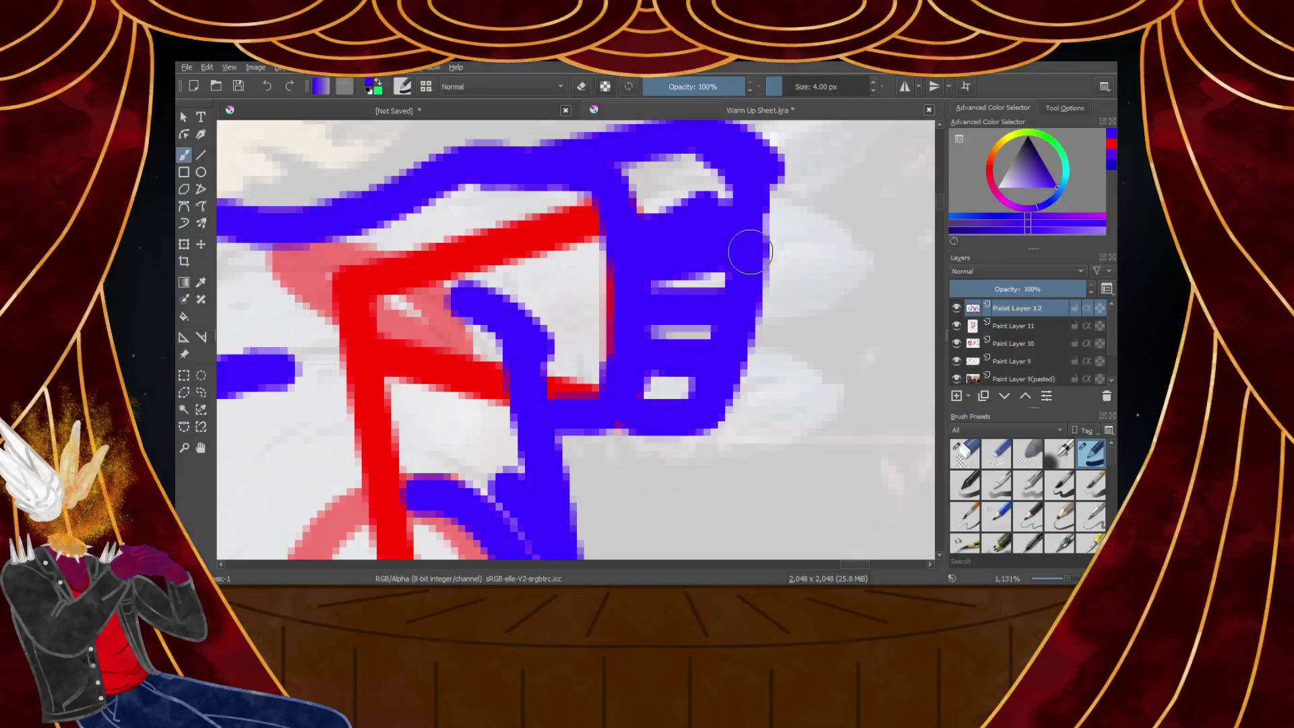
Raise the pasted reference layer's opacity to 53%
scroll(749, 271, down, 6)
scroll(748, 269, up, 3)
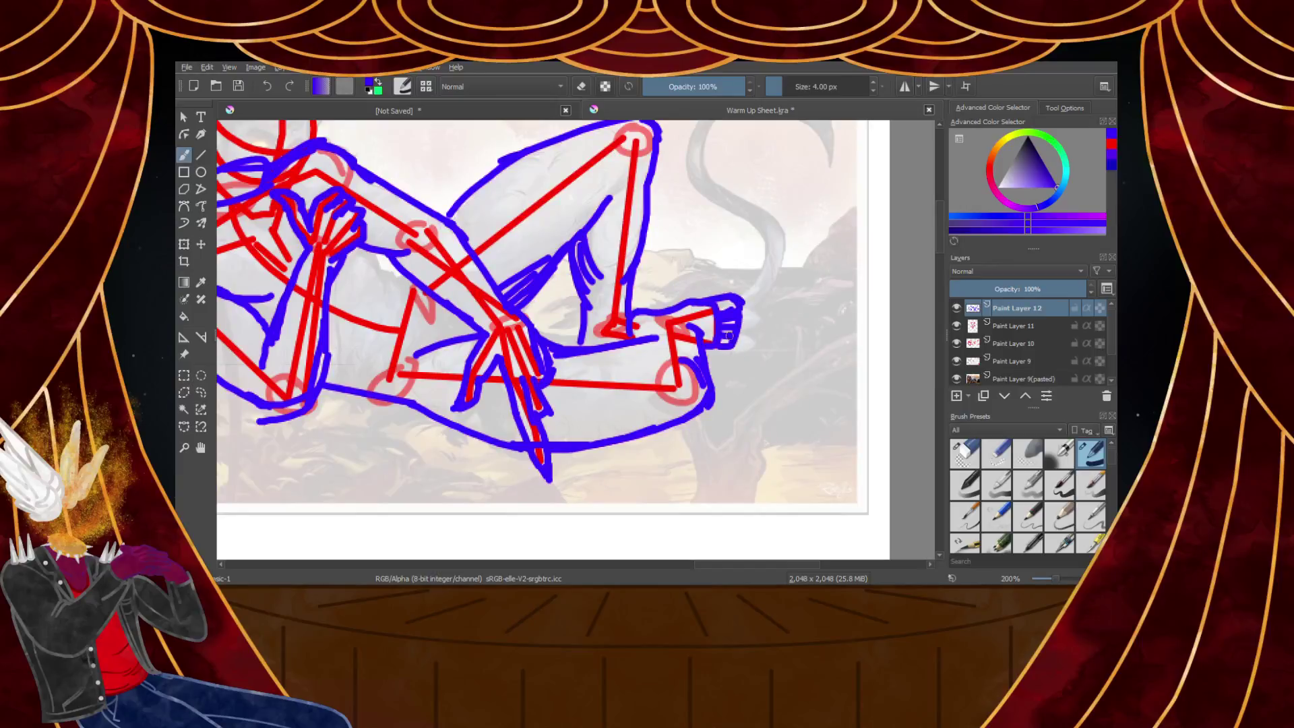
scroll(730, 338, up, 4)
scroll(730, 338, down, 6)
scroll(642, 402, up, 3)
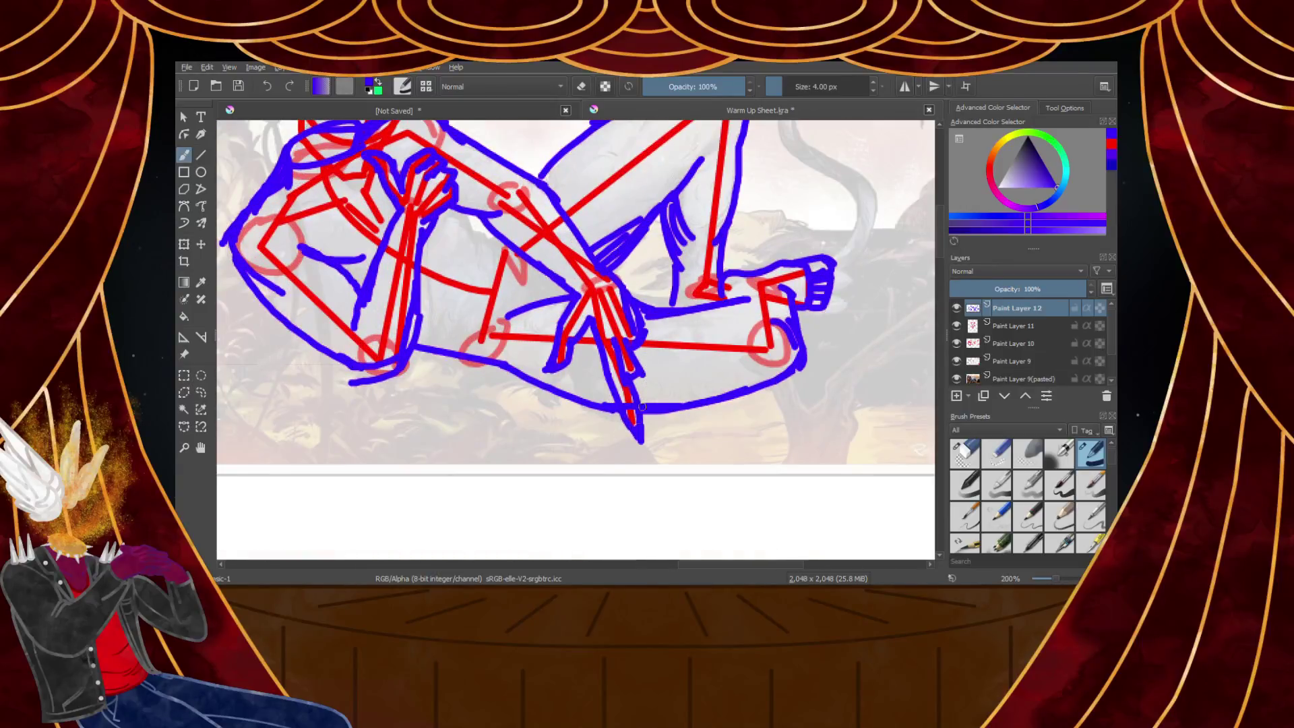
scroll(631, 431, up, 1)
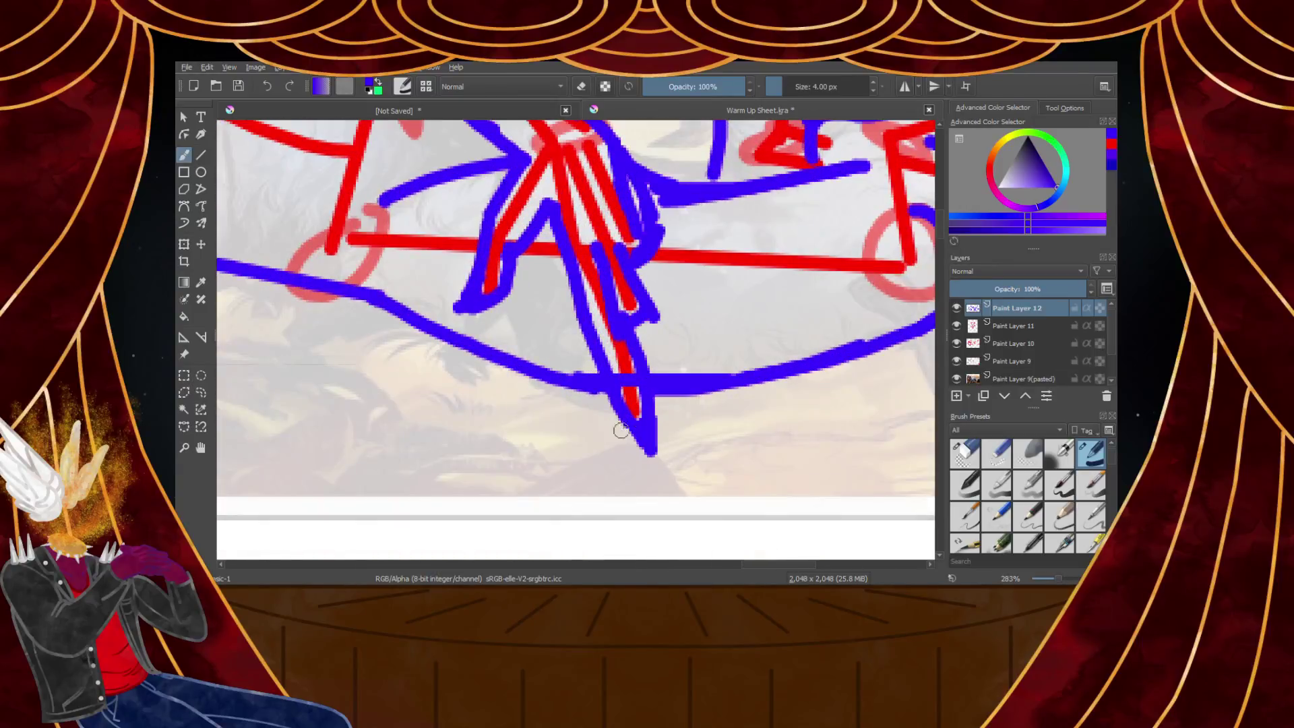
click(1009, 379)
drag(996, 289, 1002, 297)
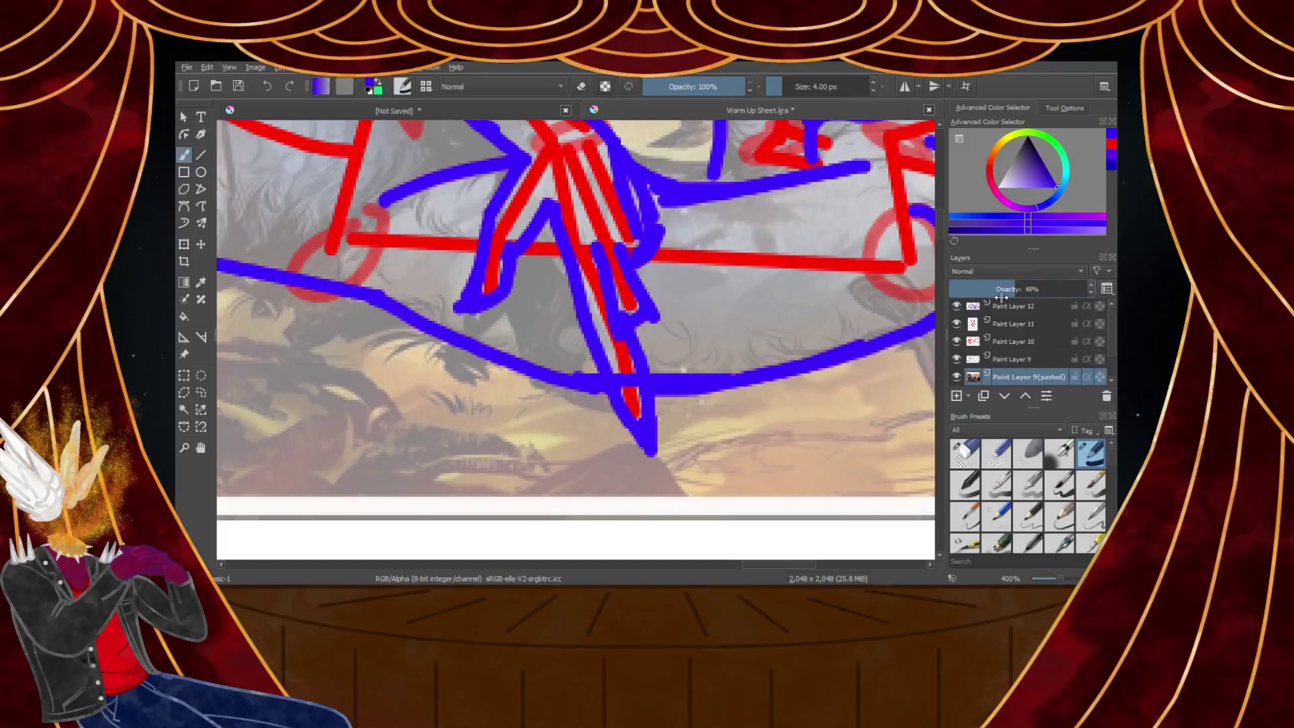
Compare the contour pass with the reference painting across the head, arms, torso and legs
scroll(692, 317, down, 4)
scroll(691, 316, up, 4)
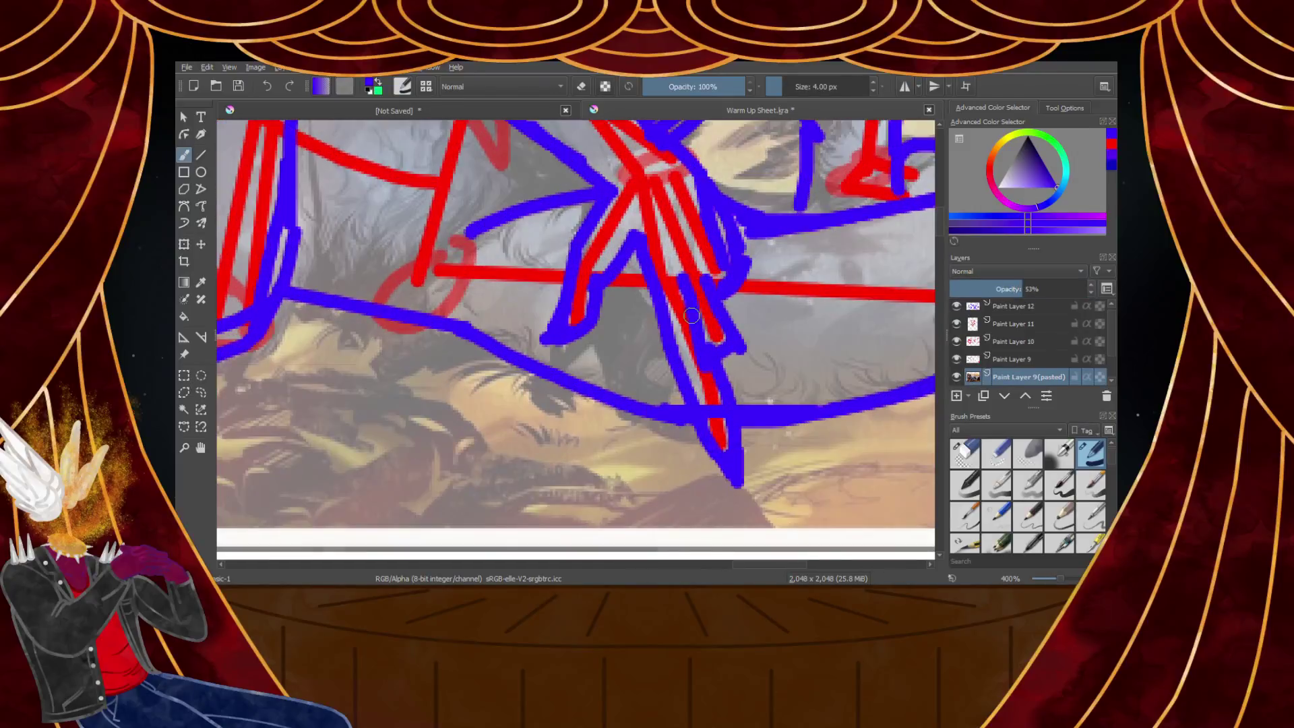
scroll(576, 337, down, 6)
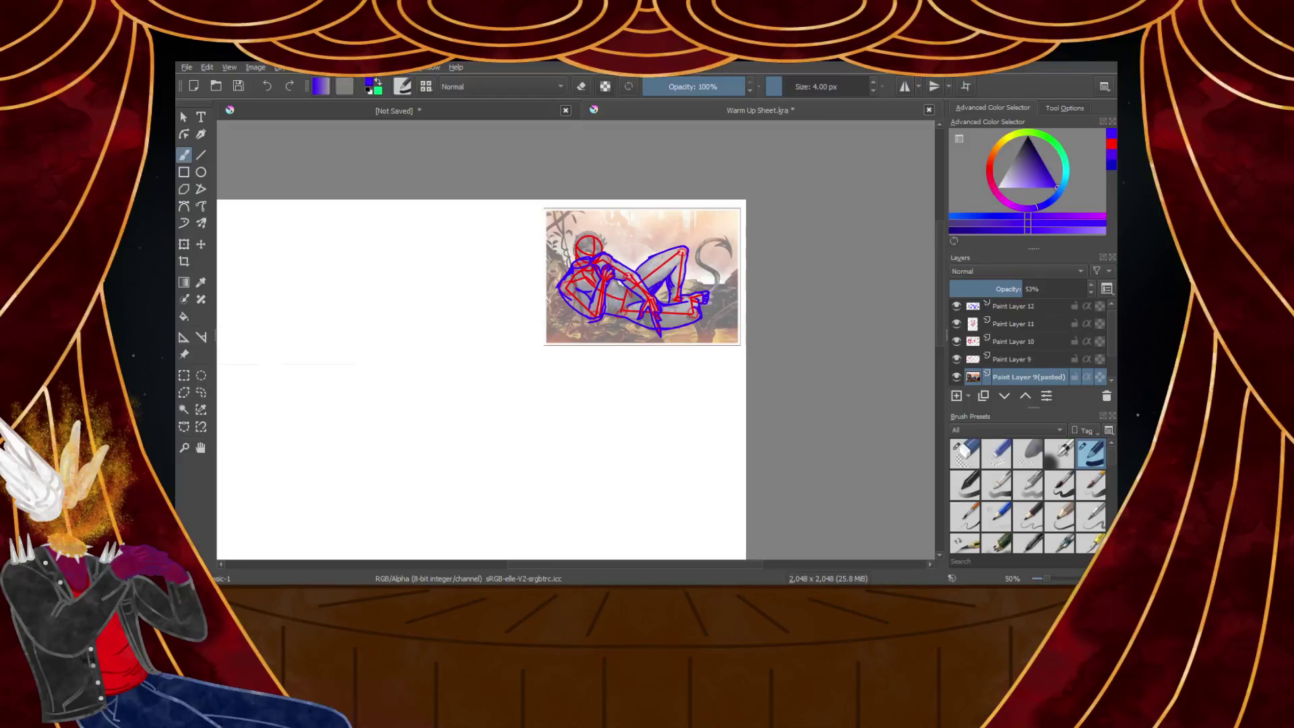
scroll(597, 254, up, 4)
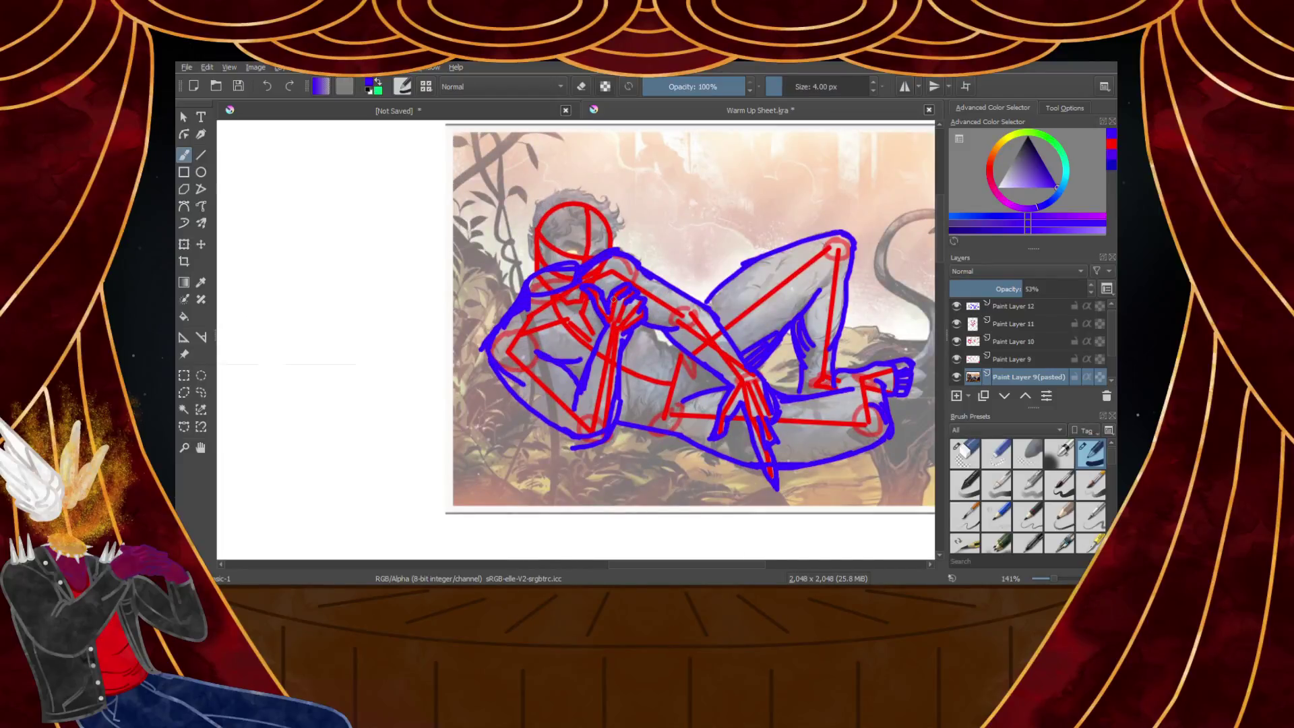
scroll(539, 221, up, 3)
scroll(540, 221, down, 2)
scroll(540, 221, up, 2)
scroll(539, 221, up, 2)
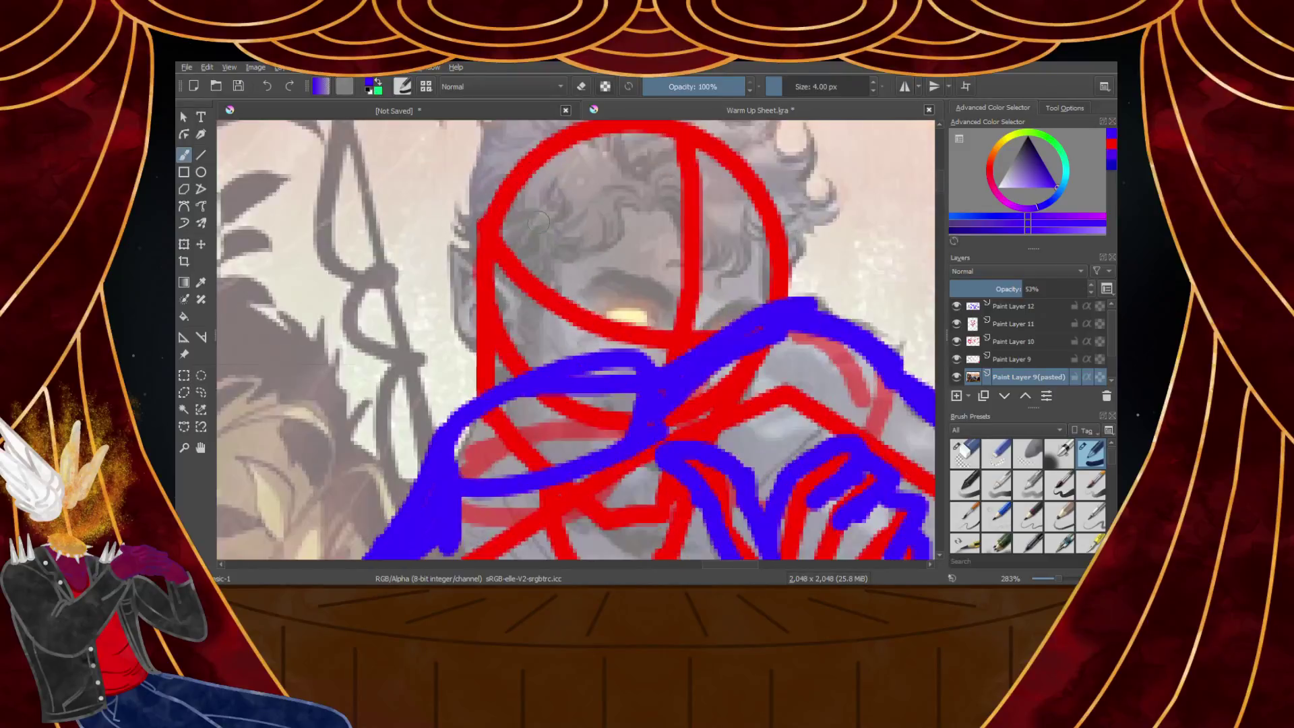
scroll(812, 322, down, 7)
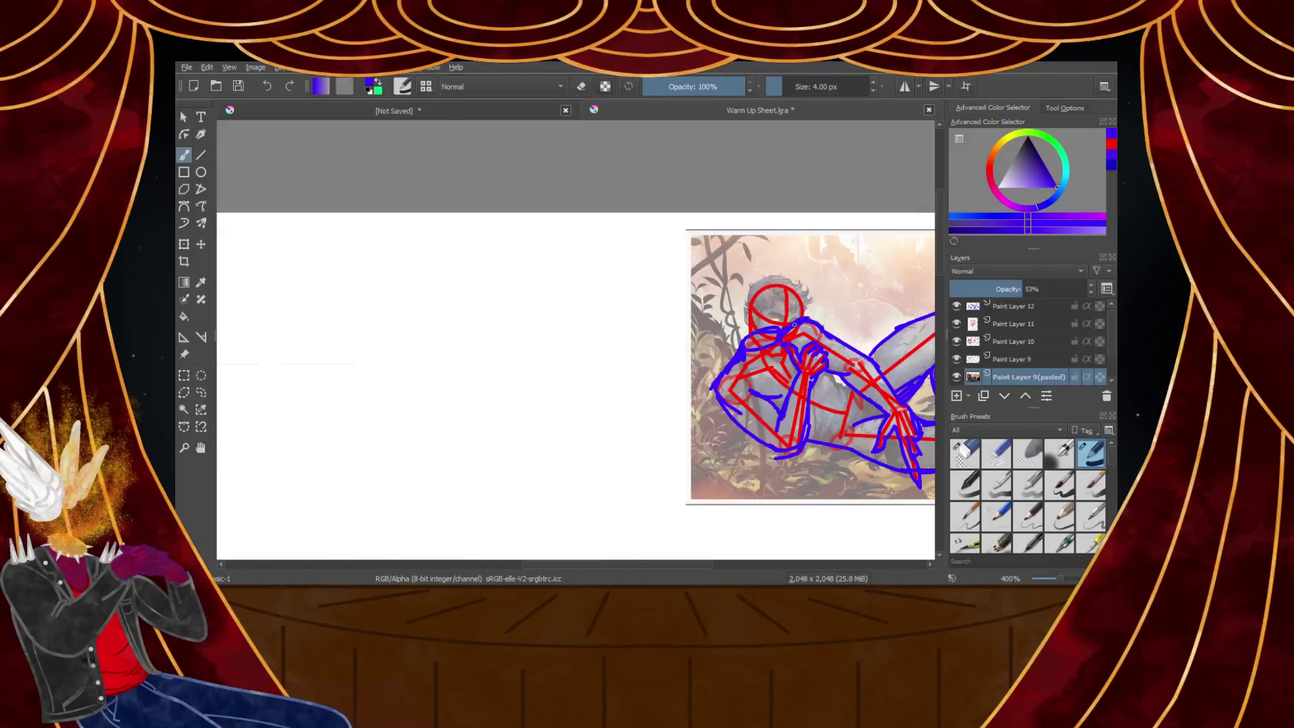
scroll(802, 377, up, 5)
scroll(800, 367, down, 4)
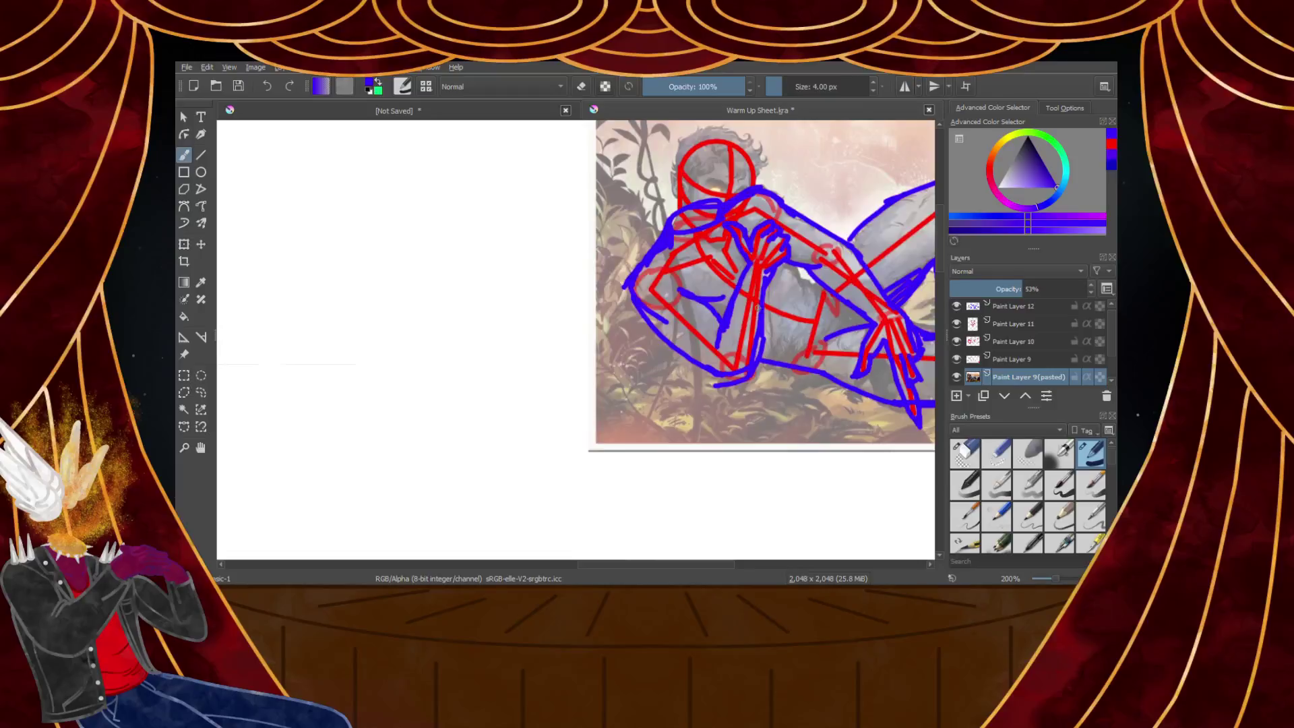
scroll(697, 286, up, 5)
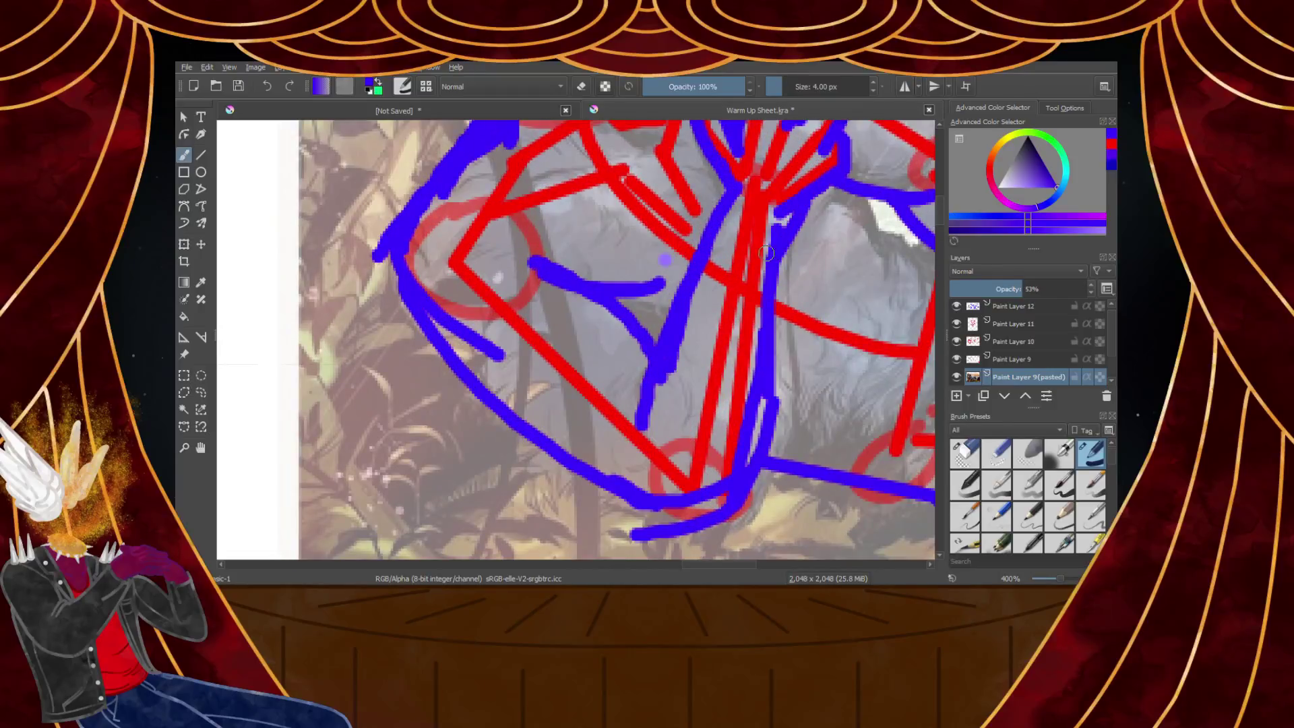
scroll(766, 253, down, 6)
scroll(766, 252, up, 4)
scroll(921, 257, down, 5)
scroll(921, 257, up, 4)
scroll(920, 256, down, 5)
scroll(920, 257, up, 1)
scroll(921, 256, up, 5)
scroll(707, 345, up, 1)
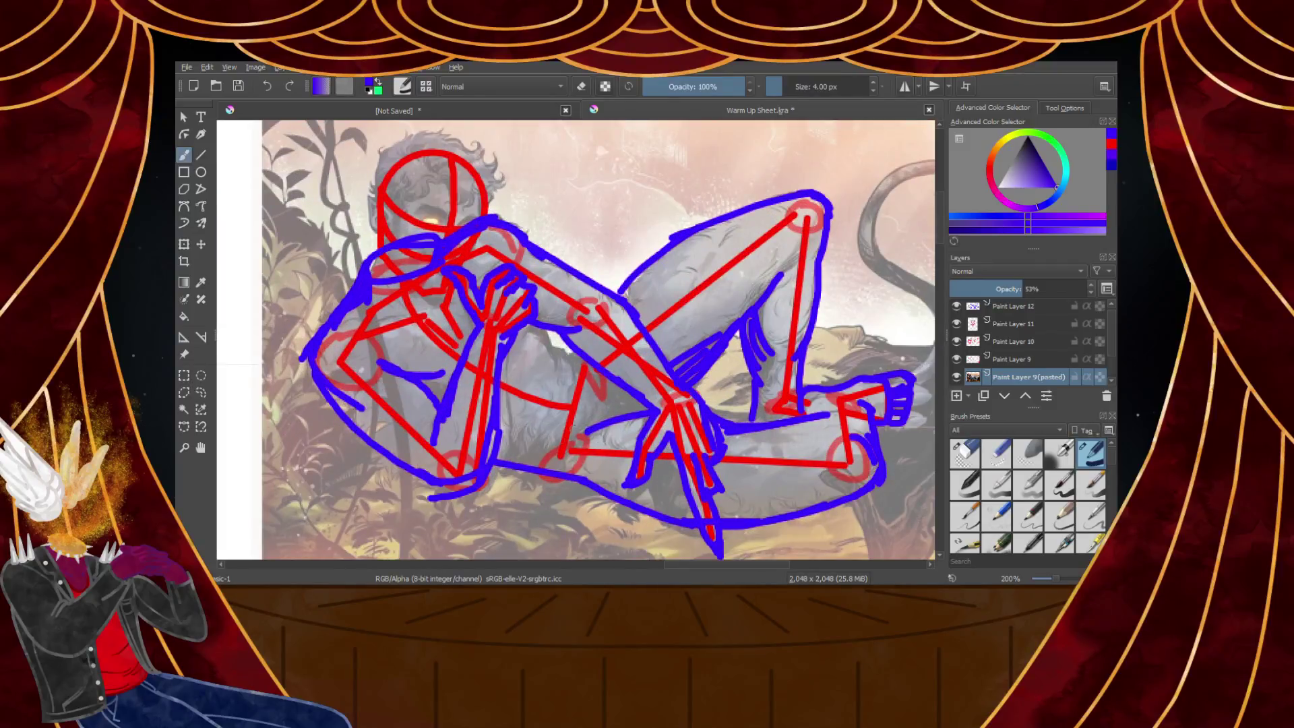
Return to Paint Layer 12 with the torso in view
scroll(551, 449, up, 3)
click(1010, 313)
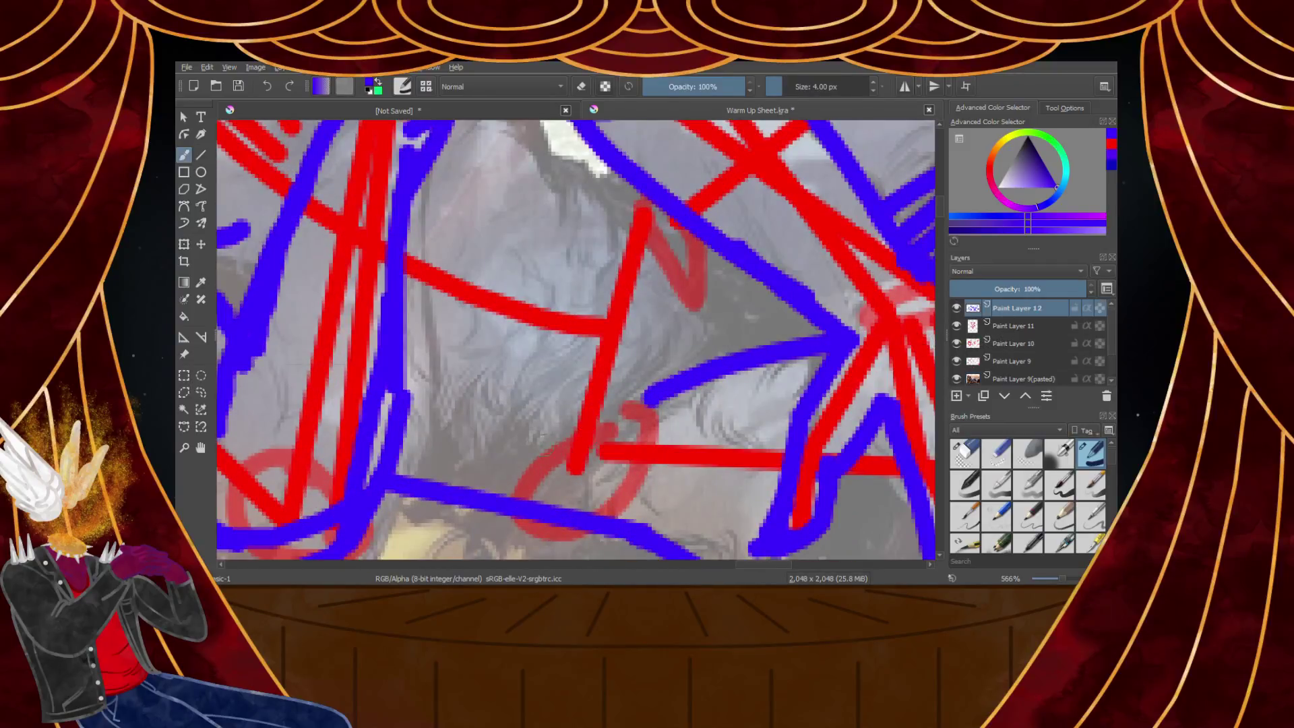
Try a short curved belly fold rising from the torso's underside contour beside the propped forearm
drag(417, 487, 525, 430)
key(ctrl+z)
drag(418, 484, 479, 422)
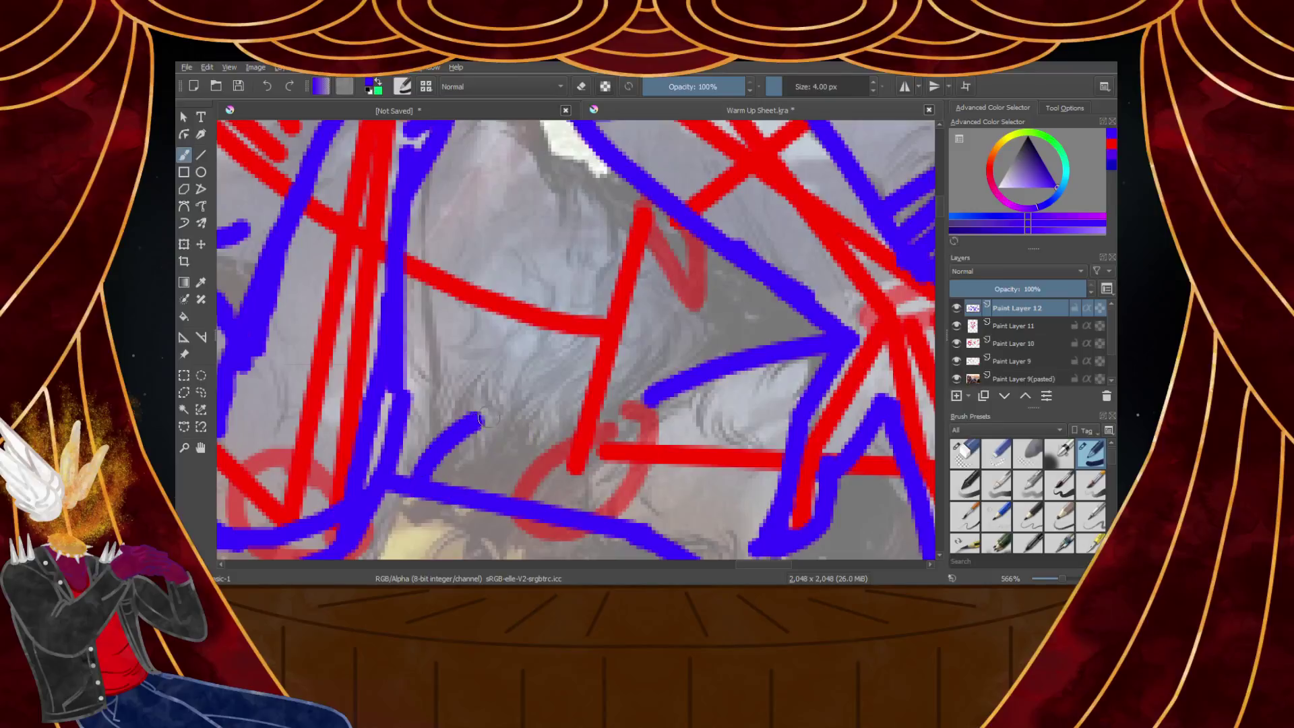
scroll(471, 404, down, 4)
scroll(466, 407, up, 4)
key(ctrl+z)
key(ctrl+z)
Erase the propped forearm's outer contour, the contour around its elbow and the adjoining torso underside with the circle eraser
key(2)
scroll(431, 232, up, 6)
click(965, 453)
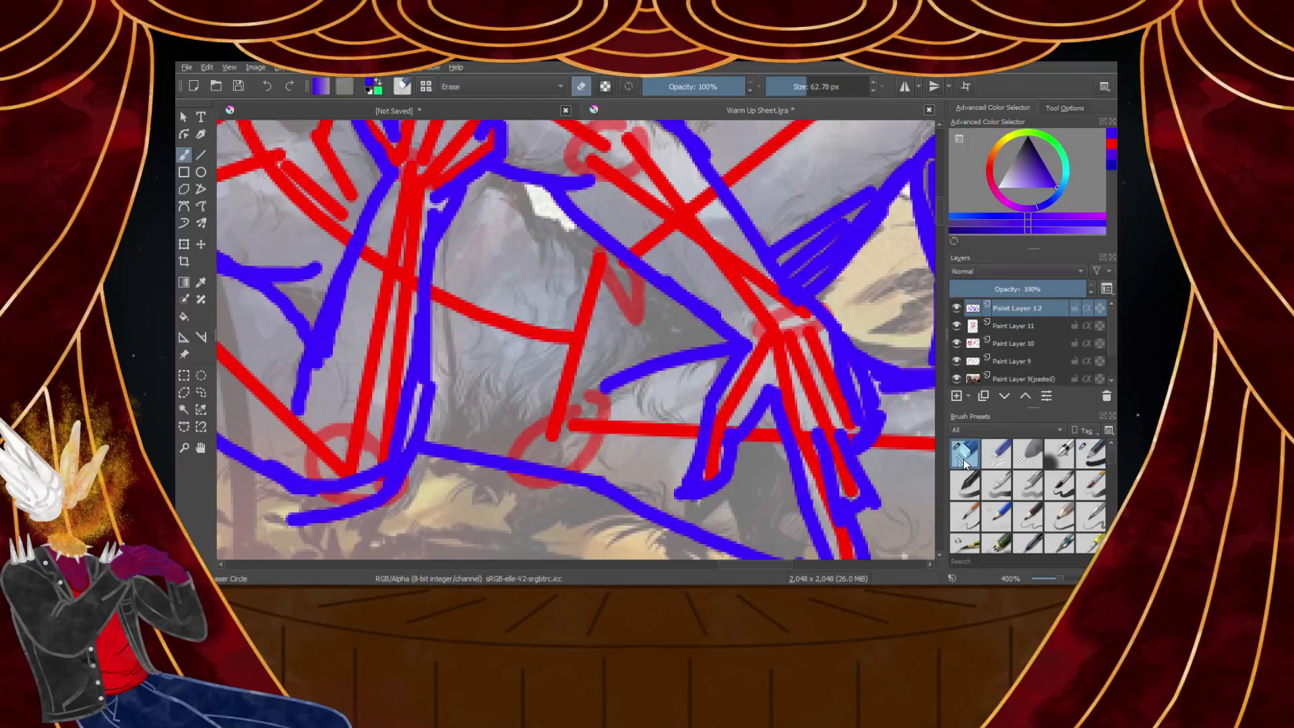
click(445, 316)
mouse_move(445, 330)
mouse_down()
mouse_move(445, 438)
mouse_move(378, 482)
mouse_move(462, 475)
mouse_up()
Redraw the propped forearm's outer contour with the 4 px brush from the wrist down and around the elbow circle
click(1083, 461)
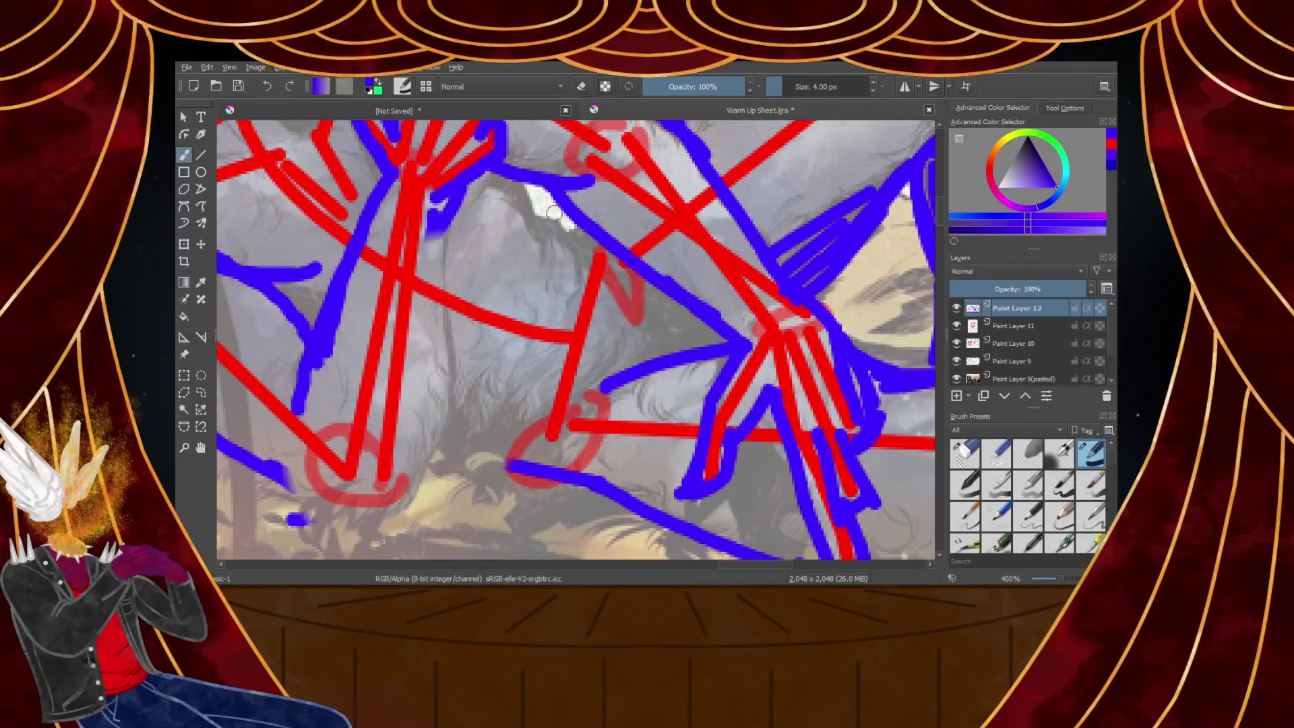
mouse_move(430, 214)
mouse_down()
mouse_move(458, 381)
mouse_move(418, 465)
mouse_move(376, 507)
mouse_up()
drag(279, 482, 383, 510)
drag(249, 466, 403, 523)
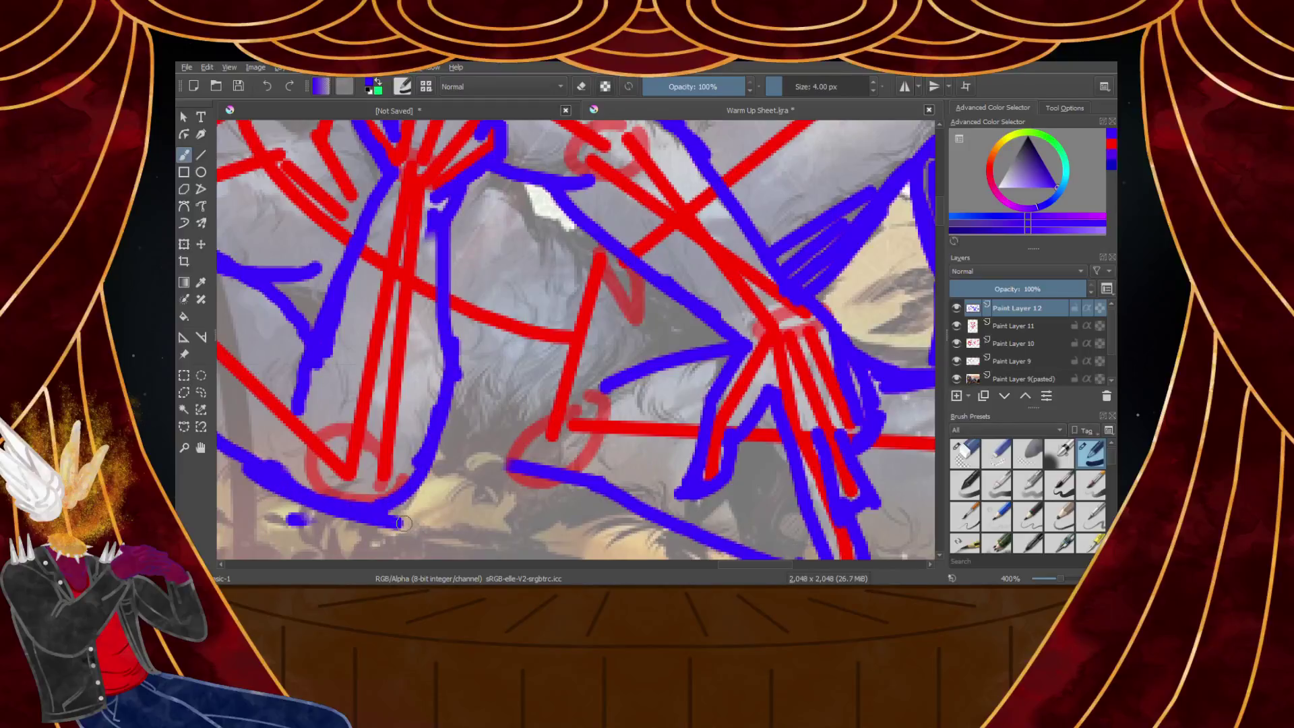
Touch up the contour corner outside the shoulder circle where the two arm contours meet
scroll(387, 488, down, 5)
scroll(387, 465, up, 4)
scroll(404, 438, down, 2)
scroll(351, 405, up, 4)
scroll(307, 433, down, 3)
scroll(316, 357, up, 4)
scroll(337, 297, down, 4)
scroll(318, 332, up, 4)
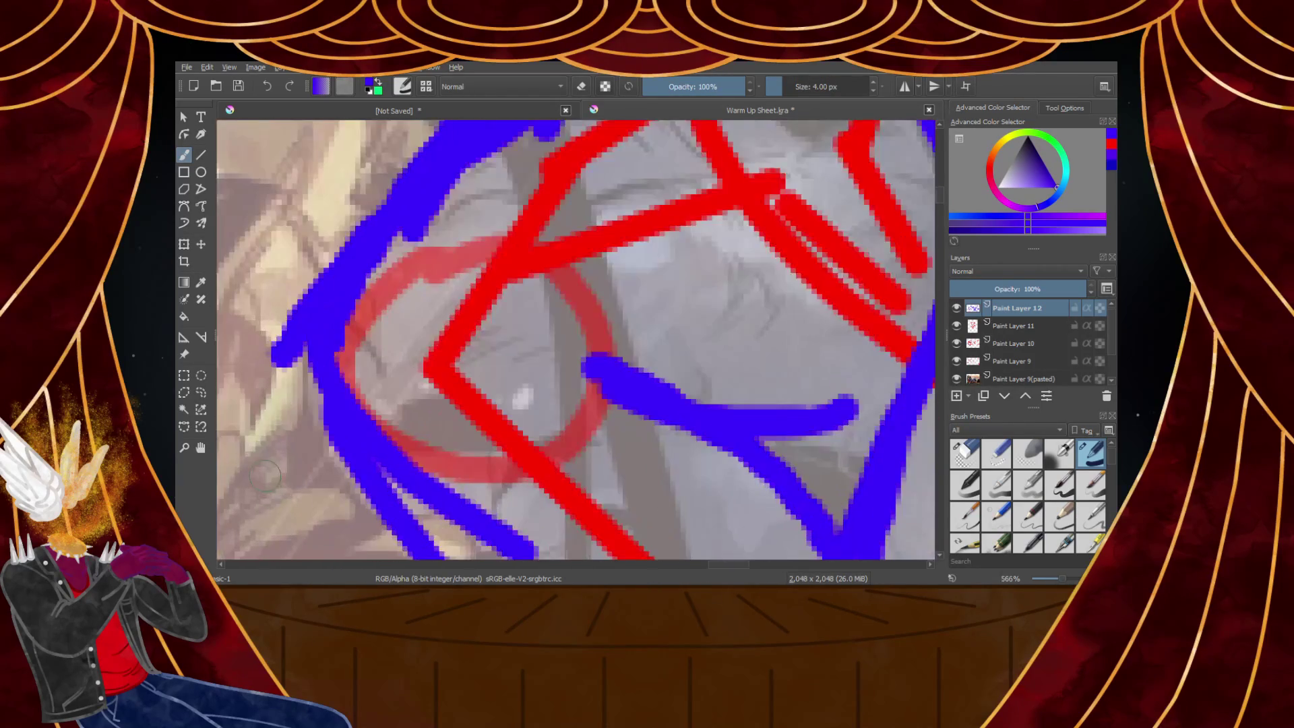
drag(318, 322, 301, 327)
scroll(391, 512, down, 9)
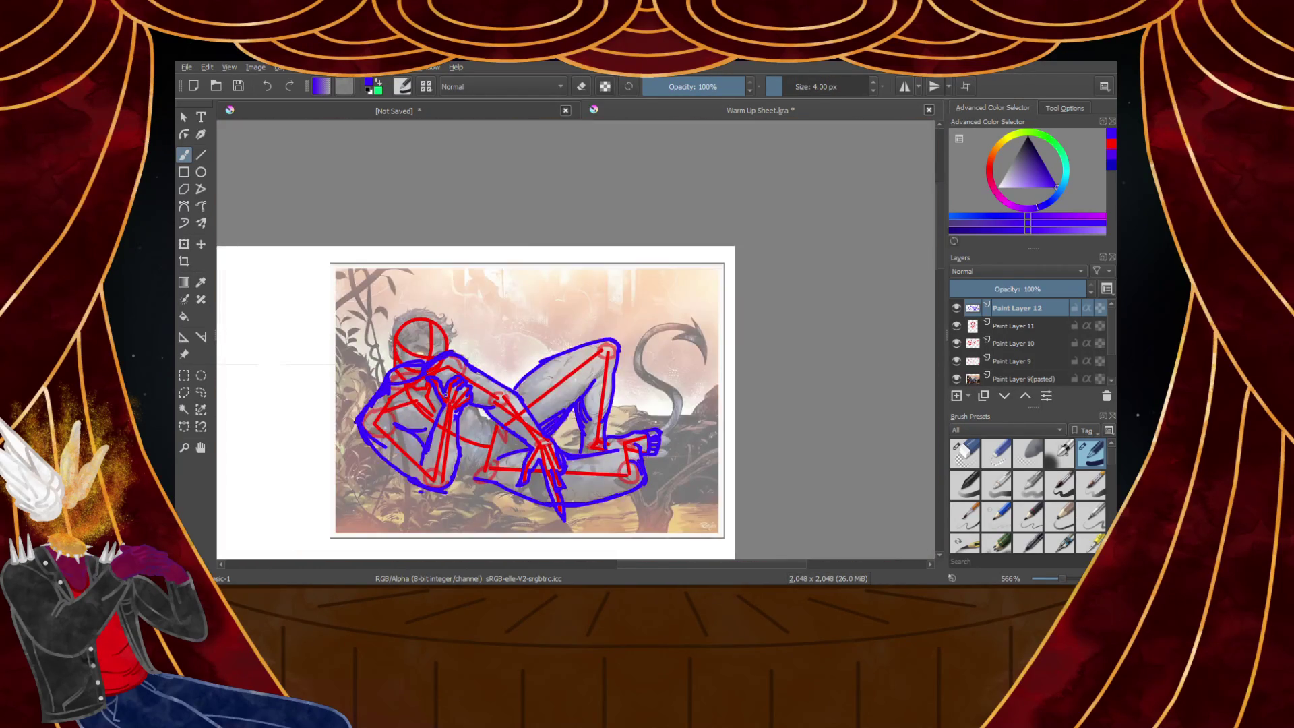
Draw the belly edge beneath the bright gap under the arm and add two short downward crease strokes
scroll(501, 283, up, 6)
scroll(501, 283, down, 2)
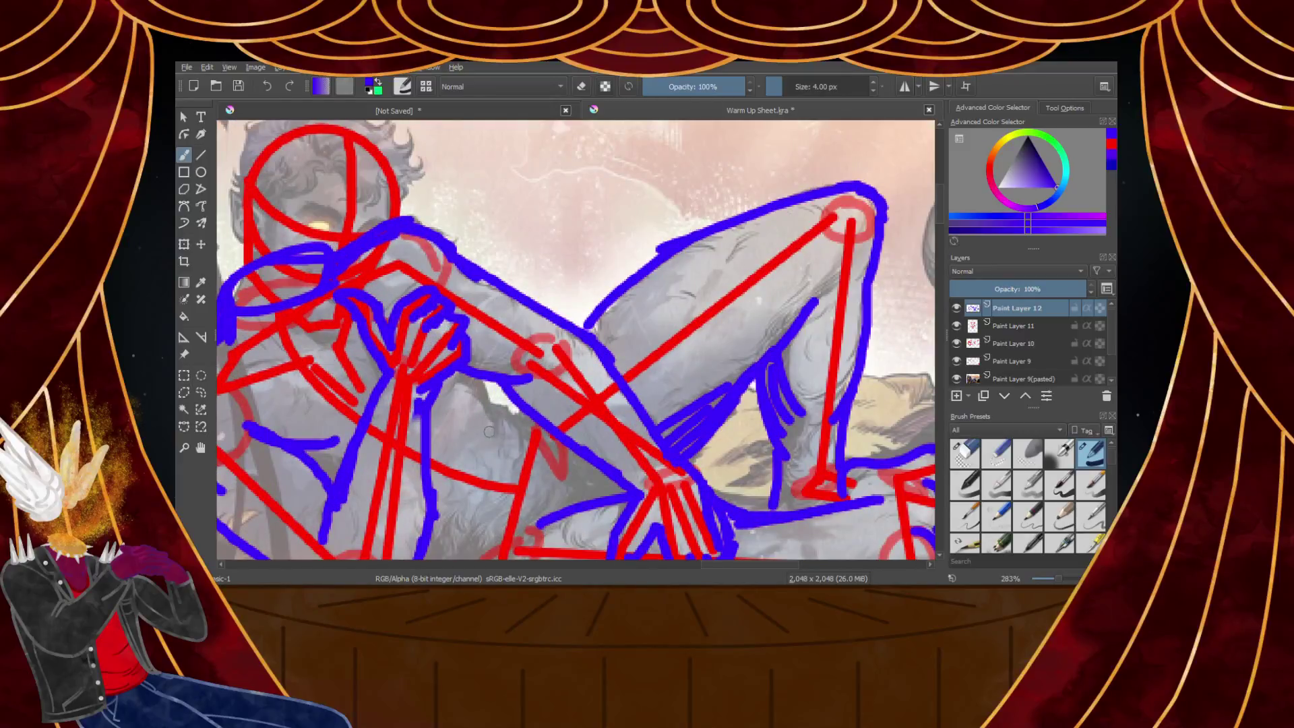
scroll(510, 384, up, 7)
scroll(511, 384, down, 10)
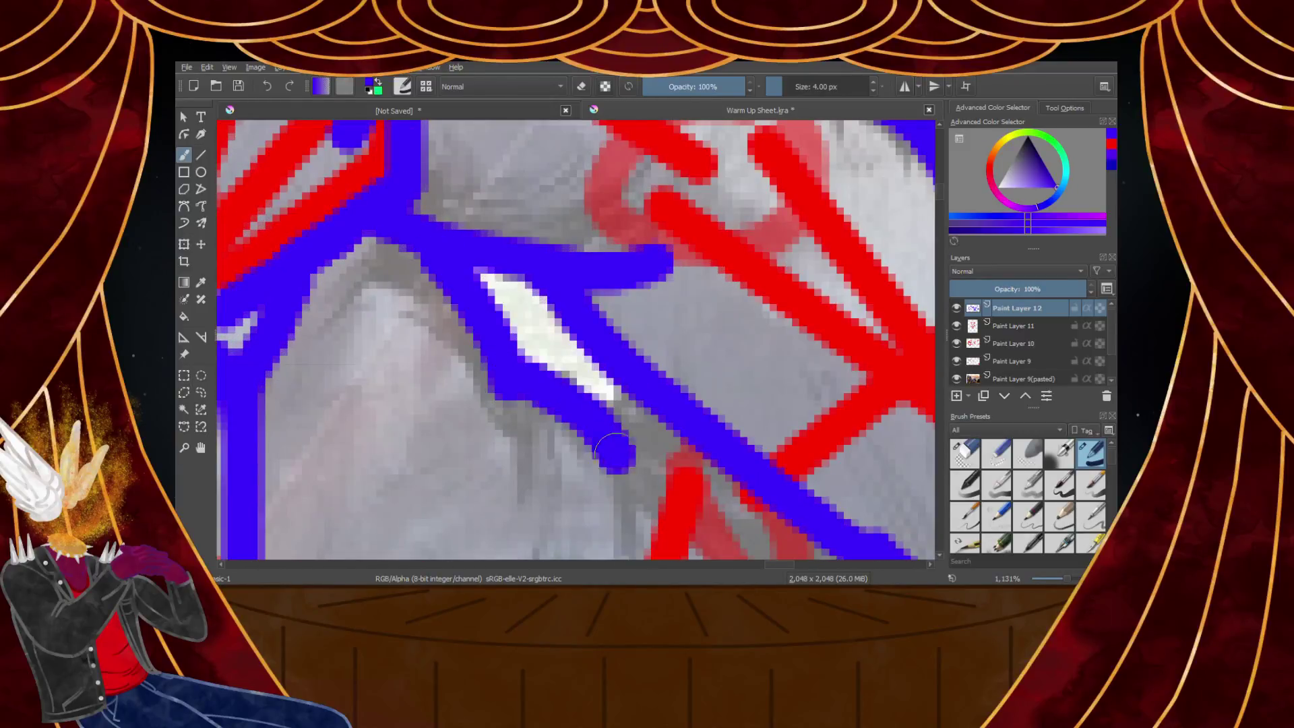
scroll(576, 428, up, 10)
drag(591, 331, 561, 371)
scroll(572, 400, down, 5)
scroll(569, 414, up, 3)
scroll(569, 414, up, 4)
drag(590, 317, 600, 434)
drag(475, 256, 490, 432)
scroll(488, 428, down, 1)
Reconnect the torso's underside contour from the propped forearm to the lower hip circle, redoing the first stroke
scroll(488, 428, down, 10)
scroll(395, 358, up, 8)
drag(391, 355, 515, 370)
key(ctrl+z)
drag(388, 357, 587, 400)
Hatch the dark triangular shadow between the resting forearm, the belly and the thigh's upper contour
scroll(587, 400, down, 10)
scroll(583, 374, up, 10)
scroll(670, 362, down, 4)
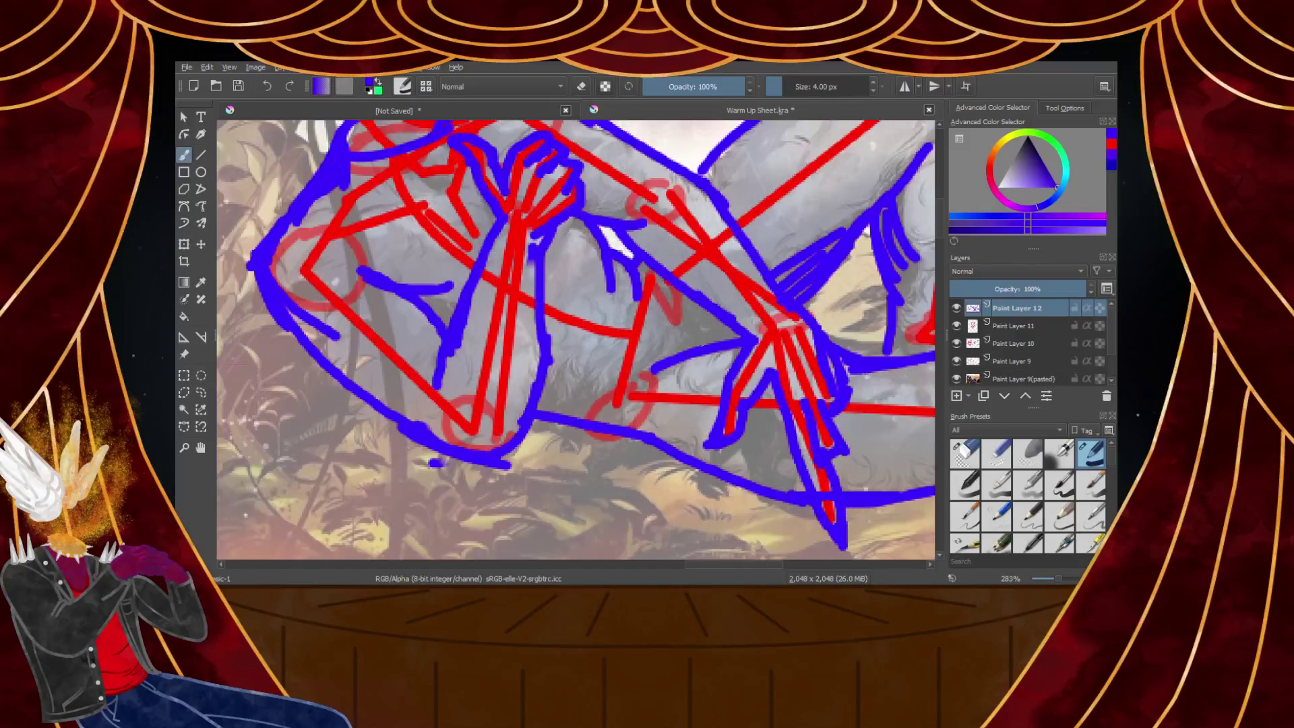
scroll(719, 317, up, 6)
drag(548, 328, 623, 408)
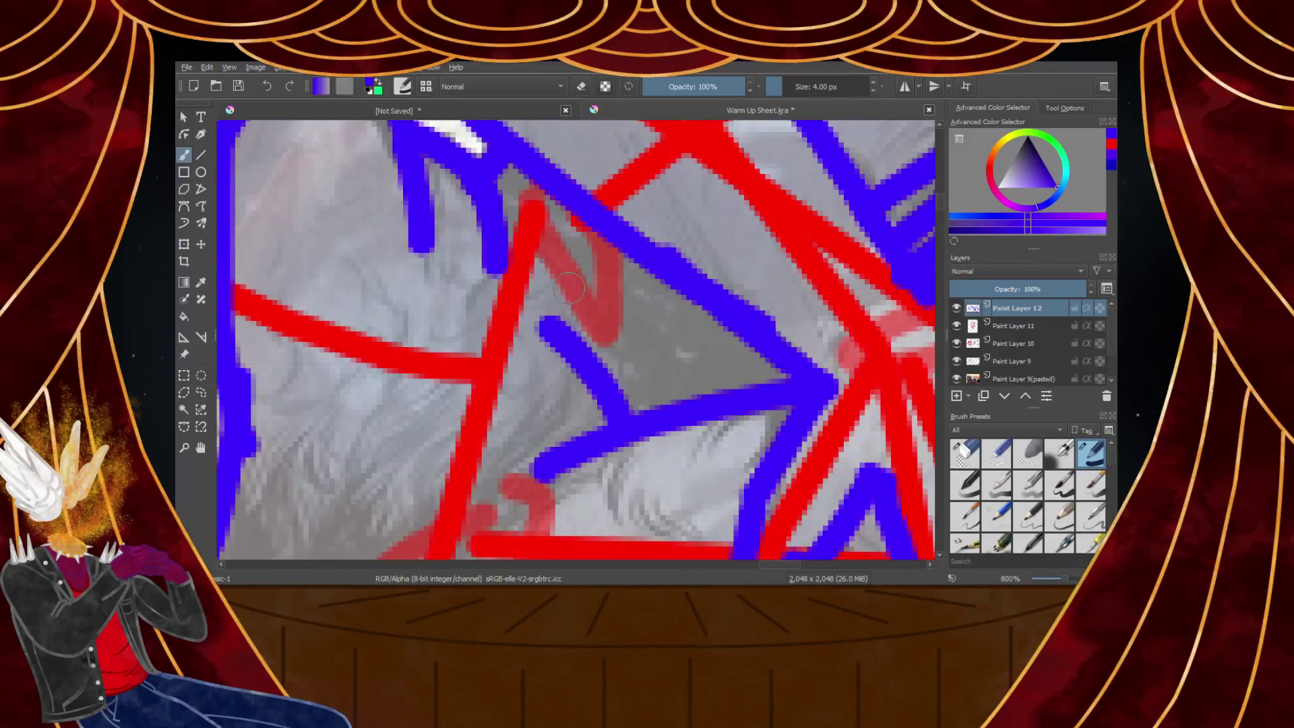
drag(569, 288, 681, 404)
drag(564, 238, 759, 411)
drag(529, 297, 682, 461)
mouse_move(531, 229)
mouse_down()
mouse_move(670, 397)
mouse_move(760, 378)
mouse_up()
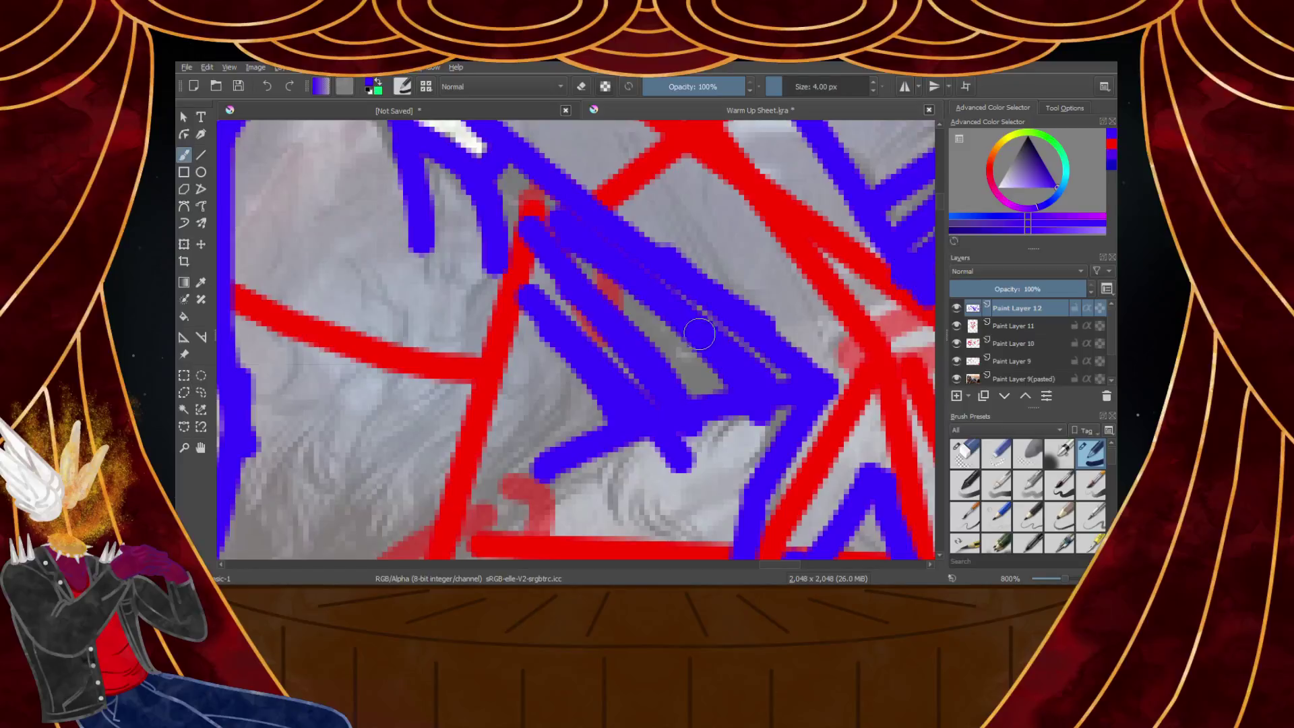
scroll(659, 335, down, 6)
scroll(684, 335, up, 4)
scroll(405, 377, down, 2)
scroll(474, 355, up, 4)
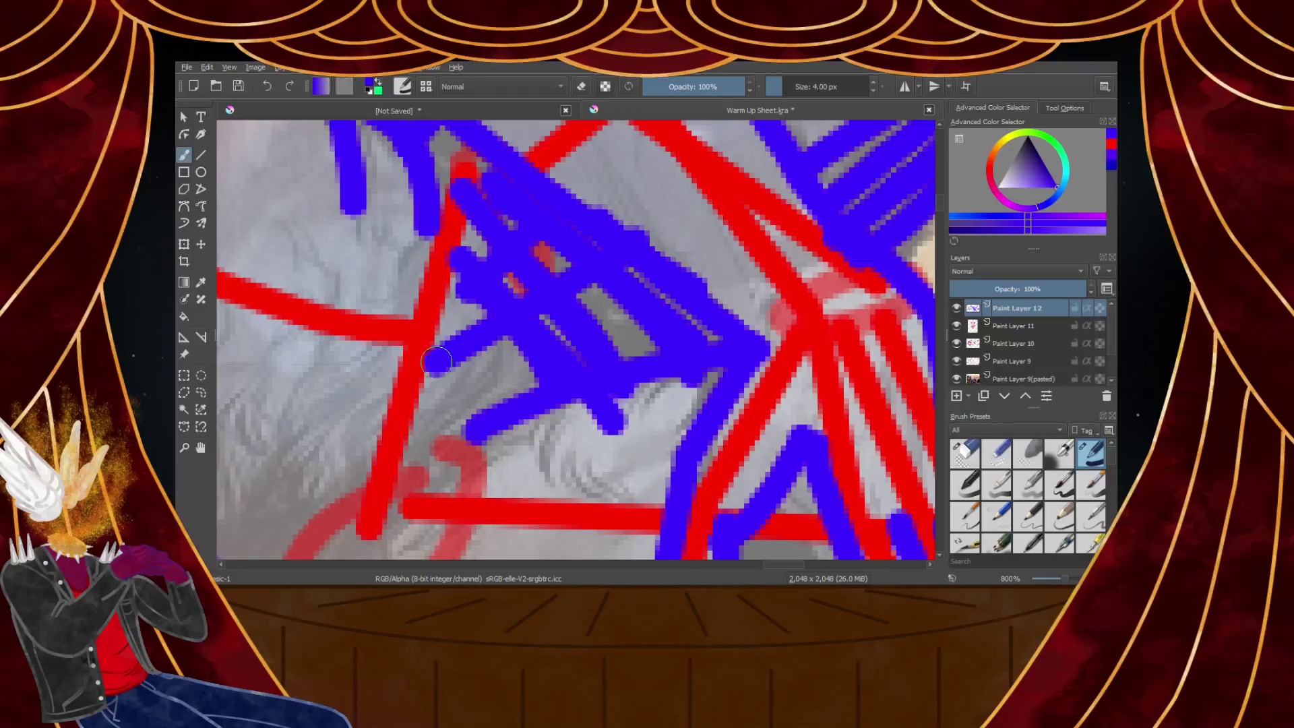
Hatch the dark shadow between the resting hand's spread fingers and the thigh's underside contour with long diagonal strokes
scroll(671, 293, down, 5)
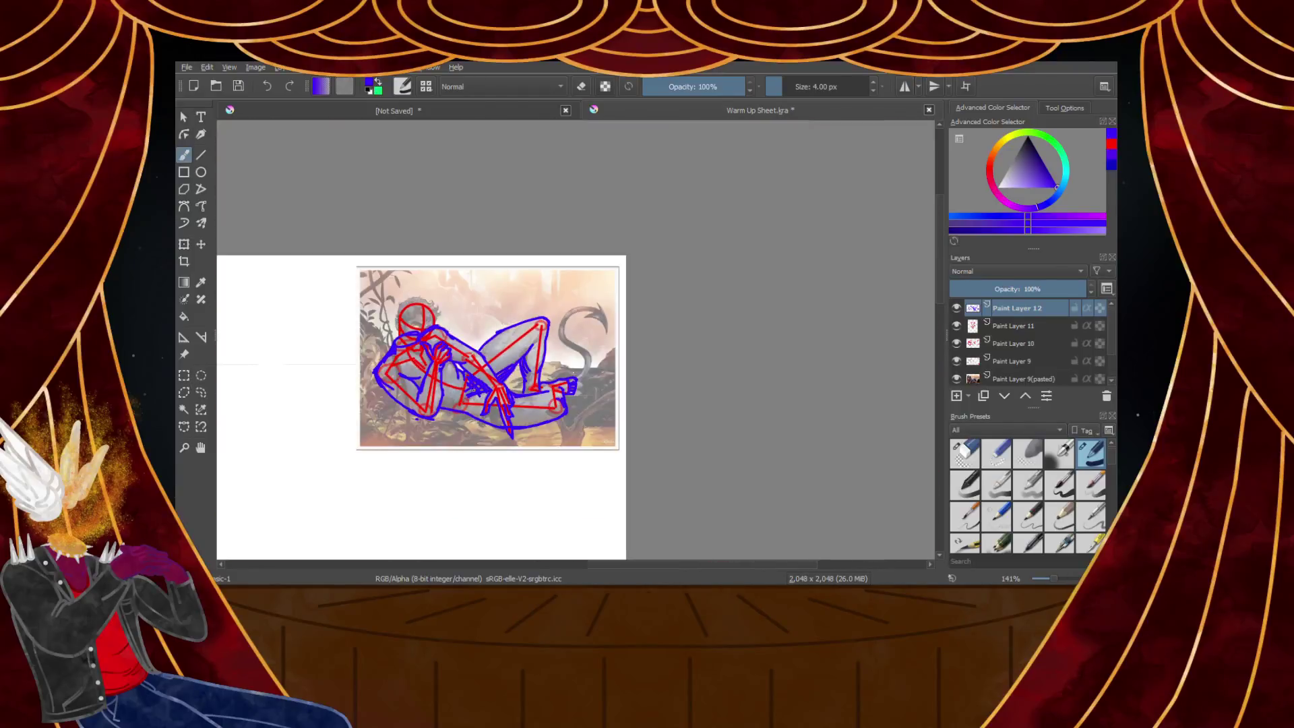
scroll(508, 372, up, 3)
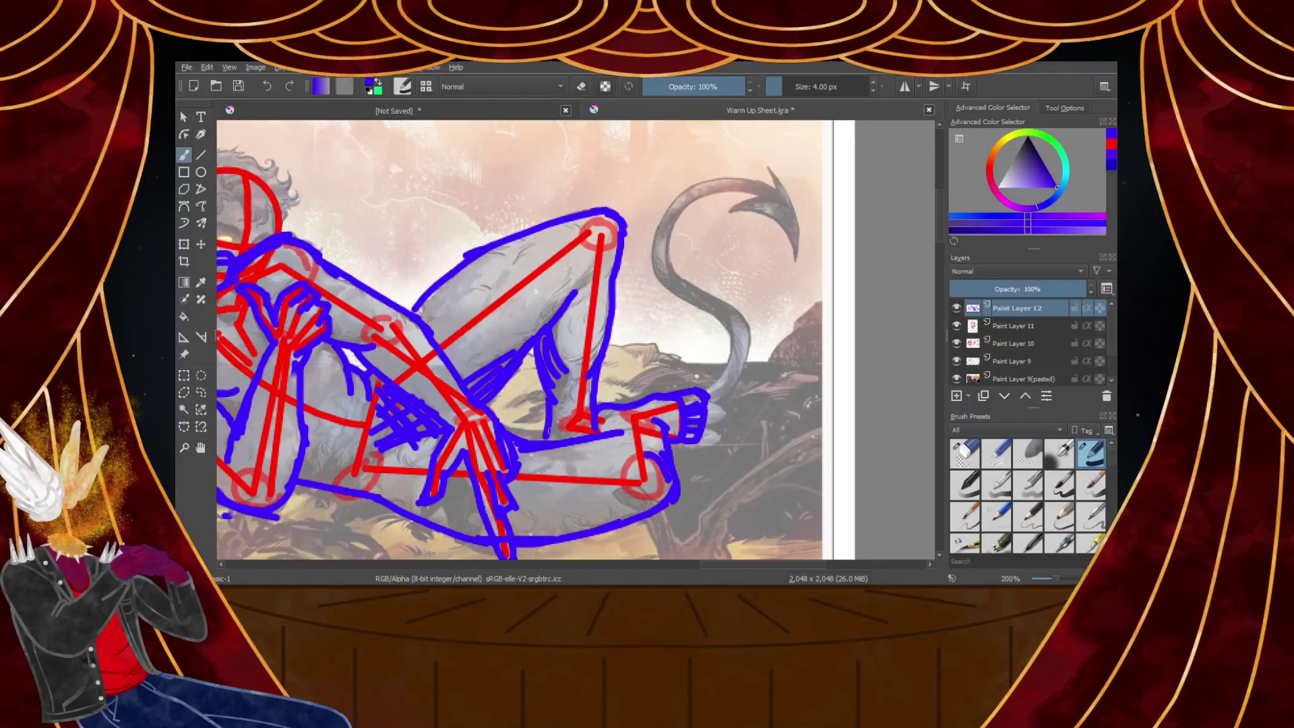
scroll(434, 512, down, 4)
scroll(433, 511, up, 8)
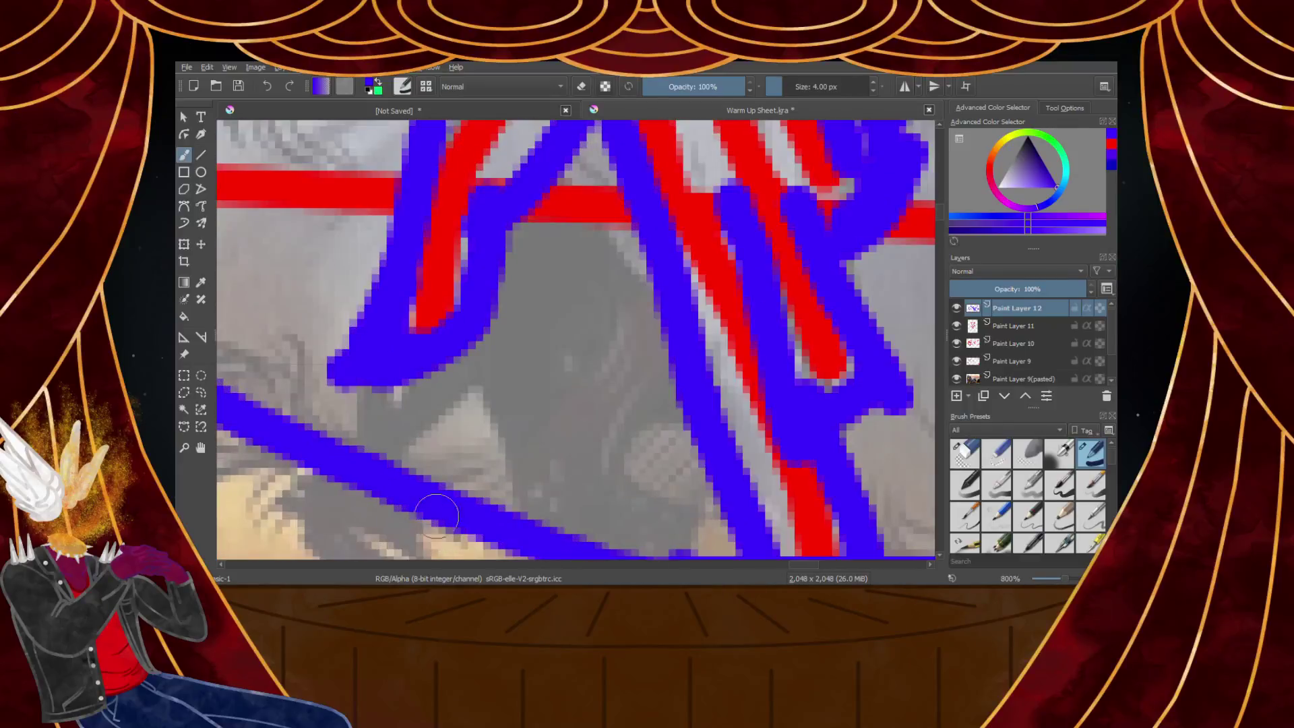
drag(373, 475, 539, 315)
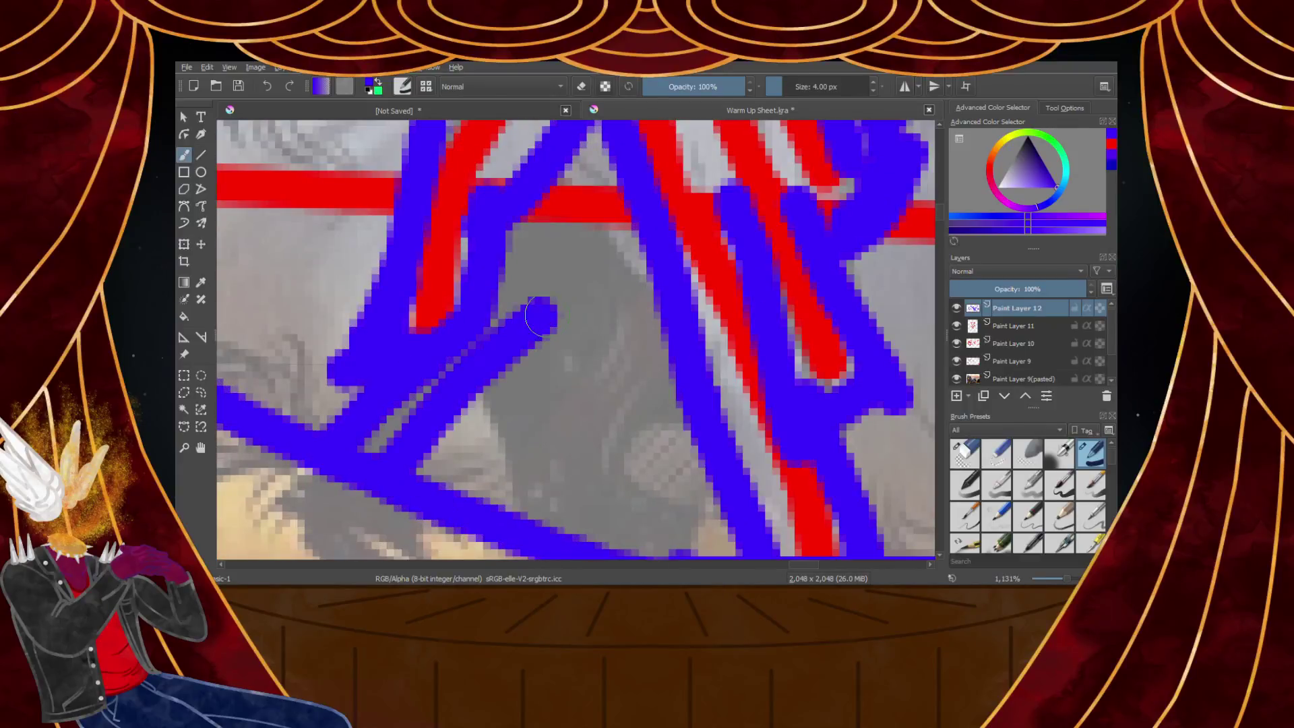
scroll(526, 304, up, 1)
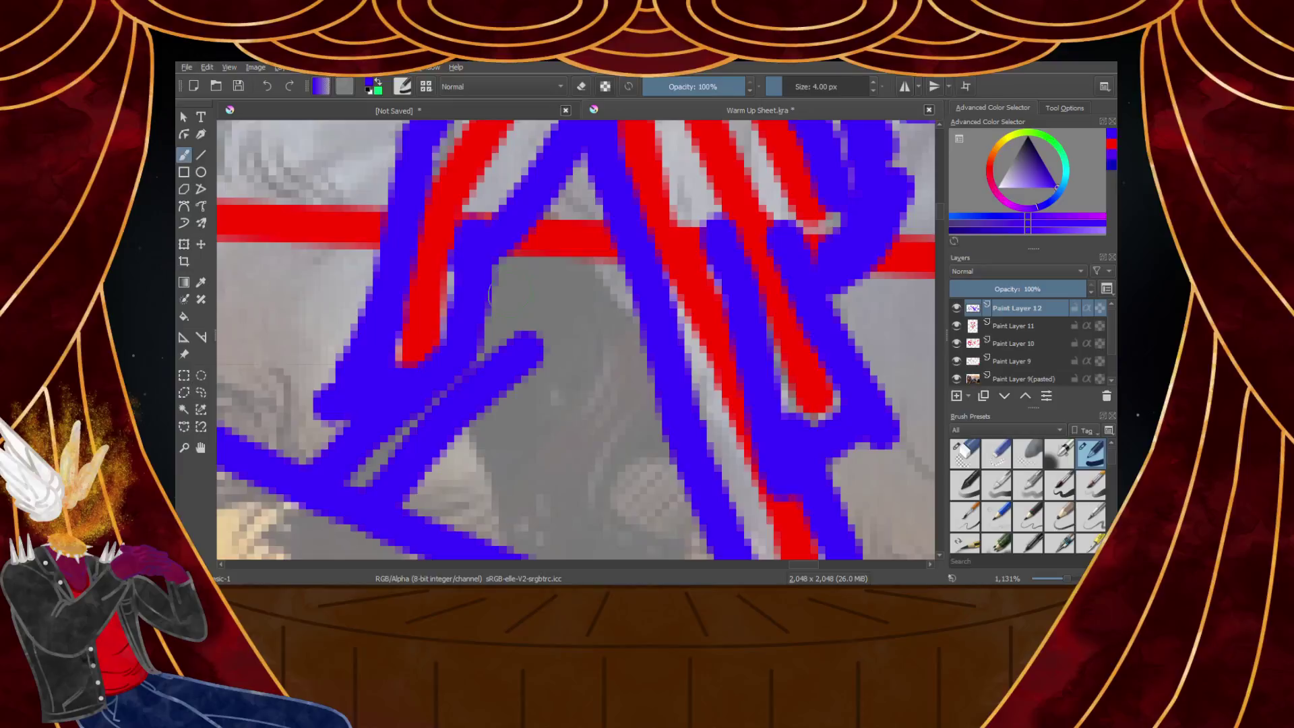
scroll(488, 296, down, 2)
drag(482, 317, 570, 515)
drag(491, 171, 661, 540)
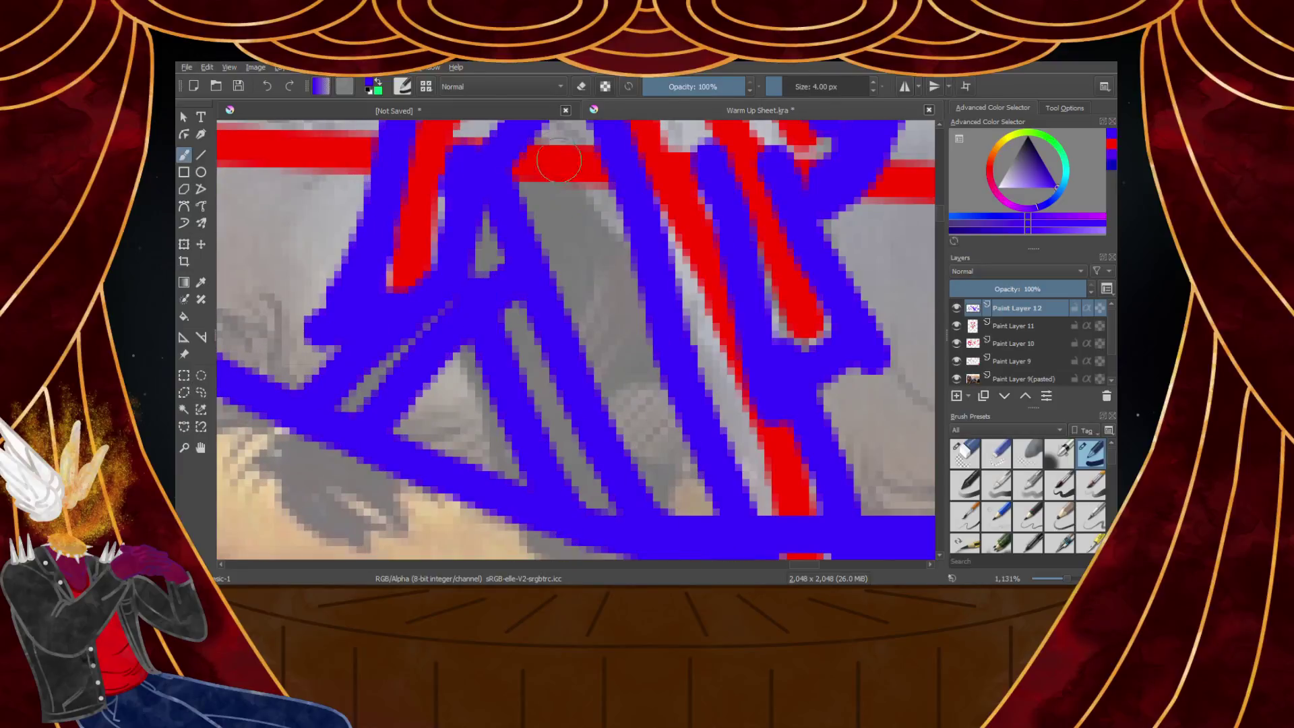
mouse_move(560, 164)
mouse_down()
mouse_move(570, 223)
mouse_move(676, 487)
mouse_up()
scroll(667, 463, down, 5)
scroll(650, 417, down, 3)
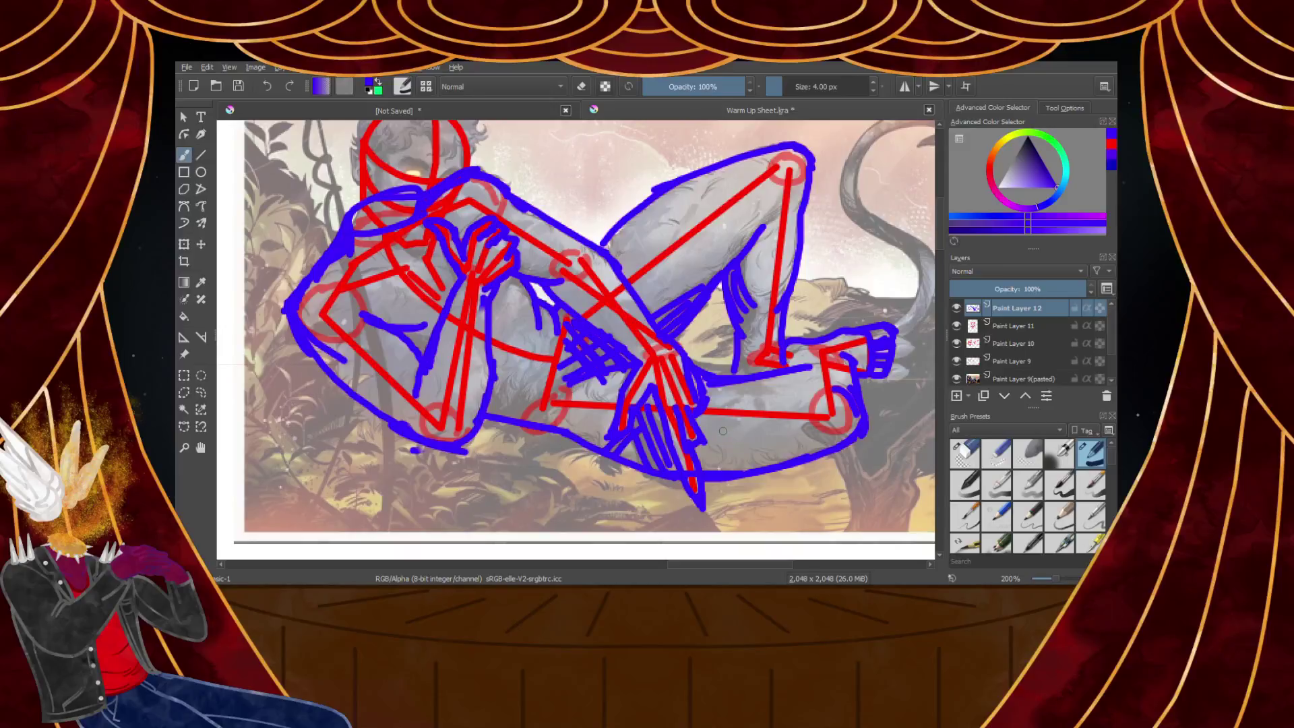
Examine the whole figure's contours and shadow hatching against the reference, from the shoulders to the foot
scroll(735, 332, up, 1)
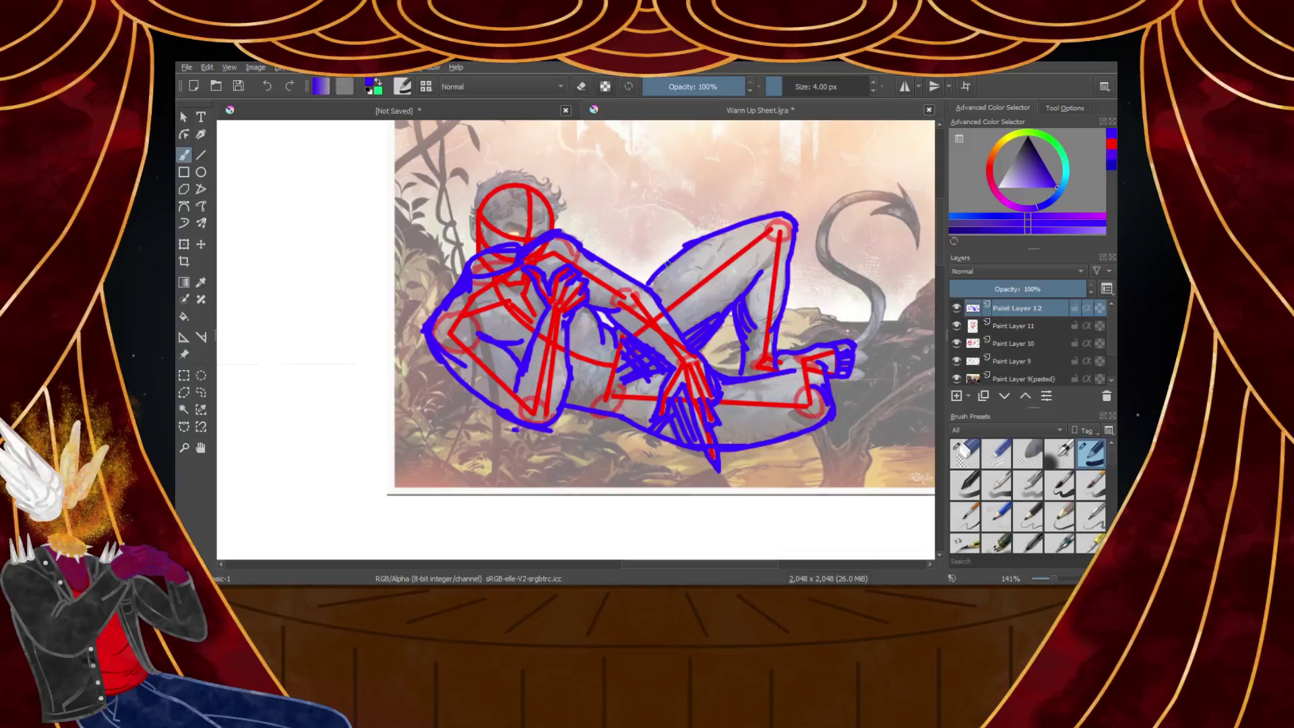
scroll(765, 306, up, 5)
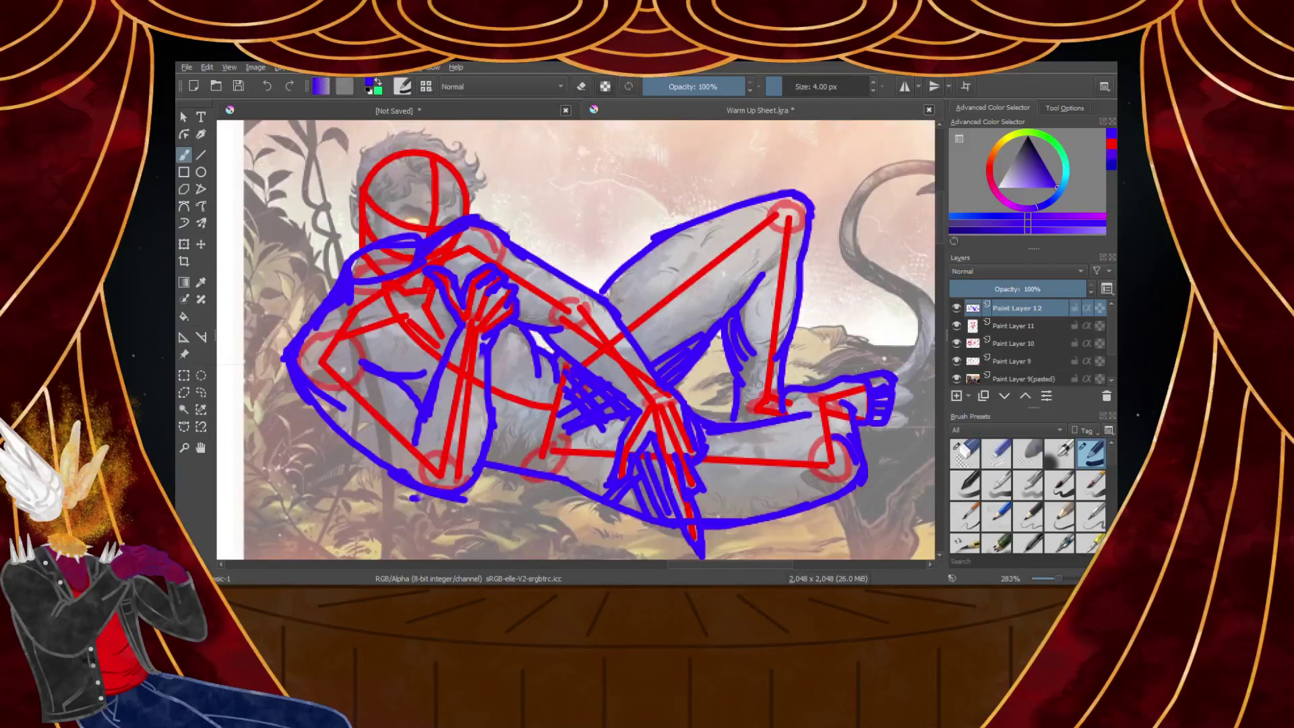
scroll(711, 296, down, 4)
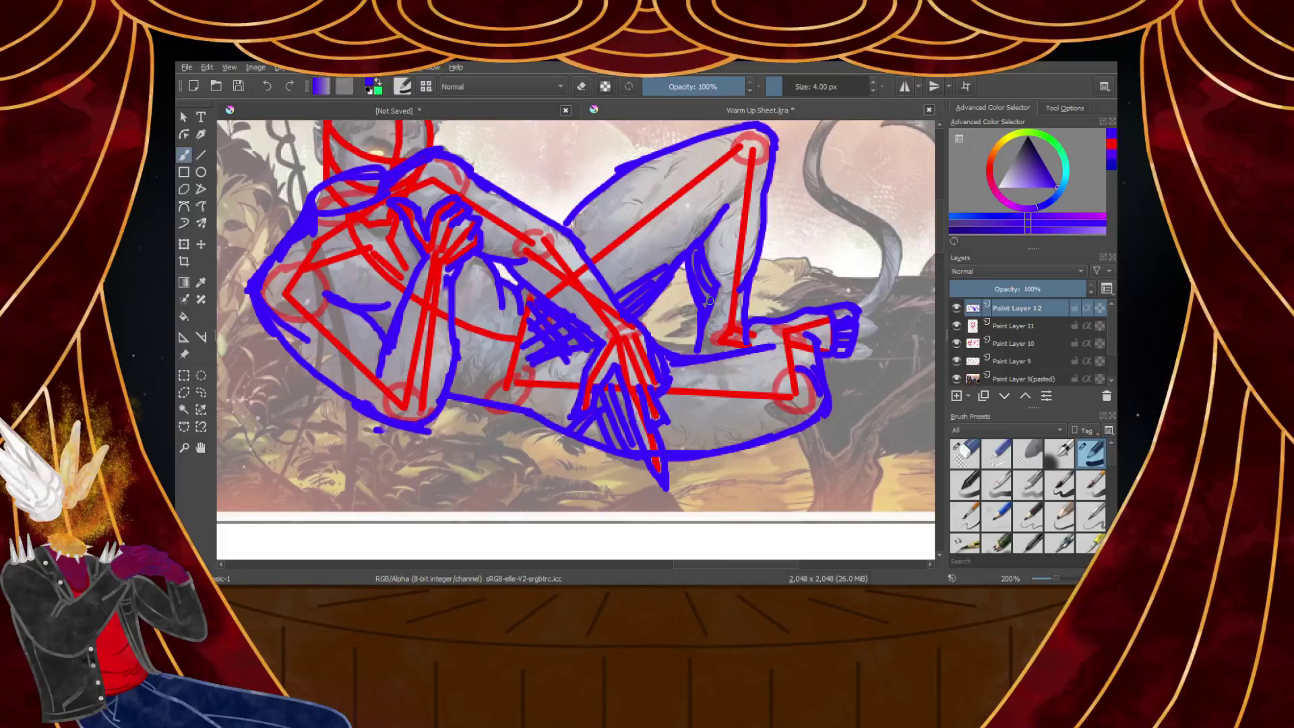
scroll(677, 303, down, 3)
scroll(637, 292, up, 3)
scroll(552, 246, down, 3)
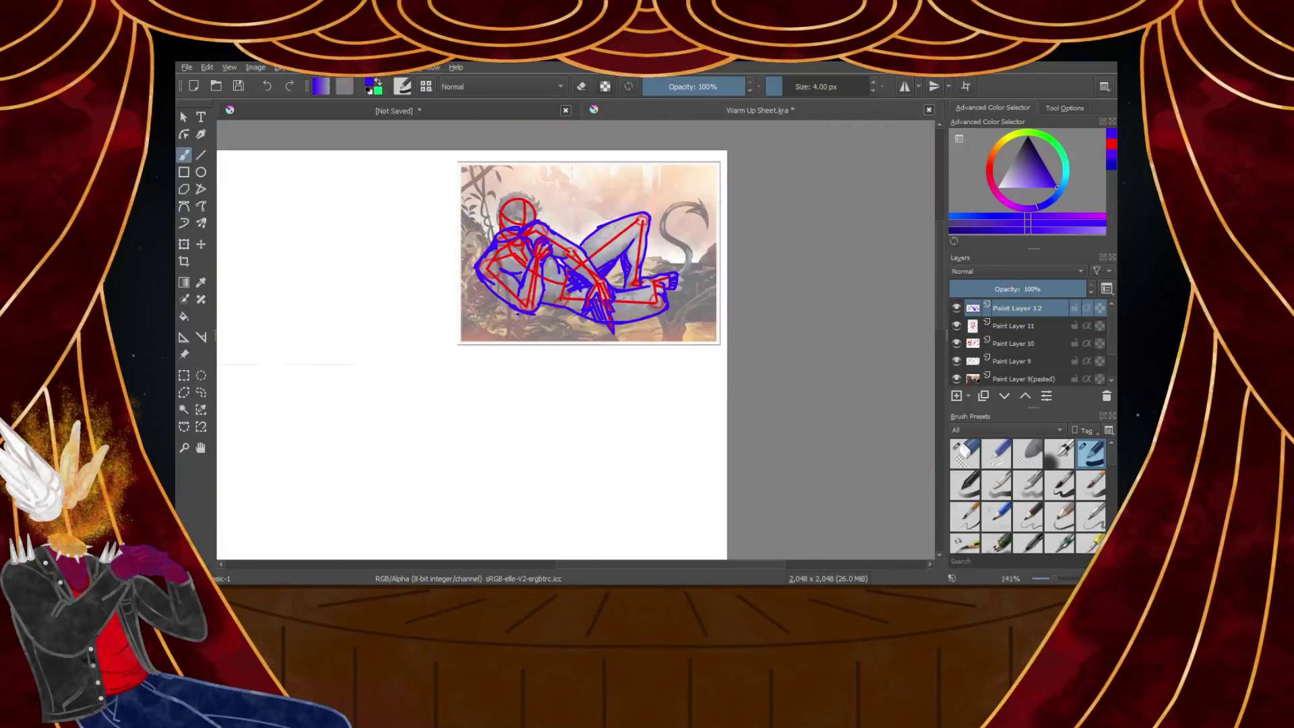
scroll(492, 219, up, 3)
scroll(492, 218, up, 4)
key(e)
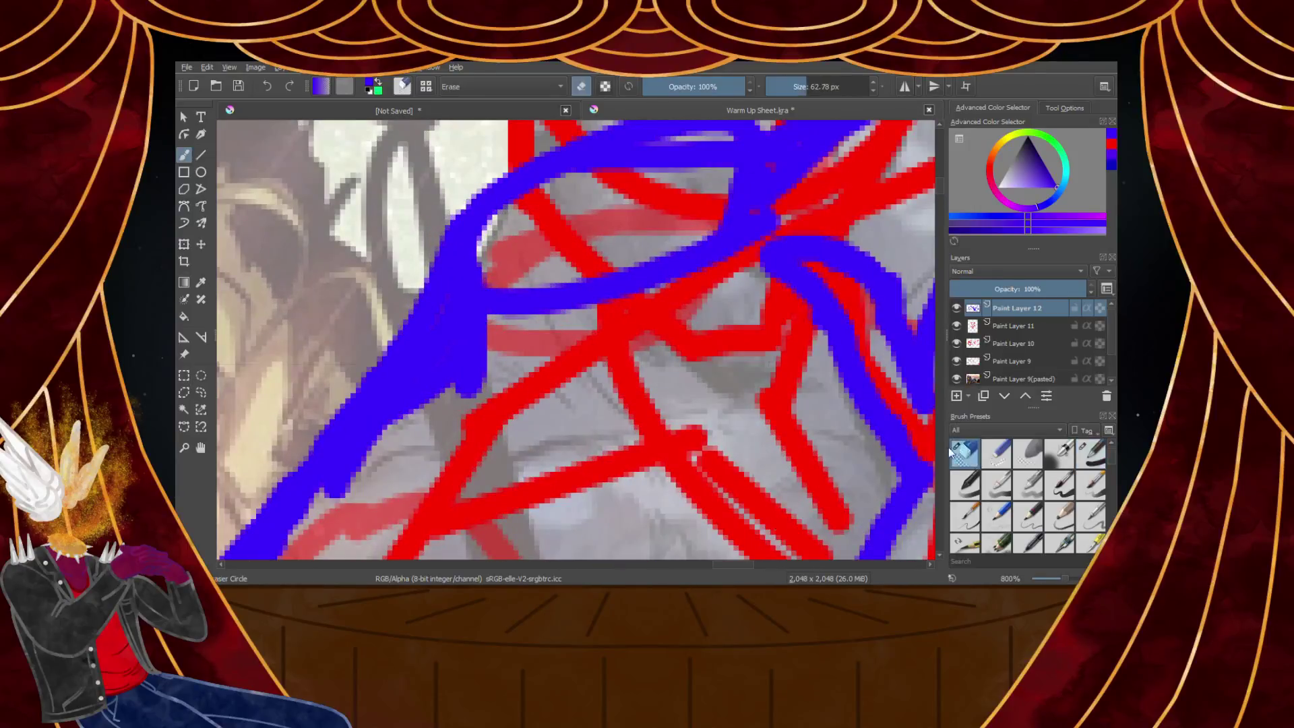
drag(245, 242, 278, 259)
scroll(357, 255, down, 6)
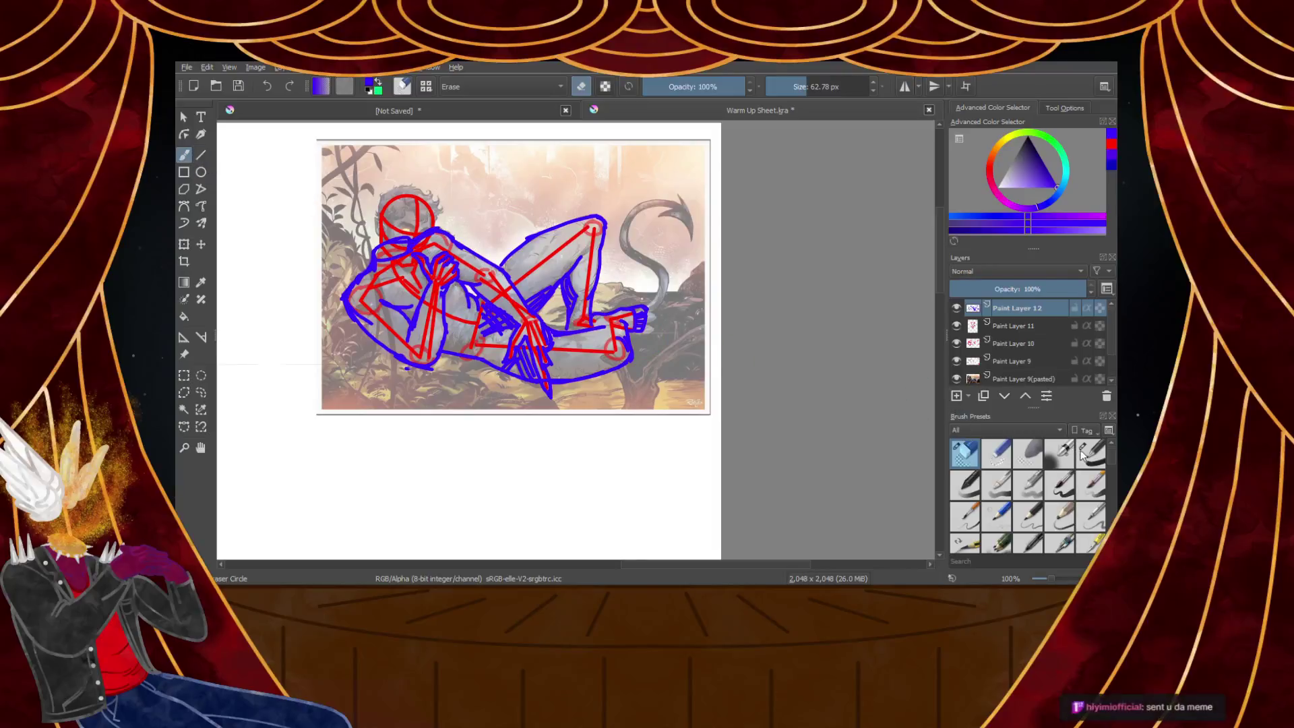
click(1081, 456)
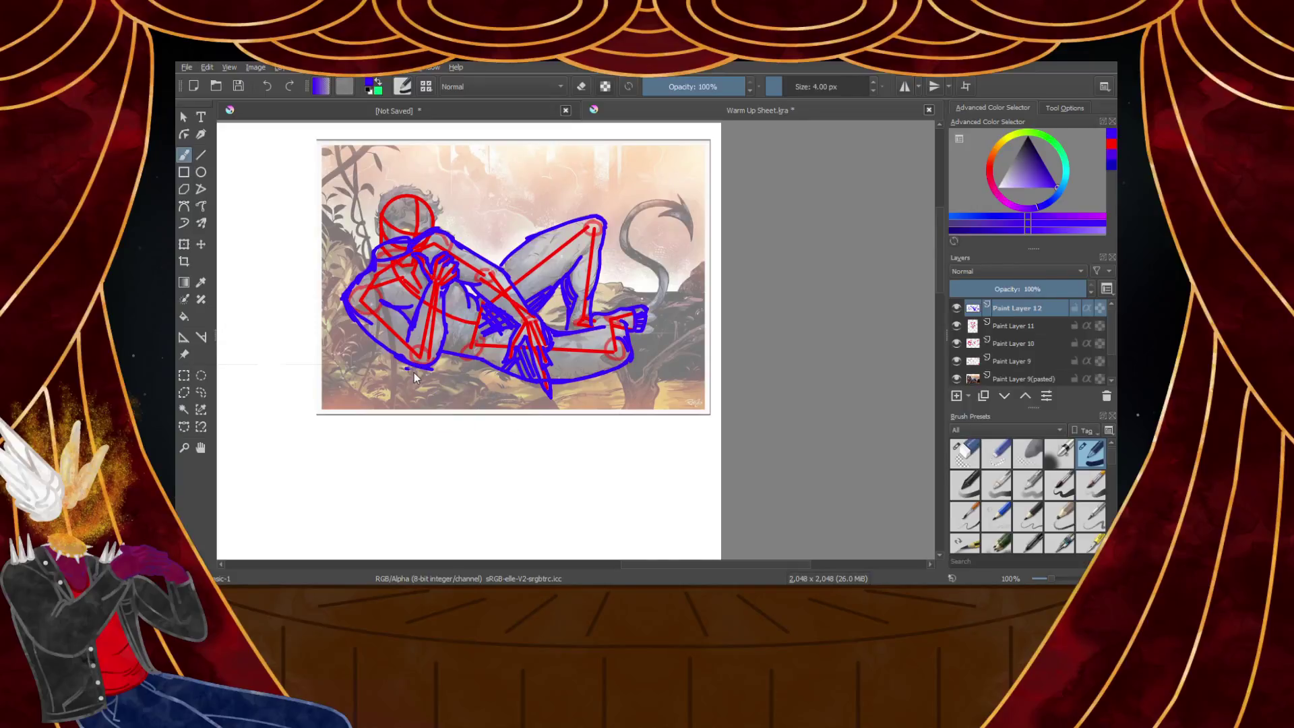
Paste the copied meme image into the document, view it, and undo the paste
key(ctrl+v)
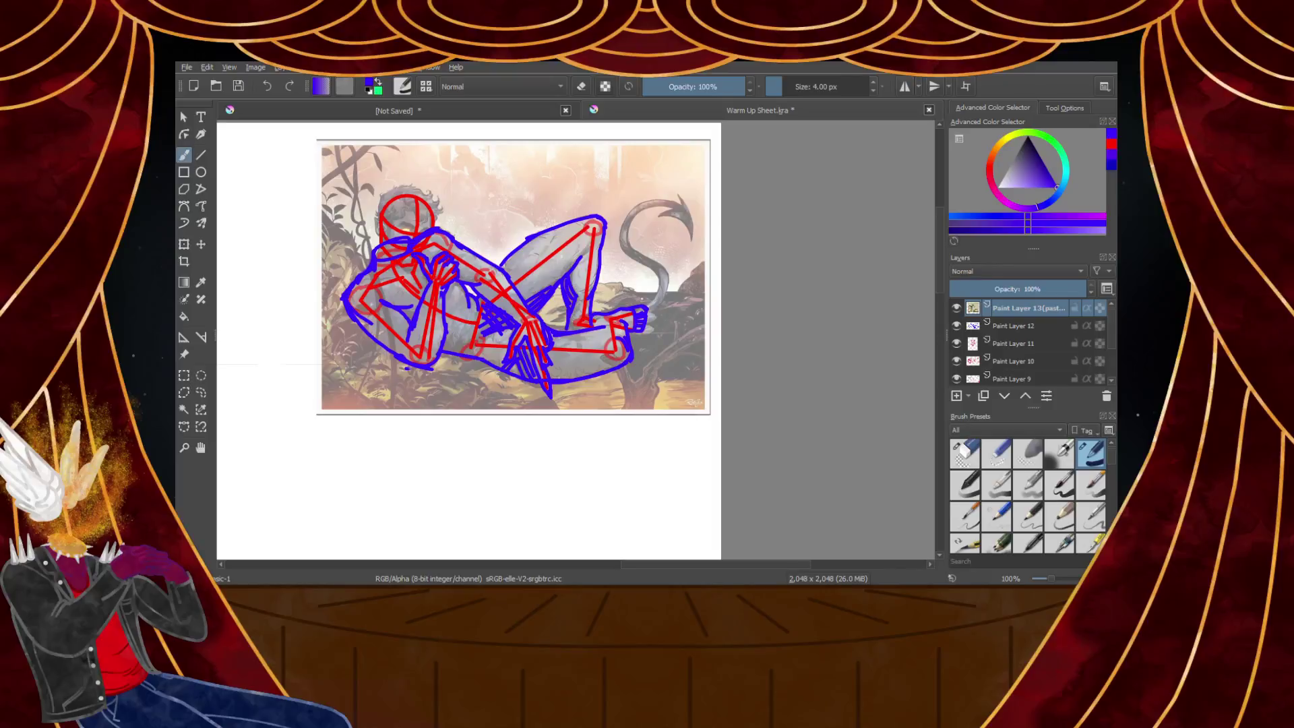
scroll(683, 337, down, 5)
scroll(566, 431, up, 5)
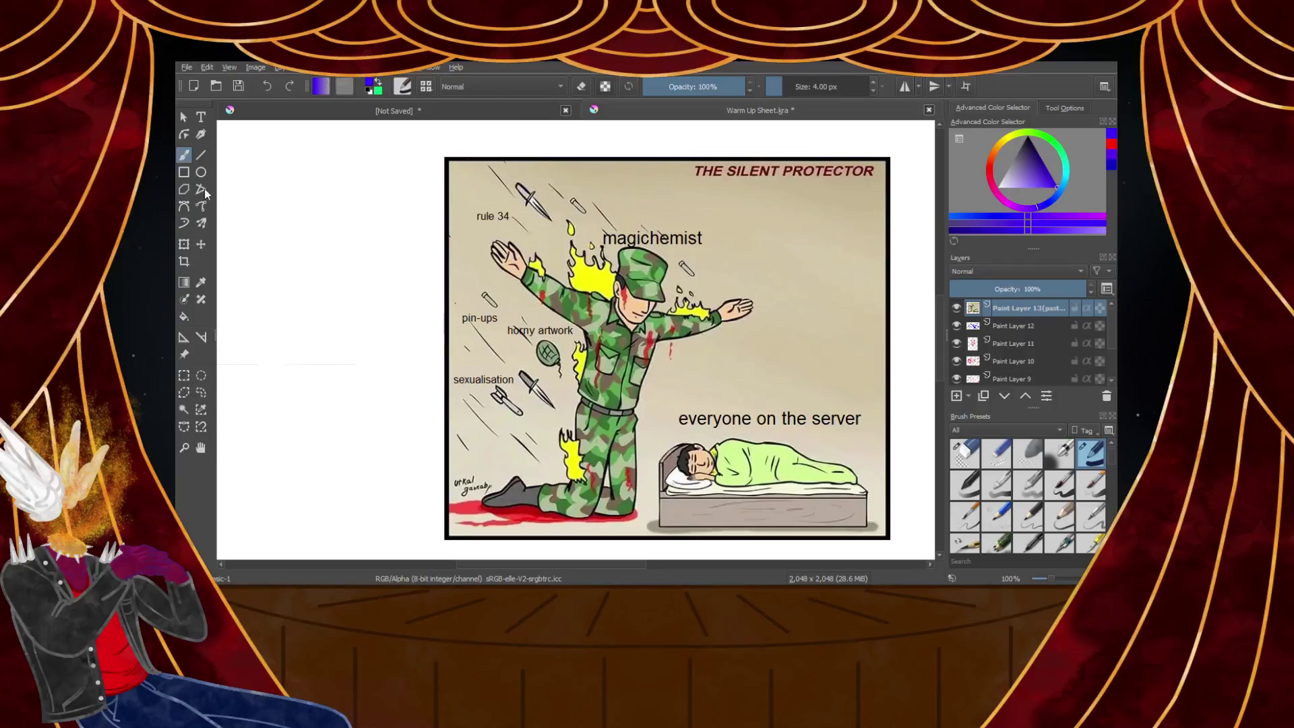
key(ctrl+z)
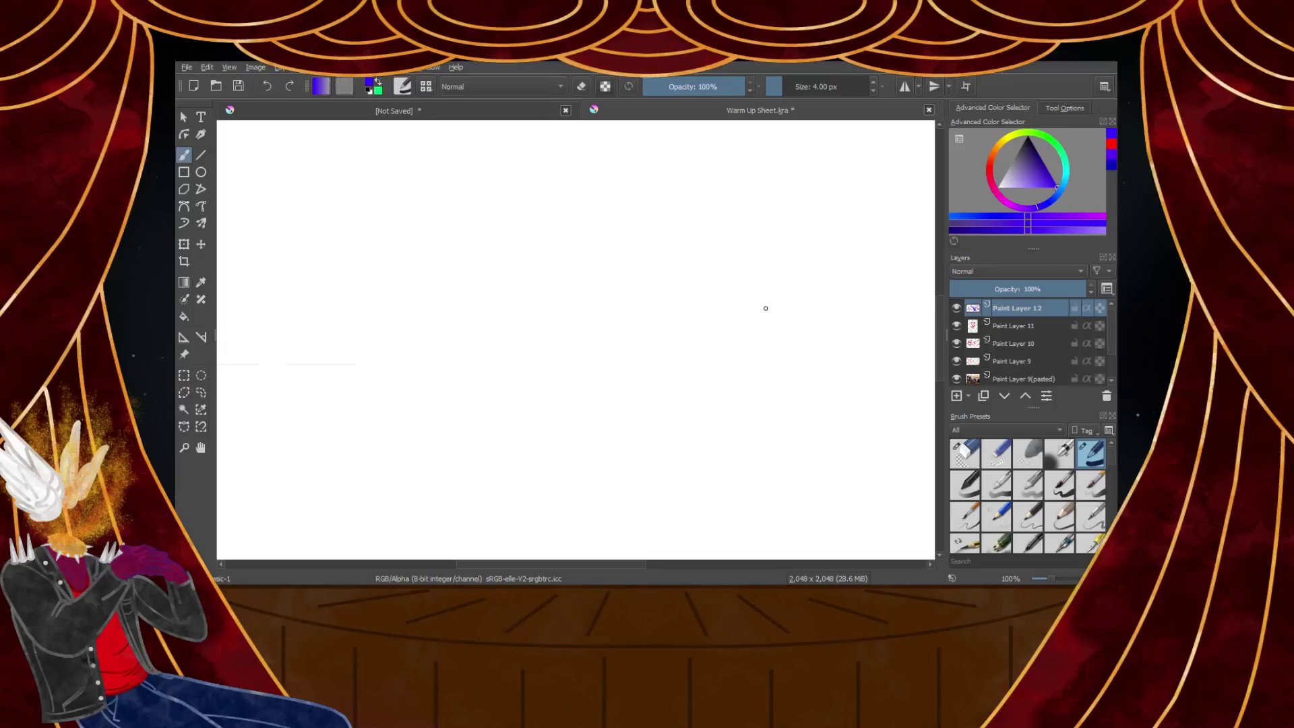
Lower Paint Layer 12's opacity to 40% and hide Paint Layer 11 to uncover the reference's head and neck
scroll(767, 307, down, 6)
scroll(819, 251, up, 1)
scroll(794, 244, up, 12)
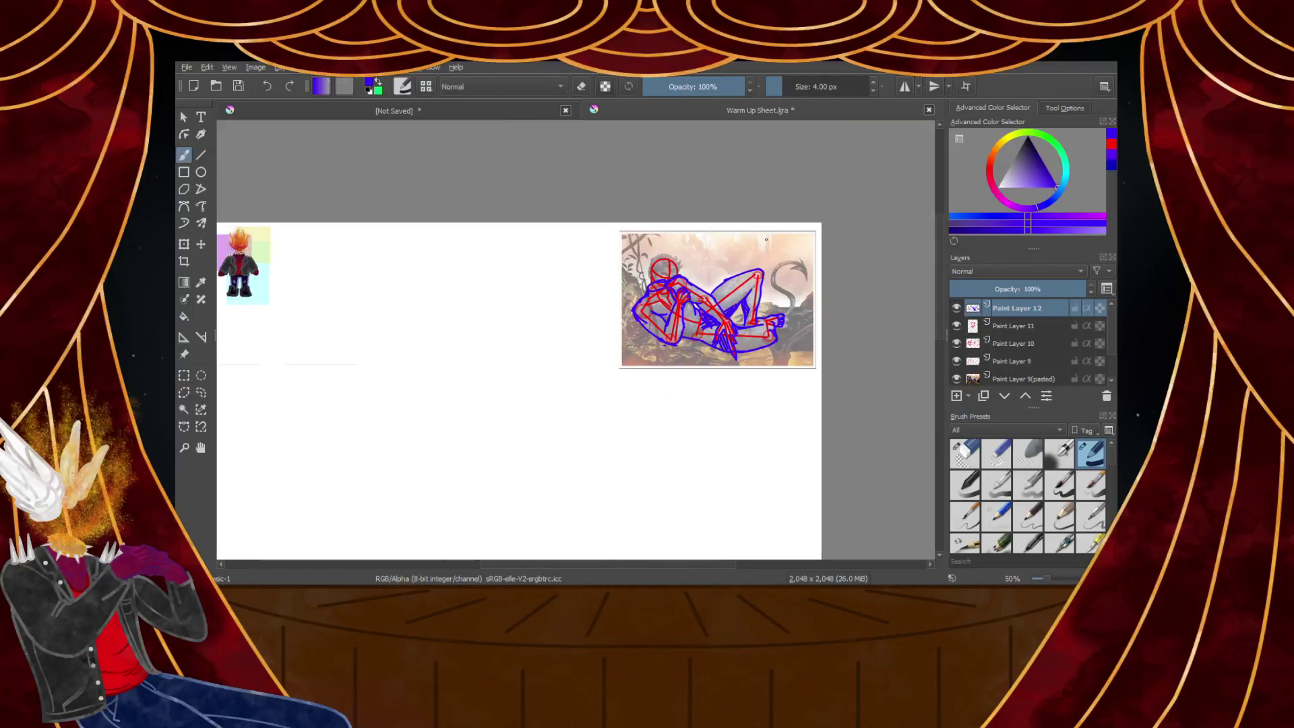
scroll(456, 314, up, 2)
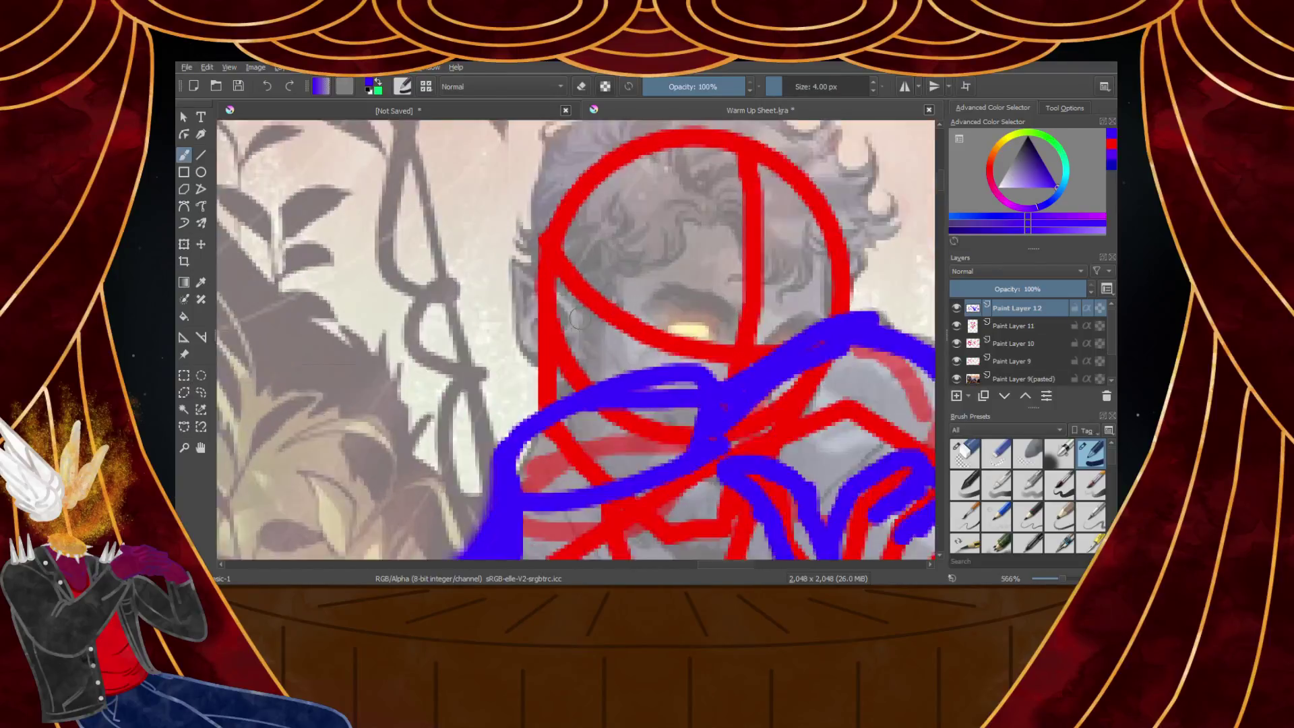
scroll(656, 316, down, 1)
scroll(660, 358, up, 2)
scroll(694, 391, down, 2)
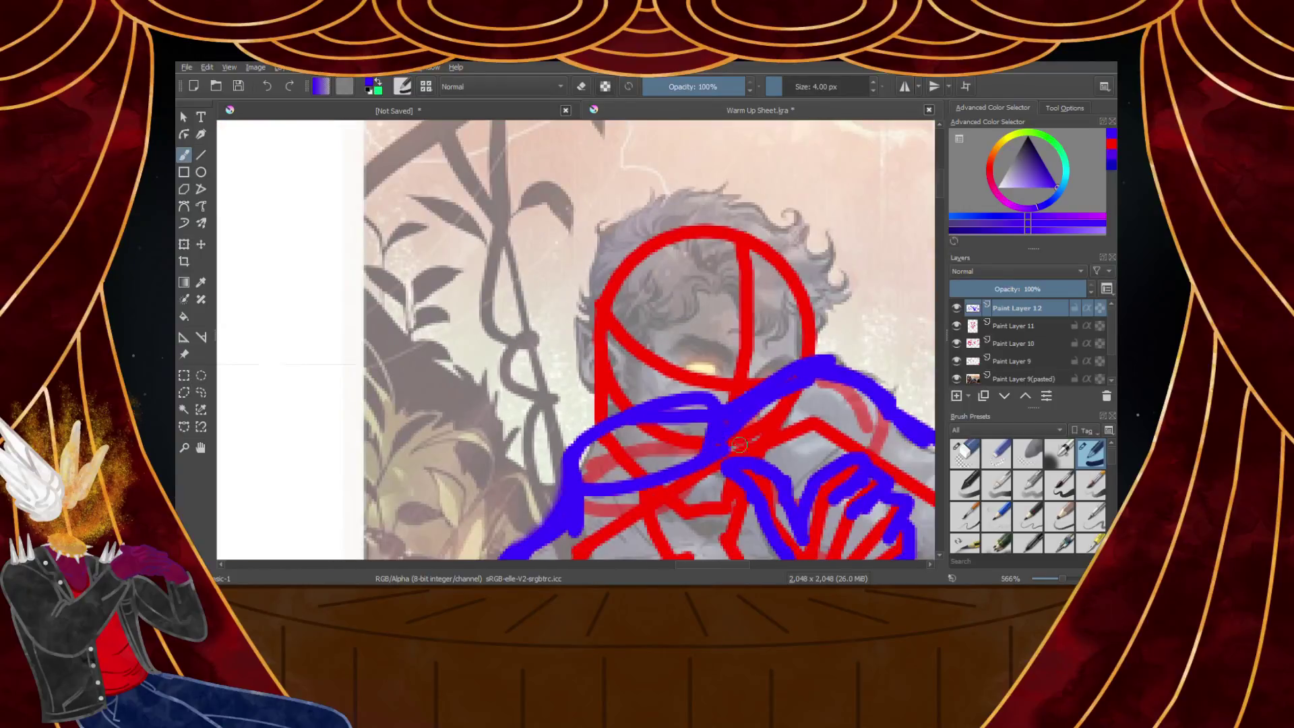
scroll(742, 431, up, 1)
drag(1017, 293, 1004, 292)
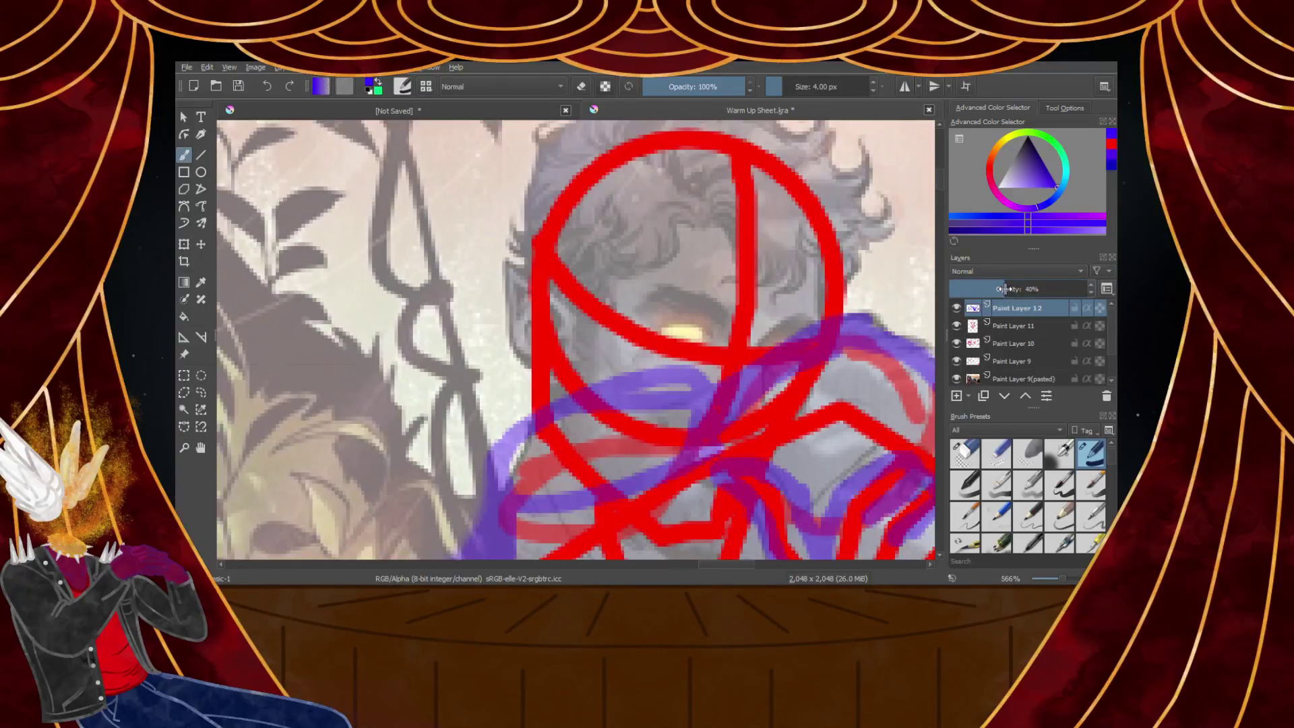
click(956, 326)
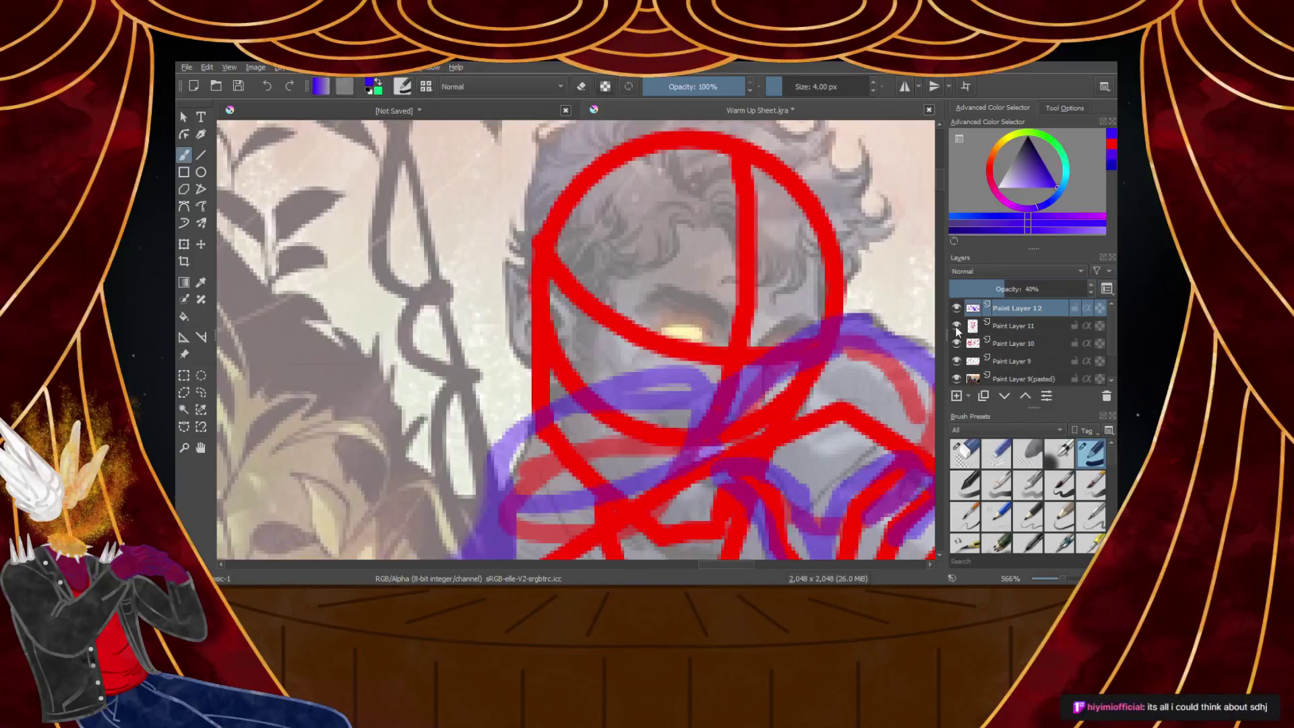
Examine the reference's neck, chest and shoulders beneath the translucent blue-violet contours
scroll(682, 502, up, 3)
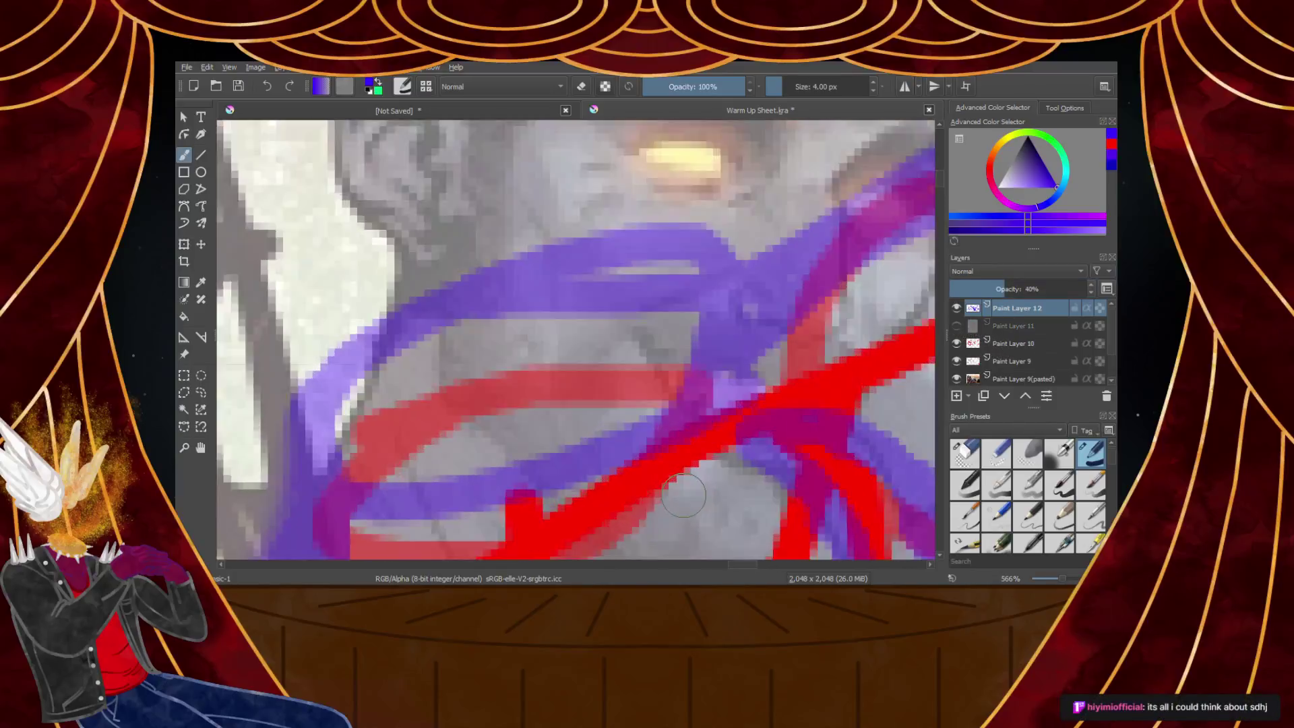
scroll(714, 320, down, 4)
scroll(704, 254, down, 3)
scroll(704, 255, up, 3)
scroll(698, 267, down, 2)
scroll(704, 319, up, 1)
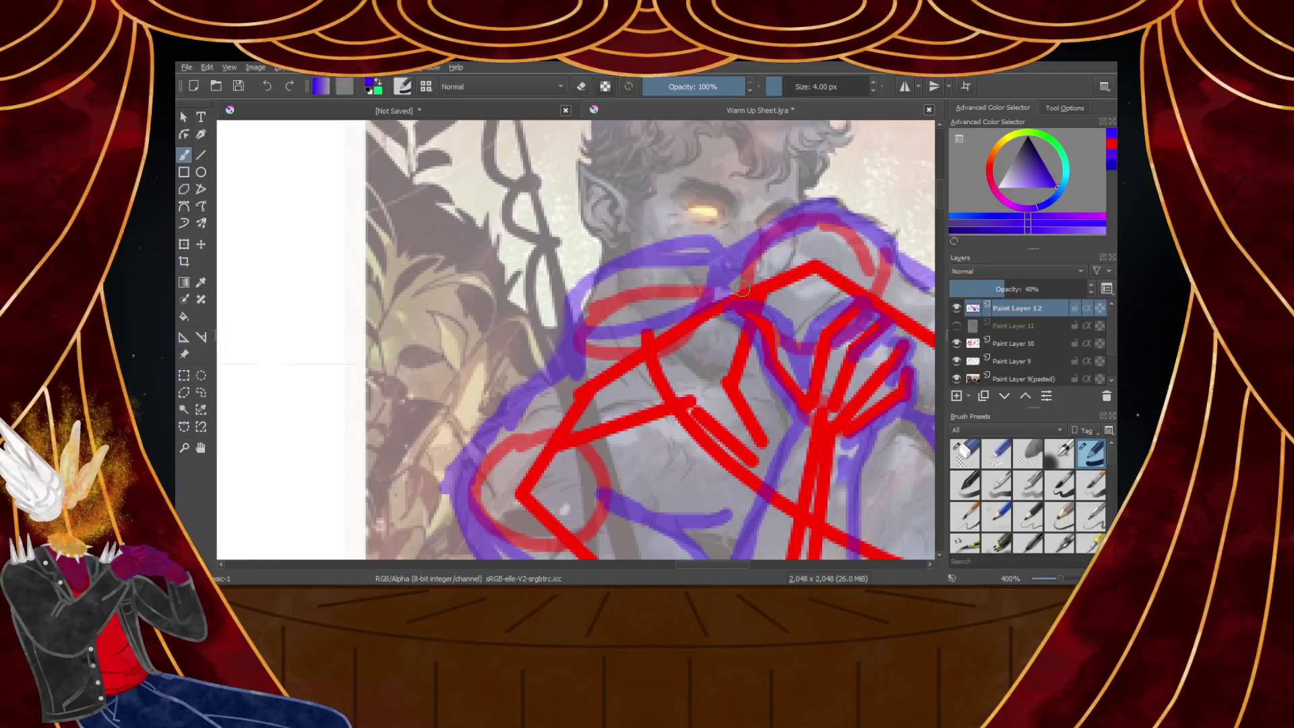
scroll(740, 291, down, 1)
scroll(674, 316, up, 3)
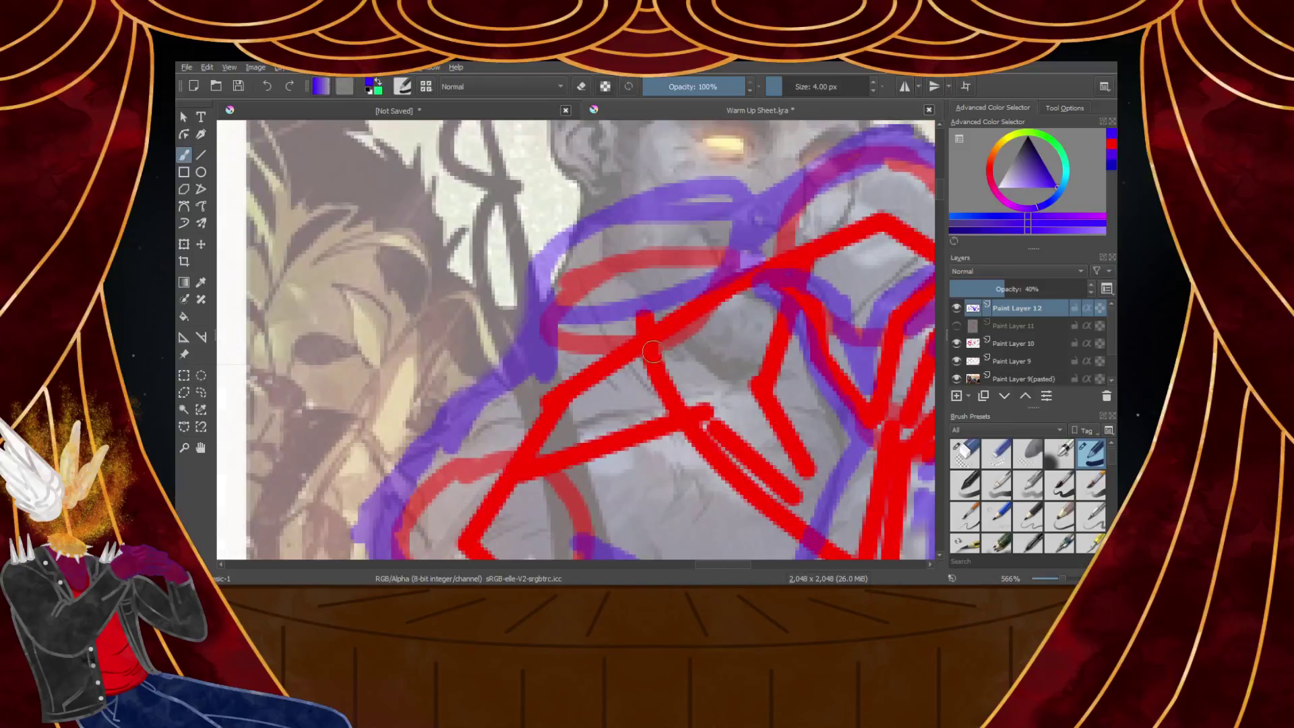
scroll(674, 317, up, 1)
Restore Paint Layer 12's opacity to 100% and erase the blue-violet neck ring and raised shoulder contour
drag(1014, 289, 1102, 294)
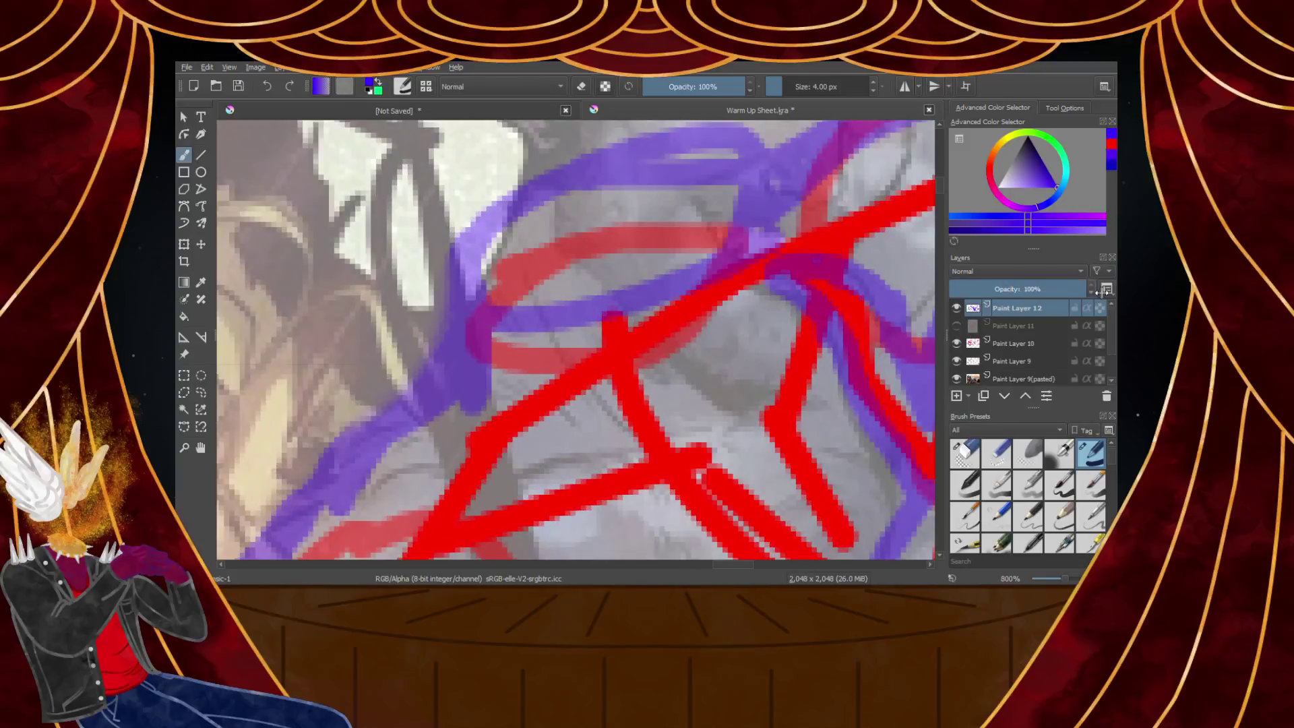
click(964, 453)
scroll(630, 211, down, 3)
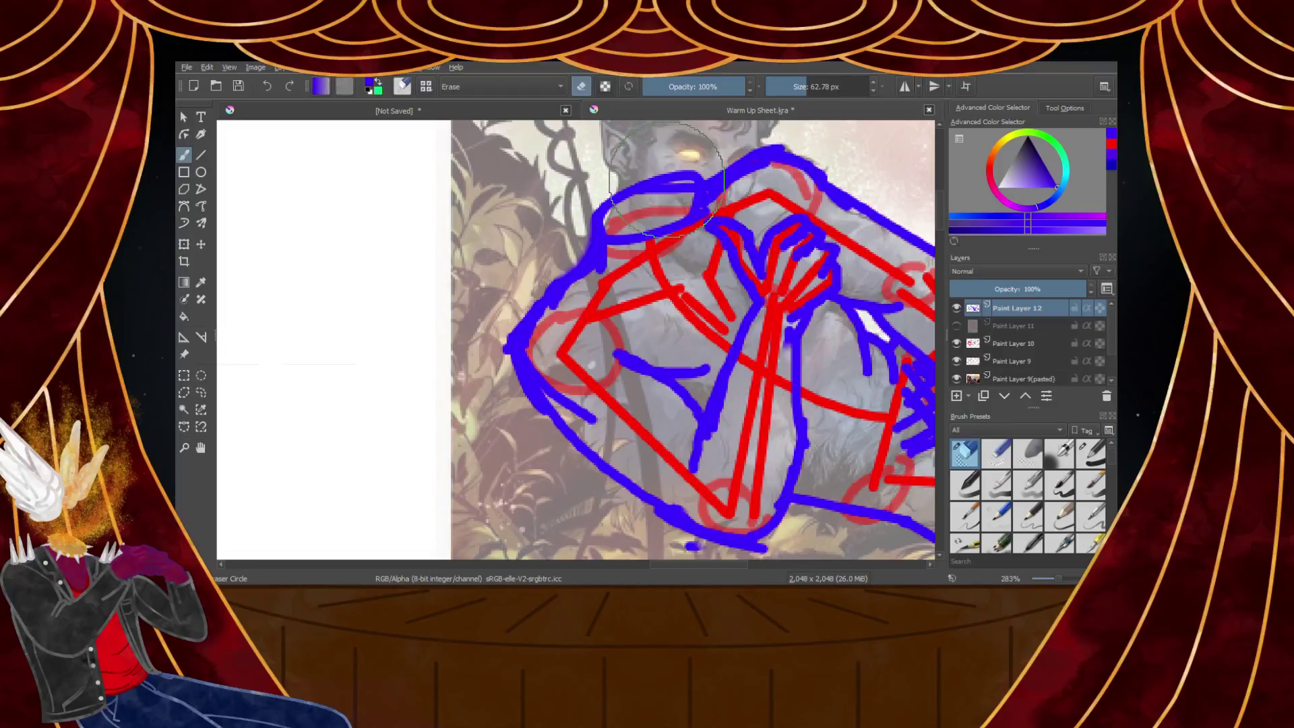
drag(732, 189, 829, 169)
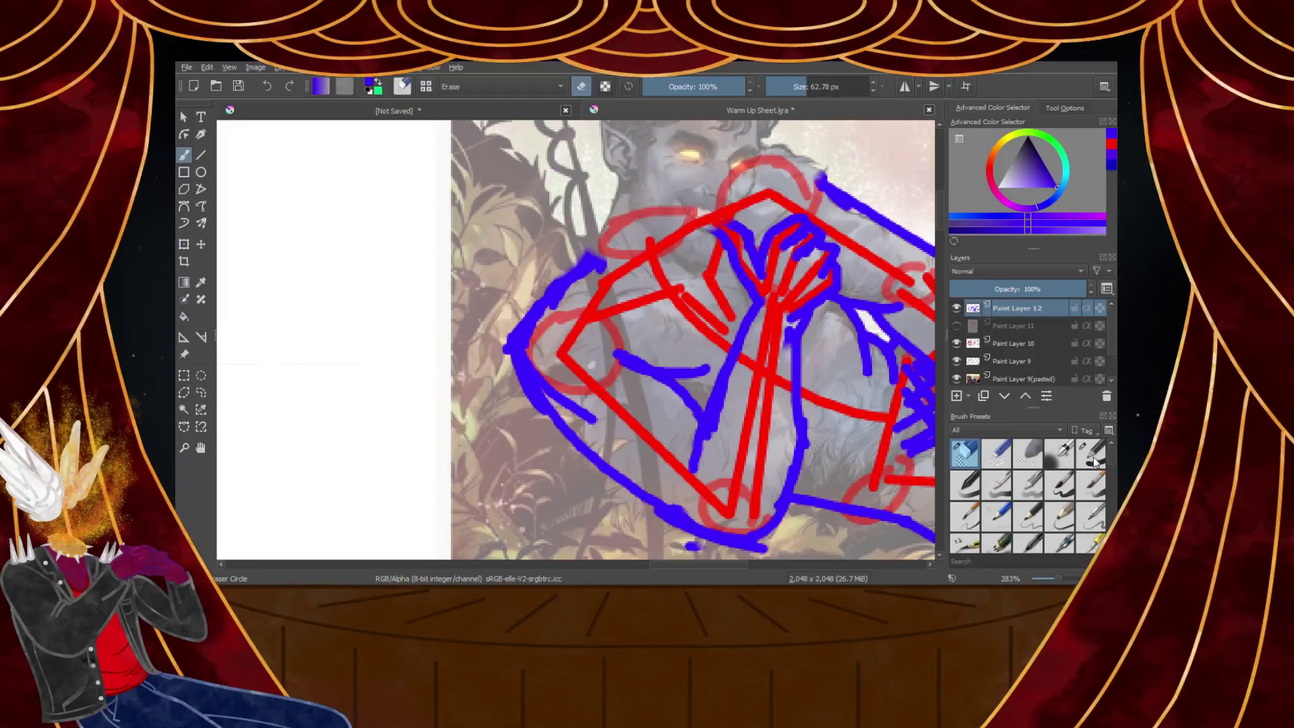
Redraw the neck's slope into the shoulder, a flattened ring under the jaw, and a short vertical stroke beside it
click(1092, 453)
scroll(665, 195, down, 1)
scroll(665, 195, up, 3)
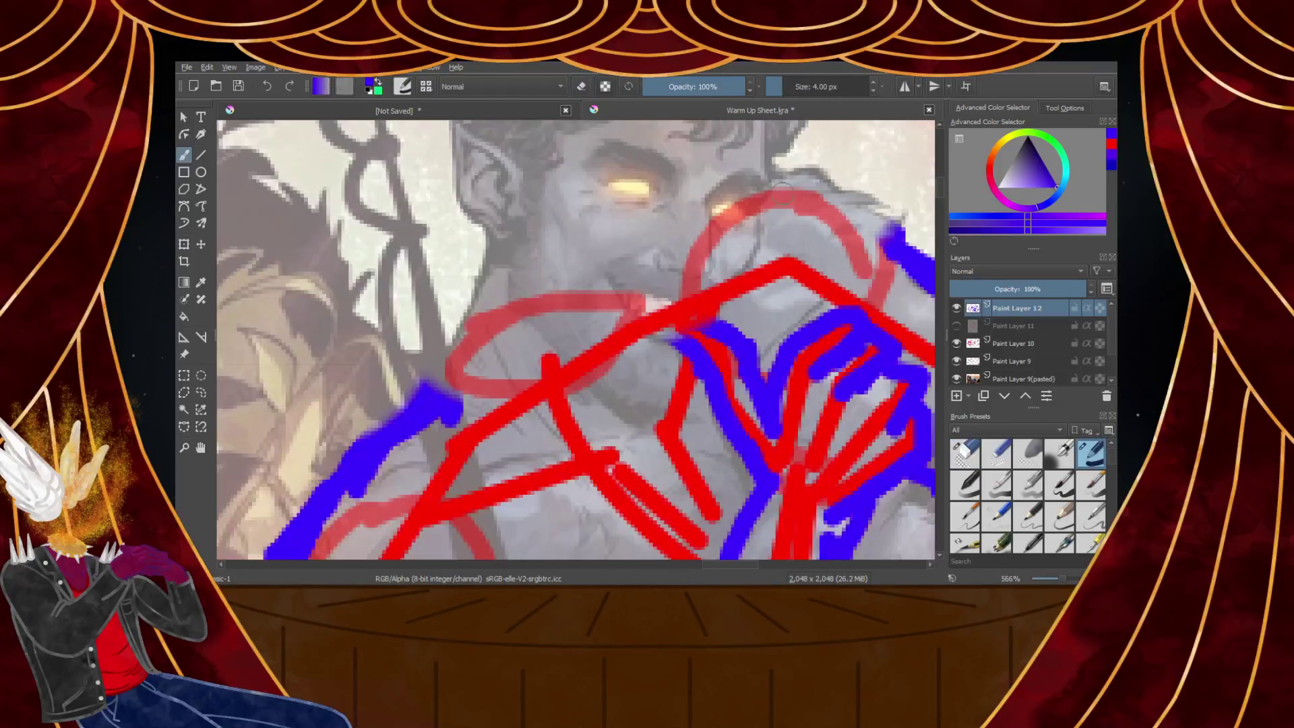
drag(497, 238, 422, 401)
mouse_move(497, 243)
mouse_down()
mouse_move(583, 304)
mouse_move(653, 307)
mouse_move(693, 295)
mouse_move(698, 264)
mouse_move(656, 233)
mouse_move(511, 232)
mouse_move(497, 260)
mouse_move(552, 314)
mouse_move(725, 322)
mouse_up()
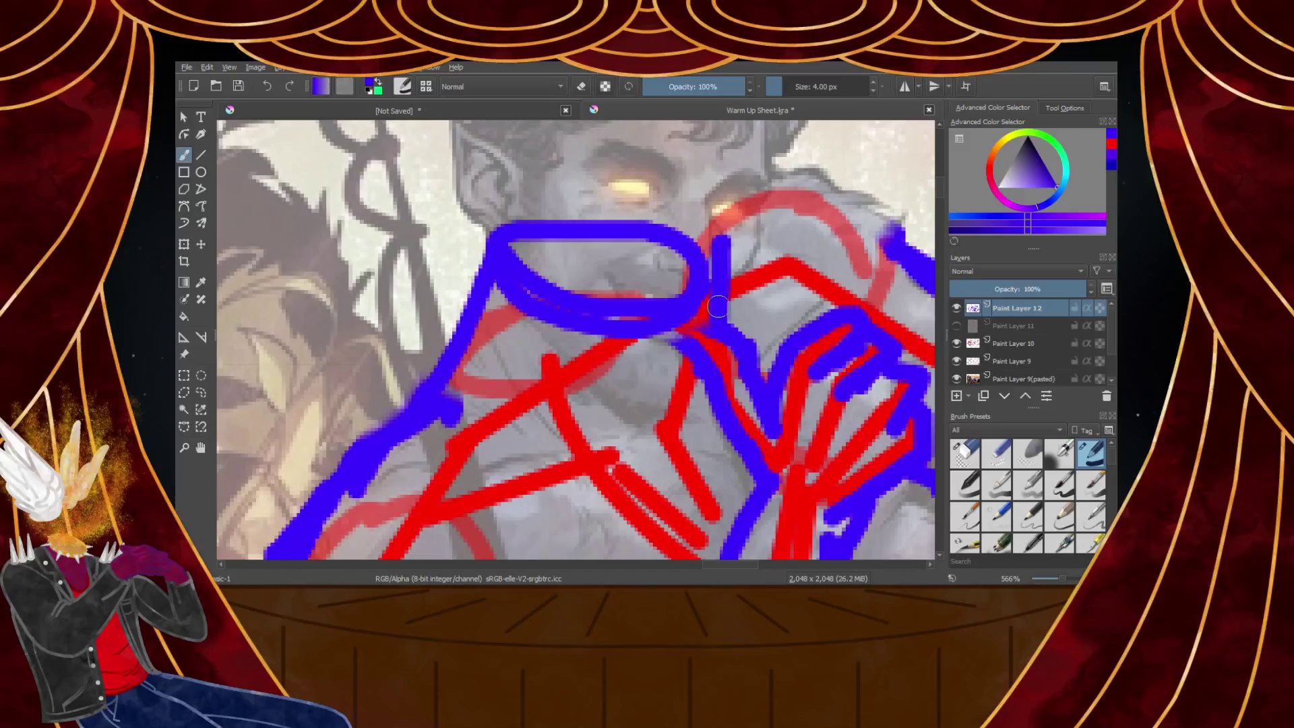
Draw the raised shoulder's contour from the neck ring over the shoulder circle to the upper arm, redoing the first stroke
mouse_move(707, 263)
mouse_down()
mouse_move(732, 194)
mouse_move(847, 168)
mouse_move(933, 253)
mouse_up()
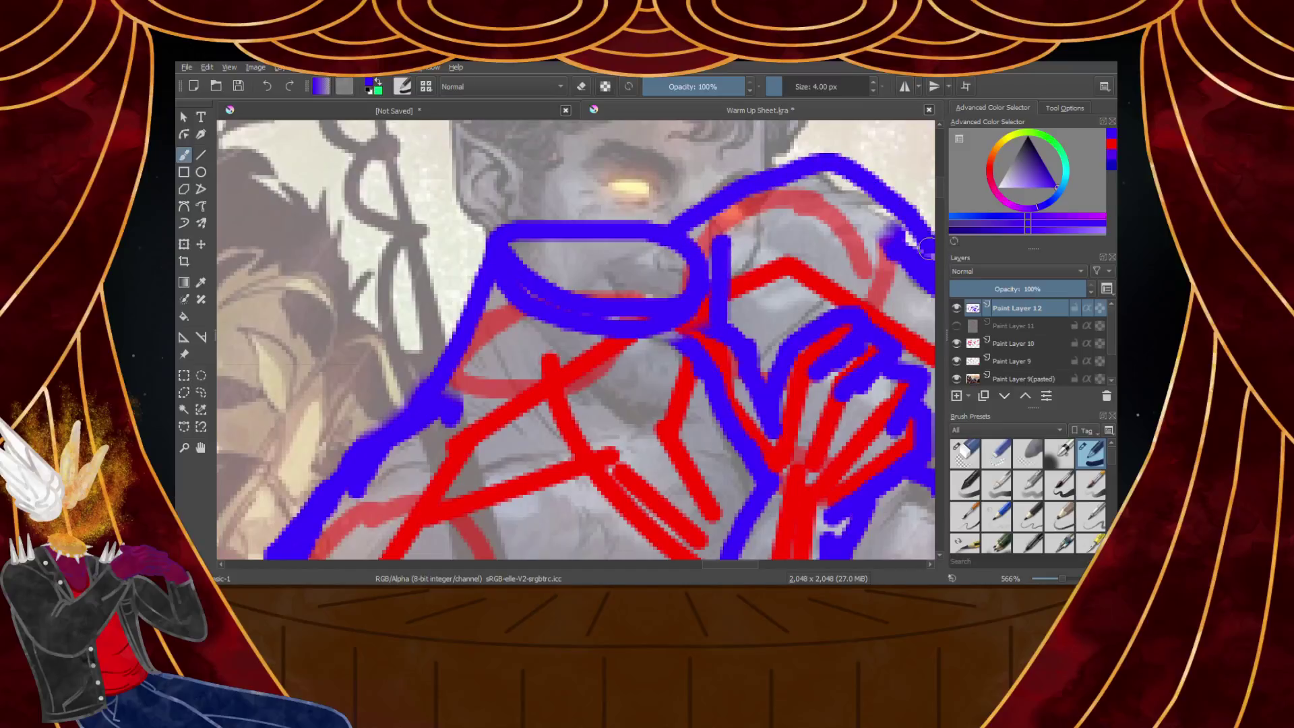
key(1)
scroll(851, 198, up, 5)
key(ctrl+z)
mouse_move(515, 293)
mouse_down()
mouse_move(684, 262)
mouse_move(772, 322)
mouse_up()
key(1)
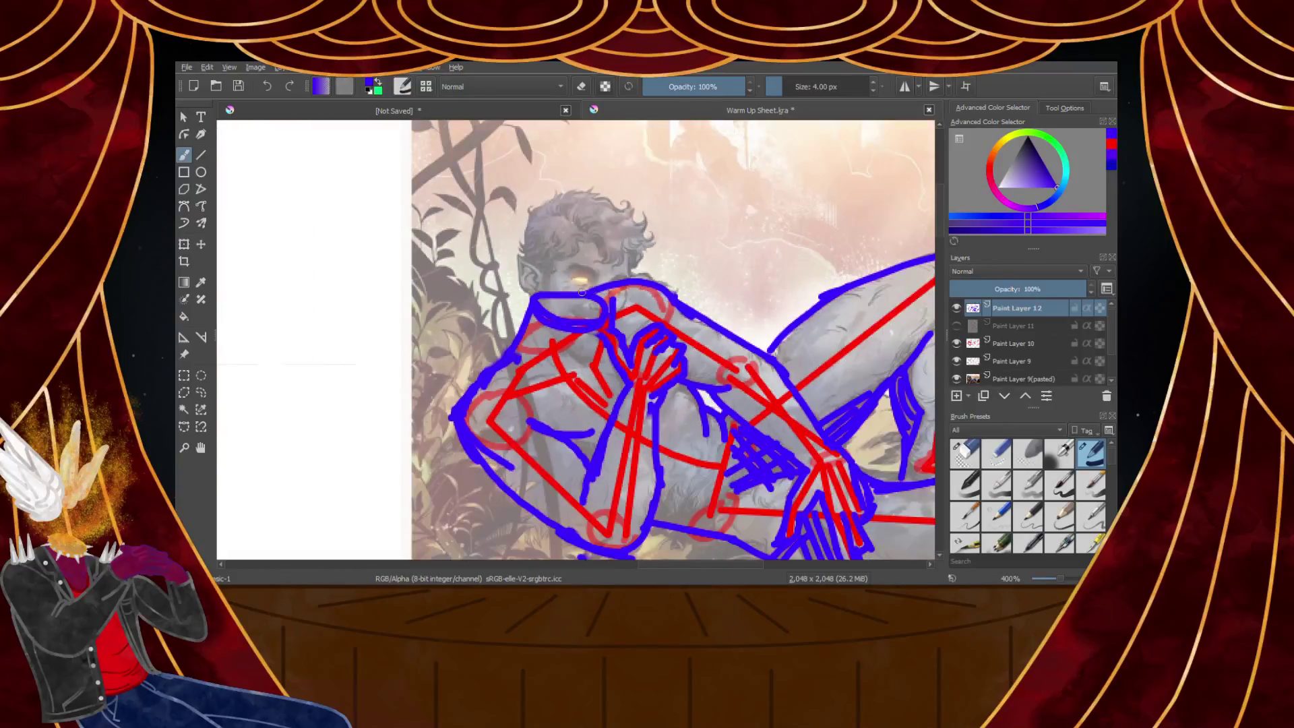
Draw a curved neck line from the neck ring's outer edge down to the red chest construction
scroll(546, 215, up, 5)
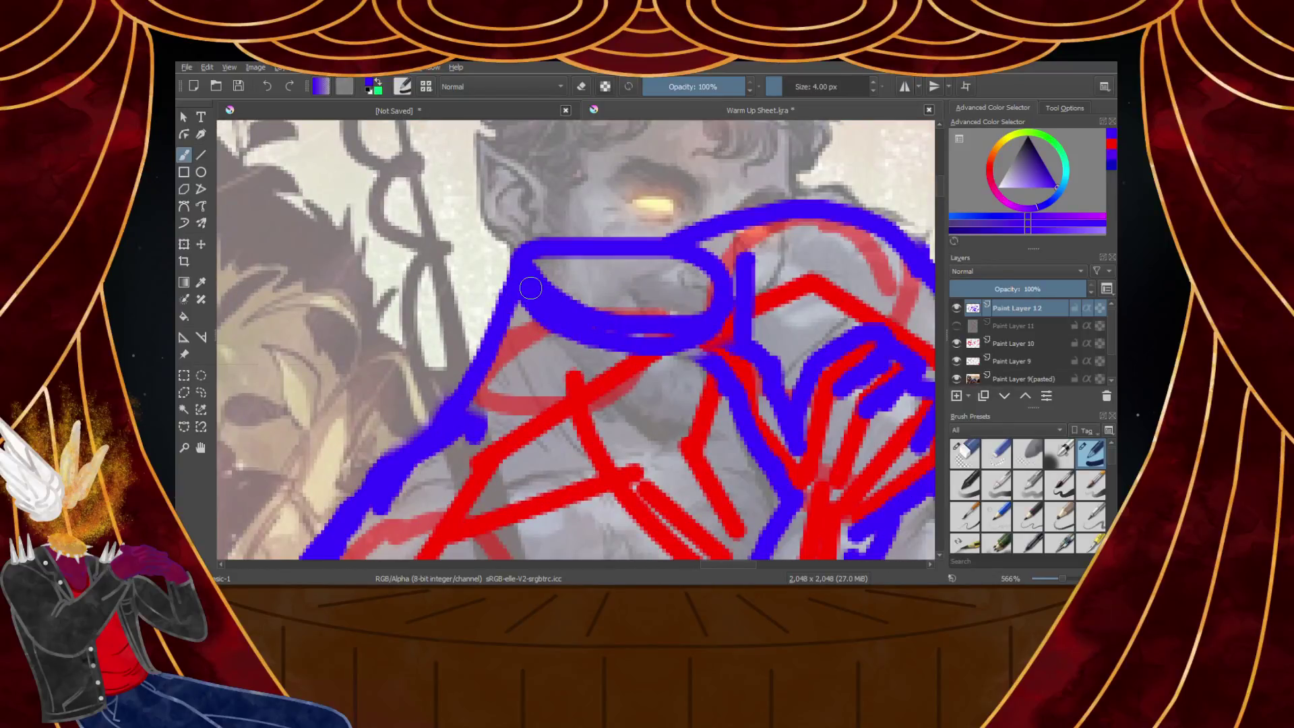
mouse_move(509, 316)
mouse_down()
mouse_move(565, 454)
mouse_move(592, 477)
mouse_up()
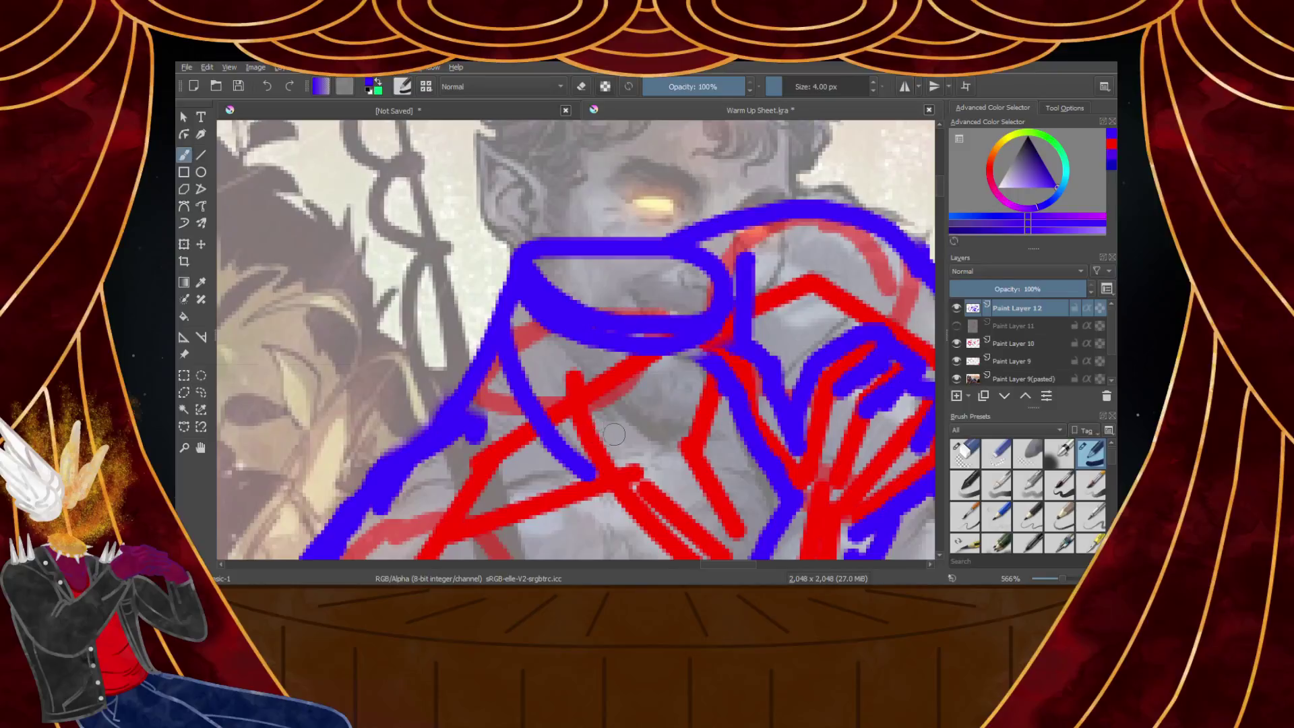
scroll(594, 445, down, 1)
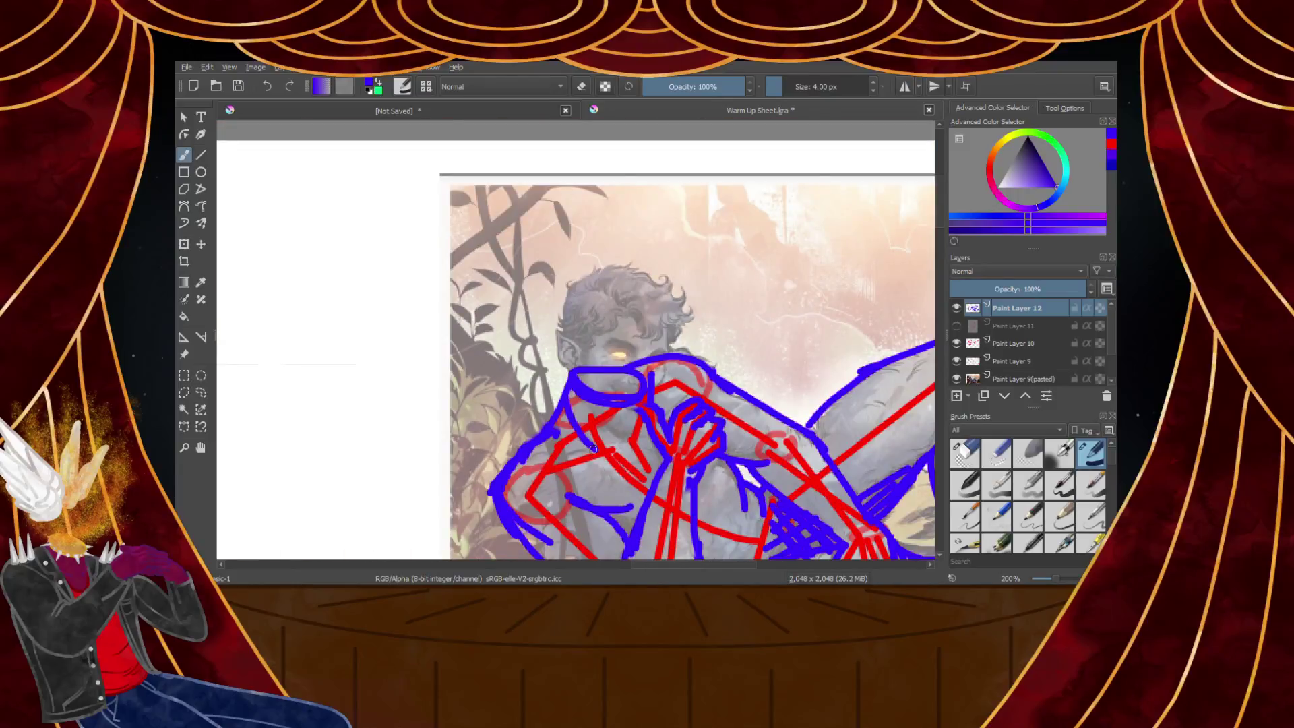
Undo the recent blue-violet neck line, neck ring, neck slope and raised shoulder strokes
scroll(594, 449, up, 2)
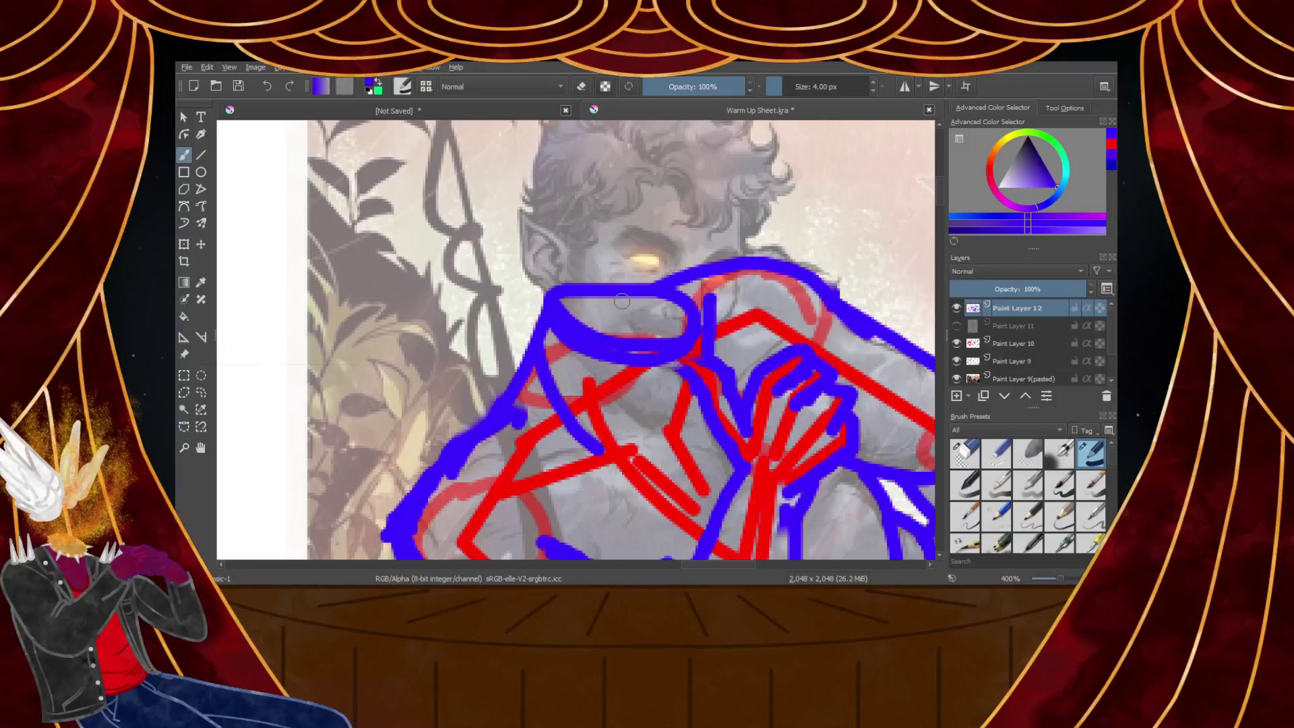
scroll(634, 304, up, 1)
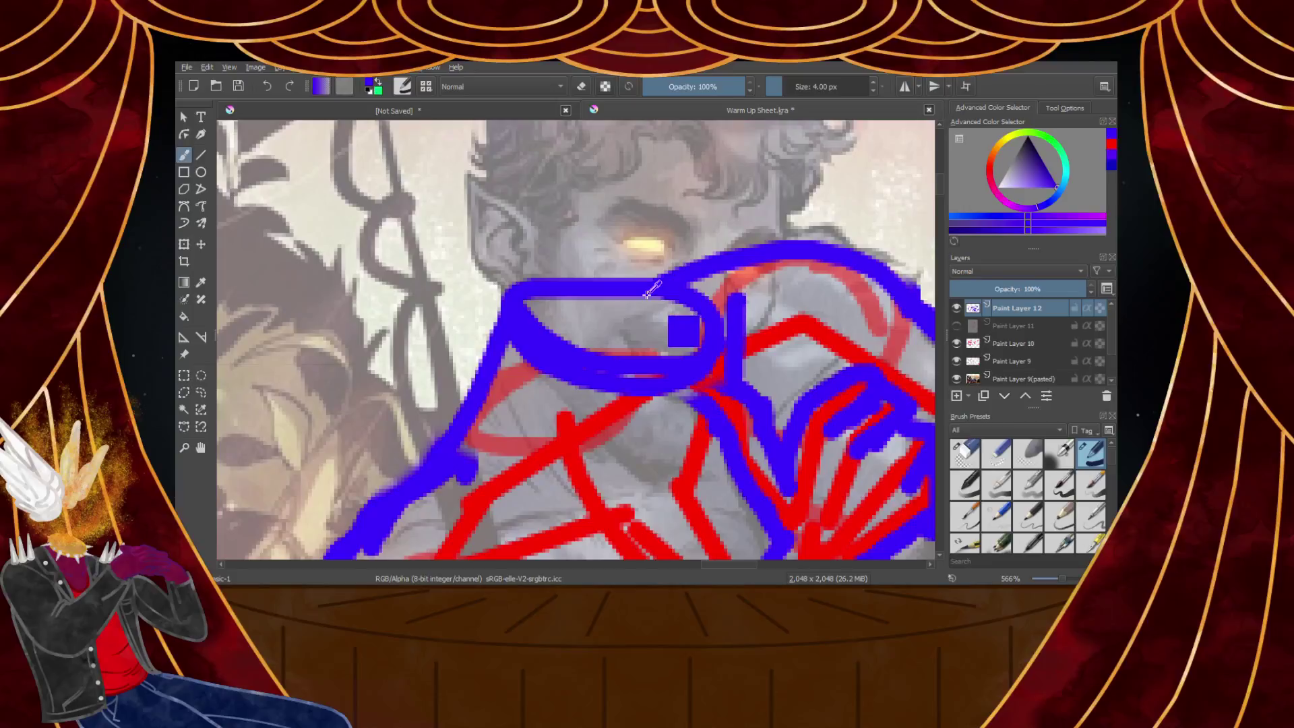
key(ctrl+z)
key(ctrl+z)
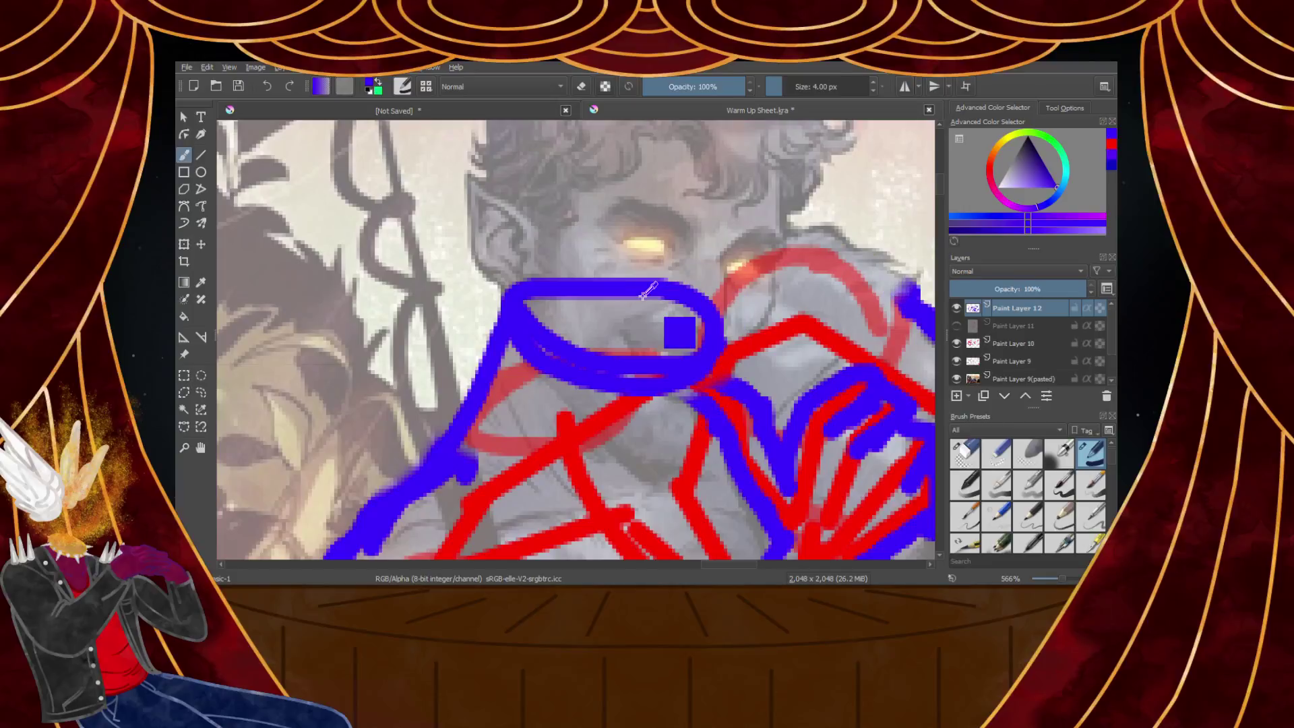
key(ctrl+z)
key(ctrl+z)
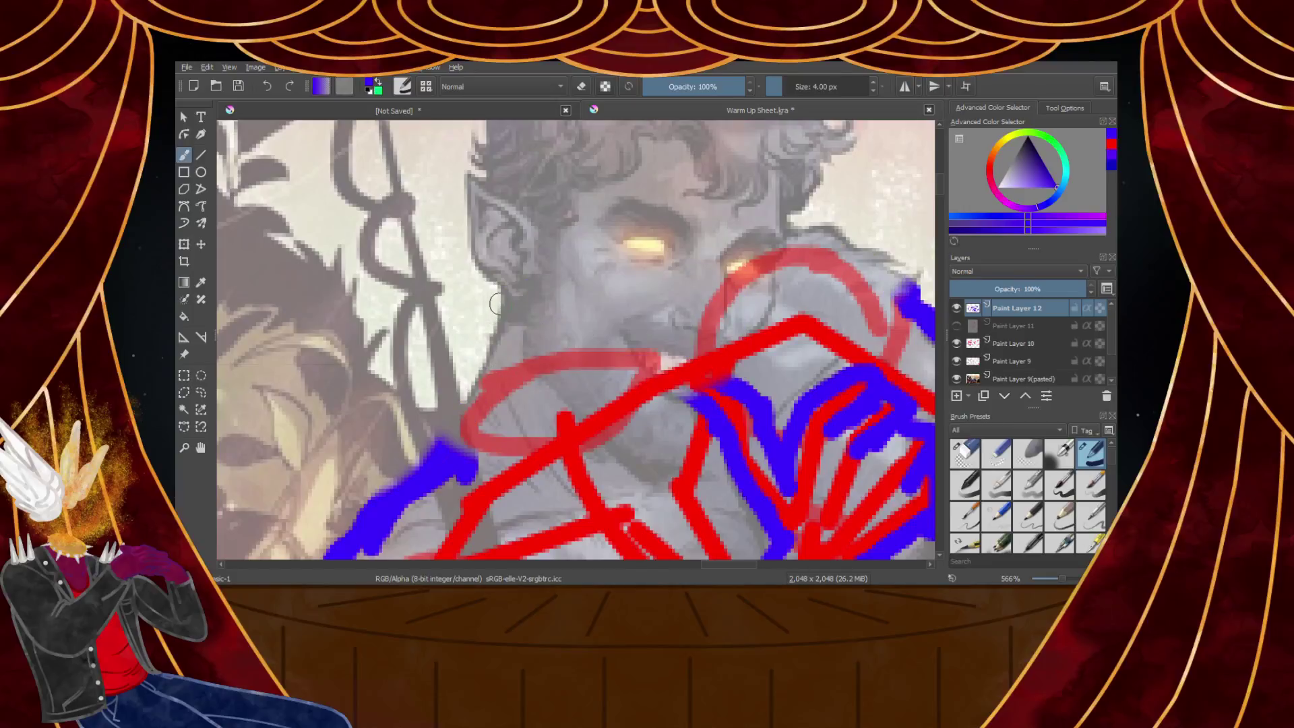
Redraw the neck's slope from below the ear to the shoulder and a wide oval neck ring across the jaw
drag(499, 303, 458, 465)
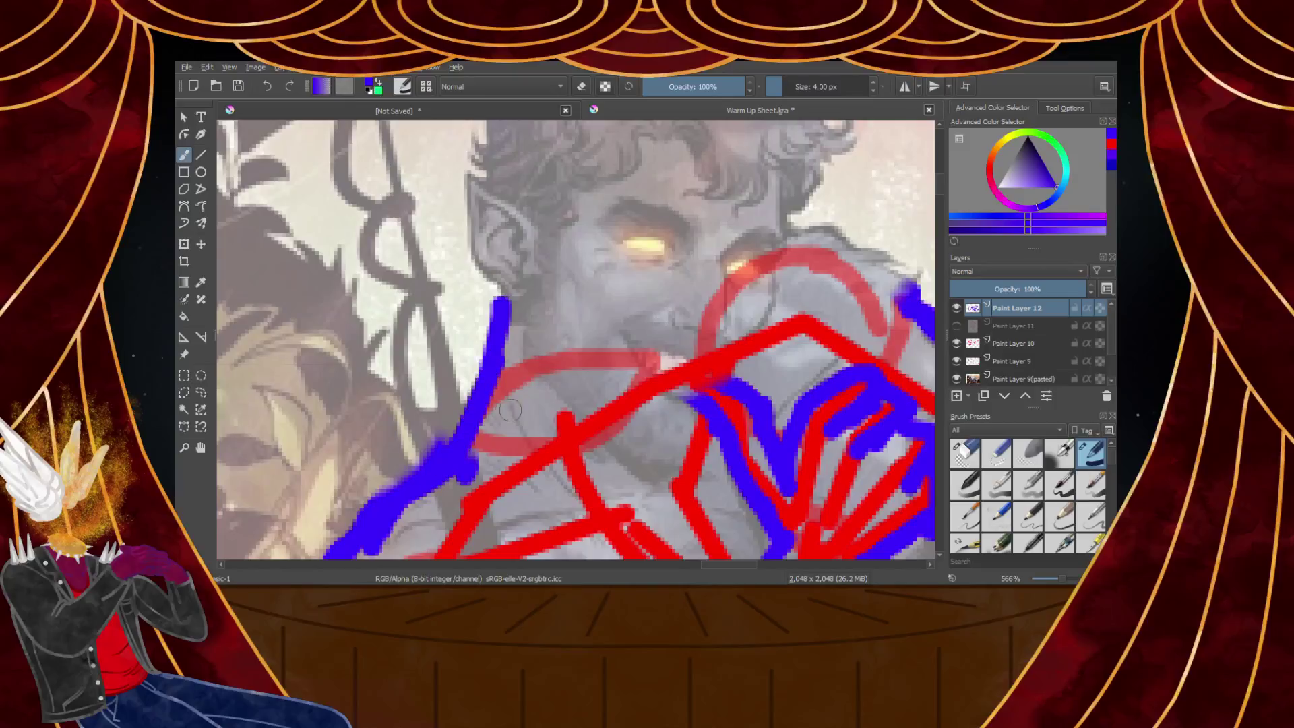
scroll(596, 387, down, 1)
scroll(605, 377, up, 2)
mouse_move(453, 346)
mouse_down()
mouse_move(588, 394)
mouse_move(718, 374)
mouse_up()
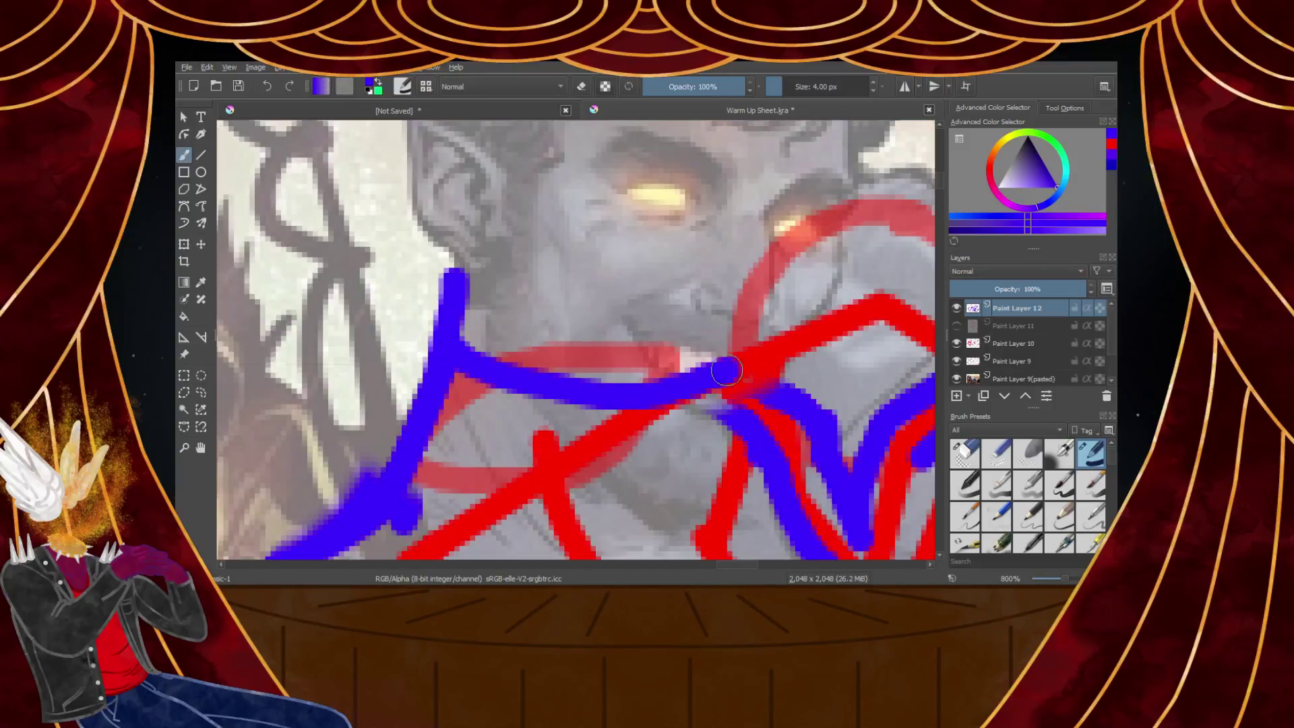
mouse_move(462, 347)
mouse_down()
mouse_move(455, 320)
mouse_move(633, 284)
mouse_move(731, 302)
mouse_move(764, 329)
mouse_up()
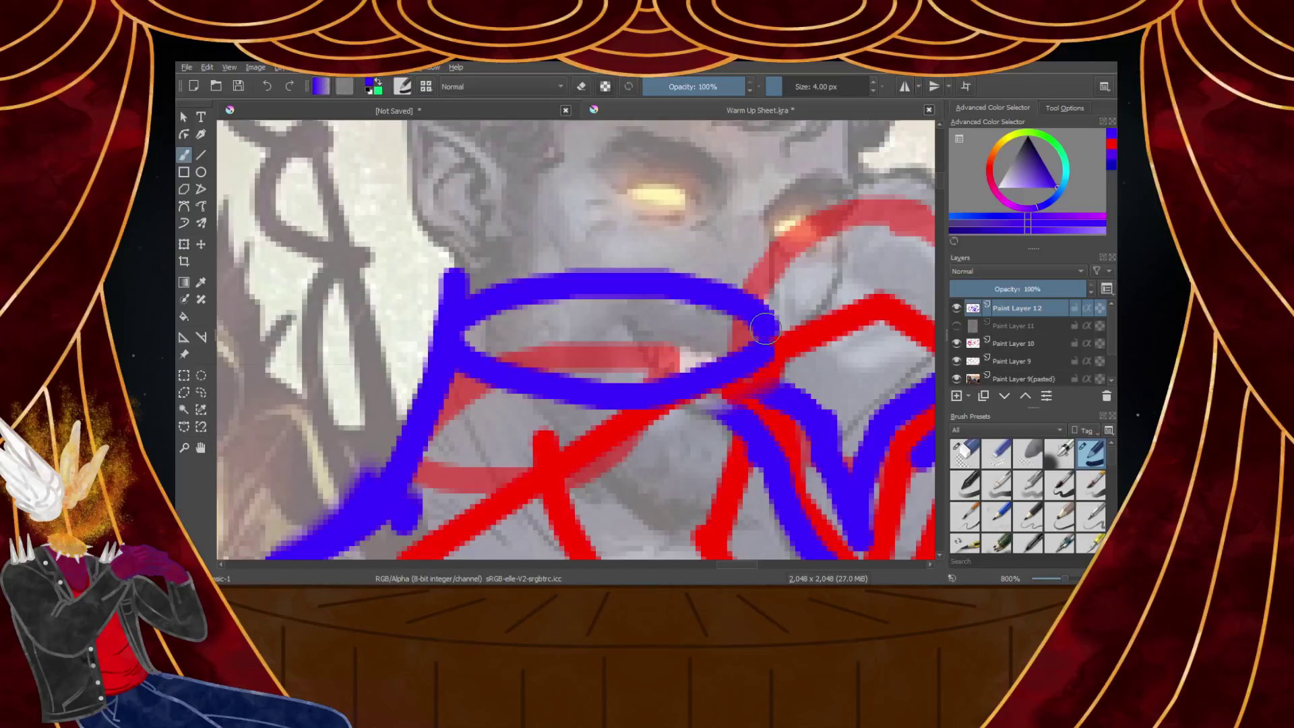
Draw the raised shoulder's contour from the neck ring over the red shoulder circle to the upper arm, trying a short stroke beside the ring
scroll(765, 329, down, 4)
scroll(802, 283, up, 3)
mouse_move(645, 335)
mouse_down()
mouse_move(745, 280)
mouse_move(824, 268)
mouse_move(902, 329)
mouse_up()
scroll(835, 313, down, 4)
scroll(819, 318, up, 4)
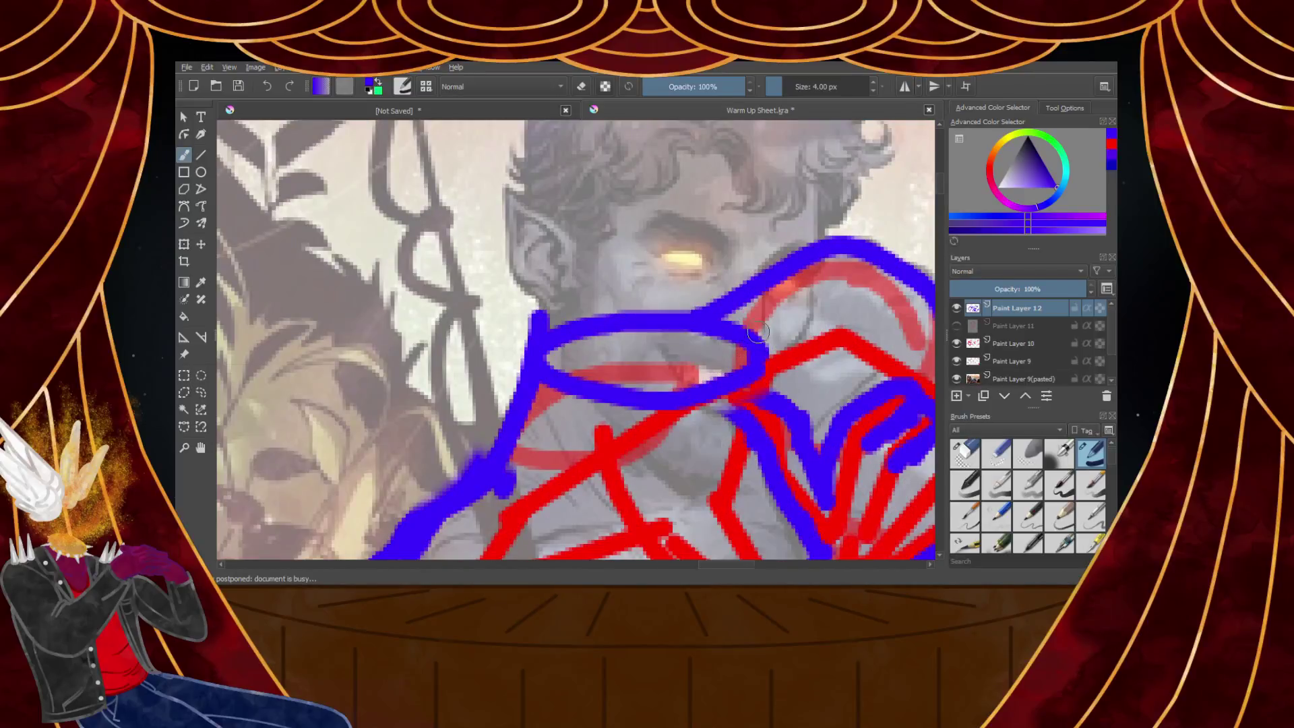
drag(757, 332, 758, 409)
key(ctrl+z)
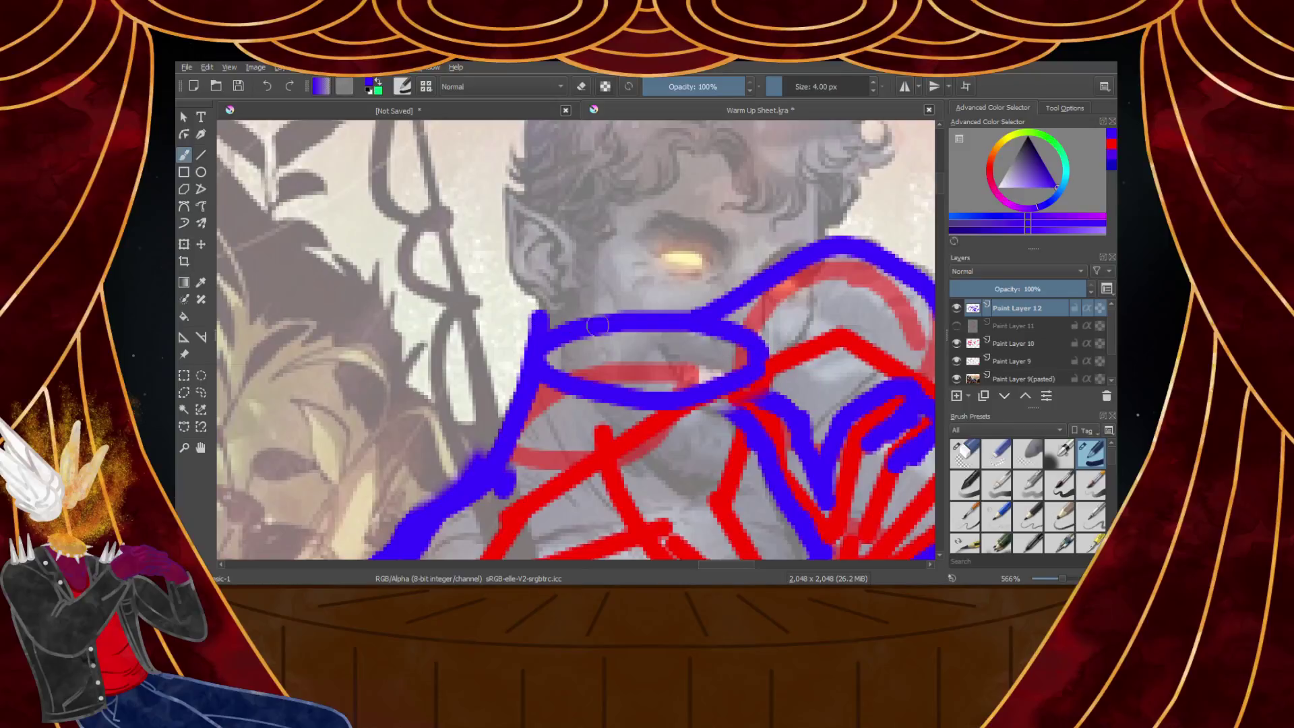
scroll(632, 333, down, 4)
scroll(697, 369, up, 4)
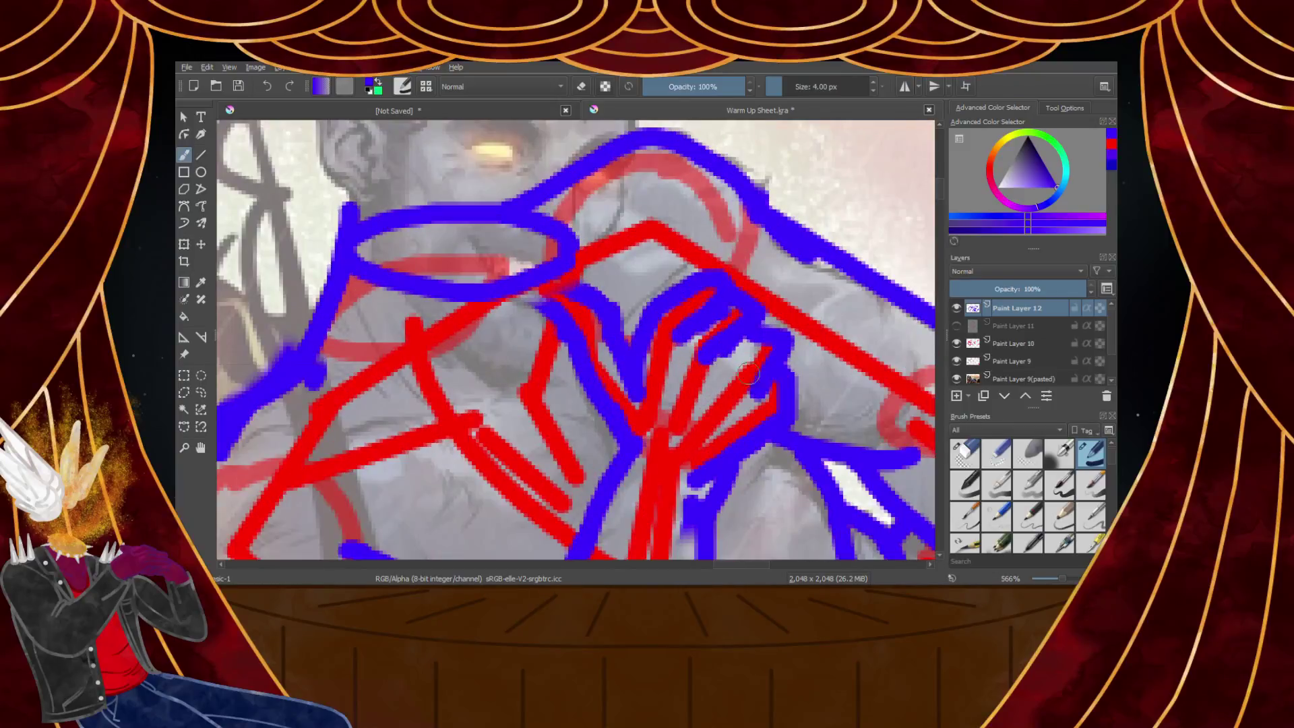
Hide the red construction on Paint Layer 9 and Paint Layer 10, keeping the reference layer visible
click(957, 379)
click(958, 380)
click(957, 361)
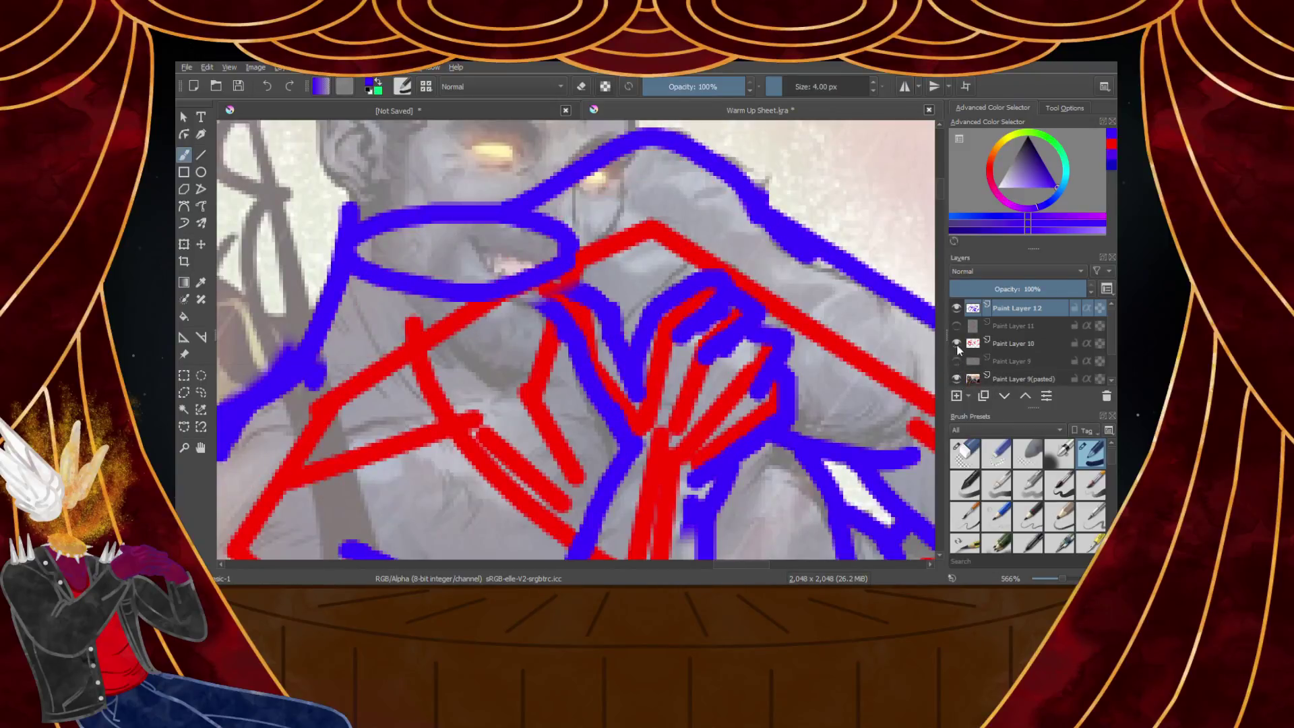
click(957, 344)
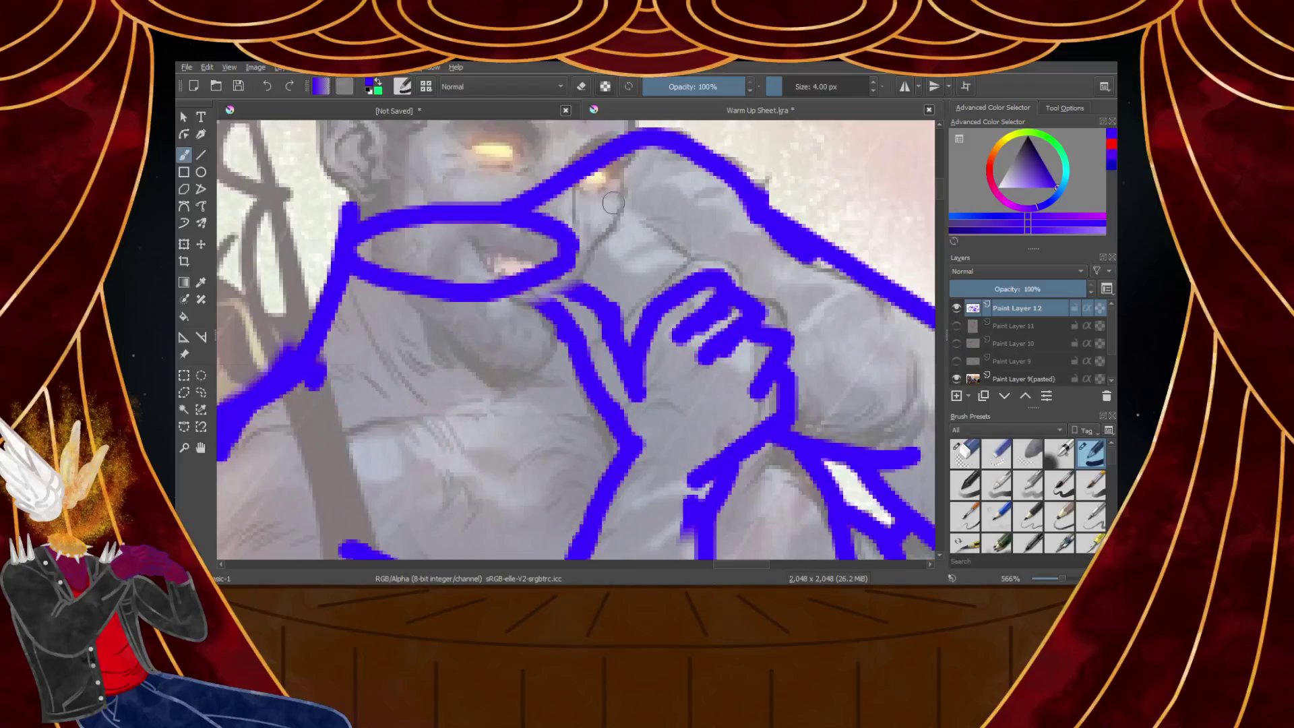
Check the bare reference with Paint Layer 12 temporarily hidden, and draw a short diagonal stroke above the raised hand's knuckles
scroll(627, 213, down, 4)
scroll(634, 219, up, 5)
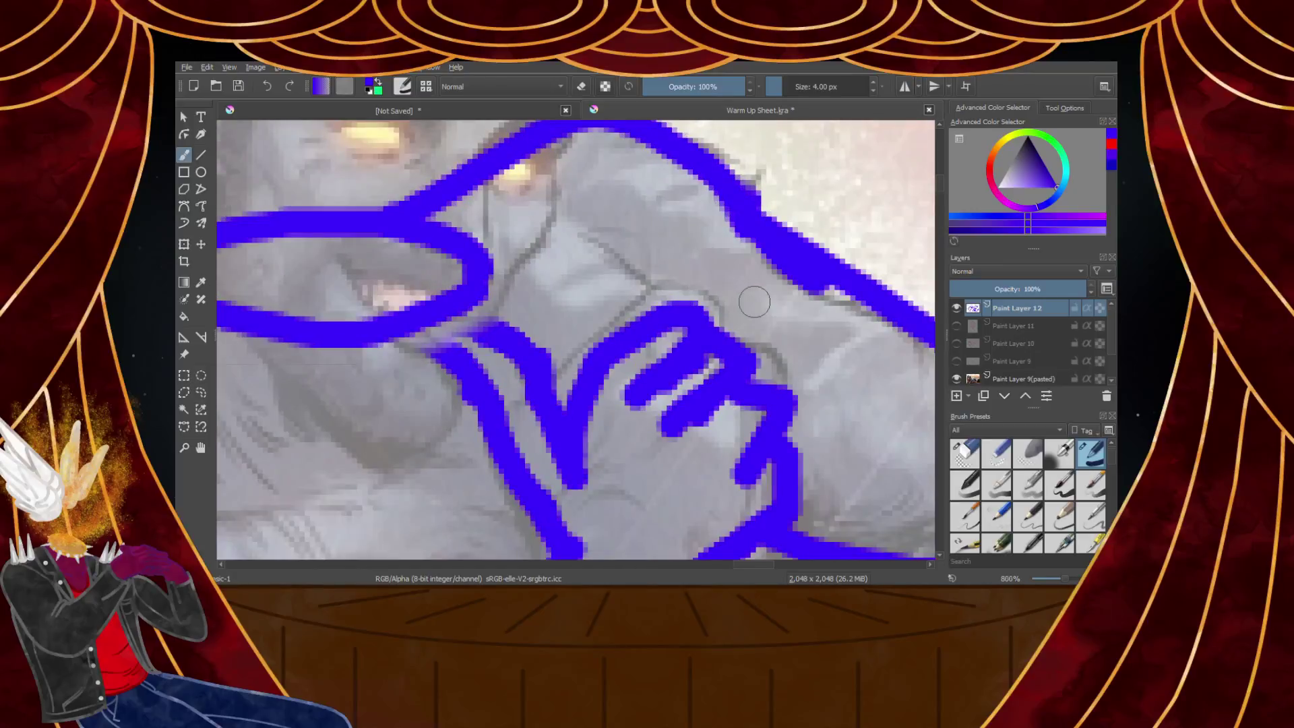
scroll(754, 301, down, 1)
click(956, 307)
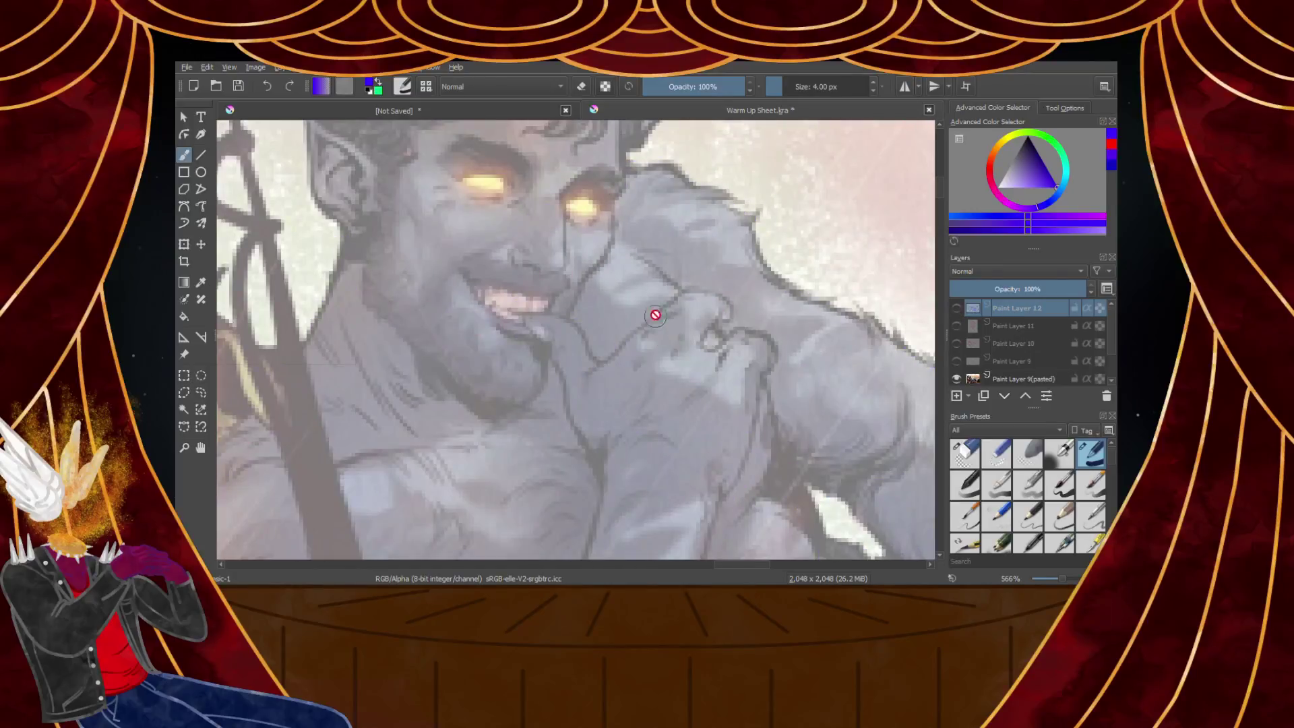
scroll(654, 303, down, 5)
scroll(652, 288, up, 5)
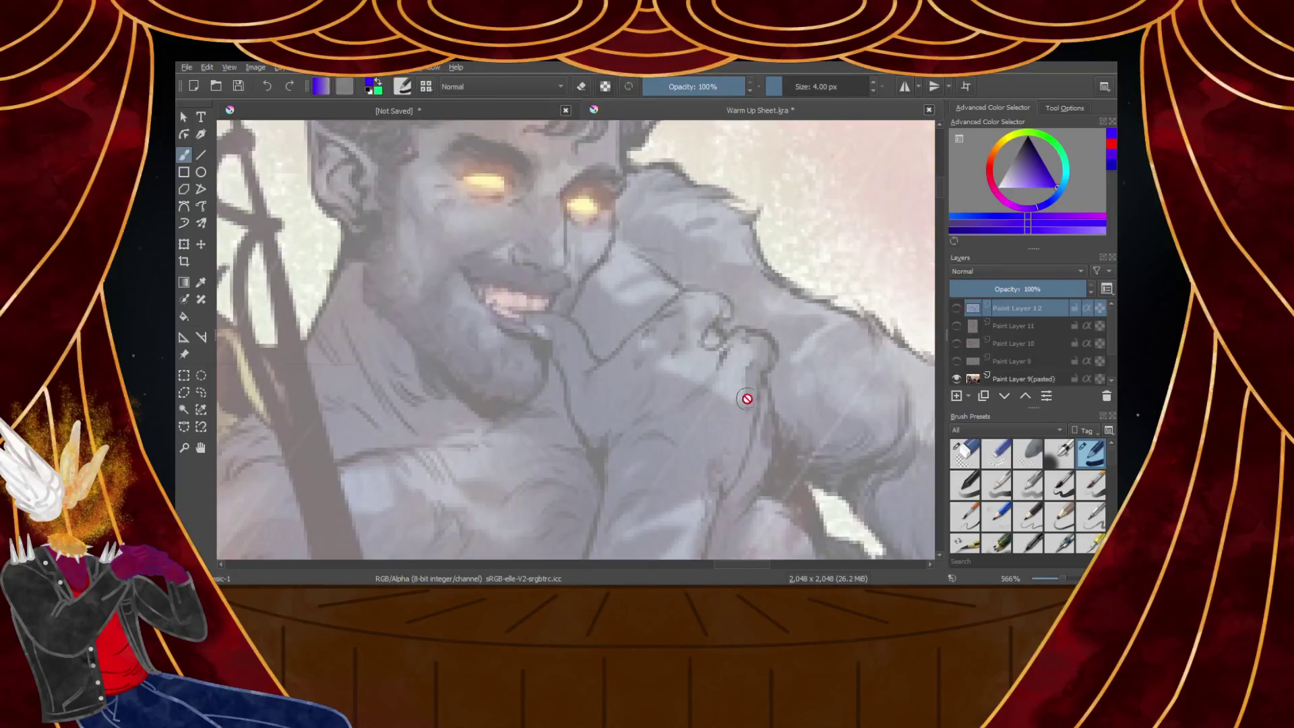
click(957, 308)
drag(647, 257, 687, 312)
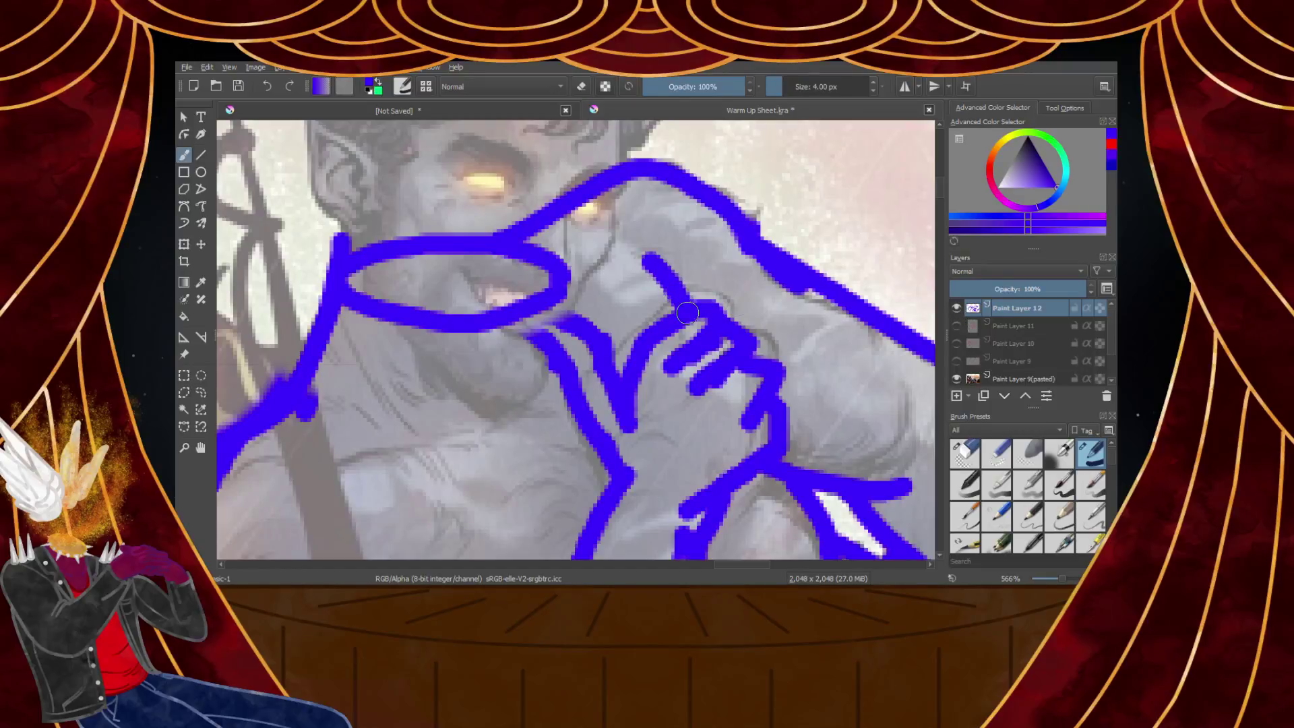
Erase the oval neck ring, the upper neck slope and the start of the shoulder contour over the face
scroll(720, 371, down, 3)
scroll(709, 372, up, 1)
scroll(680, 359, up, 2)
scroll(678, 359, down, 2)
scroll(676, 359, up, 2)
click(961, 452)
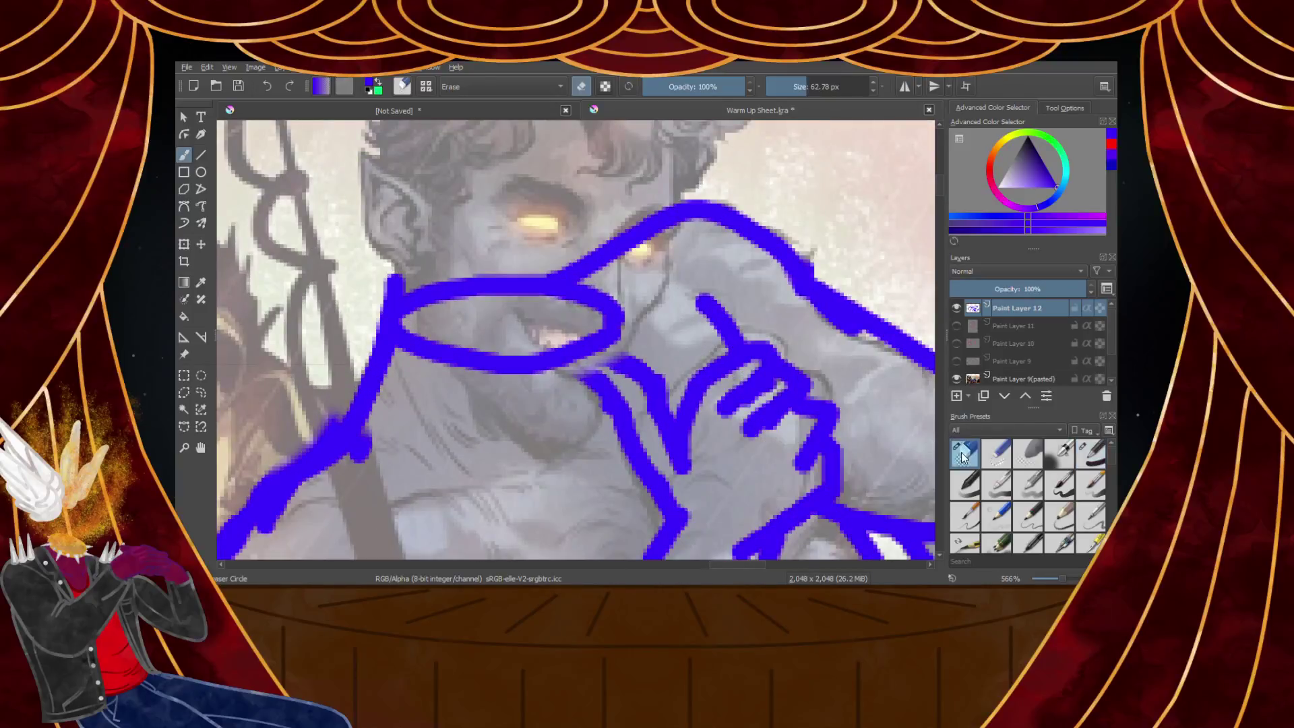
mouse_move(593, 310)
mouse_down()
mouse_move(459, 317)
mouse_move(485, 276)
mouse_up()
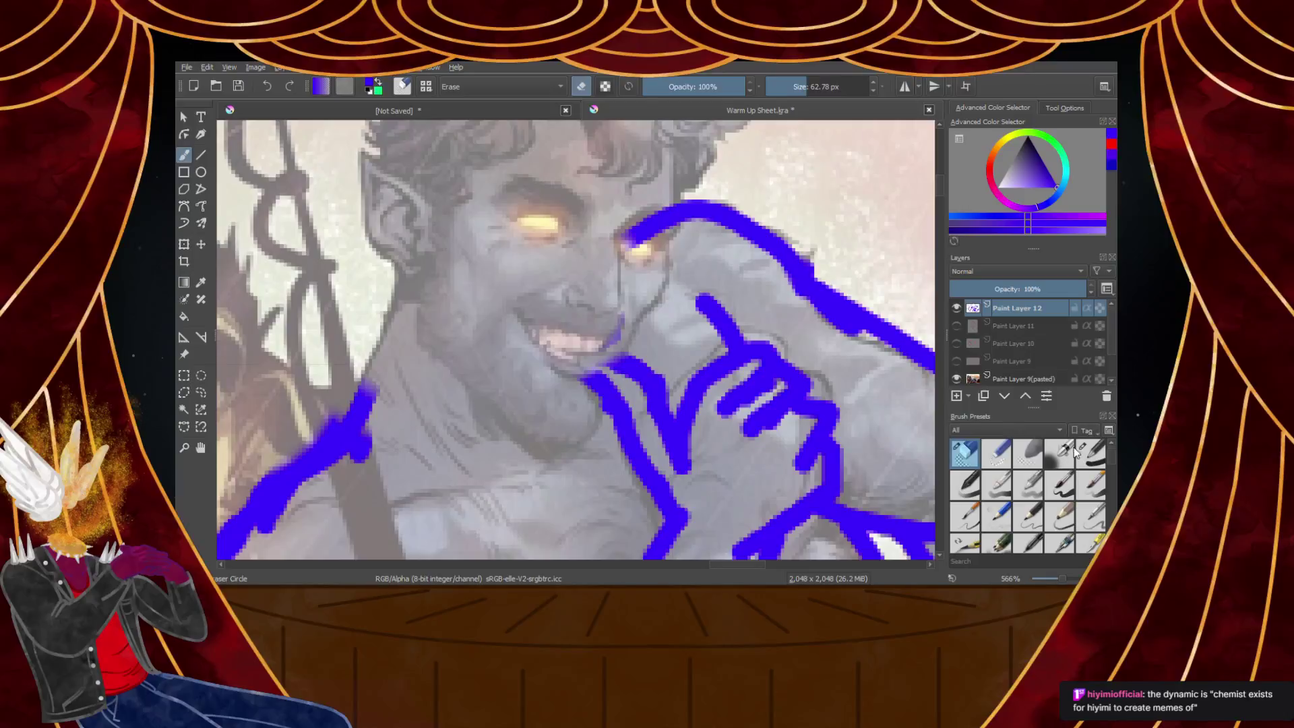
click(1090, 452)
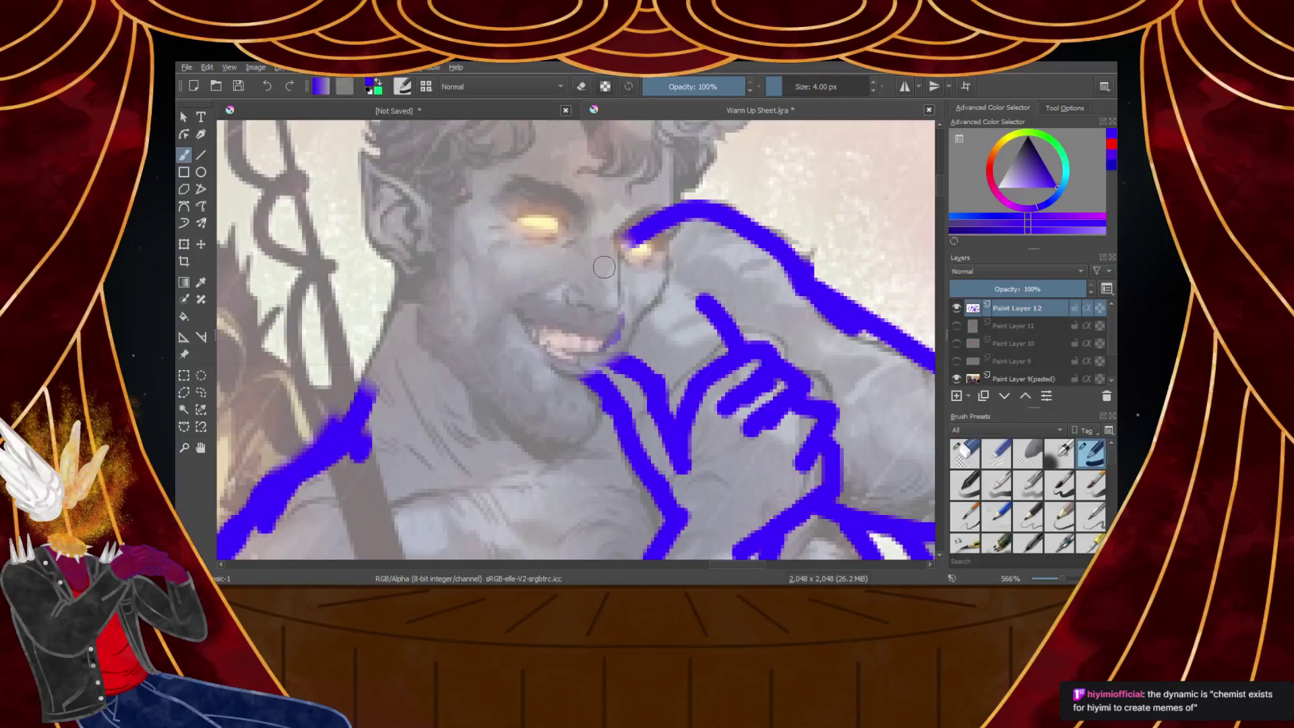
click(964, 452)
click(634, 236)
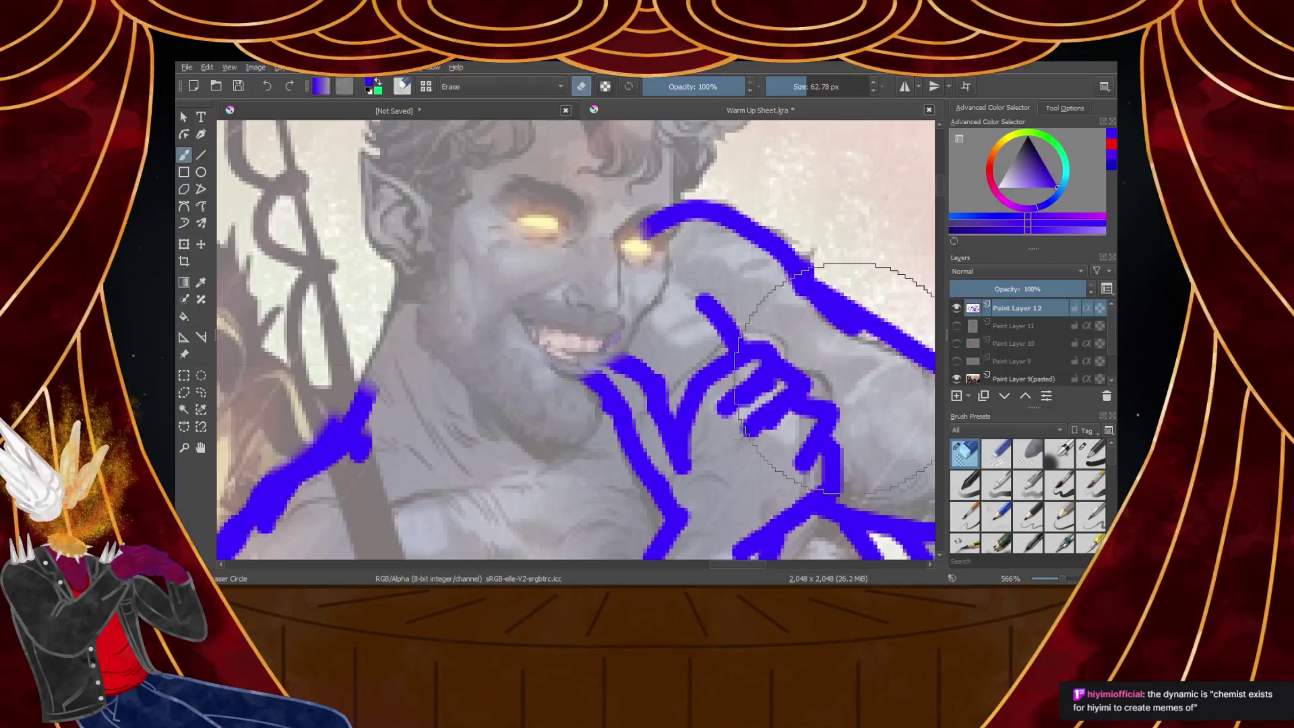
With the 4 px brush, close the thumb's tip below the mouth and draw a filled, jagged upper lip over the grin
click(1092, 465)
scroll(550, 320, up, 3)
mouse_move(621, 442)
mouse_down()
mouse_move(699, 490)
mouse_move(616, 423)
mouse_move(751, 430)
mouse_up()
scroll(667, 394, down, 4)
scroll(627, 365, up, 3)
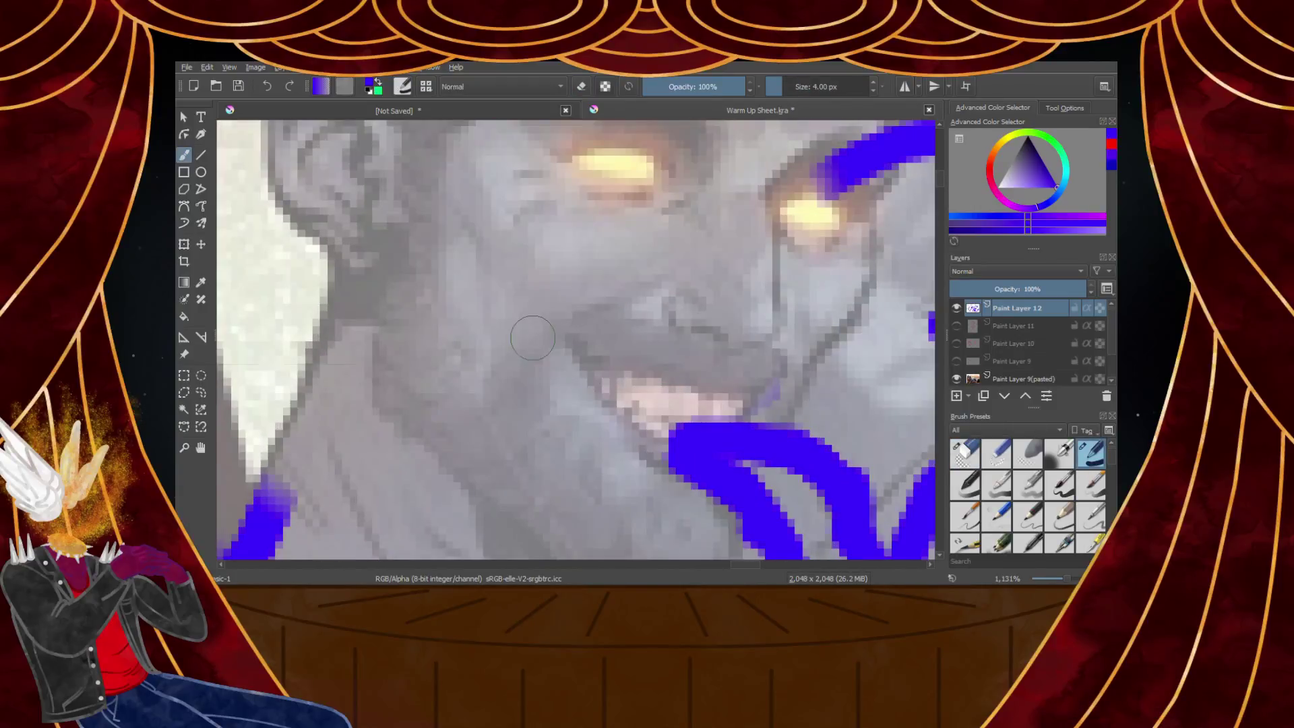
mouse_move(539, 311)
mouse_down()
mouse_move(684, 372)
mouse_move(798, 371)
mouse_up()
mouse_move(570, 359)
mouse_down()
mouse_move(591, 401)
mouse_move(596, 437)
mouse_move(637, 378)
mouse_move(678, 397)
mouse_move(748, 386)
mouse_move(778, 406)
mouse_move(807, 357)
mouse_move(590, 344)
mouse_up()
scroll(565, 419, down, 2)
scroll(582, 444, up, 2)
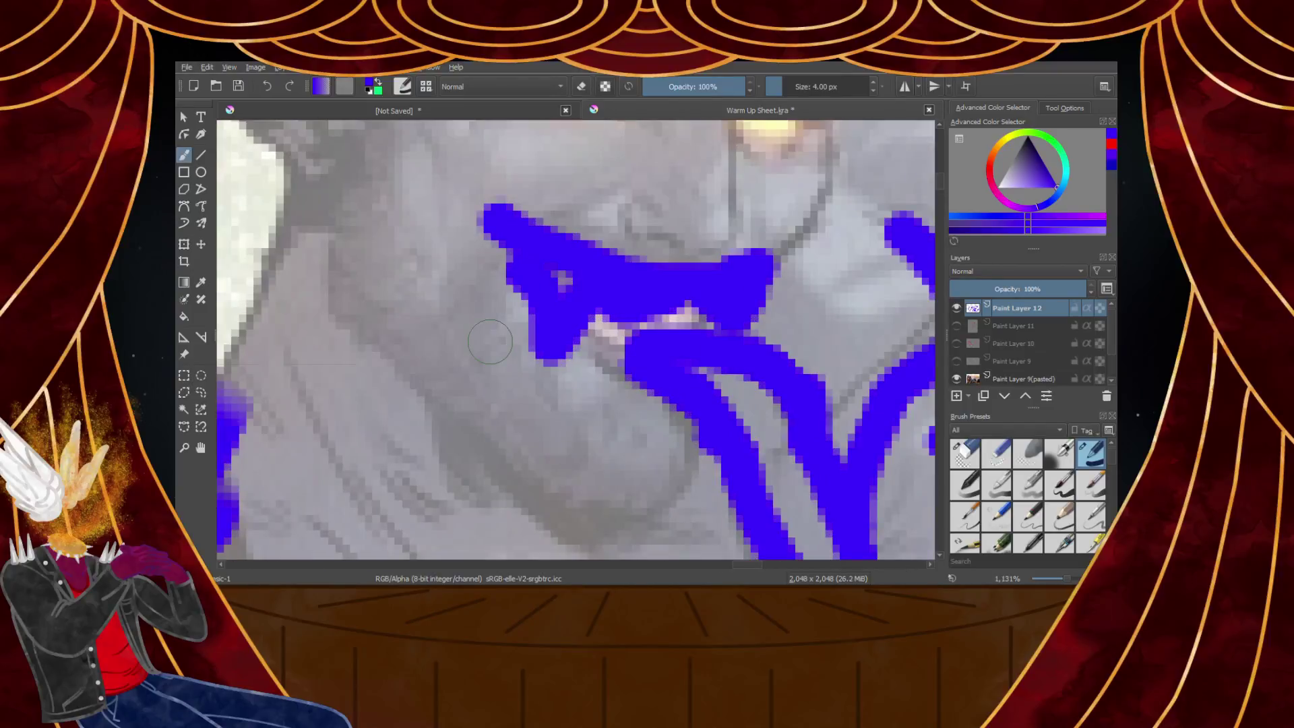
Draw a wing on the face's left side, curving from the cheek over the brow to a pointed tip beyond the ear
scroll(490, 337, down, 4)
scroll(490, 336, up, 3)
mouse_move(558, 216)
mouse_down()
mouse_move(468, 412)
mouse_move(435, 435)
mouse_up()
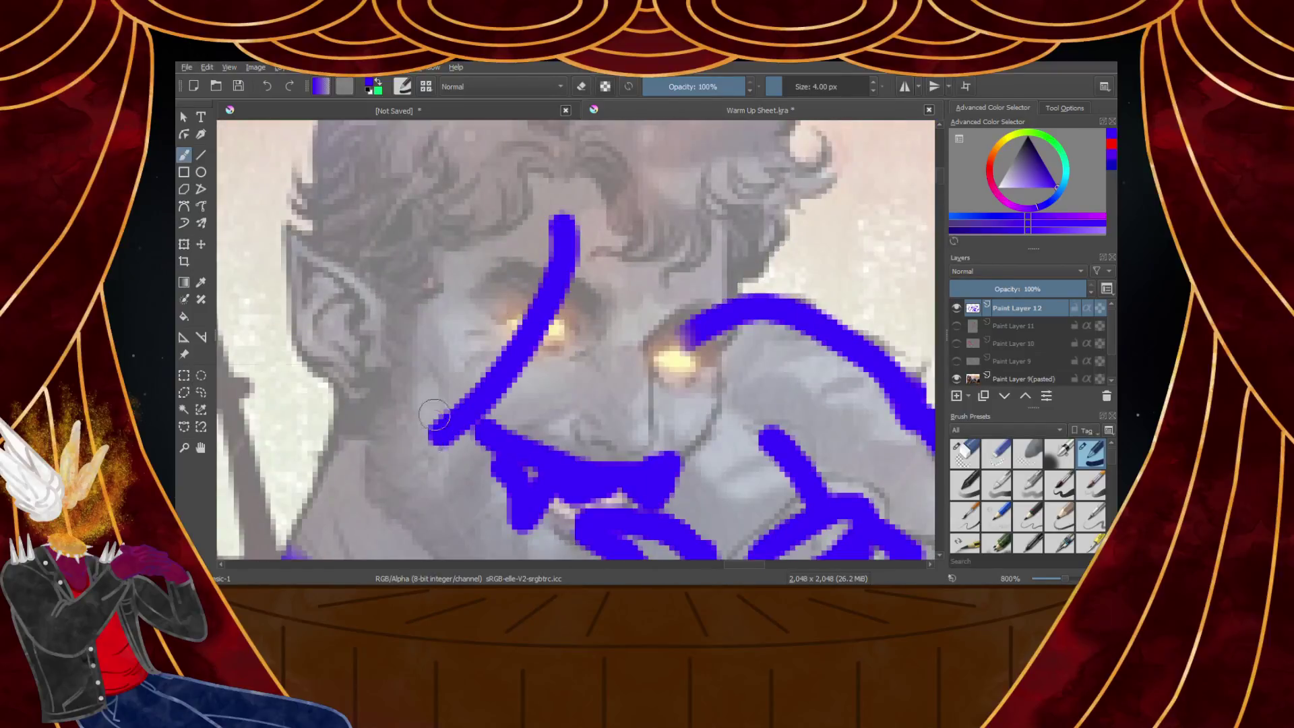
scroll(434, 435, down, 4)
scroll(478, 336, up, 1)
mouse_move(504, 319)
mouse_down()
mouse_move(422, 258)
mouse_move(266, 246)
mouse_up()
scroll(265, 245, down, 3)
scroll(580, 263, up, 3)
Start the opposite face wing with a steep line beside the nose and a top edge sweeping outward past the hair
mouse_move(604, 272)
mouse_down()
mouse_move(491, 202)
mouse_move(623, 354)
mouse_up()
mouse_move(549, 286)
mouse_down()
mouse_move(573, 306)
mouse_move(721, 324)
mouse_up()
mouse_move(623, 291)
mouse_down()
mouse_move(693, 343)
mouse_move(681, 337)
mouse_move(792, 389)
mouse_move(766, 454)
mouse_move(739, 339)
mouse_move(773, 347)
mouse_move(897, 293)
mouse_up()
scroll(709, 378, down, 3)
scroll(781, 368, up, 2)
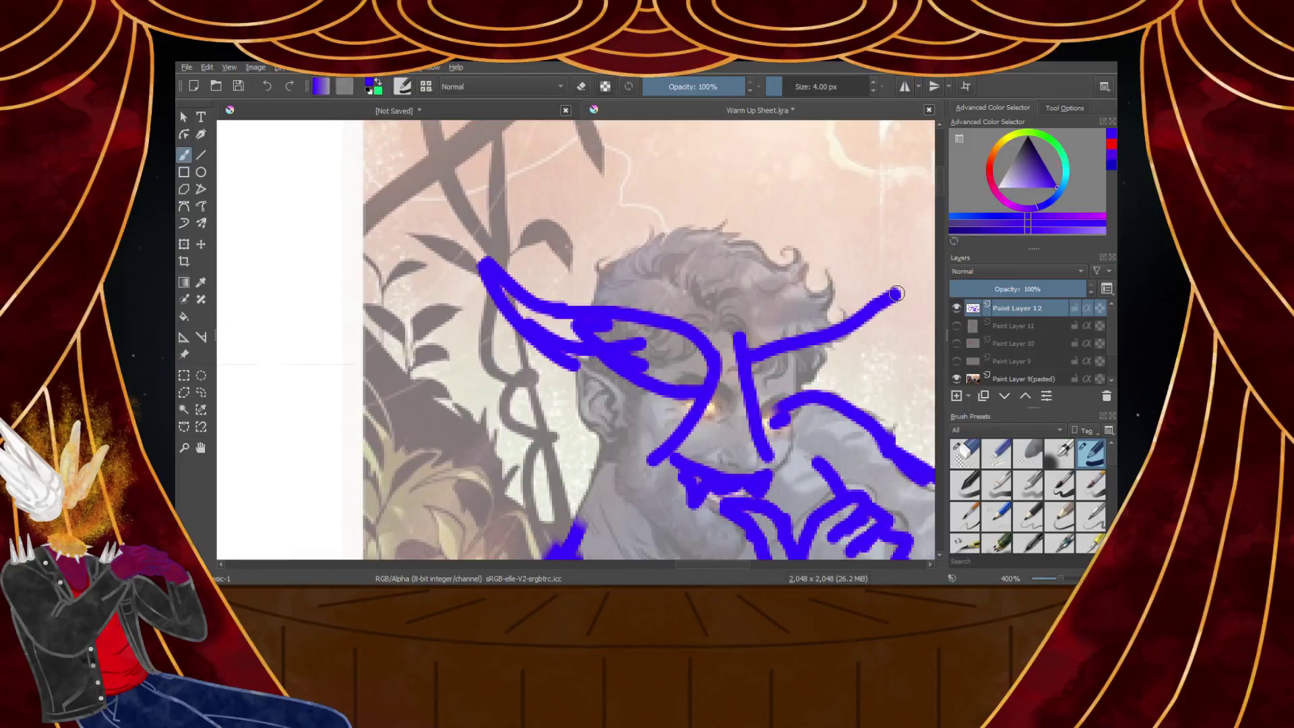
Round the right wing's inner edge, fill the wing with jagged feathers, and add a lower feather row to the left wing
scroll(896, 293, up, 1)
mouse_move(526, 316)
mouse_down()
mouse_move(500, 353)
mouse_move(539, 487)
mouse_up()
mouse_move(509, 340)
mouse_down()
mouse_move(735, 235)
mouse_move(703, 302)
mouse_move(627, 340)
mouse_move(637, 348)
mouse_move(610, 364)
mouse_move(603, 390)
mouse_move(655, 341)
mouse_move(629, 374)
mouse_move(531, 431)
mouse_move(569, 468)
mouse_move(596, 464)
mouse_move(549, 432)
mouse_move(623, 432)
mouse_move(589, 413)
mouse_move(674, 391)
mouse_move(642, 382)
mouse_move(730, 346)
mouse_move(691, 327)
mouse_move(739, 291)
mouse_move(697, 282)
mouse_move(786, 205)
mouse_up()
scroll(633, 305, down, 1)
scroll(636, 305, up, 3)
scroll(532, 419, down, 3)
scroll(534, 434, up, 3)
mouse_move(674, 246)
mouse_down()
mouse_move(764, 189)
mouse_move(735, 256)
mouse_move(783, 174)
mouse_move(722, 292)
mouse_move(792, 242)
mouse_move(726, 335)
mouse_up()
scroll(626, 308, down, 4)
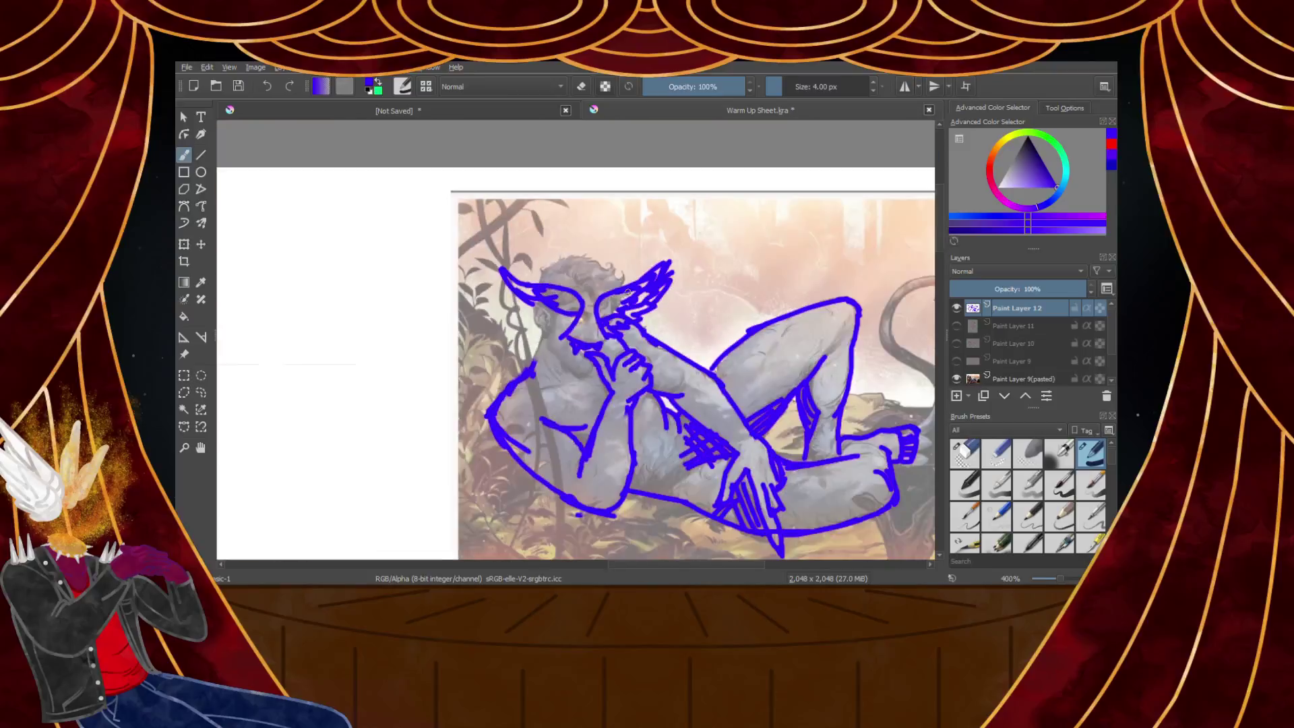
scroll(523, 307, up, 3)
mouse_move(535, 253)
mouse_down()
mouse_move(553, 284)
mouse_move(610, 292)
mouse_move(596, 306)
mouse_move(682, 359)
mouse_up()
mouse_move(605, 367)
mouse_down()
mouse_move(569, 478)
mouse_move(668, 458)
mouse_move(643, 432)
mouse_move(677, 476)
mouse_up()
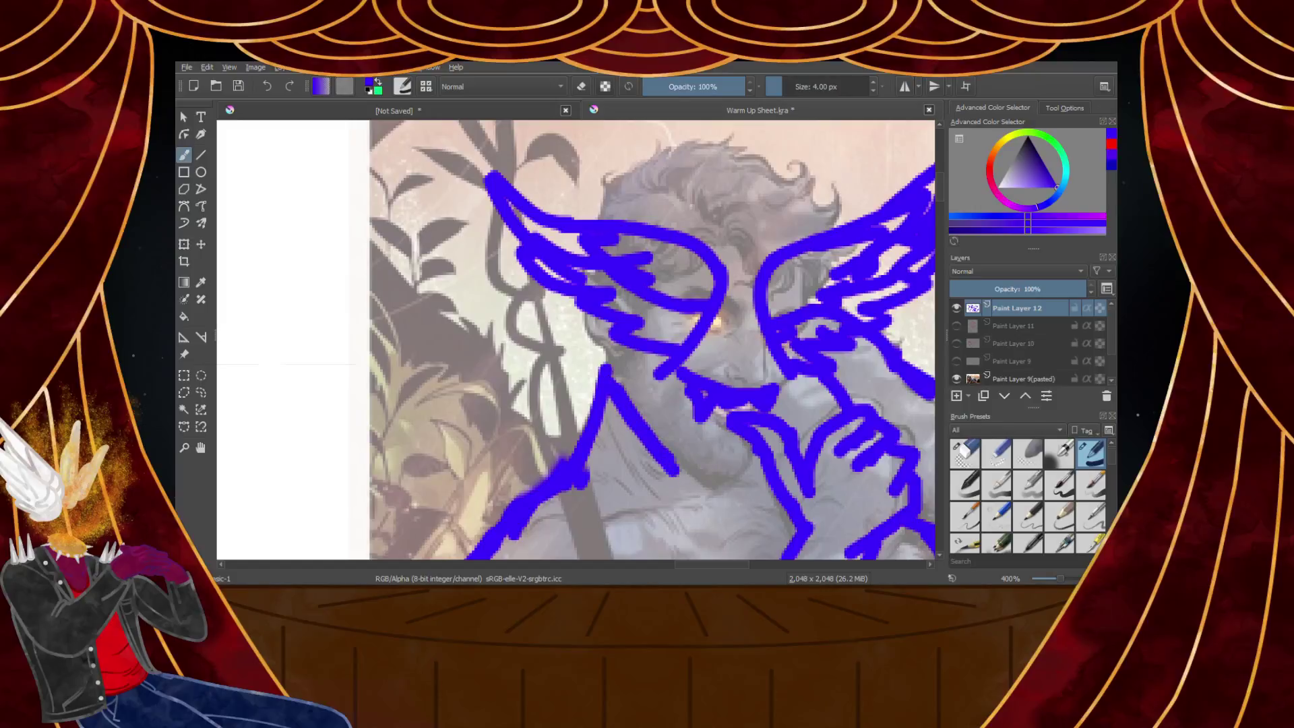
mouse_move(607, 385)
mouse_down()
mouse_move(673, 445)
mouse_move(724, 453)
mouse_up()
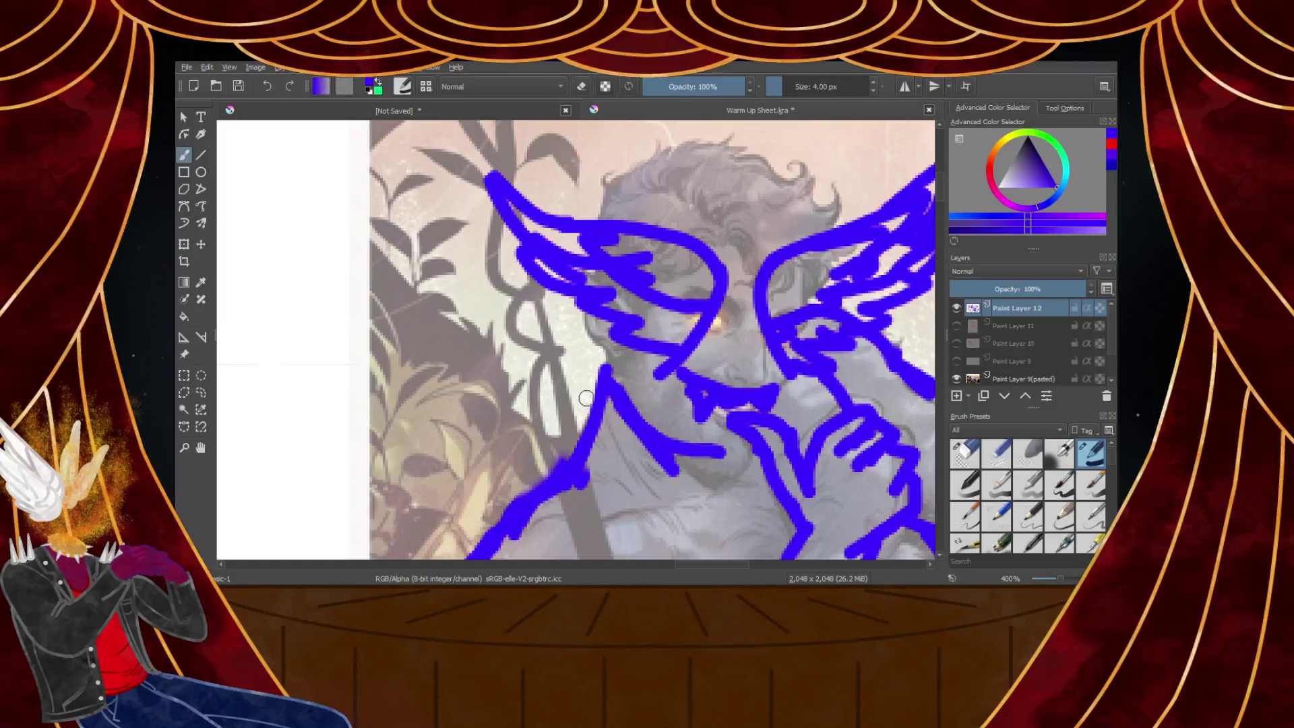
mouse_move(593, 402)
mouse_down()
mouse_move(710, 450)
mouse_move(751, 437)
mouse_move(618, 412)
mouse_move(610, 398)
mouse_move(699, 379)
mouse_move(750, 439)
mouse_up()
drag(770, 338, 705, 368)
scroll(716, 360, up, 3)
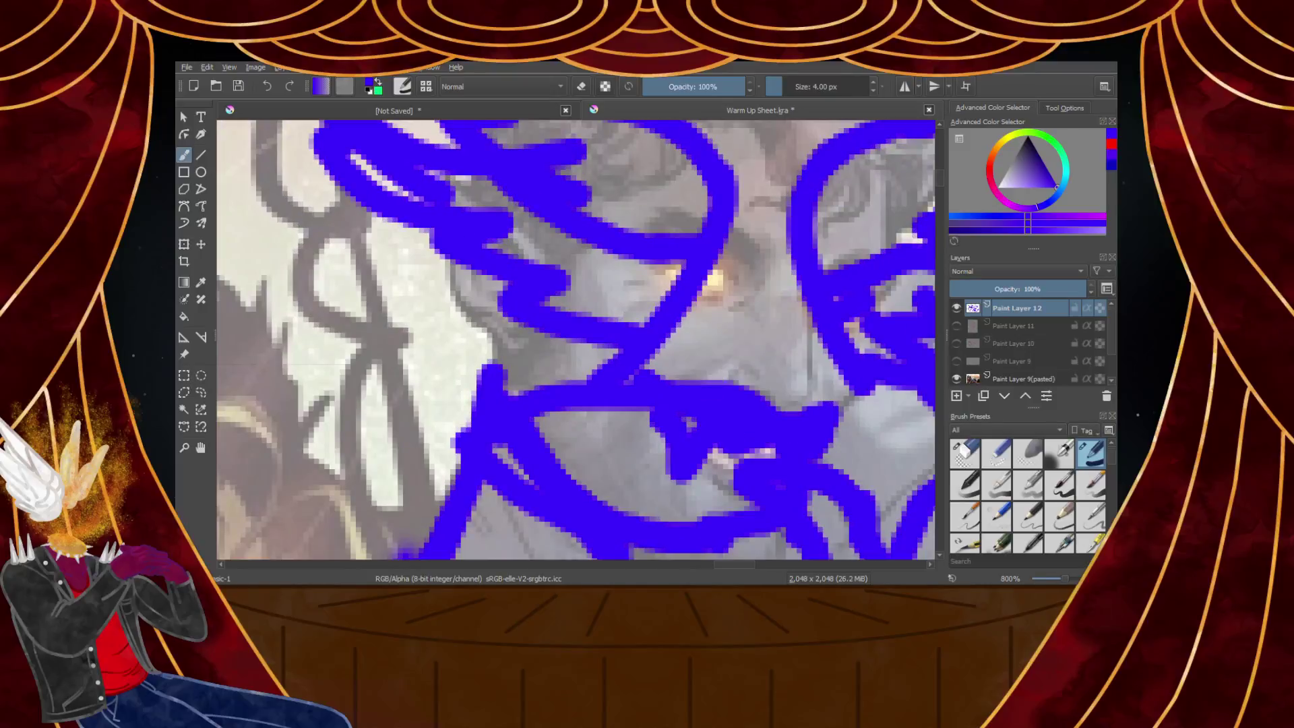
key(ctrl+z)
scroll(657, 408, down, 3)
scroll(674, 419, up, 3)
key(ctrl+z)
key(ctrl+z)
key(ctrl+z)
key(ctrl+z)
mouse_move(462, 424)
mouse_down()
mouse_move(518, 464)
mouse_move(711, 476)
mouse_up()
mouse_move(754, 385)
mouse_down()
mouse_move(678, 386)
mouse_move(502, 420)
mouse_move(624, 341)
mouse_up()
key(ctrl+z)
key(ctrl+z)
Draw an oval neck ring from the left wing's base around the jaw to the mouth corner, adding short connecting strokes at the wing and neck
mouse_move(472, 387)
mouse_down()
mouse_move(541, 474)
mouse_move(755, 445)
mouse_up()
drag(617, 343, 769, 430)
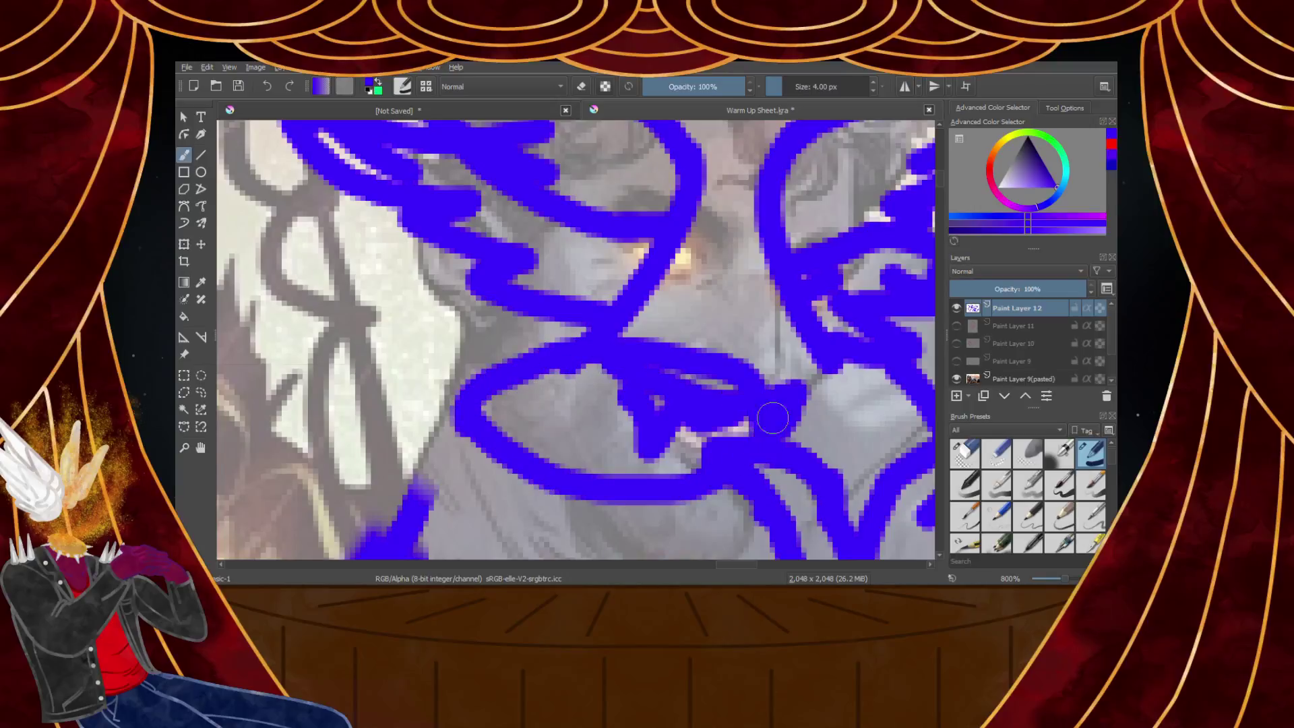
drag(799, 342, 762, 372)
scroll(719, 393, down, 2)
drag(664, 372, 651, 412)
scroll(676, 408, down, 2)
scroll(676, 408, down, 1)
scroll(712, 379, up, 2)
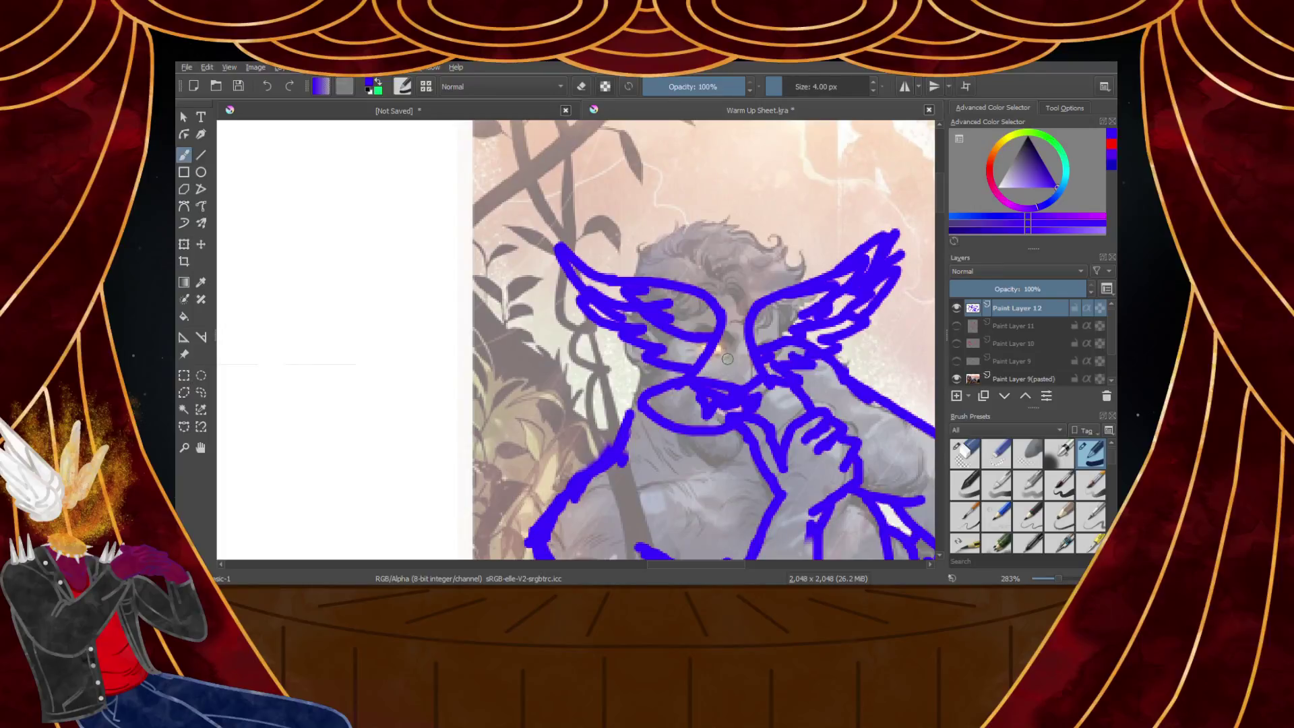
Draw a tall, pointed upper-left head wing rising from the brow, with jagged feathers along its outer side
scroll(701, 294, down, 2)
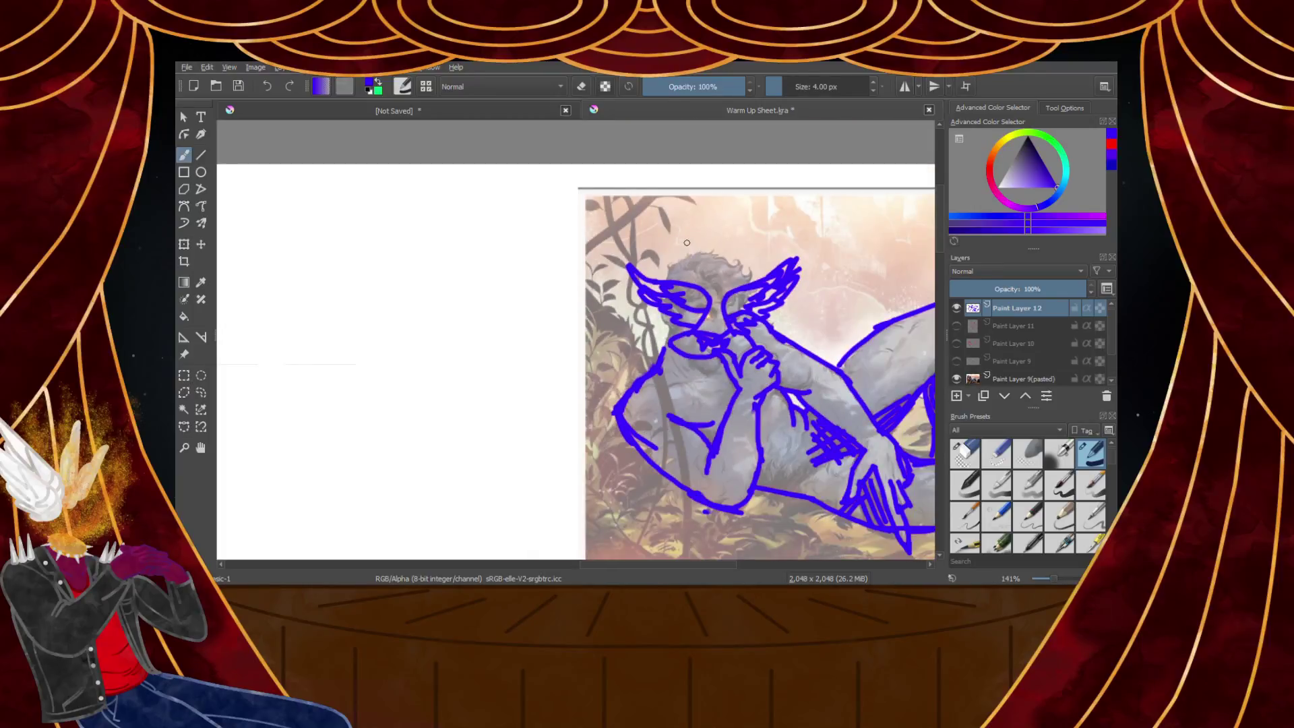
scroll(684, 263, up, 4)
mouse_move(739, 391)
mouse_down()
mouse_move(682, 223)
mouse_move(693, 280)
mouse_move(646, 188)
mouse_move(671, 314)
mouse_move(606, 249)
mouse_move(651, 387)
mouse_up()
scroll(645, 351, down, 2)
scroll(616, 267, up, 1)
mouse_move(672, 271)
mouse_down()
mouse_move(597, 162)
mouse_move(623, 309)
mouse_move(608, 295)
mouse_move(621, 339)
mouse_move(601, 338)
mouse_move(644, 381)
mouse_up()
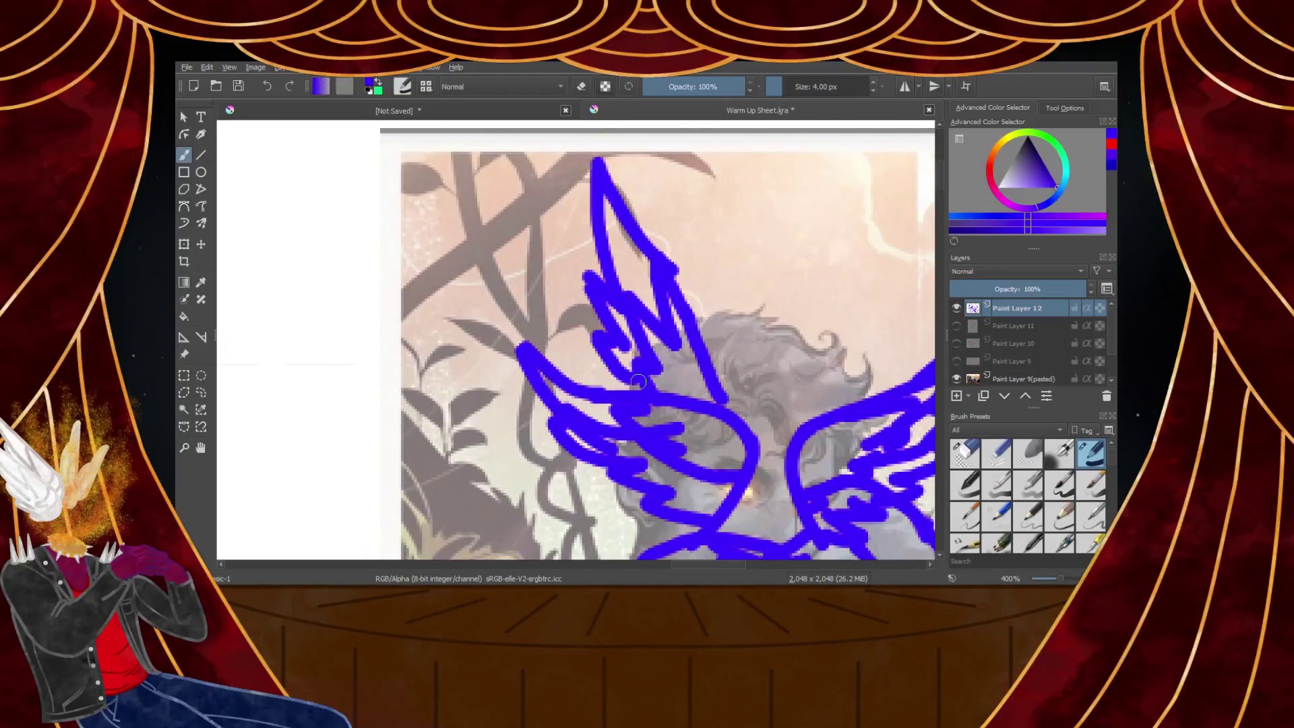
Draw a matching feathered upper-right head wing rising from the brow, redoing its first straight stroke
key(minus)
key(minus)
key(plus)
drag(718, 404, 748, 263)
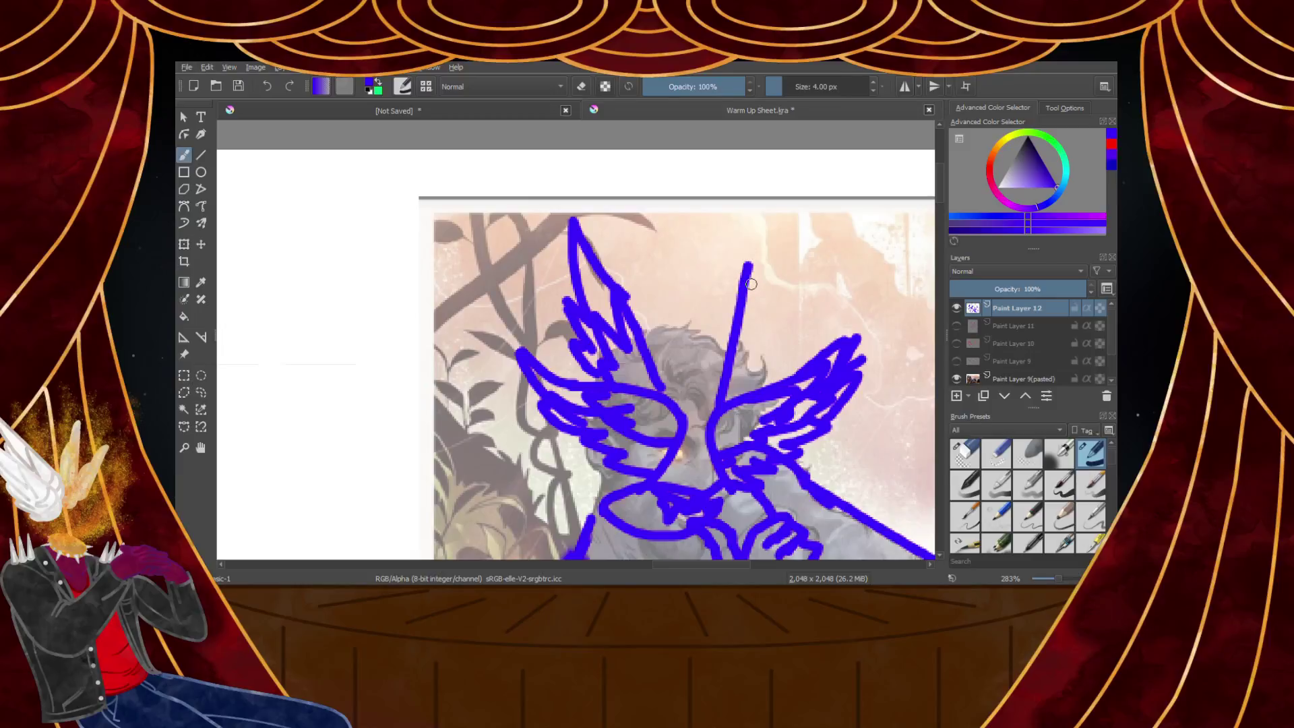
key(ctrl+z)
mouse_move(708, 413)
mouse_down()
mouse_move(757, 247)
mouse_move(771, 306)
mouse_move(750, 336)
mouse_move(746, 320)
mouse_move(747, 370)
mouse_up()
drag(775, 306, 763, 377)
scroll(701, 368, down, 3)
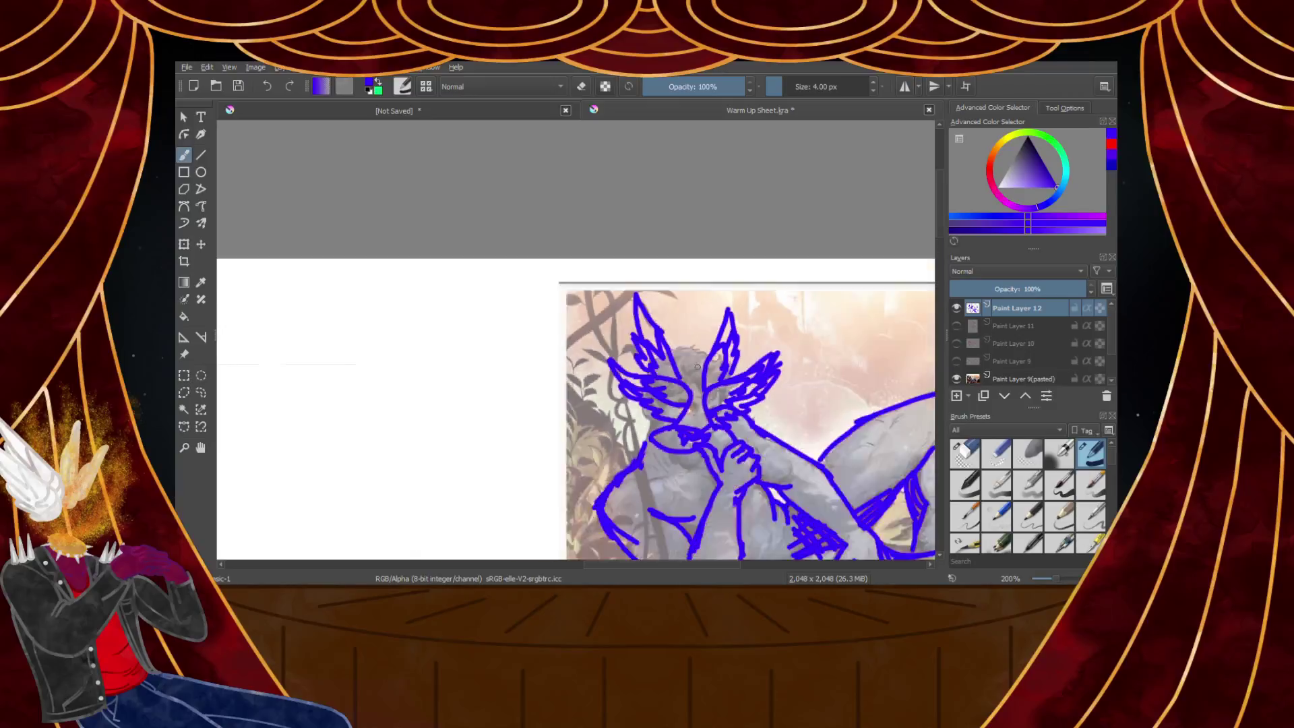
scroll(685, 404, up, 2)
scroll(682, 405, down, 4)
scroll(728, 476, up, 2)
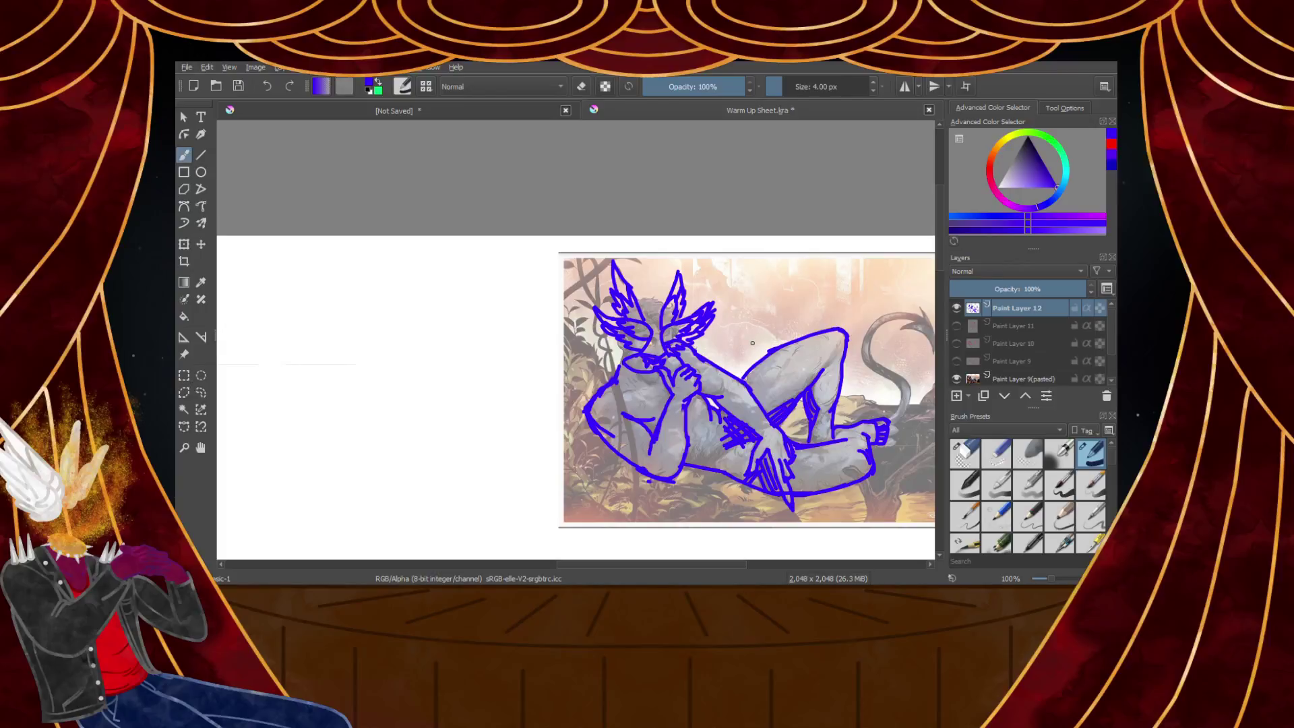
Add a short contour stroke just inside the propped forearm's torso-side edge, near the elbow
scroll(662, 351, up, 1)
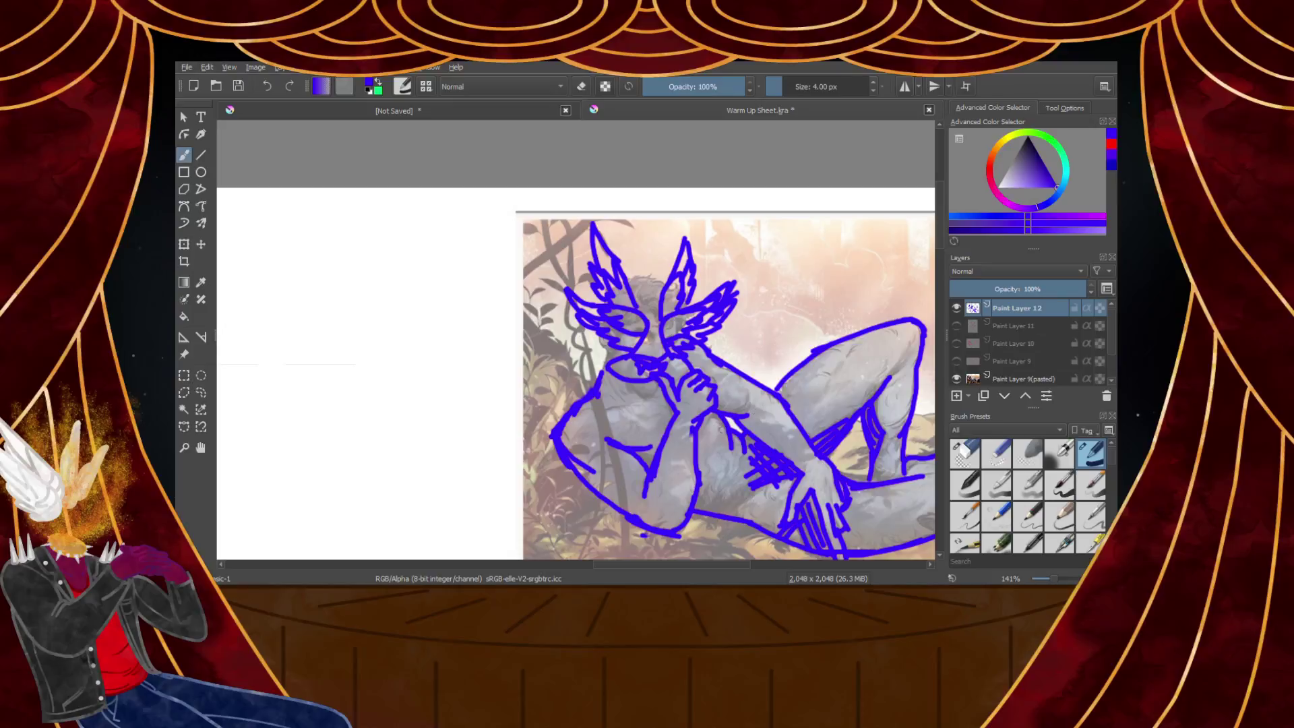
scroll(588, 451, up, 4)
drag(513, 344, 502, 488)
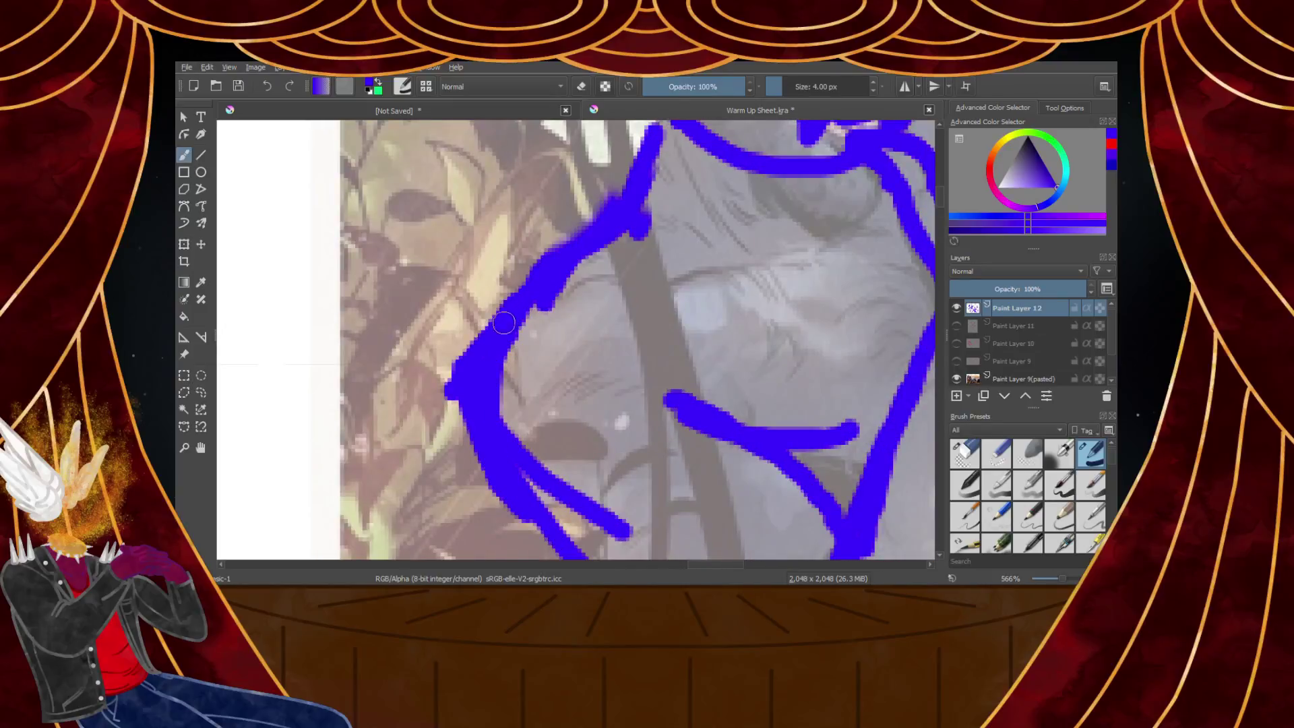
key(1)
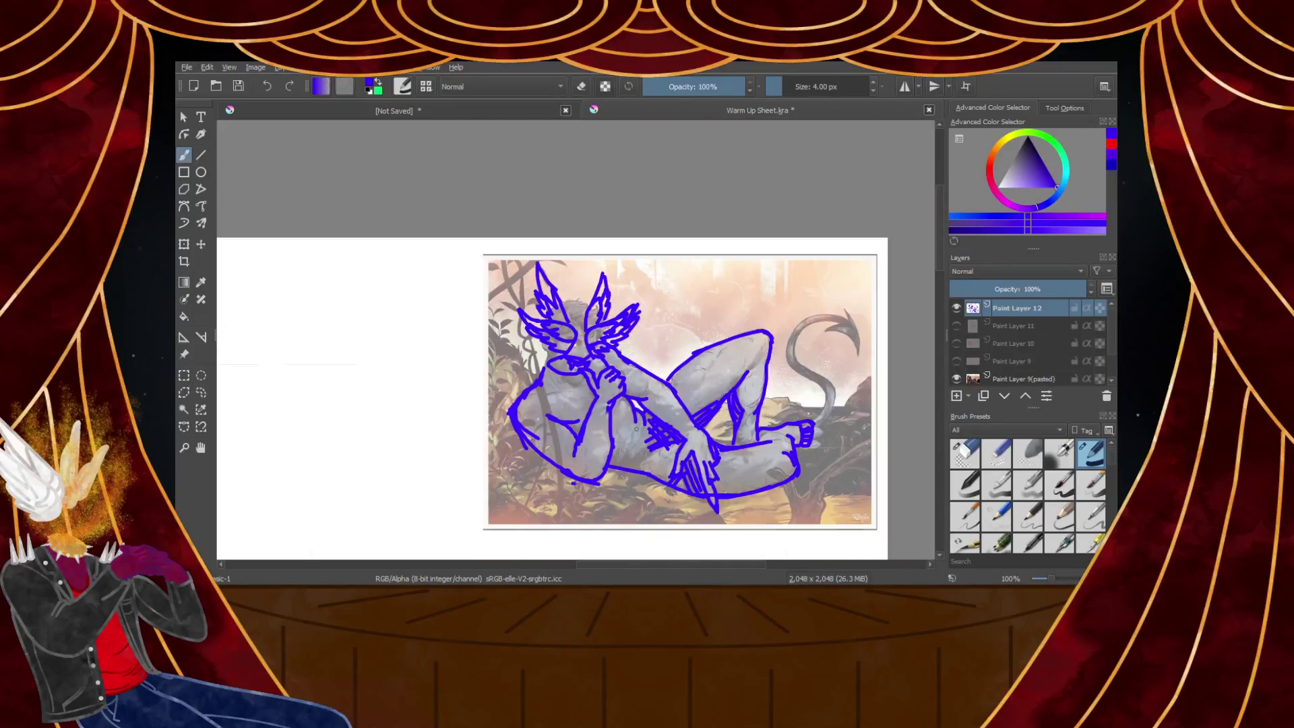
scroll(606, 450, up, 5)
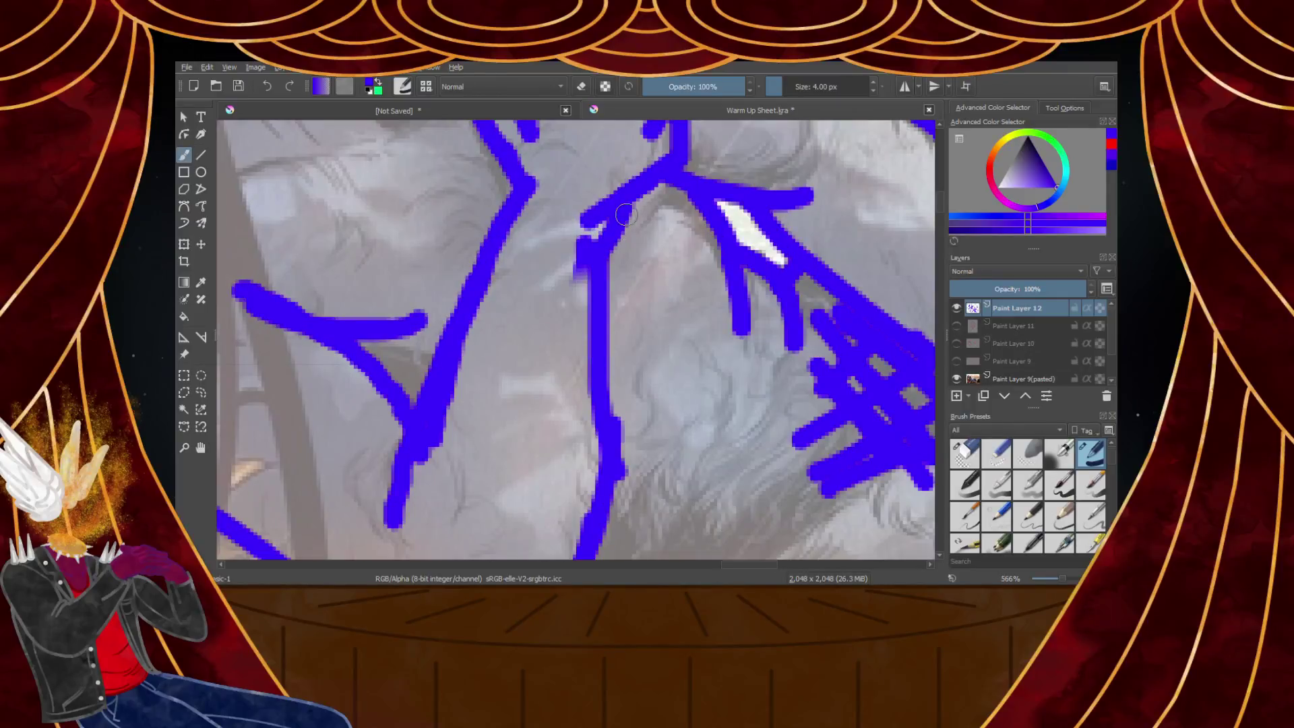
drag(625, 214, 621, 474)
scroll(604, 390, down, 5)
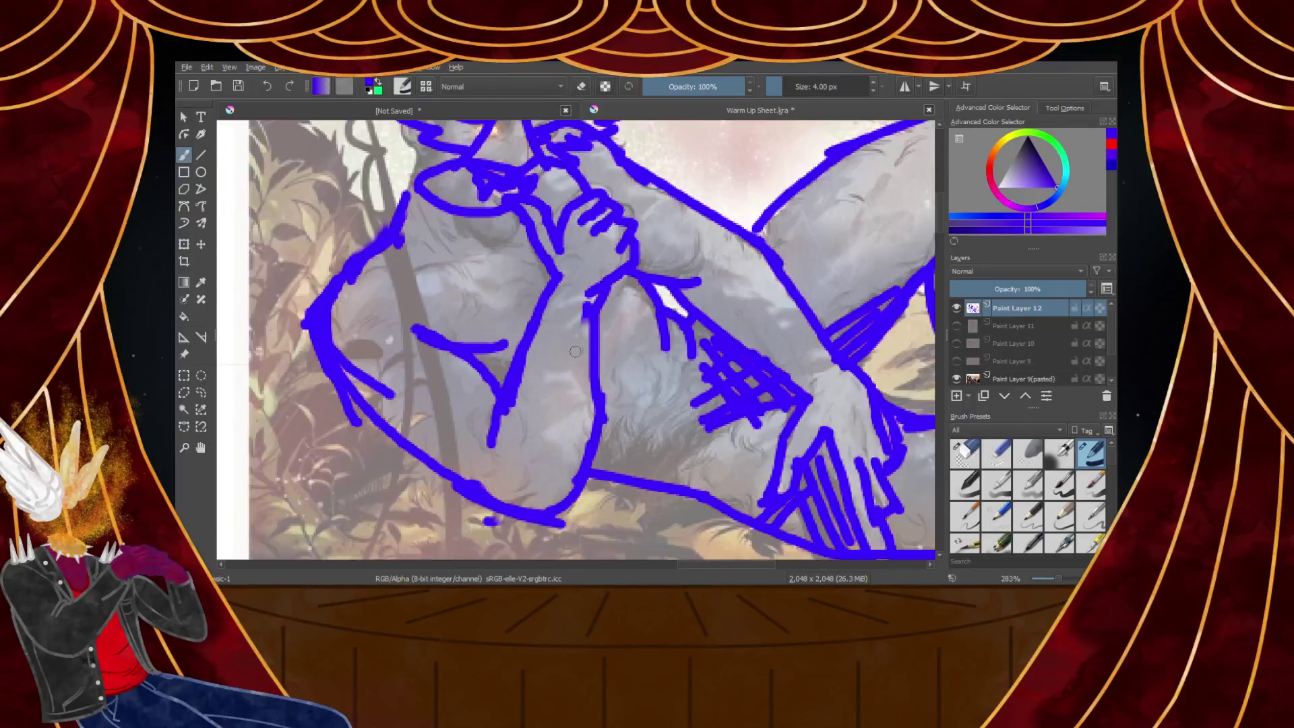
scroll(540, 411, up, 5)
mouse_move(665, 261)
mouse_down()
mouse_move(676, 403)
mouse_move(692, 414)
mouse_up()
scroll(697, 379, down, 4)
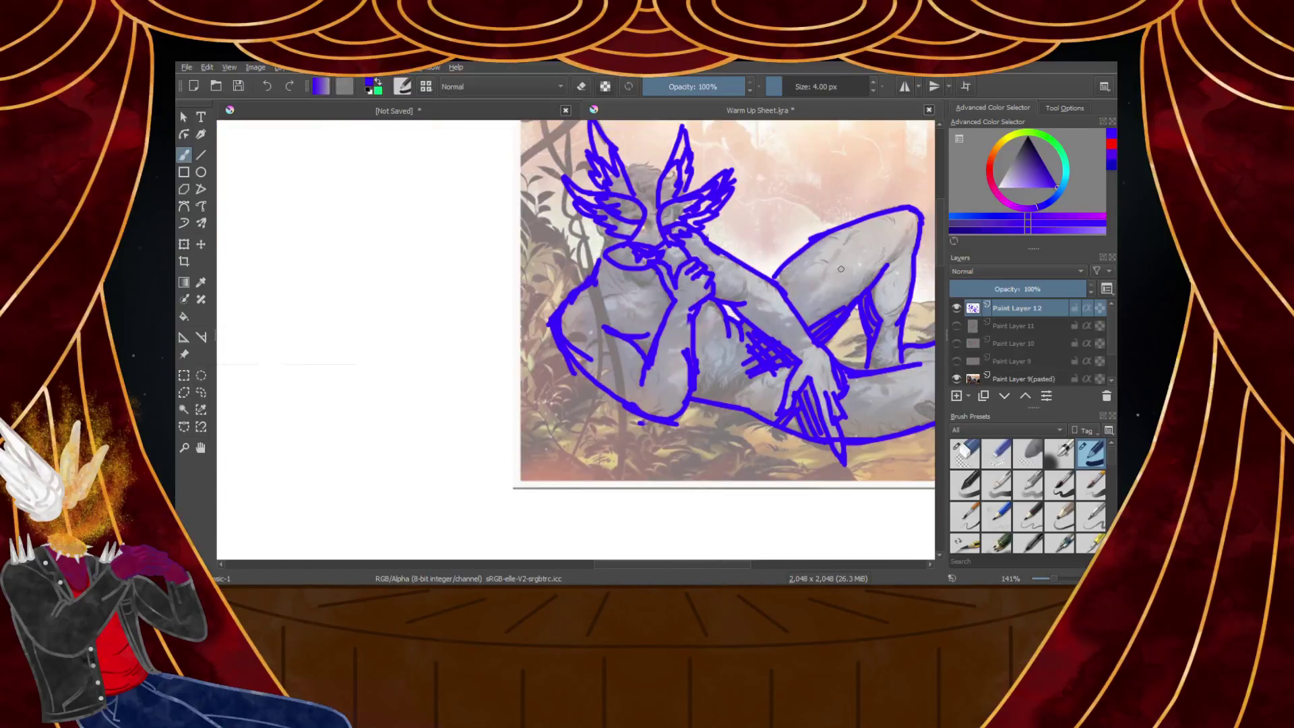
Draw short shading strokes along the underside of the raised thigh behind the knee, redoing the first attempts
scroll(841, 271, up, 2)
scroll(843, 270, down, 2)
scroll(879, 256, up, 3)
mouse_move(890, 208)
mouse_down()
mouse_move(857, 286)
mouse_move(891, 251)
mouse_move(851, 304)
mouse_up()
drag(906, 257, 850, 314)
key(ctrl+z)
key(ctrl+z)
key(ctrl+z)
drag(902, 228, 859, 294)
key(ctrl+z)
drag(904, 229, 851, 303)
drag(905, 264, 835, 322)
scroll(840, 320, down, 5)
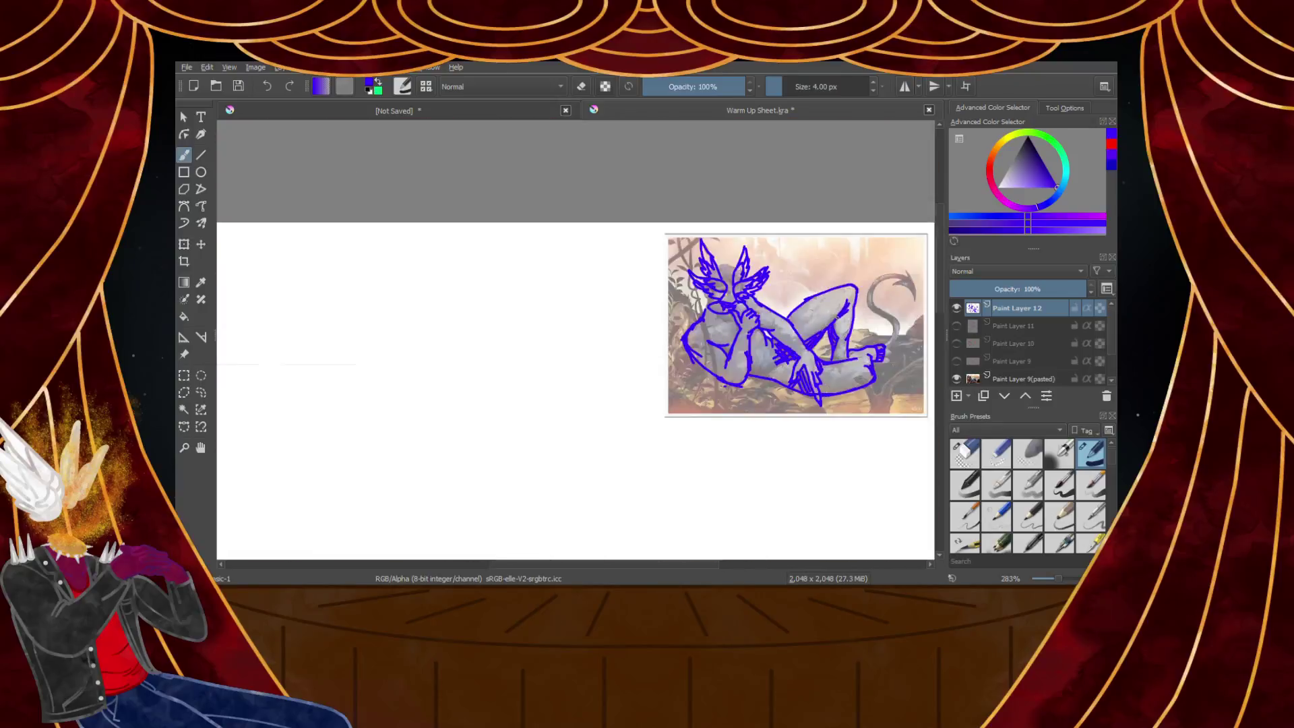
Draw a short, gently curved line across the upper chest below the neck ring
scroll(885, 363, up, 2)
scroll(779, 398, up, 1)
scroll(735, 333, down, 2)
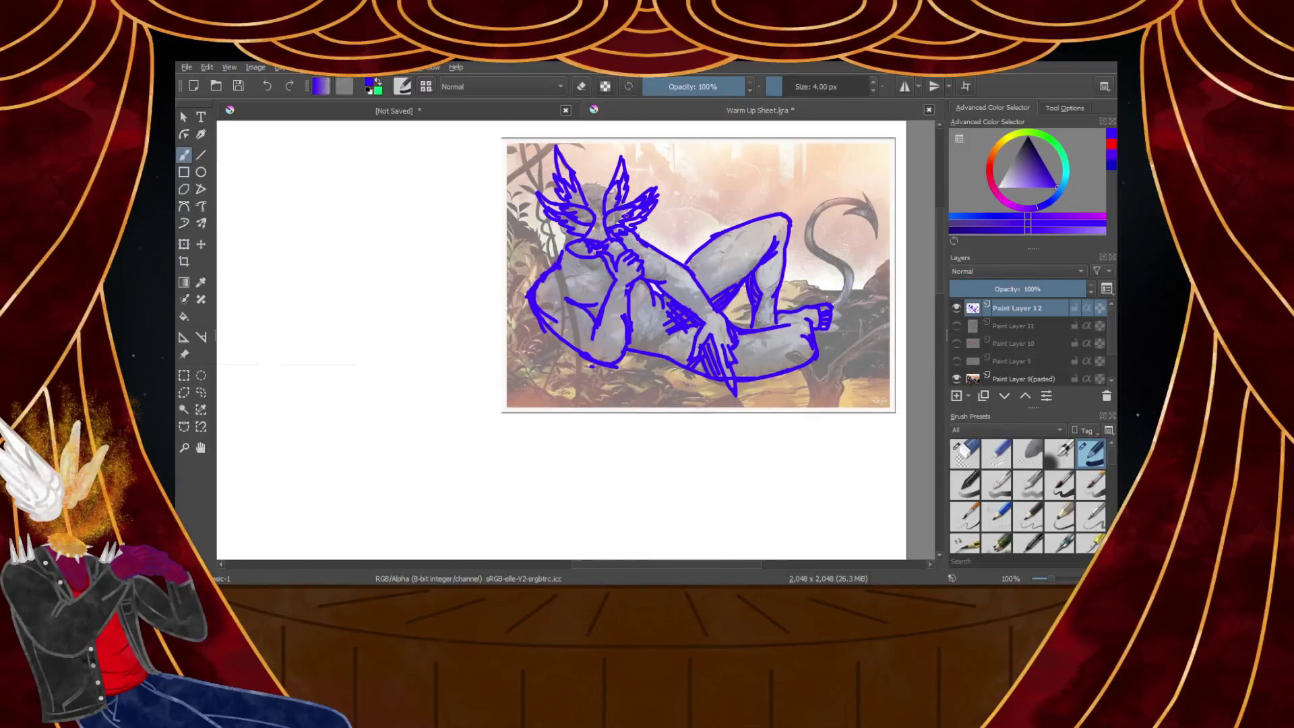
scroll(590, 233, up, 3)
scroll(616, 375, up, 3)
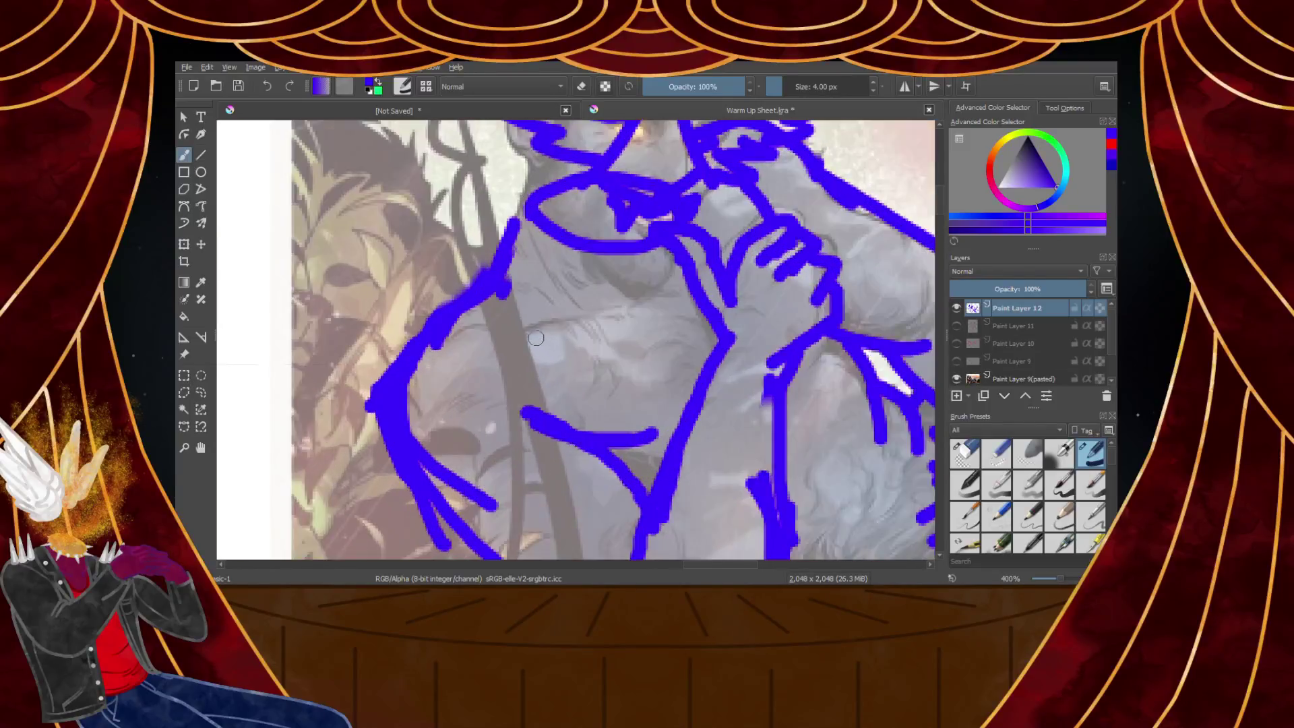
drag(519, 310, 717, 297)
key(1)
scroll(730, 315, up, 5)
scroll(731, 316, down, 3)
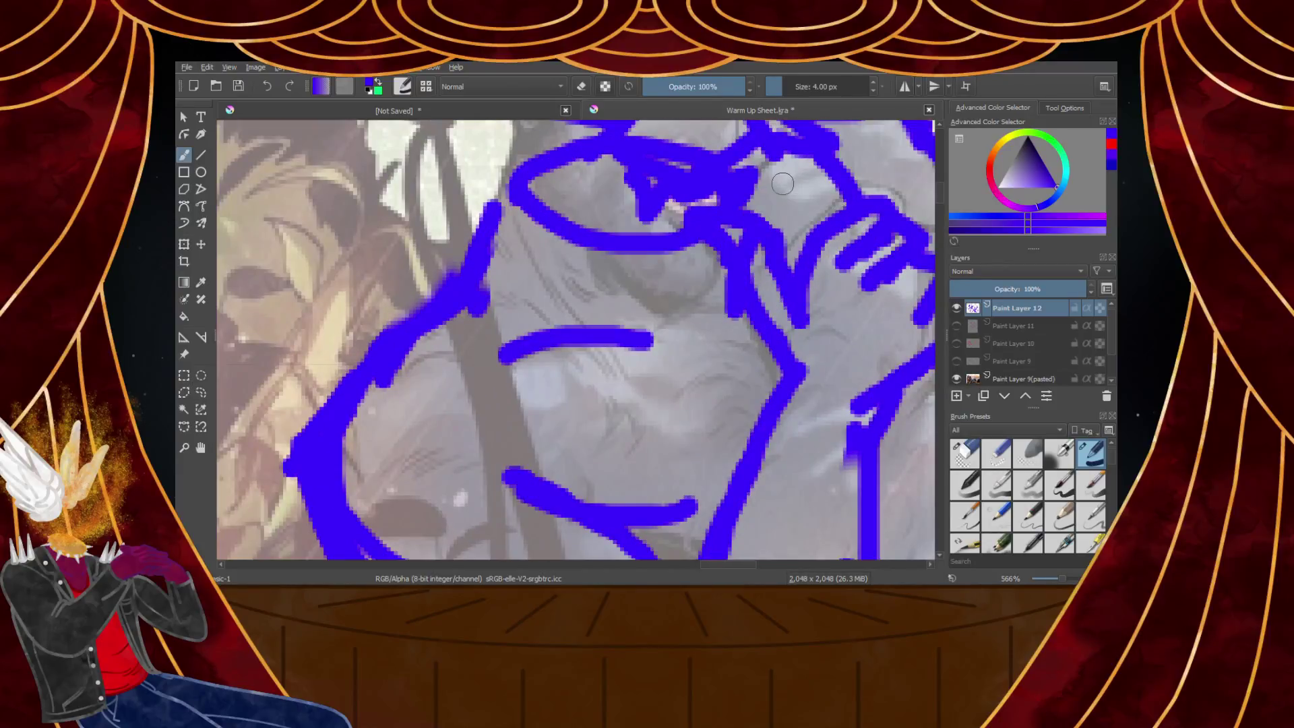
scroll(775, 196, down, 5)
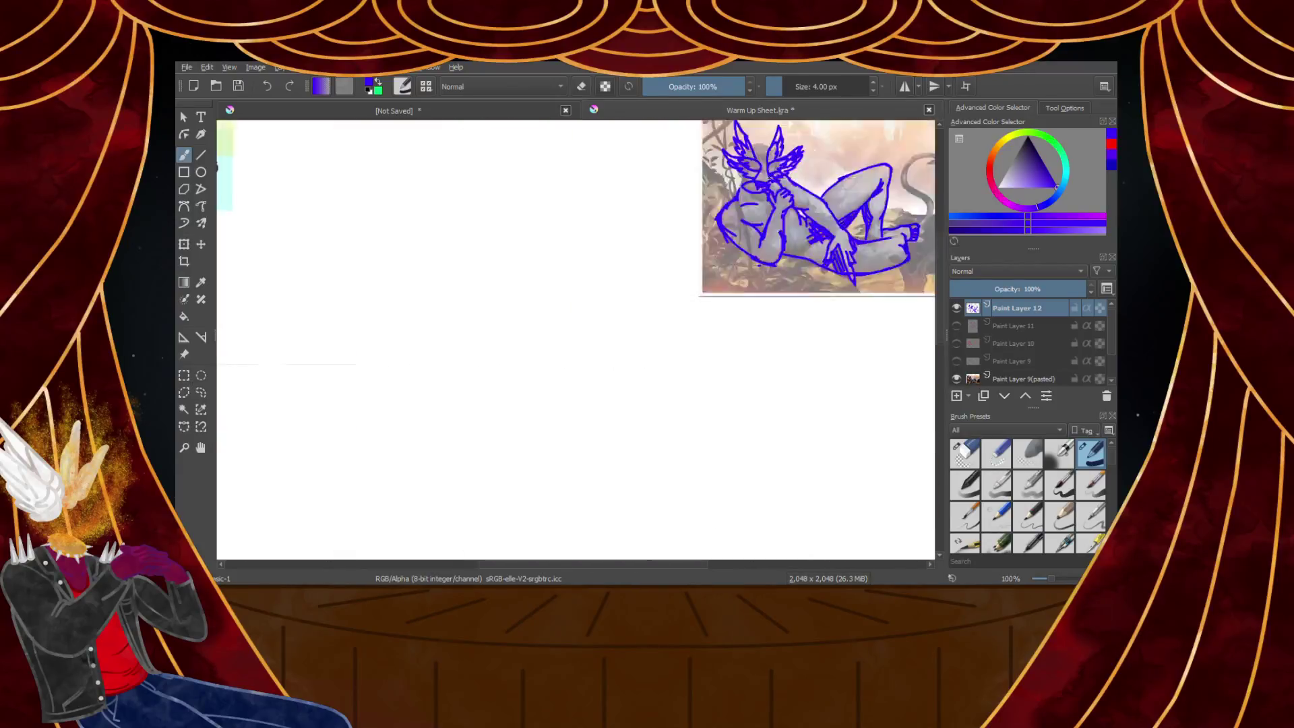
scroll(783, 249, up, 3)
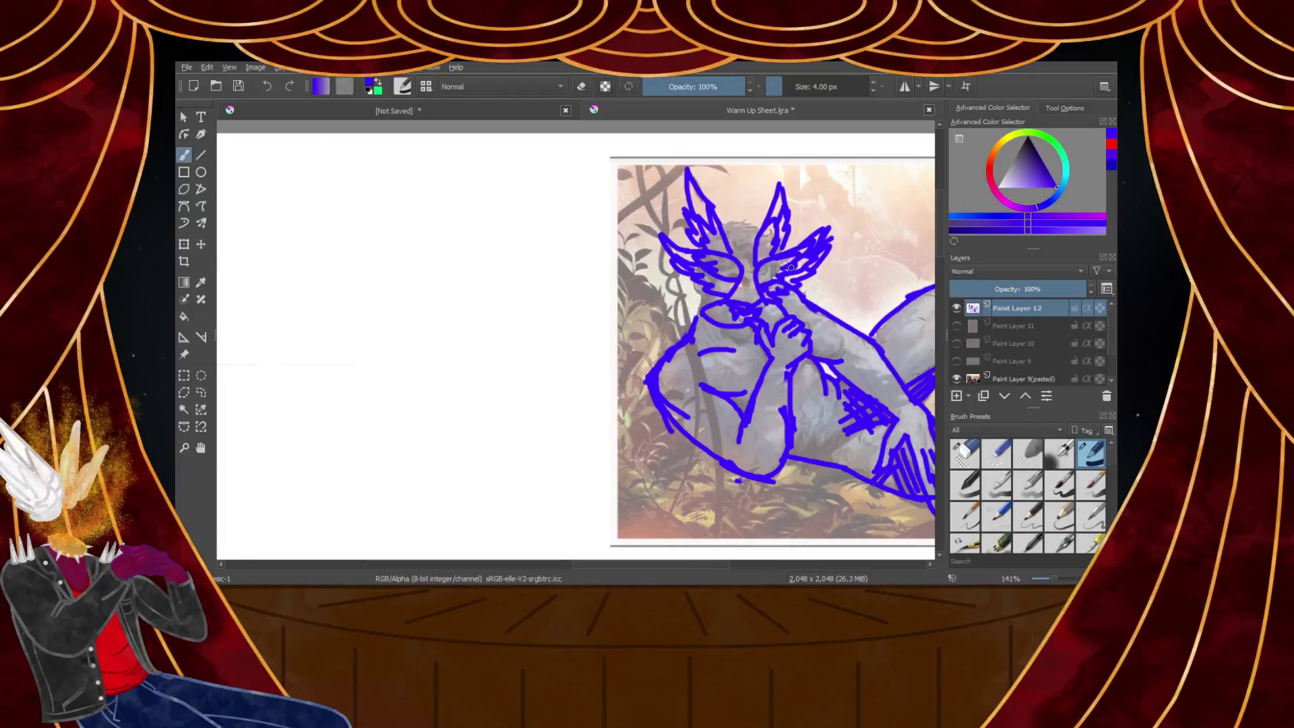
scroll(776, 279, up, 3)
scroll(738, 302, down, 3)
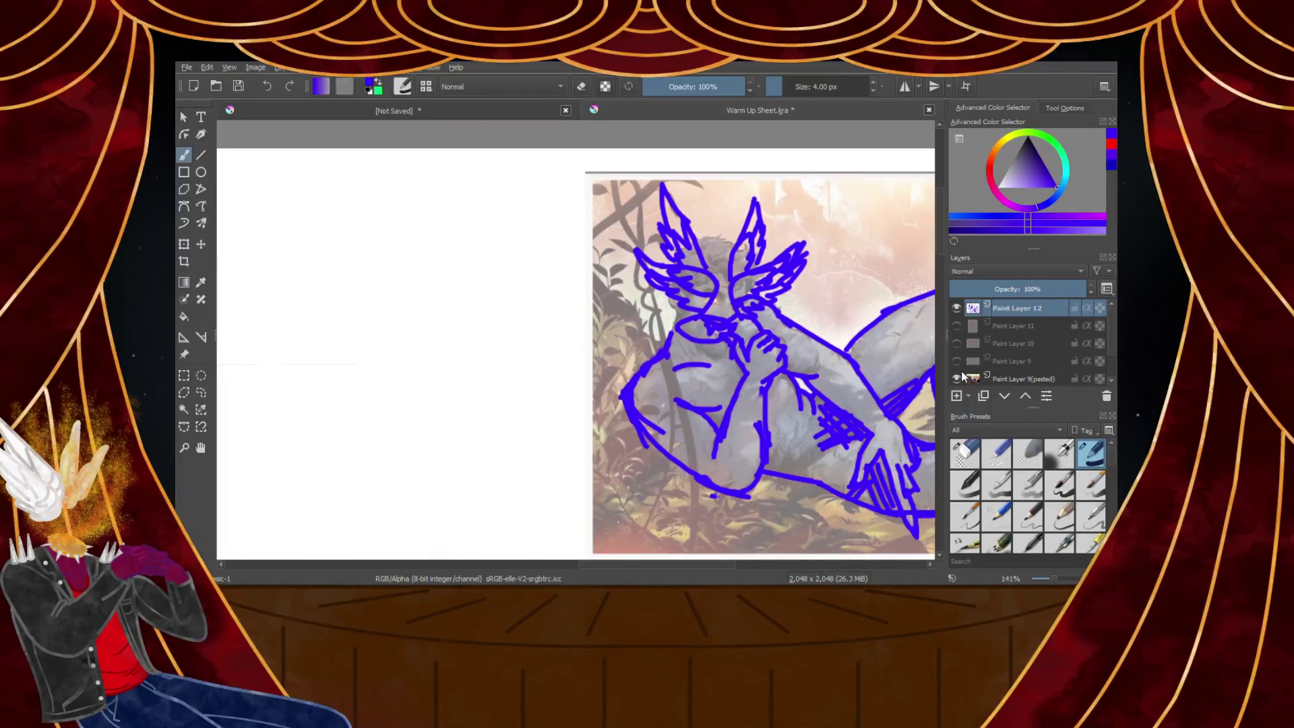
Hide the pasted reference painting layer so only the blue-violet line drawing shows on white
scroll(959, 370, down, 2)
click(957, 340)
scroll(835, 332, down, 3)
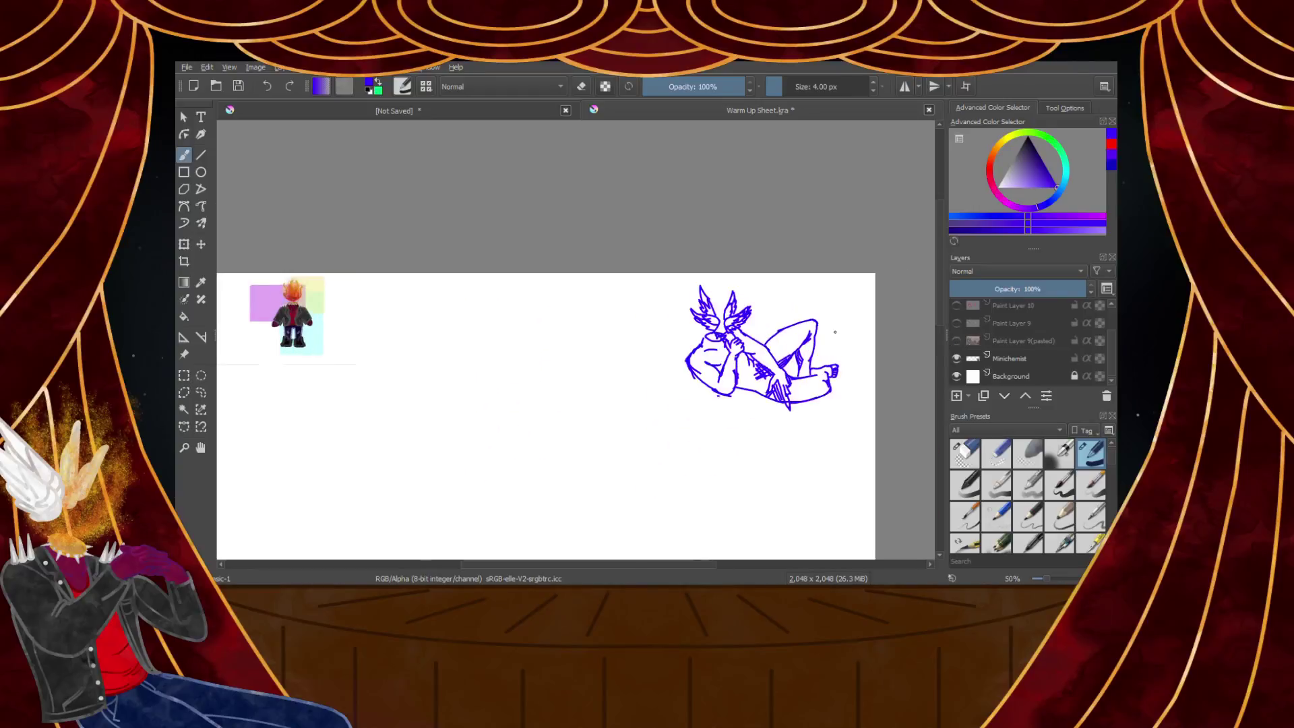
scroll(835, 332, up, 1)
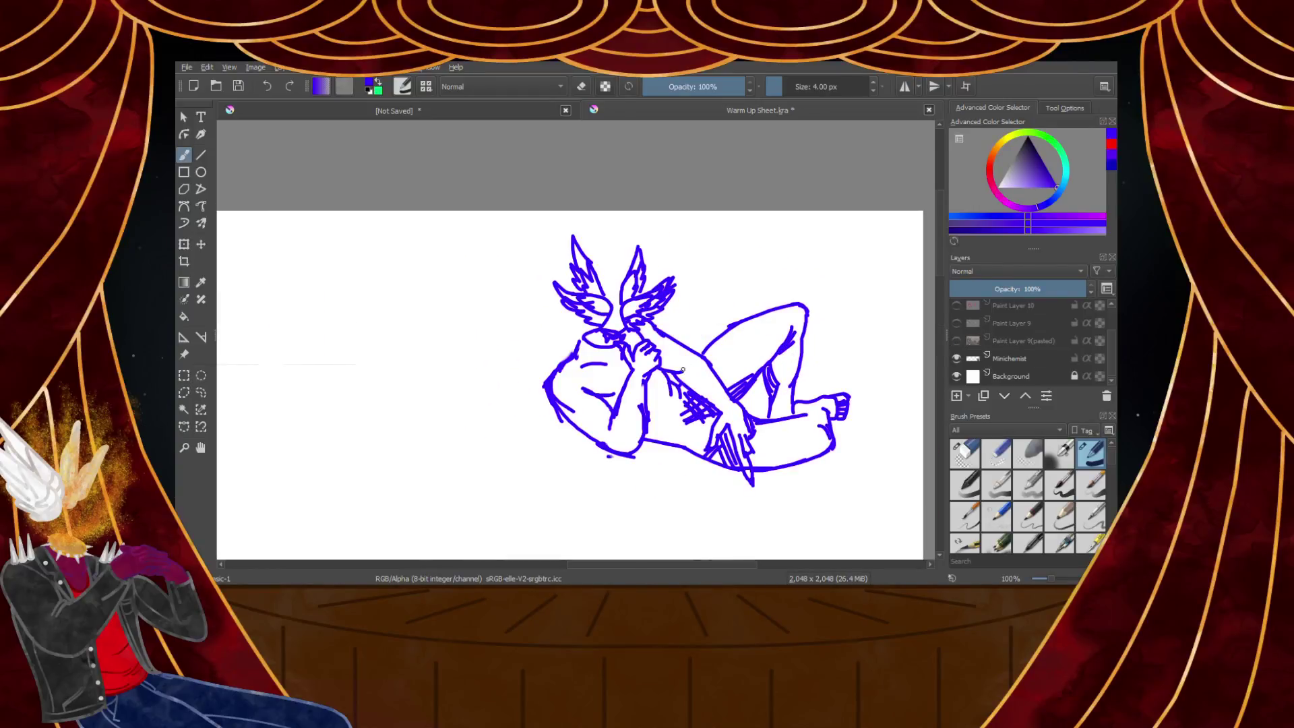
Join the shoulder contour to the neck ring and thicken the ring's lower rim with a second curve
scroll(614, 337, up, 4)
mouse_move(578, 286)
mouse_down()
mouse_move(607, 294)
mouse_move(657, 261)
mouse_move(616, 283)
mouse_up()
drag(482, 325, 435, 409)
mouse_move(475, 314)
mouse_down()
mouse_move(515, 342)
mouse_move(651, 351)
mouse_up()
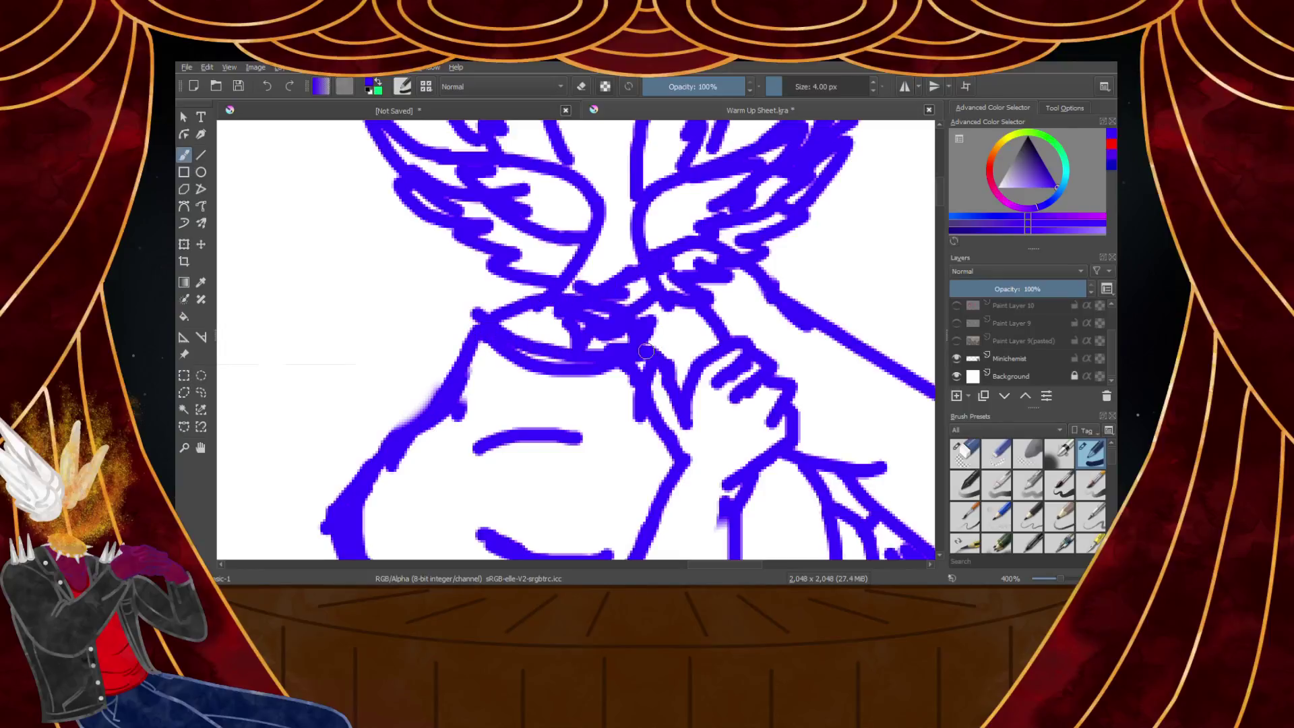
mouse_move(475, 315)
mouse_down()
mouse_move(648, 297)
mouse_move(557, 358)
mouse_up()
scroll(559, 355, down, 4)
scroll(561, 349, up, 3)
scroll(559, 349, down, 4)
scroll(603, 429, up, 3)
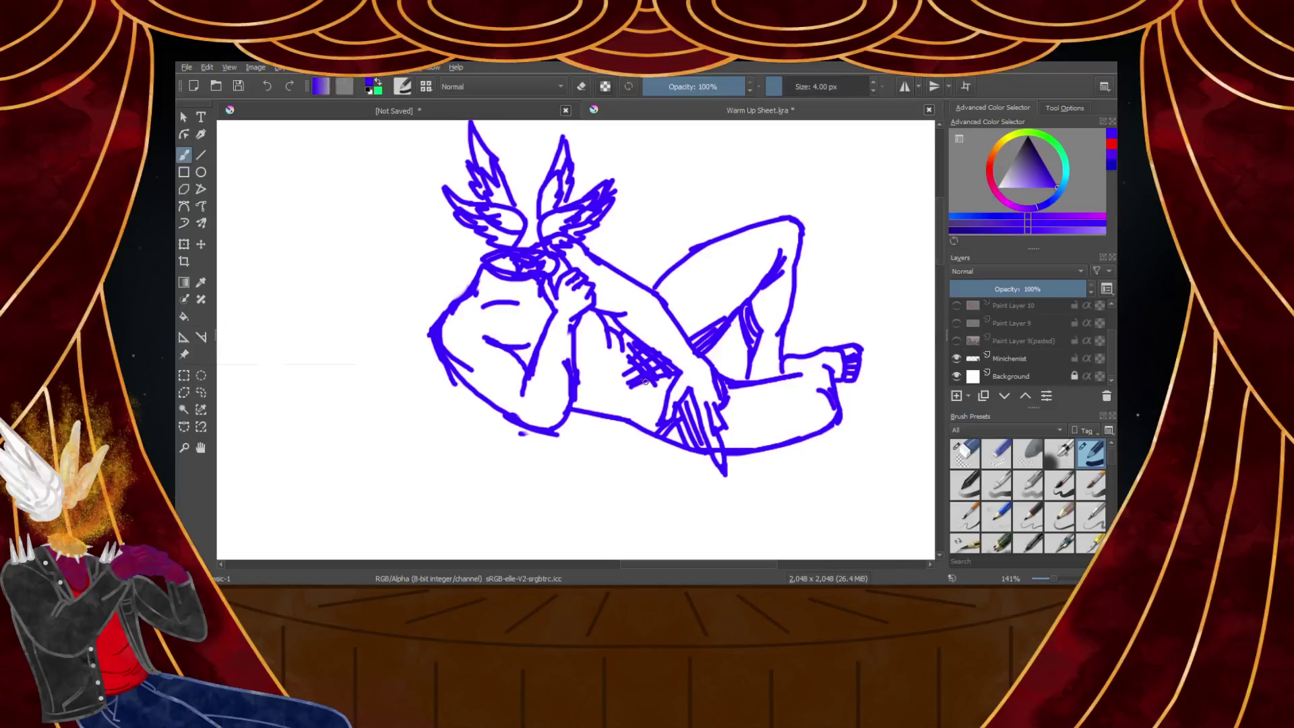
Draw a roughly vertical waist line from the hatched belly area down to the torso's lower edge
scroll(645, 382, up, 3)
drag(606, 268, 606, 483)
scroll(602, 436, down, 4)
scroll(701, 350, up, 1)
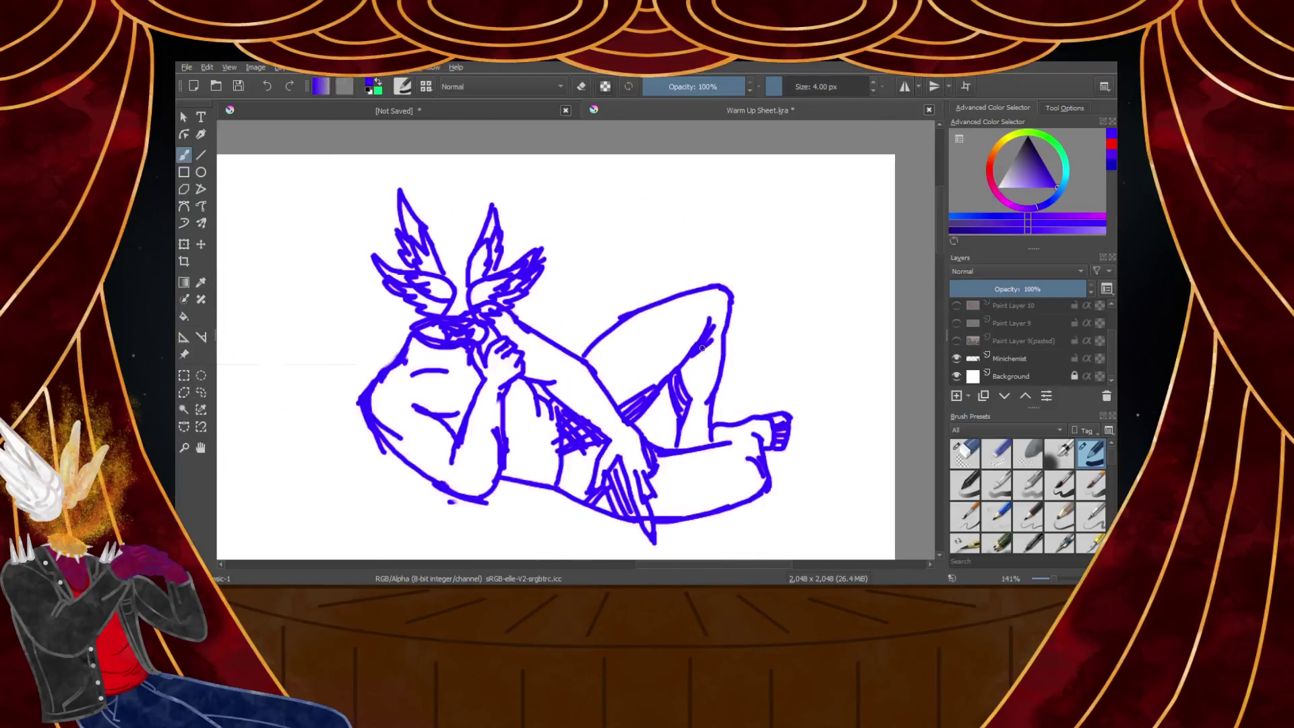
scroll(701, 350, up, 3)
drag(603, 311, 658, 390)
key(ctrl+z)
drag(564, 332, 617, 414)
drag(572, 328, 577, 349)
drag(582, 342, 599, 390)
mouse_move(569, 339)
mouse_down()
mouse_move(585, 339)
mouse_move(591, 358)
mouse_up()
mouse_move(586, 379)
mouse_down()
mouse_move(601, 402)
mouse_move(630, 401)
mouse_up()
scroll(630, 367, down, 2)
scroll(619, 470, up, 3)
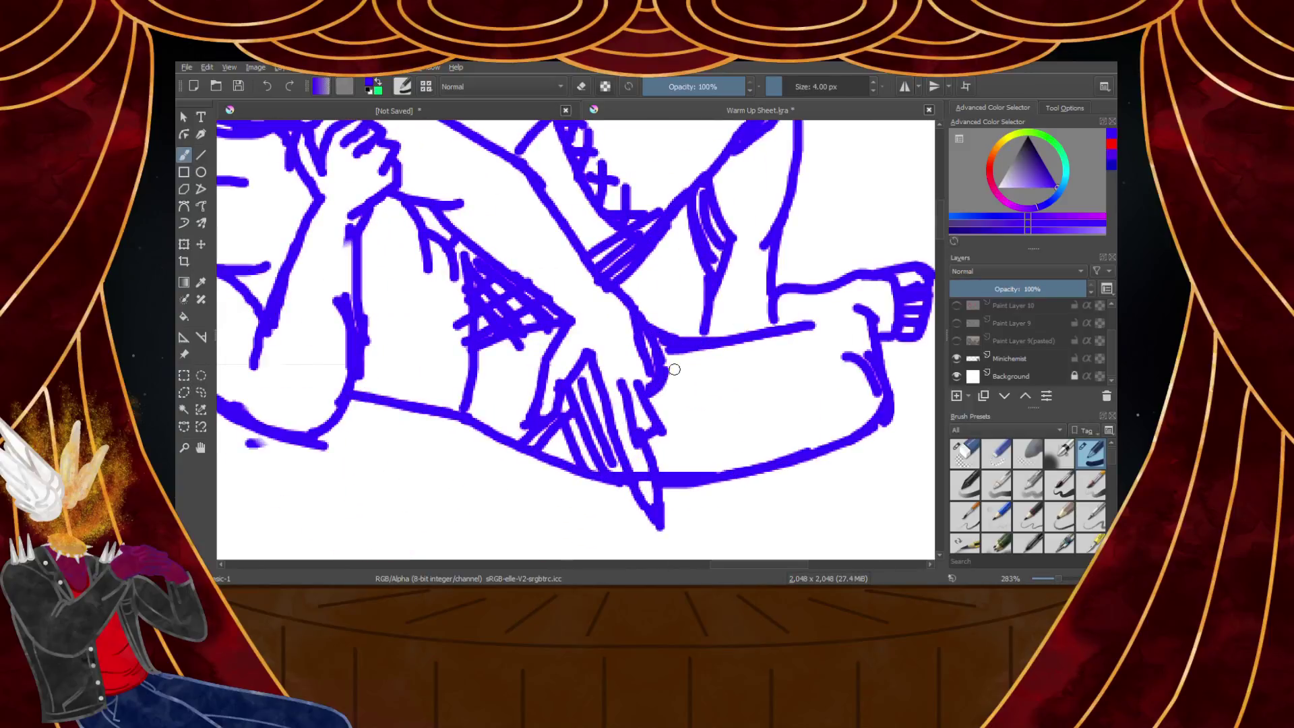
scroll(675, 332, down, 4)
scroll(665, 283, up, 5)
key(ctrl+z)
key(ctrl+z)
key(ctrl+z)
key(ctrl+z)
key(ctrl+z)
key(ctrl+z)
key(ctrl+z)
key(ctrl+z)
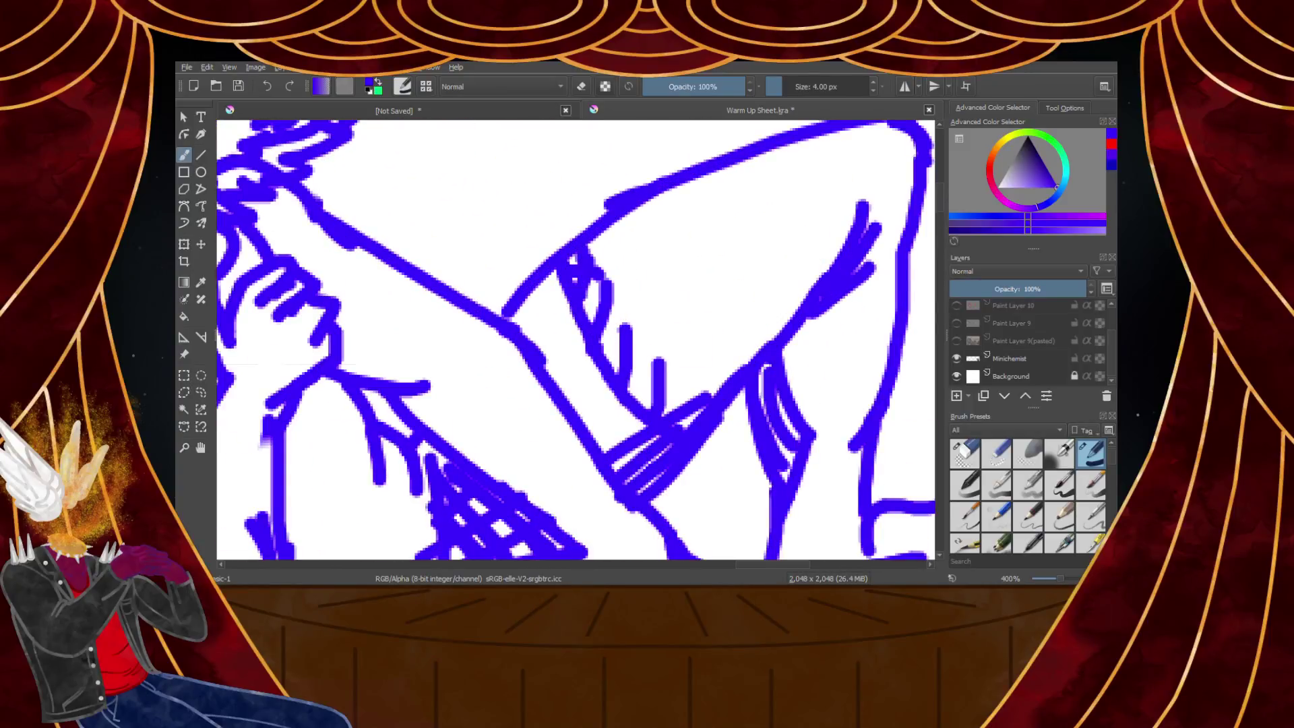
Draw shorts hems across the raised thigh and the lower thigh, with a second edge line beneath the hip
mouse_move(642, 201)
mouse_down()
mouse_move(758, 429)
mouse_move(645, 486)
mouse_up()
scroll(645, 487, down, 5)
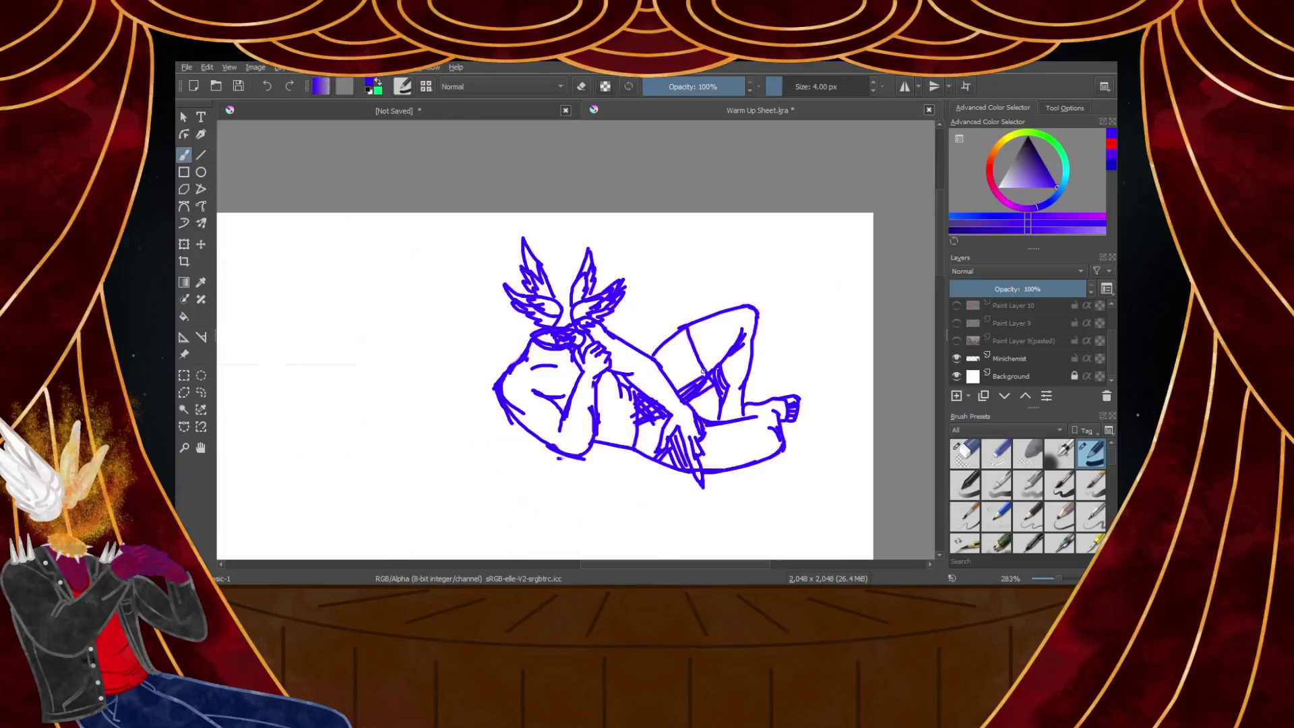
scroll(720, 424, up, 4)
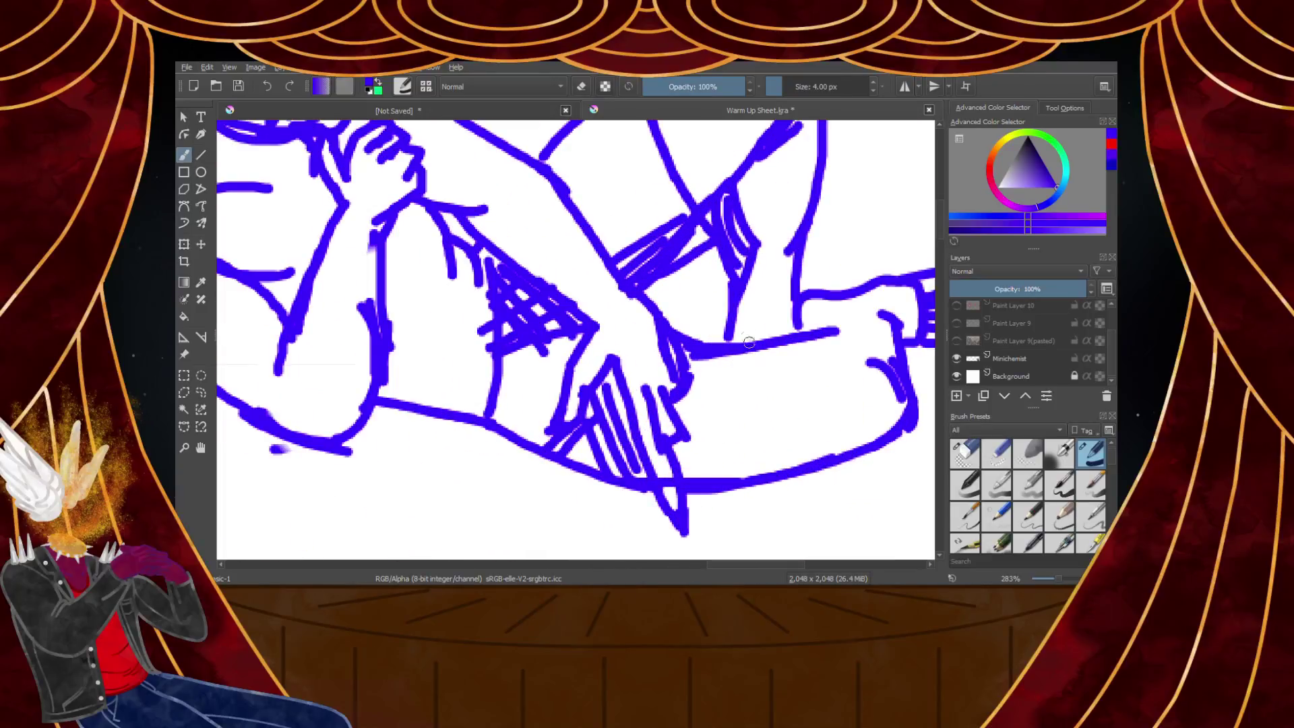
scroll(741, 353, down, 3)
drag(732, 339, 733, 449)
mouse_move(634, 434)
mouse_down()
mouse_move(734, 450)
mouse_move(656, 437)
mouse_move(568, 398)
mouse_up()
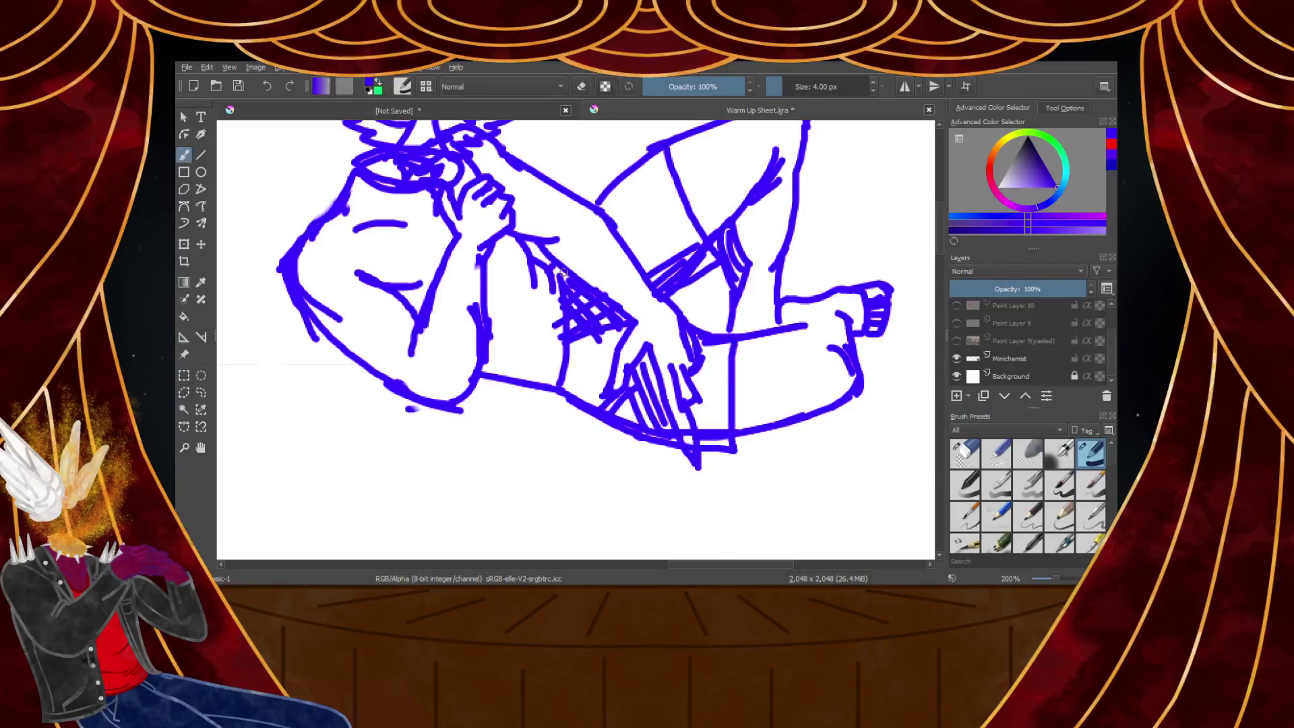
scroll(574, 371, down, 5)
scroll(586, 325, up, 5)
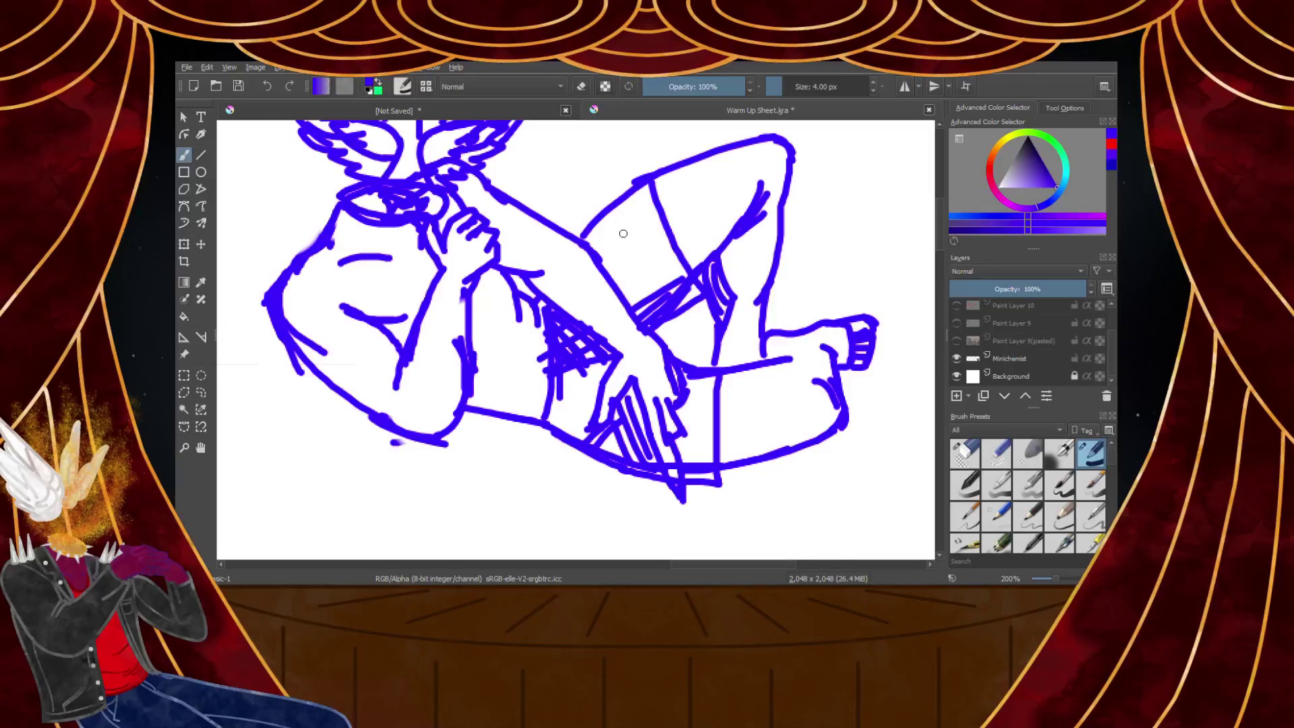
Set the brush size to 1 px and hand-letter "PANT" slanting downward on the raised thigh's shorts leg
scroll(618, 223, up, 8)
scroll(869, 89, down, 3)
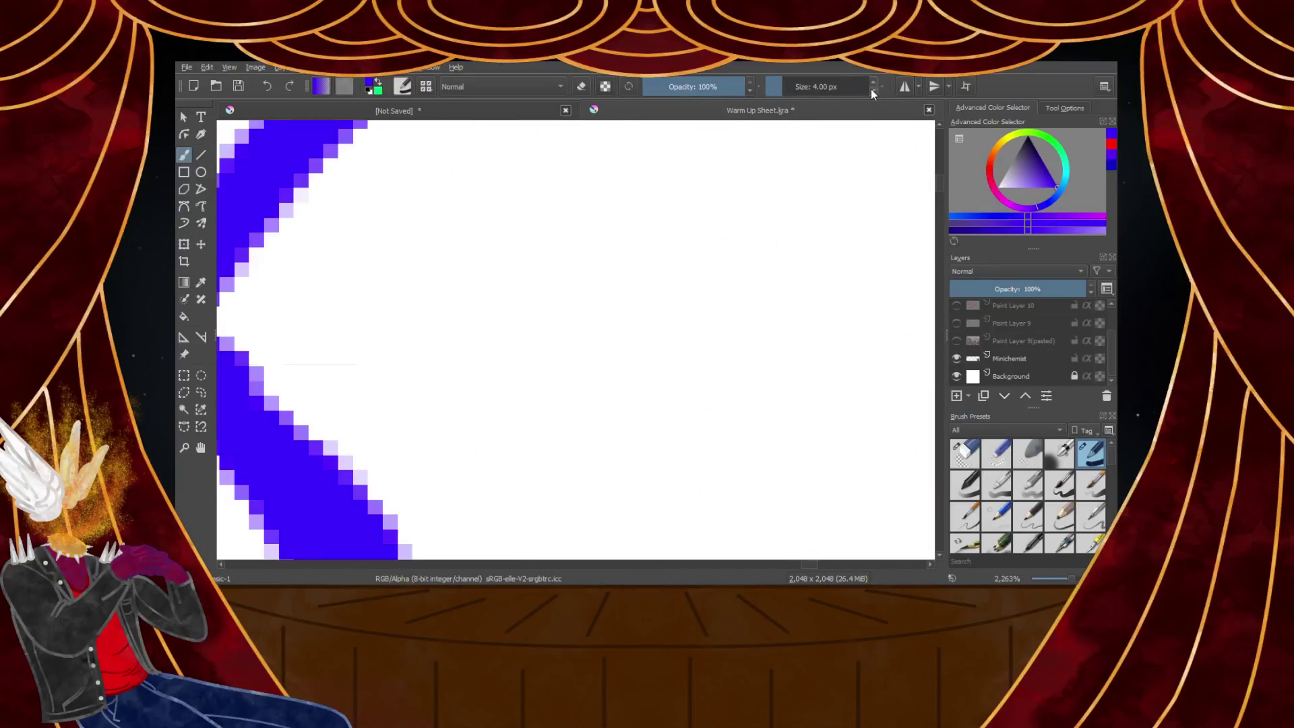
scroll(519, 269, down, 2)
scroll(532, 232, up, 4)
drag(562, 215, 494, 416)
mouse_move(554, 241)
mouse_down()
mouse_move(581, 345)
mouse_move(628, 315)
mouse_move(703, 408)
mouse_up()
scroll(657, 404, down, 3)
scroll(699, 447, up, 3)
drag(643, 318, 691, 334)
scroll(709, 367, down, 4)
scroll(745, 382, up, 3)
mouse_move(667, 378)
mouse_down()
mouse_move(800, 306)
mouse_move(824, 261)
mouse_up()
scroll(775, 329, down, 2)
scroll(824, 347, up, 2)
drag(826, 308, 781, 408)
drag(802, 259, 907, 330)
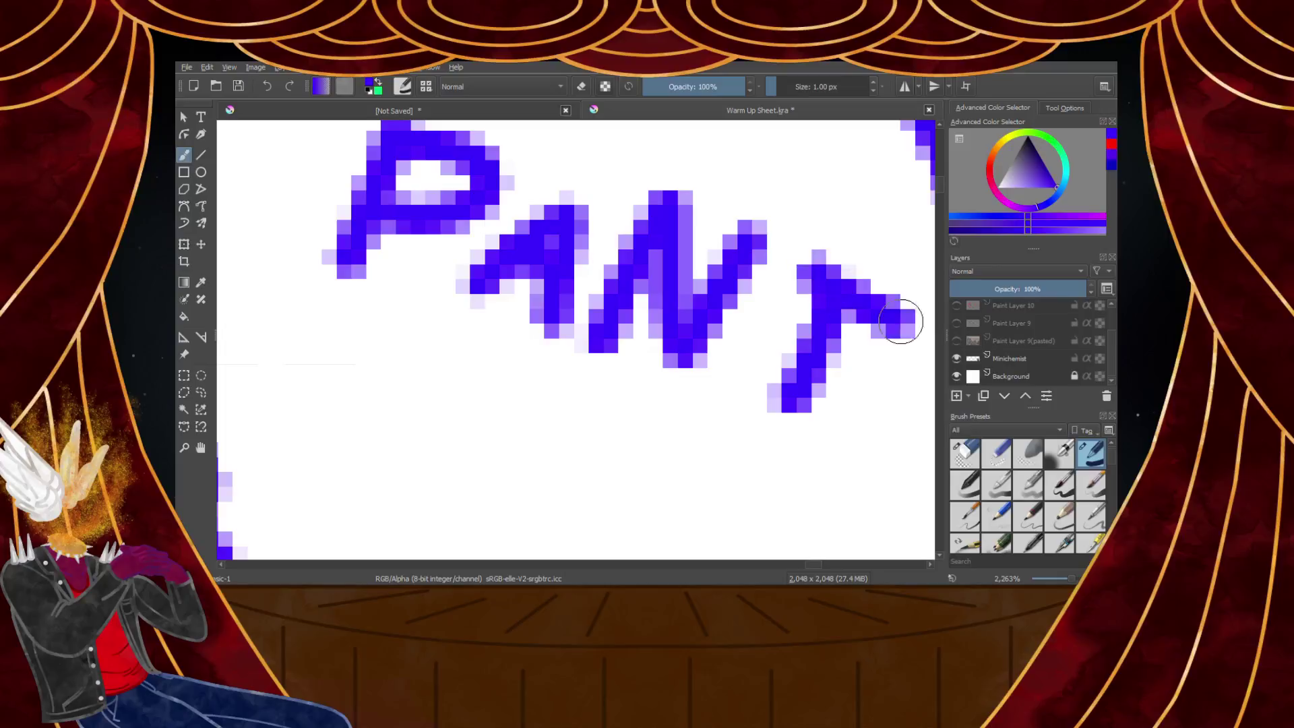
scroll(829, 434, down, 3)
scroll(841, 445, up, 3)
scroll(869, 431, down, 2)
scroll(878, 423, up, 3)
mouse_move(704, 296)
mouse_down()
mouse_move(605, 430)
mouse_move(711, 283)
mouse_move(751, 357)
mouse_up()
drag(685, 396, 701, 468)
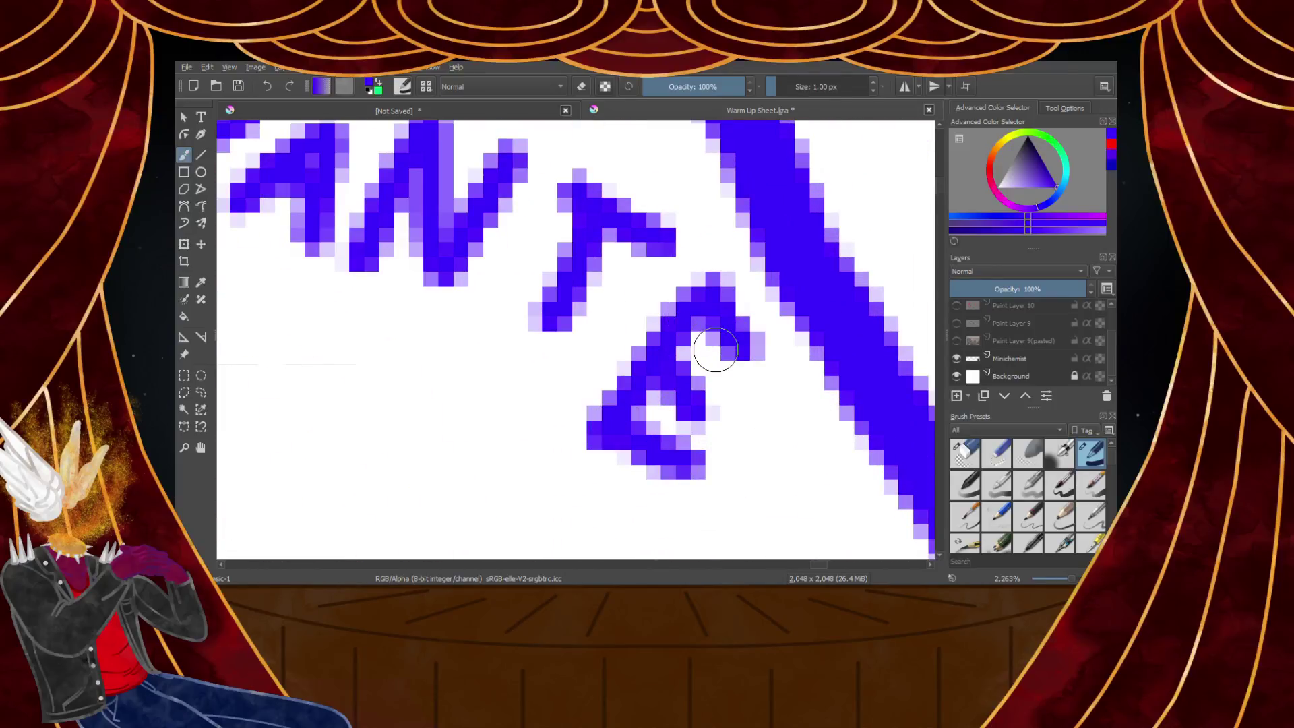
key(ctrl+z)
key(ctrl+z)
key(ctrl+z)
Hand-letter "SES" after "PANT" so the word reads "PANTSES" beside the raised thigh's hem
mouse_move(728, 339)
mouse_down()
mouse_move(674, 317)
mouse_move(583, 427)
mouse_up()
scroll(596, 433, down, 2)
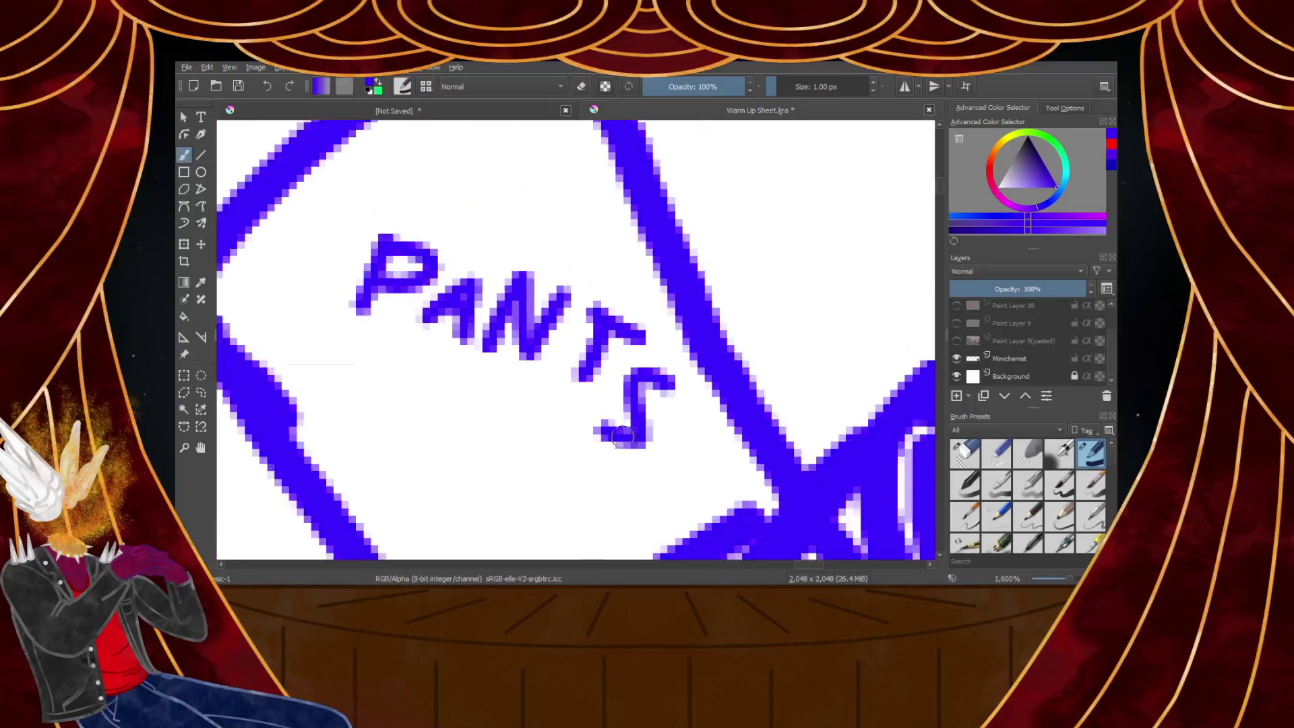
scroll(622, 467, up, 2)
mouse_move(732, 361)
mouse_down()
mouse_move(678, 465)
mouse_move(778, 399)
mouse_up()
drag(710, 431, 740, 448)
drag(666, 465, 710, 499)
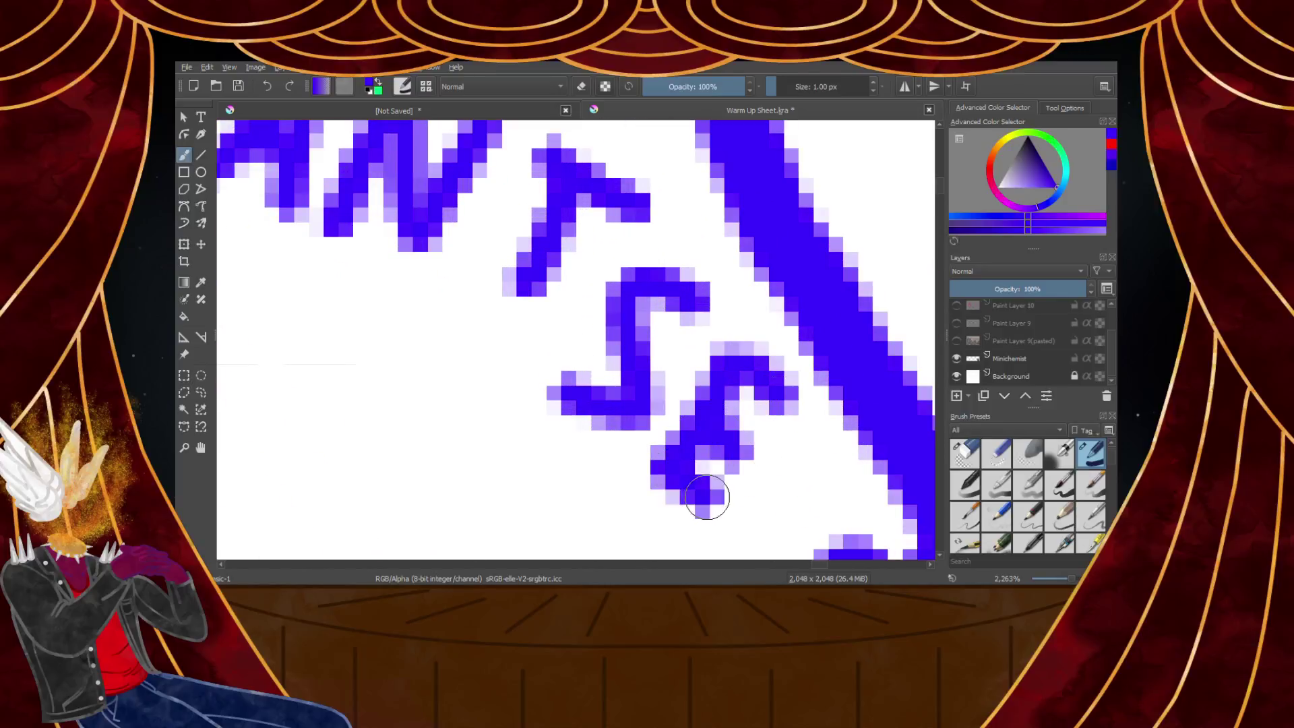
scroll(708, 499, down, 4)
scroll(717, 520, up, 4)
mouse_move(718, 288)
mouse_down()
mouse_move(682, 303)
mouse_move(628, 356)
mouse_up()
scroll(628, 357, down, 3)
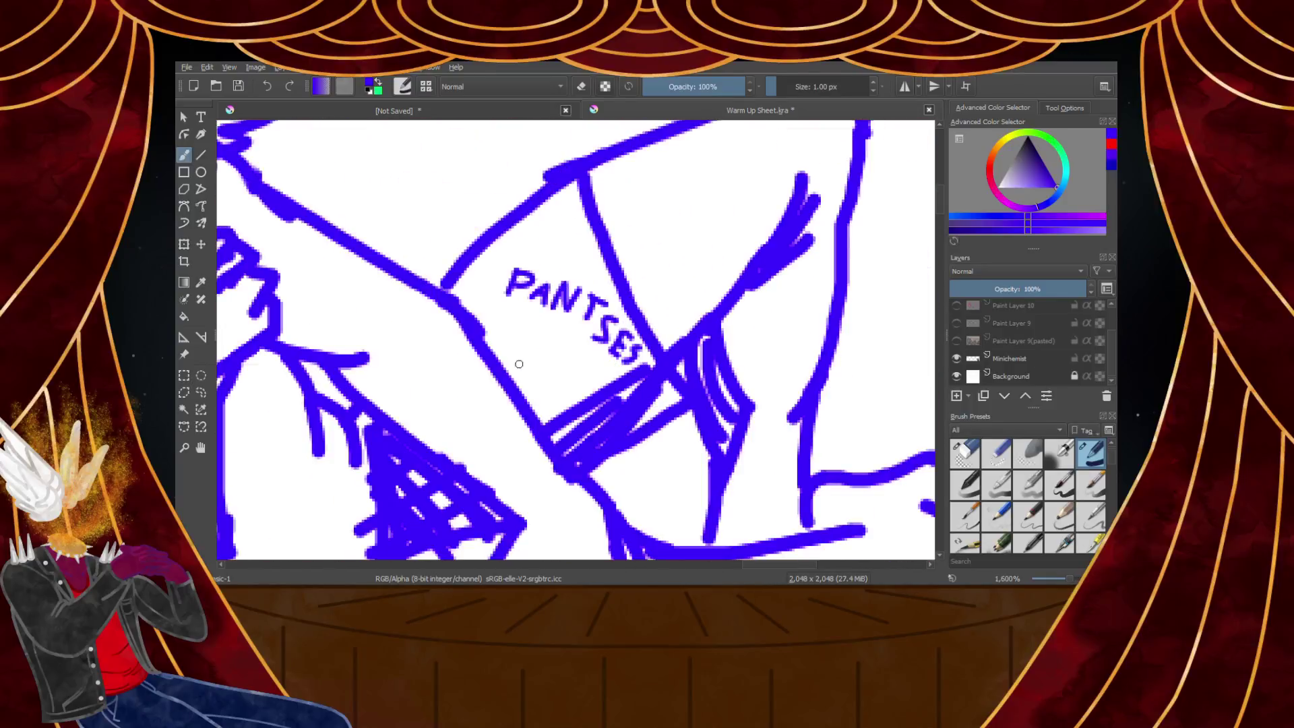
scroll(520, 349, up, 3)
scroll(469, 295, down, 3)
scroll(471, 294, down, 2)
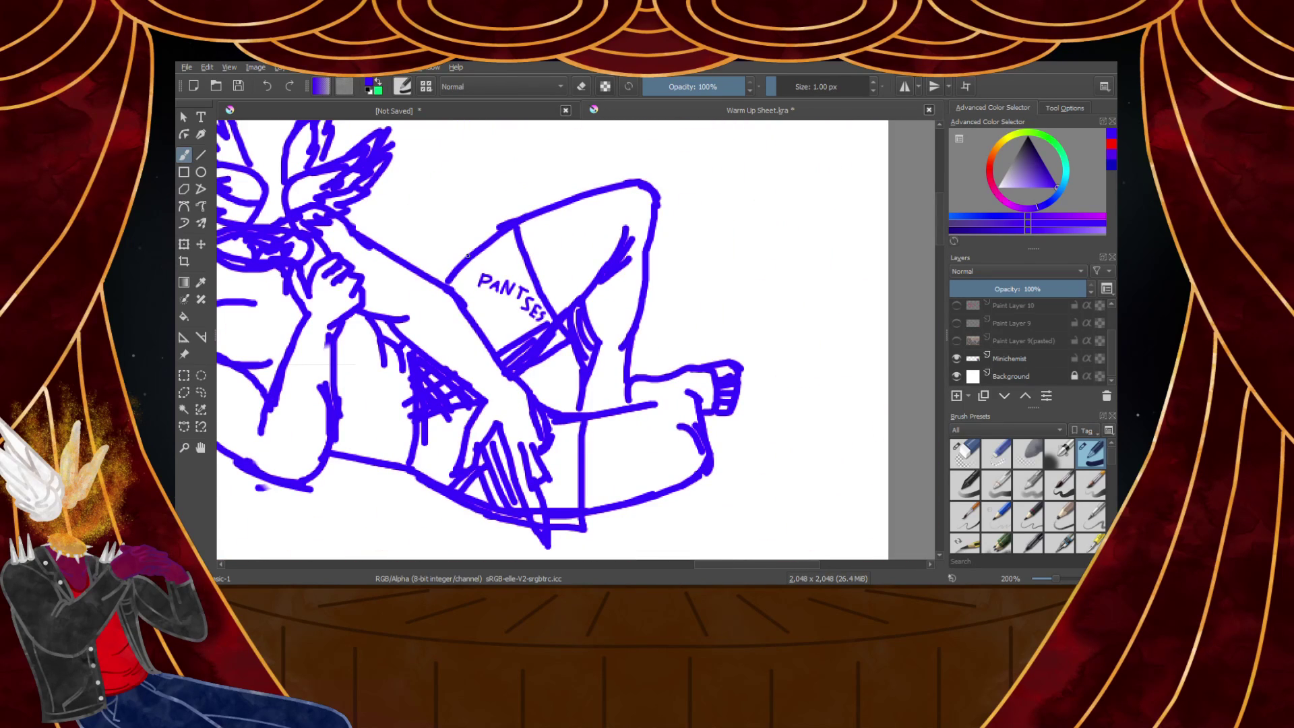
Begin hand-lettering a second, upward-slanting word in small capitals above the raised thigh, up to its first "I"
scroll(478, 287, up, 2)
scroll(475, 283, down, 4)
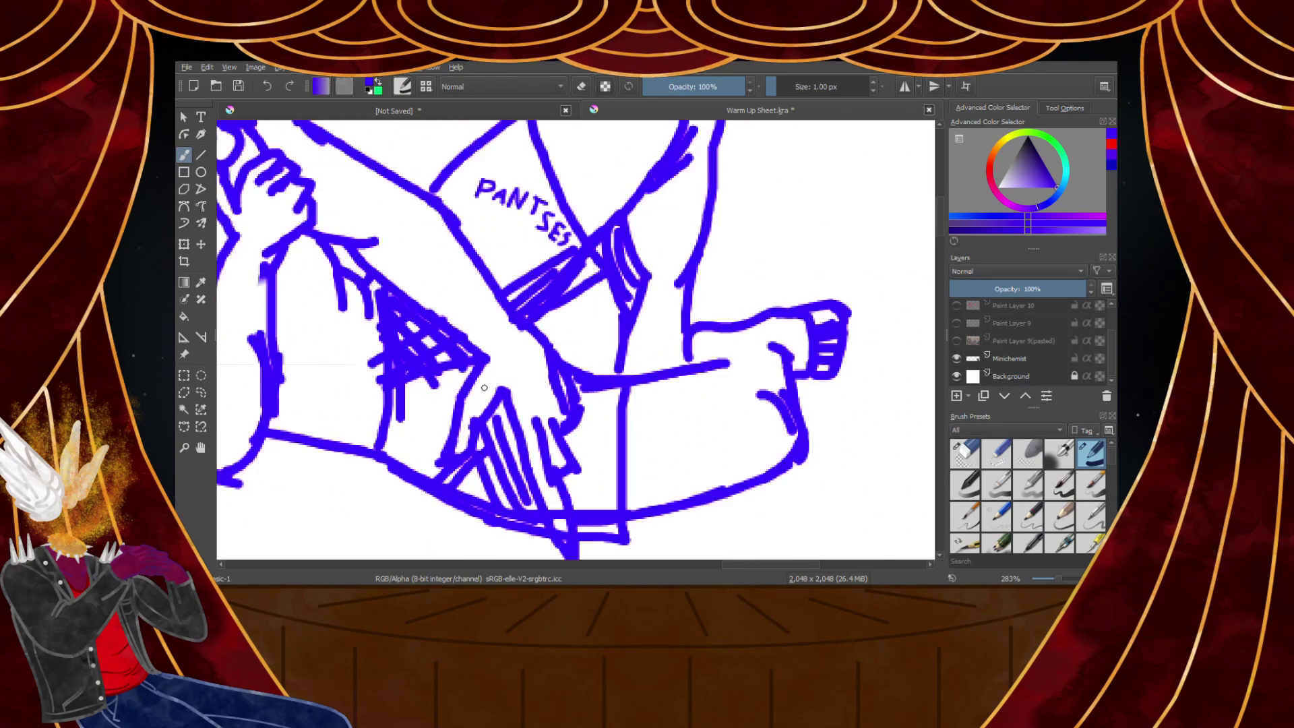
scroll(465, 242, up, 4)
scroll(470, 223, down, 4)
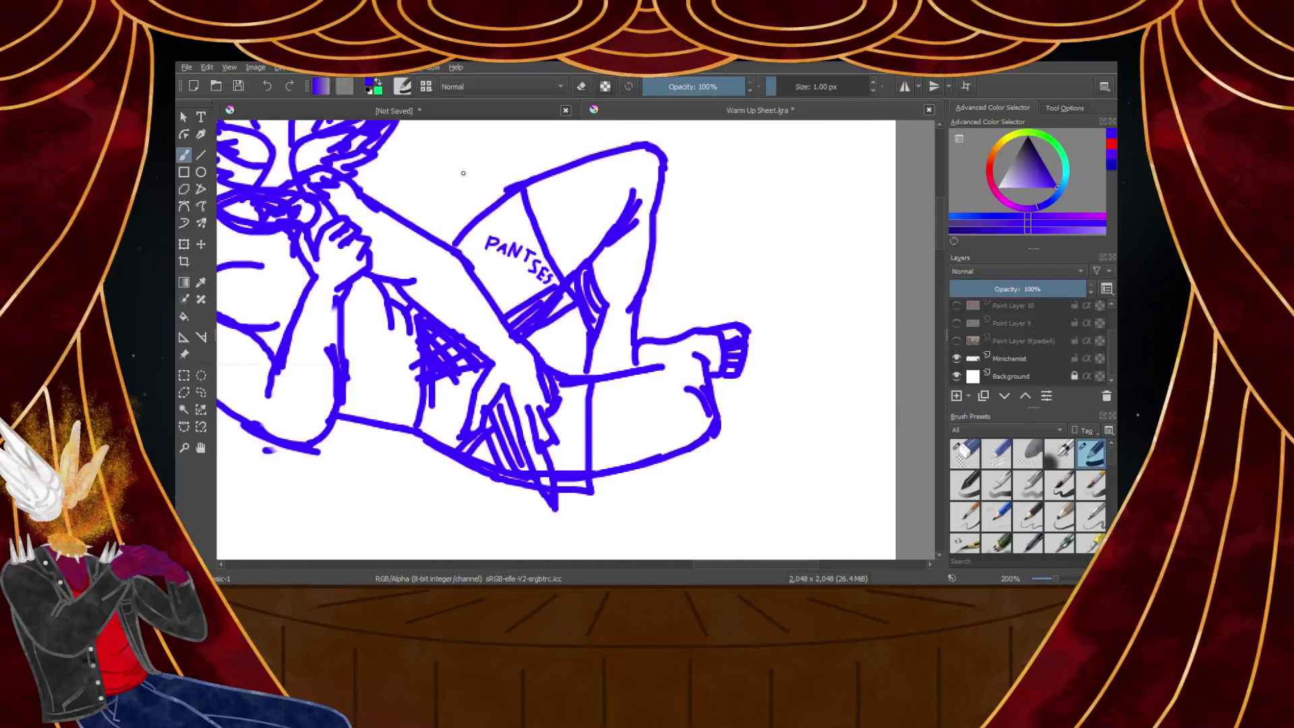
scroll(438, 222, up, 5)
mouse_move(417, 266)
mouse_down()
mouse_move(496, 351)
mouse_move(435, 425)
mouse_up()
drag(512, 279, 502, 293)
mouse_move(459, 236)
mouse_down()
mouse_move(558, 326)
mouse_move(547, 196)
mouse_up()
scroll(547, 196, down, 4)
scroll(573, 283, up, 4)
mouse_move(559, 287)
mouse_down()
mouse_move(623, 435)
mouse_move(613, 260)
mouse_up()
drag(610, 435, 695, 383)
drag(563, 305, 502, 316)
drag(624, 404, 606, 435)
Complete the word above the raised thigh with the hand-lettered capitals "MMING"
scroll(608, 431, down, 4)
scroll(610, 423, up, 3)
drag(646, 323, 683, 404)
mouse_move(625, 299)
mouse_down()
mouse_move(683, 278)
mouse_move(753, 374)
mouse_up()
drag(738, 257, 789, 385)
mouse_move(745, 283)
mouse_down()
mouse_move(782, 262)
mouse_move(842, 337)
mouse_up()
scroll(842, 337, down, 3)
scroll(843, 337, up, 1)
mouse_move(681, 426)
mouse_down()
mouse_move(694, 449)
mouse_move(670, 436)
mouse_move(718, 397)
mouse_up()
drag(714, 532, 786, 459)
mouse_move(754, 381)
mouse_down()
mouse_move(802, 472)
mouse_move(848, 430)
mouse_up()
drag(848, 430, 806, 318)
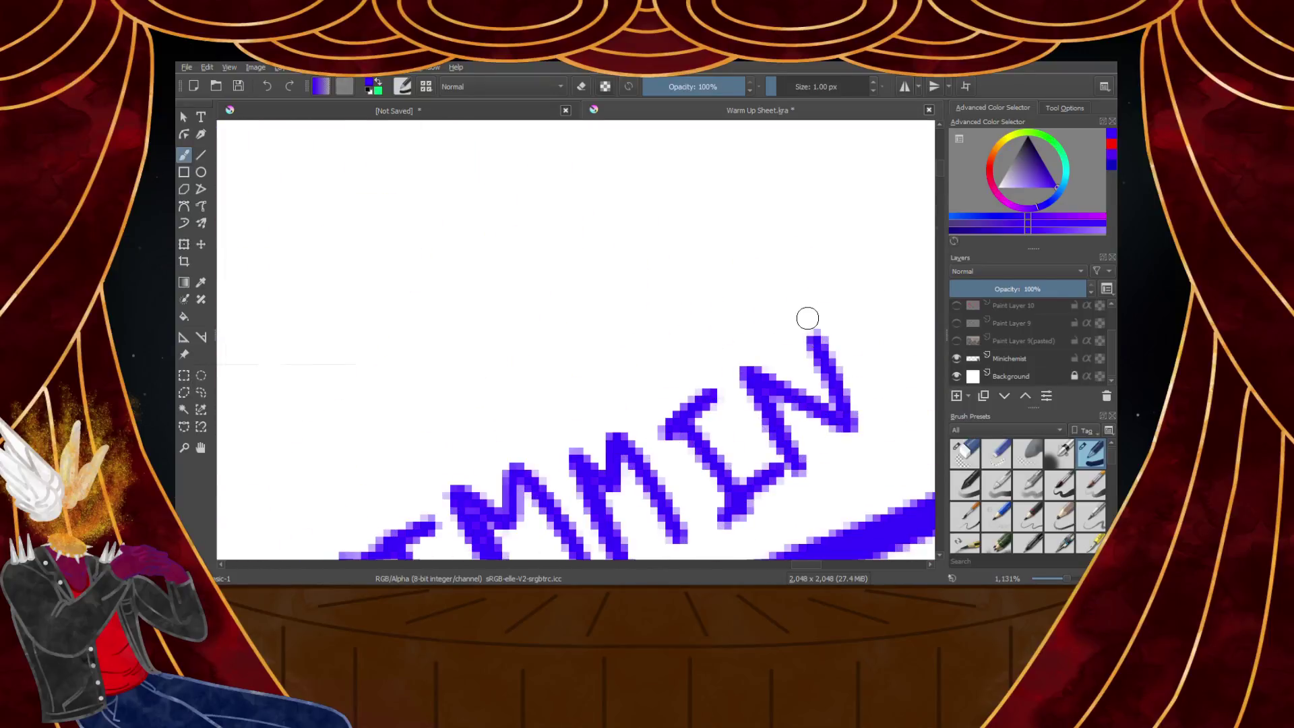
scroll(849, 369, down, 1)
scroll(849, 369, up, 2)
mouse_move(757, 361)
mouse_down()
mouse_move(765, 453)
mouse_move(824, 377)
mouse_up()
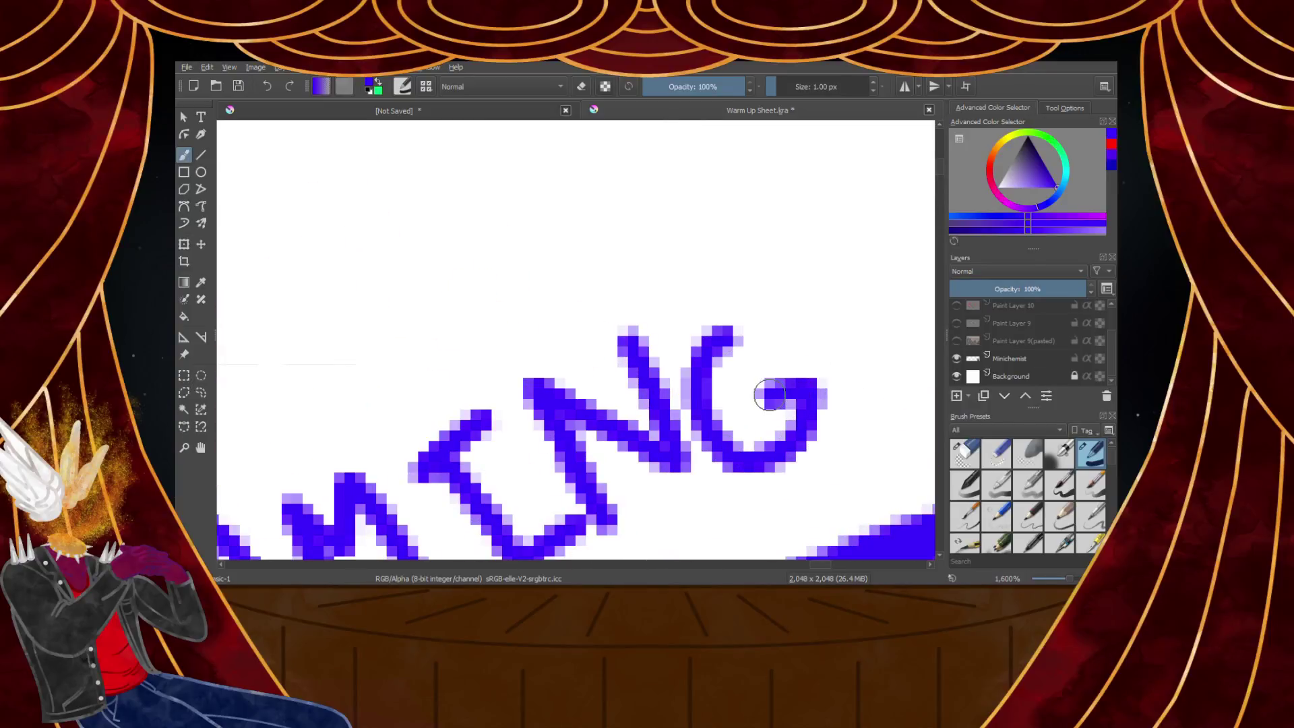
Add a new paint layer above the winged figure's line drawing, then reselect the drawing's own layer, Paint Layer 12
scroll(766, 402, down, 2)
scroll(766, 403, down, 1)
scroll(732, 470, up, 3)
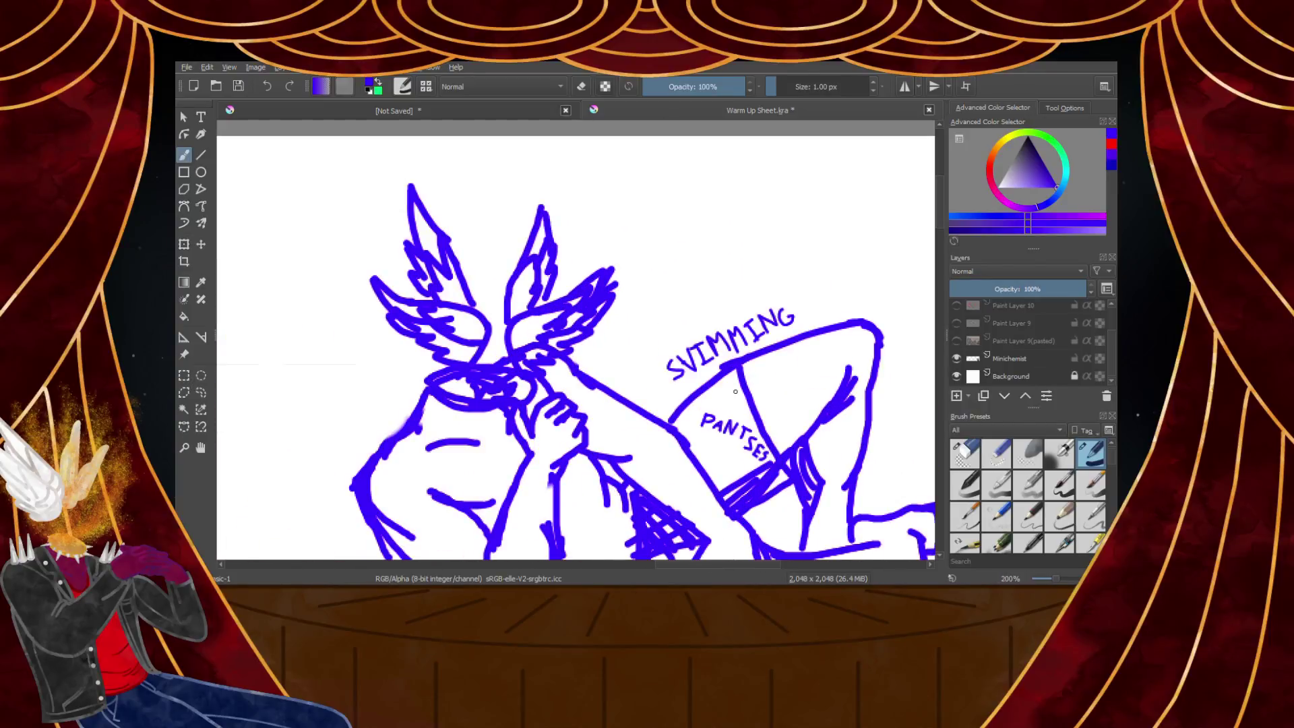
scroll(735, 392, down, 3)
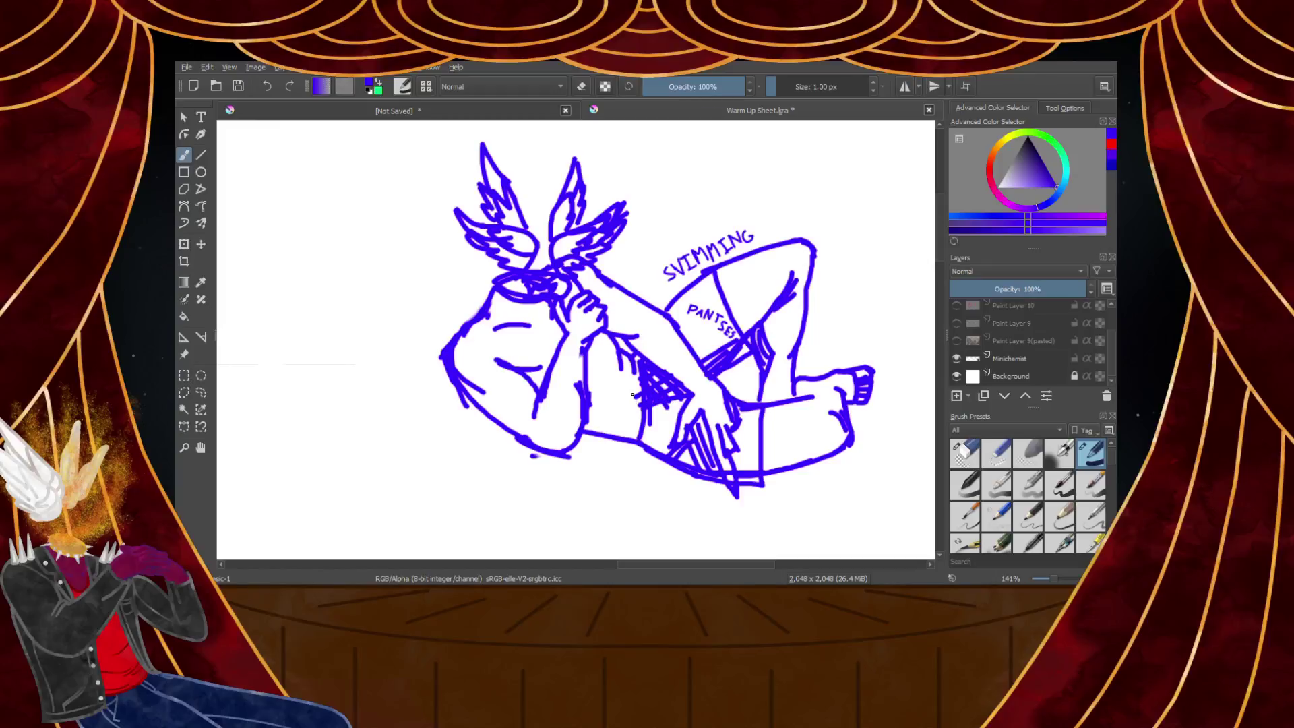
scroll(977, 312, up, 1)
click(955, 397)
scroll(786, 289, down, 2)
scroll(786, 294, up, 3)
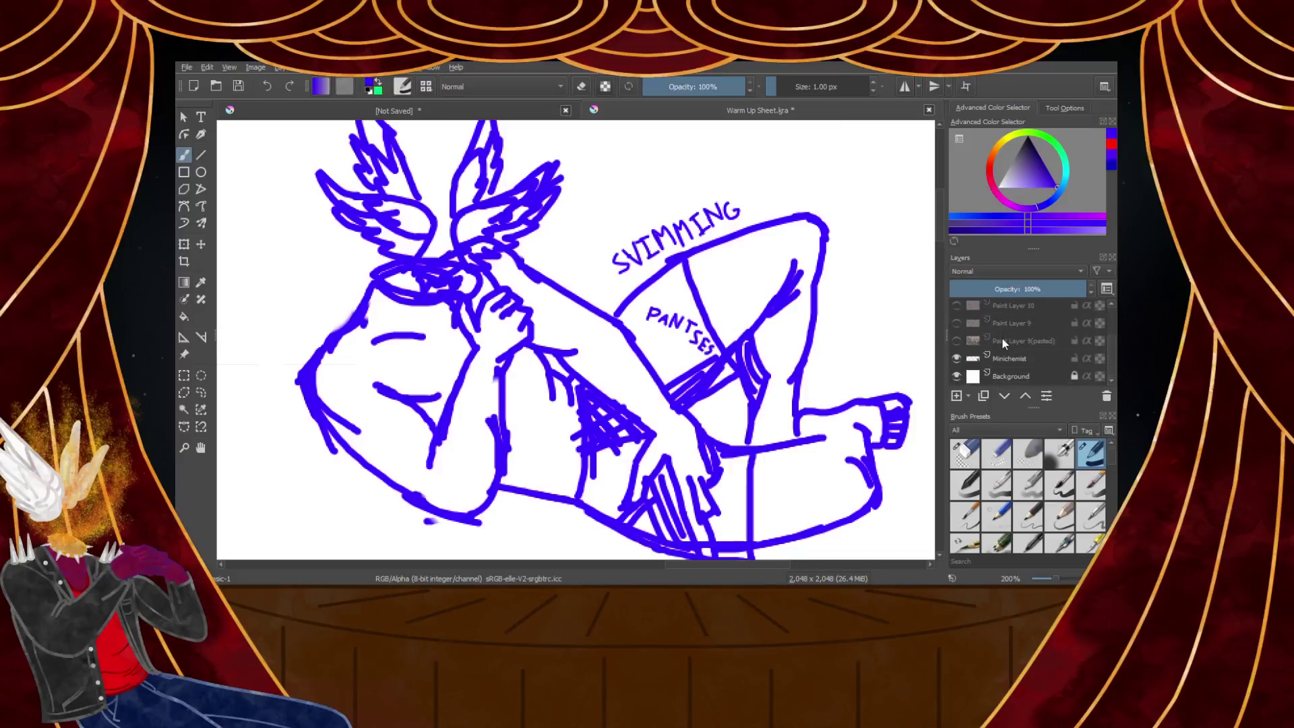
click(1007, 328)
scroll(750, 283, down, 5)
scroll(750, 283, up, 3)
scroll(750, 283, down, 1)
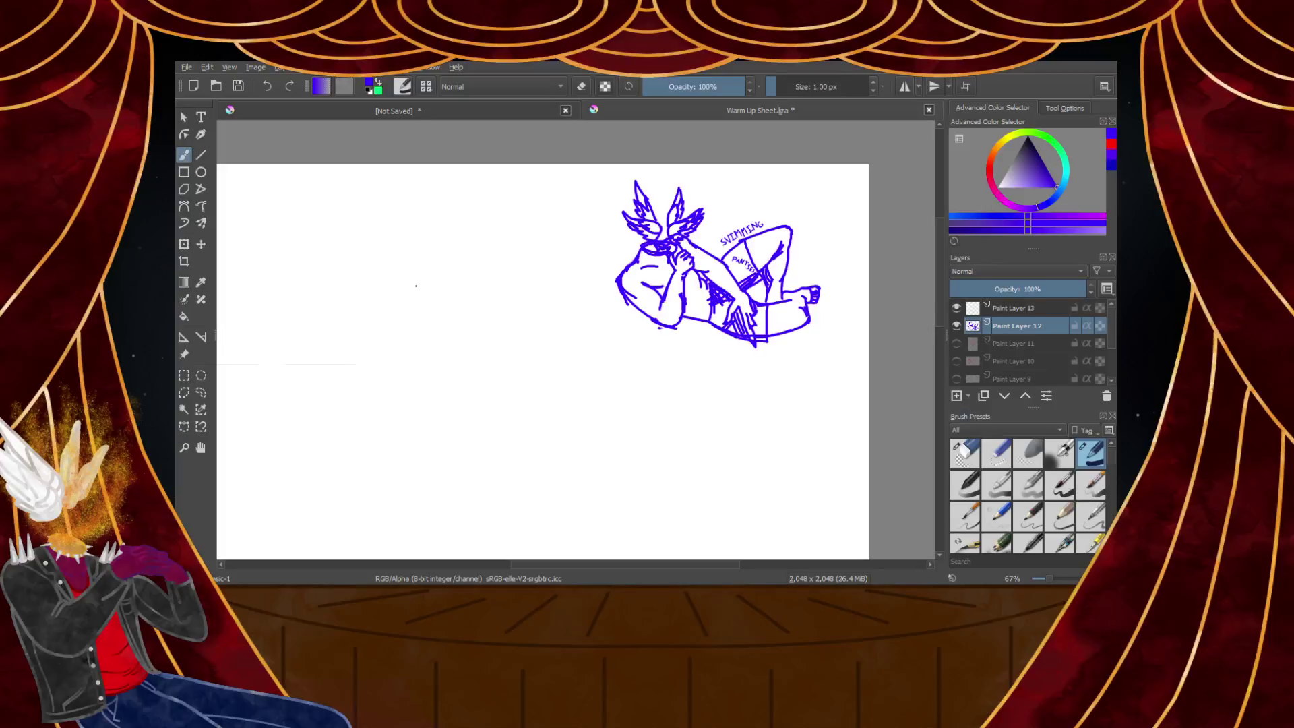
scroll(481, 271, up, 1)
scroll(489, 275, down, 2)
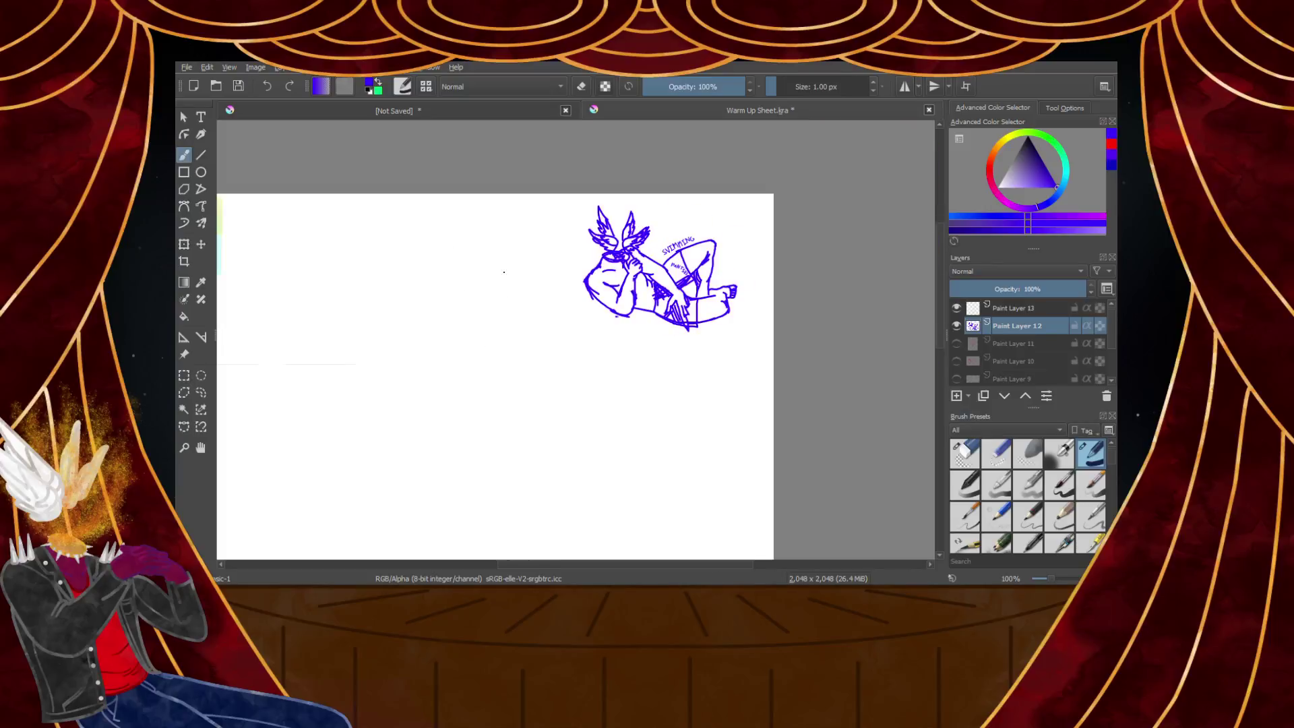
scroll(705, 215, up, 2)
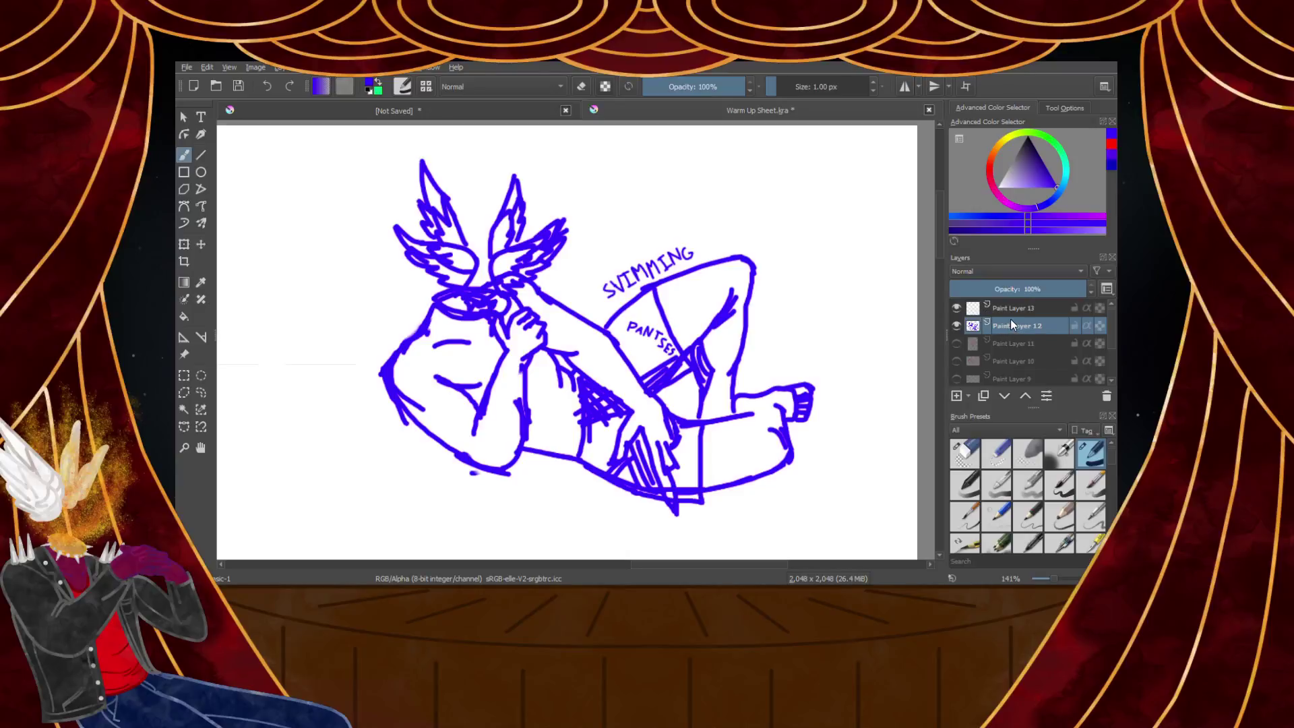
Delete the hidden, unneeded layers Paint Layer 11, Paint Layer 10 and Paint Layer 9 beneath the line drawing
click(1006, 344)
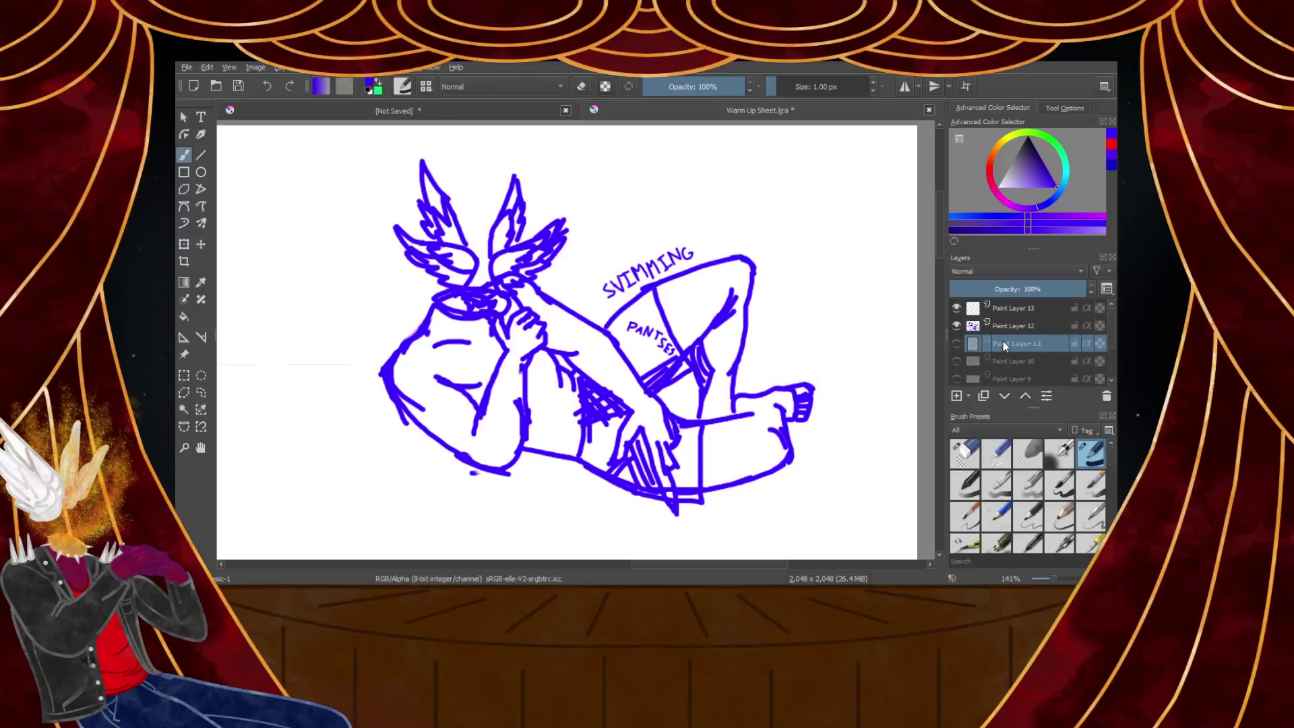
click(1106, 397)
click(1106, 398)
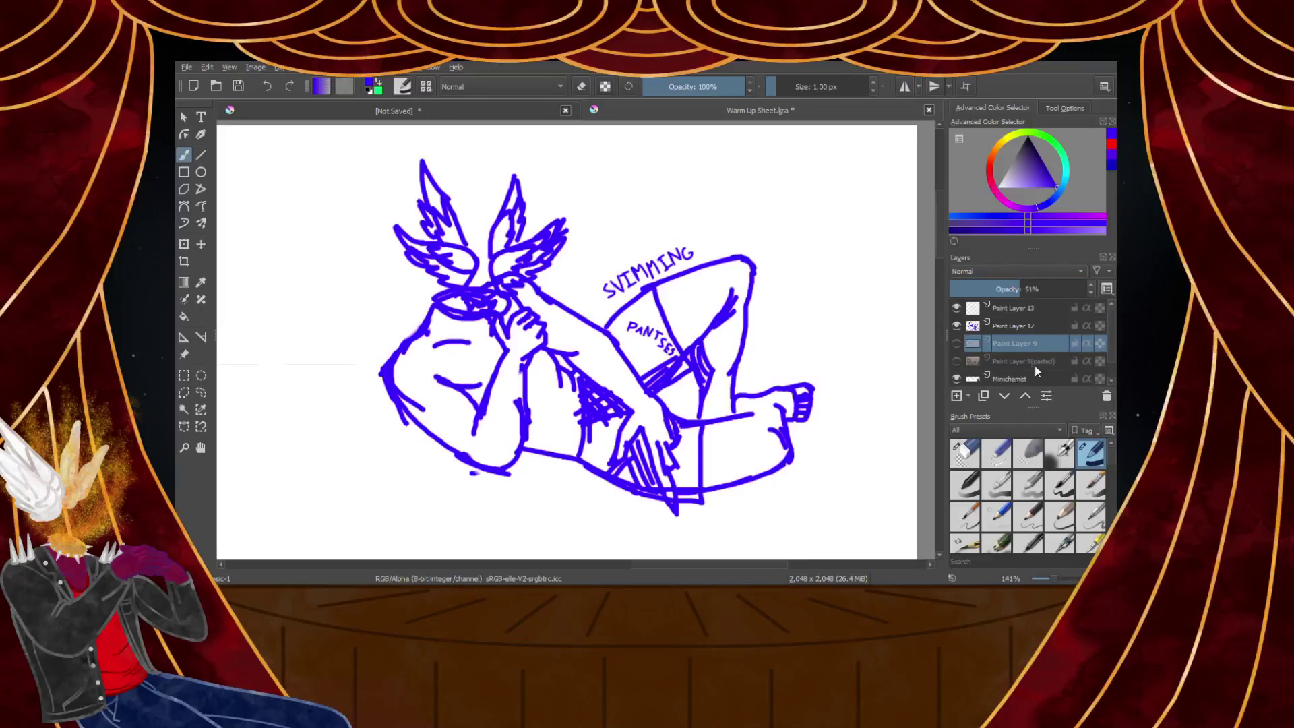
click(958, 343)
click(959, 343)
click(1104, 399)
Show the pasted reference painting beneath the line drawing and set its layer opacity to 100%
click(957, 344)
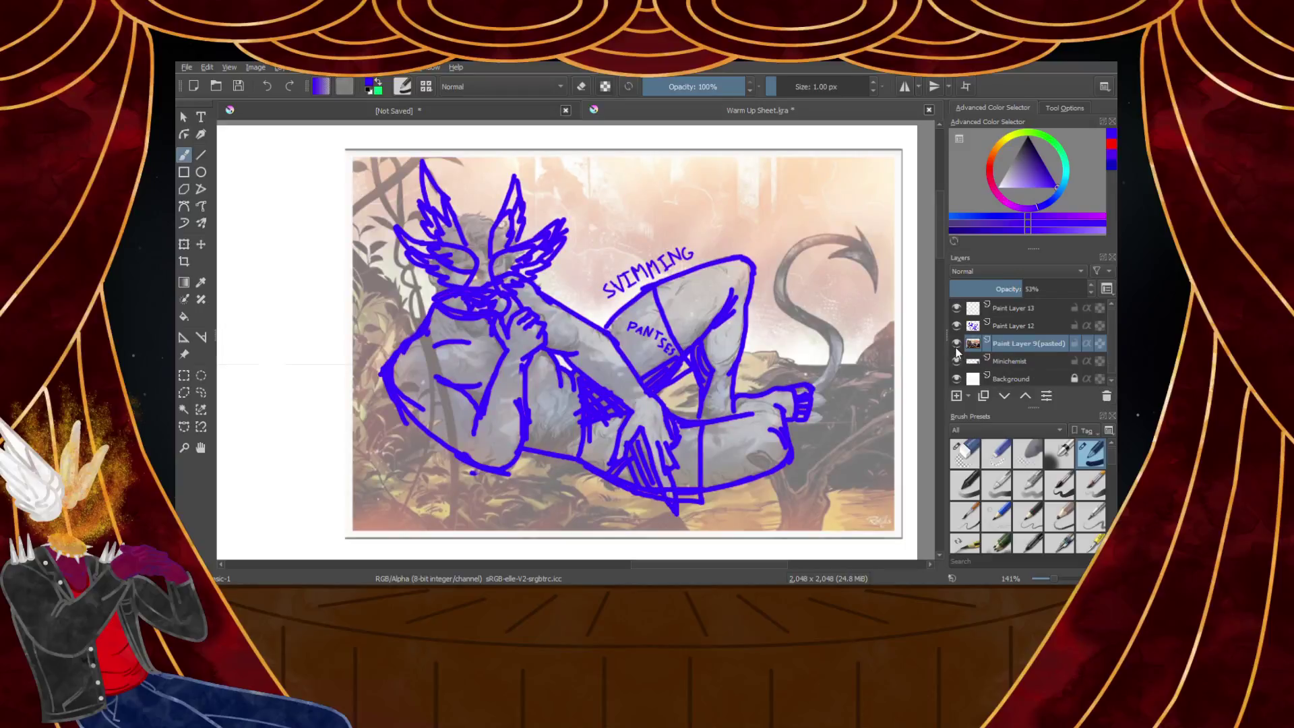
click(956, 344)
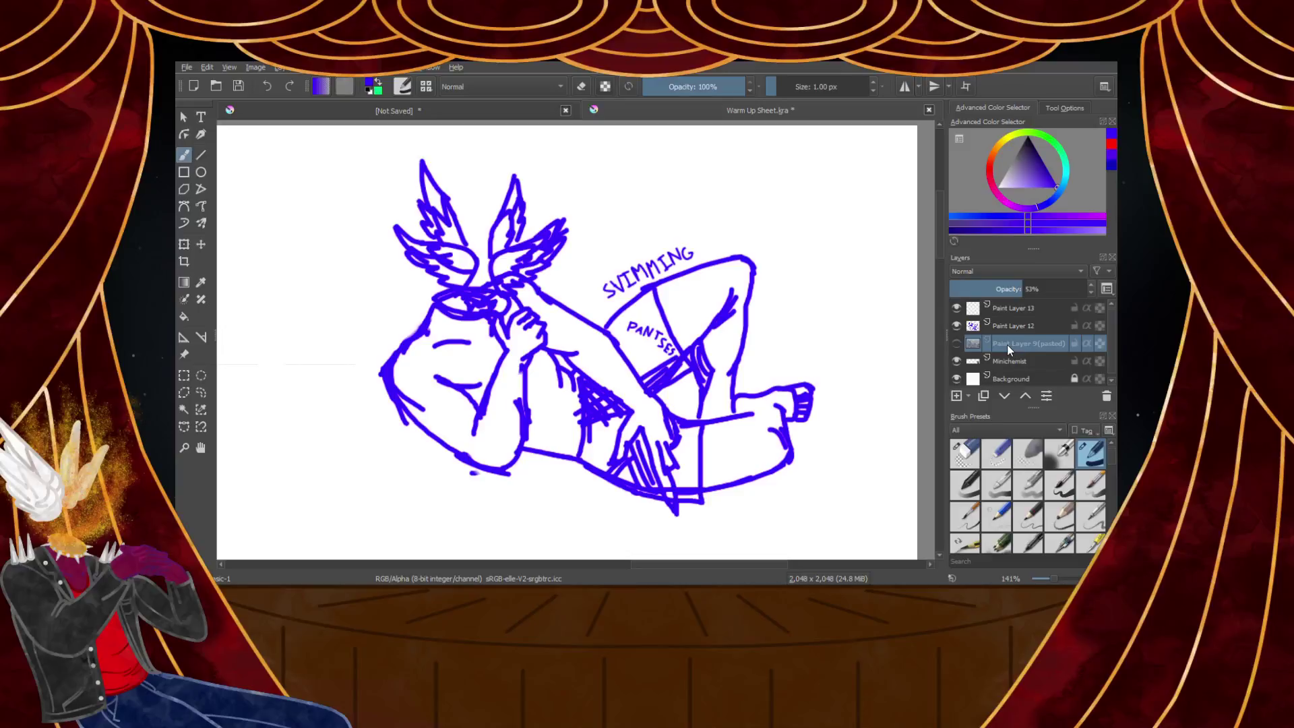
click(956, 343)
scroll(536, 335, down, 6)
scroll(535, 335, up, 3)
drag(1031, 286, 1092, 292)
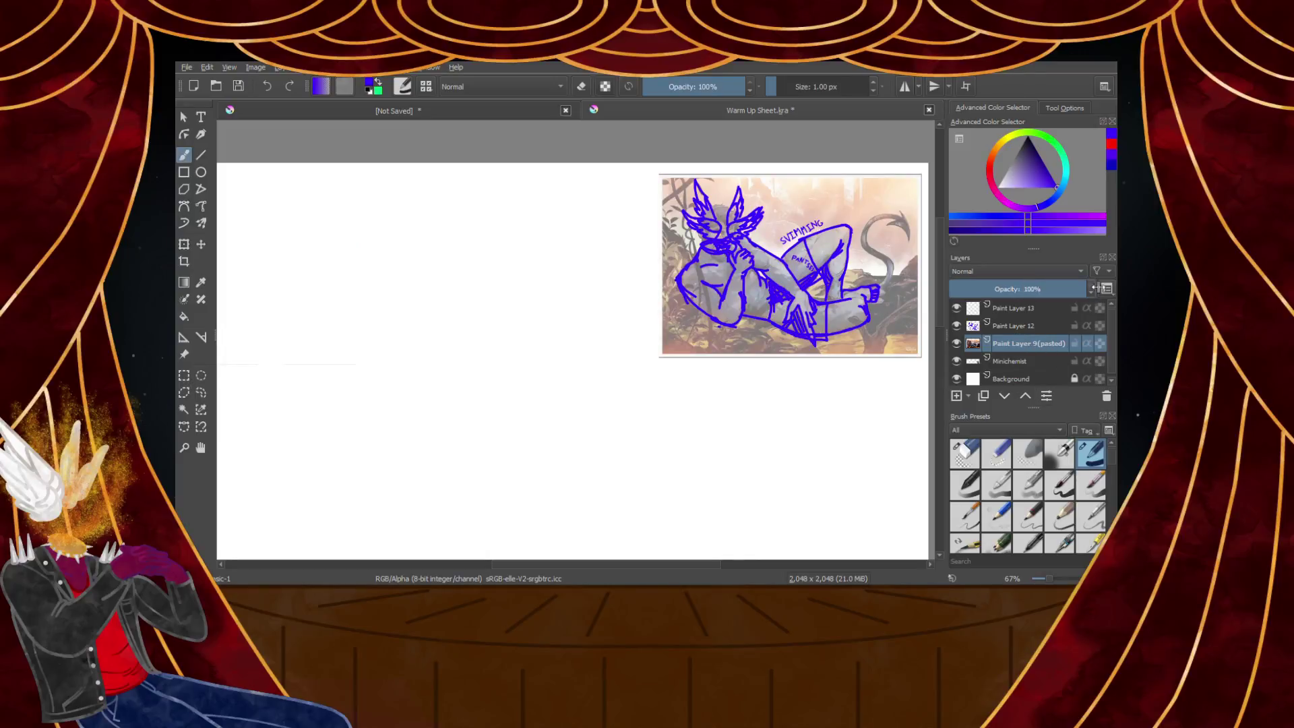
Select Paint Layer 12 and enlarge the winged figure's line drawing with the Transform tool, extending it past the reference painting toward the canvas centre
click(1009, 326)
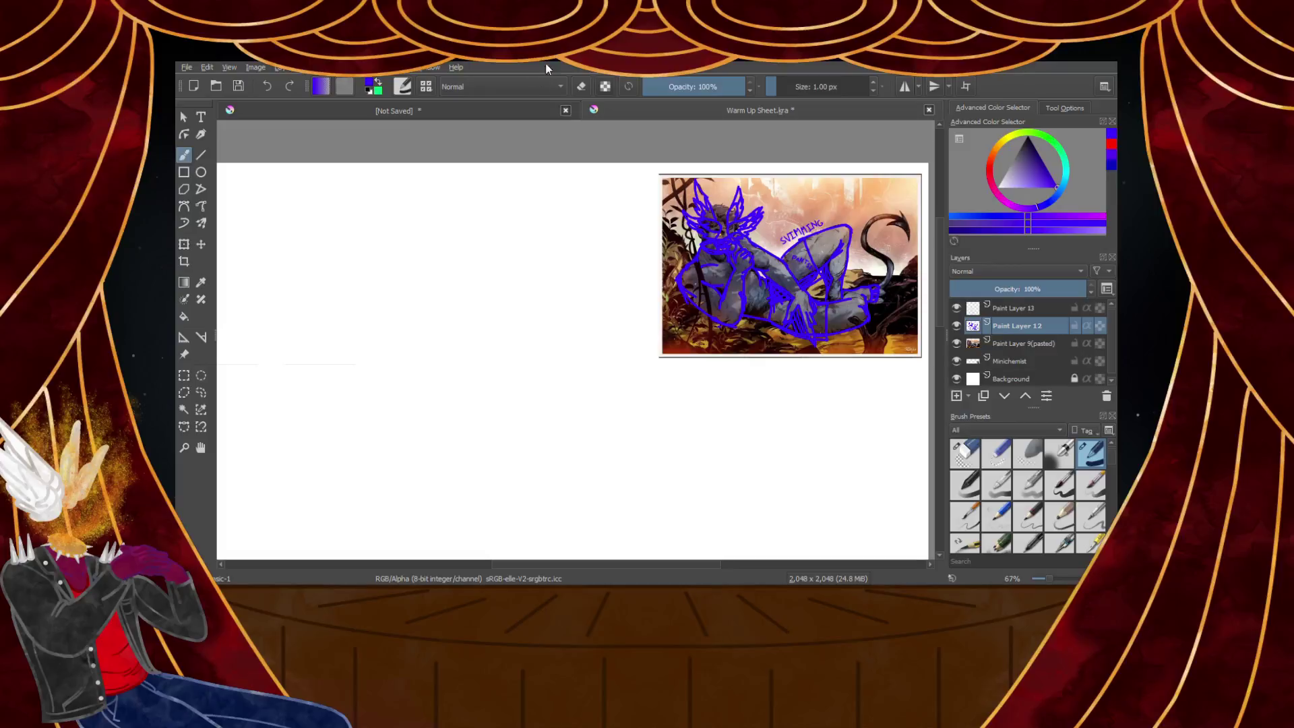
click(184, 244)
mouse_move(672, 348)
mouse_down()
mouse_move(595, 408)
mouse_move(531, 434)
mouse_up()
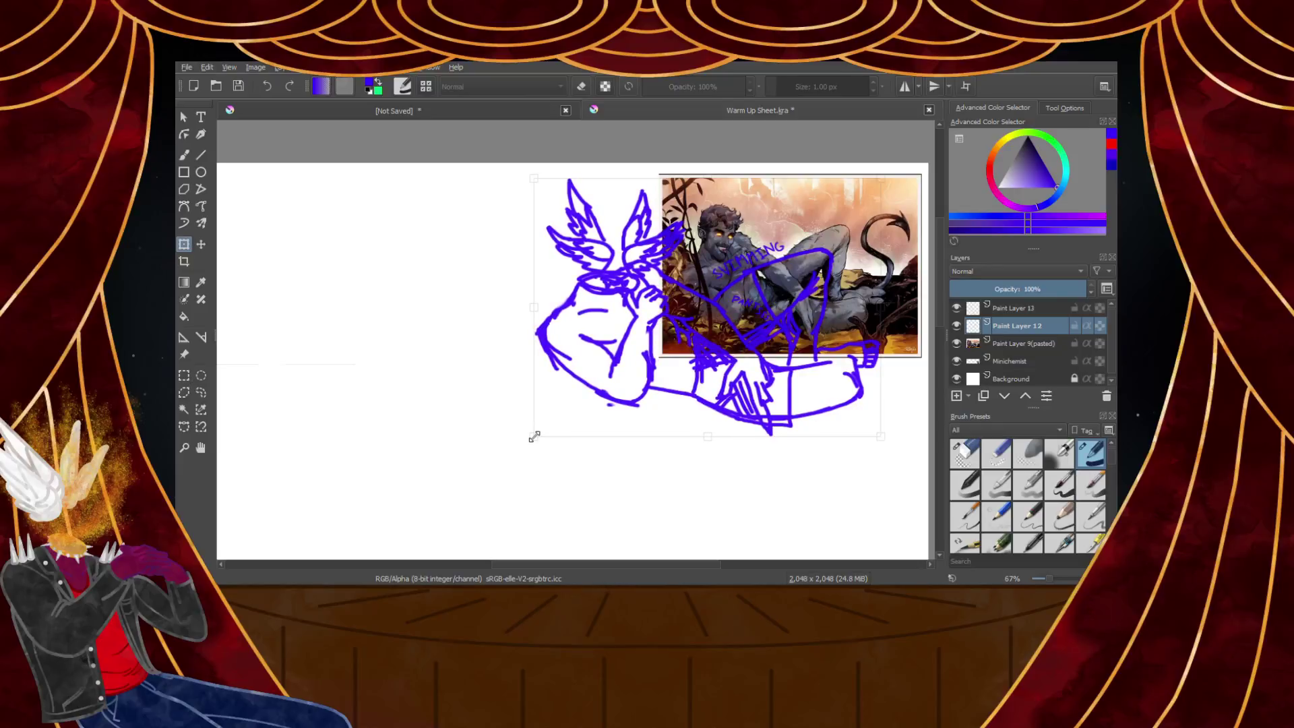
Move the purple figure sketch off the reference painting onto the blank canvas area beside it and leave the transform
drag(648, 327, 381, 341)
click(183, 376)
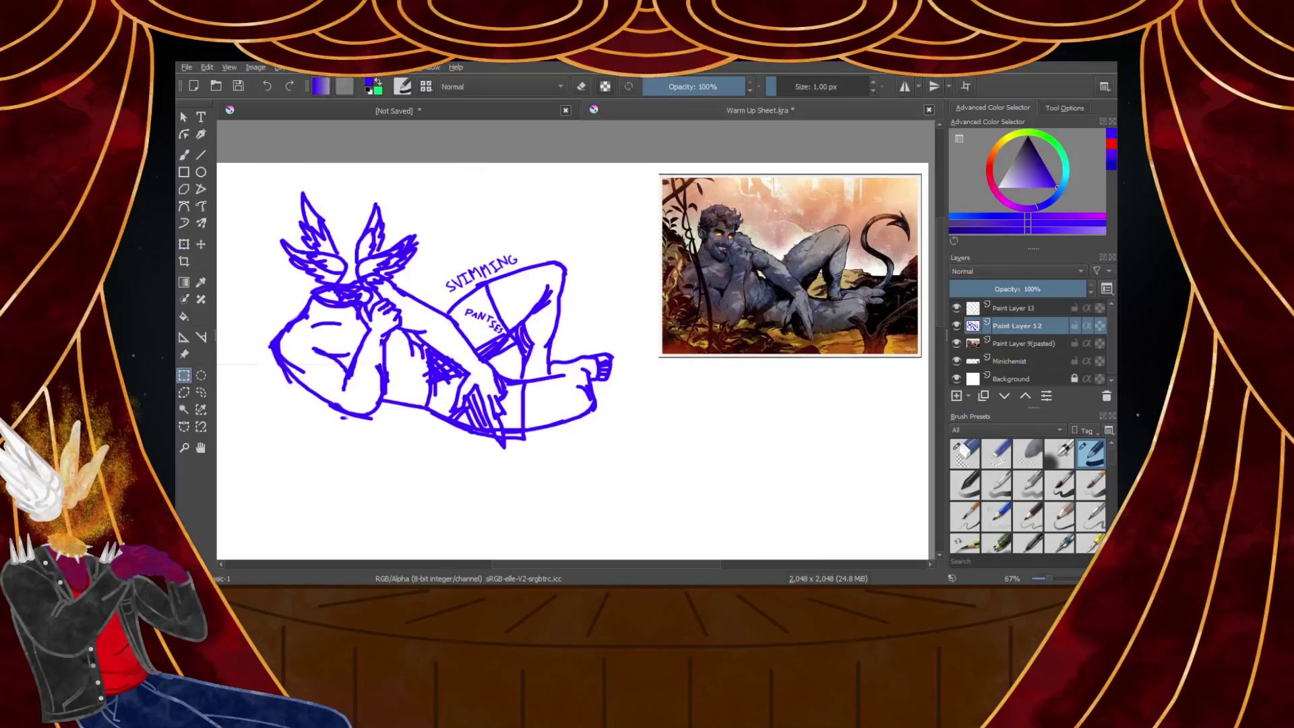
scroll(385, 358, down, 2)
scroll(337, 343, up, 3)
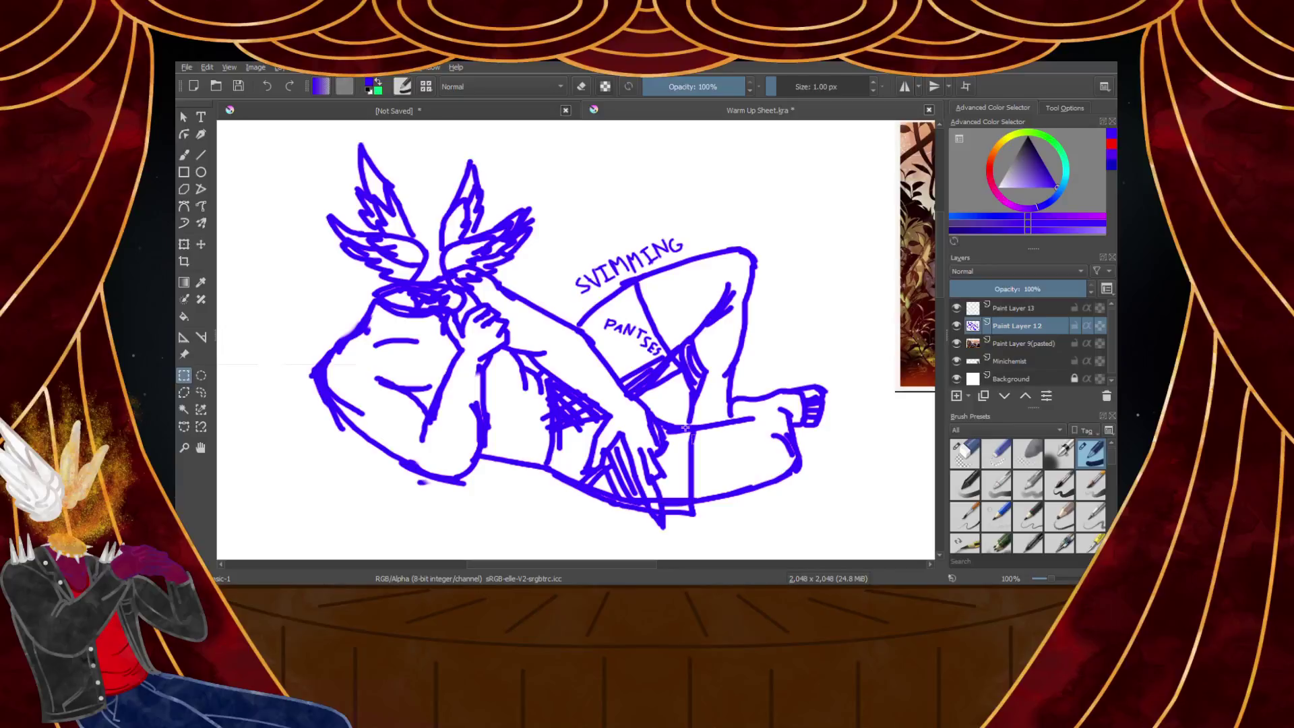
Activate Paint Layer 13, choose black, and set the brush size to 4 px, undoing a trial stroke along the thigh
click(1014, 307)
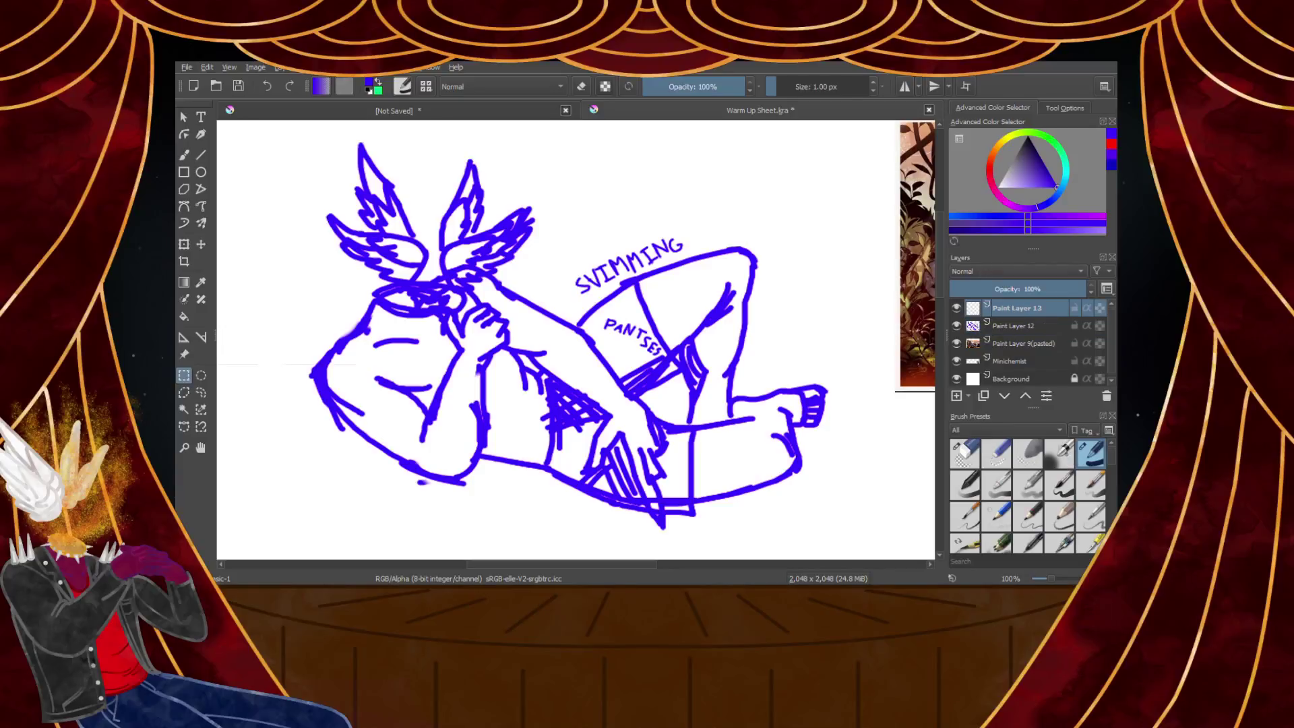
drag(1042, 164, 1027, 138)
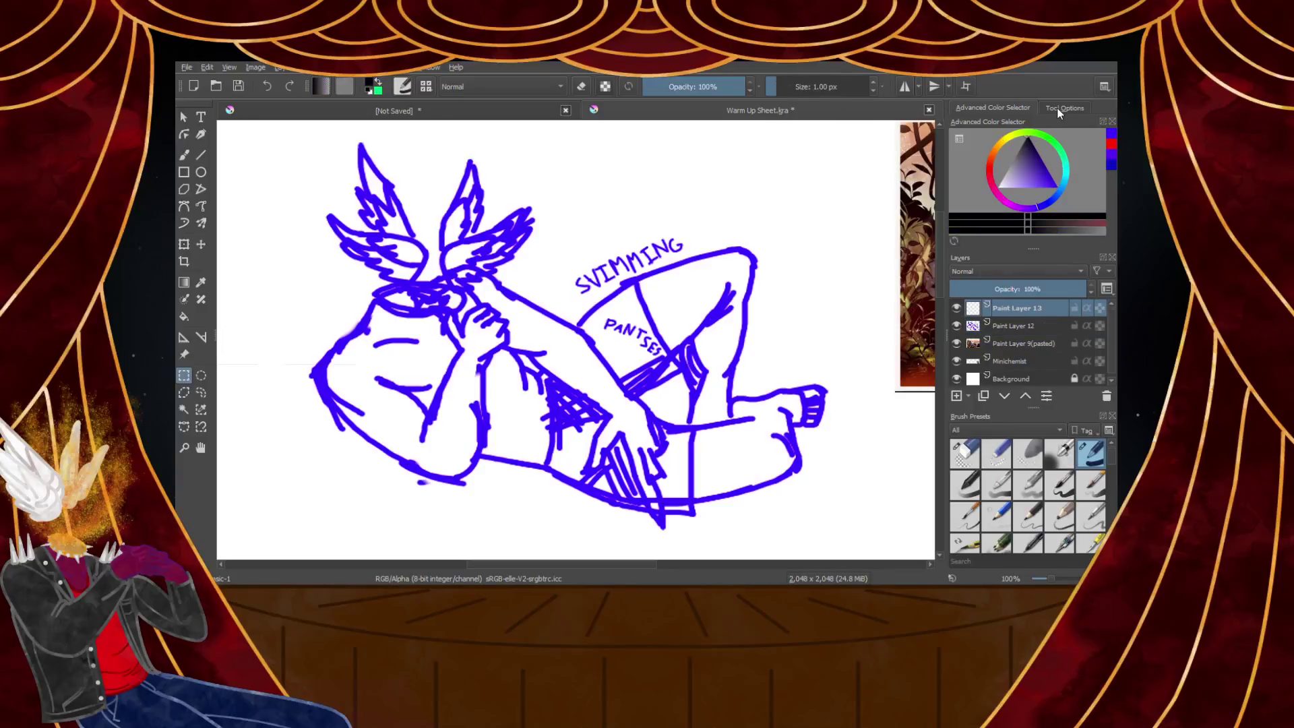
click(798, 89)
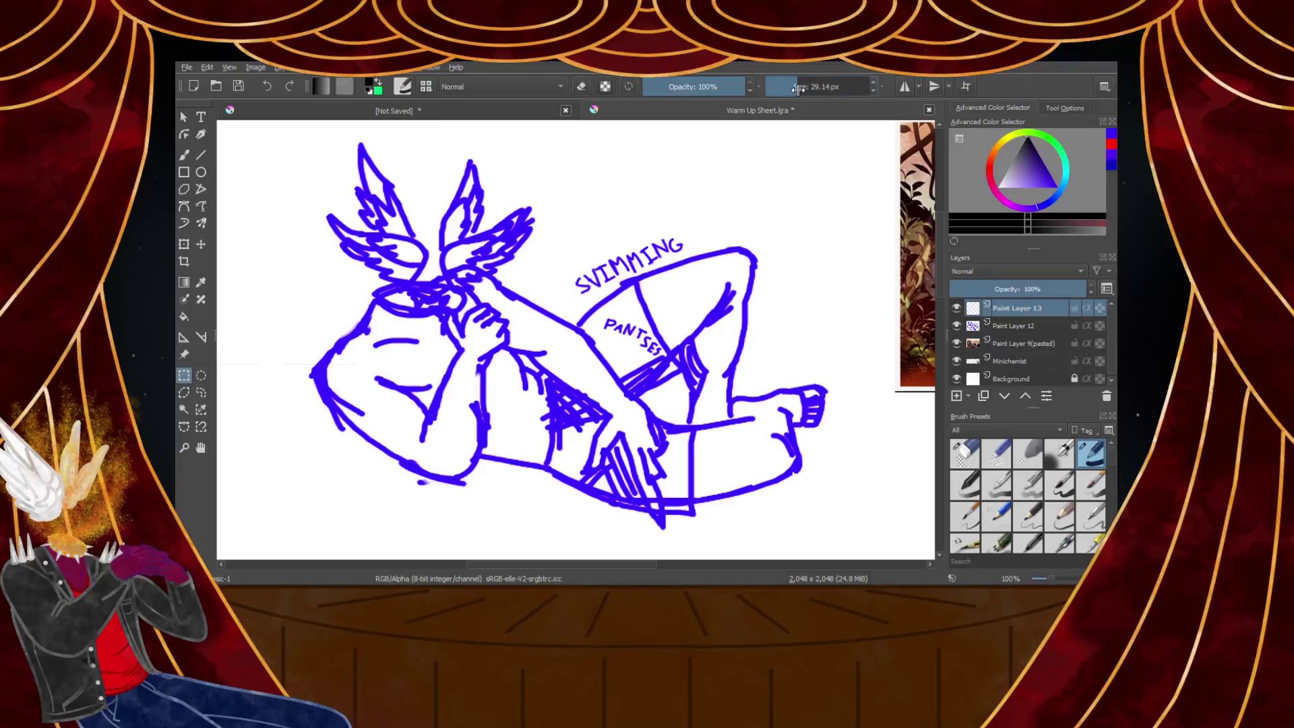
scroll(698, 256, up, 1)
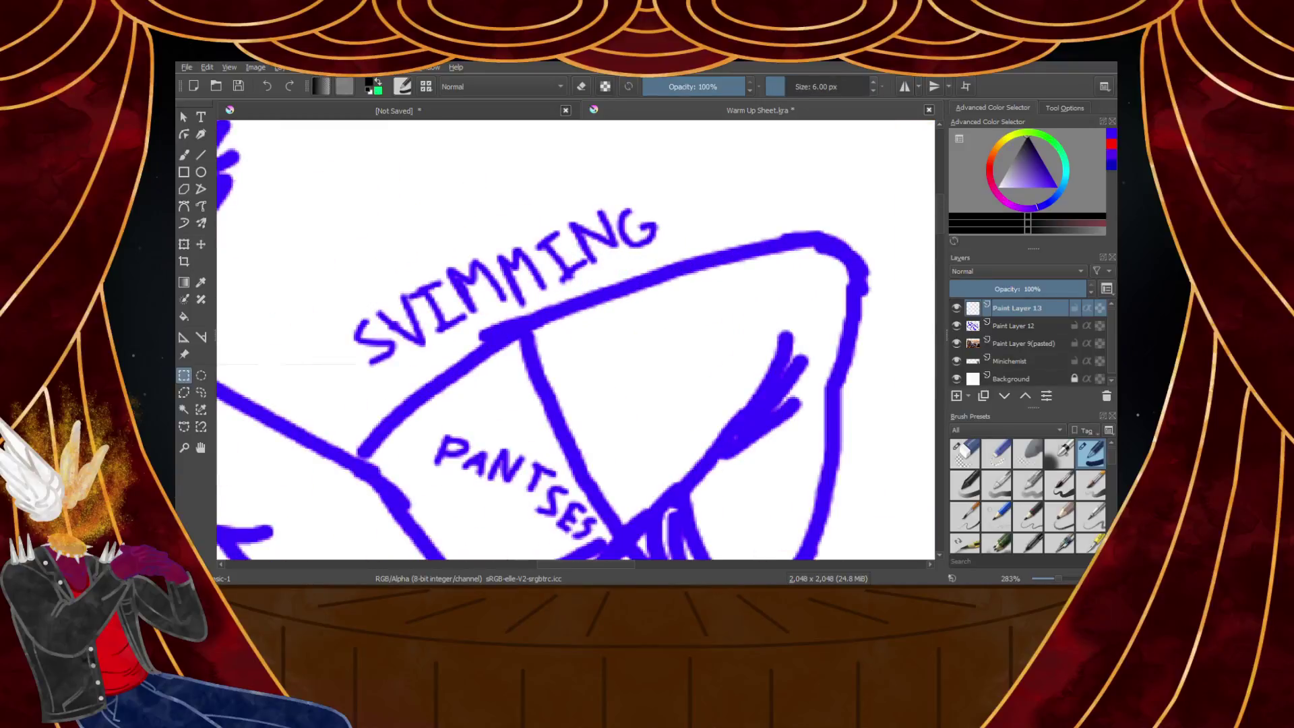
drag(602, 289, 747, 256)
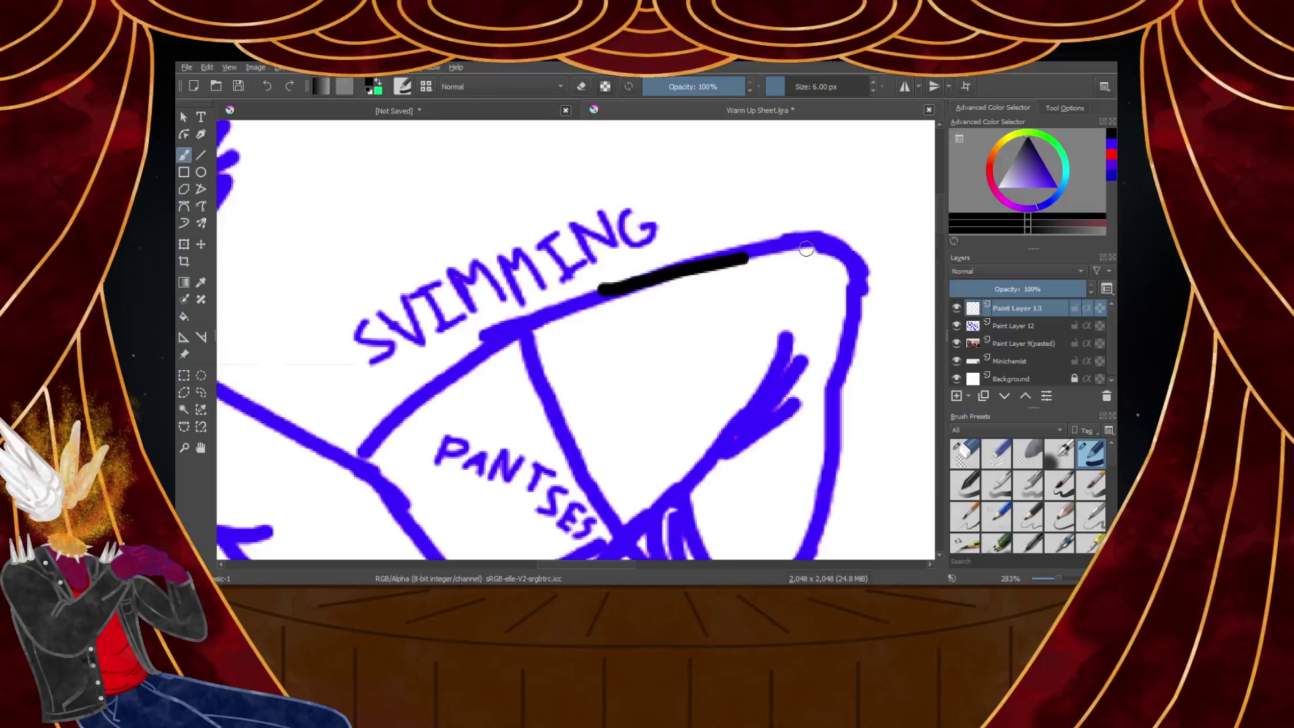
key(ctrl+z)
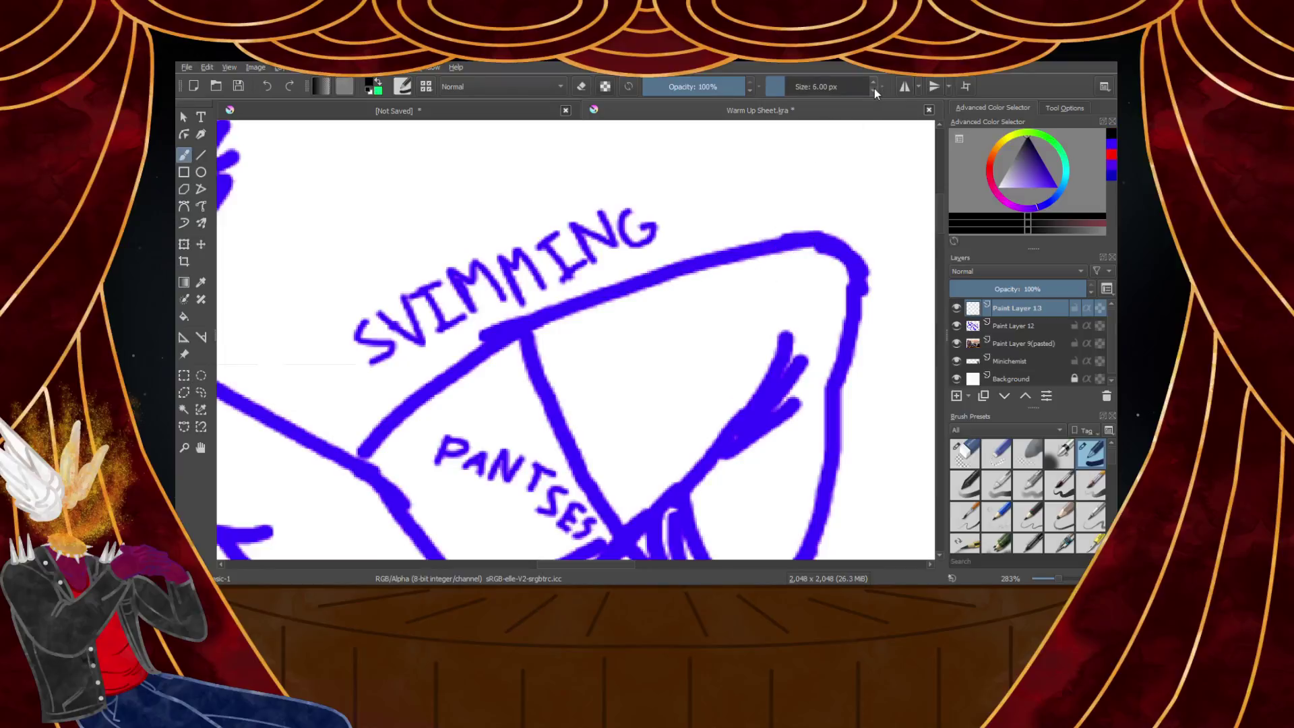
Ink a short black line over the sketch from the base of the neck down toward the outer shoulder
scroll(759, 353, down, 4)
scroll(748, 364, up, 1)
scroll(735, 368, down, 1)
scroll(477, 415, up, 3)
scroll(499, 351, down, 3)
scroll(516, 302, up, 4)
scroll(518, 310, down, 2)
scroll(526, 360, up, 4)
scroll(540, 309, down, 2)
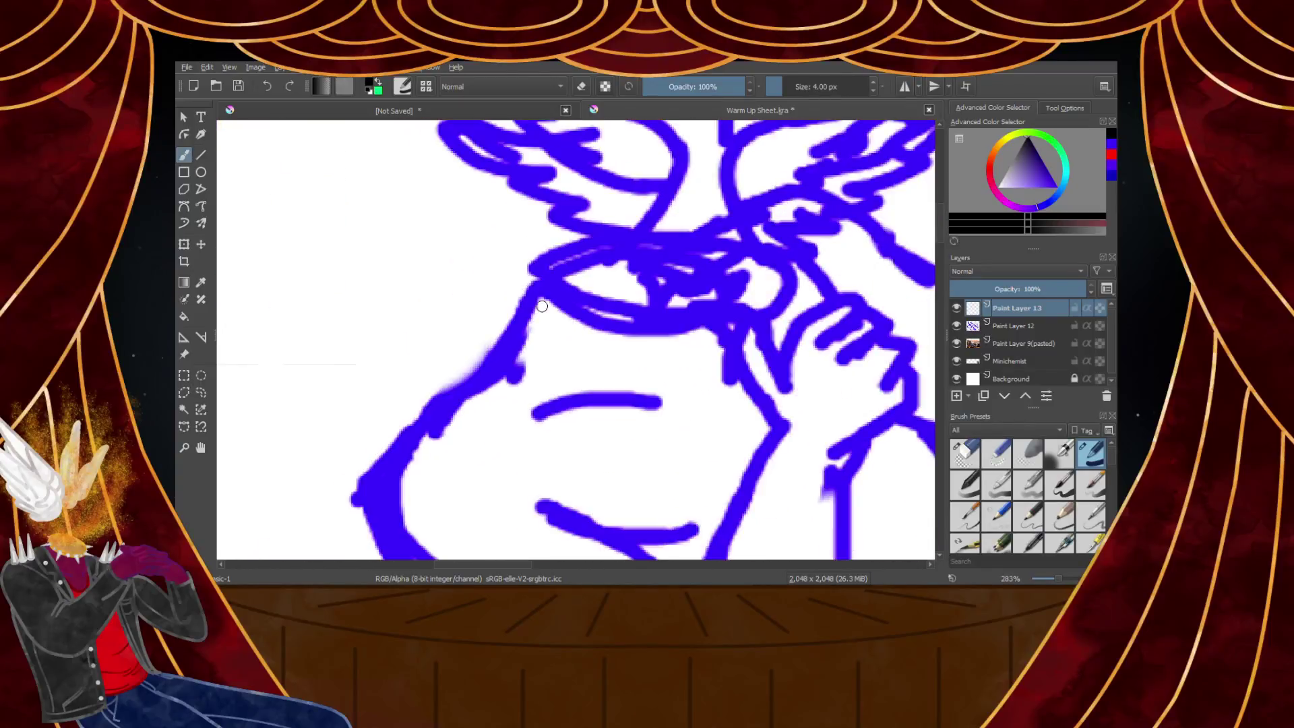
scroll(540, 303, up, 3)
mouse_move(535, 206)
mouse_down()
mouse_move(457, 410)
mouse_move(386, 501)
mouse_up()
scroll(467, 369, down, 3)
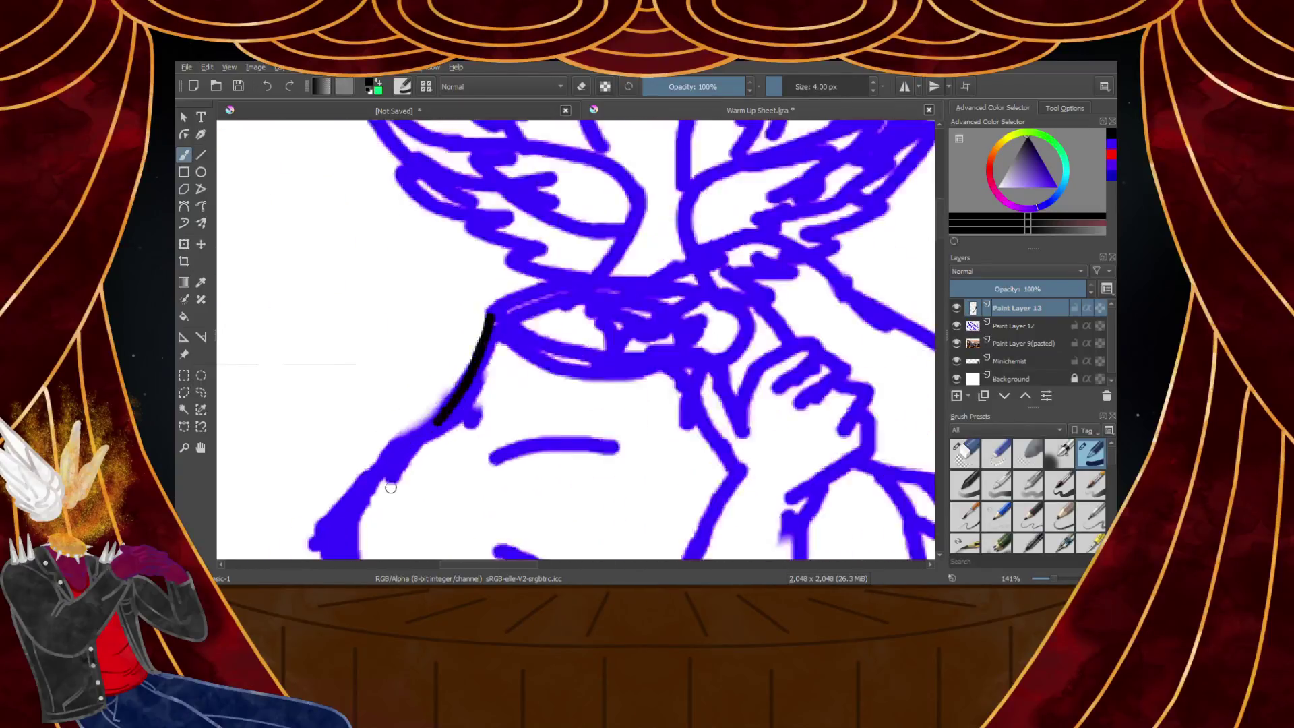
scroll(388, 483, up, 3)
drag(536, 304, 219, 550)
scroll(349, 389, down, 6)
scroll(319, 428, up, 5)
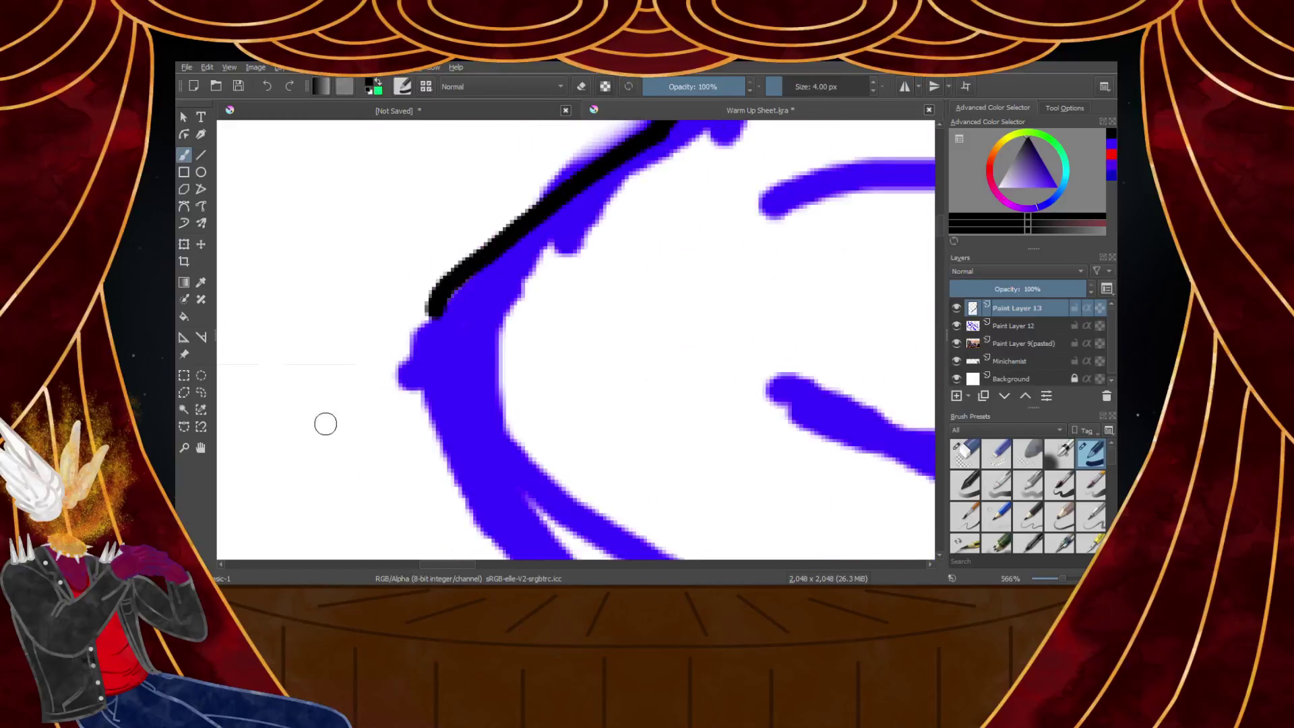
key(ctrl+z)
scroll(577, 247, down, 2)
scroll(564, 192, up, 1)
scroll(644, 191, up, 1)
drag(644, 191, 413, 394)
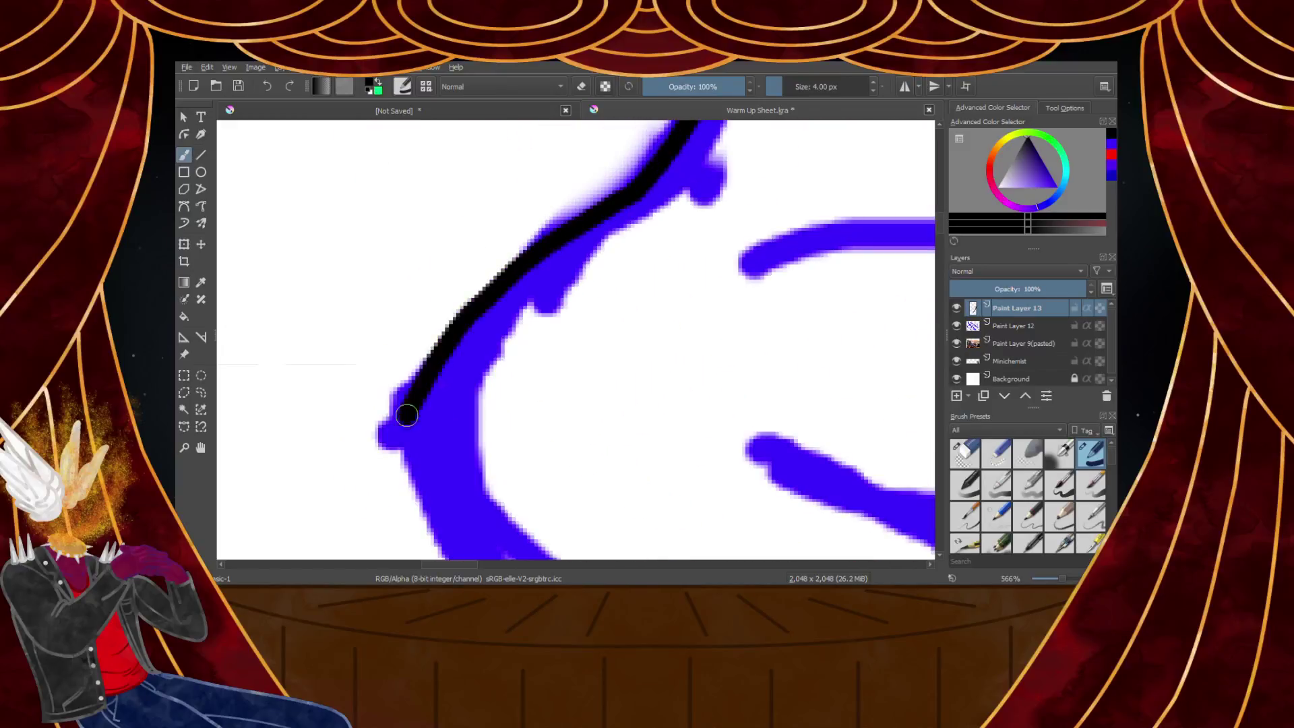
scroll(414, 394, down, 3)
scroll(456, 337, up, 3)
key(ctrl+z)
scroll(523, 203, down, 5)
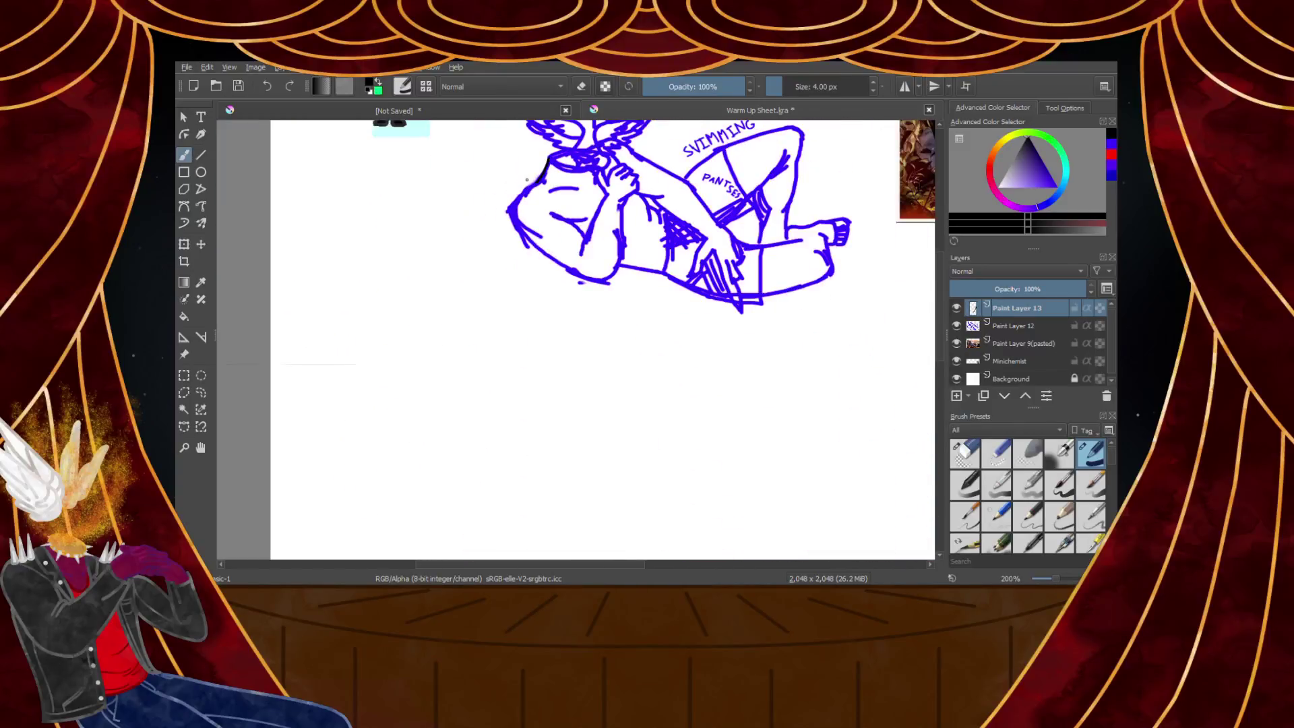
scroll(528, 177, up, 5)
mouse_move(581, 205)
mouse_down()
mouse_move(512, 275)
mouse_move(465, 378)
mouse_up()
key(ctrl+z)
drag(581, 205, 407, 461)
key(ctrl+z)
Ink the outer shoulder curve in black, continuing from the neck line
mouse_move(591, 205)
mouse_down()
mouse_move(496, 279)
mouse_move(433, 391)
mouse_move(445, 445)
mouse_up()
scroll(445, 445, down, 4)
scroll(436, 286, up, 3)
Ink the underside of the bent upper arm from the shoulder toward the elbow, redoing strokes that miss the sketch
drag(410, 273, 580, 465)
key(ctrl+z)
mouse_move(419, 288)
mouse_down()
mouse_move(567, 440)
mouse_move(710, 505)
mouse_move(829, 526)
mouse_up()
scroll(829, 526, down, 2)
scroll(829, 525, up, 4)
scroll(794, 456, down, 4)
scroll(794, 457, up, 3)
key(ctrl+z)
scroll(818, 470, down, 3)
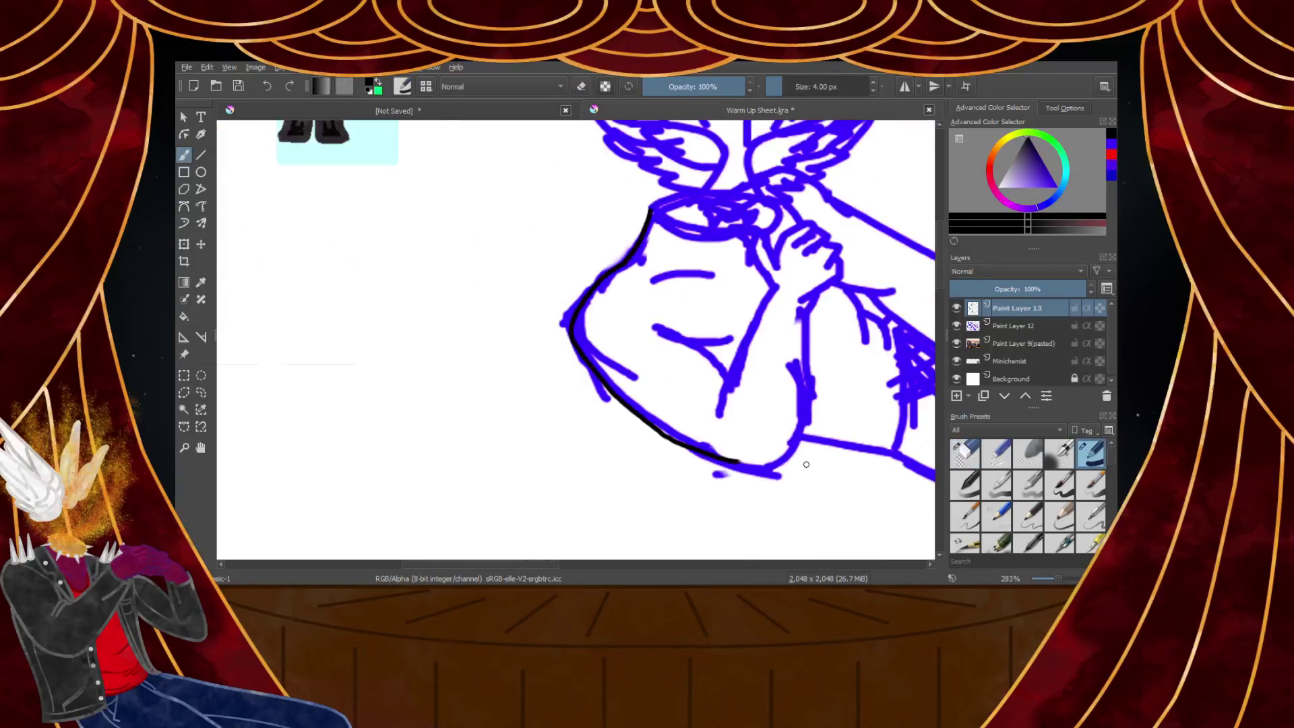
Ink the rounded elbow and the short line rising from it inside the bent arm
scroll(569, 470, up, 4)
drag(527, 455, 775, 394)
scroll(775, 394, down, 3)
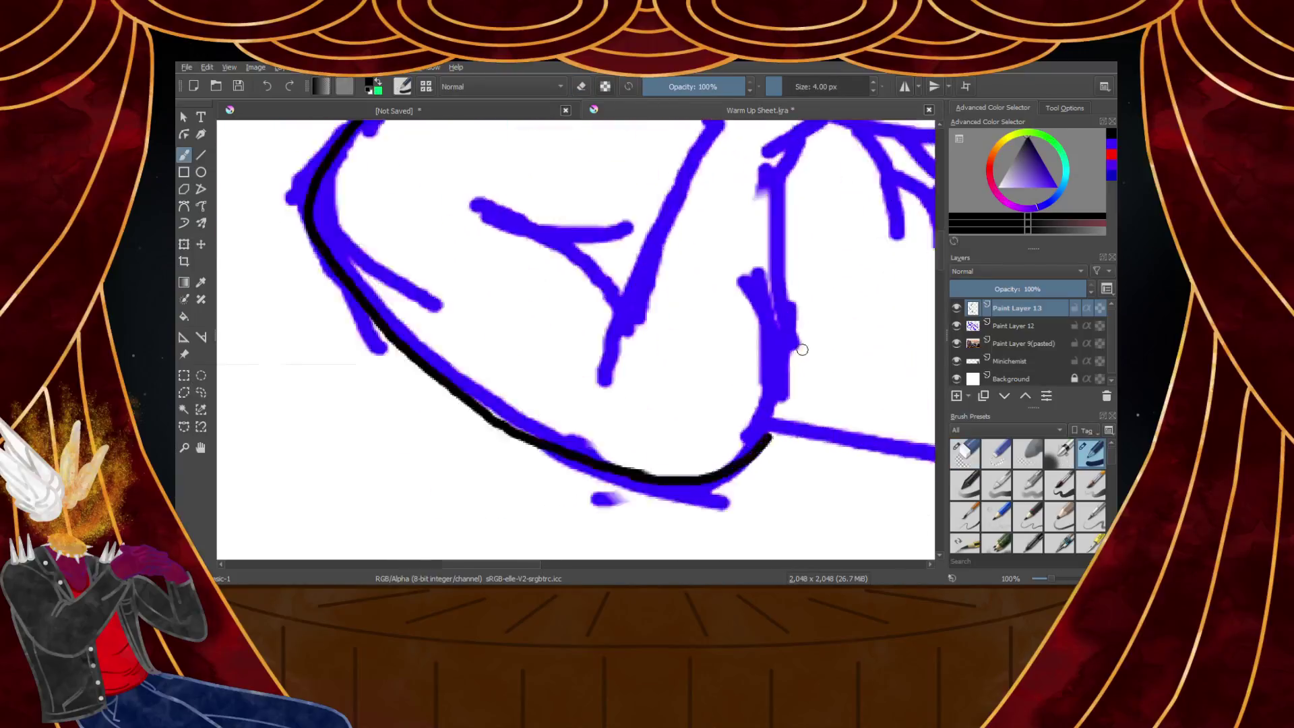
scroll(769, 253, up, 2)
mouse_move(738, 273)
mouse_down()
mouse_move(763, 463)
mouse_move(755, 502)
mouse_up()
key(ctrl+z)
drag(749, 305, 760, 422)
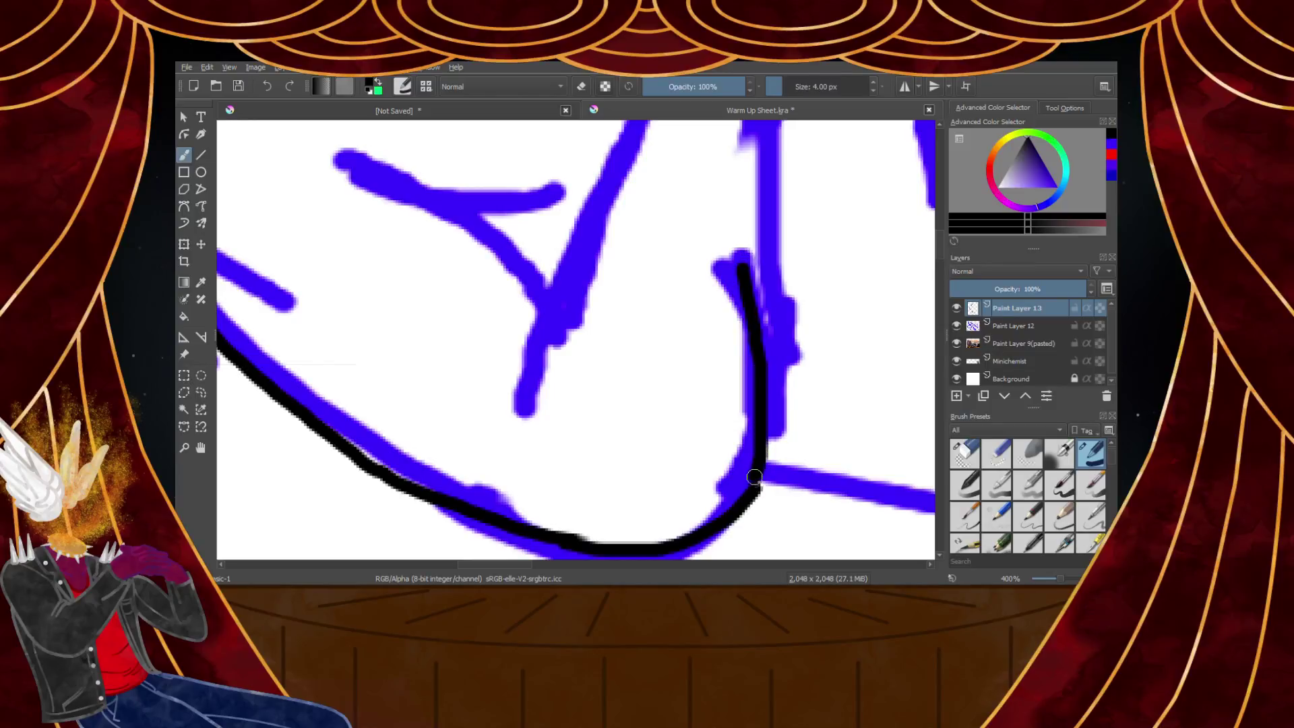
Ink the forearm's torso-side edge from the wrist down to the elbow
scroll(740, 500, down, 4)
scroll(736, 430, up, 3)
scroll(739, 354, down, 5)
scroll(743, 358, up, 5)
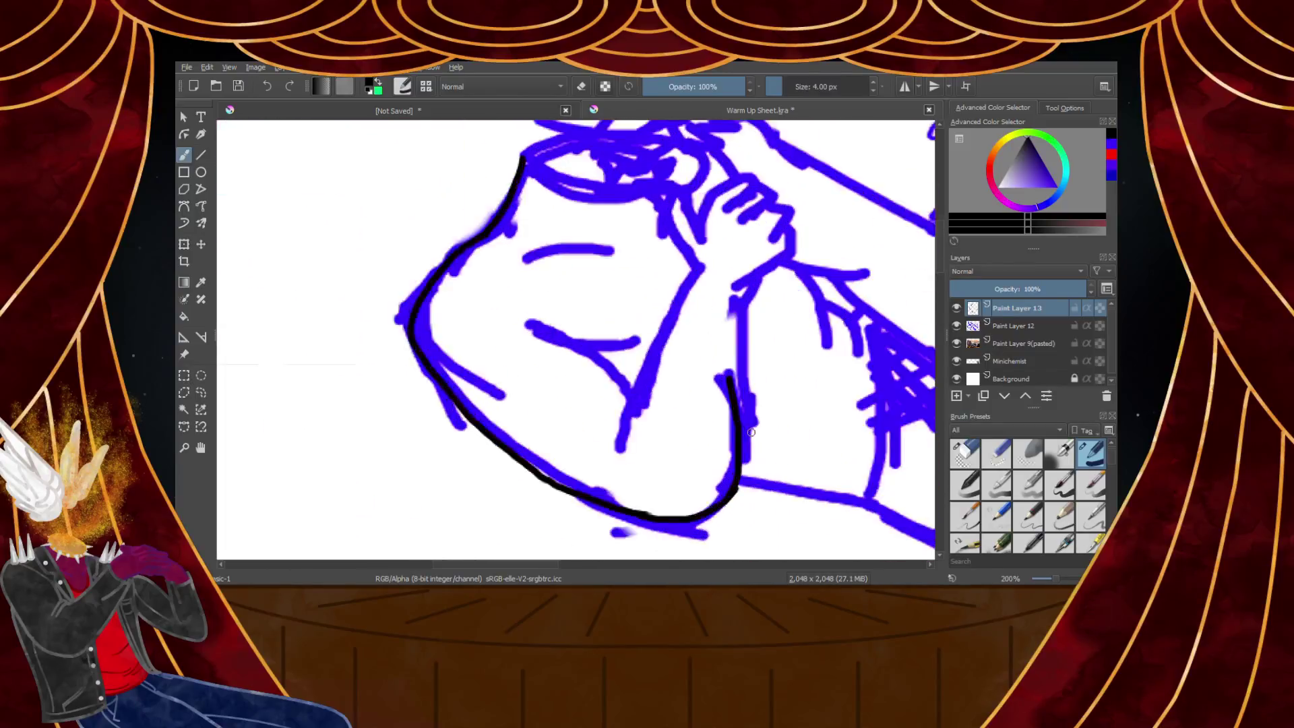
drag(739, 252, 744, 381)
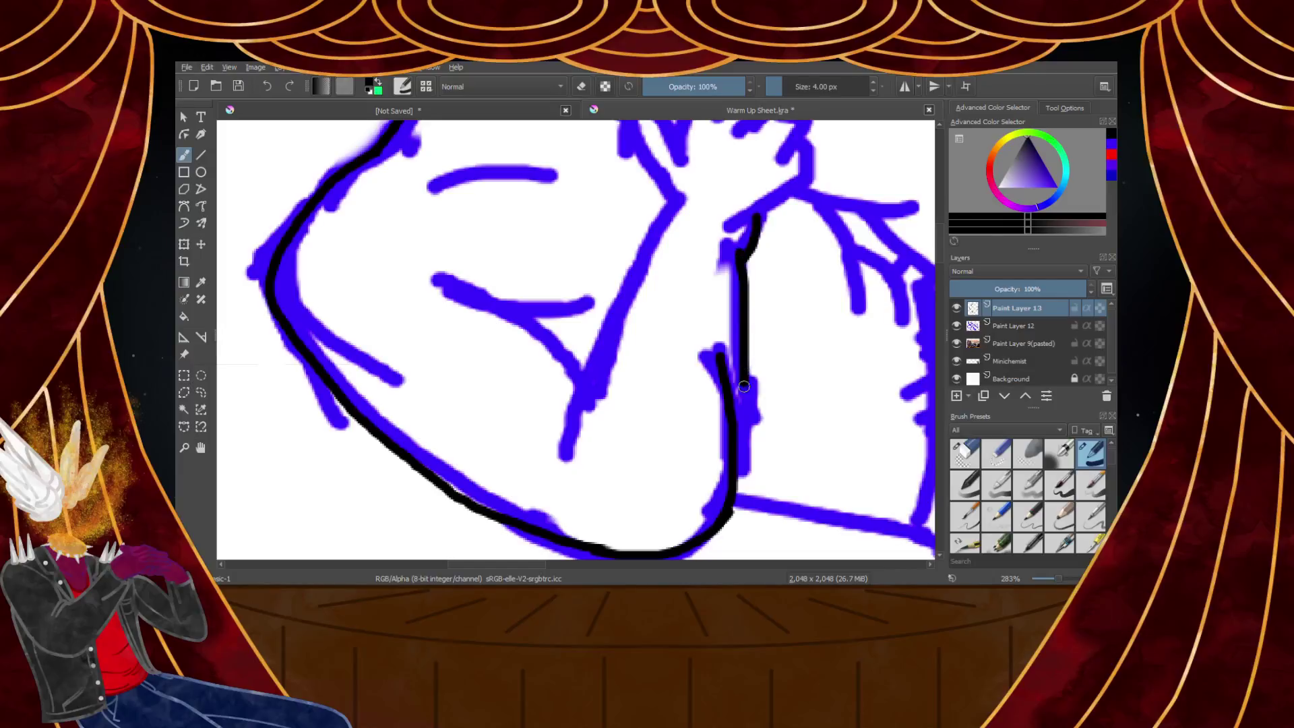
scroll(733, 479, down, 5)
Ink the forearm's chest-side edge between the wrist and the inner crook of the arm, replacing the first stroke
scroll(706, 319, up, 5)
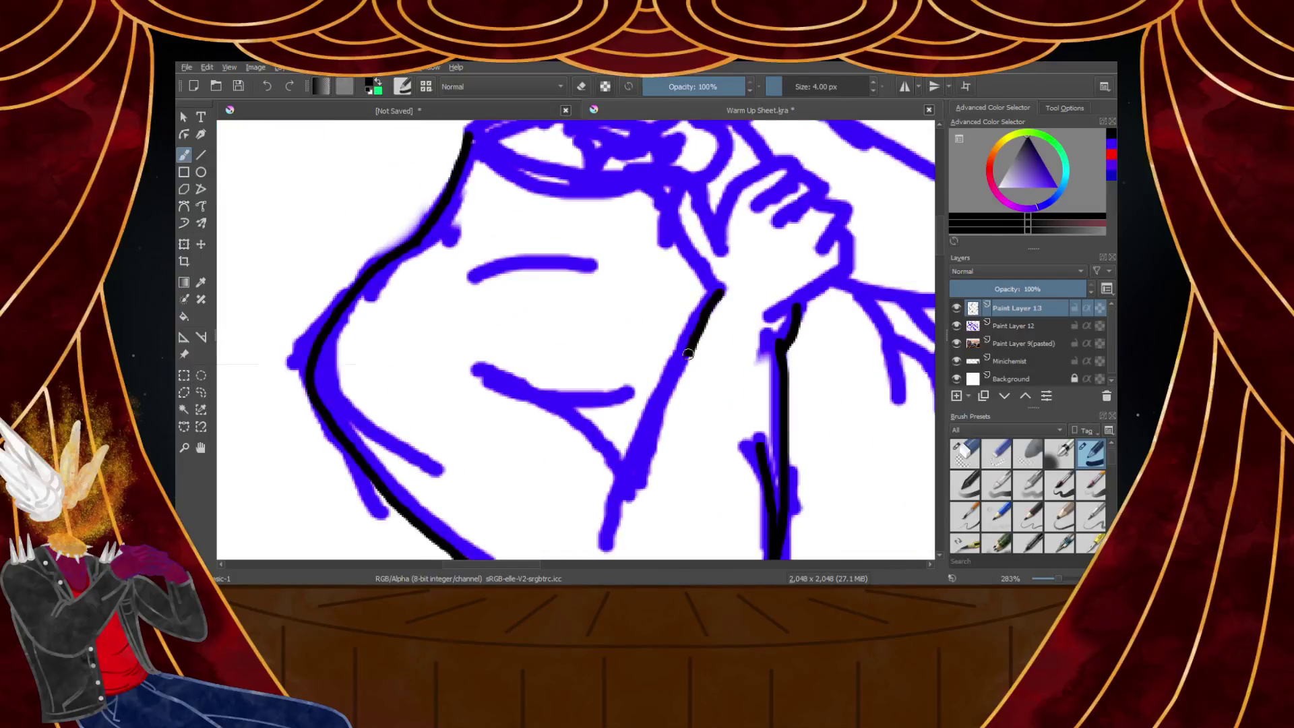
drag(692, 347, 627, 501)
key(ctrl+z)
drag(605, 544, 673, 364)
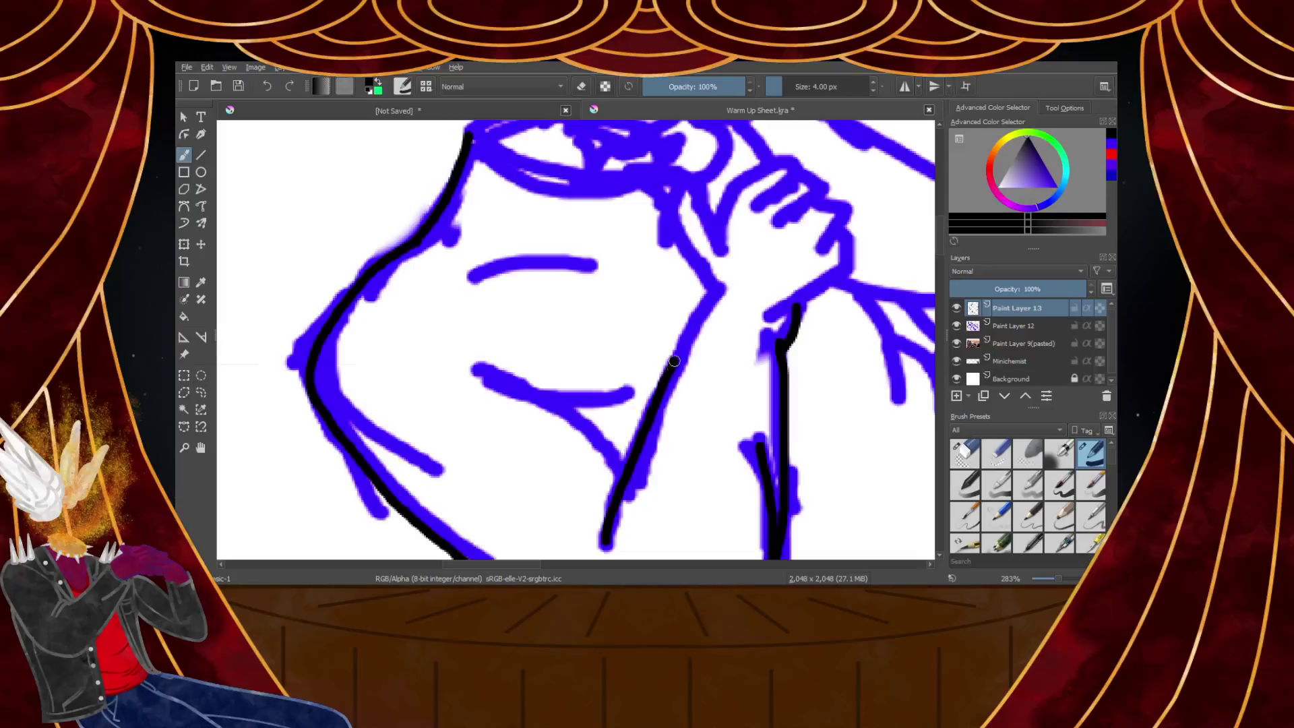
scroll(718, 289, down, 5)
Ink the curved chest crease running down to the inner edge of the forearm
scroll(523, 318, up, 6)
mouse_move(443, 261)
mouse_down()
mouse_move(619, 373)
mouse_move(671, 432)
mouse_move(615, 341)
mouse_move(471, 277)
mouse_move(533, 296)
mouse_move(618, 357)
mouse_move(667, 428)
mouse_up()
key(ctrl+z)
key(ctrl+z)
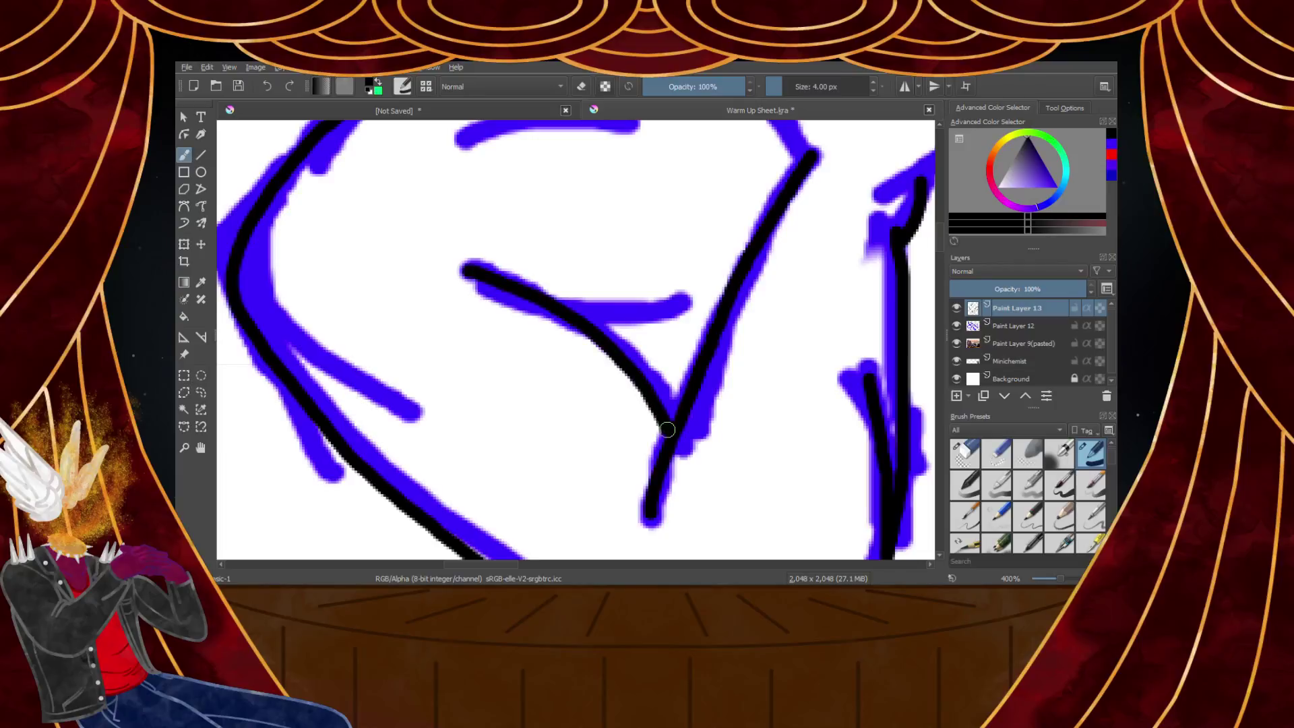
scroll(514, 382, down, 3)
Ink the remaining crease lines across the chest, checking them against the whole figure
scroll(373, 357, up, 4)
mouse_move(283, 281)
mouse_down()
mouse_move(351, 360)
mouse_move(534, 465)
mouse_move(579, 476)
mouse_up()
scroll(471, 384, down, 4)
scroll(485, 365, down, 4)
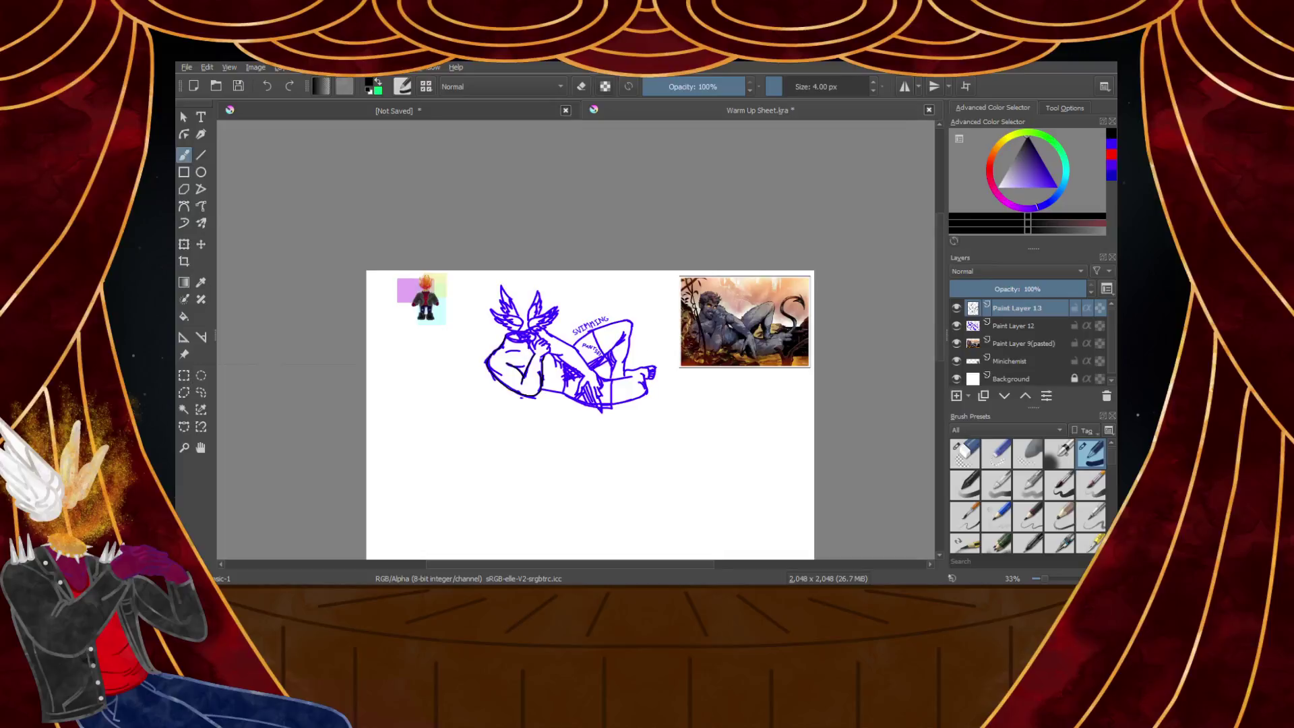
scroll(687, 366, up, 5)
scroll(485, 364, down, 4)
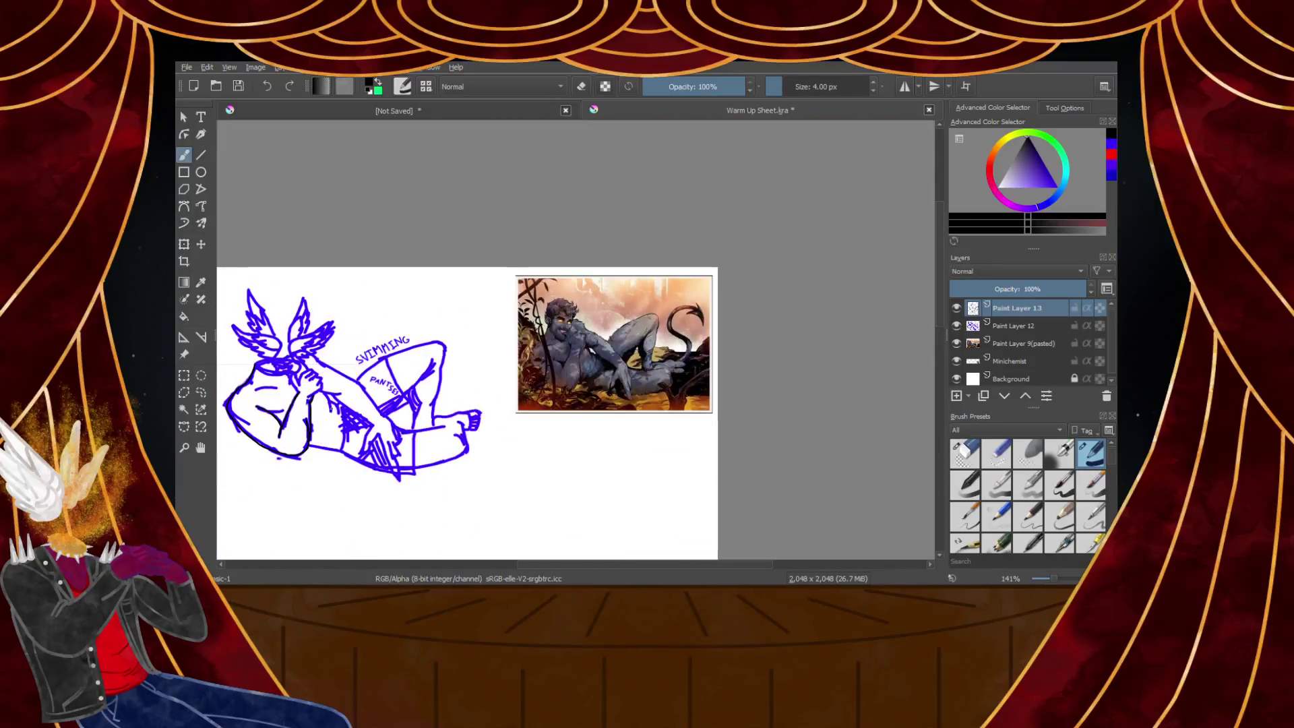
scroll(284, 377, up, 6)
mouse_move(290, 369)
mouse_down()
mouse_move(295, 411)
mouse_move(315, 431)
mouse_move(458, 466)
mouse_move(590, 418)
mouse_up()
scroll(279, 430, down, 4)
Ink the collarbone as a short arched line above the chest creases
scroll(276, 415, up, 6)
scroll(590, 418, down, 5)
scroll(521, 372, up, 5)
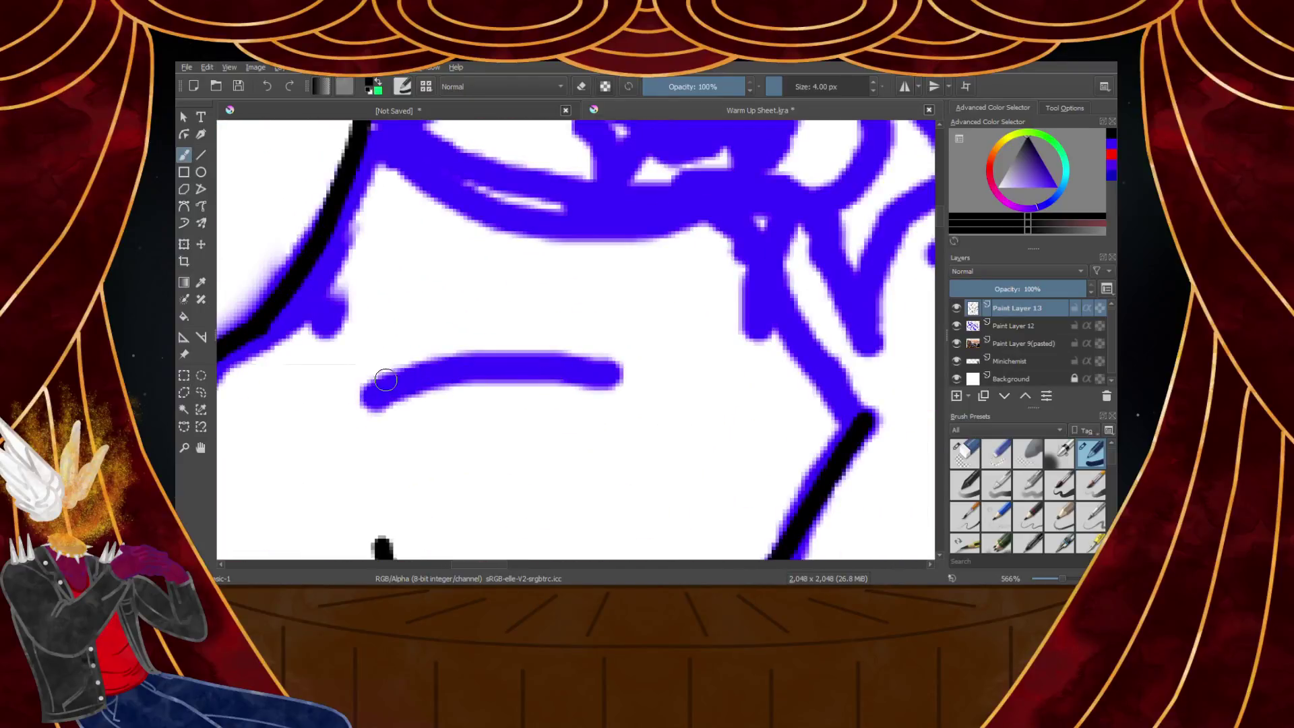
mouse_move(417, 364)
mouse_down()
mouse_move(550, 367)
mouse_move(672, 399)
mouse_up()
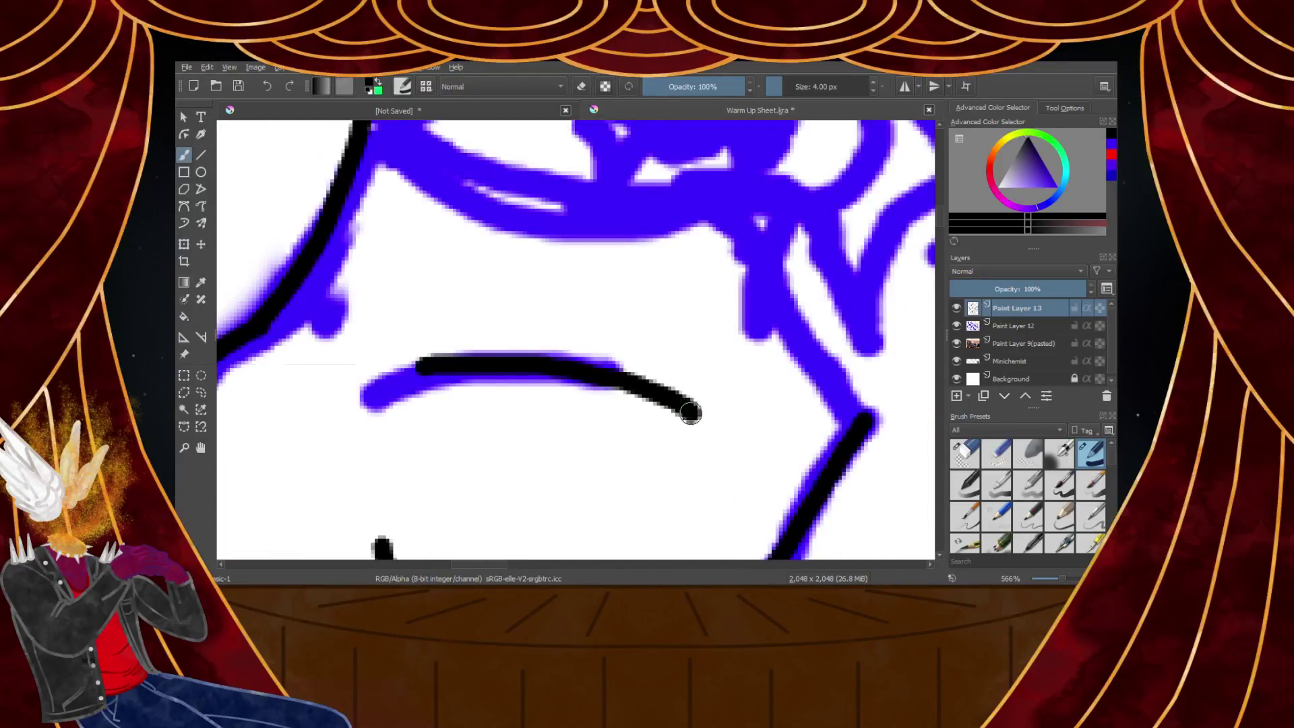
scroll(692, 422, down, 5)
Ink the lower front curve of the neck opening, starting from the top of the shoulder line
scroll(418, 266, up, 5)
mouse_move(417, 264)
mouse_down()
mouse_move(617, 362)
mouse_move(767, 364)
mouse_up()
scroll(767, 365, down, 5)
scroll(778, 377, up, 5)
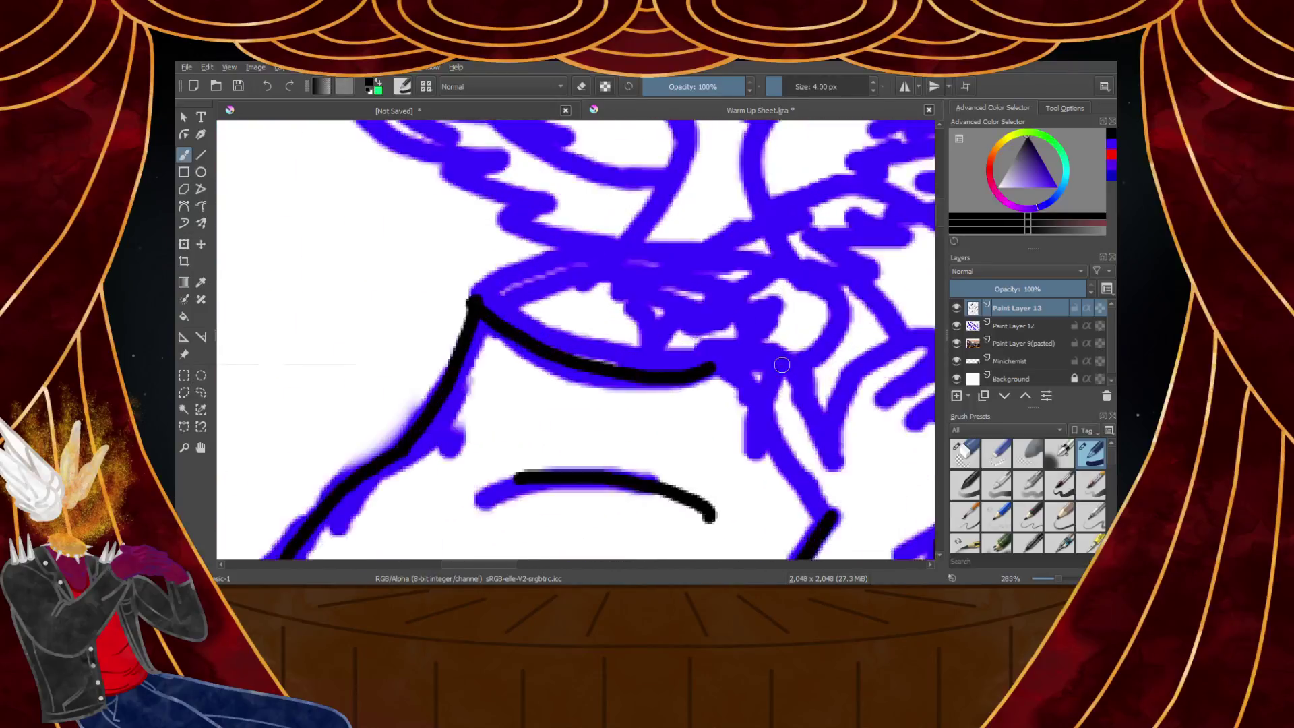
Ink two short curved lines branching from the end of the neck curve toward the raised hand
scroll(778, 376, up, 3)
mouse_move(483, 275)
mouse_down()
mouse_move(683, 309)
mouse_move(776, 391)
mouse_move(510, 304)
mouse_move(631, 433)
mouse_up()
scroll(631, 434, down, 3)
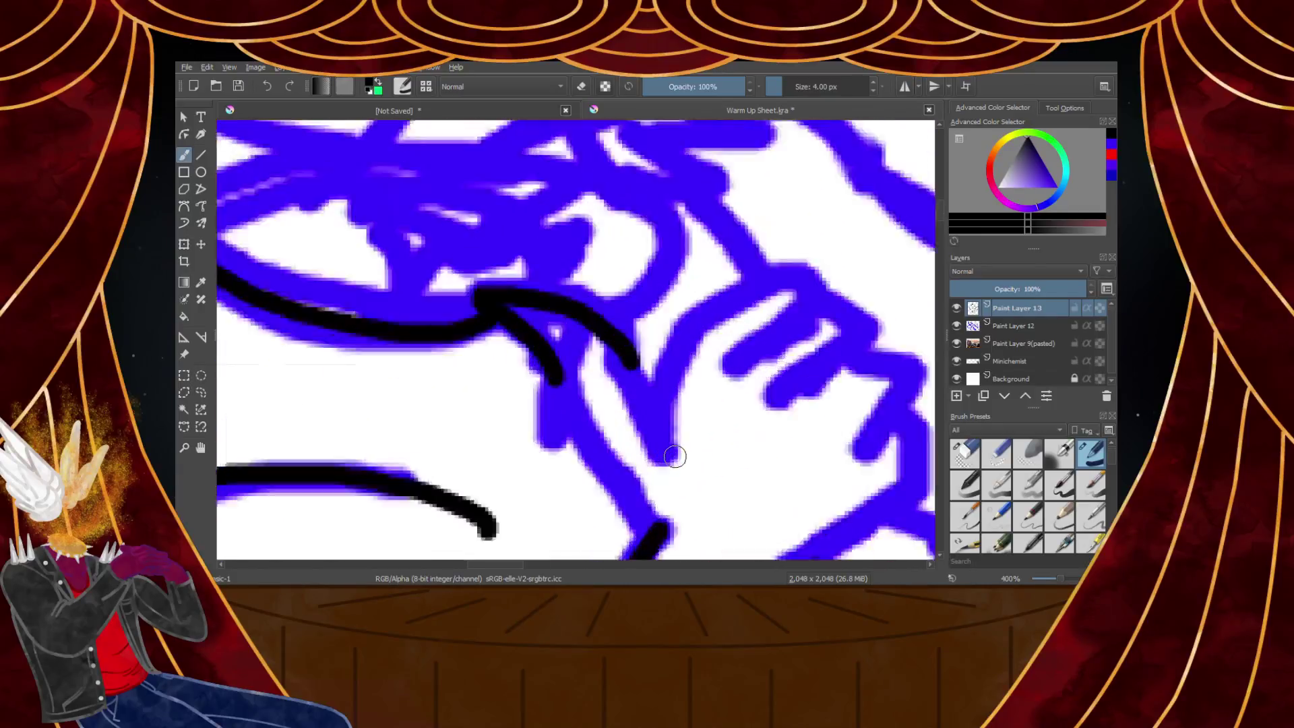
scroll(577, 266, up, 3)
drag(578, 265, 657, 459)
mouse_move(465, 318)
mouse_down()
mouse_move(498, 470)
mouse_move(562, 550)
mouse_up()
scroll(528, 413, down, 3)
scroll(518, 376, up, 2)
key(ctrl+z)
key(ctrl+z)
mouse_move(570, 190)
mouse_down()
mouse_move(578, 250)
mouse_move(613, 326)
mouse_up()
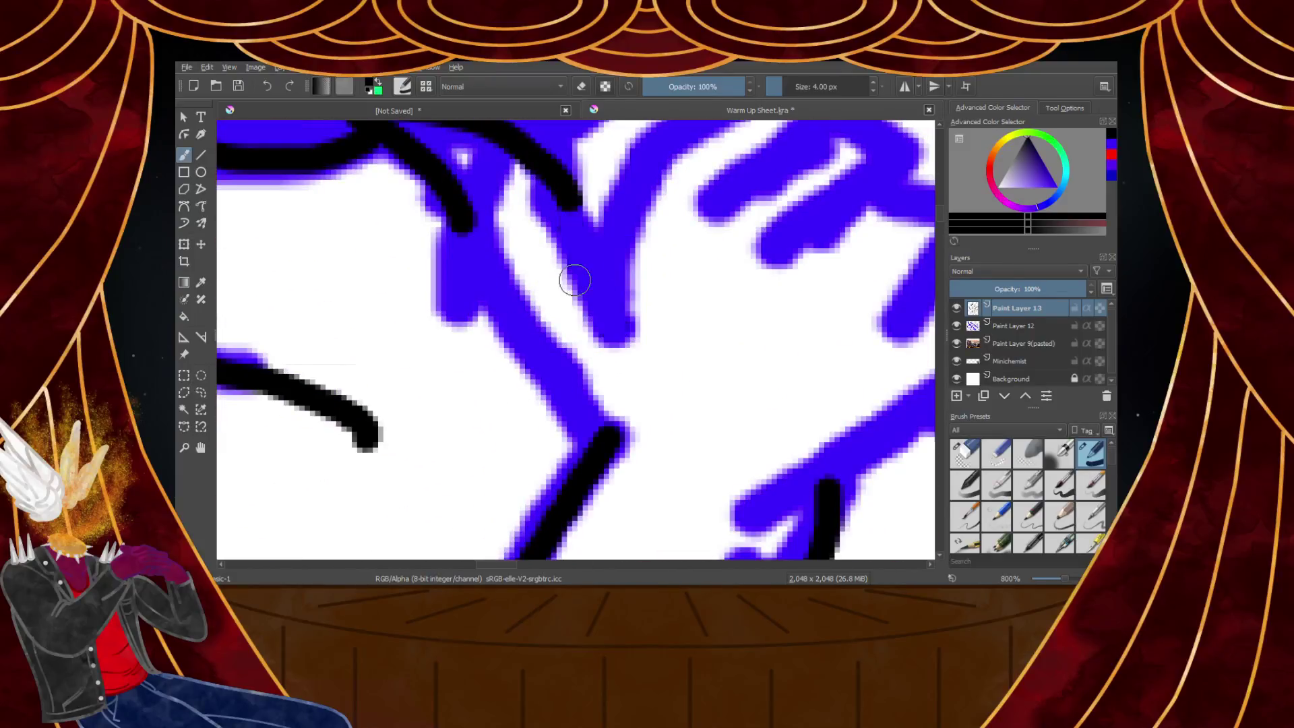
Examine the chin, neck and hand area of the reference painting up close
scroll(573, 290, down, 10)
scroll(846, 271, up, 5)
scroll(917, 225, down, 2)
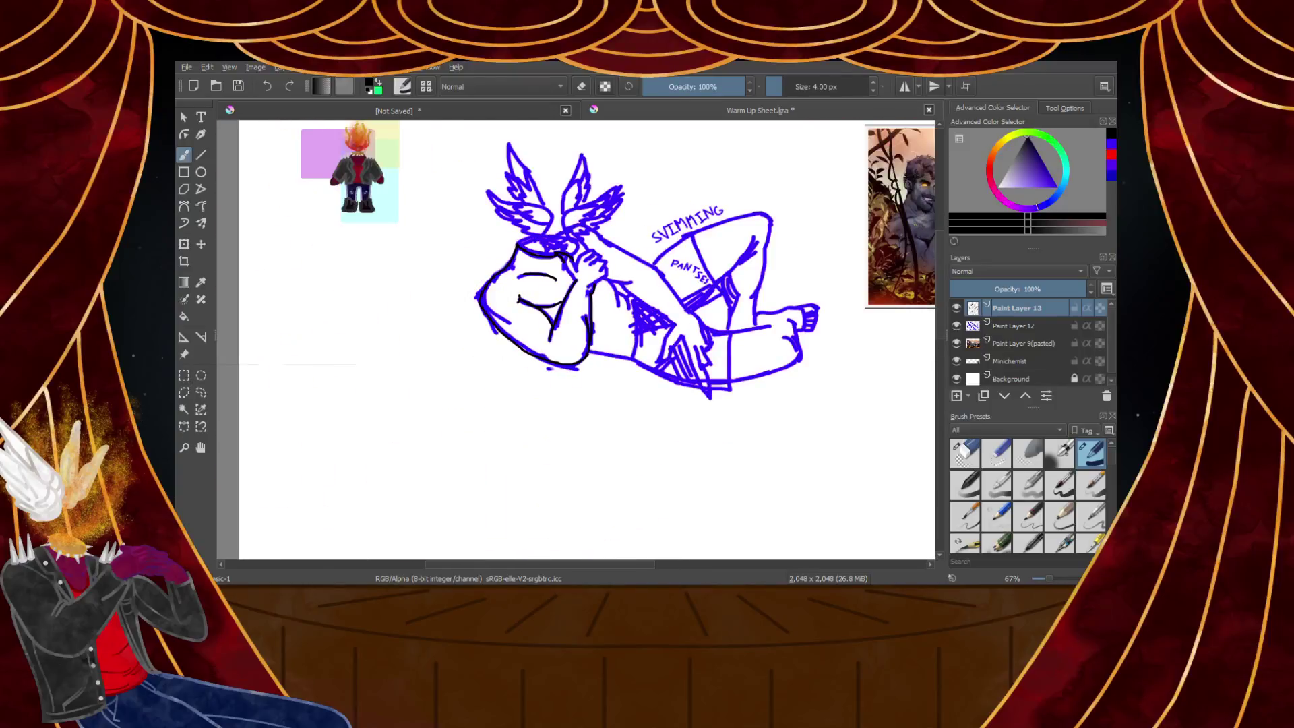
scroll(763, 298, down, 3)
scroll(763, 299, up, 10)
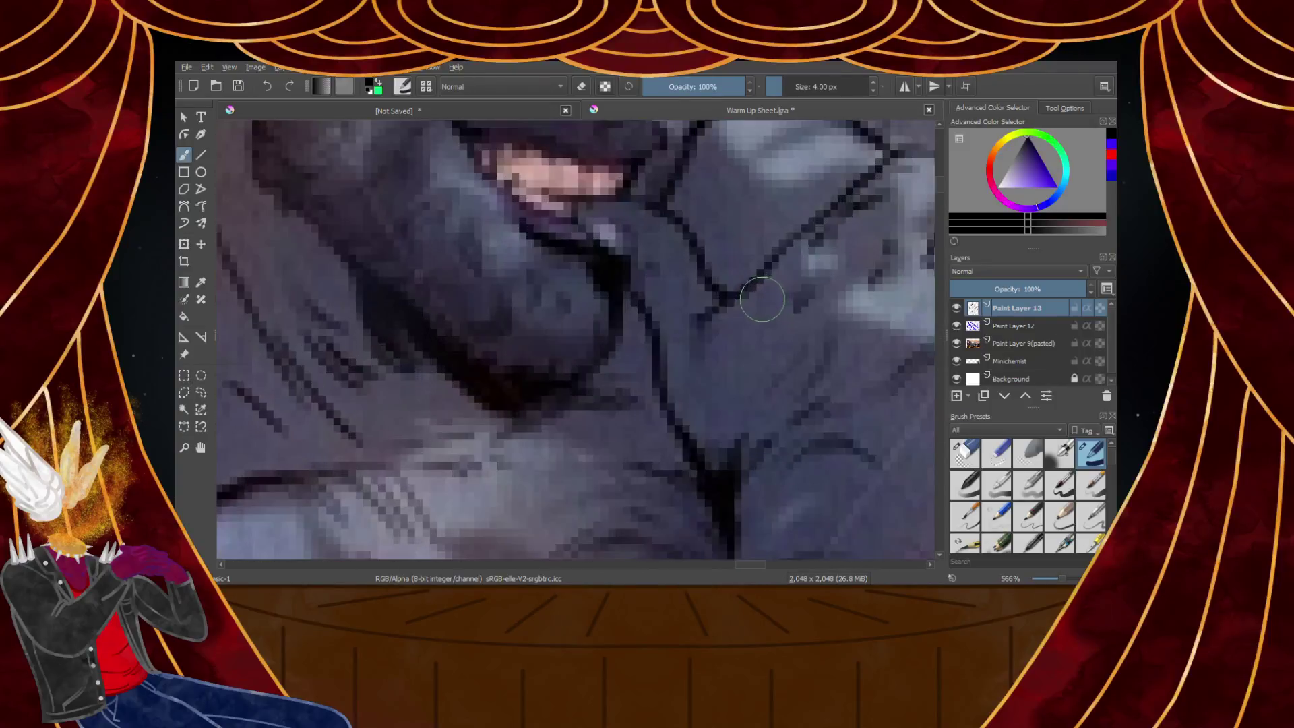
scroll(679, 273, down, 10)
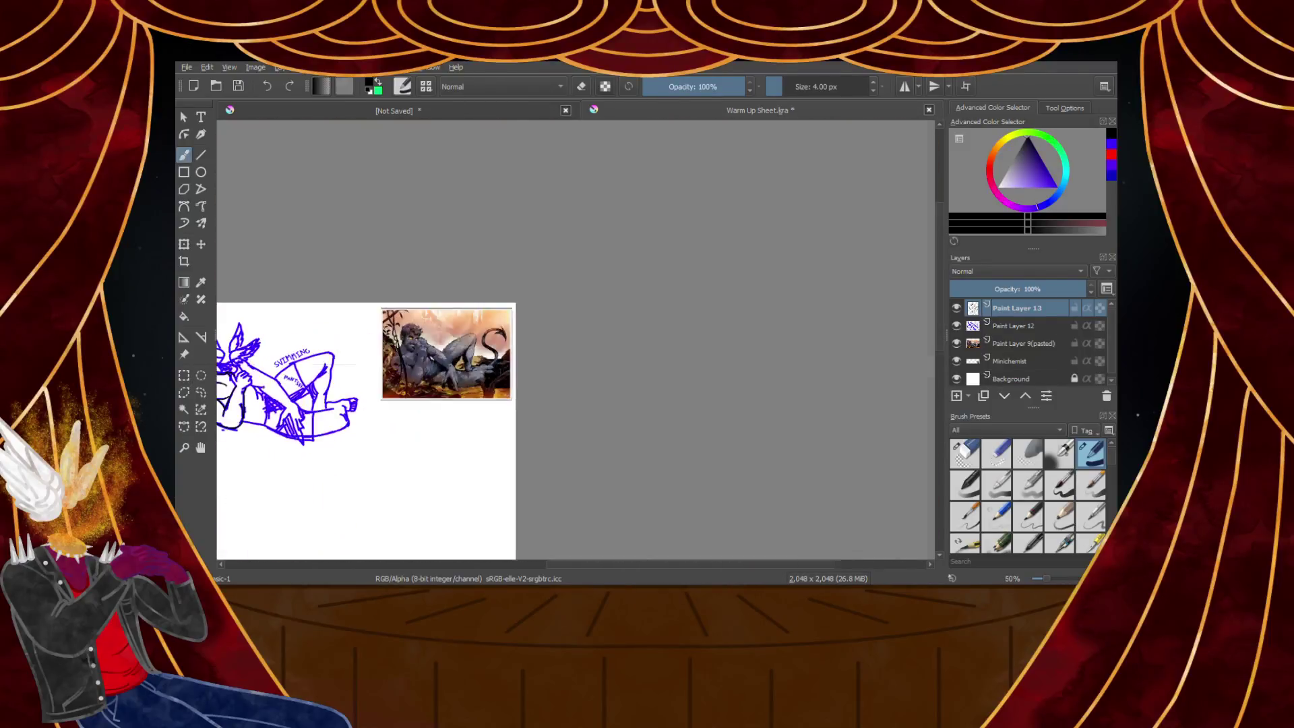
scroll(227, 370, up, 10)
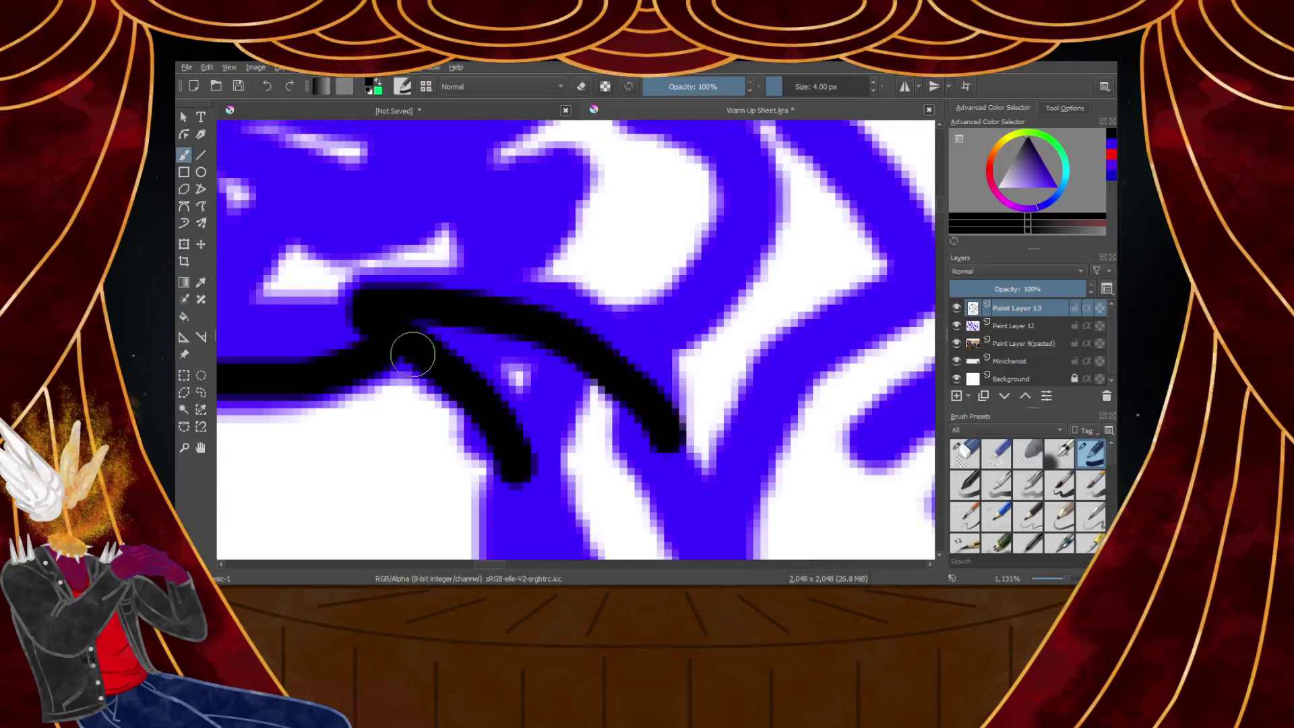
Ink the narrow closed fold between the two short neck lines and extend the outer line down beside the hand
drag(485, 335, 560, 433)
scroll(473, 352, down, 4)
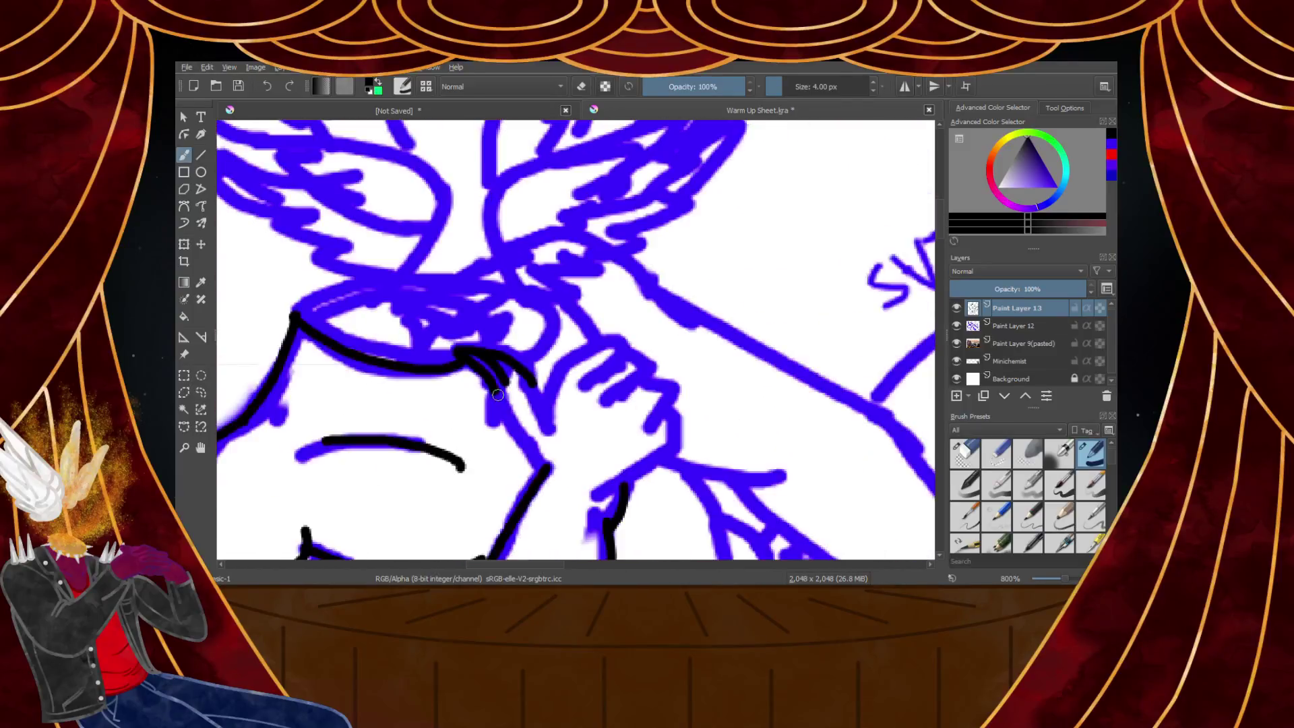
scroll(490, 392, up, 4)
mouse_move(482, 356)
mouse_down()
mouse_move(572, 323)
mouse_move(573, 306)
mouse_move(621, 418)
mouse_up()
scroll(539, 345, down, 4)
scroll(572, 366, up, 3)
scroll(574, 368, up, 2)
scroll(621, 418, down, 2)
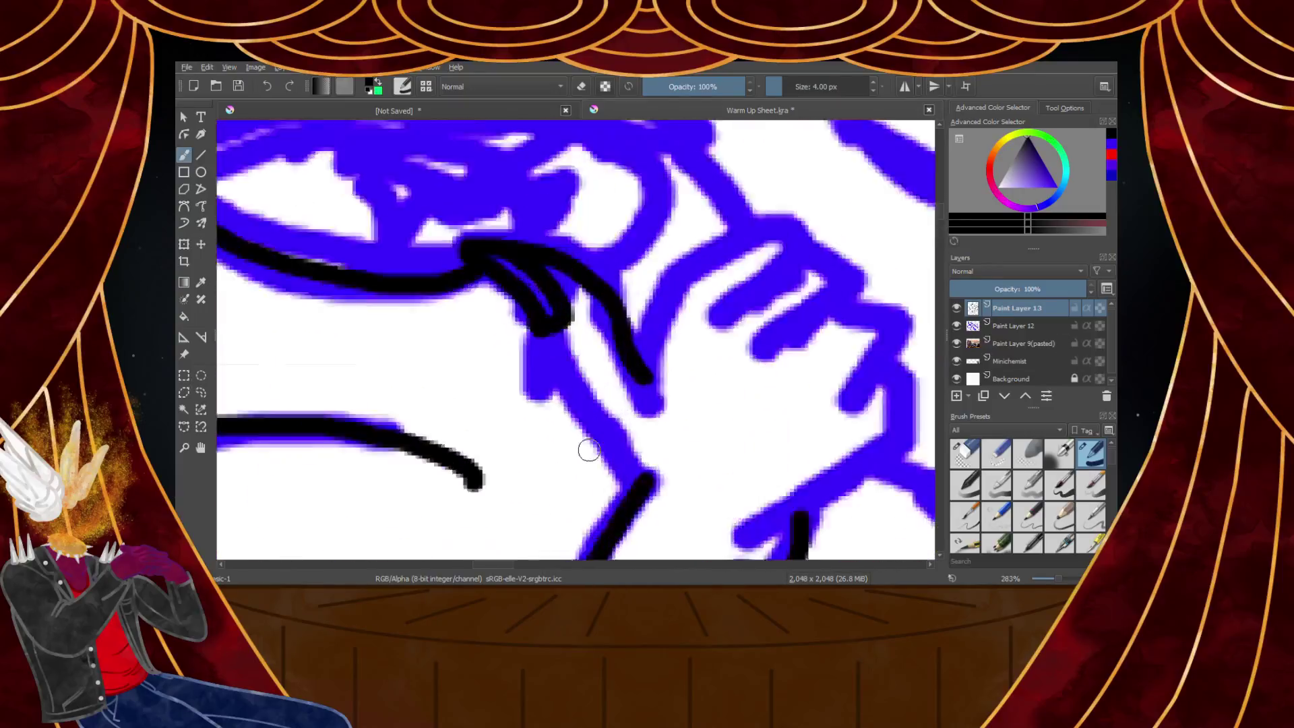
Ink the line from the small neck fold down to the top of the raised forearm's inner edge
scroll(586, 453, up, 2)
mouse_move(506, 228)
mouse_down()
mouse_move(495, 252)
mouse_move(500, 269)
mouse_move(497, 236)
mouse_move(511, 305)
mouse_move(670, 535)
mouse_up()
scroll(670, 535, down, 5)
scroll(662, 353, up, 2)
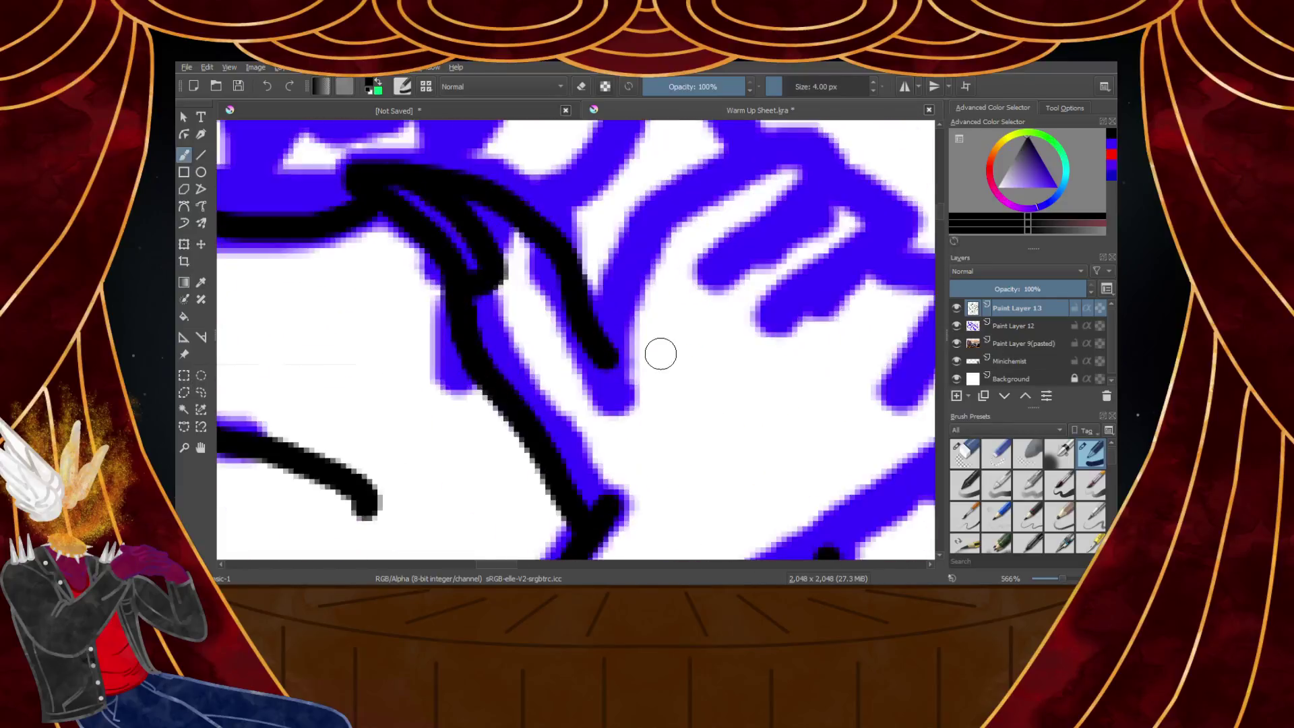
Ink the edge of the raised hand up from the V beside the neck and around the topmost curled finger
drag(627, 314, 587, 462)
scroll(586, 462, down, 3)
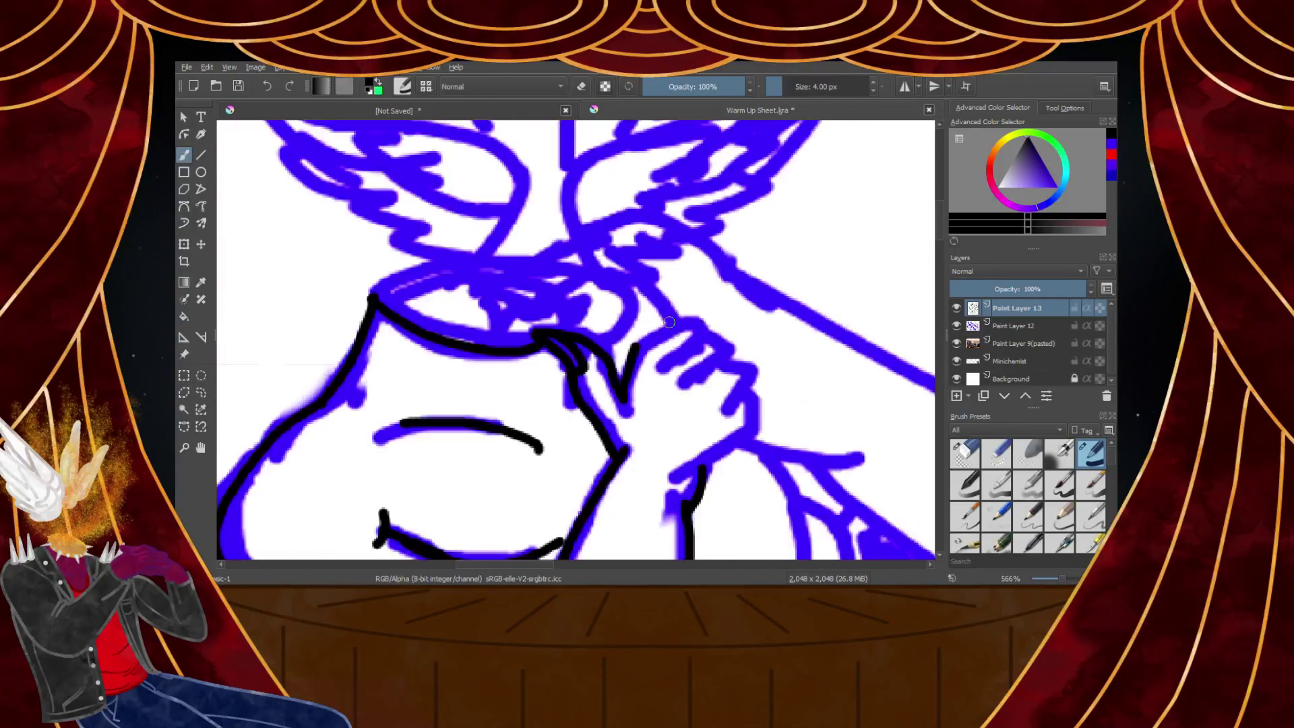
scroll(573, 378, up, 5)
mouse_move(529, 384)
mouse_down()
mouse_move(627, 337)
mouse_move(749, 310)
mouse_move(722, 299)
mouse_move(787, 322)
mouse_move(805, 349)
mouse_move(647, 485)
mouse_up()
scroll(647, 486, down, 3)
Ink the second and third curled fingers of the raised hand below the topmost one, following the purple sketch
scroll(570, 371, up, 3)
mouse_move(522, 297)
mouse_down()
mouse_move(566, 317)
mouse_move(638, 377)
mouse_move(536, 475)
mouse_up()
key(ctrl+z)
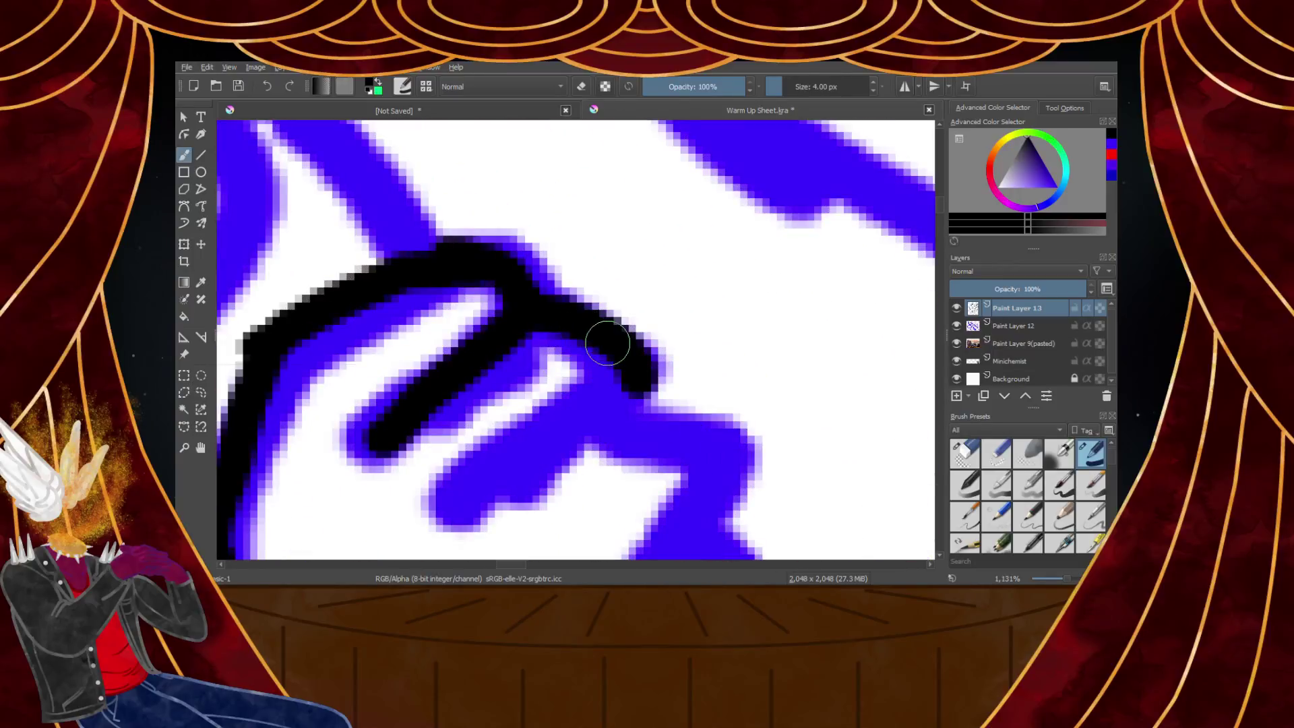
key(ctrl+z)
mouse_move(532, 325)
mouse_down()
mouse_move(619, 377)
mouse_move(490, 487)
mouse_up()
scroll(519, 442, down, 4)
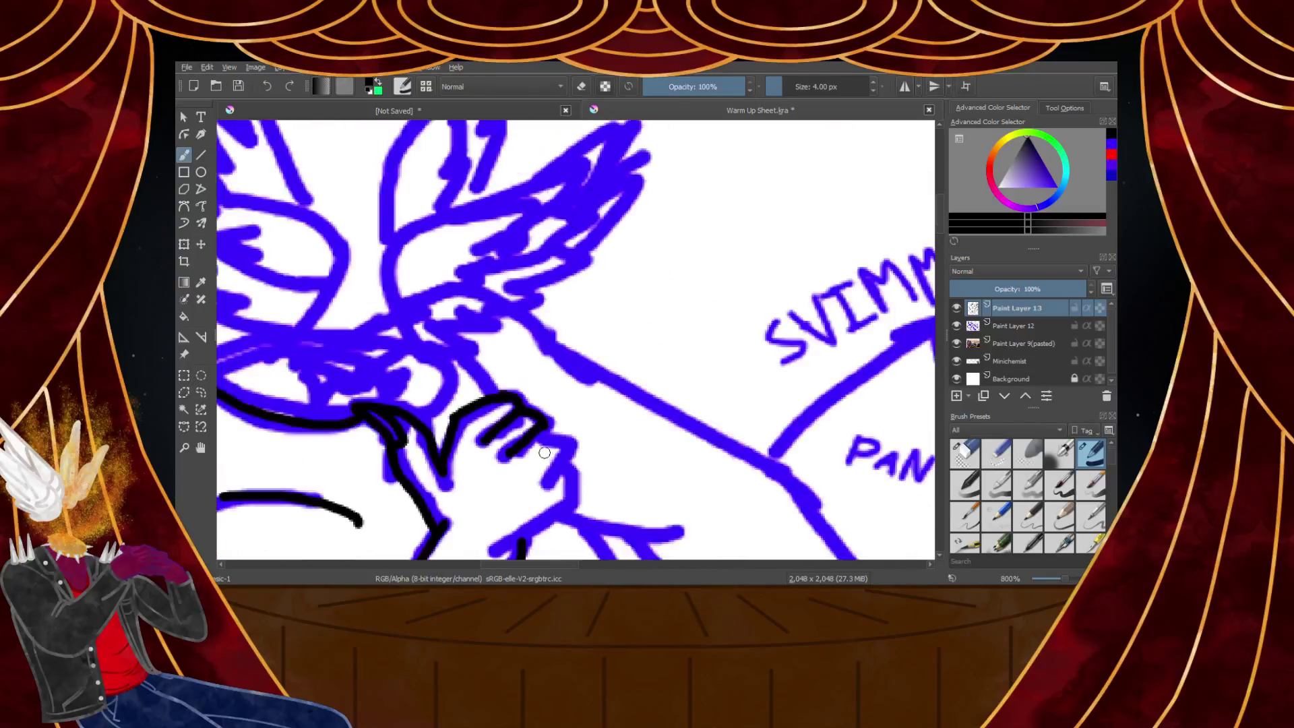
scroll(542, 450, up, 1)
mouse_move(497, 346)
mouse_down()
mouse_move(598, 390)
mouse_move(609, 442)
mouse_move(549, 476)
mouse_up()
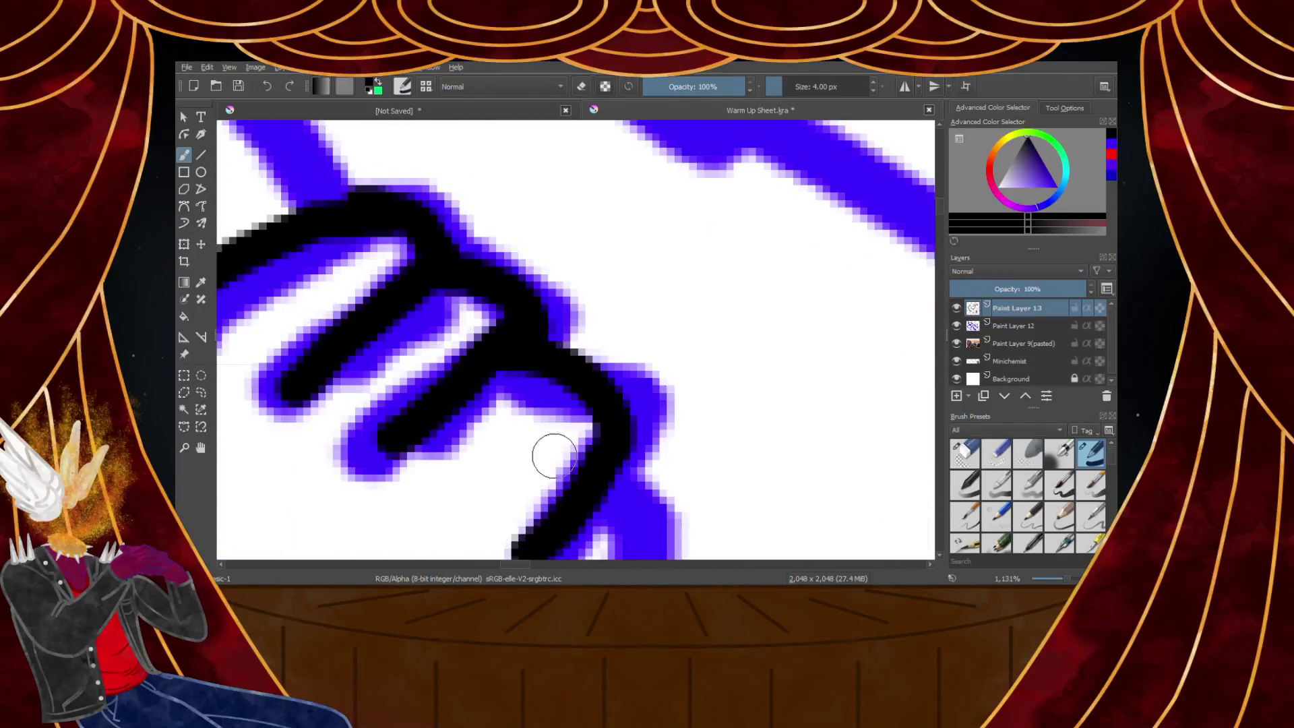
scroll(549, 476, down, 5)
scroll(444, 308, up, 3)
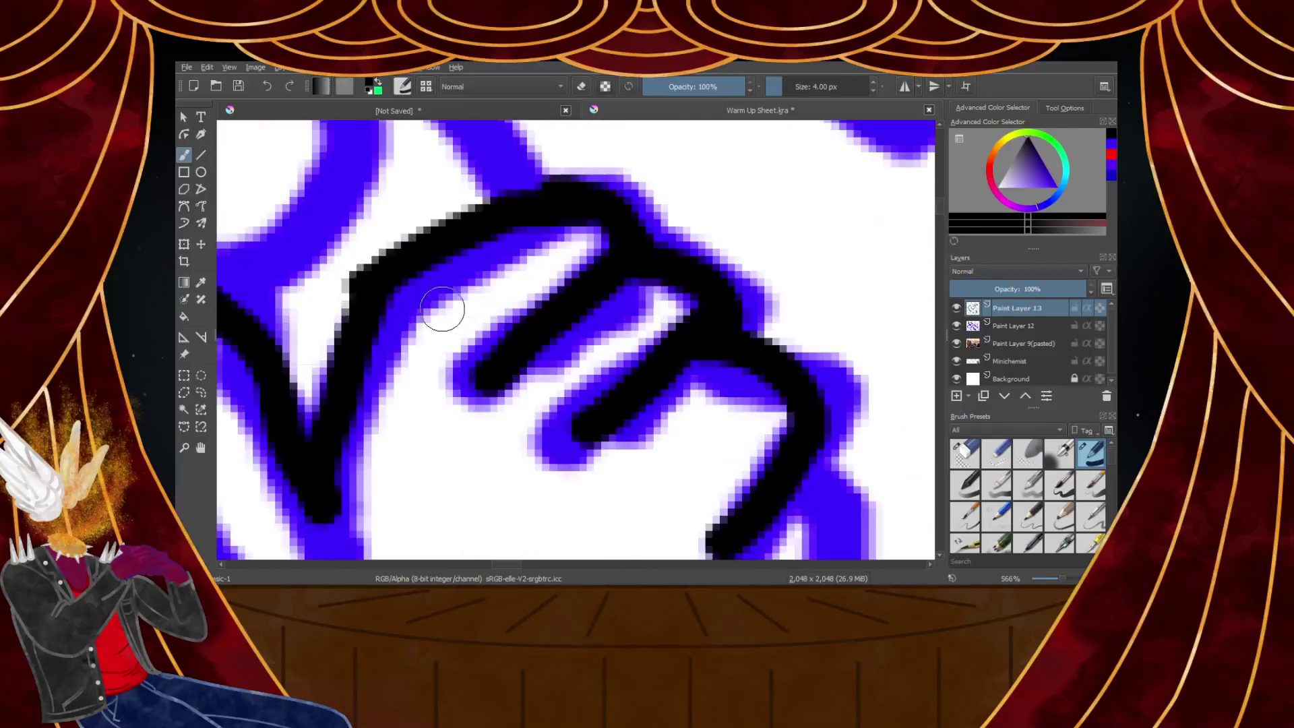
Set the brush size to 2 px and dab a row of small knuckle marks beneath the curled fingers
scroll(444, 308, up, 4)
click(445, 330)
key(ctrl+z)
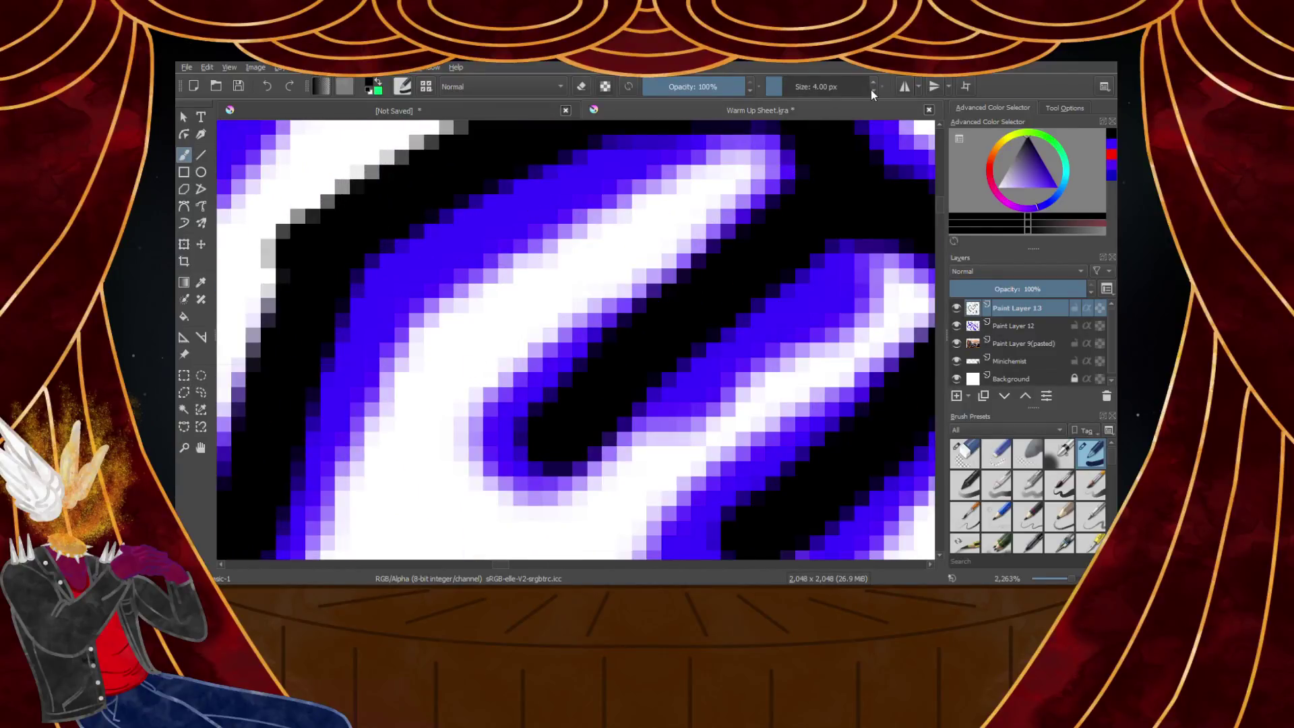
scroll(375, 312, down, 2)
mouse_move(381, 314)
mouse_down()
mouse_move(438, 347)
mouse_move(483, 328)
mouse_up()
click(475, 314)
scroll(485, 304, down, 3)
scroll(532, 378, up, 2)
scroll(621, 407, down, 2)
scroll(625, 411, up, 2)
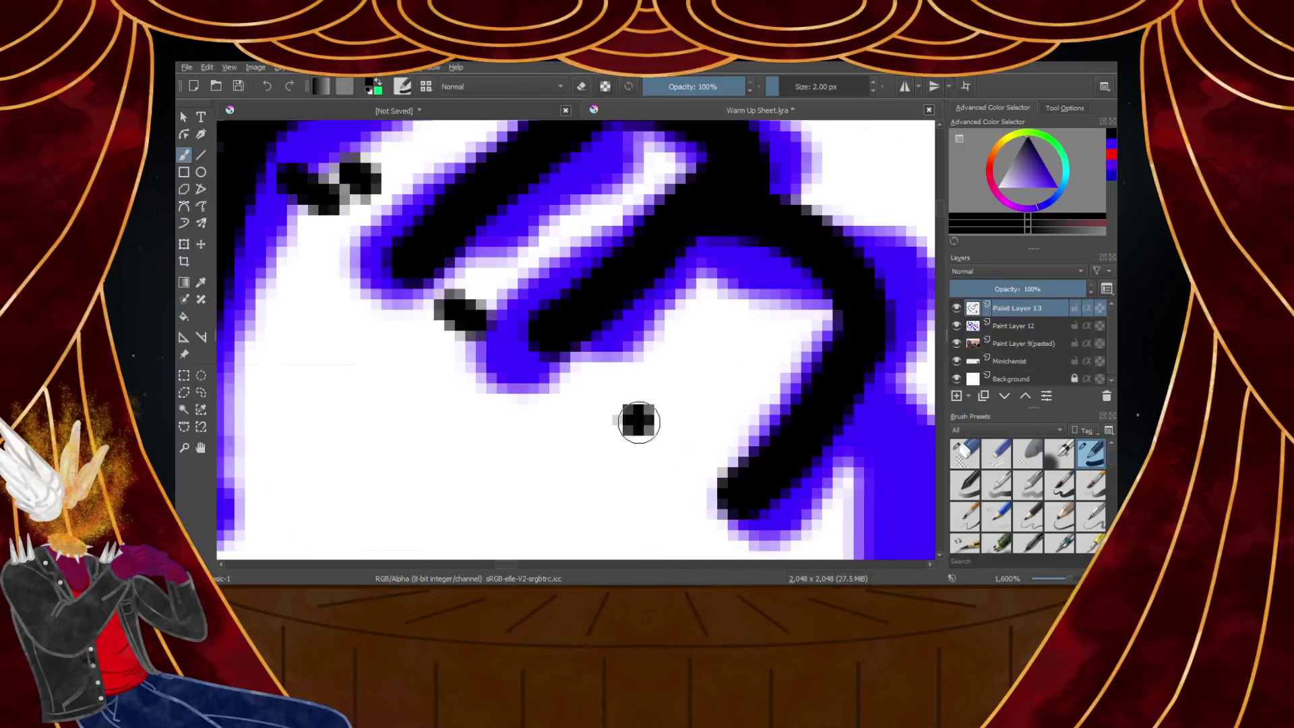
click(639, 418)
scroll(644, 422, down, 5)
scroll(667, 471, up, 3)
click(624, 350)
scroll(702, 243, down, 2)
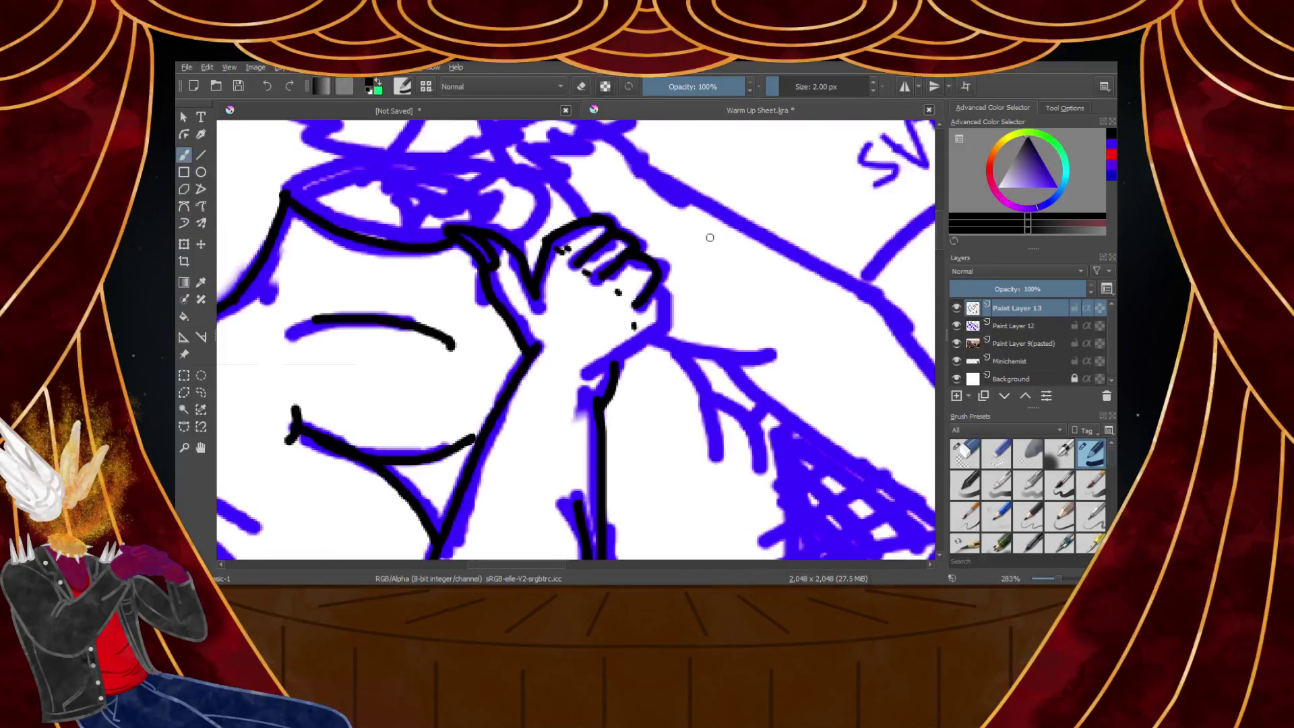
Set the brush size back to 4 px and ink the slanted lower edge of the hand up from the wrist
scroll(784, 164, up, 1)
click(873, 82)
scroll(555, 470, down, 4)
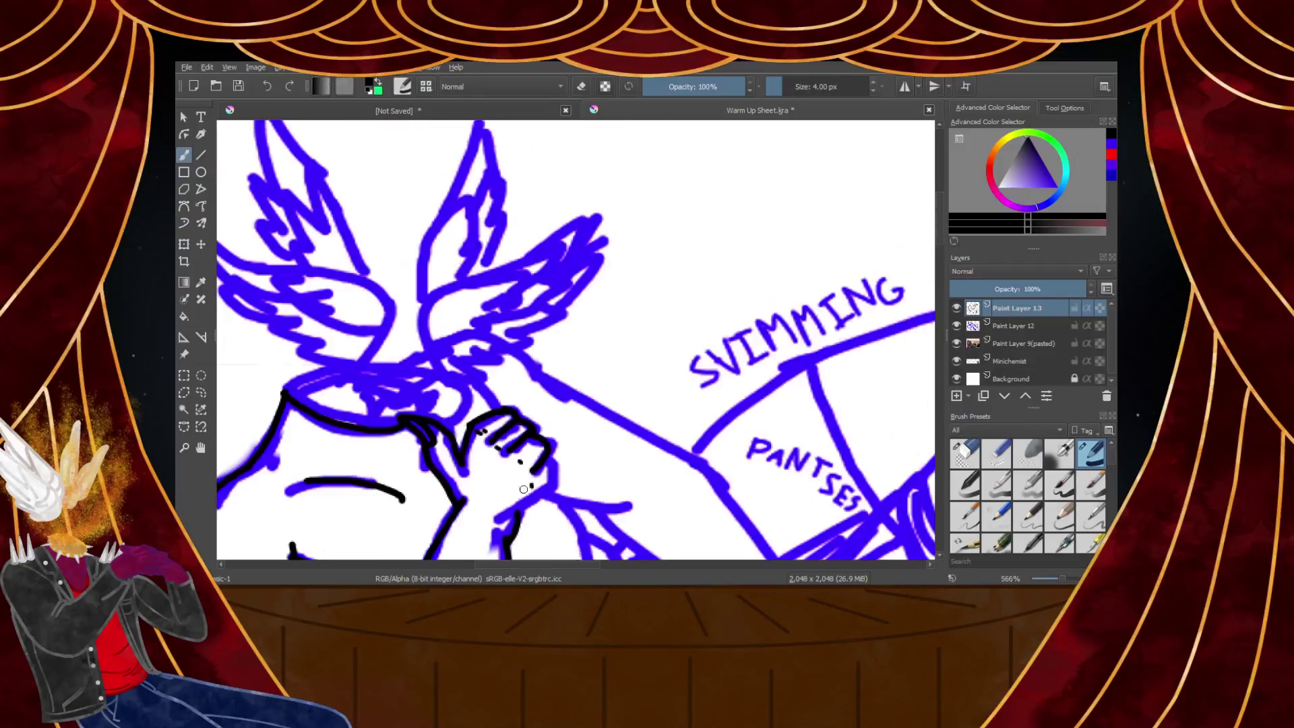
scroll(515, 500, up, 4)
scroll(550, 519, down, 4)
scroll(543, 543, up, 4)
scroll(548, 520, up, 1)
drag(555, 430, 732, 289)
scroll(732, 288, down, 4)
scroll(740, 220, up, 2)
scroll(740, 220, down, 2)
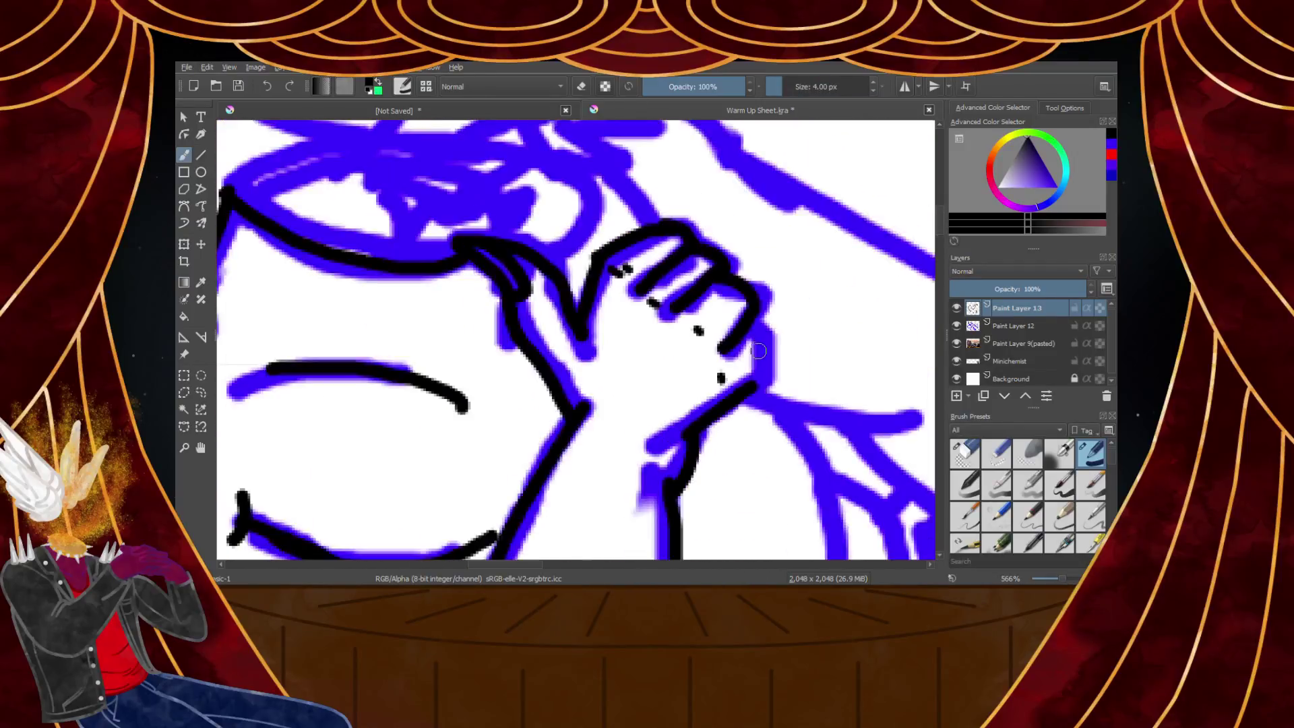
Ink the short outer side of the hand, joining the lowest curled finger to the hand's slanted lower edge
scroll(722, 273, up, 5)
drag(765, 252, 745, 462)
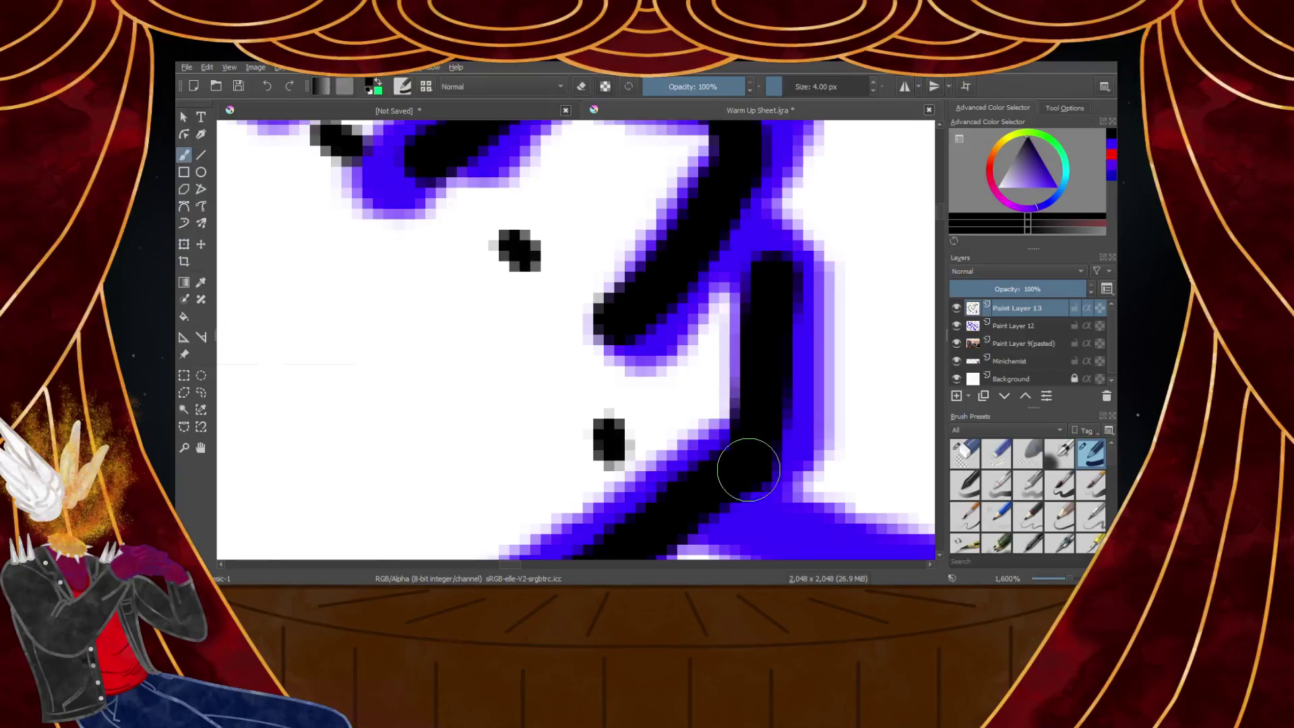
drag(745, 236, 765, 297)
scroll(765, 297, down, 6)
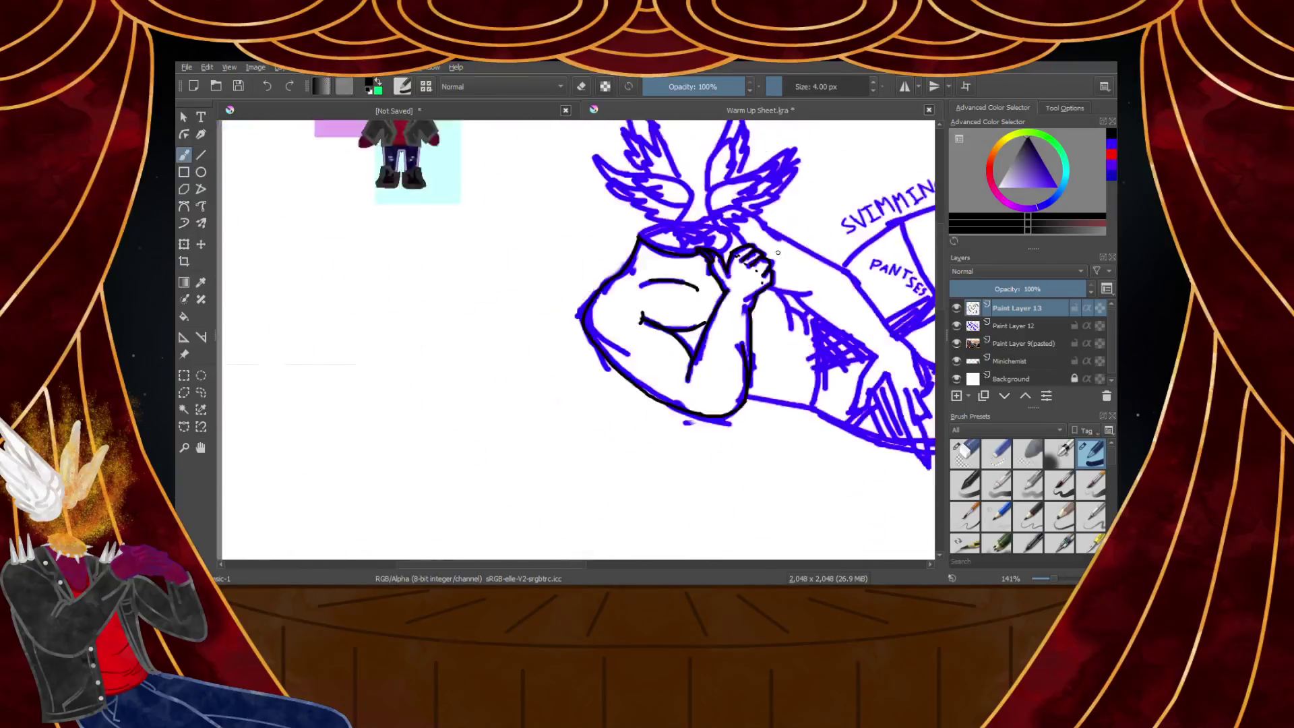
scroll(710, 294, up, 1)
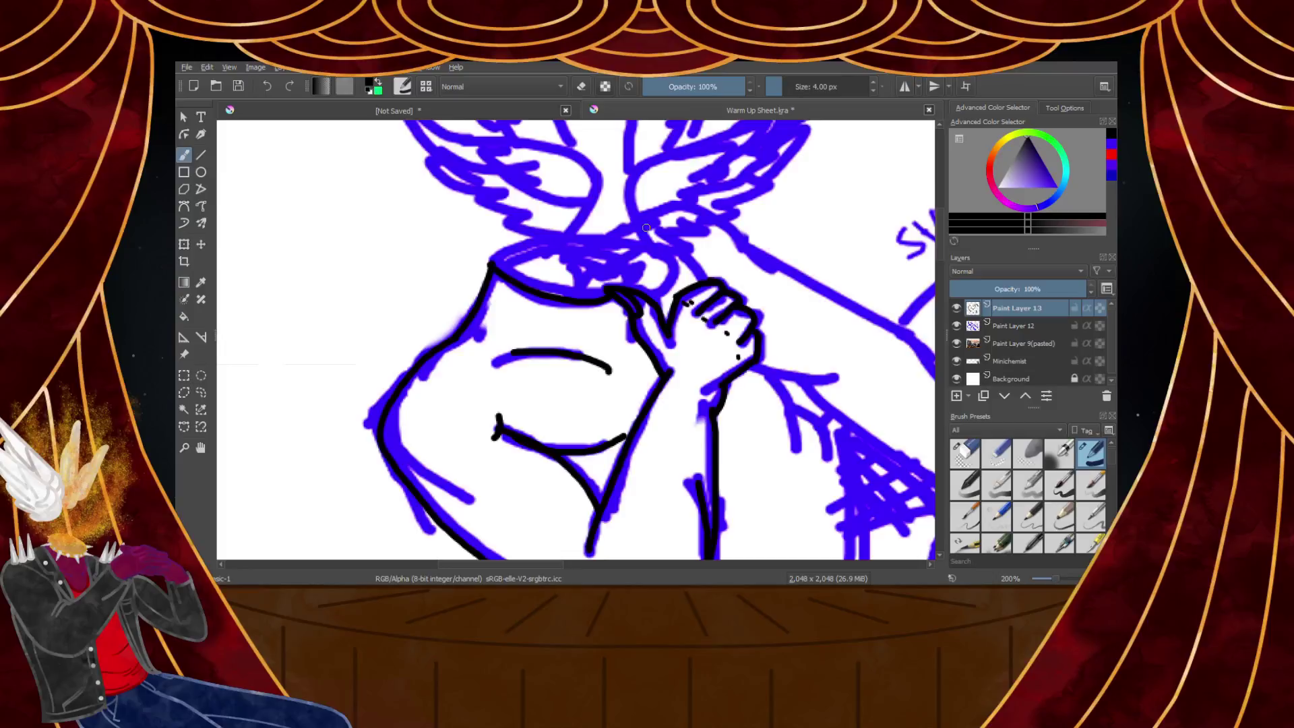
Ink the shoulder curve rising from behind the neck opening toward its peak below the upper wings
scroll(646, 229, down, 2)
scroll(470, 299, up, 5)
mouse_move(438, 306)
mouse_down()
mouse_move(611, 222)
mouse_move(783, 188)
mouse_up()
scroll(782, 188, down, 5)
Ink the rounded side and the long upper arc of the neck opening to close its oval
scroll(518, 282, up, 4)
mouse_move(517, 282)
mouse_down()
mouse_move(599, 298)
mouse_move(631, 334)
mouse_move(619, 380)
mouse_move(577, 414)
mouse_up()
scroll(577, 414, down, 4)
scroll(428, 336, up, 4)
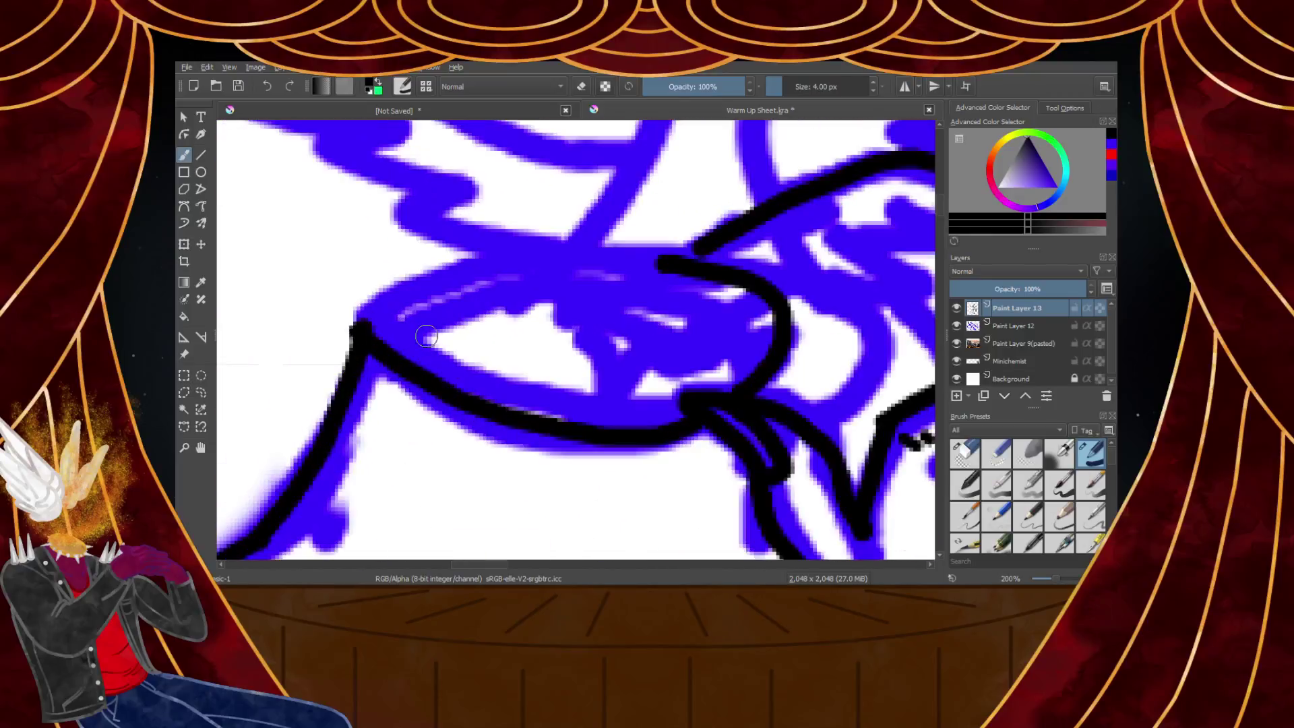
mouse_move(367, 330)
mouse_down()
mouse_move(549, 254)
mouse_move(688, 265)
mouse_move(762, 310)
mouse_up()
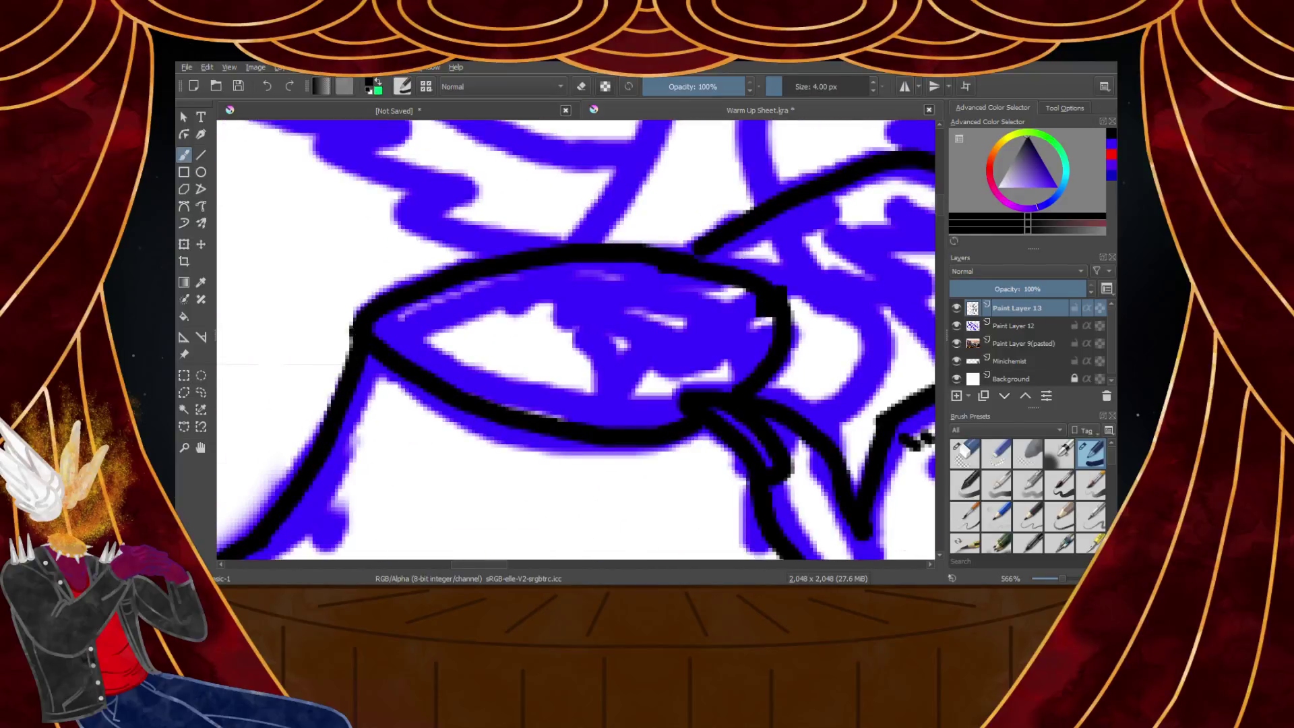
Ink a short line from the neck oval's rounded end down to the small neck fold, redrawing the first attempt
scroll(768, 304, down, 1)
scroll(738, 283, up, 4)
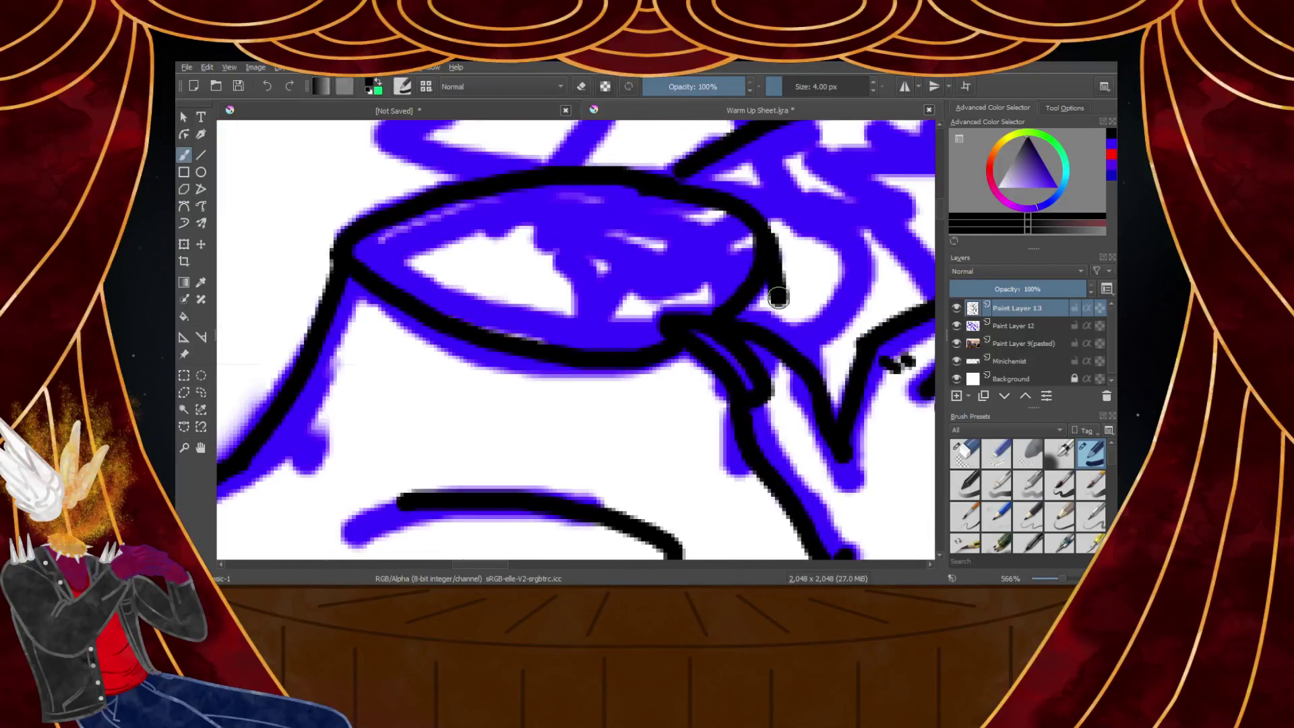
scroll(777, 268, down, 5)
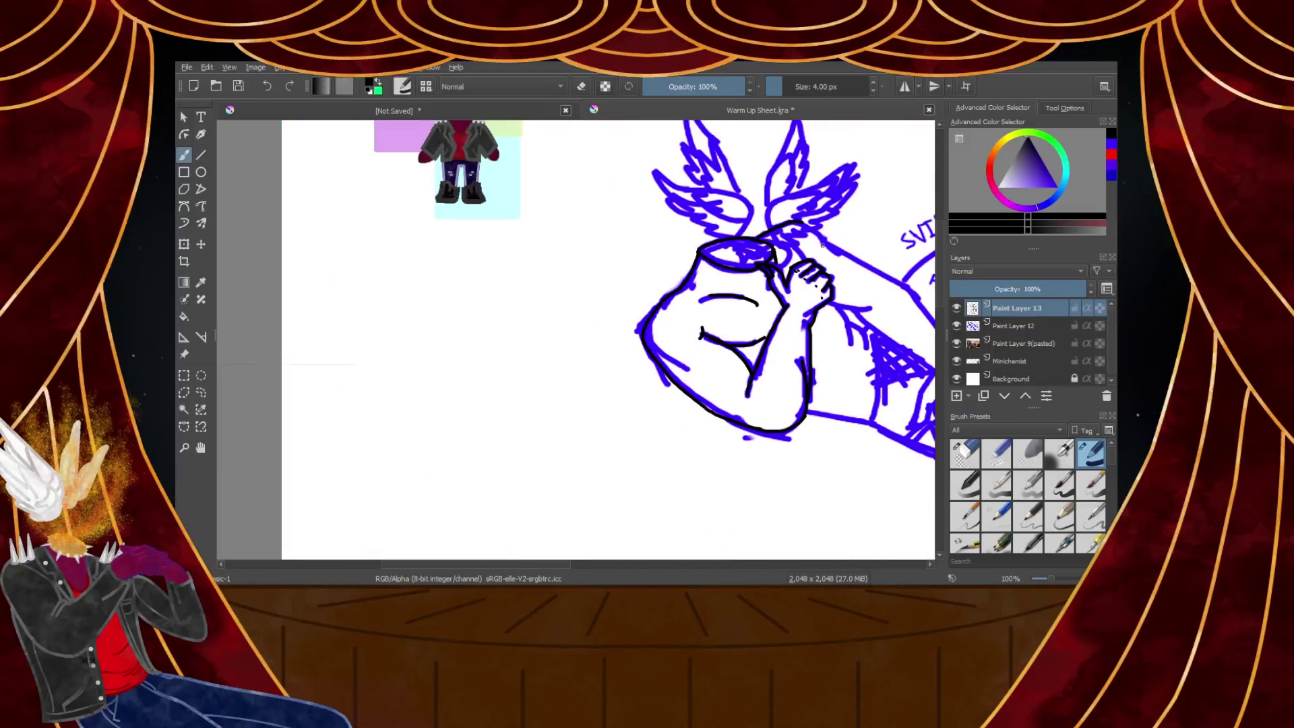
scroll(779, 246, up, 5)
key(ctrl+z)
mouse_move(750, 259)
mouse_down()
mouse_move(749, 334)
mouse_move(733, 364)
mouse_up()
scroll(760, 264, down, 7)
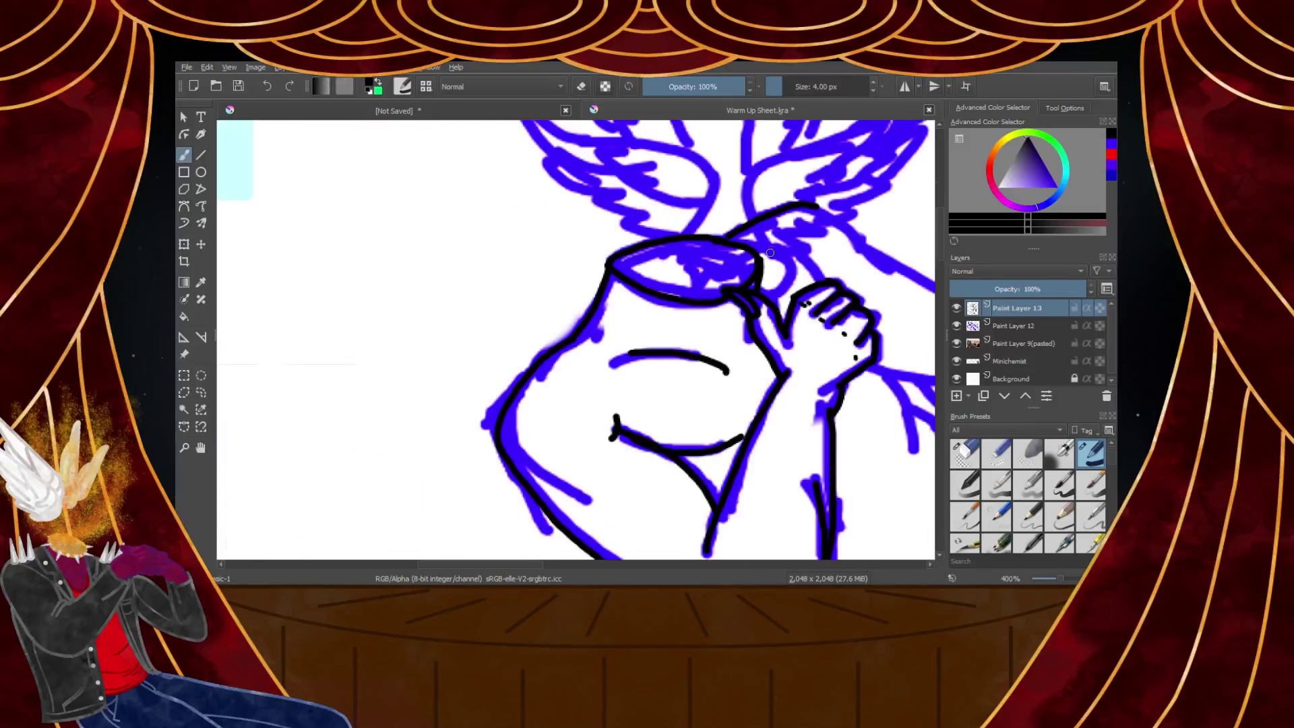
scroll(736, 225, up, 3)
scroll(736, 226, up, 3)
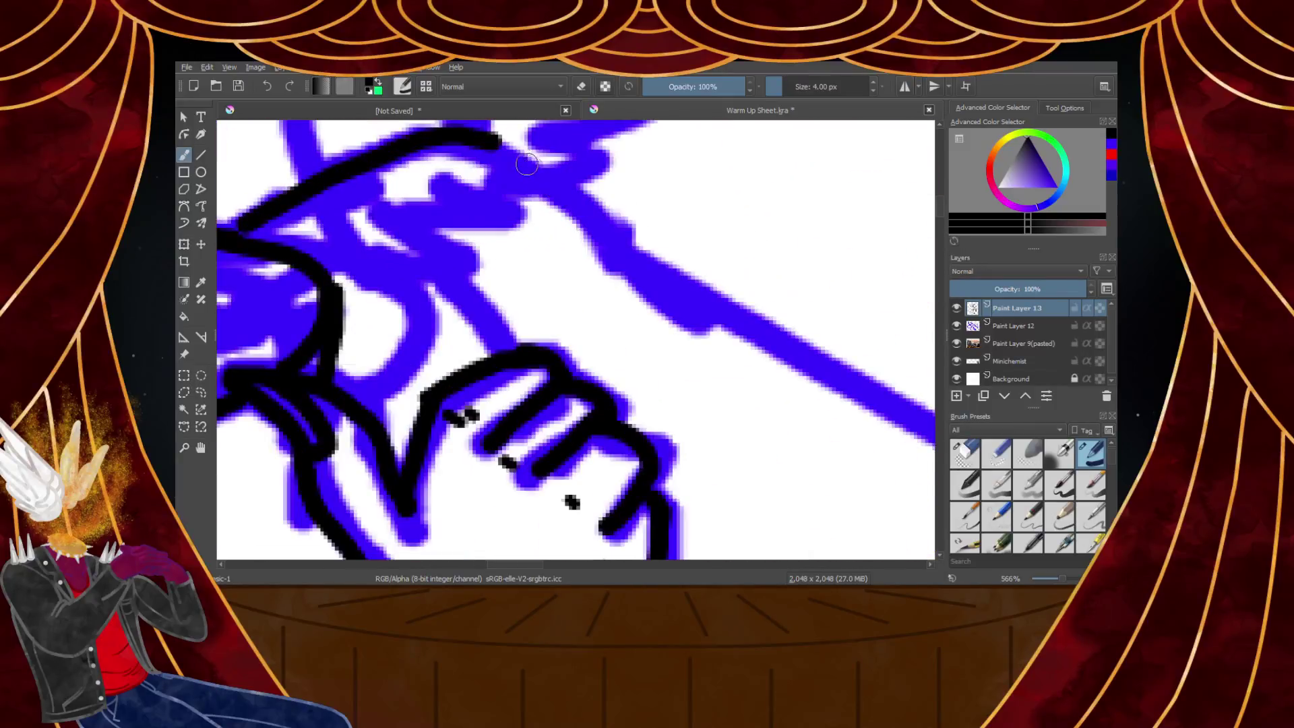
scroll(674, 216, down, 4)
scroll(508, 184, up, 6)
drag(448, 260, 810, 483)
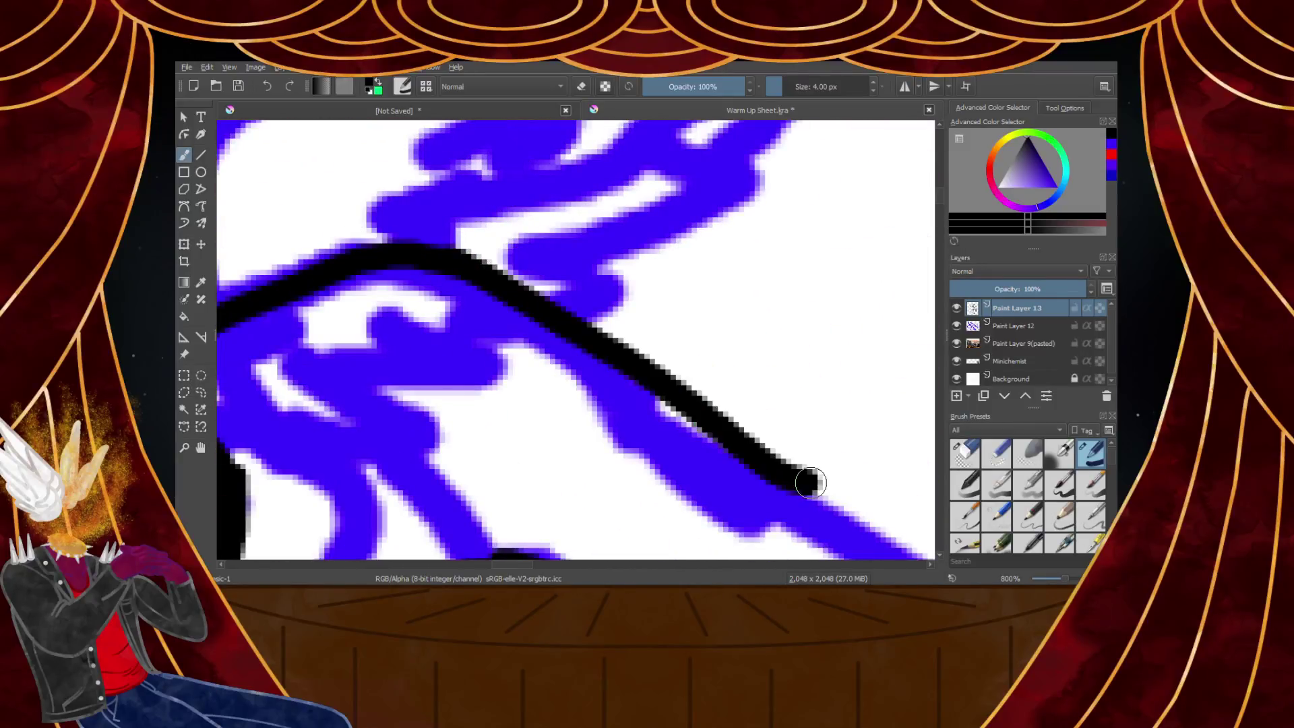
scroll(594, 290, down, 5)
scroll(698, 283, up, 4)
scroll(558, 285, down, 5)
scroll(517, 294, up, 4)
key(ctrl+z)
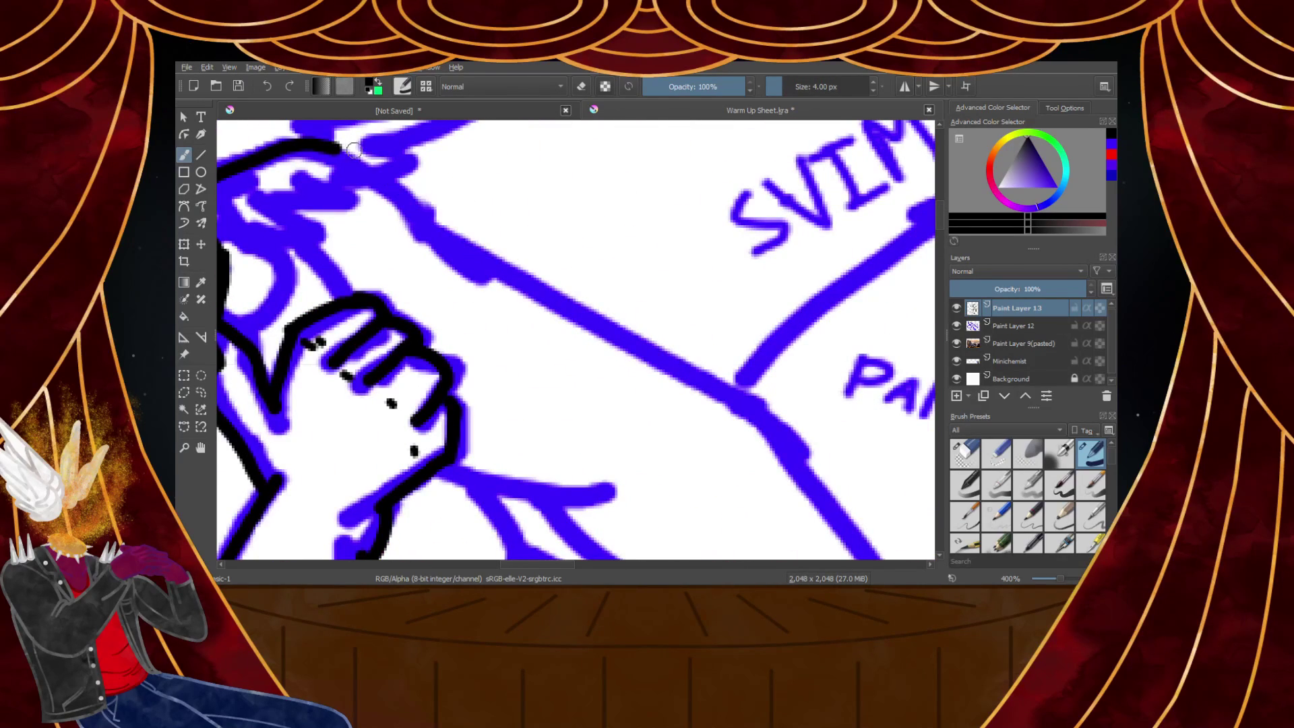
Ink the long sloping line from the shoulder's peak down to the bend beside the swimming pants
mouse_move(330, 140)
mouse_down()
mouse_move(590, 318)
mouse_move(768, 410)
mouse_up()
scroll(768, 410, down, 4)
scroll(692, 310, up, 6)
scroll(692, 310, down, 1)
scroll(692, 310, up, 1)
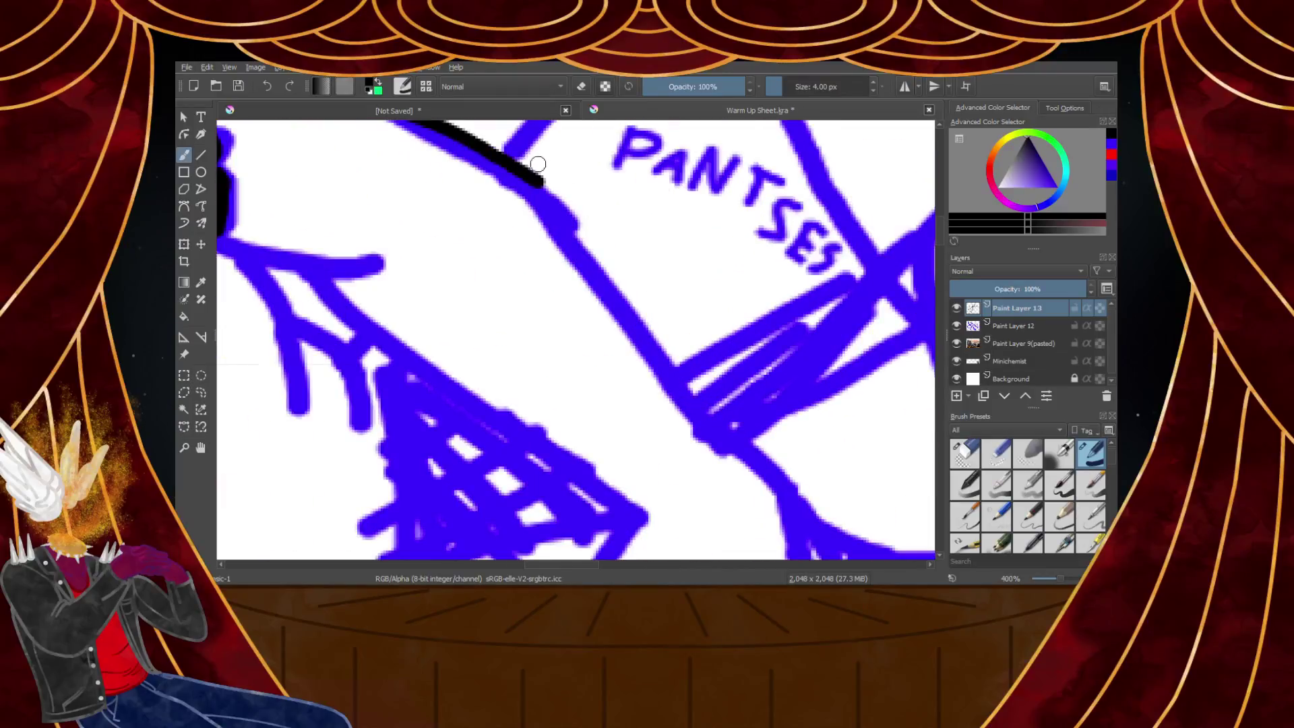
scroll(674, 324, down, 2)
scroll(630, 339, up, 6)
scroll(593, 341, down, 2)
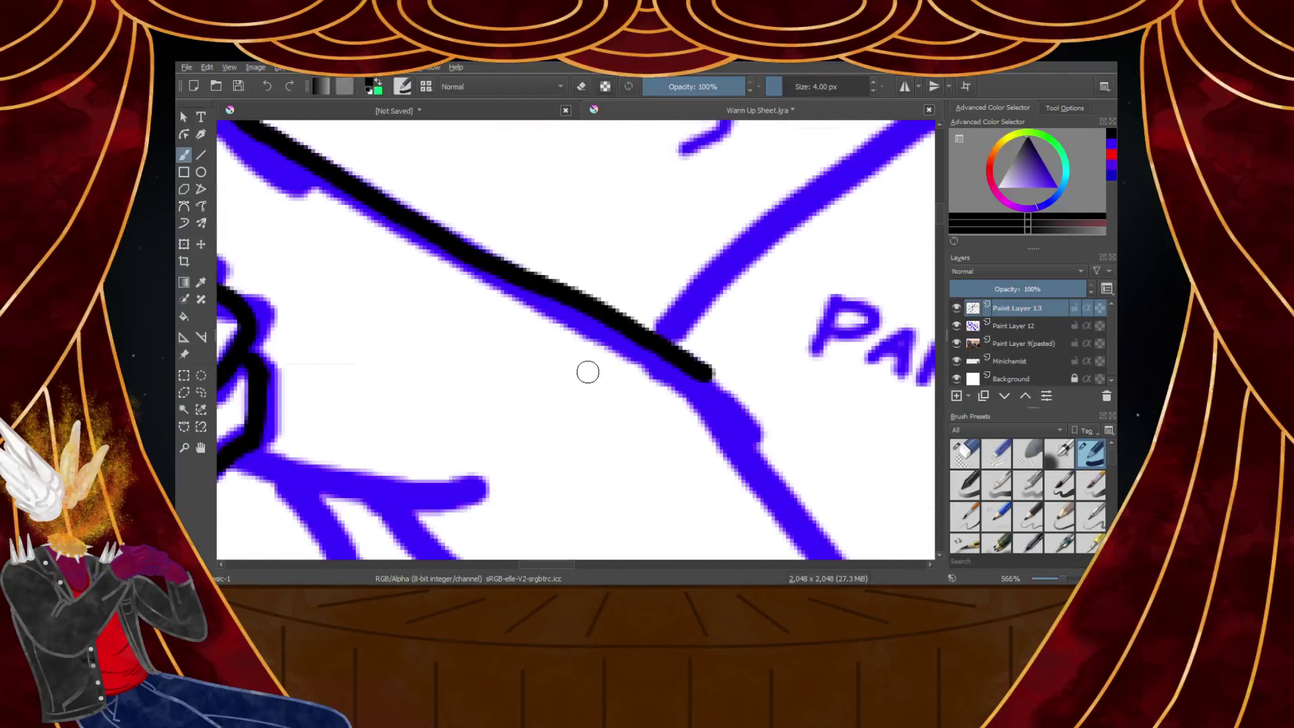
scroll(587, 370, up, 3)
drag(573, 300, 519, 318)
click(608, 339)
click(685, 388)
click(754, 407)
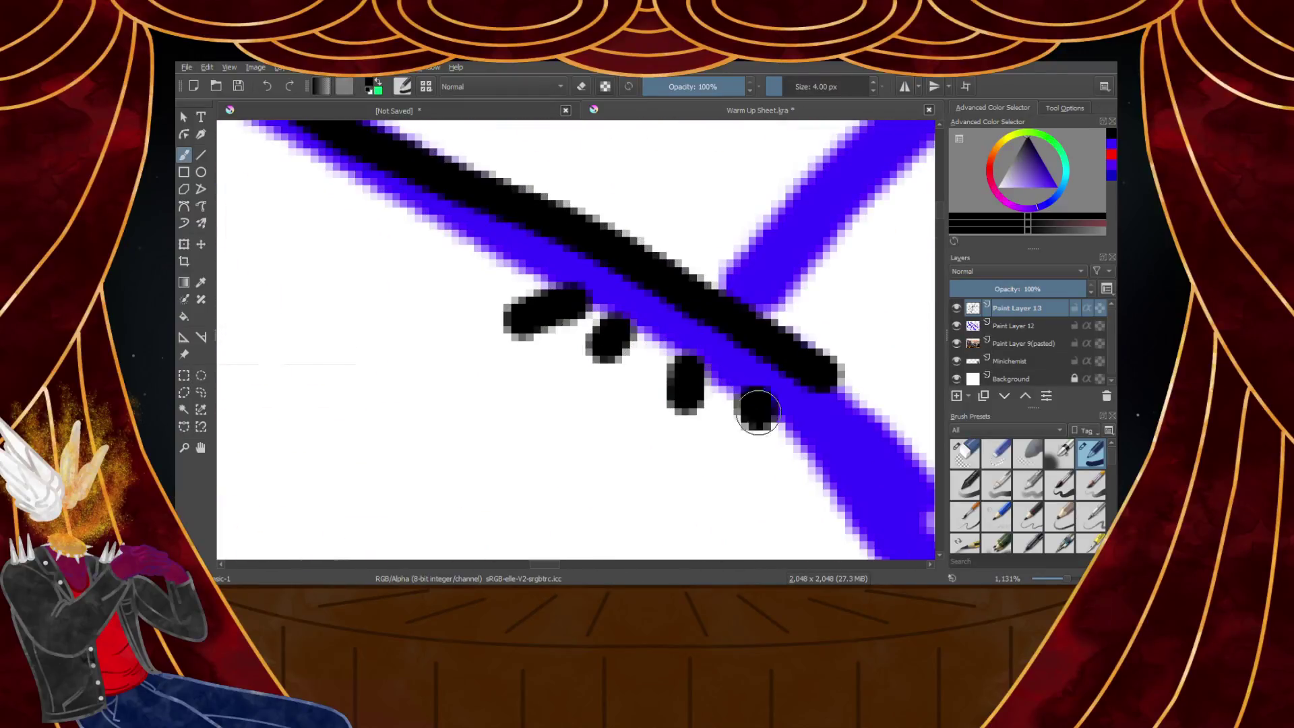
scroll(753, 407, down, 5)
scroll(741, 397, up, 4)
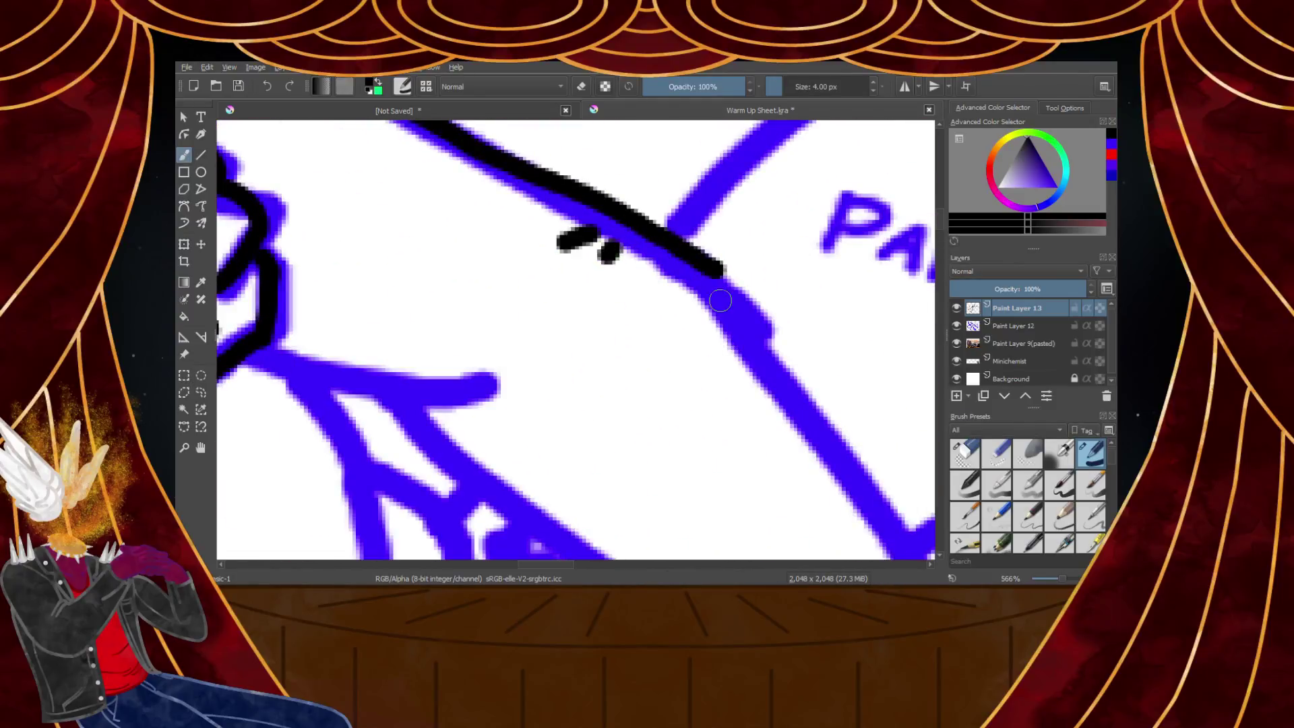
key(ctrl+z)
key(ctrl+z)
key(ctrl+z)
key(ctrl+z)
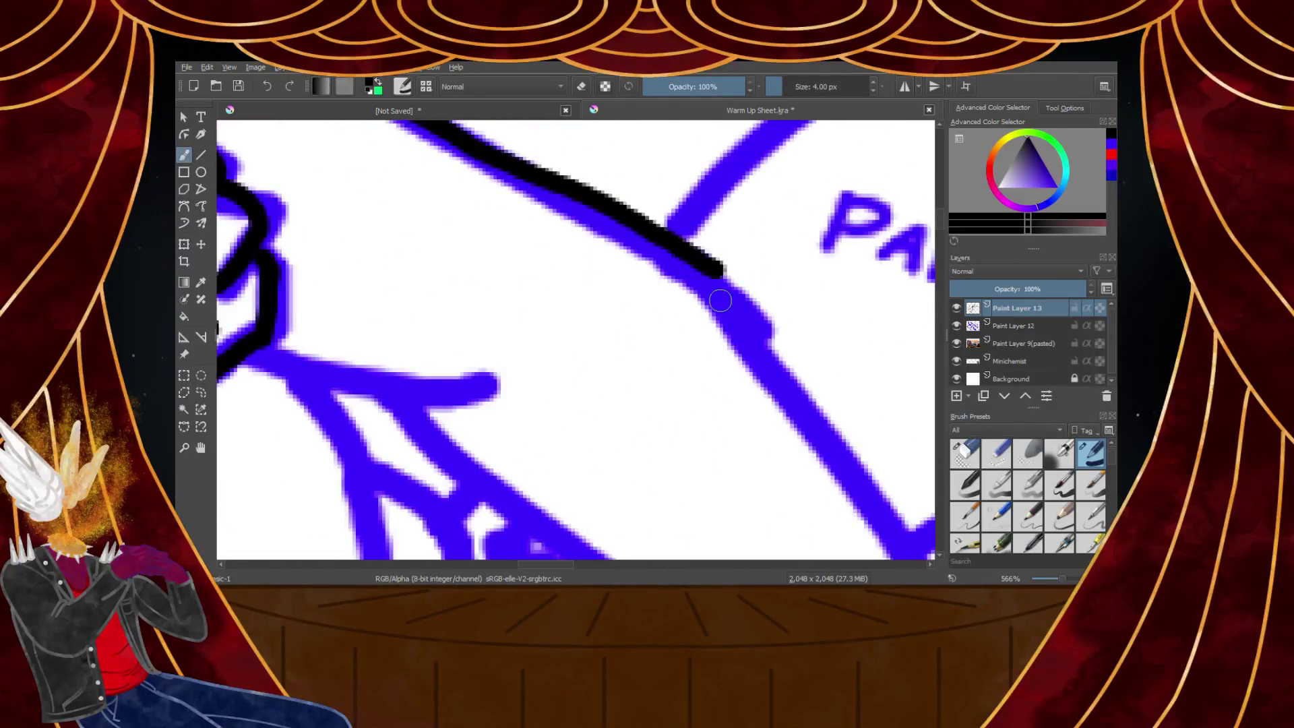
Ink the nearly horizontal line running from the base of the raised hand out across the torso
scroll(719, 300, down, 4)
scroll(620, 337, up, 4)
mouse_move(588, 344)
mouse_down()
mouse_move(667, 377)
mouse_move(854, 404)
mouse_up()
scroll(775, 391, down, 4)
scroll(658, 291, up, 3)
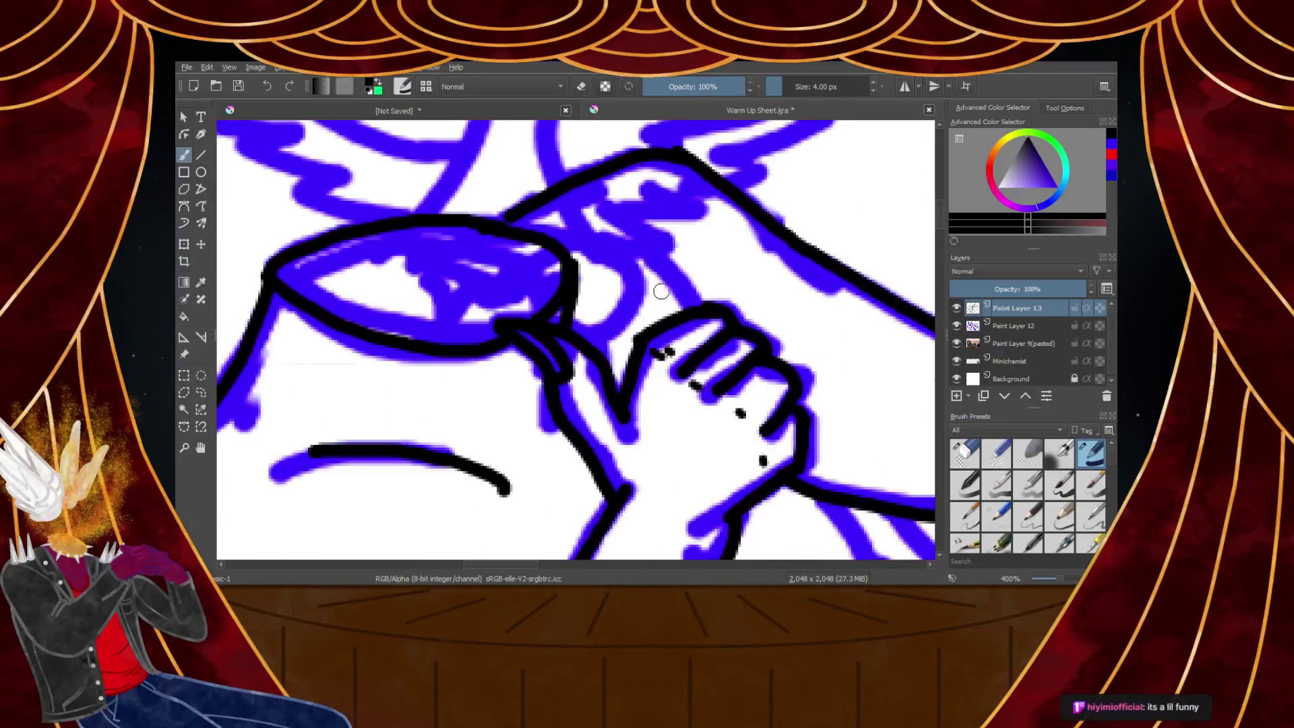
Ink the forked fold lines curving down from the torso line beside the hand, with a small spur on the outer branch
scroll(771, 269, down, 4)
scroll(817, 294, up, 3)
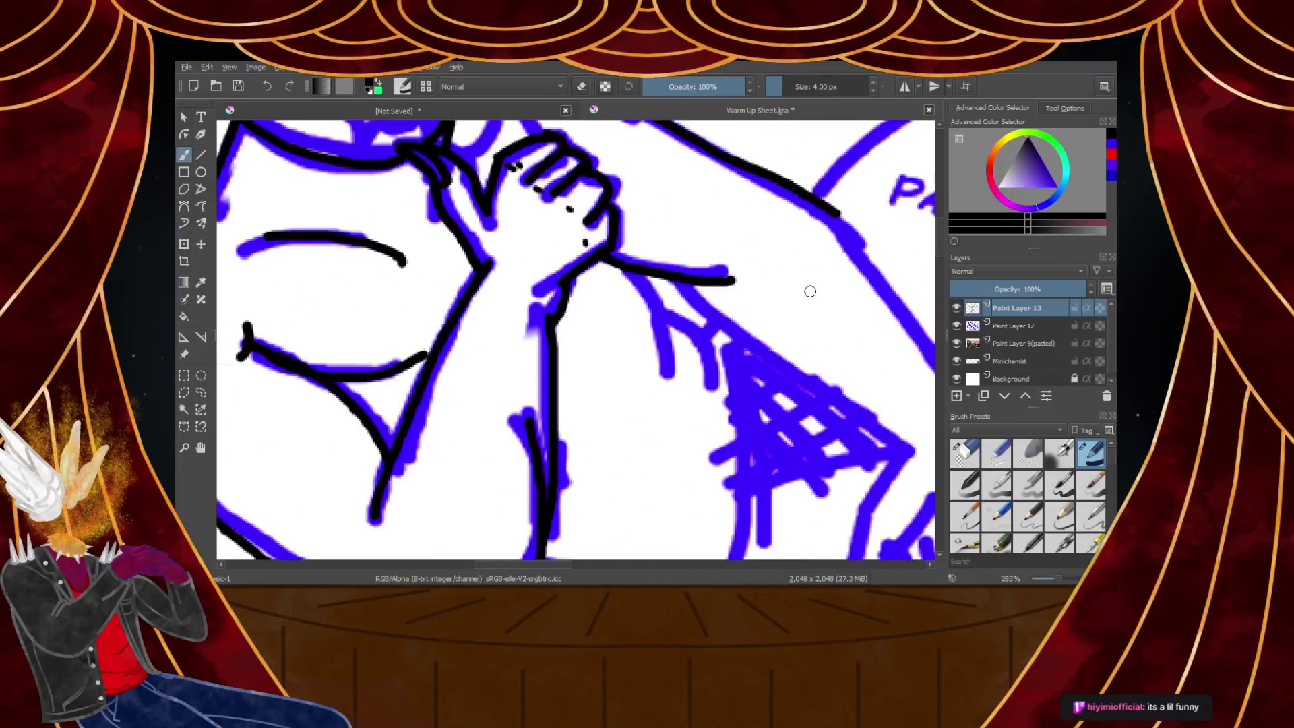
scroll(684, 310, up, 1)
mouse_move(567, 244)
mouse_down()
mouse_move(638, 357)
mouse_move(654, 442)
mouse_up()
mouse_move(637, 314)
mouse_down()
mouse_move(674, 347)
mouse_move(727, 459)
mouse_up()
scroll(715, 380, down, 2)
scroll(551, 258, up, 4)
drag(552, 258, 723, 502)
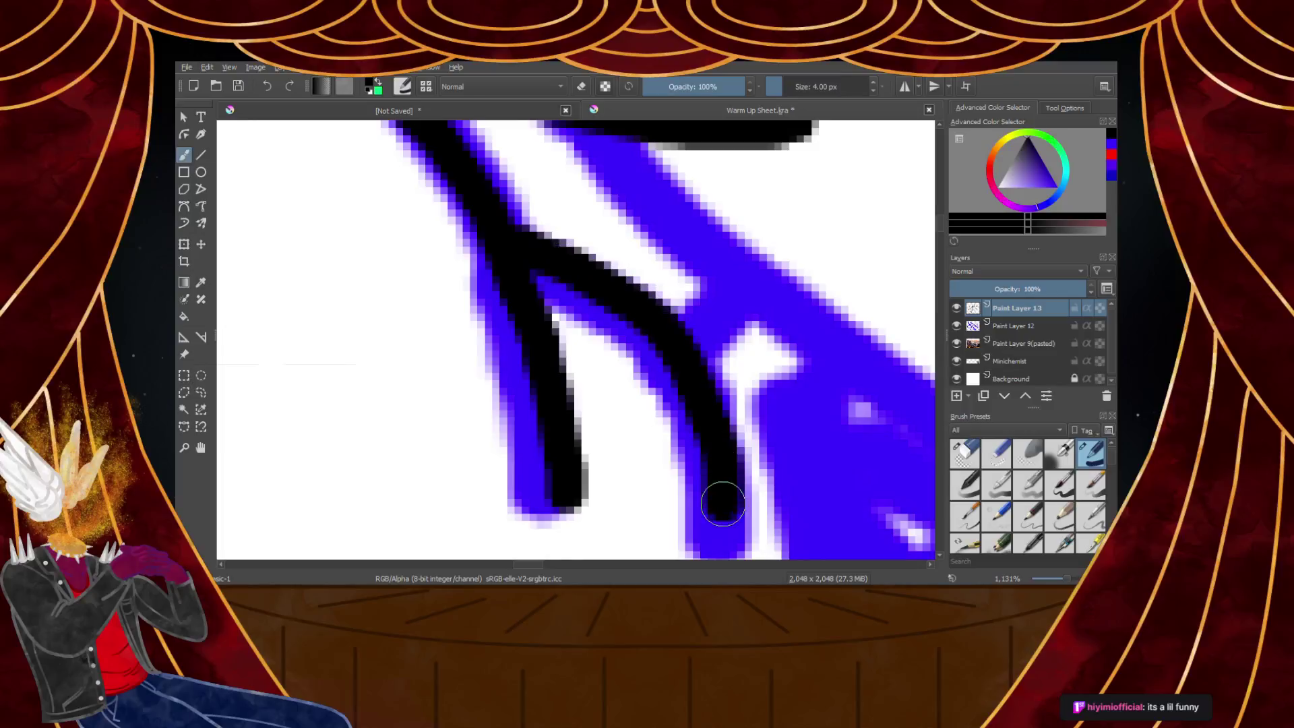
drag(679, 315, 724, 297)
scroll(725, 297, down, 5)
scroll(728, 289, down, 2)
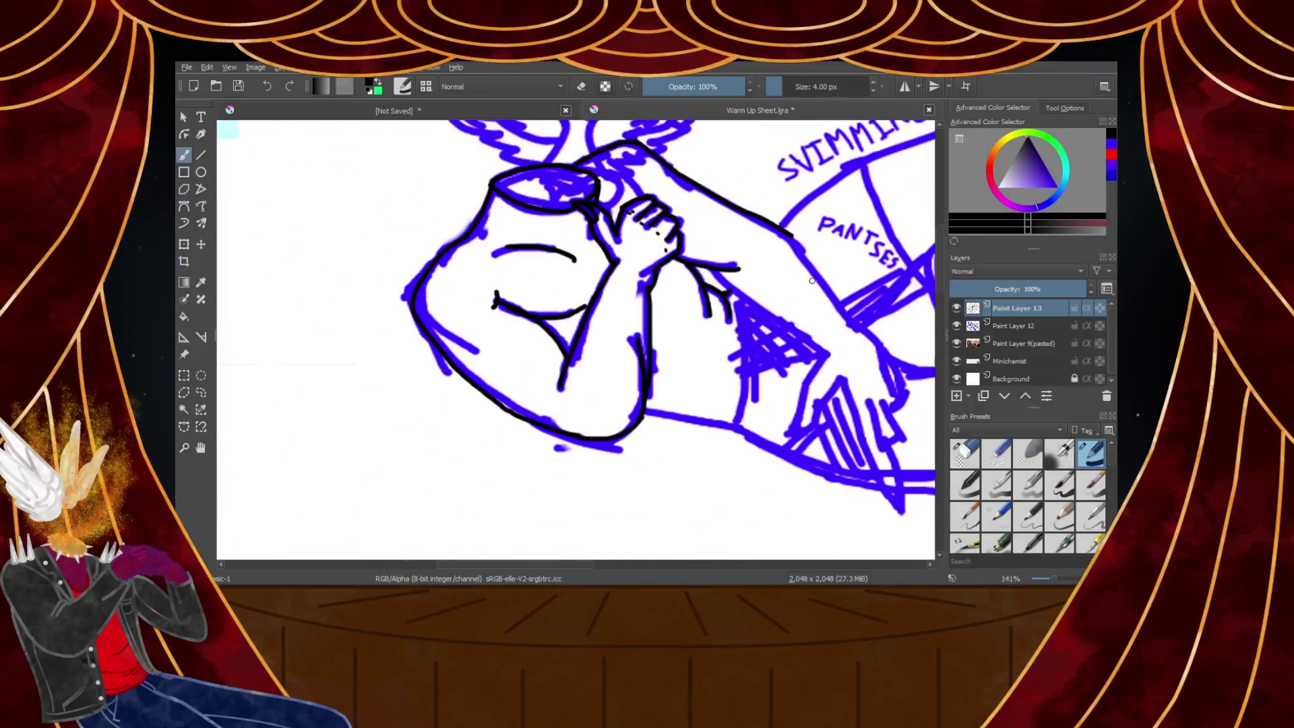
scroll(813, 282, up, 2)
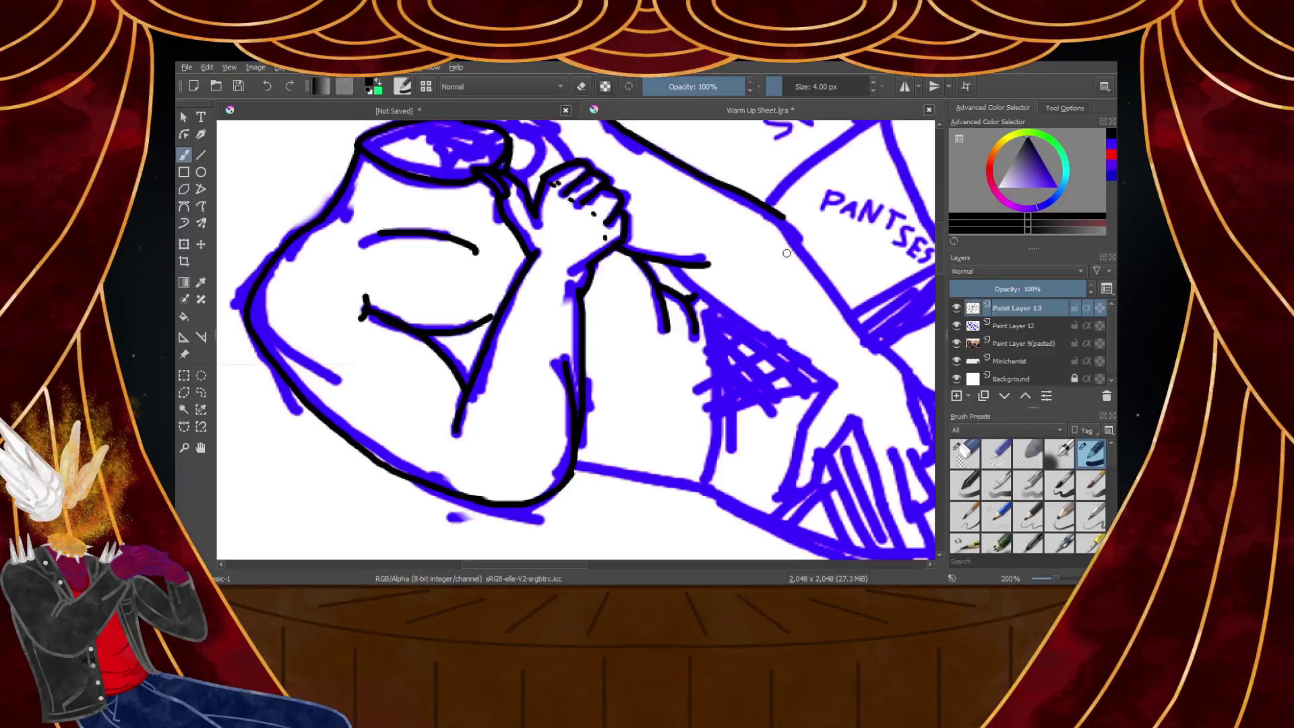
scroll(785, 251, down, 3)
scroll(797, 337, up, 5)
scroll(841, 439, up, 2)
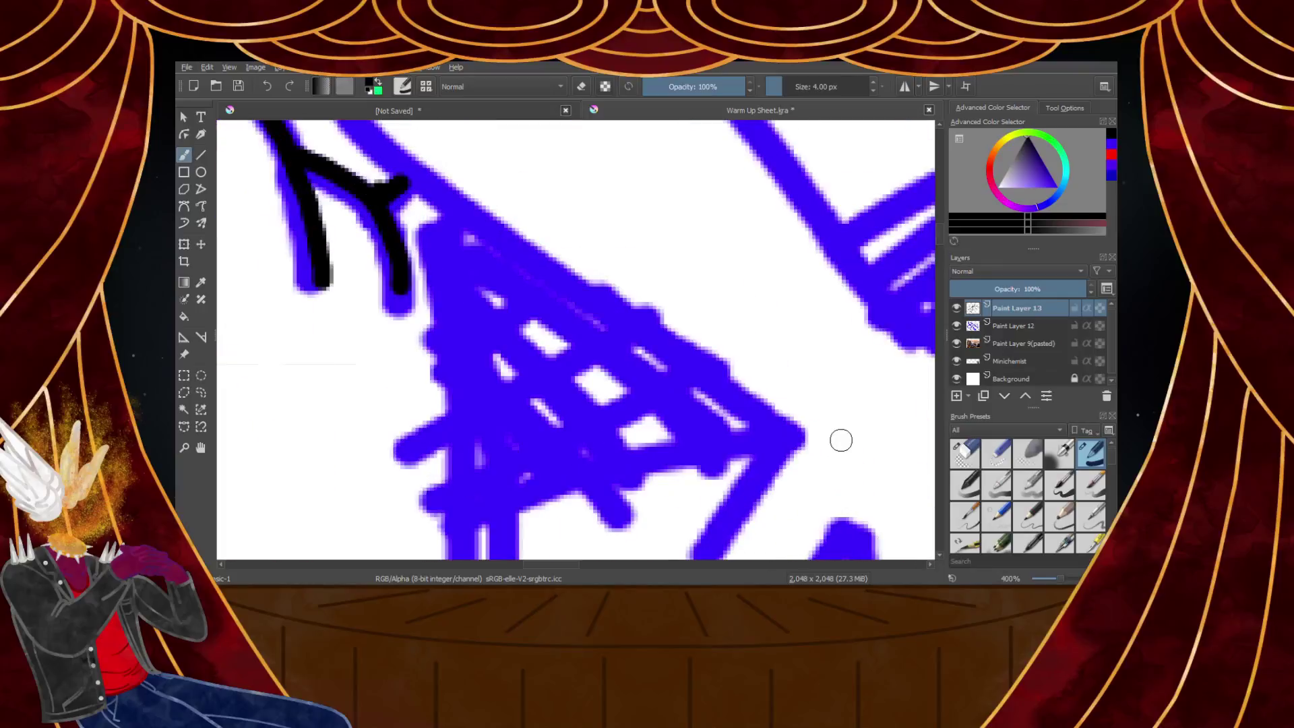
scroll(527, 247, down, 2)
drag(410, 161, 718, 372)
key(ctrl+z)
drag(412, 176, 675, 384)
key(ctrl+z)
Ink the long diagonal edge from the torso line along the top of the crosshatched area to its pointed tip
mouse_move(388, 138)
mouse_down()
mouse_move(580, 297)
mouse_move(707, 375)
mouse_up()
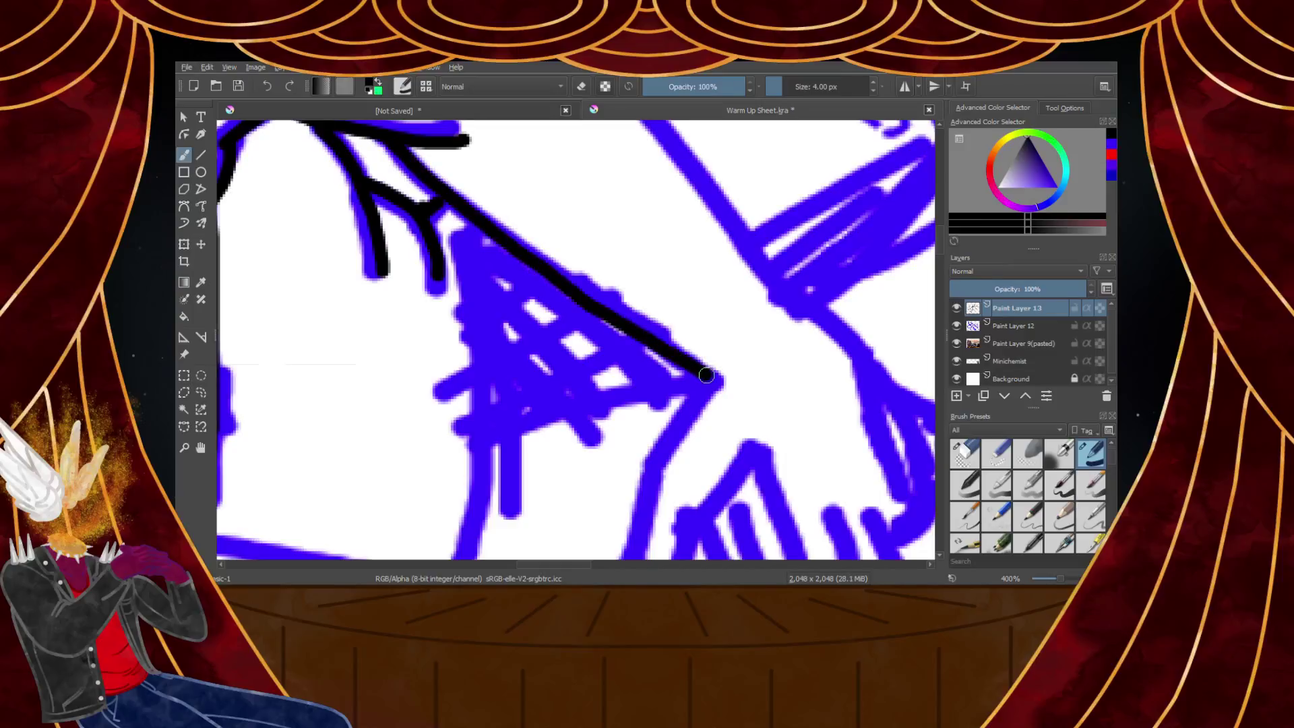
scroll(705, 377, down, 4)
scroll(696, 402, up, 5)
scroll(695, 403, down, 3)
scroll(693, 407, up, 3)
Ink the line from the crosshatched area's pointed tip down toward the lower body outline
drag(703, 248, 629, 361)
scroll(629, 361, down, 5)
scroll(621, 341, up, 6)
mouse_move(627, 289)
mouse_down()
mouse_move(605, 453)
mouse_move(563, 539)
mouse_up()
Ink a narrow curved loop along the lower end of the line descending from the crosshatched area's tip
drag(623, 402, 641, 413)
scroll(632, 455, down, 3)
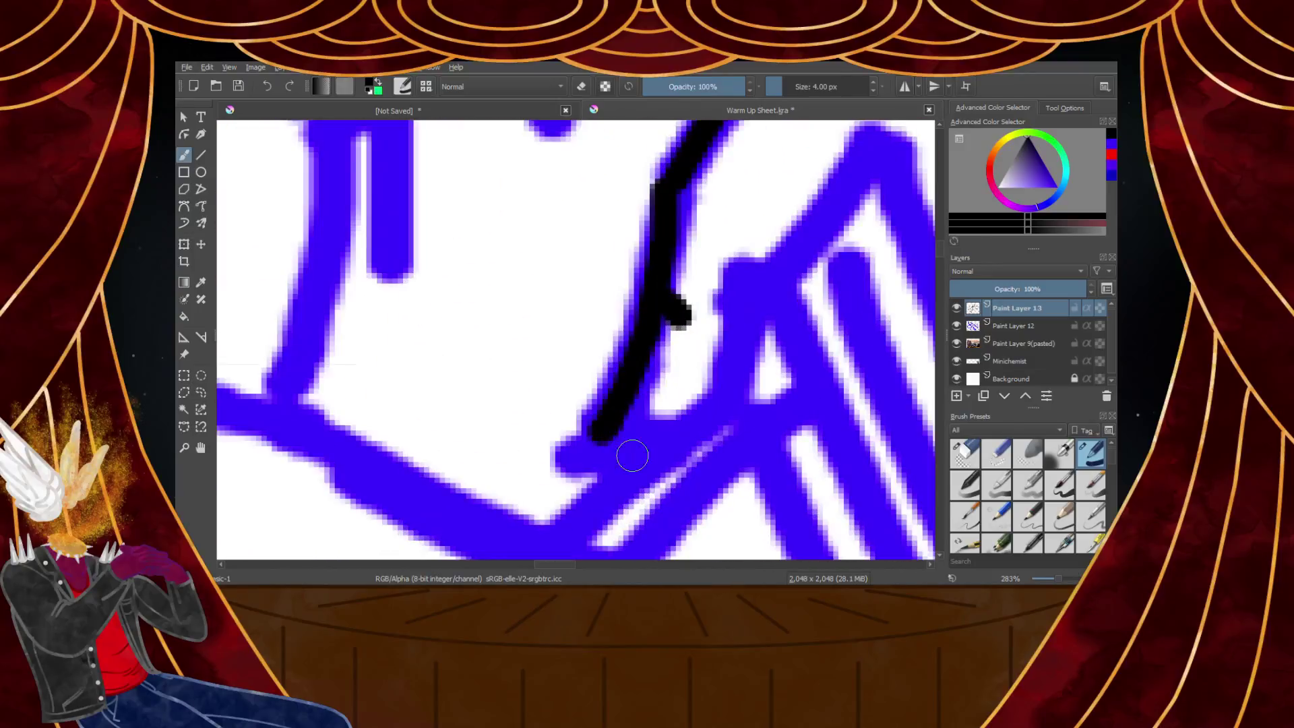
mouse_move(681, 326)
mouse_down()
mouse_move(651, 418)
mouse_move(631, 439)
mouse_move(657, 399)
mouse_move(582, 469)
mouse_move(604, 416)
mouse_move(580, 465)
mouse_up()
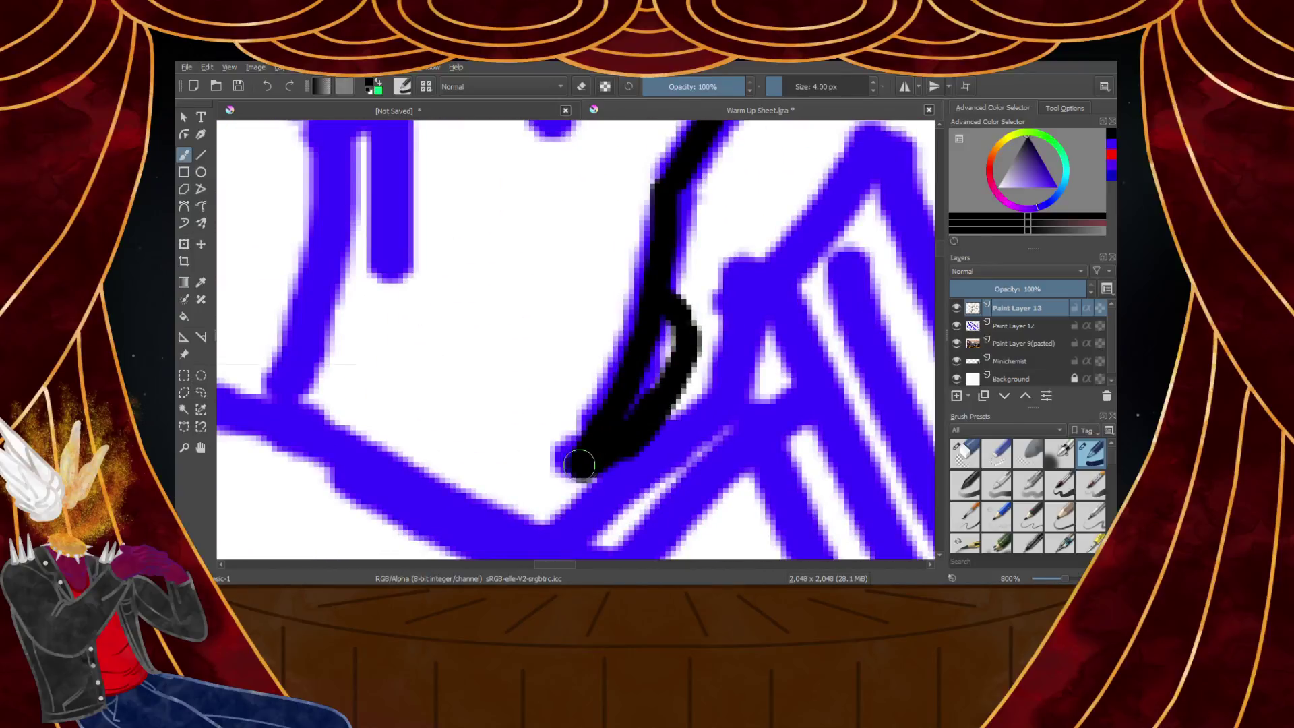
Ink the lower hand's thumb underside from its tip and the curved edge up toward the peak above the hatched gap
mouse_move(640, 433)
mouse_down()
mouse_move(742, 340)
mouse_move(744, 298)
mouse_move(699, 408)
mouse_up()
scroll(744, 300, up, 1)
scroll(703, 403, down, 3)
scroll(755, 332, up, 3)
mouse_move(778, 230)
mouse_down()
mouse_move(726, 345)
mouse_move(616, 432)
mouse_up()
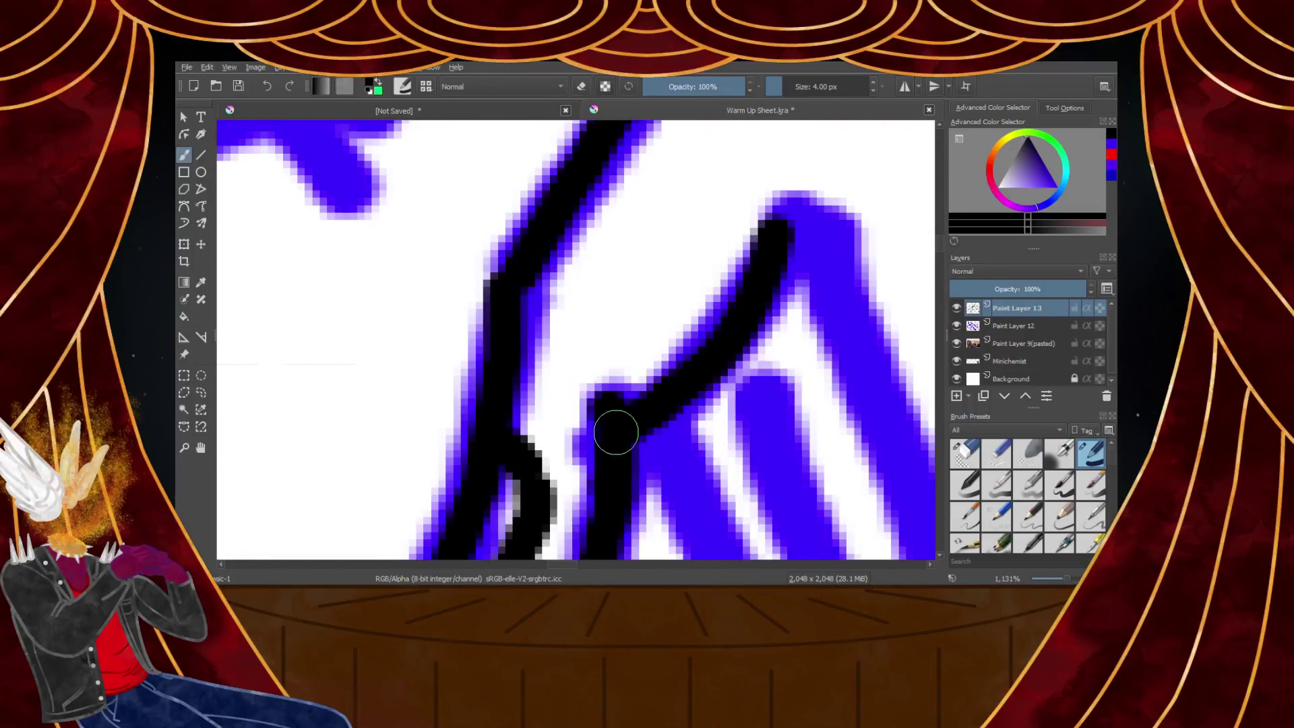
scroll(730, 359, down, 4)
scroll(758, 335, down, 1)
scroll(823, 425, up, 2)
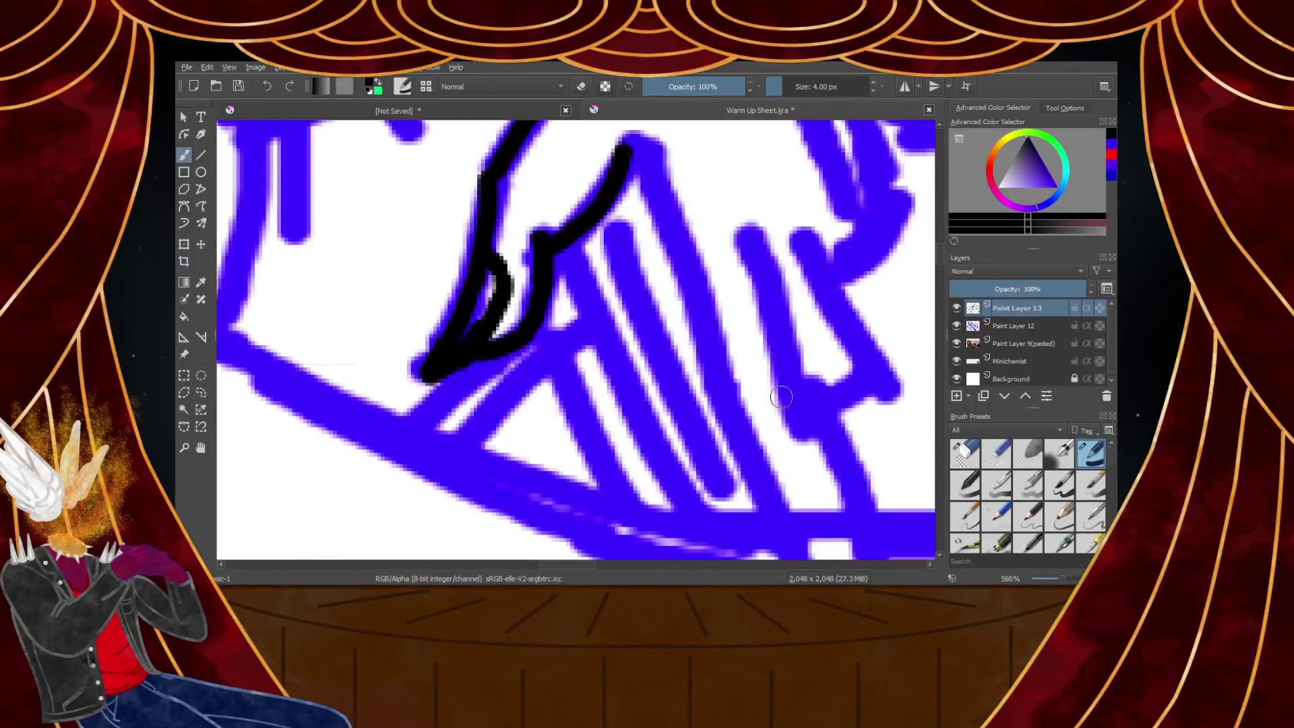
Ink the first part of the long finger's inner edge down from the peak above the hatched gap, redrawing the stroke once
scroll(741, 337, down, 2)
scroll(674, 283, up, 2)
scroll(632, 235, up, 1)
drag(624, 229, 673, 432)
scroll(684, 351, down, 3)
scroll(683, 344, up, 4)
key(ctrl+z)
drag(578, 205, 657, 421)
scroll(657, 421, down, 3)
scroll(641, 404, up, 2)
scroll(628, 326, down, 1)
scroll(630, 326, up, 2)
scroll(614, 269, down, 4)
scroll(599, 202, up, 3)
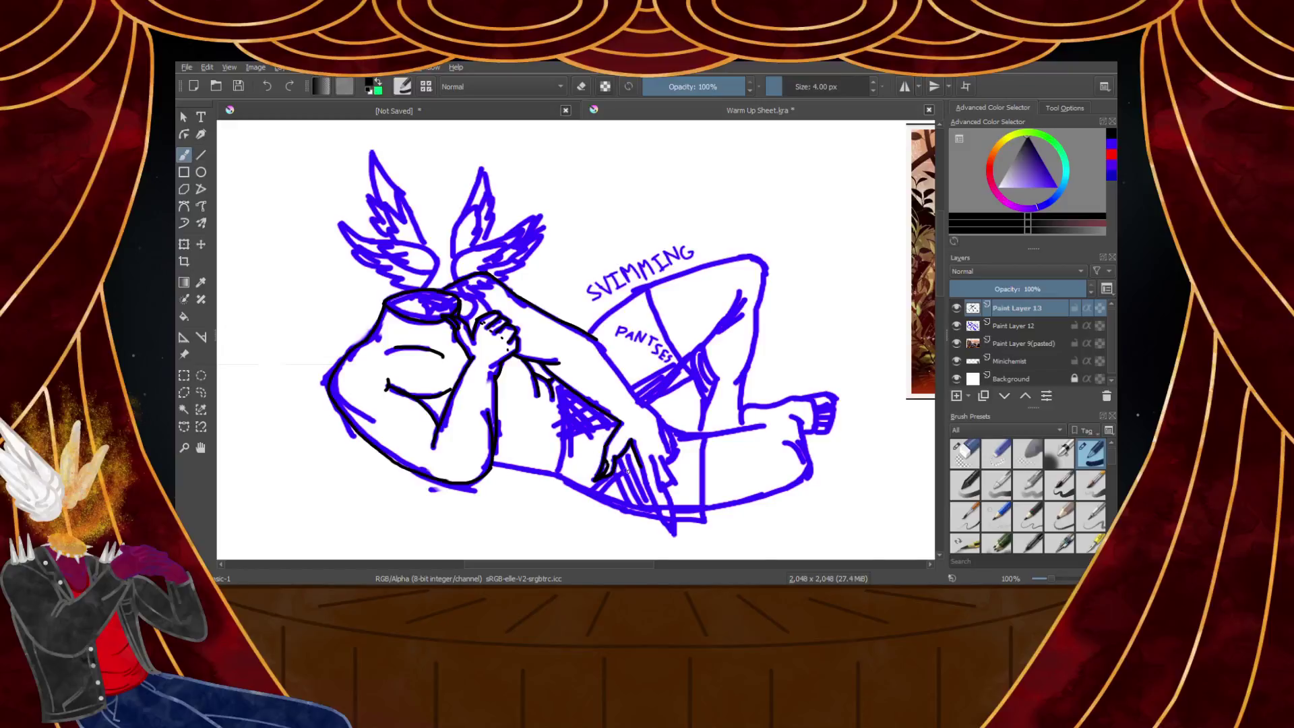
Ink the short diagonal finger line on the hand's outer side and hook its lower end back inward
scroll(645, 499, down, 2)
scroll(645, 503, up, 5)
scroll(653, 509, down, 3)
scroll(669, 517, up, 4)
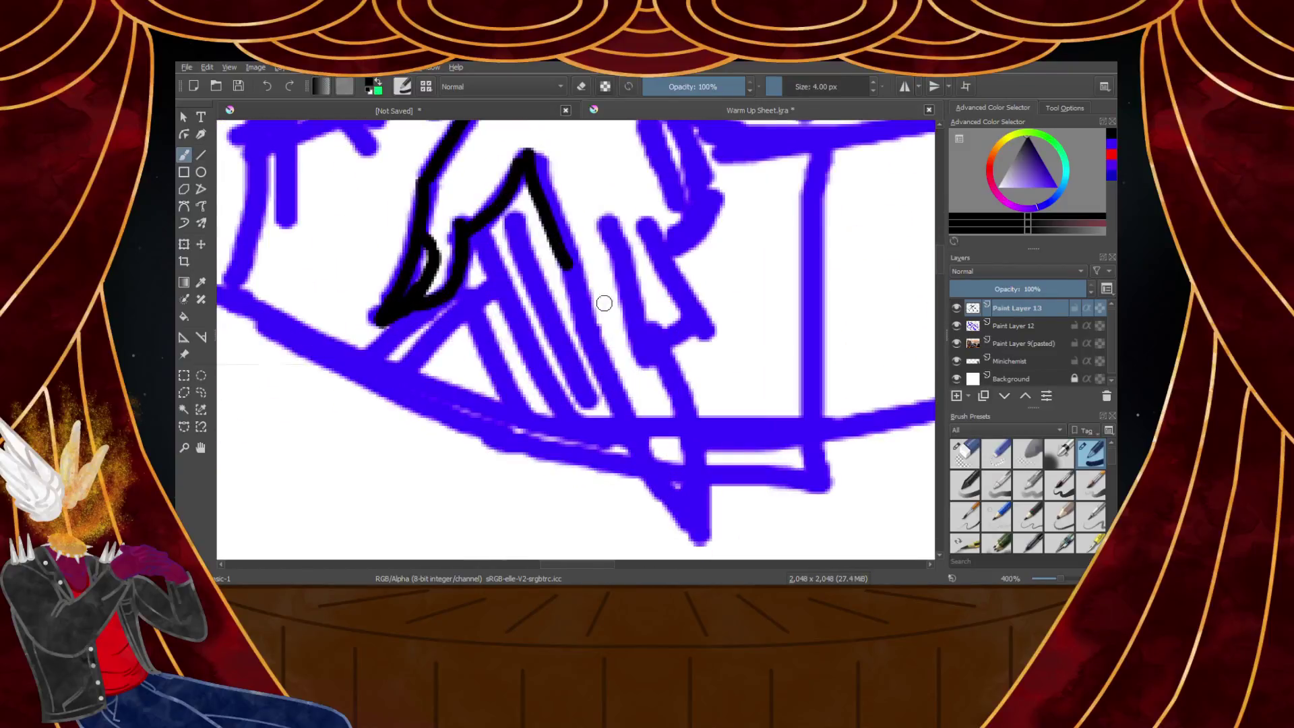
scroll(600, 283, down, 3)
scroll(638, 244, up, 5)
drag(637, 202, 751, 454)
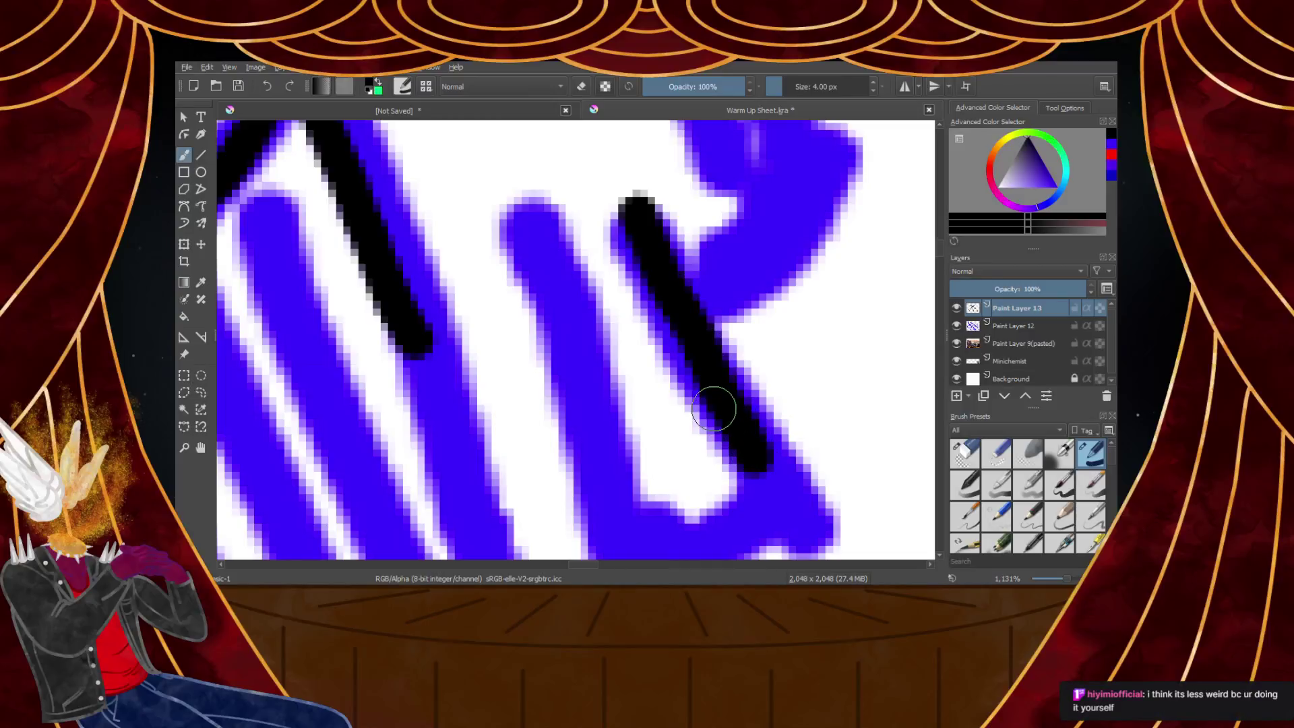
scroll(709, 410, down, 5)
scroll(674, 438, up, 5)
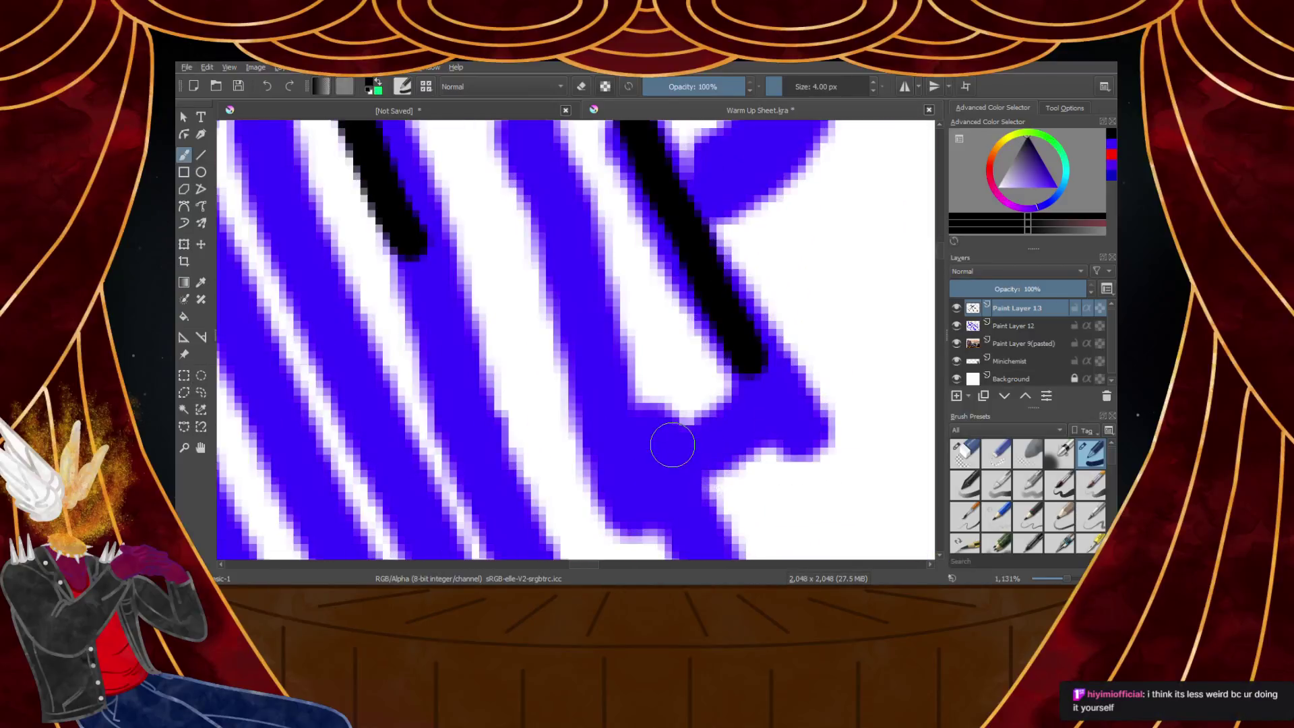
mouse_move(650, 412)
mouse_down()
mouse_move(729, 393)
mouse_move(746, 332)
mouse_up()
scroll(746, 333, down, 5)
scroll(674, 270, up, 4)
Ink the long finger's outer edge down to its pointed tip and outline the fingernail
mouse_move(630, 199)
mouse_down()
mouse_move(754, 441)
mouse_move(748, 405)
mouse_move(782, 509)
mouse_up()
scroll(734, 401, down, 5)
scroll(753, 450, up, 3)
scroll(781, 509, down, 5)
scroll(771, 507, up, 6)
mouse_move(701, 383)
mouse_down()
mouse_move(740, 361)
mouse_move(782, 370)
mouse_up()
scroll(782, 370, down, 3)
scroll(777, 313, up, 3)
mouse_move(777, 312)
mouse_down()
mouse_move(788, 412)
mouse_move(716, 321)
mouse_move(721, 365)
mouse_move(796, 517)
mouse_move(799, 429)
mouse_move(806, 512)
mouse_up()
scroll(805, 513, down, 6)
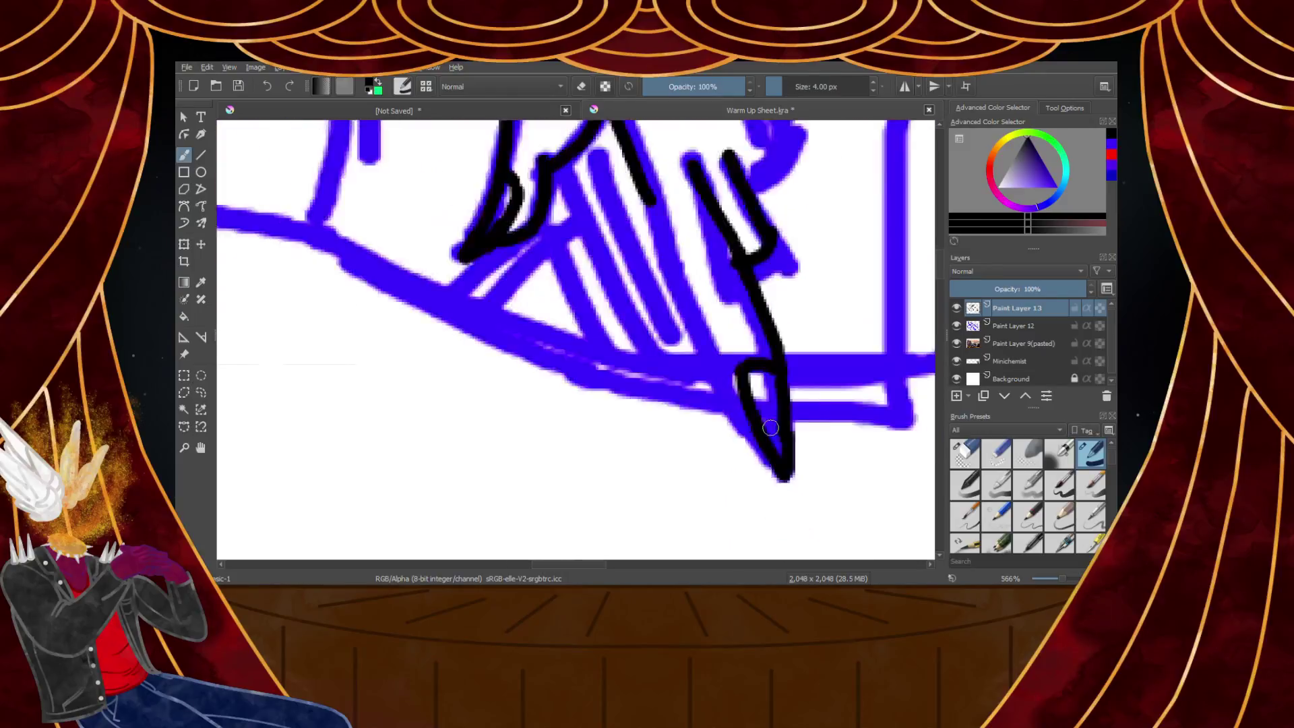
Extend the long finger's inner edge down to the fingernail at its tip
scroll(739, 348, up, 3)
mouse_move(642, 219)
mouse_down()
mouse_move(721, 432)
mouse_move(773, 512)
mouse_up()
scroll(758, 460, down, 2)
scroll(758, 461, up, 3)
scroll(757, 471, down, 4)
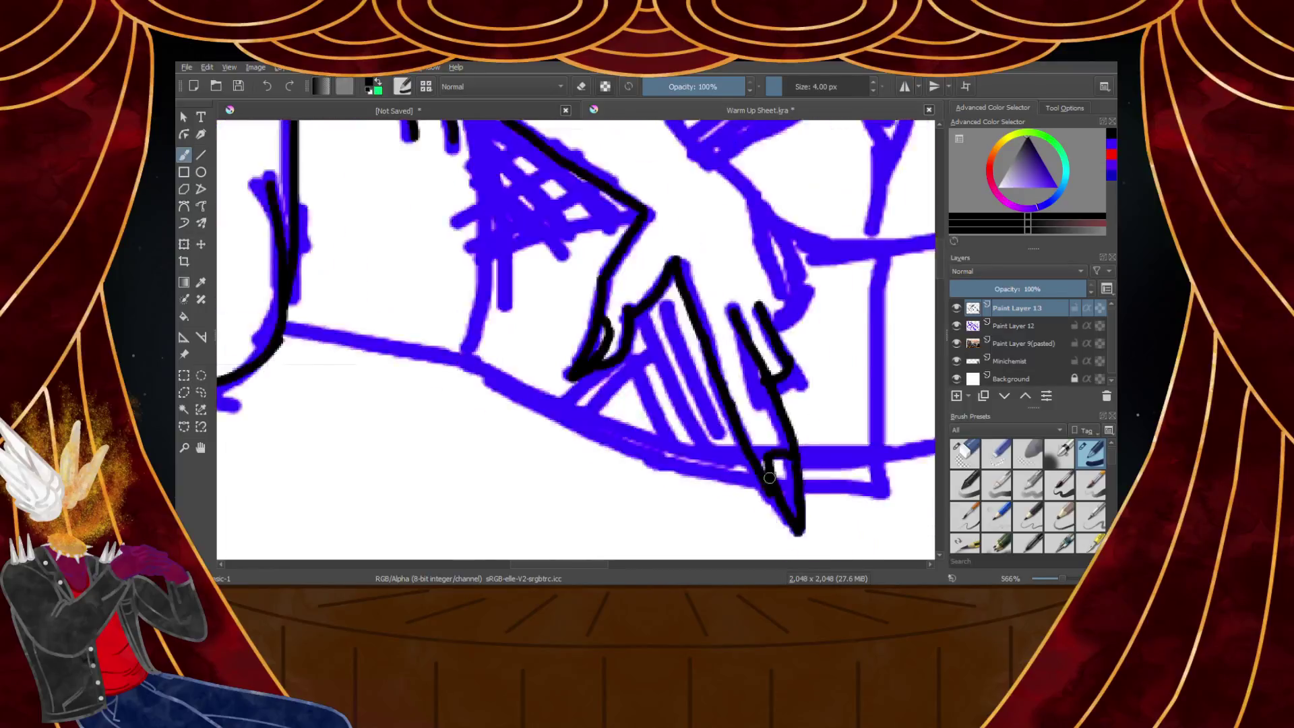
Ink the small hooked fingertip on the outer side of the lower hand
scroll(769, 361, up, 1)
scroll(769, 361, down, 3)
scroll(720, 292, up, 4)
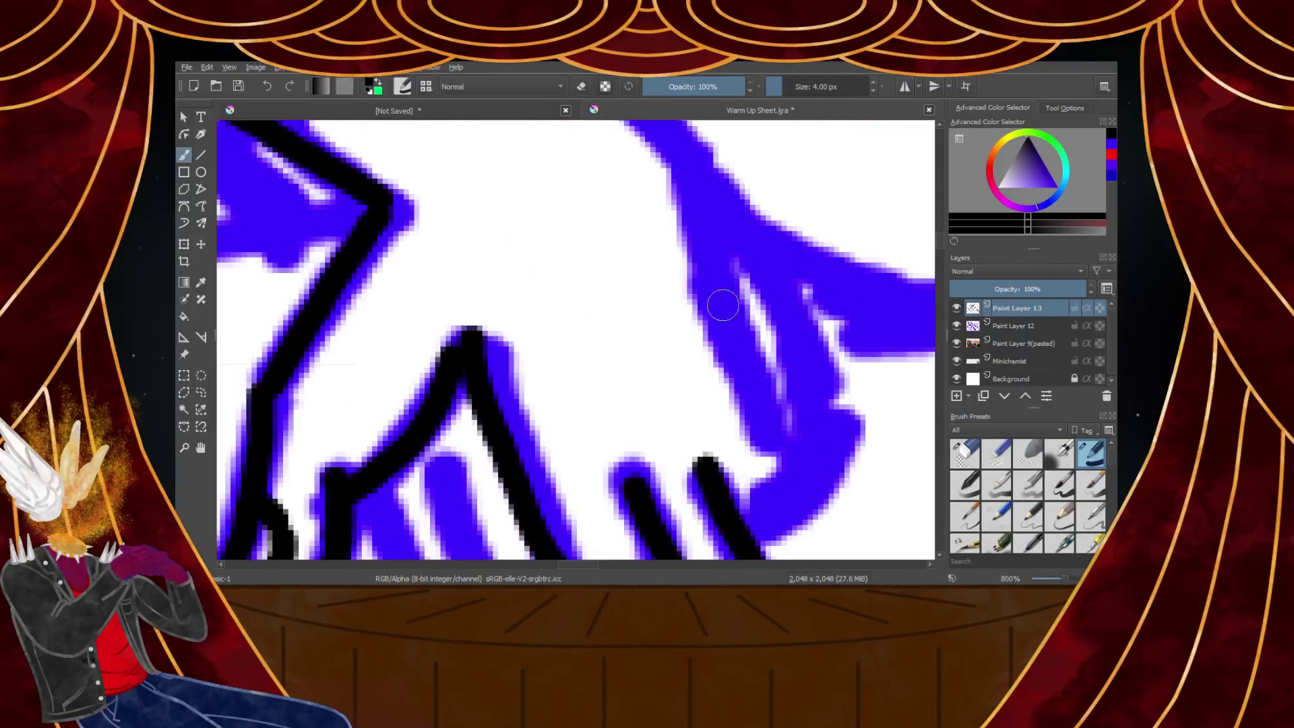
mouse_move(780, 460)
mouse_down()
mouse_move(790, 504)
mouse_move(750, 536)
mouse_up()
mouse_move(779, 474)
mouse_down()
mouse_move(831, 425)
mouse_move(740, 222)
mouse_up()
scroll(739, 223, down, 5)
Ink the outer edge of the forearm and lower hand down to the hooked fingertip
scroll(733, 211, up, 1)
drag(614, 219, 775, 418)
scroll(774, 418, down, 4)
scroll(681, 384, up, 4)
scroll(681, 384, up, 2)
drag(512, 232, 724, 502)
scroll(725, 502, down, 7)
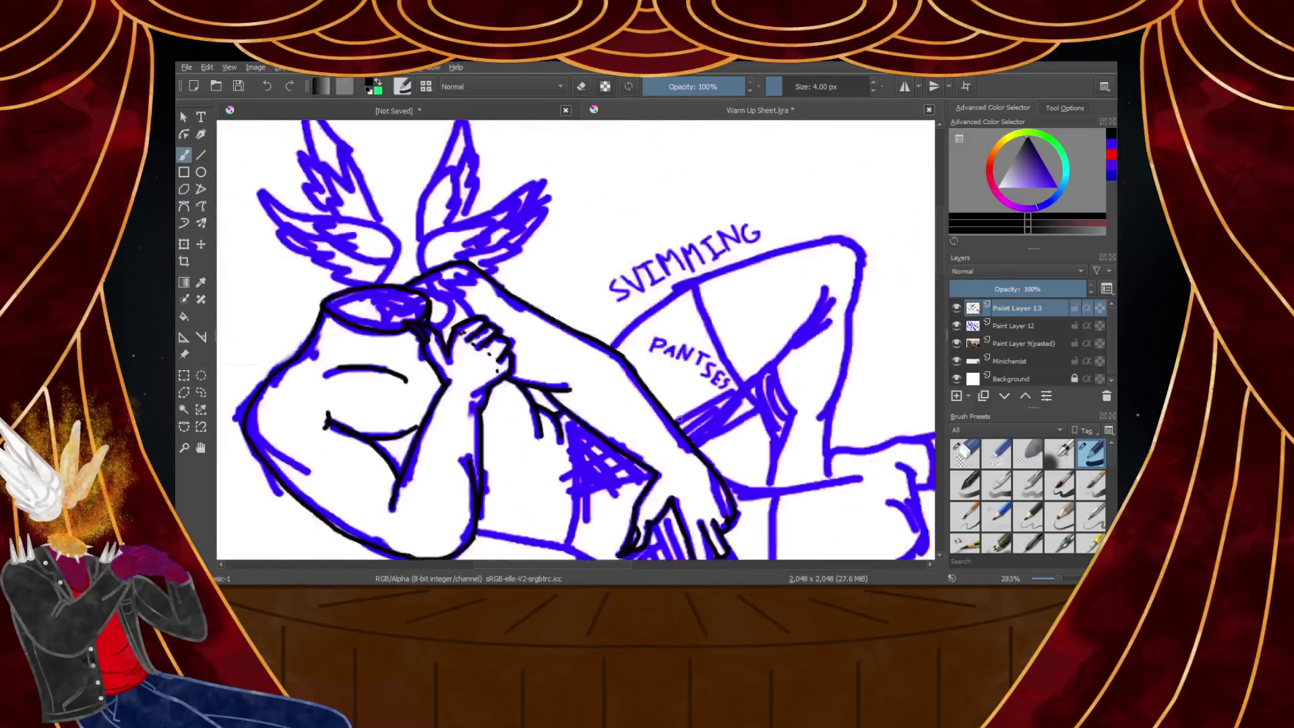
Ink the waist curve down beside the crosshatched area and the lower torso edge from the bent elbow to that curve
scroll(641, 462, up, 7)
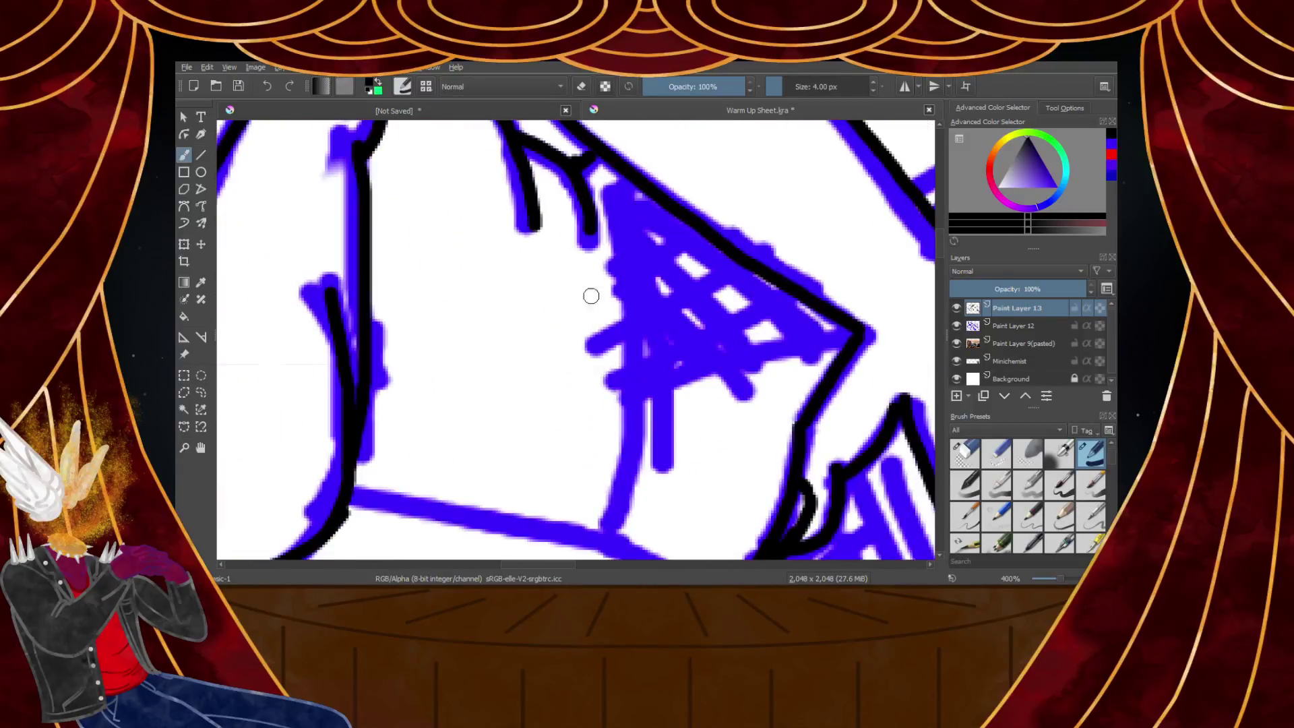
mouse_move(590, 163)
mouse_down()
mouse_move(636, 344)
mouse_move(634, 420)
mouse_move(596, 530)
mouse_up()
scroll(589, 230, down, 7)
scroll(472, 352, up, 7)
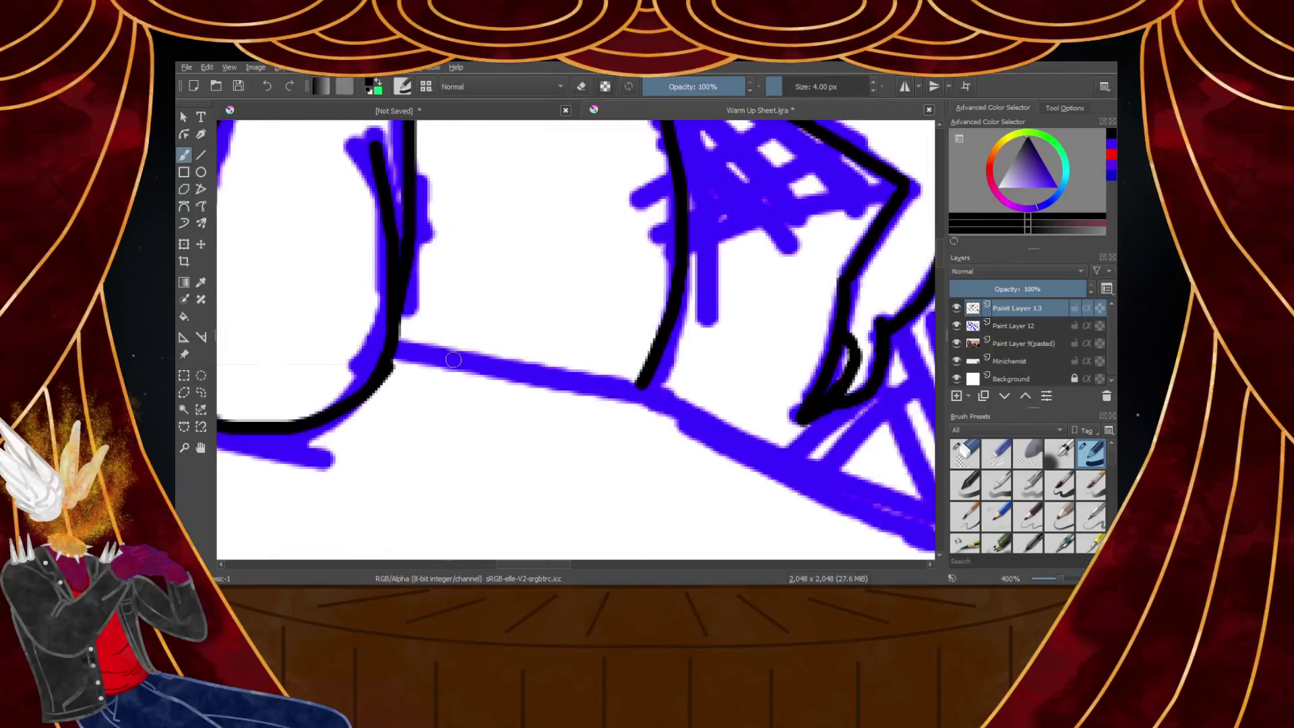
drag(399, 344, 664, 399)
scroll(623, 321, down, 1)
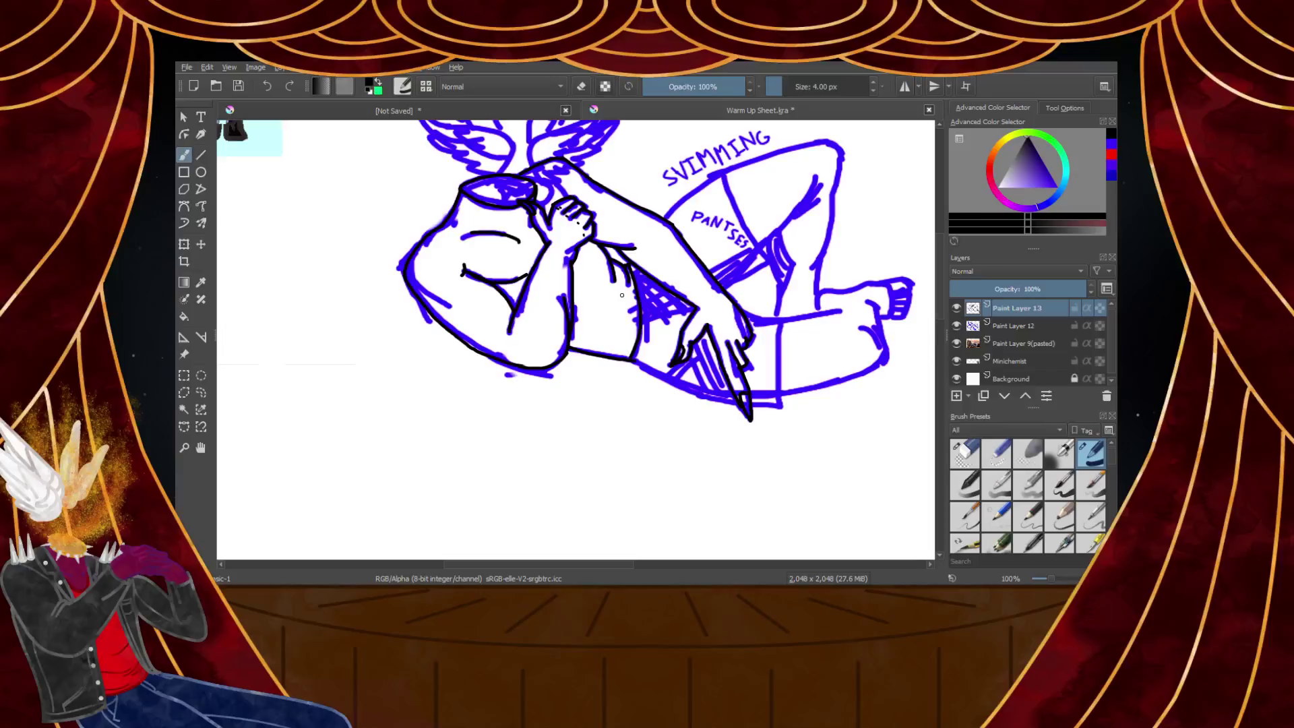
scroll(627, 303, up, 4)
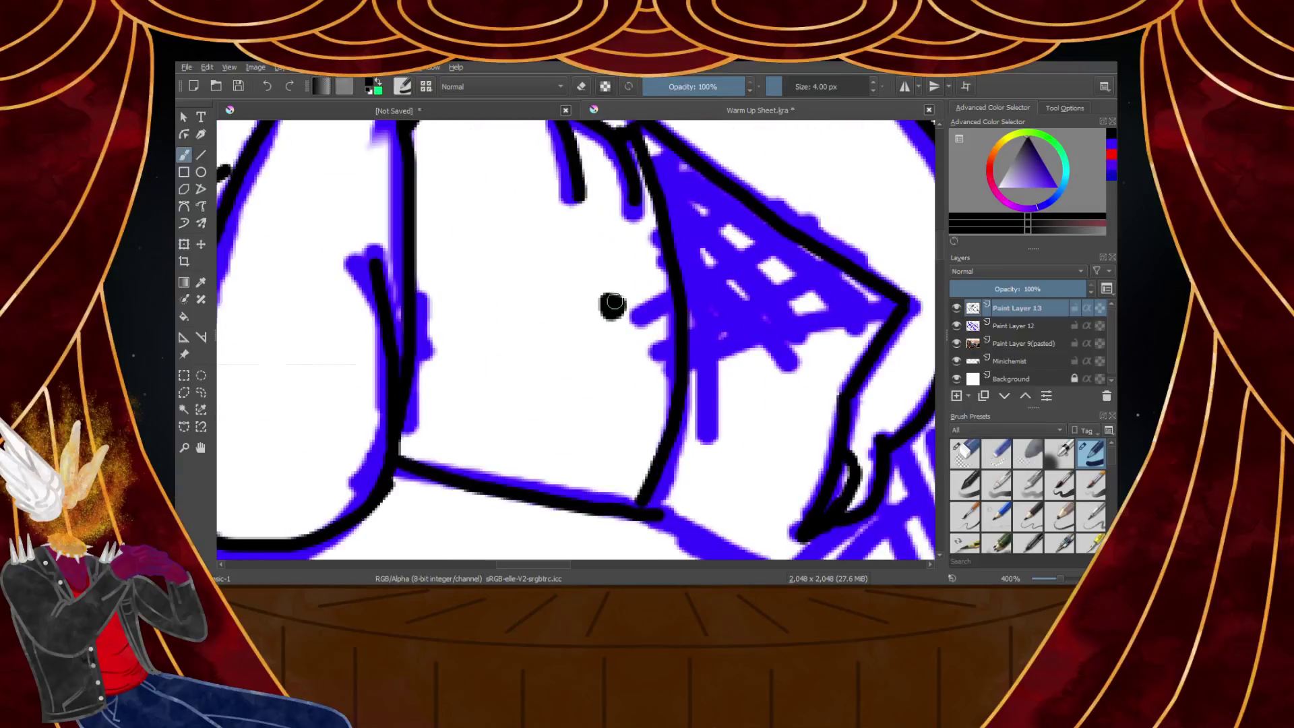
scroll(615, 305, down, 1)
scroll(567, 276, up, 3)
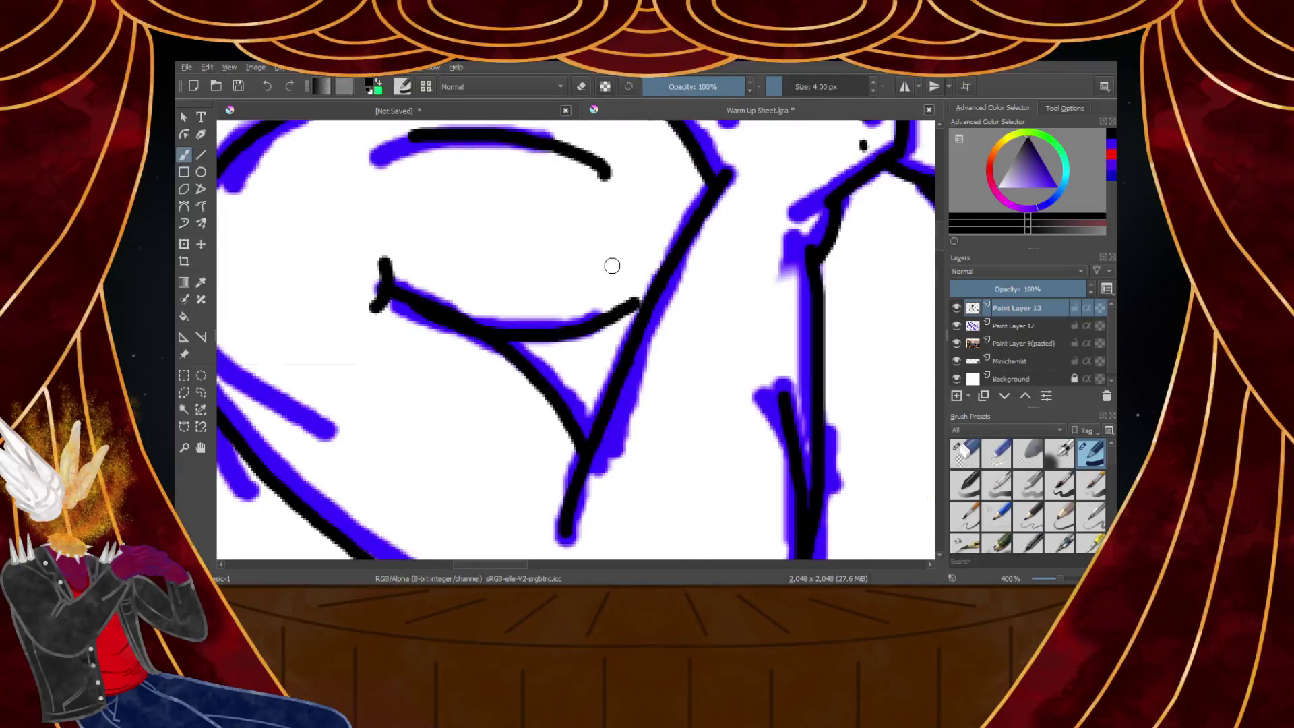
scroll(702, 351, down, 1)
scroll(680, 333, up, 6)
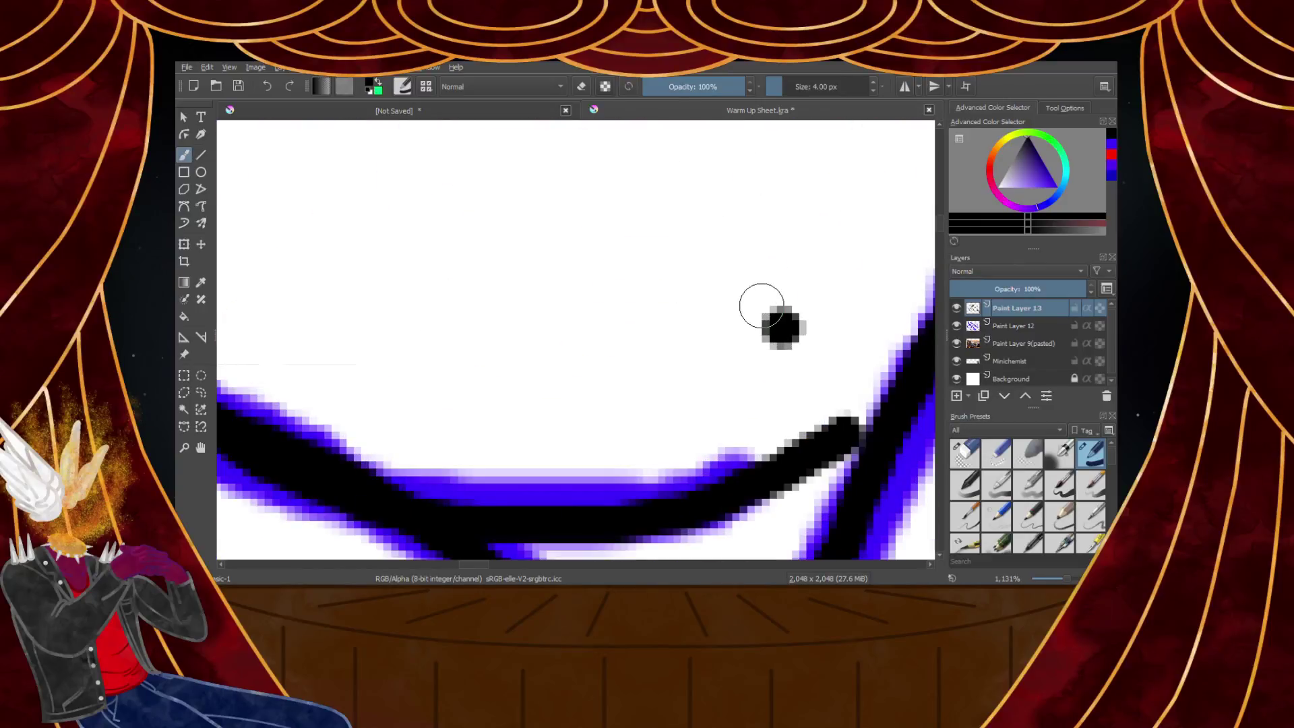
key(ctrl+z)
scroll(758, 324, down, 2)
click(755, 329)
scroll(756, 328, down, 6)
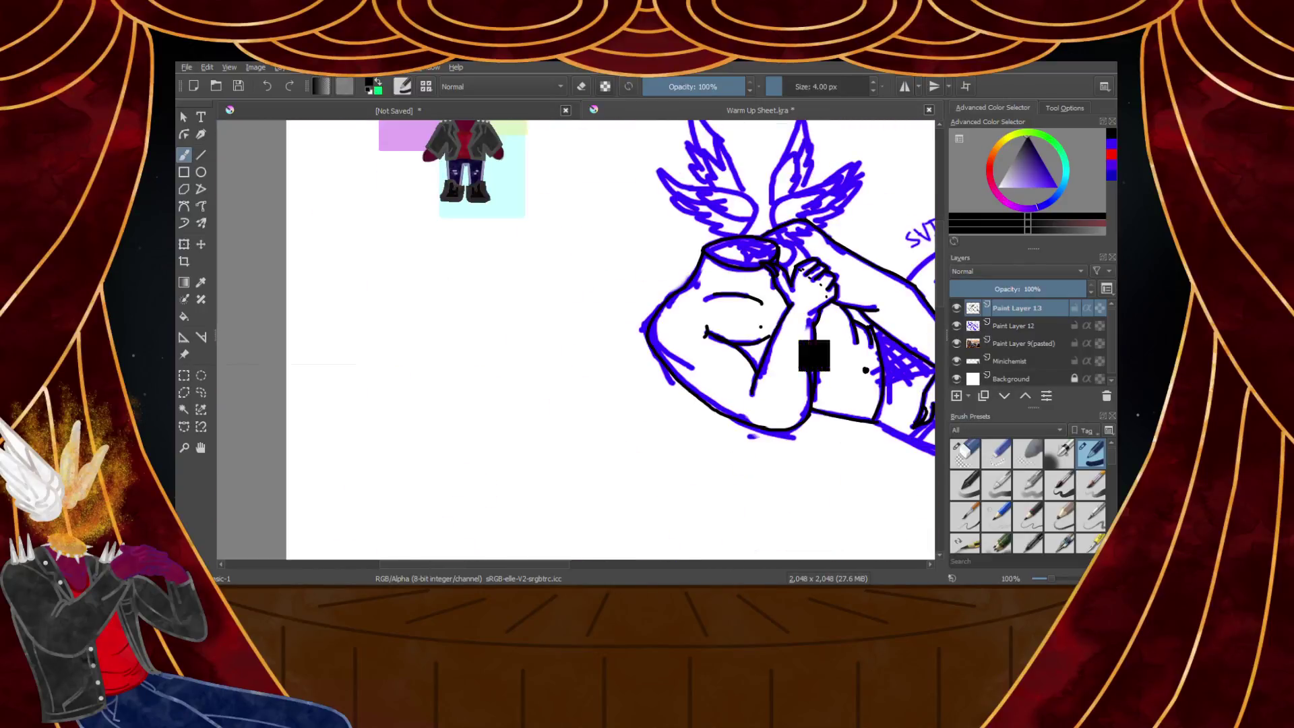
scroll(756, 329, down, 6)
scroll(740, 337, up, 5)
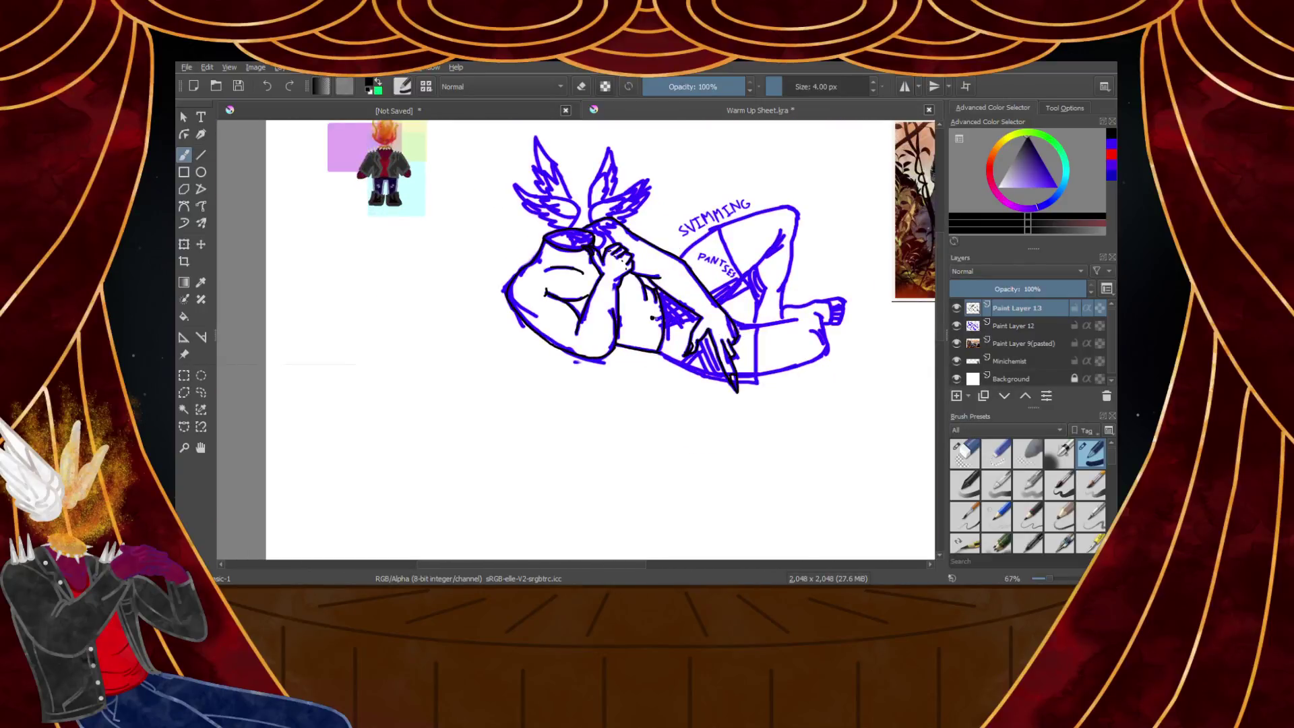
Ink the lower body outline from the waist curve past the long finger to the bottom corner of the shorts
scroll(651, 317, up, 1)
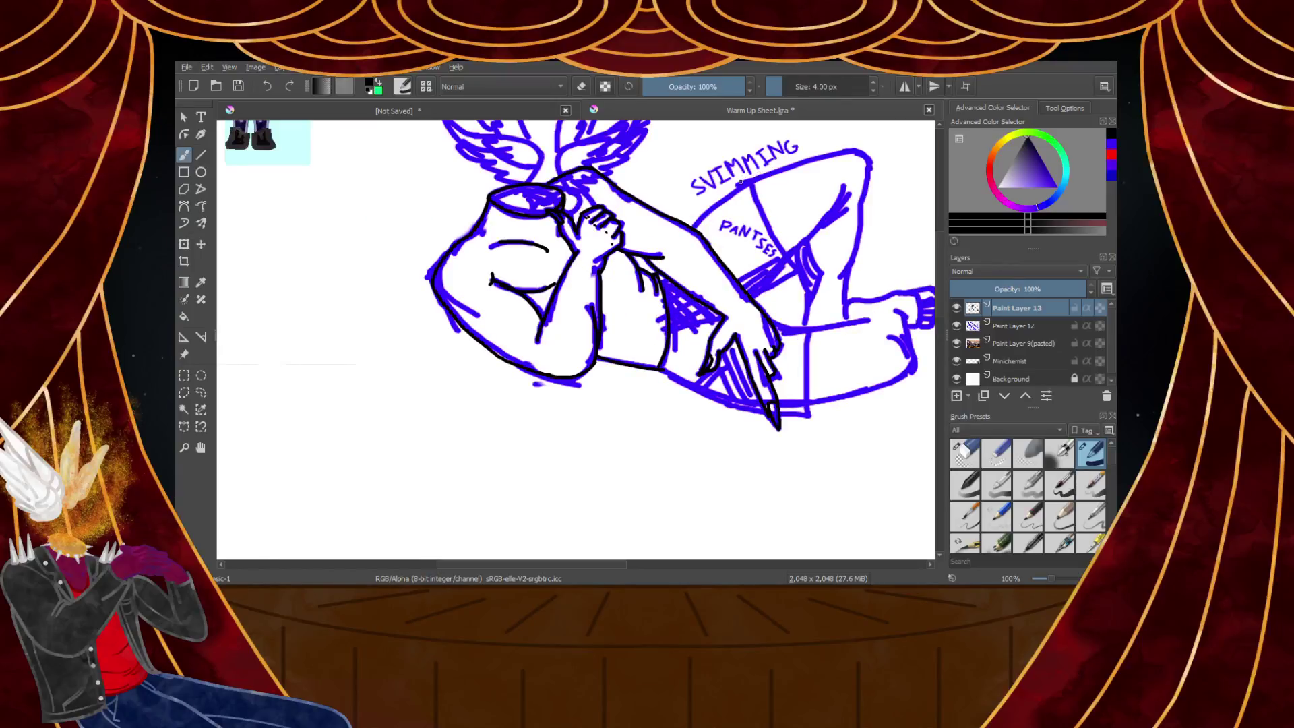
scroll(770, 458, up, 3)
drag(459, 211, 879, 384)
scroll(825, 353, down, 4)
scroll(578, 348, up, 5)
drag(511, 355, 610, 370)
scroll(610, 370, down, 2)
scroll(624, 235, up, 1)
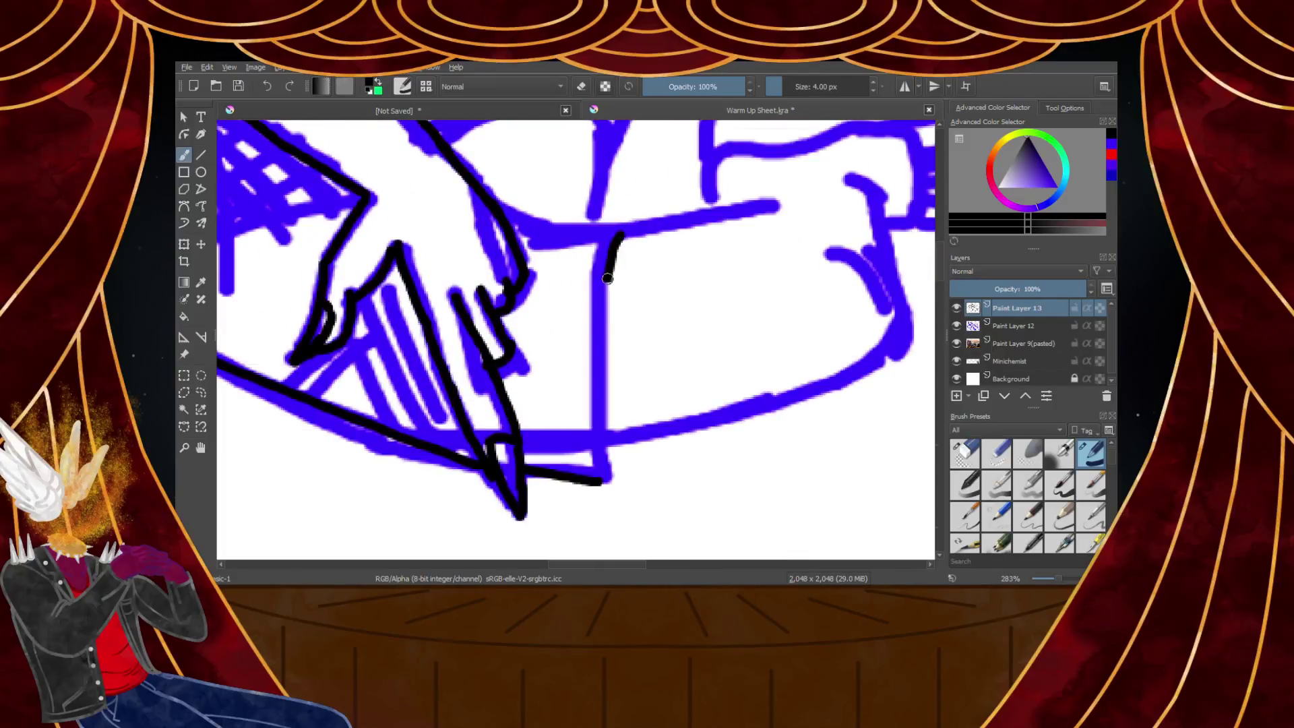
drag(608, 273, 600, 441)
key(ctrl+z)
drag(619, 230, 589, 411)
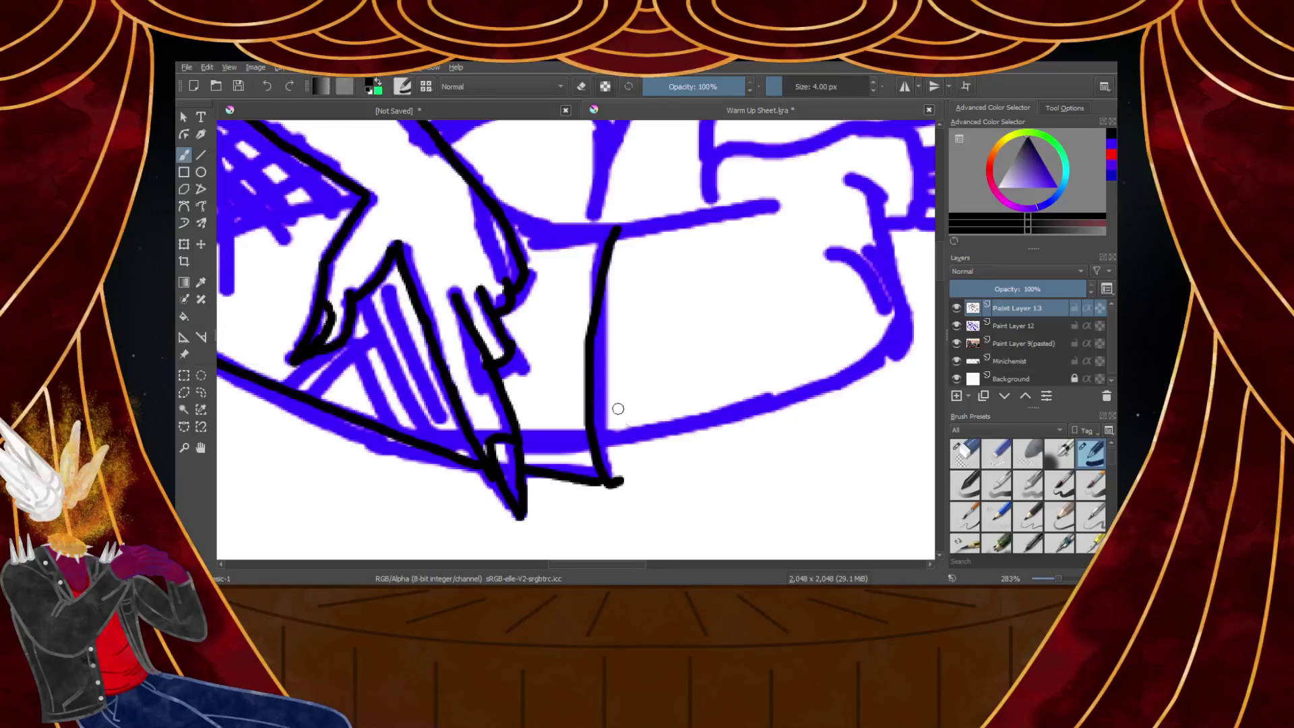
key(ctrl+z)
mouse_move(620, 228)
mouse_down()
mouse_move(592, 322)
mouse_move(598, 433)
mouse_up()
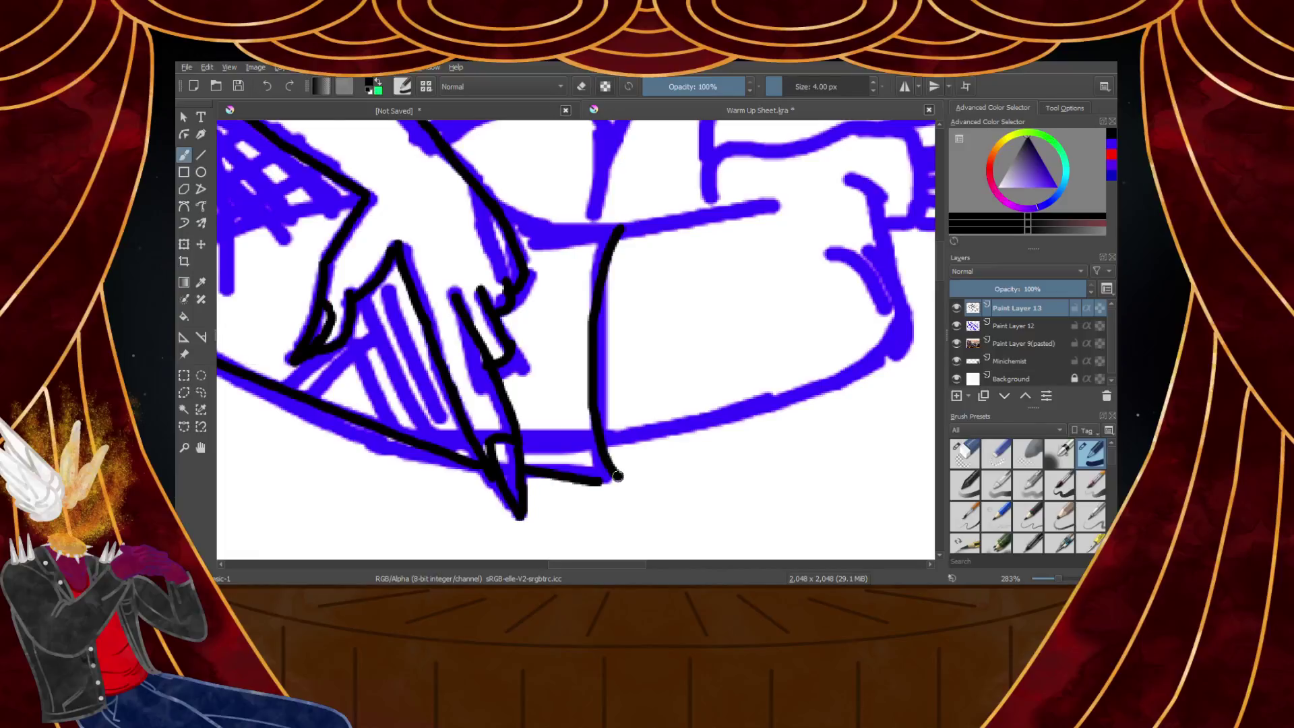
key(ctrl+z)
Draw the lower leg's shorts hem down to the bottom corner with the Freehand Path tool
click(201, 206)
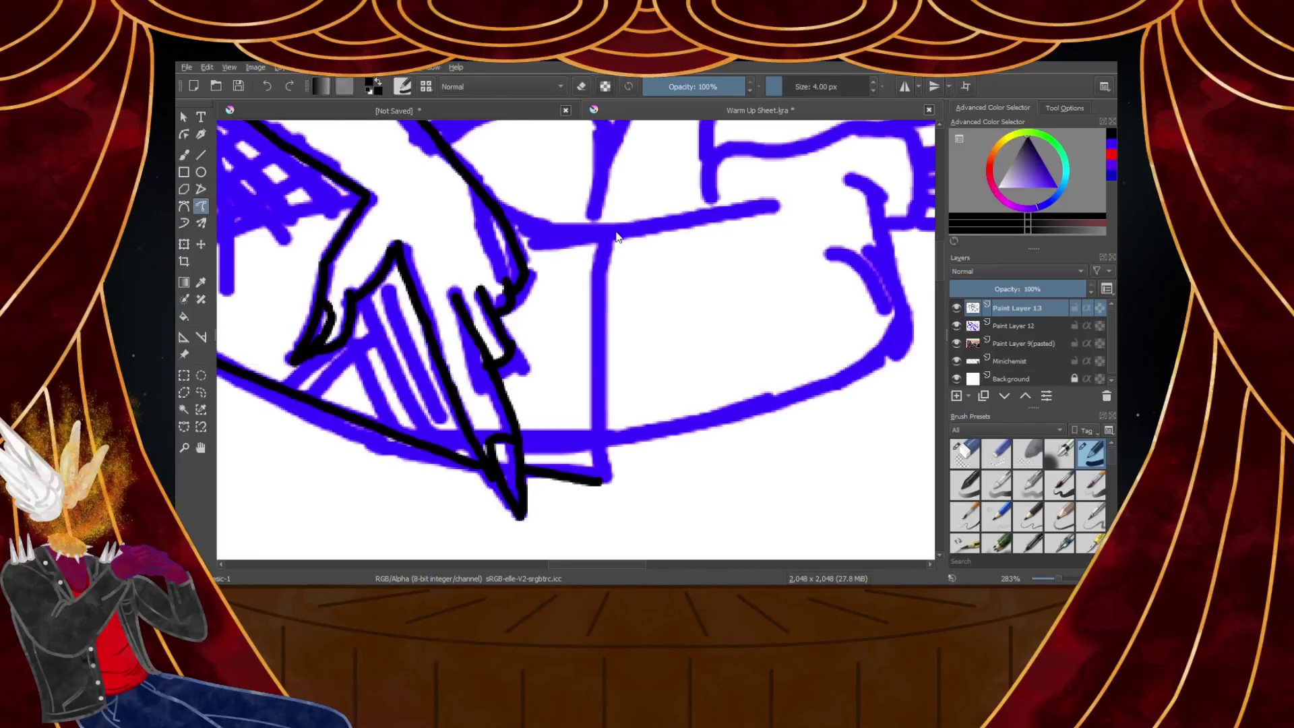
key(ctrl+z)
drag(608, 231, 593, 310)
key(ctrl+z)
mouse_move(610, 216)
mouse_down()
mouse_move(589, 403)
mouse_move(616, 479)
mouse_up()
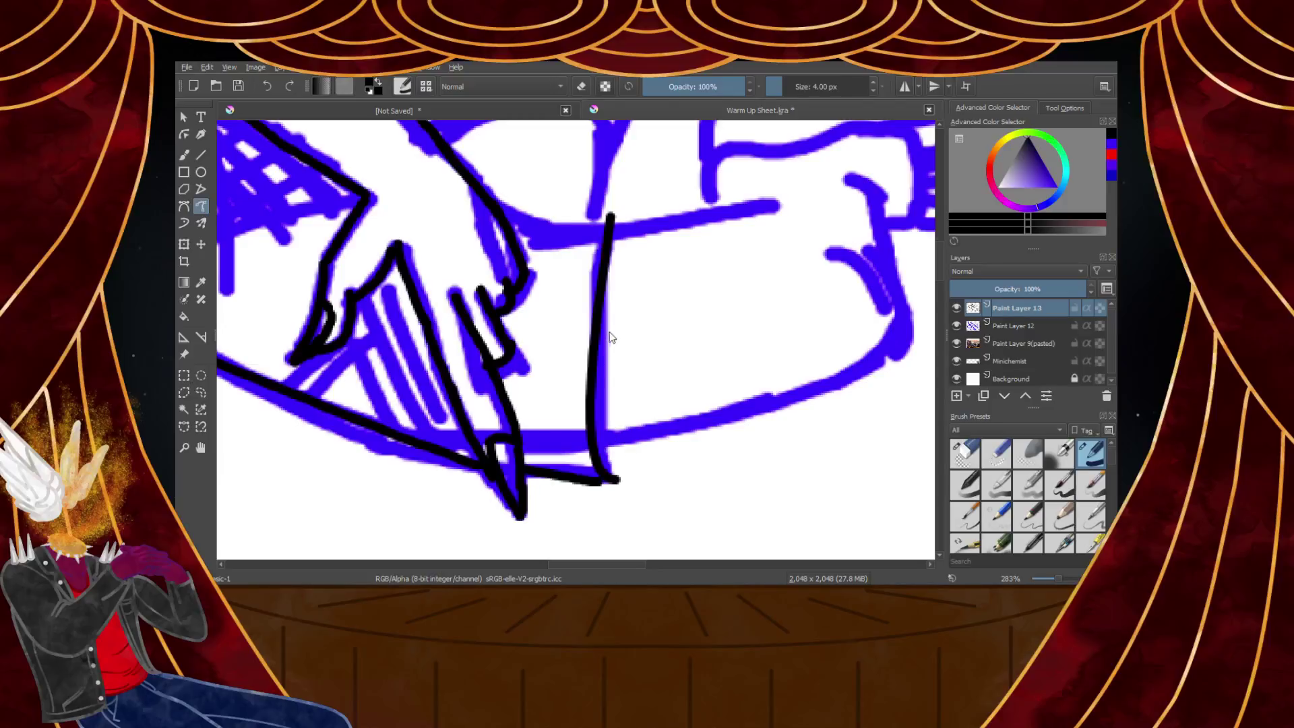
Switch back to the freehand brush and ink a small curve at the bottom corner of the lower leg's shorts hem
click(184, 155)
scroll(610, 483, up, 5)
drag(503, 463, 631, 461)
mouse_move(779, 274)
mouse_down()
mouse_move(667, 458)
mouse_move(762, 364)
mouse_up()
key(ctrl+z)
scroll(782, 283, down, 8)
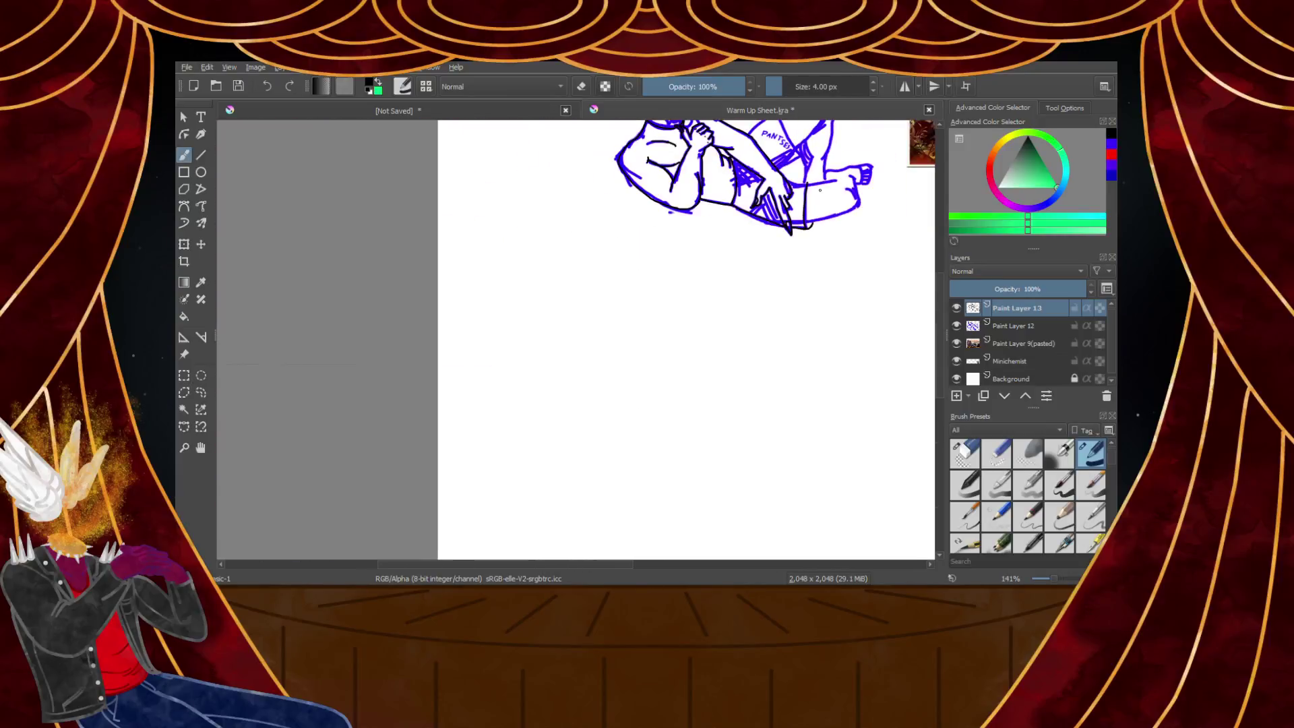
Ink the curved line from the lower hand's wrist to the top of the lower leg's shorts hem, redrawing it once
scroll(687, 275, up, 1)
mouse_move(547, 243)
mouse_down()
mouse_move(658, 279)
mouse_move(784, 284)
mouse_up()
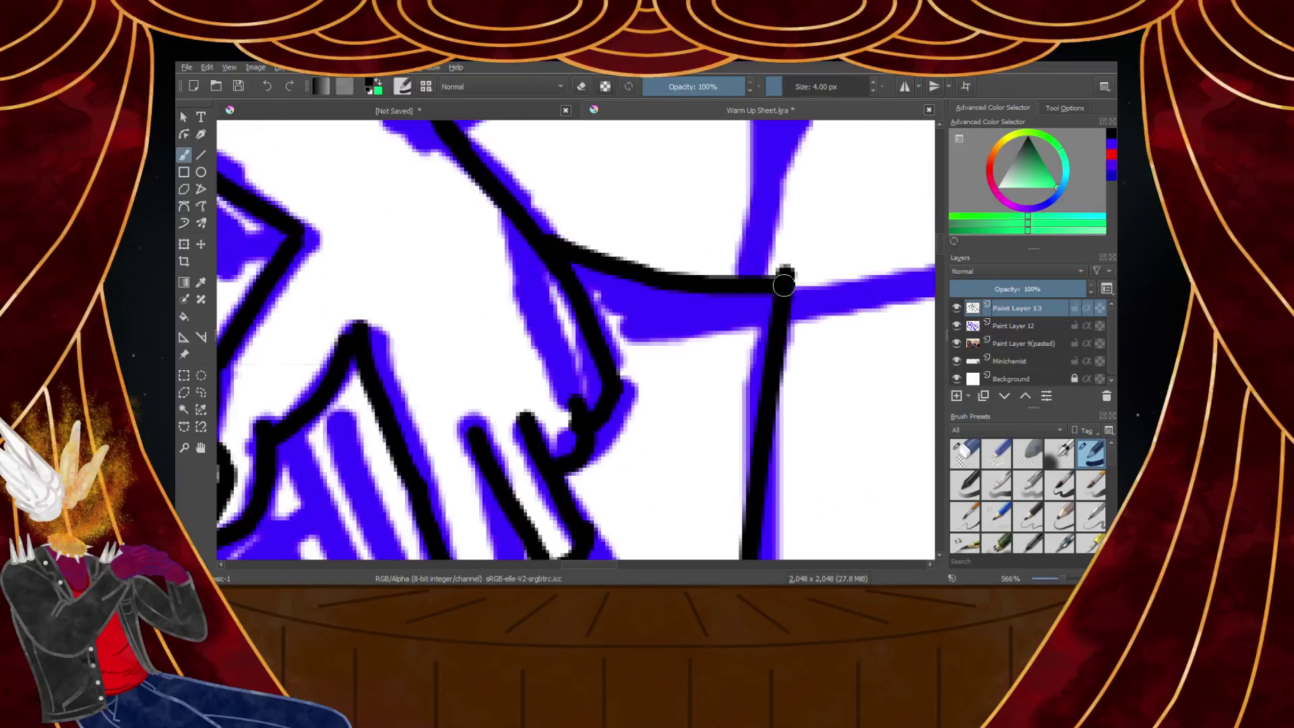
scroll(783, 281, down, 3)
scroll(781, 275, up, 3)
scroll(775, 268, down, 3)
scroll(763, 250, up, 5)
key(ctrl+z)
mouse_move(343, 324)
mouse_down()
mouse_move(523, 380)
mouse_move(814, 410)
mouse_up()
Ink the upper edge of the raised leg's shorts from the forearm to the start of the leg hem
scroll(814, 410, down, 3)
scroll(785, 342, down, 2)
scroll(700, 241, up, 4)
drag(730, 276, 504, 449)
scroll(753, 279, down, 2)
Ink the raised leg's shorts hem beside the PANTSES lettering down to its lower corner
scroll(789, 303, up, 4)
mouse_move(610, 159)
mouse_down()
mouse_move(696, 429)
mouse_move(775, 558)
mouse_up()
scroll(715, 350, down, 2)
scroll(694, 260, up, 3)
drag(694, 260, 831, 418)
scroll(831, 418, down, 2)
Ink the underside of the raised leg's shorts from the hem's lower corner back to the forearm
scroll(840, 361, up, 3)
drag(840, 363, 505, 558)
scroll(505, 558, down, 2)
scroll(562, 467, up, 3)
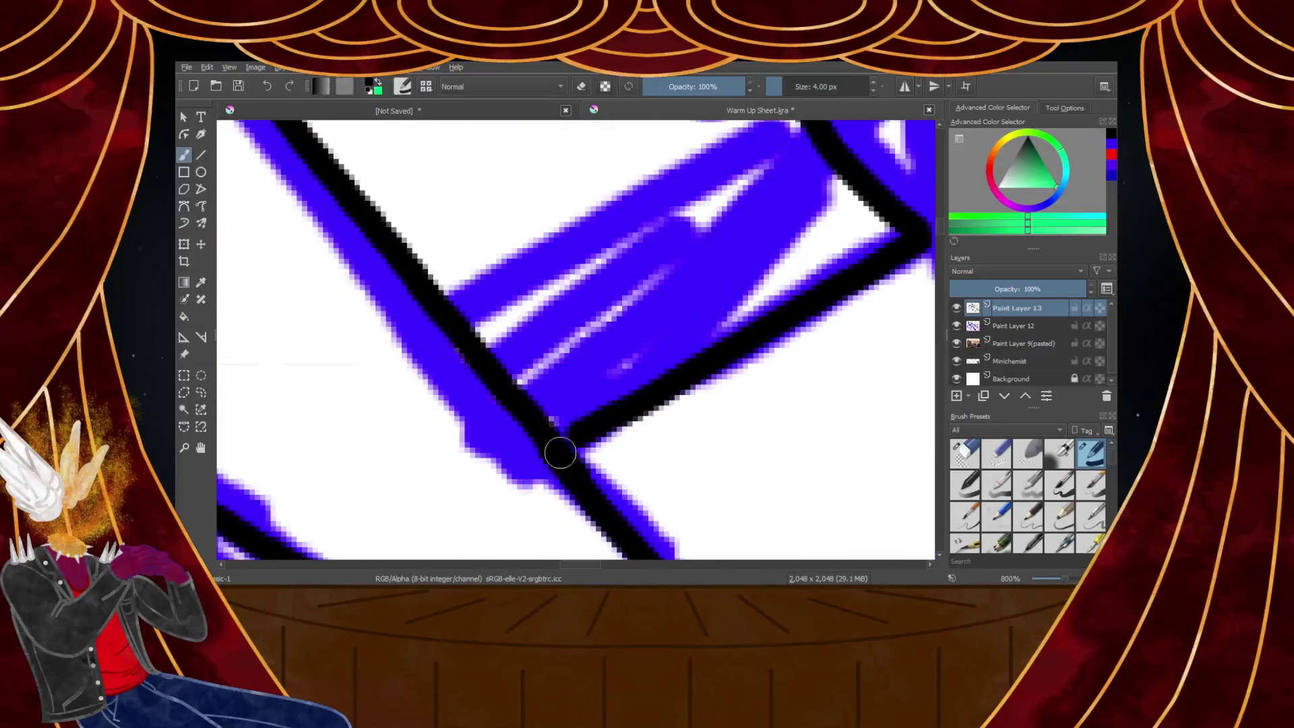
Ink the long crease line from inside the raised knee down to the shorts hem
scroll(644, 363, down, 2)
scroll(701, 309, up, 1)
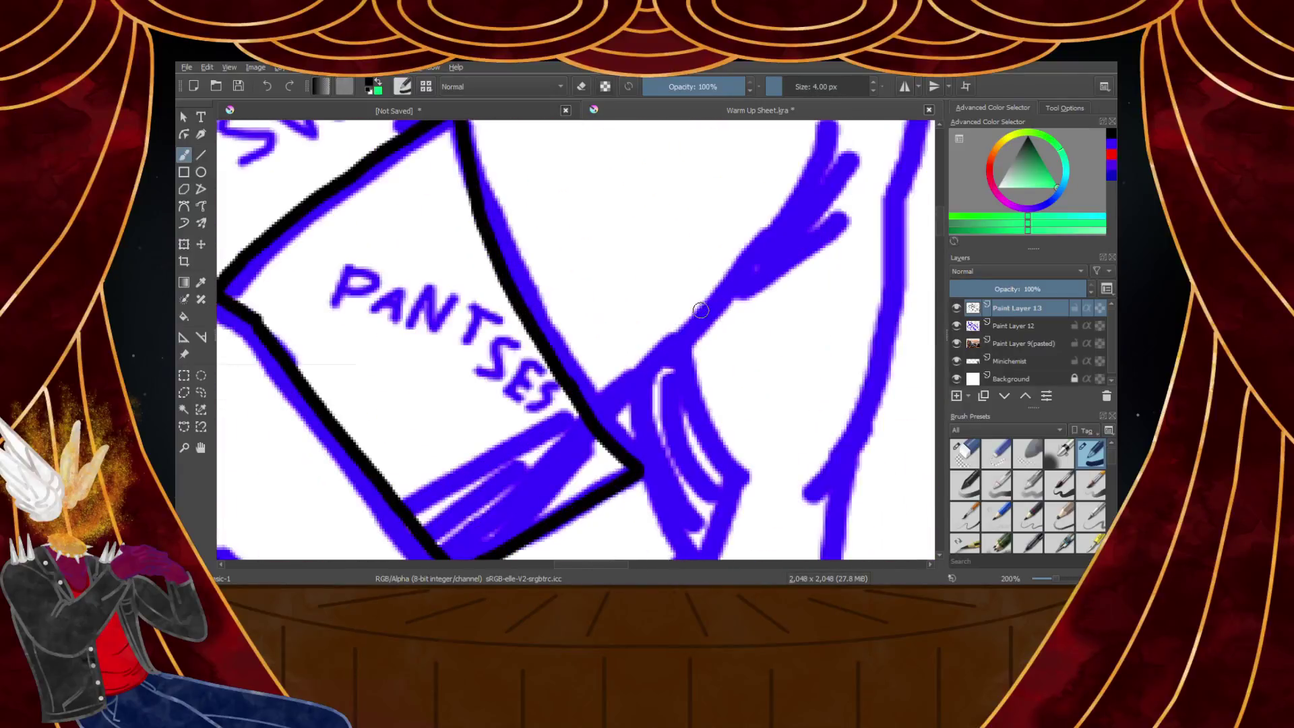
mouse_move(822, 133)
mouse_down()
mouse_move(657, 391)
mouse_move(597, 441)
mouse_up()
scroll(674, 337, down, 3)
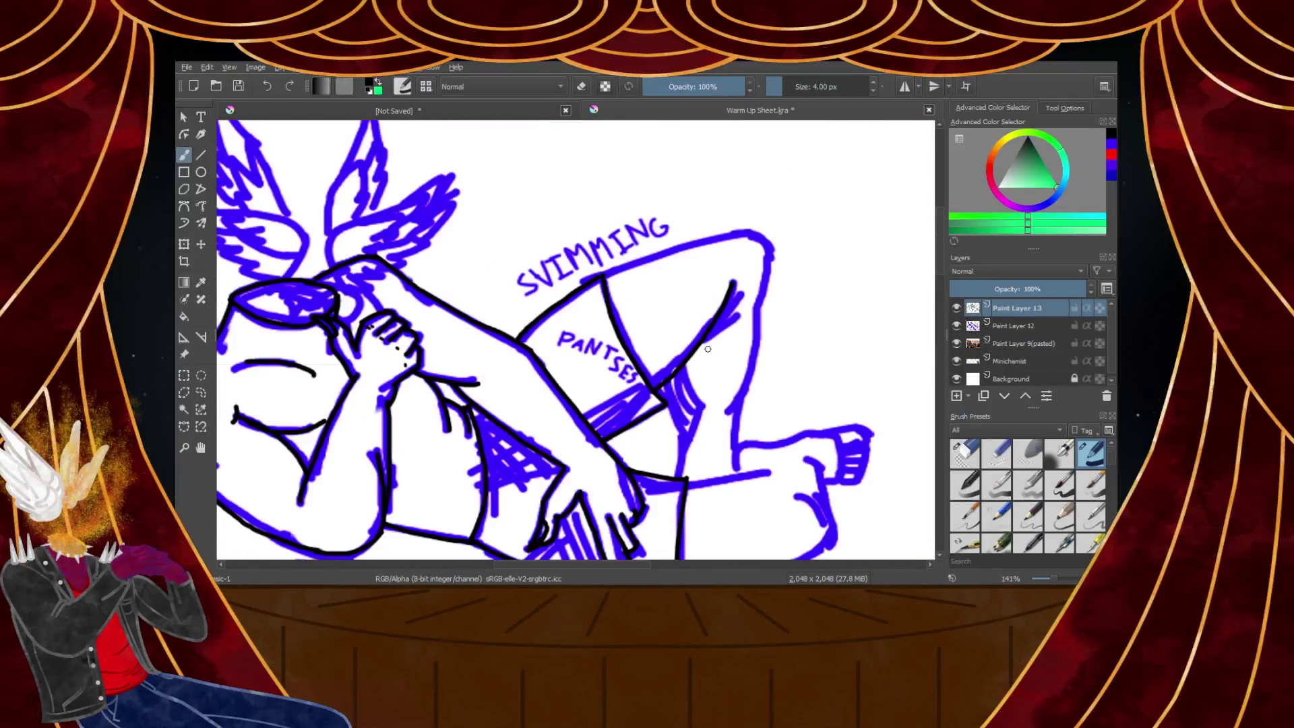
scroll(709, 329, up, 1)
scroll(709, 328, down, 2)
Ink two short branching strokes at the upper end of the raised knee's crease line
scroll(709, 328, up, 6)
mouse_move(806, 179)
mouse_down()
mouse_move(711, 314)
mouse_move(656, 364)
mouse_up()
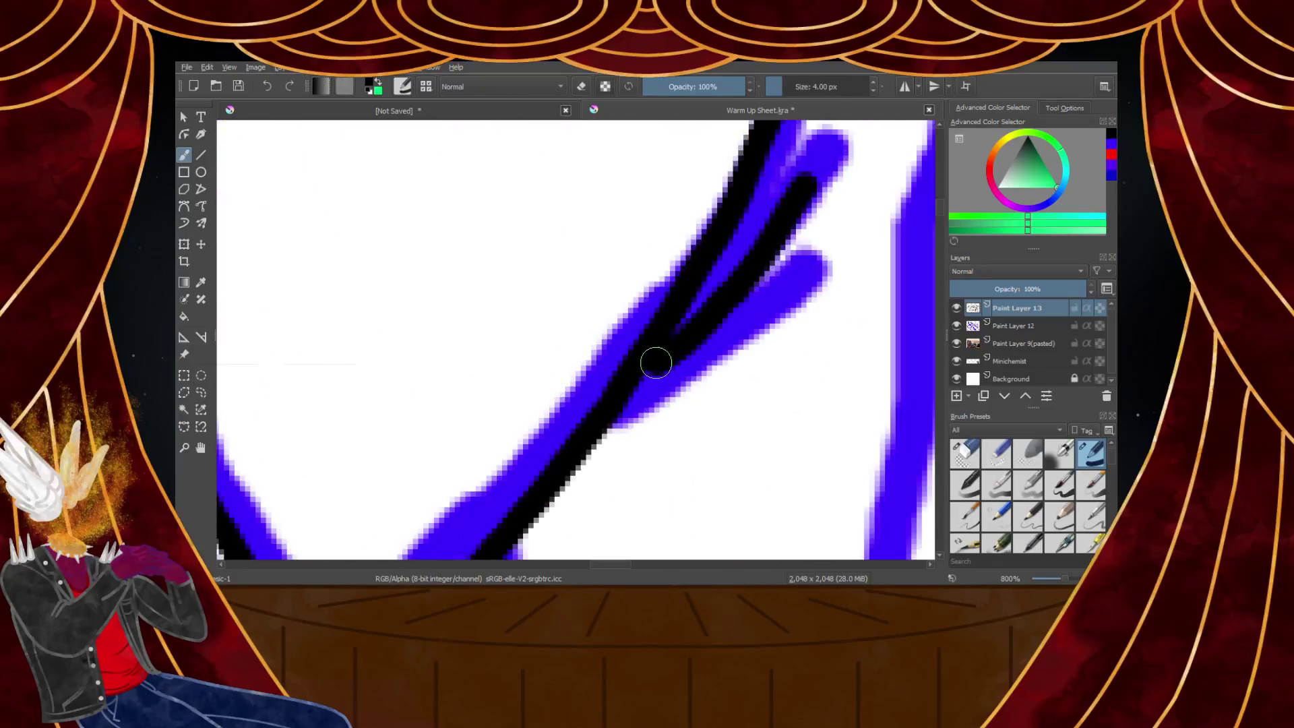
drag(796, 285, 607, 413)
scroll(656, 364, down, 3)
scroll(667, 364, up, 4)
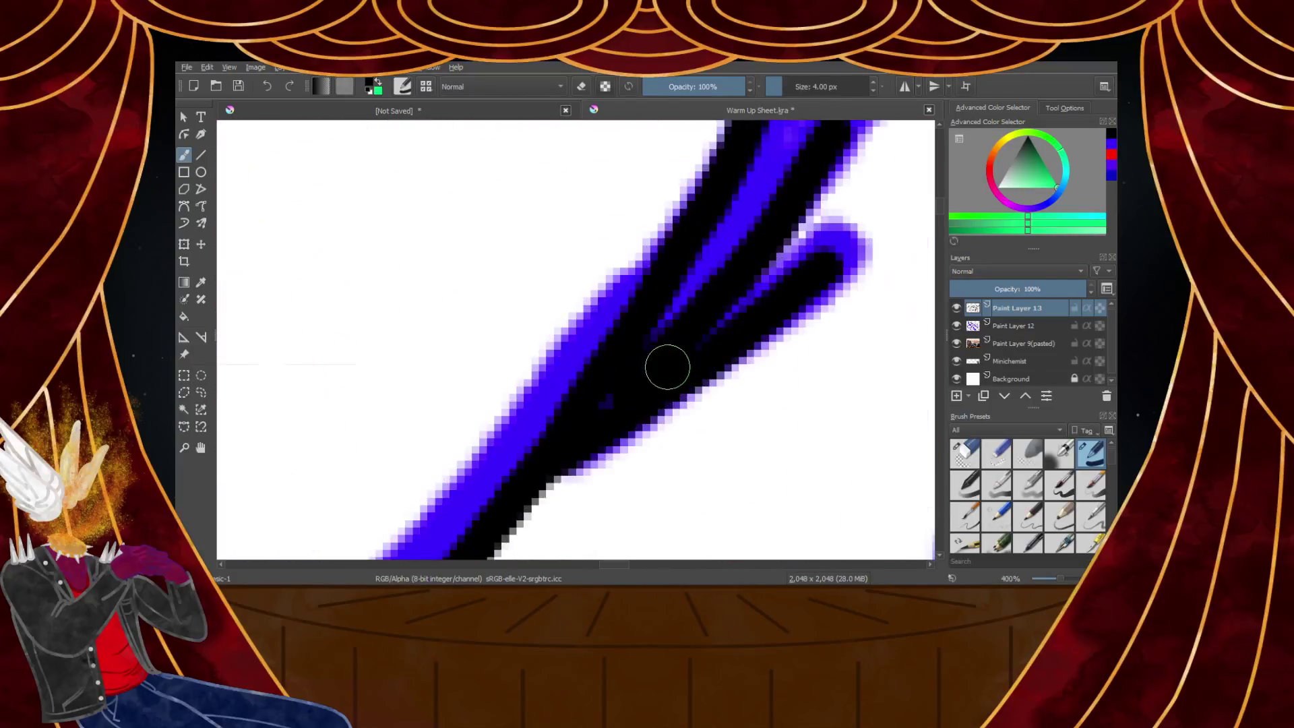
mouse_move(769, 318)
mouse_down()
mouse_move(678, 404)
mouse_move(563, 463)
mouse_move(578, 428)
mouse_move(809, 313)
mouse_up()
key(ctrl+z)
scroll(810, 313, down, 5)
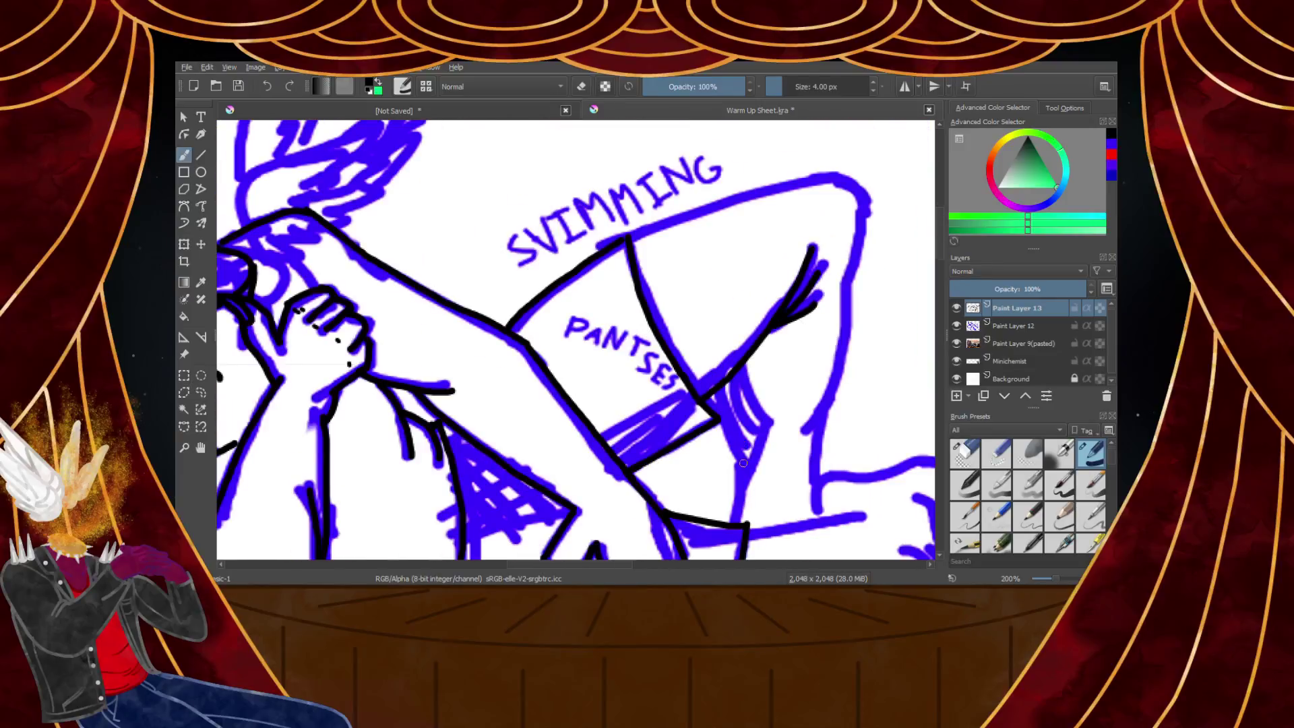
Ink the edge of the hatched area below the knee crease down to its outer bend
scroll(743, 475, down, 3)
scroll(741, 488, up, 6)
scroll(708, 404, down, 3)
scroll(699, 291, up, 3)
drag(669, 243, 724, 488)
scroll(724, 489, down, 5)
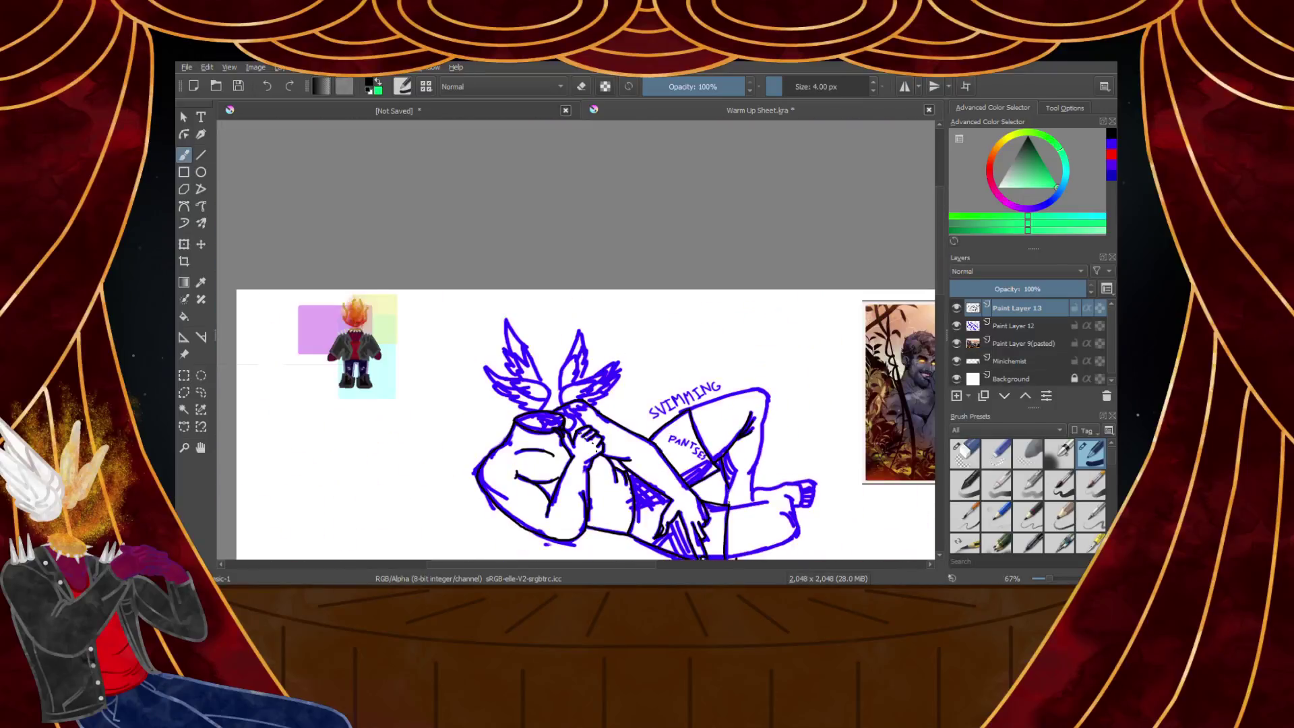
Ink the line from the hatched area's outer bend down to the lower leg, redrawing the stroke once
scroll(725, 349, up, 4)
drag(719, 408, 710, 510)
key(ctrl+z)
scroll(721, 447, down, 2)
scroll(723, 465, up, 5)
drag(734, 227, 689, 462)
scroll(688, 463, down, 7)
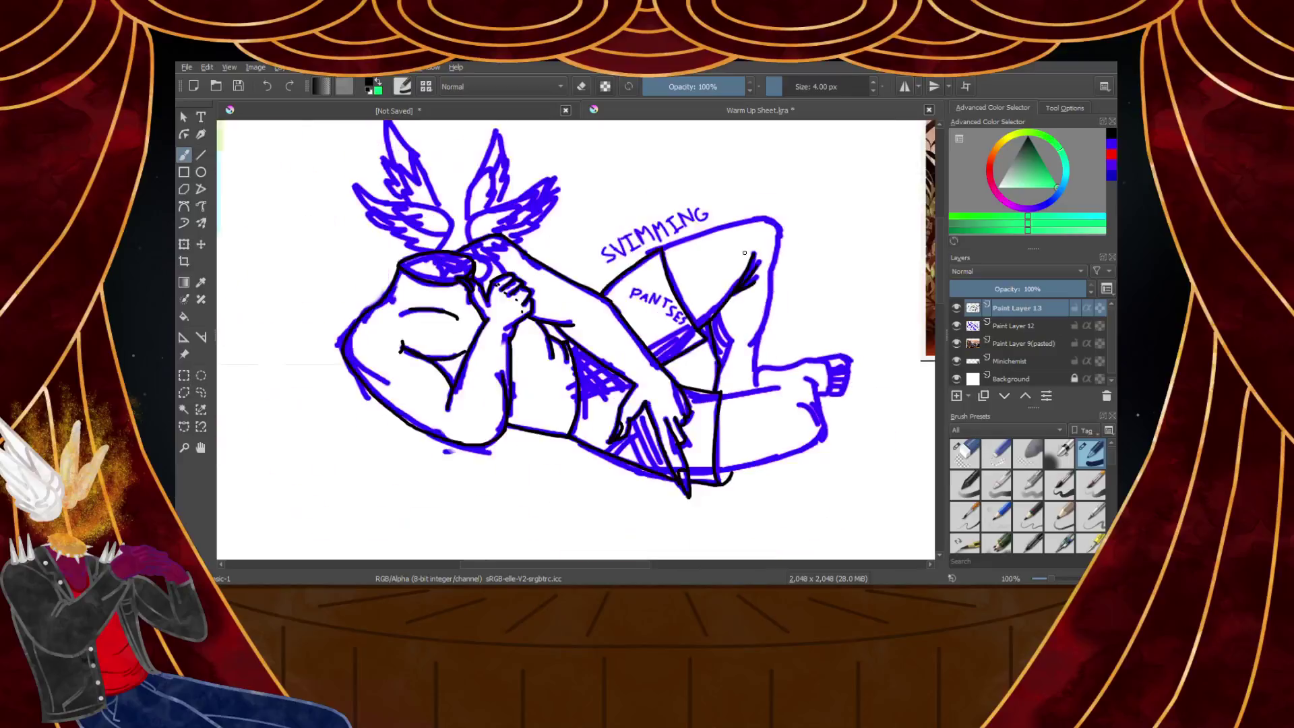
scroll(322, 352, up, 5)
scroll(333, 374, down, 3)
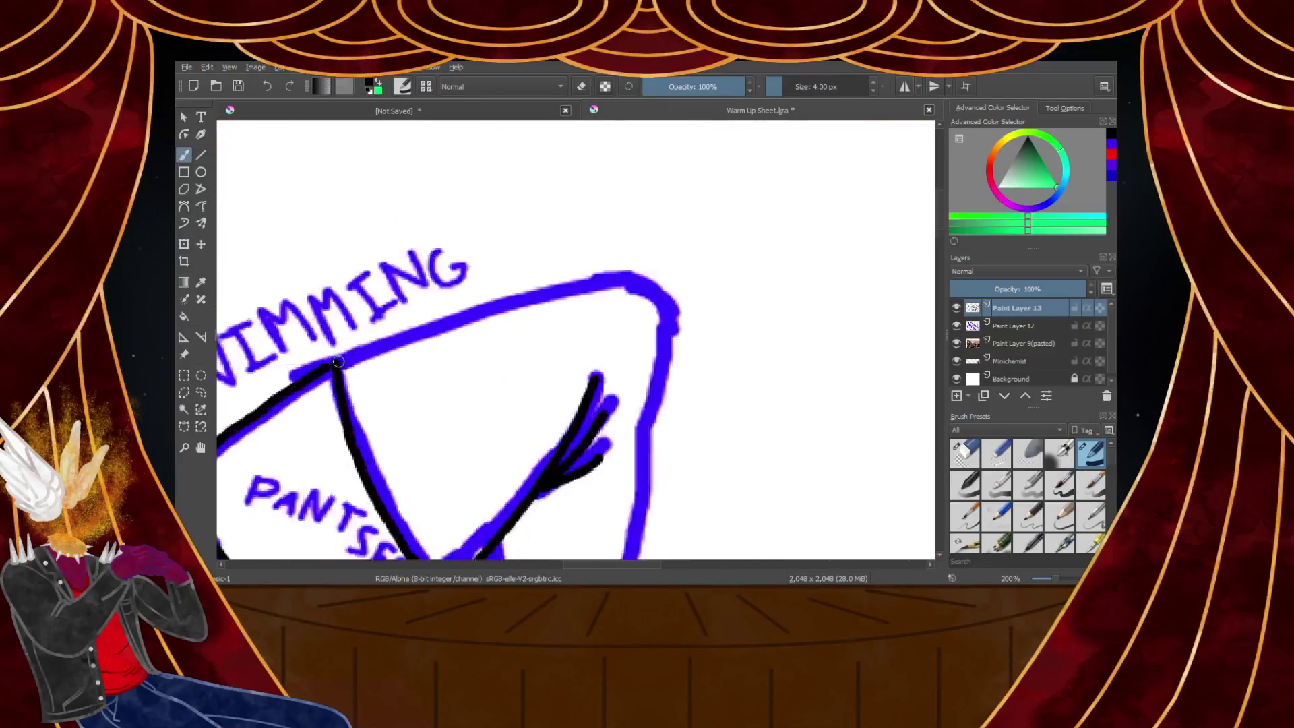
Ink the top of the raised thigh from the shorts hem over to the knee, redrawing the stroke once
scroll(333, 374, up, 2)
drag(330, 364, 614, 281)
key(ctrl+z)
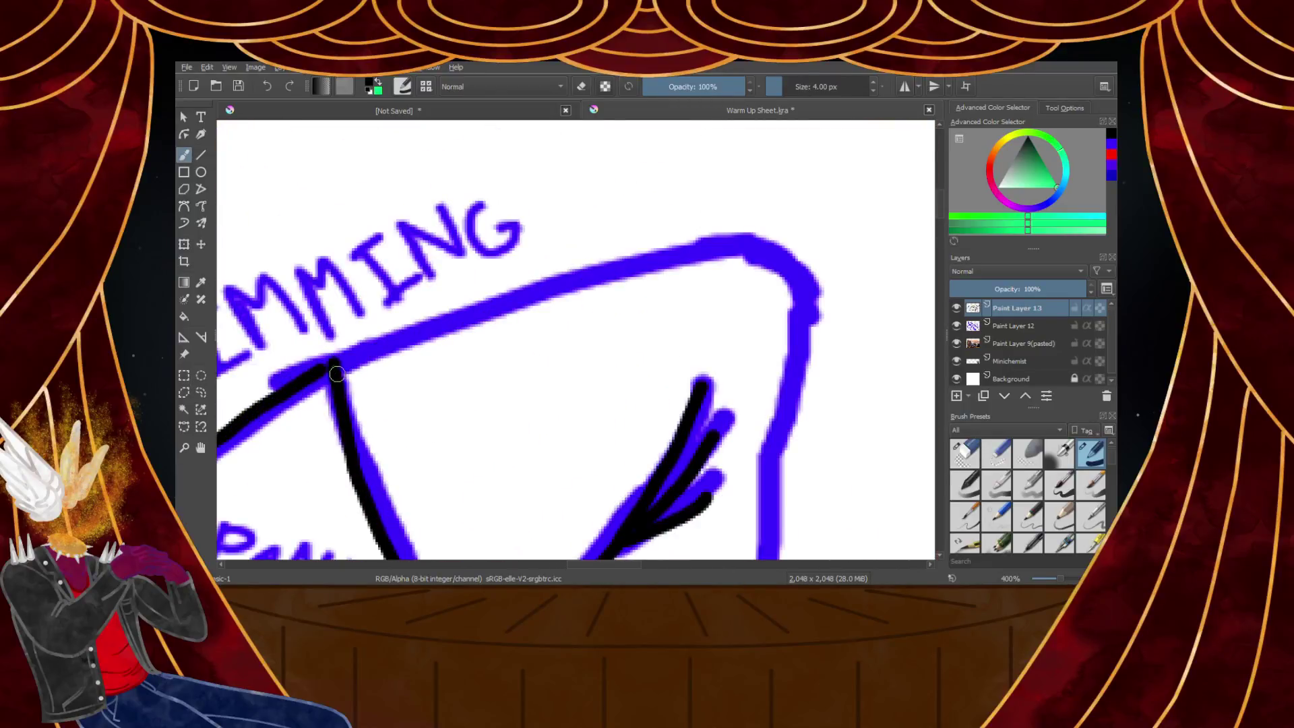
mouse_move(362, 353)
mouse_down()
mouse_move(635, 259)
mouse_move(782, 248)
mouse_up()
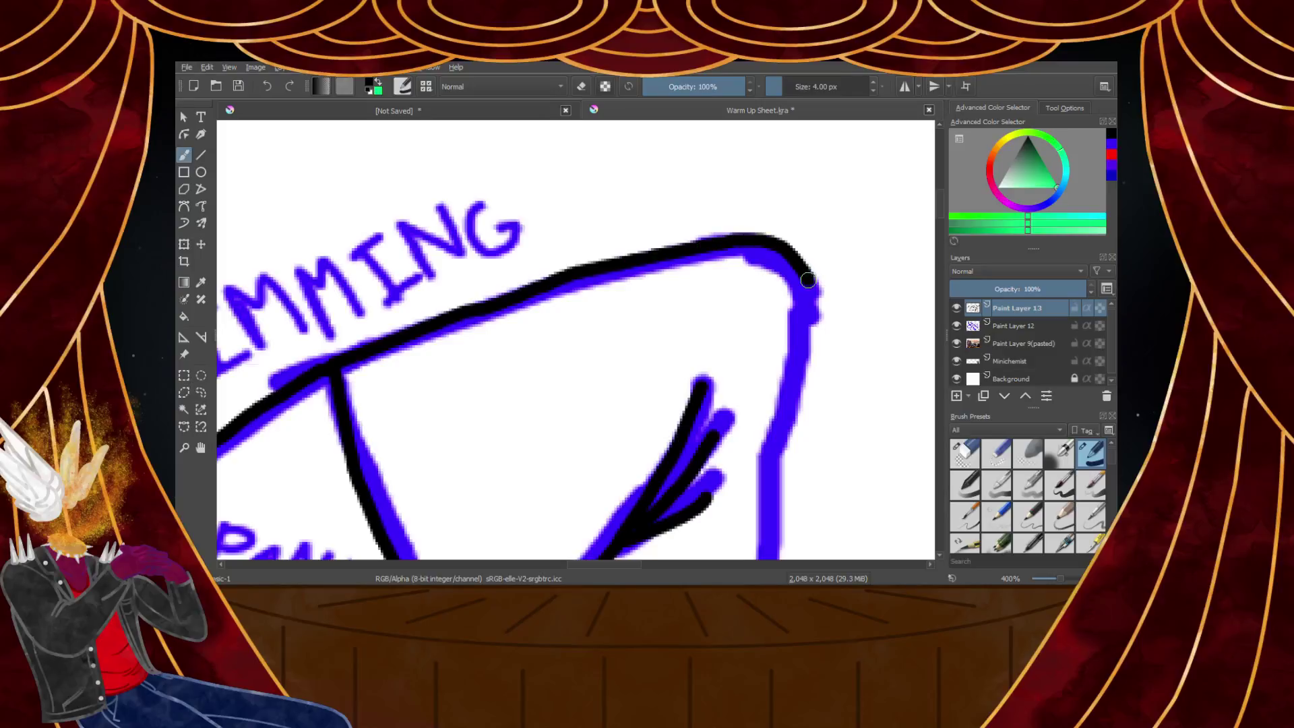
scroll(808, 279, down, 6)
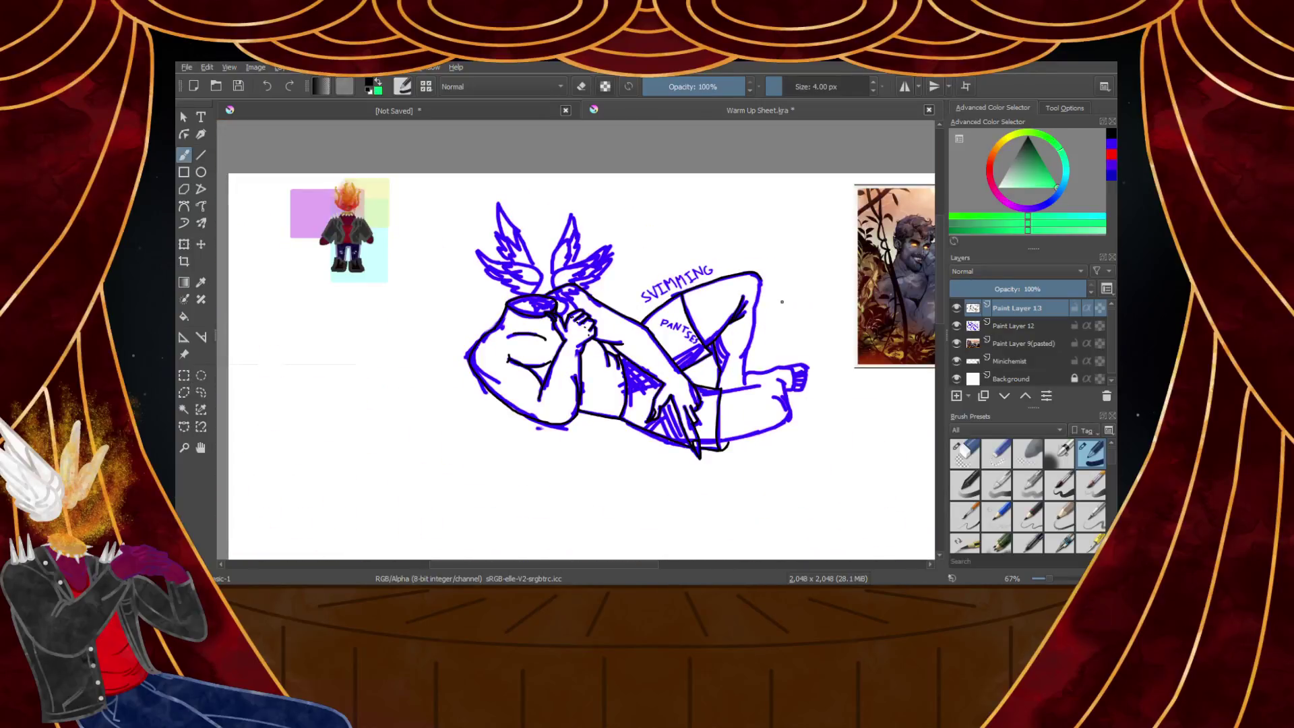
Erase the end of the thigh line where it rounds the raised knee
scroll(782, 301, down, 4)
scroll(789, 298, up, 4)
scroll(801, 310, down, 3)
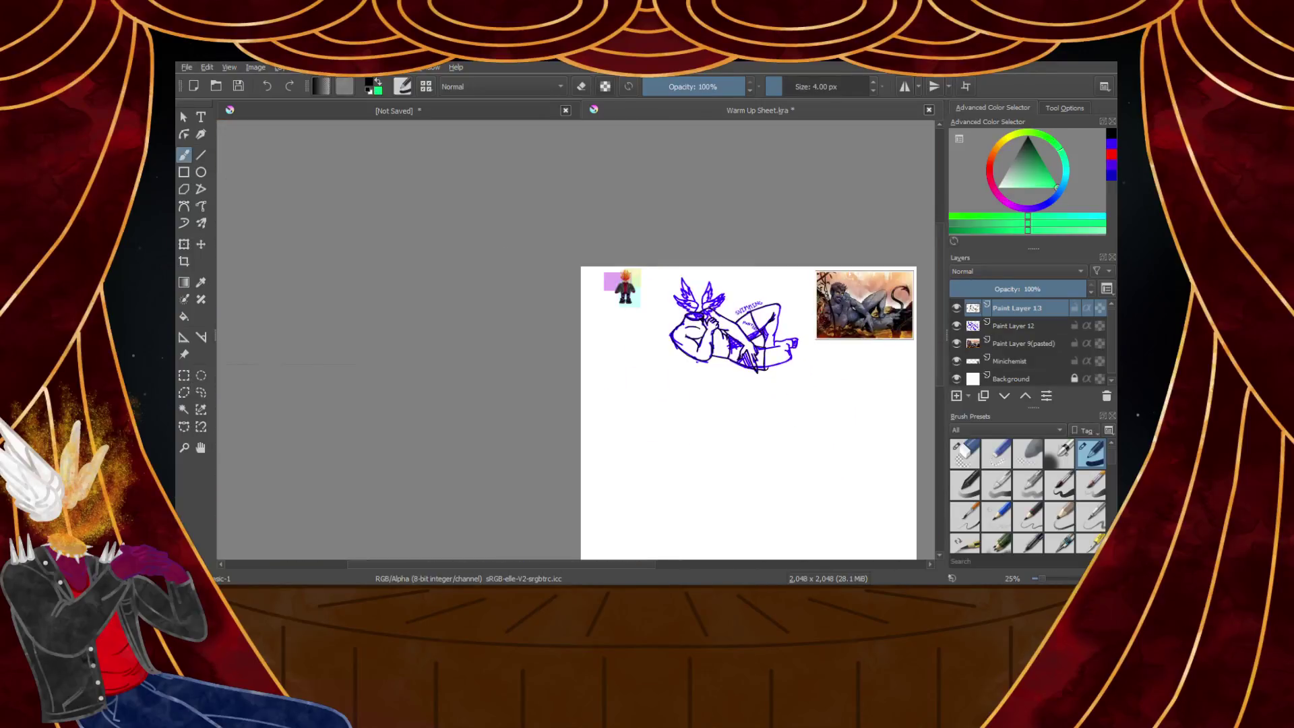
scroll(802, 321, up, 9)
scroll(802, 320, down, 3)
scroll(802, 320, up, 3)
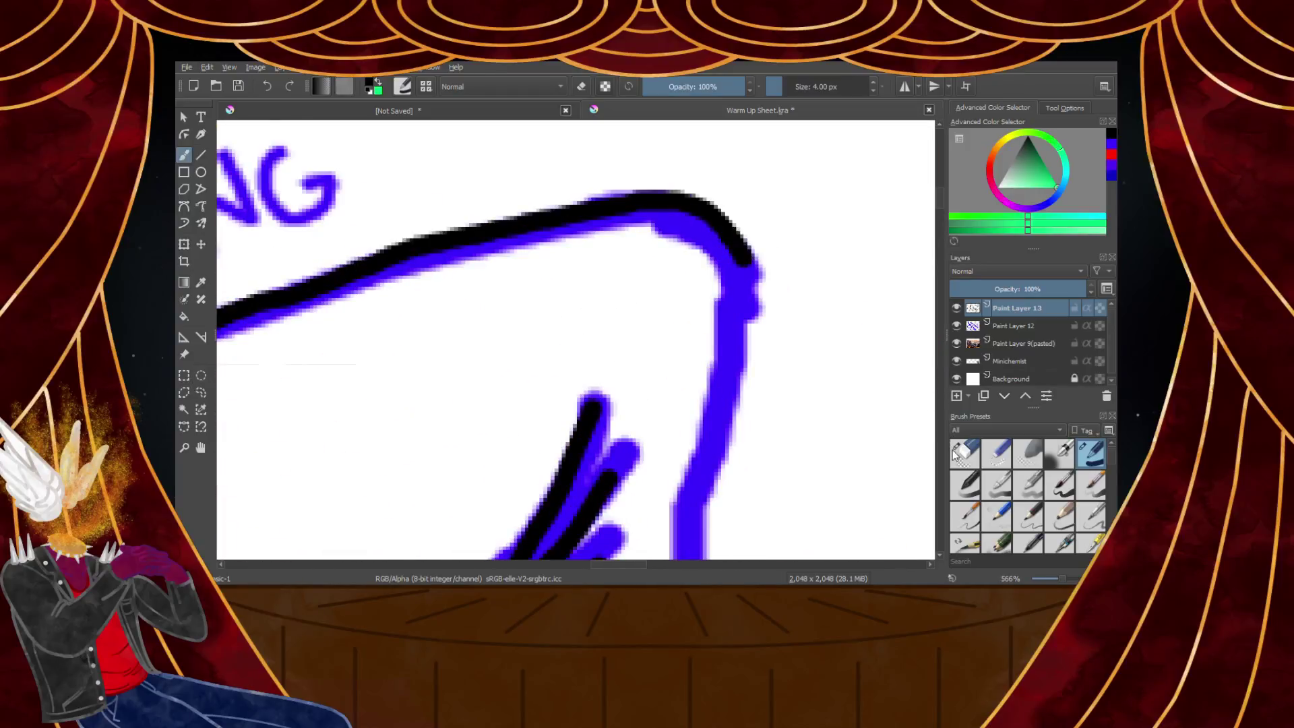
click(956, 453)
drag(794, 245, 670, 196)
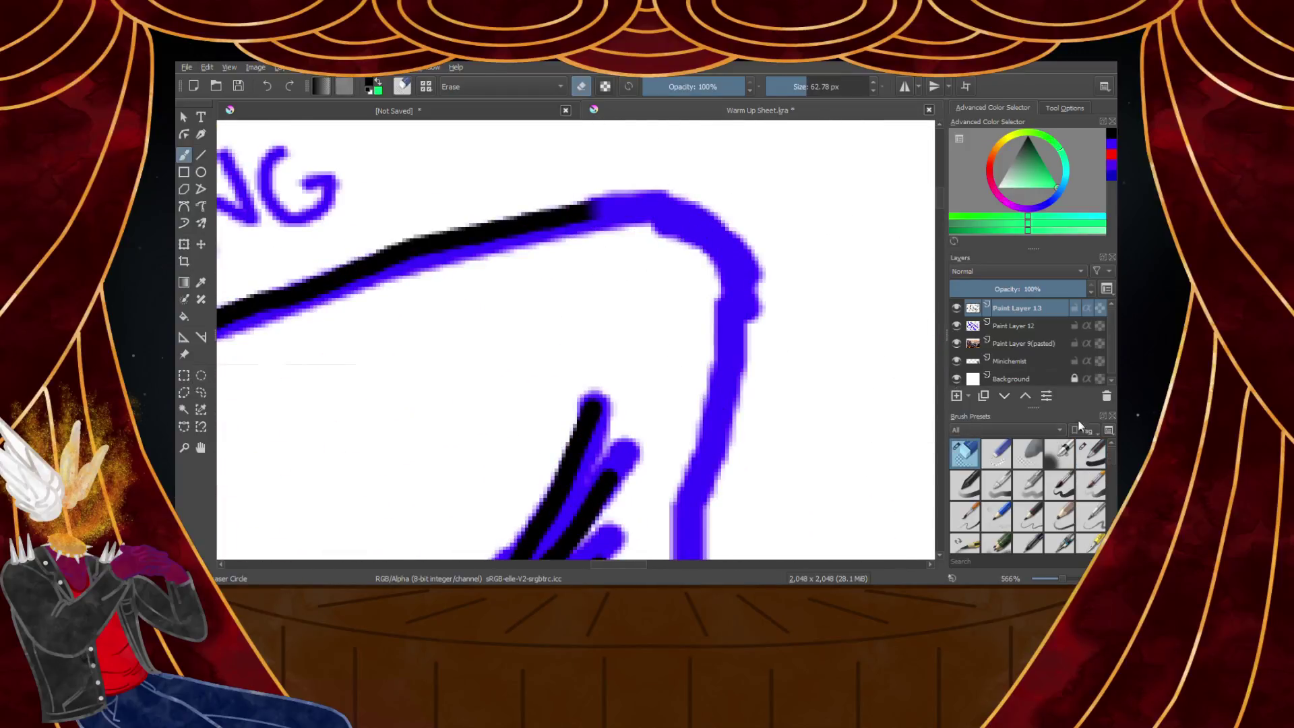
Re-ink the raised knee's rounded bend and the start of the shin with the 4 px inking brush, redrawing the stroke once
click(1091, 455)
mouse_move(570, 216)
mouse_down()
mouse_move(697, 272)
mouse_move(737, 318)
mouse_move(654, 242)
mouse_move(726, 322)
mouse_up()
key(ctrl+z)
scroll(730, 319, down, 6)
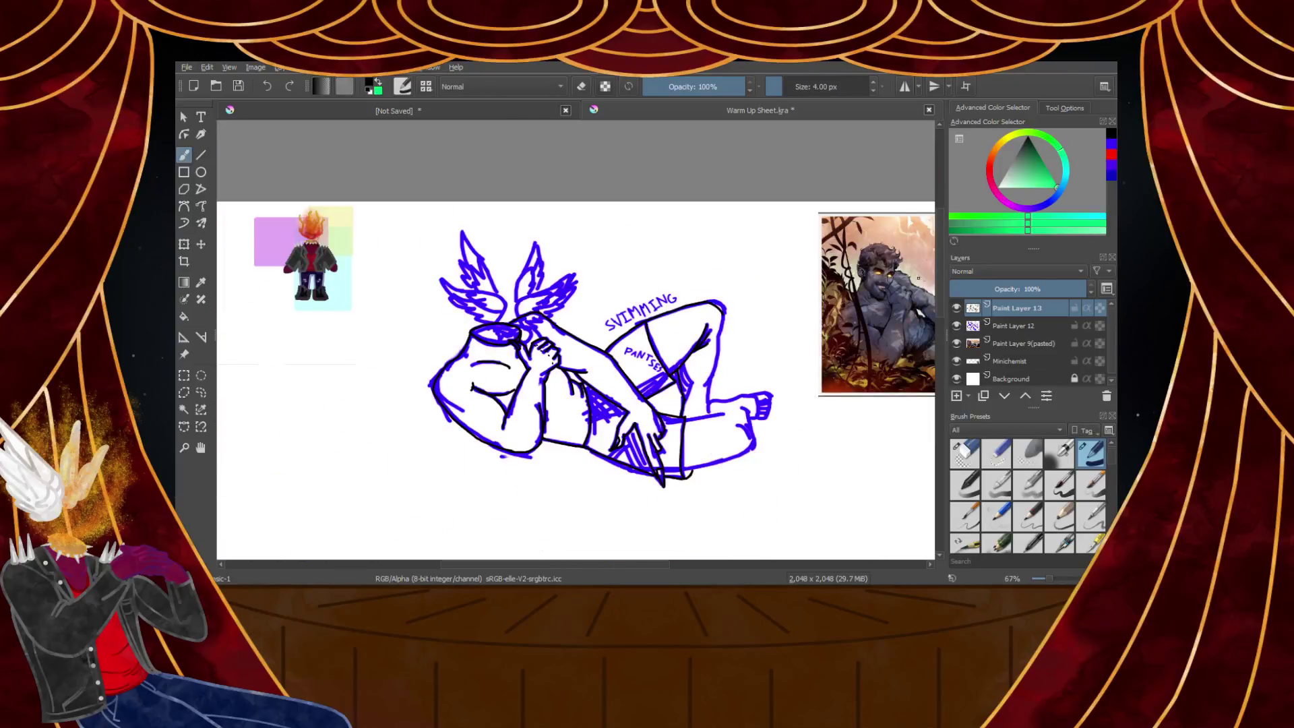
scroll(905, 296, down, 7)
scroll(901, 293, up, 4)
scroll(580, 387, up, 3)
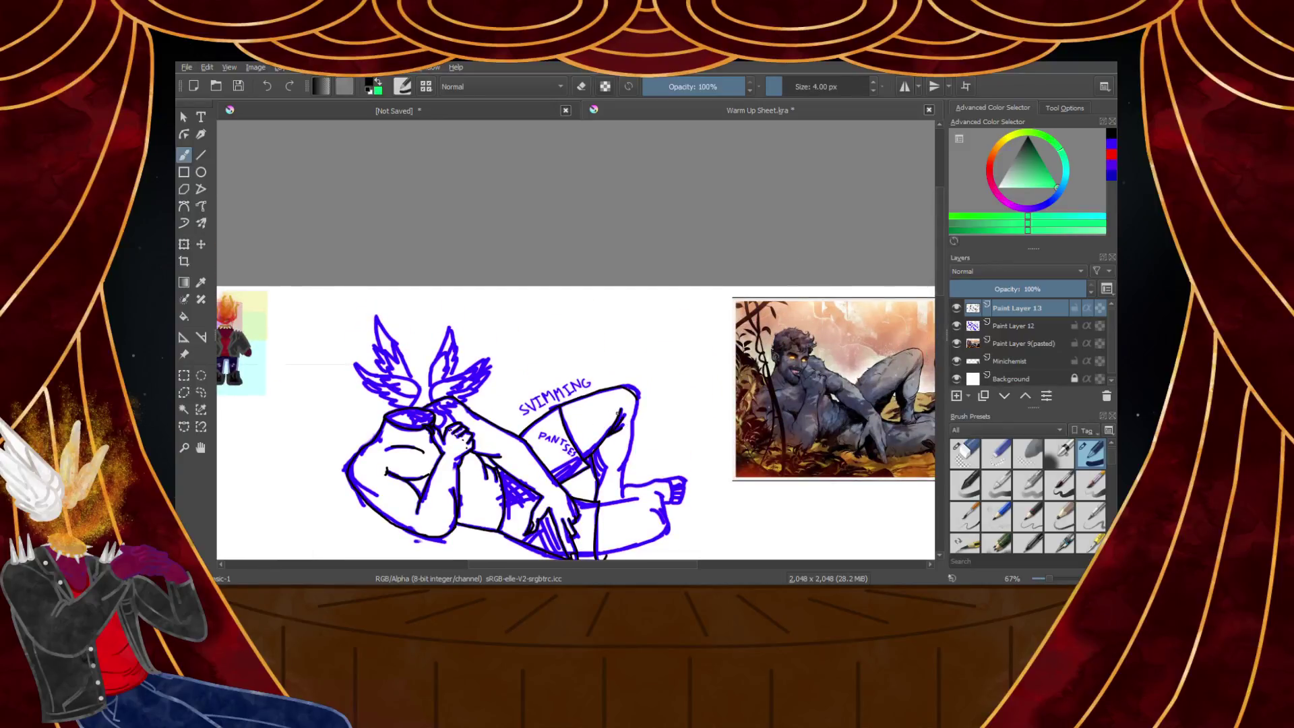
scroll(623, 417, up, 6)
scroll(598, 283, down, 1)
scroll(595, 254, up, 1)
mouse_move(438, 238)
mouse_down()
mouse_move(500, 220)
mouse_move(592, 228)
mouse_move(659, 277)
mouse_move(697, 336)
mouse_move(709, 419)
mouse_move(699, 511)
mouse_up()
scroll(700, 511, down, 6)
scroll(703, 409, up, 4)
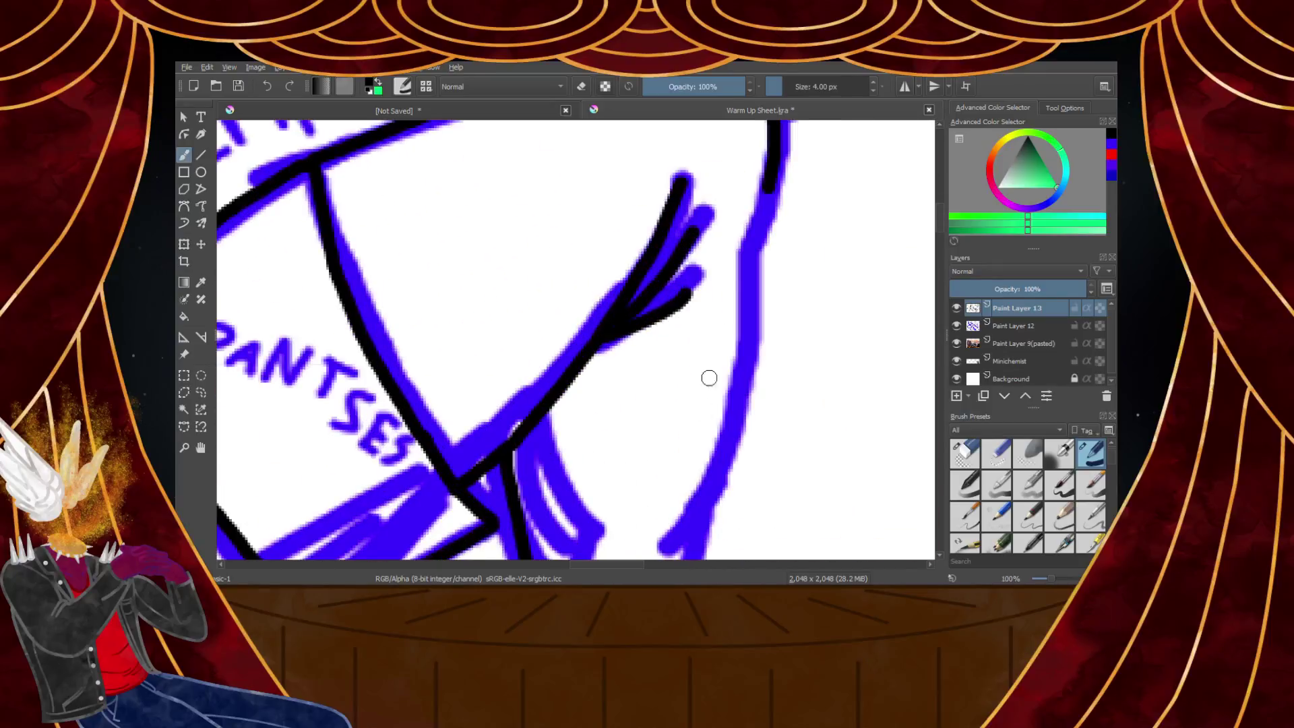
Ink the shin line of the raised leg from below the knee down to the short flick above the ankle
drag(775, 157, 747, 253)
scroll(747, 253, down, 5)
scroll(745, 178, up, 5)
mouse_move(745, 179)
mouse_down()
mouse_move(747, 250)
mouse_move(655, 499)
mouse_up()
scroll(655, 499, down, 4)
scroll(710, 418, up, 3)
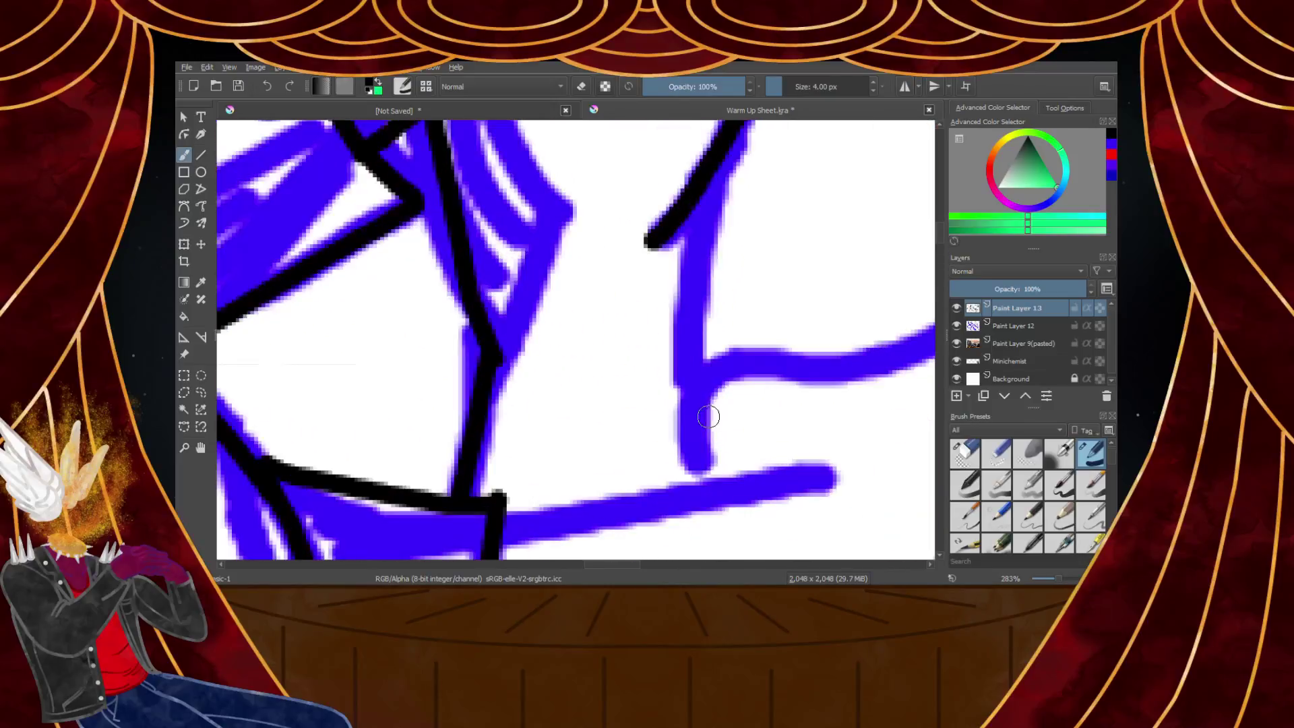
Ink the ankle line from the flick down to the lying leg, redrawing the stroke once
drag(703, 193, 705, 486)
key(ctrl+z)
mouse_move(705, 186)
mouse_down()
mouse_move(687, 332)
mouse_move(697, 486)
mouse_up()
scroll(679, 337, down, 3)
Ink the top edge of the lying leg from the shorts hem to just past the ankle
scroll(688, 406, up, 3)
drag(603, 355, 784, 341)
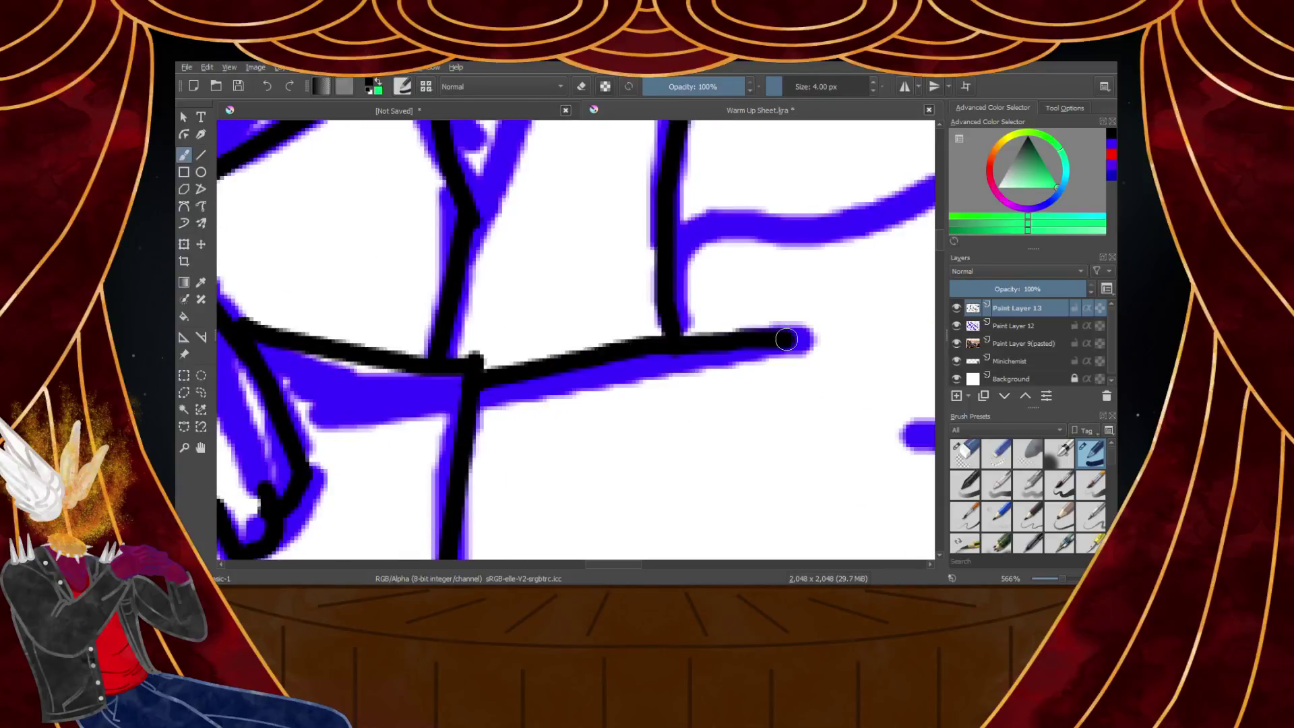
scroll(786, 341, down, 4)
Ink the foot's upper edge from the ankle toward the toes
scroll(802, 308, up, 5)
mouse_move(413, 396)
mouse_down()
mouse_move(427, 377)
mouse_move(713, 347)
mouse_move(834, 298)
mouse_up()
scroll(768, 306, down, 3)
scroll(800, 303, up, 3)
Ink the big toe's outline over its top and around the tip
mouse_move(483, 362)
mouse_down()
mouse_move(641, 358)
mouse_move(631, 350)
mouse_move(742, 311)
mouse_move(820, 337)
mouse_move(840, 377)
mouse_up()
scroll(839, 377, down, 5)
scroll(709, 362, up, 5)
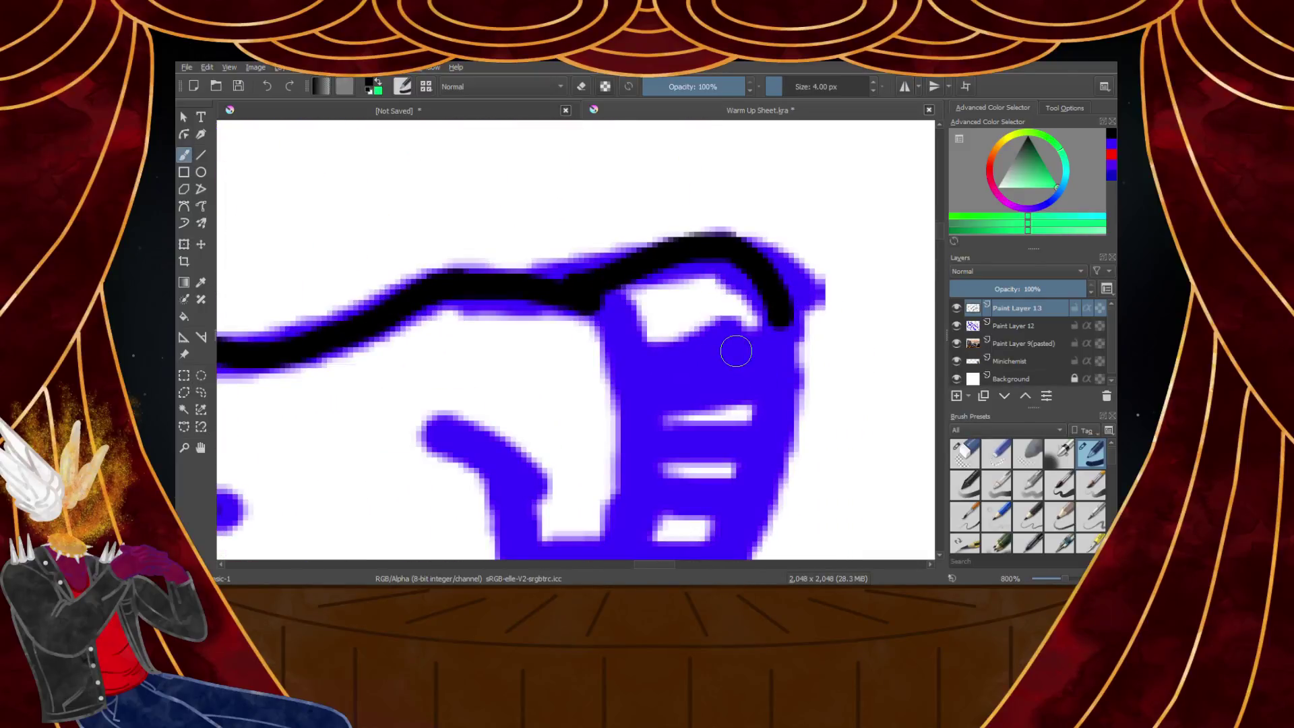
scroll(742, 364, up, 3)
mouse_move(819, 249)
mouse_down()
mouse_move(805, 298)
mouse_move(764, 326)
mouse_up()
scroll(765, 326, down, 1)
scroll(765, 326, down, 5)
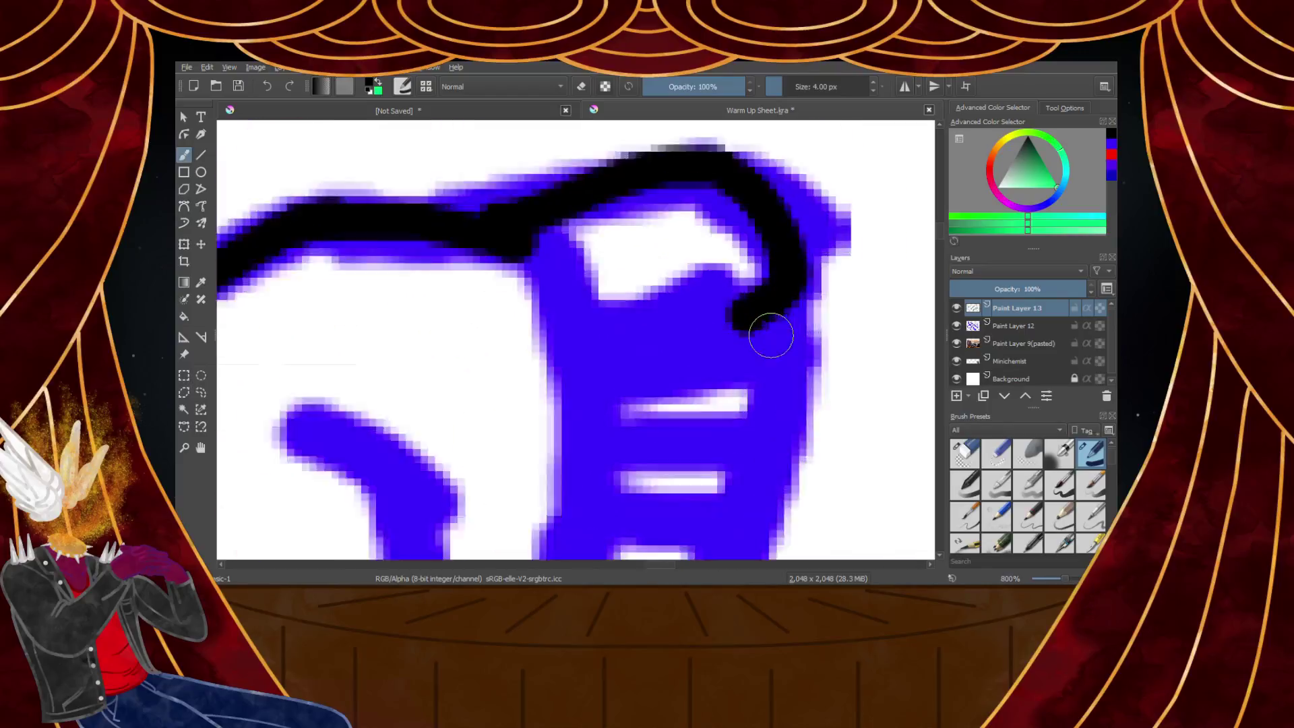
Ink the line beneath the big toe and the rounded outline of the second toe
scroll(757, 317, up, 6)
drag(549, 367, 759, 318)
scroll(760, 330, down, 2)
scroll(760, 347, up, 2)
mouse_move(636, 302)
mouse_down()
mouse_move(802, 311)
mouse_move(791, 388)
mouse_move(799, 337)
mouse_move(800, 371)
mouse_move(779, 396)
mouse_move(612, 398)
mouse_up()
scroll(611, 398, down, 1)
scroll(612, 399, down, 1)
scroll(622, 415, up, 2)
Try to ink the big toenail with the 4 px brush
scroll(623, 297, down, 1)
scroll(593, 273, up, 3)
mouse_move(568, 273)
mouse_down()
mouse_move(651, 246)
mouse_move(579, 280)
mouse_move(581, 361)
mouse_move(609, 447)
mouse_up()
scroll(589, 319, down, 5)
scroll(594, 349, up, 3)
scroll(587, 311, down, 2)
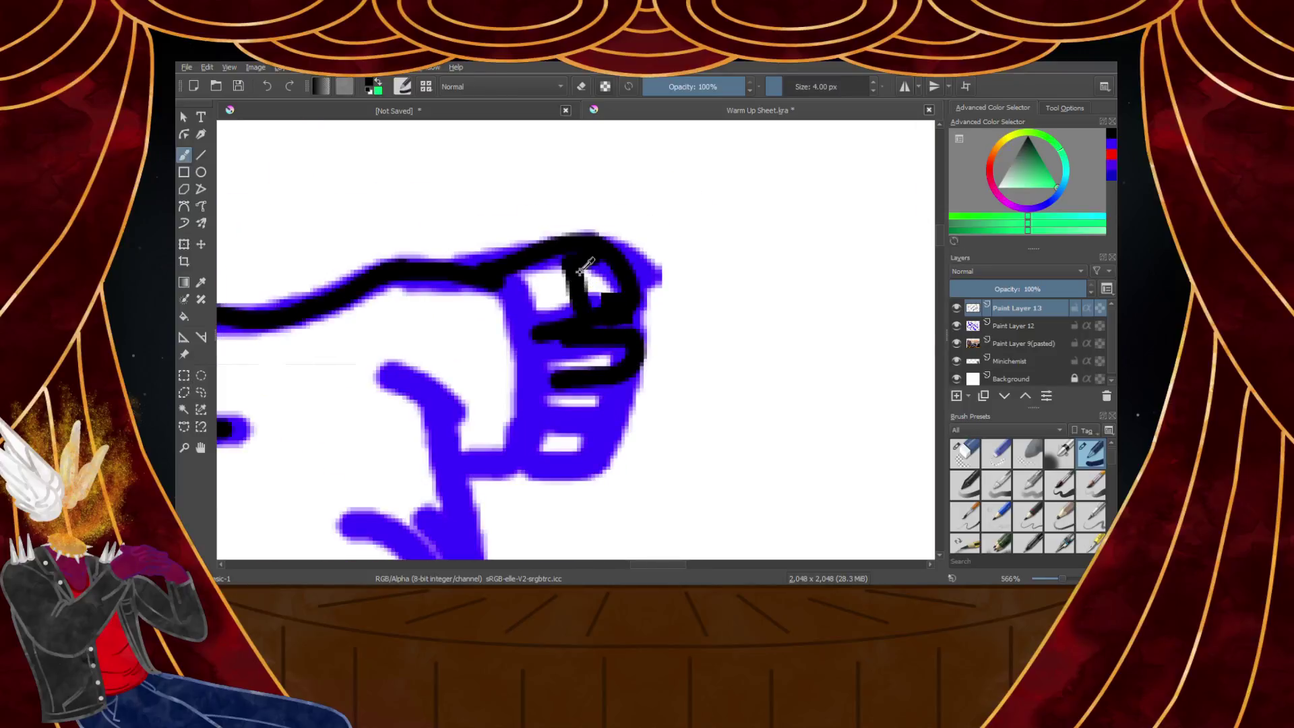
Set the brush size to 2 px and ink the big toenail, redrawing it once
click(873, 91)
click(873, 90)
scroll(514, 269, up, 3)
mouse_move(514, 269)
mouse_down()
mouse_move(511, 362)
mouse_move(530, 381)
mouse_up()
scroll(530, 381, down, 5)
scroll(527, 347, up, 4)
key(ctrl+z)
drag(522, 287, 529, 369)
scroll(528, 369, down, 3)
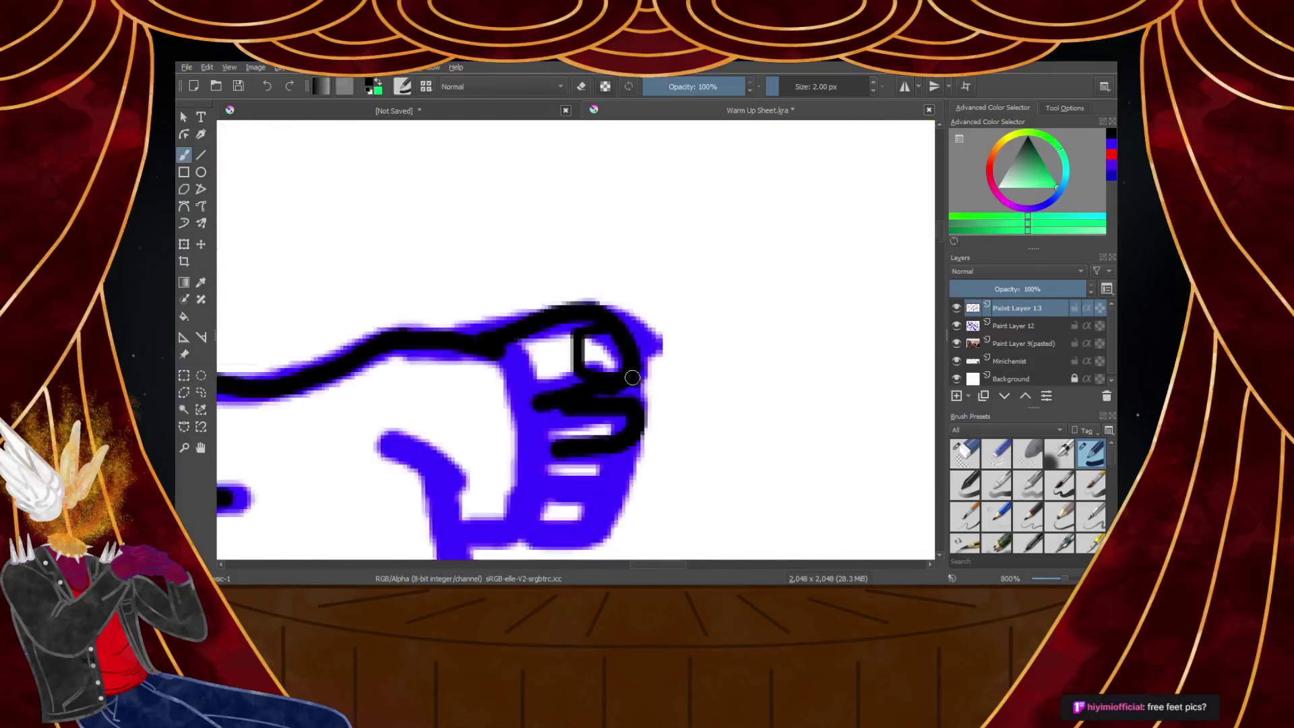
Ink the second toe's nail with a short fine stroke, redrawing it once
scroll(606, 405, up, 4)
drag(632, 280, 647, 350)
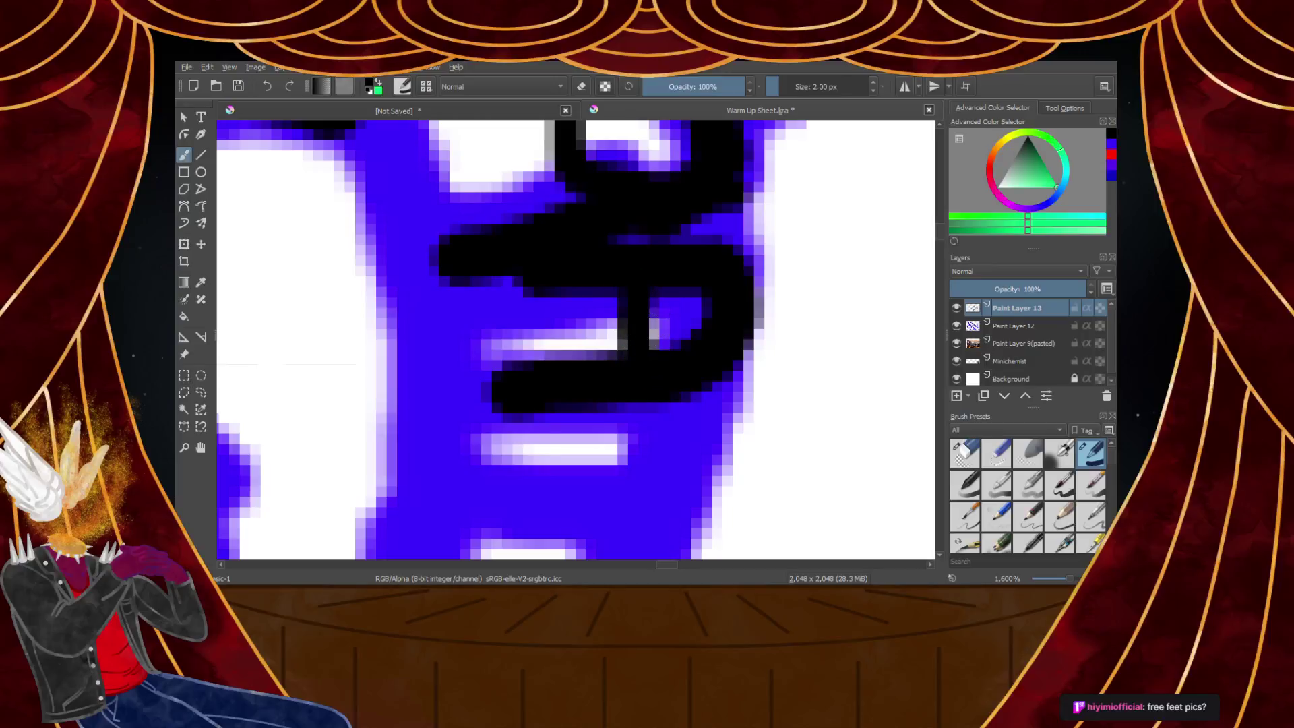
key(ctrl+z)
drag(666, 290, 668, 346)
scroll(679, 342, down, 5)
scroll(668, 376, up, 5)
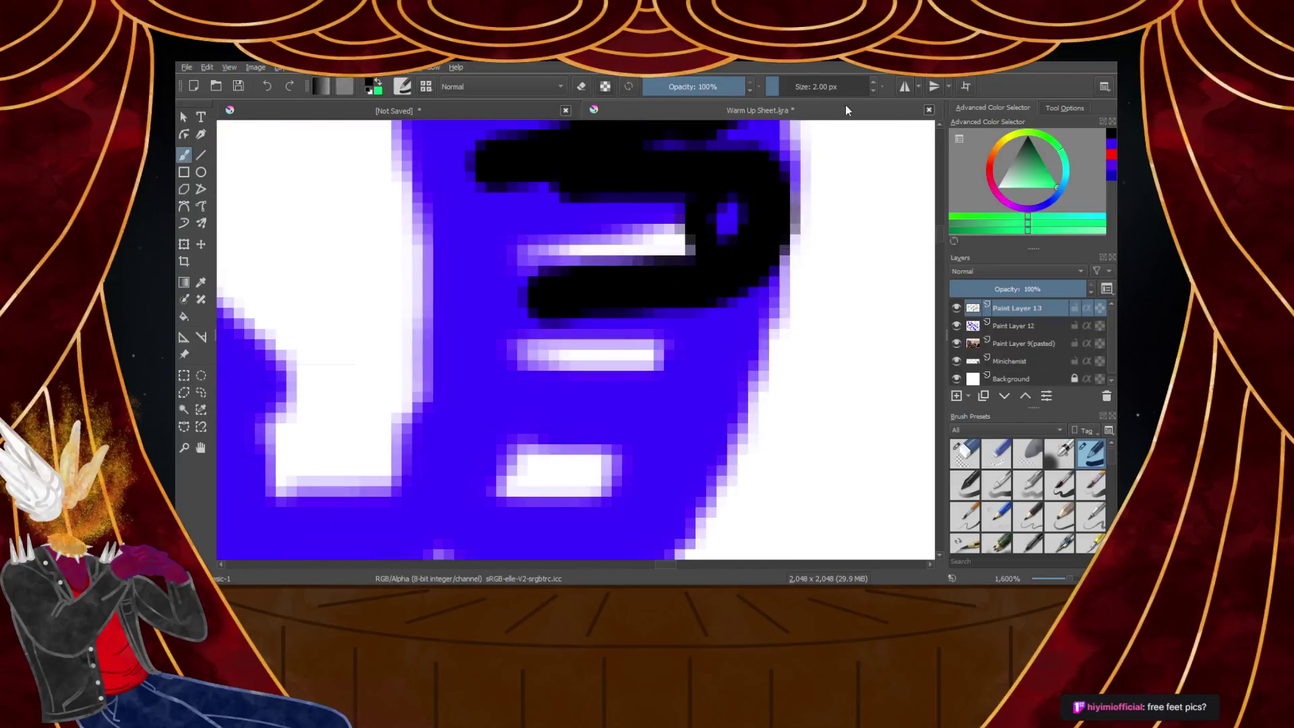
Set the brush size to 4 px and ink the third toe's outline
click(874, 83)
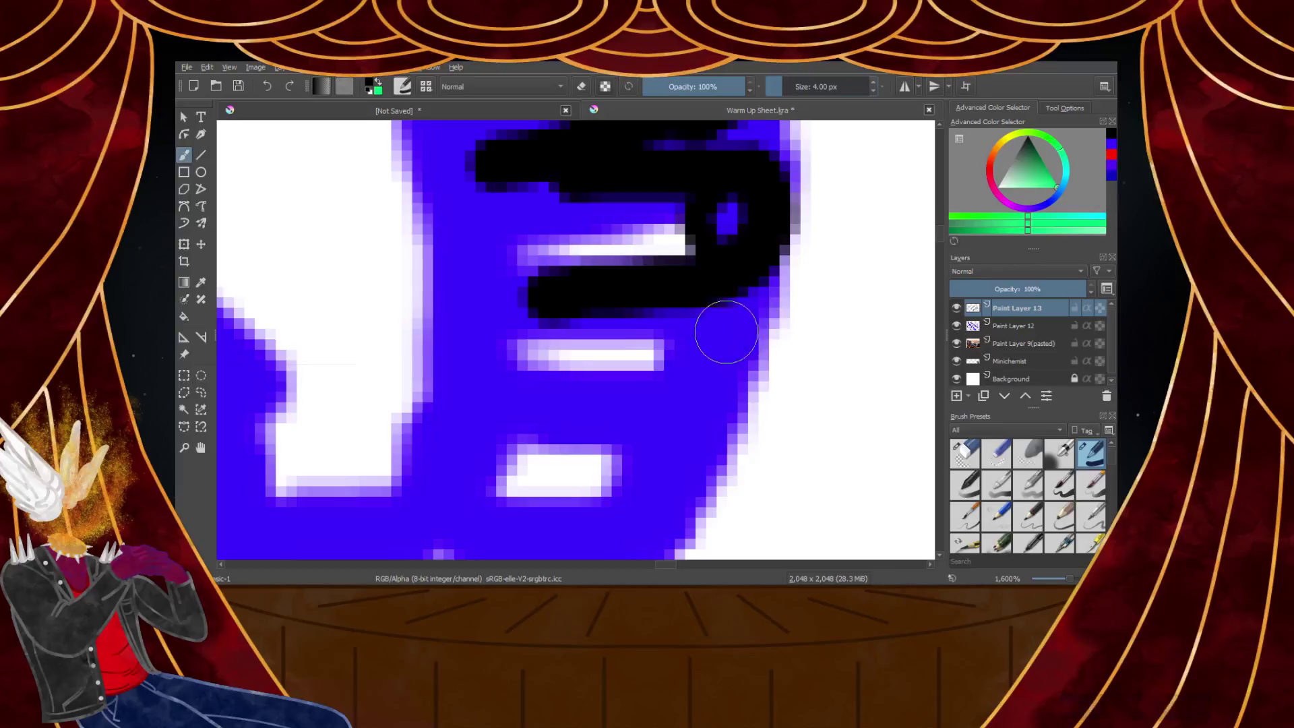
mouse_move(705, 312)
mouse_down()
mouse_move(682, 396)
mouse_move(603, 413)
mouse_move(538, 409)
mouse_move(502, 392)
mouse_up()
drag(558, 289, 528, 293)
scroll(528, 293, down, 8)
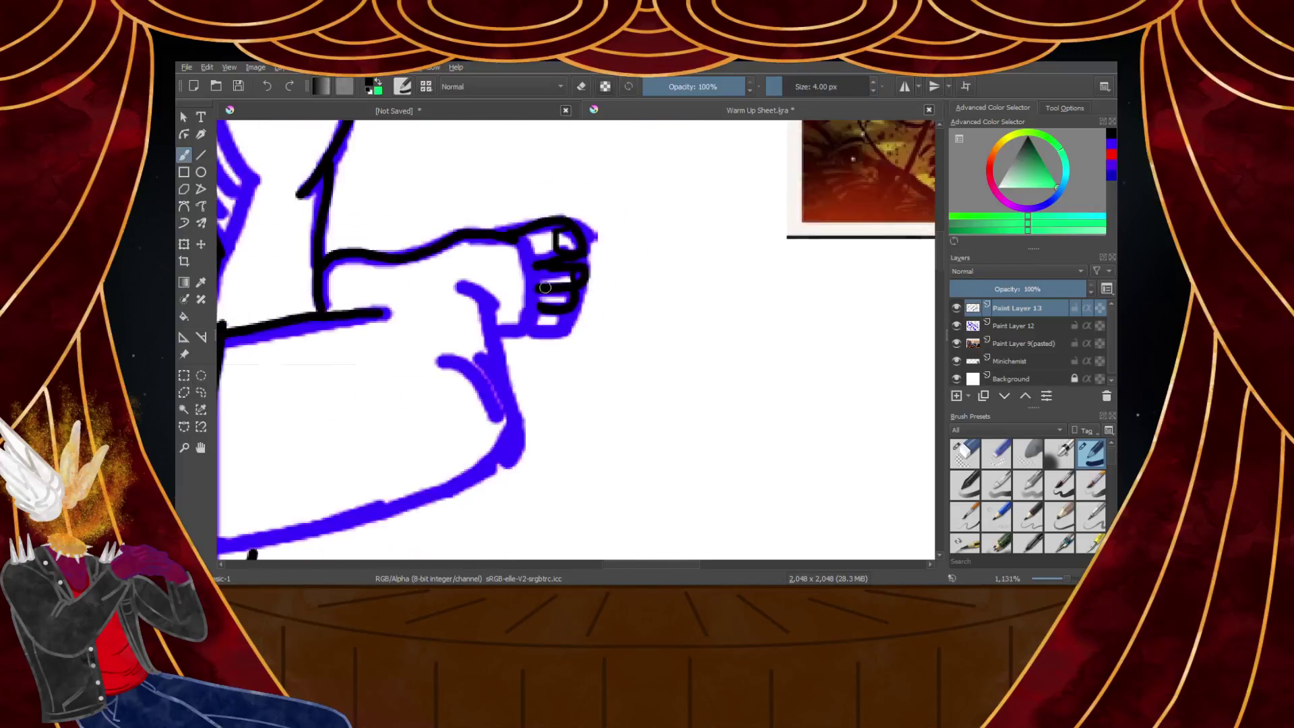
scroll(622, 143, up, 6)
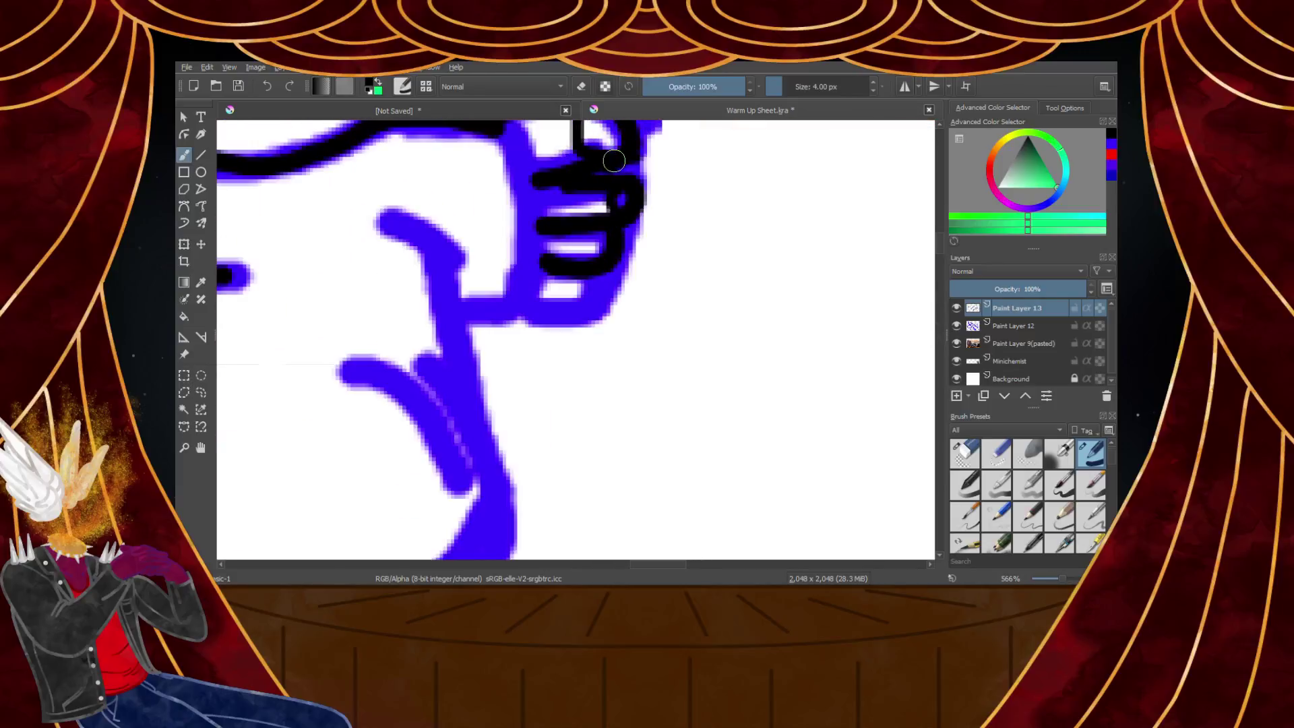
Ink the remaining small toes and the foot's bottom edge back to the lying leg's knee
scroll(602, 260, down, 2)
scroll(598, 264, up, 3)
scroll(599, 265, up, 1)
mouse_move(602, 261)
mouse_down()
mouse_move(602, 301)
mouse_move(446, 326)
mouse_up()
mouse_move(519, 360)
mouse_down()
mouse_move(417, 423)
mouse_move(316, 404)
mouse_move(437, 366)
mouse_up()
scroll(331, 399, down, 6)
scroll(320, 410, up, 6)
scroll(300, 385, down, 5)
scroll(269, 382, up, 5)
scroll(439, 367, down, 2)
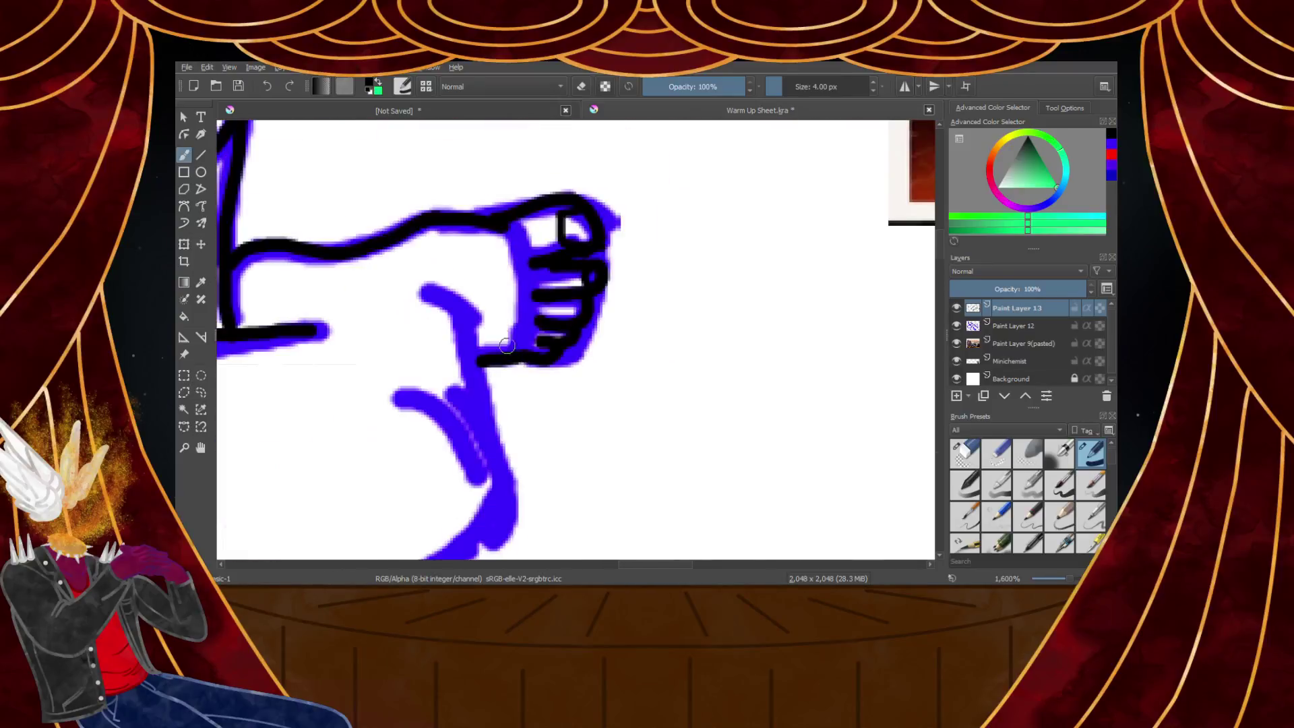
scroll(556, 279, up, 4)
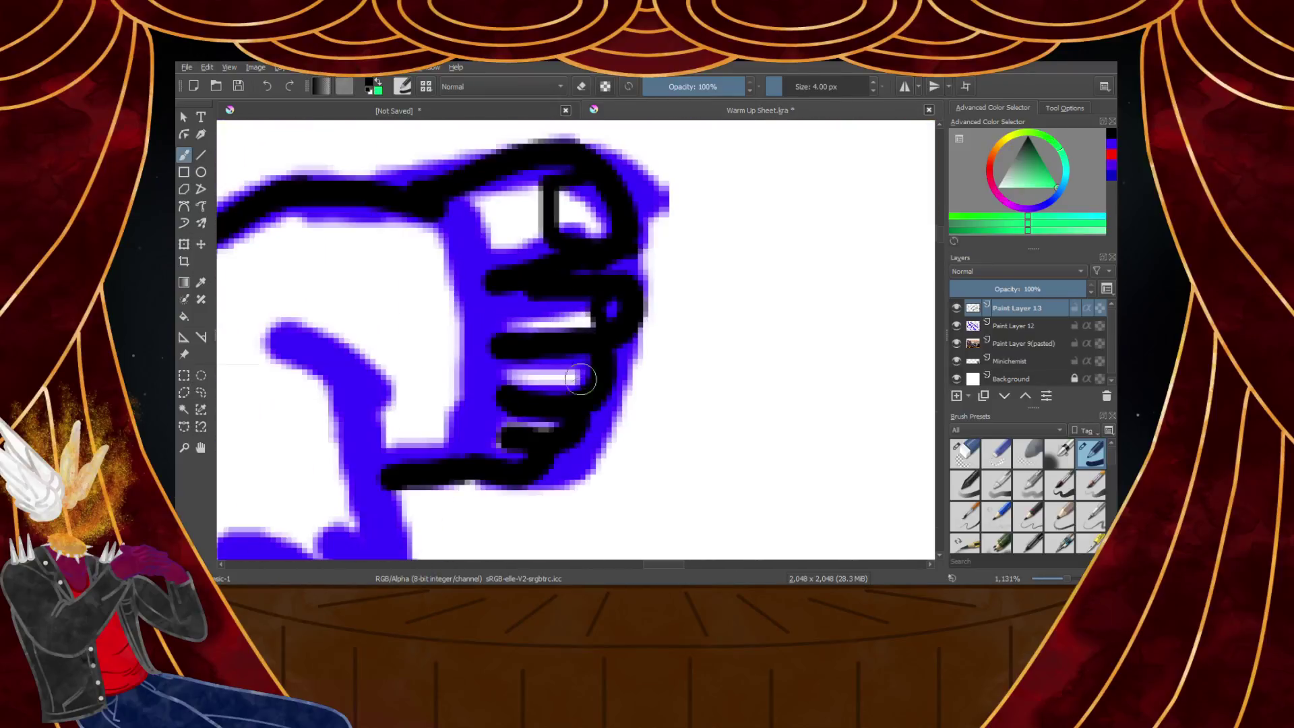
scroll(563, 409, down, 2)
scroll(563, 410, up, 2)
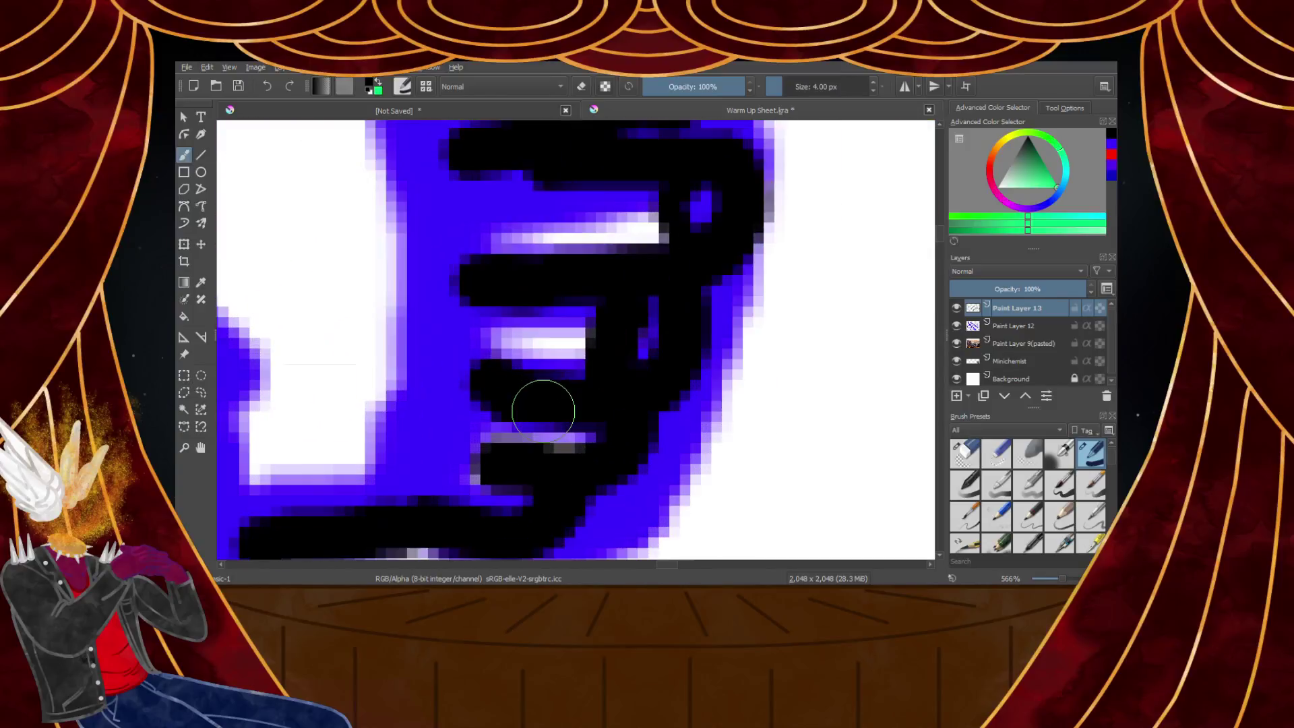
Ink the lying leg's knee outline from its upper curve down the outer side
scroll(649, 296, down, 3)
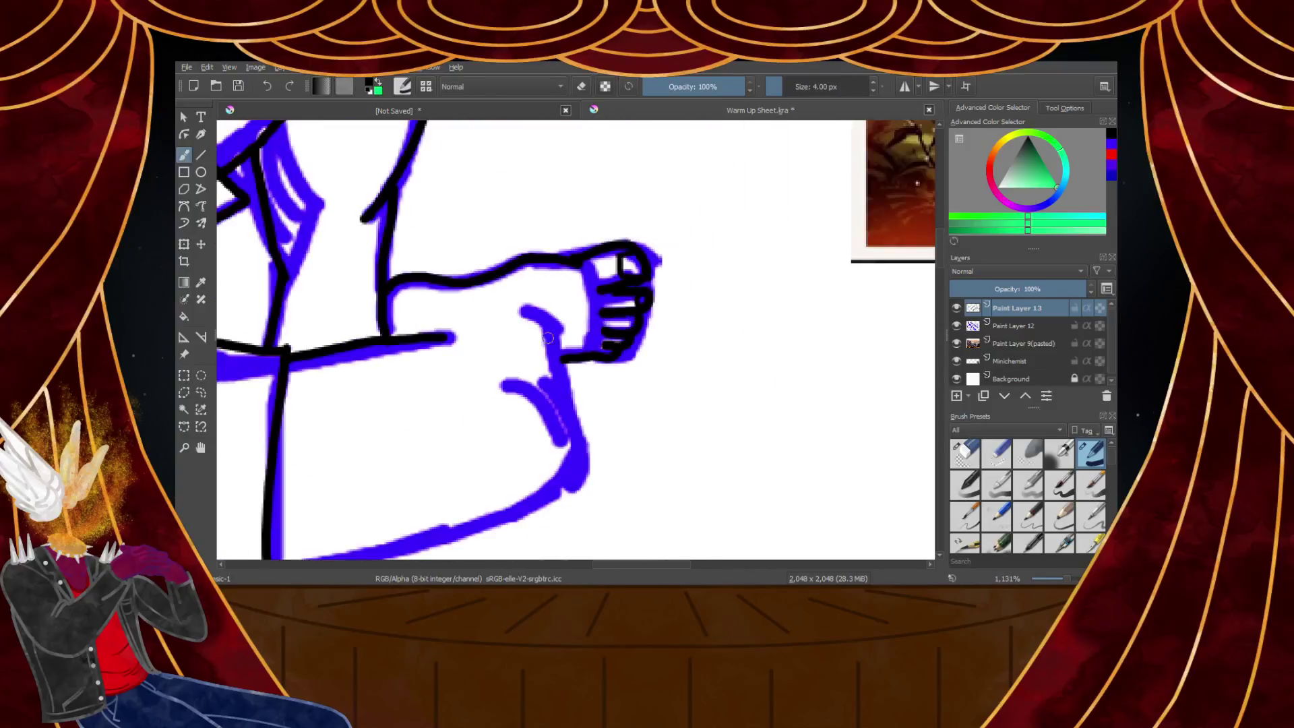
scroll(538, 326, up, 3)
mouse_move(522, 191)
mouse_down()
mouse_move(639, 272)
mouse_move(665, 313)
mouse_move(653, 287)
mouse_move(641, 282)
mouse_move(645, 323)
mouse_move(691, 537)
mouse_up()
scroll(661, 371, down, 6)
Ink the short curved crease strokes inside the lying leg's knee
scroll(666, 410, up, 3)
scroll(665, 410, up, 5)
drag(627, 226, 698, 519)
mouse_move(411, 226)
mouse_down()
mouse_move(592, 397)
mouse_move(657, 519)
mouse_up()
mouse_move(533, 198)
mouse_down()
mouse_move(558, 237)
mouse_move(643, 441)
mouse_move(667, 529)
mouse_up()
scroll(600, 294, down, 5)
Ink the rounded bottom of the lying leg's knee and the leg's underside back toward the shorts
scroll(605, 329, up, 5)
mouse_move(642, 151)
mouse_down()
mouse_move(561, 353)
mouse_move(462, 418)
mouse_up()
scroll(526, 339, down, 5)
scroll(396, 384, up, 3)
mouse_move(283, 355)
mouse_down()
mouse_move(624, 291)
mouse_move(843, 225)
mouse_up()
scroll(792, 236, down, 3)
Check the whole line art by hiding the purple sketch layer, Paint Layer 12, and showing it again
scroll(792, 236, down, 8)
scroll(738, 345, up, 5)
scroll(733, 335, up, 1)
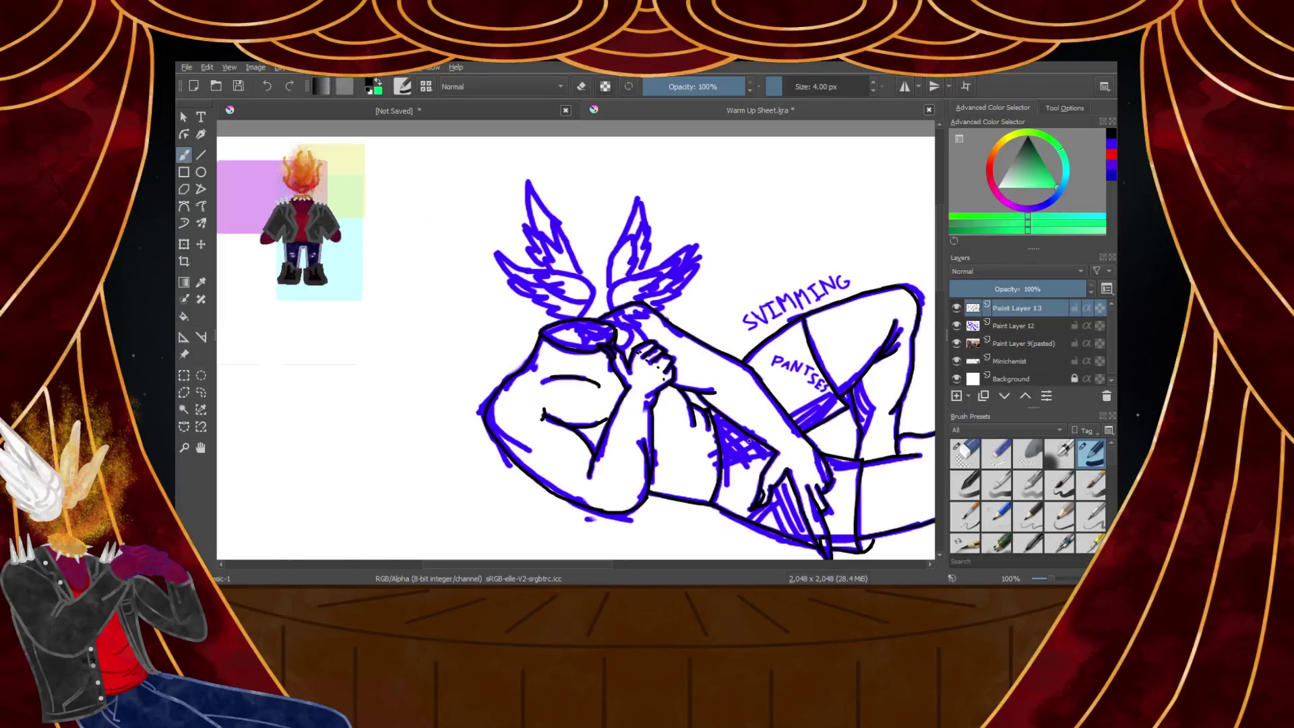
scroll(748, 449, down, 4)
scroll(835, 412, up, 4)
scroll(768, 424, up, 3)
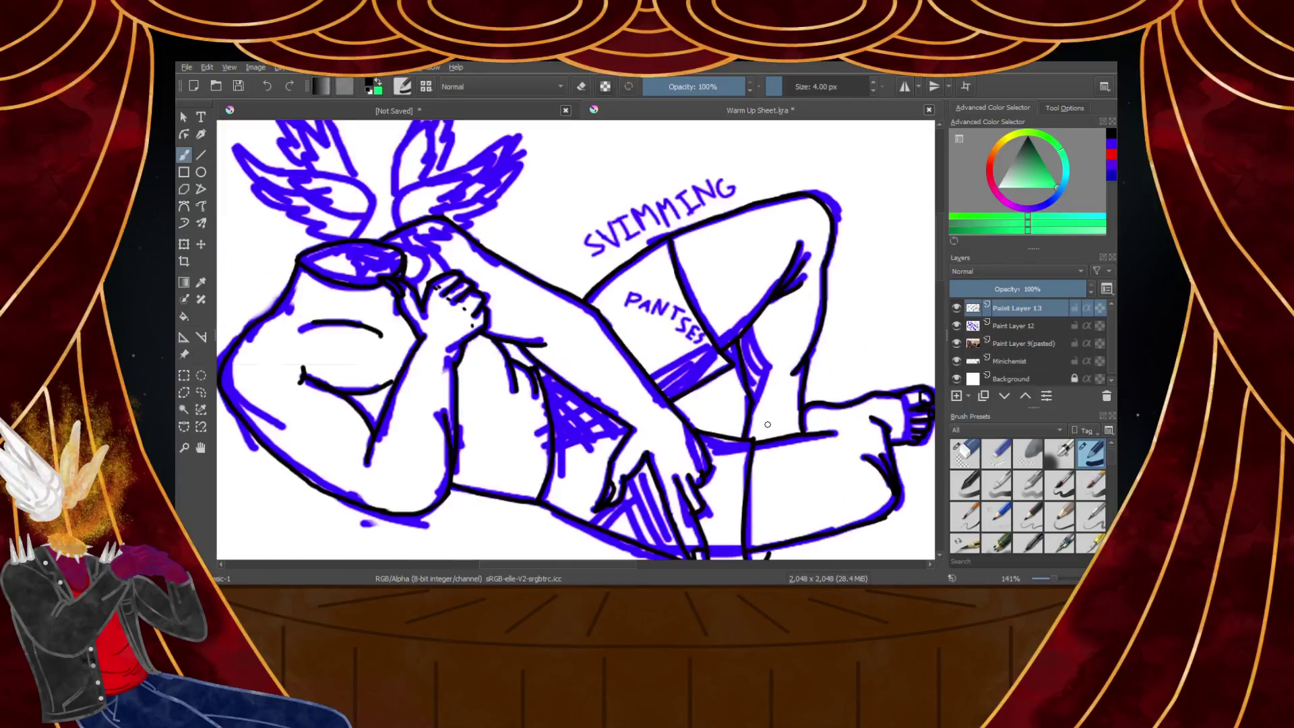
scroll(904, 404, down, 6)
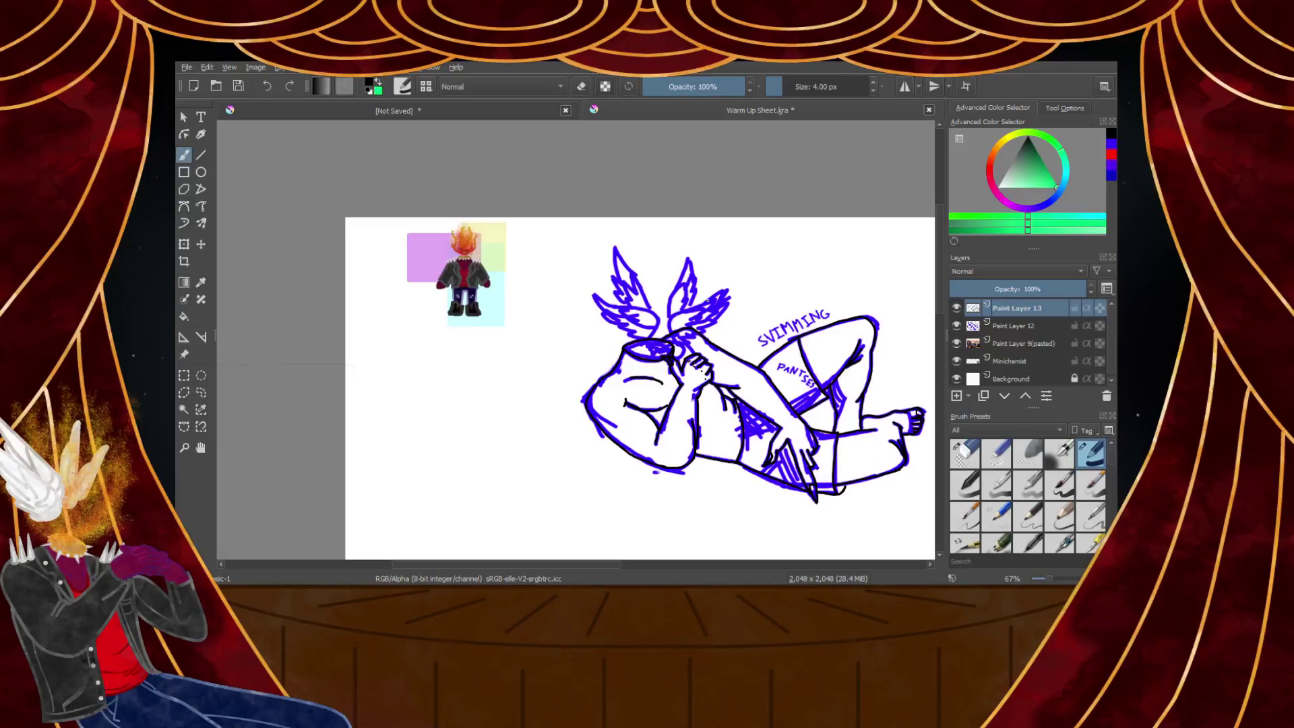
scroll(661, 314, down, 1)
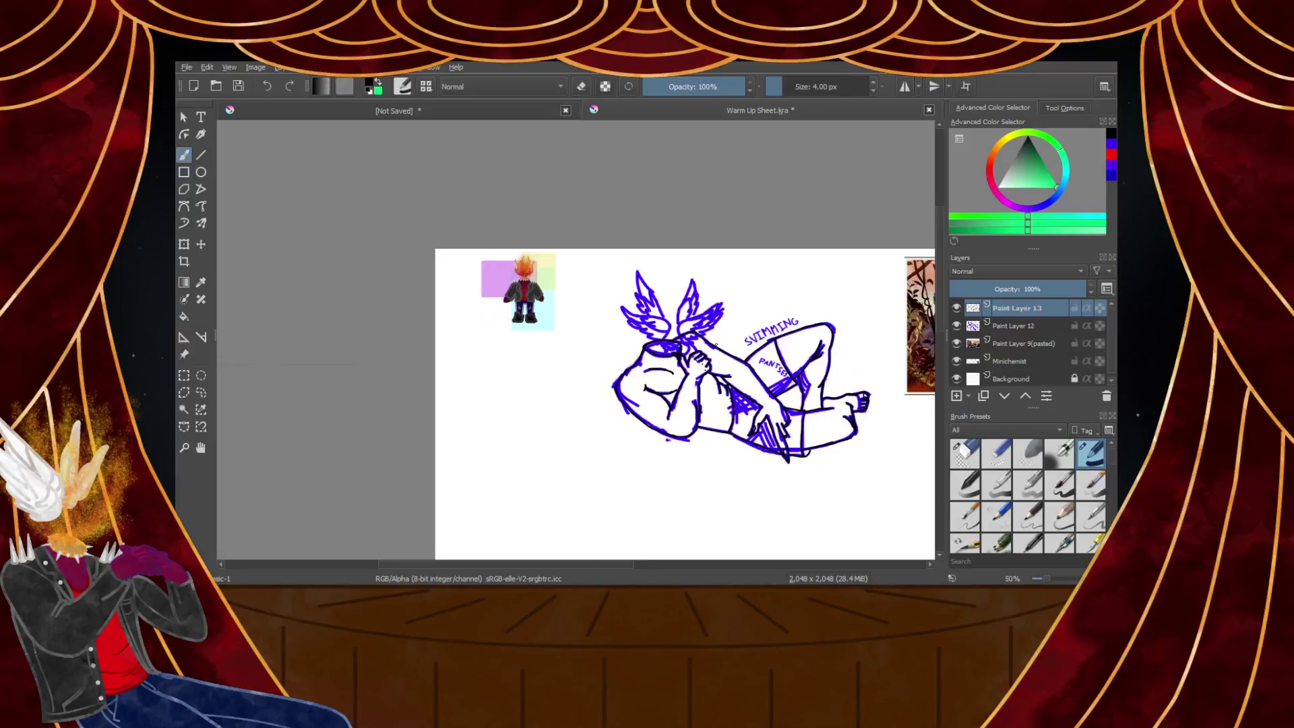
scroll(734, 337, up, 1)
click(956, 326)
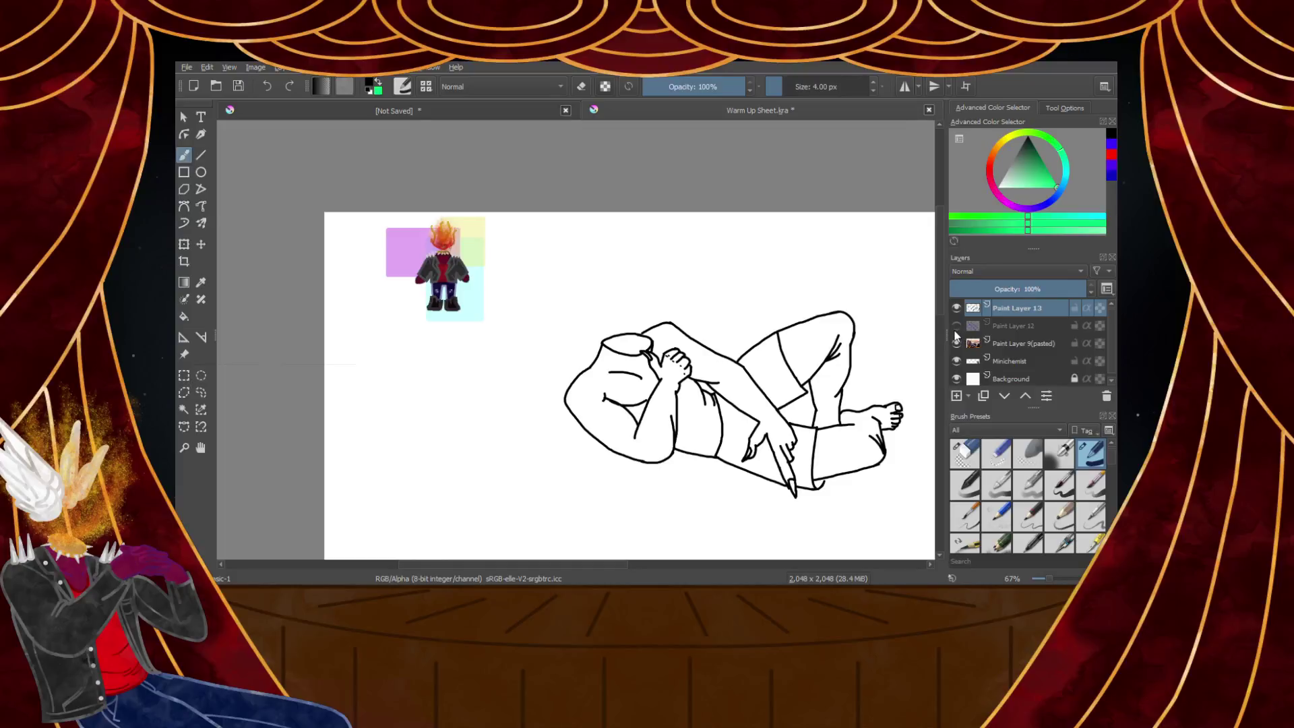
click(957, 327)
Examine the figure's neck and hand area and the pose in the reference painting
scroll(656, 321, up, 6)
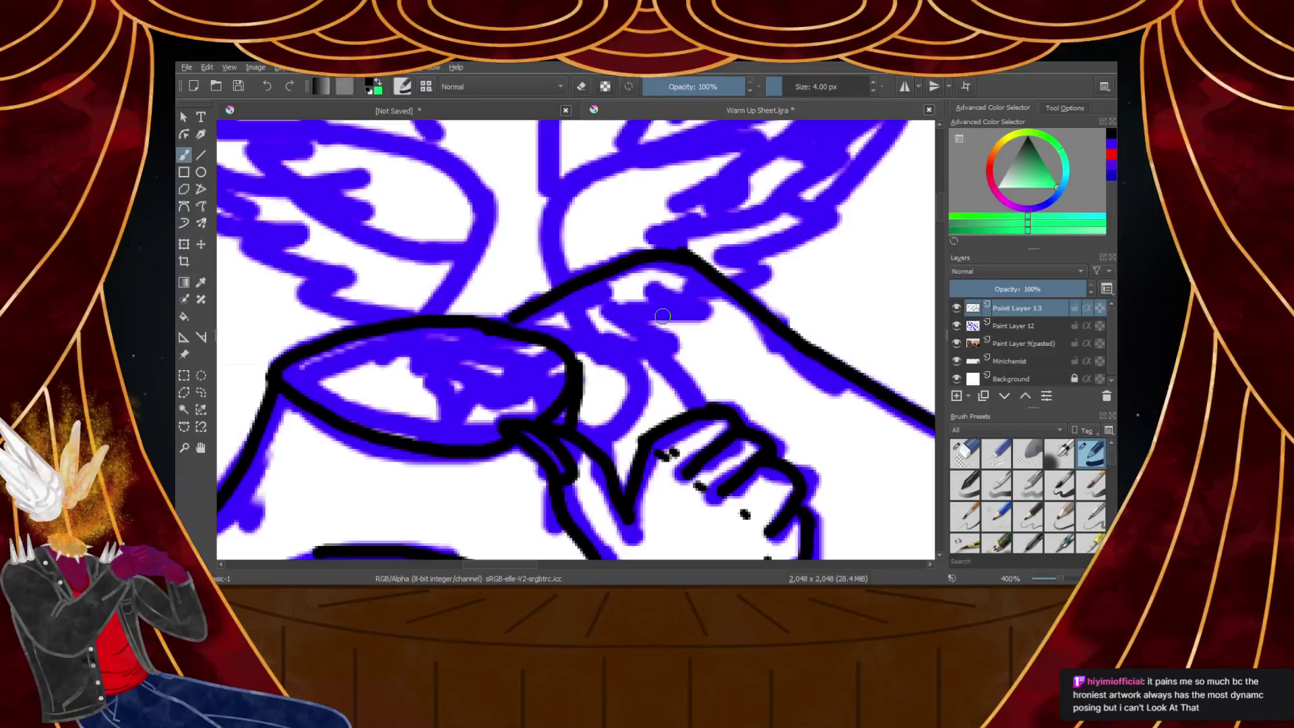
scroll(663, 316, down, 10)
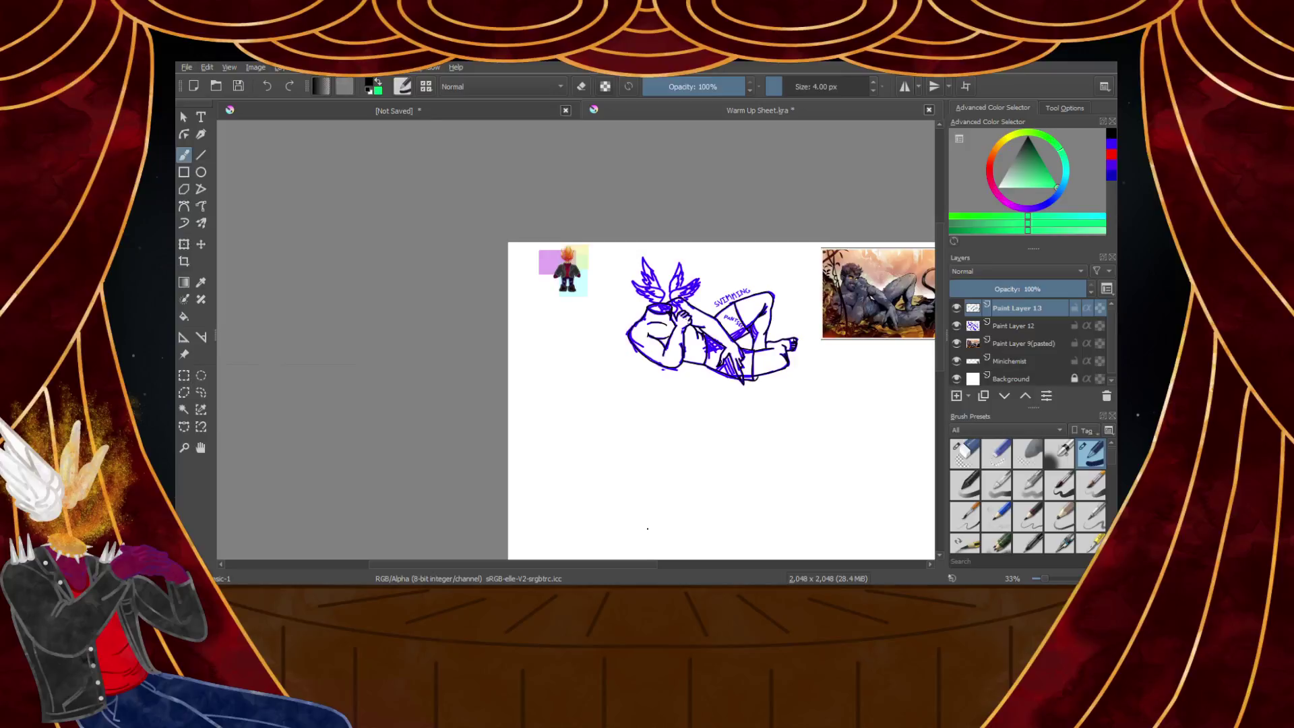
drag(641, 566, 660, 568)
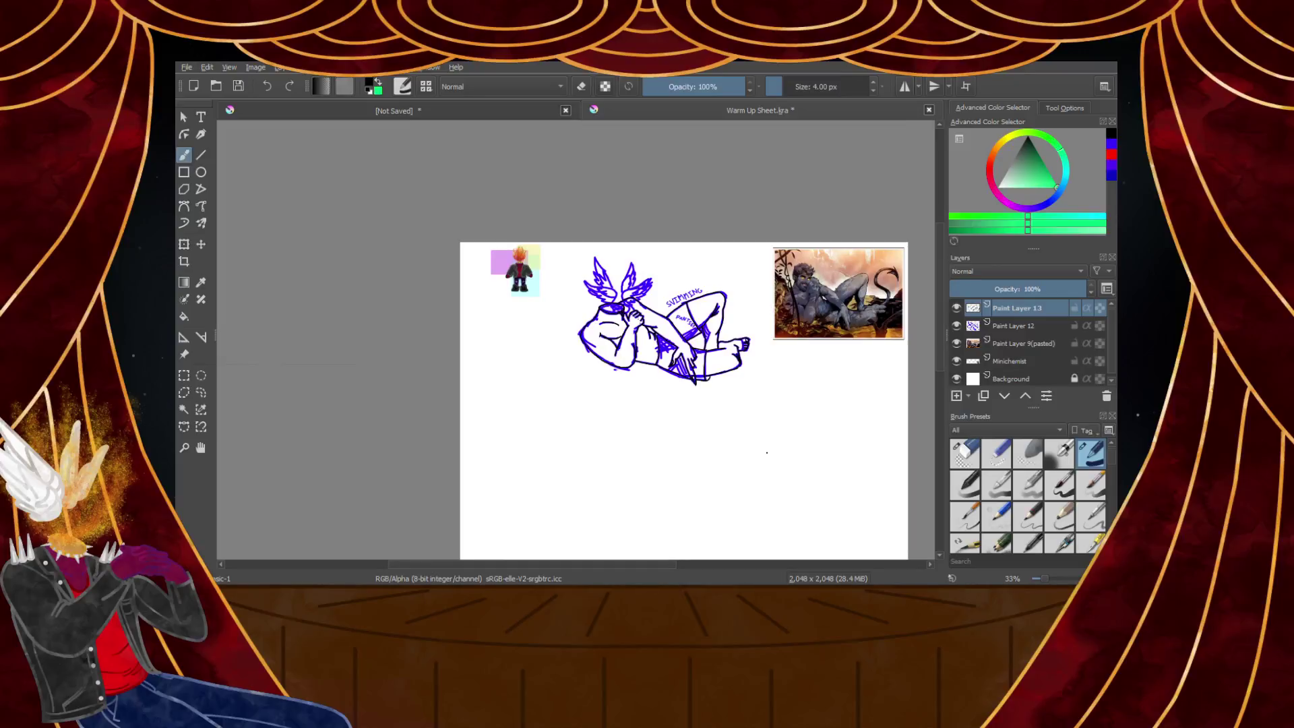
scroll(701, 488, up, 1)
scroll(698, 478, down, 3)
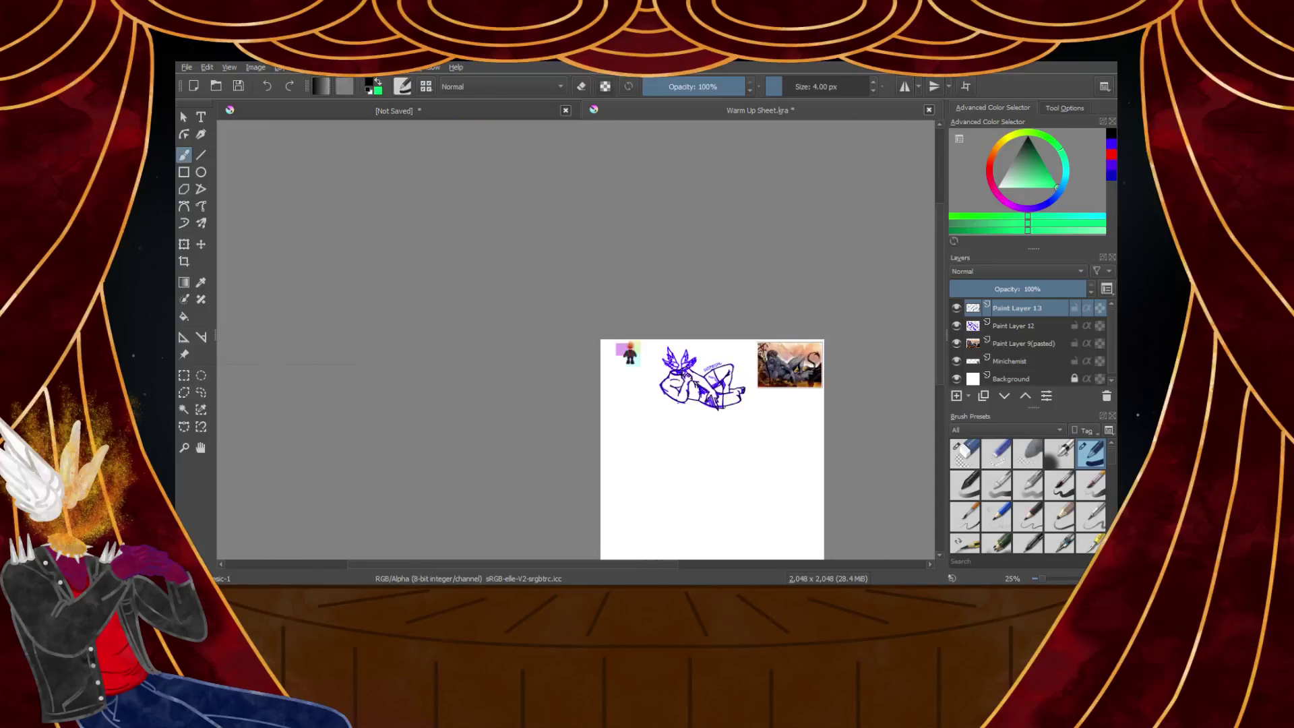
scroll(839, 367, up, 5)
scroll(600, 437, up, 3)
scroll(600, 436, down, 1)
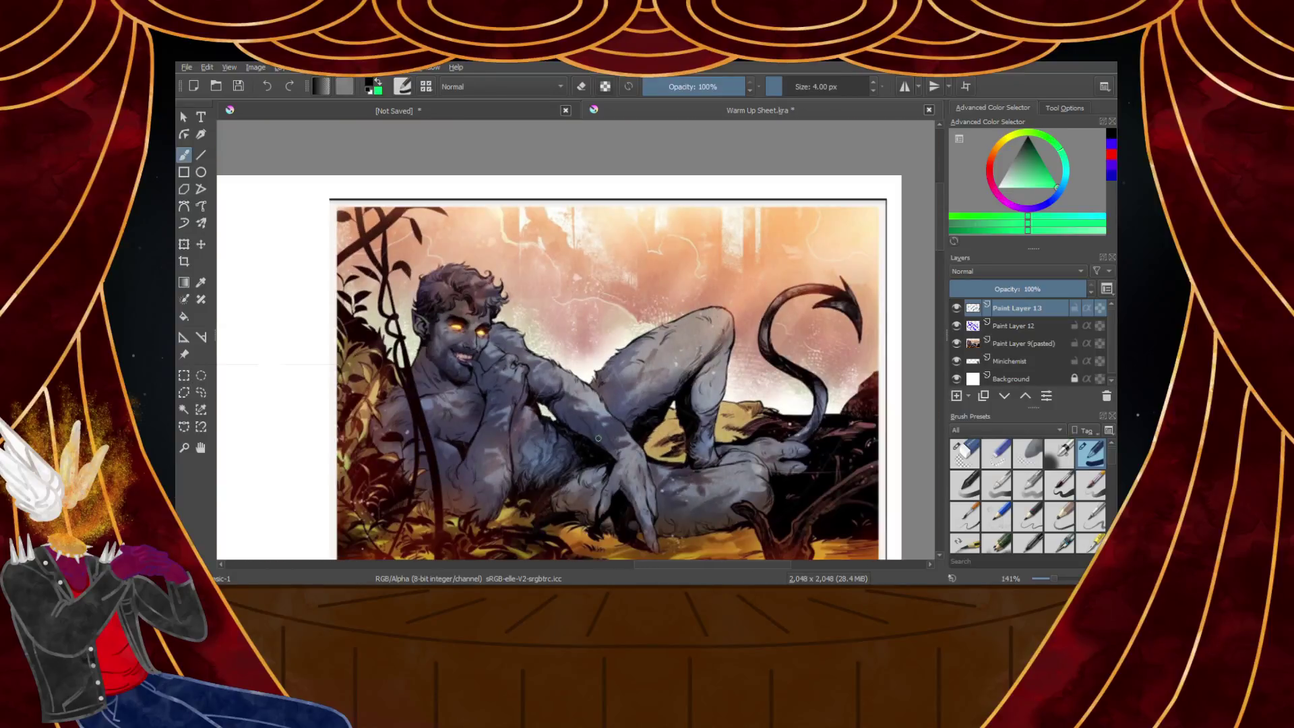
scroll(938, 256, down, 5)
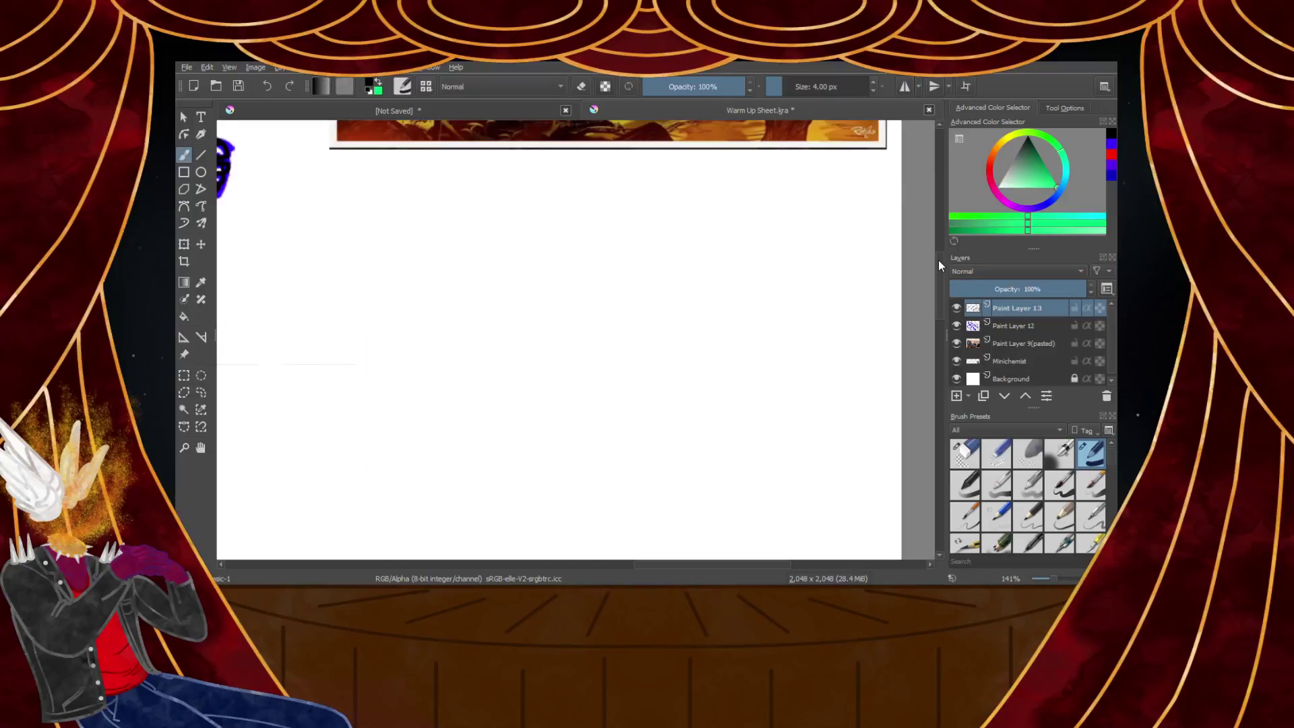
Compare the inked neck, raised hand and shoulder with the same areas of the reference painting
scroll(938, 298, up, 1)
drag(938, 299, 937, 245)
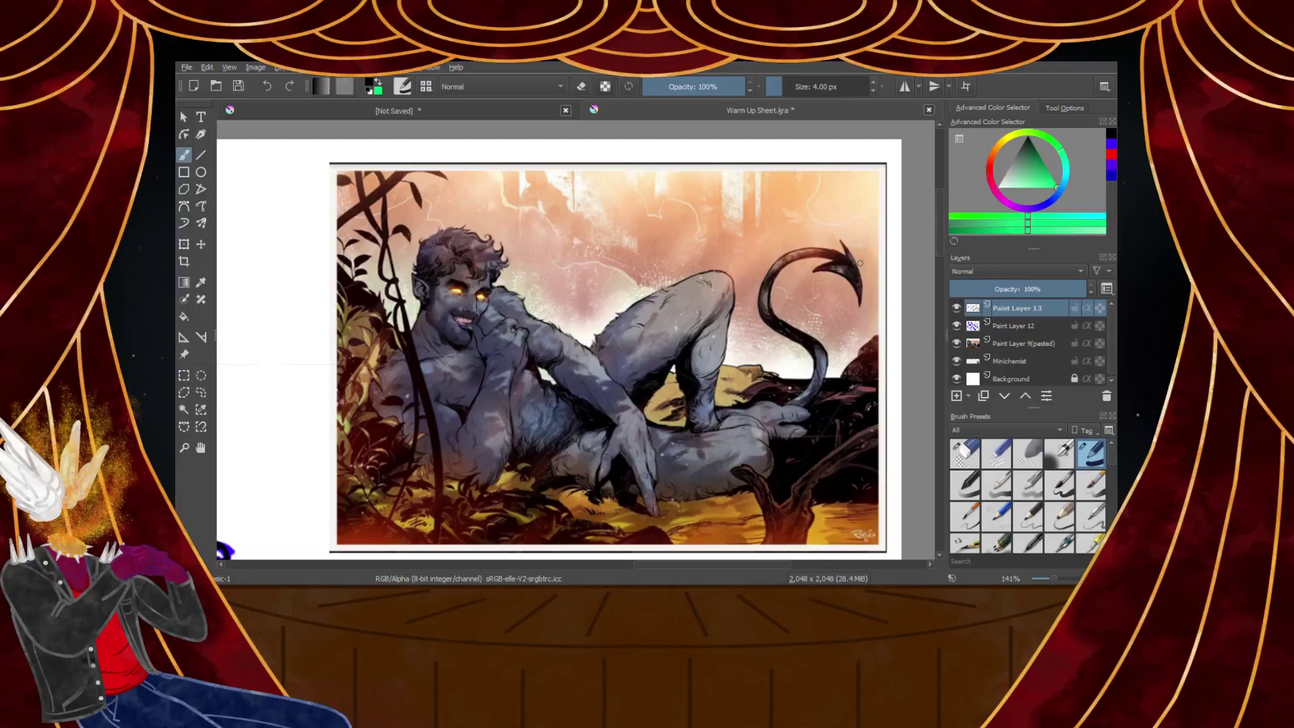
scroll(589, 318, down, 5)
scroll(378, 330, up, 3)
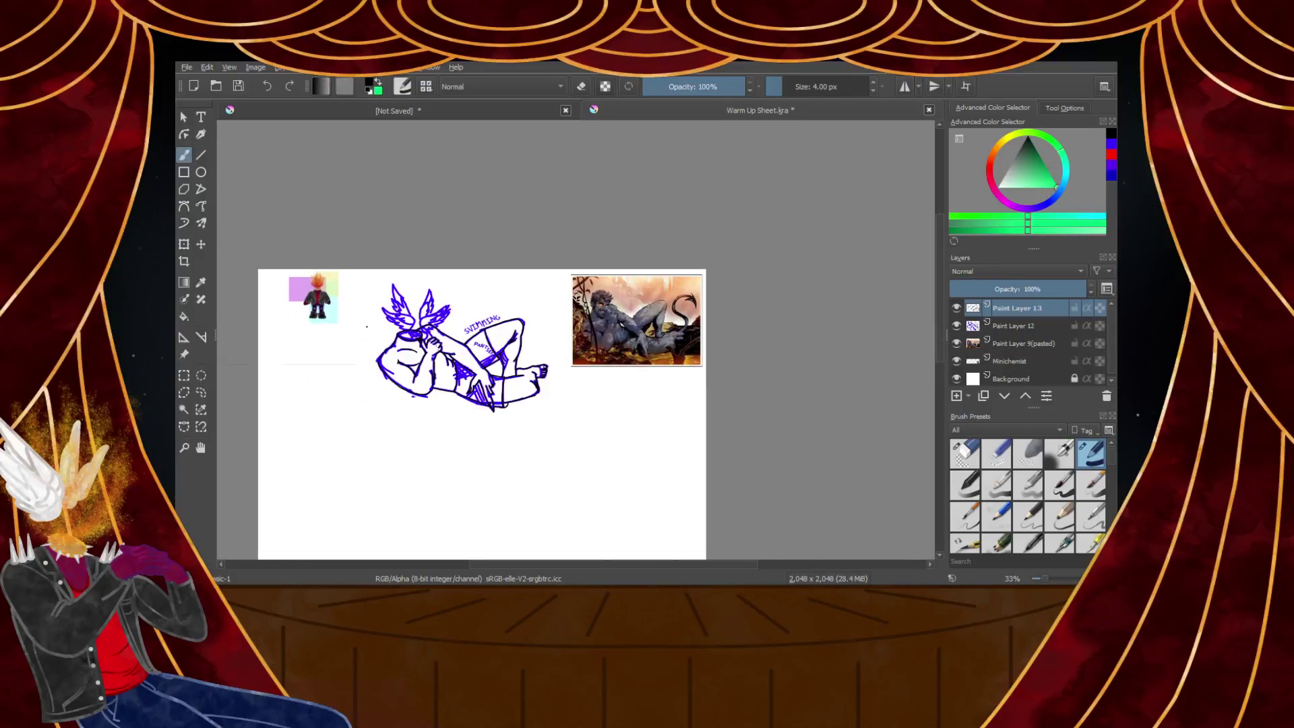
scroll(418, 346, up, 6)
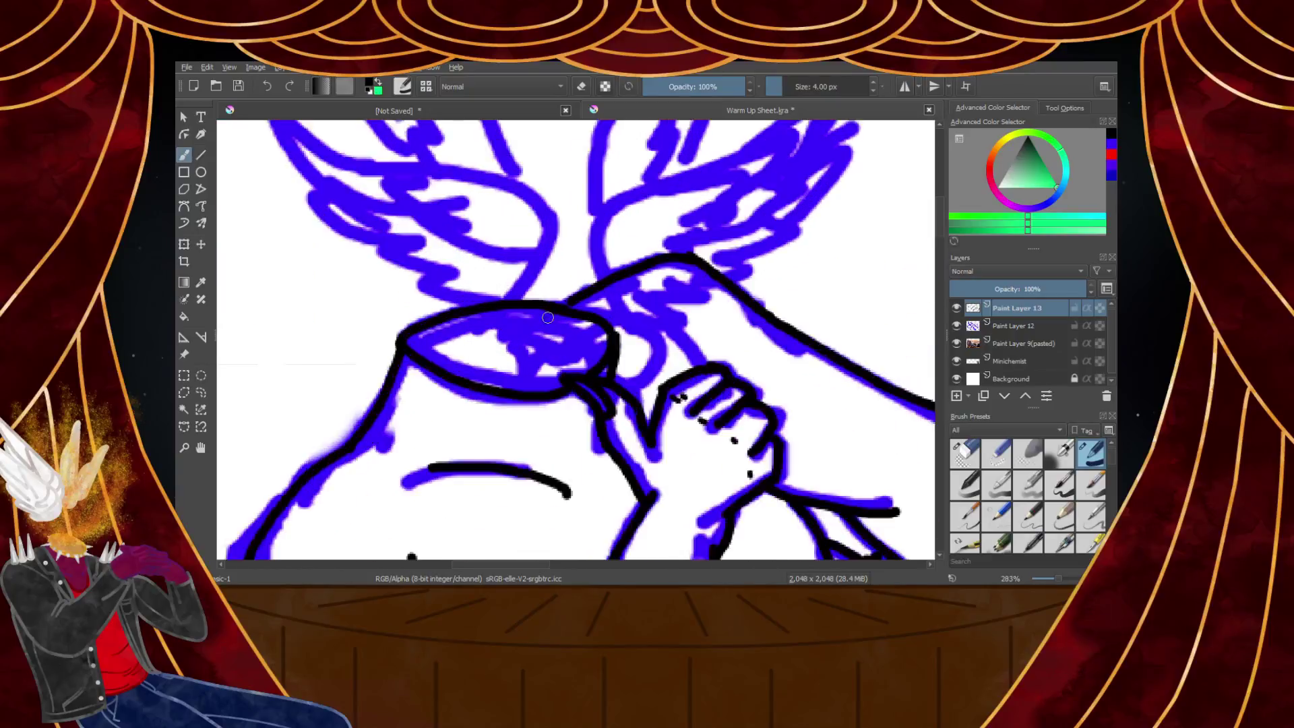
scroll(567, 324, down, 8)
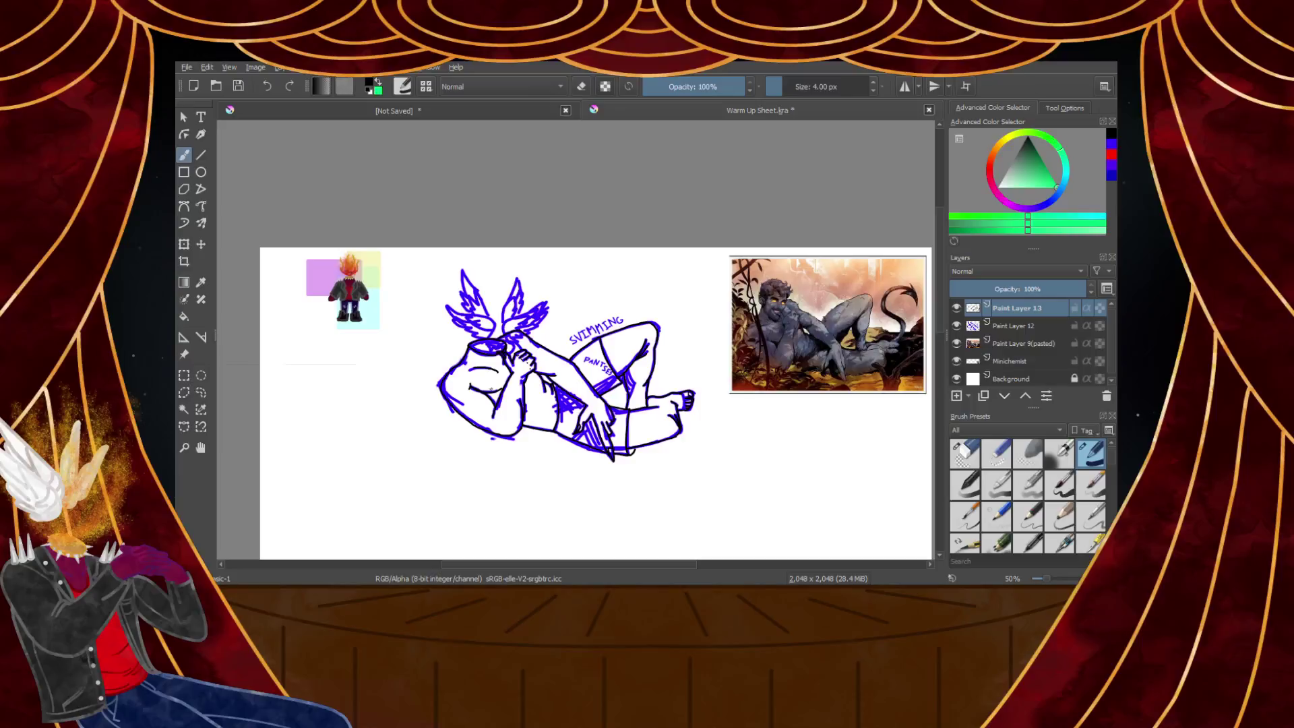
scroll(510, 364, up, 7)
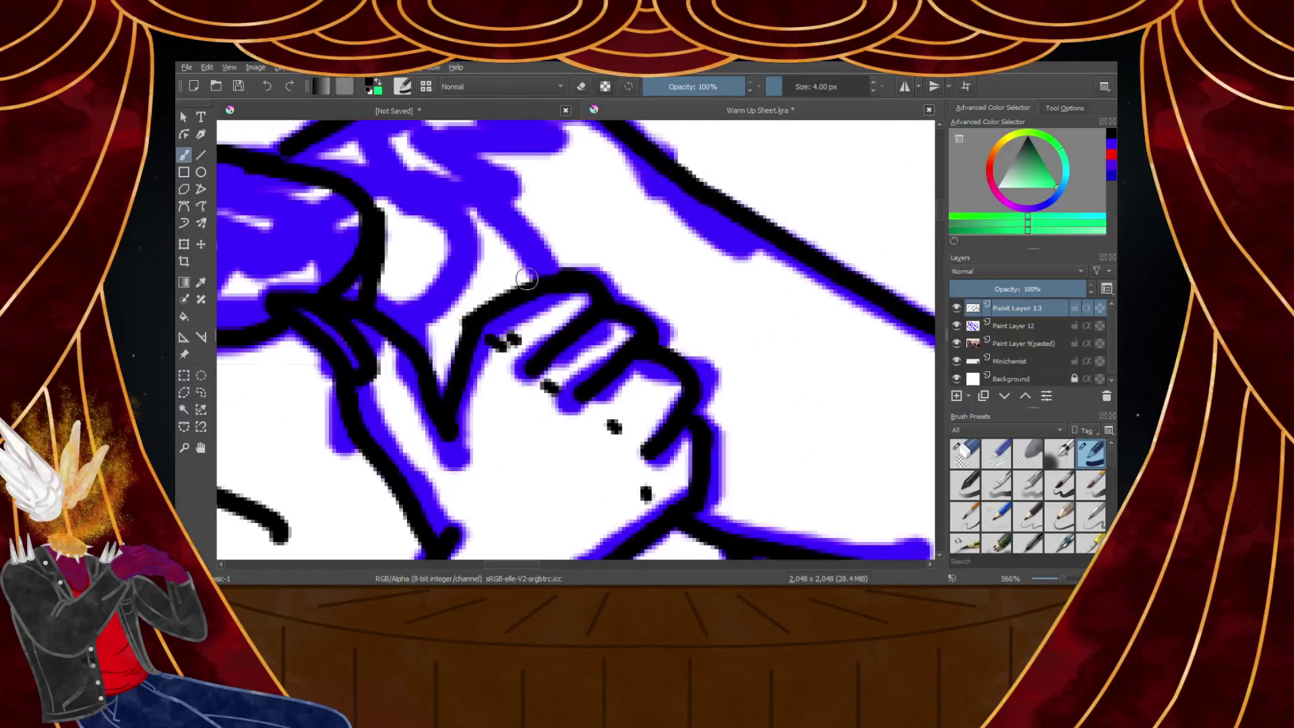
scroll(533, 249, down, 4)
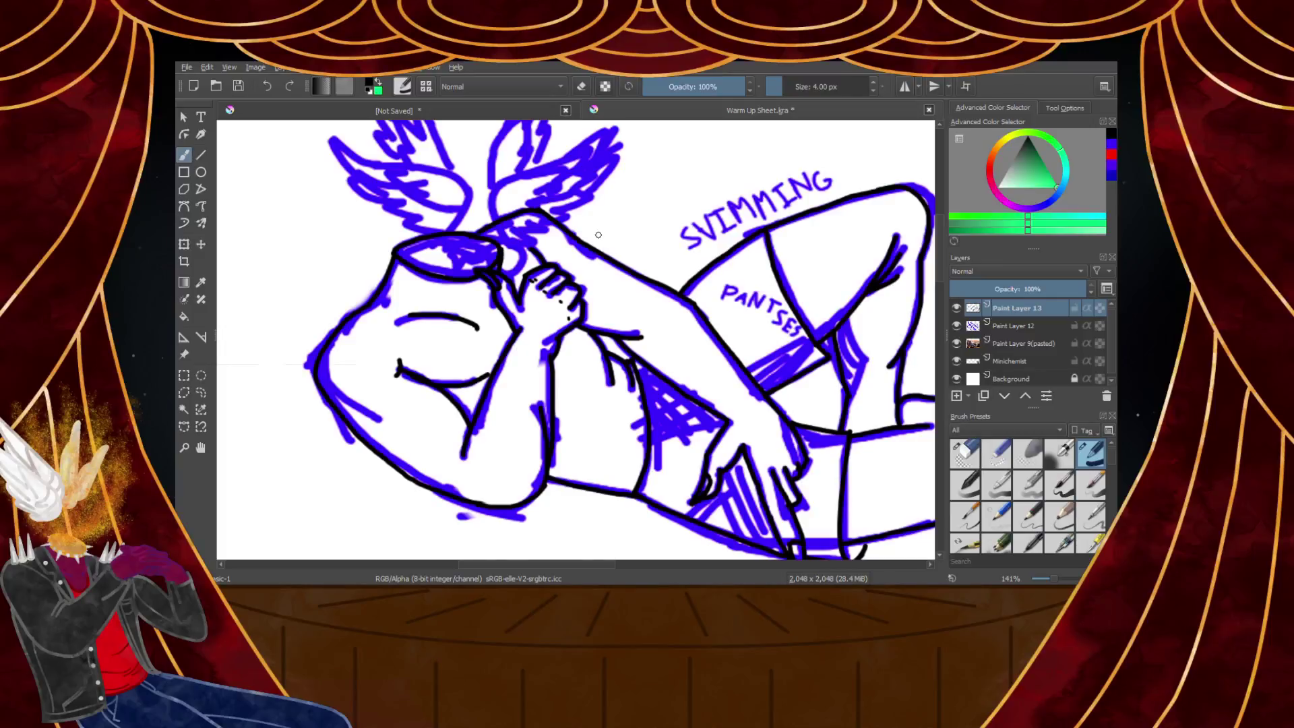
scroll(598, 234, down, 5)
scroll(506, 320, up, 8)
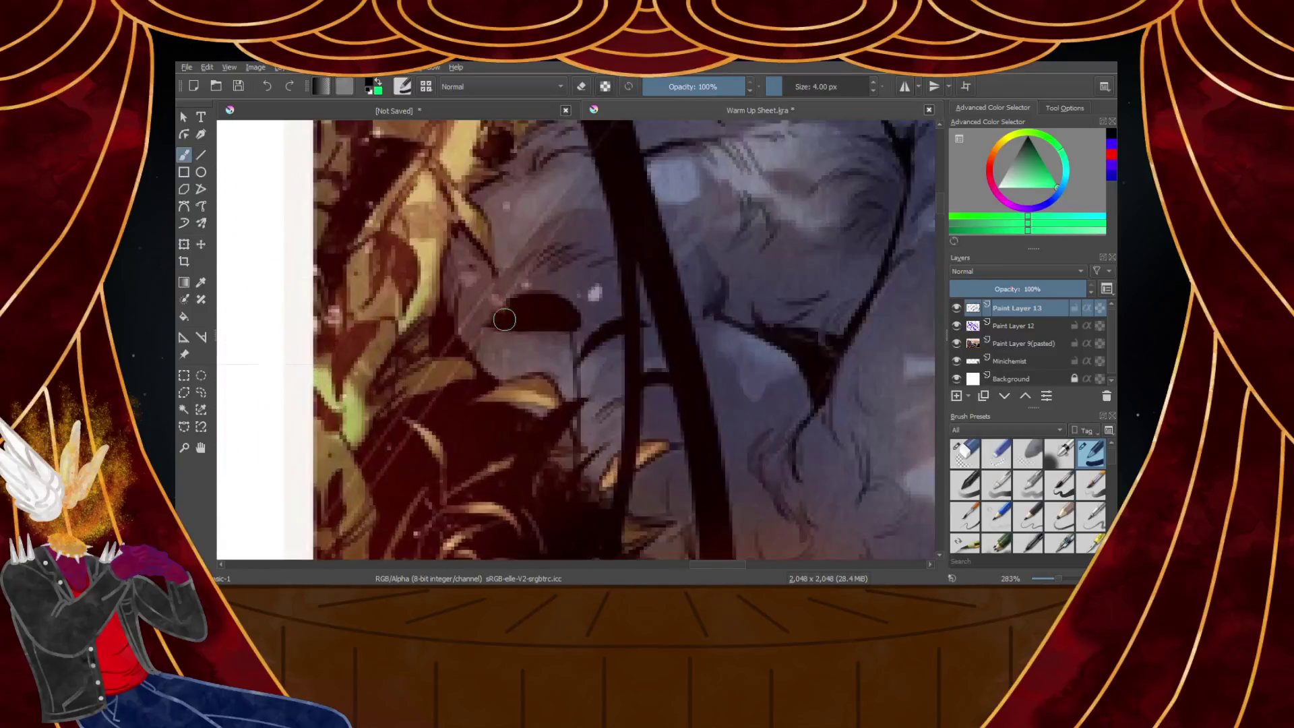
scroll(506, 319, down, 8)
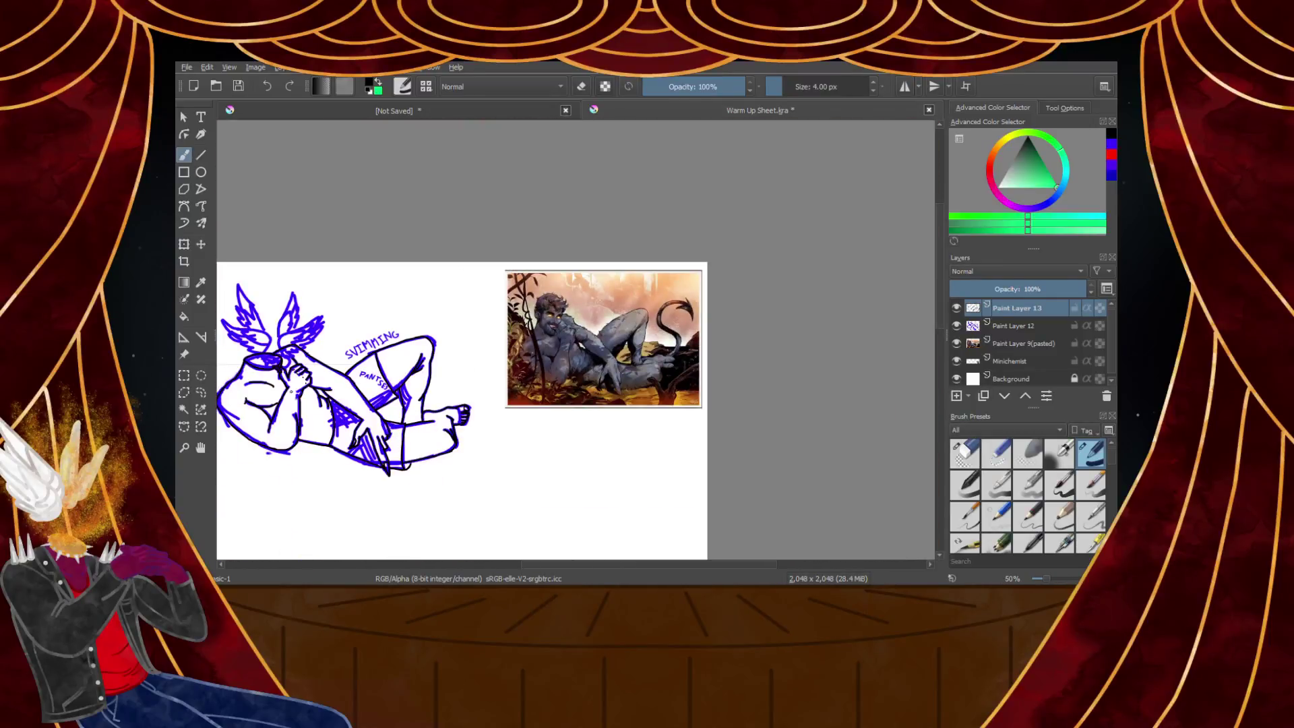
Ink the short line rising from the top knuckle of the raised hand toward the shoulder
scroll(236, 398, up, 4)
scroll(281, 410, down, 3)
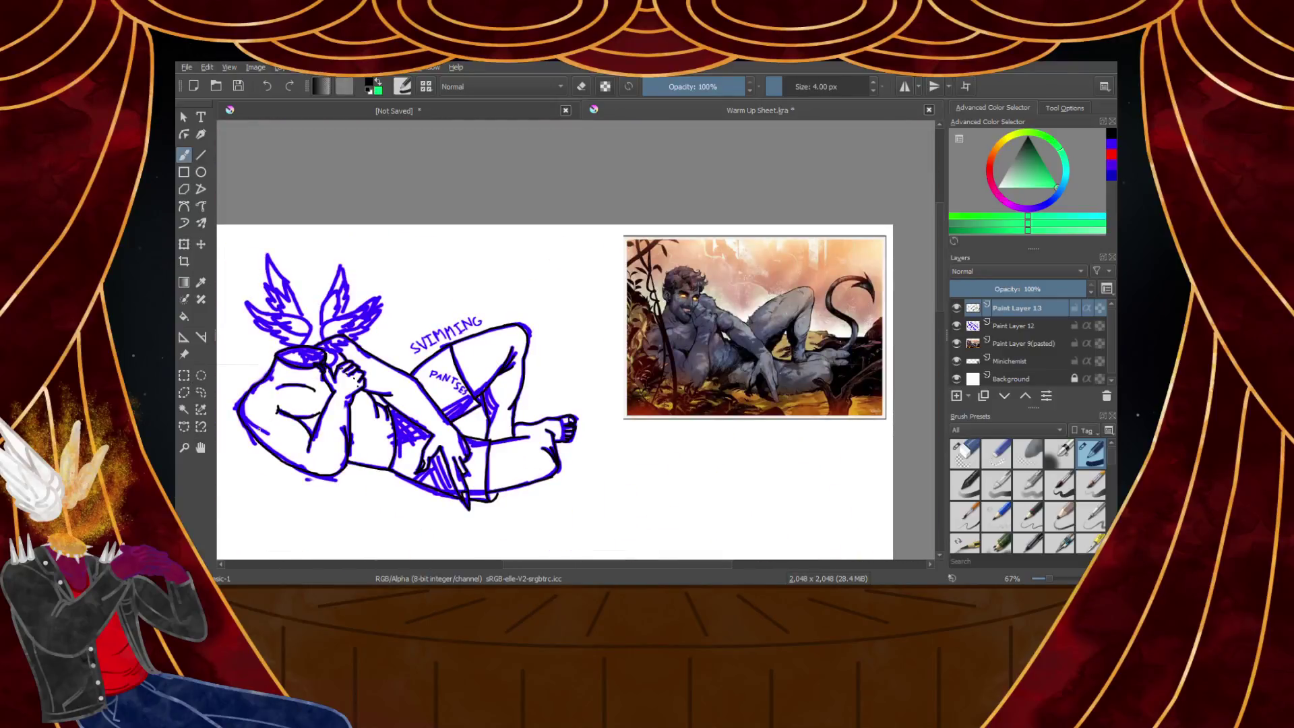
scroll(259, 428, up, 8)
mouse_move(370, 288)
mouse_down()
mouse_move(483, 306)
mouse_move(583, 347)
mouse_move(322, 278)
mouse_move(354, 275)
mouse_move(300, 298)
mouse_move(375, 219)
mouse_move(318, 292)
mouse_move(502, 301)
mouse_move(335, 305)
mouse_move(436, 305)
mouse_move(531, 335)
mouse_up()
scroll(531, 336, down, 5)
scroll(578, 359, up, 3)
scroll(582, 356, down, 3)
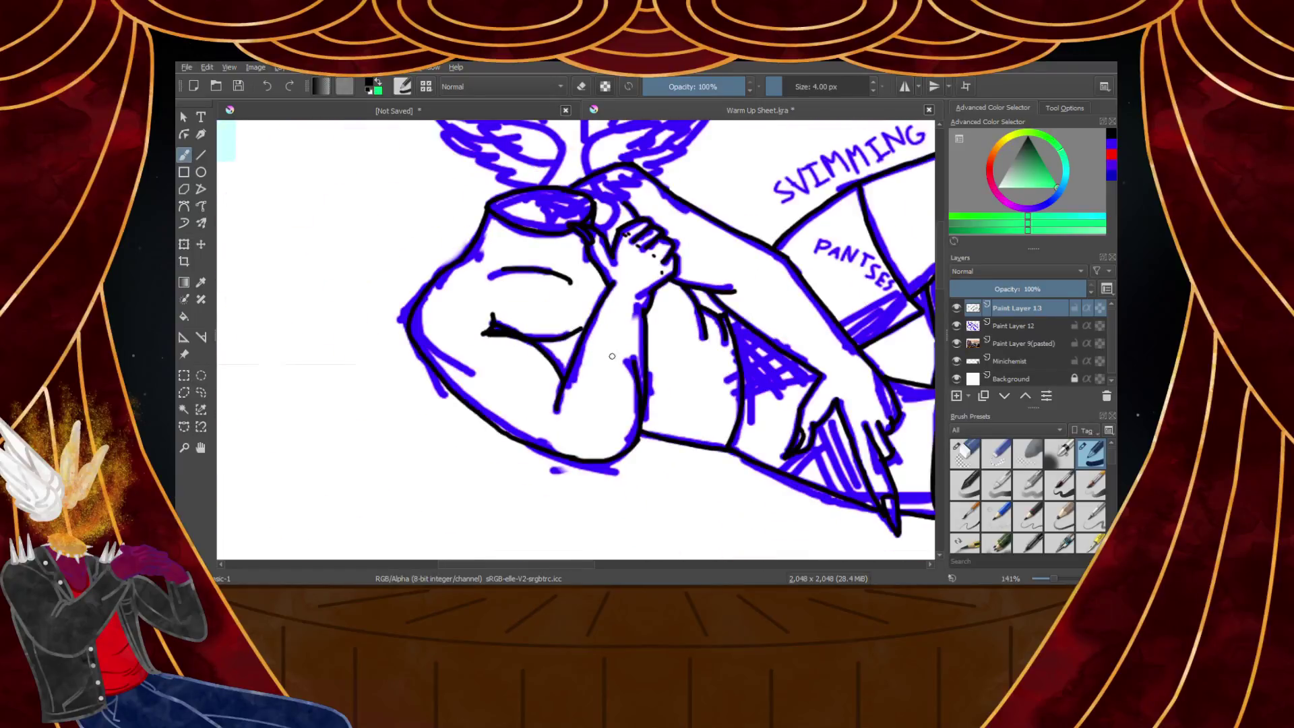
Try a short curved crease rising from the torso's lower outline between the elbow and the shorts
scroll(607, 354, down, 2)
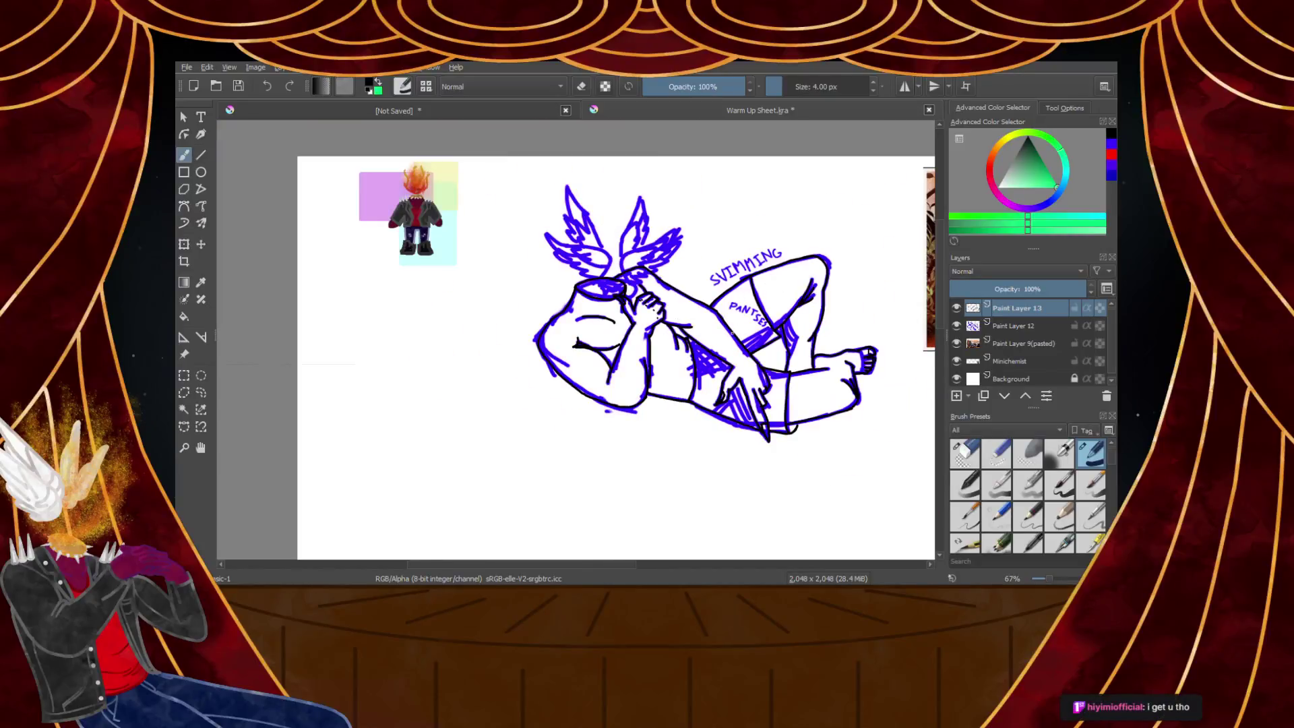
scroll(723, 367, up, 2)
scroll(696, 411, down, 5)
scroll(796, 391, up, 5)
scroll(848, 352, down, 1)
scroll(848, 351, up, 2)
scroll(606, 405, down, 5)
scroll(490, 481, up, 5)
scroll(490, 481, down, 1)
scroll(490, 481, up, 6)
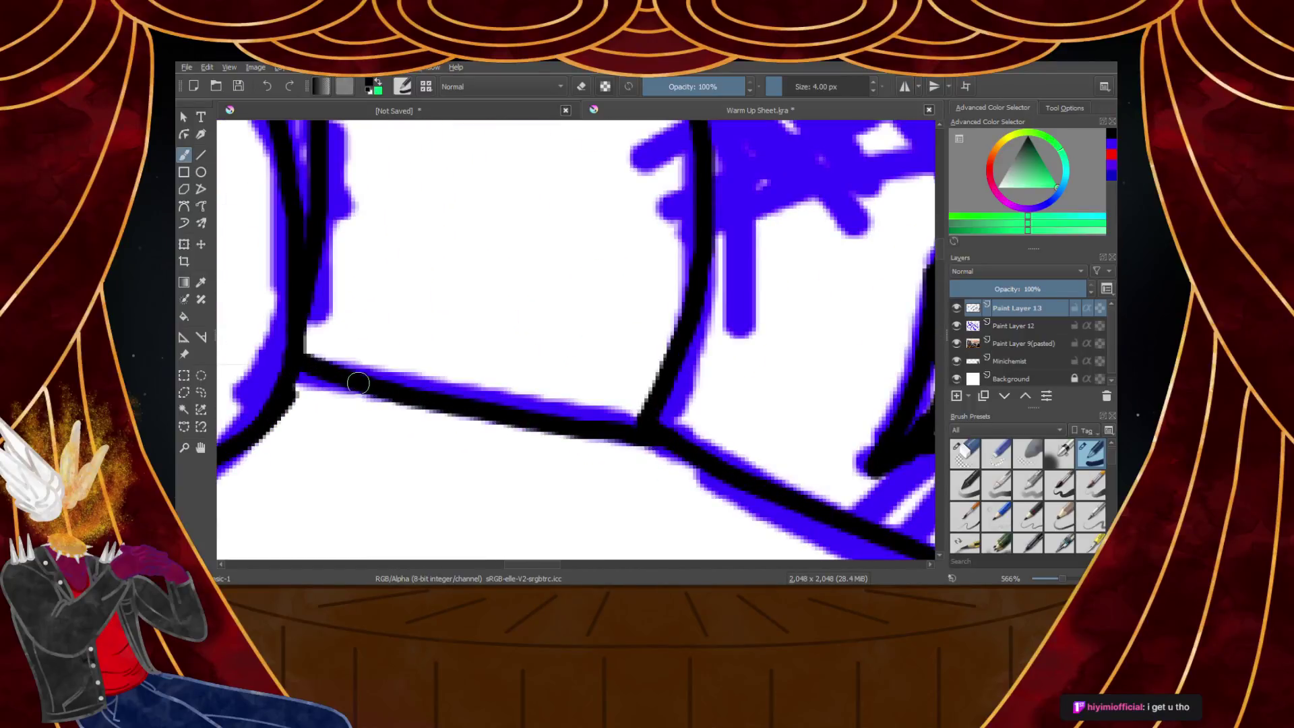
mouse_move(397, 383)
mouse_down()
mouse_move(453, 341)
mouse_move(507, 264)
mouse_up()
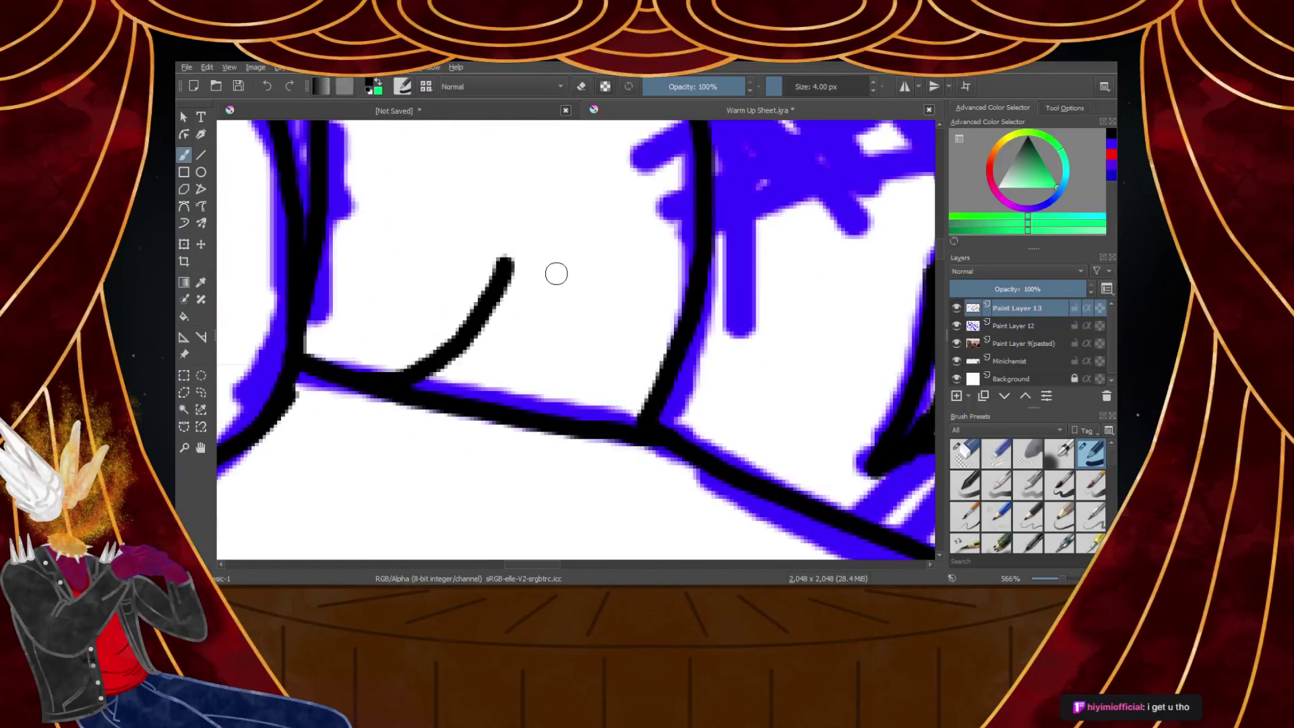
key(ctrl+z)
Examine the whole inked figure against the reference painting, including the wings, shoulder, arm and shorts
scroll(457, 334, down, 2)
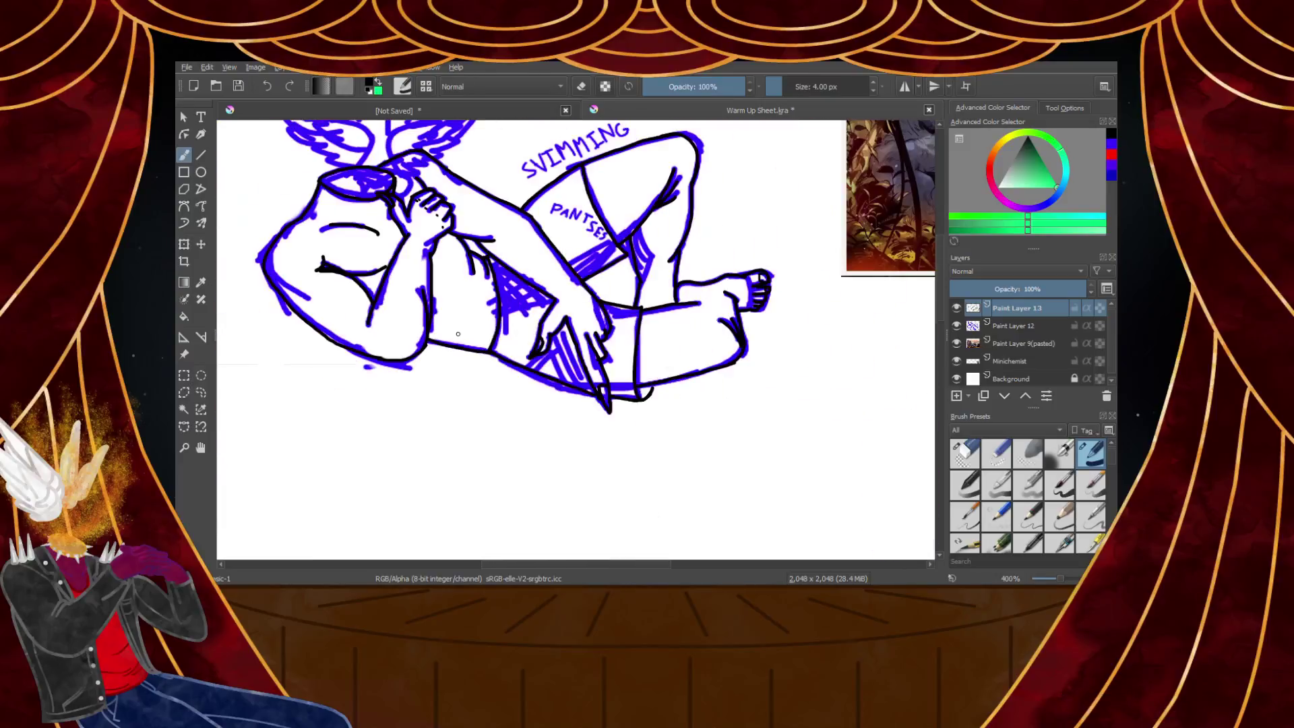
scroll(458, 333, down, 8)
scroll(457, 334, up, 3)
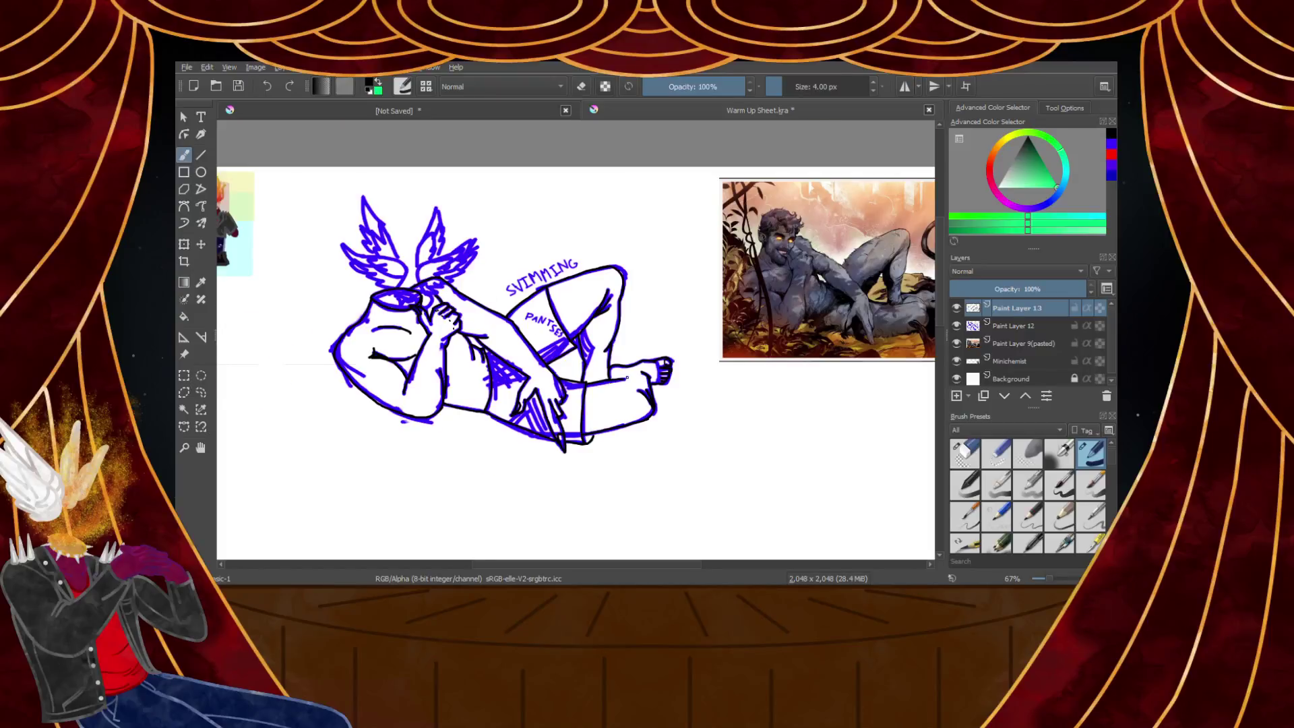
scroll(627, 378, up, 4)
scroll(630, 370, down, 5)
scroll(468, 288, up, 2)
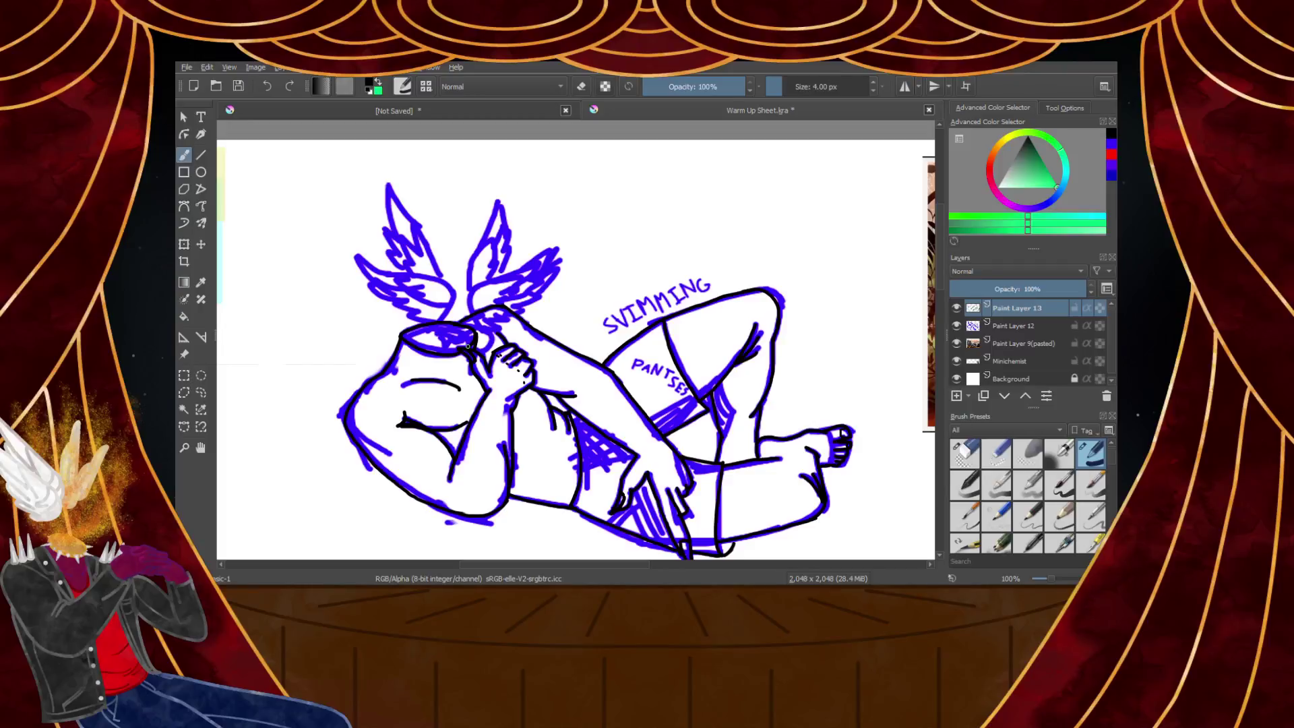
scroll(449, 327, down, 2)
scroll(447, 306, up, 1)
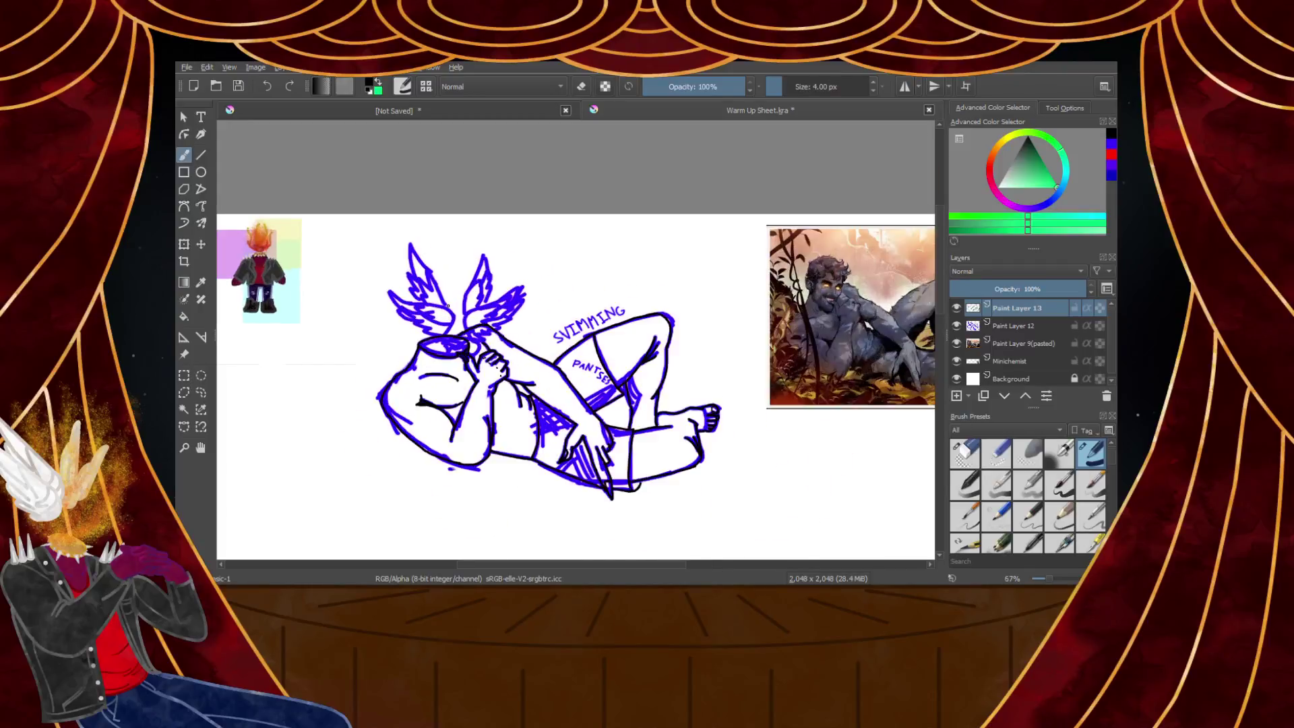
scroll(447, 306, up, 1)
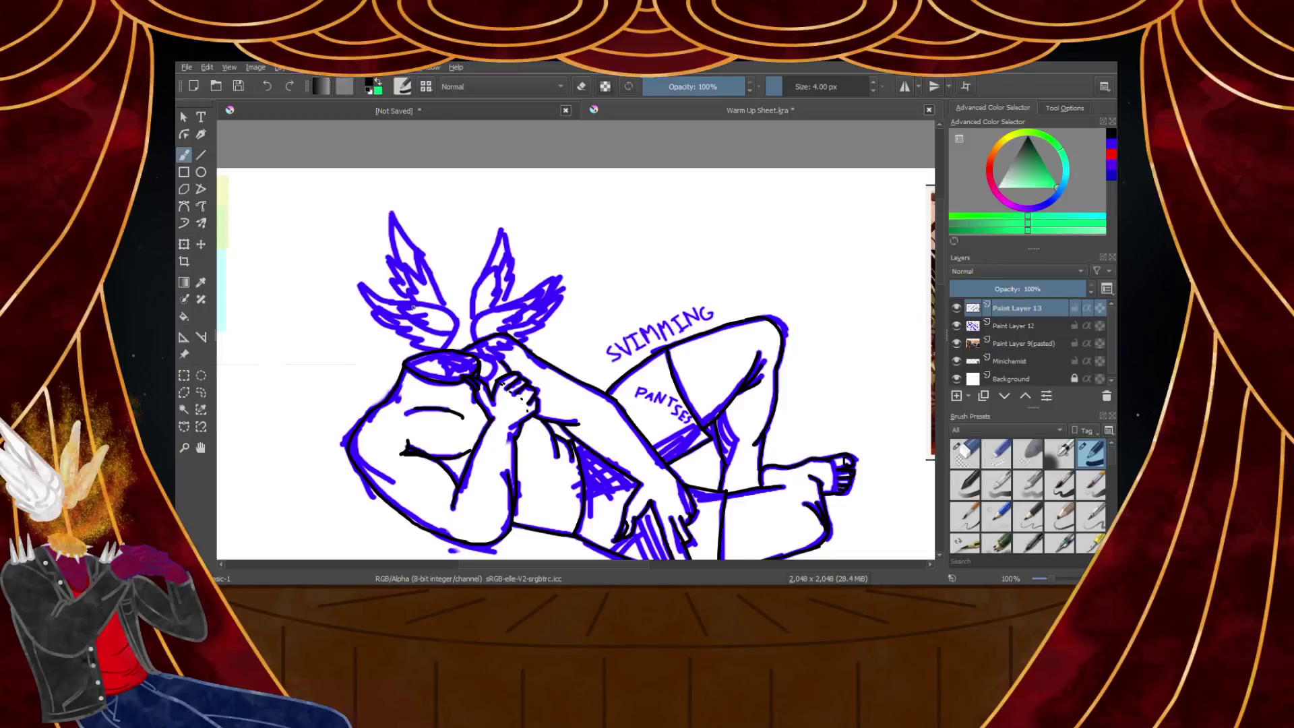
scroll(638, 418, up, 10)
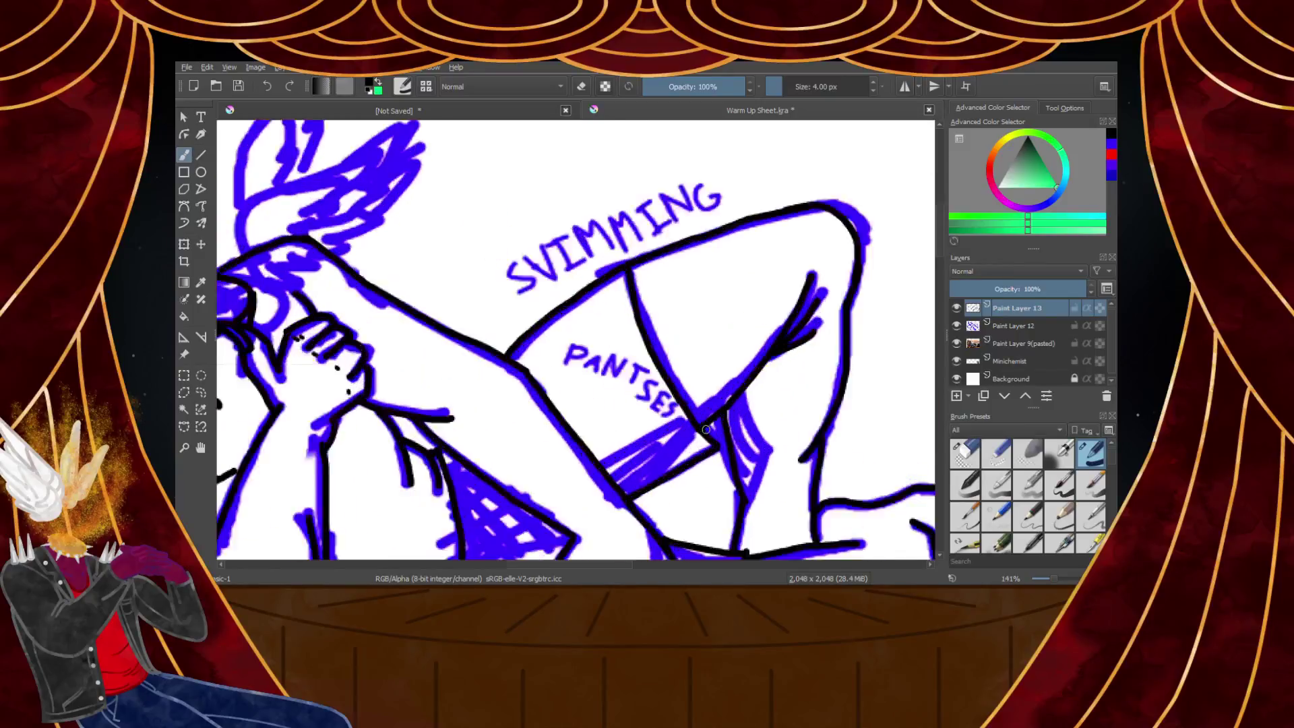
scroll(755, 528, down, 12)
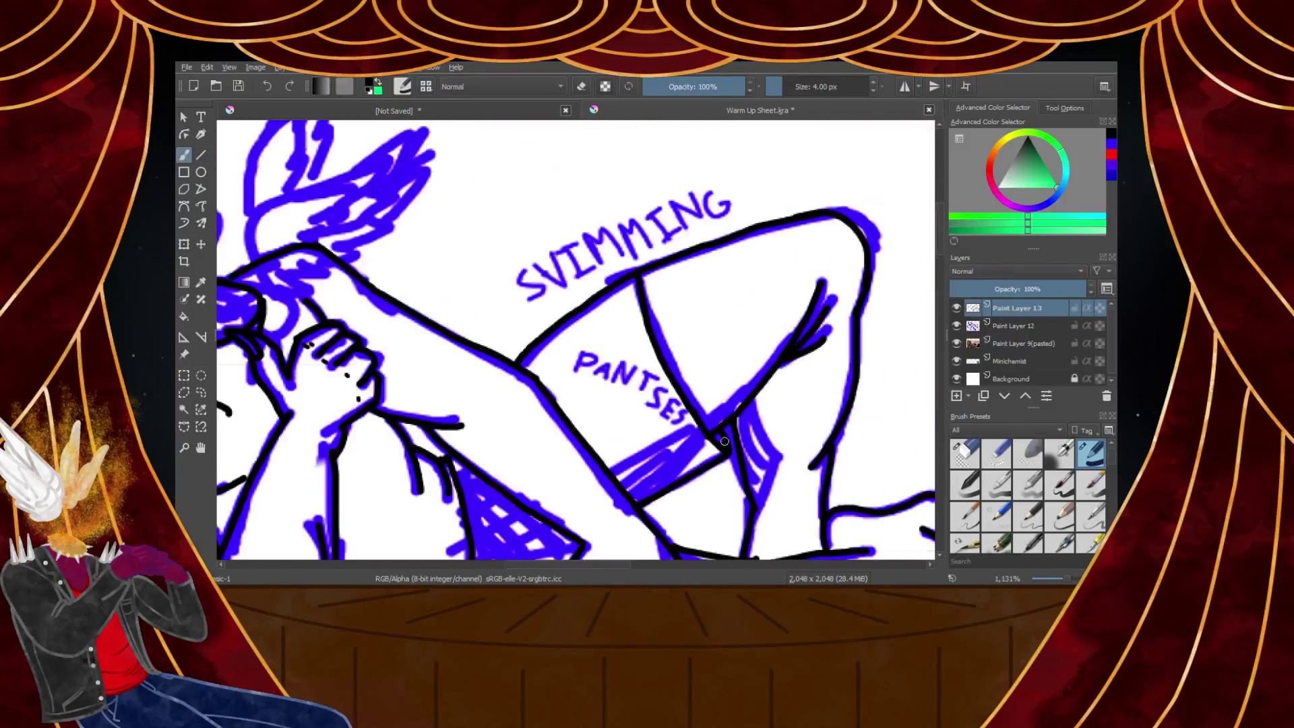
scroll(629, 408, up, 5)
scroll(629, 408, down, 5)
scroll(618, 409, up, 6)
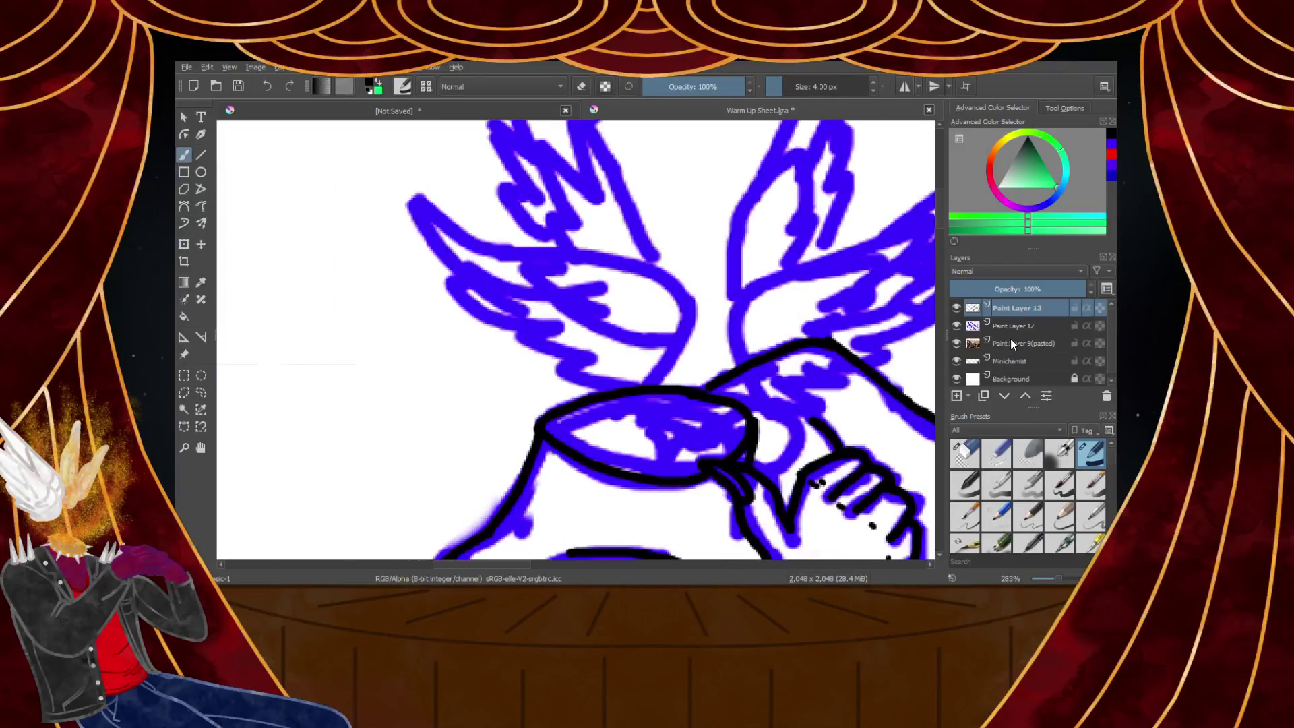
Hide the purple sketch on Paint Layer 12 and erase the extended arm's upper outline between the shoulder and the thigh
click(956, 326)
scroll(930, 390, down, 8)
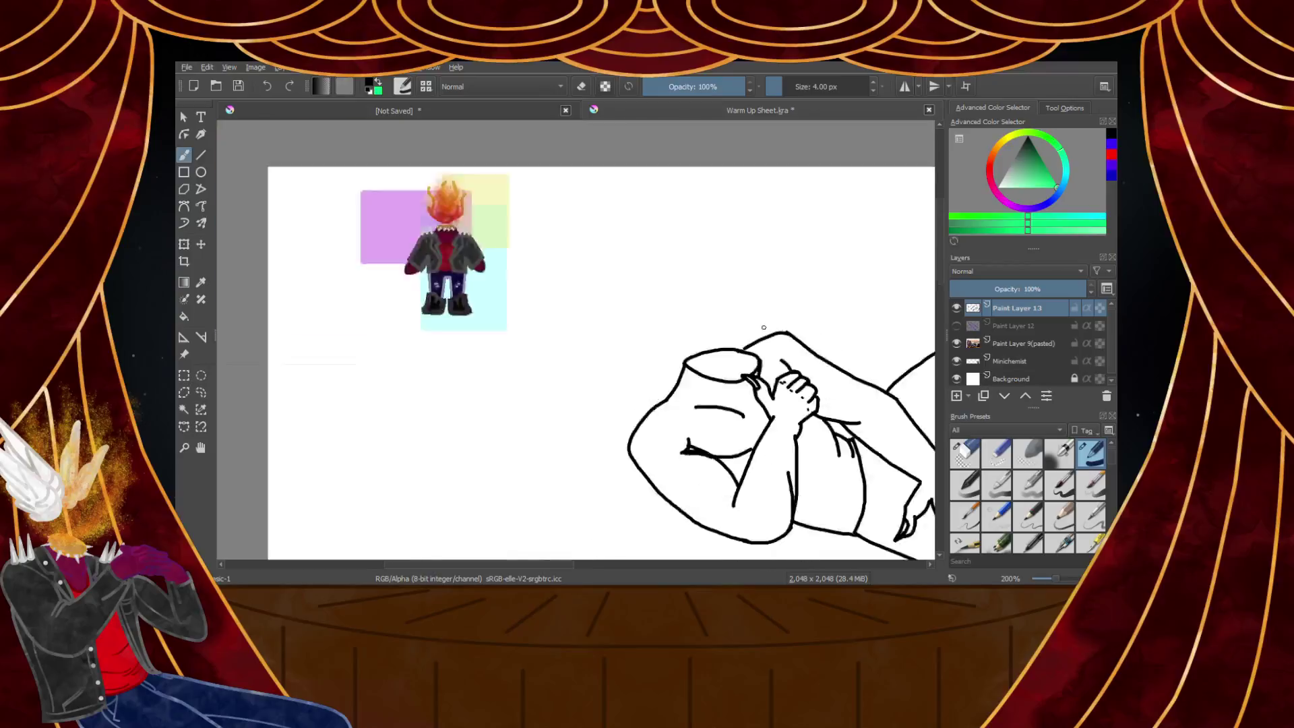
scroll(930, 390, up, 2)
scroll(752, 340, up, 5)
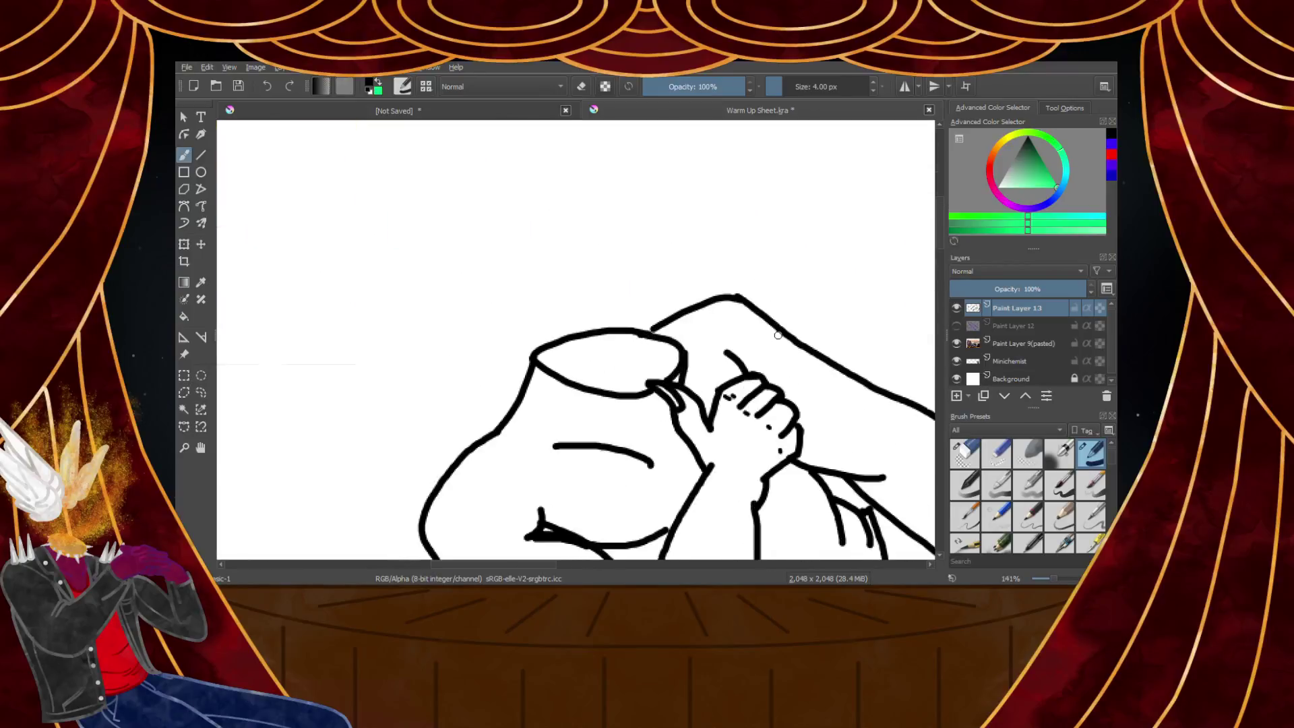
scroll(751, 341, down, 2)
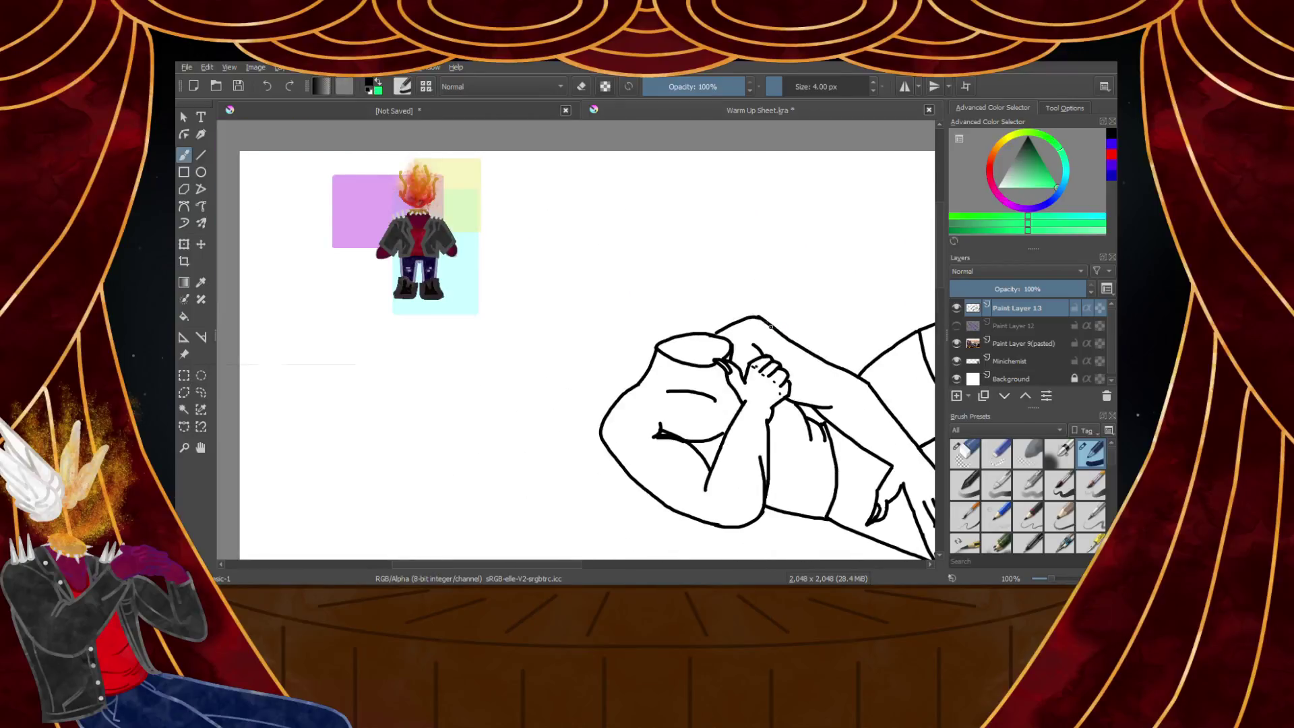
click(964, 453)
scroll(876, 364, up, 5)
mouse_move(860, 341)
mouse_down()
mouse_move(792, 354)
mouse_move(573, 202)
mouse_up()
click(1092, 453)
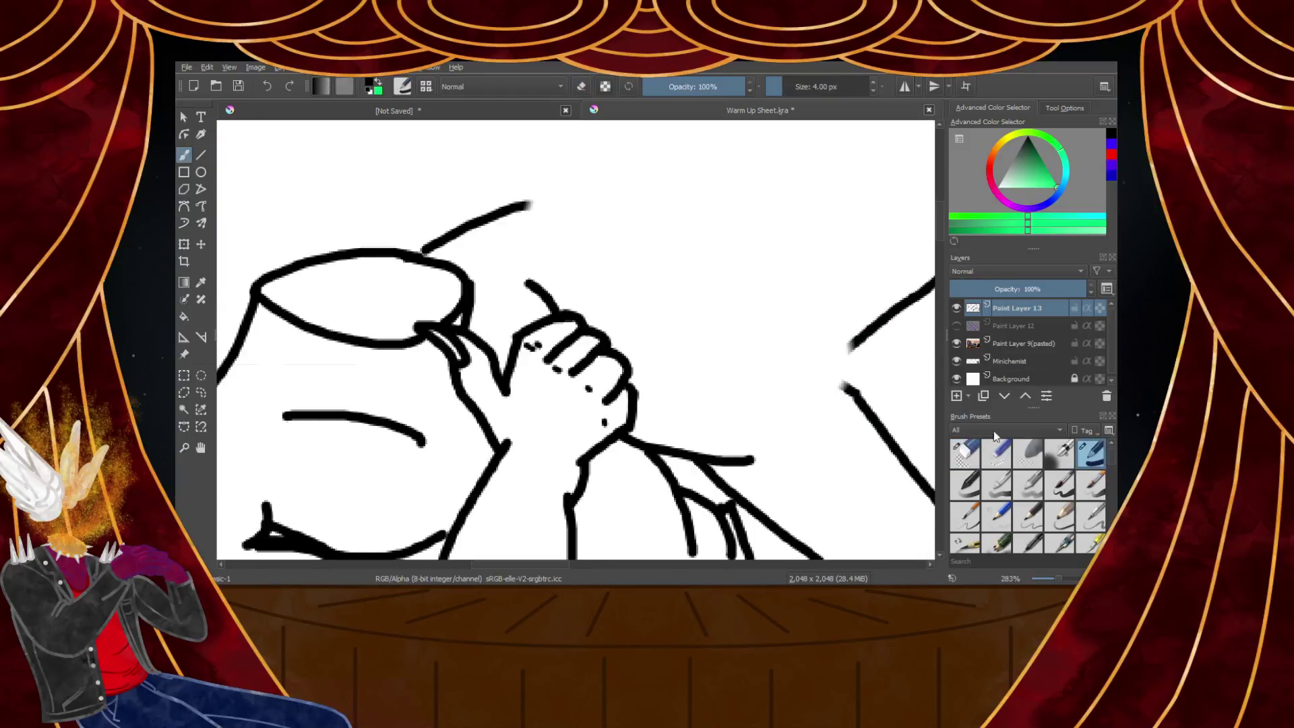
Show the purple sketch again and re-ink the extended arm's upper outline from the shoulder's peak down to the thigh
click(956, 326)
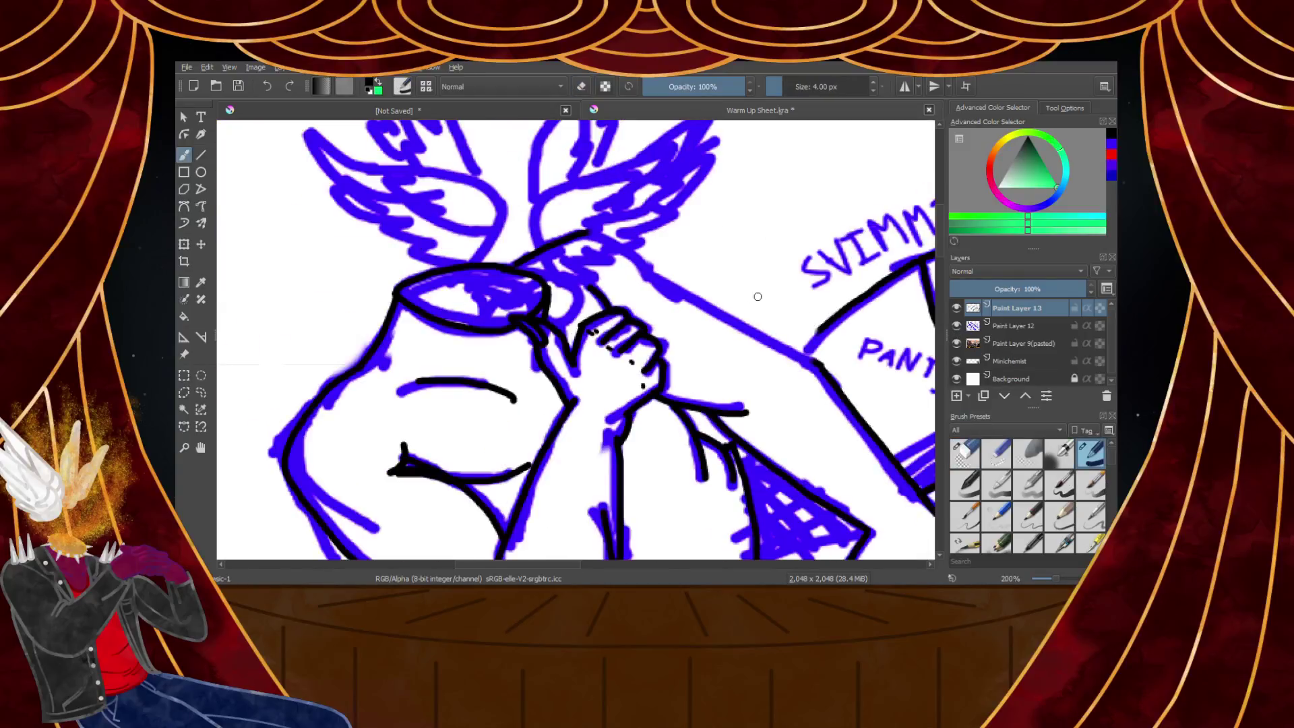
mouse_move(506, 206)
mouse_down()
mouse_move(567, 211)
mouse_move(687, 268)
mouse_up()
key(ctrl+z)
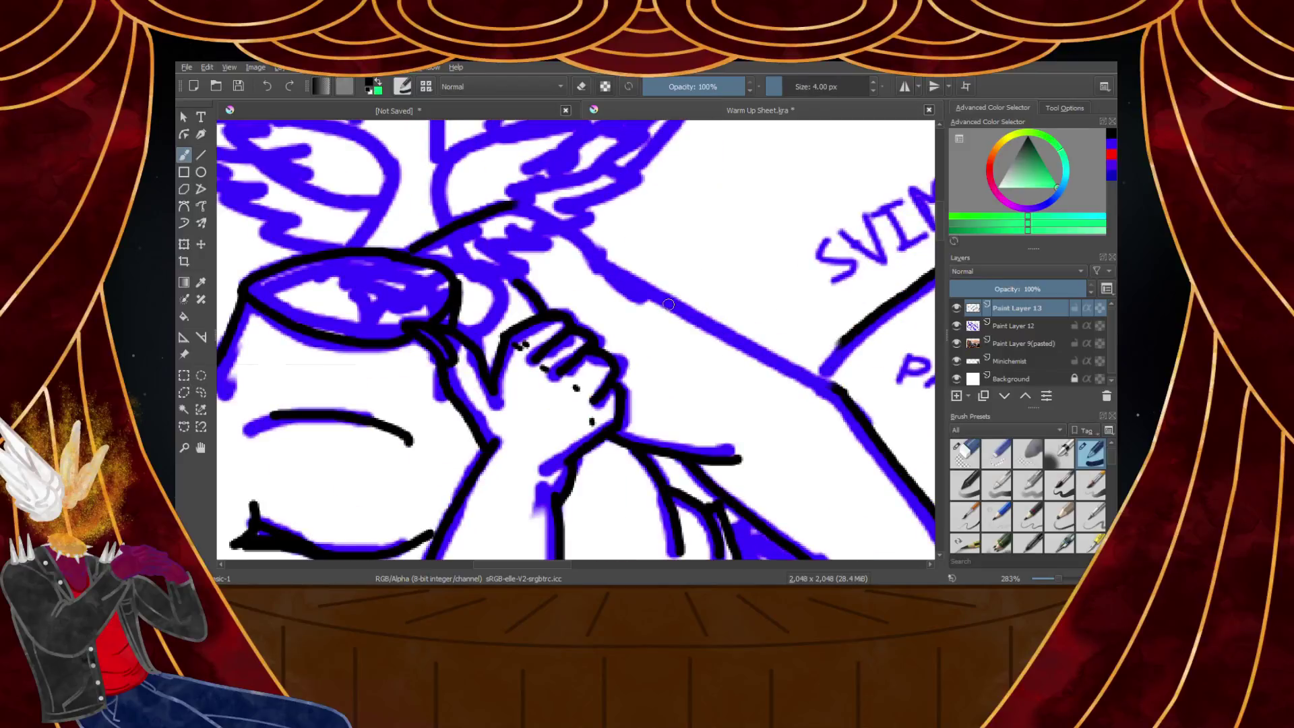
scroll(745, 318, up, 1)
scroll(713, 265, down, 1)
scroll(705, 239, up, 1)
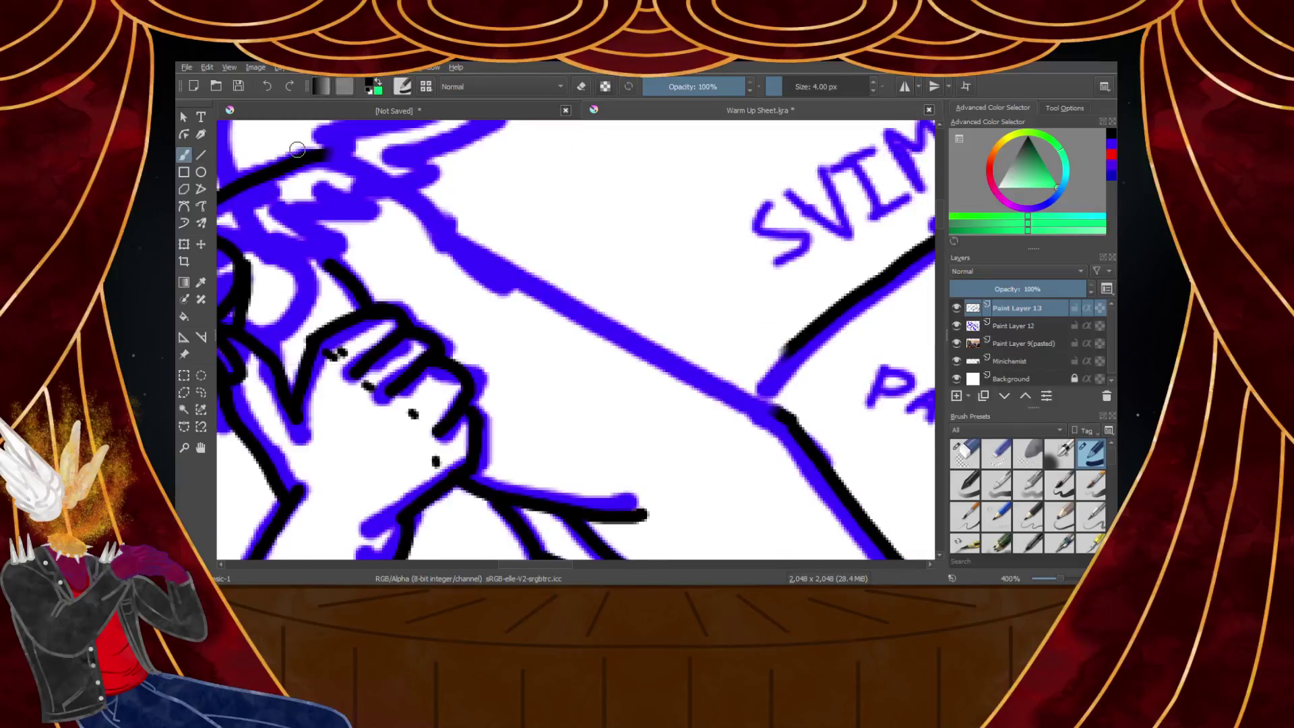
mouse_move(301, 156)
mouse_down()
mouse_move(395, 161)
mouse_move(441, 185)
mouse_move(698, 377)
mouse_up()
key(ctrl+z)
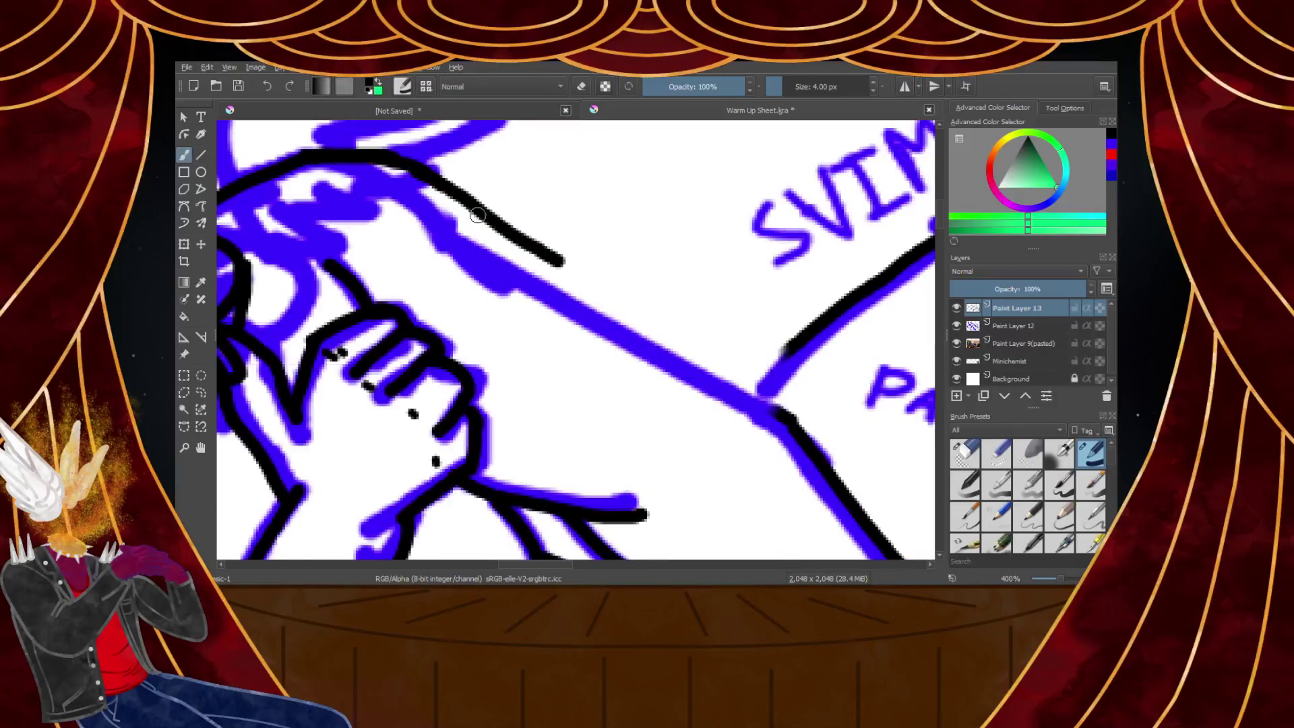
key(ctrl+z)
mouse_move(432, 176)
mouse_down()
mouse_move(703, 389)
mouse_move(721, 399)
mouse_move(486, 208)
mouse_move(779, 420)
mouse_up()
key(ctrl+z)
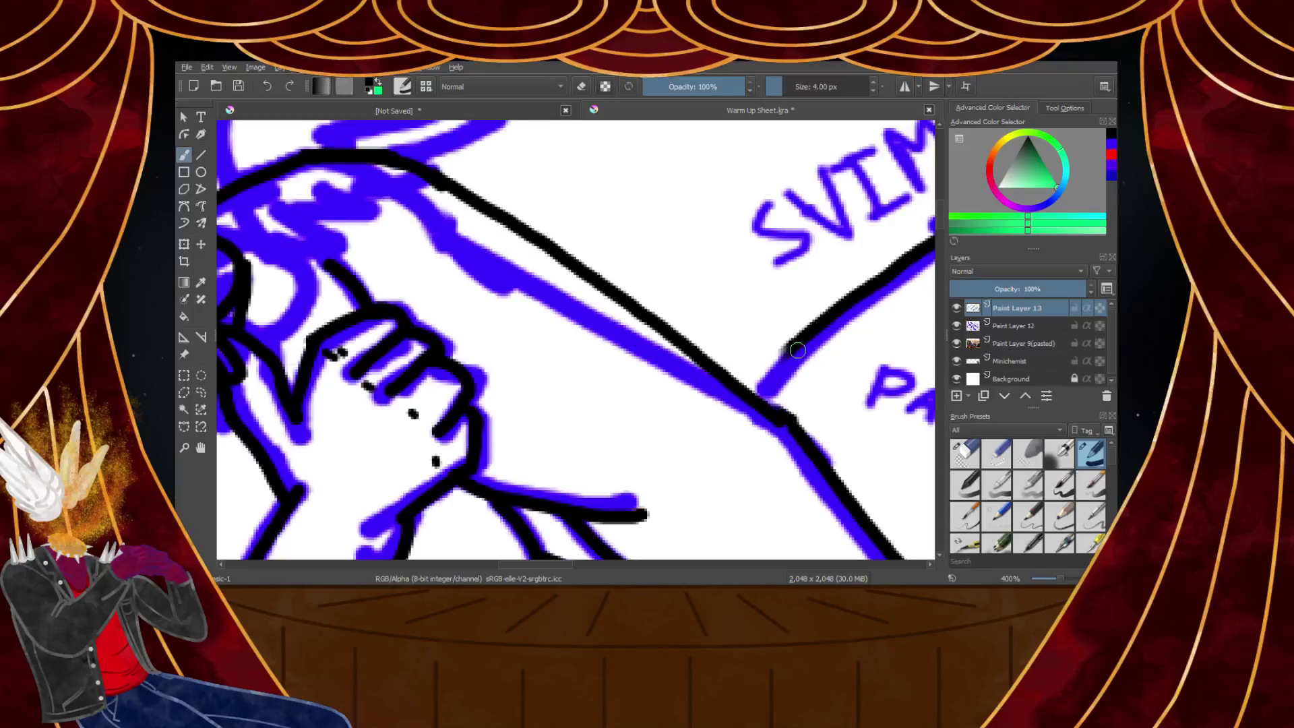
Extend the raised thigh's top line so that it meets the redrawn arm outline
drag(782, 352, 746, 390)
key(ctrl+z)
drag(786, 348, 742, 389)
key(ctrl+z)
drag(786, 347, 754, 382)
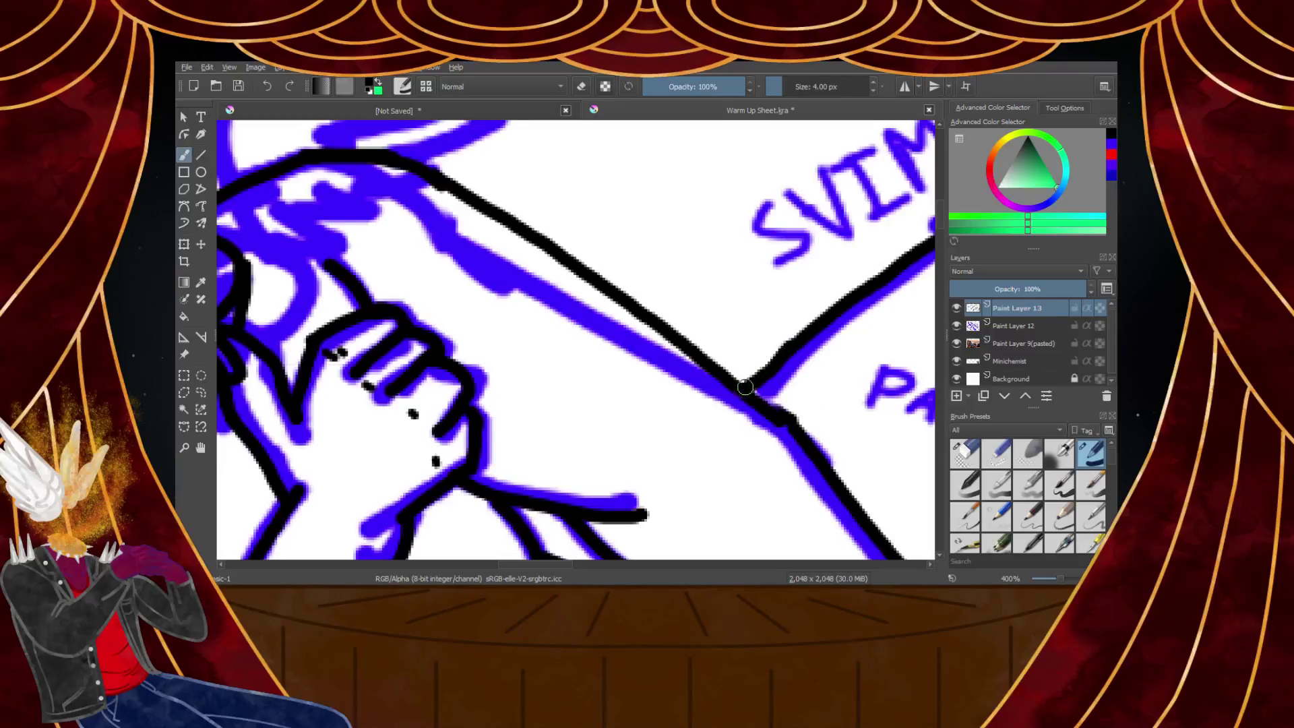
Add a new paint layer above the line art layer
scroll(770, 326, down, 6)
scroll(773, 323, up, 1)
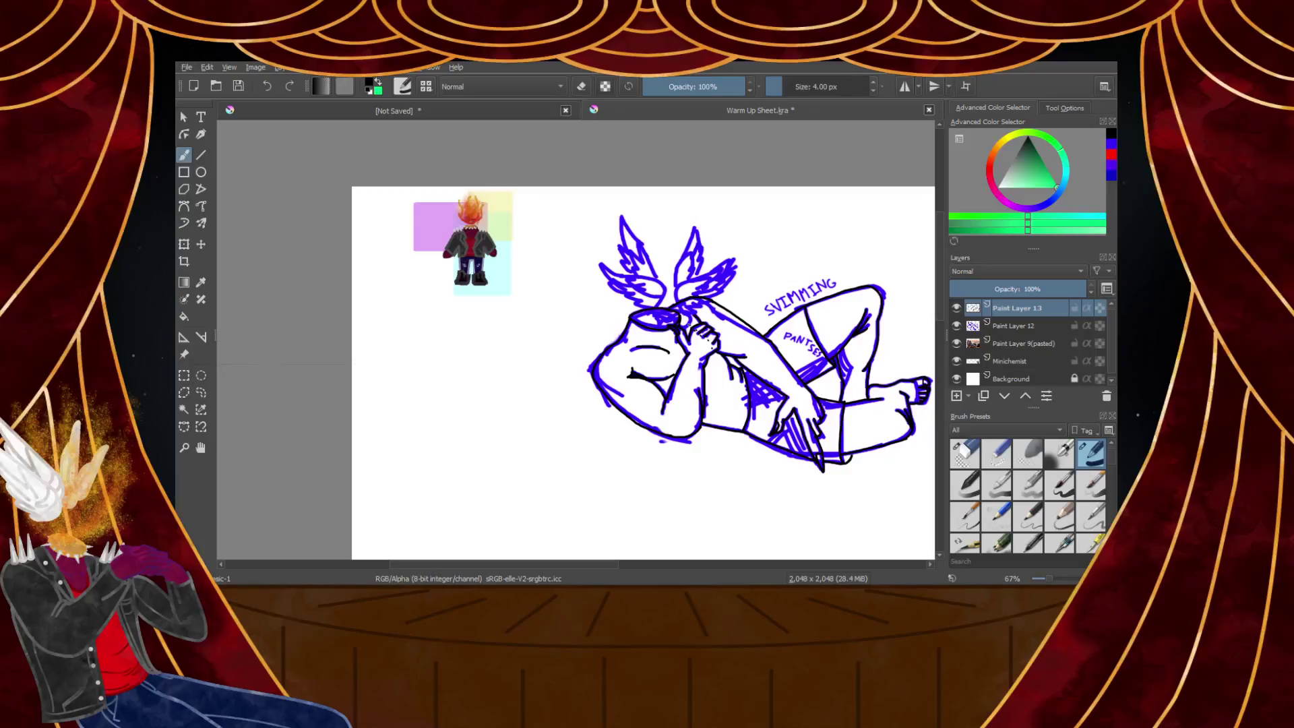
scroll(702, 283, up, 2)
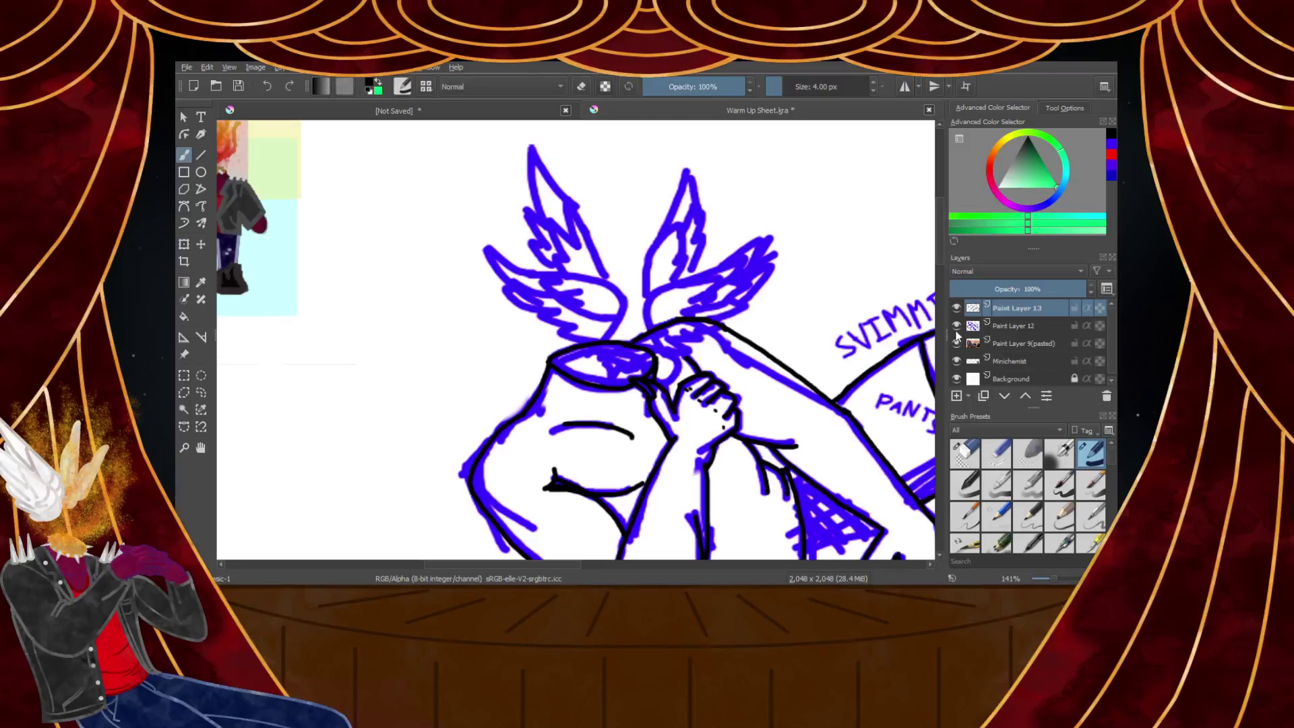
click(956, 396)
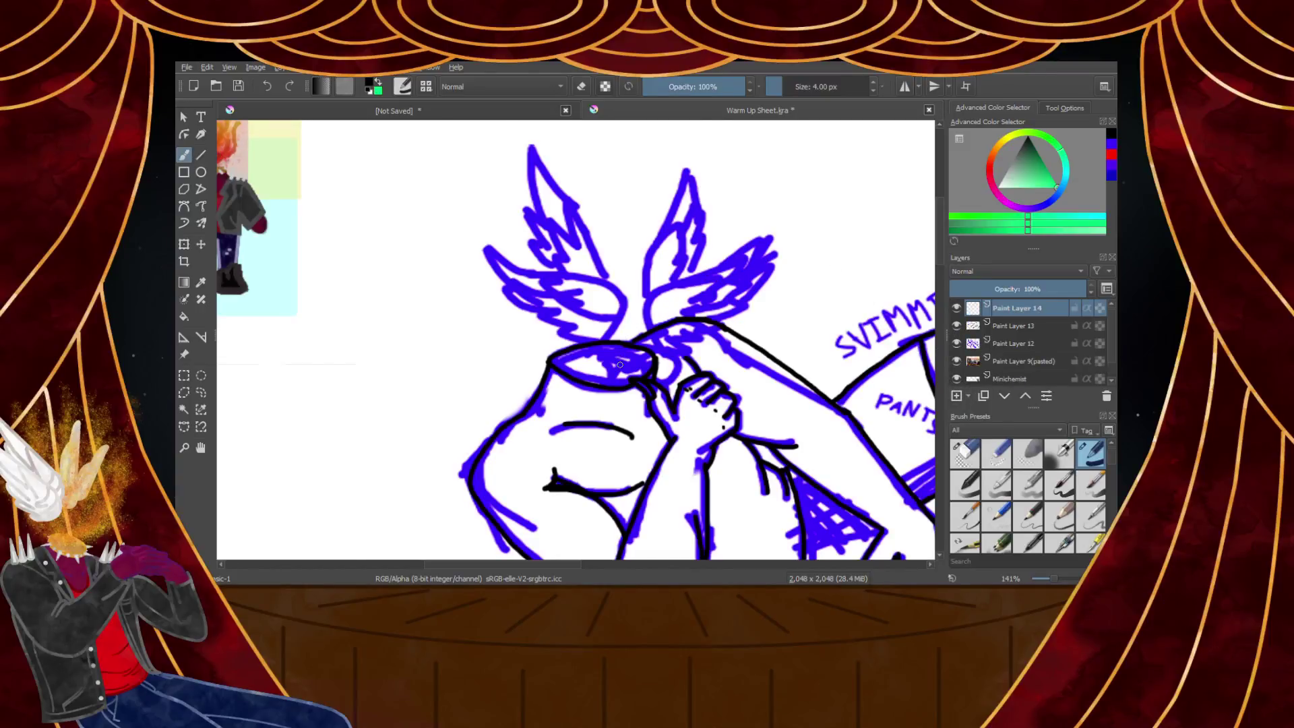
scroll(620, 364, up, 4)
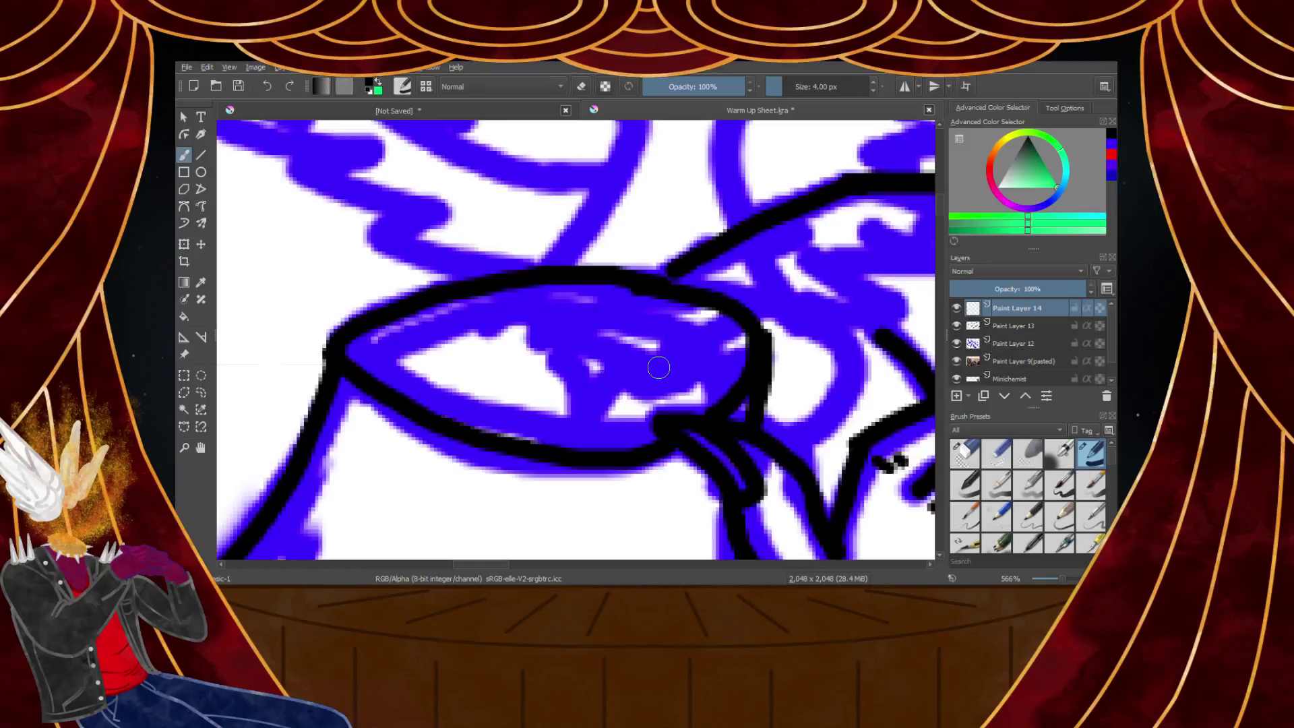
Ink the inner rim line inside the neck opening with two pointed spikes hanging from it
scroll(658, 367, down, 4)
scroll(592, 368, up, 5)
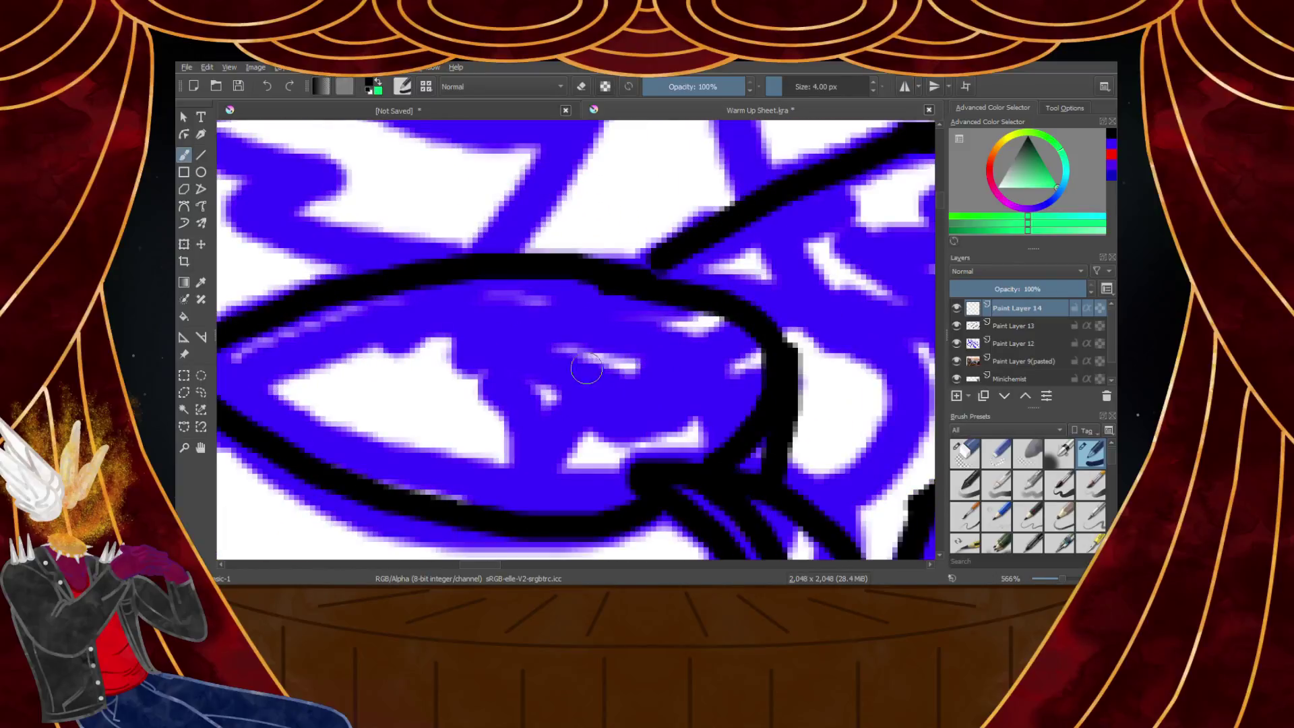
mouse_move(468, 326)
mouse_down()
mouse_move(508, 367)
mouse_move(607, 393)
mouse_move(687, 396)
mouse_move(761, 352)
mouse_up()
mouse_move(490, 365)
mouse_down()
mouse_move(528, 471)
mouse_move(563, 416)
mouse_move(567, 450)
mouse_up()
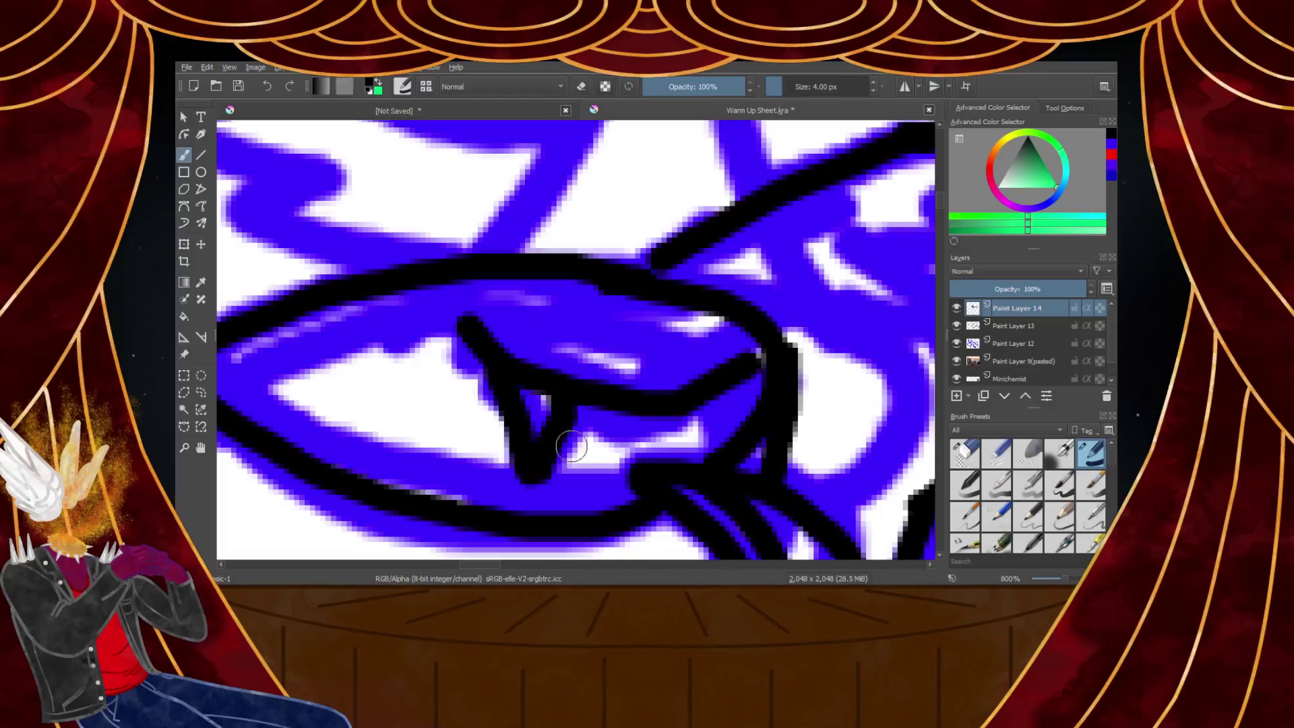
drag(734, 392, 721, 451)
drag(690, 403, 701, 455)
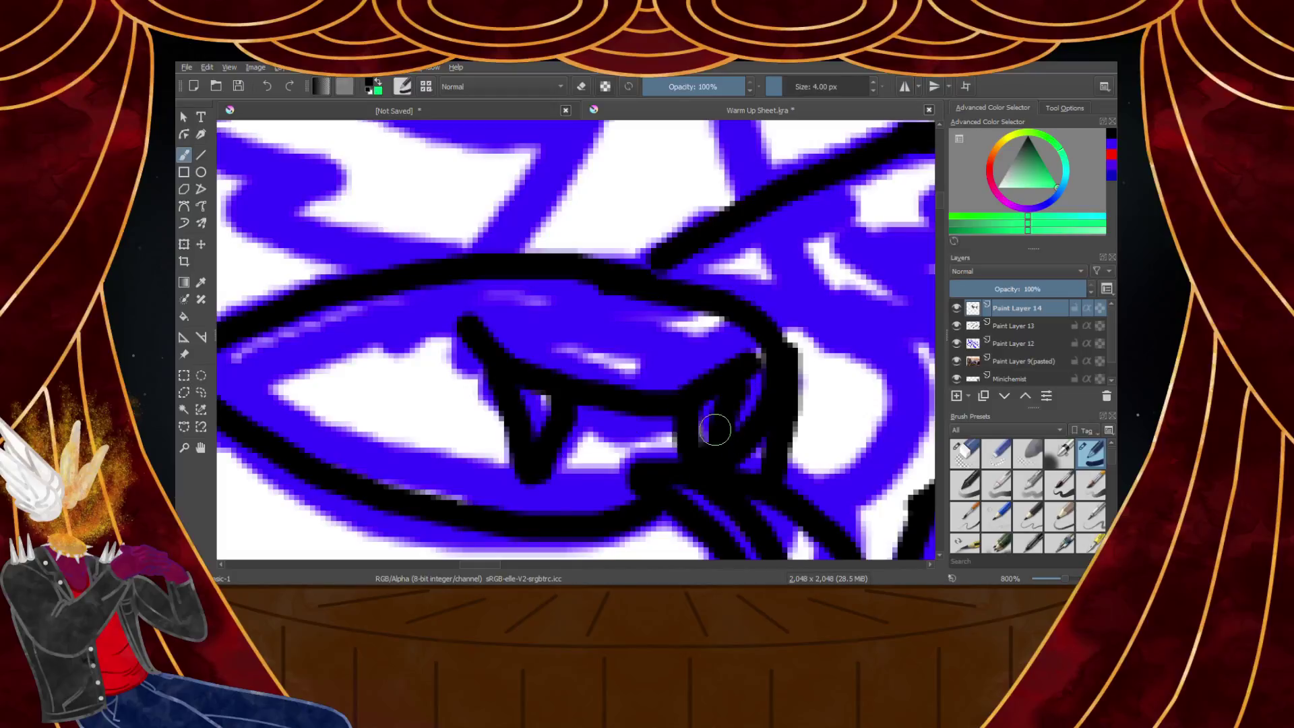
Thicken the dark inner edge of the neck opening with jagged strokes between the spikes and out to the rim
mouse_move(568, 393)
mouse_down()
mouse_move(576, 434)
mouse_move(609, 420)
mouse_move(616, 442)
mouse_move(639, 414)
mouse_move(649, 437)
mouse_move(673, 409)
mouse_up()
mouse_move(494, 362)
mouse_down()
mouse_move(473, 393)
mouse_move(476, 345)
mouse_move(449, 354)
mouse_move(432, 293)
mouse_up()
mouse_move(727, 359)
mouse_down()
mouse_move(750, 378)
mouse_move(744, 403)
mouse_up()
scroll(741, 386, down, 4)
scroll(741, 368, up, 1)
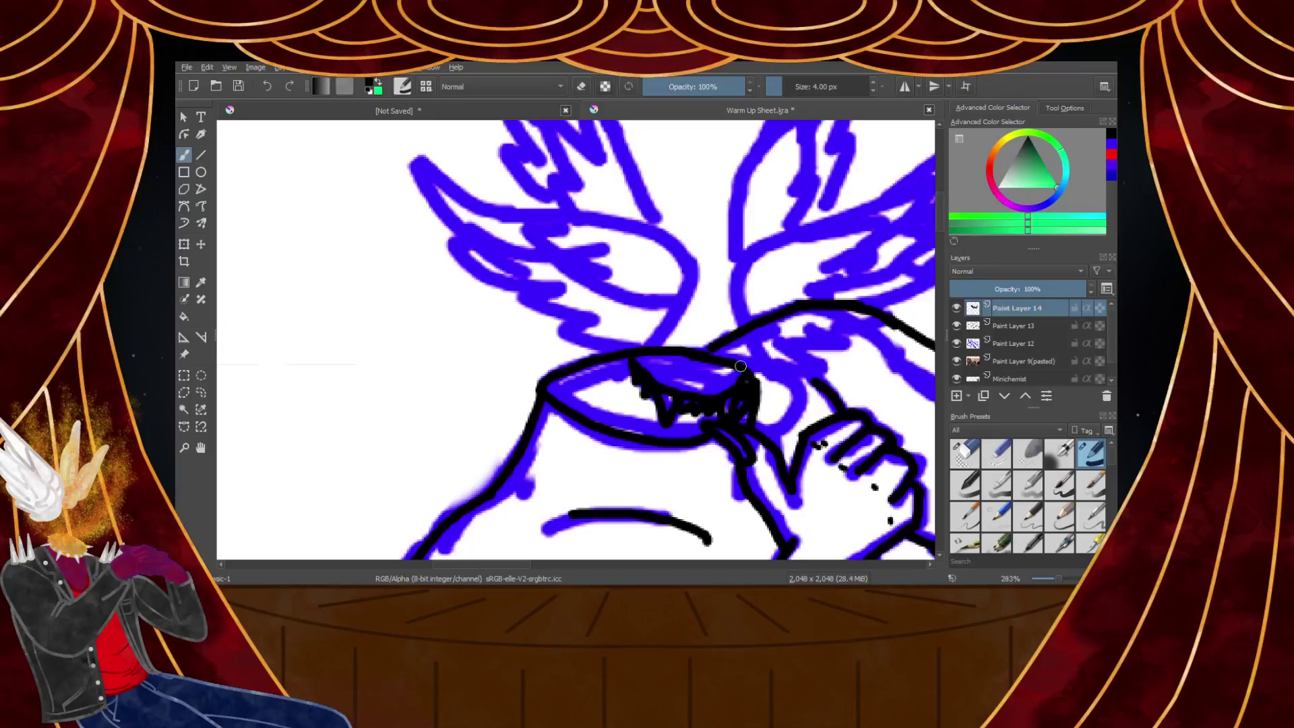
Ink the inner row of zigzag feathers on the lower left wing, running diagonally down toward the wing's base
scroll(674, 362, down, 5)
scroll(680, 381, up, 7)
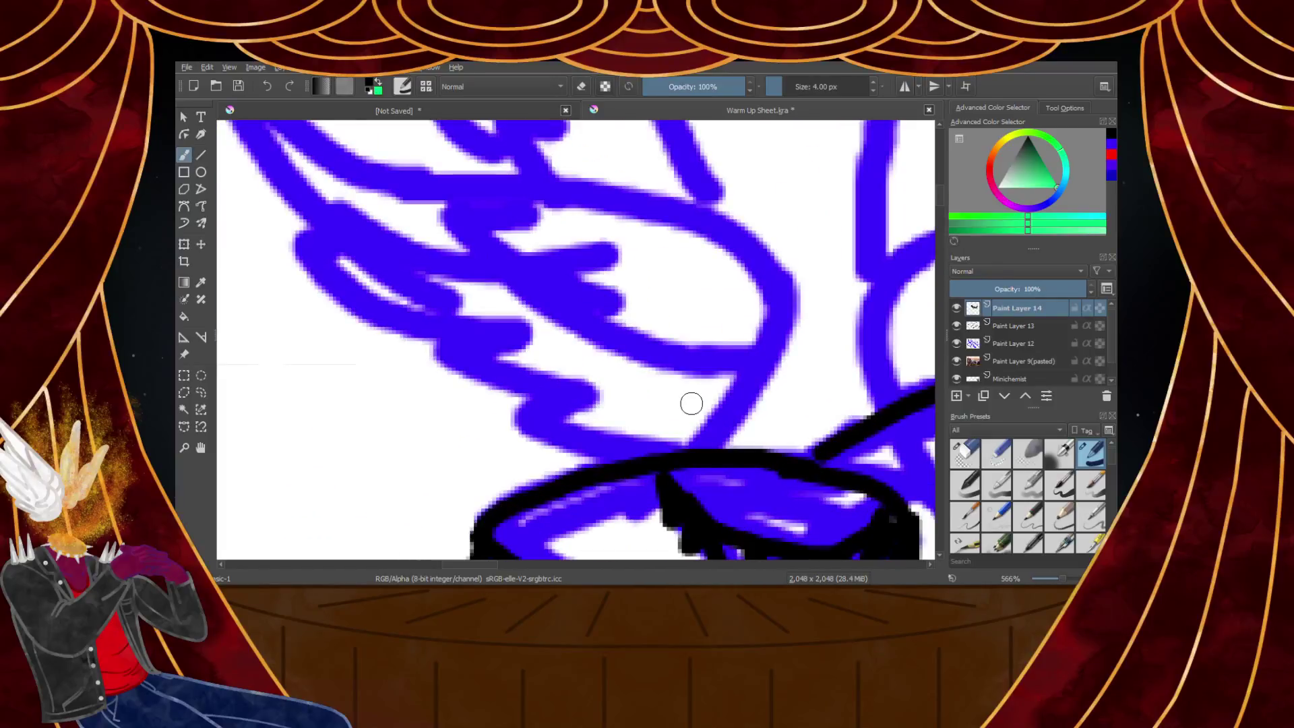
scroll(682, 382, up, 2)
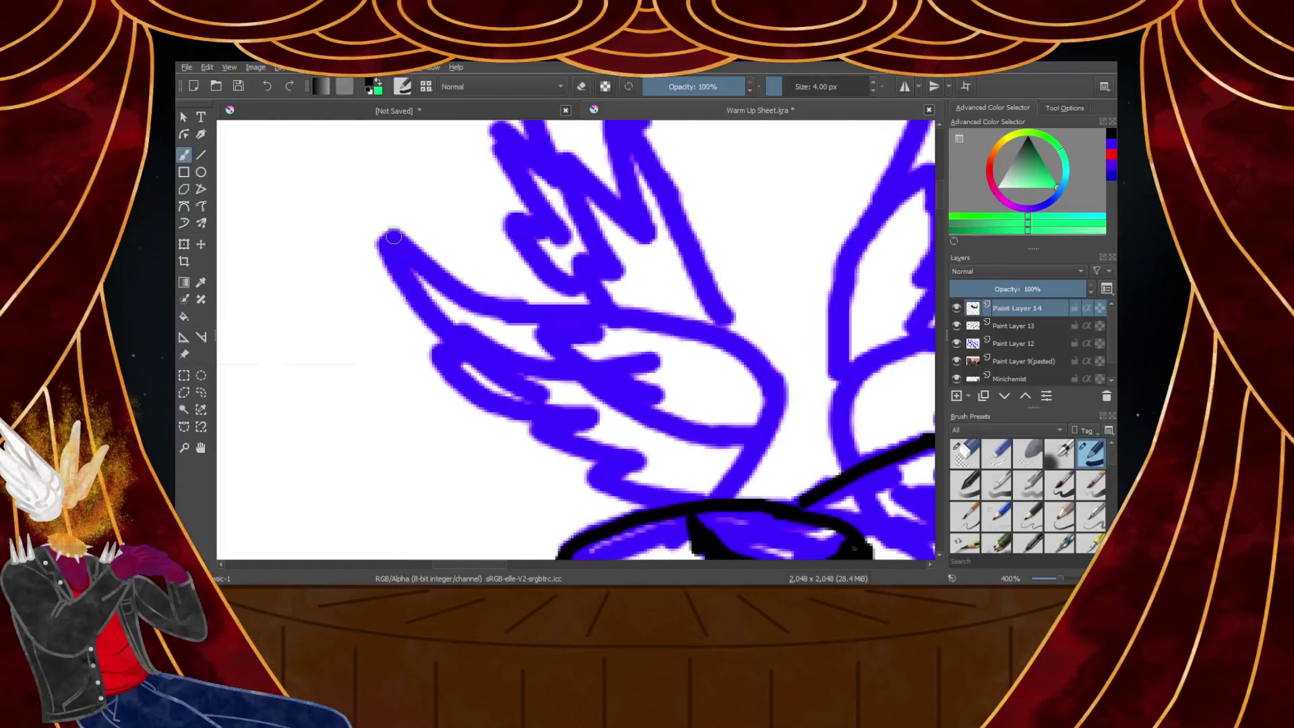
mouse_move(583, 309)
mouse_down()
mouse_move(592, 334)
mouse_move(643, 335)
mouse_move(670, 364)
mouse_move(603, 364)
mouse_move(691, 394)
mouse_move(687, 425)
mouse_move(740, 447)
mouse_up()
key(ctrl+z)
scroll(717, 451, up, 3)
mouse_move(593, 338)
mouse_down()
mouse_move(742, 376)
mouse_move(674, 419)
mouse_up()
drag(673, 419, 822, 399)
key(ctrl+z)
key(ctrl+z)
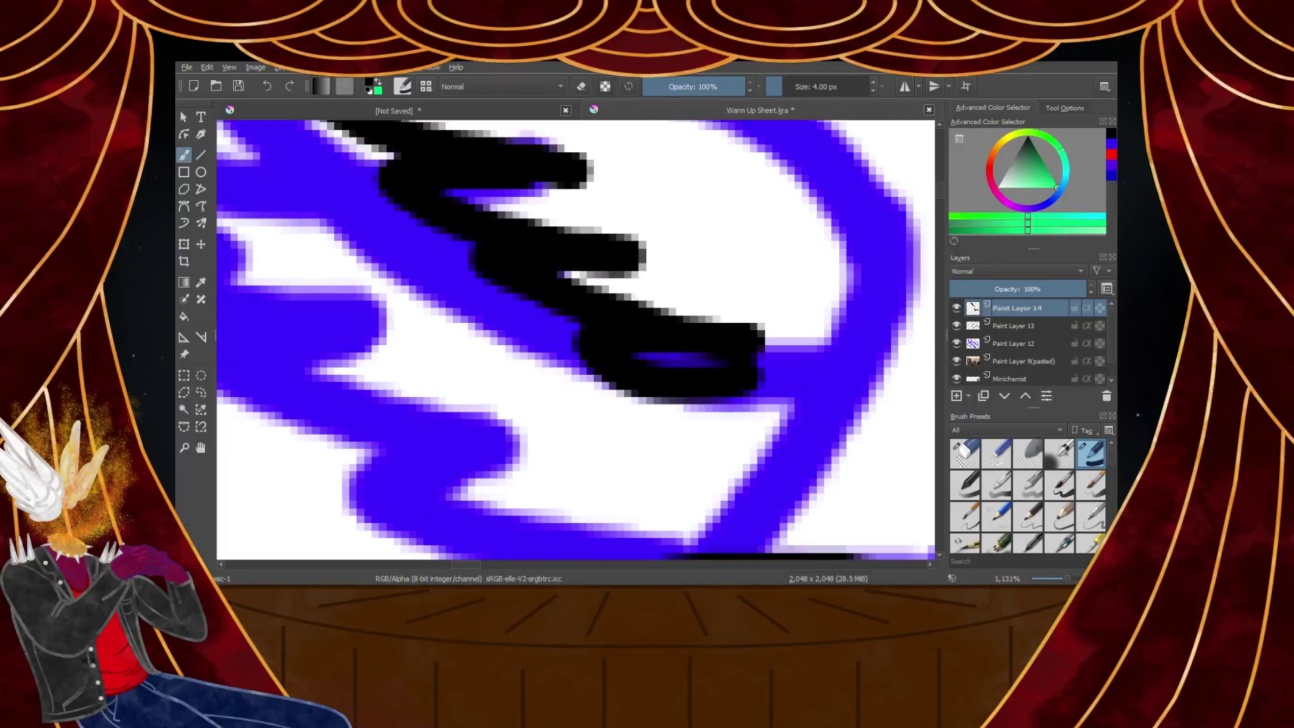
key(ctrl+z)
mouse_move(598, 335)
mouse_down()
mouse_move(773, 416)
mouse_move(787, 405)
mouse_move(682, 425)
mouse_move(802, 457)
mouse_move(839, 433)
mouse_up()
scroll(839, 433, down, 3)
scroll(838, 311, up, 2)
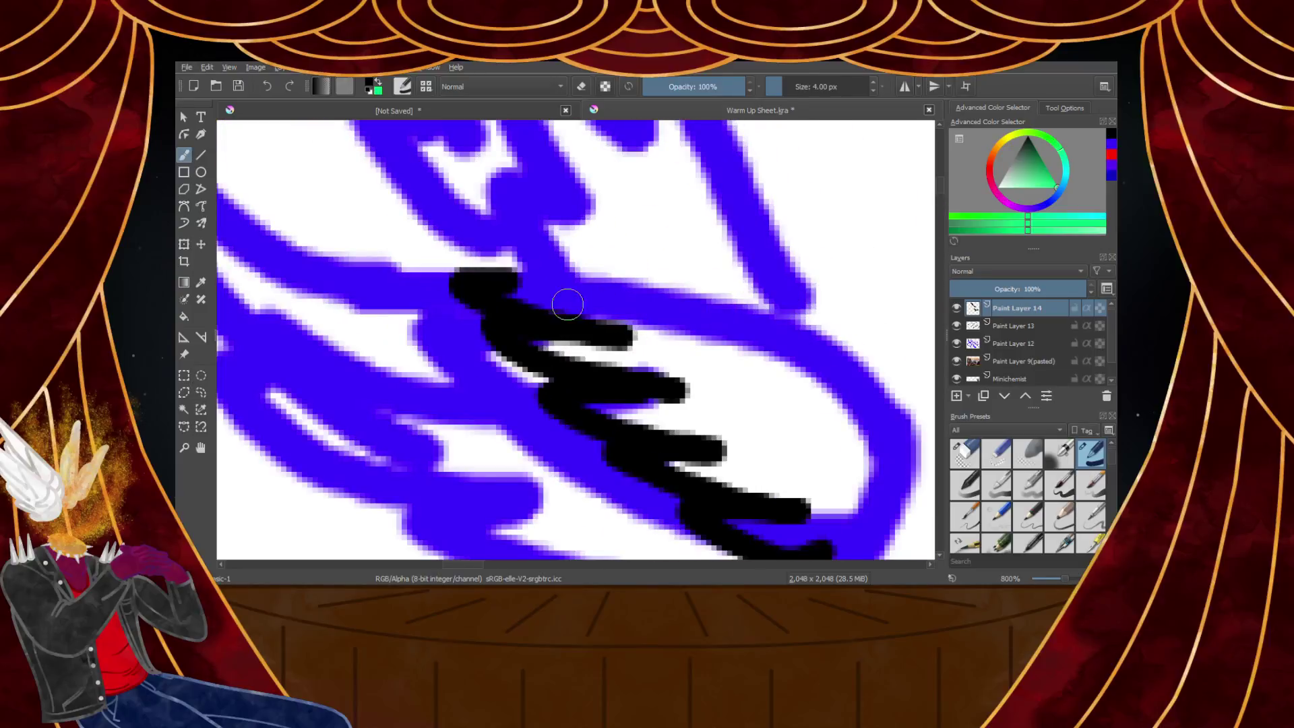
Ink the lower left wing's curved top edge from the first inner feather to the shoulder bend
mouse_move(472, 283)
mouse_down()
mouse_move(566, 288)
mouse_move(771, 341)
mouse_up()
key(ctrl+z)
mouse_move(476, 279)
mouse_down()
mouse_move(658, 289)
mouse_move(818, 338)
mouse_move(873, 381)
mouse_up()
key(ctrl+z)
mouse_move(465, 285)
mouse_down()
mouse_move(726, 307)
mouse_move(841, 352)
mouse_move(895, 408)
mouse_up()
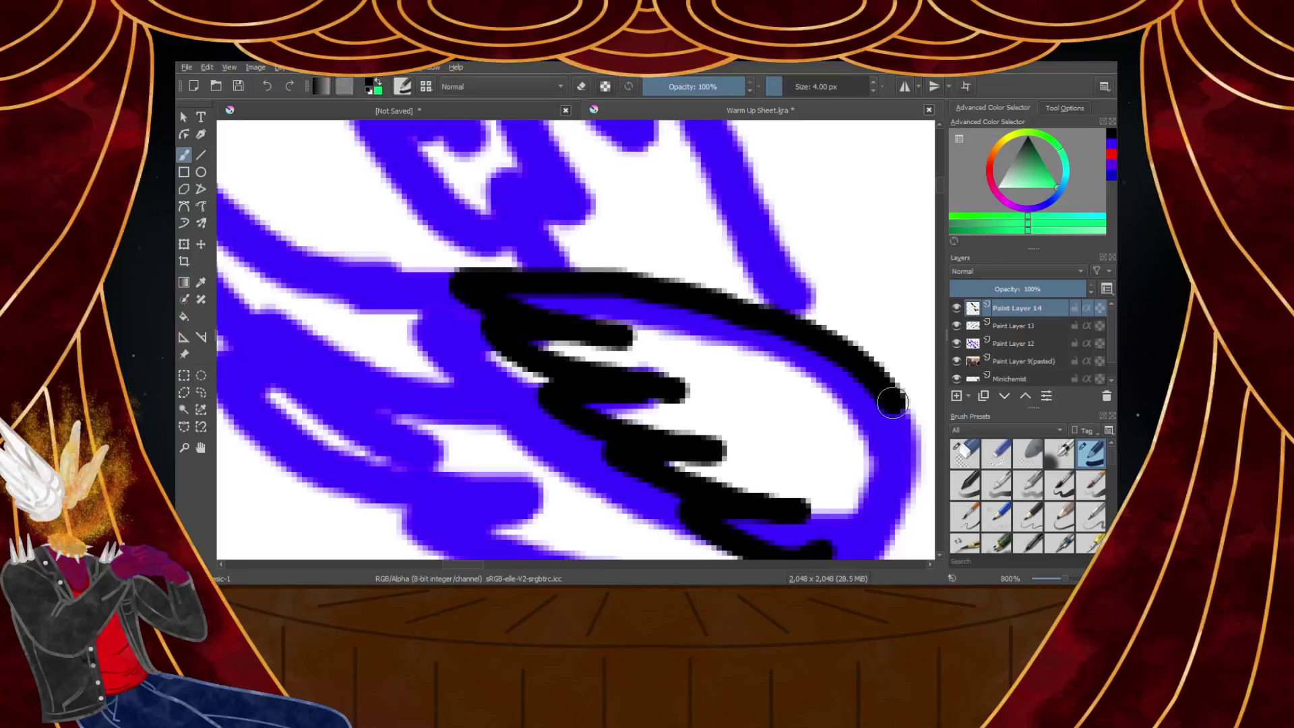
Erase the far end of the lower left wing's top edge with the circle eraser
scroll(895, 409, down, 4)
scroll(894, 409, up, 3)
scroll(881, 370, down, 4)
scroll(892, 396, up, 4)
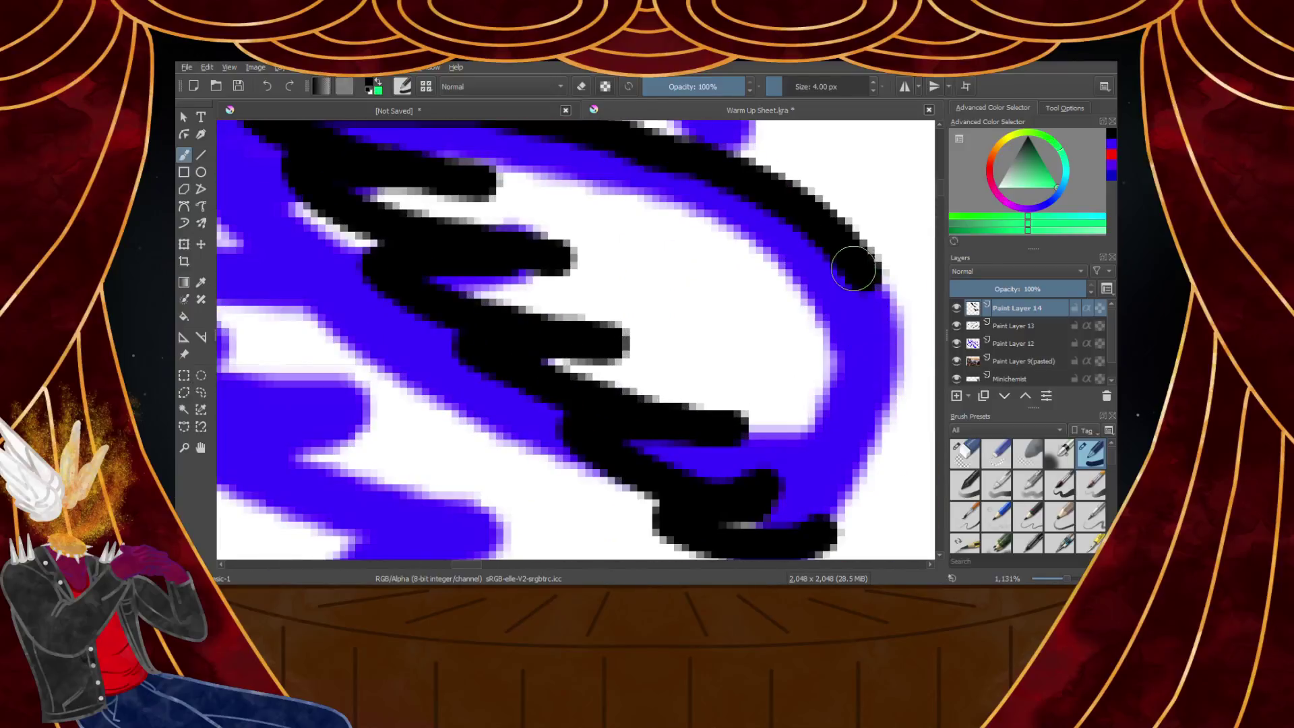
scroll(857, 272, down, 4)
scroll(832, 239, up, 4)
click(966, 450)
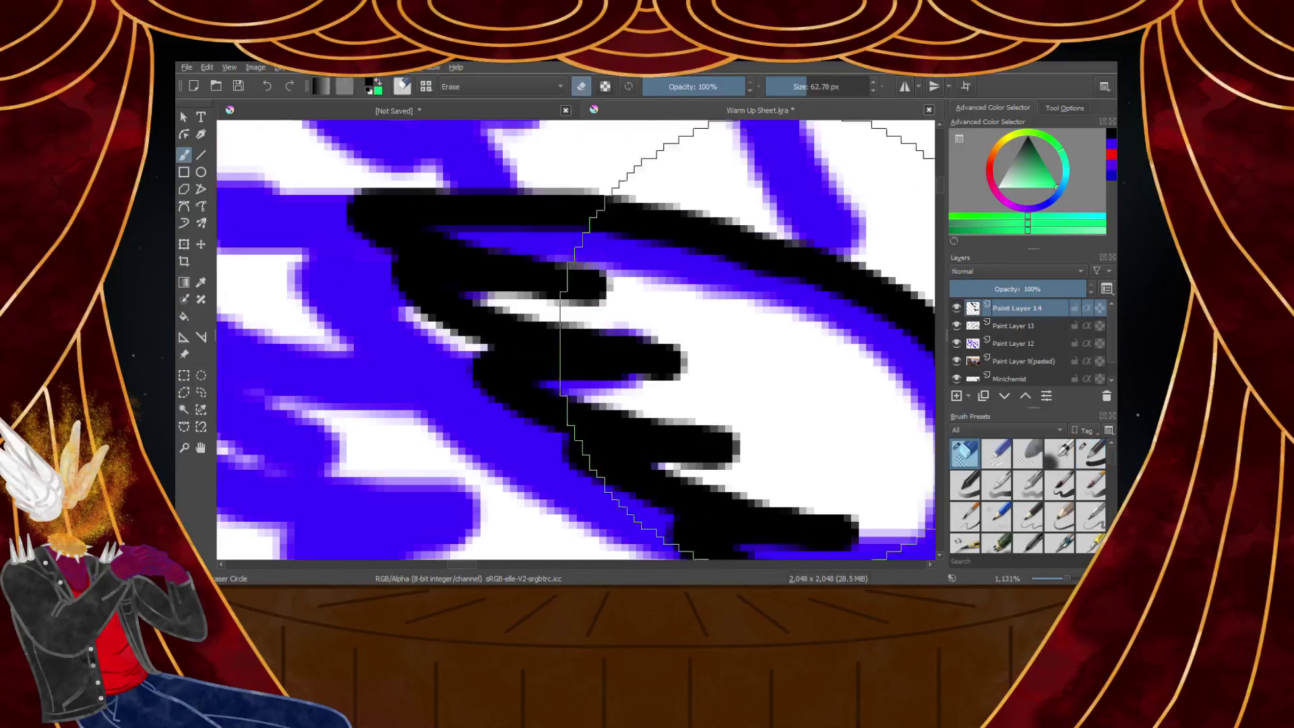
scroll(789, 338, down, 5)
scroll(819, 313, up, 3)
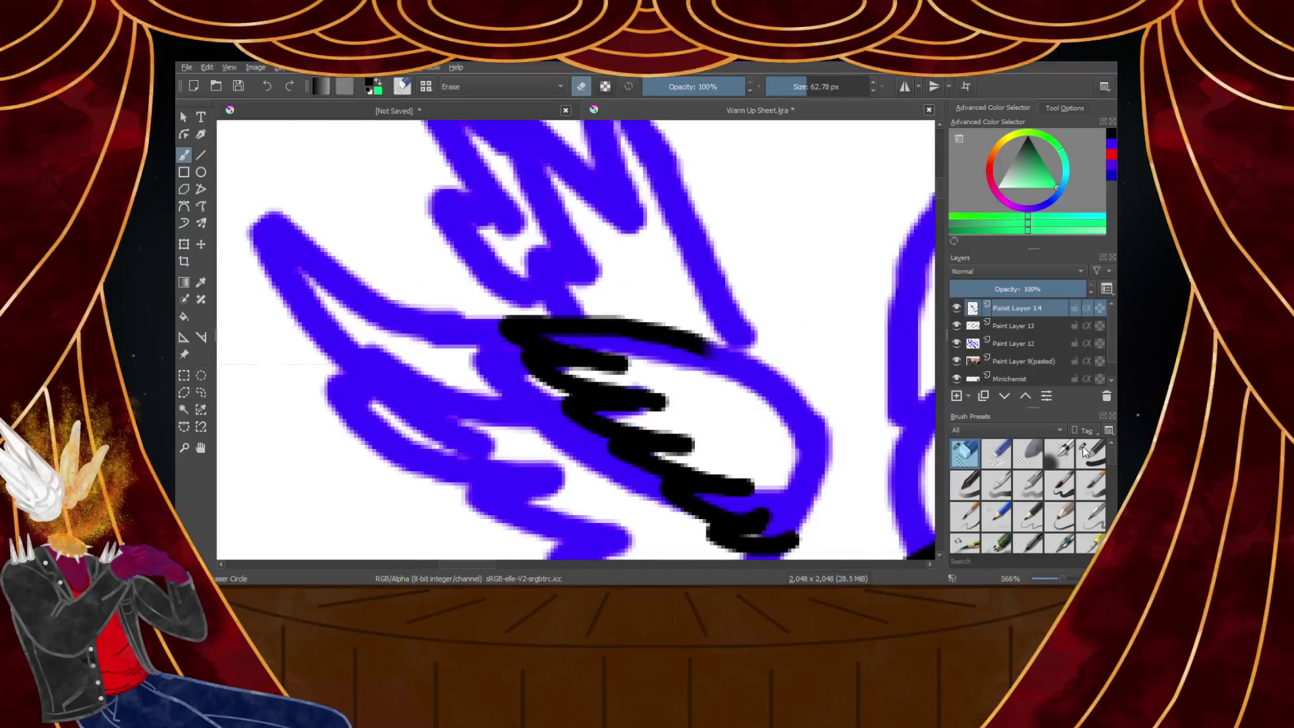
Switch back to the inking brush and redraw the lower left wing's shoulder curve as overlapping rounded segments
click(1089, 451)
scroll(767, 382, up, 1)
scroll(767, 382, up, 2)
mouse_move(535, 232)
mouse_down()
mouse_move(556, 352)
mouse_move(525, 317)
mouse_move(511, 326)
mouse_move(572, 457)
mouse_up()
scroll(549, 347, down, 3)
scroll(525, 316, up, 4)
scroll(573, 456, down, 3)
scroll(454, 309, up, 3)
drag(454, 309, 757, 490)
Continue the lower left wing's shoulder curve downward to join the last inner feather at the base
scroll(756, 490, down, 3)
scroll(708, 491, up, 3)
mouse_move(716, 340)
mouse_down()
mouse_move(698, 451)
mouse_move(717, 363)
mouse_move(748, 504)
mouse_up()
scroll(748, 503, down, 4)
scroll(741, 532, up, 4)
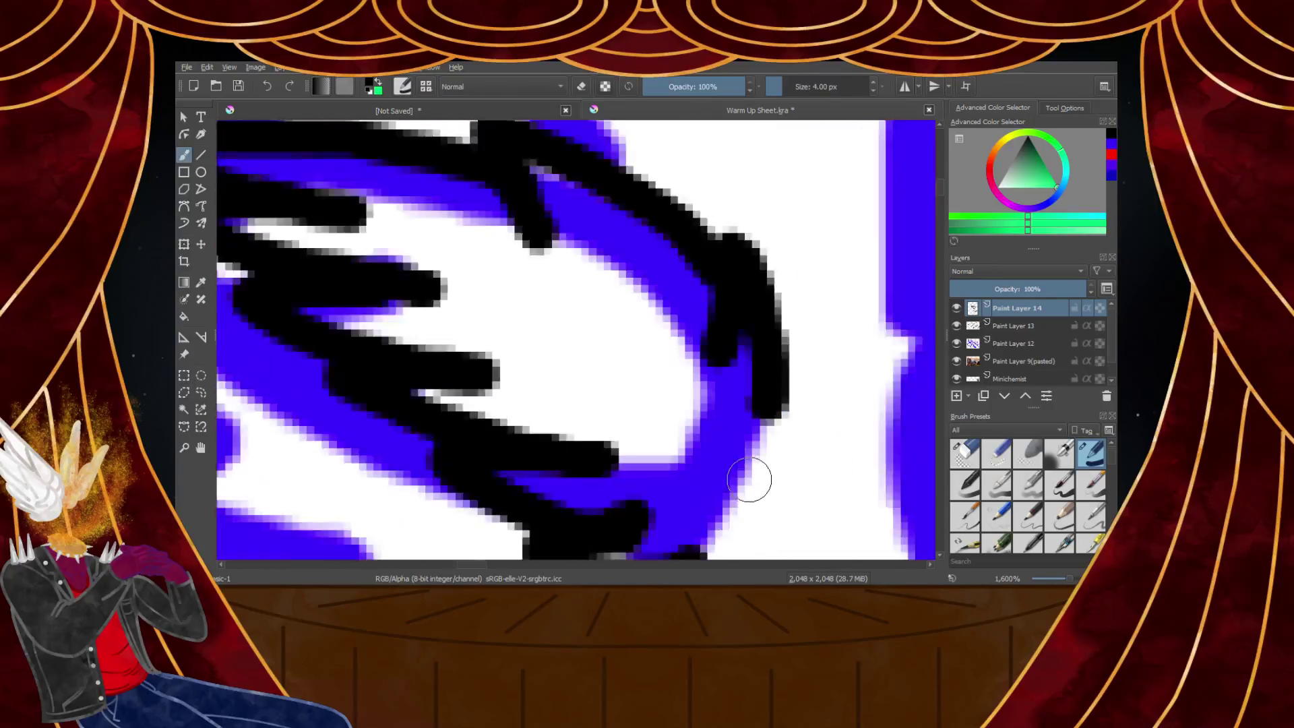
scroll(751, 485, down, 4)
scroll(736, 519, up, 4)
mouse_move(808, 269)
mouse_down()
mouse_move(776, 387)
mouse_move(742, 428)
mouse_up()
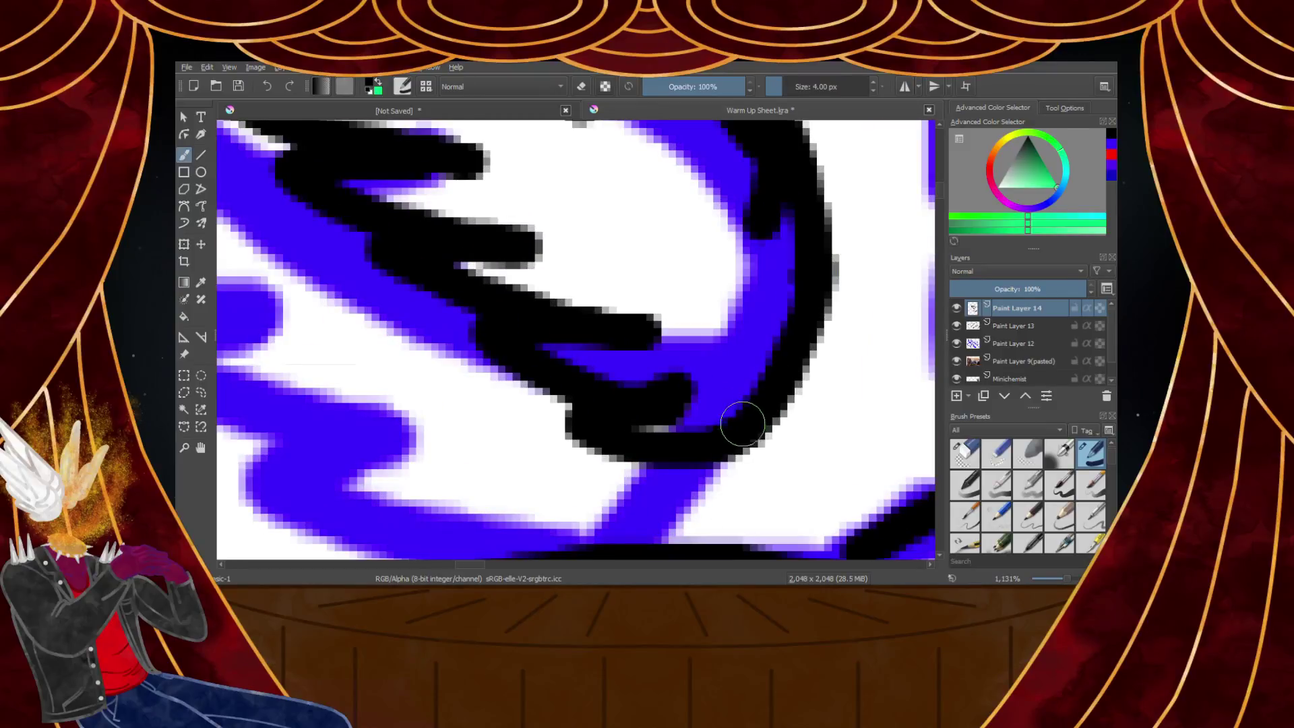
scroll(751, 378, down, 5)
scroll(772, 344, down, 1)
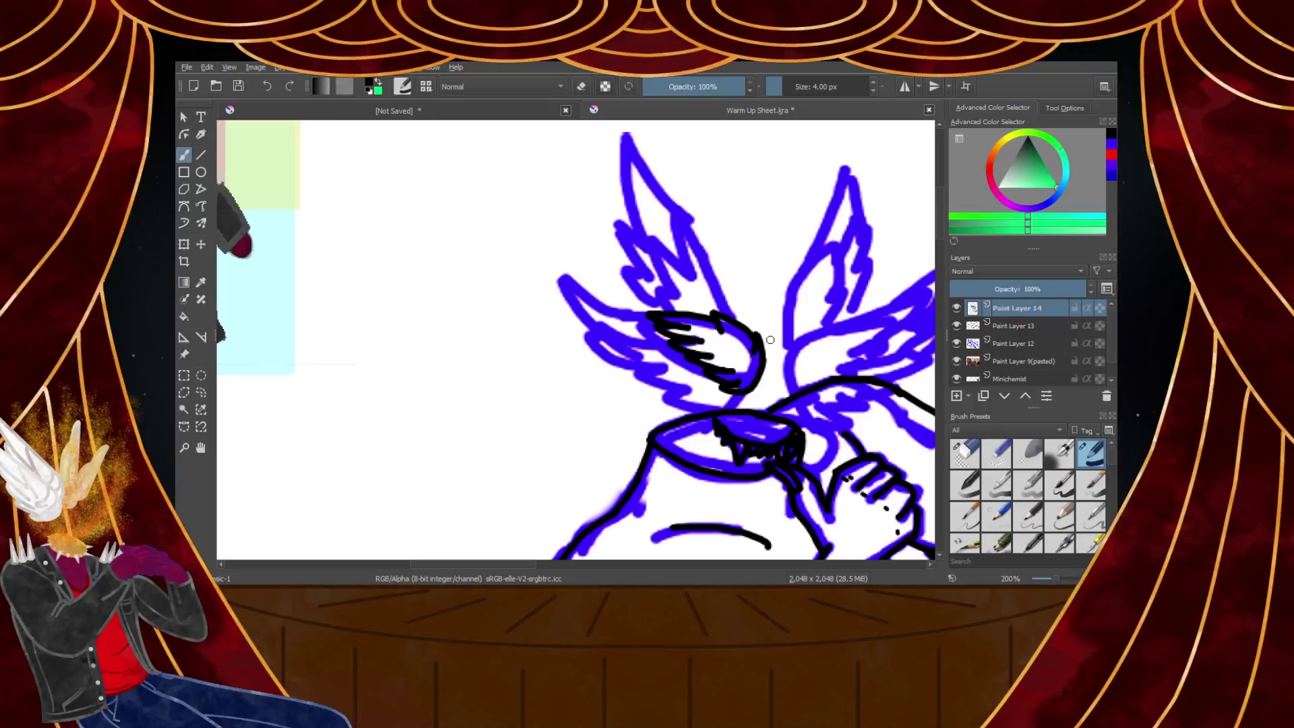
Ink the lower left wing's long upper edge from the inner feathers out to the pointed tip
scroll(760, 337, down, 2)
scroll(754, 341, up, 2)
scroll(748, 343, down, 3)
scroll(738, 355, up, 4)
scroll(737, 355, down, 2)
scroll(653, 297, up, 4)
drag(653, 297, 446, 253)
scroll(446, 250, down, 1)
scroll(446, 250, up, 3)
key(ctrl+z)
mouse_move(742, 358)
mouse_down()
mouse_move(489, 327)
mouse_move(501, 329)
mouse_move(386, 282)
mouse_up()
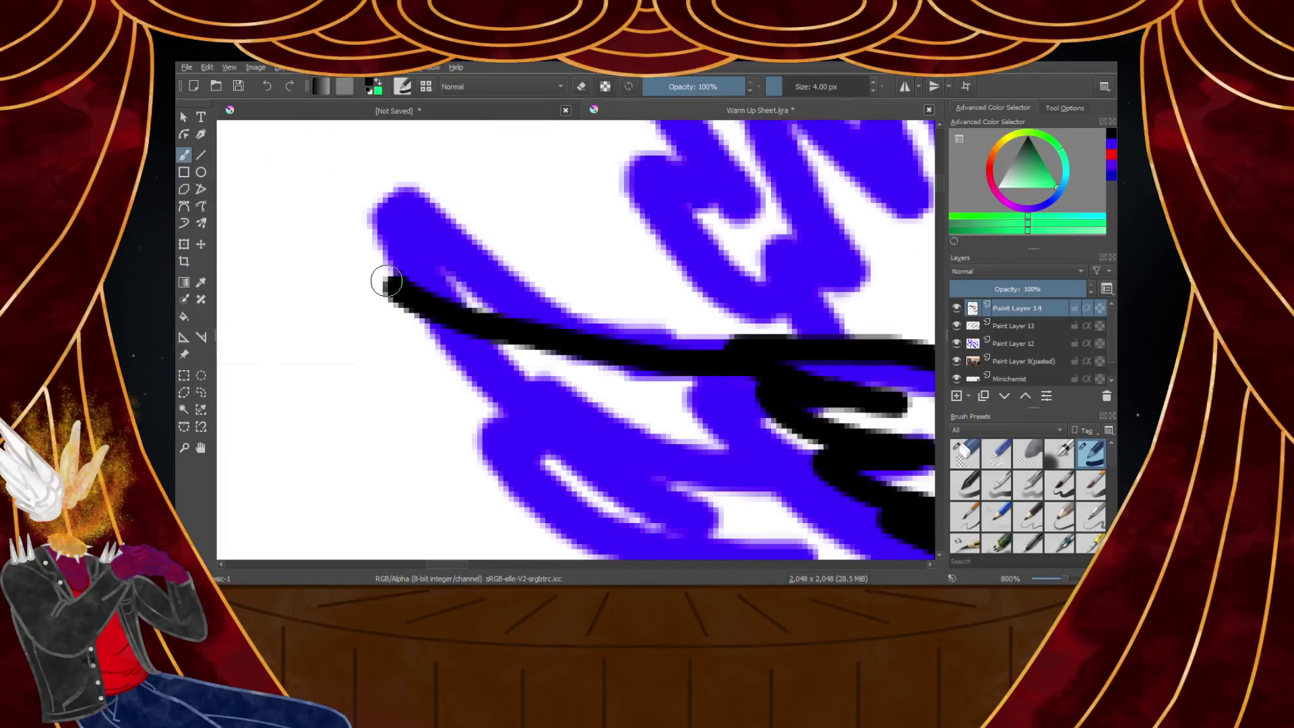
key(ctrl+z)
Ink the first jagged outer feathers beneath the lower left wing's tip
mouse_move(483, 328)
mouse_down()
mouse_move(354, 283)
mouse_move(471, 373)
mouse_move(617, 407)
mouse_up()
scroll(616, 407, down, 4)
scroll(558, 391, up, 5)
drag(386, 349, 594, 475)
scroll(595, 475, down, 4)
scroll(591, 485, up, 4)
mouse_move(529, 412)
mouse_down()
mouse_move(397, 398)
mouse_move(710, 519)
mouse_move(759, 519)
mouse_up()
scroll(759, 520, down, 6)
scroll(762, 533, up, 2)
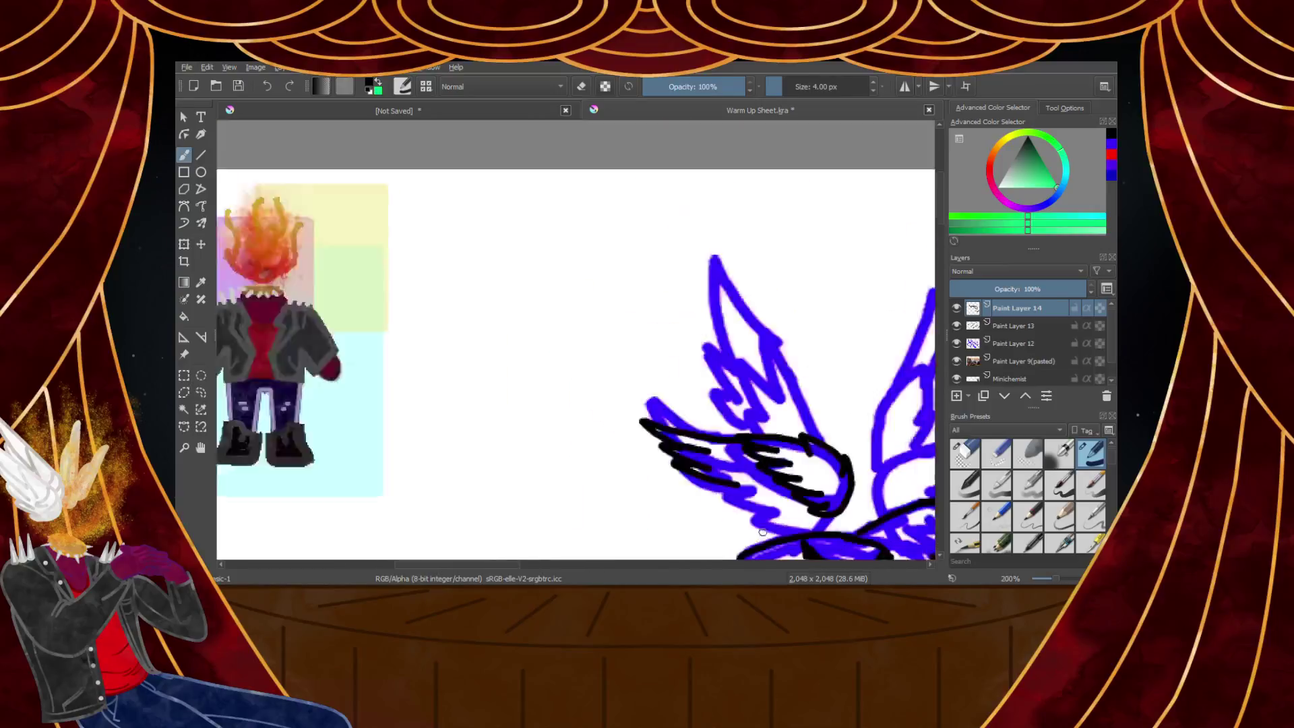
Continue the lower left wing's outer feathers along its underside to the base above the neck opening
scroll(762, 533, up, 9)
drag(394, 306, 596, 347)
scroll(597, 349, down, 6)
scroll(593, 379, up, 5)
mouse_move(490, 290)
mouse_down()
mouse_move(399, 289)
mouse_move(634, 381)
mouse_move(809, 399)
mouse_up()
scroll(809, 398, down, 4)
scroll(630, 364, up, 4)
mouse_move(630, 364)
mouse_down()
mouse_move(546, 368)
mouse_move(858, 410)
mouse_up()
scroll(863, 414, down, 7)
scroll(845, 423, up, 5)
mouse_move(720, 412)
mouse_down()
mouse_move(675, 411)
mouse_move(812, 414)
mouse_move(786, 422)
mouse_move(815, 430)
mouse_move(893, 387)
mouse_move(885, 378)
mouse_move(861, 412)
mouse_up()
scroll(874, 379, down, 1)
scroll(873, 379, up, 2)
scroll(865, 396, down, 5)
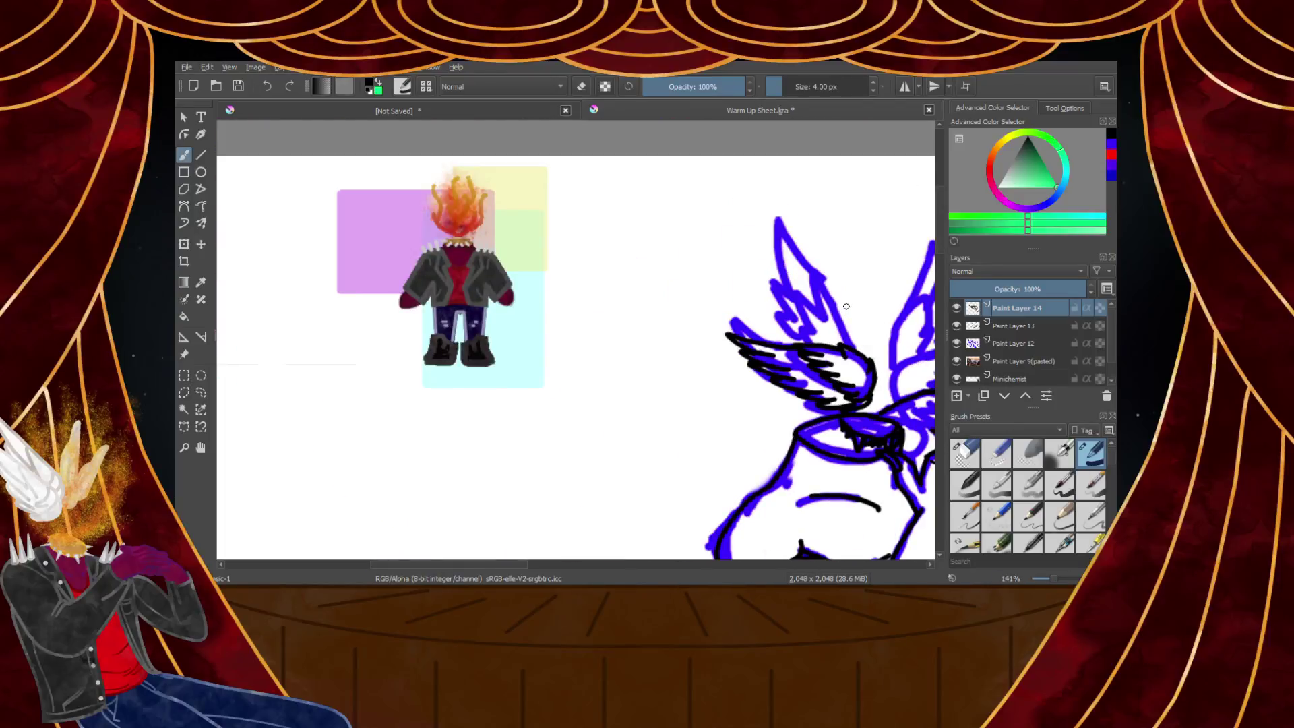
Ink the upper left wing's inner-side edge upward from the lower wing, with zigzag feathers beside it
scroll(847, 306, up, 1)
scroll(779, 345, up, 4)
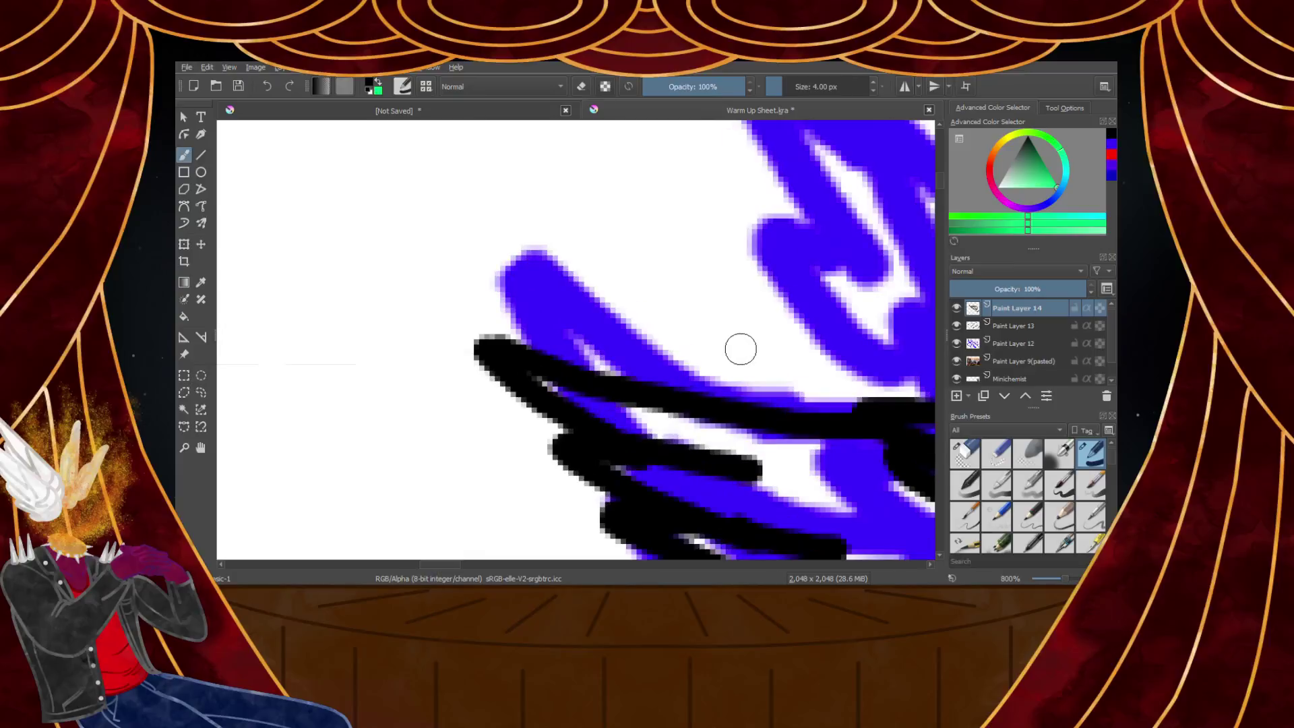
scroll(735, 398, down, 3)
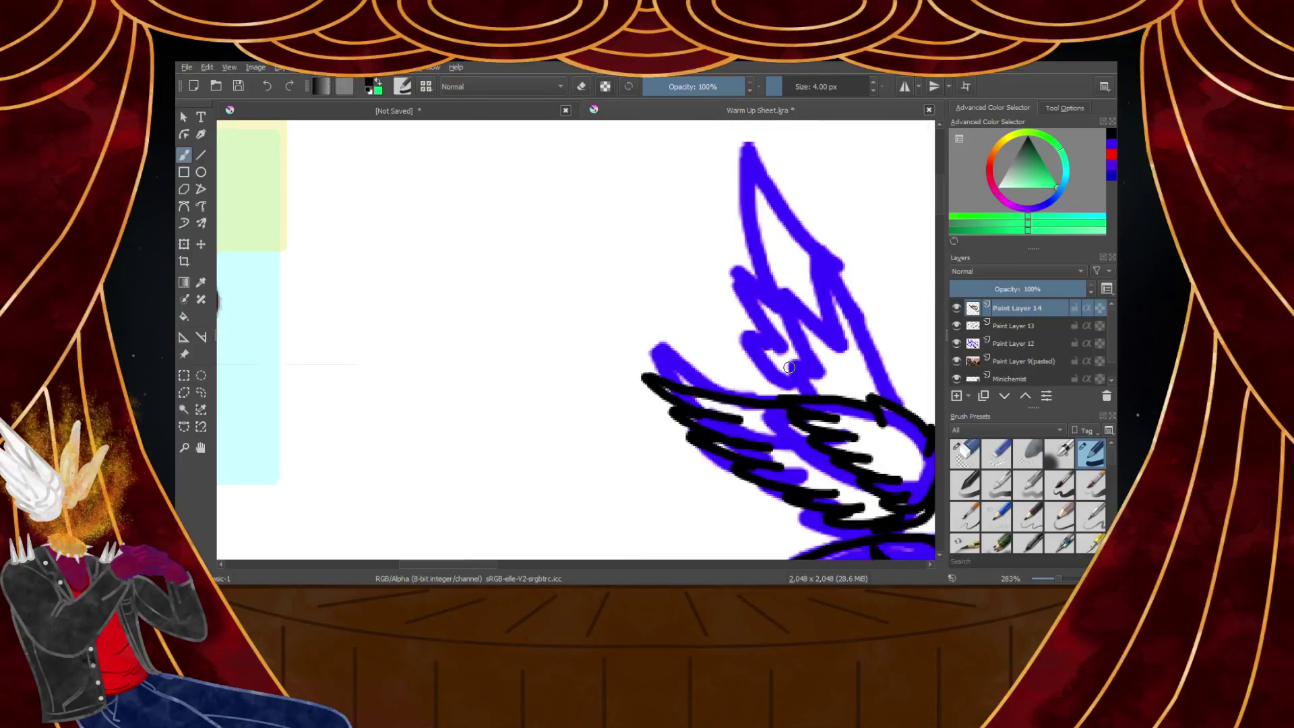
scroll(789, 367, down, 4)
scroll(789, 367, up, 5)
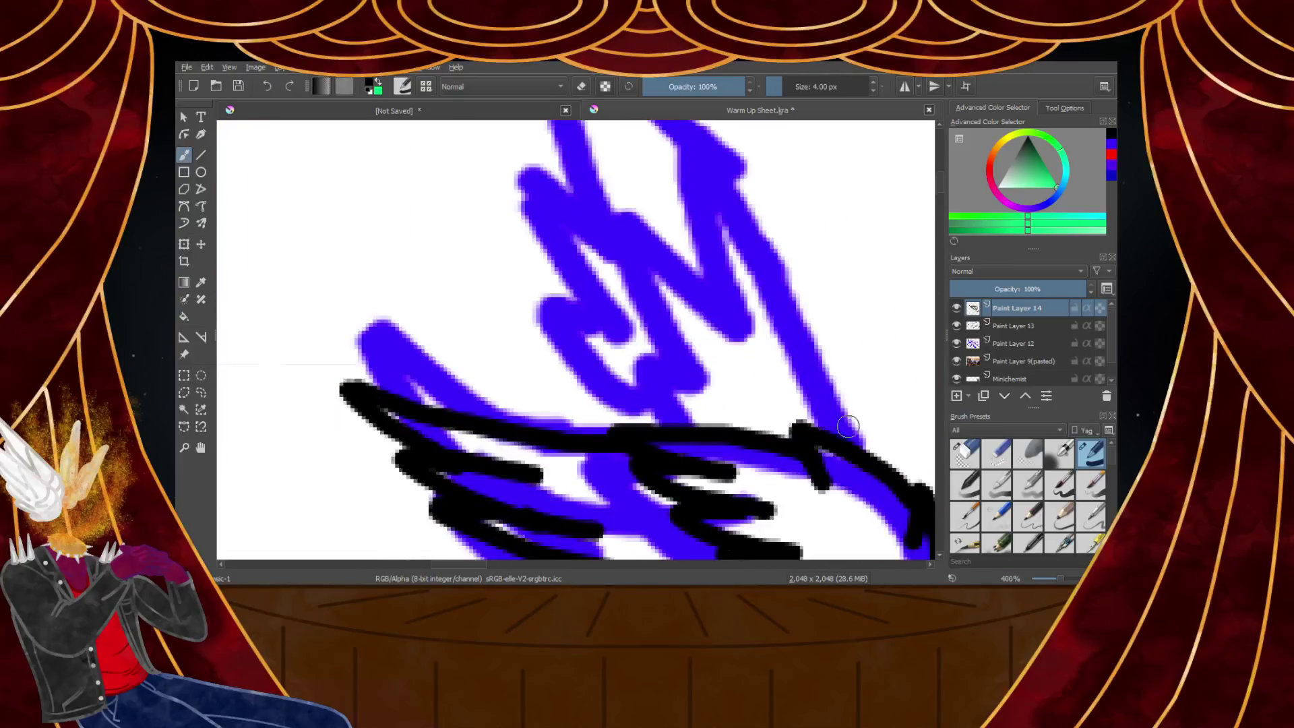
mouse_move(853, 441)
mouse_down()
mouse_move(745, 251)
mouse_move(760, 337)
mouse_move(733, 321)
mouse_move(765, 384)
mouse_move(727, 401)
mouse_move(759, 422)
mouse_move(738, 428)
mouse_move(656, 234)
mouse_up()
scroll(741, 384, down, 1)
scroll(742, 385, down, 2)
scroll(739, 328, up, 4)
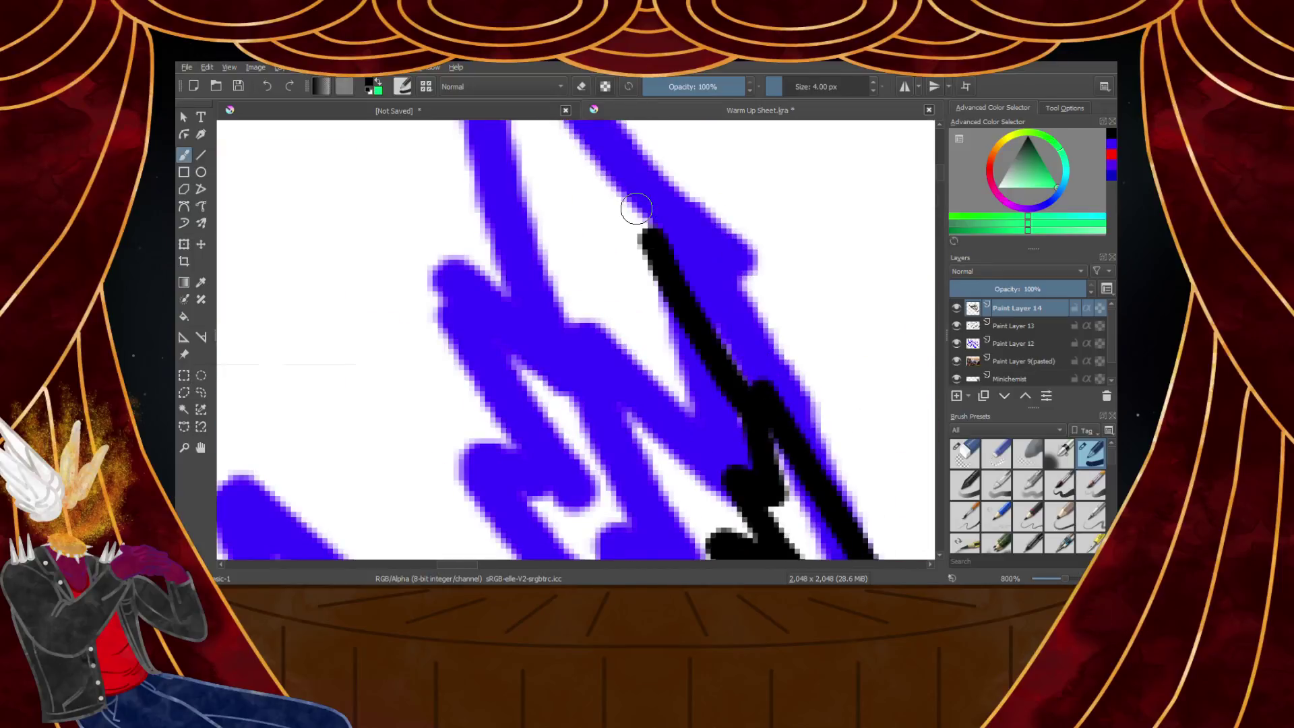
Ink the upper left wing's pointed tip and the first outer feathers below it
scroll(650, 230, down, 4)
scroll(649, 228, up, 1)
mouse_move(629, 169)
mouse_down()
mouse_move(637, 369)
mouse_move(579, 267)
mouse_move(619, 431)
mouse_move(654, 488)
mouse_up()
drag(592, 271, 629, 351)
scroll(629, 352, down, 5)
scroll(629, 386, up, 6)
drag(569, 231, 725, 368)
mouse_move(601, 263)
mouse_down()
mouse_move(544, 216)
mouse_move(654, 446)
mouse_up()
scroll(646, 426, down, 1)
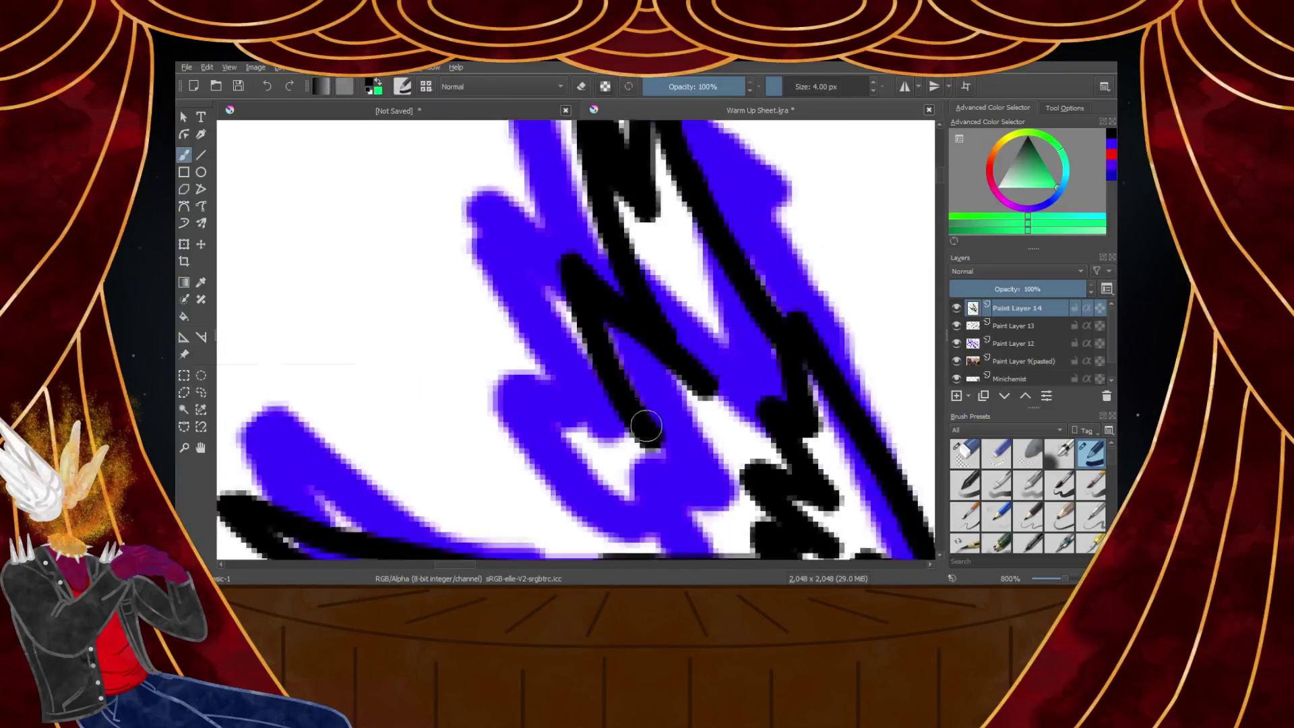
scroll(646, 426, down, 4)
scroll(653, 437, up, 6)
key(ctrl+z)
scroll(580, 254, down, 6)
scroll(573, 238, up, 5)
mouse_move(596, 254)
mouse_down()
mouse_move(538, 199)
mouse_move(636, 355)
mouse_up()
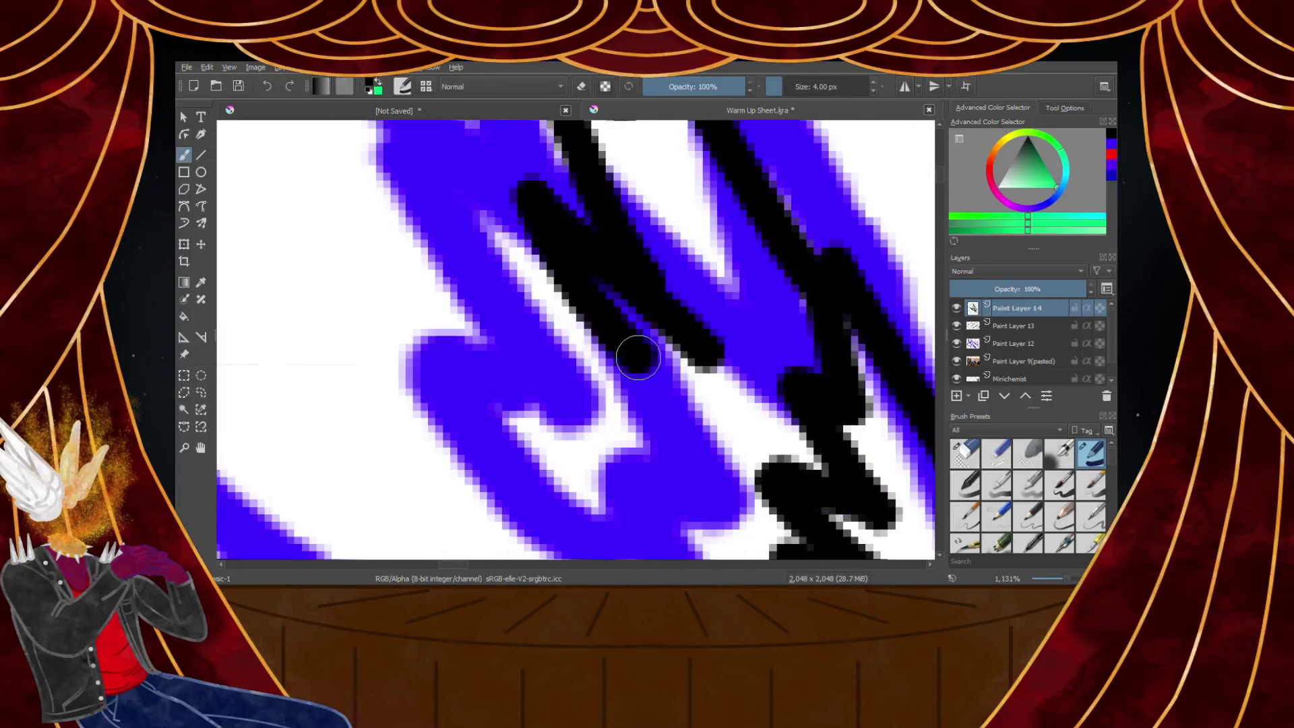
scroll(637, 355, down, 8)
Ink the remaining outer feathers of the upper left wing in jagged strokes down toward the lower wing
scroll(613, 298, up, 7)
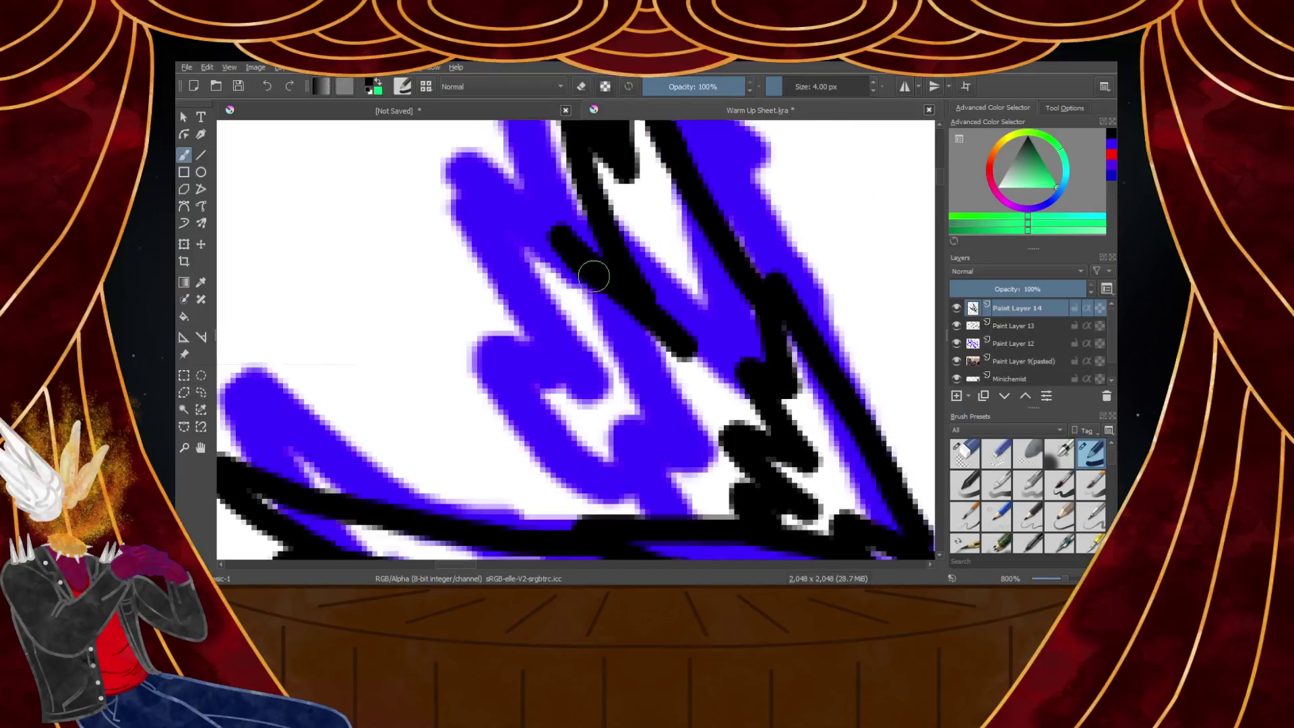
scroll(594, 276, up, 1)
drag(657, 168, 762, 347)
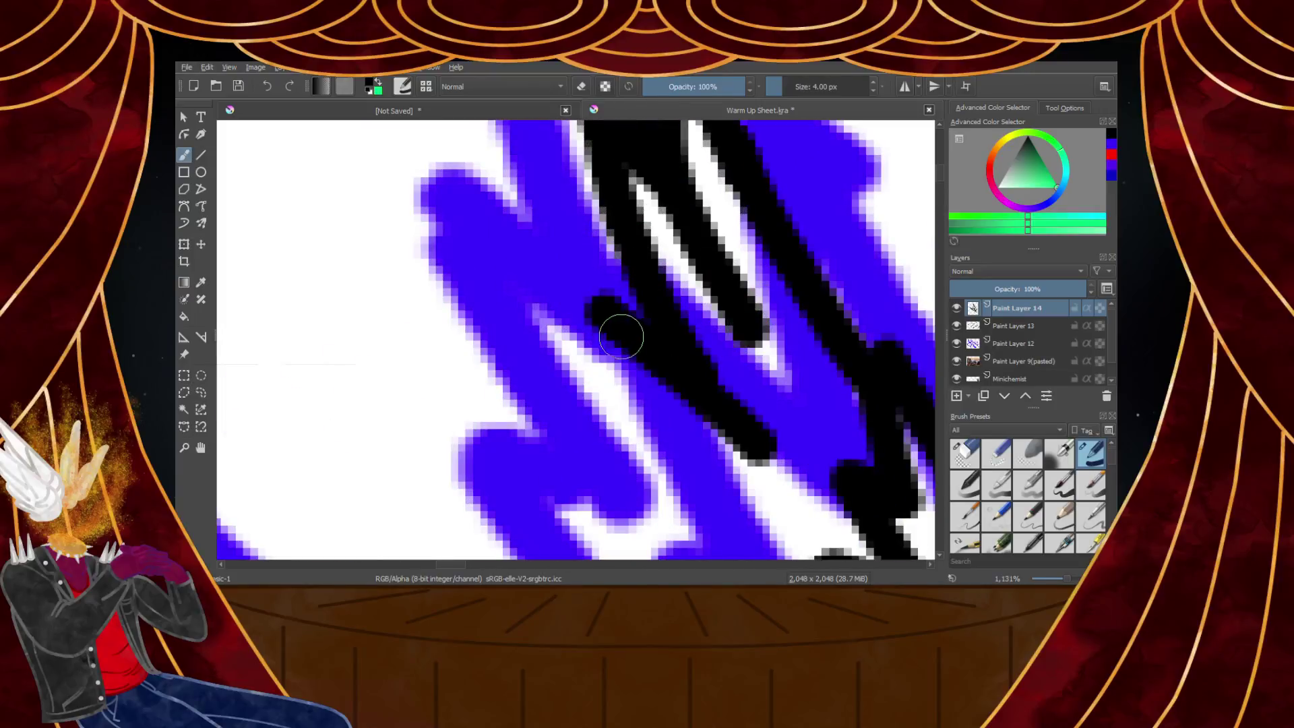
drag(604, 316, 694, 482)
scroll(695, 482, down, 6)
scroll(663, 464, up, 6)
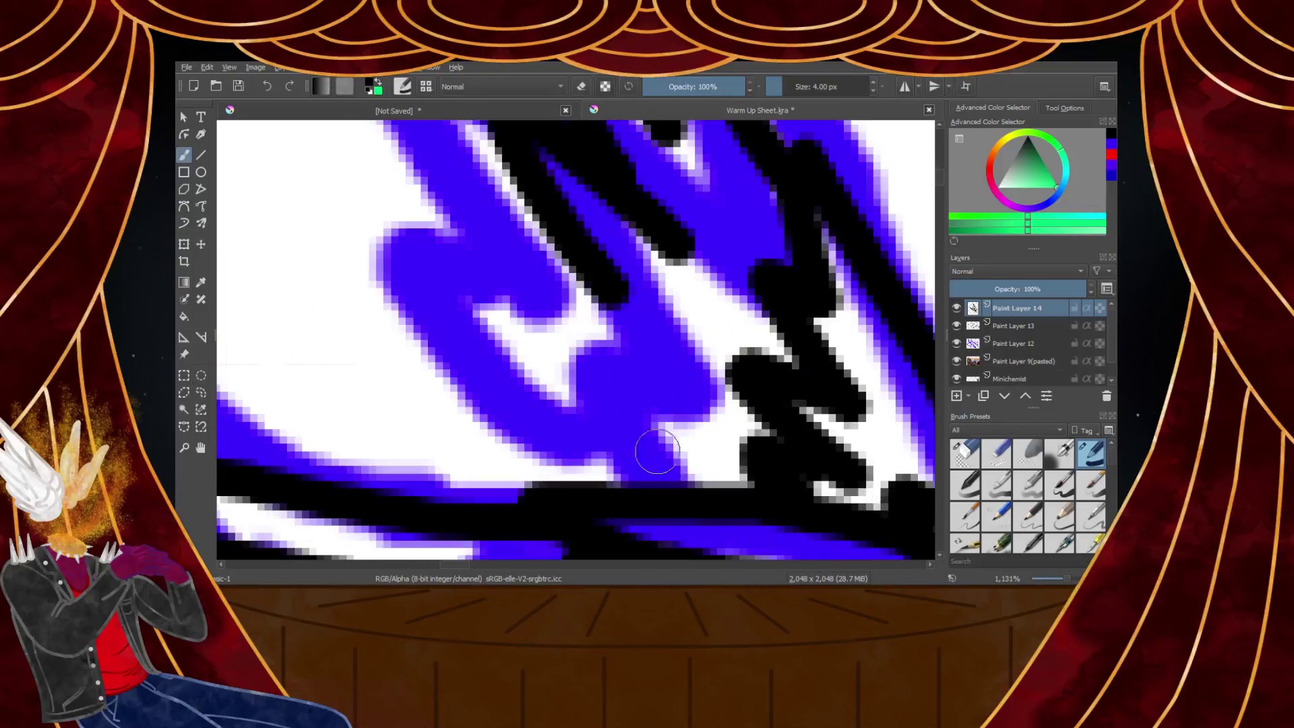
drag(644, 343, 551, 306)
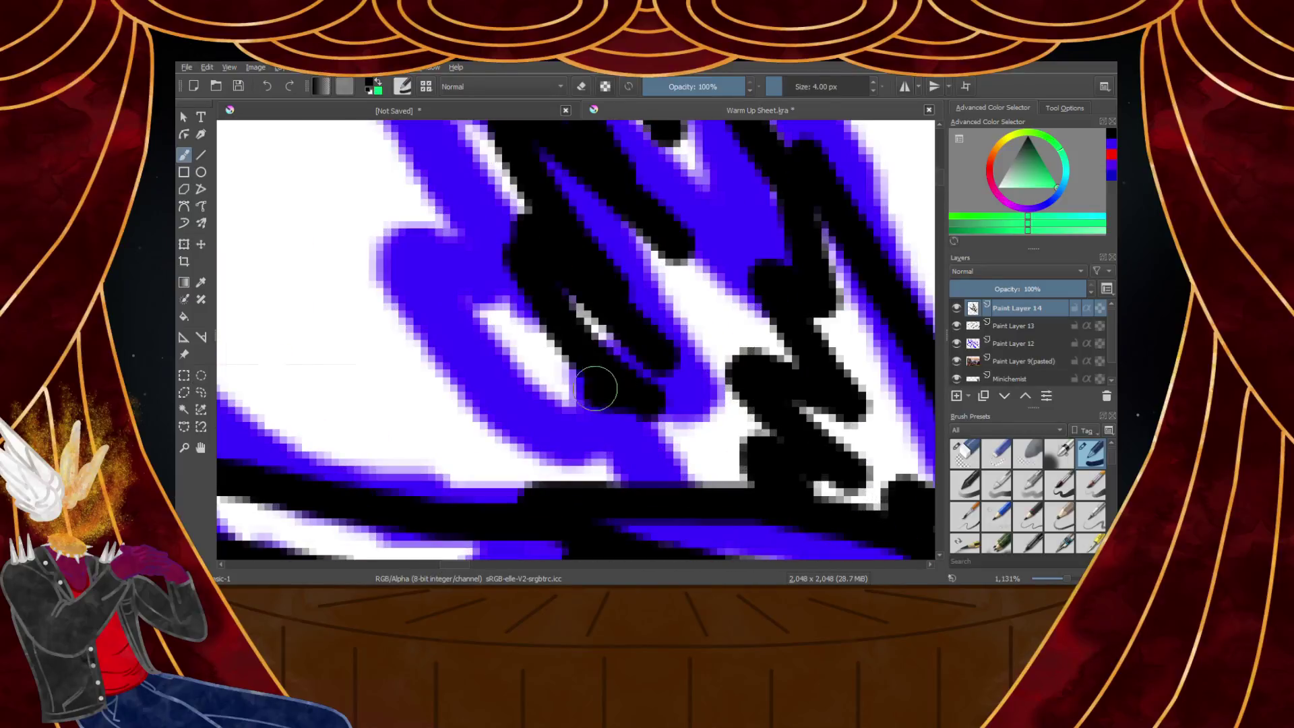
scroll(670, 486, down, 8)
scroll(758, 444, up, 2)
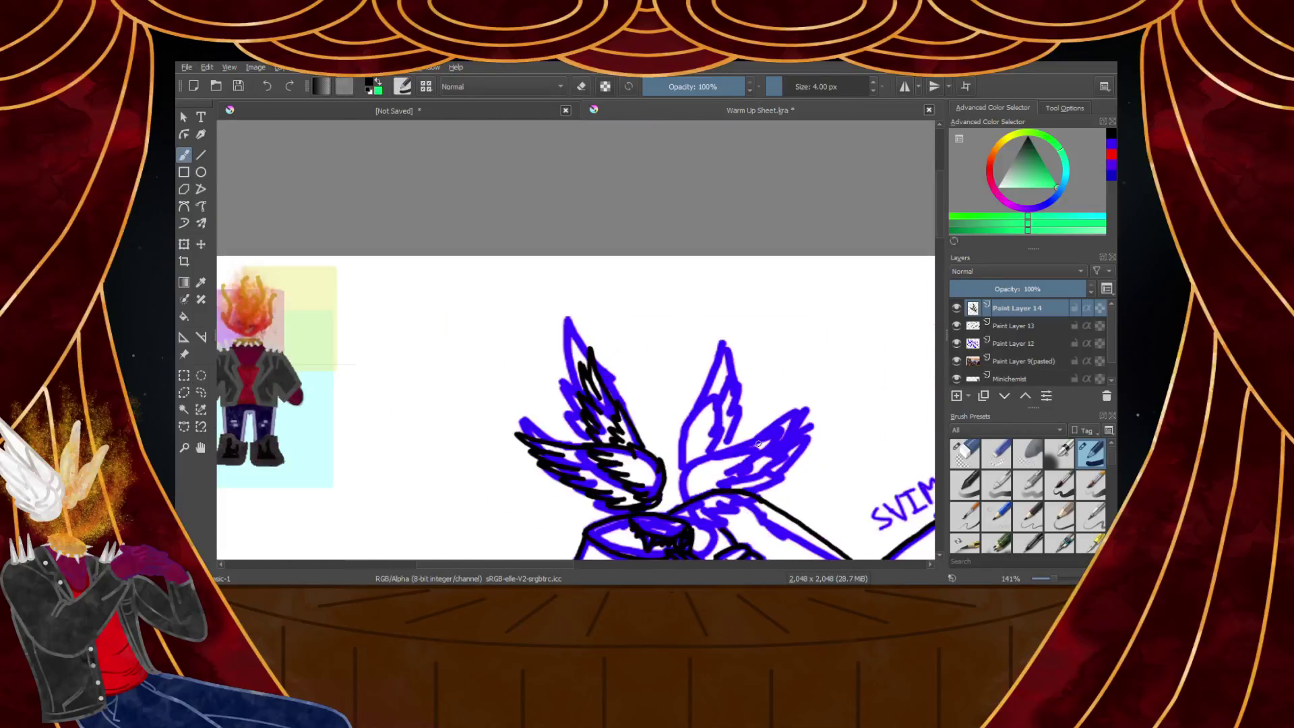
Ink the lower right wing's rounded shoulder and top edge from the base out to the first feather point
scroll(758, 444, up, 4)
scroll(720, 514, down, 4)
scroll(719, 514, down, 2)
scroll(684, 481, up, 5)
scroll(668, 502, down, 3)
scroll(683, 515, up, 3)
mouse_move(631, 482)
mouse_down()
mouse_move(673, 342)
mouse_move(781, 318)
mouse_move(908, 259)
mouse_move(842, 311)
mouse_up()
scroll(903, 250, down, 3)
scroll(883, 268, up, 3)
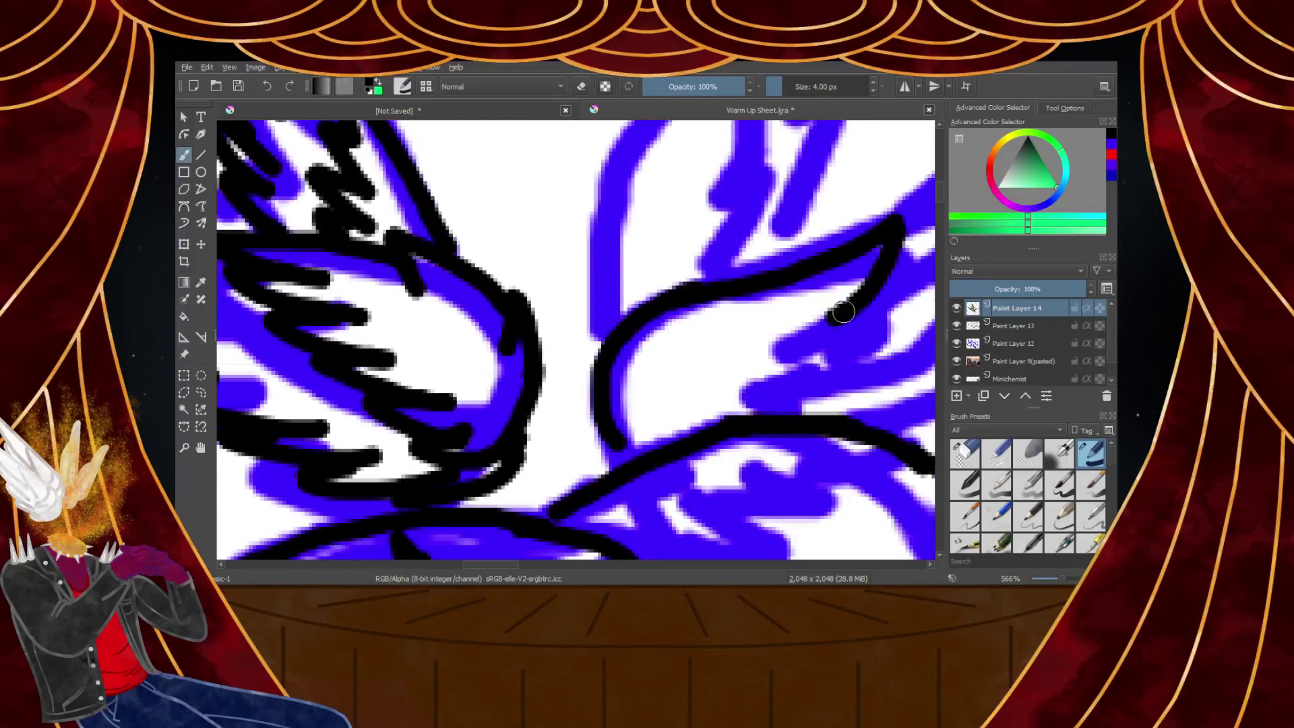
Undo the last stroke and ink the lower right wing's inner zigzag feathers down toward the arm outline
key(ctrl+z)
mouse_move(891, 236)
mouse_down()
mouse_move(841, 310)
mouse_move(894, 273)
mouse_move(775, 372)
mouse_up()
mouse_move(879, 330)
mouse_down()
mouse_move(765, 398)
mouse_move(826, 394)
mouse_move(821, 408)
mouse_move(706, 429)
mouse_move(732, 423)
mouse_move(762, 447)
mouse_move(641, 419)
mouse_move(698, 459)
mouse_up()
scroll(644, 452, down, 3)
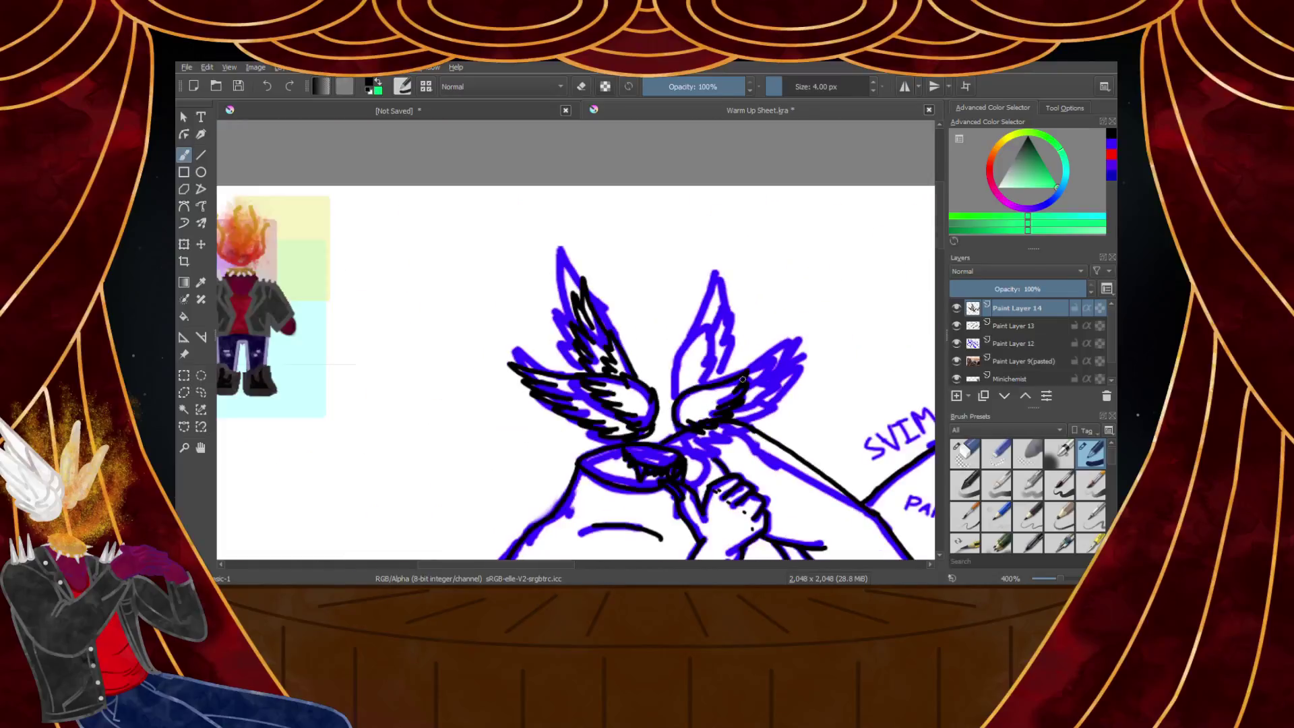
Extend the lower right wing's top edge to its outer tip and ink the first outer feathers there
scroll(771, 368, up, 3)
mouse_move(661, 390)
mouse_down()
mouse_move(799, 285)
mouse_move(735, 386)
mouse_up()
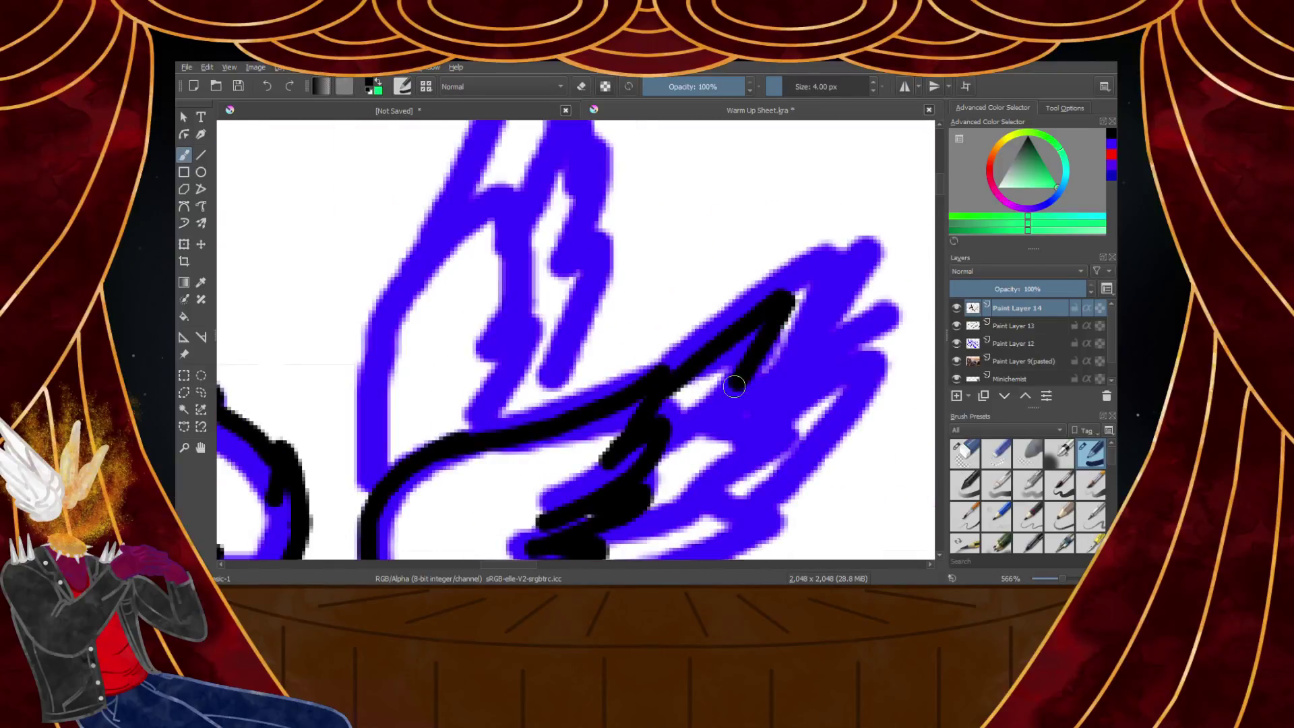
scroll(740, 324, down, 2)
scroll(746, 312, up, 4)
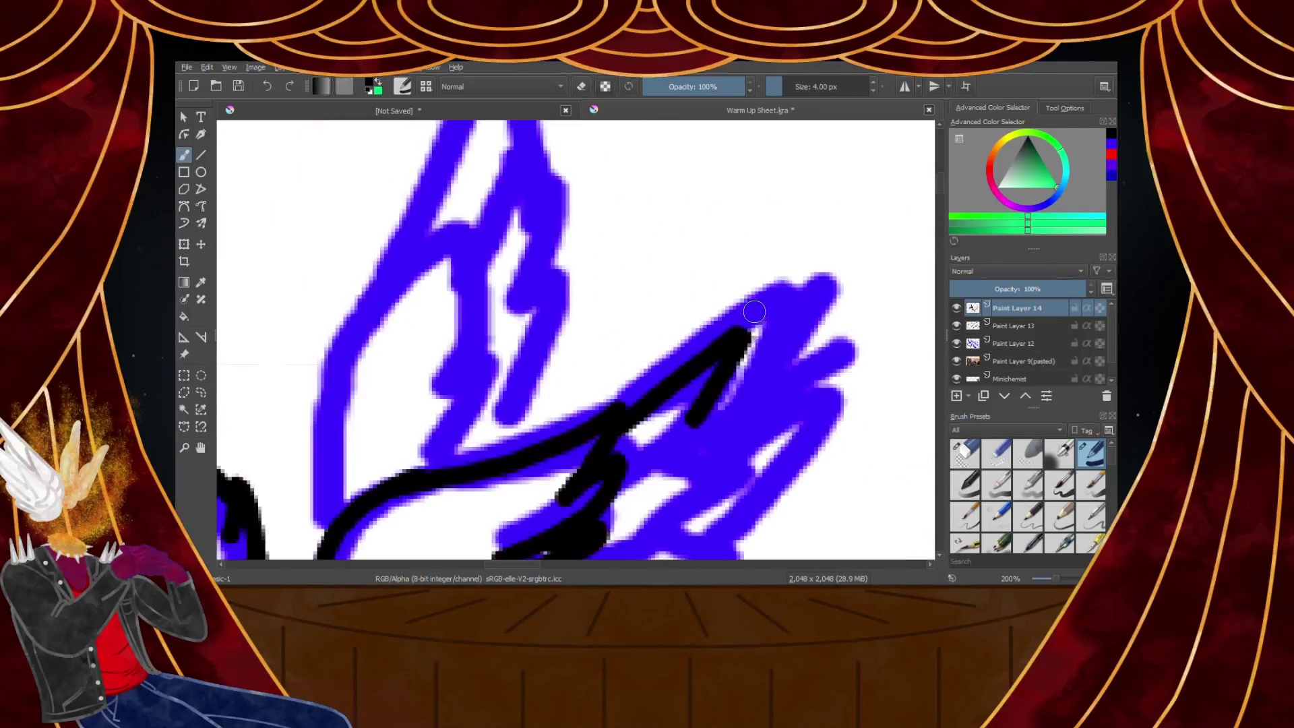
drag(717, 349, 837, 247)
mouse_move(793, 297)
mouse_down()
mouse_move(852, 237)
mouse_move(753, 398)
mouse_up()
scroll(798, 273, down, 3)
scroll(798, 273, up, 4)
mouse_move(799, 273)
mouse_down()
mouse_move(710, 378)
mouse_move(776, 311)
mouse_move(842, 273)
mouse_move(847, 293)
mouse_move(681, 495)
mouse_up()
scroll(694, 485, down, 3)
scroll(708, 468, up, 3)
scroll(708, 468, up, 1)
key(ctrl+z)
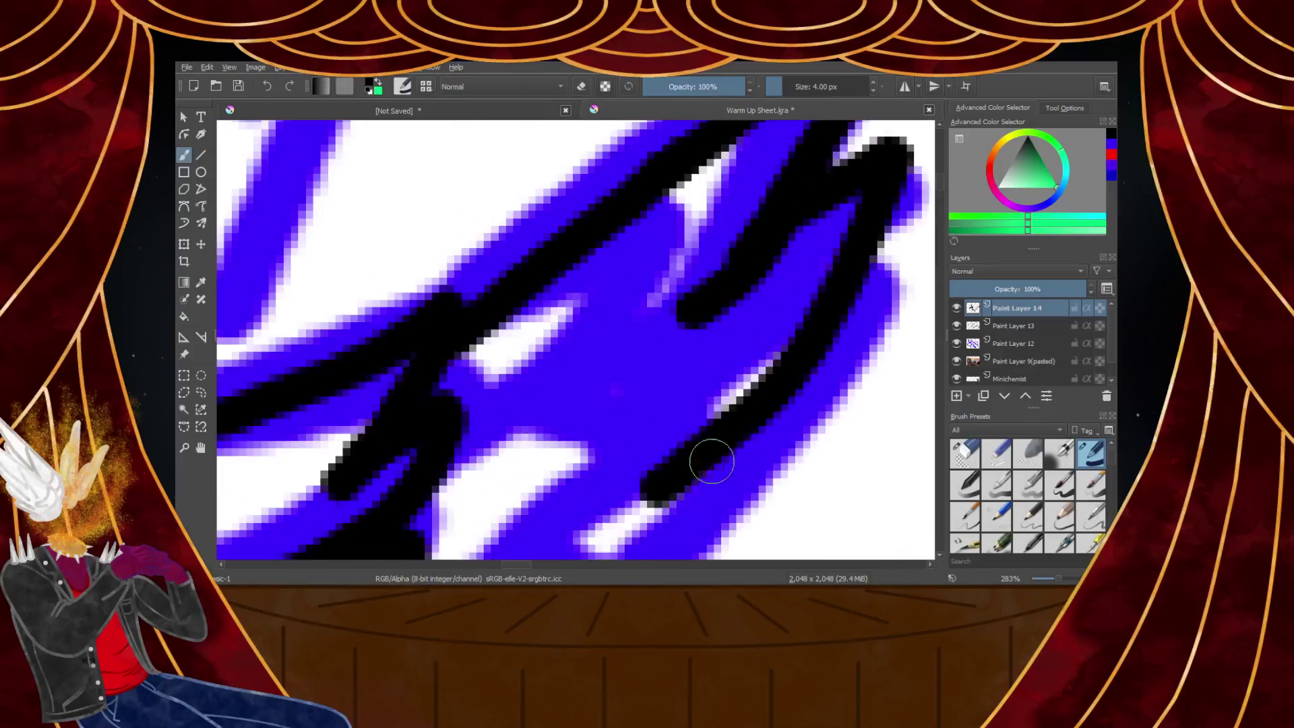
Ink a short outer feather below the lower right wing's tip
mouse_move(874, 175)
mouse_down()
mouse_move(836, 253)
mouse_move(700, 366)
mouse_up()
scroll(707, 367, down, 5)
scroll(715, 388, up, 4)
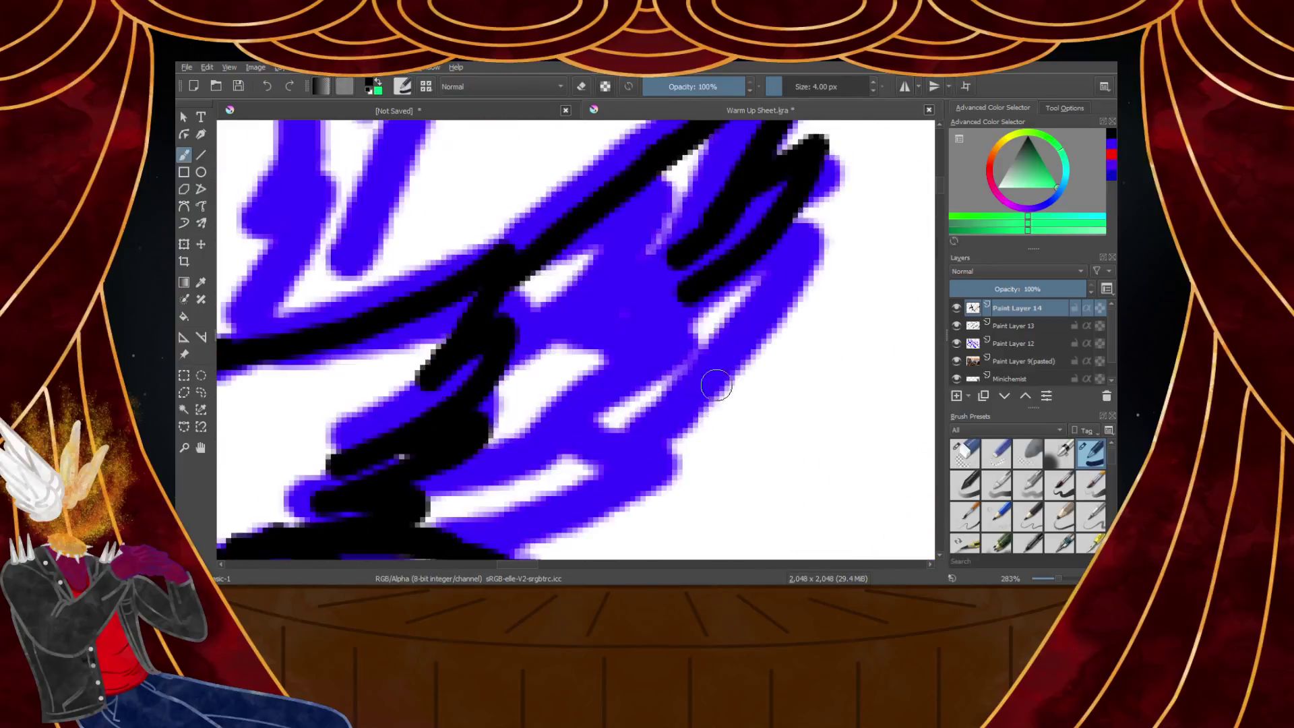
Ink the outer feathers along the lower right wing's outer edge, stepping from below the tip toward the base
mouse_move(722, 261)
mouse_down()
mouse_move(803, 250)
mouse_move(569, 424)
mouse_up()
scroll(609, 407, down, 3)
scroll(610, 406, up, 3)
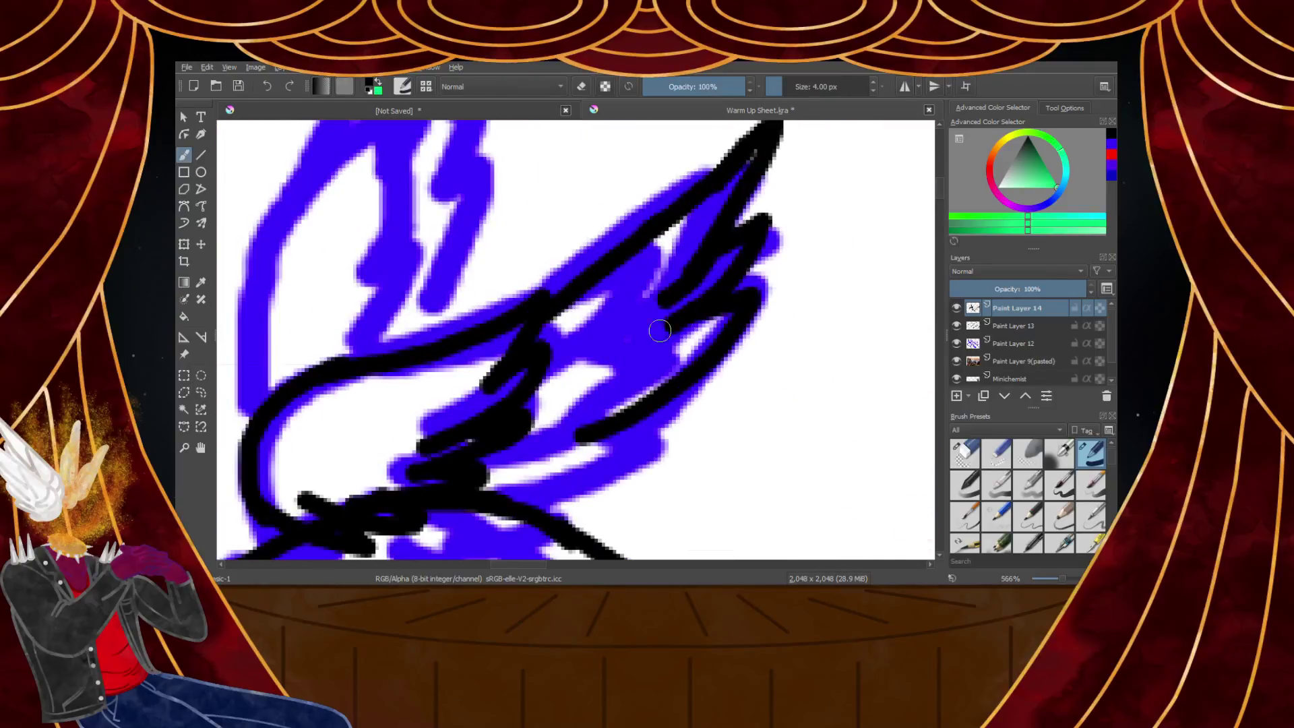
drag(767, 300, 615, 401)
drag(695, 373, 546, 446)
scroll(551, 445, down, 2)
scroll(545, 472, up, 3)
Ink the lower right wing's last bottom feathers and its underside edge back to the base beside the neck
mouse_move(659, 362)
mouse_down()
mouse_move(719, 363)
mouse_move(503, 433)
mouse_up()
scroll(502, 433, down, 3)
scroll(544, 426, up, 3)
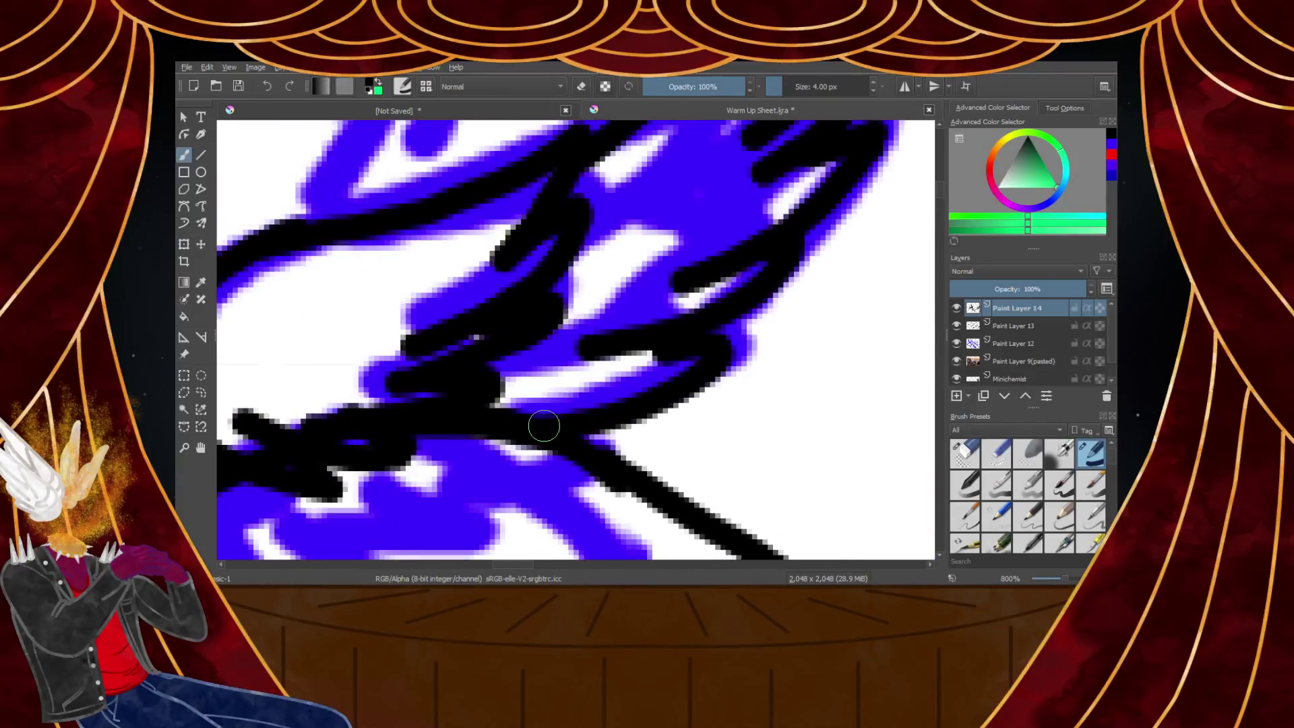
mouse_move(607, 434)
mouse_down()
mouse_move(469, 471)
mouse_move(482, 426)
mouse_move(578, 459)
mouse_move(398, 464)
mouse_up()
scroll(457, 480, up, 2)
scroll(378, 484, down, 3)
scroll(337, 480, up, 3)
mouse_move(306, 353)
mouse_down()
mouse_move(537, 474)
mouse_move(625, 478)
mouse_move(535, 424)
mouse_move(725, 409)
mouse_up()
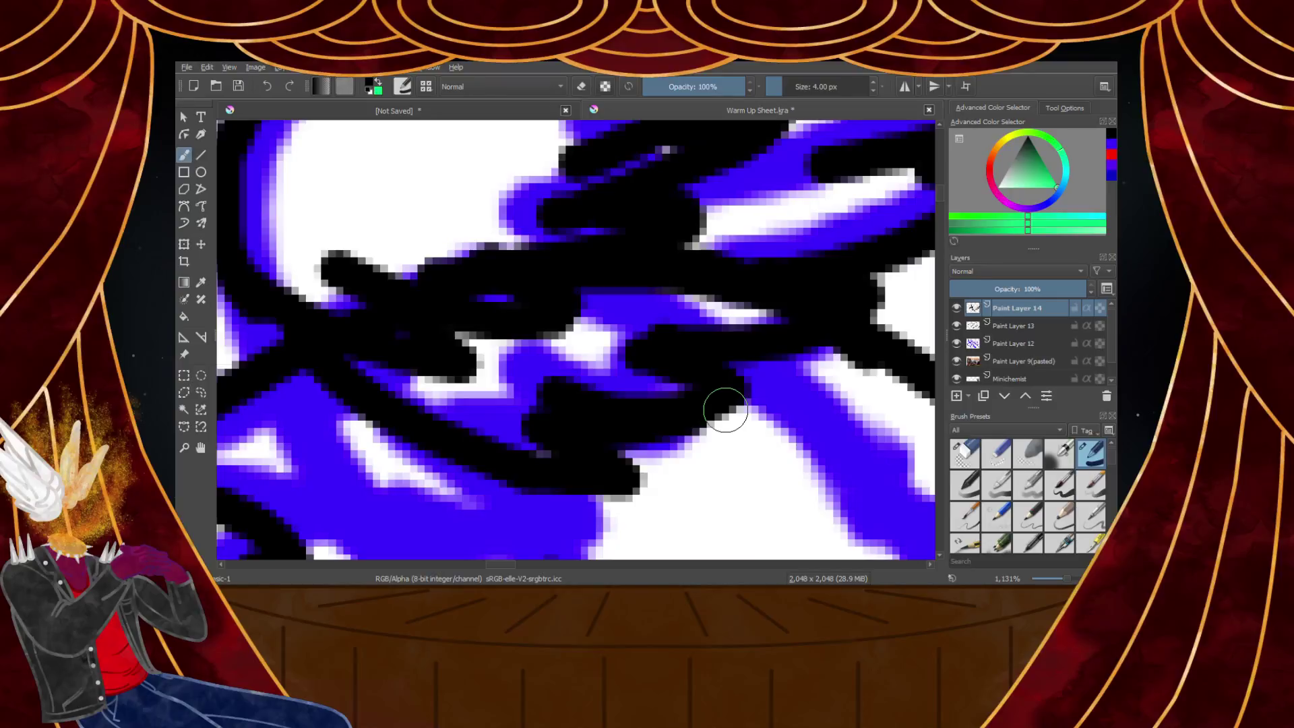
Ink the upper right wing's curved leading edge from its base up to the shoulder
scroll(656, 377, down, 5)
scroll(593, 249, up, 6)
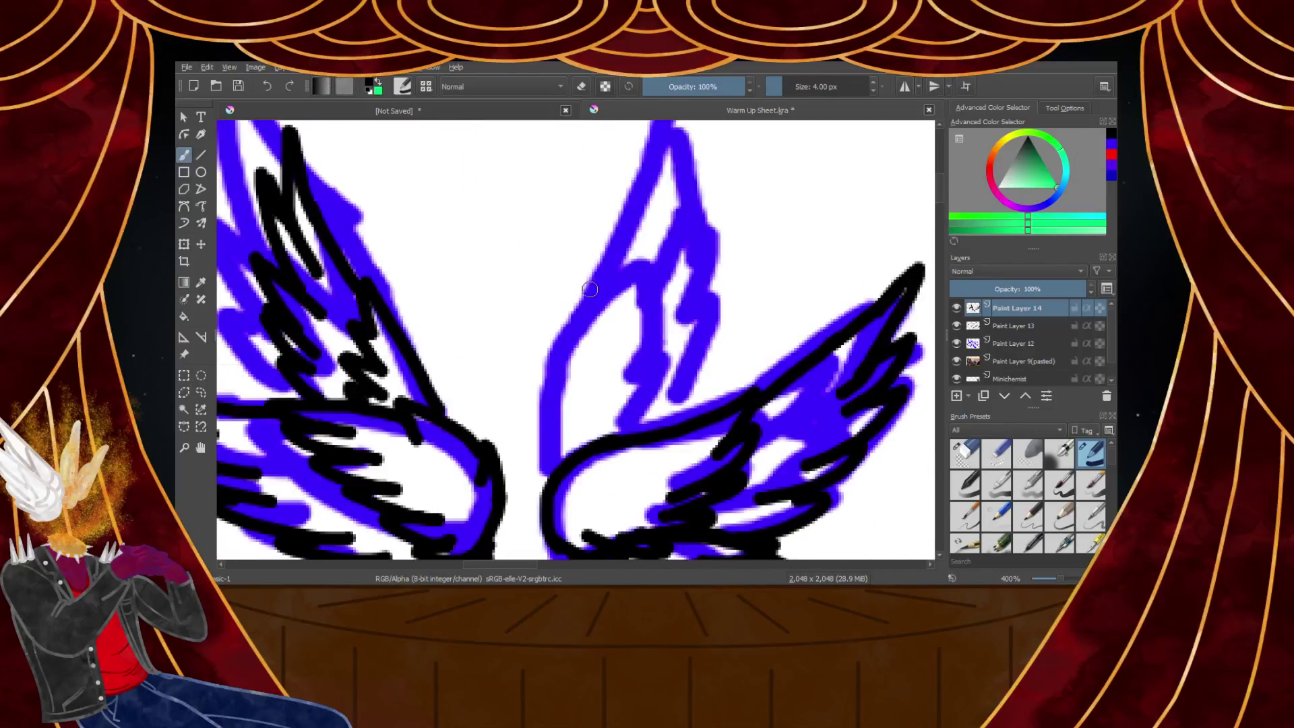
mouse_move(559, 504)
mouse_down()
mouse_move(534, 462)
mouse_move(532, 279)
mouse_move(616, 150)
mouse_up()
scroll(599, 215, down, 4)
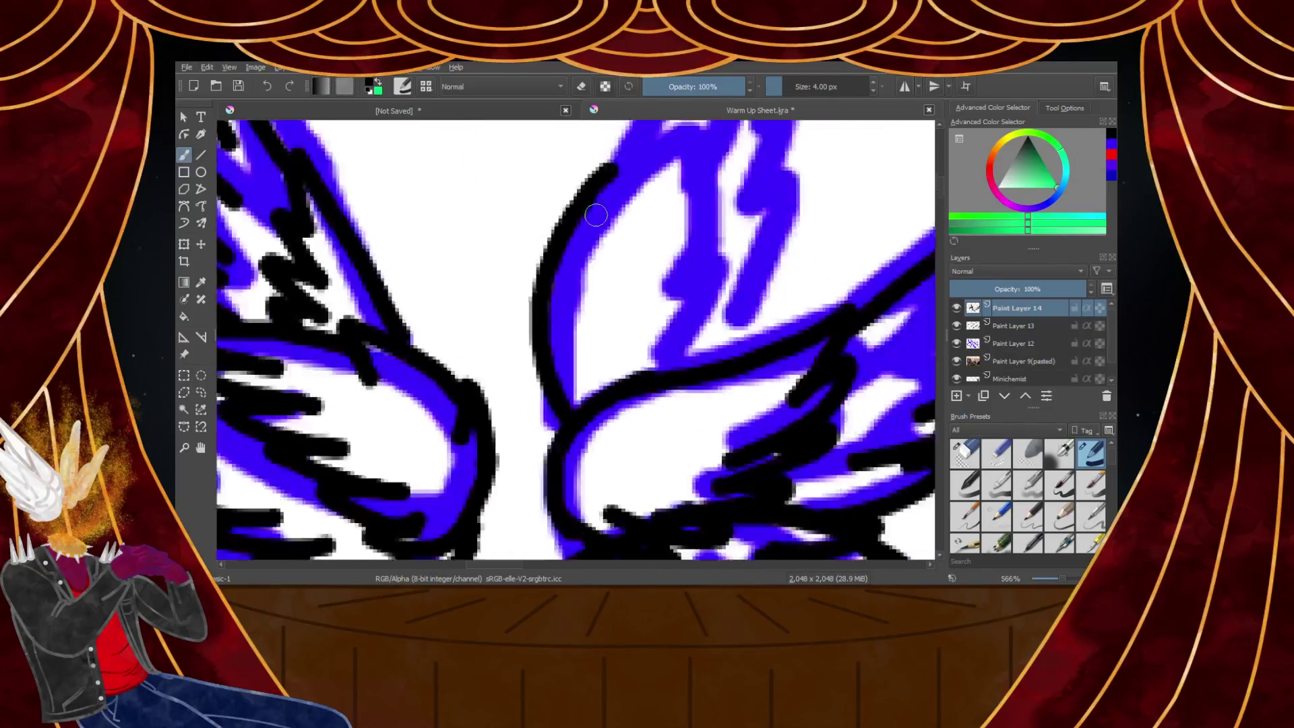
Ink the first inner feather at the upper right wing's shoulder, undoing and redrawing its downward stroke
scroll(609, 200, up, 5)
mouse_move(517, 249)
mouse_down()
mouse_move(580, 157)
mouse_move(563, 248)
mouse_move(716, 149)
mouse_move(675, 352)
mouse_up()
scroll(676, 353, down, 1)
scroll(675, 353, up, 2)
scroll(674, 274, down, 1)
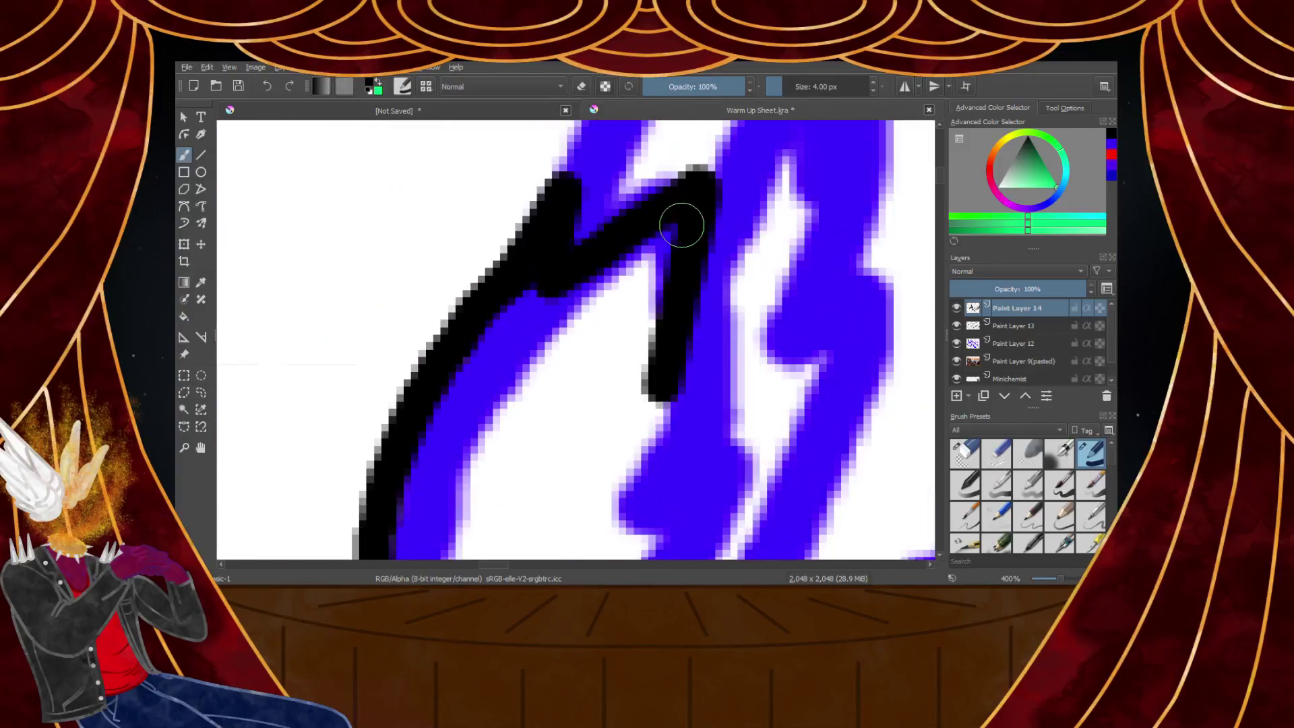
key(ctrl+z)
mouse_move(694, 191)
mouse_down()
mouse_move(631, 345)
mouse_move(695, 279)
mouse_move(716, 319)
mouse_move(657, 452)
mouse_up()
scroll(657, 453, down, 5)
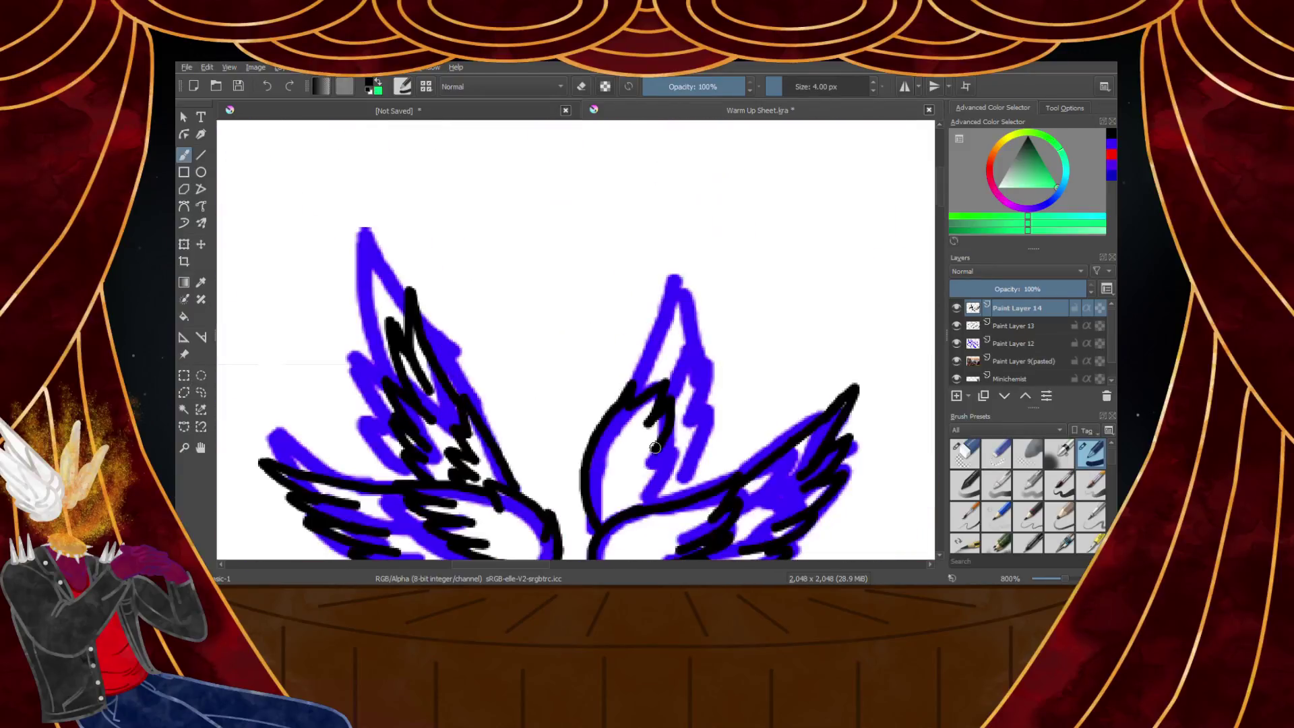
Ink the upper right wing's remaining inner zigzag feathers down to the lower wing's top edge
scroll(659, 459, up, 6)
mouse_move(664, 388)
mouse_down()
mouse_move(773, 326)
mouse_move(666, 446)
mouse_move(776, 498)
mouse_up()
scroll(772, 327, down, 3)
scroll(746, 367, up, 3)
scroll(775, 499, down, 3)
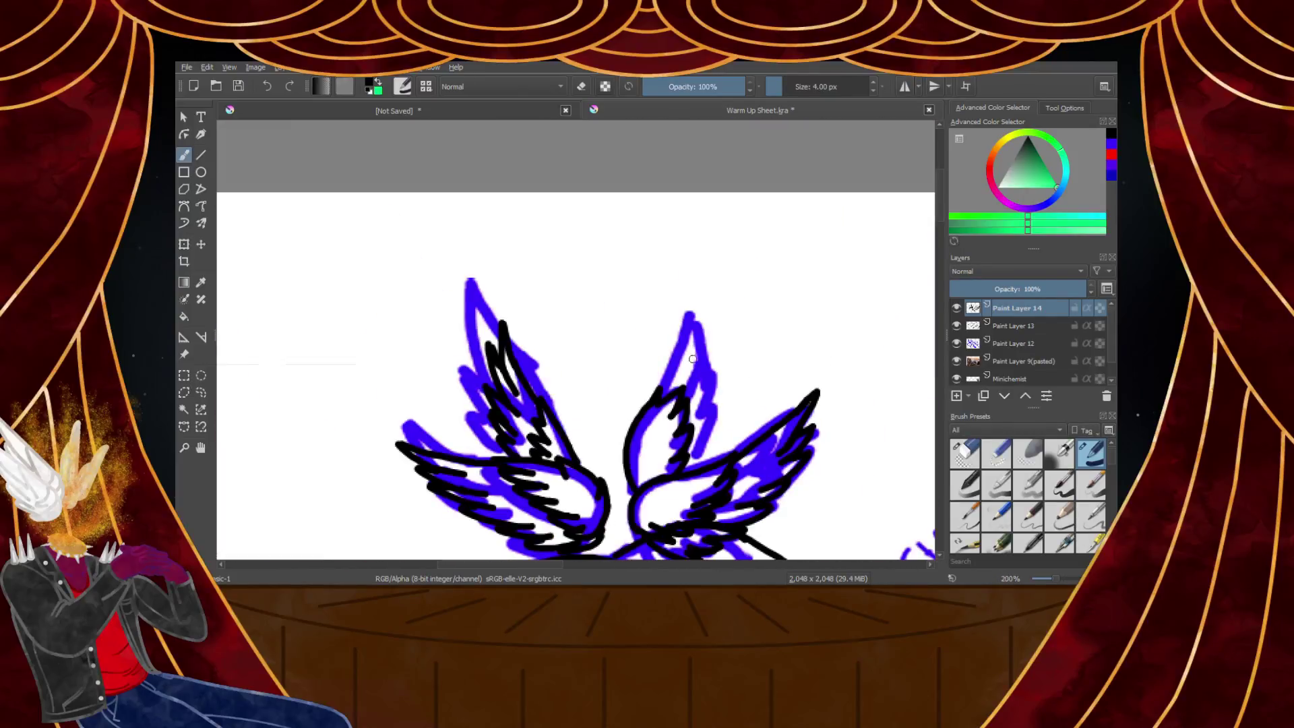
Extend the upper right wing's leading edge up to a pointed tip, undoing the first stroke and redrawing it curved
scroll(659, 376, up, 2)
scroll(596, 428, up, 2)
drag(532, 533, 704, 125)
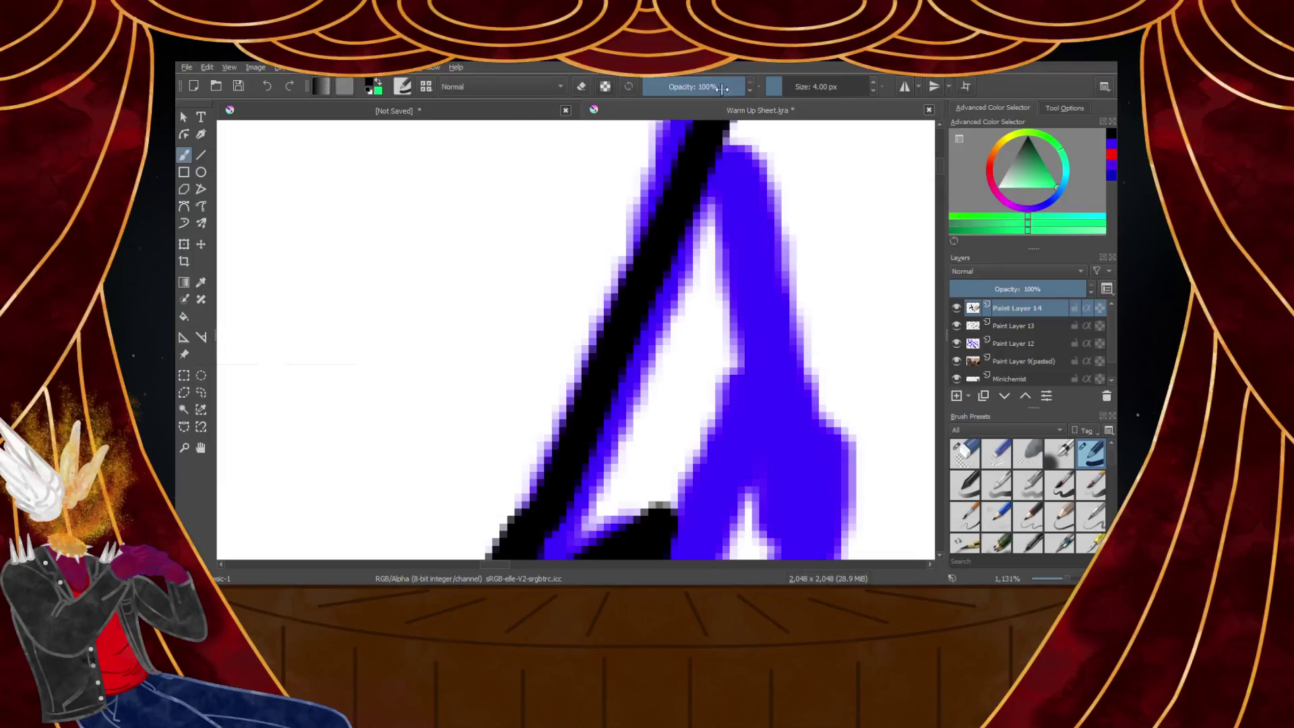
scroll(705, 124, down, 3)
scroll(674, 303, up, 3)
key(ctrl+z)
mouse_move(643, 226)
mouse_down()
mouse_move(618, 368)
mouse_move(546, 552)
mouse_up()
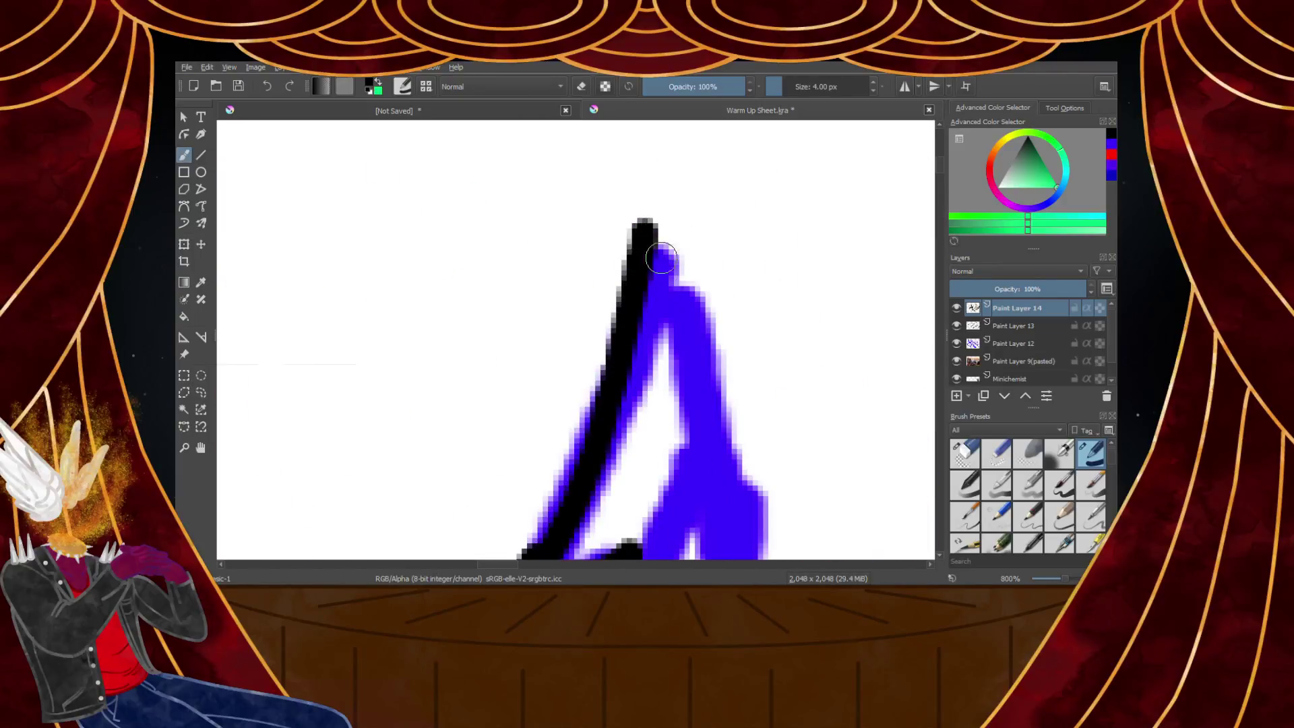
Ink the first outer feathers just below the upper right wing's tip
drag(697, 366, 702, 503)
scroll(736, 396, down, 6)
scroll(737, 450, up, 6)
scroll(729, 321, down, 3)
scroll(730, 304, up, 3)
scroll(693, 168, down, 3)
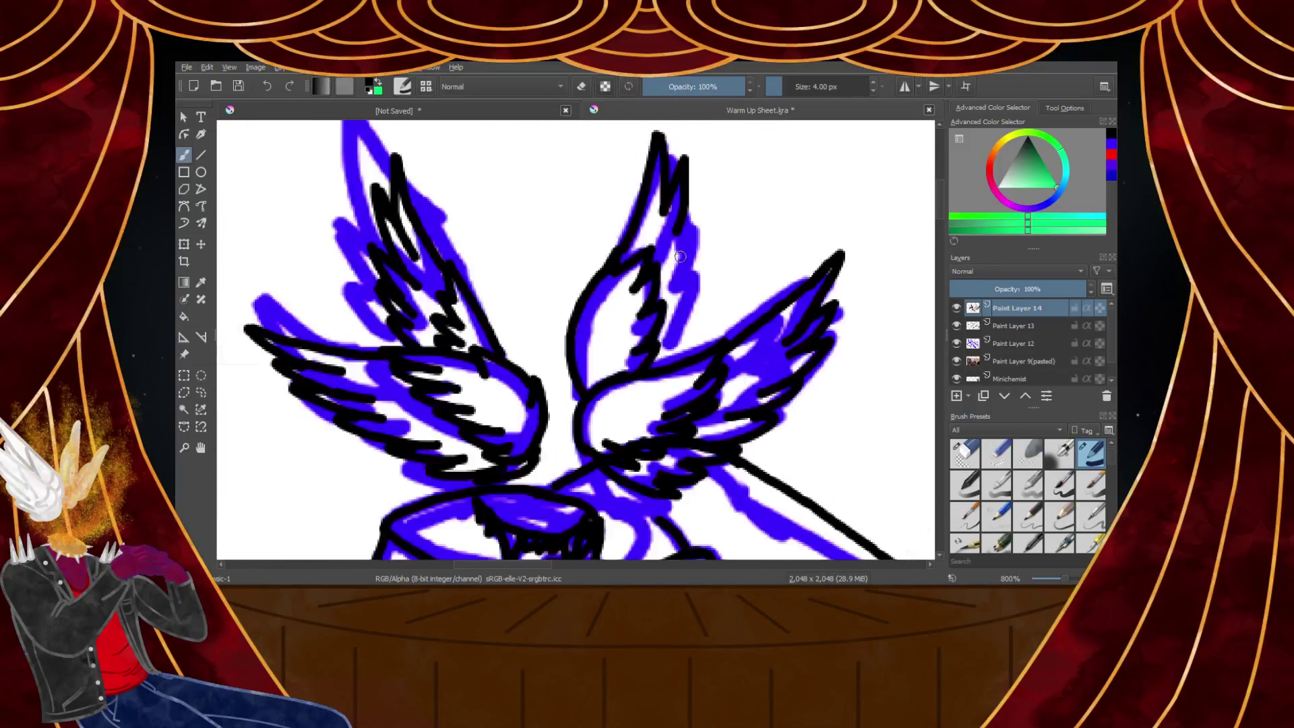
Ink the next outer feather on the upper right wing, undoing the first attempt and redrawing it longer
scroll(682, 222, up, 3)
mouse_move(630, 251)
mouse_down()
mouse_move(597, 307)
mouse_move(647, 251)
mouse_move(631, 464)
mouse_up()
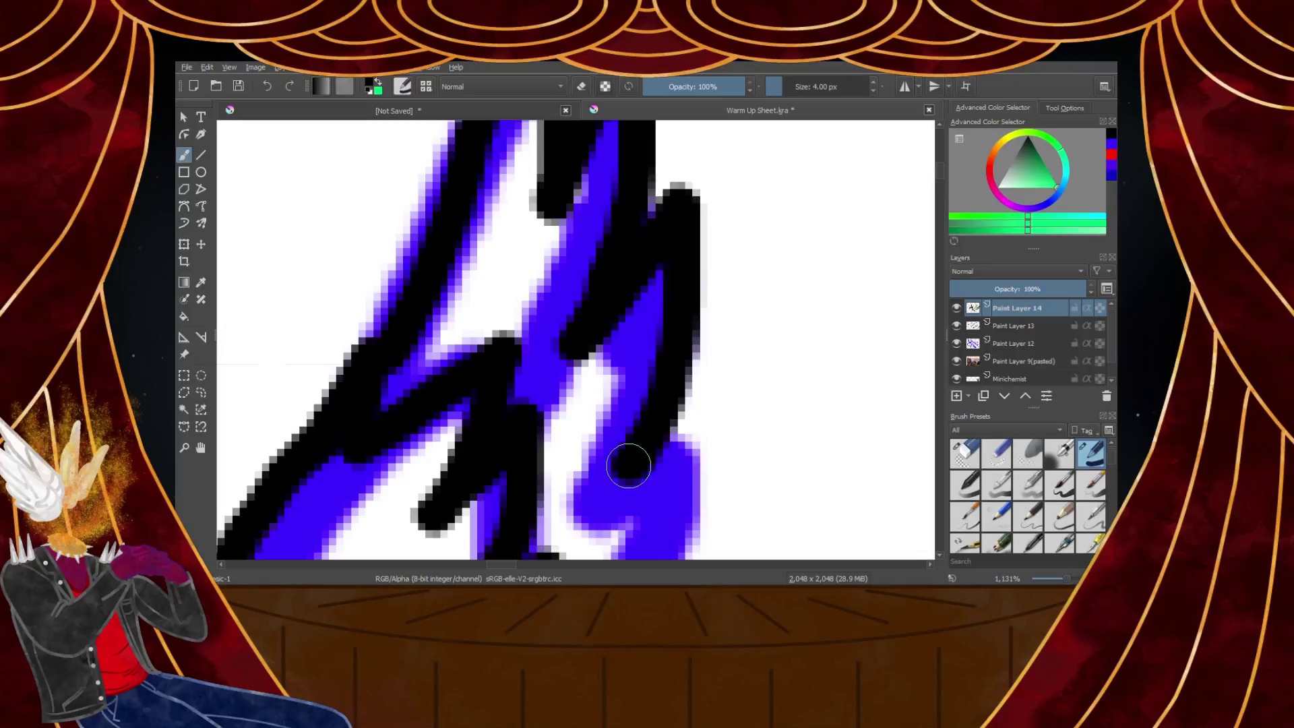
scroll(632, 435, down, 5)
scroll(631, 443, up, 6)
scroll(641, 297, down, 5)
scroll(646, 282, up, 3)
key(ctrl+z)
mouse_move(658, 221)
mouse_down()
mouse_move(604, 410)
mouse_move(635, 374)
mouse_move(676, 389)
mouse_move(636, 494)
mouse_up()
Ink the upper right wing's lowest outer feathers down to meet the lower wing's top edge
scroll(641, 485, down, 4)
scroll(661, 431, up, 6)
drag(664, 419, 592, 494)
scroll(595, 495, down, 5)
scroll(605, 503, up, 3)
scroll(605, 503, up, 1)
mouse_move(631, 440)
mouse_down()
mouse_move(670, 378)
mouse_move(594, 525)
mouse_up()
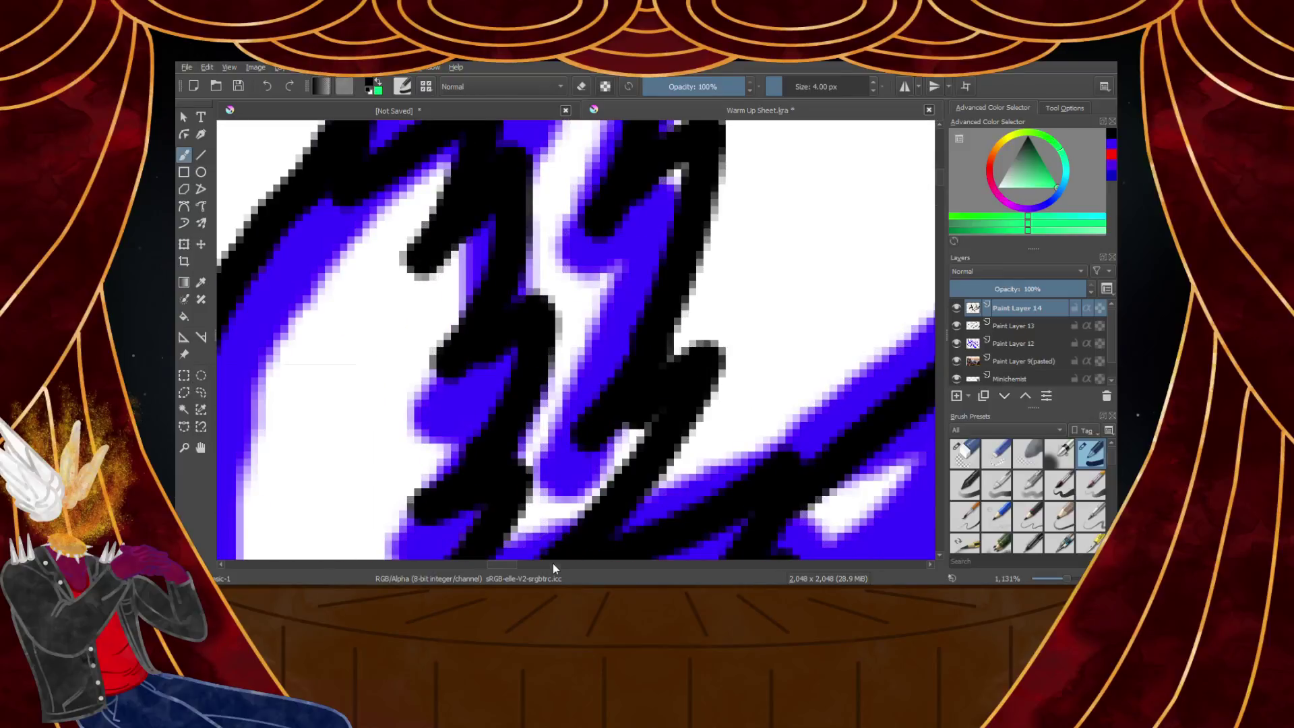
scroll(581, 431, down, 9)
scroll(550, 417, up, 4)
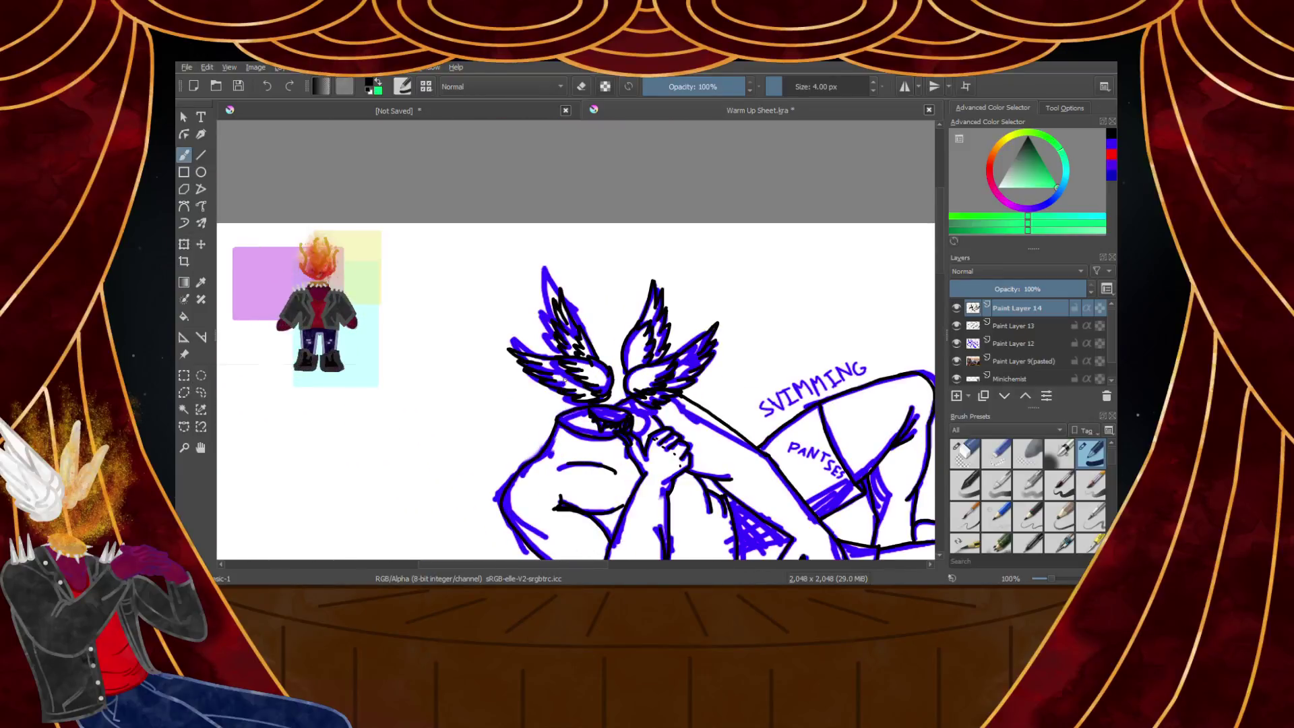
scroll(565, 381, up, 5)
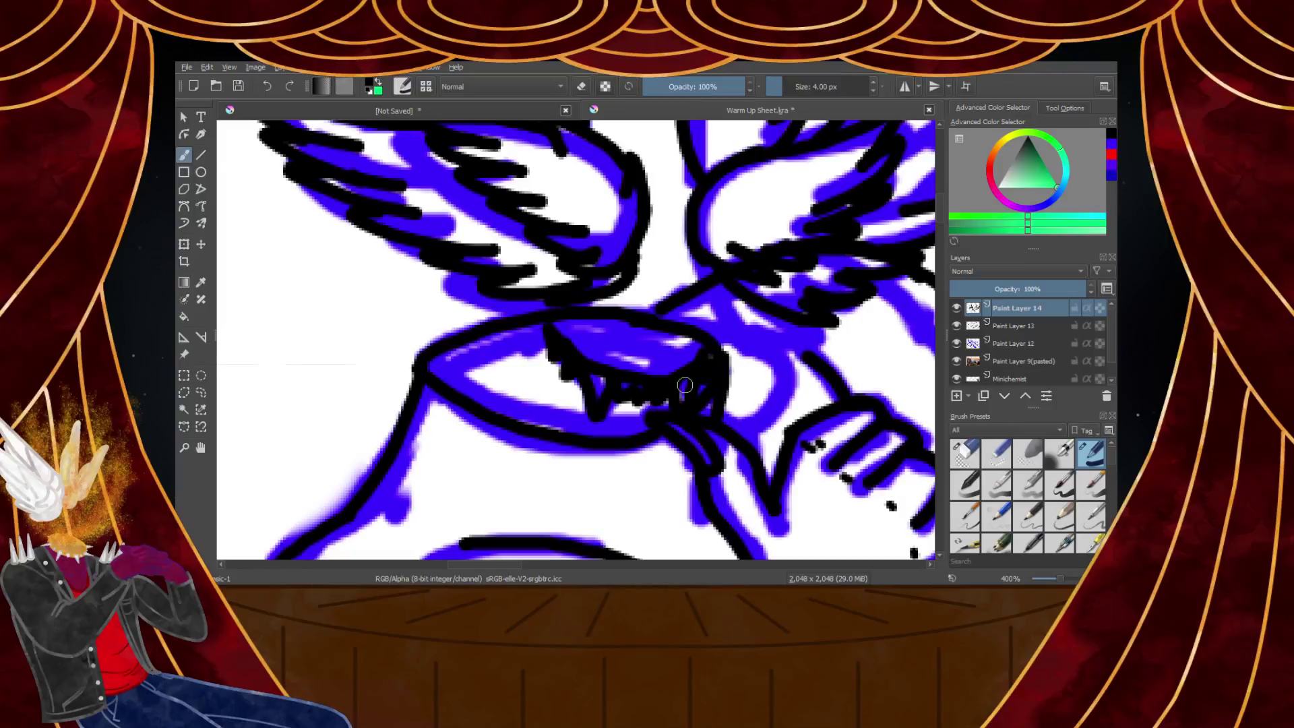
scroll(685, 385, up, 3)
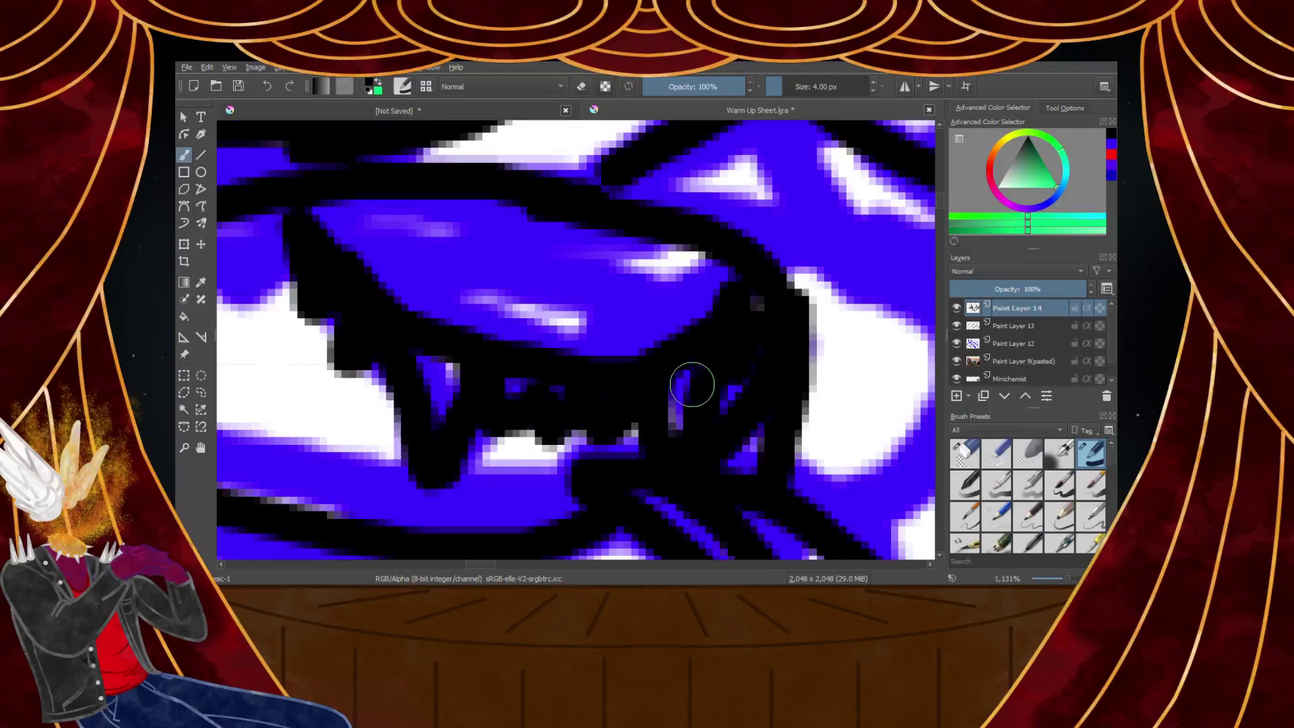
click(964, 454)
mouse_move(549, 375)
mouse_down()
mouse_move(486, 347)
mouse_move(618, 347)
mouse_move(545, 350)
mouse_up()
scroll(544, 350, down, 3)
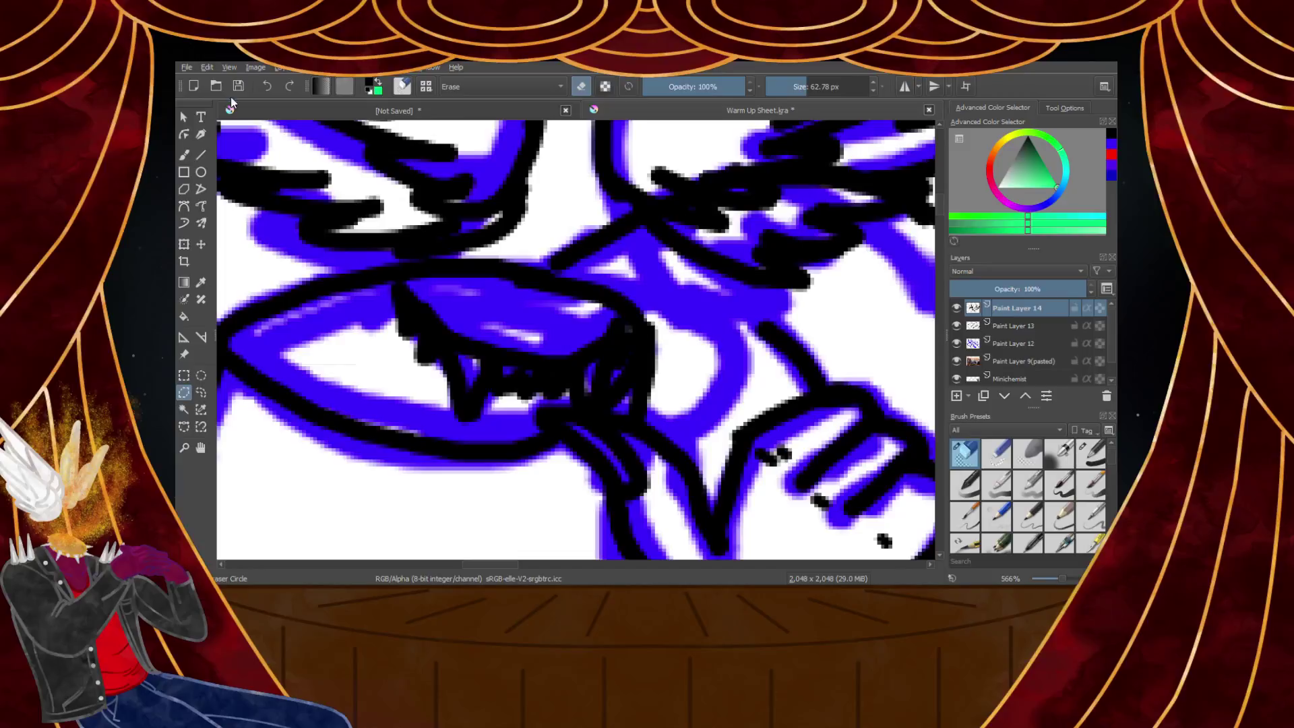
Add a new paint layer above Paint Layer 13 and ready the 4 px inking brush in black
click(184, 154)
click(1020, 328)
key(minus)
key(minus)
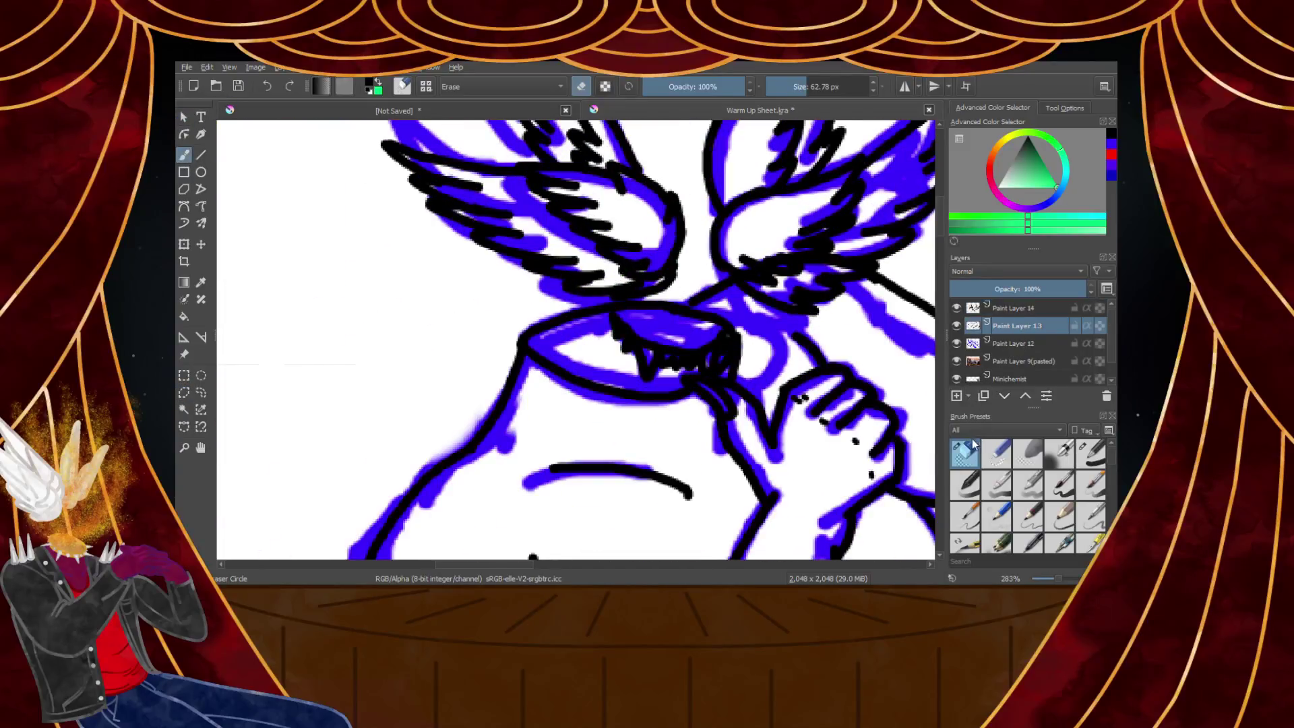
click(956, 397)
scroll(722, 324, down, 4)
scroll(707, 243, up, 3)
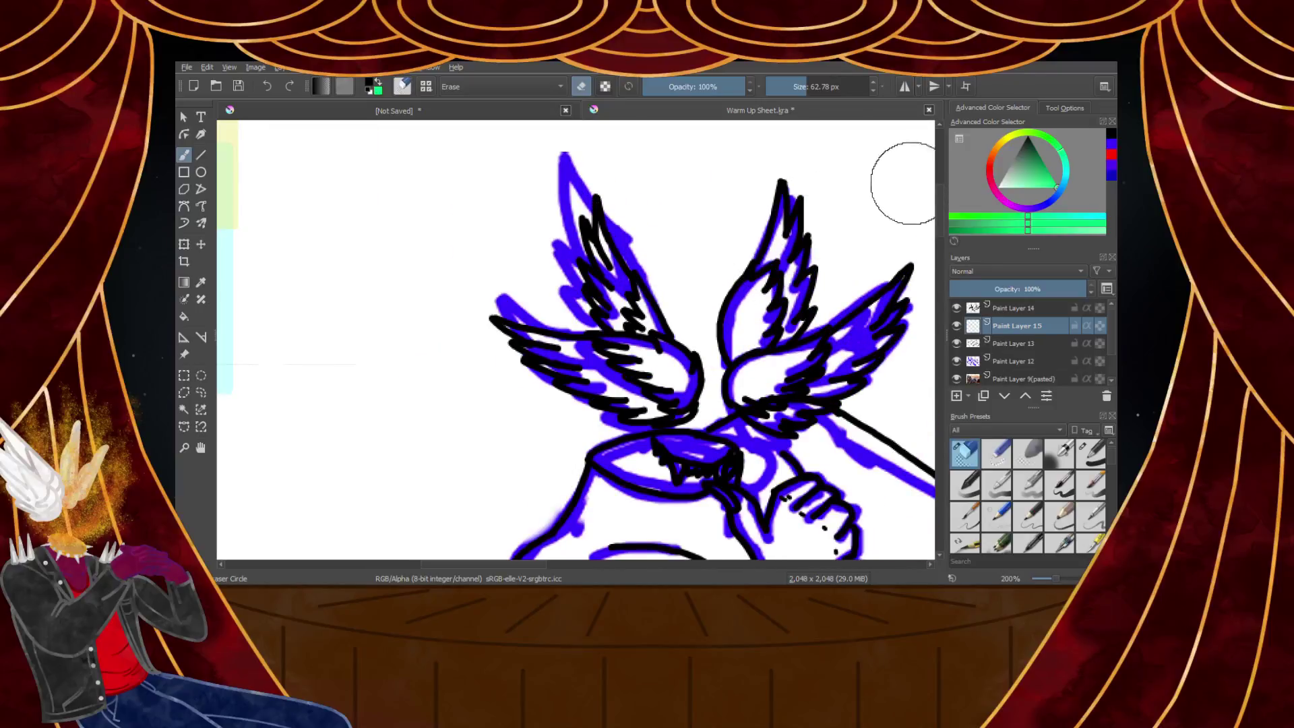
drag(1023, 173, 1030, 115)
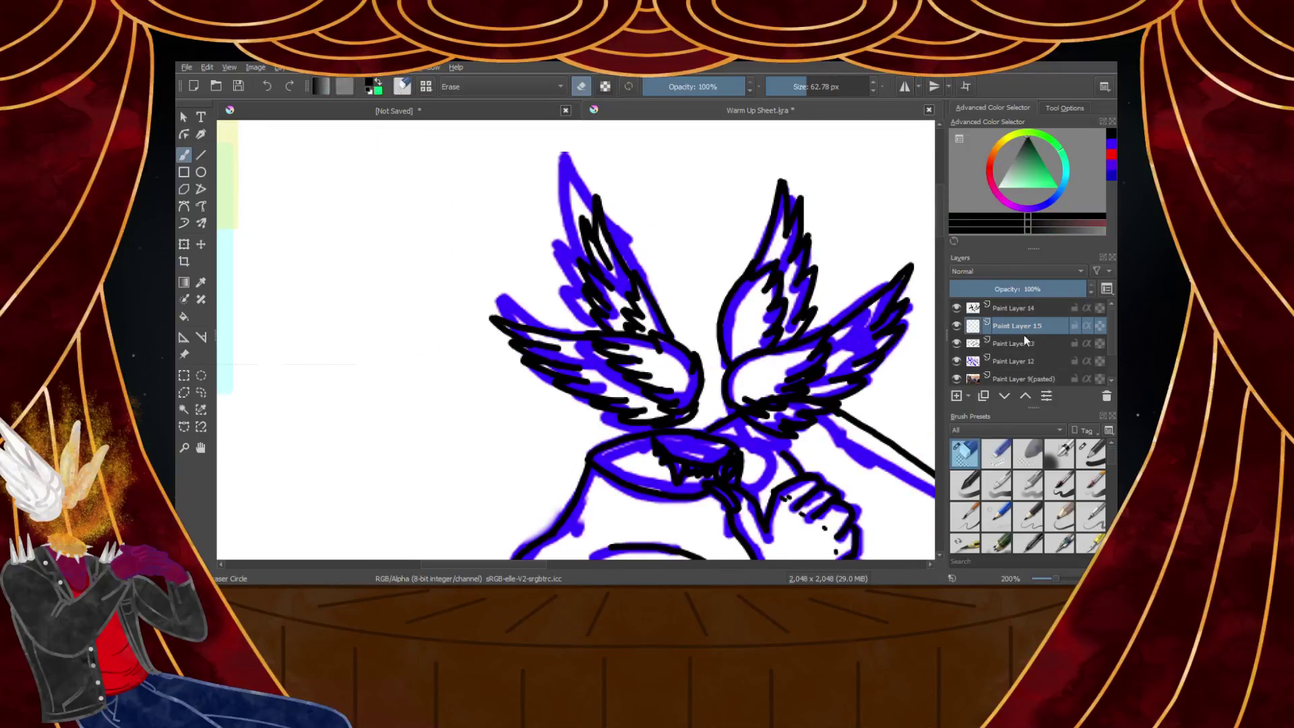
click(1090, 451)
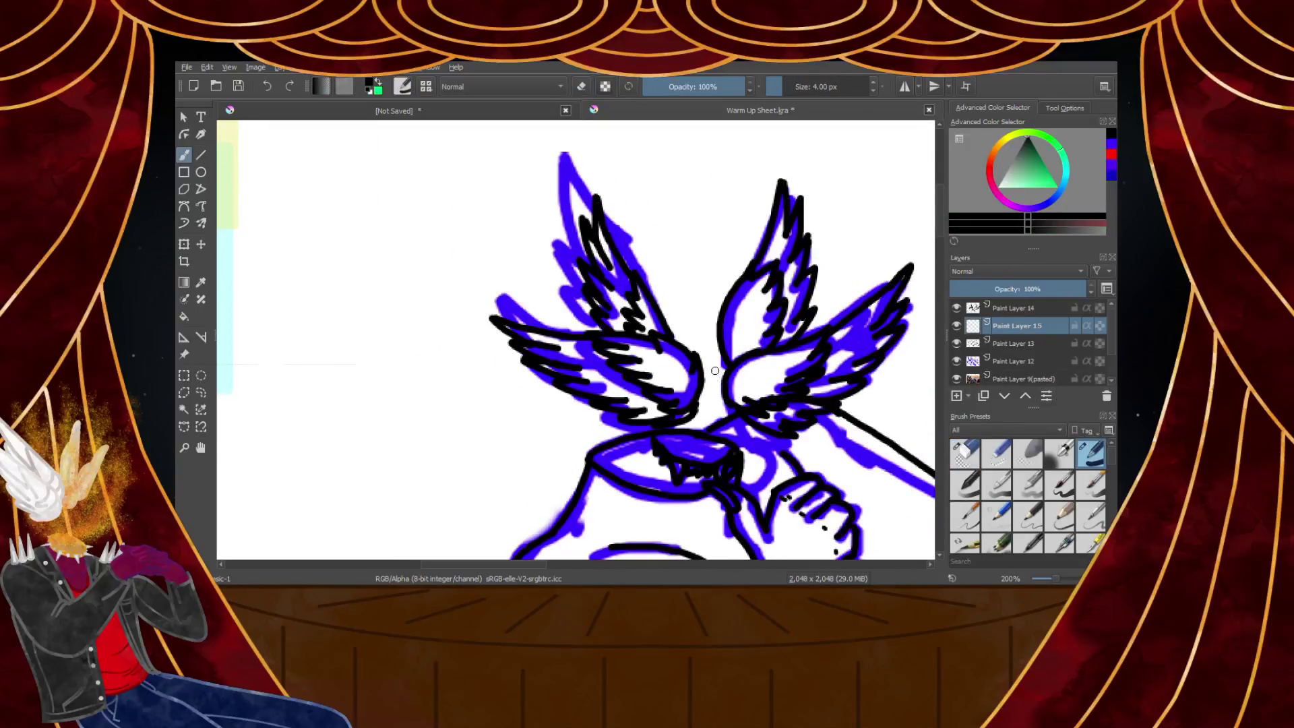
Ink a curved collar line below the neck opening on Paint Layer 13, from one side of the neck to the other
scroll(698, 364, down, 6)
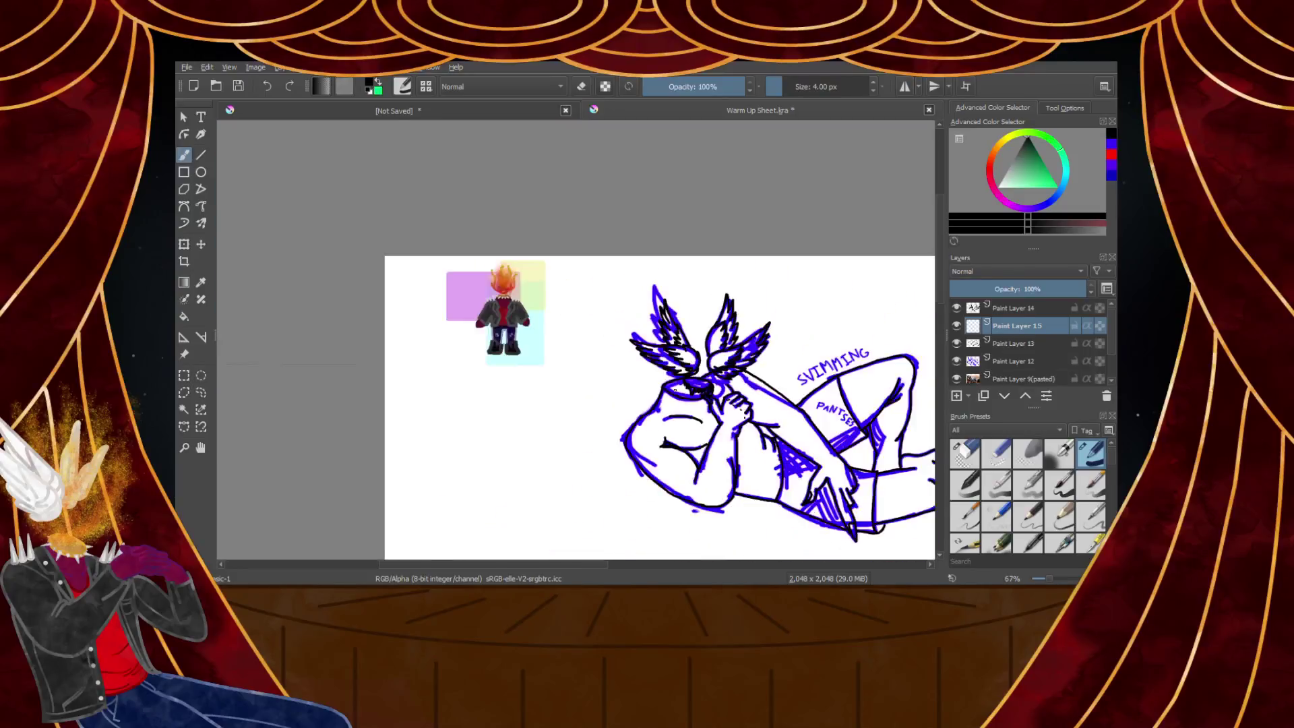
scroll(680, 380, up, 7)
scroll(695, 373, down, 5)
scroll(679, 378, up, 6)
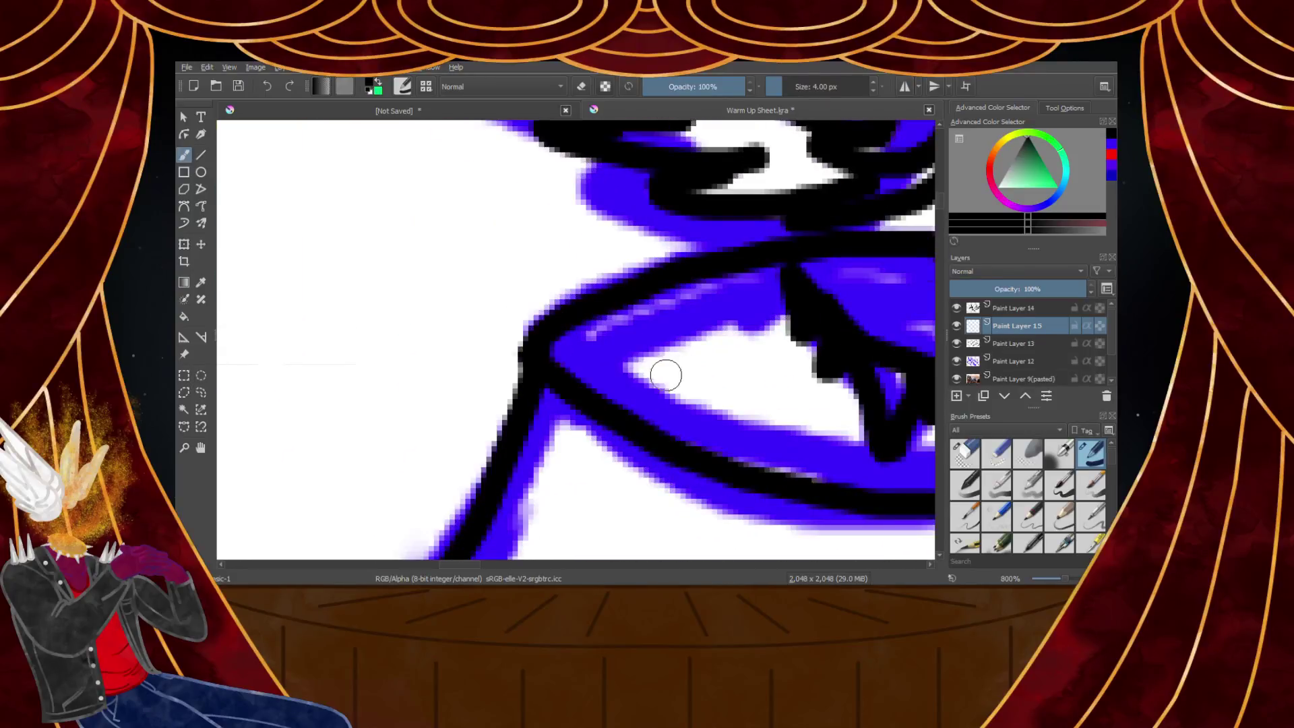
scroll(660, 432, down, 1)
click(1017, 346)
scroll(696, 373, up, 3)
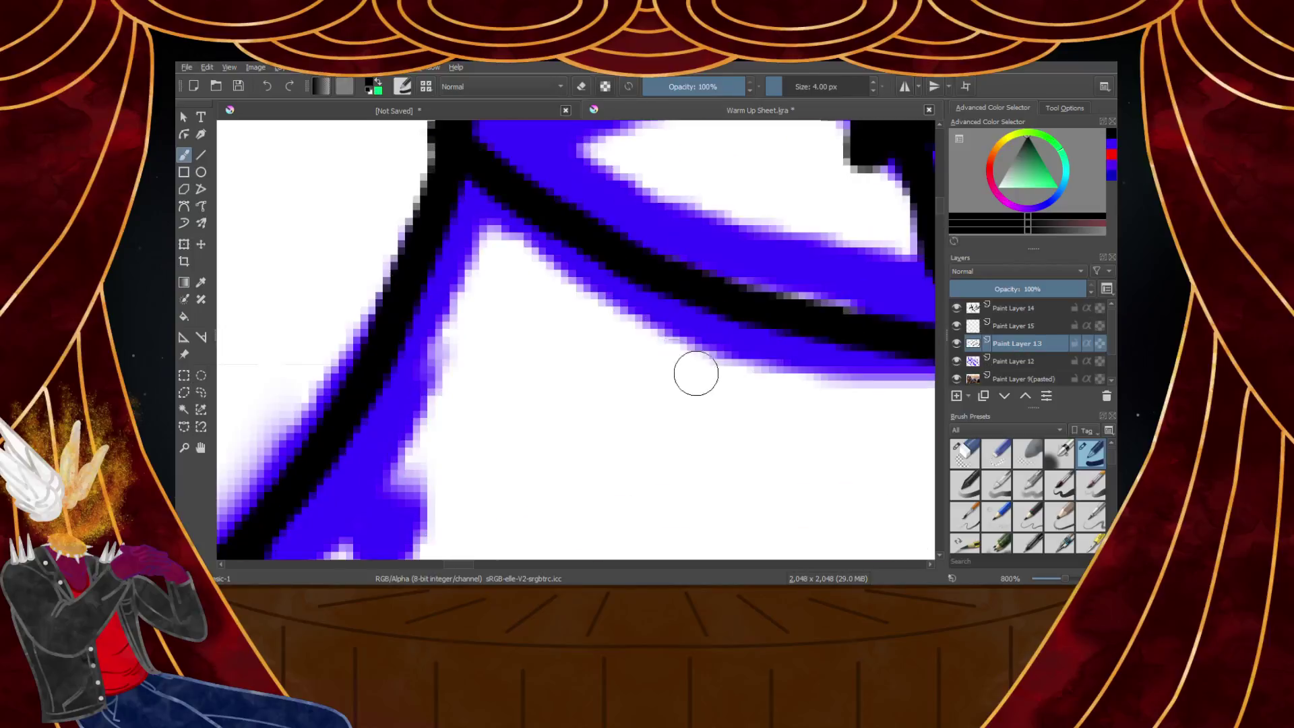
mouse_move(438, 266)
mouse_down()
mouse_move(502, 319)
mouse_move(757, 433)
mouse_up()
scroll(699, 386, down, 5)
scroll(735, 407, up, 4)
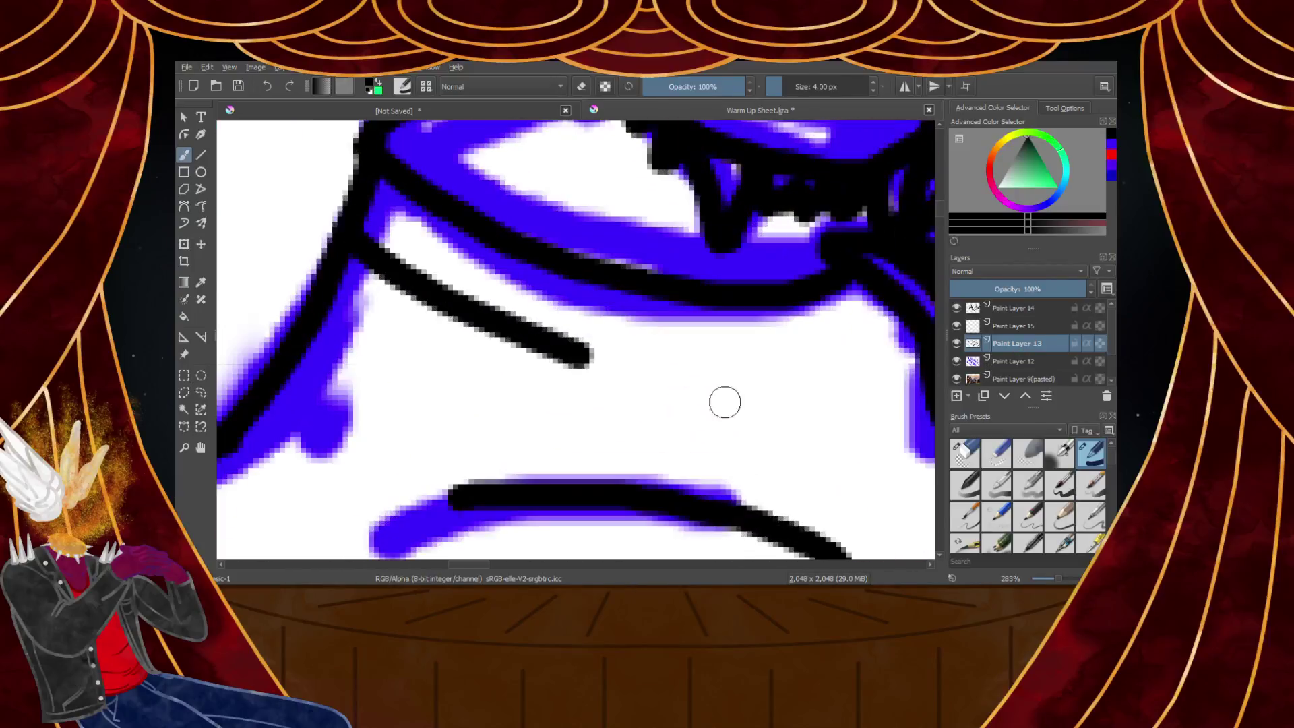
mouse_move(528, 341)
mouse_down()
mouse_move(780, 385)
mouse_move(732, 385)
mouse_move(889, 313)
mouse_up()
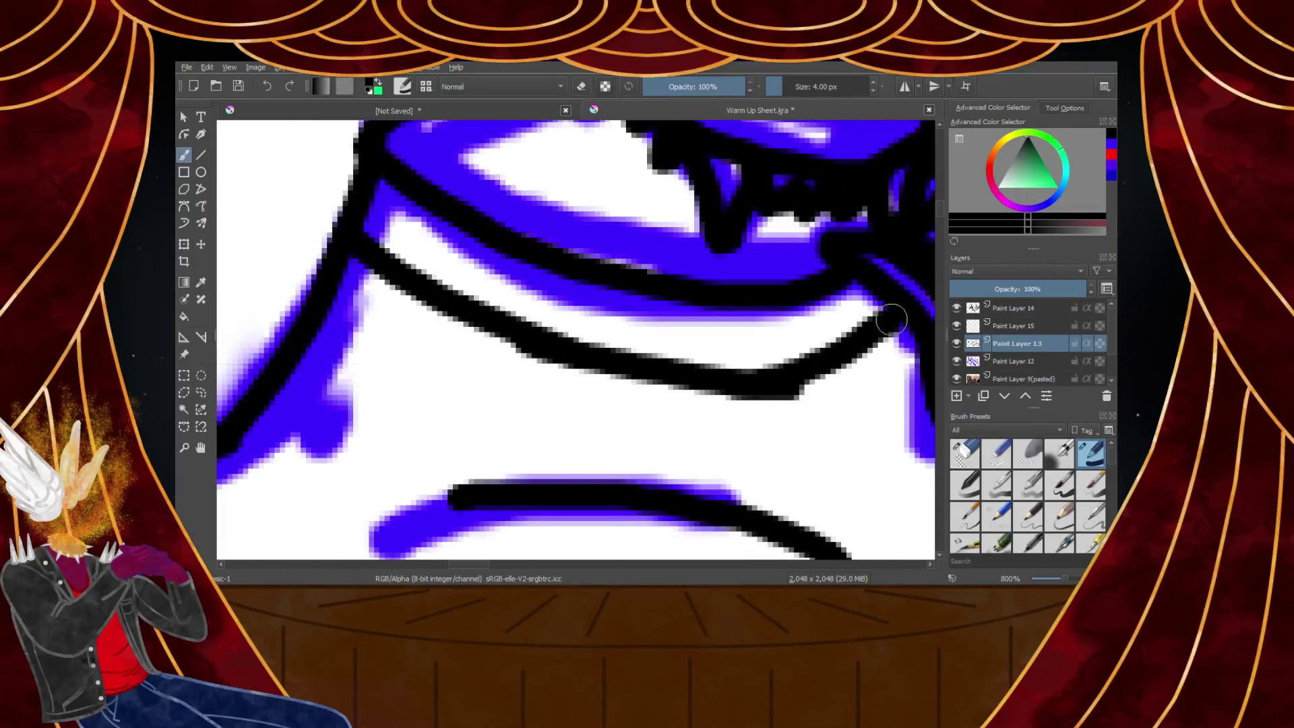
Add another layer above Paint Layer 13 and draw a straight-line spike pointing outward from the collar line's left end
scroll(877, 316, down, 4)
scroll(753, 283, up, 3)
scroll(754, 283, down, 4)
scroll(823, 226, up, 5)
click(200, 155)
scroll(537, 376, down, 3)
scroll(898, 447, up, 1)
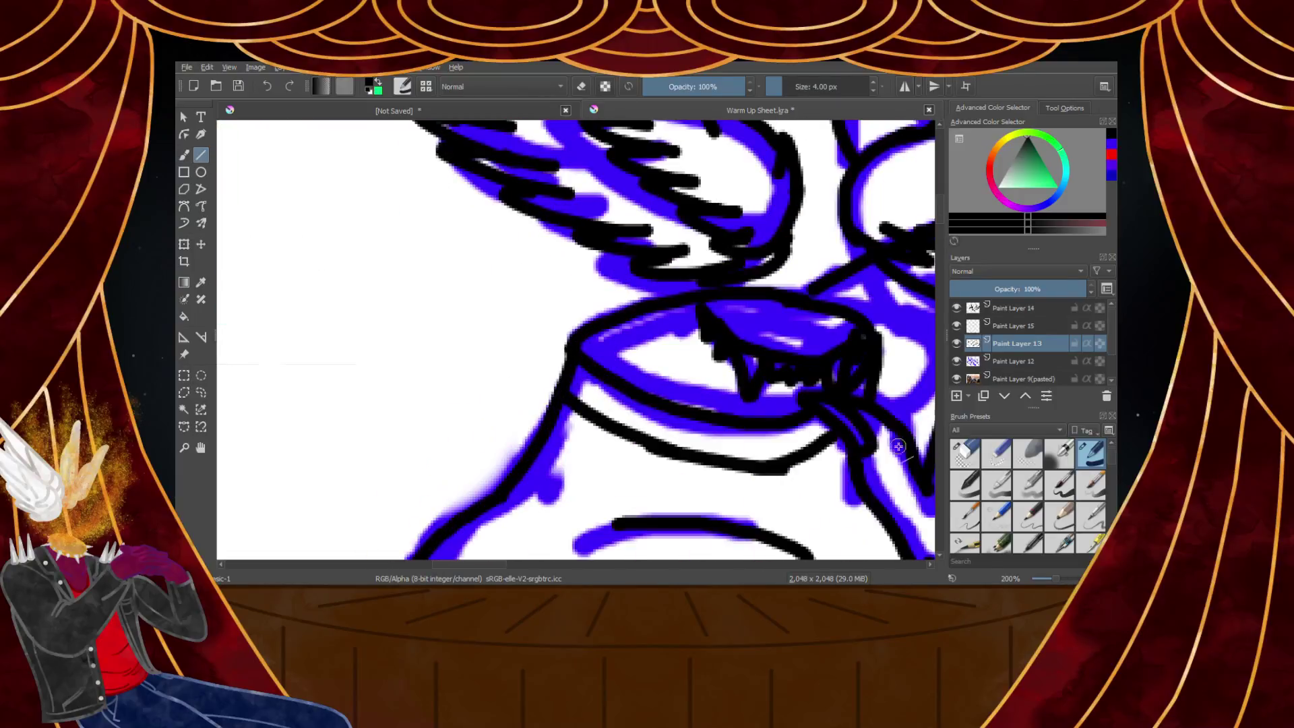
click(957, 397)
drag(586, 382, 472, 421)
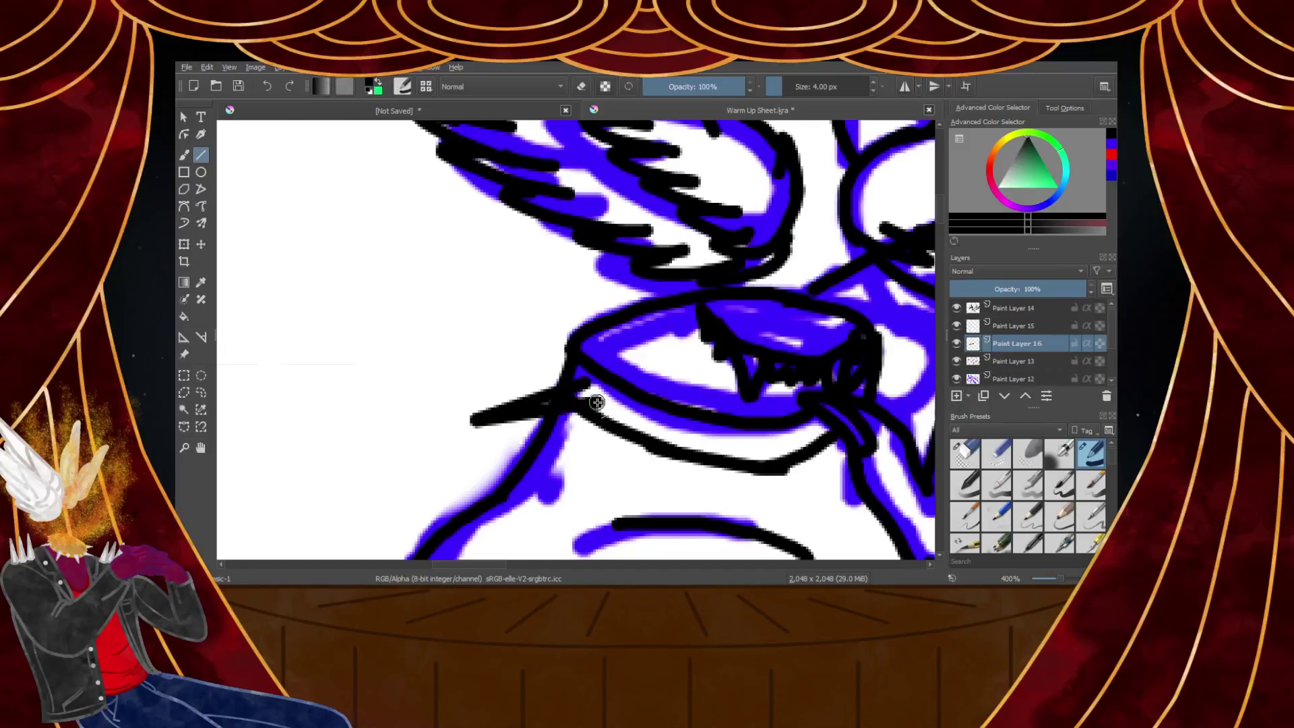
Draw more straight-line spikes along the collar line below the neck opening
scroll(597, 403, down, 3)
scroll(554, 370, up, 3)
drag(536, 433, 535, 441)
drag(534, 442, 590, 364)
mouse_move(718, 396)
mouse_down()
mouse_move(736, 412)
mouse_move(820, 354)
mouse_up()
scroll(737, 381, down, 2)
scroll(755, 324, up, 3)
drag(718, 355, 824, 356)
scroll(667, 343, down, 4)
scroll(541, 329, up, 5)
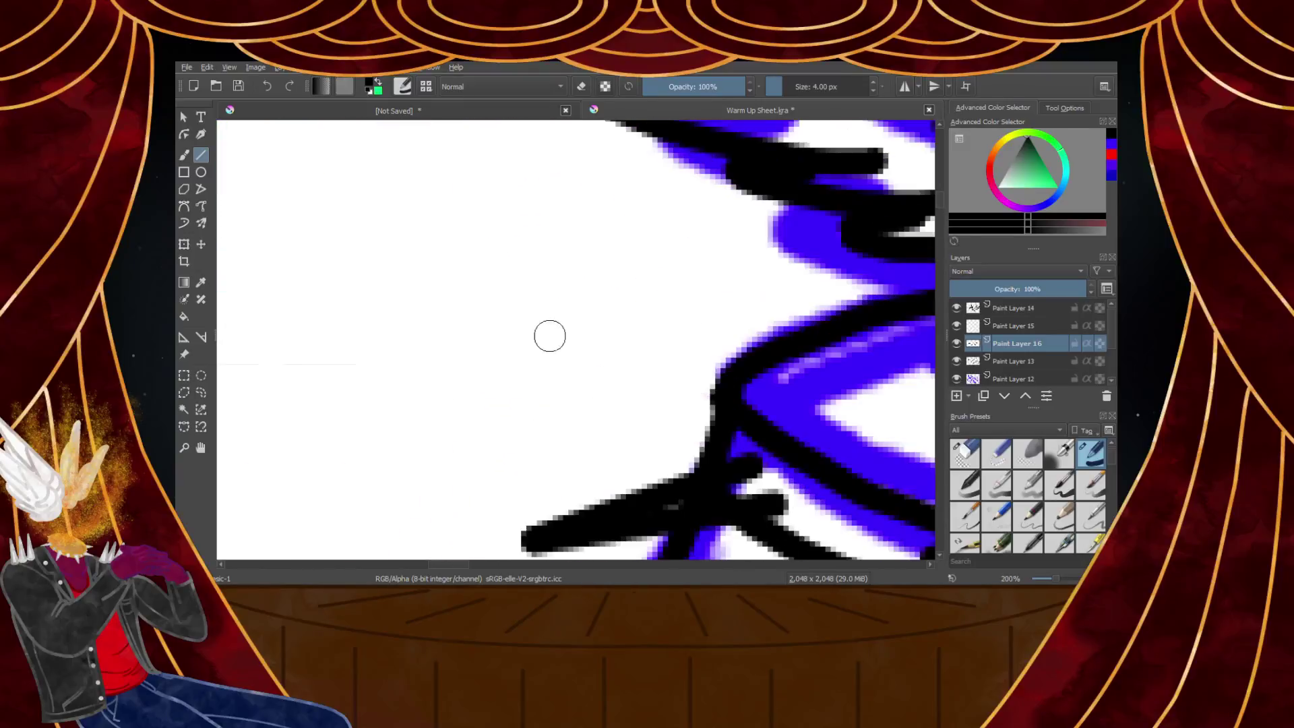
Draw a short straight-line spike jutting outward from the neck opening's left corner
drag(713, 398, 644, 334)
scroll(742, 350, down, 5)
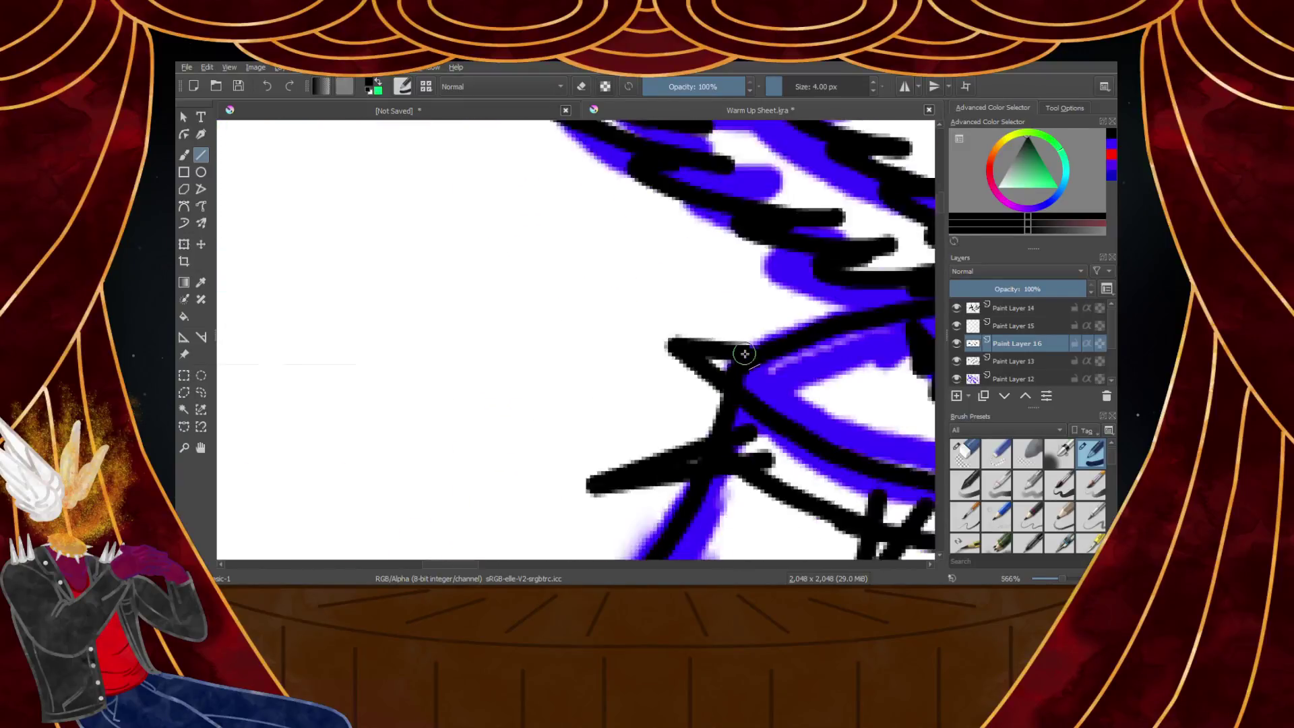
Switch to the circular eraser with a size of 2.81 px
scroll(738, 390, up, 7)
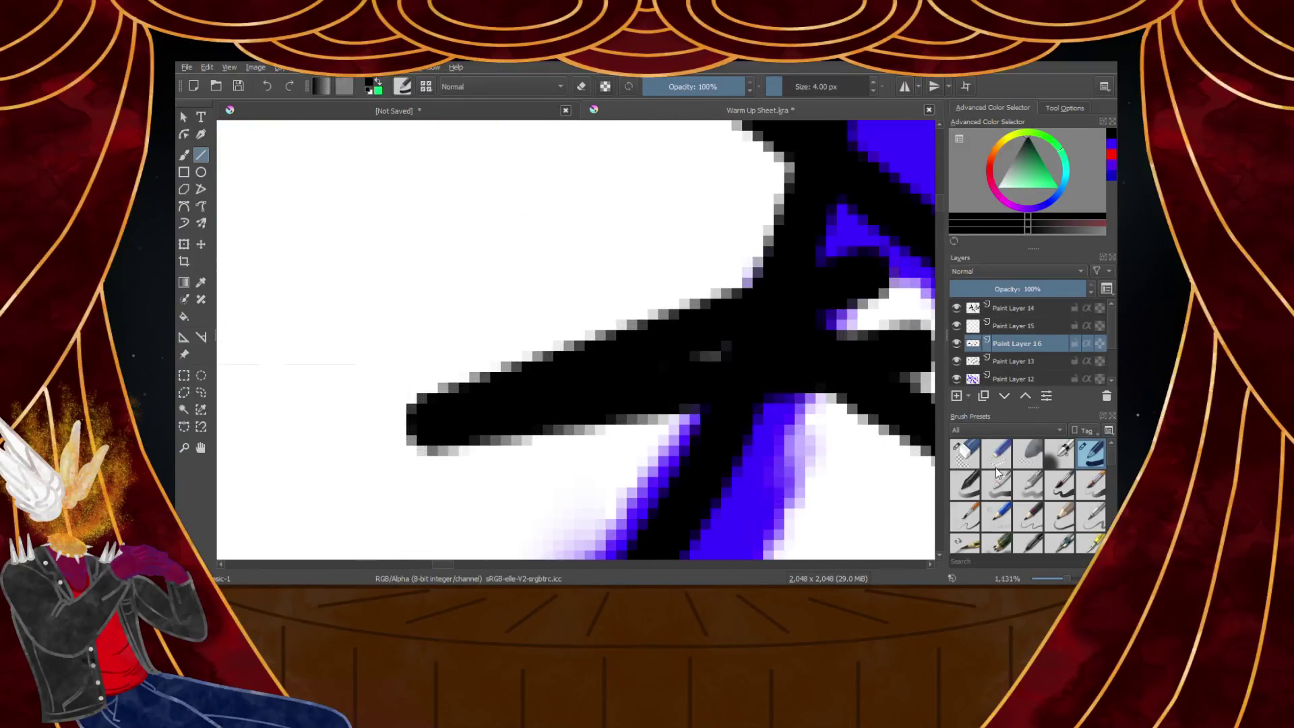
click(980, 458)
drag(802, 88, 780, 87)
scroll(829, 318, up, 2)
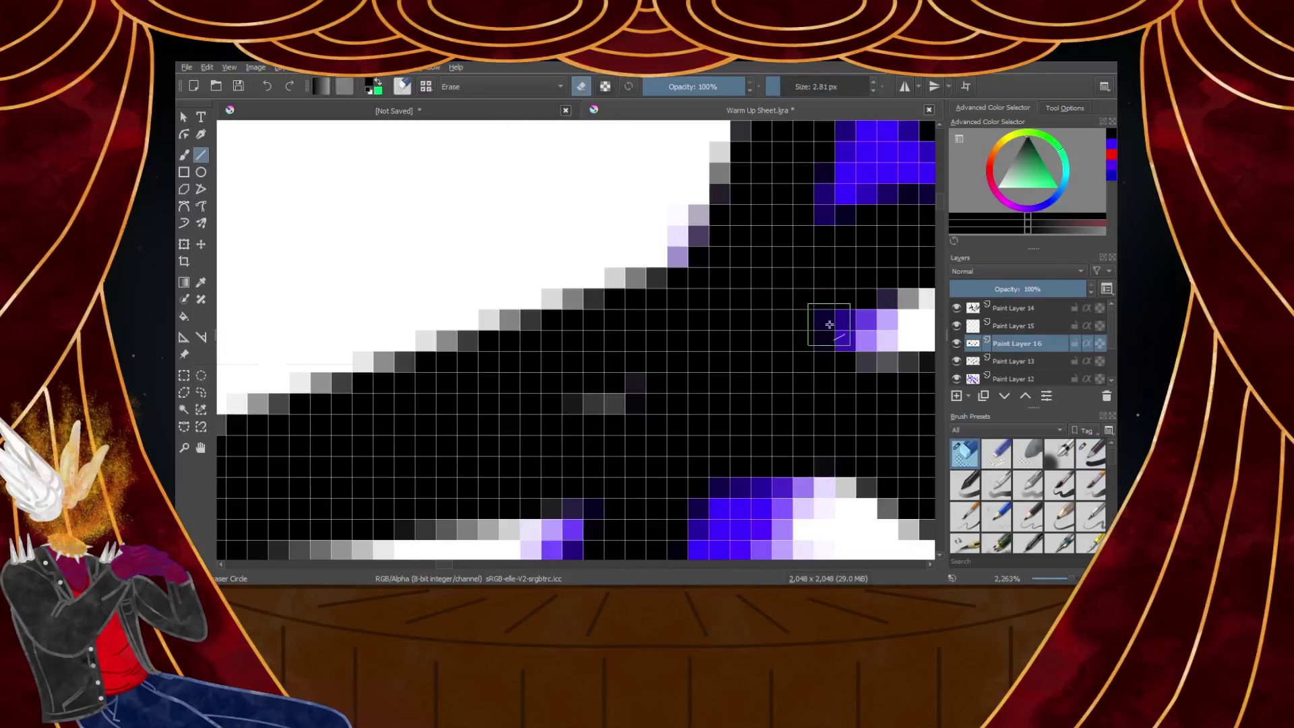
Try to erase the overlapping lines inside the left collar spike on Paint Layer 16
drag(854, 335, 622, 389)
drag(624, 388, 903, 327)
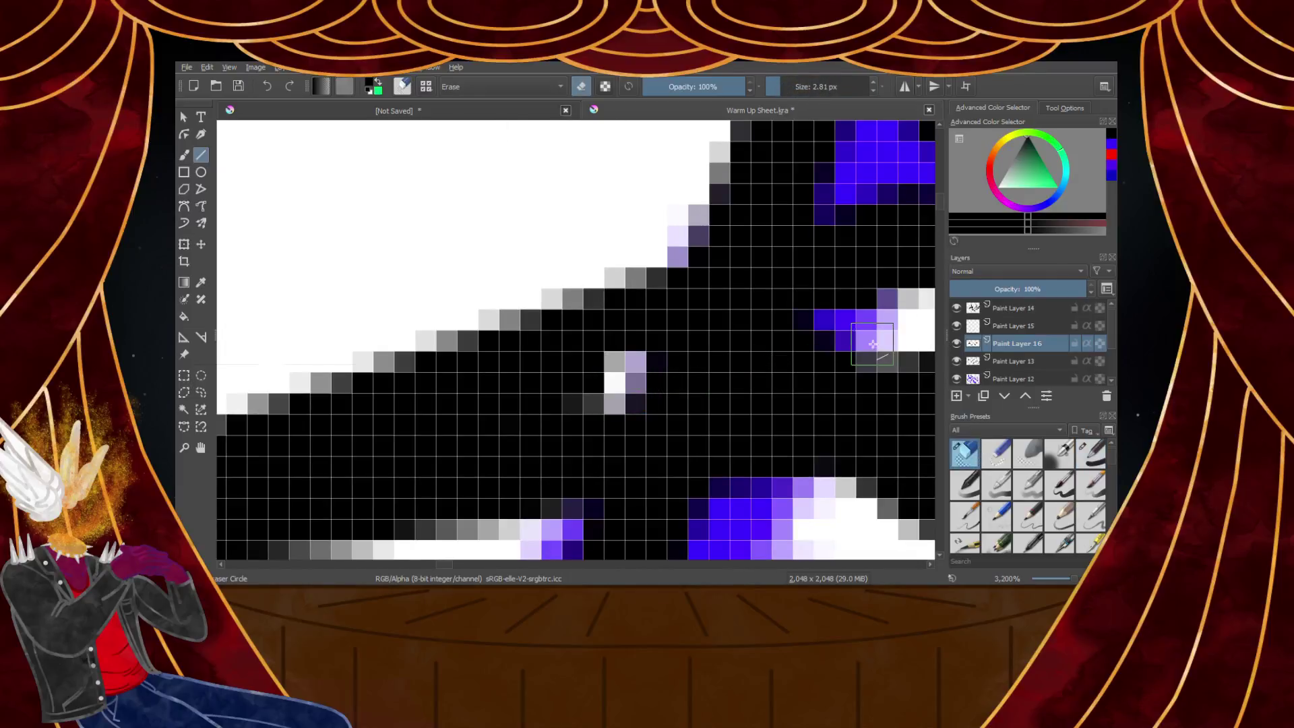
key(ctrl+z)
key(ctrl+z)
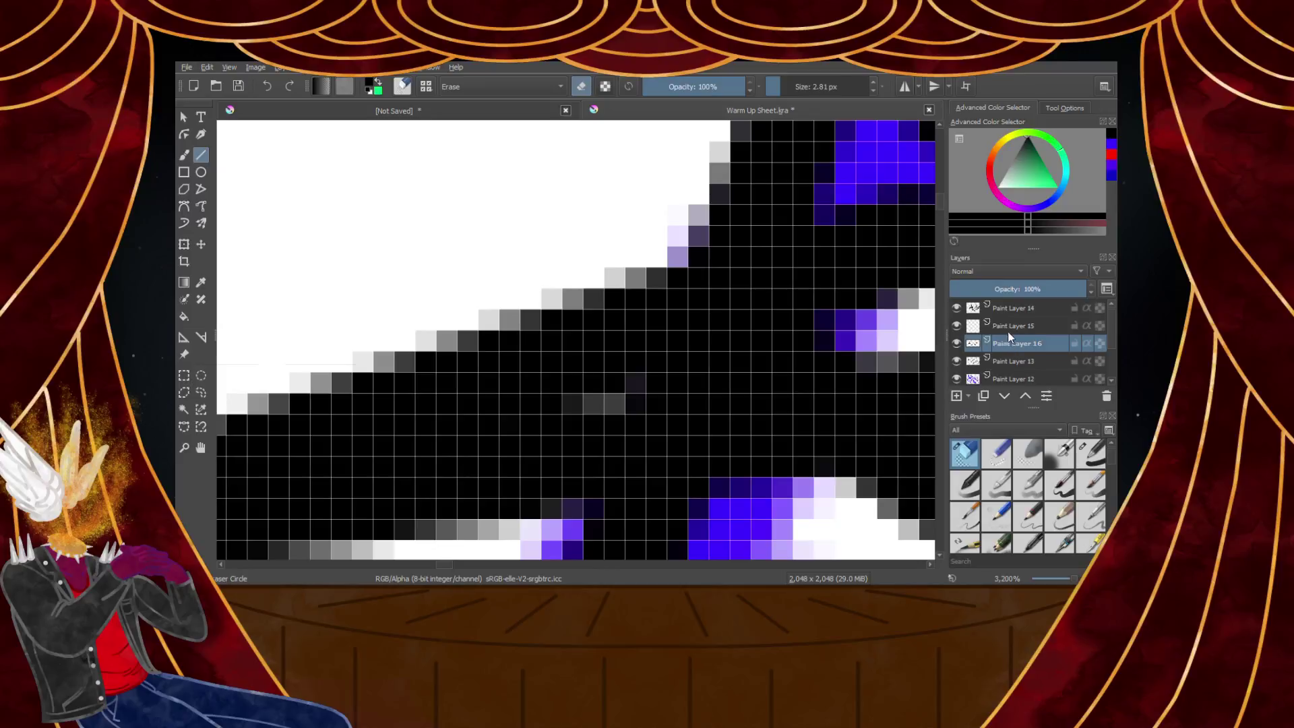
Erase the black line overlapping the inside of the left collar spike on Paint Layer 13
click(993, 361)
mouse_move(627, 394)
mouse_down()
mouse_move(866, 323)
mouse_move(904, 334)
mouse_up()
drag(627, 387, 925, 334)
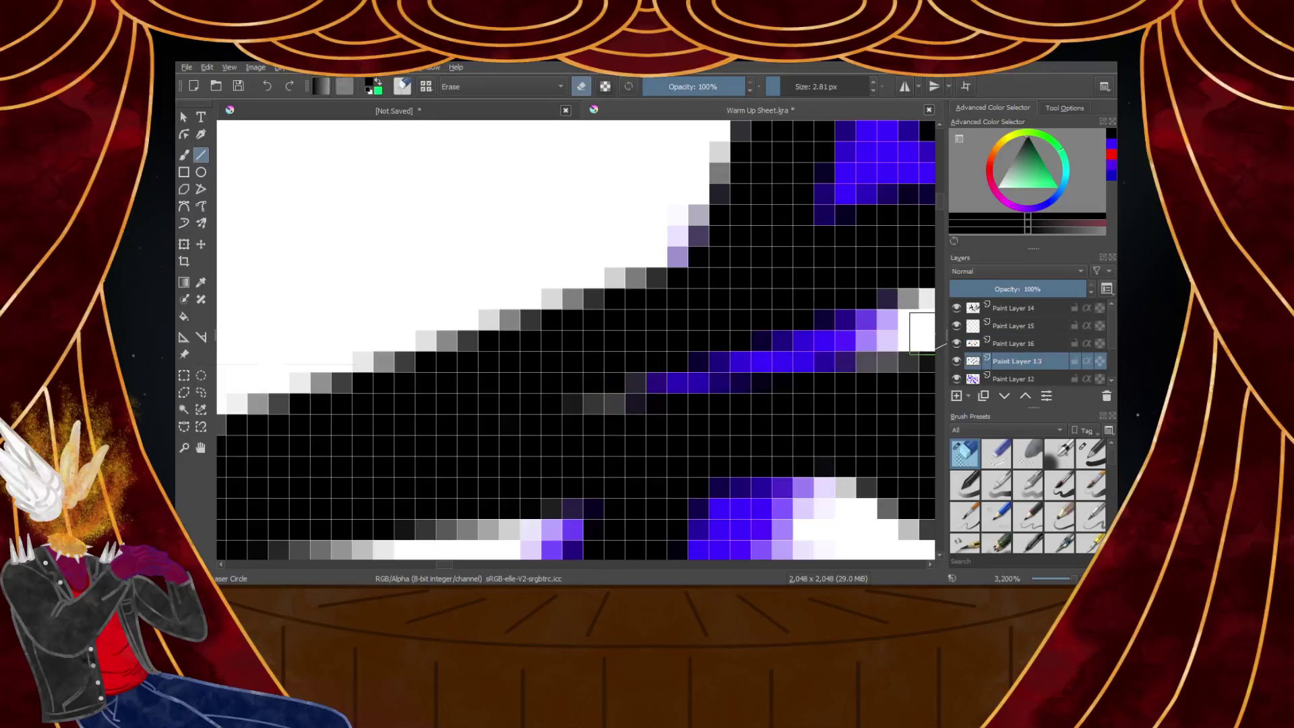
scroll(782, 333, down, 7)
scroll(780, 332, down, 3)
scroll(834, 335, up, 4)
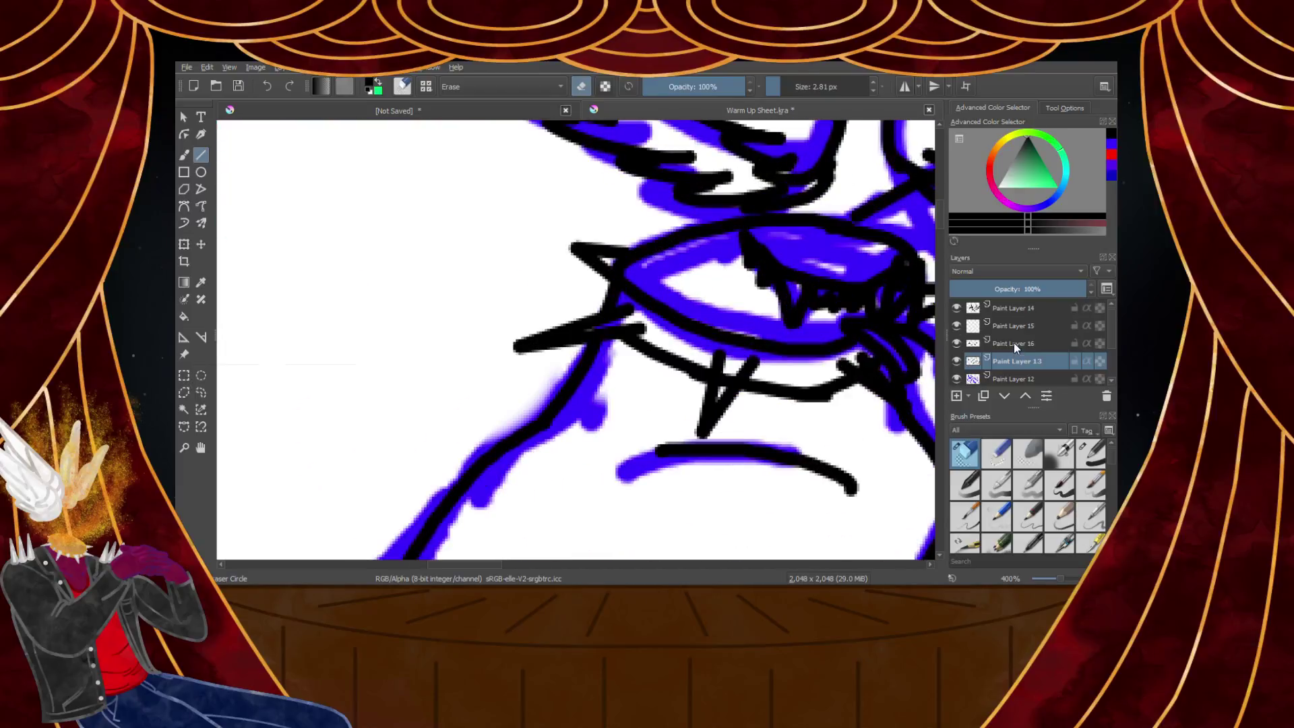
Check Paint Layer 16 by toggling its visibility, and merge it down into Paint Layer 13
click(957, 343)
click(957, 343)
click(1005, 345)
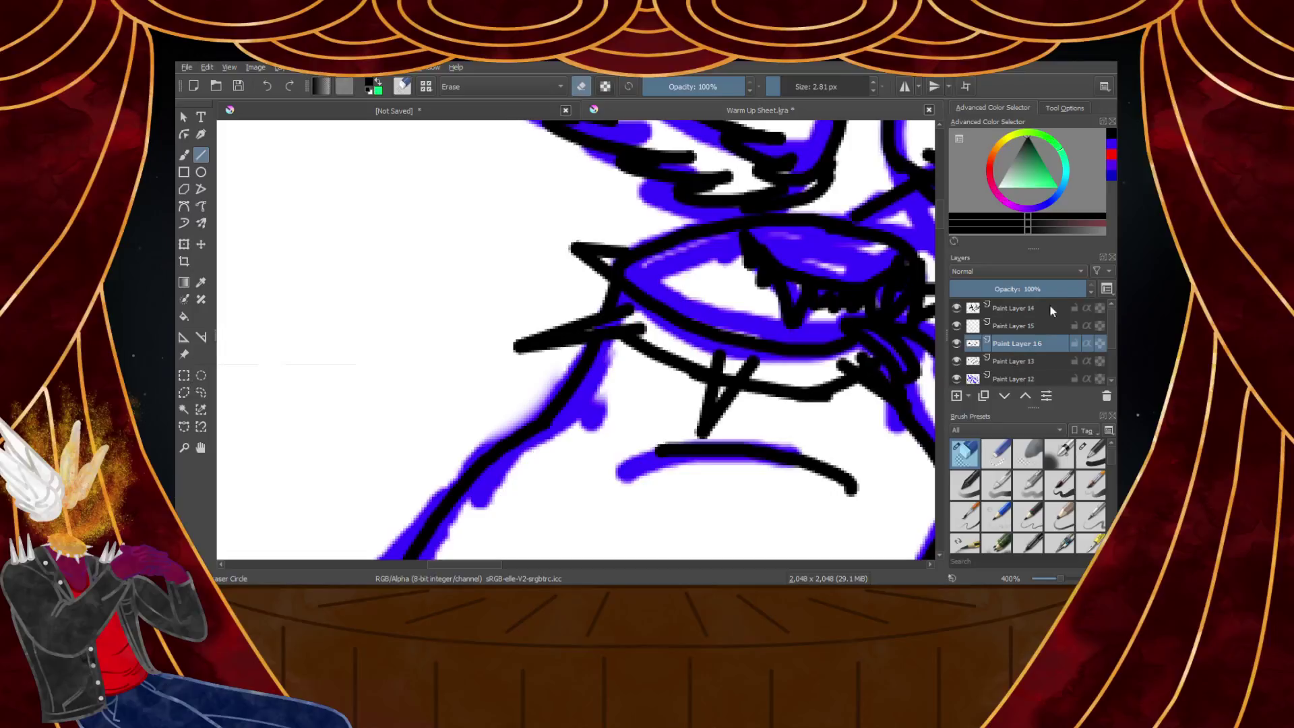
key(ctrl+e)
scroll(726, 337, down, 2)
scroll(752, 308, up, 2)
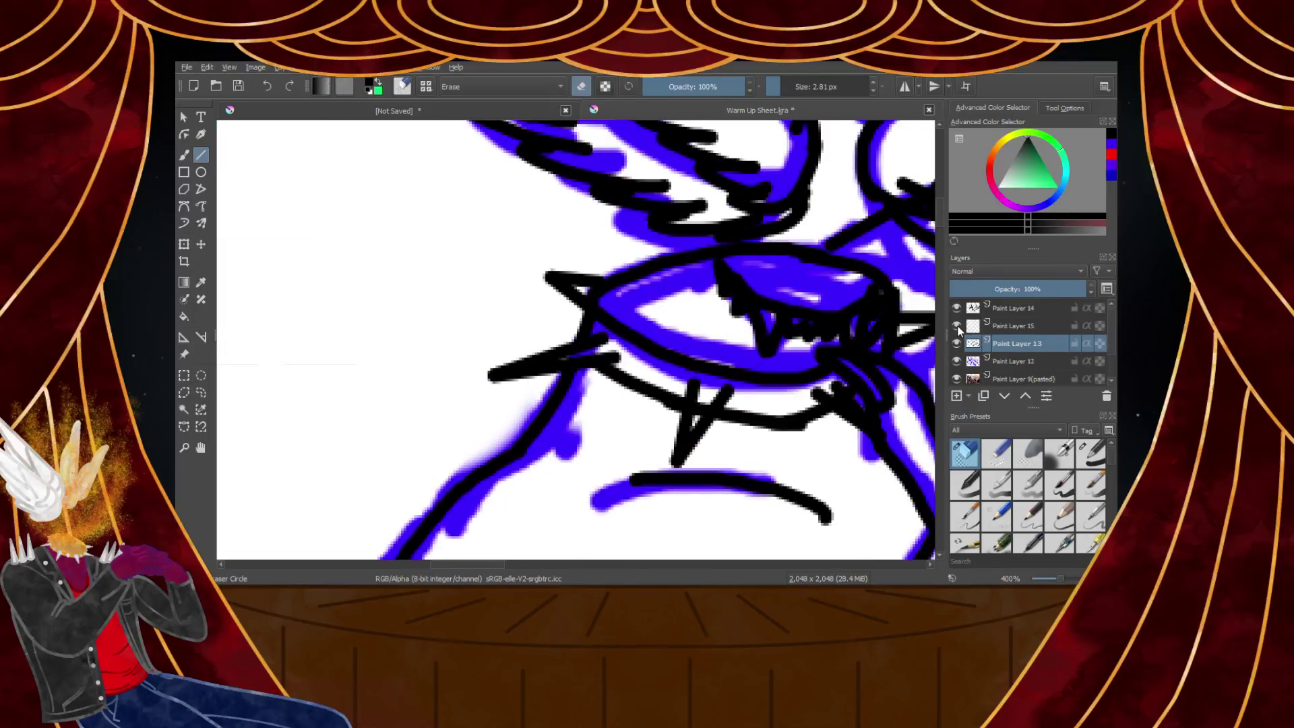
Hide Paint Layer 14 with the inked wings and set up the 4 px freehand ink brush on Paint Layer 15
click(1014, 330)
scroll(633, 352, down, 4)
scroll(650, 259, up, 3)
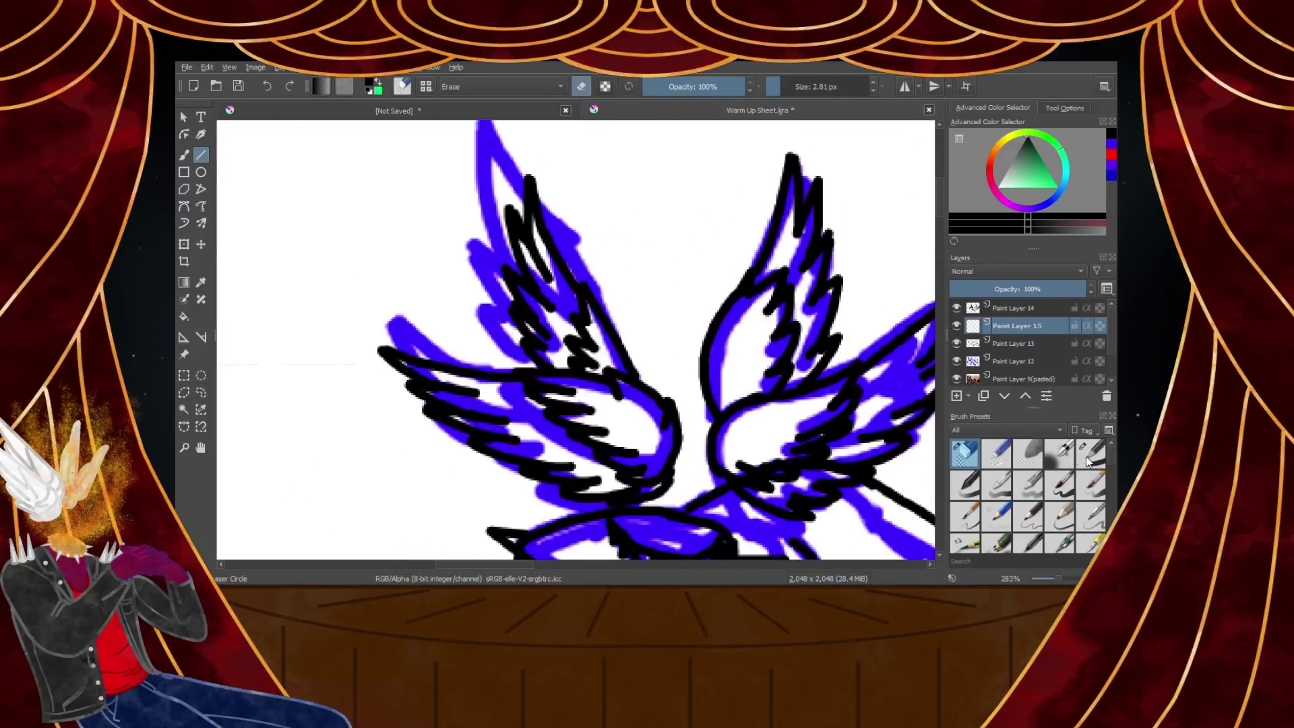
click(1090, 453)
scroll(575, 428, down, 3)
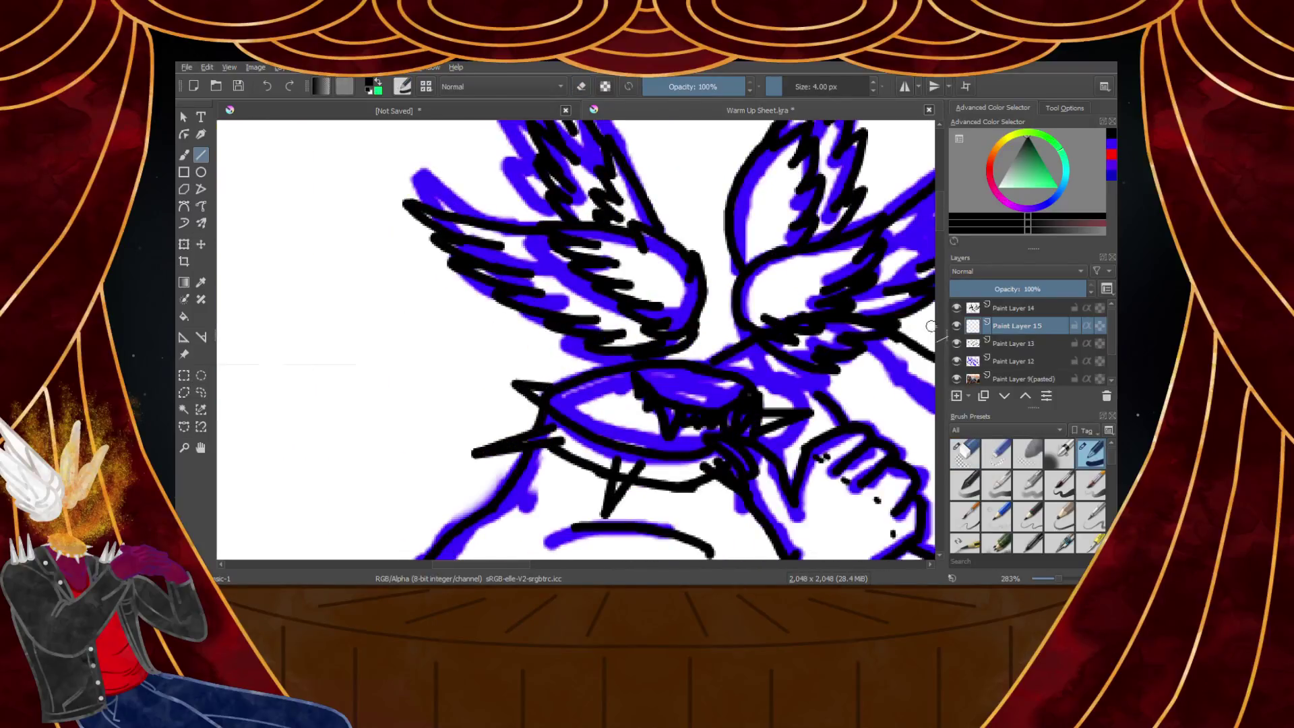
click(956, 308)
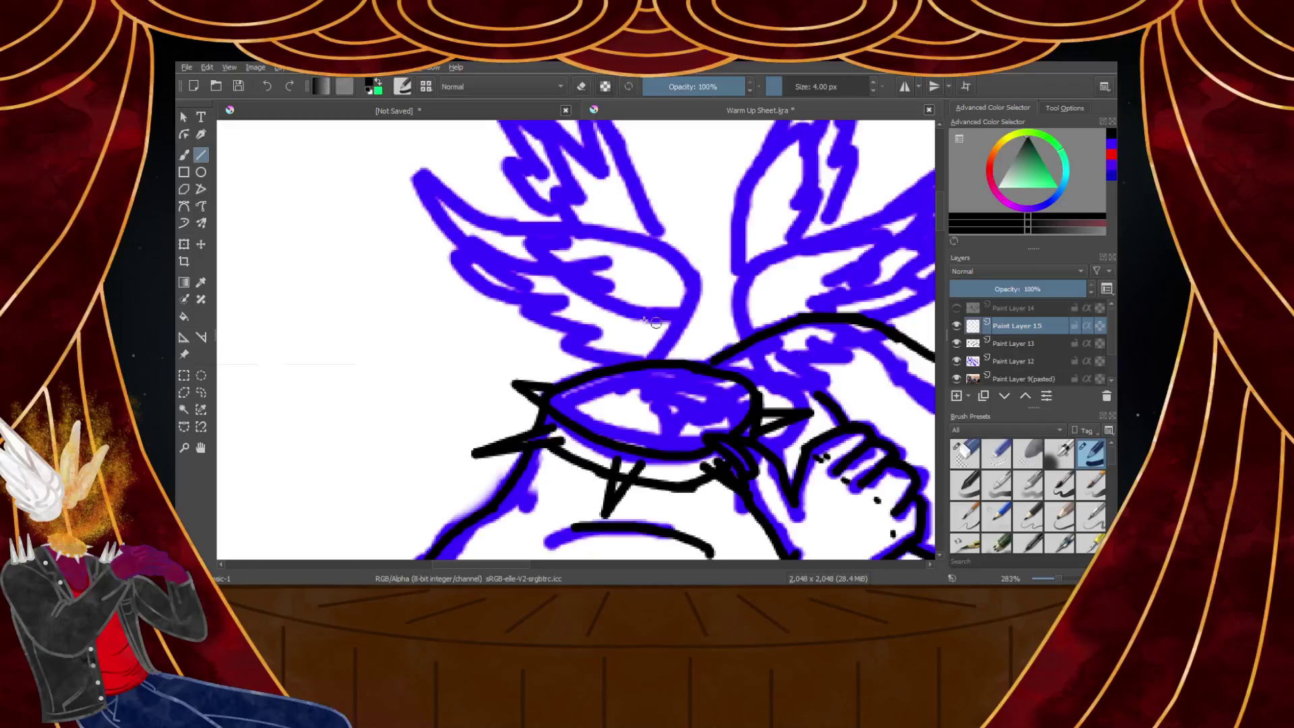
scroll(539, 340, down, 3)
key(b)
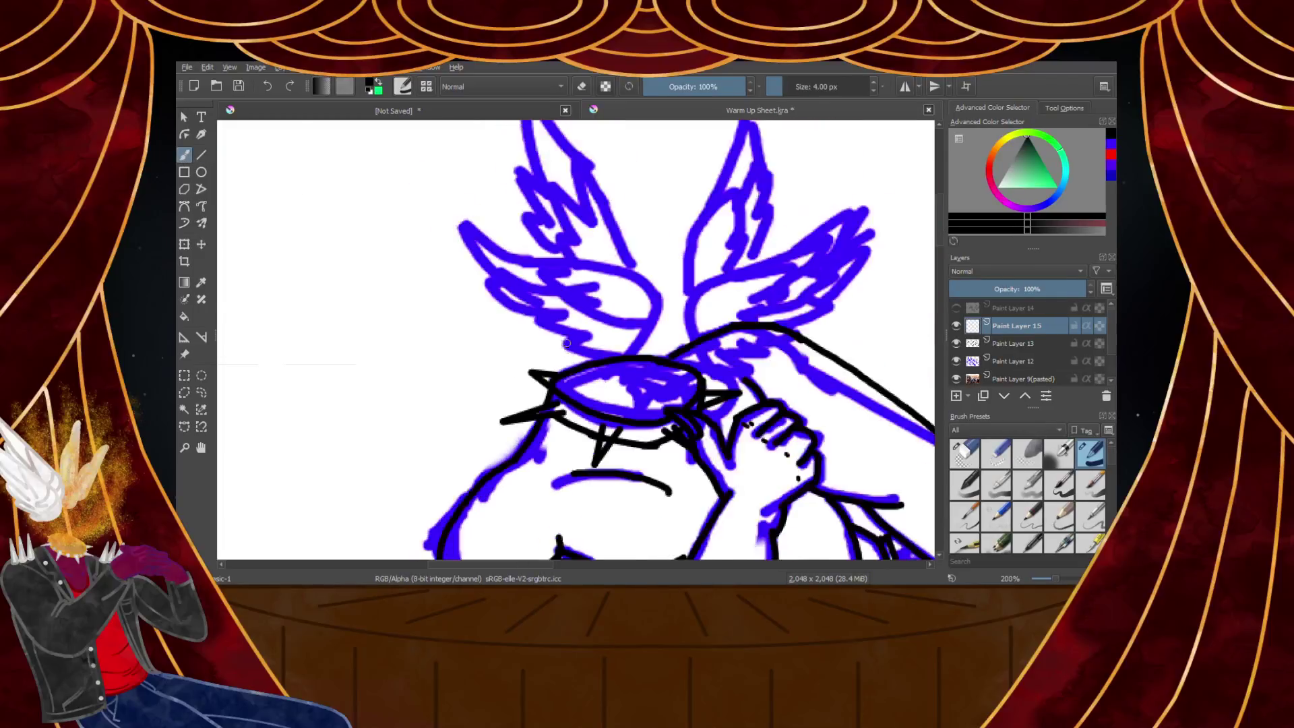
Draw wavy flame strokes rising outward from the left side of the neck opening
scroll(539, 340, up, 4)
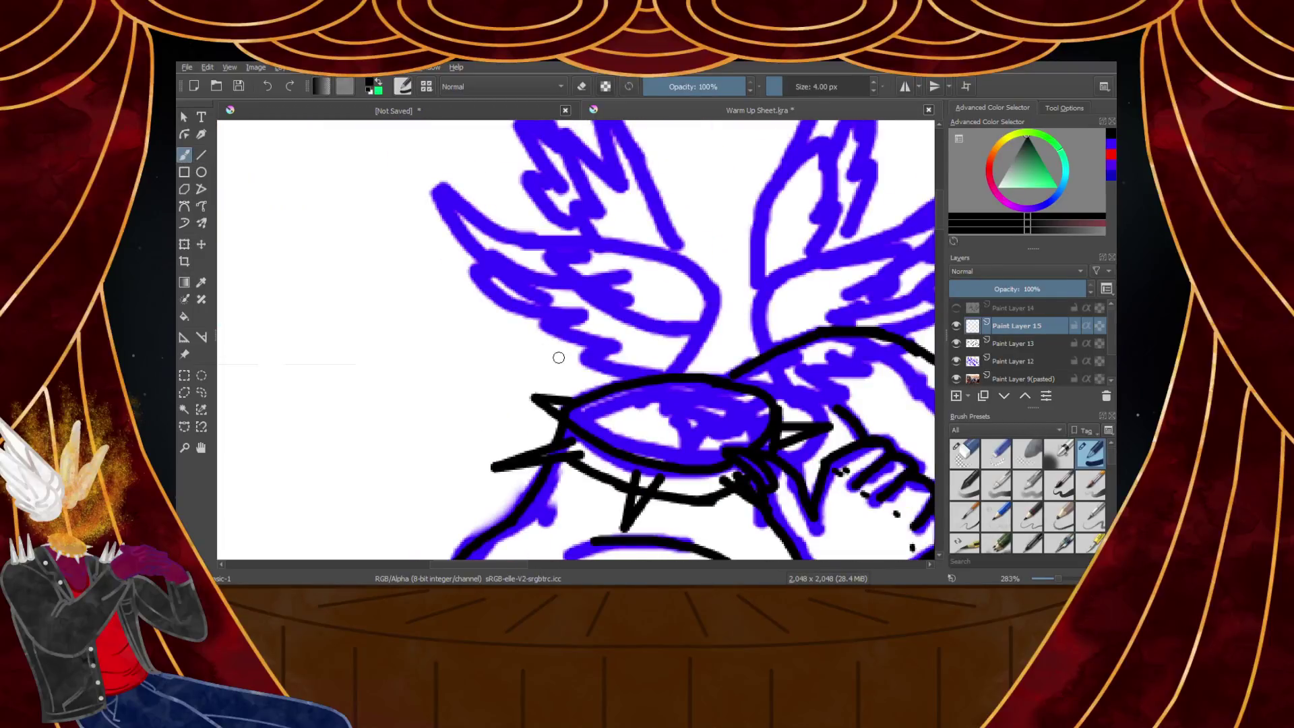
scroll(561, 400, down, 3)
scroll(472, 404, up, 5)
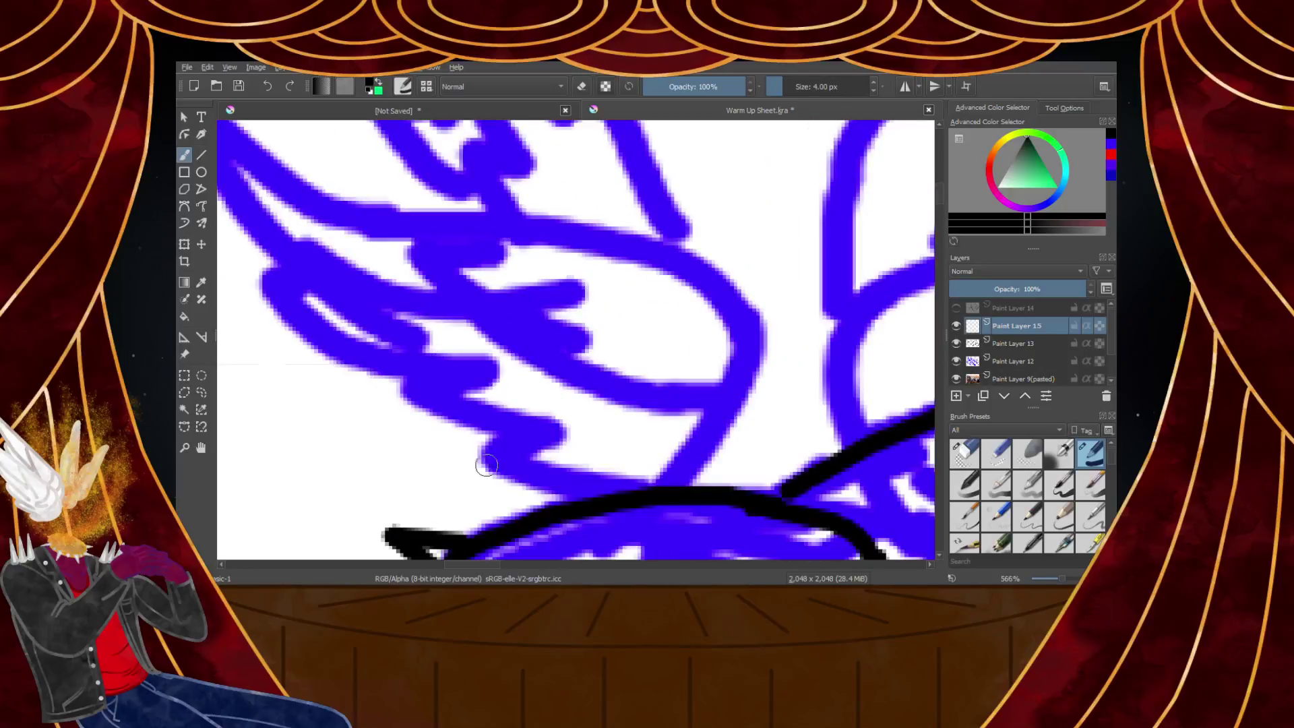
mouse_move(281, 319)
mouse_down()
mouse_move(410, 374)
mouse_move(484, 471)
mouse_move(578, 516)
mouse_up()
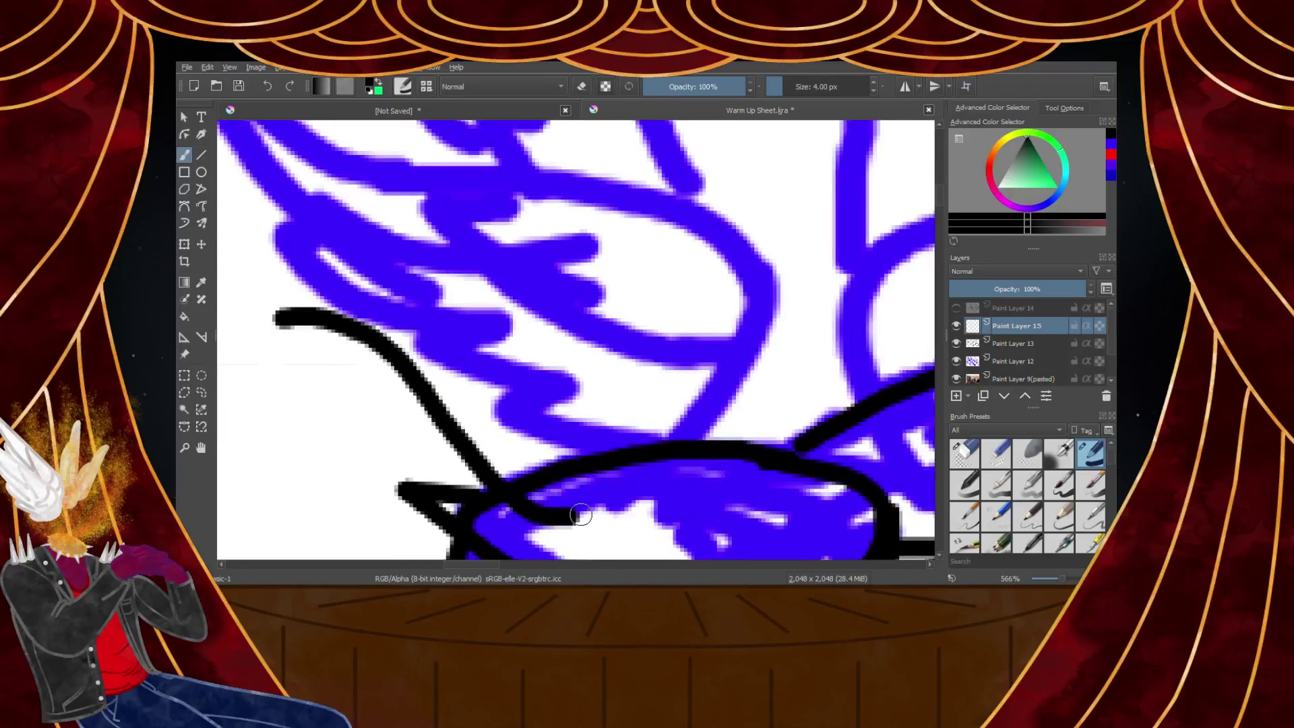
mouse_move(276, 313)
mouse_down()
mouse_move(335, 300)
mouse_move(478, 379)
mouse_move(429, 345)
mouse_move(511, 330)
mouse_move(520, 291)
mouse_move(346, 139)
mouse_up()
scroll(347, 139, down, 6)
scroll(403, 195, up, 7)
mouse_move(410, 316)
mouse_down()
mouse_move(402, 414)
mouse_move(418, 317)
mouse_move(470, 432)
mouse_up()
scroll(487, 425, down, 4)
scroll(456, 449, up, 3)
Draw a narrow, twisted flame tongue at the outer left edge of the flames
mouse_move(394, 427)
mouse_down()
mouse_move(445, 404)
mouse_move(370, 251)
mouse_up()
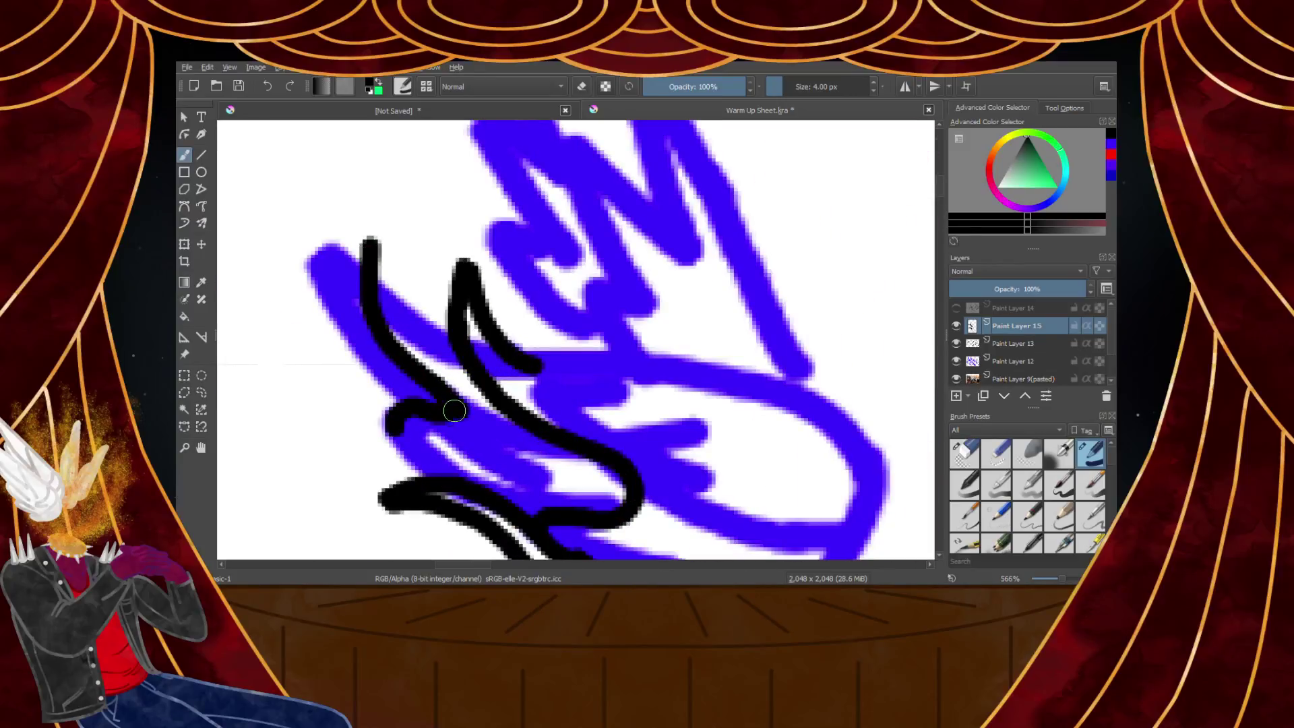
scroll(454, 410, down, 3)
scroll(454, 411, up, 5)
mouse_move(445, 199)
mouse_down()
mouse_move(409, 388)
mouse_move(428, 457)
mouse_up()
scroll(429, 471, down, 2)
scroll(418, 276, up, 2)
mouse_move(443, 399)
mouse_down()
mouse_move(455, 202)
mouse_move(413, 139)
mouse_move(382, 310)
mouse_move(464, 297)
mouse_move(592, 306)
mouse_up()
scroll(378, 303, down, 4)
scroll(460, 350, up, 2)
scroll(460, 350, up, 2)
scroll(593, 306, down, 2)
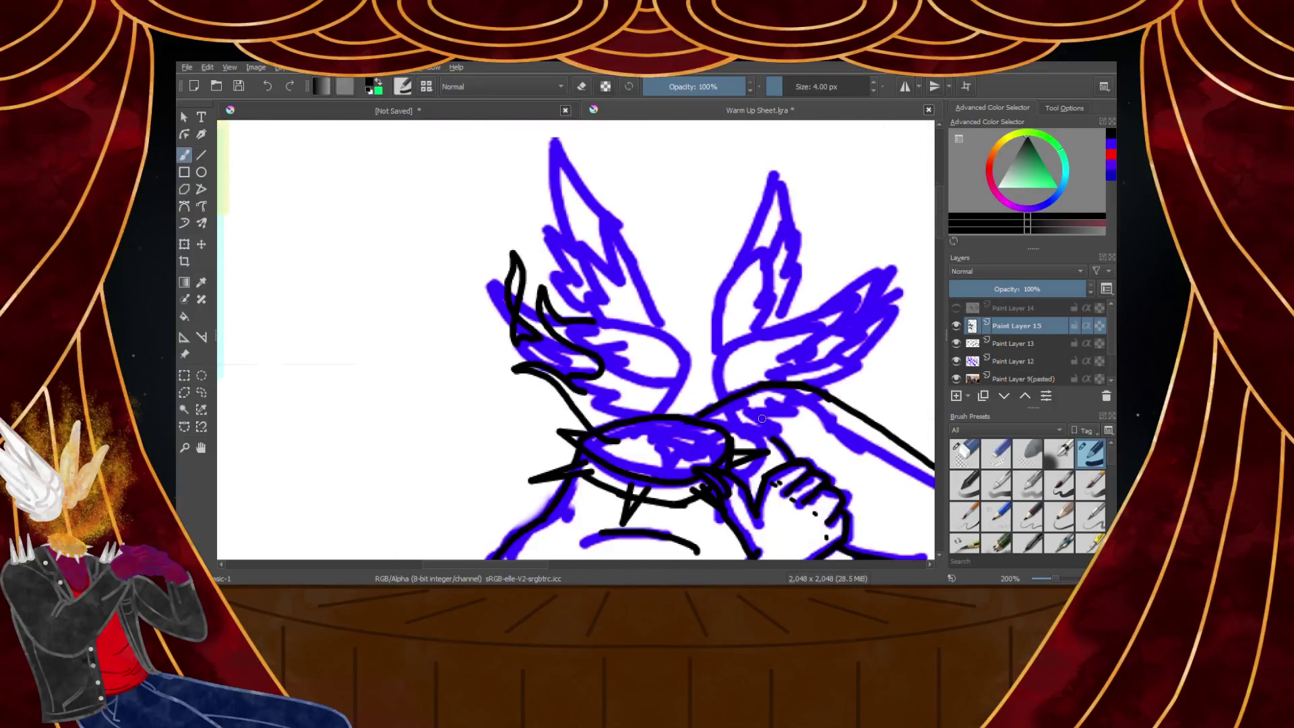
Draw the curved base edge of the flames inside the neck opening
scroll(762, 419, up, 3)
mouse_move(407, 437)
mouse_down()
mouse_move(428, 486)
mouse_move(554, 545)
mouse_move(703, 486)
mouse_move(759, 335)
mouse_move(759, 216)
mouse_move(689, 258)
mouse_move(682, 385)
mouse_up()
scroll(616, 511, down, 1)
scroll(740, 359, down, 3)
scroll(768, 322, up, 3)
Draw a curling flame tongue rising from the right side of the neck opening, above the shoulder line
mouse_move(719, 424)
mouse_down()
mouse_move(727, 353)
mouse_move(846, 212)
mouse_move(855, 156)
mouse_up()
scroll(823, 225, down, 5)
scroll(828, 193, up, 5)
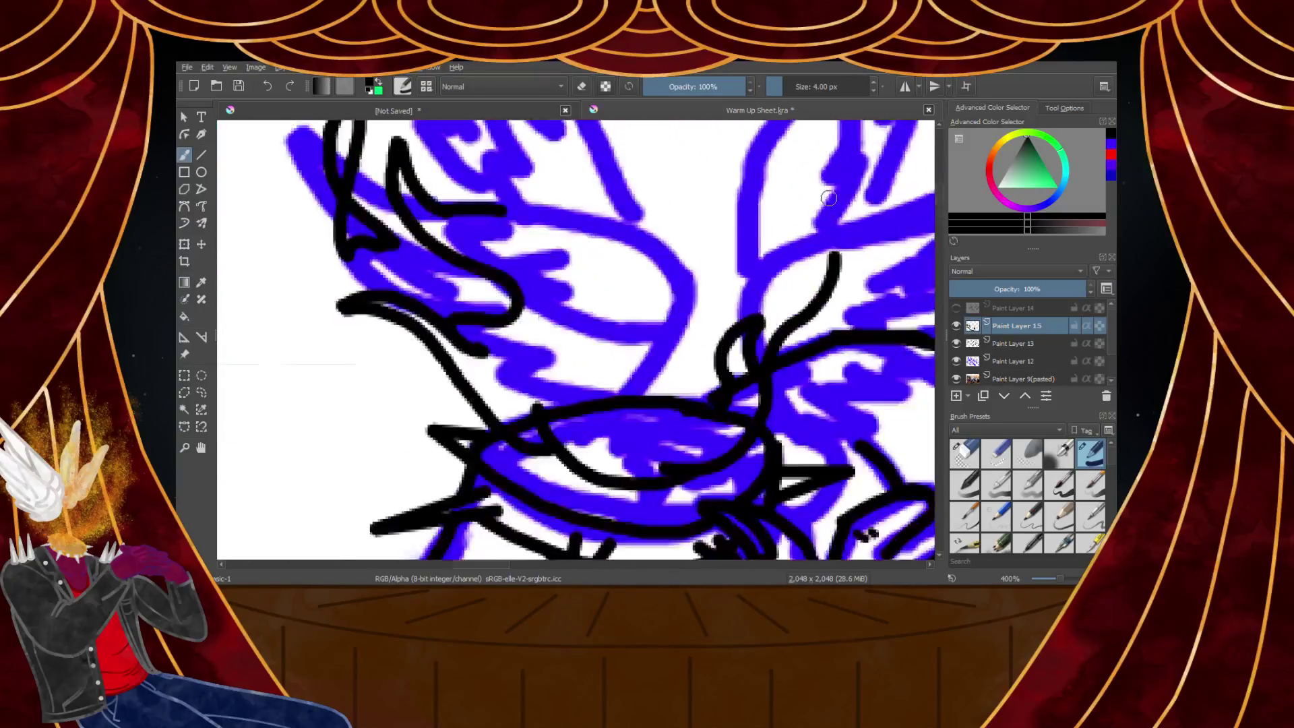
mouse_move(839, 287)
mouse_down()
mouse_move(813, 332)
mouse_move(730, 383)
mouse_up()
scroll(769, 354, down, 3)
scroll(808, 354, up, 3)
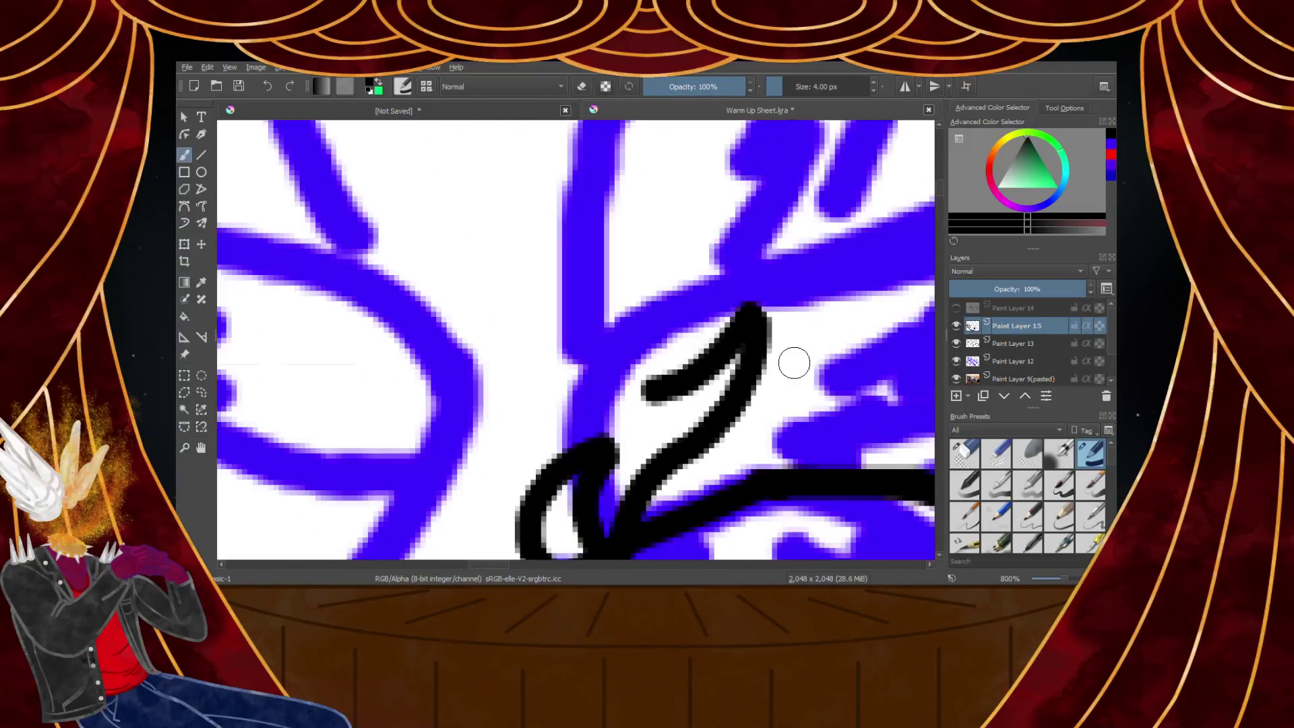
scroll(793, 365, down, 3)
scroll(784, 323, up, 3)
Extend the right side of the fire upward with a larger S-shaped flame tongue
mouse_move(735, 428)
mouse_down()
mouse_move(703, 437)
mouse_move(625, 345)
mouse_move(696, 248)
mouse_move(849, 209)
mouse_move(898, 130)
mouse_move(828, 172)
mouse_up()
scroll(829, 177, down, 5)
scroll(835, 148, down, 3)
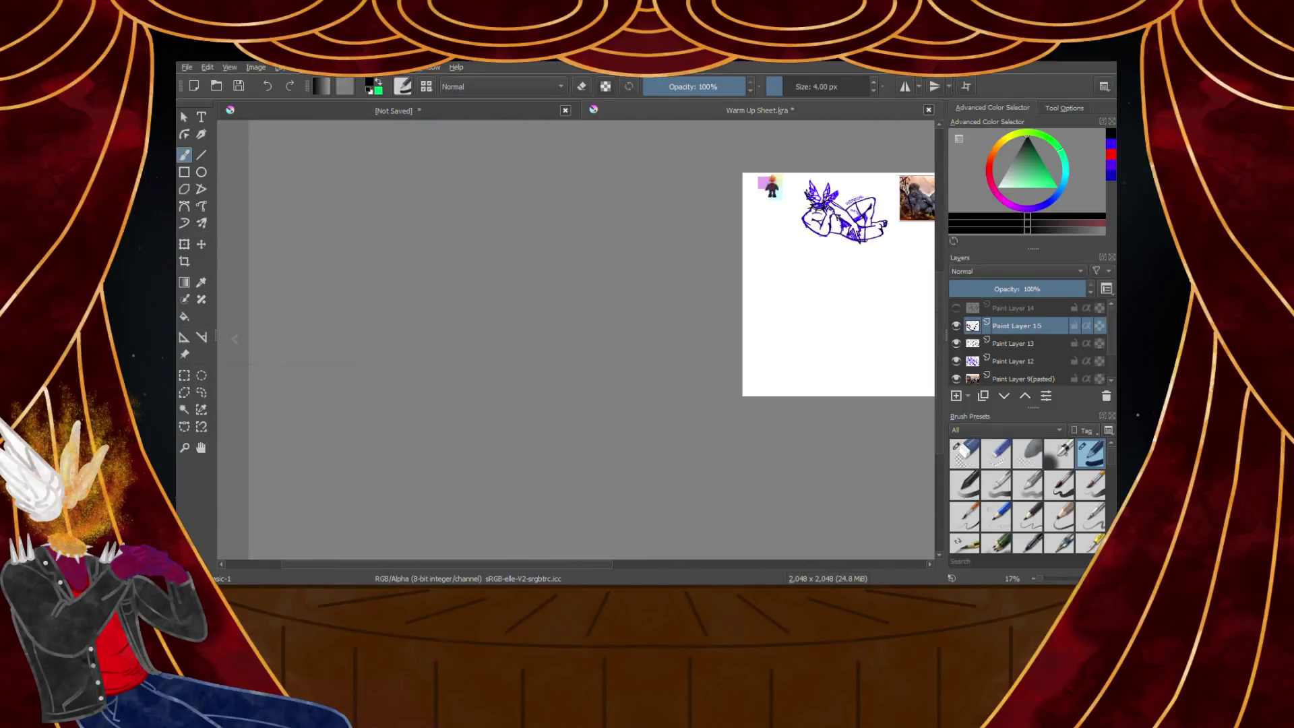
scroll(835, 384, up, 7)
scroll(810, 350, down, 3)
scroll(809, 350, up, 5)
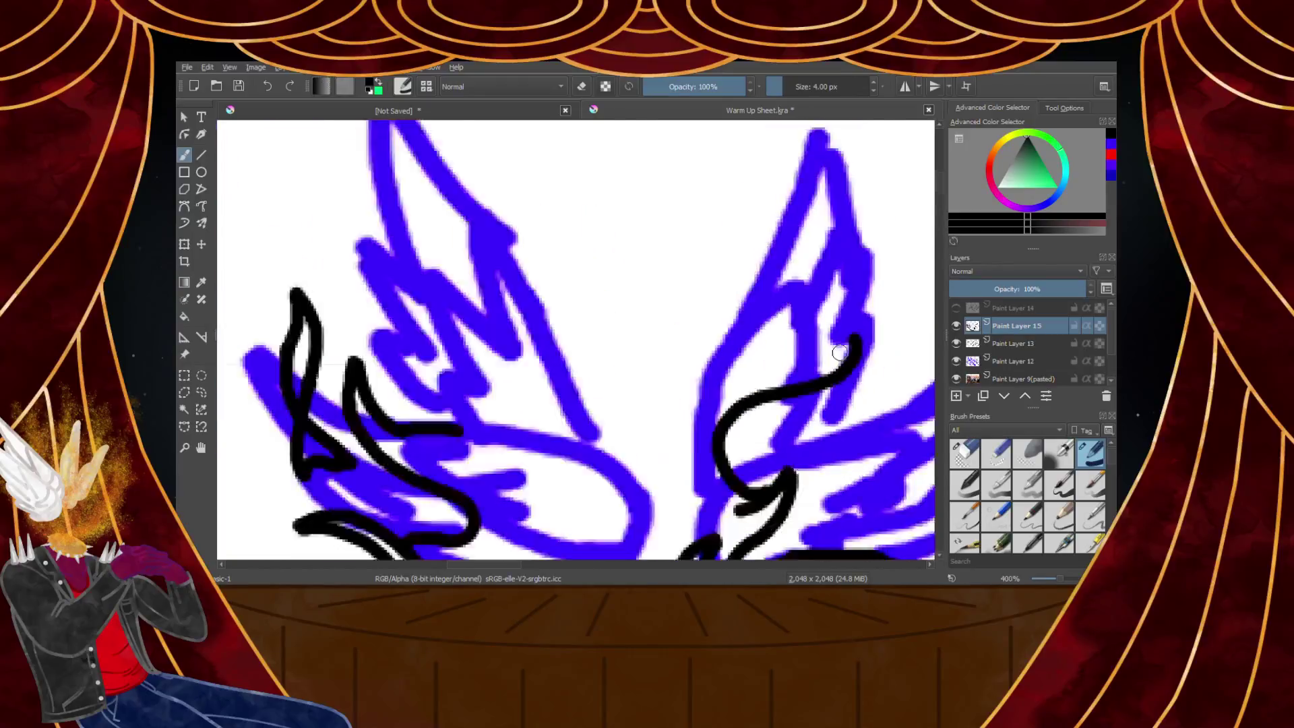
mouse_move(840, 350)
mouse_down()
mouse_move(757, 201)
mouse_move(765, 335)
mouse_move(597, 393)
mouse_move(536, 392)
mouse_up()
scroll(539, 398, down, 7)
scroll(614, 422, up, 4)
Draw a small detached flame beside the right-hand flames and undo its last stroke
mouse_move(686, 390)
mouse_down()
mouse_move(797, 319)
mouse_move(774, 213)
mouse_move(786, 166)
mouse_move(751, 252)
mouse_move(755, 341)
mouse_move(684, 425)
mouse_move(683, 377)
mouse_move(672, 481)
mouse_up()
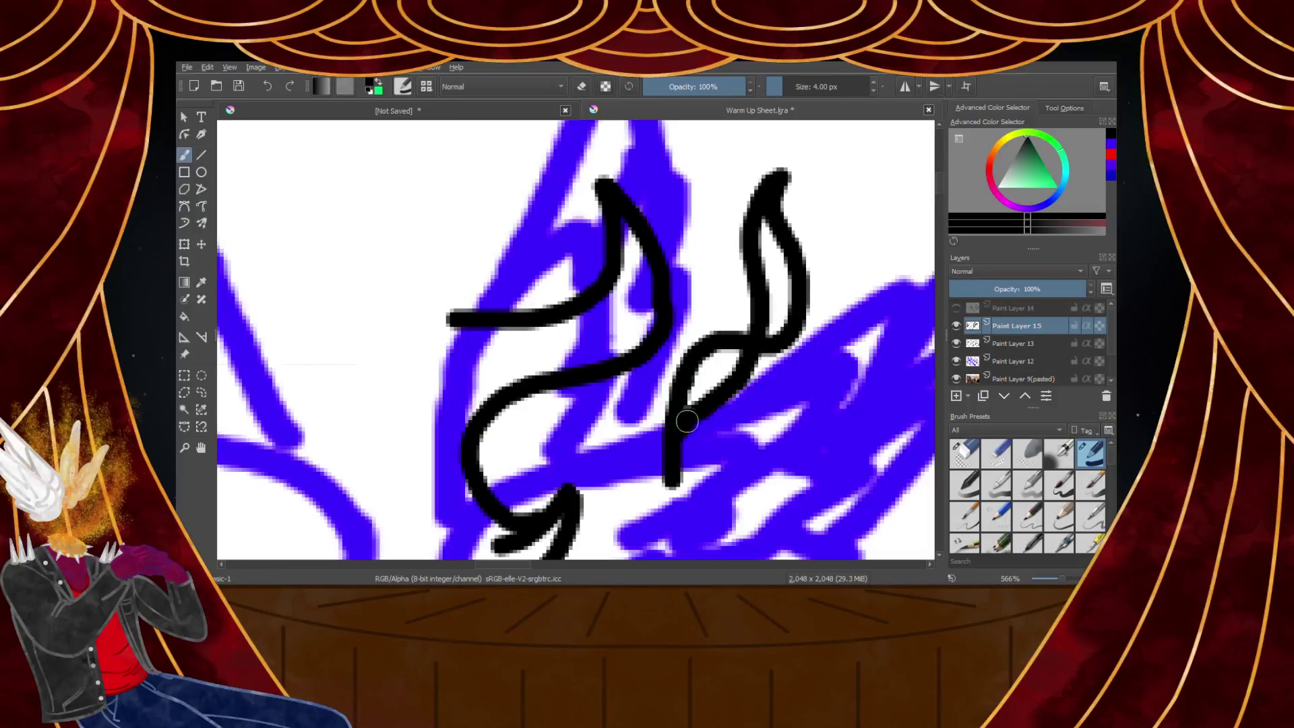
key(ctrl+z)
scroll(682, 435, down, 3)
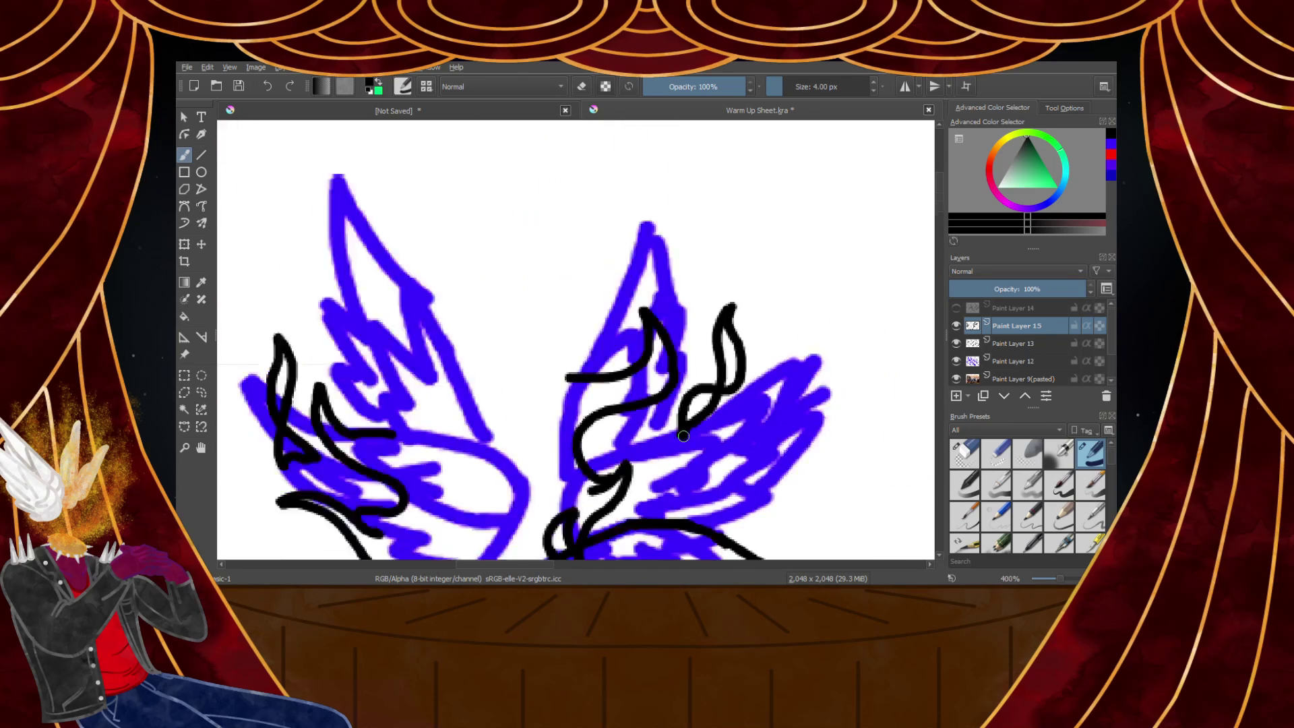
scroll(671, 480, up, 3)
scroll(643, 391, down, 4)
scroll(639, 375, down, 2)
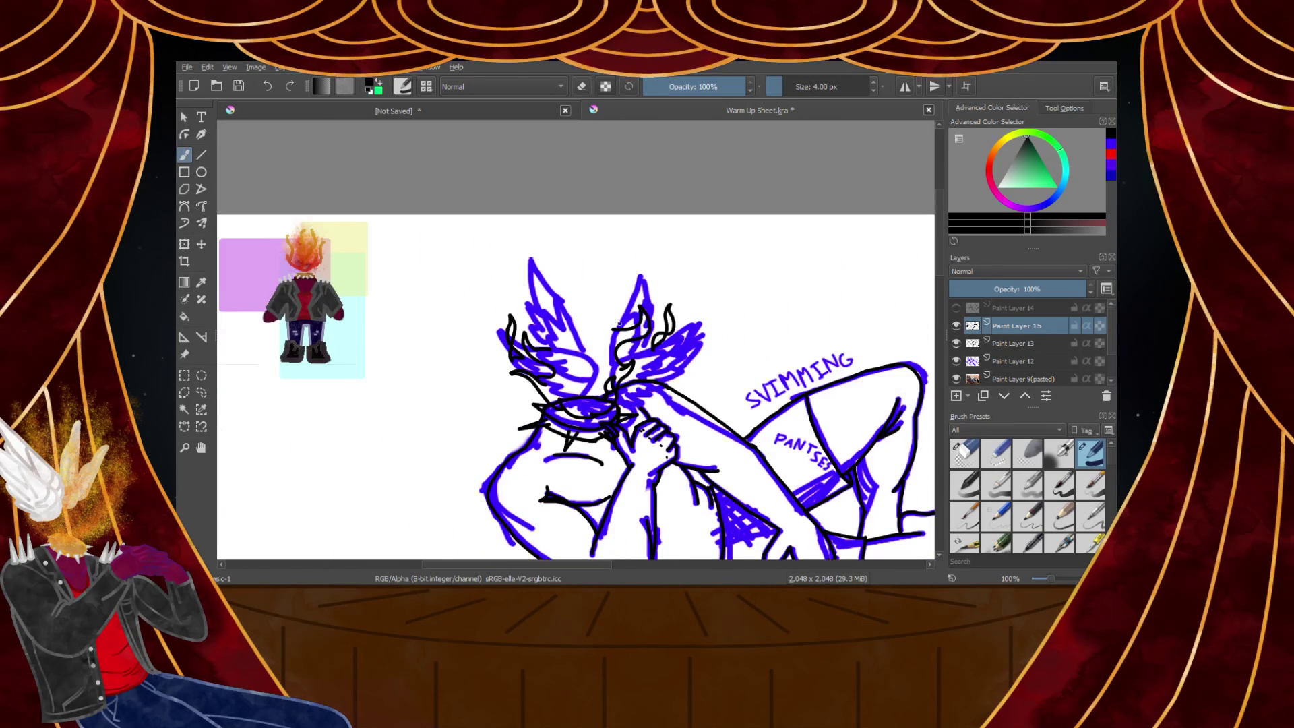
scroll(639, 375, up, 8)
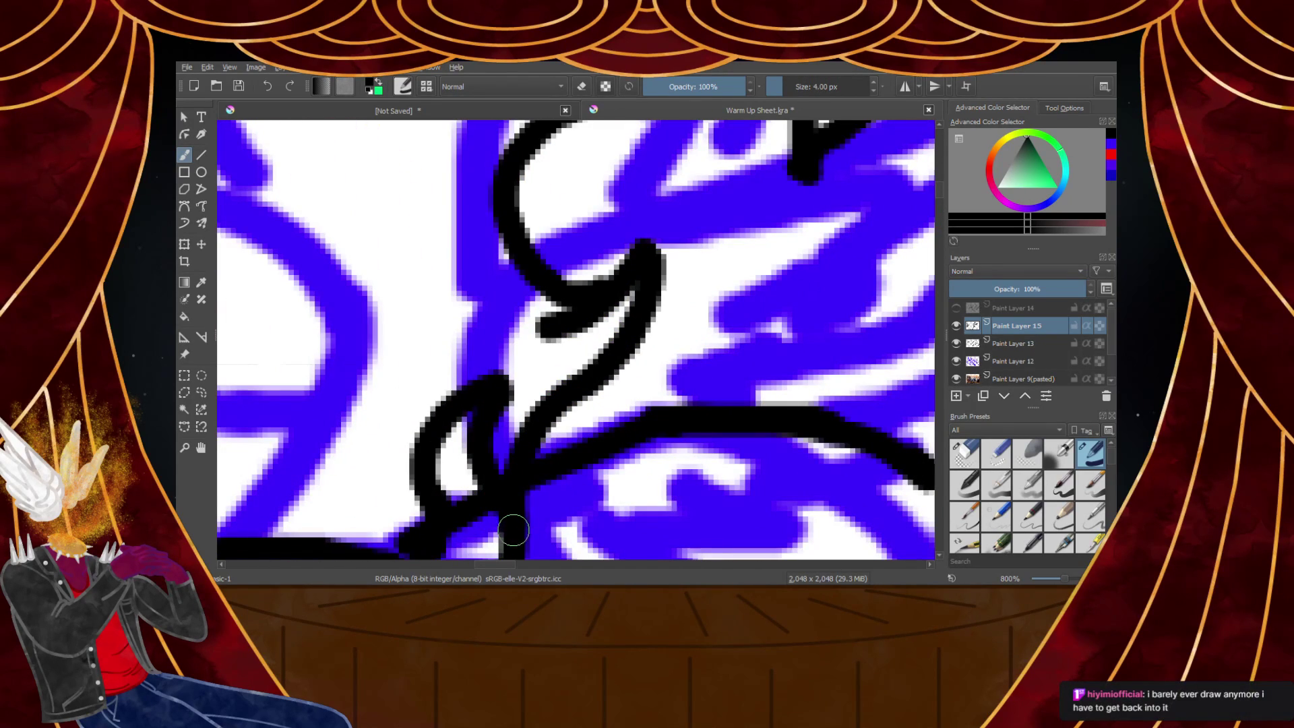
scroll(575, 439, down, 4)
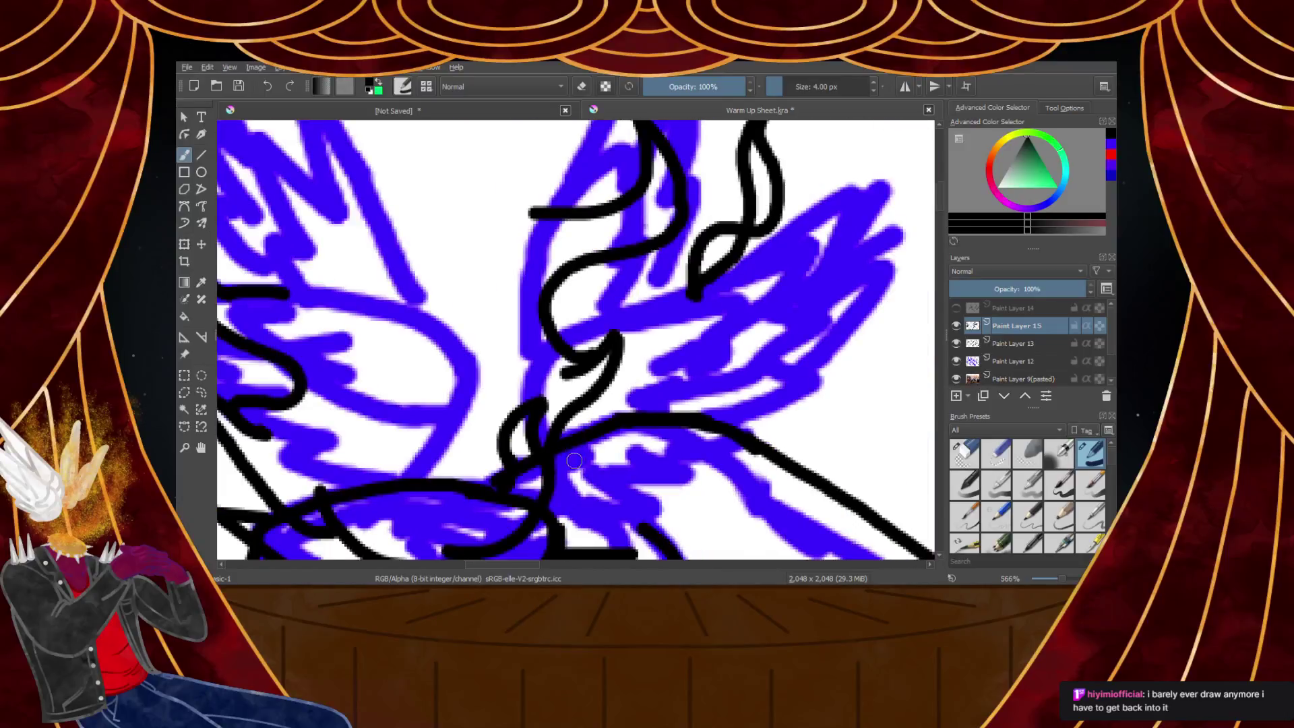
Add small flame shapes within the right-hand curls and above the shoulder, undoing the unwanted last strokes
scroll(574, 440, up, 4)
drag(660, 394, 785, 286)
mouse_move(664, 277)
mouse_down()
mouse_move(780, 211)
mouse_move(759, 337)
mouse_up()
scroll(757, 321, down, 4)
scroll(735, 250, up, 2)
scroll(735, 250, up, 2)
mouse_move(670, 372)
mouse_down()
mouse_move(800, 295)
mouse_move(728, 376)
mouse_move(662, 385)
mouse_move(673, 381)
mouse_move(666, 368)
mouse_move(800, 285)
mouse_move(752, 361)
mouse_move(666, 402)
mouse_move(670, 357)
mouse_move(670, 410)
mouse_up()
key(ctrl+z)
key(ctrl+z)
scroll(667, 402, down, 5)
scroll(621, 344, up, 2)
scroll(621, 344, up, 3)
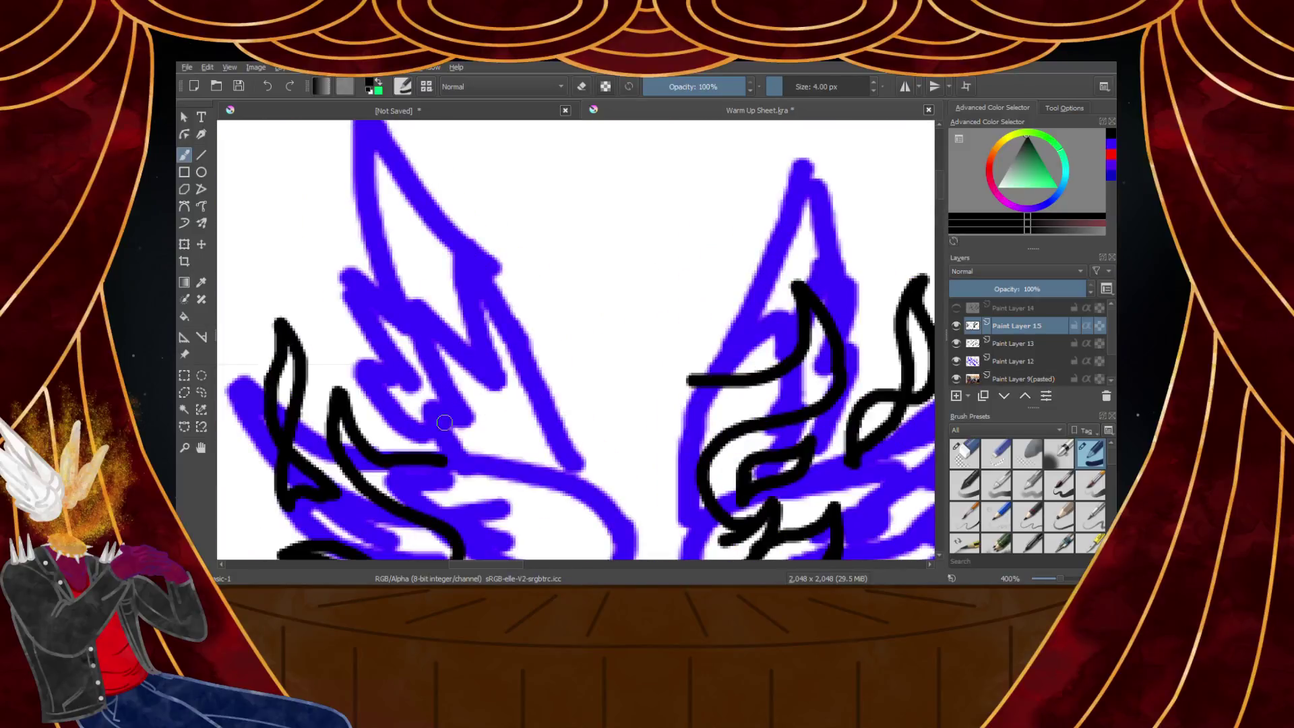
Draw a large pointed flame tongue above the left-hand flames, redoing the first attempt
drag(417, 460, 322, 226)
key(ctrl+z)
mouse_move(372, 445)
mouse_down()
mouse_move(429, 384)
mouse_move(347, 246)
mouse_move(505, 375)
mouse_up()
scroll(525, 353, down, 3)
key(plus)
key(plus)
key(plus)
Draw a long flame tongue sweeping up and left from the top of the right-hand flames
mouse_move(622, 418)
mouse_down()
mouse_move(642, 319)
mouse_move(512, 246)
mouse_move(458, 191)
mouse_move(519, 314)
mouse_up()
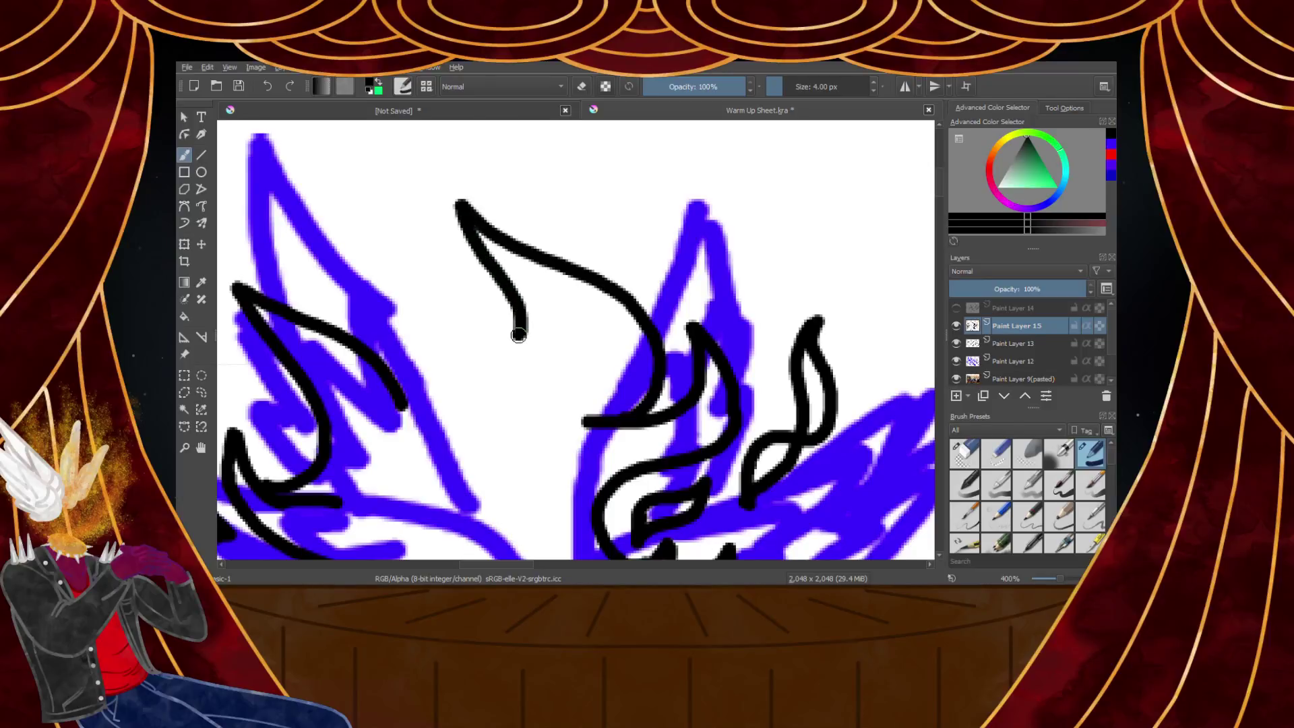
scroll(411, 319, down, 3)
scroll(347, 287, up, 4)
Draw the tall upper-left flame tongue with its pointed tip and inner edge
mouse_move(429, 403)
mouse_down()
mouse_move(404, 304)
mouse_move(310, 195)
mouse_move(309, 160)
mouse_up()
scroll(397, 317, down, 4)
scroll(366, 237, up, 4)
mouse_move(422, 436)
mouse_down()
mouse_move(430, 299)
mouse_move(428, 322)
mouse_move(536, 467)
mouse_up()
key(minus)
key(minus)
key(minus)
key(minus)
key(plus)
key(plus)
key(plus)
key(plus)
key(plus)
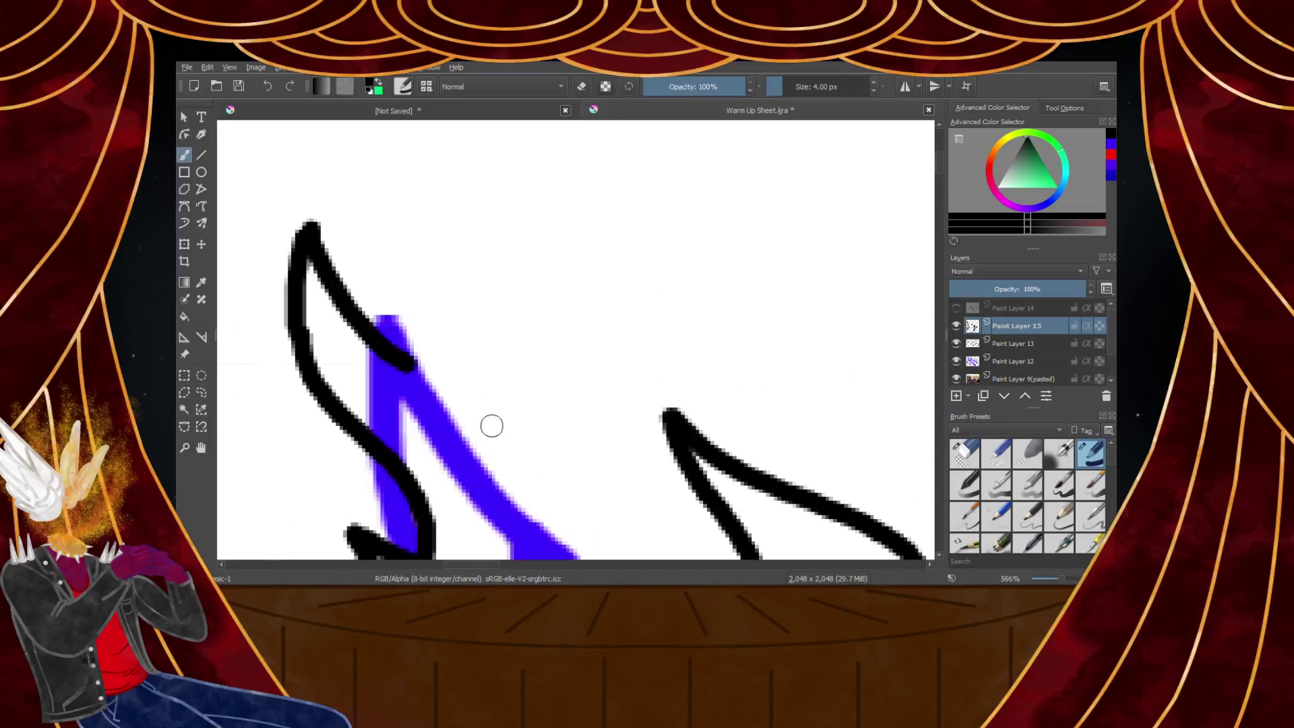
Draw the flame tongues across the top center of the fire, redoing strokes until the shape fits
mouse_move(415, 316)
mouse_down()
mouse_move(461, 444)
mouse_move(570, 560)
mouse_up()
mouse_move(423, 322)
mouse_down()
mouse_move(419, 351)
mouse_move(426, 307)
mouse_move(525, 401)
mouse_move(597, 393)
mouse_move(598, 340)
mouse_move(496, 239)
mouse_move(472, 172)
mouse_up()
key(ctrl+z)
mouse_move(435, 297)
mouse_down()
mouse_move(466, 368)
mouse_move(608, 432)
mouse_move(630, 425)
mouse_move(603, 434)
mouse_move(576, 349)
mouse_move(612, 169)
mouse_move(642, 387)
mouse_move(671, 421)
mouse_up()
key(ctrl+z)
drag(609, 158, 748, 444)
key(ctrl+z)
mouse_move(607, 156)
mouse_down()
mouse_move(644, 198)
mouse_move(640, 310)
mouse_move(659, 359)
mouse_move(768, 465)
mouse_up()
key(1)
Draw the upper-right flame tongue joining the right-hand flames, undoing the unwanted strokes
scroll(766, 397, up, 5)
mouse_move(661, 313)
mouse_down()
mouse_move(655, 162)
mouse_move(777, 359)
mouse_move(781, 390)
mouse_up()
key(ctrl+z)
key(ctrl+z)
mouse_move(657, 165)
mouse_down()
mouse_move(745, 287)
mouse_move(780, 390)
mouse_move(754, 306)
mouse_move(658, 172)
mouse_move(724, 221)
mouse_move(773, 370)
mouse_up()
key(ctrl+z)
key(ctrl+z)
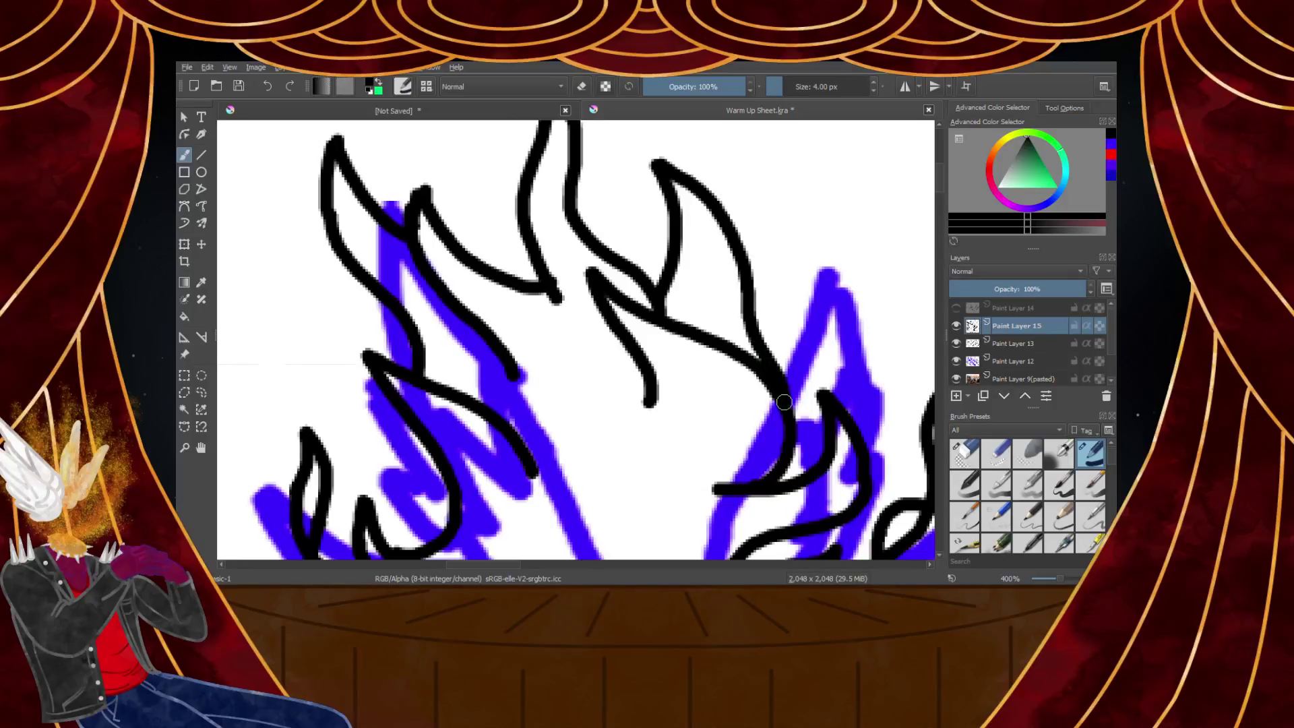
key(1)
scroll(701, 391, down, 2)
scroll(694, 410, up, 3)
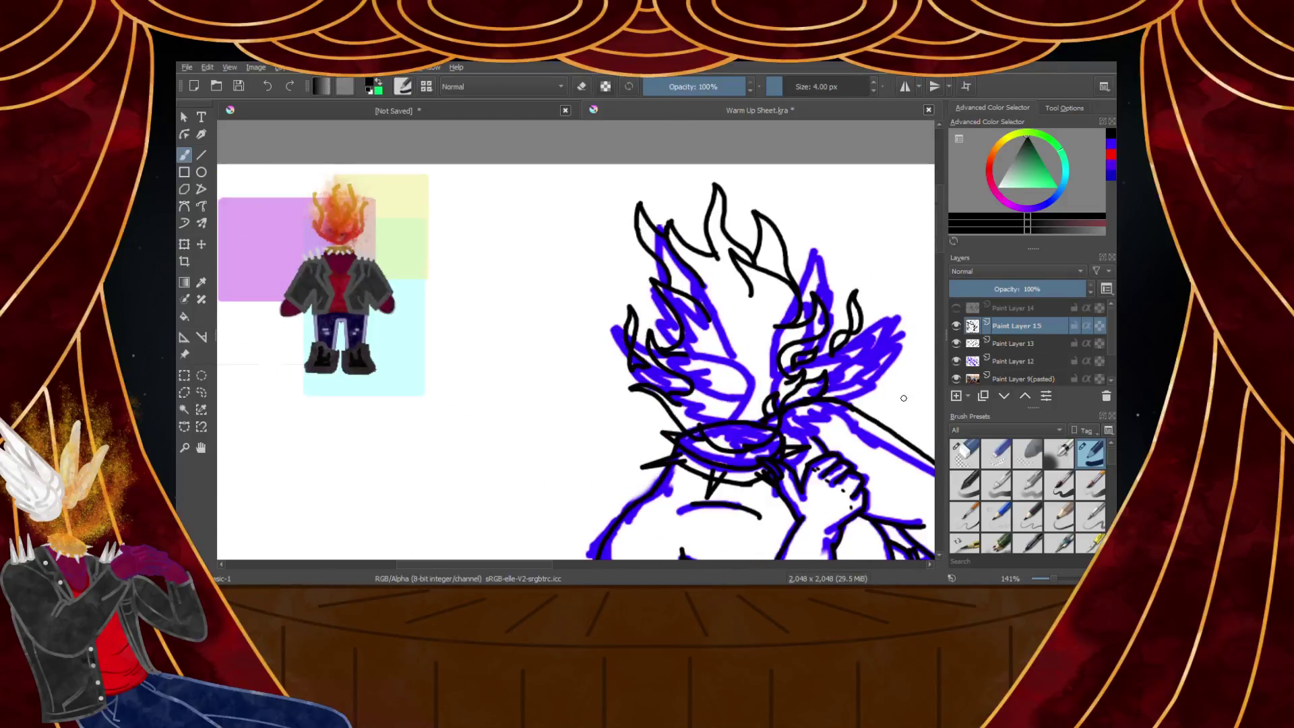
Hide the purple sketch on Paint Layer 12
click(956, 362)
scroll(723, 366, down, 1)
scroll(735, 374, up, 1)
scroll(663, 332, up, 2)
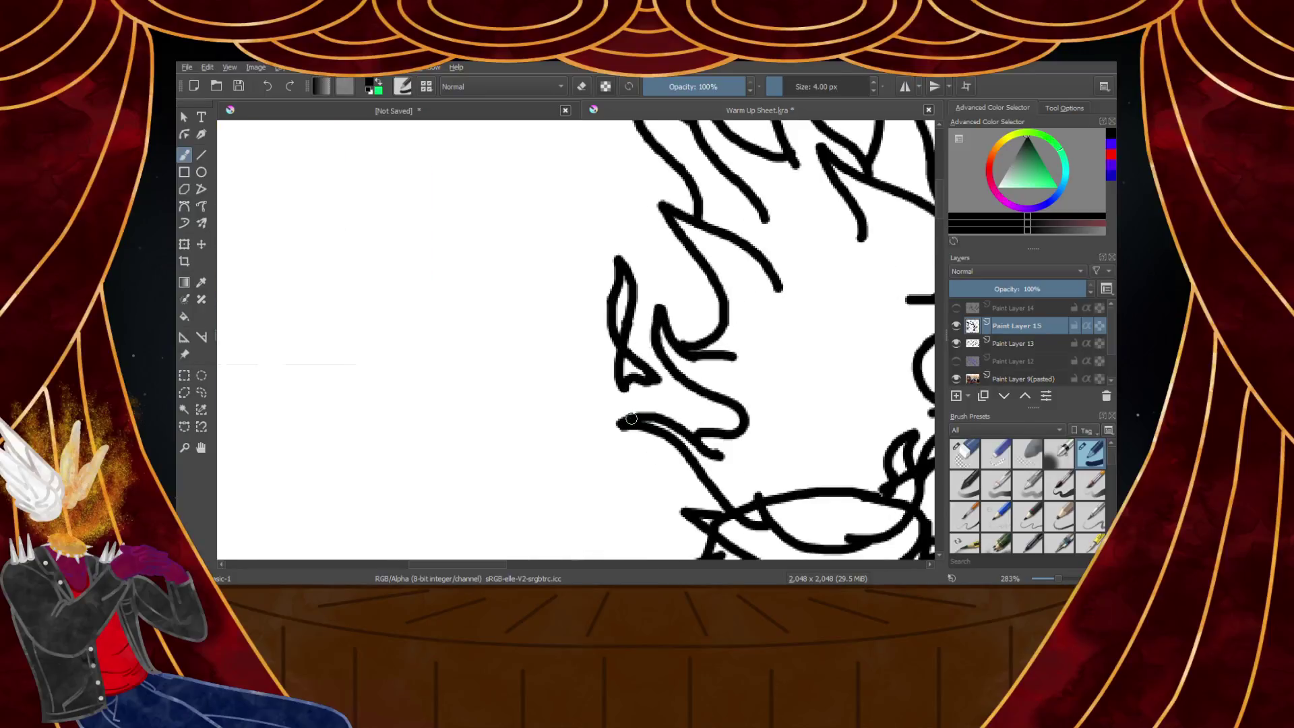
mouse_move(603, 388)
mouse_down()
mouse_move(510, 329)
mouse_move(476, 271)
mouse_up()
scroll(504, 287, down, 4)
scroll(507, 244, up, 3)
key(ctrl+z)
mouse_move(610, 438)
mouse_down()
mouse_move(551, 405)
mouse_move(514, 358)
mouse_up()
key(ctrl+z)
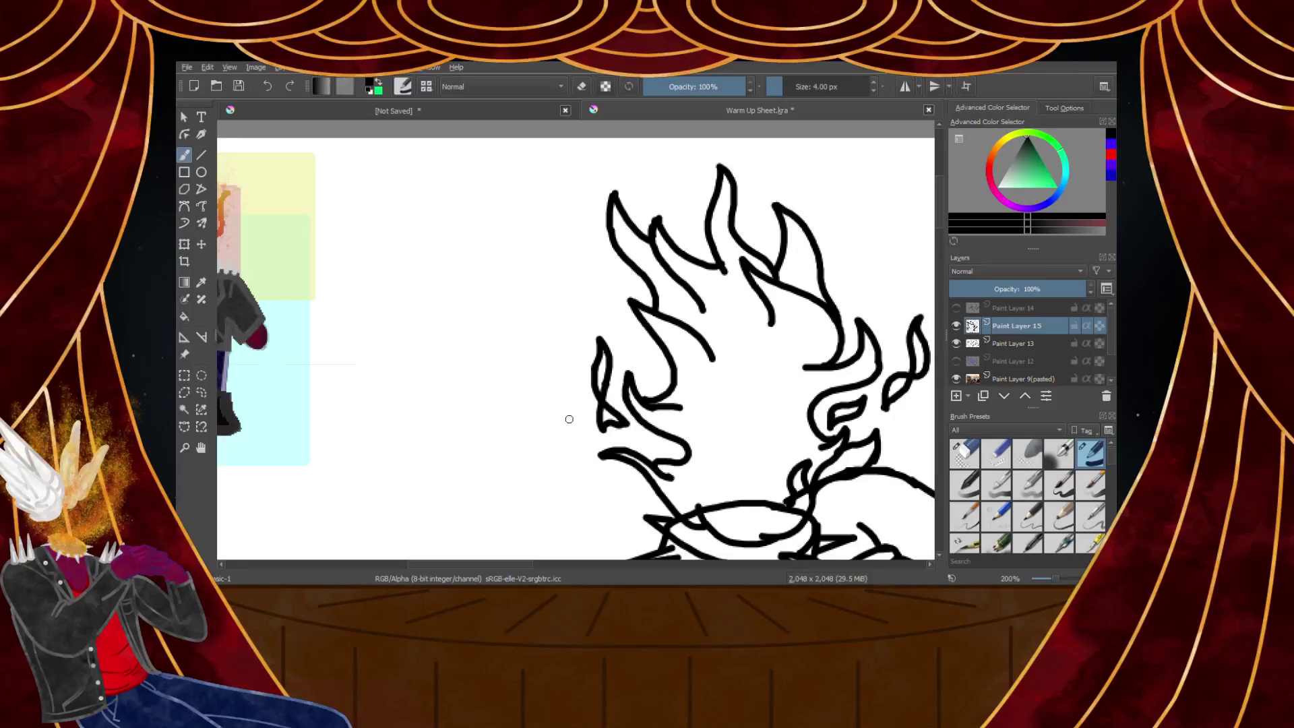
Draw an outer flame contour around the twisted tongue on the left side, redoing the second stroke
scroll(570, 423, up, 3)
mouse_move(491, 311)
mouse_down()
mouse_move(531, 319)
mouse_move(680, 483)
mouse_up()
mouse_move(500, 308)
mouse_down()
mouse_move(535, 300)
mouse_move(626, 329)
mouse_up()
scroll(634, 329, down, 2)
scroll(599, 299, up, 3)
key(ctrl+z)
mouse_move(485, 351)
mouse_down()
mouse_move(550, 334)
mouse_move(606, 354)
mouse_move(584, 350)
mouse_move(616, 269)
mouse_move(558, 162)
mouse_up()
scroll(620, 367, down, 2)
scroll(548, 167, down, 2)
scroll(584, 152, up, 3)
Add the connecting flame strokes between the outer left contour and the inner flames
mouse_move(502, 208)
mouse_down()
mouse_move(647, 281)
mouse_move(674, 331)
mouse_move(674, 398)
mouse_move(729, 413)
mouse_move(719, 333)
mouse_move(658, 186)
mouse_up()
scroll(684, 317, down, 4)
scroll(681, 292, up, 4)
mouse_move(674, 307)
mouse_down()
mouse_move(676, 262)
mouse_move(748, 367)
mouse_up()
scroll(703, 305, down, 1)
scroll(702, 305, down, 2)
scroll(736, 355, up, 3)
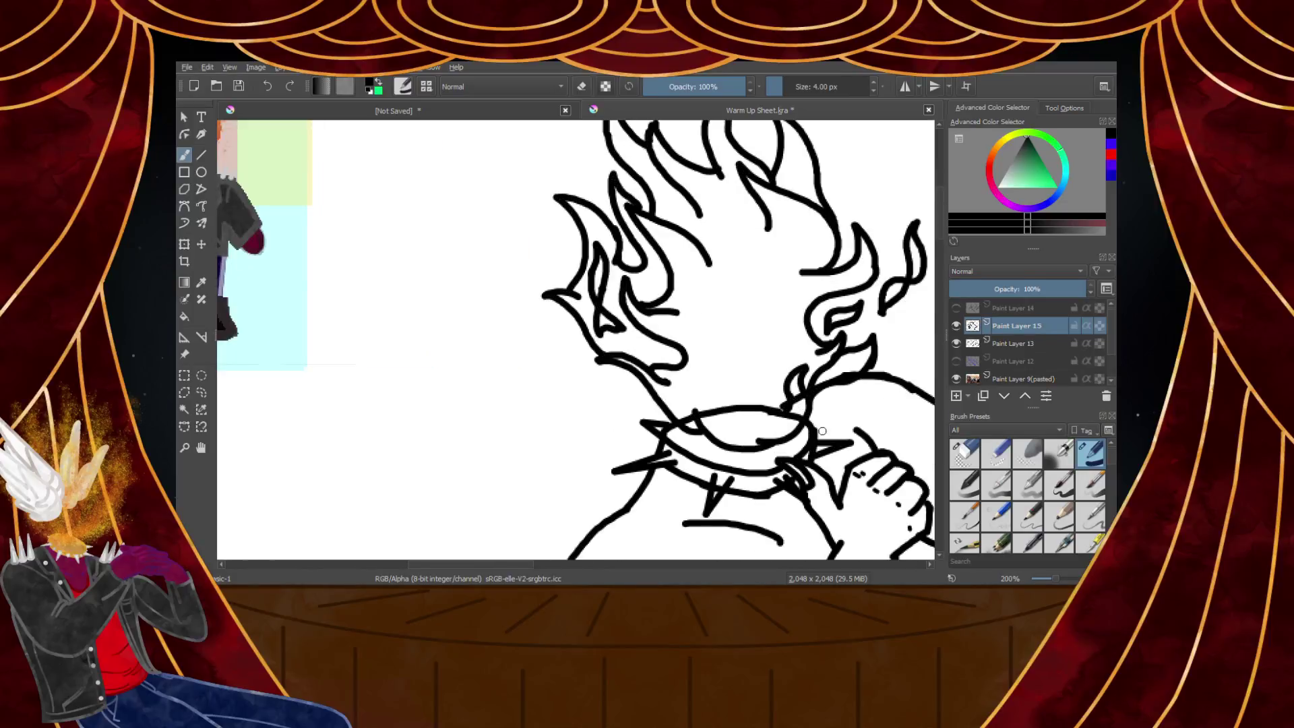
Enlarge the eraser to 8.64 px and erase the small flame curl at the neck opening's right edge
scroll(822, 430, up, 3)
key(e)
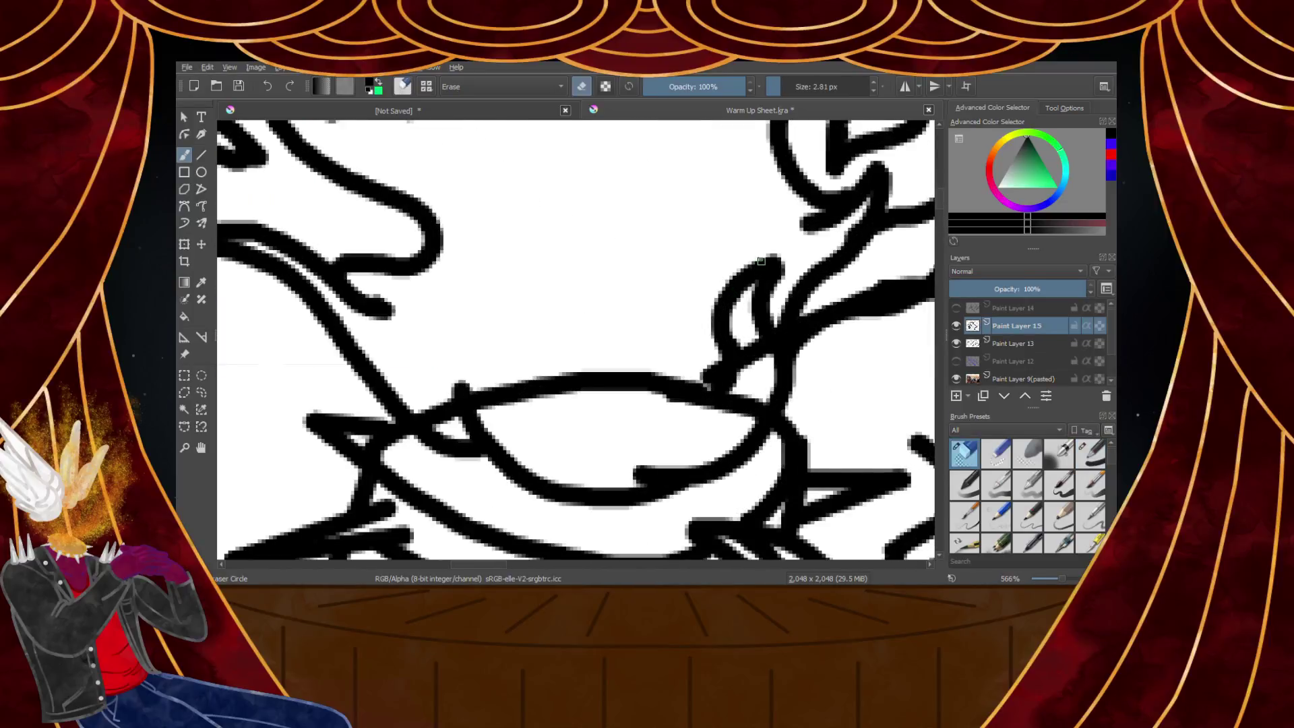
drag(774, 86, 792, 86)
mouse_move(765, 254)
mouse_down()
mouse_move(755, 339)
mouse_move(773, 252)
mouse_move(732, 235)
mouse_move(711, 403)
mouse_move(739, 331)
mouse_up()
scroll(765, 289, down, 10)
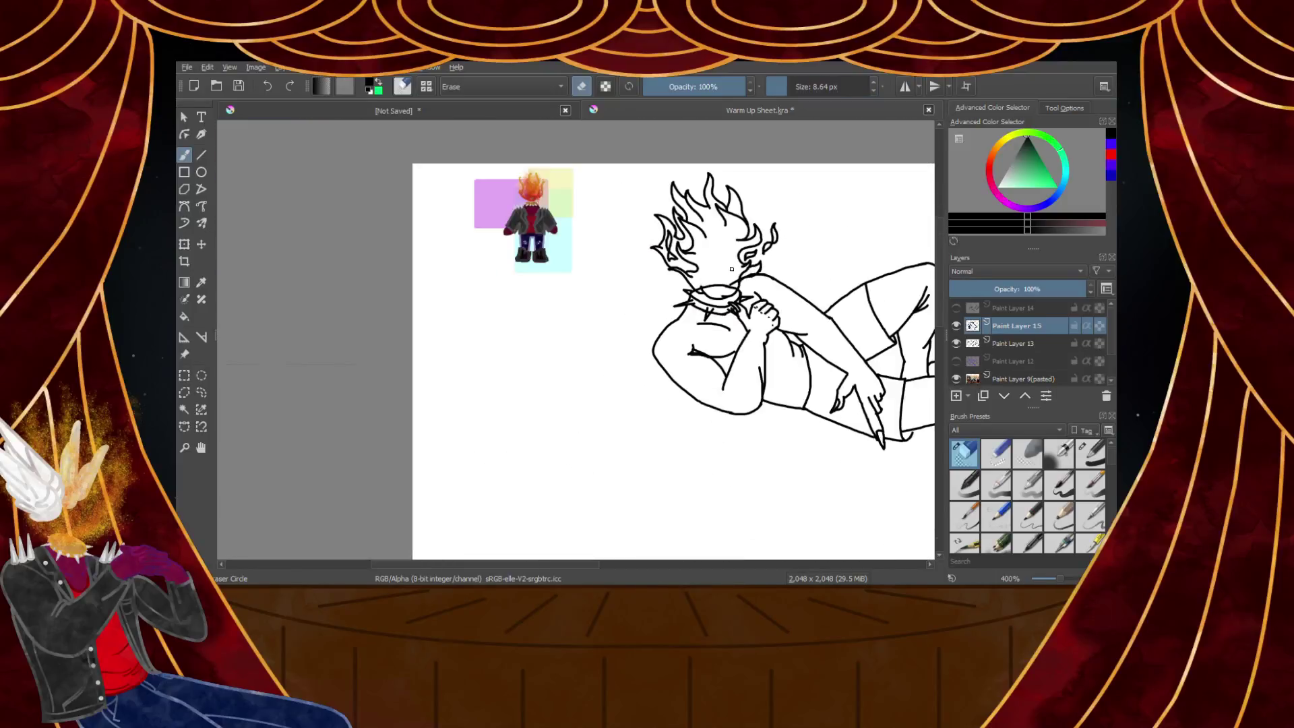
scroll(769, 270, up, 4)
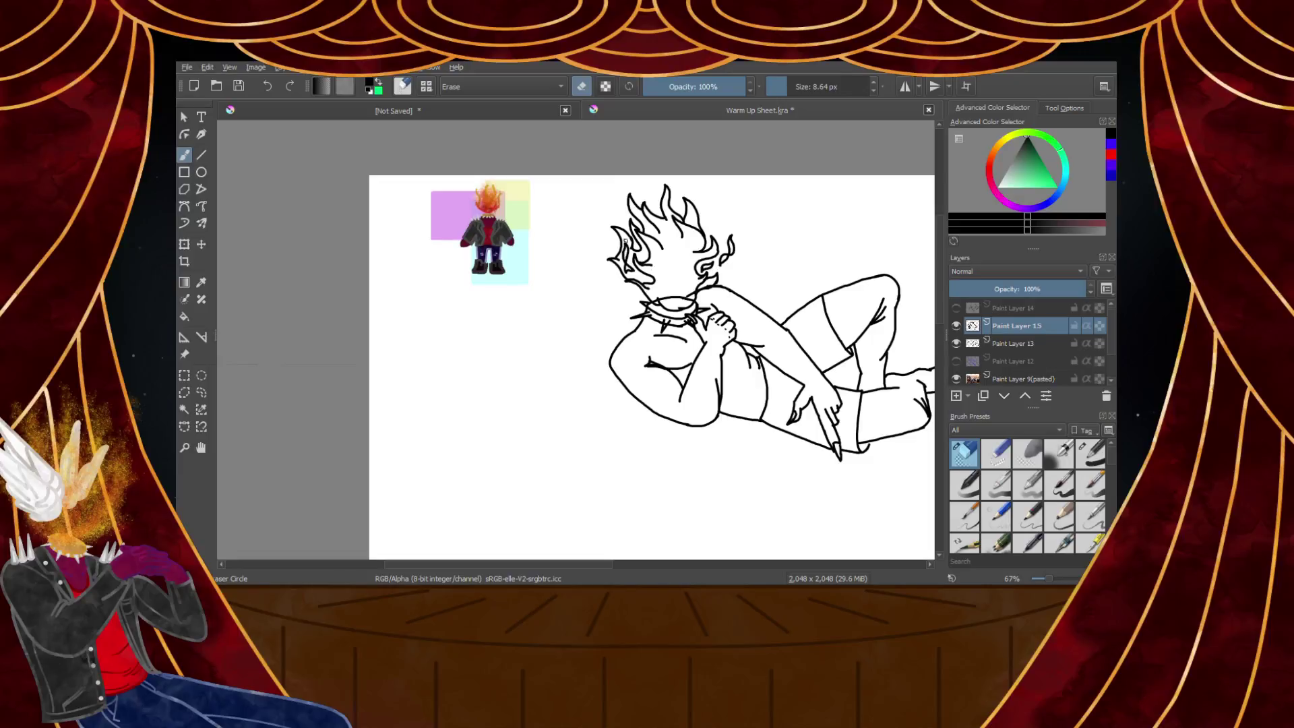
On Paint Layer 13, erase the collar's back rim line across the neck opening, keeping the wing layer hidden
scroll(625, 242, up, 4)
scroll(894, 324, down, 1)
click(955, 312)
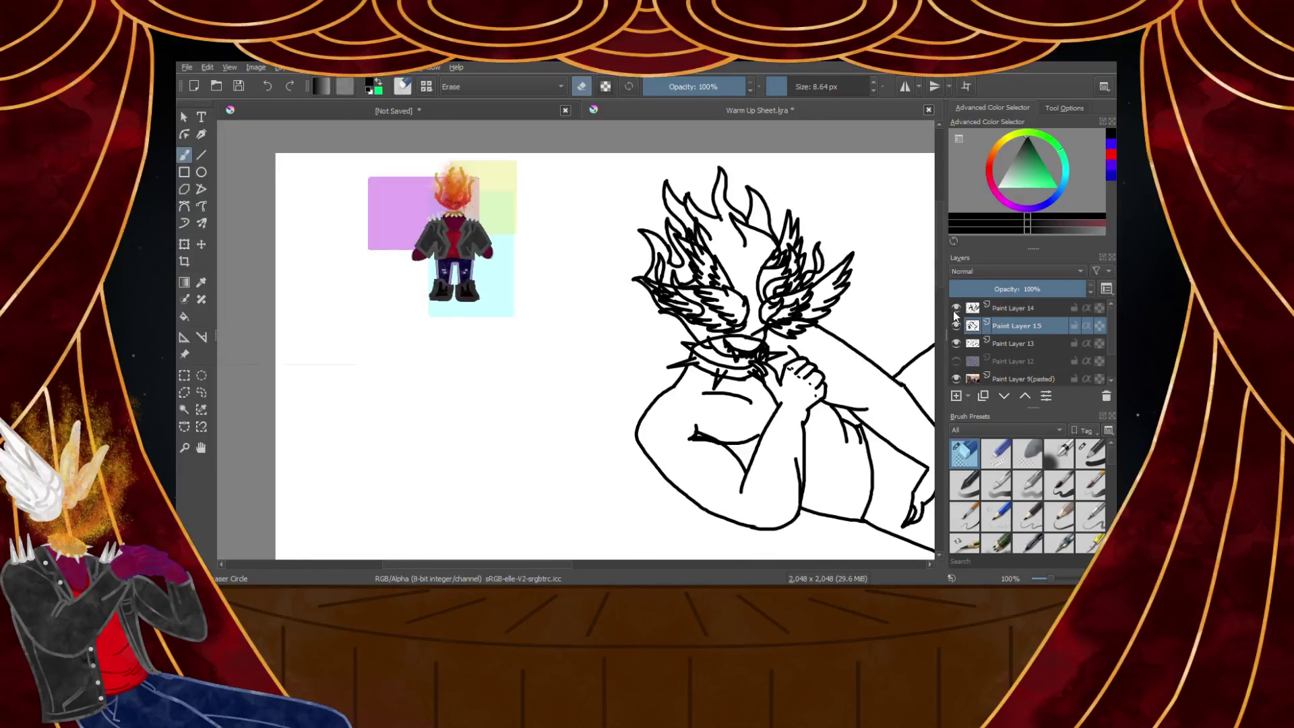
click(955, 310)
scroll(817, 308, up, 2)
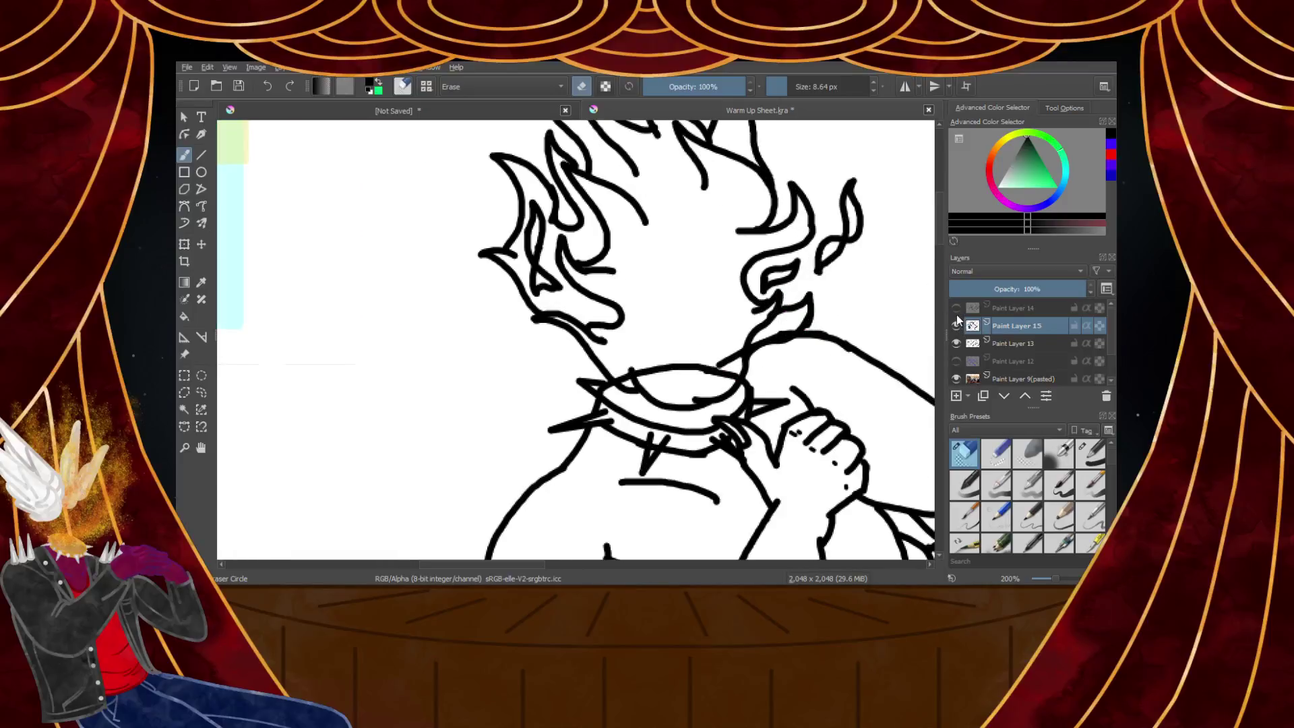
scroll(692, 396, up, 2)
click(955, 345)
click(955, 344)
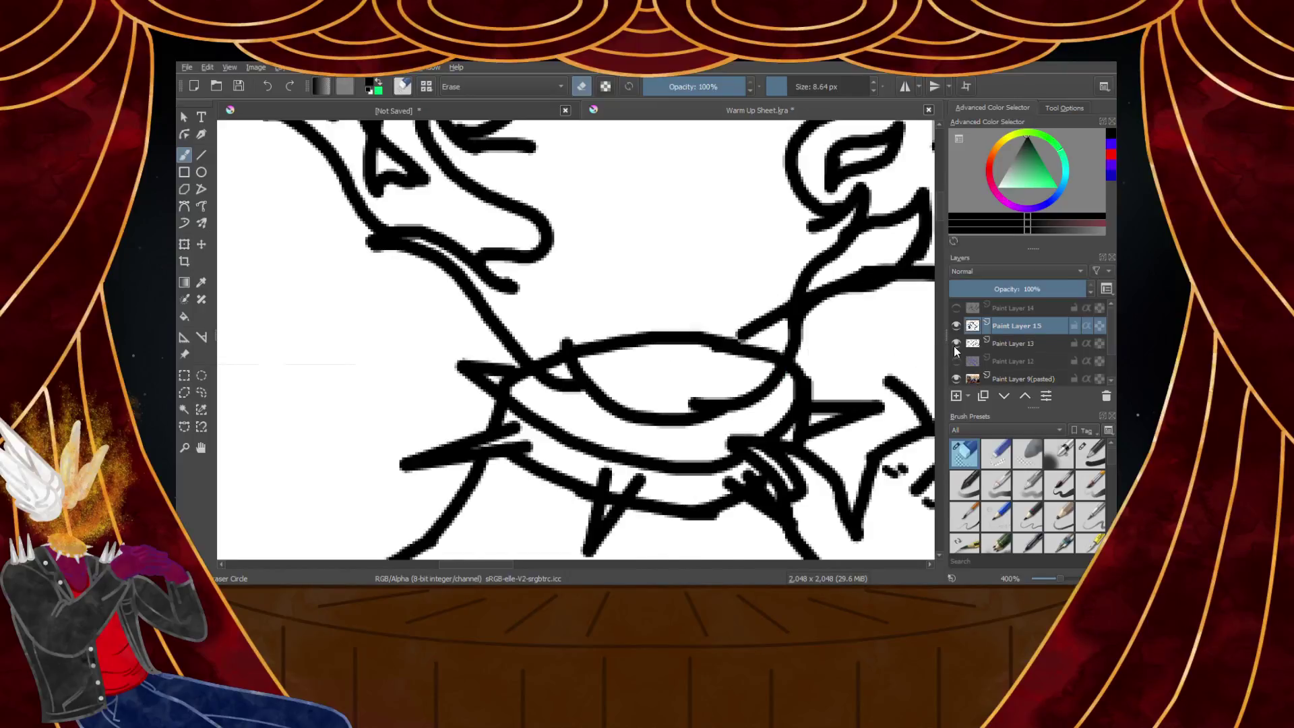
click(990, 345)
mouse_move(784, 295)
mouse_down()
mouse_move(768, 337)
mouse_move(773, 297)
mouse_move(889, 262)
mouse_move(808, 278)
mouse_move(745, 345)
mouse_move(761, 287)
mouse_move(771, 375)
mouse_move(578, 347)
mouse_move(540, 355)
mouse_move(730, 348)
mouse_up()
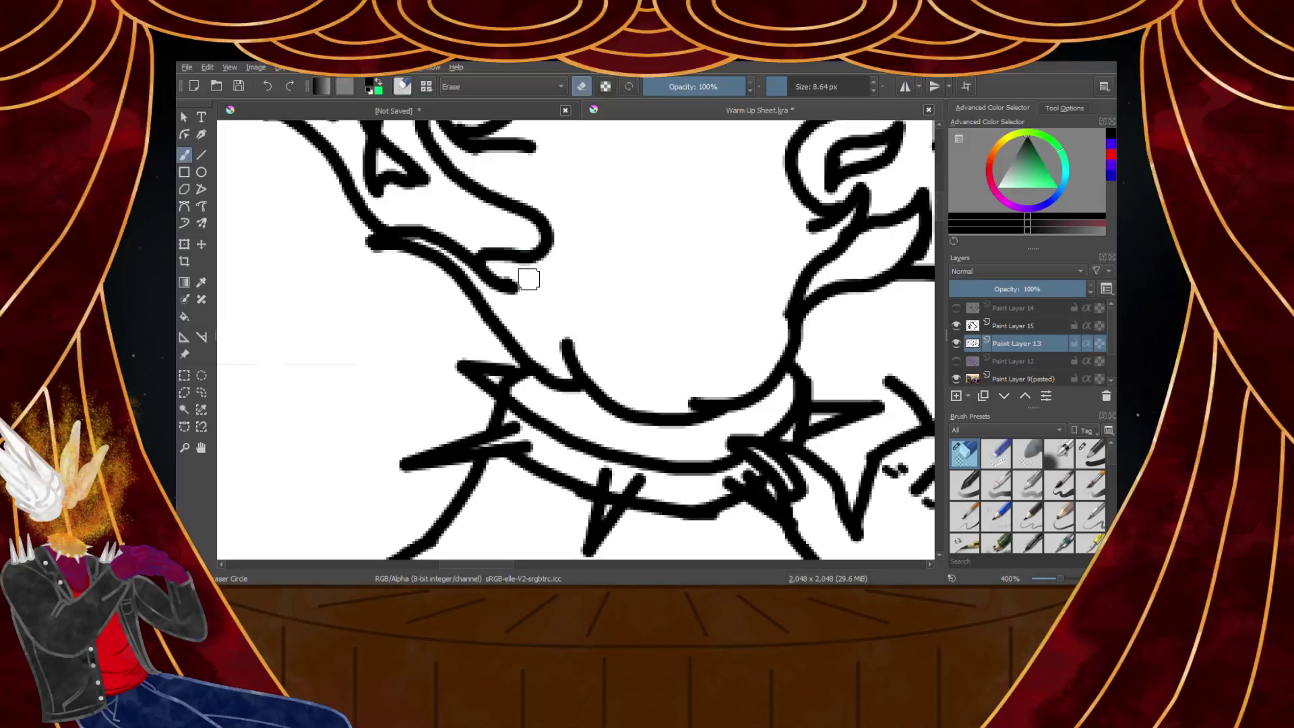
scroll(539, 275, down, 7)
scroll(535, 236, up, 3)
scroll(553, 289, down, 2)
scroll(615, 345, up, 2)
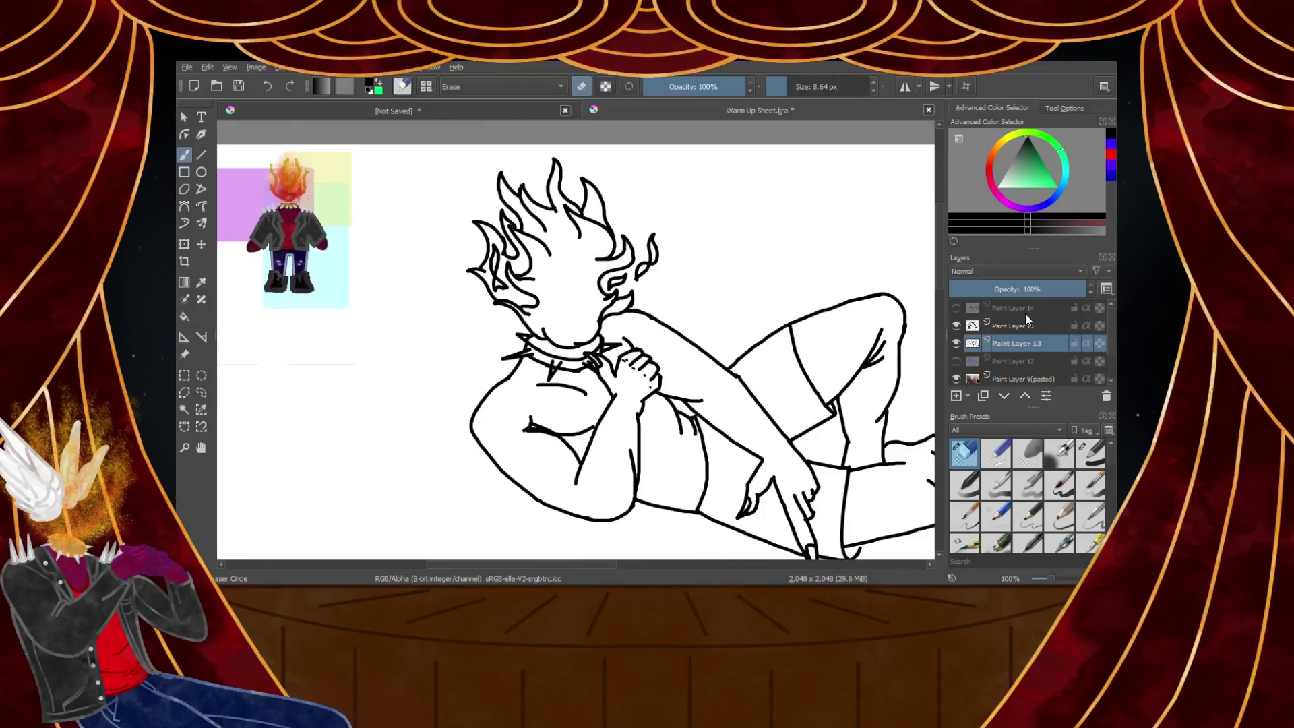
Show Paint Layer 14 with the wings and erase its jagged black marks along the chin above the collar
click(1019, 328)
click(1001, 306)
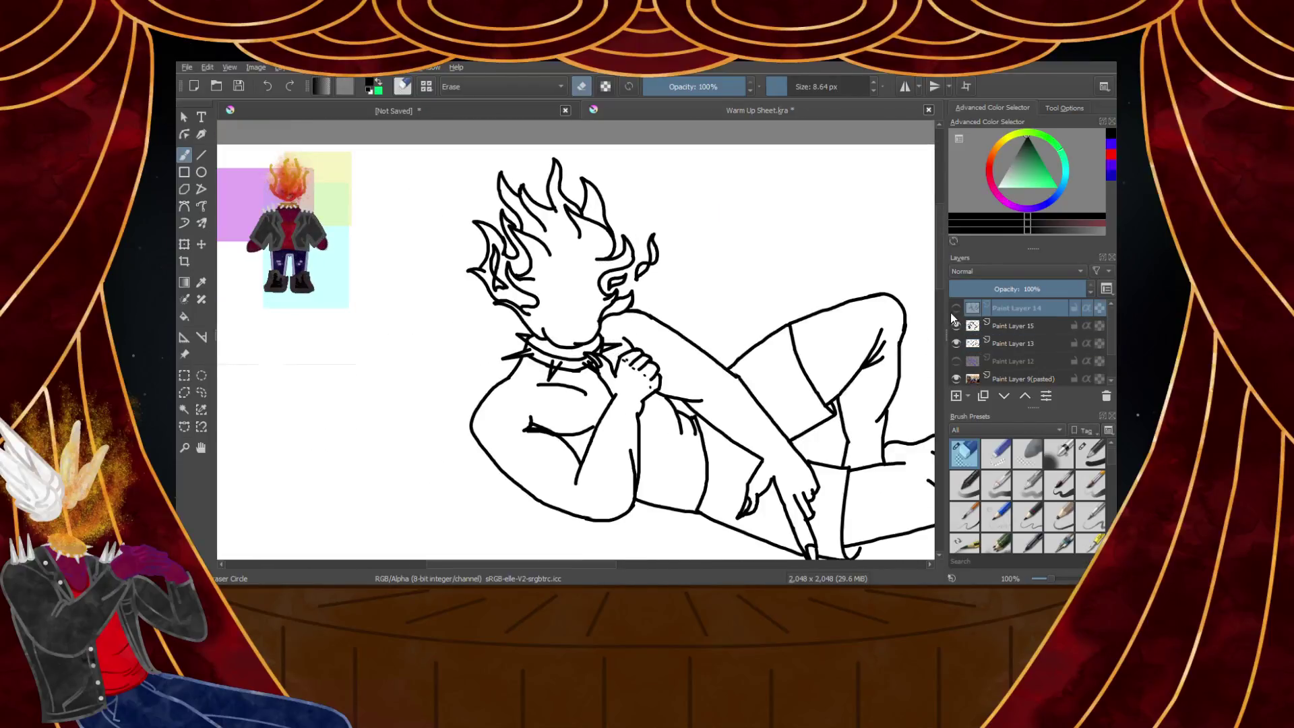
click(955, 309)
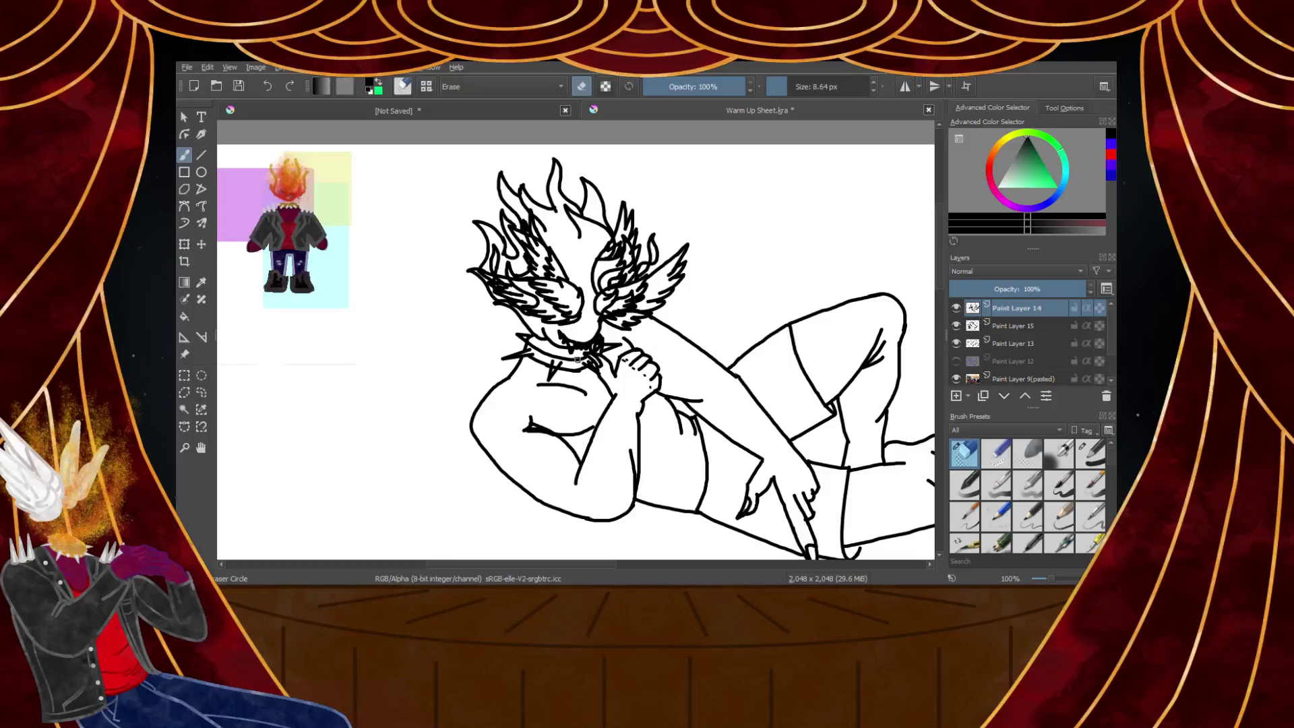
scroll(578, 359, up, 5)
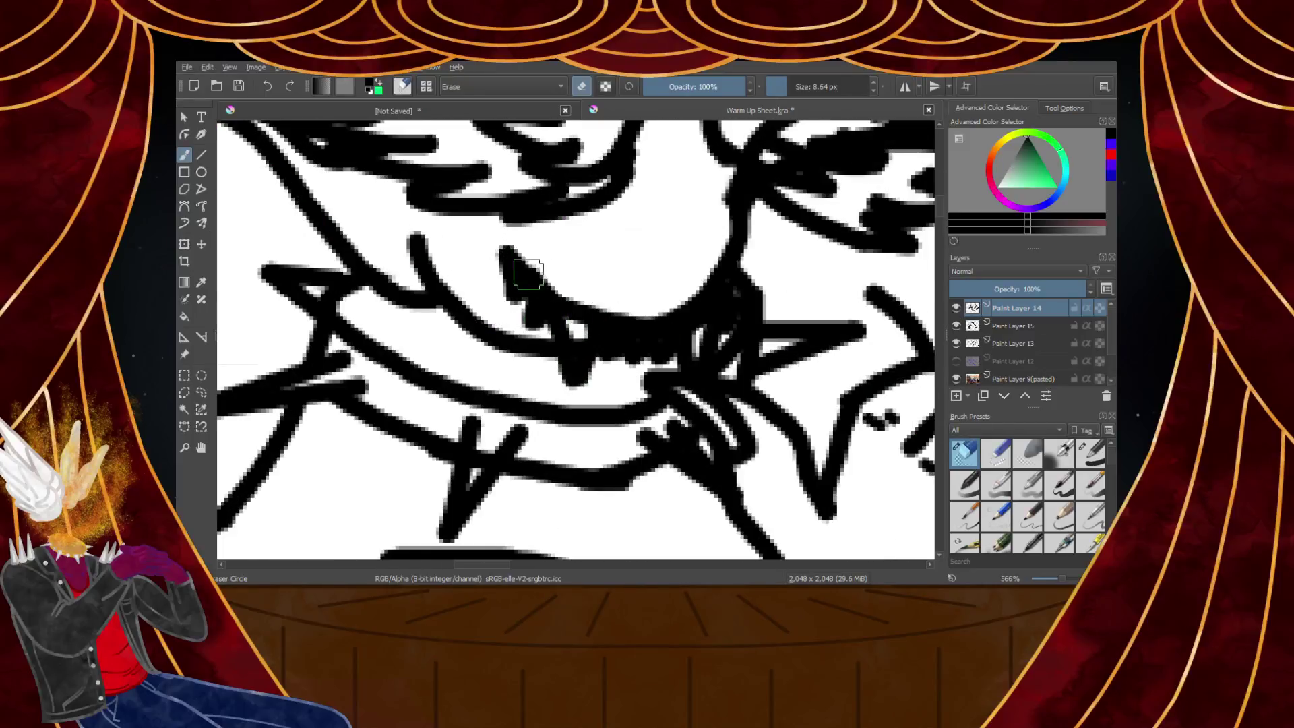
mouse_move(543, 248)
mouse_down()
mouse_move(479, 275)
mouse_move(604, 287)
mouse_move(643, 330)
mouse_move(610, 359)
mouse_move(563, 306)
mouse_move(516, 314)
mouse_move(558, 335)
mouse_move(580, 391)
mouse_move(703, 363)
mouse_move(735, 298)
mouse_move(769, 280)
mouse_up()
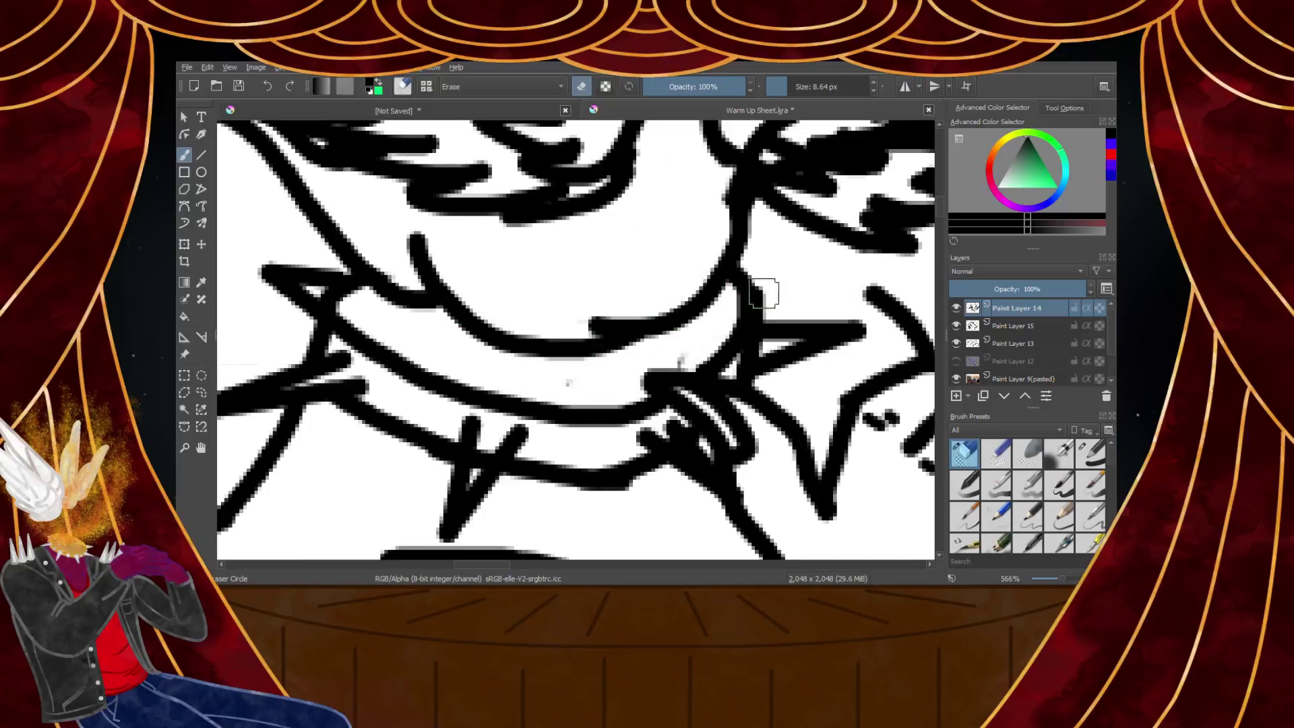
scroll(684, 330, down, 7)
scroll(710, 326, up, 3)
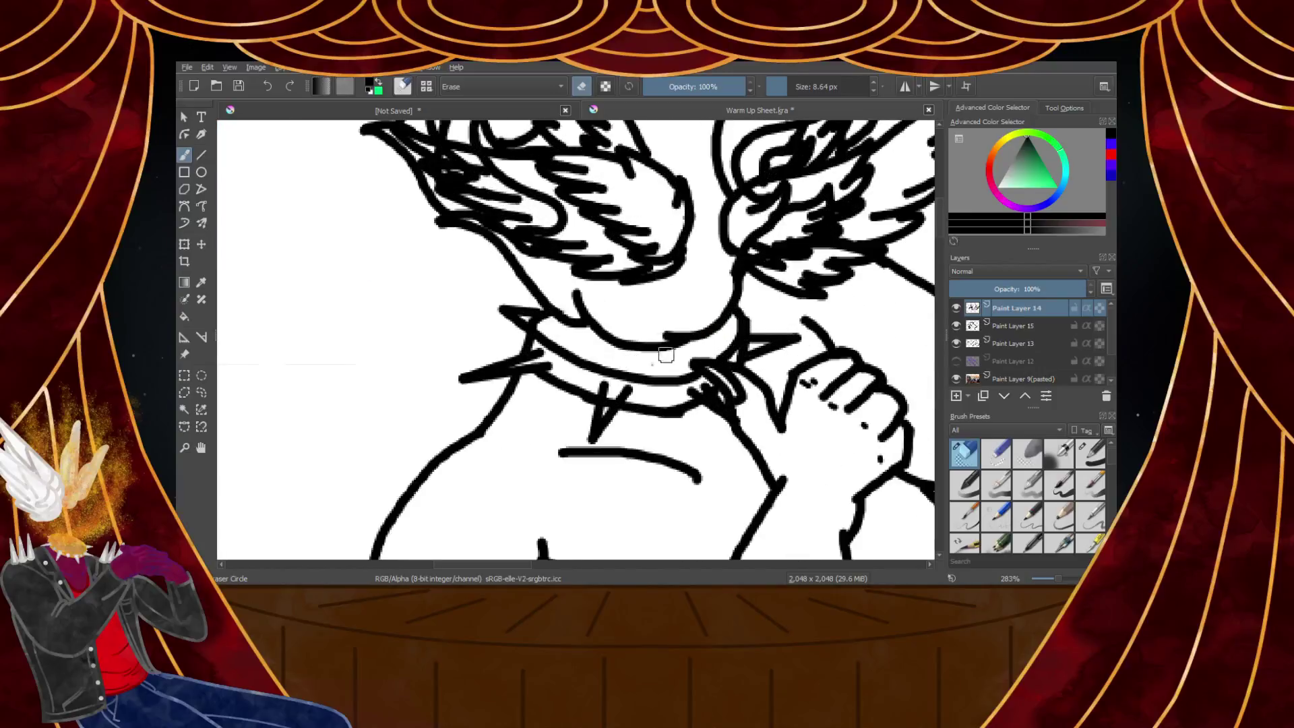
On Paint Layer 13, enlarge the eraser to 32.93 px and erase the pointing finger's tip and nail over the shorts
scroll(635, 341, down, 8)
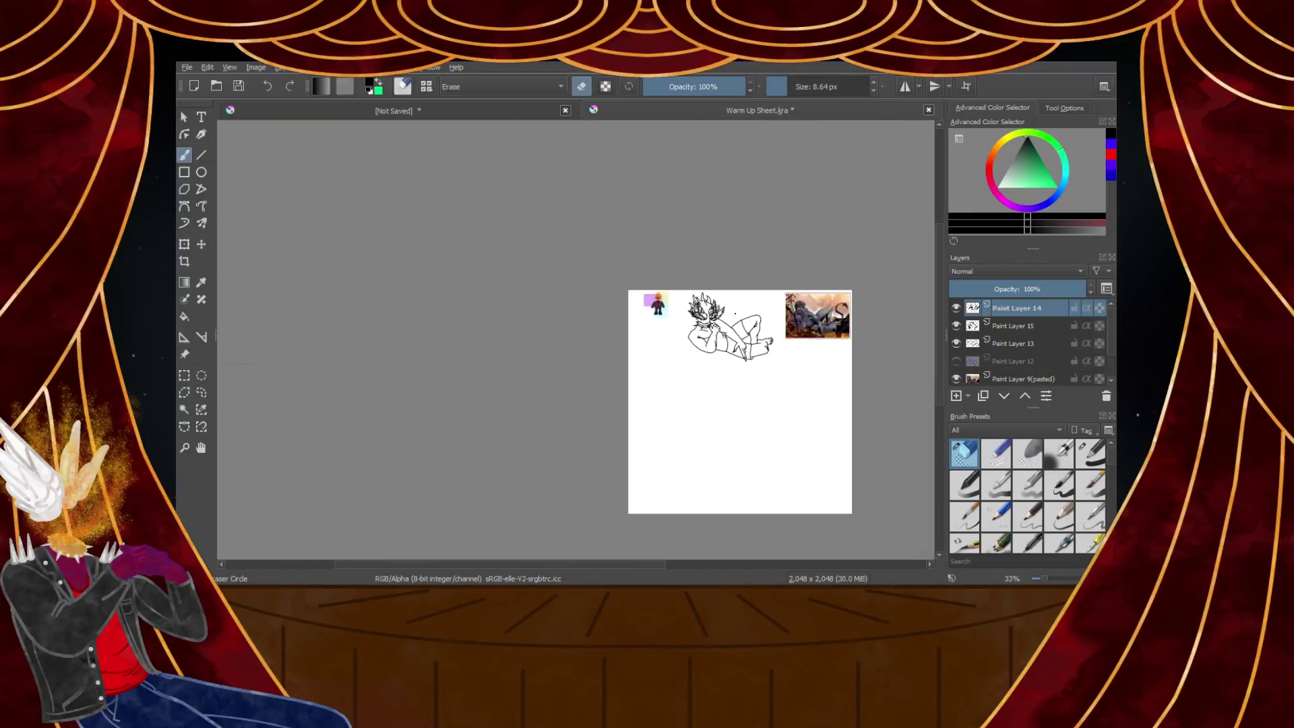
scroll(739, 319, up, 4)
scroll(748, 515, down, 1)
scroll(748, 516, up, 6)
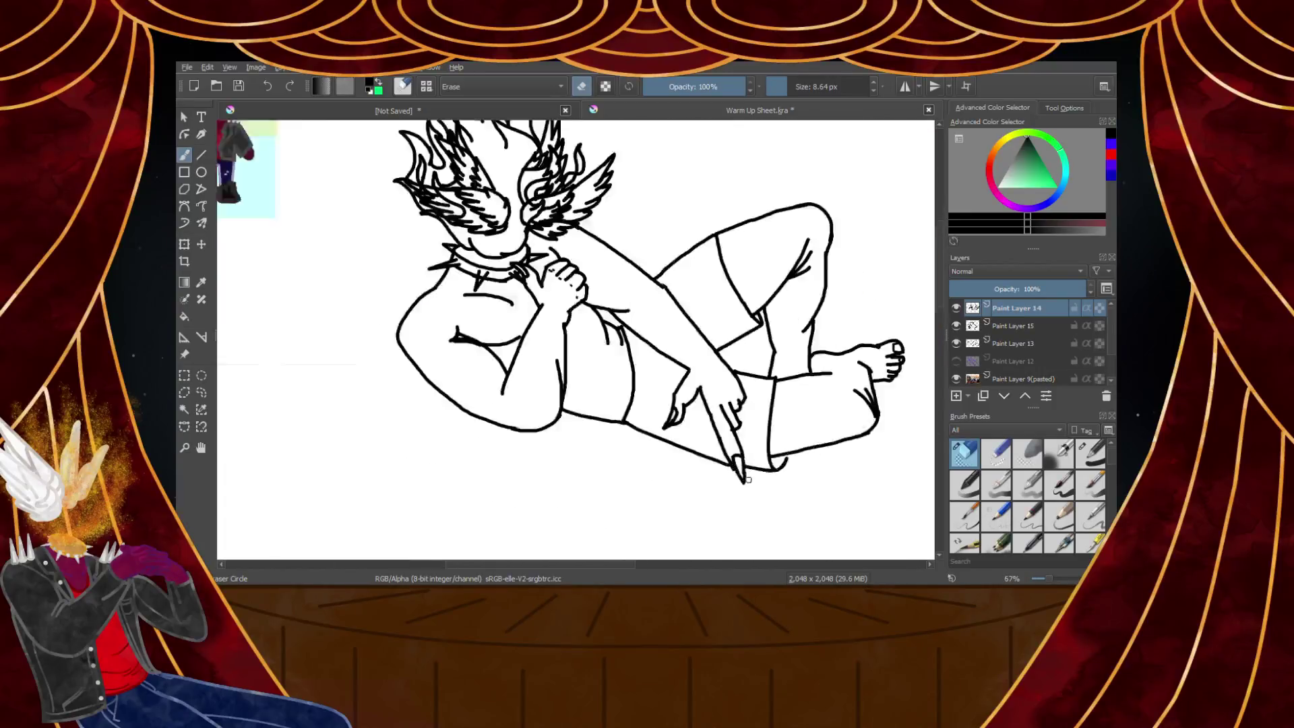
click(1005, 347)
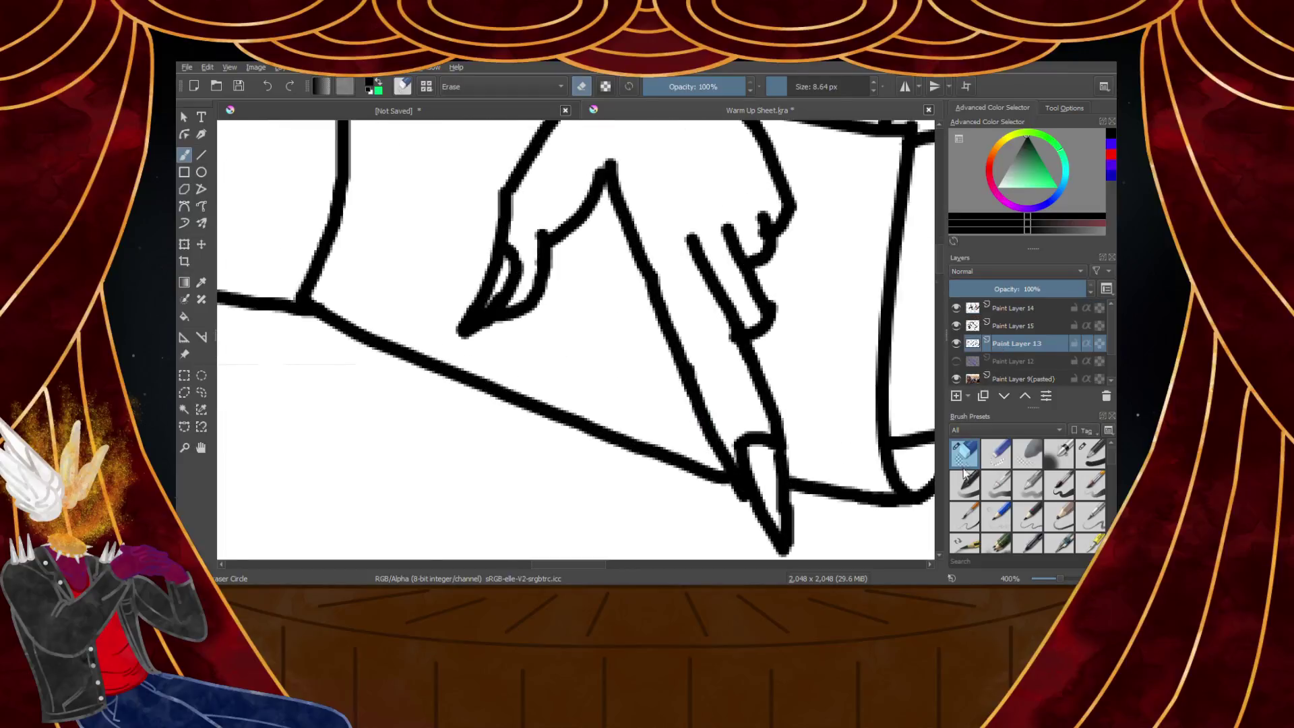
click(792, 96)
drag(792, 95, 799, 95)
drag(709, 399, 785, 517)
Redraw the pointing finger's end with a shorter pointed nail and cuticle line, using the 4 px ink brush
click(1090, 453)
scroll(769, 398, up, 3)
drag(684, 131, 747, 347)
drag(560, 180, 707, 391)
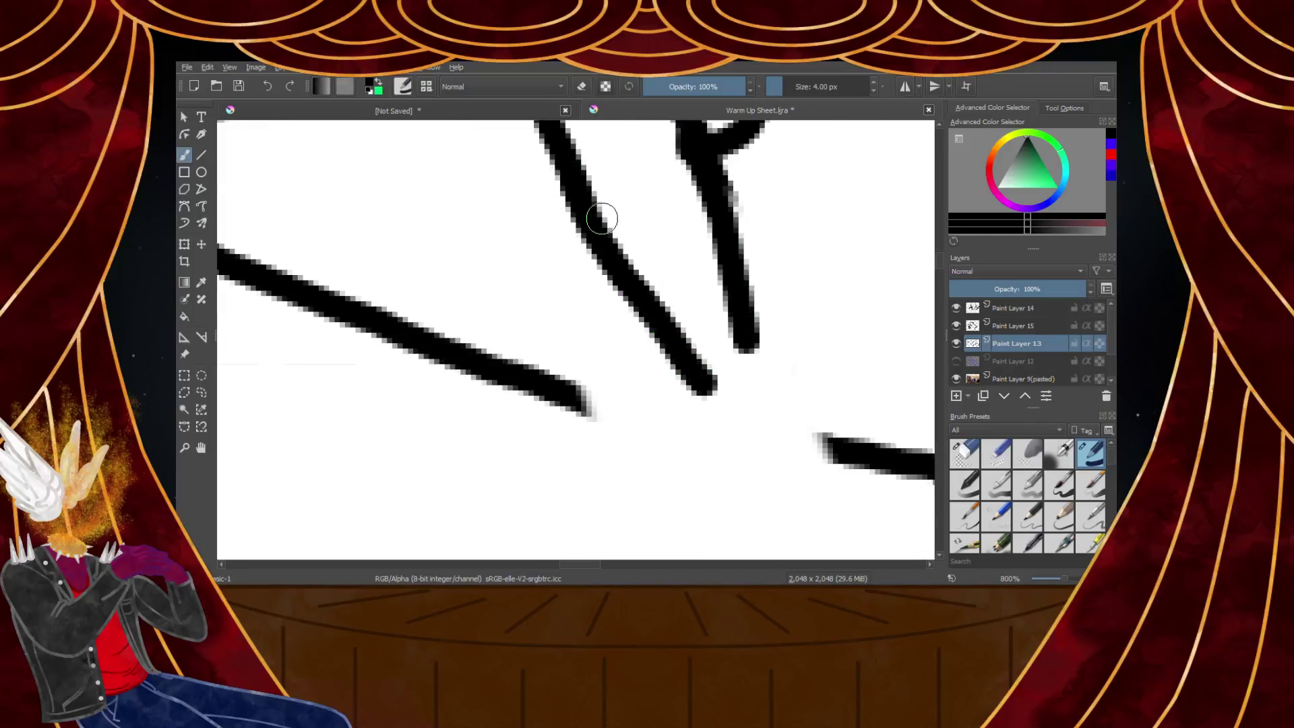
key(ctrl+z)
drag(572, 177, 680, 375)
drag(663, 294, 716, 437)
drag(722, 297, 731, 441)
key(ctrl+z)
drag(701, 269, 748, 446)
drag(661, 314, 705, 287)
scroll(699, 284, down, 7)
scroll(696, 284, up, 4)
scroll(635, 219, down, 4)
scroll(642, 210, up, 6)
drag(571, 464, 704, 491)
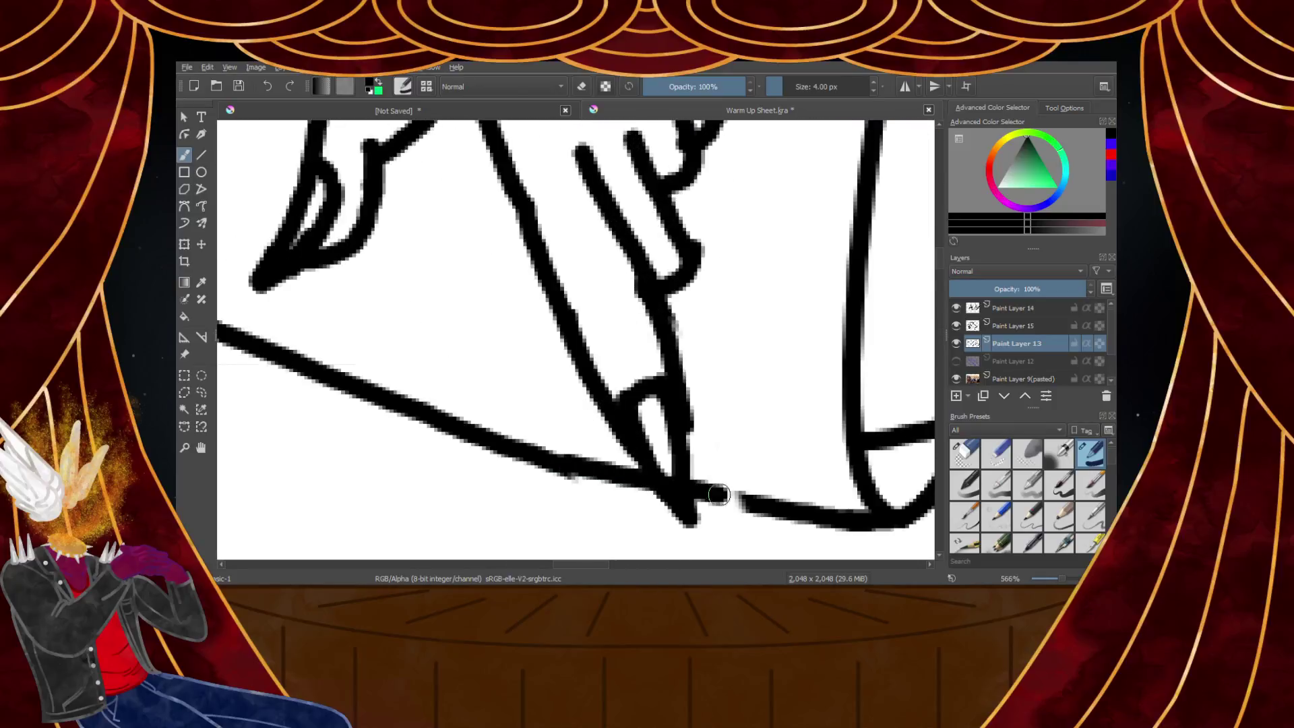
scroll(695, 468, down, 3)
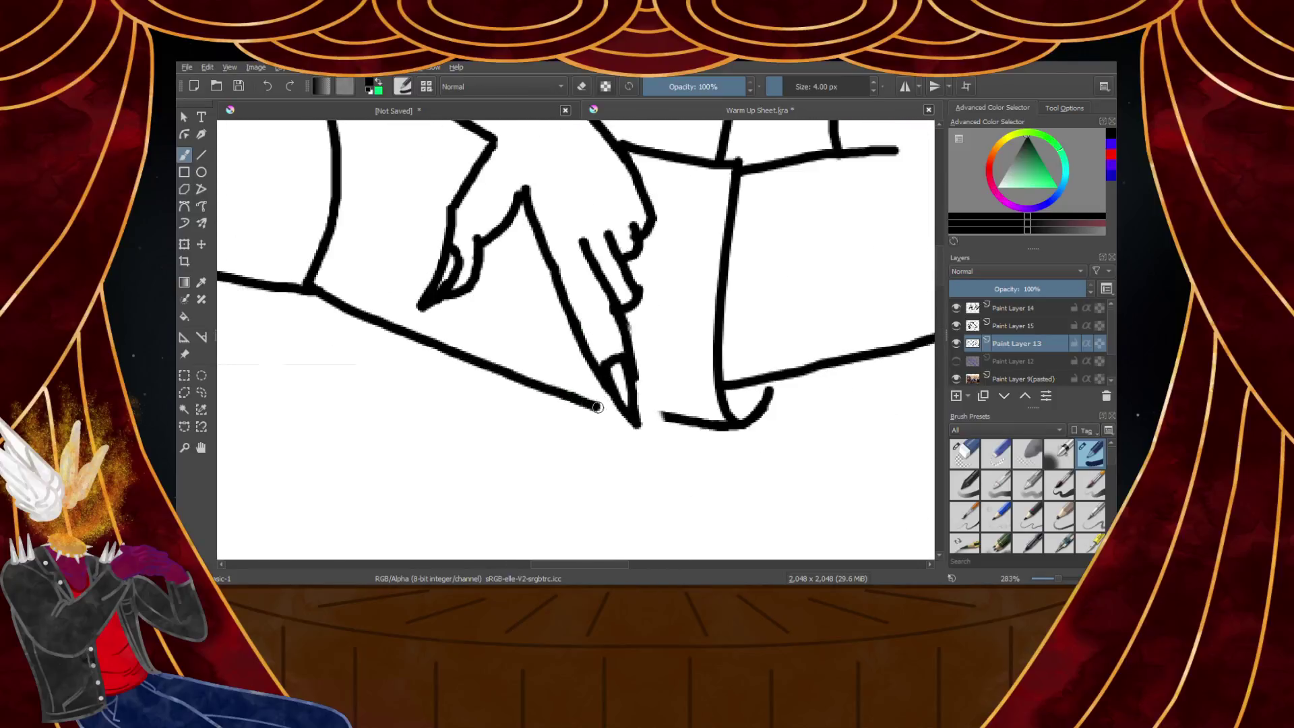
scroll(652, 435, up, 5)
key(ctrl+z)
drag(561, 262, 750, 298)
key(ctrl+z)
key(ctrl+z)
Redraw the shorts' lower contour on both sides of the pointed nail so it meets the fingertip
drag(655, 289, 753, 314)
scroll(665, 297, down, 3)
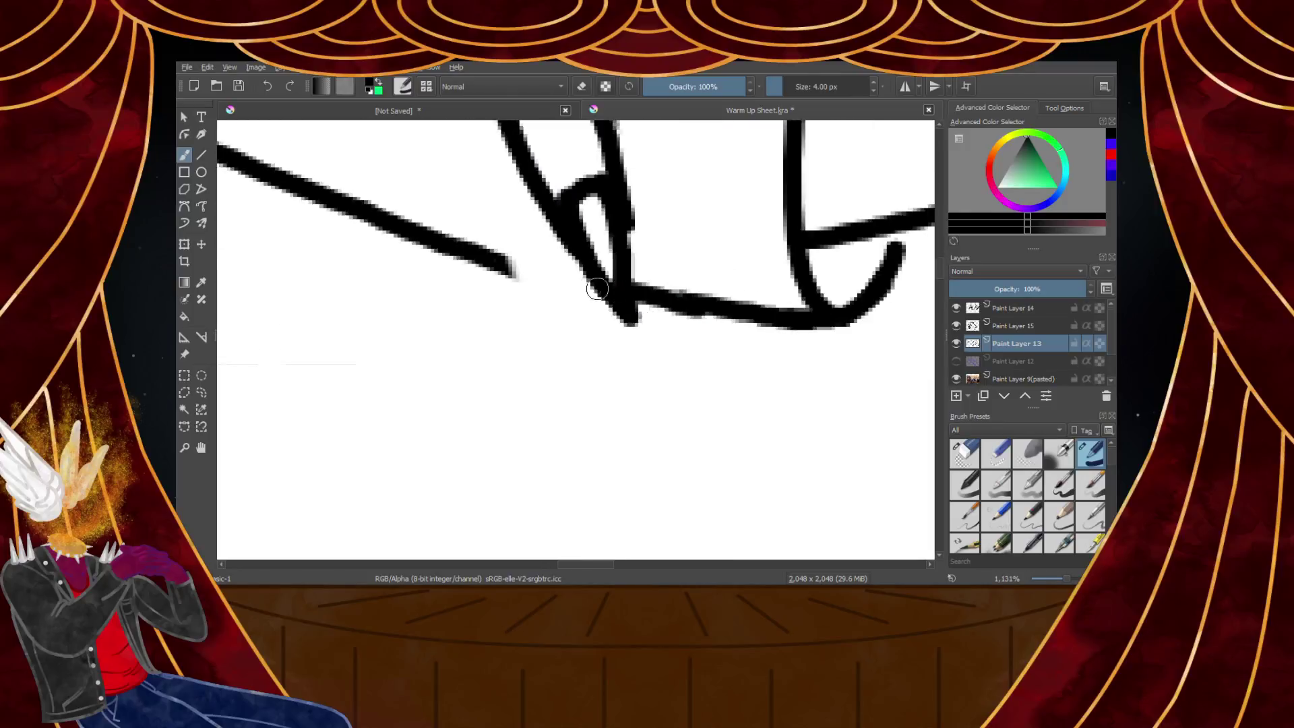
scroll(569, 281, up, 3)
drag(380, 234, 659, 289)
scroll(665, 298, down, 5)
scroll(663, 298, up, 3)
scroll(663, 290, down, 3)
scroll(665, 266, up, 3)
Erase the middle of the pointing finger's thumb-side edge and redraw it as a straighter line
click(964, 464)
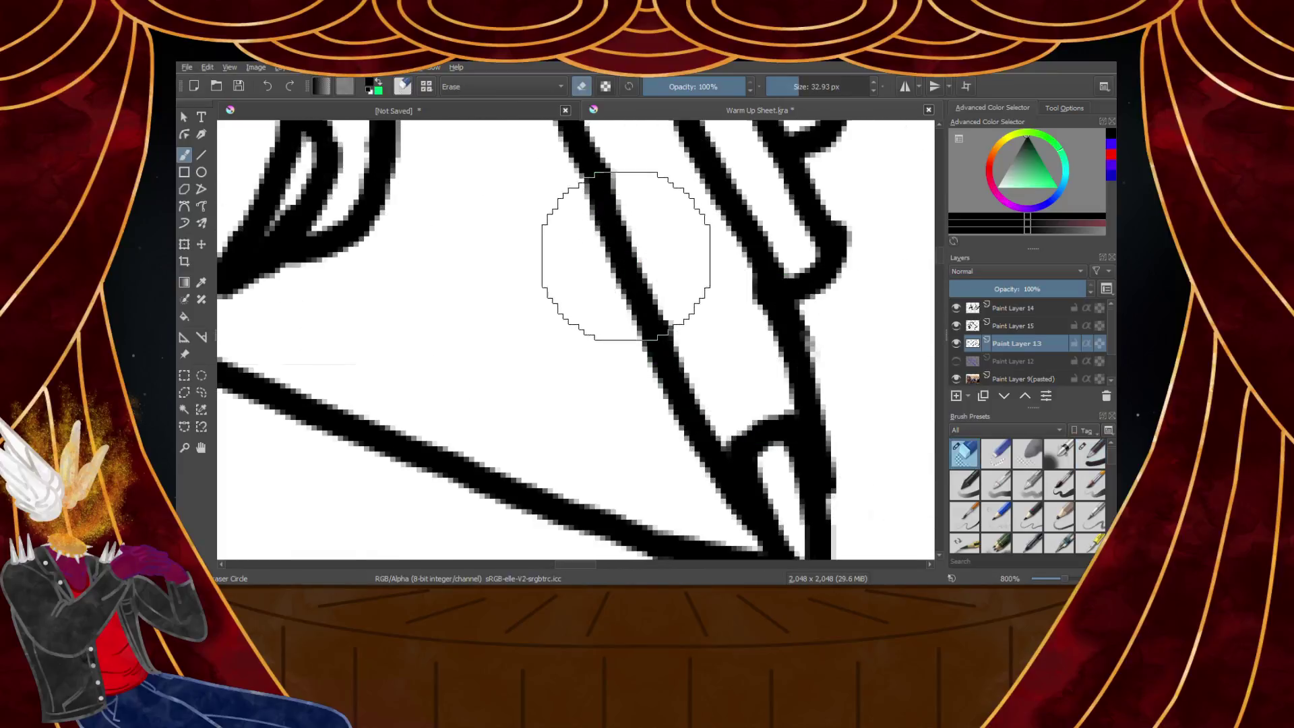
drag(630, 260, 658, 353)
click(1059, 453)
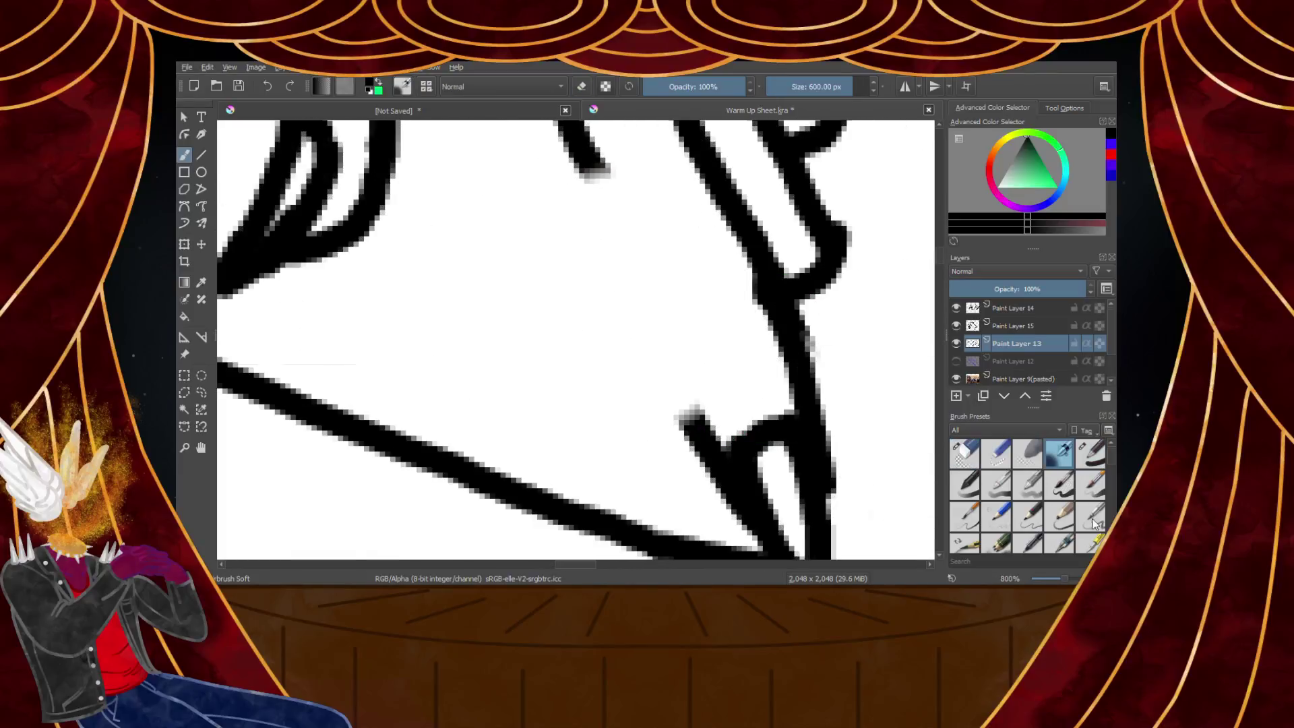
click(1092, 453)
mouse_move(590, 151)
mouse_down()
mouse_move(668, 304)
mouse_move(728, 450)
mouse_up()
scroll(721, 445, down, 1)
key(ctrl+z)
drag(626, 251, 707, 453)
Thicken the pointing finger's edge beside the curled fingers and trim its outer side with a 13.35 px eraser
drag(687, 214, 759, 398)
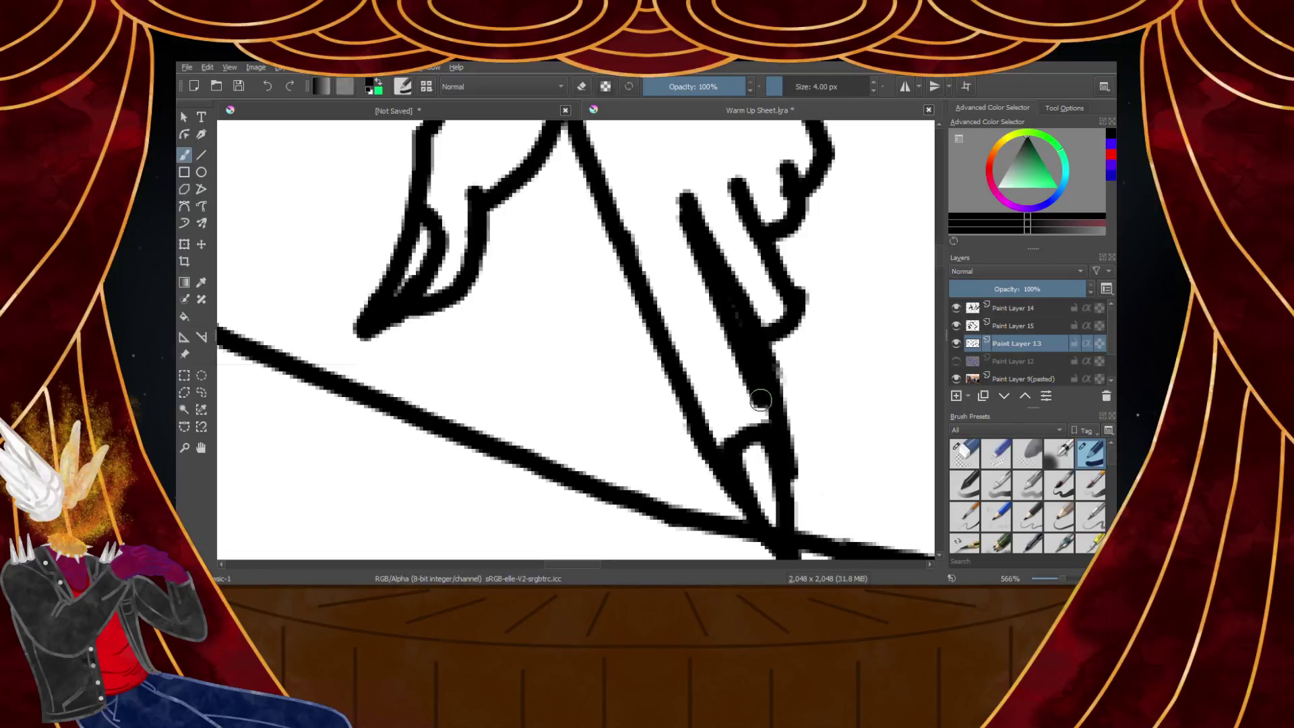
scroll(770, 416, up, 2)
click(964, 453)
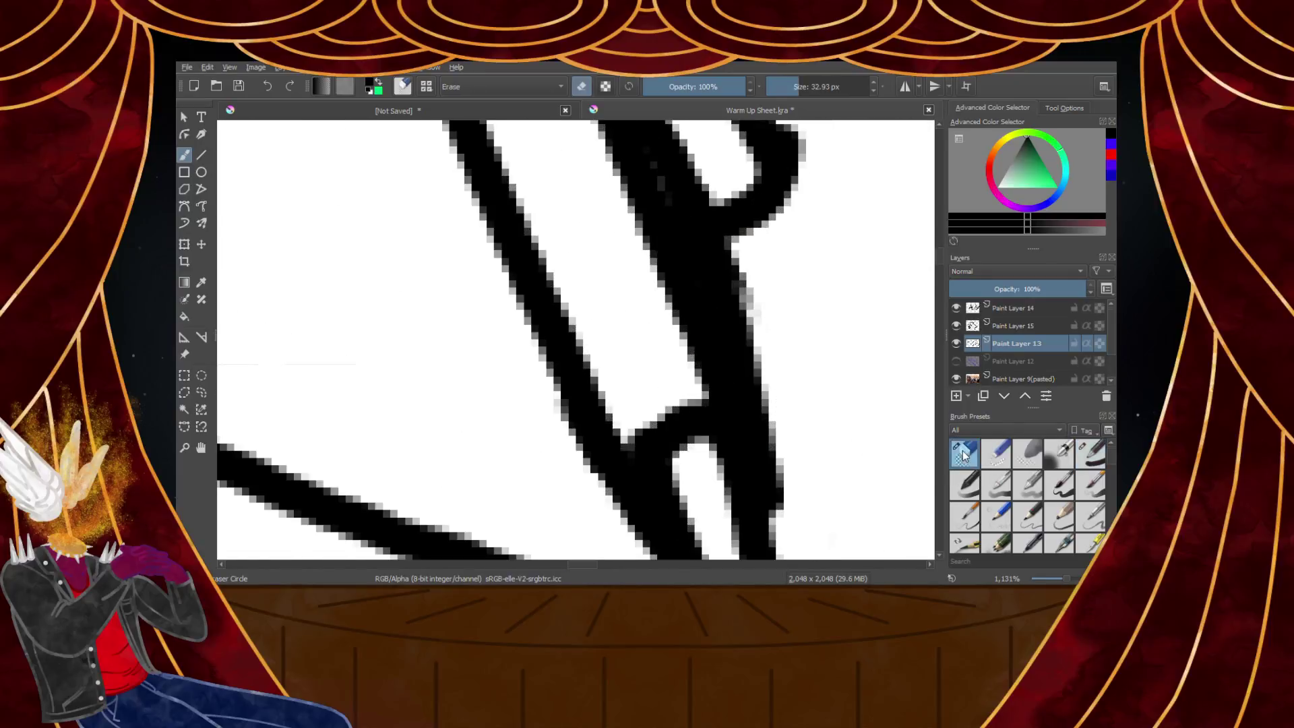
mouse_move(785, 310)
mouse_down()
mouse_move(764, 287)
mouse_move(840, 497)
mouse_move(776, 298)
mouse_move(798, 424)
mouse_move(835, 404)
mouse_up()
scroll(829, 312, down, 8)
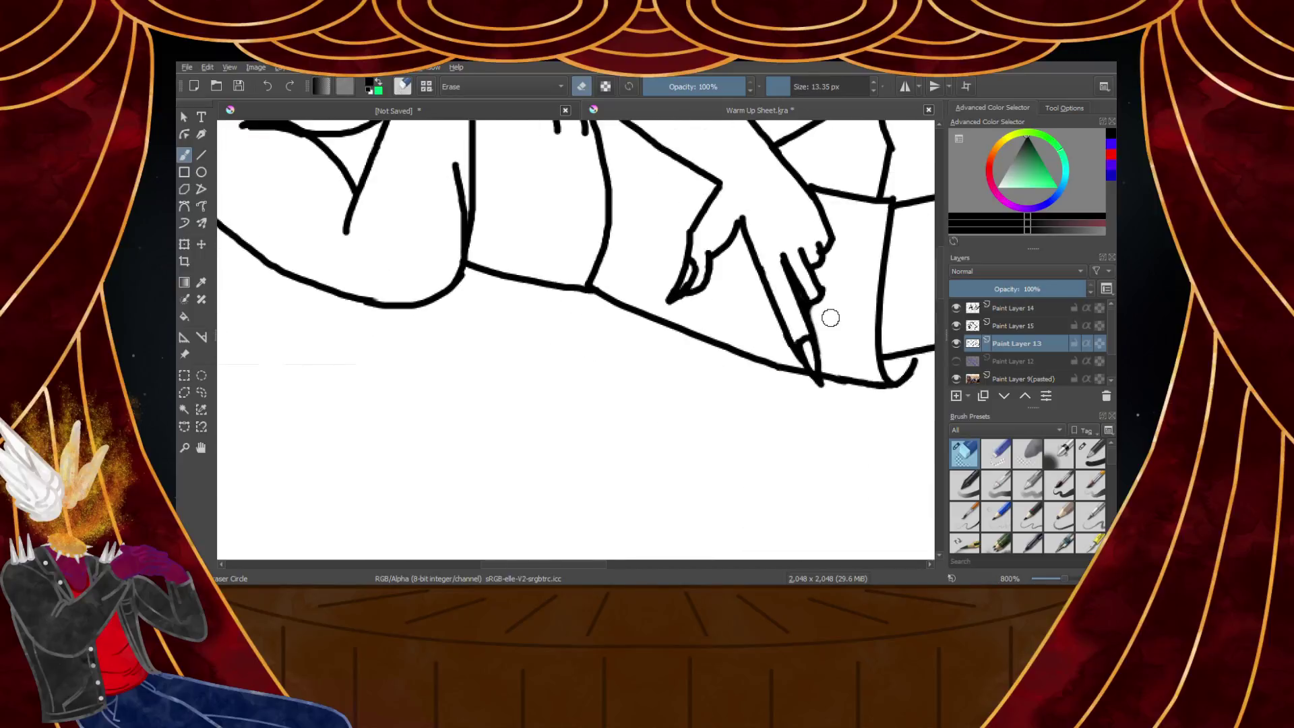
scroll(836, 324, up, 3)
scroll(836, 324, up, 4)
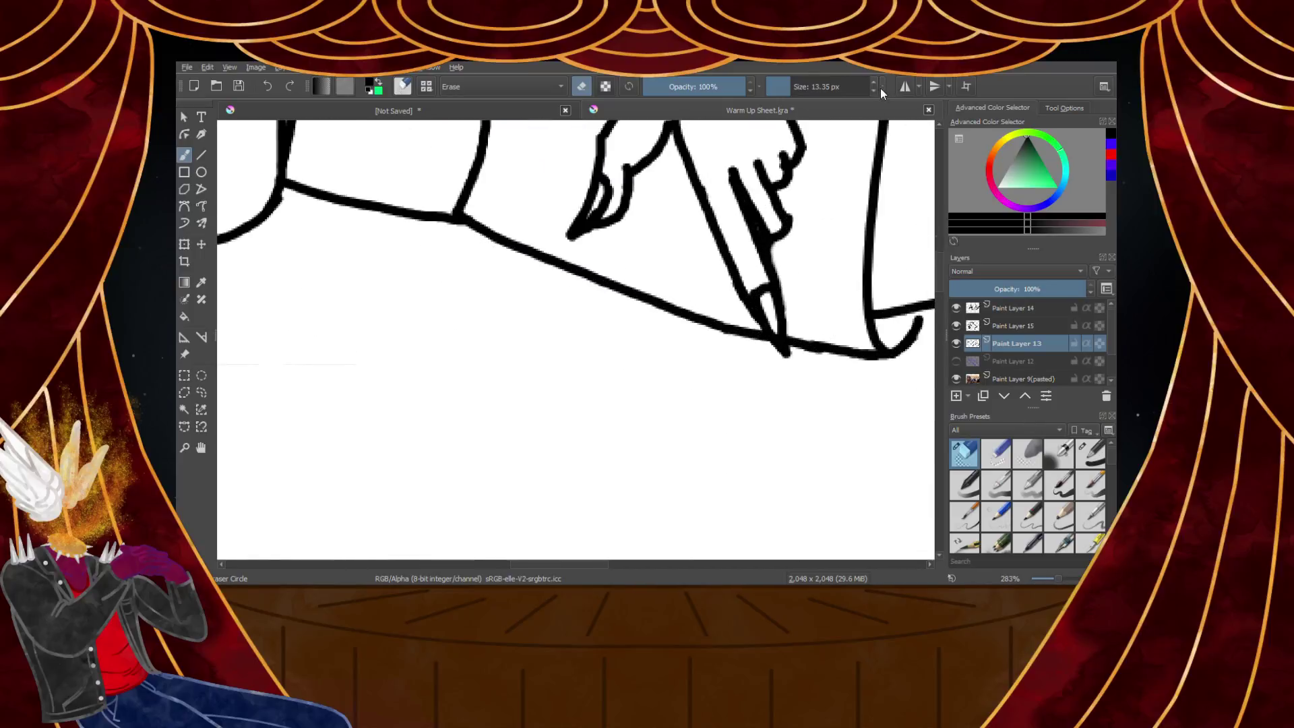
Add three short joint marks along the pointing finger with the ink brush at 3 px
click(1092, 457)
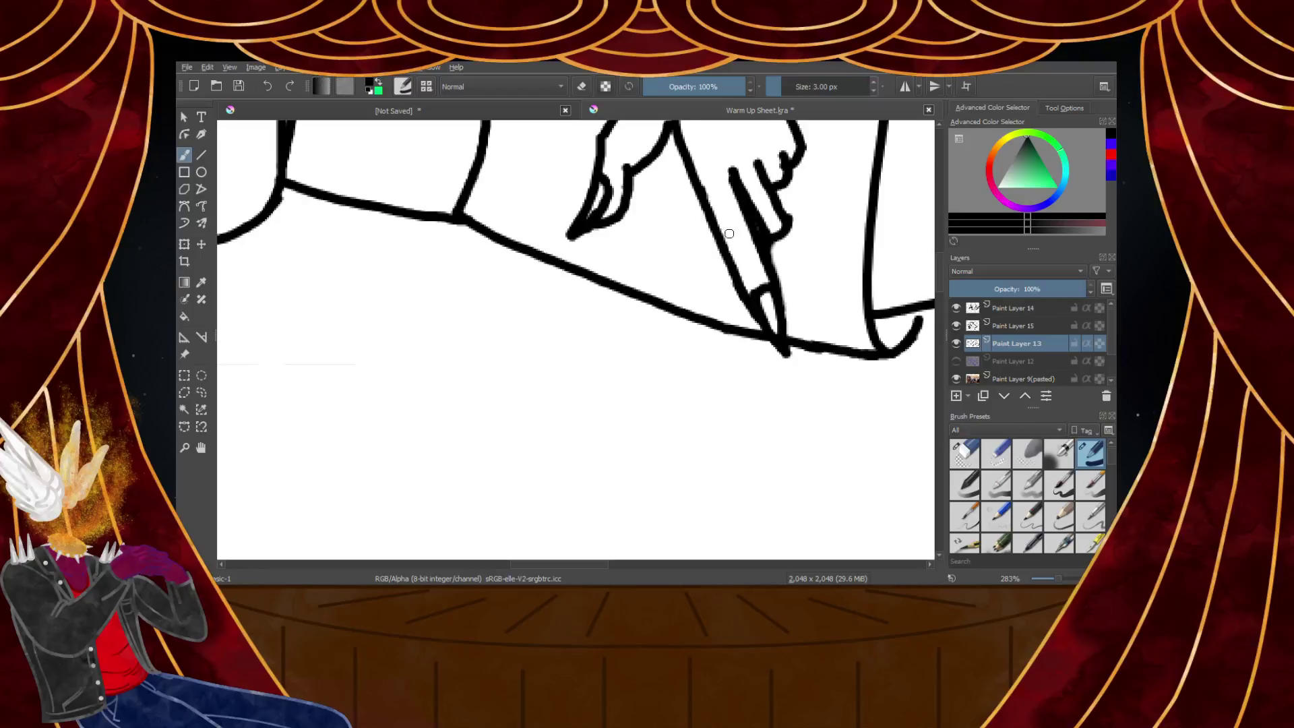
scroll(730, 232, up, 2)
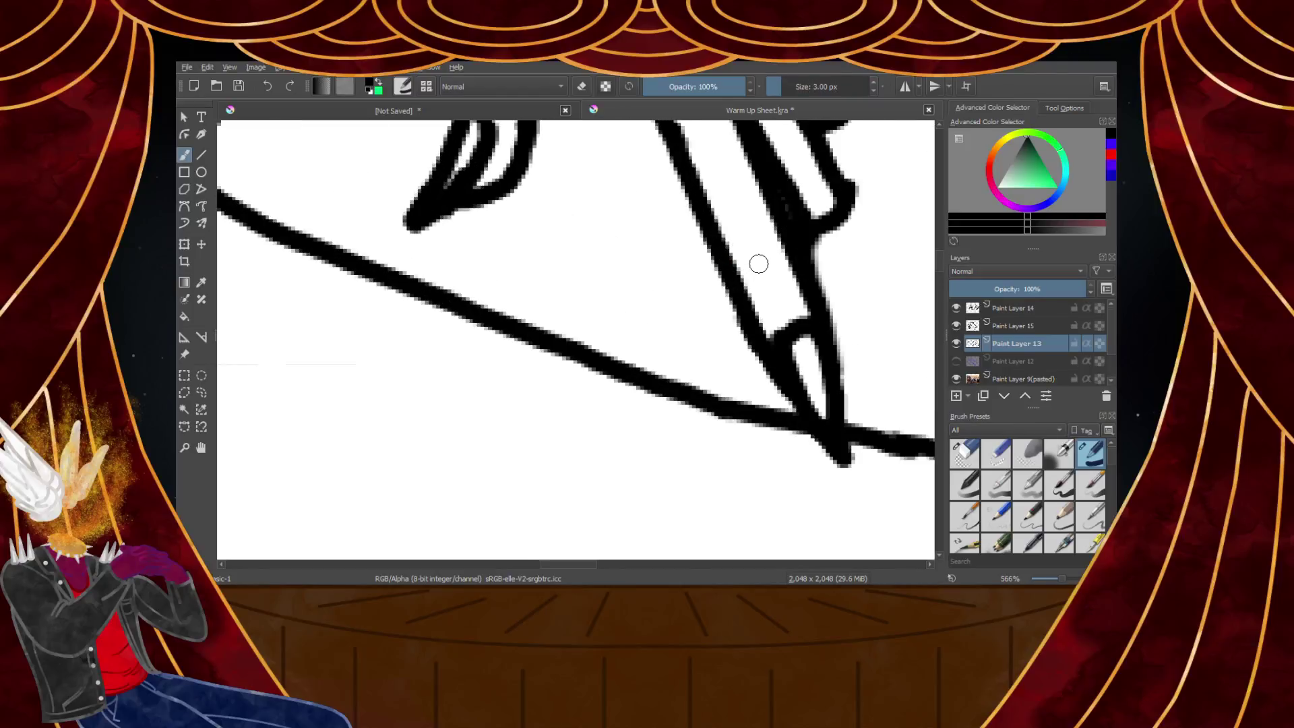
scroll(759, 265, up, 2)
drag(754, 282, 780, 268)
scroll(754, 241, down, 4)
scroll(740, 211, up, 2)
scroll(738, 211, down, 2)
scroll(732, 202, up, 5)
click(724, 187)
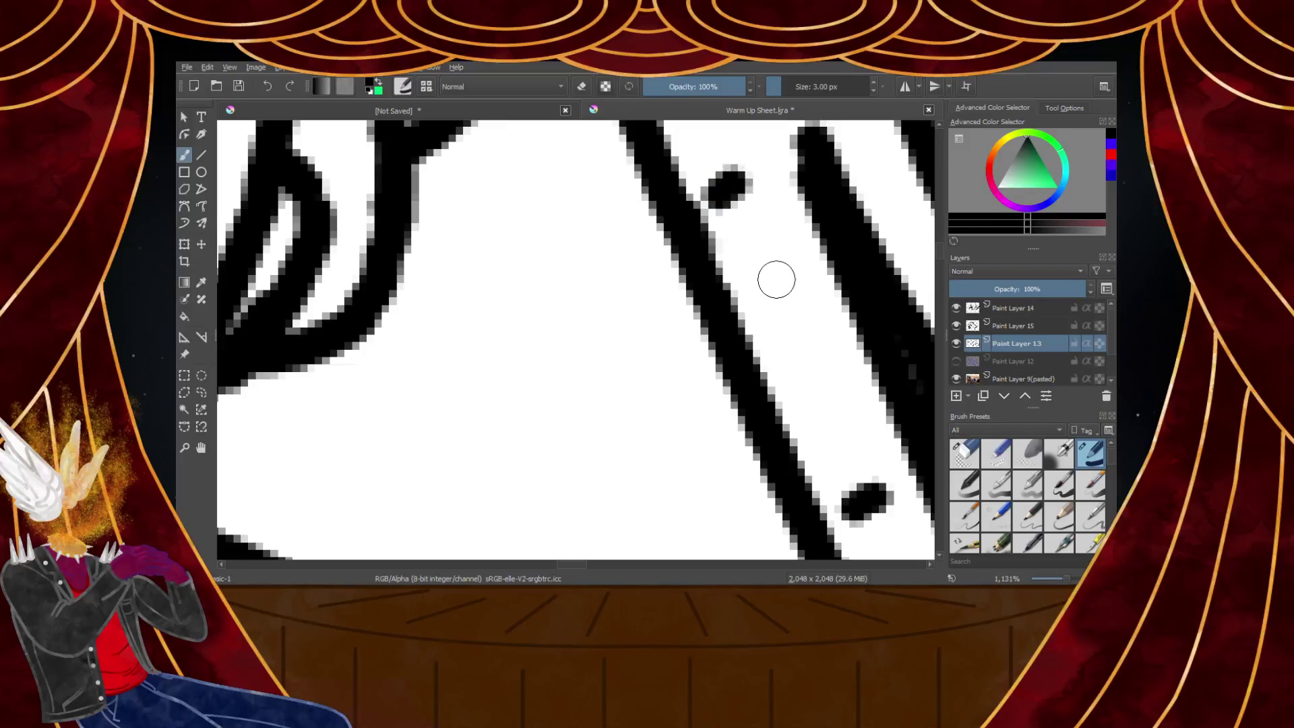
click(794, 352)
scroll(809, 347, down, 4)
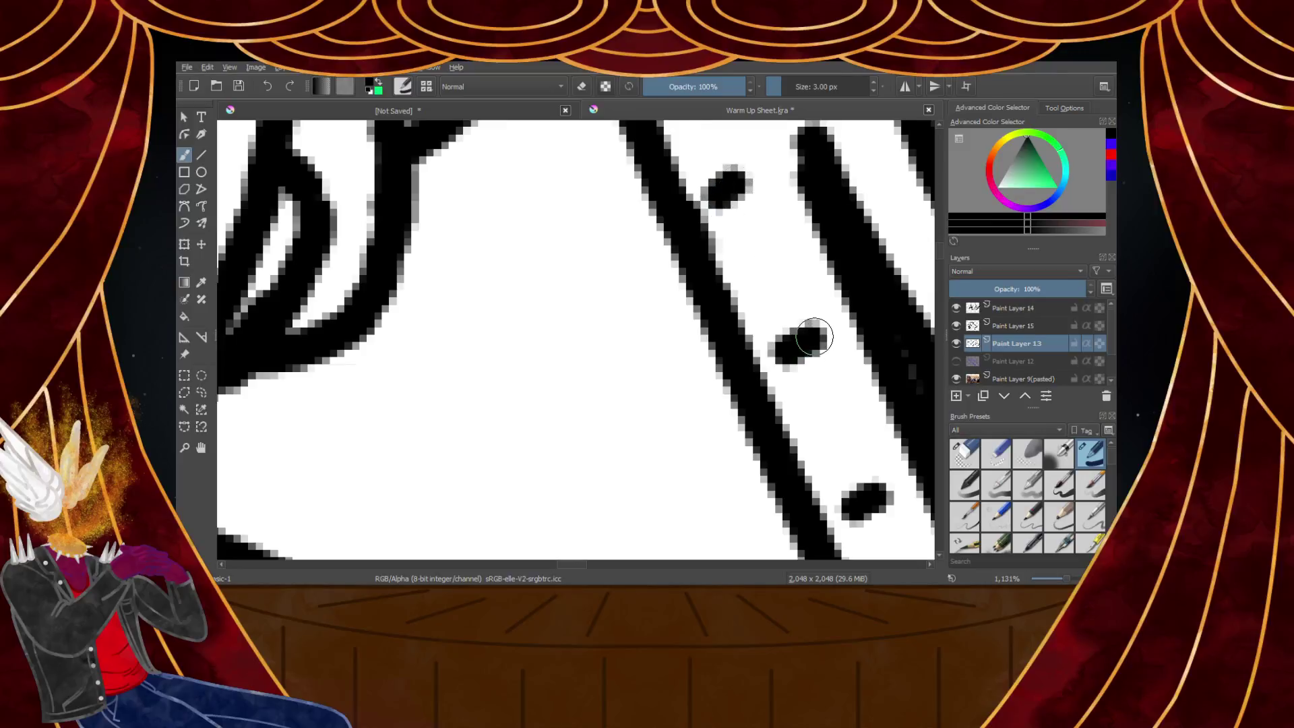
Add short knuckle and joint marks to the curled fingers beside the pointing finger, redoing one of them
scroll(829, 341, up, 3)
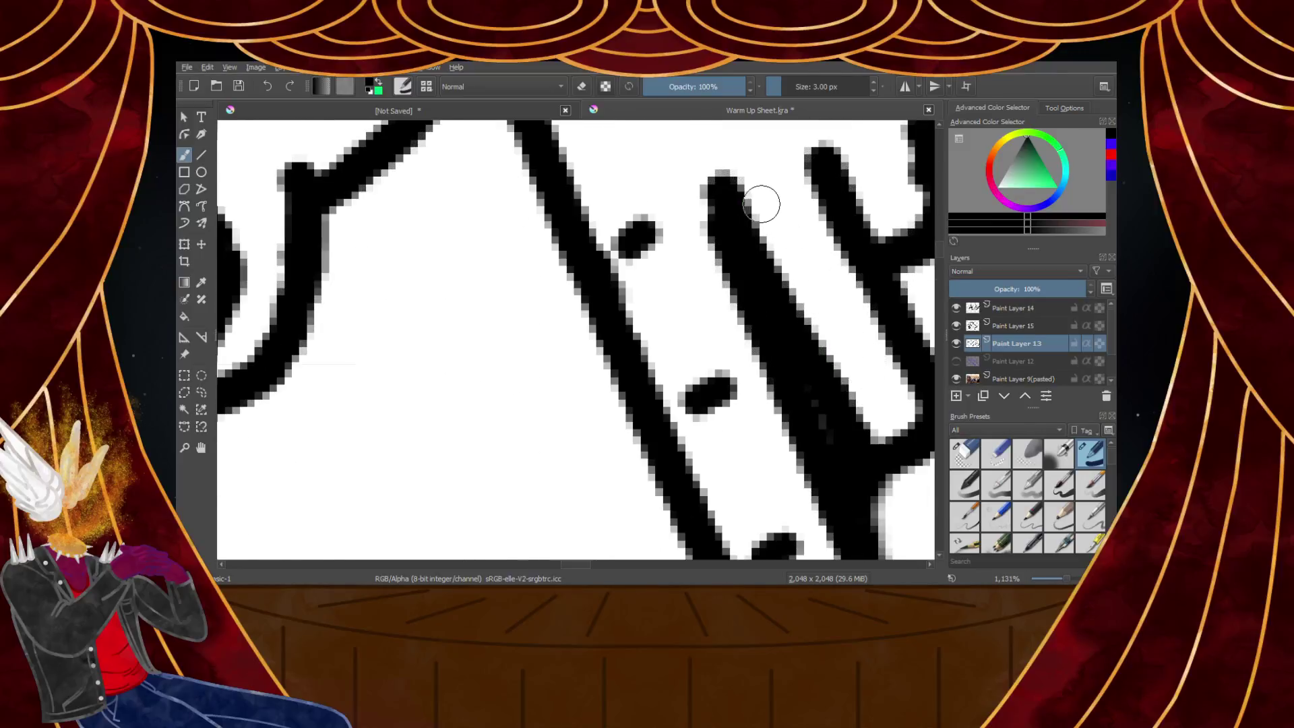
drag(778, 193, 795, 190)
drag(851, 374, 885, 352)
scroll(891, 347, down, 4)
scroll(905, 357, up, 5)
key(ctrl+z)
scroll(721, 358, down, 6)
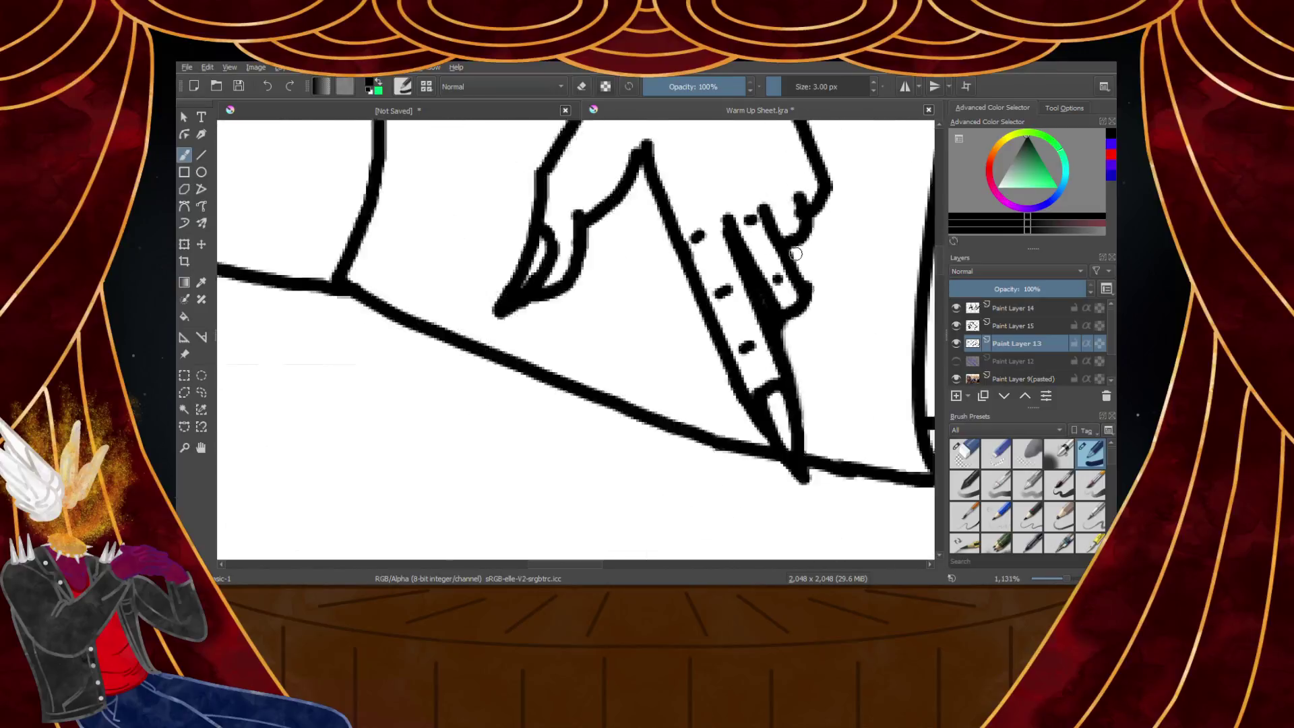
scroll(756, 211, up, 3)
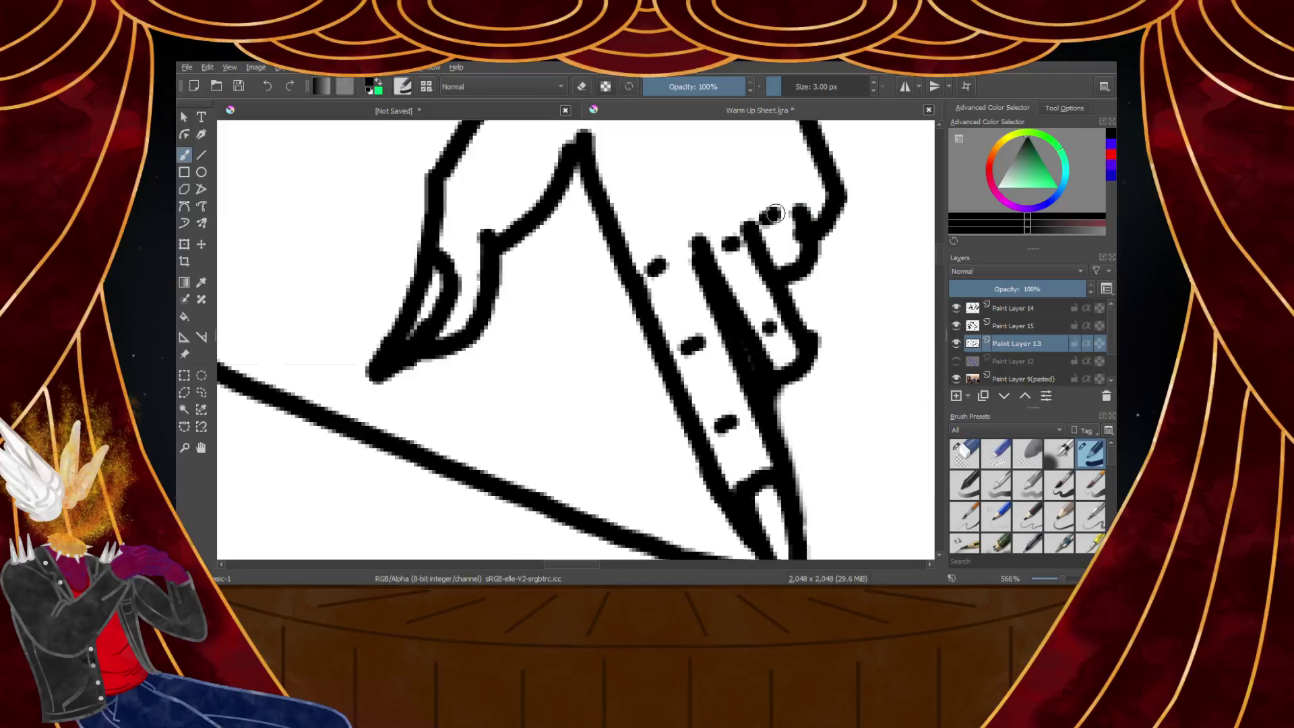
Add a short joint mark to the thumb and extend the crease between thumb and pointing finger upward
scroll(816, 194, down, 2)
scroll(534, 245, up, 2)
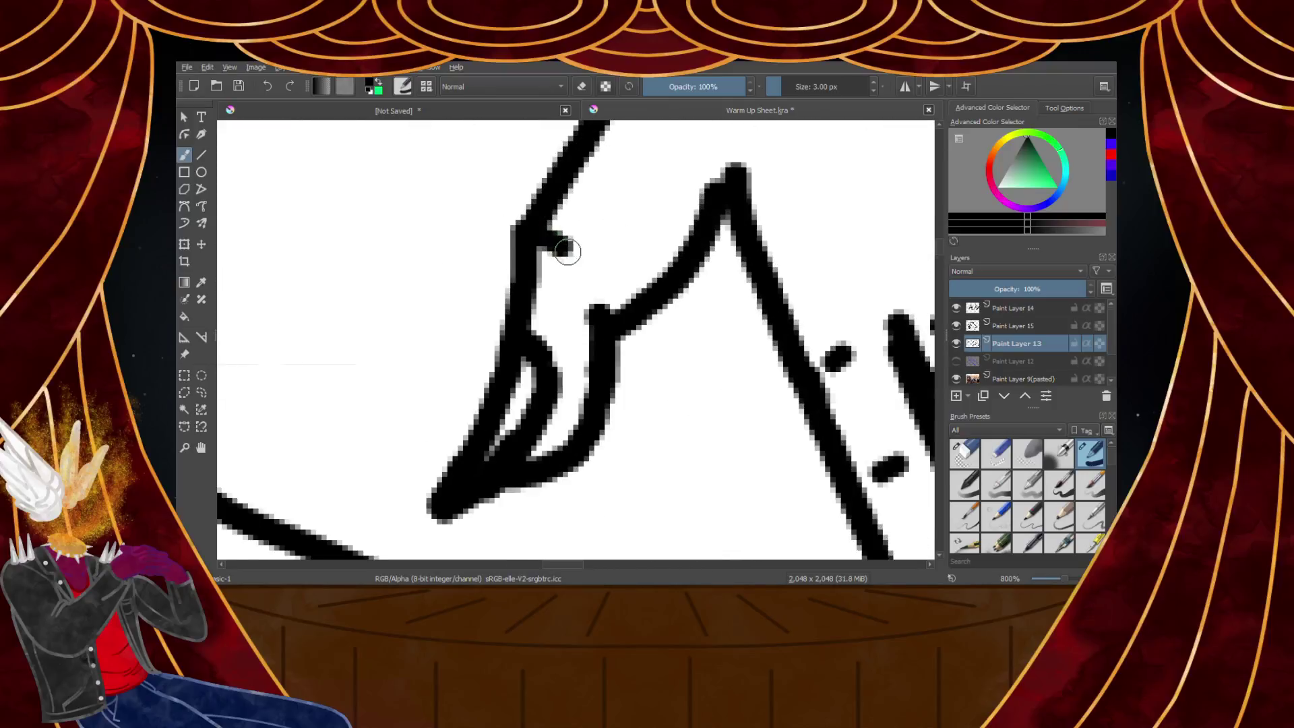
scroll(567, 249, down, 2)
scroll(577, 185, up, 3)
drag(691, 273, 674, 349)
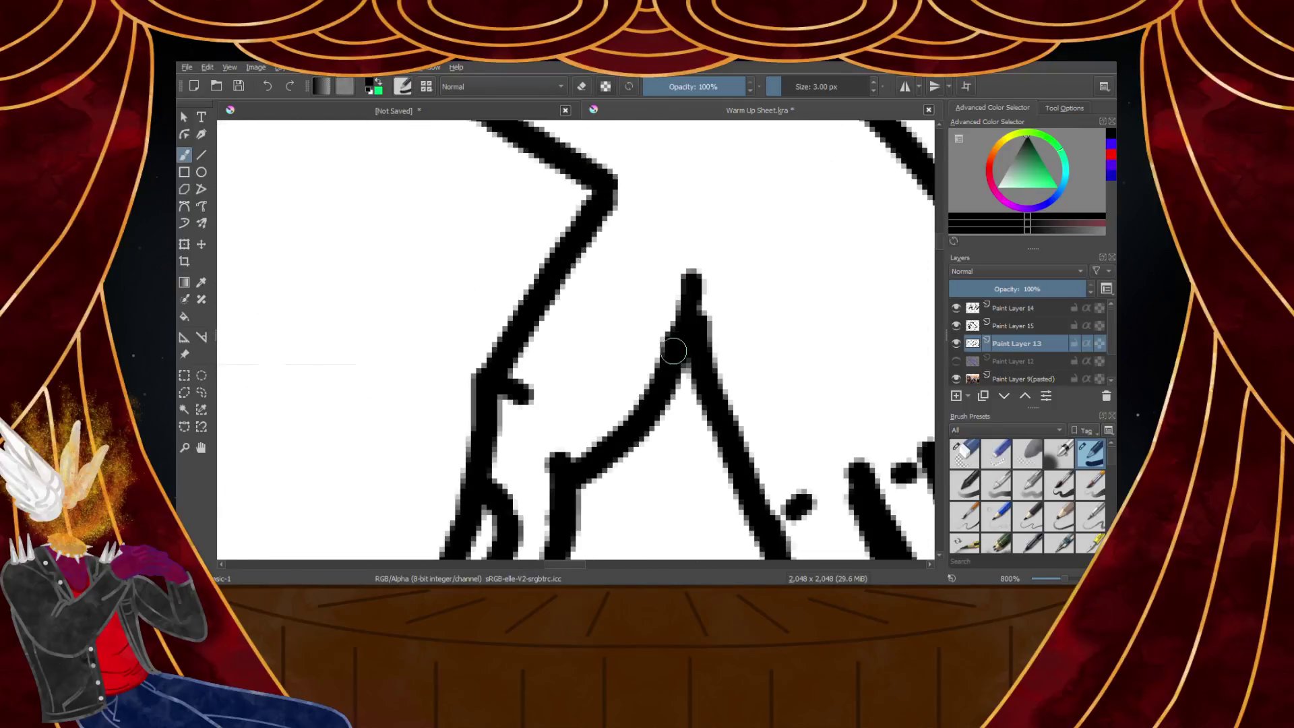
drag(683, 271, 665, 358)
scroll(676, 306, down, 5)
scroll(674, 302, up, 4)
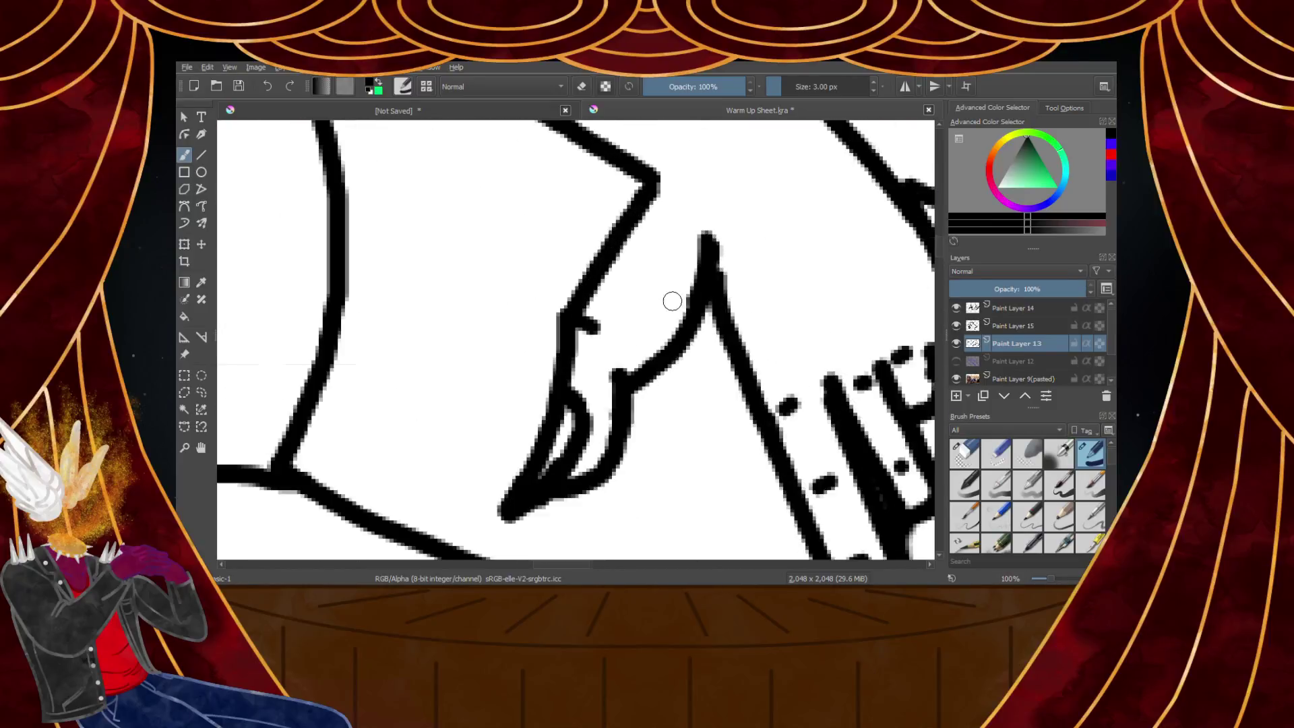
scroll(674, 330, up, 1)
Erase along the curve between thumb and pointing finger, then try an ink touch-up at the crease and undo it
click(964, 453)
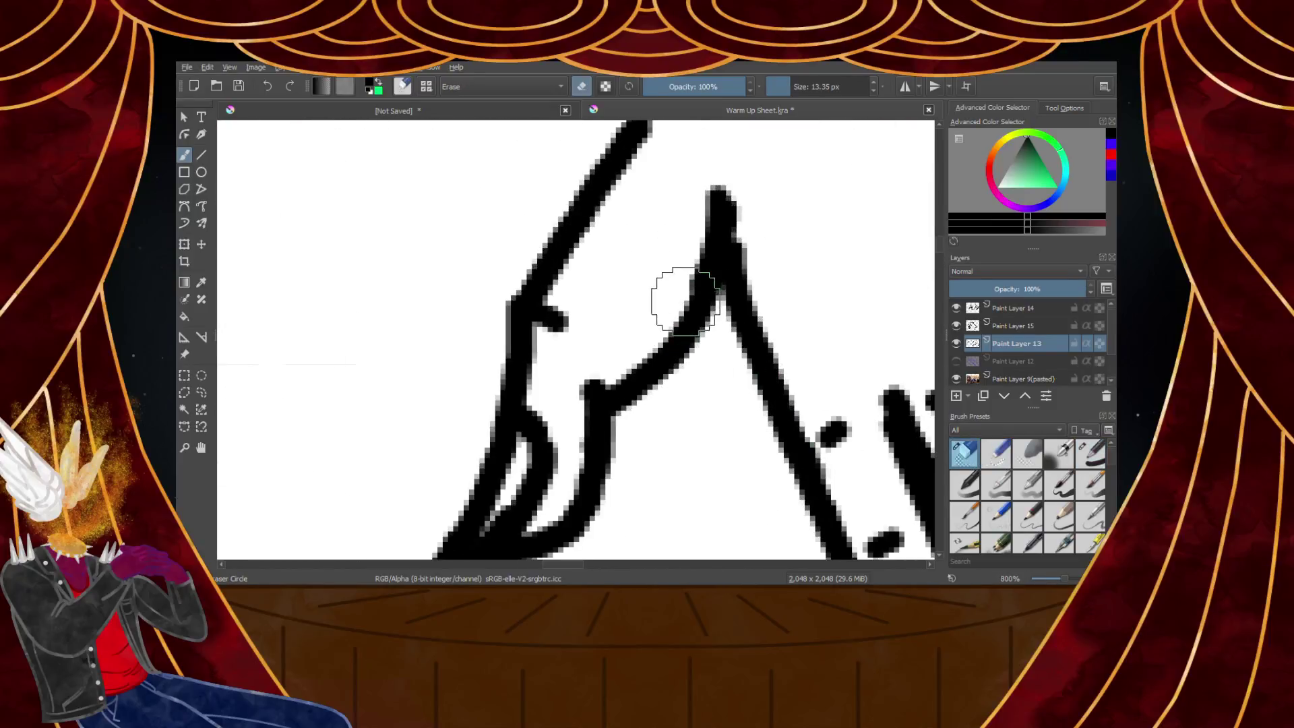
mouse_move(679, 289)
mouse_down()
mouse_move(669, 358)
mouse_move(634, 380)
mouse_up()
click(1091, 453)
mouse_move(711, 242)
mouse_down()
mouse_move(614, 395)
mouse_move(710, 232)
mouse_move(669, 317)
mouse_move(602, 392)
mouse_move(645, 375)
mouse_move(720, 229)
mouse_up()
key(ctrl+z)
scroll(720, 233, down, 10)
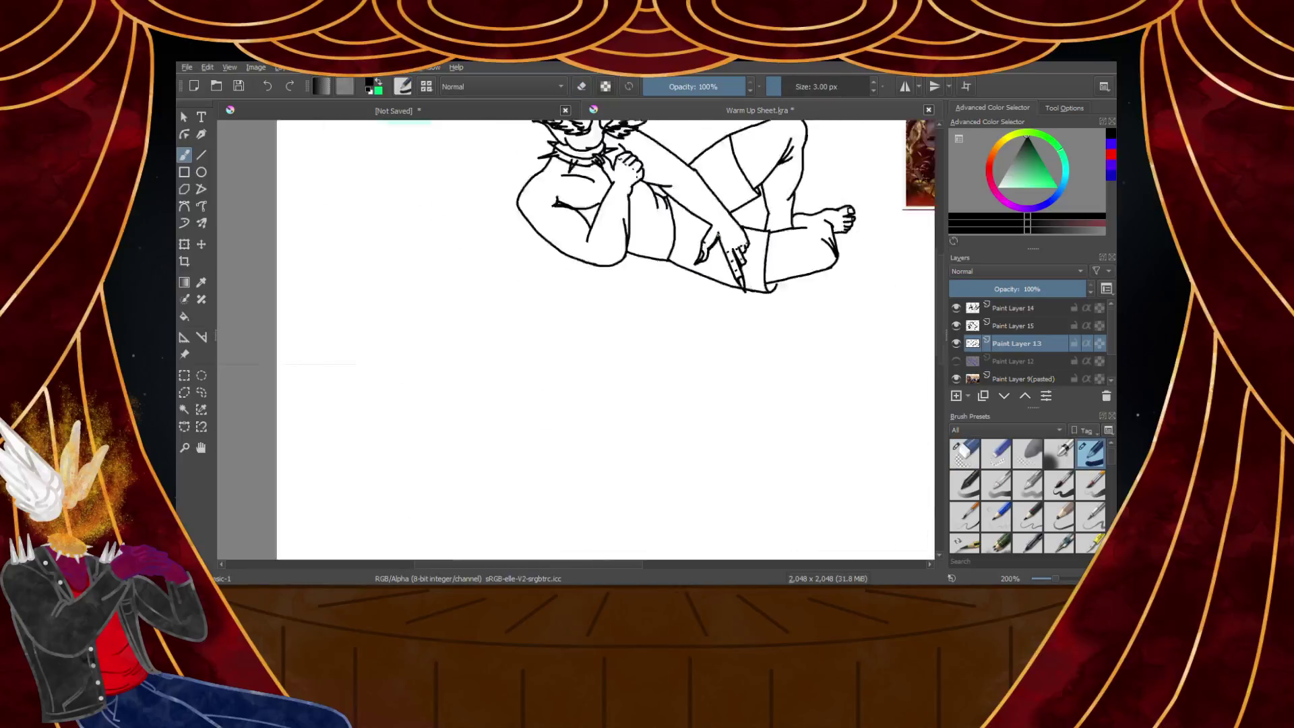
Add a new paint layer above the wing line art for inking the mouth
scroll(721, 176, up, 5)
scroll(721, 175, down, 1)
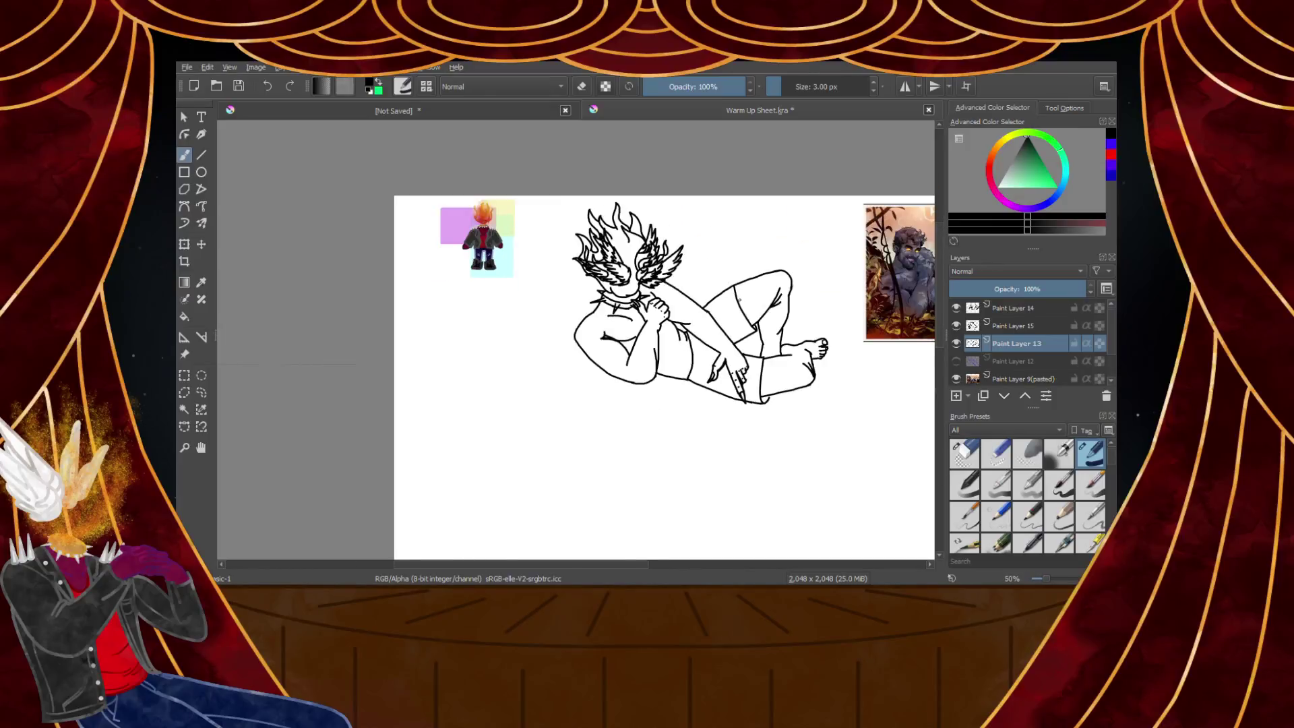
scroll(722, 175, up, 3)
scroll(520, 286, up, 4)
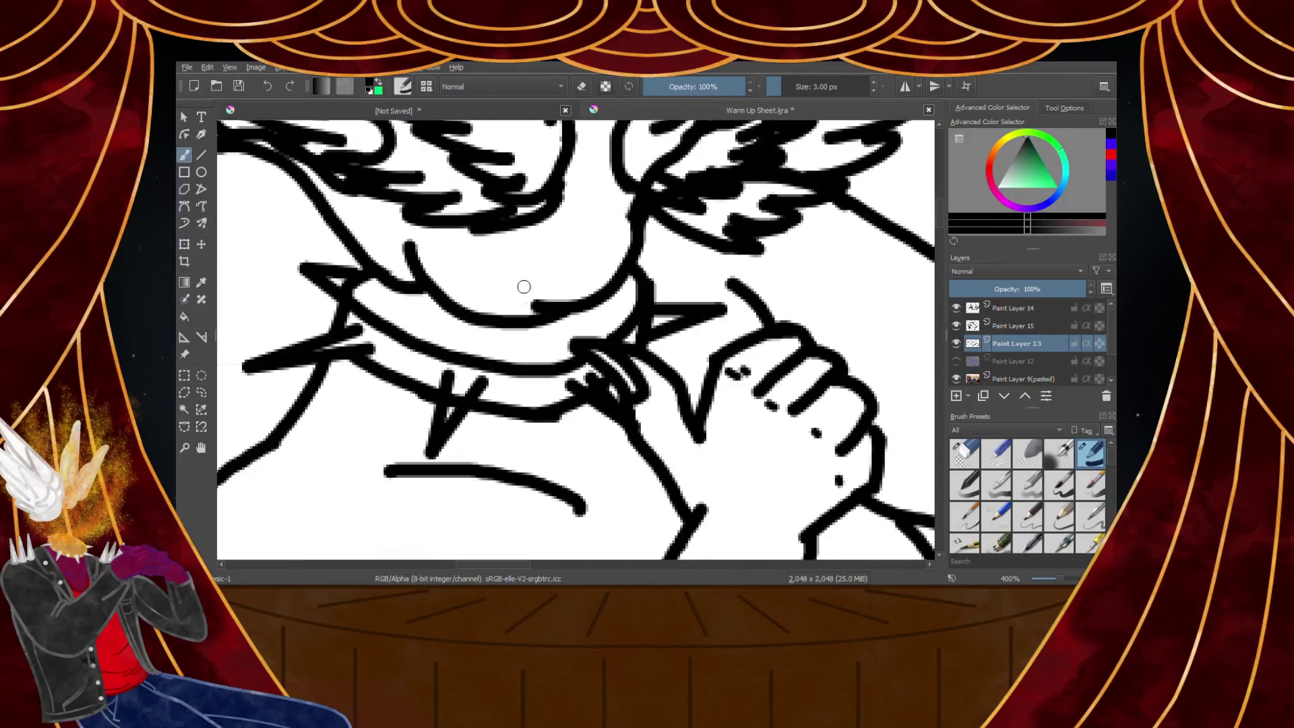
click(1014, 308)
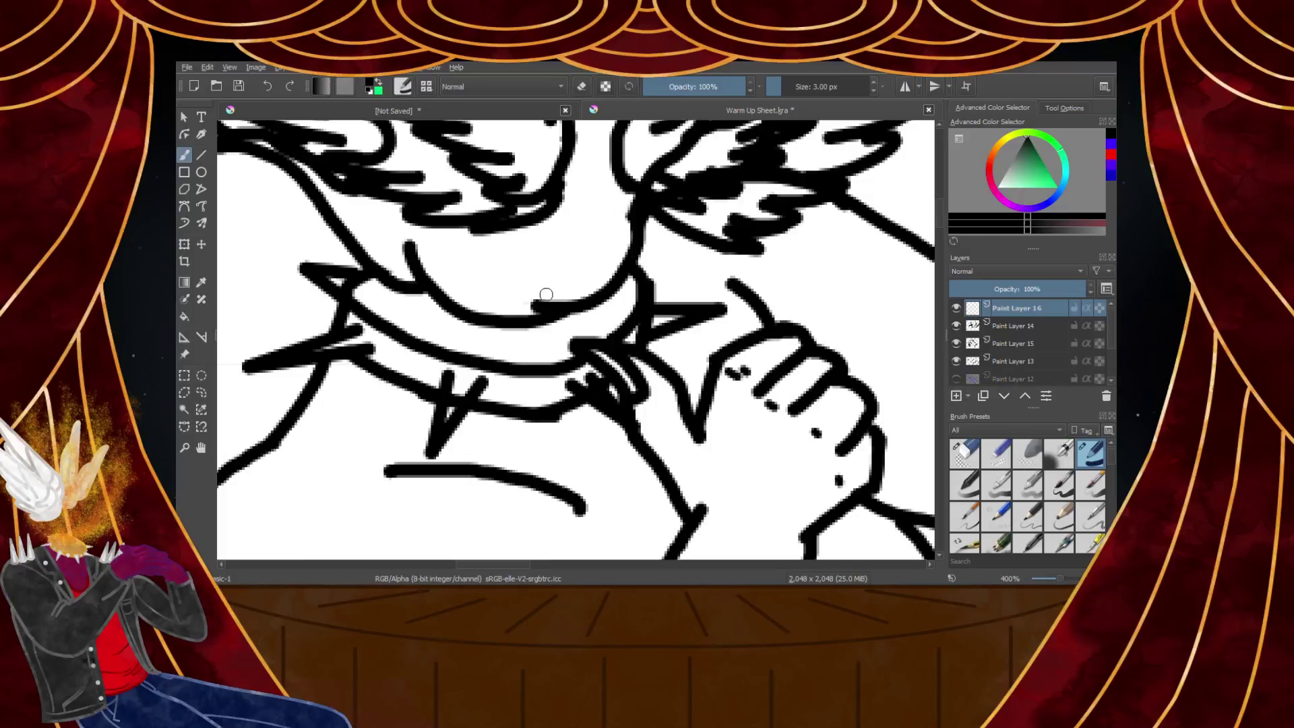
scroll(546, 294, down, 2)
scroll(528, 268, up, 3)
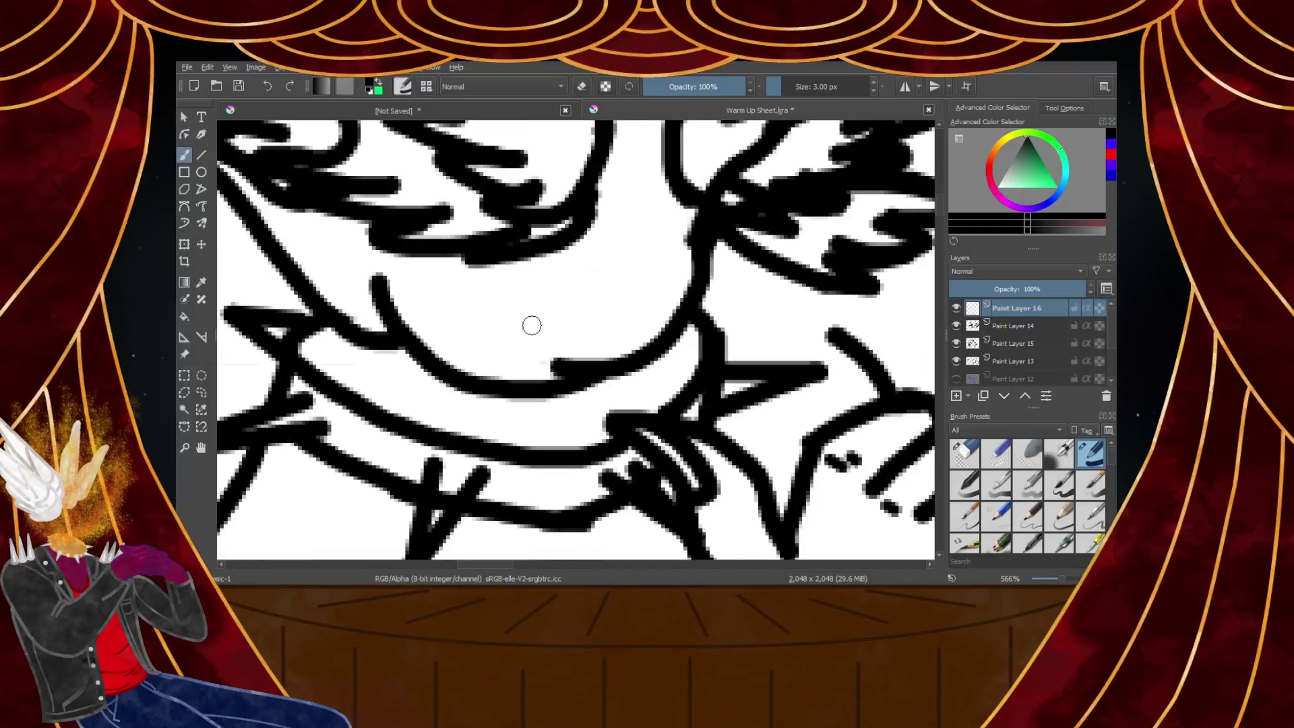
scroll(531, 326, up, 1)
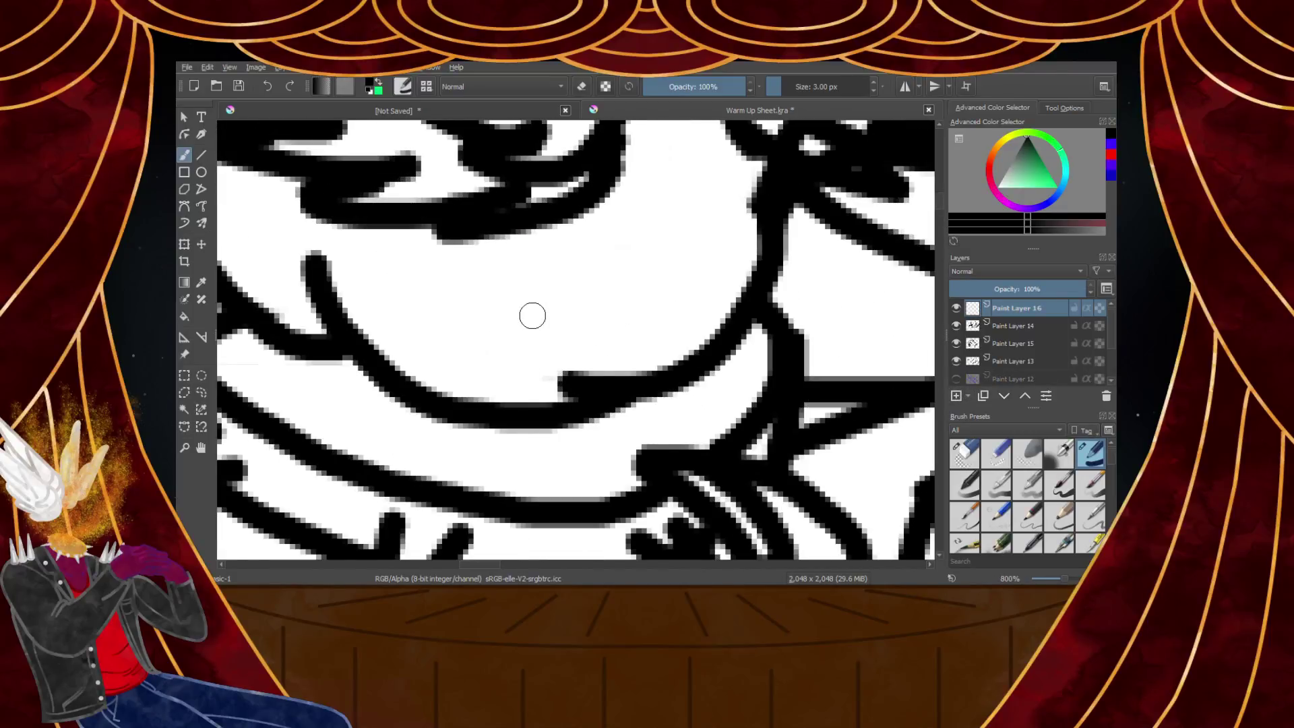
Draw a curved mouth line across the lower face with the 3 px ink brush, redoing it until the curve fits
mouse_move(533, 284)
mouse_down()
mouse_move(585, 308)
mouse_move(738, 273)
mouse_up()
key(ctrl+z)
drag(500, 256, 619, 335)
key(ctrl+z)
mouse_move(511, 270)
mouse_down()
mouse_move(639, 324)
mouse_move(712, 308)
mouse_up()
mouse_move(567, 328)
mouse_down()
mouse_move(592, 401)
mouse_move(606, 337)
mouse_move(575, 395)
mouse_up()
key(ctrl+z)
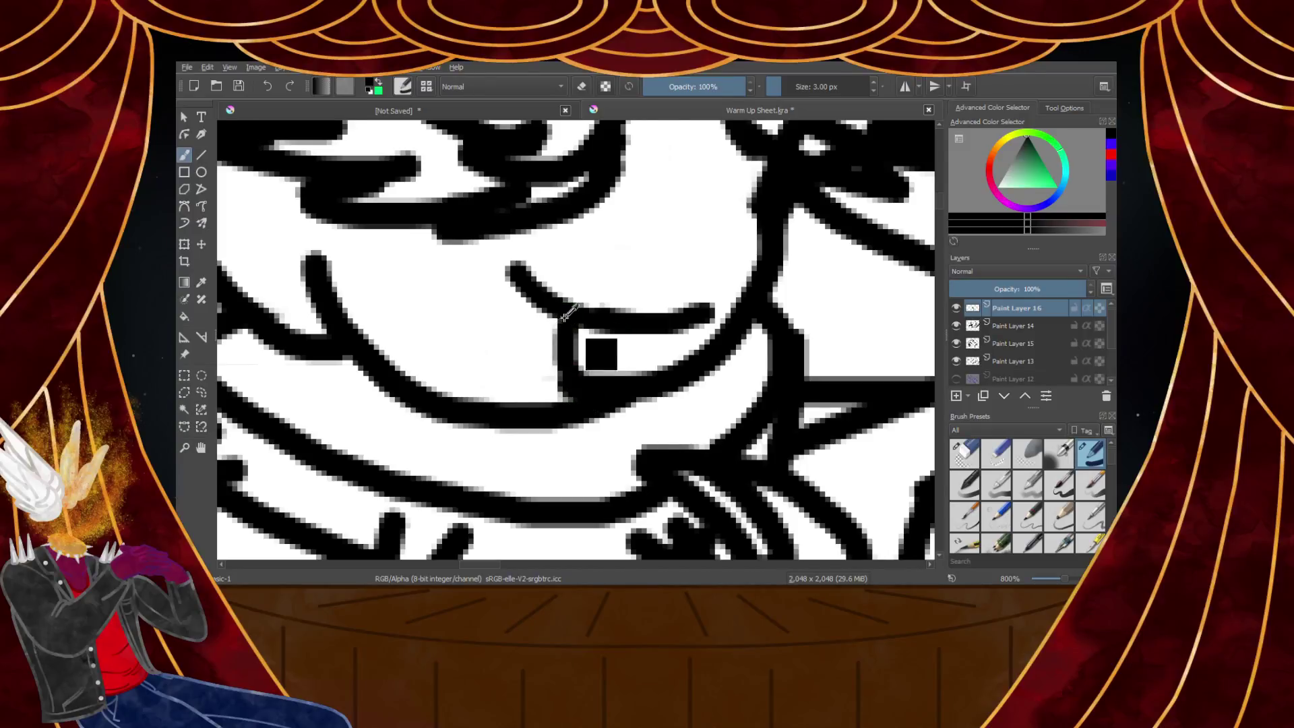
key(ctrl+z)
Hide the flame head layer, Paint Layer 15, while keeping the wings visible around the mouth line
click(955, 326)
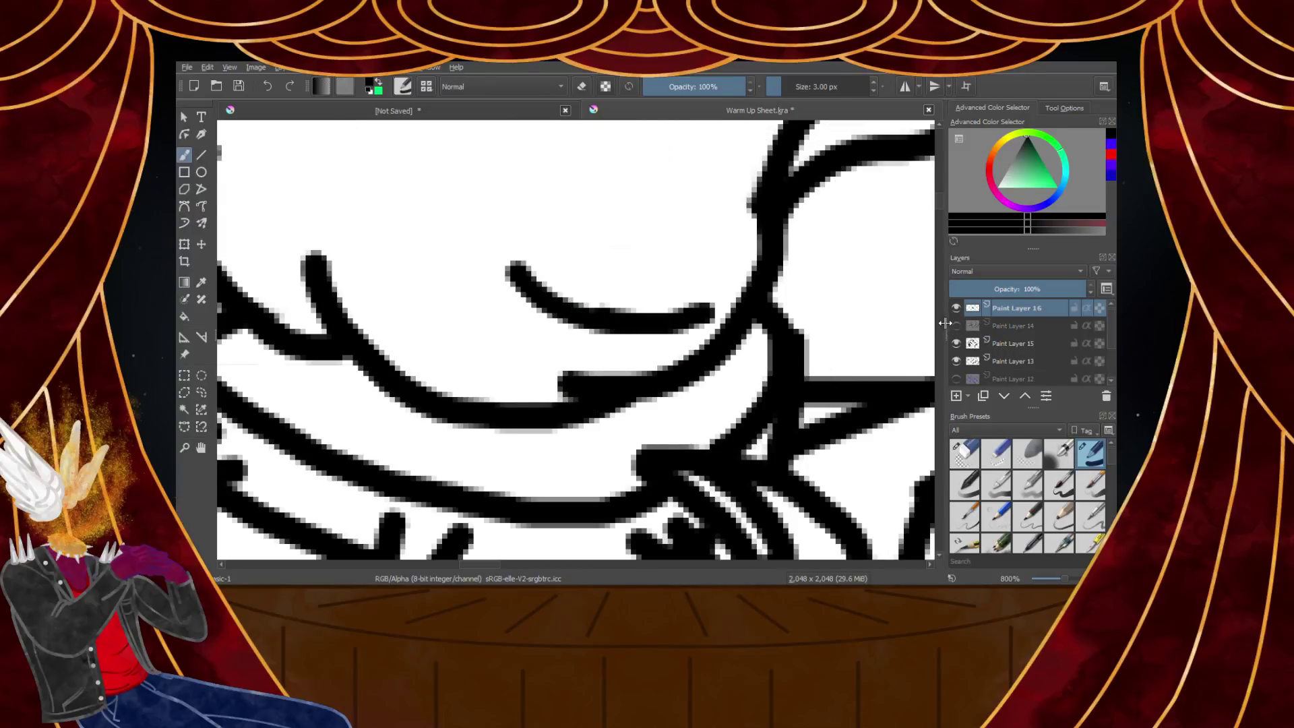
click(956, 325)
click(956, 343)
scroll(600, 373, up, 2)
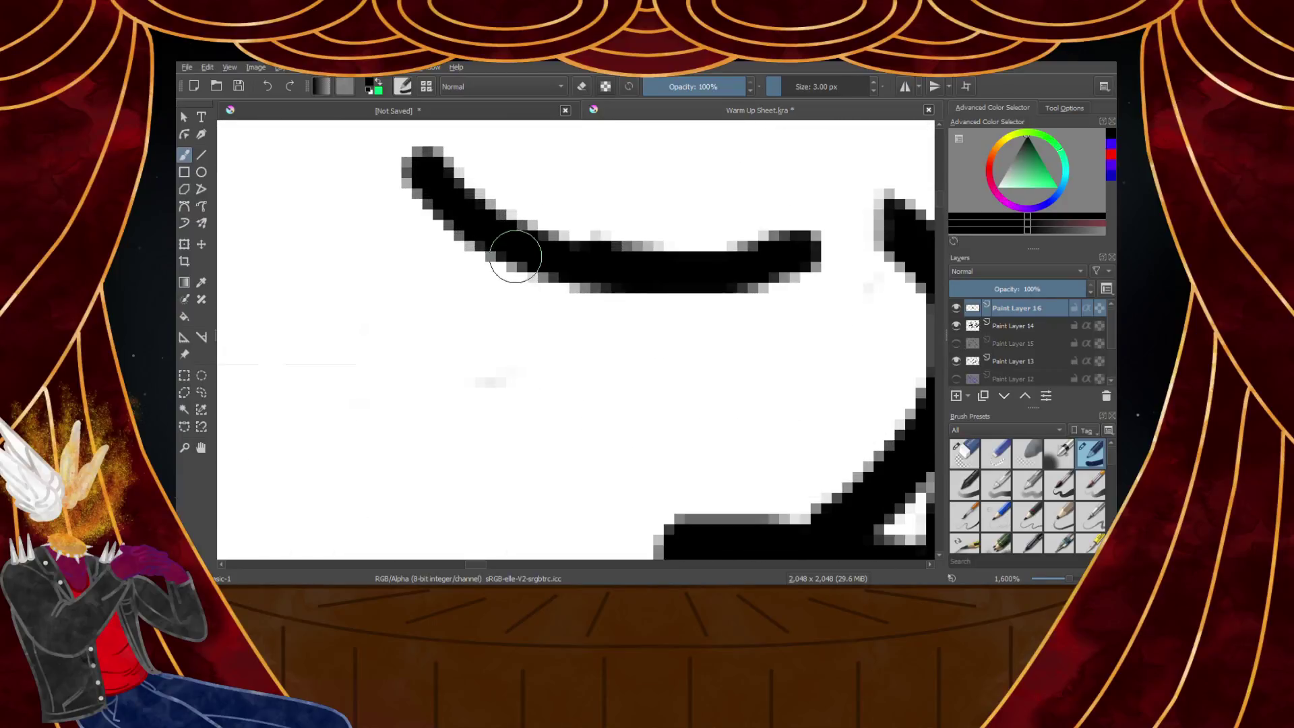
Try two long fangs hanging from either end of the mouth line, then undo them
mouse_move(516, 257)
mouse_down()
mouse_move(499, 367)
mouse_move(523, 422)
mouse_up()
mouse_move(569, 277)
mouse_down()
mouse_move(560, 434)
mouse_move(534, 428)
mouse_move(559, 464)
mouse_up()
mouse_move(812, 253)
mouse_down()
mouse_move(846, 277)
mouse_move(792, 425)
mouse_up()
mouse_move(769, 273)
mouse_down()
mouse_move(755, 431)
mouse_move(802, 377)
mouse_up()
click(672, 359)
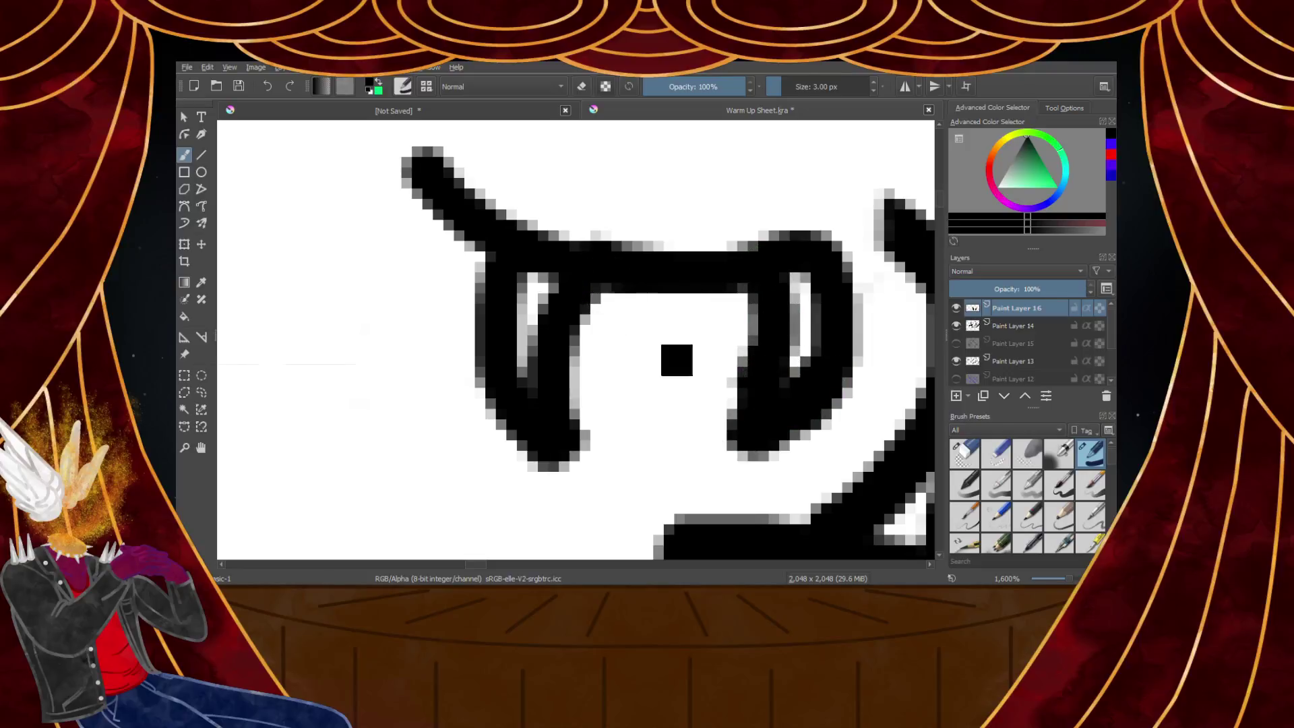
key(ctrl+z)
key(ctrl+z)
key(ctrl+z)
click(678, 350)
key(ctrl+z)
key(ctrl+z)
Draw a row of pointed upper teeth beneath the mouth line and an opposing row of lower teeth
mouse_move(602, 286)
mouse_down()
mouse_move(617, 345)
mouse_move(640, 375)
mouse_up()
mouse_move(675, 301)
mouse_down()
mouse_move(733, 361)
mouse_move(765, 293)
mouse_move(807, 343)
mouse_move(830, 246)
mouse_move(855, 371)
mouse_up()
drag(886, 239, 854, 378)
scroll(614, 371, down, 3)
scroll(573, 398, up, 3)
mouse_move(573, 400)
mouse_down()
mouse_move(486, 278)
mouse_move(490, 406)
mouse_move(424, 353)
mouse_move(577, 472)
mouse_move(518, 425)
mouse_move(674, 489)
mouse_move(748, 476)
mouse_up()
mouse_move(529, 404)
mouse_down()
mouse_move(674, 471)
mouse_move(694, 386)
mouse_move(762, 483)
mouse_move(815, 386)
mouse_move(855, 476)
mouse_up()
scroll(856, 477, down, 5)
scroll(825, 463, up, 4)
Add strokes at the mouth's corner and small touch-ups among the teeth, undoing the ones that do not fit
drag(559, 249, 502, 150)
scroll(502, 150, down, 4)
scroll(515, 223, up, 4)
key(ctrl+z)
drag(529, 265, 616, 369)
mouse_move(536, 322)
mouse_down()
mouse_move(551, 403)
mouse_move(583, 347)
mouse_move(598, 413)
mouse_move(674, 356)
mouse_up()
scroll(674, 356, down, 4)
scroll(704, 390, up, 3)
mouse_move(739, 246)
mouse_down()
mouse_move(690, 308)
mouse_move(724, 243)
mouse_move(687, 232)
mouse_up()
key(ctrl+z)
scroll(734, 269, up, 2)
scroll(714, 271, down, 3)
scroll(710, 340, up, 2)
drag(639, 429, 684, 401)
scroll(682, 402, down, 6)
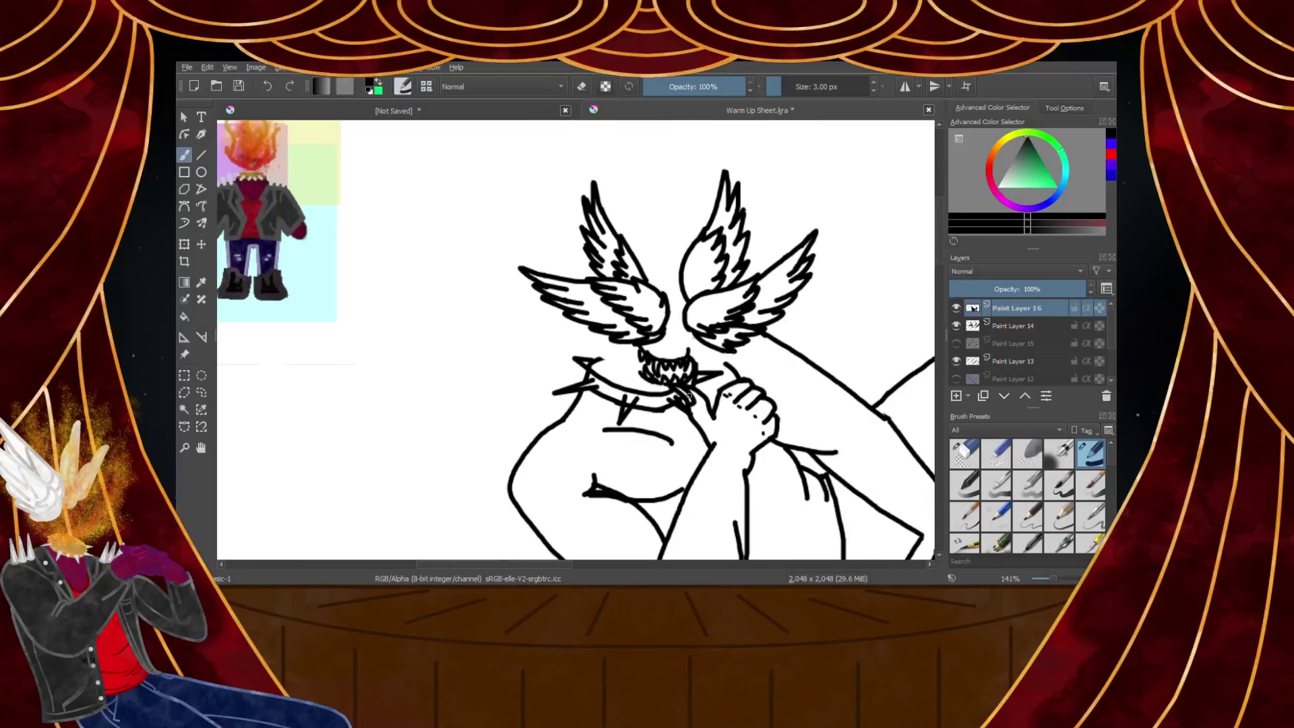
Show Paint Layer 15 again and erase its chin and jaw lines where they cross the toothed mouth, using a 13.35 px eraser
click(956, 344)
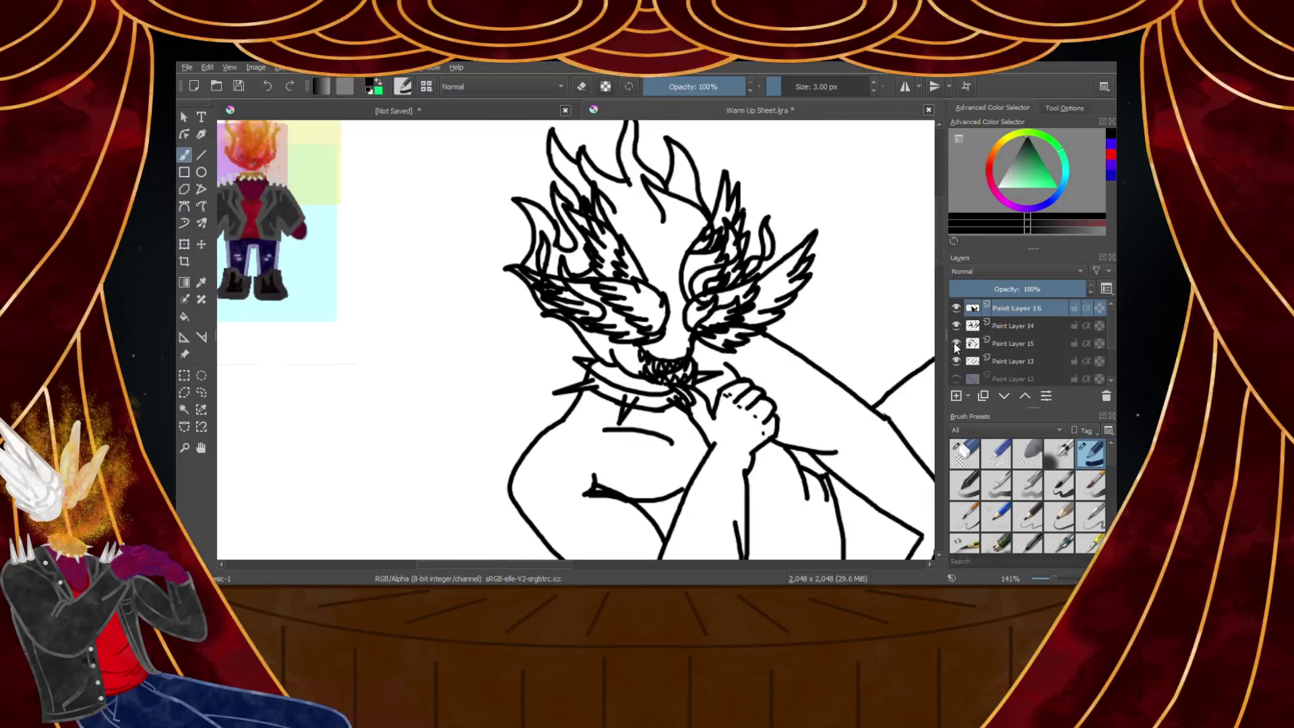
click(964, 453)
scroll(596, 331, up, 5)
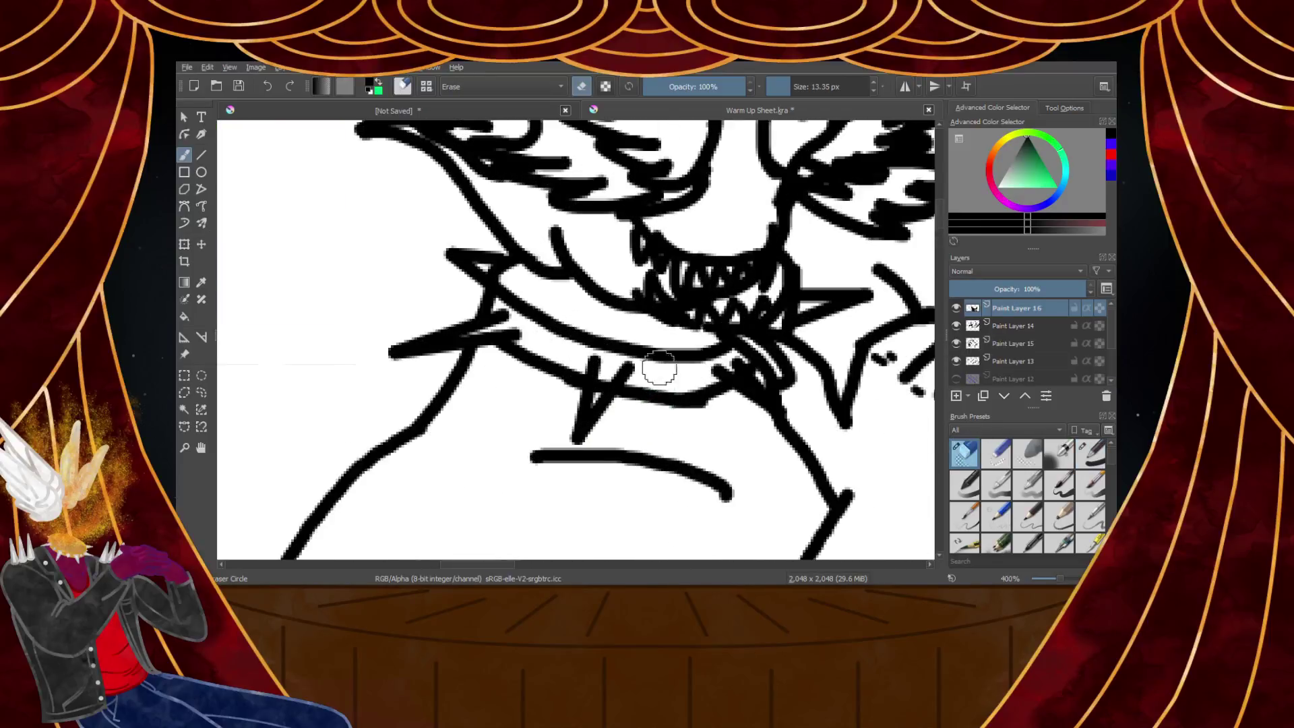
mouse_move(596, 331)
mouse_down()
mouse_move(670, 338)
mouse_move(733, 304)
mouse_up()
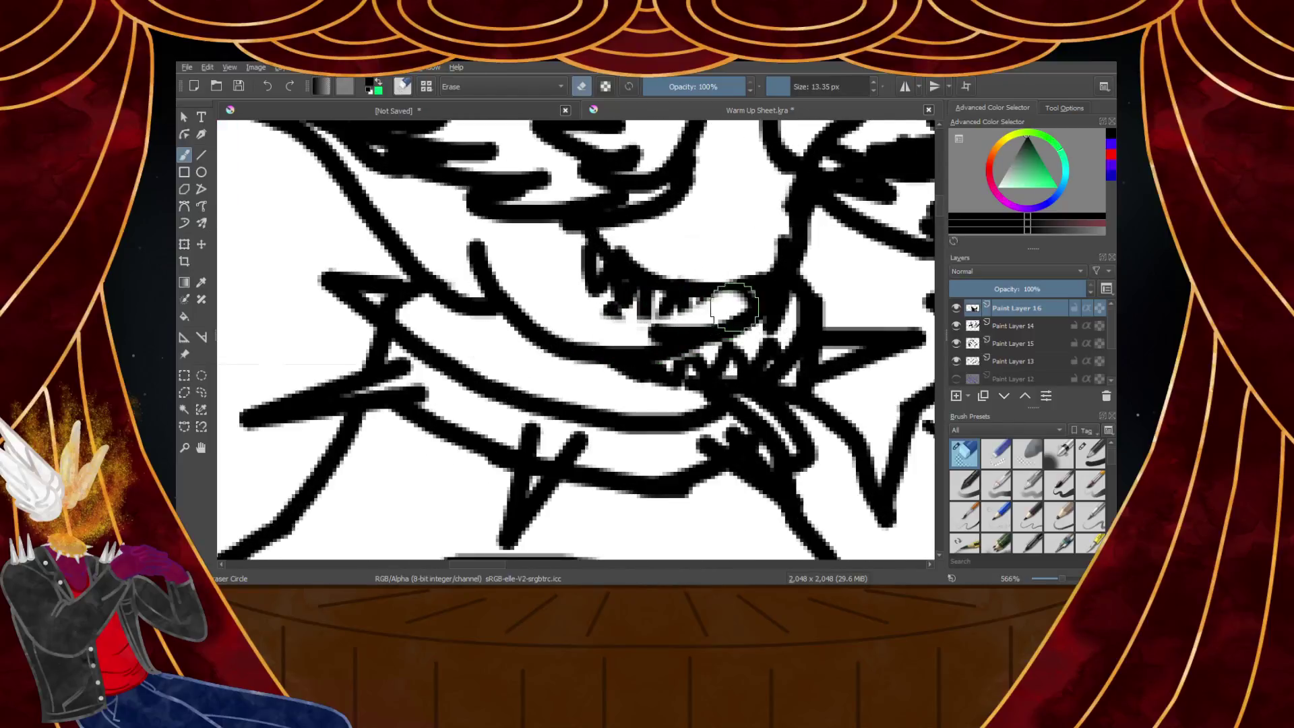
key(ctrl+z)
click(1002, 330)
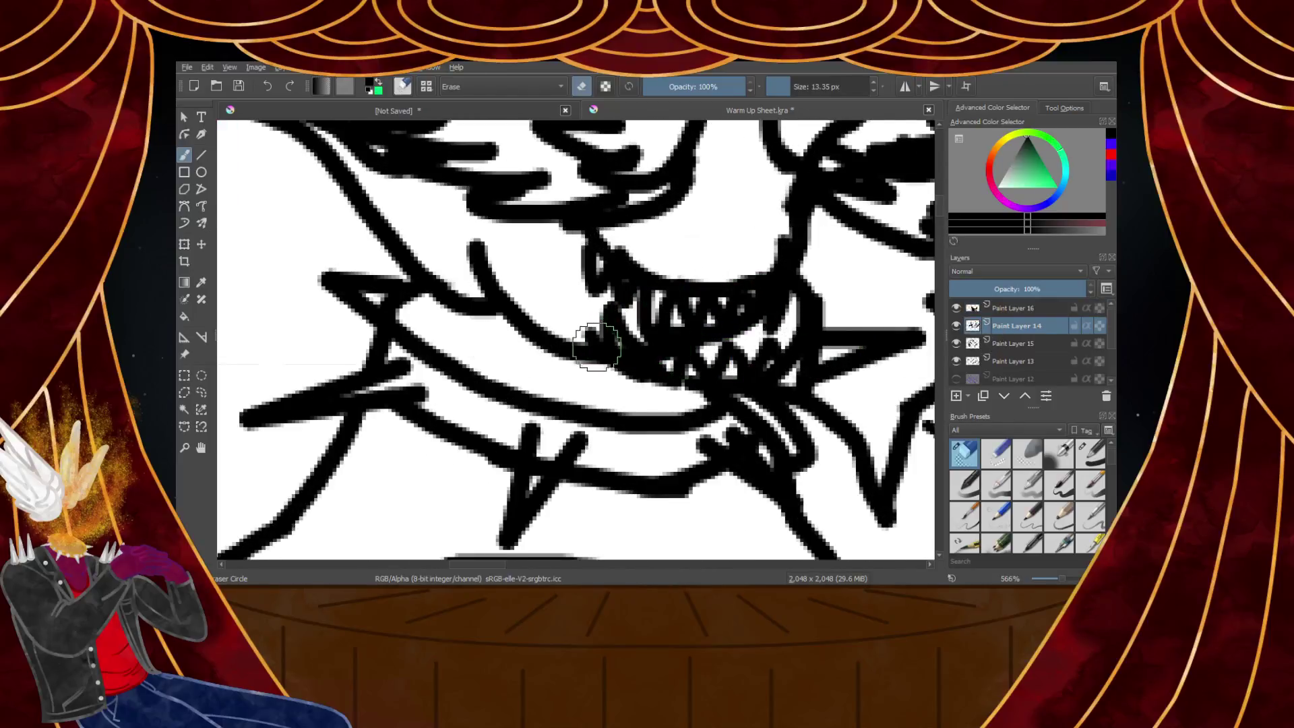
click(976, 350)
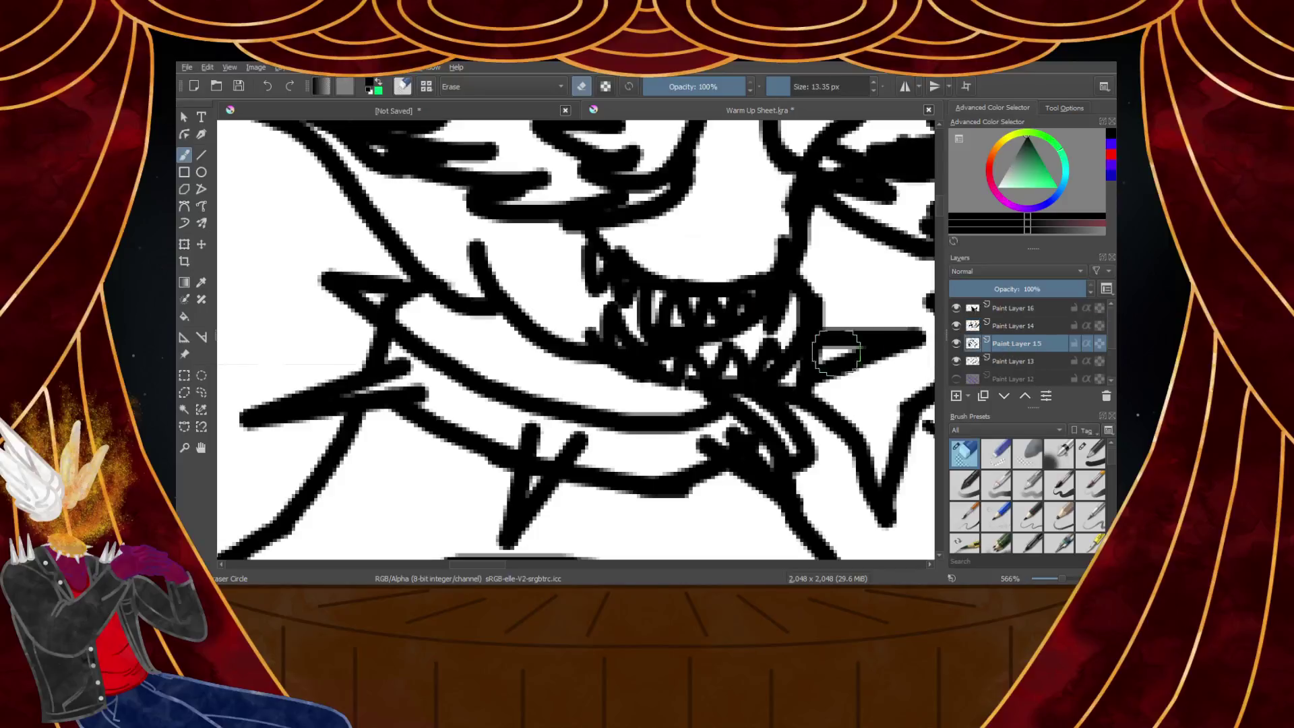
mouse_move(592, 346)
mouse_down()
mouse_move(683, 354)
mouse_move(742, 329)
mouse_move(777, 241)
mouse_move(768, 319)
mouse_move(770, 196)
mouse_move(802, 236)
mouse_up()
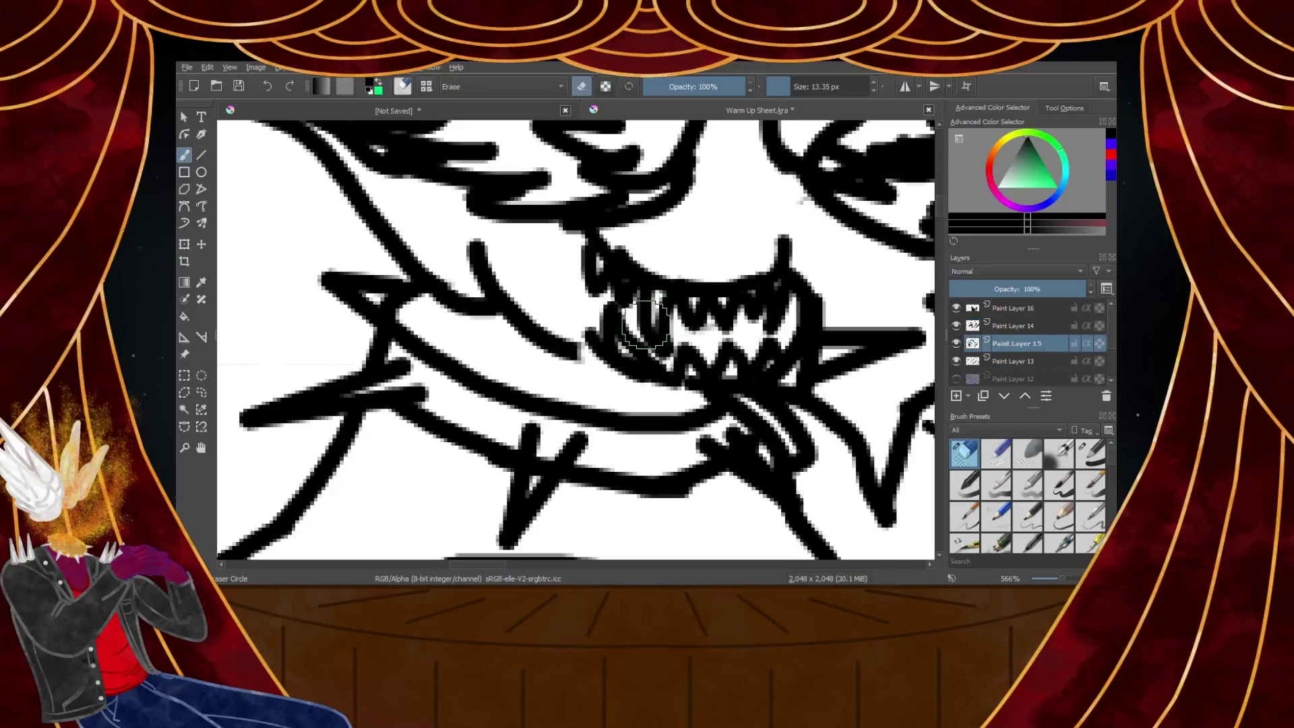
Redraw the chin line so it passes below the toothed mouth with the 3 px ink brush, redoing the first attempt
click(1078, 463)
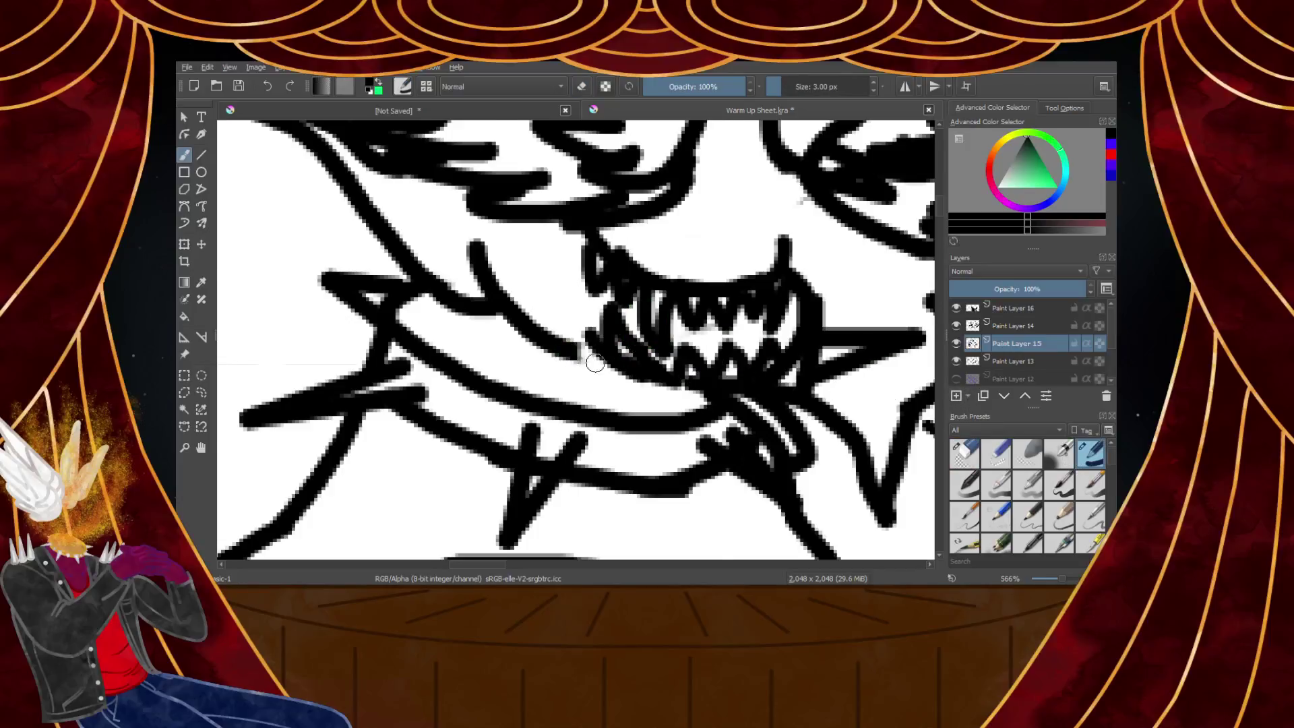
scroll(594, 363, up, 3)
drag(445, 316, 719, 439)
mouse_move(536, 364)
mouse_down()
mouse_move(723, 438)
mouse_move(809, 440)
mouse_up()
key(ctrl+z)
key(ctrl+z)
mouse_move(384, 260)
mouse_down()
mouse_move(444, 350)
mouse_move(674, 457)
mouse_up()
mouse_move(612, 437)
mouse_down()
mouse_move(658, 456)
mouse_move(865, 468)
mouse_up()
scroll(809, 467, down, 10)
scroll(878, 445, up, 3)
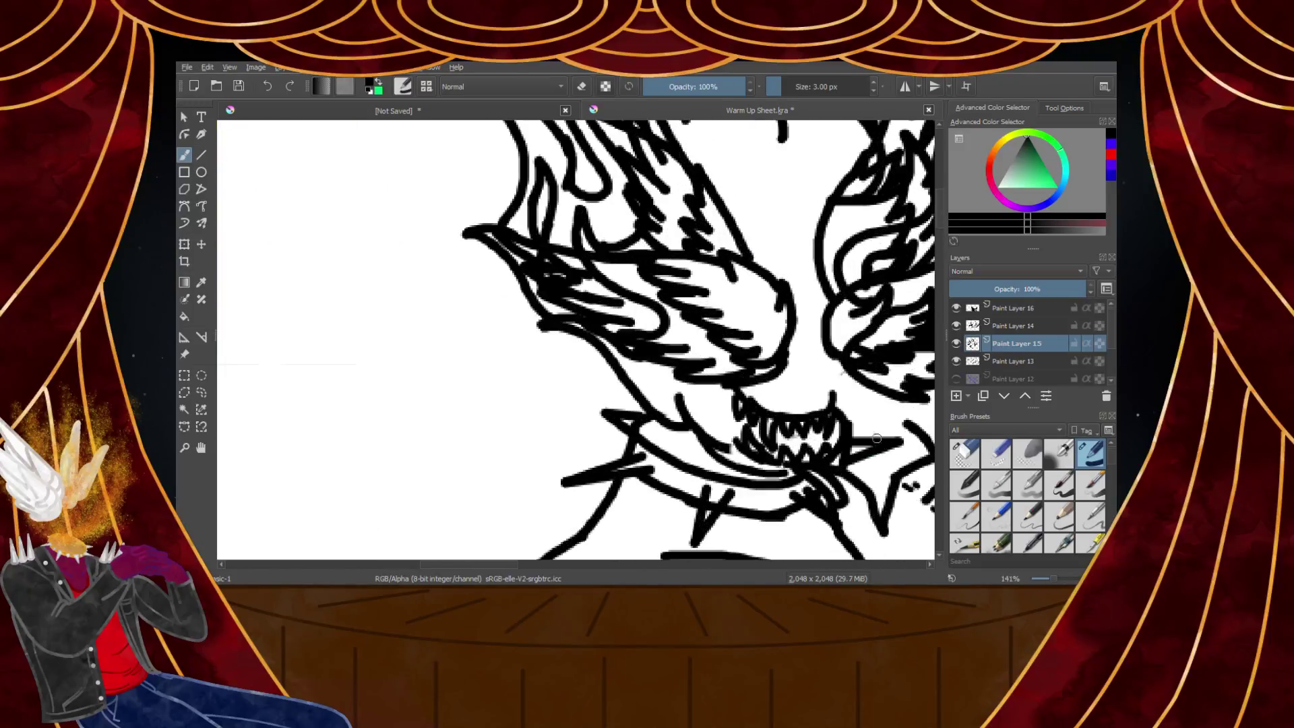
Draw the far jaw line curving down from the wing to the collar spike beside the mouth
scroll(897, 411, up, 3)
drag(877, 366, 837, 461)
drag(852, 418, 820, 466)
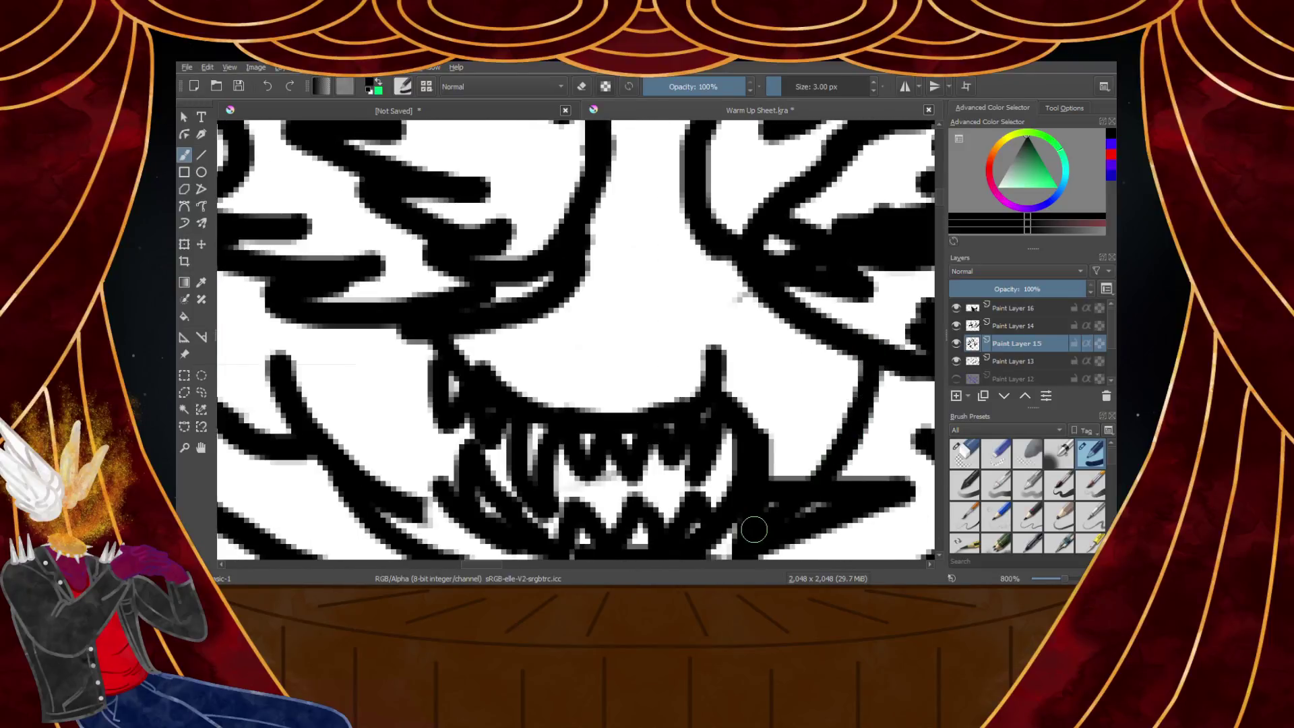
scroll(801, 470, down, 5)
scroll(802, 470, down, 2)
scroll(800, 468, up, 4)
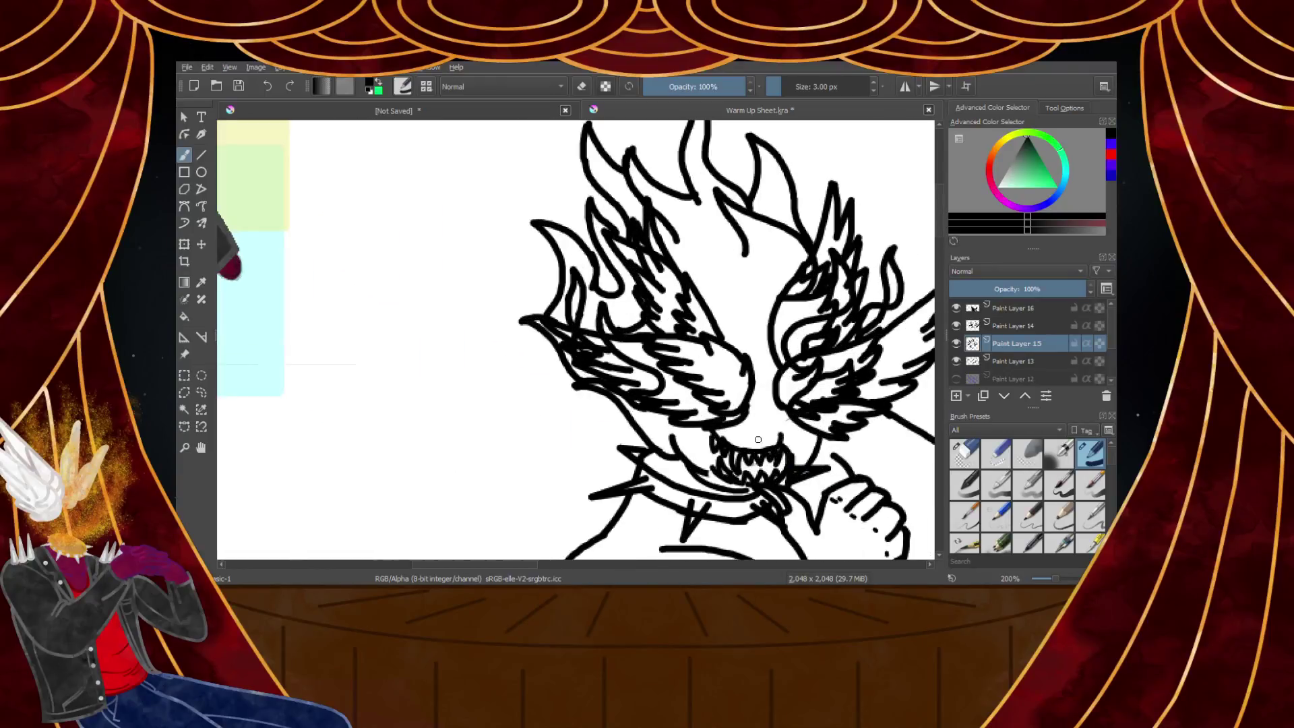
Compare the head with the wing and mouth layers switched off and on
scroll(842, 394, down, 4)
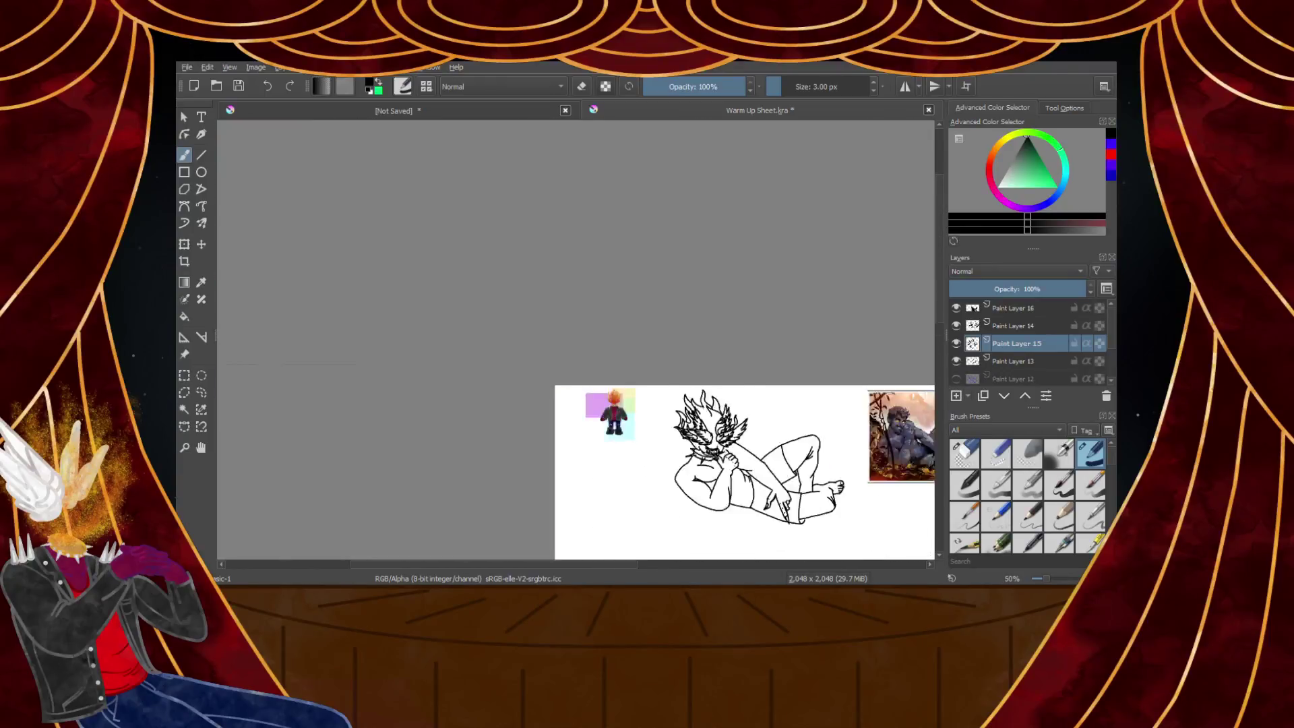
scroll(719, 462, up, 4)
click(957, 325)
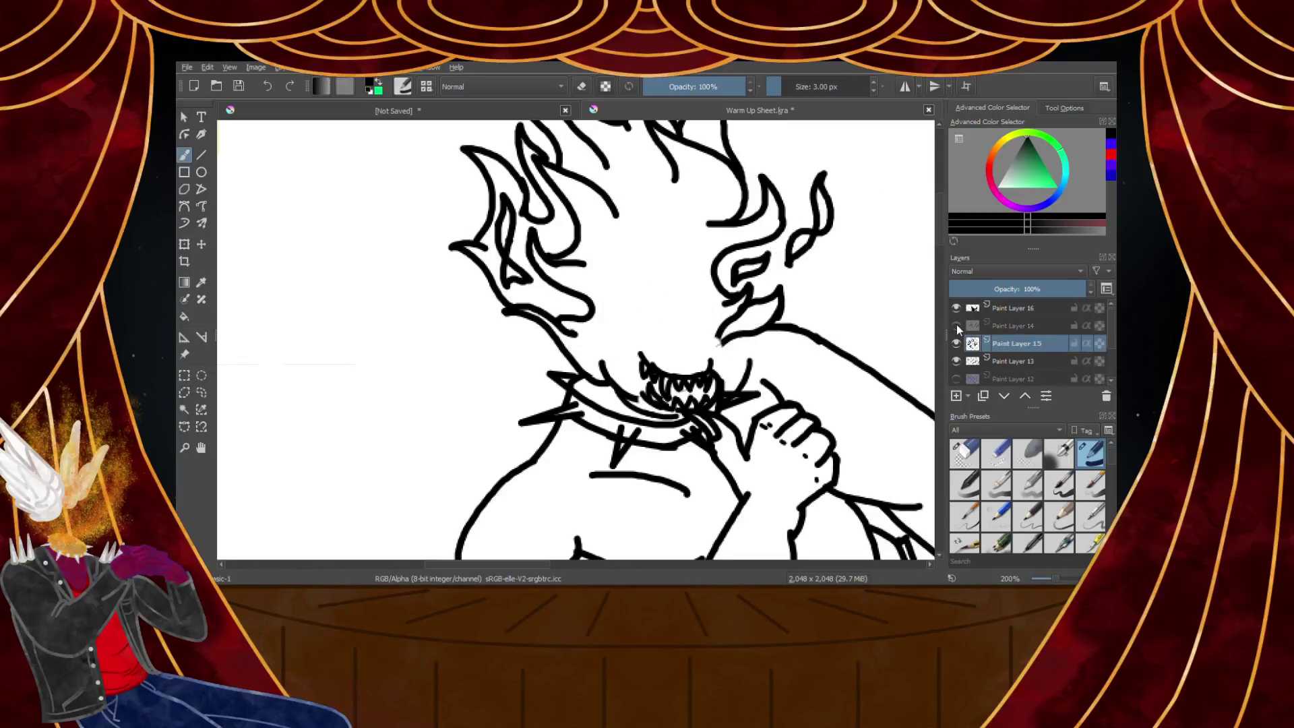
click(956, 325)
click(955, 312)
click(954, 313)
click(955, 313)
click(954, 312)
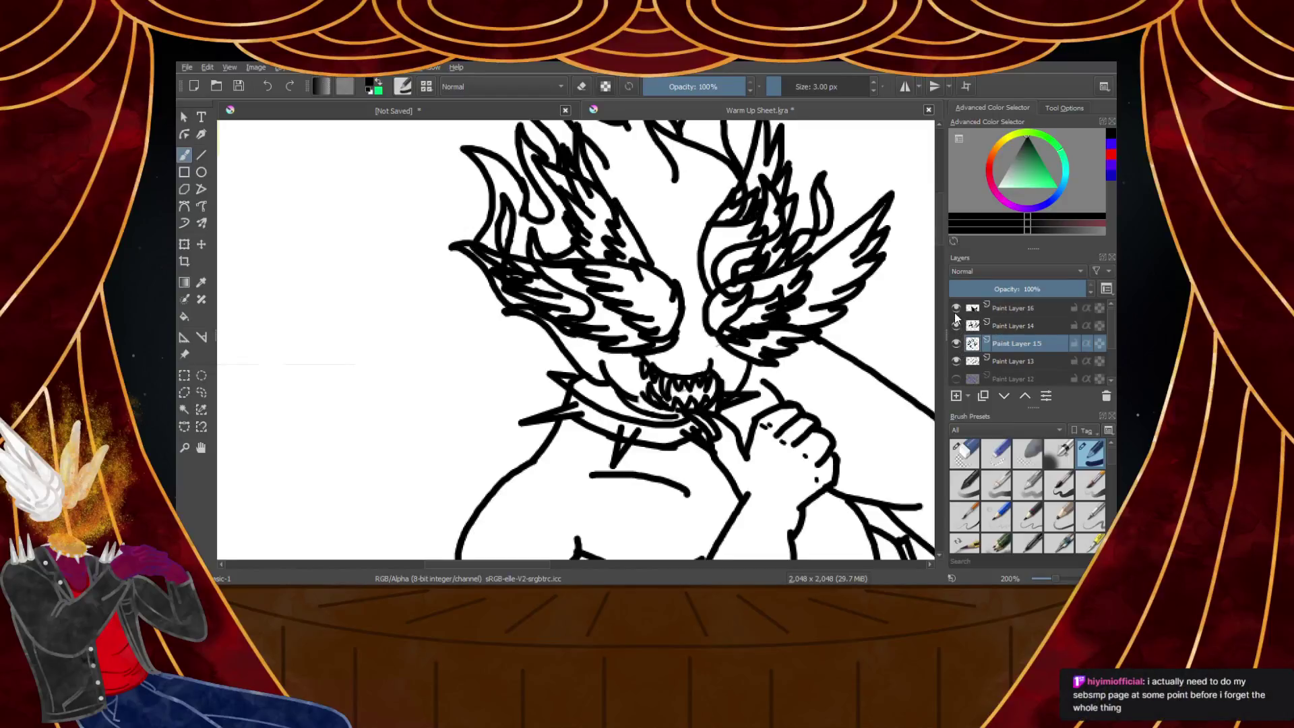
Nudge the toothed mouth on Paint Layer 16 slightly upward with the Transform tool
click(184, 244)
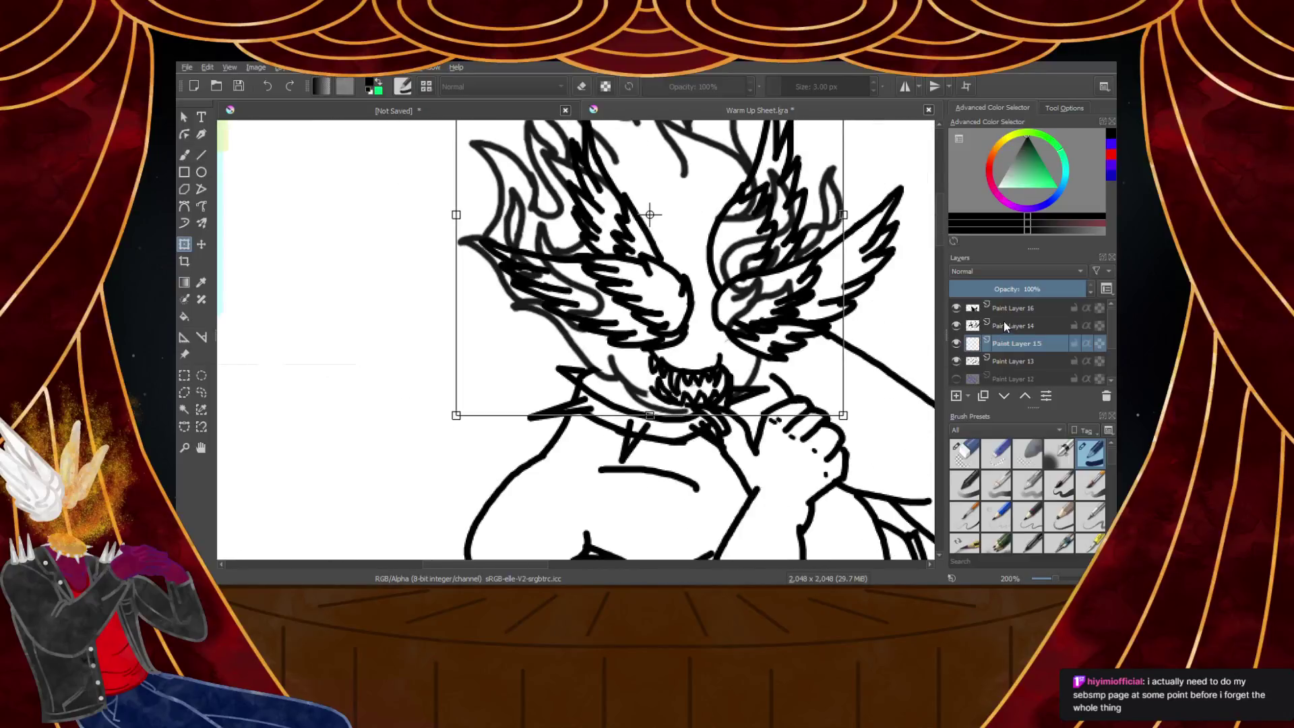
click(1012, 308)
drag(701, 375, 703, 369)
click(184, 375)
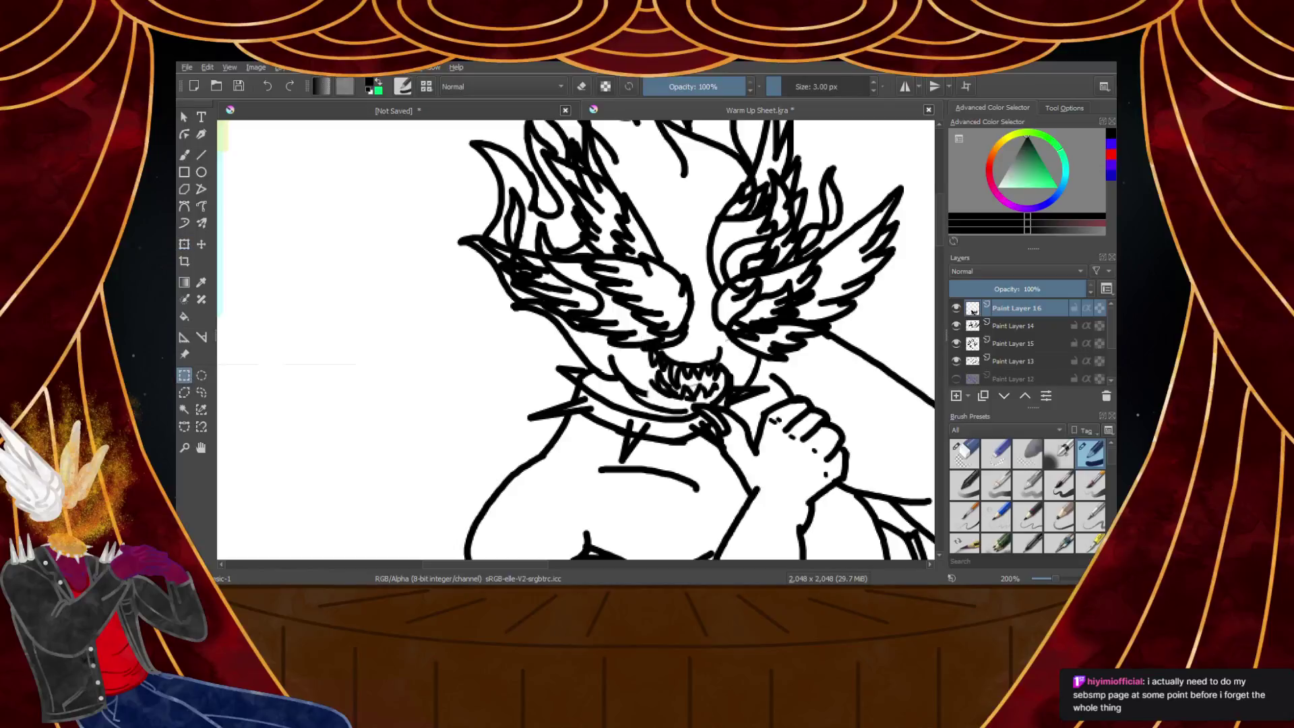
Examine the whole figure's line art beside the reference images at several zoom levels
key(minus)
key(minus)
key(plus)
key(plus)
key(plus)
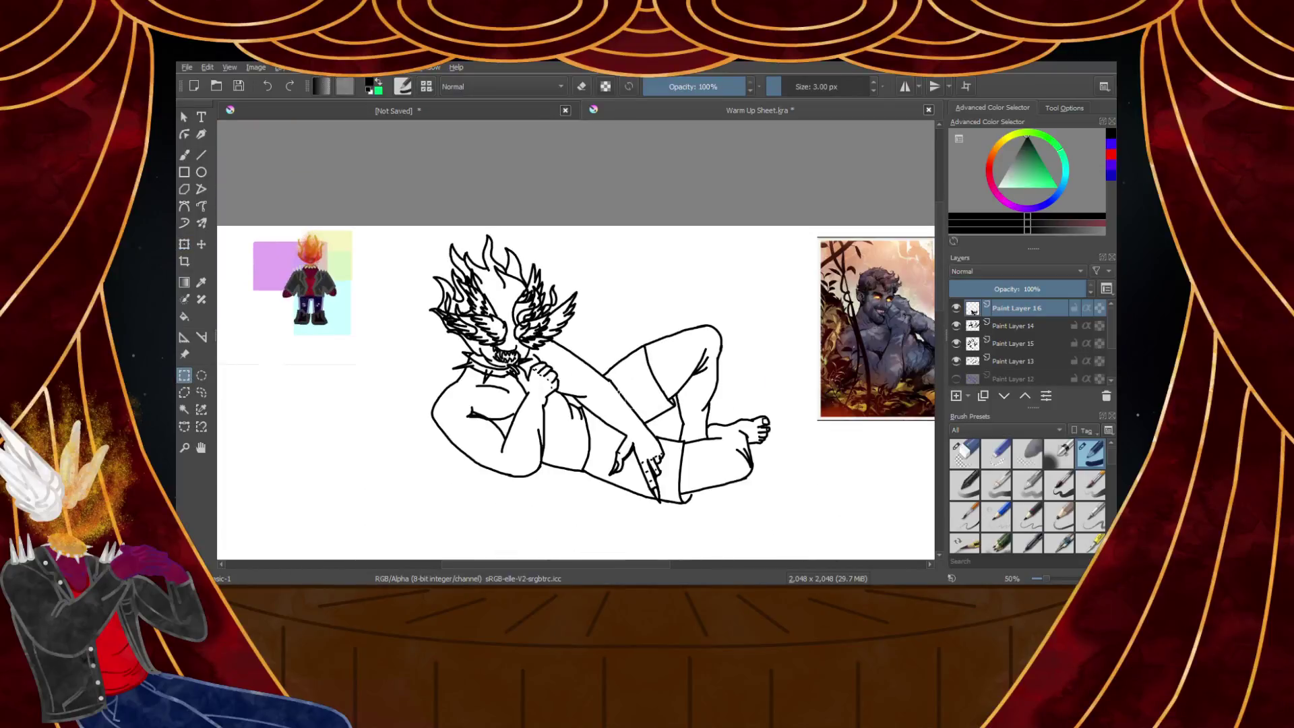
key(minus)
key(minus)
key(minus)
key(minus)
key(plus)
key(plus)
key(plus)
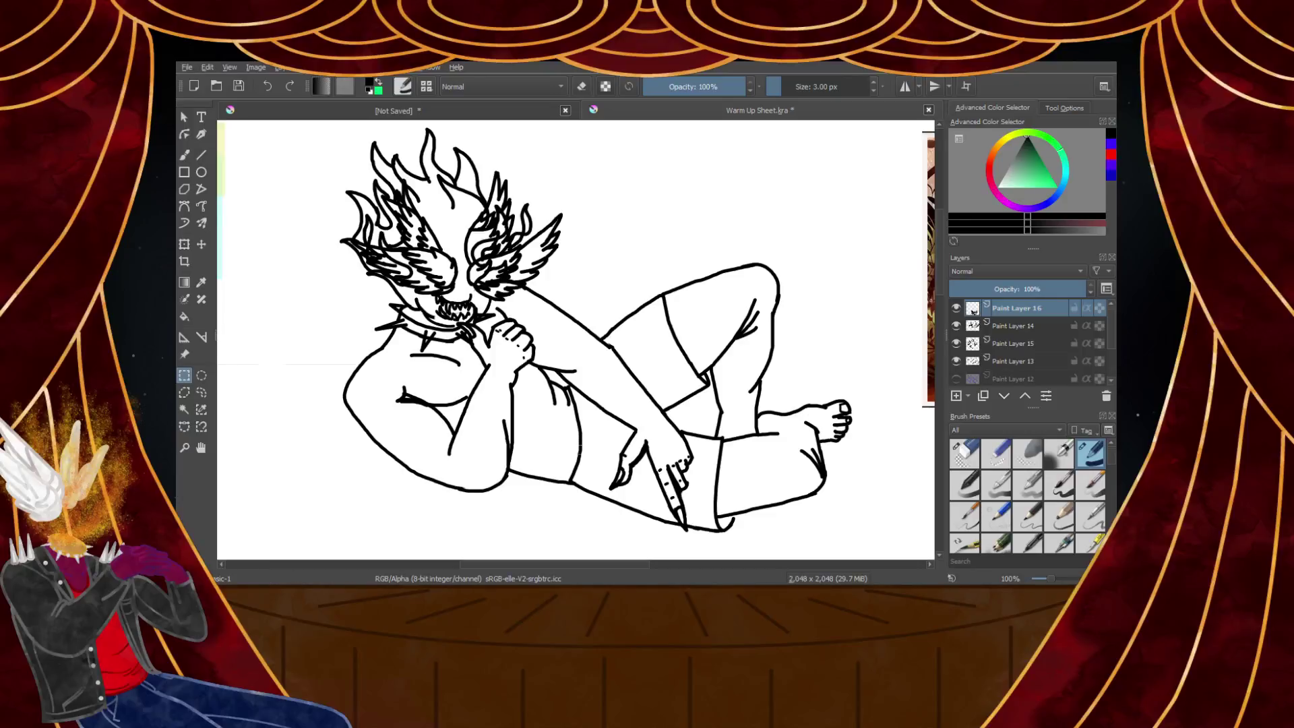
scroll(581, 450, down, 1)
scroll(581, 450, up, 1)
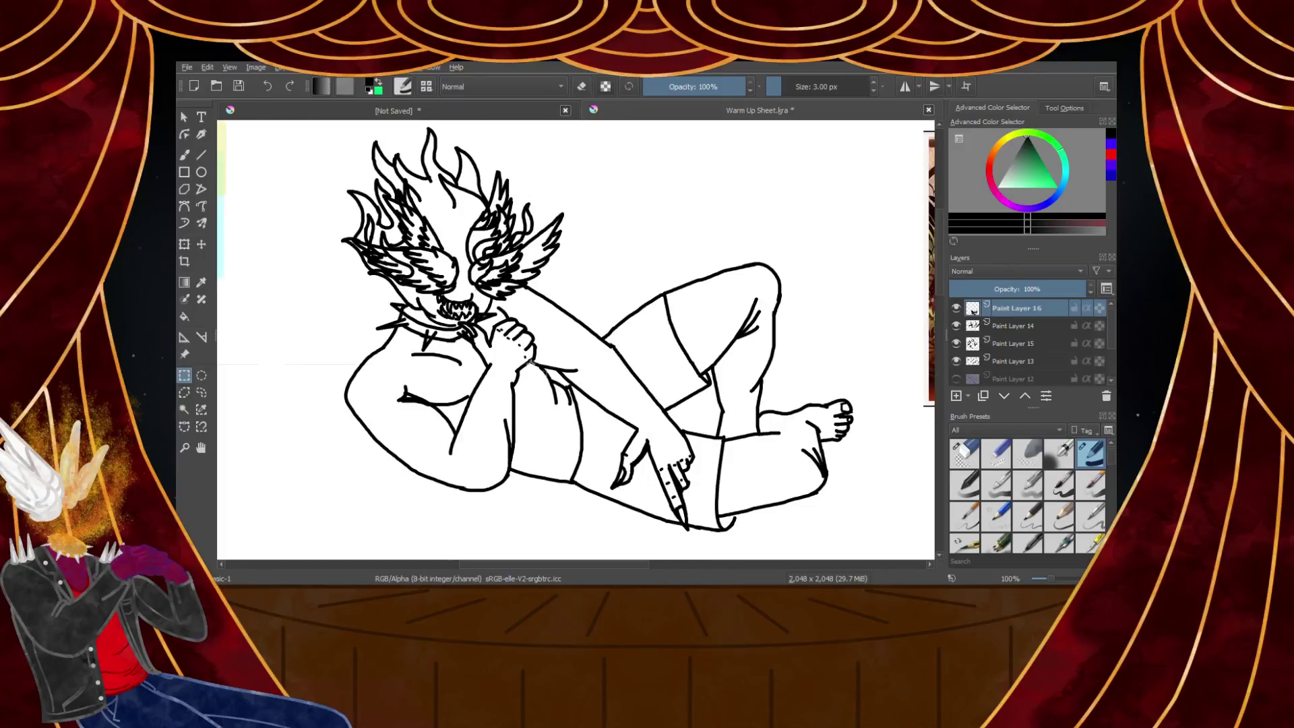
key(minus)
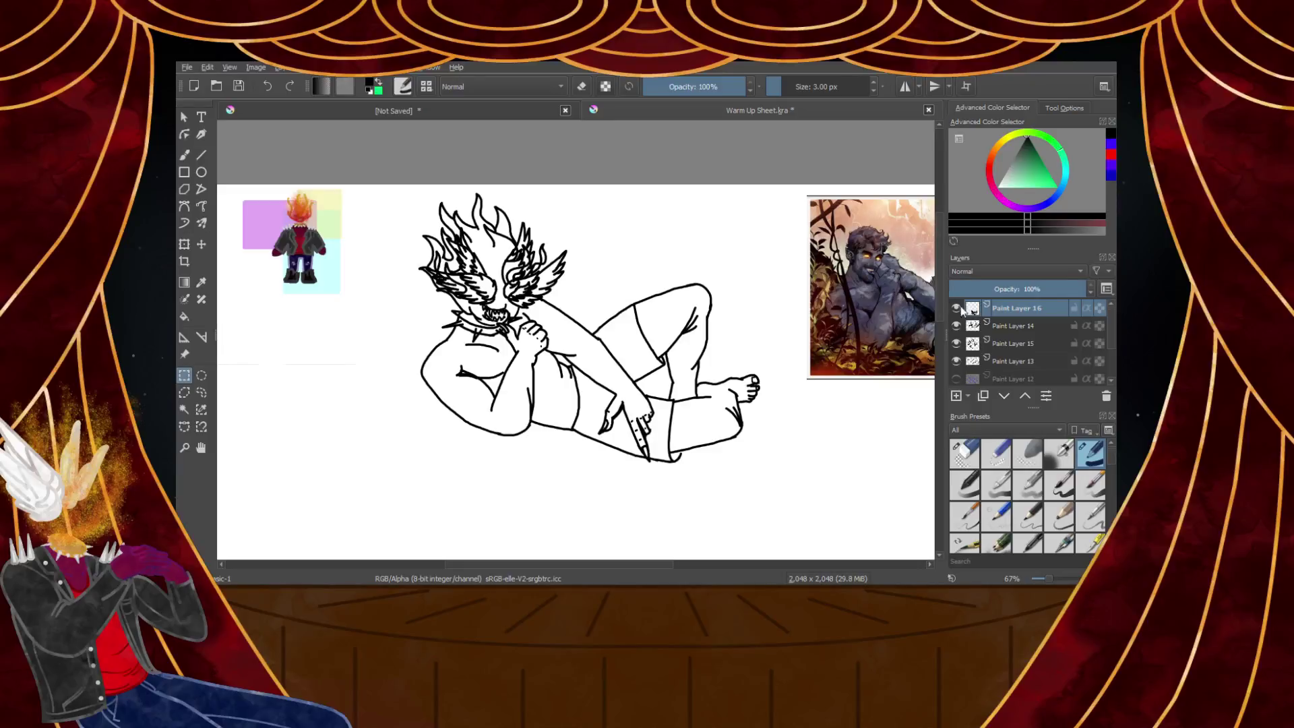
Add a new paint layer directly above Paint Layer 12, beneath all the line art layers
click(1000, 378)
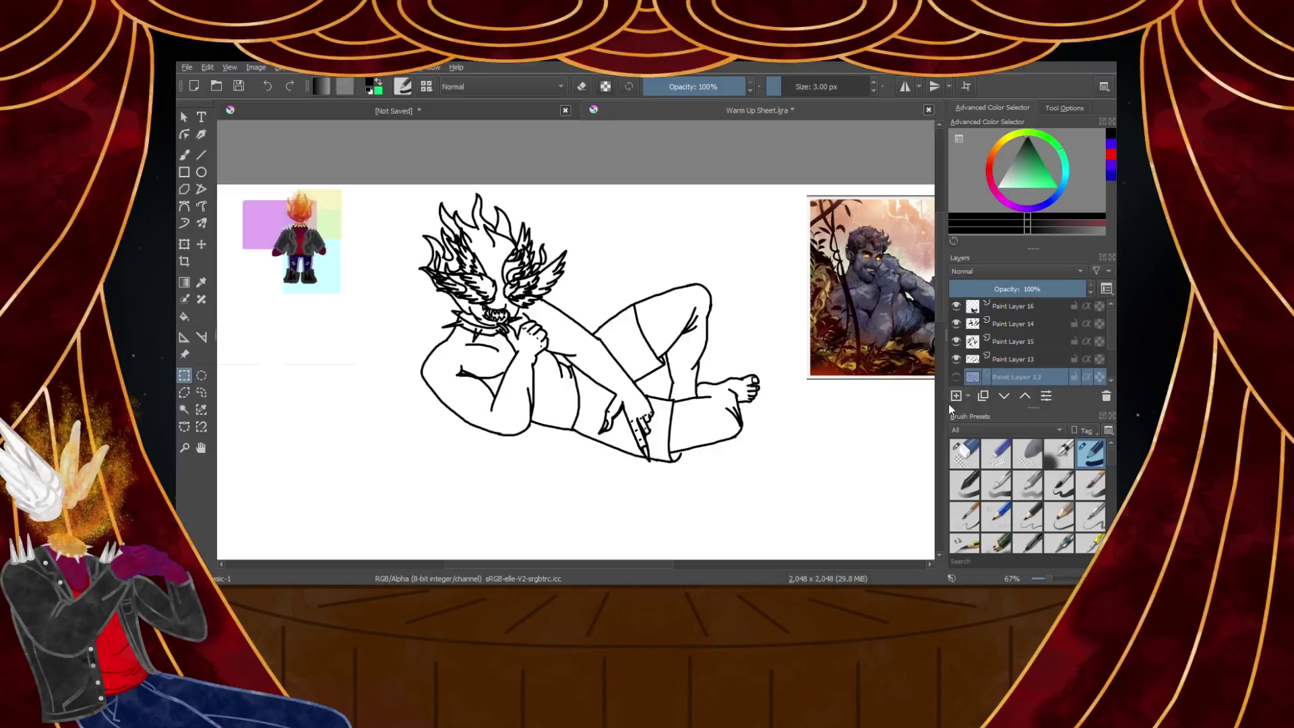
click(956, 362)
click(956, 362)
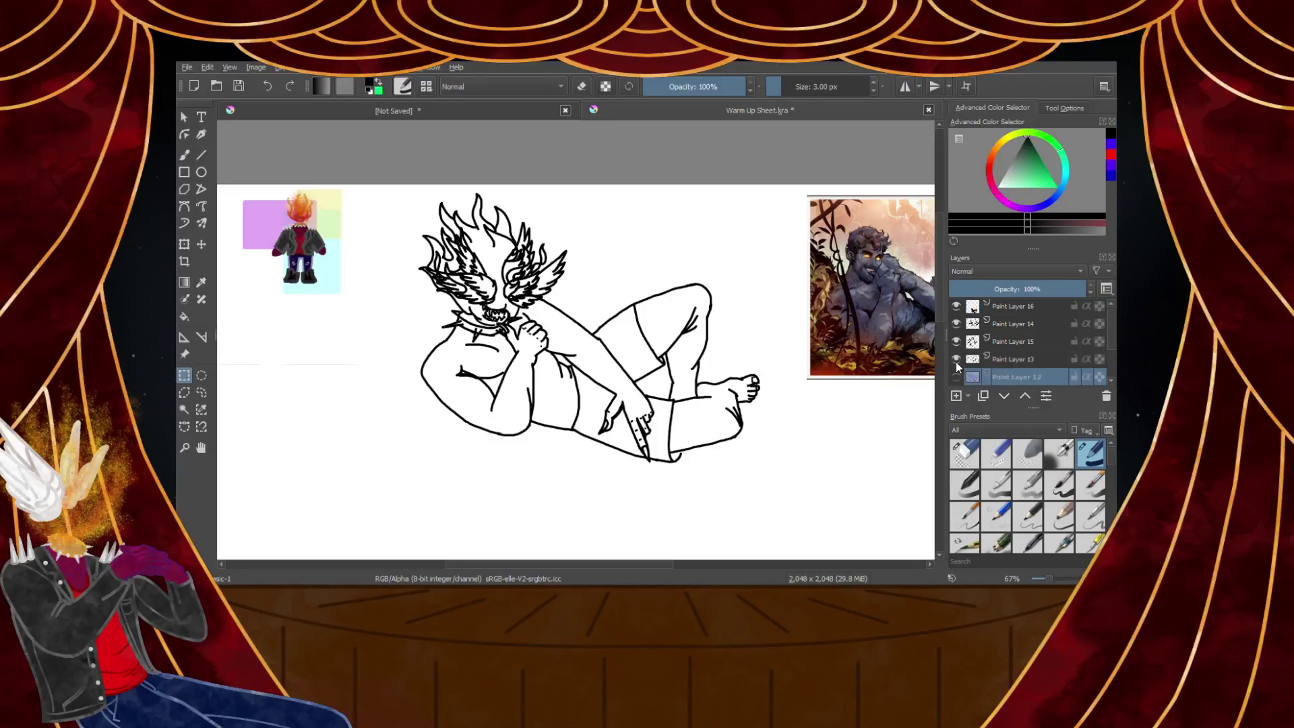
click(956, 396)
scroll(634, 306, down, 1)
key(plus)
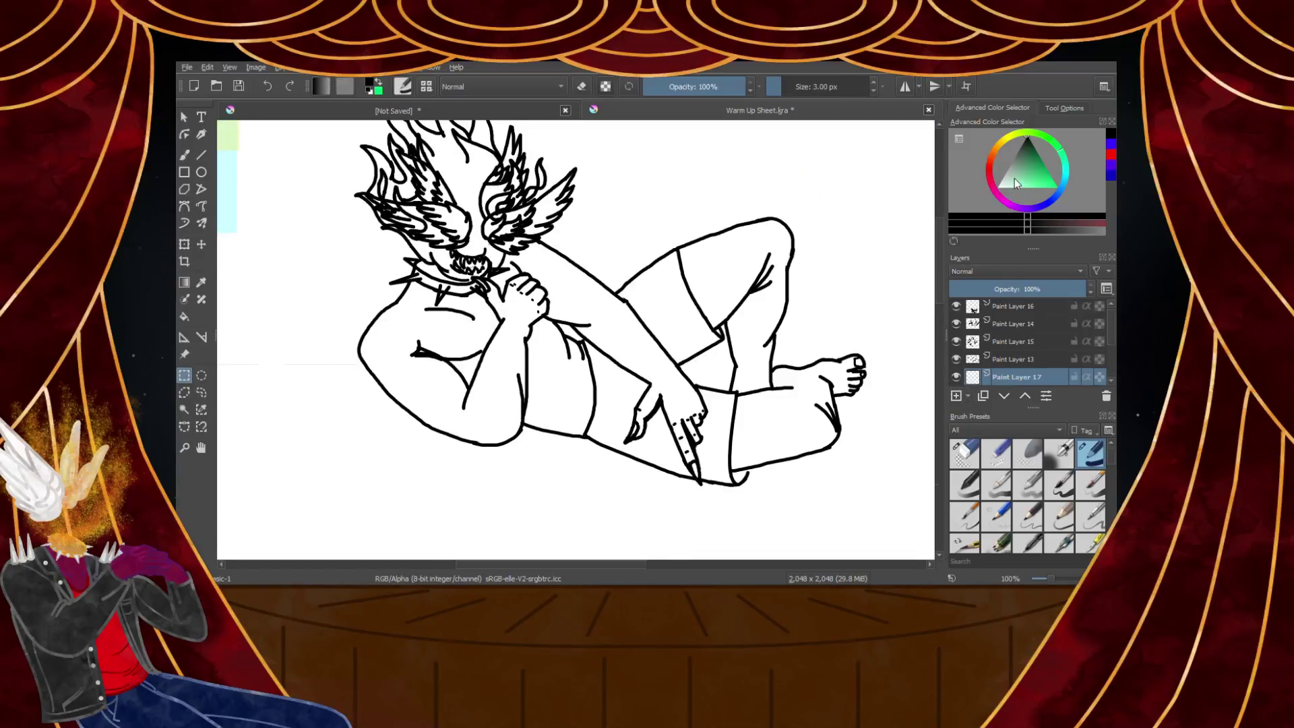
Pick a dark muted magenta as the paint colour and set the ink brush size to 19.52 px
click(1016, 205)
drag(1025, 185, 1030, 168)
click(994, 192)
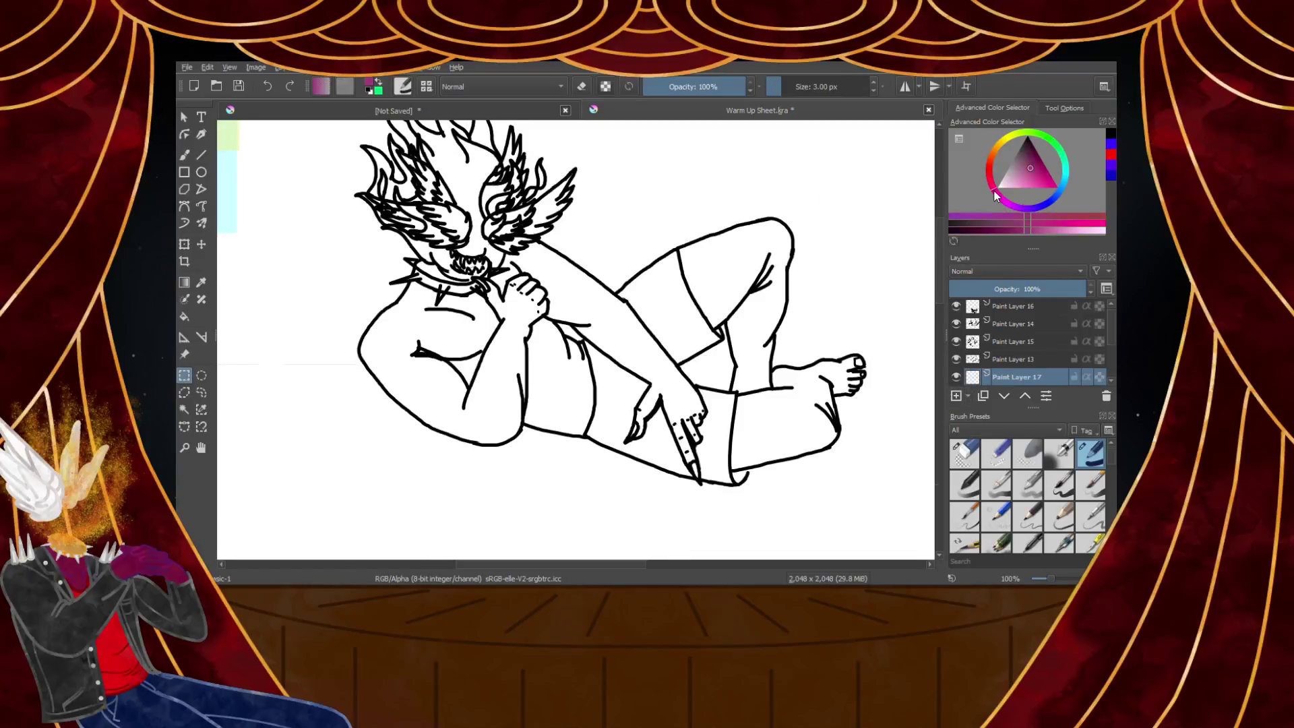
click(1035, 152)
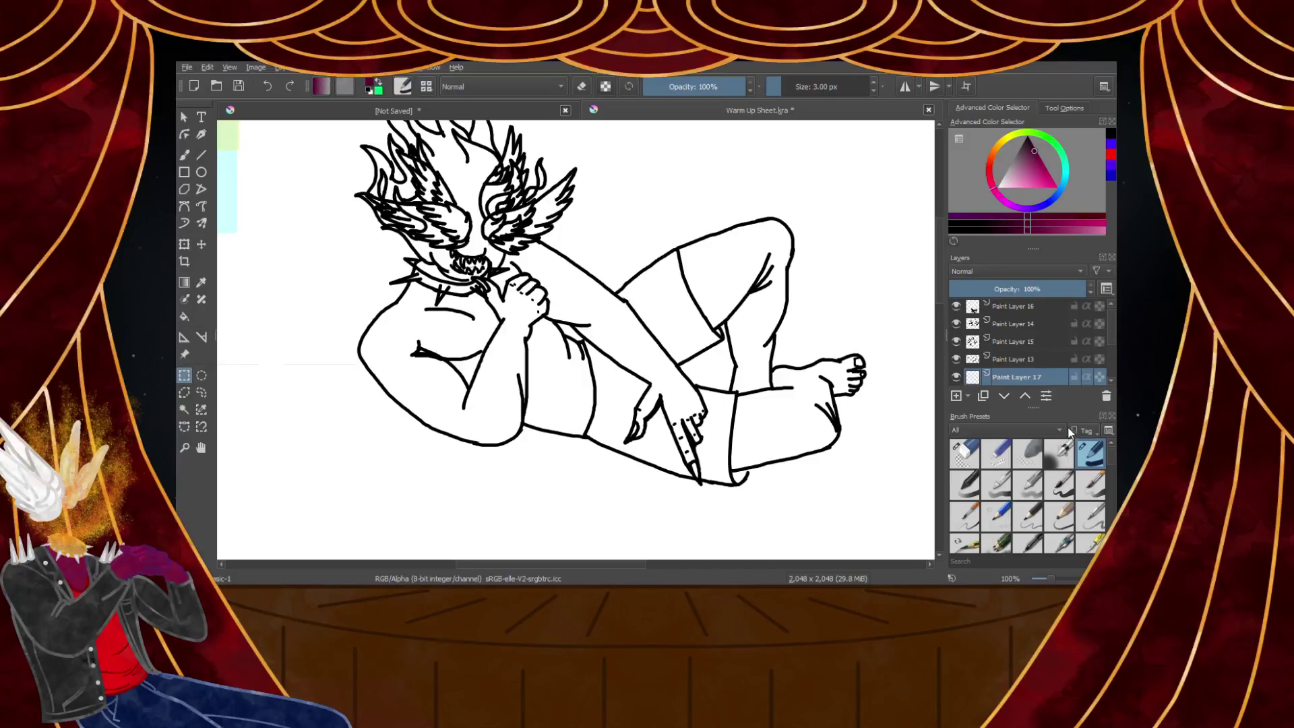
drag(1043, 172, 1031, 161)
scroll(399, 400, up, 2)
drag(782, 82, 794, 84)
scroll(733, 202, down, 4)
scroll(704, 196, up, 5)
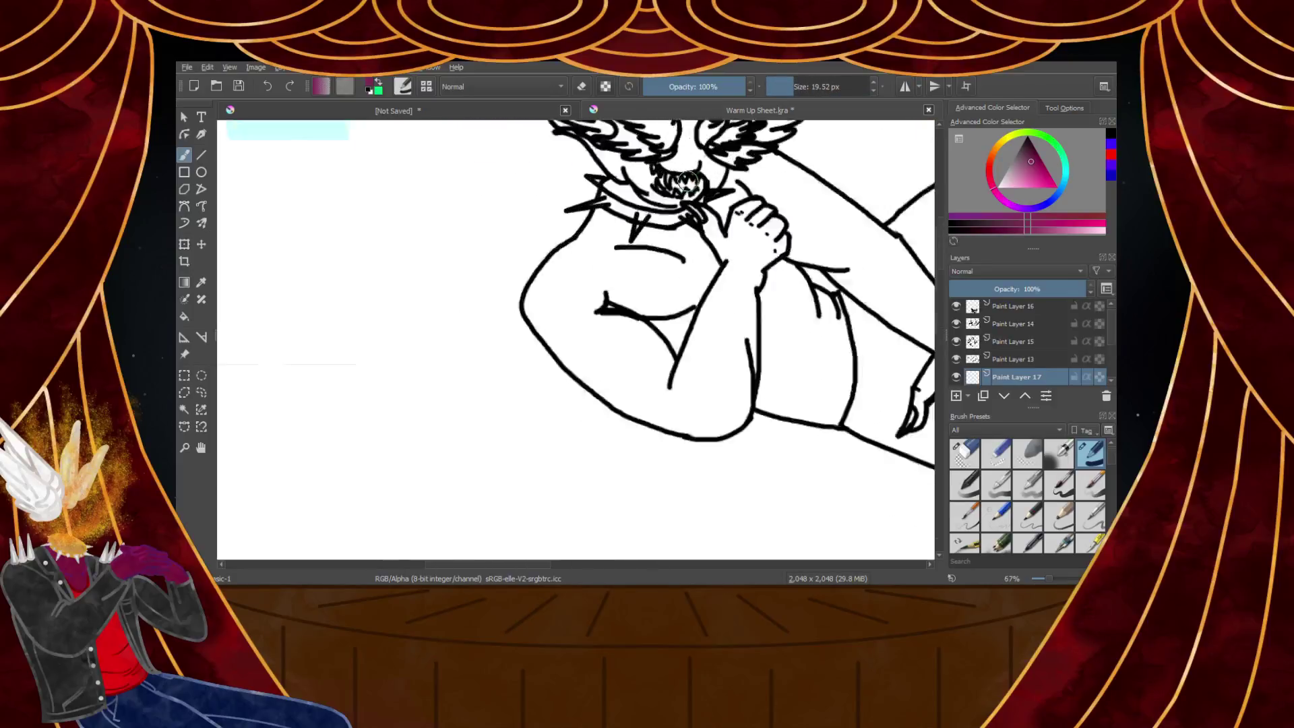
Try painting dark magenta just inside the outline of the figure's shoulder and bent arm on Paint Layer 17
mouse_move(524, 247)
mouse_down()
mouse_move(573, 279)
mouse_move(546, 327)
mouse_move(487, 270)
mouse_move(395, 404)
mouse_move(403, 391)
mouse_move(400, 463)
mouse_move(491, 588)
mouse_up()
scroll(448, 421, down, 4)
scroll(462, 468, up, 4)
mouse_move(426, 375)
mouse_down()
mouse_move(593, 482)
mouse_move(413, 351)
mouse_up()
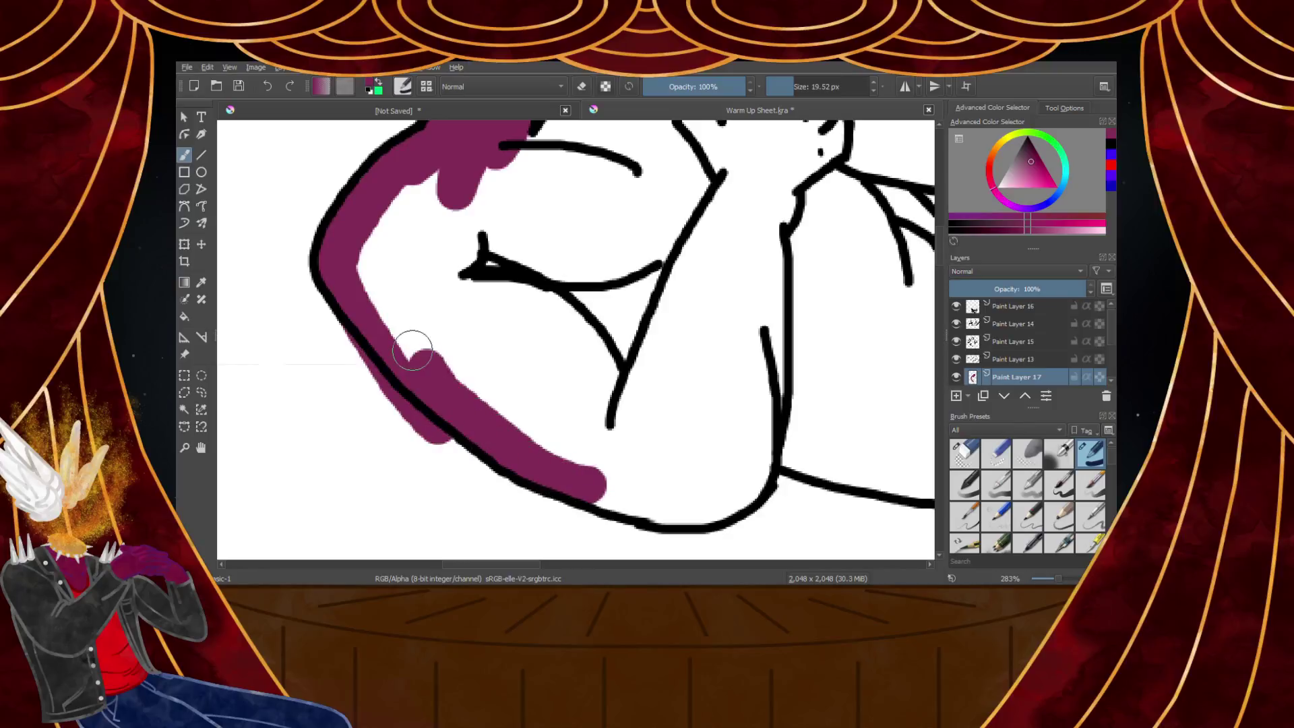
Erase the magenta that spills outside the bent arm's outline with the 13.35 px circle eraser
click(965, 455)
scroll(427, 439, up, 5)
mouse_move(249, 217)
mouse_down()
mouse_move(463, 434)
mouse_move(304, 330)
mouse_up()
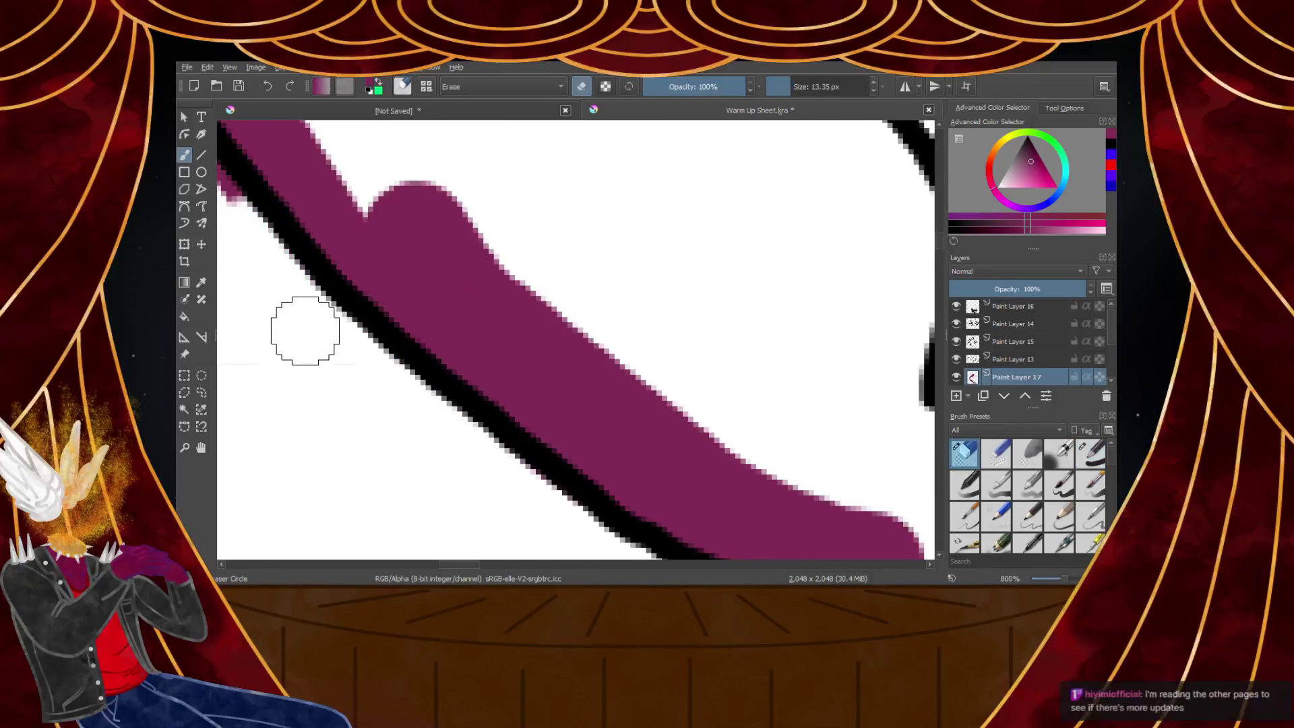
scroll(305, 330, down, 5)
scroll(246, 253, up, 5)
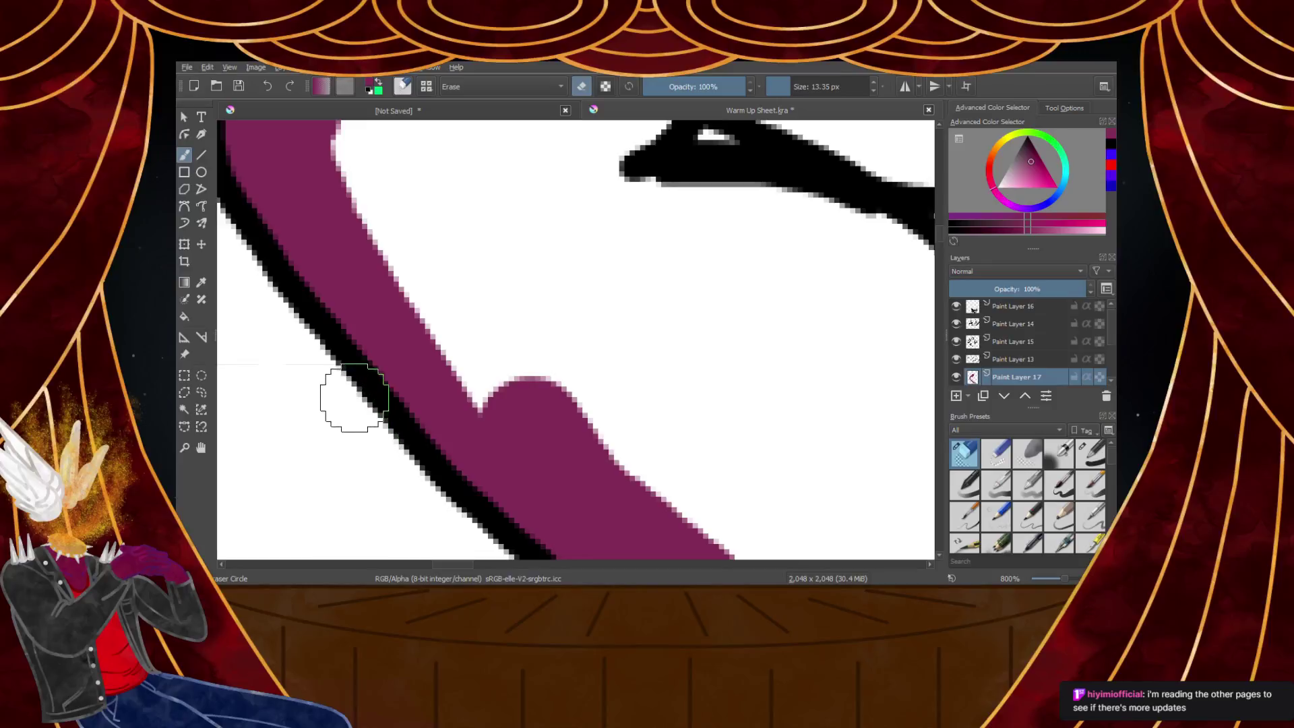
scroll(451, 311, down, 8)
scroll(486, 216, up, 4)
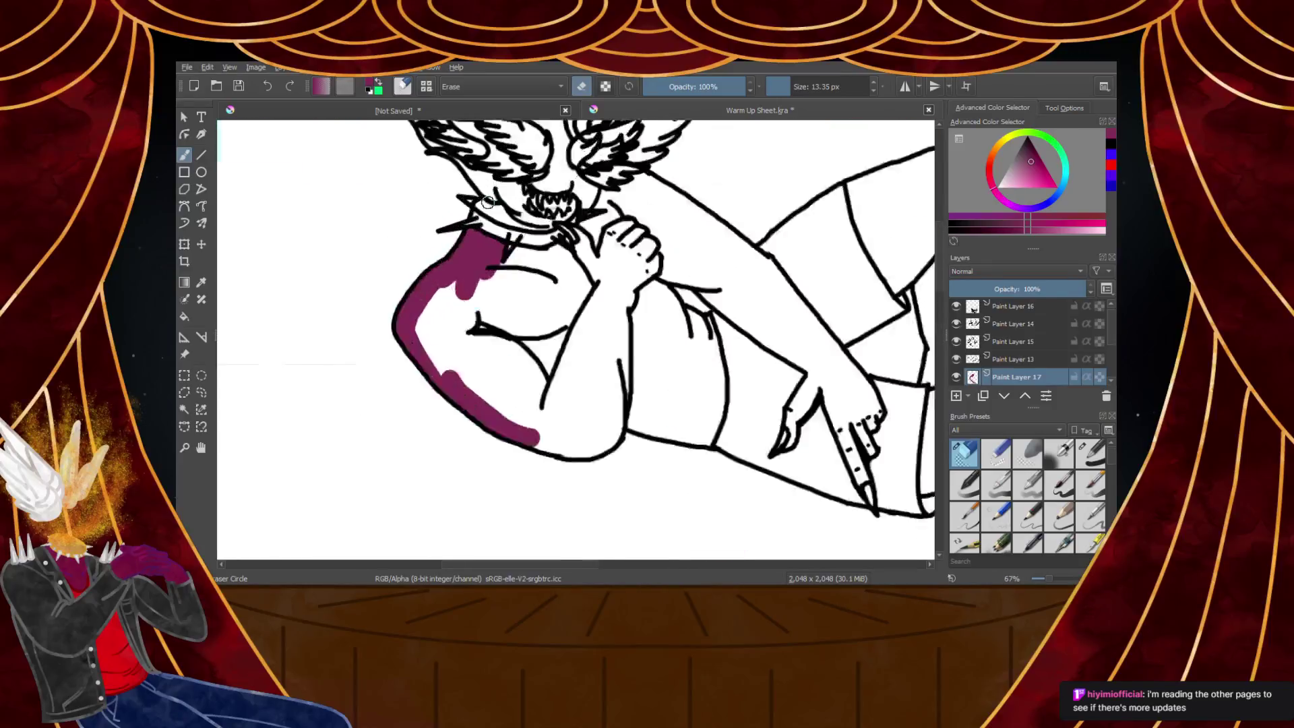
Undo all the magenta painting and erasing on Paint Layer 17
key(ctrl+z)
key(ctrl+z)
key(ctrl+z)
key(ctrl+z)
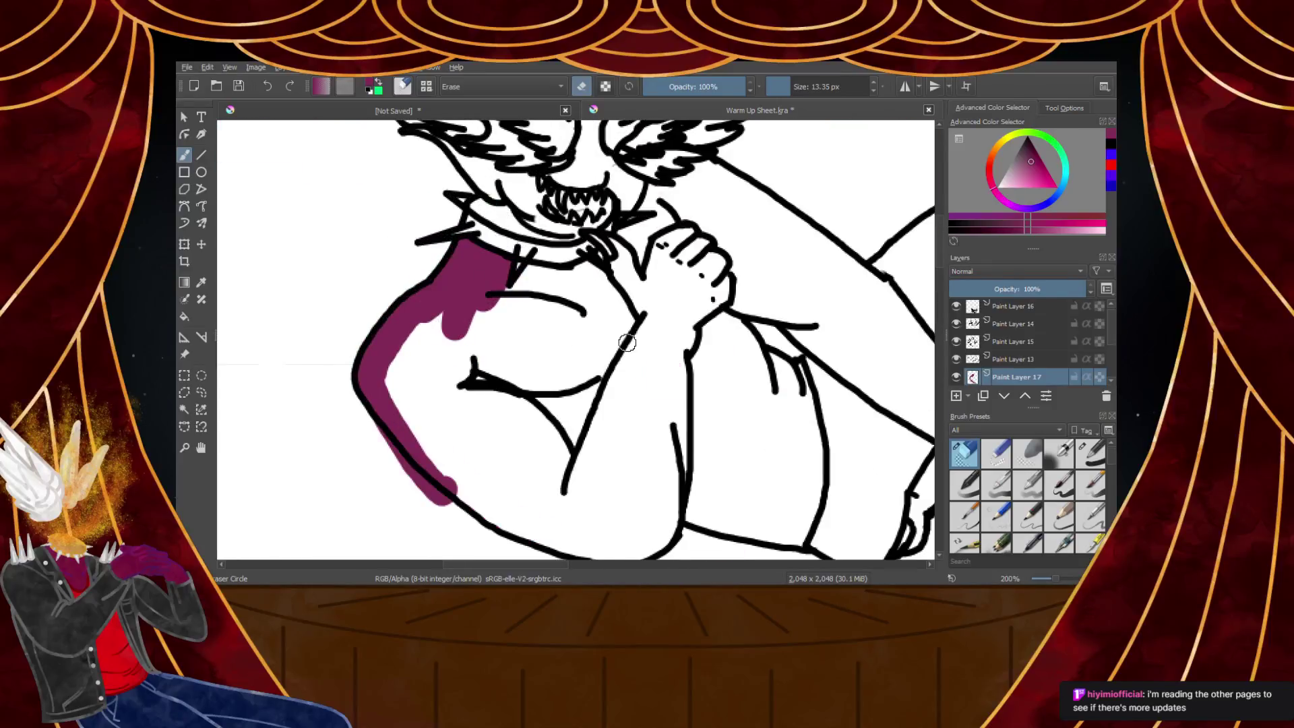
Pick a medium grey and fill the lower leg, foot and toes with the 19.52 px ink brush on Paint Layer 17
click(1007, 167)
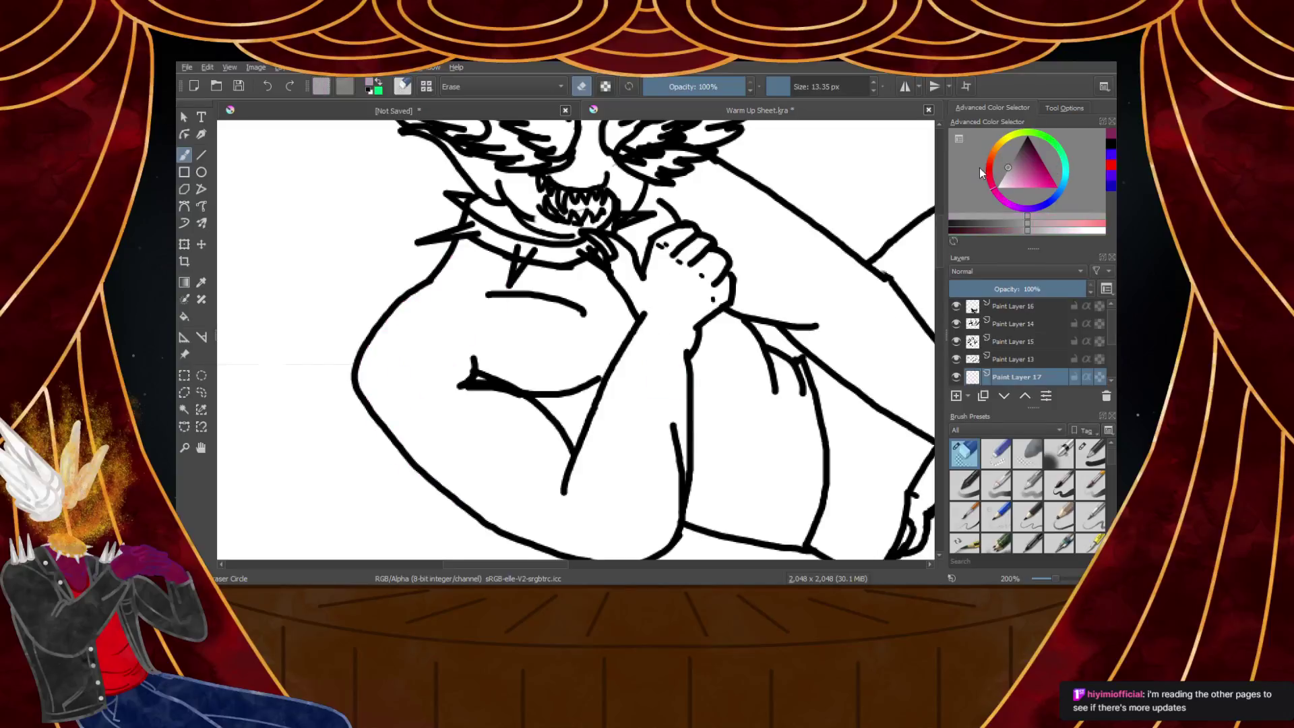
scroll(809, 292, down, 5)
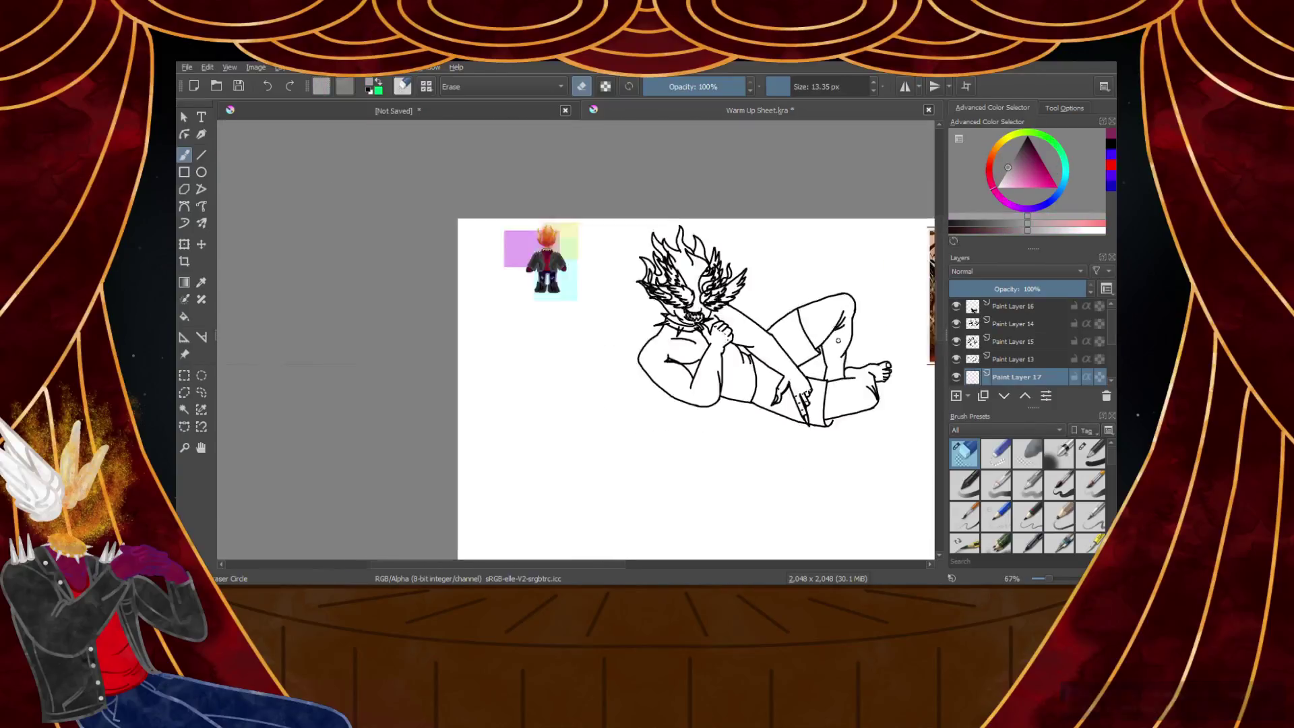
scroll(682, 304, up, 6)
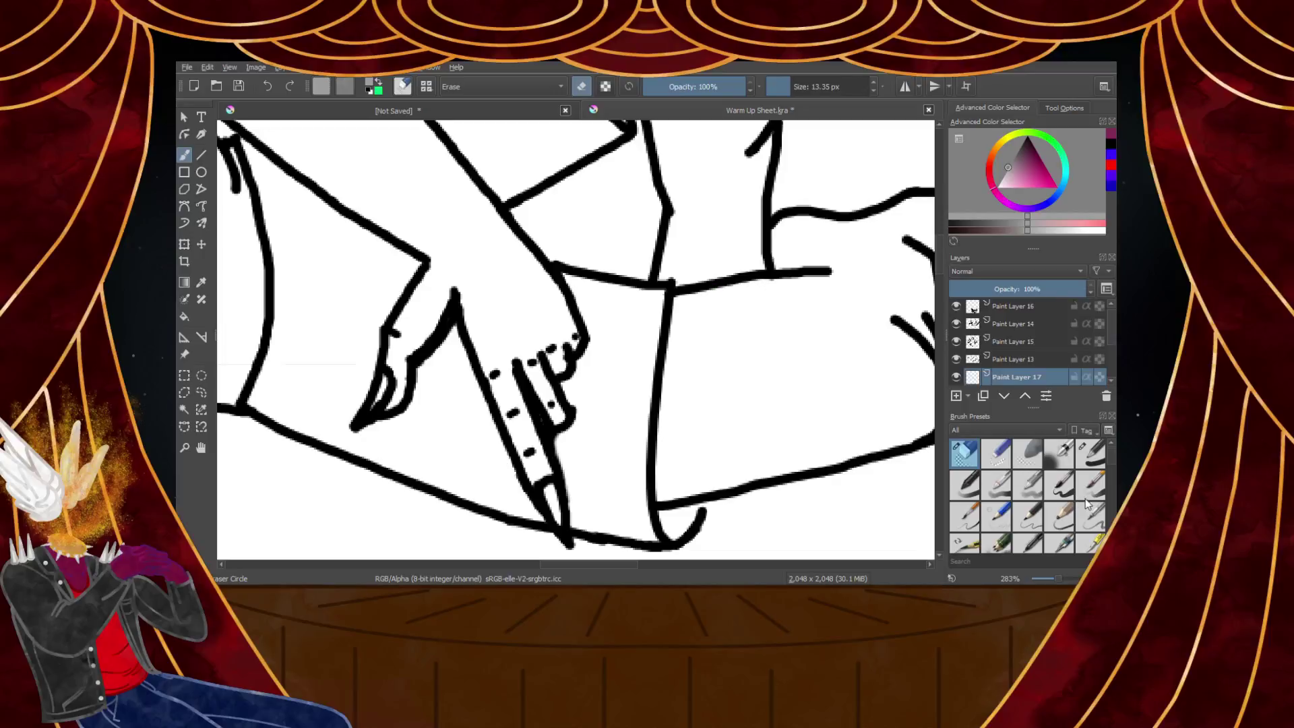
click(1092, 453)
scroll(804, 332, down, 3)
scroll(741, 342, up, 4)
drag(515, 354, 736, 327)
mouse_move(667, 248)
mouse_down()
mouse_move(645, 266)
mouse_move(679, 312)
mouse_move(682, 246)
mouse_move(679, 312)
mouse_move(745, 275)
mouse_move(698, 293)
mouse_up()
scroll(743, 277, down, 4)
scroll(782, 278, up, 4)
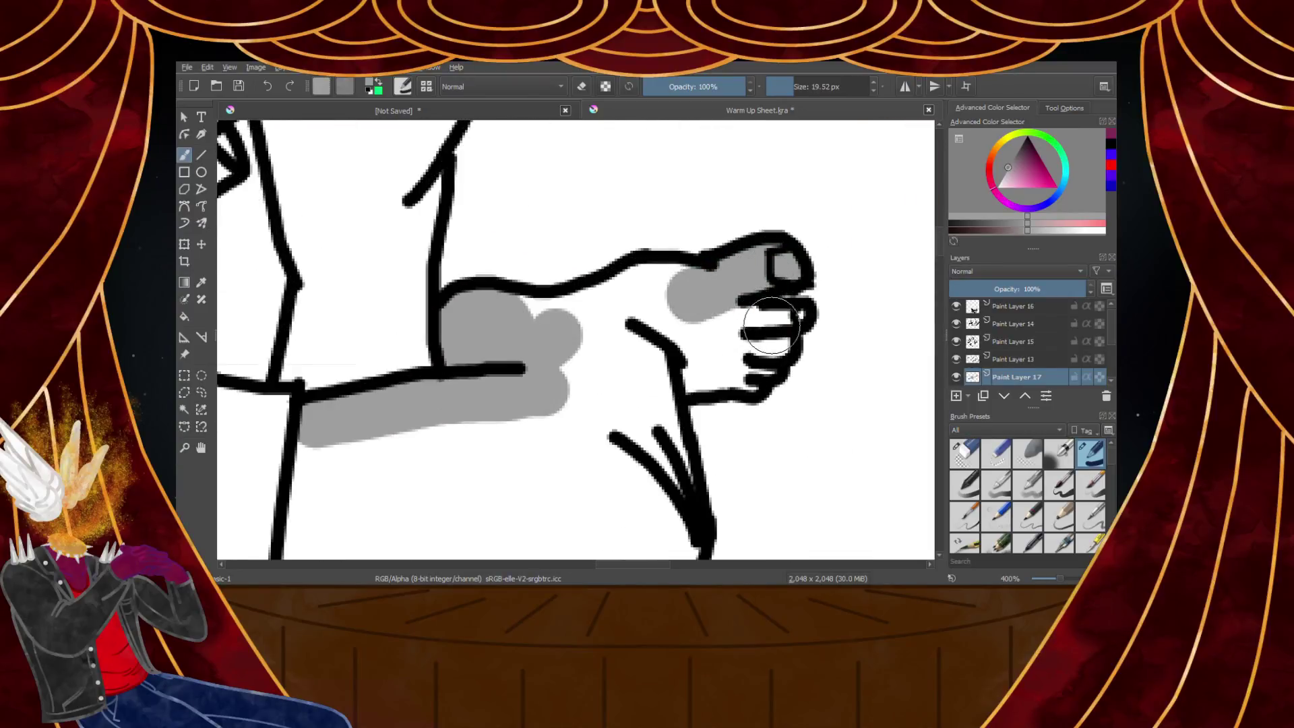
mouse_move(778, 323)
mouse_down()
mouse_move(699, 341)
mouse_move(760, 353)
mouse_move(739, 368)
mouse_move(676, 368)
mouse_move(631, 334)
mouse_move(688, 289)
mouse_move(540, 321)
mouse_move(572, 384)
mouse_up()
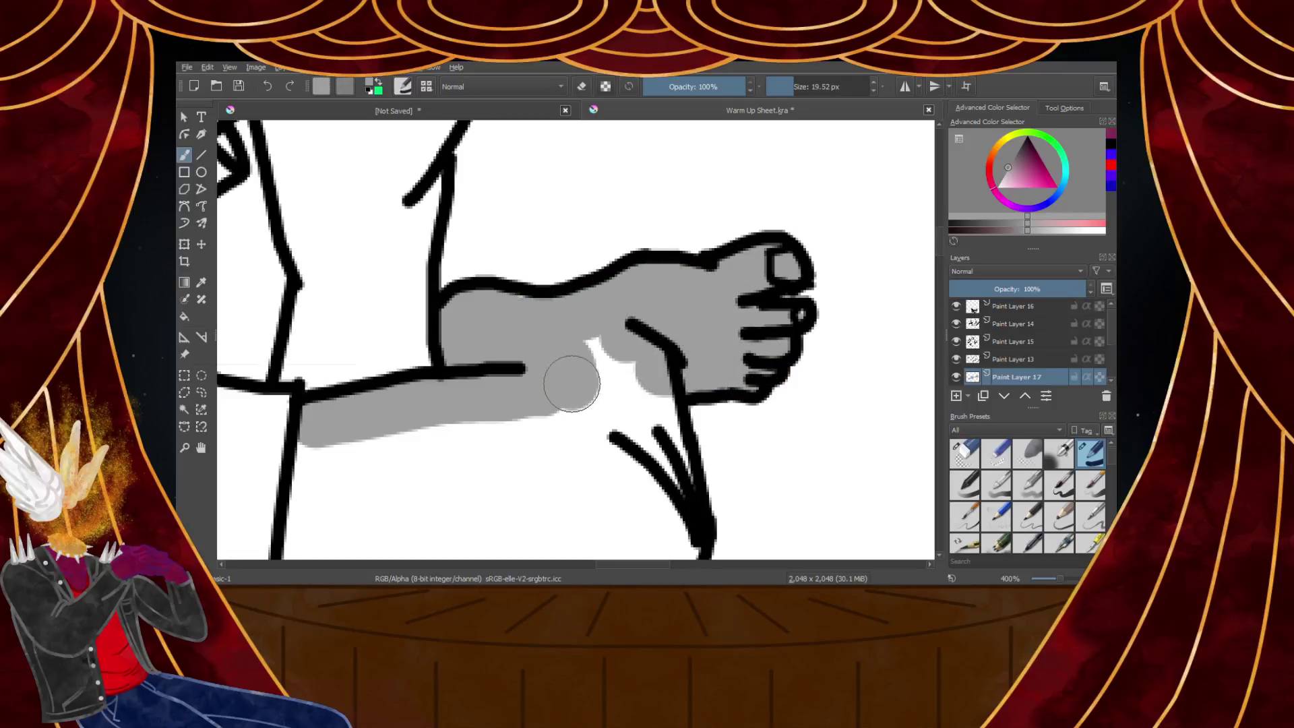
Brush flat grey over the lying leg's foot and ankle and along its outer edge on Paint Layer 17
mouse_move(518, 316)
mouse_down()
mouse_move(586, 434)
mouse_move(622, 410)
mouse_move(624, 350)
mouse_move(654, 467)
mouse_move(654, 379)
mouse_move(661, 507)
mouse_up()
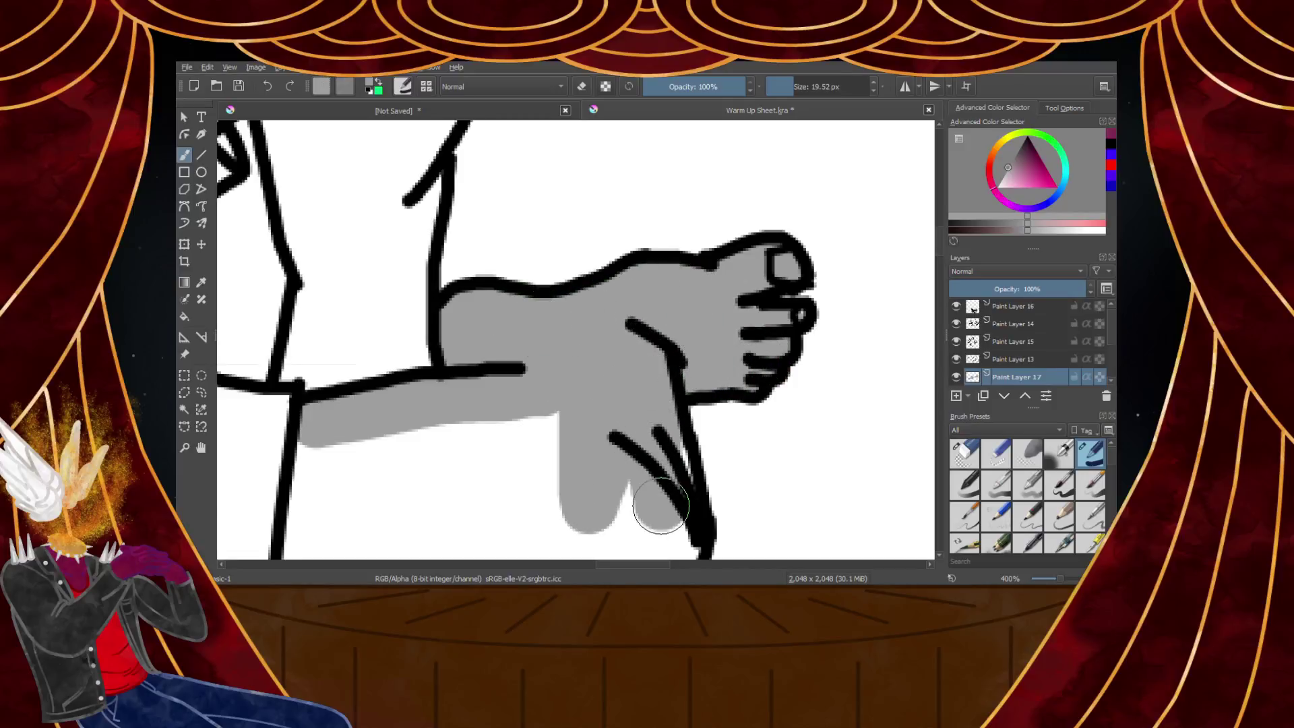
scroll(638, 416, down, 4)
scroll(654, 533, up, 5)
mouse_move(637, 198)
mouse_down()
mouse_move(651, 320)
mouse_move(663, 317)
mouse_move(645, 352)
mouse_move(430, 423)
mouse_move(592, 256)
mouse_move(510, 355)
mouse_up()
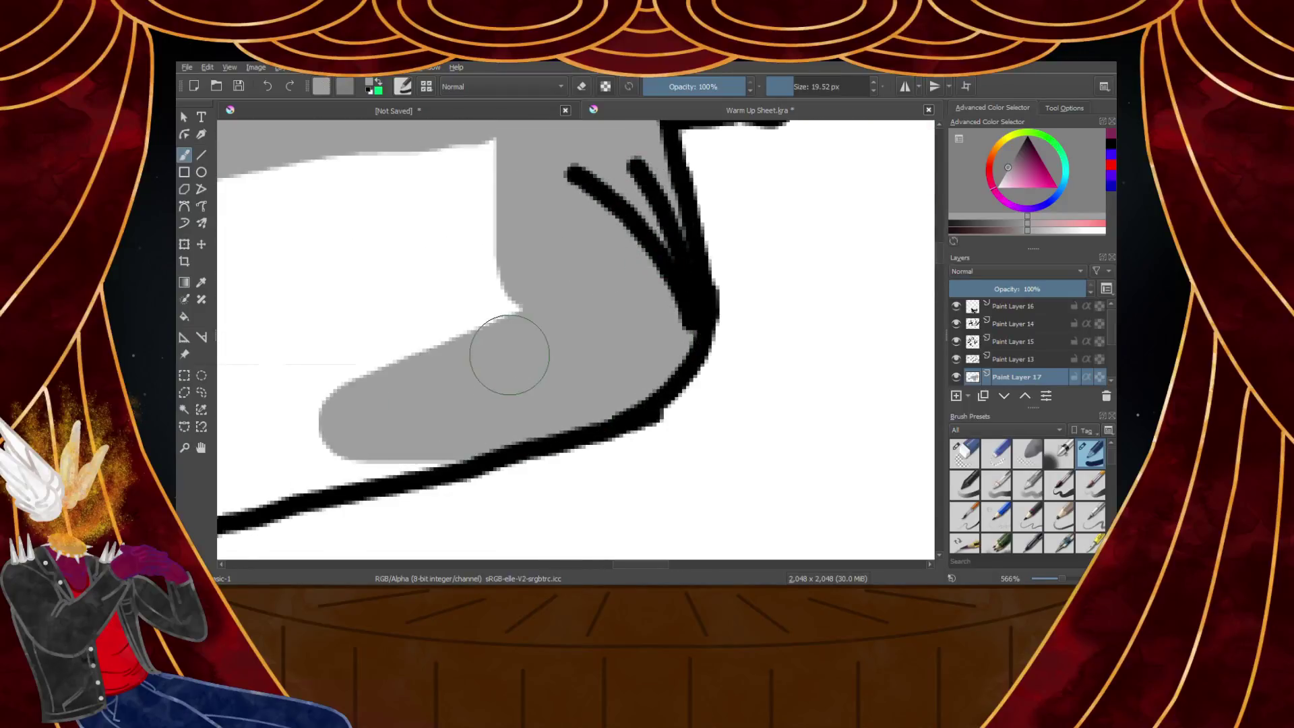
scroll(509, 355, down, 4)
scroll(409, 371, up, 4)
Fill the remaining white area of the lying leg with grey up to the shorts' hem
mouse_move(422, 457)
mouse_down()
mouse_move(765, 339)
mouse_move(747, 372)
mouse_move(625, 397)
mouse_move(574, 398)
mouse_up()
scroll(531, 359, down, 2)
scroll(477, 269, up, 1)
drag(504, 233, 490, 438)
mouse_move(481, 380)
mouse_down()
mouse_move(519, 366)
mouse_move(526, 405)
mouse_move(780, 286)
mouse_move(757, 215)
mouse_move(535, 243)
mouse_move(540, 352)
mouse_move(739, 281)
mouse_move(554, 287)
mouse_up()
scroll(565, 309, down, 5)
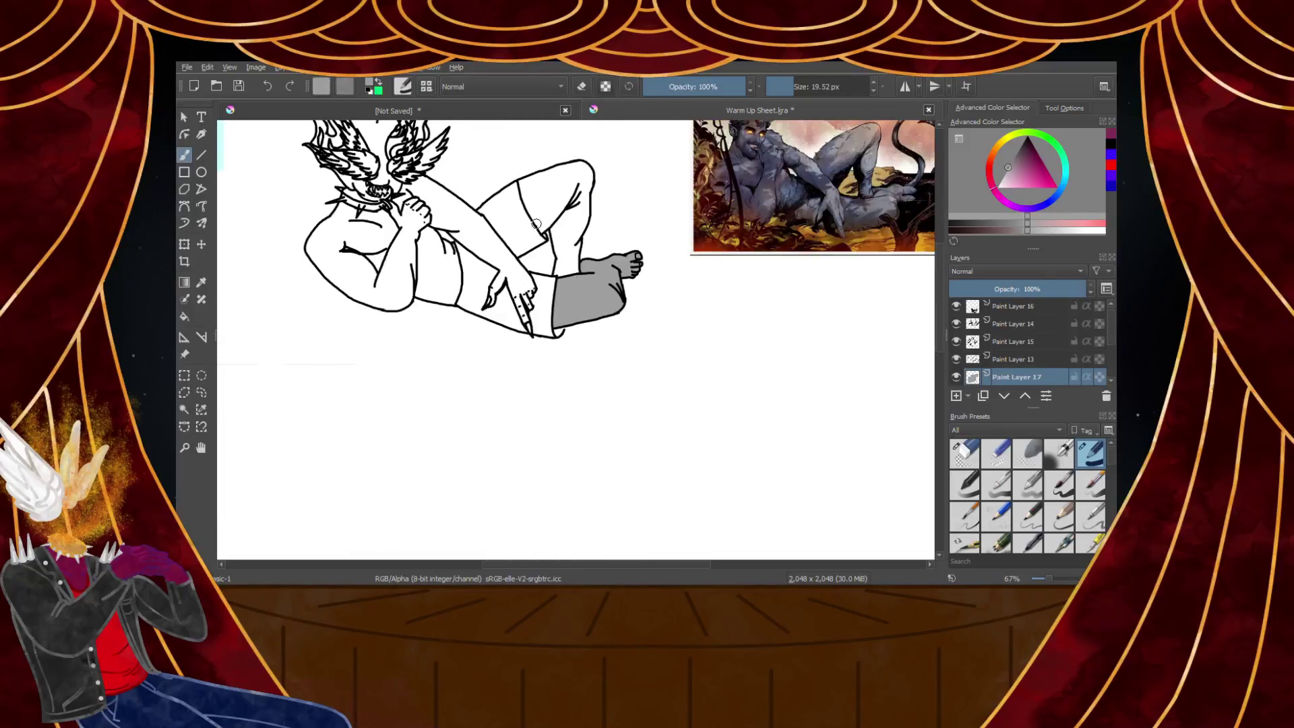
Paint grey along the shorts' hem and the underside of the raised leg's thigh
scroll(527, 184, up, 6)
mouse_move(486, 175)
mouse_down()
mouse_move(535, 379)
mouse_move(648, 535)
mouse_move(653, 457)
mouse_move(641, 515)
mouse_move(828, 290)
mouse_up()
scroll(650, 459, down, 3)
scroll(655, 470, up, 3)
scroll(649, 497, down, 3)
scroll(828, 289, down, 6)
scroll(834, 306, up, 6)
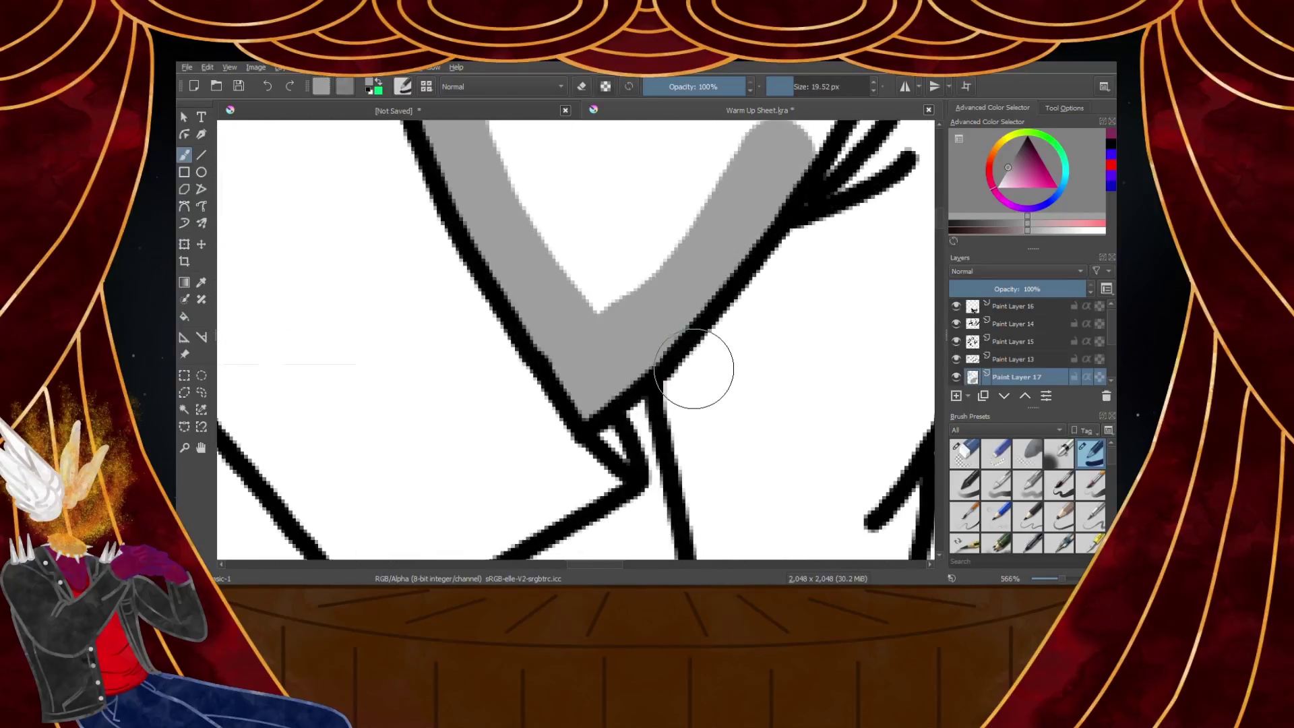
Fill the raised leg's calf with grey down to the lying leg
drag(695, 368, 749, 544)
scroll(745, 351, down, 3)
scroll(685, 236, up, 3)
mouse_move(685, 236)
mouse_down()
mouse_move(732, 409)
mouse_move(723, 388)
mouse_move(683, 515)
mouse_move(836, 507)
mouse_move(835, 194)
mouse_up()
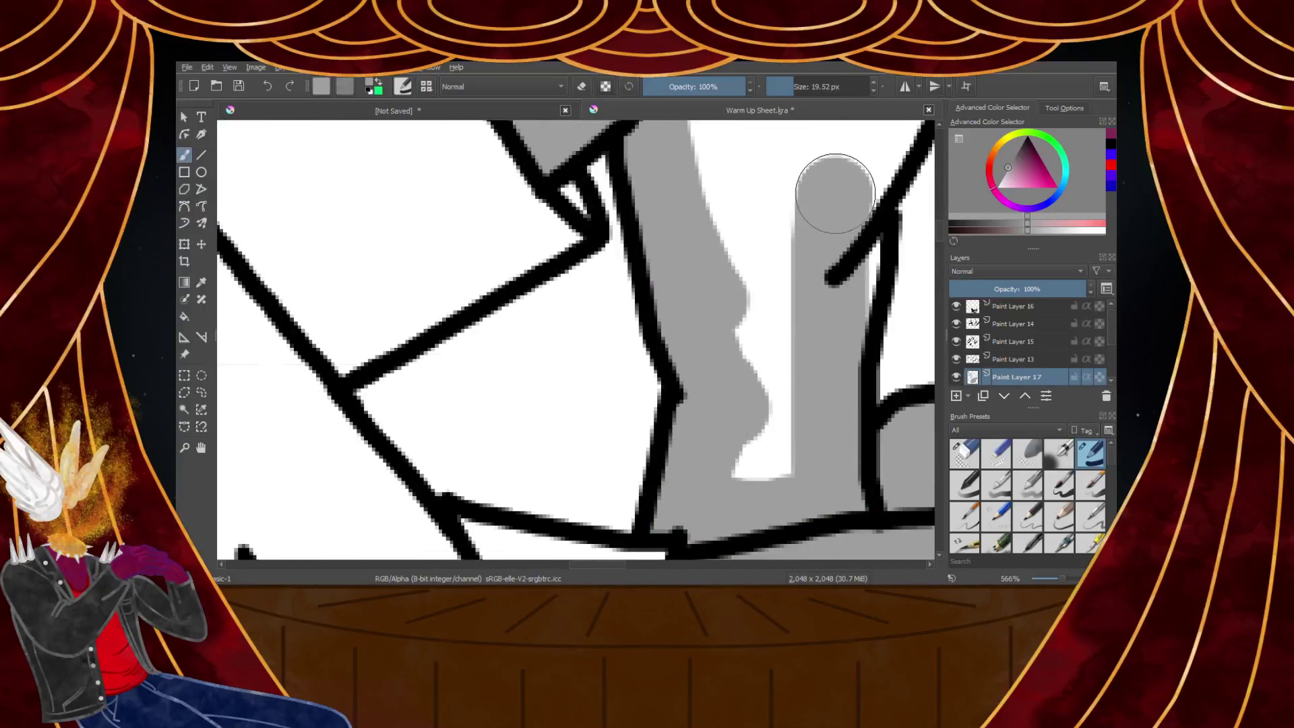
mouse_move(841, 304)
mouse_down()
mouse_move(767, 350)
mouse_move(749, 253)
mouse_up()
Fill the raised leg's knee and exposed thigh with grey
scroll(748, 252, down, 6)
scroll(754, 176, up, 5)
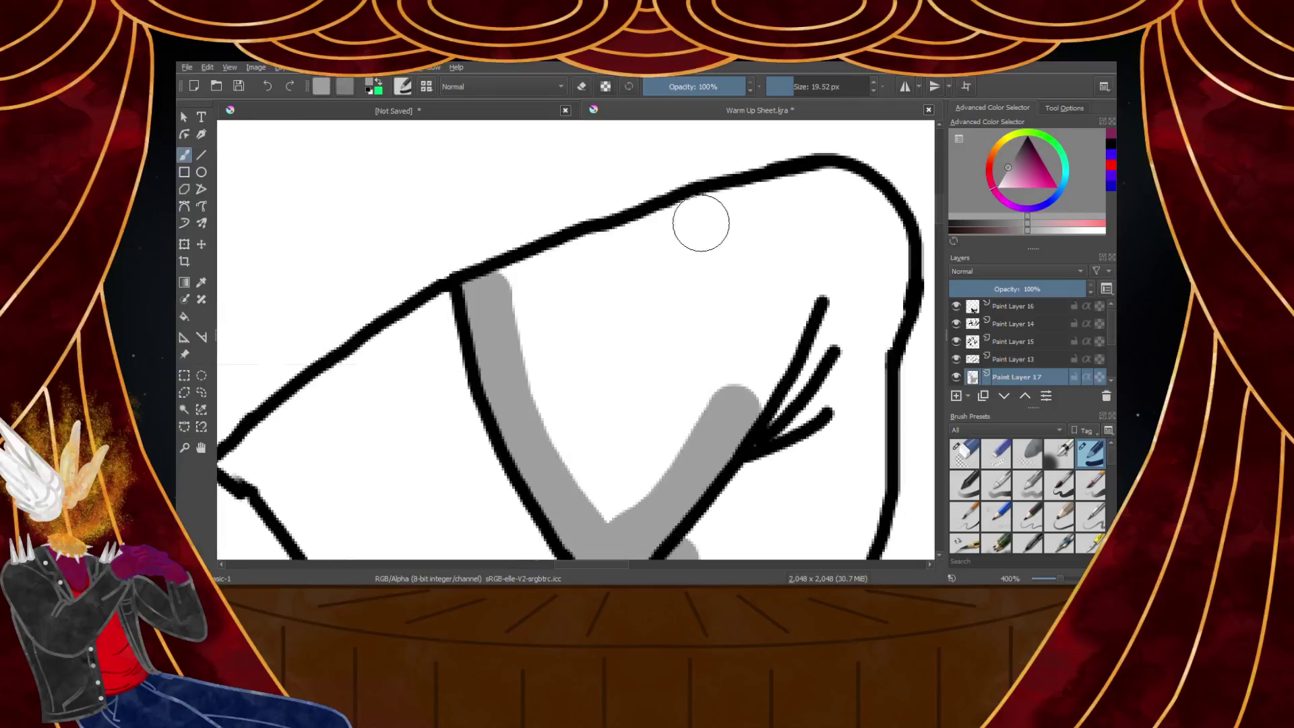
mouse_move(521, 296)
mouse_down()
mouse_move(589, 250)
mouse_move(751, 205)
mouse_move(834, 200)
mouse_move(819, 191)
mouse_move(854, 203)
mouse_move(887, 271)
mouse_move(873, 377)
mouse_up()
scroll(873, 378, down, 3)
scroll(827, 296, up, 3)
mouse_move(827, 296)
mouse_down()
mouse_move(825, 268)
mouse_move(824, 335)
mouse_move(768, 464)
mouse_move(802, 414)
mouse_move(815, 380)
mouse_move(732, 492)
mouse_move(651, 318)
mouse_move(691, 521)
mouse_move(727, 476)
mouse_move(742, 390)
mouse_move(780, 383)
mouse_move(794, 268)
mouse_move(726, 321)
mouse_up()
scroll(726, 322, down, 3)
scroll(674, 269, up, 3)
mouse_move(738, 270)
mouse_down()
mouse_move(674, 220)
mouse_move(565, 246)
mouse_move(534, 274)
mouse_move(657, 369)
mouse_up()
mouse_move(723, 230)
mouse_down()
mouse_move(567, 267)
mouse_move(602, 377)
mouse_move(677, 301)
mouse_move(673, 259)
mouse_move(643, 326)
mouse_up()
scroll(611, 326, down, 4)
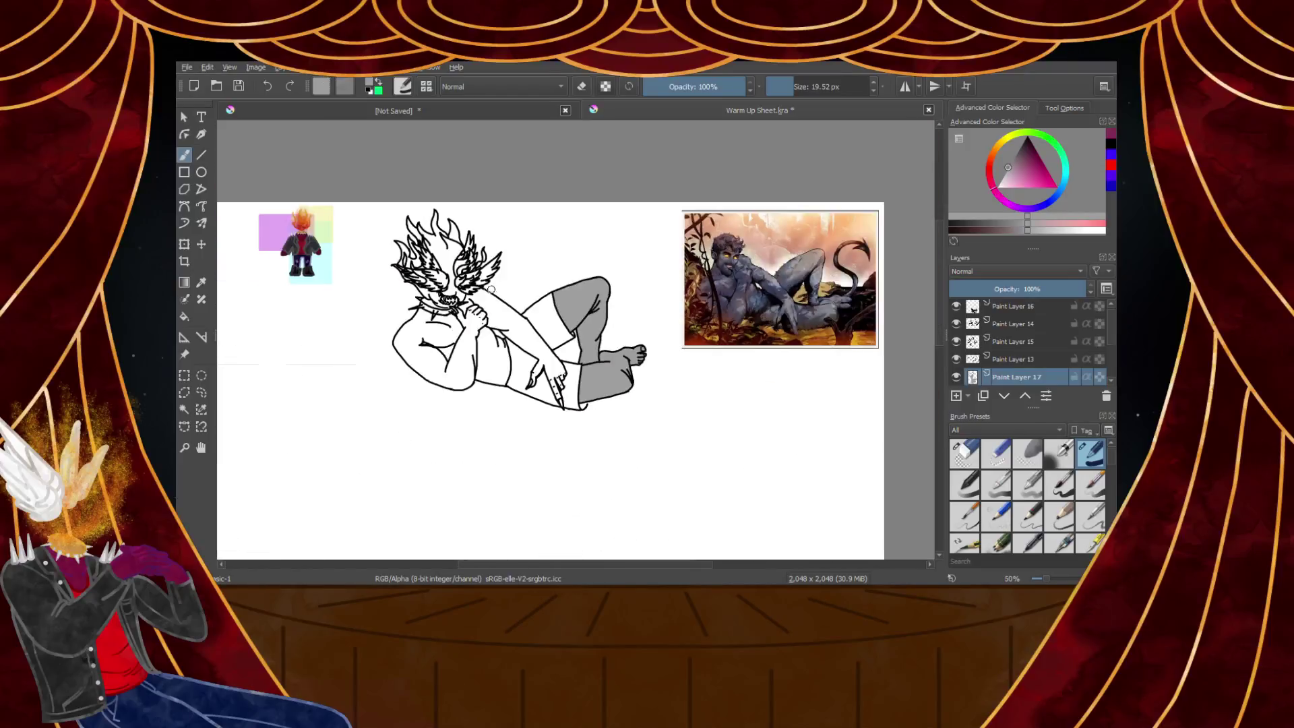
Fill the extended arm's upper arm and most of its forearm with grey
scroll(413, 266, up, 5)
scroll(359, 236, down, 3)
scroll(359, 236, up, 4)
mouse_move(347, 275)
mouse_down()
mouse_move(370, 293)
mouse_move(372, 272)
mouse_move(400, 283)
mouse_move(494, 237)
mouse_move(501, 213)
mouse_move(546, 227)
mouse_move(713, 338)
mouse_move(688, 348)
mouse_move(405, 278)
mouse_move(623, 451)
mouse_move(494, 320)
mouse_move(814, 468)
mouse_move(683, 366)
mouse_move(801, 397)
mouse_move(577, 255)
mouse_up()
mouse_move(430, 366)
mouse_down()
mouse_move(291, 401)
mouse_move(340, 483)
mouse_up()
scroll(406, 404, down, 5)
scroll(462, 421, up, 4)
mouse_move(286, 385)
mouse_down()
mouse_move(470, 450)
mouse_move(299, 341)
mouse_move(512, 444)
mouse_move(350, 326)
mouse_move(578, 405)
mouse_move(502, 322)
mouse_move(583, 379)
mouse_up()
scroll(465, 350, down, 8)
scroll(532, 382, up, 8)
mouse_move(463, 293)
mouse_down()
mouse_move(582, 443)
mouse_move(385, 254)
mouse_move(527, 457)
mouse_move(344, 385)
mouse_move(301, 350)
mouse_move(563, 533)
mouse_up()
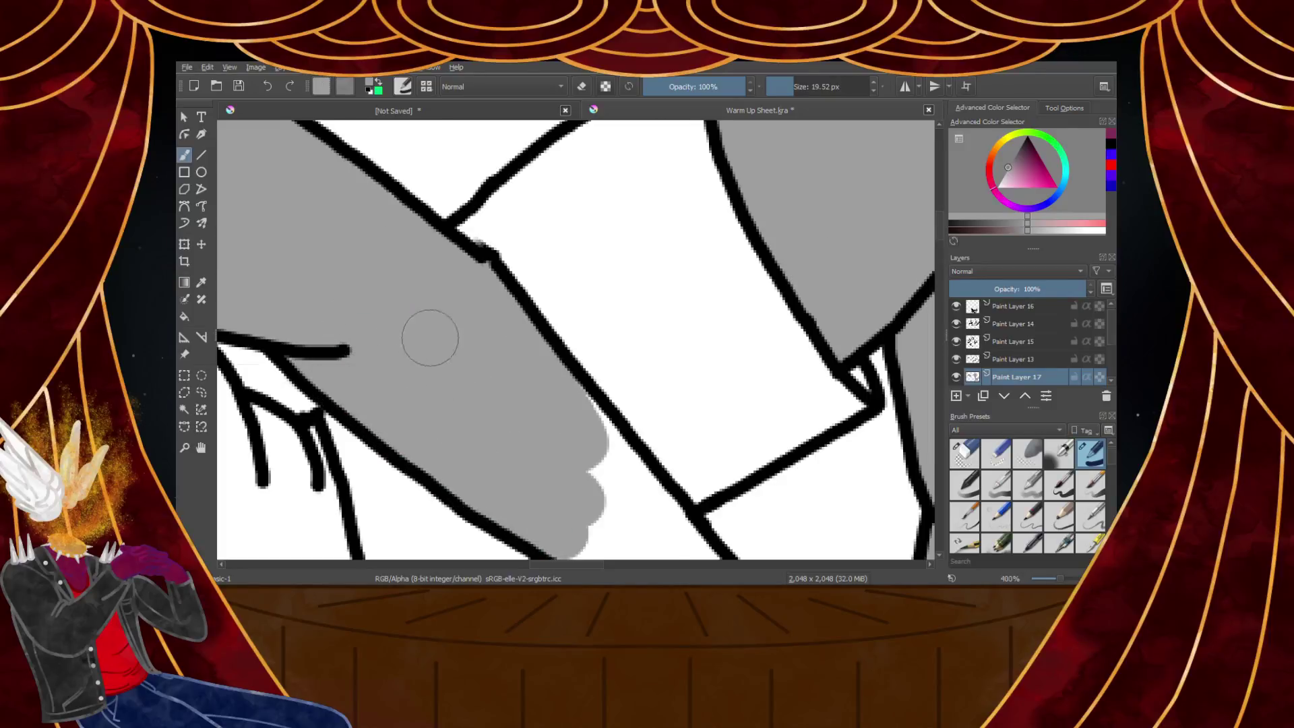
Continue the grey fill over the extended arm's wrist and onto the back of the hand
scroll(426, 336, down, 6)
scroll(413, 404, up, 6)
mouse_move(414, 405)
mouse_down()
mouse_move(484, 445)
mouse_move(436, 380)
mouse_move(545, 504)
mouse_move(424, 288)
mouse_move(583, 508)
mouse_move(557, 456)
mouse_move(603, 395)
mouse_move(529, 242)
mouse_move(497, 214)
mouse_up()
scroll(556, 455, down, 6)
scroll(540, 455, up, 8)
scroll(497, 213, down, 6)
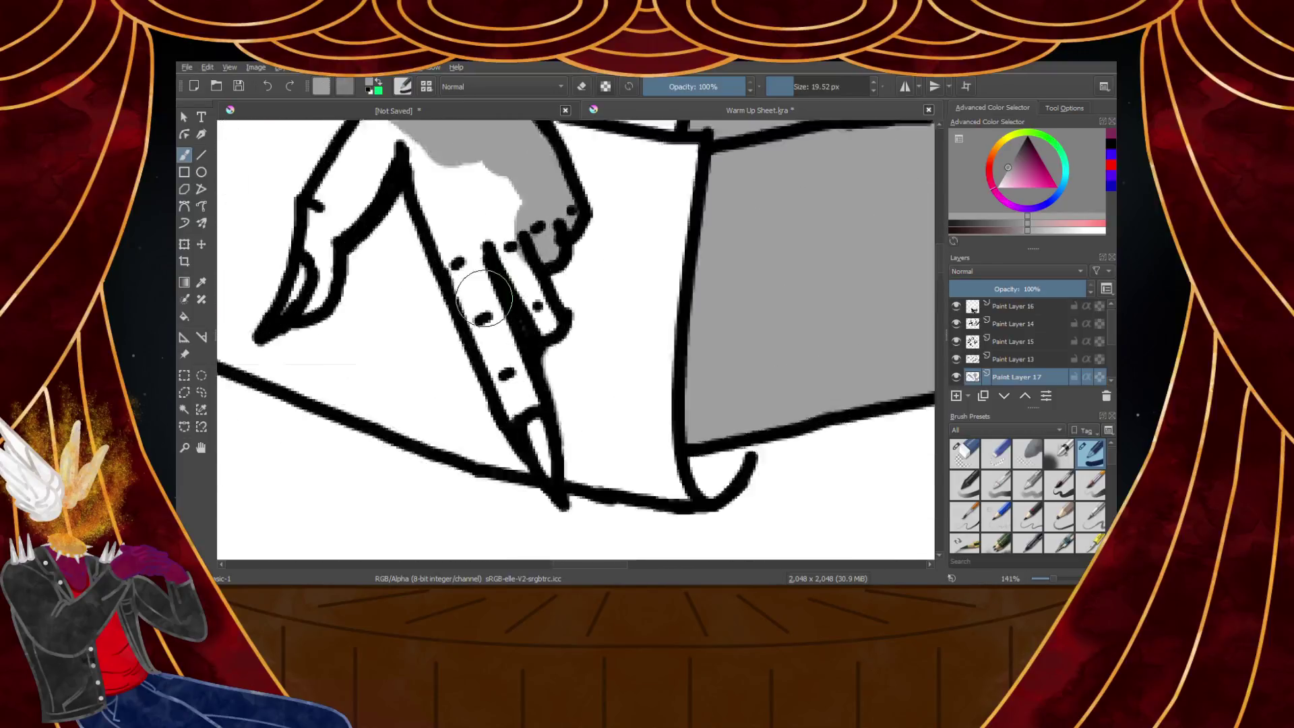
Reduce the brush size to 10.36 px and fill the extended hand's index finger with grey
scroll(485, 299, up, 2)
scroll(534, 455, down, 5)
scroll(537, 465, up, 5)
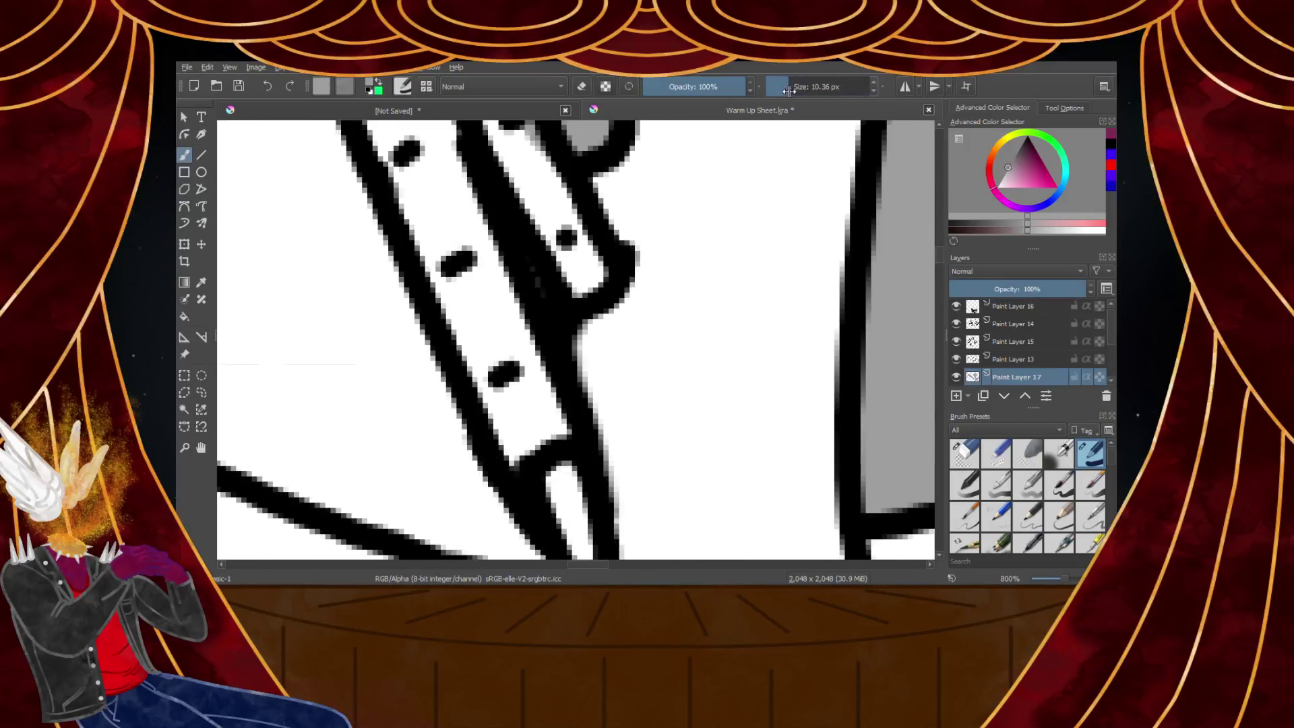
scroll(670, 332, down, 6)
scroll(669, 332, up, 6)
mouse_move(613, 361)
mouse_down()
mouse_move(560, 204)
mouse_move(537, 310)
mouse_move(615, 481)
mouse_move(625, 425)
mouse_move(526, 144)
mouse_up()
scroll(549, 188, down, 6)
scroll(548, 147, up, 6)
scroll(526, 144, down, 6)
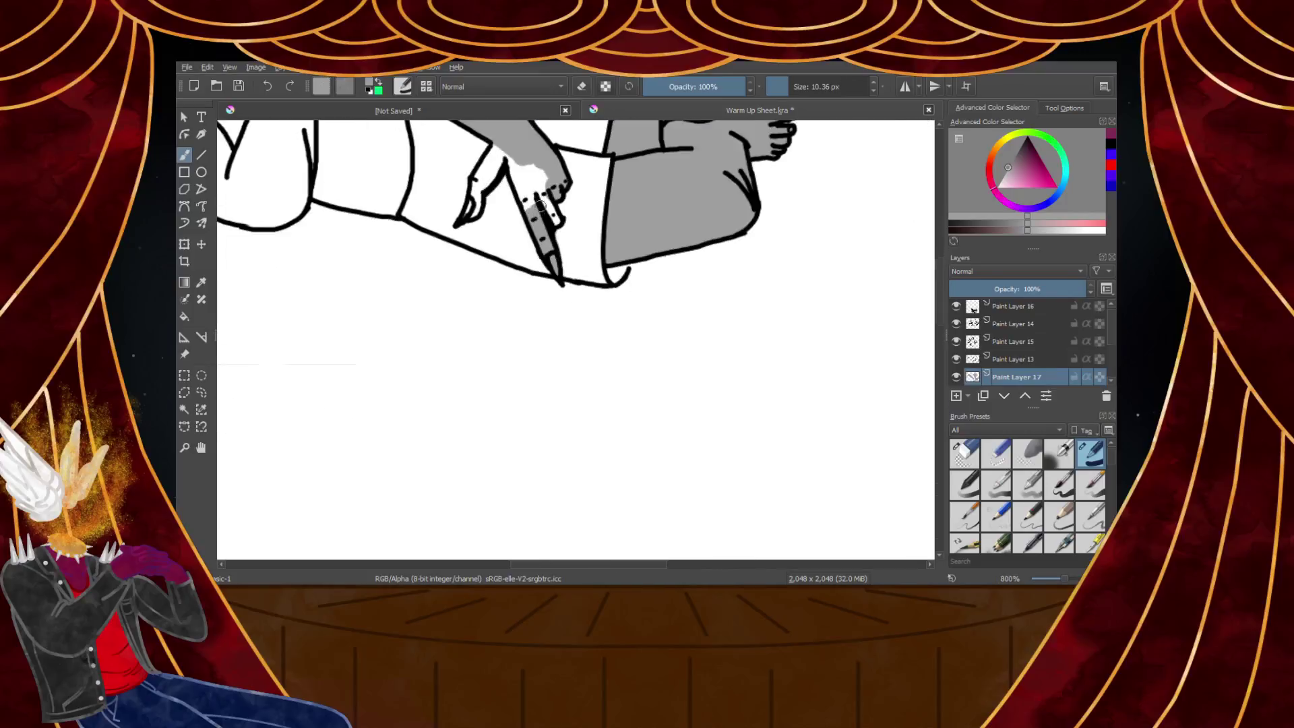
Fill the rest of the extended hand with grey, including its back, other fingers and thumb
scroll(539, 211, up, 6)
mouse_move(546, 289)
mouse_down()
mouse_move(626, 447)
mouse_move(565, 288)
mouse_move(487, 231)
mouse_move(497, 395)
mouse_move(434, 302)
mouse_move(380, 165)
mouse_move(483, 309)
mouse_move(499, 258)
mouse_move(545, 205)
mouse_move(584, 197)
mouse_move(456, 179)
mouse_move(528, 202)
mouse_move(412, 152)
mouse_up()
scroll(445, 168, down, 5)
scroll(390, 144, up, 5)
scroll(391, 144, down, 5)
scroll(430, 167, up, 6)
drag(369, 198, 558, 425)
drag(657, 364, 713, 404)
scroll(535, 307, down, 3)
scroll(446, 368, up, 2)
mouse_move(495, 201)
mouse_down()
mouse_move(410, 388)
mouse_move(506, 275)
mouse_move(517, 293)
mouse_up()
scroll(494, 307, down, 3)
scroll(462, 359, up, 3)
mouse_move(467, 327)
mouse_down()
mouse_move(465, 403)
mouse_move(420, 489)
mouse_move(481, 341)
mouse_up()
scroll(481, 344, down, 1)
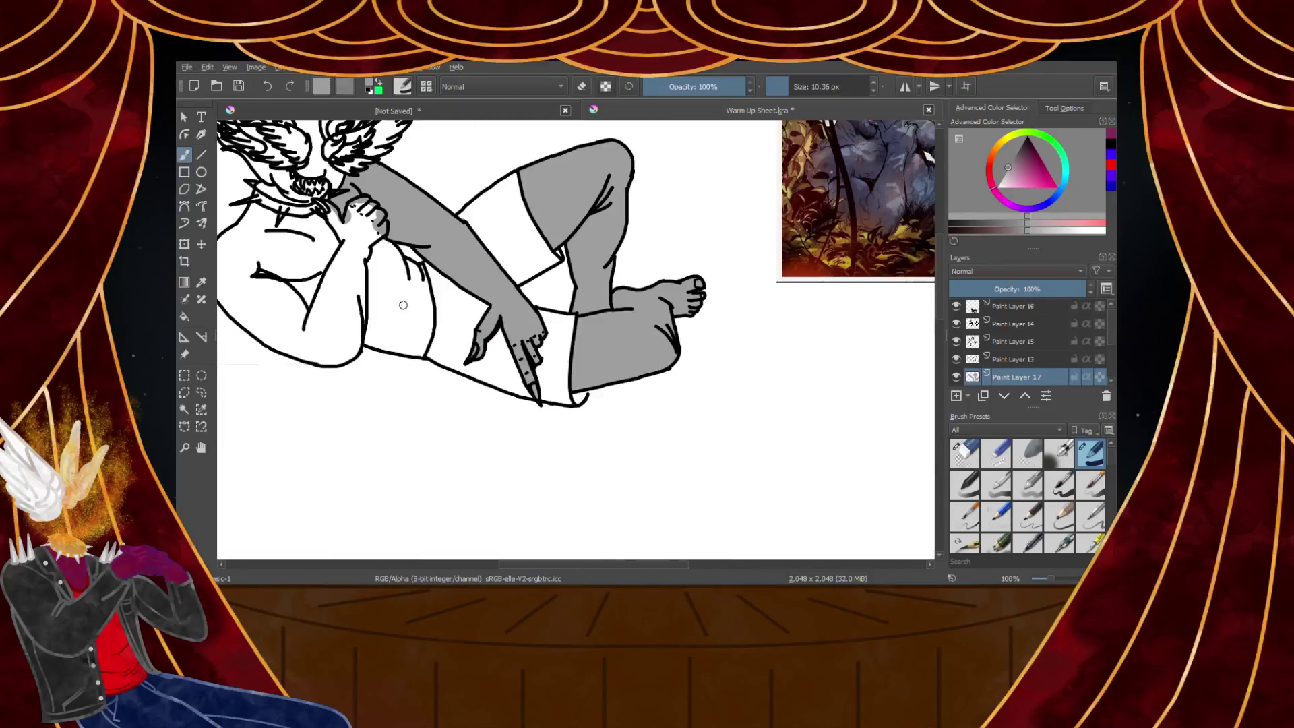
Paint grey along the torso's upper edge and folds below the raised hand
scroll(377, 254, down, 2)
scroll(376, 253, up, 4)
scroll(376, 254, up, 1)
mouse_move(404, 276)
mouse_down()
mouse_move(492, 432)
mouse_move(432, 261)
mouse_up()
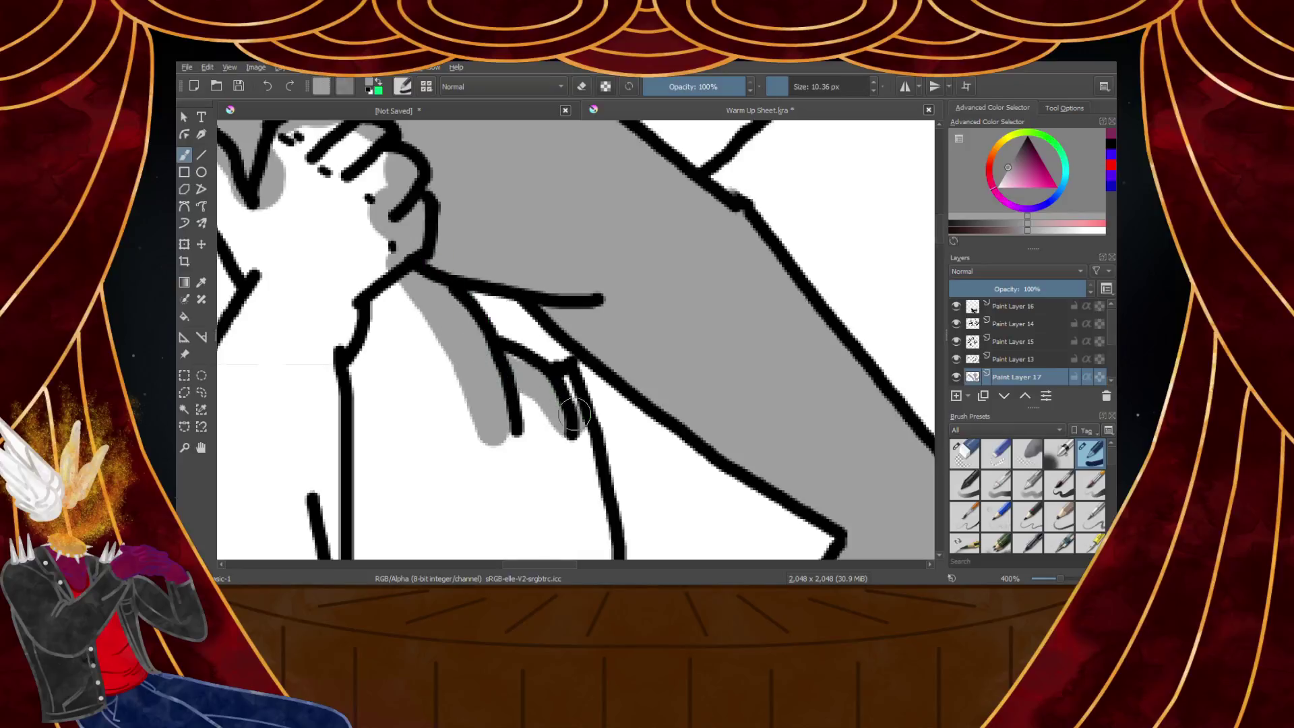
Examine the torso, crossed arms and raised hand in the reference painting
scroll(606, 425, down, 7)
scroll(871, 378, up, 5)
scroll(695, 361, down, 2)
scroll(685, 304, up, 2)
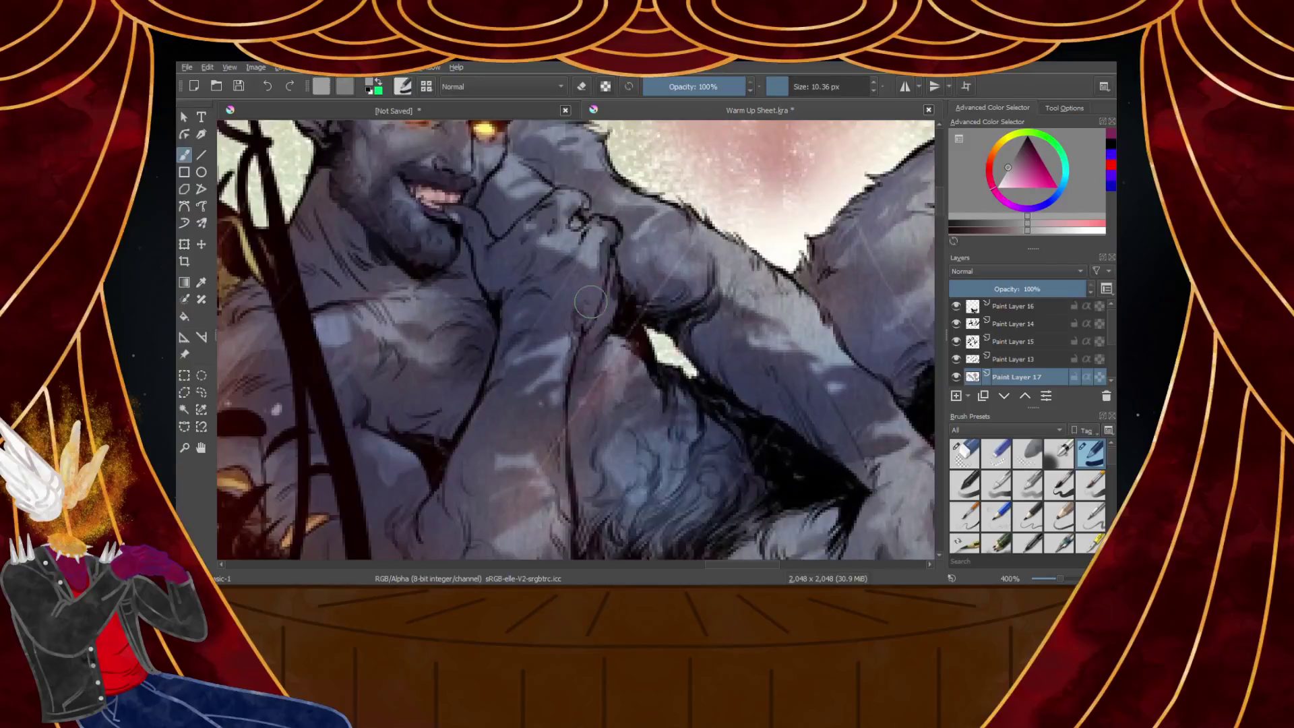
scroll(593, 297, down, 1)
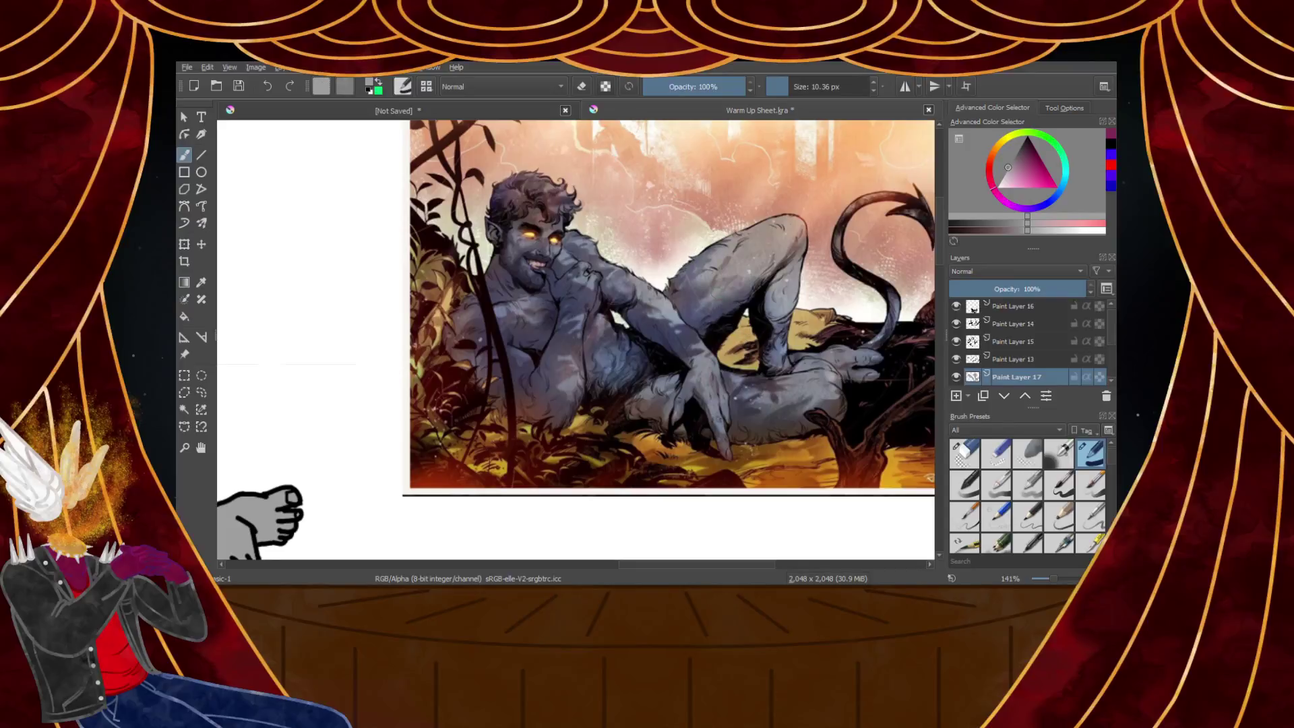
scroll(521, 365, up, 2)
scroll(565, 391, down, 2)
scroll(731, 326, up, 5)
scroll(782, 304, up, 1)
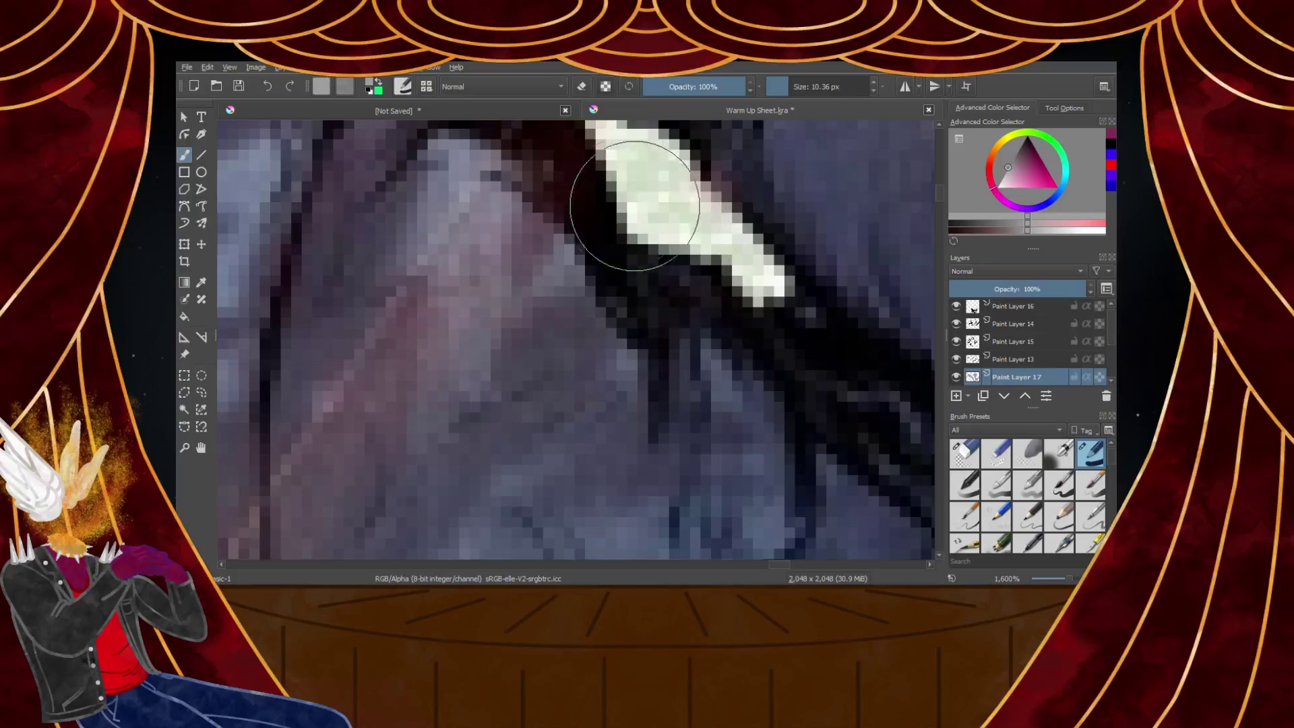
scroll(649, 249, down, 5)
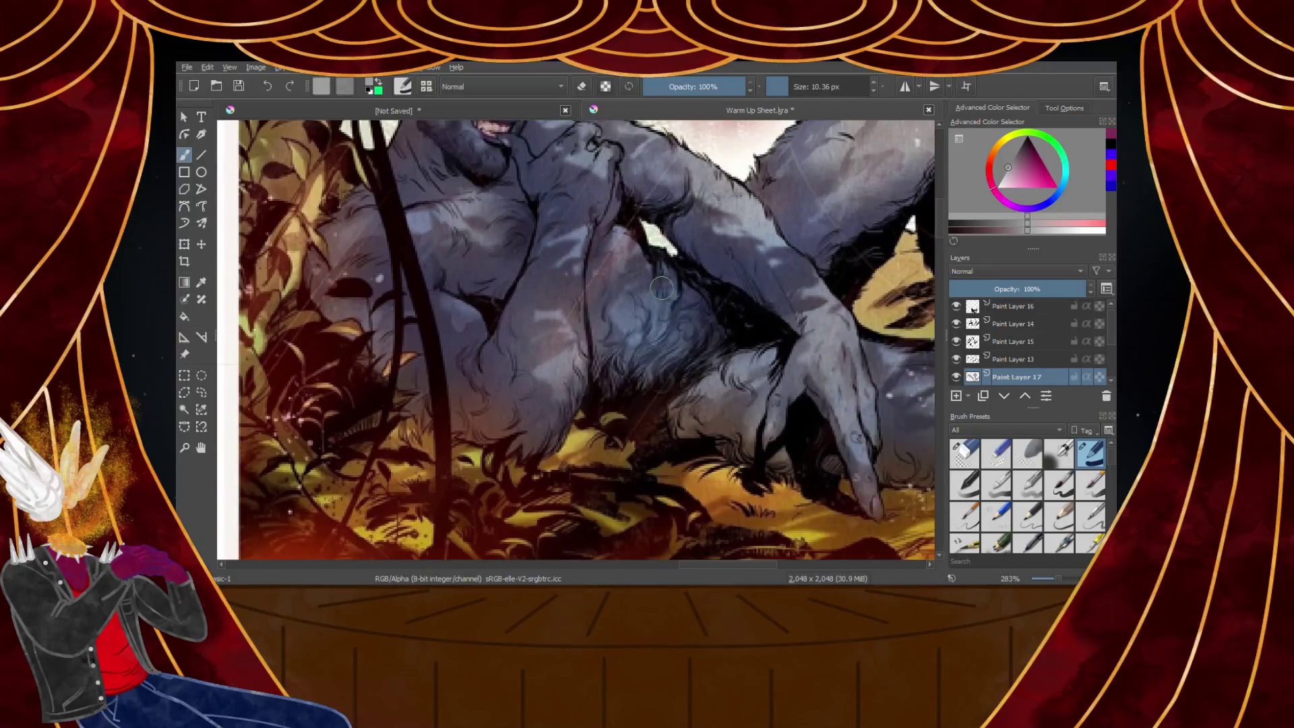
scroll(661, 288, down, 5)
scroll(673, 315, up, 6)
scroll(637, 331, down, 4)
scroll(526, 387, up, 4)
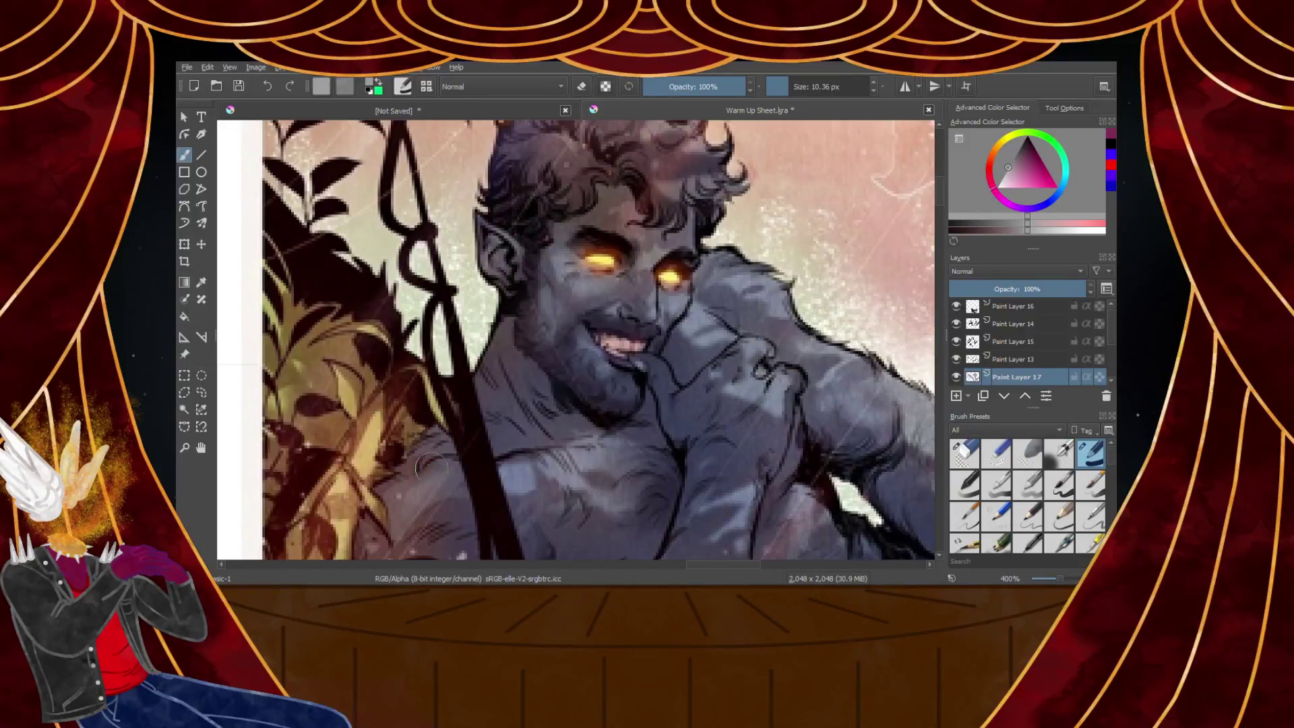
scroll(542, 357, down, 6)
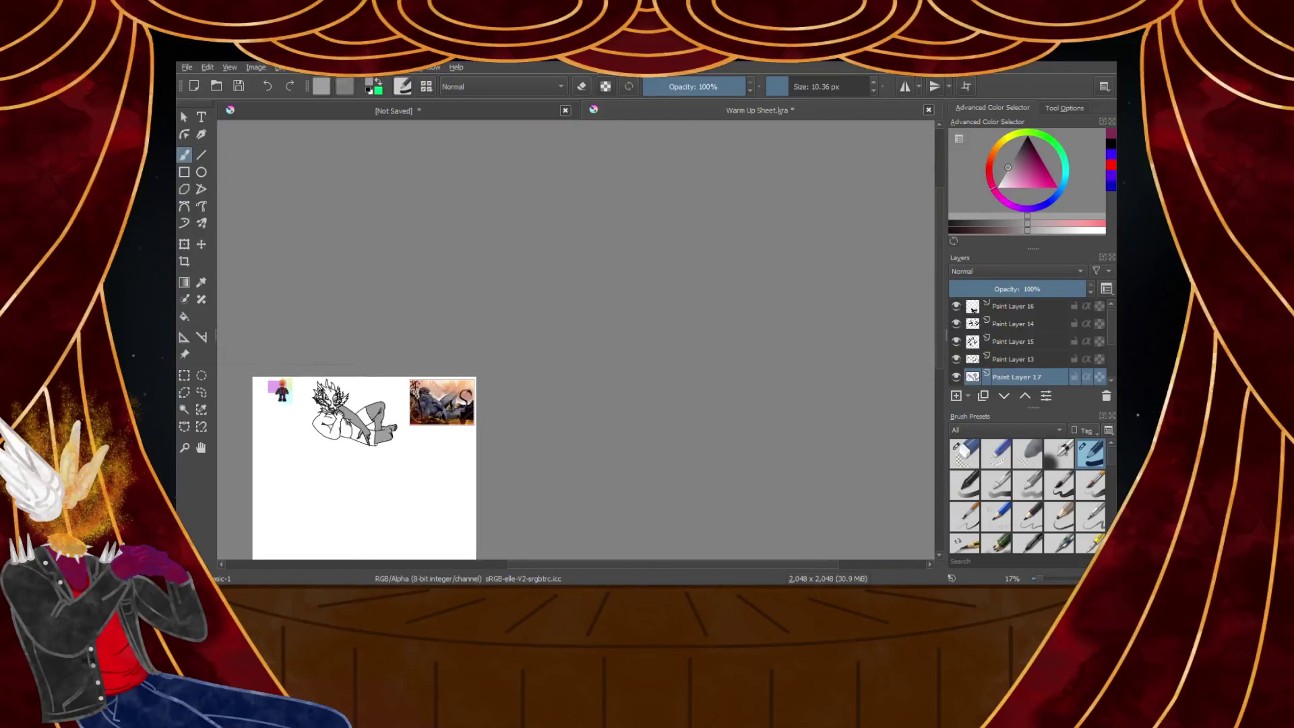
Paint grey on the upper chest along the underside of the spiked collar
scroll(245, 412, up, 4)
scroll(244, 412, up, 7)
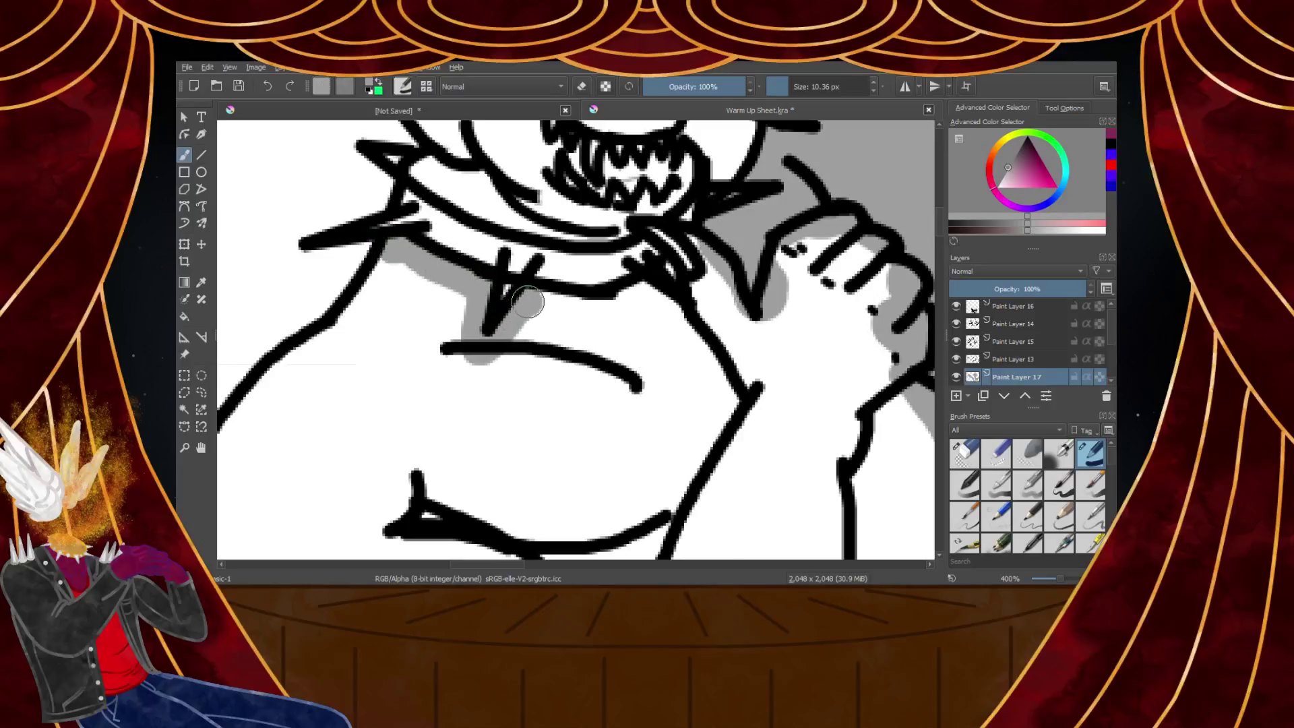
drag(526, 303, 611, 306)
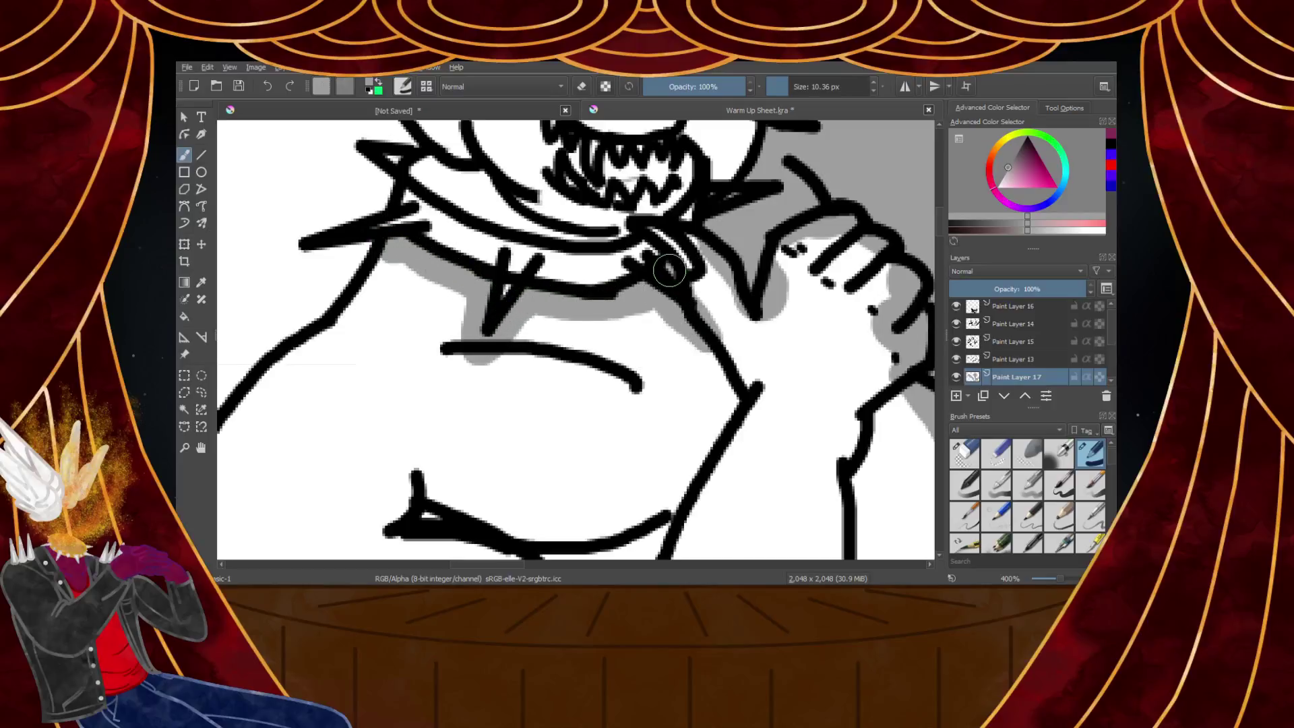
scroll(715, 261, up, 2)
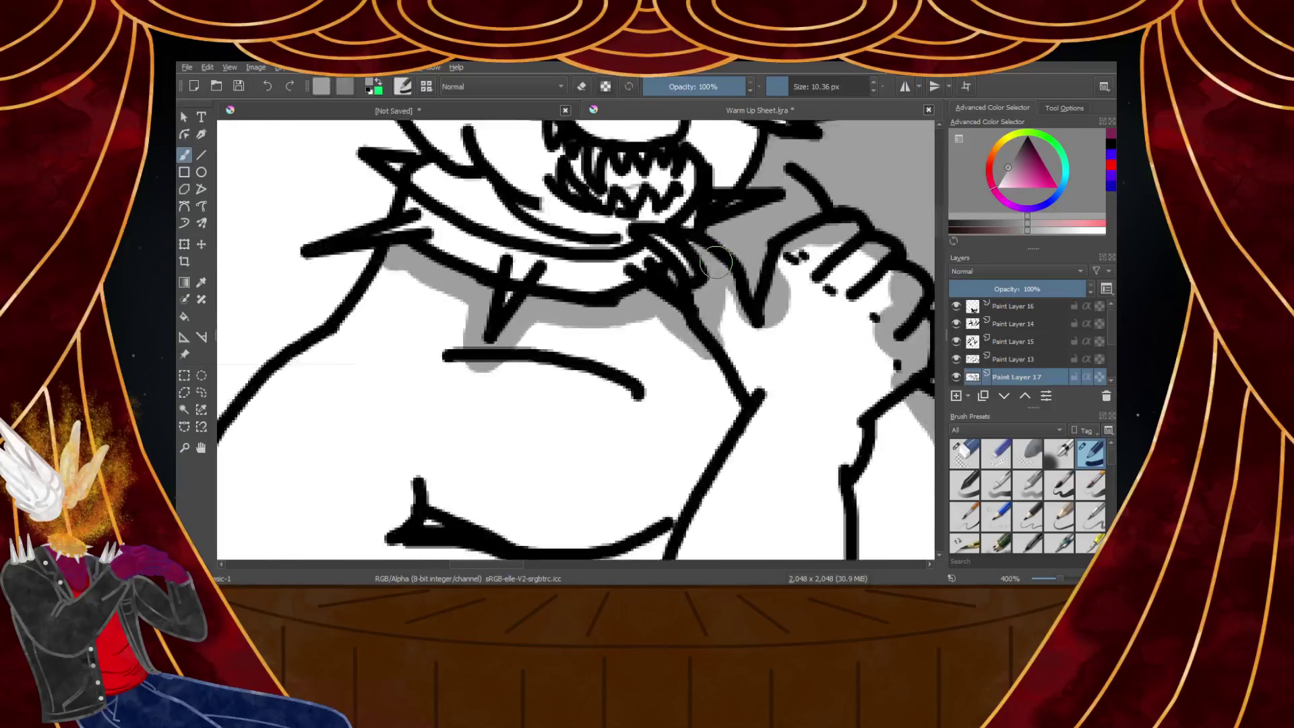
Brush grey over the fingers and back of the raised hand beneath the chin
mouse_move(734, 324)
mouse_down()
mouse_move(774, 428)
mouse_move(756, 442)
mouse_move(813, 268)
mouse_move(824, 334)
mouse_move(883, 233)
mouse_move(819, 357)
mouse_up()
scroll(823, 358, down, 4)
scroll(826, 356, up, 2)
mouse_move(786, 289)
mouse_down()
mouse_move(679, 396)
mouse_move(820, 406)
mouse_move(829, 355)
mouse_move(754, 357)
mouse_move(822, 373)
mouse_move(785, 398)
mouse_up()
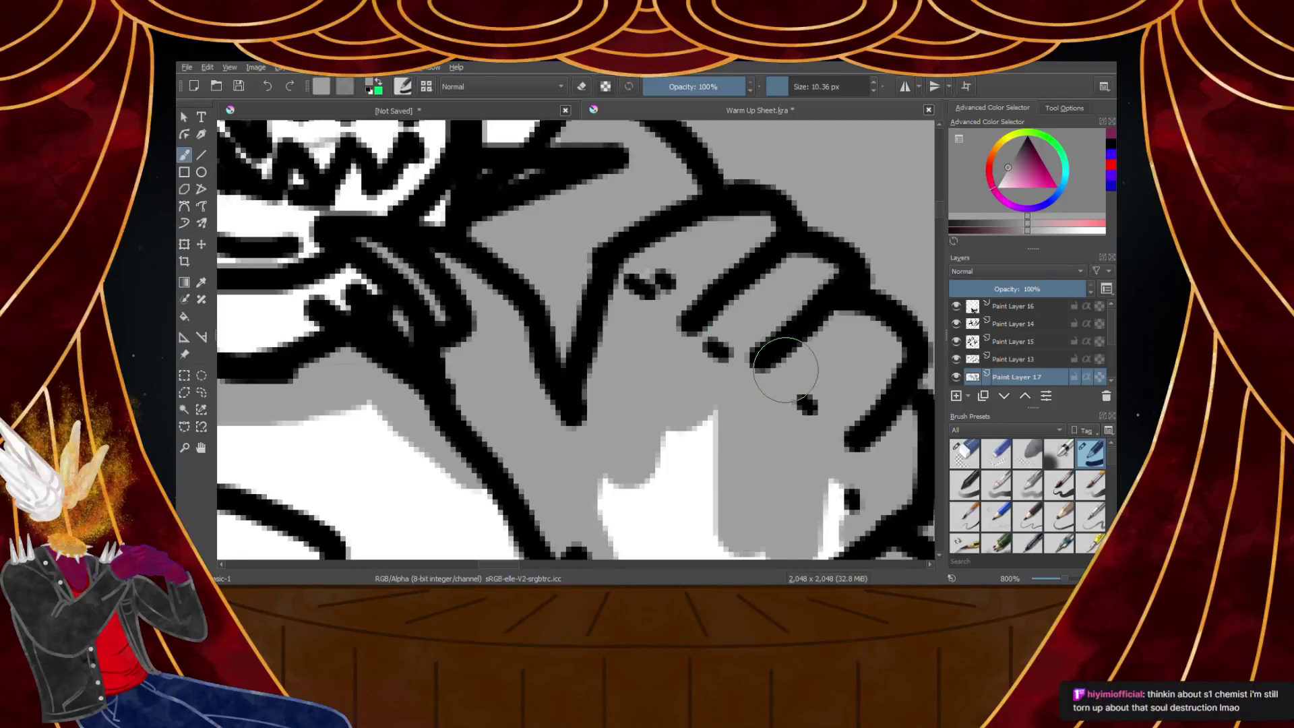
scroll(785, 369, down, 3)
scroll(775, 350, up, 1)
scroll(773, 349, down, 1)
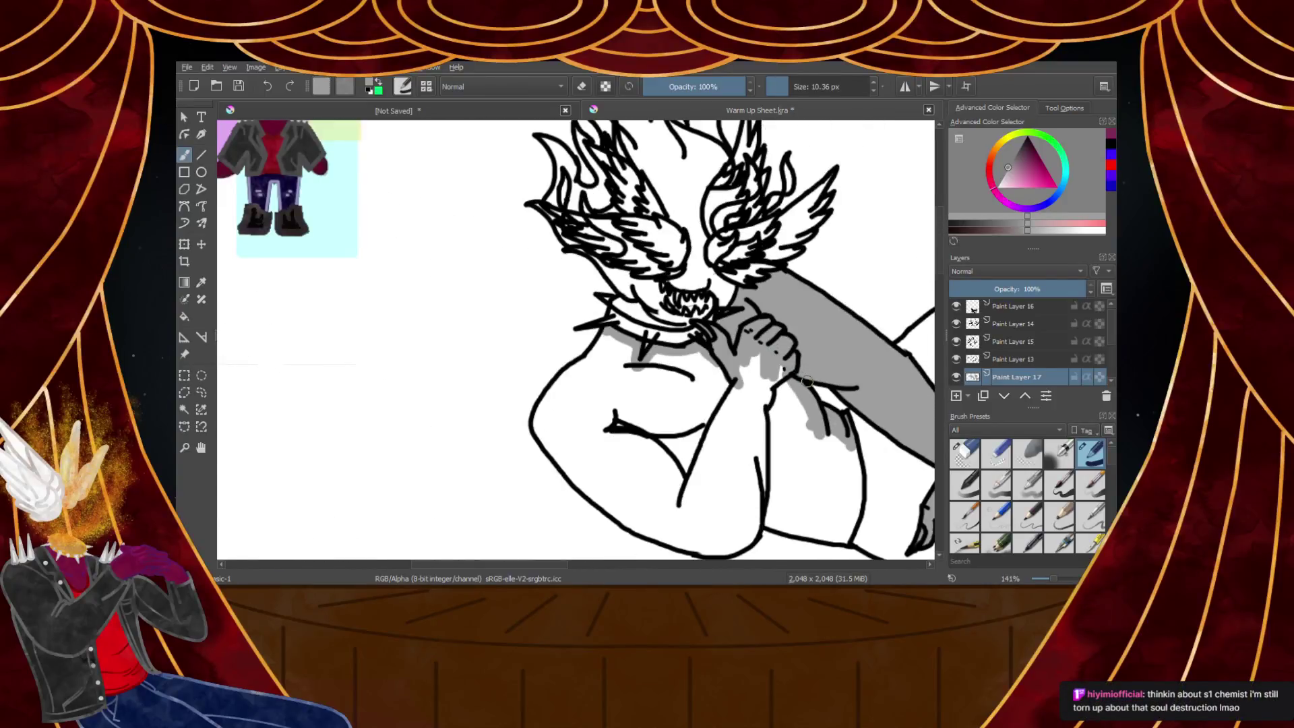
Outline the belly in grey, then fill its interior using a 19.52 px brush
scroll(677, 350, down, 2)
scroll(757, 419, up, 5)
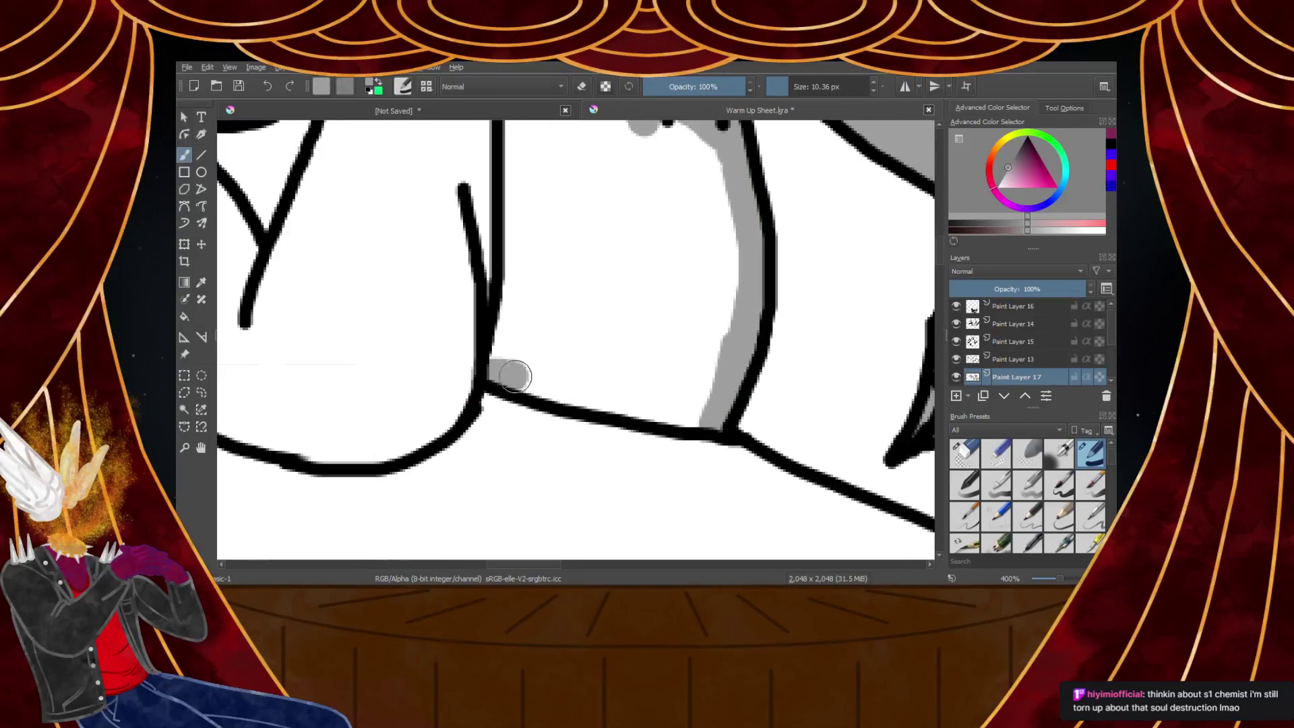
mouse_move(591, 393)
mouse_down()
mouse_move(697, 418)
mouse_move(524, 382)
mouse_up()
scroll(539, 347, down, 3)
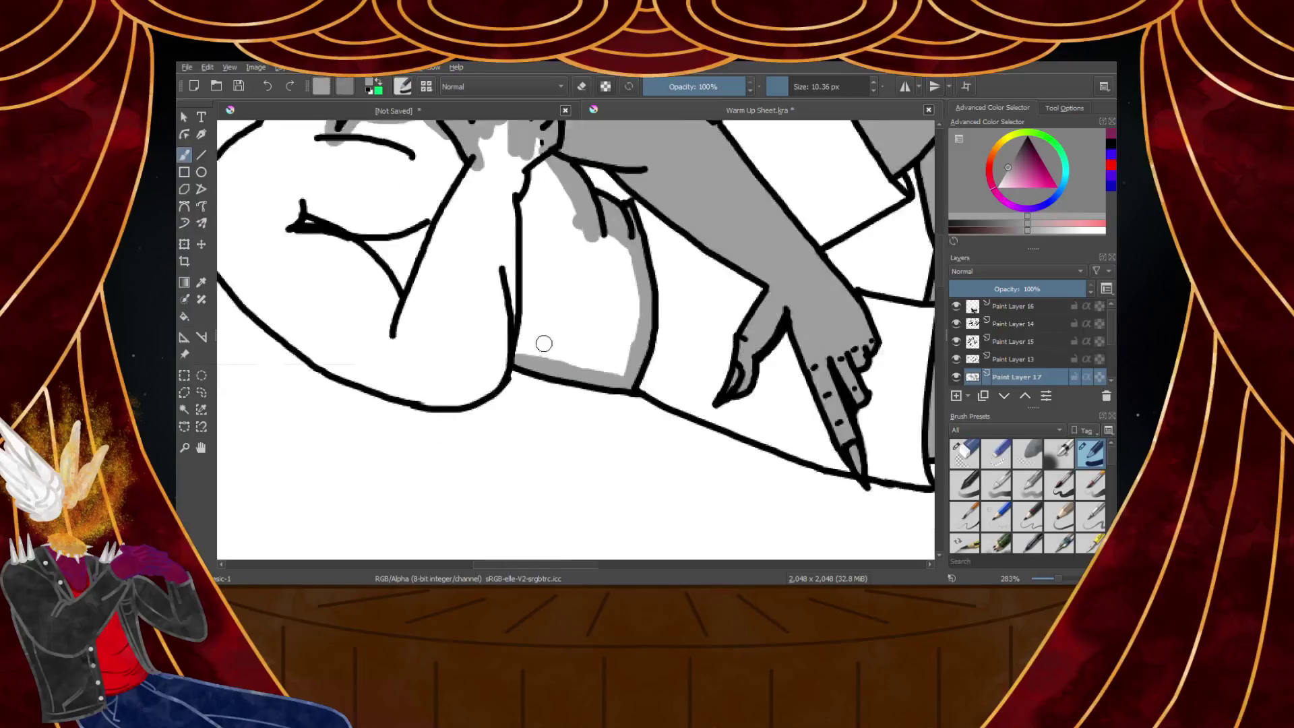
scroll(563, 215, up, 2)
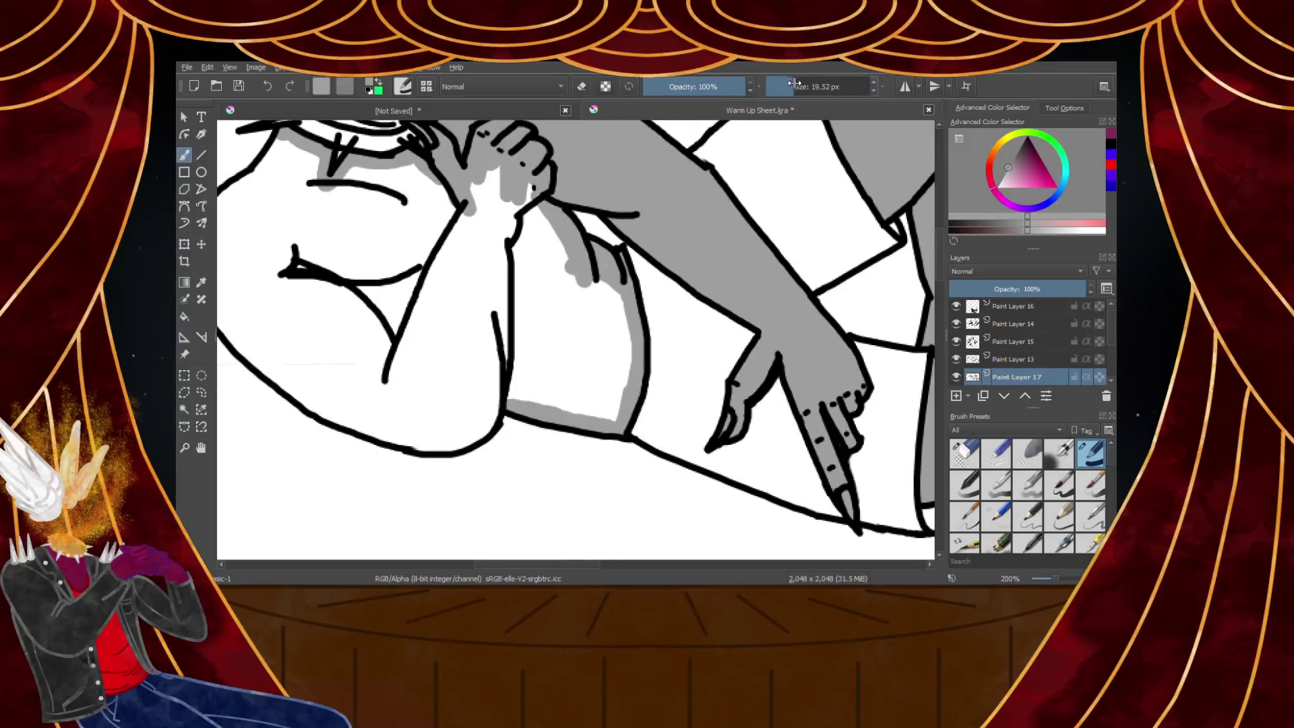
drag(520, 216, 521, 291)
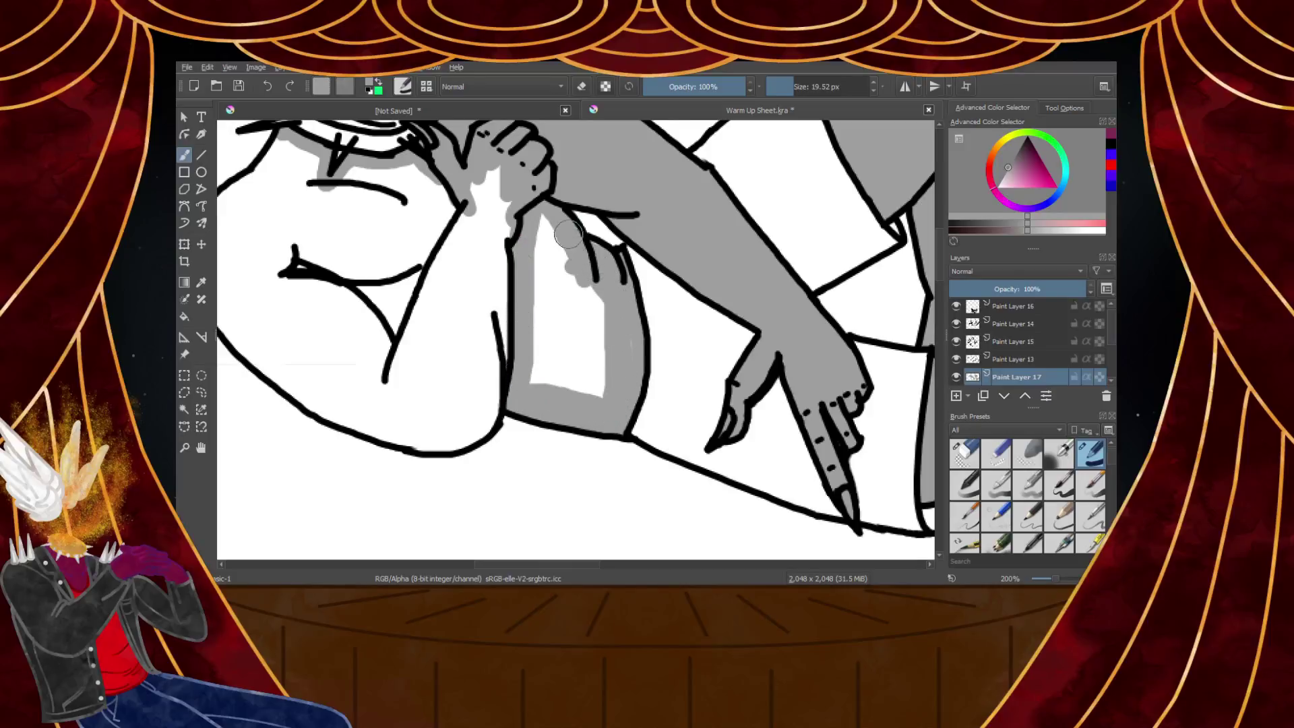
mouse_move(536, 273)
mouse_down()
mouse_move(531, 378)
mouse_move(598, 390)
mouse_up()
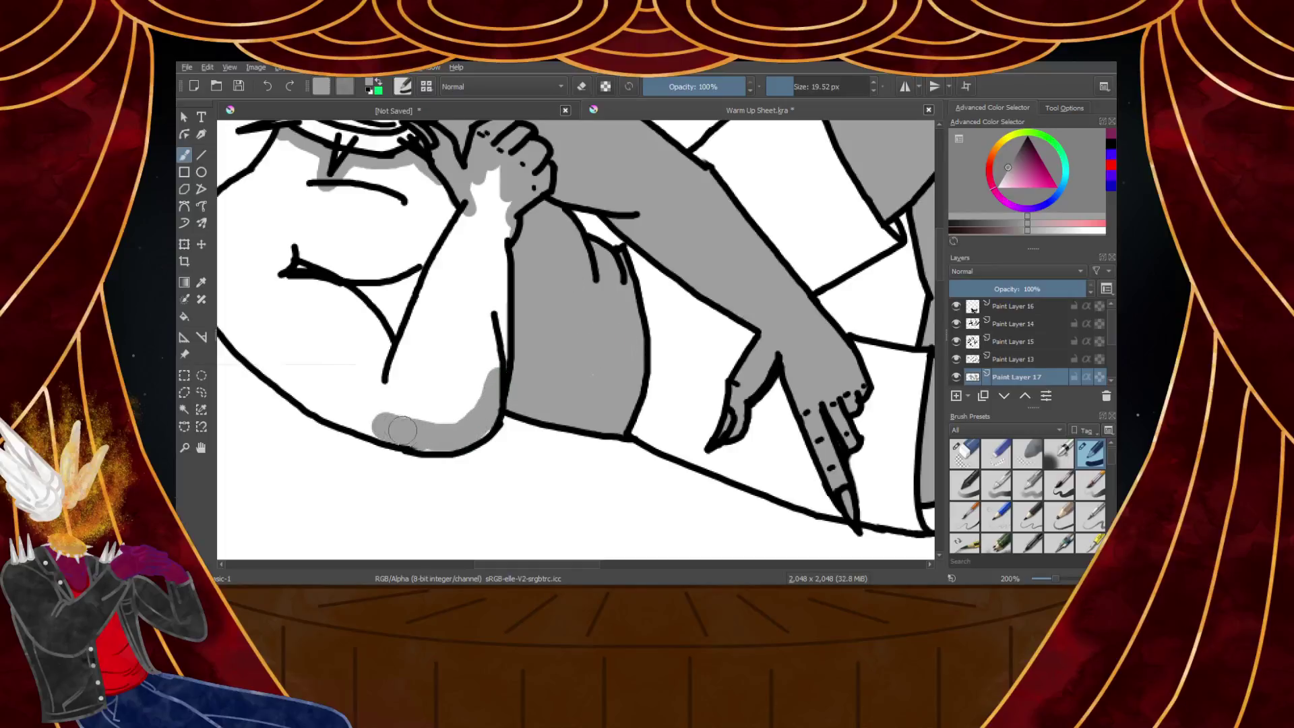
Fill the raised forearm, wrist and elbow with grey
mouse_move(499, 337)
mouse_down()
mouse_move(507, 188)
mouse_move(495, 175)
mouse_move(470, 257)
mouse_move(469, 183)
mouse_move(480, 397)
mouse_up()
drag(364, 409, 469, 209)
mouse_move(418, 380)
mouse_down()
mouse_move(461, 273)
mouse_move(411, 424)
mouse_move(465, 330)
mouse_up()
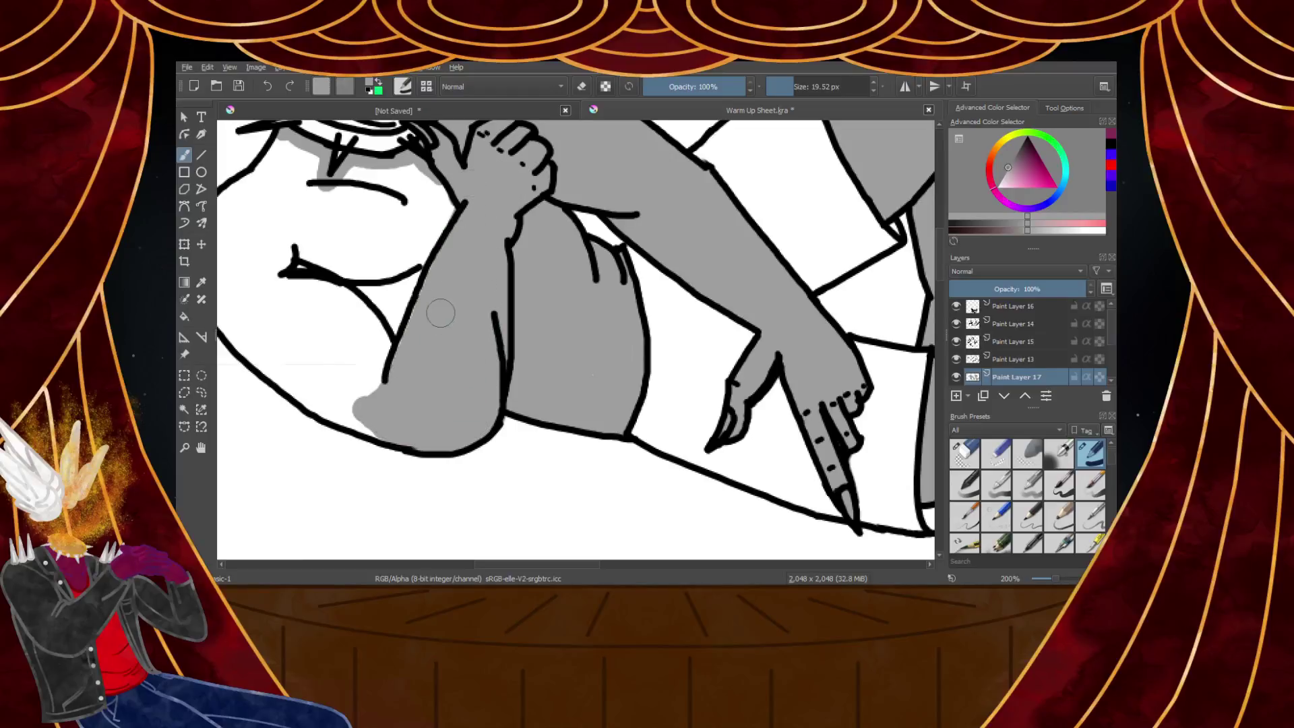
Paint grey along the shoulder and the outer edge of the bent arm down to the elbow
scroll(390, 369, down, 2)
scroll(350, 332, up, 3)
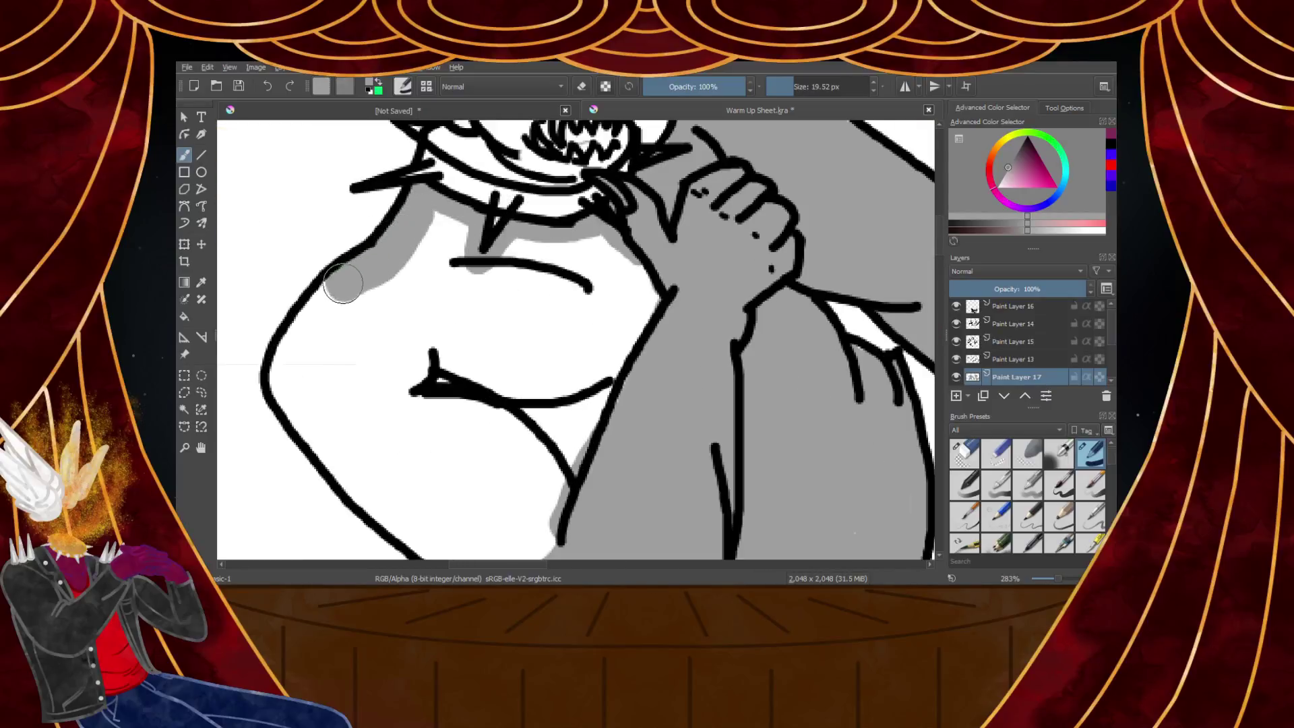
mouse_move(291, 362)
mouse_down()
mouse_move(347, 472)
mouse_move(360, 436)
mouse_move(537, 520)
mouse_up()
scroll(348, 463, up, 1)
scroll(537, 520, down, 3)
scroll(508, 504, up, 3)
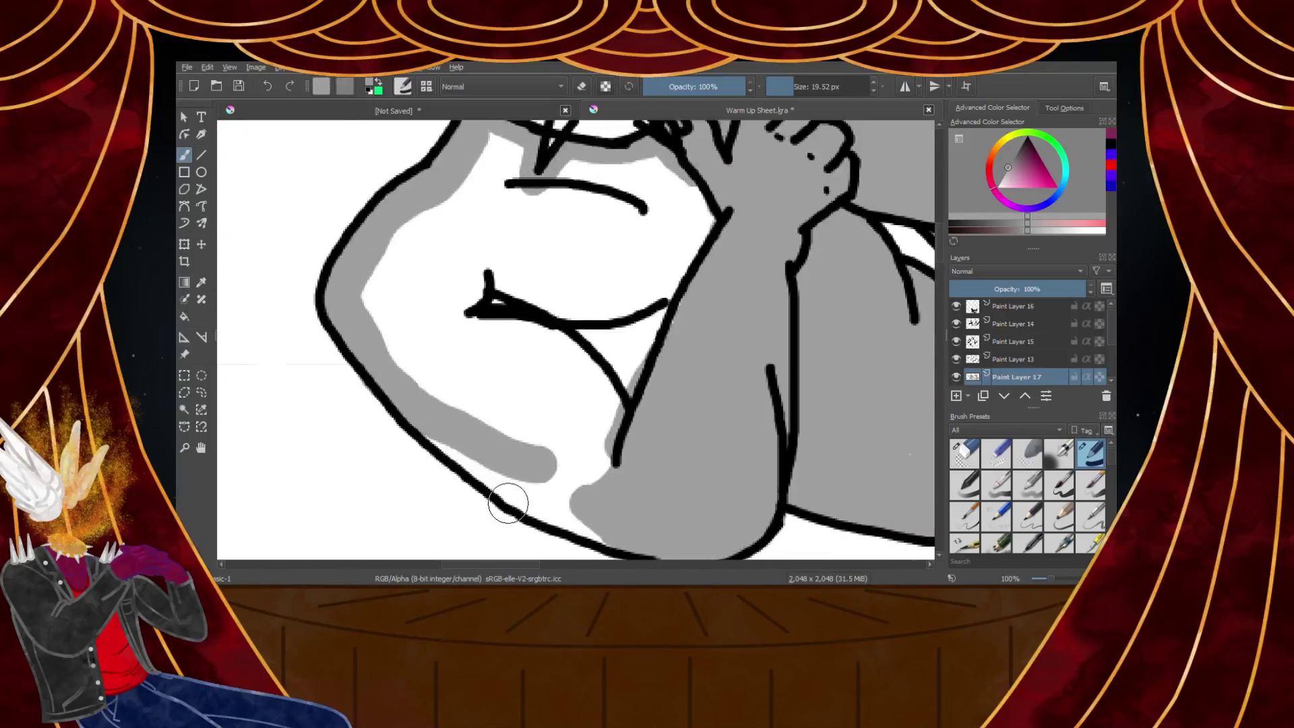
mouse_move(393, 383)
mouse_down()
mouse_move(516, 470)
mouse_move(661, 533)
mouse_up()
scroll(659, 531, down, 2)
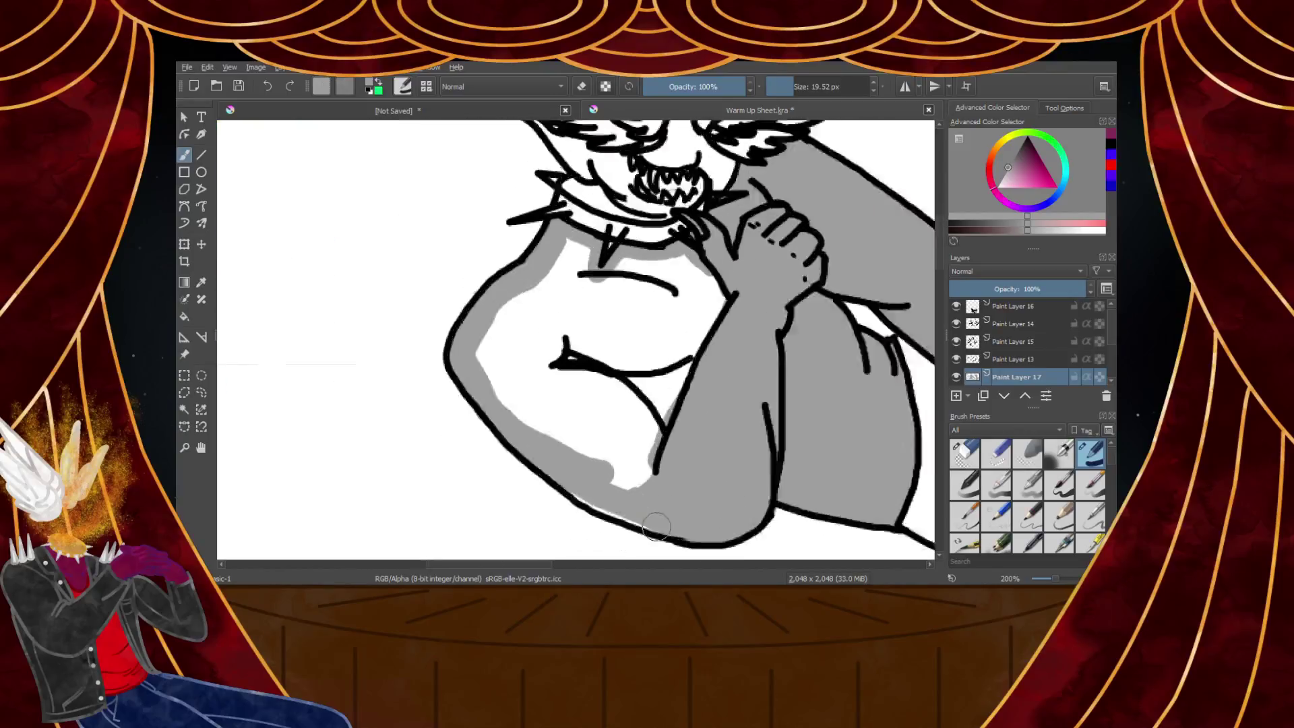
scroll(656, 528, up, 3)
mouse_move(414, 386)
mouse_down()
mouse_move(486, 440)
mouse_move(619, 491)
mouse_move(705, 497)
mouse_up()
scroll(595, 298, down, 1)
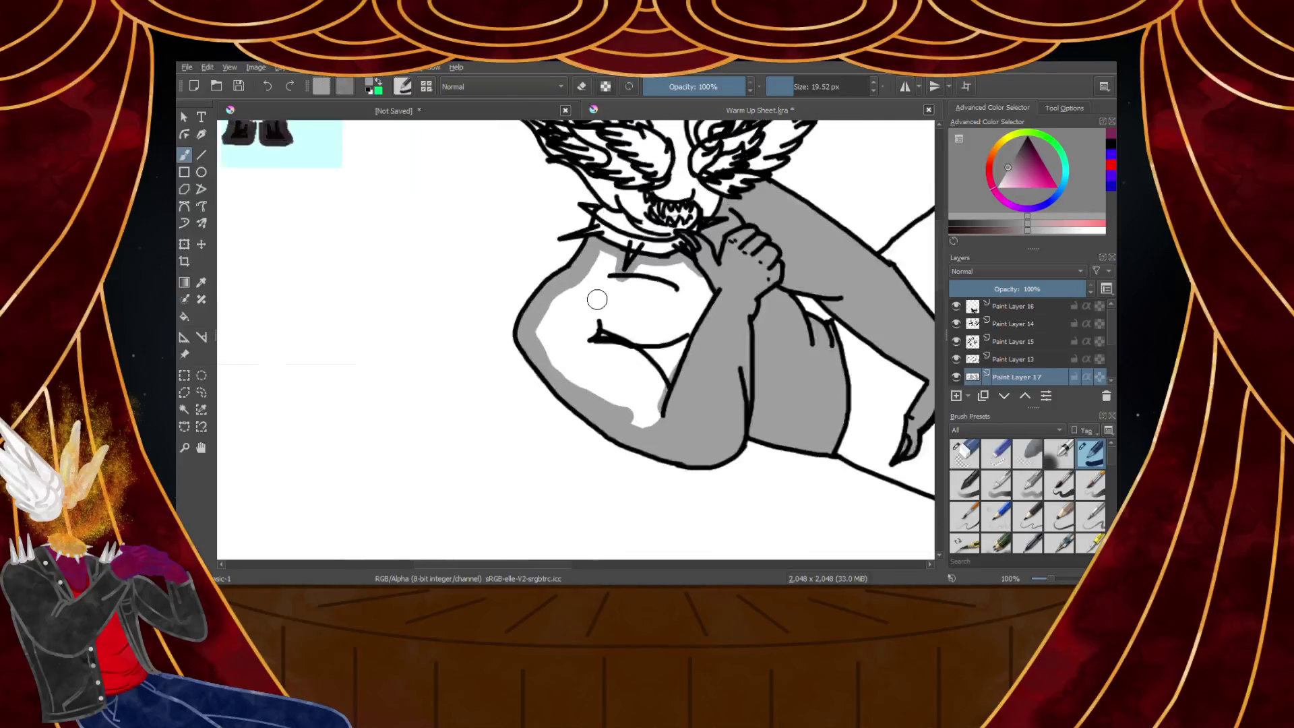
Fill the chest and the rest of the bent arm's upper arm with grey
scroll(603, 196, up, 1)
mouse_move(603, 196)
mouse_down()
mouse_move(769, 218)
mouse_move(830, 202)
mouse_move(897, 283)
mouse_move(788, 512)
mouse_move(855, 268)
mouse_move(607, 245)
mouse_move(486, 268)
mouse_move(835, 370)
mouse_up()
mouse_move(496, 302)
mouse_down()
mouse_move(448, 439)
mouse_move(476, 467)
mouse_up()
scroll(533, 344, down, 1)
scroll(543, 357, up, 1)
mouse_move(468, 370)
mouse_down()
mouse_move(739, 514)
mouse_move(466, 294)
mouse_move(701, 343)
mouse_move(537, 223)
mouse_move(514, 275)
mouse_up()
scroll(732, 203, down, 3)
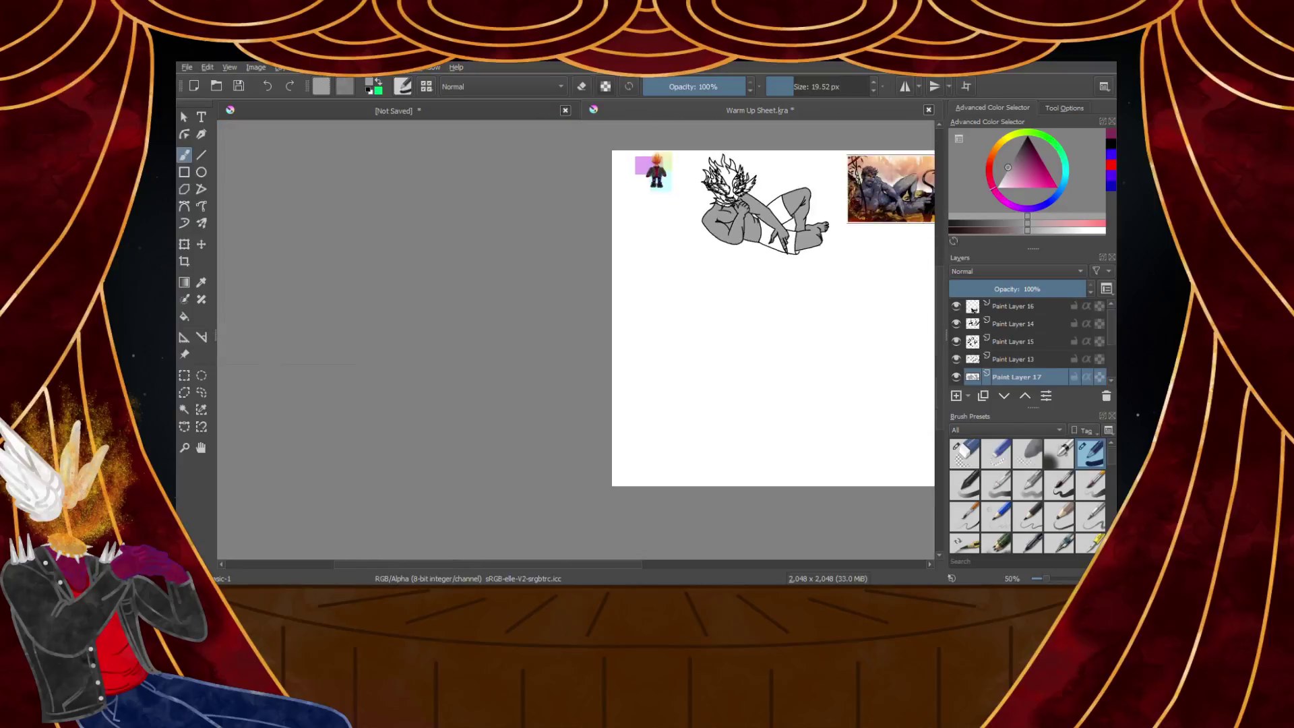
Try a near-white colour on the character's cheek beneath the line art
scroll(731, 187, up, 6)
scroll(667, 368, up, 3)
scroll(610, 441, down, 2)
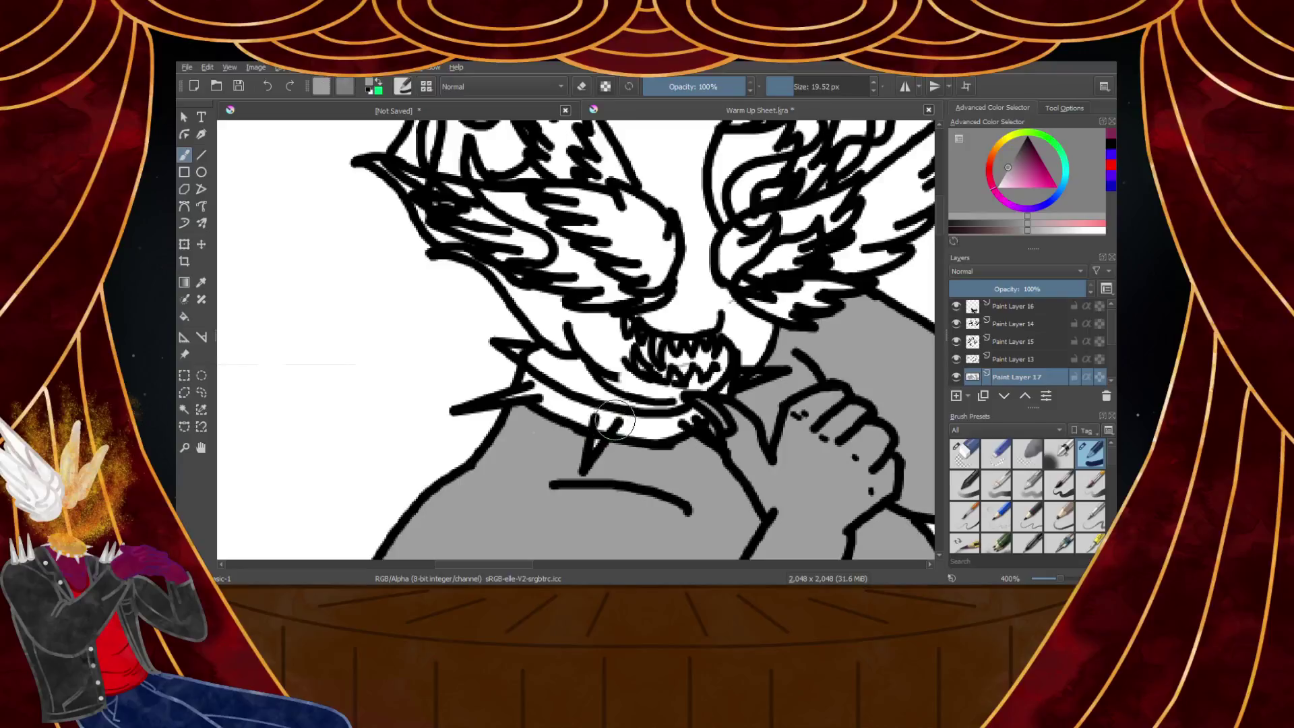
scroll(679, 434, up, 3)
scroll(676, 408, down, 4)
scroll(650, 362, down, 4)
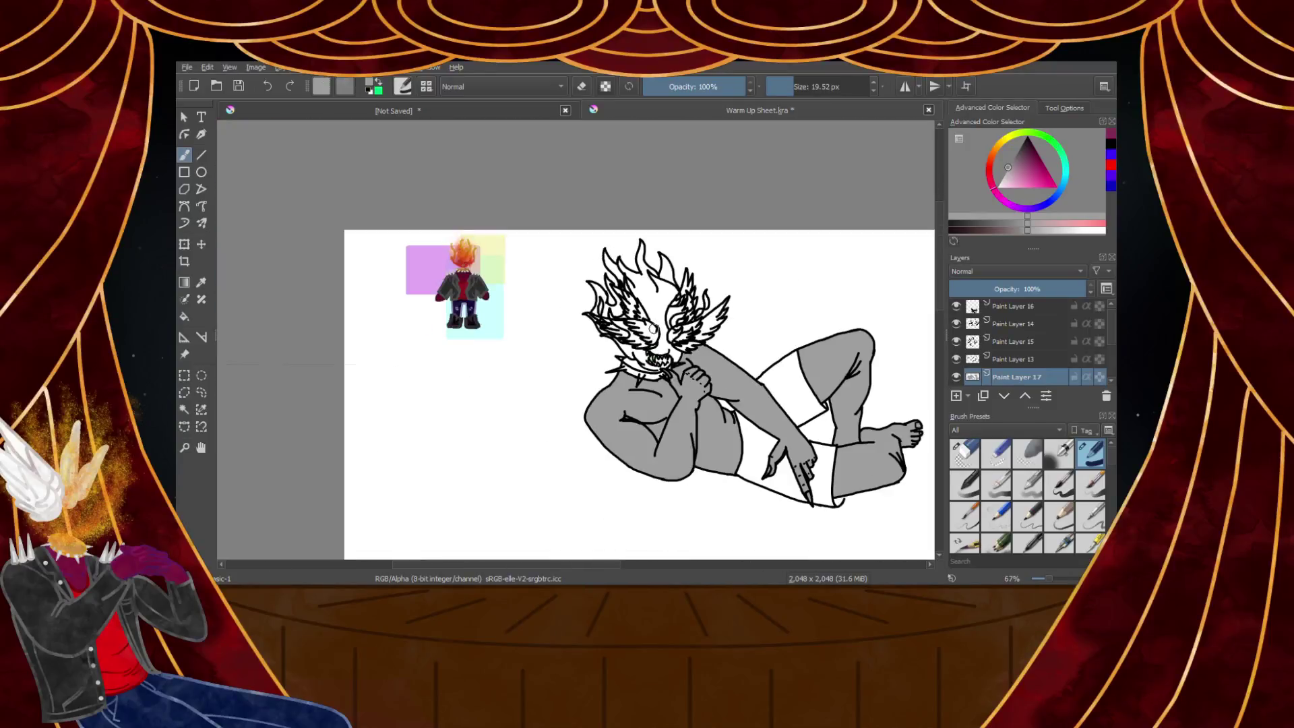
scroll(688, 322, up, 4)
click(995, 191)
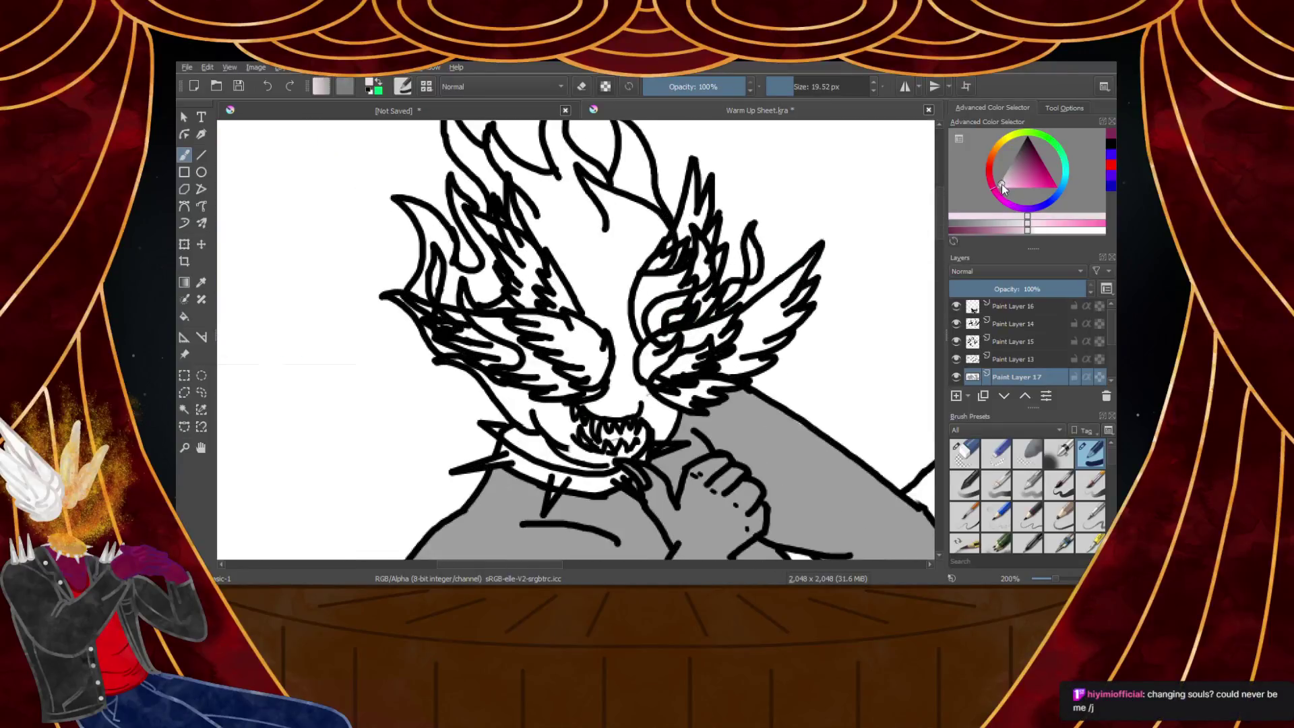
scroll(674, 250, down, 4)
scroll(593, 256, up, 5)
scroll(604, 275, down, 3)
scroll(605, 275, up, 5)
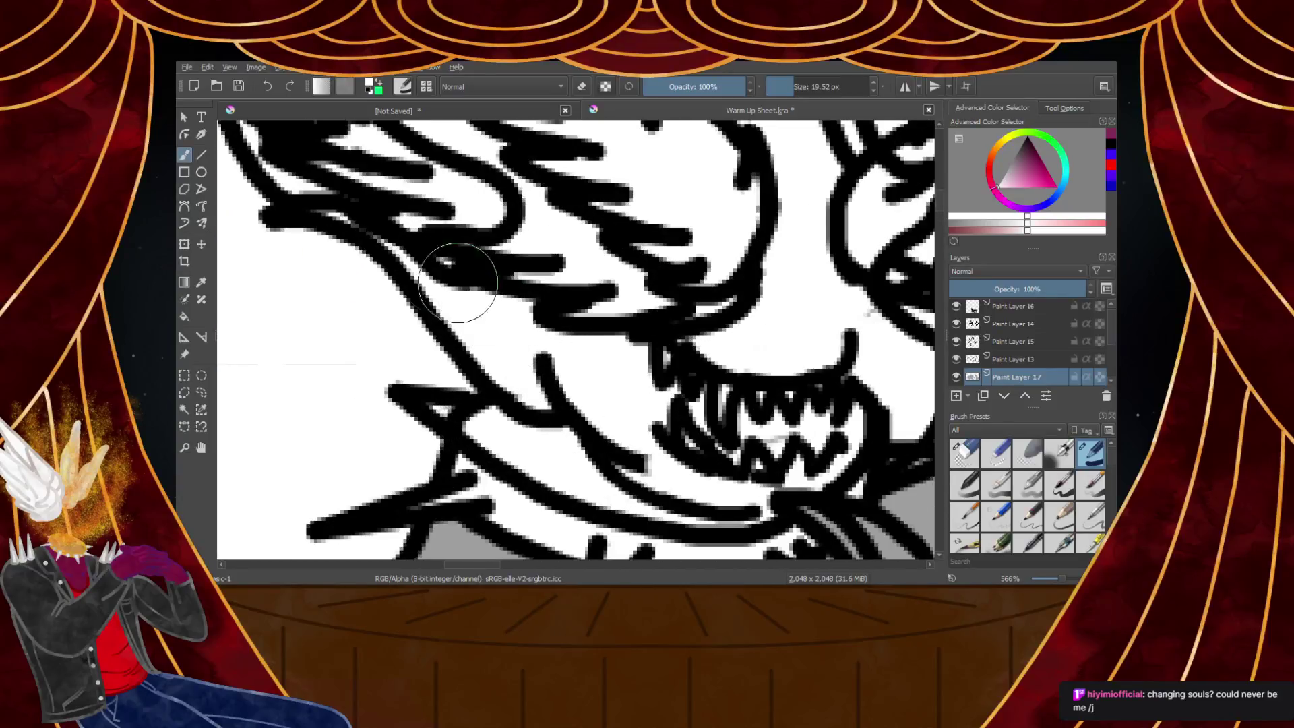
drag(501, 335, 511, 329)
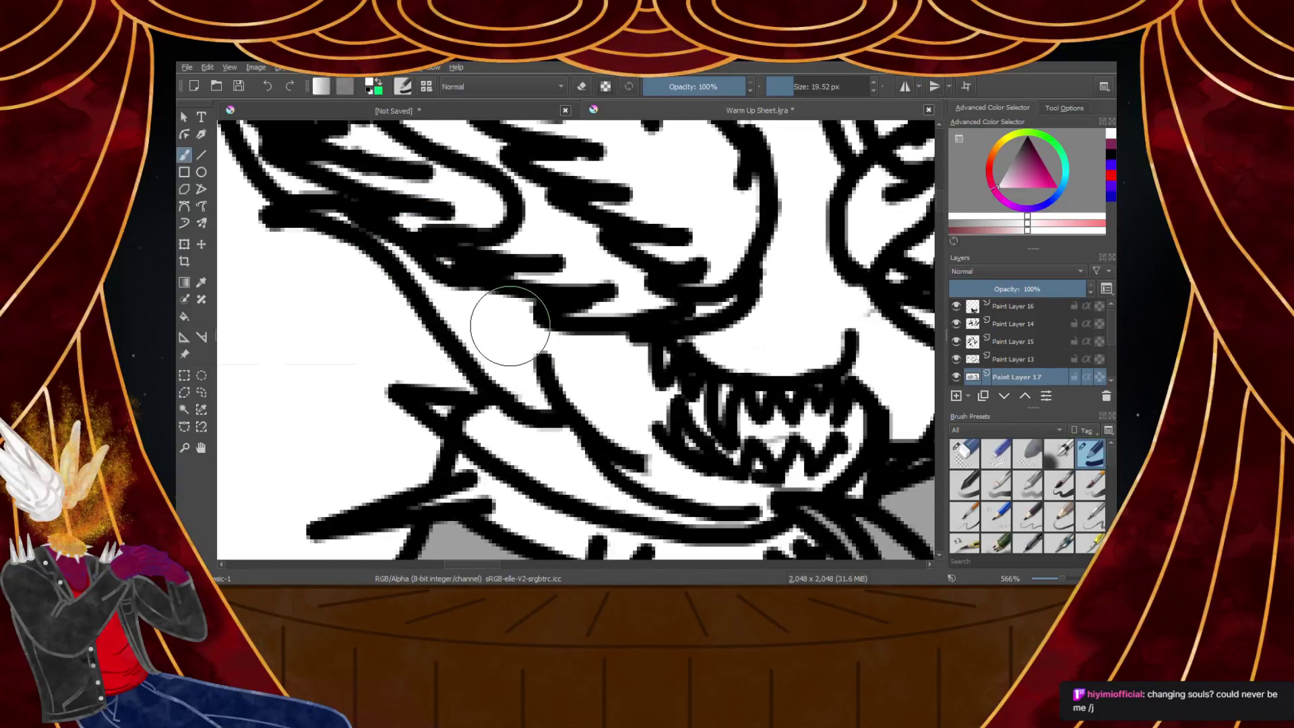
Try a light grey stroke over the cheek and undo it
drag(999, 189, 1003, 173)
drag(507, 288, 547, 371)
key(ctrl+z)
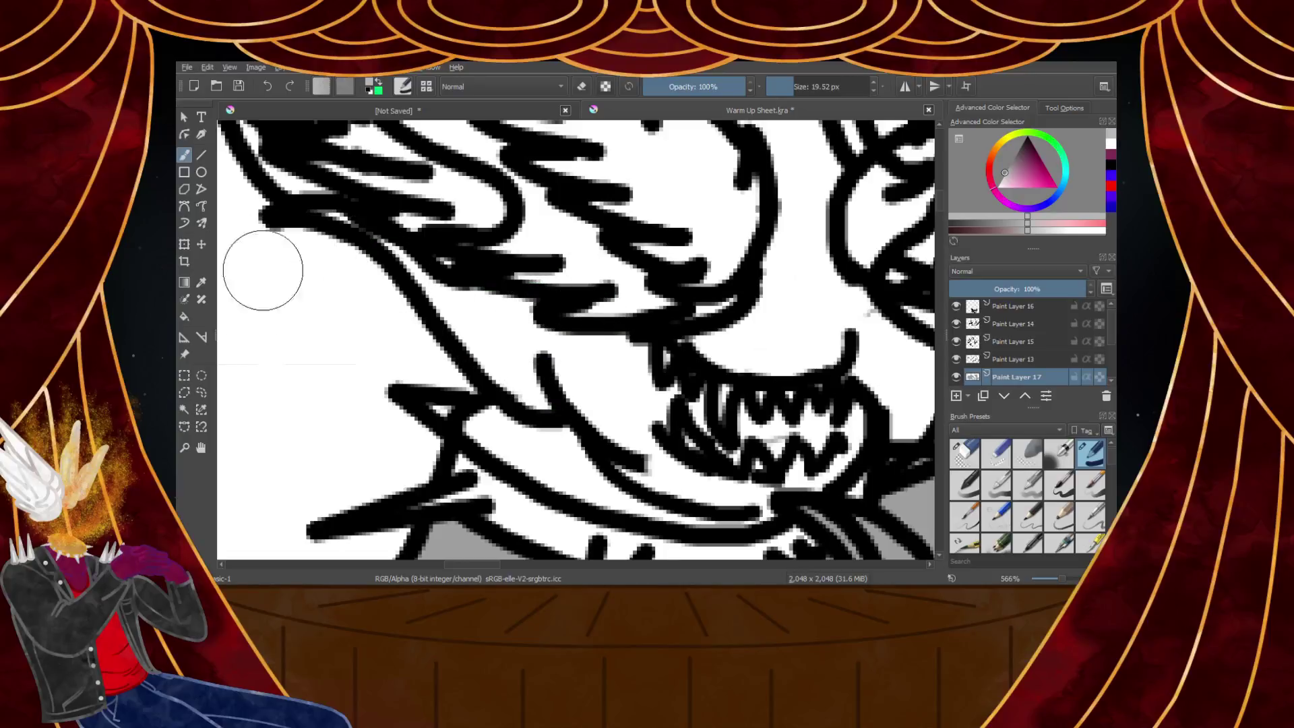
Hide the Background layer and erase the white patch around the cheek with the large circular eraser
scroll(1016, 347, down, 2)
click(957, 375)
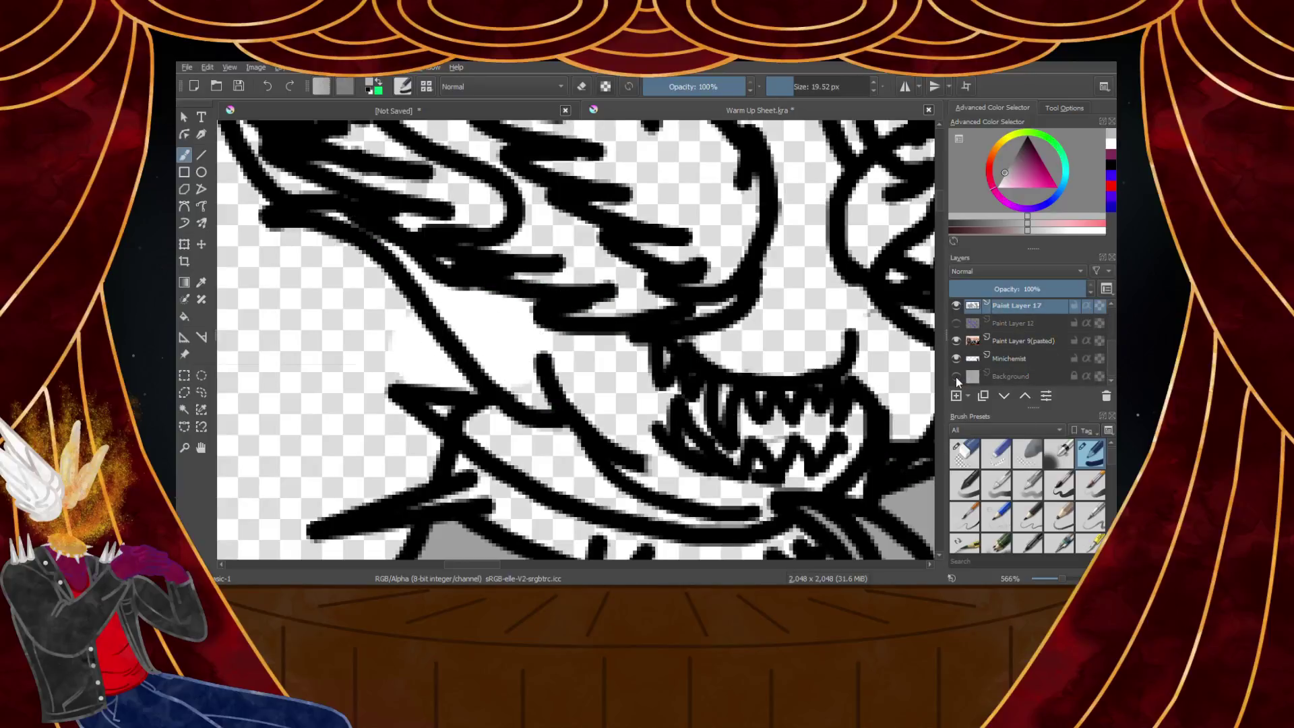
click(965, 453)
click(819, 86)
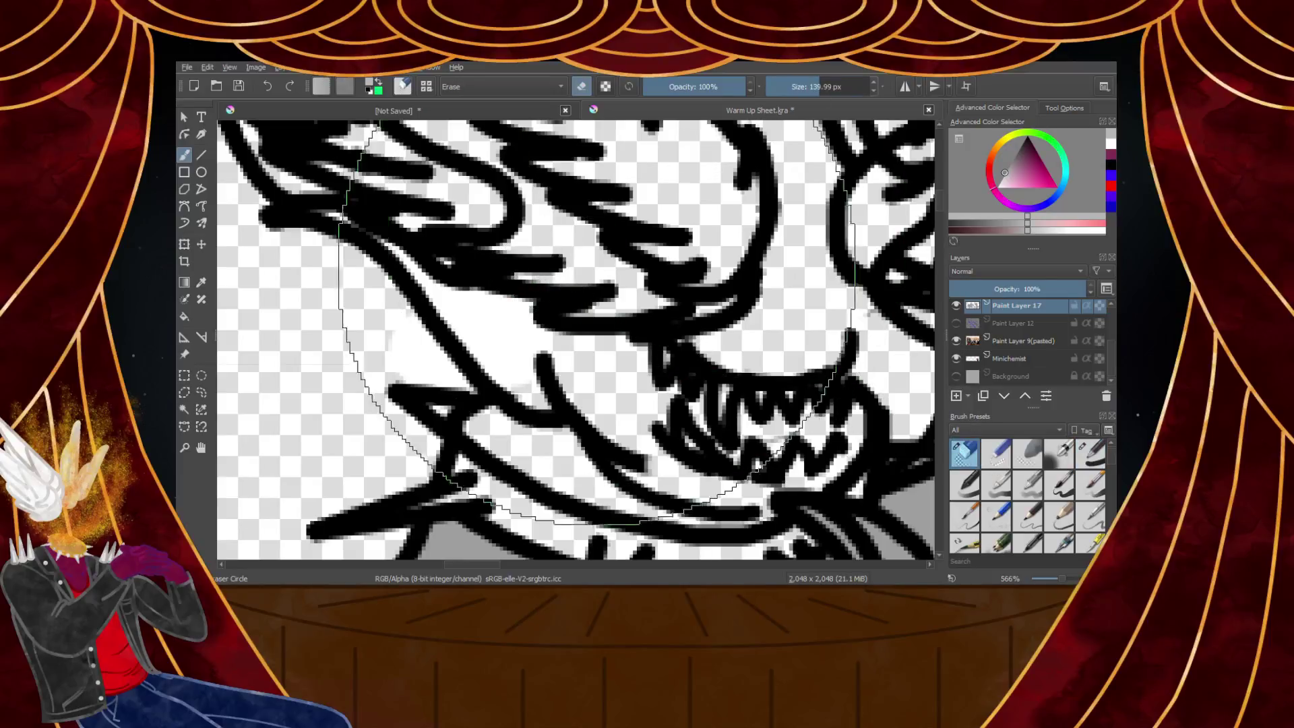
drag(545, 283, 502, 219)
scroll(568, 266, down, 4)
scroll(561, 267, up, 5)
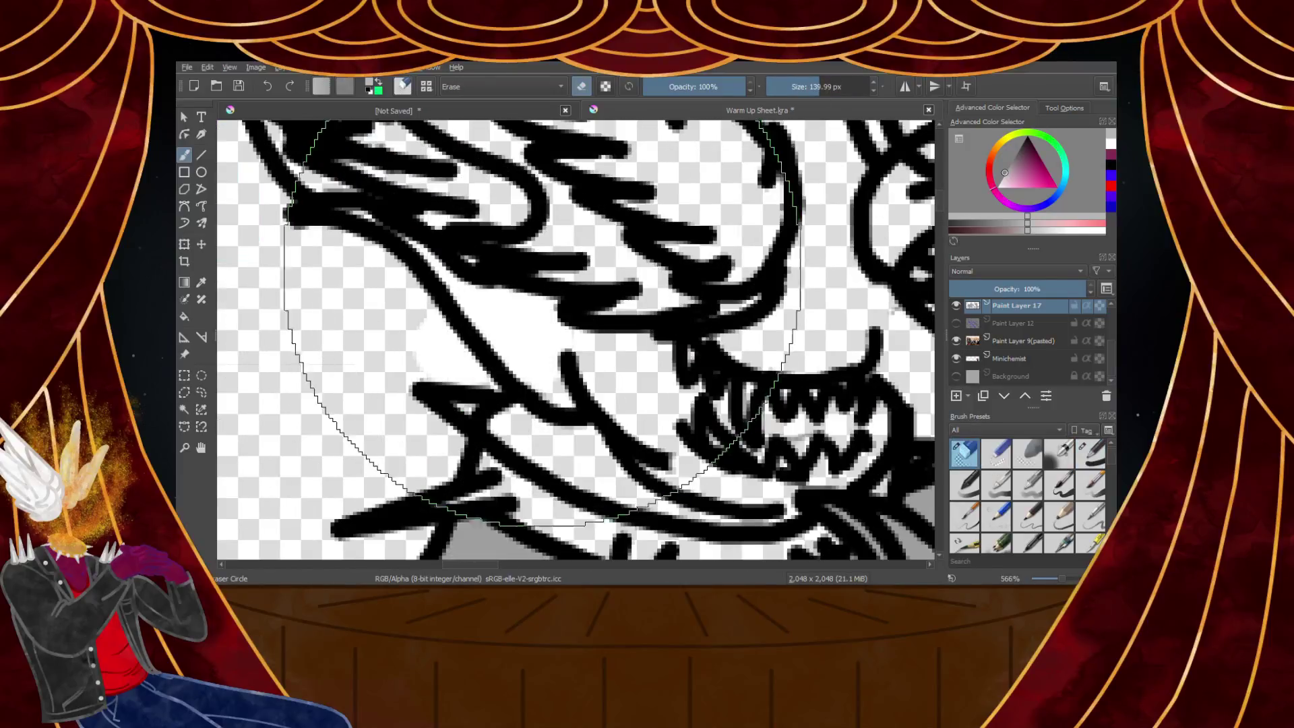
Paint a light grey patch on the cheek beside the jaw using a 19.52 px brush
click(1092, 453)
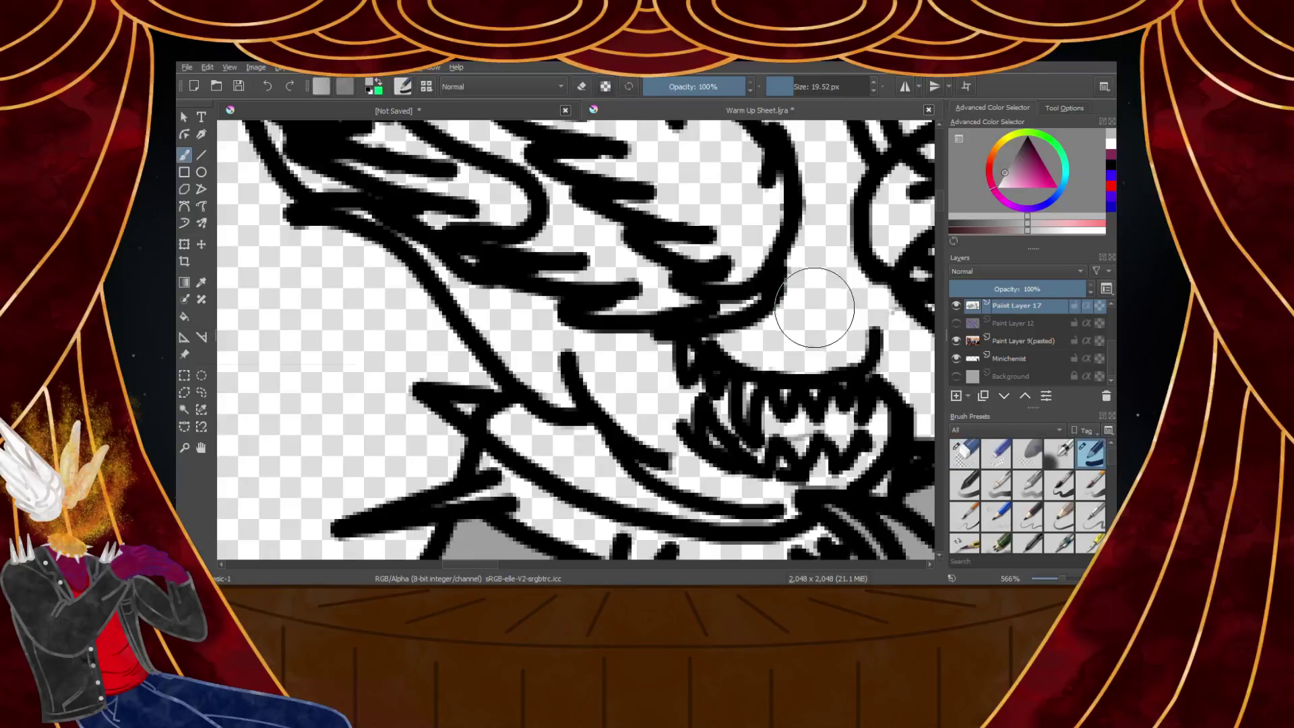
scroll(596, 350, up, 1)
mouse_move(587, 354)
mouse_down()
mouse_move(524, 309)
mouse_move(514, 272)
mouse_up()
scroll(521, 286, down, 3)
scroll(526, 303, up, 2)
scroll(525, 301, up, 2)
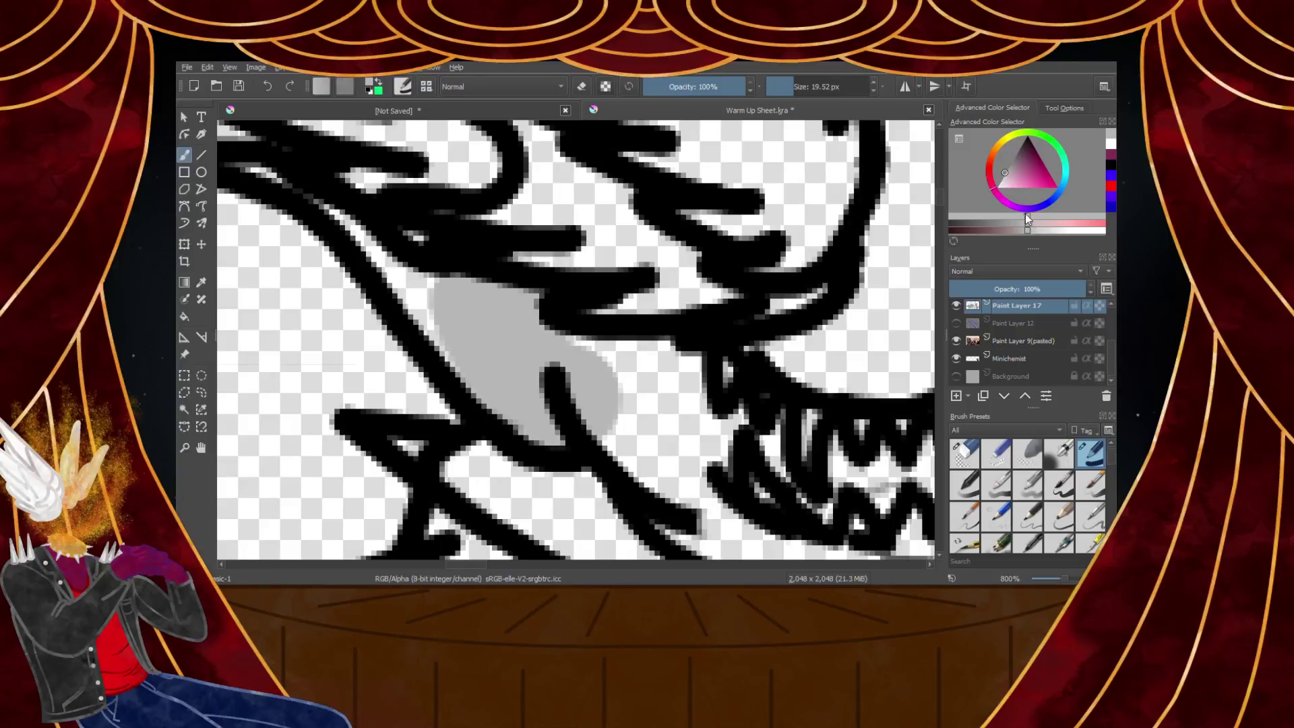
drag(519, 326, 600, 378)
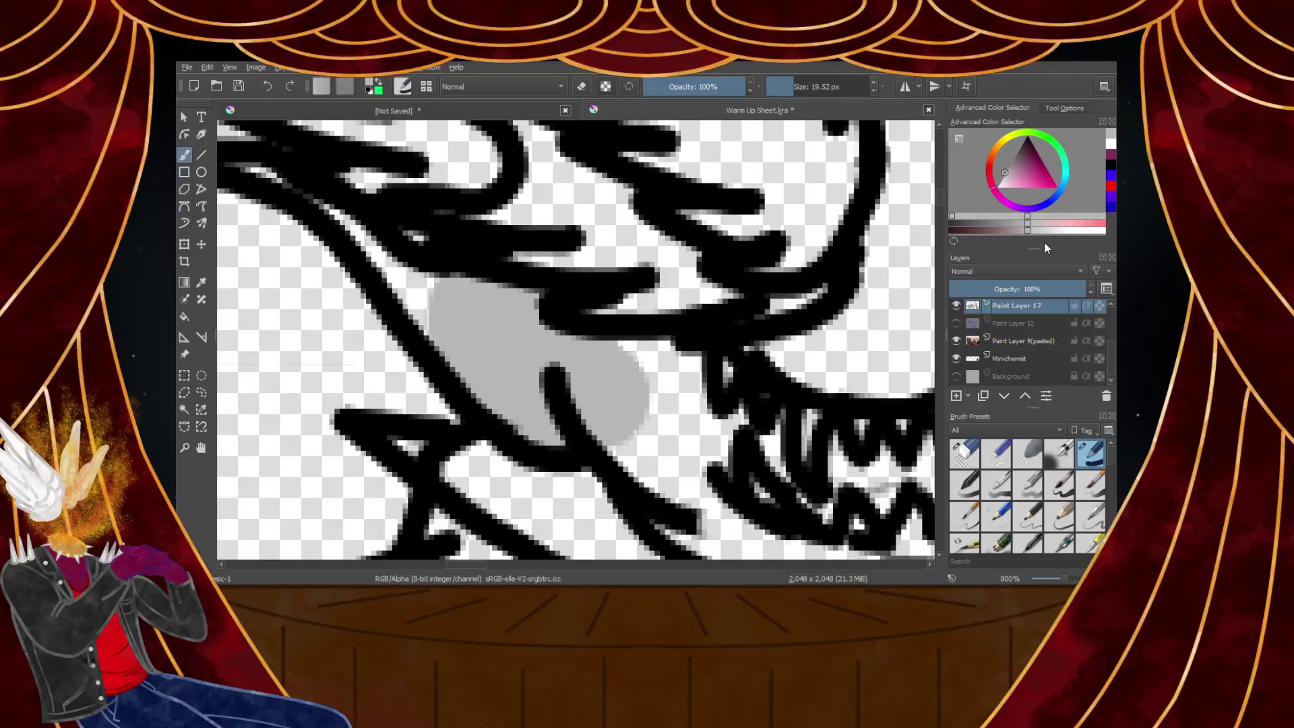
Pick a paler grey and try it over the cheek patch
click(1000, 180)
mouse_move(485, 236)
mouse_down()
mouse_move(462, 274)
mouse_move(593, 394)
mouse_move(506, 335)
mouse_move(648, 390)
mouse_move(633, 452)
mouse_move(693, 475)
mouse_move(795, 445)
mouse_move(605, 382)
mouse_up()
scroll(682, 477, down, 2)
scroll(768, 509, up, 2)
scroll(766, 381, down, 1)
scroll(768, 380, down, 4)
scroll(791, 345, up, 4)
scroll(728, 408, down, 2)
scroll(645, 435, up, 3)
Undo the grey strokes on the cheek
key(ctrl+z)
key(ctrl+z)
key(ctrl+z)
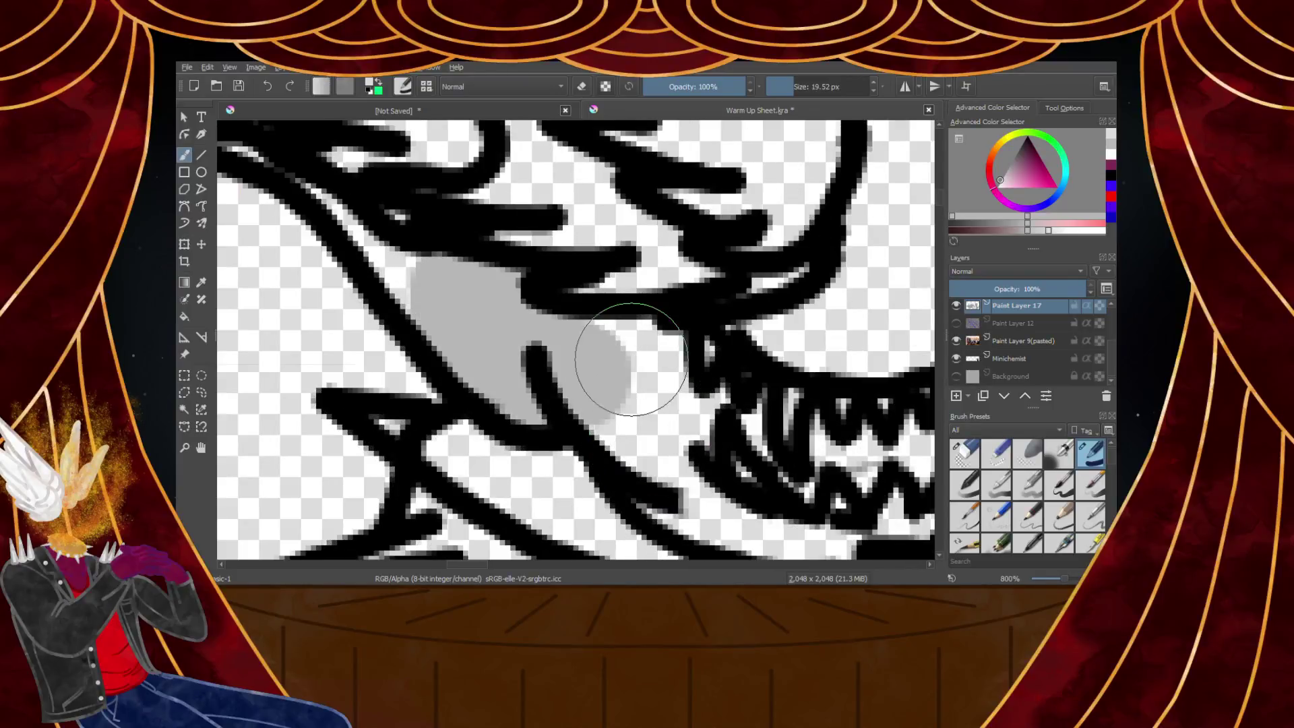
key(ctrl+z)
key(ctrl+z)
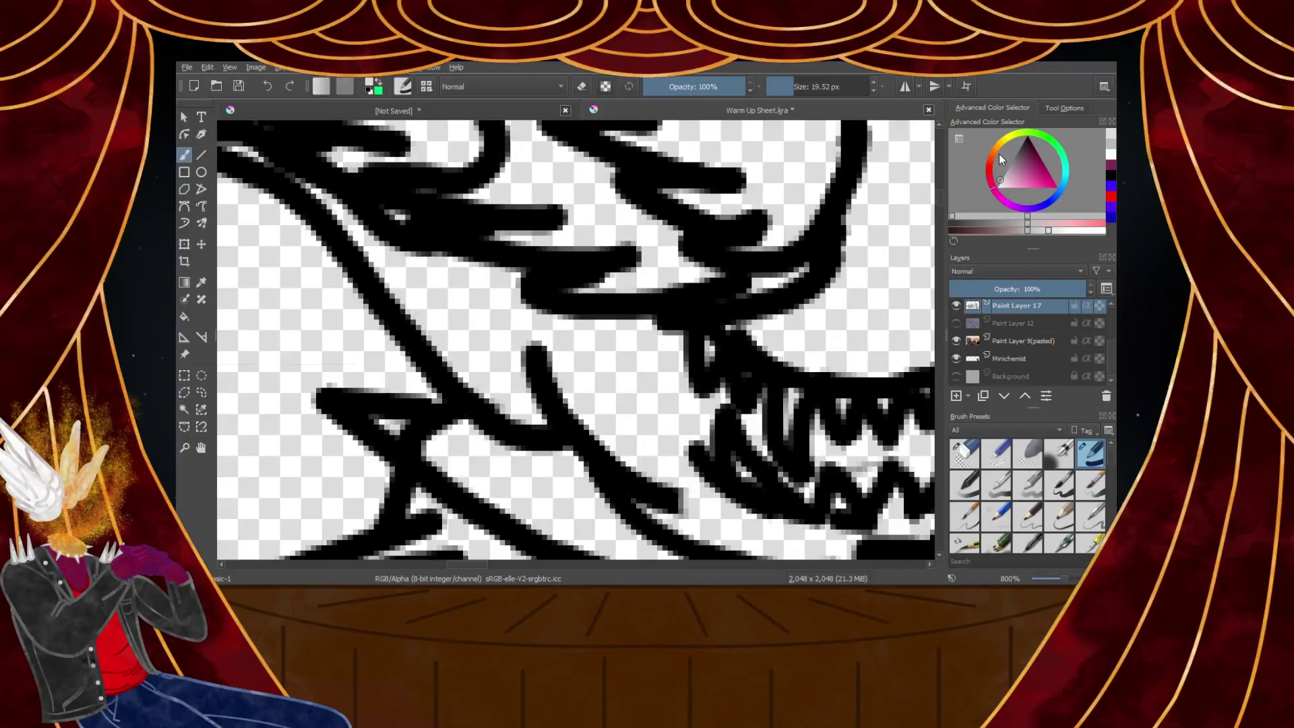
Pick a dark yellow-brown and block in the forehead between the wings with a 19.52 px brush
click(994, 151)
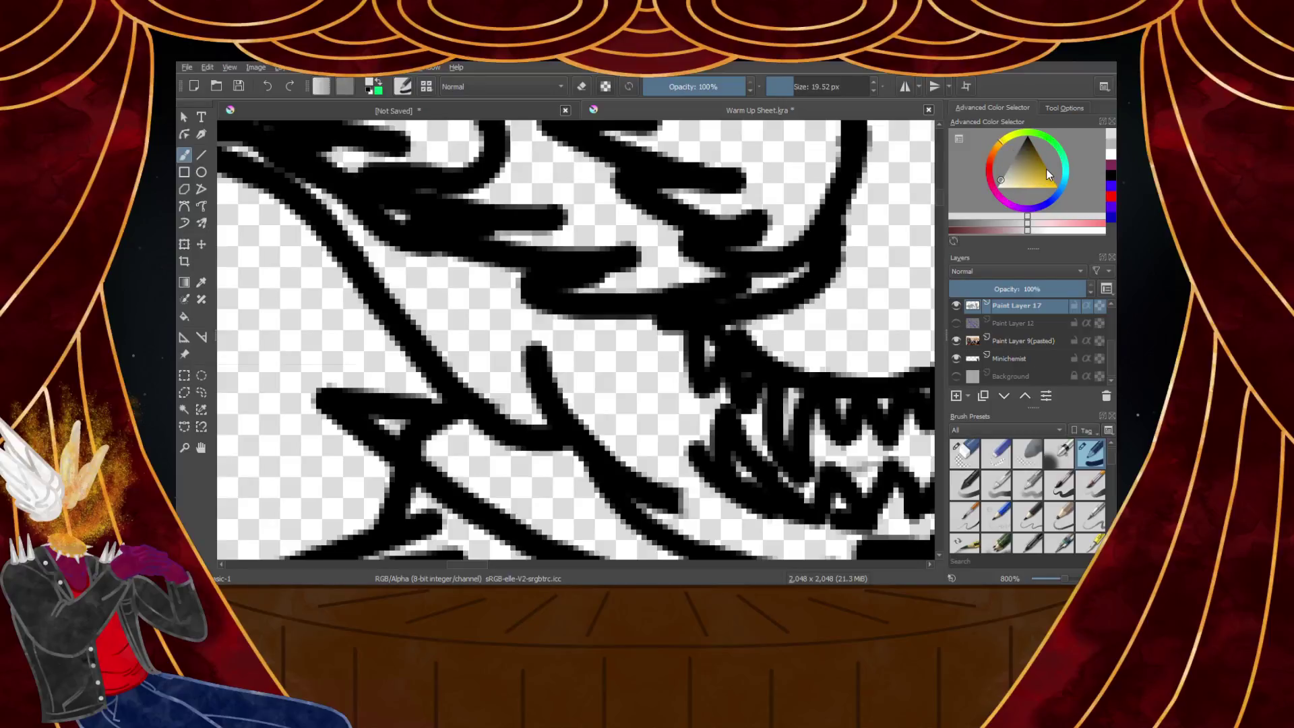
drag(1030, 165, 1042, 142)
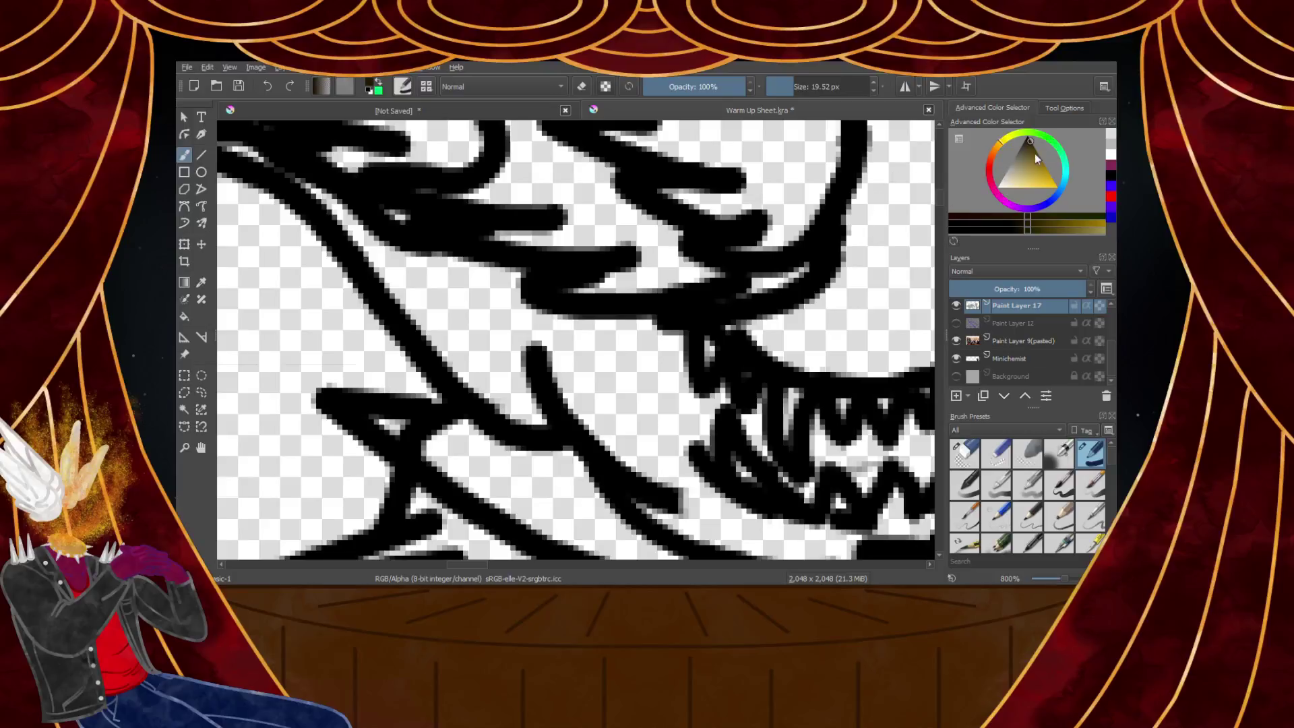
click(1041, 156)
scroll(682, 241, down, 10)
scroll(683, 240, up, 4)
scroll(682, 241, down, 4)
scroll(682, 240, up, 3)
scroll(685, 254, down, 2)
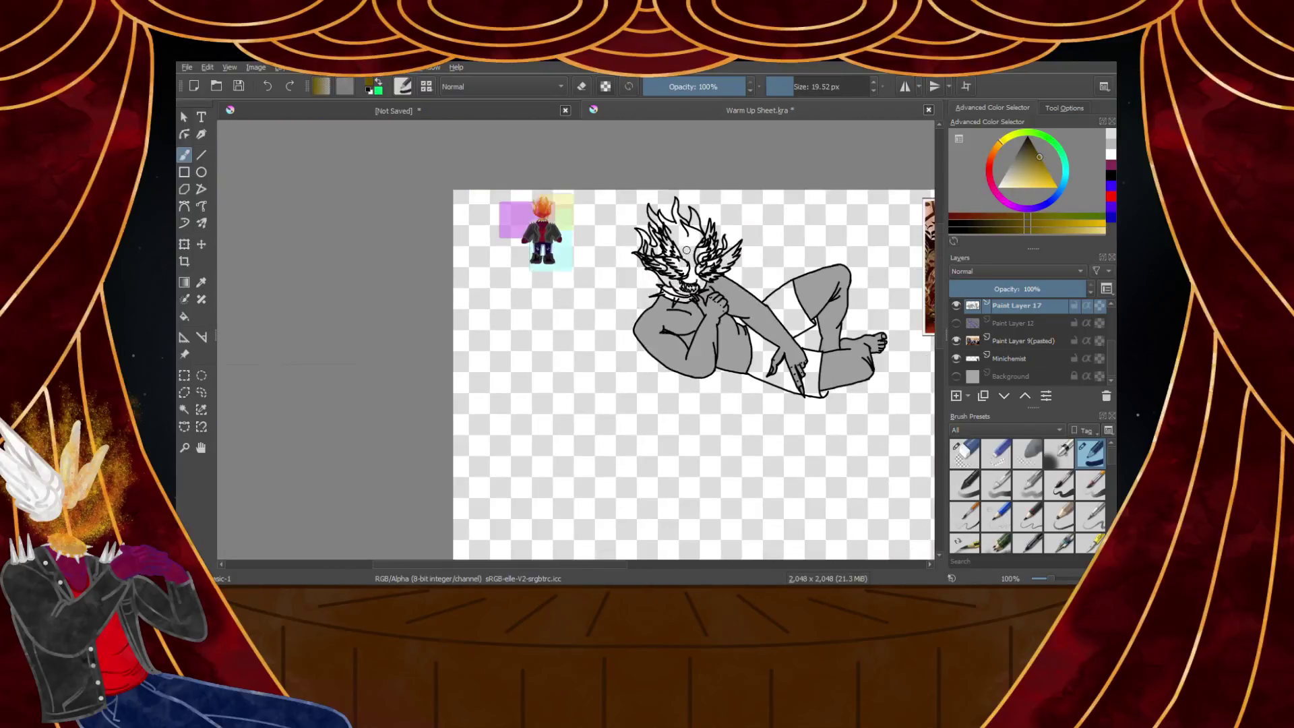
scroll(676, 208, up, 6)
mouse_move(691, 187)
mouse_down()
mouse_move(728, 298)
mouse_move(717, 194)
mouse_move(754, 285)
mouse_up()
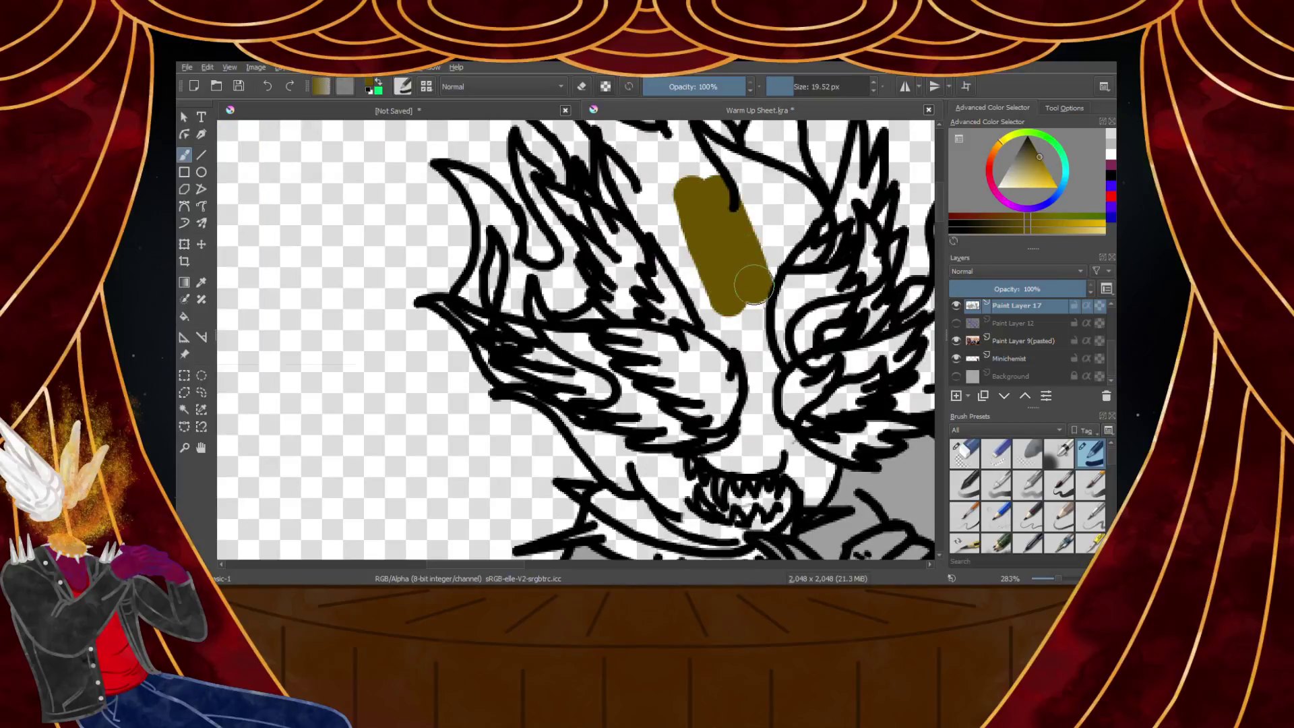
scroll(773, 247, up, 3)
mouse_move(786, 202)
mouse_down()
mouse_move(738, 292)
mouse_move(769, 272)
mouse_move(777, 219)
mouse_move(715, 183)
mouse_move(718, 231)
mouse_move(623, 178)
mouse_up()
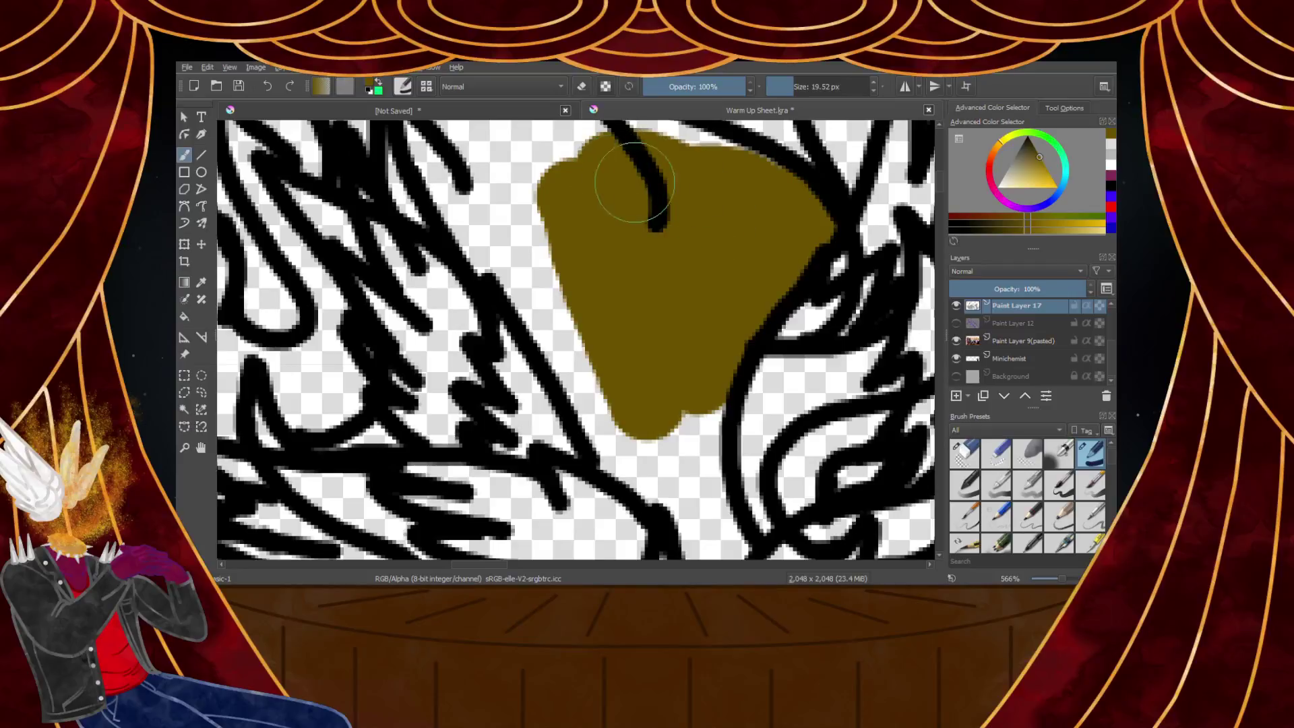
Texture the forehead with bright golden yellow using the Watercolor Texture brush at 56.90 px
click(1041, 181)
scroll(1007, 486, down, 5)
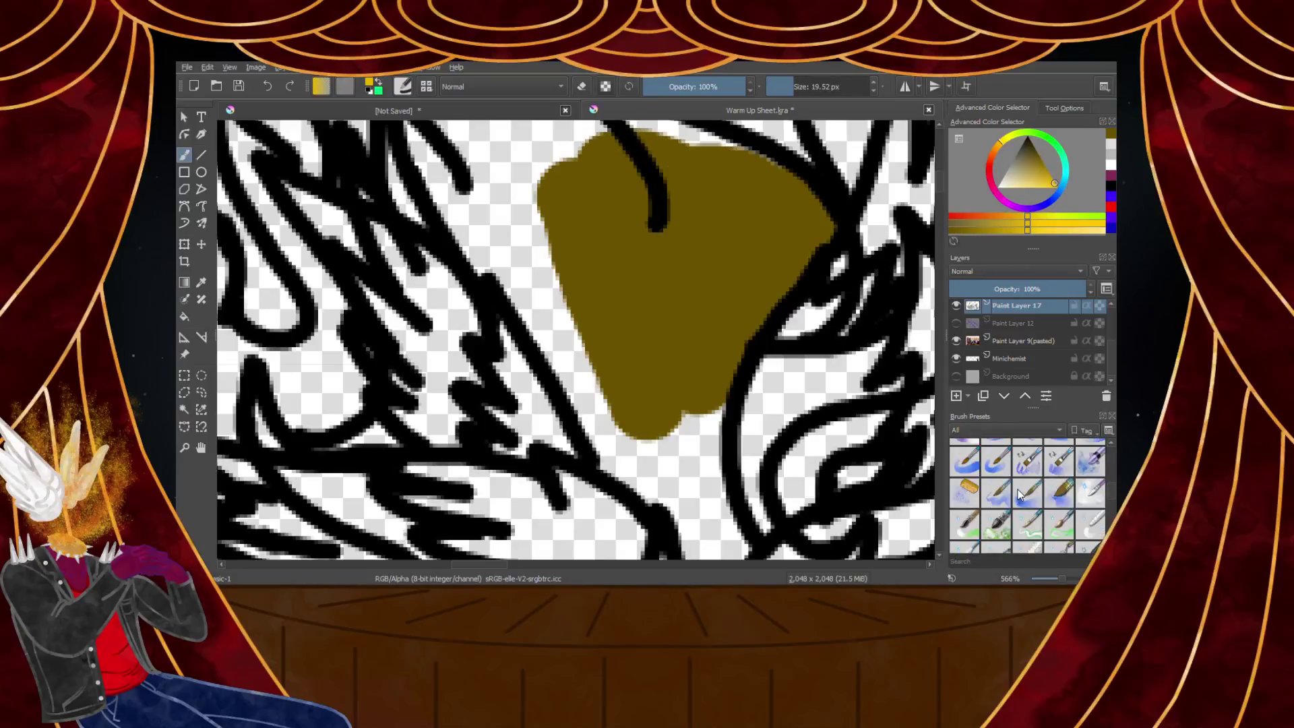
click(999, 520)
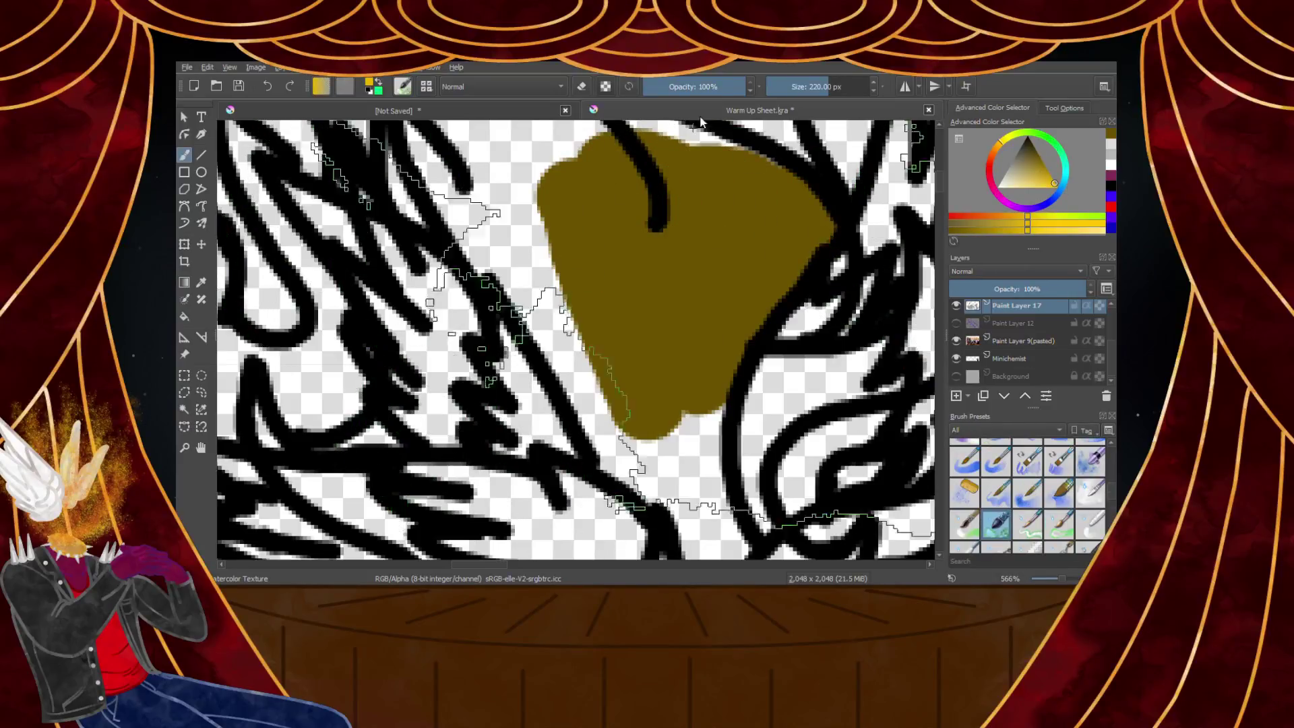
drag(829, 81, 805, 85)
drag(585, 192, 640, 402)
drag(642, 182, 711, 374)
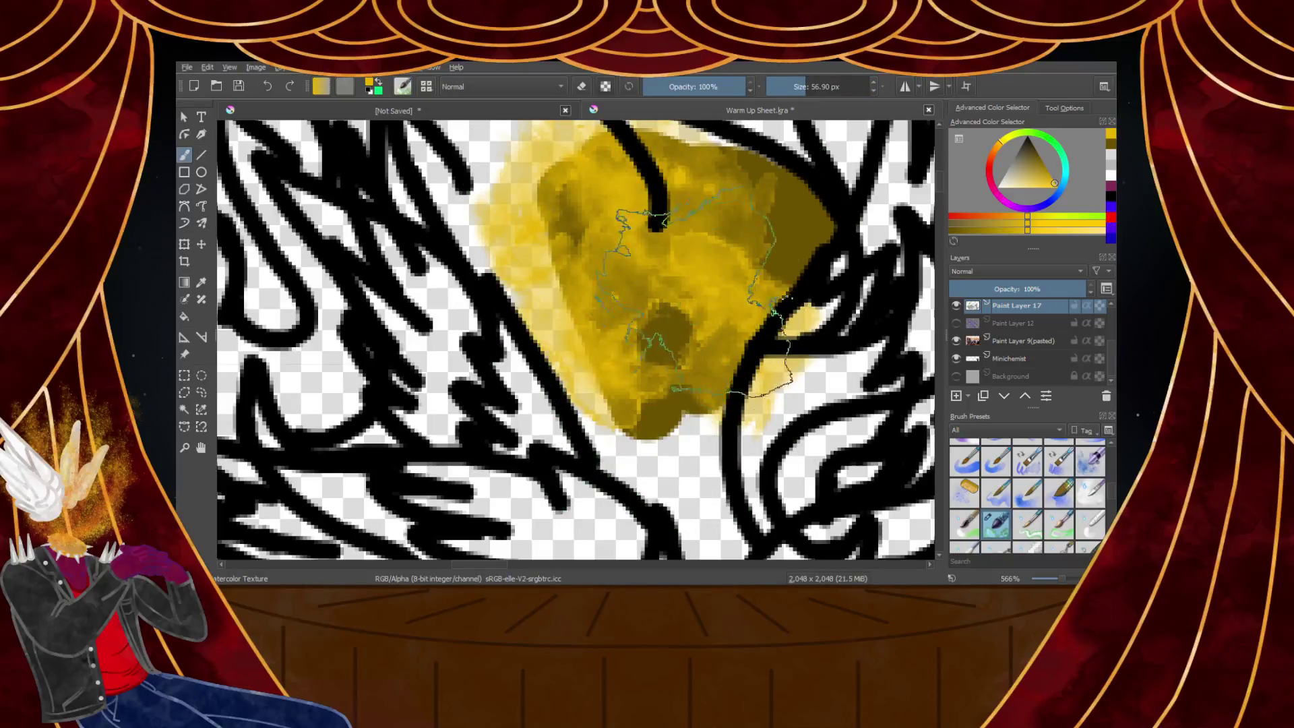
scroll(843, 361, down, 4)
scroll(822, 314, up, 4)
mouse_move(805, 367)
mouse_down()
mouse_move(809, 341)
mouse_move(829, 350)
mouse_up()
Pick a darker olive brown and fill the curved flame above the forehead's right side with a 6.43 px brush
click(1037, 151)
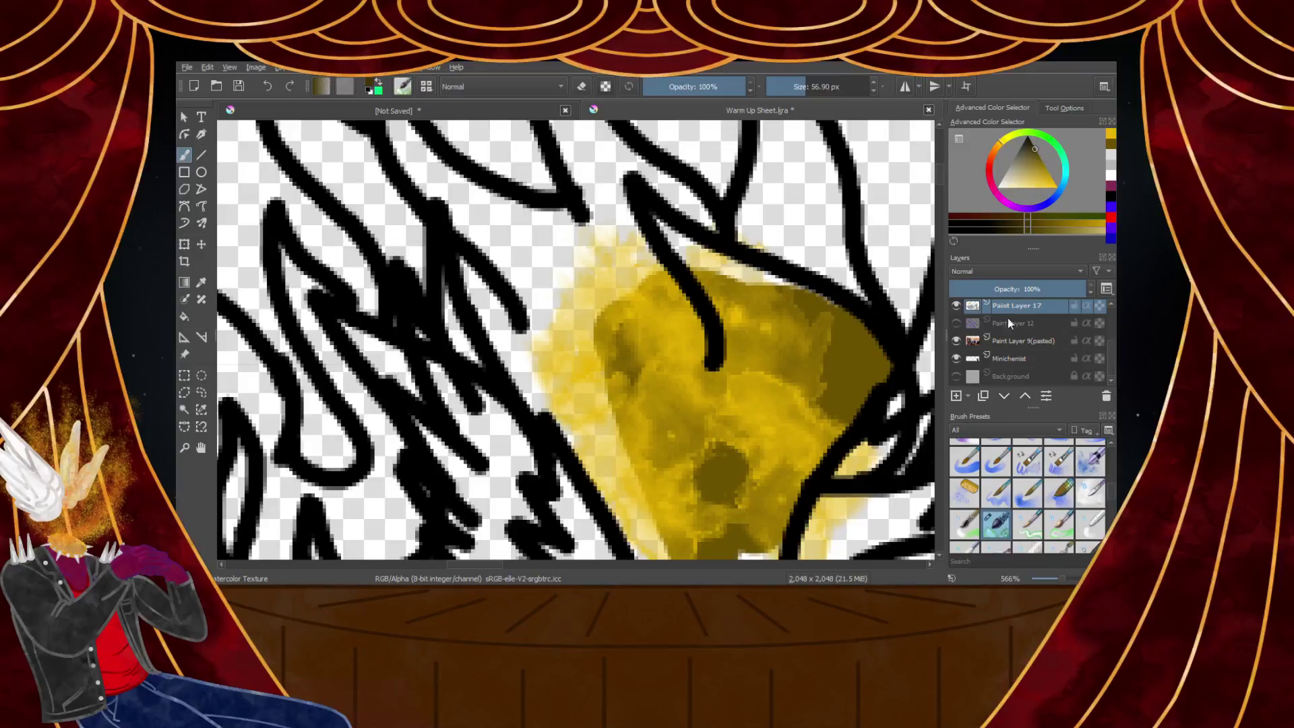
scroll(981, 516, up, 5)
scroll(721, 347, down, 4)
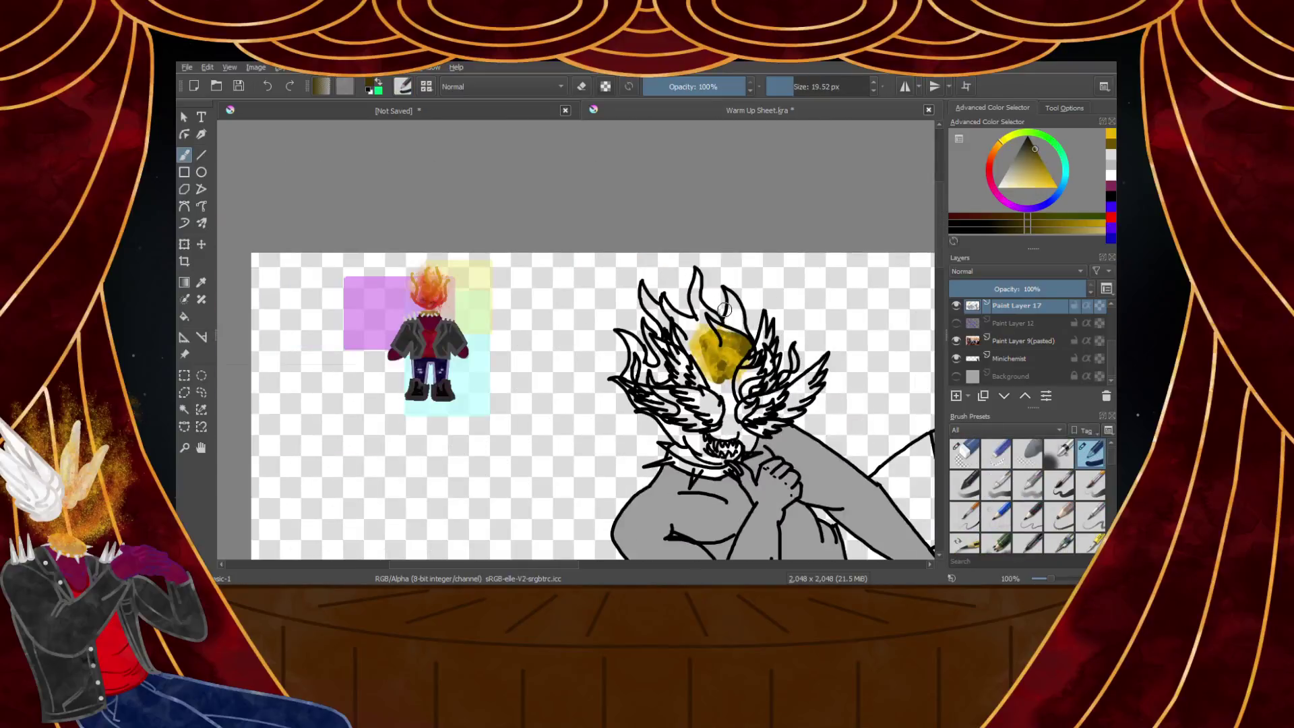
scroll(755, 240, up, 4)
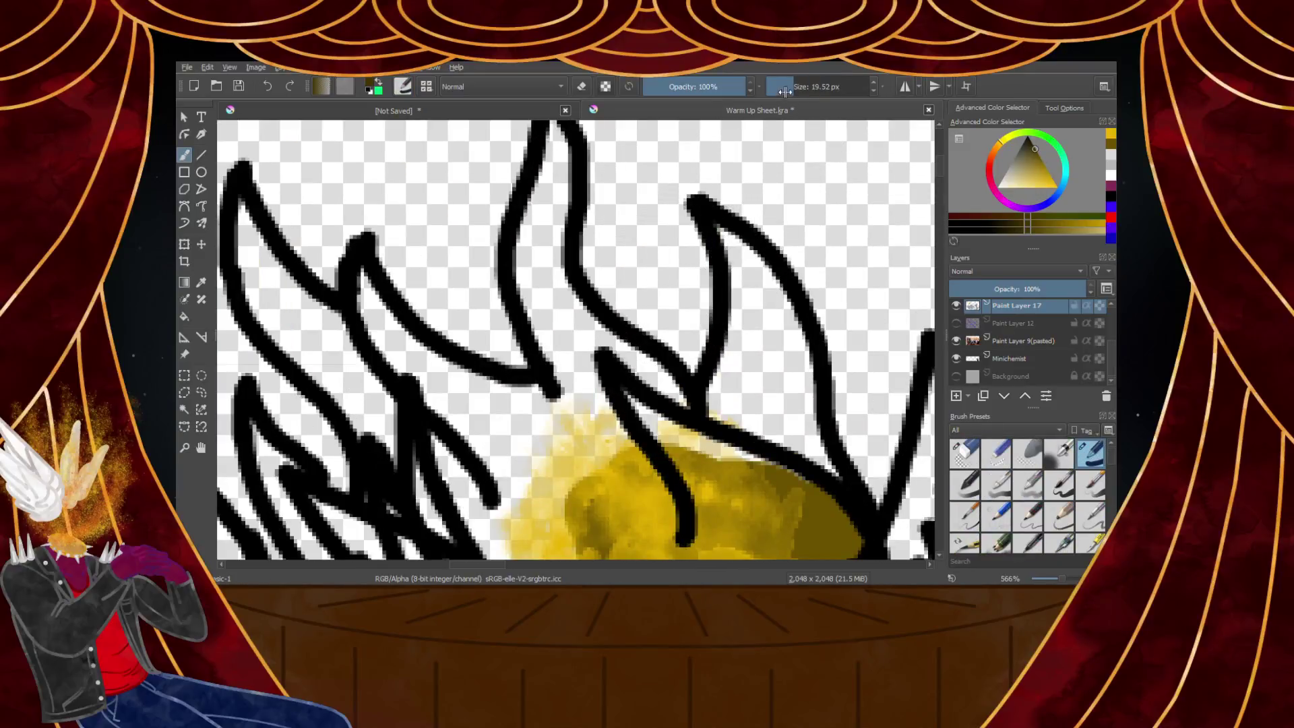
mouse_move(725, 231)
mouse_down()
mouse_move(800, 368)
mouse_move(758, 264)
mouse_move(829, 479)
mouse_up()
mouse_move(740, 257)
mouse_down()
mouse_move(705, 455)
mouse_move(756, 333)
mouse_move(729, 378)
mouse_move(749, 355)
mouse_move(777, 424)
mouse_move(779, 527)
mouse_move(774, 382)
mouse_move(751, 343)
mouse_move(762, 455)
mouse_up()
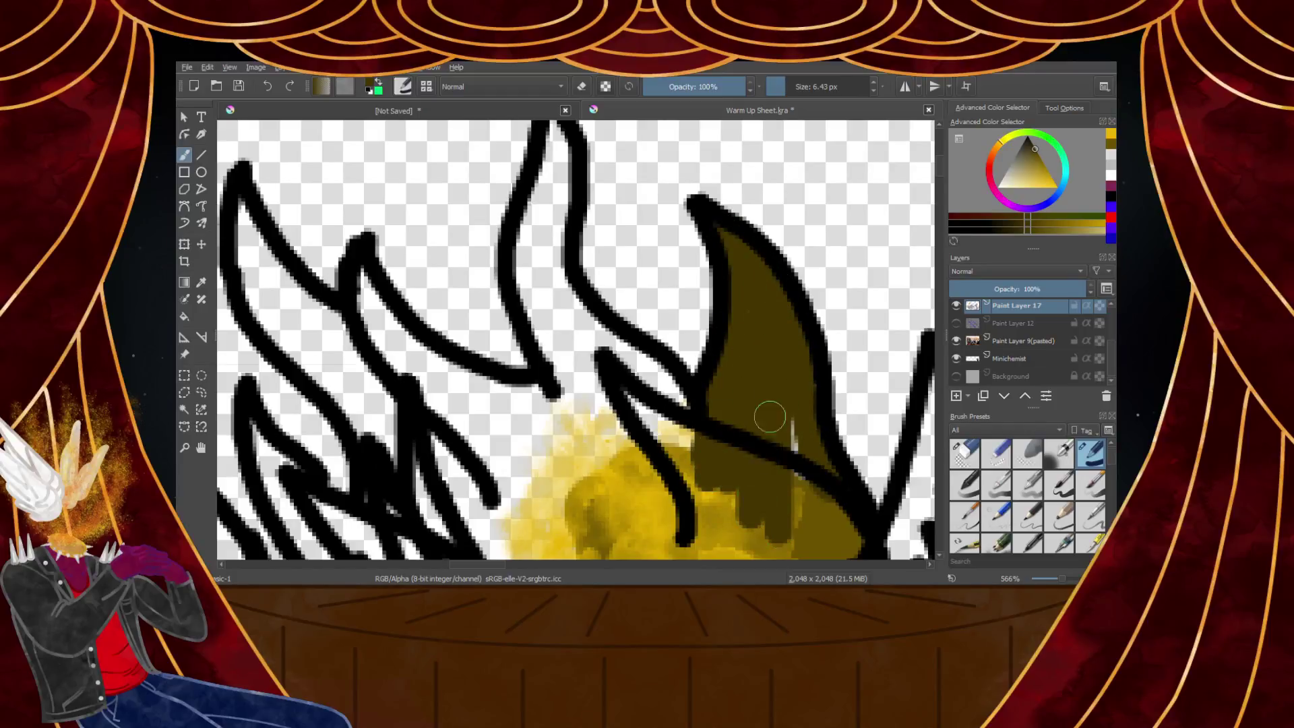
Fill the tall central flame and its base above the forehead with olive brown
scroll(775, 453, down, 3)
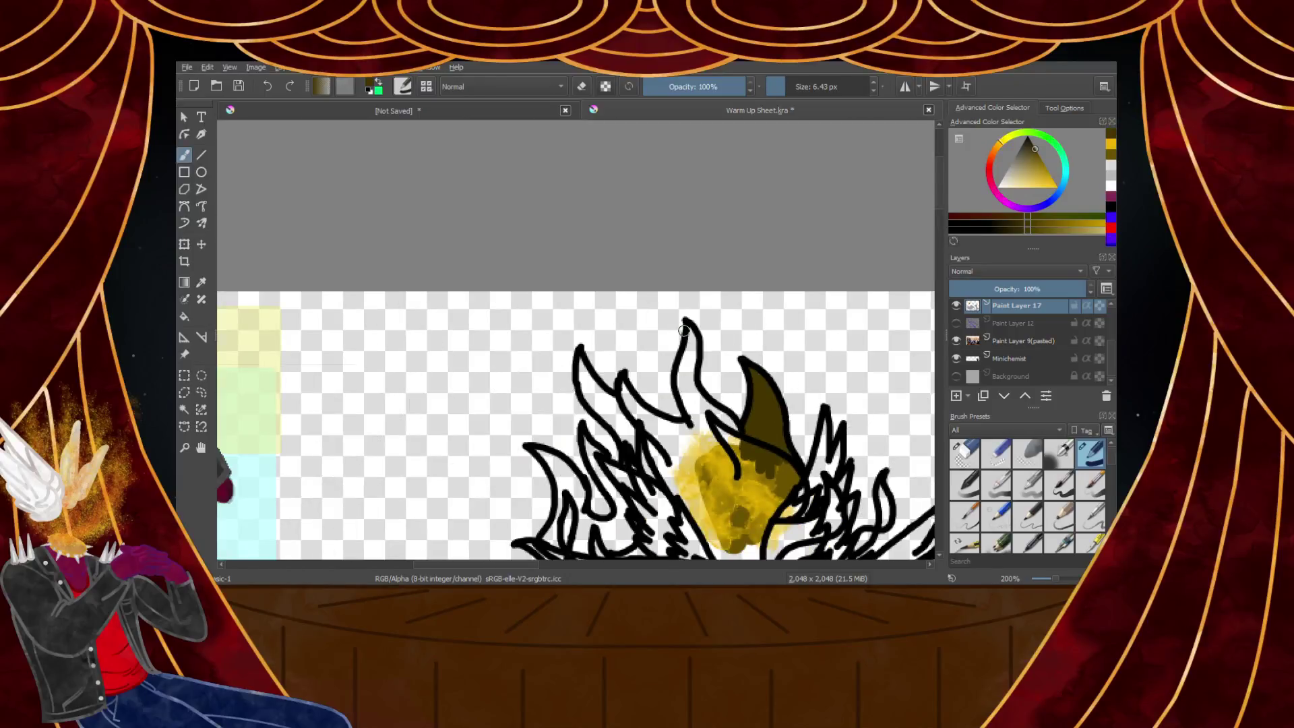
scroll(692, 337, up, 5)
mouse_move(709, 325)
mouse_down()
mouse_move(737, 408)
mouse_move(728, 531)
mouse_move(723, 381)
mouse_move(676, 517)
mouse_up()
scroll(676, 517, down, 4)
scroll(708, 459, up, 8)
mouse_move(678, 202)
mouse_down()
mouse_move(722, 520)
mouse_move(633, 262)
mouse_move(685, 274)
mouse_move(757, 519)
mouse_move(803, 496)
mouse_up()
Fill the short flame left of the central one and the curved area joining them with olive brown
scroll(813, 486, down, 2)
scroll(813, 487, up, 2)
mouse_move(472, 202)
mouse_down()
mouse_move(665, 419)
mouse_move(670, 485)
mouse_move(585, 556)
mouse_move(384, 283)
mouse_move(418, 424)
mouse_up()
scroll(468, 425, down, 5)
scroll(463, 423, up, 5)
scroll(461, 430, down, 4)
scroll(328, 370, up, 2)
mouse_move(404, 312)
mouse_down()
mouse_move(438, 320)
mouse_move(511, 472)
mouse_move(468, 409)
mouse_move(559, 461)
mouse_move(529, 454)
mouse_up()
scroll(528, 454, down, 2)
scroll(528, 454, up, 2)
mouse_move(390, 361)
mouse_down()
mouse_move(405, 299)
mouse_move(441, 300)
mouse_move(330, 217)
mouse_move(451, 235)
mouse_move(421, 328)
mouse_up()
Fill the pointed flame at the upper left of the head with olive brown down its stem
scroll(521, 315, down, 5)
scroll(425, 243, up, 5)
mouse_move(455, 196)
mouse_down()
mouse_move(504, 368)
mouse_move(540, 444)
mouse_move(445, 285)
mouse_move(479, 283)
mouse_move(698, 462)
mouse_move(622, 443)
mouse_up()
scroll(502, 364, down, 5)
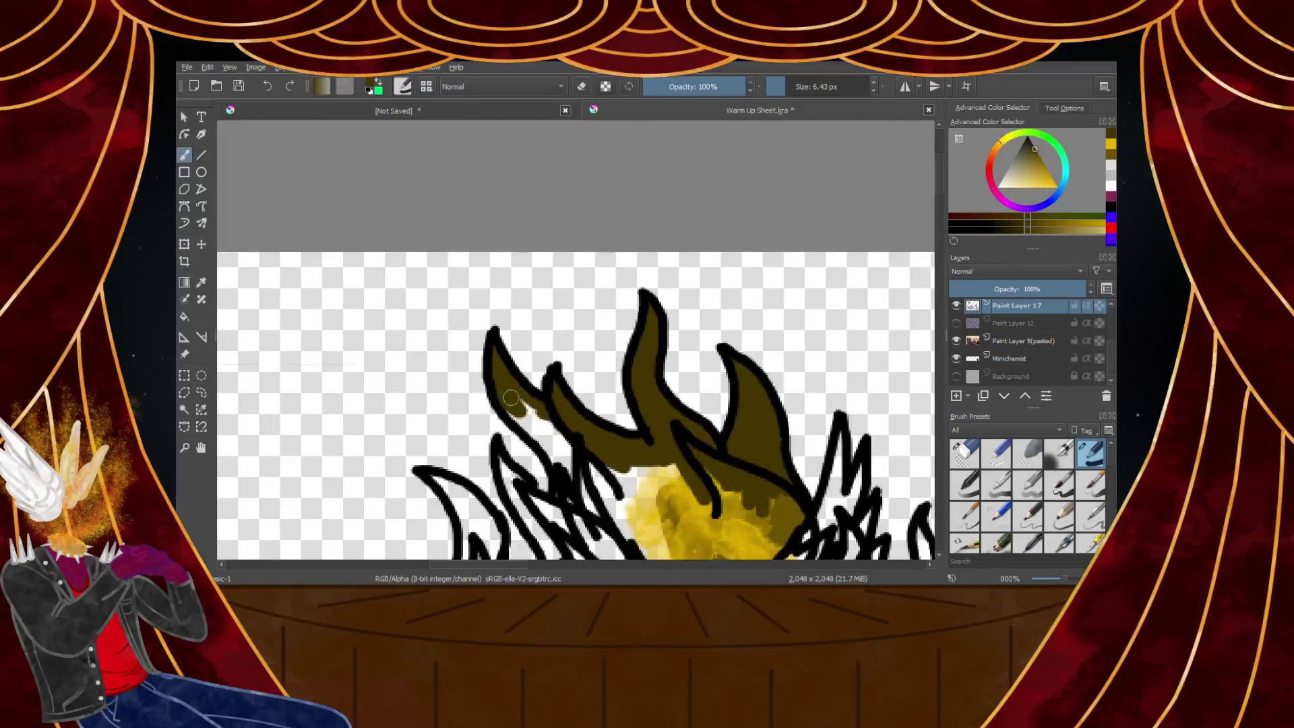
scroll(525, 377, up, 6)
mouse_move(286, 298)
mouse_down()
mouse_move(474, 479)
mouse_move(341, 255)
mouse_move(613, 471)
mouse_up()
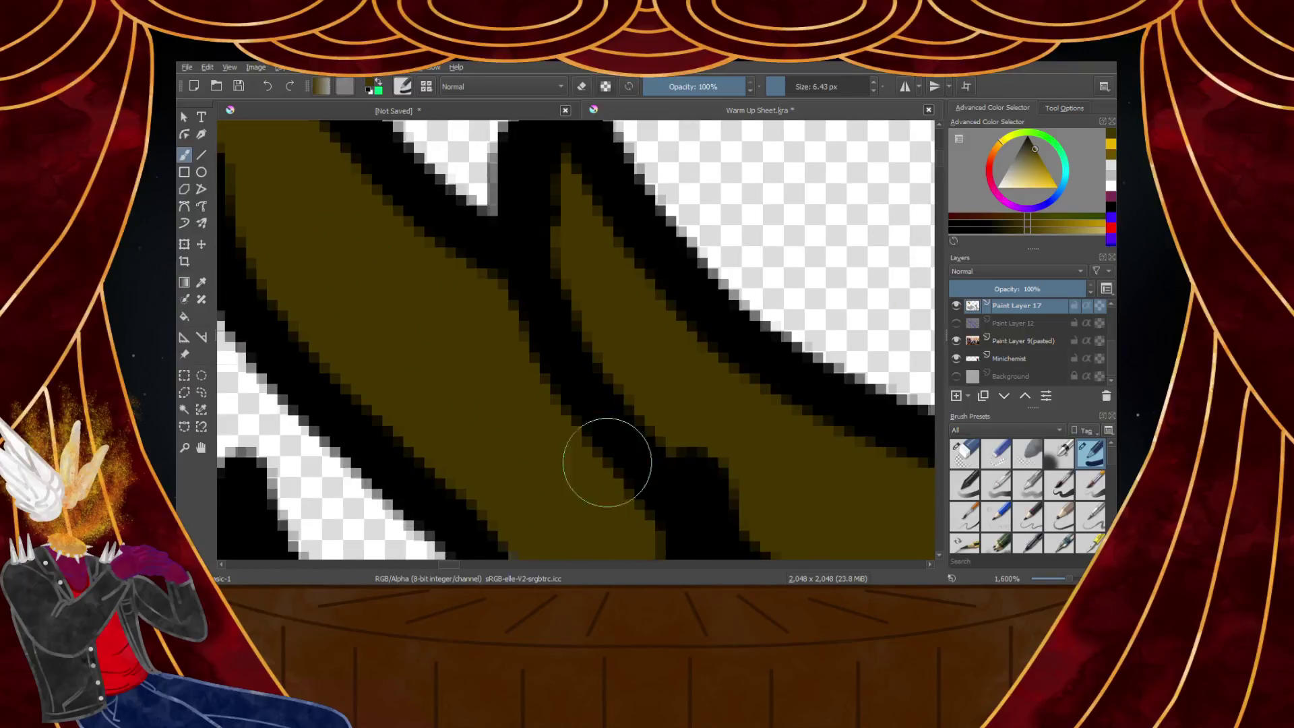
Extend the olive brown into the narrow gaps where the upper-left flames meet the wing feathers
scroll(613, 471, down, 3)
scroll(564, 449, up, 3)
mouse_move(500, 275)
mouse_down()
mouse_move(588, 414)
mouse_move(607, 308)
mouse_move(573, 289)
mouse_up()
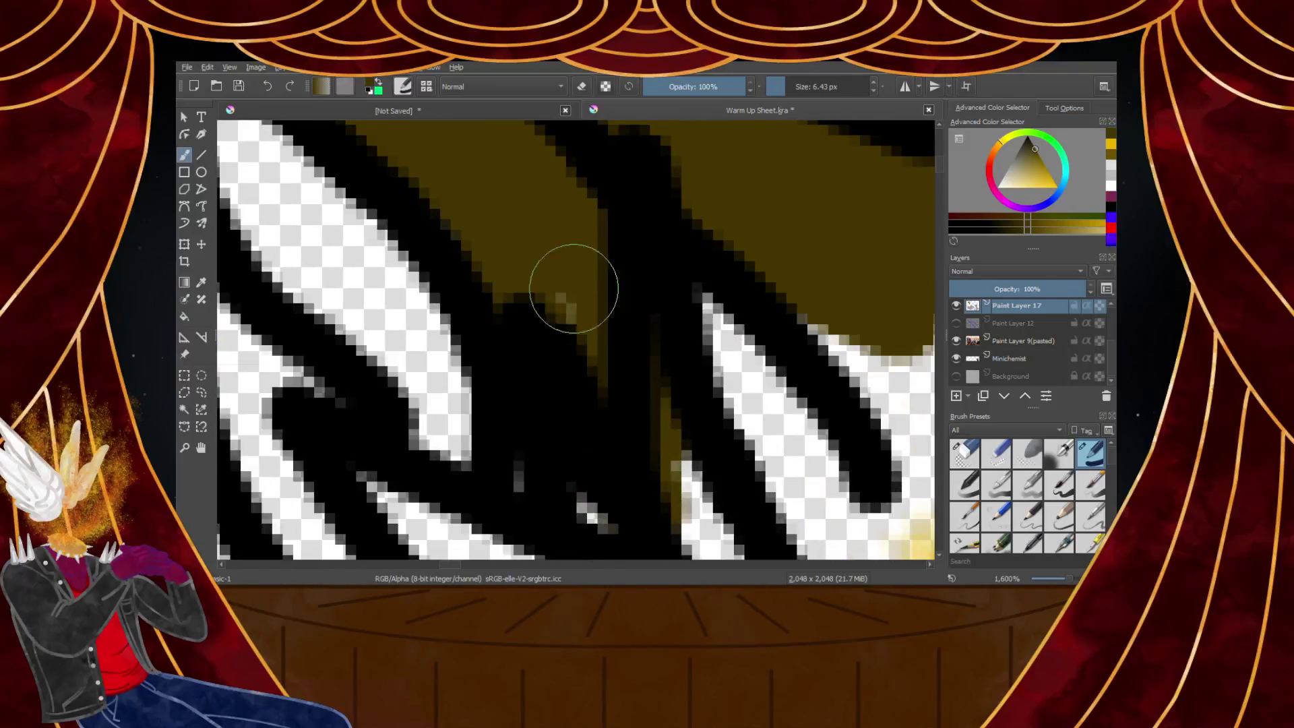
scroll(573, 289, down, 3)
scroll(598, 384, up, 3)
mouse_move(596, 411)
mouse_down()
mouse_move(550, 377)
mouse_move(681, 492)
mouse_move(670, 253)
mouse_move(826, 518)
mouse_move(733, 502)
mouse_move(678, 244)
mouse_move(844, 415)
mouse_move(714, 212)
mouse_up()
Fill the slender flame beside the left wing's upper feathers with olive brown
scroll(817, 391, down, 5)
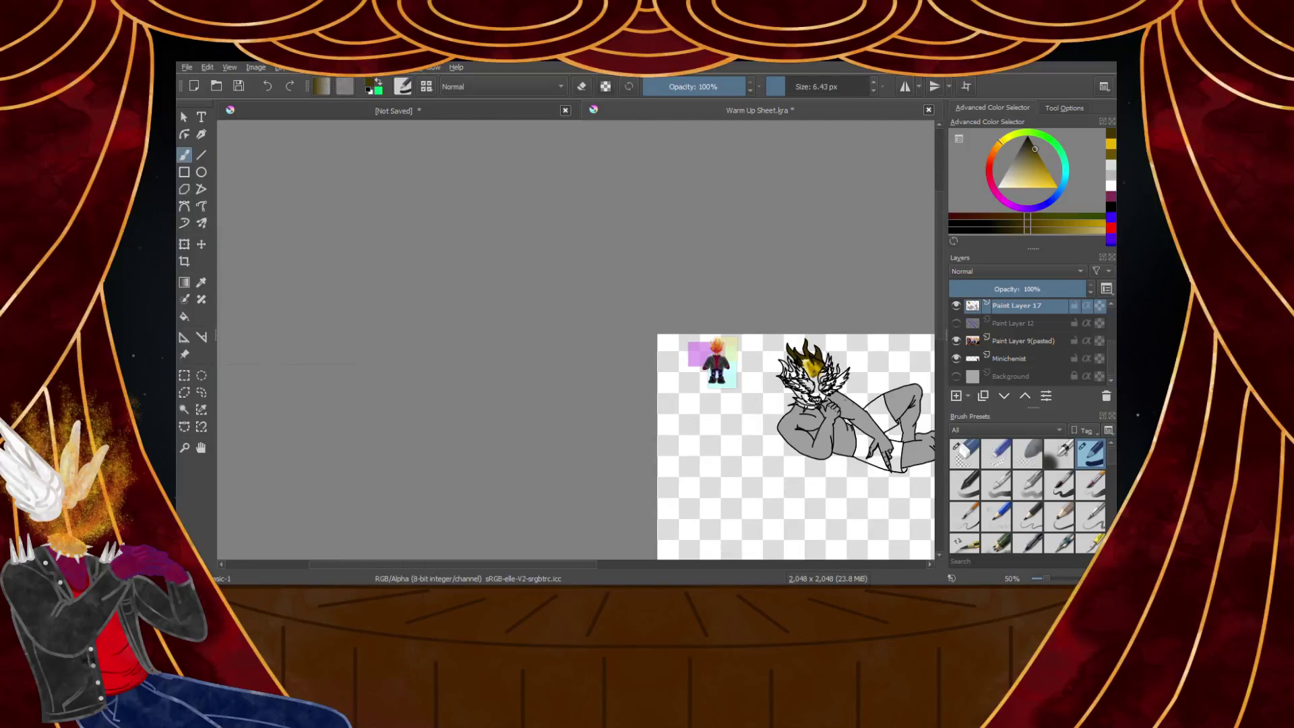
scroll(533, 299, up, 8)
scroll(533, 299, down, 4)
scroll(533, 299, up, 2)
scroll(533, 299, down, 2)
scroll(534, 299, up, 4)
mouse_move(569, 222)
mouse_down()
mouse_move(645, 377)
mouse_move(612, 291)
mouse_up()
drag(615, 354, 695, 453)
Fill the outermost left flame with olive brown from its tip down to the wing
scroll(694, 453, down, 3)
scroll(624, 433, up, 3)
mouse_move(643, 268)
mouse_down()
mouse_move(693, 308)
mouse_move(753, 434)
mouse_move(705, 299)
mouse_move(759, 339)
mouse_move(823, 483)
mouse_move(834, 437)
mouse_move(773, 340)
mouse_move(767, 453)
mouse_up()
scroll(792, 485, down, 3)
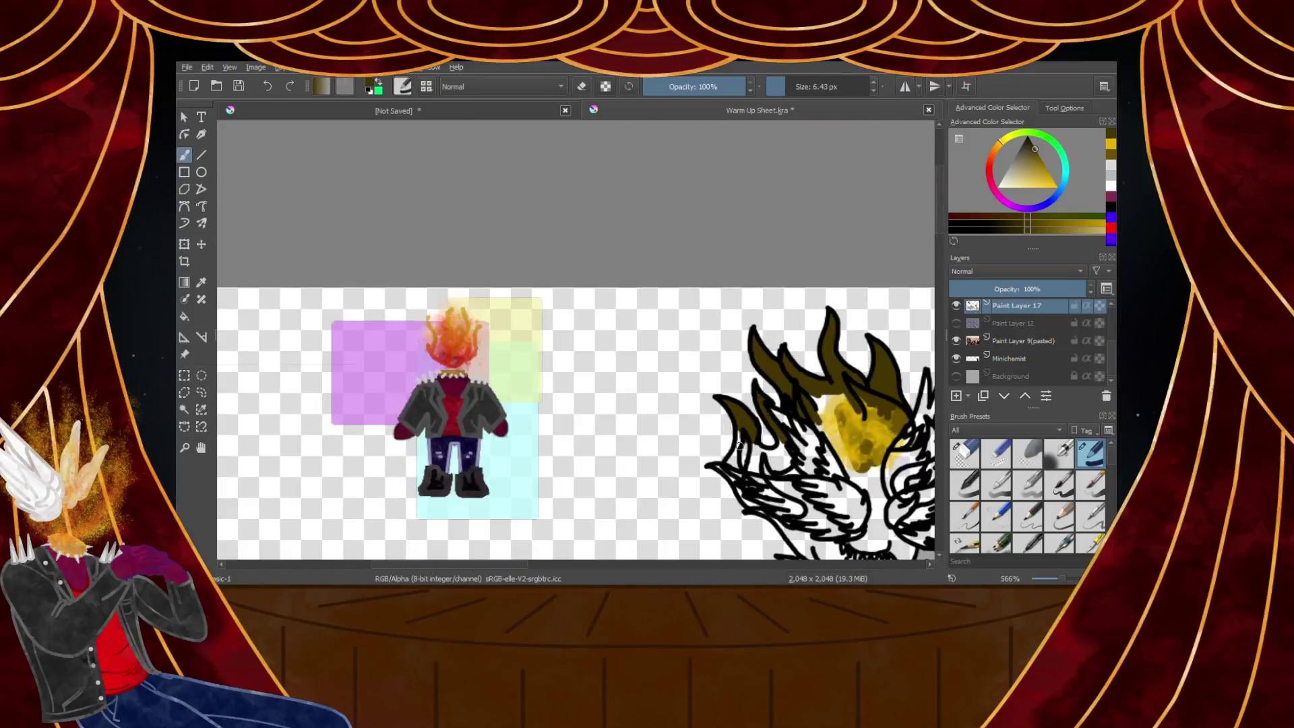
scroll(739, 342, up, 3)
mouse_move(726, 206)
mouse_down()
mouse_move(676, 390)
mouse_move(703, 371)
mouse_up()
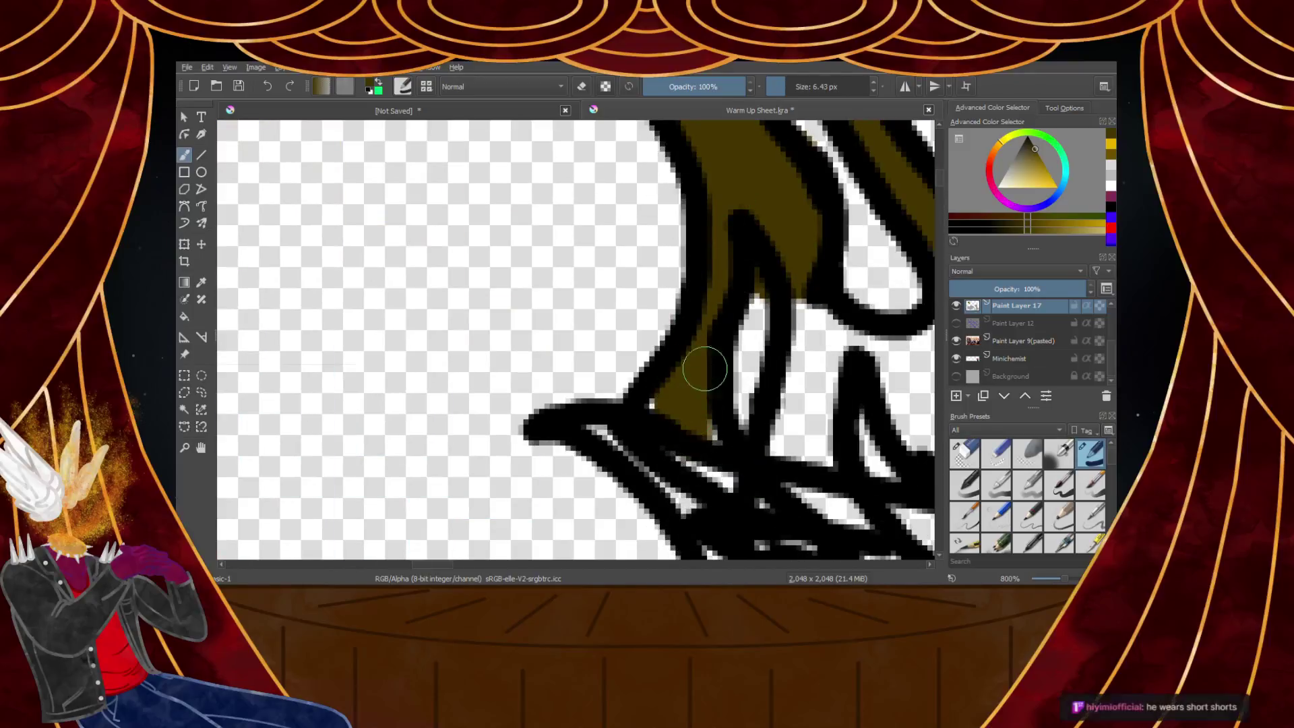
scroll(668, 407, down, 4)
scroll(701, 403, up, 3)
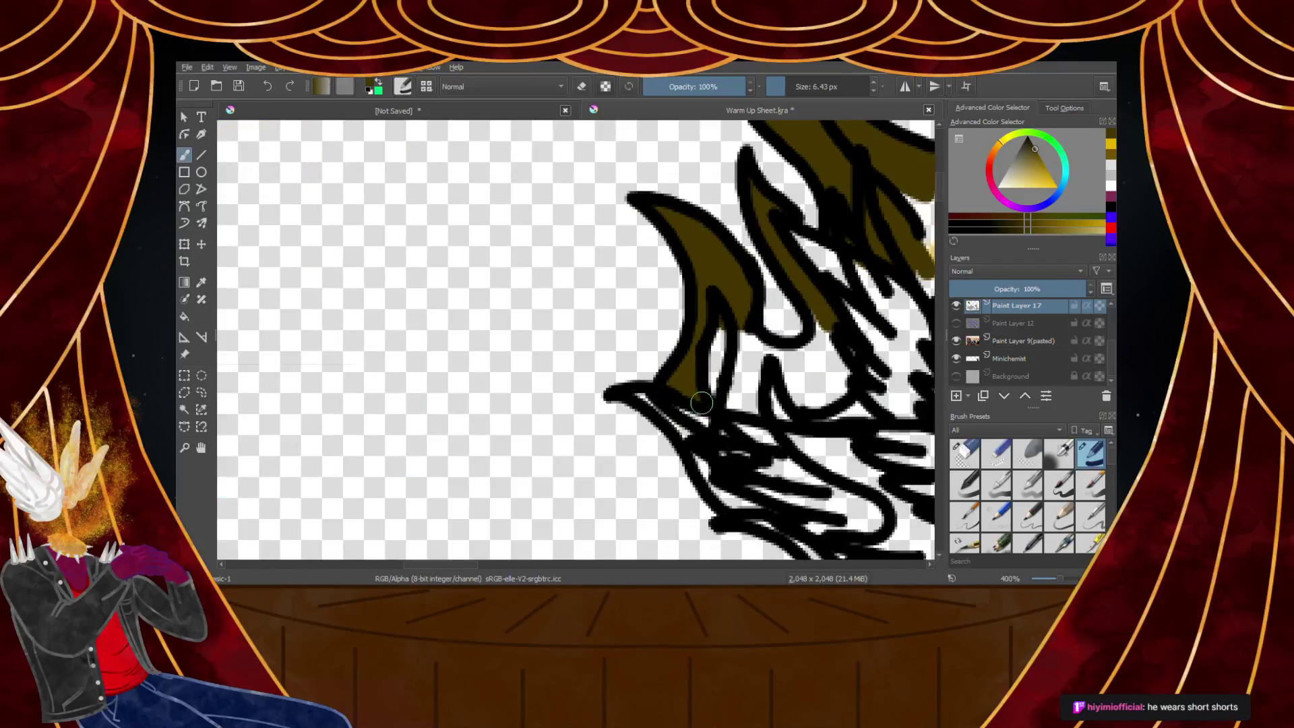
scroll(786, 330, down, 2)
scroll(647, 290, up, 4)
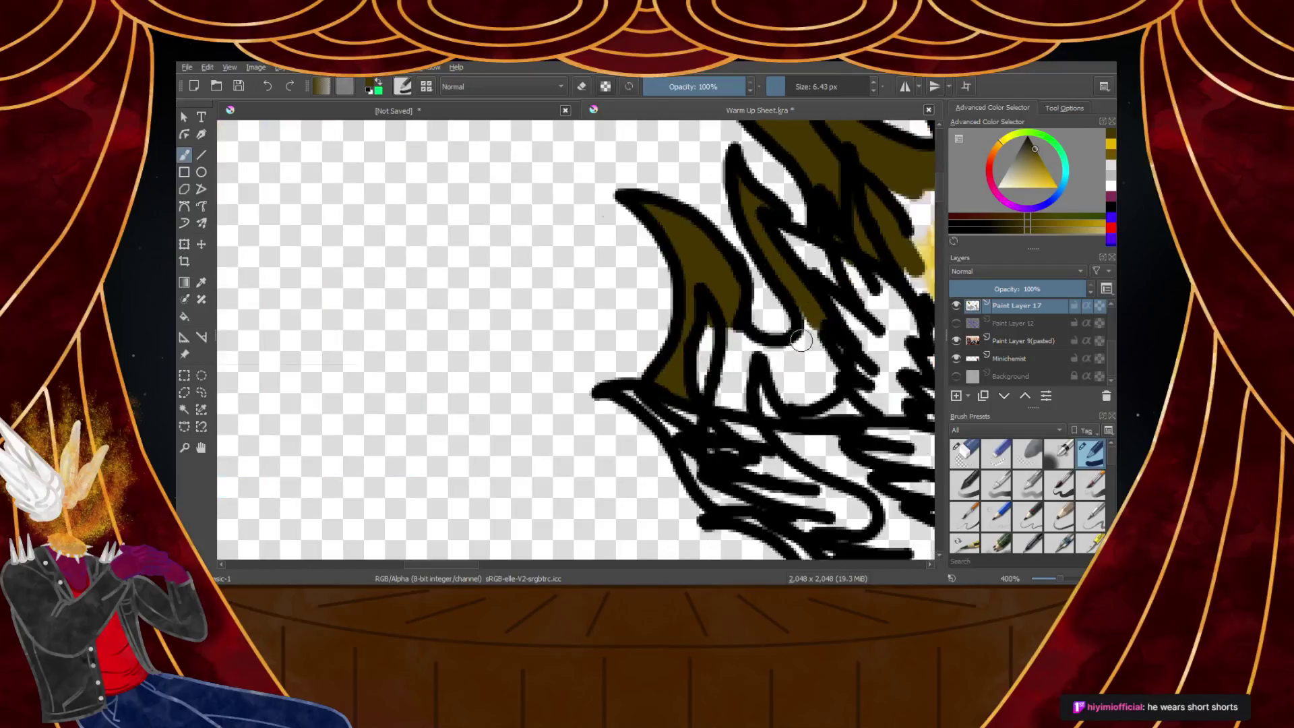
Fill the joined base of the left flames with olive brown, down to the left wing's upper edge
drag(647, 288, 672, 387)
mouse_move(628, 294)
mouse_down()
mouse_move(614, 452)
mouse_move(617, 431)
mouse_move(698, 466)
mouse_move(631, 427)
mouse_move(697, 433)
mouse_move(692, 331)
mouse_up()
mouse_move(696, 419)
mouse_down()
mouse_move(816, 328)
mouse_move(826, 274)
mouse_move(840, 350)
mouse_move(736, 372)
mouse_move(734, 446)
mouse_up()
scroll(745, 435, down, 4)
scroll(783, 442, up, 4)
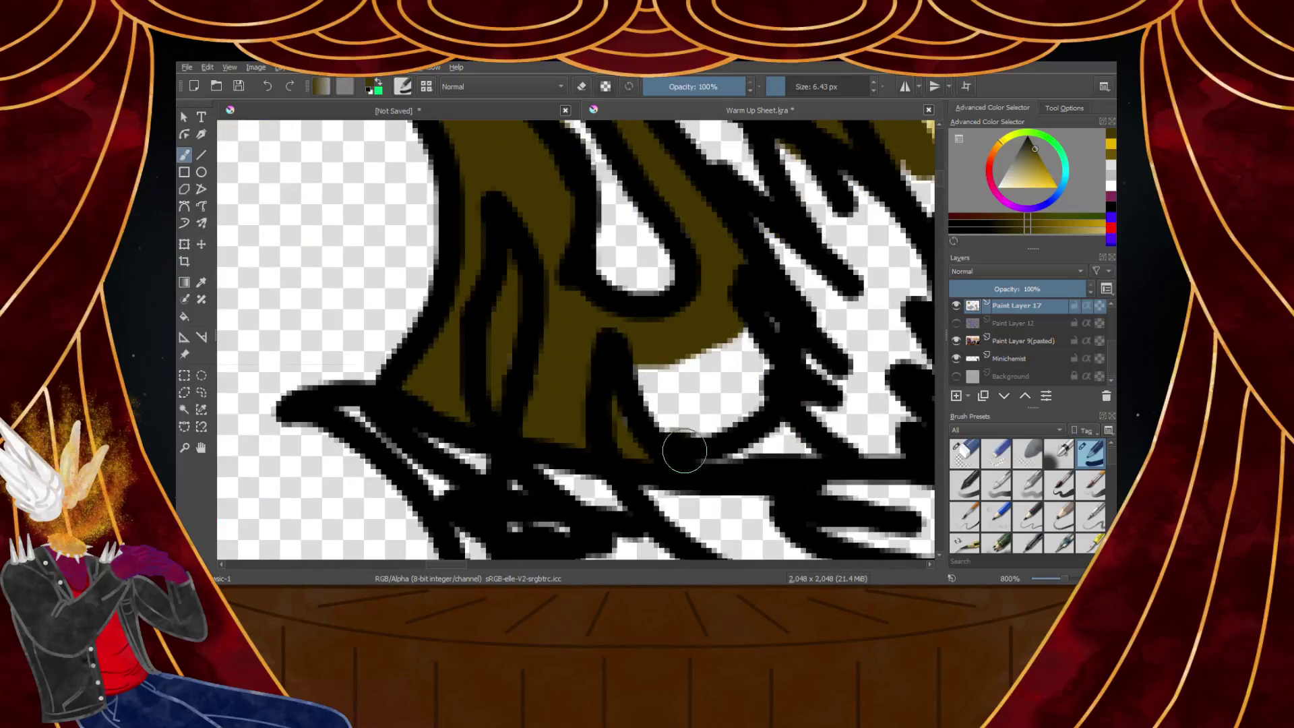
mouse_move(748, 360)
mouse_down()
mouse_move(705, 372)
mouse_move(678, 360)
mouse_up()
mouse_move(736, 421)
mouse_down()
mouse_move(664, 408)
mouse_move(629, 420)
mouse_up()
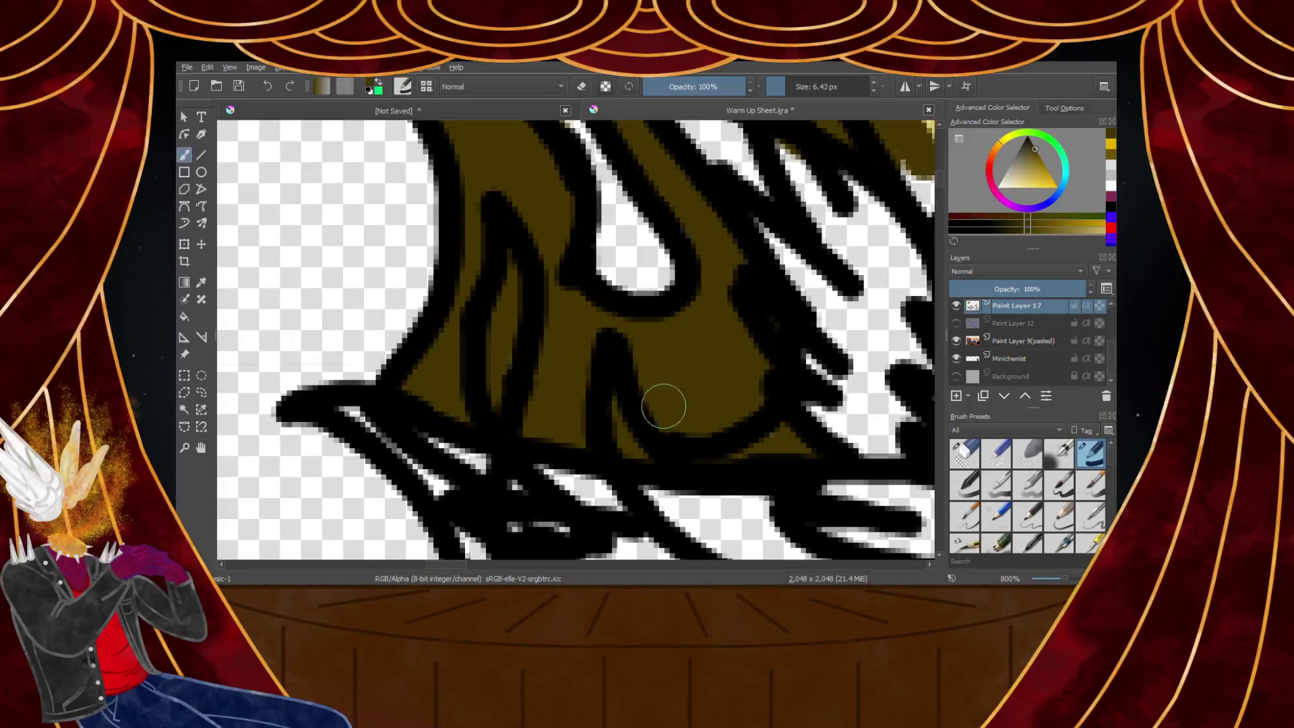
Fill the narrow slivers along the left wing's outer edge and between its feather strokes with olive brown
scroll(669, 406, down, 2)
scroll(569, 461, up, 4)
drag(383, 261, 520, 378)
scroll(523, 383, down, 3)
scroll(550, 435, up, 3)
mouse_move(490, 332)
mouse_down()
mouse_move(529, 362)
mouse_move(535, 411)
mouse_move(624, 475)
mouse_move(658, 471)
mouse_up()
scroll(659, 471, down, 2)
scroll(507, 395, up, 2)
mouse_move(507, 395)
mouse_down()
mouse_move(586, 426)
mouse_move(714, 519)
mouse_up()
scroll(715, 519, down, 4)
scroll(705, 490, up, 2)
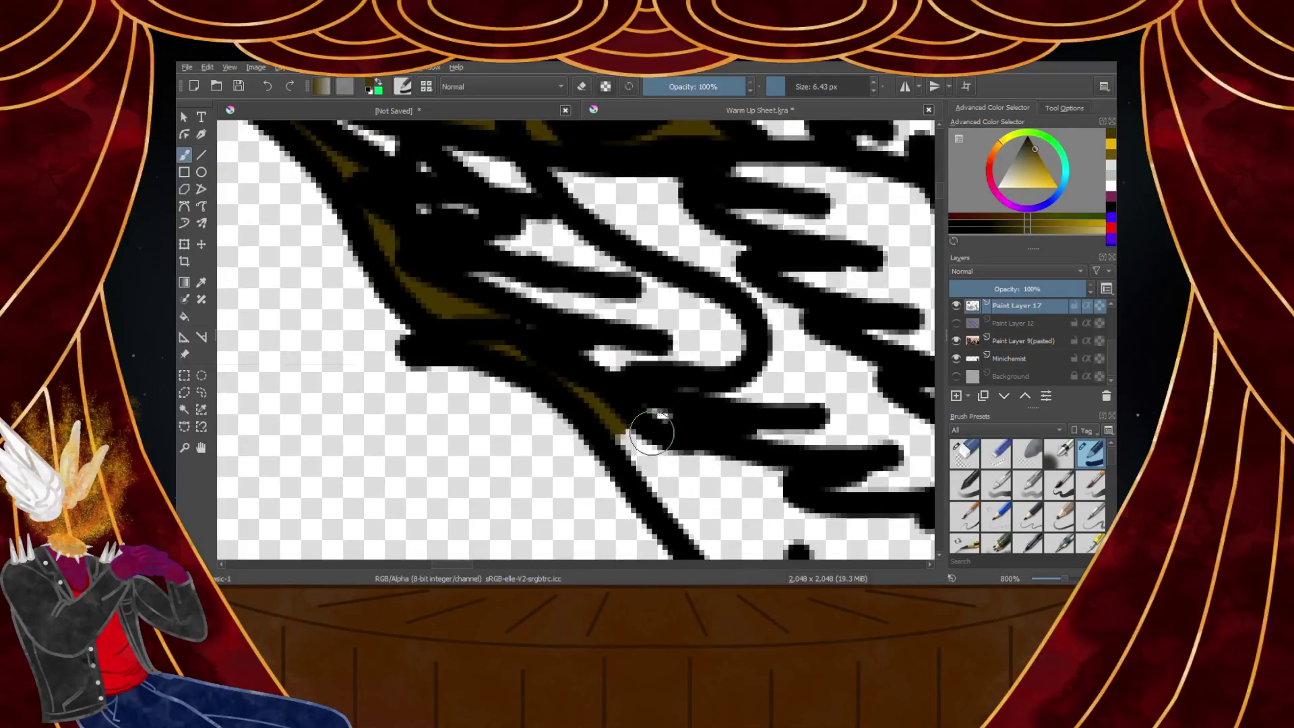
Fill the left cheek below the wing with olive brown, from the jaw's outer edge to the corner of the mouth
drag(657, 438, 728, 518)
scroll(728, 517, down, 3)
scroll(719, 502, up, 3)
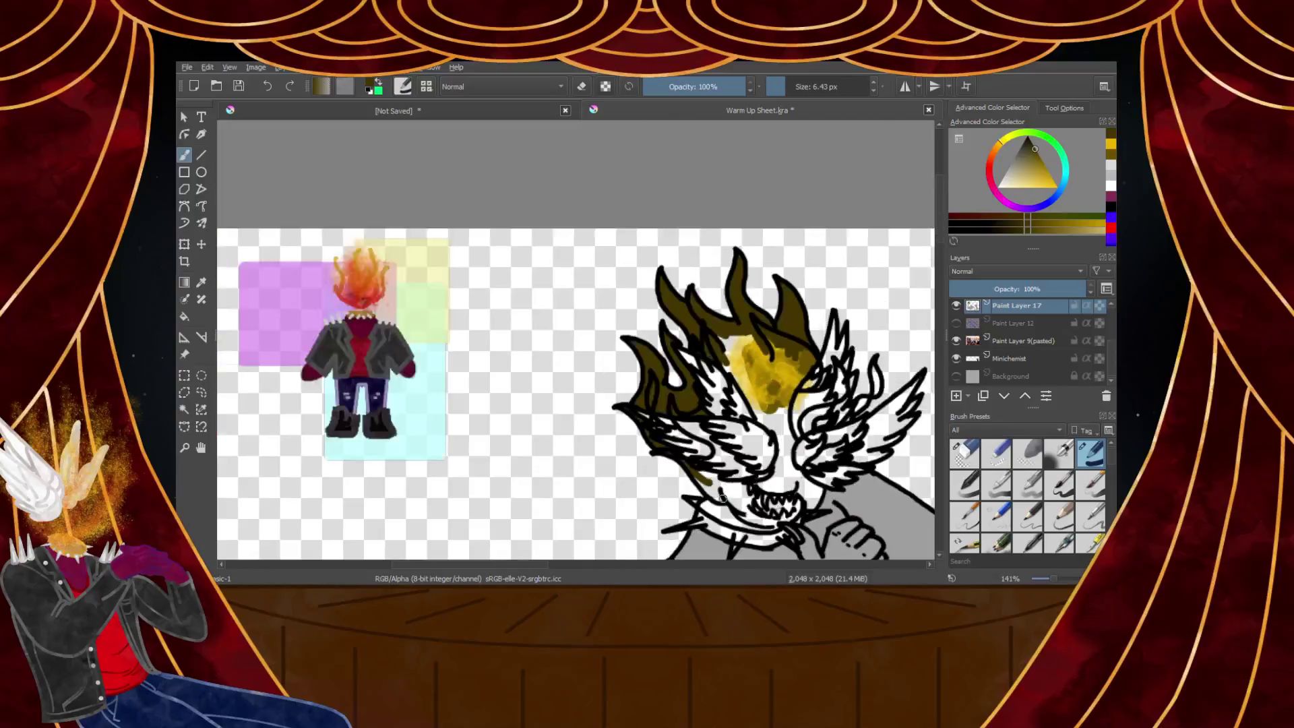
mouse_move(520, 304)
mouse_down()
mouse_move(592, 397)
mouse_move(655, 442)
mouse_move(675, 425)
mouse_move(544, 285)
mouse_move(645, 301)
mouse_move(572, 313)
mouse_move(639, 339)
mouse_move(632, 326)
mouse_move(798, 356)
mouse_move(799, 408)
mouse_move(772, 386)
mouse_move(605, 349)
mouse_move(761, 394)
mouse_up()
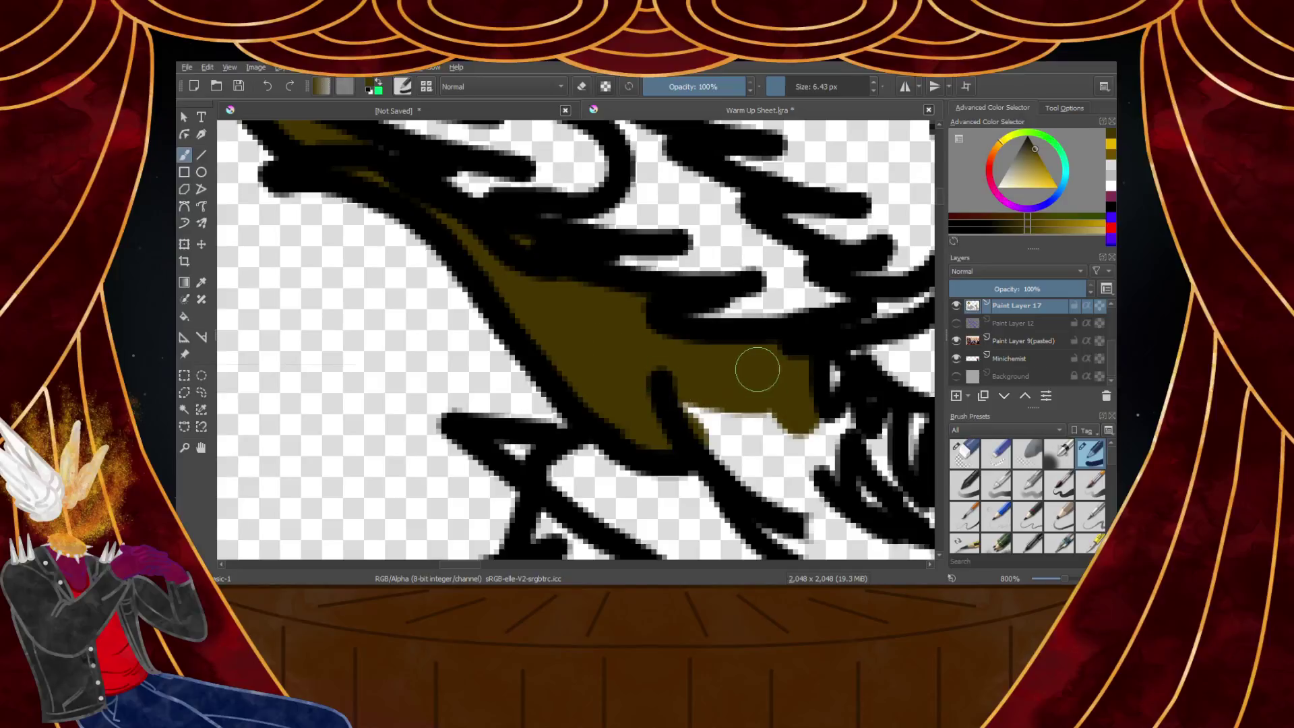
scroll(765, 377, down, 6)
scroll(775, 382, up, 6)
mouse_move(630, 371)
mouse_down()
mouse_move(733, 371)
mouse_move(708, 344)
mouse_move(745, 349)
mouse_up()
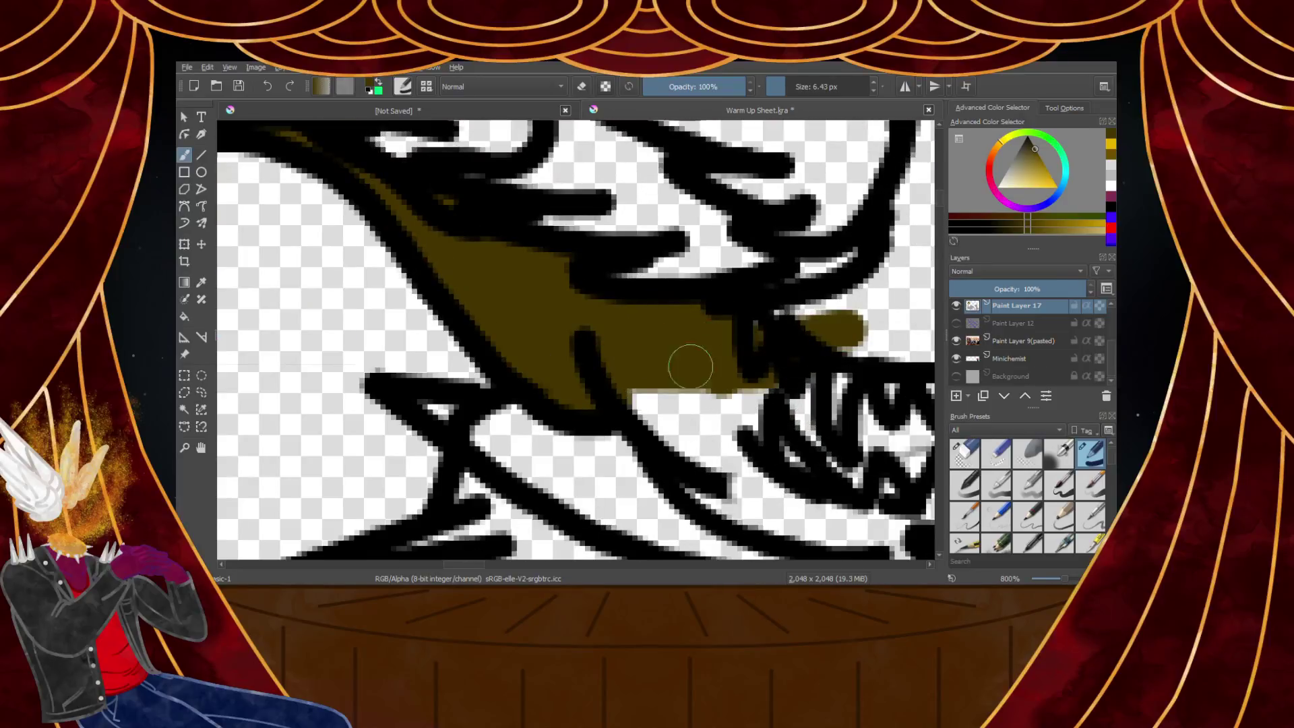
scroll(606, 354, down, 5)
scroll(534, 358, up, 5)
mouse_move(535, 357)
mouse_down()
mouse_move(605, 422)
mouse_move(602, 396)
mouse_move(672, 368)
mouse_up()
Cover the chin and the toothed mouth with olive brown
scroll(672, 368, down, 5)
scroll(520, 396, up, 6)
mouse_move(520, 395)
mouse_down()
mouse_move(687, 479)
mouse_move(468, 403)
mouse_up()
scroll(658, 344, down, 5)
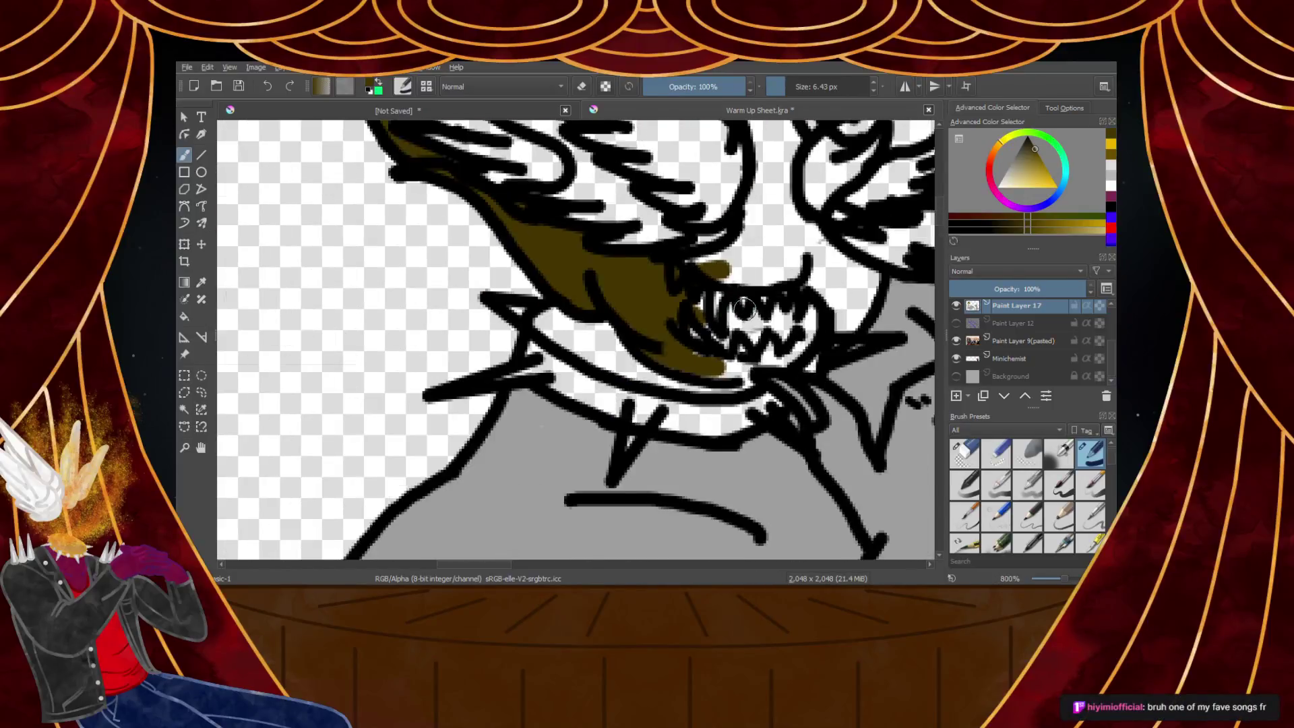
scroll(539, 370, up, 5)
mouse_move(539, 371)
mouse_down()
mouse_move(636, 377)
mouse_move(819, 307)
mouse_up()
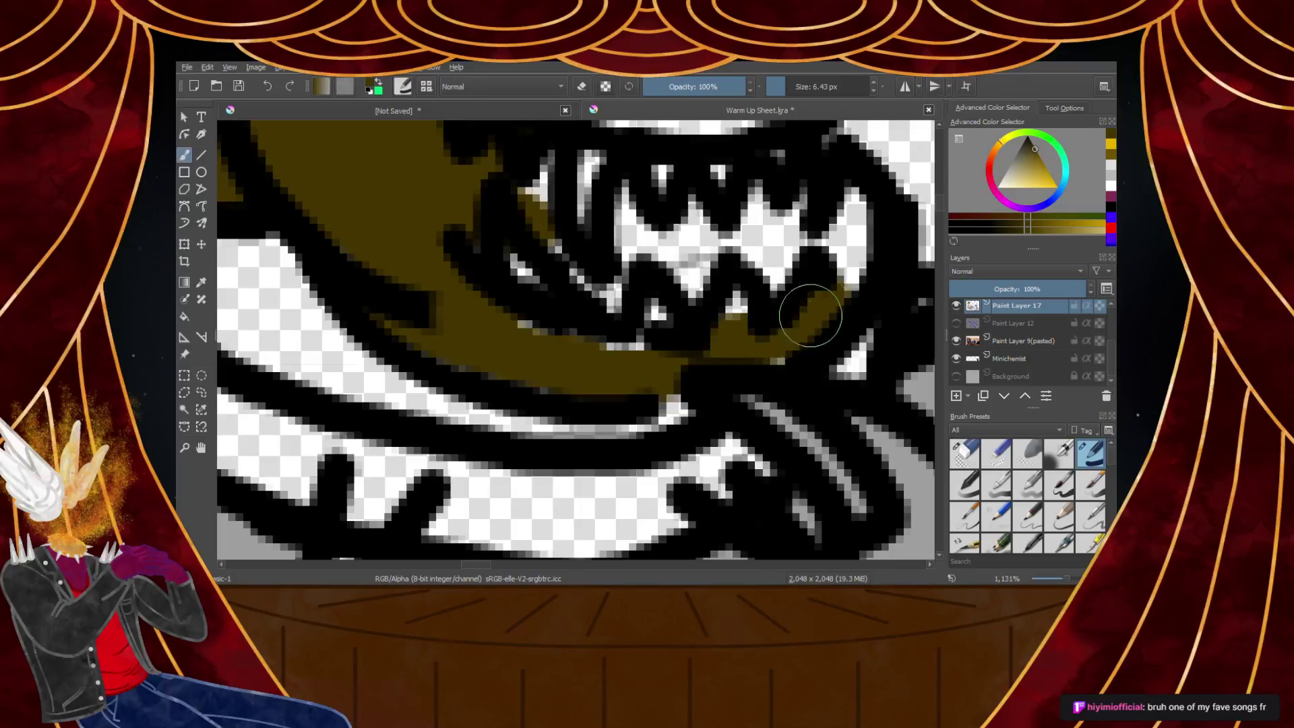
mouse_move(728, 326)
mouse_down()
mouse_move(555, 311)
mouse_move(605, 299)
mouse_move(485, 249)
mouse_up()
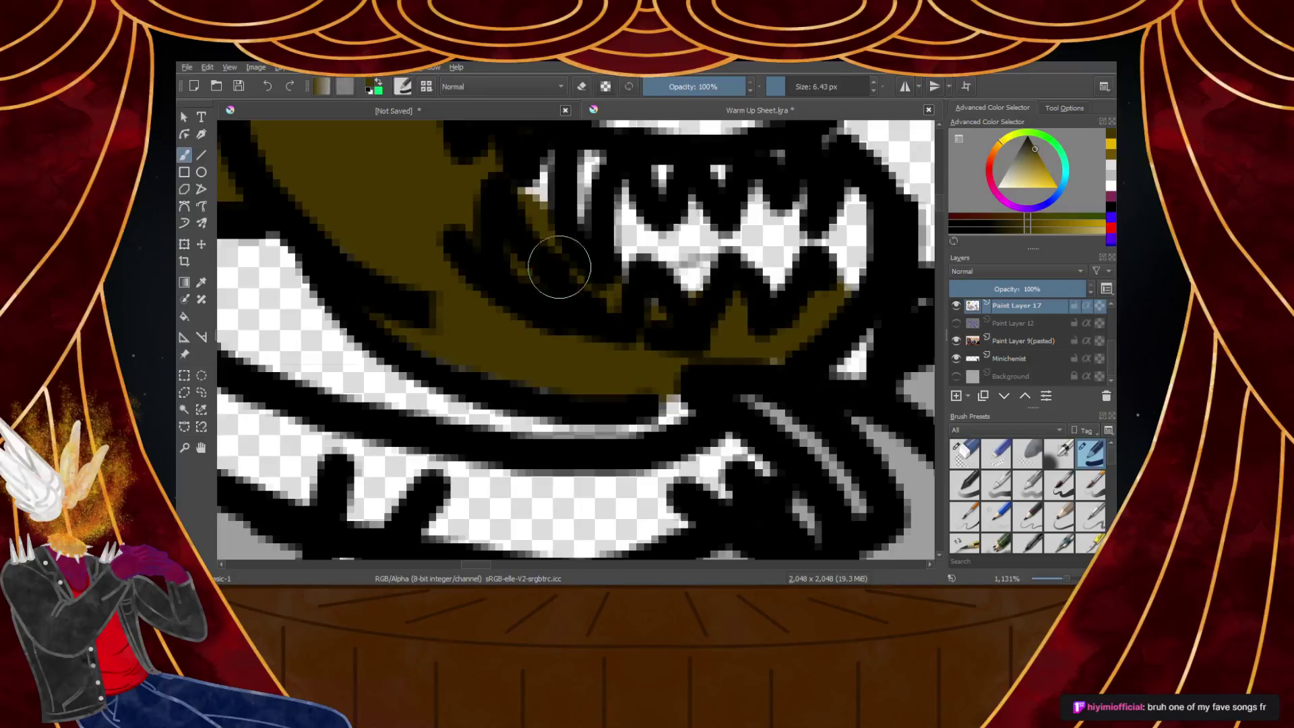
scroll(535, 257, down, 5)
scroll(486, 312, up, 5)
mouse_move(485, 312)
mouse_down()
mouse_move(545, 267)
mouse_move(594, 443)
mouse_move(622, 446)
mouse_move(668, 291)
mouse_move(754, 309)
mouse_move(679, 371)
mouse_move(820, 305)
mouse_move(809, 440)
mouse_move(833, 324)
mouse_move(824, 299)
mouse_move(691, 462)
mouse_up()
Fill the right cheek and the area above the mouth with olive brown, up to between the wings
scroll(823, 299, down, 5)
scroll(836, 290, up, 5)
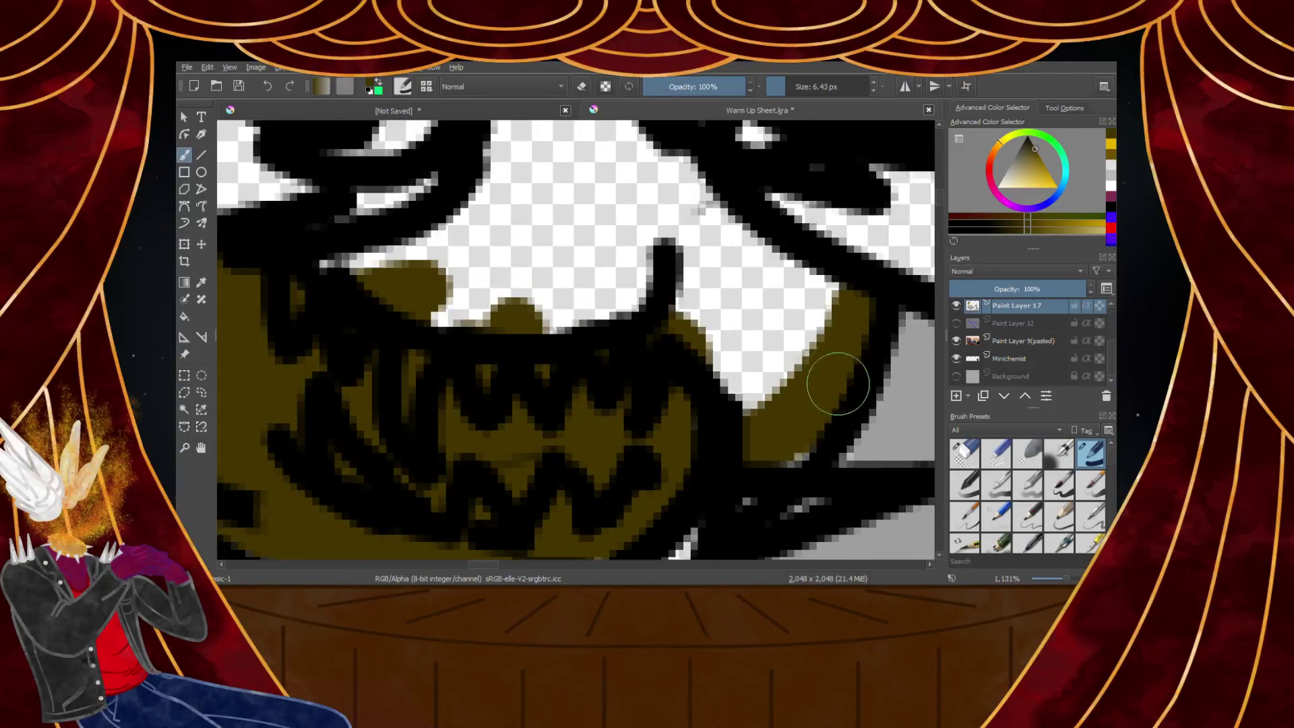
scroll(839, 375, down, 5)
scroll(765, 375, up, 4)
mouse_move(765, 375)
mouse_down()
mouse_move(712, 462)
mouse_move(741, 337)
mouse_move(647, 256)
mouse_move(707, 326)
mouse_move(672, 352)
mouse_move(424, 350)
mouse_move(563, 225)
mouse_move(508, 370)
mouse_move(579, 274)
mouse_move(613, 361)
mouse_move(589, 217)
mouse_move(609, 262)
mouse_up()
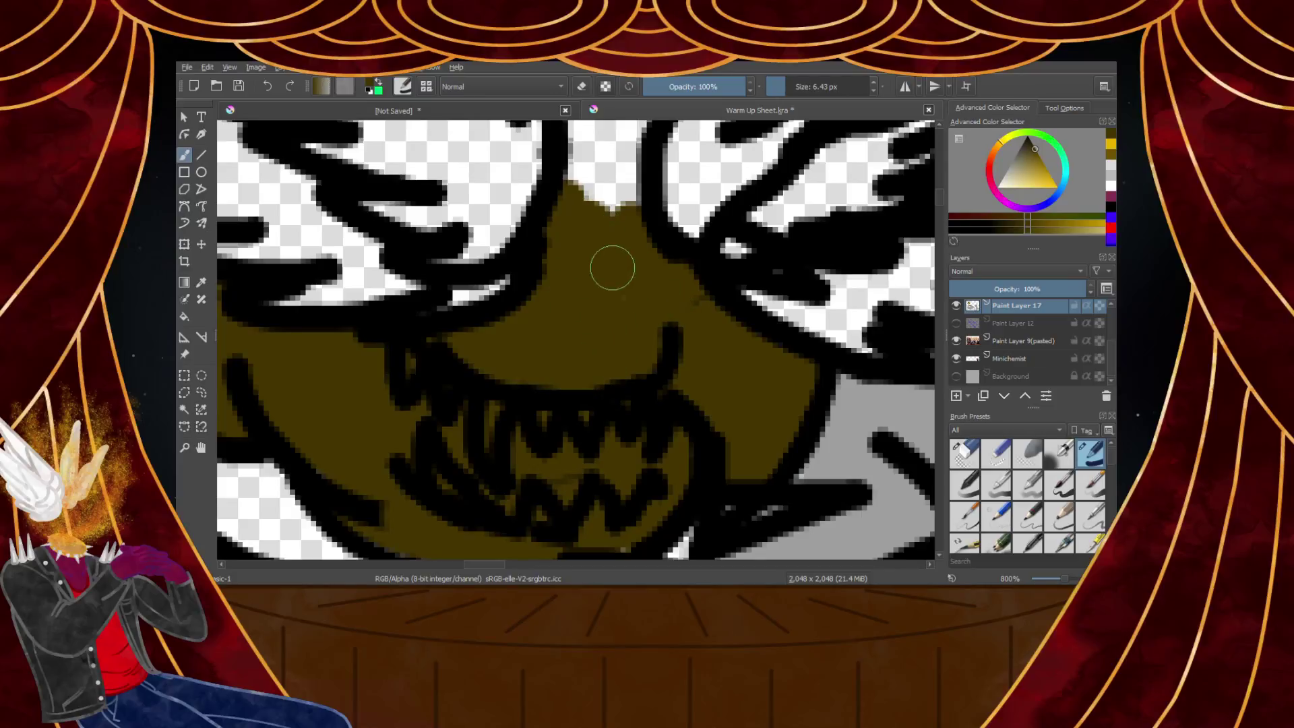
Fill the strip of face between the two wings with olive brown, up toward the yellow forehead
scroll(628, 251, down, 1)
scroll(627, 252, up, 3)
drag(626, 165, 646, 270)
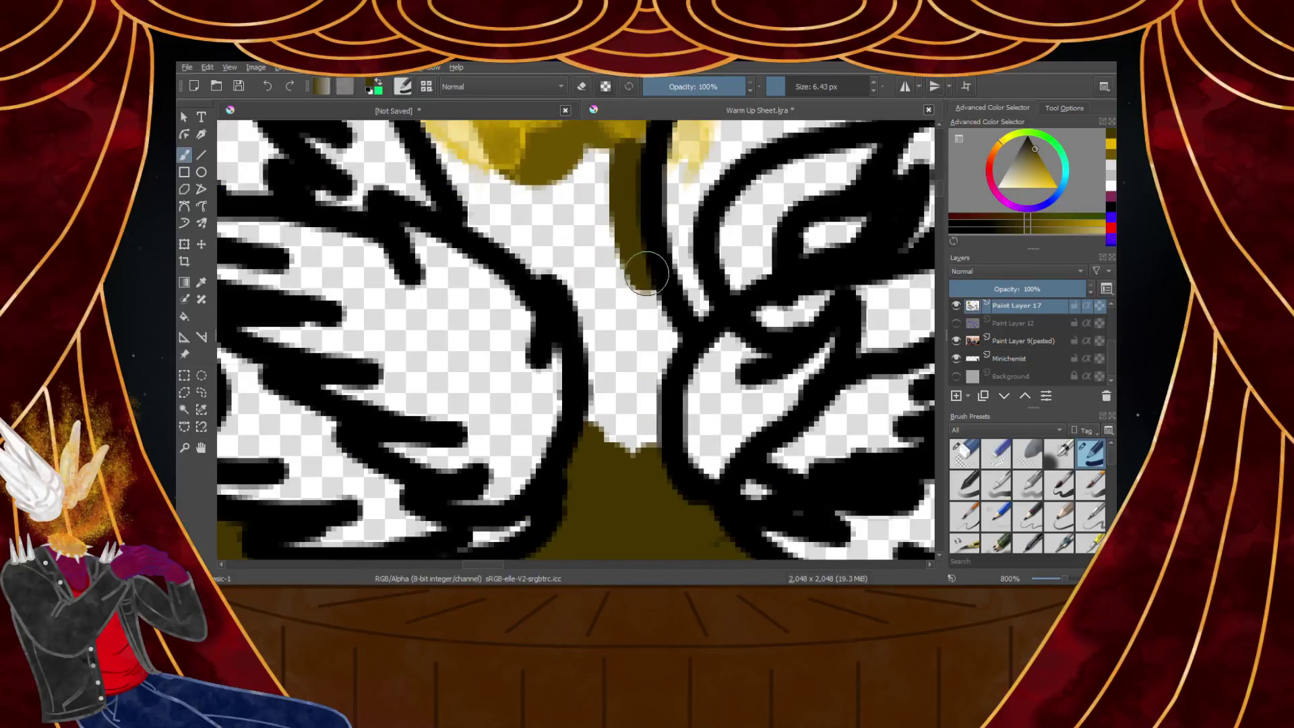
mouse_move(666, 339)
mouse_down()
mouse_move(638, 454)
mouse_move(589, 310)
mouse_move(568, 280)
mouse_move(483, 227)
mouse_move(616, 303)
mouse_move(641, 352)
mouse_up()
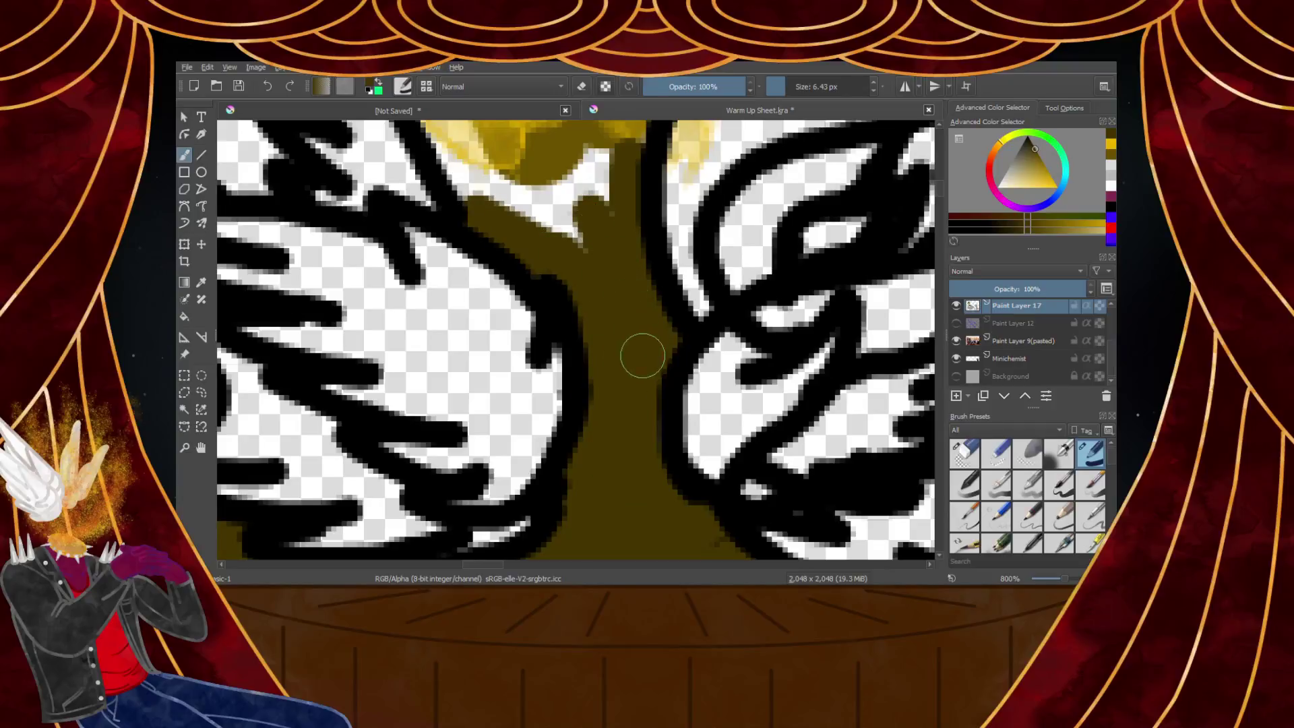
scroll(637, 349, down, 1)
scroll(560, 244, up, 1)
mouse_move(474, 207)
mouse_down()
mouse_move(566, 303)
mouse_move(679, 485)
mouse_up()
scroll(674, 397, down, 4)
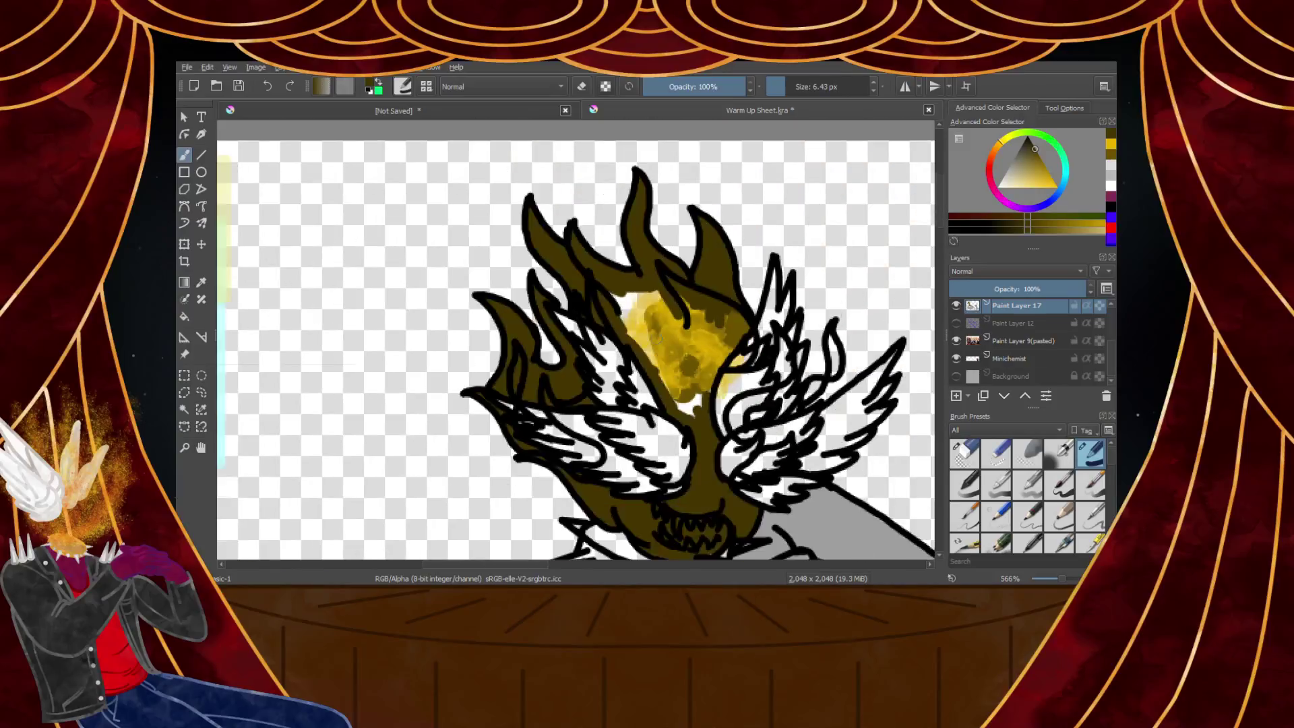
Paint over the mottled yellow forehead and its remaining gaps with solid olive brown
scroll(649, 291, up, 4)
scroll(641, 300, up, 2)
mouse_move(468, 260)
mouse_down()
mouse_move(497, 381)
mouse_move(572, 266)
mouse_move(731, 309)
mouse_move(603, 328)
mouse_up()
scroll(751, 322, down, 6)
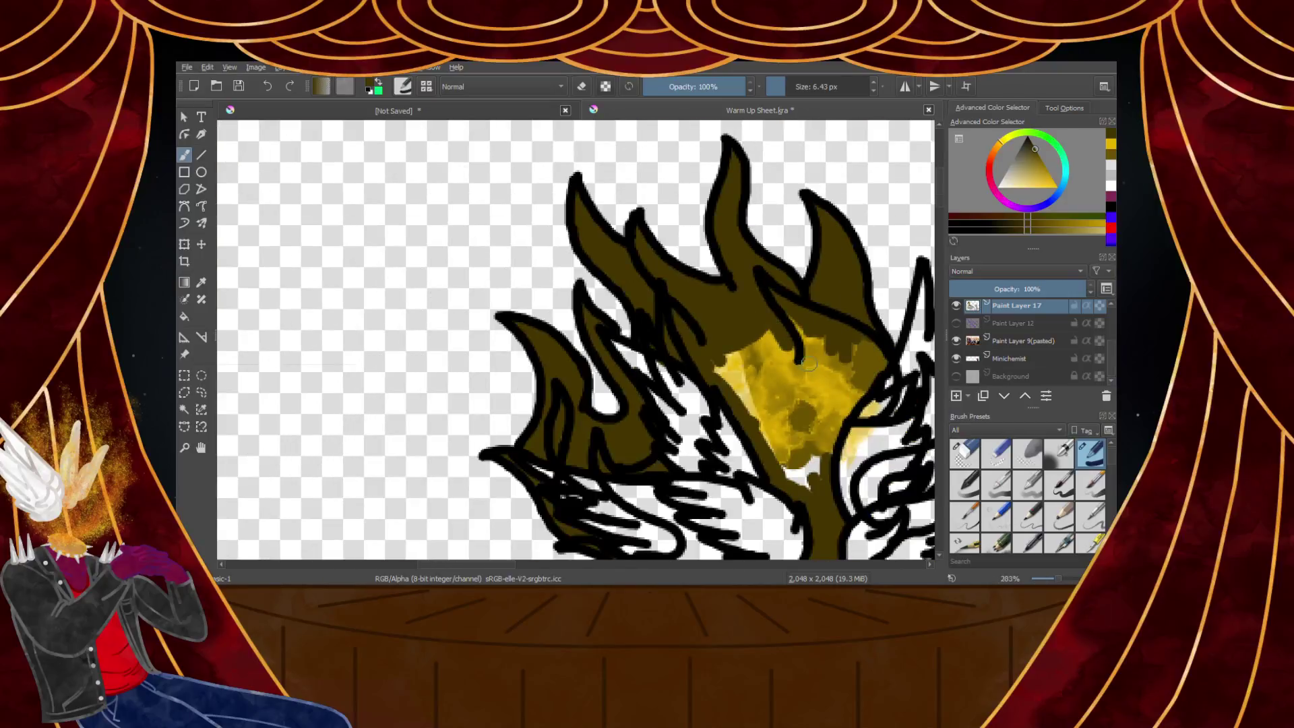
scroll(793, 330, up, 3)
mouse_move(797, 317)
mouse_down()
mouse_move(722, 408)
mouse_move(697, 494)
mouse_up()
mouse_move(760, 256)
mouse_down()
mouse_move(812, 317)
mouse_move(757, 325)
mouse_up()
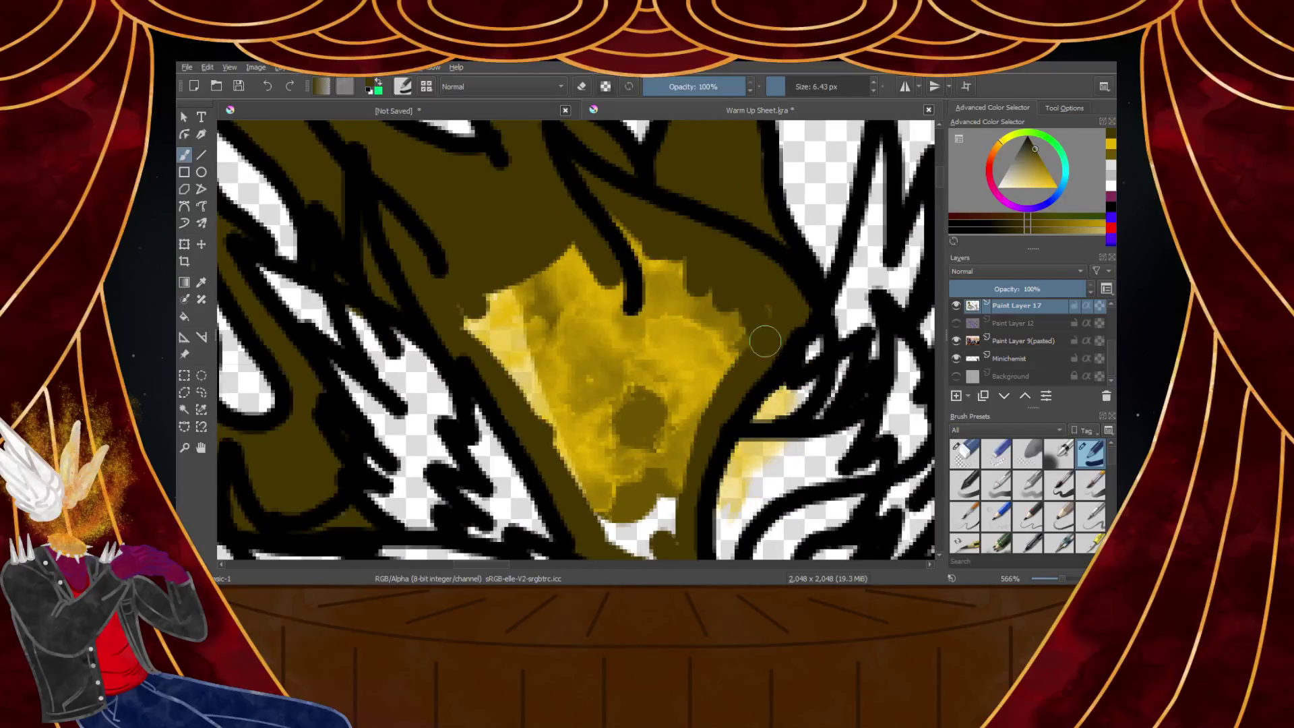
mouse_move(740, 279)
mouse_down()
mouse_move(733, 373)
mouse_move(616, 215)
mouse_up()
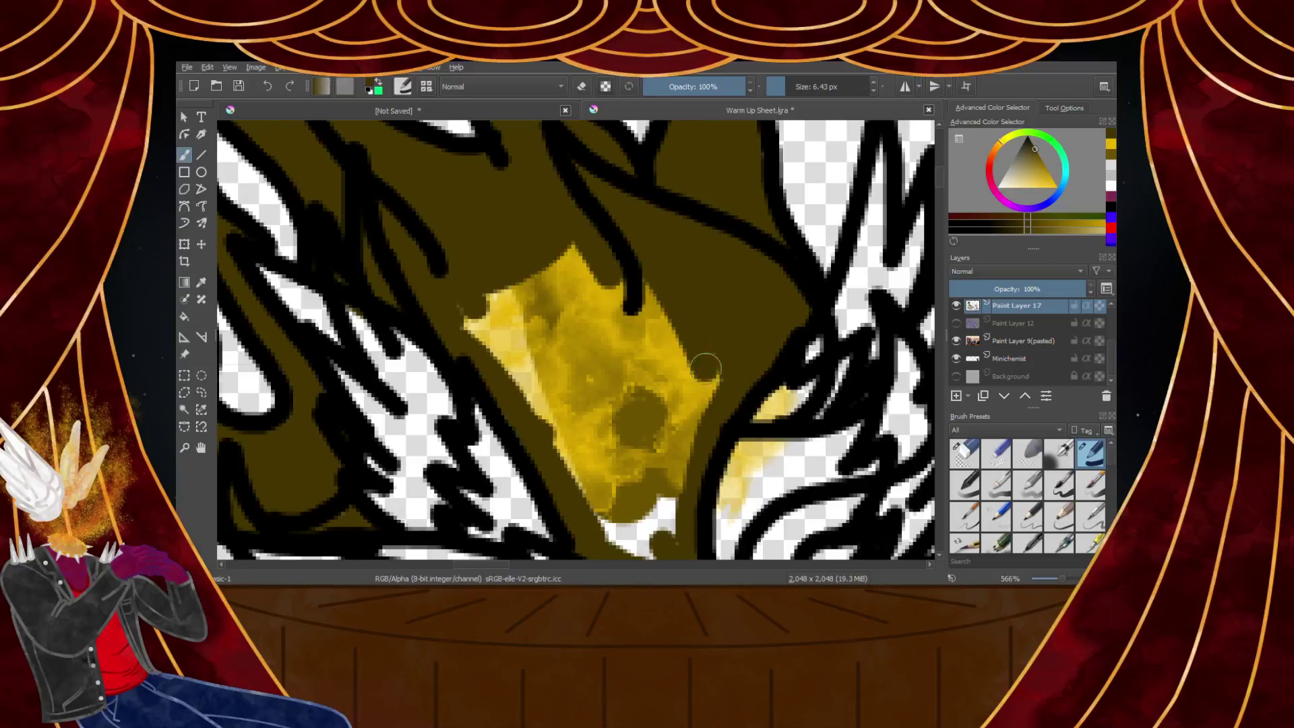
mouse_move(697, 348)
mouse_down()
mouse_move(699, 392)
mouse_move(554, 243)
mouse_move(594, 281)
mouse_move(566, 284)
mouse_move(693, 438)
mouse_up()
mouse_move(522, 266)
mouse_down()
mouse_move(683, 452)
mouse_move(690, 471)
mouse_move(534, 289)
mouse_move(509, 287)
mouse_move(685, 496)
mouse_move(482, 281)
mouse_move(509, 354)
mouse_move(633, 469)
mouse_up()
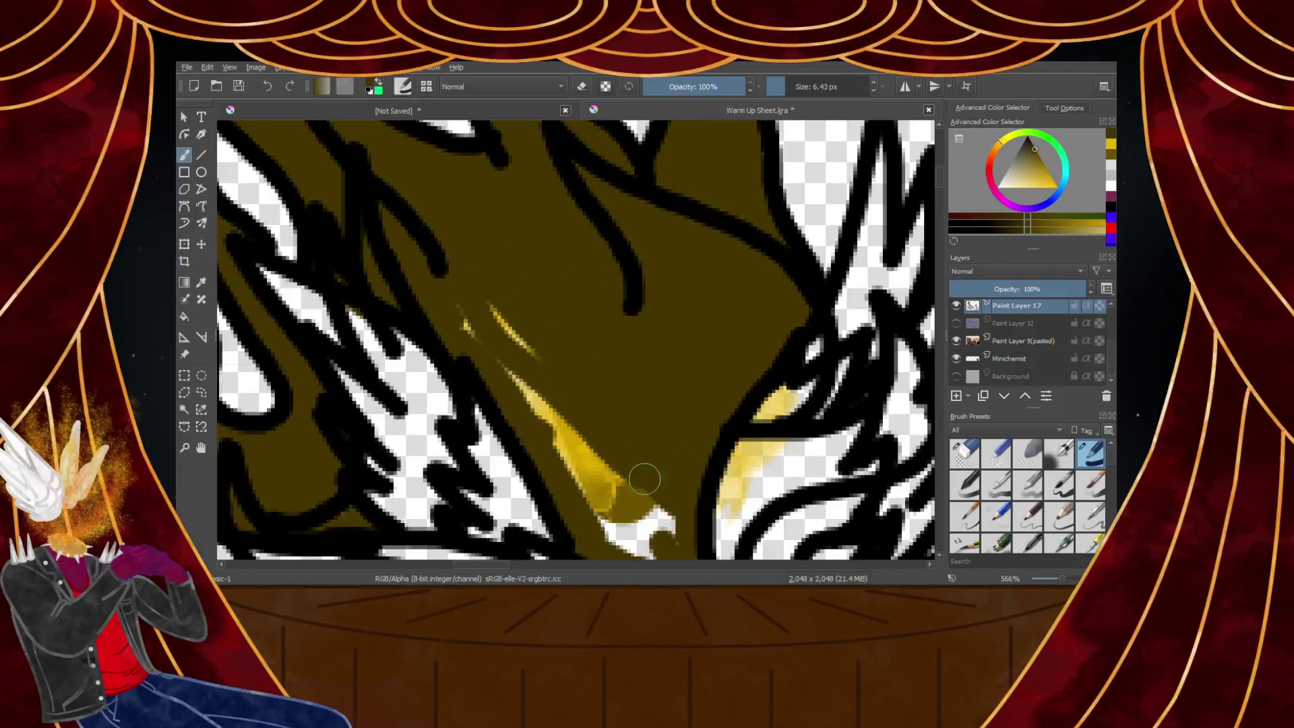
drag(463, 315, 680, 536)
scroll(626, 449, down, 3)
scroll(620, 478, up, 4)
mouse_move(398, 227)
mouse_down()
mouse_move(531, 405)
mouse_move(622, 498)
mouse_move(474, 295)
mouse_move(611, 451)
mouse_up()
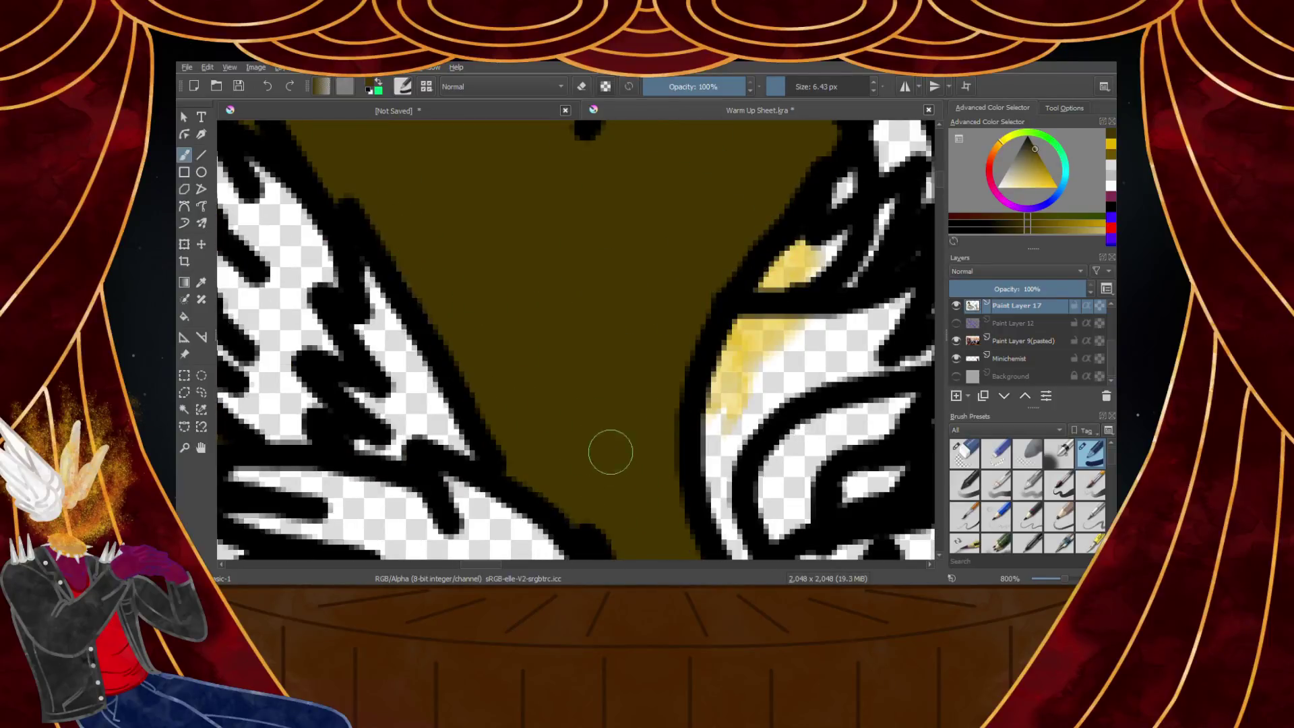
Erase the yellow spill inside the right wing with the circle eraser at 14.46 px
click(971, 445)
drag(794, 87, 790, 87)
mouse_move(842, 302)
mouse_down()
mouse_move(816, 241)
mouse_move(754, 324)
mouse_move(736, 442)
mouse_move(805, 326)
mouse_move(805, 298)
mouse_up()
scroll(806, 299, down, 1)
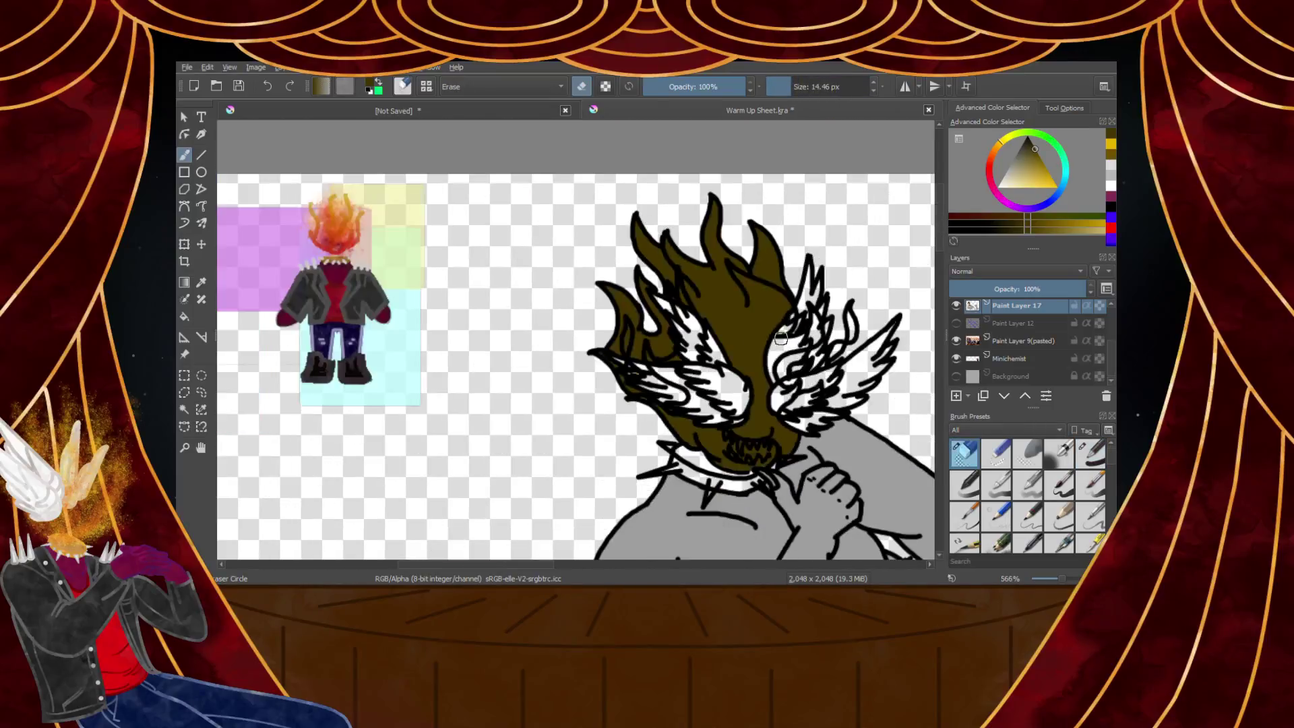
scroll(854, 360, up, 3)
Fill the small flame behind the right wing and its base with olive brown, then erase around its outer edge
click(1084, 463)
scroll(889, 334, up, 2)
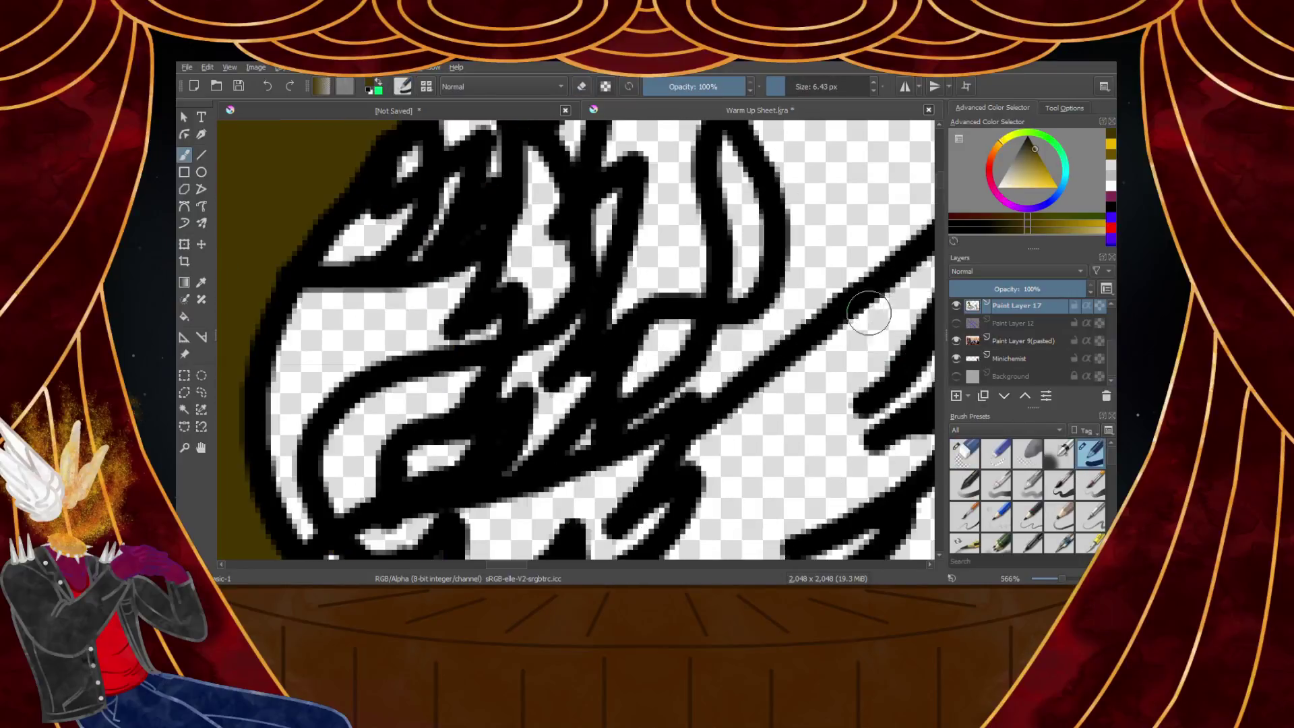
scroll(739, 180, down, 3)
scroll(738, 179, up, 2)
mouse_move(728, 162)
mouse_down()
mouse_move(755, 284)
mouse_move(739, 224)
mouse_up()
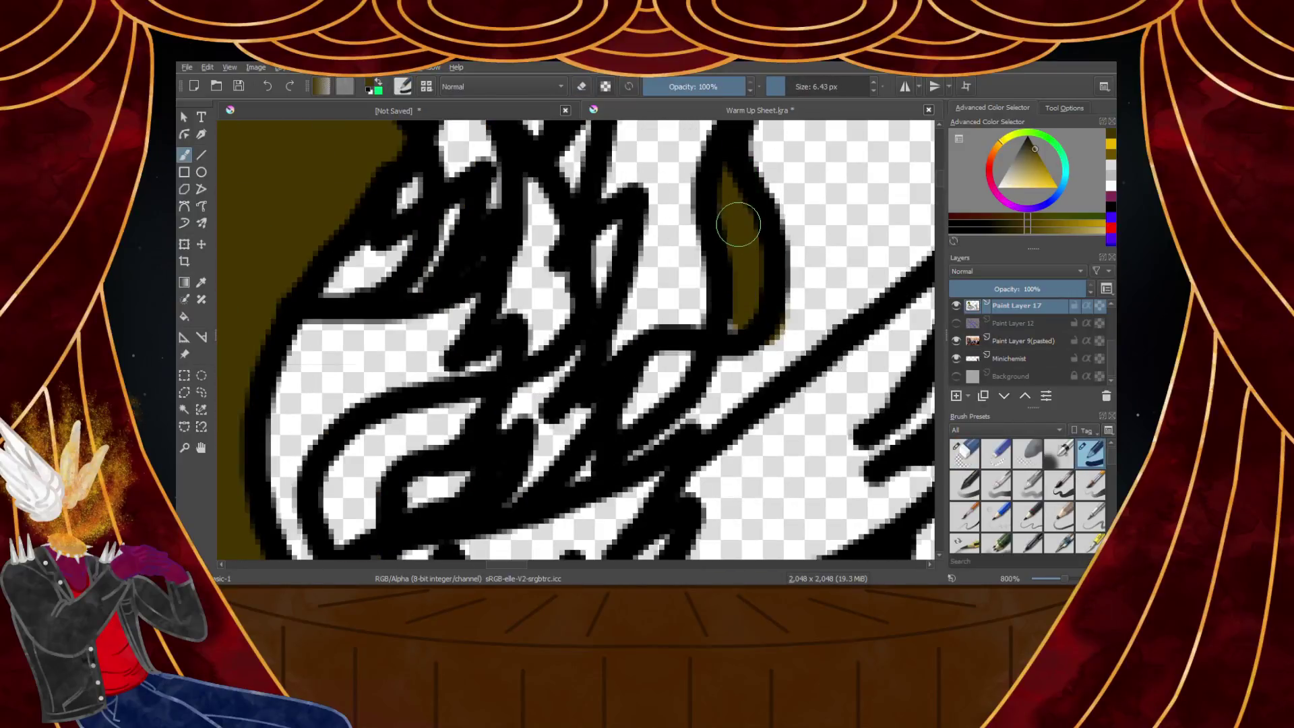
drag(677, 362, 631, 411)
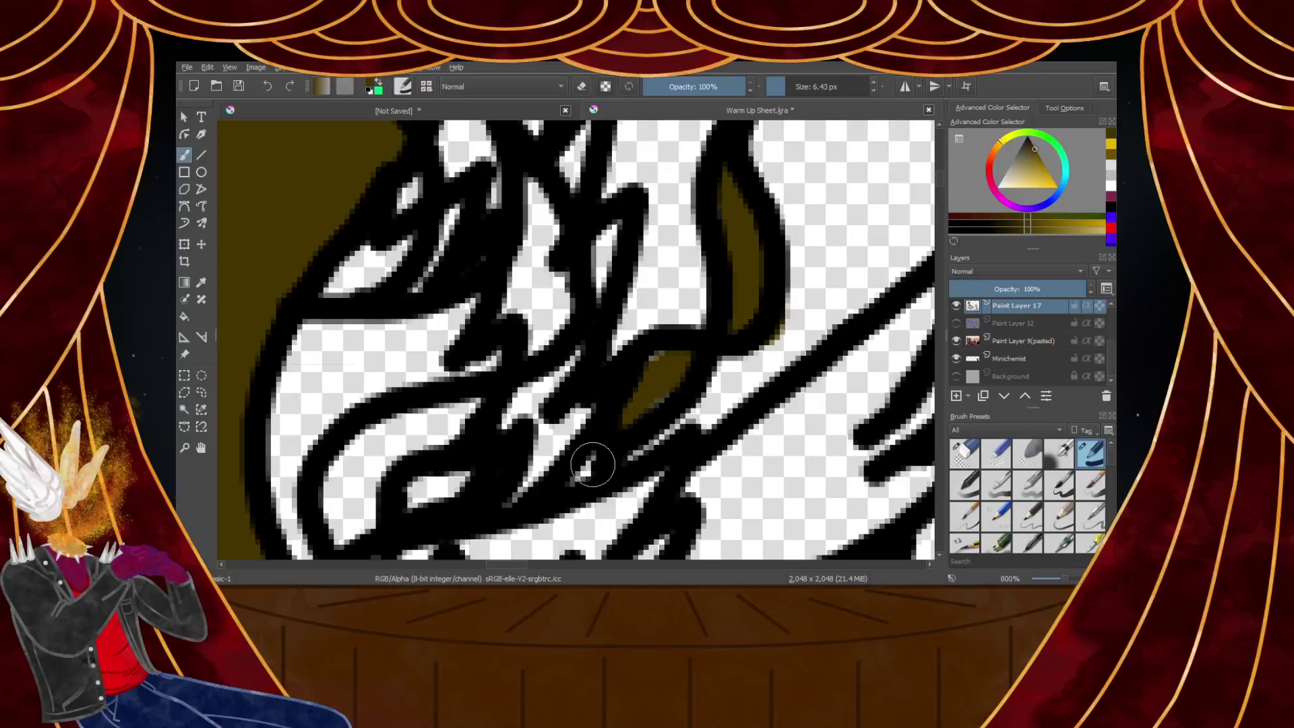
scroll(600, 284, down, 1)
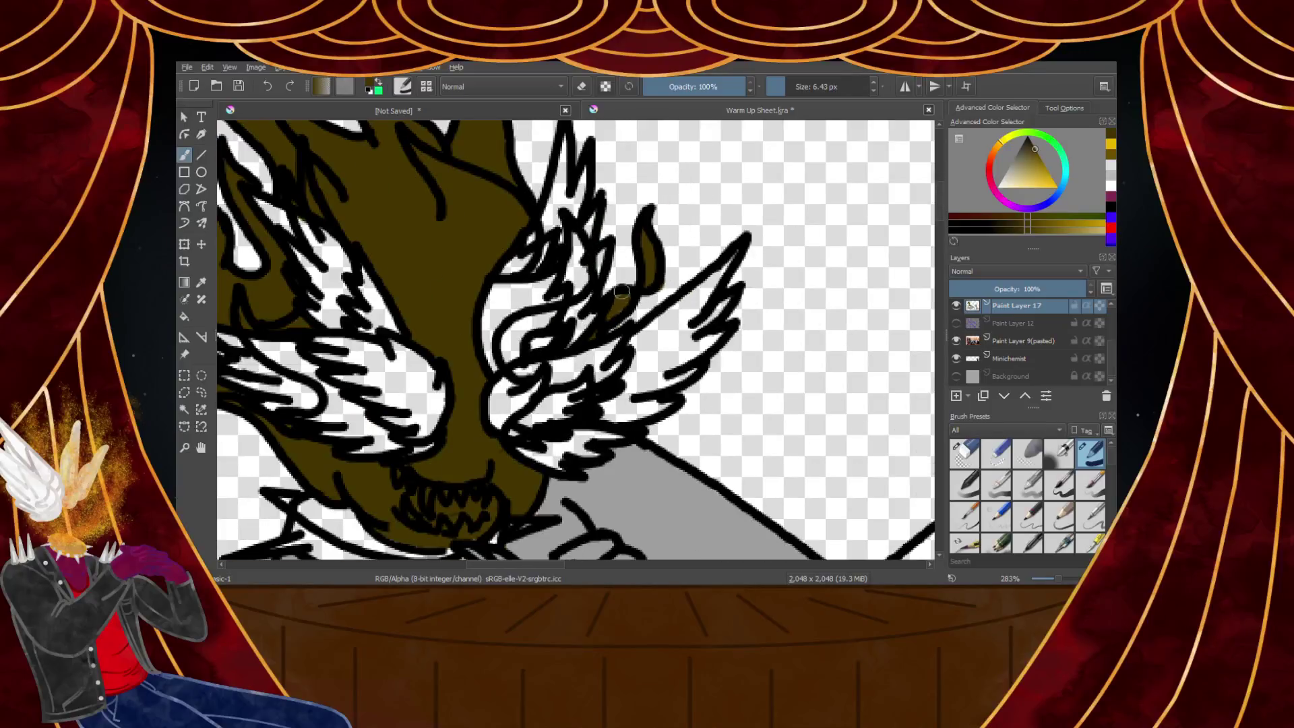
scroll(620, 288, up, 3)
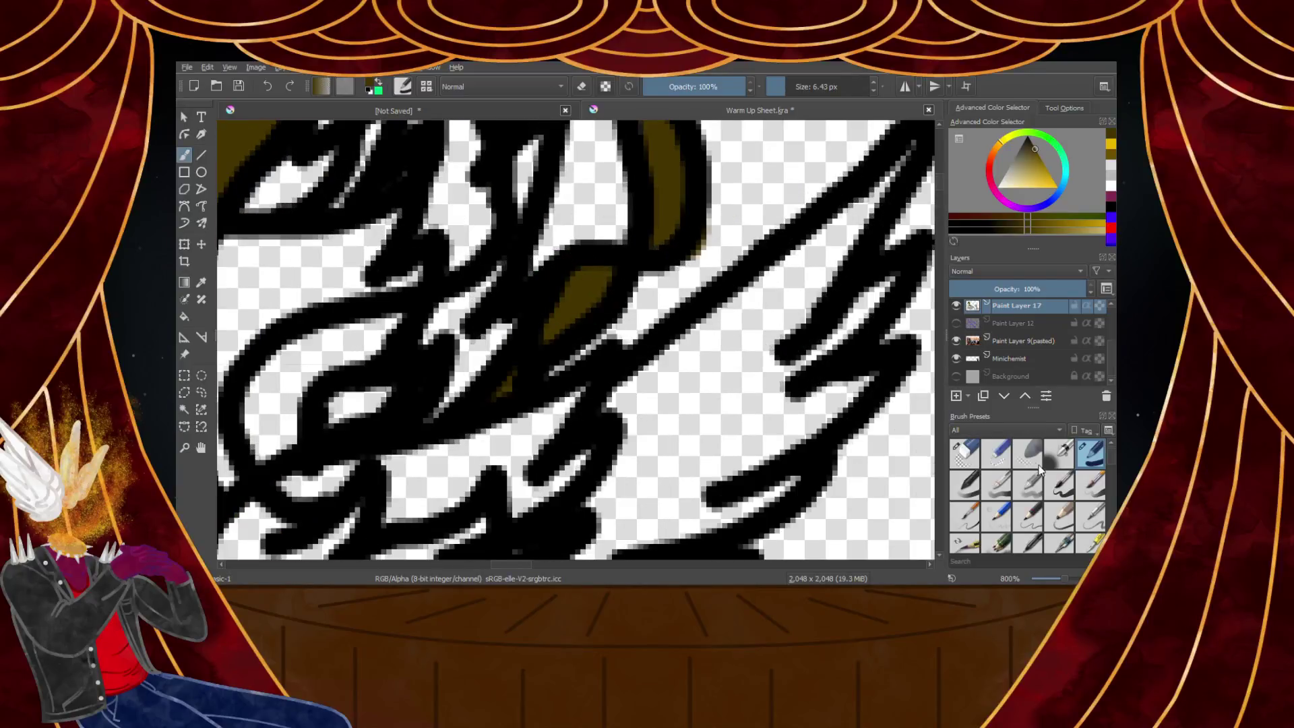
click(964, 453)
mouse_move(727, 252)
mouse_down()
mouse_move(682, 287)
mouse_move(743, 320)
mouse_up()
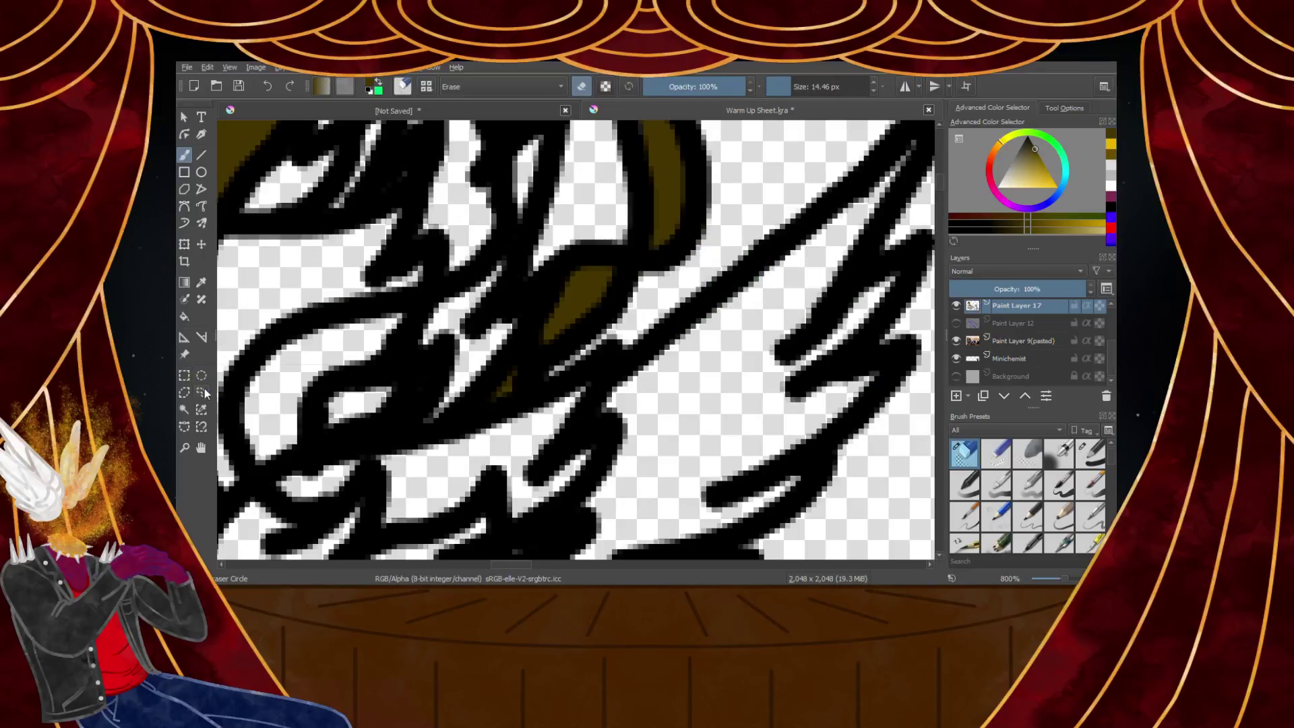
Select all the olive-brown areas of the head and flames with the Similar Color Selection tool
click(201, 409)
click(573, 316)
scroll(574, 316, down, 6)
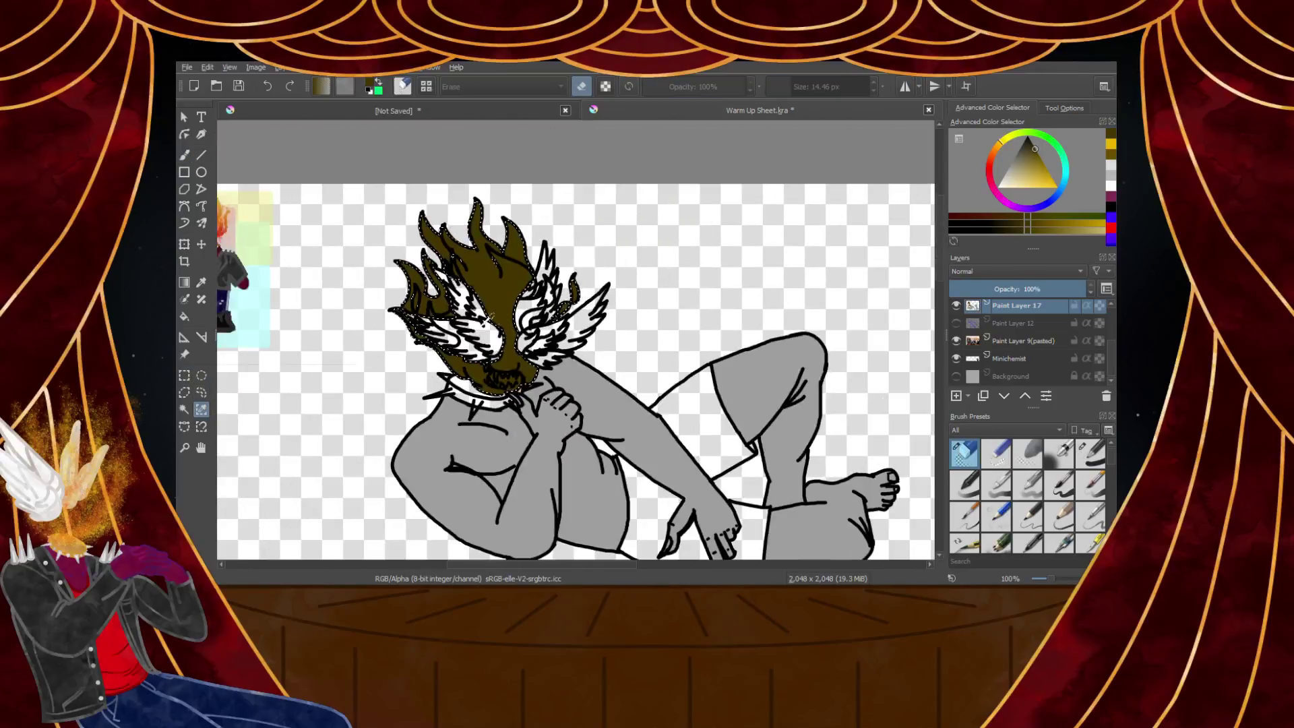
scroll(487, 302, up, 2)
scroll(311, 222, down, 2)
scroll(311, 222, up, 2)
scroll(350, 259, down, 2)
scroll(353, 263, up, 2)
Paint golden yellow over the selected head and flames with the Watercolor Texture brush at 167.54 px
click(1050, 177)
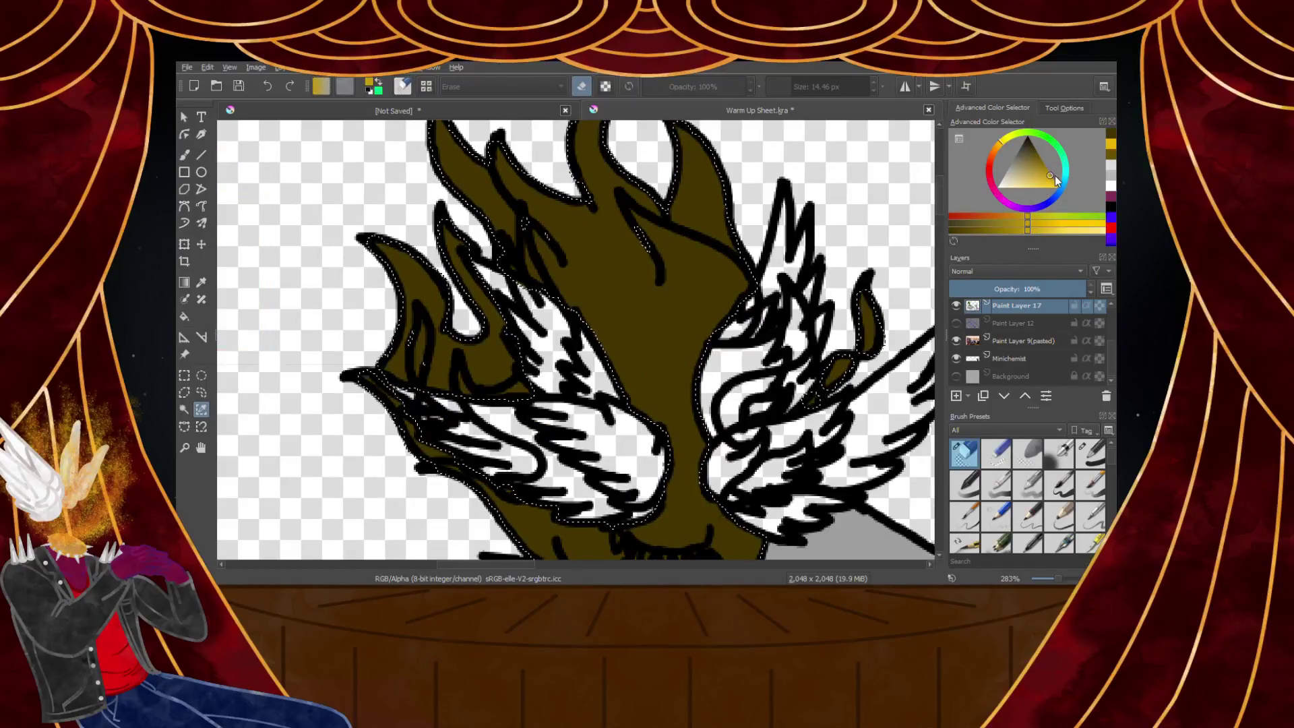
scroll(1090, 480, down, 5)
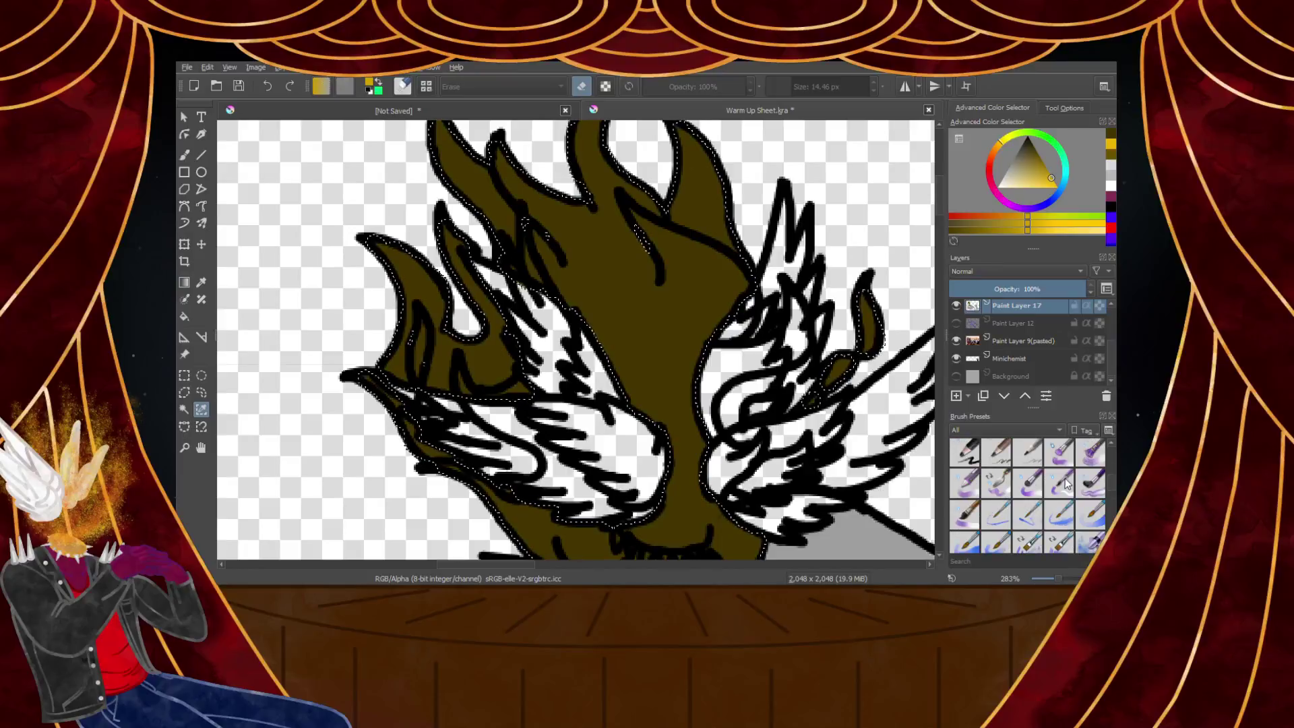
click(996, 522)
scroll(727, 306, down, 2)
scroll(727, 307, down, 2)
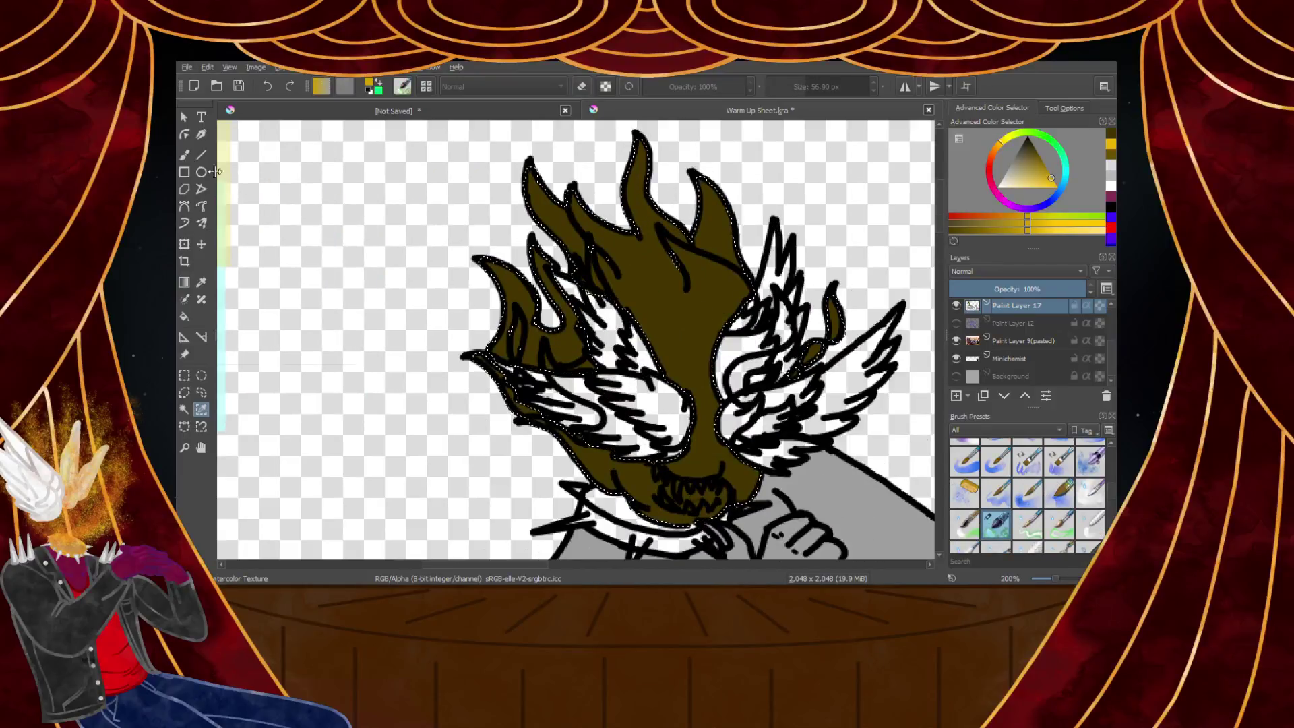
key(b)
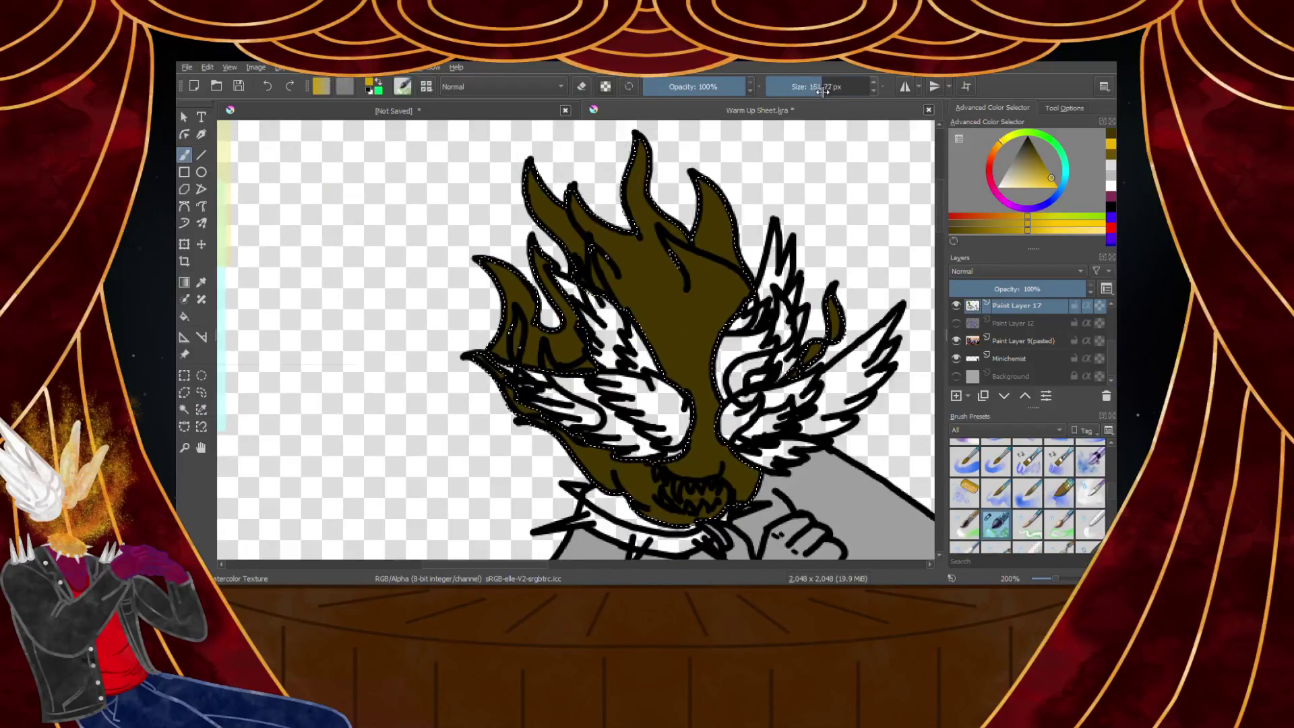
drag(626, 202, 633, 236)
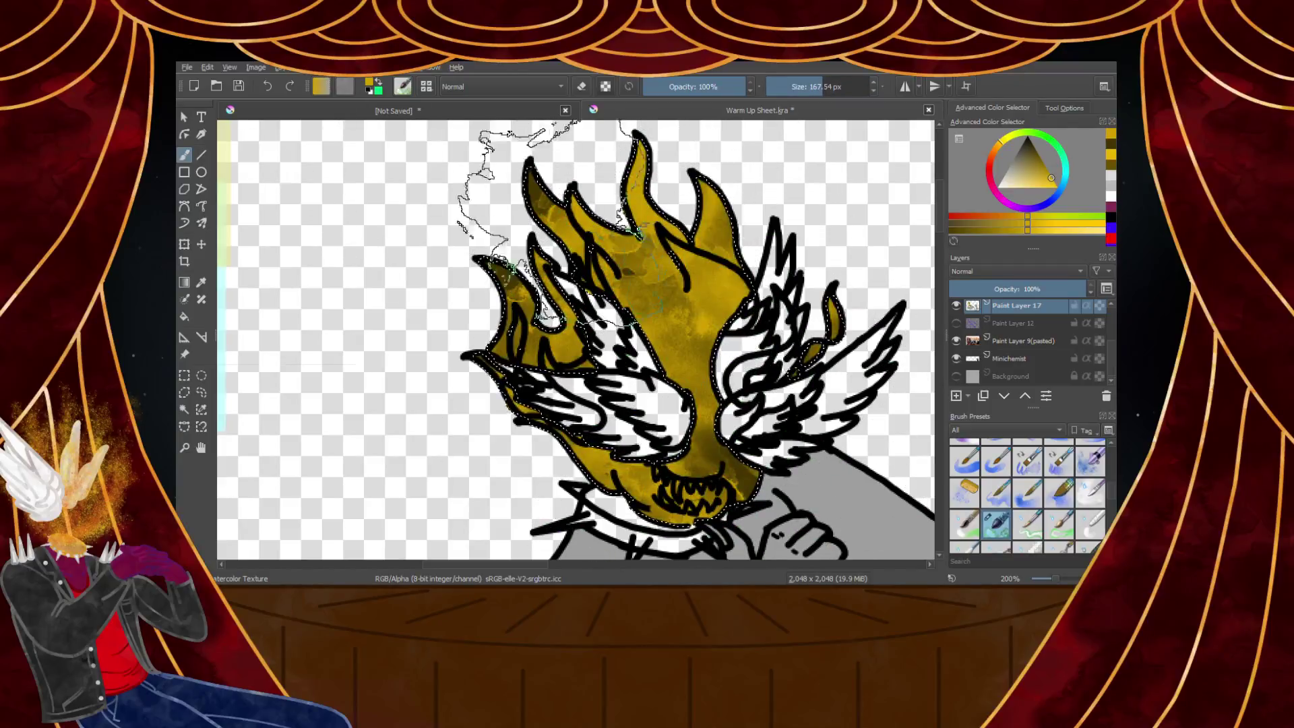
Brush pale yellow watercolour texture over the selected flames and face, then choose dark olive brown as the paint colour
drag(1044, 174, 1016, 193)
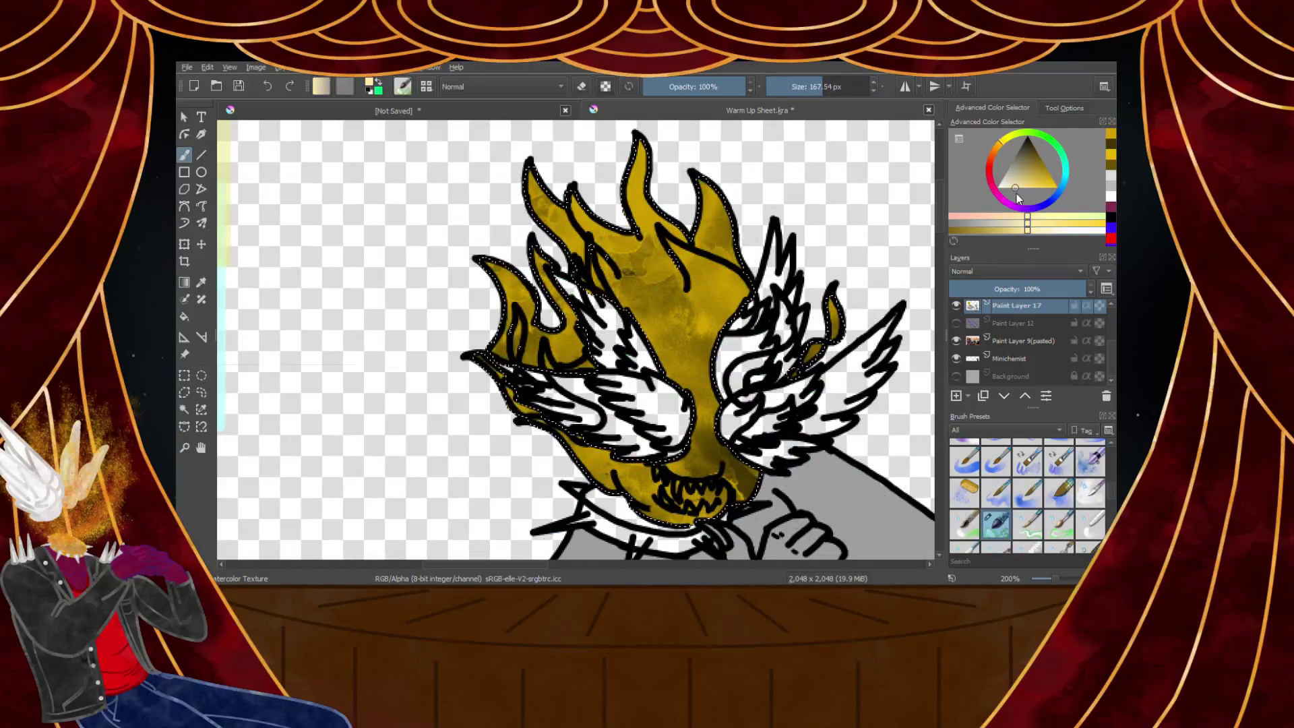
drag(695, 176, 397, 317)
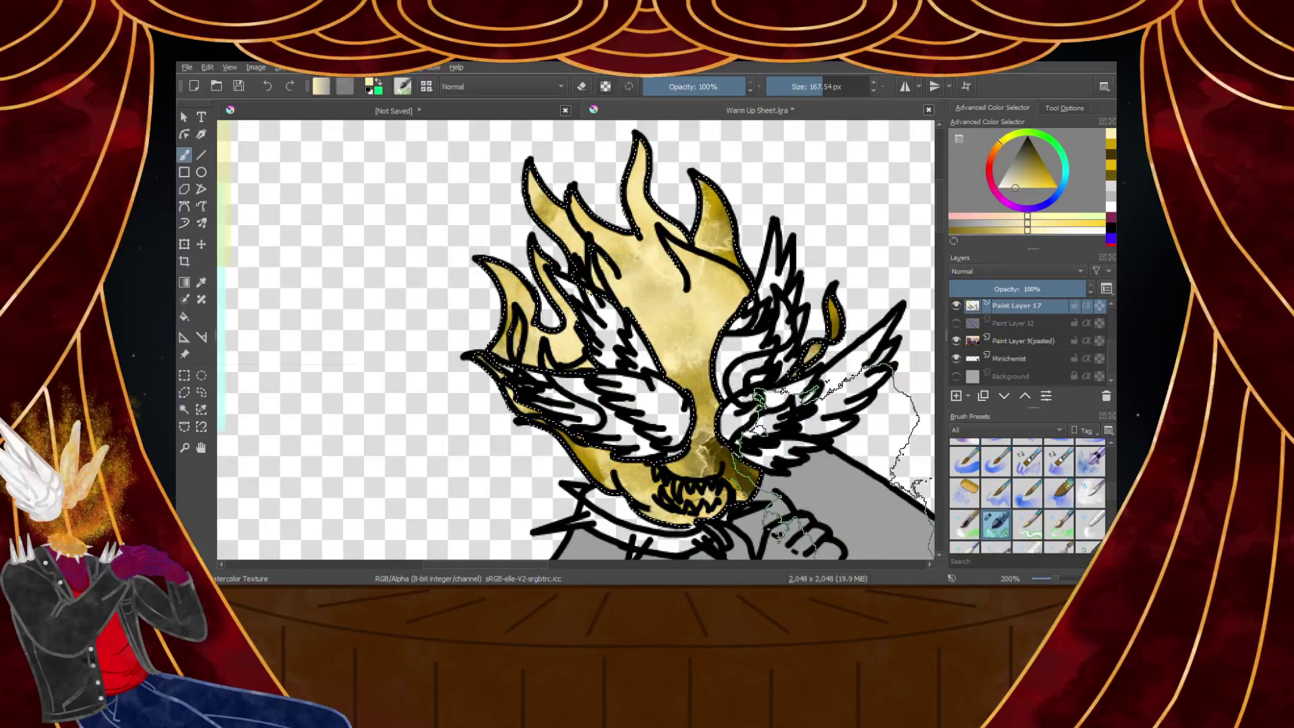
click(1041, 145)
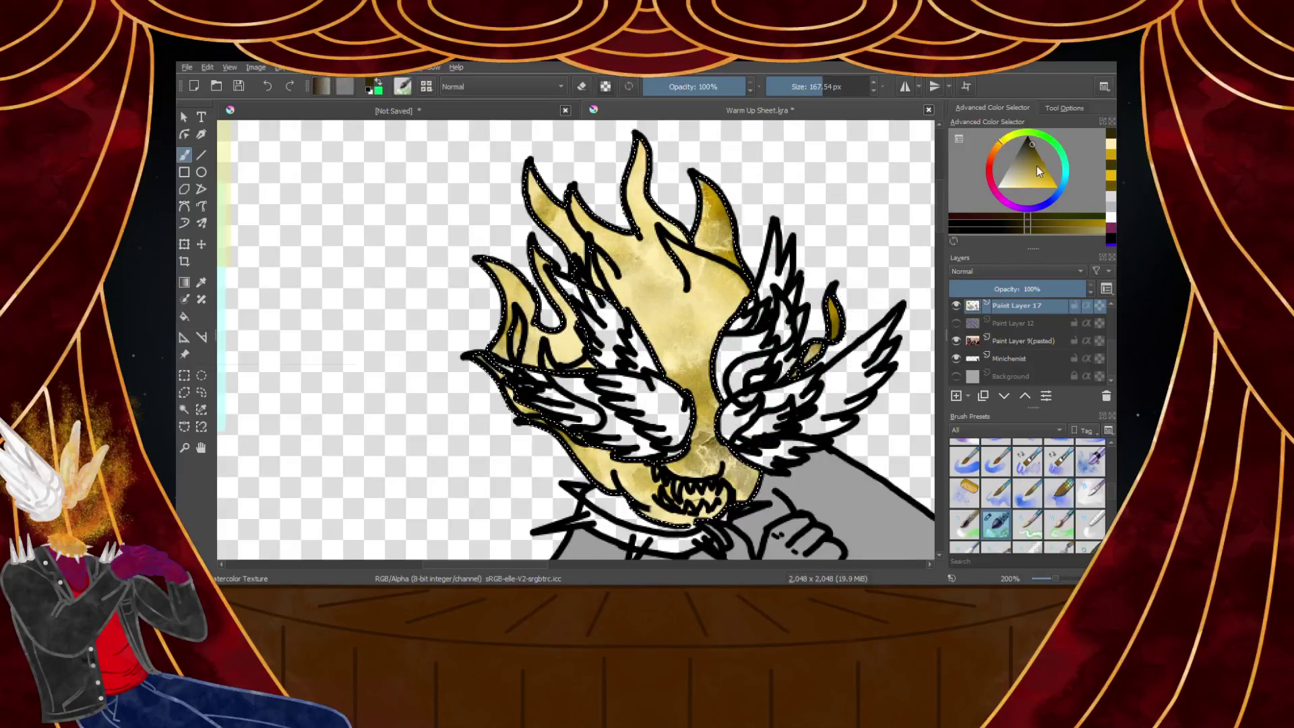
Brush dark olive-brown watercolour texture over the selected flames and upper face
click(1038, 156)
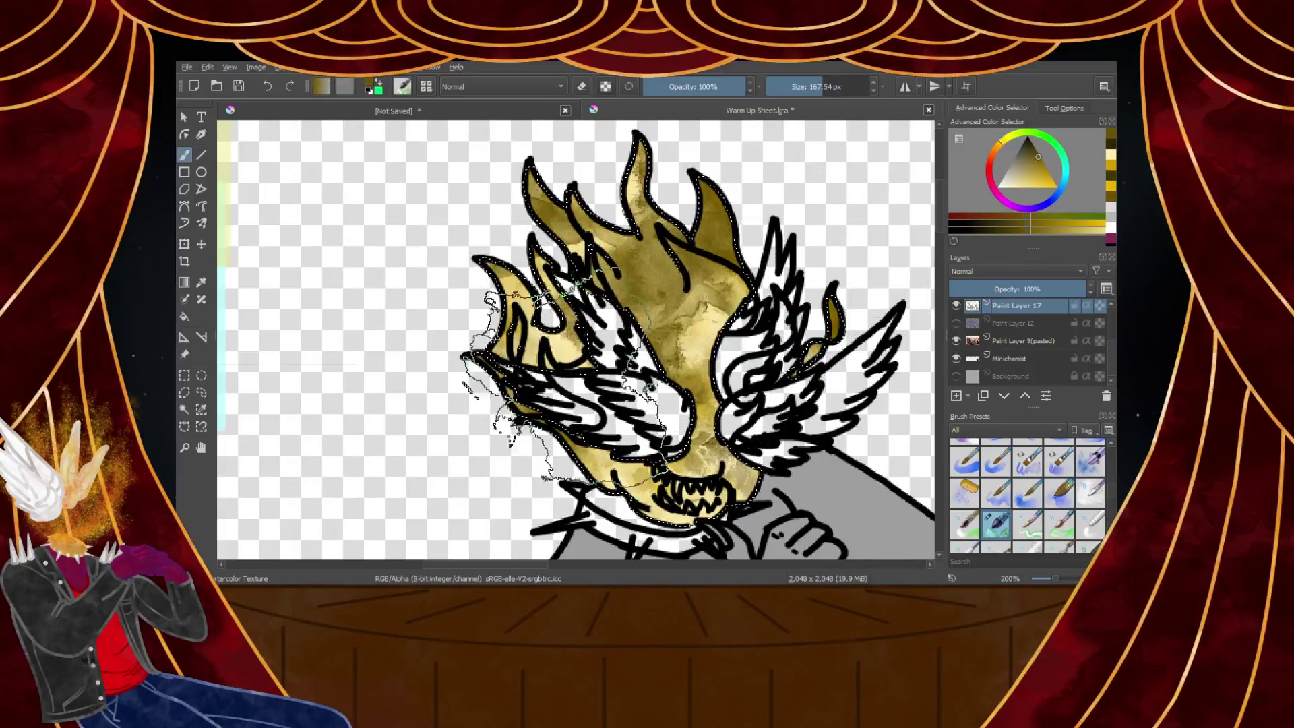
scroll(570, 341, down, 4)
scroll(674, 351, up, 3)
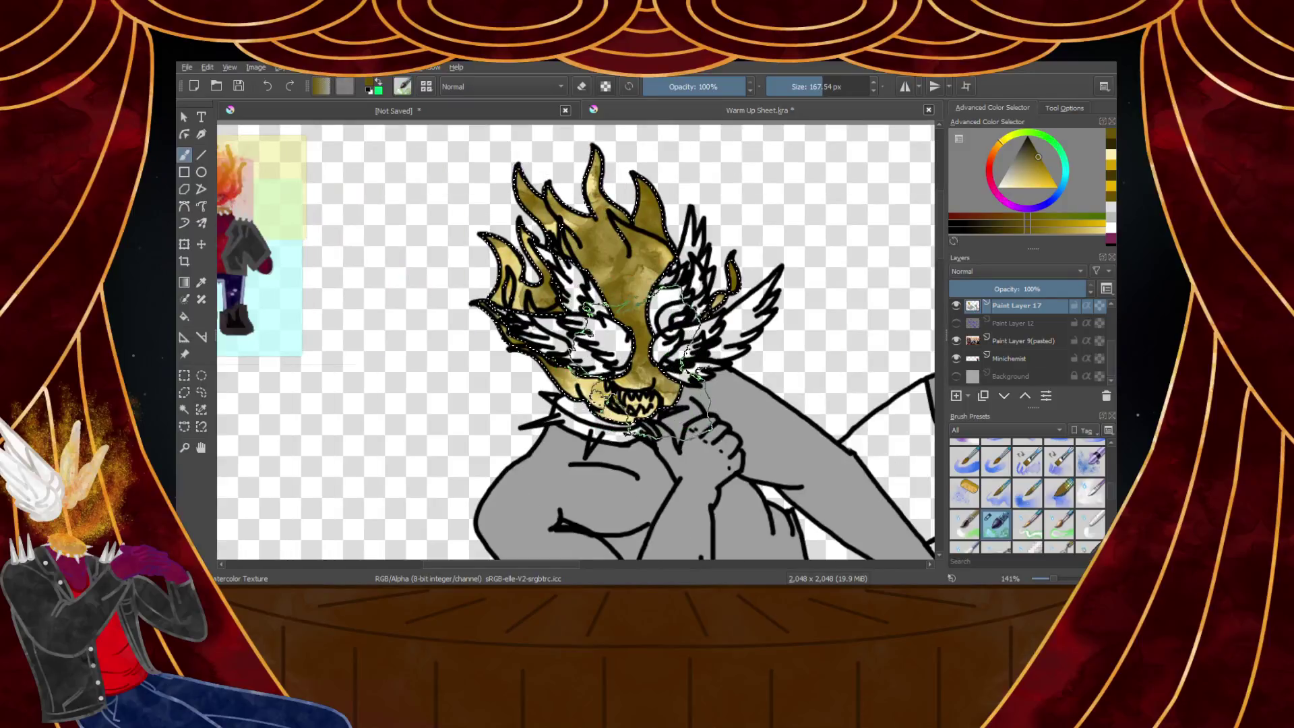
scroll(674, 368, down, 3)
scroll(576, 340, up, 1)
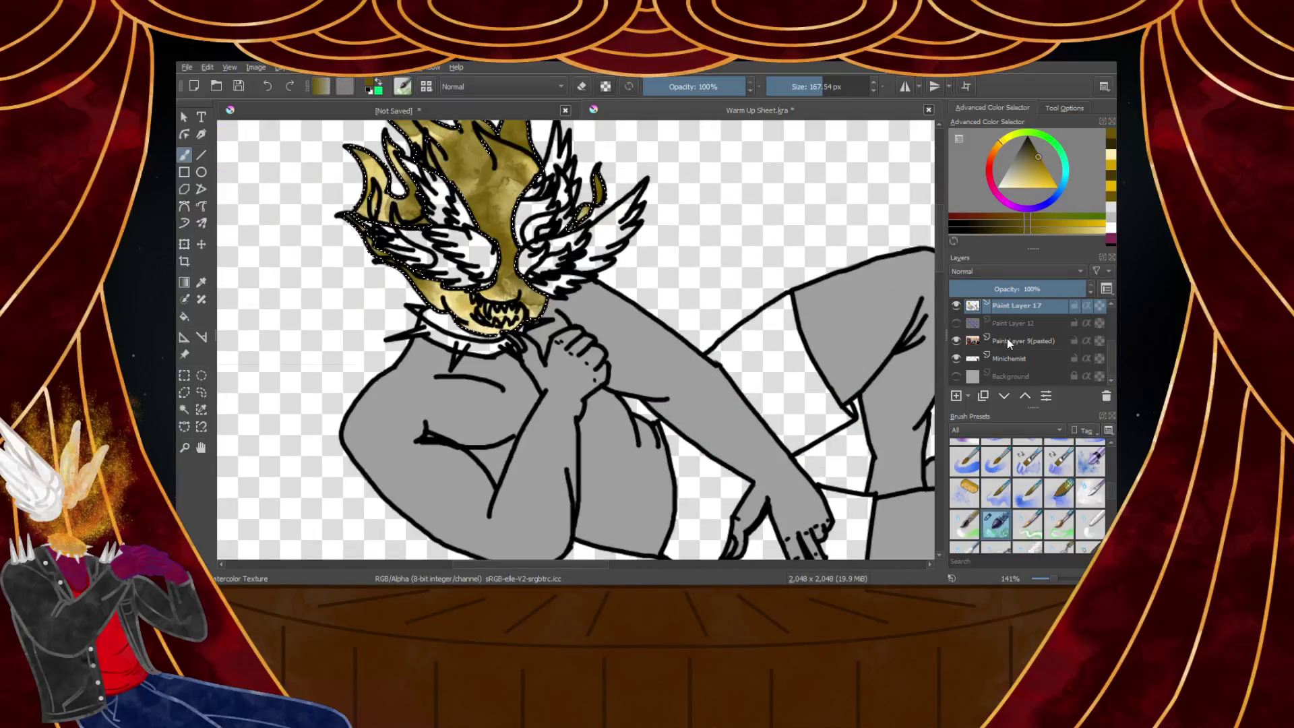
Select all the grey skin areas of the body with the Similar Color Selection tool
click(201, 409)
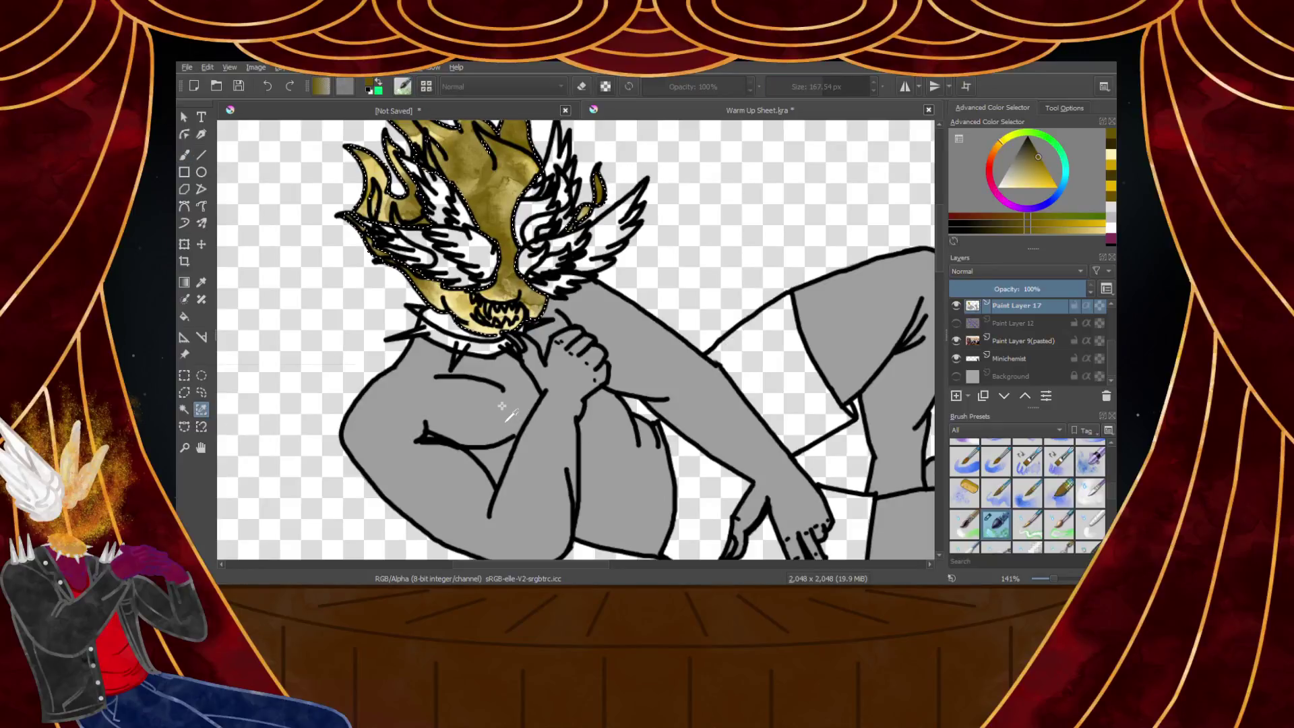
scroll(502, 405, down, 3)
scroll(502, 406, up, 3)
scroll(798, 366, down, 3)
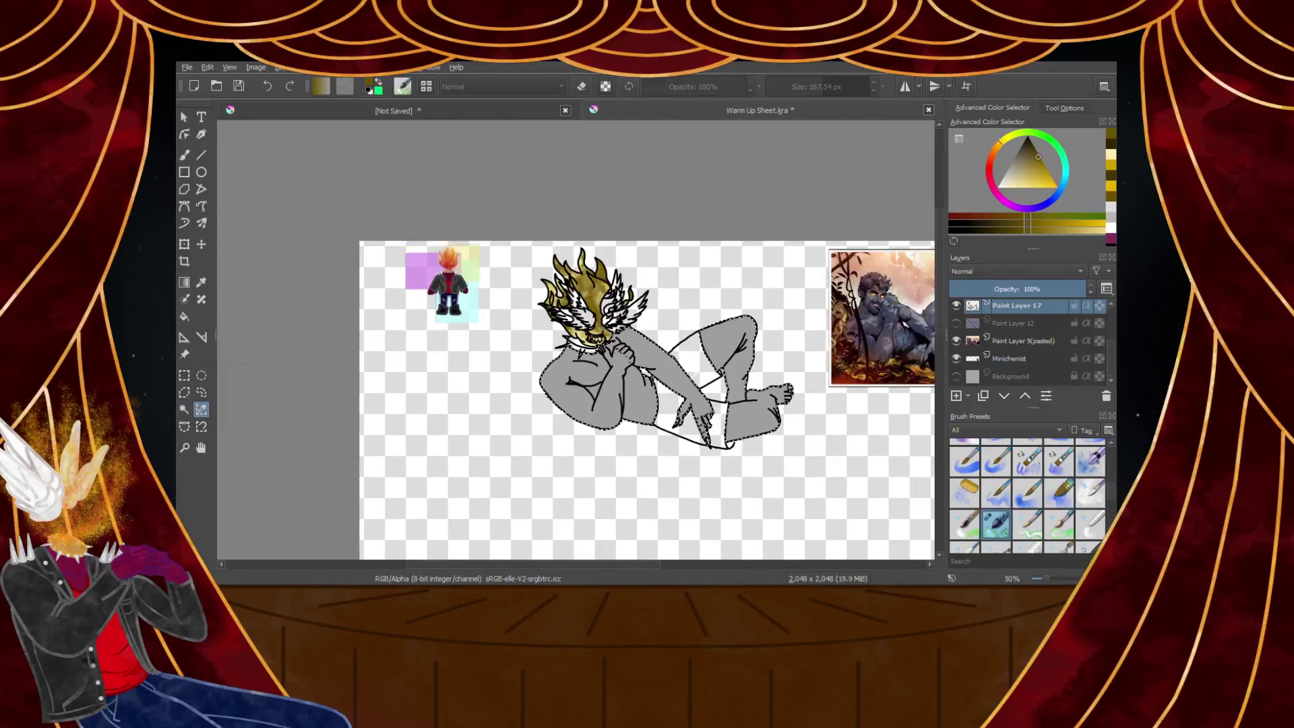
scroll(799, 366, up, 3)
Paint dark grey over the selected arms, torso and legs with the Watercolor Texture brush at 167.54 px
drag(1017, 164, 1017, 152)
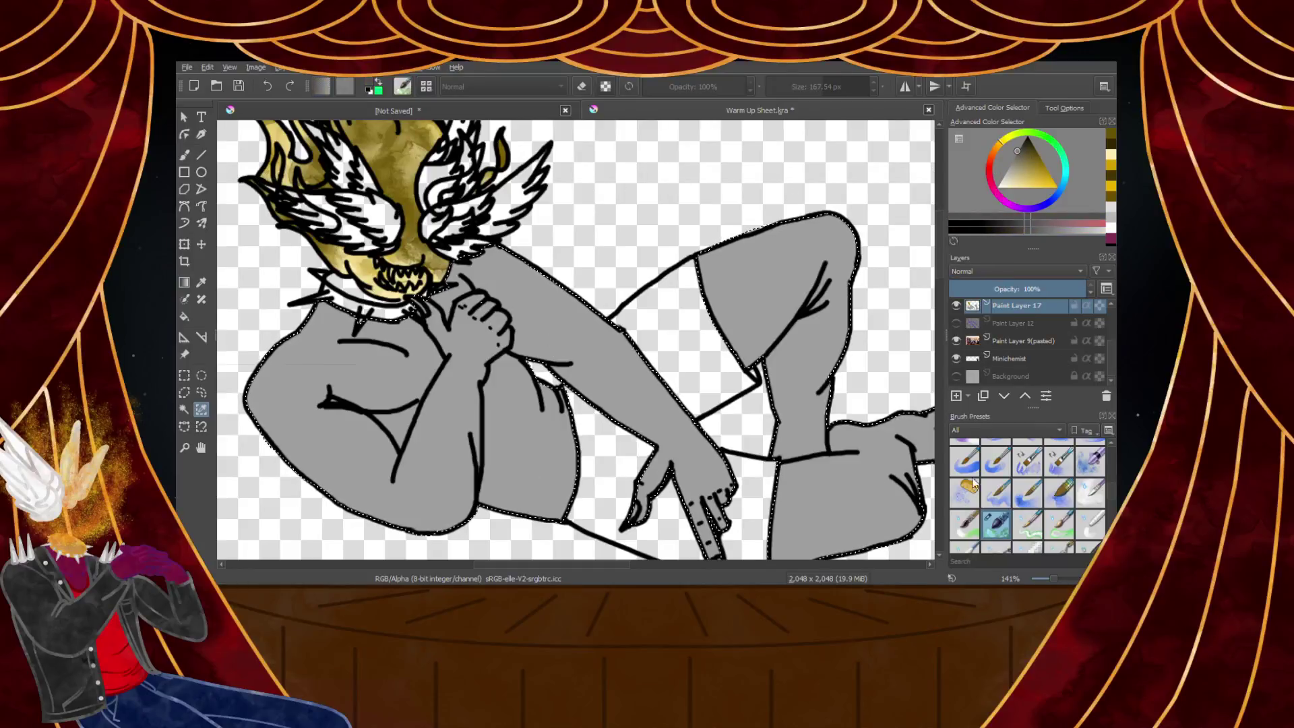
click(184, 155)
mouse_move(304, 337)
mouse_down()
mouse_move(337, 459)
mouse_move(458, 485)
mouse_move(598, 563)
mouse_up()
mouse_move(627, 516)
mouse_down()
mouse_move(580, 492)
mouse_move(701, 498)
mouse_move(505, 249)
mouse_move(775, 506)
mouse_move(752, 310)
mouse_move(809, 188)
mouse_move(876, 519)
mouse_up()
drag(906, 563, 893, 533)
scroll(788, 391, down, 3)
scroll(839, 408, up, 3)
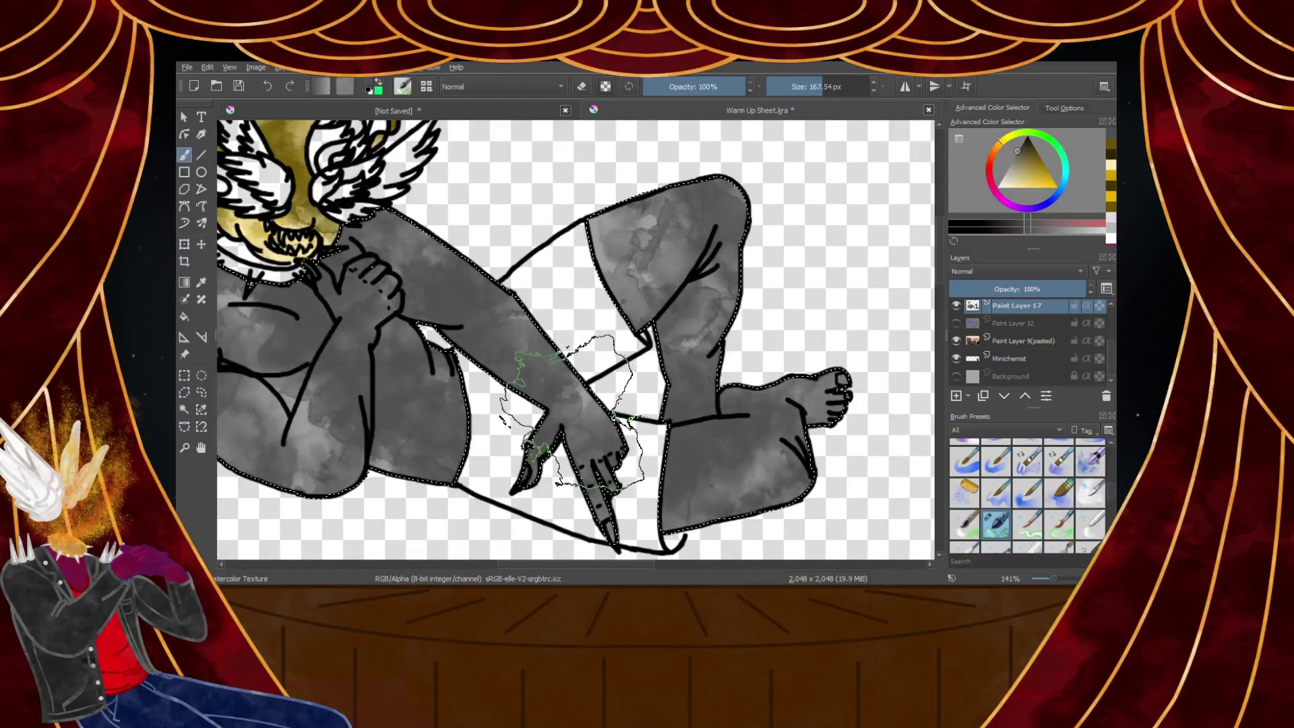
scroll(573, 405, down, 3)
scroll(448, 381, up, 3)
ctrl+scroll(576, 341, down, 4)
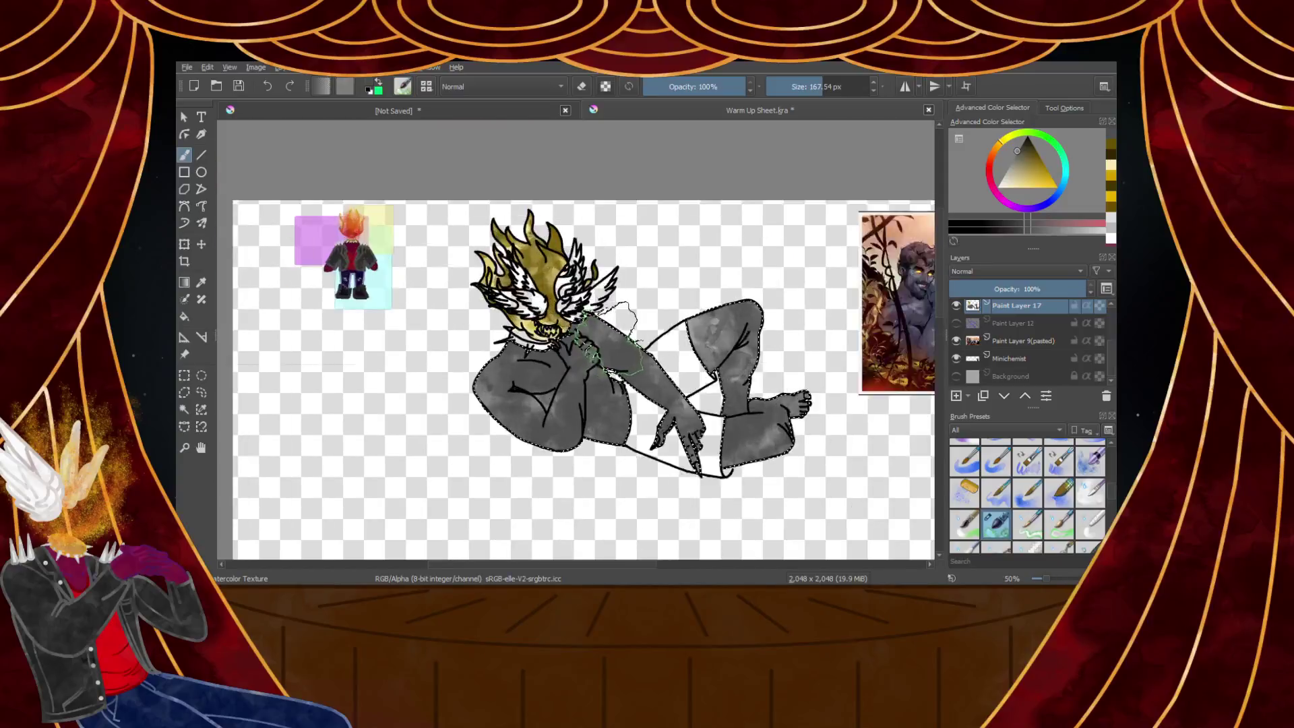
ctrl+scroll(576, 341, up, 3)
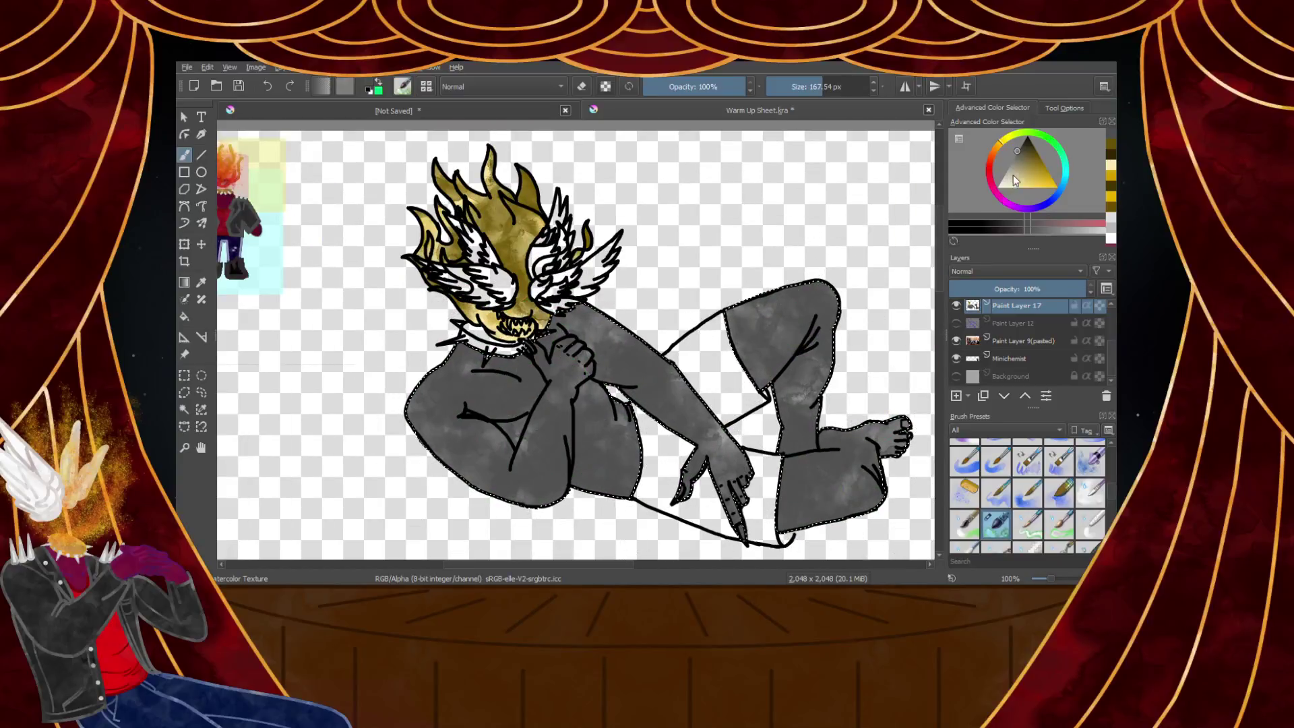
Choose a lighter grey, reduce the brush size and brush texture highlights over the shoulder and upper arm
click(1011, 161)
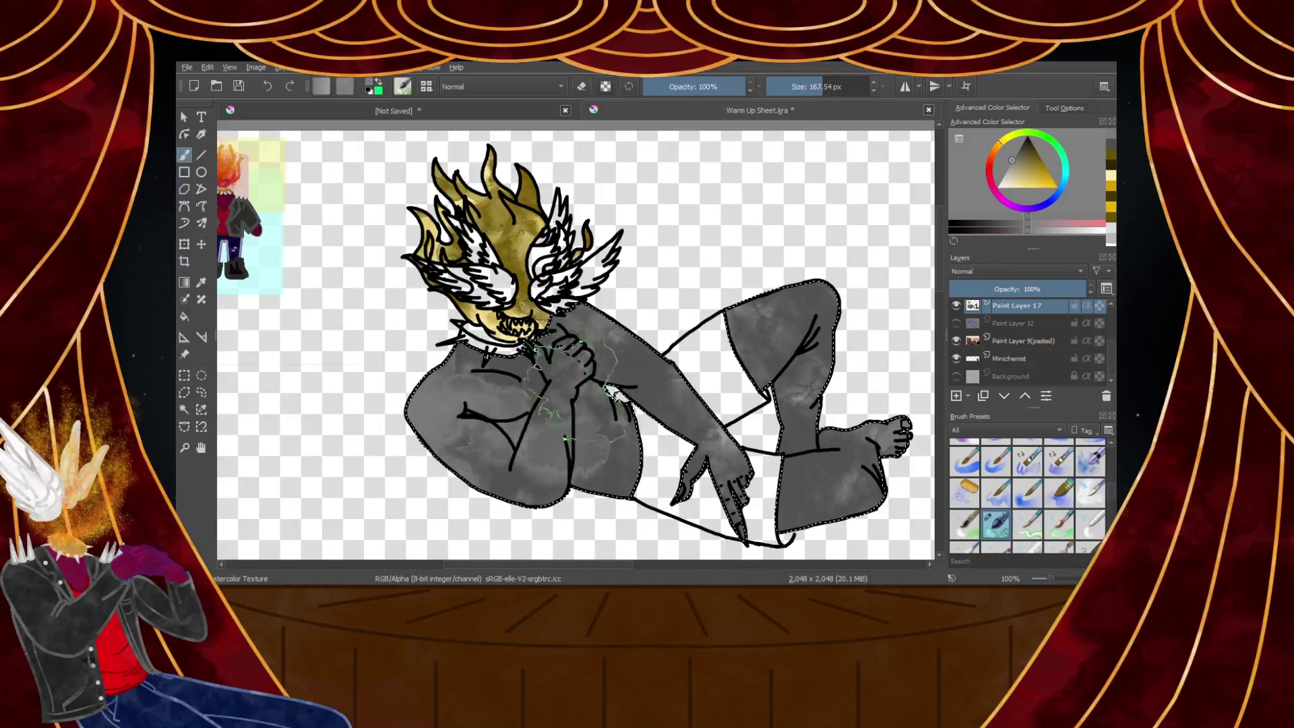
scroll(553, 381, up, 8)
scroll(442, 434, down, 8)
scroll(338, 499, up, 10)
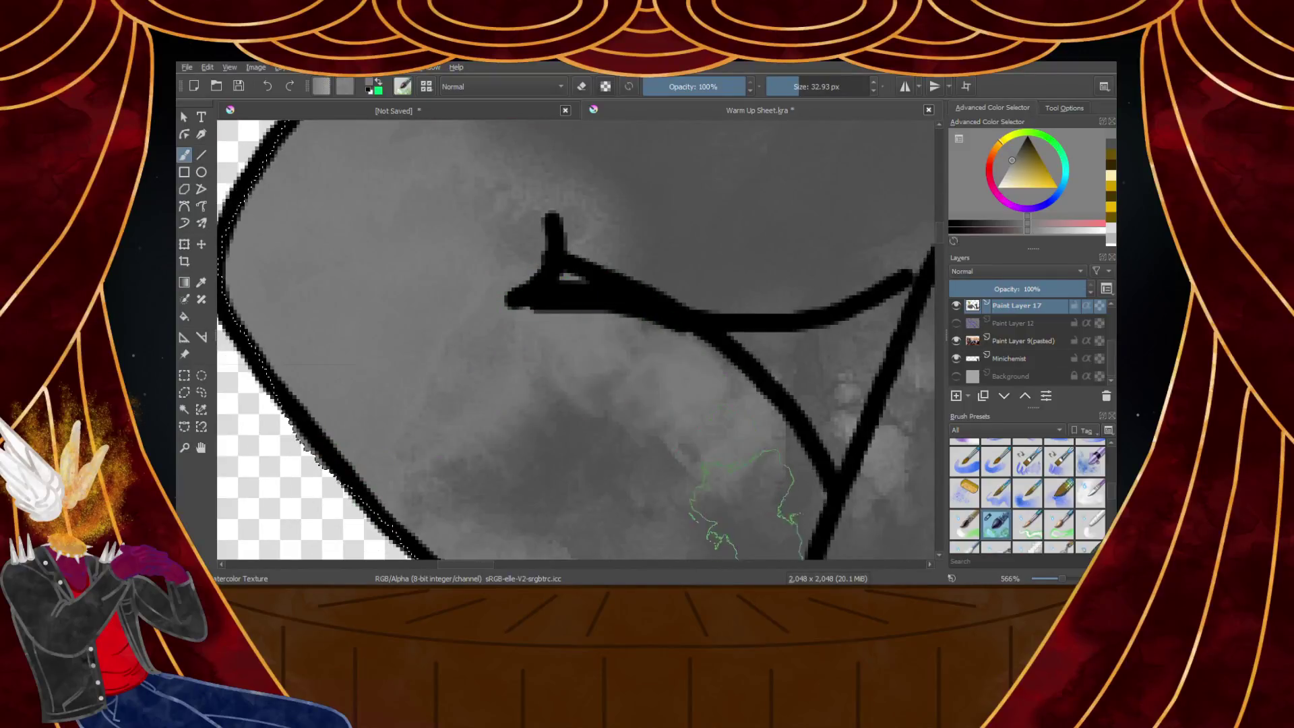
scroll(782, 492, down, 4)
scroll(781, 404, up, 4)
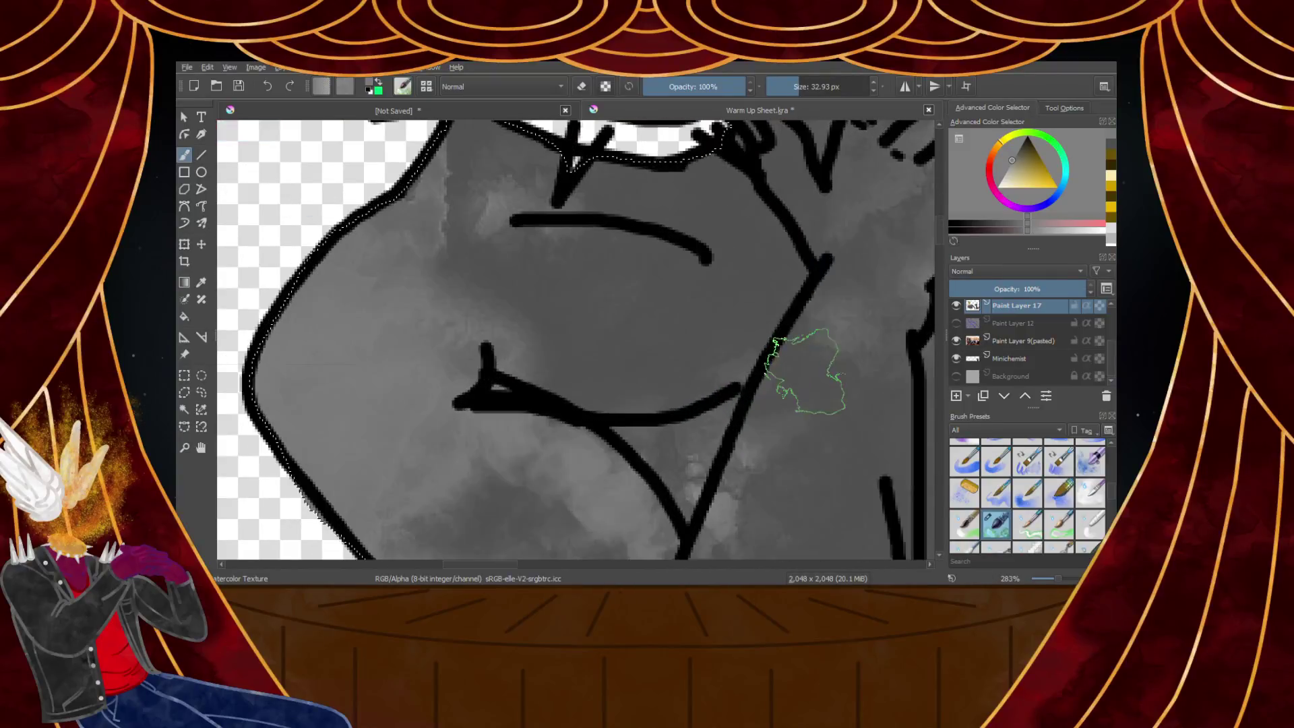
Brush lighter grey watercolour texture along the raised forearm below the clenched hand
scroll(736, 462, down, 4)
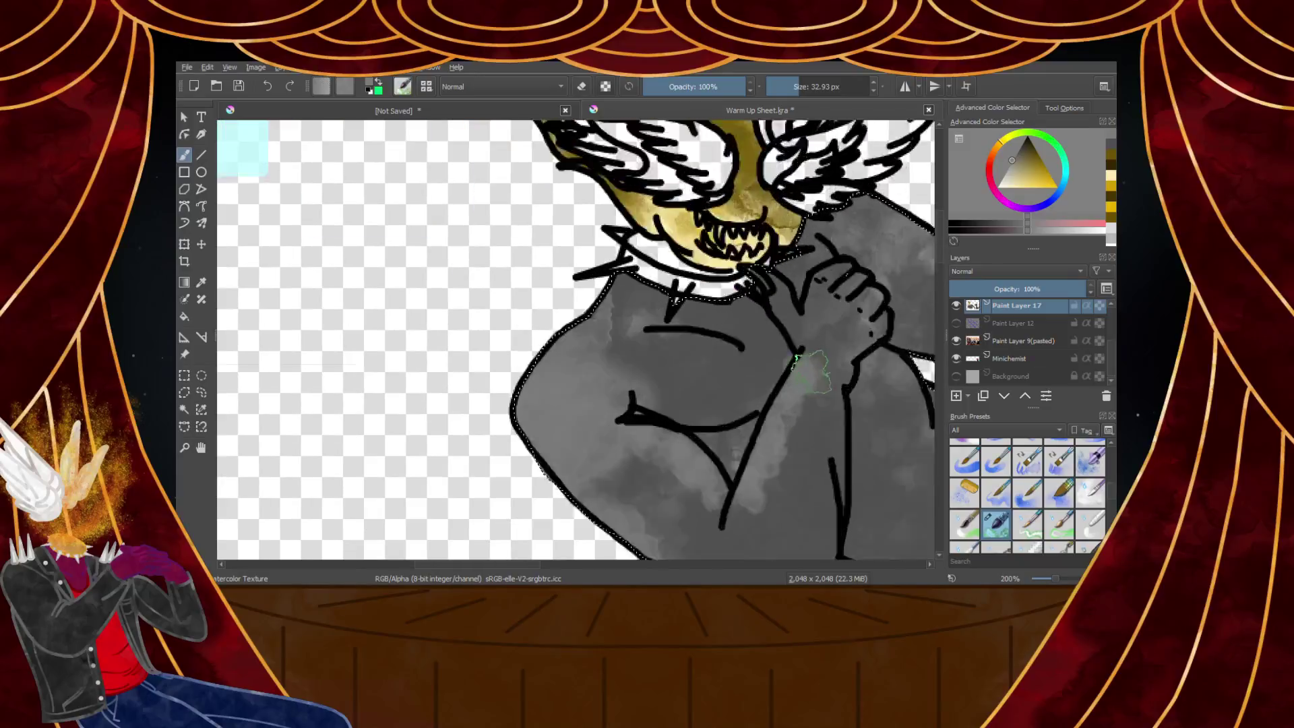
scroll(788, 411, up, 3)
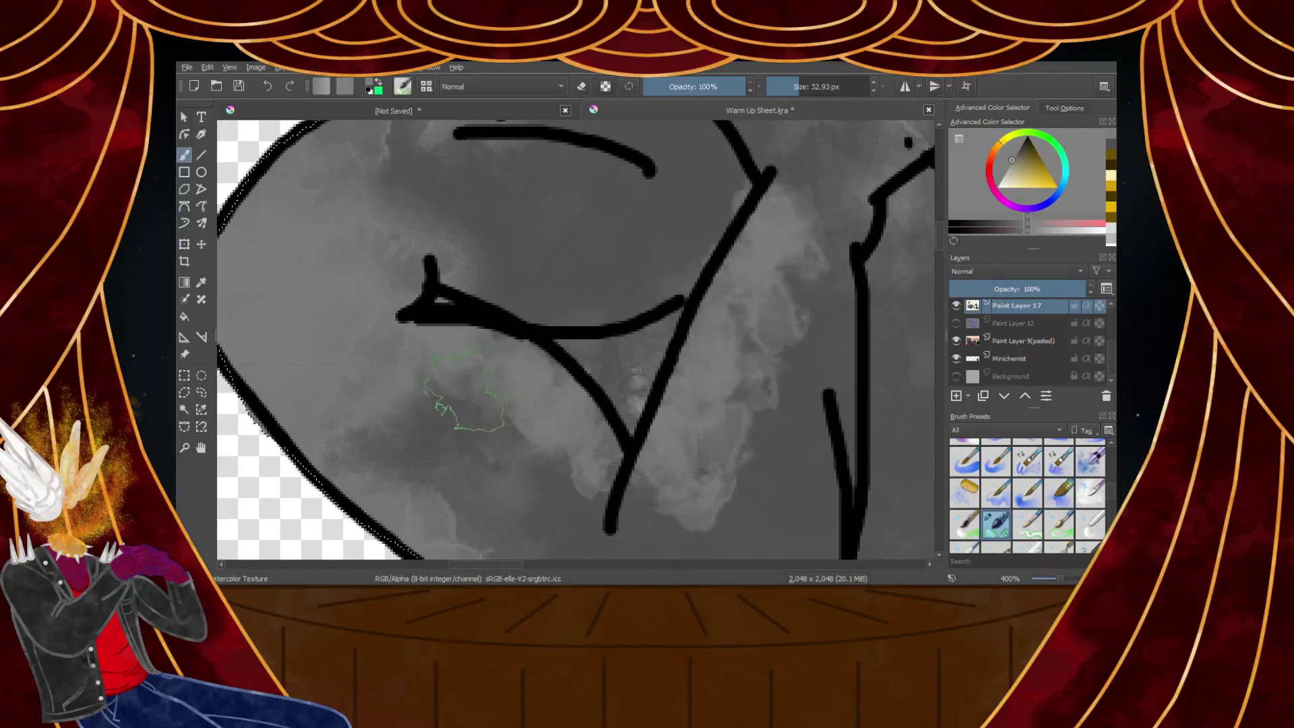
scroll(464, 390, down, 4)
scroll(617, 327, up, 4)
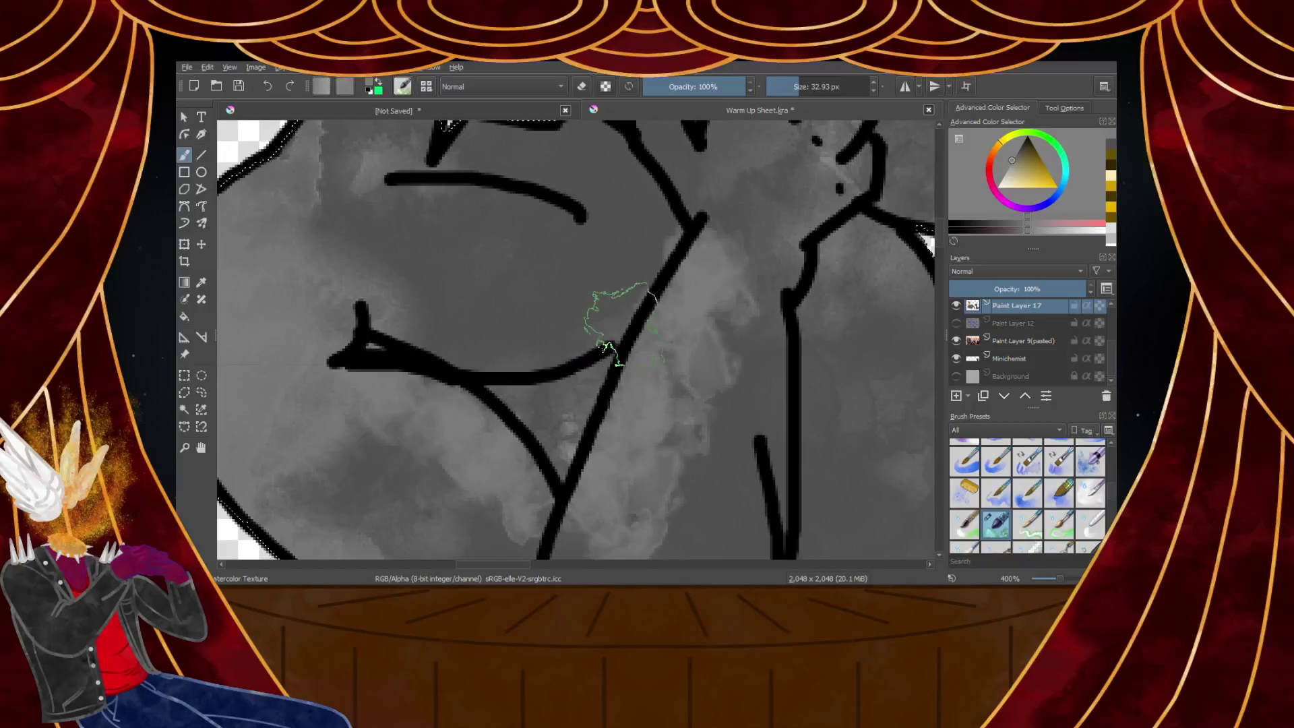
scroll(621, 327, down, 4)
scroll(617, 337, up, 3)
Lower the brush opacity to 65% and brush lighter grey texture over the bent knee, lower legs and foot
click(709, 86)
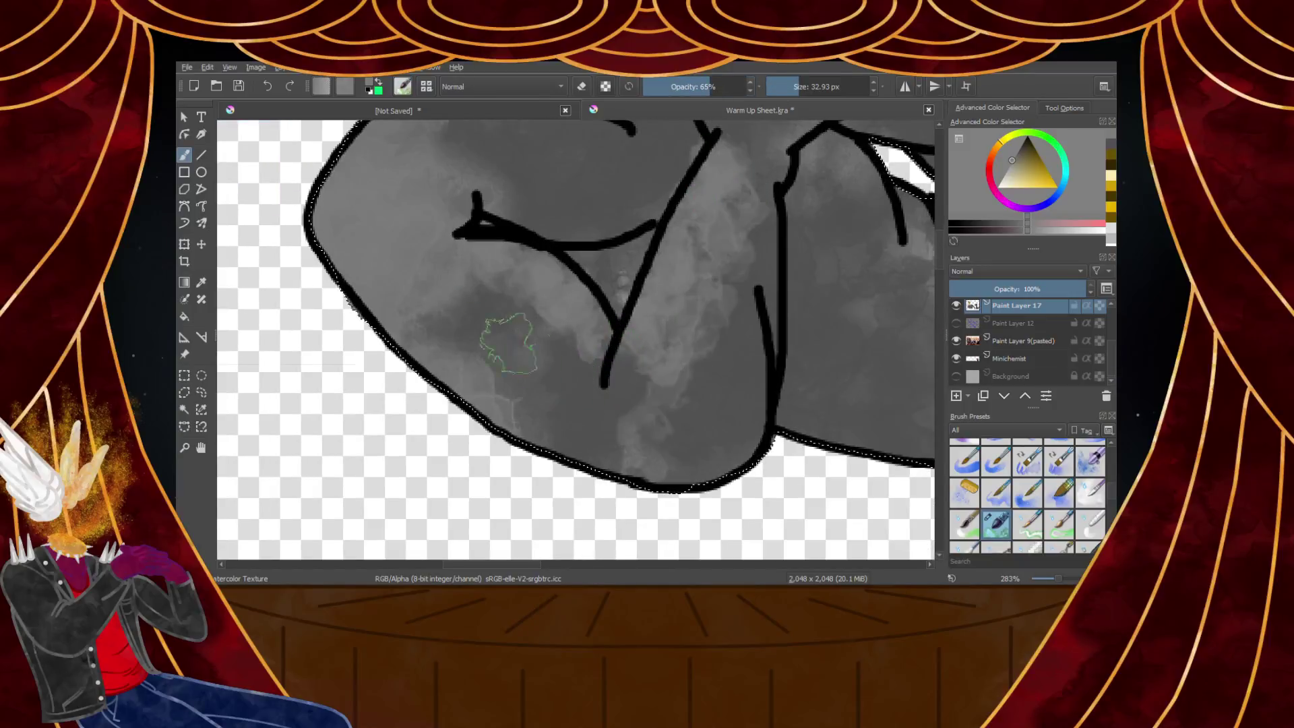
scroll(777, 253, down, 4)
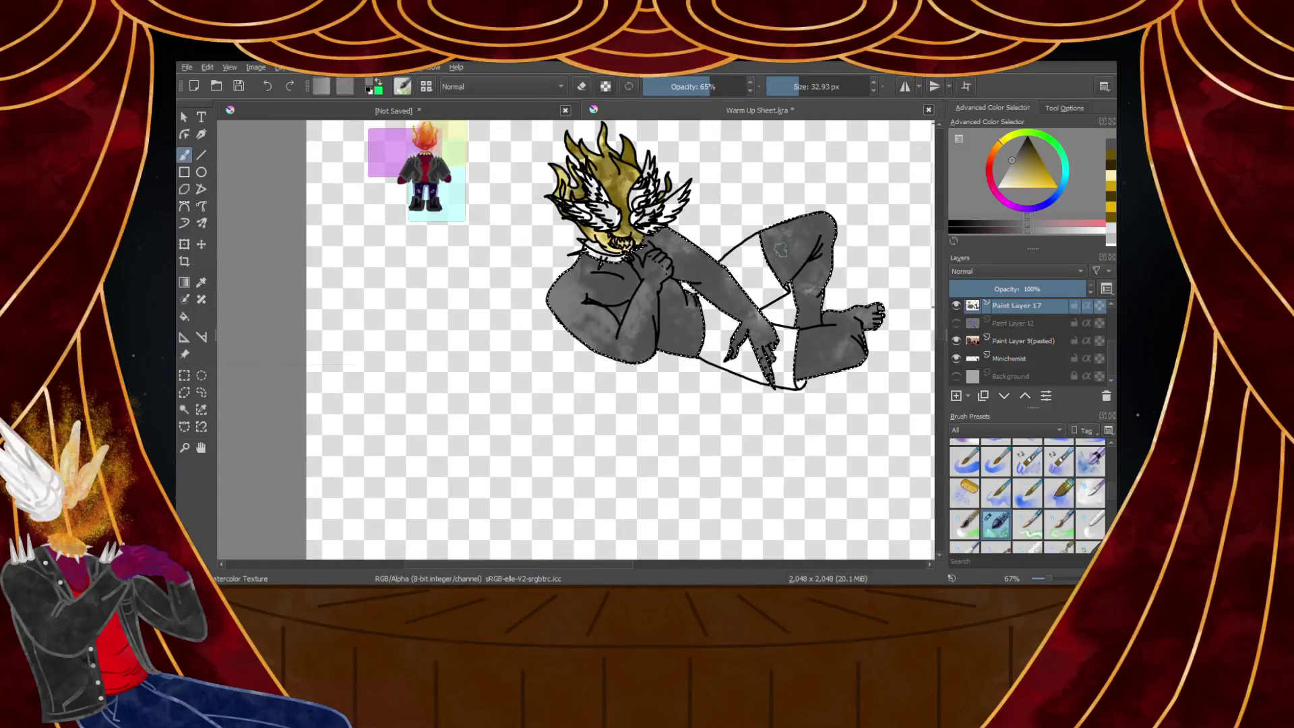
scroll(777, 253, up, 4)
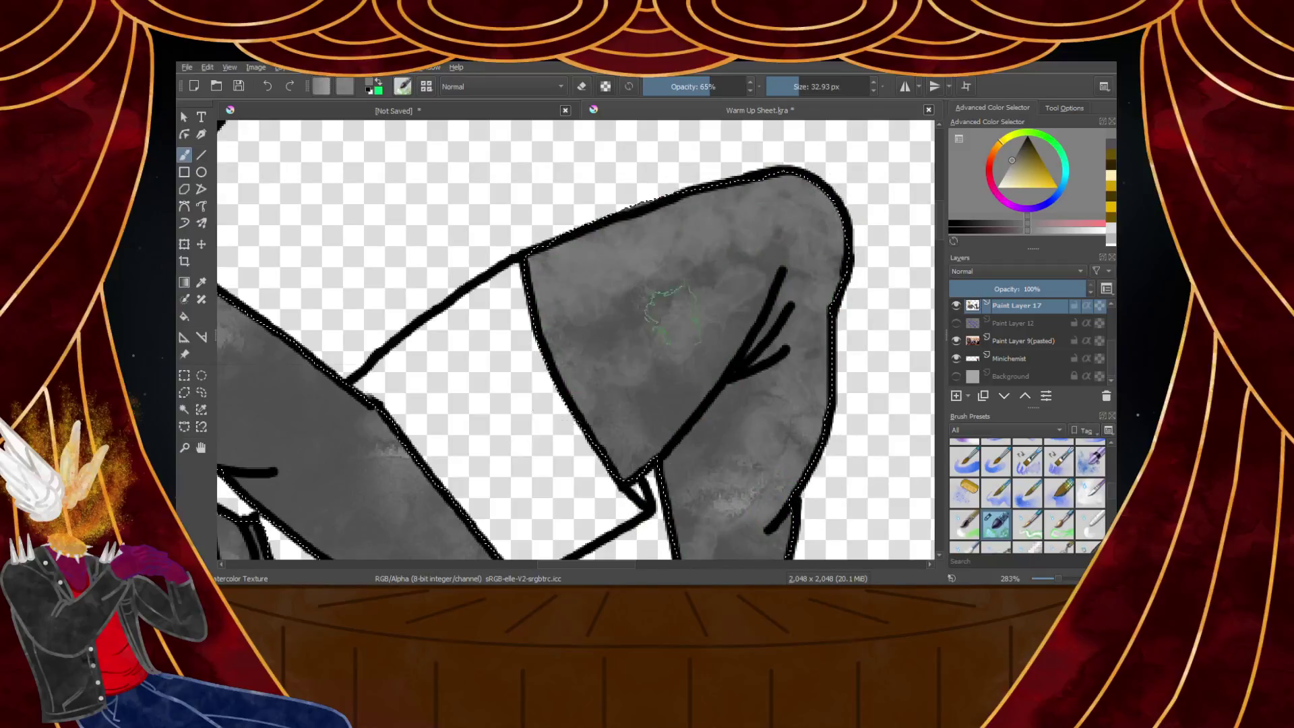
scroll(711, 397, down, 3)
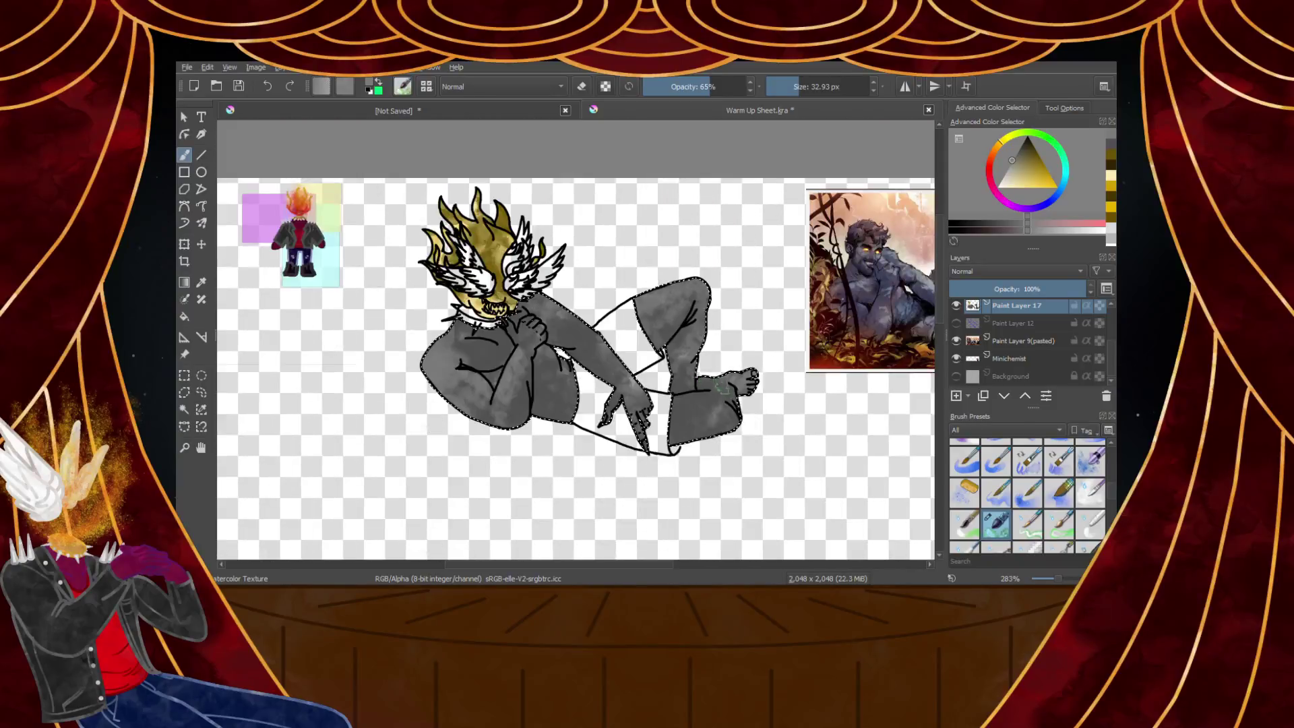
scroll(579, 414, up, 3)
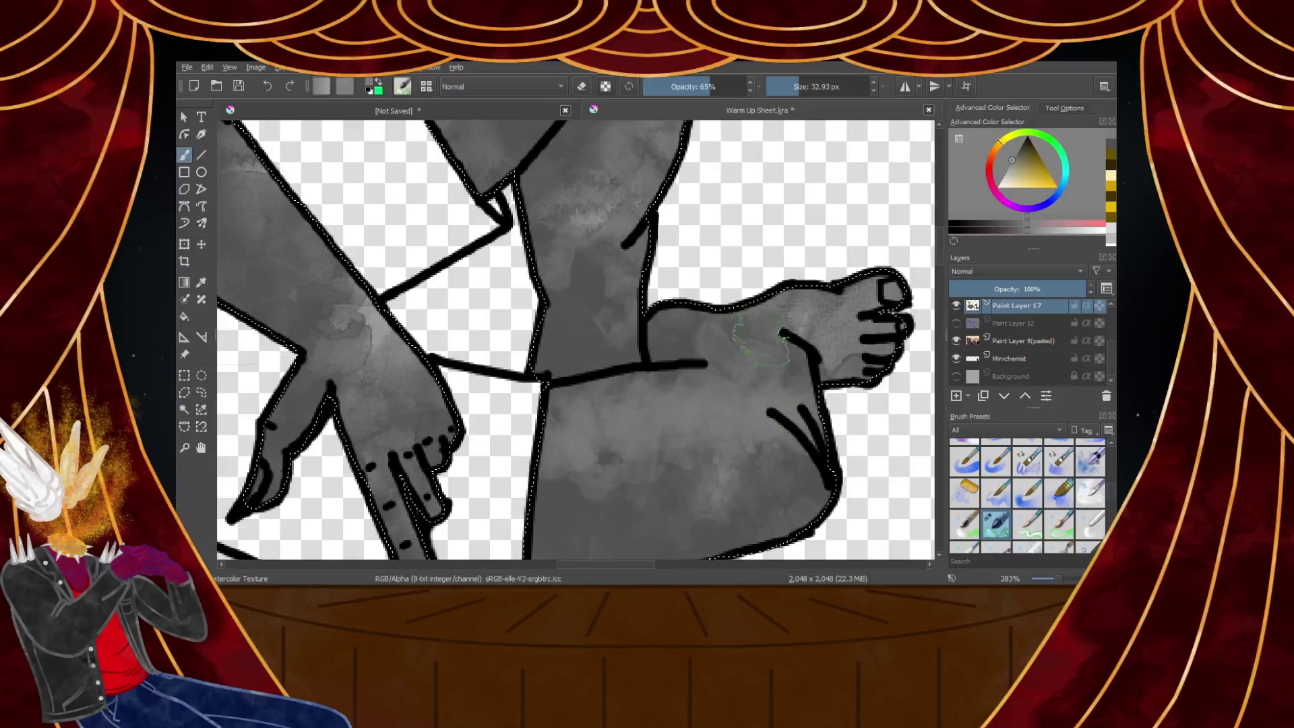
scroll(775, 354, down, 2)
Brush lighter grey texture along the outstretched arm from the shoulder to the hand
scroll(778, 354, down, 4)
scroll(583, 226, up, 6)
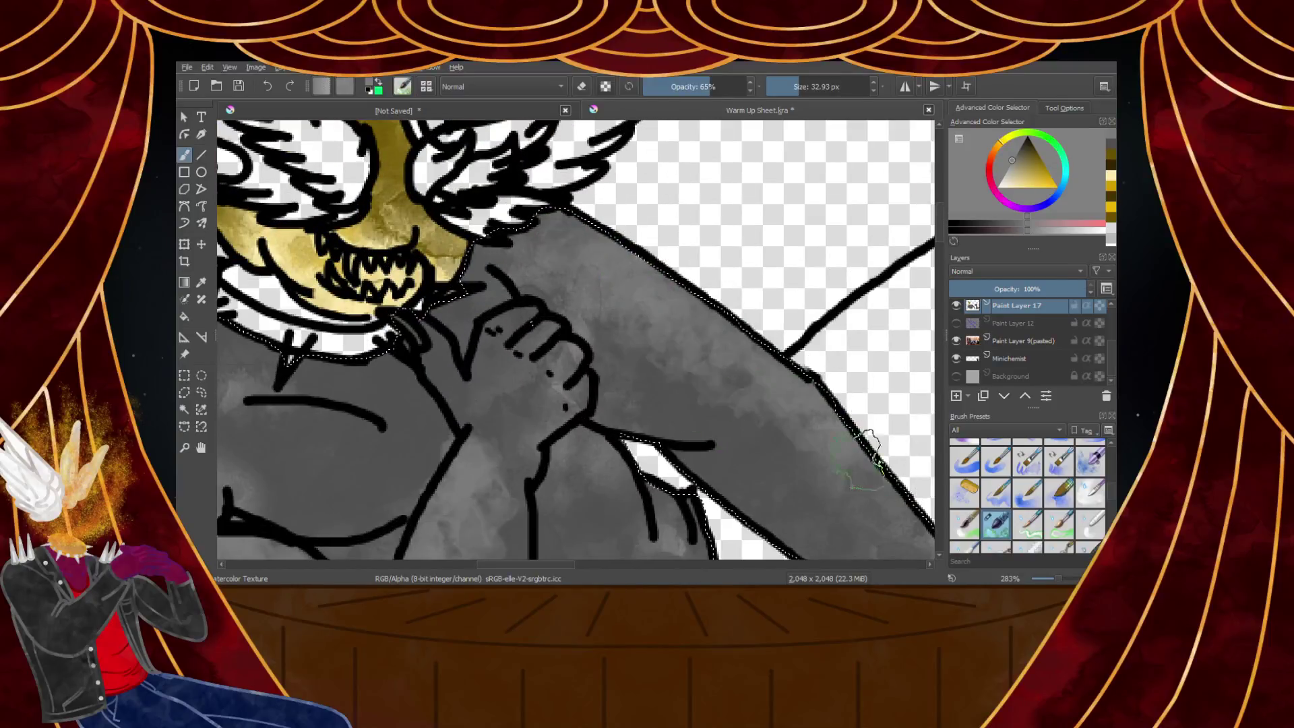
scroll(674, 364, down, 5)
scroll(684, 287, up, 5)
scroll(685, 286, down, 2)
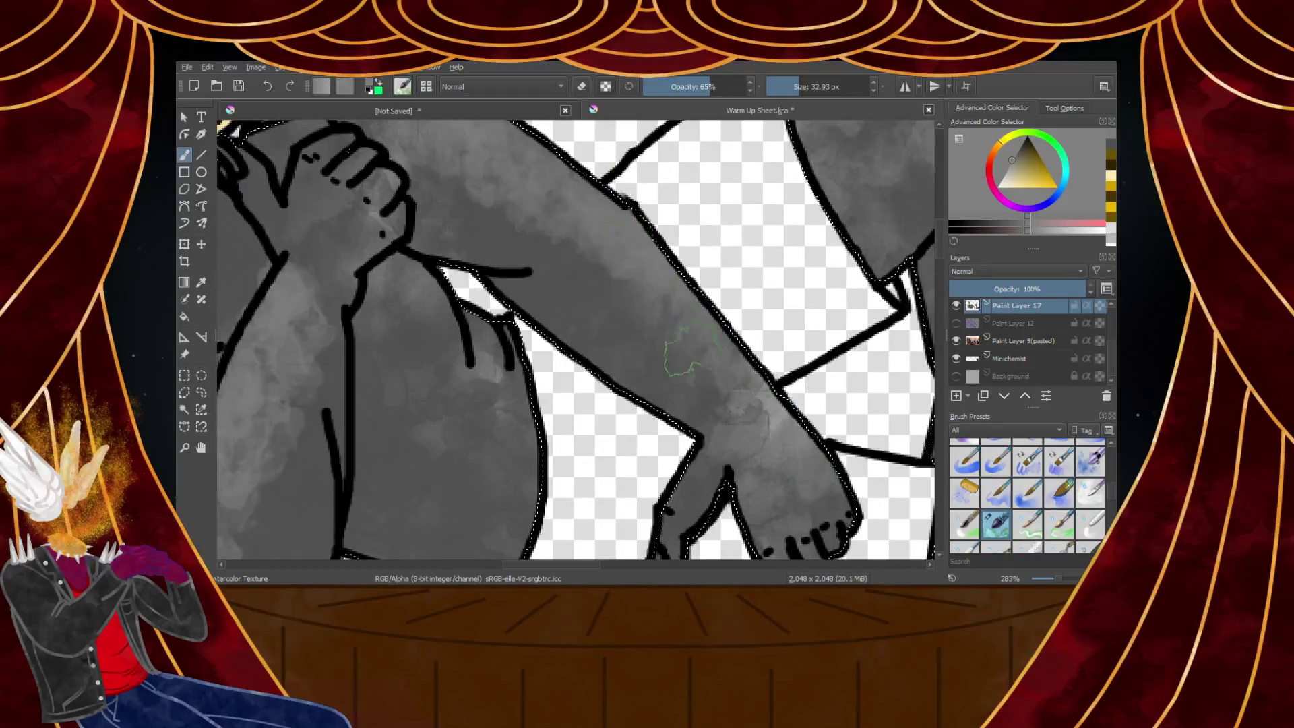
scroll(852, 520, down, 3)
scroll(735, 418, up, 3)
drag(735, 417, 725, 446)
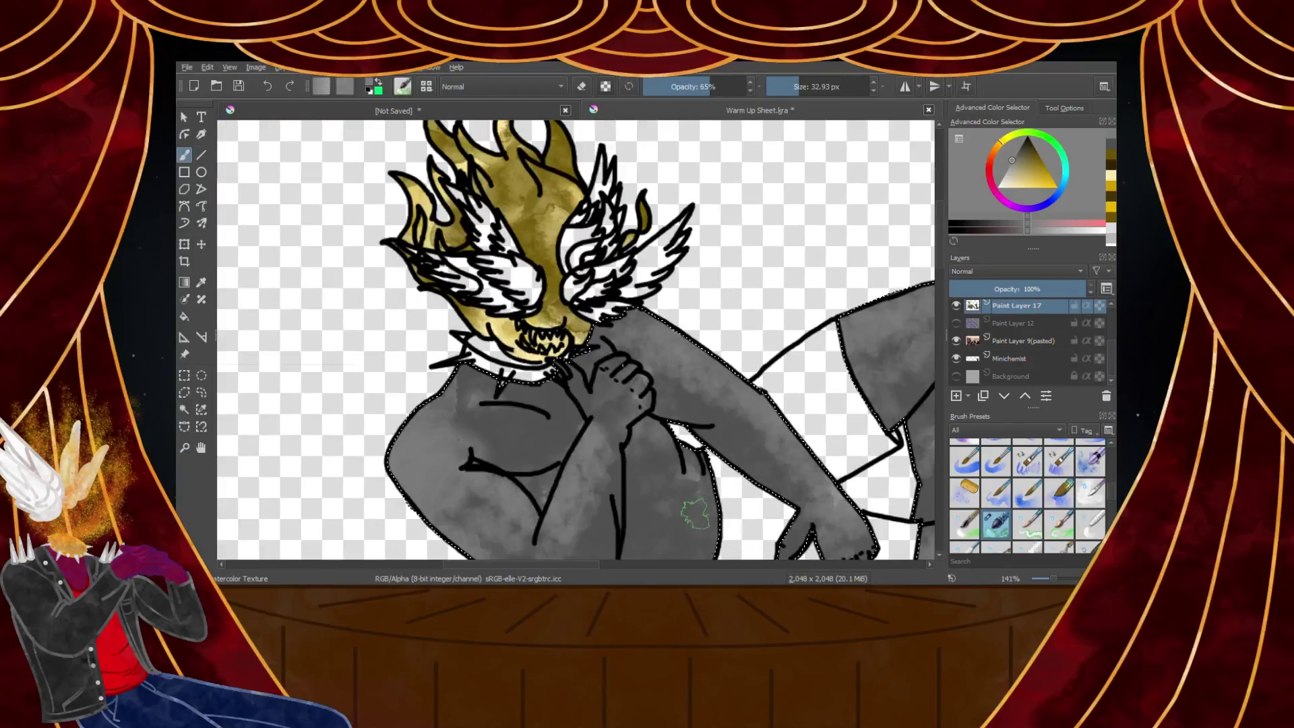
Brush lighter grey texture over the side of the torso between the bent arm and the waist
scroll(839, 309, down, 5)
scroll(816, 290, up, 4)
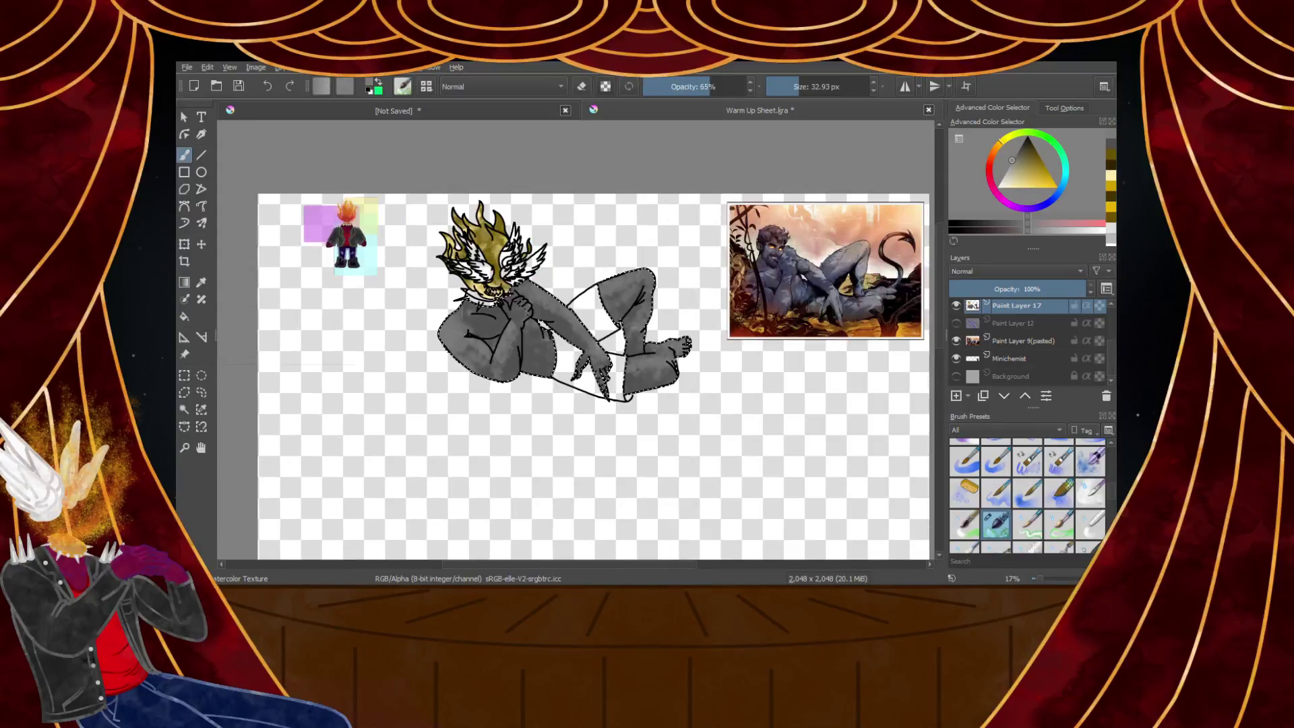
scroll(812, 293, down, 4)
scroll(645, 424, up, 6)
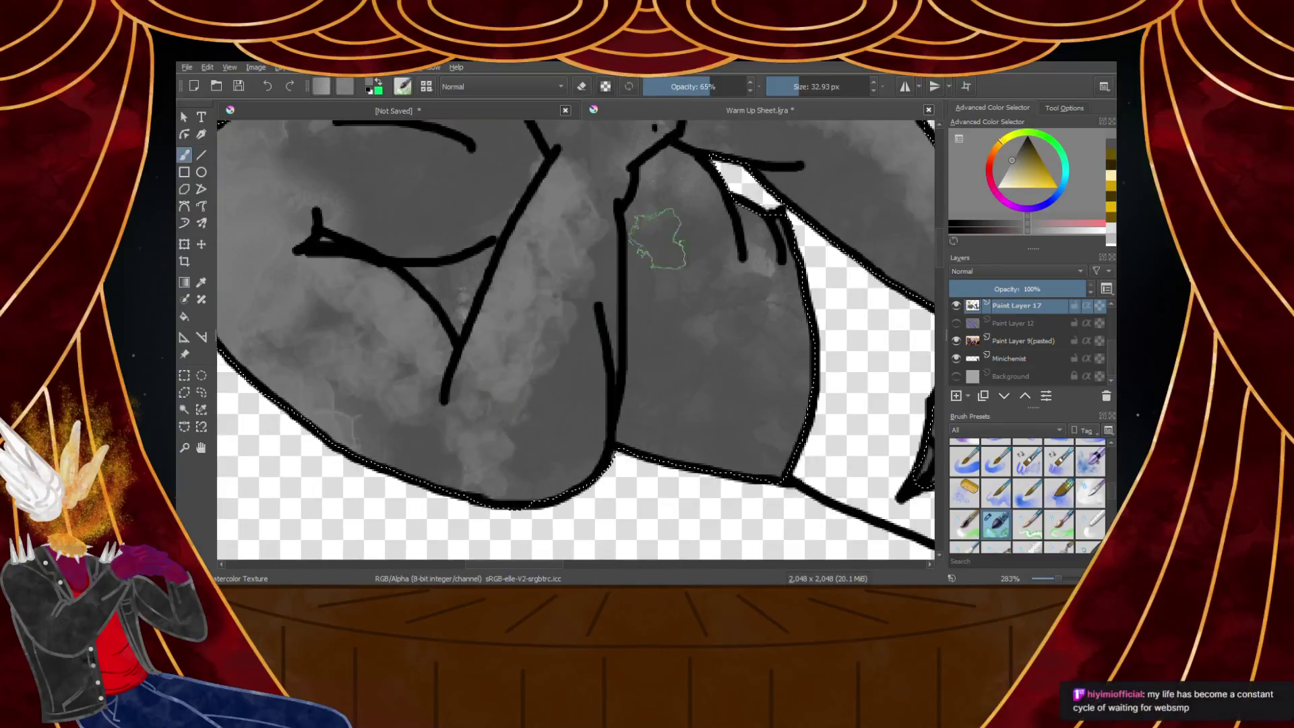
mouse_move(645, 423)
mouse_down()
mouse_move(700, 172)
mouse_move(656, 432)
mouse_move(716, 365)
mouse_up()
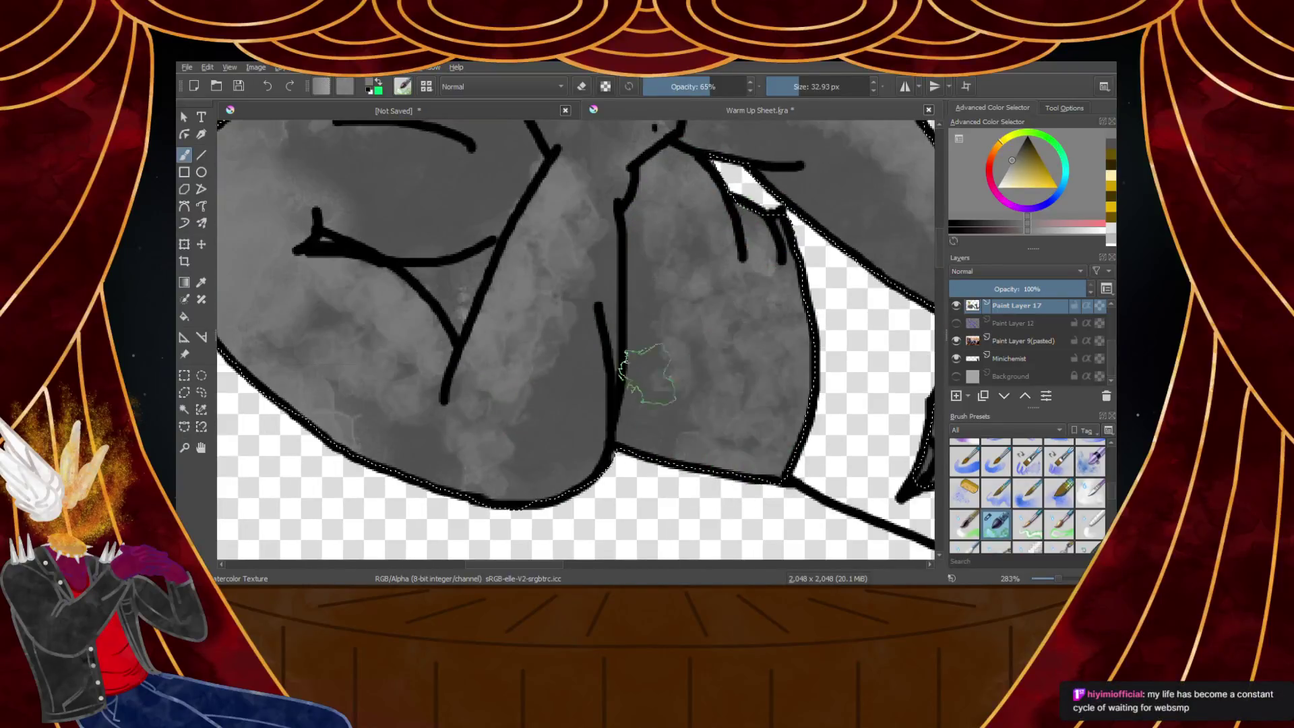
drag(650, 219, 638, 463)
drag(660, 253, 642, 485)
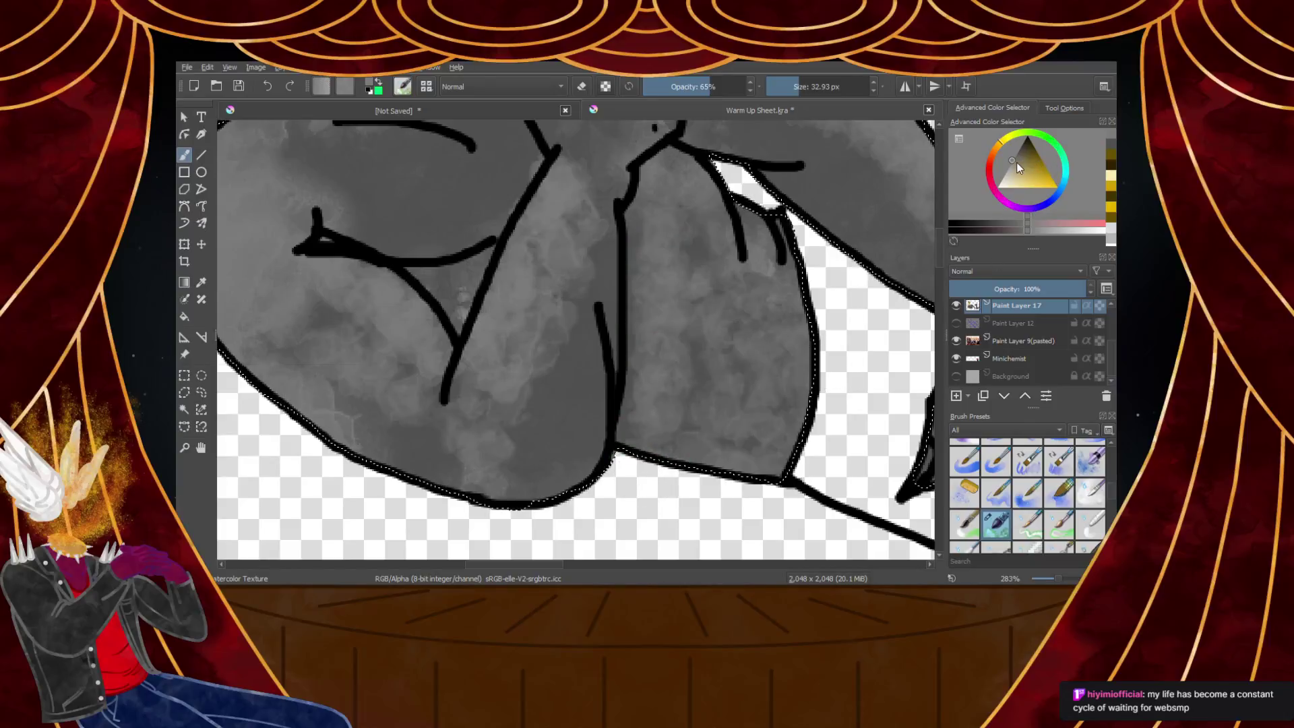
Choose a very dark grey and brush shadows along the underside of the upper arm, elbow and inner forearm
click(1018, 149)
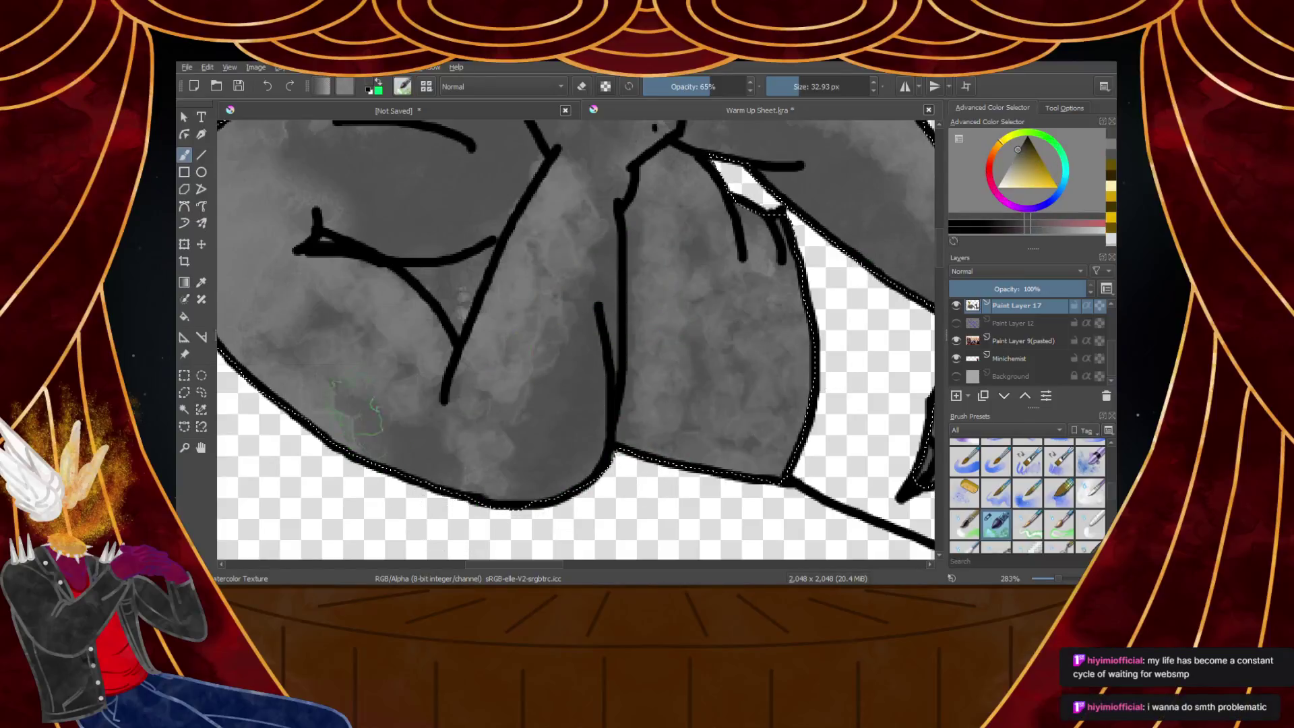
click(1022, 143)
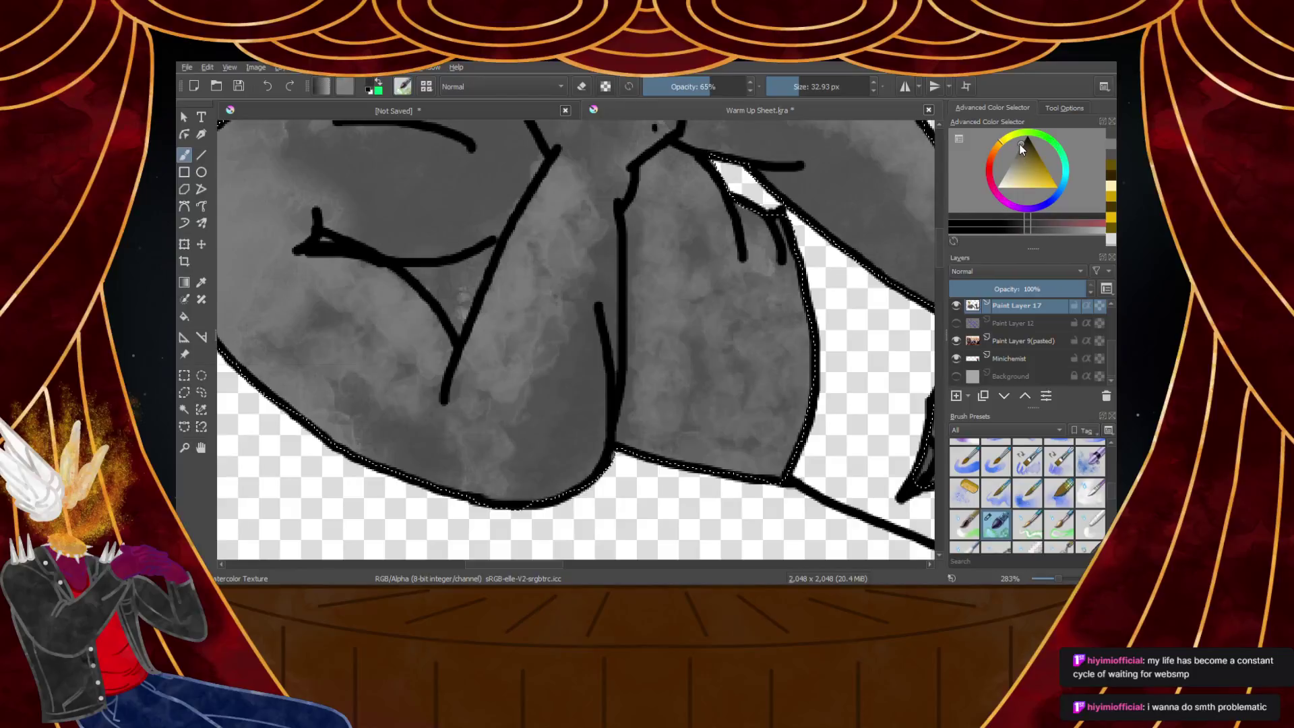
scroll(425, 414, down, 4)
scroll(379, 410, up, 4)
mouse_move(358, 334)
mouse_down()
mouse_move(554, 487)
mouse_move(409, 379)
mouse_move(633, 490)
mouse_move(722, 362)
mouse_move(639, 528)
mouse_move(717, 312)
mouse_move(624, 475)
mouse_up()
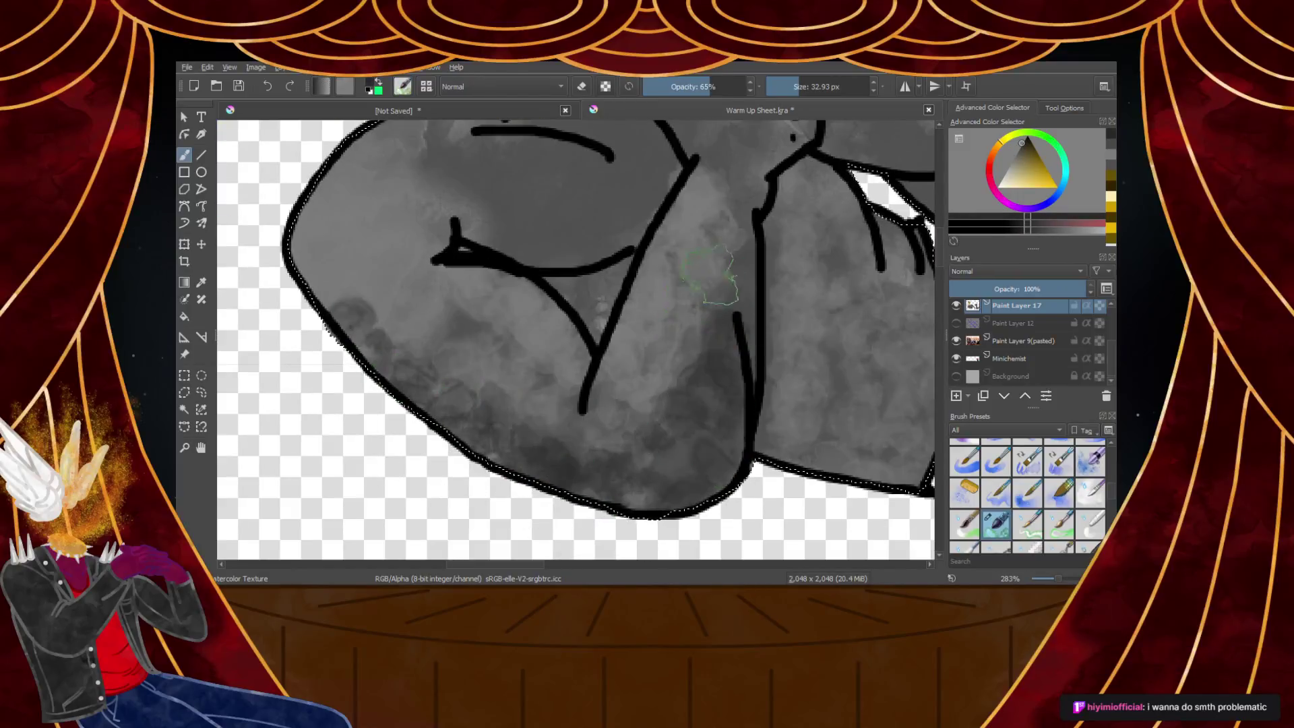
drag(724, 286, 486, 417)
drag(571, 307, 608, 315)
Brush dark grey shadows along the lower chest, beside the forearm and beneath the spiked collar
scroll(593, 296, down, 4)
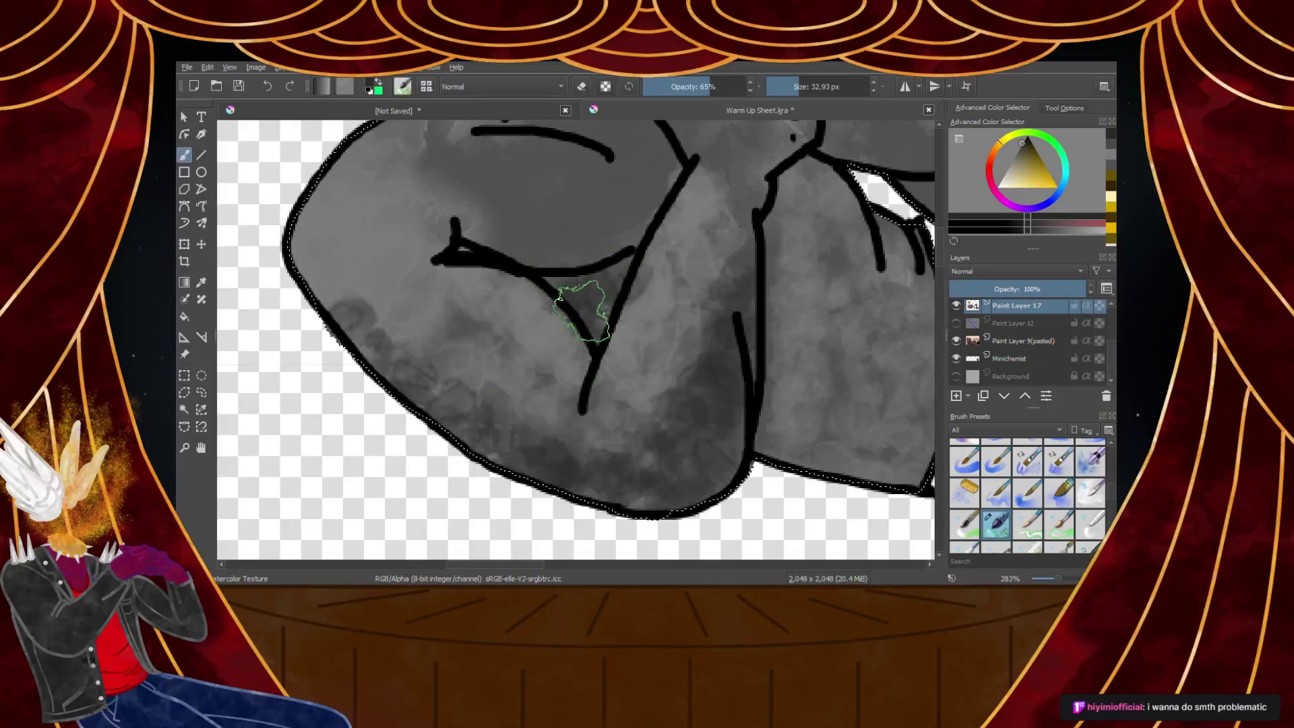
scroll(404, 323, up, 6)
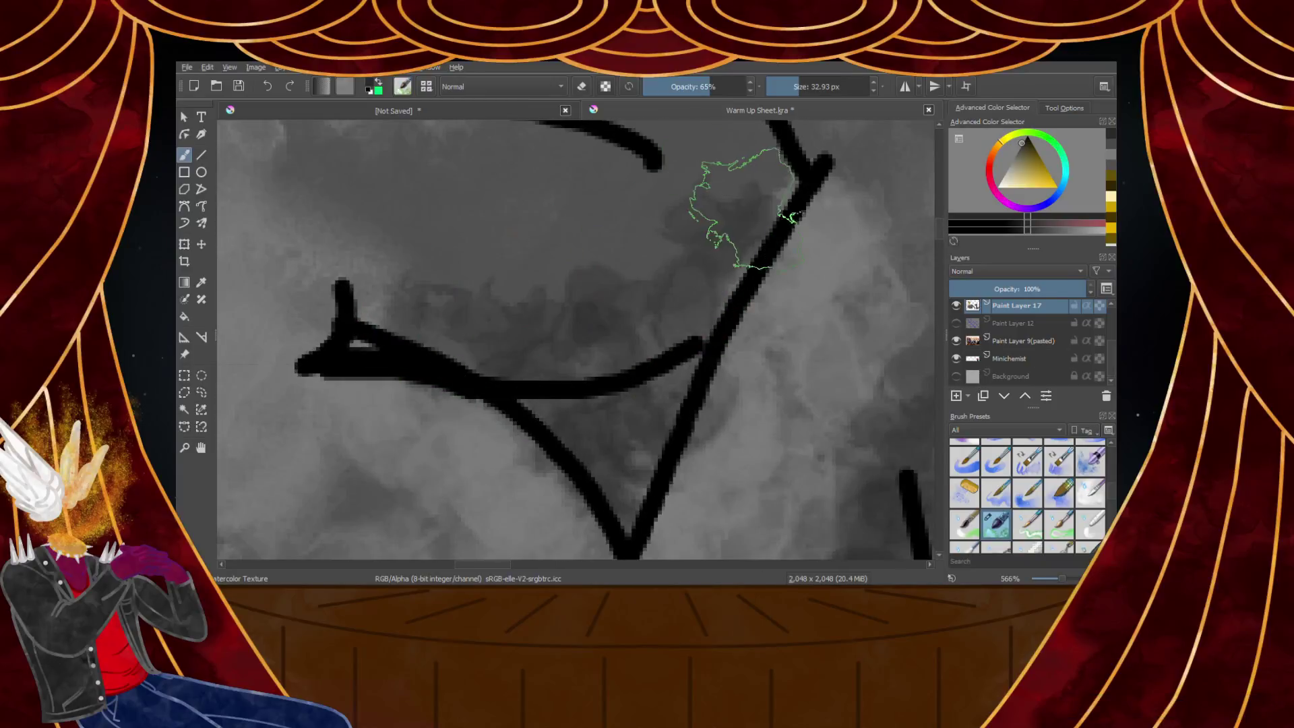
scroll(451, 334, down, 5)
scroll(547, 273, up, 3)
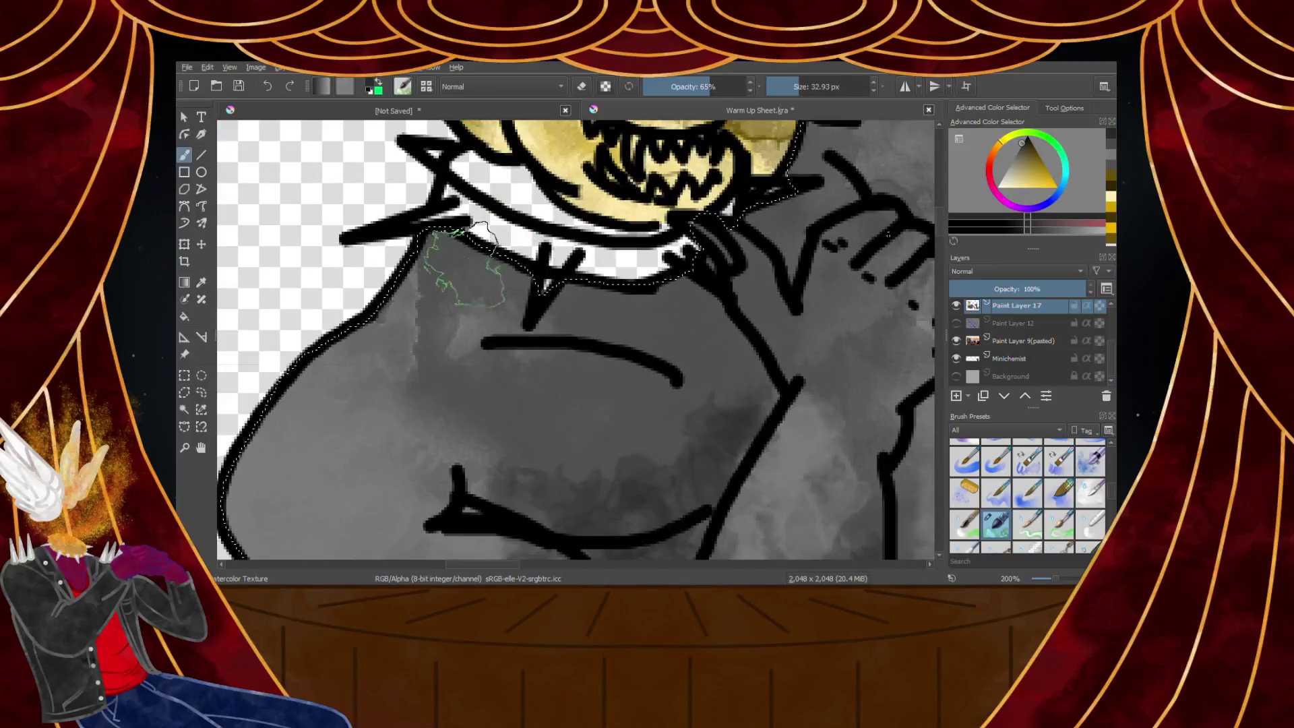
mouse_move(438, 276)
mouse_down()
mouse_move(313, 333)
mouse_move(600, 337)
mouse_move(495, 324)
mouse_move(687, 290)
mouse_move(397, 341)
mouse_move(506, 441)
mouse_up()
scroll(498, 431, down, 5)
scroll(485, 415, up, 5)
Lower the brush opacity to 19% and blend dark grey texture over the shoulder and lower upper arm
scroll(482, 418, down, 4)
scroll(455, 461, up, 4)
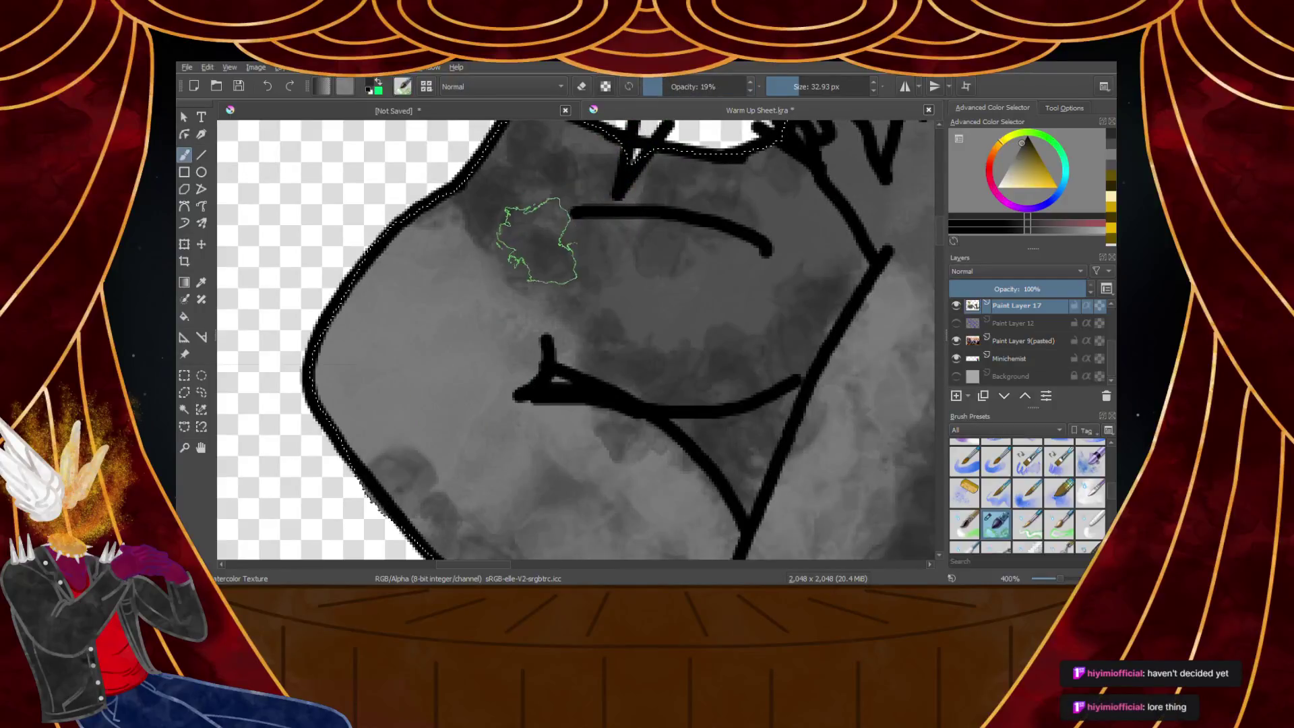
mouse_move(428, 208)
mouse_down()
mouse_move(439, 179)
mouse_move(453, 283)
mouse_move(497, 258)
mouse_move(448, 240)
mouse_up()
drag(445, 529, 435, 239)
scroll(728, 388, down, 4)
scroll(411, 260, up, 4)
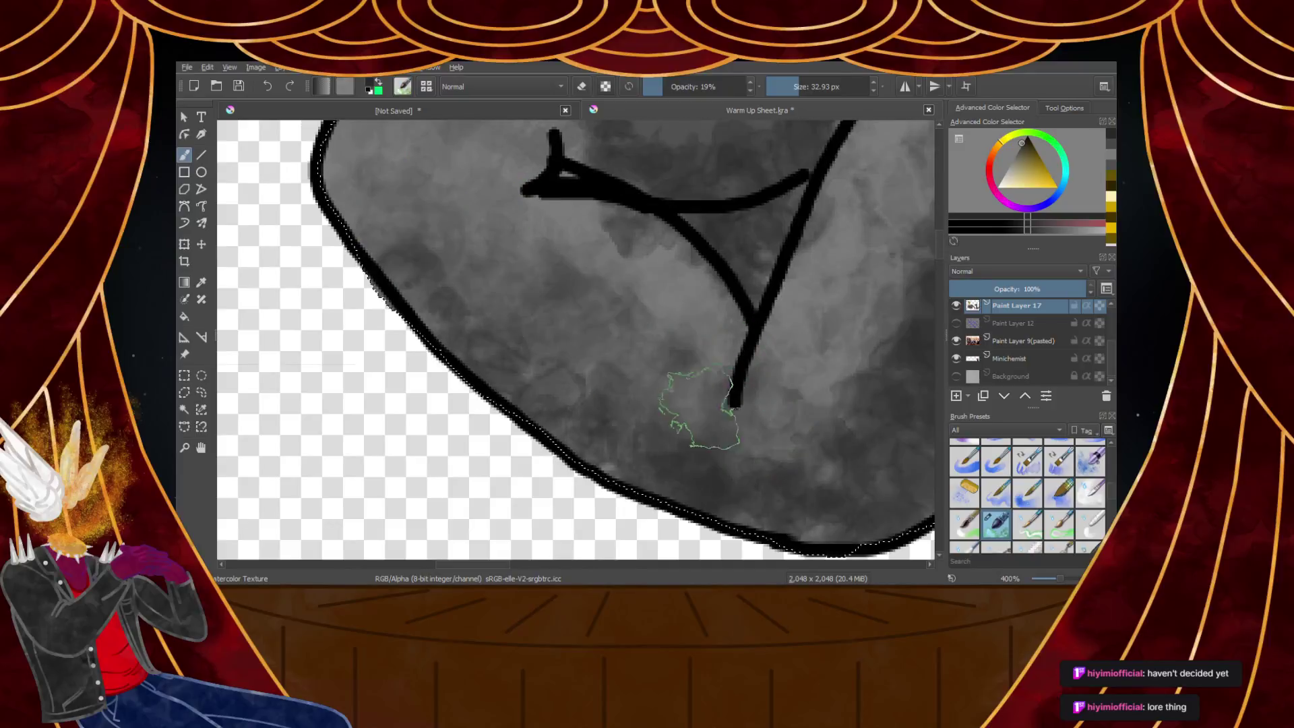
Blend faint dark grey texture into the bent forearm, chest and side of the torso at 19% brush opacity
scroll(674, 404, down, 5)
scroll(741, 347, up, 5)
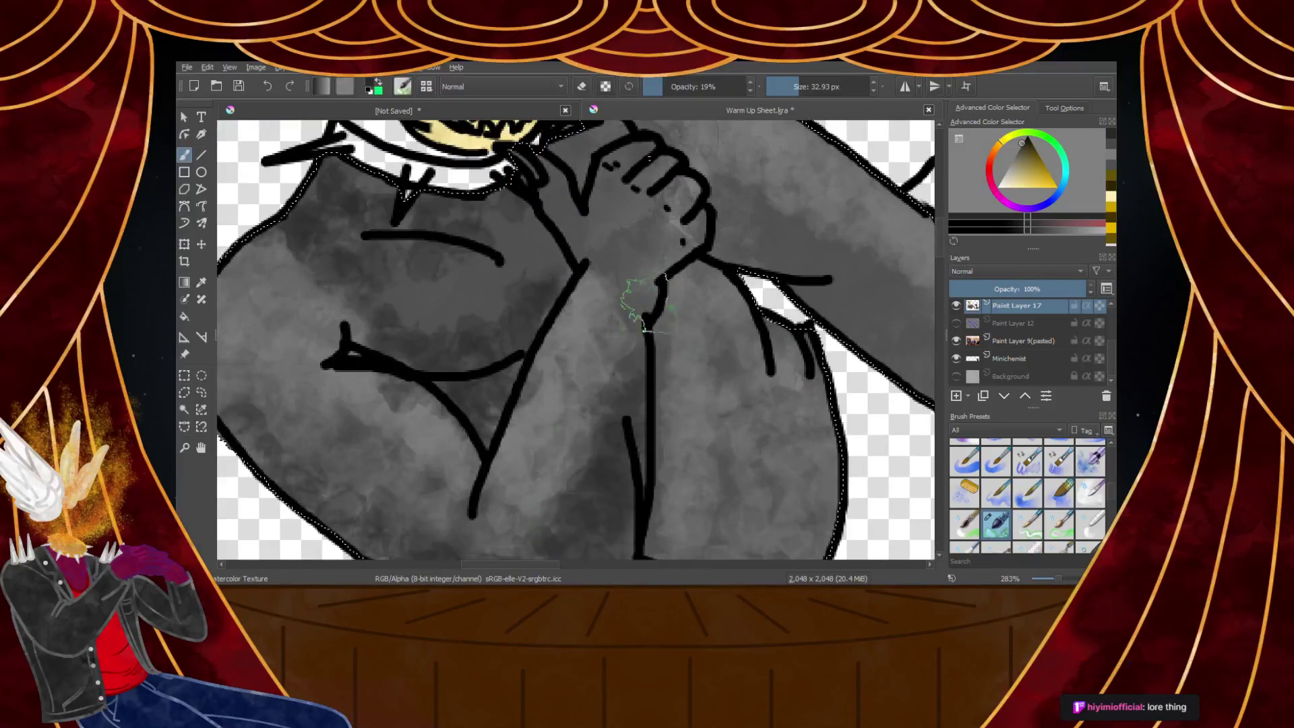
scroll(593, 333, down, 5)
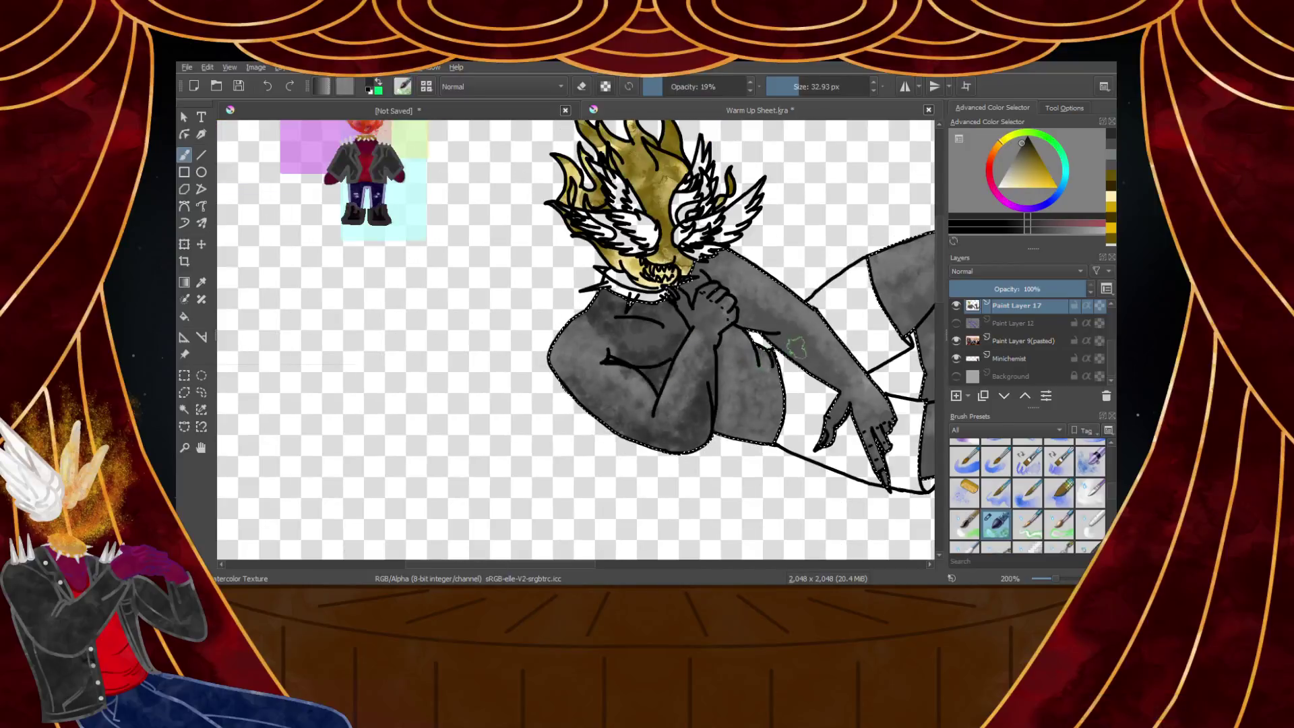
scroll(795, 364, up, 5)
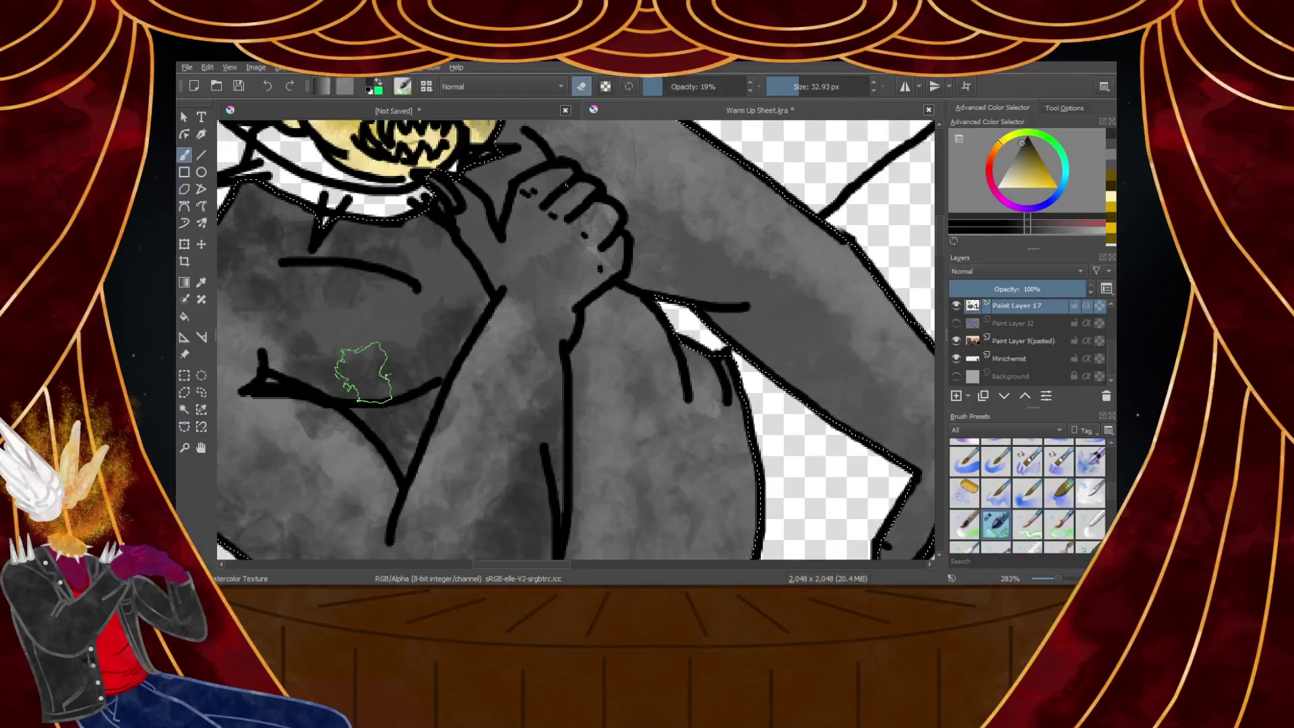
key(e)
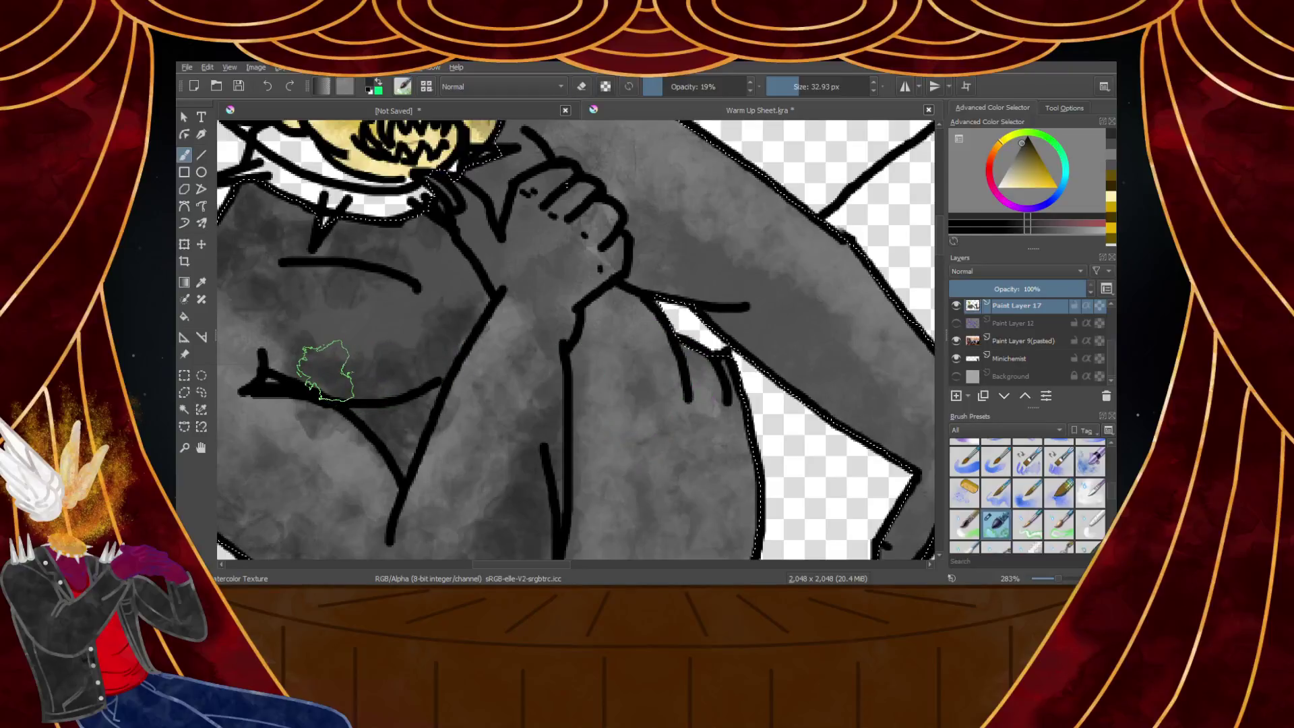
scroll(699, 359, down, 2)
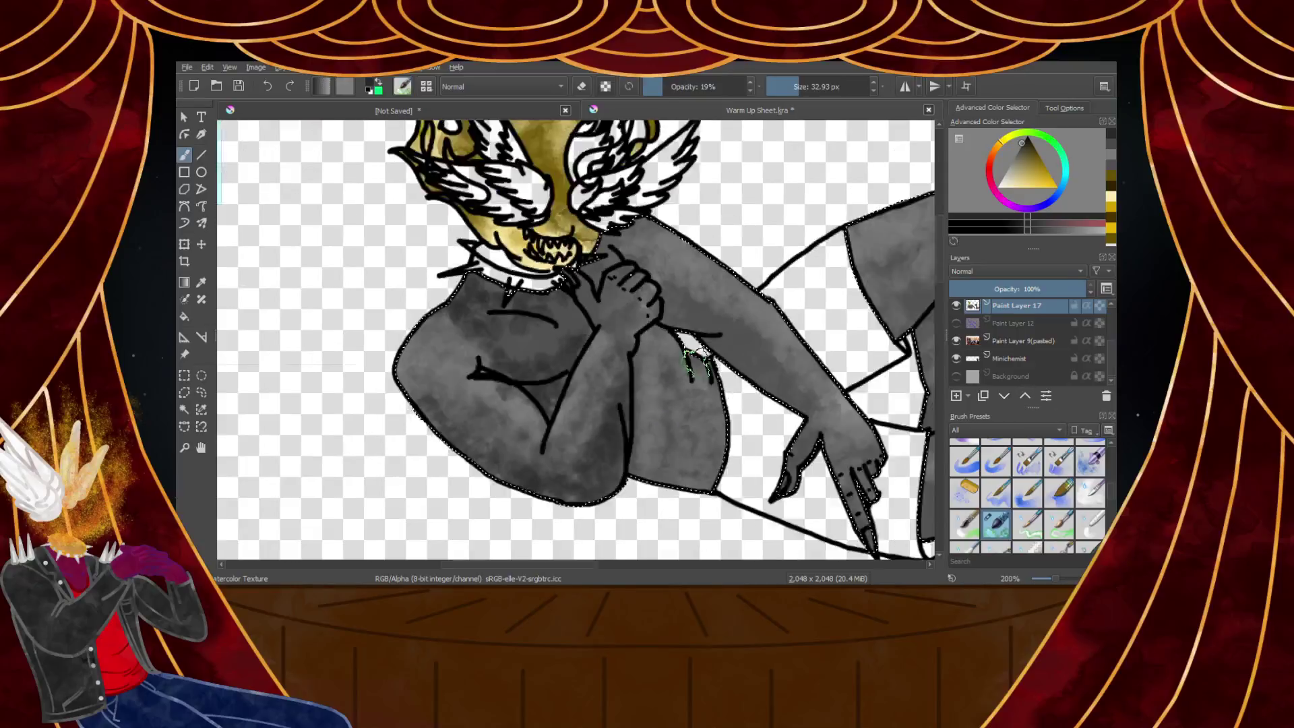
scroll(684, 438, up, 3)
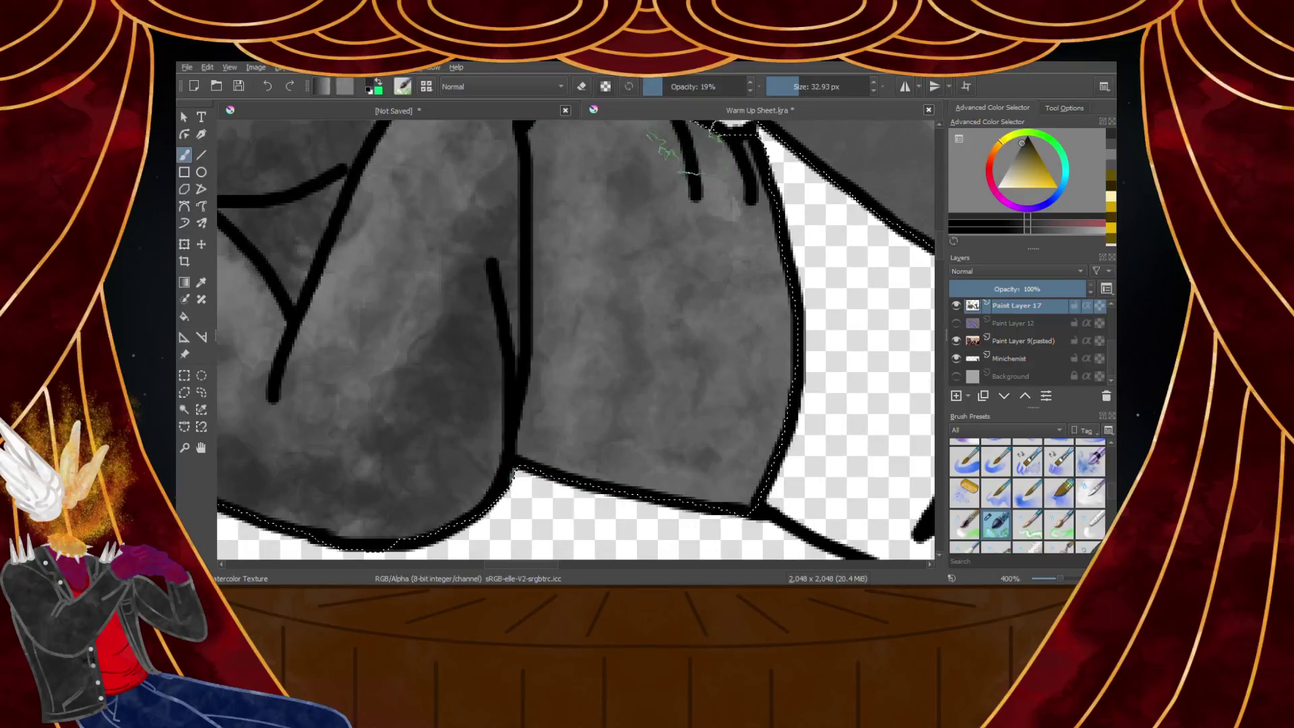
scroll(714, 395, down, 4)
Raise the brush opacity to 35% and brush dark grey shadows on the outstretched upper arm beside the clasped hand
scroll(674, 472, up, 6)
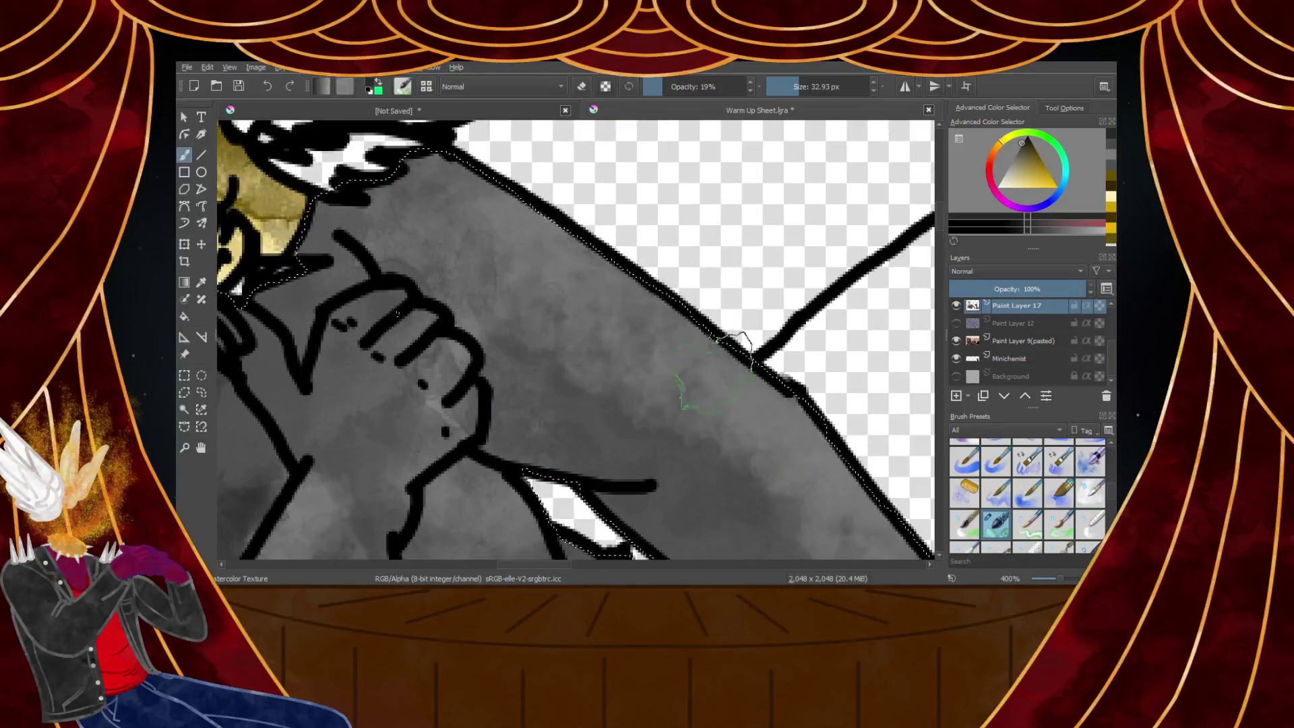
scroll(762, 435, down, 4)
scroll(532, 189, up, 3)
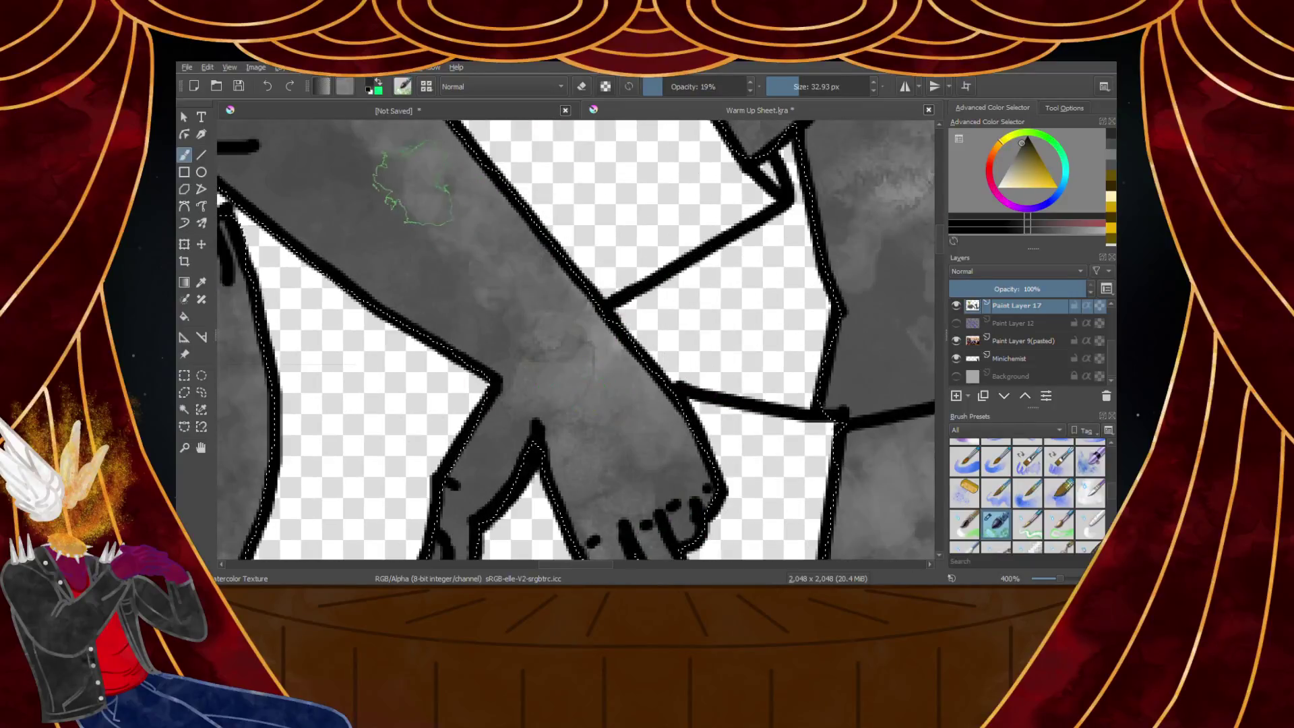
scroll(529, 401, up, 2)
scroll(621, 519, down, 3)
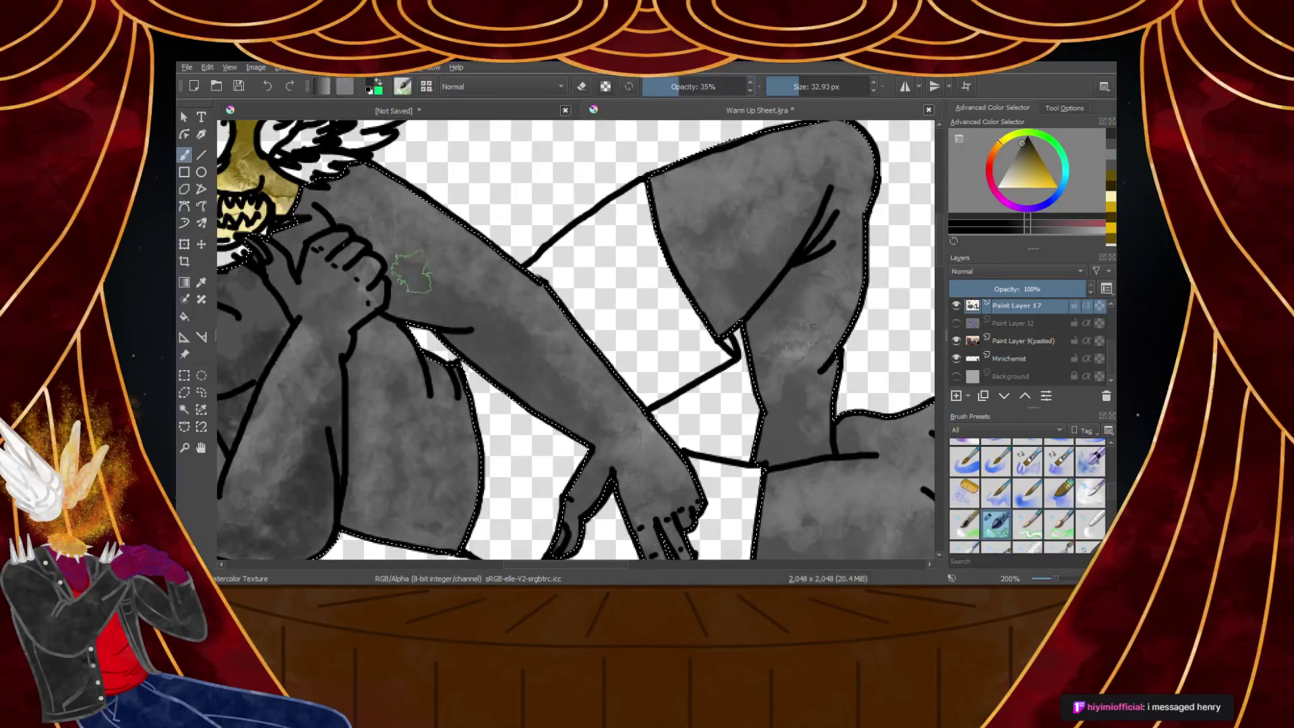
scroll(409, 301, up, 3)
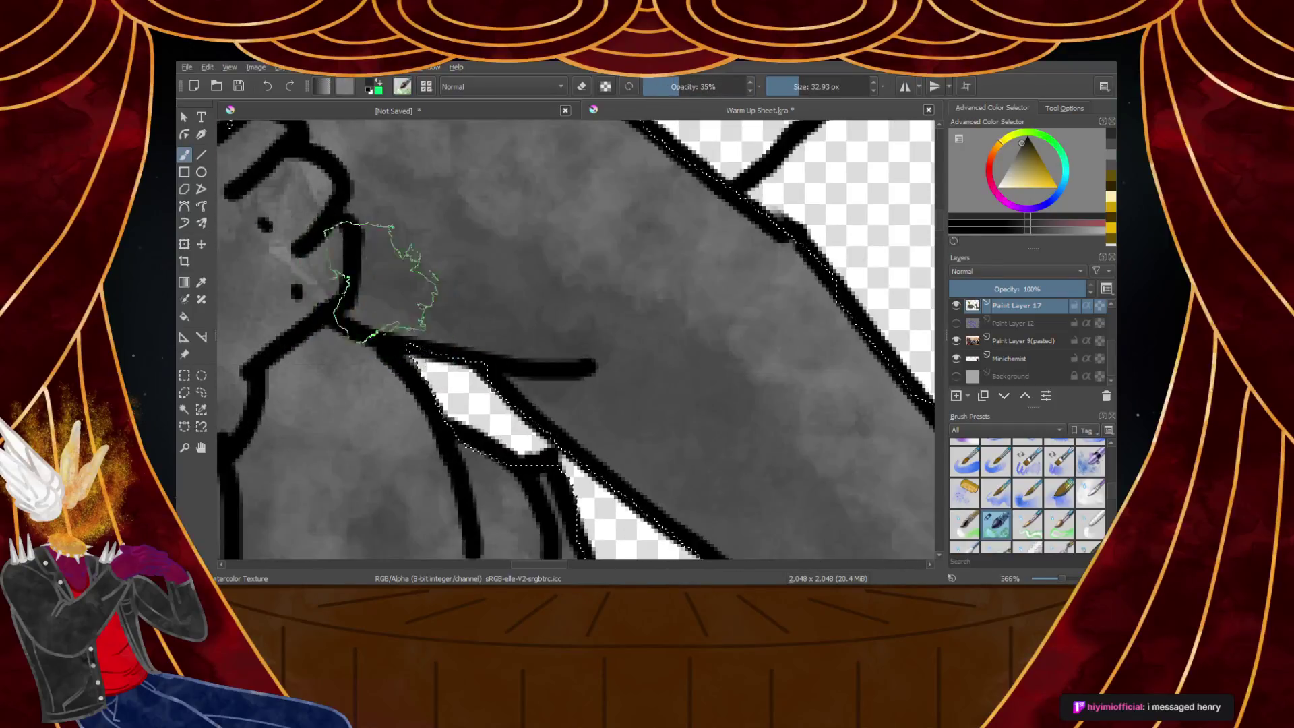
scroll(674, 465, down, 4)
scroll(332, 173, up, 4)
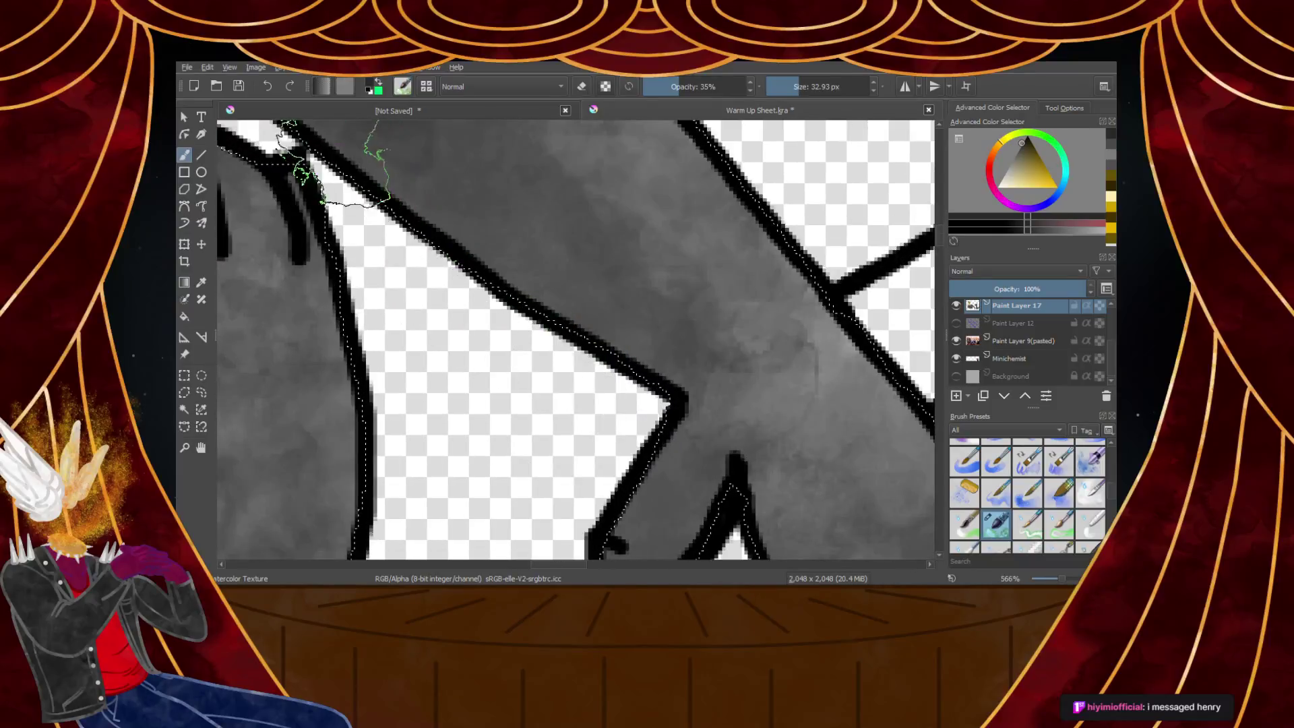
Brush dark grey shadows along the underside of the outstretched forearm and over the knuckles of the hand
scroll(358, 202, down, 3)
scroll(364, 219, up, 3)
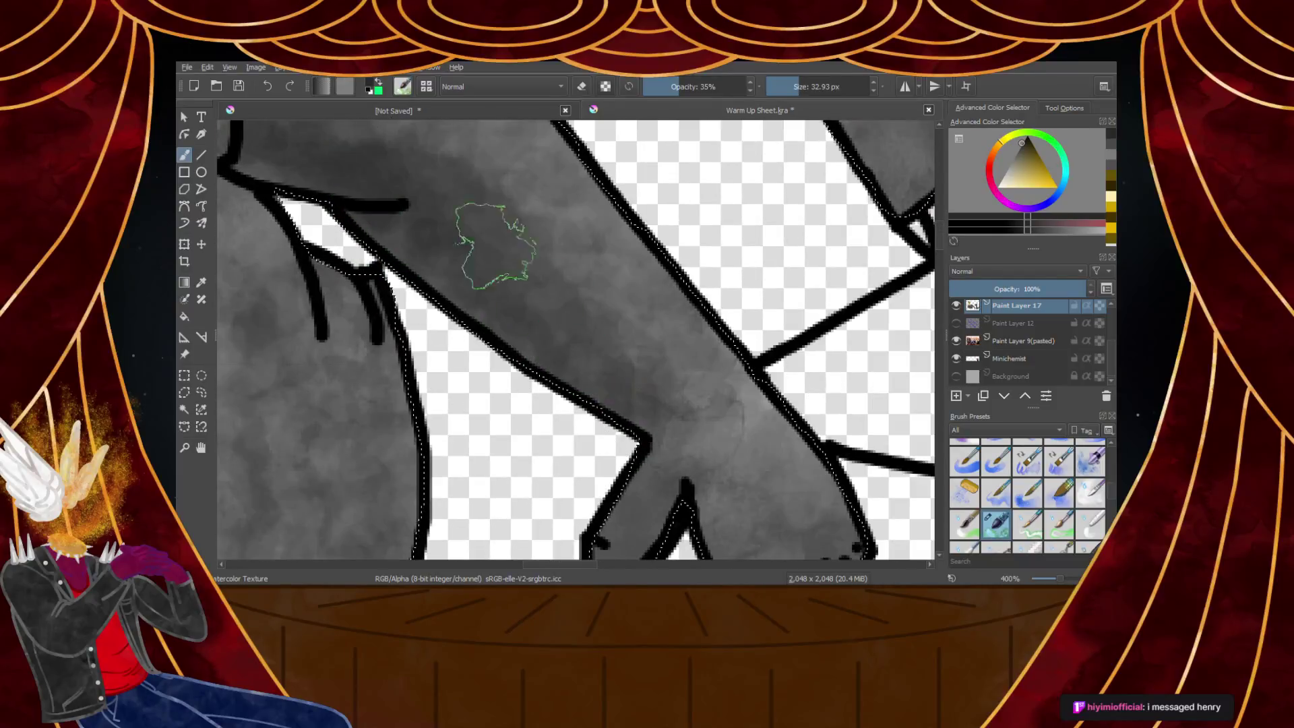
scroll(453, 198, down, 5)
scroll(570, 260, up, 3)
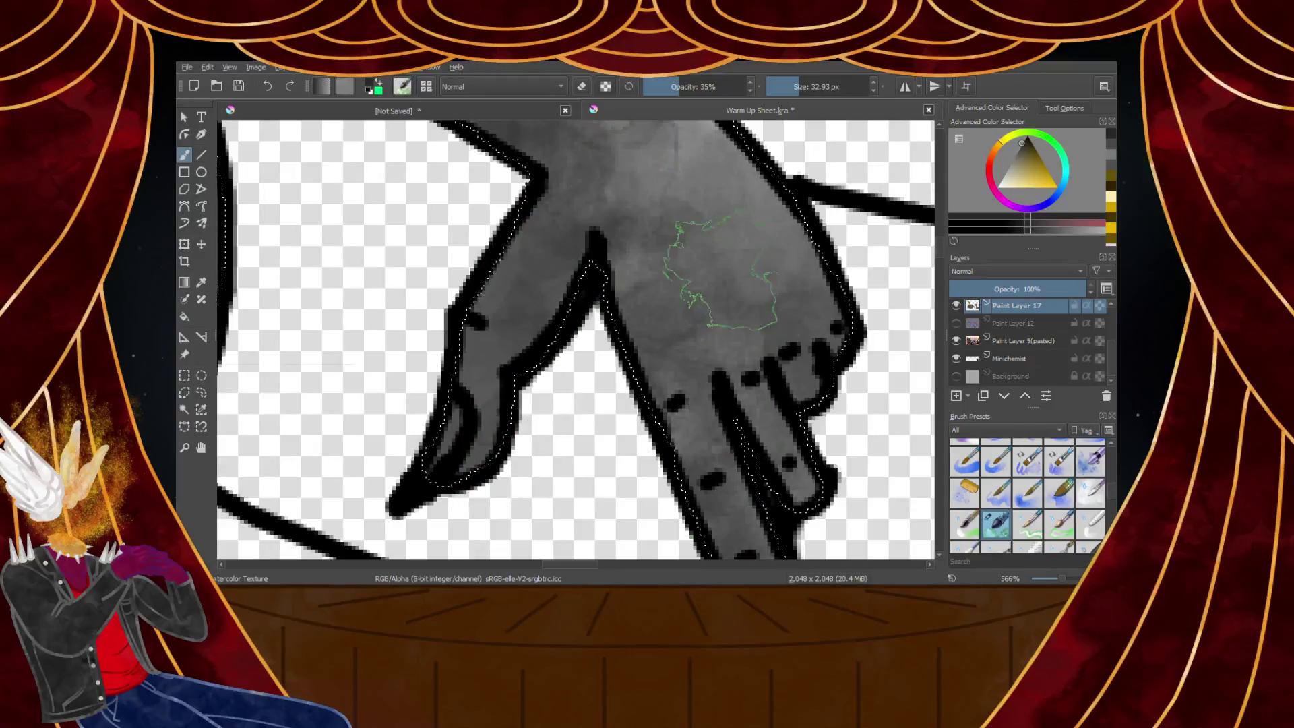
scroll(785, 263, down, 1)
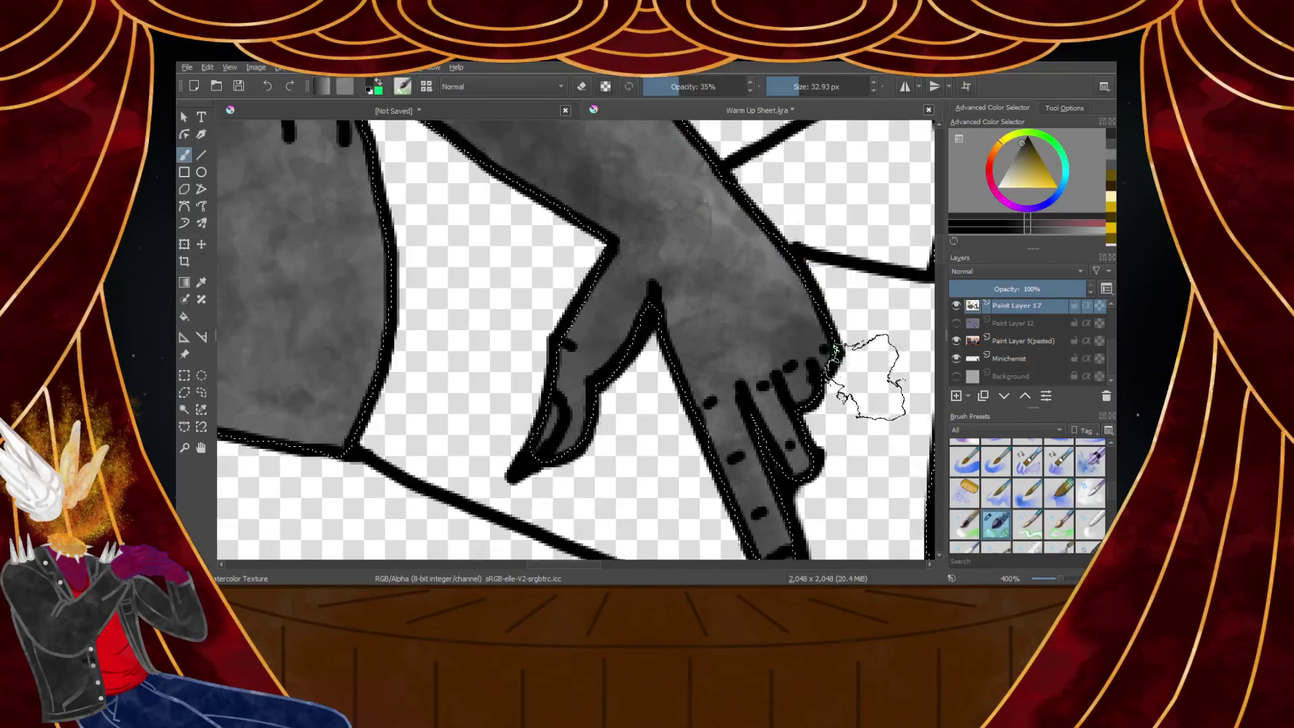
Brush dark grey shadows onto the raised thigh along the crease behind the knee
scroll(769, 316, down, 5)
scroll(830, 219, up, 5)
drag(741, 185, 727, 219)
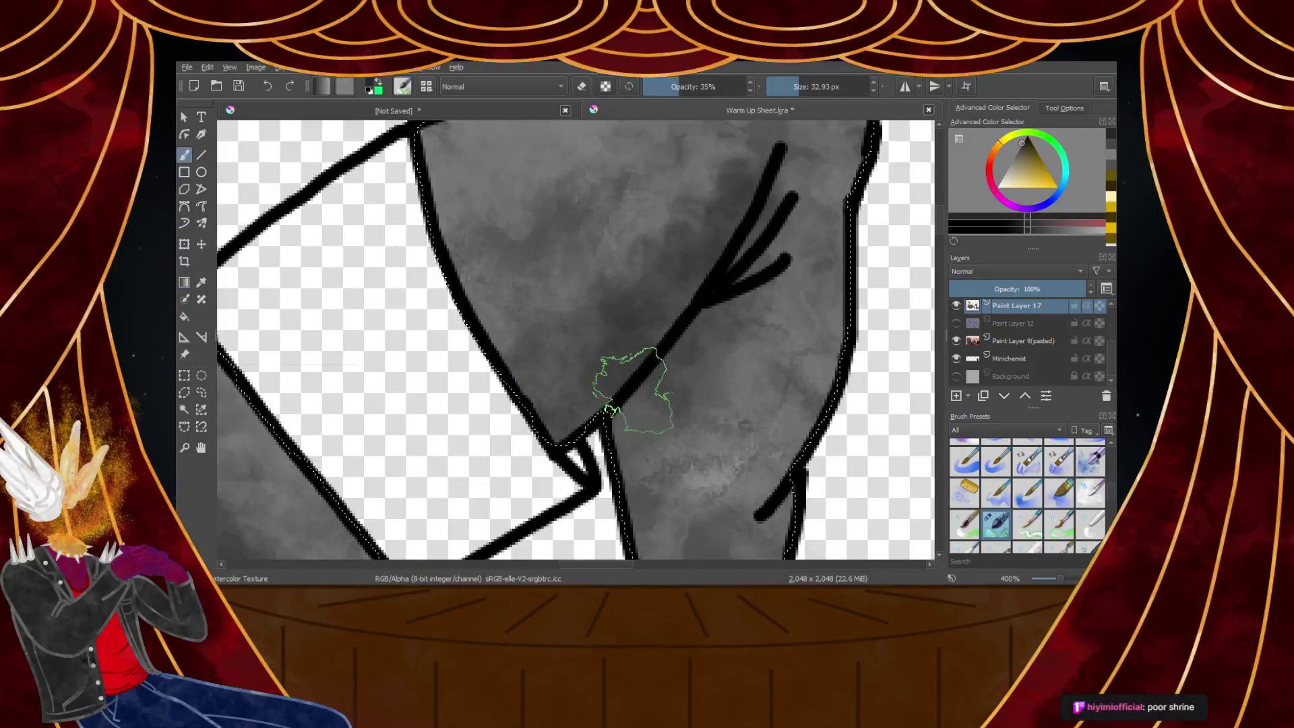
scroll(735, 233, down, 5)
scroll(755, 202, up, 7)
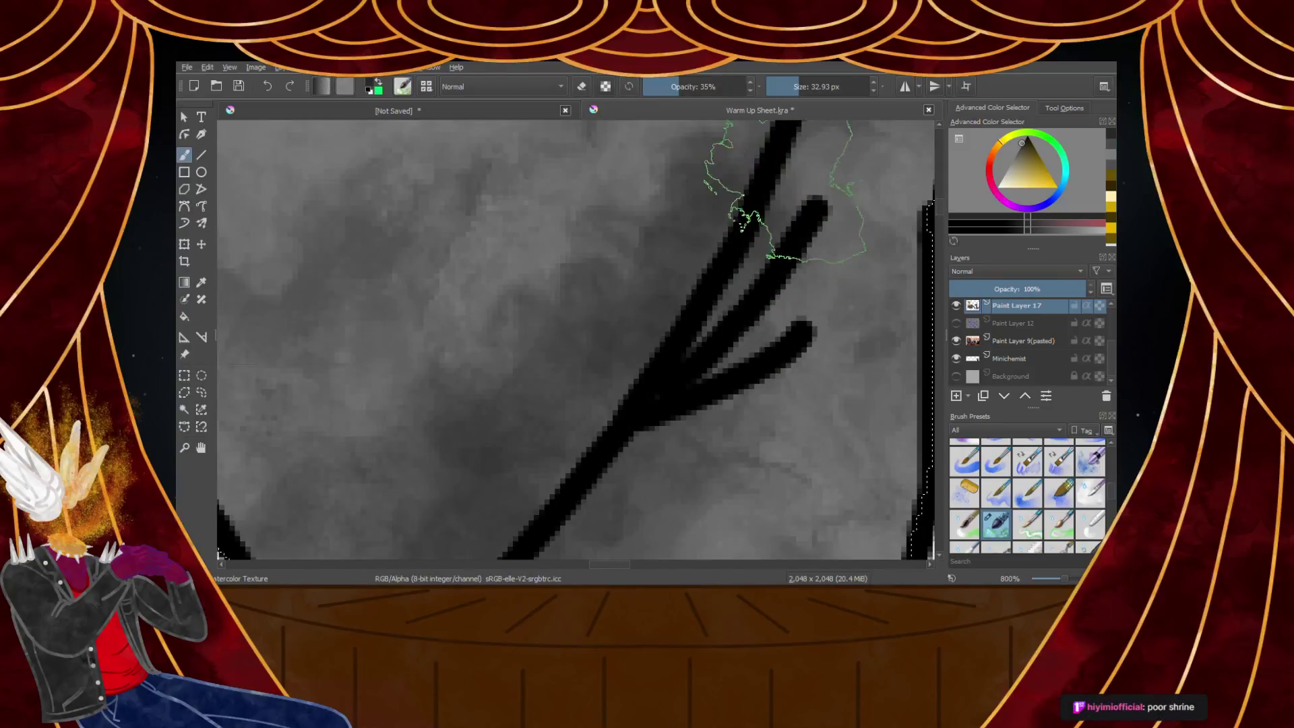
scroll(670, 309, down, 4)
scroll(682, 292, up, 4)
scroll(578, 401, down, 5)
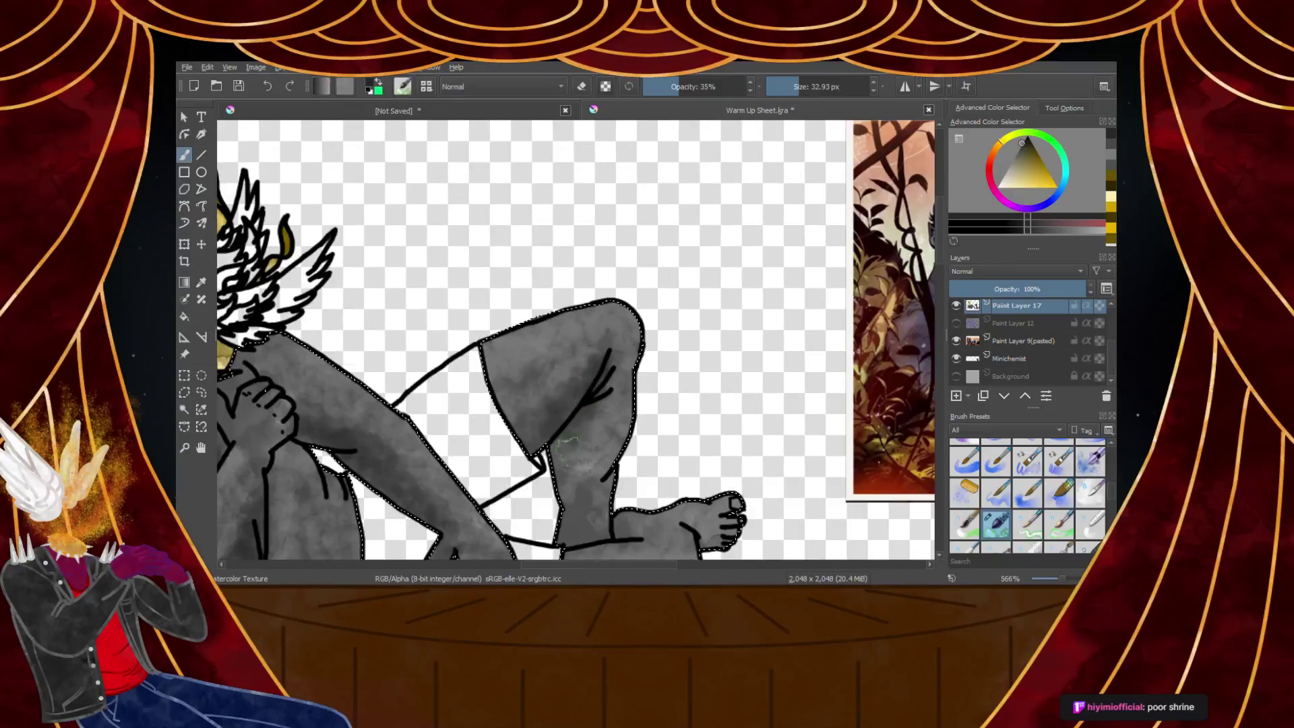
Shade the raised calf down to the ankle with dark grey texture, using a darker grey to deepen the knee crease
scroll(574, 429, up, 3)
mouse_move(705, 169)
mouse_down()
mouse_move(491, 520)
mouse_move(583, 525)
mouse_up()
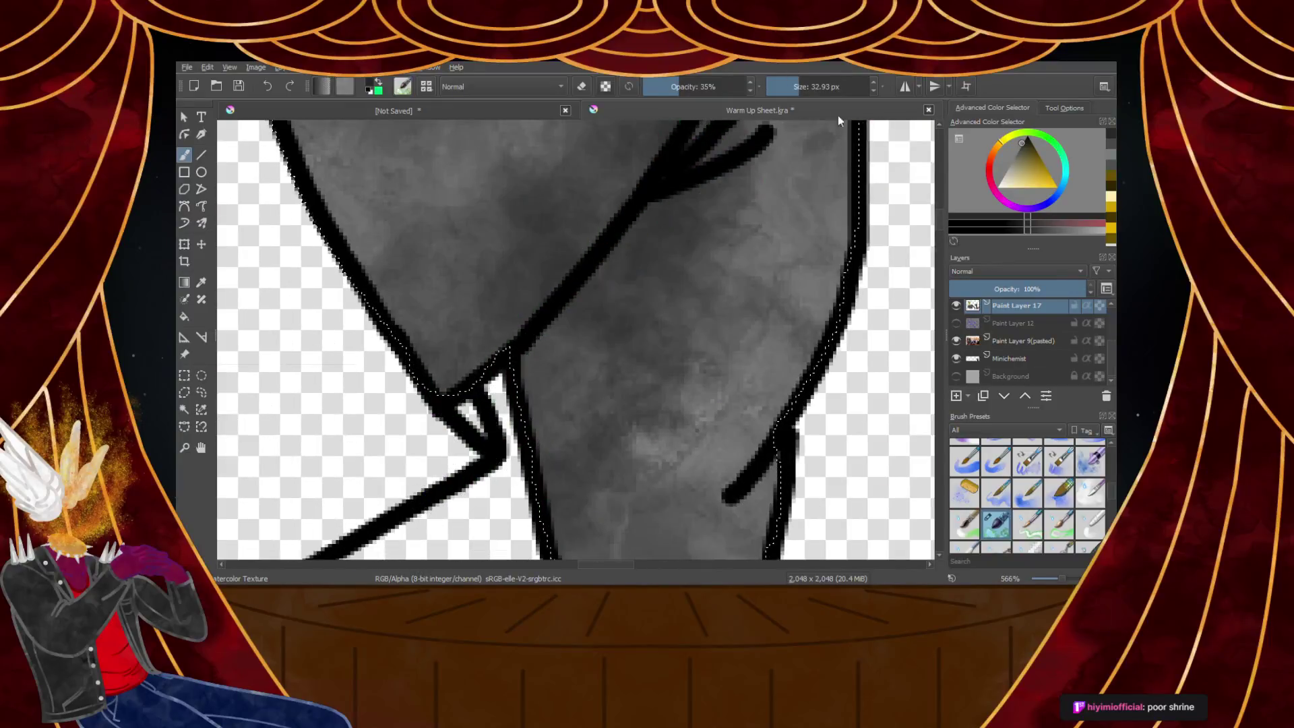
drag(1021, 149, 1024, 138)
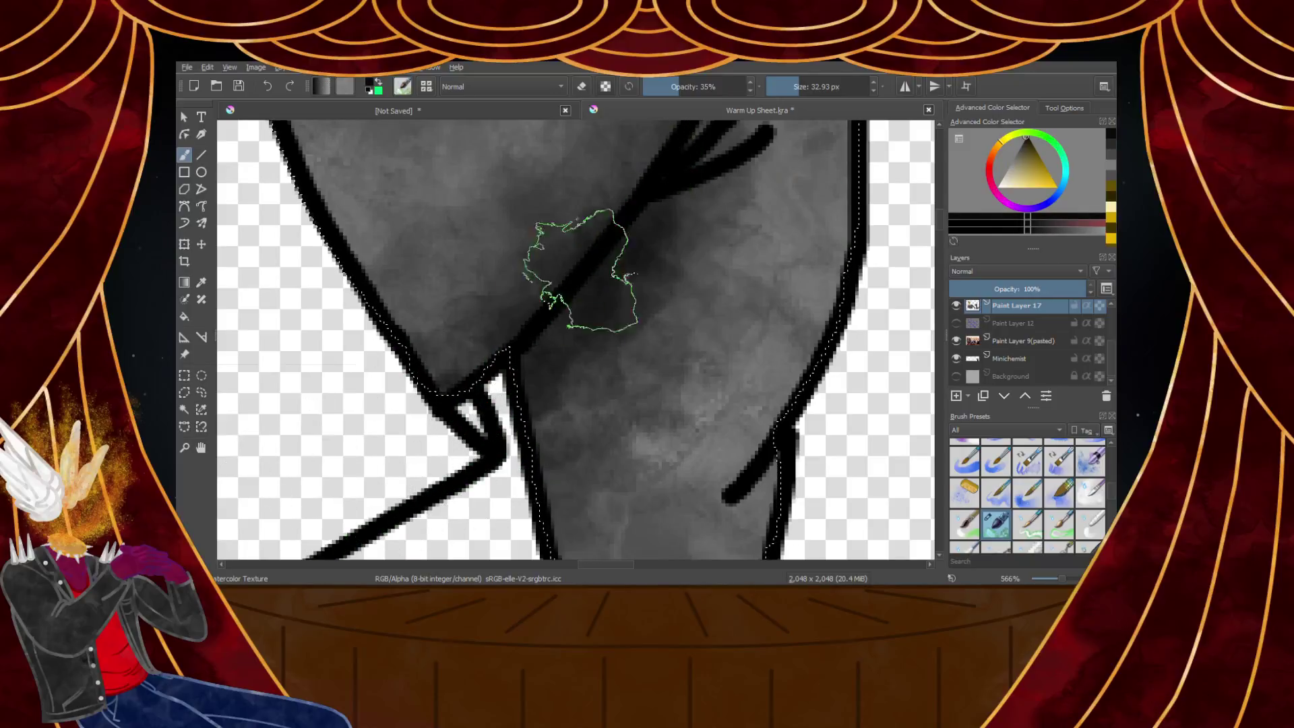
scroll(547, 362, down, 4)
scroll(543, 465, up, 4)
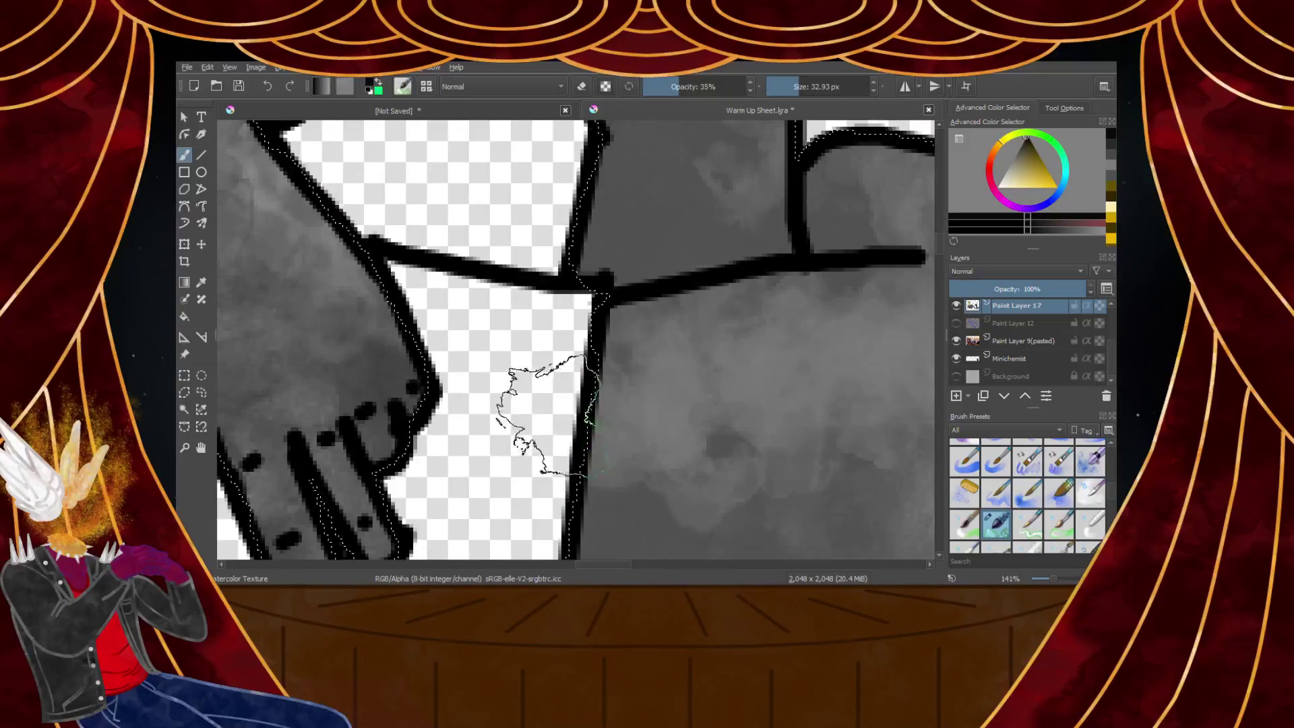
scroll(549, 405, down, 4)
scroll(560, 324, up, 4)
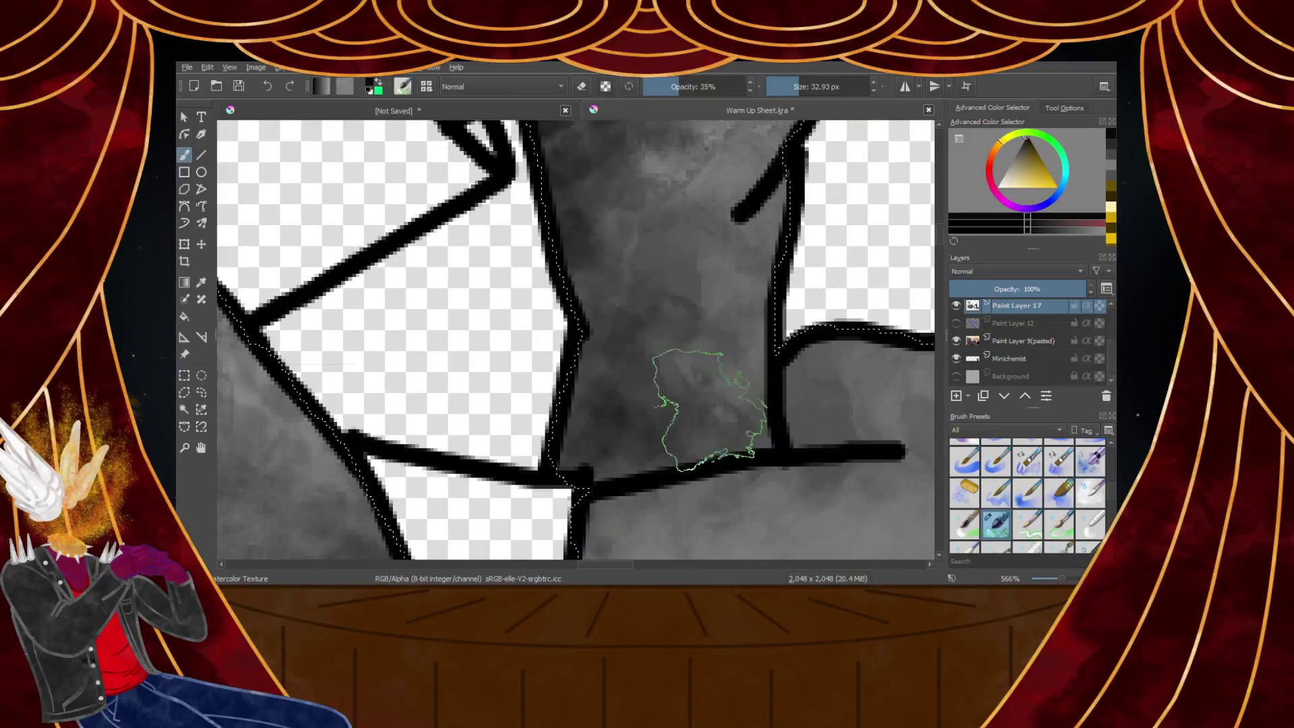
scroll(650, 376, down, 5)
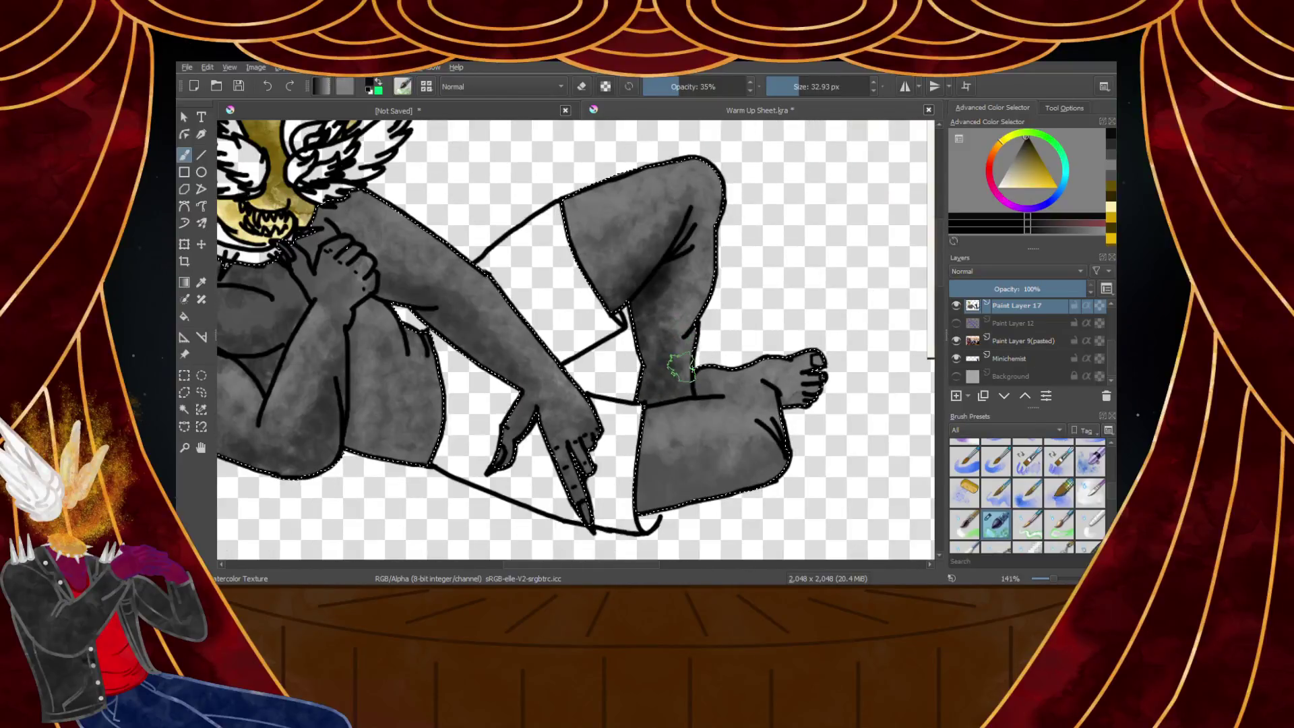
Brush dark shadows along the underside of the folded leg and blend their upper edge with a slightly lighter grey
scroll(681, 367, down, 3)
scroll(623, 445, up, 5)
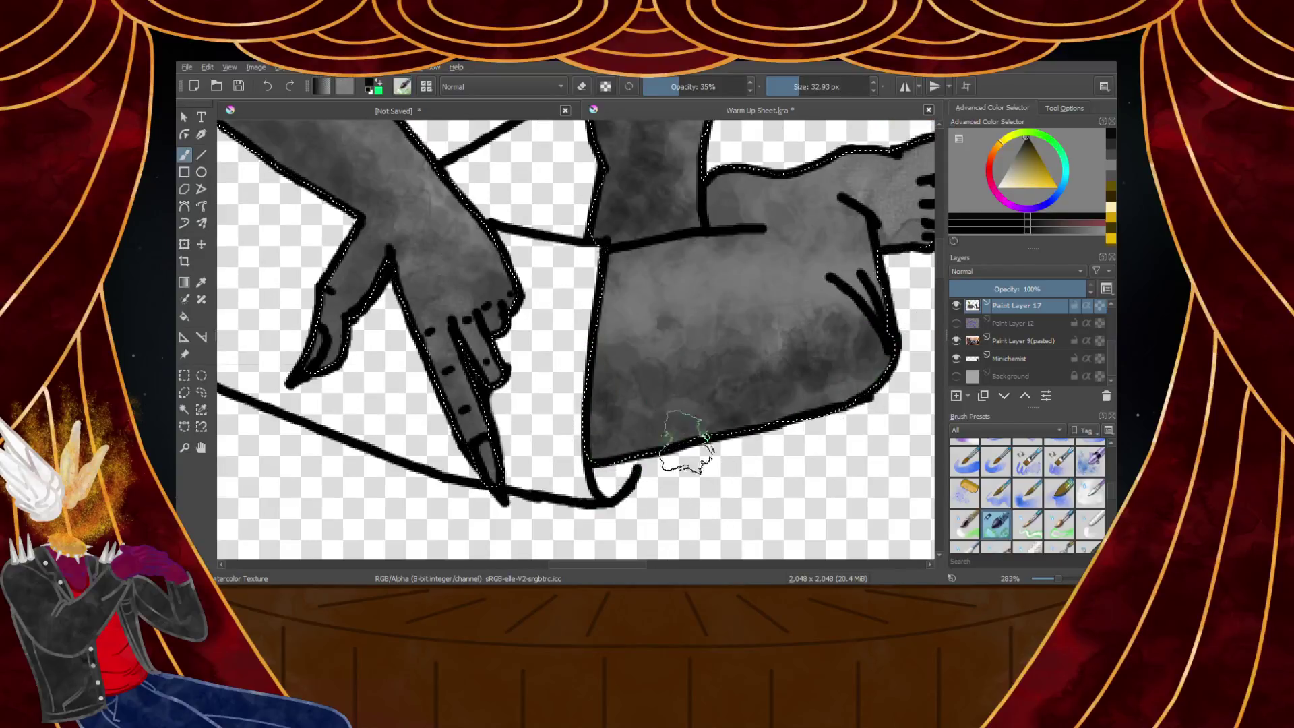
drag(1016, 153, 1019, 146)
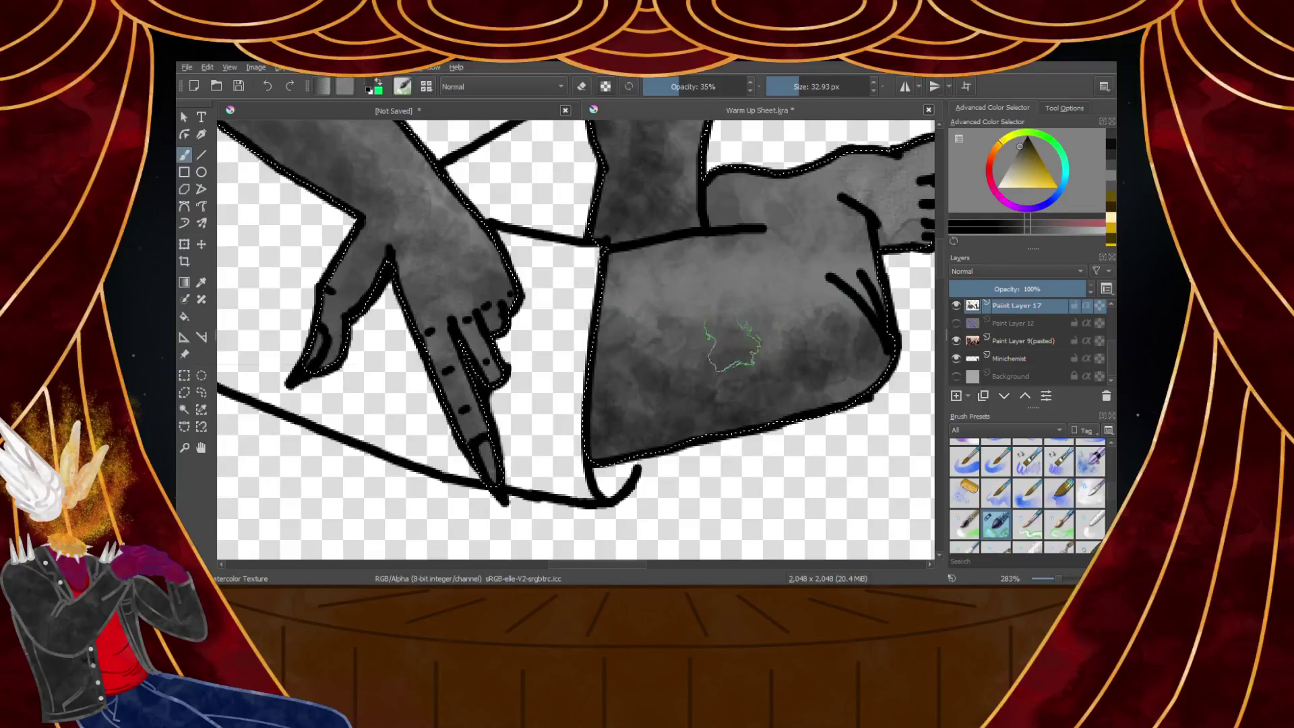
drag(753, 339, 824, 304)
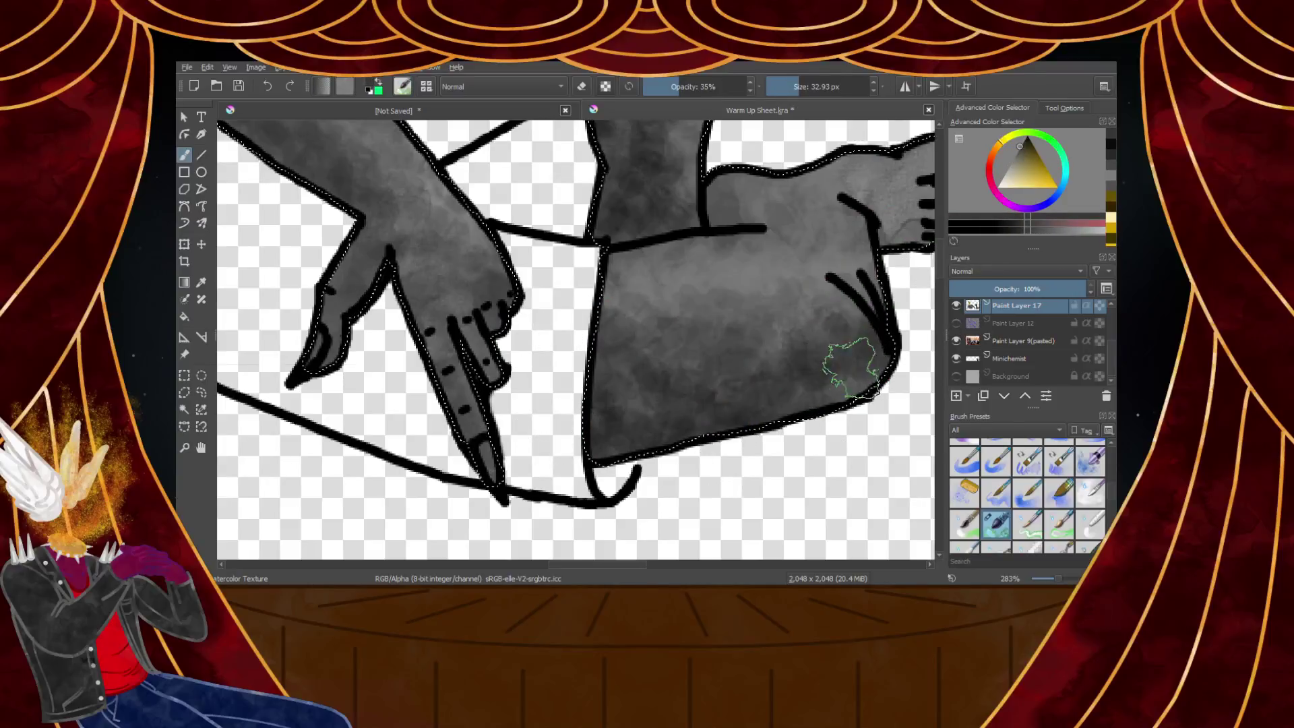
scroll(853, 215, down, 3)
scroll(881, 198, up, 5)
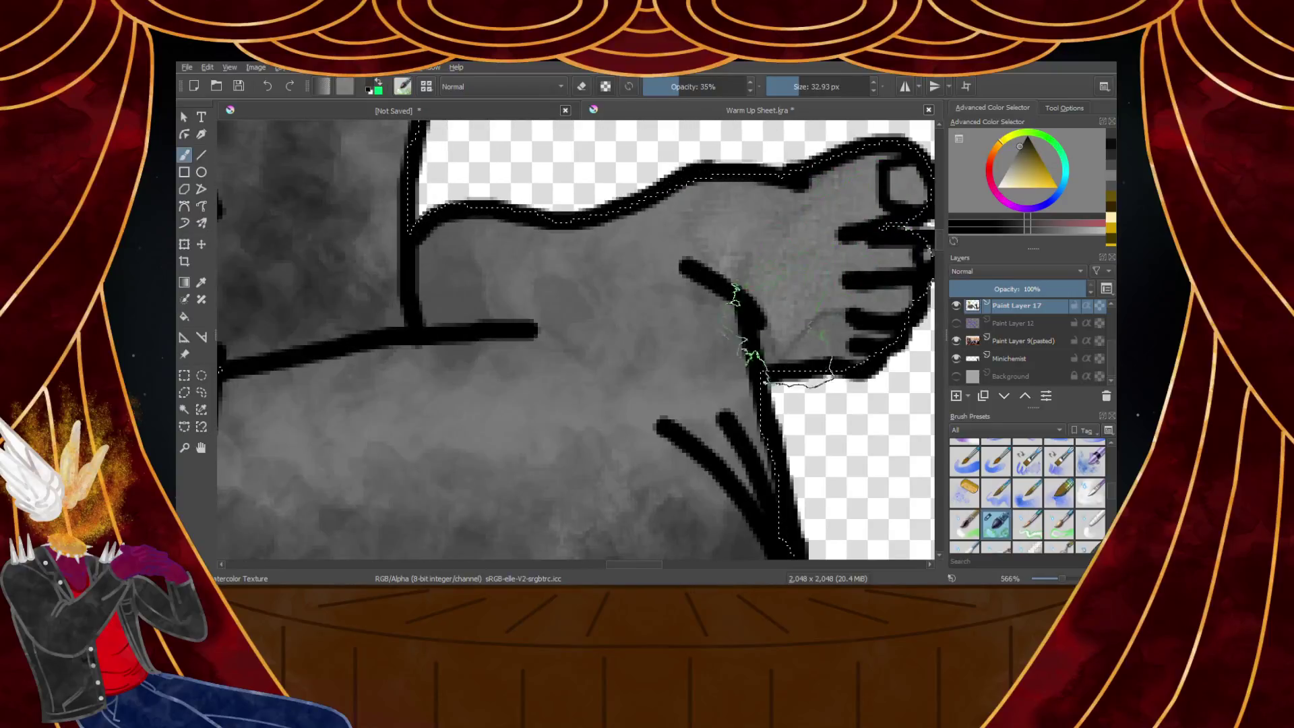
scroll(593, 357, down, 9)
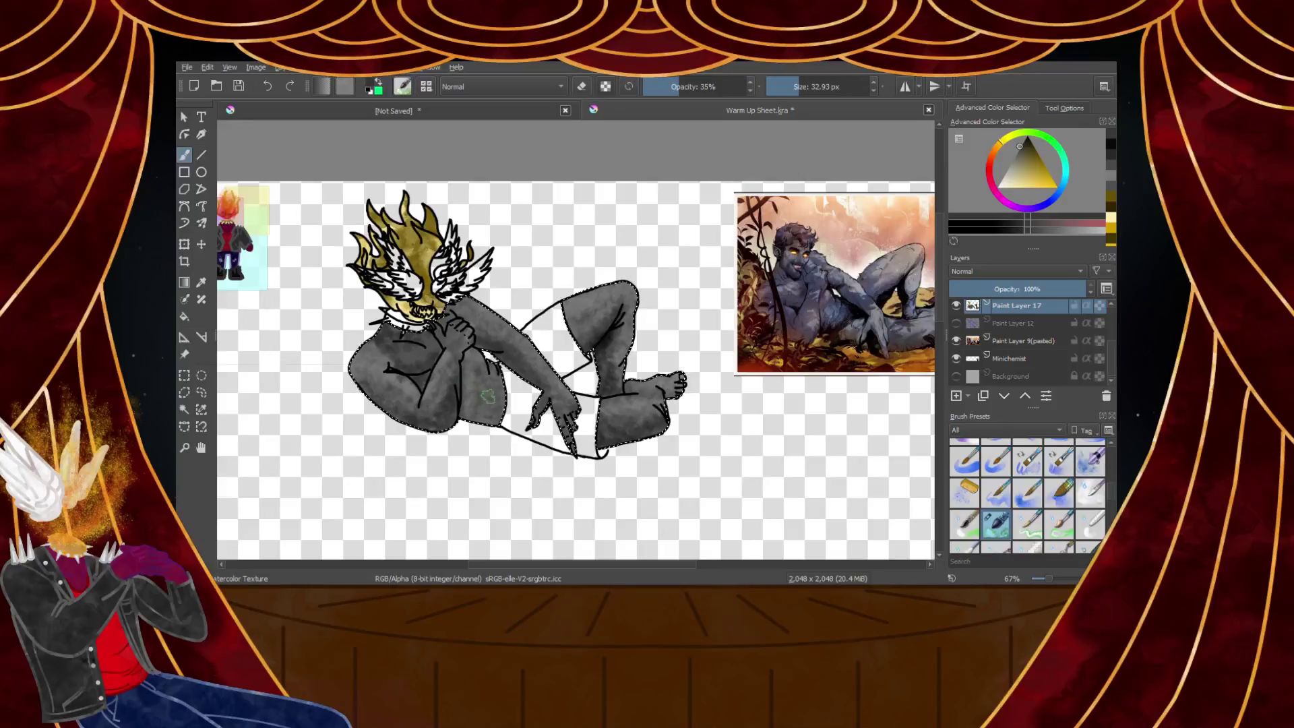
Clear the selection around the character's grey skin
click(184, 374)
scroll(302, 259, up, 4)
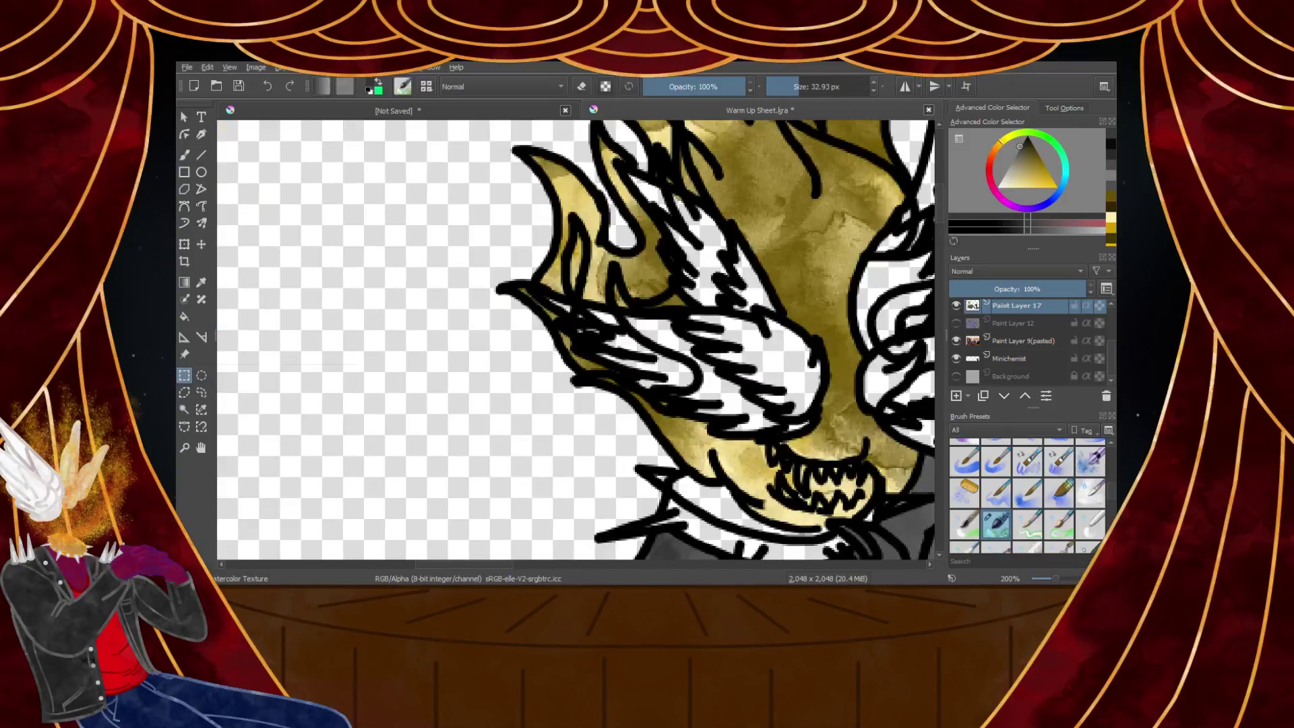
scroll(484, 299, down, 3)
scroll(682, 326, down, 3)
scroll(714, 346, up, 2)
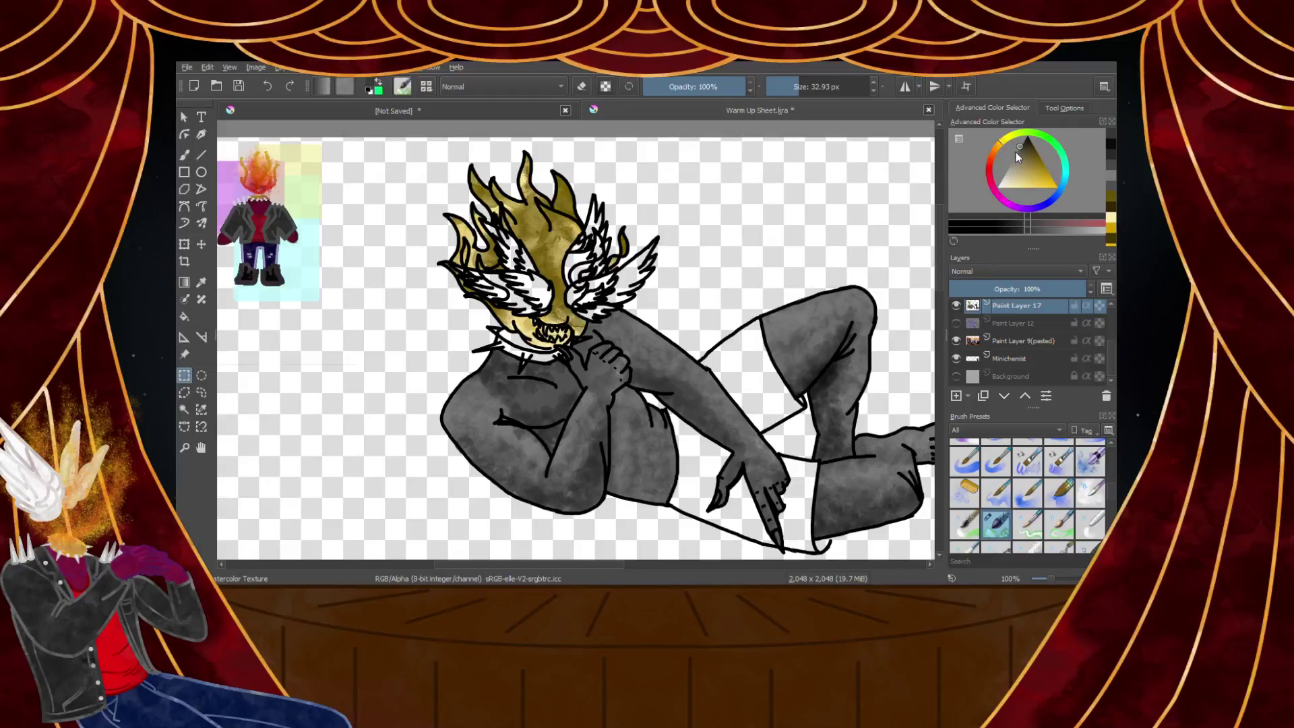
Choose a lighter grey, add a new paint layer and pick the Basic-1 brush at 6.43 px for freehand painting
click(1014, 157)
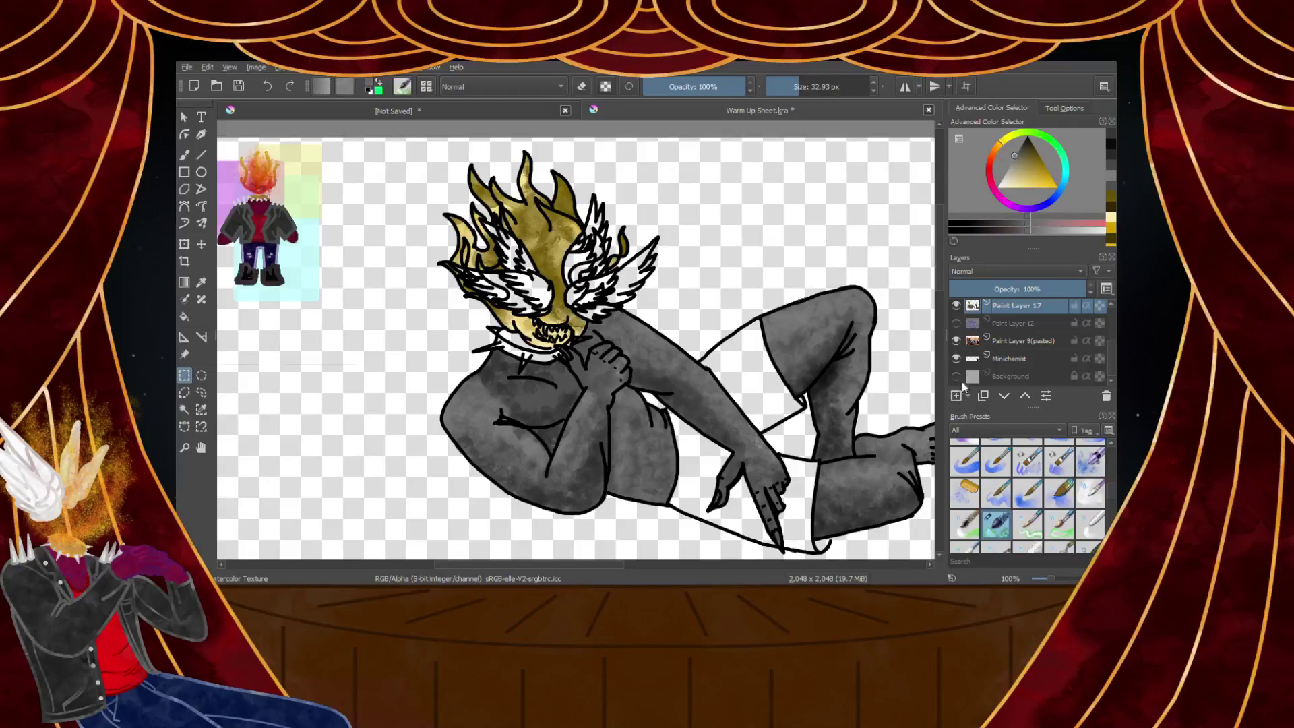
click(956, 395)
scroll(1028, 492, up, 5)
click(1091, 453)
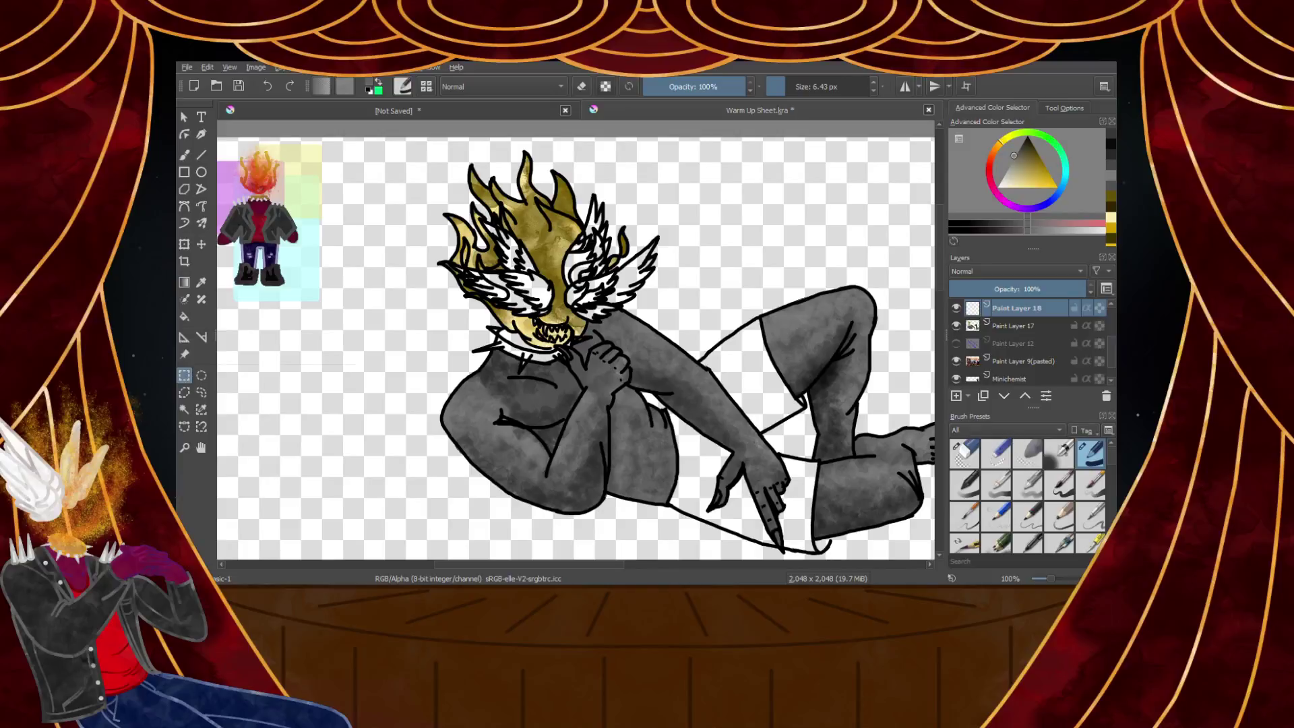
click(184, 154)
Try grey on the tip feather of the upper wing on the left side of the face
scroll(488, 262, up, 10)
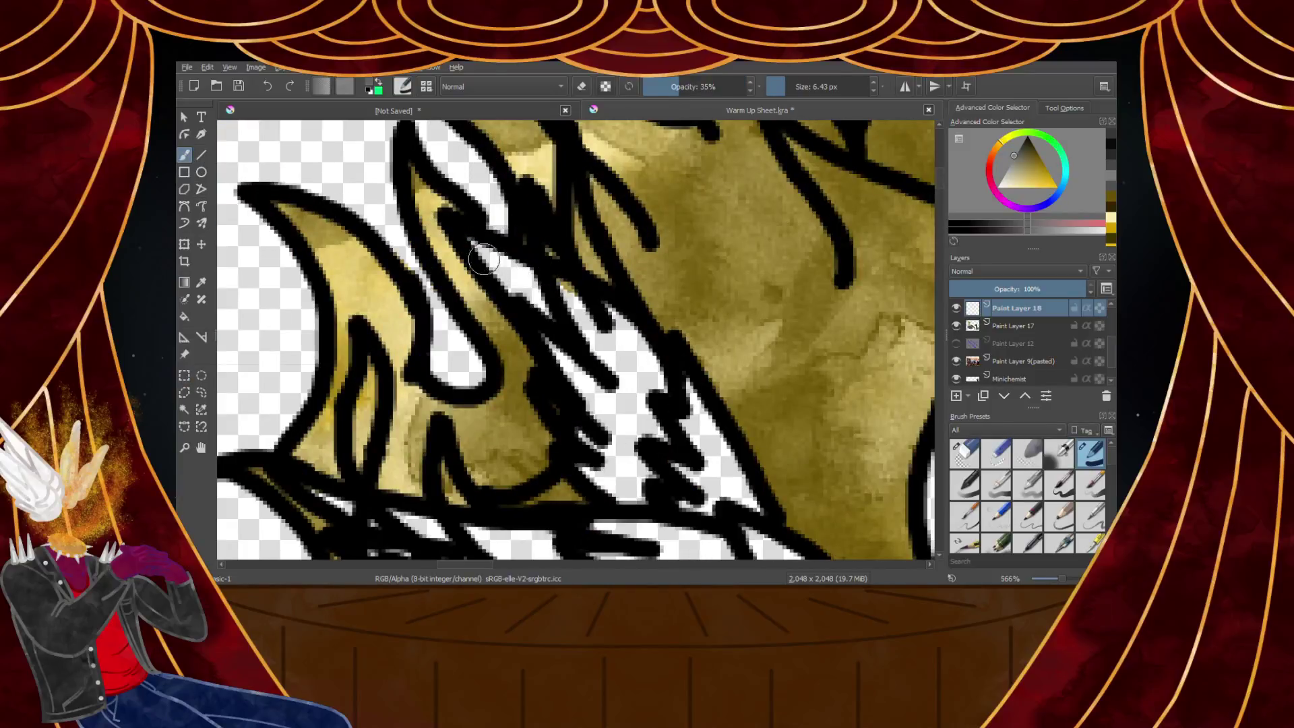
drag(481, 252, 539, 296)
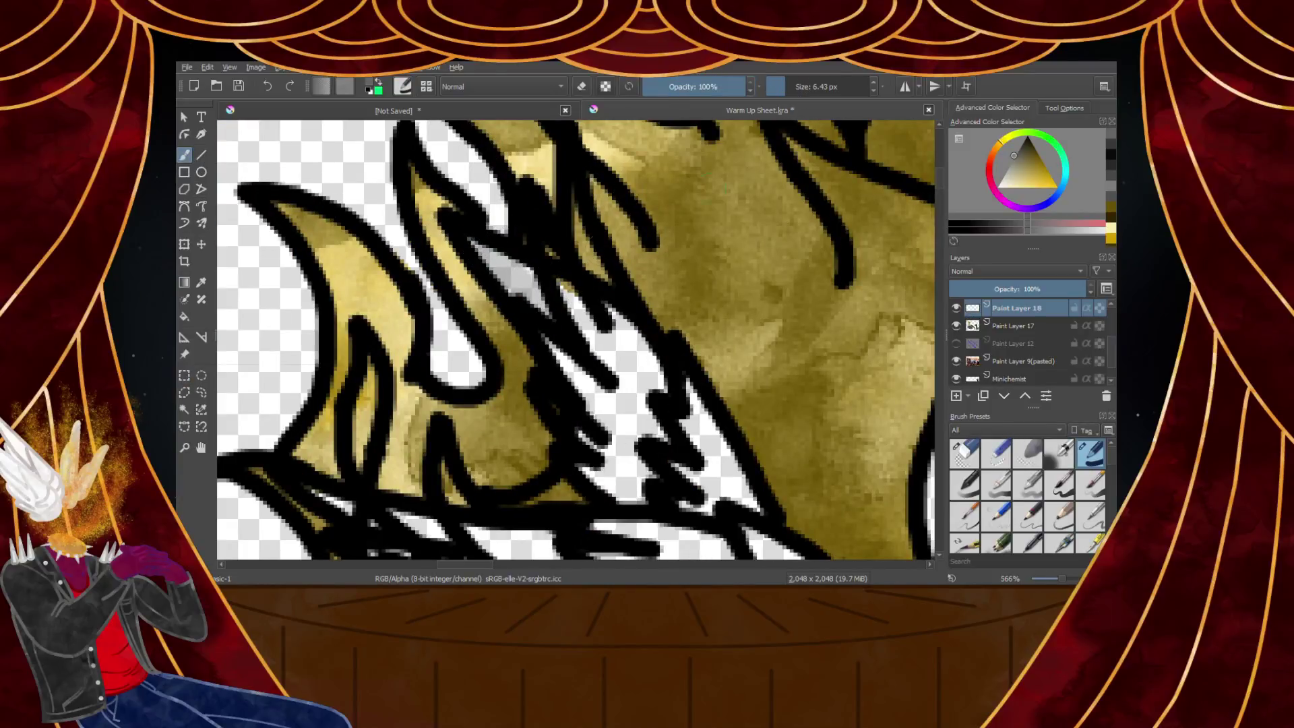
drag(497, 256, 547, 303)
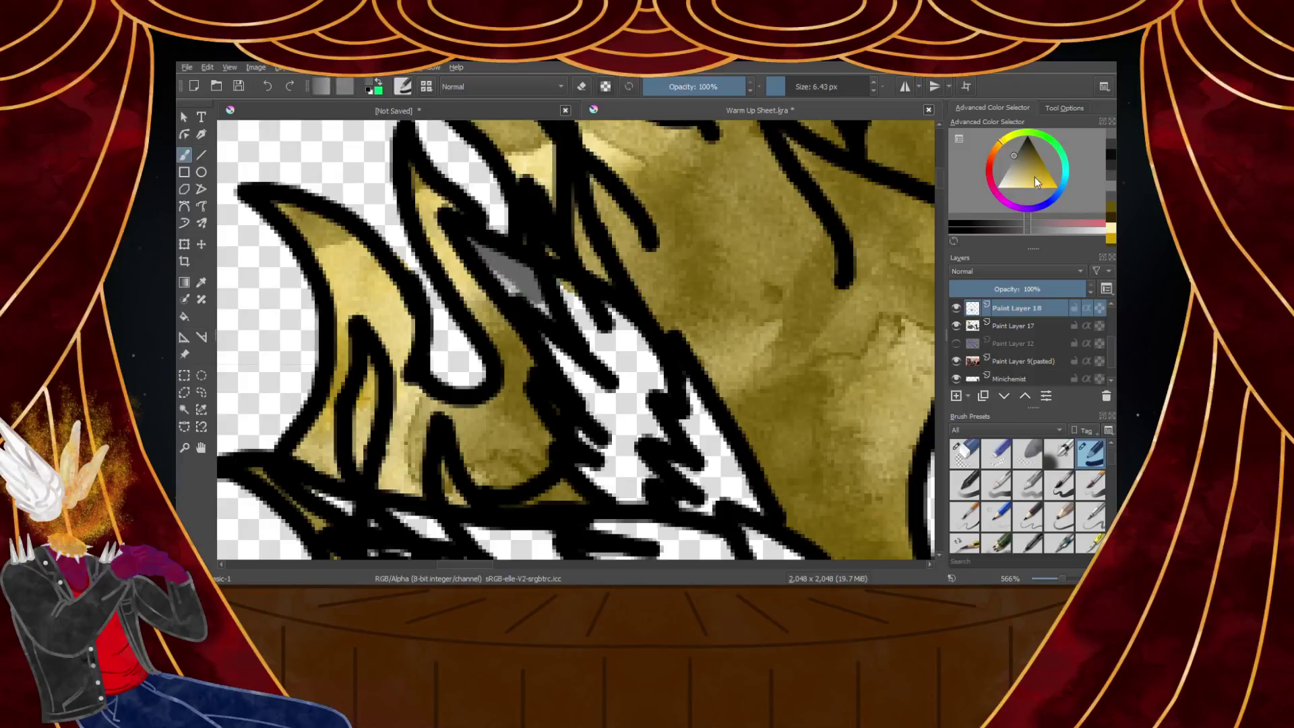
Choose a saturated blue and paint over the grey tip and most feathers of the upper left wing
click(1041, 204)
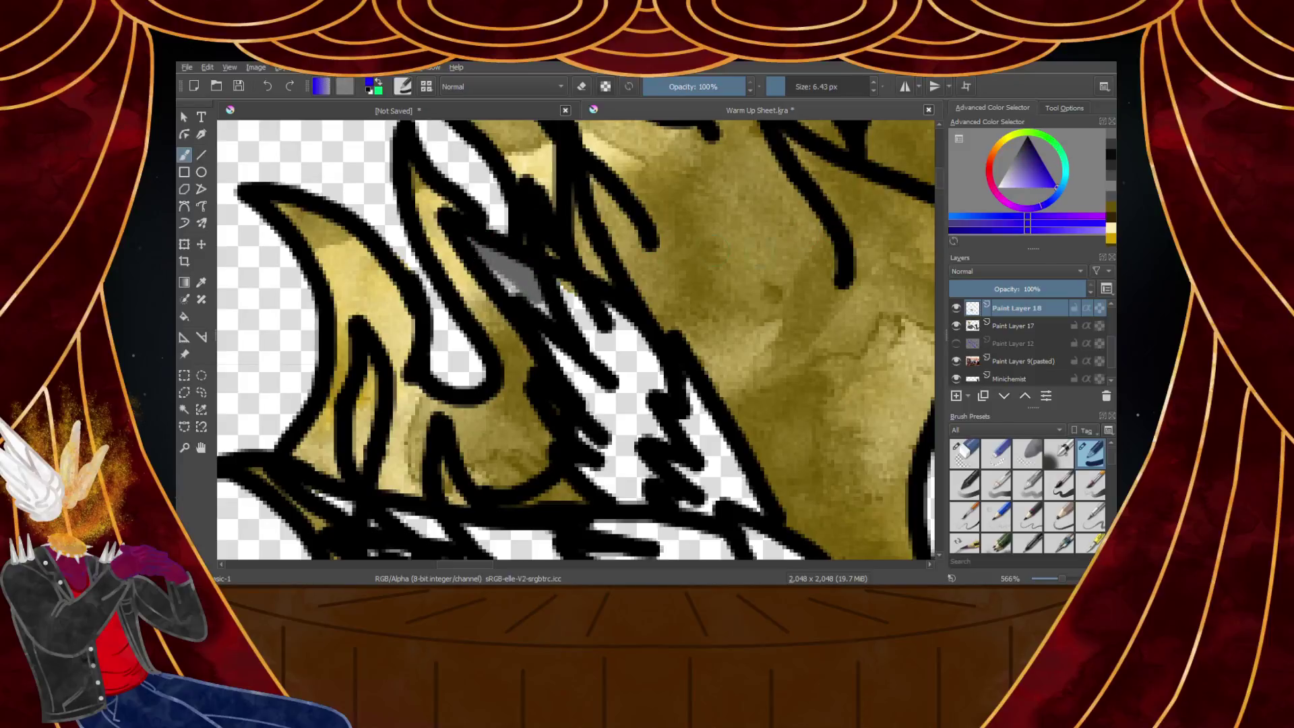
mouse_move(480, 251)
mouse_down()
mouse_move(635, 345)
mouse_move(615, 317)
mouse_move(667, 402)
mouse_move(559, 327)
mouse_move(559, 368)
mouse_move(594, 410)
mouse_move(639, 426)
mouse_up()
drag(606, 347, 618, 339)
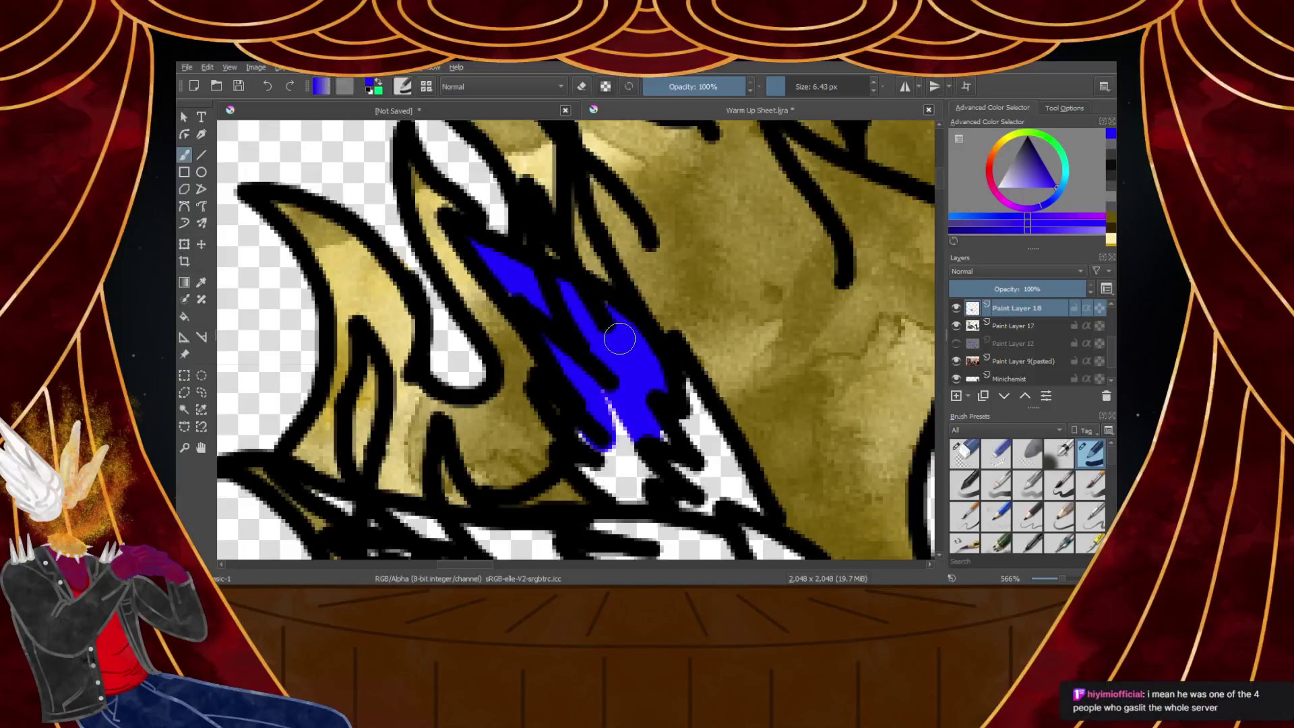
scroll(600, 321, down, 2)
scroll(637, 378, up, 3)
mouse_move(646, 270)
mouse_down()
mouse_move(747, 454)
mouse_move(660, 312)
mouse_move(711, 454)
mouse_move(717, 353)
mouse_move(701, 418)
mouse_move(616, 313)
mouse_move(668, 492)
mouse_up()
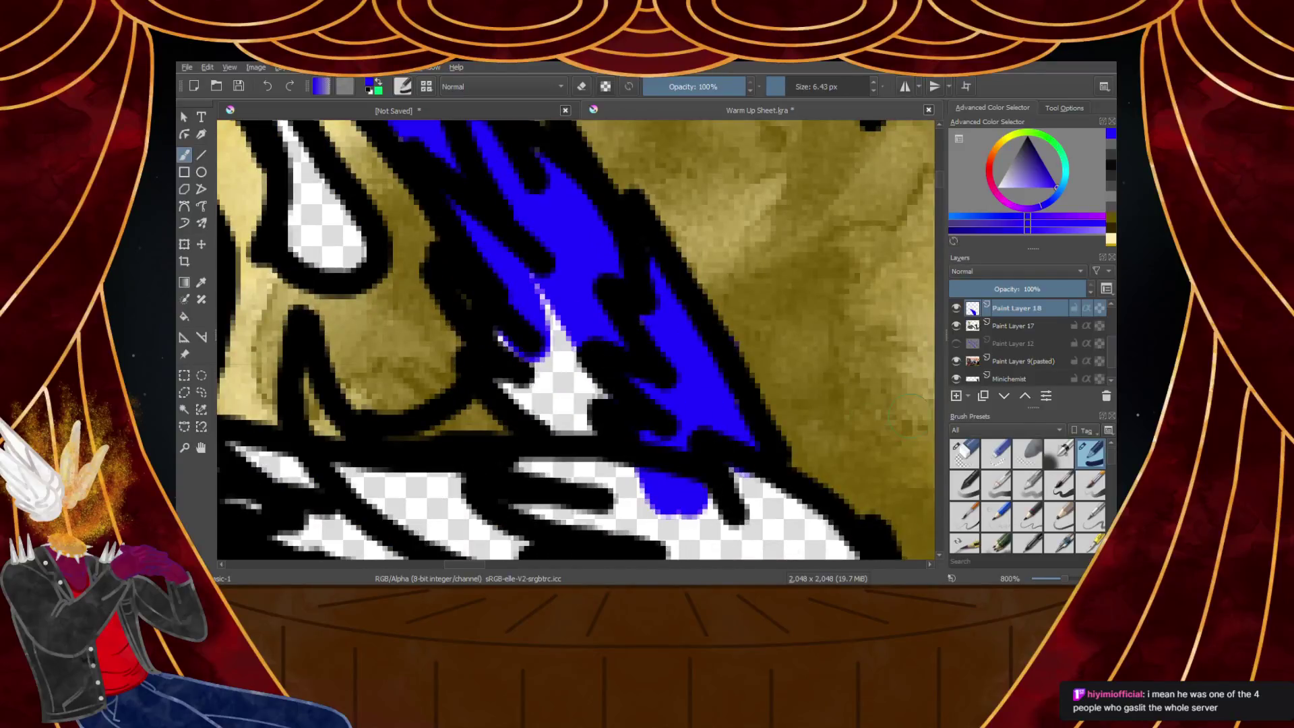
Fill the remaining gaps at the base of the upper left wing with blue using the Basic-1 brush
click(964, 453)
click(1090, 453)
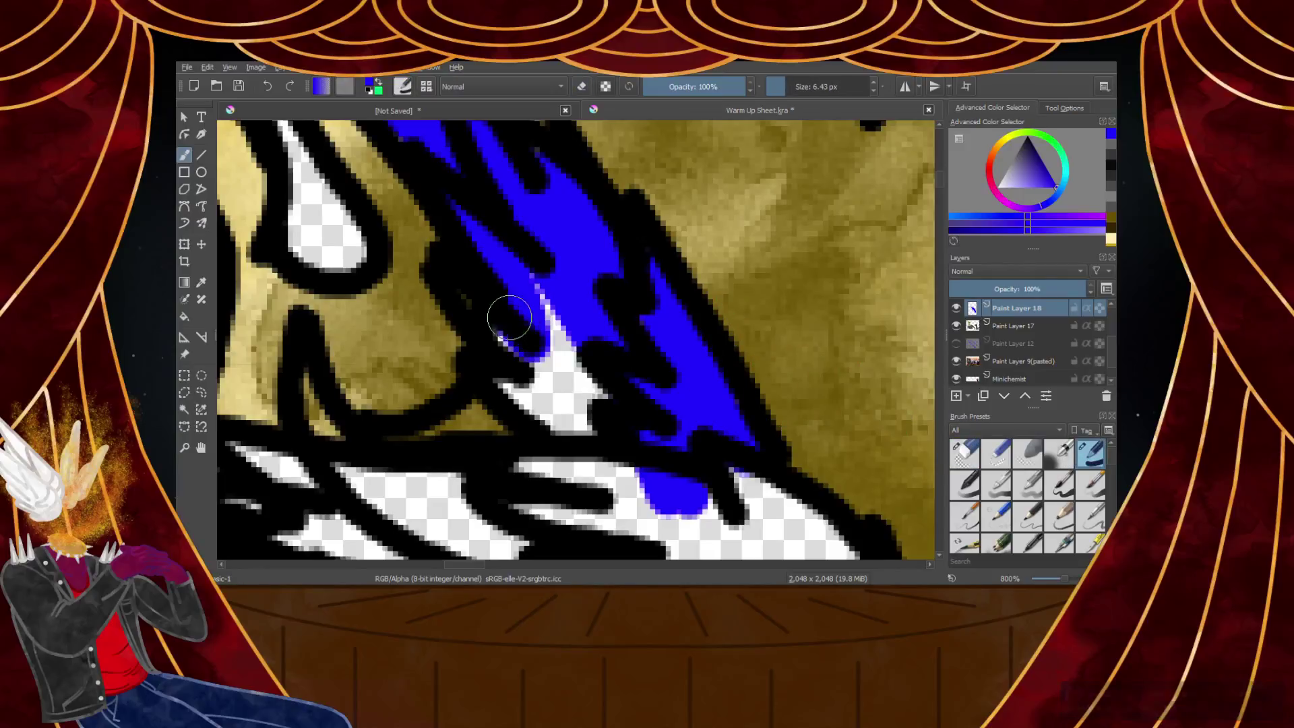
drag(529, 377, 537, 413)
mouse_move(538, 282)
mouse_down()
mouse_move(584, 458)
mouse_move(611, 451)
mouse_up()
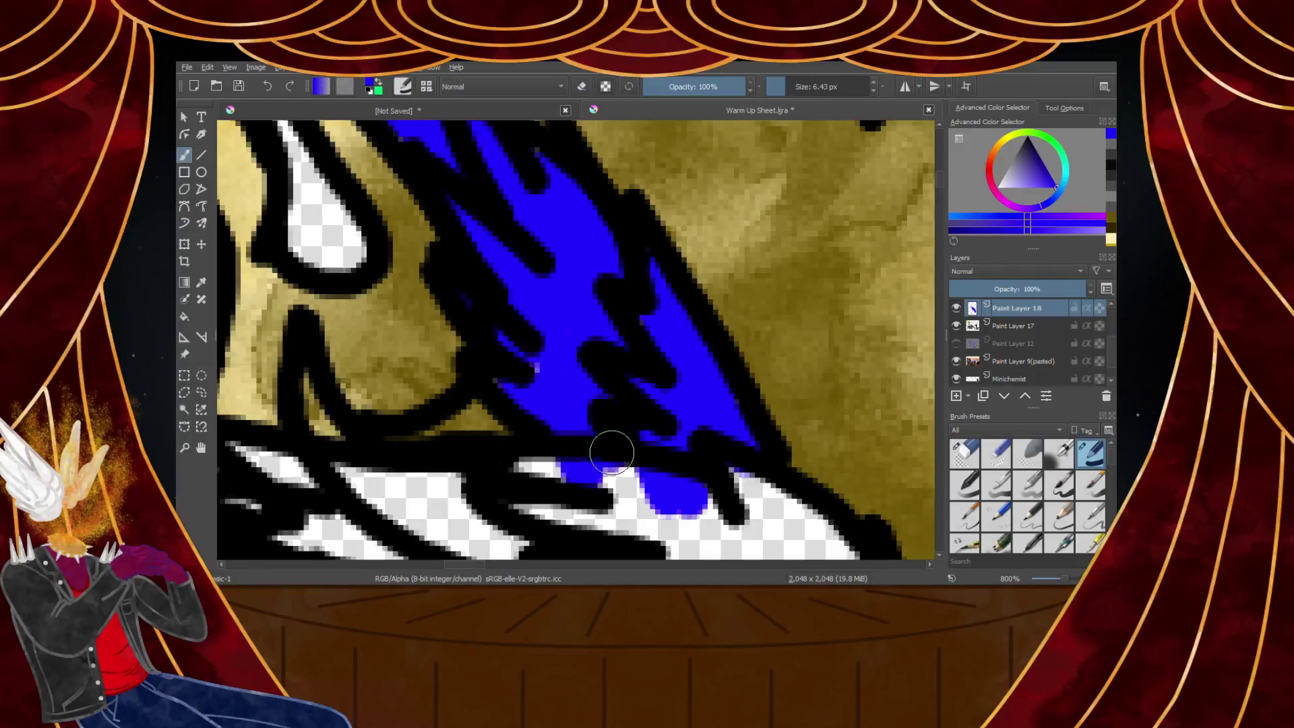
scroll(558, 370, down, 3)
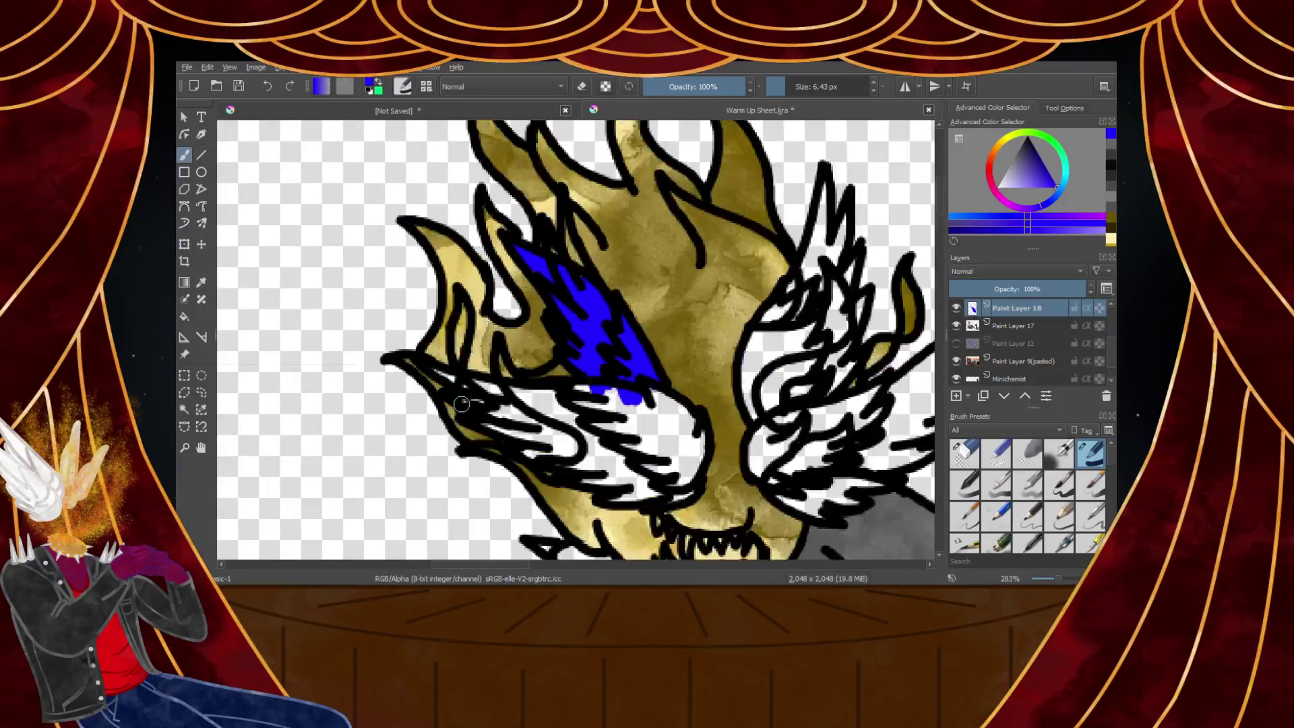
Paint the pointed tip and outer feathers of the lower left wing blue
scroll(465, 394, up, 3)
scroll(421, 331, up, 1)
mouse_move(401, 300)
mouse_down()
mouse_move(664, 439)
mouse_move(529, 364)
mouse_move(704, 406)
mouse_move(517, 410)
mouse_move(808, 543)
mouse_move(580, 399)
mouse_move(783, 456)
mouse_up()
scroll(783, 456, down, 4)
scroll(795, 512, up, 4)
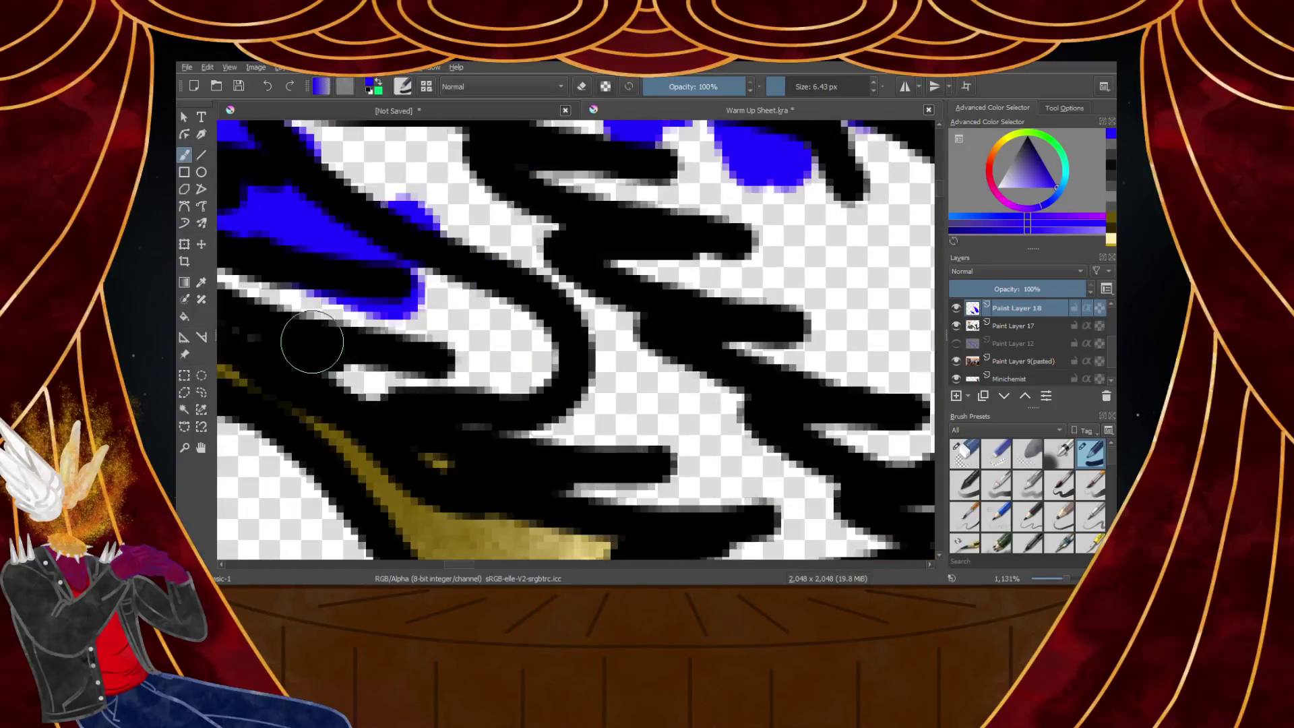
scroll(370, 350, down, 4)
scroll(339, 338, up, 3)
mouse_move(339, 337)
mouse_down()
mouse_move(558, 426)
mouse_move(442, 413)
mouse_move(363, 358)
mouse_move(640, 404)
mouse_up()
Continue the blue along the lower left wing's upper edge and down its rounded inner end
key(e)
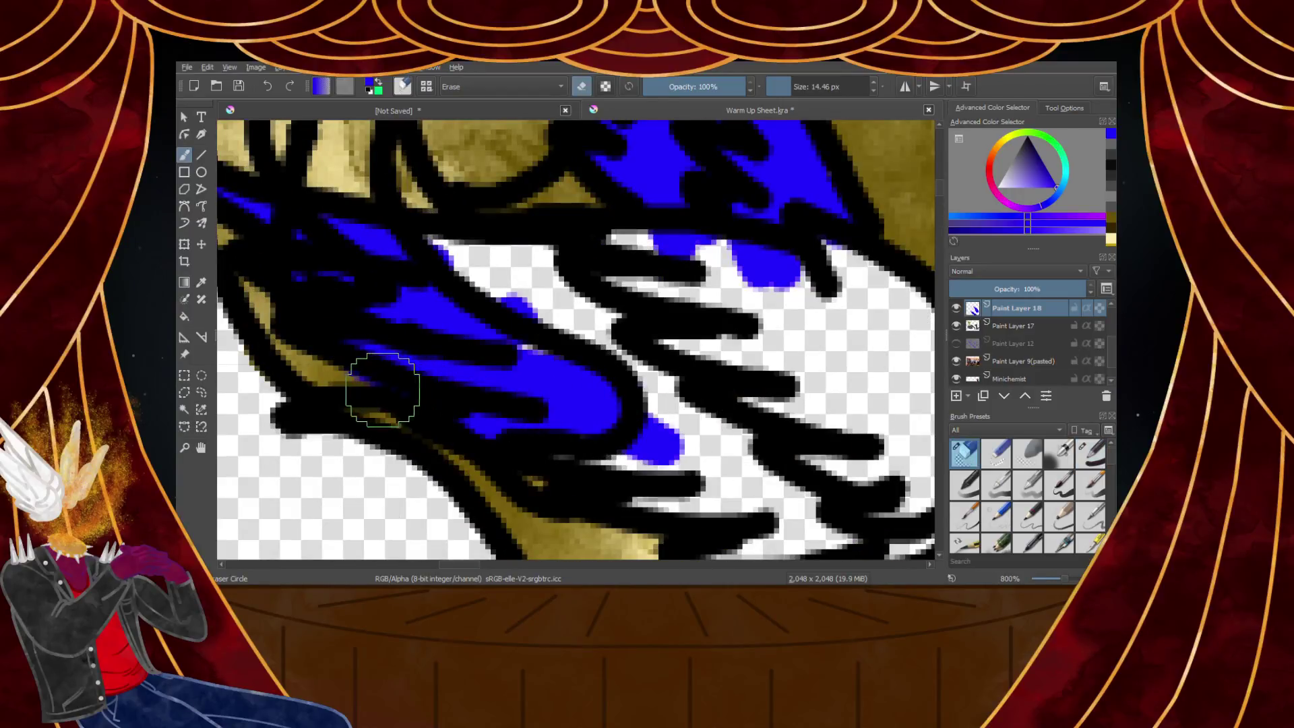
click(1092, 453)
mouse_move(389, 335)
mouse_down()
mouse_move(554, 393)
mouse_move(510, 308)
mouse_move(433, 248)
mouse_move(697, 253)
mouse_move(629, 238)
mouse_move(469, 291)
mouse_move(497, 302)
mouse_move(517, 342)
mouse_move(621, 322)
mouse_move(741, 266)
mouse_move(722, 239)
mouse_move(832, 258)
mouse_move(814, 248)
mouse_move(831, 318)
mouse_up()
scroll(646, 332, down, 3)
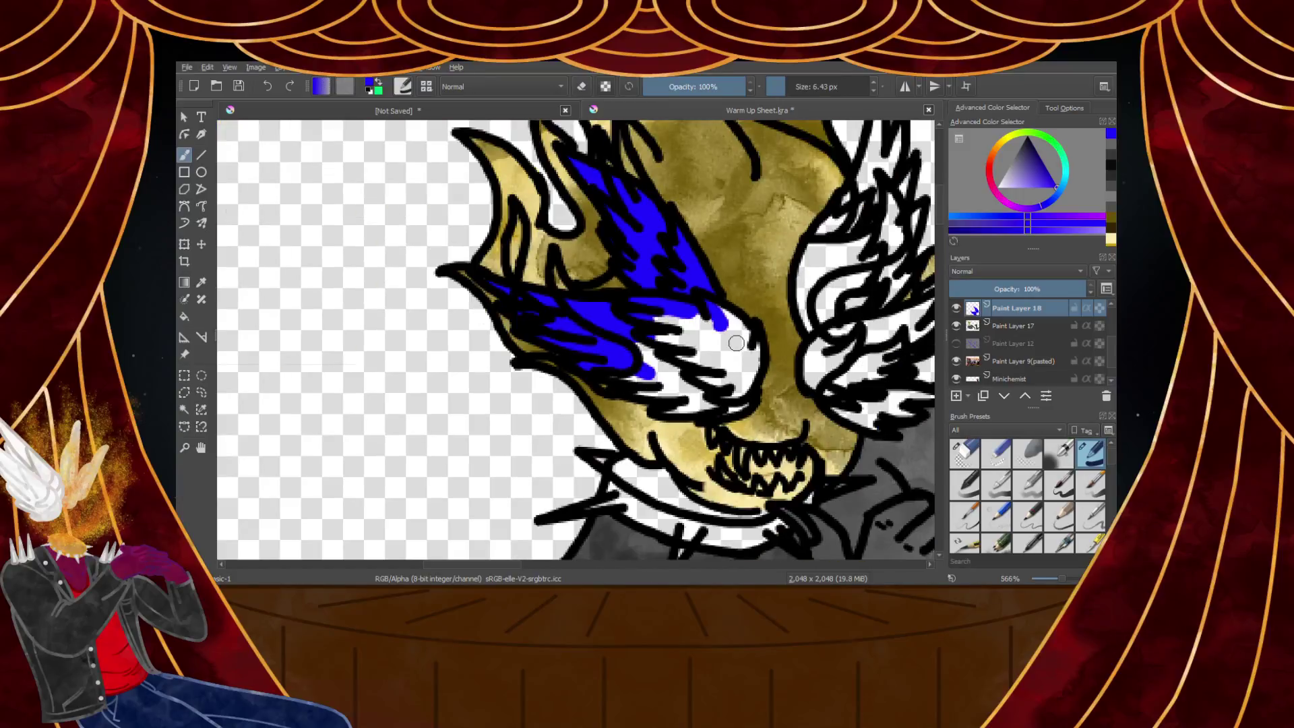
scroll(737, 342, up, 3)
mouse_move(678, 251)
mouse_down()
mouse_move(770, 296)
mouse_move(766, 428)
mouse_move(797, 348)
mouse_up()
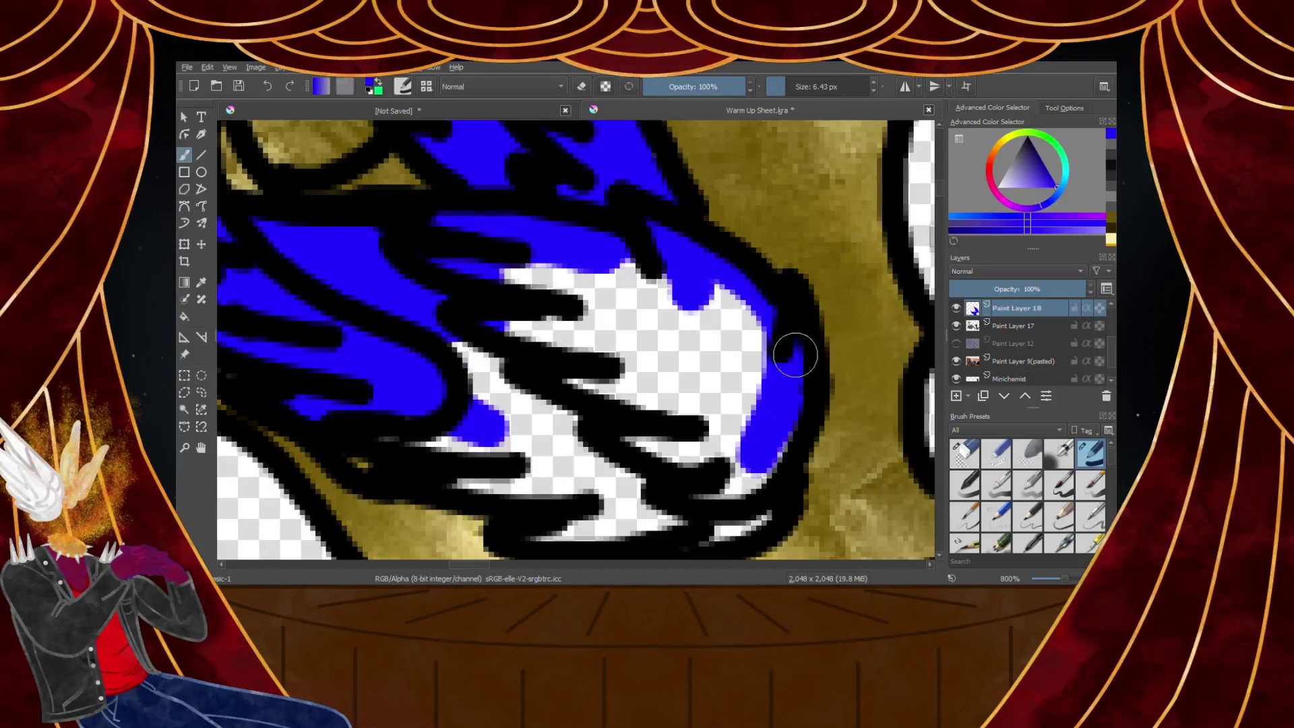
Paint the bottom curve and underside feathers of the lower left wing blue
scroll(766, 446, down, 1)
scroll(746, 495, up, 3)
drag(782, 417, 709, 496)
scroll(709, 495, down, 4)
scroll(809, 375, up, 4)
mouse_move(835, 405)
mouse_down()
mouse_move(809, 375)
mouse_move(463, 425)
mouse_move(648, 399)
mouse_move(763, 283)
mouse_up()
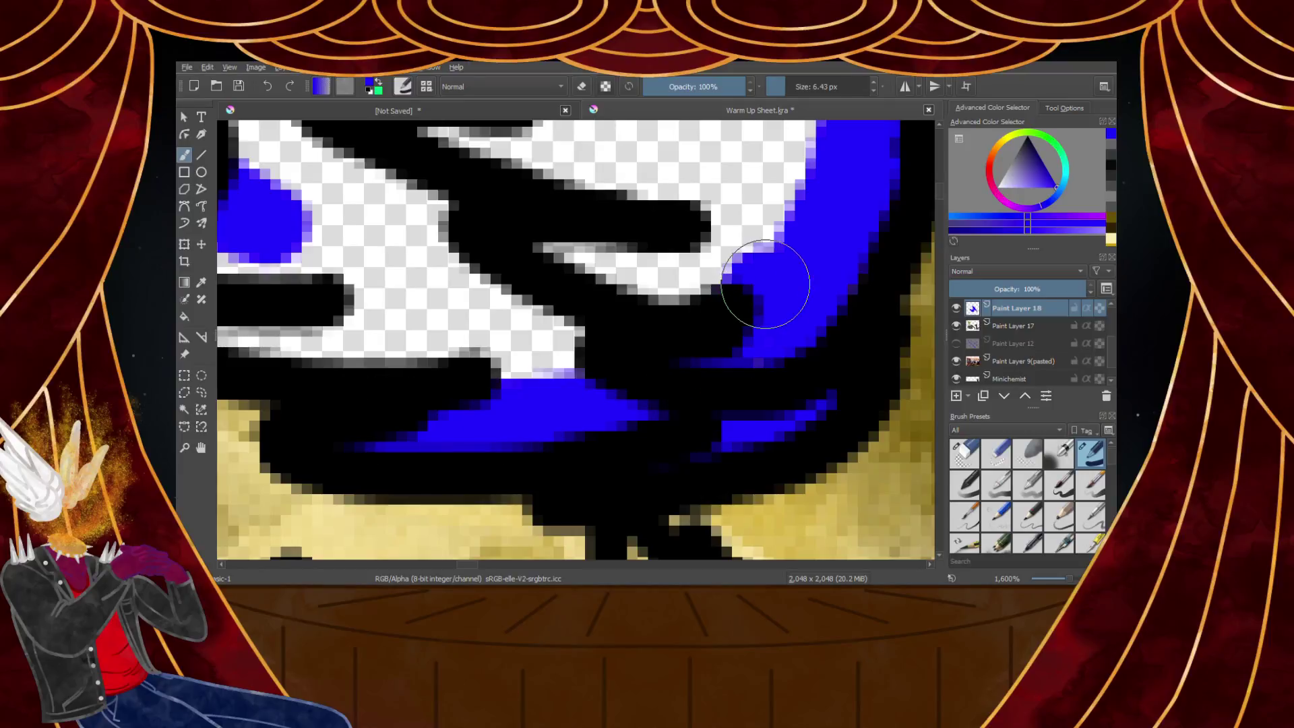
scroll(591, 332, down, 4)
scroll(522, 326, up, 4)
mouse_move(361, 323)
mouse_down()
mouse_move(701, 356)
mouse_move(727, 378)
mouse_up()
scroll(727, 377, down, 4)
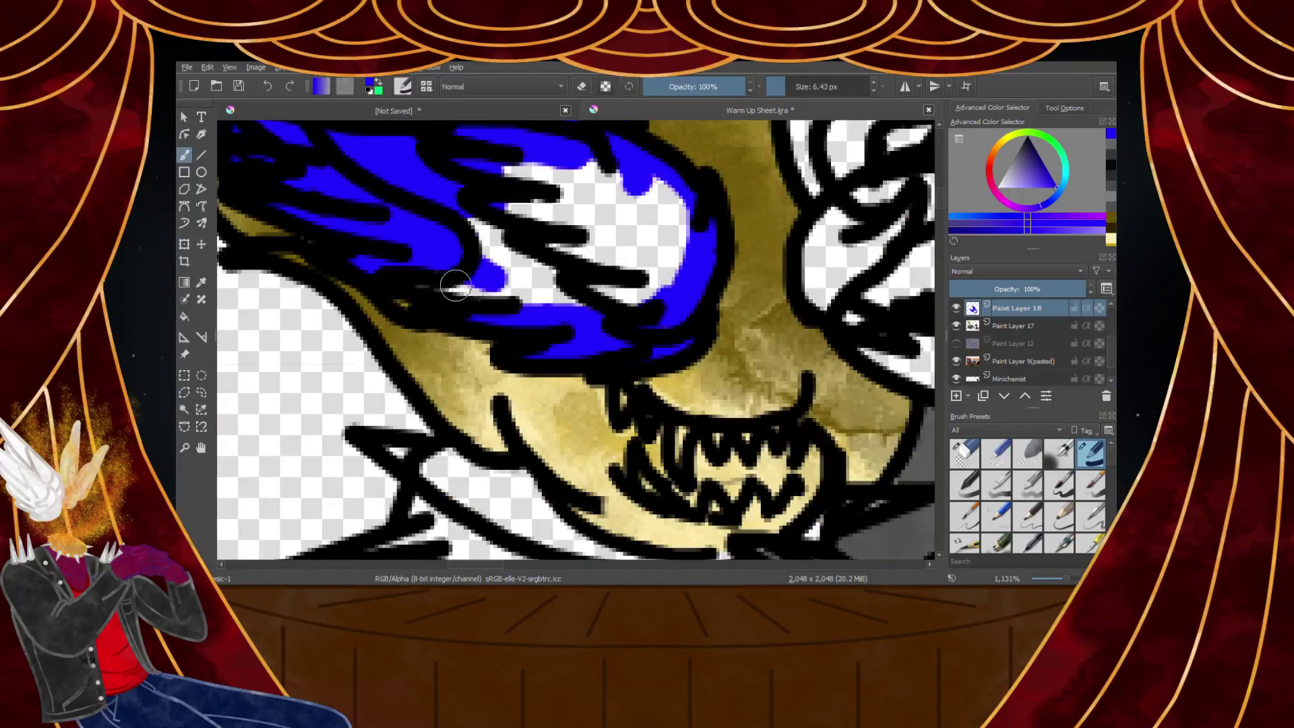
Fill the remaining gaps between the lower left wing's feathers with blue to complete its coverage
scroll(414, 288, up, 4)
drag(413, 289, 486, 274)
scroll(485, 275, down, 4)
scroll(502, 254, up, 4)
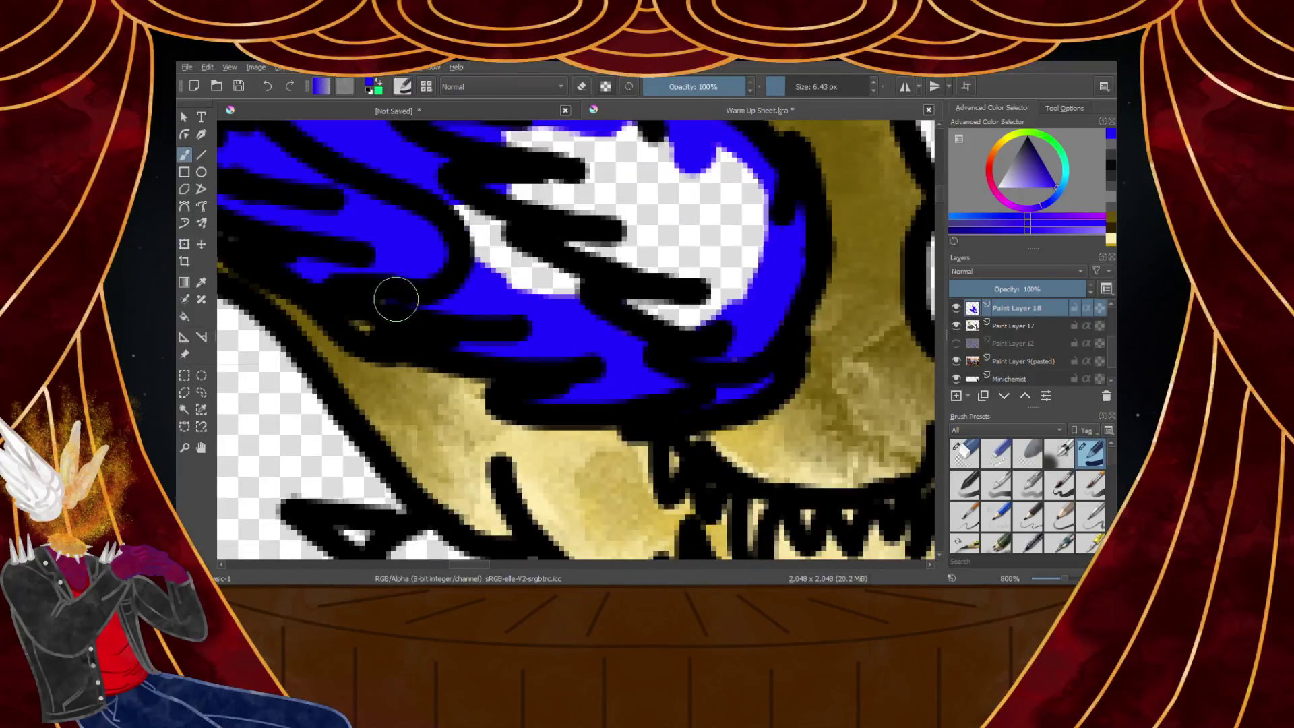
drag(461, 227, 544, 277)
scroll(517, 262, down, 3)
scroll(517, 230, up, 3)
drag(643, 371, 741, 391)
mouse_move(614, 332)
mouse_down()
mouse_move(676, 345)
mouse_move(737, 289)
mouse_move(728, 367)
mouse_move(694, 211)
mouse_move(620, 187)
mouse_move(687, 316)
mouse_move(730, 291)
mouse_move(574, 280)
mouse_move(653, 248)
mouse_up()
scroll(552, 249, down, 6)
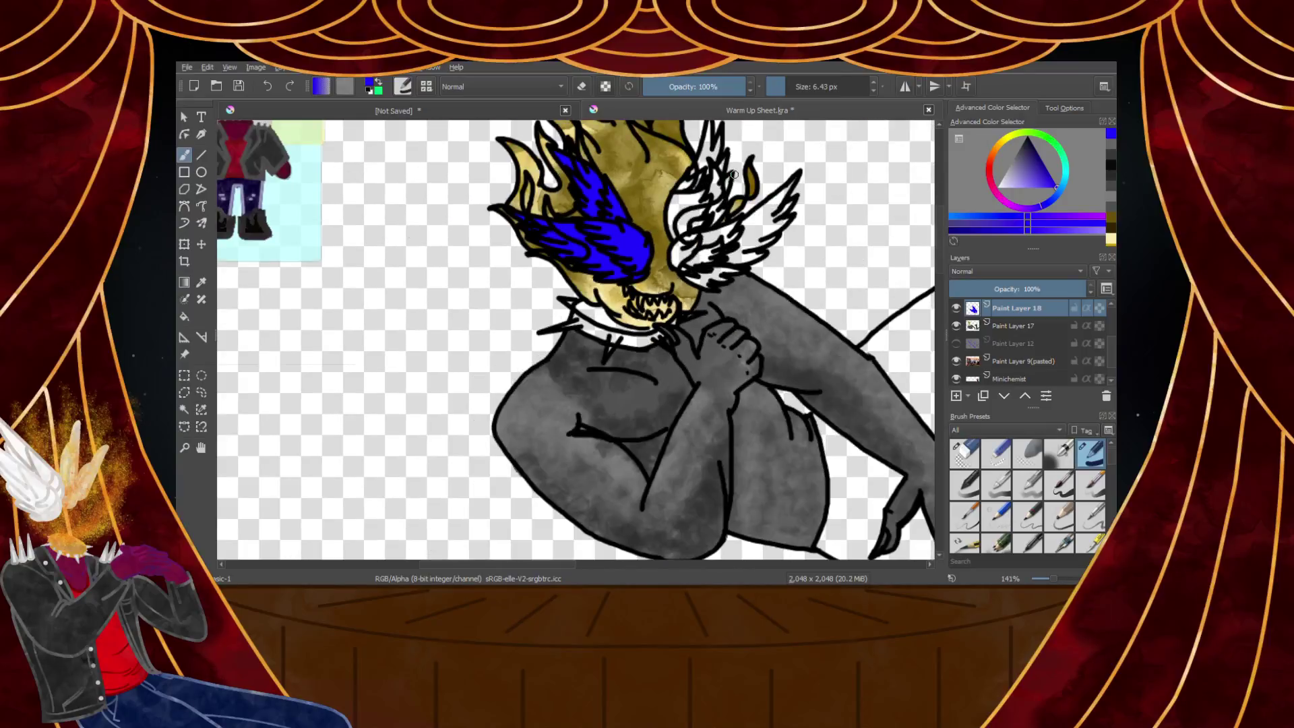
Paint the tall tip feathers of the upper wing on the right side of the face blue
scroll(721, 280, up, 4)
scroll(721, 281, up, 3)
mouse_move(714, 182)
mouse_down()
mouse_move(620, 485)
mouse_move(712, 248)
mouse_move(694, 441)
mouse_move(771, 287)
mouse_move(722, 454)
mouse_move(684, 441)
mouse_move(641, 505)
mouse_up()
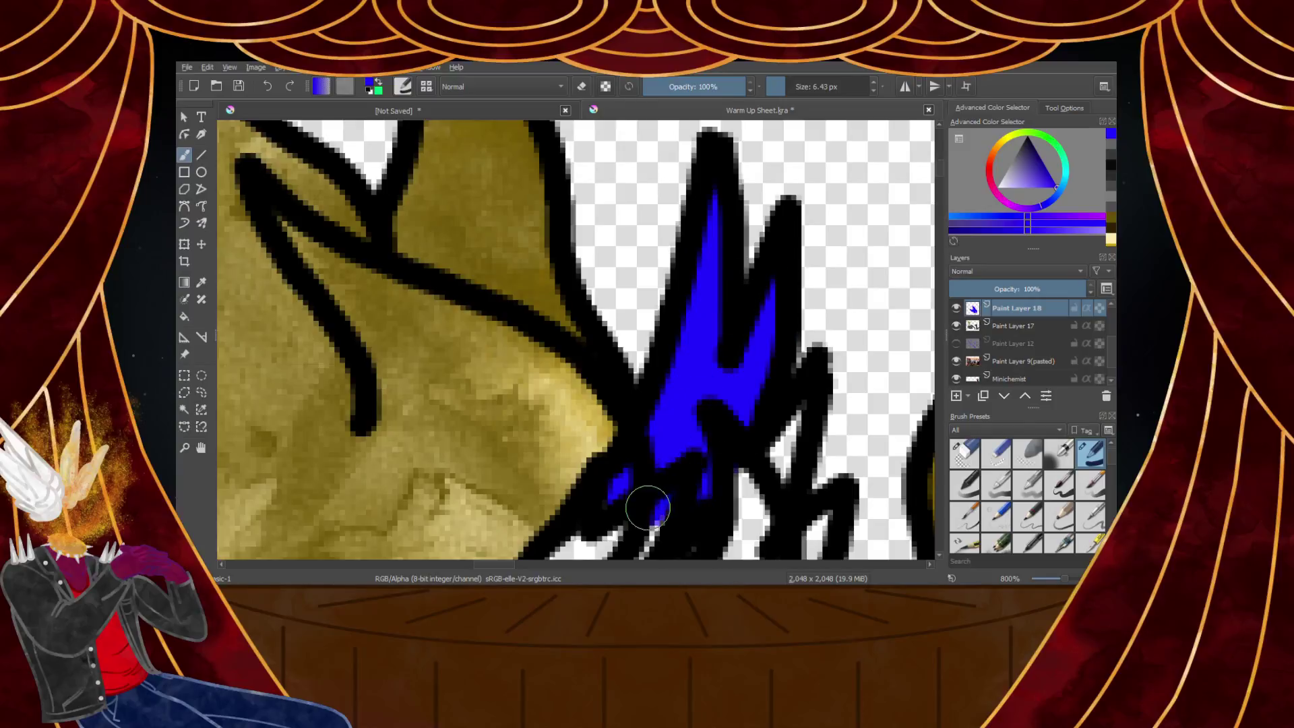
scroll(770, 308, up, 1)
mouse_move(770, 308)
mouse_down()
mouse_move(670, 494)
mouse_move(707, 373)
mouse_move(658, 443)
mouse_move(681, 517)
mouse_move(694, 399)
mouse_move(678, 458)
mouse_move(641, 513)
mouse_move(619, 368)
mouse_move(609, 453)
mouse_up()
Fill the lower and side feathers of the upper right wing with blue
scroll(657, 443, down, 4)
scroll(681, 468, up, 3)
scroll(609, 453, down, 3)
scroll(620, 495, up, 4)
mouse_move(699, 337)
mouse_down()
mouse_move(667, 401)
mouse_move(568, 477)
mouse_up()
drag(638, 324, 652, 351)
drag(612, 181, 633, 160)
drag(550, 290, 560, 279)
Paint the long outermost feathers of the lower right wing blue
scroll(576, 246, down, 3)
scroll(751, 207, up, 3)
mouse_move(767, 232)
mouse_down()
mouse_move(477, 486)
mouse_move(671, 310)
mouse_move(649, 391)
mouse_move(780, 303)
mouse_move(691, 402)
mouse_move(510, 471)
mouse_up()
scroll(671, 309, down, 2)
scroll(628, 429, up, 4)
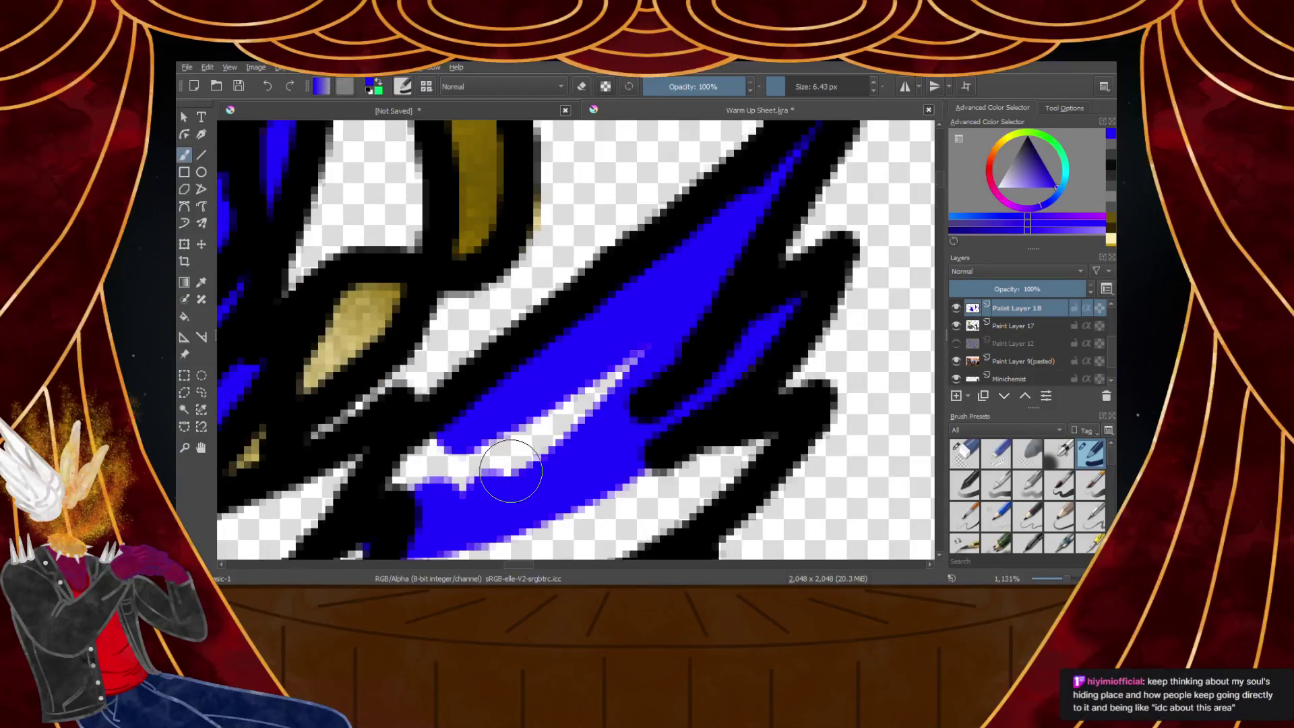
scroll(519, 422, down, 3)
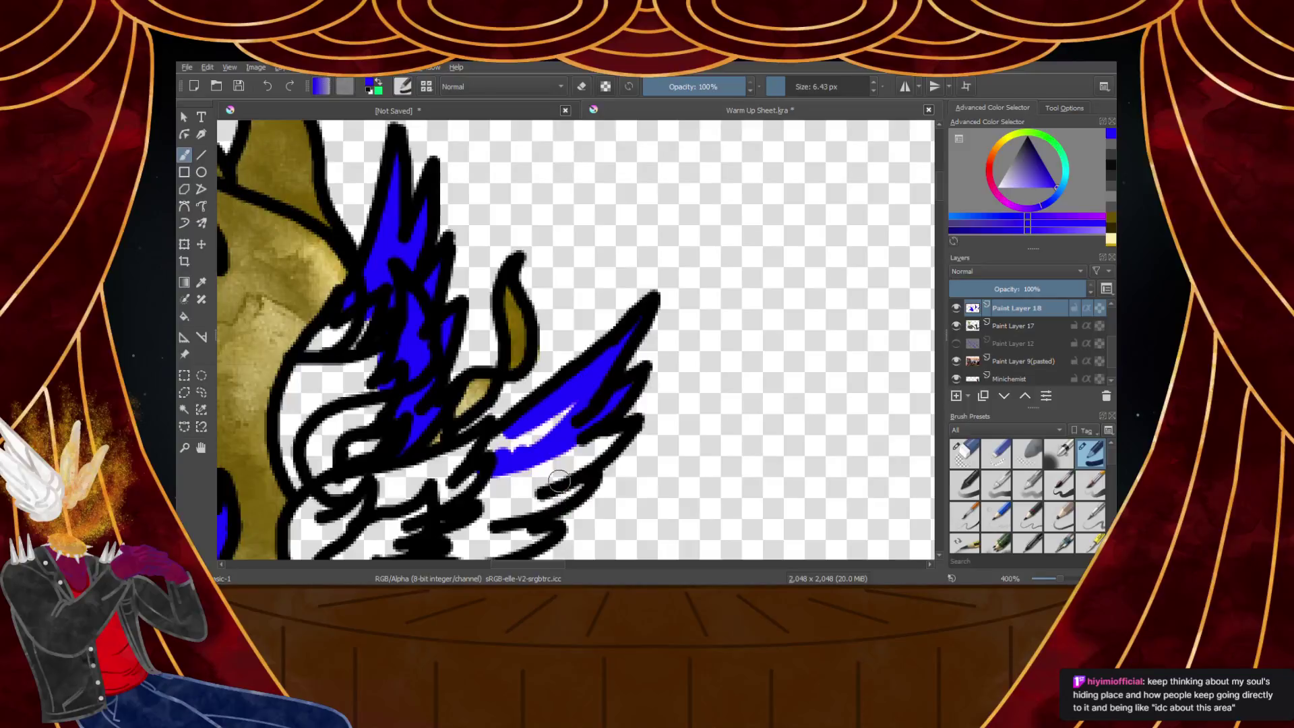
scroll(551, 445, down, 3)
scroll(548, 447, up, 1)
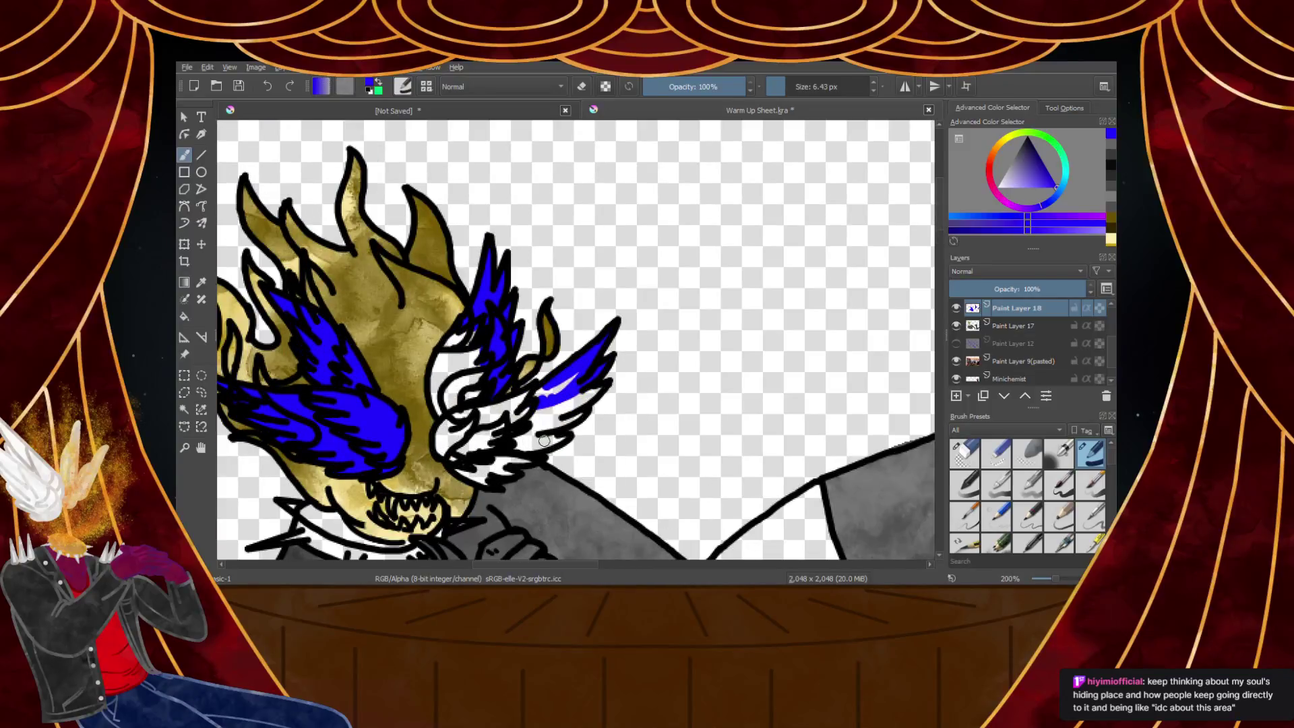
Close the gap in the lower right wing's outer feathers and paint the feathers beneath them blue
scroll(544, 440, up, 6)
mouse_move(694, 418)
mouse_down()
mouse_move(593, 459)
mouse_move(330, 494)
mouse_move(352, 442)
mouse_move(562, 422)
mouse_move(415, 384)
mouse_move(292, 384)
mouse_move(638, 306)
mouse_move(800, 226)
mouse_move(795, 193)
mouse_move(723, 288)
mouse_move(559, 380)
mouse_move(742, 260)
mouse_move(393, 447)
mouse_move(562, 415)
mouse_move(405, 397)
mouse_up()
scroll(785, 202, down, 5)
scroll(775, 192, up, 4)
mouse_move(585, 271)
mouse_down()
mouse_move(309, 346)
mouse_move(419, 310)
mouse_move(384, 358)
mouse_up()
Paint the upper edge and rounded inner end of the lower right wing blue
scroll(308, 350, down, 4)
scroll(307, 350, up, 4)
drag(257, 389, 529, 298)
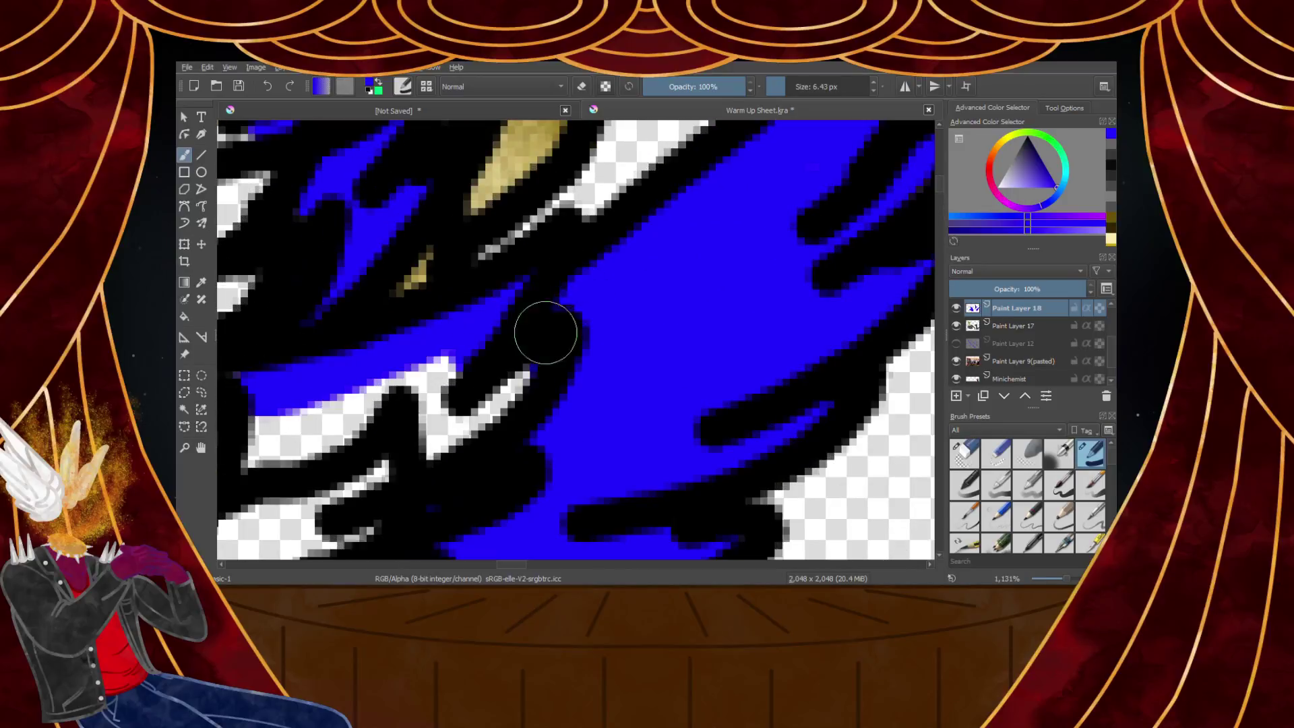
scroll(553, 325, down, 4)
scroll(414, 362, up, 4)
mouse_move(610, 287)
mouse_down()
mouse_move(521, 314)
mouse_move(425, 391)
mouse_move(452, 502)
mouse_up()
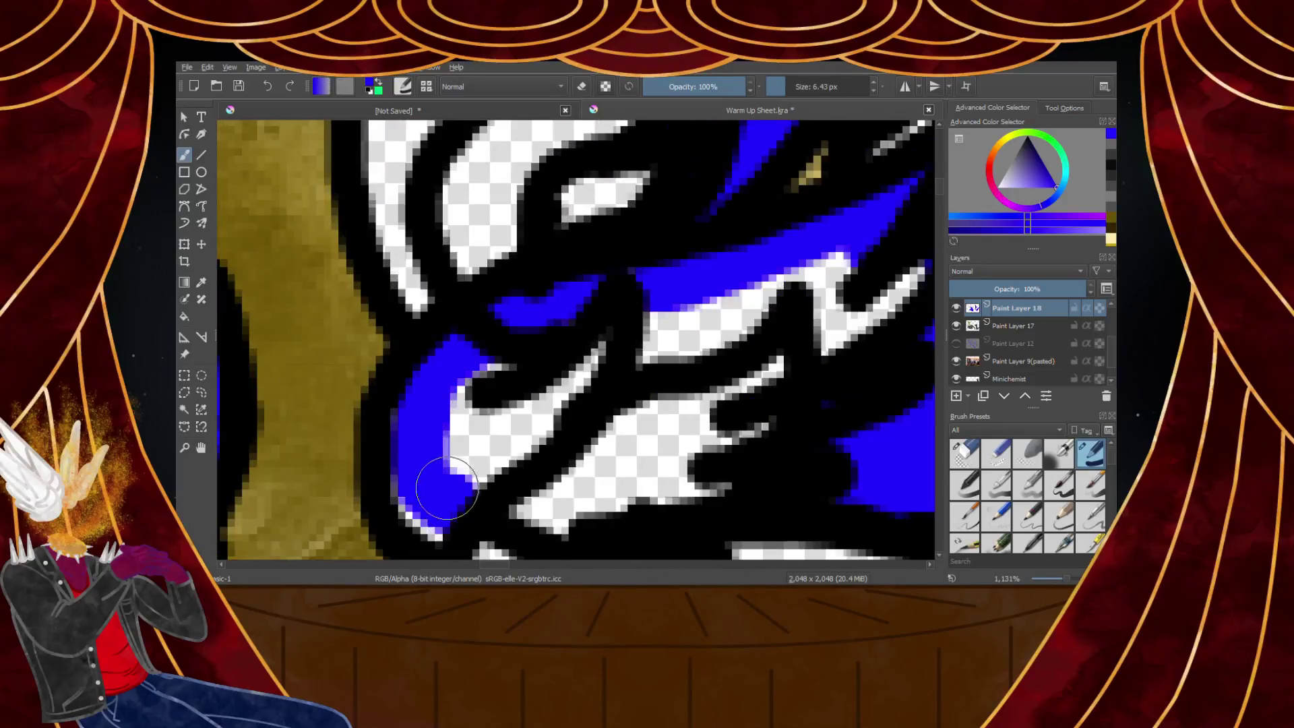
scroll(448, 435, down, 3)
scroll(454, 483, up, 3)
drag(428, 316, 502, 472)
Fill the underside feathers and remaining middle gaps of the lower right wing with blue
scroll(568, 458, down, 5)
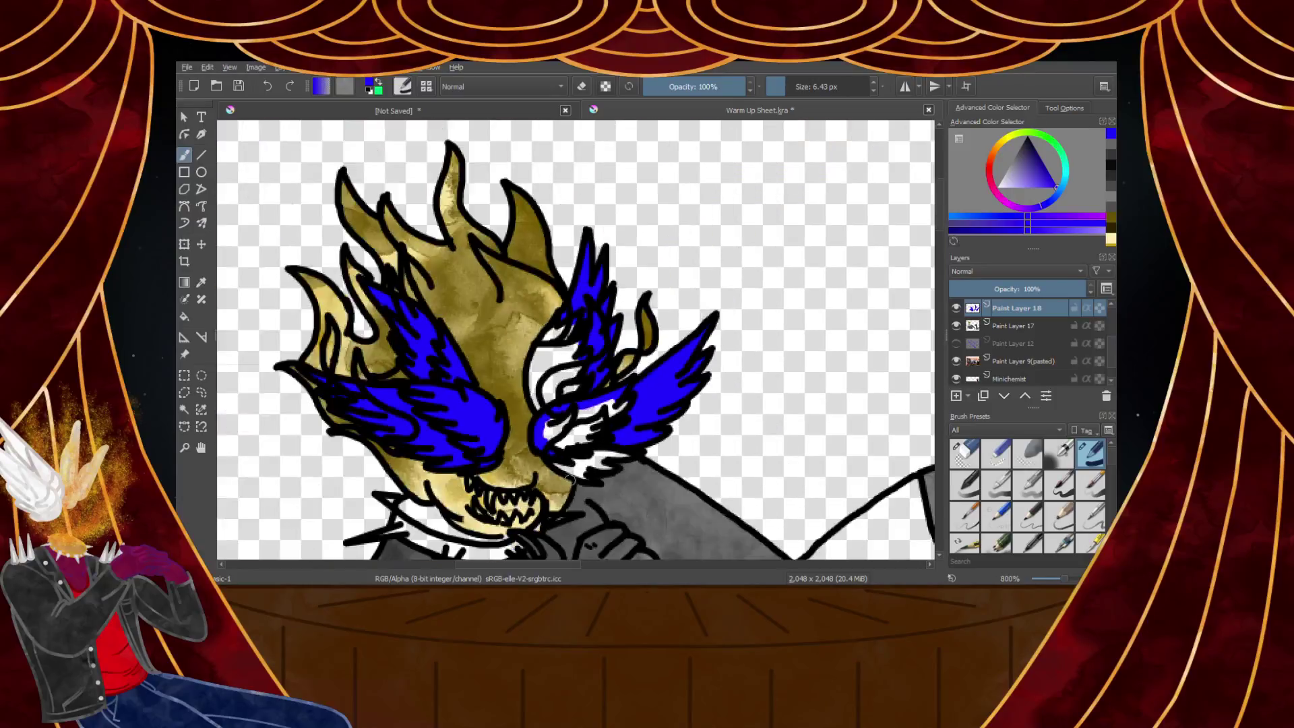
scroll(567, 480, up, 5)
mouse_move(484, 382)
mouse_down()
mouse_move(659, 450)
mouse_move(592, 390)
mouse_move(657, 378)
mouse_move(776, 403)
mouse_up()
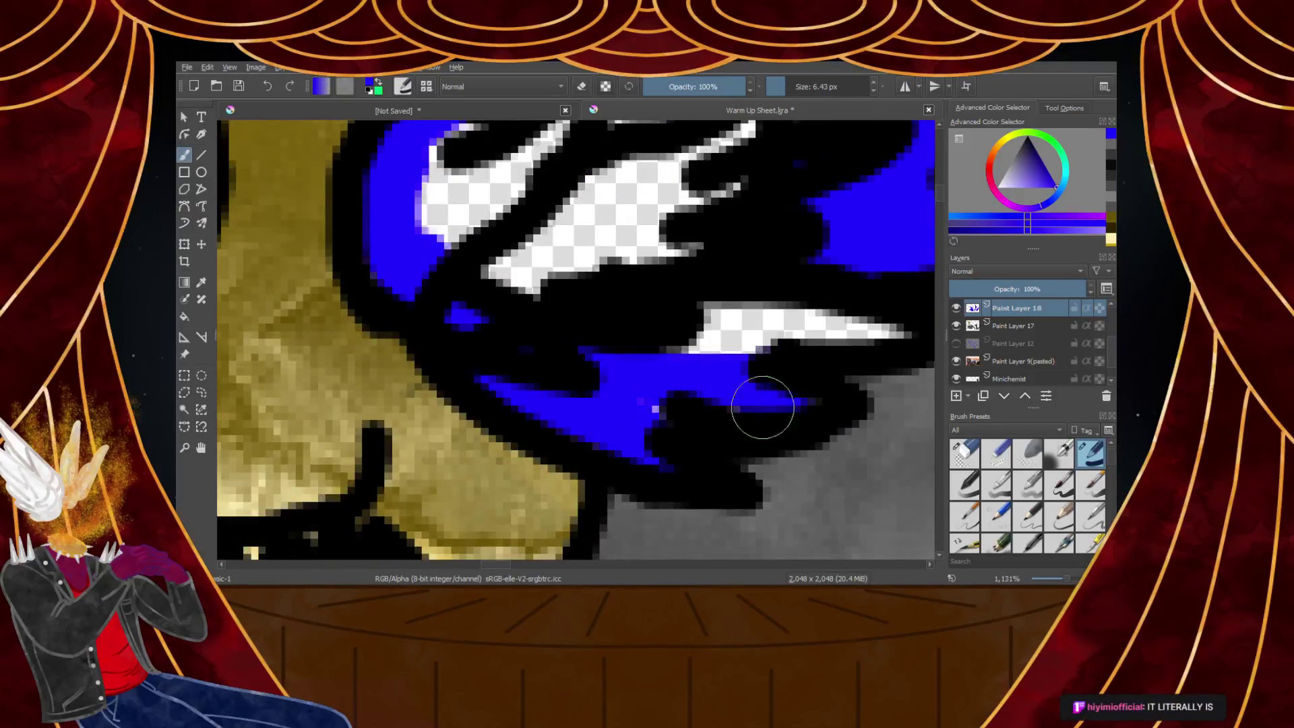
scroll(835, 322, down, 3)
scroll(839, 321, up, 2)
drag(844, 324, 628, 335)
scroll(717, 259, down, 4)
scroll(724, 229, up, 4)
mouse_move(789, 247)
mouse_down()
mouse_move(705, 328)
mouse_move(528, 419)
mouse_move(720, 374)
mouse_move(534, 424)
mouse_move(483, 395)
mouse_move(532, 308)
mouse_move(736, 251)
mouse_move(492, 364)
mouse_move(464, 400)
mouse_move(610, 338)
mouse_move(680, 281)
mouse_move(751, 267)
mouse_up()
Paint the curved inner edge and base of the upper right wing blue, filling its remaining gaps
scroll(656, 372, down, 4)
scroll(623, 288, up, 4)
mouse_move(611, 207)
mouse_down()
mouse_move(524, 329)
mouse_move(514, 417)
mouse_move(519, 388)
mouse_move(535, 500)
mouse_up()
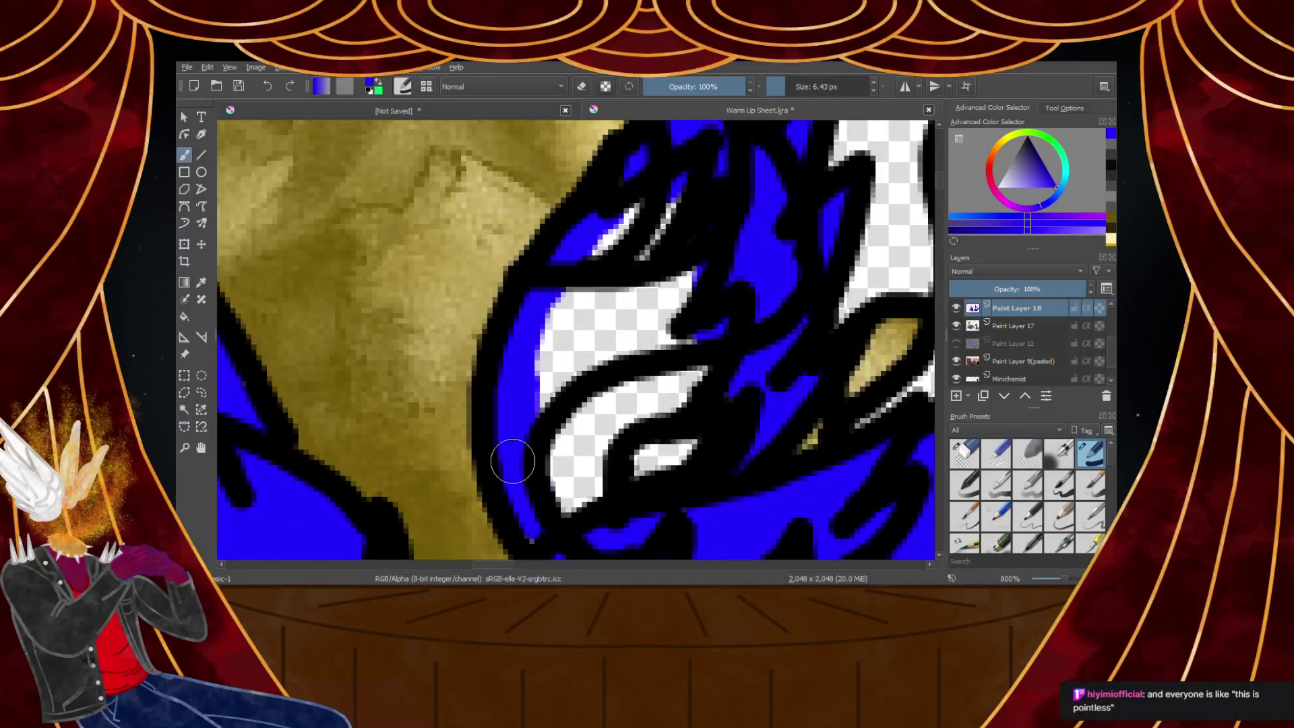
scroll(622, 438, down, 2)
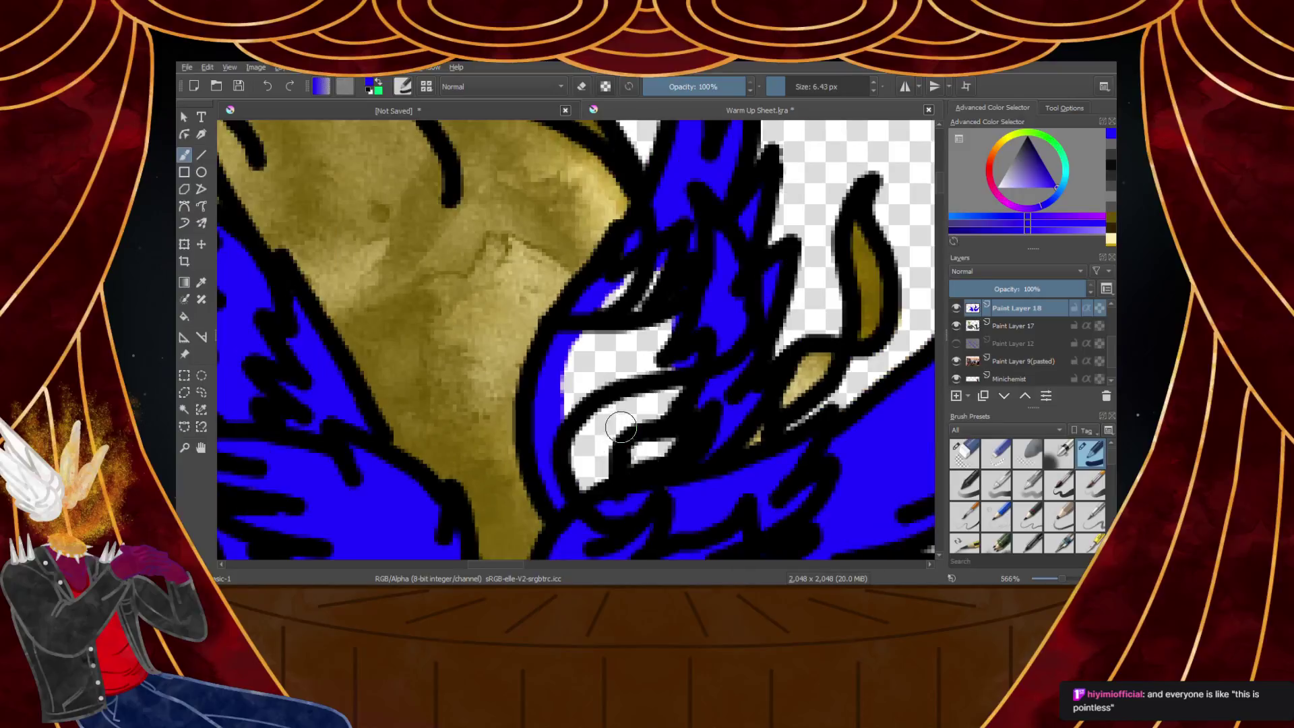
scroll(618, 418, up, 2)
mouse_move(635, 215)
mouse_down()
mouse_move(575, 264)
mouse_move(657, 475)
mouse_move(688, 427)
mouse_move(670, 202)
mouse_move(649, 378)
mouse_move(644, 301)
mouse_move(575, 503)
mouse_up()
scroll(640, 361, down, 4)
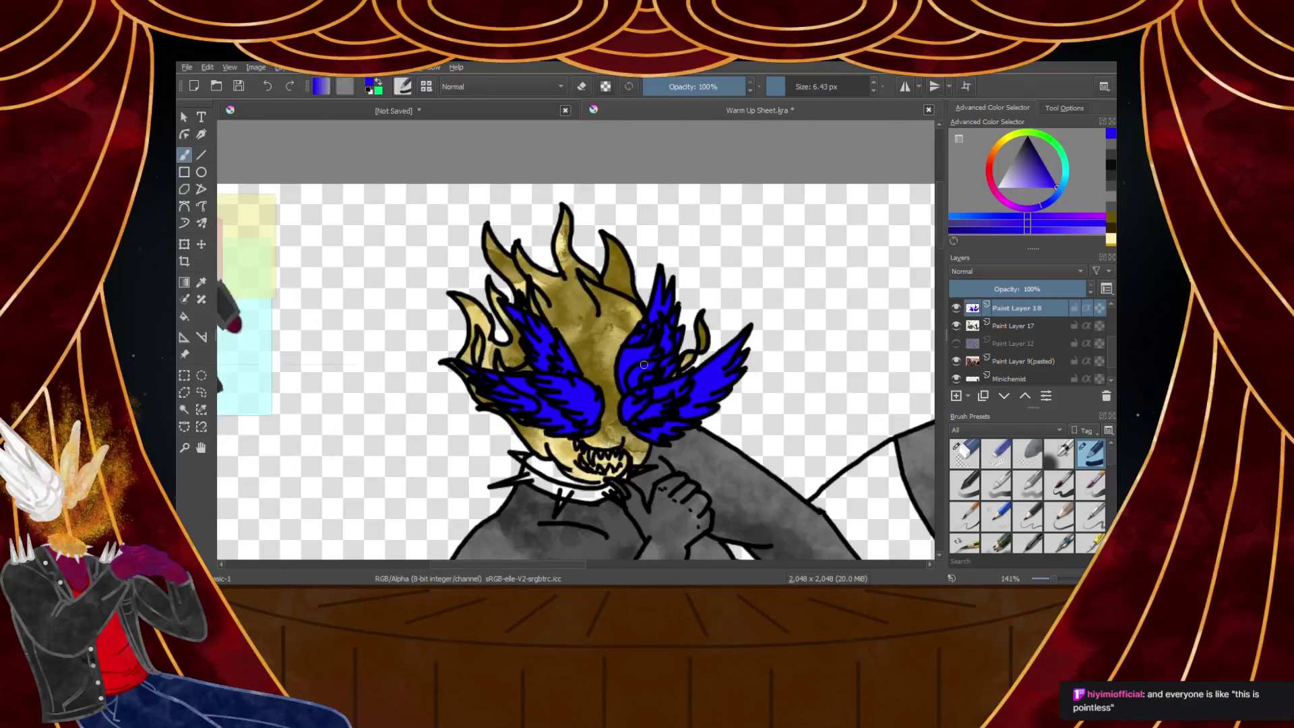
Paint both ends of the spiked collar blue, including the spikes below the jaw's left side
scroll(638, 422, down, 2)
scroll(573, 449, up, 3)
scroll(556, 478, up, 3)
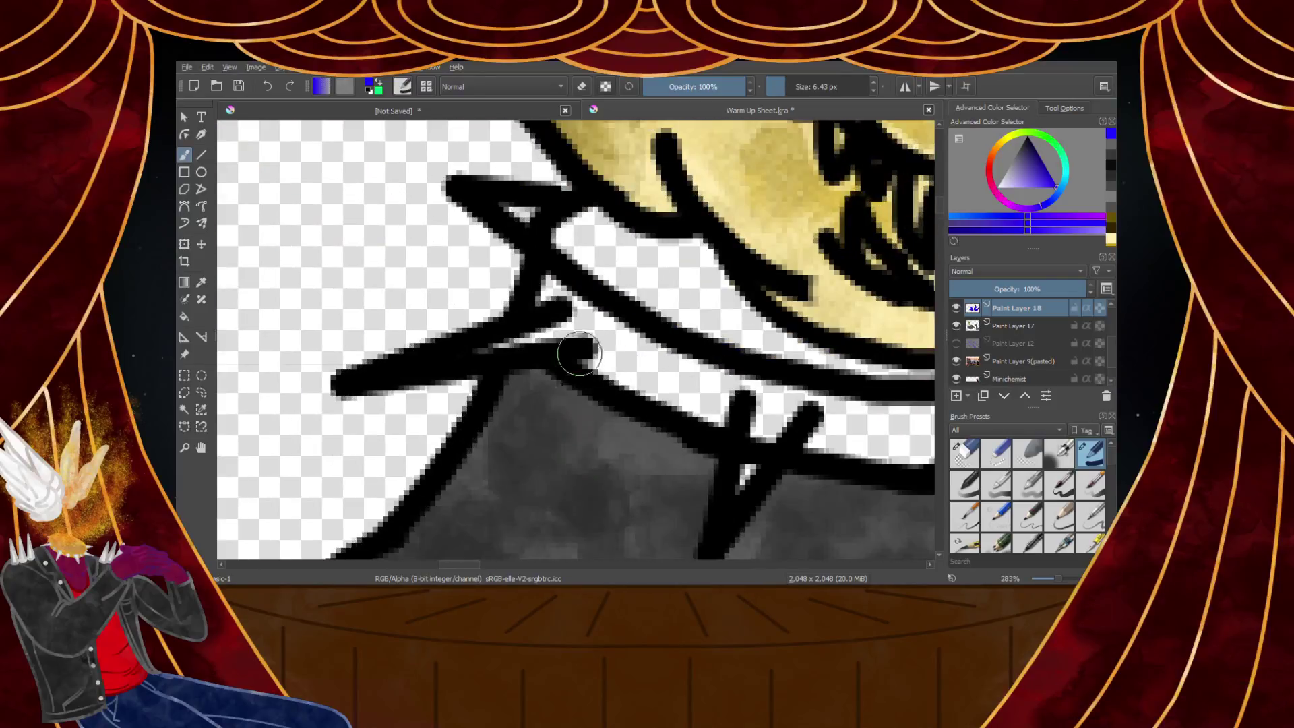
mouse_move(488, 243)
mouse_down()
mouse_move(592, 251)
mouse_move(701, 283)
mouse_move(786, 335)
mouse_move(568, 286)
mouse_move(463, 418)
mouse_move(540, 337)
mouse_move(644, 428)
mouse_up()
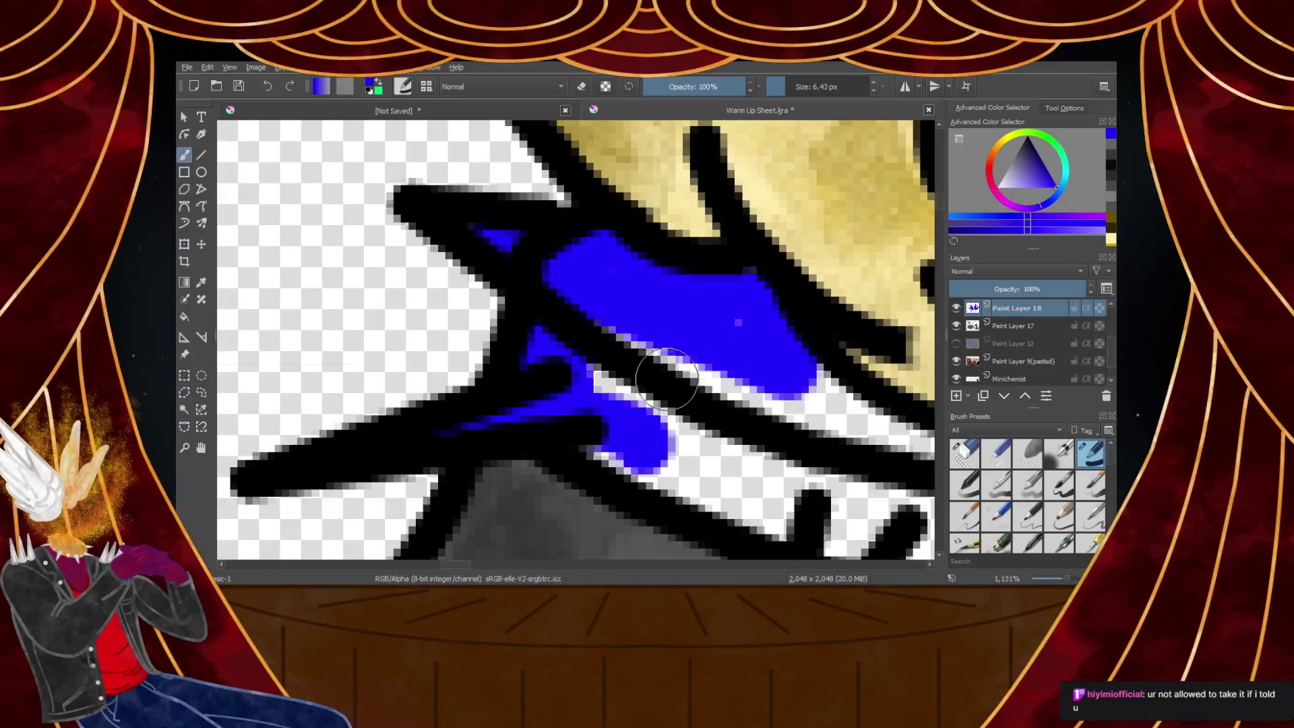
scroll(676, 375, down, 4)
scroll(792, 403, up, 4)
drag(796, 390, 842, 399)
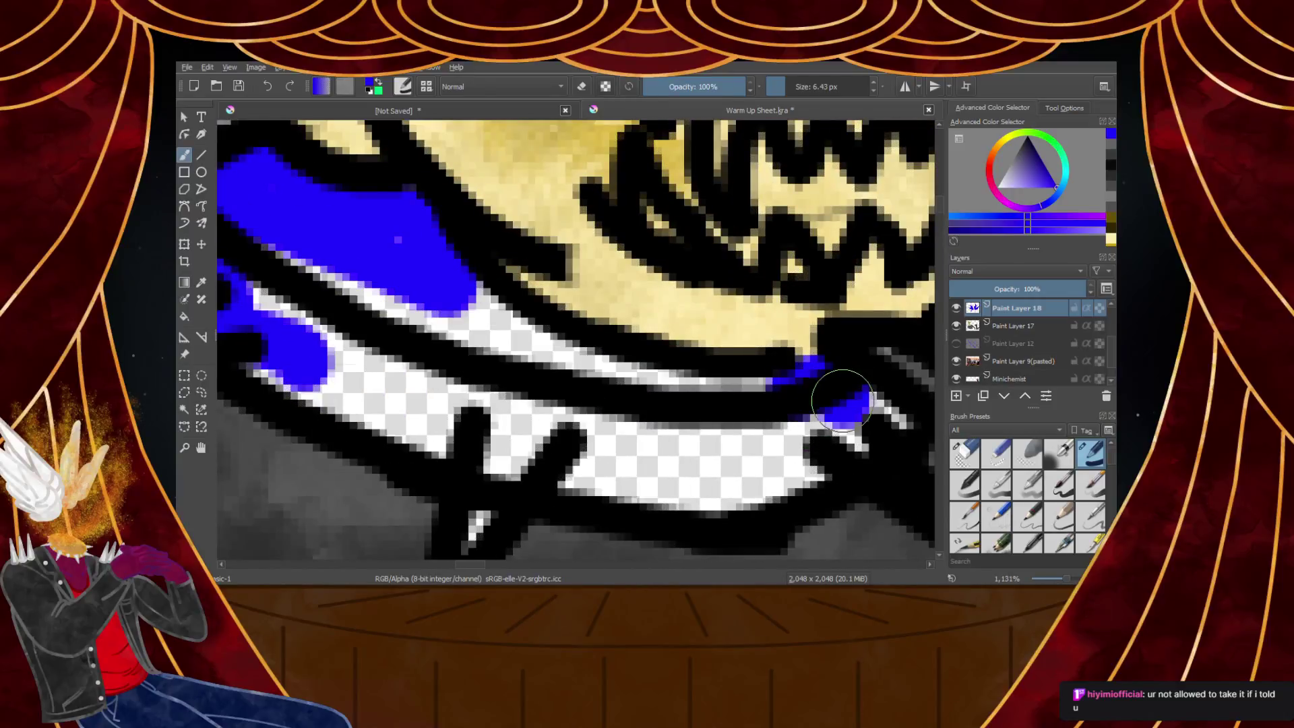
Fill the middle of the collar and the spike on its right side with blue
scroll(843, 399, down, 4)
scroll(856, 404, up, 2)
scroll(841, 403, down, 2)
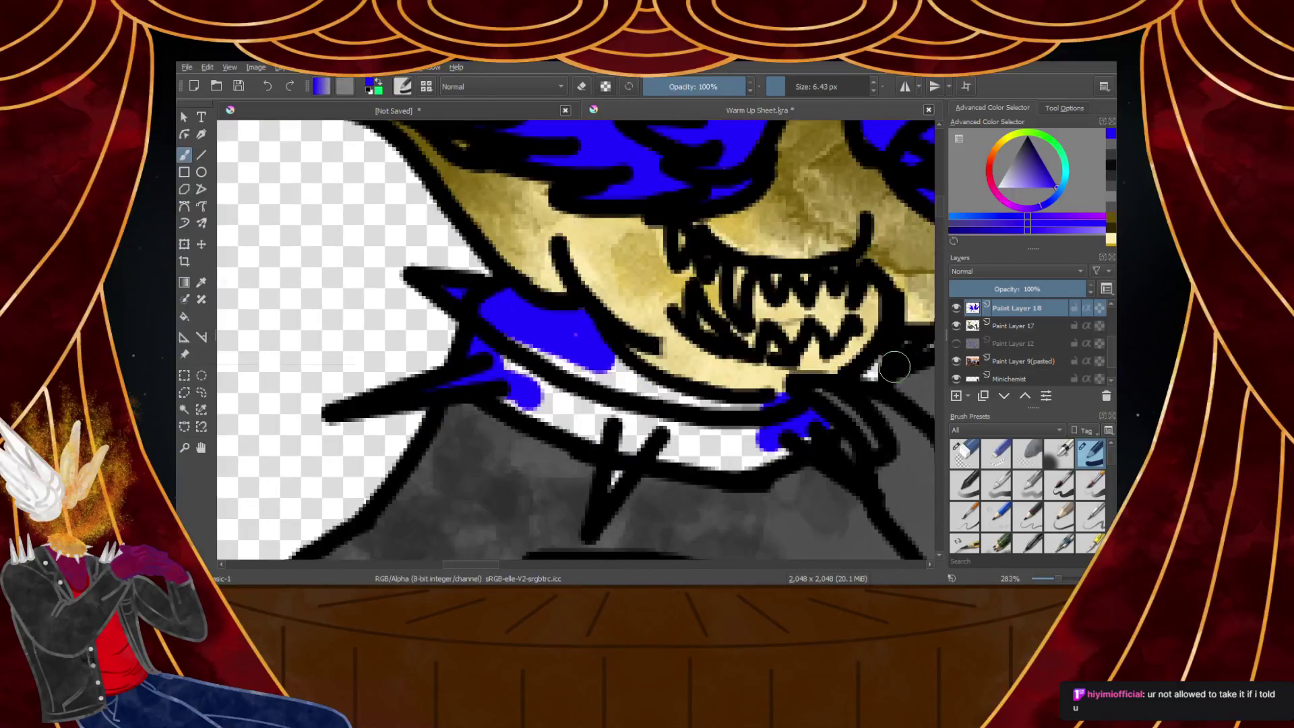
scroll(871, 373, down, 3)
scroll(863, 357, up, 4)
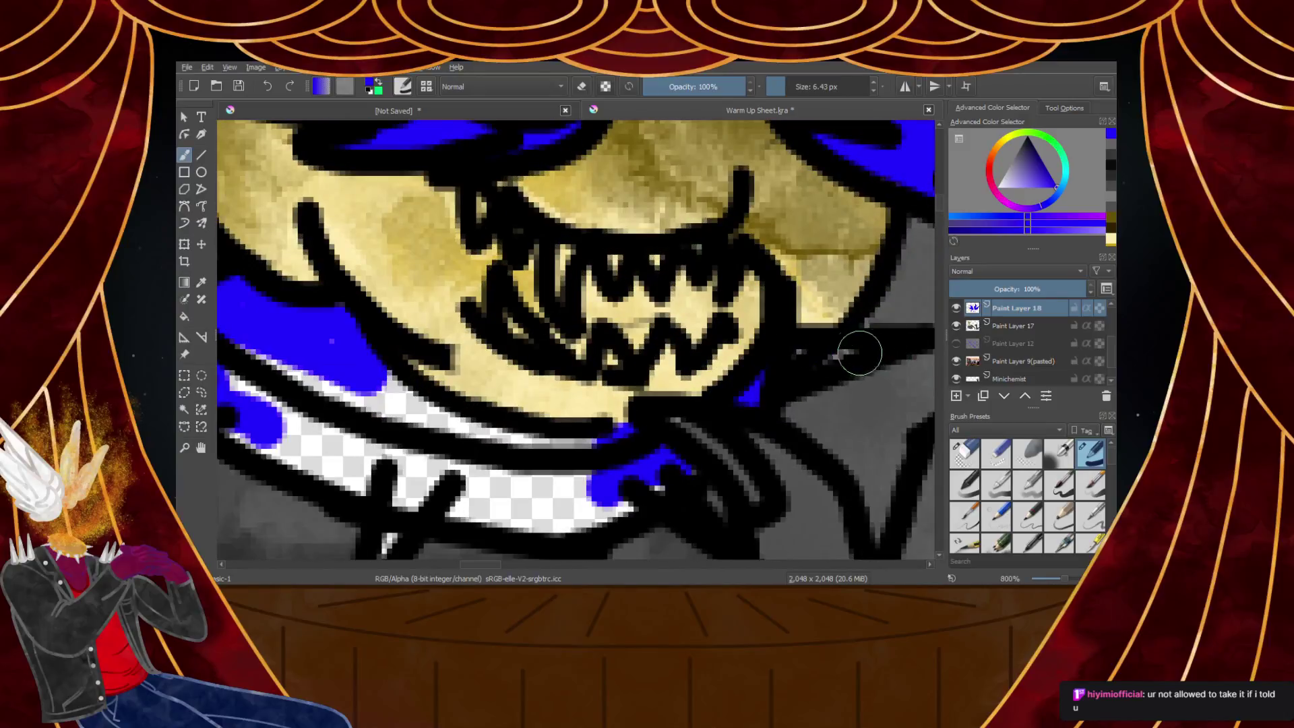
mouse_move(660, 474)
mouse_down()
mouse_move(492, 513)
mouse_move(263, 432)
mouse_move(226, 364)
mouse_move(534, 492)
mouse_move(578, 453)
mouse_move(341, 367)
mouse_move(600, 498)
mouse_up()
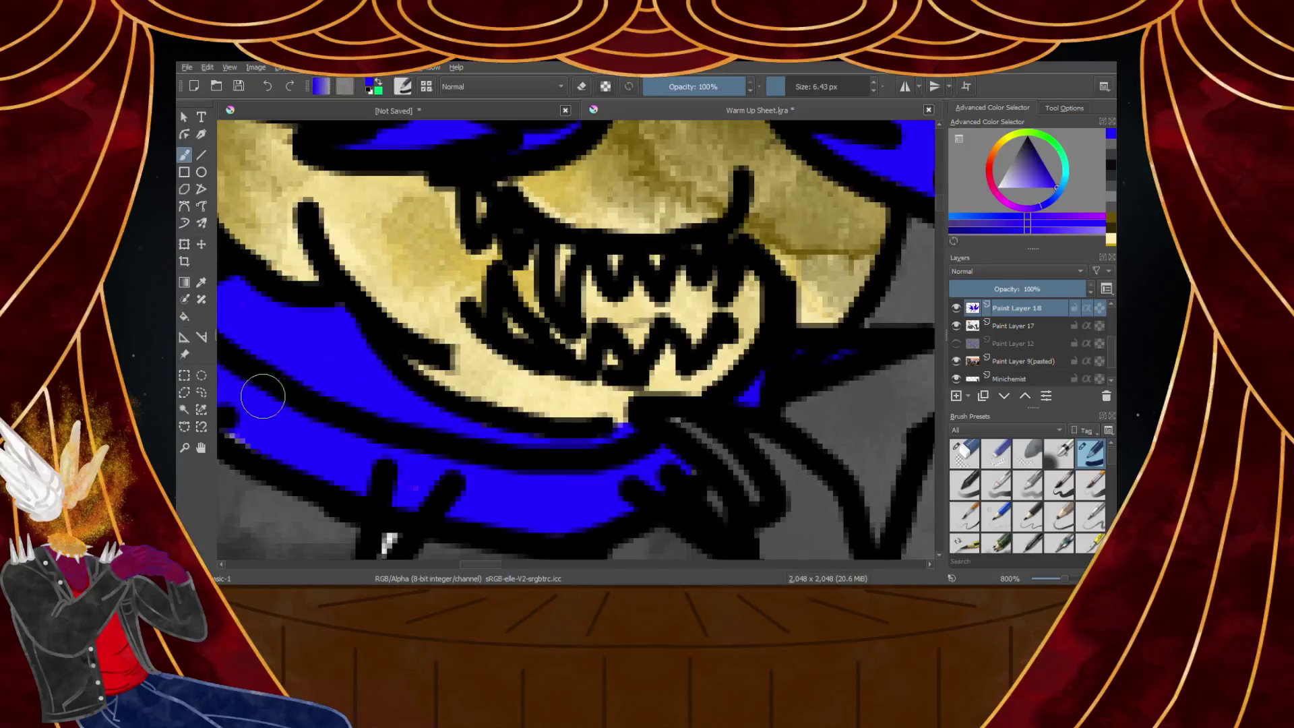
scroll(345, 464, down, 2)
scroll(358, 418, down, 6)
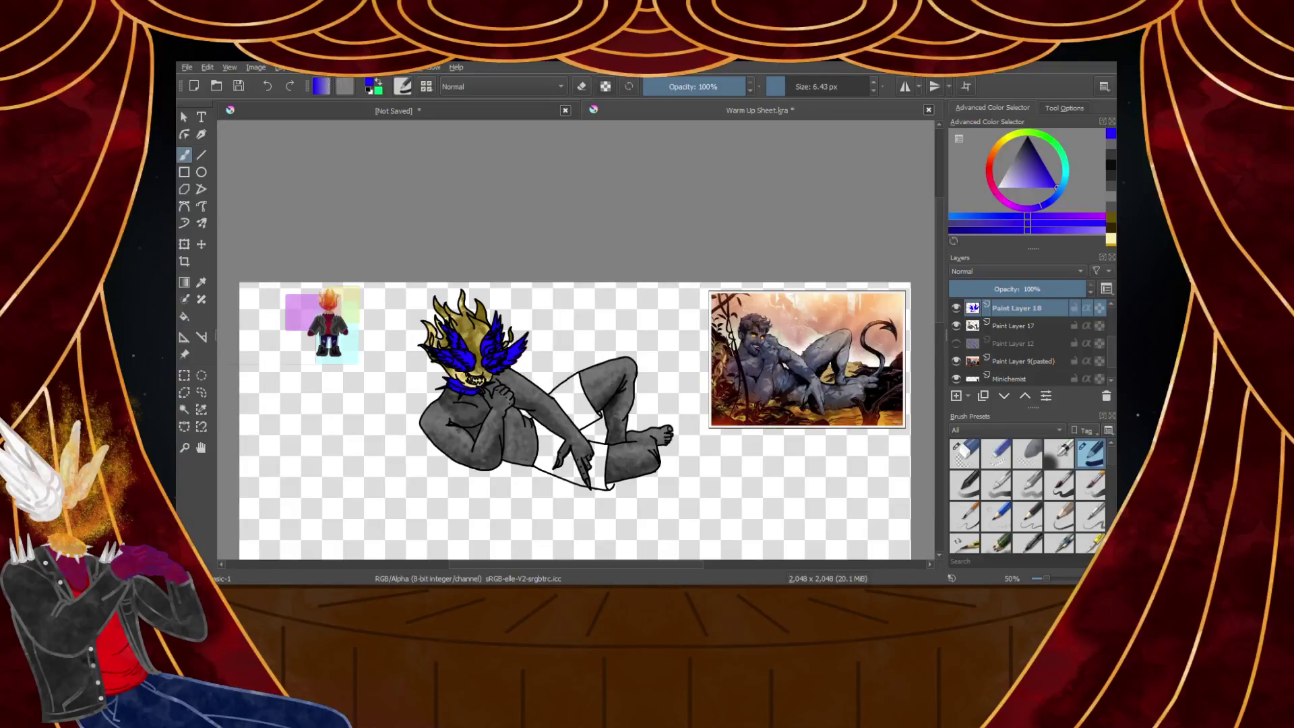
Paint the upper edge and hem of the raised leg's shorts blue, including the small folded cuff corner behind the thigh
scroll(573, 393, up, 7)
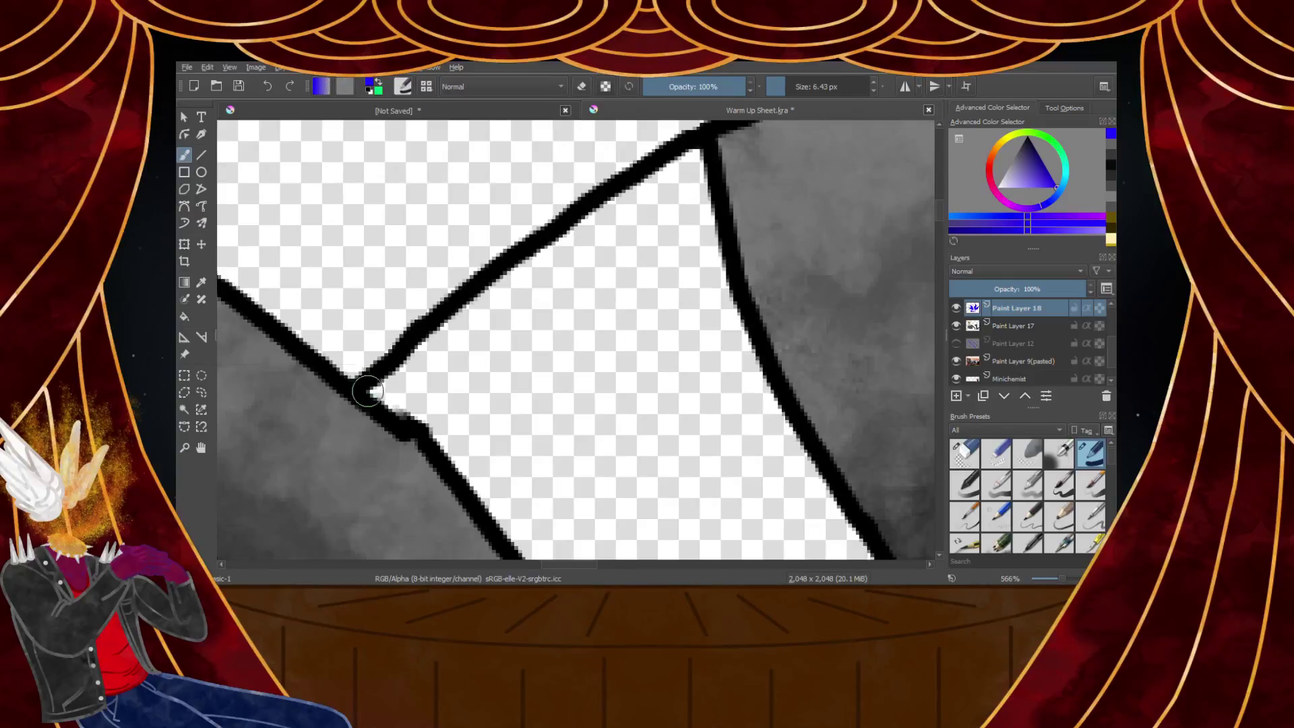
drag(371, 394, 522, 298)
mouse_move(424, 337)
mouse_down()
mouse_move(668, 173)
mouse_move(767, 427)
mouse_up()
scroll(667, 371, down, 6)
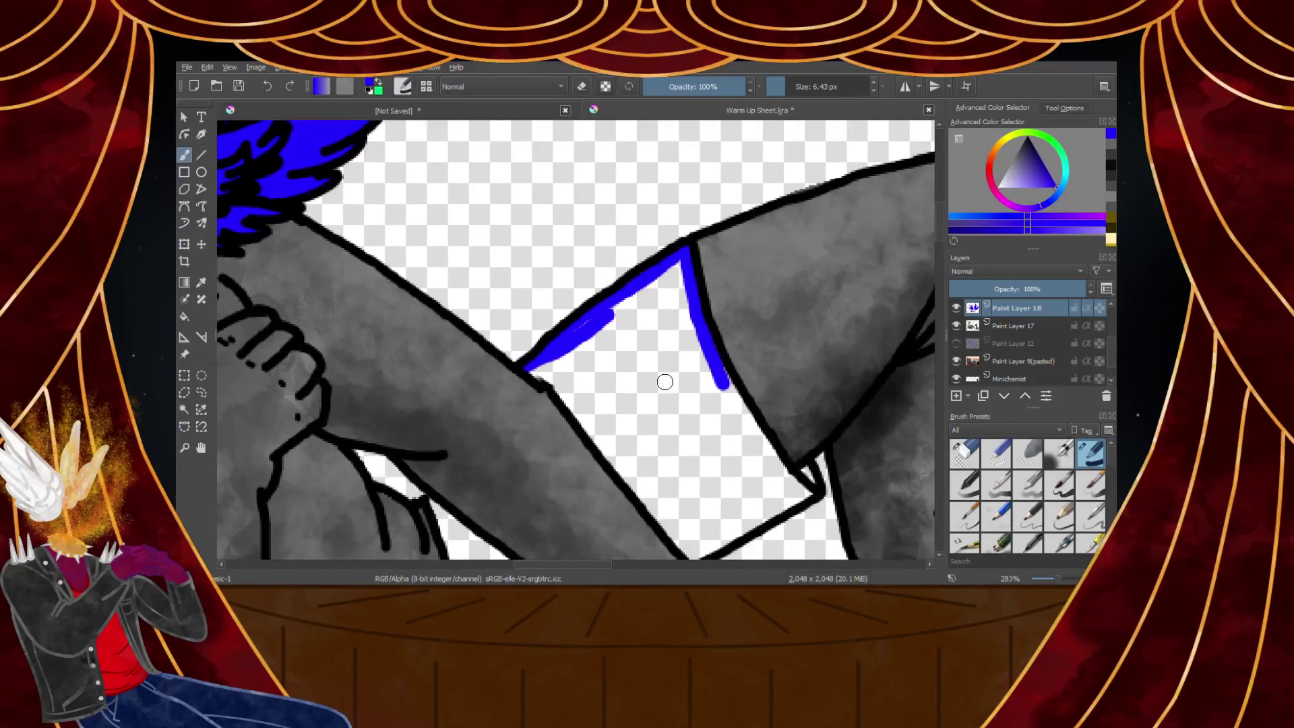
scroll(735, 457, up, 2)
scroll(735, 458, up, 2)
mouse_move(832, 392)
mouse_down()
mouse_move(837, 450)
mouse_move(707, 289)
mouse_move(817, 444)
mouse_up()
scroll(776, 392, down, 3)
scroll(721, 283, up, 2)
drag(713, 286, 807, 452)
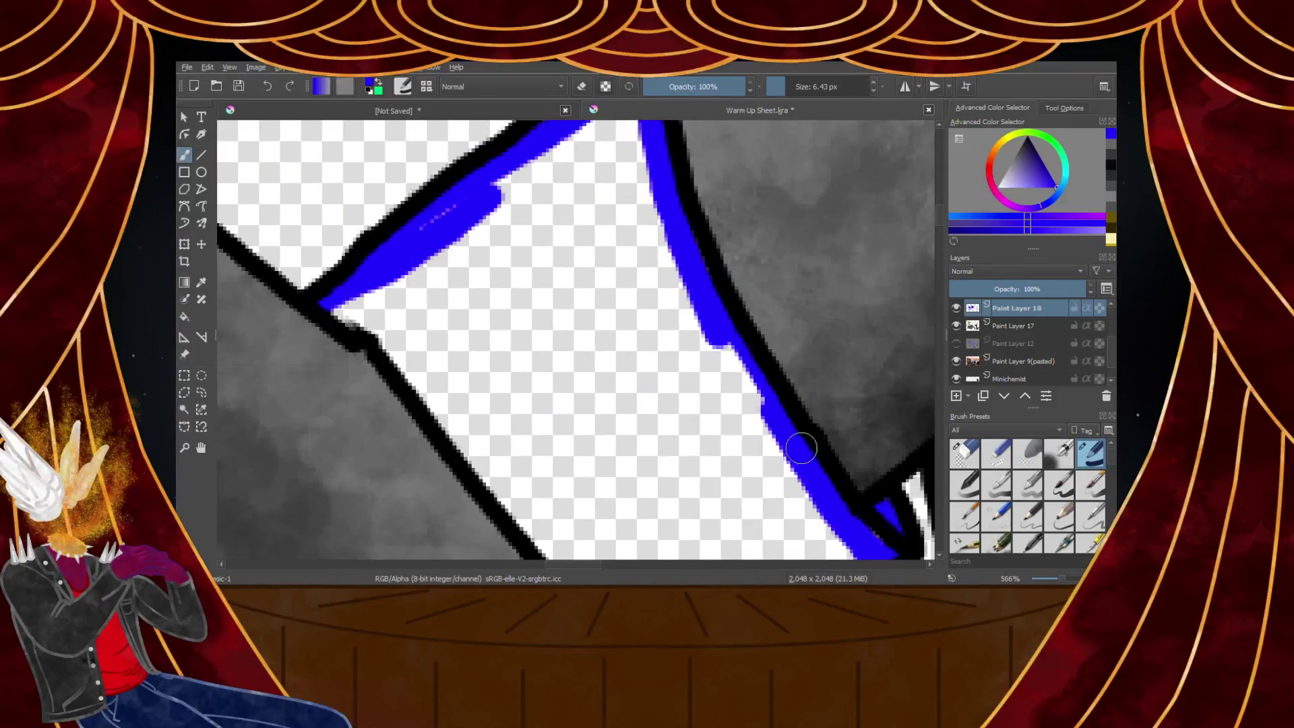
Paint the waistband edge of the shorts blue along the torso, from under the forearm down to the lower outline
scroll(743, 400, down, 5)
scroll(629, 457, up, 3)
mouse_move(664, 239)
mouse_down()
mouse_move(775, 427)
mouse_move(818, 534)
mouse_up()
mouse_move(688, 283)
mouse_down()
mouse_move(725, 298)
mouse_move(872, 466)
mouse_move(774, 396)
mouse_move(701, 313)
mouse_move(778, 557)
mouse_up()
scroll(749, 410, down, 5)
scroll(755, 432, up, 4)
drag(687, 303, 721, 399)
scroll(721, 399, down, 5)
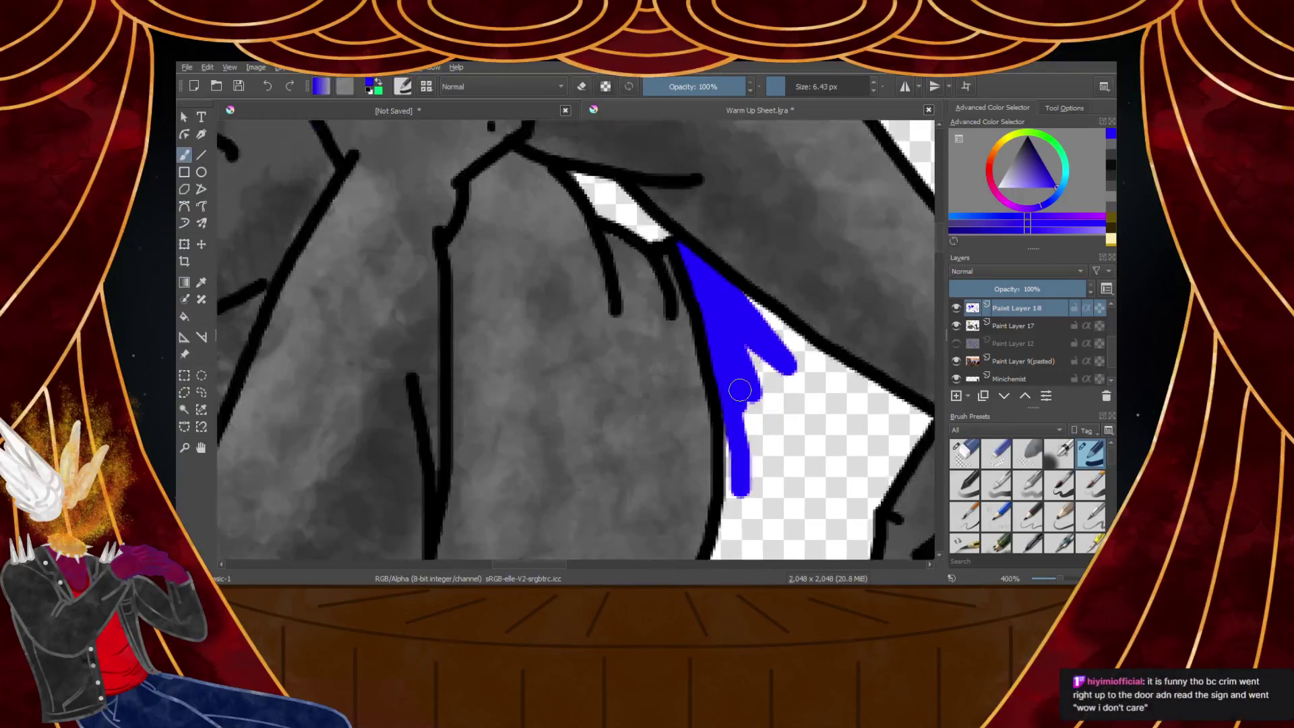
scroll(733, 449, up, 5)
mouse_move(726, 238)
mouse_down()
mouse_move(722, 385)
mouse_move(726, 260)
mouse_move(725, 370)
mouse_move(668, 516)
mouse_up()
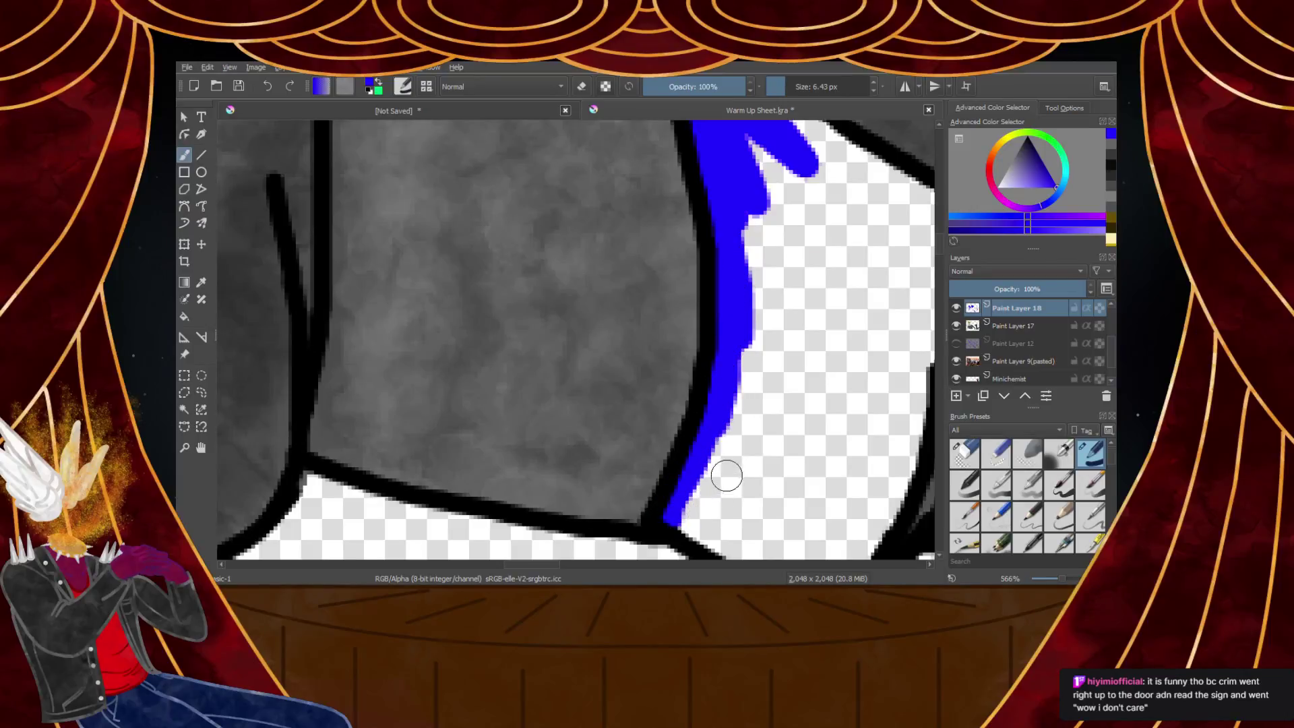
scroll(726, 477, down, 4)
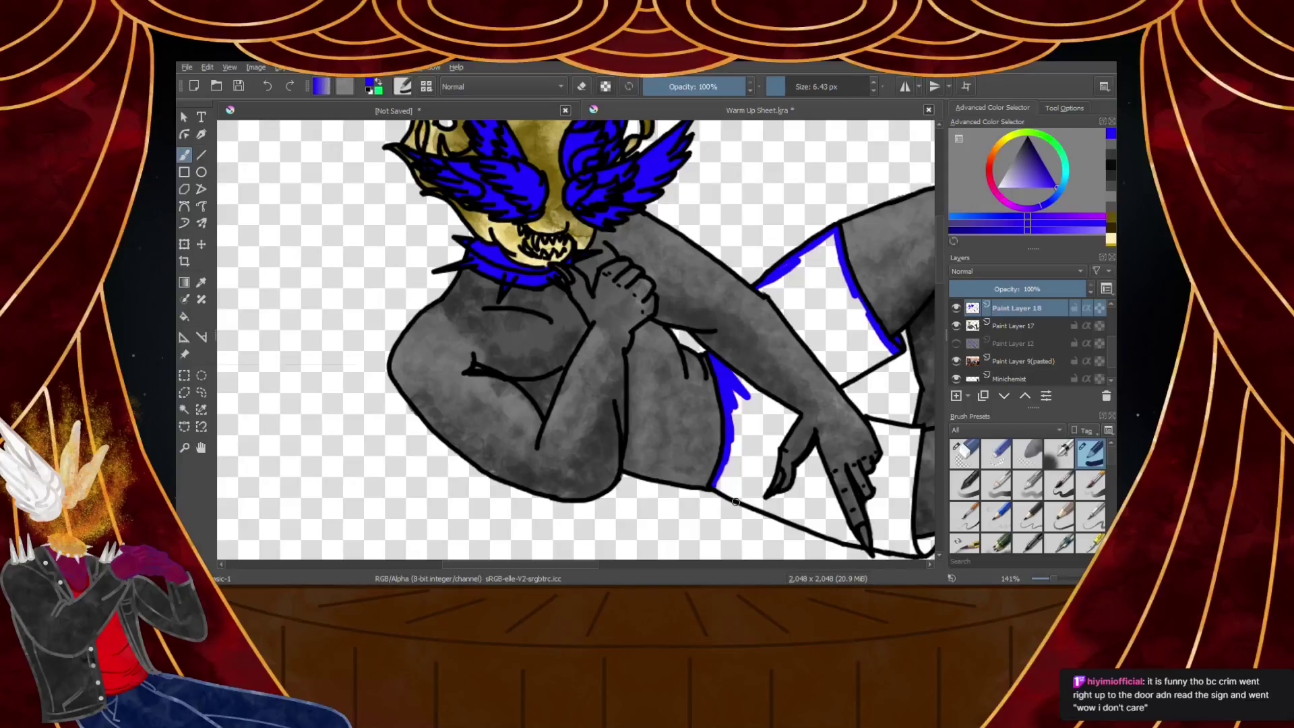
Fill the folded cuff under the lower leg with blue and paint the bottom edge up to the index finger
scroll(788, 480, down, 3)
scroll(787, 480, up, 10)
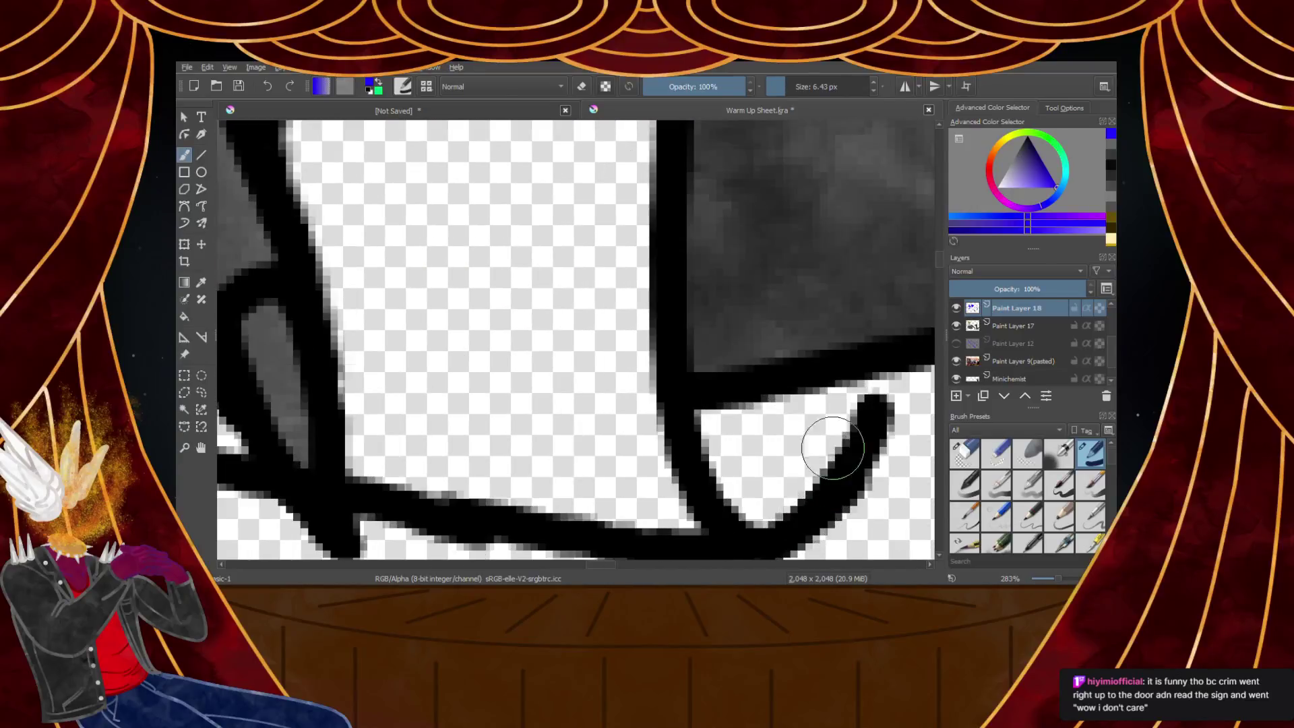
mouse_move(856, 398)
mouse_down()
mouse_move(830, 464)
mouse_move(862, 380)
mouse_move(830, 448)
mouse_move(765, 503)
mouse_move(731, 470)
mouse_move(716, 420)
mouse_move(821, 402)
mouse_move(766, 459)
mouse_up()
scroll(748, 461, down, 3)
scroll(607, 452, up, 3)
drag(583, 498, 789, 498)
scroll(790, 498, down, 4)
mouse_move(700, 508)
mouse_down()
mouse_move(840, 512)
mouse_move(840, 523)
mouse_move(831, 488)
mouse_move(612, 472)
mouse_up()
mouse_move(572, 233)
mouse_down()
mouse_move(617, 464)
mouse_move(618, 450)
mouse_move(808, 473)
mouse_move(802, 228)
mouse_up()
scroll(799, 243, down, 4)
scroll(805, 160, up, 2)
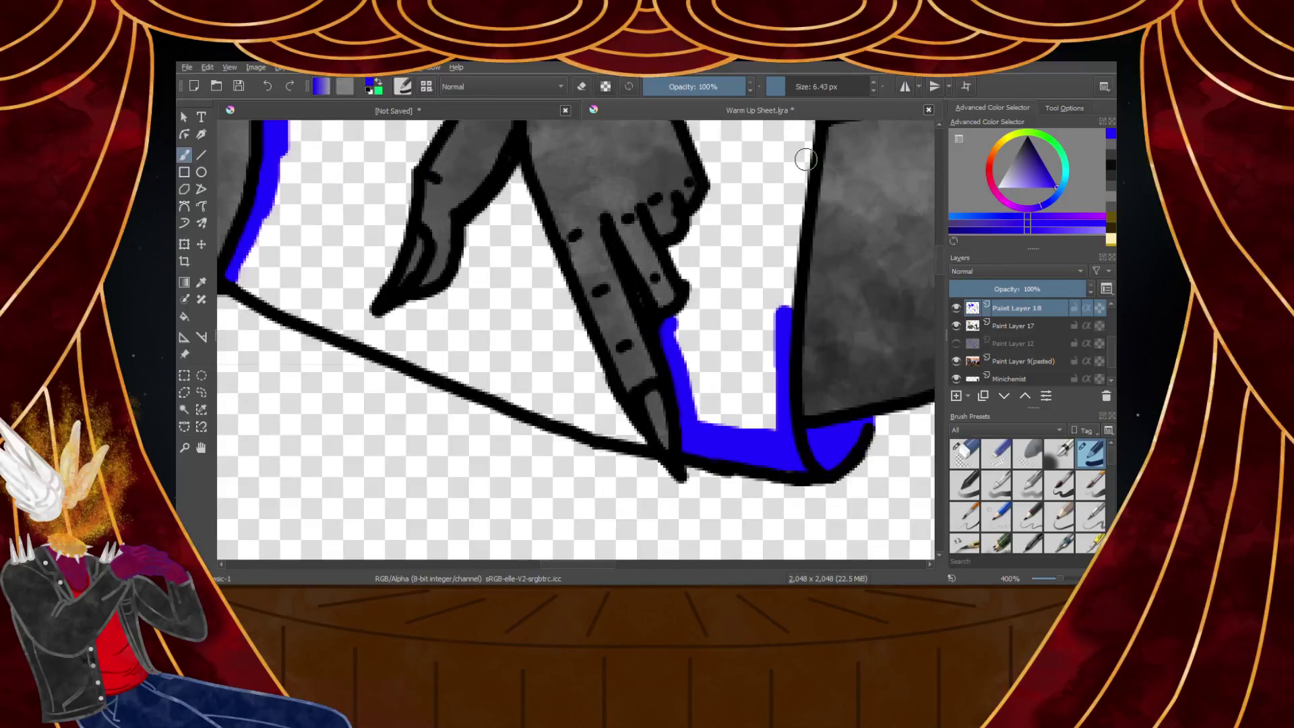
Paint the hem along the lower thigh and the top edge of that shorts leg blue
scroll(806, 159, down, 3)
scroll(807, 148, up, 5)
drag(807, 145, 759, 505)
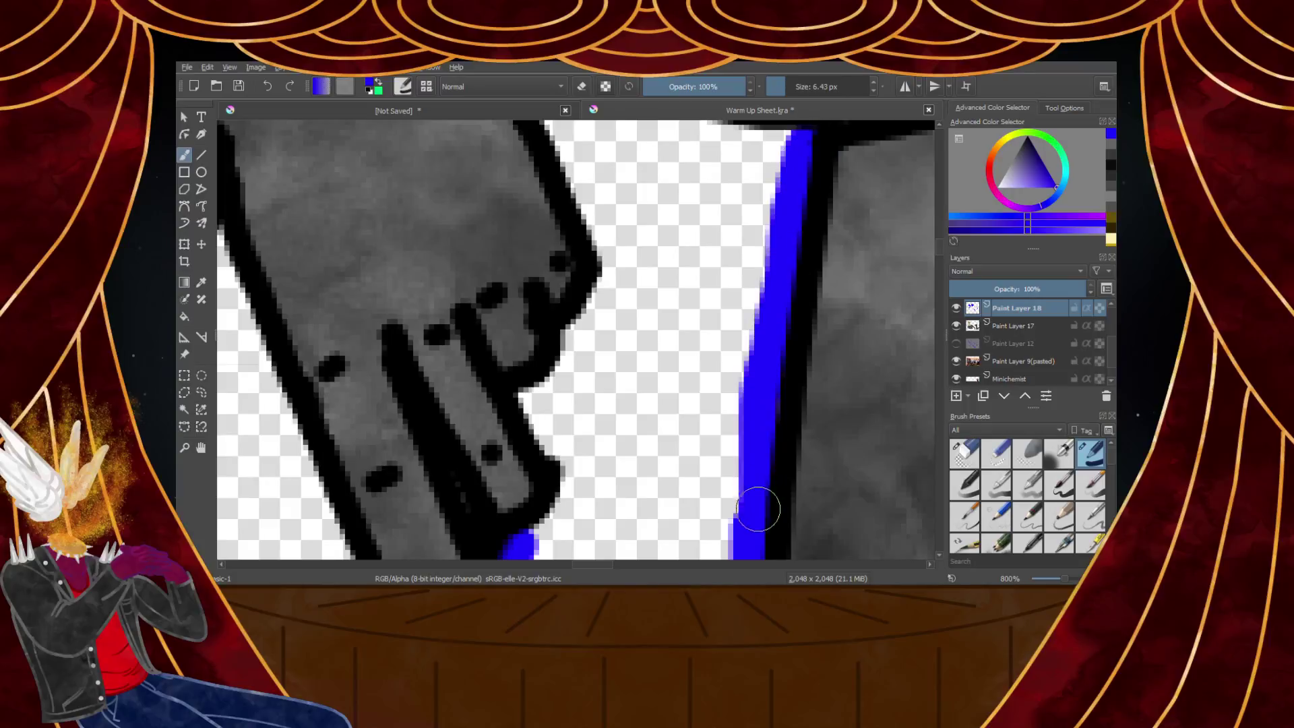
scroll(737, 435, down, 5)
scroll(701, 300, up, 5)
key(minus)
key(minus)
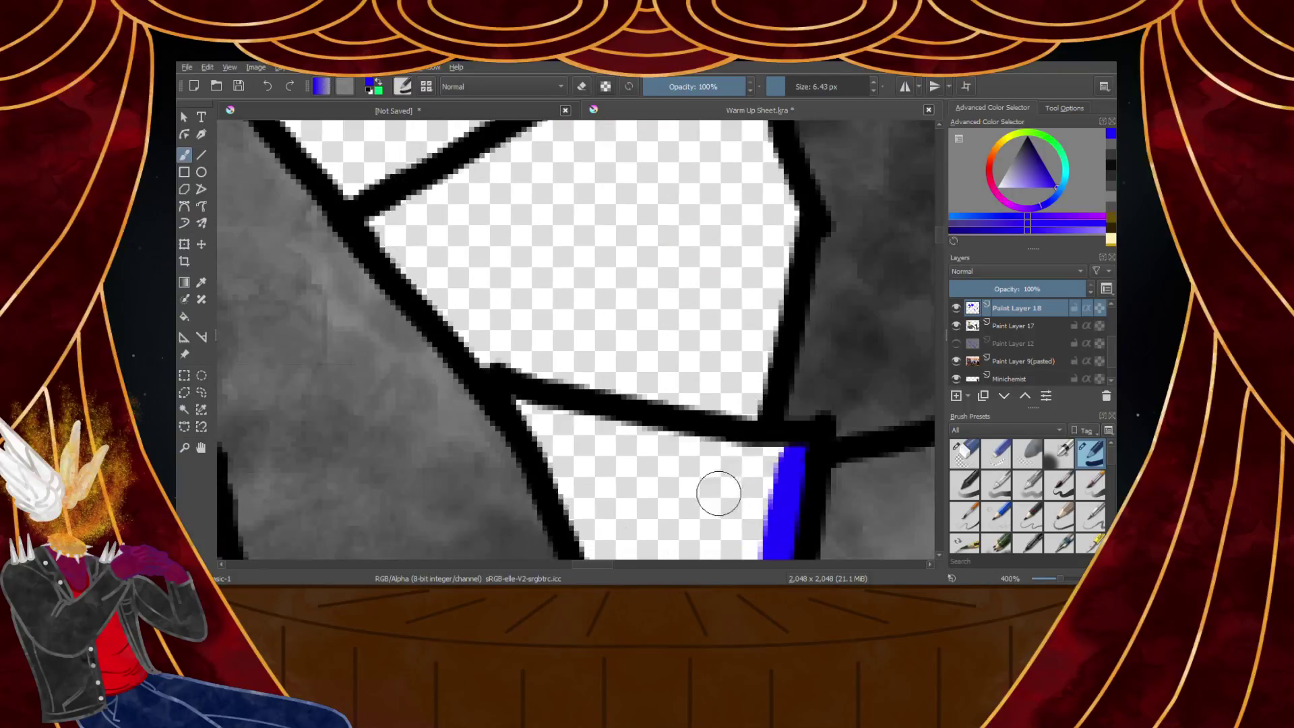
drag(536, 409, 780, 447)
key(minus)
key(minus)
key(minus)
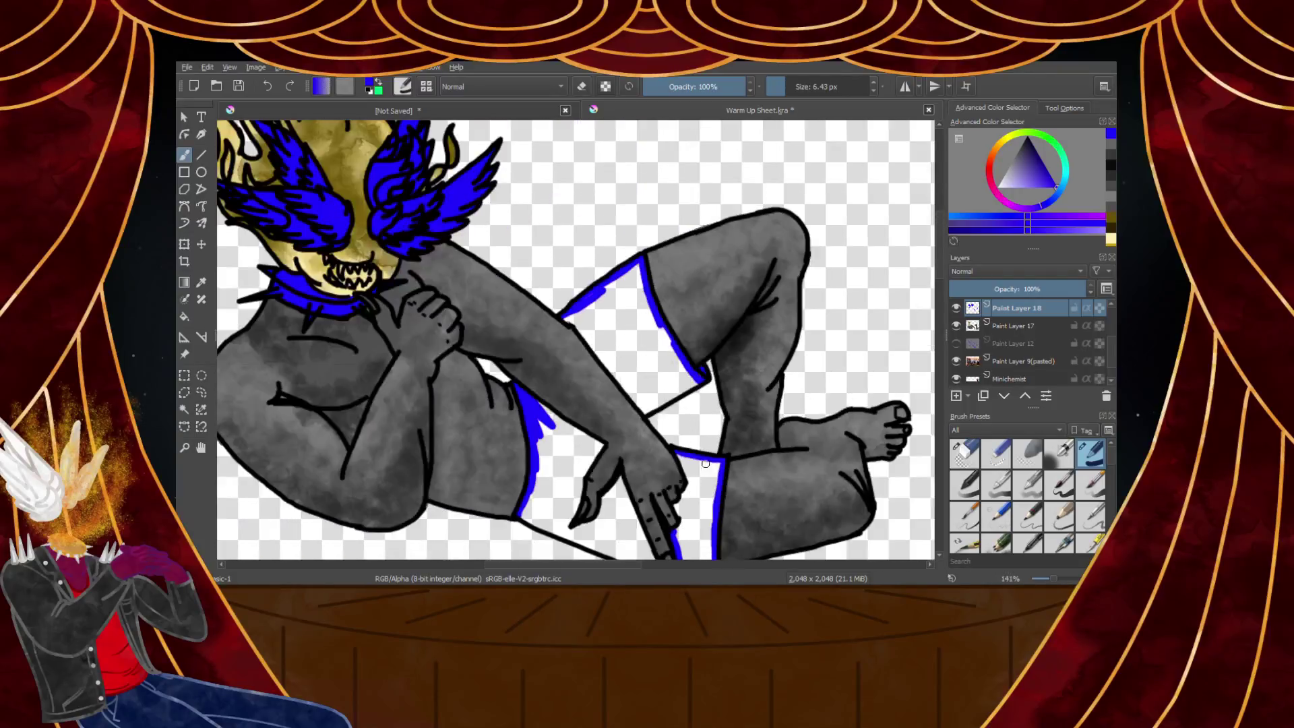
Paint blue along the back of the hand and around the curled fingers on the lower shorts leg
key(plus)
key(plus)
key(plus)
mouse_move(564, 302)
mouse_down()
mouse_move(608, 355)
mouse_move(676, 520)
mouse_up()
drag(626, 393, 662, 495)
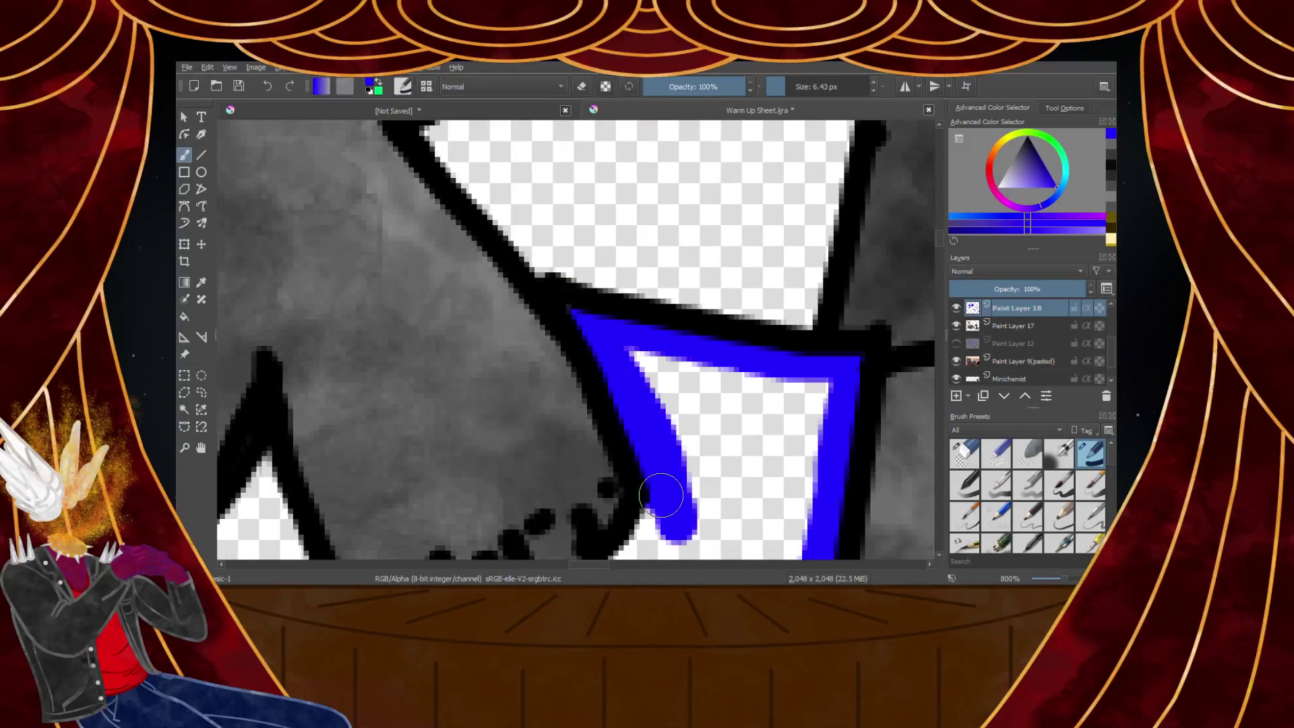
scroll(655, 416, down, 4)
key(plus)
mouse_move(605, 380)
mouse_down()
mouse_move(637, 360)
mouse_move(697, 264)
mouse_up()
scroll(689, 343, down, 3)
scroll(676, 388, up, 4)
mouse_move(610, 263)
mouse_down()
mouse_move(647, 335)
mouse_move(646, 459)
mouse_move(615, 463)
mouse_up()
Fill the remaining gap between the fingers and the lower leg's hem with blue
key(minus)
key(minus)
key(minus)
key(plus)
key(plus)
mouse_move(637, 414)
mouse_down()
mouse_move(670, 479)
mouse_move(654, 456)
mouse_move(839, 482)
mouse_move(848, 444)
mouse_move(651, 431)
mouse_move(768, 434)
mouse_move(860, 479)
mouse_move(852, 393)
mouse_move(839, 432)
mouse_move(790, 325)
mouse_move(779, 367)
mouse_move(702, 379)
mouse_move(627, 192)
mouse_move(691, 449)
mouse_move(684, 218)
mouse_move(763, 422)
mouse_up()
key(plus)
scroll(753, 362, down, 5)
scroll(763, 241, up, 4)
mouse_move(651, 170)
mouse_down()
mouse_move(833, 195)
mouse_move(825, 352)
mouse_move(809, 349)
mouse_move(809, 269)
mouse_move(792, 240)
mouse_move(703, 189)
mouse_move(702, 251)
mouse_move(703, 217)
mouse_move(753, 330)
mouse_move(742, 223)
mouse_move(763, 240)
mouse_move(775, 362)
mouse_up()
key(minus)
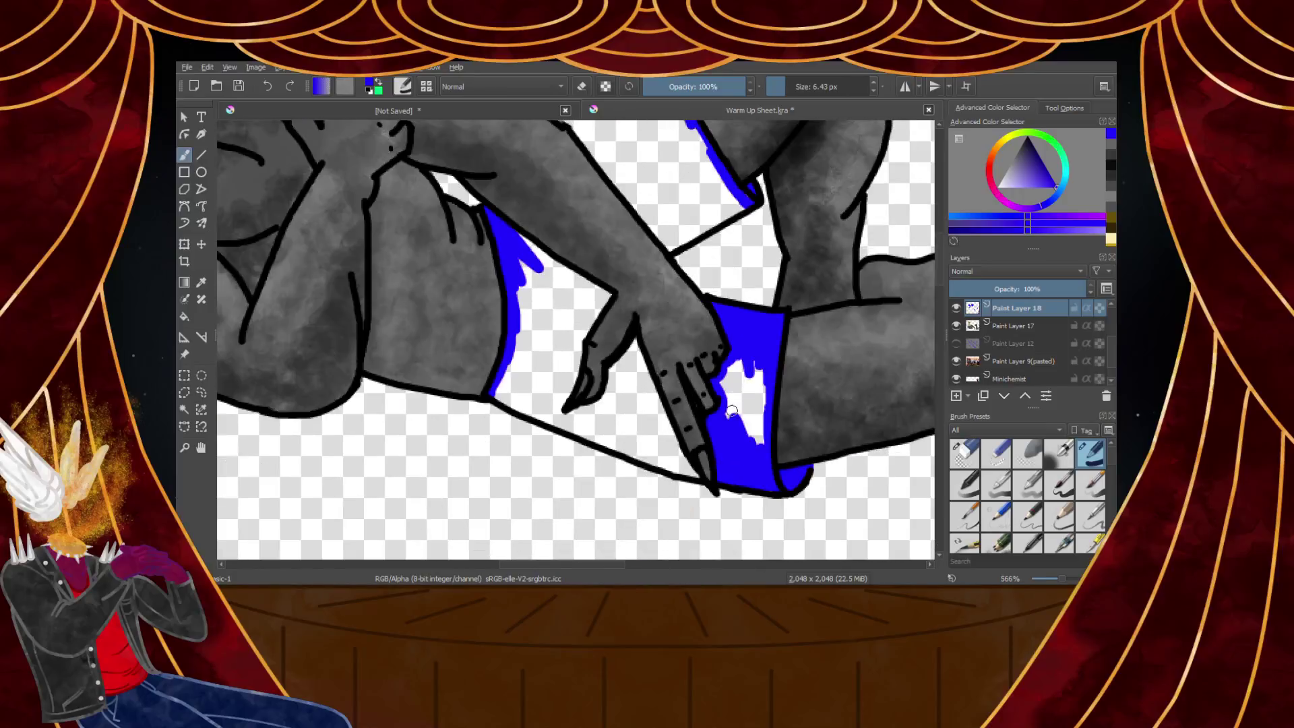
key(plus)
mouse_move(751, 196)
mouse_down()
mouse_move(700, 295)
mouse_move(714, 443)
mouse_move(759, 235)
mouse_move(746, 439)
mouse_move(730, 283)
mouse_move(772, 200)
mouse_move(779, 453)
mouse_move(833, 196)
mouse_move(858, 251)
mouse_move(865, 380)
mouse_move(864, 329)
mouse_move(858, 537)
mouse_move(818, 387)
mouse_move(801, 459)
mouse_up()
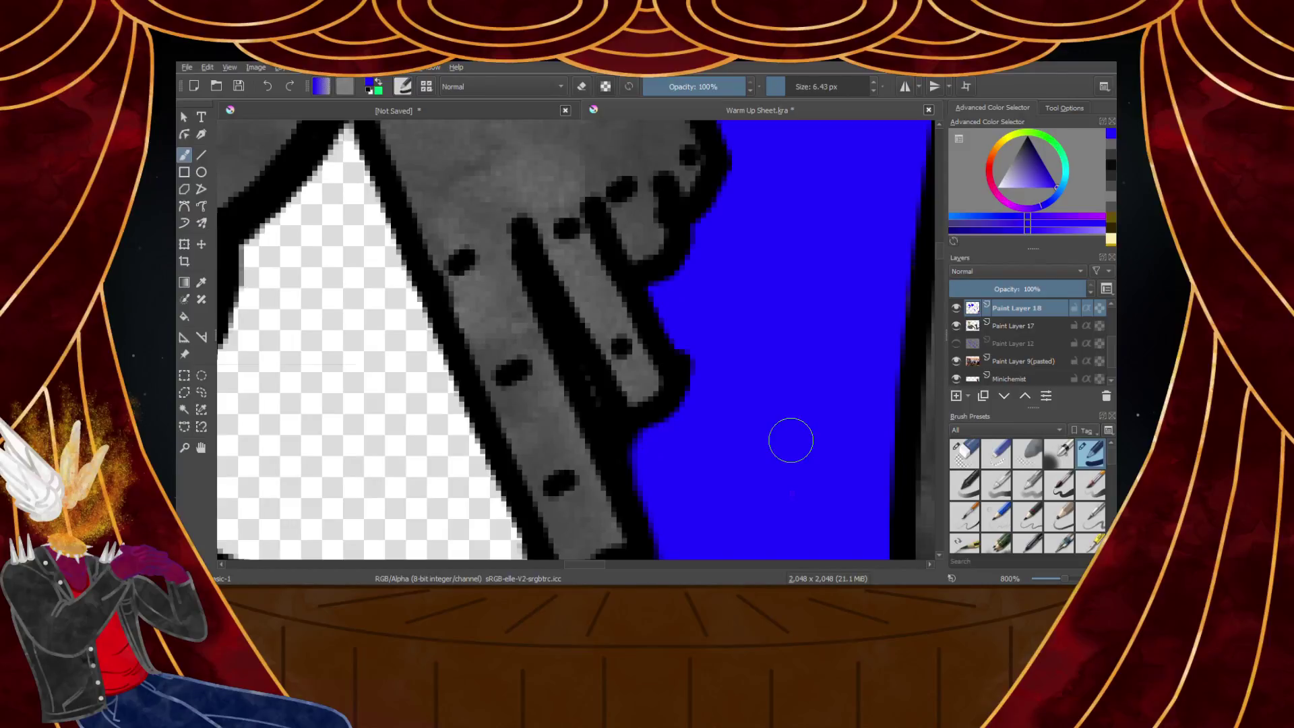
Paint the shorts blue along the underside of the forearm, from the waist to the wrist
scroll(786, 439, down, 5)
scroll(638, 413, up, 2)
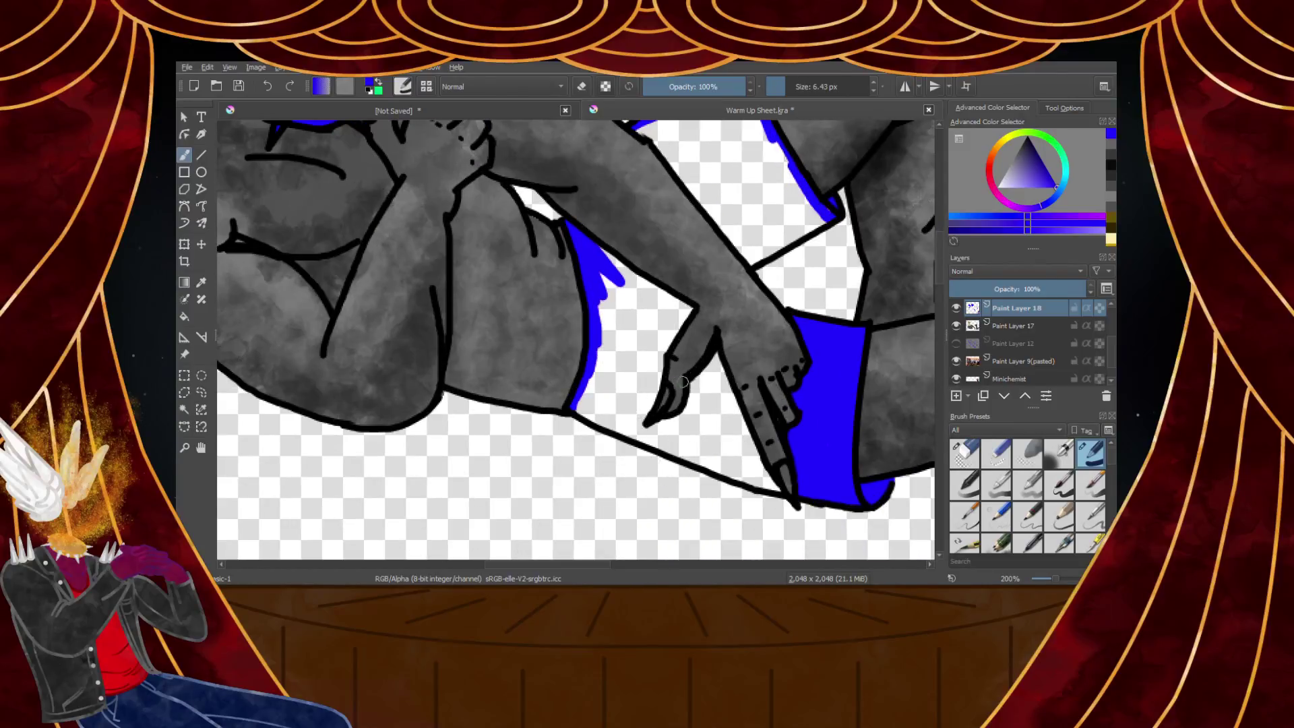
scroll(669, 239, up, 5)
mouse_move(296, 296)
mouse_down()
mouse_move(471, 434)
mouse_move(385, 323)
mouse_up()
scroll(384, 323, down, 4)
scroll(326, 251, up, 3)
mouse_move(326, 252)
mouse_down()
mouse_move(433, 303)
mouse_move(563, 396)
mouse_move(520, 439)
mouse_move(484, 516)
mouse_up()
scroll(486, 401, down, 4)
scroll(463, 440, up, 5)
Paint blue along the thumb's outer side and the shorts' lower edge, erasing any colour spilling past the outline
drag(621, 302, 540, 462)
scroll(542, 421, down, 4)
scroll(526, 444, up, 3)
mouse_move(600, 193)
mouse_down()
mouse_move(587, 286)
mouse_move(509, 453)
mouse_up()
scroll(511, 453, down, 2)
scroll(610, 148, up, 2)
mouse_move(610, 148)
mouse_down()
mouse_move(473, 408)
mouse_move(534, 363)
mouse_move(597, 359)
mouse_move(695, 320)
mouse_move(535, 410)
mouse_move(502, 409)
mouse_move(617, 445)
mouse_up()
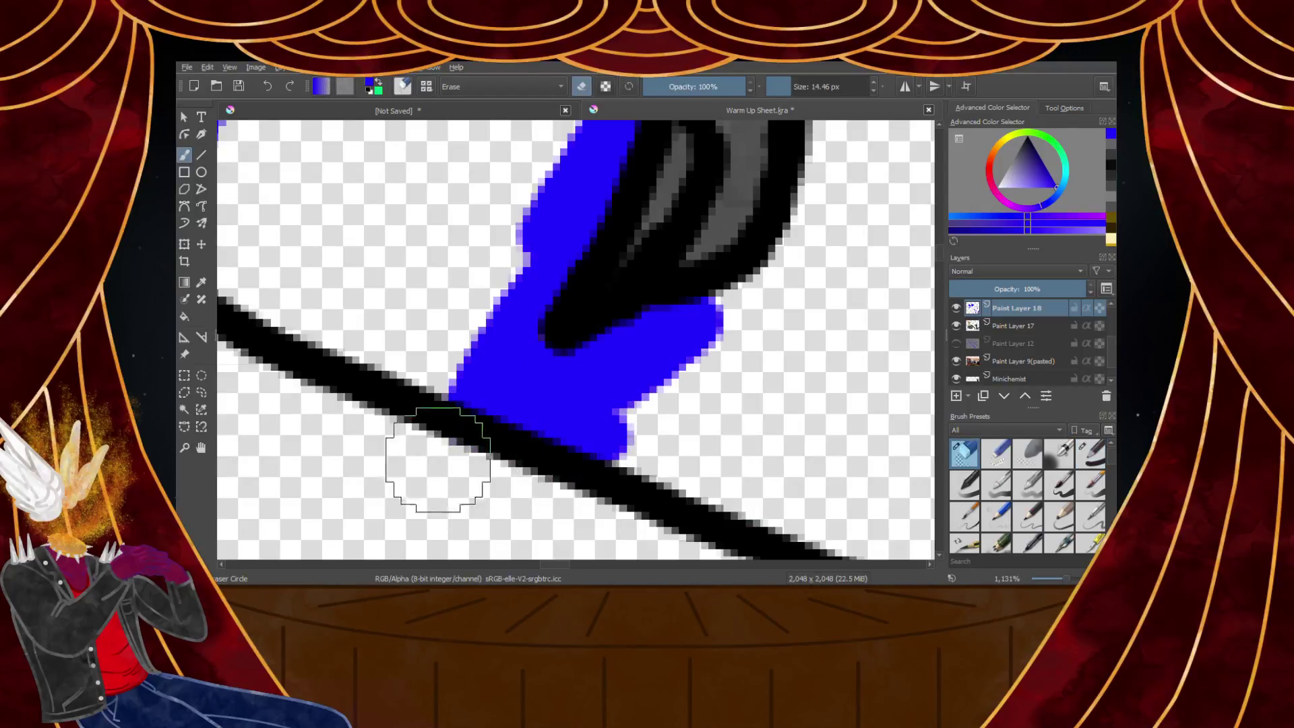
scroll(800, 346, down, 3)
scroll(728, 325, up, 2)
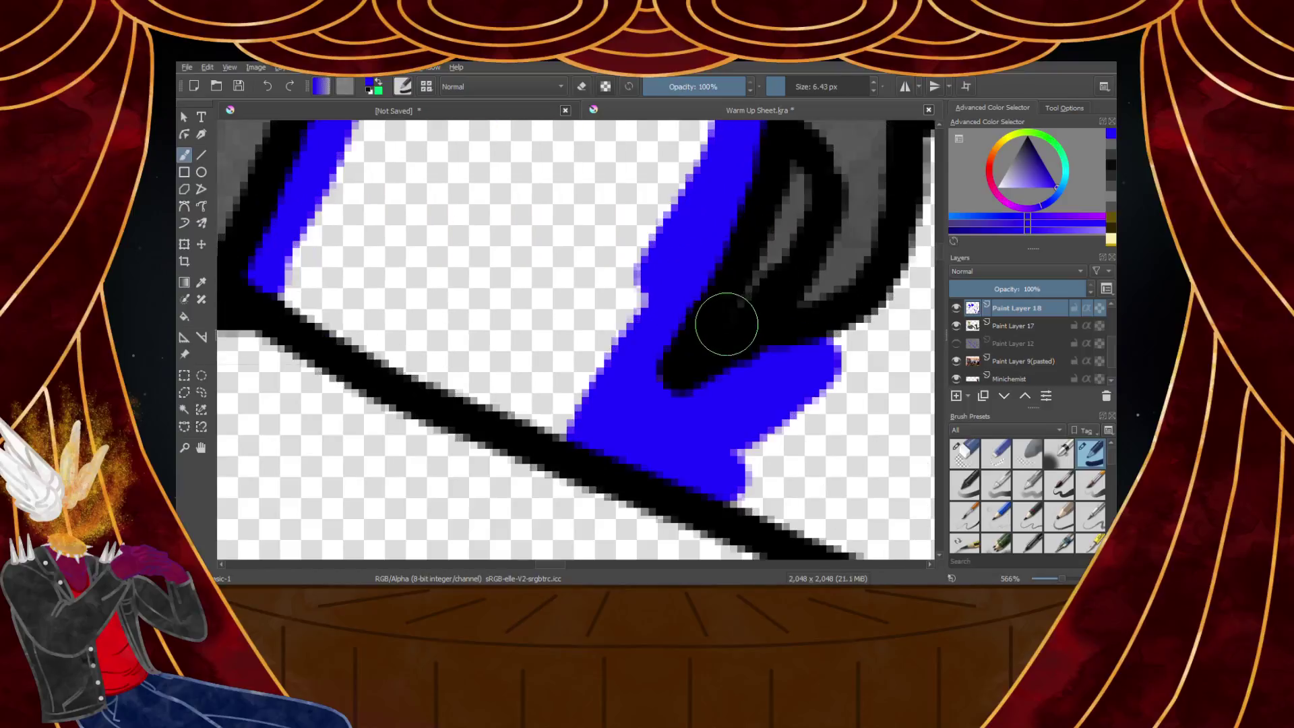
scroll(566, 418, down, 5)
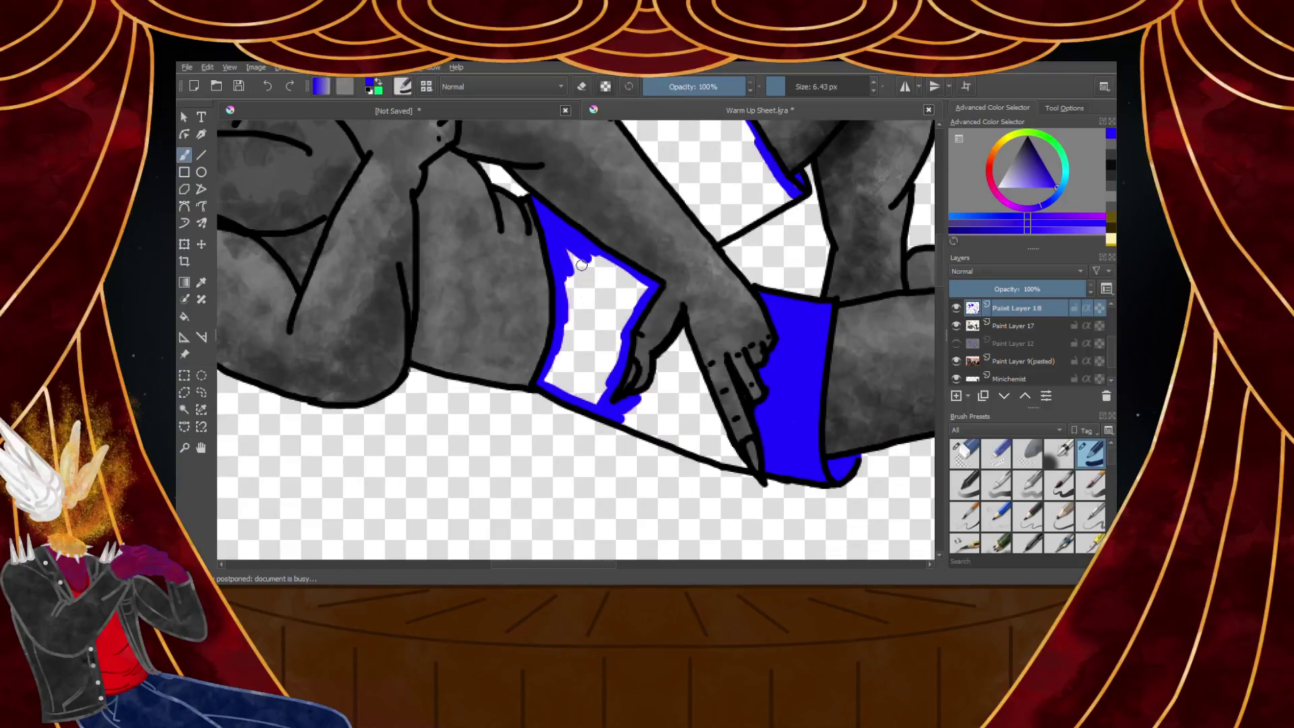
Paint blue along the thumb's inner side, the index finger and the bottom edge of the shorts between them
scroll(696, 406, up, 5)
mouse_move(650, 156)
mouse_down()
mouse_move(610, 224)
mouse_move(555, 270)
mouse_move(546, 345)
mouse_move(507, 413)
mouse_move(480, 427)
mouse_up()
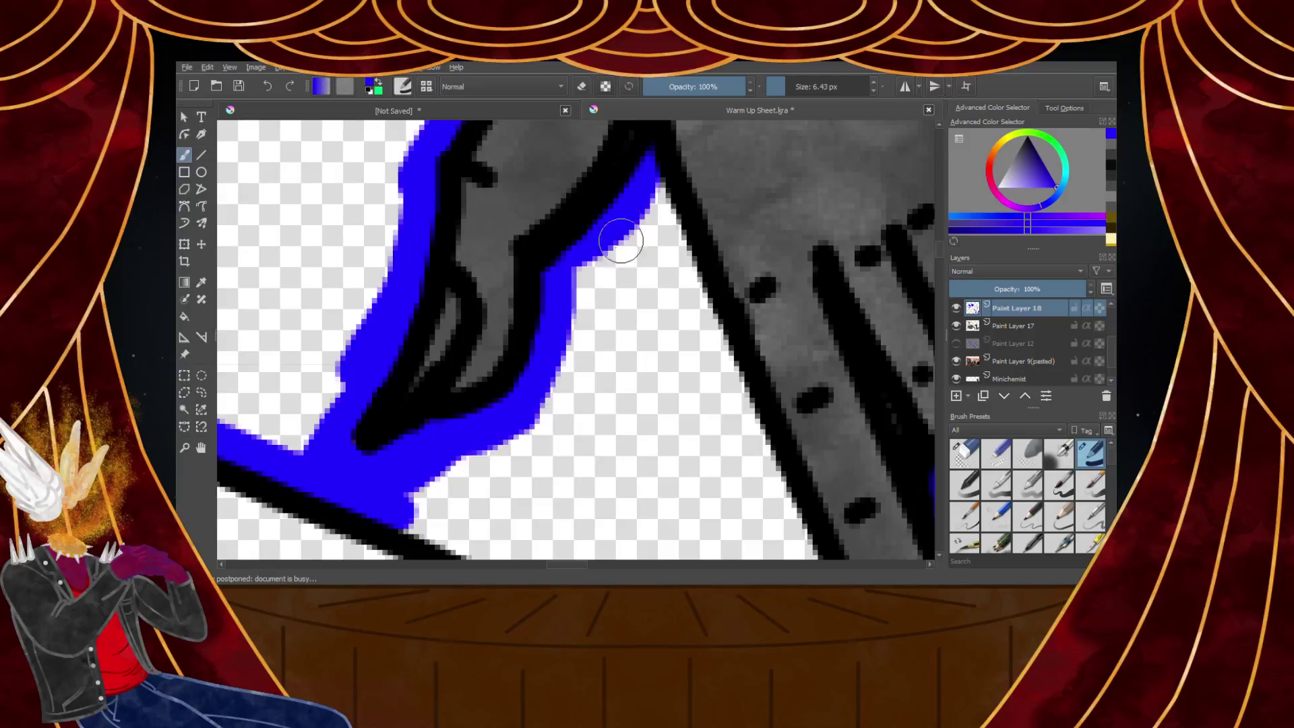
drag(657, 165, 768, 465)
scroll(745, 453, down, 5)
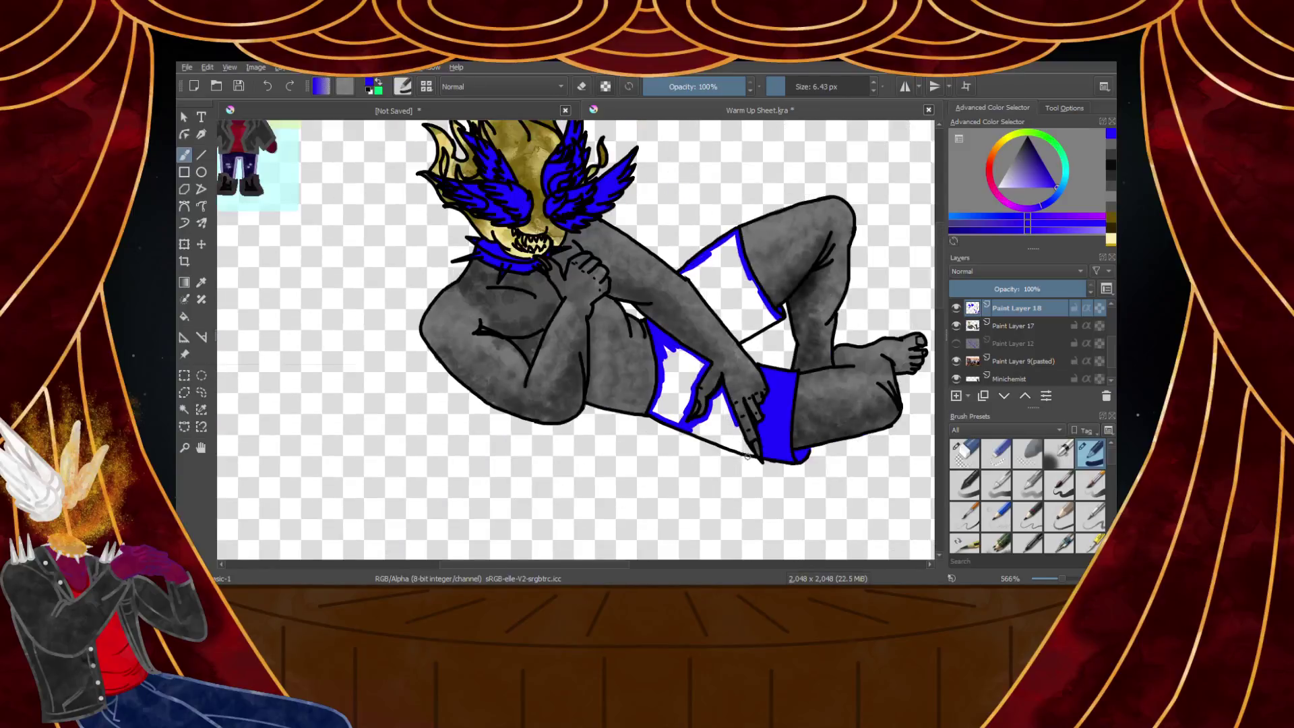
scroll(745, 453, up, 5)
mouse_move(669, 263)
mouse_down()
mouse_move(768, 427)
mouse_move(420, 288)
mouse_move(446, 284)
mouse_move(715, 393)
mouse_move(717, 371)
mouse_move(630, 249)
mouse_move(715, 367)
mouse_move(447, 262)
mouse_move(488, 254)
mouse_move(680, 339)
mouse_move(631, 296)
mouse_move(532, 256)
mouse_up()
scroll(606, 246, down, 3)
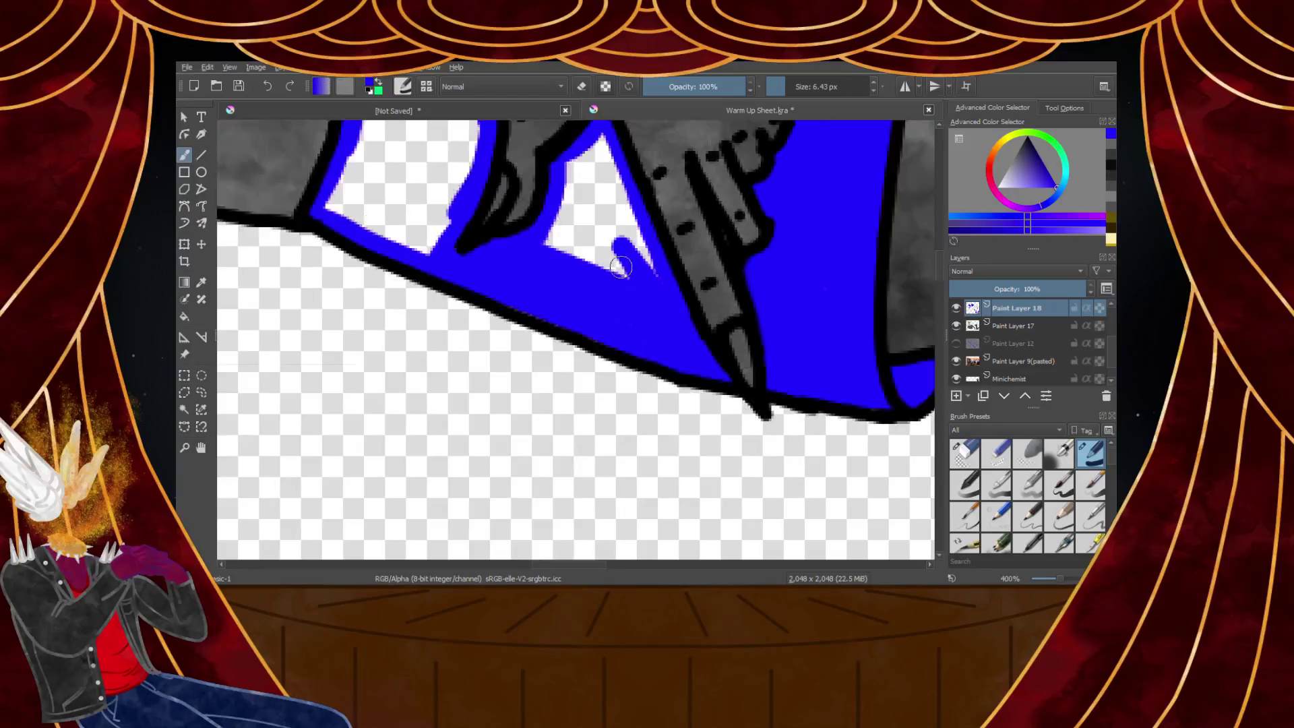
Fill the remaining triangular gap between the thumb and index finger with blue
scroll(596, 176, up, 5)
mouse_move(627, 171)
mouse_down()
mouse_move(533, 255)
mouse_move(496, 418)
mouse_move(592, 209)
mouse_move(667, 280)
mouse_move(757, 529)
mouse_move(696, 281)
mouse_up()
scroll(695, 337, down, 2)
scroll(622, 154, up, 2)
mouse_move(623, 155)
mouse_down()
mouse_move(787, 485)
mouse_move(594, 231)
mouse_move(713, 502)
mouse_move(587, 275)
mouse_move(584, 379)
mouse_move(547, 355)
mouse_move(607, 404)
mouse_up()
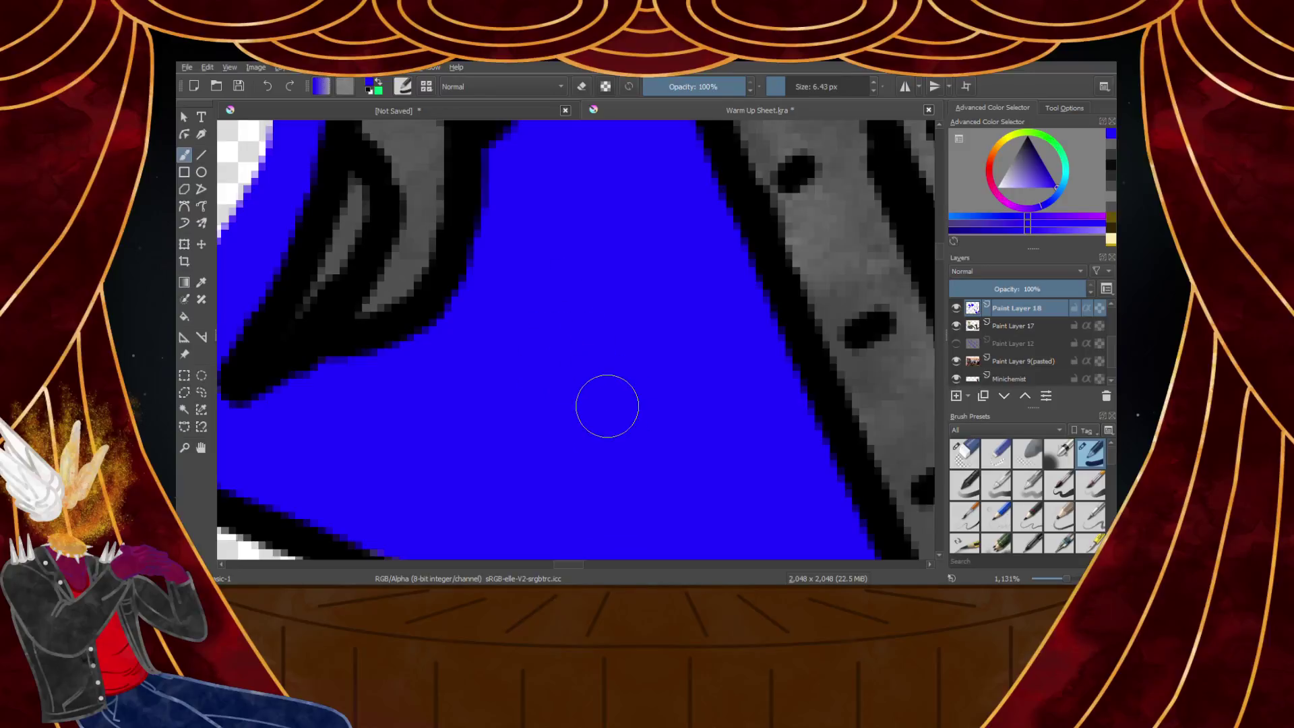
scroll(480, 322, down, 2)
Fill the shorts between the waistband and the thumb with blue, and enlarge the brush to 18.16 px
scroll(510, 198, up, 1)
scroll(442, 265, up, 1)
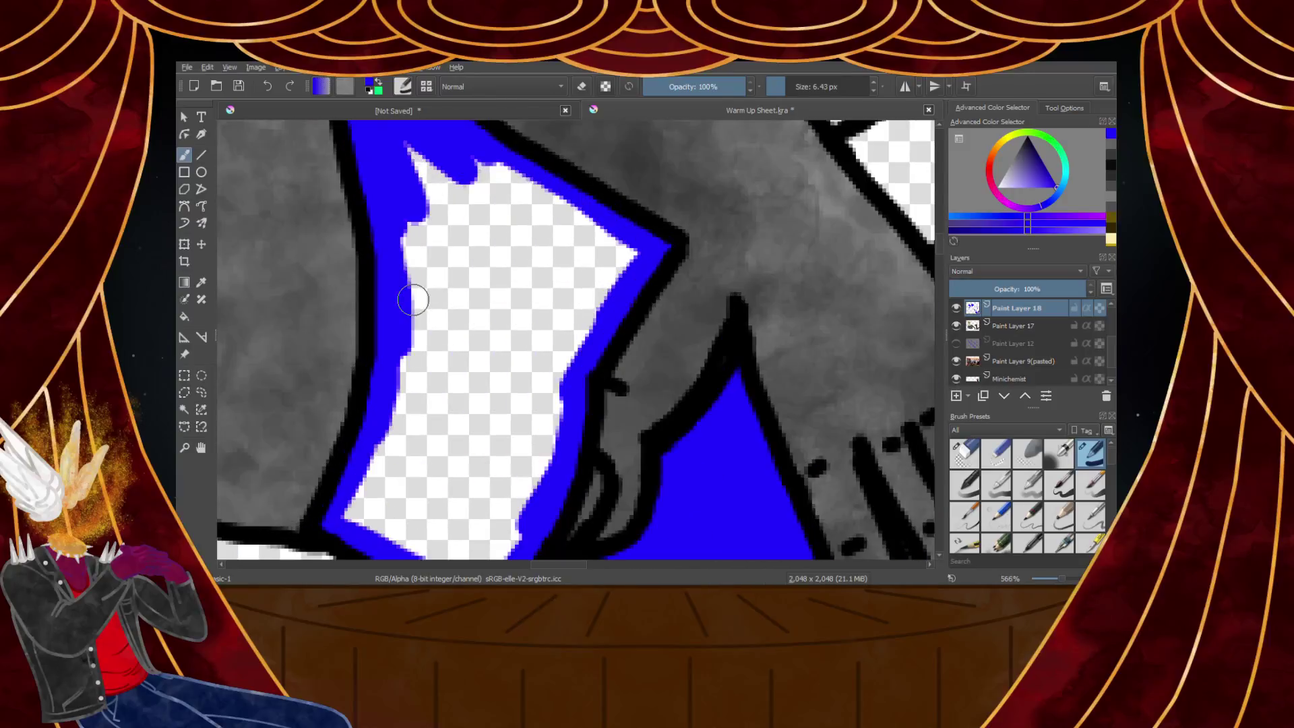
mouse_move(406, 189)
mouse_down()
mouse_move(447, 180)
mouse_move(506, 202)
mouse_move(488, 178)
mouse_move(609, 255)
mouse_move(526, 391)
mouse_move(534, 428)
mouse_move(519, 476)
mouse_move(547, 307)
mouse_move(498, 236)
mouse_move(418, 228)
mouse_move(410, 428)
mouse_move(477, 228)
mouse_move(470, 347)
mouse_up()
scroll(448, 427, down, 2)
mouse_move(448, 427)
mouse_down()
mouse_move(424, 404)
mouse_move(386, 445)
mouse_move(507, 498)
mouse_move(505, 438)
mouse_move(433, 421)
mouse_move(491, 361)
mouse_up()
scroll(492, 341, down, 6)
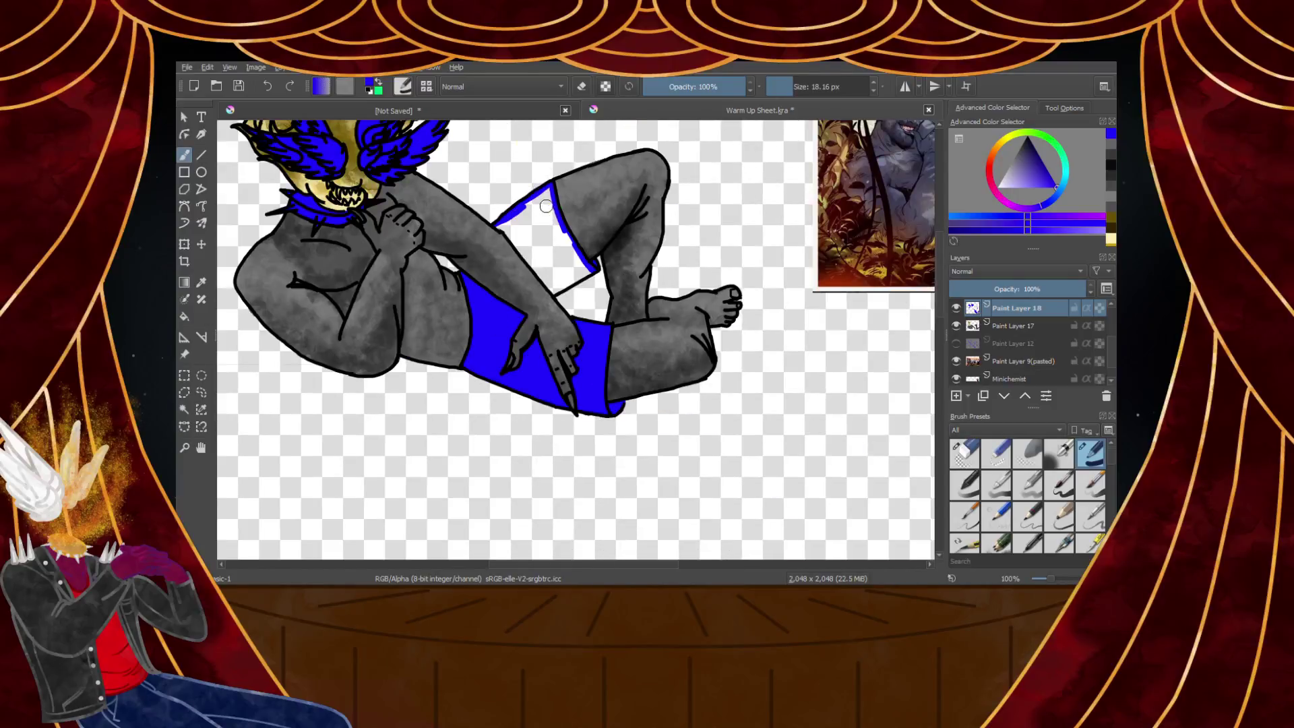
Paint the raised leg's shorts blue along the forearm and erase the colour spilling onto the arm
scroll(546, 206, up, 5)
mouse_move(388, 278)
mouse_down()
mouse_move(450, 320)
mouse_move(521, 423)
mouse_move(553, 448)
mouse_up()
scroll(544, 394, down, 2)
scroll(544, 395, up, 2)
click(964, 453)
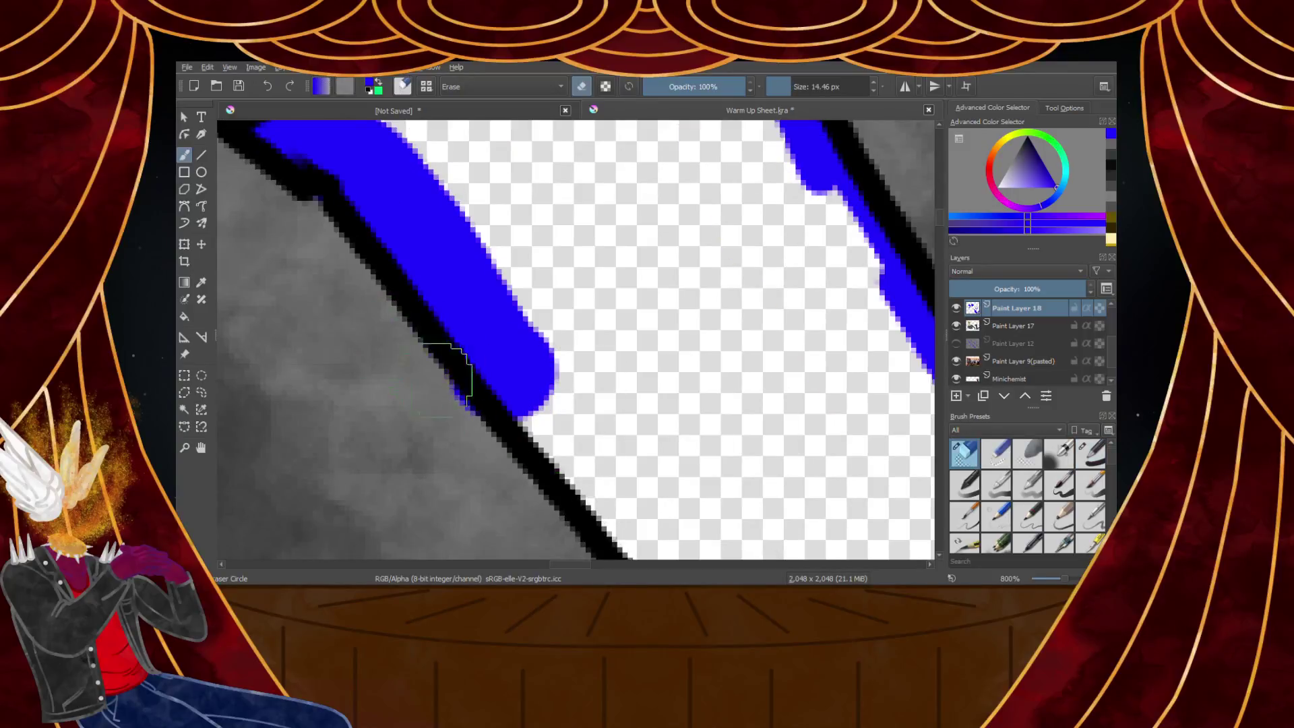
click(1091, 453)
Fill the lower half of the raised leg's shorts with blue down to its bottom edge
scroll(529, 290, down, 2)
scroll(583, 362, up, 1)
mouse_move(396, 252)
mouse_down()
mouse_move(534, 432)
mouse_move(731, 319)
mouse_move(650, 320)
mouse_move(674, 311)
mouse_move(643, 236)
mouse_move(602, 189)
mouse_move(612, 344)
mouse_move(444, 162)
mouse_move(533, 367)
mouse_move(529, 294)
mouse_up()
scroll(528, 294, down, 1)
scroll(529, 293, down, 3)
scroll(497, 209, up, 4)
scroll(537, 169, down, 5)
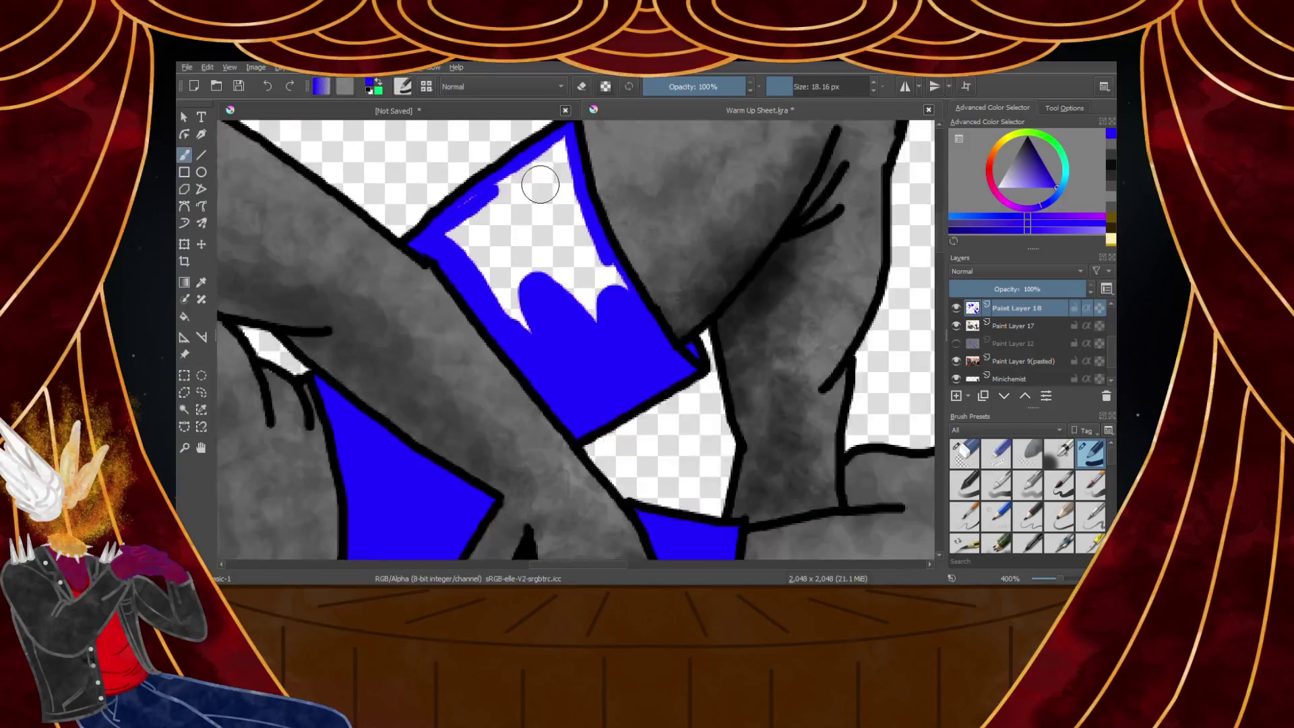
Fill the remaining upper part of the raised leg's shorts with blue
scroll(542, 162, up, 4)
drag(555, 179, 643, 407)
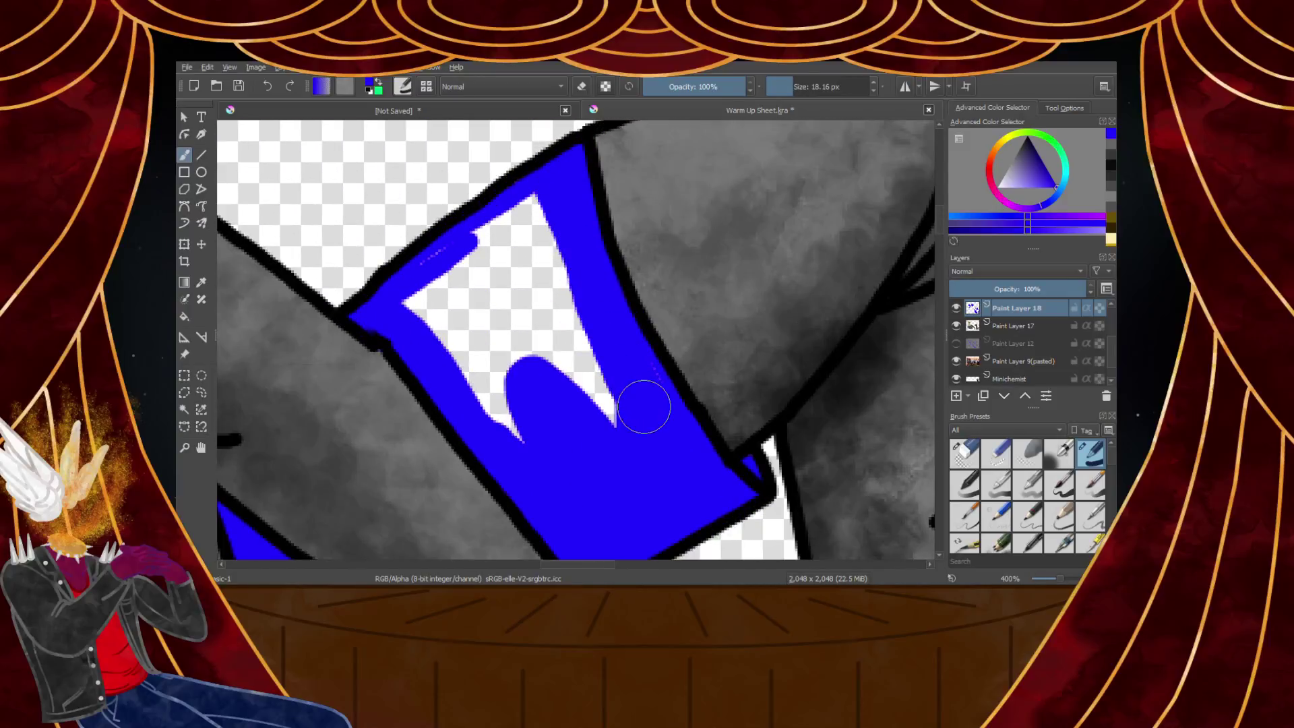
mouse_move(569, 297)
mouse_down()
mouse_move(516, 228)
mouse_move(455, 260)
mouse_move(437, 346)
mouse_up()
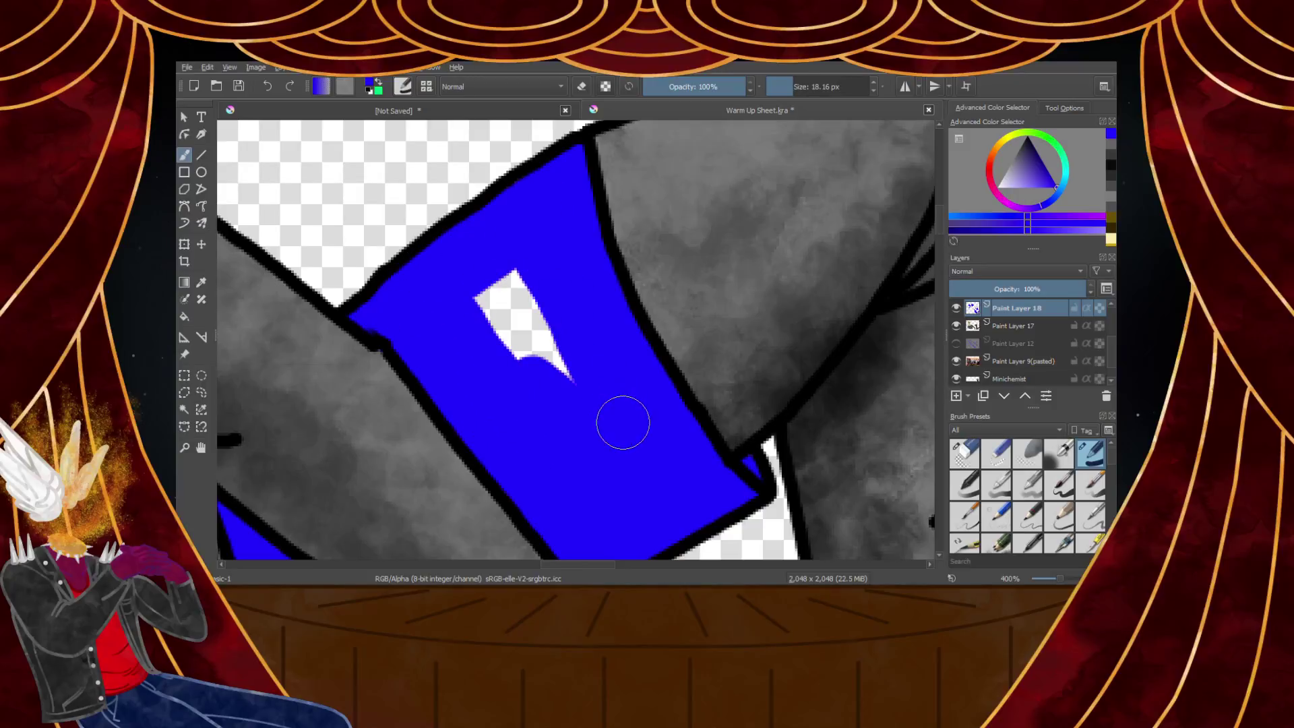
scroll(534, 371, down, 4)
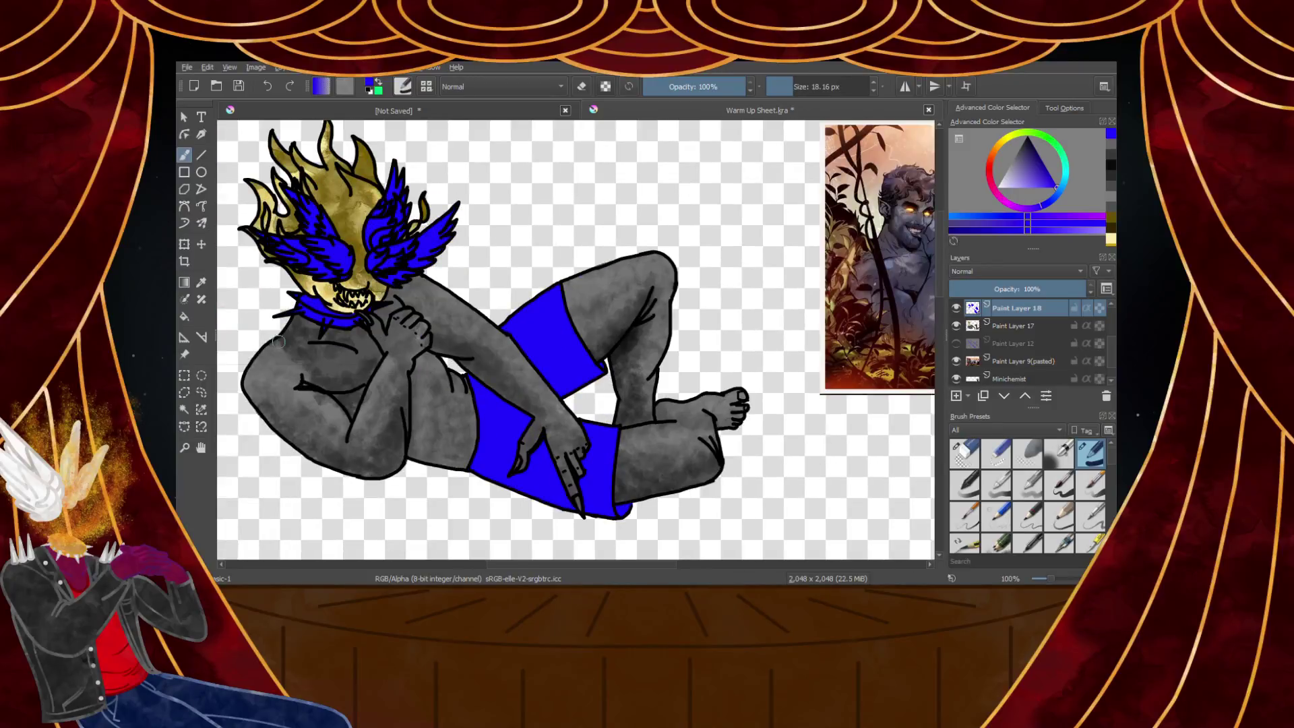
Select all the blue areas by similar colour and cover them with dark grey using the Watercolor Texture brush
click(202, 411)
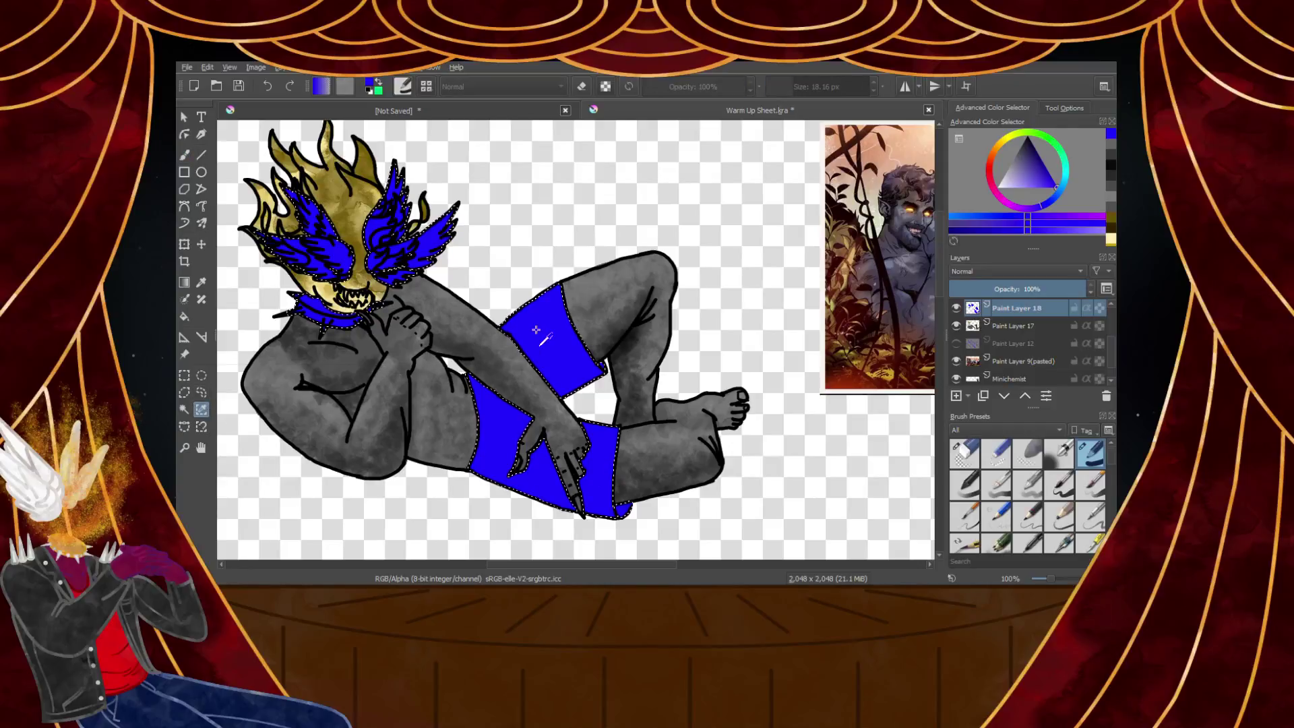
drag(1022, 155, 1018, 148)
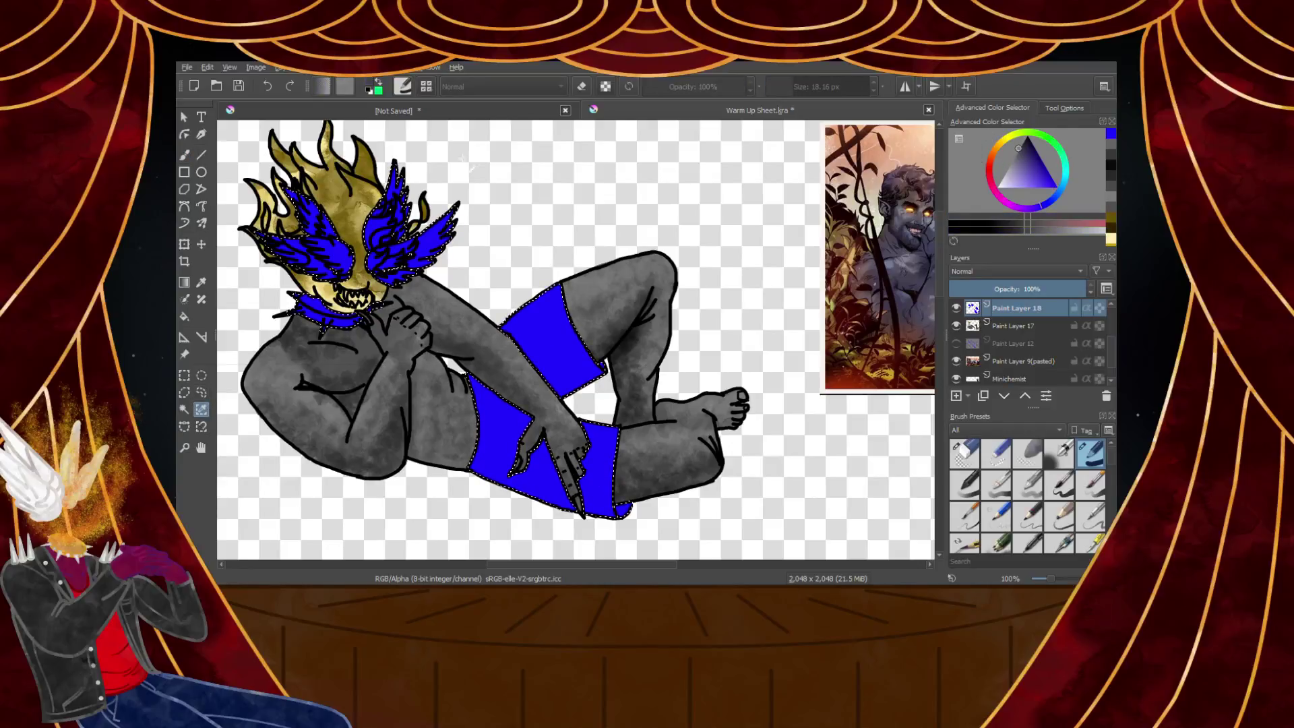
scroll(1025, 492, down, 5)
click(997, 523)
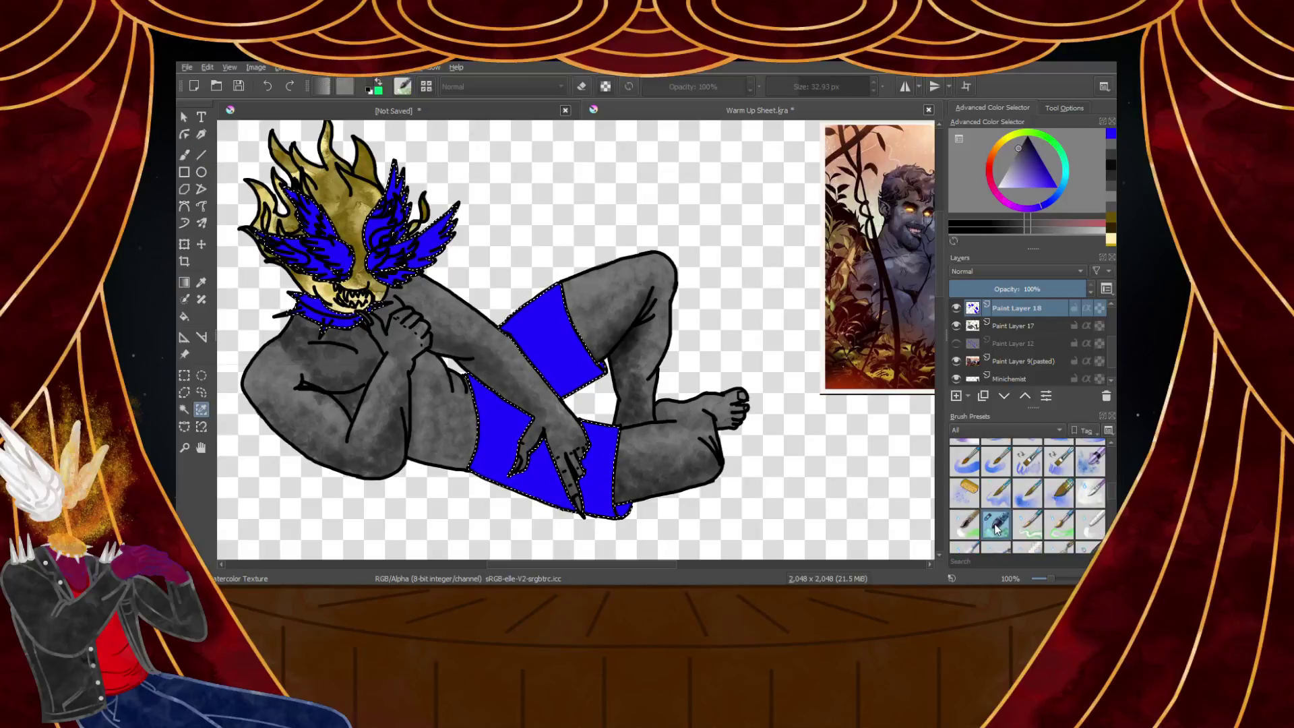
click(186, 155)
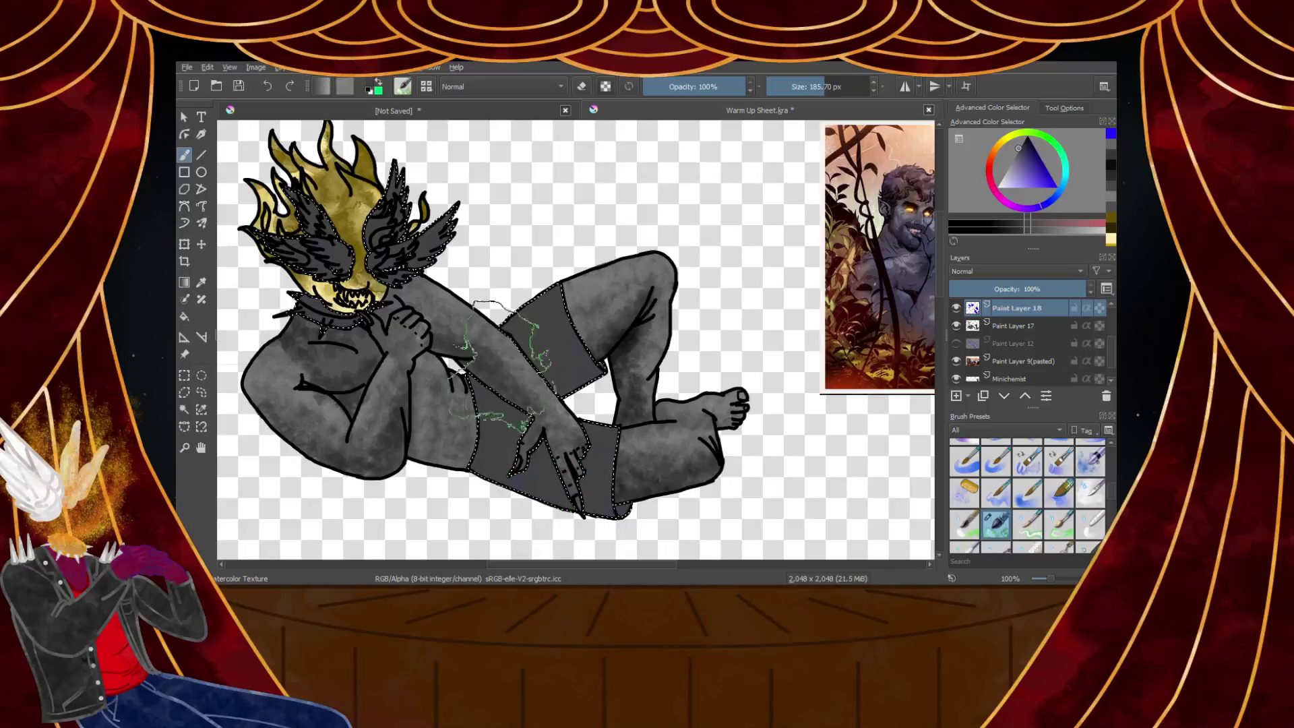
Brush light grey watercolour texture over the selected shorts, wings and spiked collar
click(1003, 175)
mouse_move(556, 232)
mouse_down()
mouse_move(475, 511)
mouse_move(661, 505)
mouse_move(578, 299)
mouse_up()
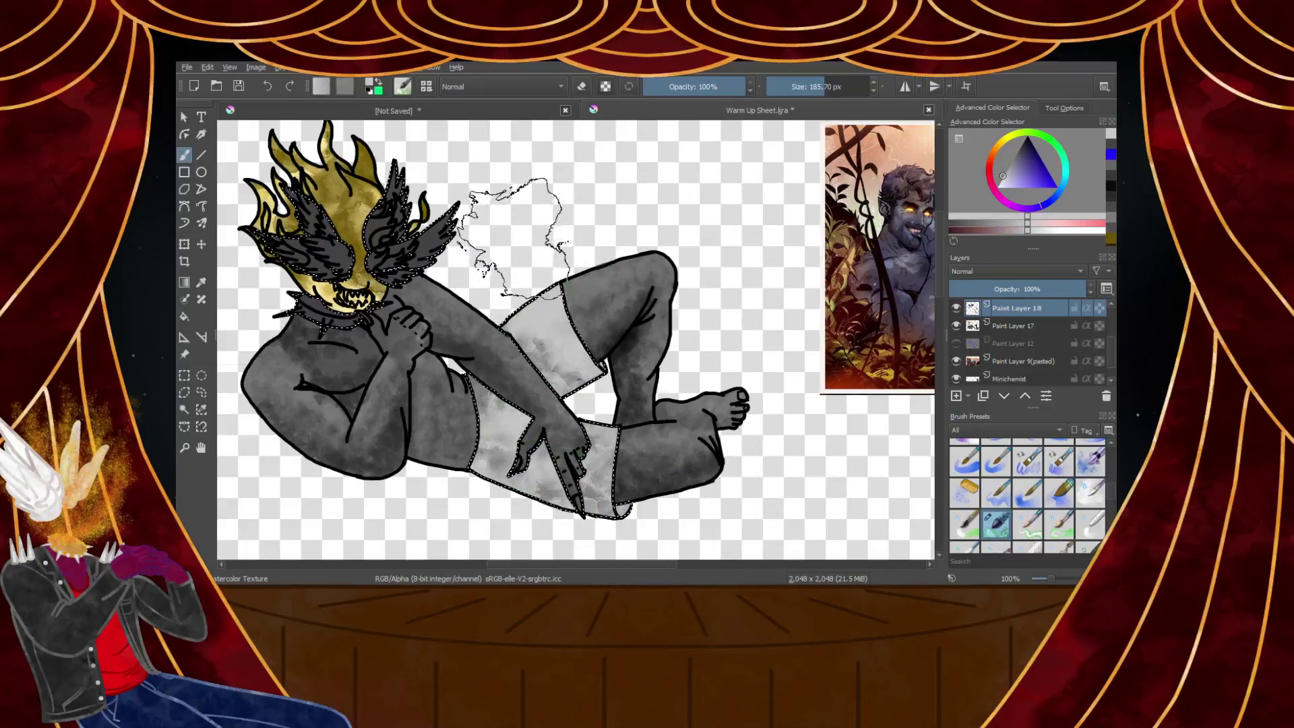
mouse_move(263, 214)
mouse_down()
mouse_move(280, 270)
mouse_move(634, 131)
mouse_move(250, 203)
mouse_up()
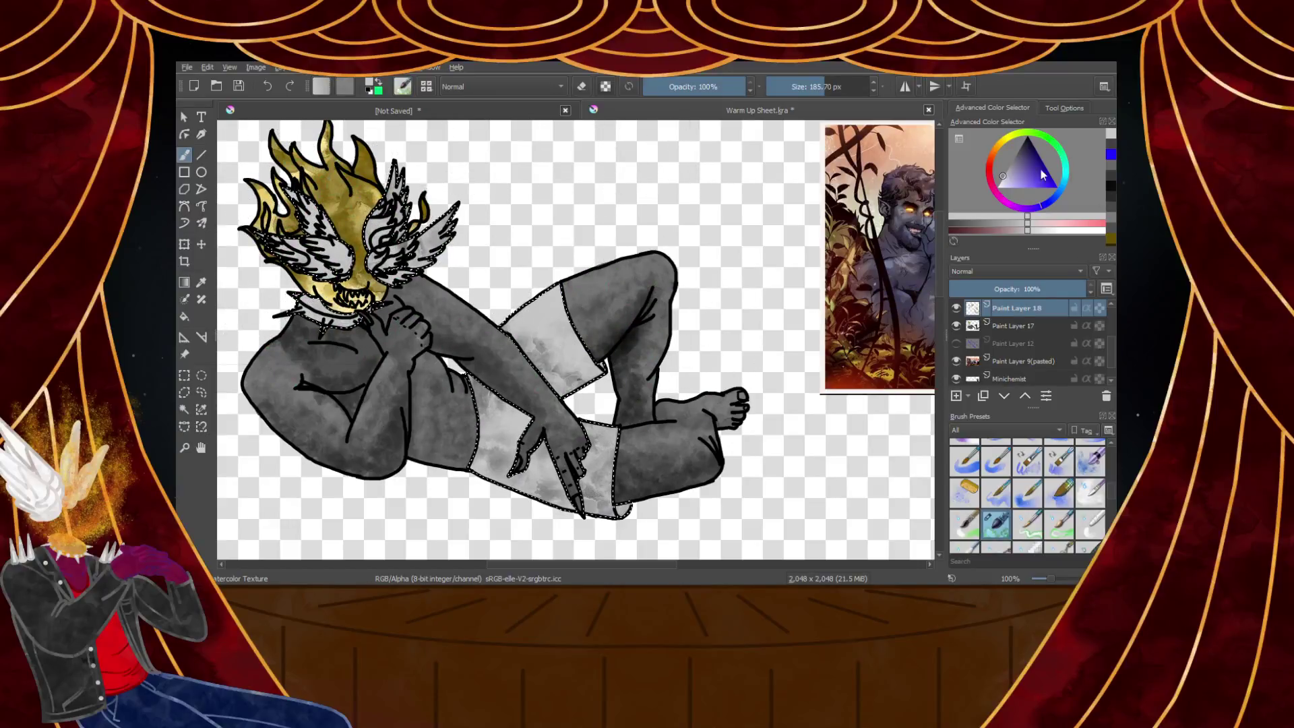
Brush near-white watercolour texture over the selected wings, spiked collar and shorts, and clear the selection
click(1010, 164)
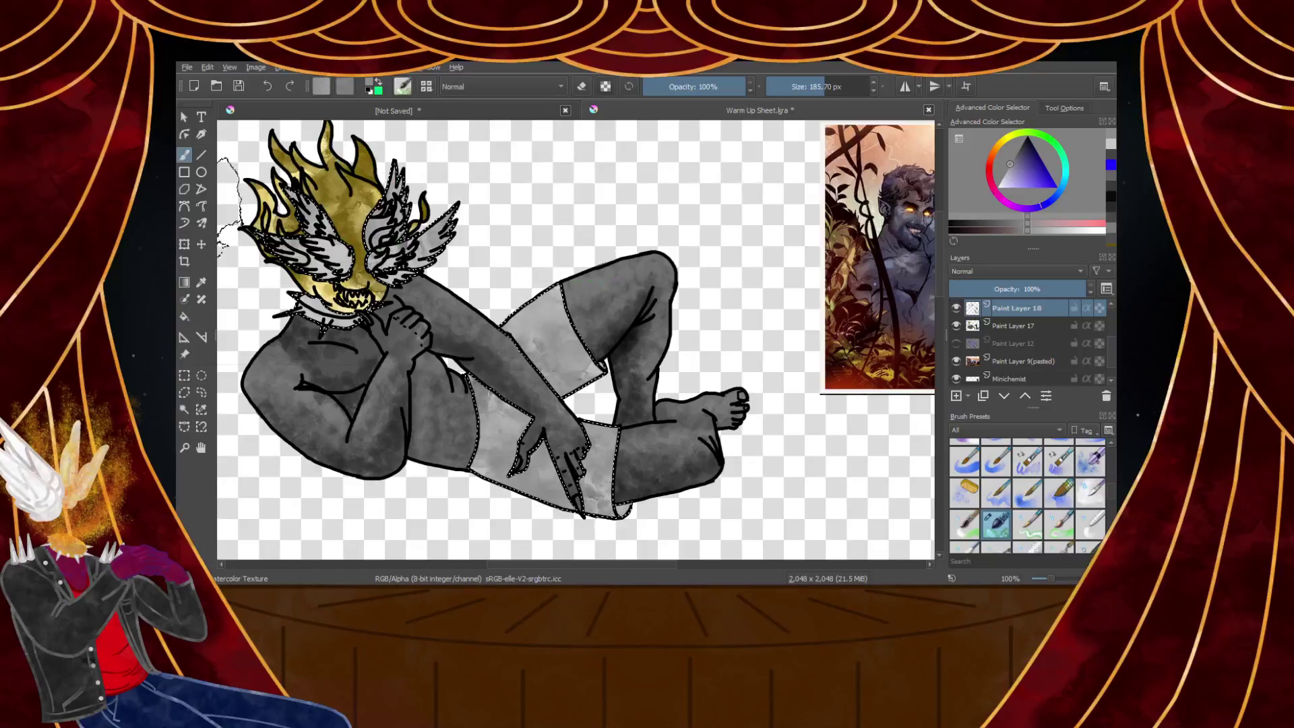
drag(1007, 176, 991, 185)
mouse_move(472, 195)
mouse_down()
mouse_move(206, 305)
mouse_move(444, 314)
mouse_up()
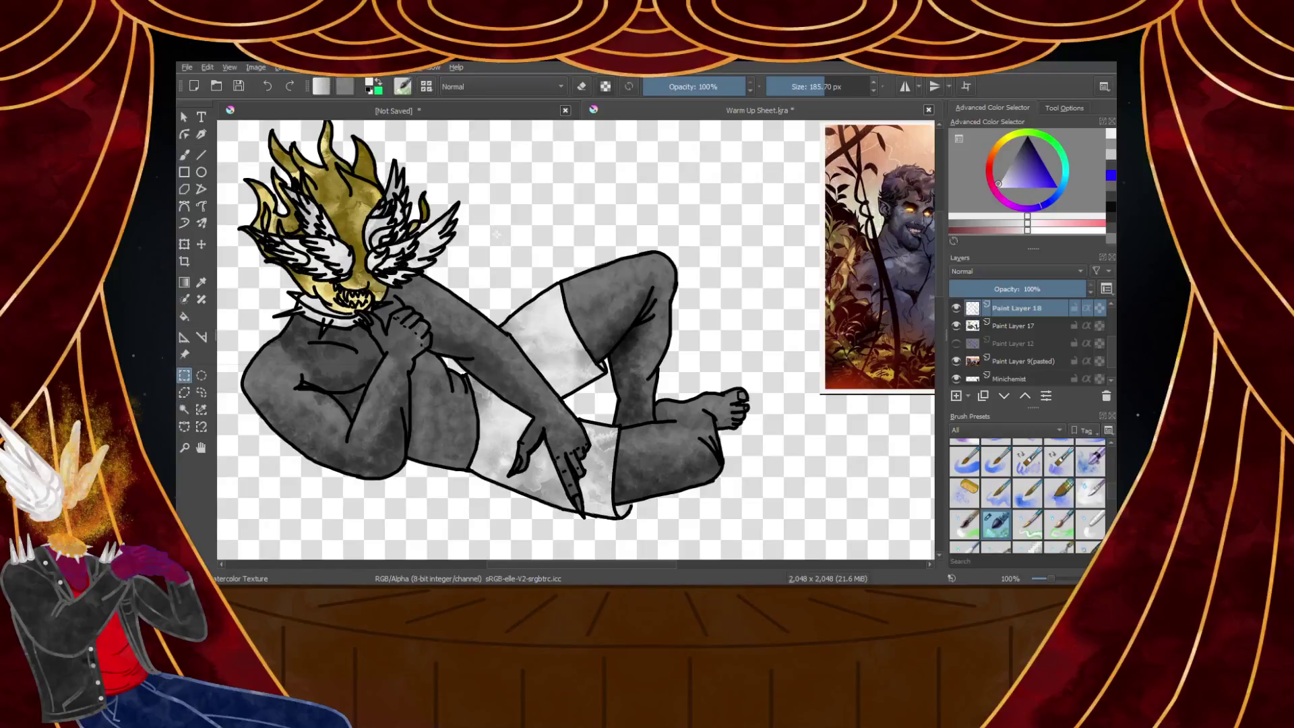
scroll(584, 235, down, 1)
scroll(412, 213, up, 1)
scroll(533, 261, down, 1)
scroll(532, 261, up, 1)
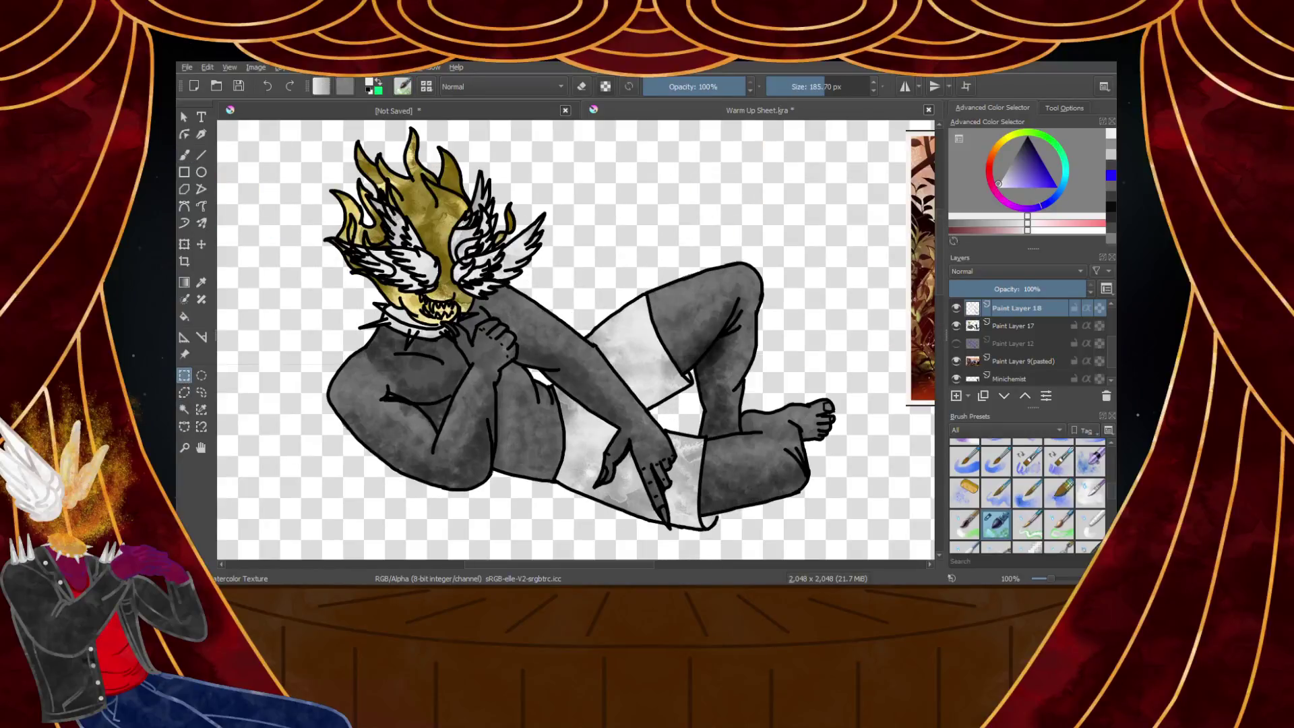
Make the white Background layer visible behind the character
scroll(984, 344, down, 1)
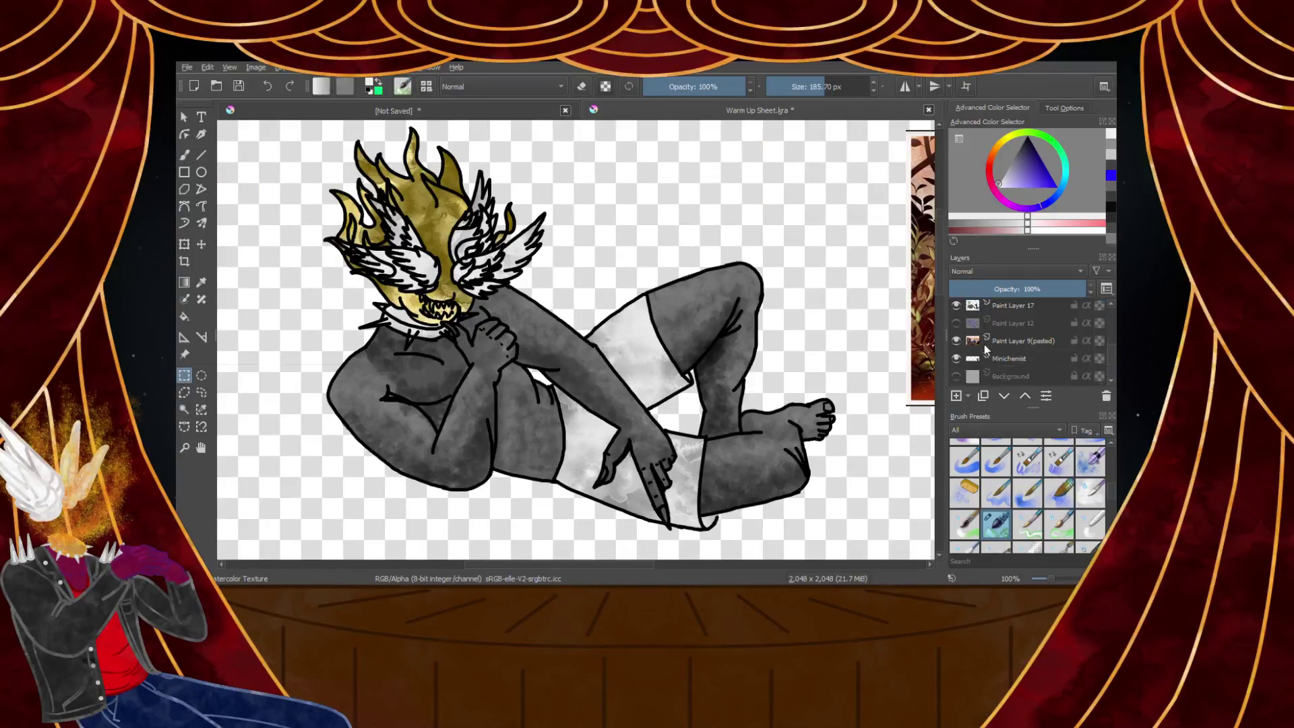
click(956, 376)
scroll(646, 323, down, 2)
scroll(646, 324, up, 2)
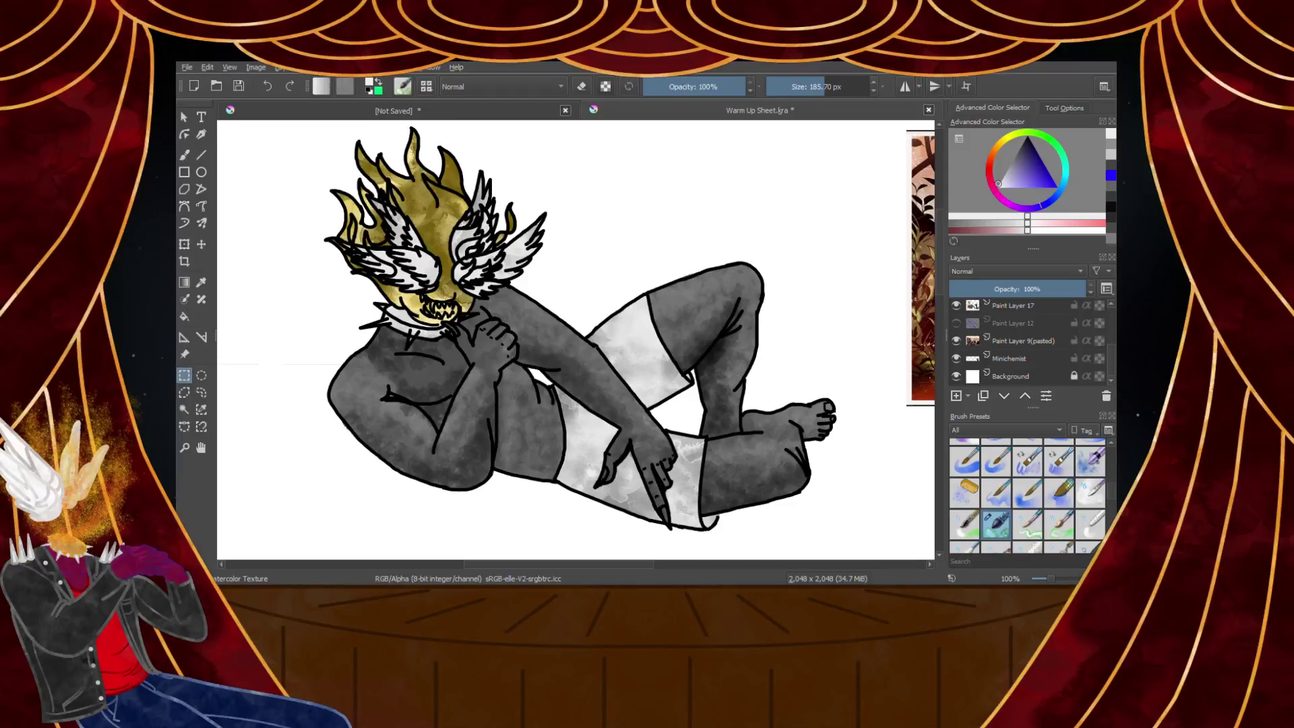
scroll(1053, 502, up, 5)
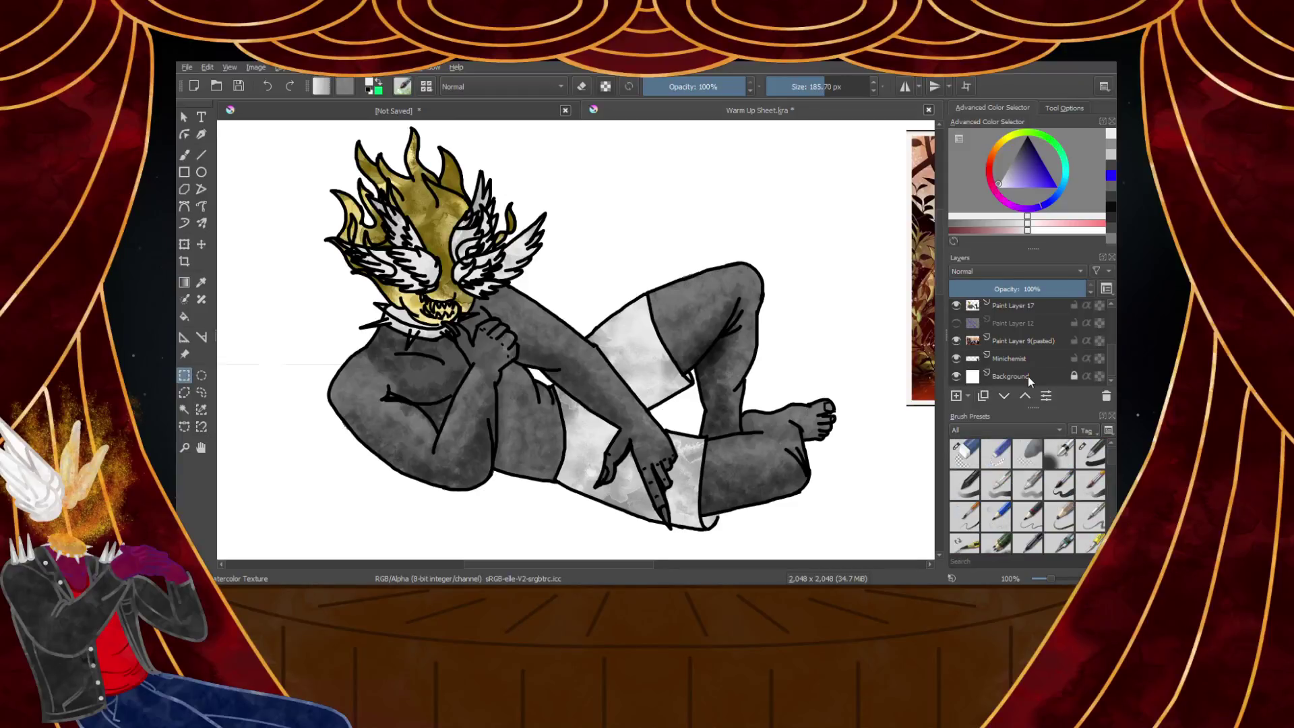
Merge the character's layers from Paint Layer 16 down through Paint Layer 17 into a single layer
scroll(1011, 330, up, 5)
scroll(1011, 331, down, 3)
scroll(1010, 355, up, 3)
click(1017, 311)
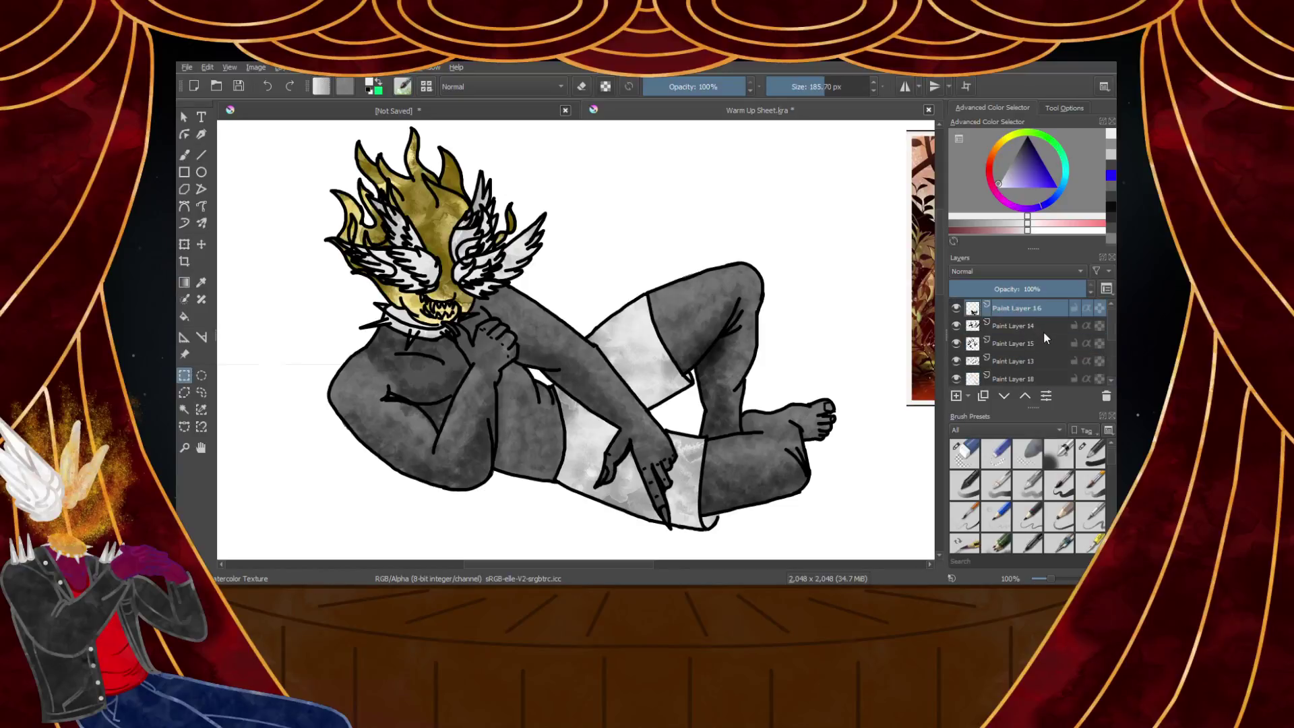
key(ctrl+e)
key(ctrl+e)
key(ctrl+e)
key(ctrl+e)
key(Page_Down)
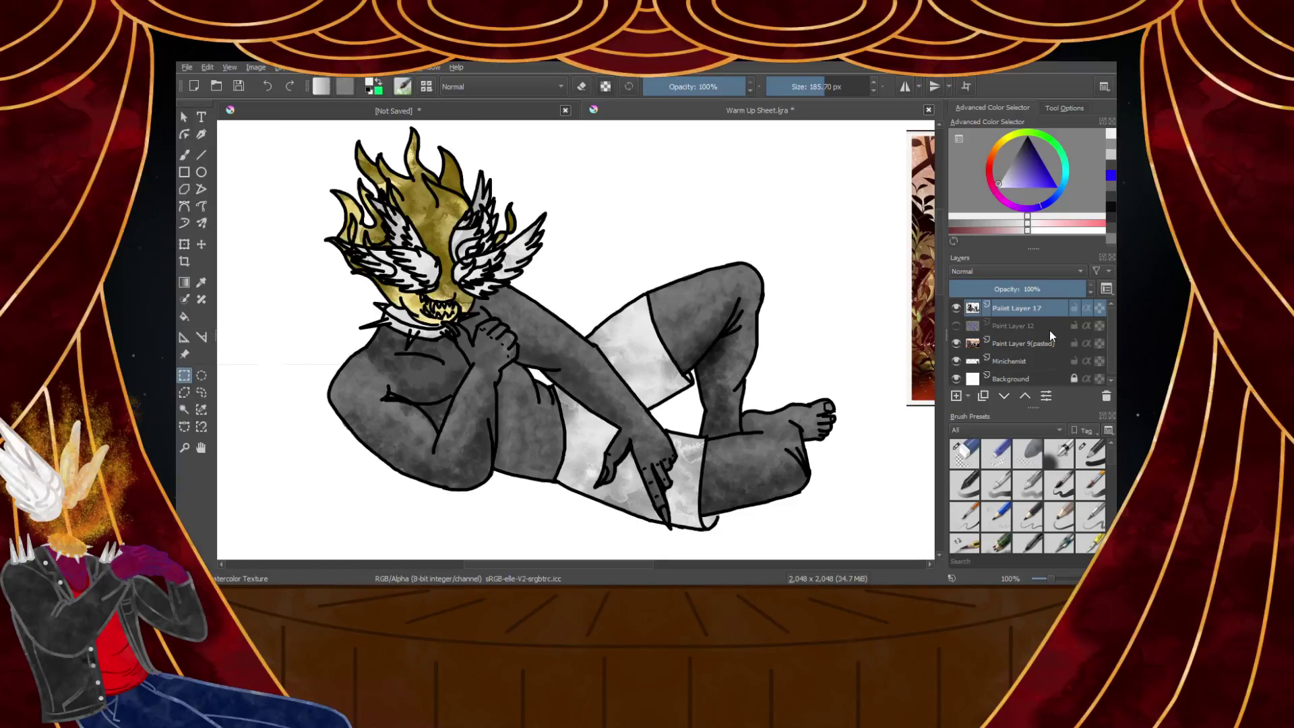
Toggle the merged character layer's visibility to check it, and delete the hidden Paint Layer 12
click(958, 309)
click(958, 310)
scroll(637, 261, down, 2)
scroll(563, 268, up, 2)
scroll(593, 296, down, 1)
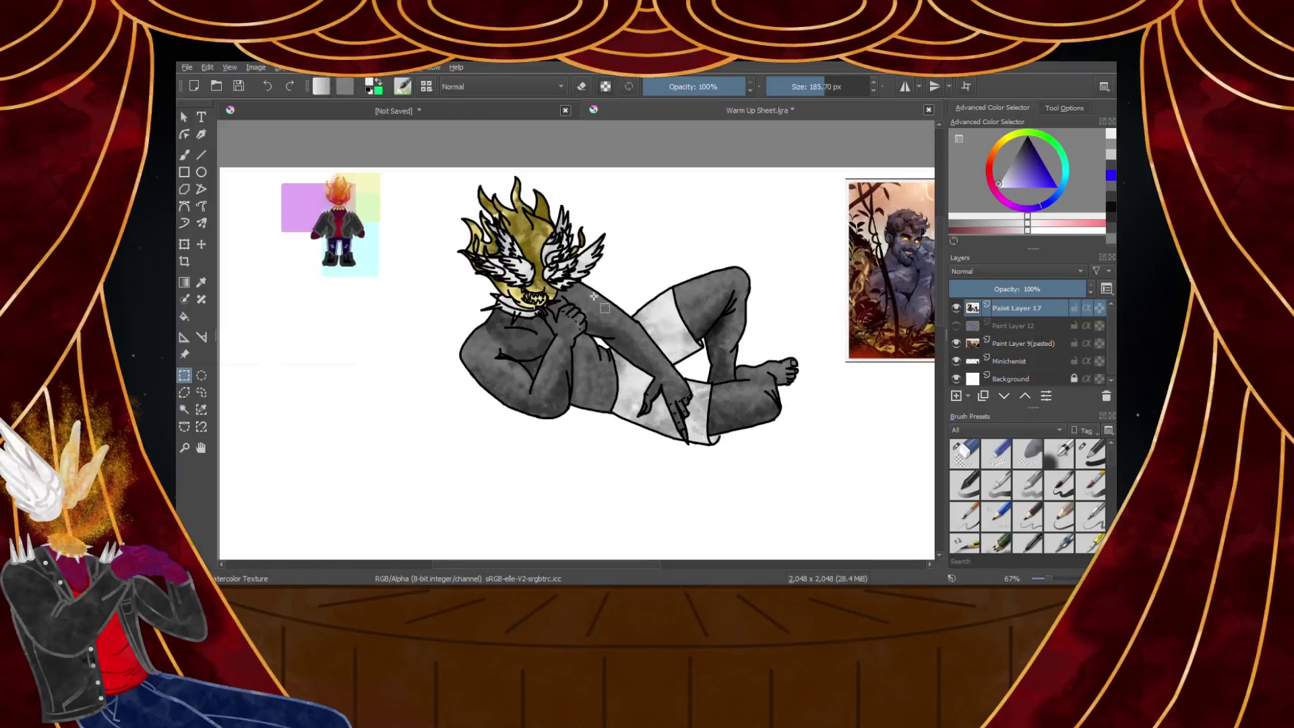
click(1022, 330)
click(958, 326)
click(957, 327)
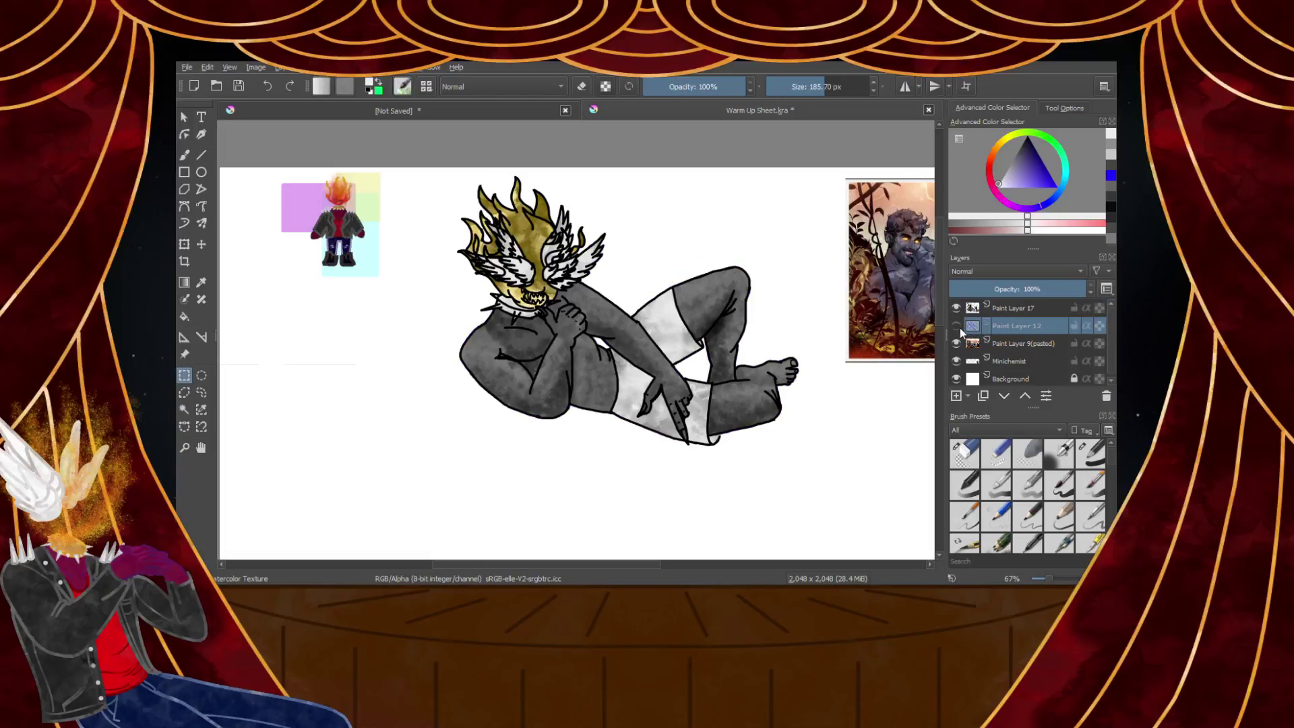
click(1106, 397)
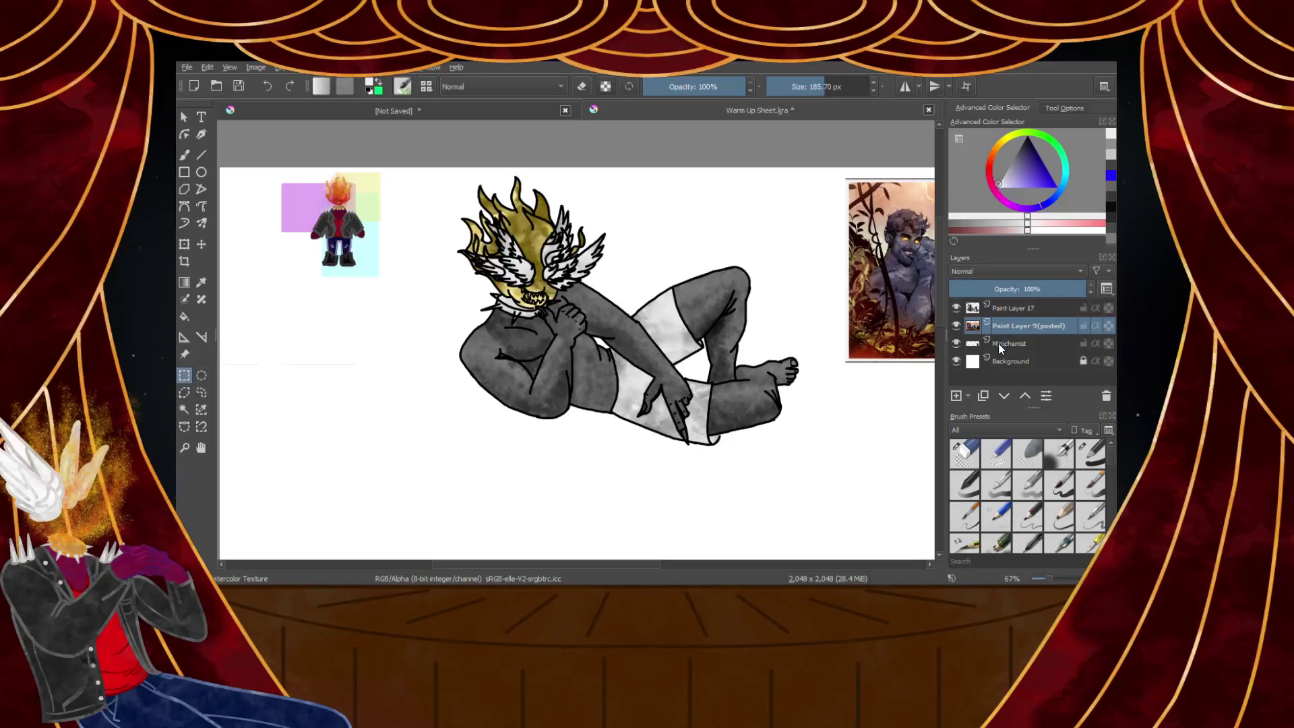
Add a new layer beneath the character, choose dark maroon, and select a rectangular area around the whole figure
click(957, 398)
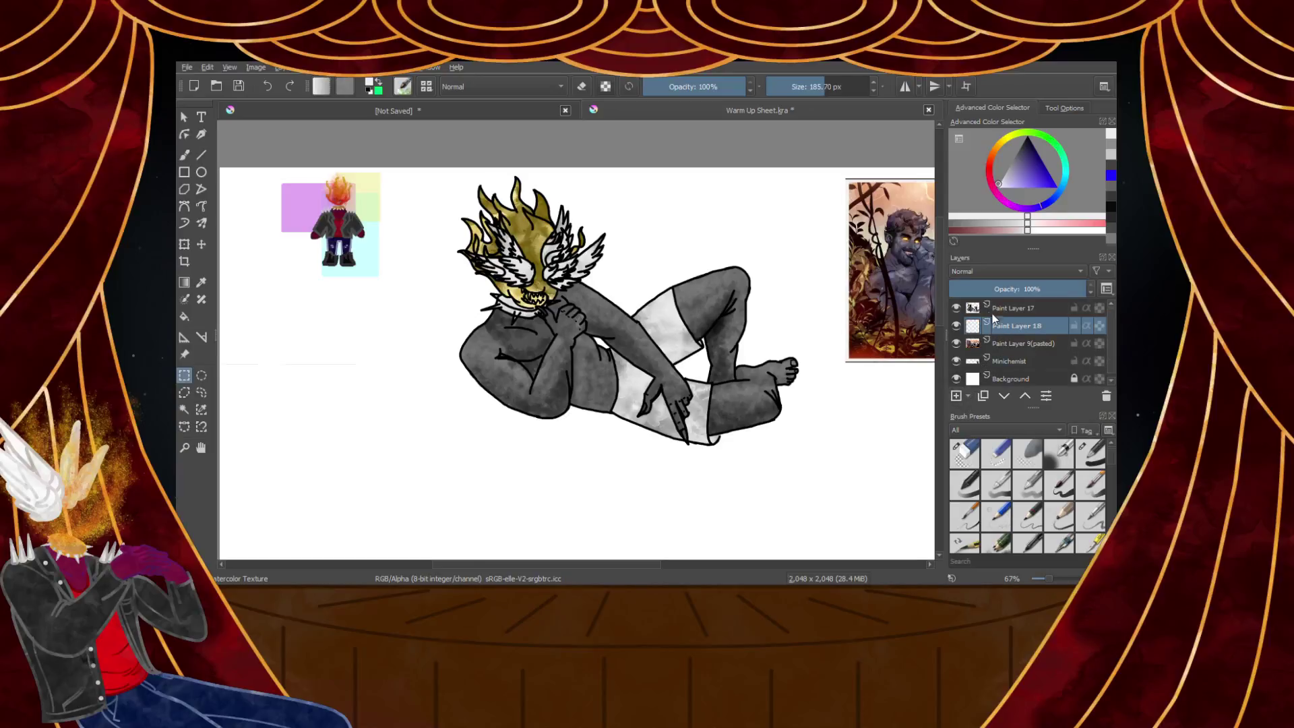
click(990, 176)
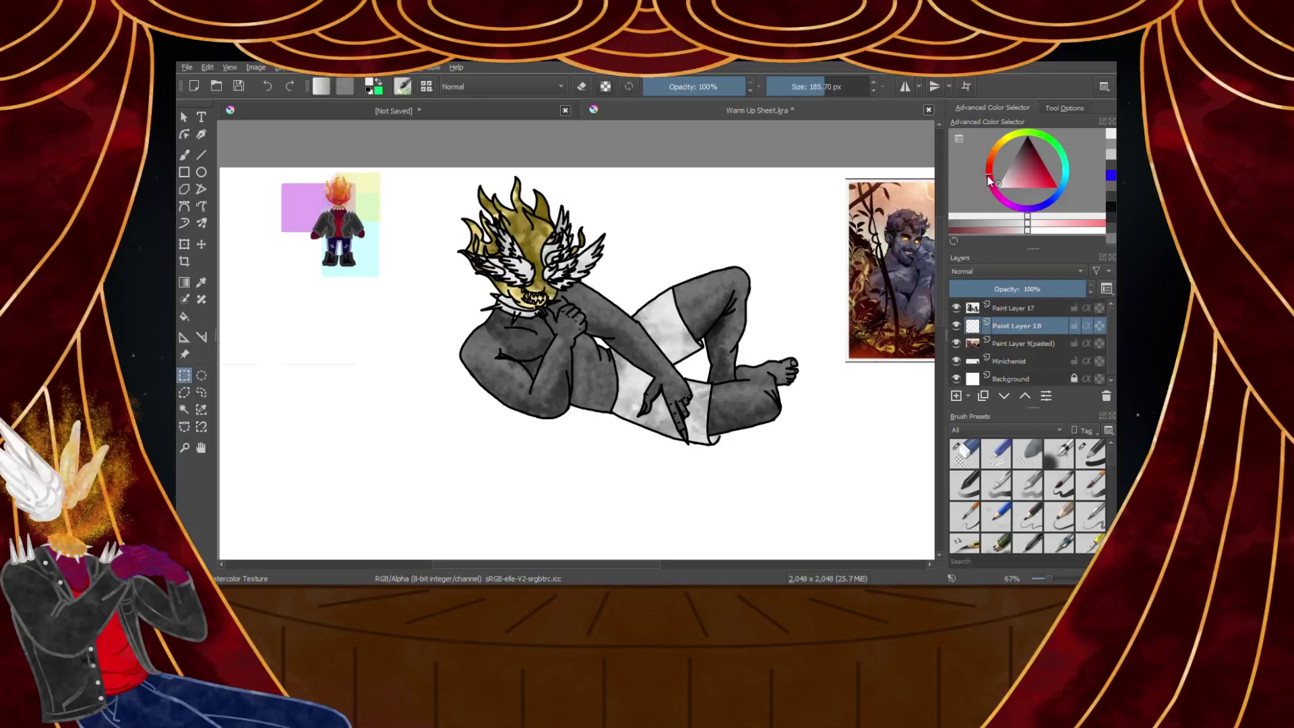
click(1037, 152)
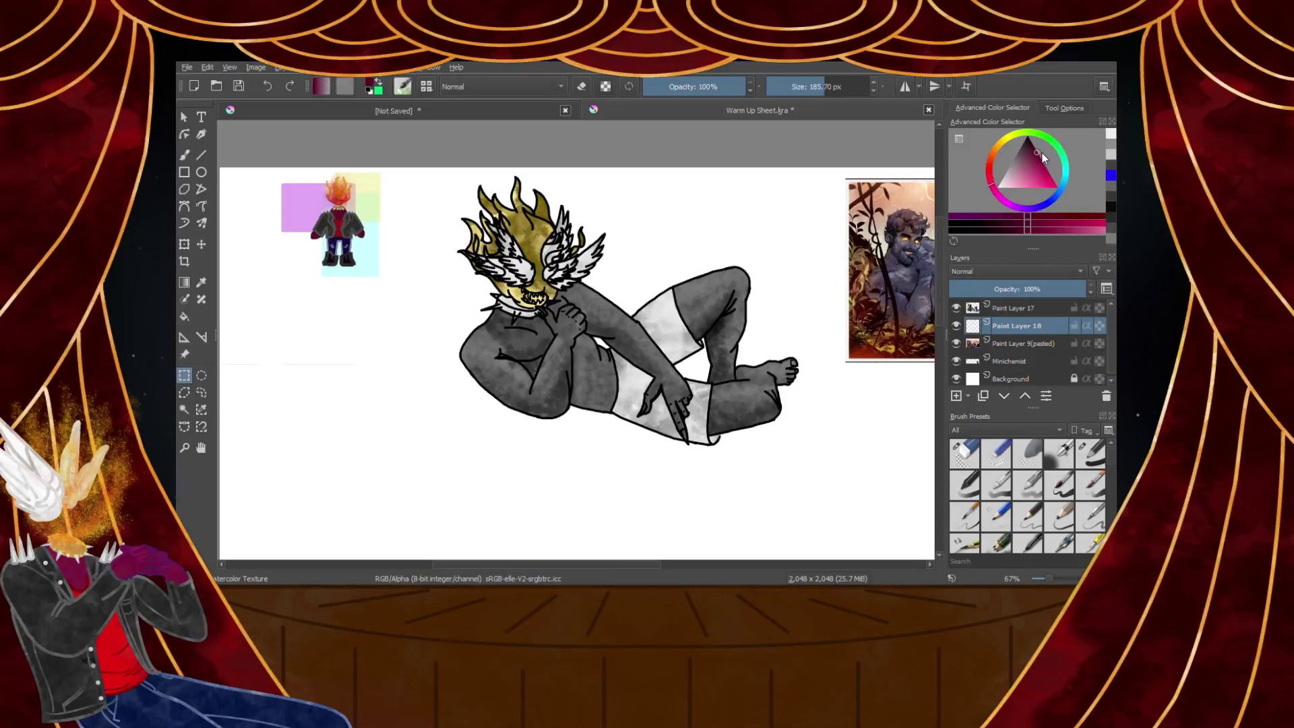
scroll(1044, 473, down, 3)
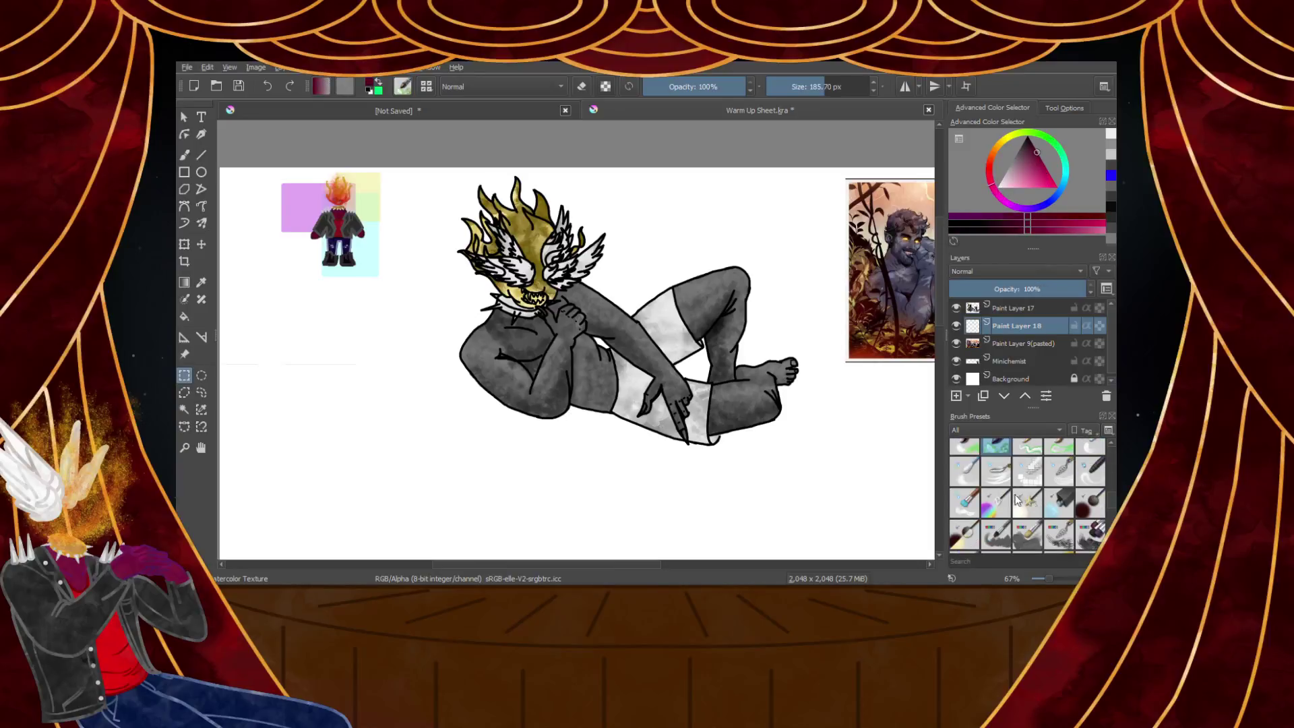
click(185, 160)
click(185, 171)
click(184, 376)
drag(426, 168, 810, 472)
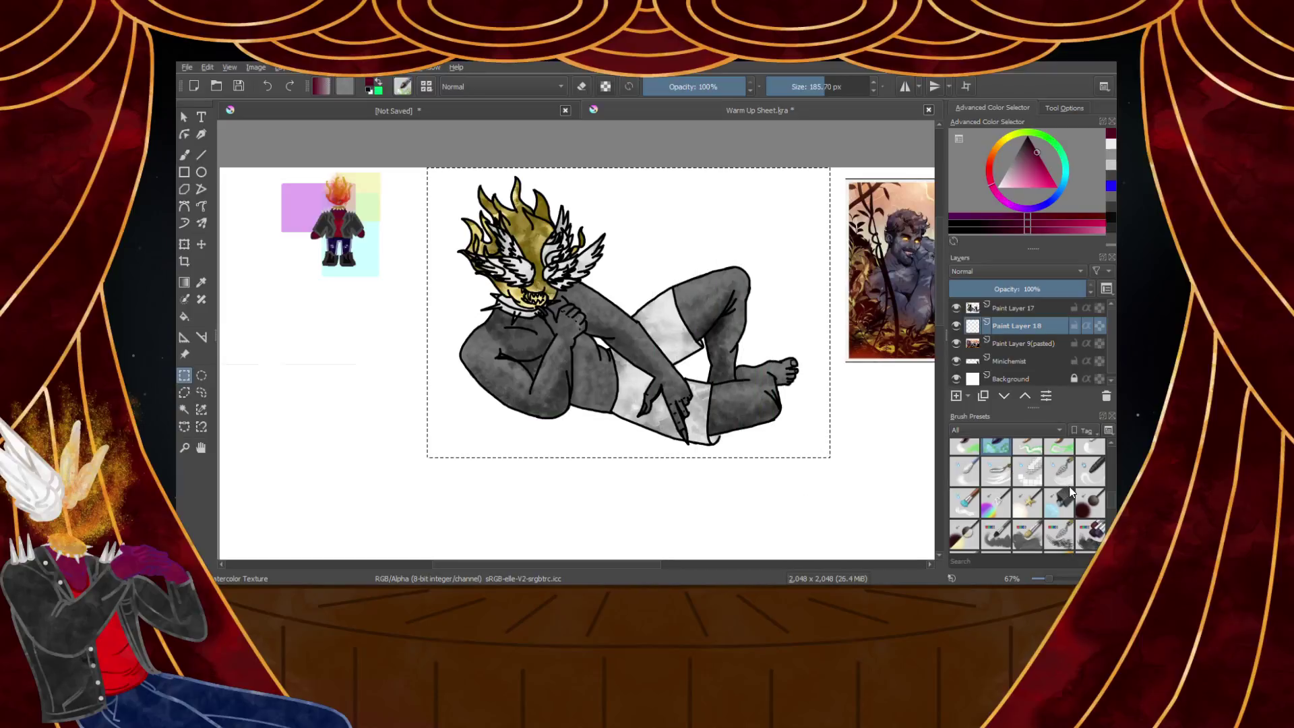
Cover the rectangular selection behind the character with dark maroon using the Watercolor Texture brush
click(184, 154)
mouse_move(492, 209)
mouse_down()
mouse_move(398, 162)
mouse_move(276, 192)
mouse_up()
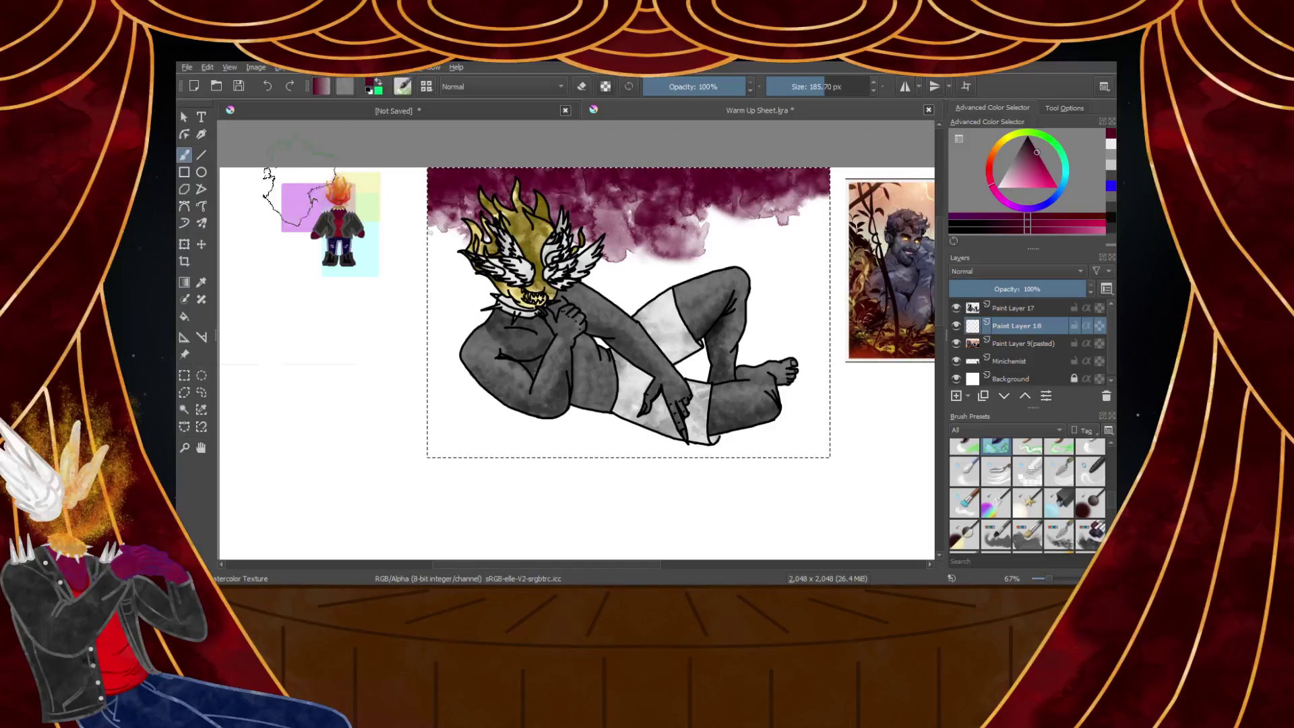
mouse_move(526, 264)
mouse_down()
mouse_move(208, 270)
mouse_move(260, 325)
mouse_move(207, 333)
mouse_move(464, 342)
mouse_up()
mouse_move(681, 374)
mouse_down()
mouse_move(792, 383)
mouse_move(867, 418)
mouse_up()
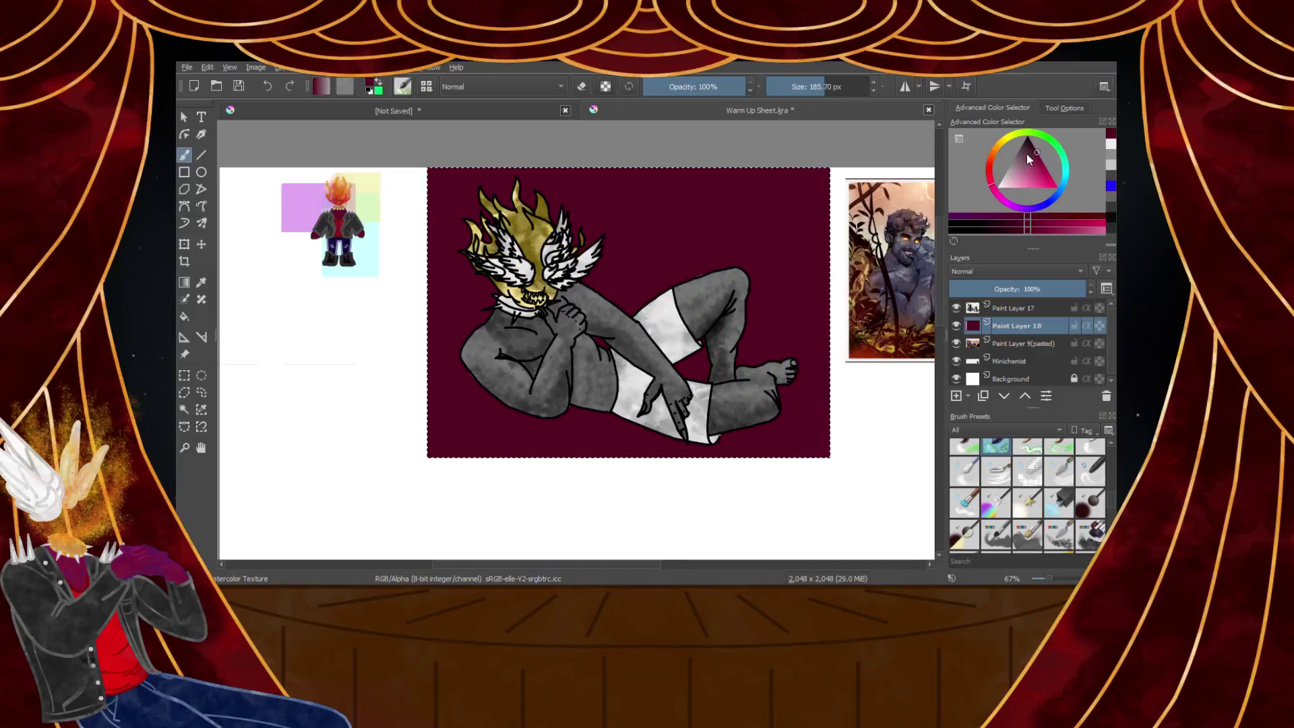
Brush brighter crimson watercolour texture across the whole maroon background
click(1046, 168)
mouse_move(883, 172)
mouse_down()
mouse_move(390, 168)
mouse_move(281, 223)
mouse_up()
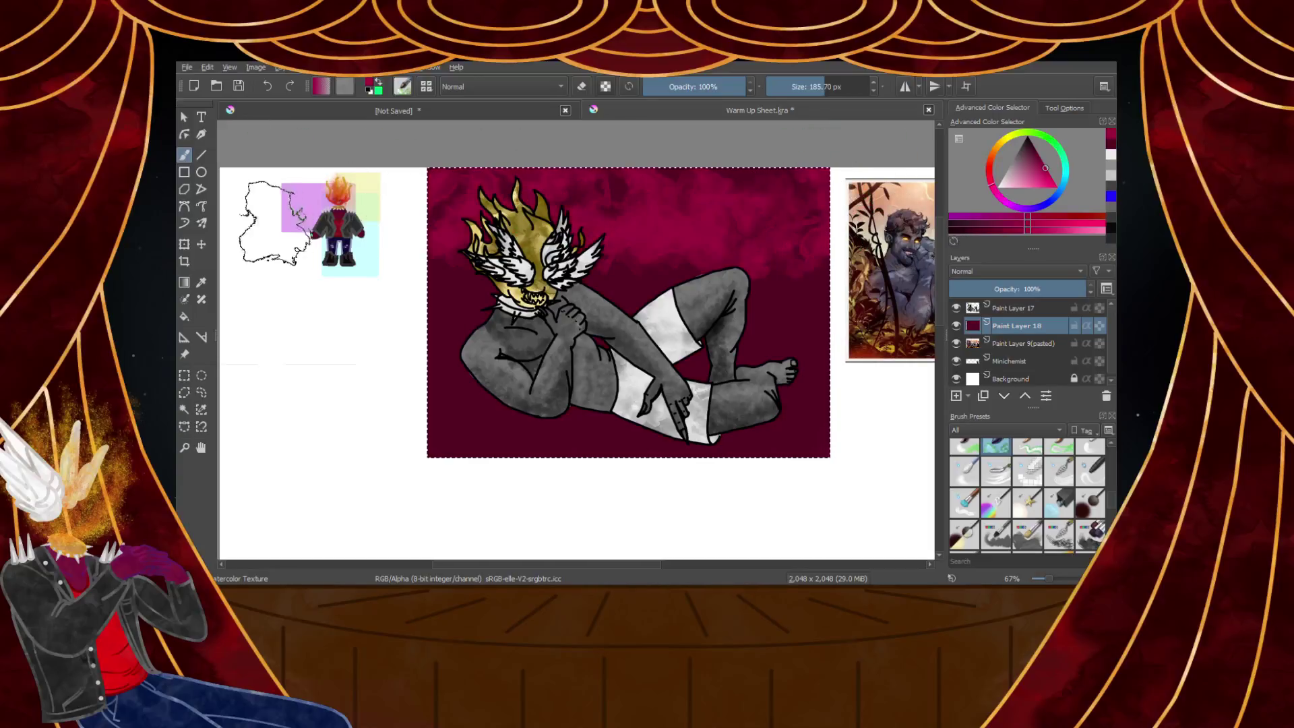
mouse_move(834, 351)
mouse_down()
mouse_move(968, 379)
mouse_move(901, 410)
mouse_move(289, 398)
mouse_up()
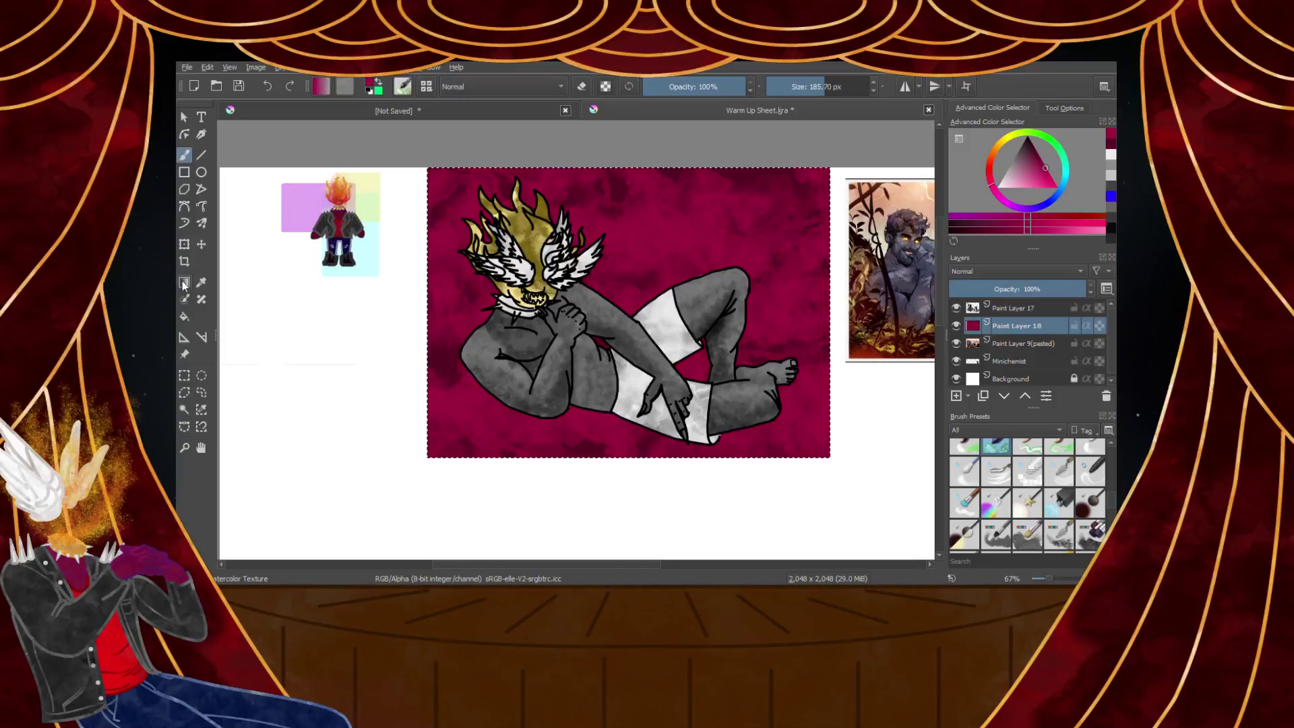
Apply a dark violet gradient across the crimson background, fading upward from its lower-right corner
click(184, 282)
click(1018, 209)
click(1037, 153)
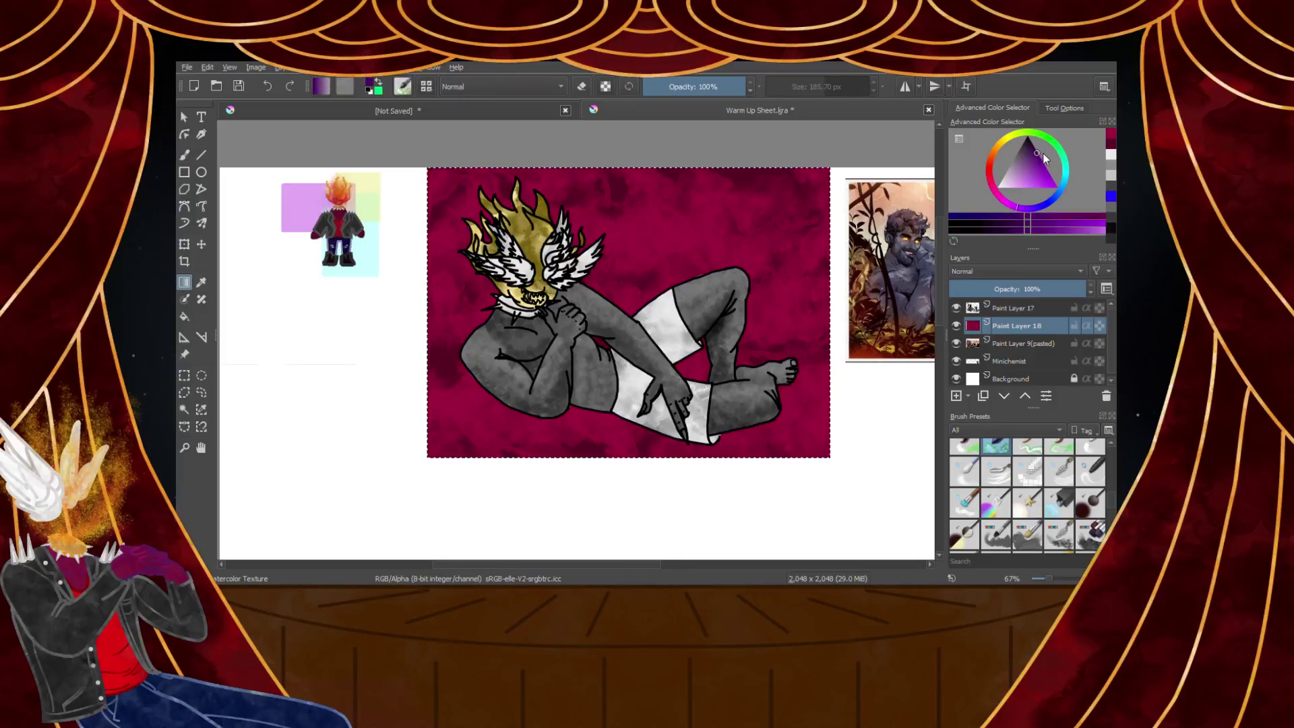
drag(709, 524, 513, 150)
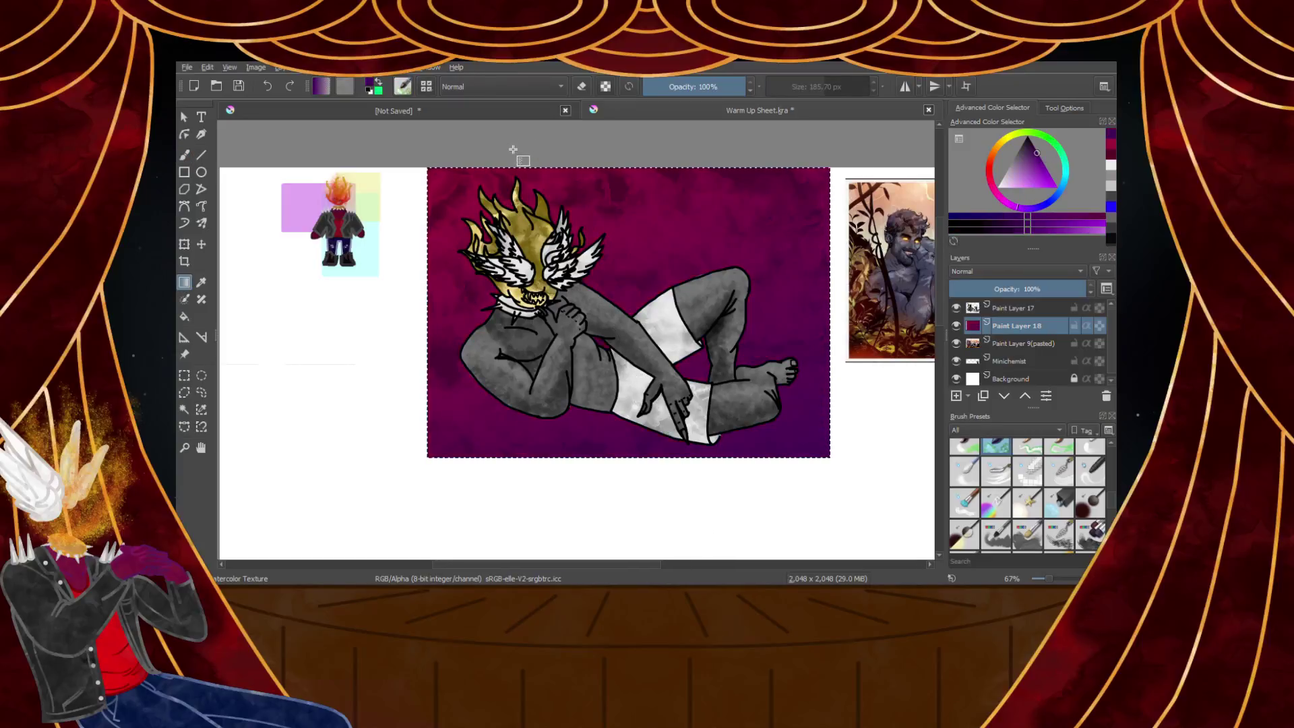
Apply a short bright red gradient fading down from the background's upper-left corner
click(989, 165)
click(1056, 188)
drag(435, 222, 785, 404)
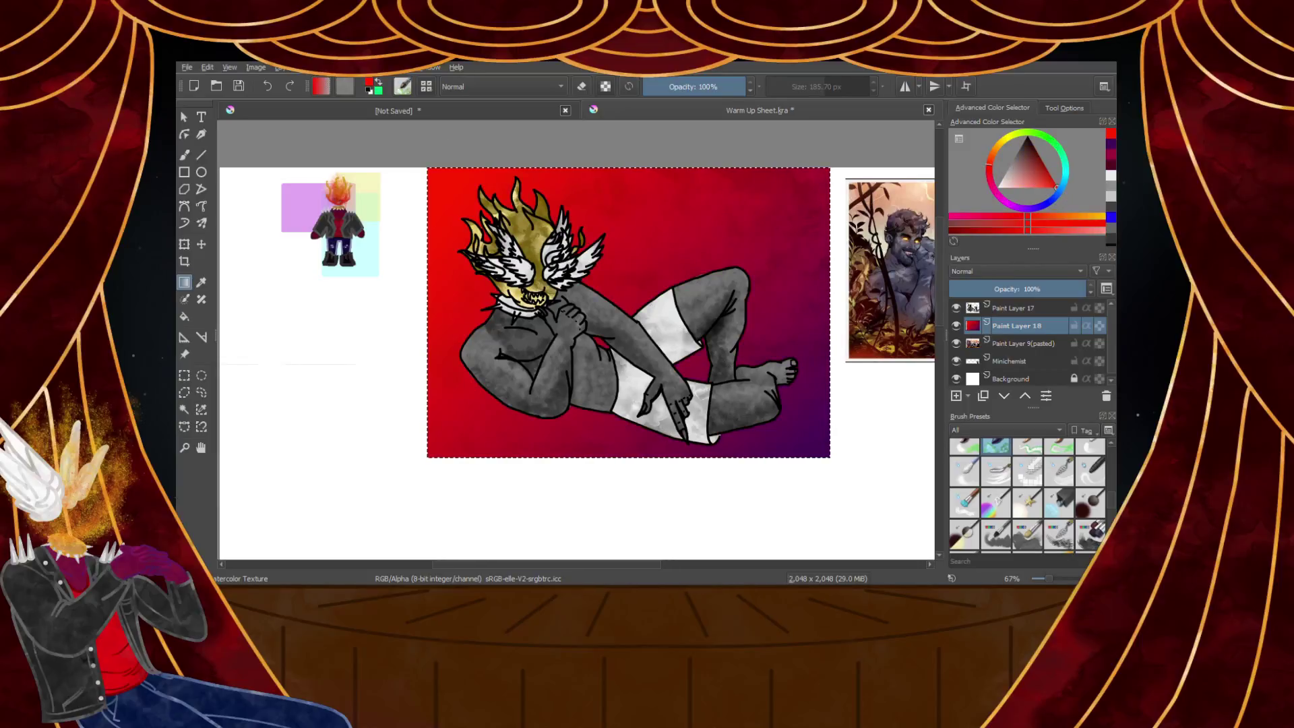
key(ctrl+z)
drag(565, 140, 585, 234)
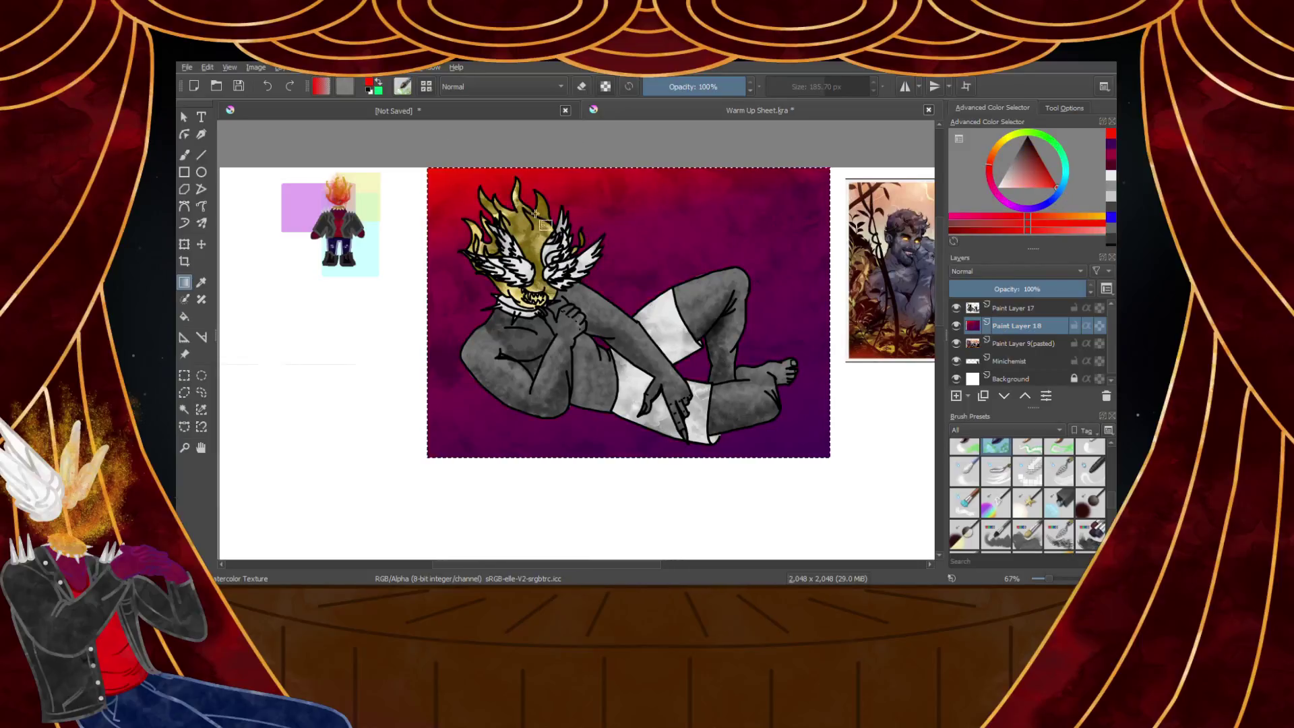
Brush dark crimson and dark violet watercolour texture over the background gradient with the brush opacity at 21%
click(990, 180)
drag(1037, 173, 1045, 165)
click(184, 154)
drag(712, 90, 665, 89)
mouse_move(438, 233)
mouse_down()
mouse_move(472, 212)
mouse_move(461, 202)
mouse_up()
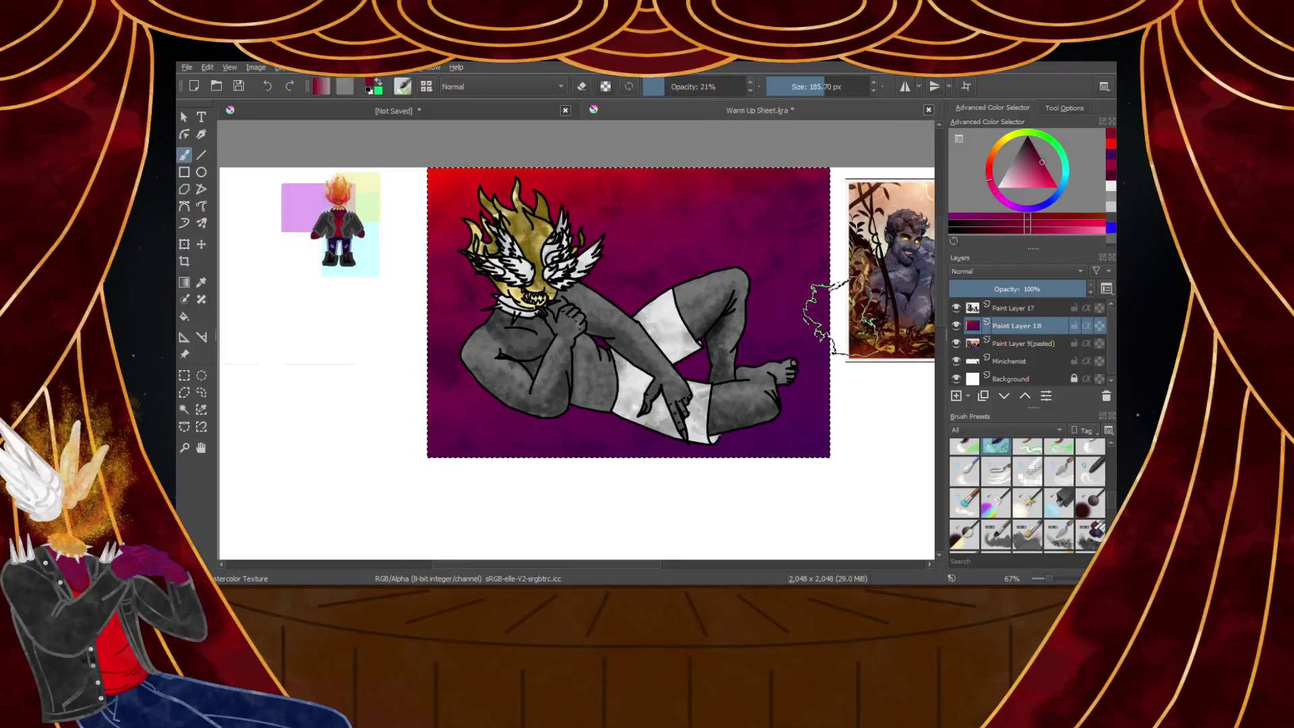
click(1033, 151)
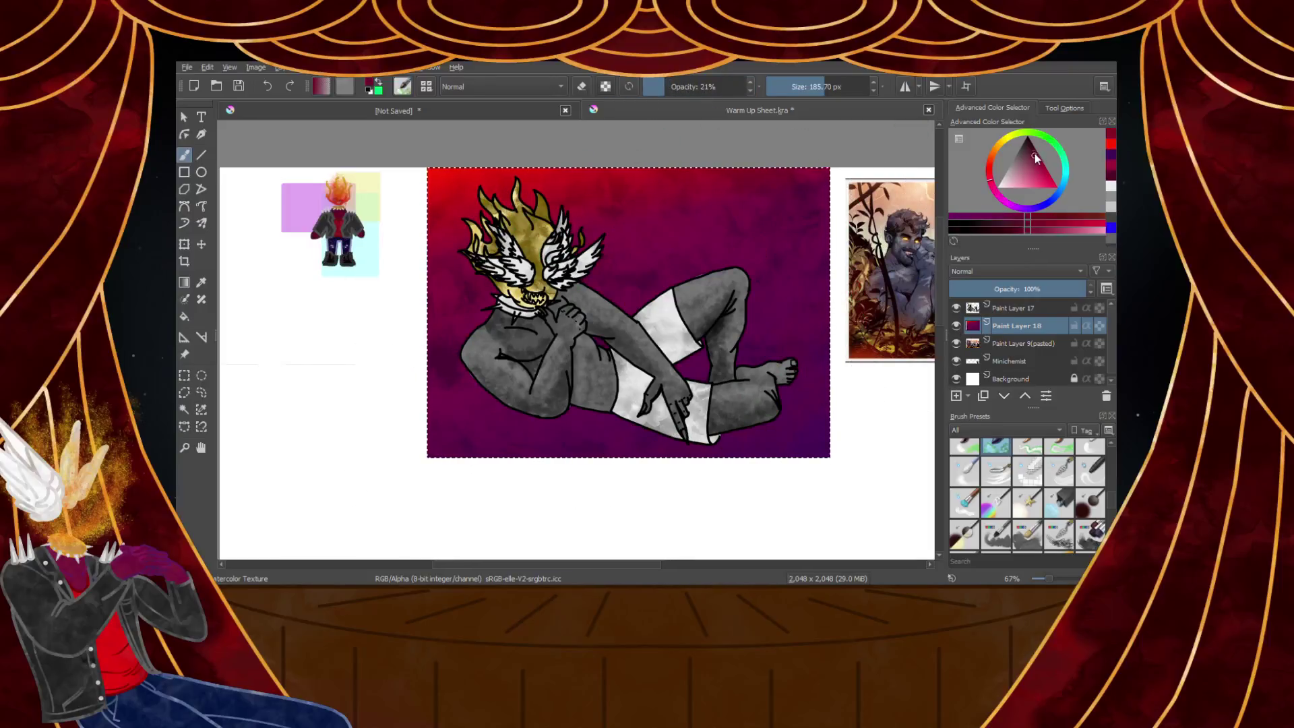
mouse_move(799, 383)
mouse_down()
mouse_move(860, 401)
mouse_move(866, 239)
mouse_up()
click(1013, 205)
click(1035, 150)
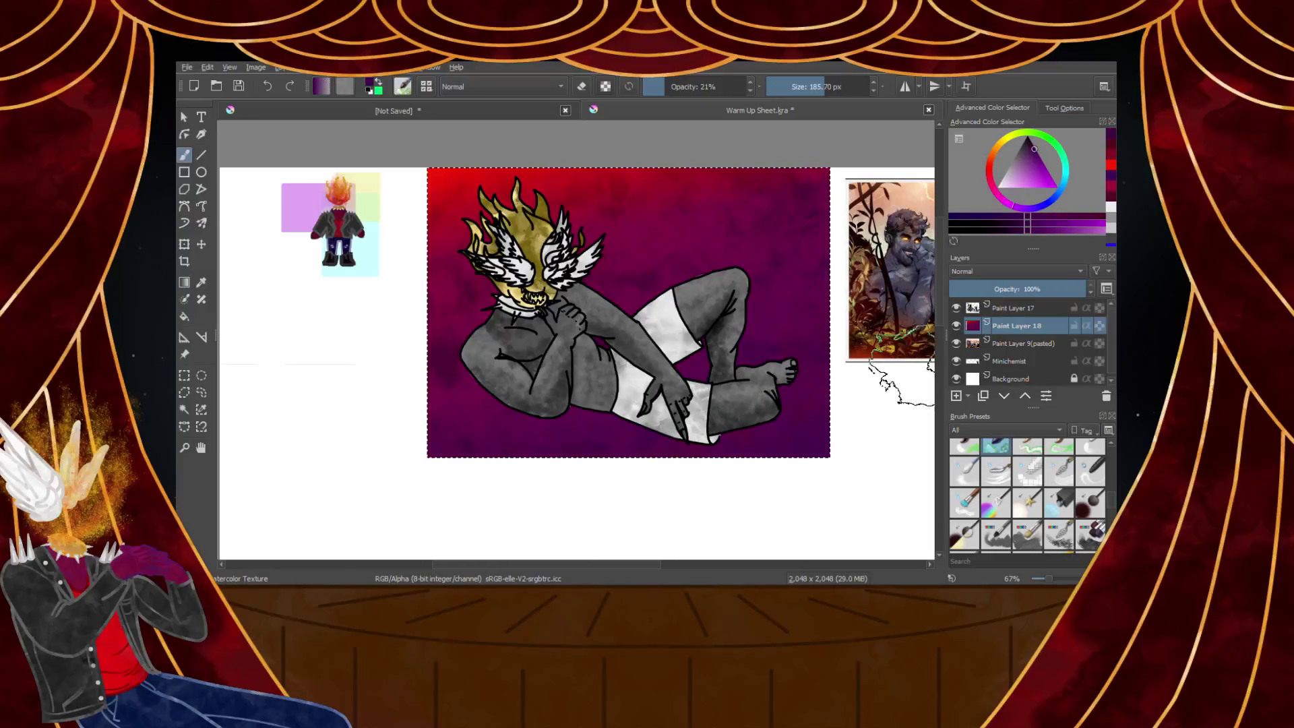
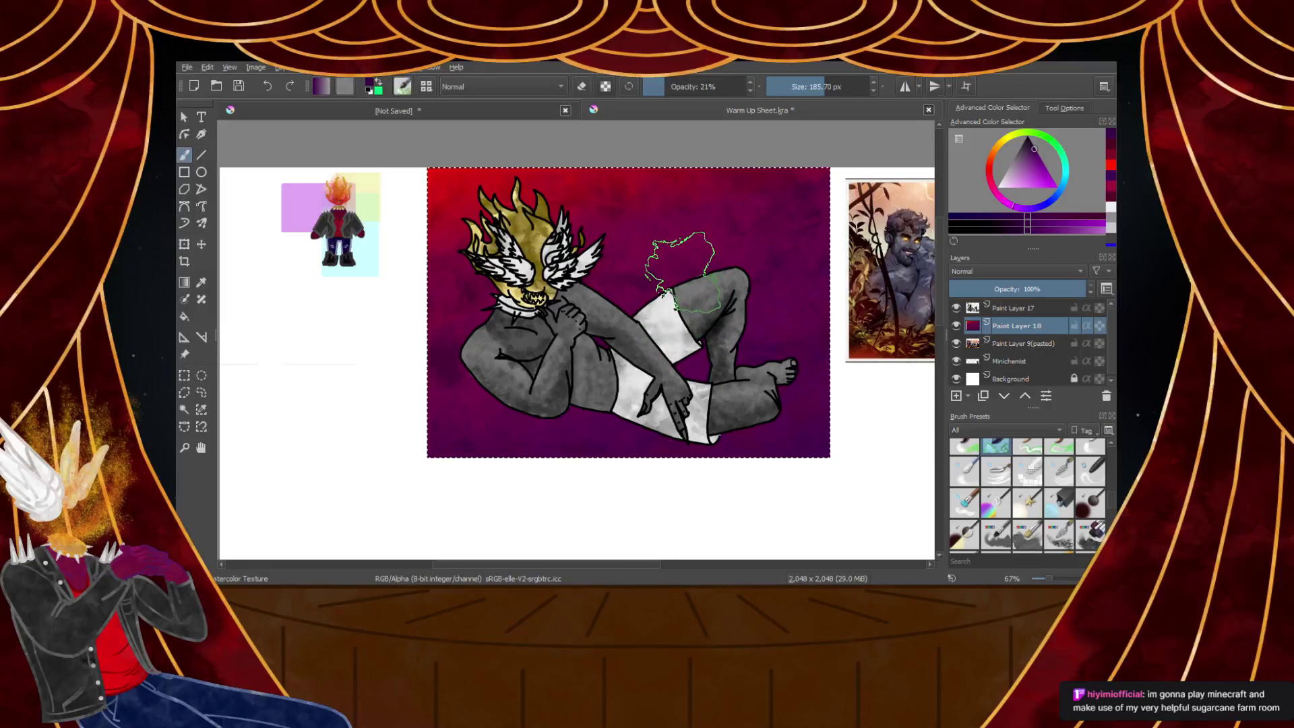
key(Escape)
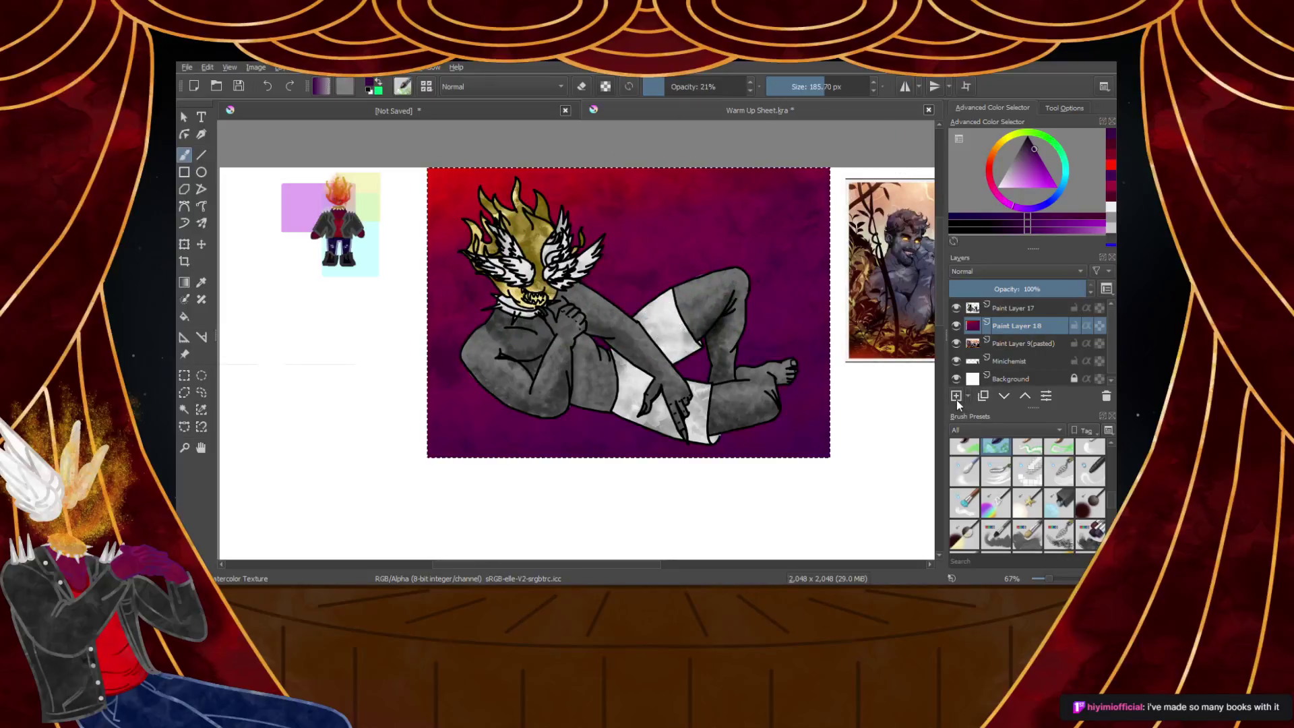
Add a new layer above the gradient background and try brushing black texture across its top at 100% opacity
click(957, 396)
click(1024, 180)
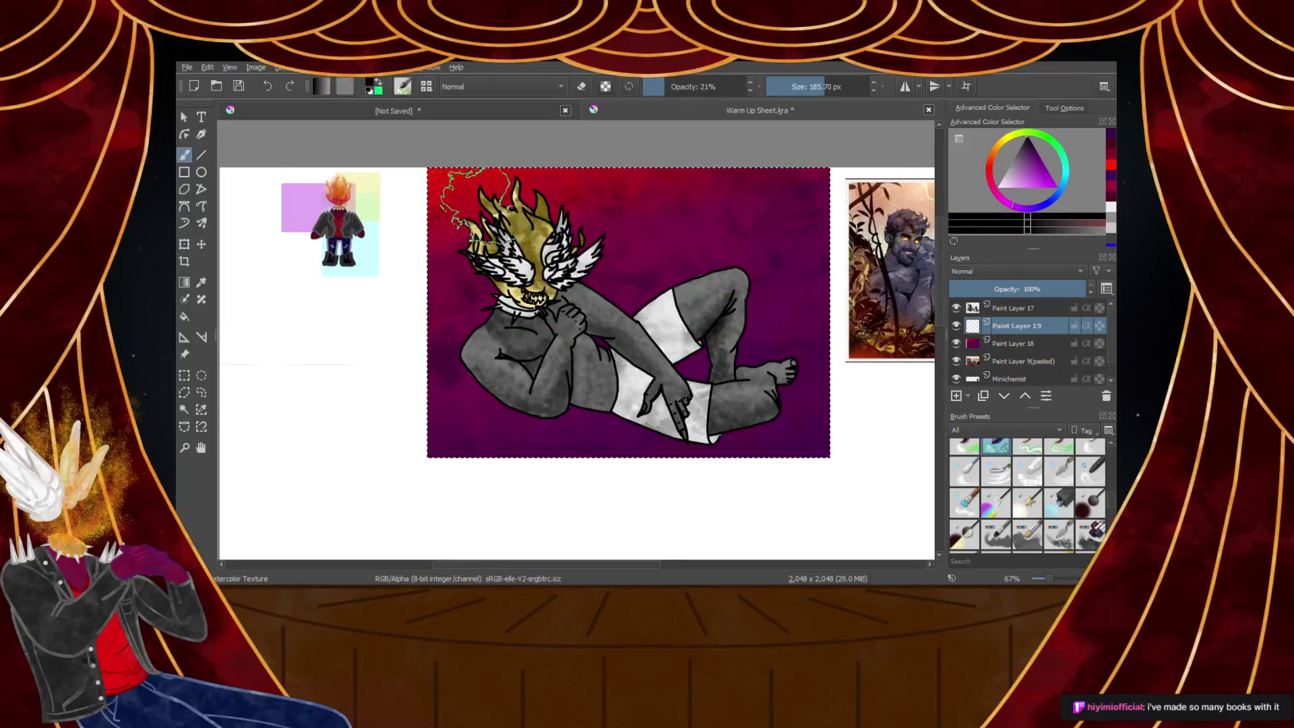
mouse_move(352, 211)
mouse_down()
mouse_move(824, 257)
mouse_move(871, 211)
mouse_up()
drag(696, 87, 746, 87)
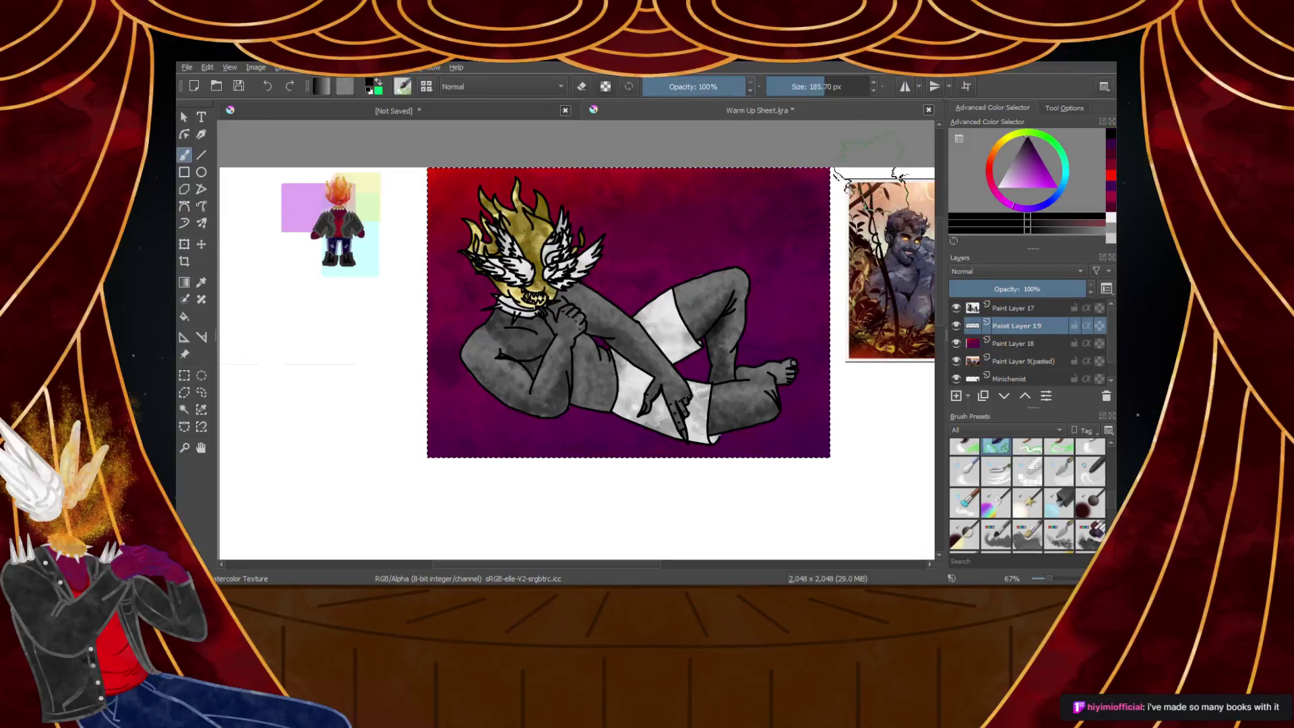
drag(876, 195, 431, 199)
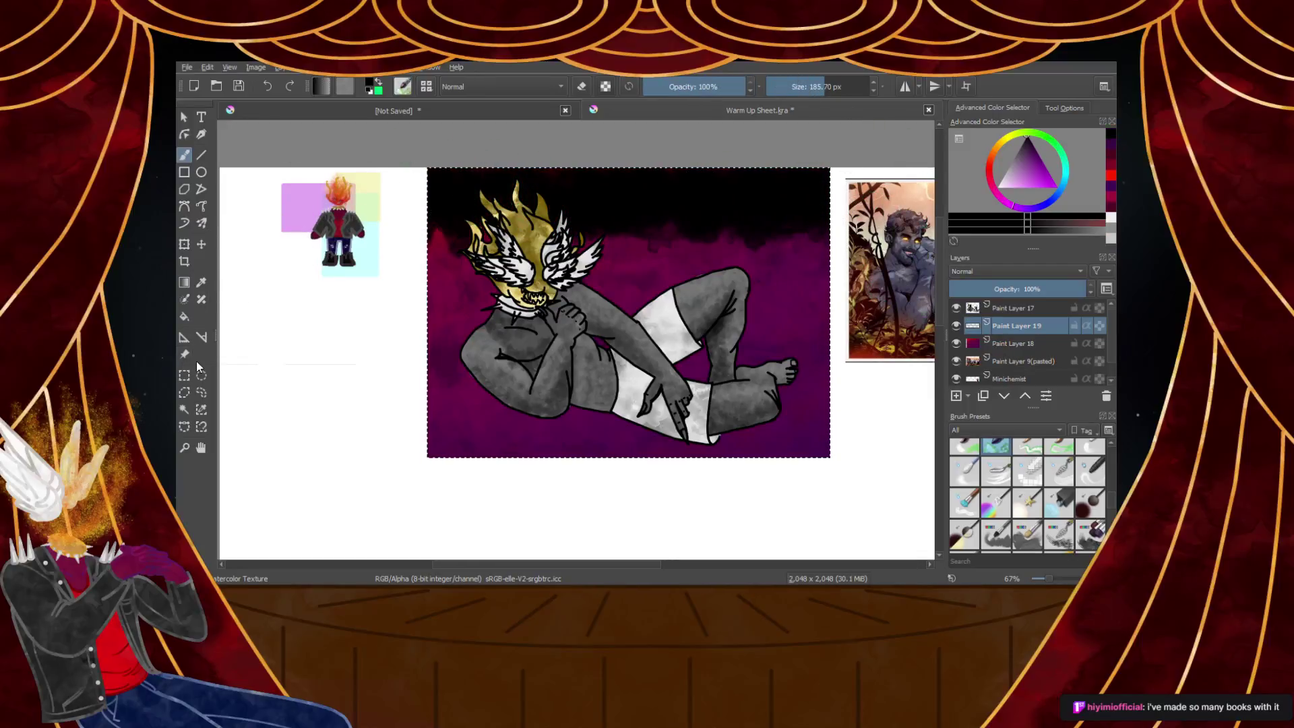
key(ctrl+z)
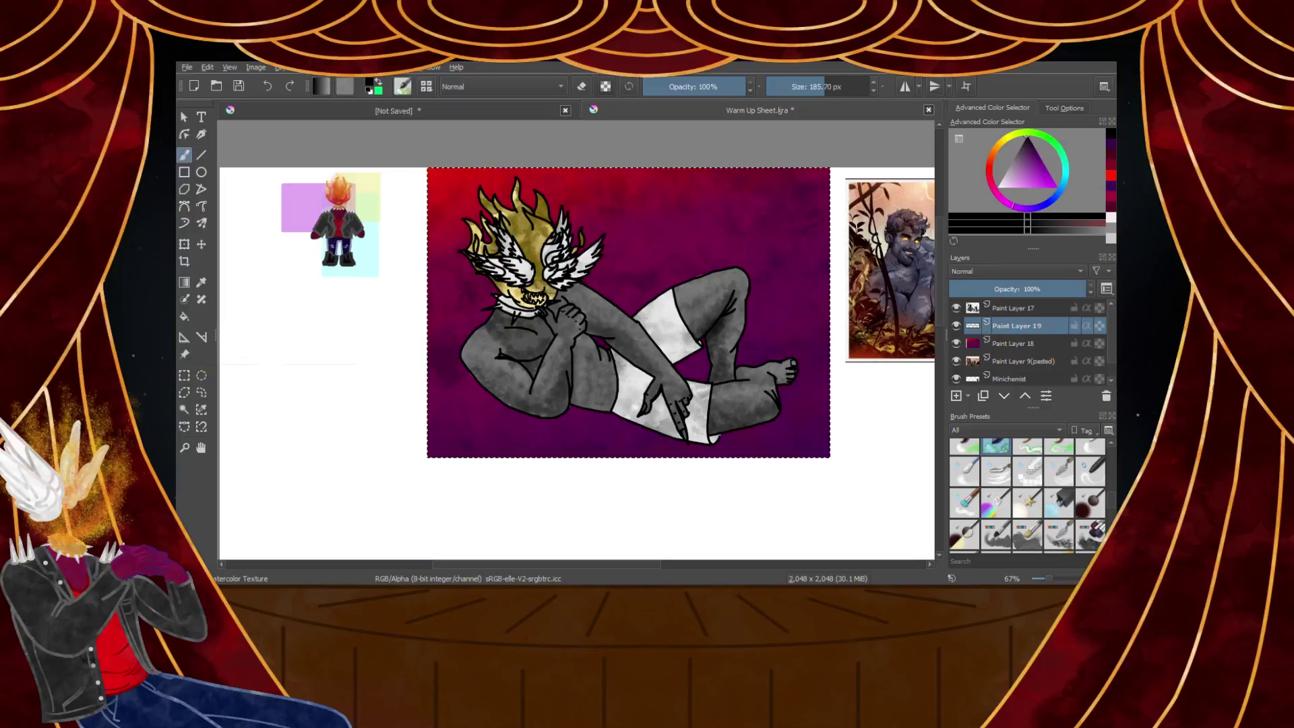
Fill the selected area of the new layer with black and set the layer's opacity to 42%
click(184, 317)
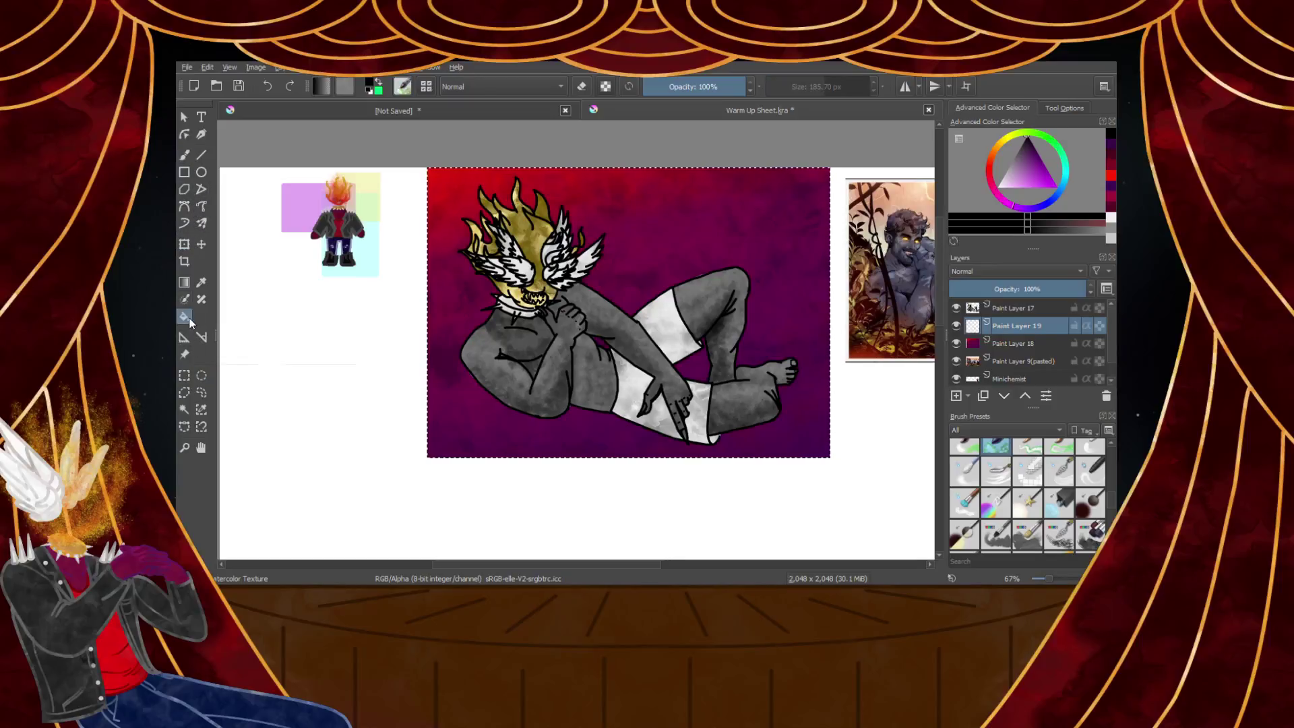
click(664, 232)
drag(1032, 290, 1008, 290)
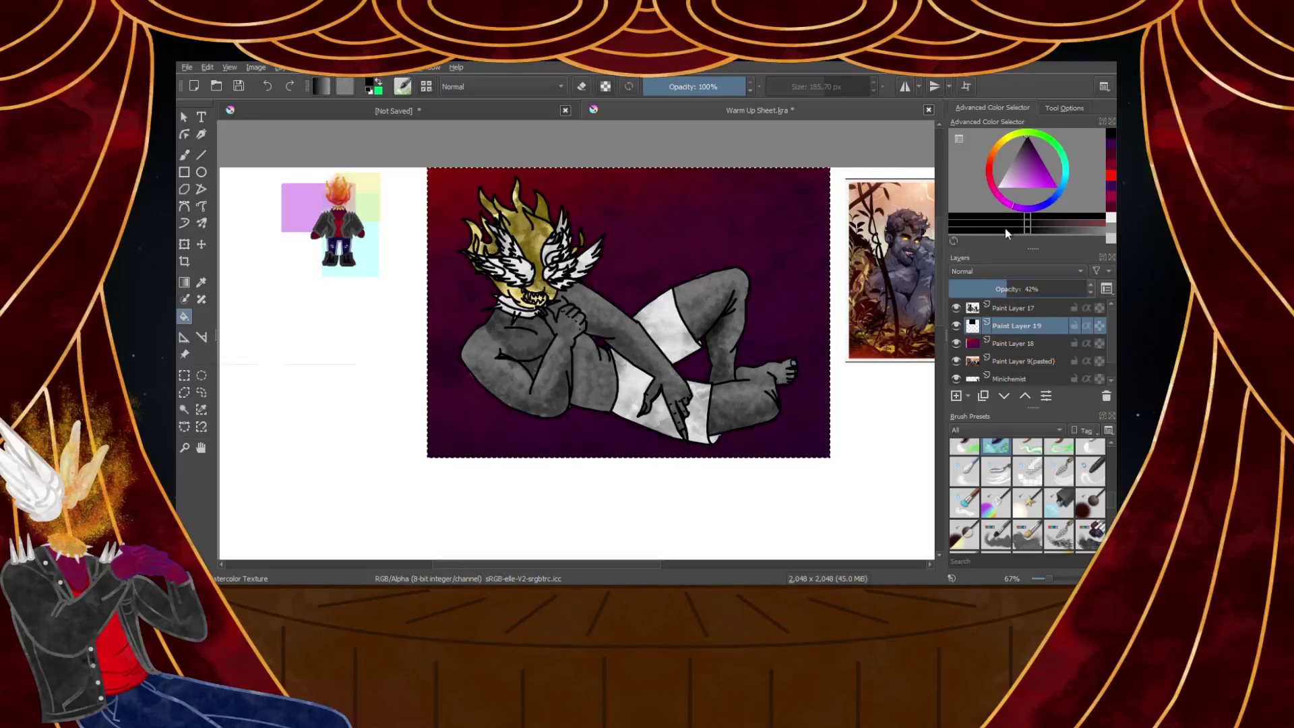
Refill the translucent layer over the background with a very dark blue and set the layer's opacity to 44%
click(1050, 201)
click(1037, 152)
click(793, 214)
click(1029, 142)
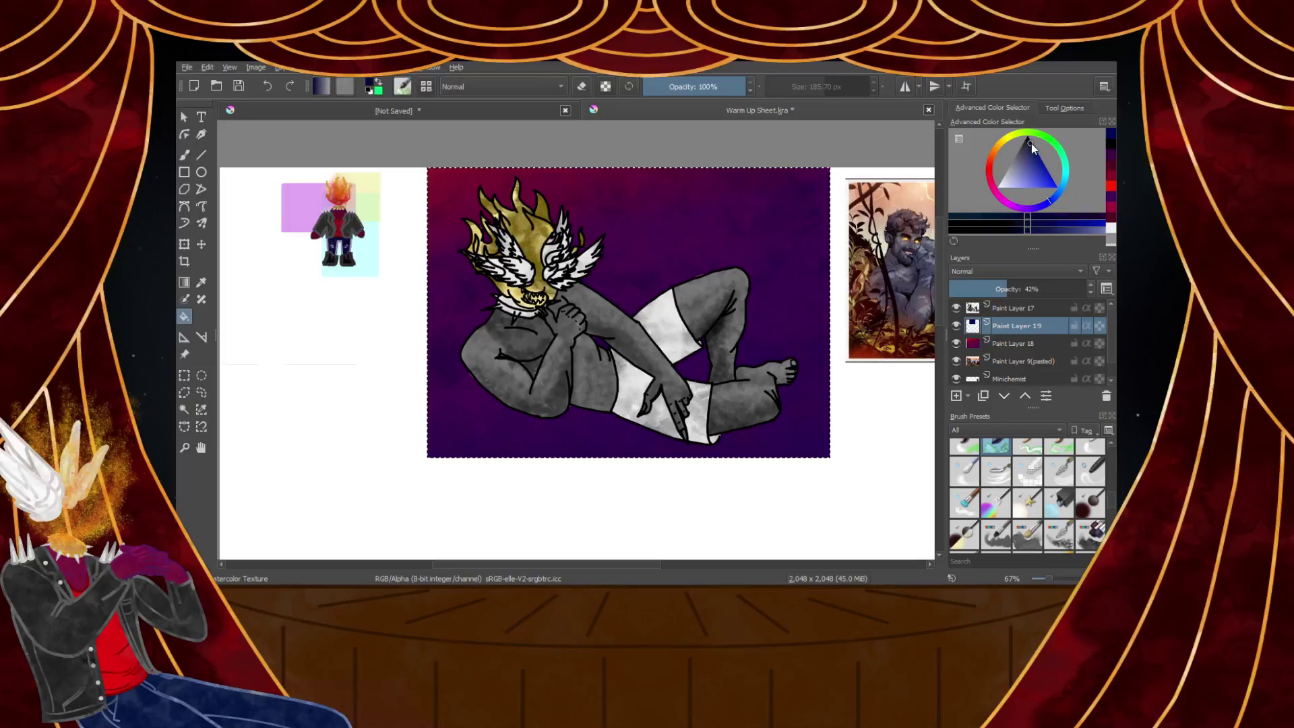
click(700, 234)
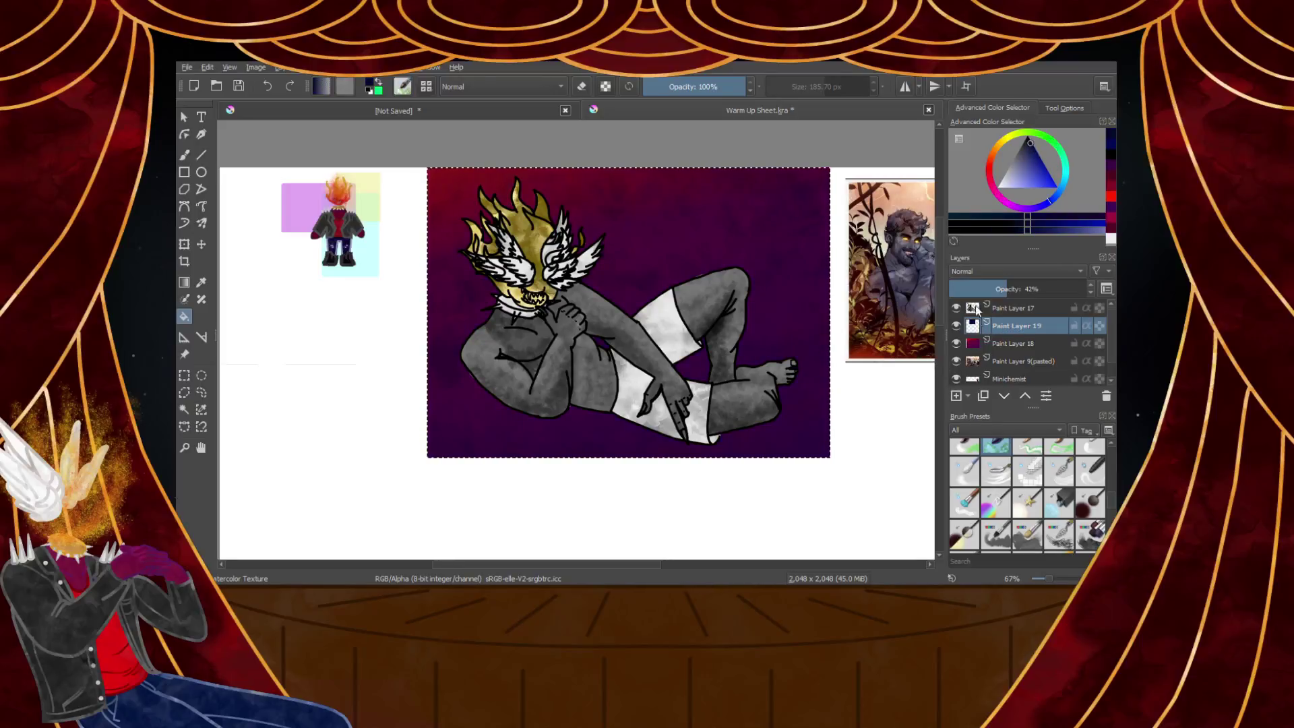
click(996, 289)
drag(996, 289, 1009, 291)
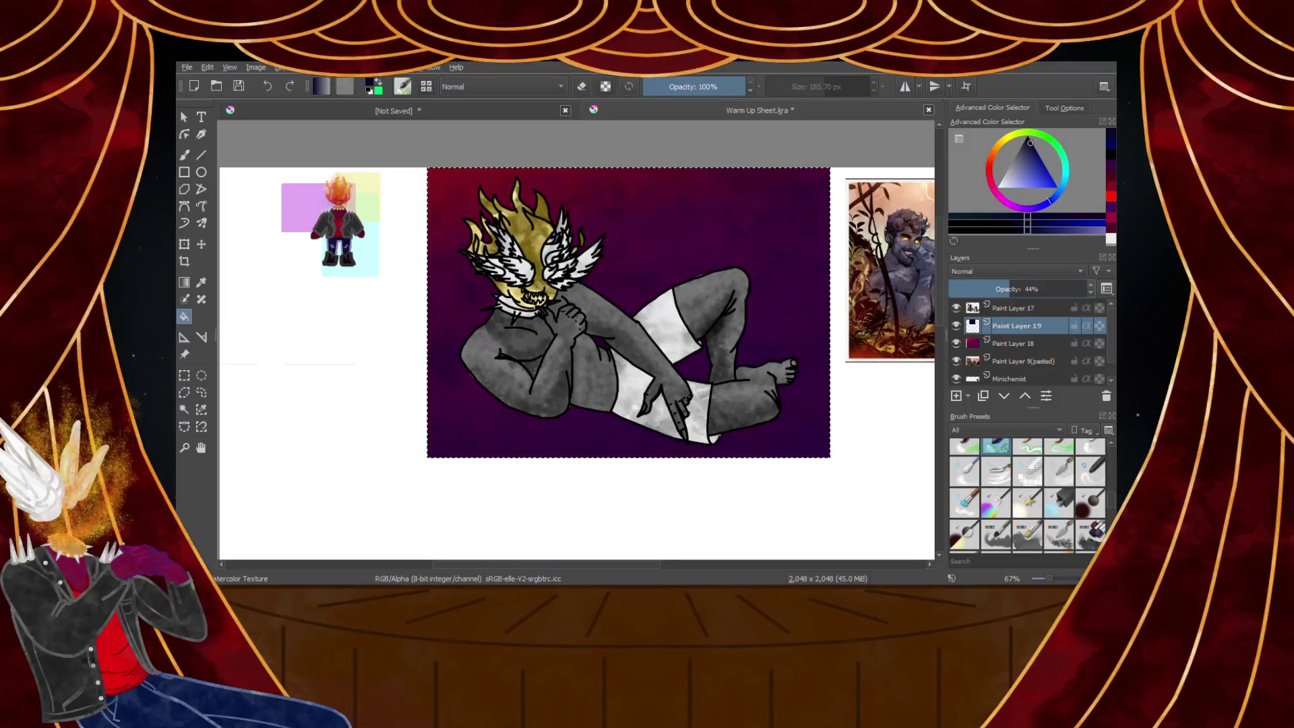
Choose the Basic-1 brush preset, turn on horizontal mirroring and place the mirror axis near the background's centre
scroll(1028, 496, up, 3)
click(1090, 459)
click(905, 86)
drag(667, 162, 618, 166)
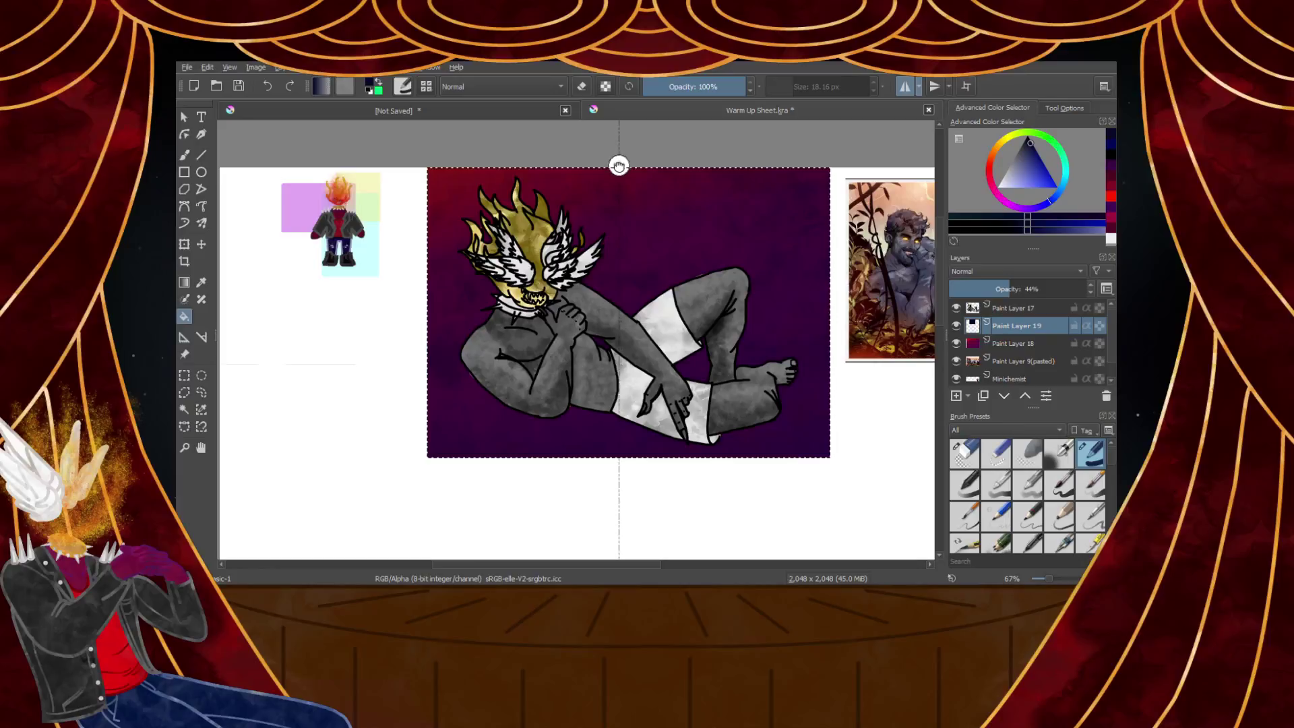
click(907, 85)
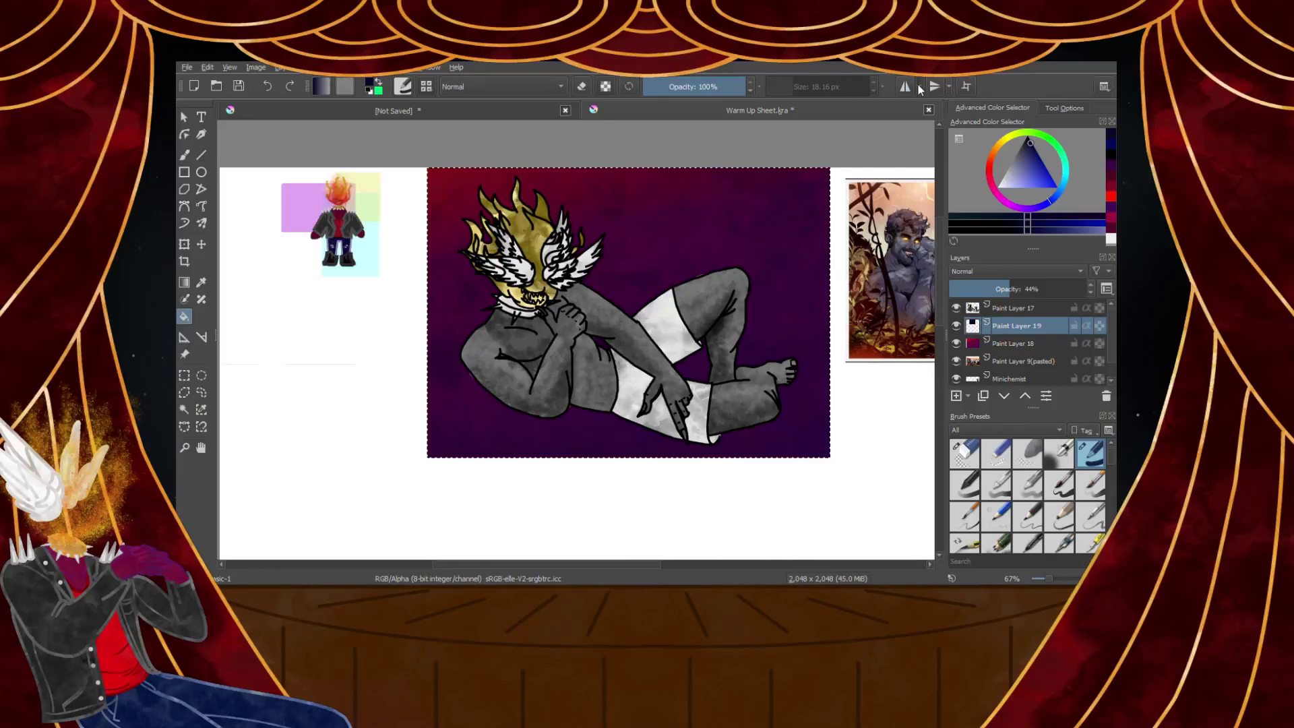
click(905, 87)
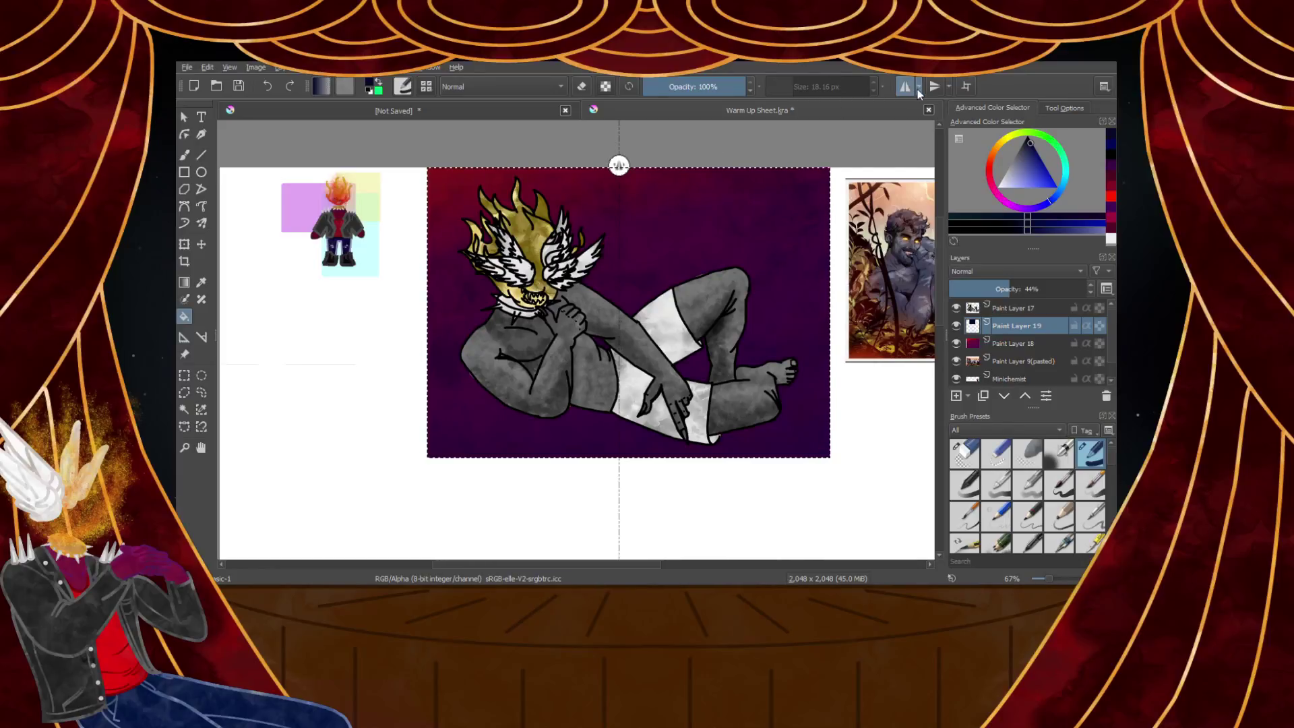
click(941, 129)
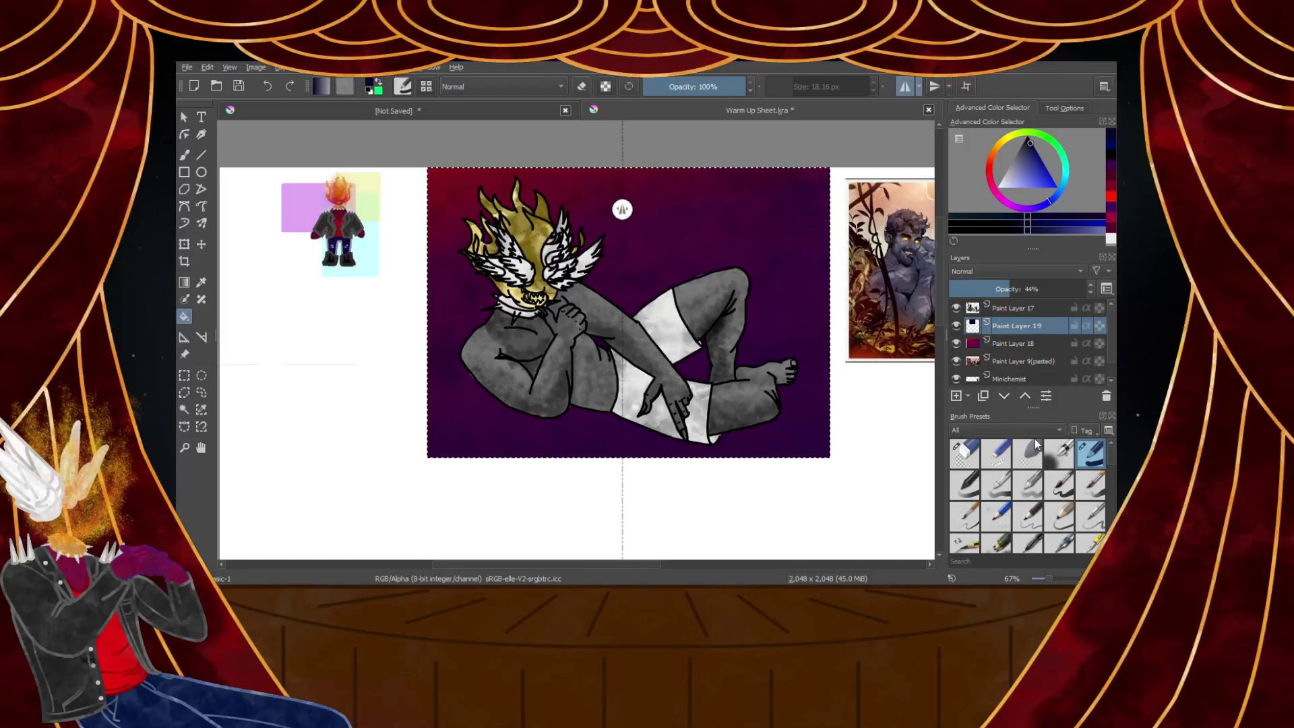
Activate freehand brush painting and add a new paint layer directly above the dark blue translucent layer
click(185, 157)
scroll(459, 205, up, 2)
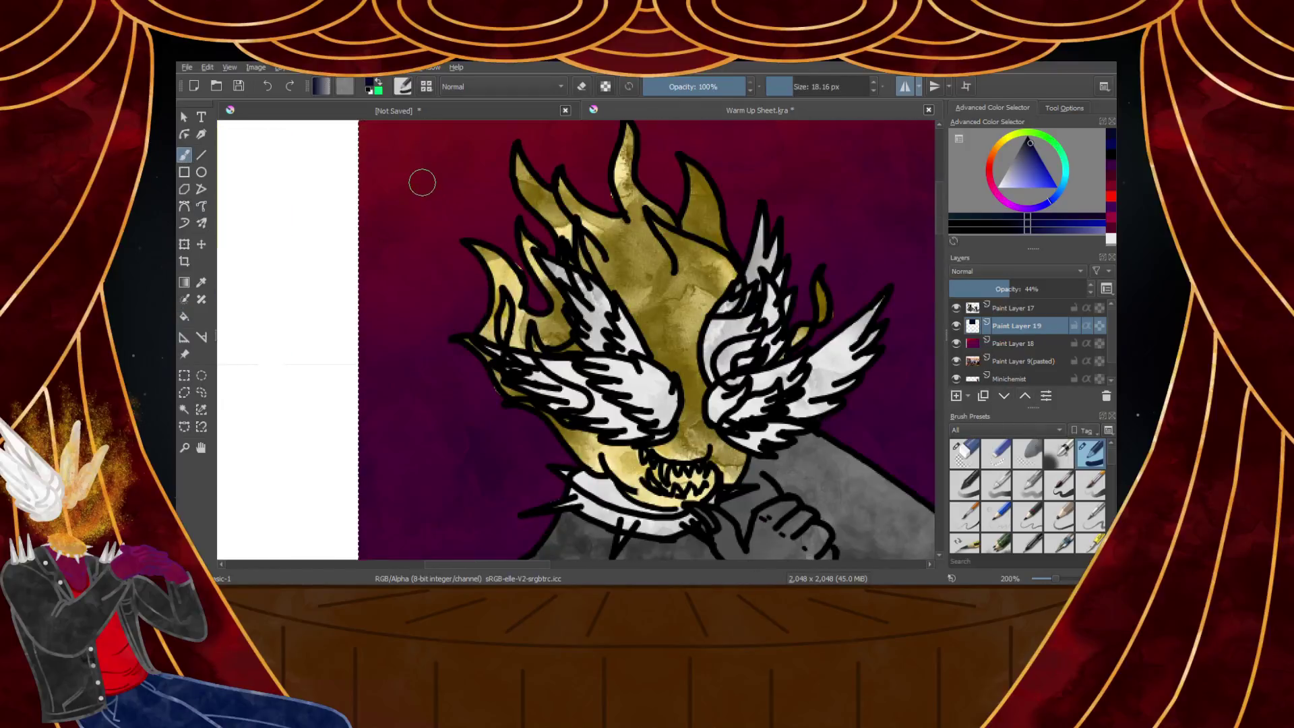
scroll(419, 185, down, 3)
scroll(411, 187, up, 1)
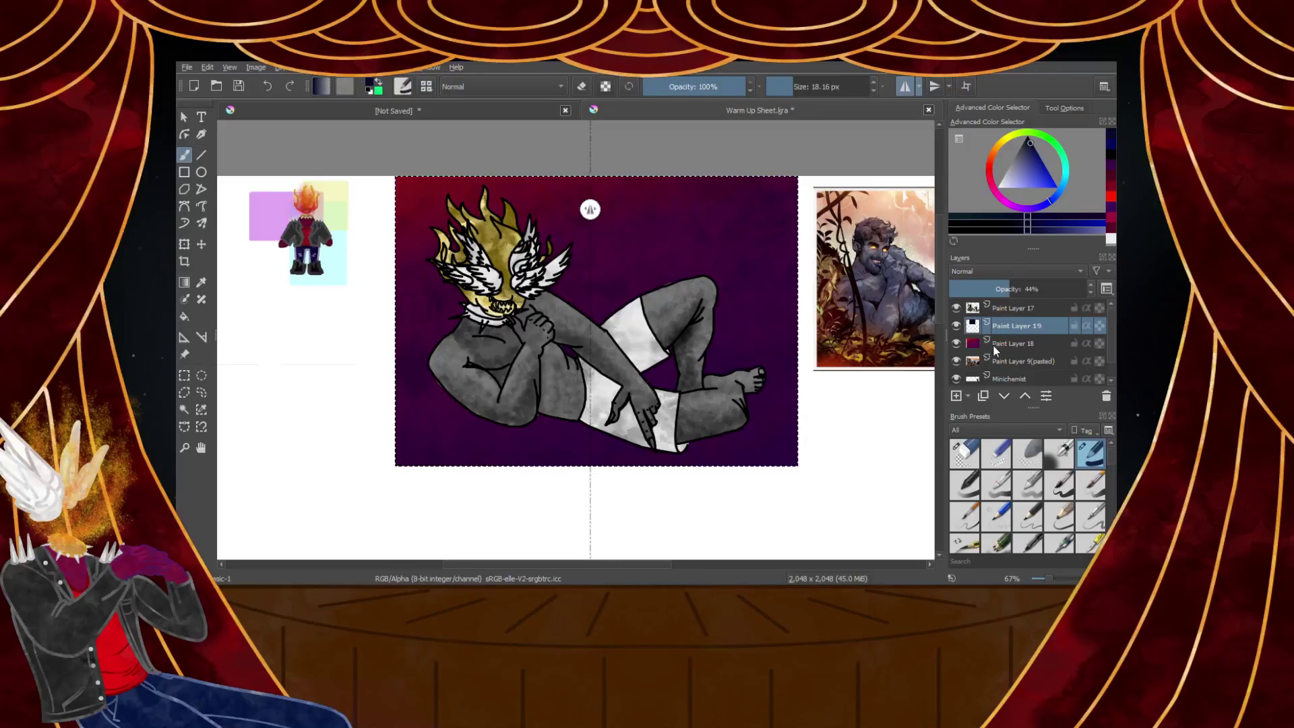
click(953, 398)
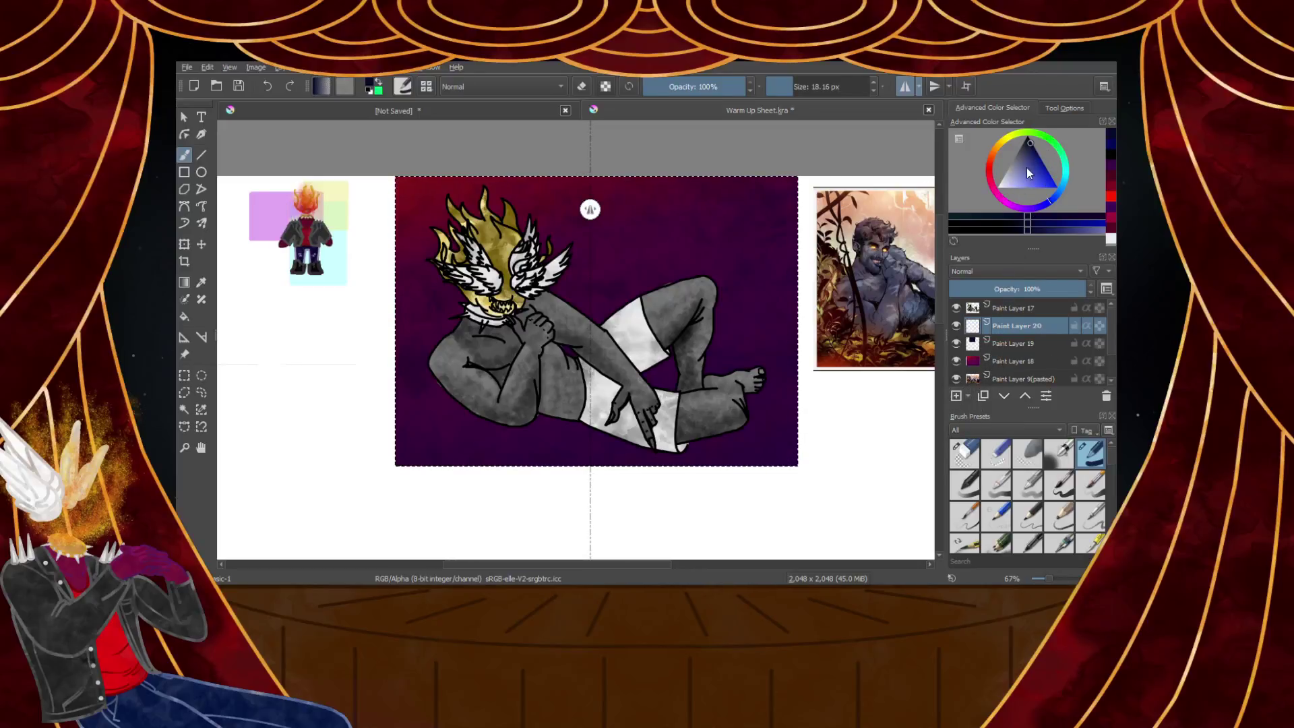
Align the mirror axis with the background's centre using yellow test dabs in its upper corners, and erase the dabs
click(1006, 145)
click(402, 185)
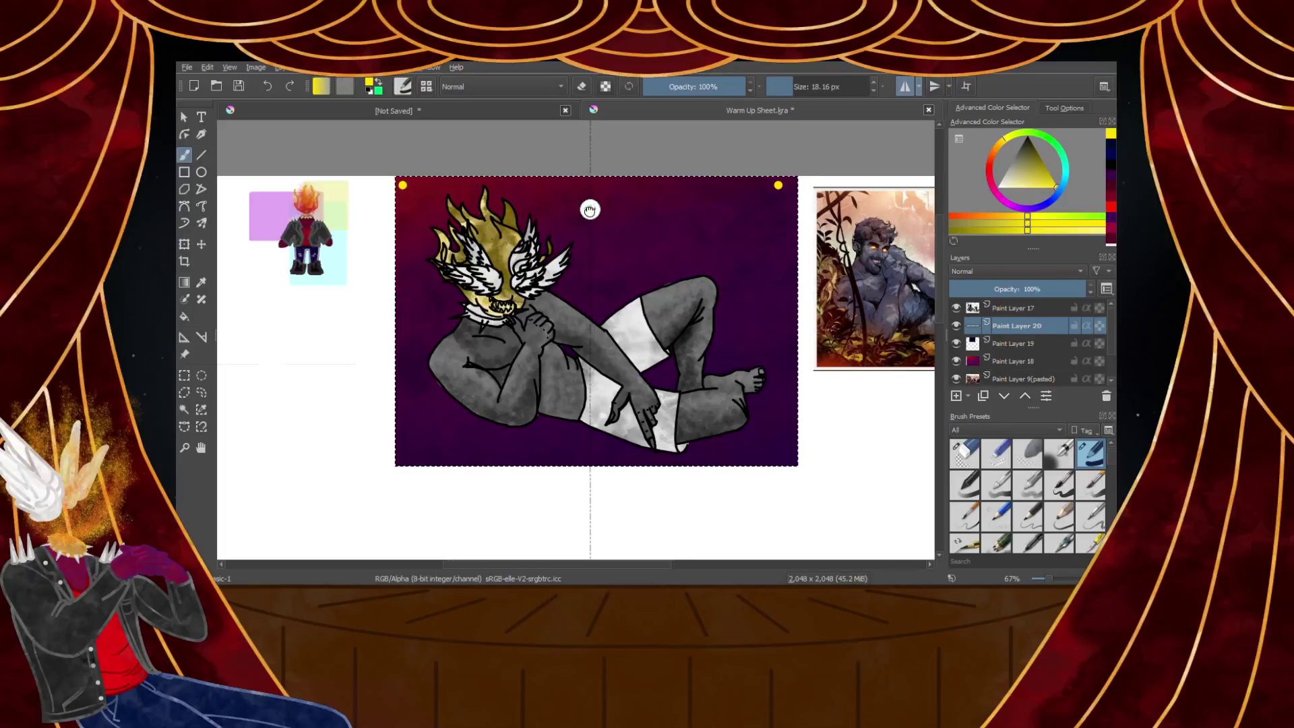
click(966, 453)
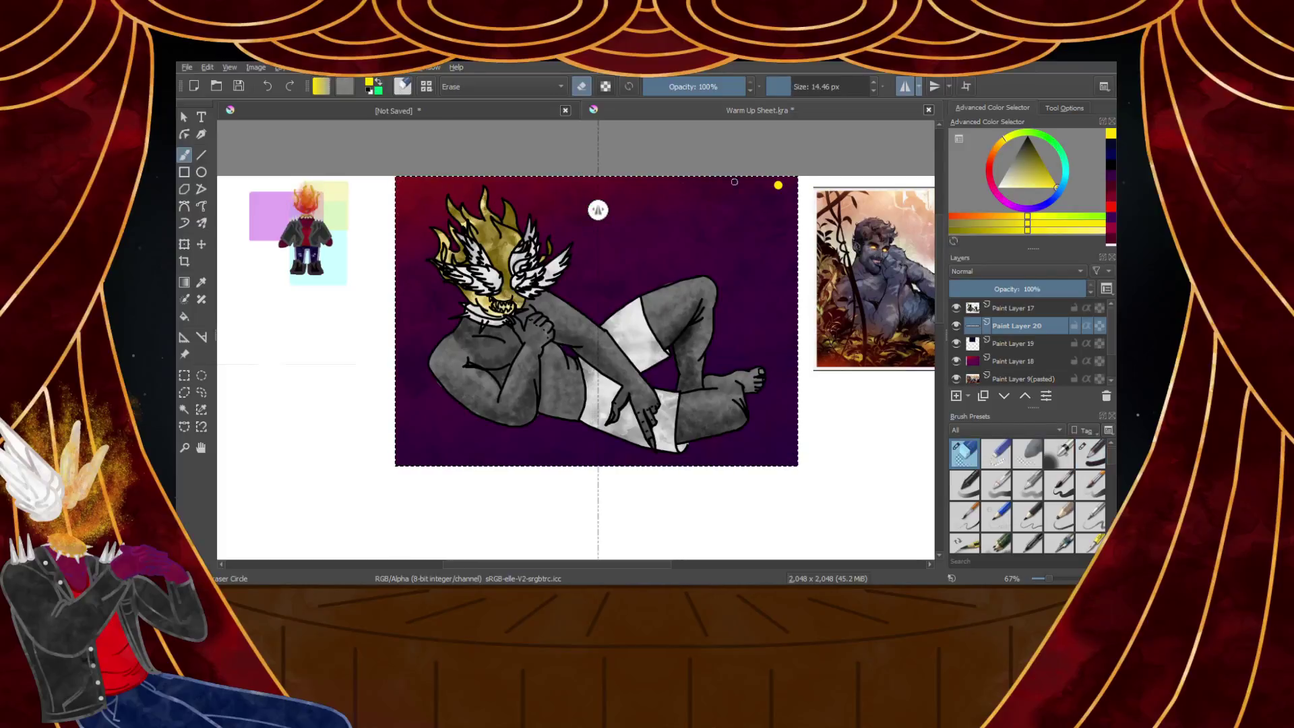
click(1089, 453)
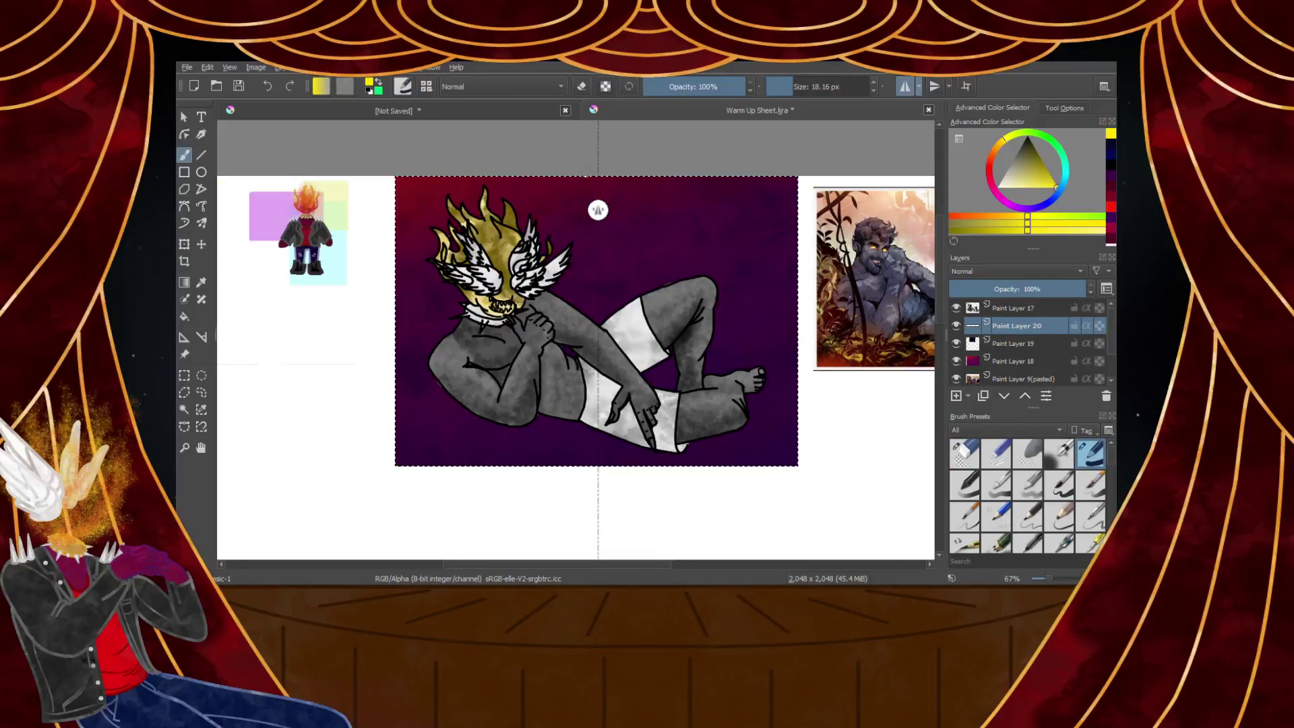
scroll(586, 174, up, 2)
scroll(606, 206, down, 2)
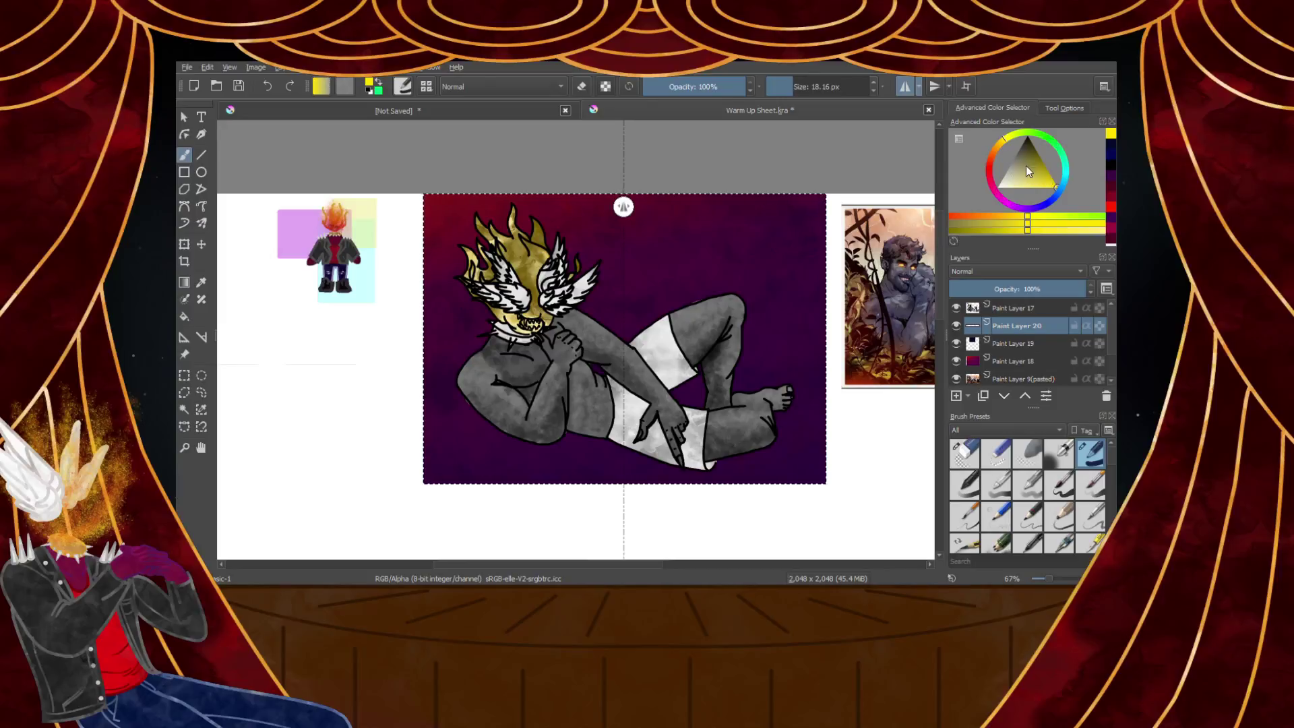
Clear the rectangular selection and set the freehand brush to a dark olive yellow with a size of 10 px
click(992, 164)
click(184, 376)
click(303, 405)
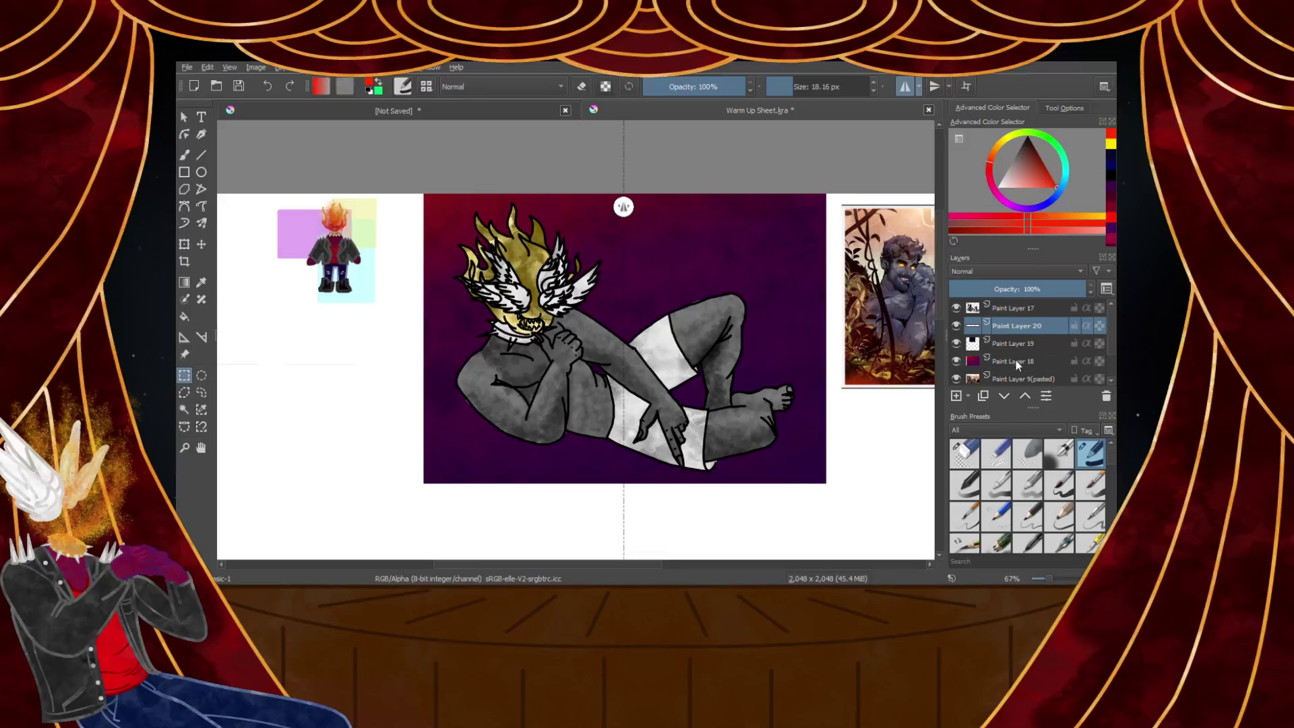
click(1008, 142)
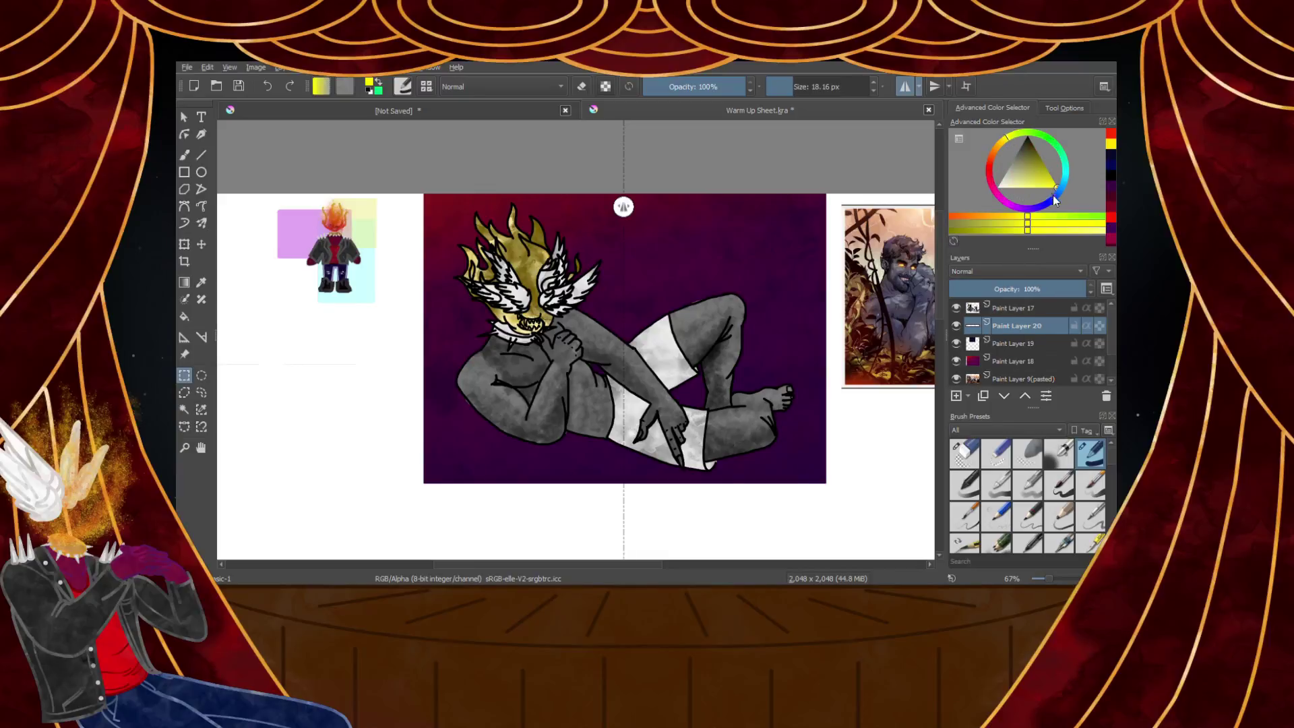
drag(1023, 187, 1041, 158)
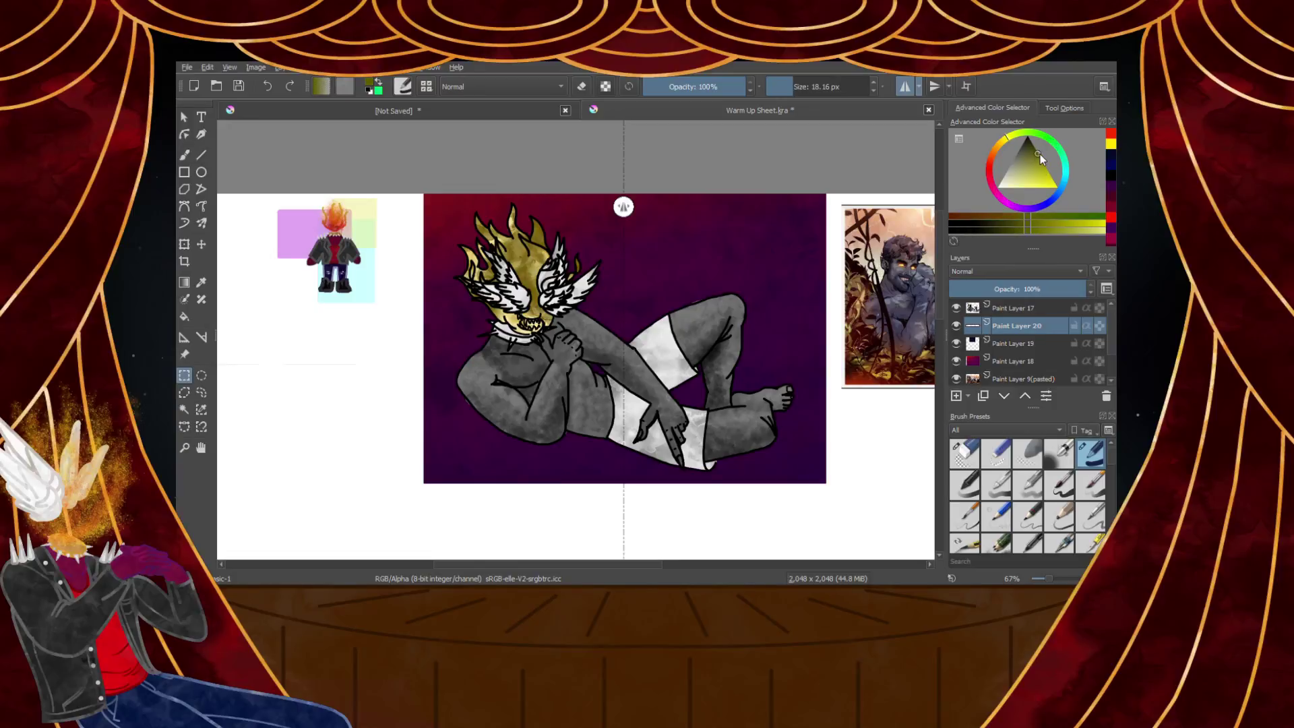
click(184, 155)
right_click(840, 85)
text(10)
key(Return)
Try to hand-draw an olive oval link near the background's upper-left corner, save the file, and undo the oval
scroll(415, 219, up, 1)
scroll(415, 220, up, 6)
mouse_move(439, 199)
mouse_down()
mouse_move(521, 317)
mouse_move(575, 214)
mouse_move(586, 260)
mouse_up()
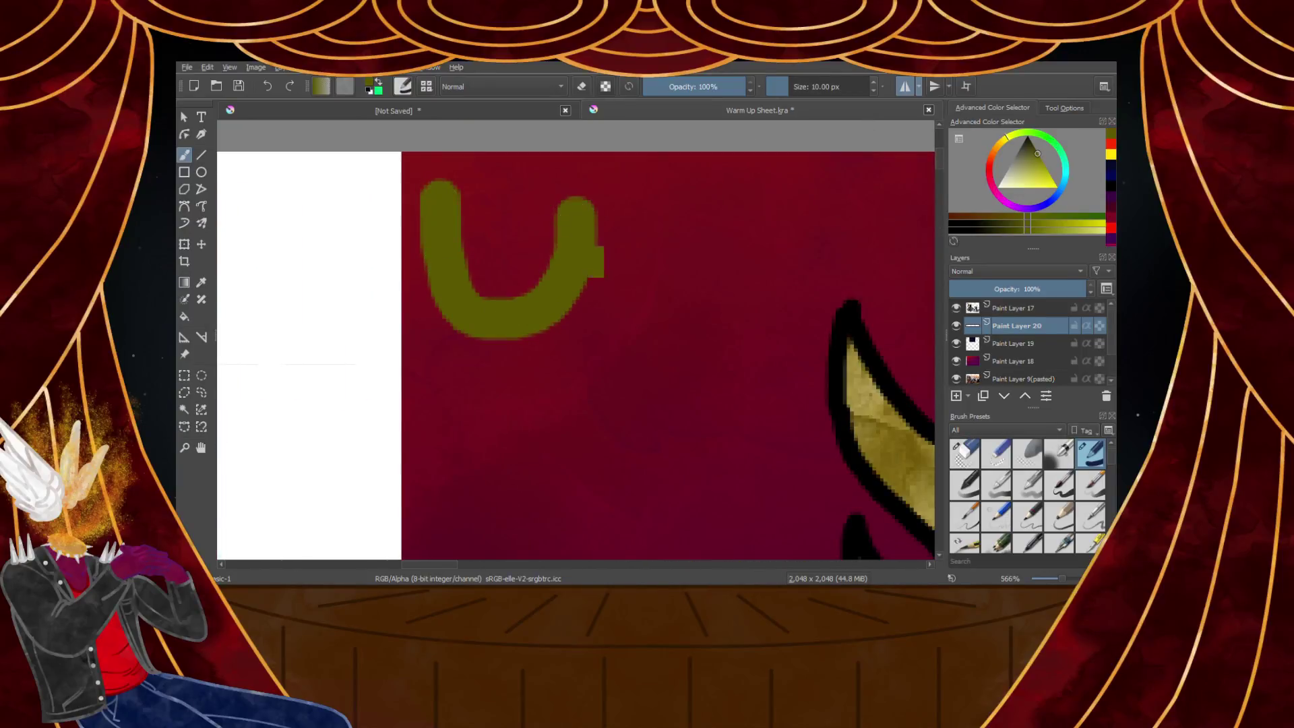
key(ctrl+z)
key(ctrl+z)
mouse_move(445, 283)
mouse_down()
mouse_move(500, 211)
mouse_move(549, 266)
mouse_move(533, 366)
mouse_move(470, 395)
mouse_move(445, 283)
mouse_up()
scroll(452, 302, down, 2)
scroll(452, 303, up, 2)
key(ctrl+s)
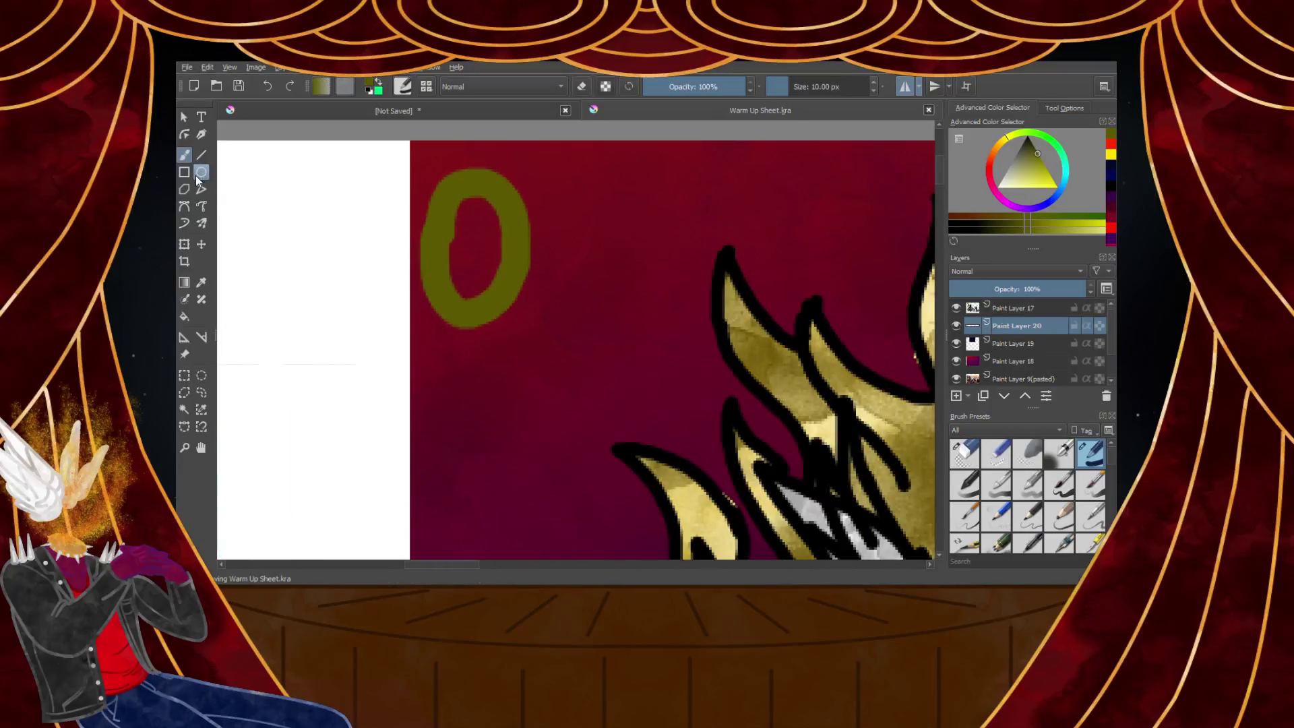
key(ctrl+z)
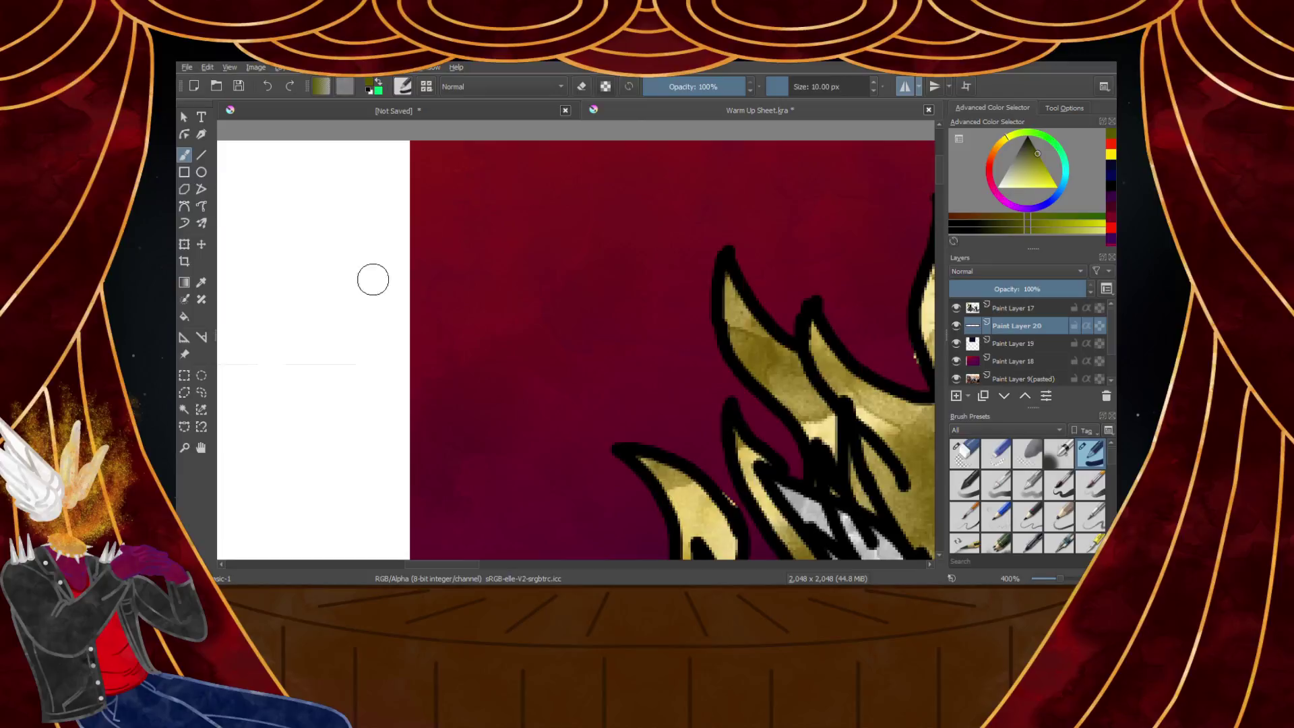
Draw an upright olive ellipse outline in the background's upper-left corner with the Ellipse tool, mirrored on the opposite side
scroll(439, 293, down, 6)
scroll(447, 303, up, 4)
click(200, 172)
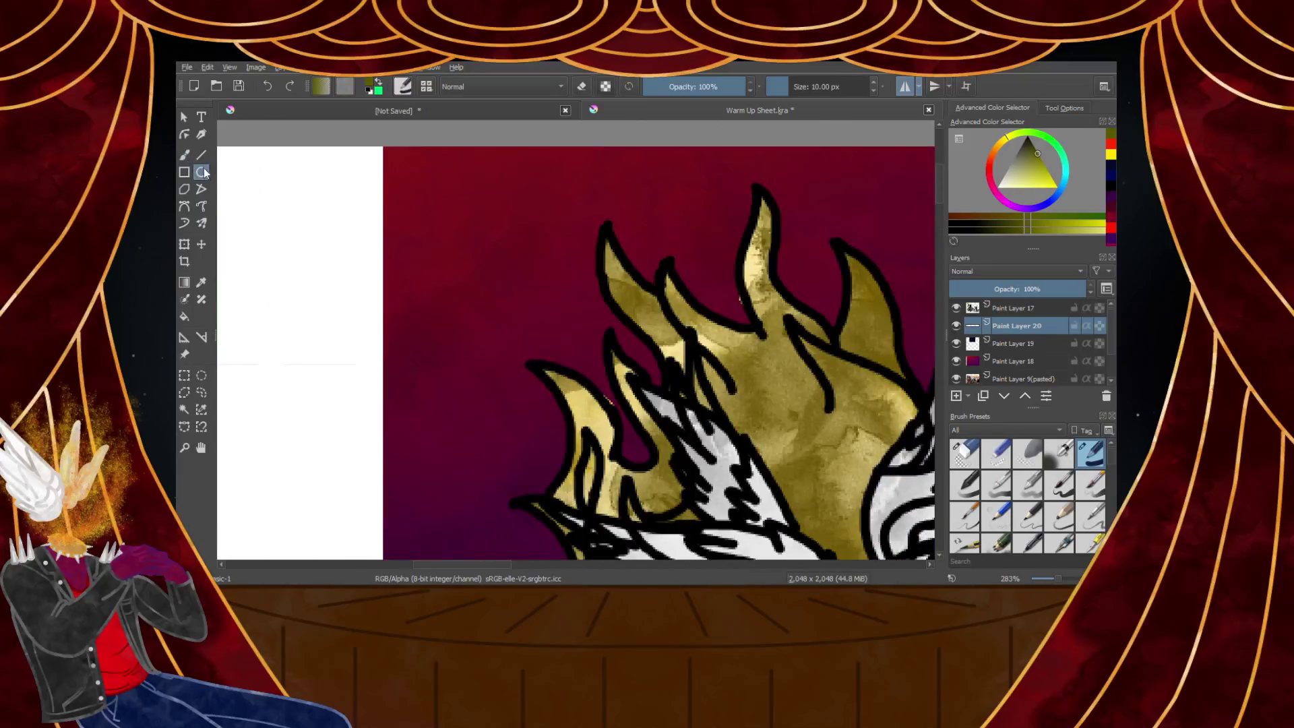
mouse_move(409, 179)
mouse_down()
mouse_move(446, 277)
mouse_move(462, 277)
mouse_move(479, 404)
mouse_up()
scroll(463, 277, down, 3)
scroll(424, 251, up, 4)
Draw three more upright olive ellipses in a column below the first one along the background's left edge, and save
scroll(474, 405, down, 5)
scroll(458, 429, up, 5)
drag(477, 290, 549, 419)
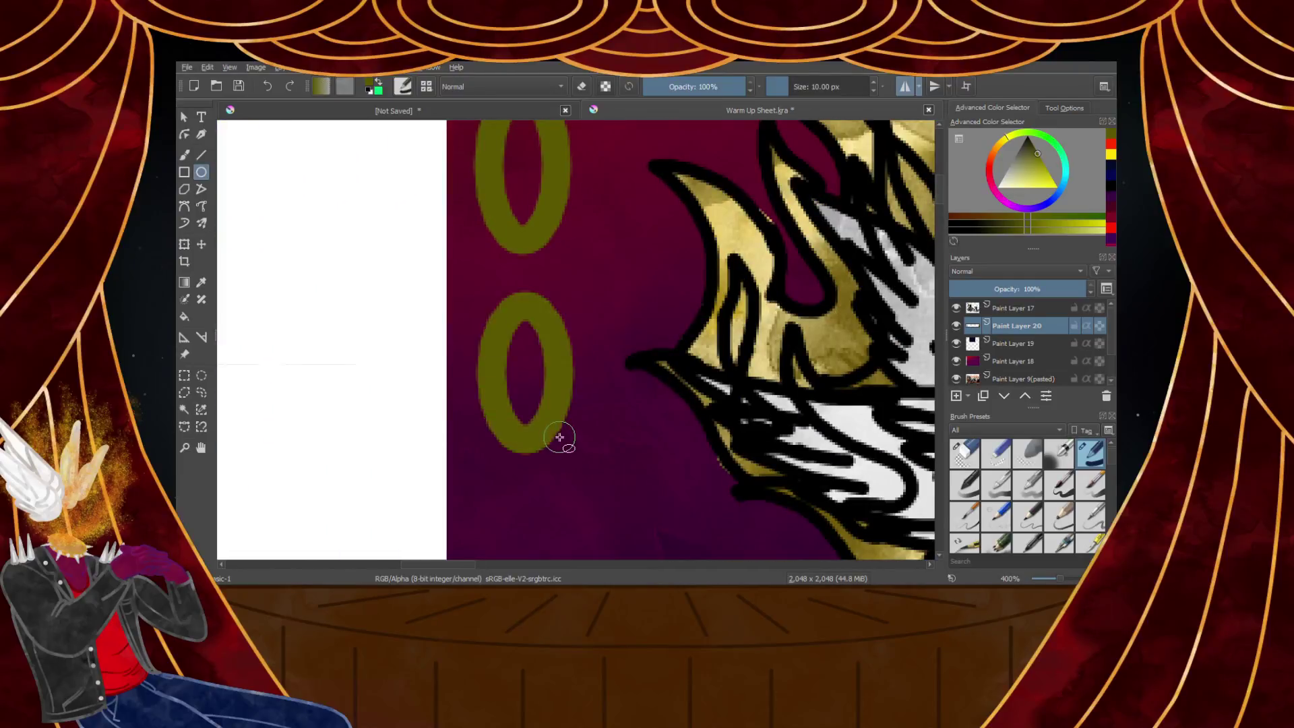
scroll(563, 434, down, 5)
scroll(553, 473, up, 5)
drag(570, 290, 607, 412)
scroll(605, 421, down, 5)
scroll(595, 450, up, 6)
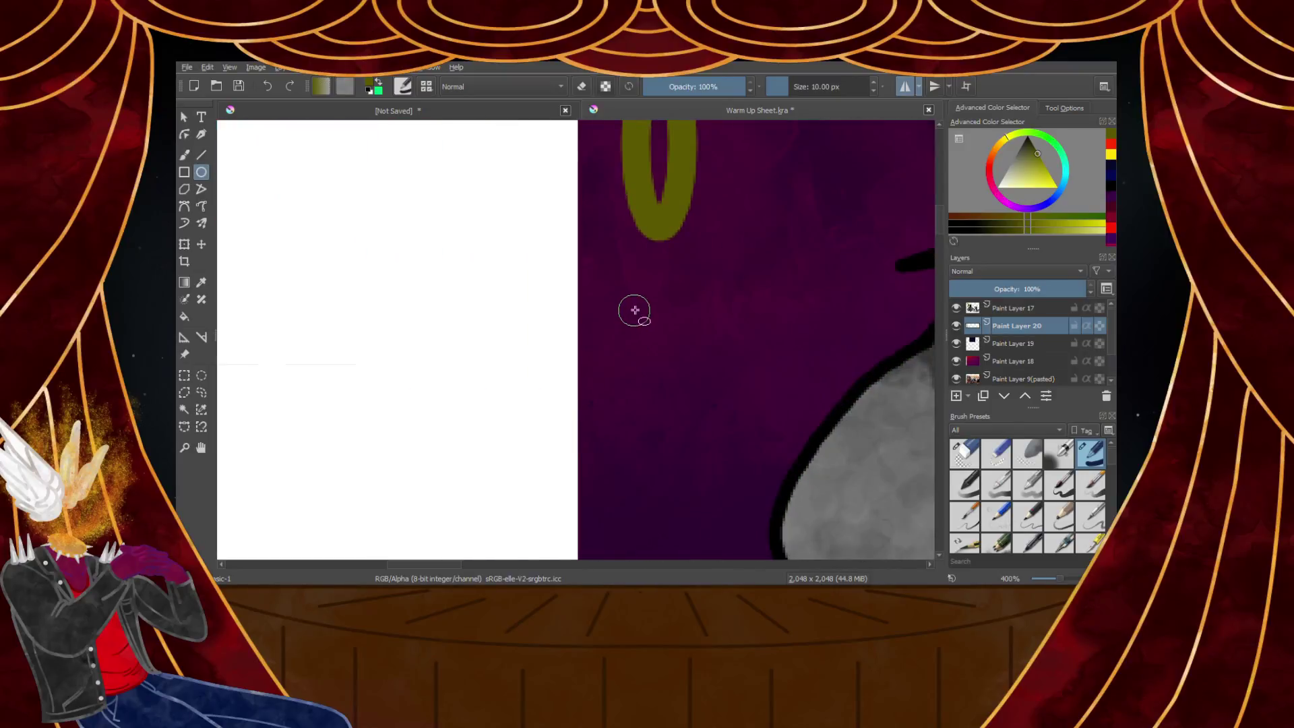
scroll(640, 321, down, 4)
key(ctrl+s)
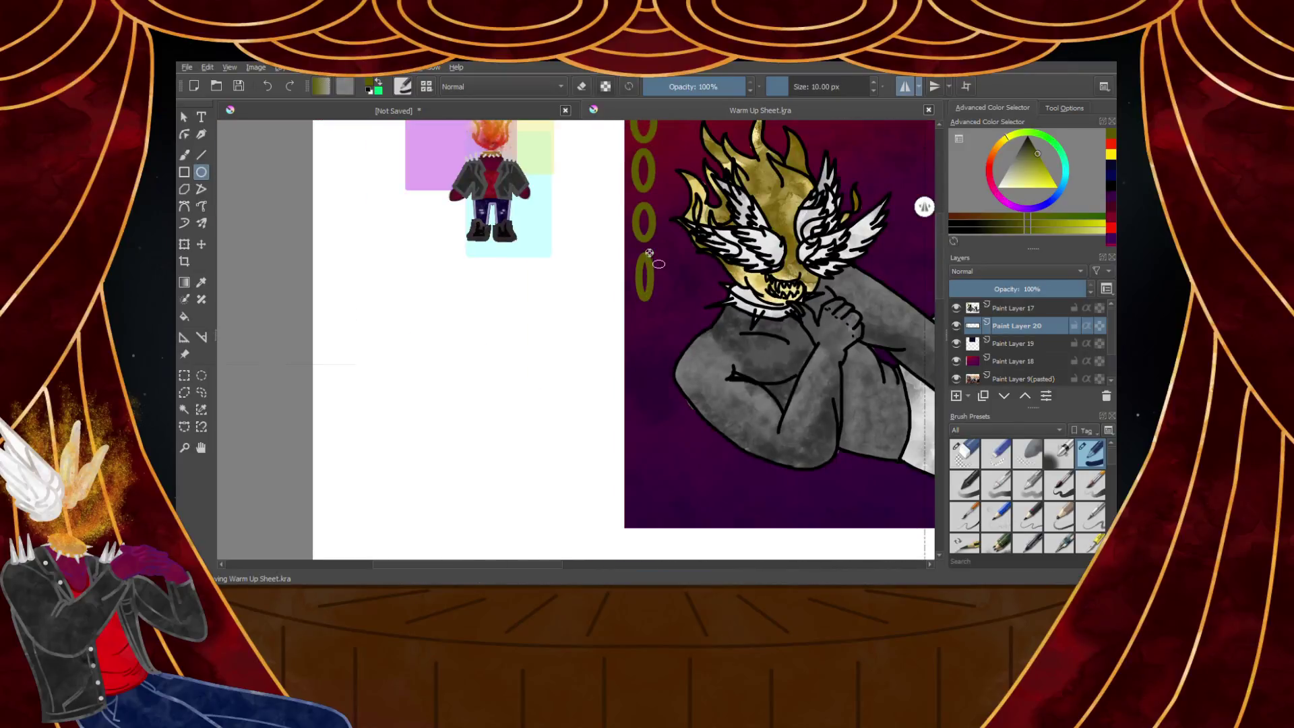
Extend the column of olive ellipses down the background's left edge with a fifth and a sixth ellipse
scroll(656, 243, up, 1)
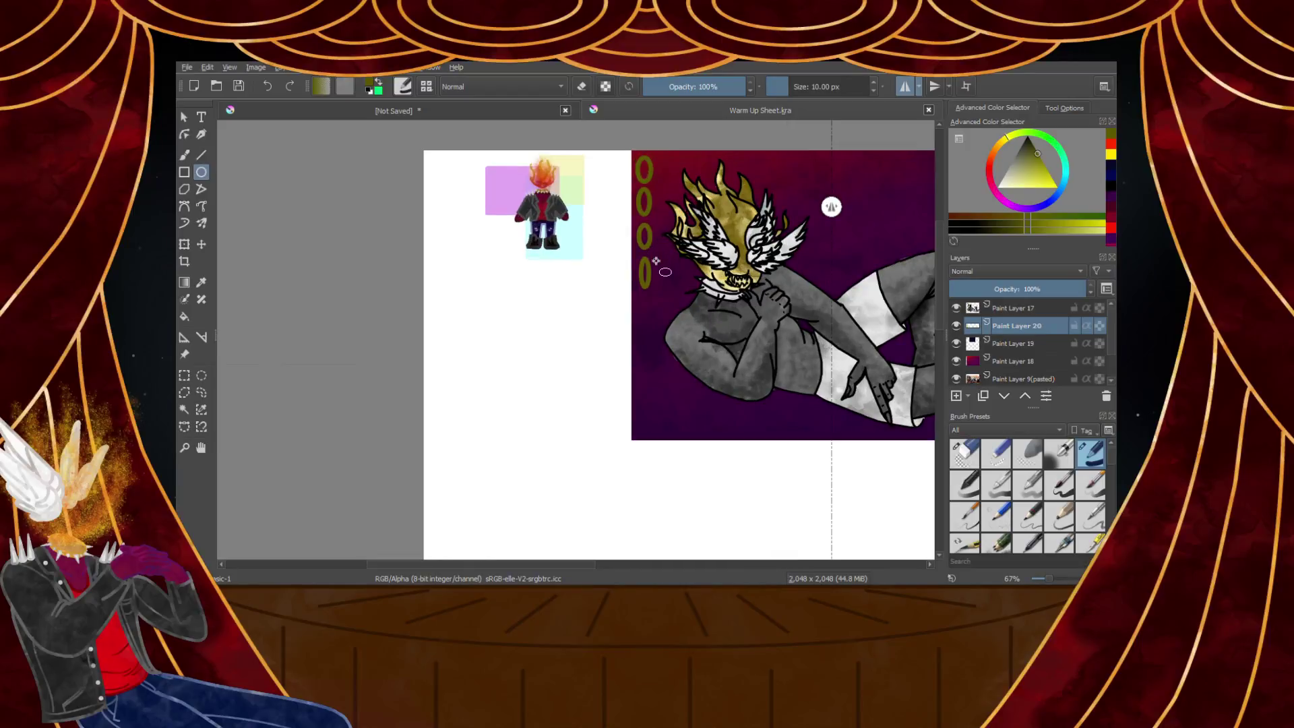
scroll(640, 256, up, 4)
drag(602, 235, 659, 340)
key(ctrl+z)
scroll(662, 338, down, 4)
scroll(838, 205, up, 4)
mouse_move(647, 269)
mouse_down()
mouse_move(654, 342)
mouse_move(693, 370)
mouse_move(719, 453)
mouse_up()
scroll(684, 376, down, 4)
scroll(667, 346, up, 4)
scroll(705, 485, down, 4)
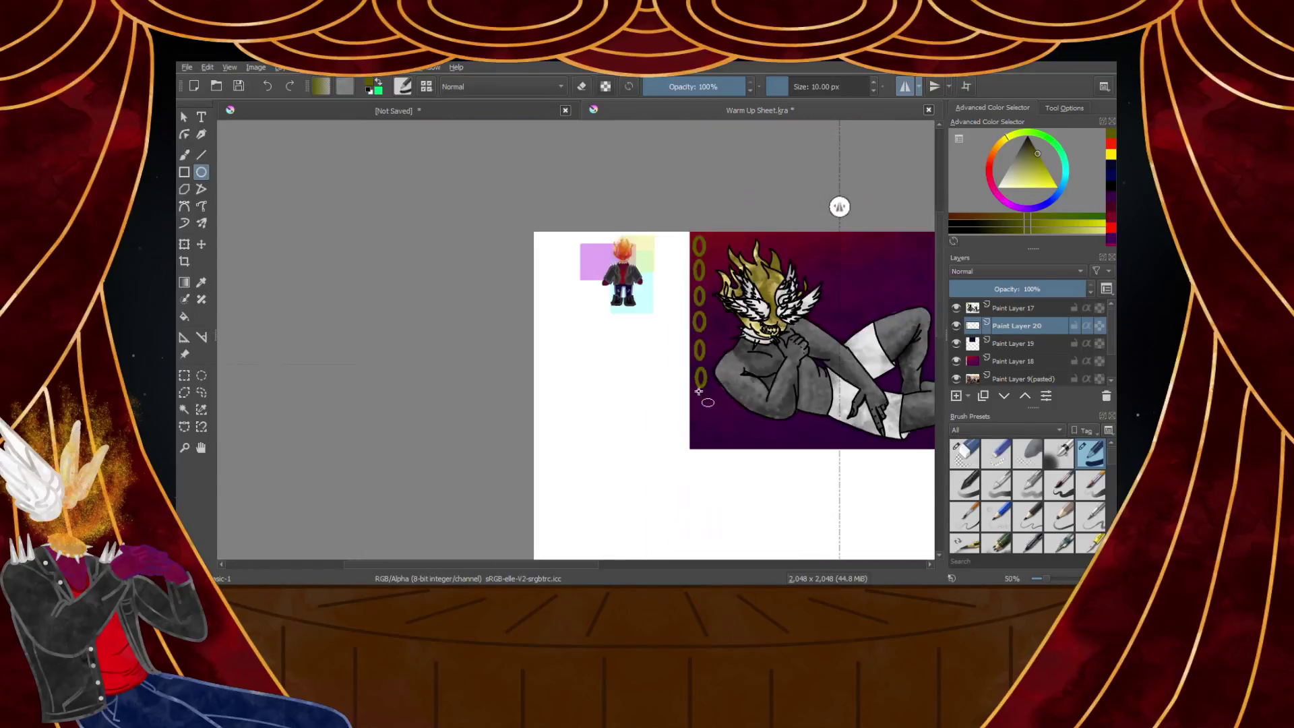
Undo the ellipses below the topmost one, and try redrawing the second ellipse closer beneath it before undoing that attempt
scroll(698, 392, down, 3)
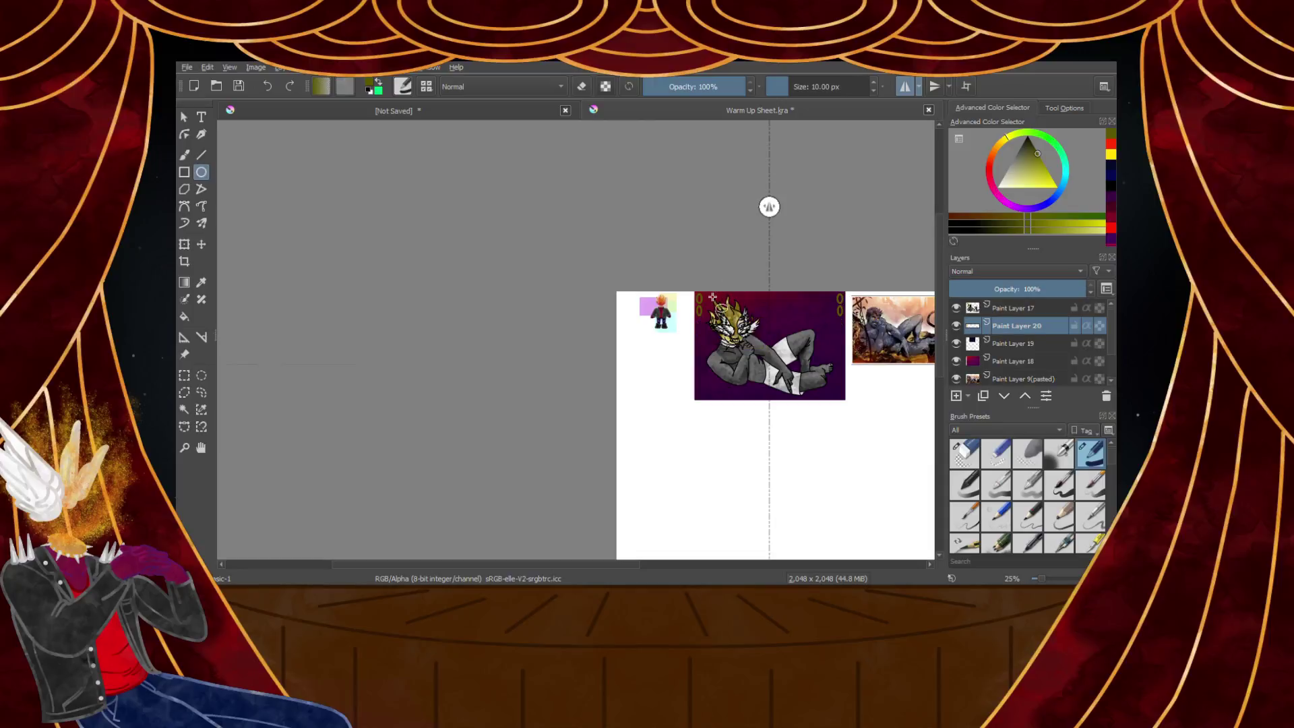
scroll(713, 297, up, 5)
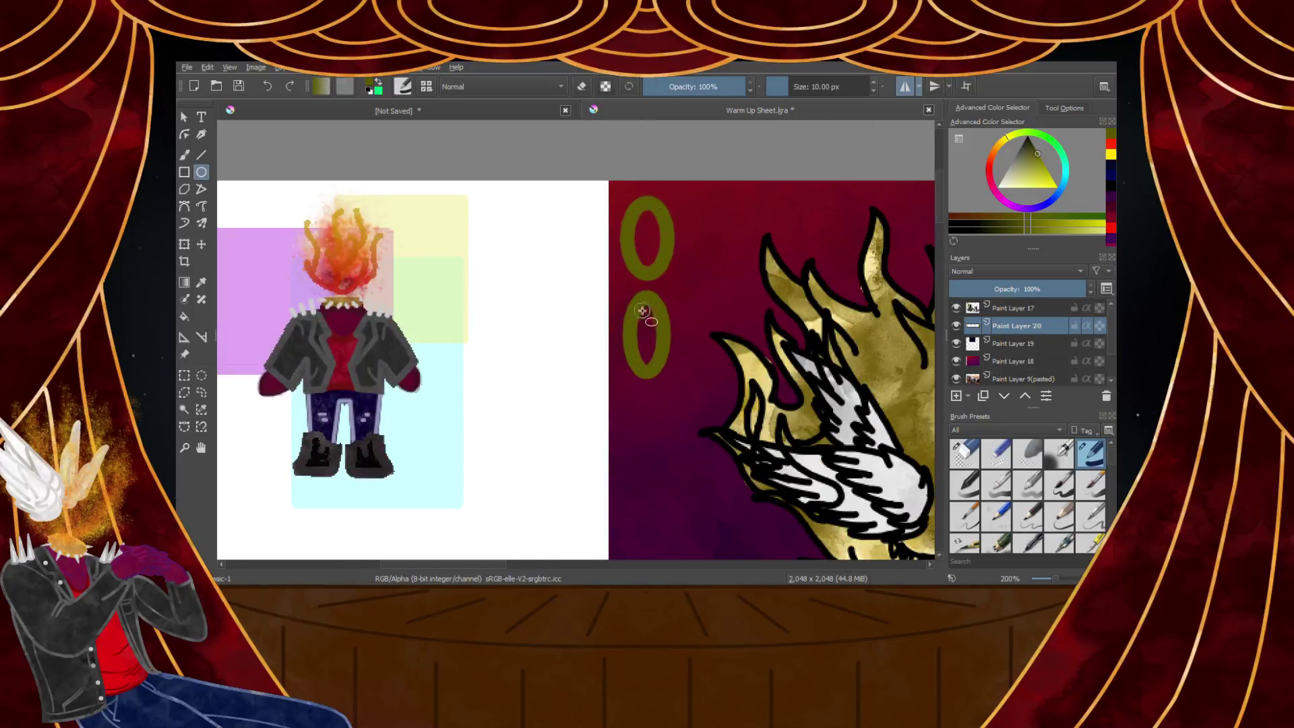
key(ctrl+z)
scroll(638, 283, up, 2)
drag(618, 274, 705, 412)
scroll(703, 404, down, 1)
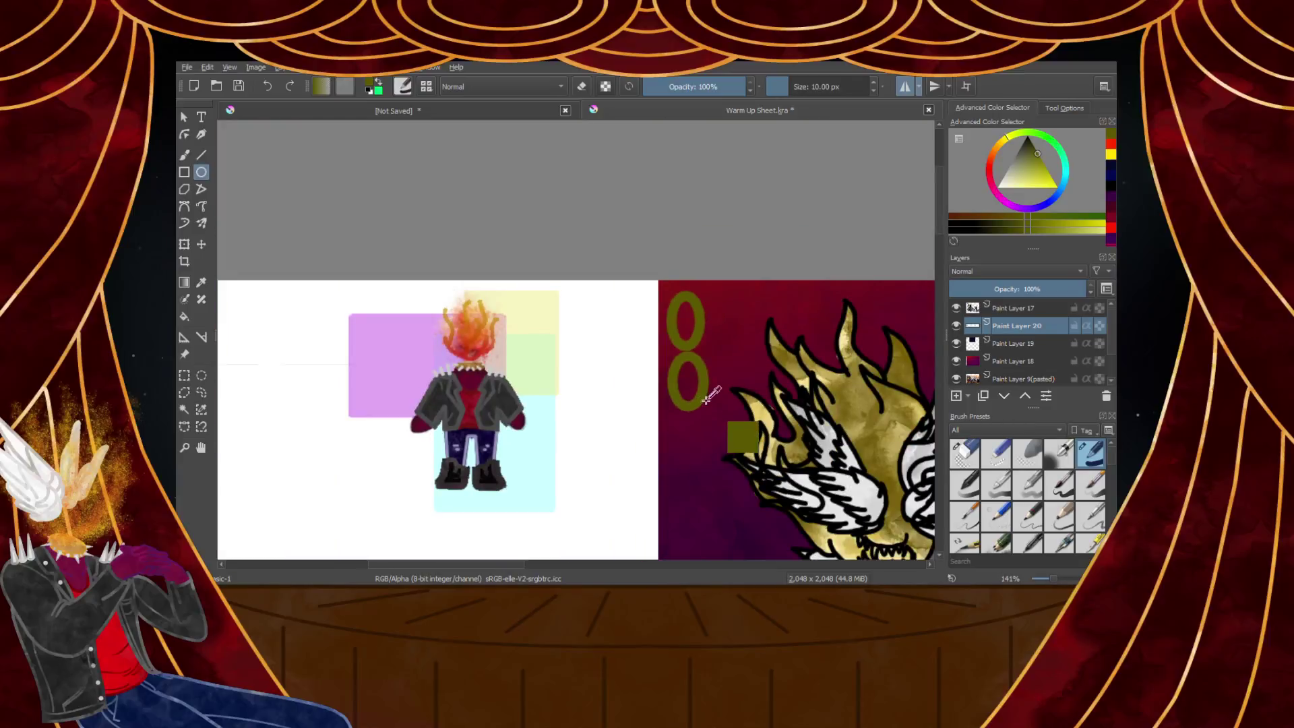
key(ctrl+z)
scroll(694, 410, down, 3)
scroll(639, 370, up, 5)
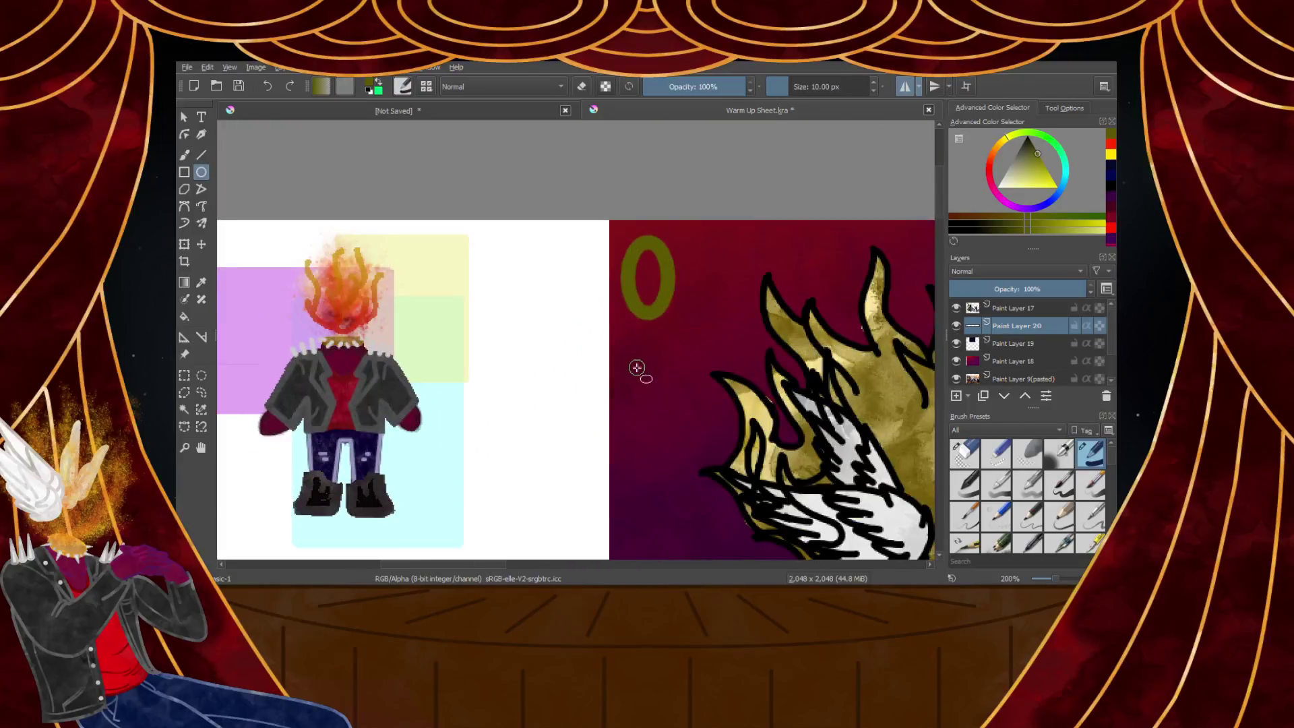
Draw a second upright olive ellipse of matching size just below the one in the background's upper-left corner
scroll(640, 371, up, 2)
drag(620, 314, 694, 435)
scroll(694, 468, down, 3)
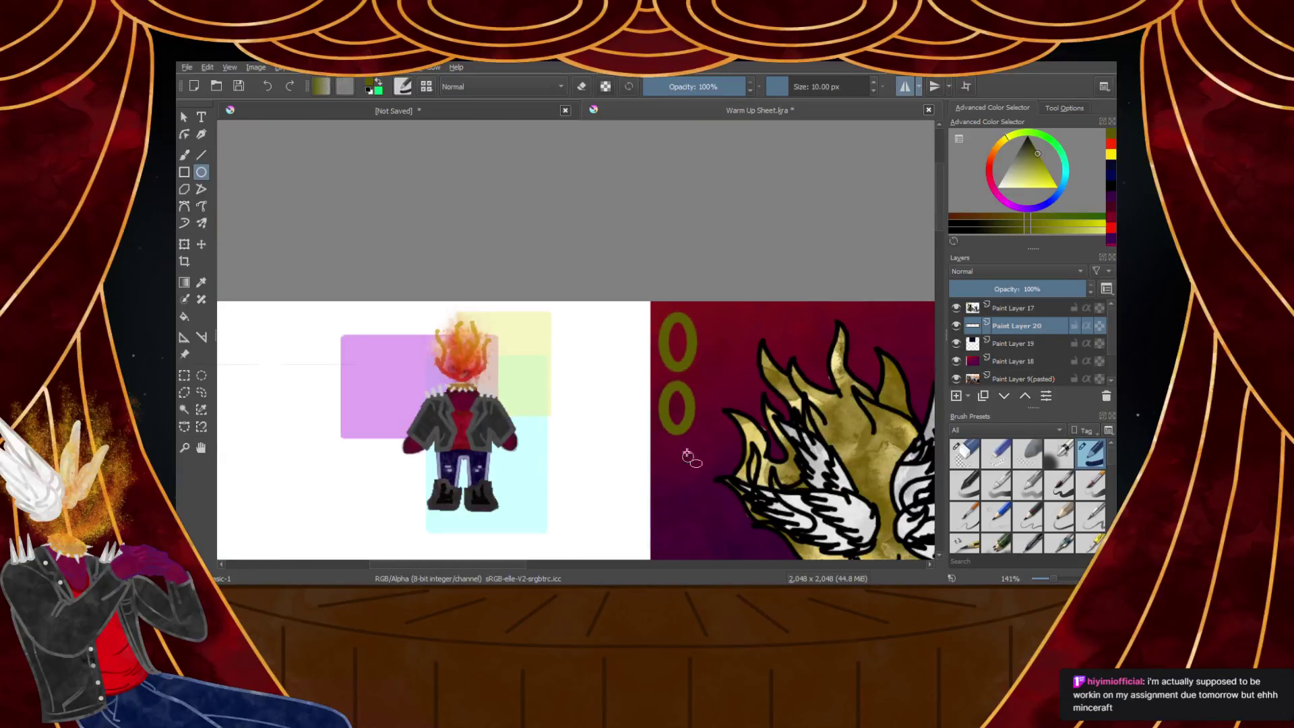
Try a third olive ellipse below the second one on the background's left edge and undo it
scroll(671, 465, up, 5)
drag(600, 324, 746, 548)
scroll(709, 402, down, 4)
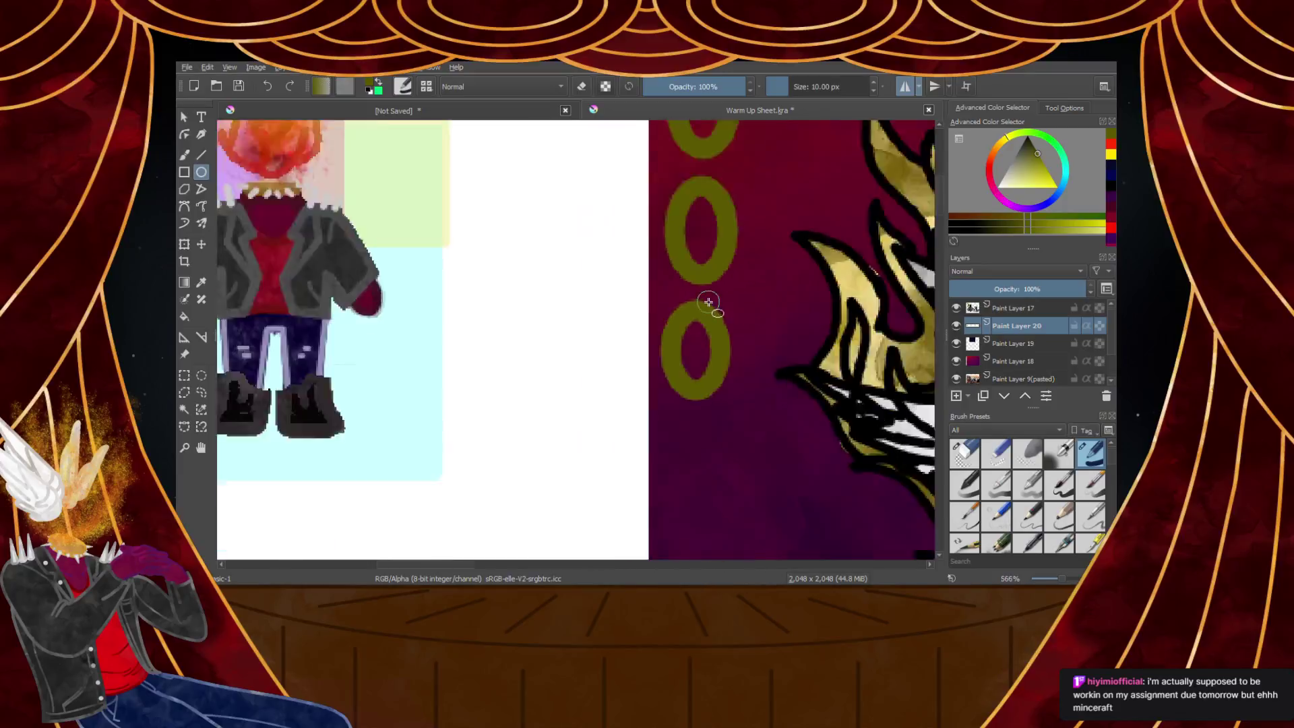
scroll(705, 388, up, 4)
key(ctrl+z)
scroll(698, 259, down, 2)
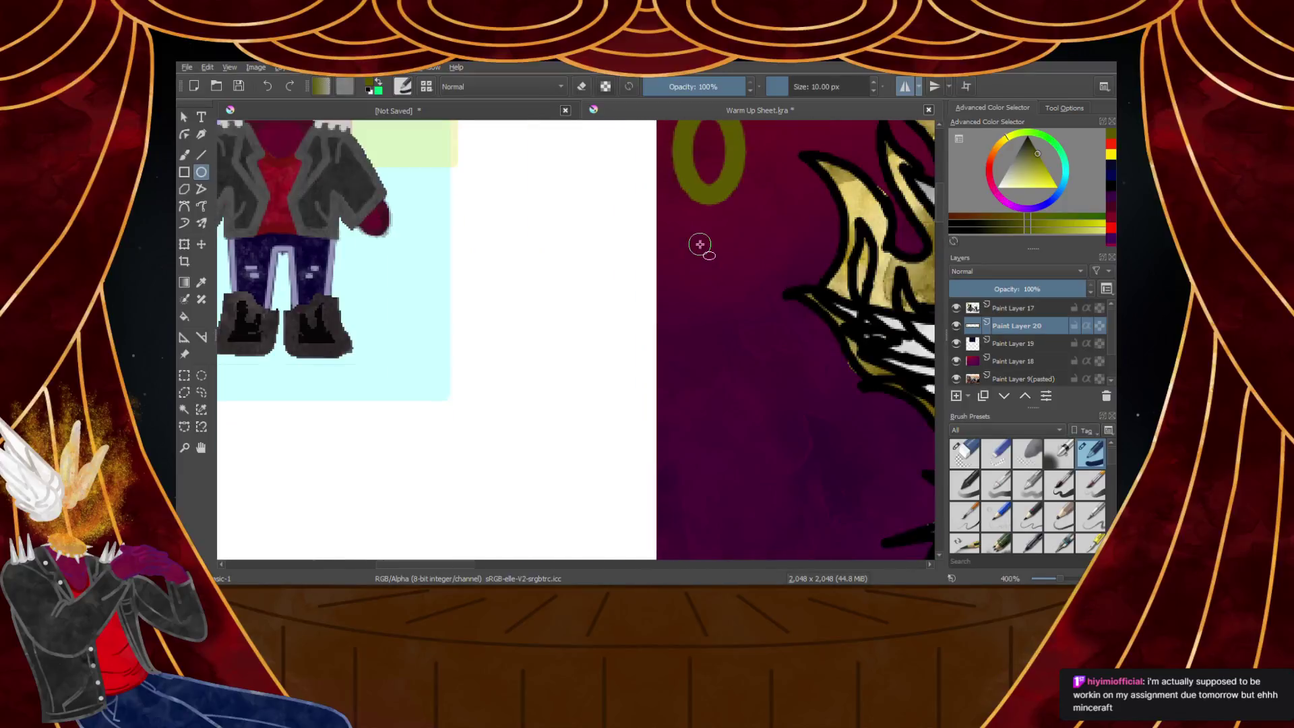
Draw the third and fourth olive ellipses below the second, continuing the evenly spaced column down the background's left edge
scroll(699, 246, up, 2)
drag(666, 222, 774, 399)
scroll(774, 398, down, 4)
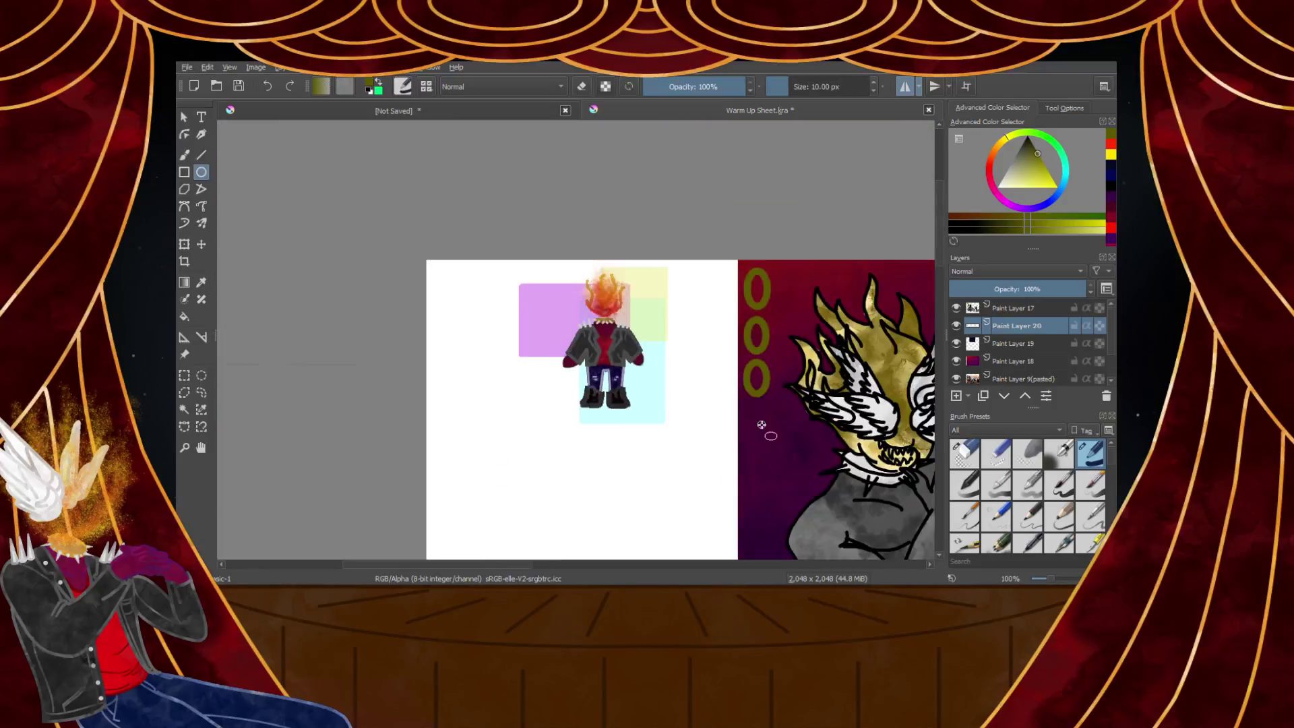
scroll(728, 405, up, 5)
drag(693, 359, 783, 514)
scroll(779, 483, down, 5)
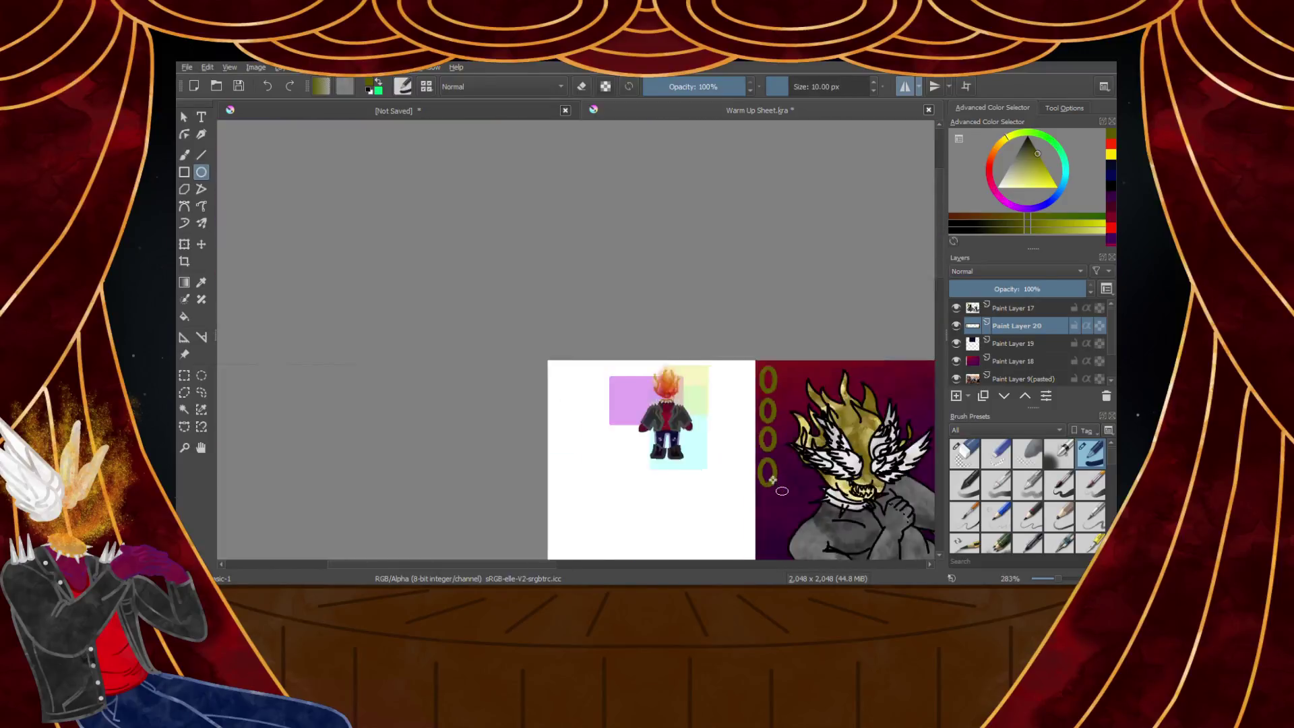
Draw a fifth upright olive ellipse below the fourth in the column along the background's left edge
scroll(774, 518, up, 4)
drag(710, 378, 778, 488)
scroll(778, 488, down, 4)
Try several versions of the next olive ellipse below the fifth on the background's left edge, undoing each one
scroll(777, 486, up, 4)
mouse_move(645, 291)
mouse_down()
mouse_move(705, 431)
mouse_move(714, 417)
mouse_up()
key(ctrl+z)
mouse_move(619, 273)
mouse_down()
mouse_move(710, 430)
mouse_move(699, 389)
mouse_up()
key(ctrl+z)
mouse_move(647, 291)
mouse_down()
mouse_move(672, 370)
mouse_move(721, 422)
mouse_move(632, 283)
mouse_move(679, 433)
mouse_up()
key(ctrl+z)
Complete the column of olive ellipses down to just above the background's lower-left corner
scroll(632, 330, down, 3)
scroll(653, 412, up, 3)
drag(616, 355, 712, 480)
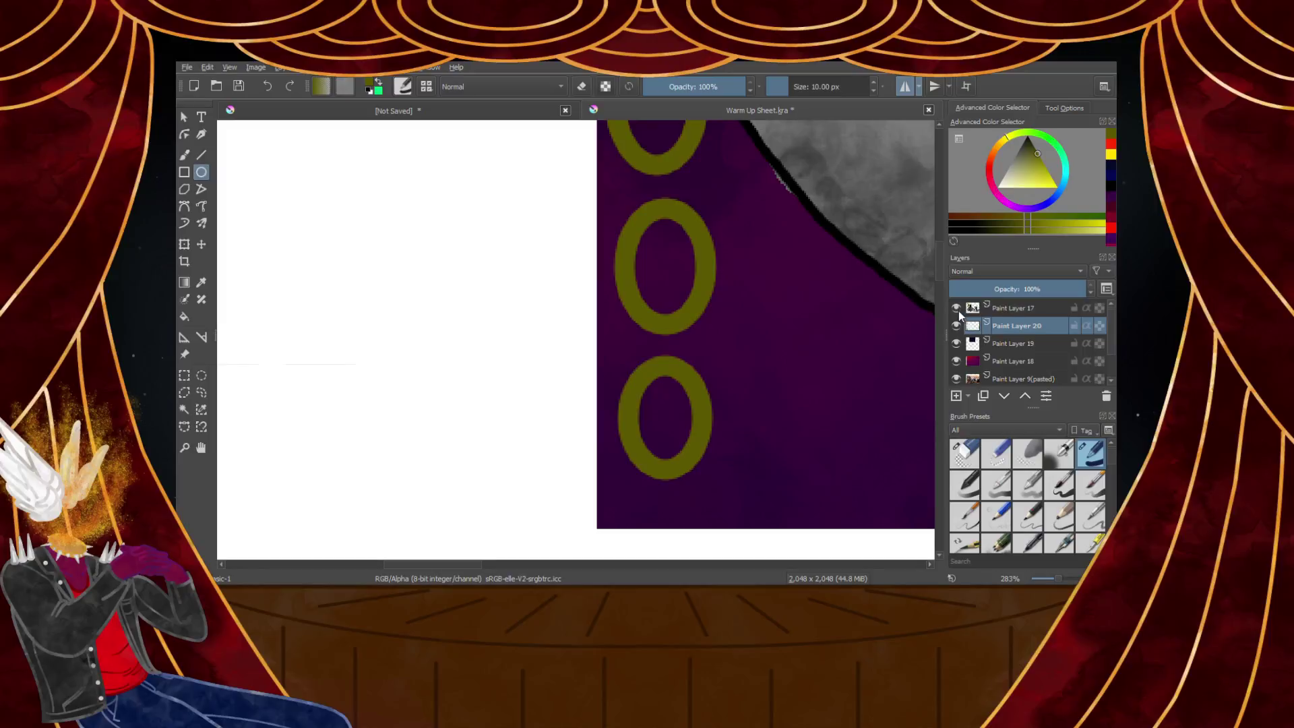
Erase the stray grey pixels outside the character's arm outline on Paint Layer 17 with the round eraser brush
click(955, 308)
click(956, 308)
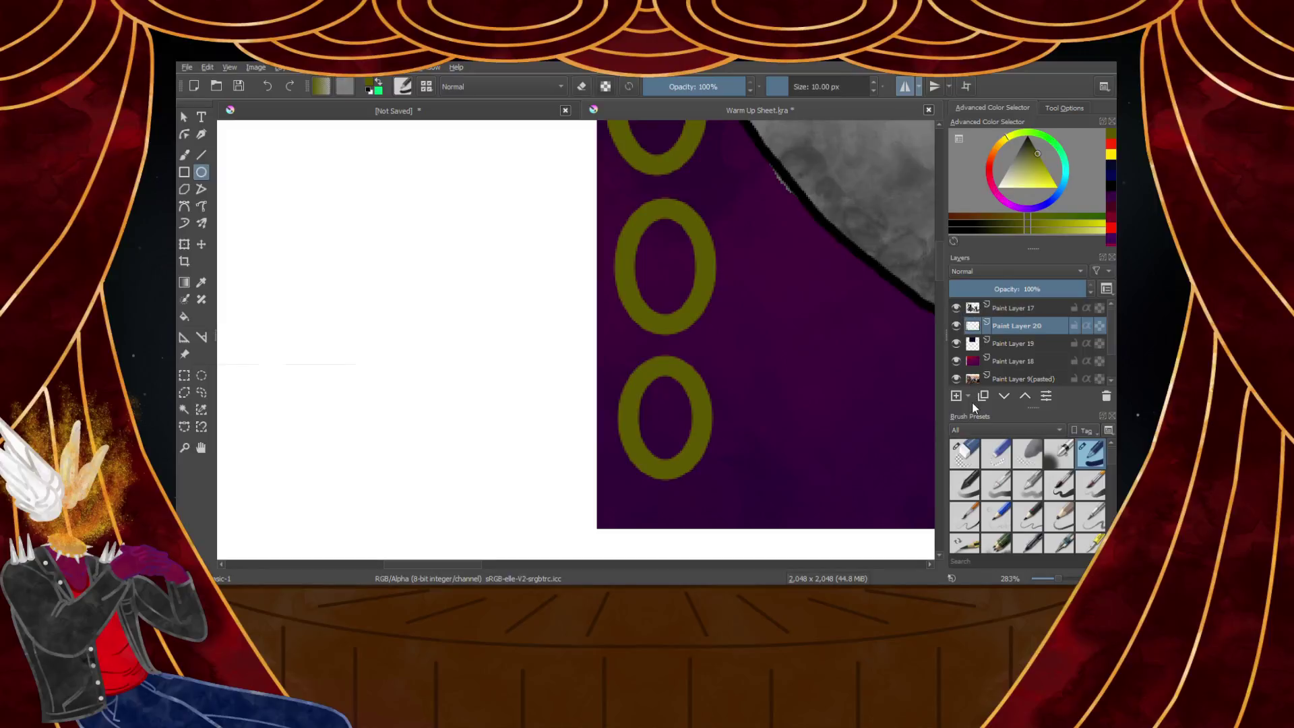
click(1011, 308)
click(964, 453)
scroll(775, 170, up, 6)
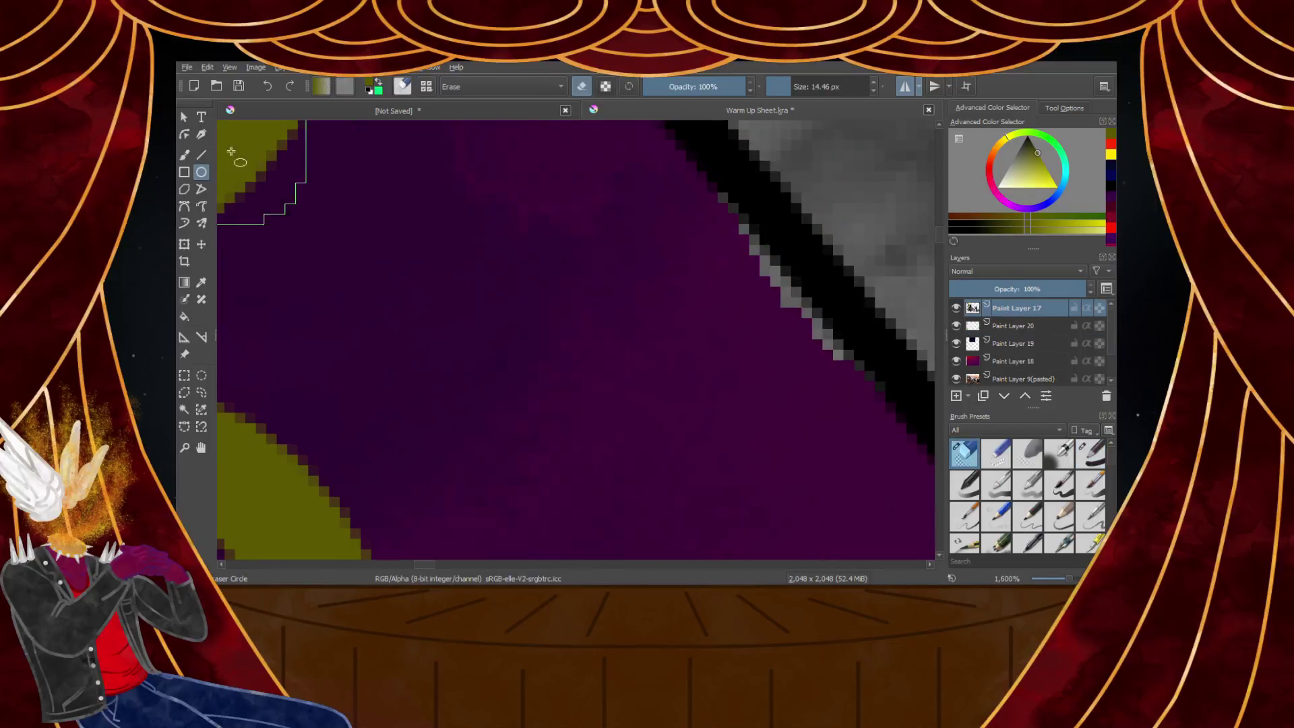
click(184, 155)
mouse_move(673, 250)
mouse_down()
mouse_move(748, 329)
mouse_move(834, 461)
mouse_up()
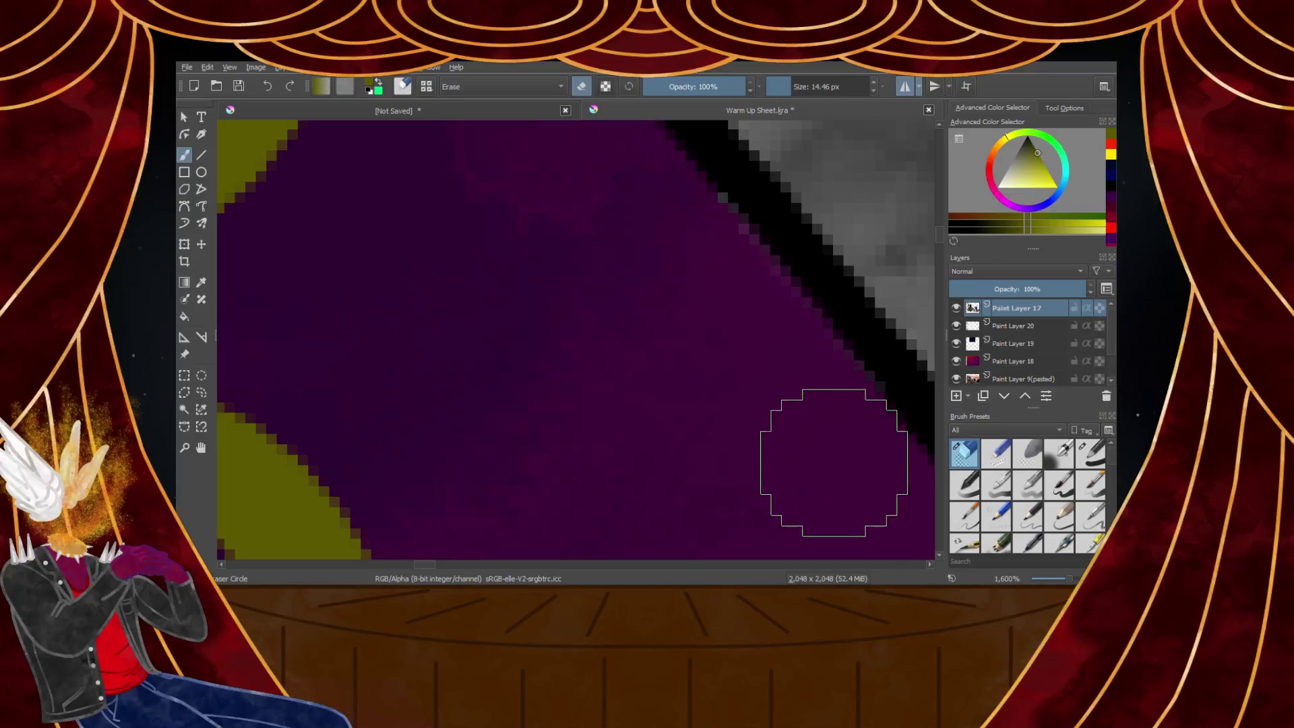
scroll(834, 460, down, 8)
scroll(624, 405, up, 3)
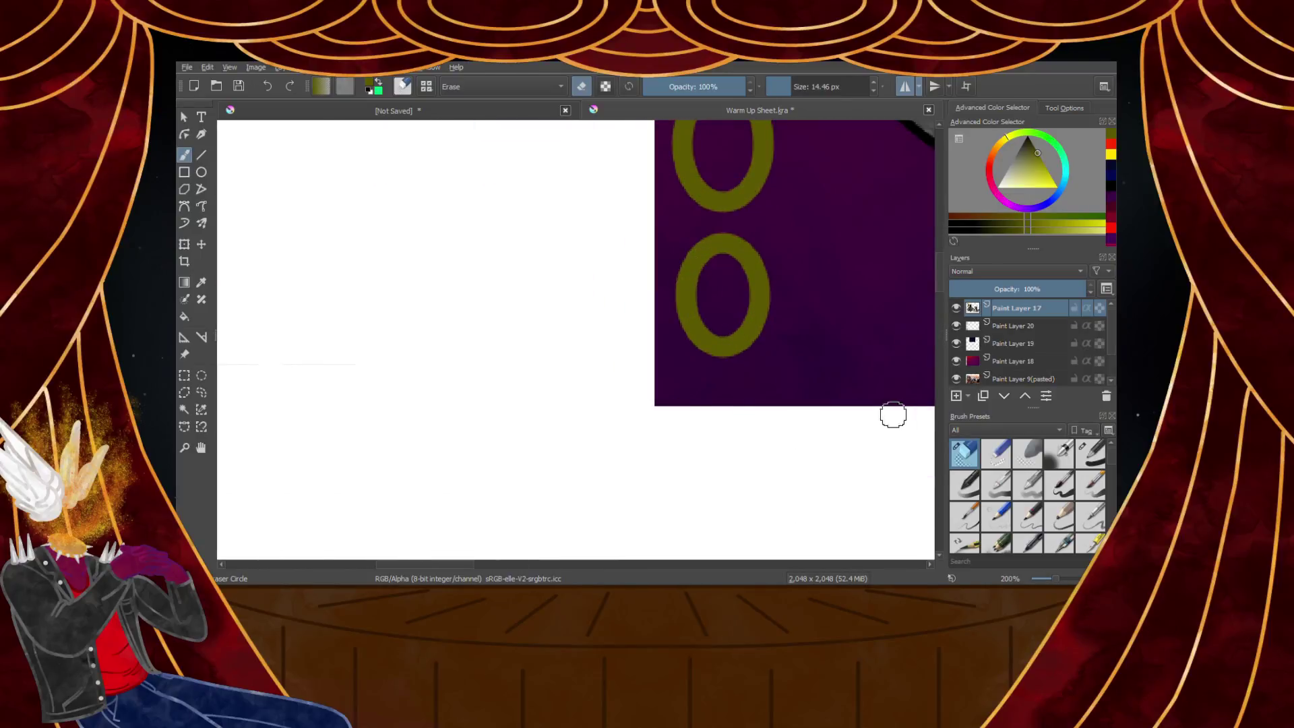
On Paint Layer 20, paint vertical olive links joining the lowest three ellipses and running past the background's lower edge with a 10 px brush
click(1011, 327)
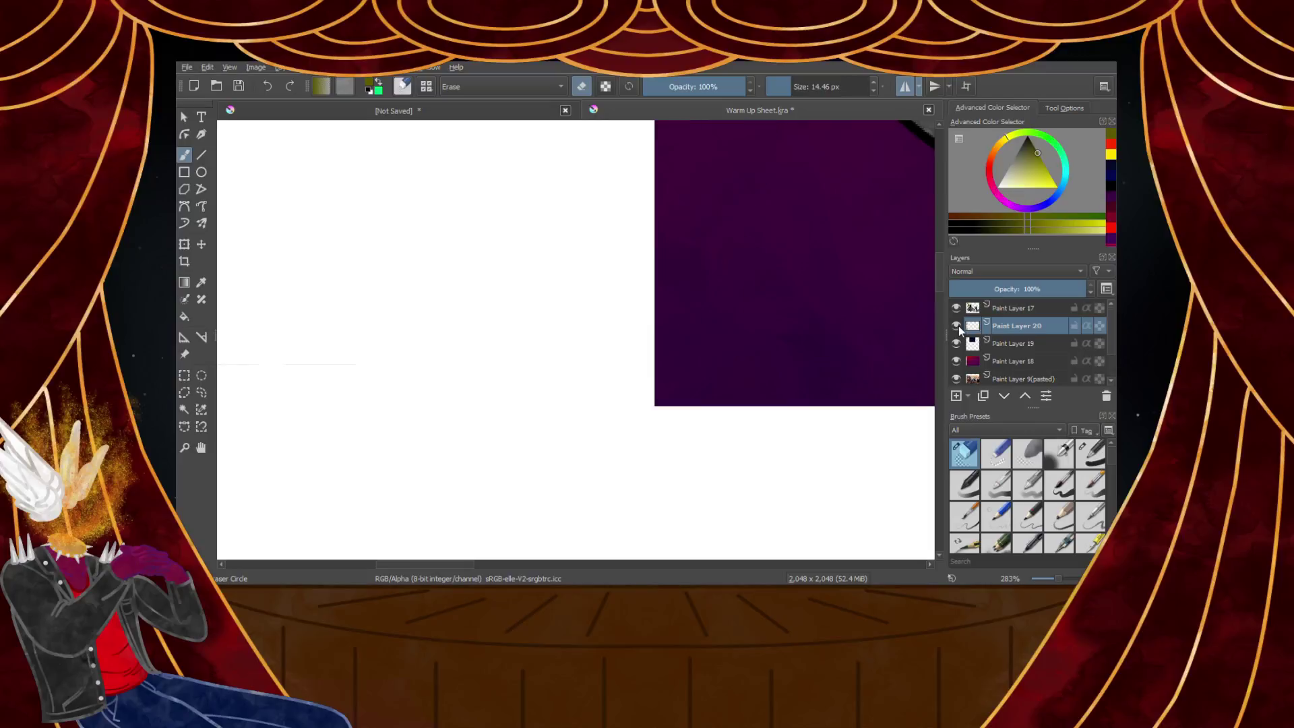
click(1079, 461)
scroll(741, 274, down, 3)
scroll(732, 267, up, 4)
drag(766, 178, 764, 333)
drag(764, 384, 764, 536)
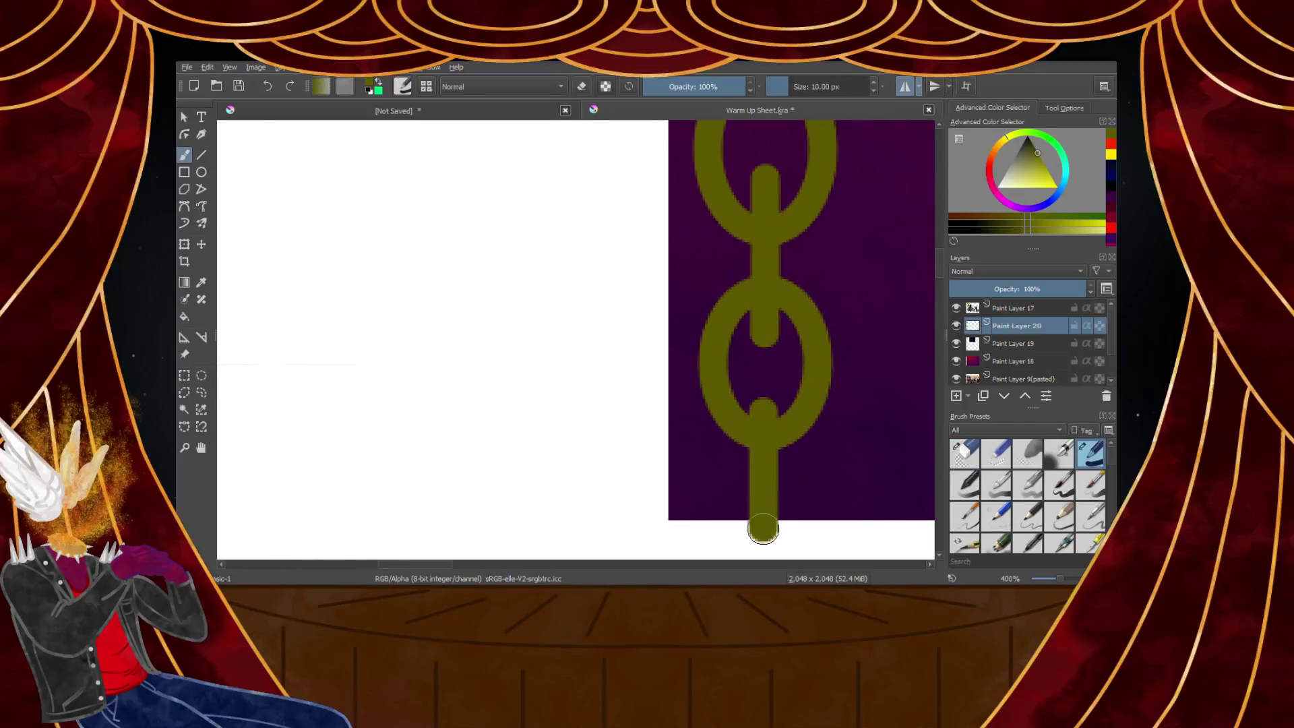
scroll(762, 405, down, 3)
scroll(757, 329, up, 2)
drag(754, 343, 755, 477)
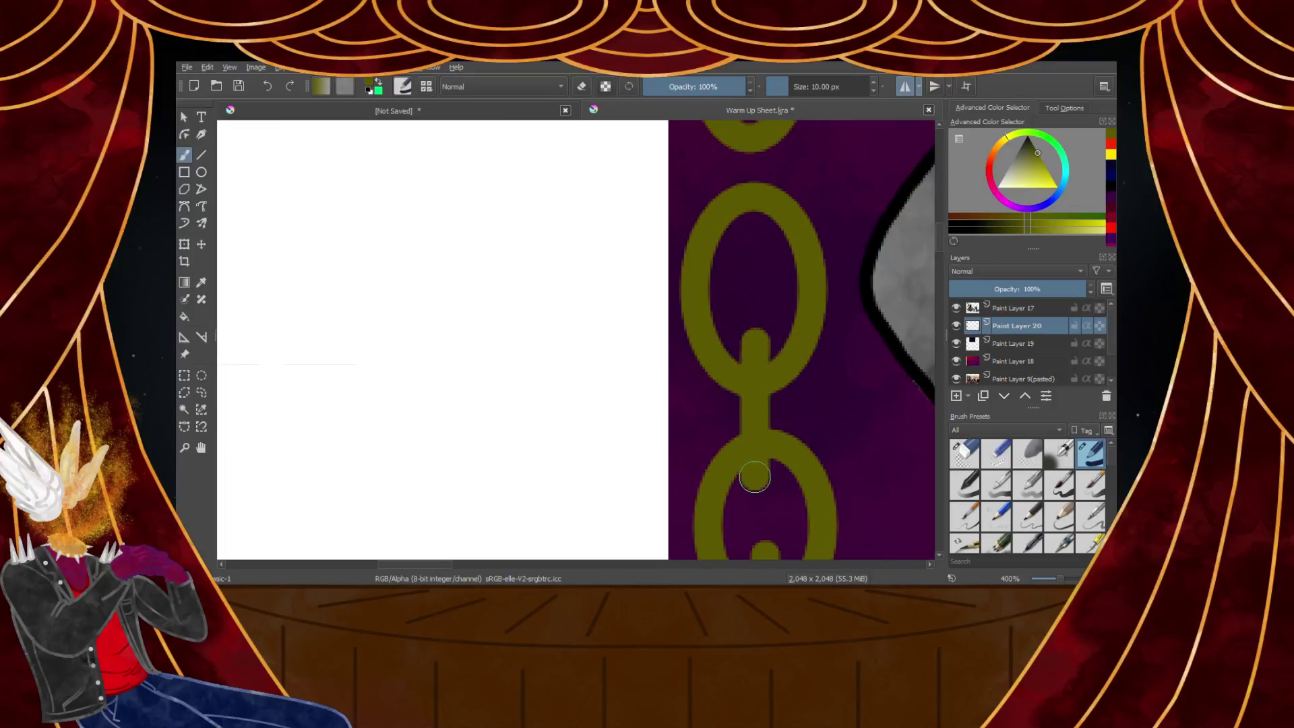
Paint vertical olive links joining the next four gaps in the left chain, working upward to the second ellipse
scroll(758, 406, down, 4)
scroll(754, 333, up, 4)
drag(755, 324, 753, 437)
scroll(759, 393, down, 4)
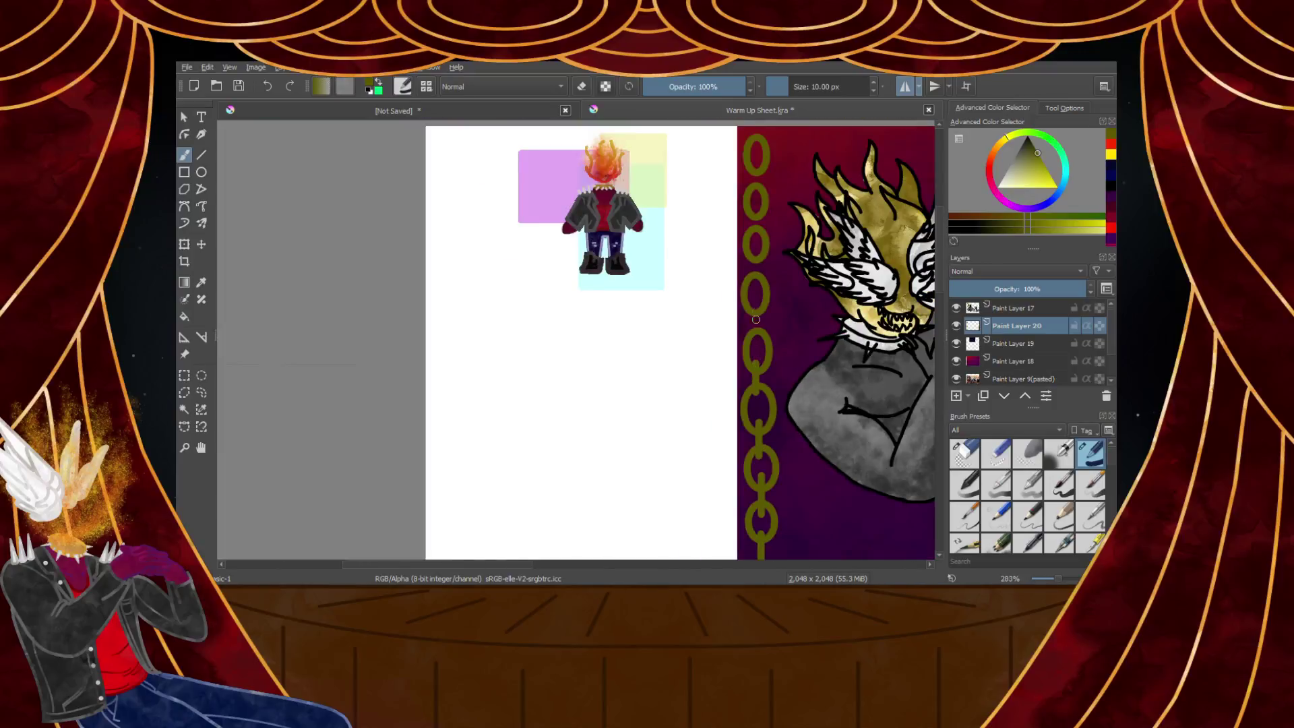
scroll(757, 321, up, 4)
drag(758, 308, 751, 433)
scroll(751, 430, down, 3)
scroll(750, 306, up, 3)
drag(750, 306, 751, 475)
scroll(747, 337, down, 1)
scroll(748, 337, up, 2)
drag(755, 249, 757, 403)
Try a link between the top two ellipses, then undo the layer deletion and that link
scroll(758, 403, down, 3)
scroll(759, 302, up, 3)
drag(759, 273, 755, 397)
key(shift+Delete)
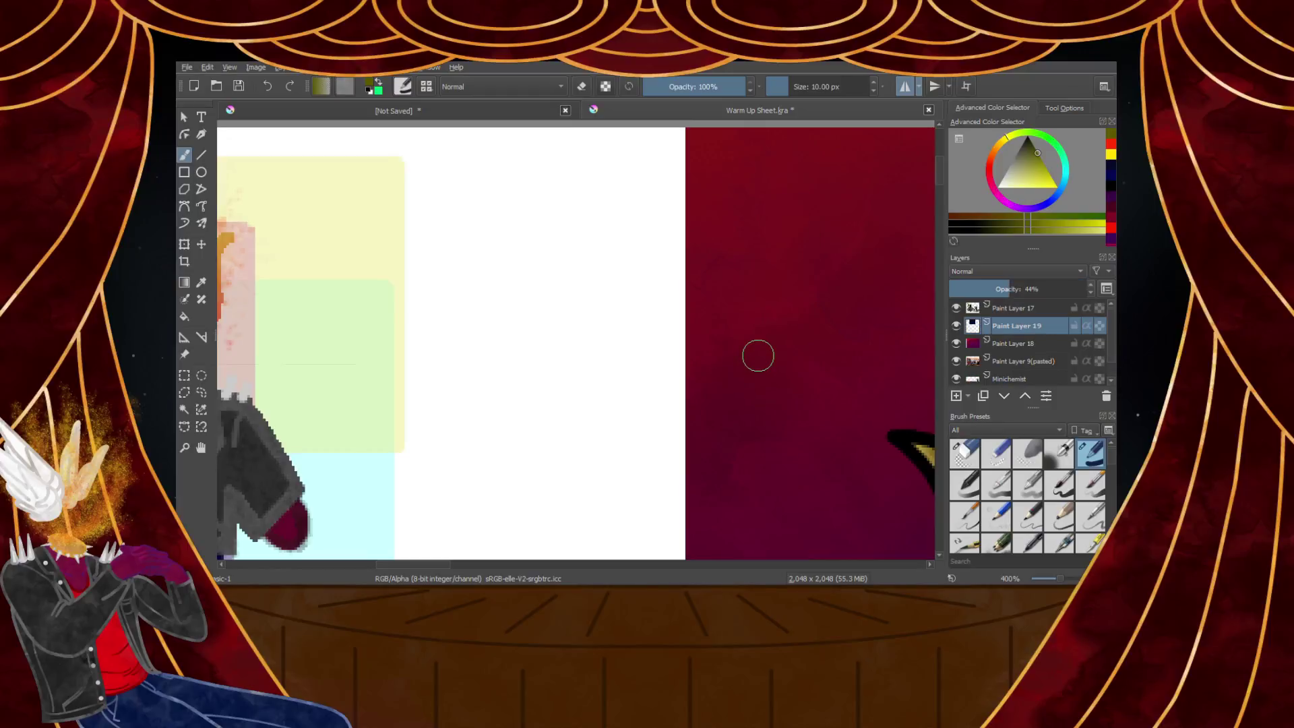
key(ctrl+z)
key(ctrl+z)
Paint the olive link between the top two ellipses and another from the topmost ellipse up to the background's upper edge
drag(762, 285, 760, 415)
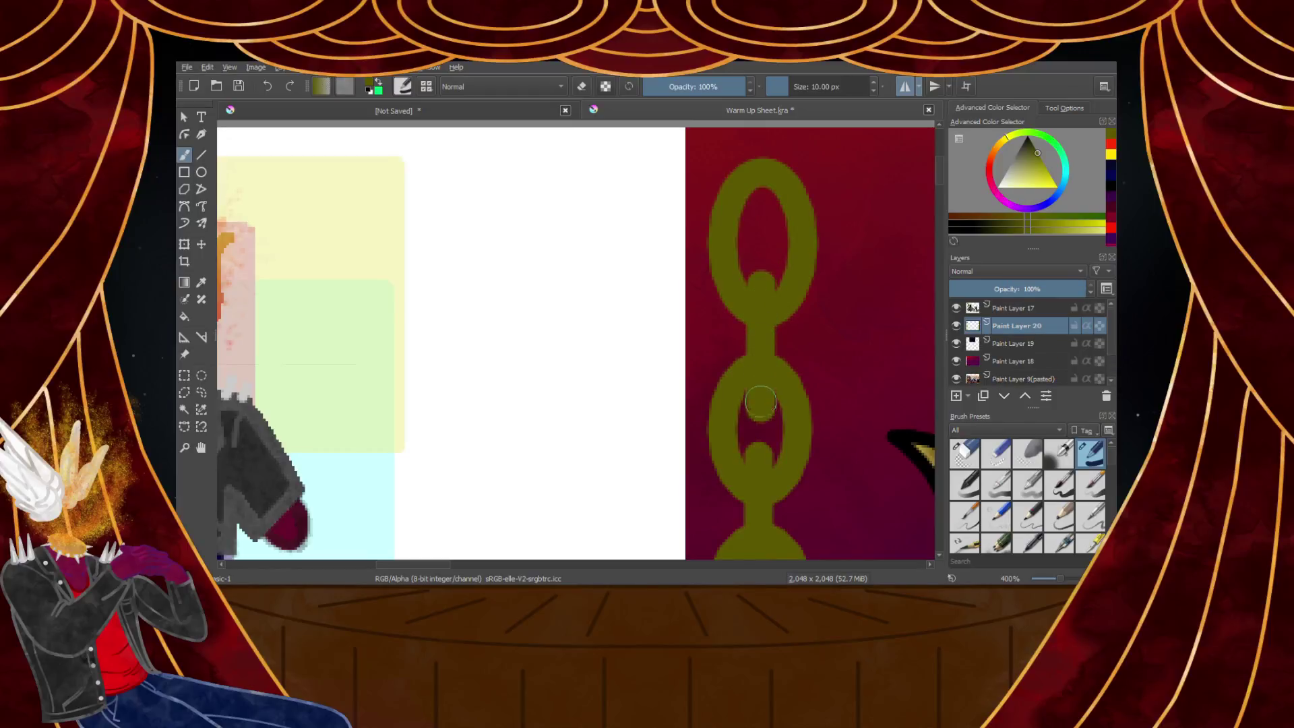
scroll(761, 411, down, 3)
scroll(758, 256, up, 4)
drag(758, 234, 759, 138)
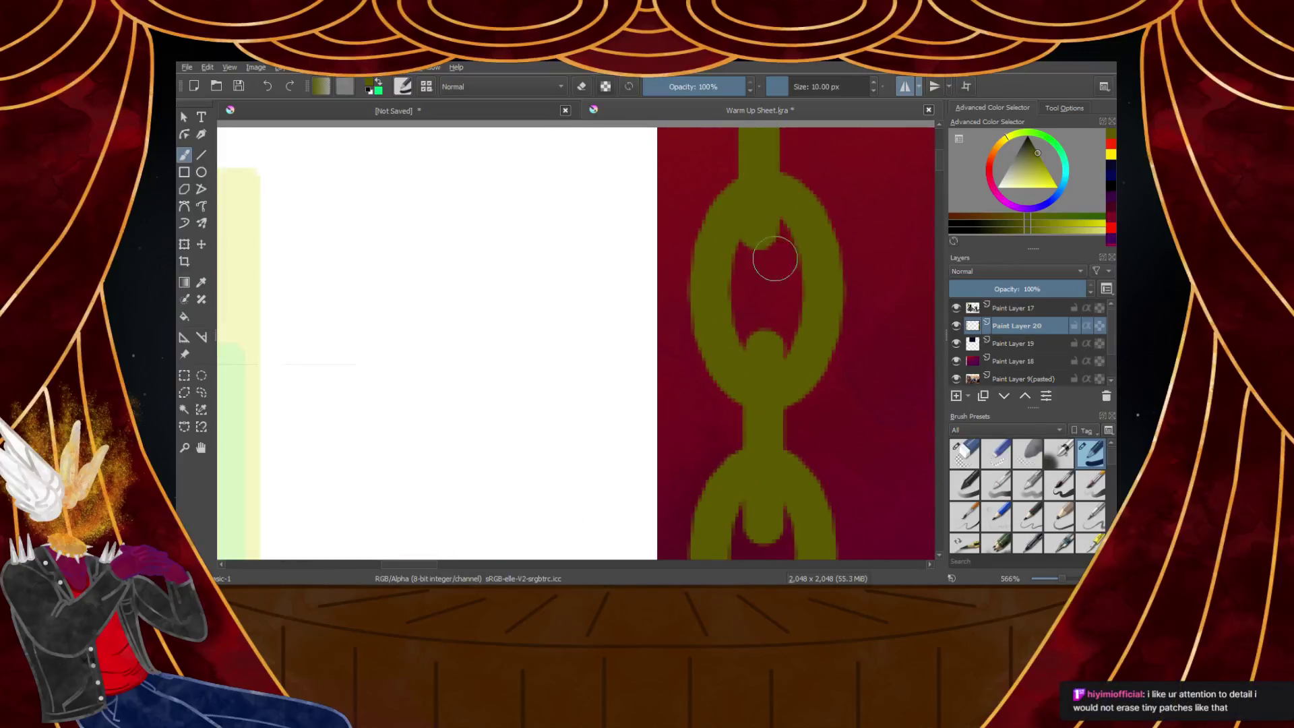
Select both olive chains by their colour with the Similar Color Selection tool
scroll(774, 256, down, 6)
scroll(758, 288, down, 2)
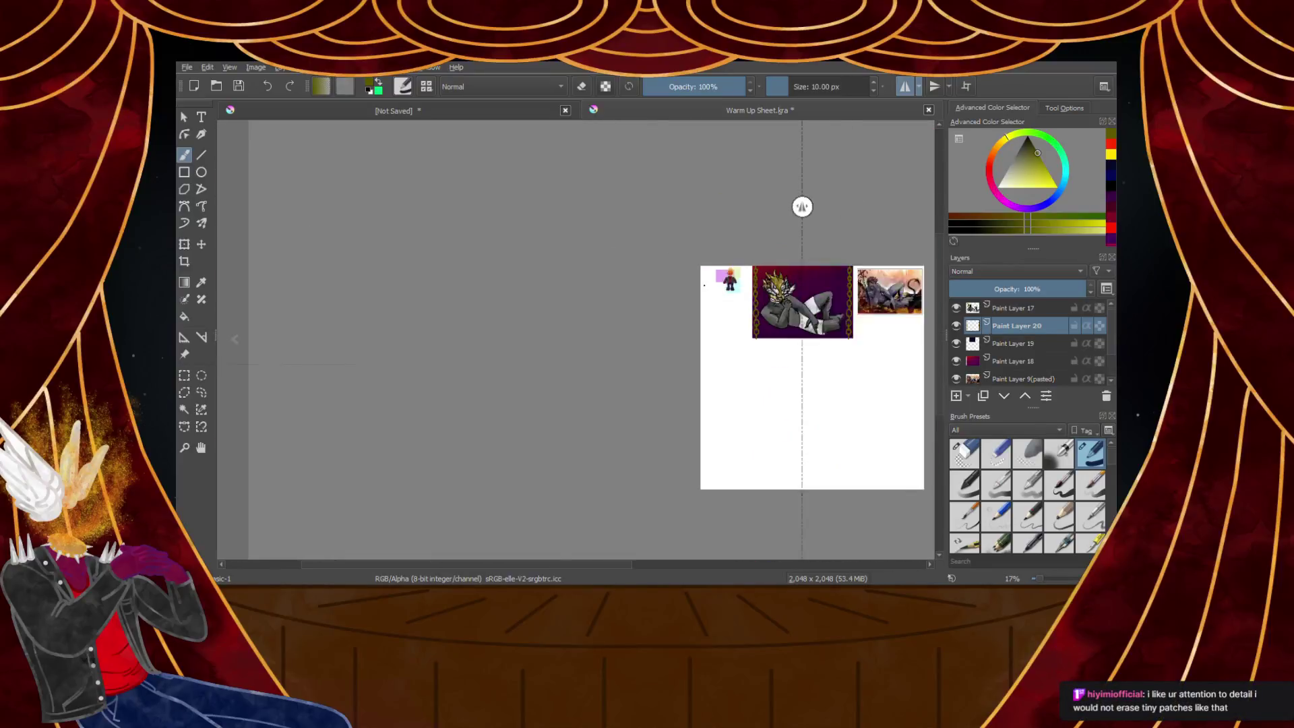
scroll(709, 295, up, 1)
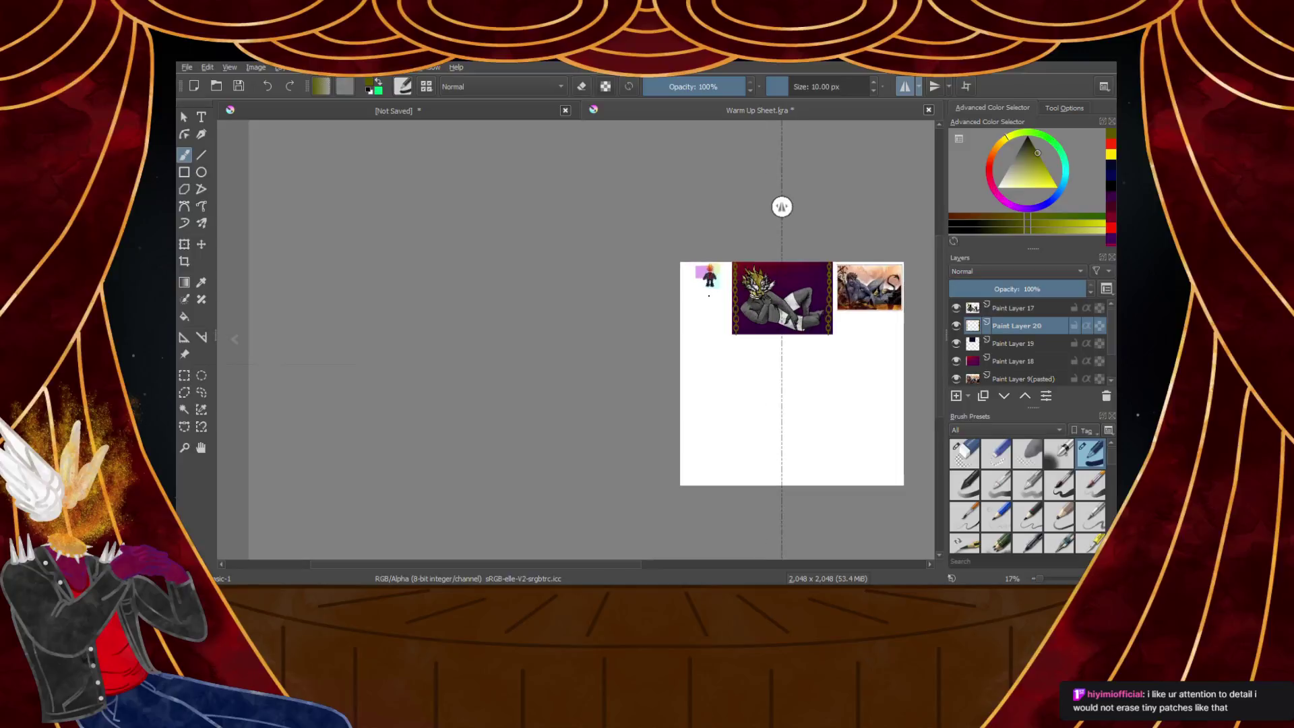
scroll(724, 303, up, 2)
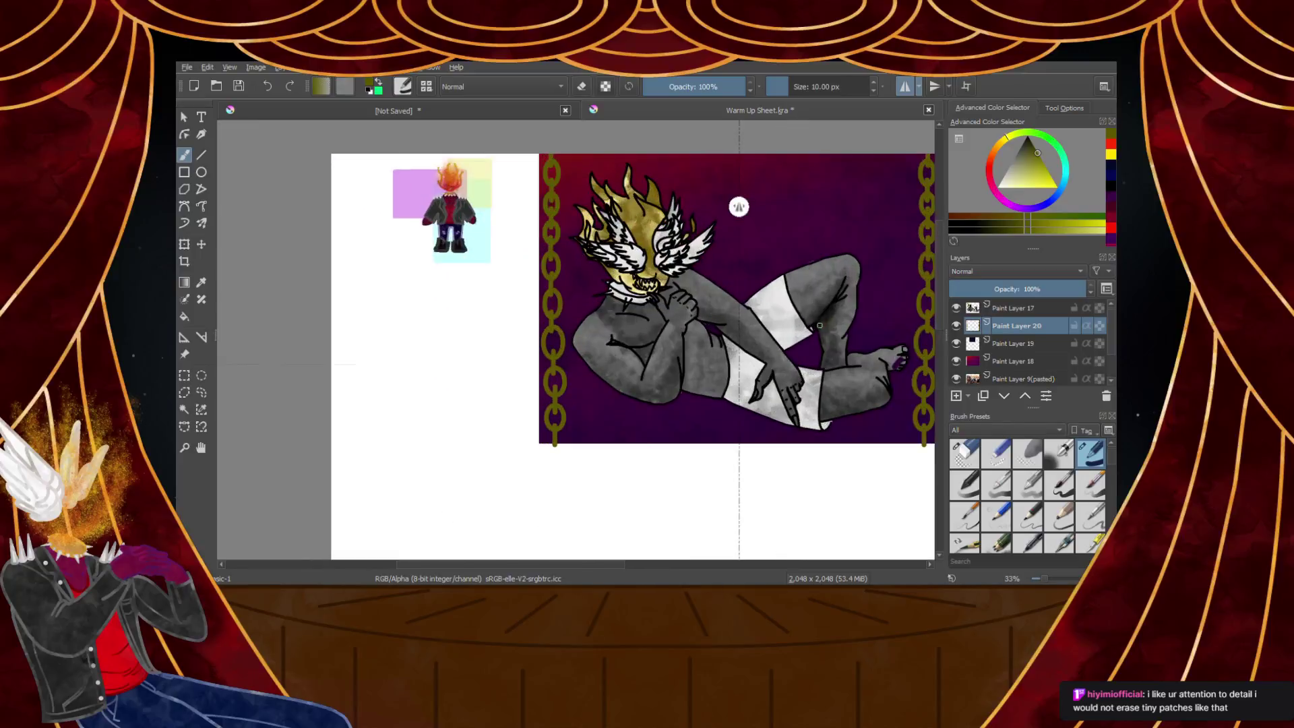
click(204, 411)
scroll(557, 394, up, 3)
click(557, 398)
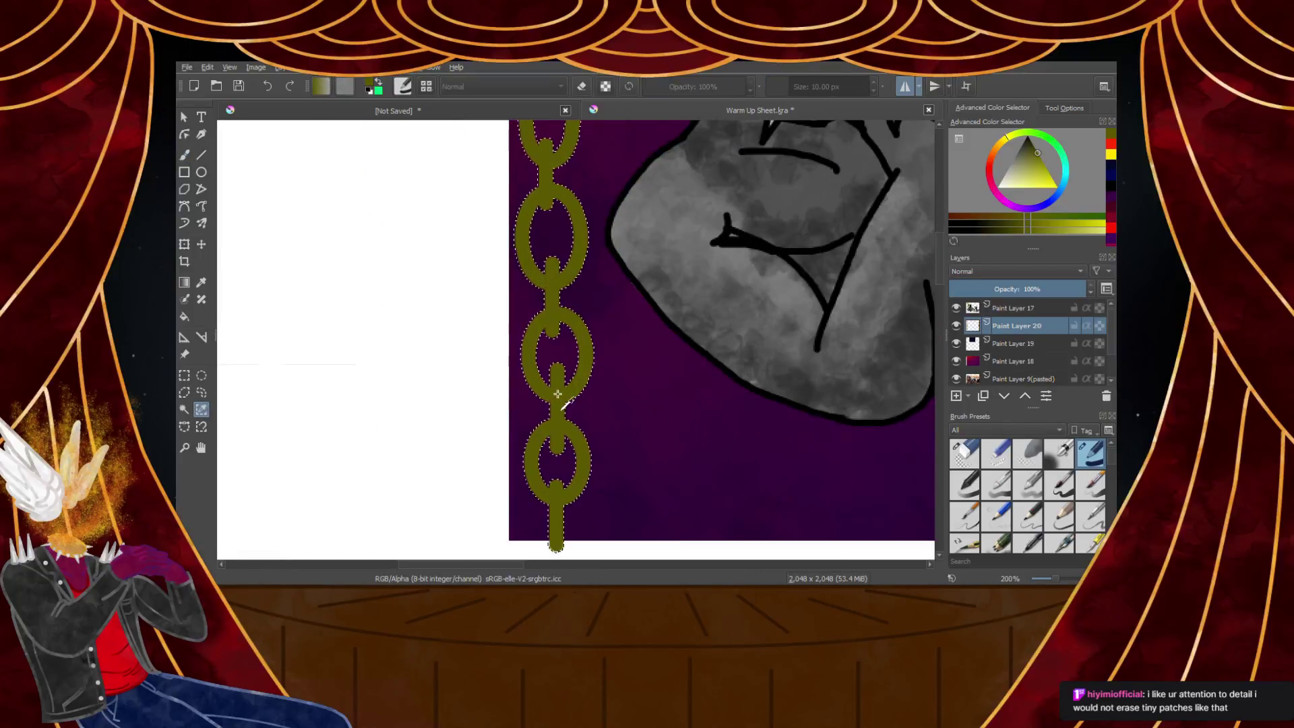
scroll(560, 390, down, 5)
scroll(578, 291, up, 2)
Paint a brighter yellow texture over the selected chains with the Watercolor Texture brush
mouse_move(1034, 167)
mouse_down()
mouse_move(1062, 188)
mouse_move(1023, 191)
mouse_move(1048, 178)
mouse_up()
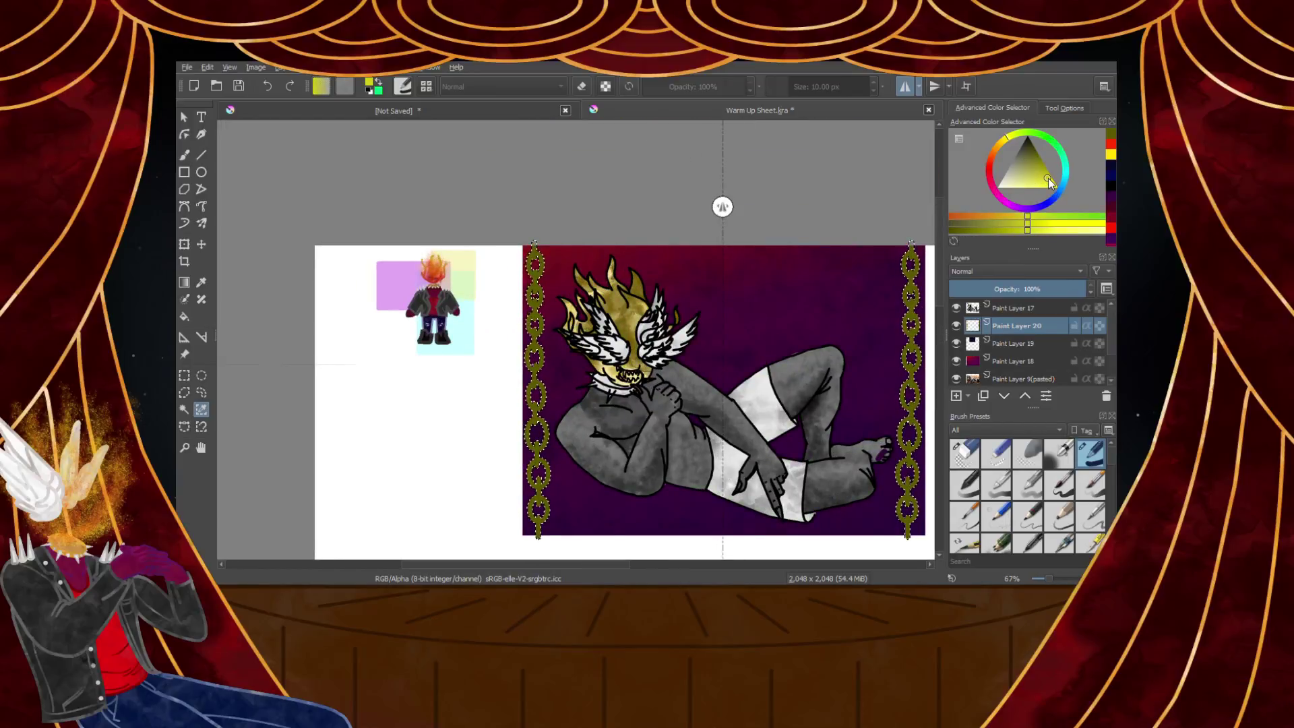
scroll(1038, 504, down, 4)
click(984, 525)
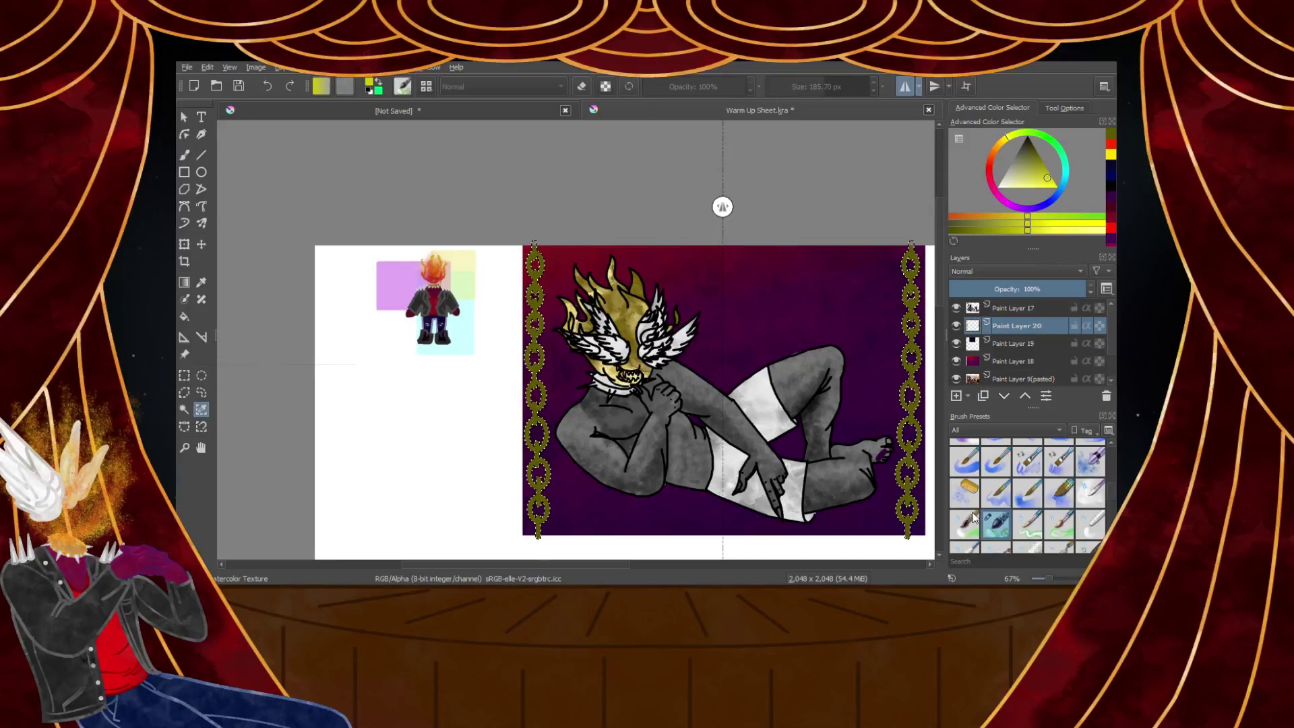
click(184, 154)
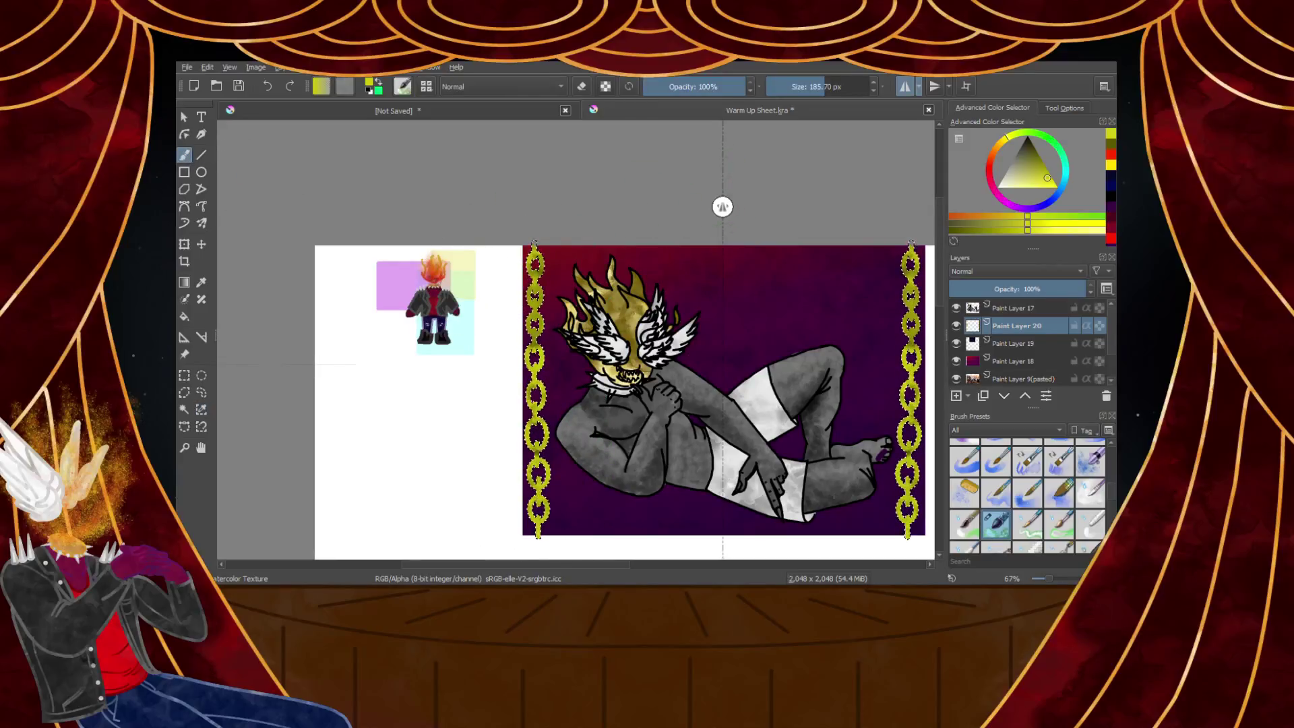
Layer pale yellow, dark olive and bright yellow texture over the chains, finishing with pale yellow, and clear the selection
click(1013, 186)
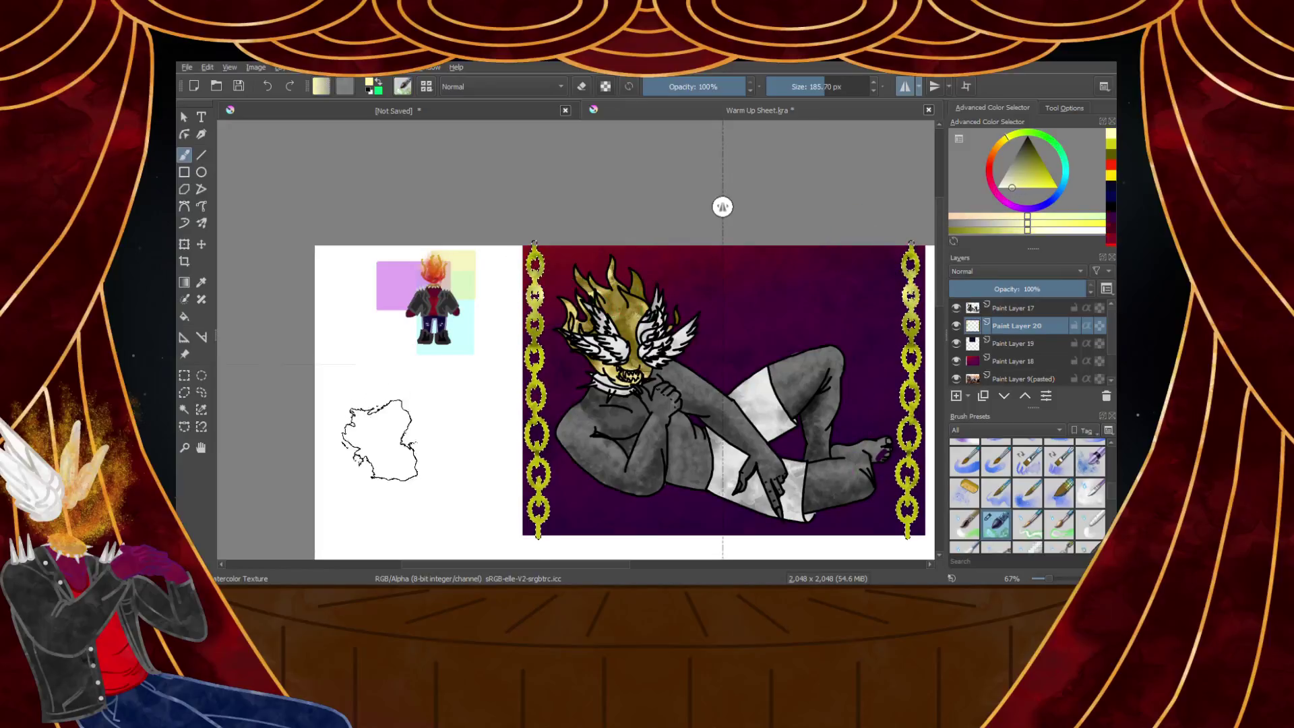
click(1038, 160)
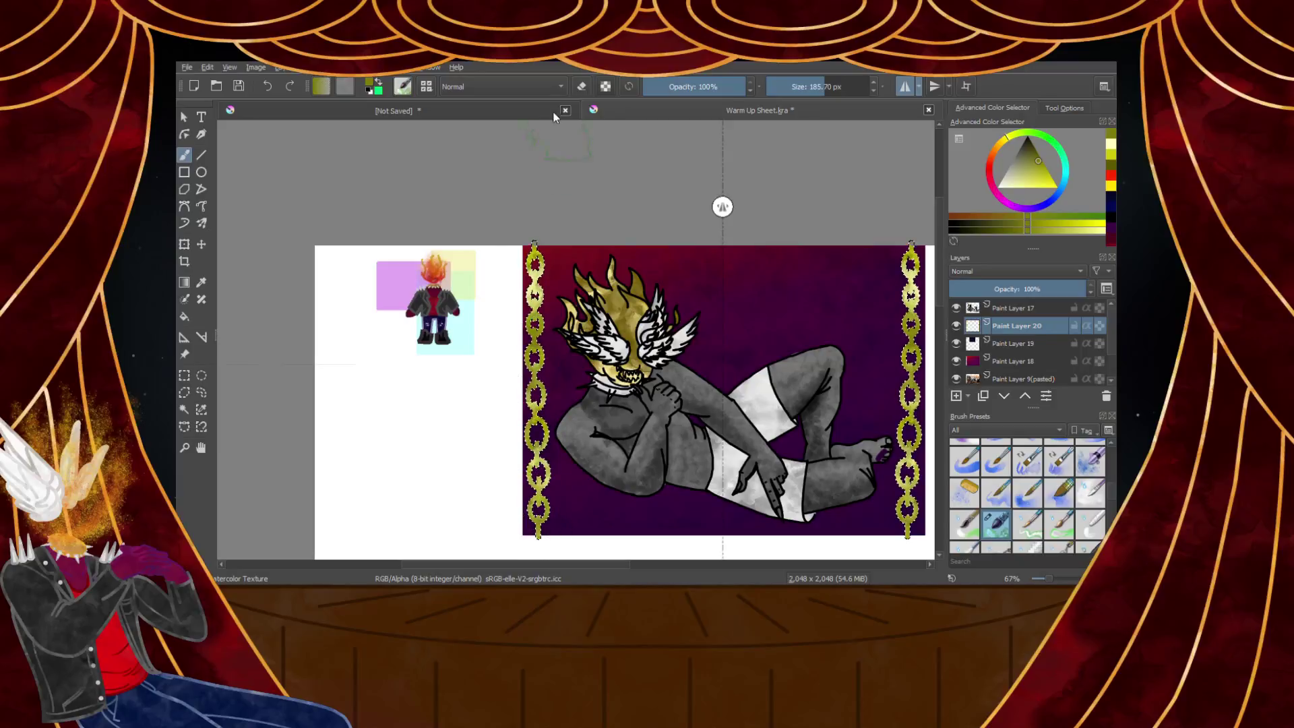
click(1043, 187)
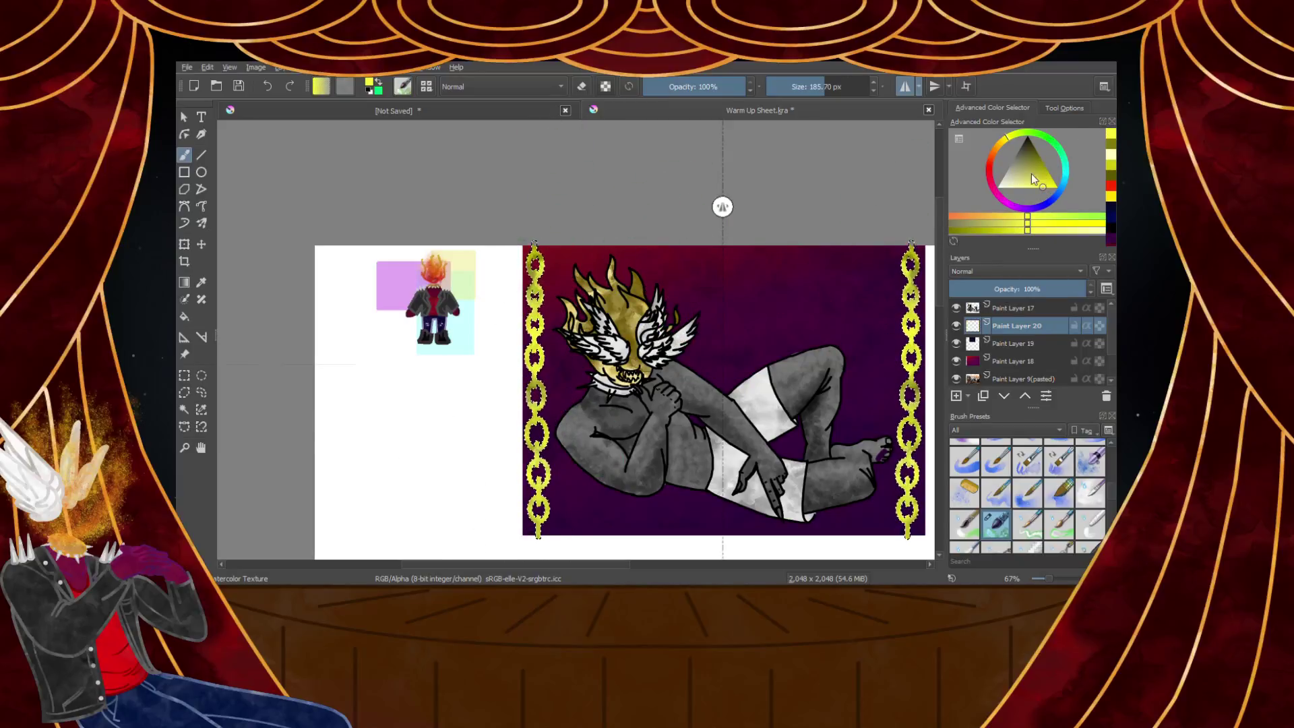
click(1013, 187)
click(184, 375)
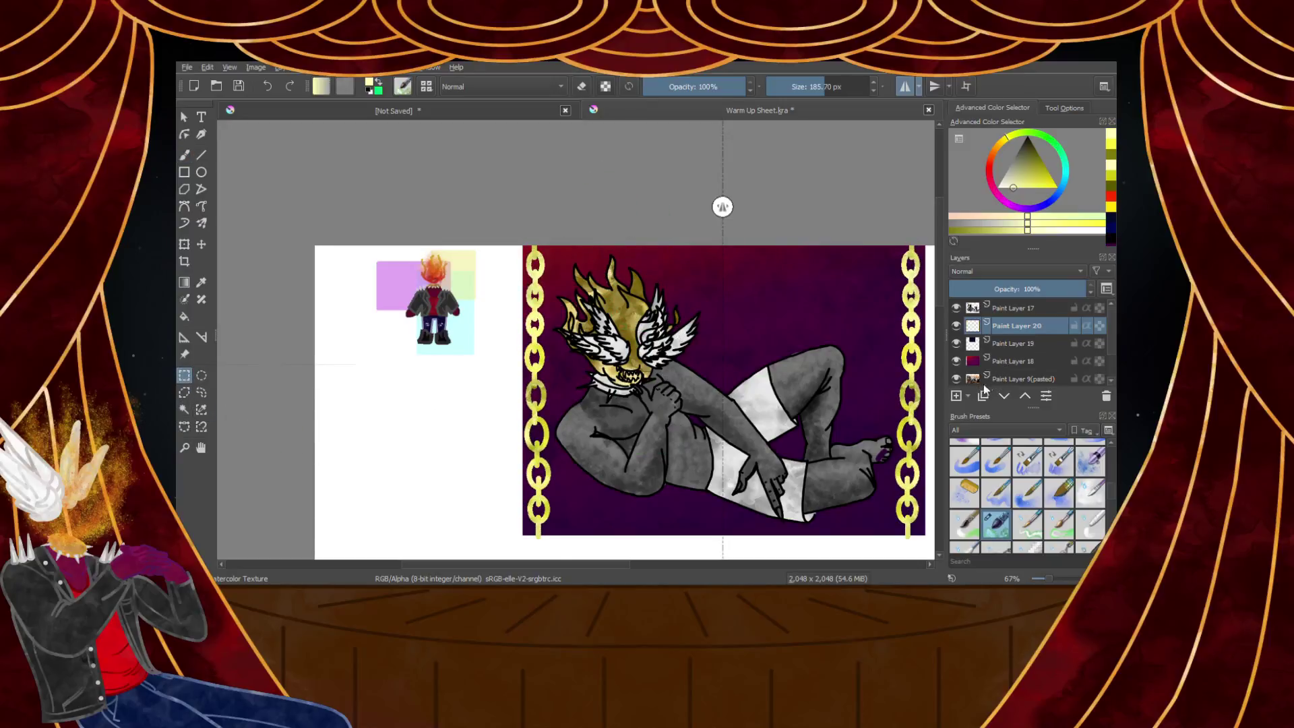
Add a new paint layer above the chains' layer and turn off horizontal mirroring
click(956, 396)
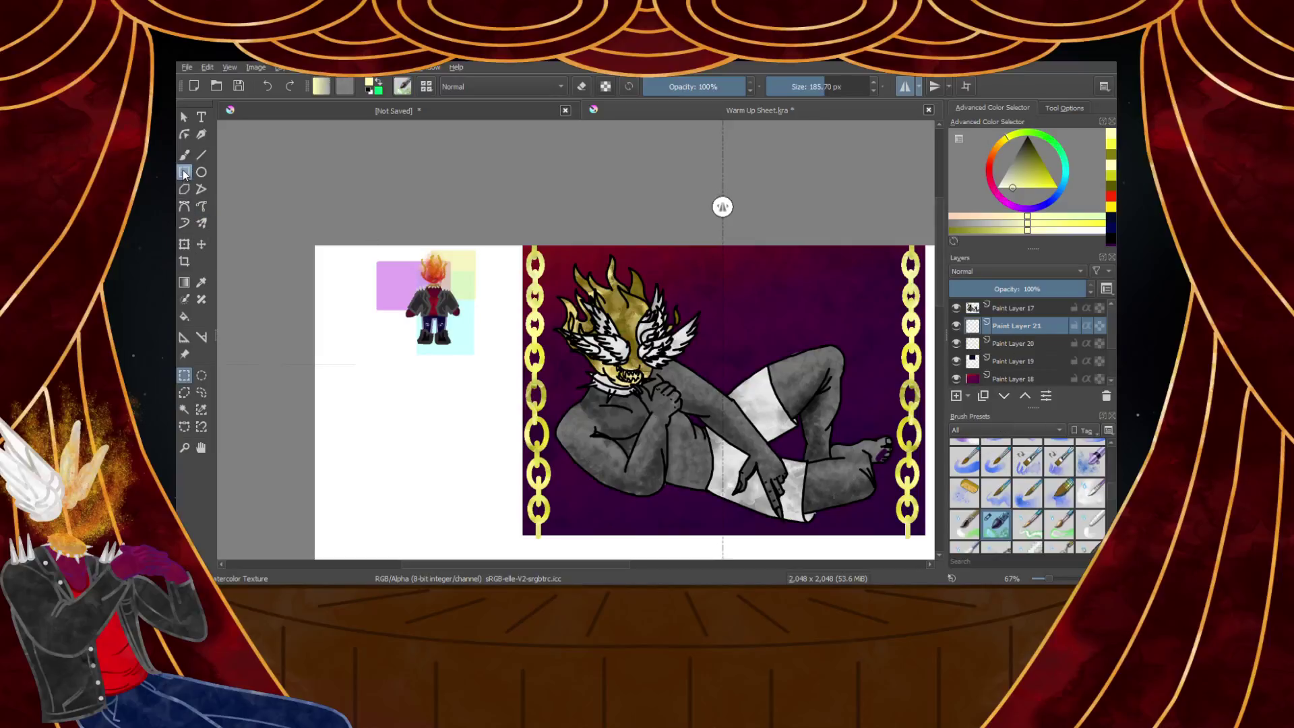
click(184, 243)
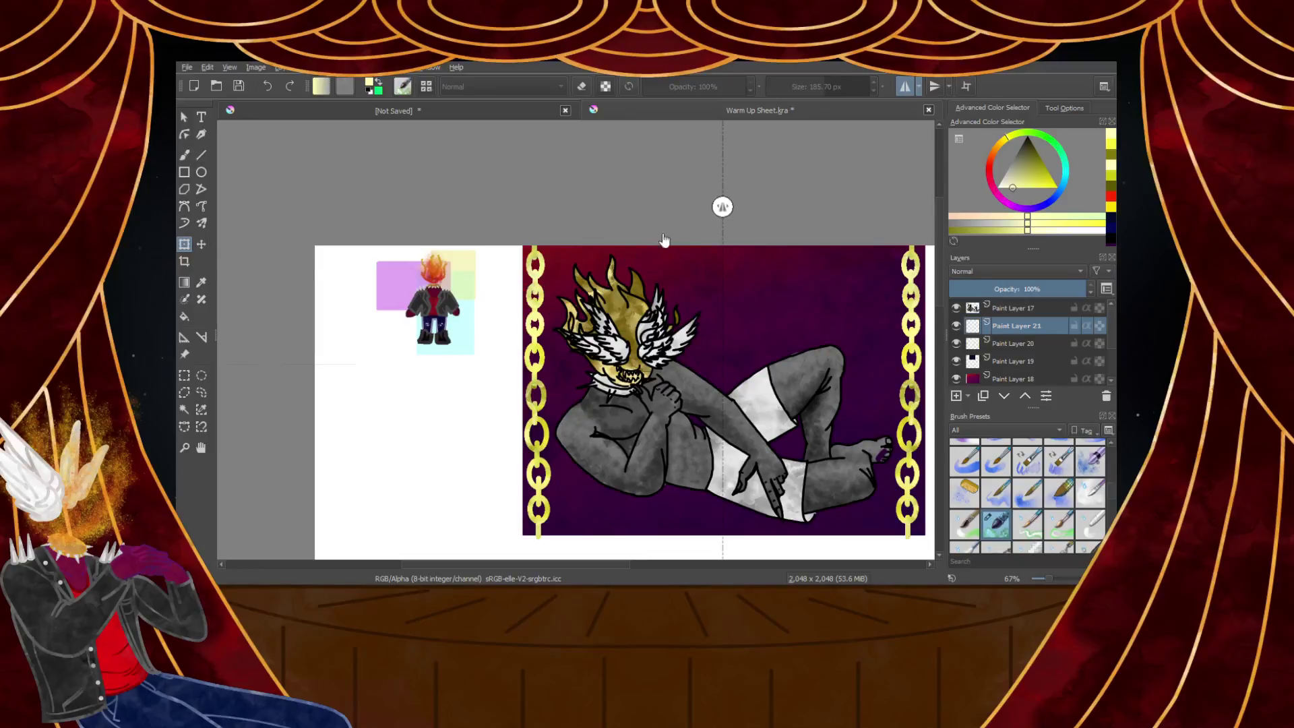
click(903, 88)
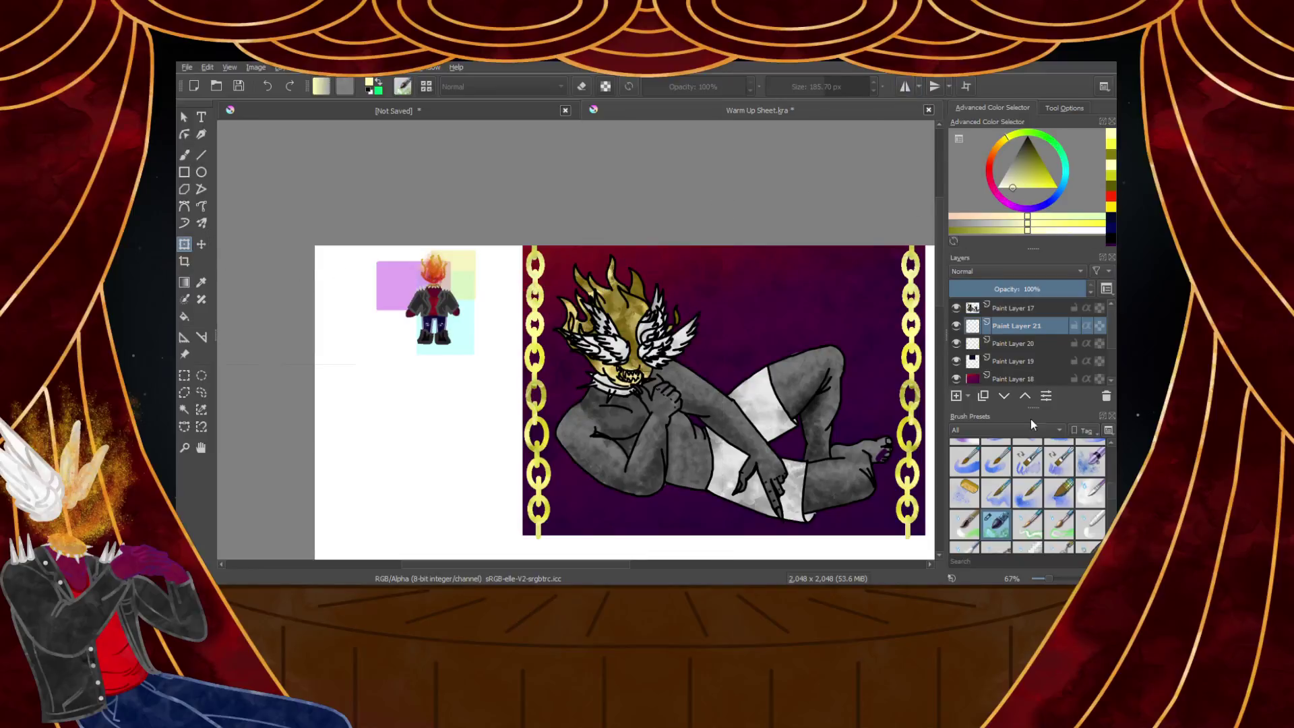
Nudge the chains on Paint Layer 20 slightly to the right with the Transform tool
click(956, 344)
click(957, 344)
click(1019, 362)
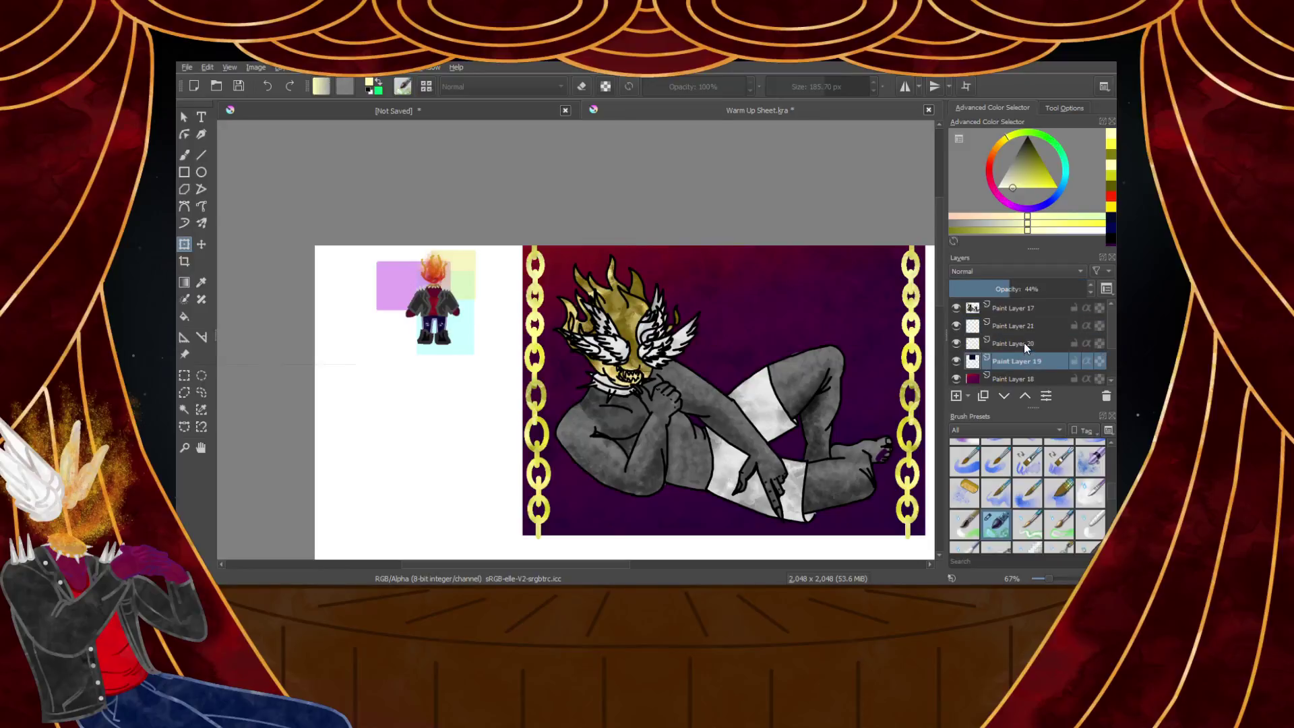
click(1025, 344)
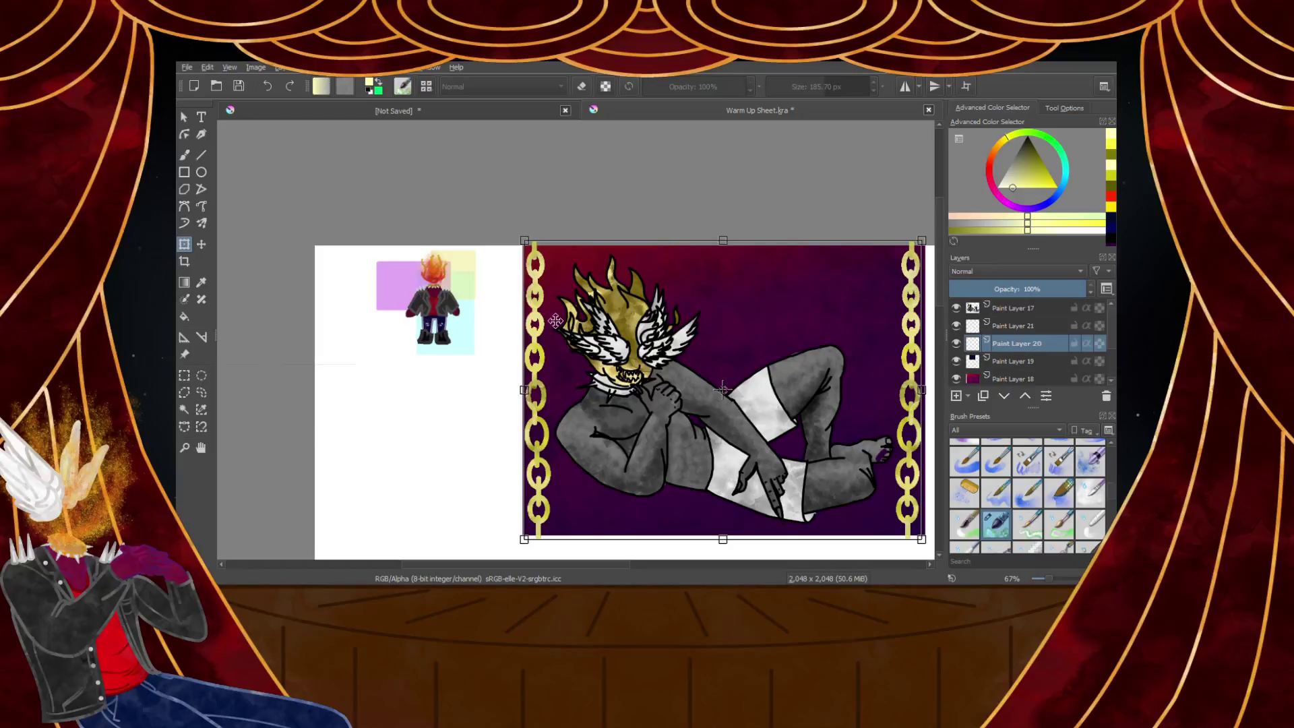
scroll(914, 246, up, 2)
scroll(743, 273, down, 2)
scroll(669, 278, up, 1)
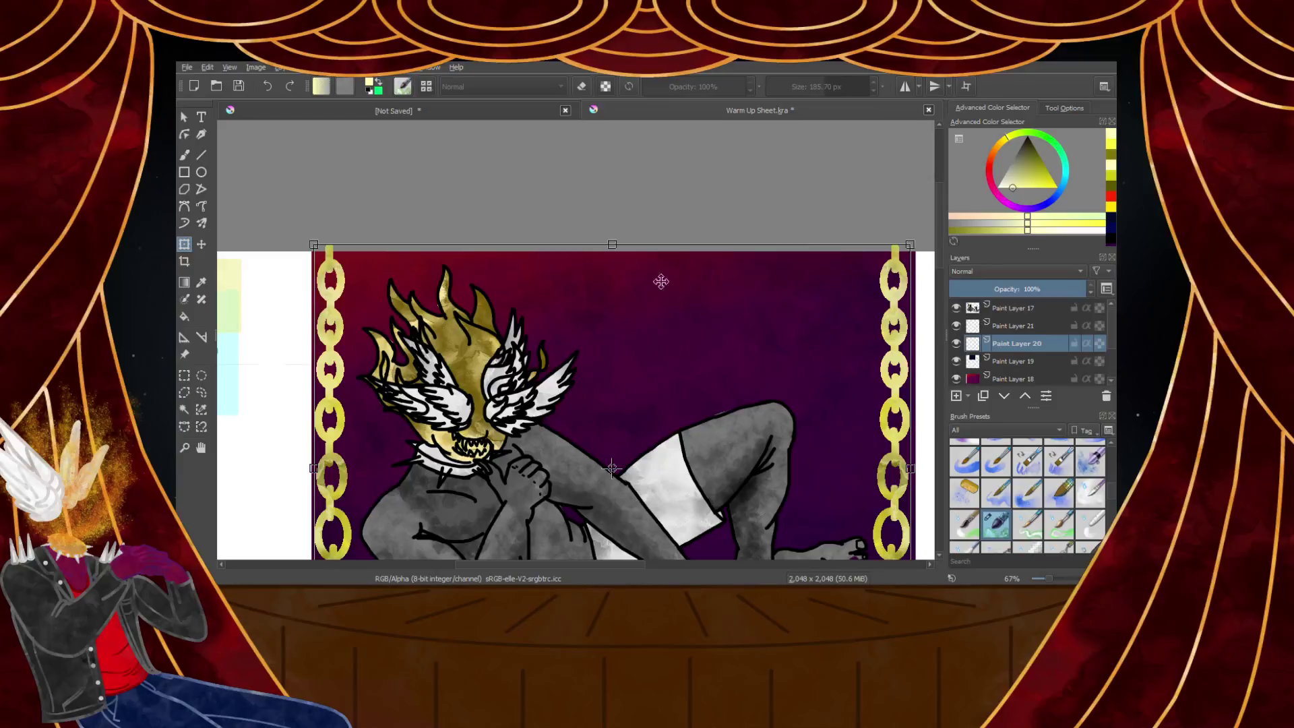
drag(628, 291, 632, 292)
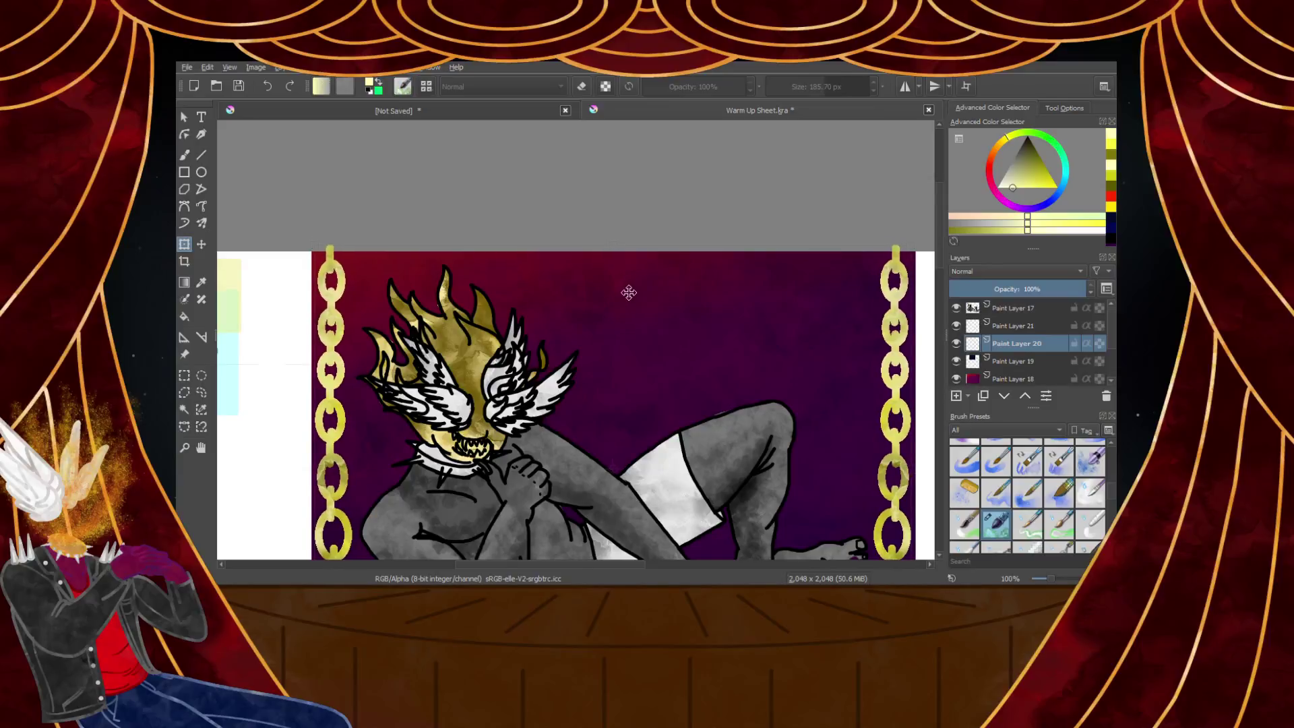
scroll(630, 292, down, 2)
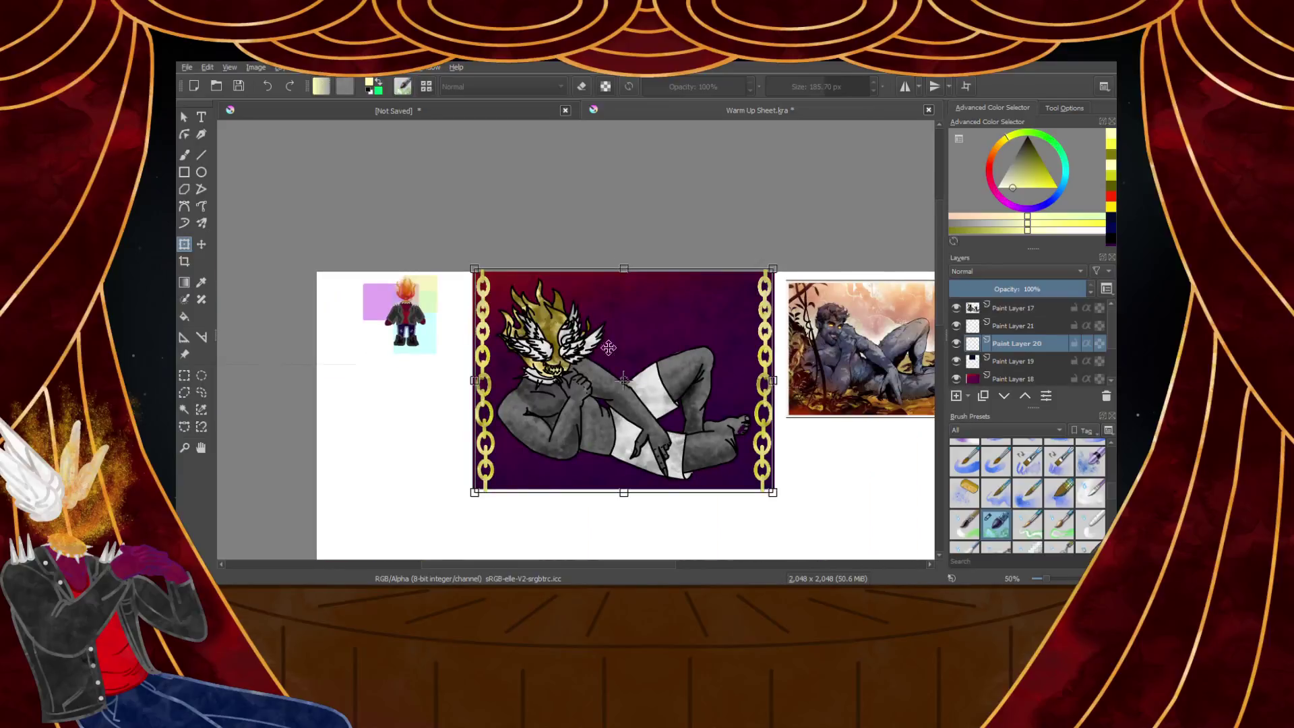
scroll(620, 344, up, 1)
click(190, 380)
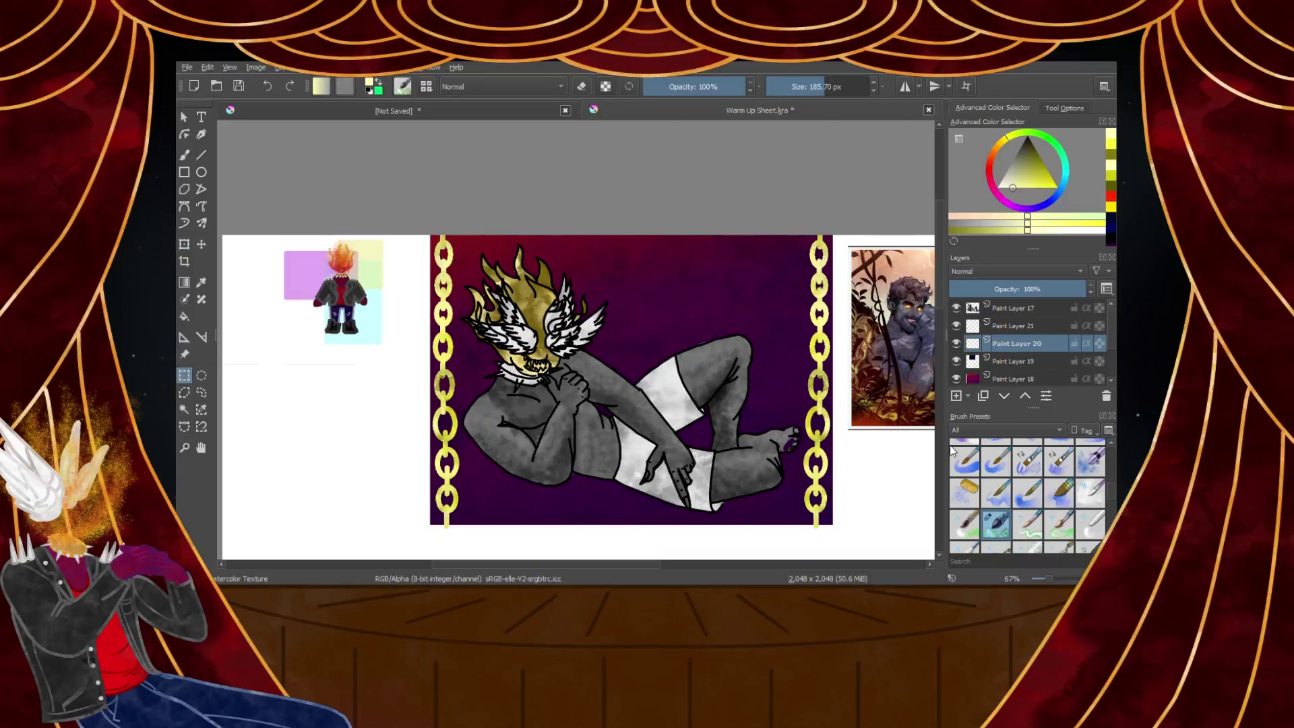
Activate Paint Layer 21 and ready the Rectangle tool with the Basic-1 brush at 10 px
scroll(596, 380, down, 2)
scroll(595, 381, up, 3)
scroll(596, 380, down, 3)
scroll(596, 381, up, 1)
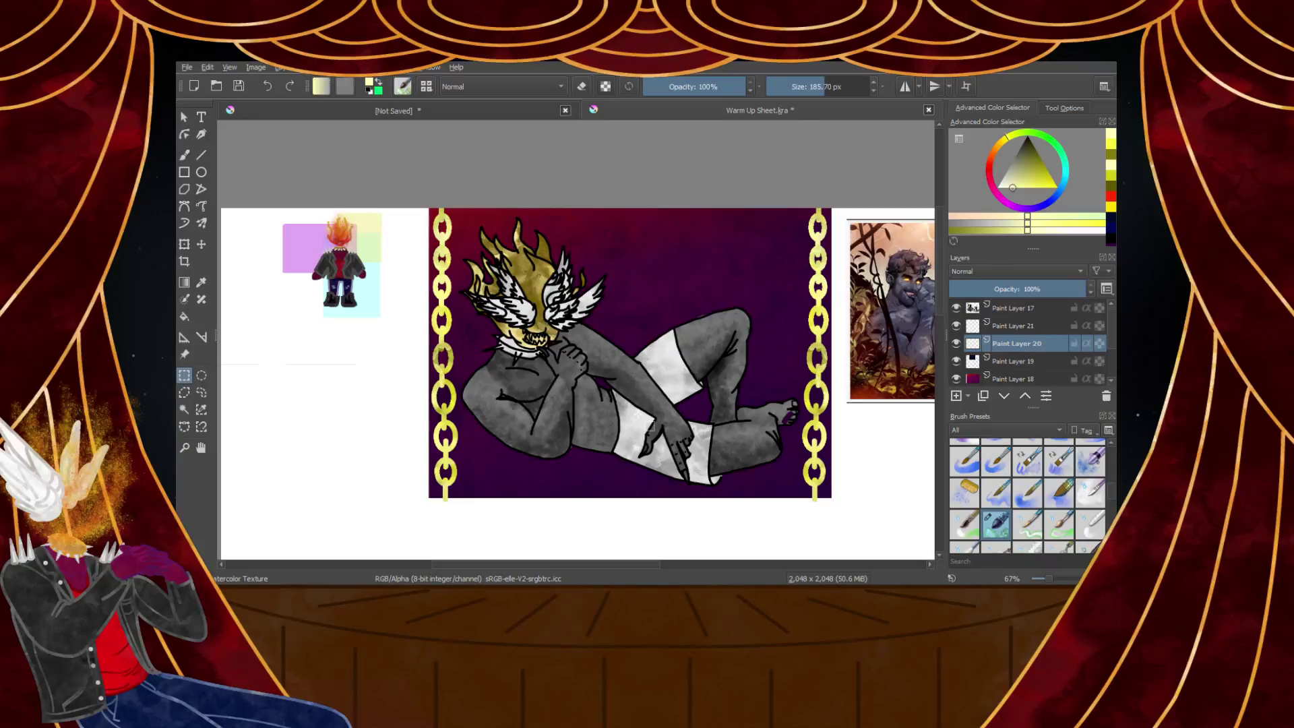
click(995, 330)
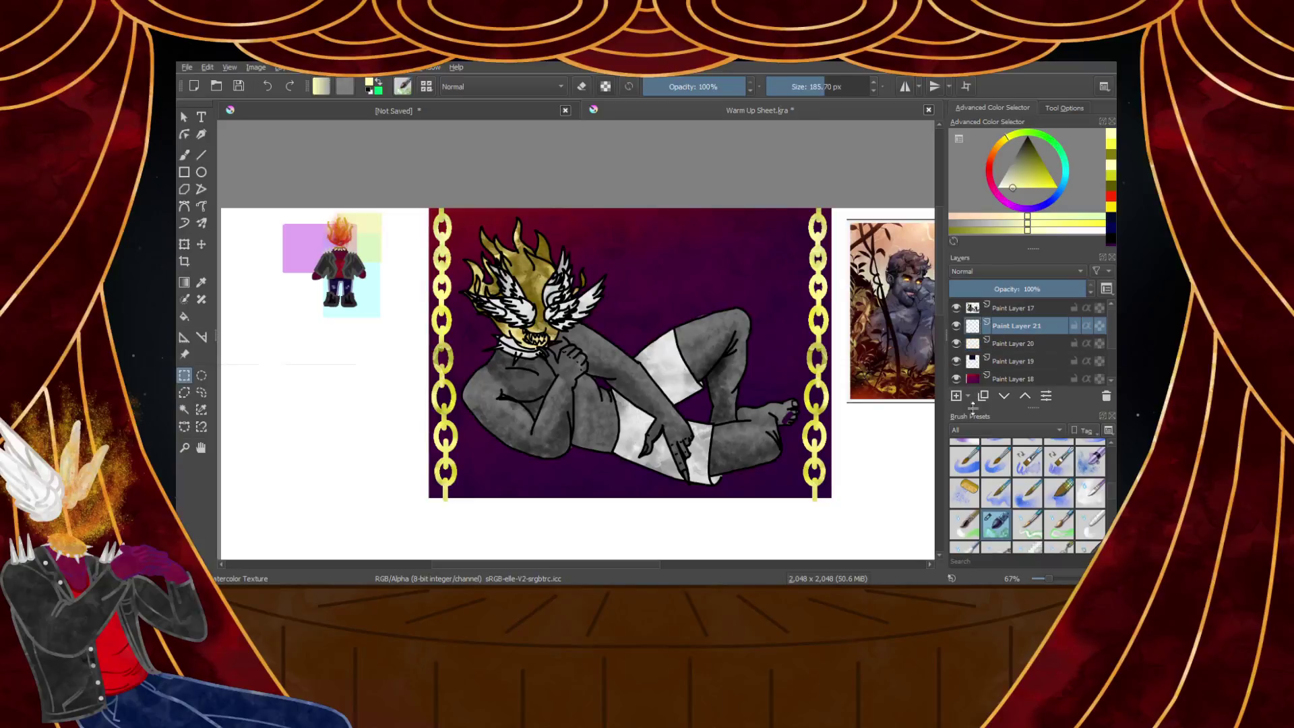
scroll(1106, 513, up, 3)
click(1093, 453)
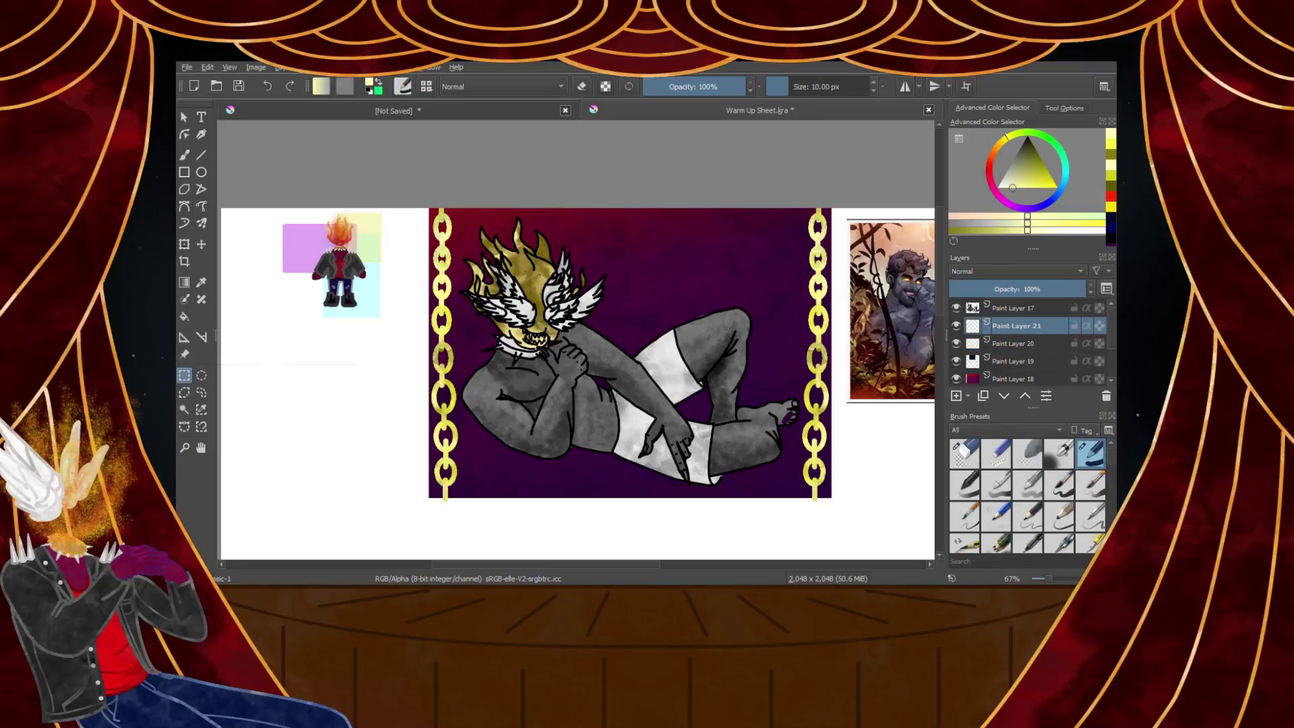
click(196, 160)
click(184, 172)
scroll(438, 202, up, 6)
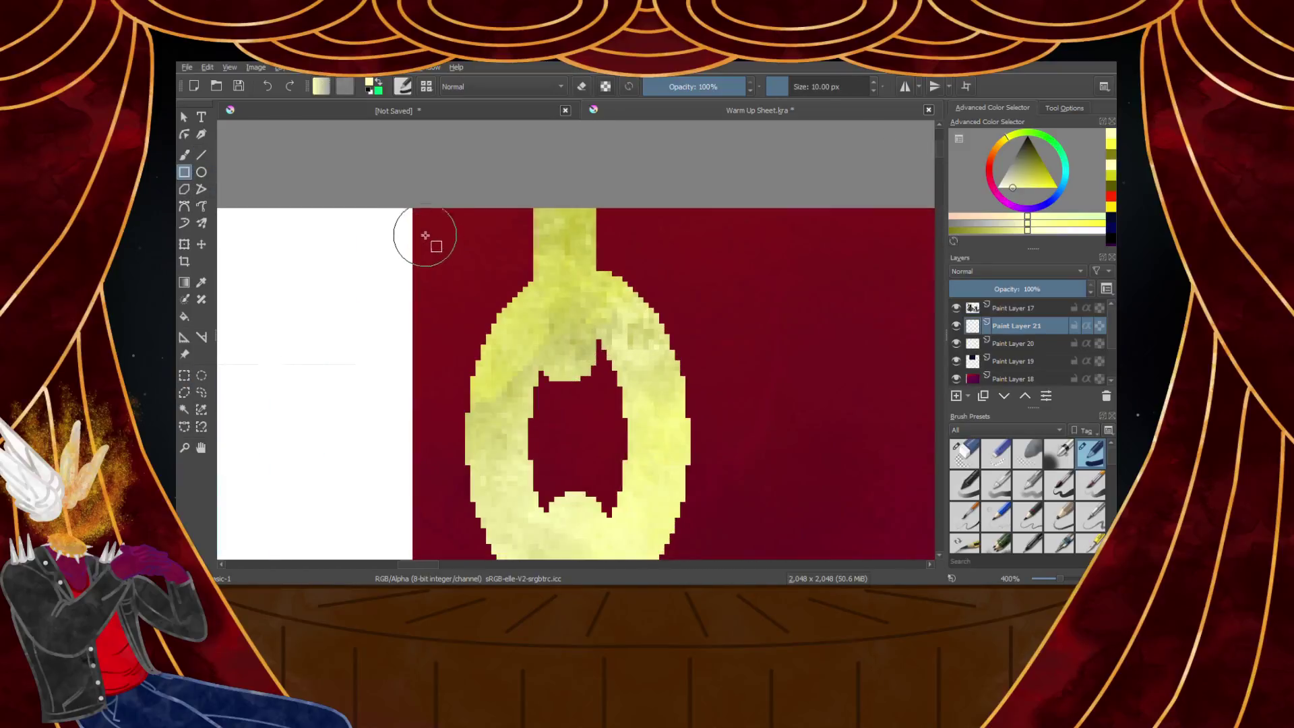
scroll(442, 280, up, 2)
drag(858, 588, 326, 178)
scroll(327, 182, down, 8)
scroll(329, 190, down, 5)
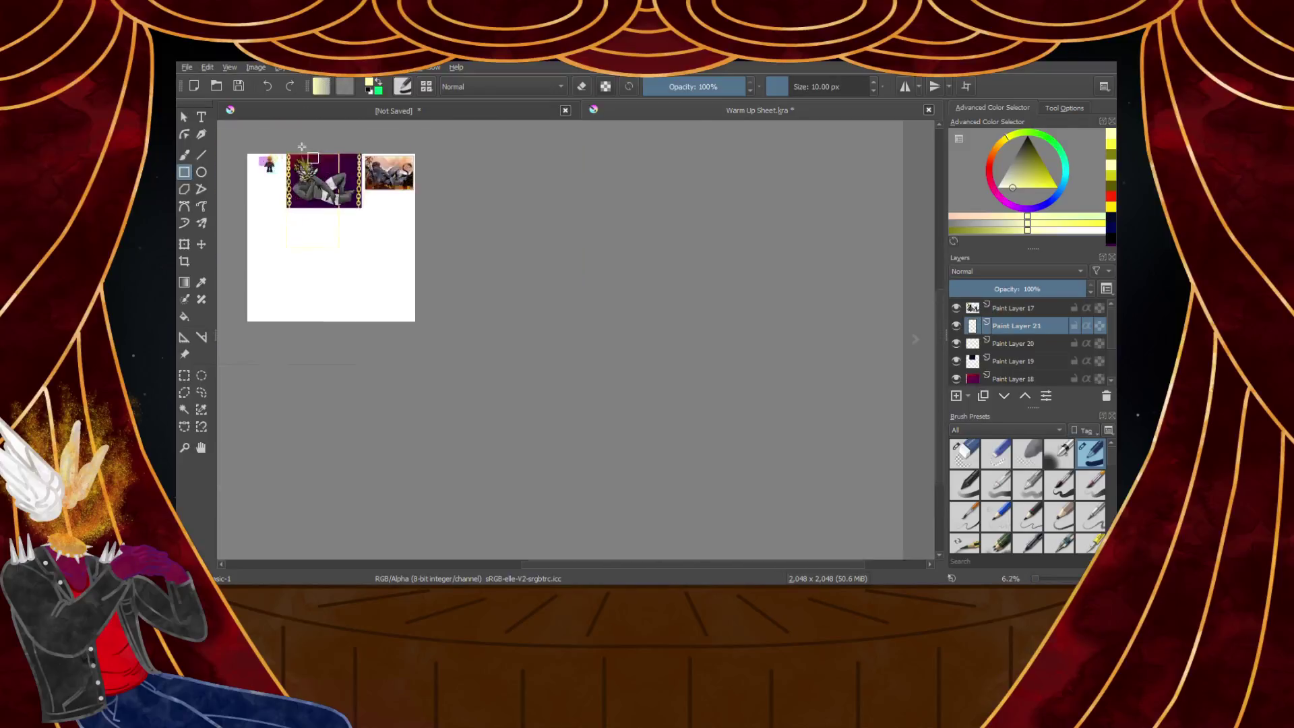
Draw a pale yellow rectangular frame along the outer edges of the red-to-violet background on Paint Layer 21
scroll(305, 147, up, 8)
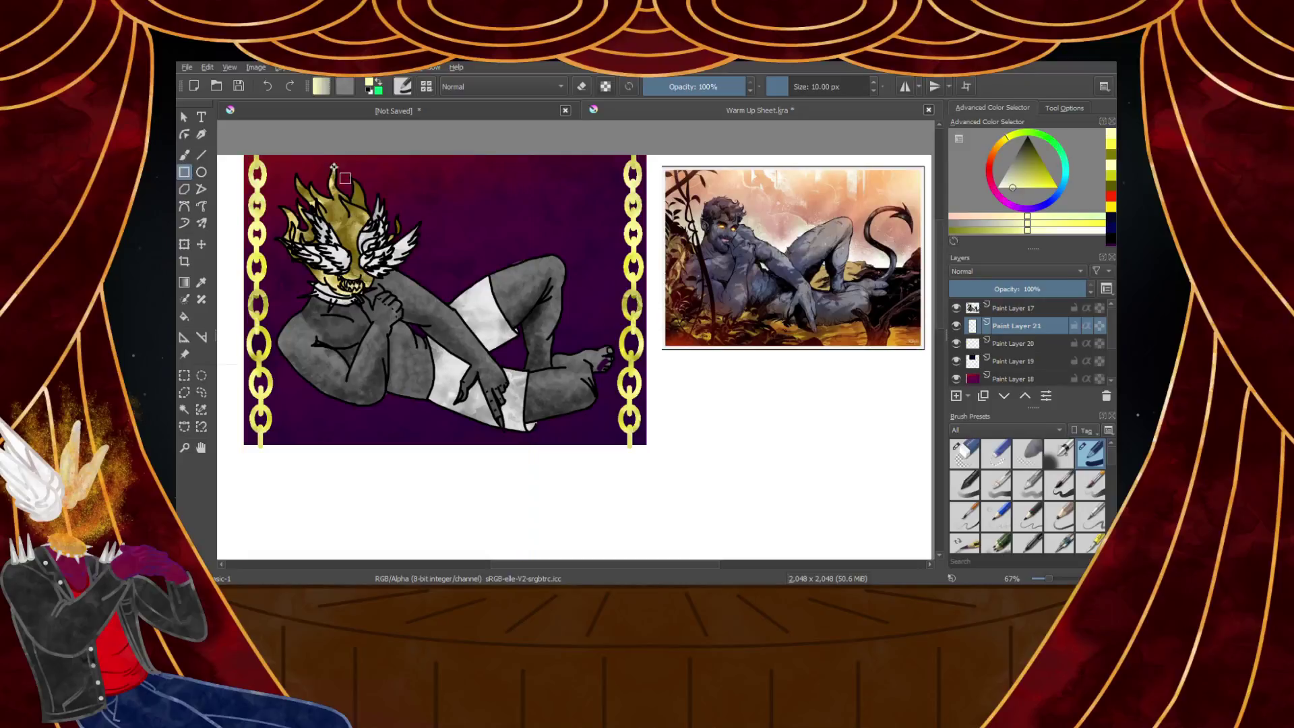
drag(242, 156, 649, 444)
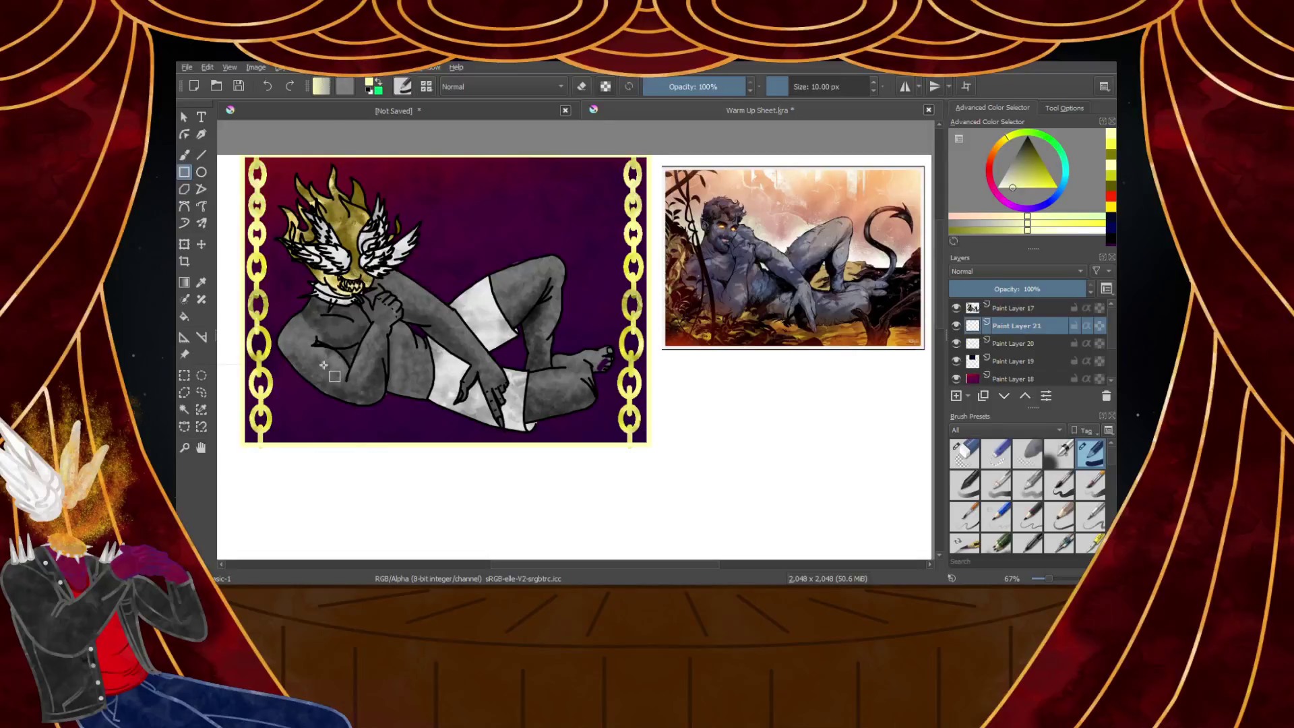
scroll(324, 377, up, 1)
scroll(406, 379, down, 3)
scroll(346, 350, up, 2)
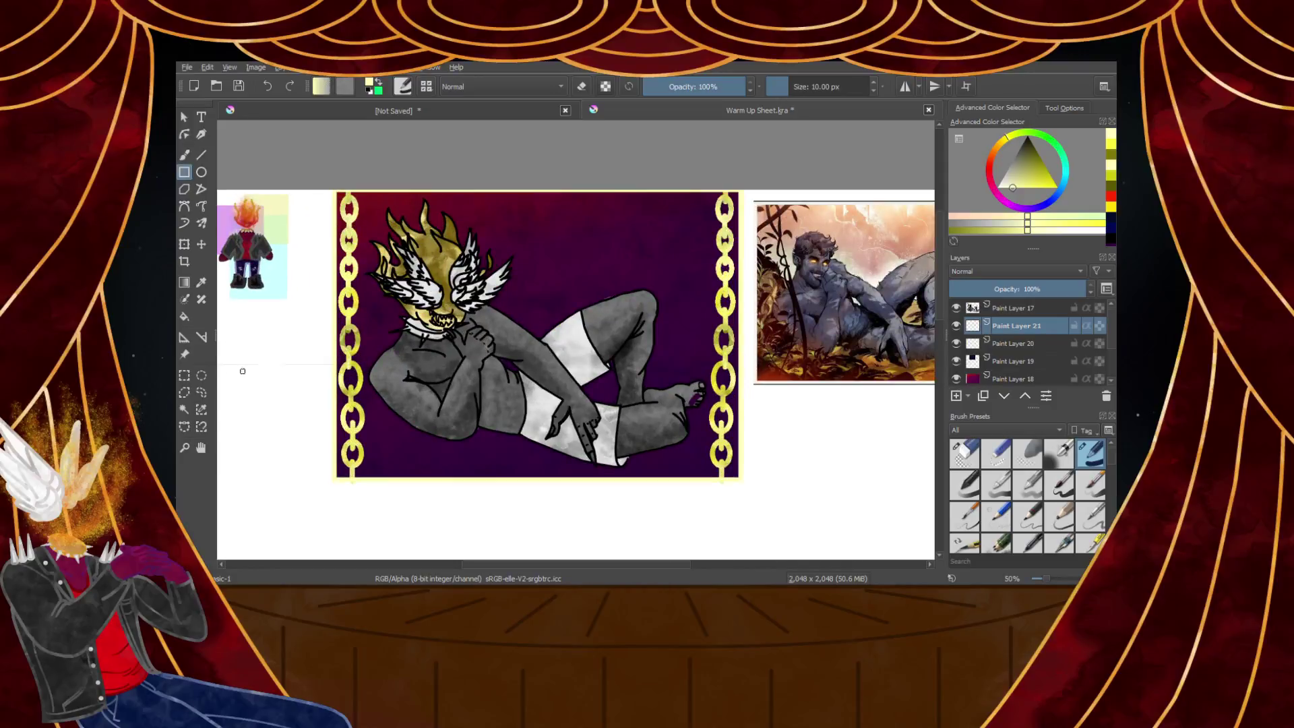
Select the pale yellow frame by its color with the Similar Color Selection tool
click(201, 410)
scroll(329, 403, up, 4)
scroll(479, 367, up, 1)
scroll(479, 367, down, 5)
scroll(479, 367, up, 2)
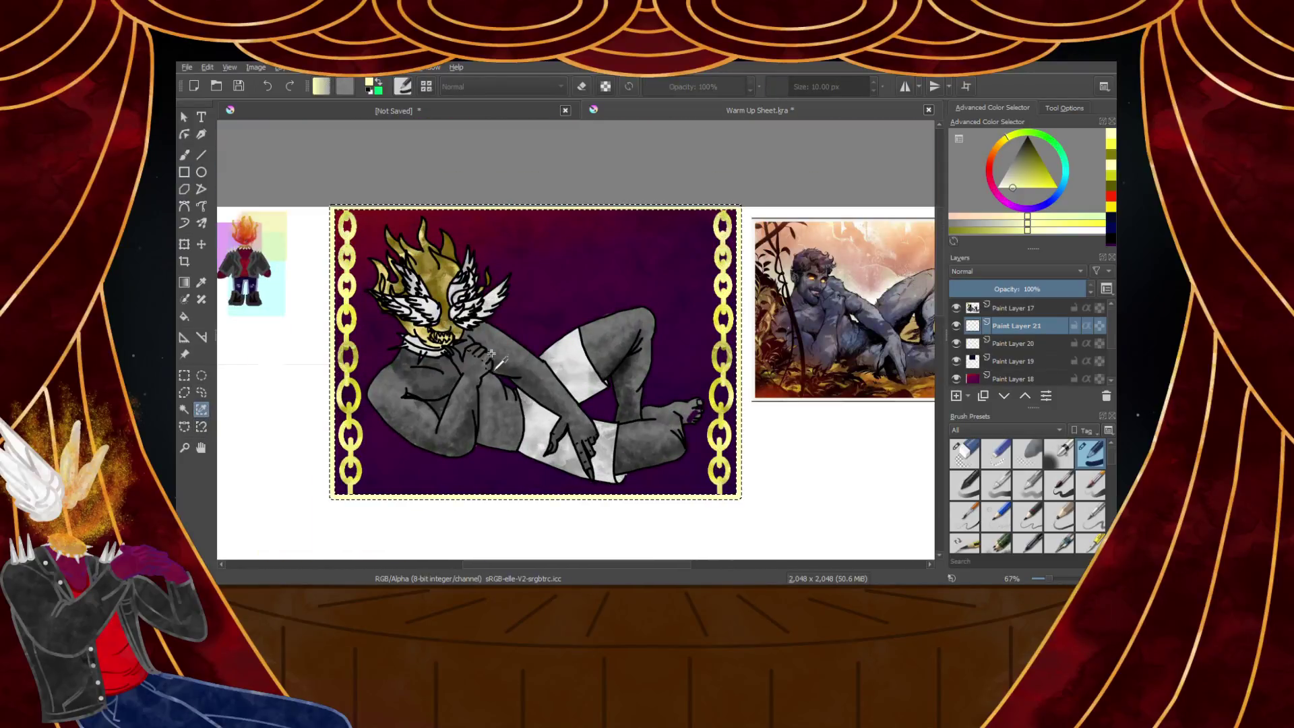
Paint dark olive and bright yellow texture over the selected frame with the Watercolor Texture brush
click(1077, 220)
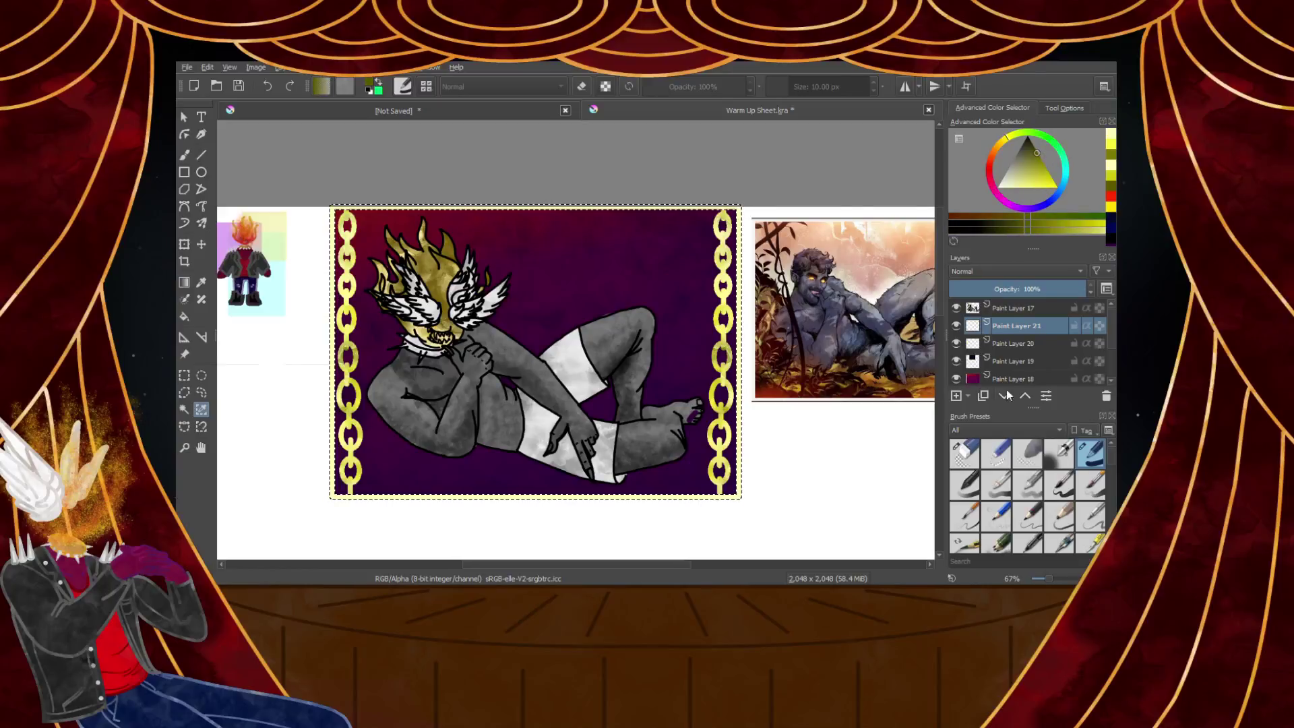
click(184, 156)
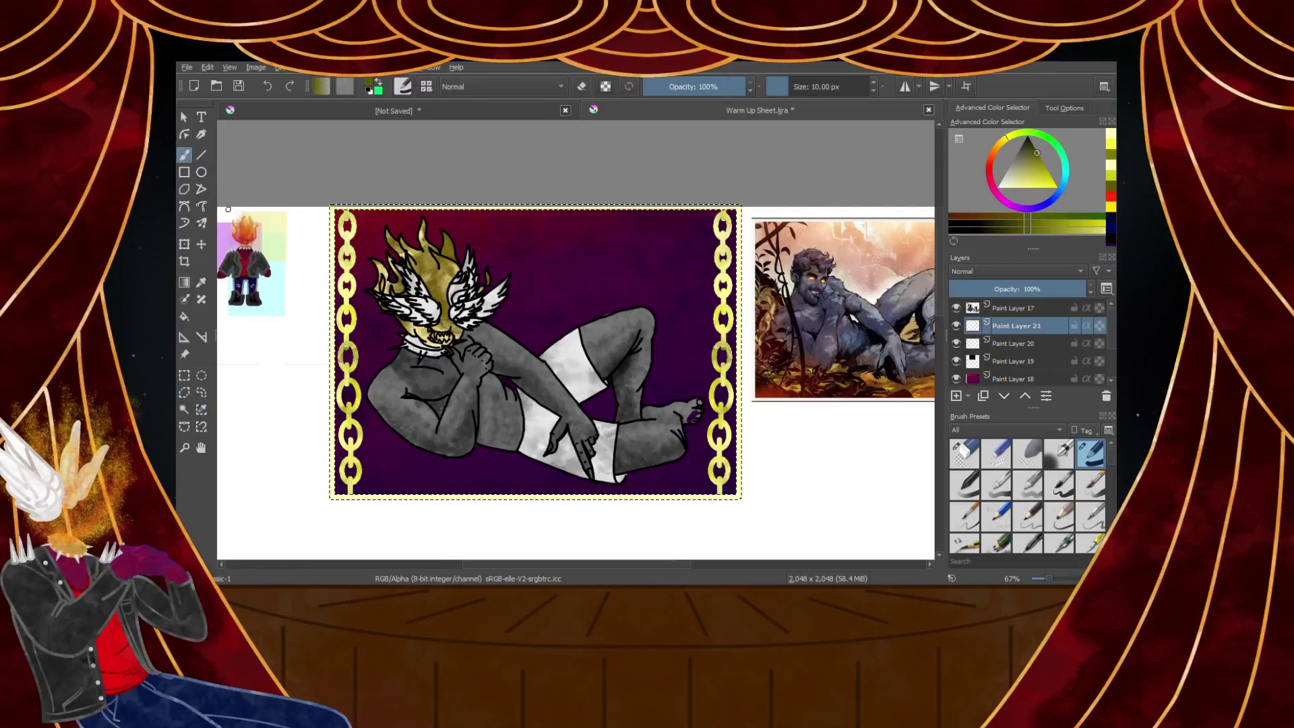
scroll(985, 517, down, 4)
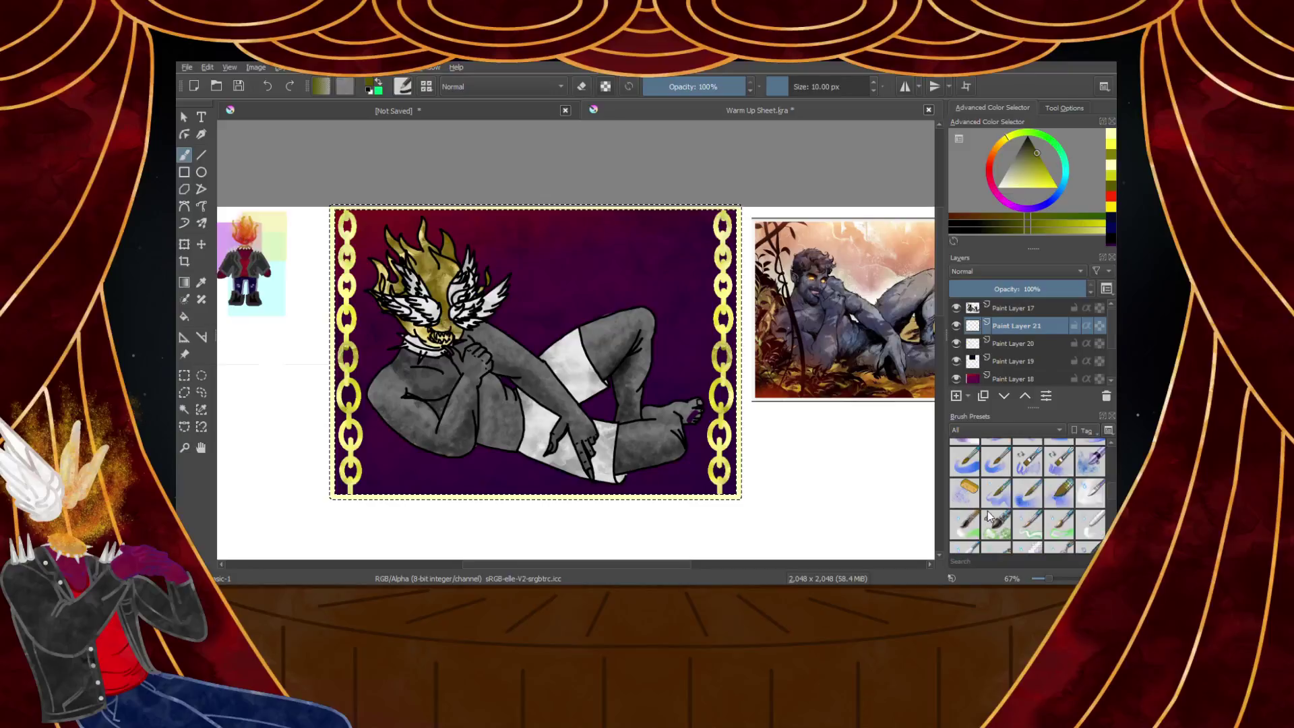
click(992, 521)
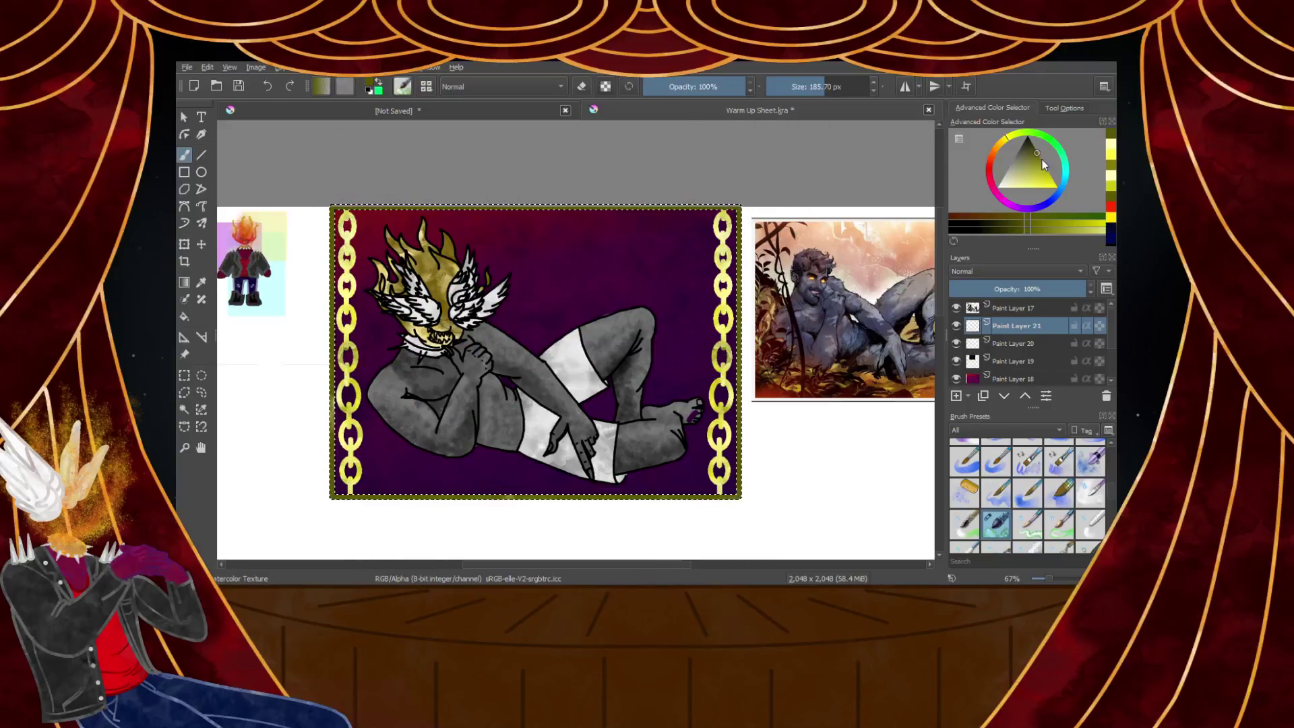
drag(1042, 159, 1044, 187)
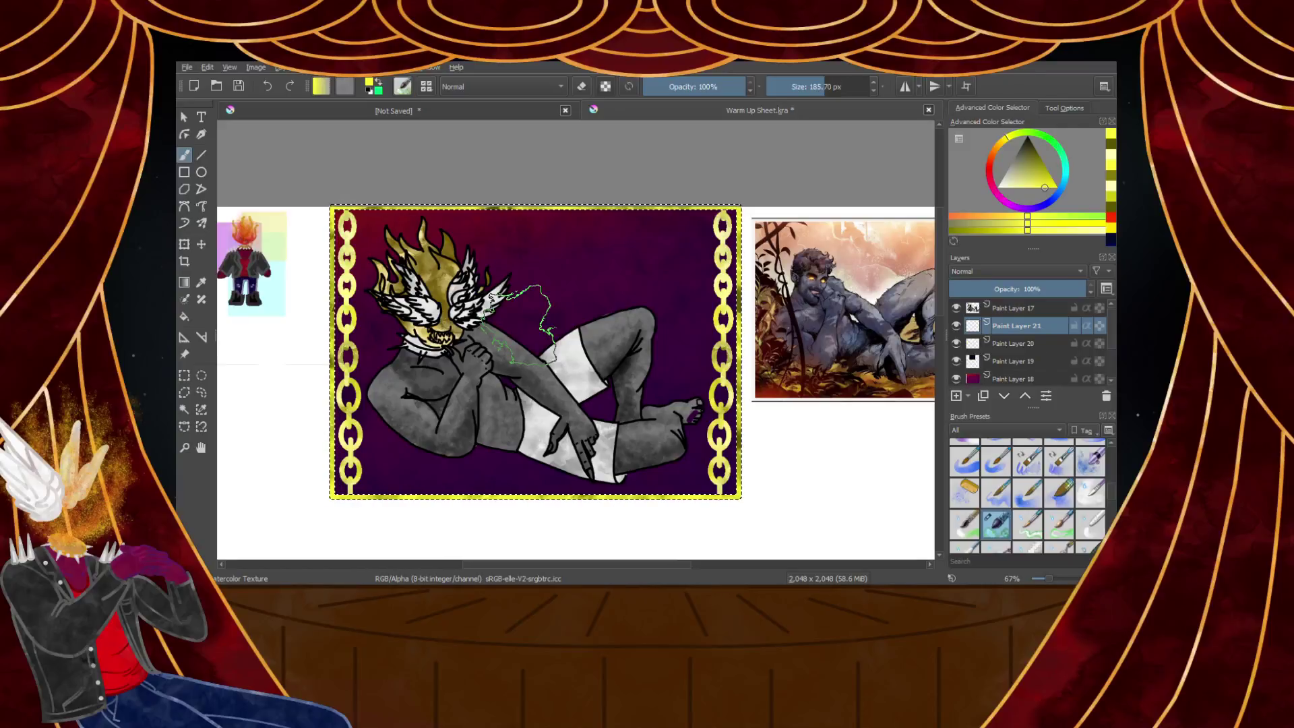
Paint paler yellow Watercolor Texture over the selected gold border and chains, clear the selection, and save the drawing
click(184, 375)
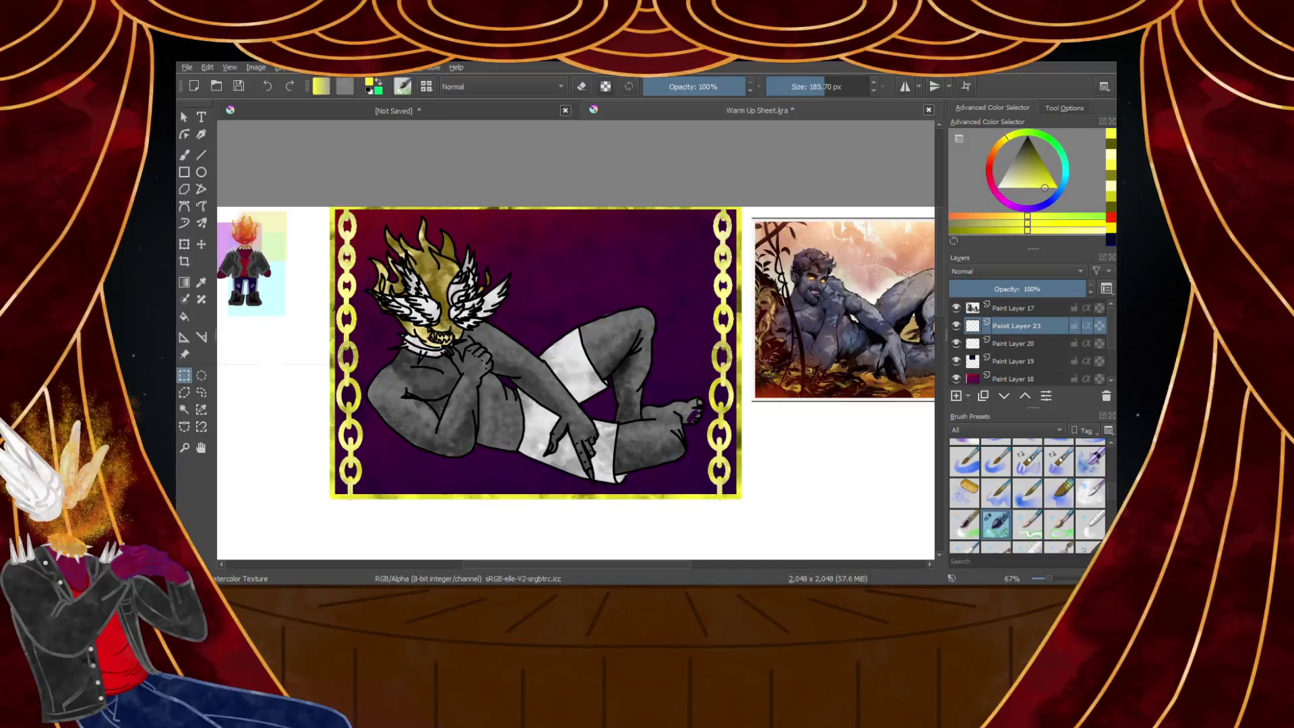
click(184, 156)
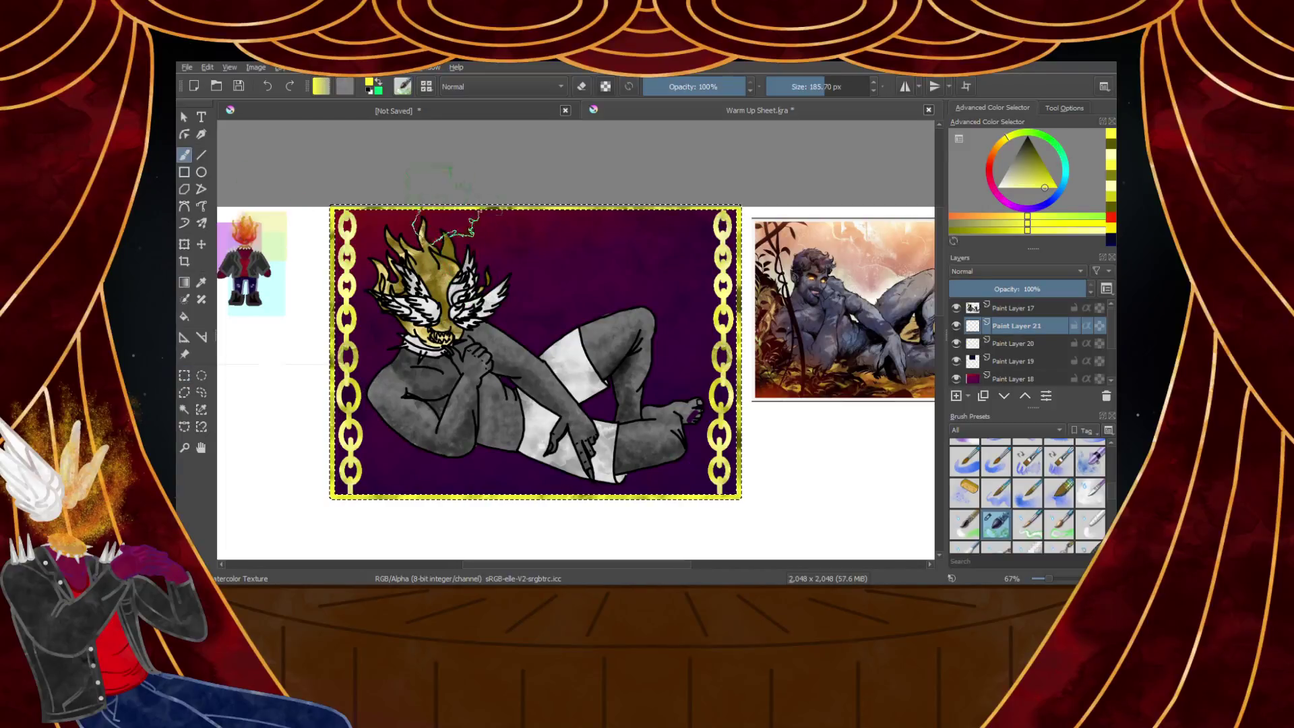
drag(1043, 192, 1021, 188)
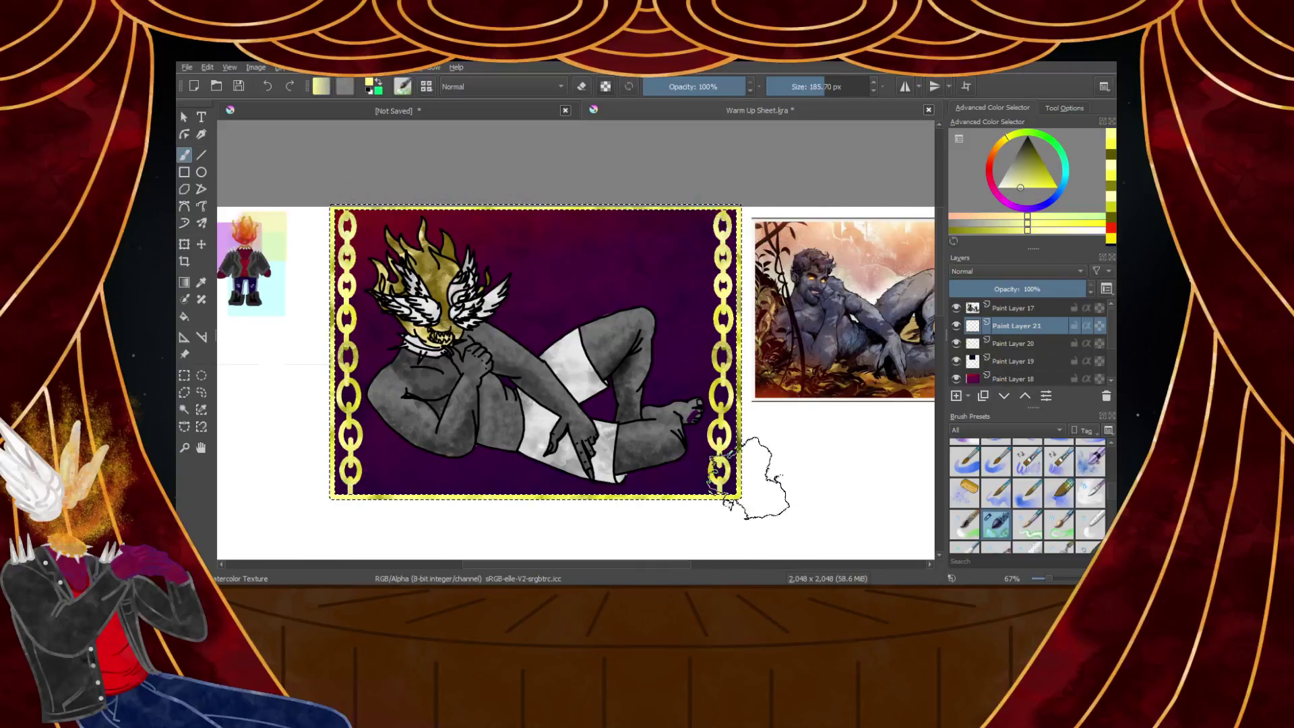
click(191, 378)
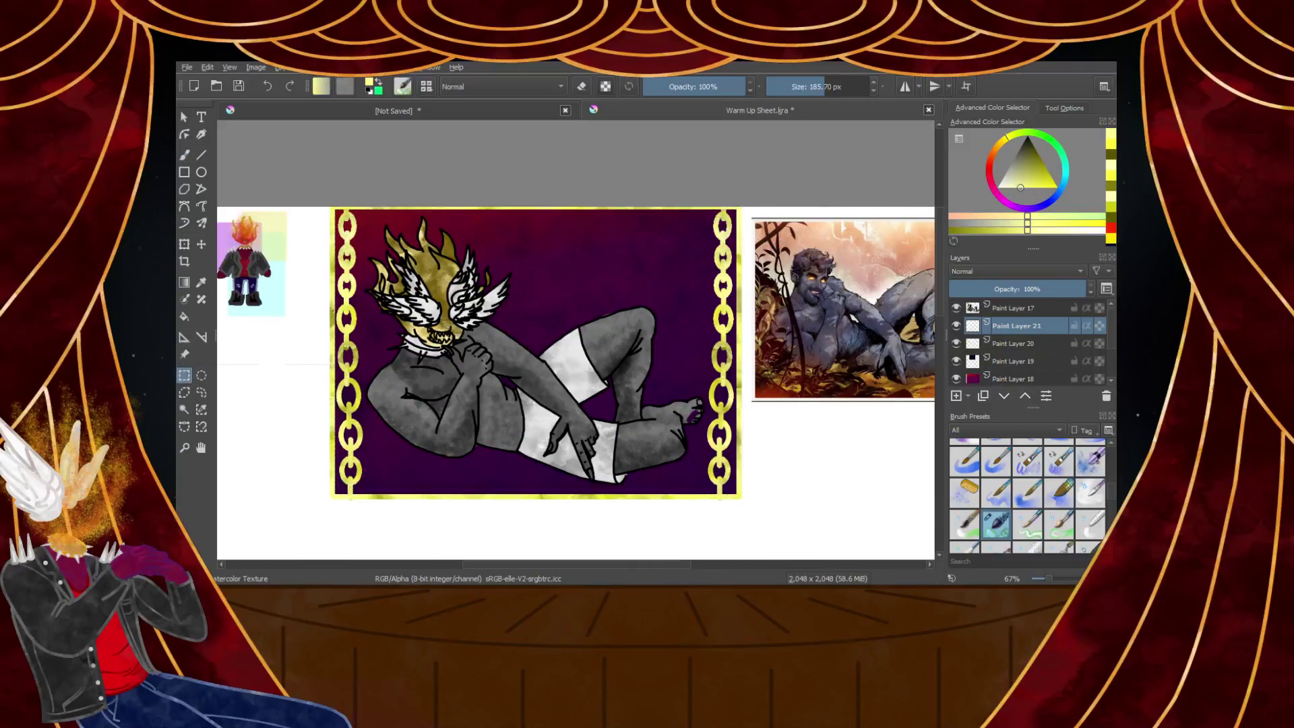
click(240, 87)
Crop the canvas to the outer edge of the gold-bordered illustration and save it as Magichemist Pin Up.png
click(185, 263)
scroll(322, 198, up, 8)
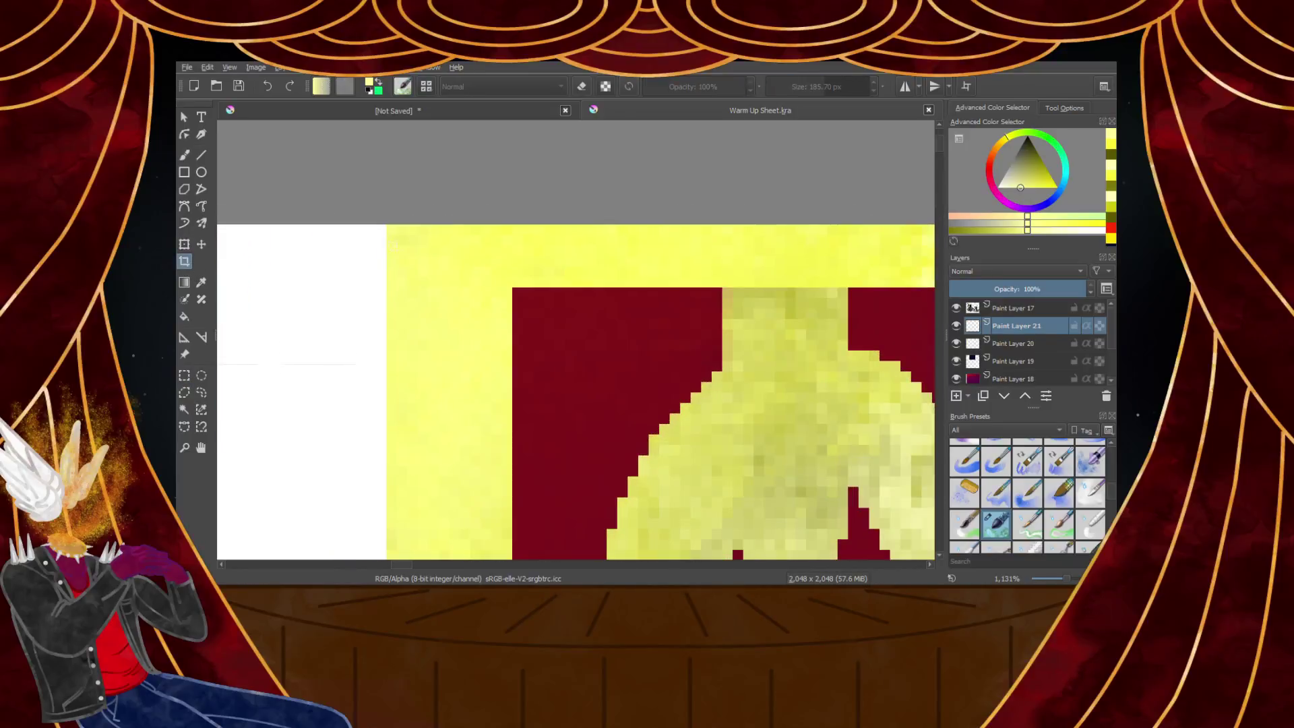
drag(387, 224, 869, 401)
scroll(729, 354, down, 11)
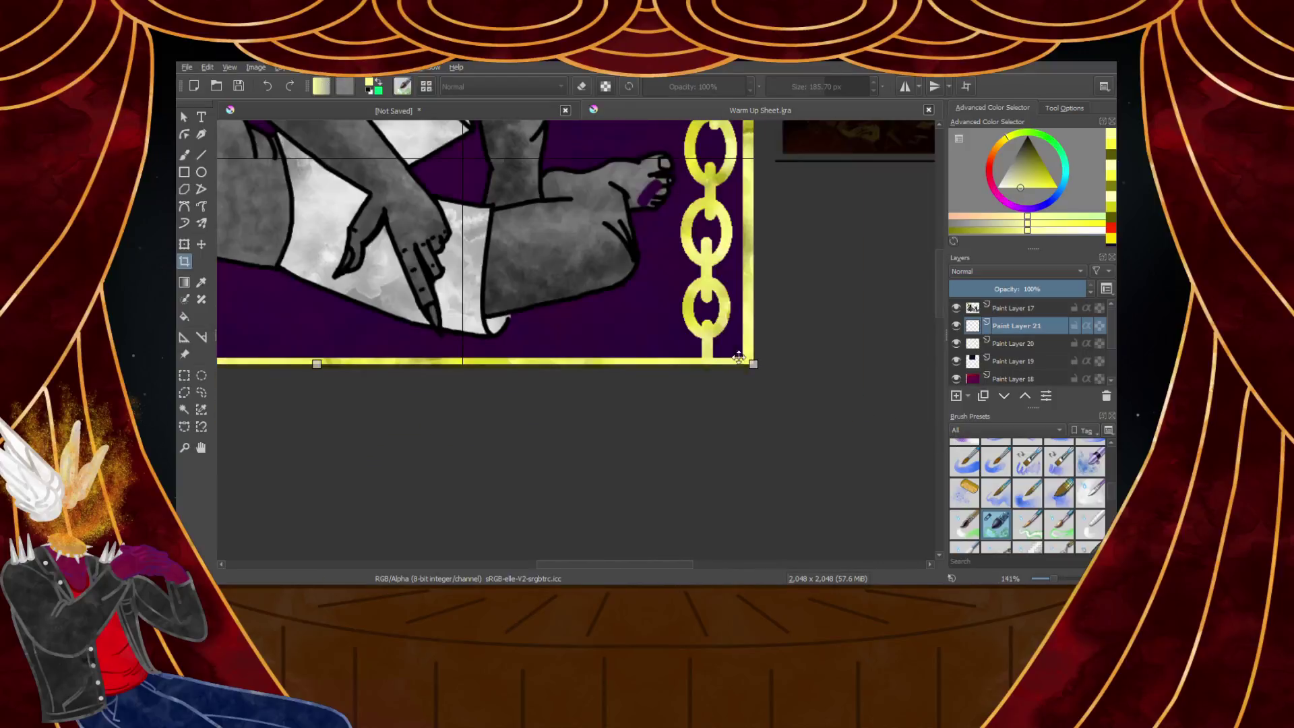
scroll(657, 309, up, 4)
scroll(782, 301, down, 3)
scroll(851, 296, up, 3)
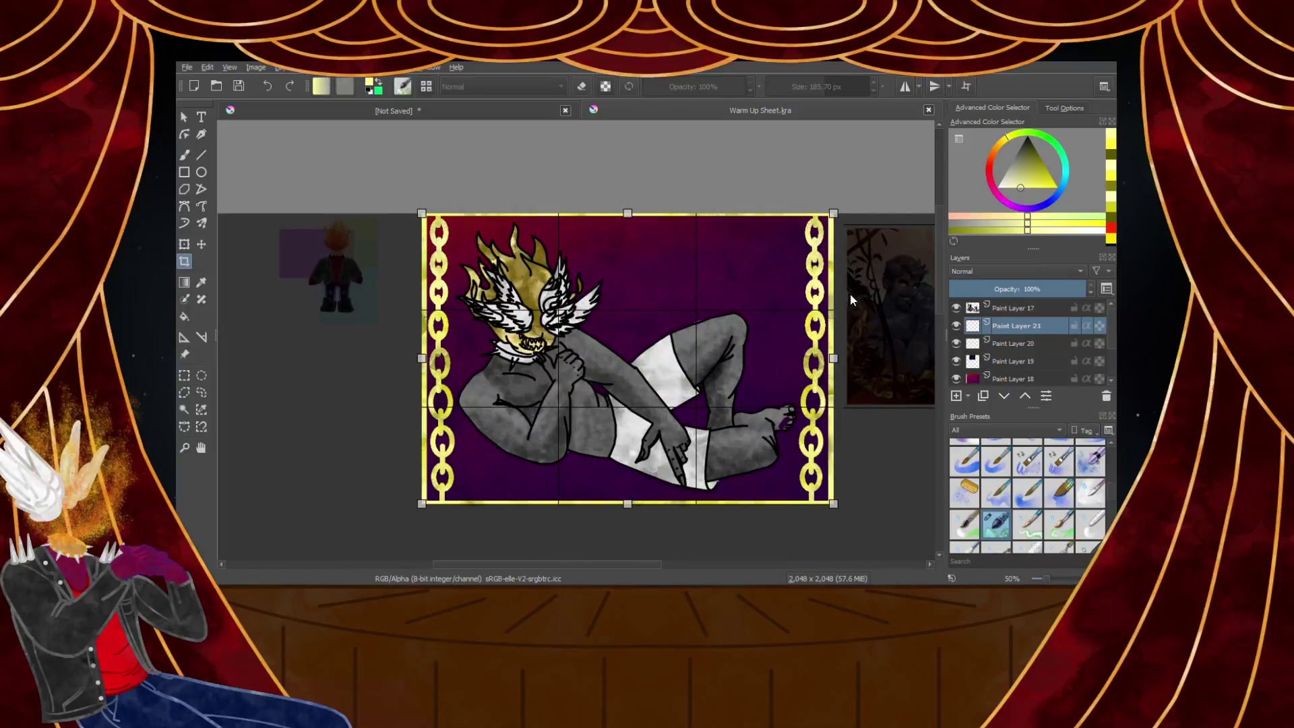
key(Return)
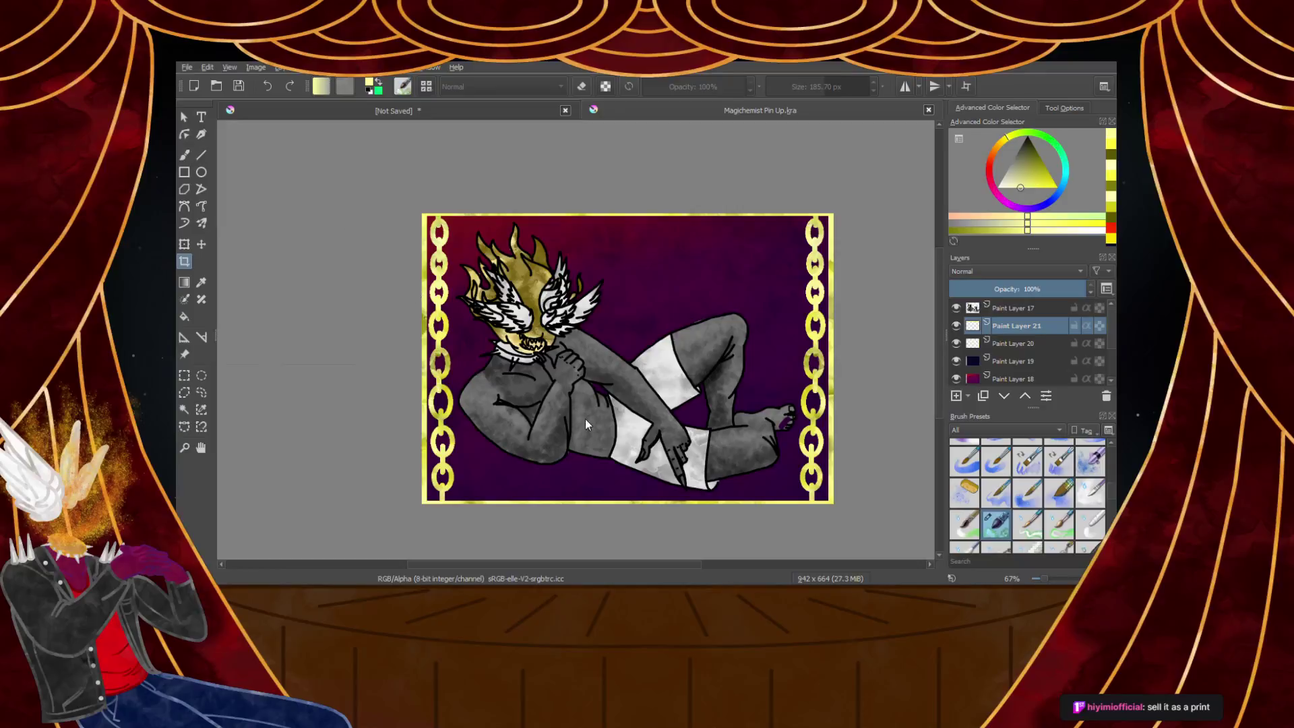
key(ctrl+s)
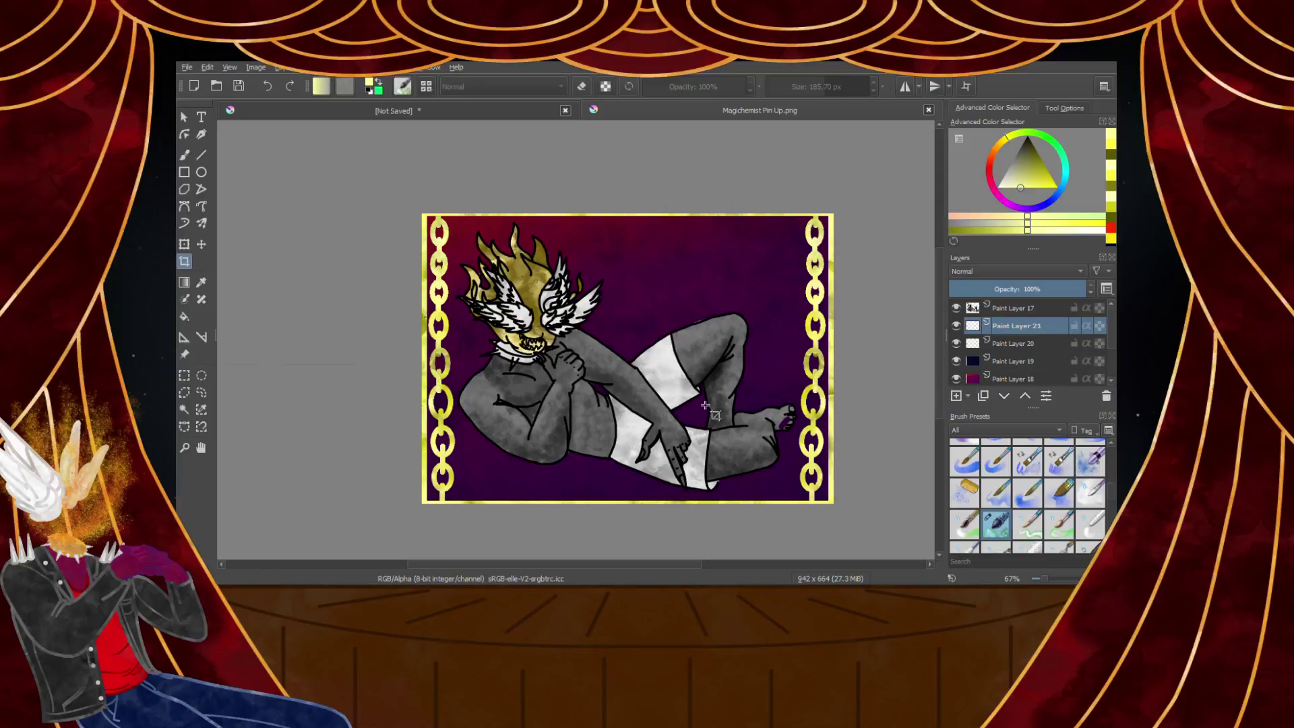
Examine the purple patch on the reclining figure's foot and check it by toggling Paint Layer 18's visibility
scroll(753, 399, up, 15)
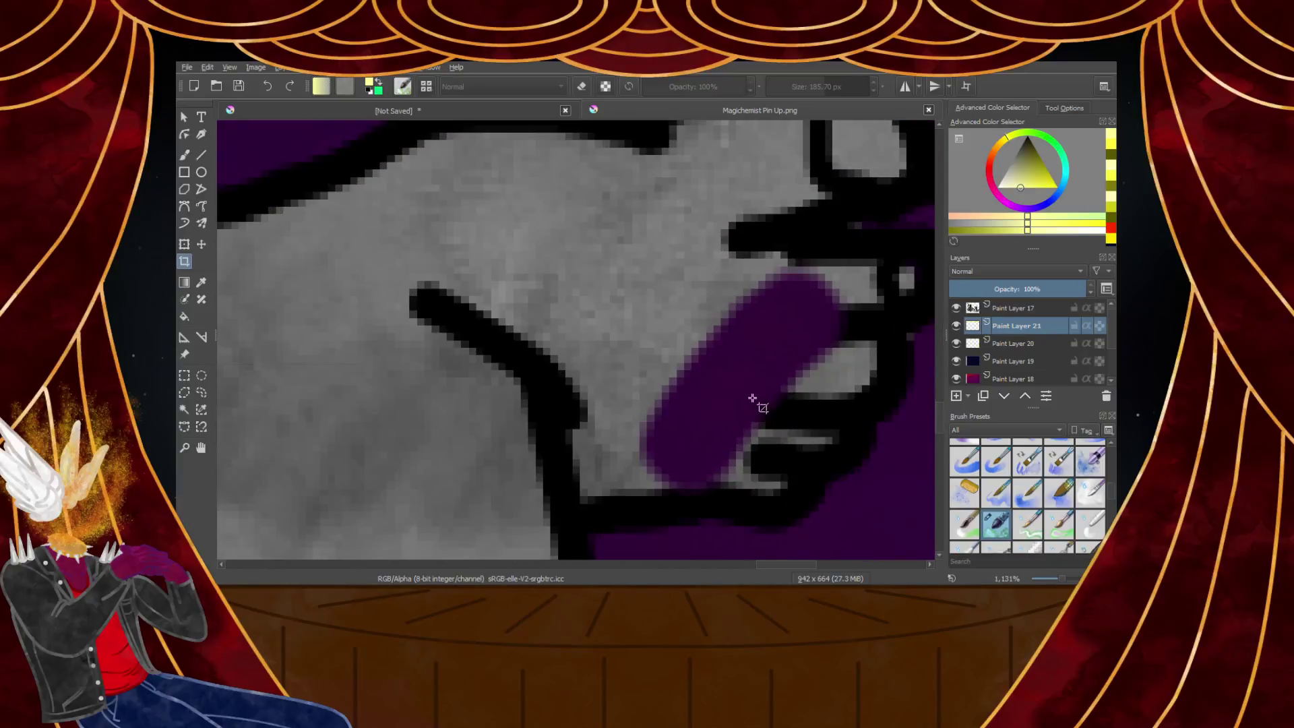
scroll(1004, 315, down, 3)
click(1003, 328)
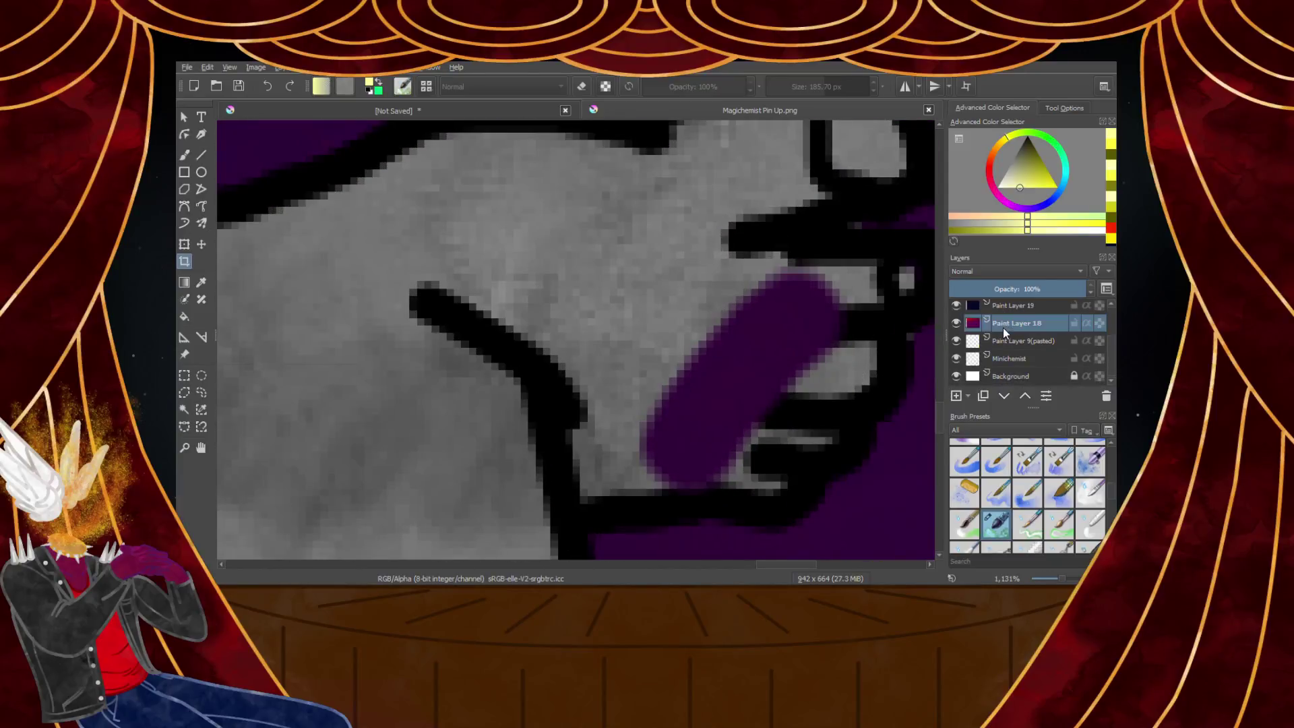
click(955, 322)
click(956, 323)
scroll(807, 320, down, 1)
scroll(808, 320, down, 1)
scroll(806, 330, up, 2)
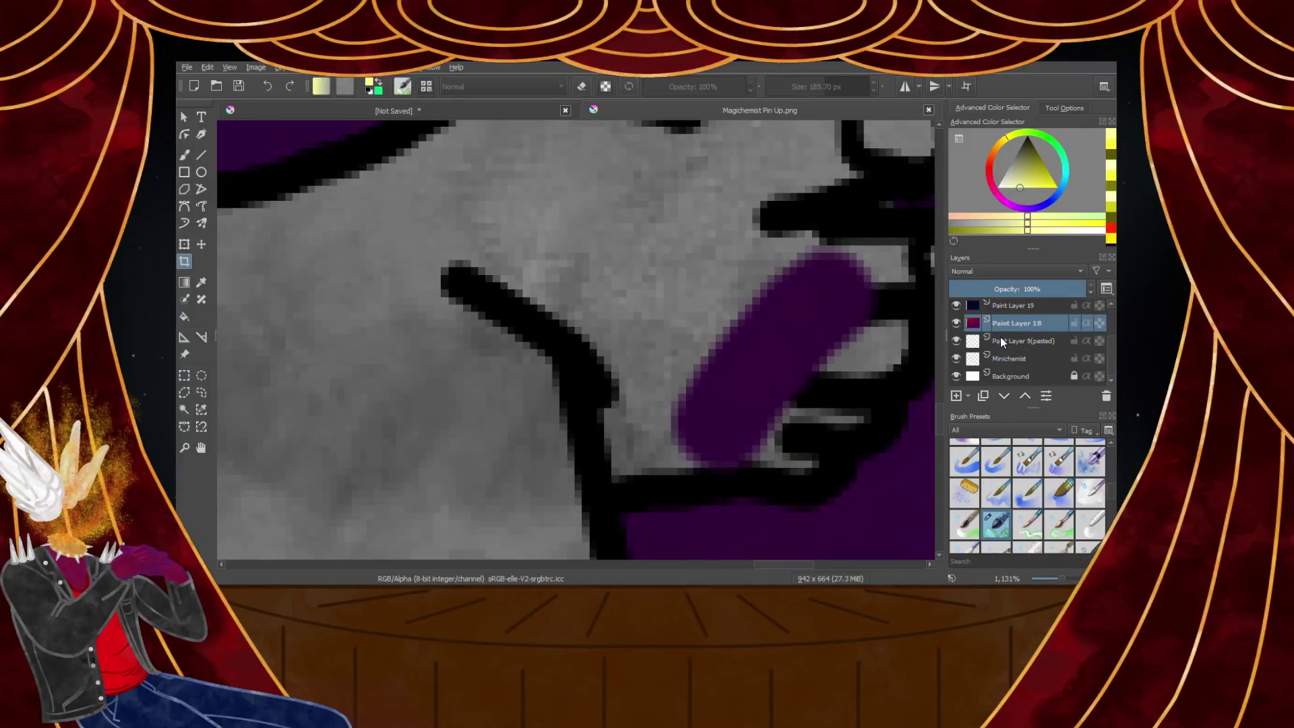
scroll(1009, 318, up, 3)
click(1011, 312)
click(956, 399)
click(955, 399)
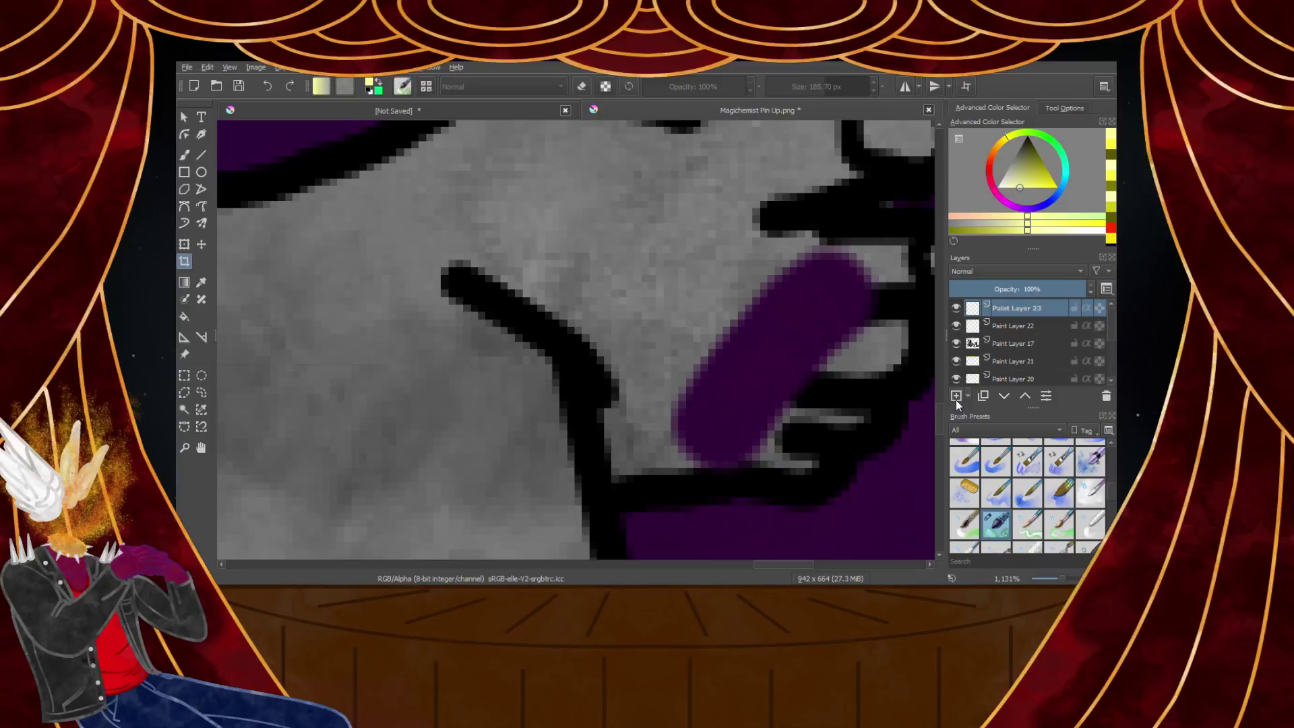
click(1104, 398)
key(shift+Delete)
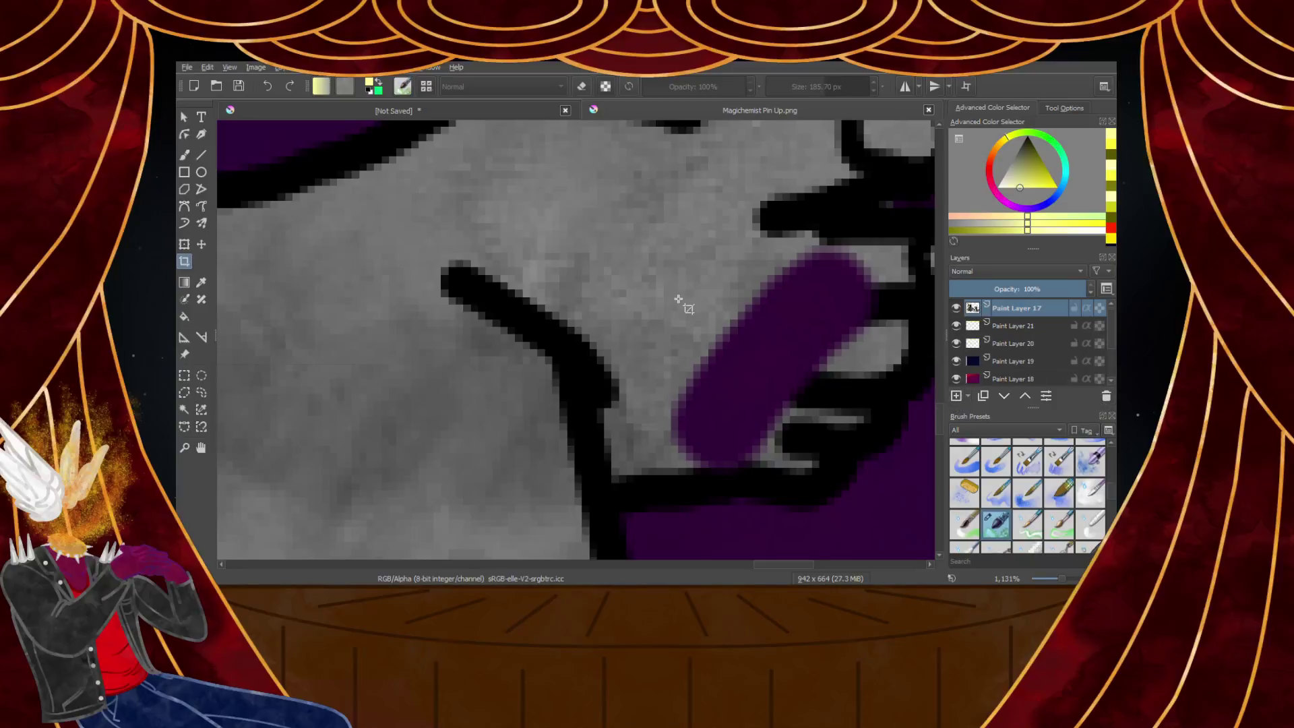
Undo the crop to restore the full reference sheet, clear the selection, and return to Warm Up Sheet.kra
scroll(683, 294, down, 10)
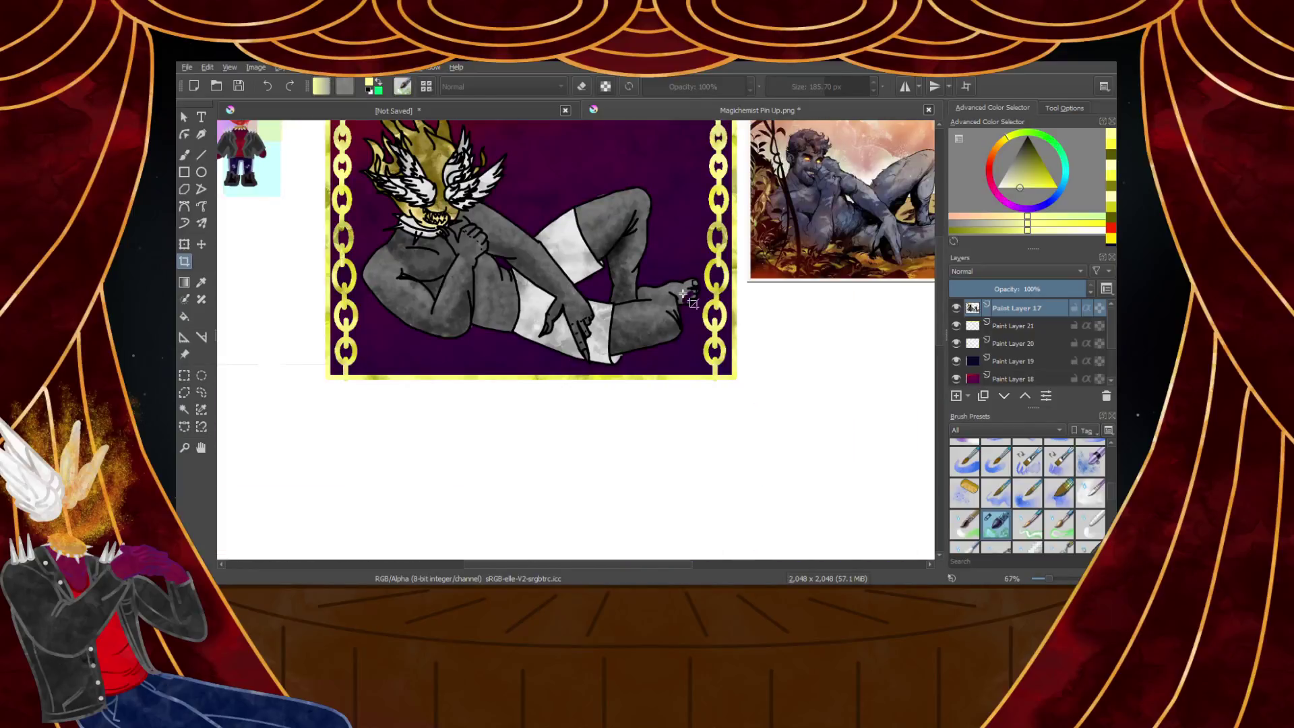
scroll(686, 294, up, 4)
scroll(688, 294, down, 3)
scroll(691, 290, up, 5)
scroll(693, 288, down, 5)
scroll(693, 287, up, 4)
scroll(694, 286, down, 5)
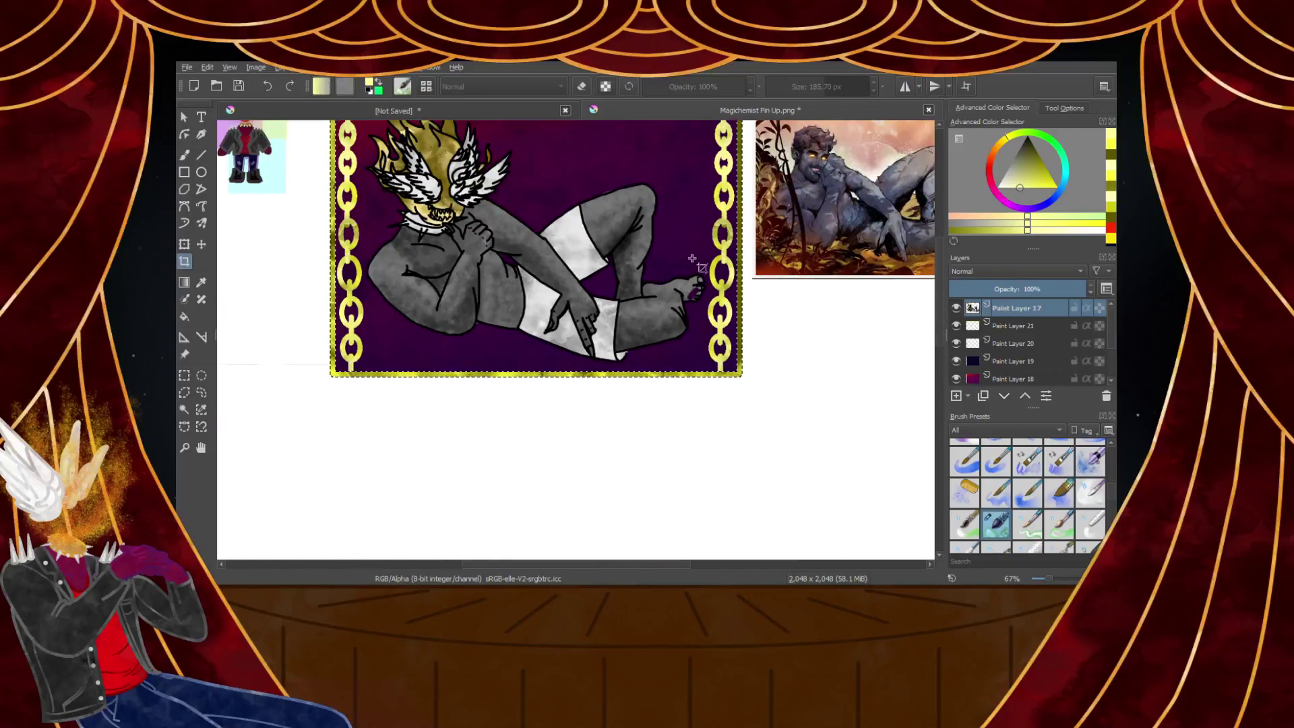
key(ctrl+shift+a)
key(shift+Delete)
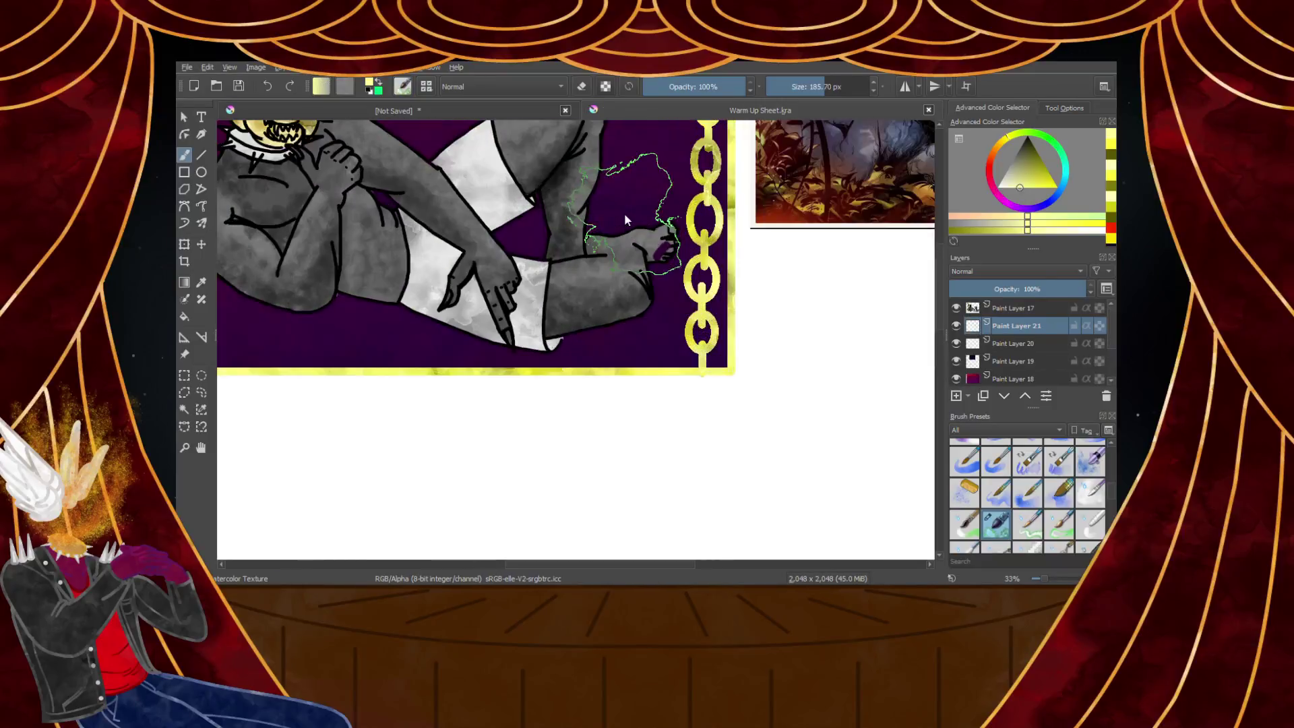
Examine the purple patch on the foot again, toggling Paint Layer 17 and Paint Layer 21 to trace its source
scroll(624, 215, down, 1)
scroll(637, 235, up, 9)
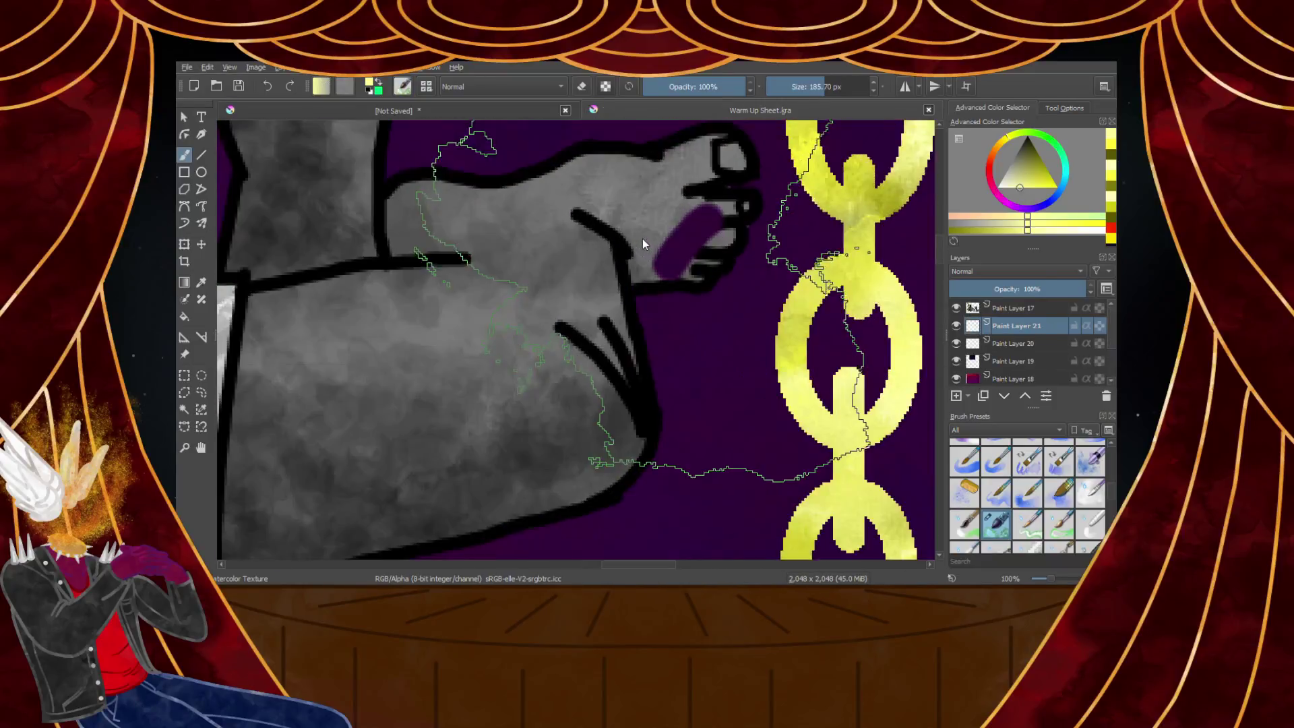
scroll(629, 294, down, 2)
scroll(632, 237, up, 1)
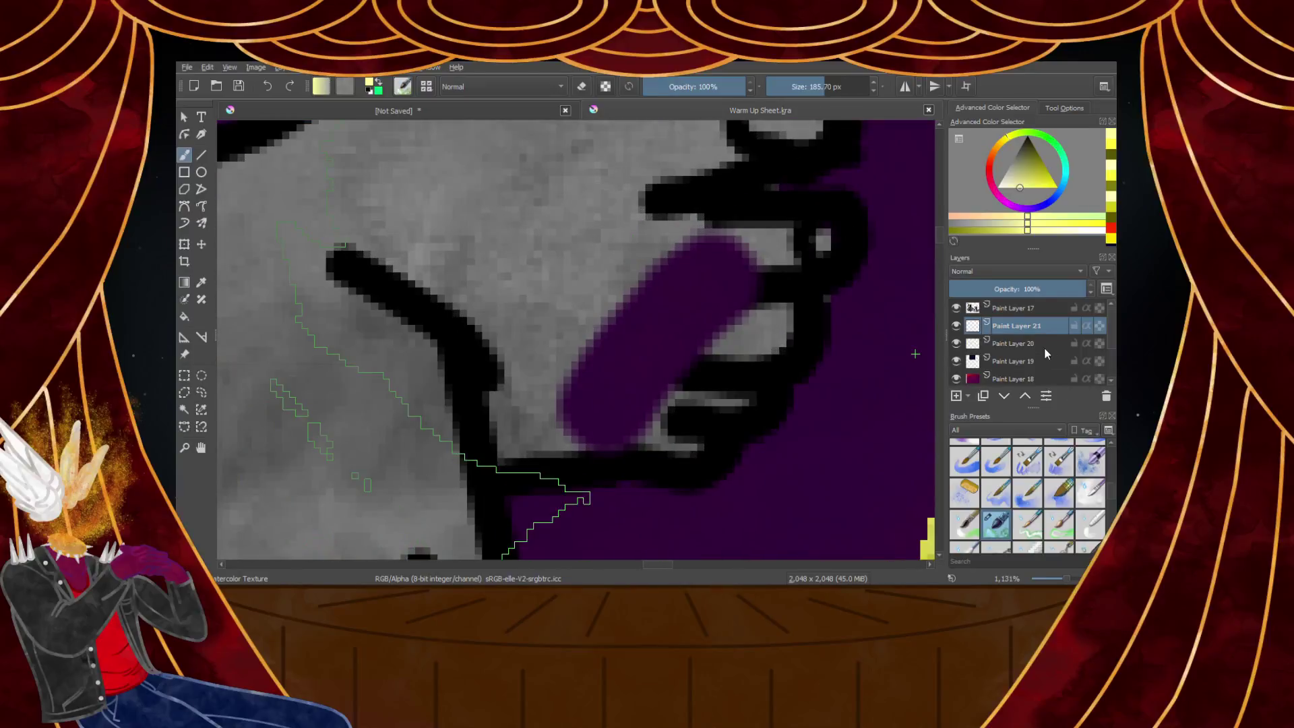
click(956, 308)
click(956, 308)
click(957, 326)
click(957, 325)
scroll(909, 328, down, 7)
click(957, 326)
click(957, 327)
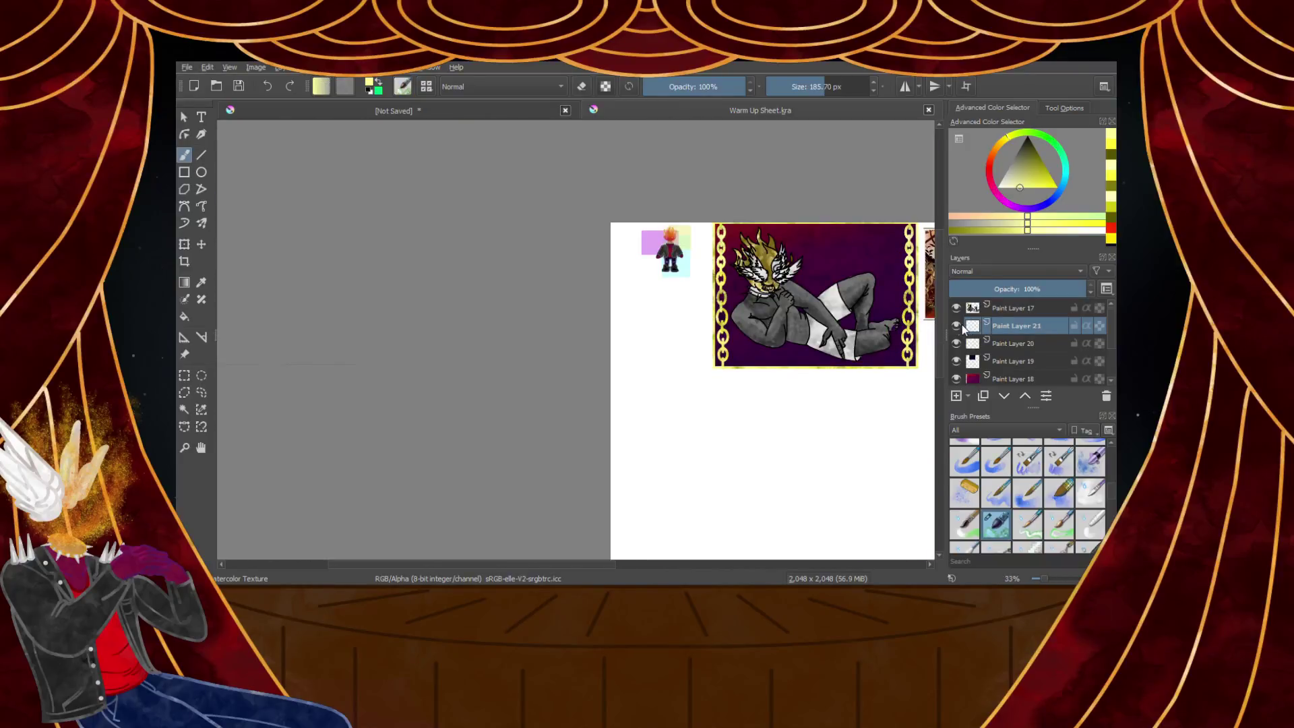
Add a paint layer above Paint Layer 21 and cover the foot's purple patch with gray sampled from the skin, using a 10 px brush
scroll(911, 313, up, 5)
scroll(800, 431, up, 6)
click(956, 396)
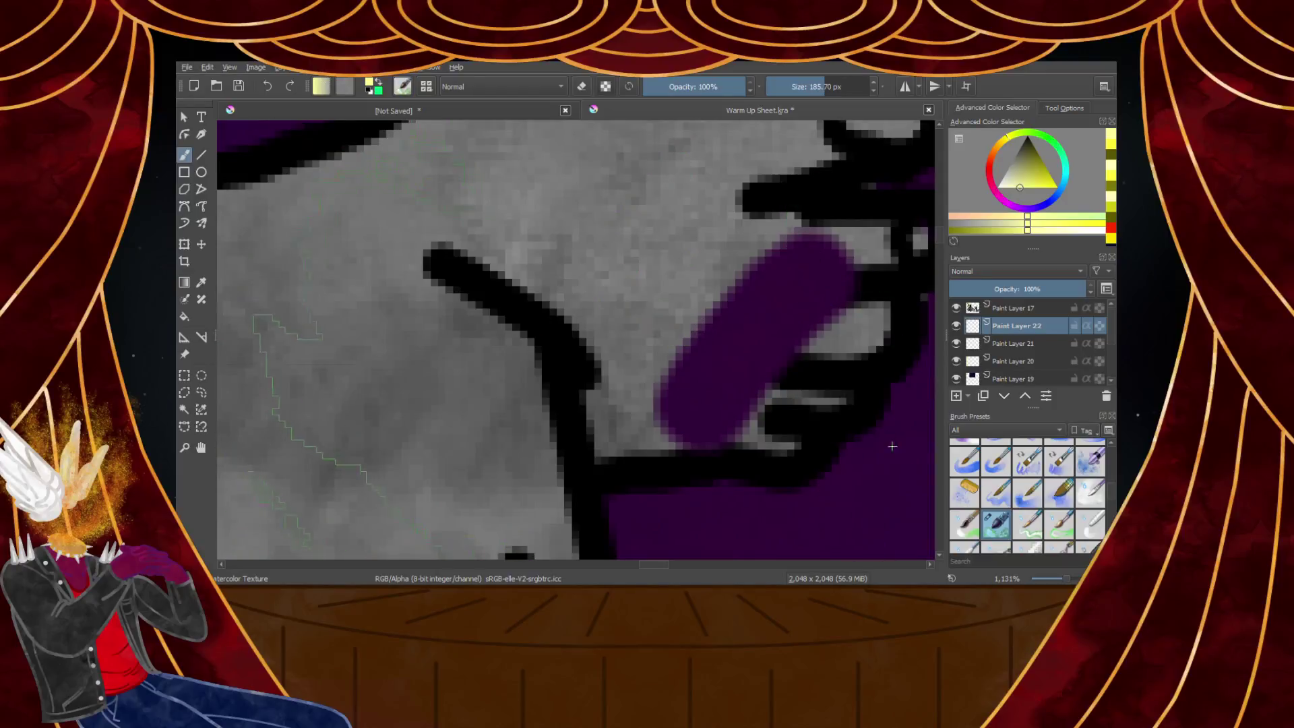
scroll(1027, 495, up, 5)
click(1093, 464)
ctrl+click(677, 263)
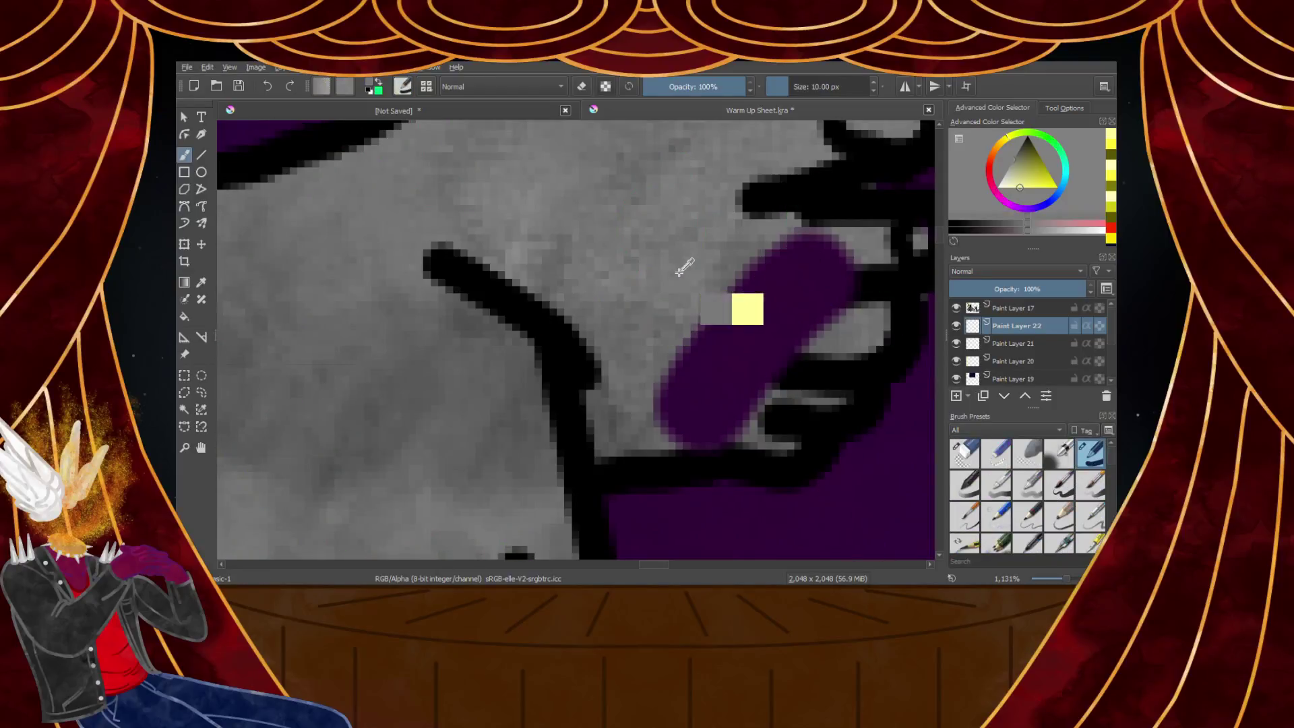
mouse_move(817, 270)
mouse_down()
mouse_move(695, 358)
mouse_move(697, 409)
mouse_move(801, 334)
mouse_move(834, 283)
mouse_up()
Blend the gray foot patch into the skin with Watercolor Texture at 27% opacity, using brush sizes 46.26 px and 18.16 px
scroll(1003, 502, down, 3)
click(1001, 452)
mouse_move(650, 394)
mouse_down()
mouse_move(621, 398)
mouse_move(613, 418)
mouse_up()
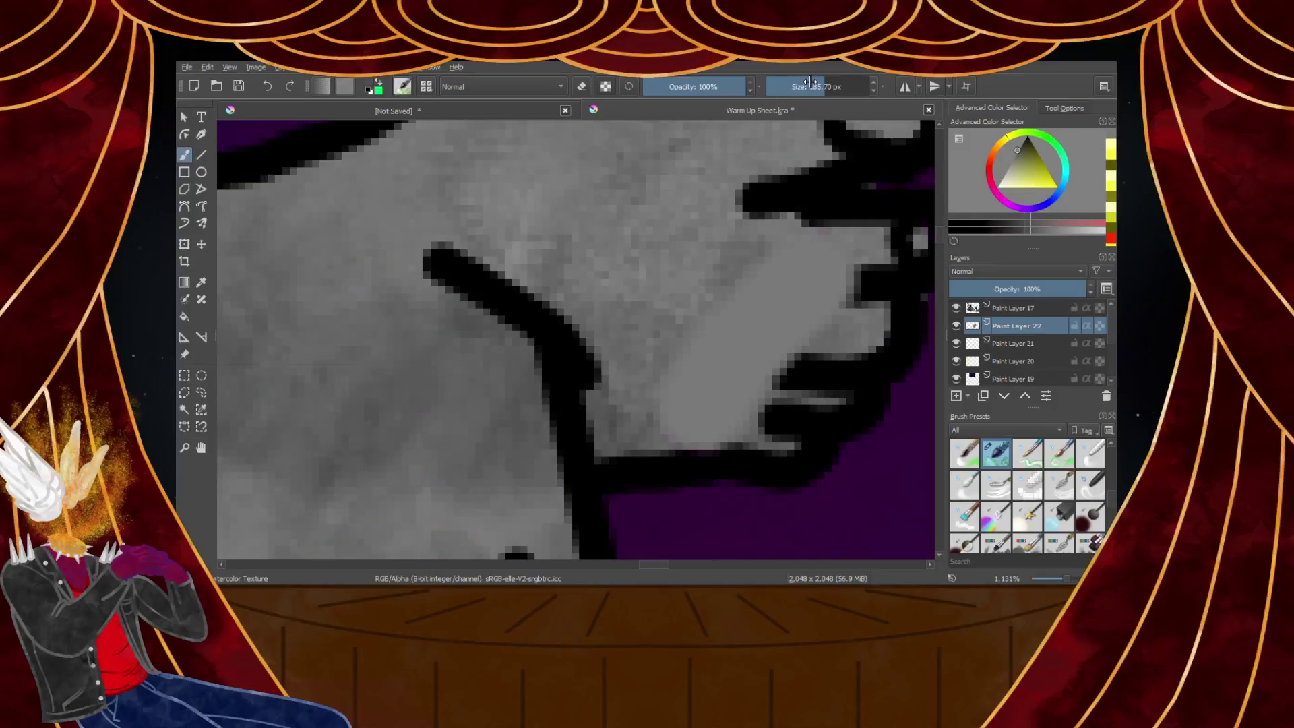
drag(790, 87, 782, 87)
mouse_move(847, 303)
mouse_down()
mouse_move(823, 267)
mouse_move(674, 364)
mouse_move(684, 391)
mouse_move(663, 421)
mouse_up()
drag(733, 94, 669, 86)
mouse_move(786, 87)
mouse_down()
mouse_move(829, 87)
mouse_move(803, 87)
mouse_up()
scroll(809, 353, down, 4)
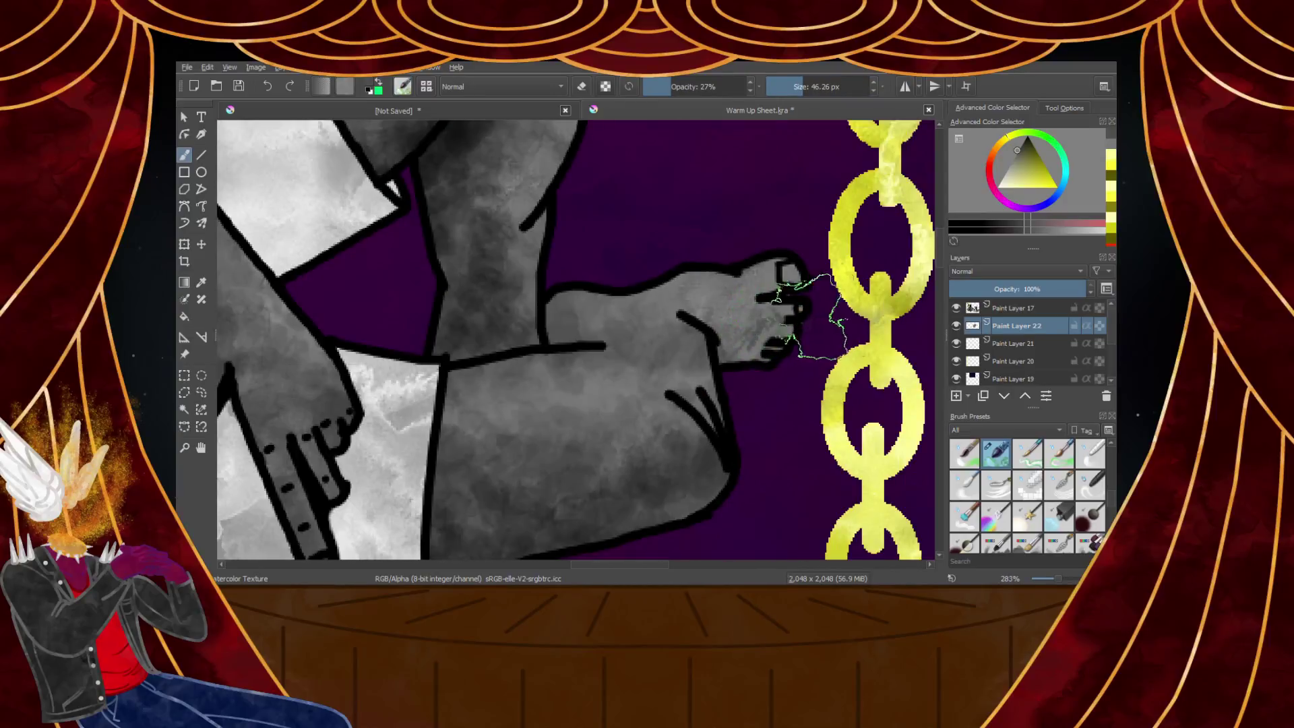
scroll(758, 337, up, 4)
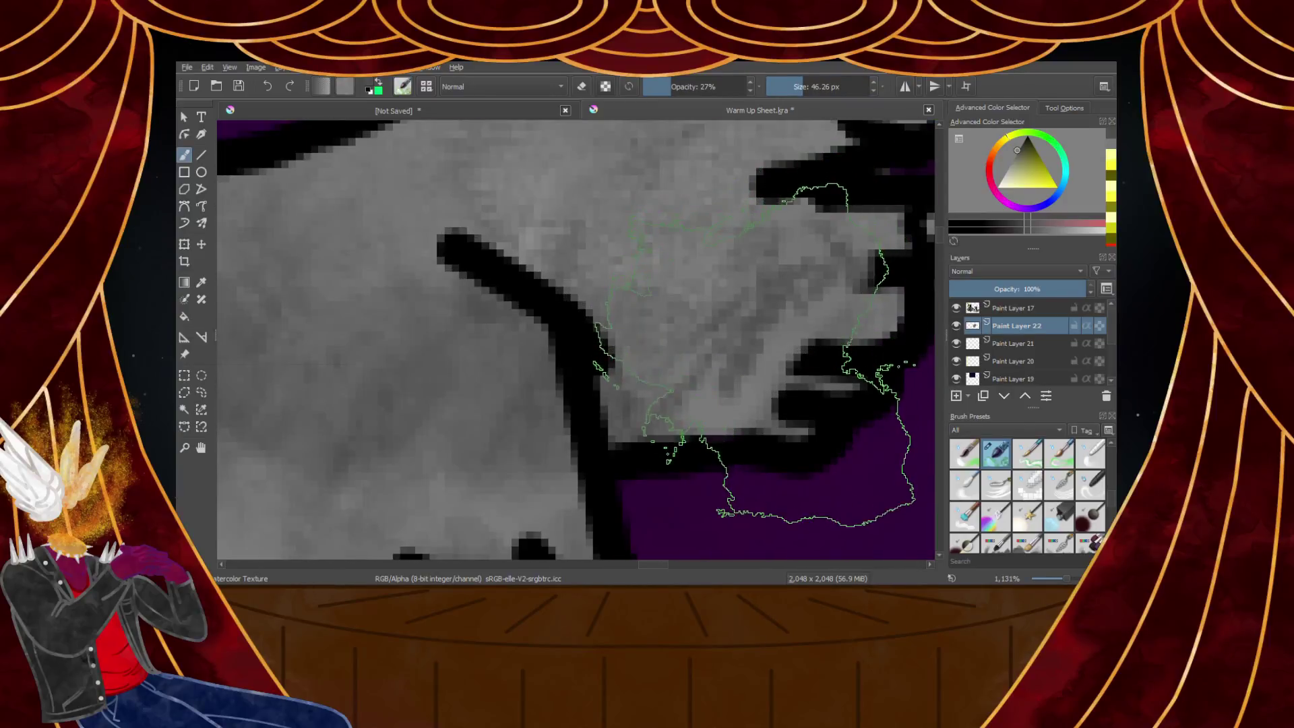
drag(802, 86, 792, 86)
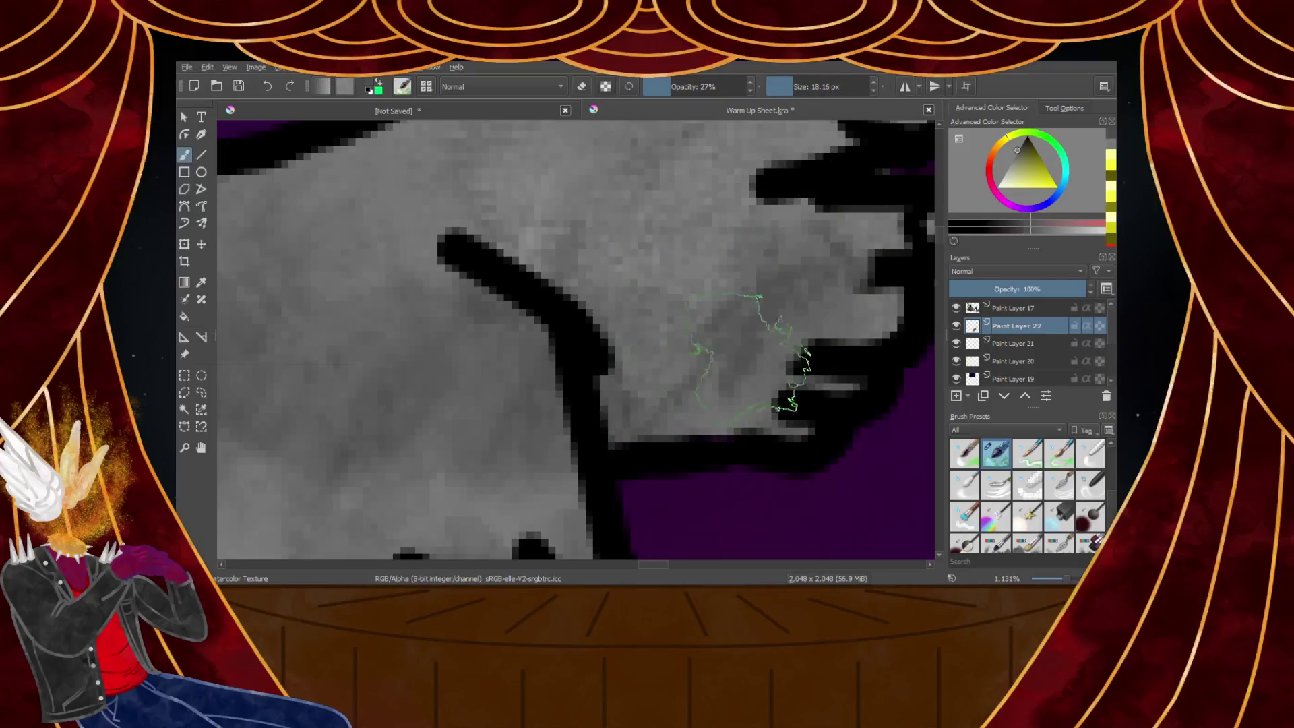
scroll(809, 357, down, 4)
scroll(647, 317, down, 5)
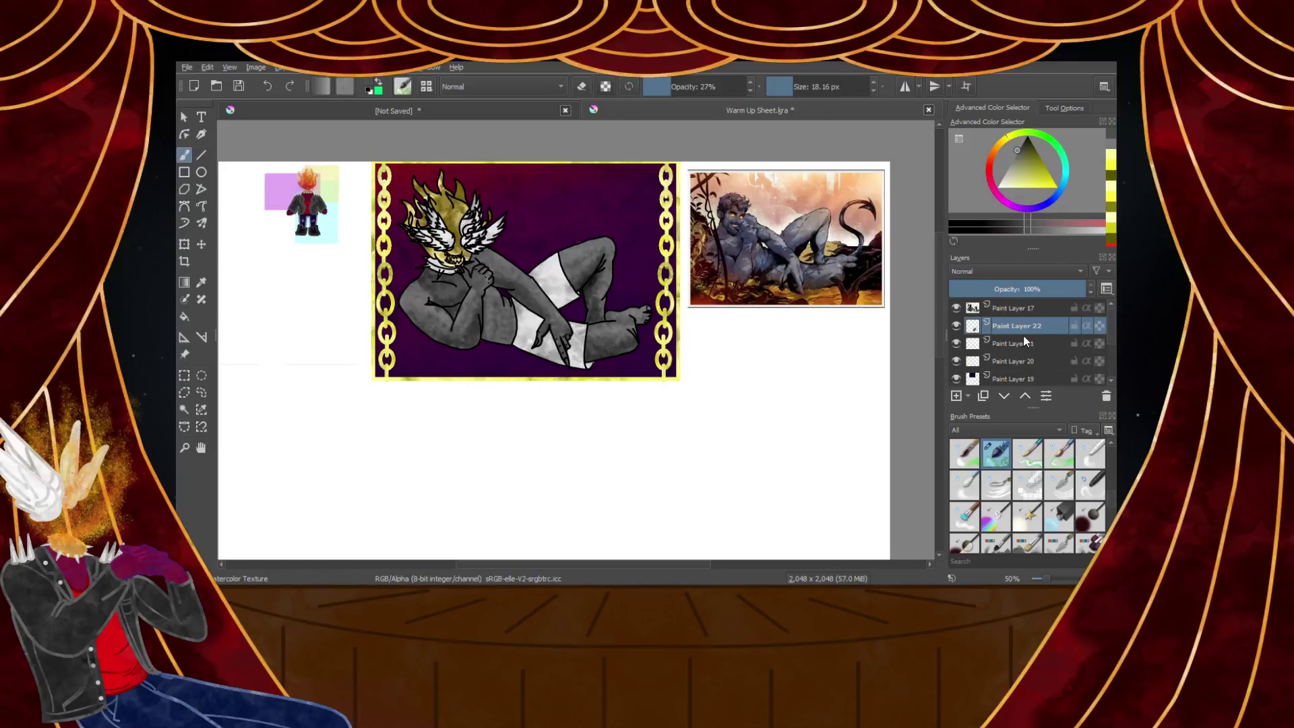
Outline a crop area around the gold-bordered illustration and fit its lower-right corner inside the frame's ragged edge
click(184, 244)
click(184, 261)
scroll(382, 169, up, 3)
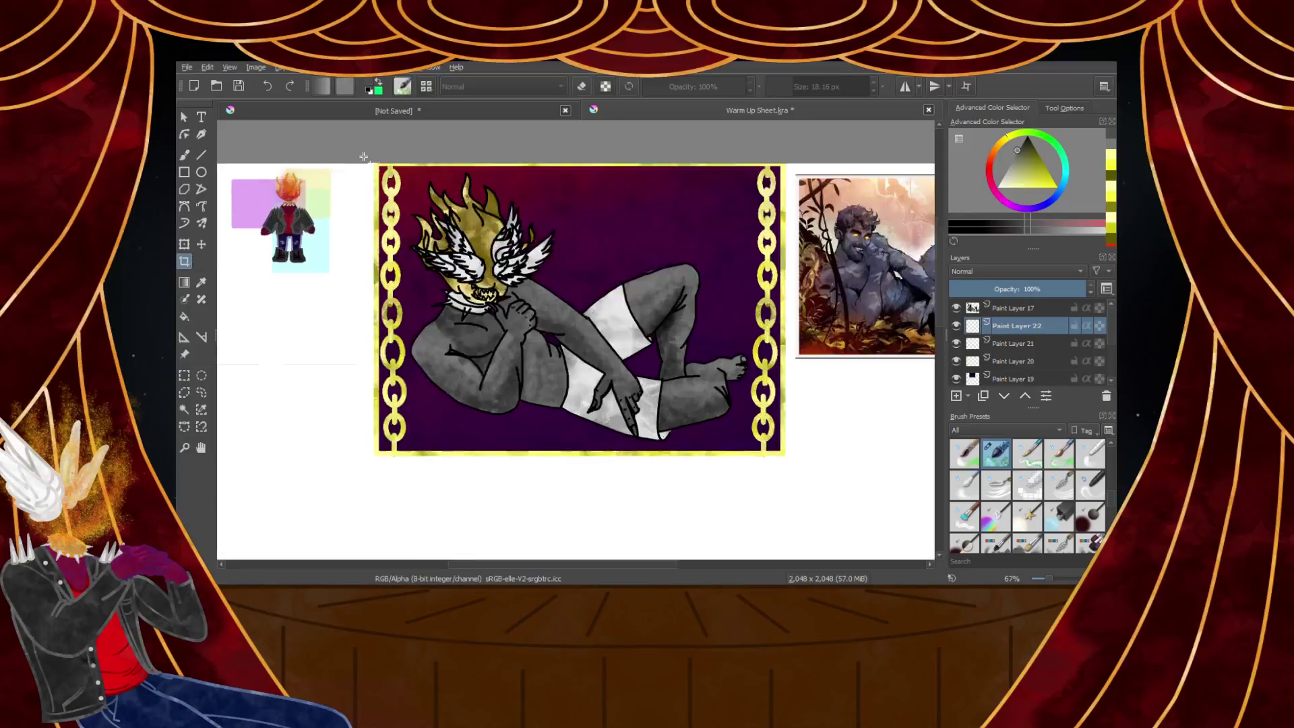
drag(384, 169, 885, 318)
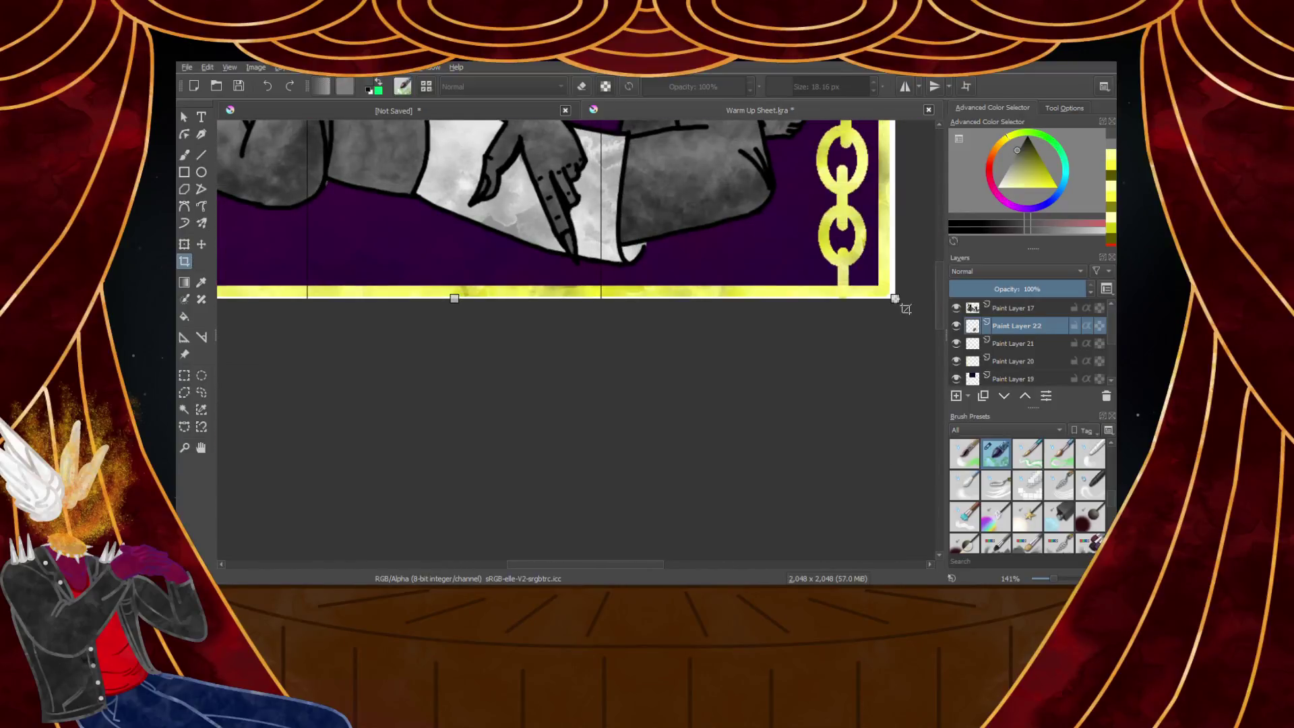
scroll(903, 284, up, 1)
scroll(903, 285, up, 5)
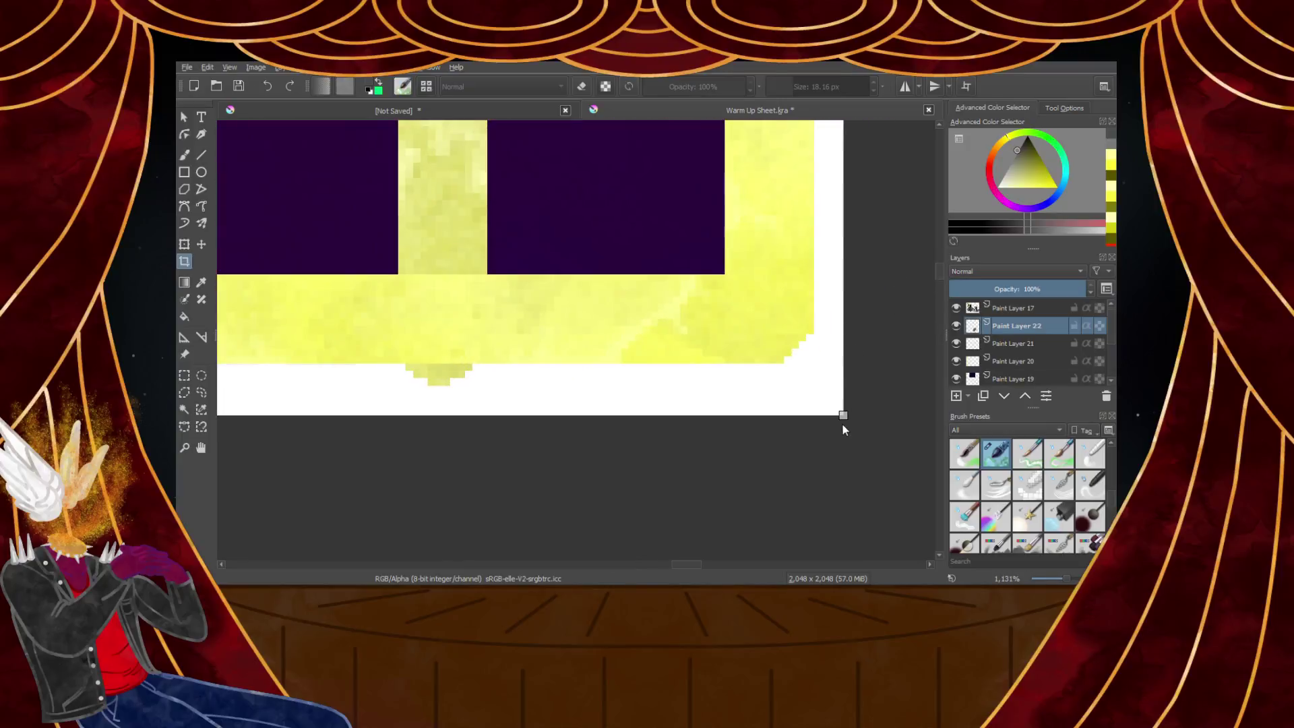
drag(842, 413, 813, 332)
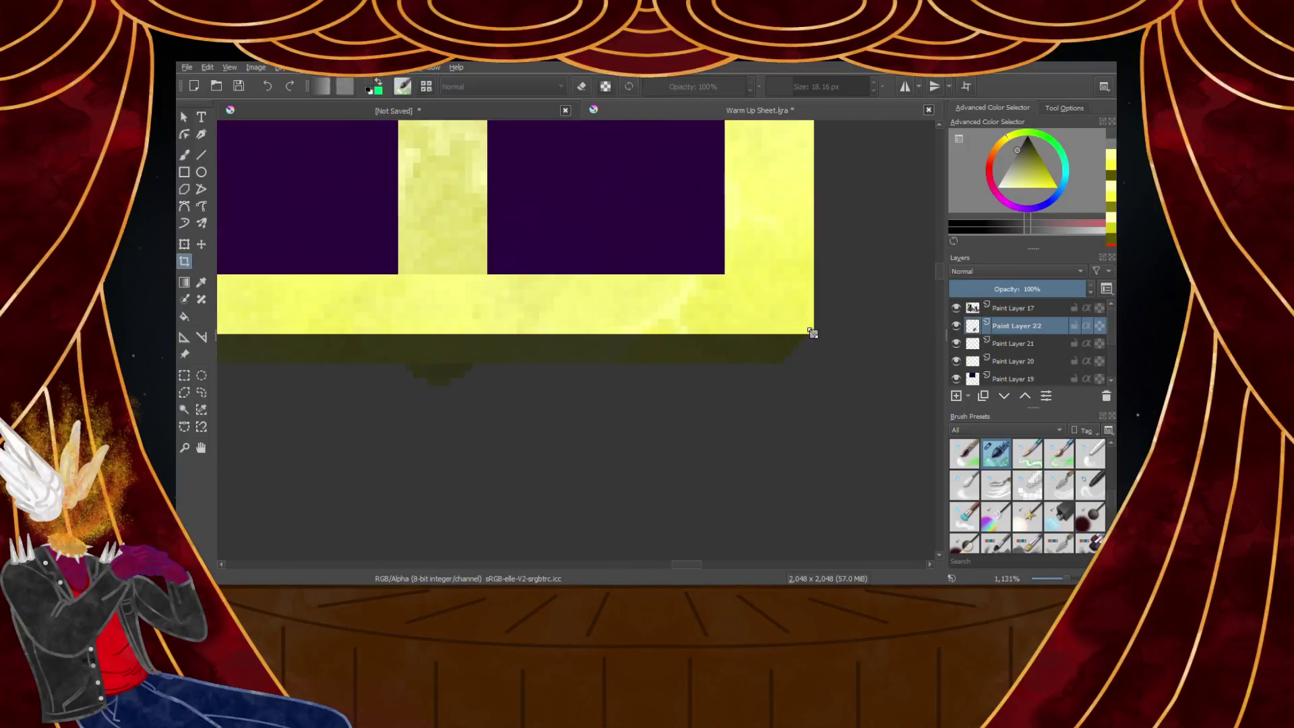
Align the crop area's upper-left corner with the gold frame's edge and apply the crop
scroll(816, 409, down, 6)
scroll(490, 180, up, 5)
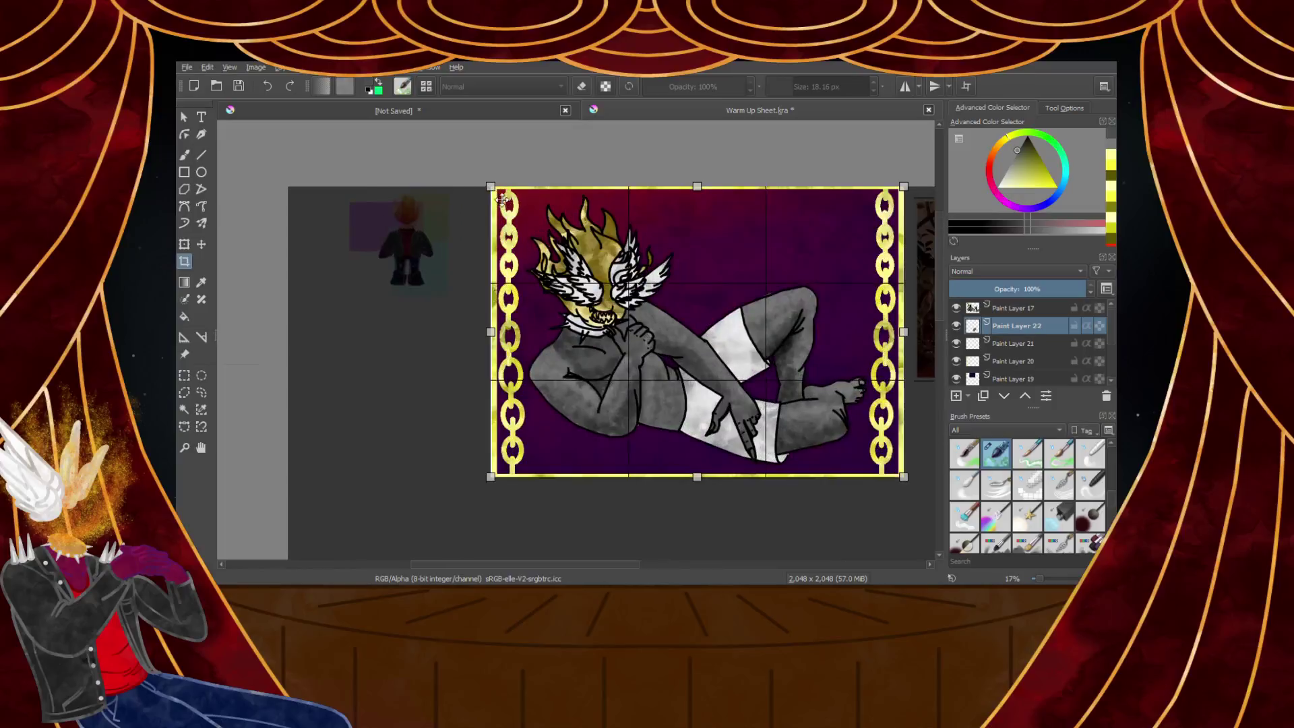
scroll(485, 188, up, 4)
drag(475, 169, 513, 169)
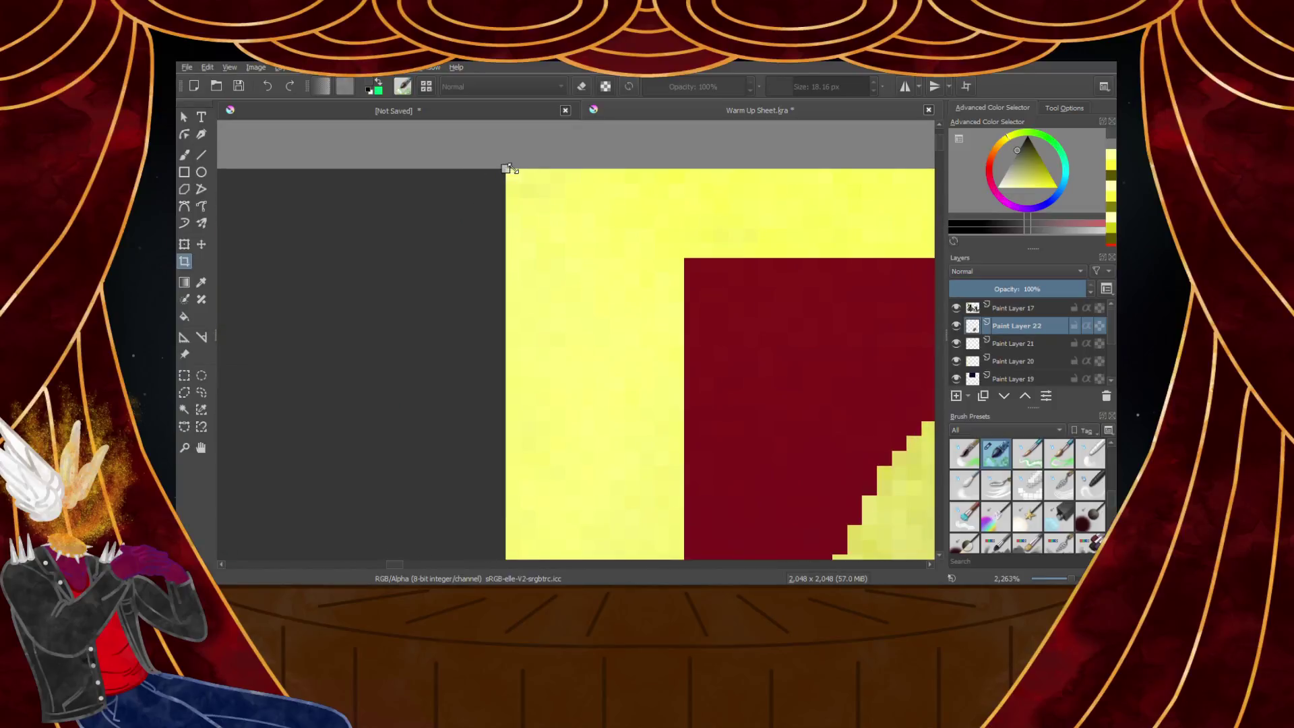
scroll(569, 292, down, 1)
scroll(569, 291, down, 12)
scroll(734, 350, up, 3)
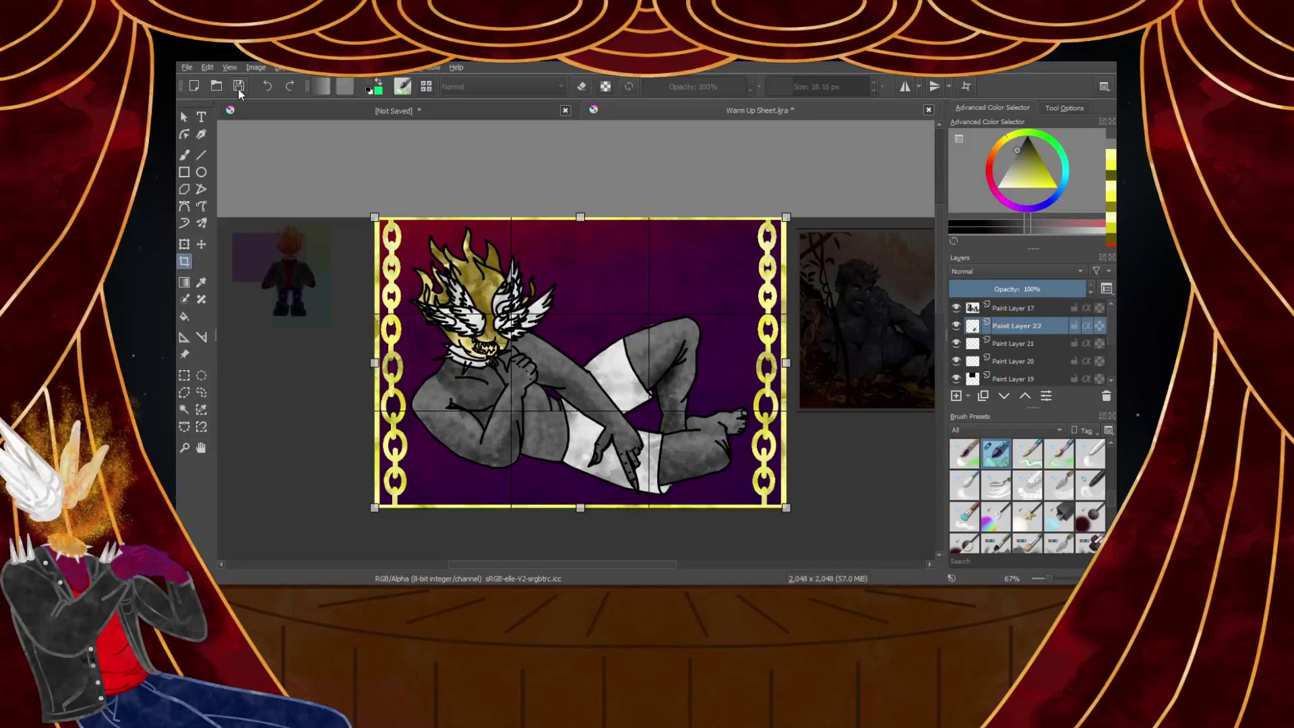
double_click(676, 424)
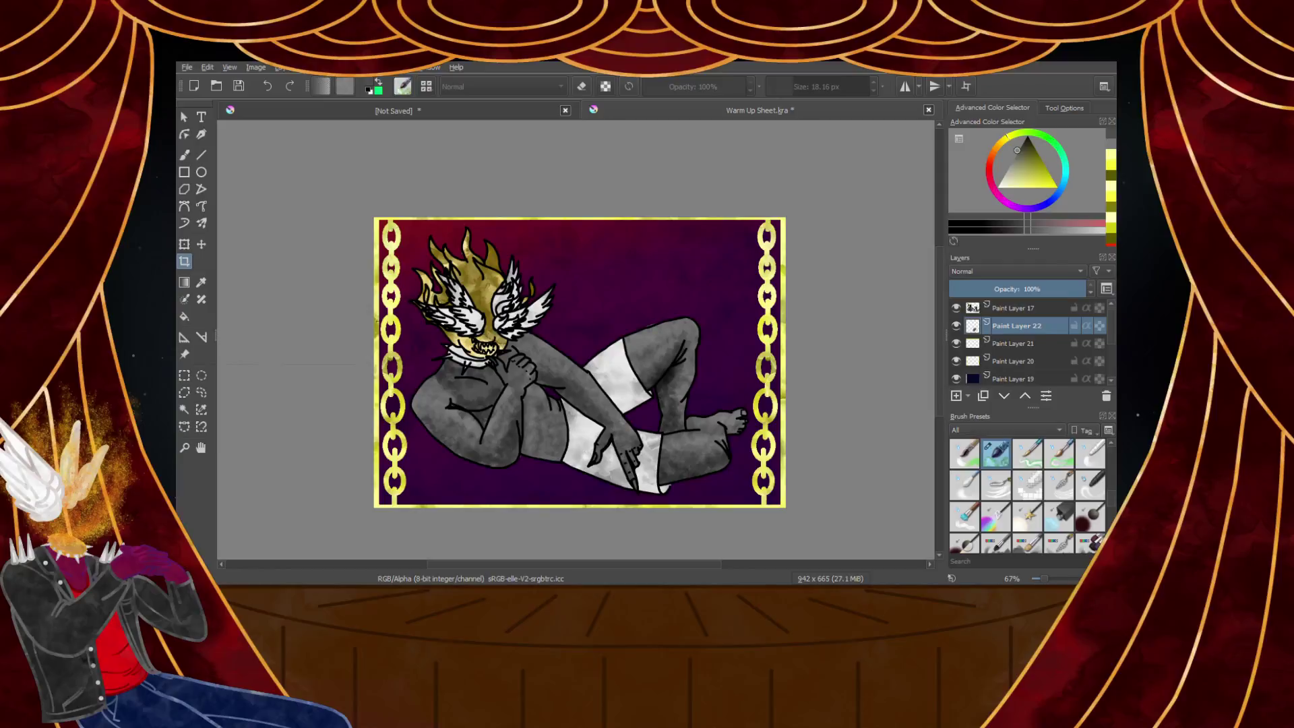
Save the cropped gold-framed illustration and close the Warm Up Sheet.kra document
key(ctrl+z)
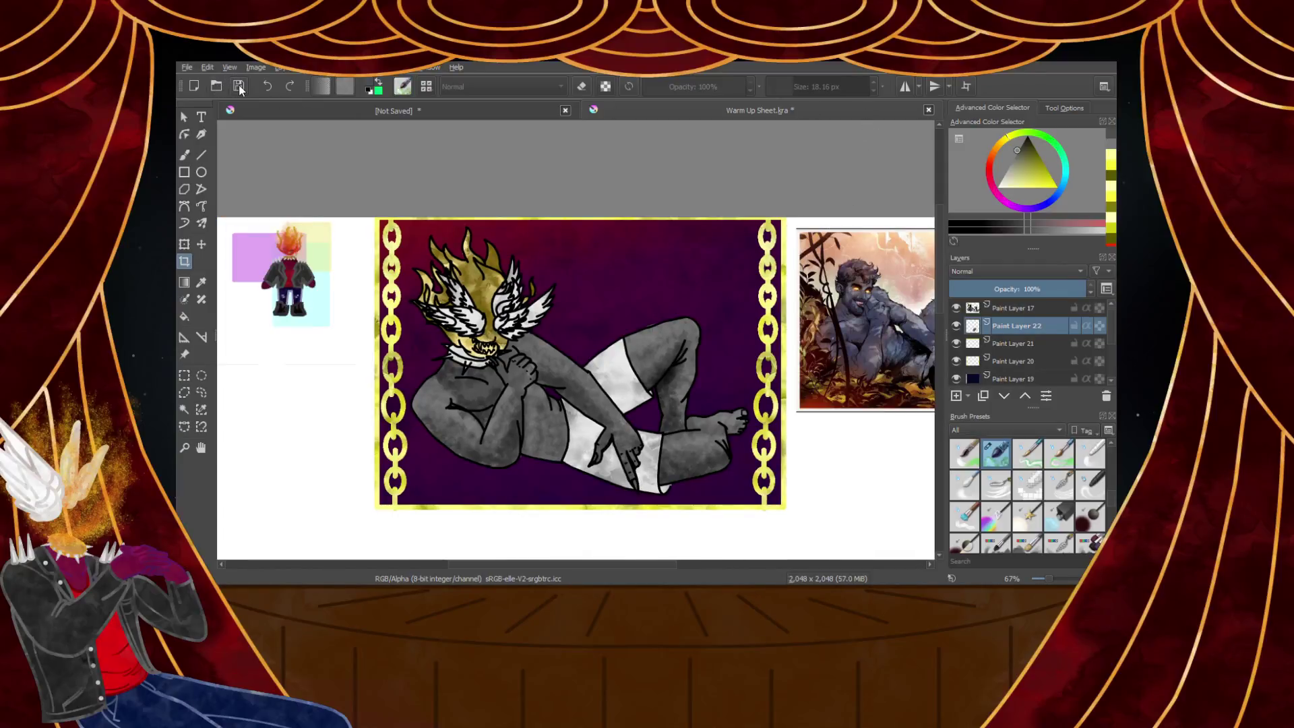
click(289, 90)
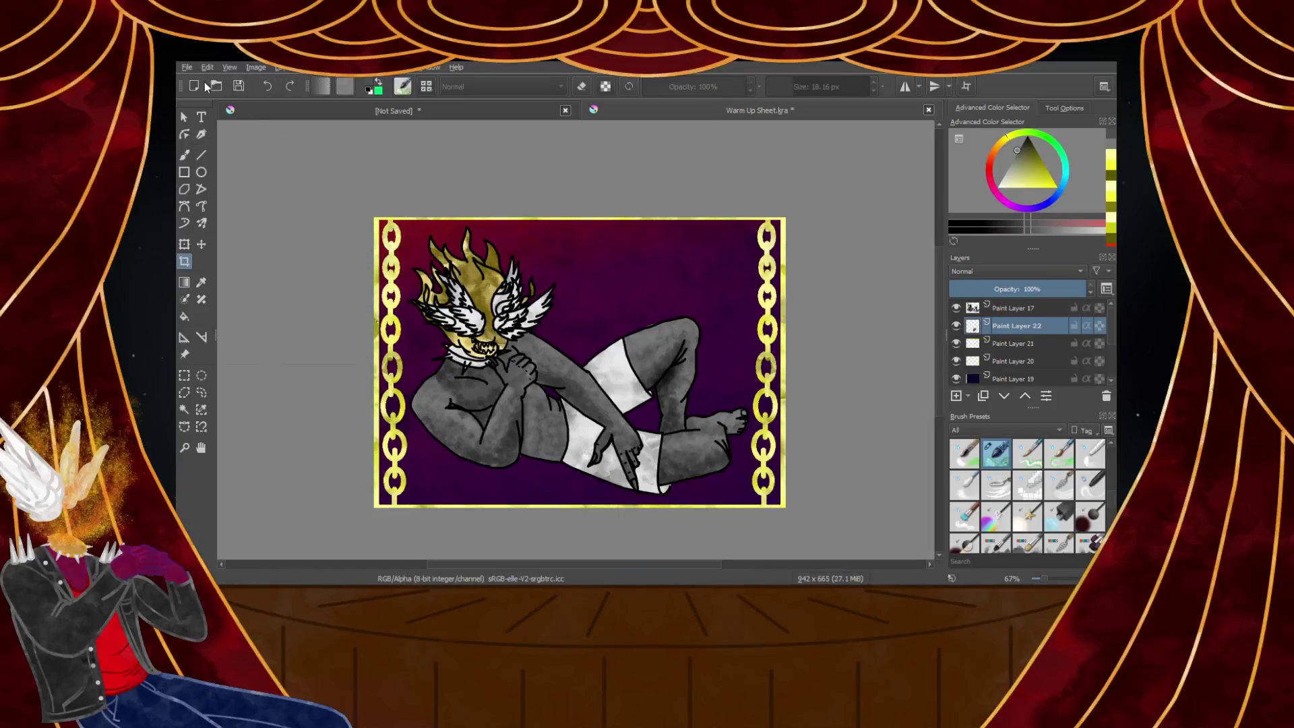
click(240, 140)
click(816, 275)
key(ctrl+s)
click(928, 111)
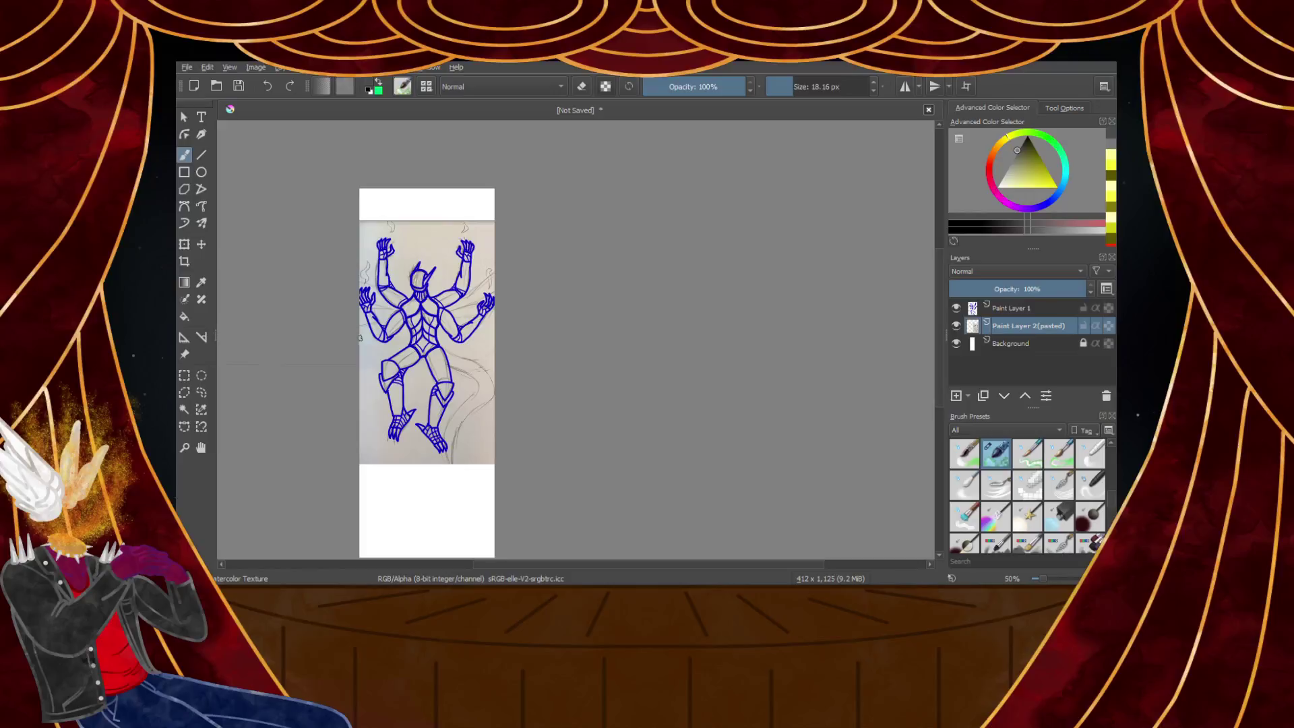
Examine the blue line art of the four-armed figure against the pencil sketch, including the untraced tail
scroll(333, 289, up, 1)
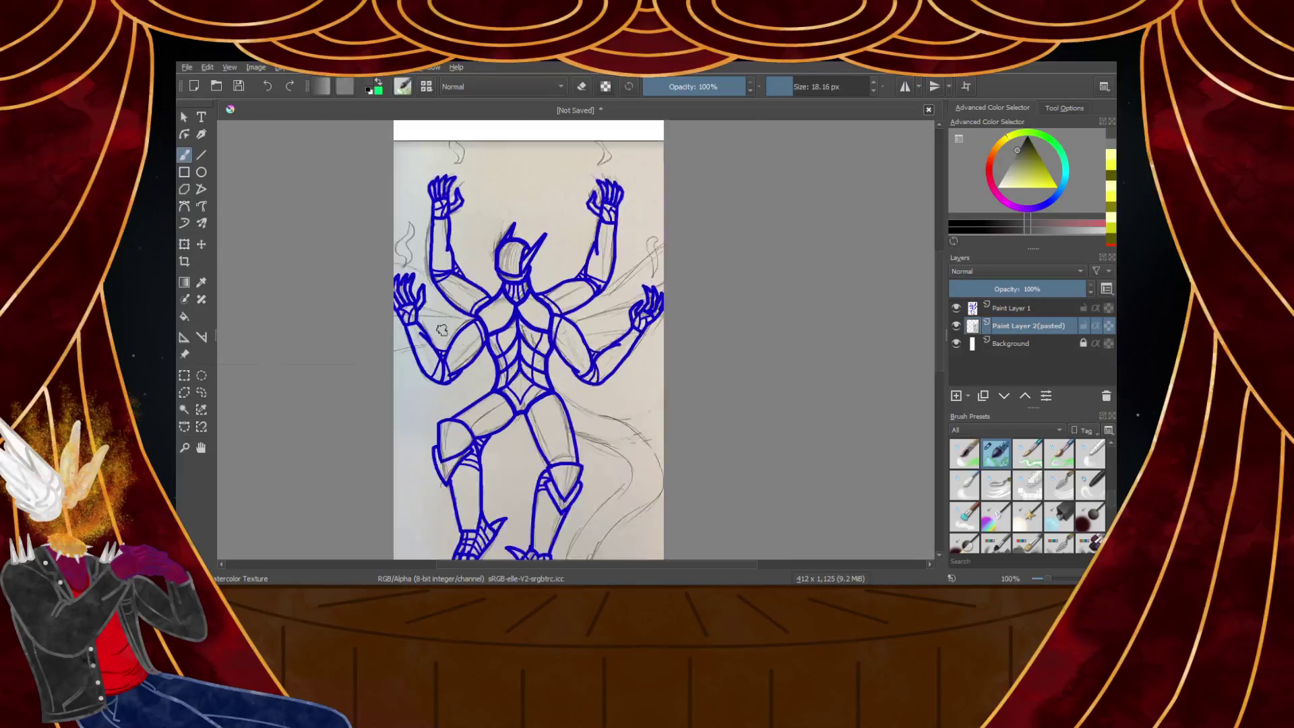
scroll(449, 337, up, 1)
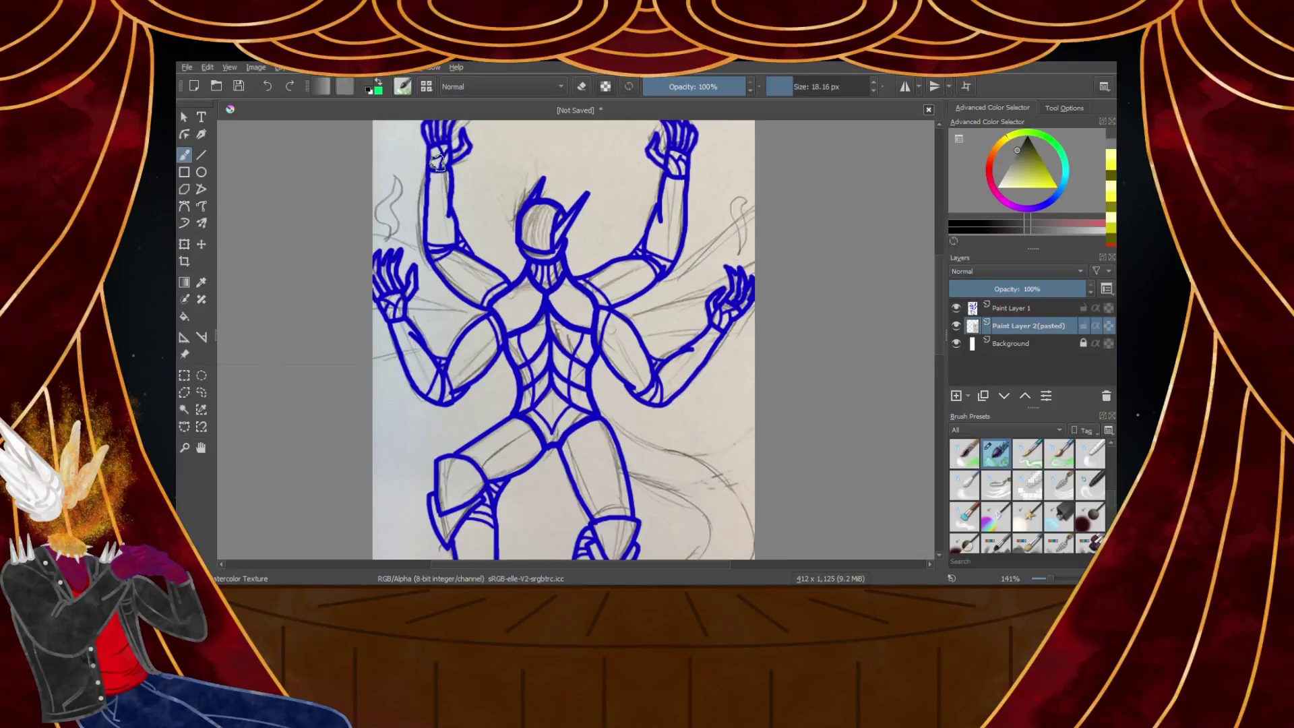
scroll(464, 246, down, 2)
scroll(471, 327, up, 2)
scroll(508, 378, down, 3)
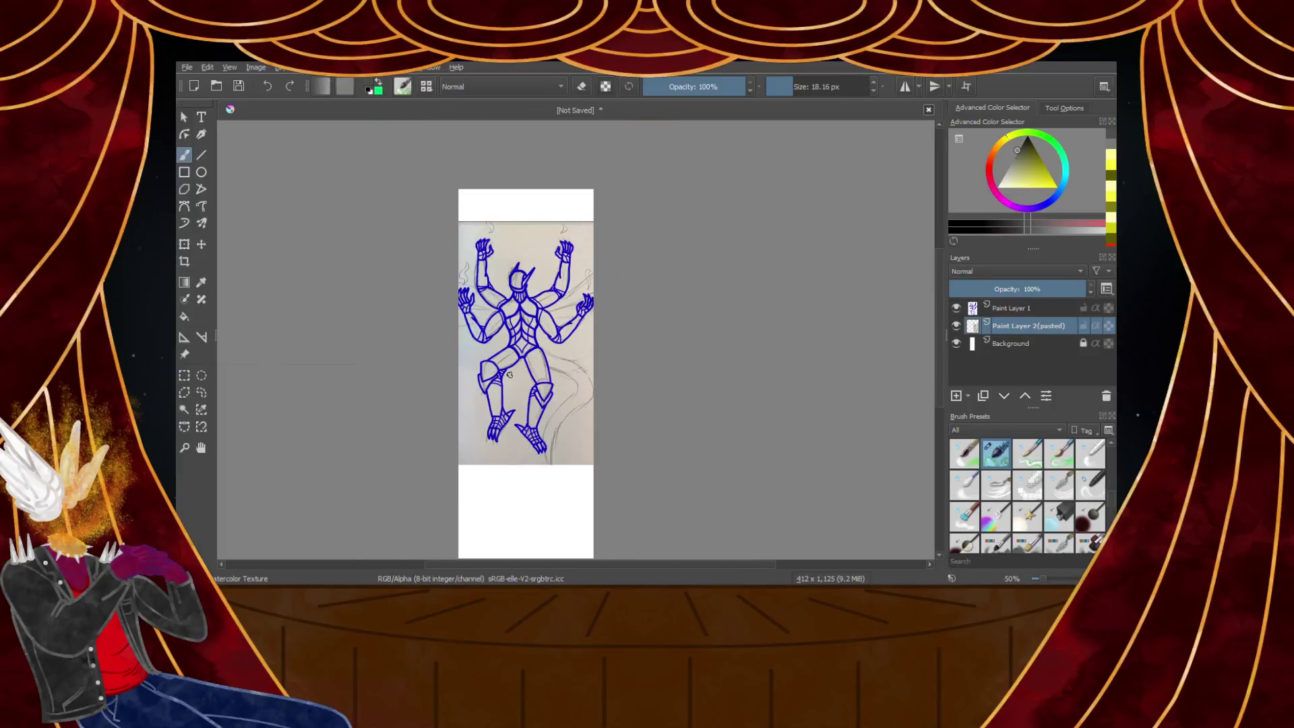
scroll(513, 380, up, 3)
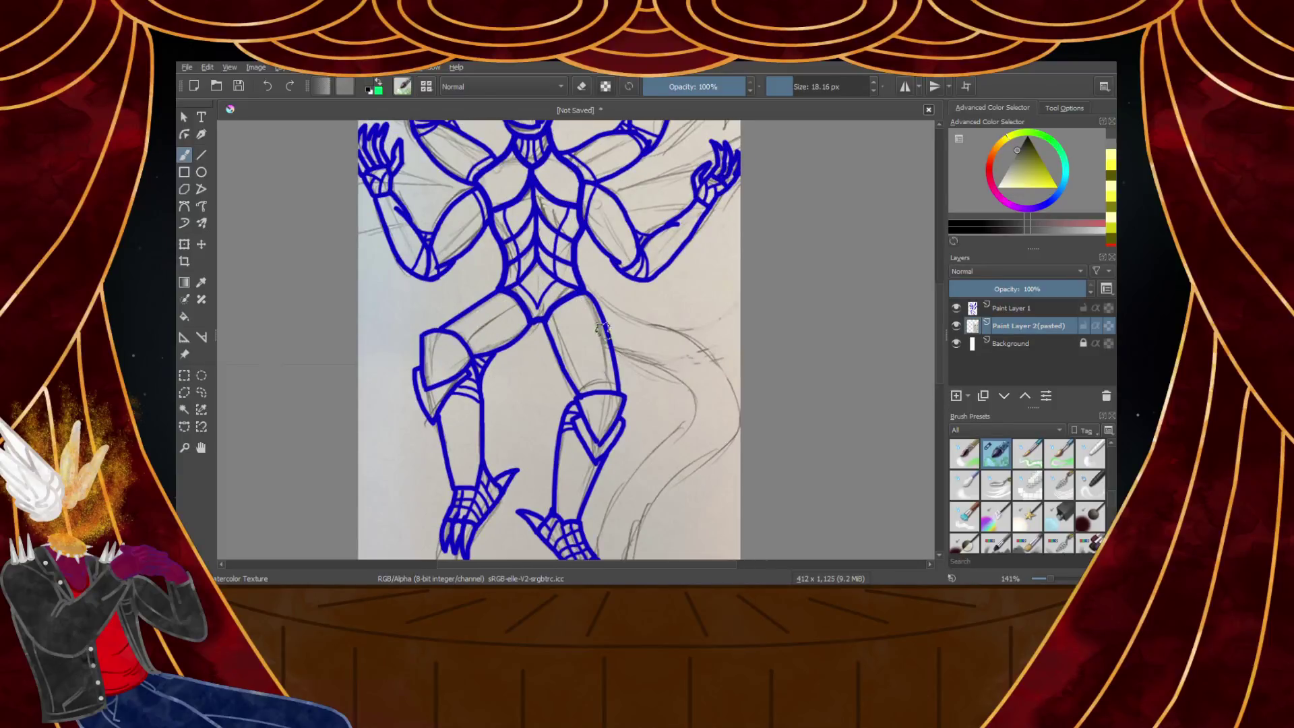
click(1004, 314)
scroll(548, 269, down, 2)
scroll(546, 263, up, 1)
scroll(544, 259, down, 2)
scroll(543, 250, up, 2)
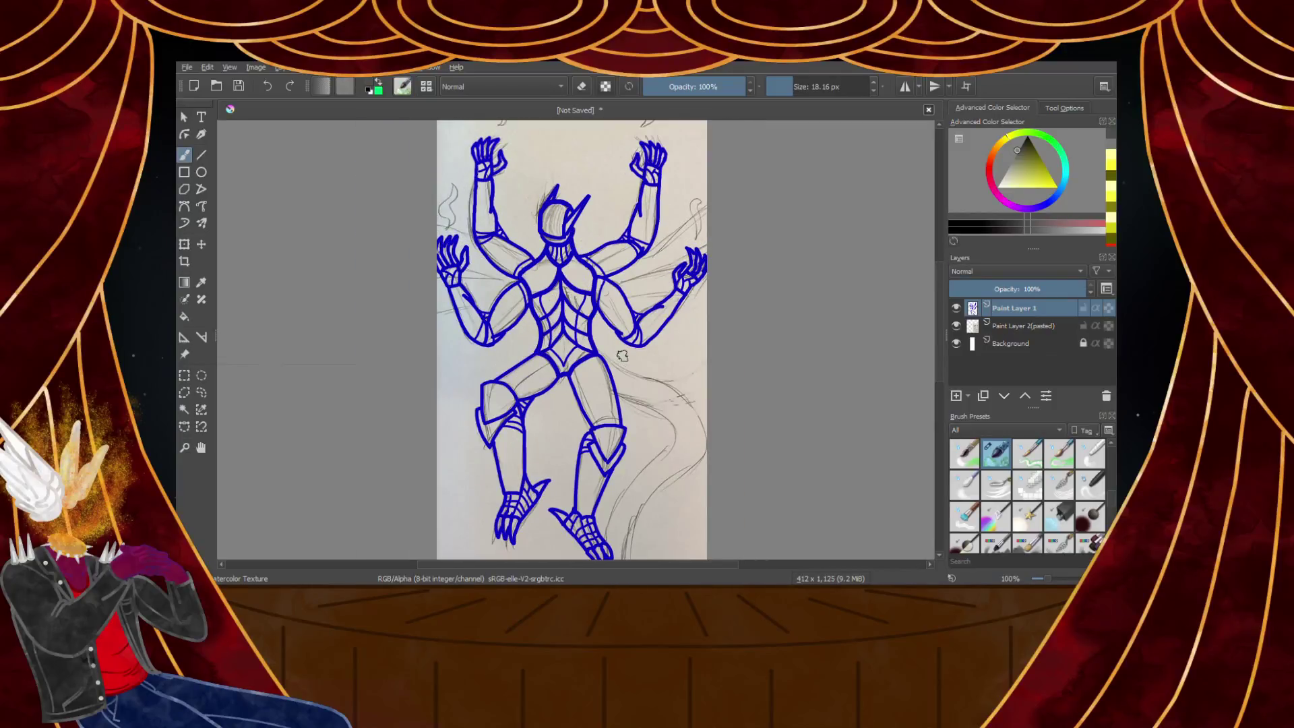
scroll(589, 273, up, 4)
scroll(607, 263, down, 4)
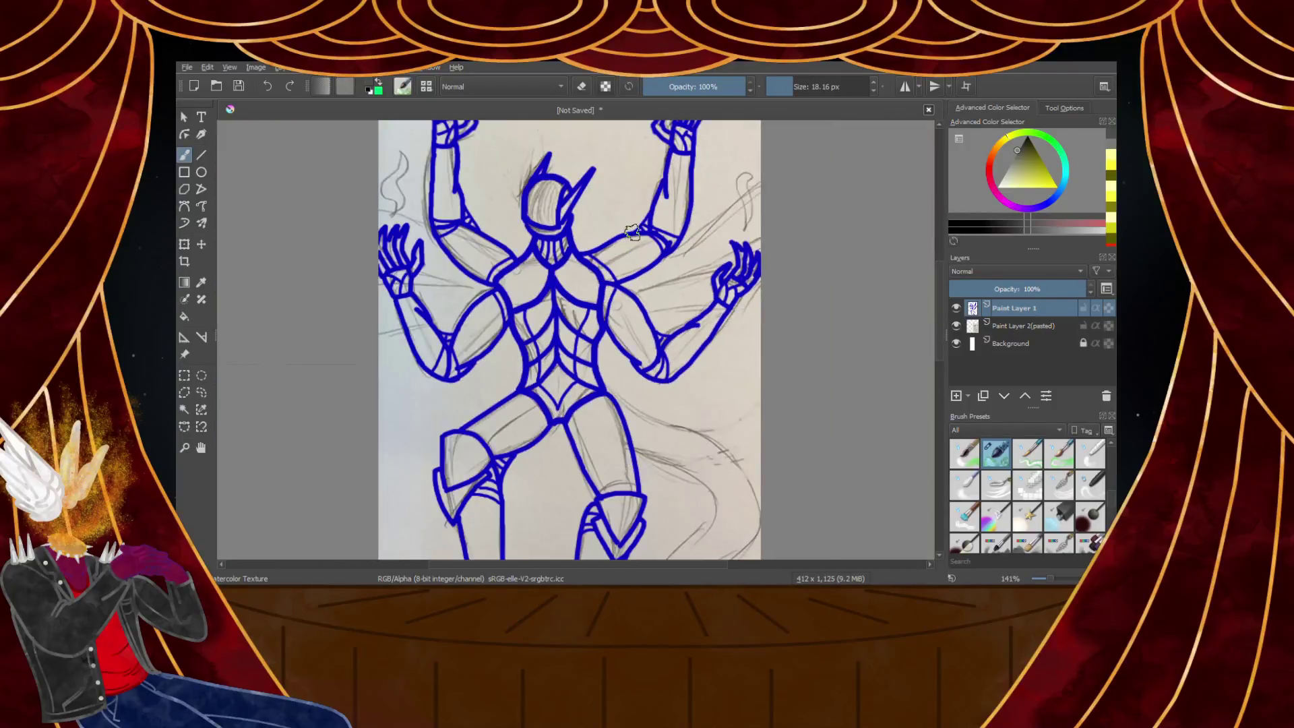
scroll(625, 251, down, 3)
scroll(627, 256, up, 2)
scroll(637, 303, down, 1)
scroll(637, 296, up, 3)
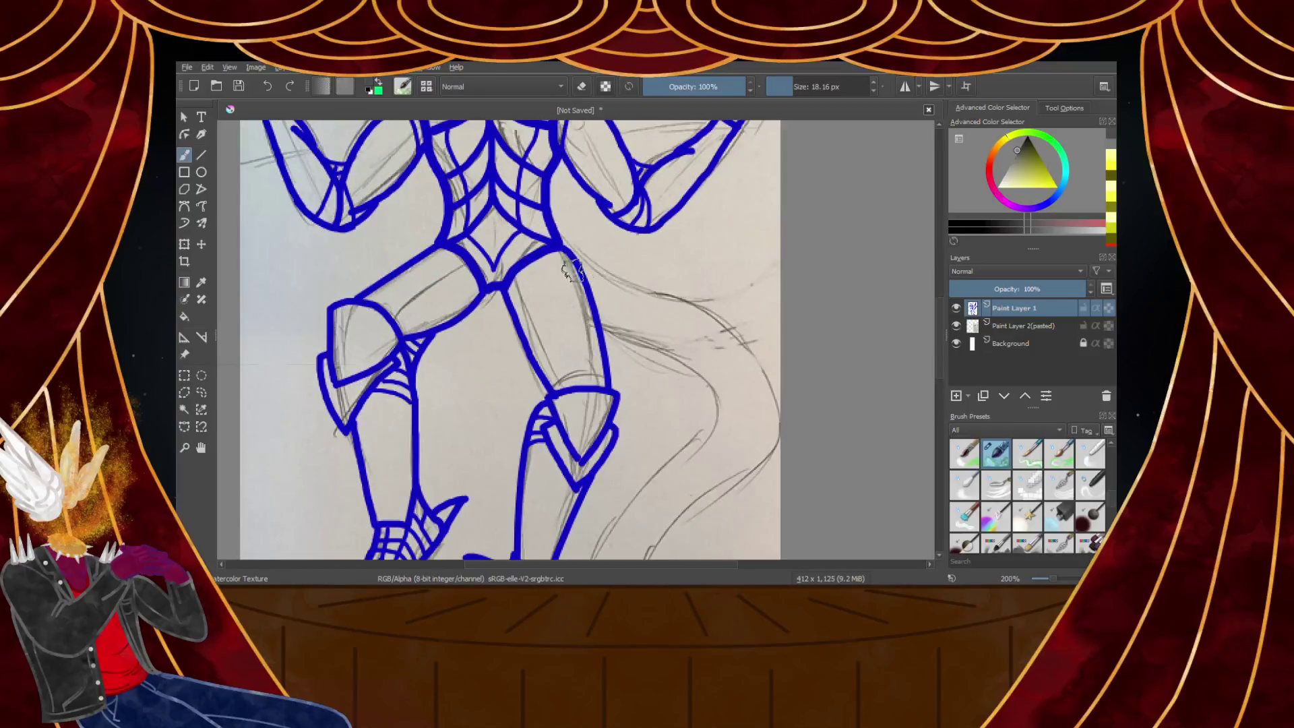
Add a paint layer between the blue line art and the pasted sketch, and choose a saturated purple
click(994, 330)
click(956, 396)
click(1010, 309)
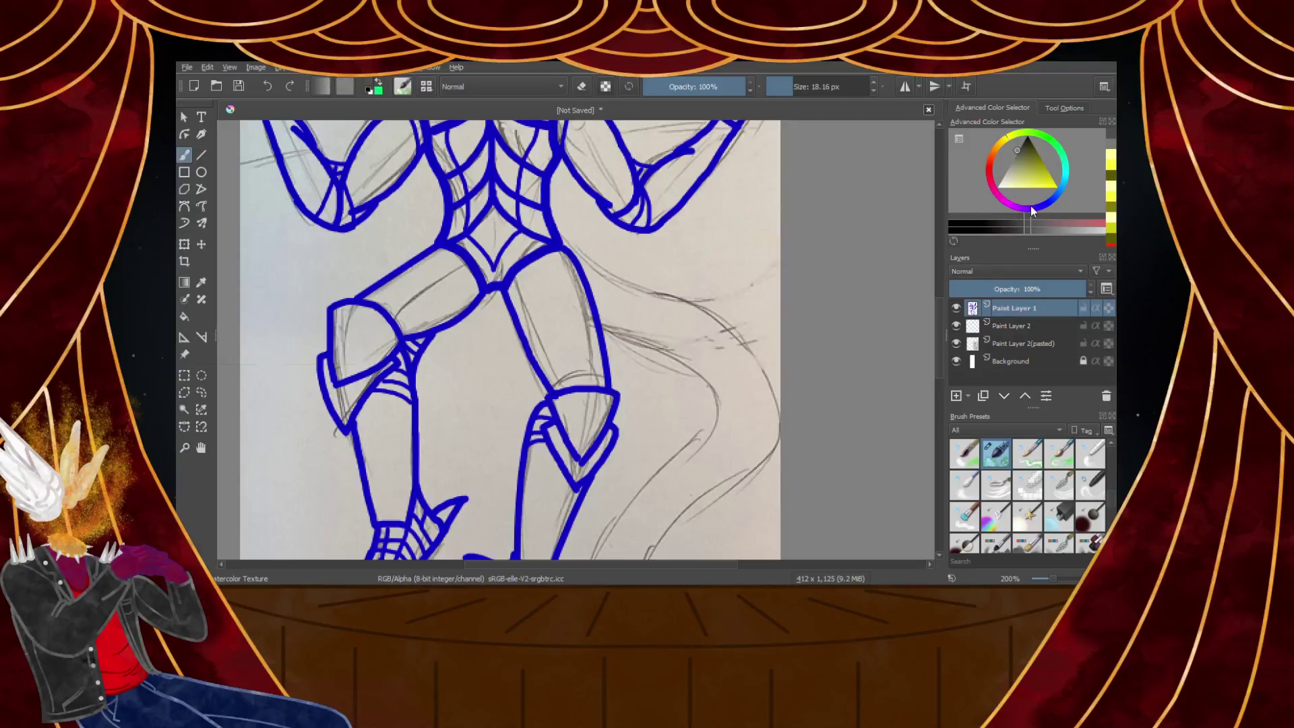
click(1033, 210)
click(1054, 189)
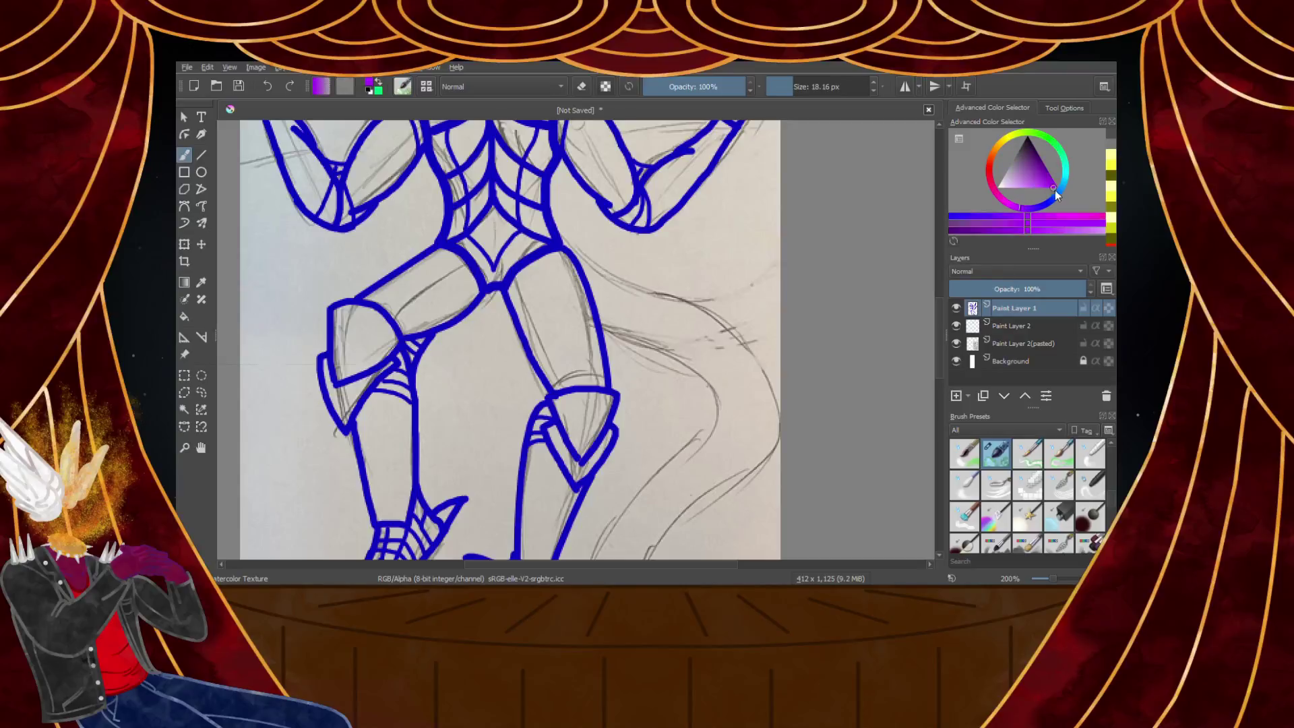
Switch to the Basic-1 brush preset and set the brush size to 4 px
scroll(1085, 458, up, 5)
click(1091, 452)
click(846, 90)
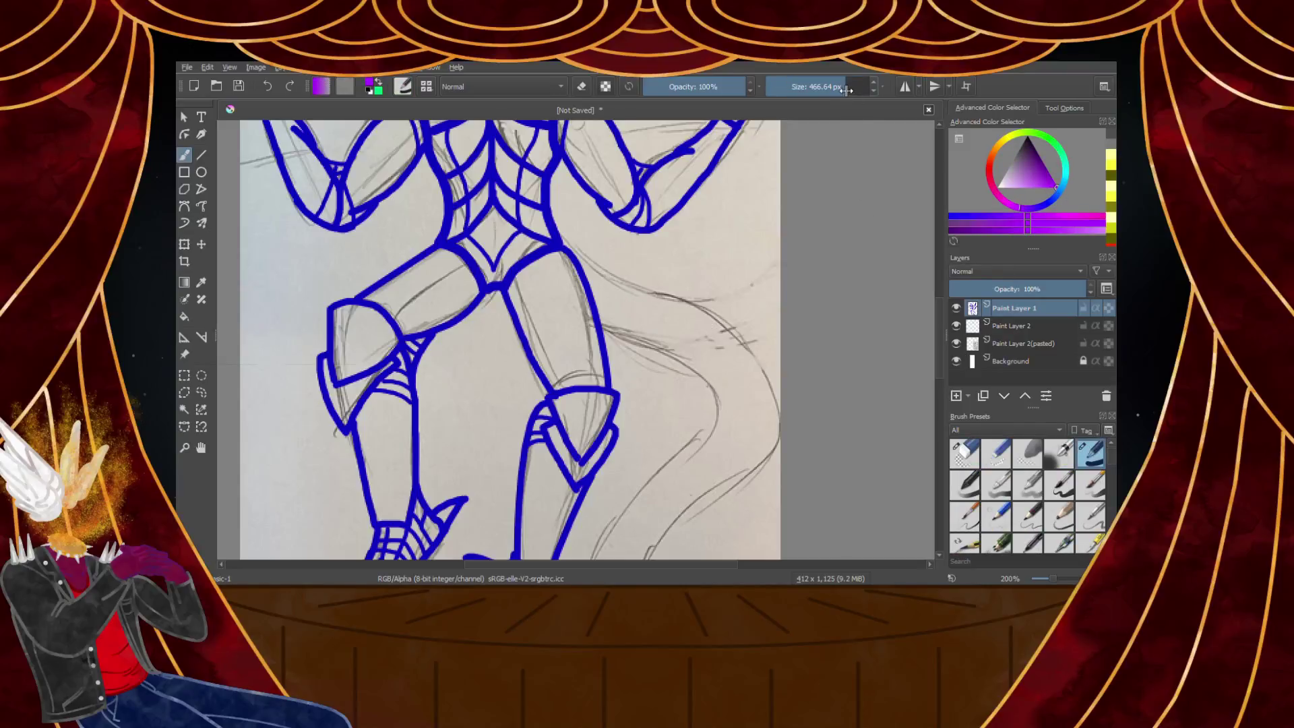
text(6)
key(Return)
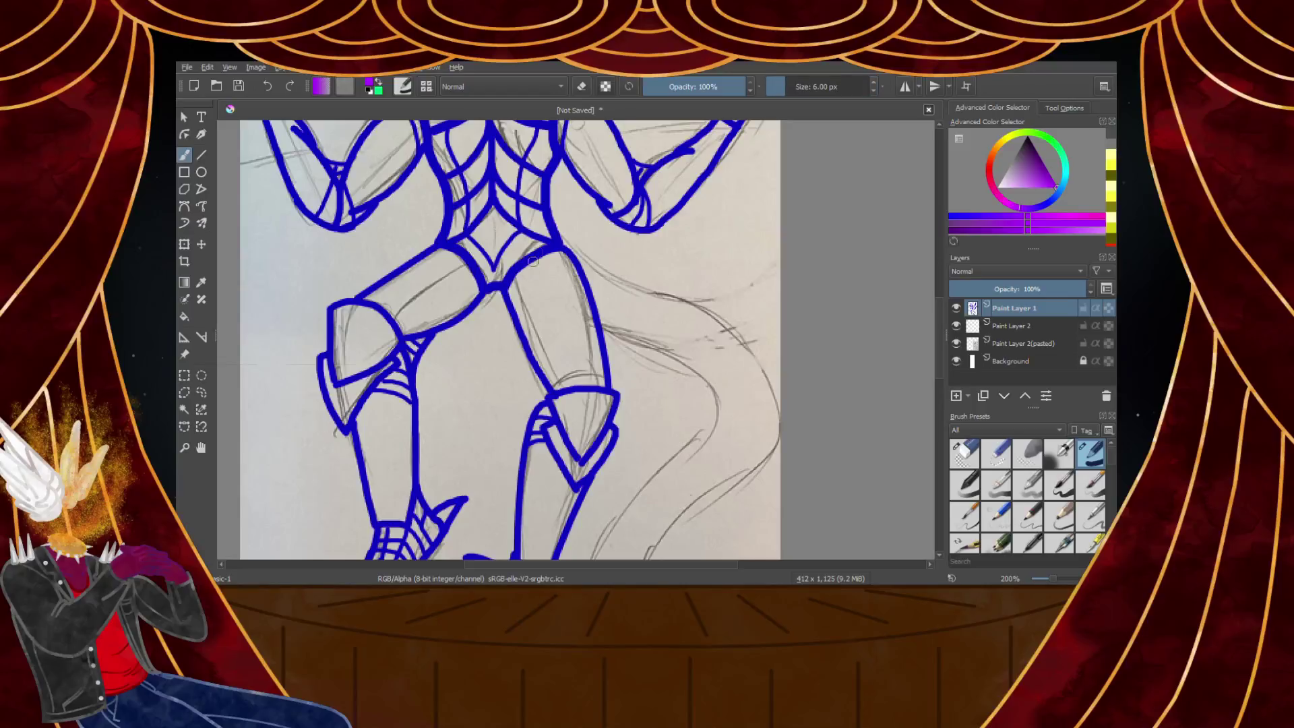
scroll(528, 273, up, 4)
click(875, 91)
click(875, 91)
scroll(691, 253, down, 4)
scroll(683, 251, up, 4)
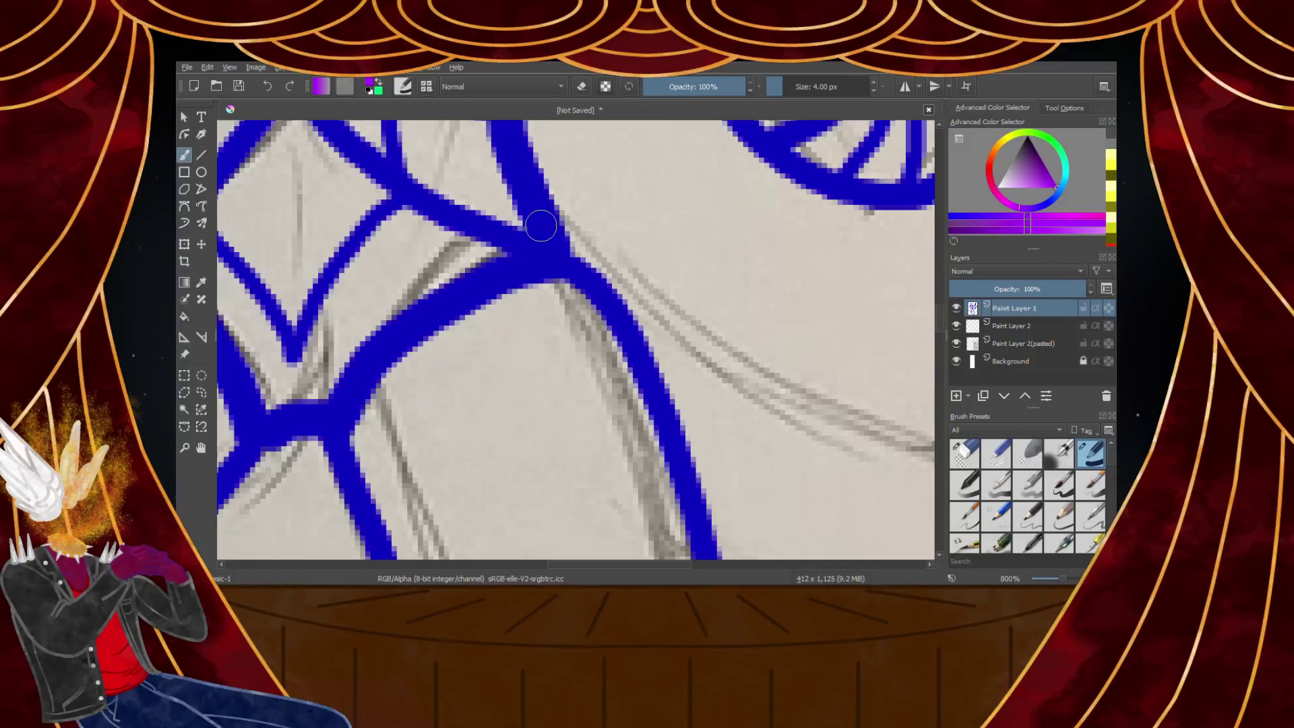
scroll(540, 225, down, 6)
scroll(432, 235, up, 5)
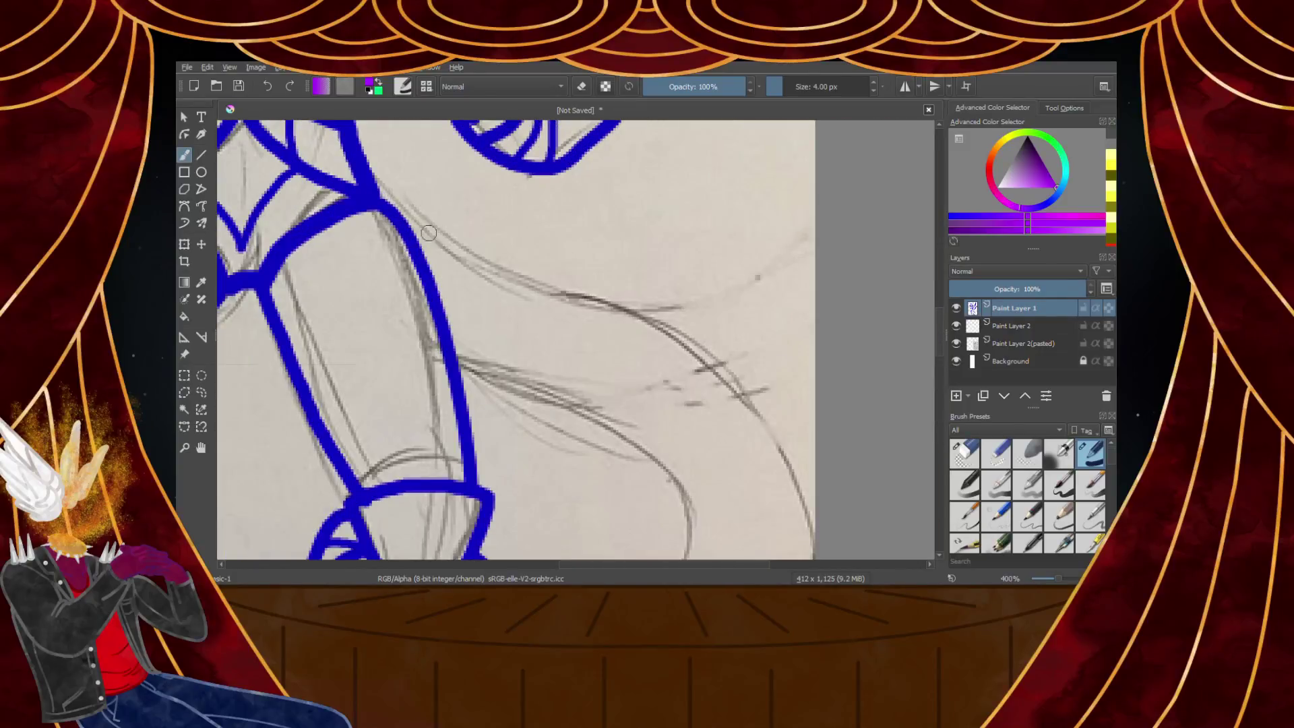
mouse_move(364, 166)
mouse_down()
mouse_move(663, 355)
mouse_move(718, 426)
mouse_move(725, 463)
mouse_up()
key(ctrl+z)
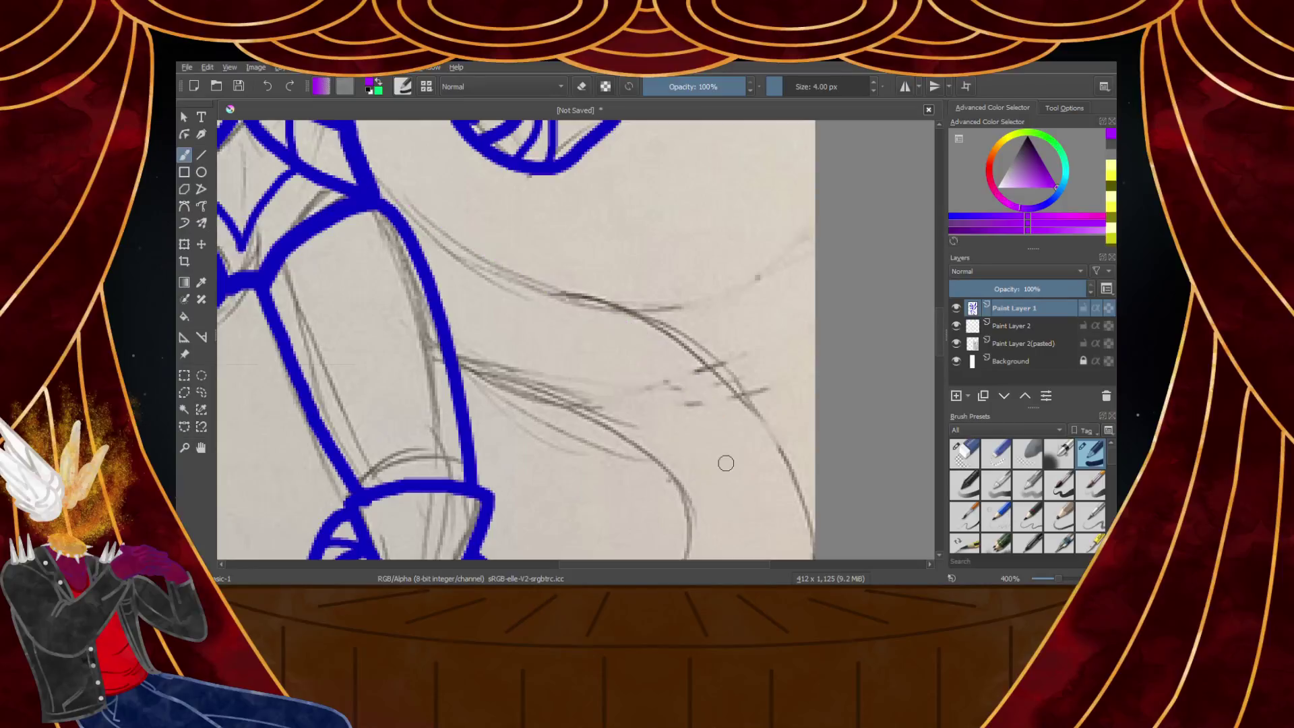
Switch to Paint Layer 2 and draw the tail's outer curve in purple from the hip down past the foot
click(1005, 331)
mouse_move(358, 168)
mouse_down()
mouse_move(794, 427)
mouse_move(765, 526)
mouse_up()
scroll(766, 526, down, 6)
scroll(684, 474, up, 4)
scroll(683, 477, down, 3)
scroll(684, 474, up, 4)
scroll(686, 439, down, 1)
scroll(689, 418, up, 1)
key(ctrl+z)
mouse_move(602, 129)
mouse_down()
mouse_move(809, 296)
mouse_move(716, 479)
mouse_move(614, 542)
mouse_up()
scroll(613, 462, down, 5)
scroll(595, 473, up, 4)
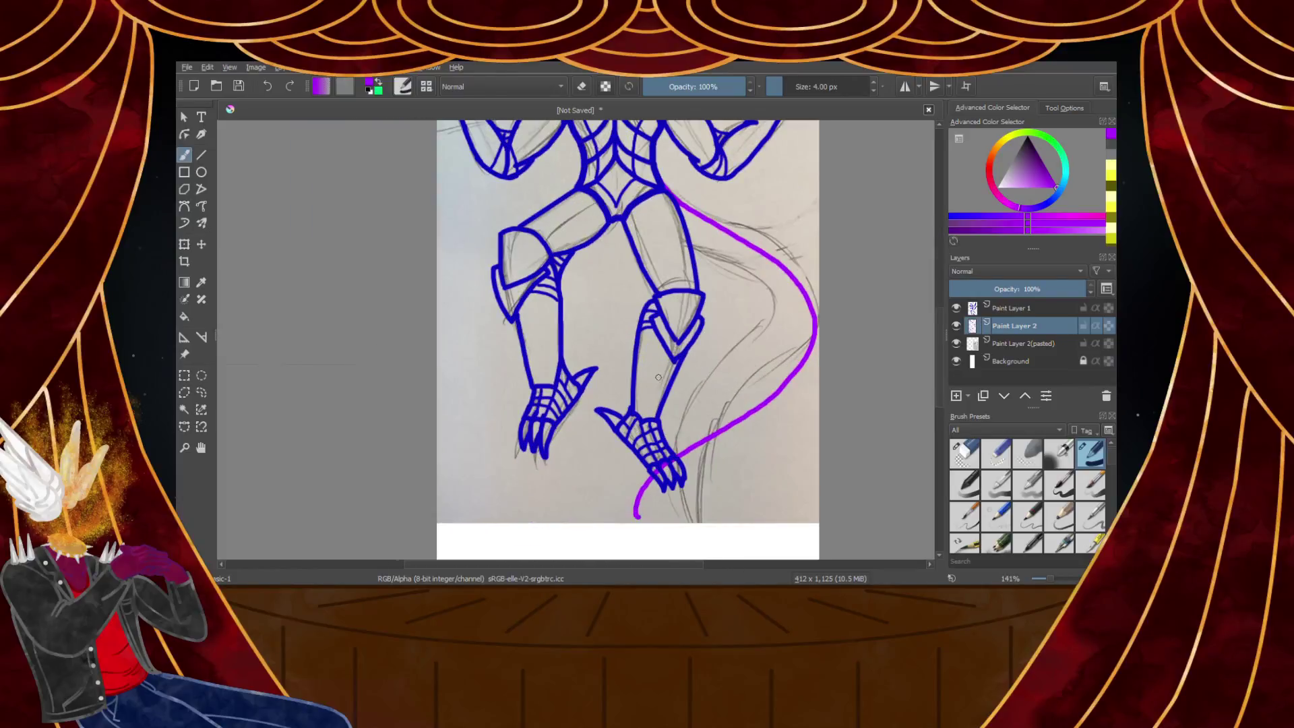
Try to draw the tail's inner curve from the crotch, bending behind the leg, and undo the strokes
drag(622, 225, 743, 308)
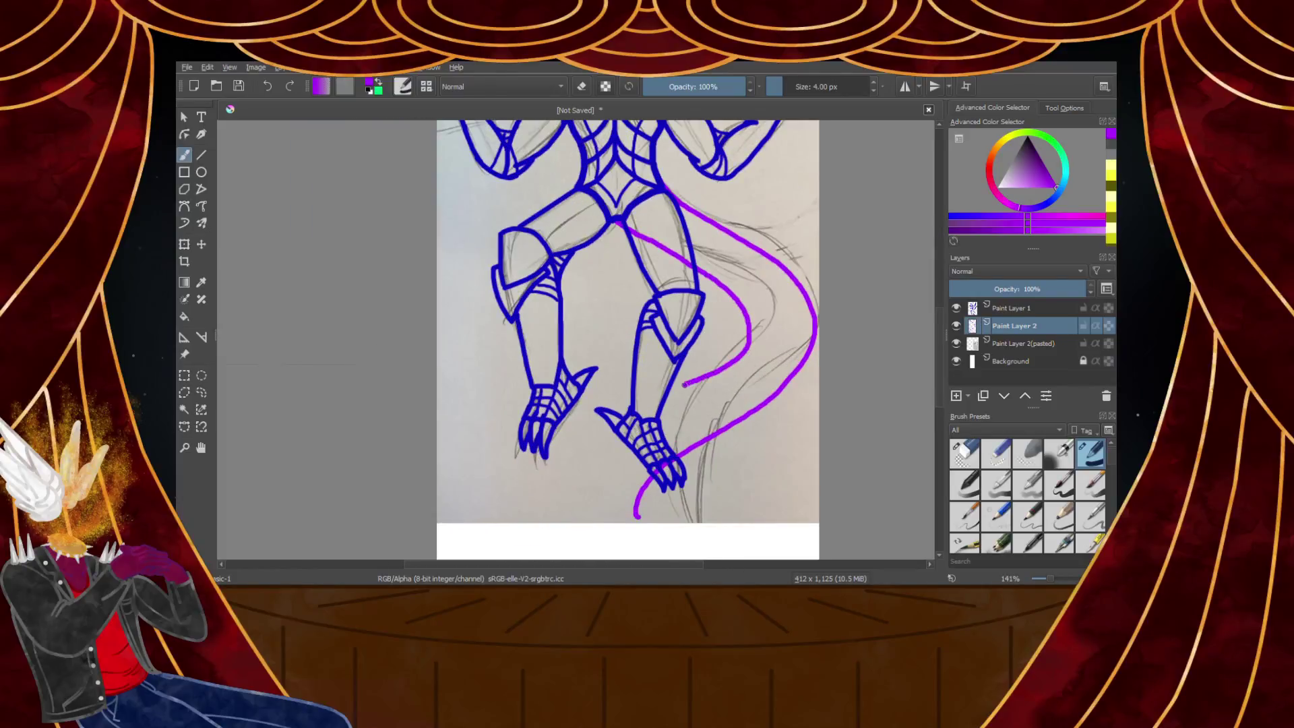
mouse_move(688, 382)
mouse_down()
mouse_move(618, 423)
mouse_move(575, 488)
mouse_up()
scroll(556, 470, down, 2)
scroll(575, 454, up, 3)
key(ctrl+z)
mouse_move(605, 128)
mouse_down()
mouse_move(785, 251)
mouse_move(804, 312)
mouse_move(774, 359)
mouse_move(668, 445)
mouse_move(627, 558)
mouse_up()
scroll(674, 337, down, 4)
scroll(674, 337, up, 3)
key(ctrl+z)
Retry the tail's inner curve from the crotch, and undo it together with the outer tail curve
drag(650, 233, 763, 303)
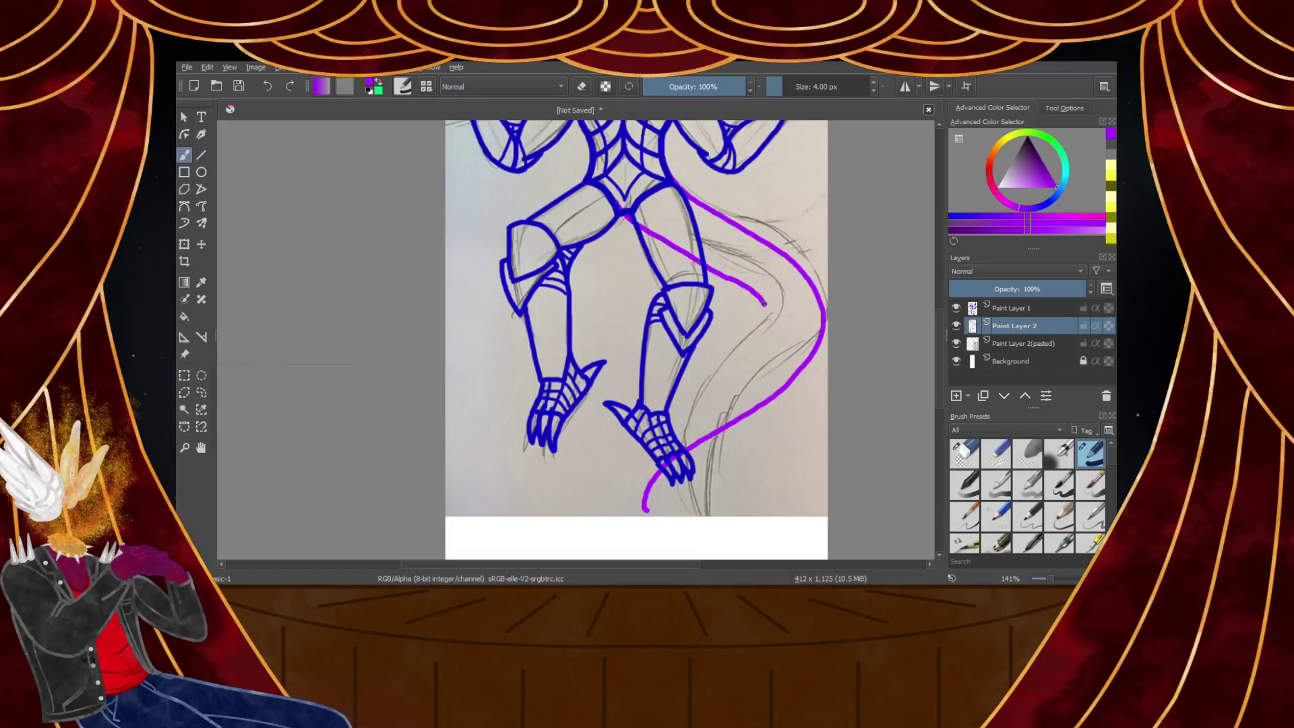
mouse_move(742, 353)
mouse_down()
mouse_move(670, 397)
mouse_move(629, 504)
mouse_up()
key(ctrl+z)
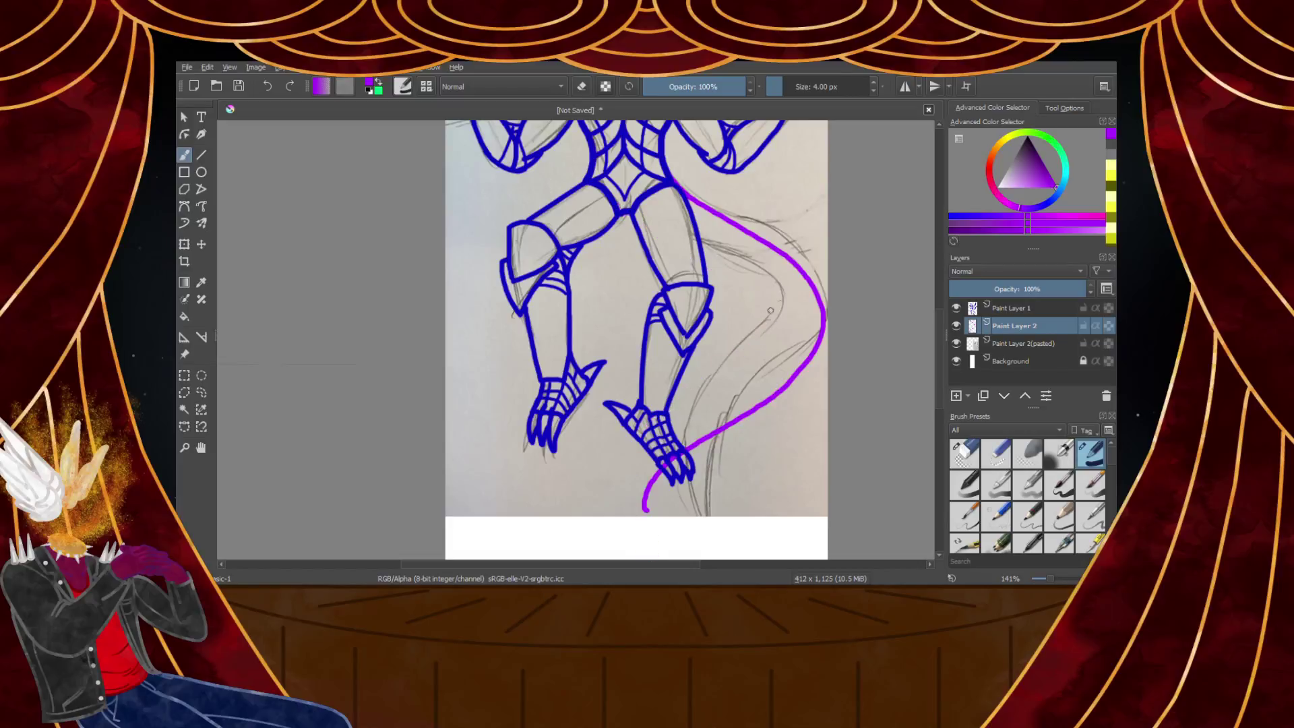
scroll(785, 313, up, 1)
scroll(782, 309, down, 2)
scroll(785, 275, up, 1)
scroll(785, 276, down, 2)
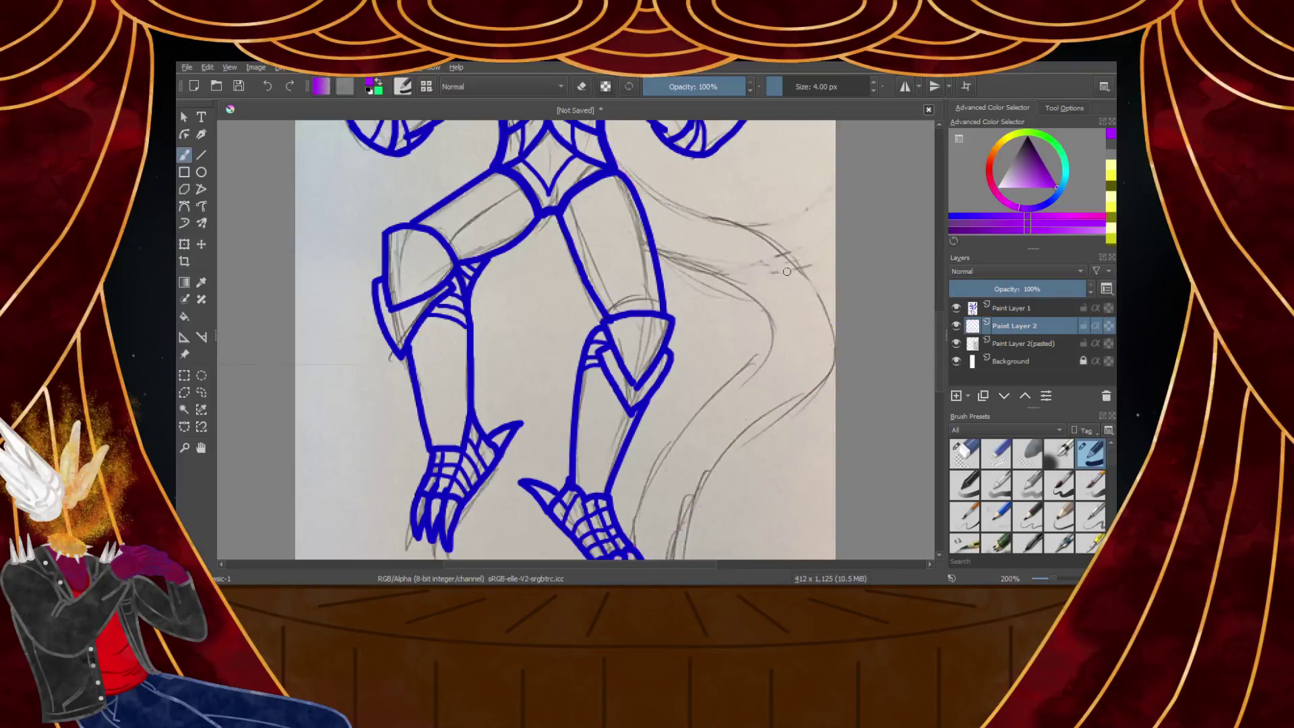
key(ctrl+z)
Trace the tail's outer edge in purple along the pencil line from the hip to the sketch's right border
scroll(790, 268, down, 2)
scroll(813, 268, up, 4)
scroll(675, 150, down, 2)
scroll(652, 149, up, 5)
mouse_move(239, 205)
mouse_down()
mouse_move(374, 327)
mouse_move(846, 550)
mouse_up()
scroll(846, 549, down, 6)
scroll(822, 431, up, 5)
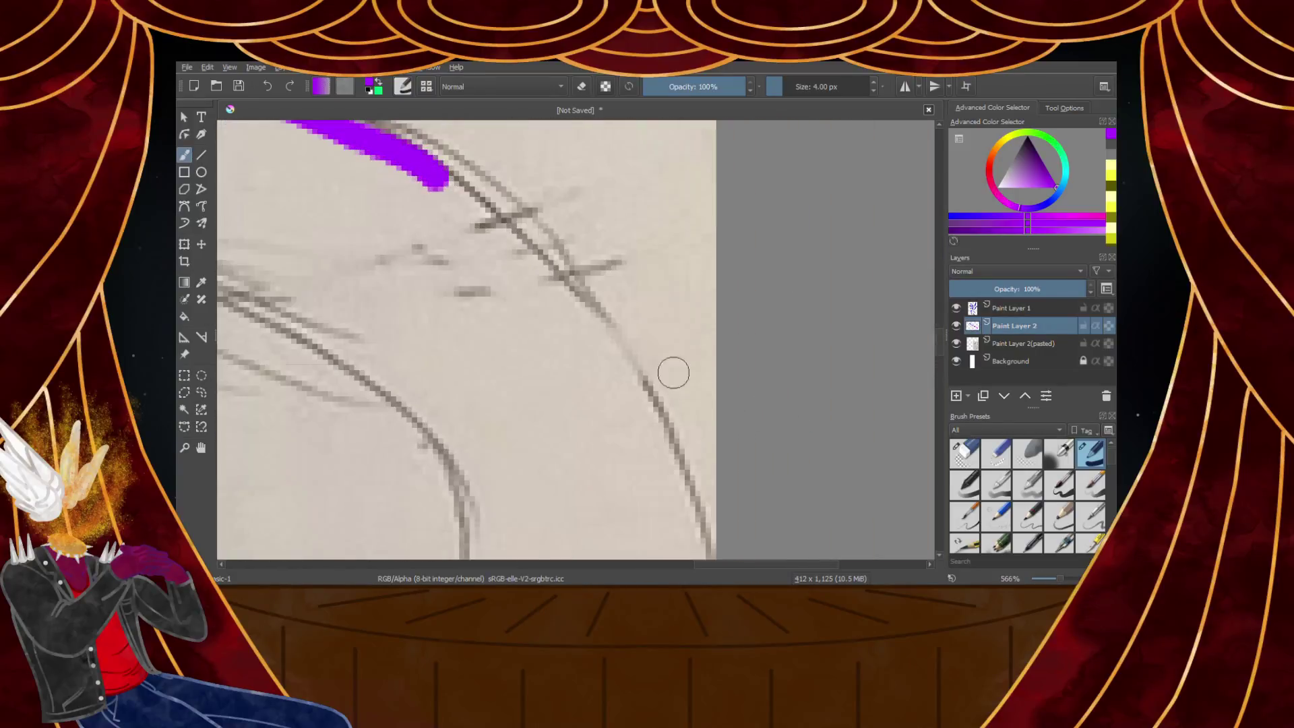
mouse_move(432, 161)
mouse_down()
mouse_move(542, 247)
mouse_move(652, 417)
mouse_move(701, 556)
mouse_up()
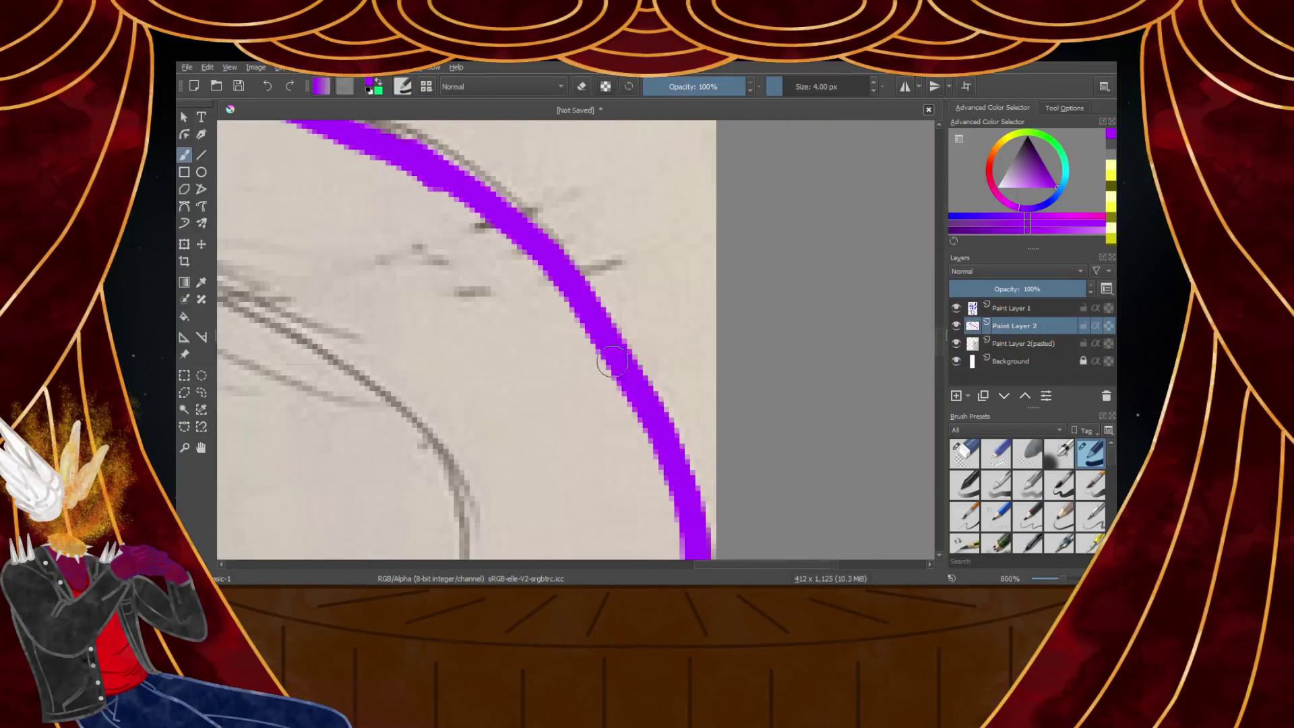
Trace the tail's inner edge in purple from the thigh around its first bend along the pencil line
scroll(500, 333, down, 4)
scroll(500, 333, up, 4)
mouse_move(398, 277)
mouse_down()
mouse_move(537, 351)
mouse_move(713, 421)
mouse_move(813, 494)
mouse_move(836, 536)
mouse_up()
scroll(728, 398, down, 4)
scroll(593, 232, up, 4)
mouse_move(561, 176)
mouse_down()
mouse_move(636, 275)
mouse_move(639, 382)
mouse_move(564, 452)
mouse_move(425, 543)
mouse_up()
scroll(540, 367, down, 5)
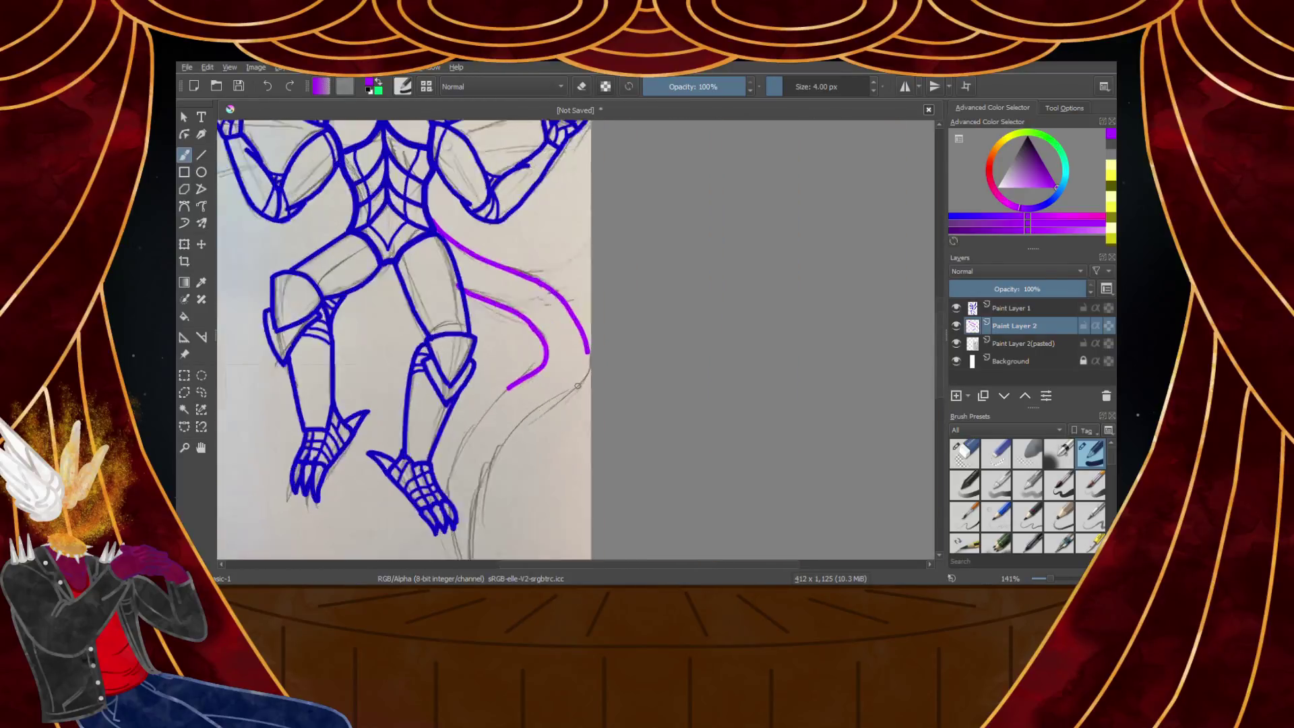
Continue the tail's outer edge around the bend at the sketch's right border and partway back toward the foot
scroll(576, 386, up, 4)
mouse_move(610, 246)
mouse_down()
mouse_move(602, 314)
mouse_move(526, 414)
mouse_move(367, 522)
mouse_up()
scroll(434, 374, down, 1)
scroll(435, 375, down, 5)
scroll(400, 435, up, 6)
scroll(560, 202, down, 5)
scroll(545, 156, up, 5)
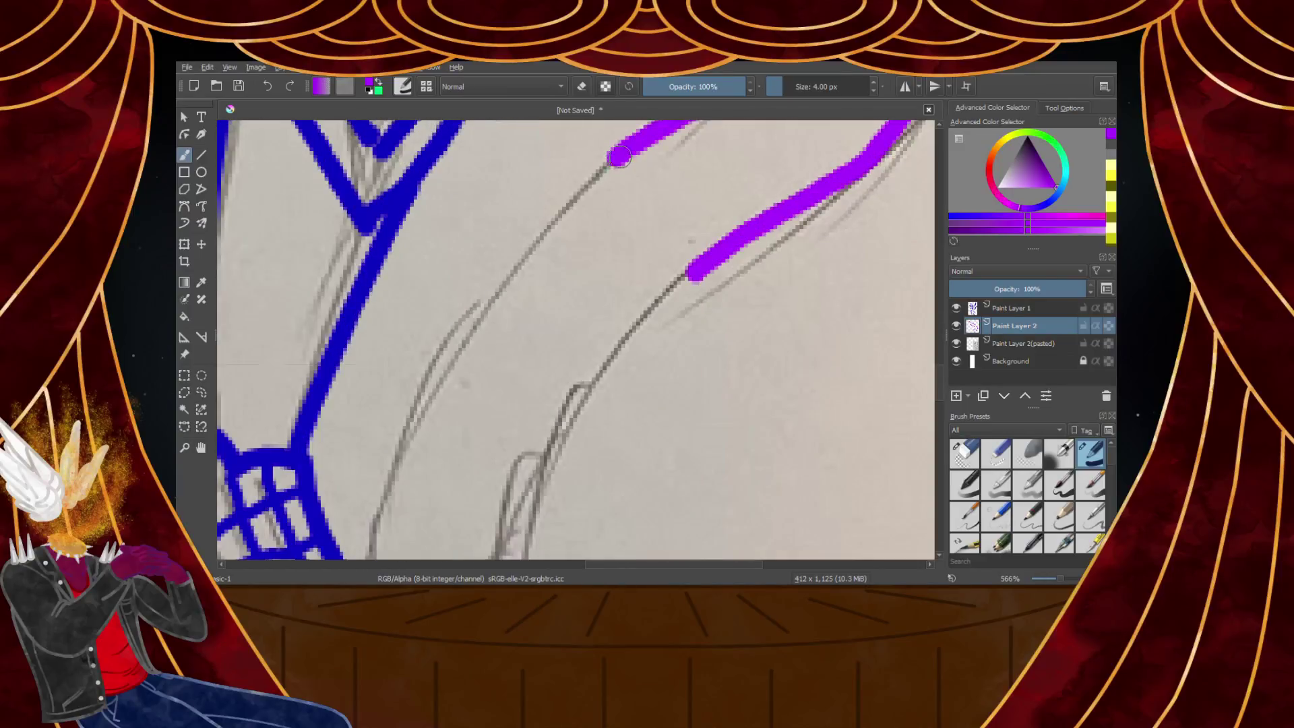
Continue the tail's inner edge from the bend down along the pencil line until it meets the foot
mouse_move(613, 155)
mouse_down()
mouse_move(473, 321)
mouse_move(410, 453)
mouse_move(388, 524)
mouse_up()
scroll(389, 524, down, 3)
scroll(503, 244, up, 2)
scroll(502, 244, up, 2)
key(ctrl+z)
mouse_move(673, 216)
mouse_down()
mouse_move(490, 411)
mouse_move(381, 593)
mouse_up()
scroll(448, 323, down, 6)
scroll(394, 458, up, 4)
scroll(422, 366, down, 3)
scroll(460, 259, up, 2)
scroll(461, 259, up, 2)
mouse_move(509, 263)
mouse_down()
mouse_move(440, 372)
mouse_move(394, 499)
mouse_up()
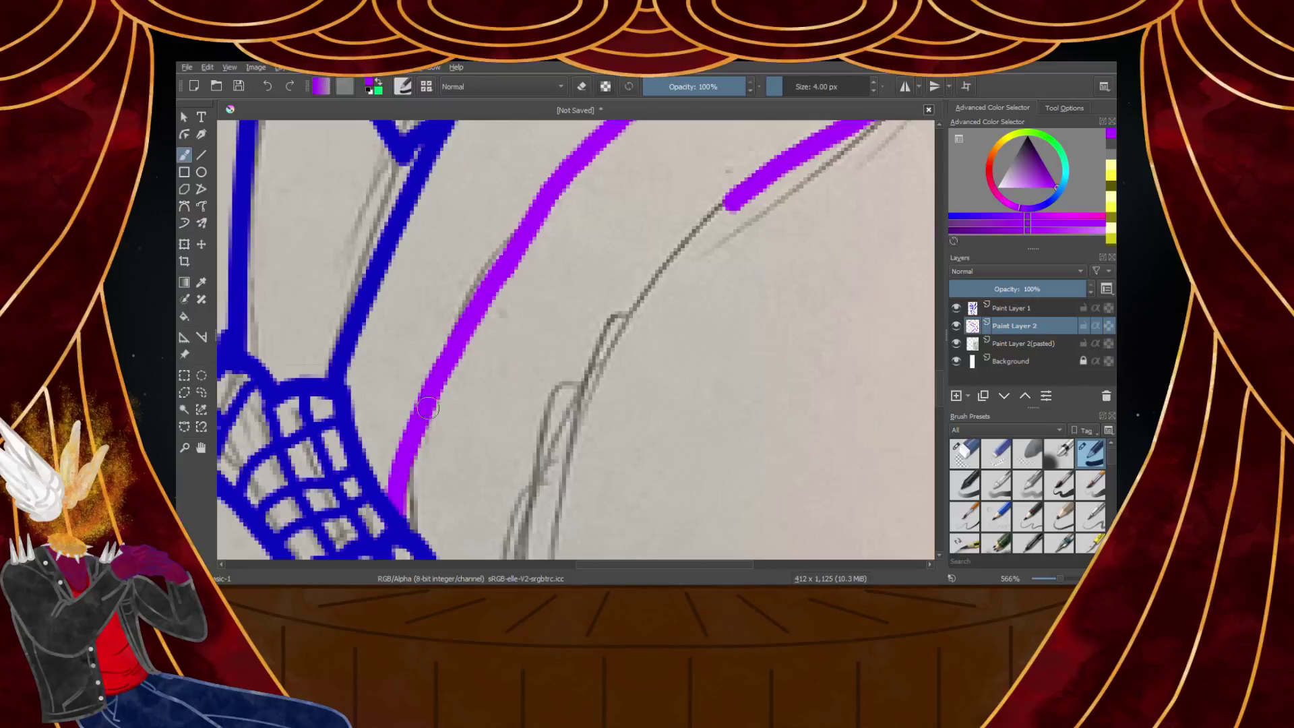
scroll(427, 416, down, 4)
scroll(563, 277, up, 3)
Try to continue the tail's outer edge down beside the foot with freehand brush strokes, and undo them
drag(551, 299, 402, 559)
scroll(404, 539, down, 4)
scroll(445, 321, up, 3)
scroll(445, 321, up, 2)
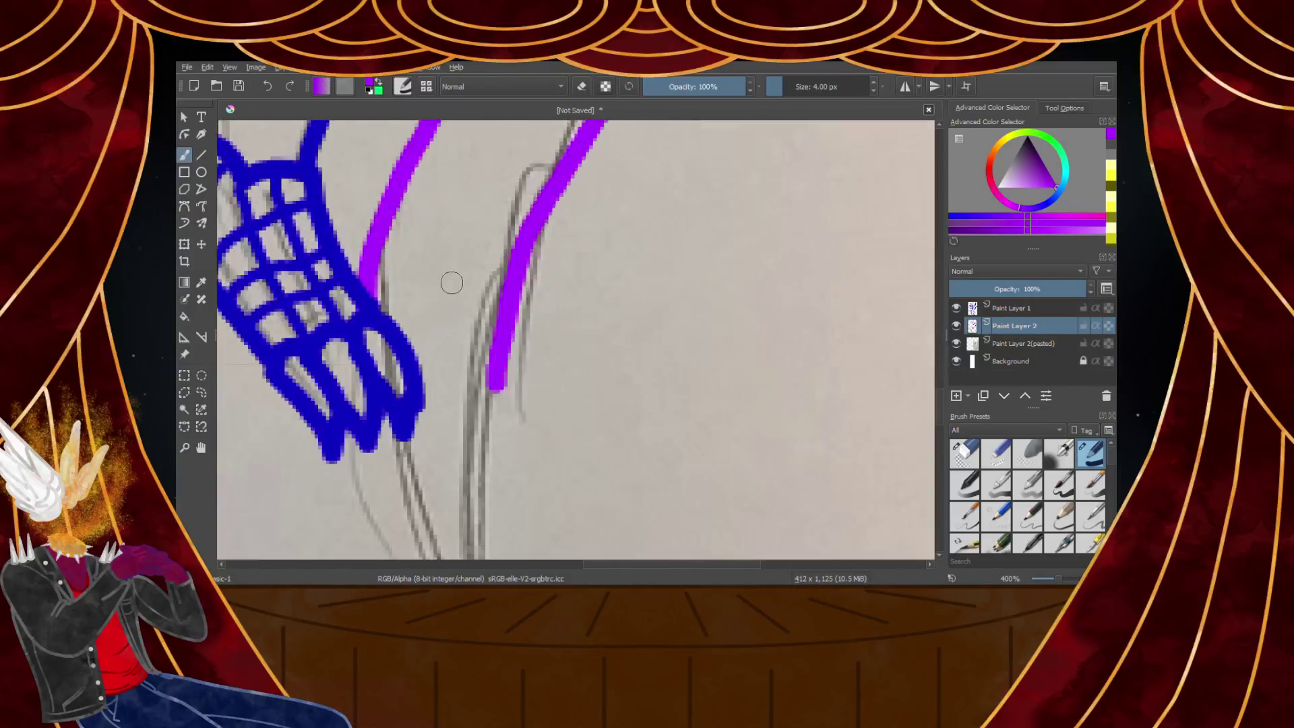
scroll(515, 288, down, 3)
scroll(541, 243, down, 2)
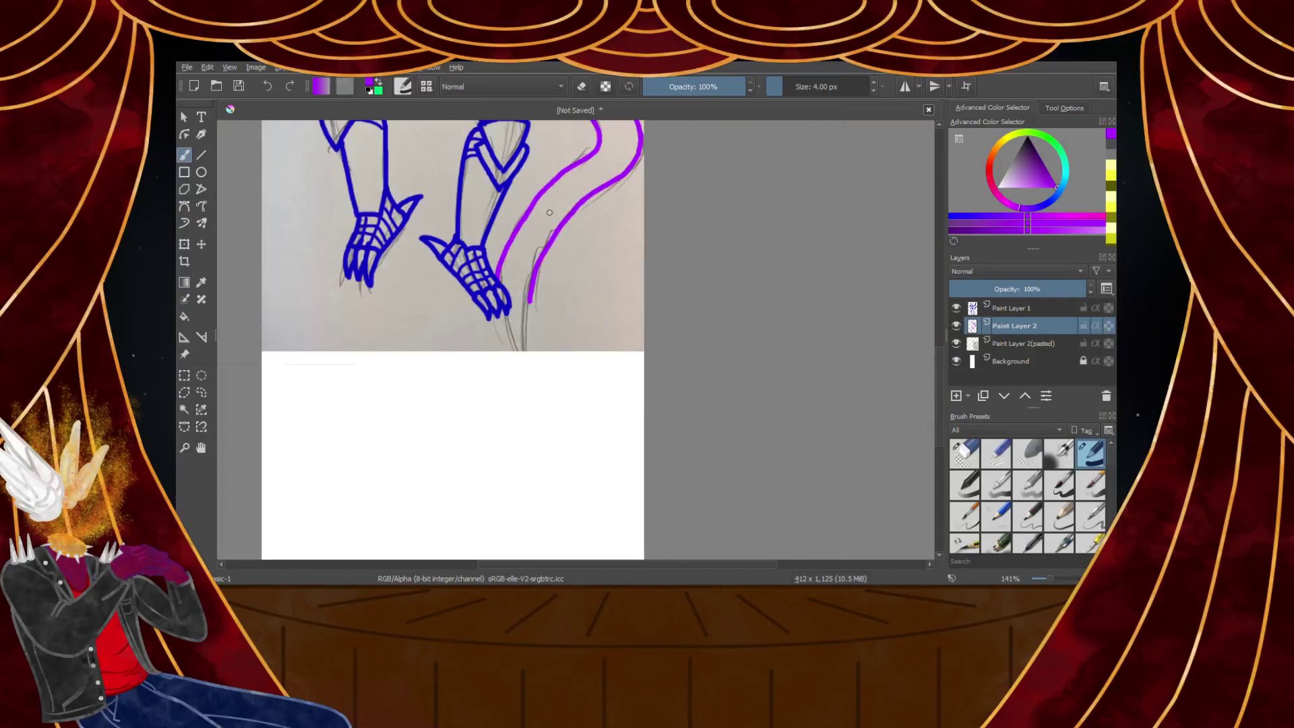
scroll(549, 208, up, 4)
drag(639, 193, 508, 318)
key(ctrl+z)
mouse_move(640, 192)
mouse_down()
mouse_move(533, 303)
mouse_move(433, 498)
mouse_up()
key(ctrl+z)
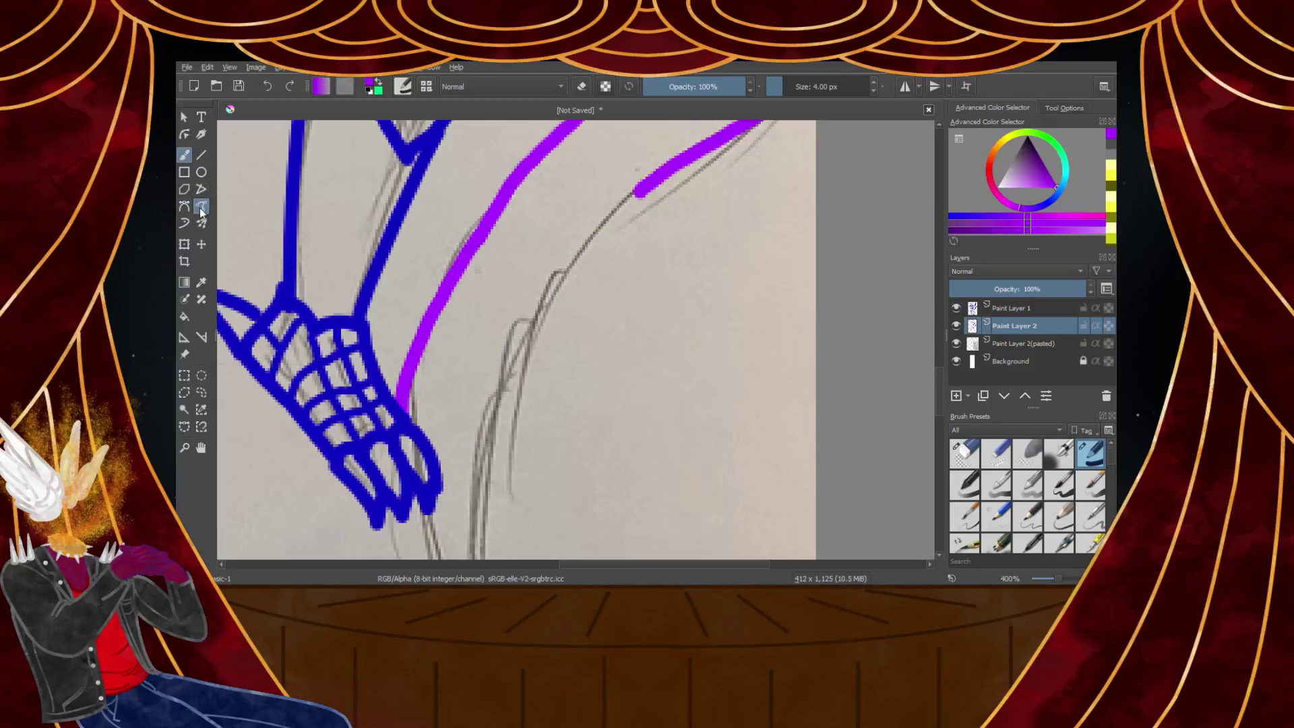
Try to continue the tail's outer edge beside the foot with the Freehand Path tool, and undo the strokes
drag(637, 194, 513, 368)
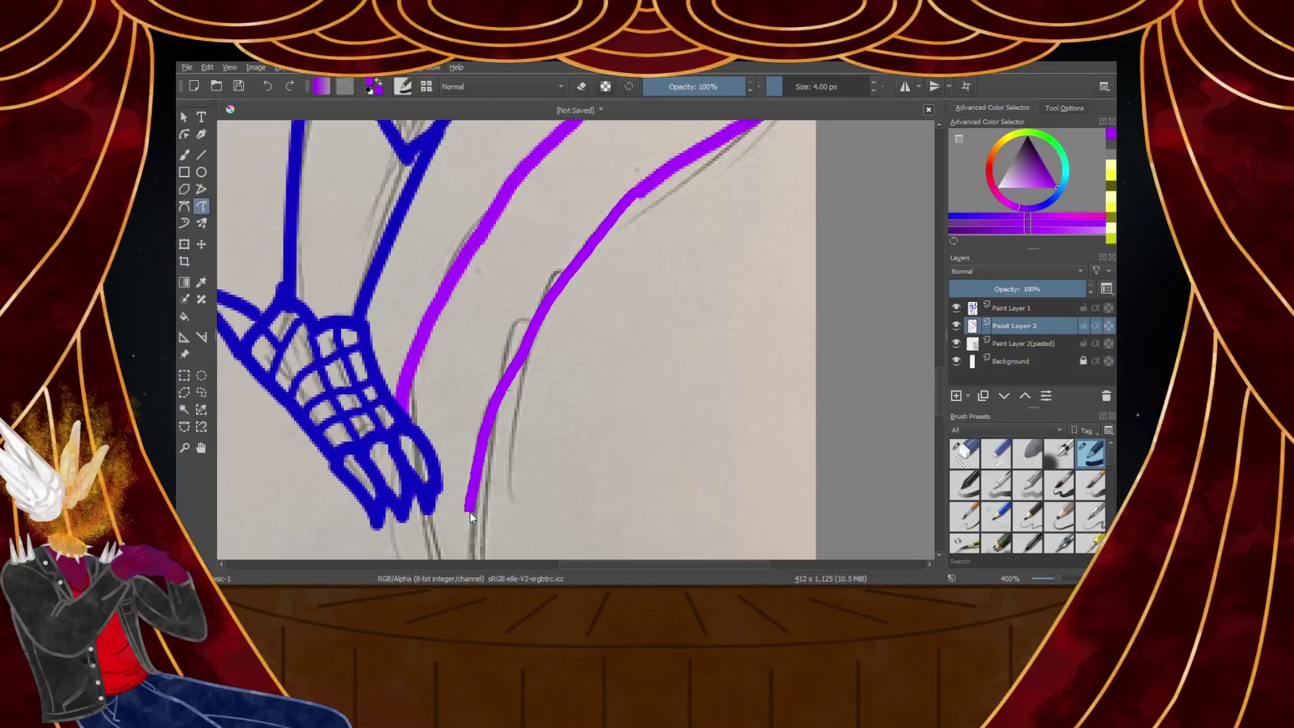
scroll(470, 508, down, 1)
drag(470, 508, 463, 581)
scroll(480, 244, down, 3)
scroll(482, 229, up, 3)
key(ctrl+z)
mouse_move(627, 180)
mouse_down()
mouse_move(517, 388)
mouse_move(496, 564)
mouse_up()
key(ctrl+z)
With the Bezier Curve tool, extend the tail's outer edge down beside the foot and its inner edge below the sketch photo
click(185, 208)
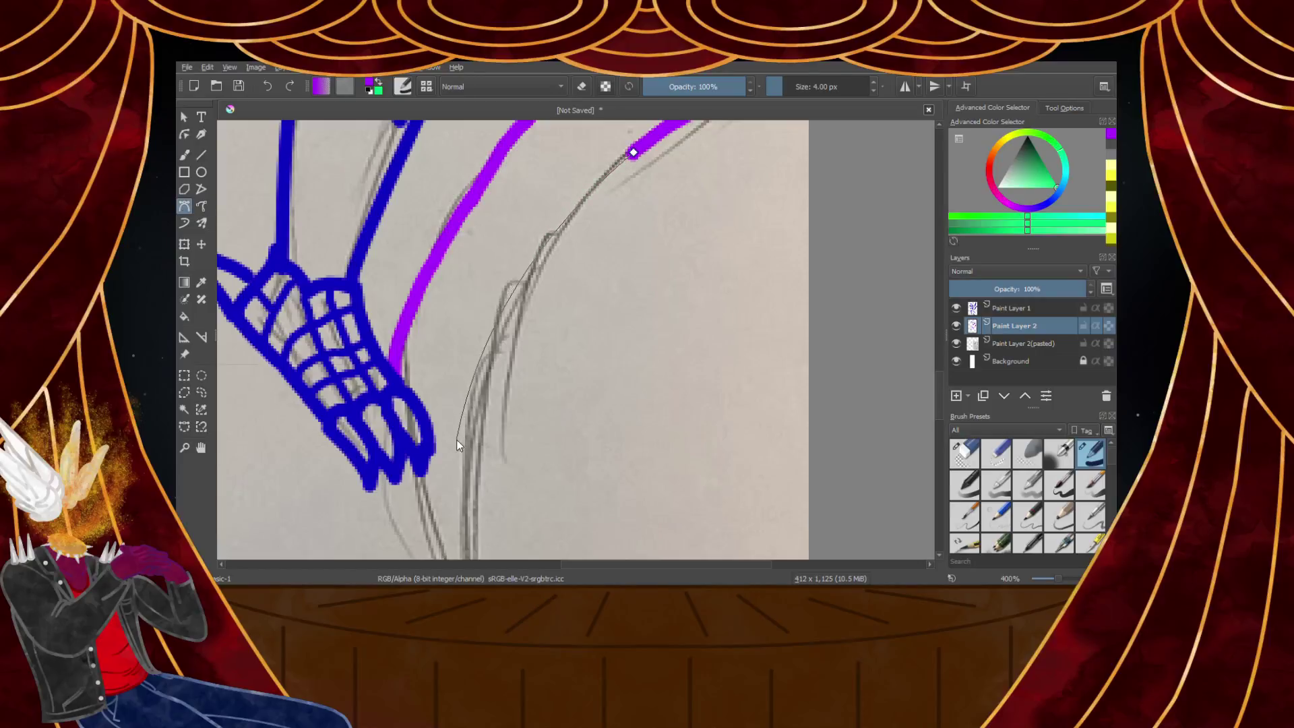
double_click(470, 479)
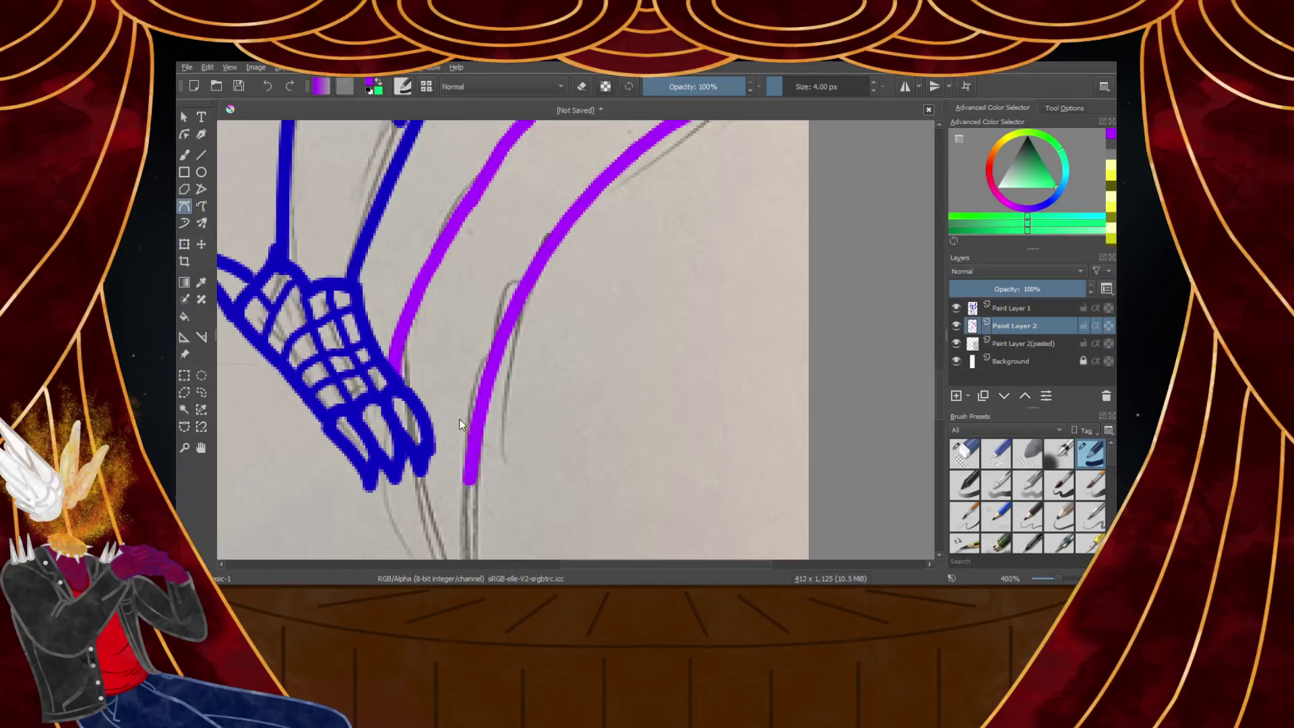
scroll(461, 426, down, 3)
click(442, 190)
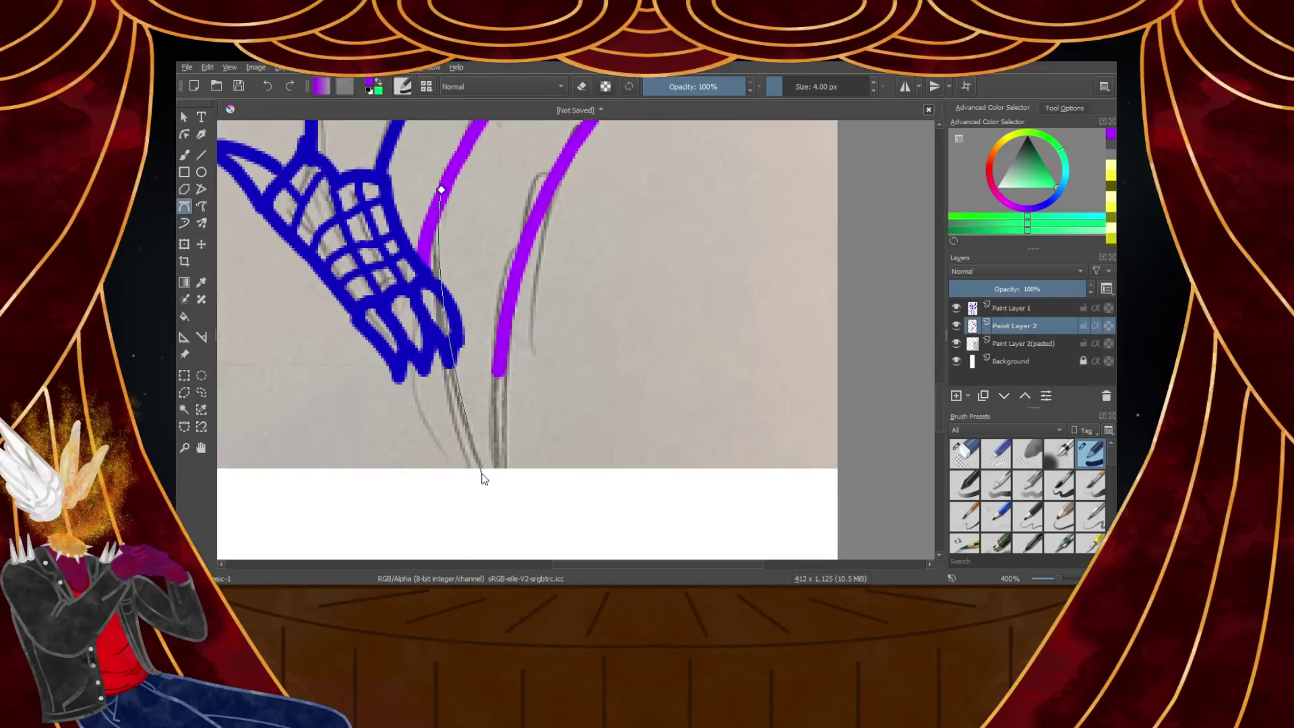
drag(474, 476, 490, 510)
double_click(492, 521)
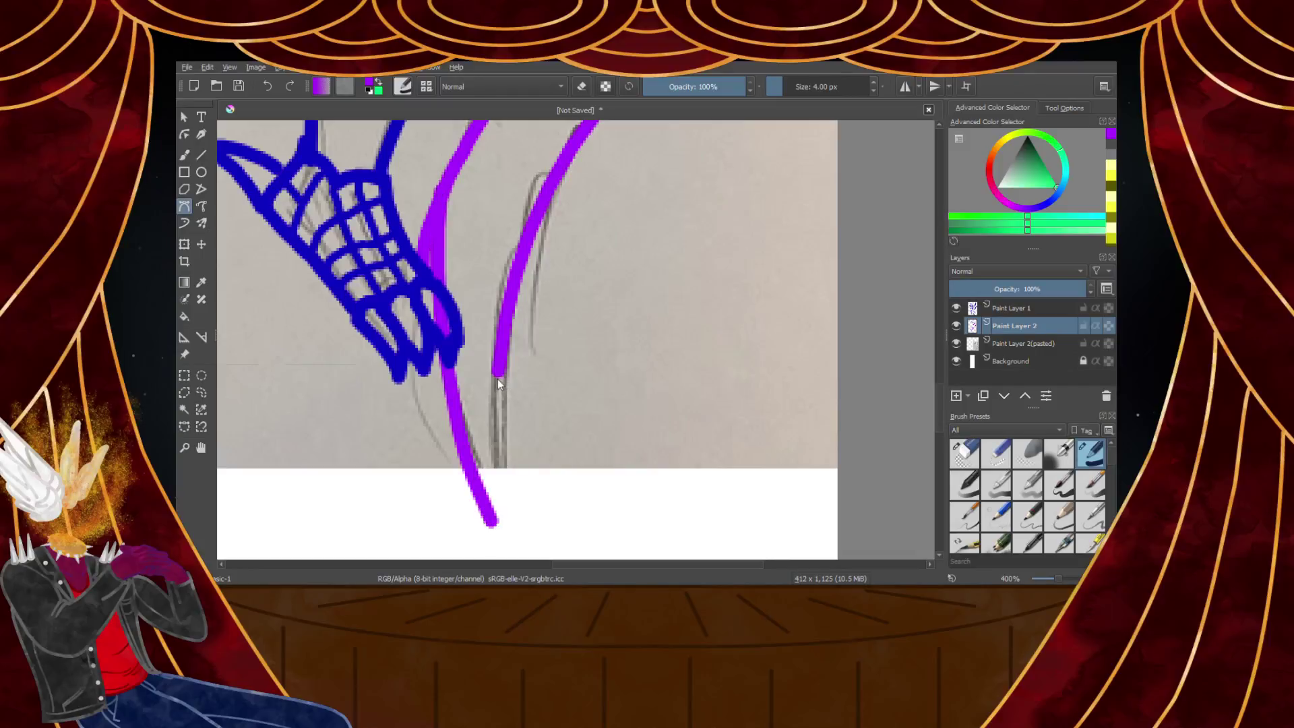
Extend the tail's outer edge past the bottom of the sketch photo so it meets the inner edge in a pointed tip
drag(487, 515, 489, 528)
double_click(505, 550)
scroll(479, 325, down, 3)
scroll(480, 329, up, 1)
Erase the purple line overshooting the tail's pointed tip below the sketch photo
click(963, 465)
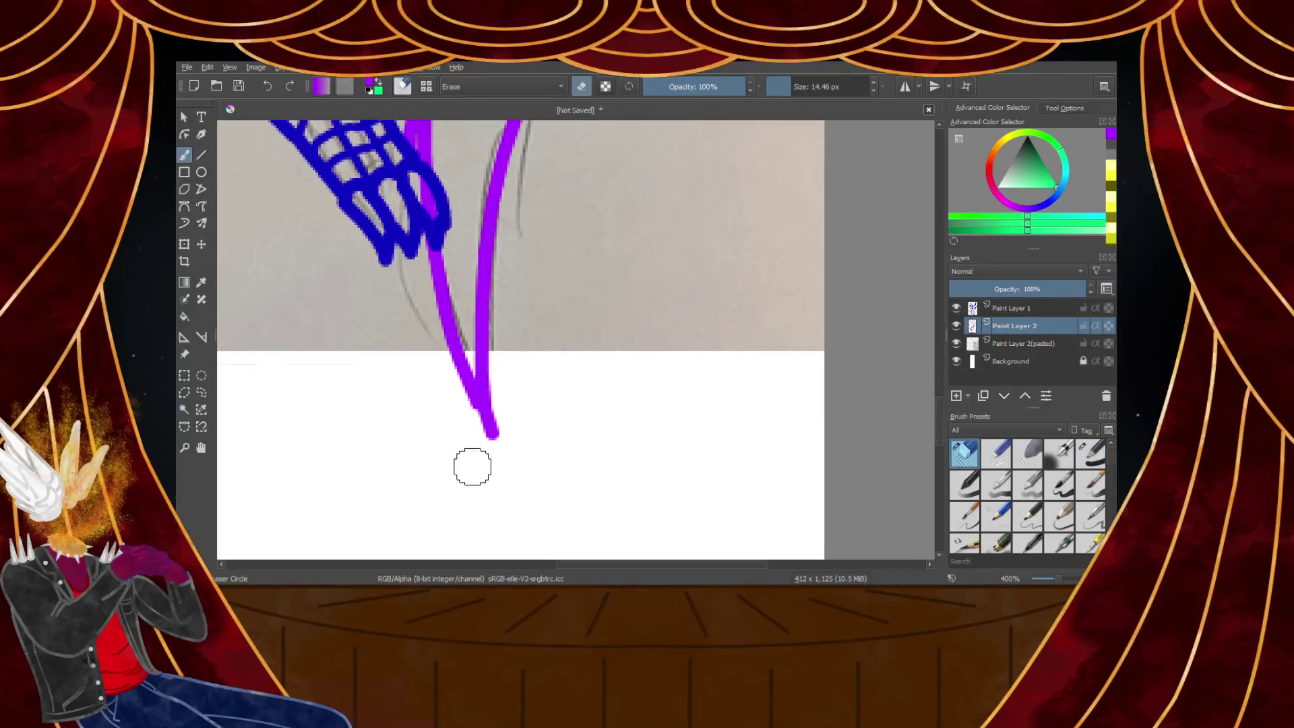
scroll(471, 465, up, 3)
mouse_move(446, 389)
mouse_down()
mouse_move(619, 330)
mouse_move(402, 315)
mouse_move(581, 325)
mouse_move(509, 393)
mouse_up()
scroll(510, 393, down, 8)
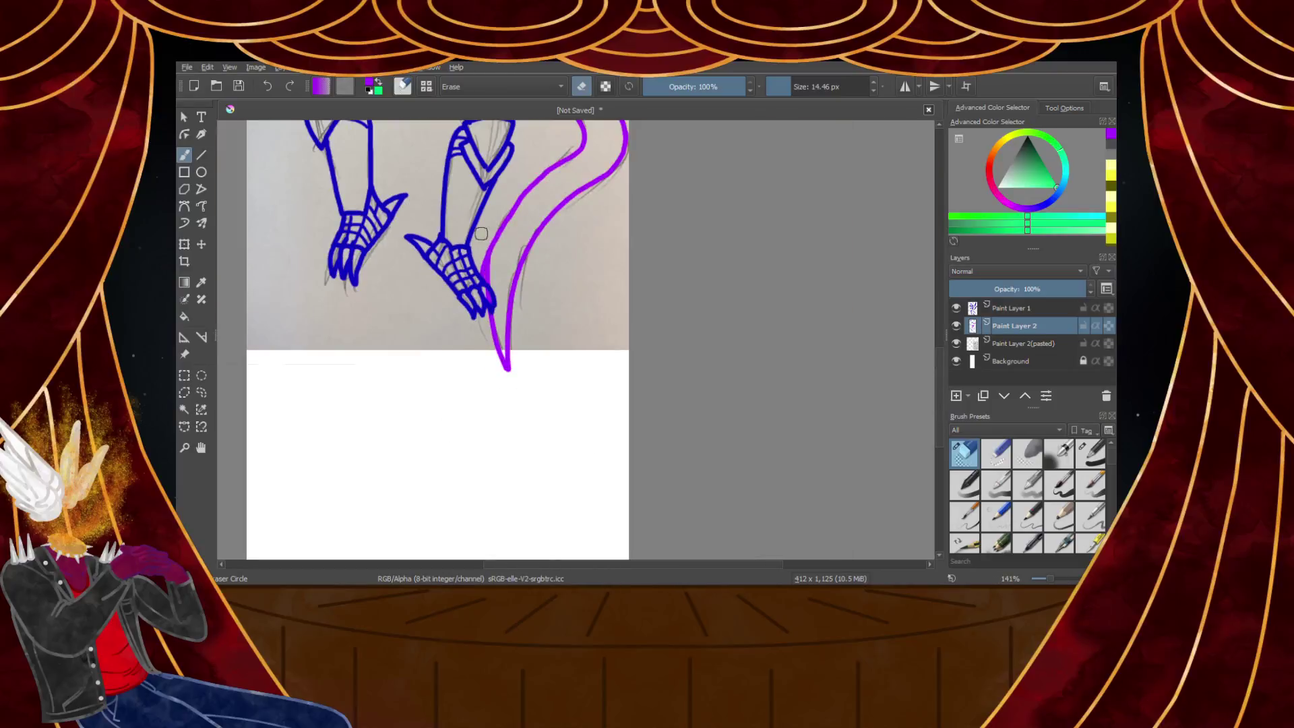
Erase the thick, uneven spots along the tail's inner edge, from beside the foot up past the shin
scroll(376, 231, up, 8)
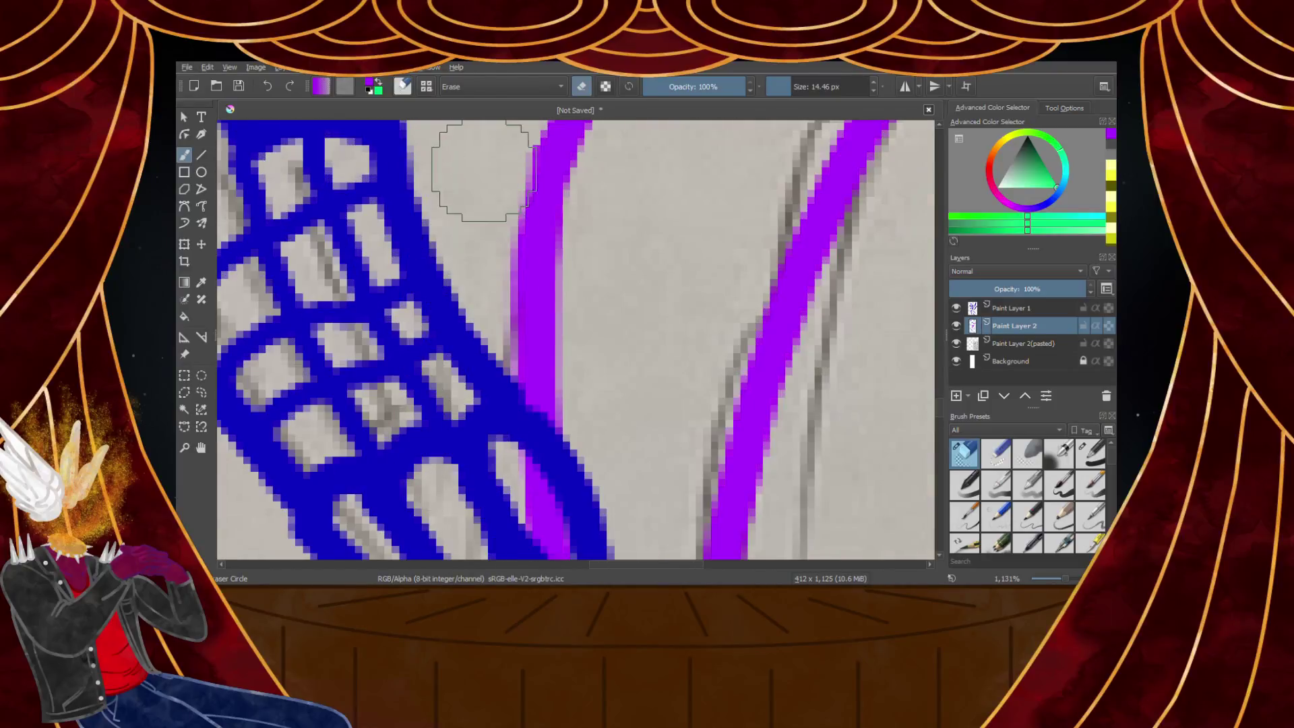
scroll(458, 472, down, 8)
scroll(475, 381, up, 5)
scroll(476, 381, down, 4)
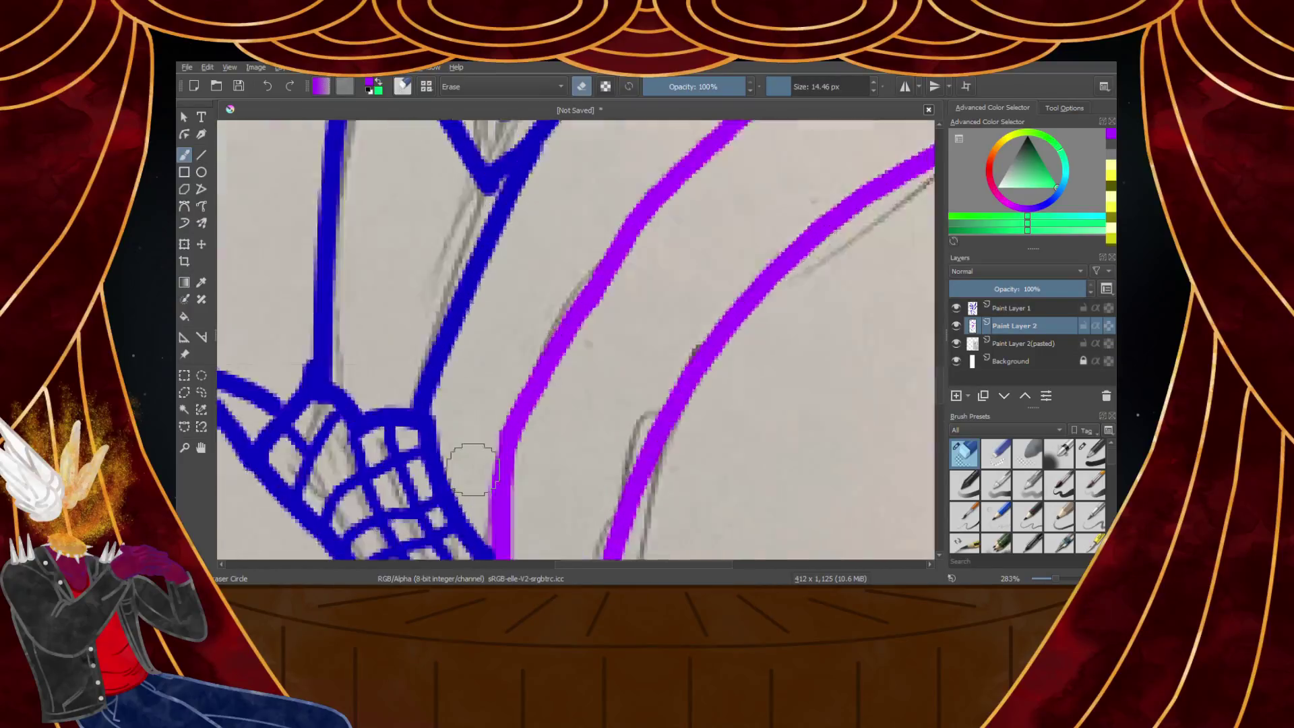
scroll(561, 370, up, 3)
scroll(561, 370, up, 3)
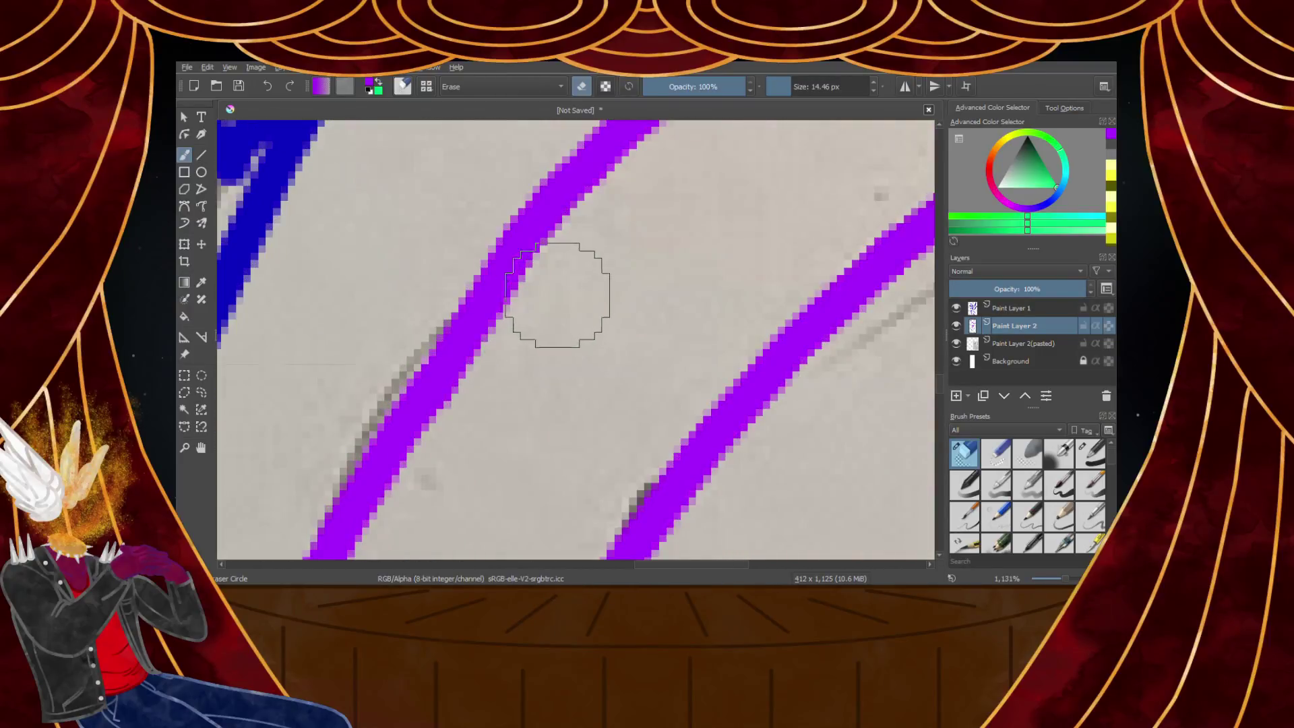
scroll(432, 438, down, 4)
scroll(568, 455, up, 3)
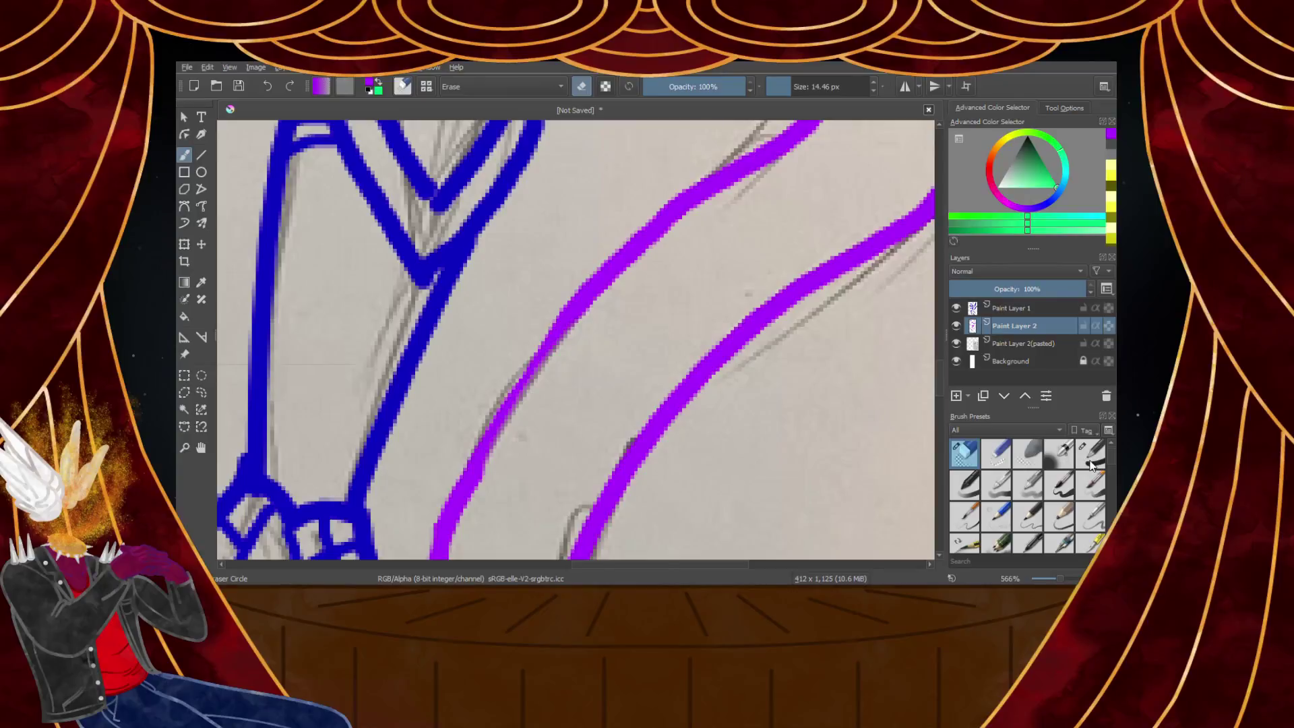
Redraw the tail's inner edge beside the shin and above the foot with 4 px purple brush strokes
click(1091, 452)
scroll(520, 468, up, 4)
mouse_move(580, 286)
mouse_down()
mouse_move(529, 330)
mouse_move(423, 534)
mouse_up()
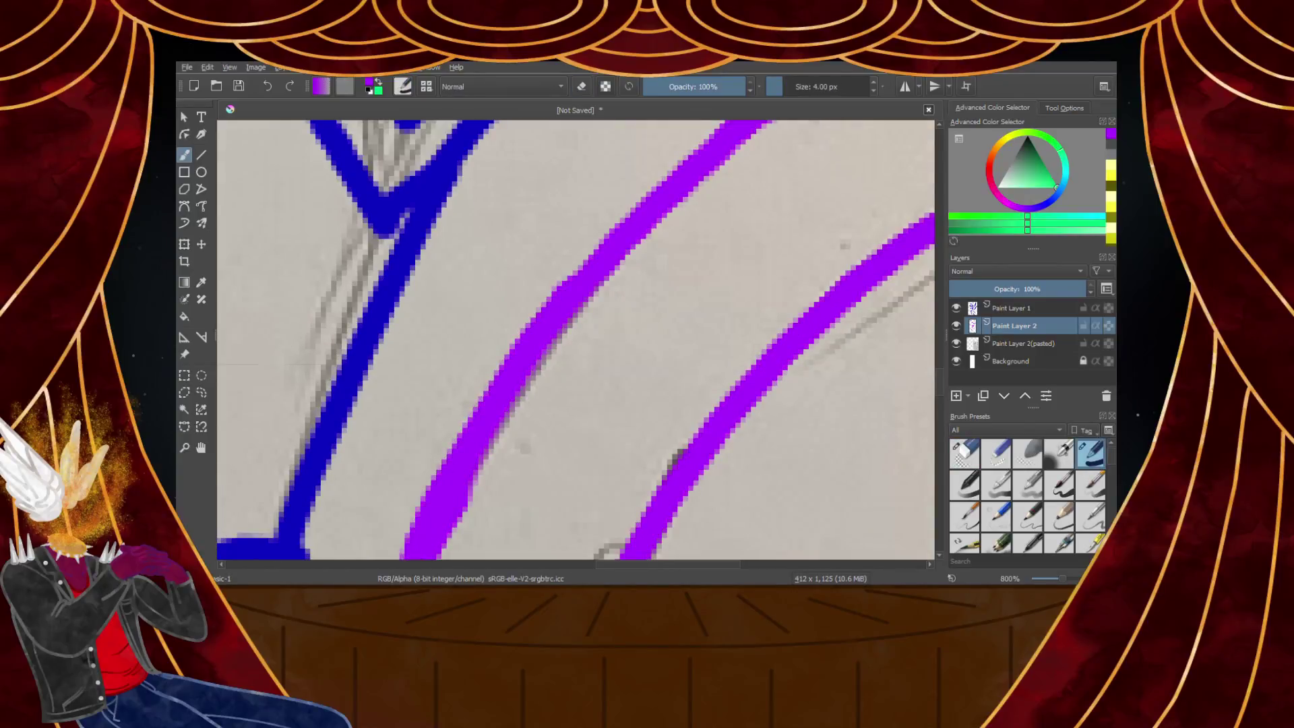
scroll(438, 471, down, 3)
scroll(510, 333, up, 5)
mouse_move(517, 300)
mouse_down()
mouse_move(495, 360)
mouse_move(481, 556)
mouse_up()
scroll(540, 326, down, 5)
scroll(548, 300, up, 3)
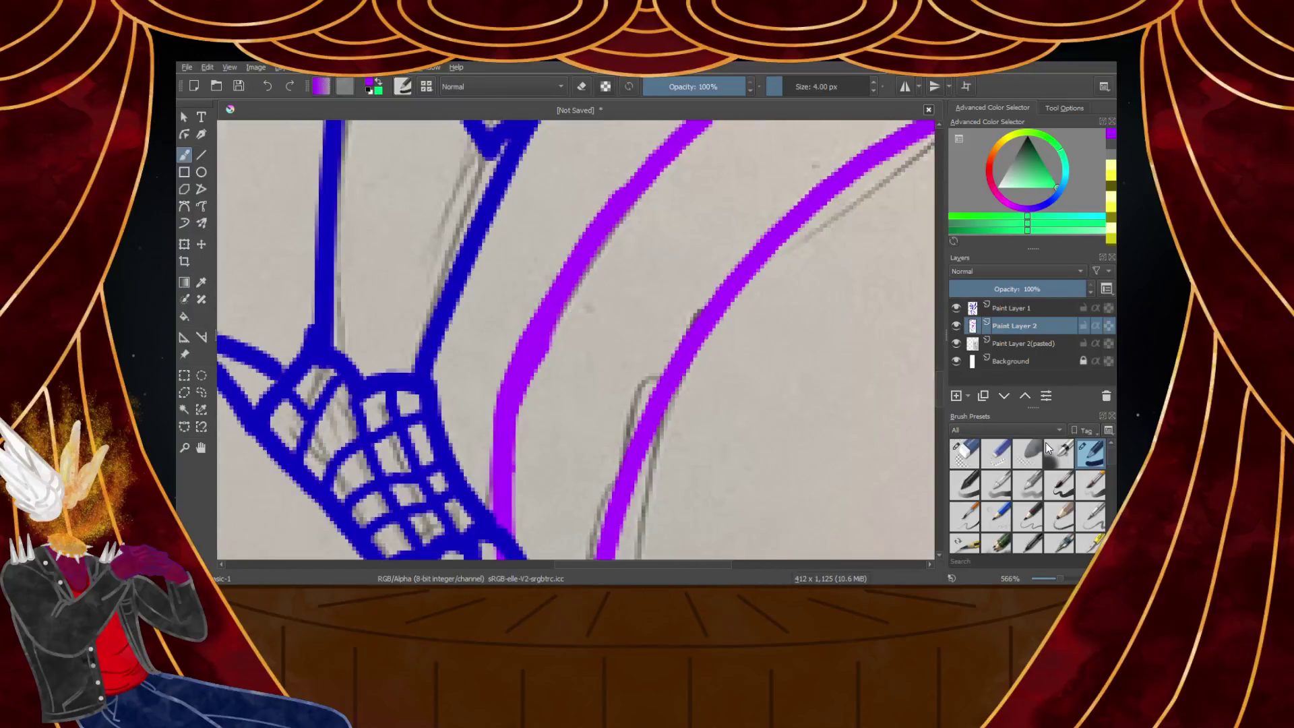
Erase the bumps on the redrawn inner edge of the tail to smooth its contour
key(e)
scroll(644, 370, up, 3)
mouse_move(570, 272)
mouse_down()
mouse_move(474, 387)
mouse_move(433, 563)
mouse_move(532, 337)
mouse_up()
scroll(566, 309, down, 6)
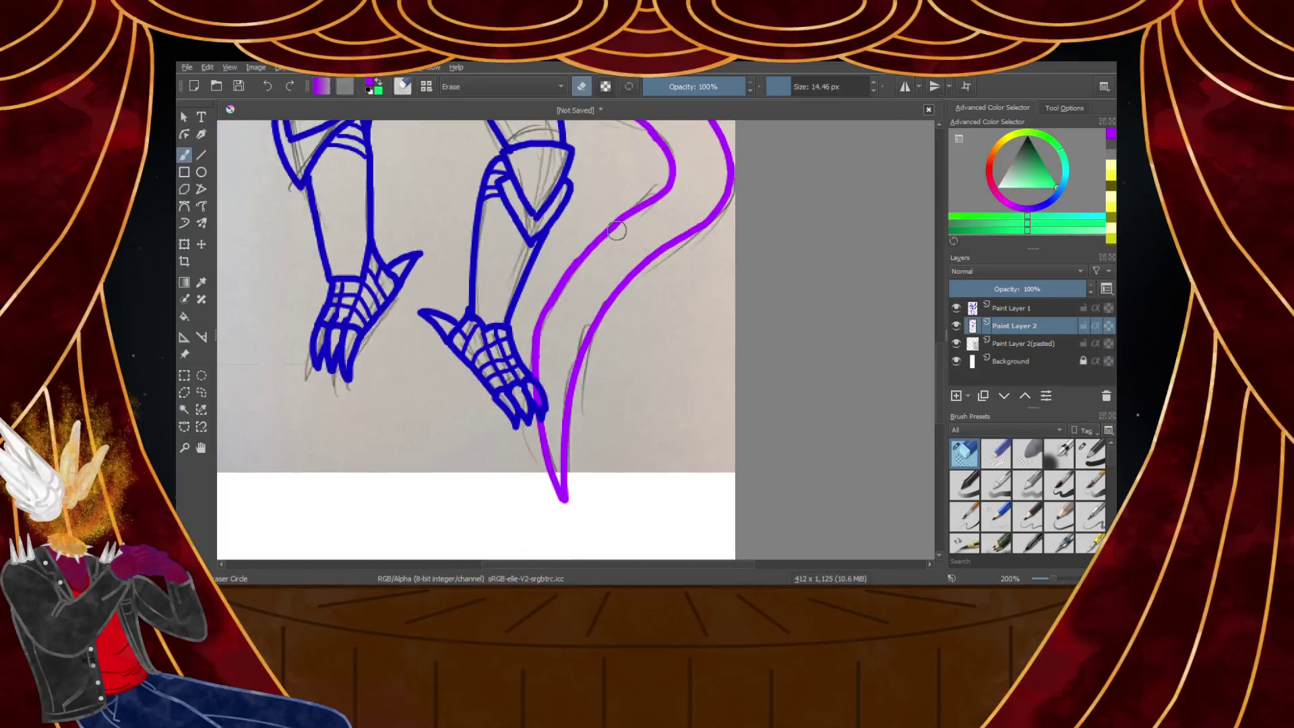
With the Line tool at 4 px, draw two straight purple wing lines fanning from the chest to the photo's right edge
scroll(617, 231, down, 4)
scroll(584, 174, down, 2)
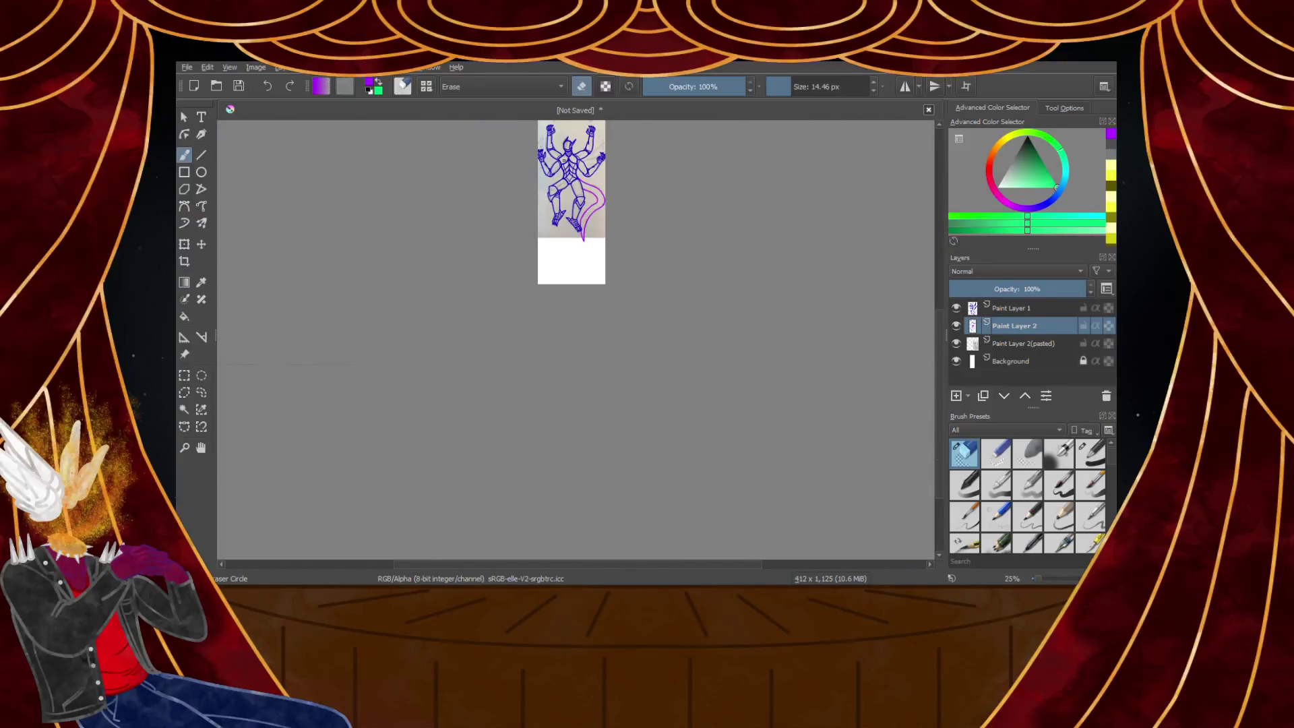
scroll(584, 203, up, 4)
scroll(606, 270, down, 2)
scroll(622, 307, up, 1)
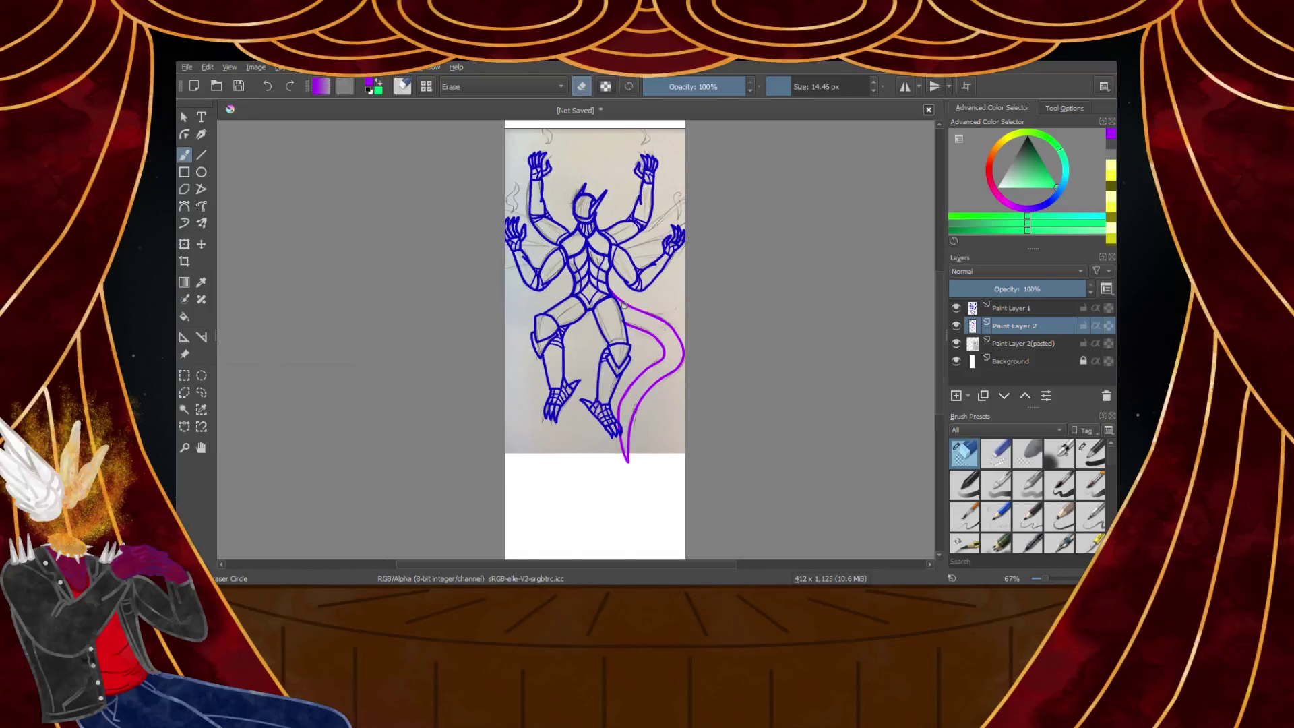
scroll(662, 337, up, 3)
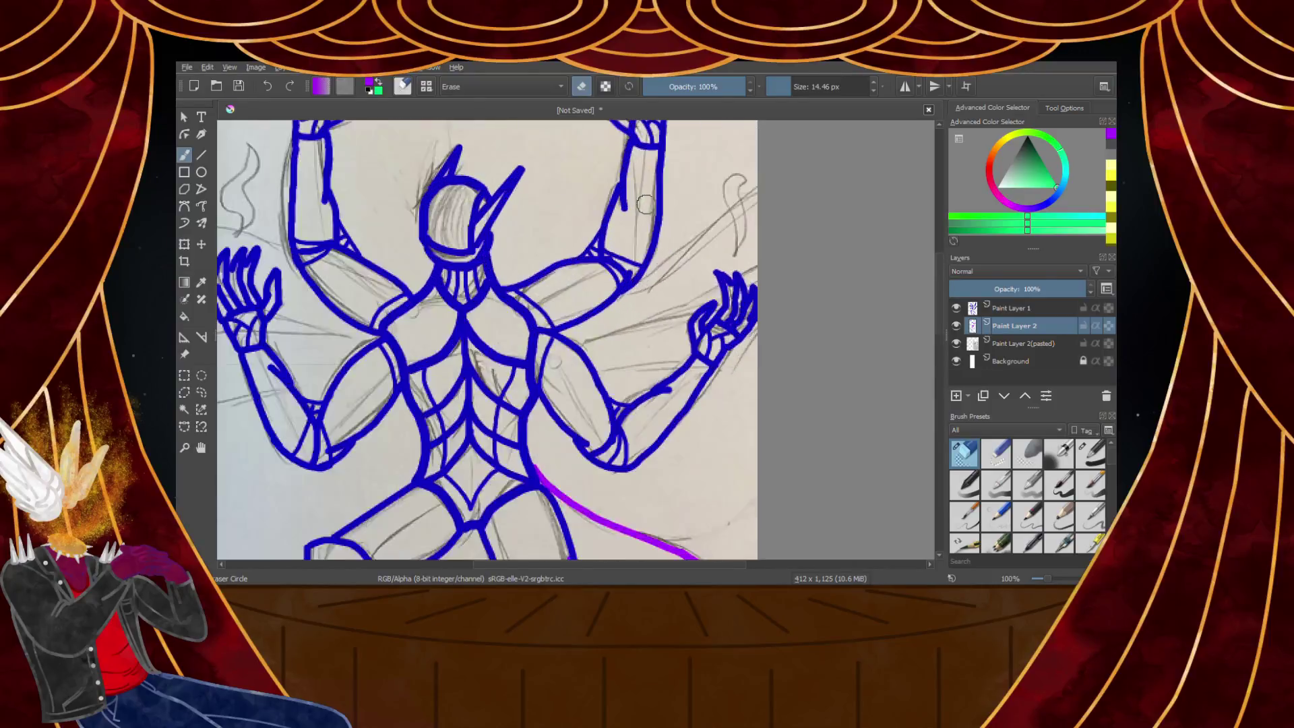
key(/)
scroll(615, 264, up, 1)
scroll(625, 209, down, 4)
scroll(625, 208, up, 3)
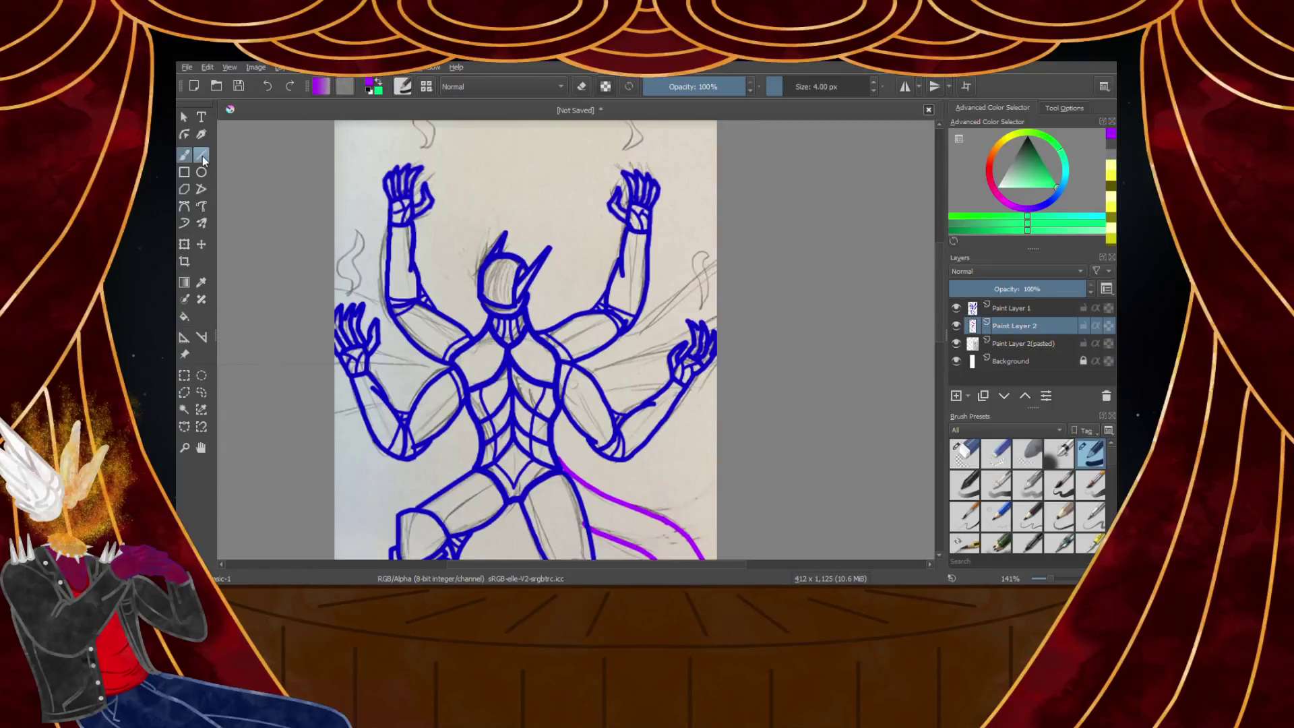
mouse_move(536, 350)
mouse_down()
mouse_move(775, 225)
mouse_move(730, 234)
mouse_up()
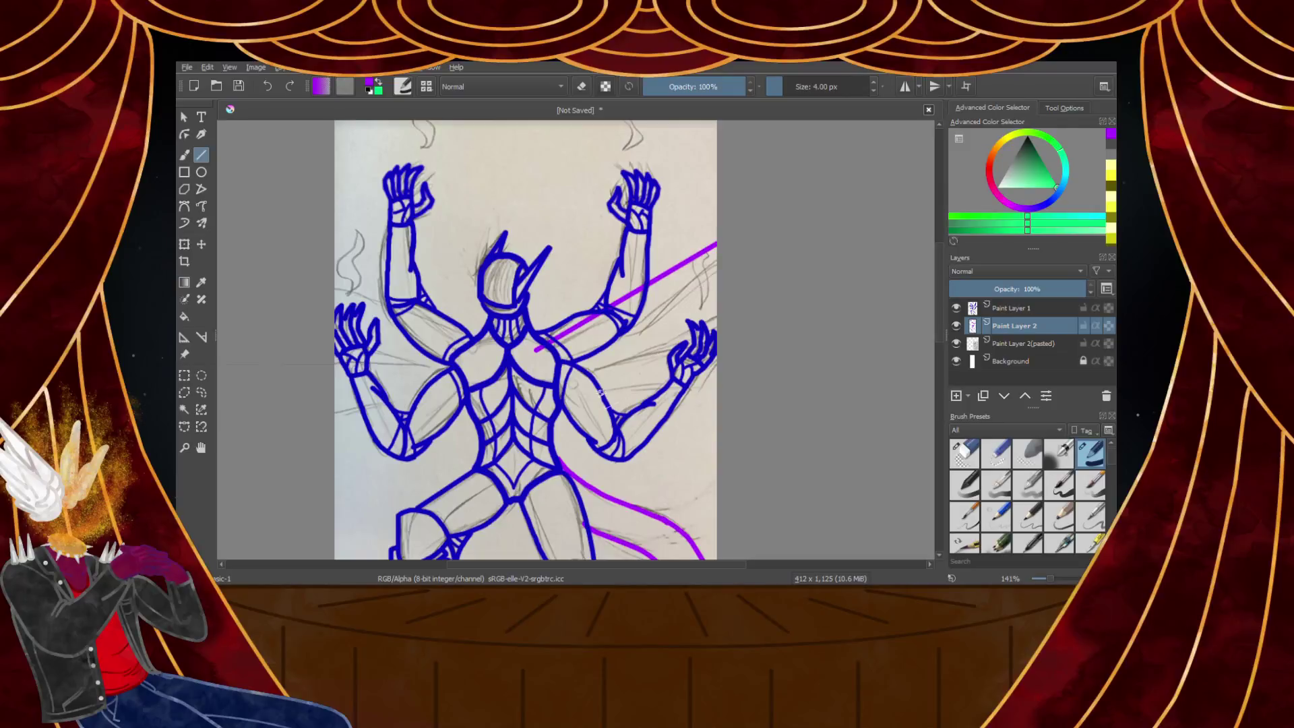
drag(540, 381, 777, 334)
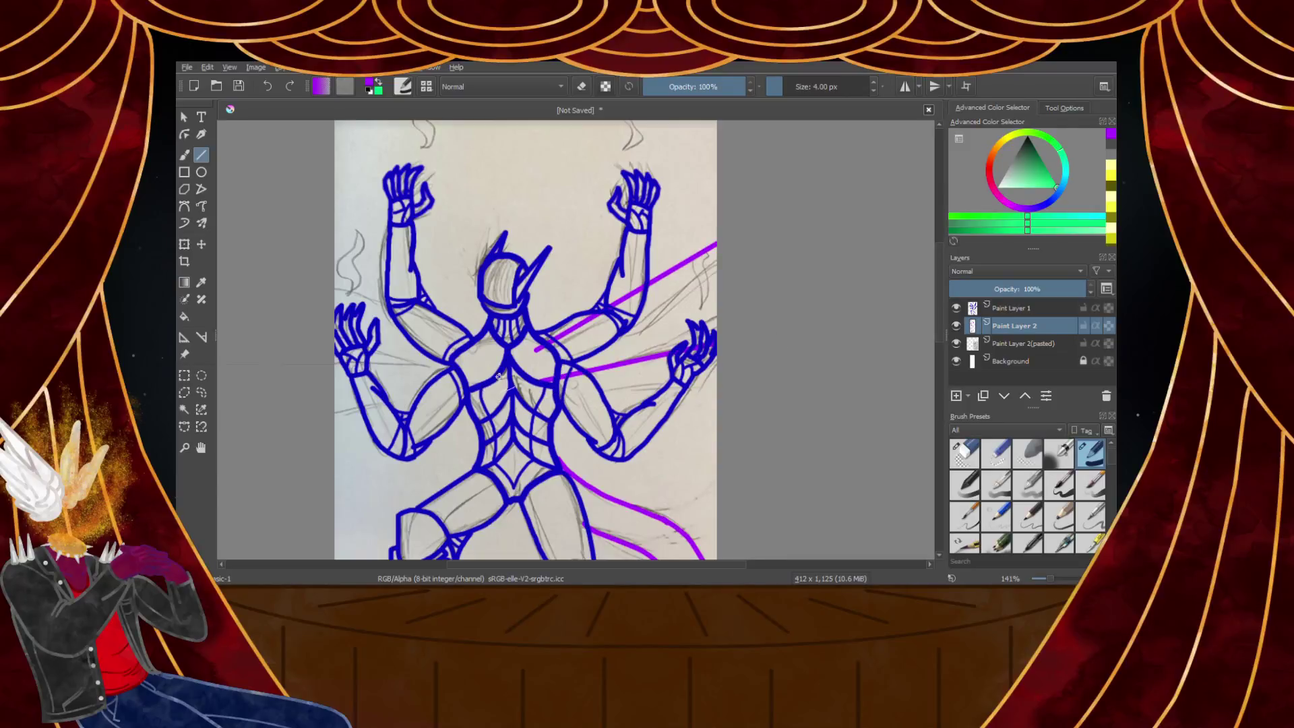
Draw two matching straight purple wing lines from the chest to the photo's left edge
drag(280, 358, 273, 346)
drag(326, 303, 293, 264)
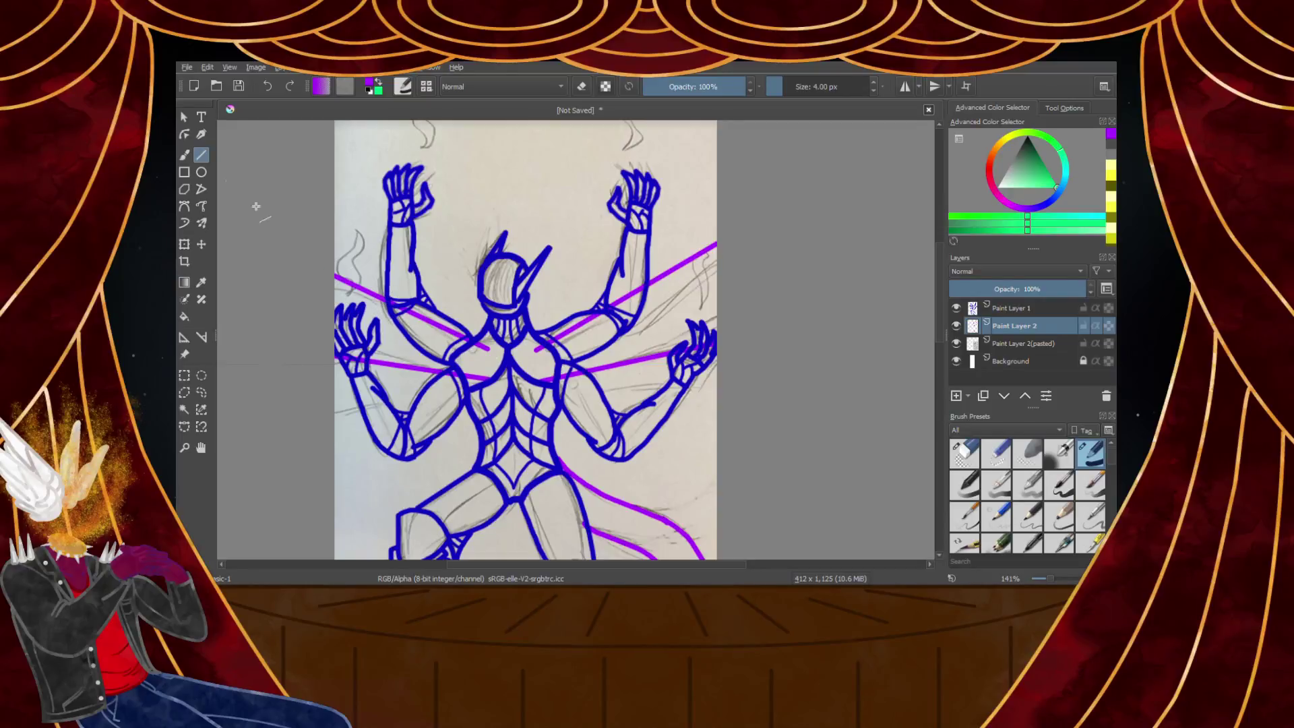
click(184, 154)
scroll(382, 297, down, 2)
scroll(381, 297, up, 4)
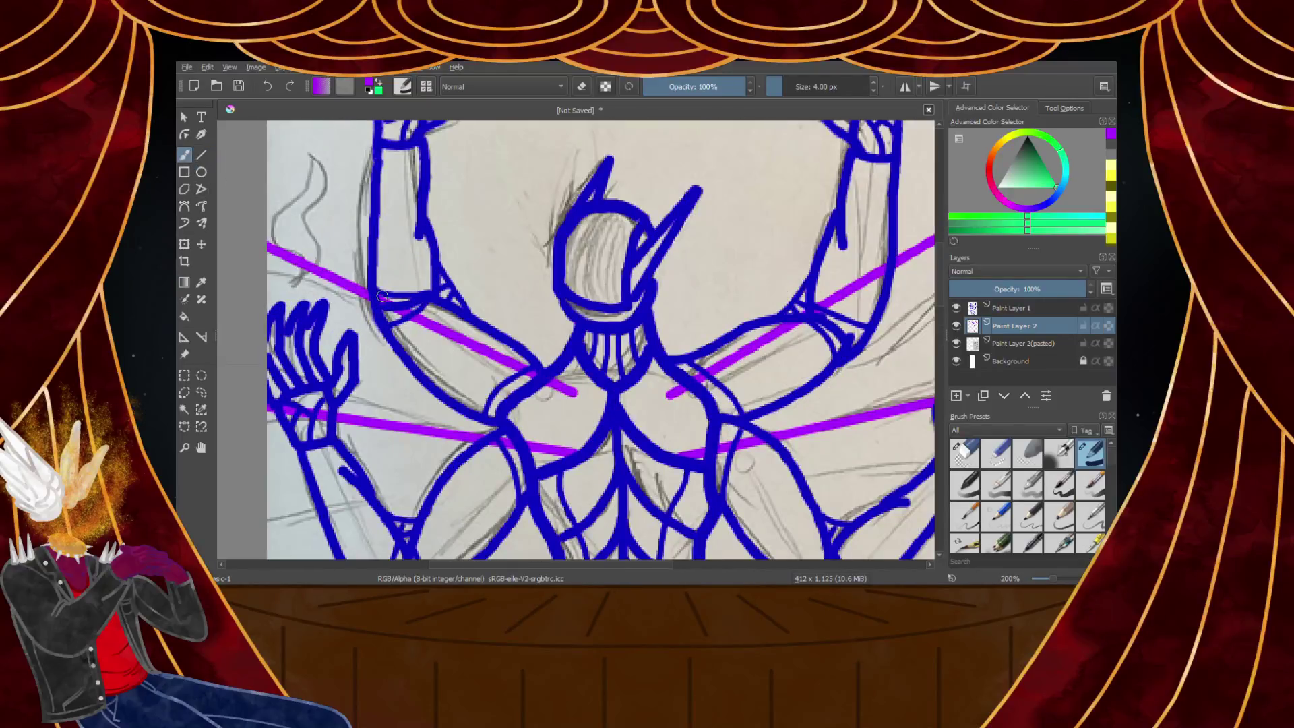
Double the upper left wing line with parallel segments and add angled struts from them toward the lower wing line
click(201, 155)
mouse_move(250, 265)
mouse_down()
mouse_move(448, 351)
mouse_move(395, 340)
mouse_move(389, 324)
mouse_up()
drag(298, 361, 256, 357)
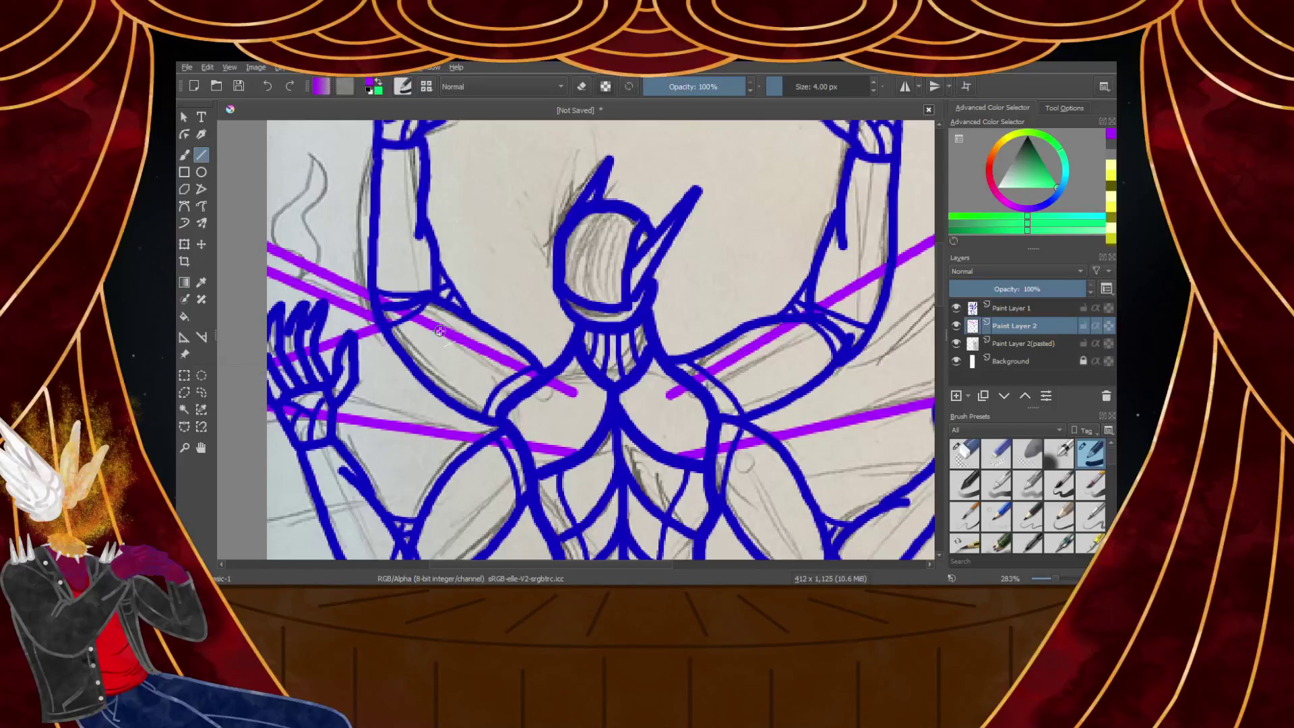
drag(384, 327, 570, 404)
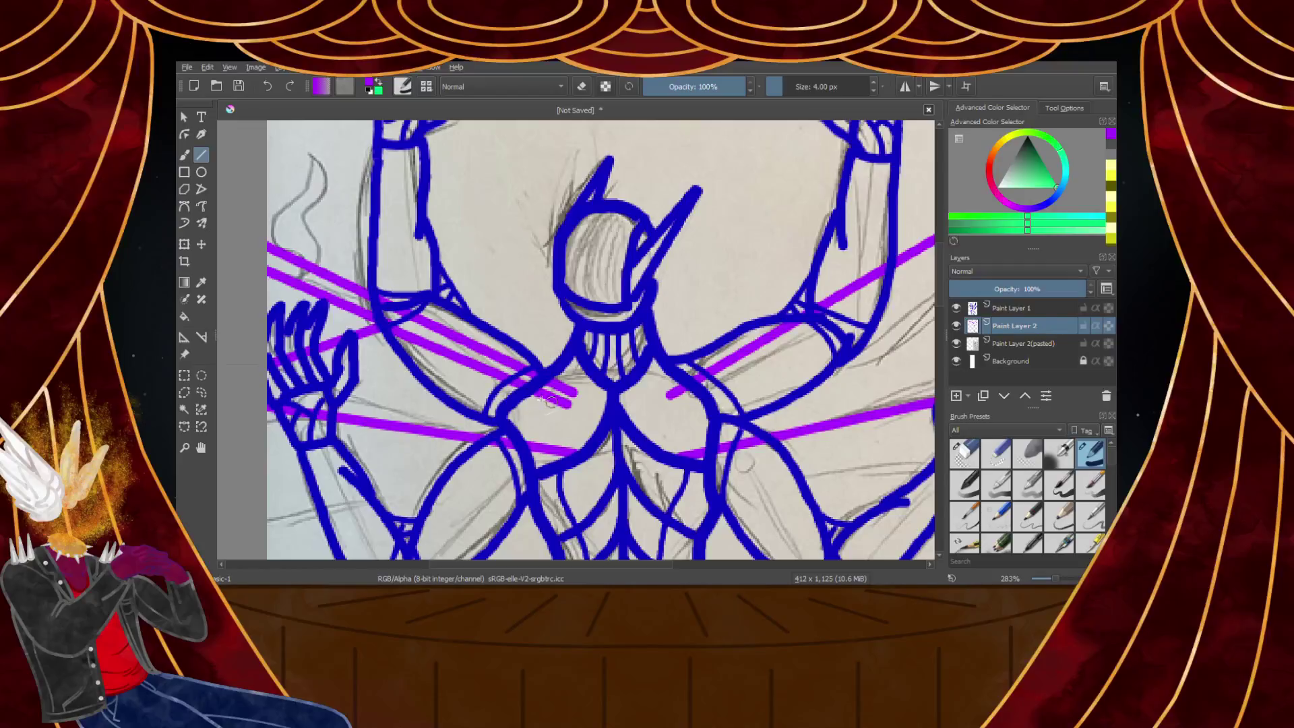
drag(394, 403, 373, 420)
Double the upper right wing line with a parallel line and add two slanted struts running down from it
scroll(570, 377, down, 2)
scroll(683, 381, up, 3)
drag(532, 404, 532, 211)
scroll(470, 246, down, 5)
scroll(401, 261, up, 5)
drag(467, 358, 647, 424)
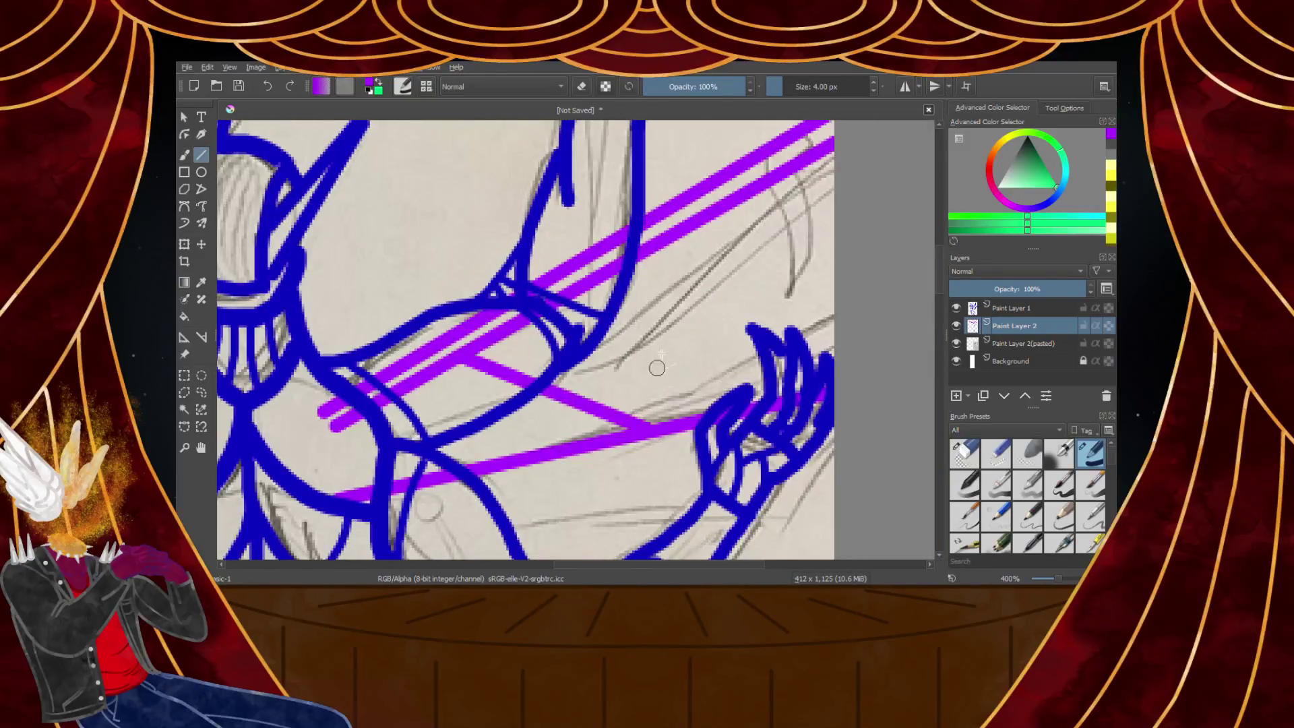
scroll(676, 244, down, 5)
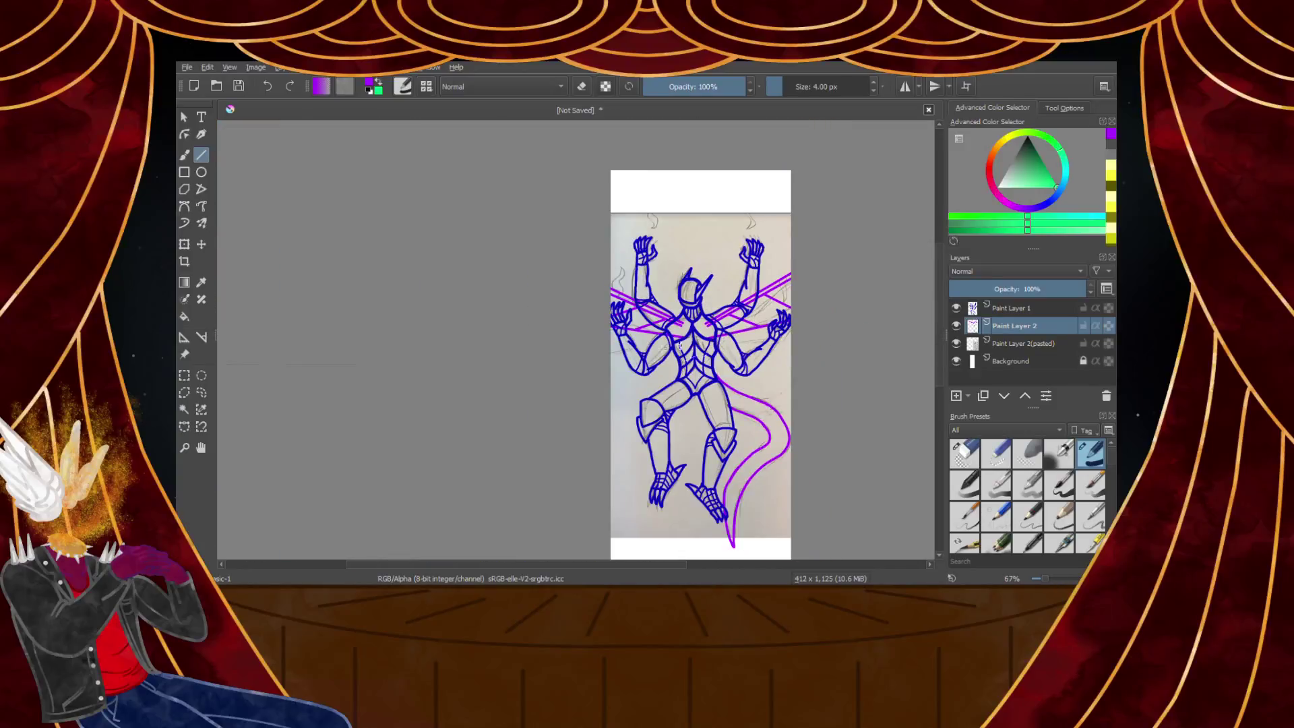
scroll(654, 367, up, 5)
scroll(654, 368, down, 5)
scroll(775, 317, up, 7)
drag(798, 321, 332, 254)
Draw a parallel second line beneath the lower wing line on each side of the figure
scroll(332, 254, down, 5)
scroll(375, 313, up, 4)
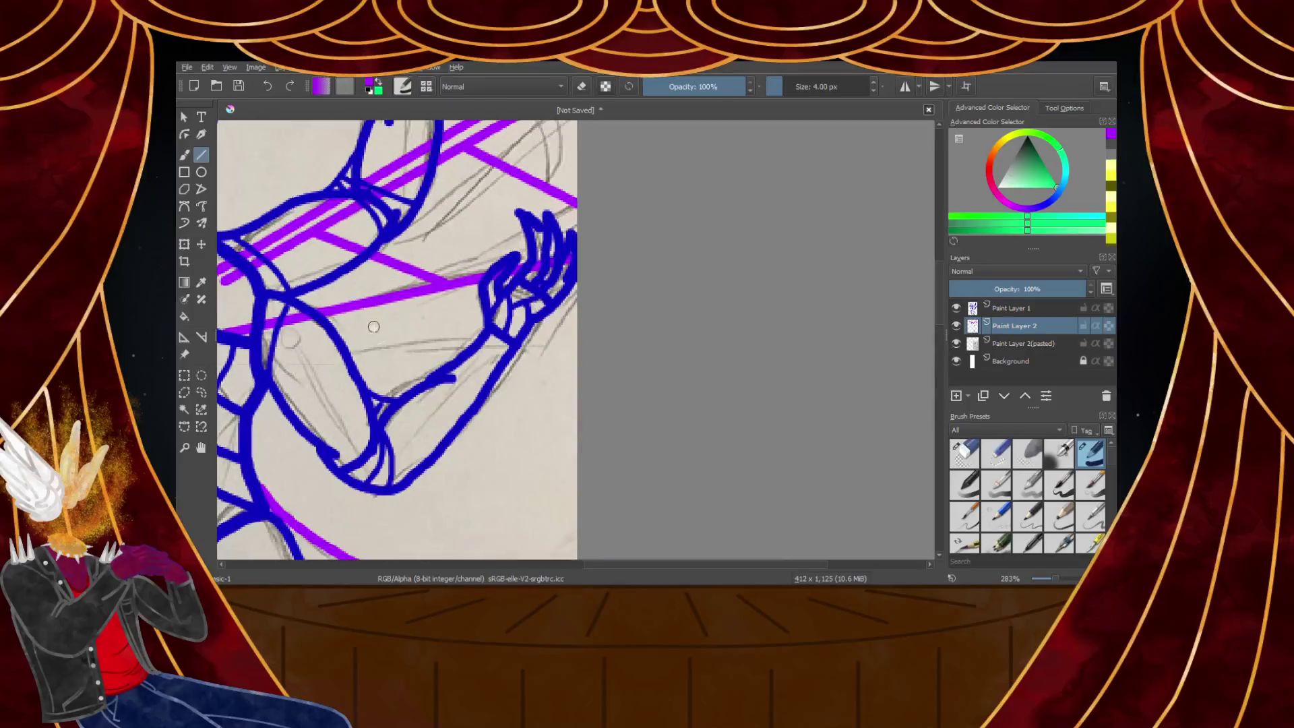
drag(328, 328, 593, 276)
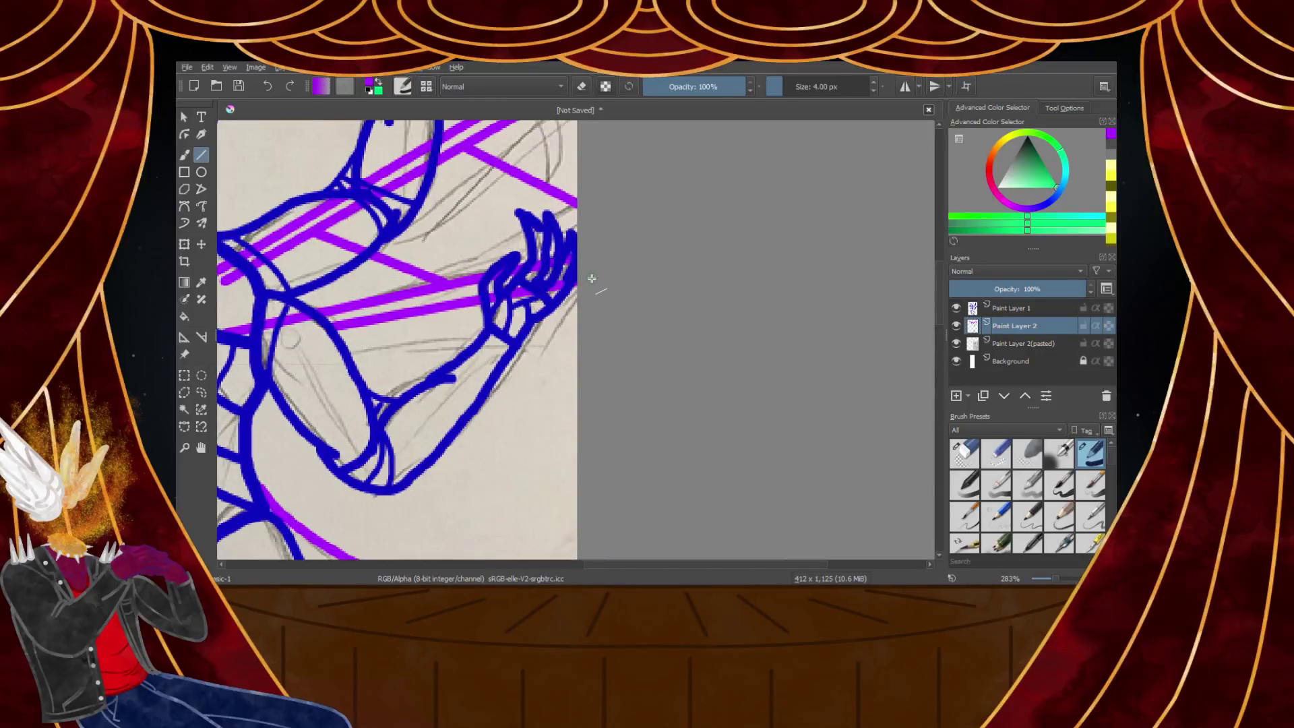
scroll(593, 276, down, 5)
scroll(431, 340, up, 3)
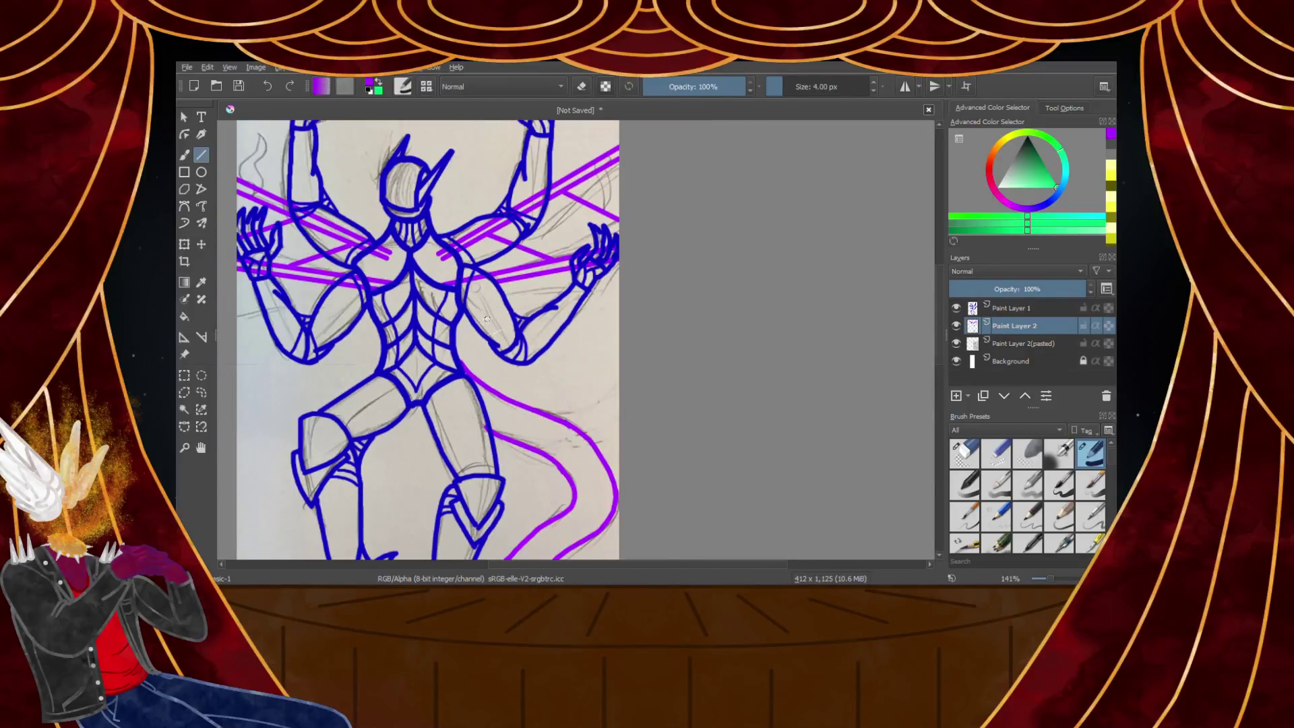
Draw a near-horizontal purple line from the waist outward on each side, angling its outer end up to the photo's edge
scroll(485, 319, up, 2)
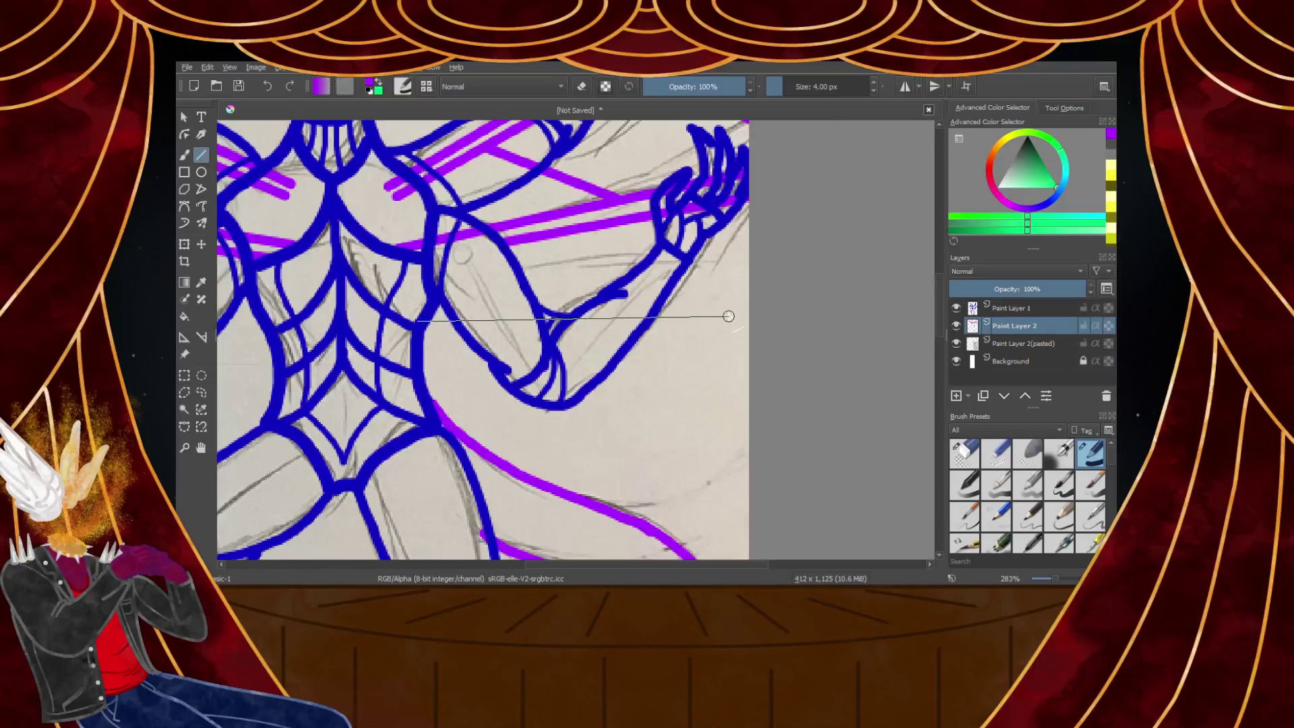
drag(728, 316, 731, 316)
scroll(820, 197, down, 4)
scroll(634, 260, up, 4)
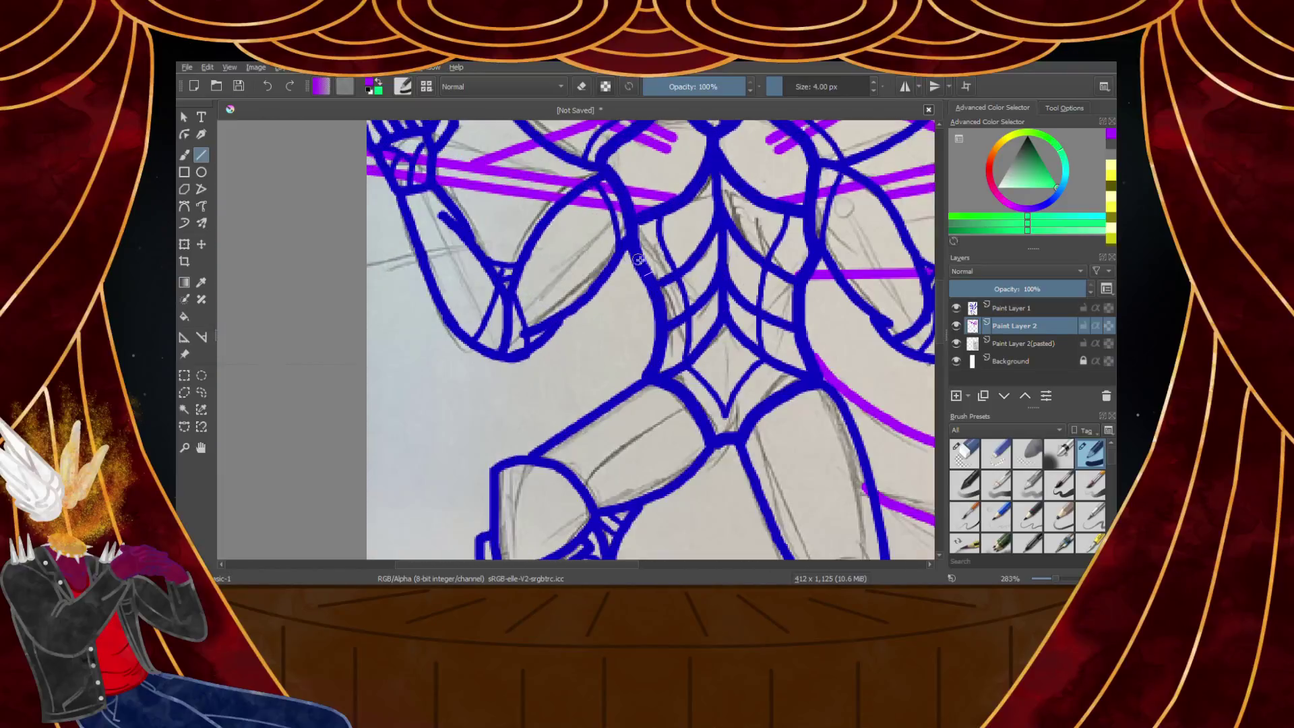
drag(396, 241, 379, 263)
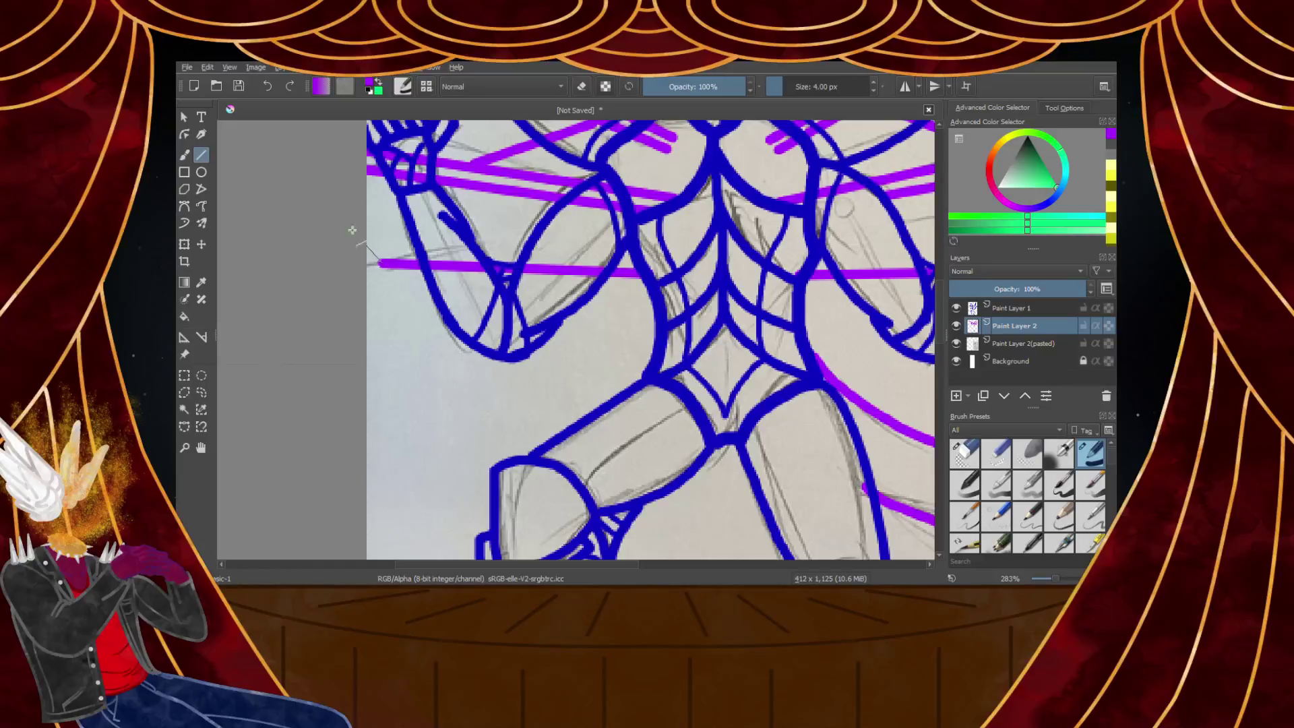
Add slanted struts on both sides between the doubled lower wing lines and the horizontal waist-level lines
scroll(308, 168, down, 4)
scroll(308, 177, up, 5)
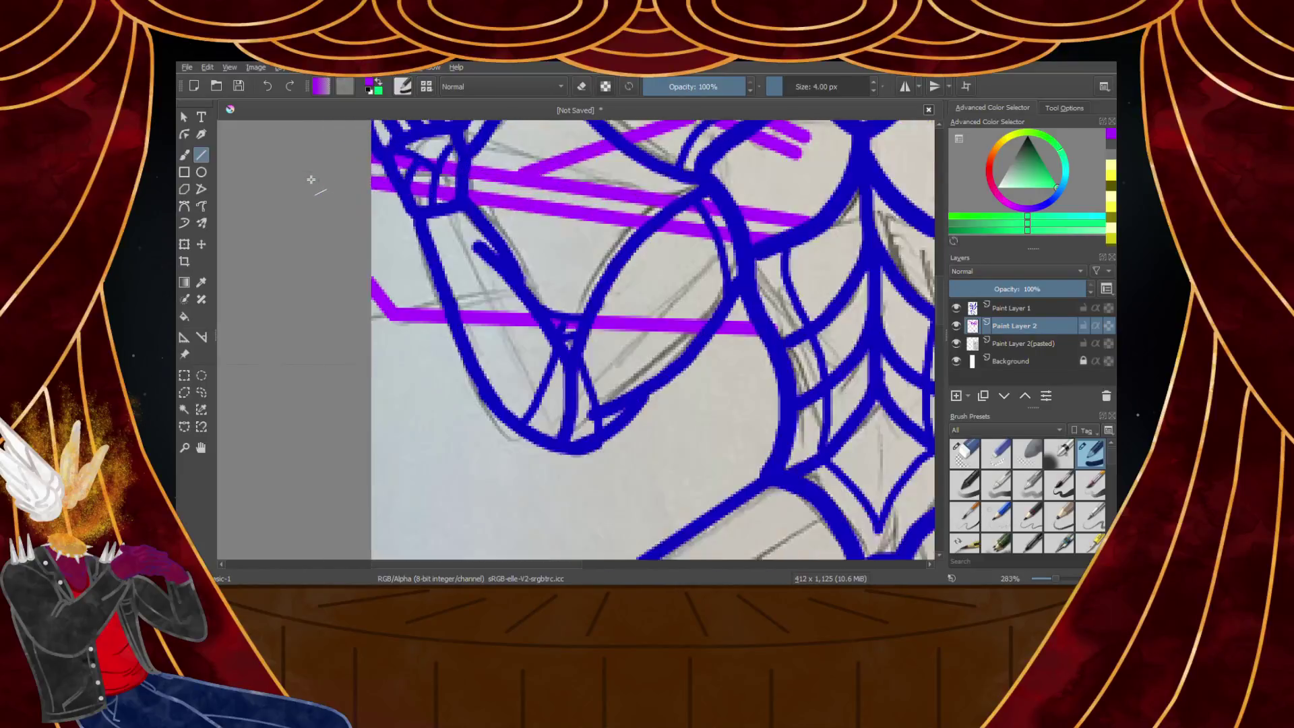
scroll(575, 240, up, 1)
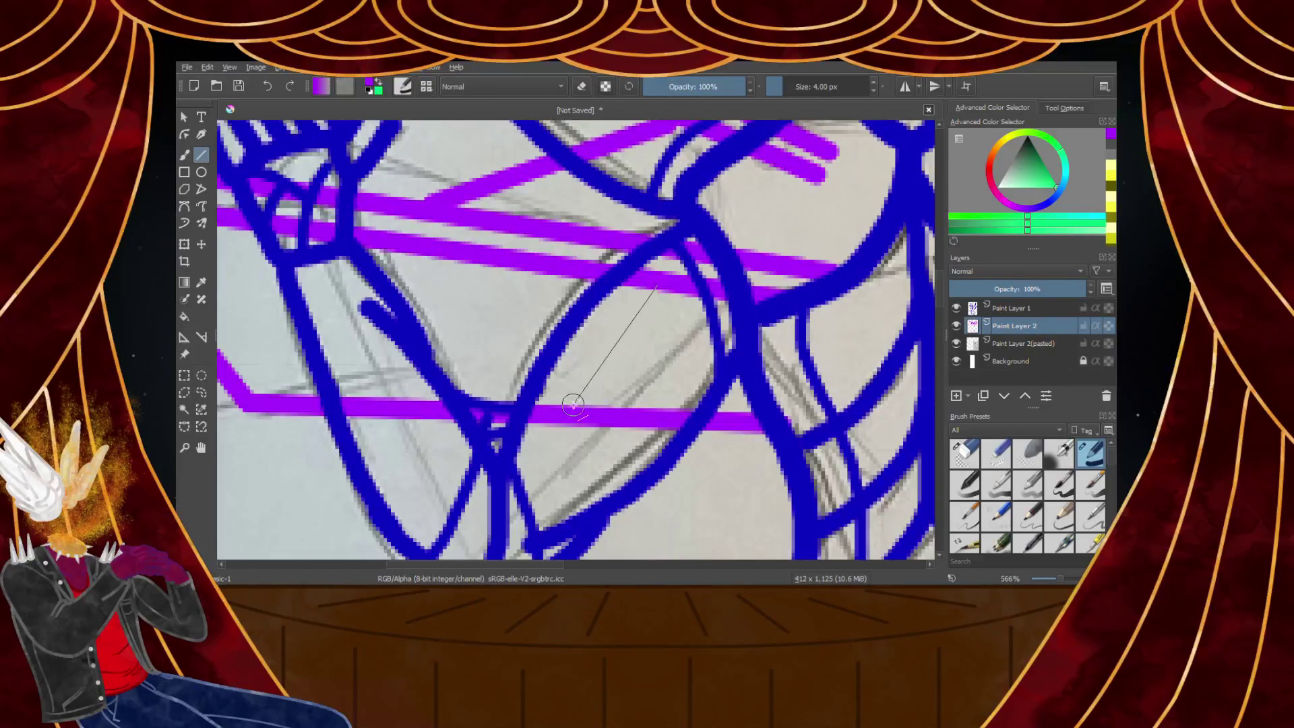
drag(566, 414, 577, 406)
drag(316, 399, 317, 399)
scroll(377, 391, down, 5)
scroll(481, 378, up, 5)
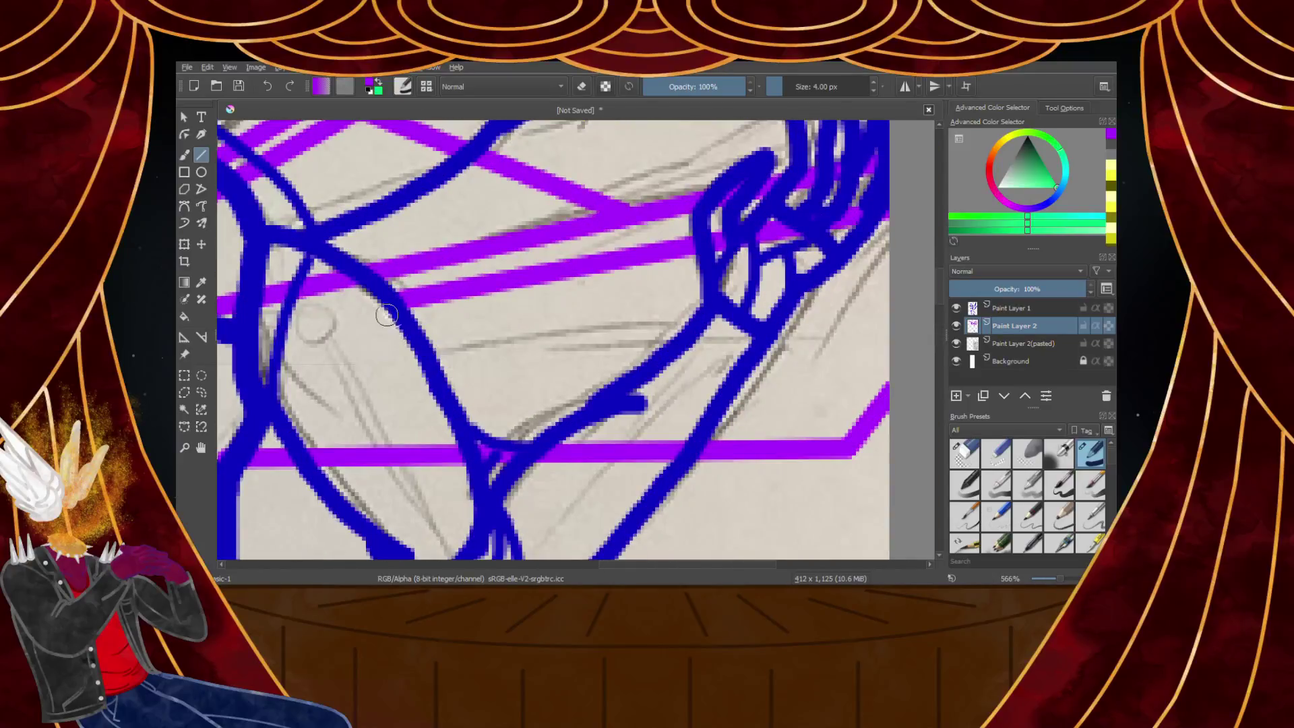
drag(512, 449, 515, 443)
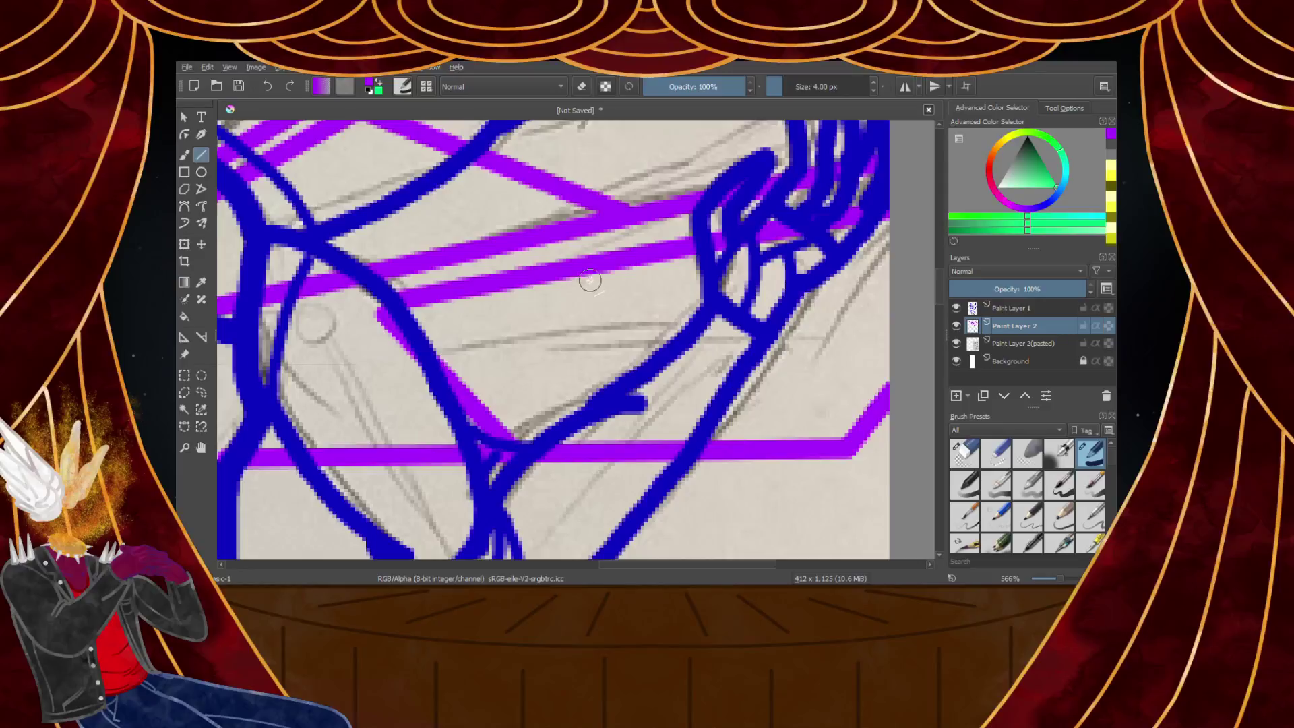
drag(748, 433, 747, 431)
scroll(733, 403, down, 5)
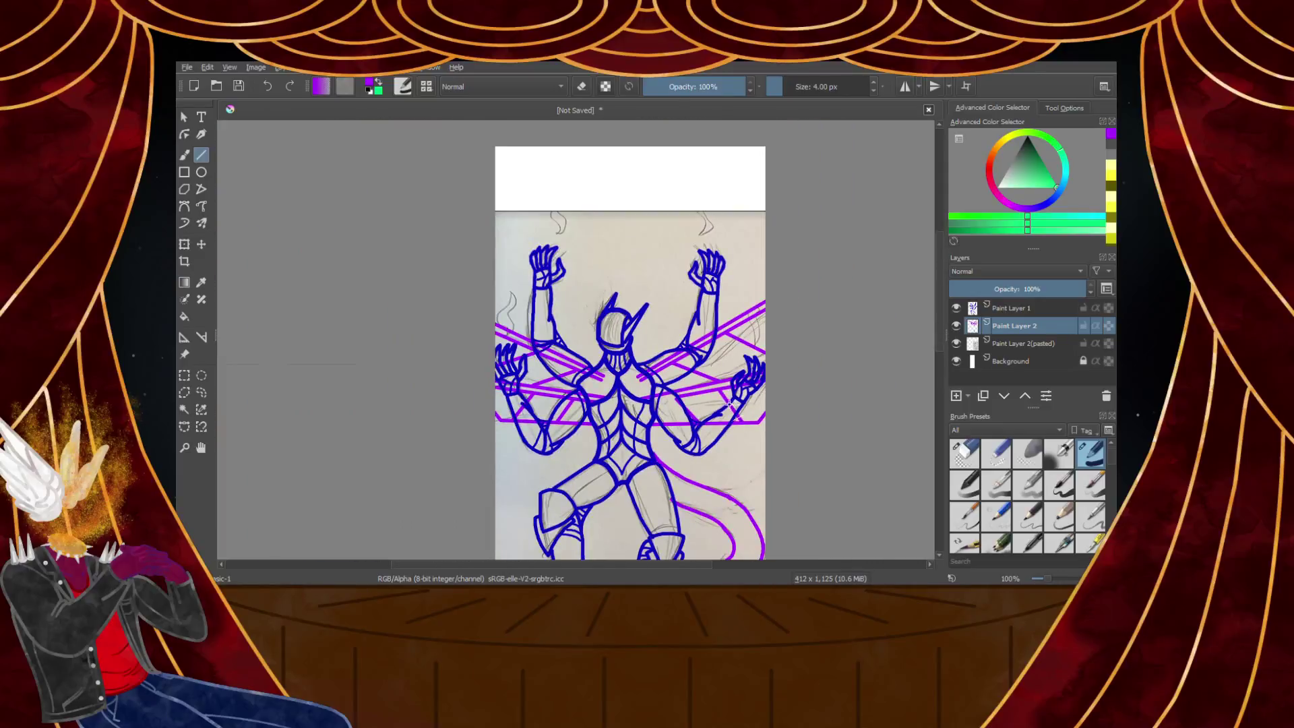
scroll(646, 344, down, 3)
scroll(646, 345, up, 3)
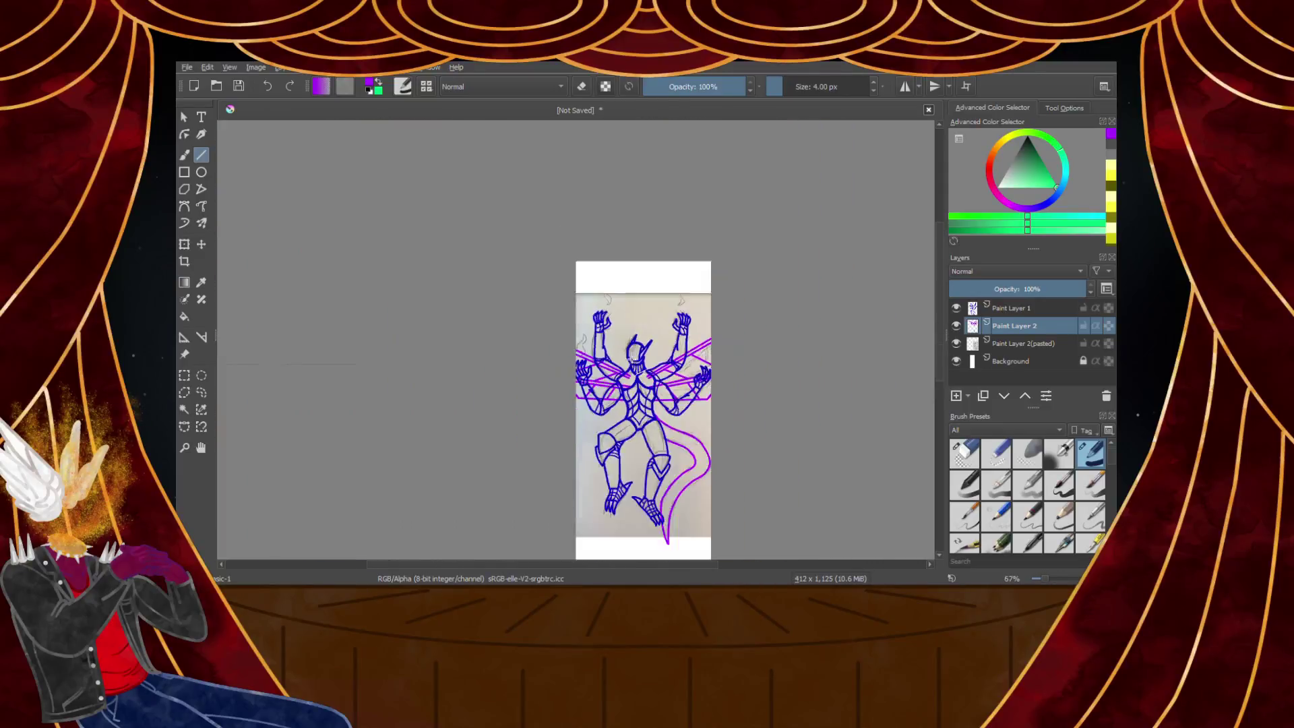
scroll(652, 439, down, 2)
scroll(667, 444, up, 4)
scroll(654, 301, down, 2)
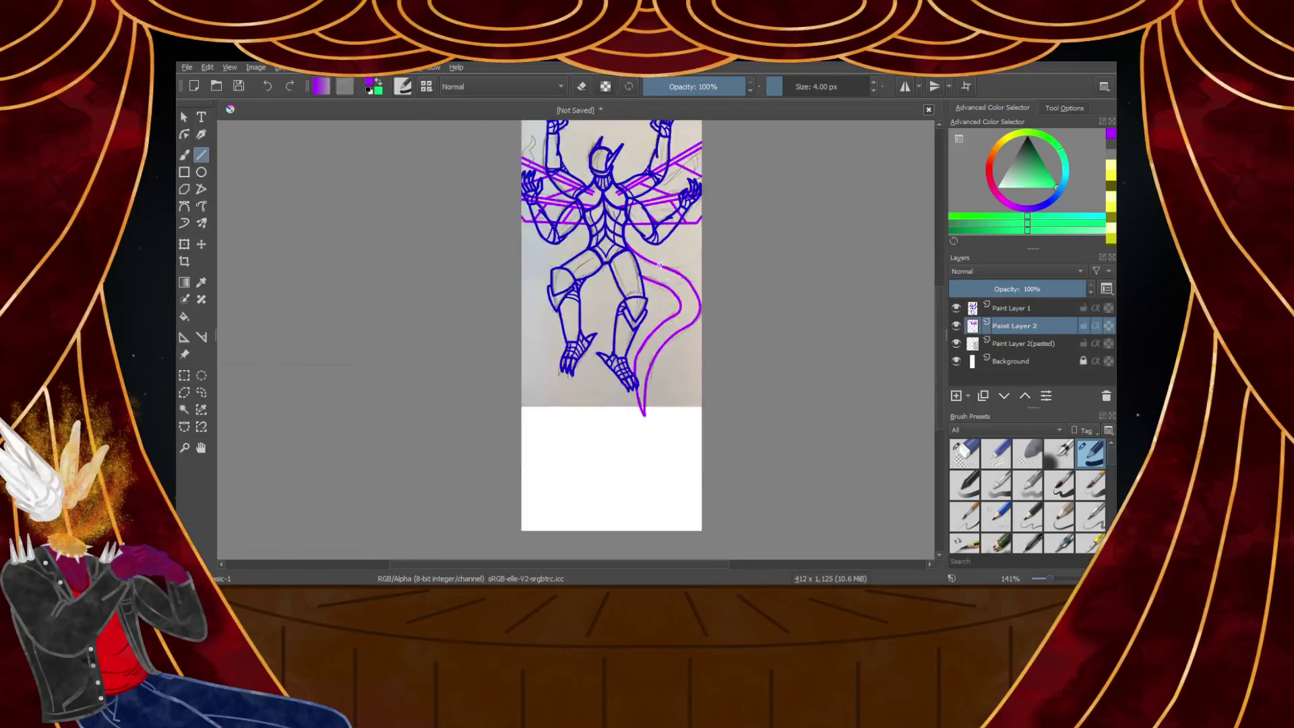
scroll(662, 261, up, 4)
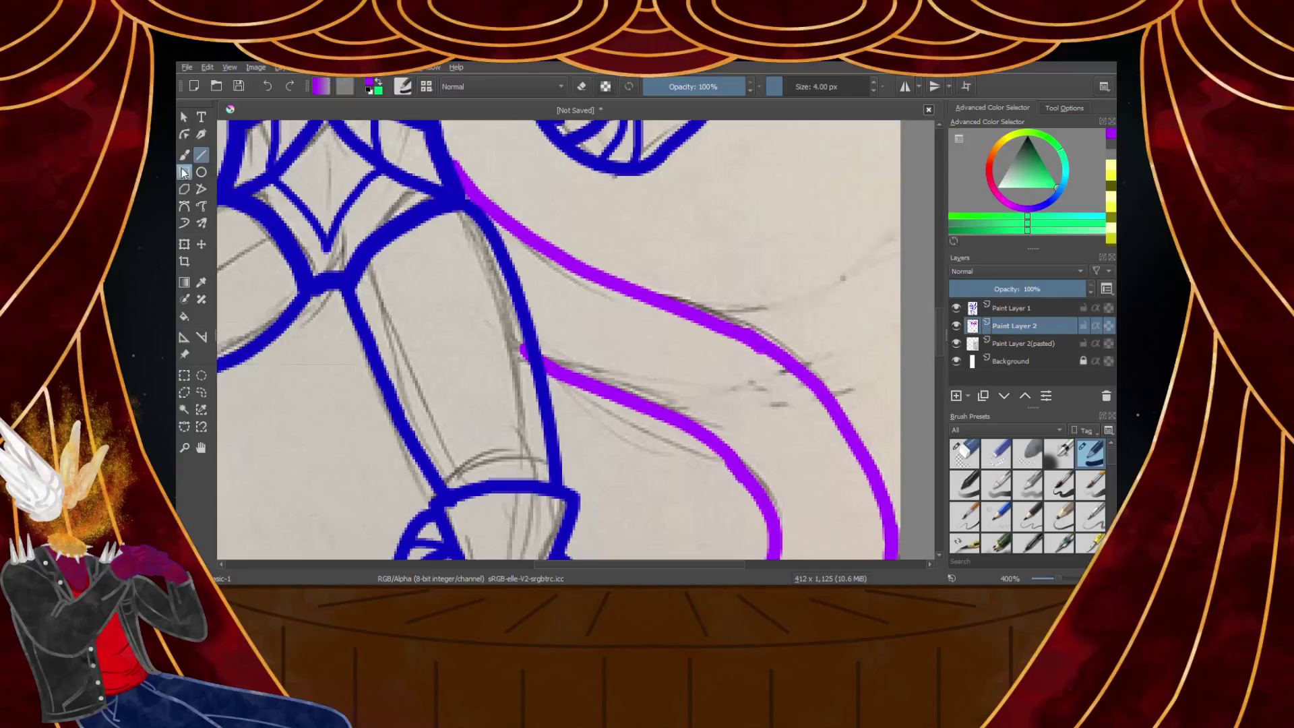
Draw four curved 3 px purple segment bands across the tail between its base and its outer bend, using the freehand brush
scroll(607, 297, up, 3)
click(873, 90)
mouse_move(570, 242)
mouse_down()
mouse_move(512, 301)
mouse_move(490, 420)
mouse_move(499, 498)
mouse_up()
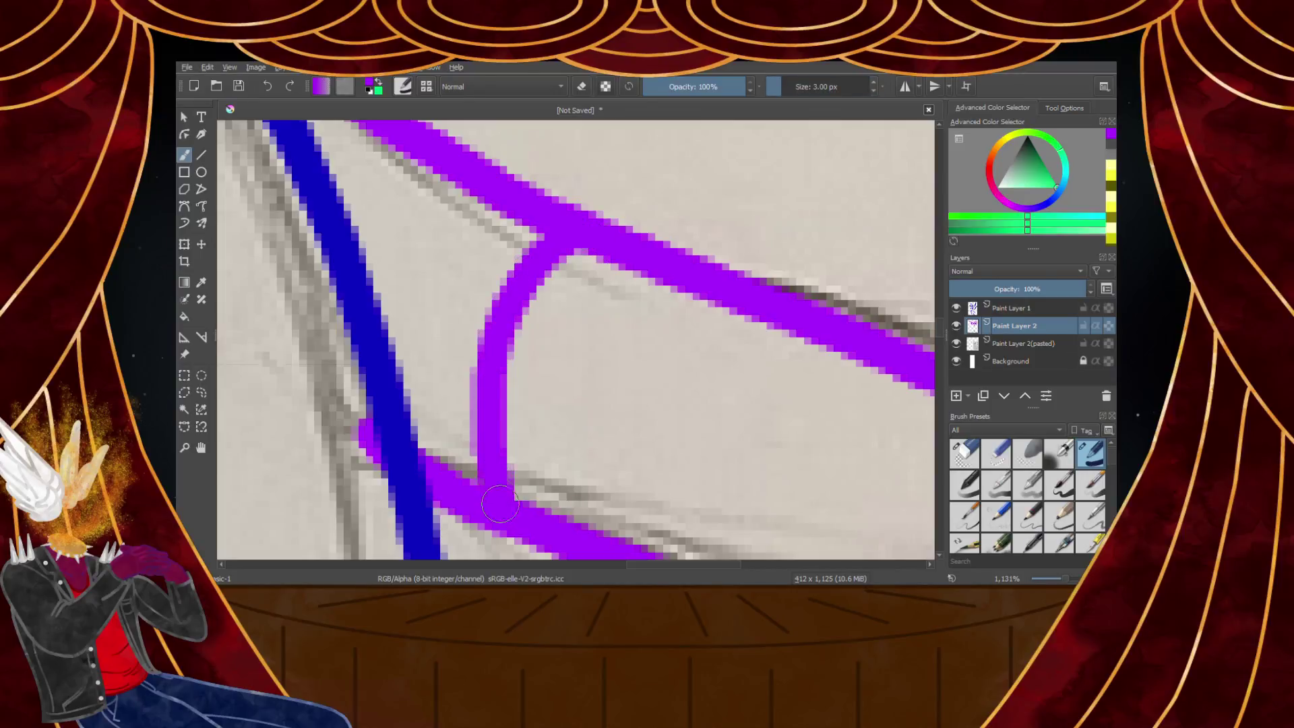
scroll(516, 472, down, 4)
scroll(600, 503, up, 3)
mouse_move(599, 253)
mouse_down()
mouse_move(523, 284)
mouse_move(480, 355)
mouse_move(480, 425)
mouse_up()
scroll(480, 425, down, 4)
scroll(618, 372, up, 3)
mouse_move(675, 304)
mouse_down()
mouse_move(543, 299)
mouse_move(492, 361)
mouse_move(482, 441)
mouse_up()
scroll(482, 441, down, 4)
scroll(530, 454, up, 3)
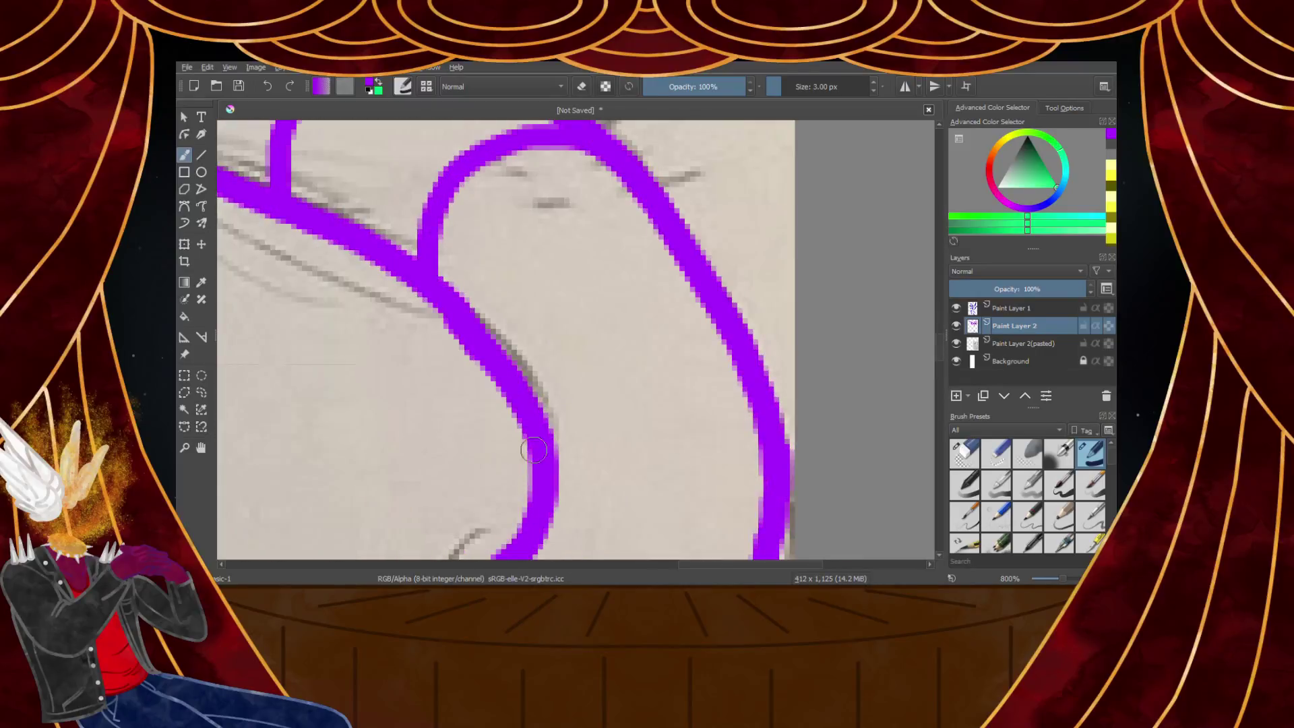
mouse_move(558, 400)
mouse_down()
mouse_move(640, 346)
mouse_move(713, 365)
mouse_move(761, 422)
mouse_up()
scroll(761, 421, down, 4)
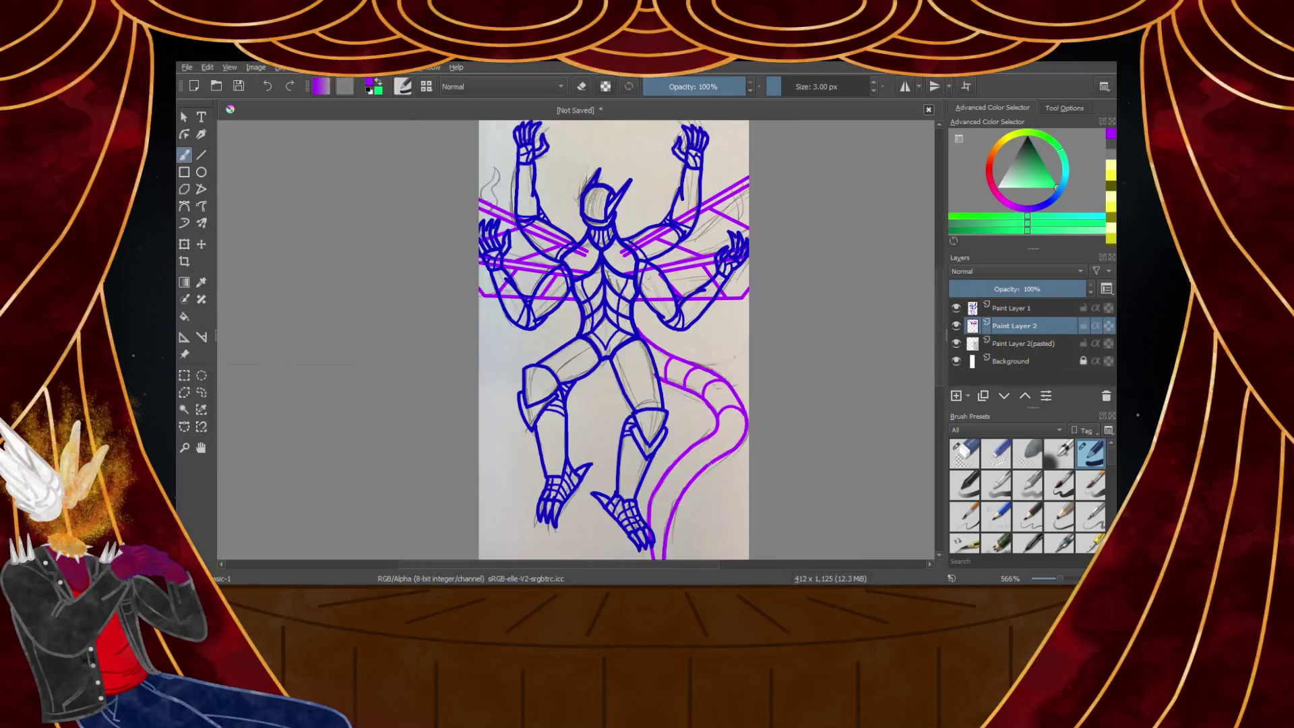
Draw a curved segment band across the tail just below its outer bend, undoing and redrawing it for a better curve
scroll(690, 337, up, 3)
mouse_move(712, 310)
mouse_down()
mouse_move(788, 324)
mouse_move(817, 363)
mouse_up()
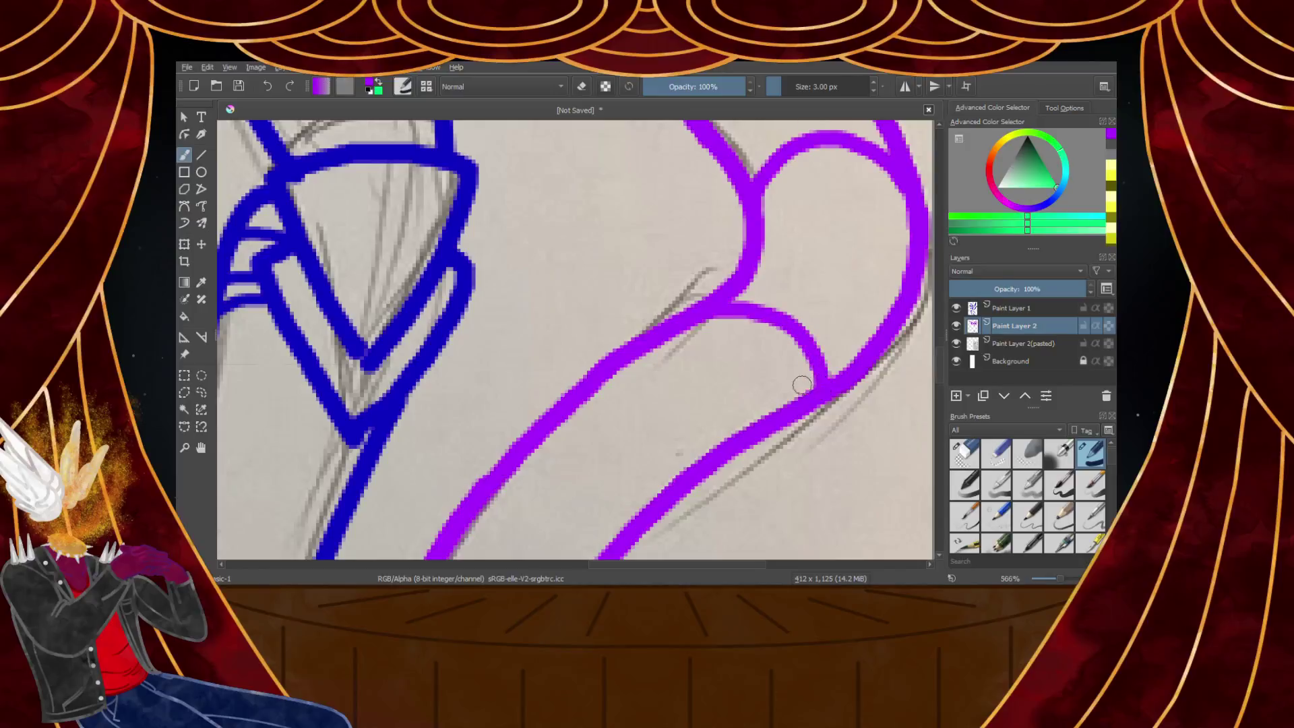
scroll(775, 386, down, 4)
scroll(813, 360, up, 3)
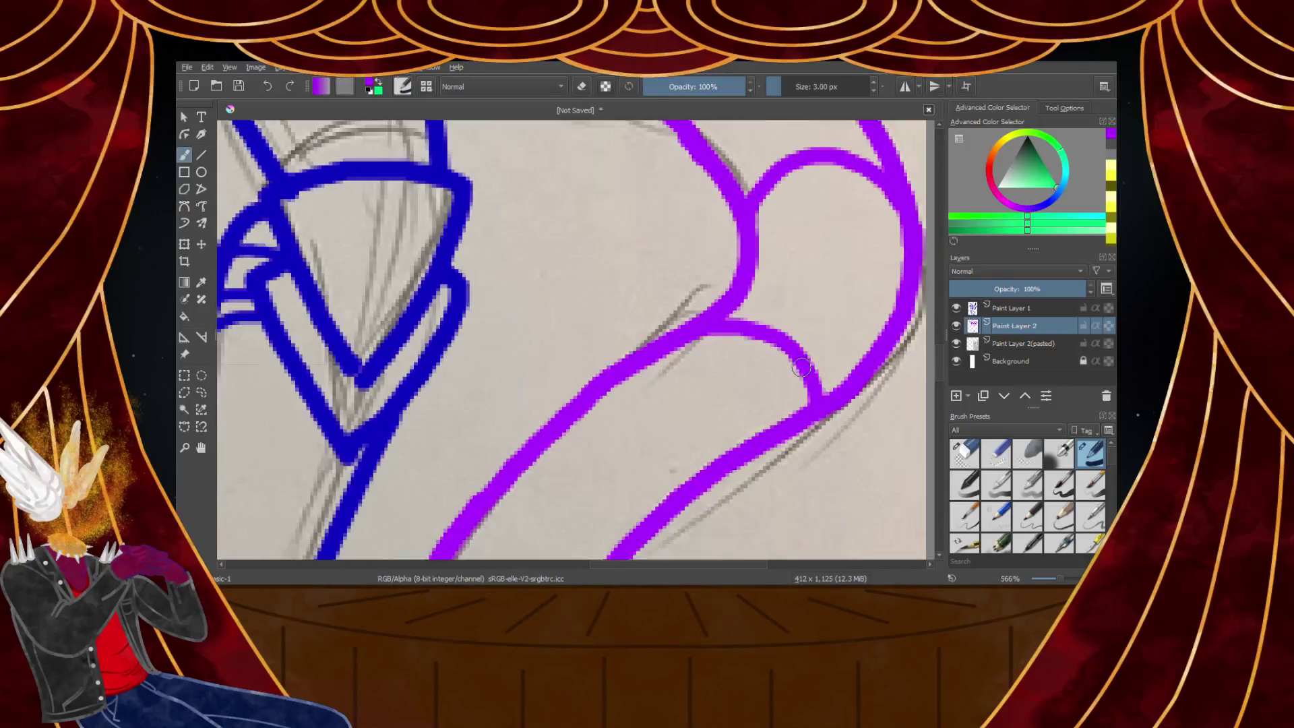
key(ctrl+z)
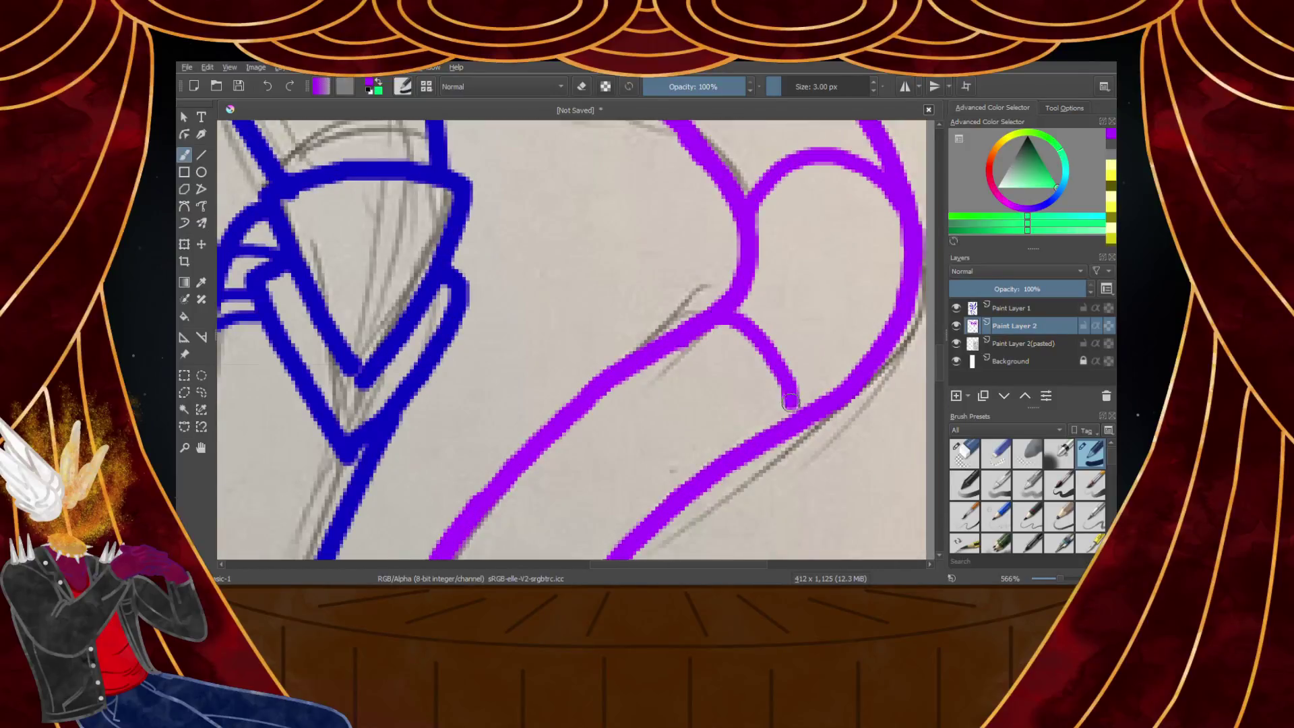
key(ctrl+z)
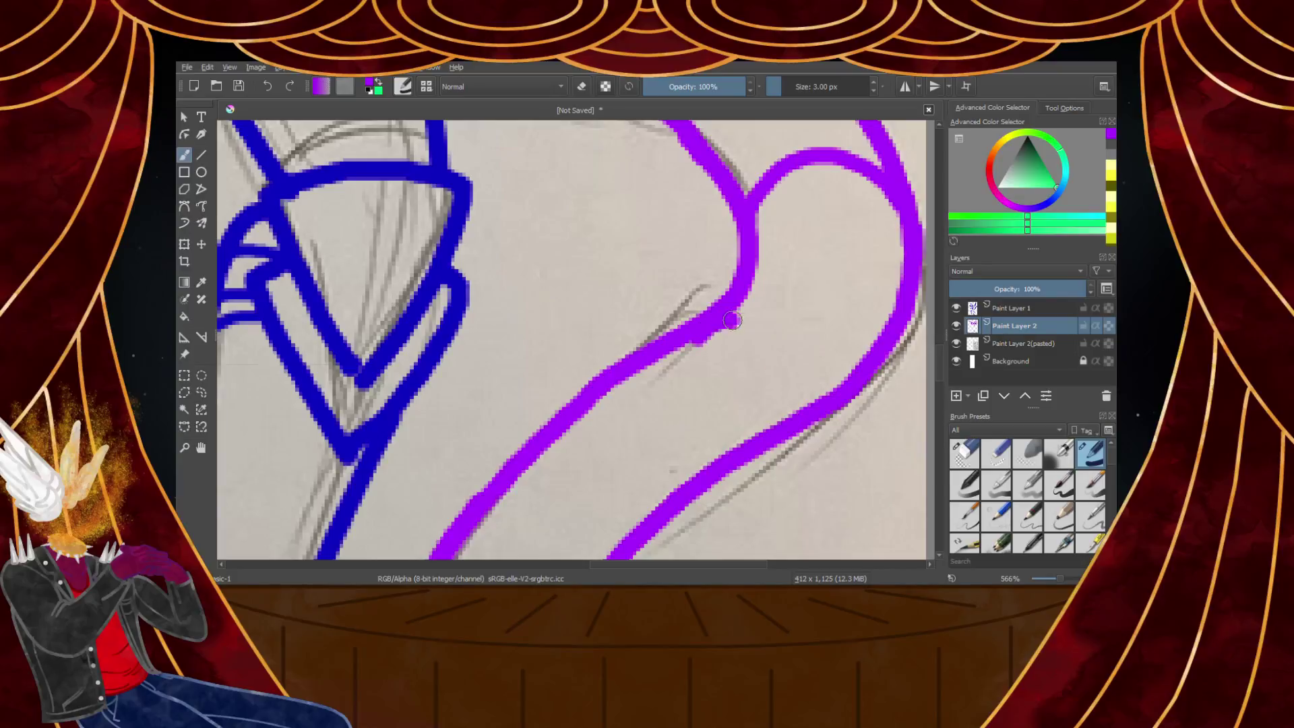
scroll(800, 413, down, 4)
scroll(716, 396, up, 4)
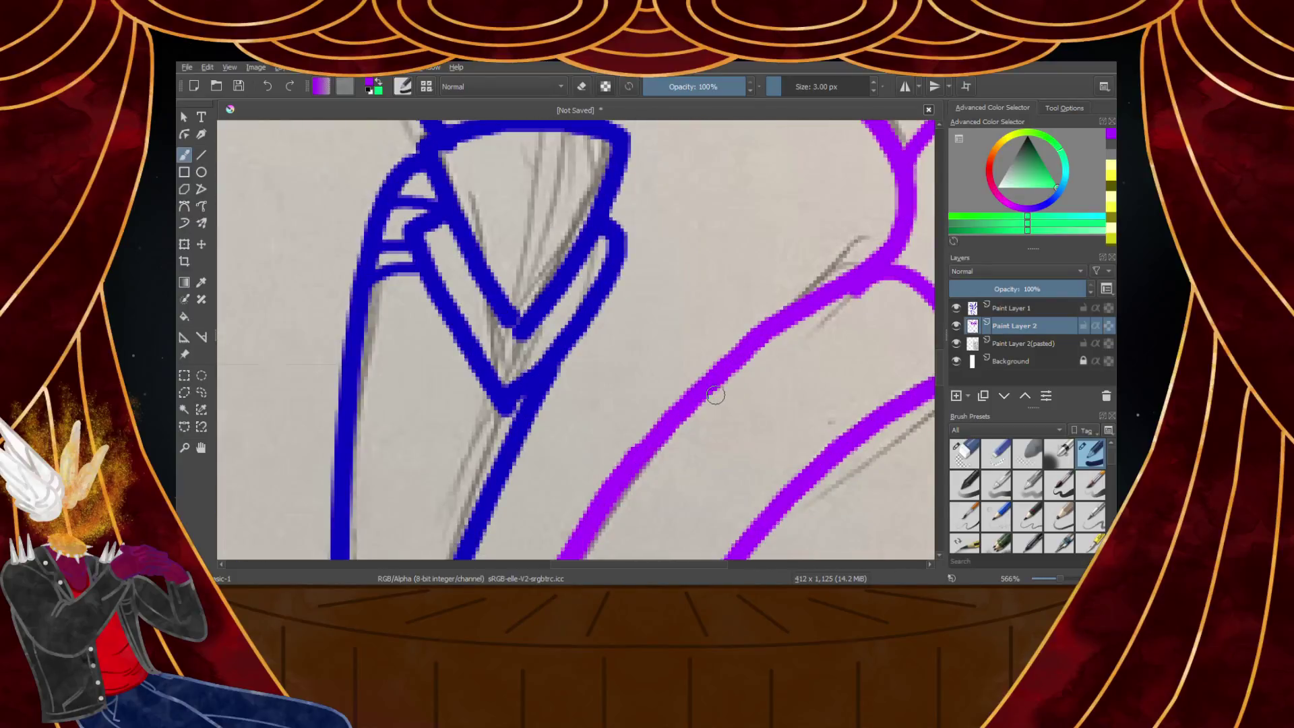
Draw more curved segment bands across the lower tail, continuing down beside the clawed foot toward the tip
scroll(792, 480, down, 4)
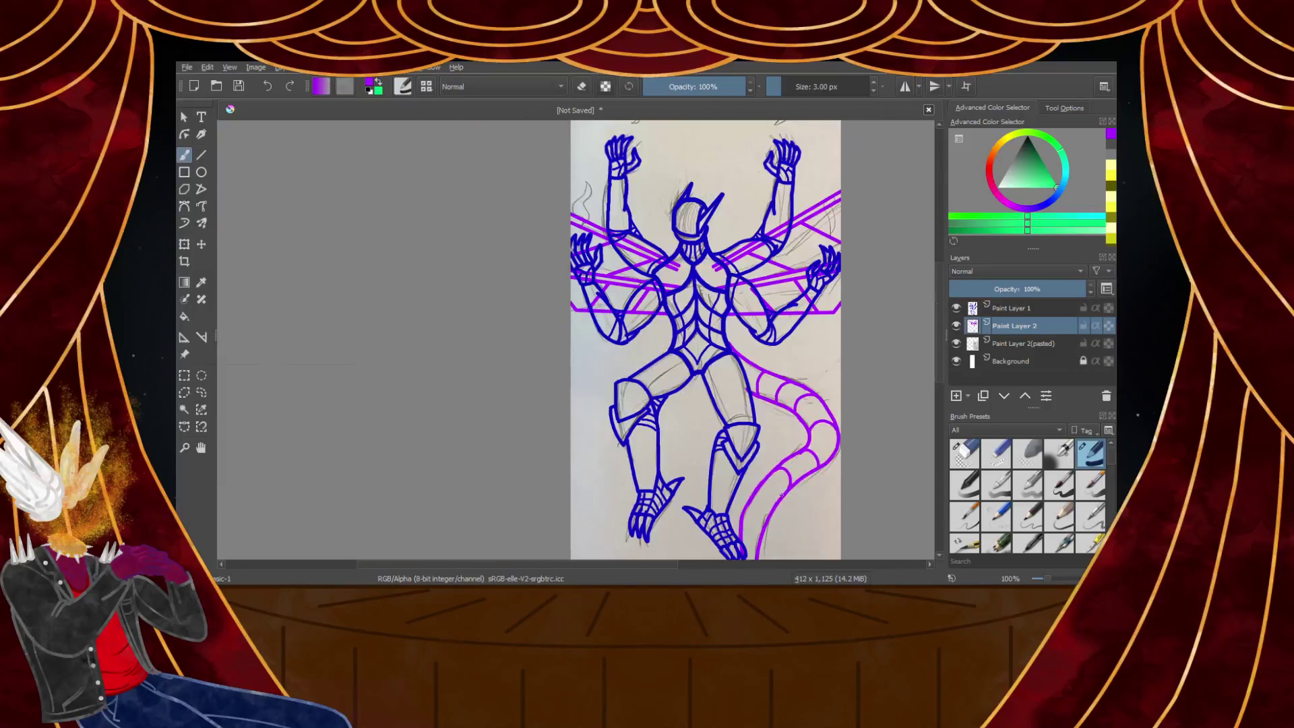
scroll(759, 450, up, 4)
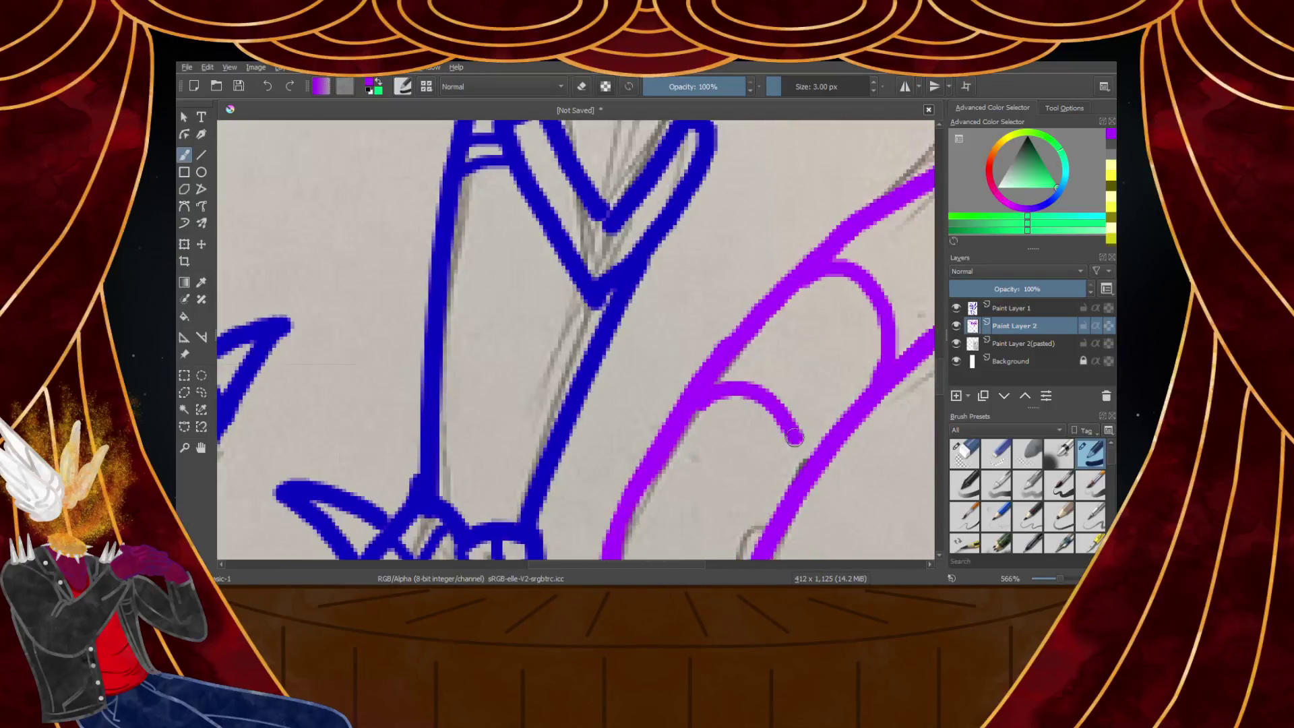
scroll(797, 465, down, 4)
scroll(722, 402, up, 4)
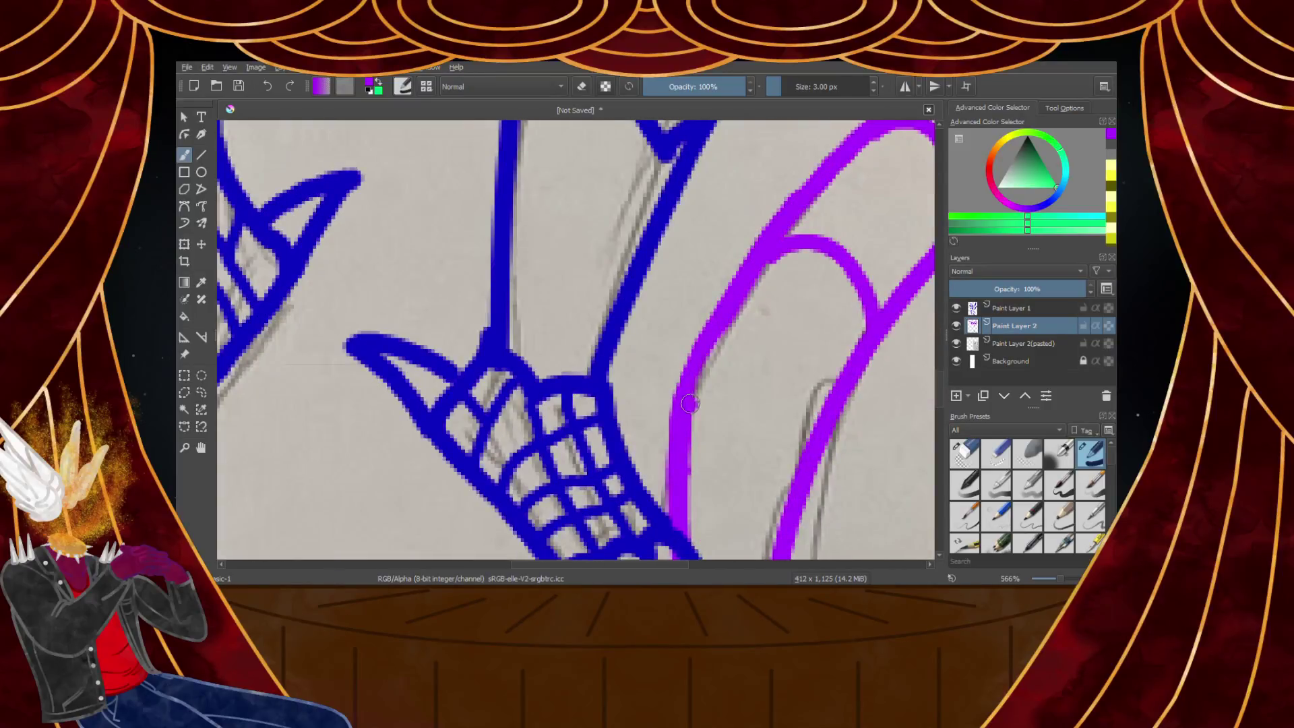
scroll(809, 438, down, 4)
scroll(782, 474, up, 4)
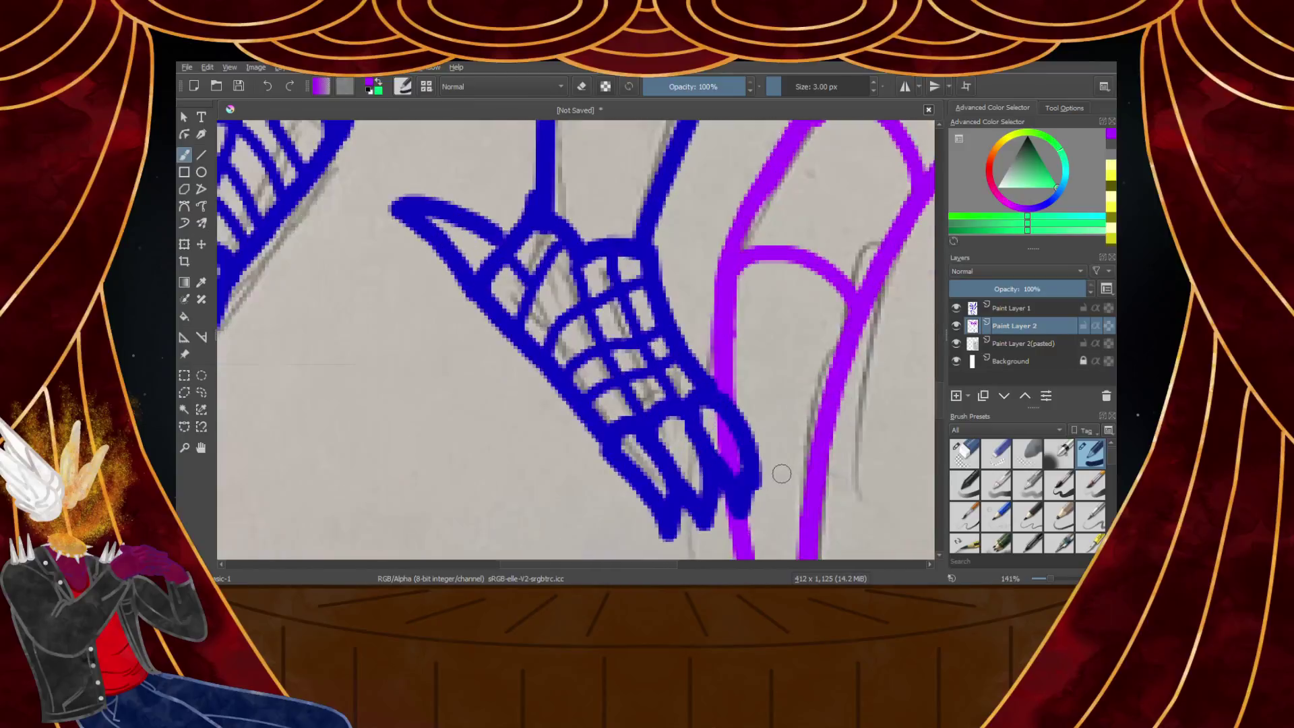
scroll(802, 446, down, 6)
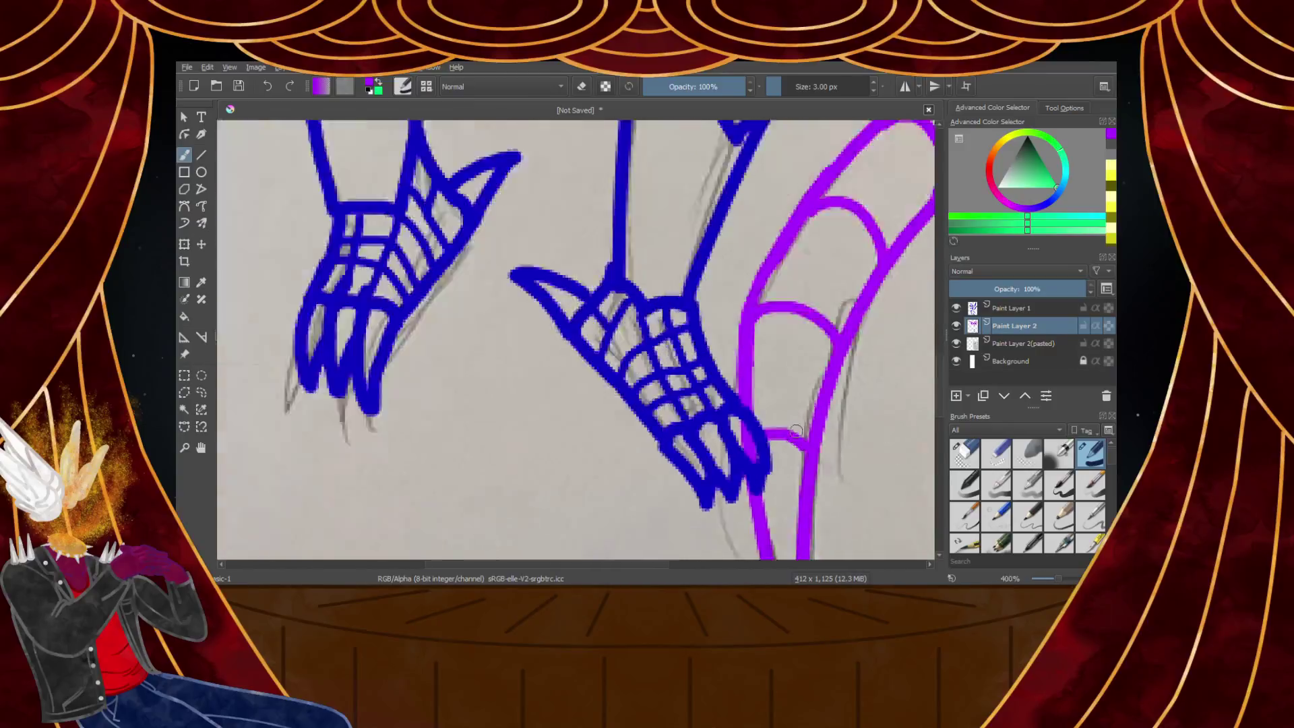
scroll(797, 352, up, 4)
Draw three small backward-pointing purple spikes along the upper outer edge of the tail, from its base toward the bend
scroll(797, 353, up, 4)
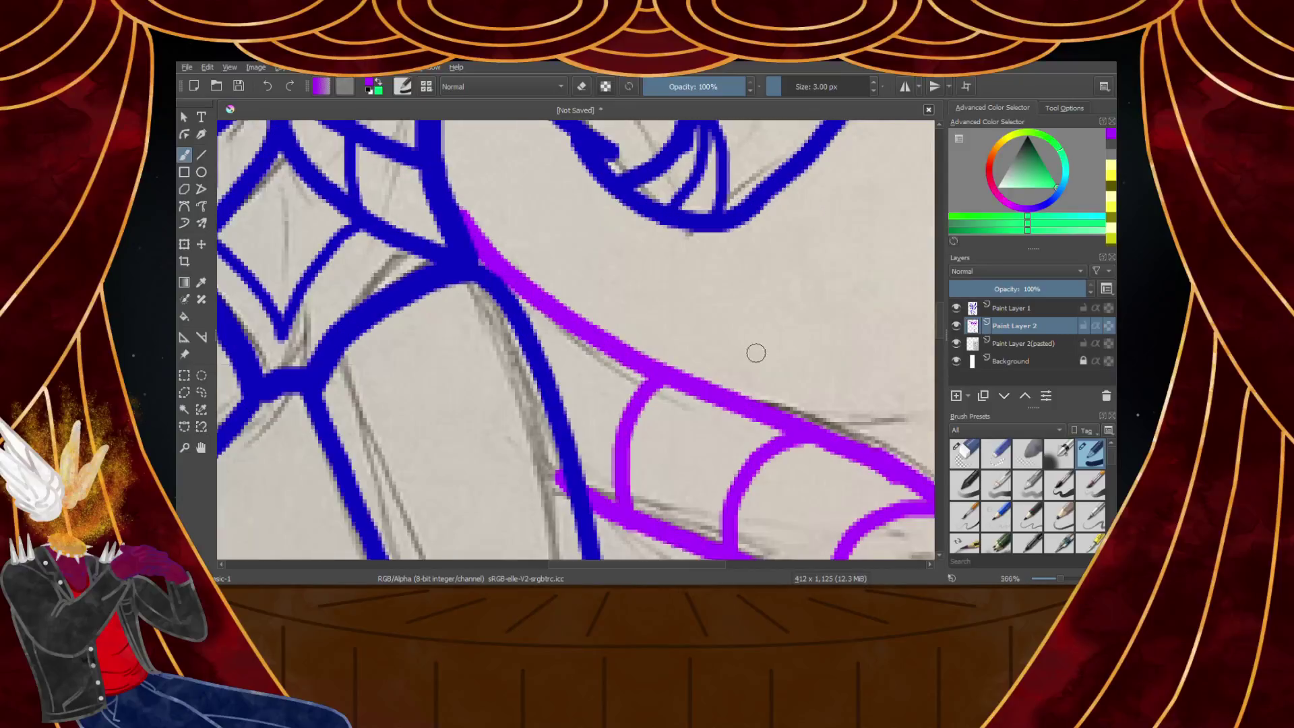
mouse_move(427, 275)
mouse_down()
mouse_move(657, 313)
mouse_move(604, 342)
mouse_move(552, 342)
mouse_move(702, 400)
mouse_move(848, 446)
mouse_up()
scroll(610, 361, down, 2)
scroll(688, 375, up, 2)
scroll(848, 446, down, 3)
scroll(567, 397, up, 2)
drag(499, 348, 626, 403)
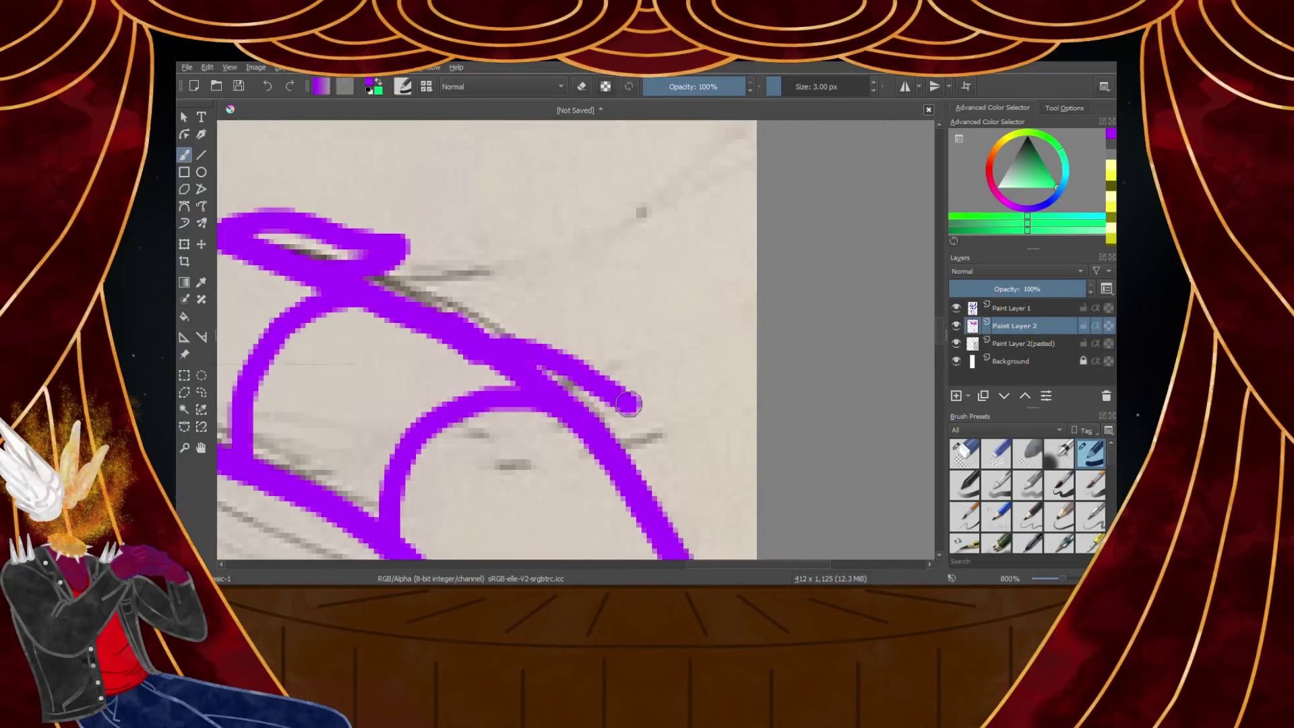
scroll(627, 417, down, 3)
scroll(607, 438, up, 3)
scroll(583, 476, down, 4)
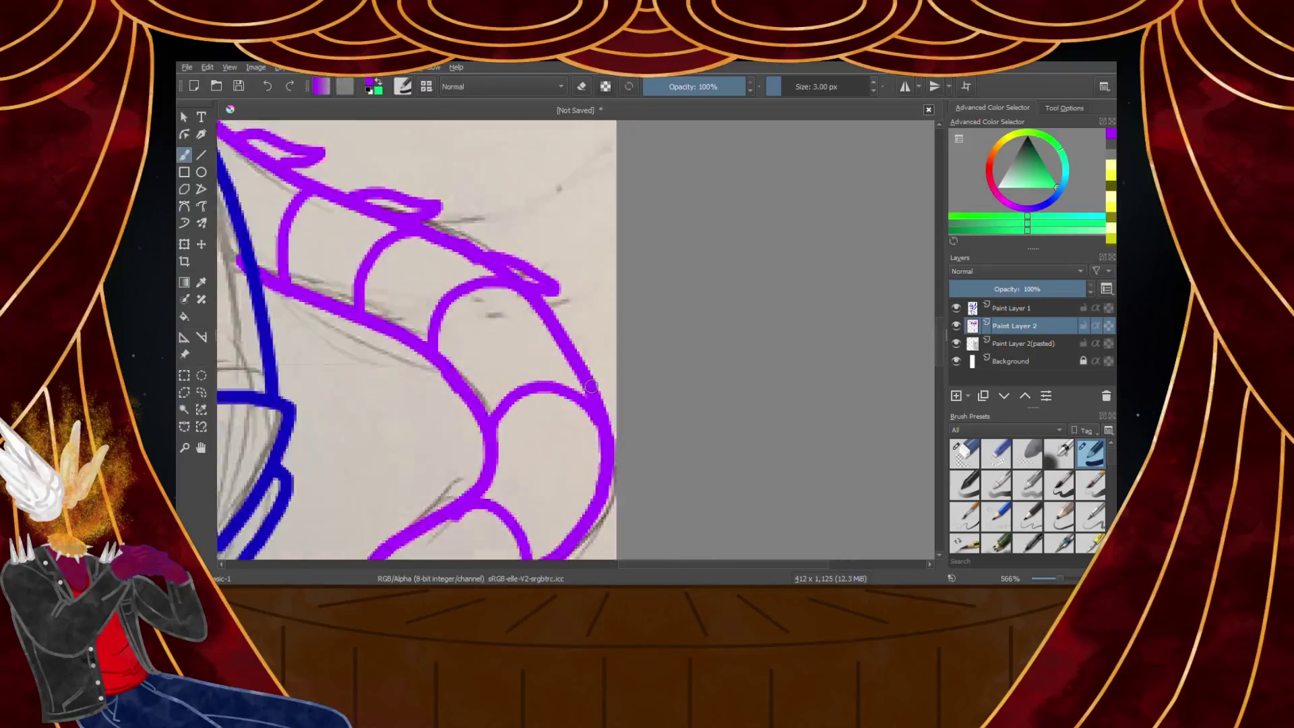
scroll(583, 475, up, 4)
scroll(553, 458, down, 2)
scroll(531, 439, up, 3)
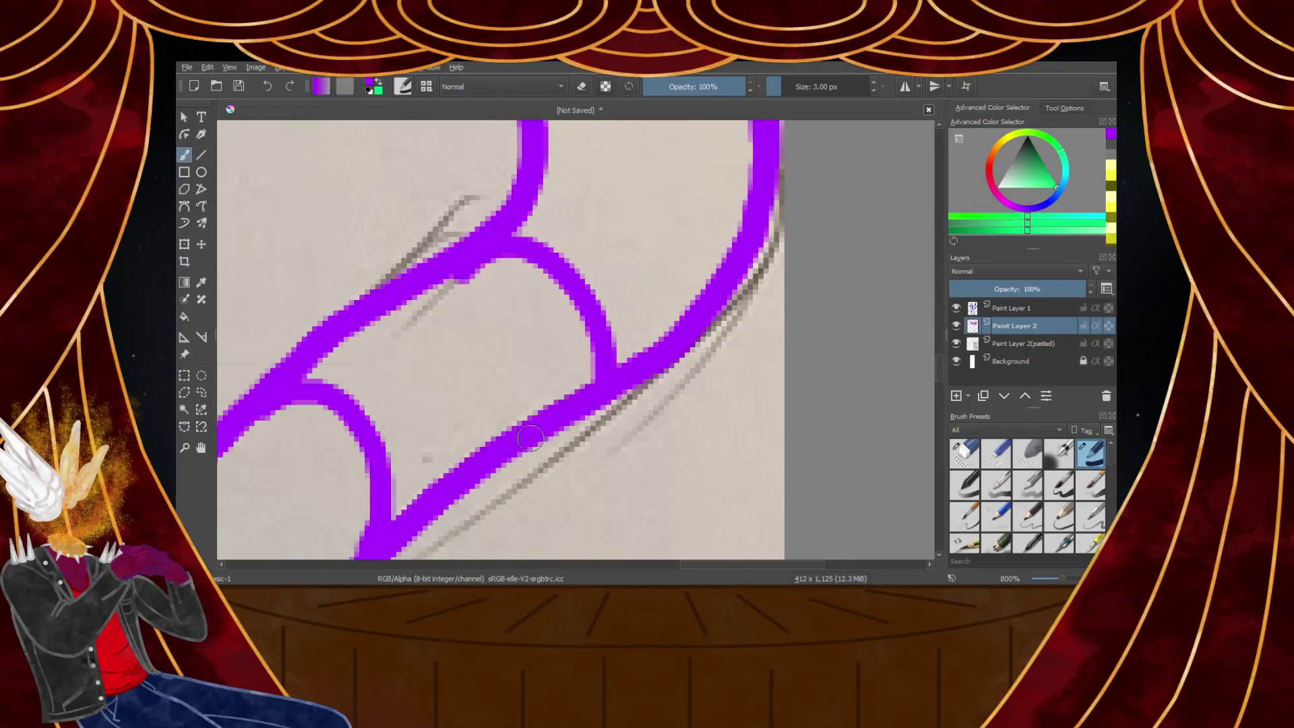
drag(574, 412, 519, 528)
scroll(526, 482, down, 2)
scroll(502, 498, up, 3)
mouse_move(486, 430)
mouse_down()
mouse_move(488, 480)
mouse_move(639, 354)
mouse_up()
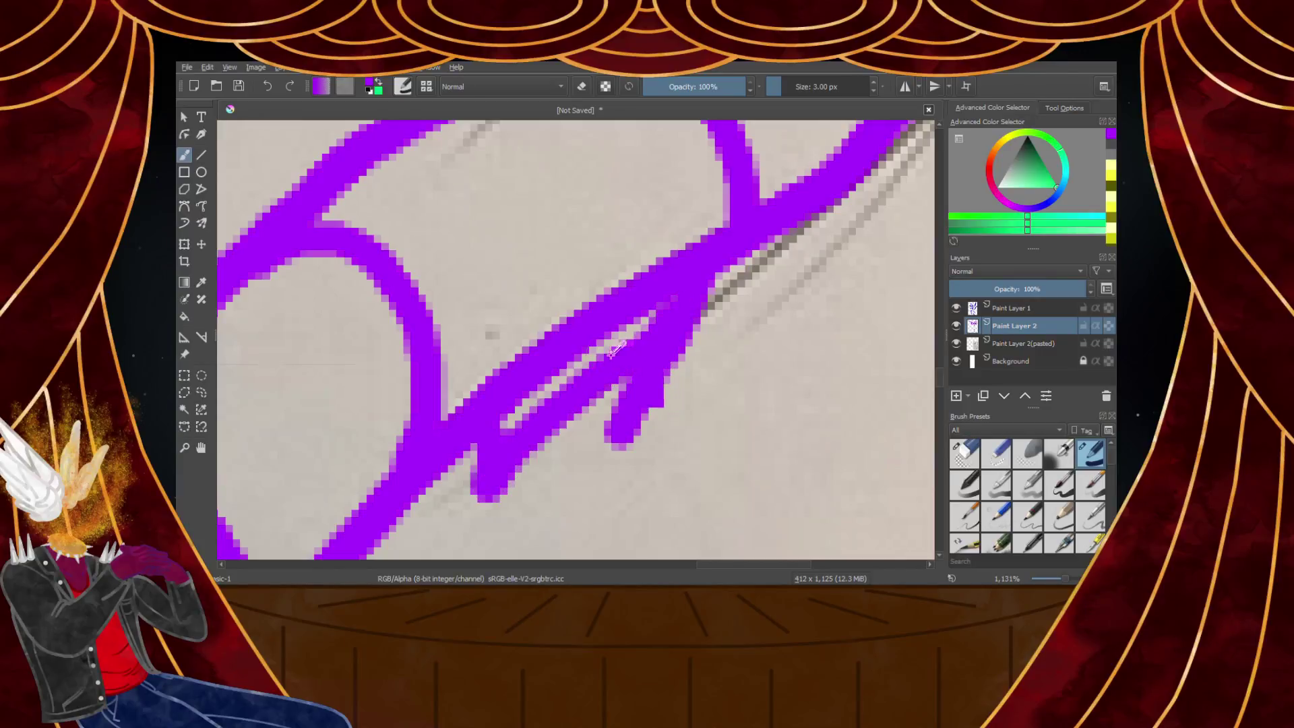
key(ctrl+z)
key(ctrl+z)
key(ctrl+z)
Draw a pointed spike on the tail's outer edge below the bend, plus another stroke nearer the bend
mouse_move(500, 412)
mouse_down()
mouse_move(492, 473)
mouse_move(635, 354)
mouse_move(708, 251)
mouse_up()
scroll(708, 251, down, 8)
scroll(763, 224, up, 6)
scroll(763, 224, up, 1)
mouse_move(766, 213)
mouse_down()
mouse_move(725, 291)
mouse_move(720, 273)
mouse_move(704, 324)
mouse_move(740, 279)
mouse_move(718, 314)
mouse_move(741, 246)
mouse_move(719, 295)
mouse_up()
scroll(730, 295, down, 3)
scroll(719, 314, up, 4)
Undo the last strokes and draw small spikes on the tail's outer bend along the photo's edge
click(773, 288)
key(ctrl+z)
key(ctrl+z)
scroll(716, 295, down, 2)
scroll(716, 294, down, 10)
scroll(699, 252, up, 10)
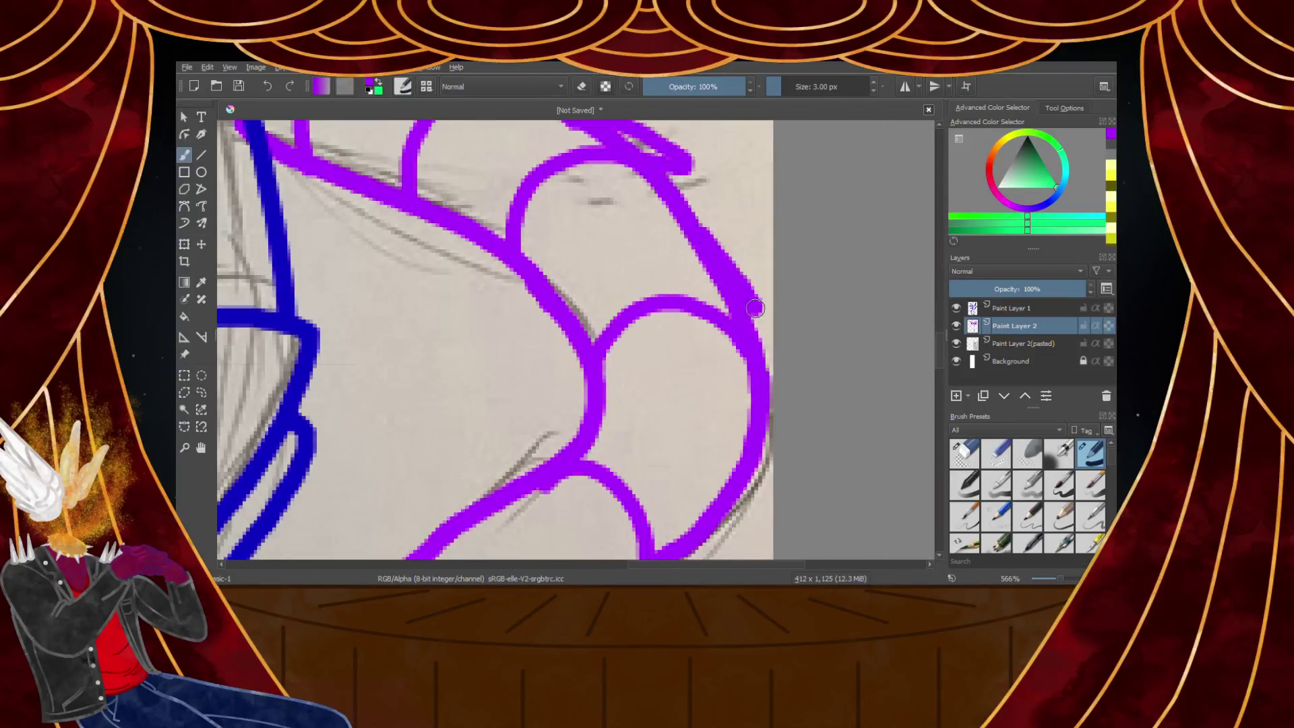
scroll(744, 309, down, 8)
scroll(741, 347, up, 7)
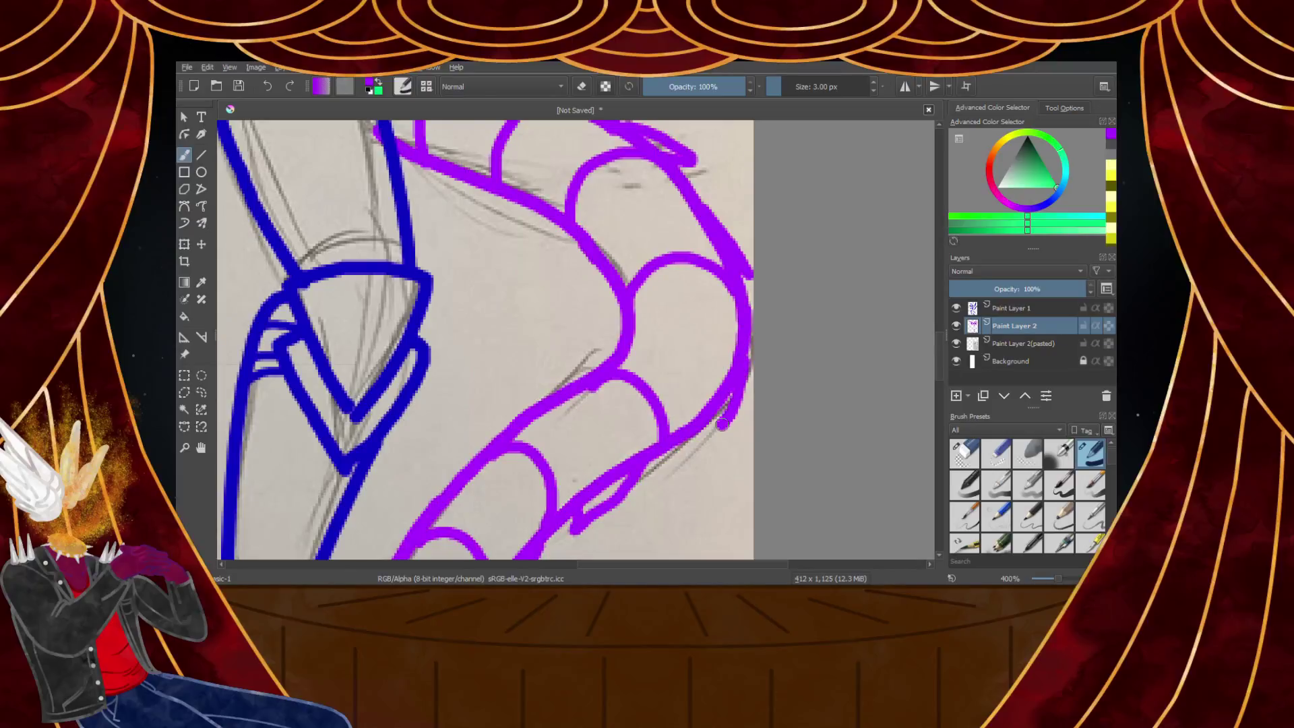
Erase the purple wing lines crossing the inside of the figure's upper left arm with the circle eraser
scroll(714, 406, down, 6)
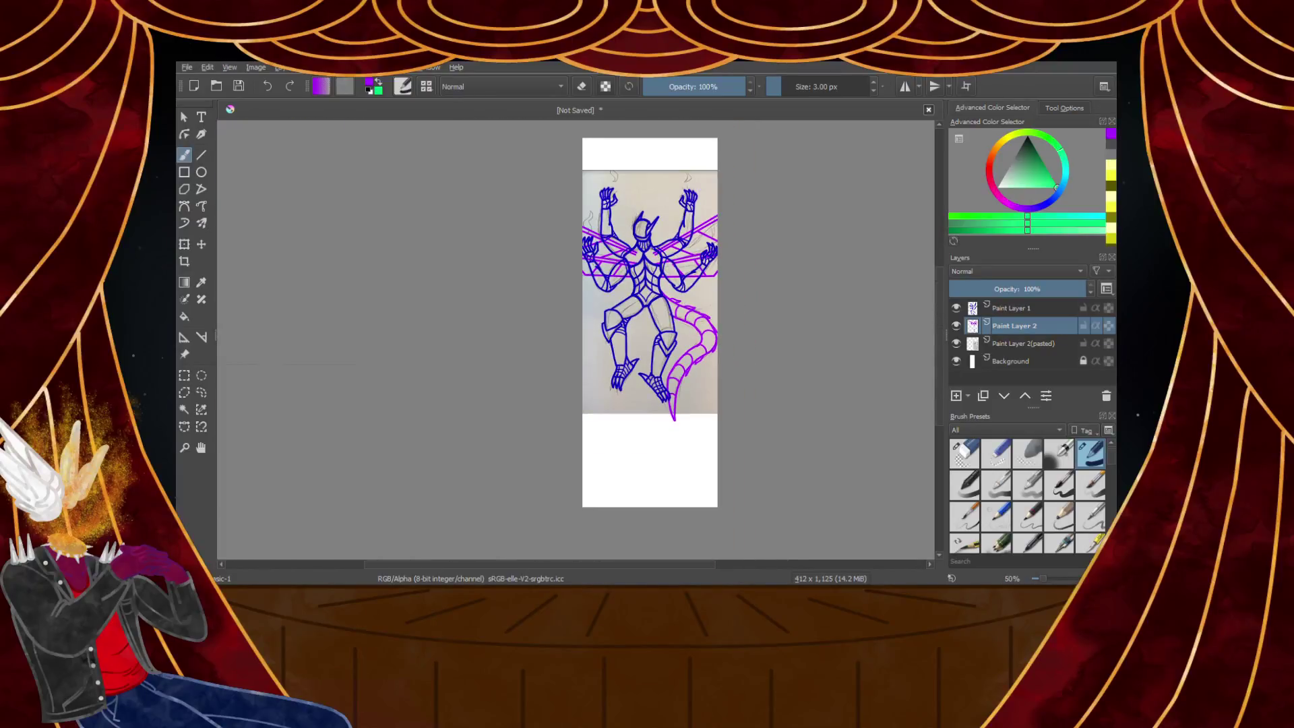
scroll(630, 234, up, 2)
scroll(628, 231, down, 2)
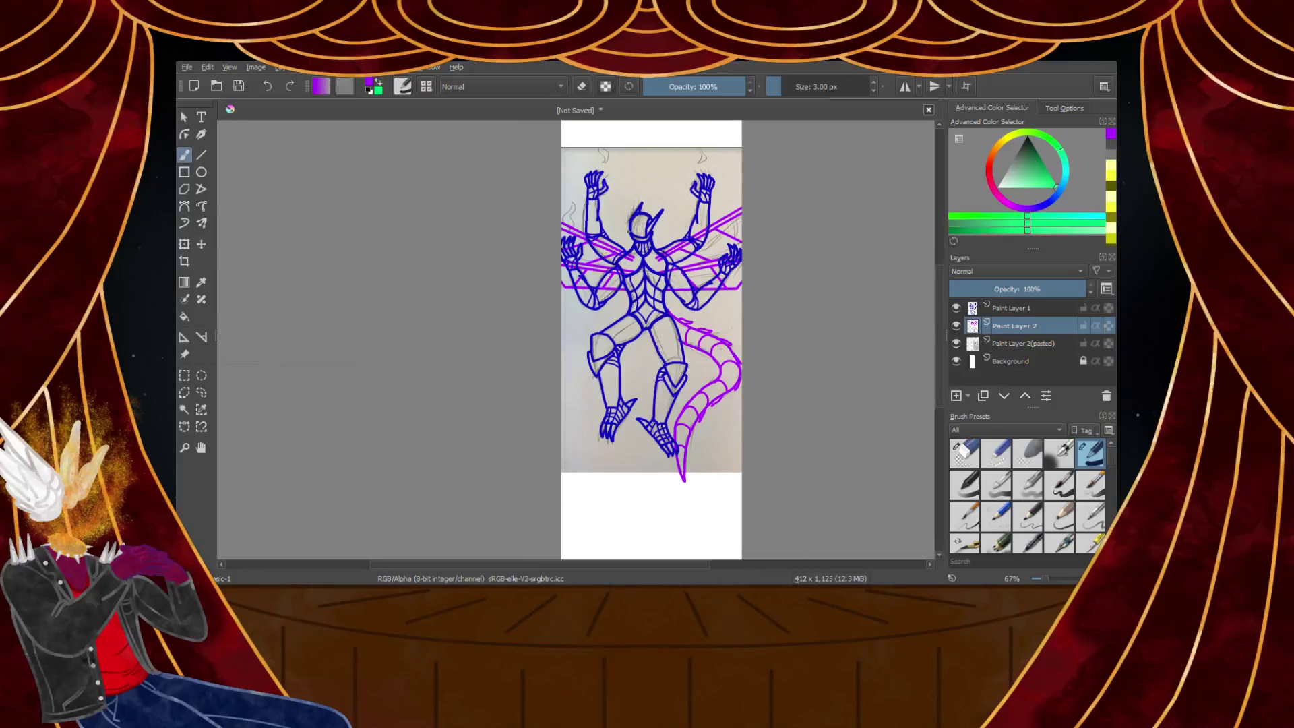
scroll(628, 226, up, 3)
click(962, 451)
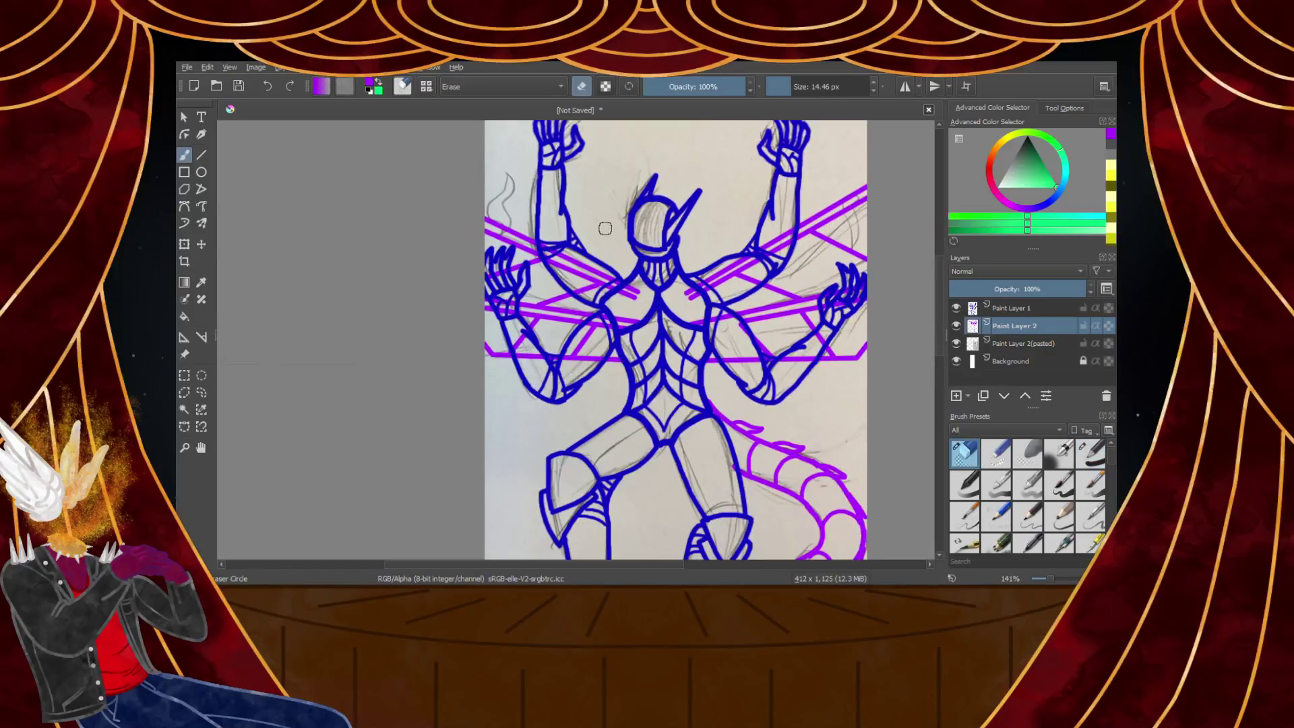
scroll(609, 228, up, 5)
mouse_move(445, 270)
mouse_down()
mouse_move(548, 405)
mouse_move(590, 354)
mouse_move(586, 295)
mouse_move(652, 477)
mouse_move(606, 489)
mouse_up()
scroll(684, 425, down, 3)
scroll(728, 431, up, 3)
mouse_move(644, 386)
mouse_down()
mouse_move(885, 506)
mouse_move(878, 461)
mouse_move(845, 518)
mouse_move(581, 371)
mouse_move(692, 456)
mouse_move(590, 423)
mouse_up()
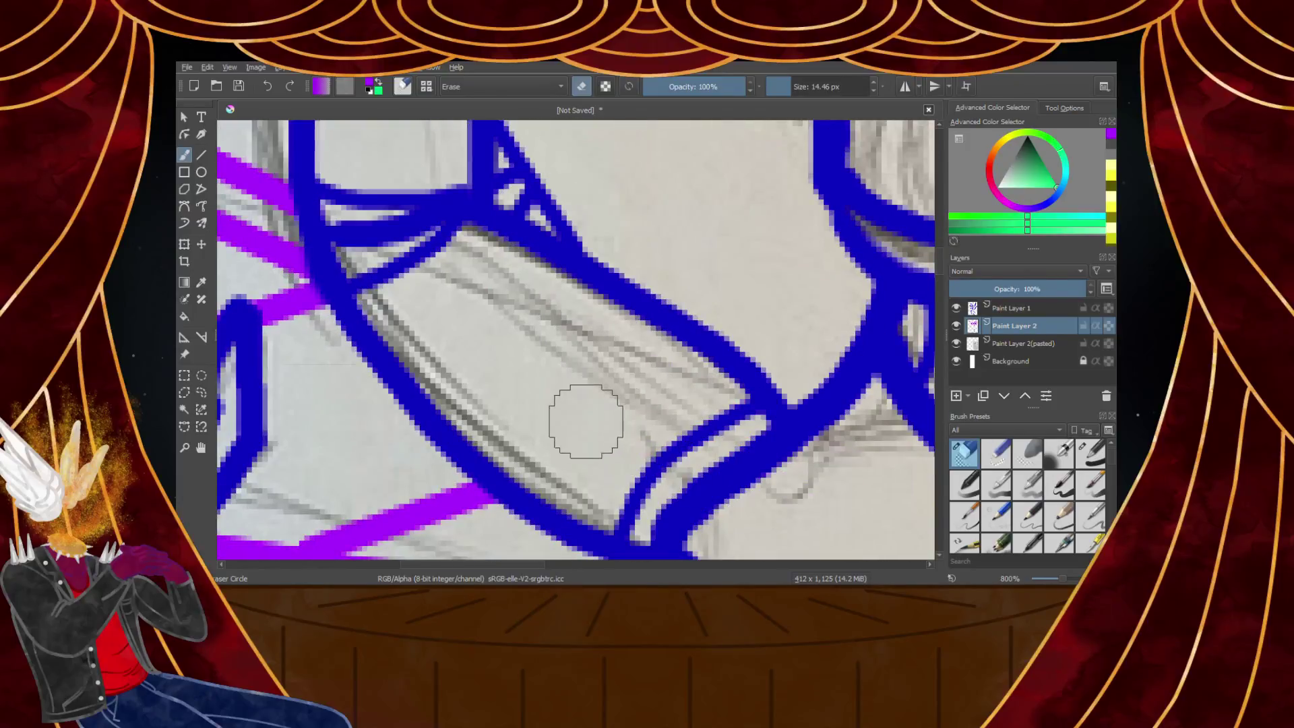
scroll(674, 428, down, 4)
scroll(883, 401, down, 1)
scroll(917, 390, up, 4)
scroll(893, 368, down, 5)
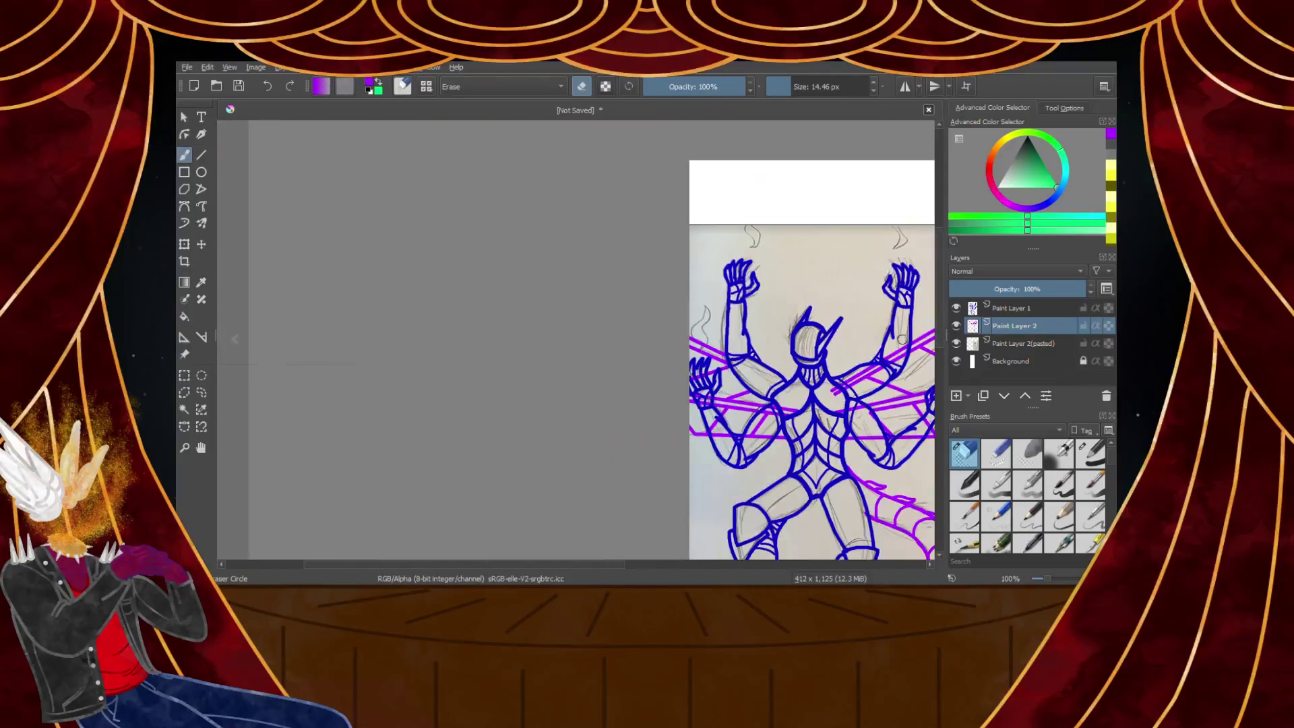
Erase the purple wing lines running across the inside of the figure's upper right arm
scroll(900, 341, up, 5)
mouse_move(866, 378)
mouse_down()
mouse_move(820, 366)
mouse_move(749, 513)
mouse_move(747, 440)
mouse_move(696, 508)
mouse_move(769, 450)
mouse_move(696, 494)
mouse_move(509, 498)
mouse_move(455, 523)
mouse_move(467, 535)
mouse_move(664, 406)
mouse_move(584, 479)
mouse_move(714, 441)
mouse_move(718, 464)
mouse_move(832, 289)
mouse_move(782, 349)
mouse_move(691, 380)
mouse_move(792, 329)
mouse_move(691, 432)
mouse_up()
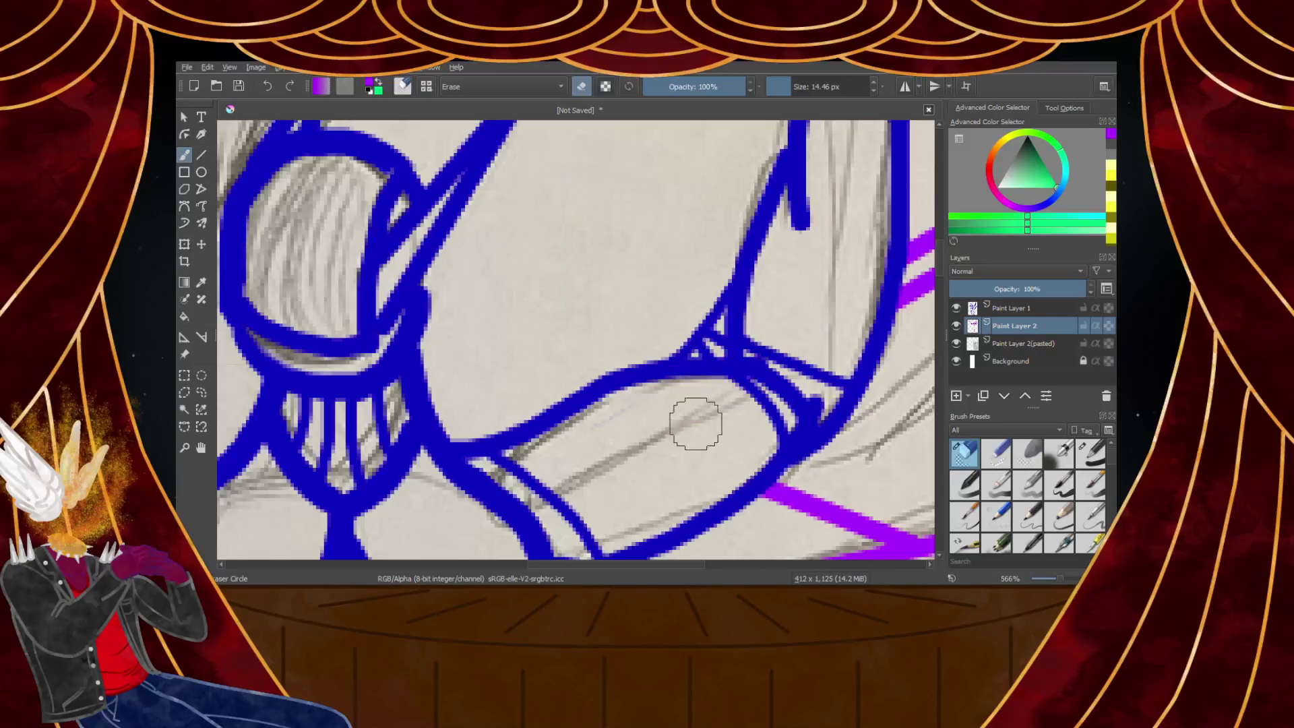
scroll(692, 432, down, 8)
Erase the purple wing lines and struts inside the forearm and upper arm of the lower right arm
scroll(775, 384, up, 9)
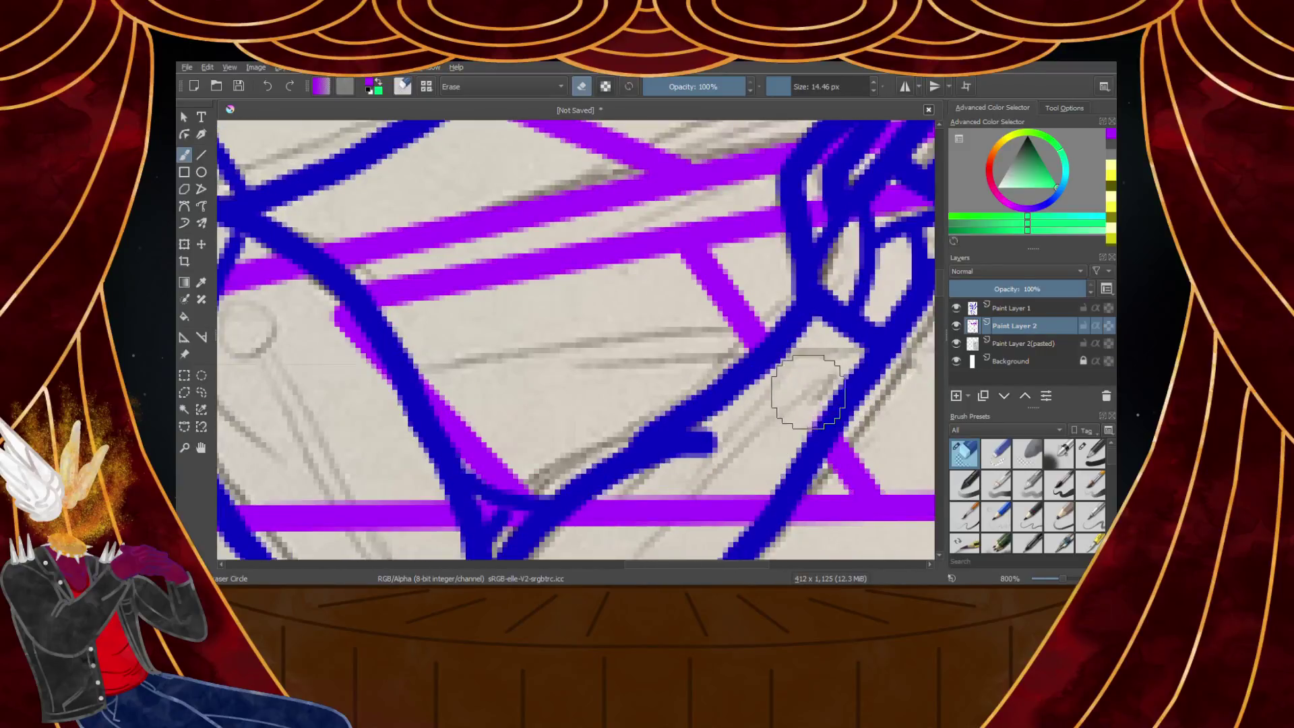
scroll(776, 455, down, 3)
scroll(771, 454, up, 3)
mouse_move(786, 445)
mouse_down()
mouse_move(772, 486)
mouse_move(693, 515)
mouse_move(708, 472)
mouse_move(604, 502)
mouse_move(491, 477)
mouse_up()
scroll(491, 476, down, 3)
scroll(476, 375, up, 3)
mouse_move(476, 375)
mouse_down()
mouse_move(429, 331)
mouse_move(433, 303)
mouse_move(501, 331)
mouse_move(546, 389)
mouse_move(572, 468)
mouse_up()
scroll(572, 467, down, 3)
scroll(472, 448, up, 3)
Erase the remaining purple wing lines overlapping the right side of the chest and torso
mouse_move(472, 451)
mouse_down()
mouse_move(507, 453)
mouse_move(619, 539)
mouse_move(586, 471)
mouse_up()
drag(433, 236, 369, 278)
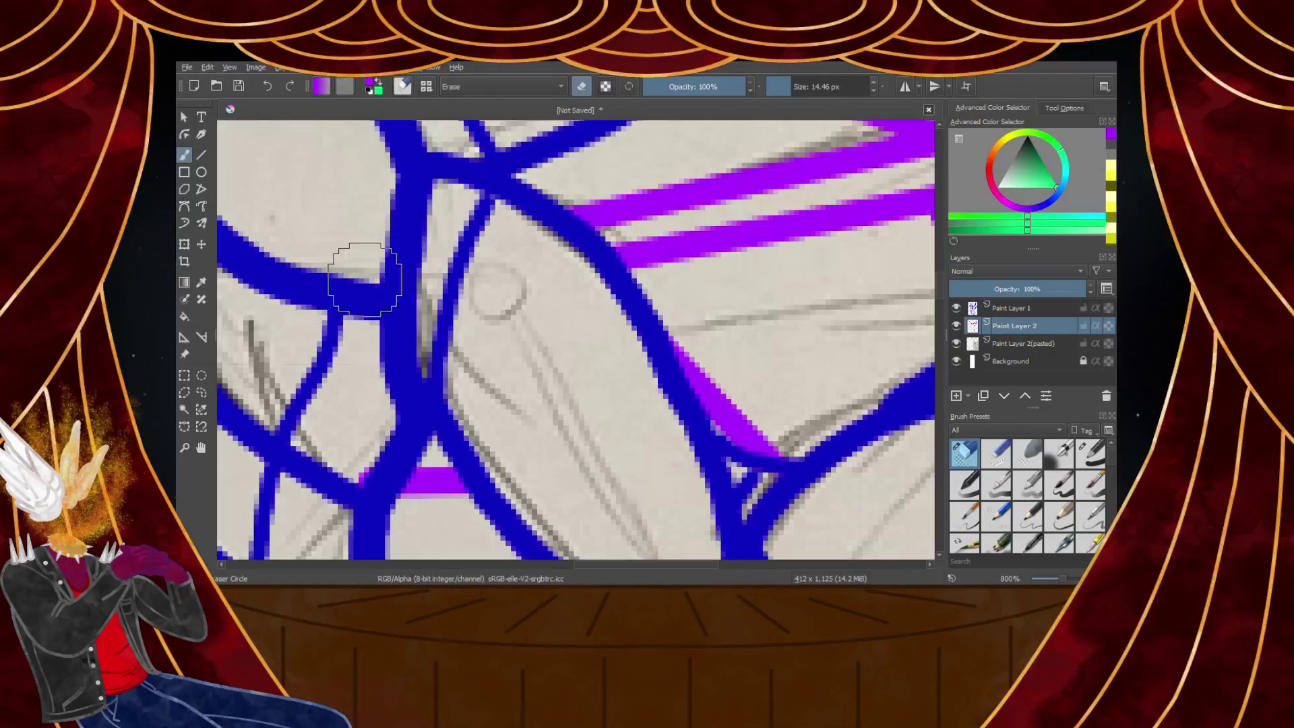
scroll(369, 277, down, 2)
scroll(341, 381, up, 3)
drag(410, 355, 337, 470)
scroll(337, 470, down, 5)
scroll(341, 434, up, 4)
scroll(341, 435, down, 2)
scroll(382, 332, down, 5)
scroll(296, 276, up, 5)
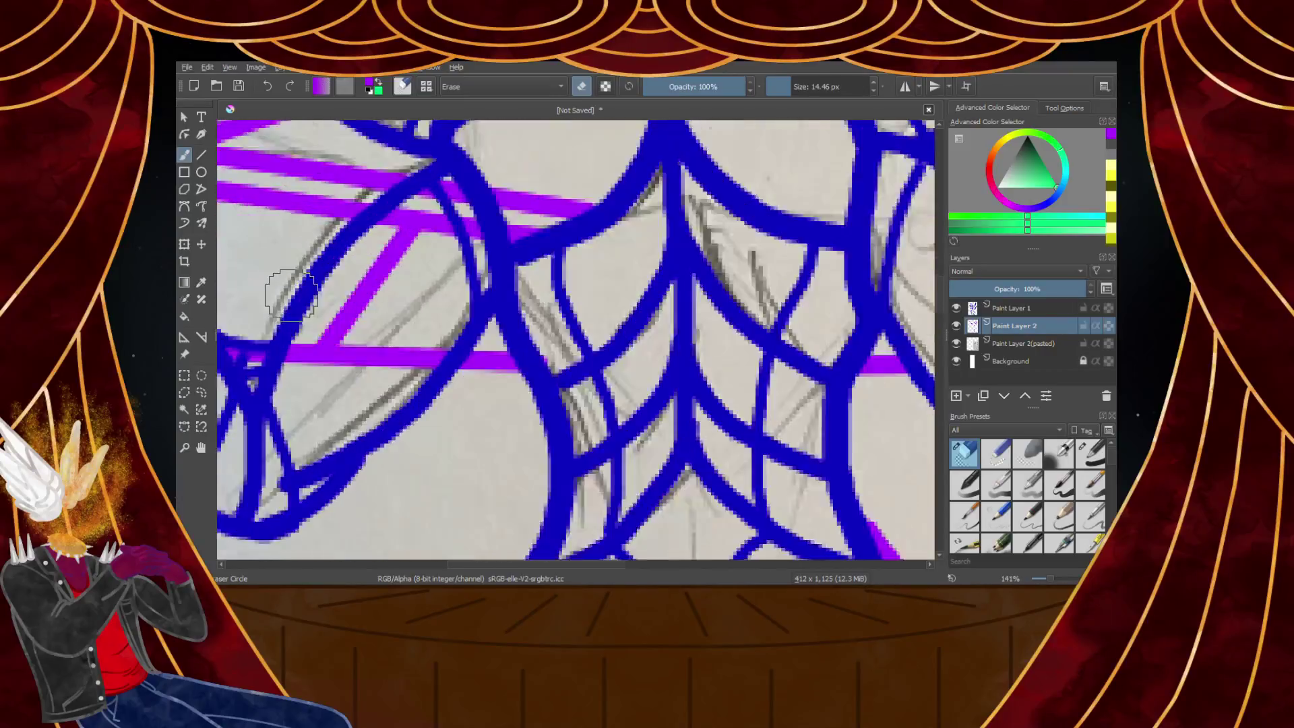
Erase the purple lines inside the left side of the chest and the upper part of the lower left arm
mouse_move(535, 153)
mouse_down()
mouse_move(418, 227)
mouse_move(346, 326)
mouse_move(304, 414)
mouse_move(308, 381)
mouse_move(466, 397)
mouse_move(519, 334)
mouse_move(566, 183)
mouse_move(437, 267)
mouse_move(467, 232)
mouse_move(370, 362)
mouse_up()
scroll(432, 305, down, 4)
scroll(502, 236, up, 4)
mouse_move(503, 262)
mouse_down()
mouse_move(517, 304)
mouse_move(552, 254)
mouse_up()
scroll(539, 306, down, 4)
scroll(498, 315, up, 1)
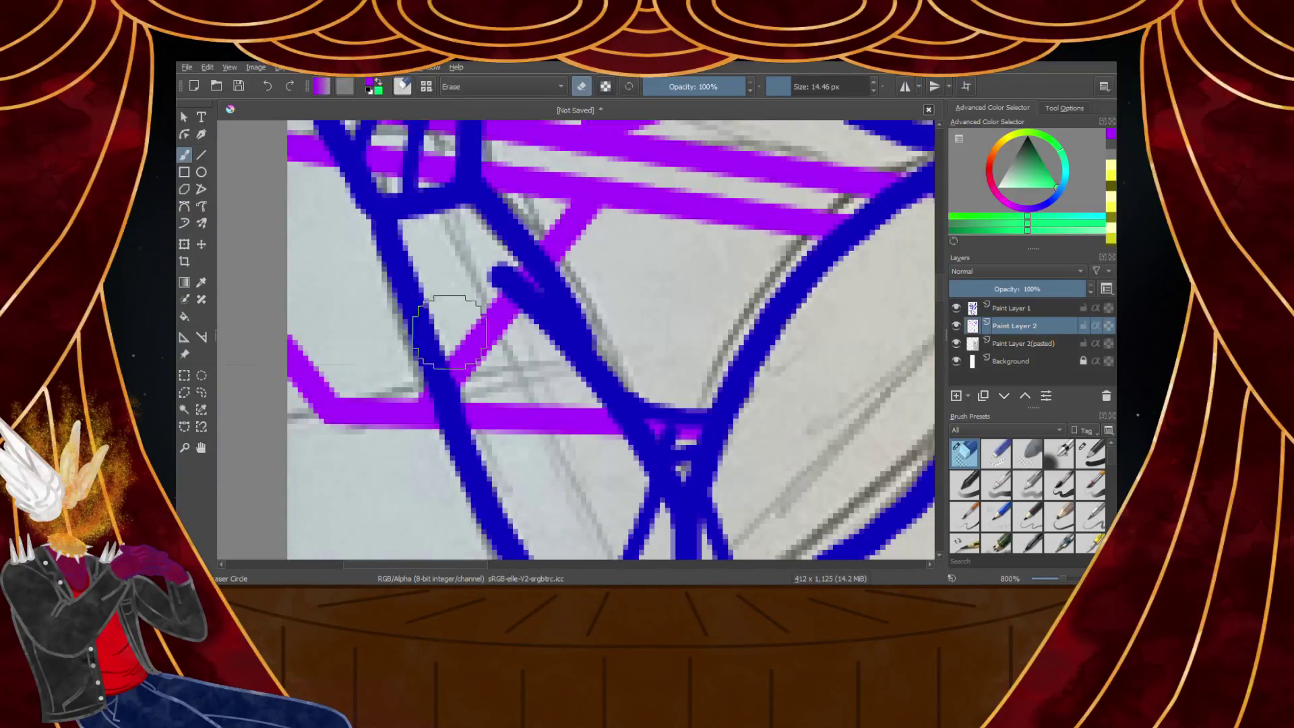
Erase the purple wing lines and strut inside the lower left forearm, and those between the outlines of its hand
drag(493, 267, 592, 453)
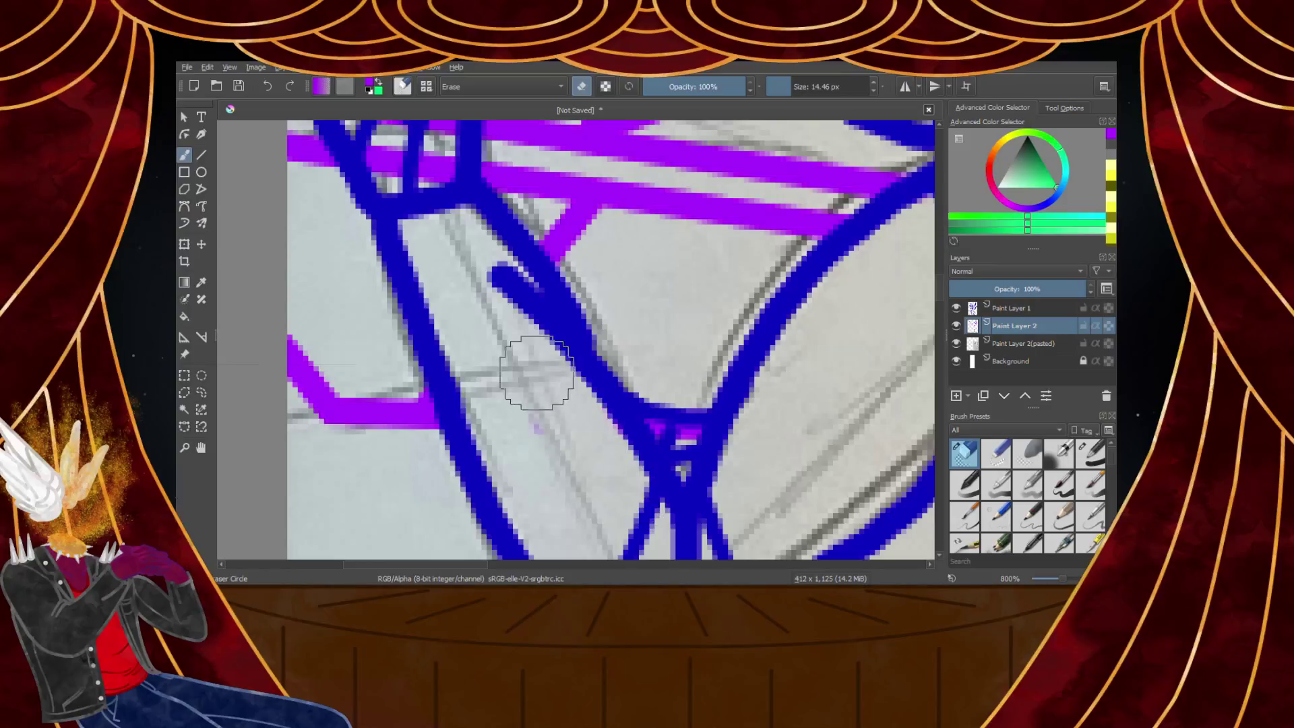
scroll(573, 426, down, 7)
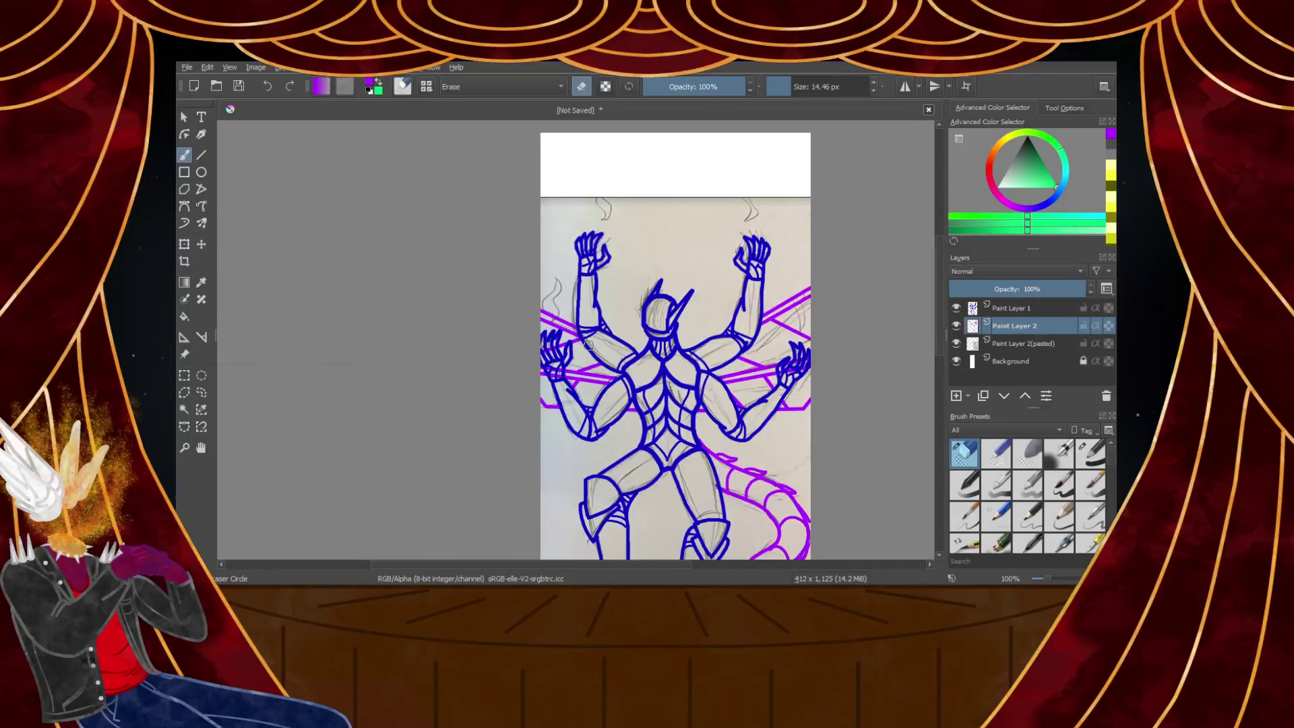
scroll(587, 330, up, 5)
scroll(492, 380, up, 3)
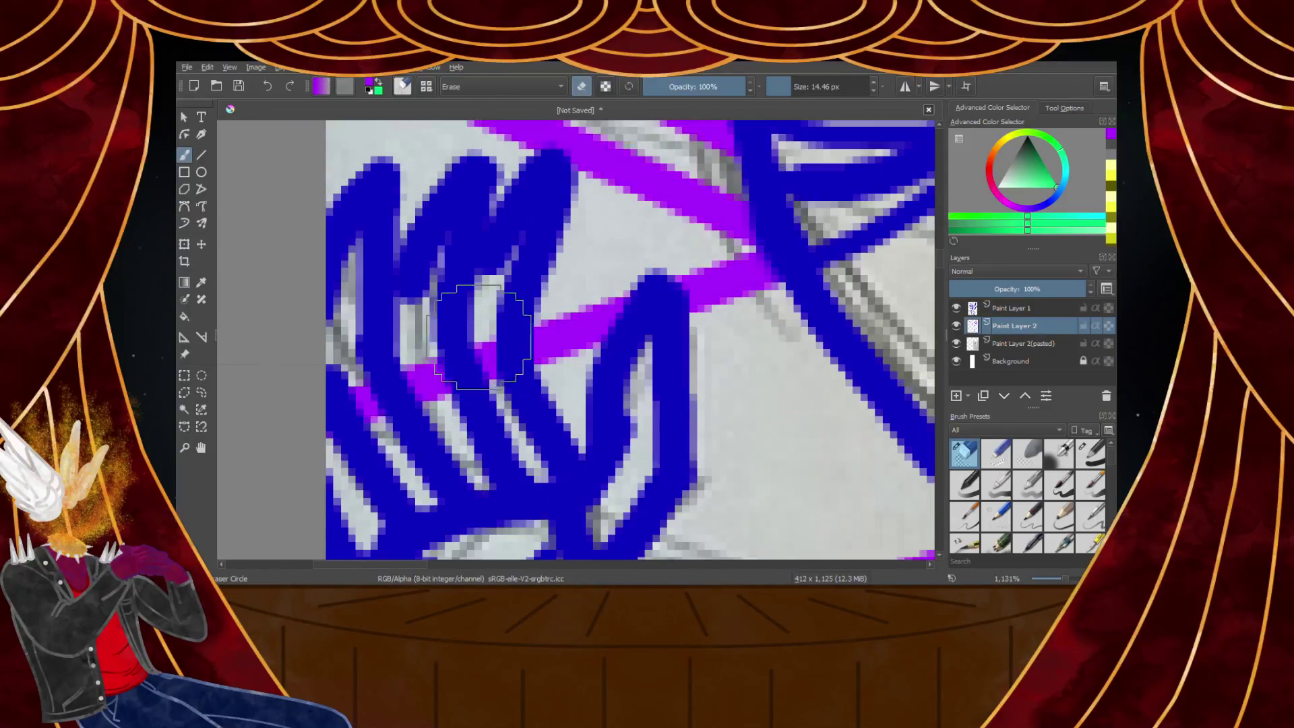
scroll(352, 341, down, 3)
scroll(381, 381, up, 3)
scroll(381, 381, down, 3)
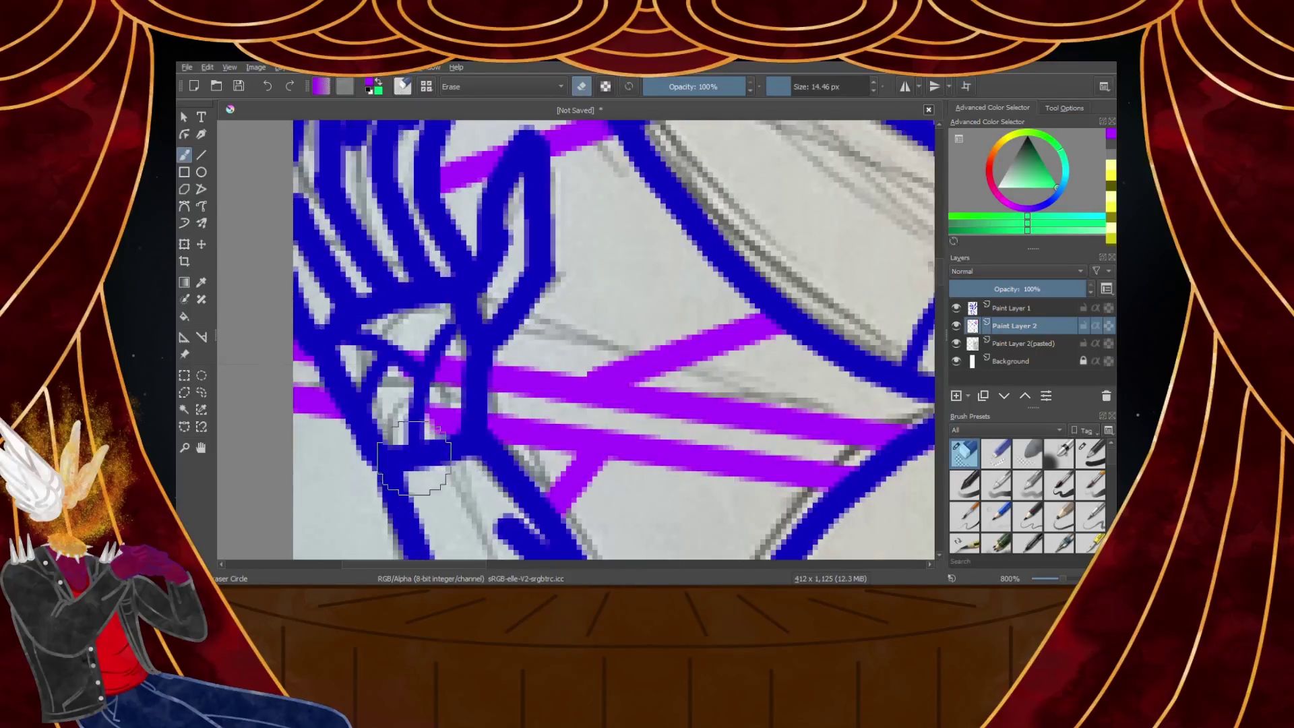
scroll(408, 337, down, 2)
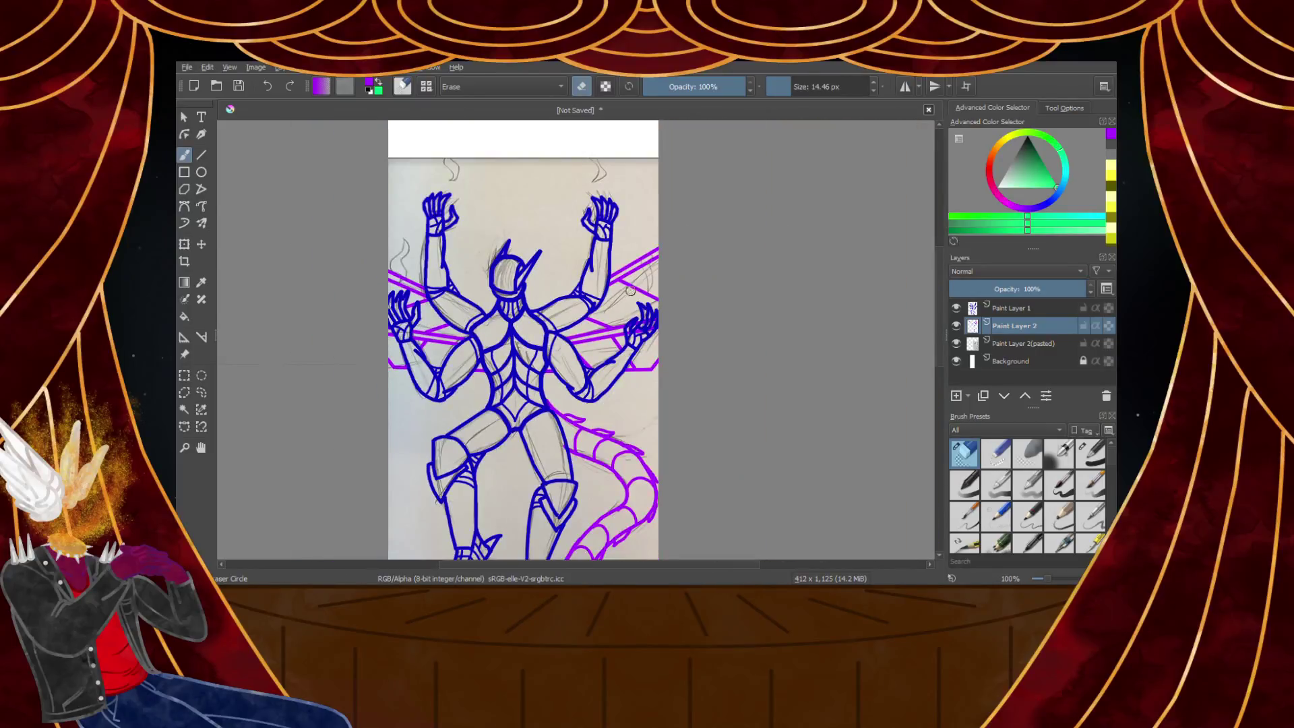
Erase the purple wing-line remnants between the outlines of the lower right hand's thumb and palm
scroll(645, 332, up, 7)
mouse_move(646, 285)
mouse_down()
mouse_move(582, 407)
mouse_move(519, 468)
mouse_move(656, 373)
mouse_move(738, 272)
mouse_move(738, 251)
mouse_move(647, 432)
mouse_up()
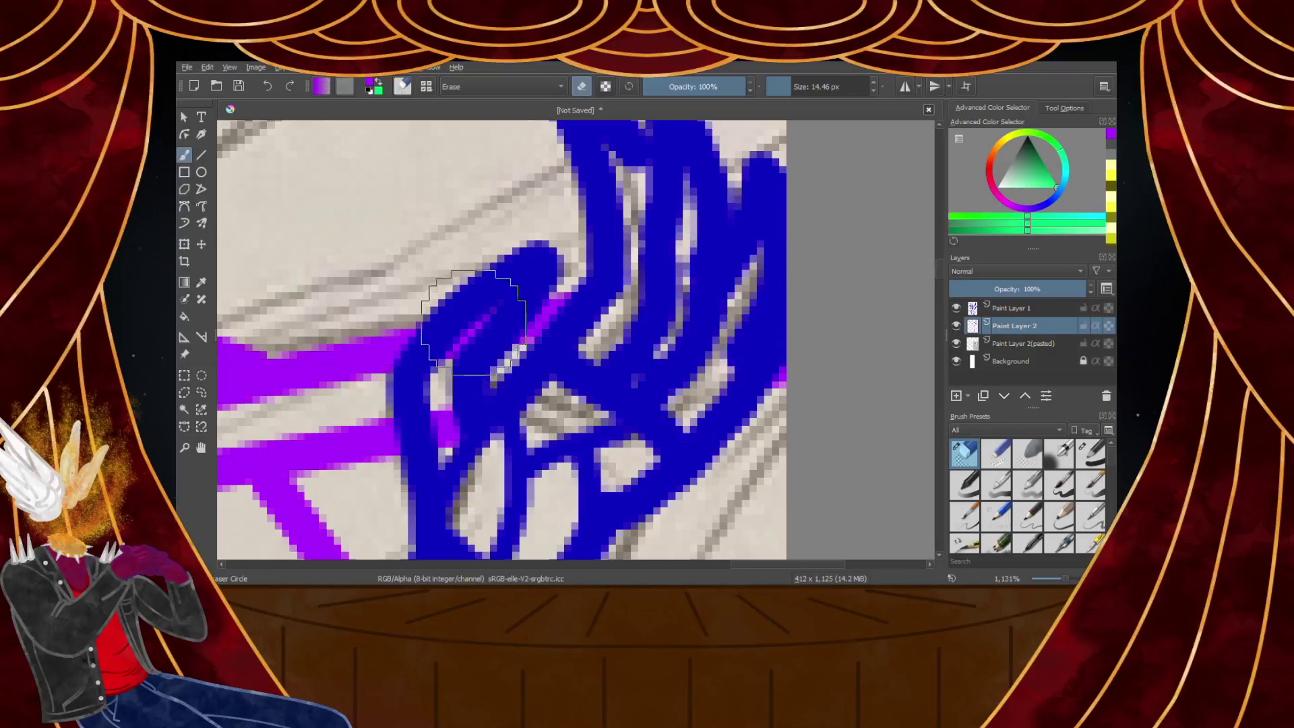
scroll(479, 376, up, 2)
mouse_move(498, 246)
mouse_down()
mouse_move(451, 275)
mouse_move(376, 386)
mouse_move(418, 407)
mouse_up()
Check the torso, legs and tail for purple lines still overlapping the body
scroll(412, 397, down, 6)
scroll(412, 397, down, 5)
scroll(358, 369, up, 4)
scroll(349, 375, down, 4)
scroll(320, 453, up, 4)
scroll(320, 452, up, 3)
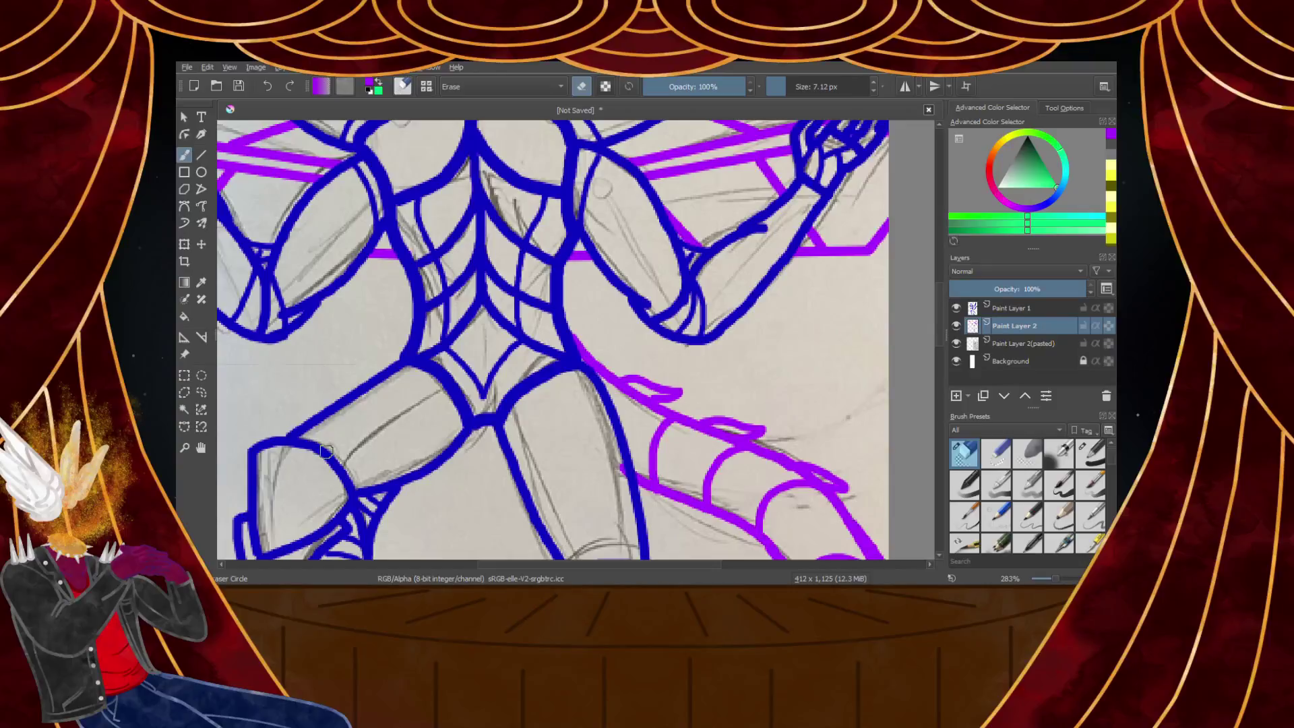
scroll(325, 451, down, 6)
scroll(326, 451, up, 2)
scroll(325, 452, down, 4)
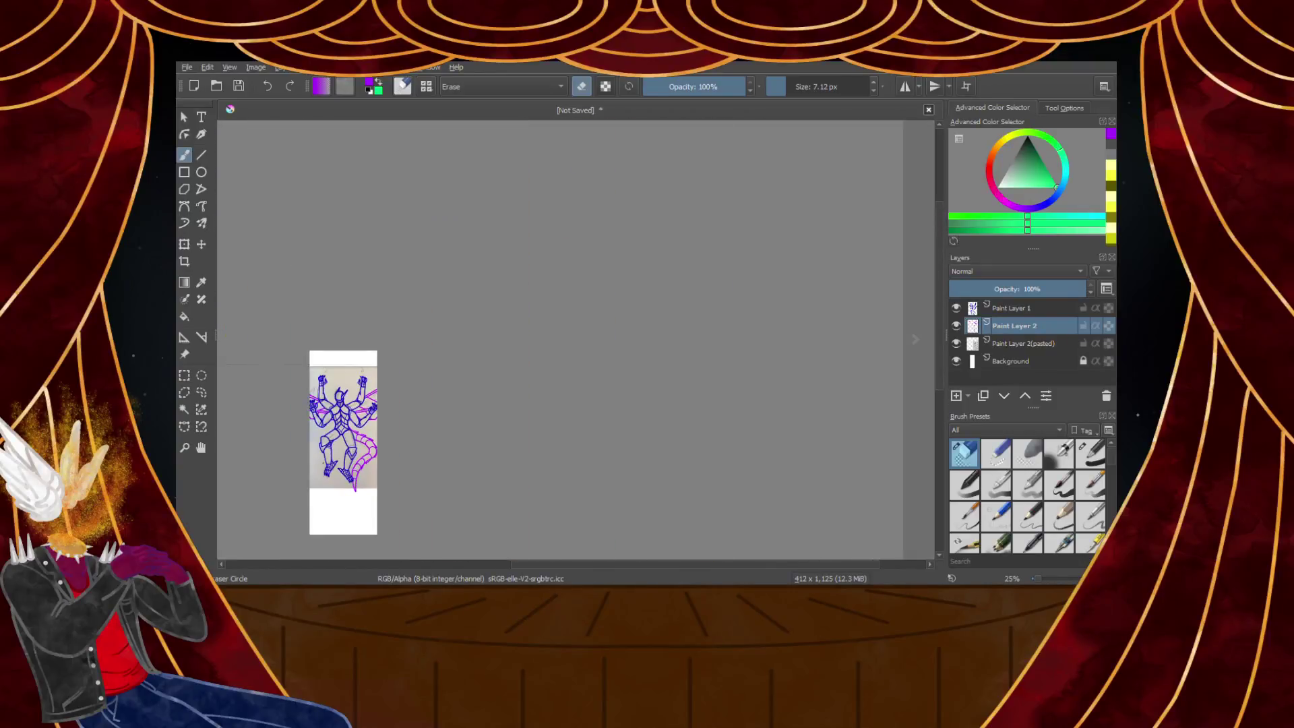
scroll(323, 465, up, 4)
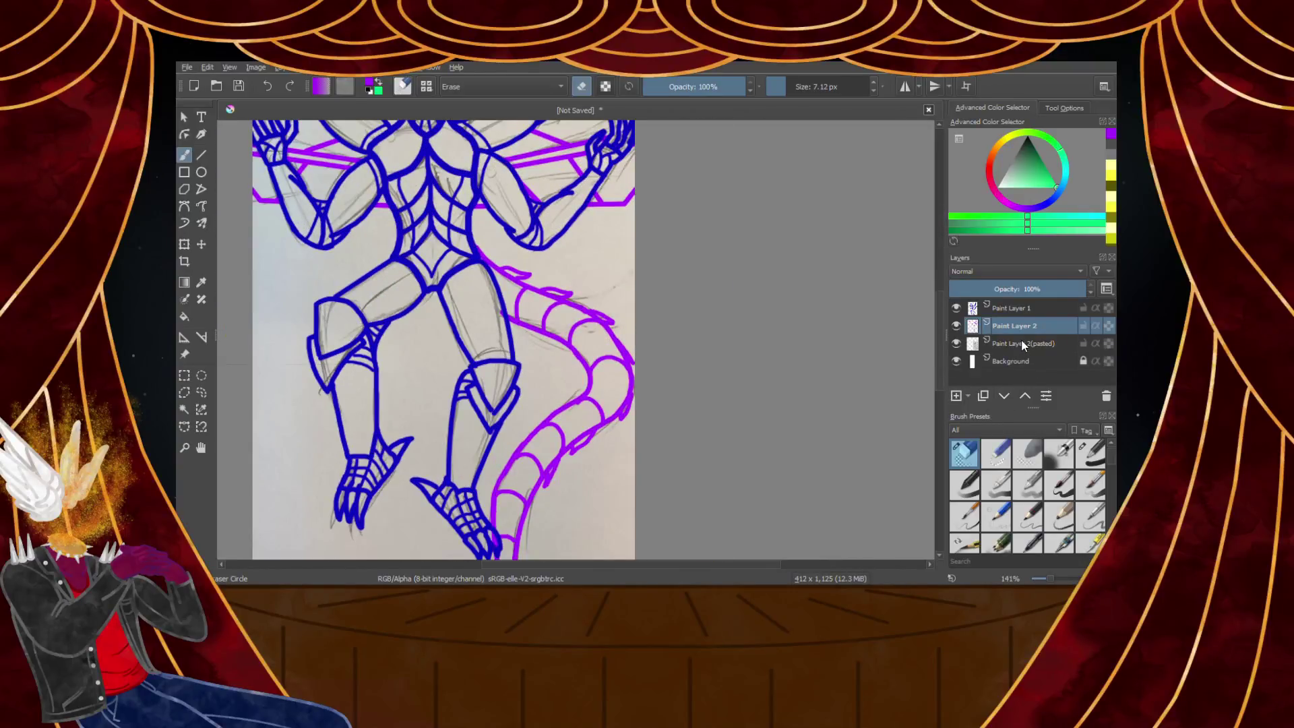
On Paint Layer 1, draw a 2 px line in the body's blue just inside the left chest plate's outer edge
click(1013, 307)
scroll(467, 244, up, 2)
scroll(467, 244, up, 3)
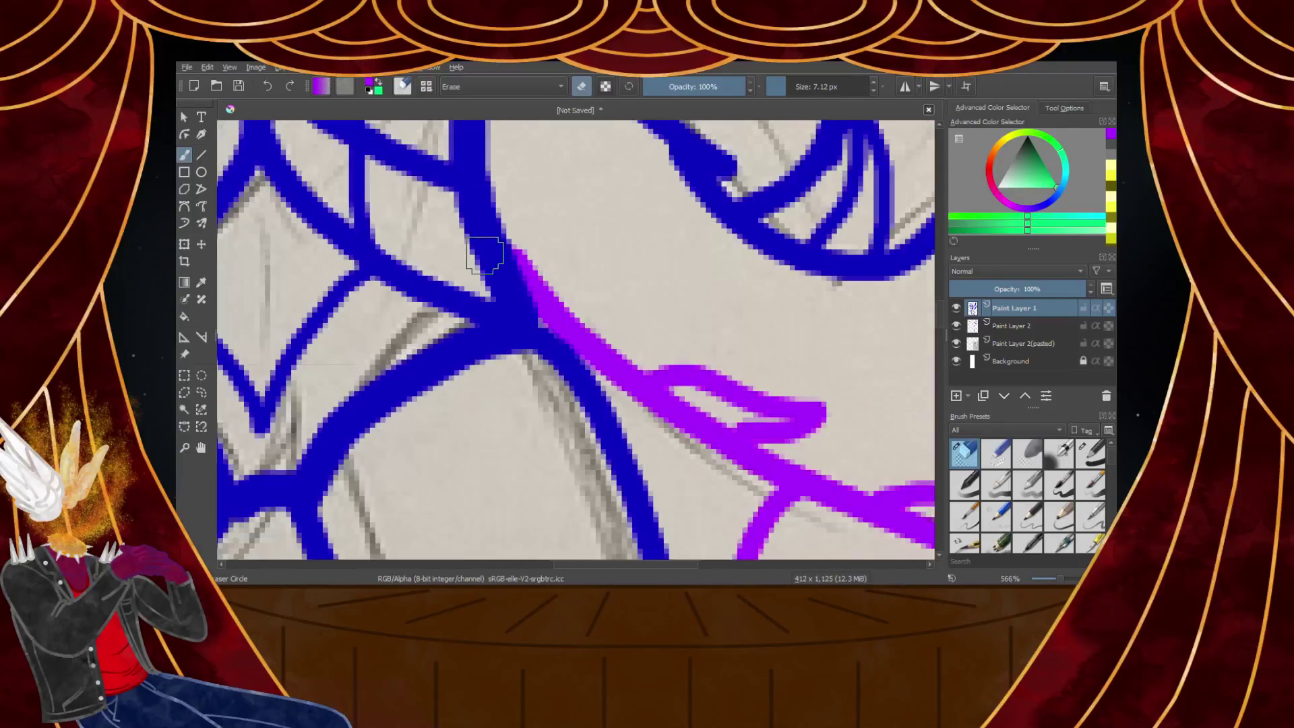
ctrl+click(495, 250)
scroll(492, 248, down, 1)
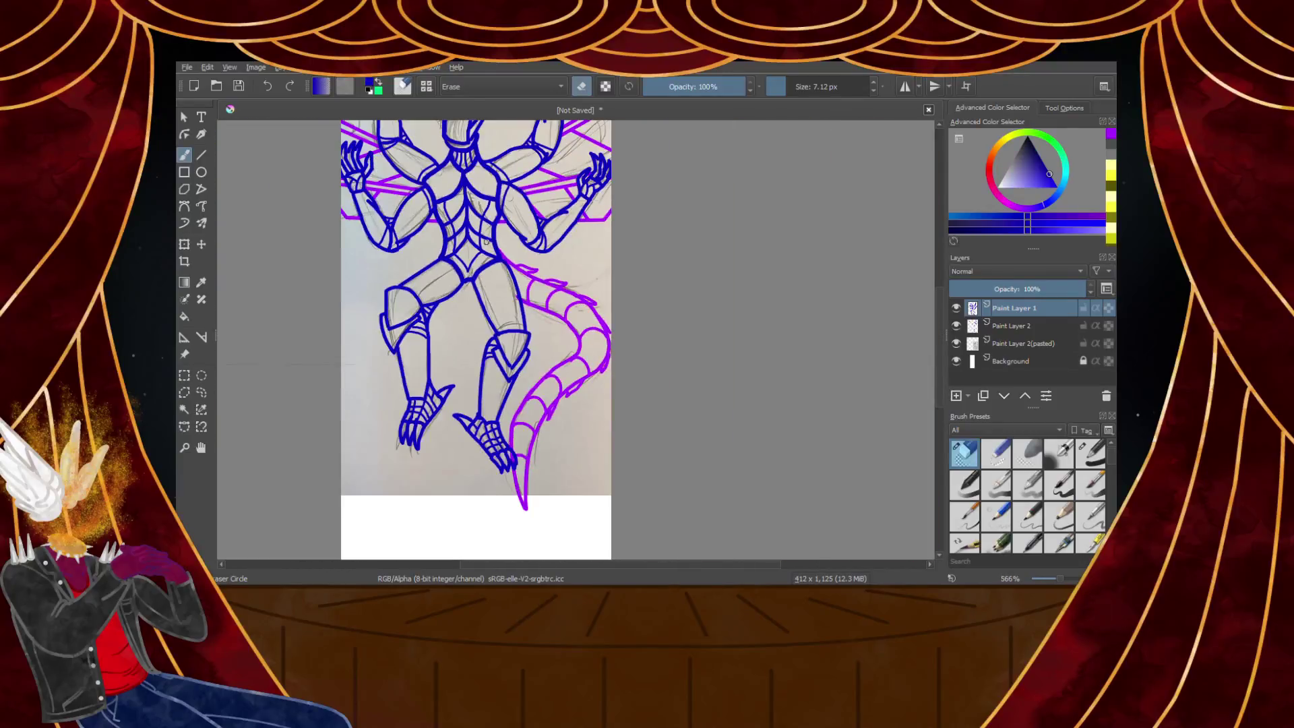
scroll(440, 192, up, 5)
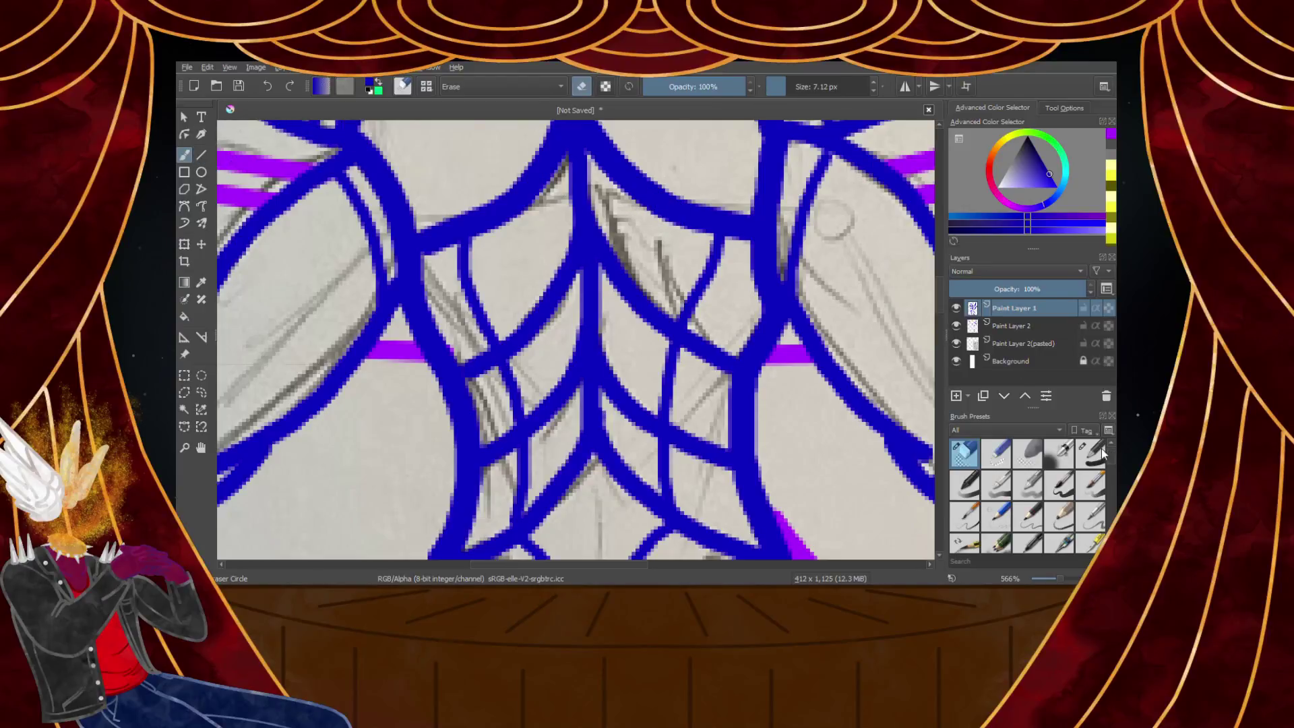
click(1093, 452)
scroll(654, 273, down, 4)
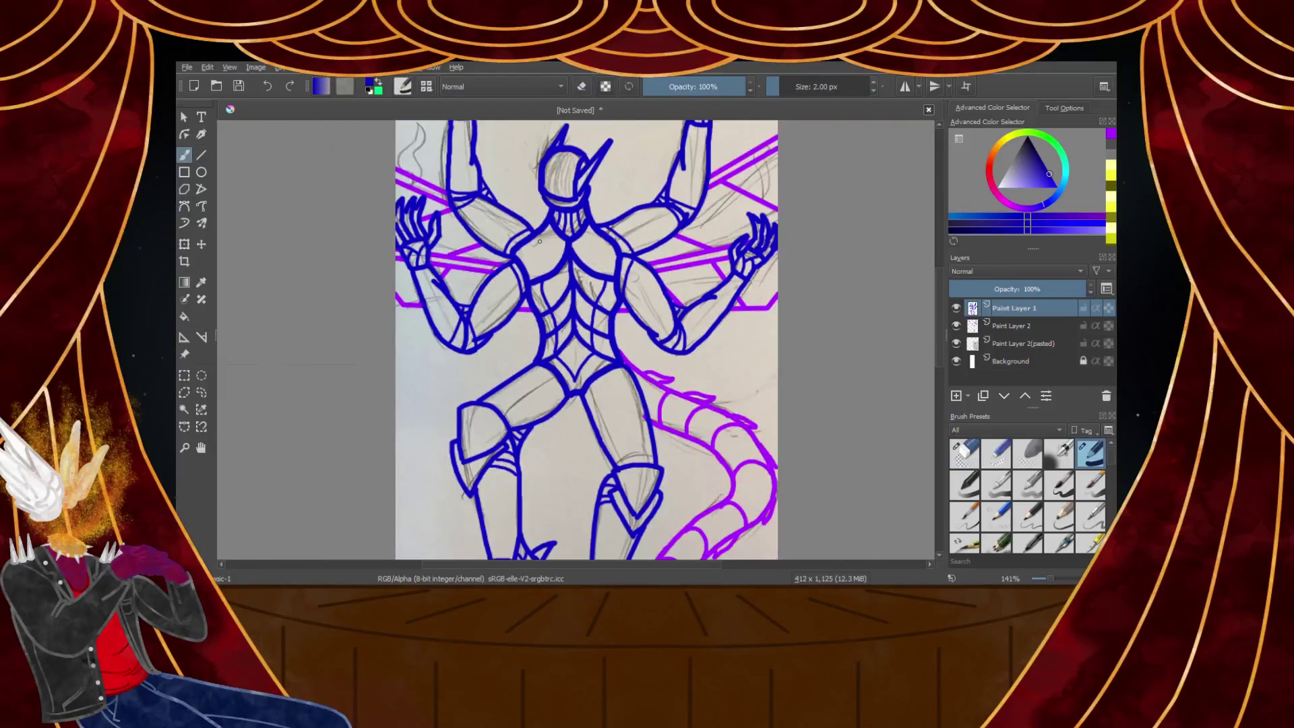
scroll(503, 292, up, 8)
mouse_move(437, 294)
mouse_down()
mouse_move(475, 308)
mouse_move(541, 405)
mouse_move(610, 549)
mouse_up()
Continue the blue inner line along the left chest plate's shoulder edge up to the neck
scroll(588, 316, down, 4)
scroll(588, 316, up, 4)
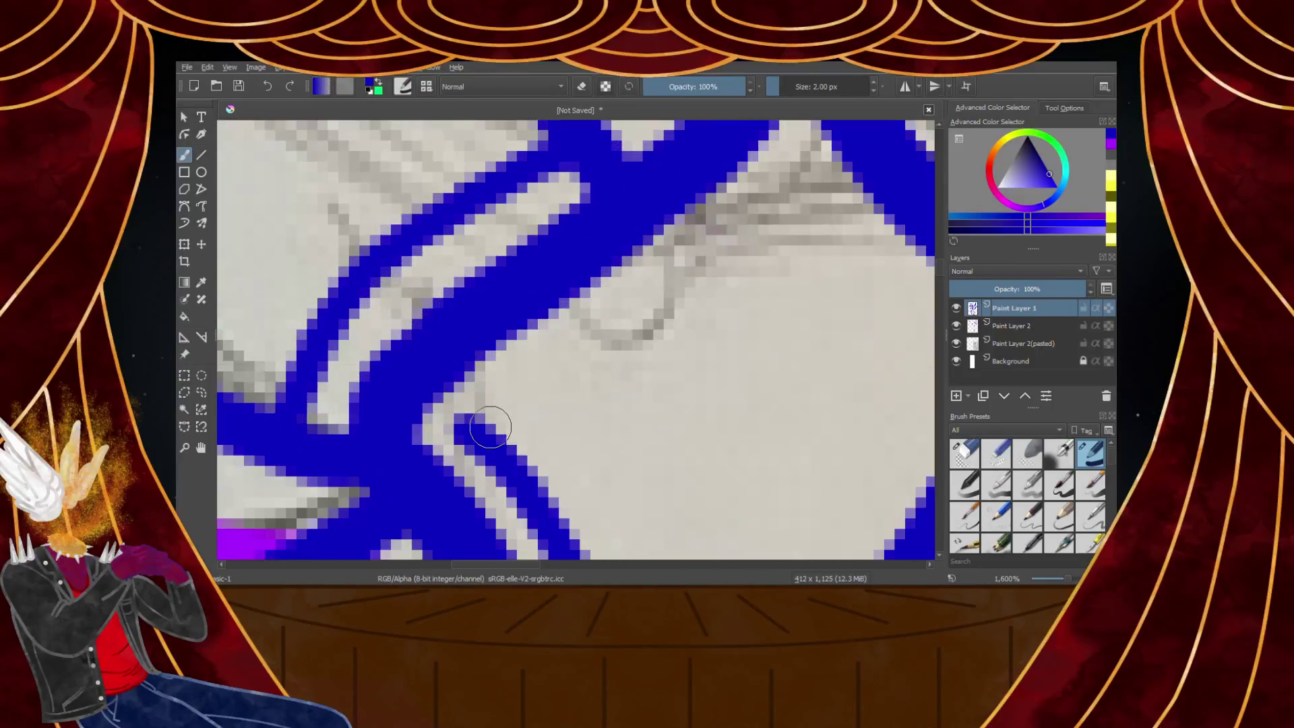
mouse_move(465, 421)
mouse_down()
mouse_move(465, 408)
mouse_move(819, 158)
mouse_up()
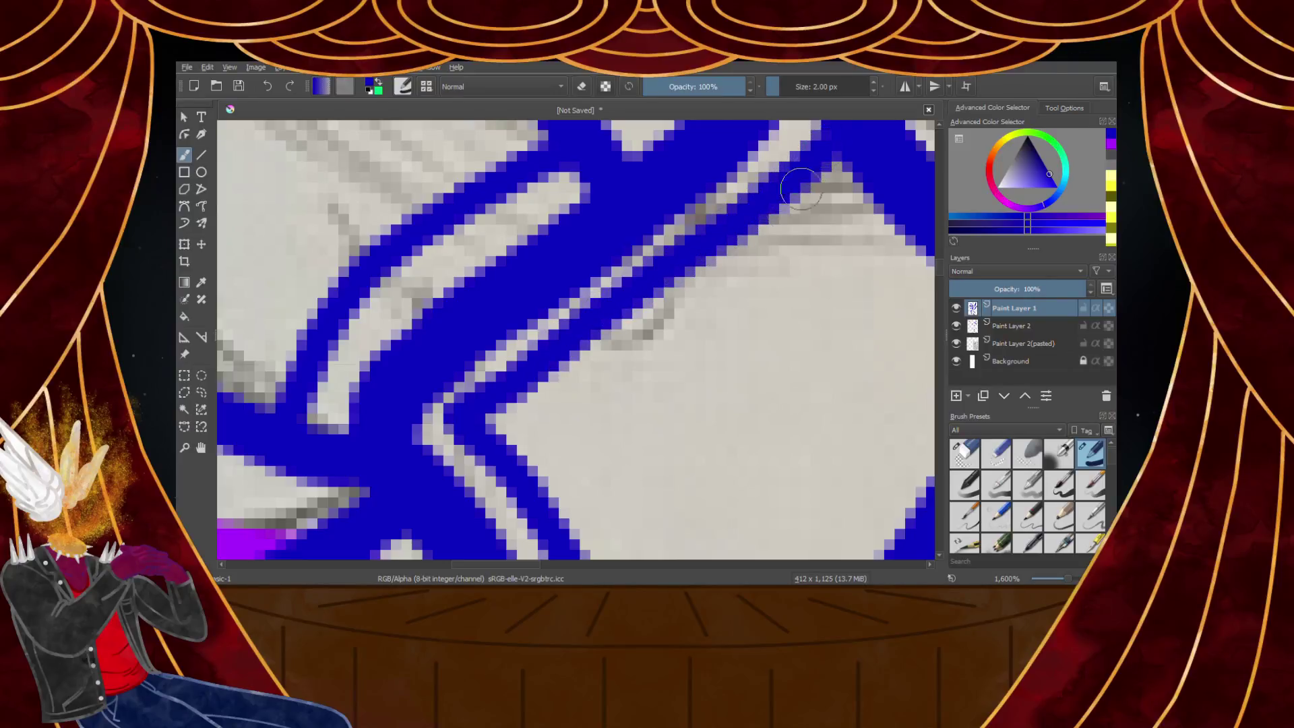
scroll(784, 231, down, 6)
Draw a matching blue inner line along the shoulder and outer edges of the right chest plate
scroll(854, 229, up, 5)
mouse_move(714, 151)
mouse_down()
mouse_move(893, 309)
mouse_move(837, 300)
mouse_move(859, 383)
mouse_move(824, 507)
mouse_up()
scroll(901, 321, down, 5)
scroll(849, 309, up, 2)
scroll(809, 465, down, 5)
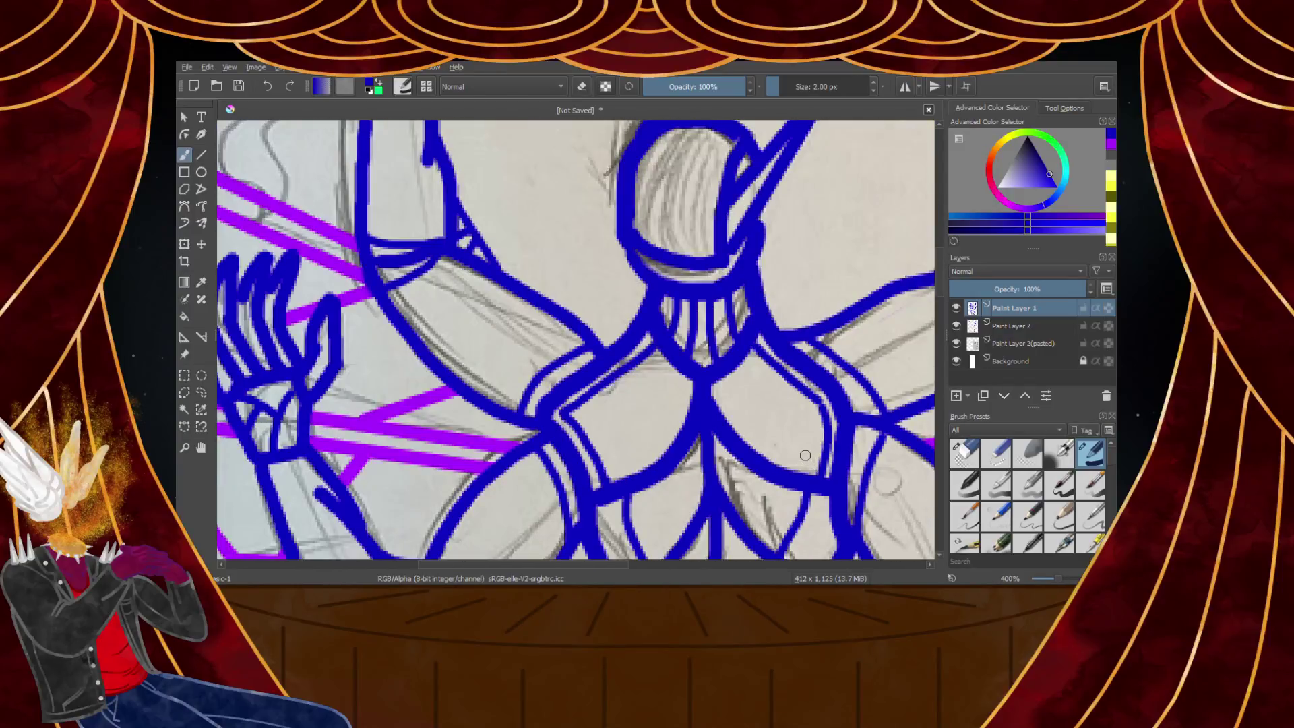
scroll(803, 455, up, 4)
scroll(789, 451, down, 3)
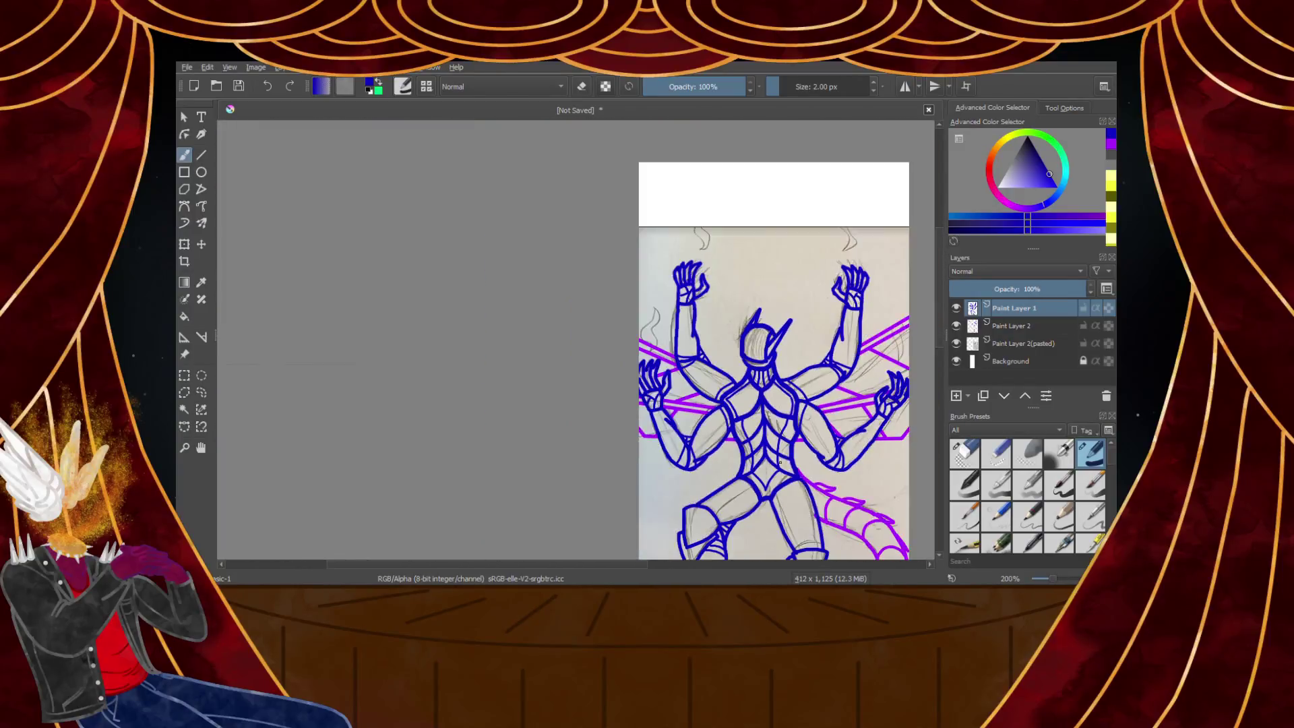
Draw a blue diagonal line across the upper left forearm from its inner edge down toward the elbow
scroll(774, 448, up, 4)
scroll(557, 411, up, 3)
scroll(555, 407, down, 4)
scroll(553, 405, up, 3)
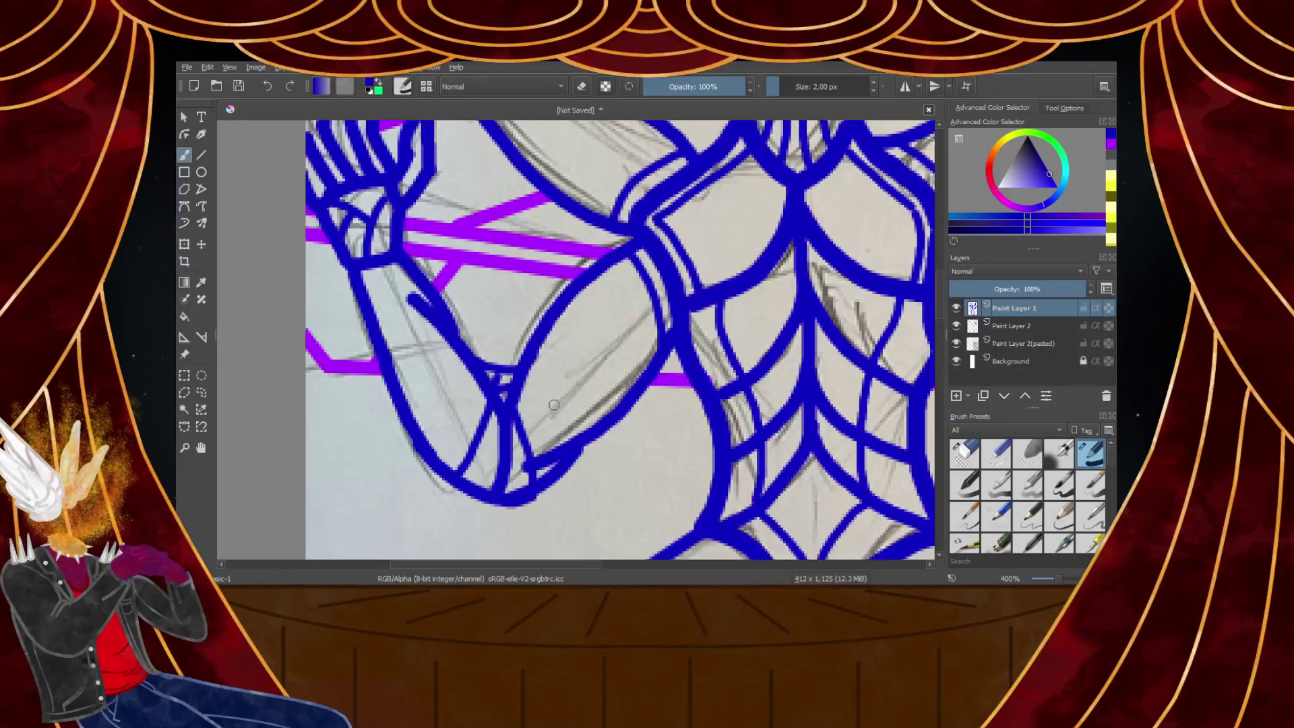
scroll(529, 284, down, 1)
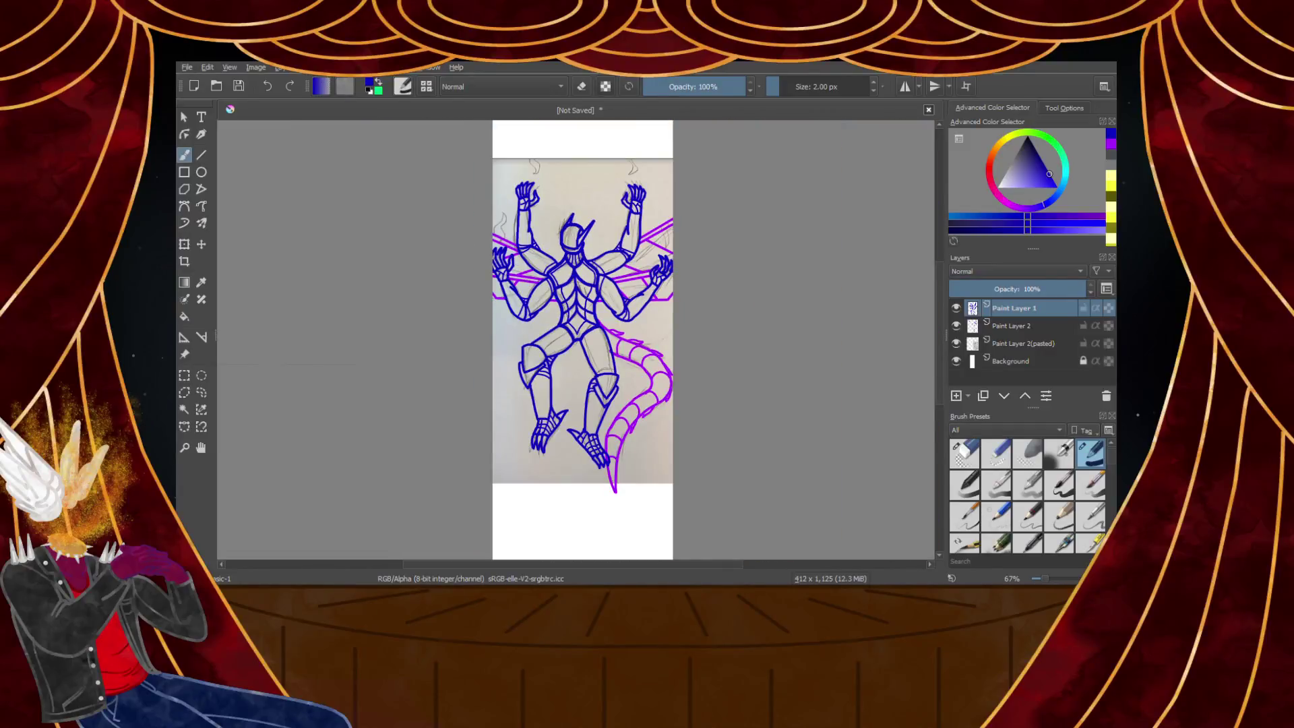
scroll(511, 213, up, 3)
scroll(487, 259, up, 2)
mouse_move(534, 196)
mouse_down()
mouse_move(505, 297)
mouse_move(394, 511)
mouse_move(354, 552)
mouse_up()
scroll(405, 409, down, 4)
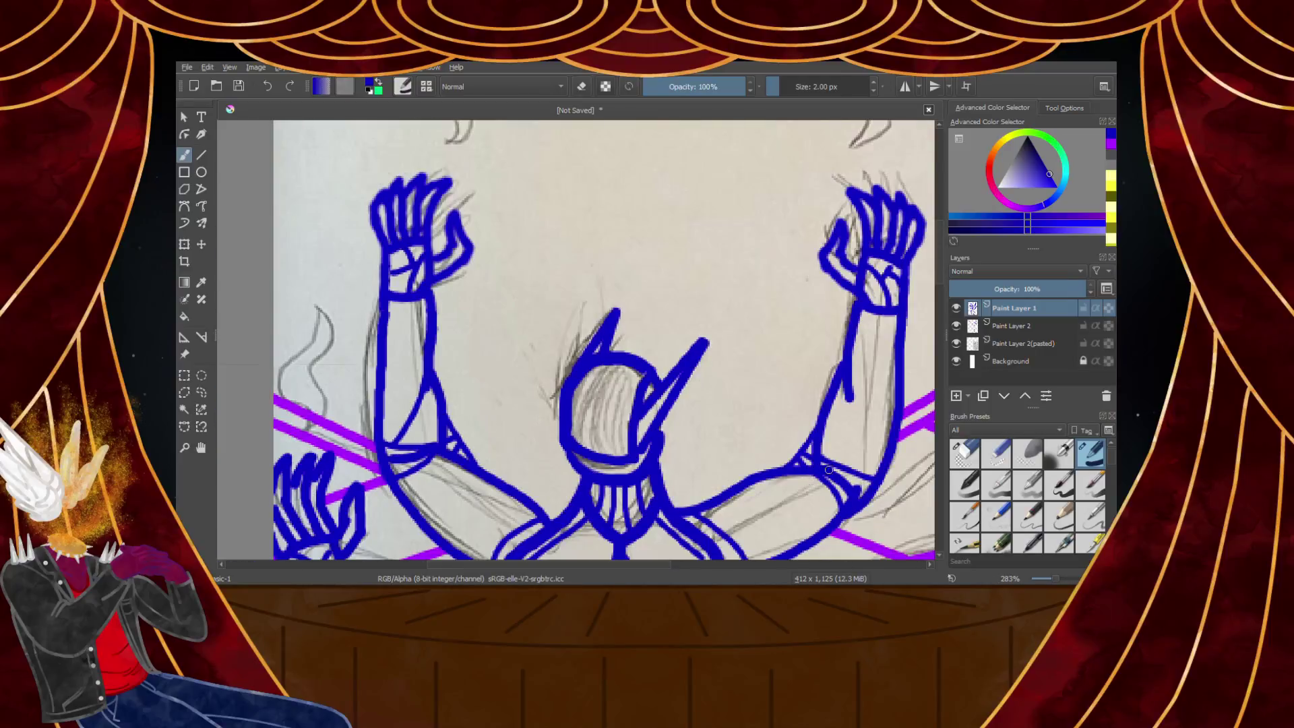
Draw a matching blue diagonal line across the upper right forearm from its inner edge toward the elbow
scroll(858, 428, up, 1)
mouse_move(678, 293)
mouse_down()
mouse_move(698, 391)
mouse_move(760, 556)
mouse_up()
scroll(760, 556, down, 5)
scroll(756, 536, up, 5)
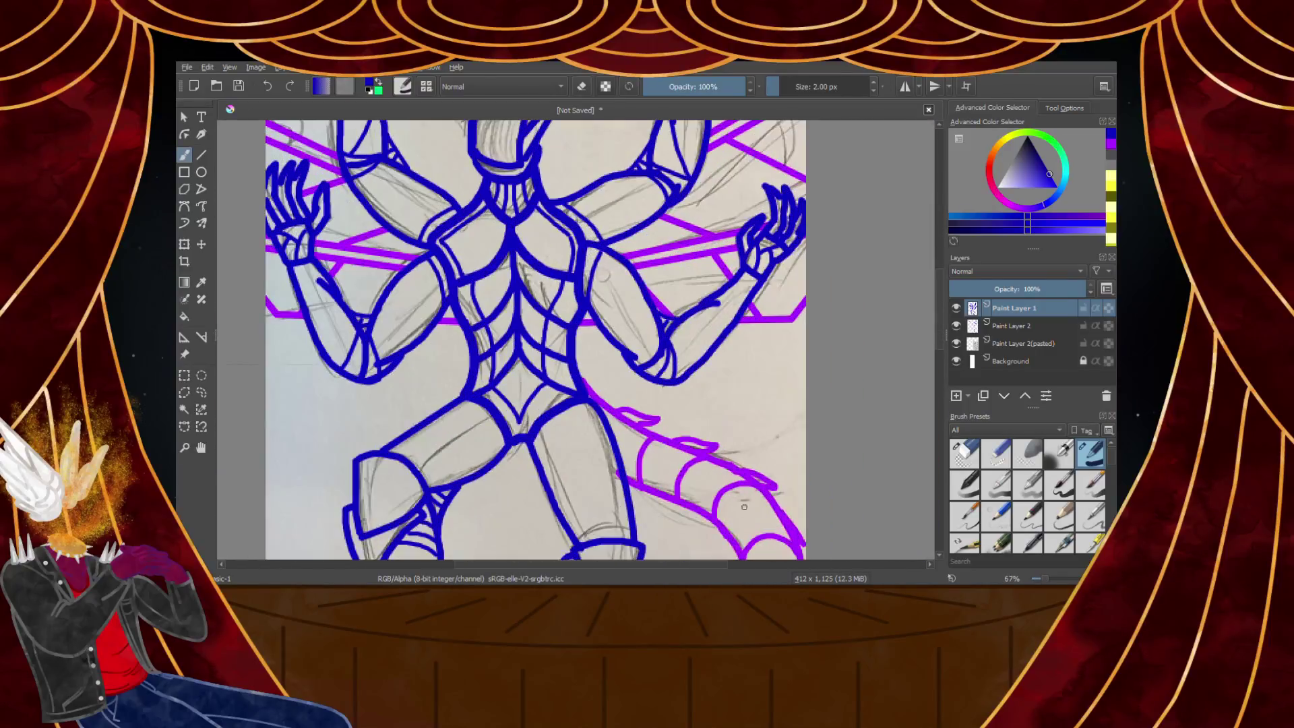
Erase the end of the stray stub on the lower right forearm, and draw a blue line from there across the forearm
scroll(712, 327, up, 5)
scroll(645, 273, down, 4)
scroll(646, 259, down, 8)
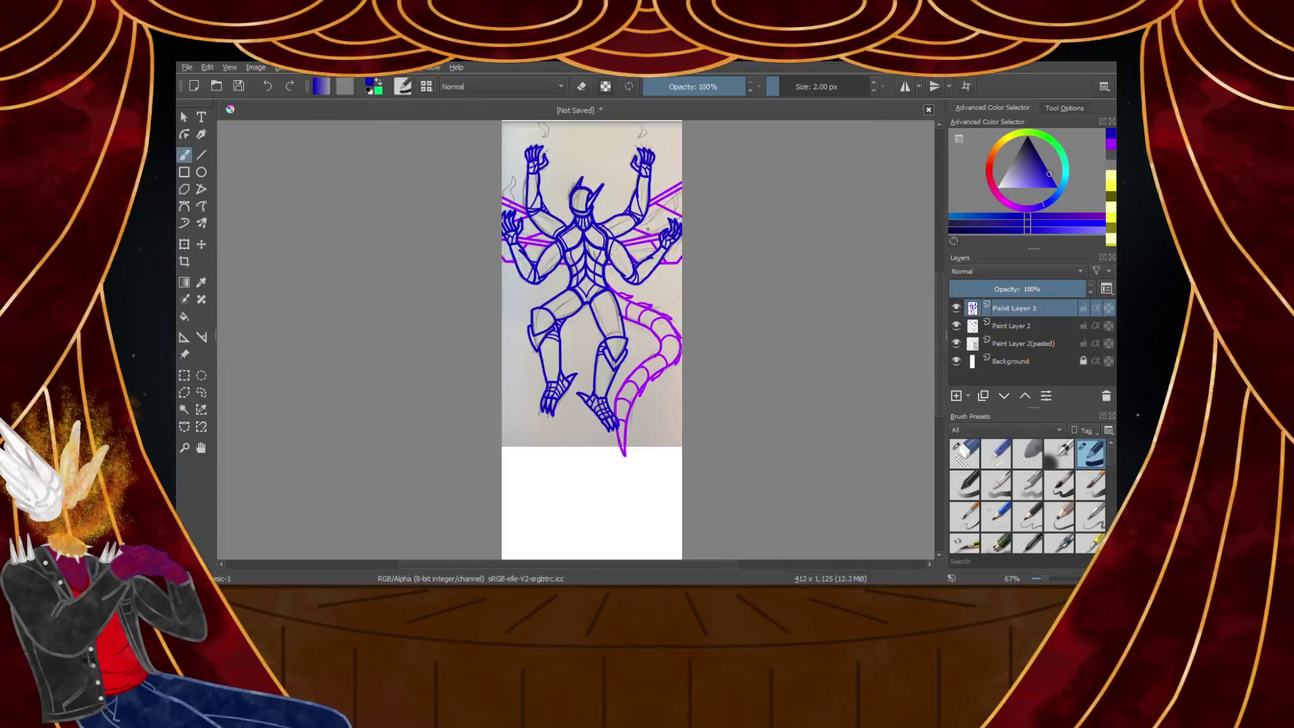
scroll(647, 252, up, 2)
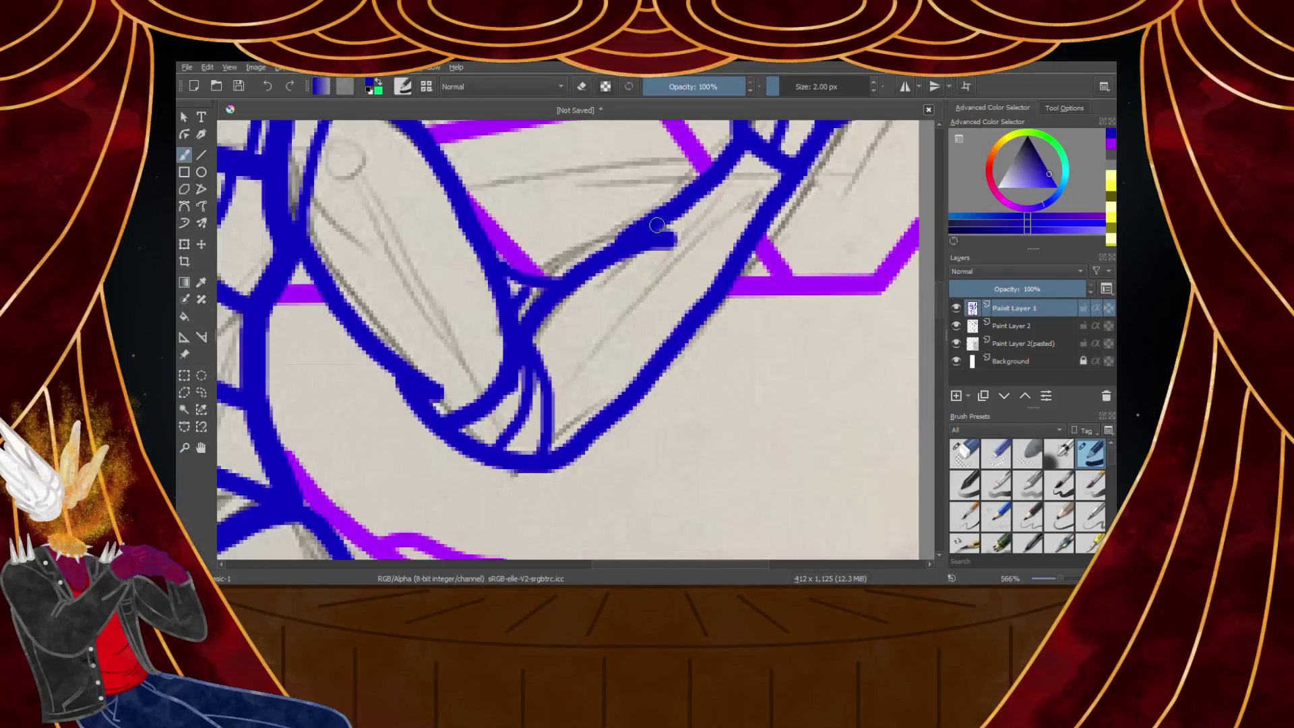
scroll(657, 225, up, 2)
click(967, 464)
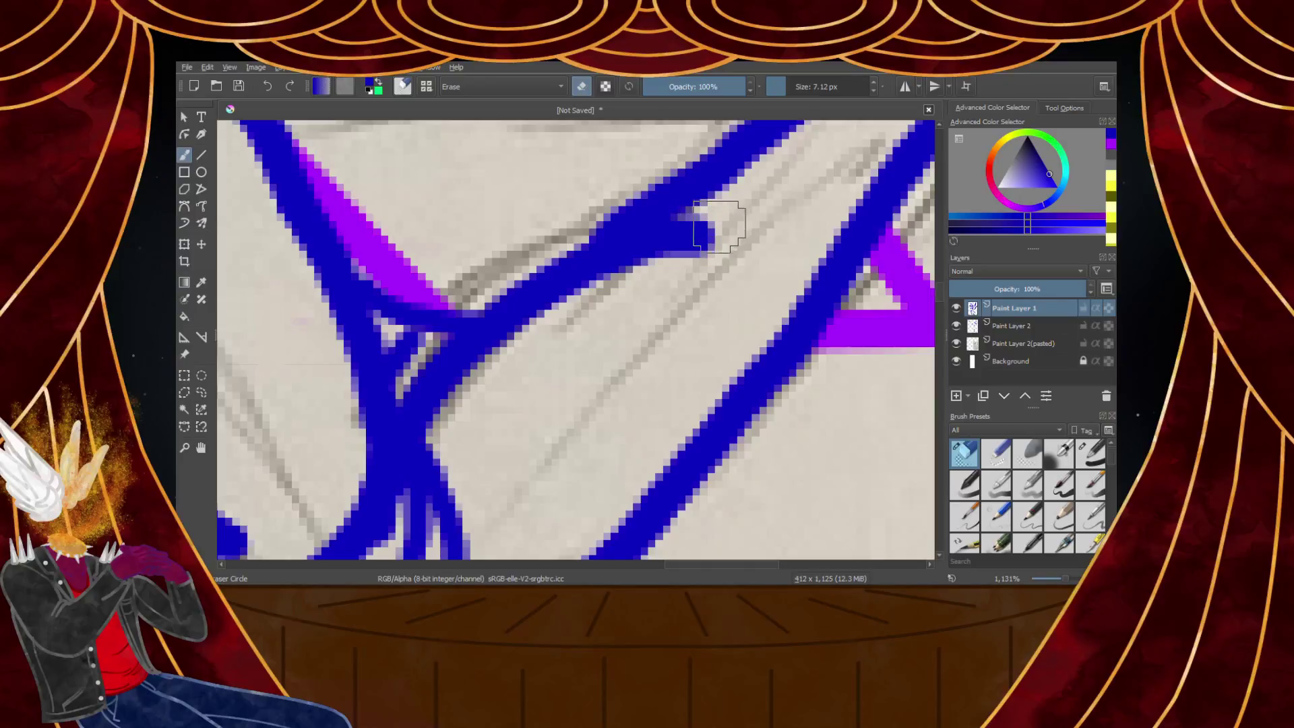
drag(721, 225, 701, 232)
click(1091, 453)
drag(615, 259, 586, 548)
scroll(581, 364, down, 8)
Try erasing the stub on the lower left forearm and drawing a line across it, and undo both strokes
scroll(270, 327, up, 5)
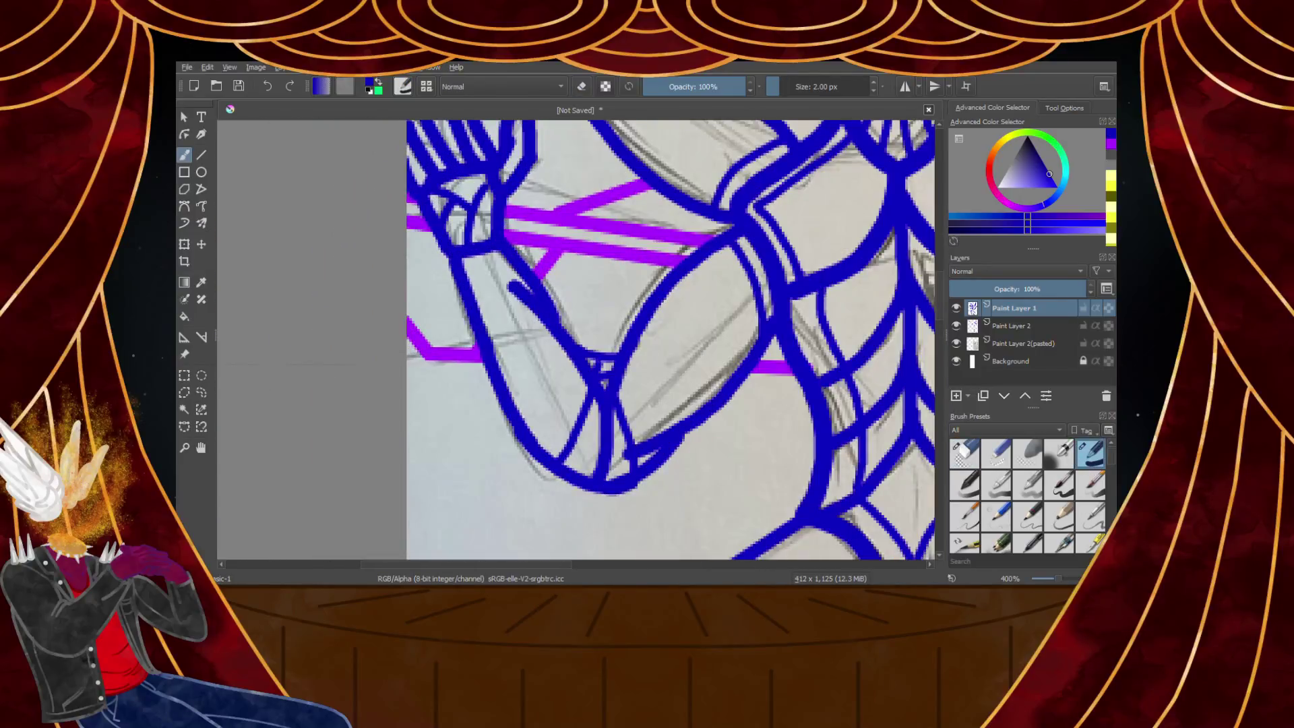
scroll(518, 377, up, 1)
click(971, 457)
mouse_move(489, 197)
mouse_down()
mouse_move(527, 219)
mouse_move(560, 287)
mouse_move(511, 190)
mouse_up()
click(1092, 453)
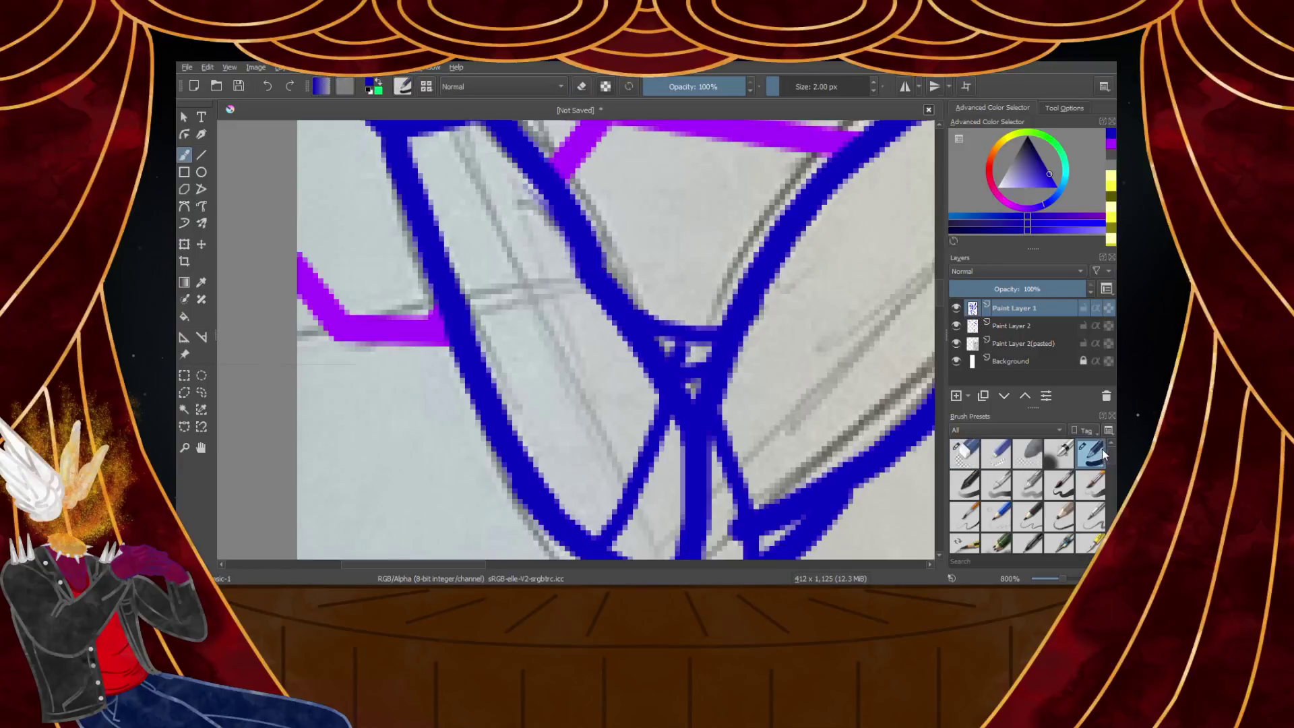
drag(425, 194, 601, 296)
key(ctrl+z)
key(ctrl+z)
Draw a blue line across the lower left forearm from its inner-edge stub to the outer edge just below the wrist
scroll(524, 254, down, 6)
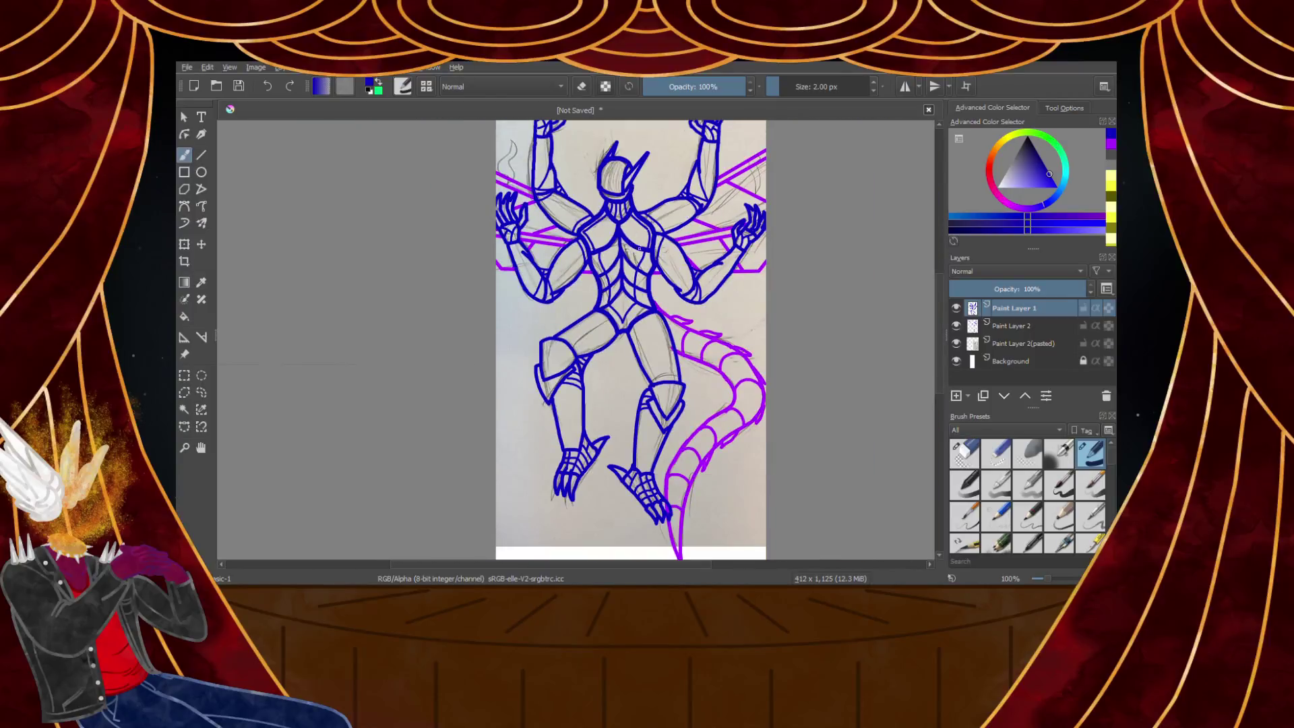
scroll(748, 265, up, 5)
scroll(560, 238, up, 3)
drag(659, 225, 910, 225)
scroll(864, 244, down, 10)
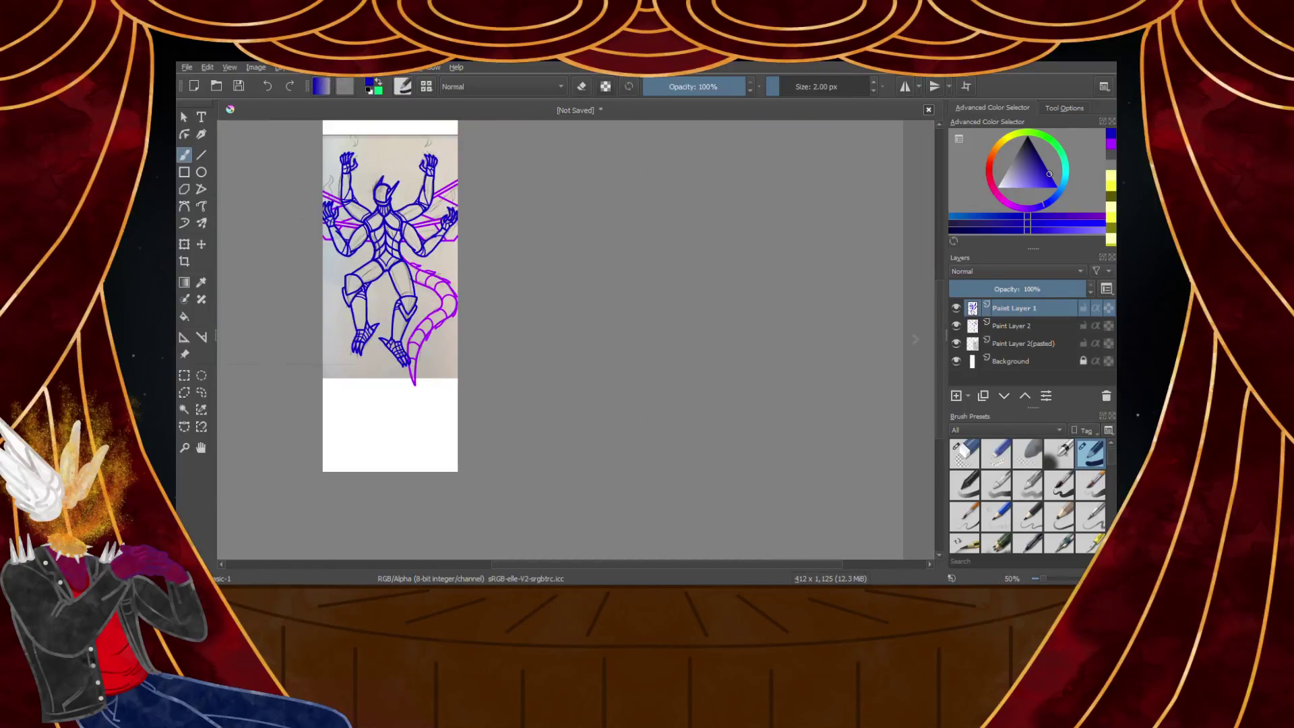
scroll(894, 279, up, 5)
scroll(476, 275, up, 5)
drag(578, 352, 370, 272)
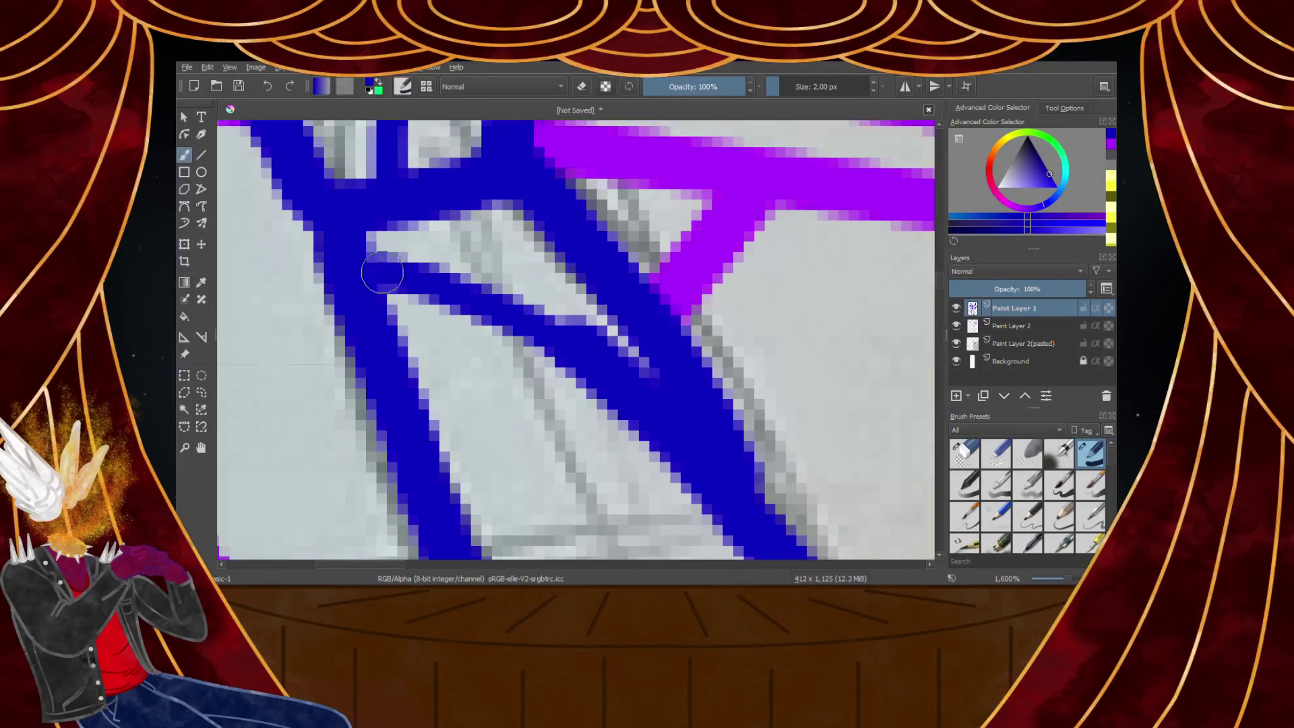
scroll(472, 288, down, 6)
scroll(762, 289, down, 9)
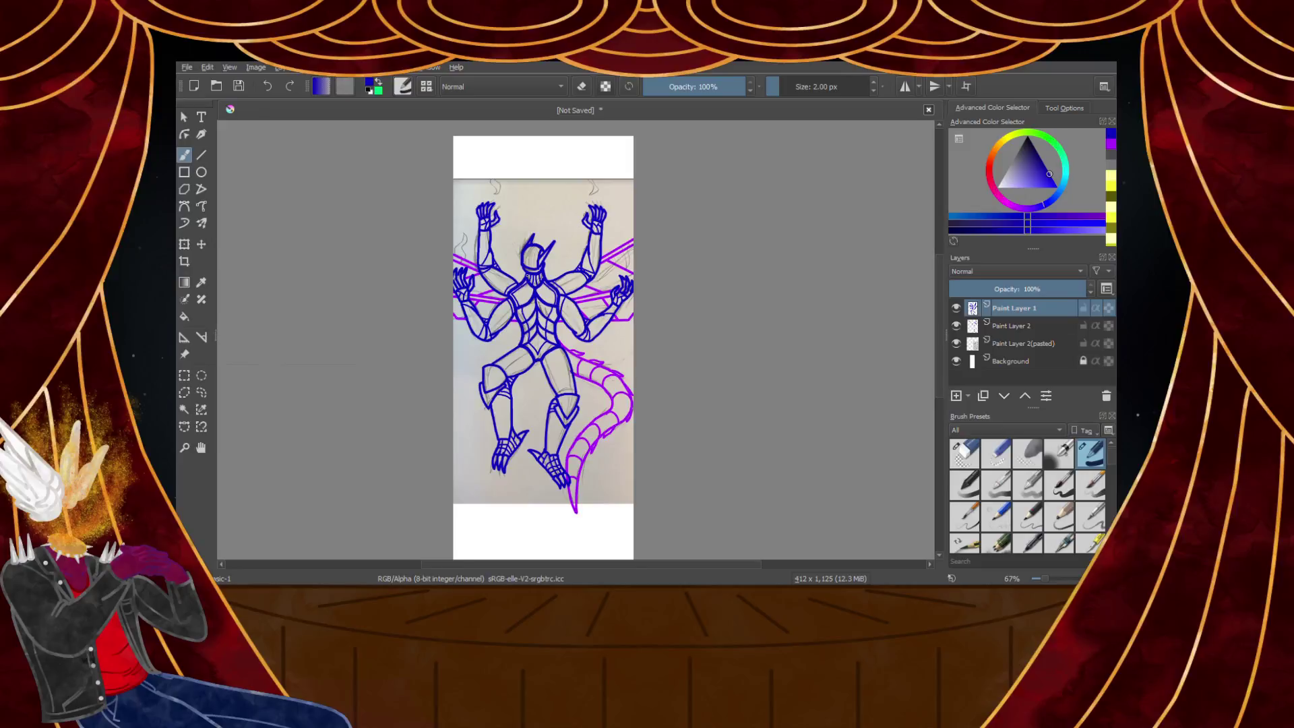
Examine the helmet, raised hands and whole figure for places that still need detail lines
scroll(517, 260, up, 5)
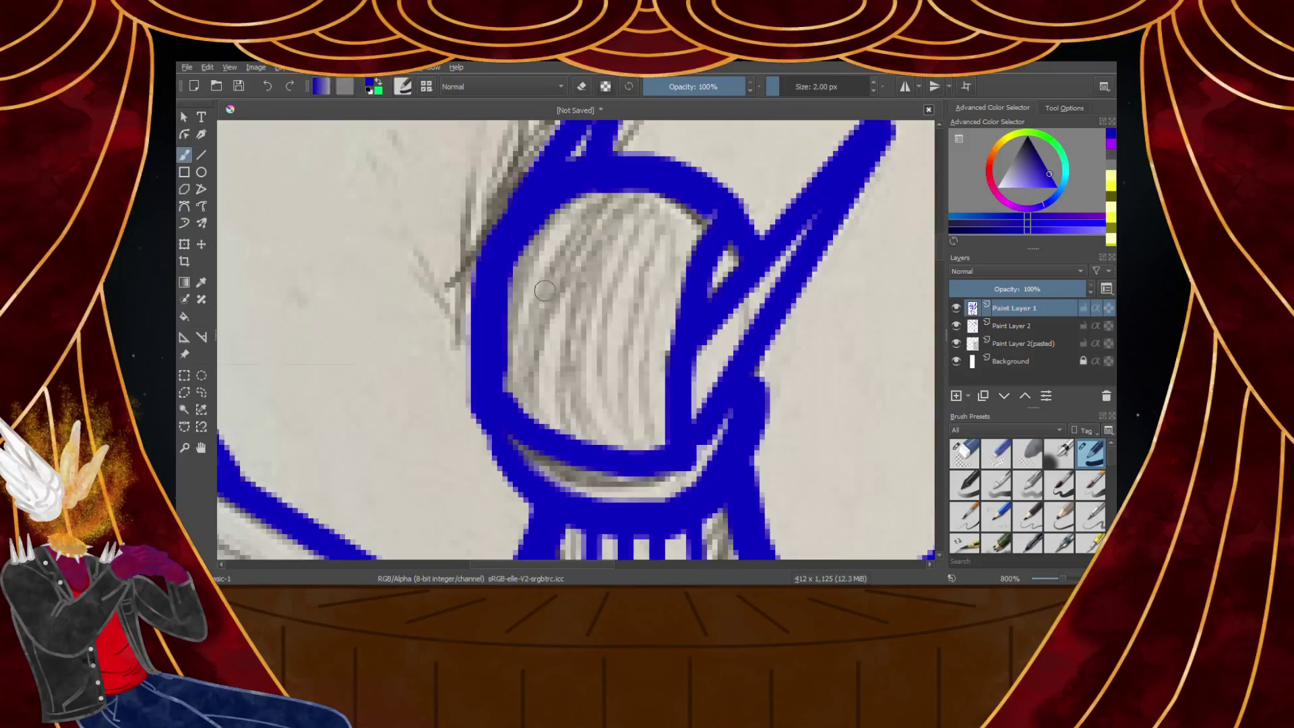
scroll(534, 357, down, 1)
scroll(522, 372, down, 2)
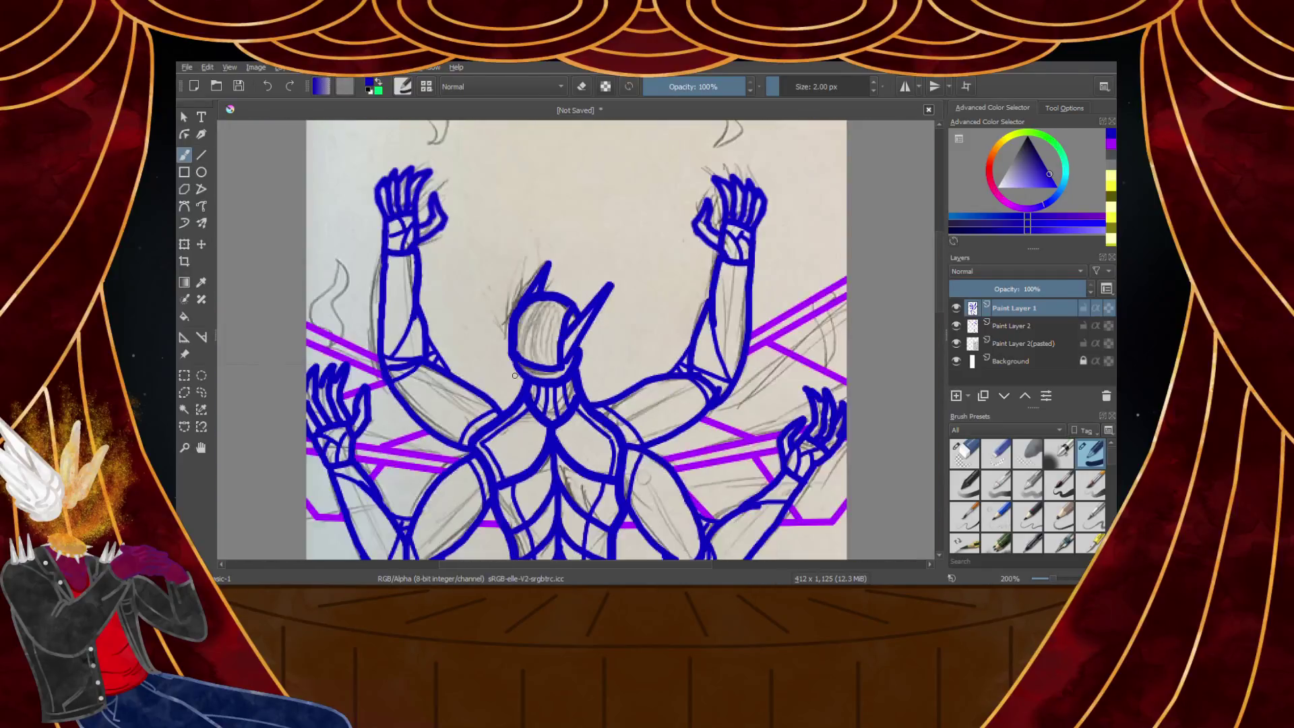
scroll(554, 318, up, 3)
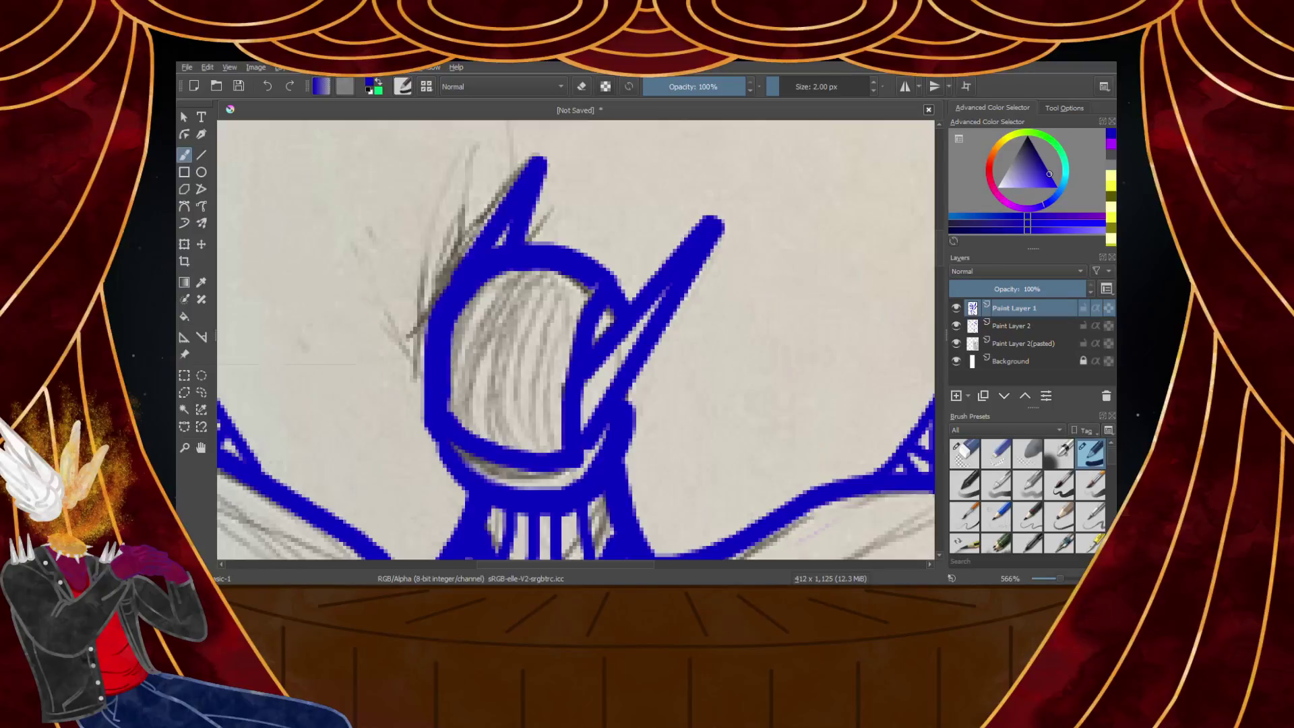
scroll(520, 329, down, 7)
scroll(505, 278, up, 6)
scroll(500, 265, down, 1)
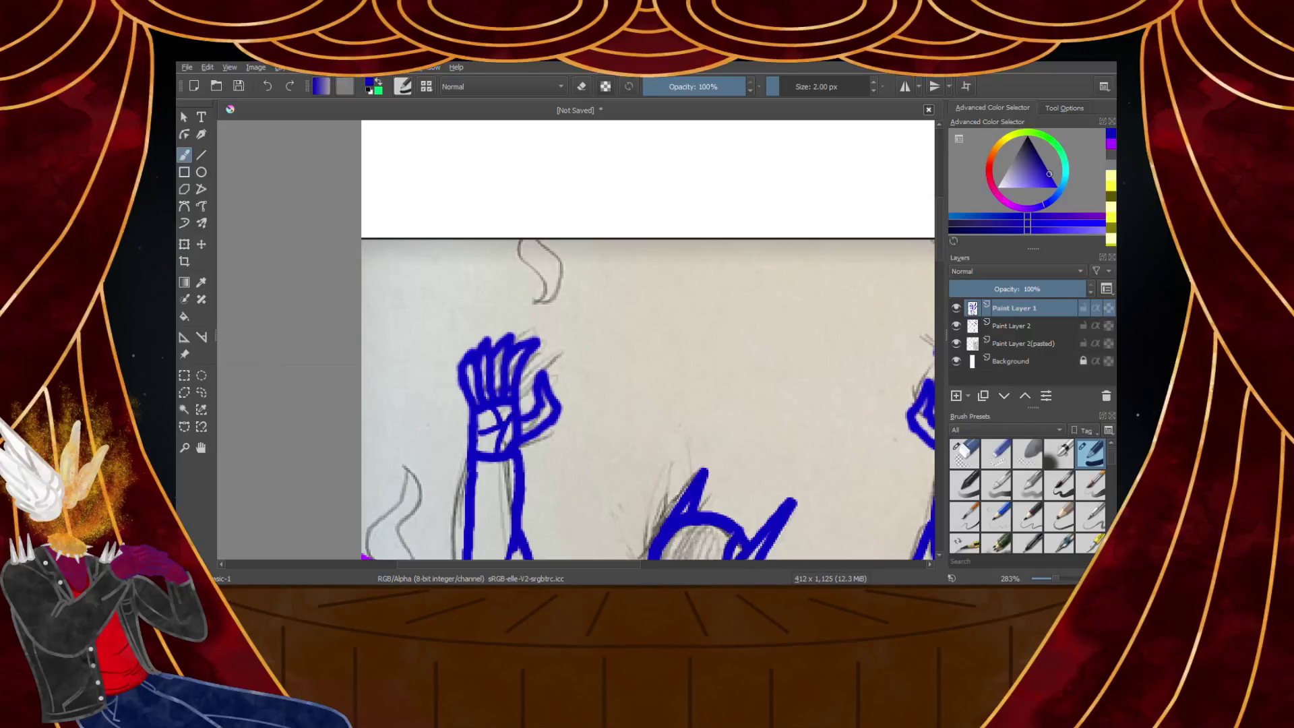
scroll(471, 395, down, 5)
scroll(492, 450, up, 2)
scroll(496, 450, down, 3)
scroll(486, 448, up, 4)
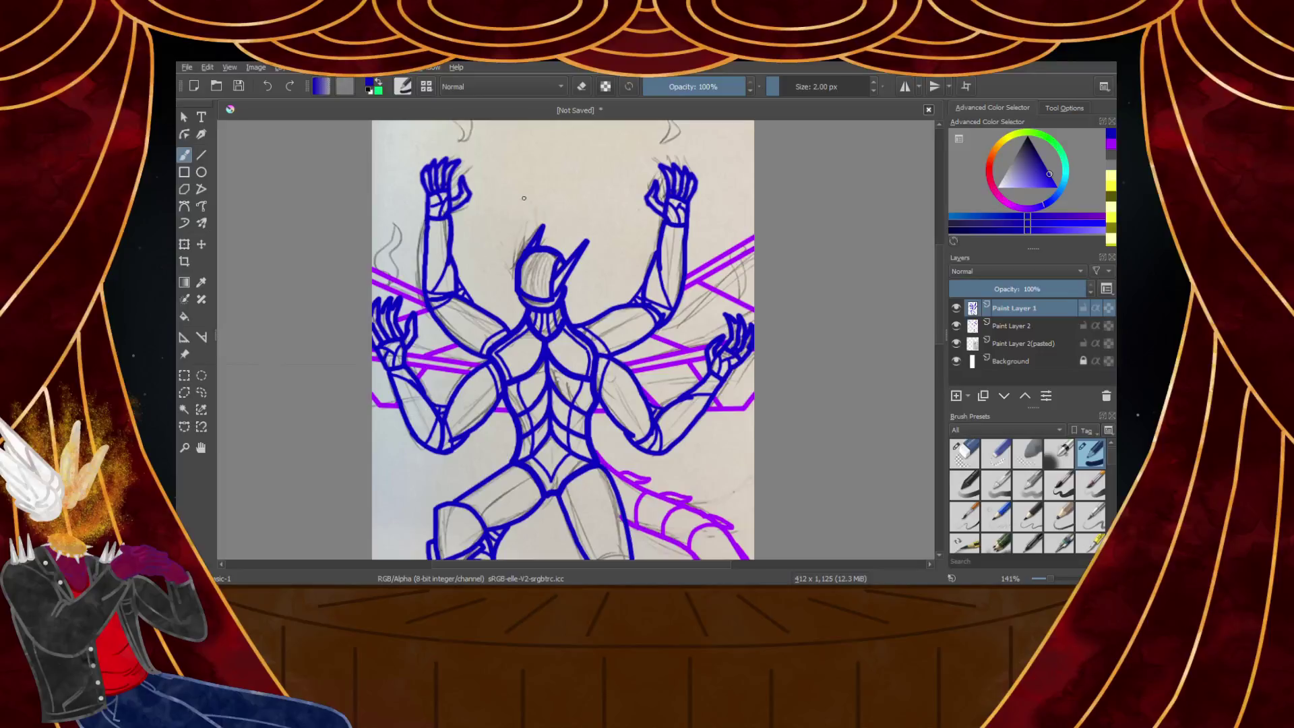
scroll(527, 201, down, 2)
scroll(527, 201, up, 3)
scroll(527, 202, down, 4)
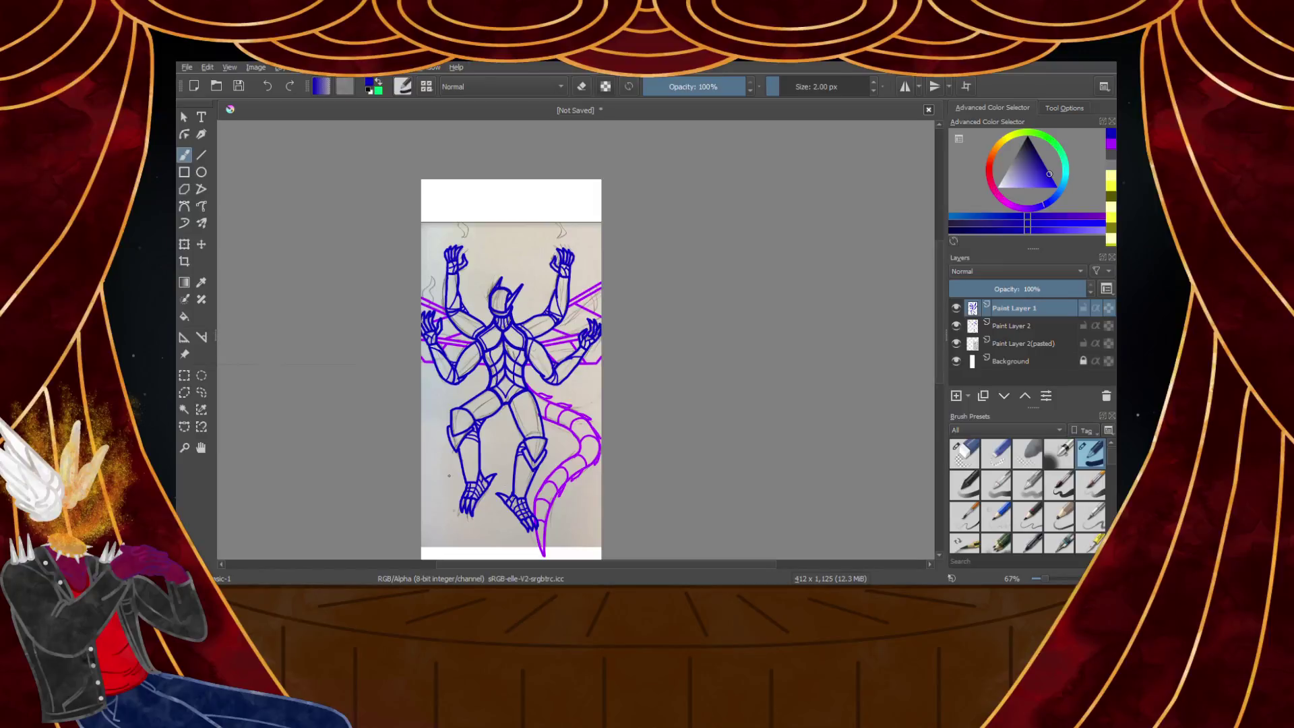
Draw a blue facet line inside the left knee plate, running from near its upper edge down to its lower tip
scroll(424, 452, up, 12)
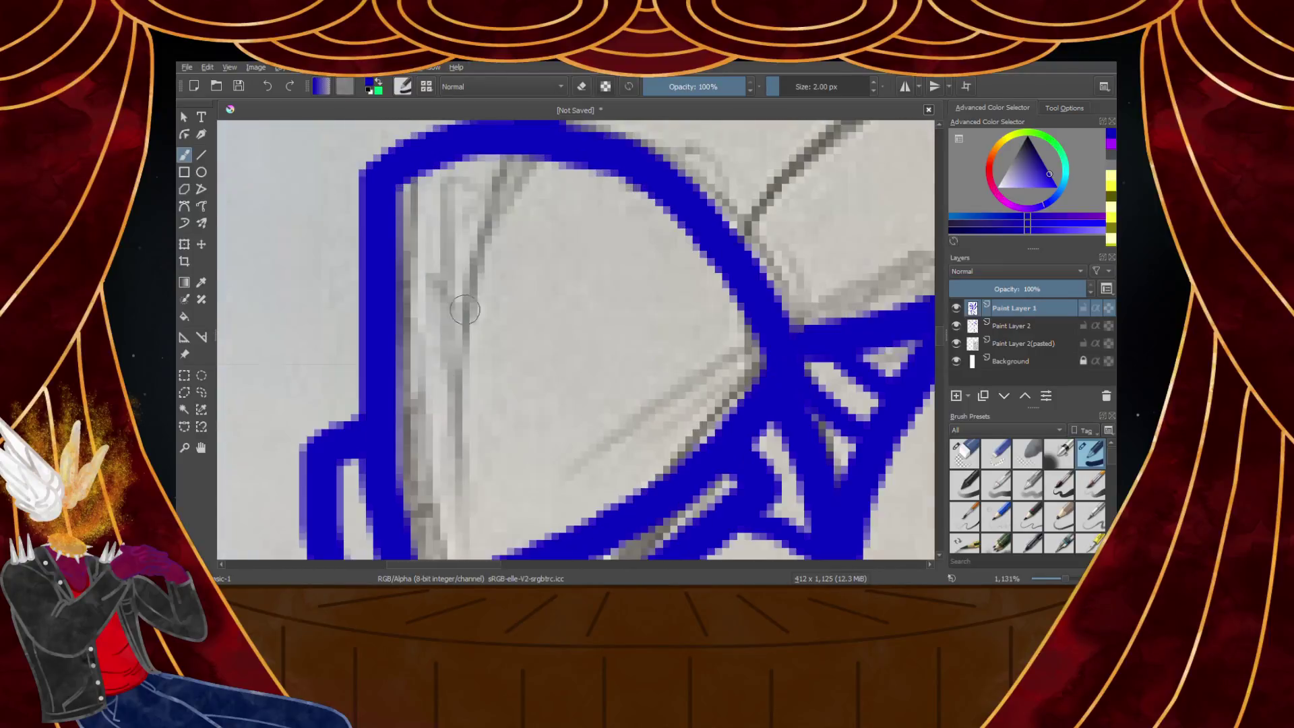
mouse_move(524, 187)
mouse_down()
mouse_move(457, 230)
mouse_move(479, 304)
mouse_move(477, 286)
mouse_move(431, 465)
mouse_up()
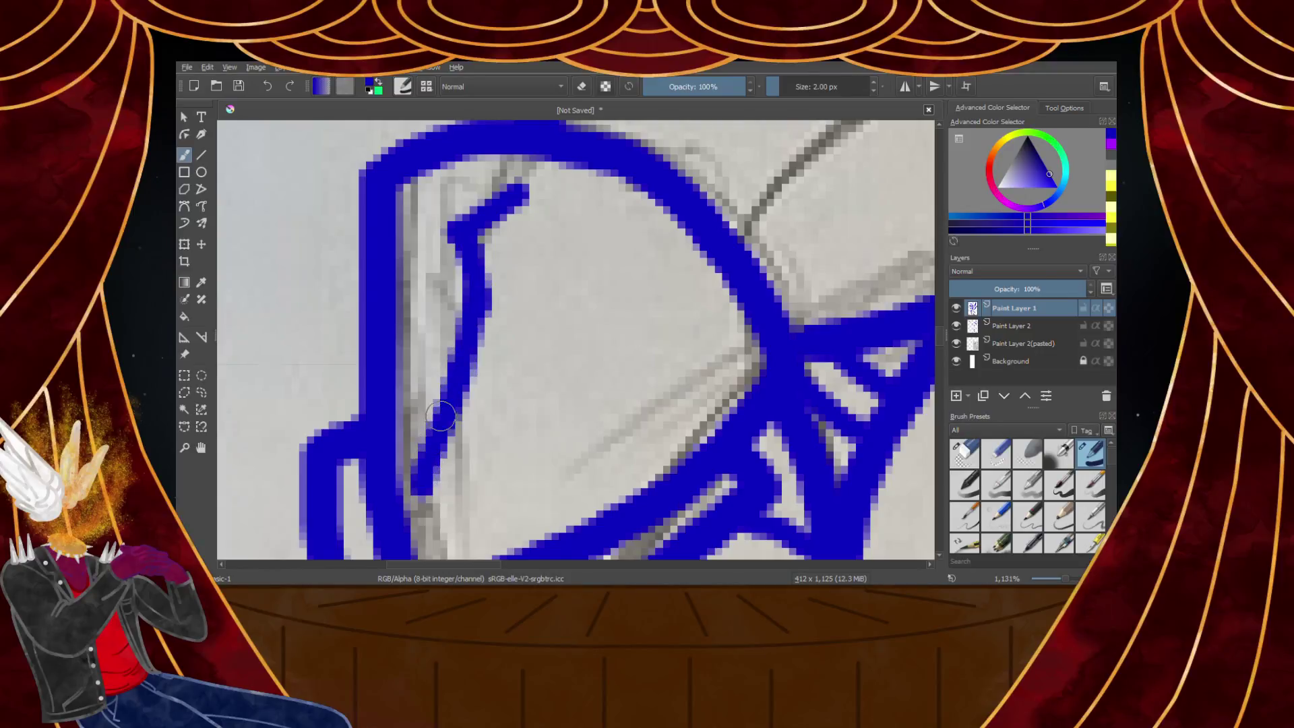
scroll(430, 452, down, 4)
scroll(430, 452, down, 3)
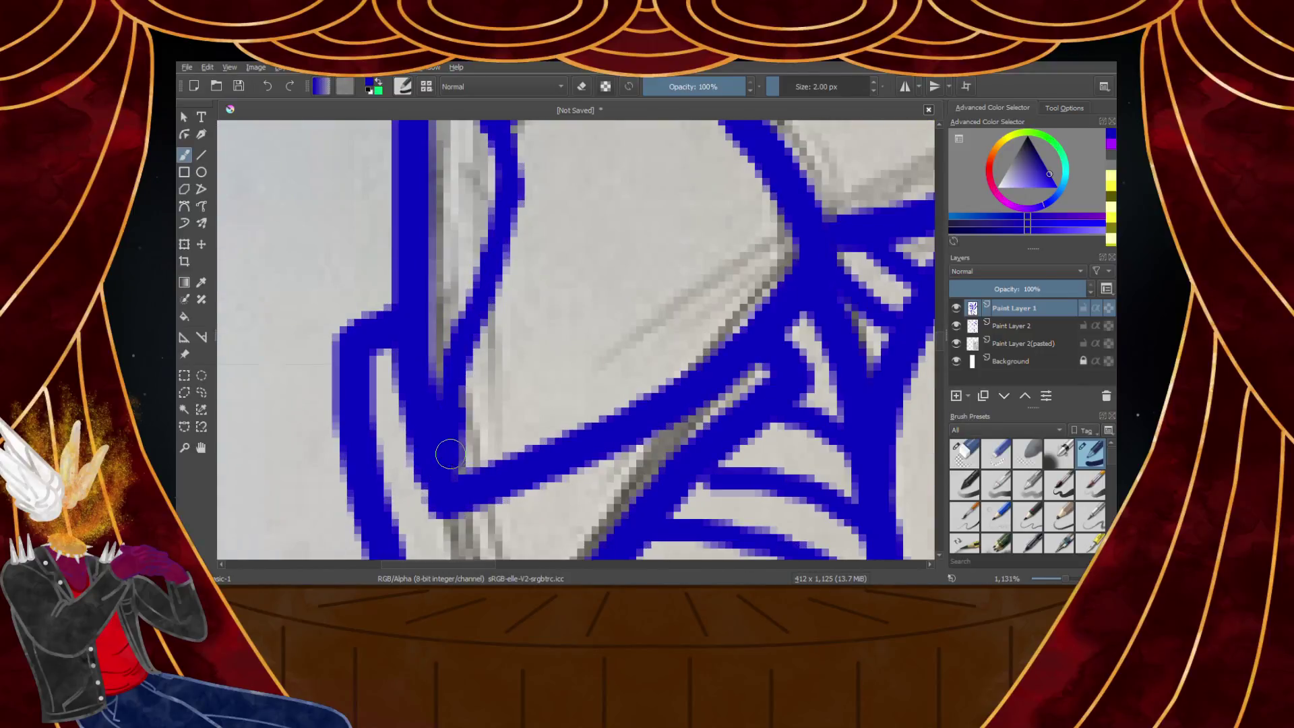
Draw blue lines from the top of the left knee plate's facet to the plate's upper left and right corners
scroll(484, 277, down, 2)
scroll(483, 277, up, 1)
drag(499, 281, 401, 264)
drag(514, 286, 741, 462)
scroll(619, 364, down, 7)
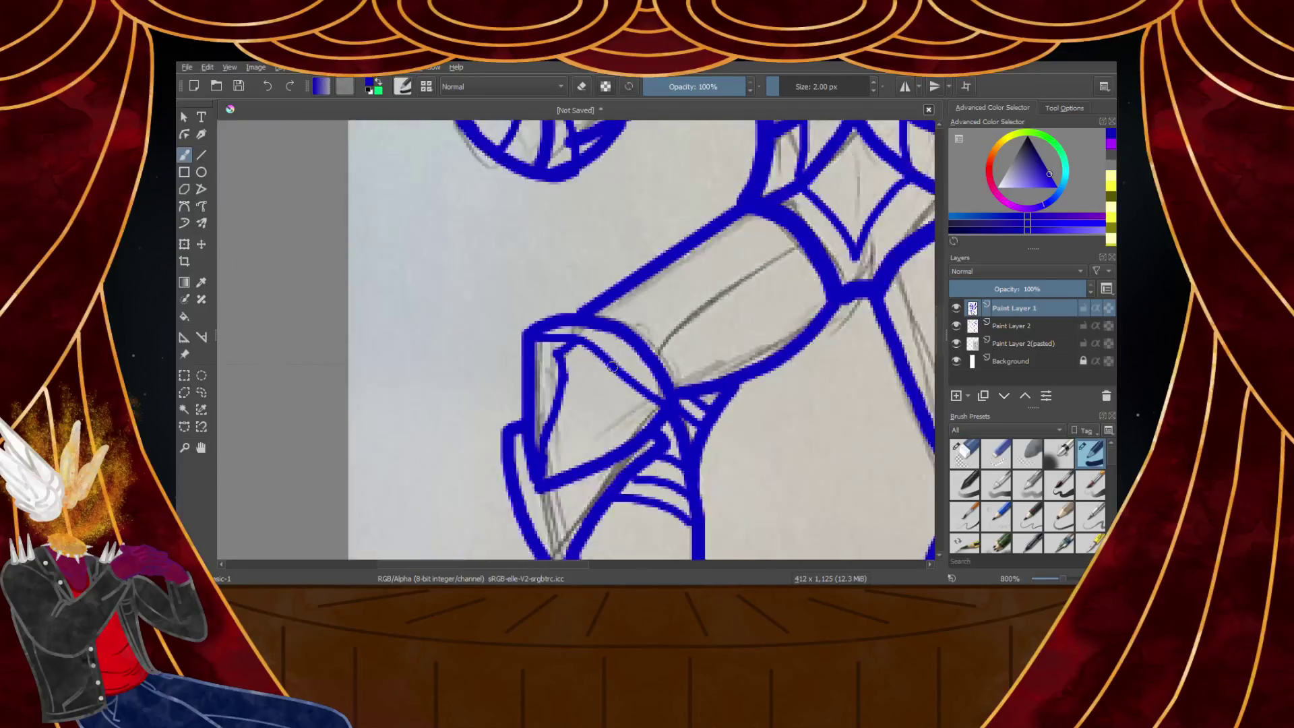
Undo the facet line and corner lines drawn inside the left knee plate
scroll(711, 408, up, 4)
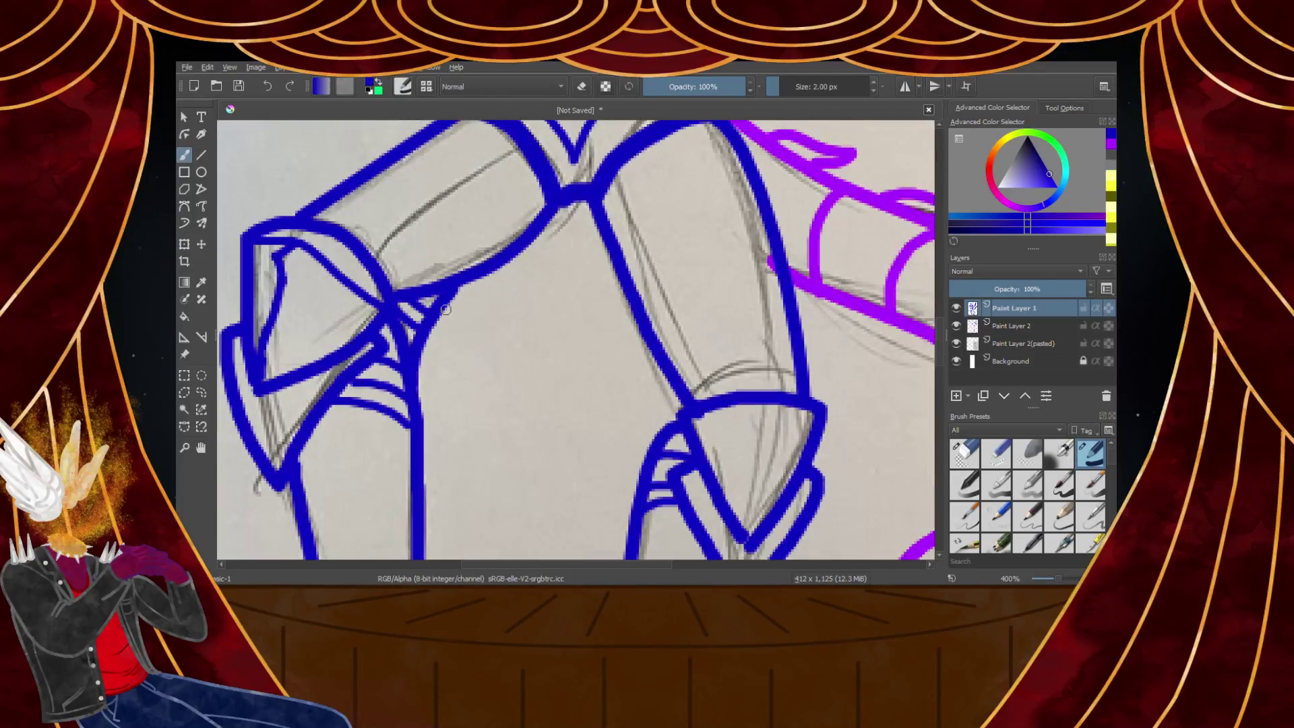
key(ctrl+z)
key(ctrl+z)
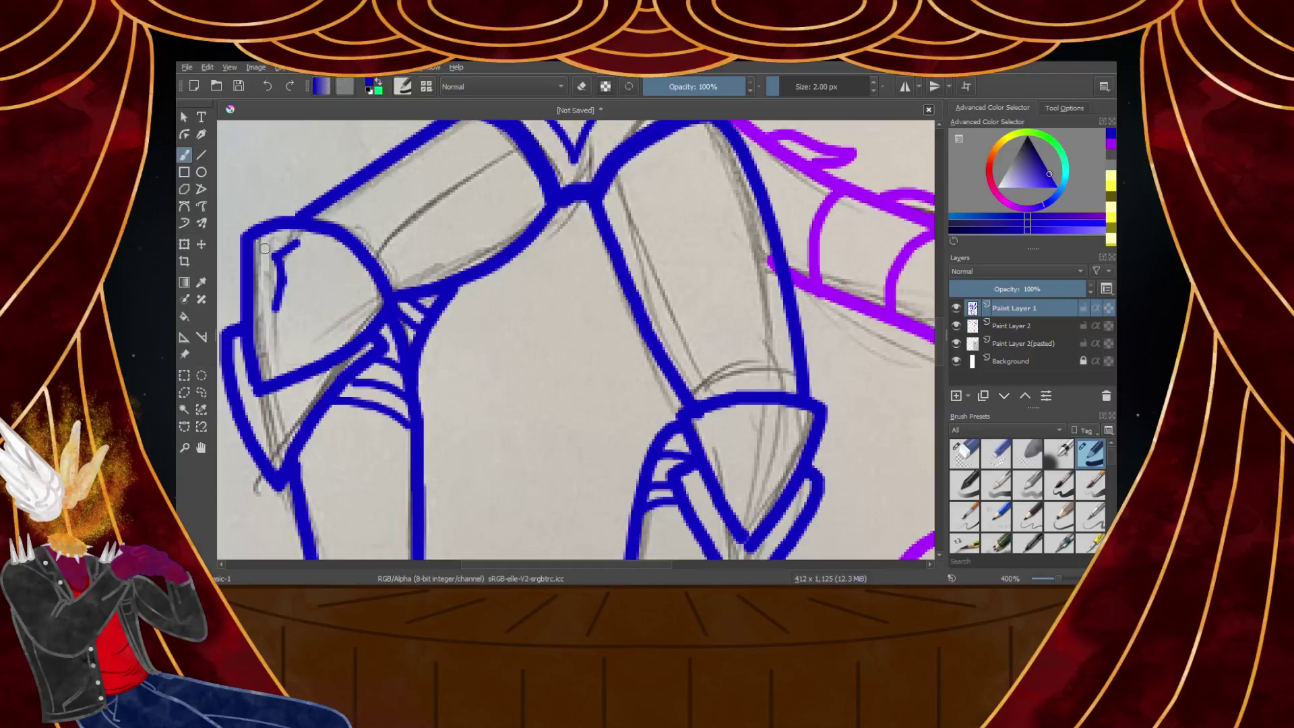
key(ctrl+z)
Draw a blue line across the left knee plate from its upper left corner to its right corner
scroll(245, 242, up, 4)
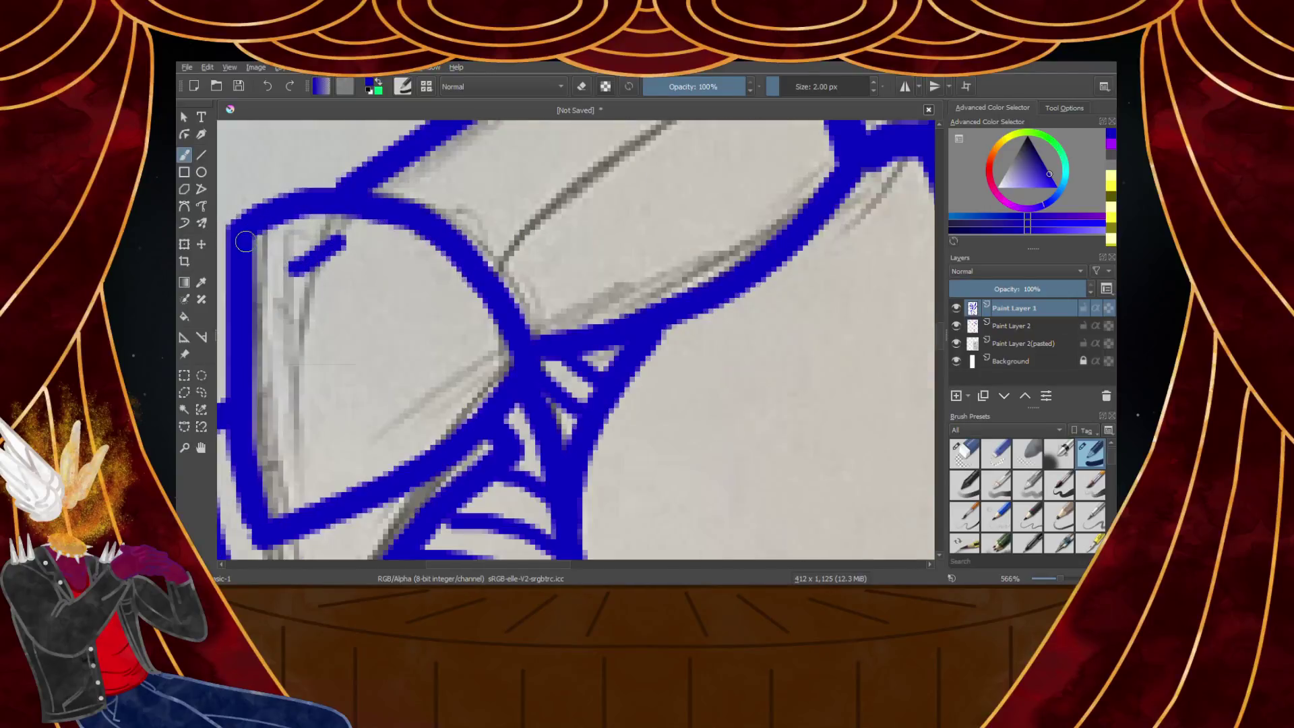
mouse_move(254, 228)
mouse_down()
mouse_move(277, 262)
mouse_move(389, 336)
mouse_move(665, 432)
mouse_up()
scroll(344, 308, down, 3)
scroll(344, 308, up, 2)
scroll(426, 405, down, 4)
scroll(419, 419, up, 5)
drag(431, 233, 391, 559)
scroll(342, 469, down, 3)
drag(421, 364, 515, 337)
key(ctrl+z)
key(ctrl+z)
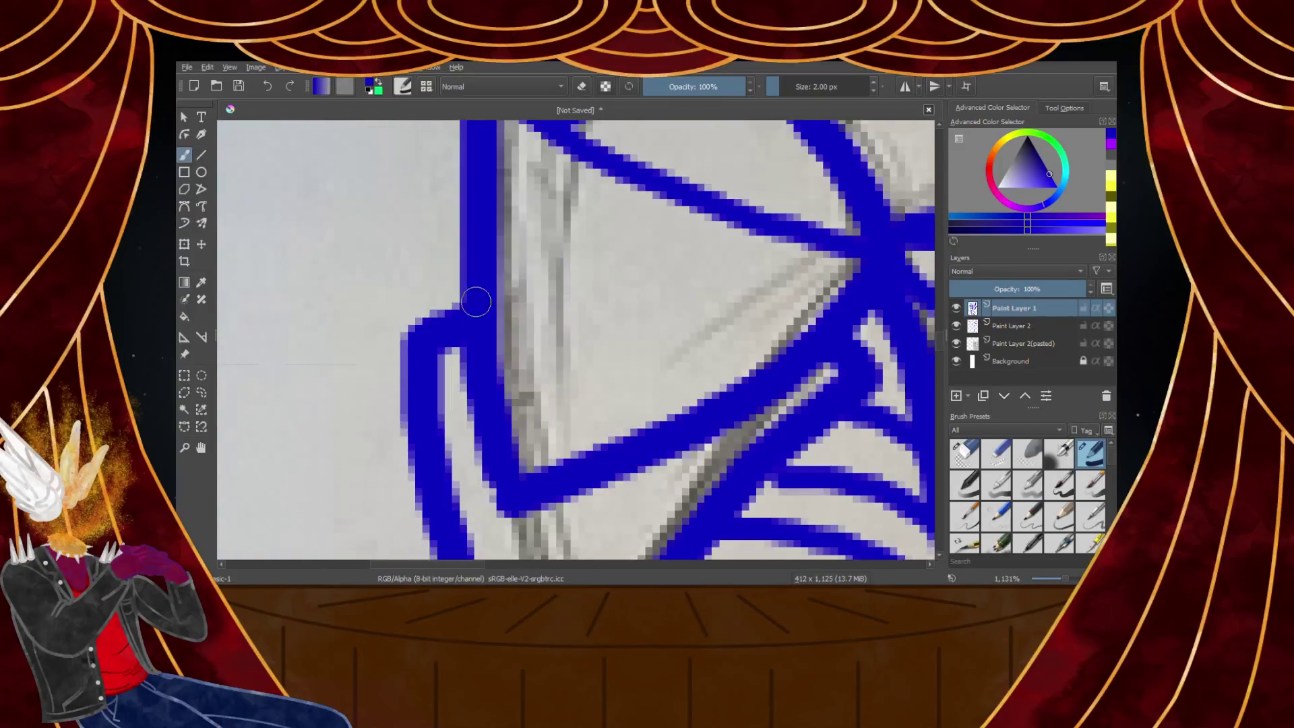
Draw a blue facet line from the left knee plate's cross line down to the plate's lower tip
mouse_move(552, 130)
mouse_down()
mouse_move(516, 298)
mouse_move(508, 482)
mouse_up()
scroll(508, 488, down, 5)
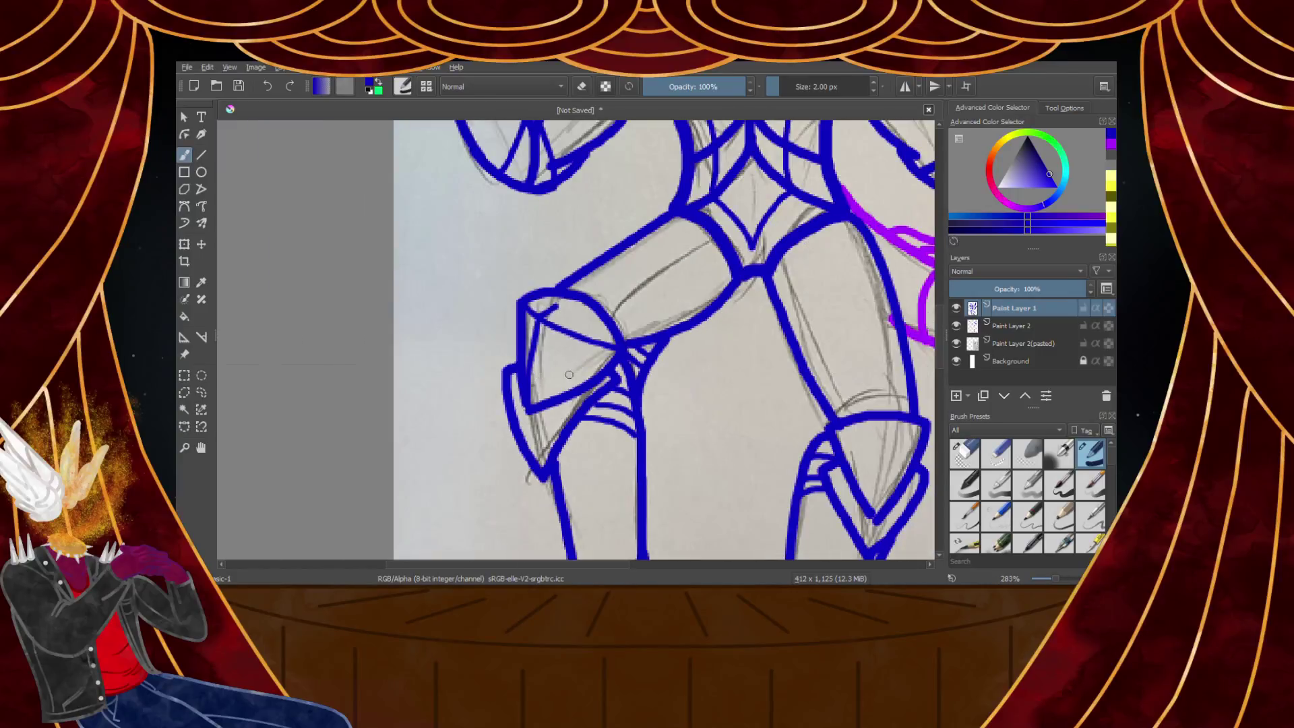
scroll(585, 334, up, 5)
mouse_move(559, 364)
mouse_down()
mouse_move(734, 271)
mouse_move(768, 348)
mouse_up()
scroll(733, 272, down, 8)
Draw blue facet lines on the right knee plate, from both upper corners to a shared point and from there down to the tip
scroll(770, 307, up, 5)
scroll(769, 307, up, 4)
drag(520, 313, 758, 347)
drag(859, 303, 765, 355)
scroll(761, 357, down, 1)
scroll(760, 357, up, 2)
drag(802, 233, 695, 530)
scroll(689, 476, down, 5)
scroll(687, 475, down, 3)
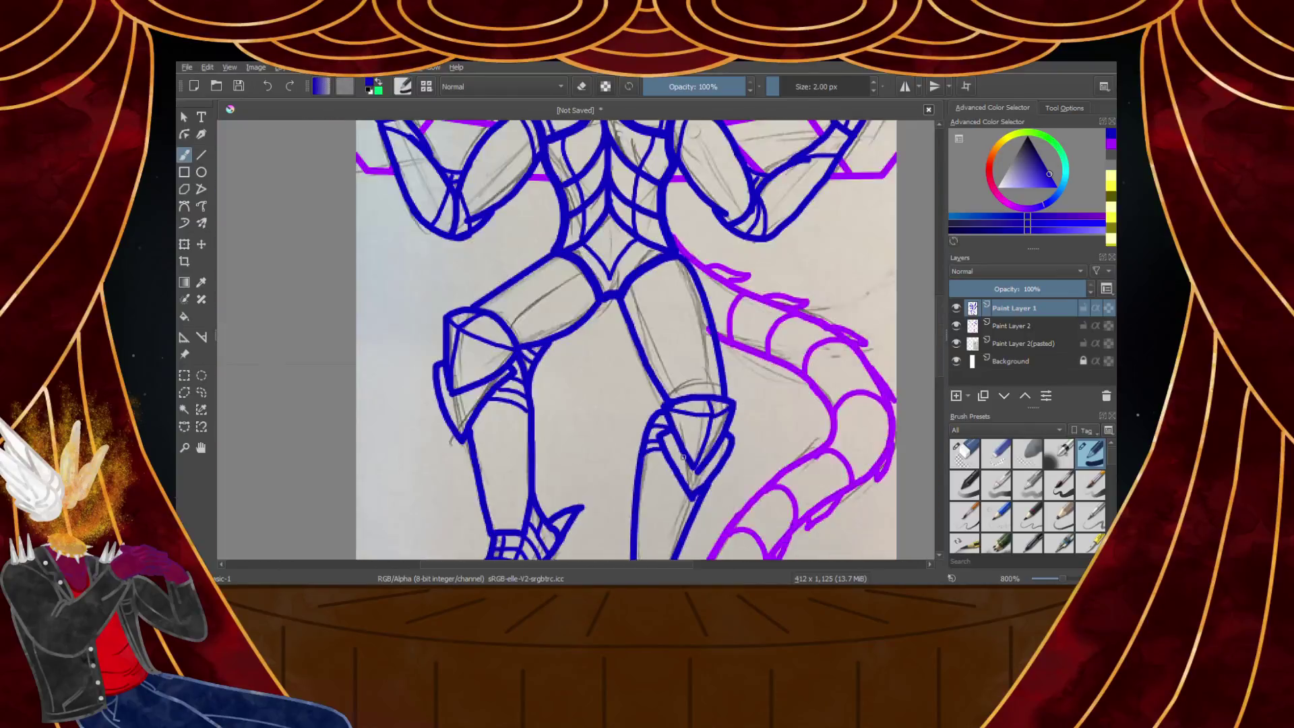
scroll(701, 462, up, 5)
drag(725, 246, 691, 256)
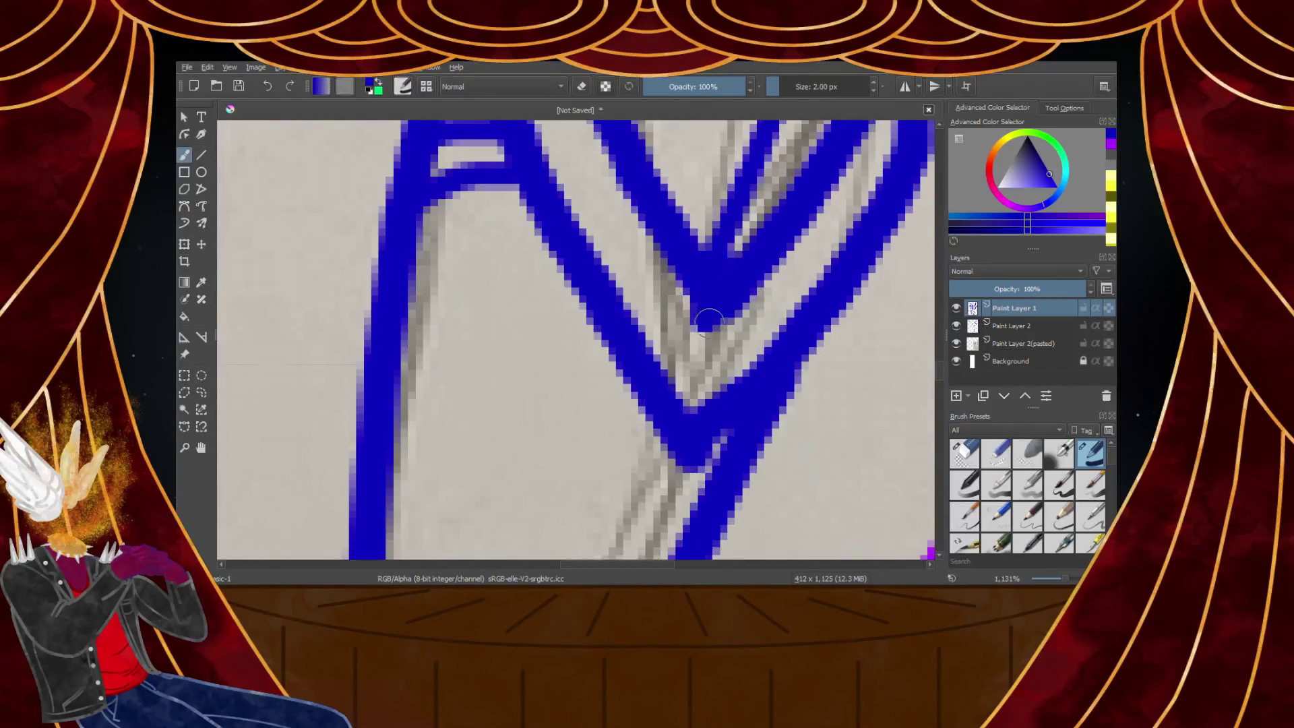
Draw short blue lines across the upper ends of the guard beneath the right knee plate
scroll(708, 374, down, 5)
scroll(656, 315, up, 5)
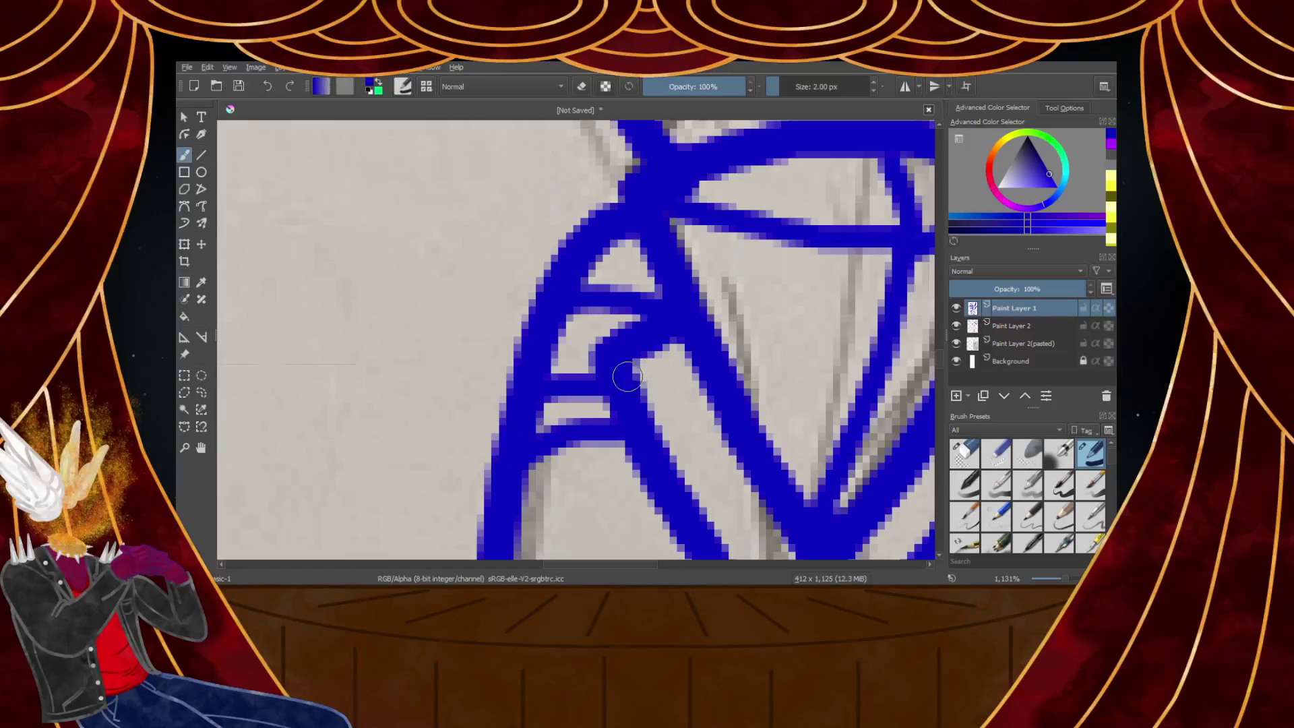
scroll(711, 405, down, 4)
scroll(752, 418, up, 4)
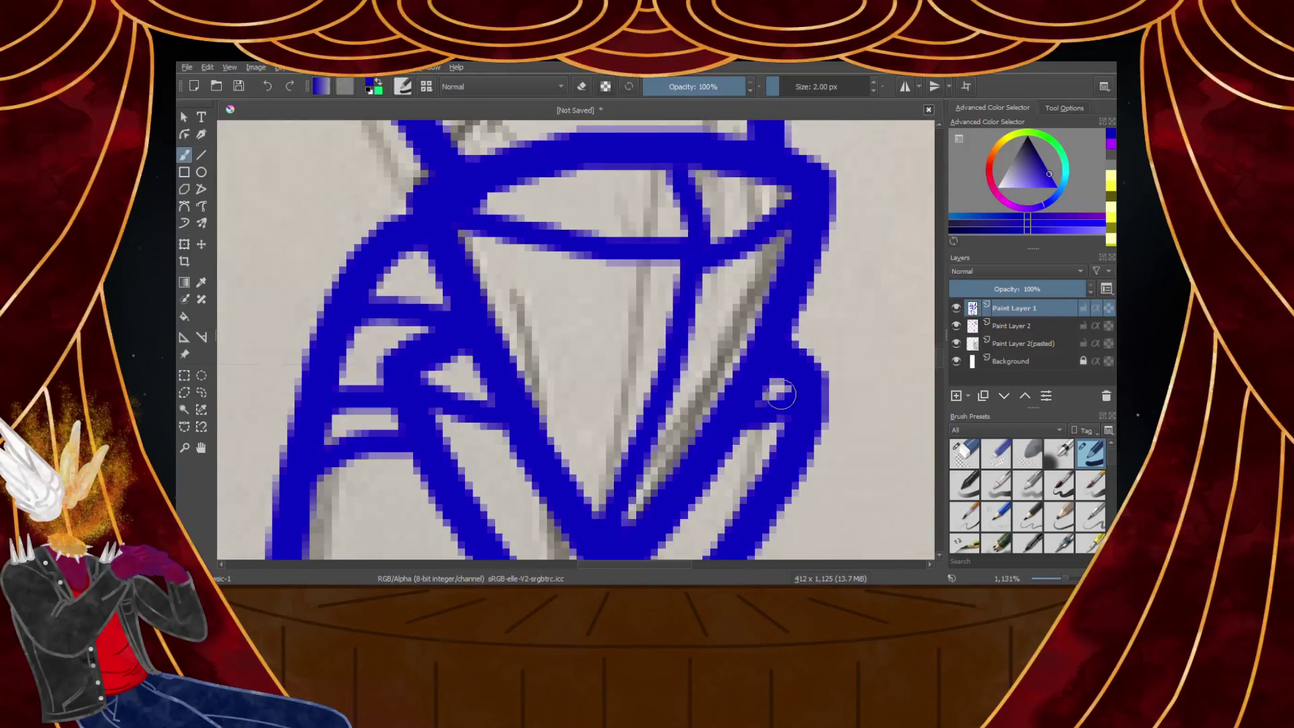
scroll(783, 395, down, 5)
Draw a short blue line across the upper outer end of the guard beneath the left knee plate
scroll(370, 283, up, 6)
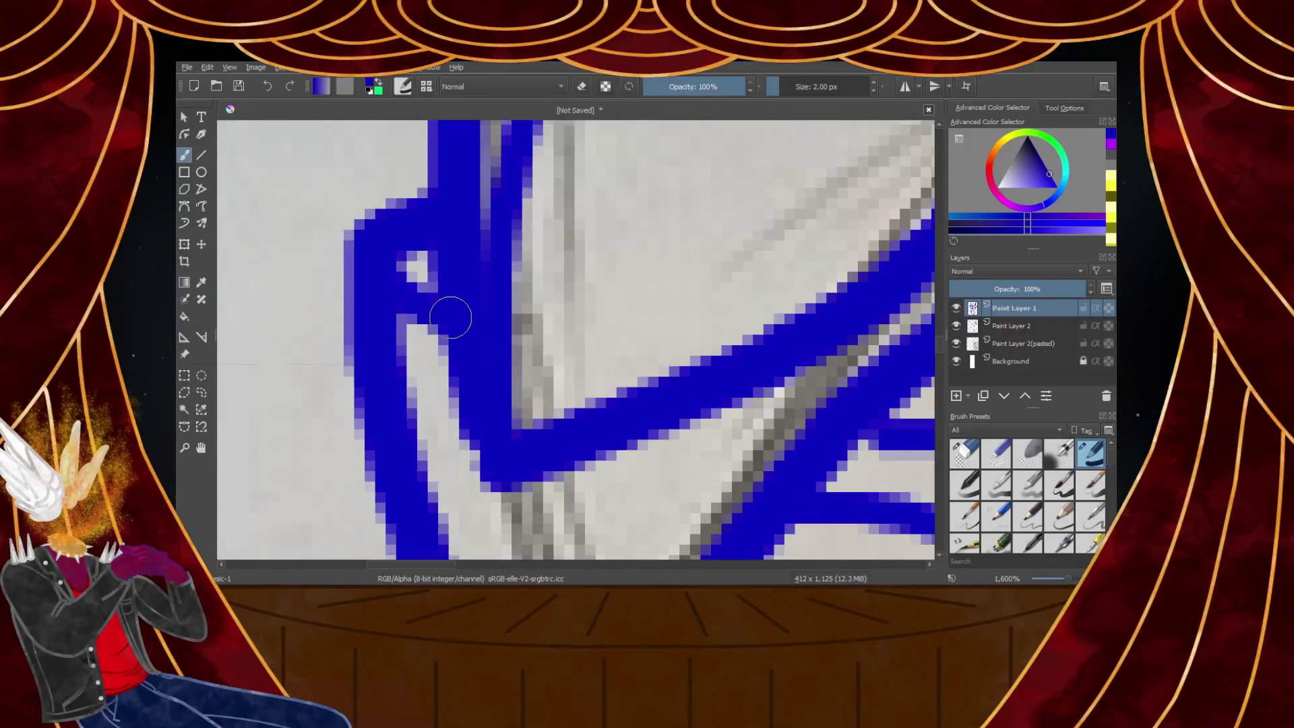
scroll(450, 317, down, 5)
scroll(630, 341, up, 5)
scroll(640, 356, down, 5)
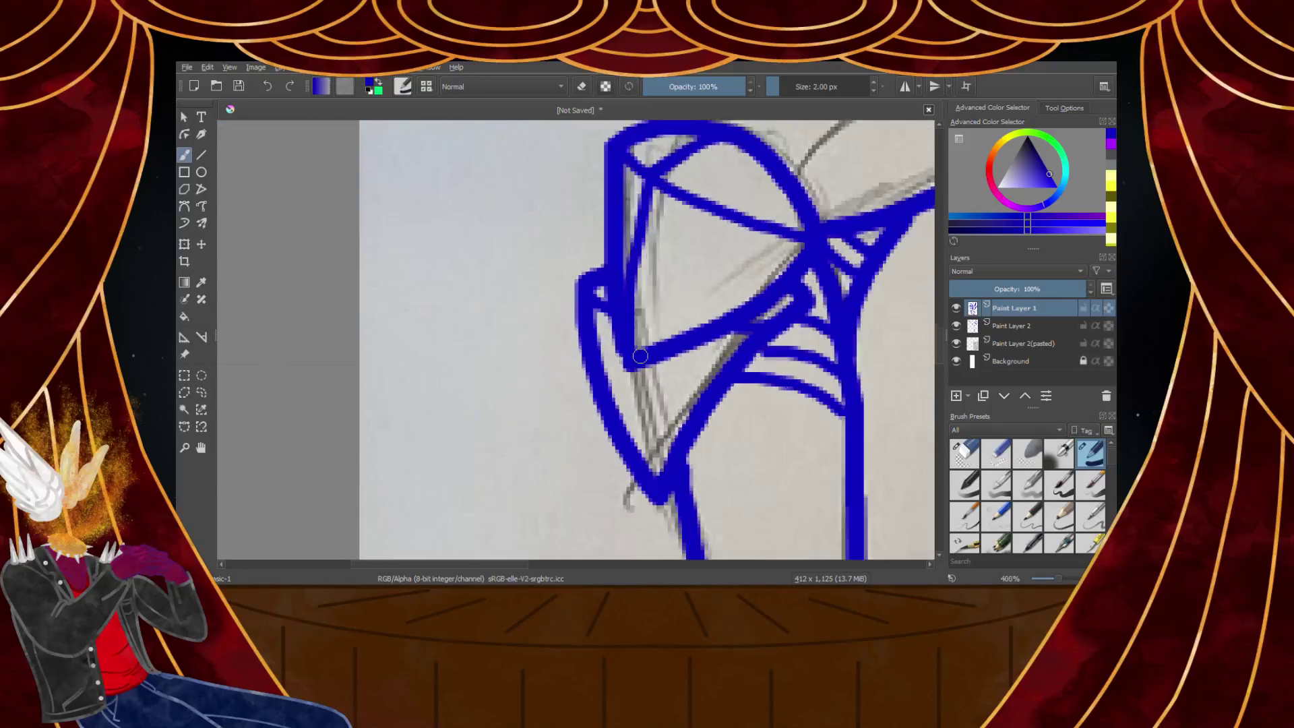
scroll(640, 356, up, 3)
Examine the knees and the whole figure for areas that still lack detail lines
scroll(671, 512, down, 5)
scroll(678, 465, down, 3)
scroll(677, 465, up, 3)
scroll(678, 465, down, 1)
scroll(679, 468, up, 1)
scroll(679, 467, down, 3)
scroll(694, 451, up, 3)
scroll(712, 441, down, 3)
scroll(712, 442, up, 3)
scroll(713, 442, down, 3)
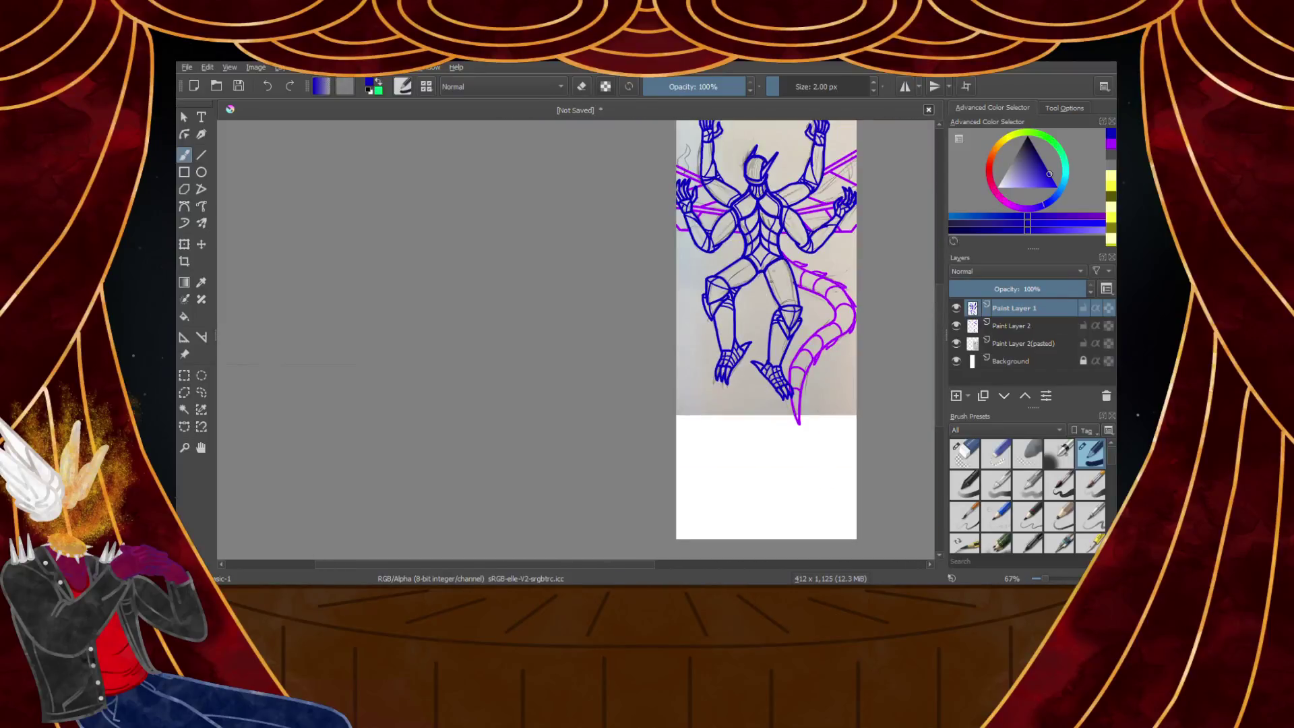
Draw a curved blue line inside the left thigh, following its lower edge from the hip to the knee plate
scroll(760, 332, up, 8)
scroll(770, 270, down, 1)
scroll(770, 270, up, 1)
mouse_move(780, 217)
mouse_down()
mouse_move(722, 303)
mouse_move(570, 465)
mouse_move(415, 547)
mouse_up()
drag(789, 214, 756, 249)
scroll(756, 250, down, 6)
scroll(773, 270, up, 5)
drag(736, 195, 778, 424)
scroll(786, 497, down, 5)
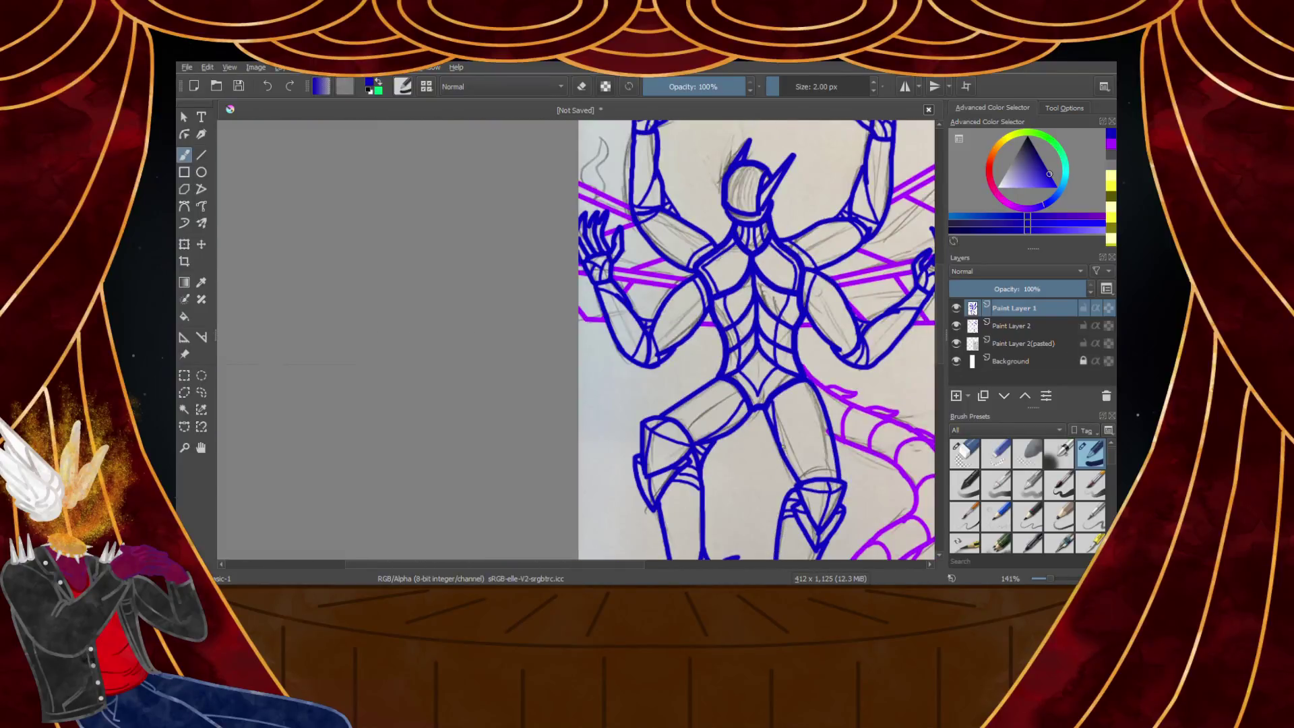
scroll(784, 447, up, 3)
drag(756, 315, 805, 502)
key(ctrl+z)
drag(753, 325, 805, 498)
key(ctrl+z)
Draw a blue line inside the right thigh from the hip down along its inner edge until it meets the outline
drag(753, 318, 781, 450)
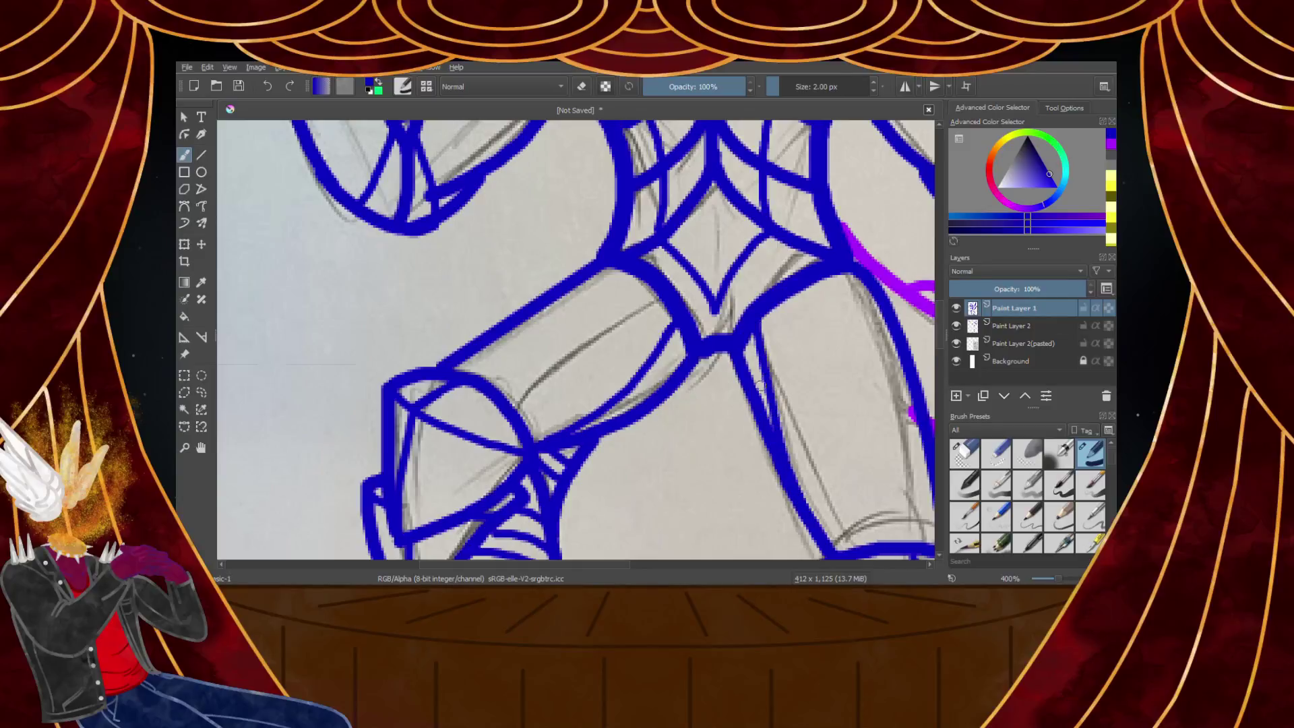
scroll(753, 367, down, 5)
scroll(732, 416, up, 5)
scroll(681, 408, down, 4)
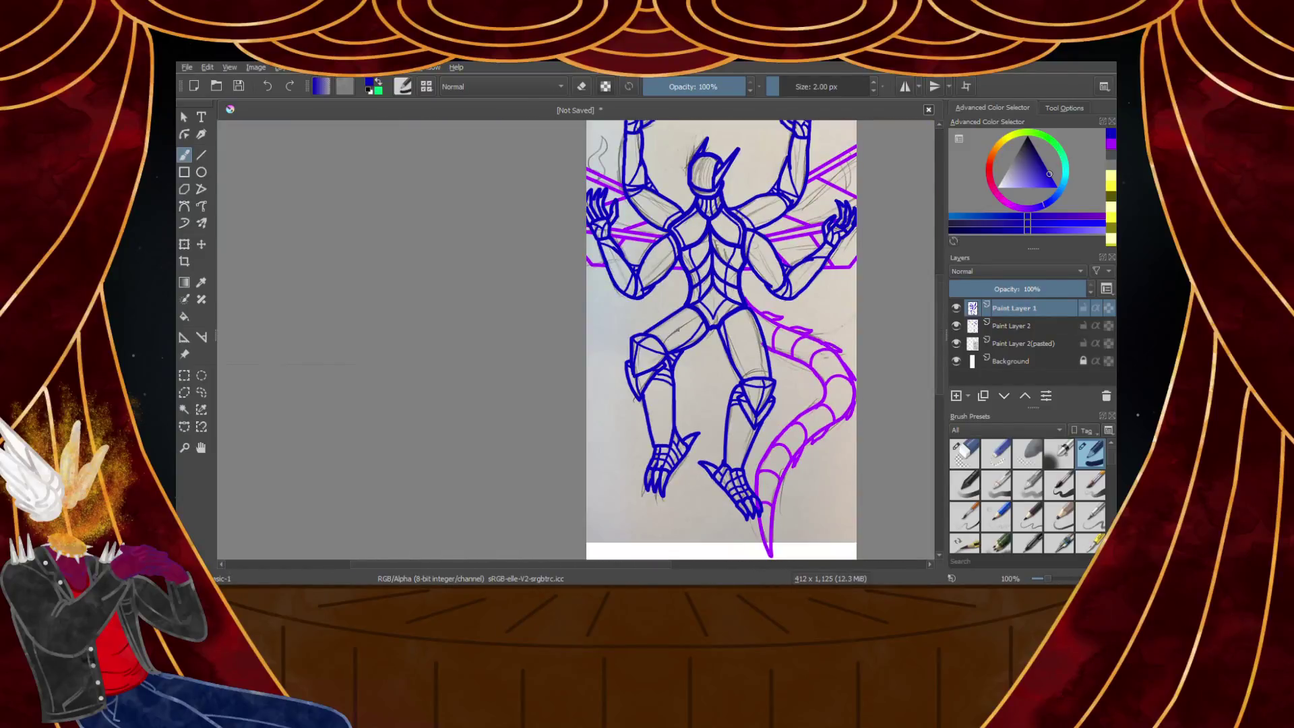
Draw short blue crossbars between the left thigh's inner detail line and its lower edge
scroll(714, 391, up, 8)
drag(788, 351, 806, 386)
drag(820, 290, 861, 356)
drag(860, 228, 897, 289)
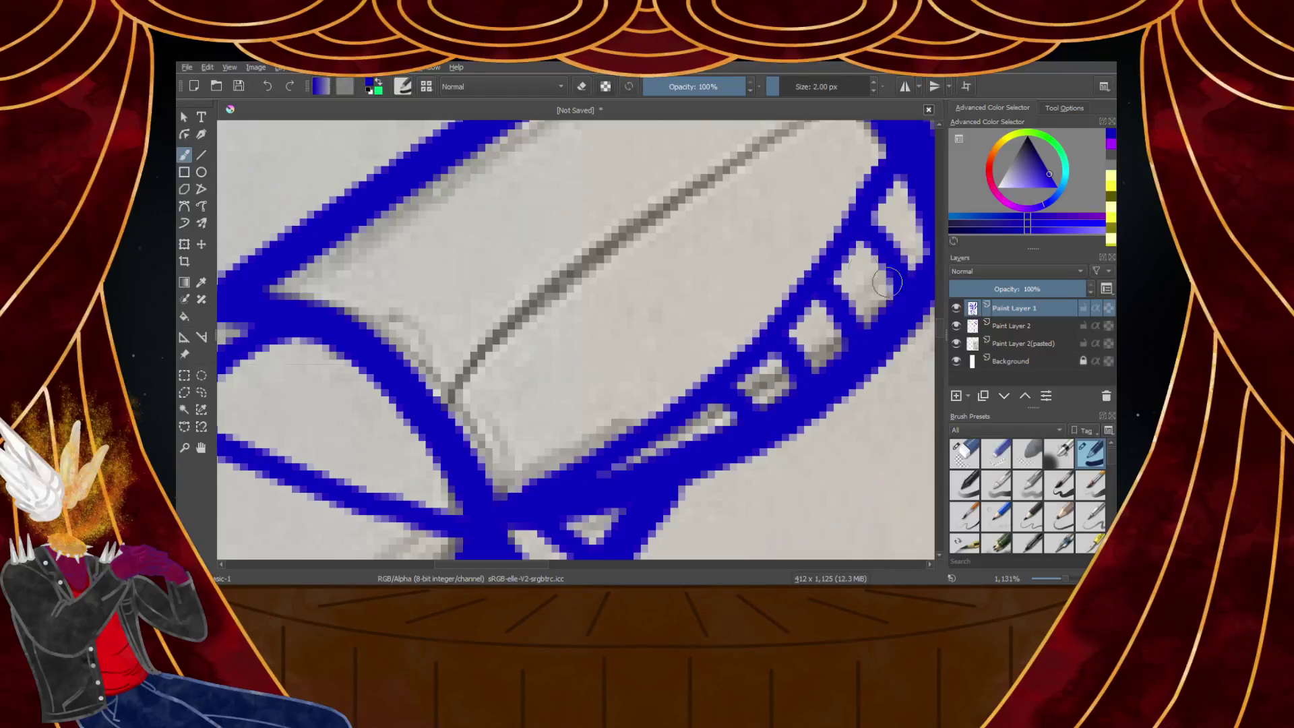
scroll(826, 251, down, 6)
Draw short blue crossbars between the right thigh's detail line and its inner edge
scroll(858, 245, up, 6)
mouse_move(825, 248)
mouse_down()
mouse_move(785, 306)
mouse_move(836, 341)
mouse_move(817, 370)
mouse_up()
scroll(798, 270, down, 9)
scroll(787, 198, up, 3)
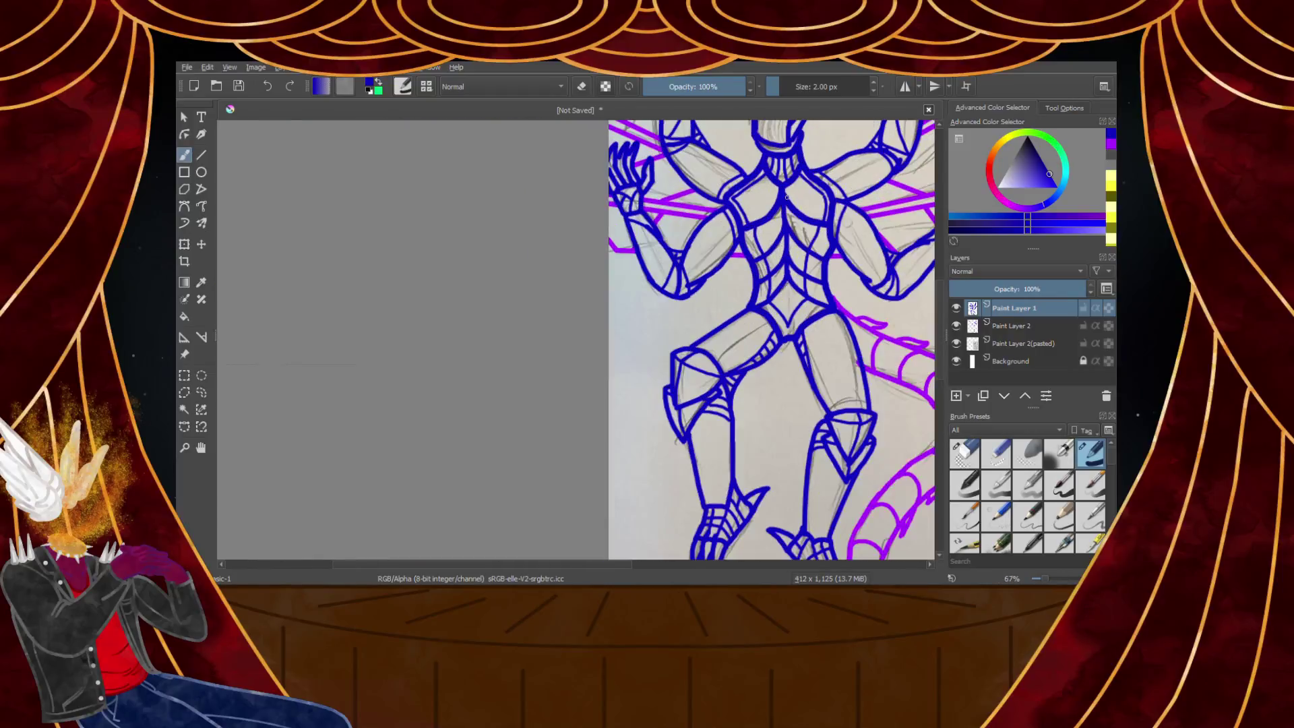
scroll(705, 250, up, 3)
scroll(706, 251, down, 3)
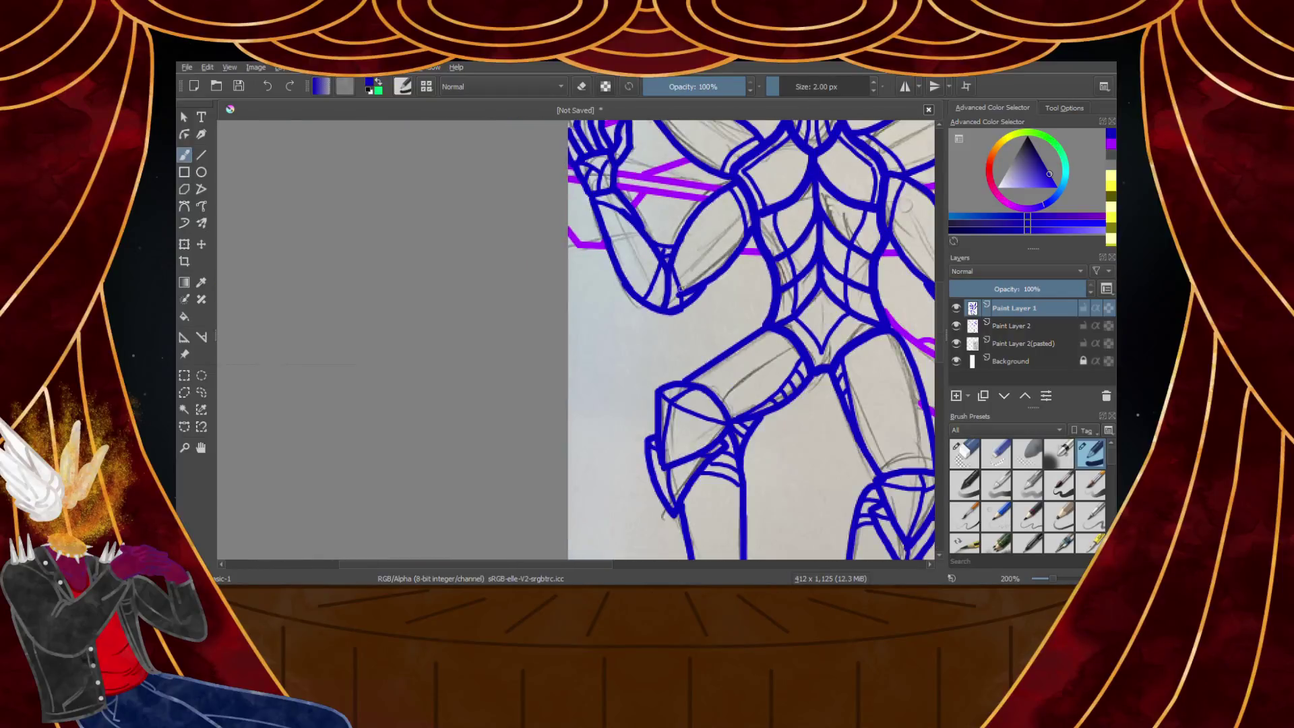
Erase the stray blue bump beside the short line in the lower left arm's elbow with a 3.21 px eraser
scroll(885, 401, up, 8)
scroll(885, 401, down, 1)
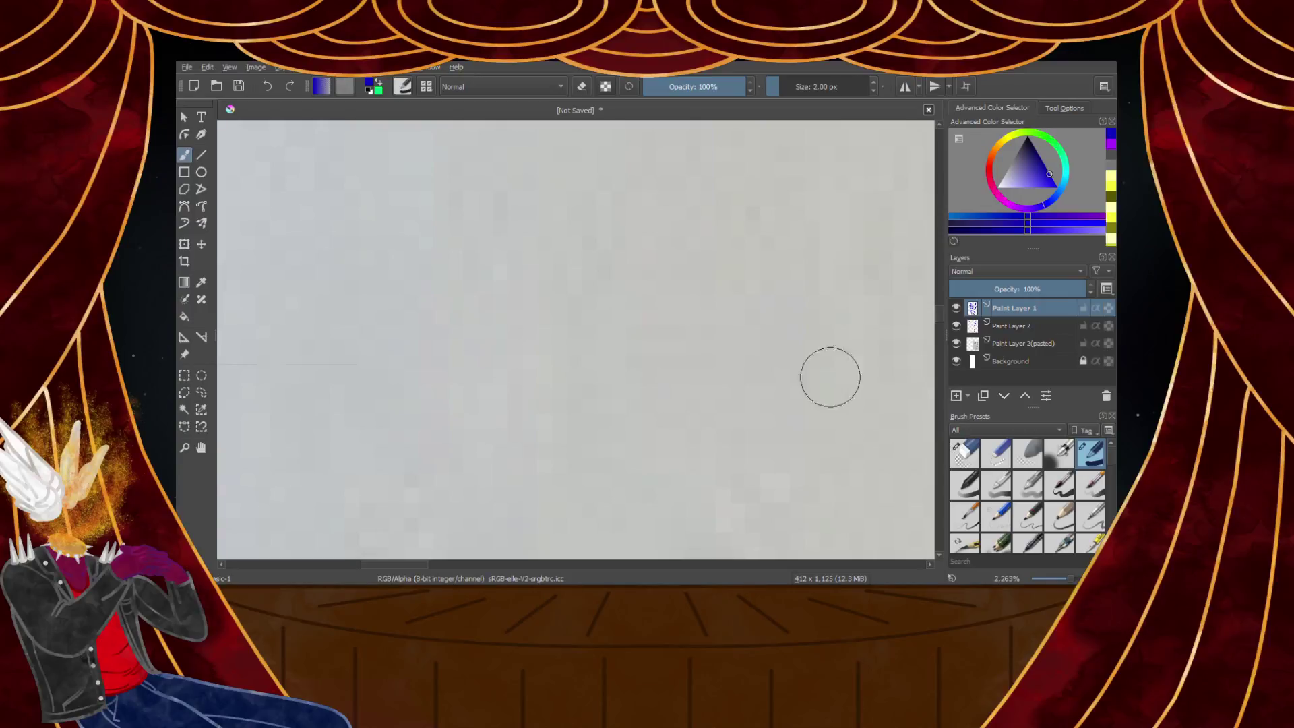
click(958, 453)
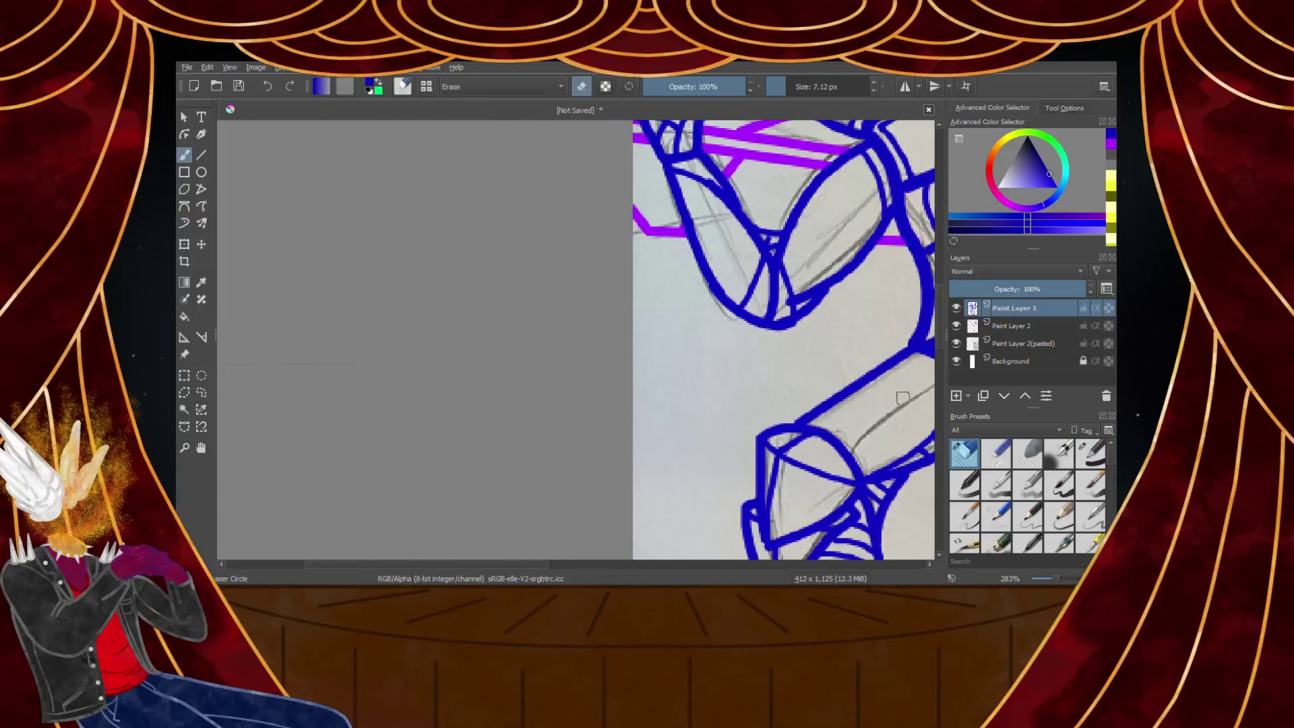
scroll(766, 289, up, 8)
drag(809, 84, 783, 85)
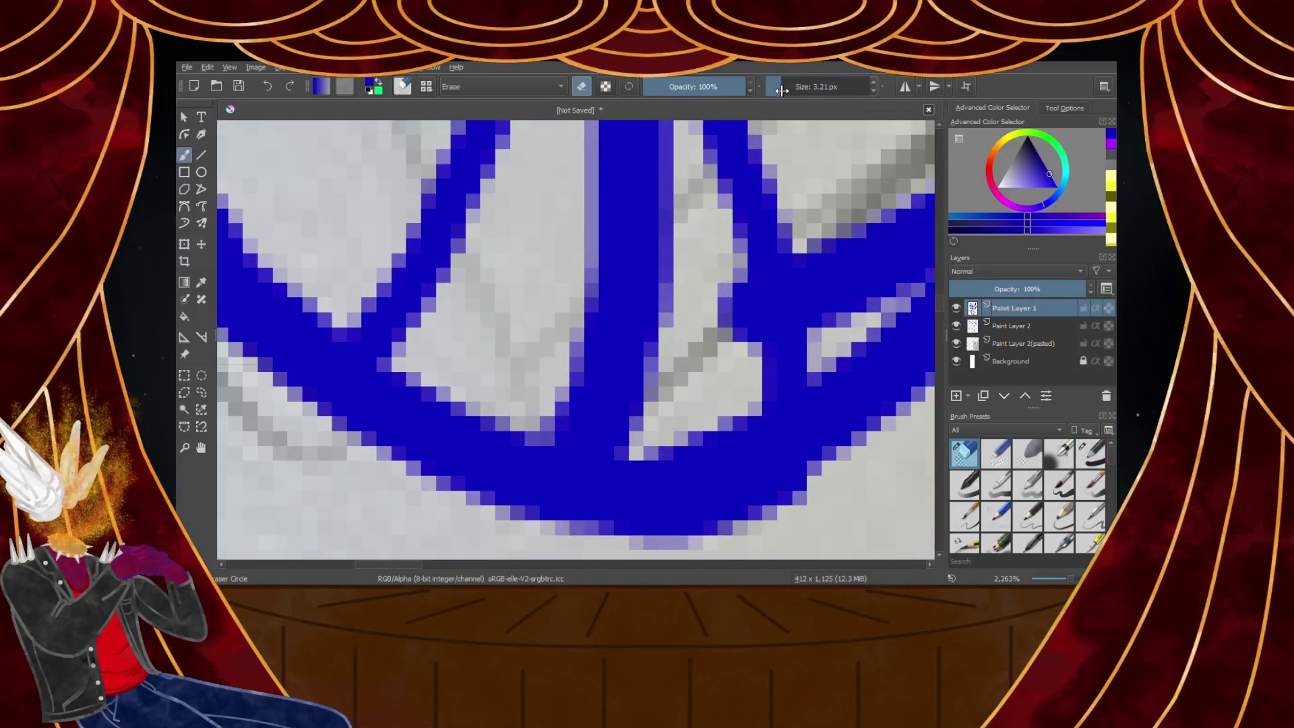
scroll(740, 325, down, 9)
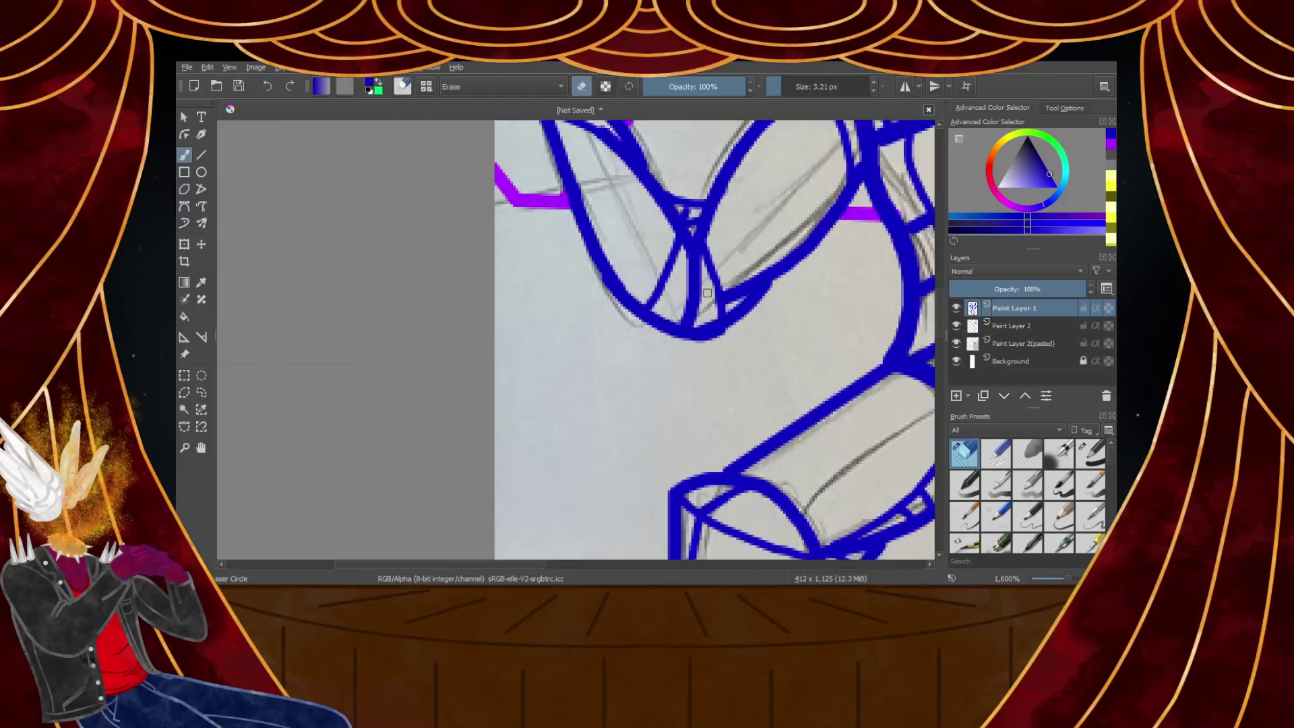
scroll(712, 292, up, 3)
scroll(703, 239, up, 3)
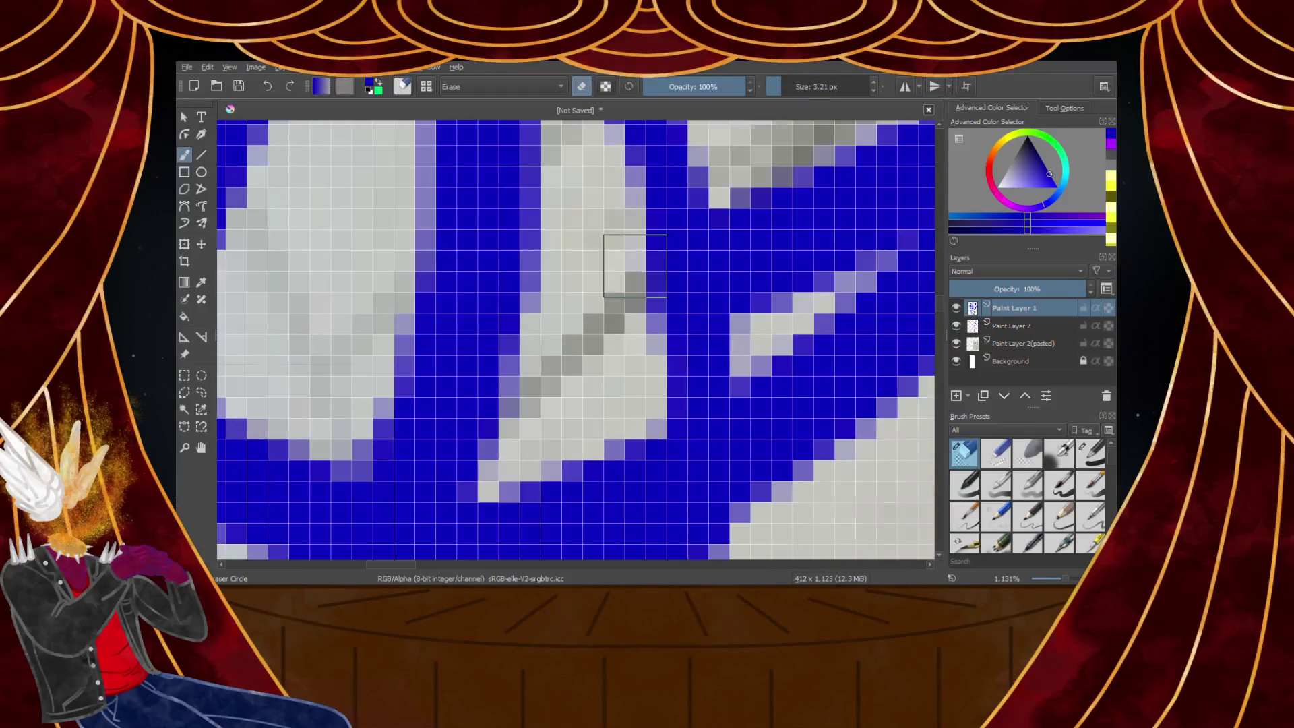
scroll(621, 367, down, 10)
scroll(667, 244, up, 1)
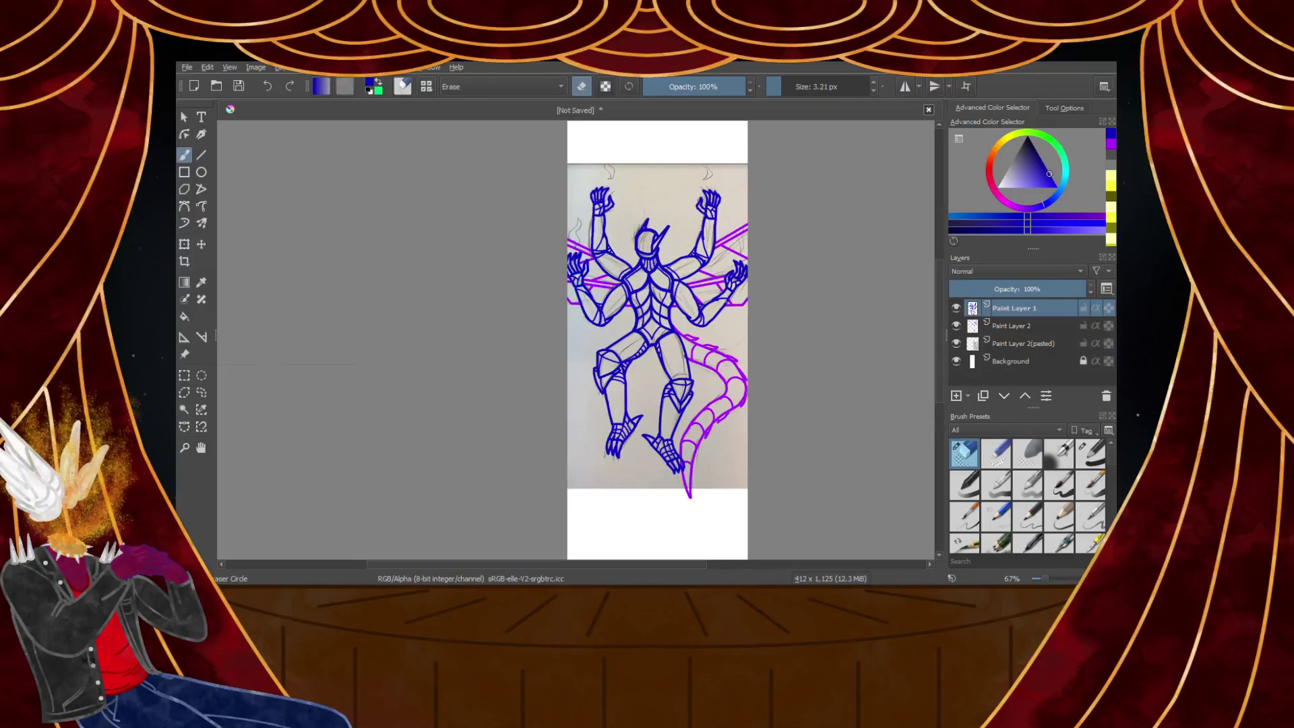
Erase the excess blue where the lower left forearm's detail line meets the inner edge below the wrist
scroll(618, 313, up, 11)
mouse_move(617, 312)
mouse_down()
mouse_move(509, 360)
mouse_move(721, 261)
mouse_up()
scroll(771, 312, down, 9)
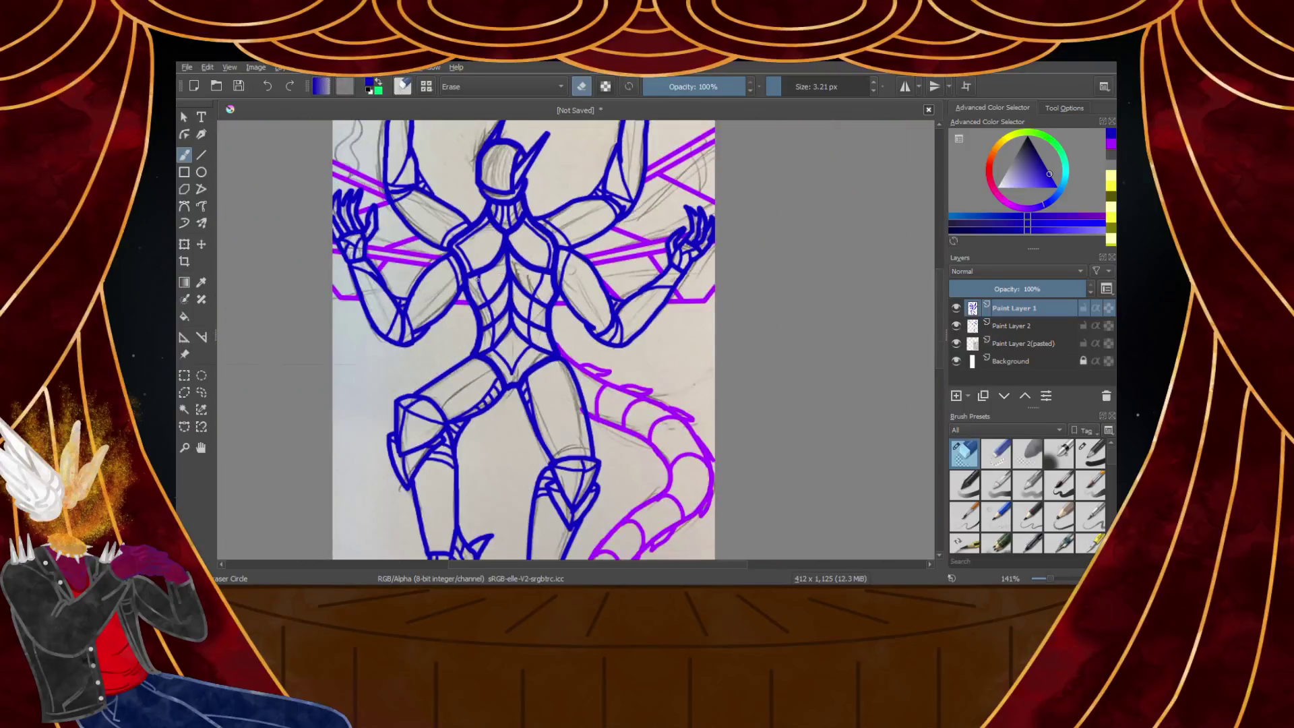
scroll(376, 270, up, 9)
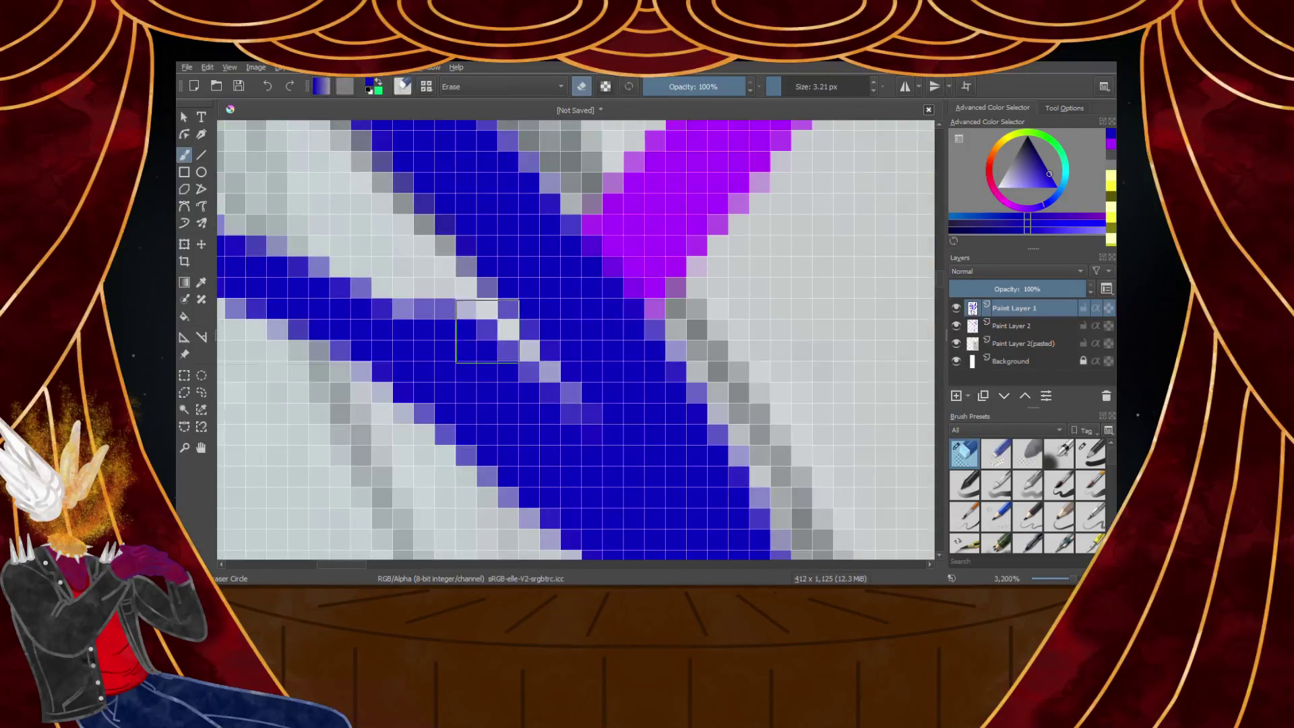
drag(471, 326, 425, 299)
scroll(408, 261, down, 5)
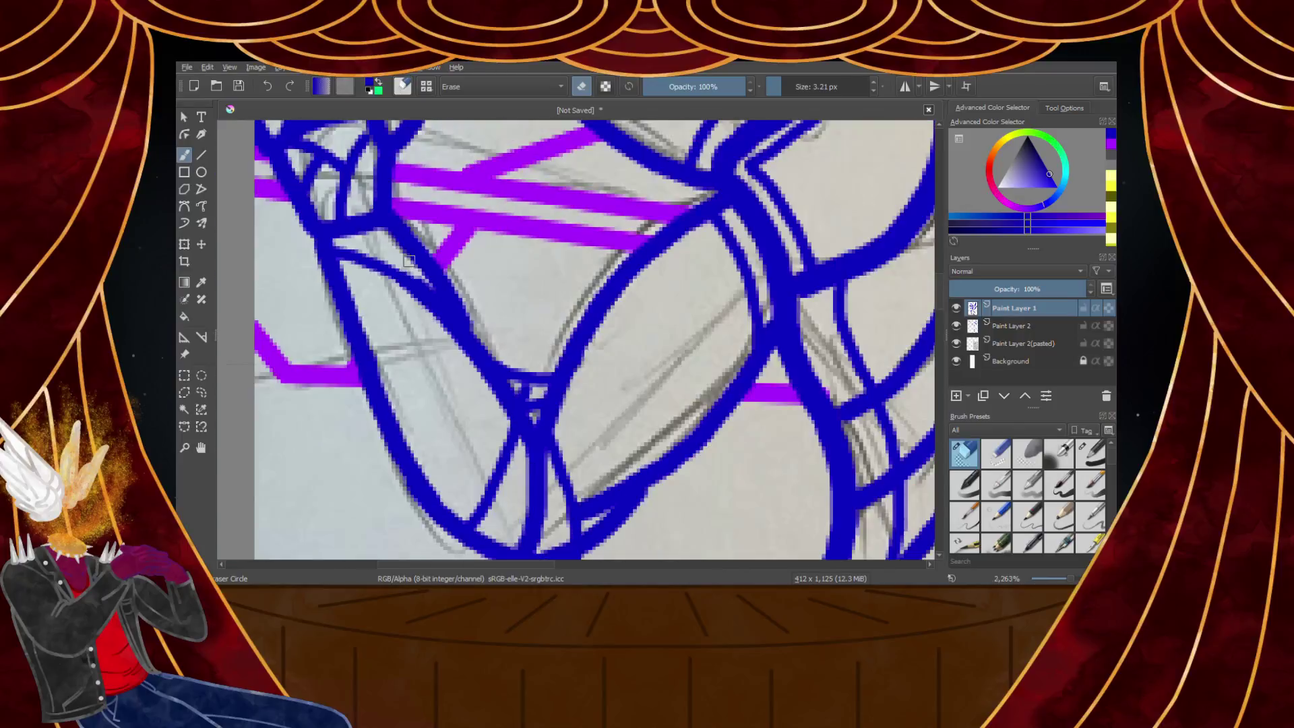
scroll(461, 277, down, 1)
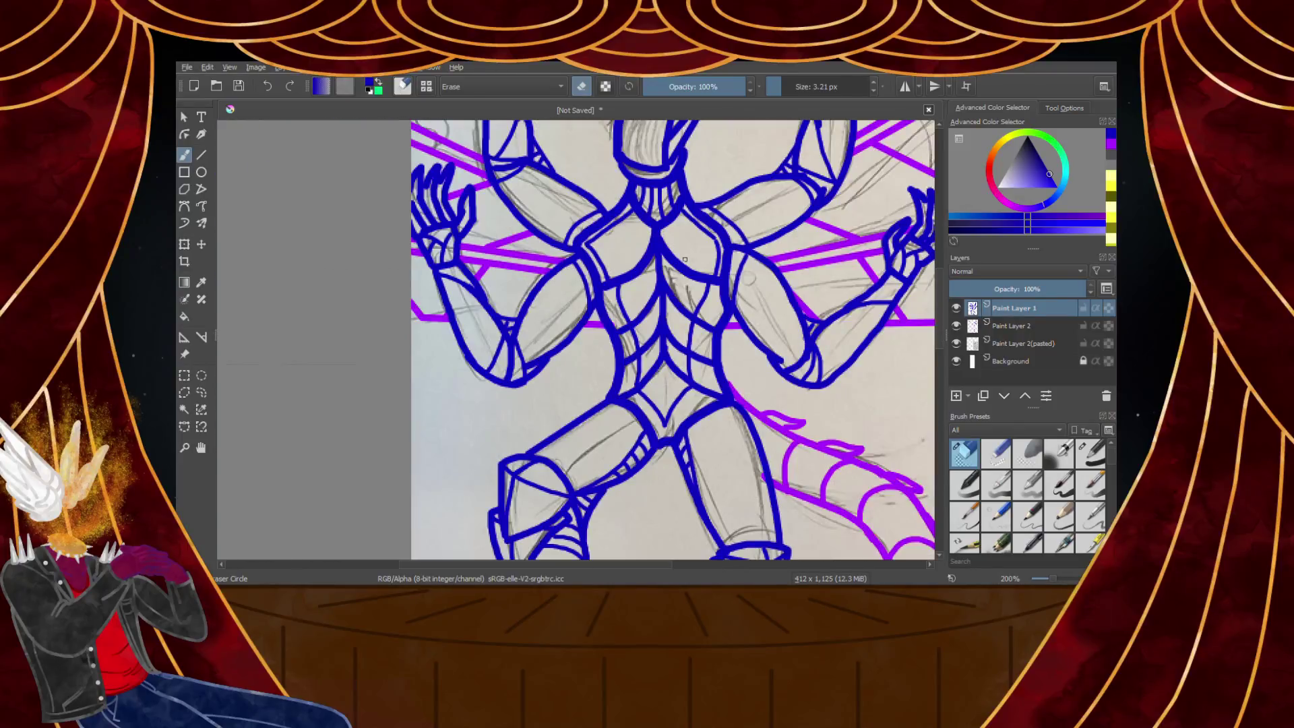
scroll(879, 296, up, 6)
scroll(727, 273, down, 7)
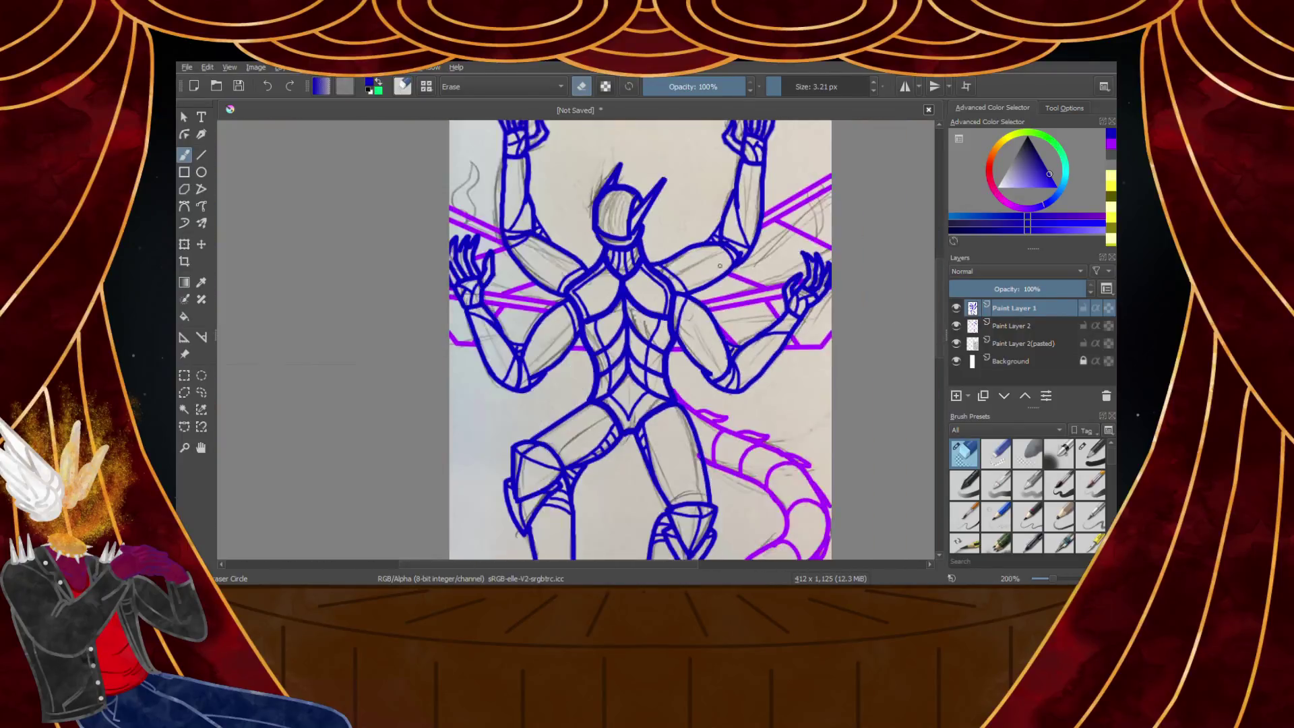
scroll(629, 211, down, 1)
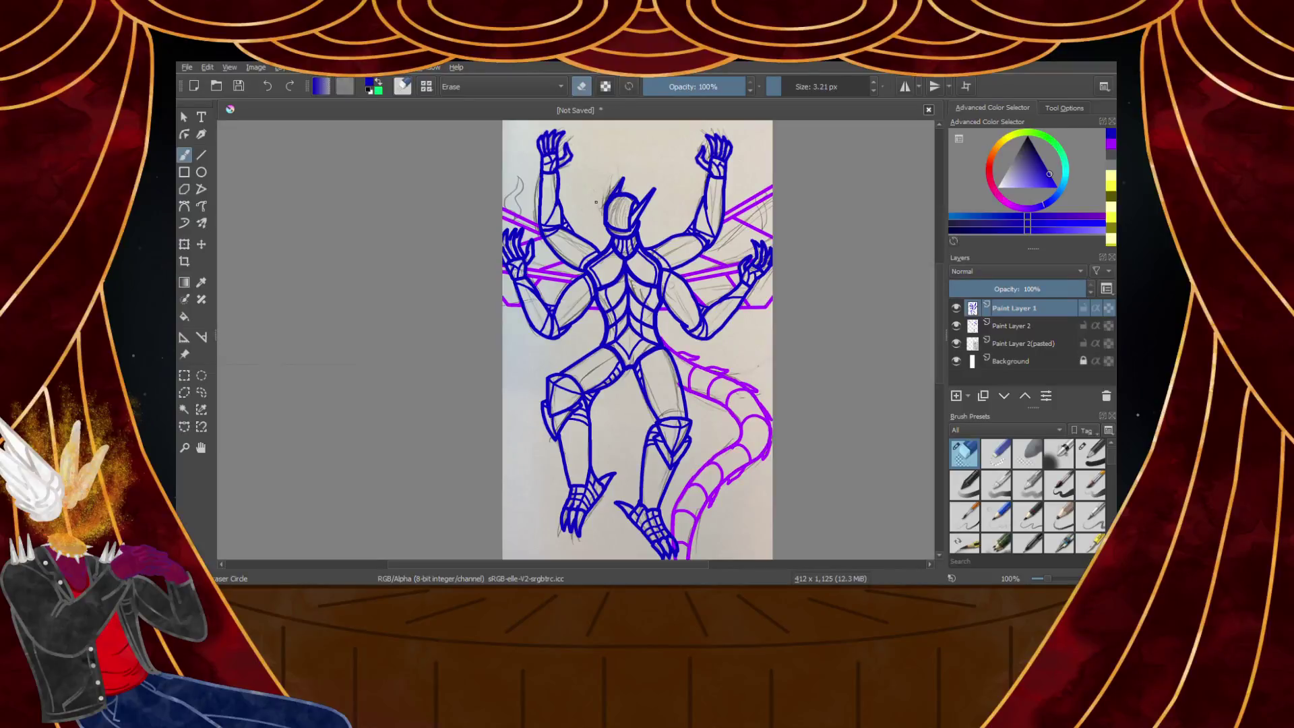
scroll(594, 203, down, 1)
scroll(602, 226, up, 1)
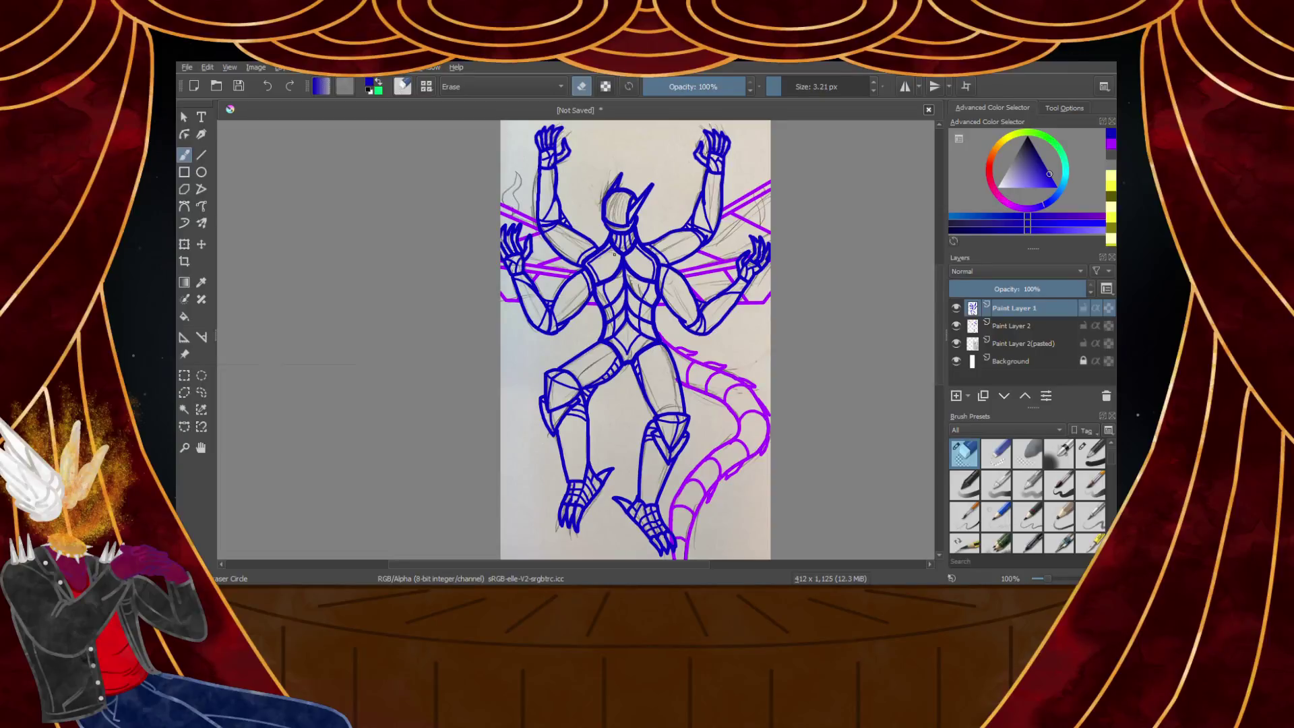
Place one blue dot on each chest plate with the inking brush at 5.79 px
scroll(614, 255, up, 5)
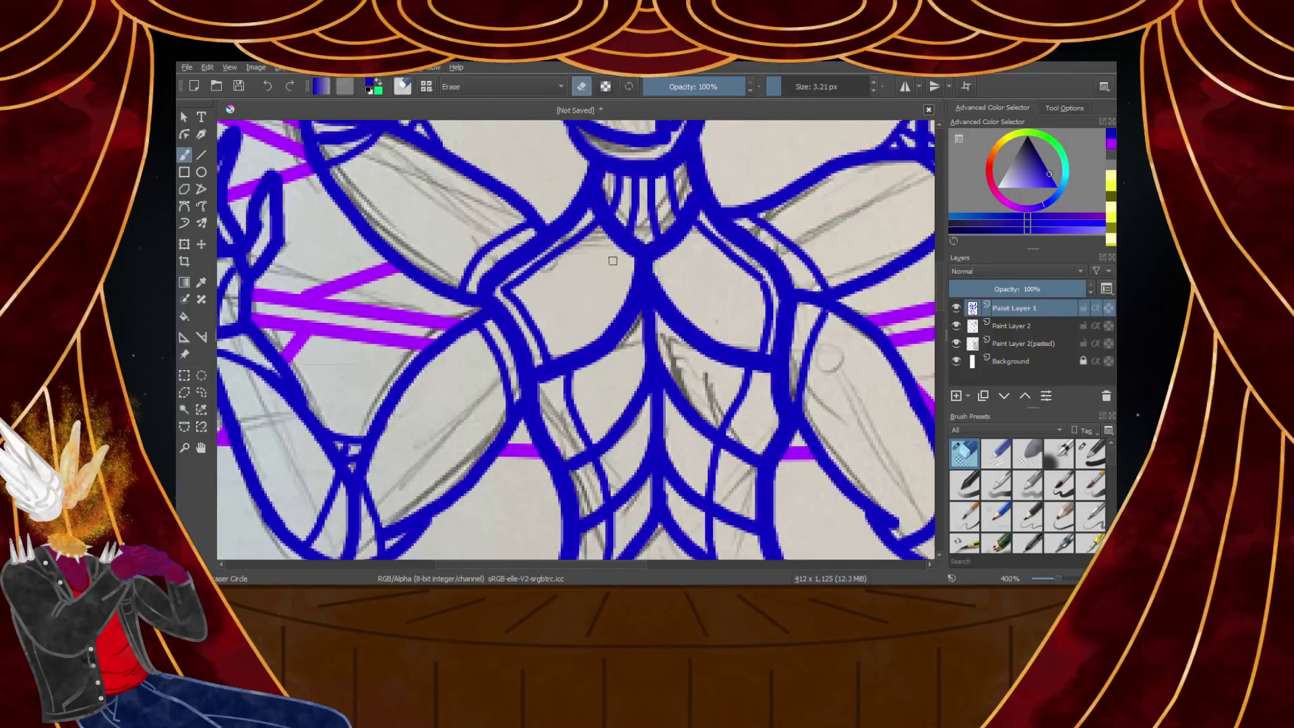
click(1083, 455)
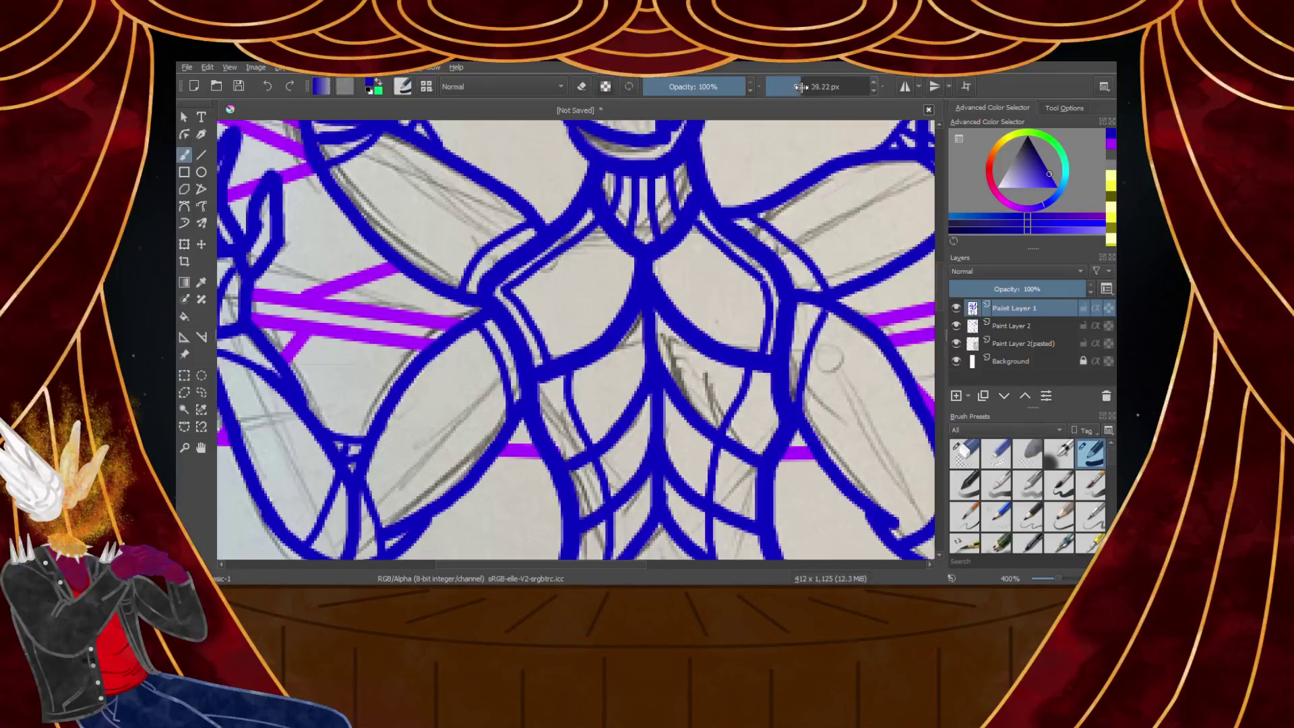
drag(805, 86, 785, 91)
click(572, 306)
click(732, 305)
scroll(637, 328, down, 6)
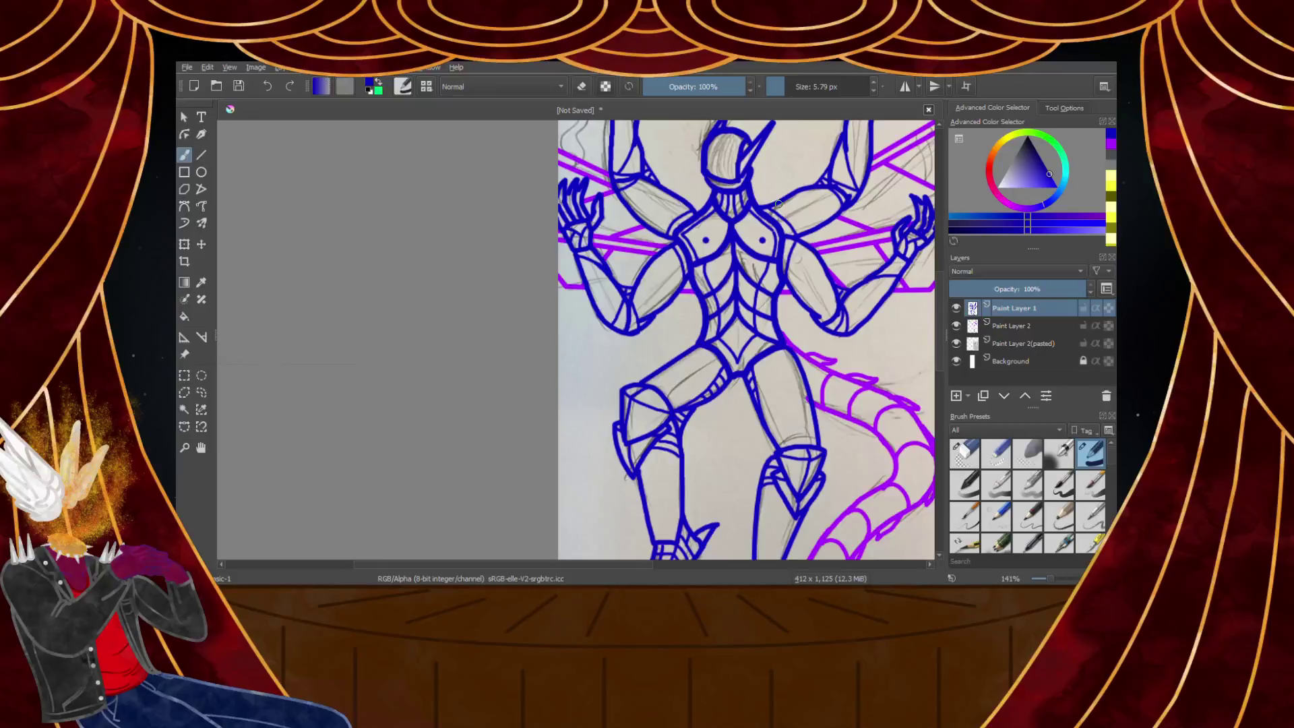
Place a pair of blue dots on each of the three rows of abdominal plates below the chest
scroll(637, 328, up, 4)
click(598, 388)
click(727, 383)
click(630, 458)
click(695, 458)
click(641, 514)
click(705, 517)
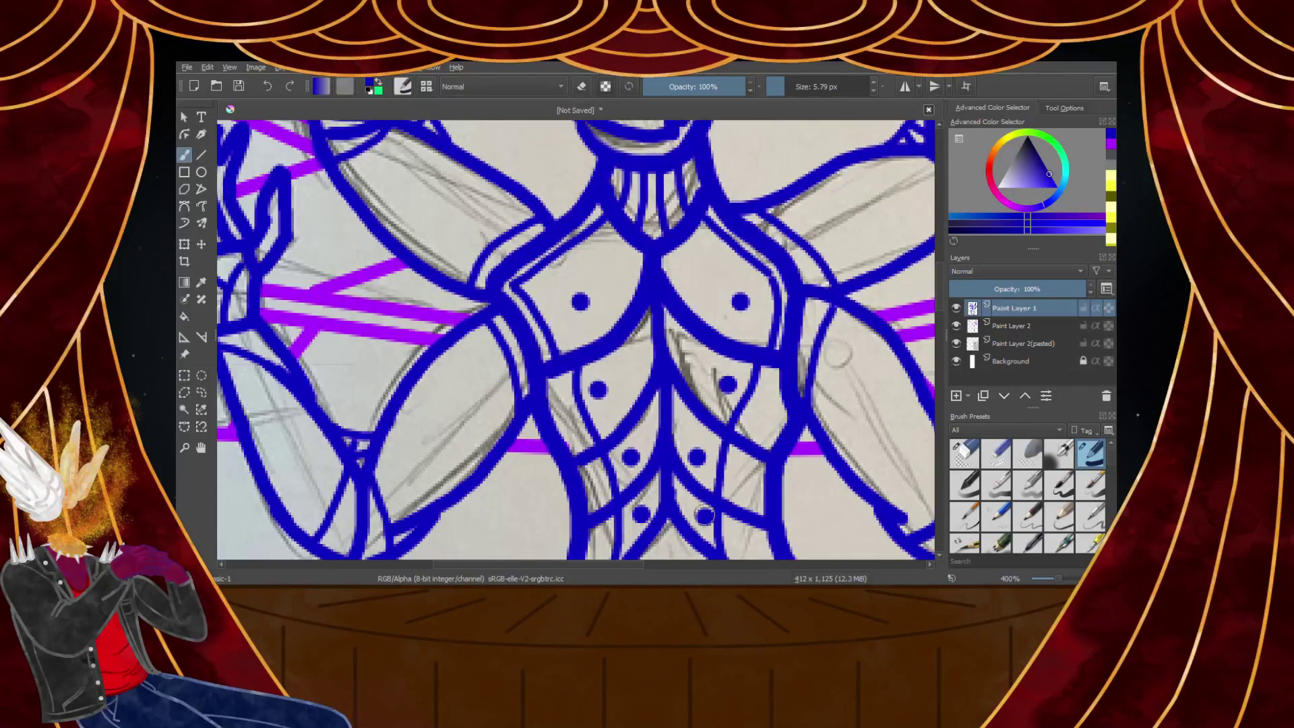
Undo the blue dots painted on the chest and abdominal plates
scroll(724, 398, down, 4)
scroll(725, 398, up, 3)
key(ctrl+z)
key(ctrl+z)
key(ctrl+z)
key(ctrl+z)
key(ctrl+z)
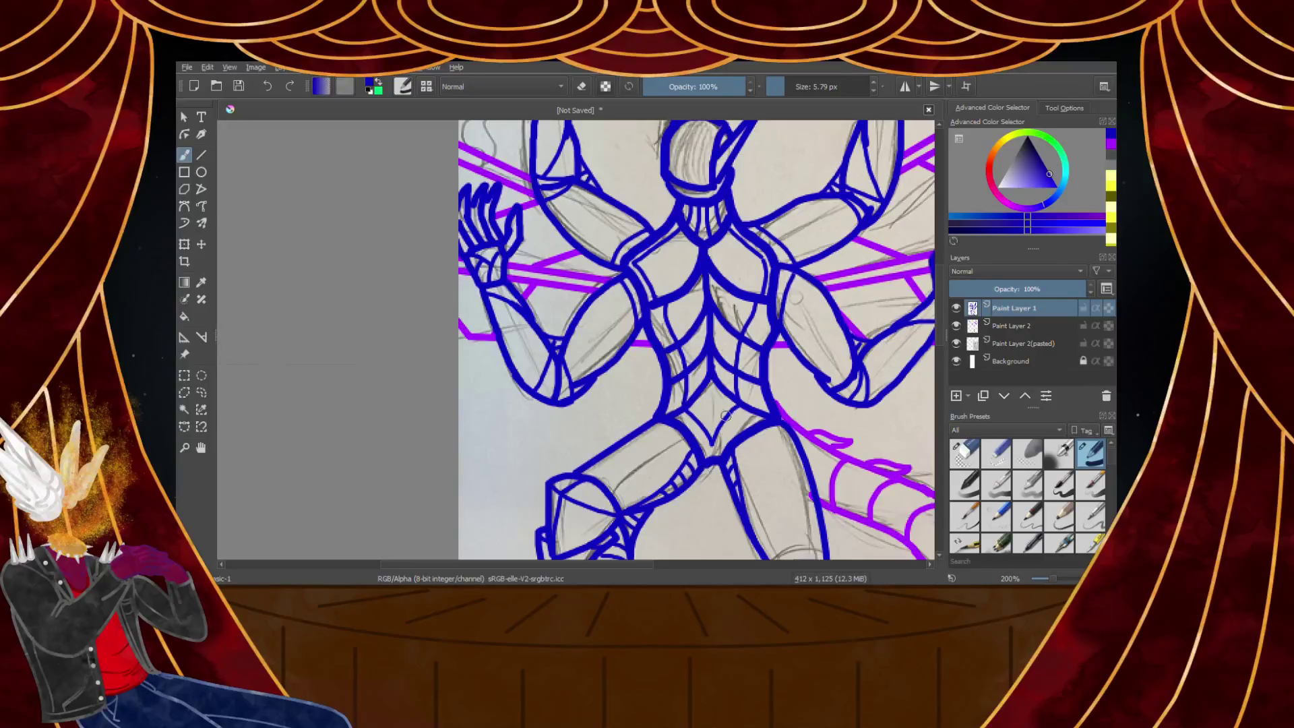
Place three blue dots along the inner lower edge of the lower left upper arm with the 5.79 px brush
scroll(604, 325, up, 2)
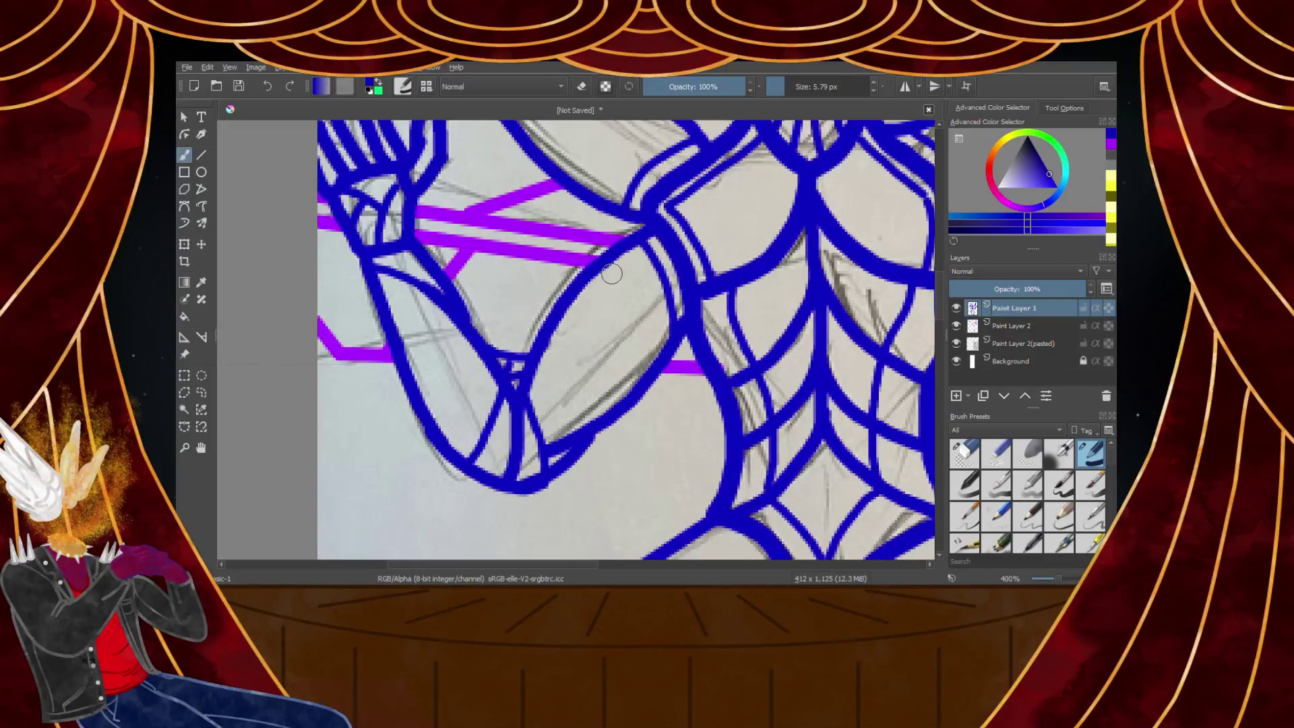
scroll(611, 273, up, 3)
click(701, 263)
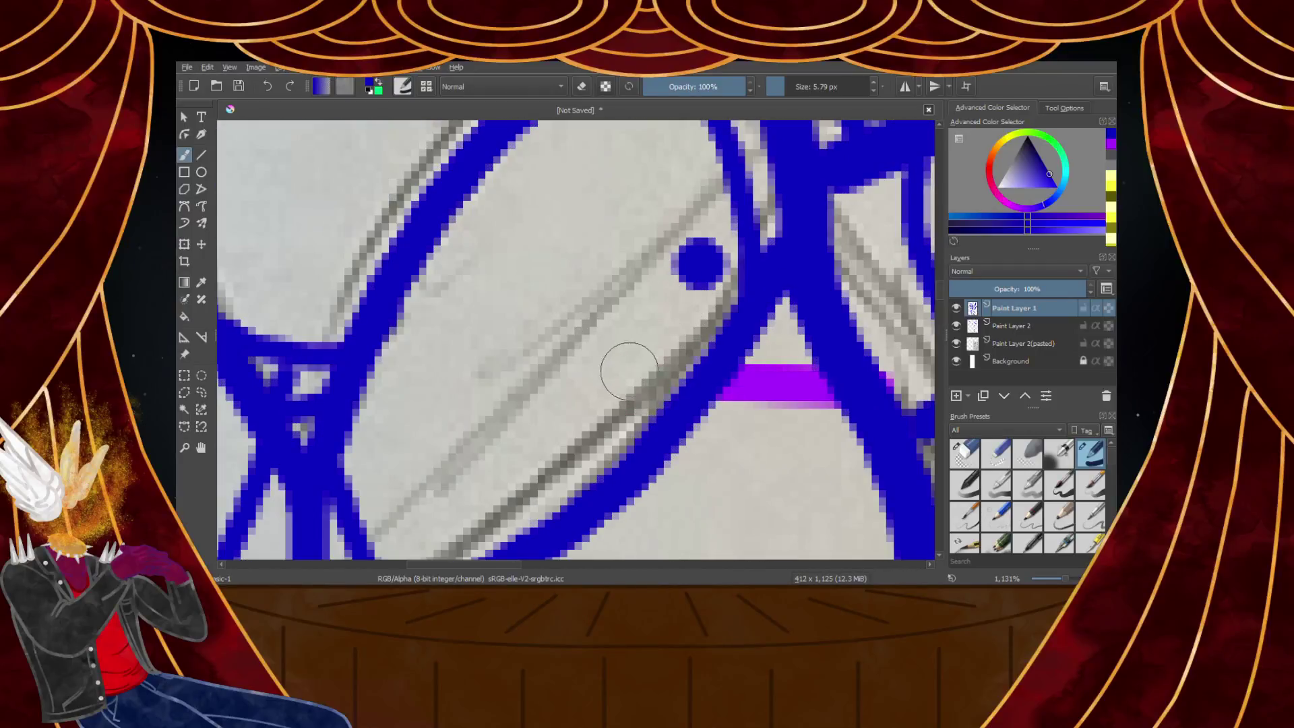
click(610, 387)
click(477, 506)
scroll(572, 384, down, 4)
scroll(581, 379, down, 1)
Place three matching blue dots along the inner lower edge of the lower right upper arm
scroll(754, 384, up, 4)
click(769, 288)
scroll(785, 315, down, 3)
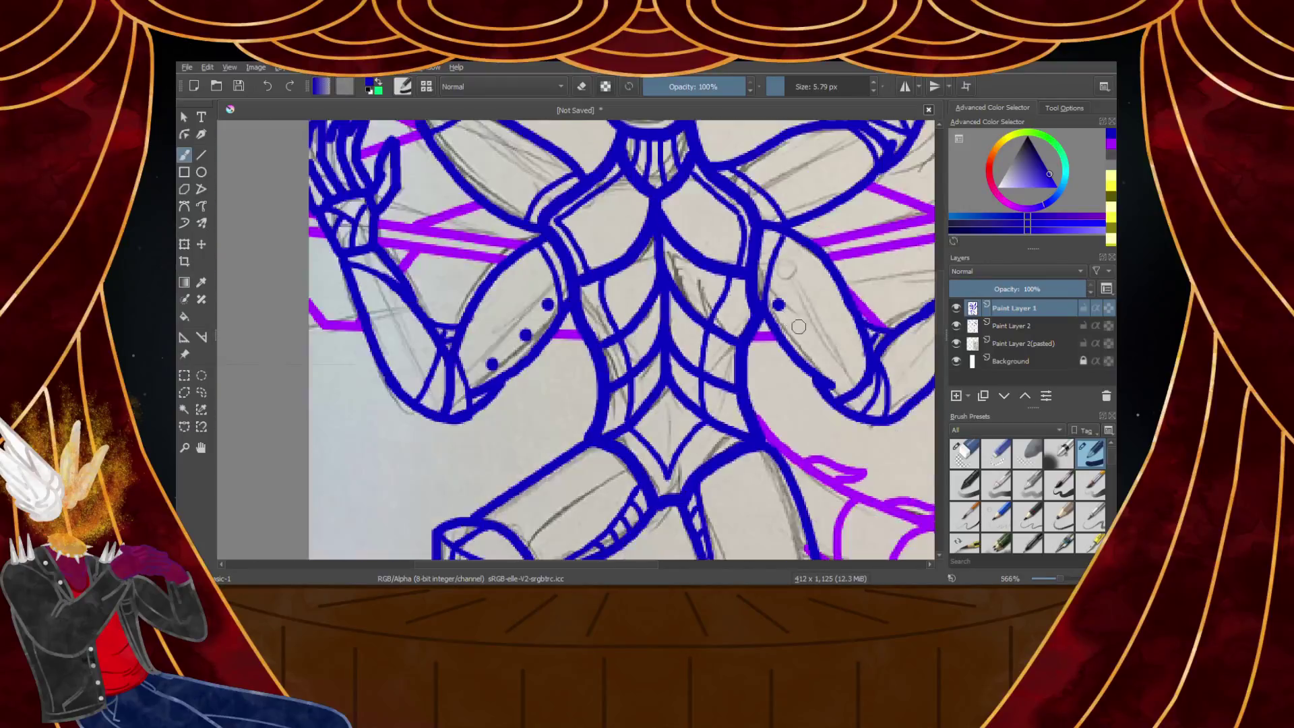
scroll(792, 320, up, 3)
click(756, 314)
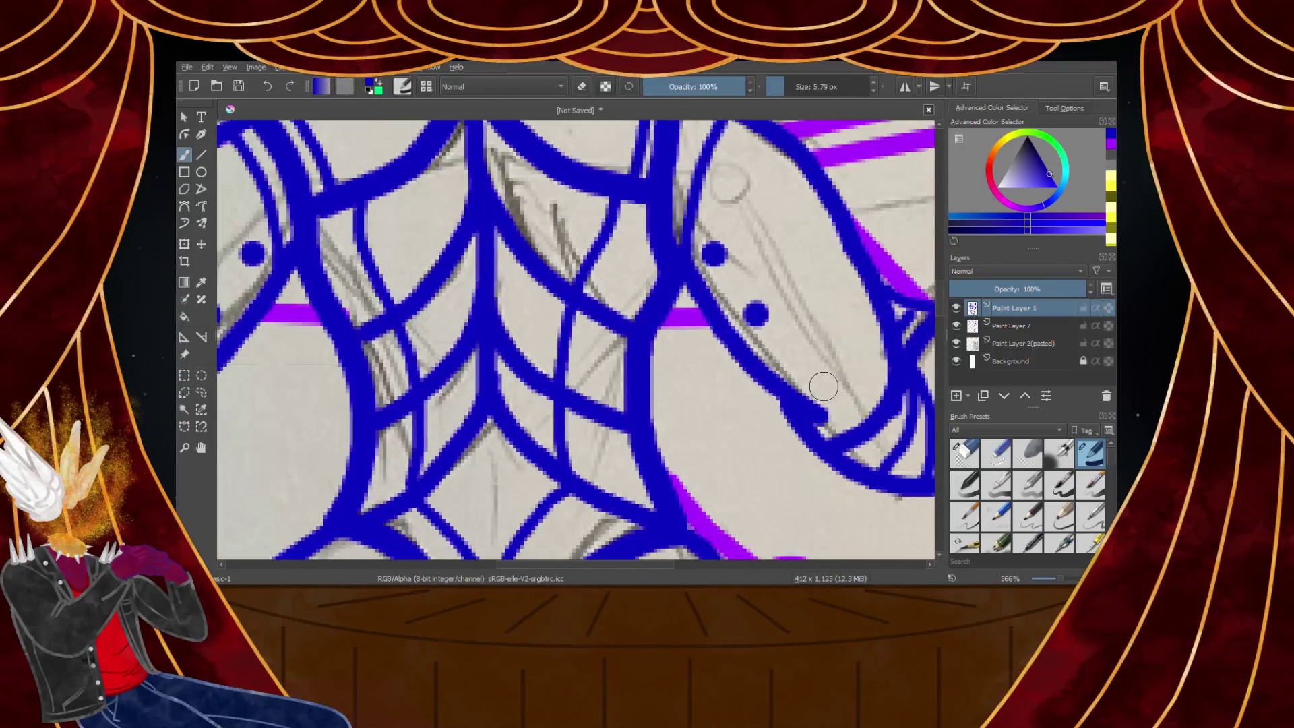
click(824, 386)
scroll(823, 364, down, 2)
Place a row of blue dots along the lower edge of the raised right upper arm
scroll(834, 262, up, 6)
click(830, 277)
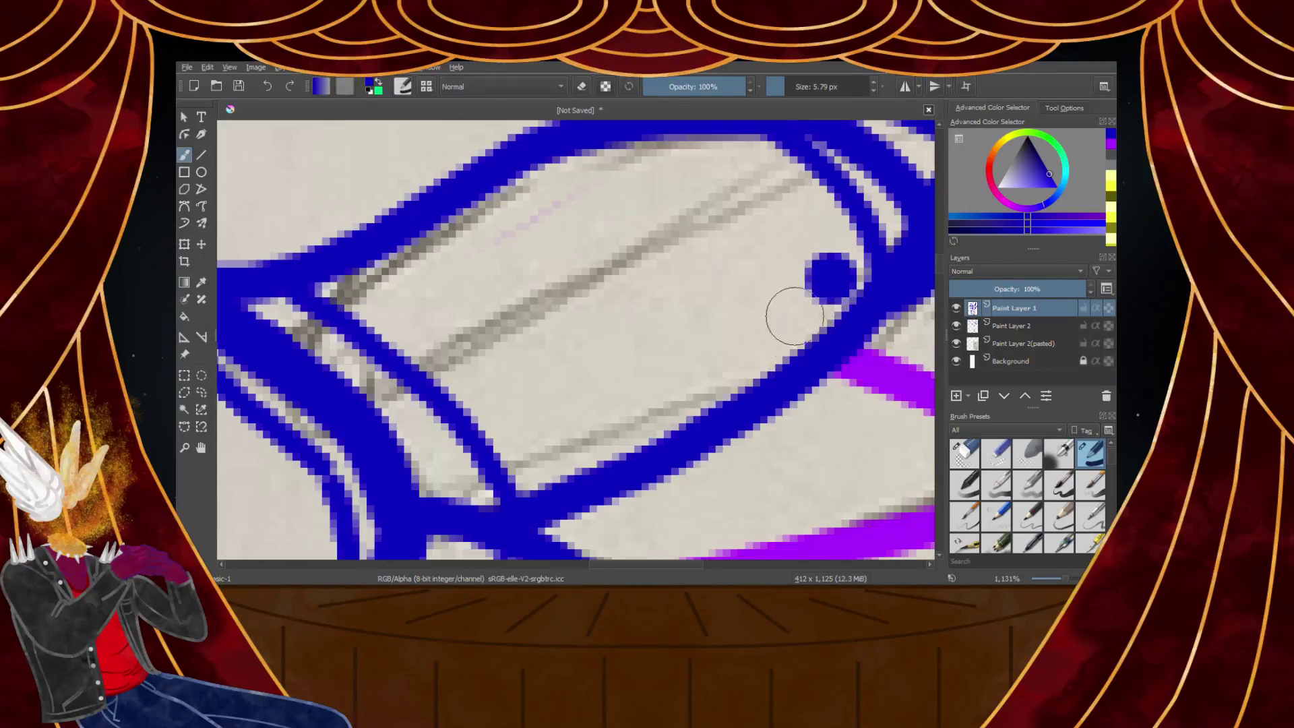
click(712, 357)
scroll(573, 434, down, 6)
Place three blue dots along the lower edge of the raised left upper arm, redoing the misplaced second dot
scroll(390, 352, up, 6)
click(384, 348)
click(459, 463)
scroll(460, 462, down, 3)
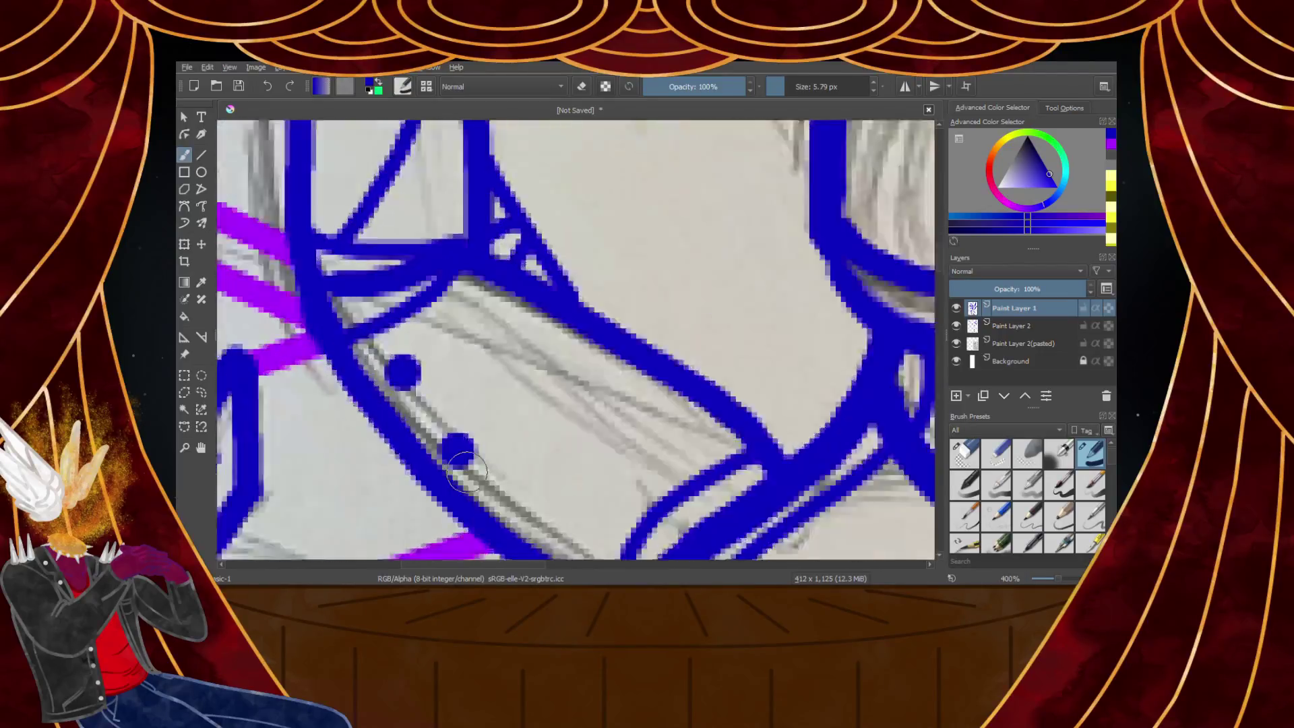
scroll(485, 445, up, 4)
key(ctrl+z)
click(480, 436)
scroll(480, 437, down, 4)
scroll(537, 454, up, 3)
click(538, 445)
scroll(538, 444, down, 4)
Examine the blue line art across the whole figure, including the raised arms, helmet and legs
scroll(590, 369, up, 1)
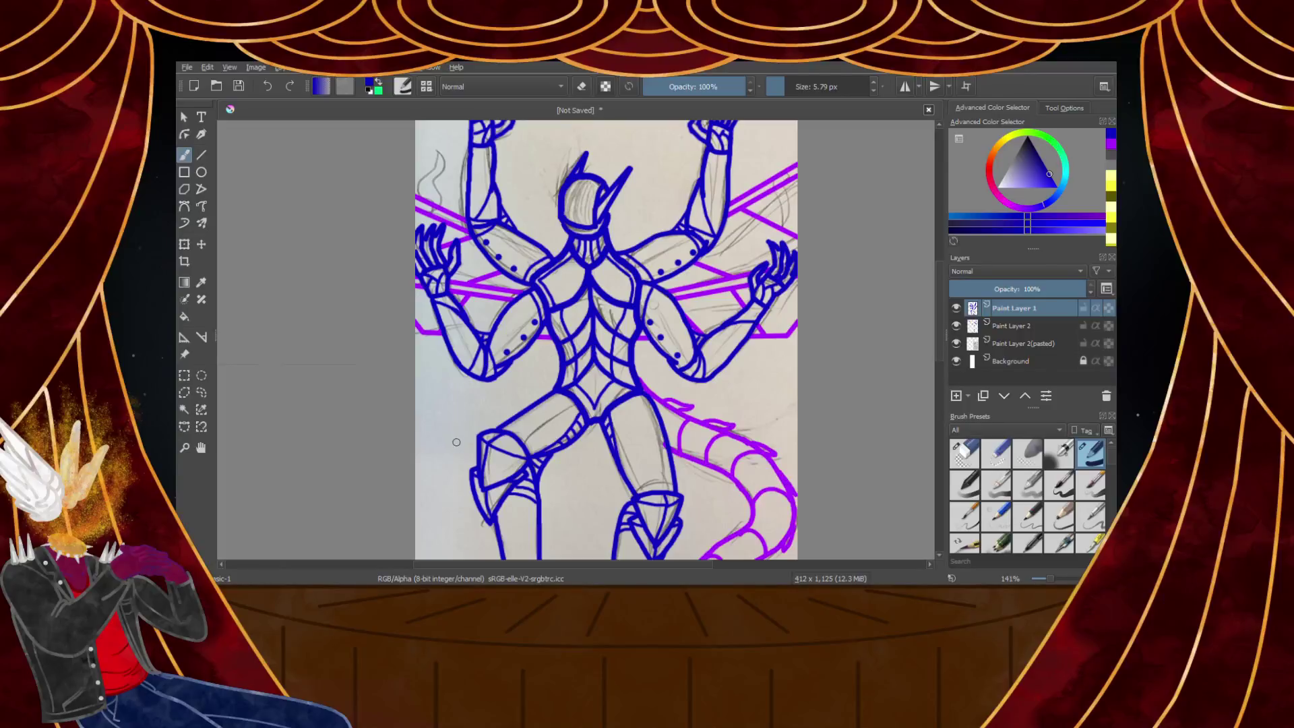
scroll(467, 424, down, 1)
scroll(474, 424, up, 2)
scroll(527, 411, up, 3)
scroll(554, 364, down, 3)
scroll(567, 319, down, 3)
scroll(563, 297, up, 5)
scroll(559, 270, down, 3)
scroll(557, 254, up, 3)
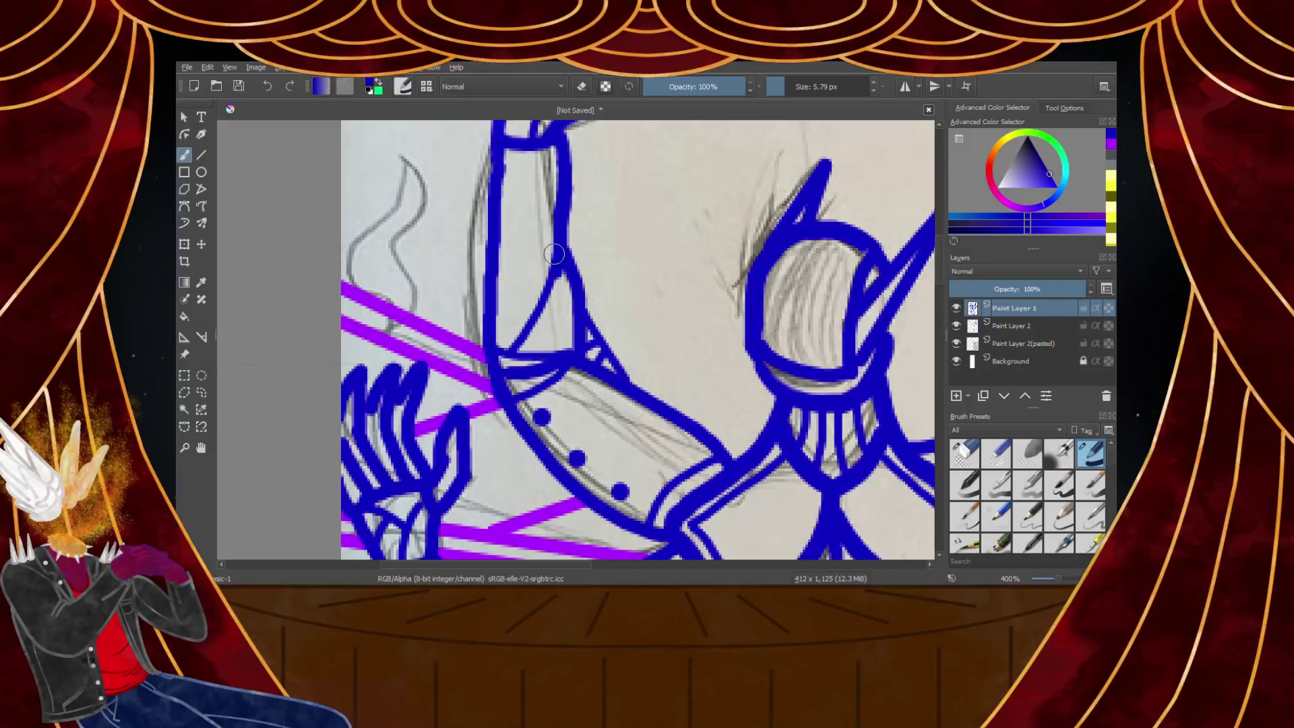
scroll(591, 234, down, 2)
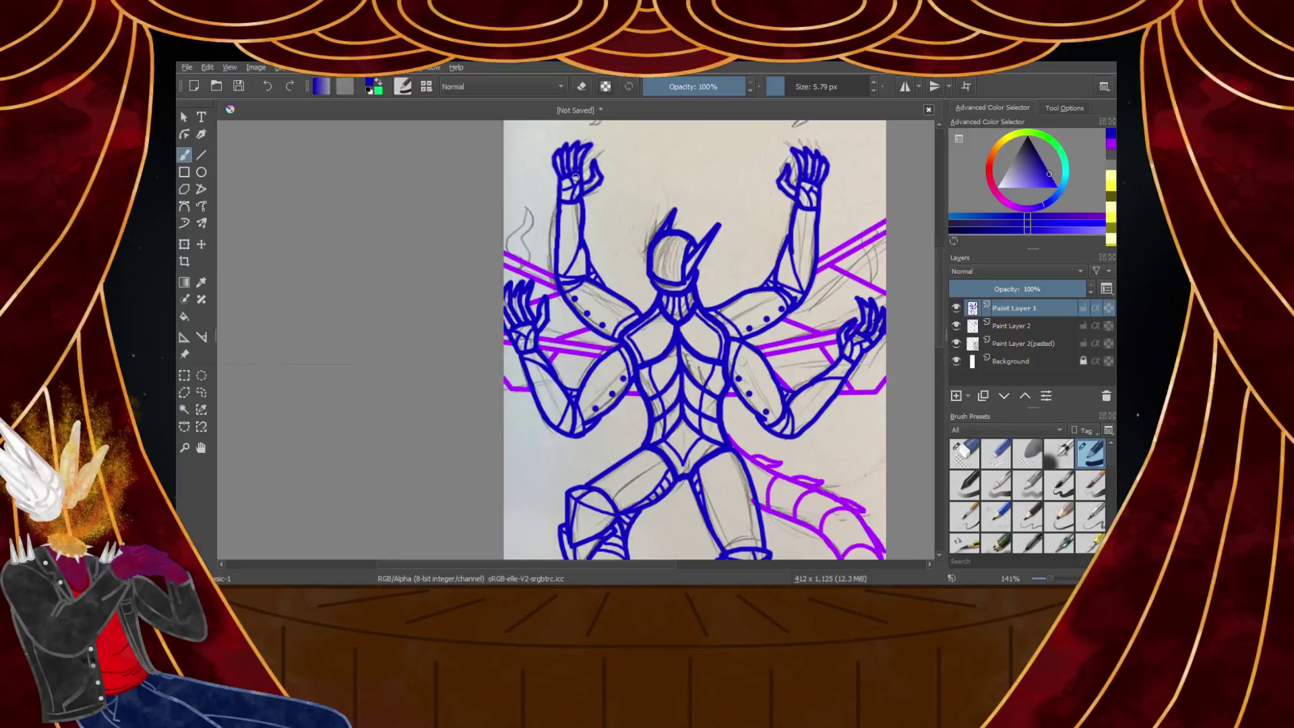
scroll(527, 406, up, 2)
scroll(539, 418, down, 5)
scroll(569, 465, up, 2)
scroll(568, 466, up, 3)
scroll(607, 431, down, 4)
scroll(634, 395, up, 3)
scroll(719, 288, down, 2)
scroll(704, 267, up, 1)
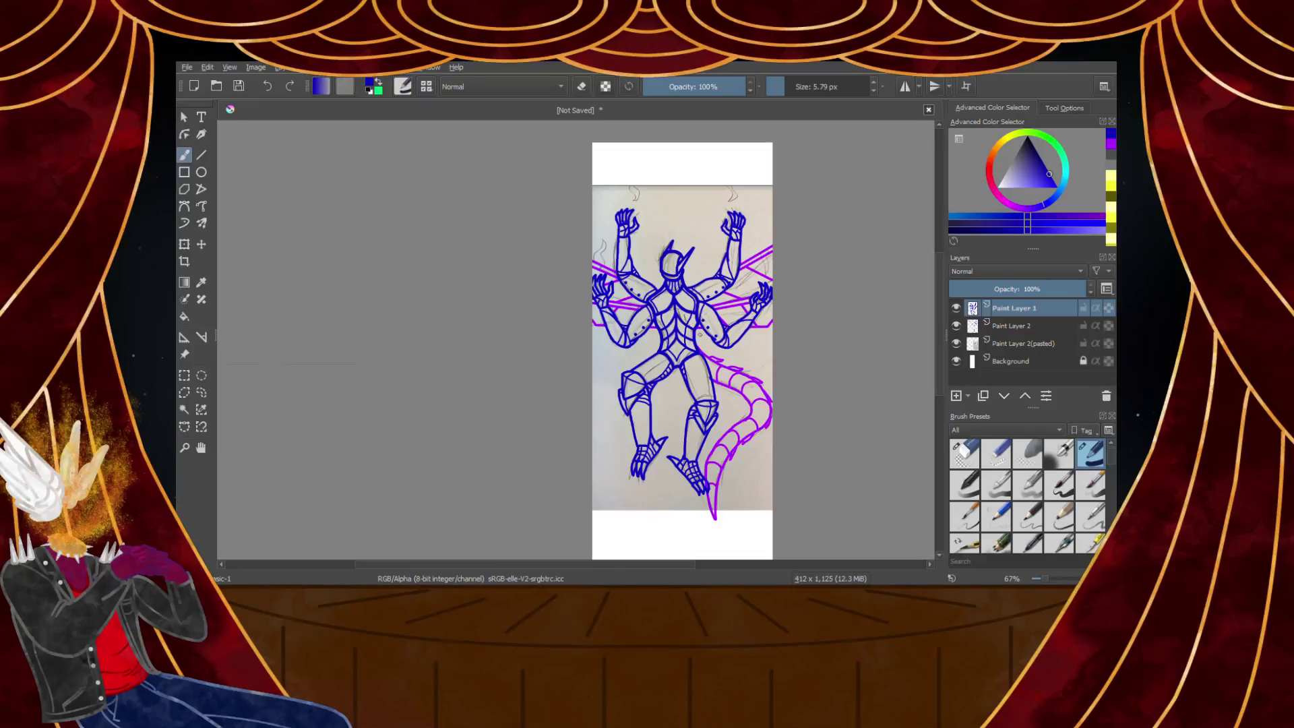
Select all the blue line art on Paint Layer 1 by similar color and inspect the selection's edges around the torso
click(201, 409)
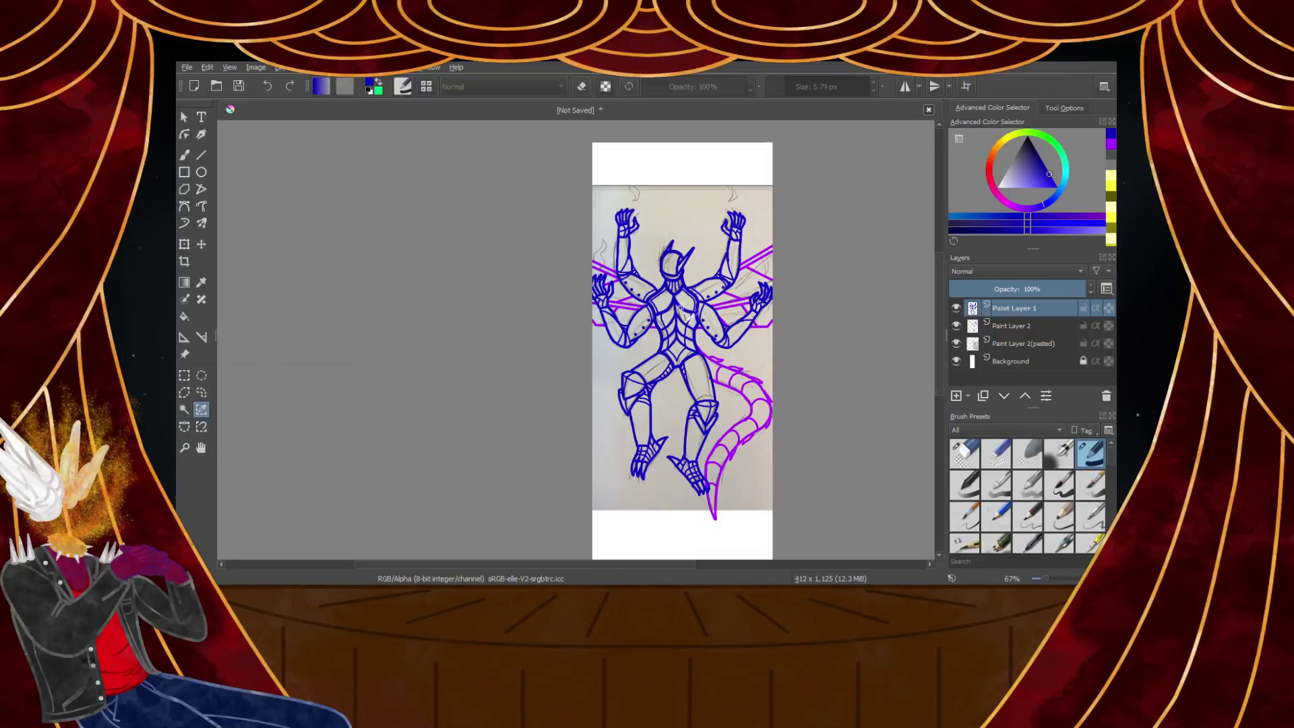
scroll(704, 324, up, 5)
click(703, 323)
scroll(703, 323, down, 6)
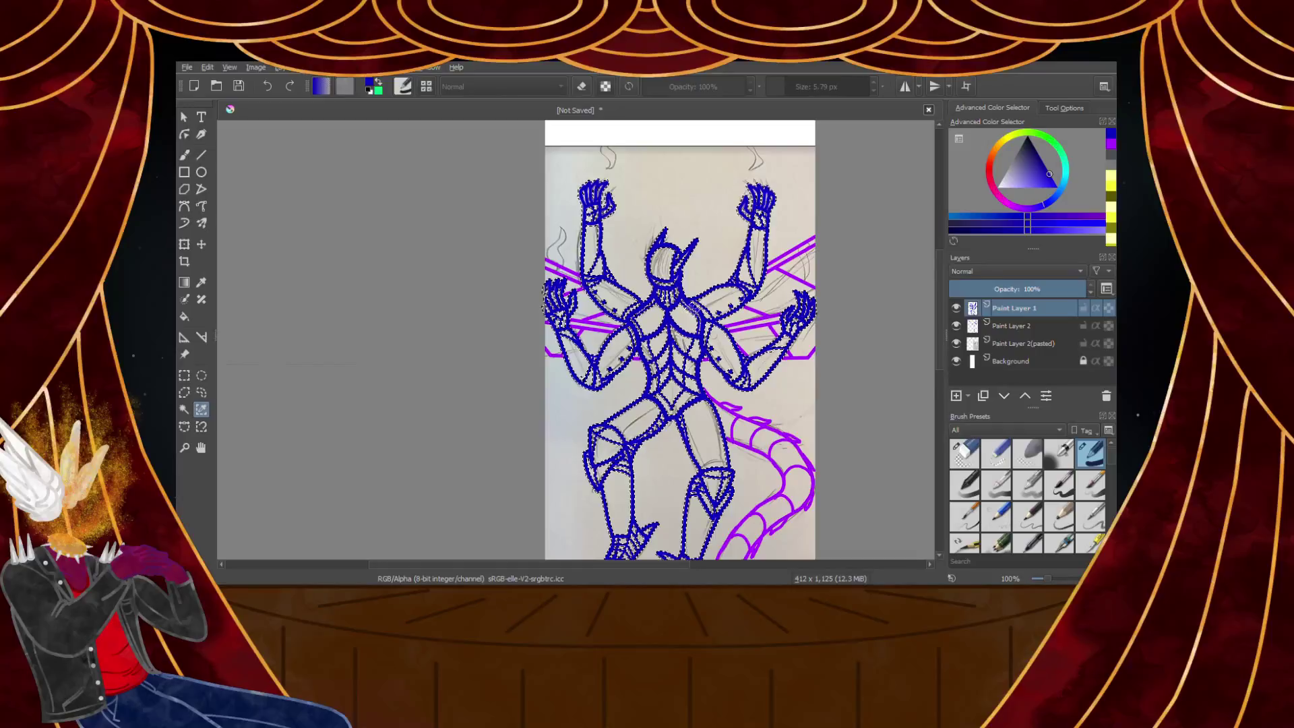
scroll(703, 322, up, 3)
scroll(687, 389, up, 7)
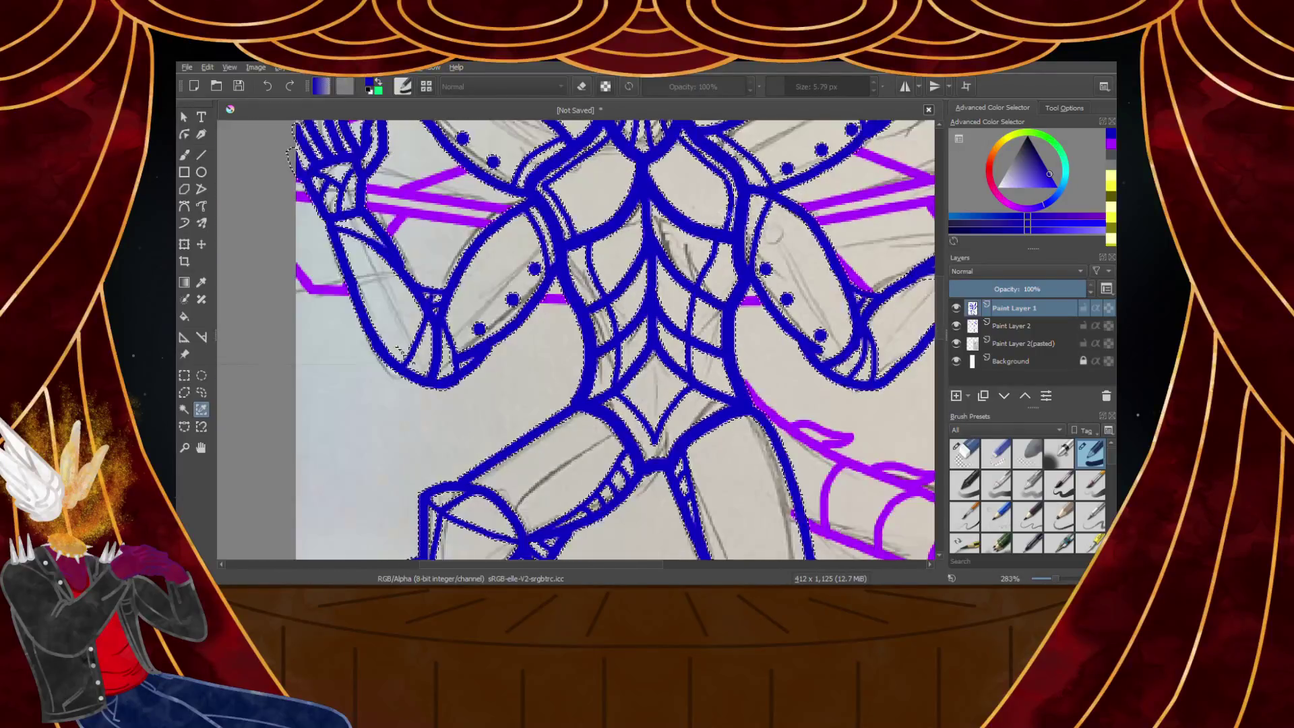
scroll(688, 389, down, 1)
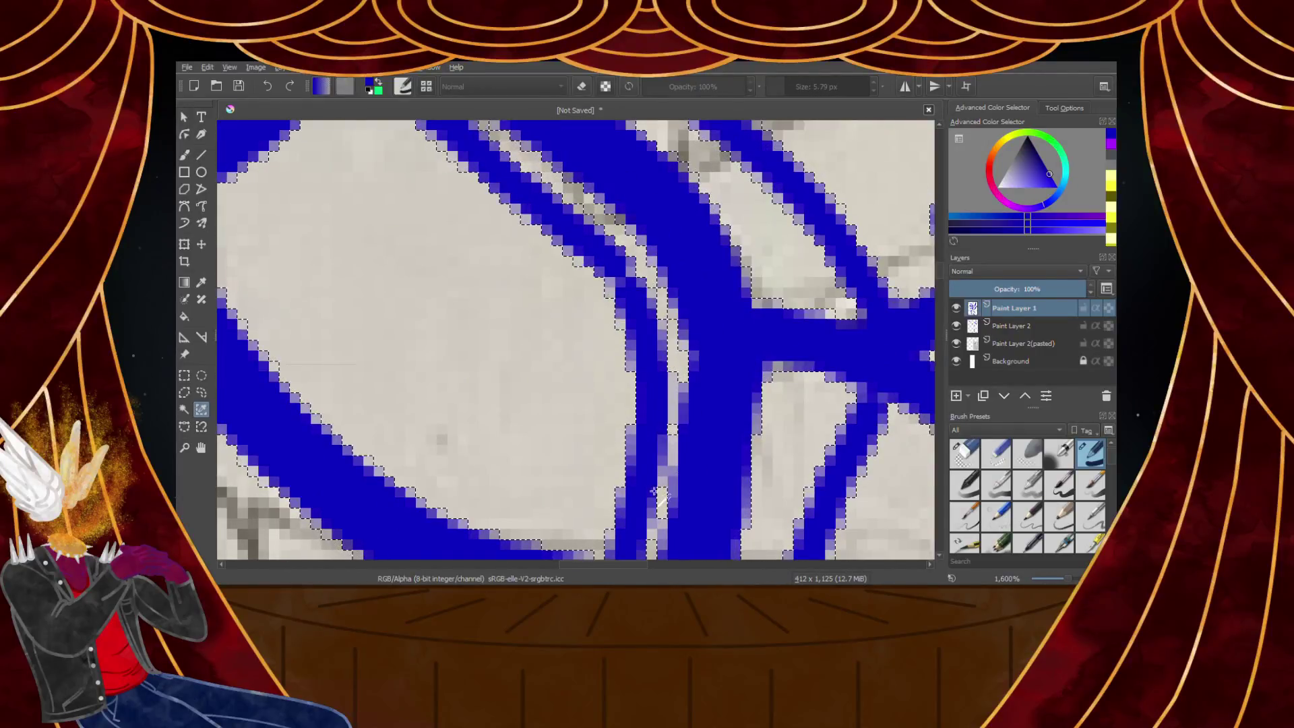
scroll(654, 436, down, 2)
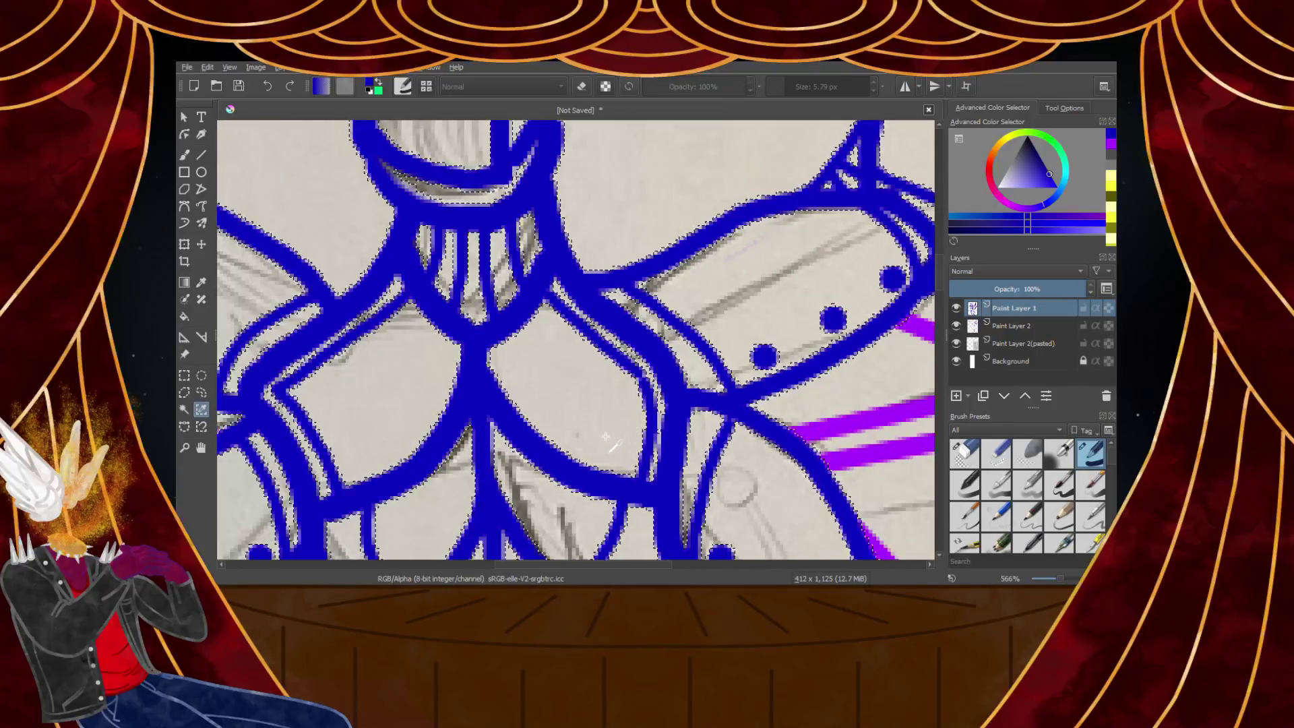
scroll(589, 418, down, 1)
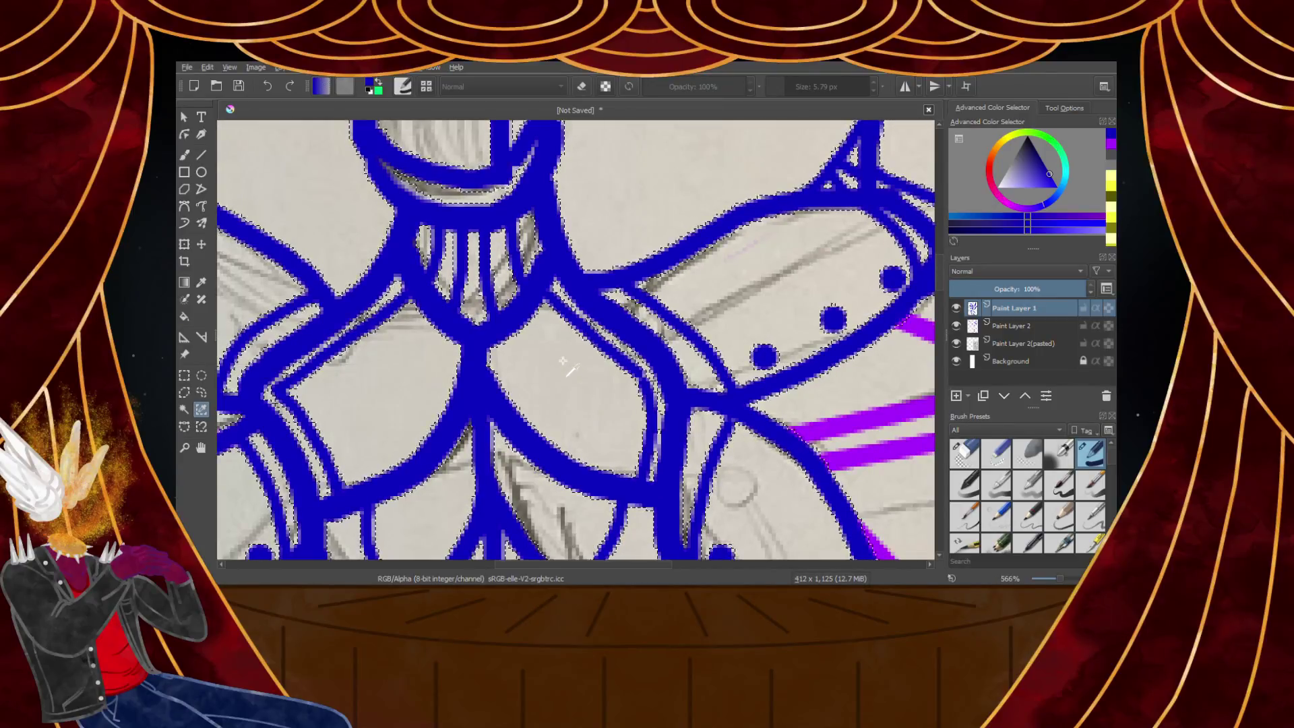
scroll(589, 418, down, 2)
scroll(519, 408, up, 2)
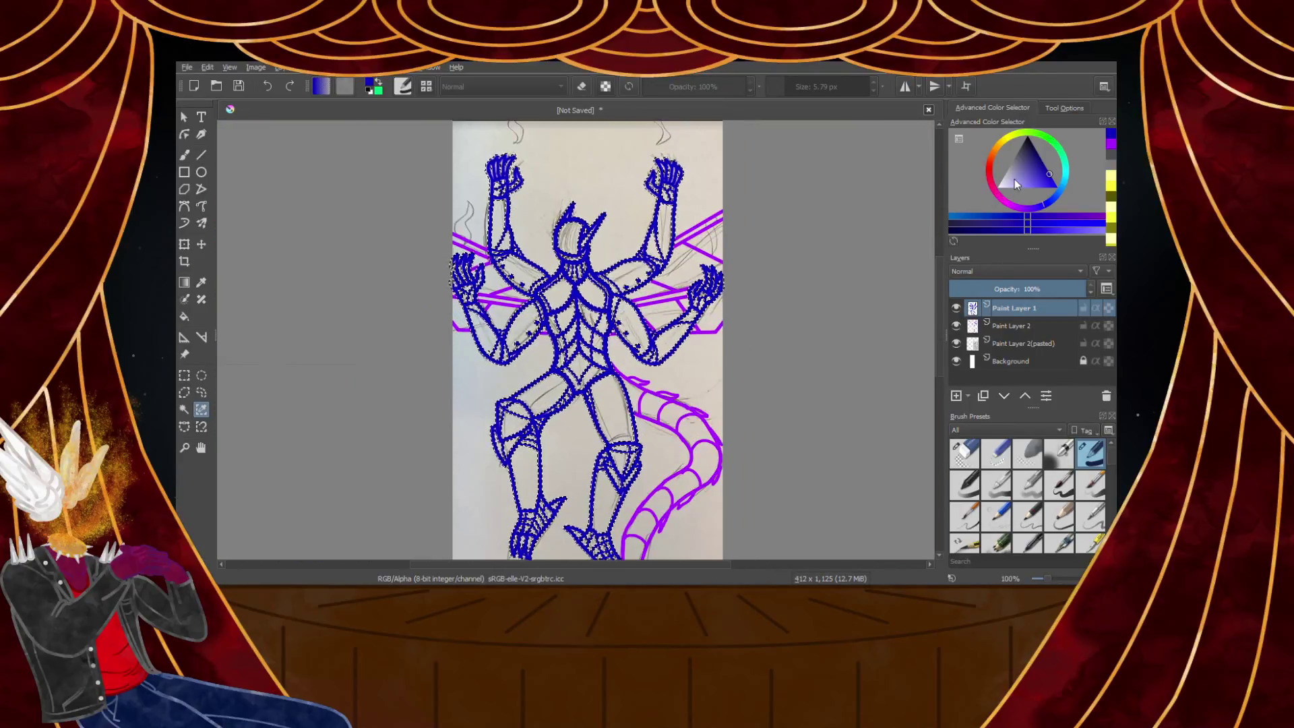
Paint the selected lines dark grey with the Watercolor Texture brush at 145.24 px
drag(1015, 174, 1020, 148)
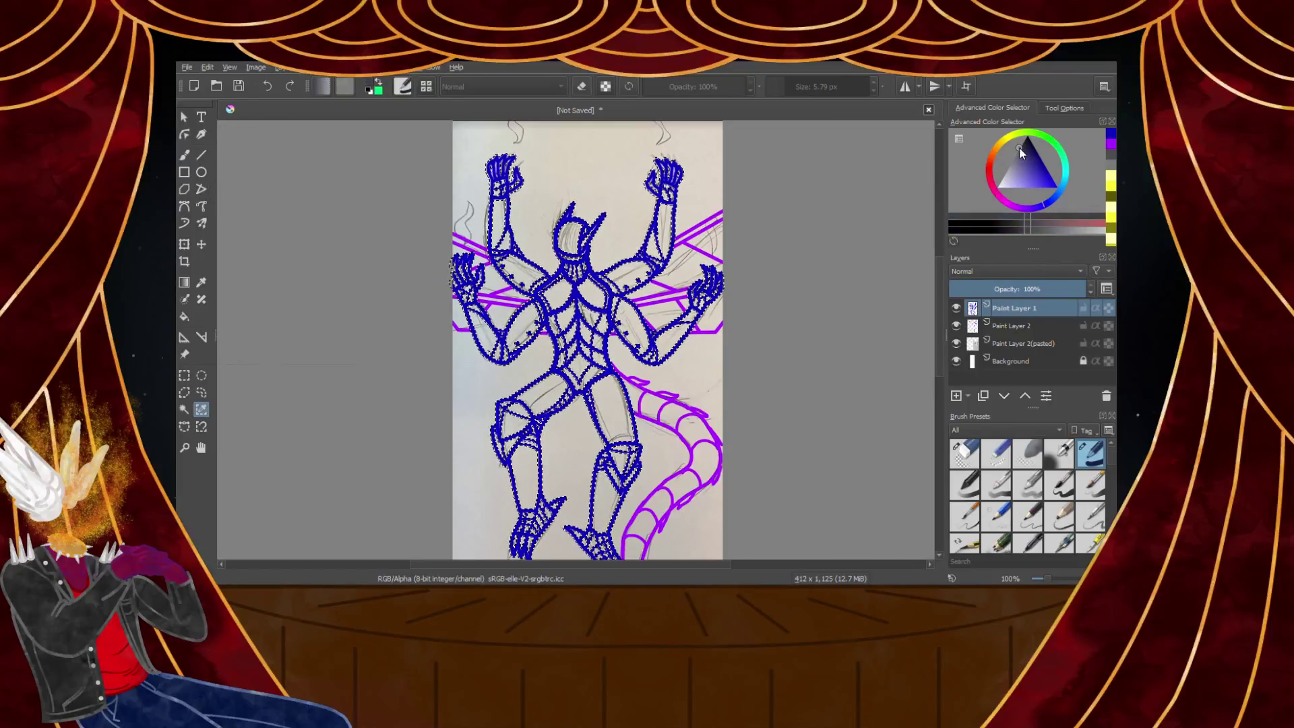
click(184, 155)
scroll(1096, 496, down, 5)
click(997, 523)
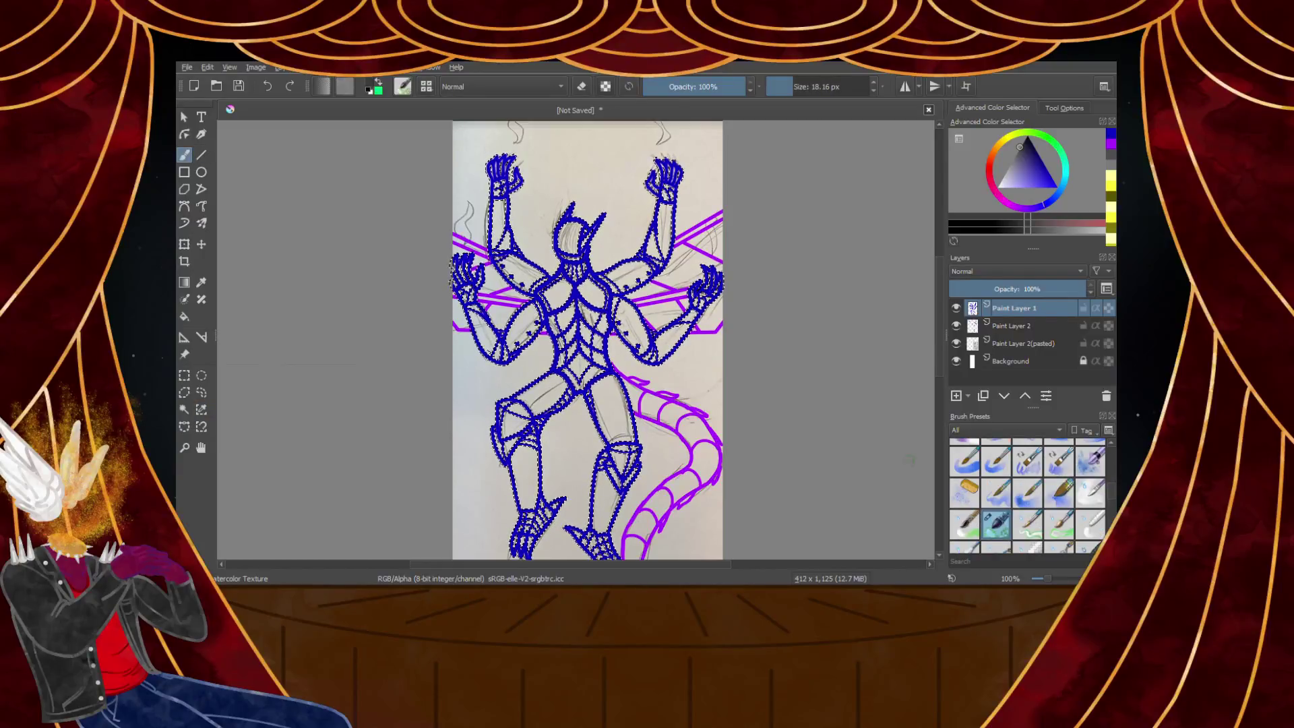
click(820, 87)
drag(694, 165, 712, 203)
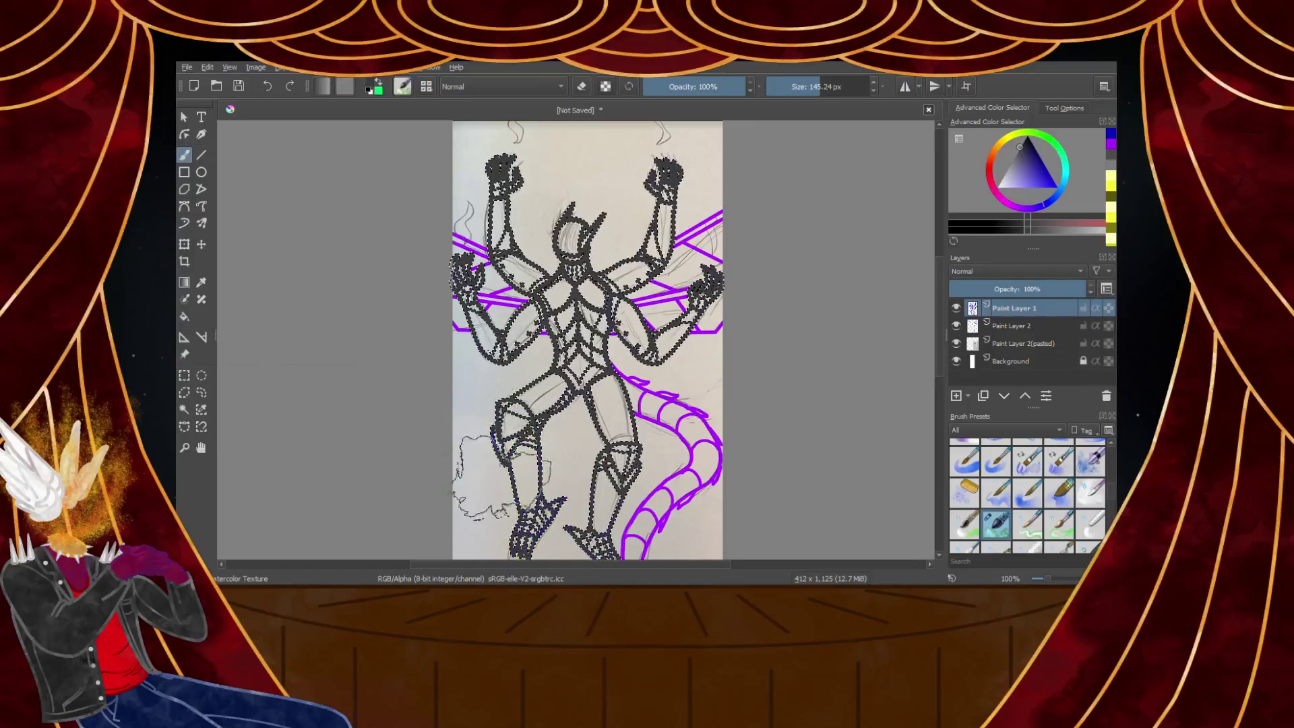
key(minus)
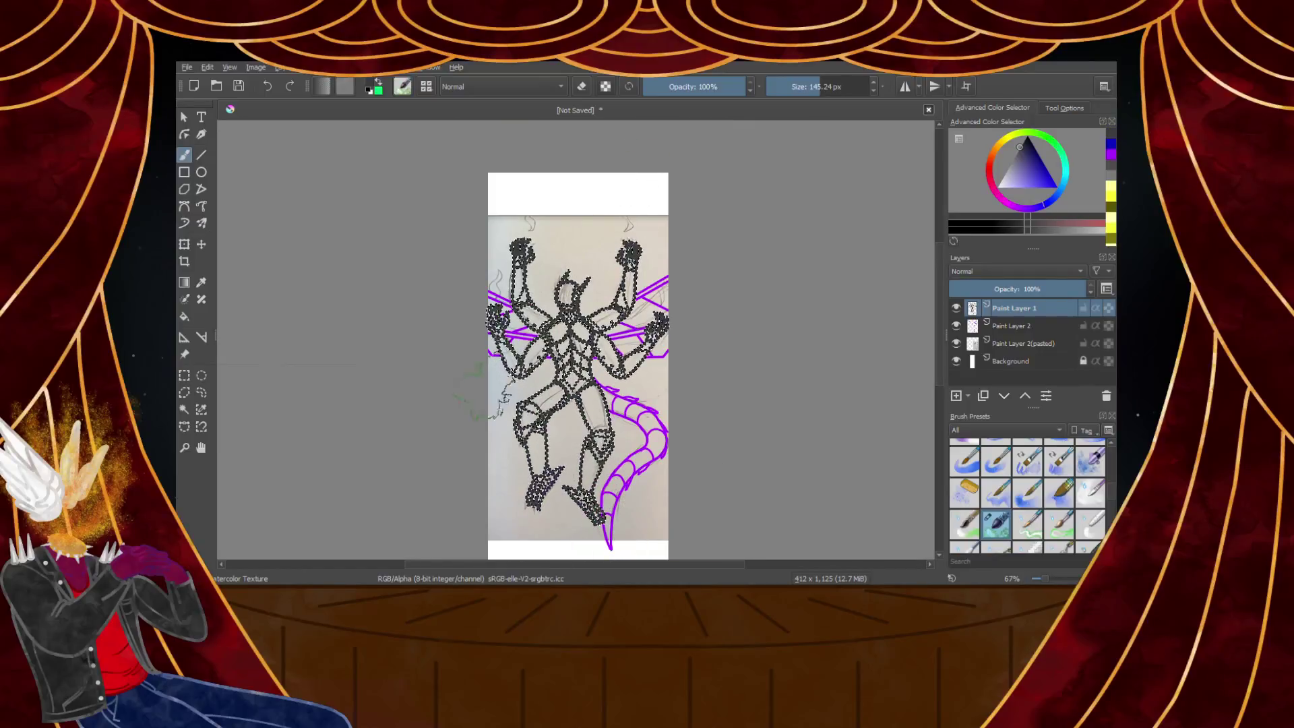
Brush light grey over the selected figure lines for a mottled texture, and rework them with dark grey
scroll(524, 305, up, 4)
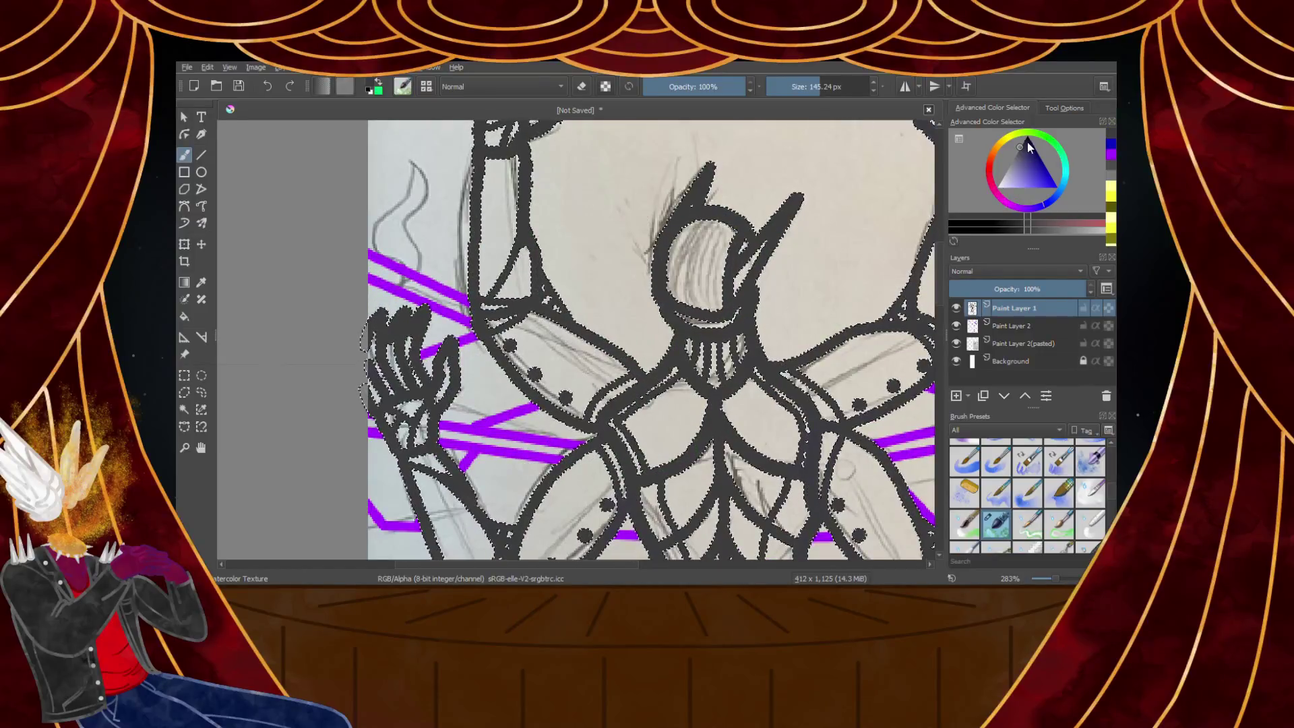
scroll(768, 269, down, 5)
scroll(810, 263, up, 3)
click(1004, 175)
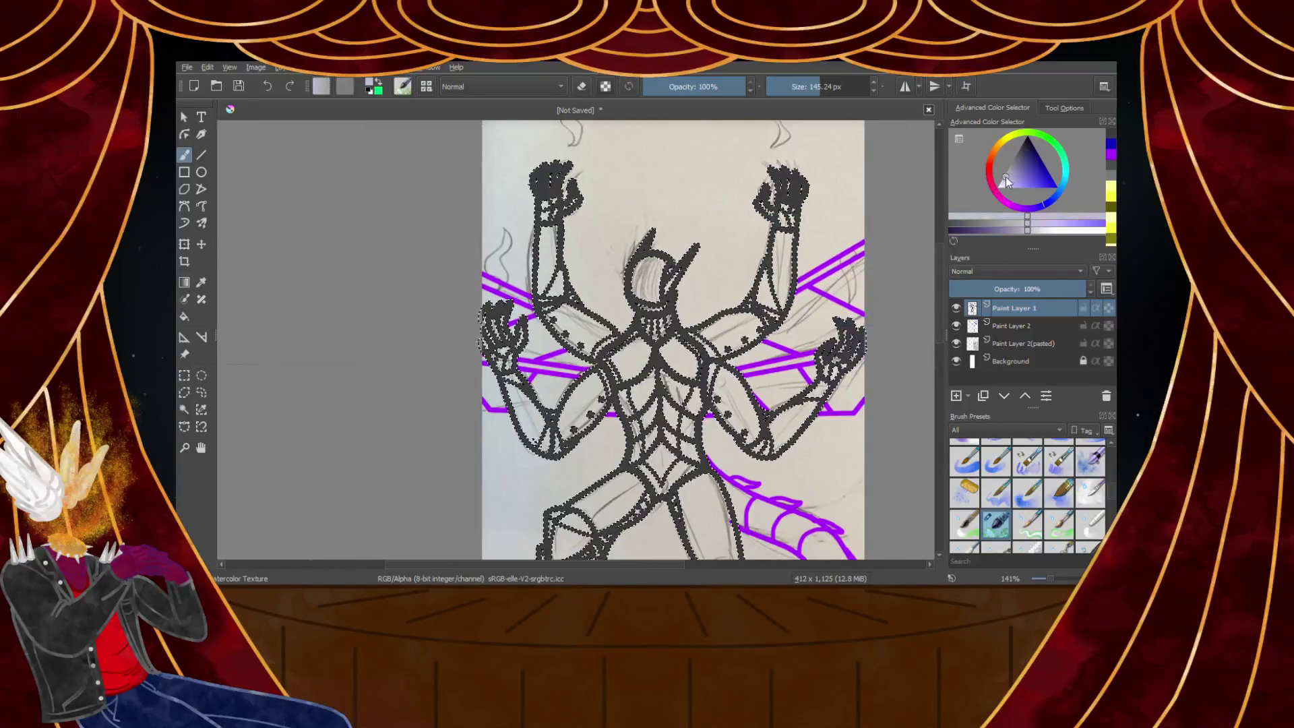
drag(555, 195, 560, 277)
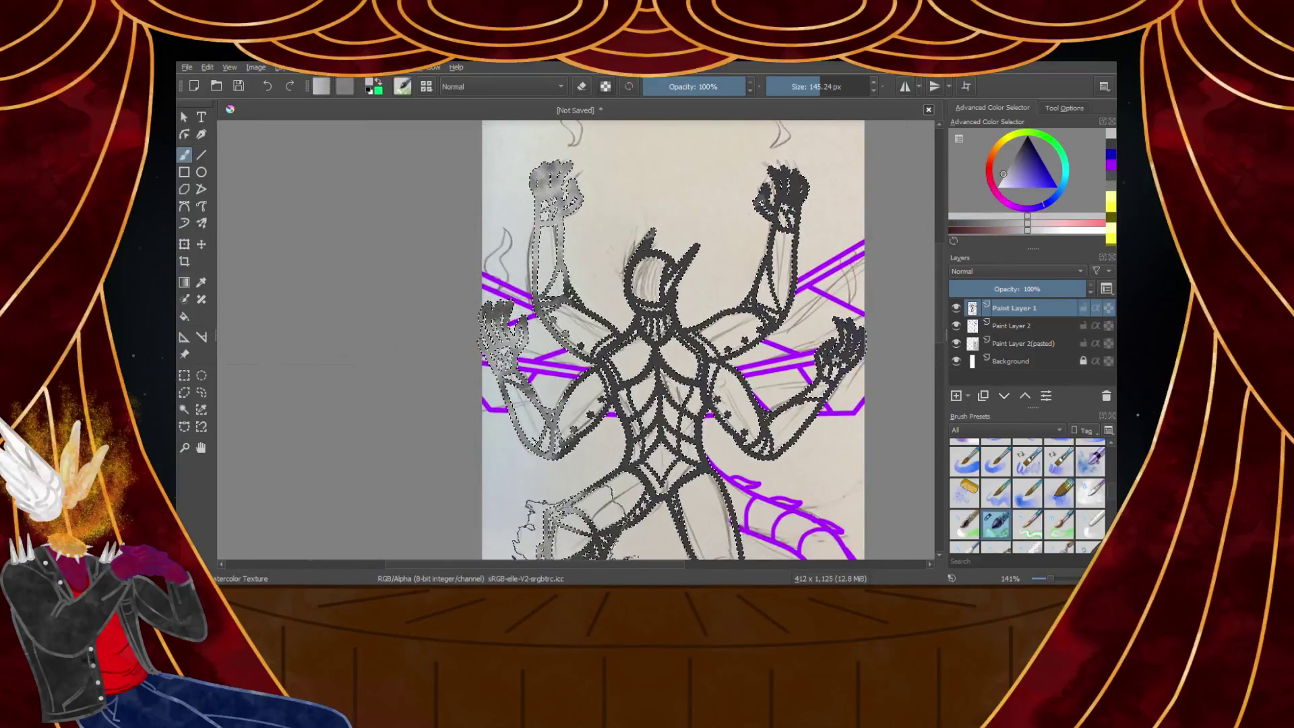
mouse_move(687, 518)
mouse_down()
mouse_move(812, 148)
mouse_move(796, 382)
mouse_up()
drag(1015, 193, 1006, 147)
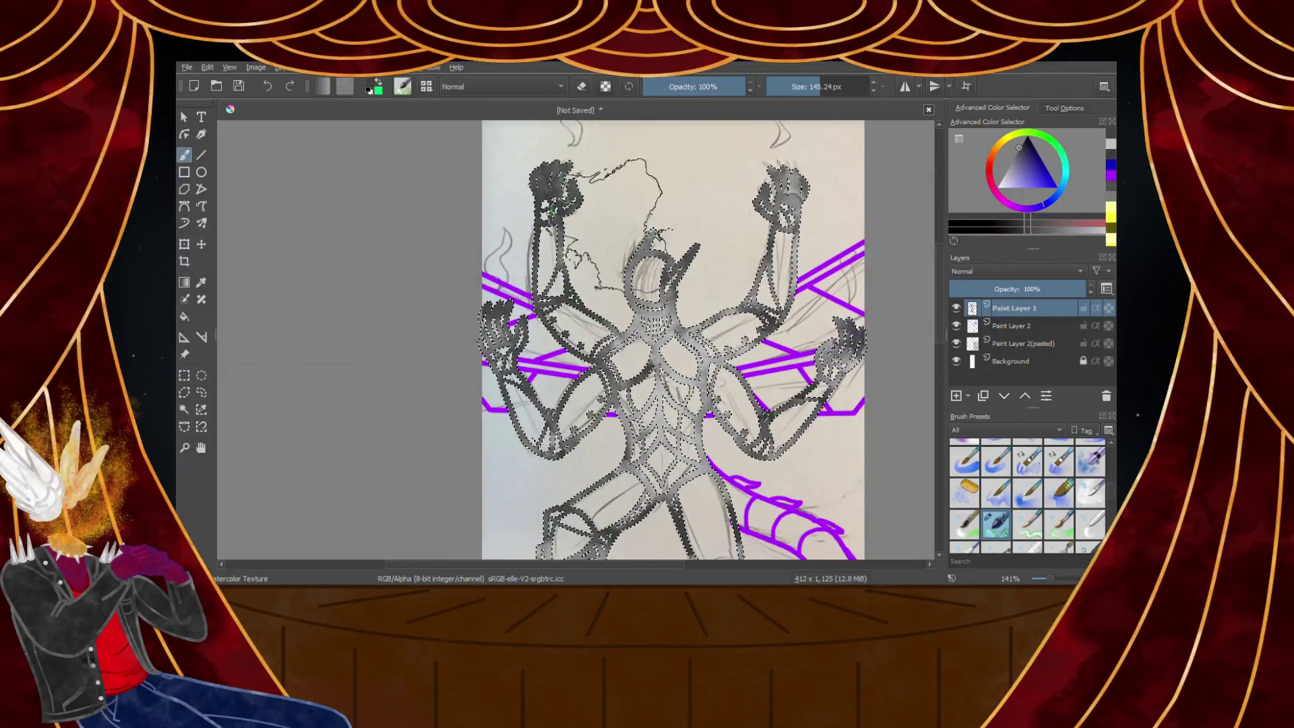
Hide the pasted sketch layer and inspect the grey line art against the white background
click(956, 344)
scroll(584, 383, up, 5)
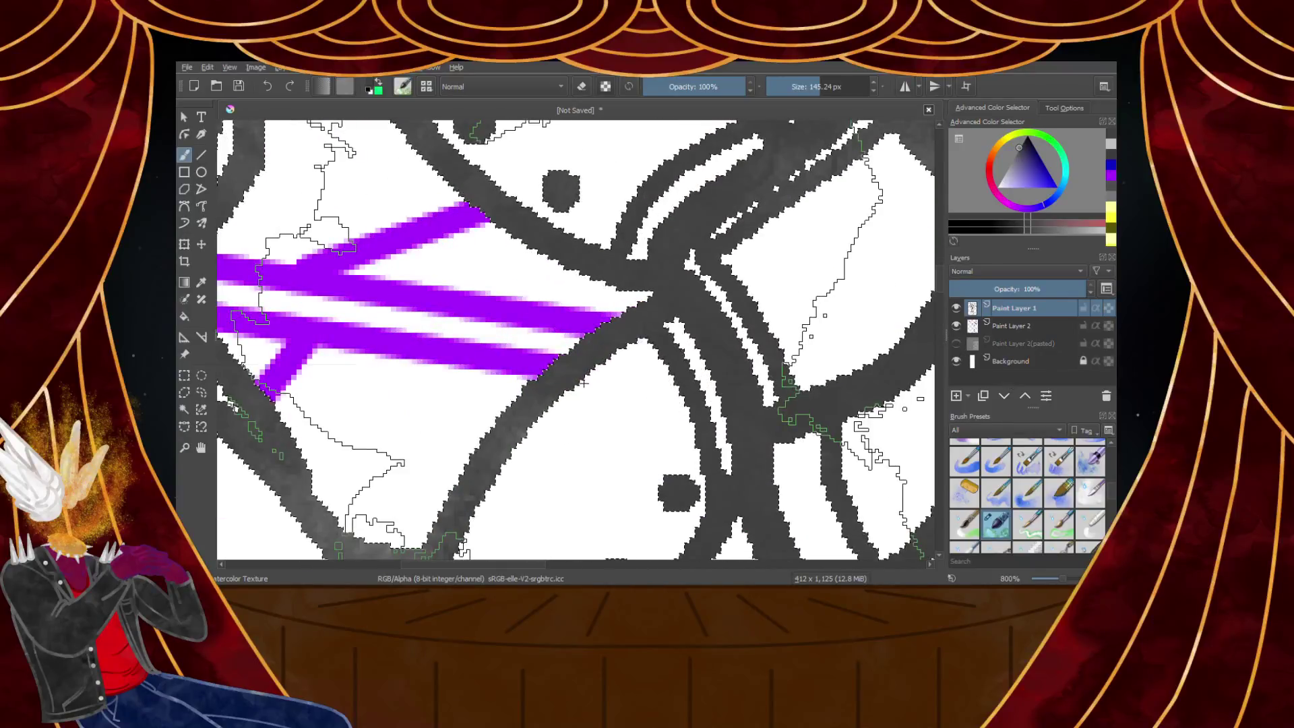
scroll(584, 383, down, 7)
scroll(584, 382, up, 3)
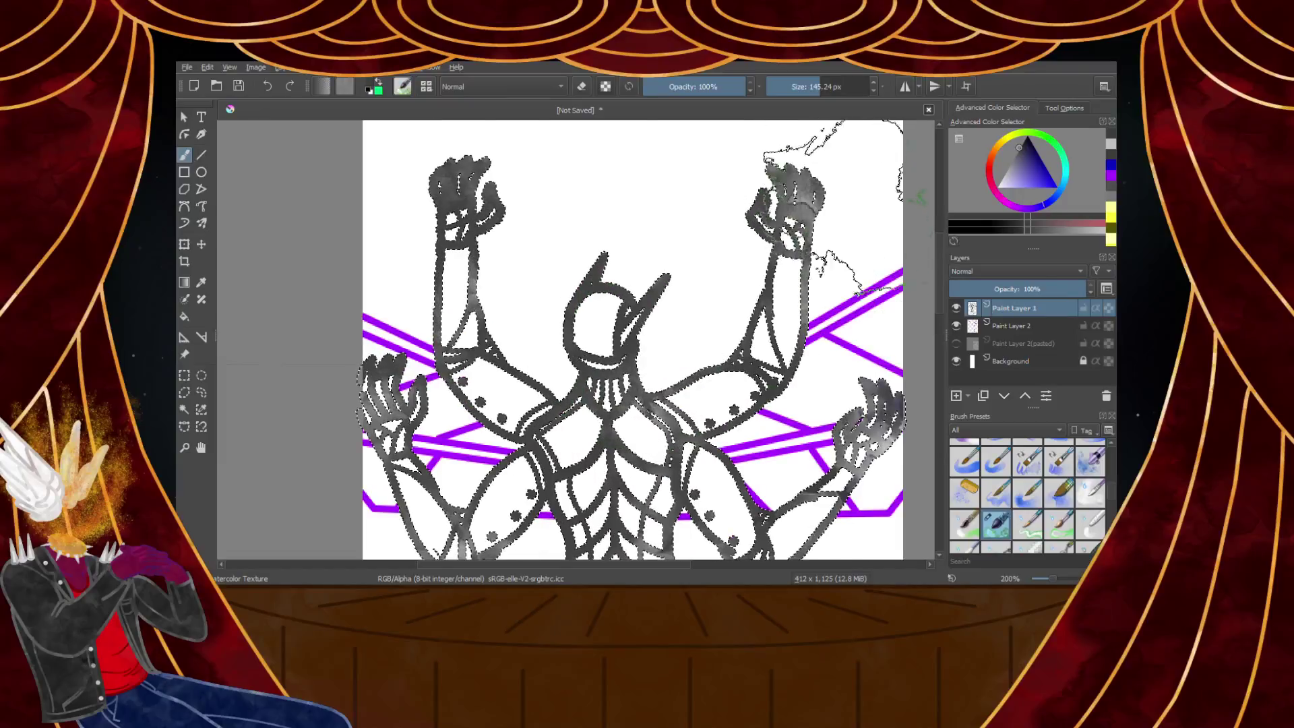
scroll(584, 383, down, 4)
scroll(583, 383, up, 3)
scroll(584, 383, down, 3)
scroll(584, 383, up, 3)
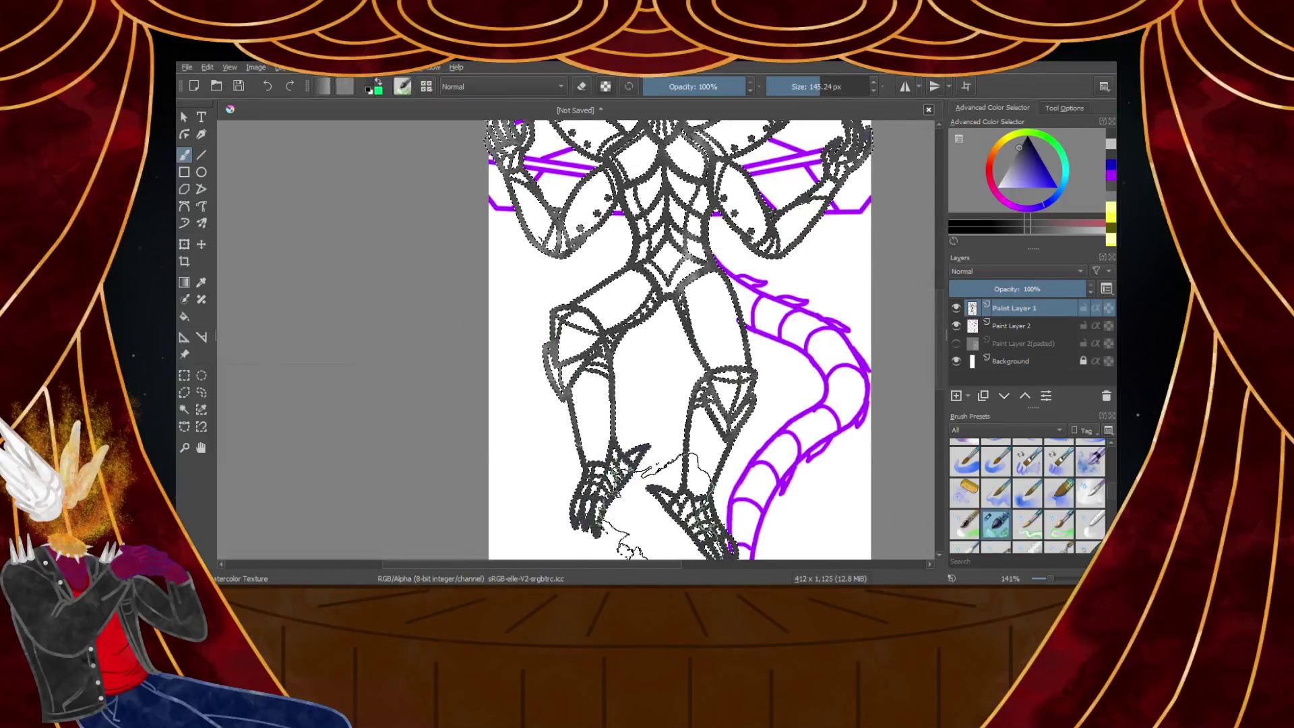
scroll(583, 383, down, 3)
scroll(584, 383, up, 3)
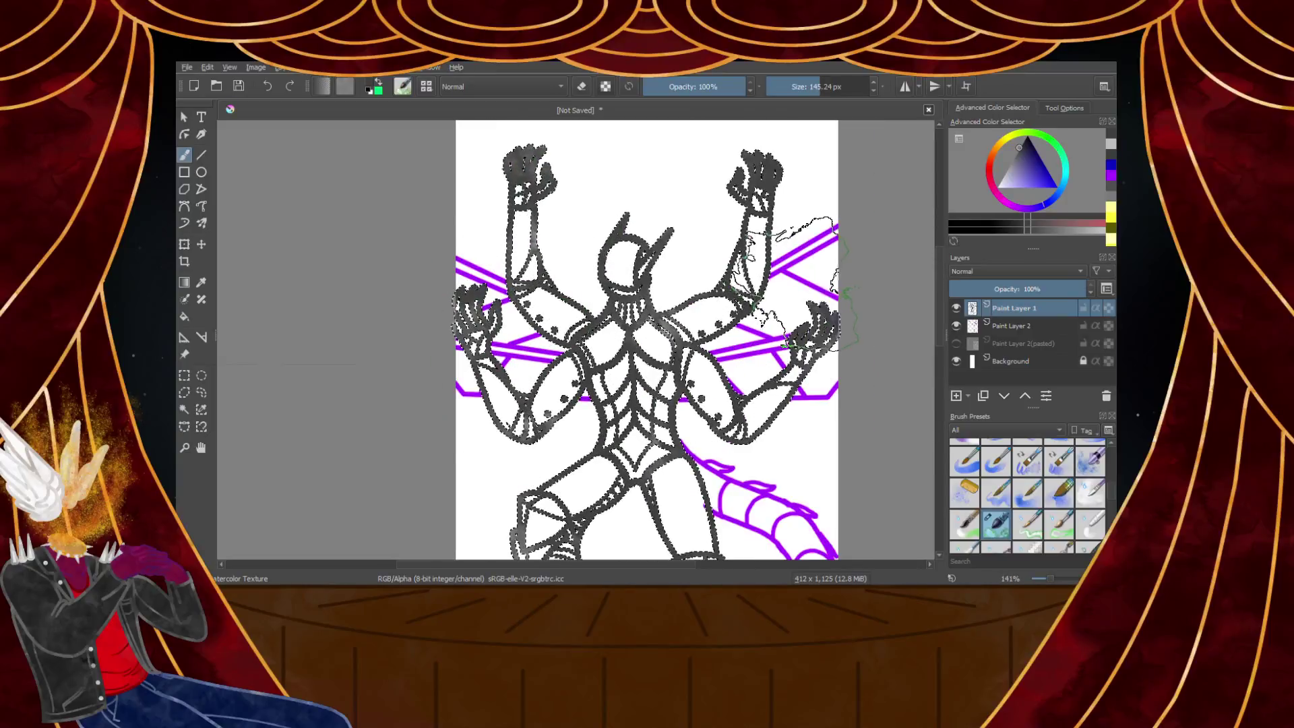
Paint the selected figure lines black from the raised hands down to the feet
click(1024, 135)
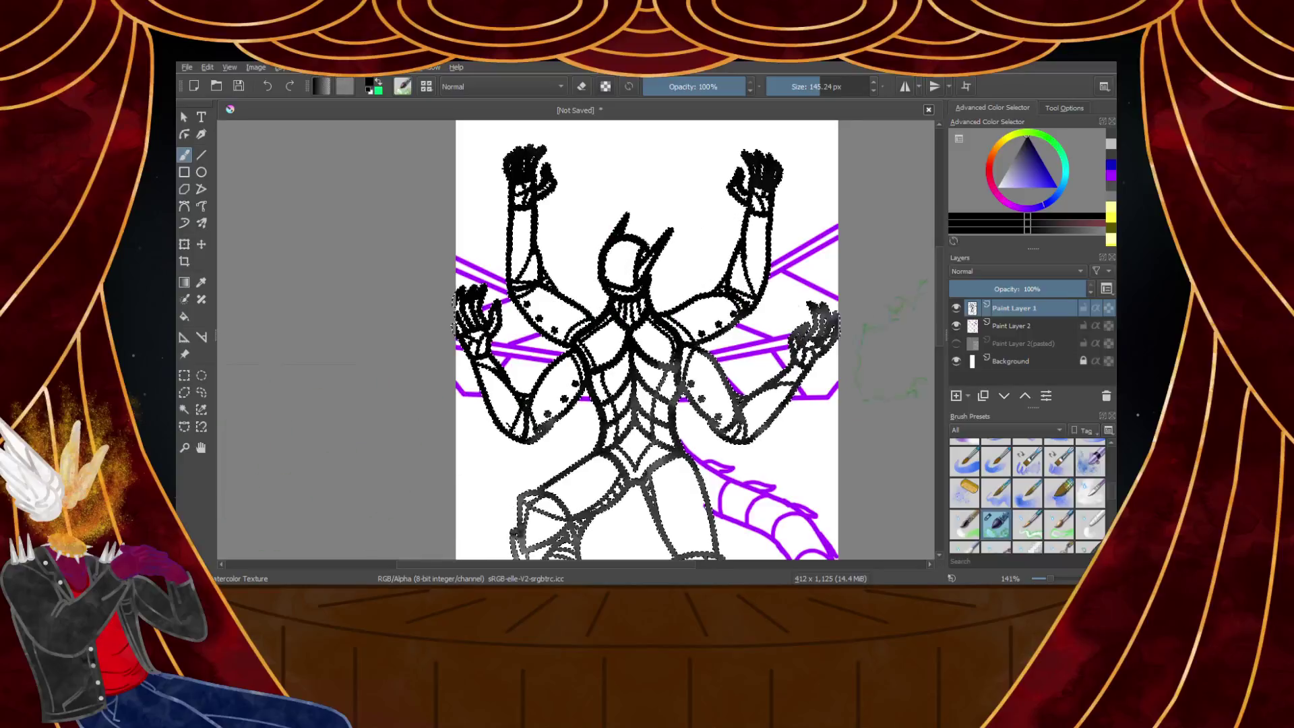
scroll(775, 283, down, 3)
scroll(775, 283, up, 3)
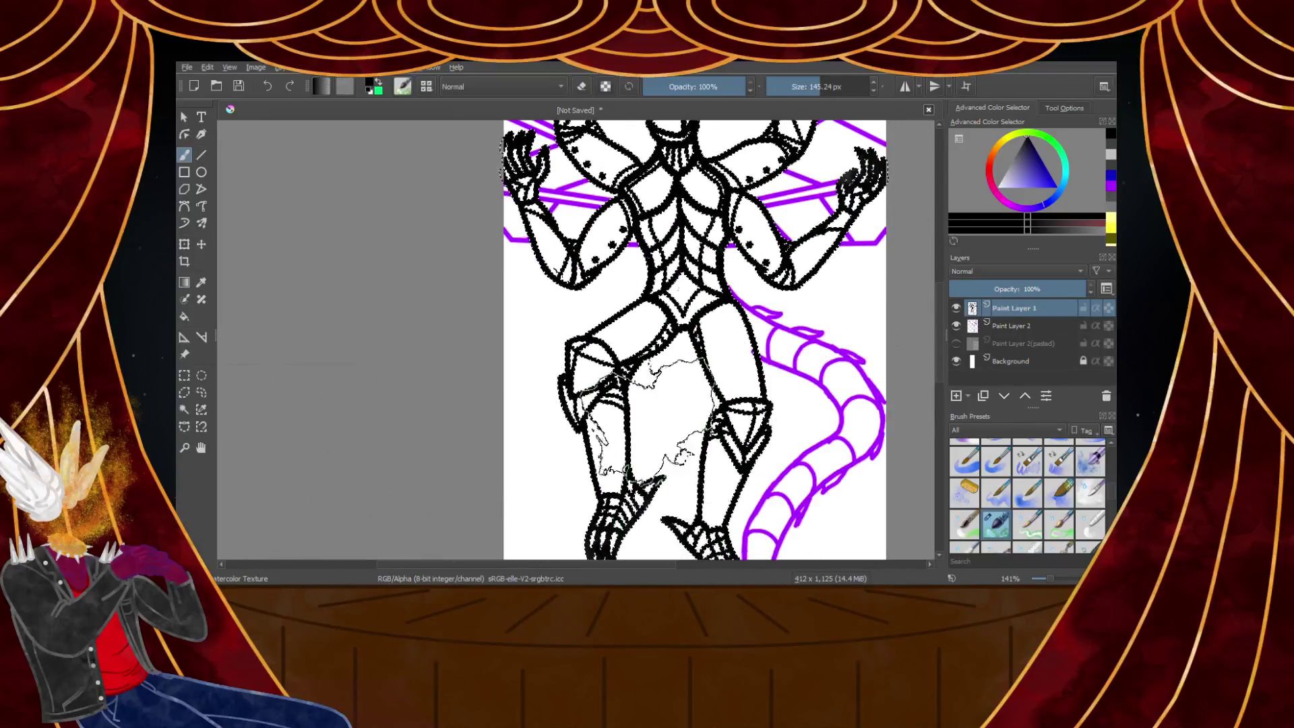
Brush dark grey texture over the black figure lines, covering the arms, torso, legs and feet
drag(1022, 177, 1009, 152)
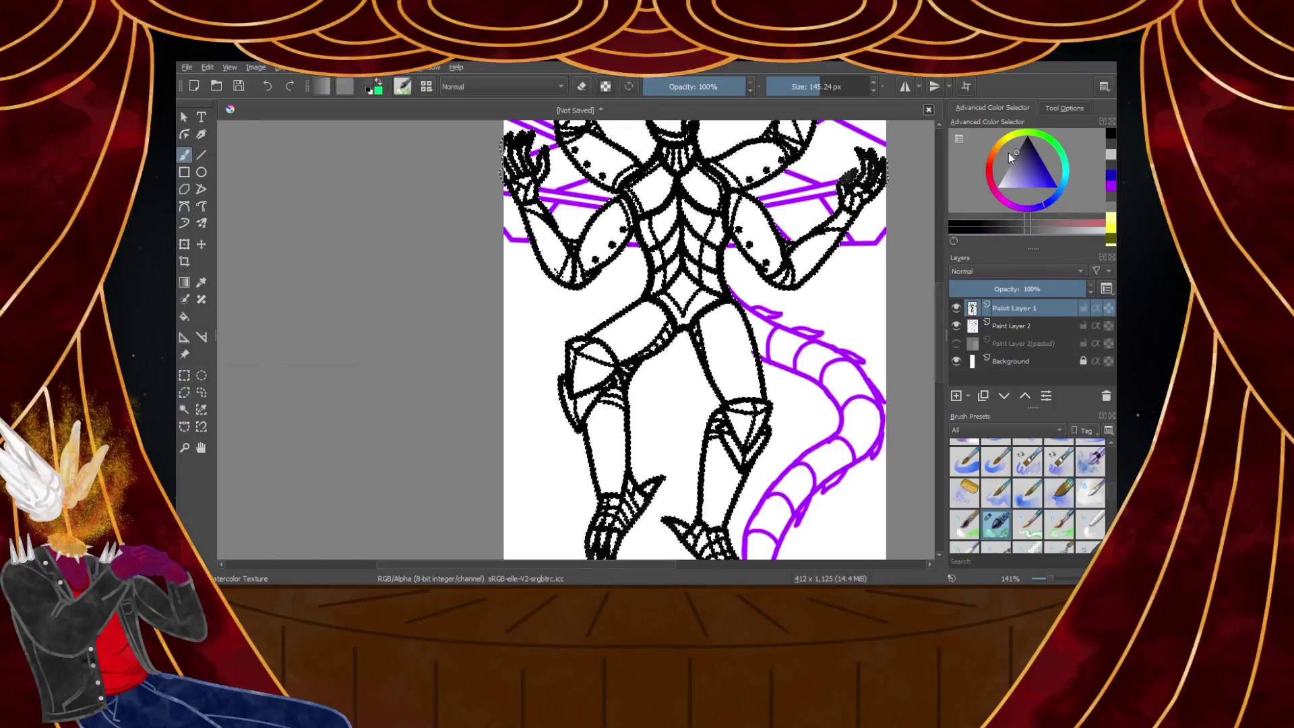
scroll(805, 246, down, 4)
scroll(782, 192, up, 4)
mouse_move(624, 196)
mouse_down()
mouse_move(598, 503)
mouse_move(661, 496)
mouse_move(794, 198)
mouse_move(880, 210)
mouse_move(838, 517)
mouse_move(826, 371)
mouse_move(823, 486)
mouse_move(832, 477)
mouse_up()
scroll(802, 378, down, 3)
scroll(848, 372, up, 3)
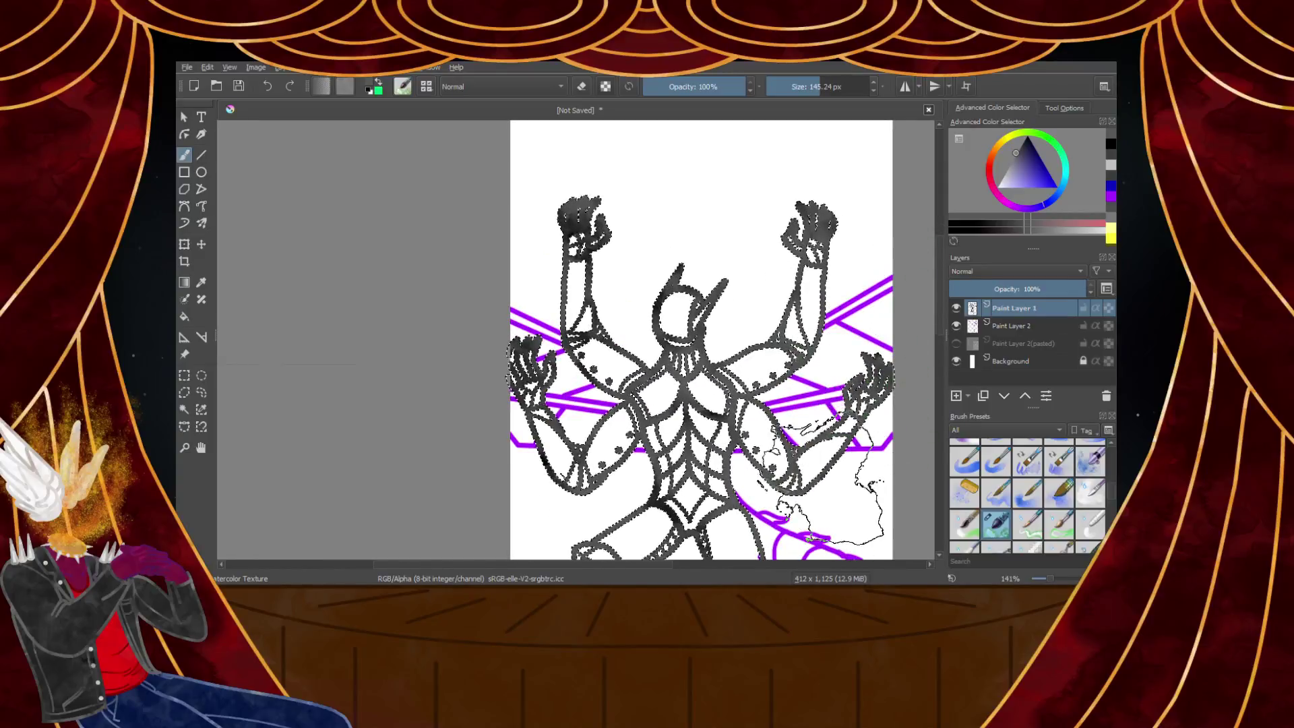
scroll(779, 417, down, 5)
scroll(755, 465, up, 4)
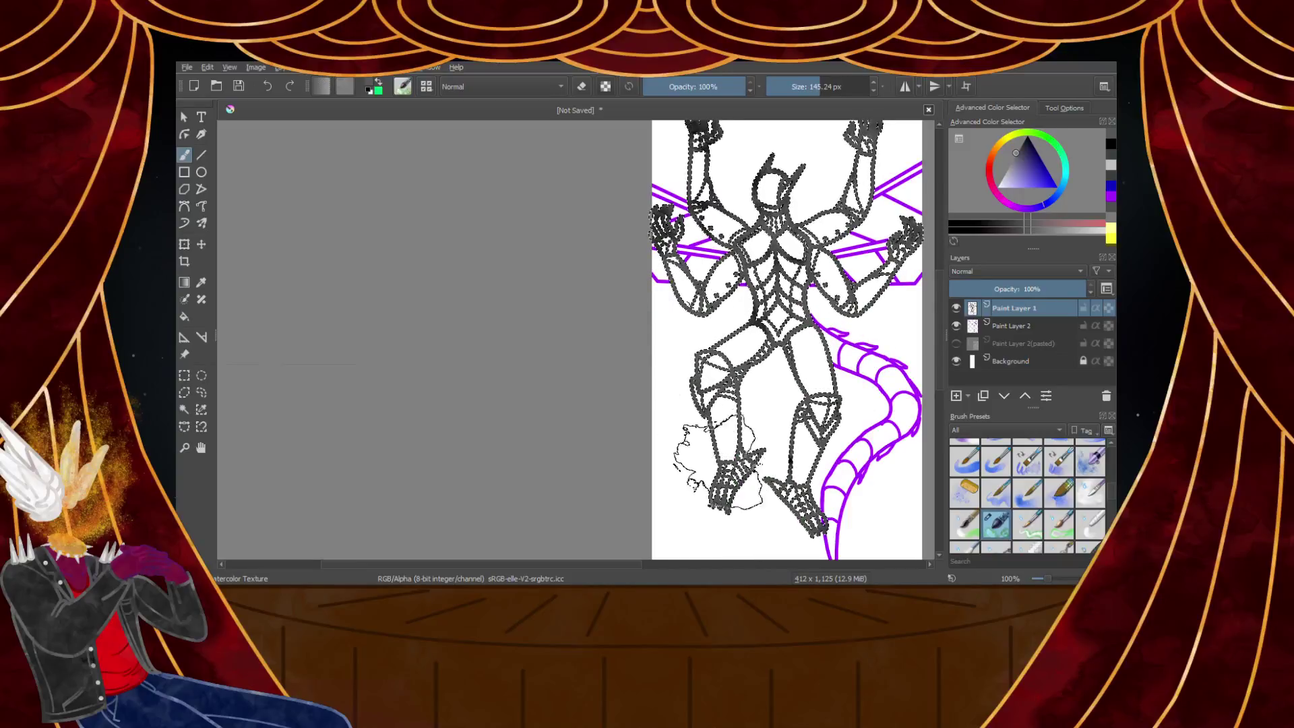
Brush a slightly darker grey texture over the selected figure lines, from the raised hands down to the legs
scroll(826, 303, down, 2)
scroll(741, 209, up, 2)
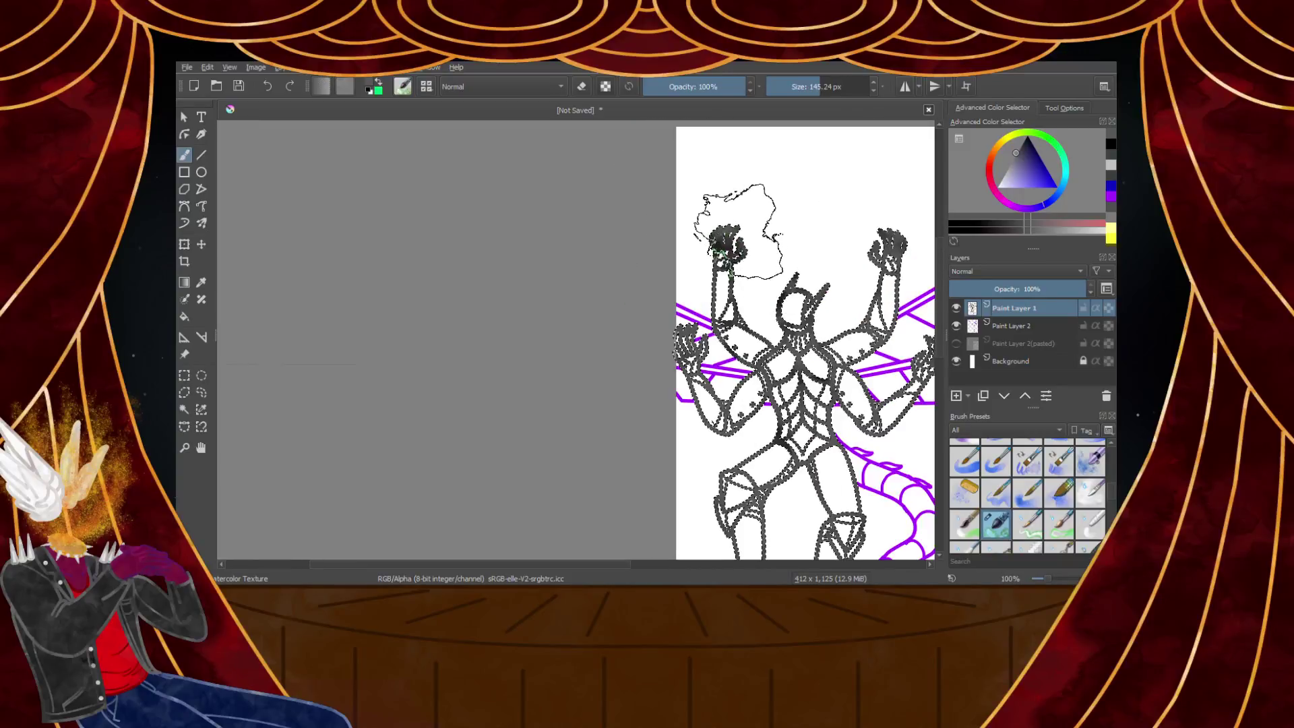
drag(1017, 153, 1021, 144)
drag(893, 236, 724, 244)
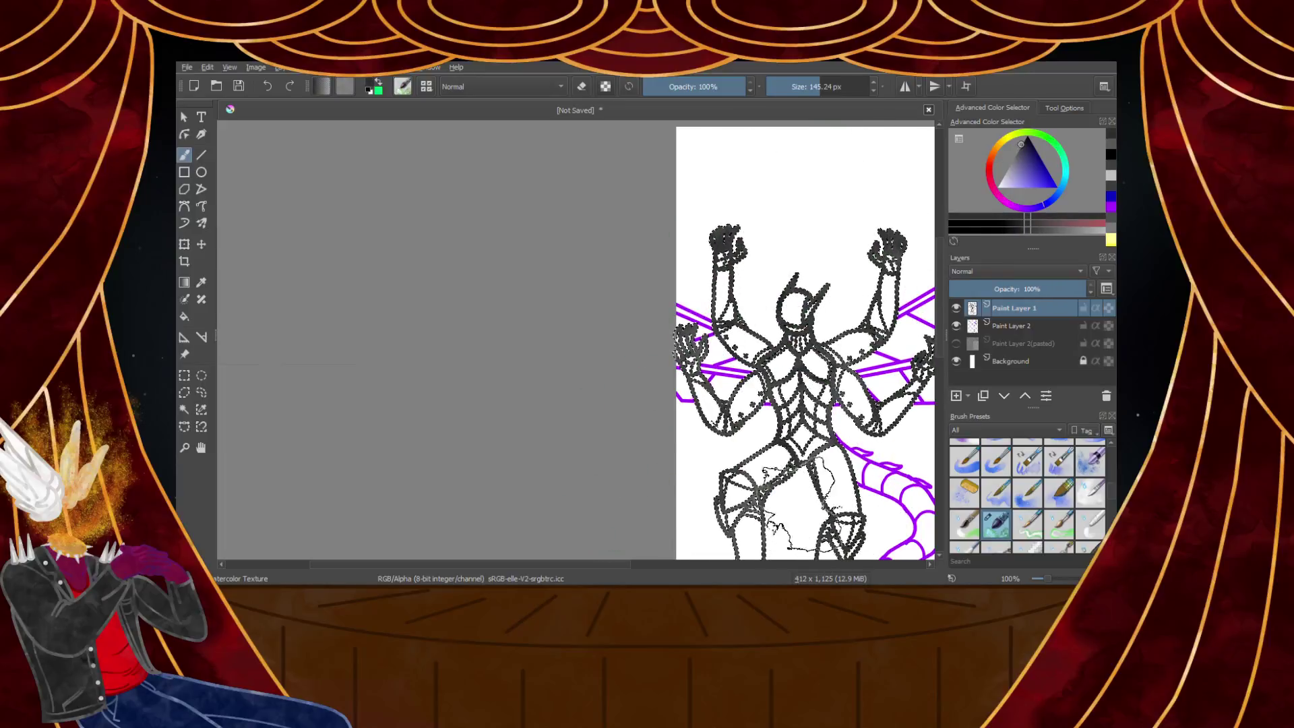
scroll(741, 466, down, 4)
scroll(745, 490, up, 4)
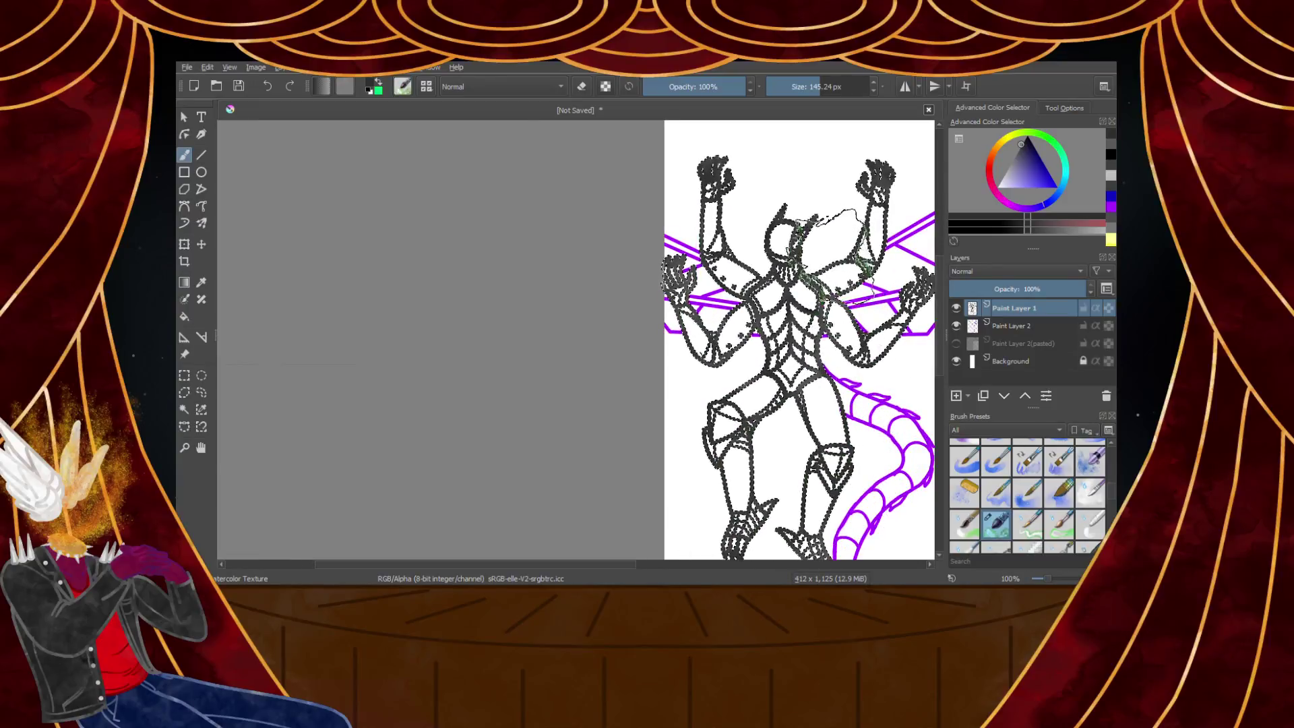
scroll(823, 234, up, 3)
scroll(674, 337, down, 5)
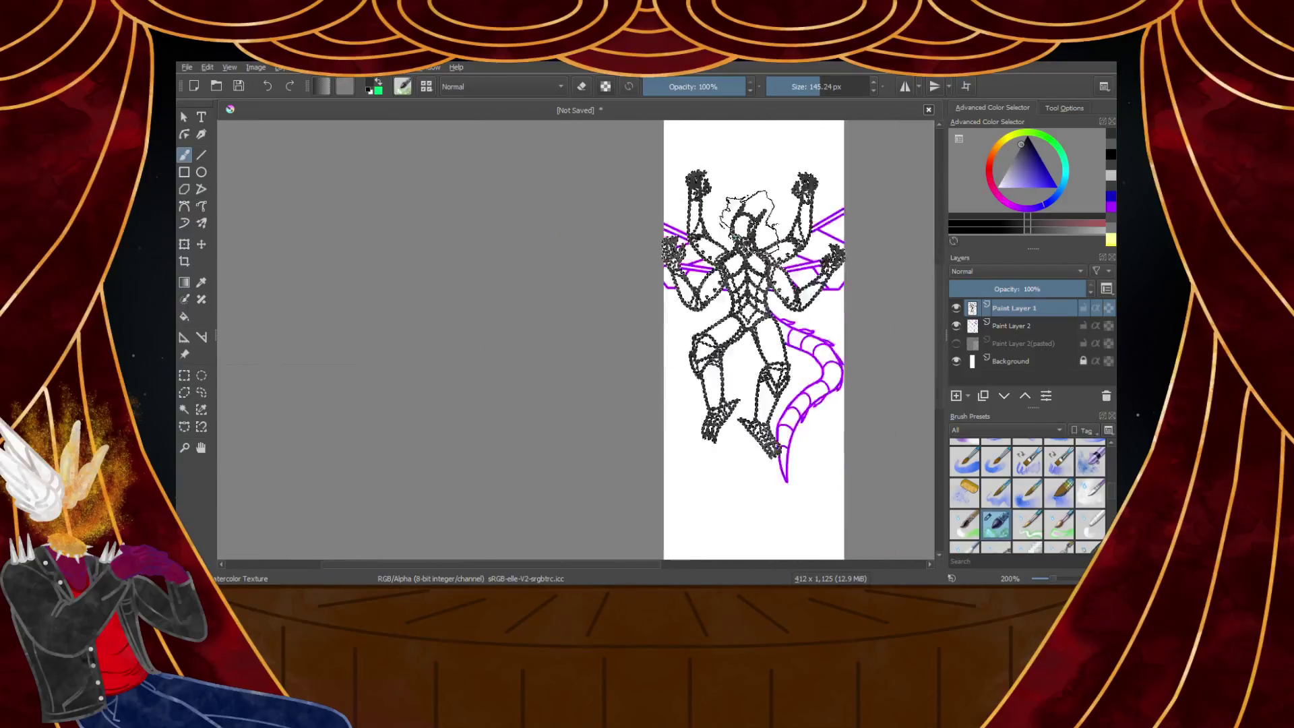
scroll(674, 337, up, 4)
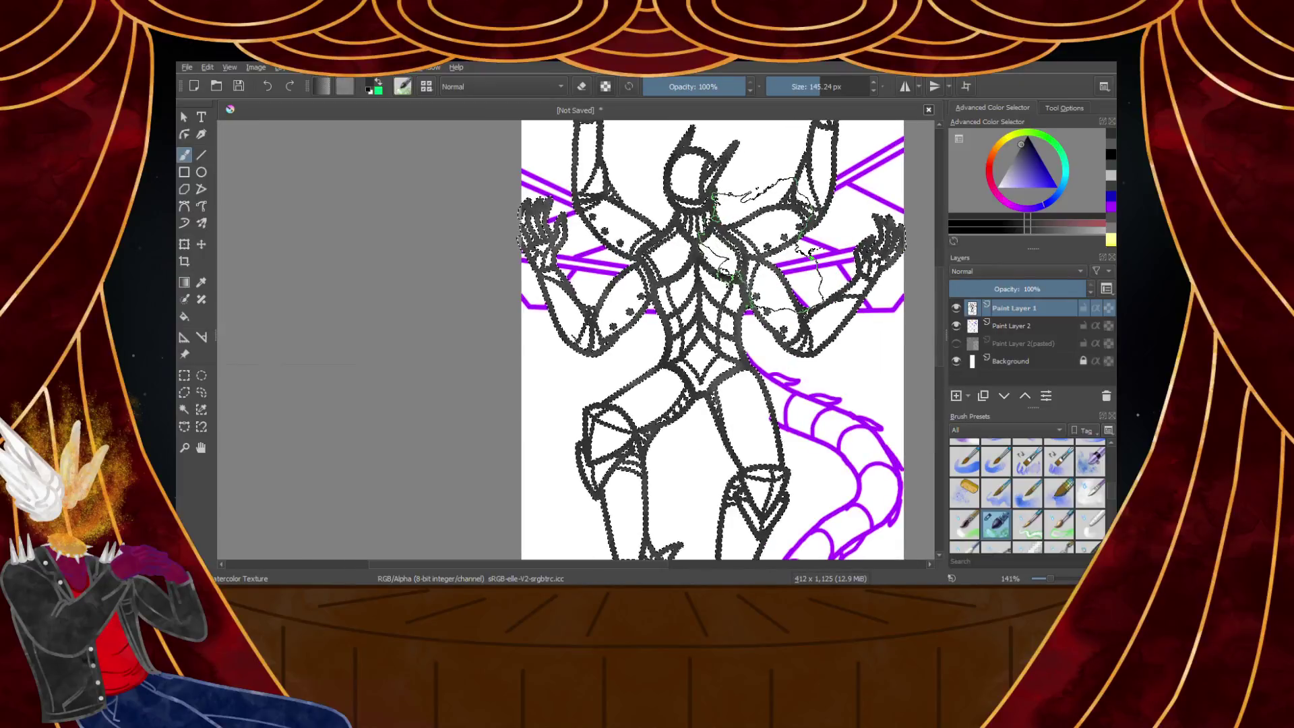
scroll(700, 337, down, 4)
scroll(699, 337, up, 2)
scroll(692, 303, up, 3)
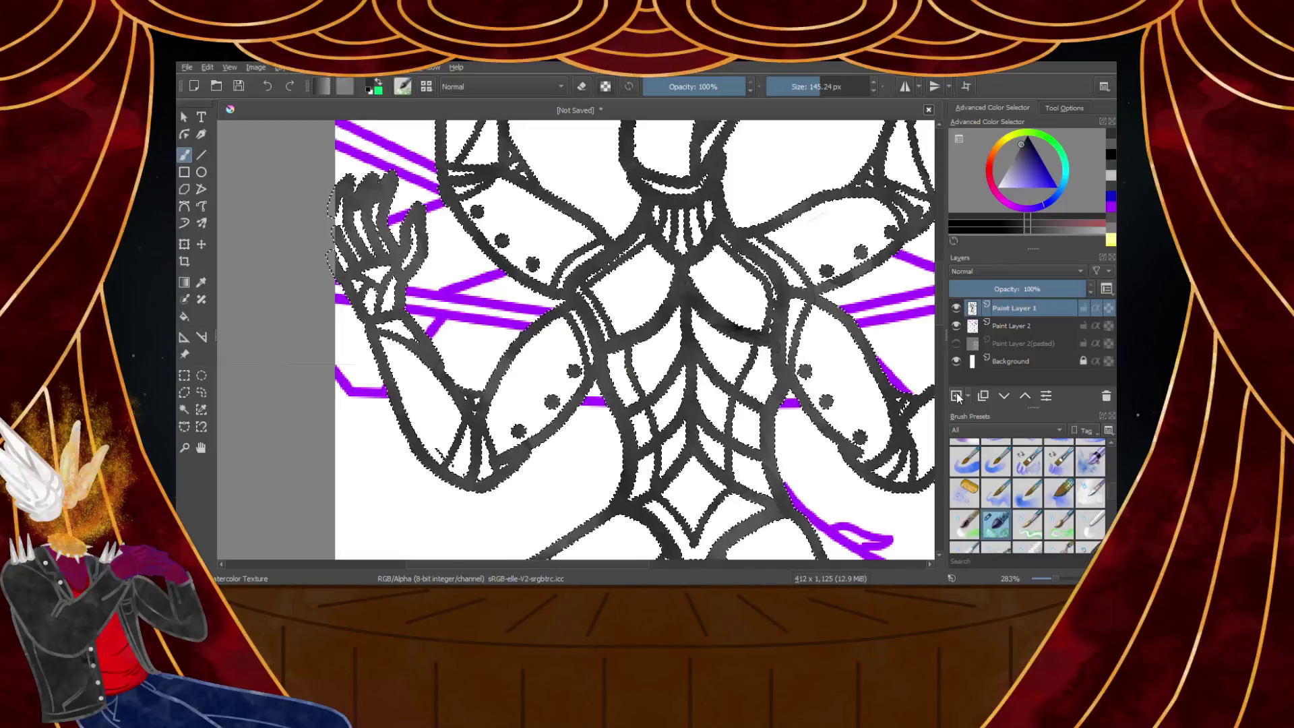
Select all the purple tail and wing lines on Paint Layer 2 by similar color
click(1014, 326)
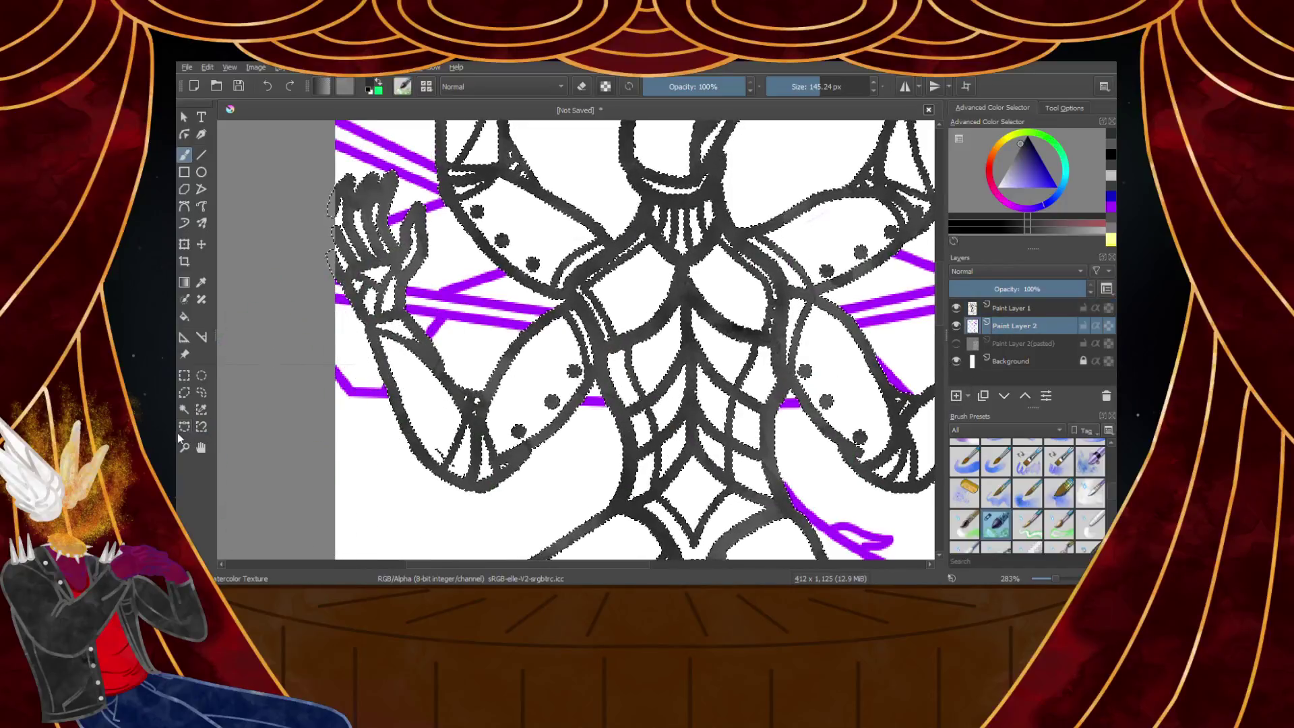
click(200, 409)
click(453, 298)
scroll(453, 297, down, 6)
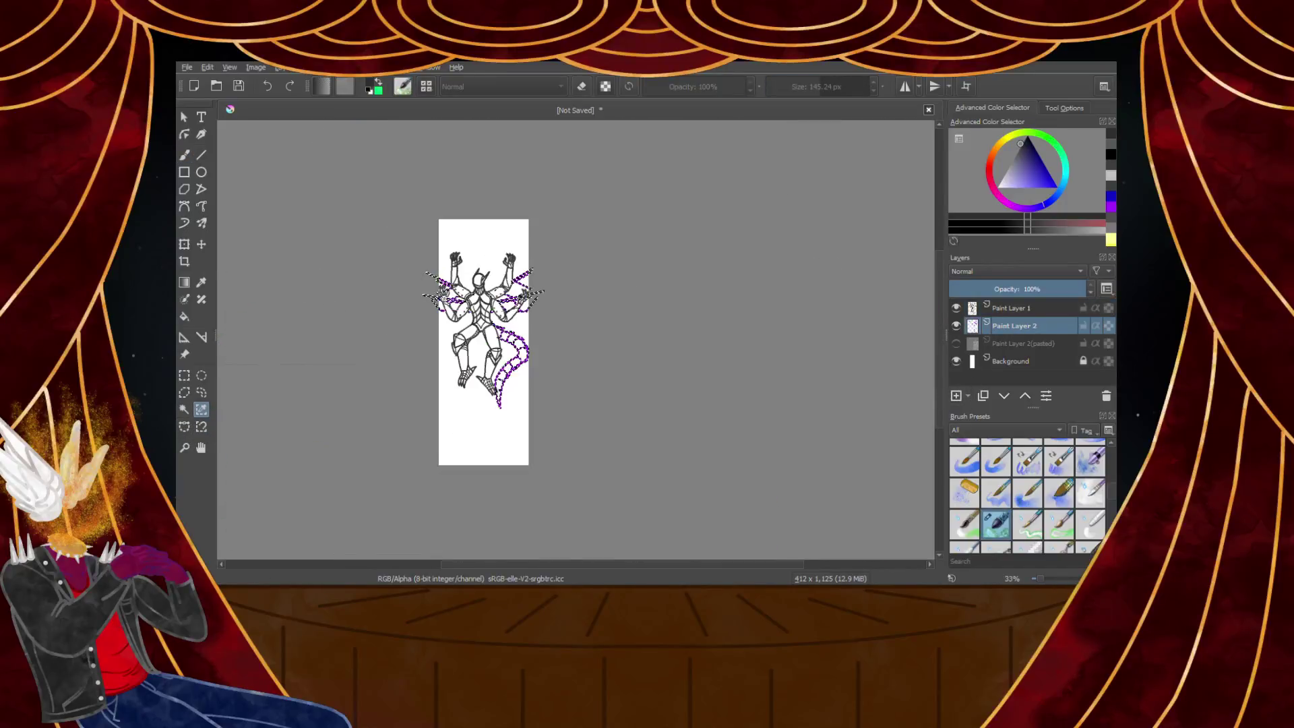
Brush textured near-black over the selected tail and wing lines, darkening the color for a second pass
click(184, 154)
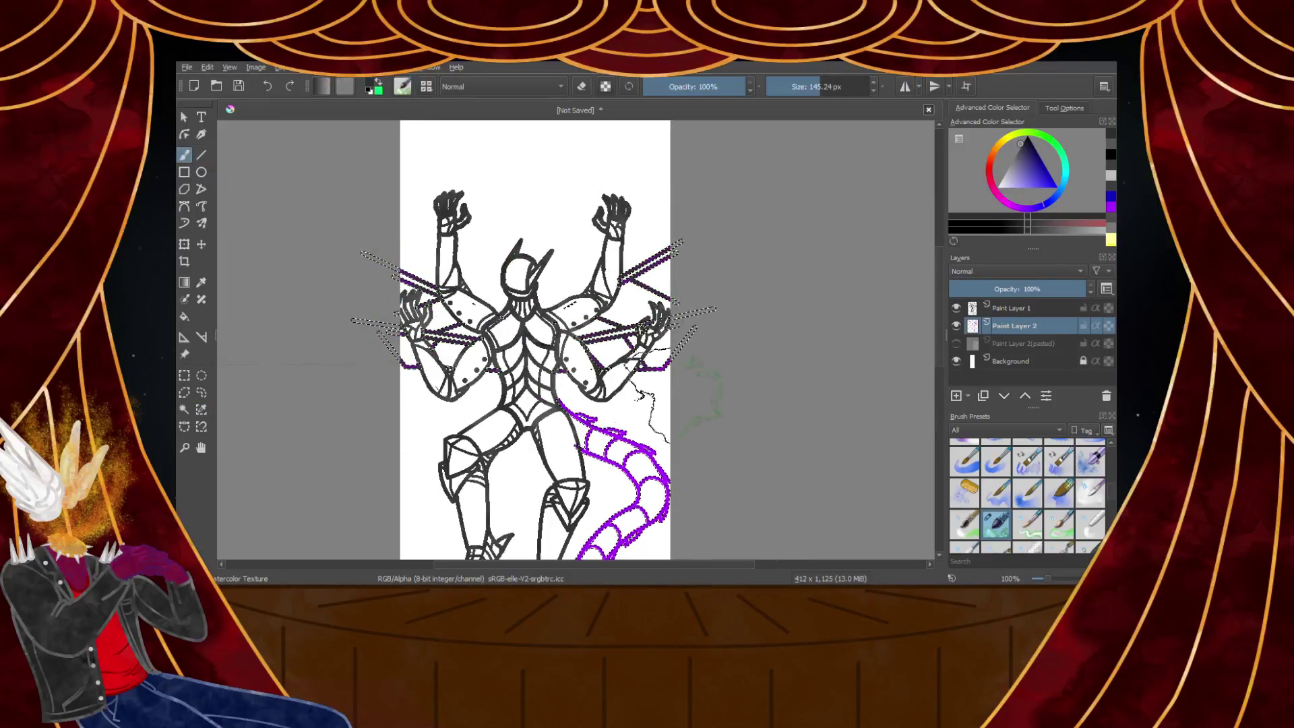
mouse_move(616, 432)
mouse_down()
mouse_move(644, 516)
mouse_move(623, 539)
mouse_up()
scroll(598, 391, down, 4)
scroll(599, 455, up, 4)
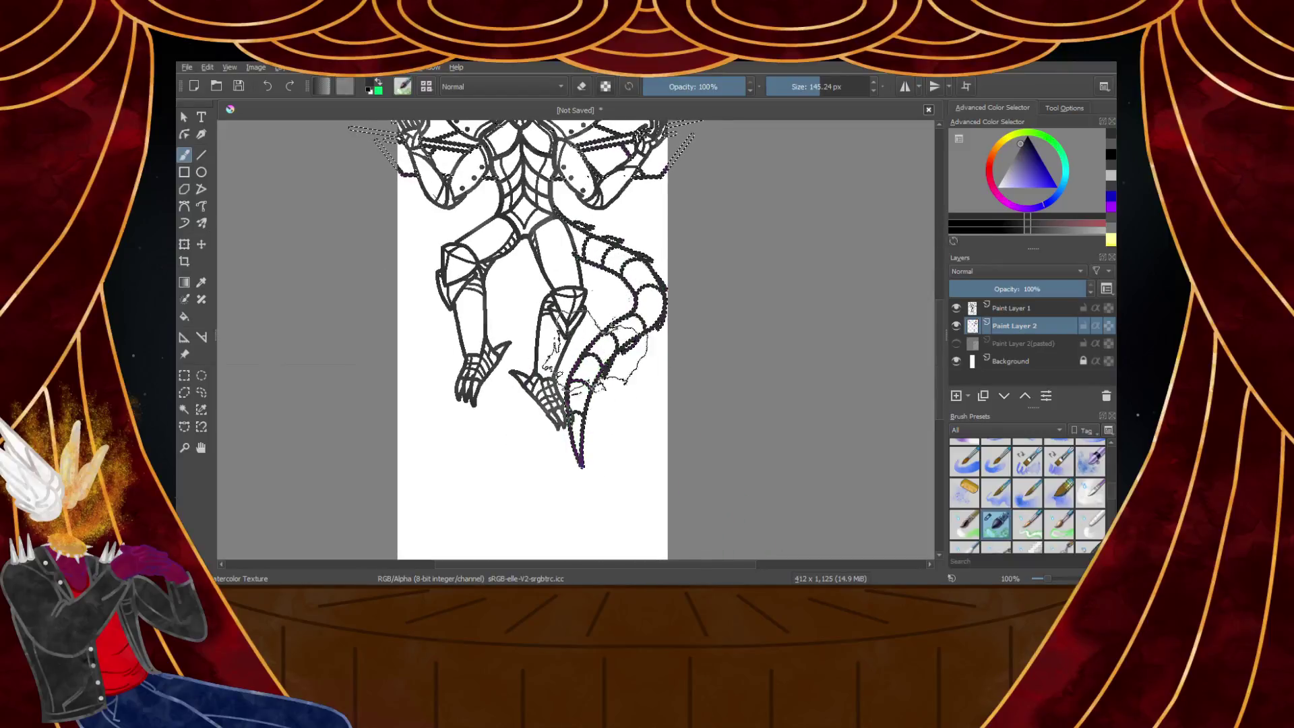
scroll(667, 367, down, 4)
scroll(890, 263, up, 6)
drag(1028, 142, 1026, 136)
drag(735, 475, 726, 480)
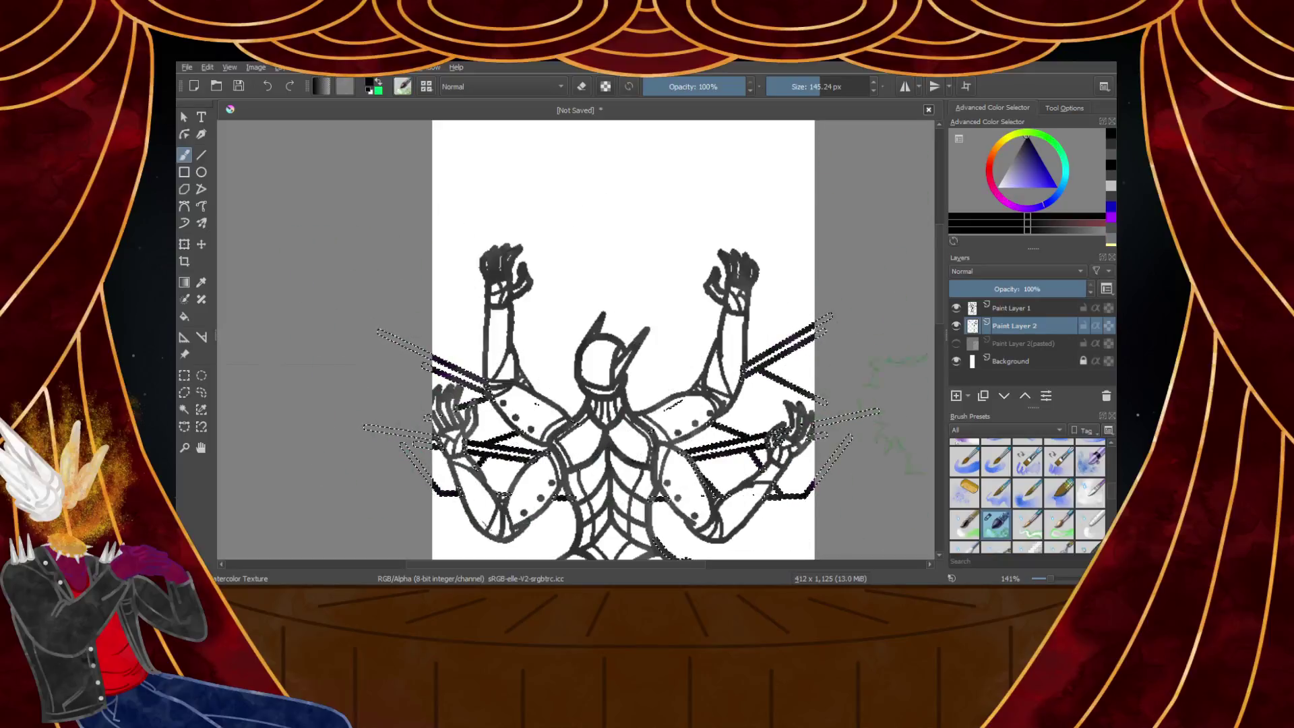
scroll(735, 478, down, 3)
scroll(708, 492, up, 2)
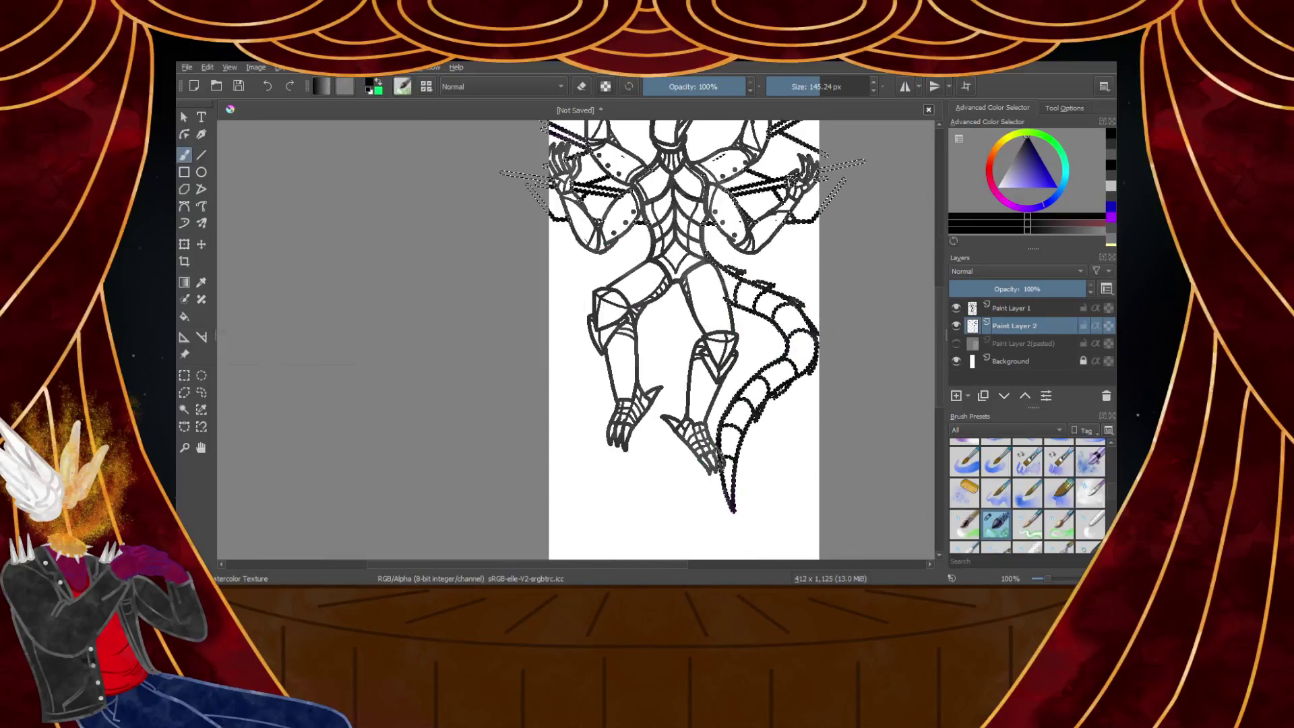
Clear the selection and inspect the recolored lines on the tail, torso and arms
click(186, 376)
click(592, 336)
scroll(773, 290, up, 1)
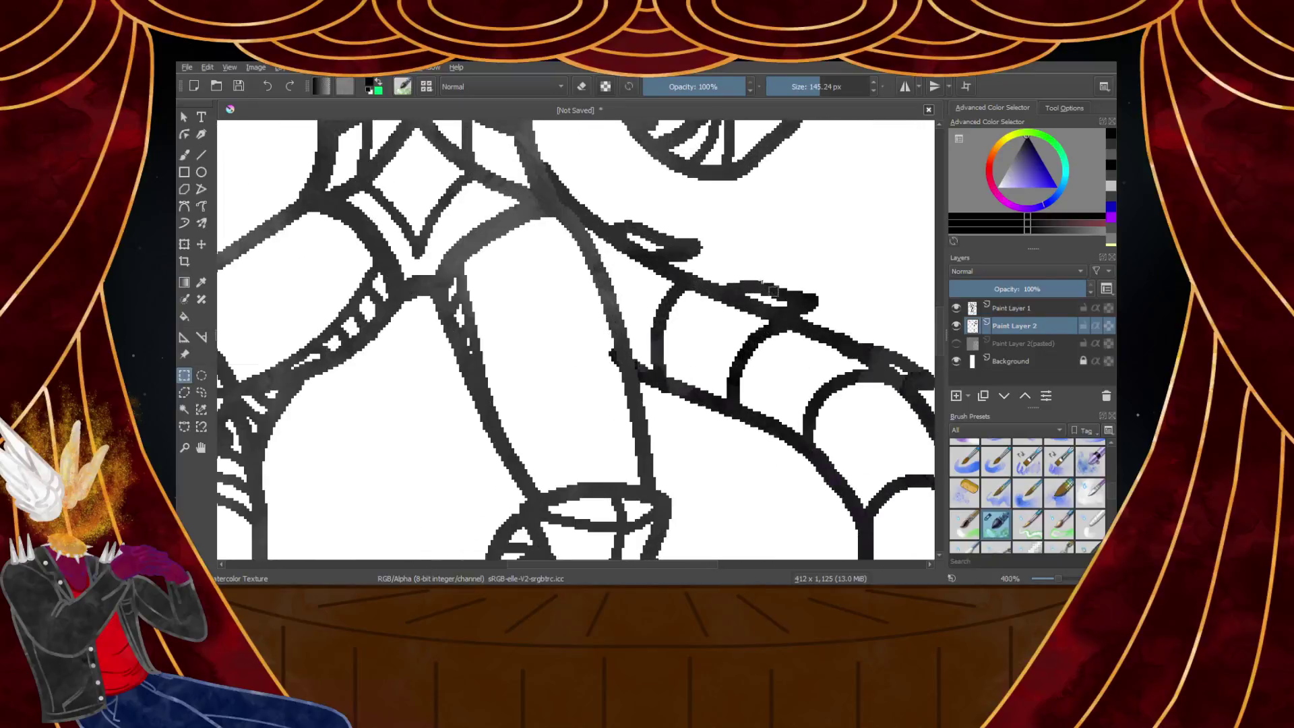
scroll(773, 290, down, 5)
scroll(769, 269, up, 4)
scroll(765, 249, down, 3)
scroll(760, 231, up, 3)
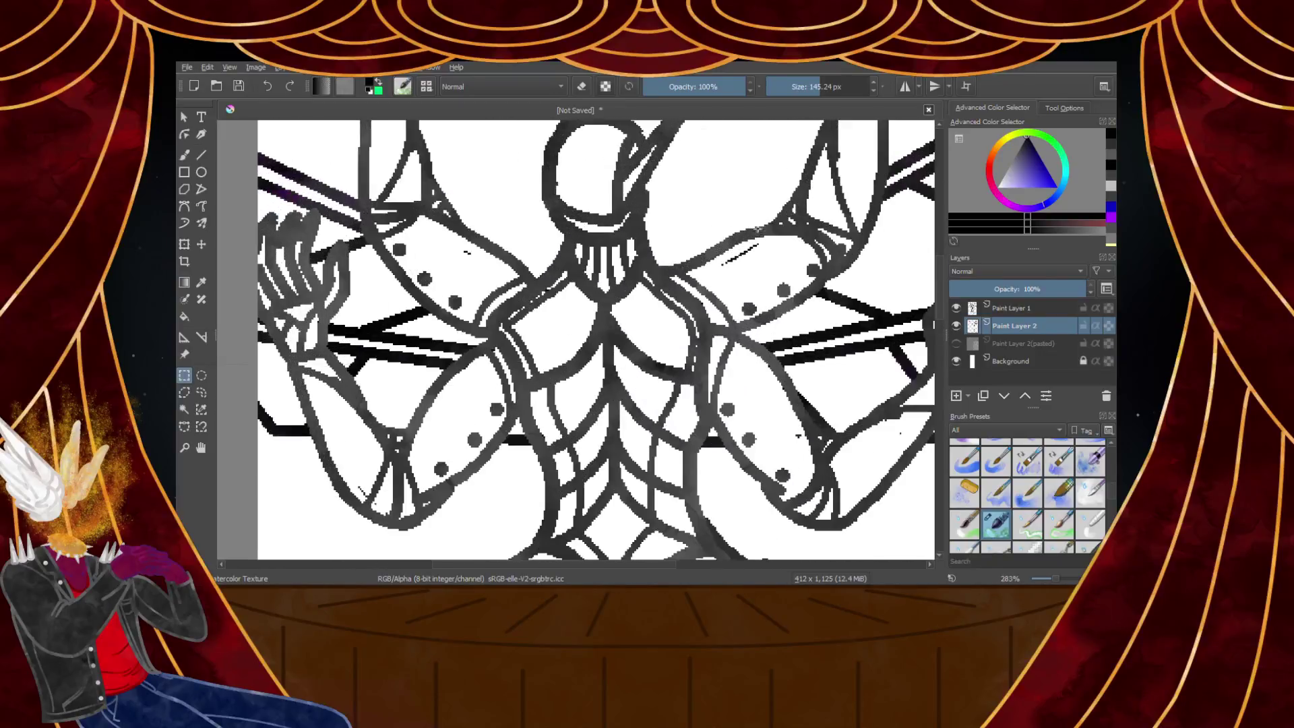
Erase the stray black diagonal line inside the figure's upper right arm on Paint Layer 2
key(e)
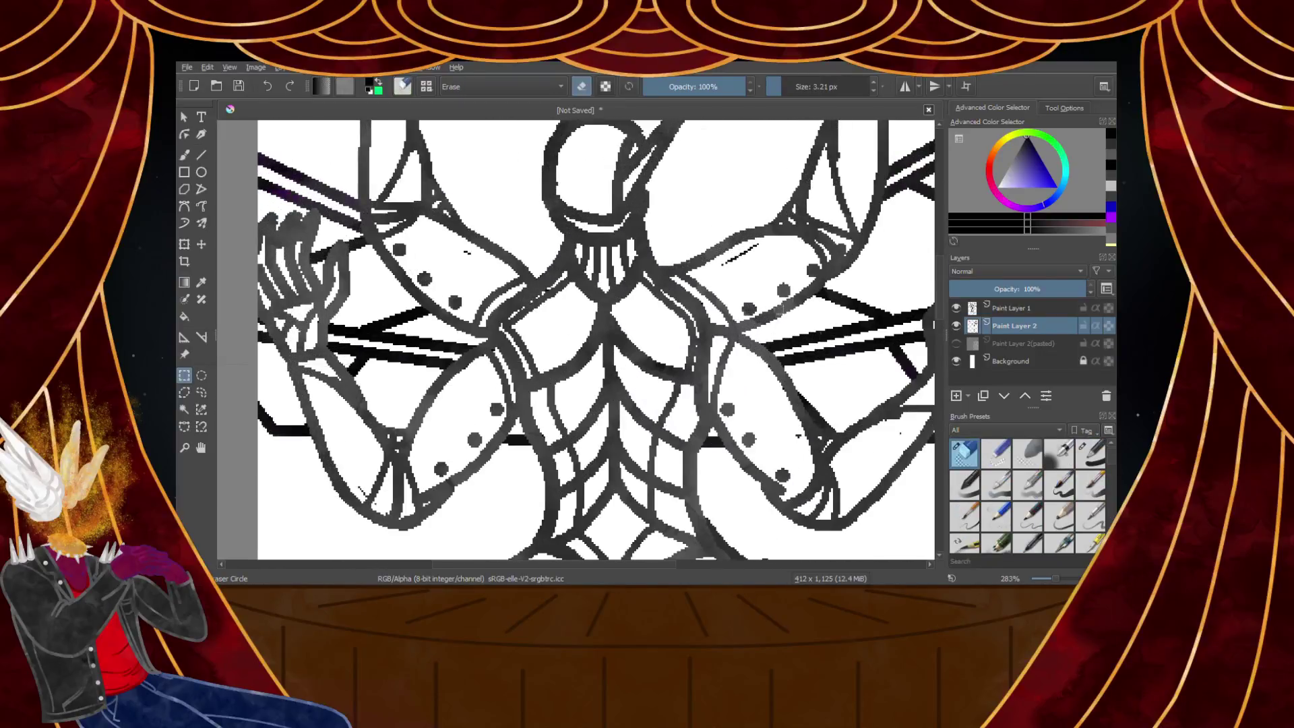
click(1024, 309)
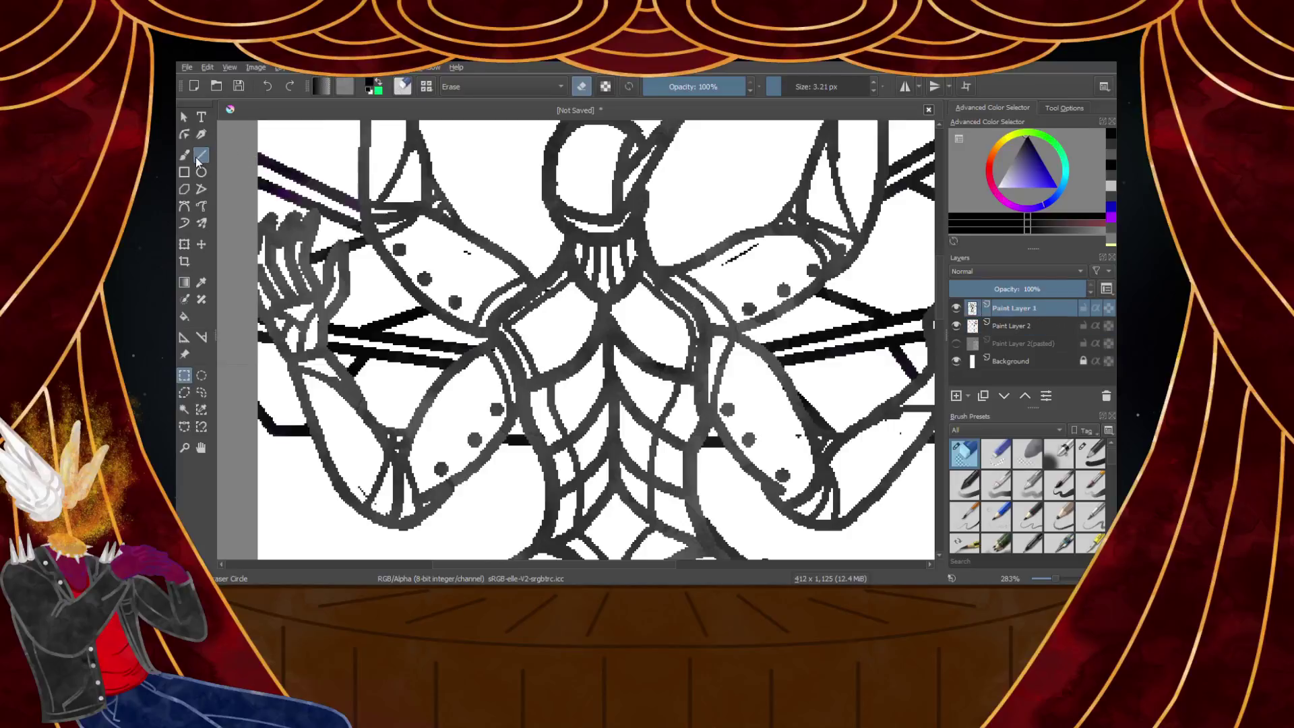
scroll(826, 273, up, 4)
scroll(466, 197, down, 2)
scroll(465, 175, up, 5)
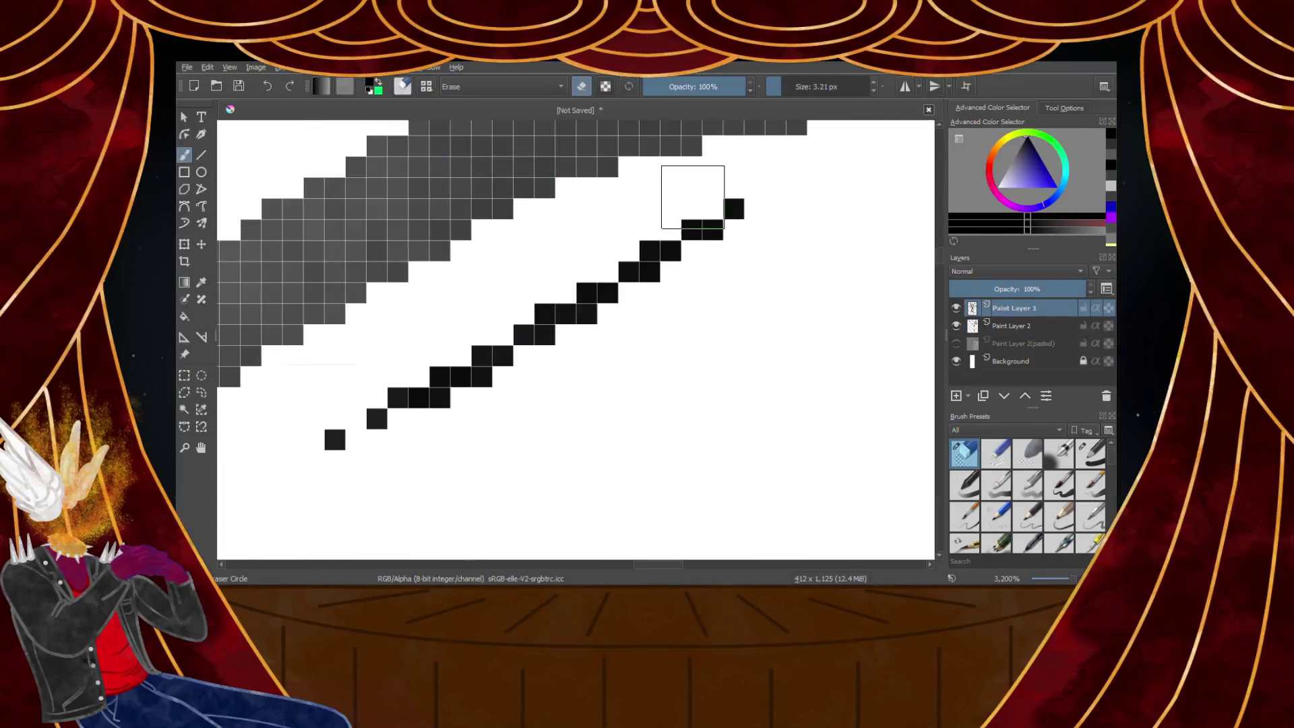
click(1008, 329)
mouse_move(791, 202)
mouse_down()
mouse_move(643, 239)
mouse_move(616, 318)
mouse_move(700, 251)
mouse_move(557, 300)
mouse_move(358, 418)
mouse_move(433, 401)
mouse_up()
scroll(456, 395, down, 2)
scroll(573, 357, down, 4)
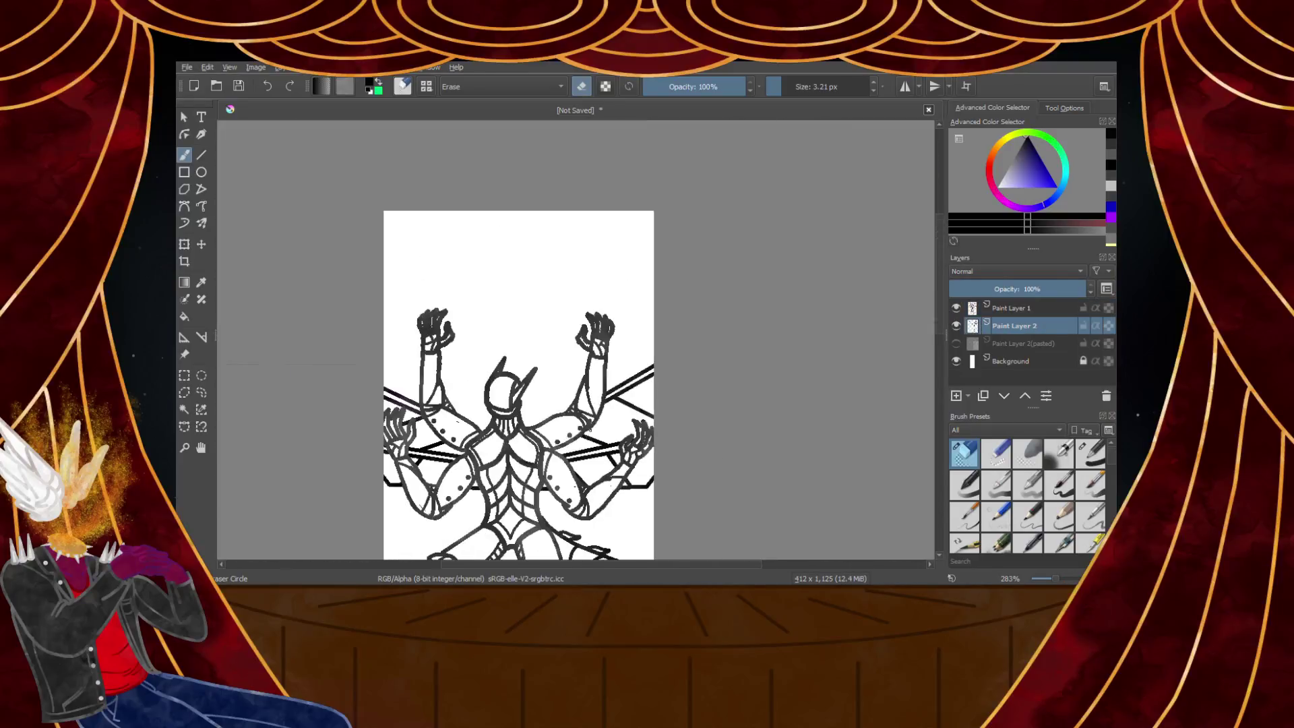
Erase the leftover stray pixels around the right arm, and smooth the arm line's lower edge on Paint Layer 1
scroll(607, 413, up, 7)
mouse_move(656, 414)
mouse_down()
mouse_move(672, 362)
mouse_move(706, 437)
mouse_move(678, 393)
mouse_up()
scroll(678, 403, down, 5)
scroll(793, 406, up, 4)
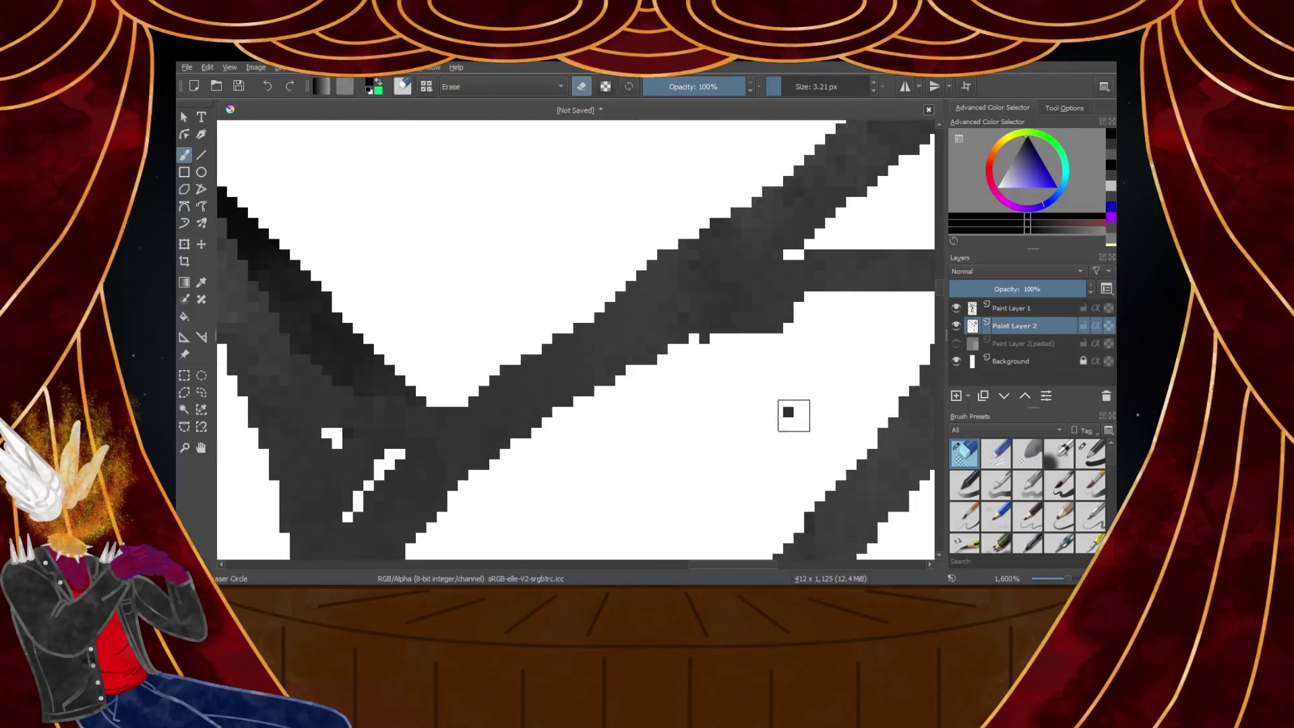
click(1008, 308)
scroll(823, 303, up, 2)
mouse_move(823, 303)
mouse_down()
mouse_move(622, 370)
mouse_move(854, 312)
mouse_move(654, 366)
mouse_move(844, 289)
mouse_move(600, 357)
mouse_move(843, 318)
mouse_up()
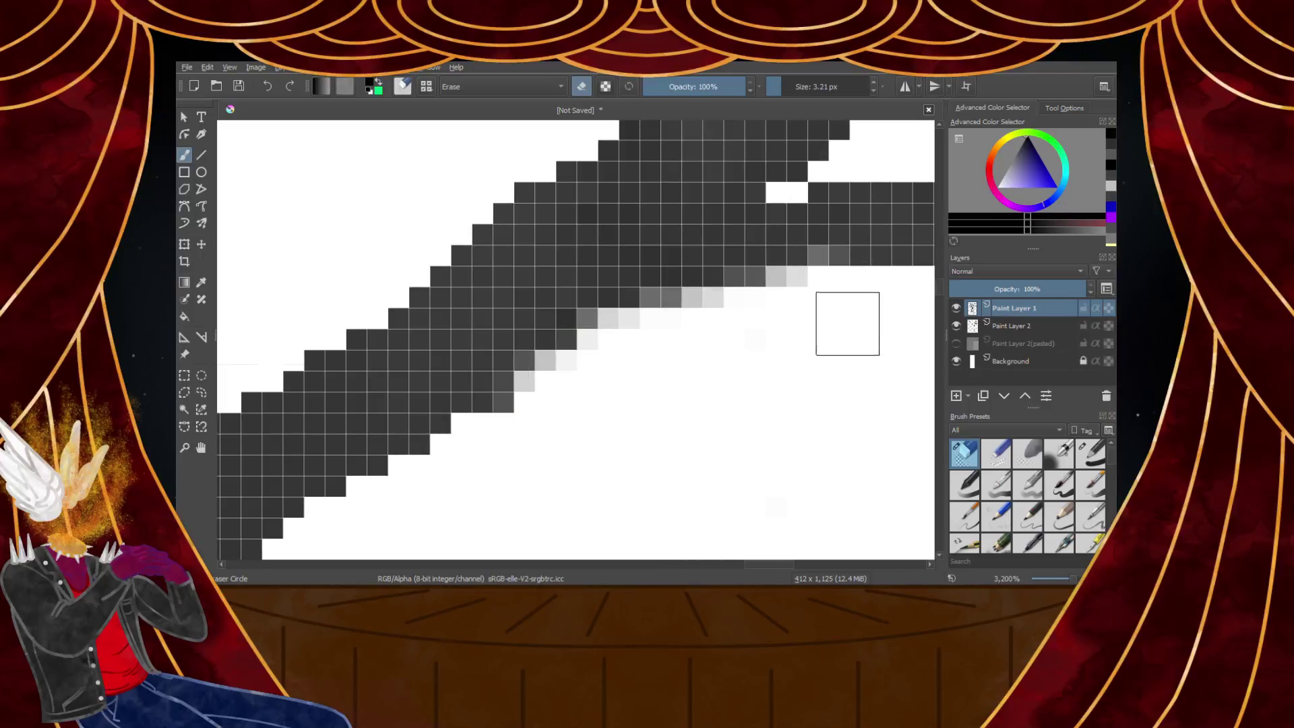
Erase notches between the fingers of the lower right hand and taper its first fingertip to a point
scroll(829, 327, down, 6)
scroll(826, 284, up, 8)
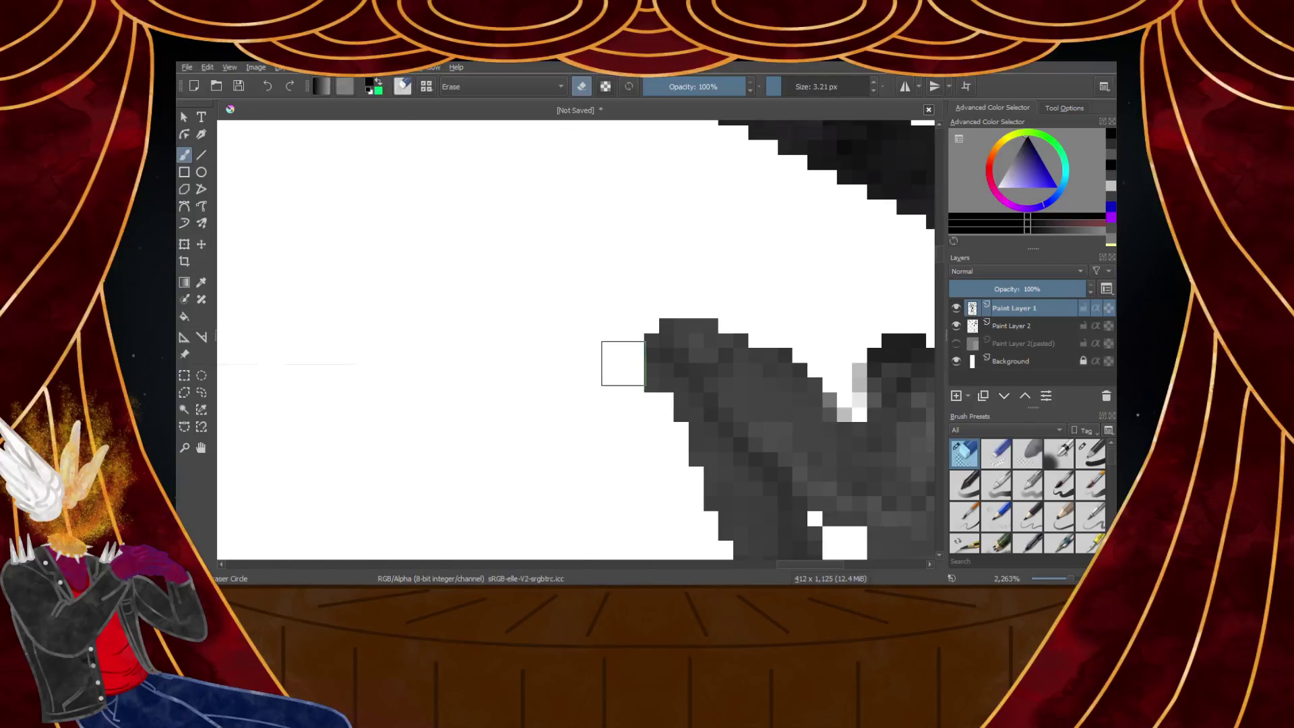
scroll(623, 364, down, 6)
scroll(666, 381, up, 6)
mouse_move(561, 266)
mouse_down()
mouse_move(603, 381)
mouse_move(605, 283)
mouse_up()
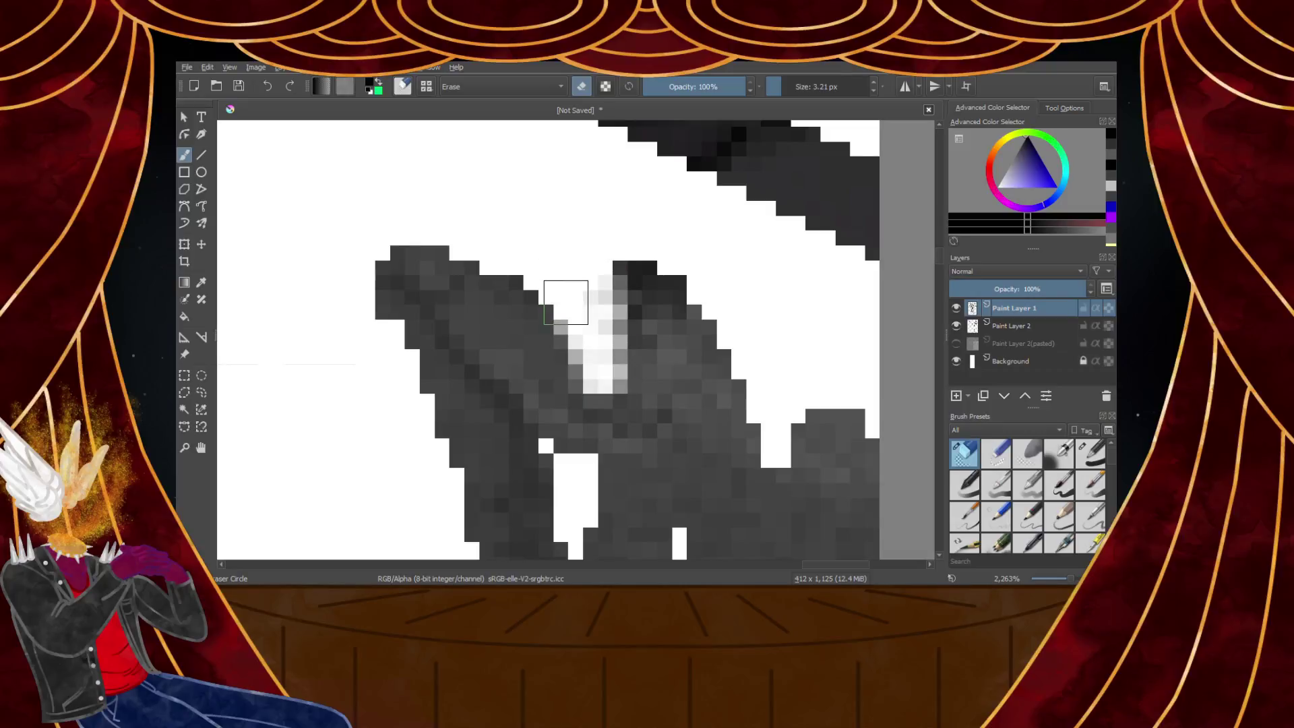
key(ctrl+z)
mouse_move(608, 349)
mouse_down()
mouse_move(577, 210)
mouse_move(661, 261)
mouse_move(594, 277)
mouse_move(540, 235)
mouse_move(609, 331)
mouse_move(642, 468)
mouse_up()
scroll(659, 261, down, 4)
scroll(595, 278, up, 4)
drag(626, 380, 540, 226)
scroll(552, 261, down, 5)
scroll(552, 262, up, 3)
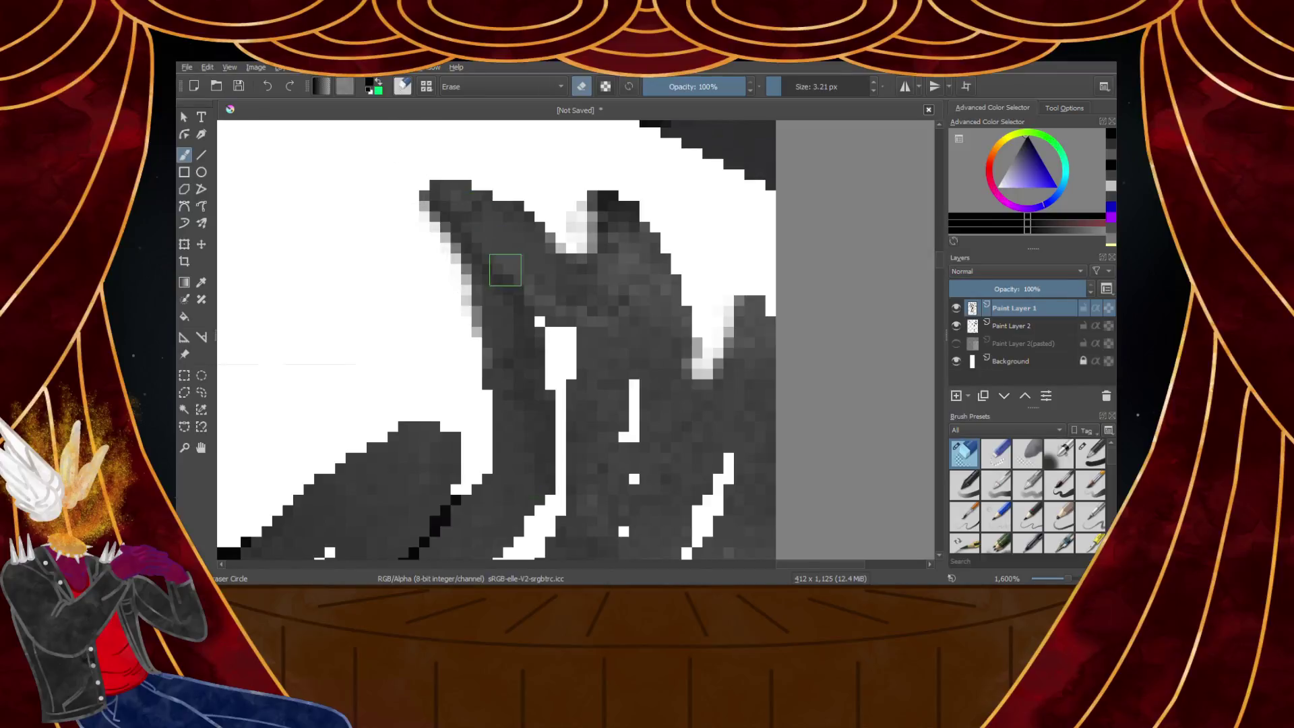
Erase the inner edge of the lower right hand's thumb tip to narrow it
scroll(505, 269, down, 4)
scroll(476, 274, up, 6)
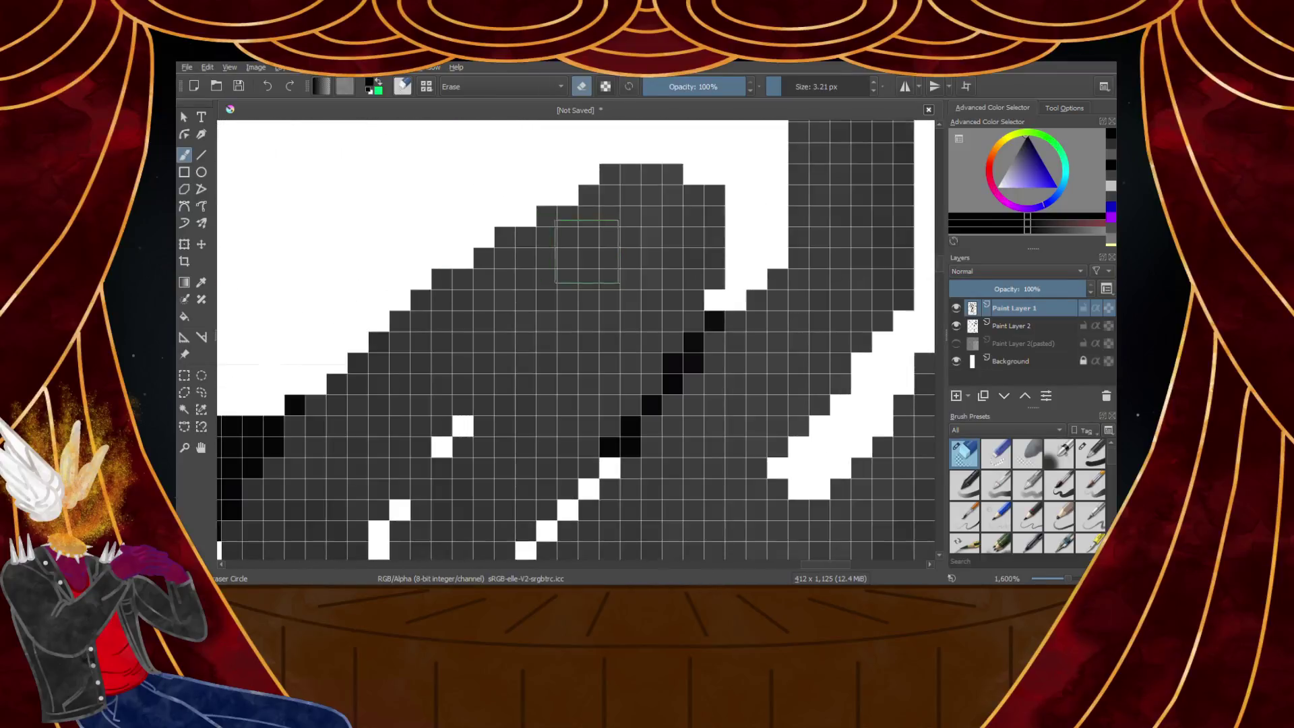
mouse_move(715, 226)
mouse_down()
mouse_move(649, 393)
mouse_move(683, 291)
mouse_move(695, 150)
mouse_up()
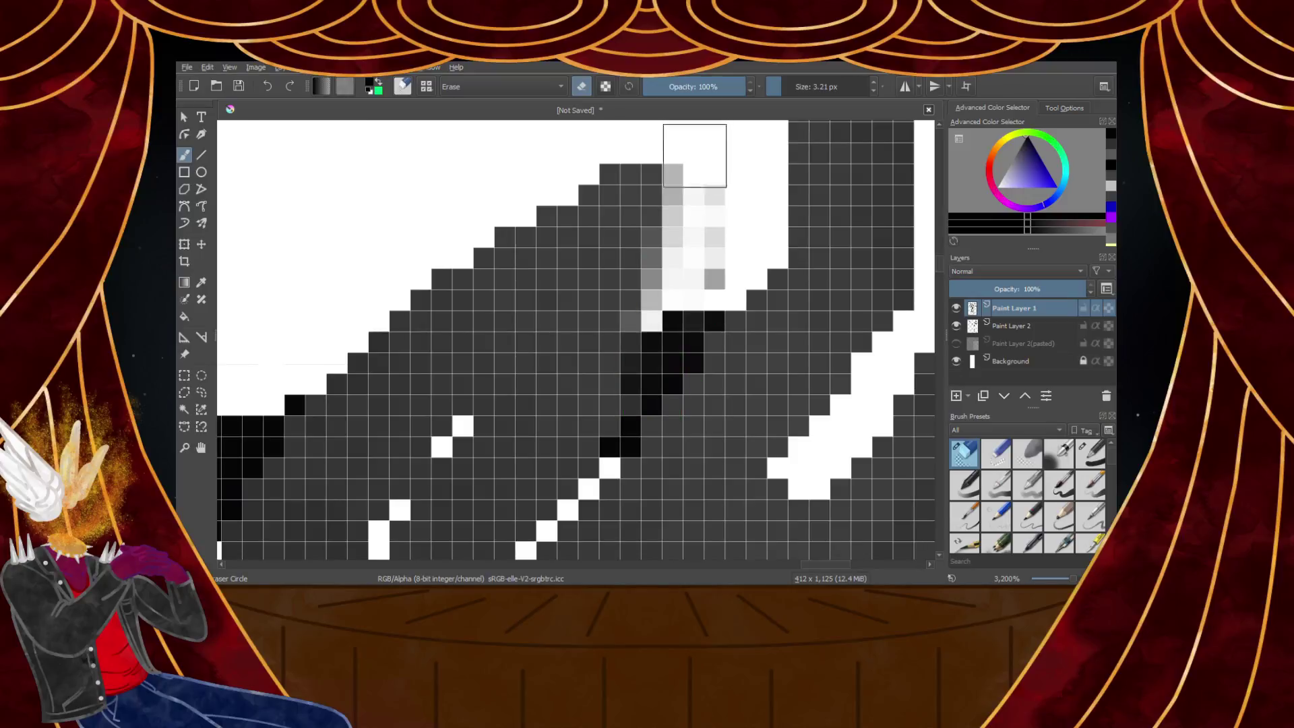
scroll(708, 254, down, 8)
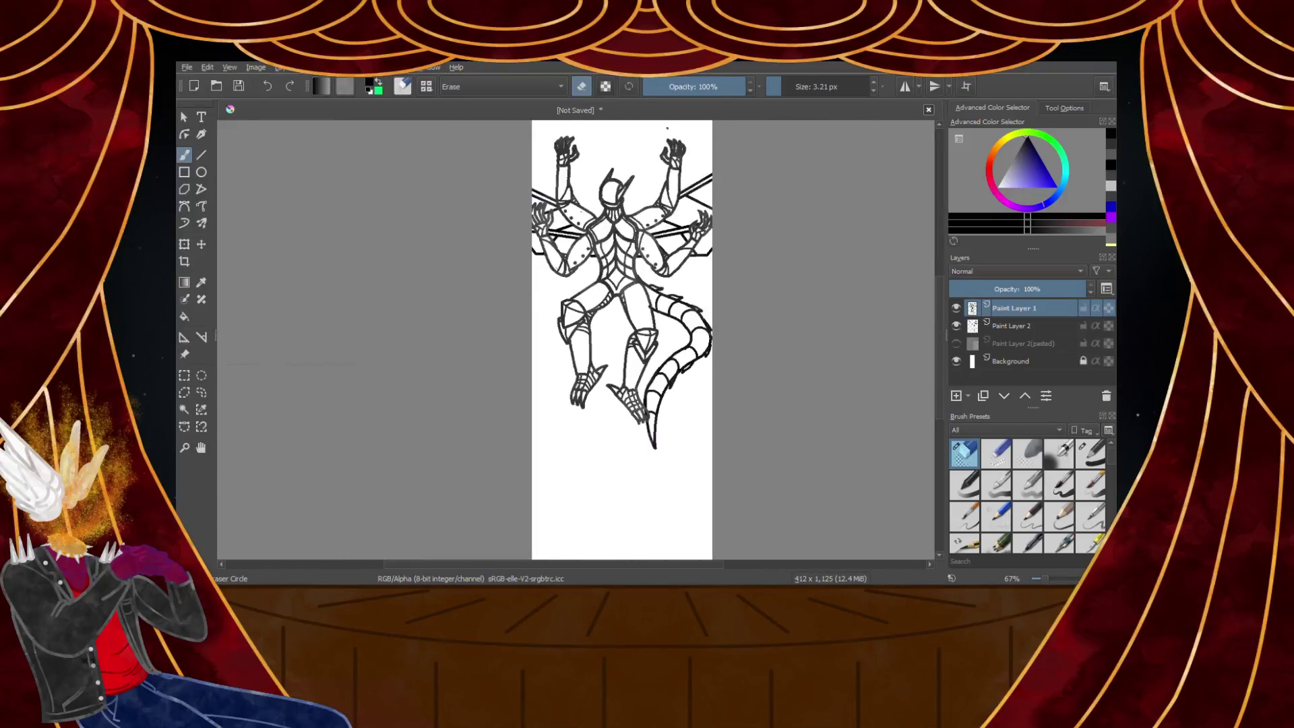
scroll(667, 128, up, 10)
mouse_move(606, 145)
mouse_down()
mouse_move(630, 316)
mouse_move(609, 370)
mouse_move(636, 335)
mouse_move(614, 174)
mouse_move(639, 326)
mouse_move(595, 140)
mouse_move(635, 329)
mouse_move(616, 375)
mouse_up()
key(ctrl+z)
key(ctrl+z)
Erase along the sides of the raised right hand's thumb to sharpen its tip
scroll(639, 337, down, 4)
scroll(566, 254, up, 4)
mouse_move(592, 271)
mouse_down()
mouse_move(512, 454)
mouse_move(584, 262)
mouse_move(565, 383)
mouse_move(538, 395)
mouse_up()
mouse_move(593, 265)
mouse_down()
mouse_move(571, 368)
mouse_move(726, 448)
mouse_move(634, 249)
mouse_up()
scroll(639, 260, down, 2)
scroll(680, 339, up, 2)
mouse_move(683, 343)
mouse_down()
mouse_move(670, 448)
mouse_move(613, 188)
mouse_move(650, 230)
mouse_move(736, 268)
mouse_up()
Erase along both edges of the raised right hand's first finger to taper it into a claw point
scroll(613, 188, down, 3)
scroll(619, 250, up, 3)
drag(736, 268, 563, 213)
drag(654, 239, 513, 215)
mouse_move(563, 288)
mouse_down()
mouse_move(594, 345)
mouse_move(573, 216)
mouse_move(575, 280)
mouse_move(578, 231)
mouse_move(619, 426)
mouse_move(598, 383)
mouse_up()
drag(572, 267, 573, 337)
scroll(632, 285, down, 4)
scroll(706, 281, up, 3)
scroll(706, 280, up, 3)
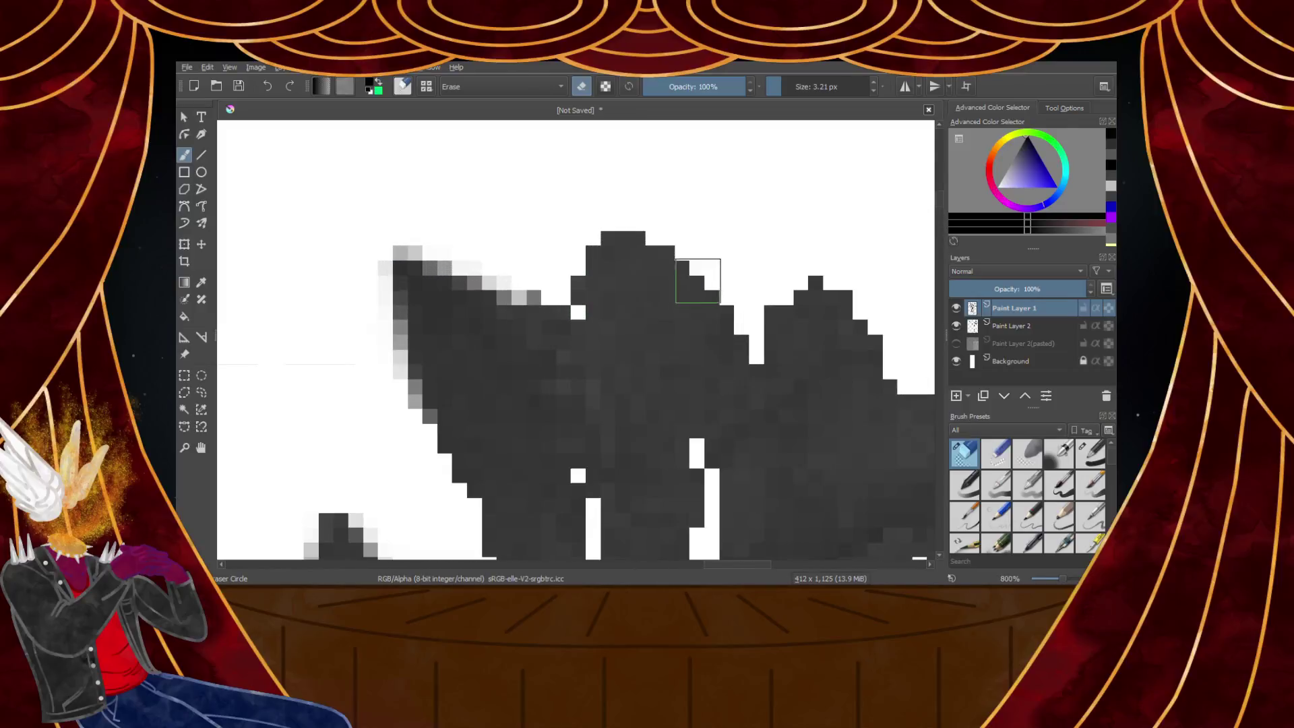
Erase around the second and third fingertips of the raised right hand to shape them into points
mouse_move(569, 254)
mouse_down()
mouse_move(592, 329)
mouse_move(680, 272)
mouse_move(743, 340)
mouse_up()
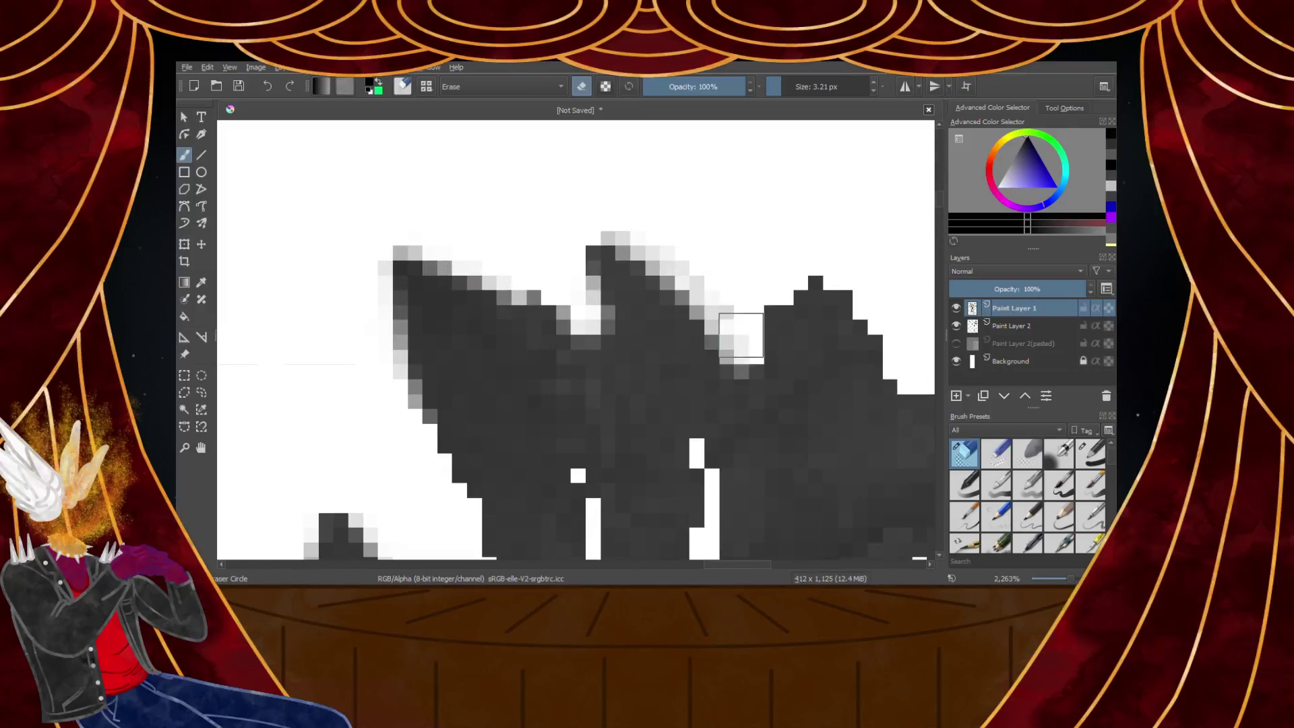
key(ctrl+z)
drag(585, 268, 600, 347)
scroll(698, 270, down, 3)
scroll(751, 279, up, 2)
drag(724, 259, 786, 352)
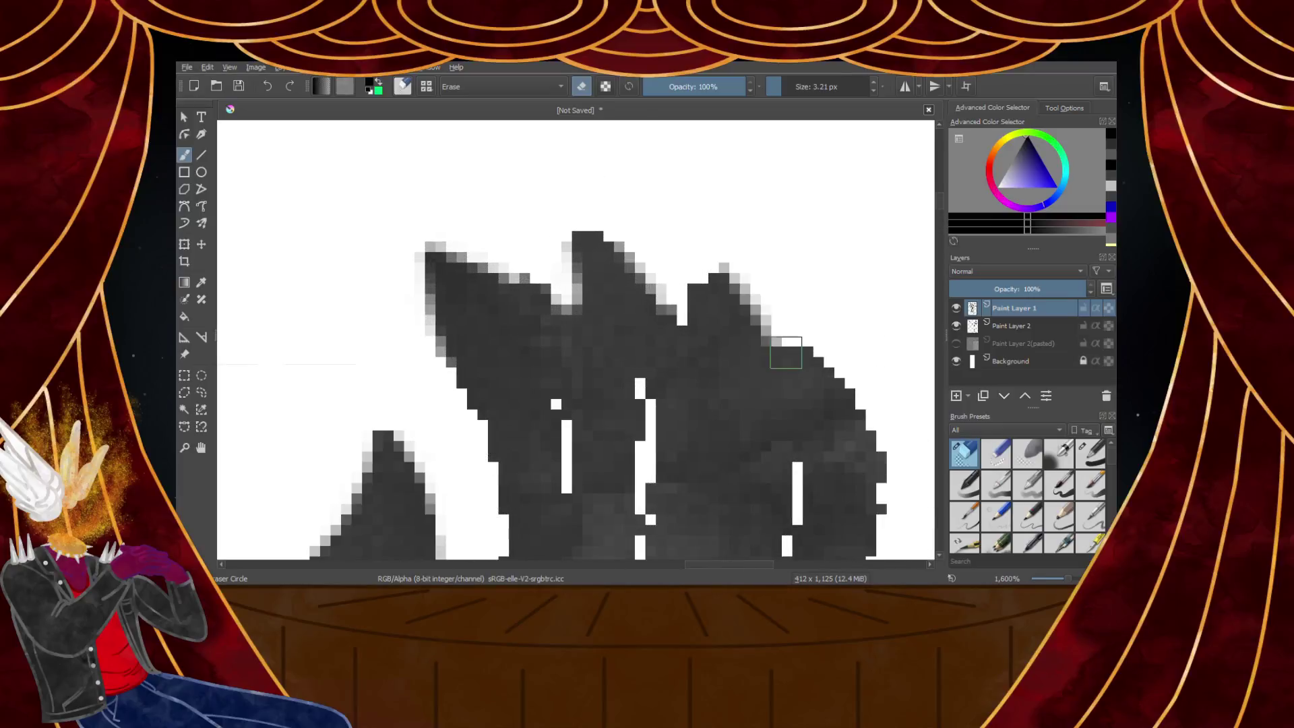
Taper the raised right hand's outermost finger, and cut a thin gap beside it with the eraser at 1.54 px
scroll(786, 352, down, 2)
scroll(808, 364, up, 2)
mouse_move(763, 274)
mouse_down()
mouse_move(773, 331)
mouse_move(737, 334)
mouse_move(734, 260)
mouse_up()
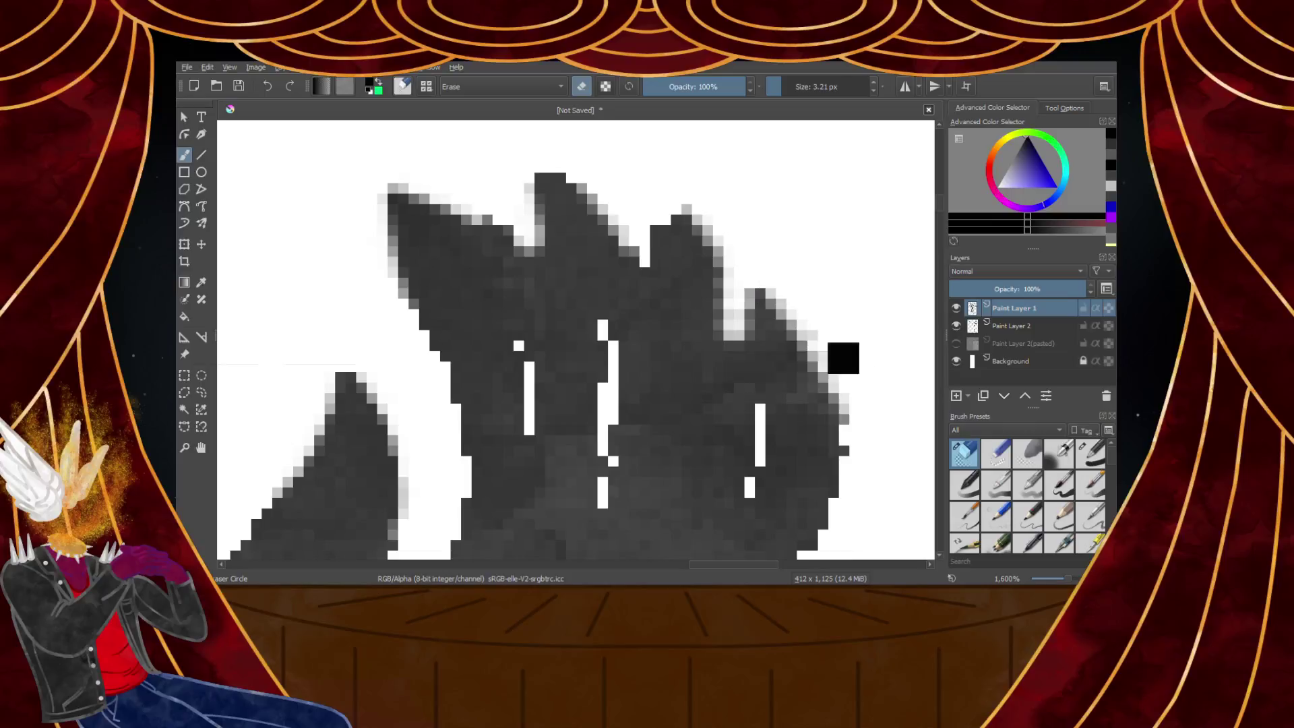
key(ctrl+z)
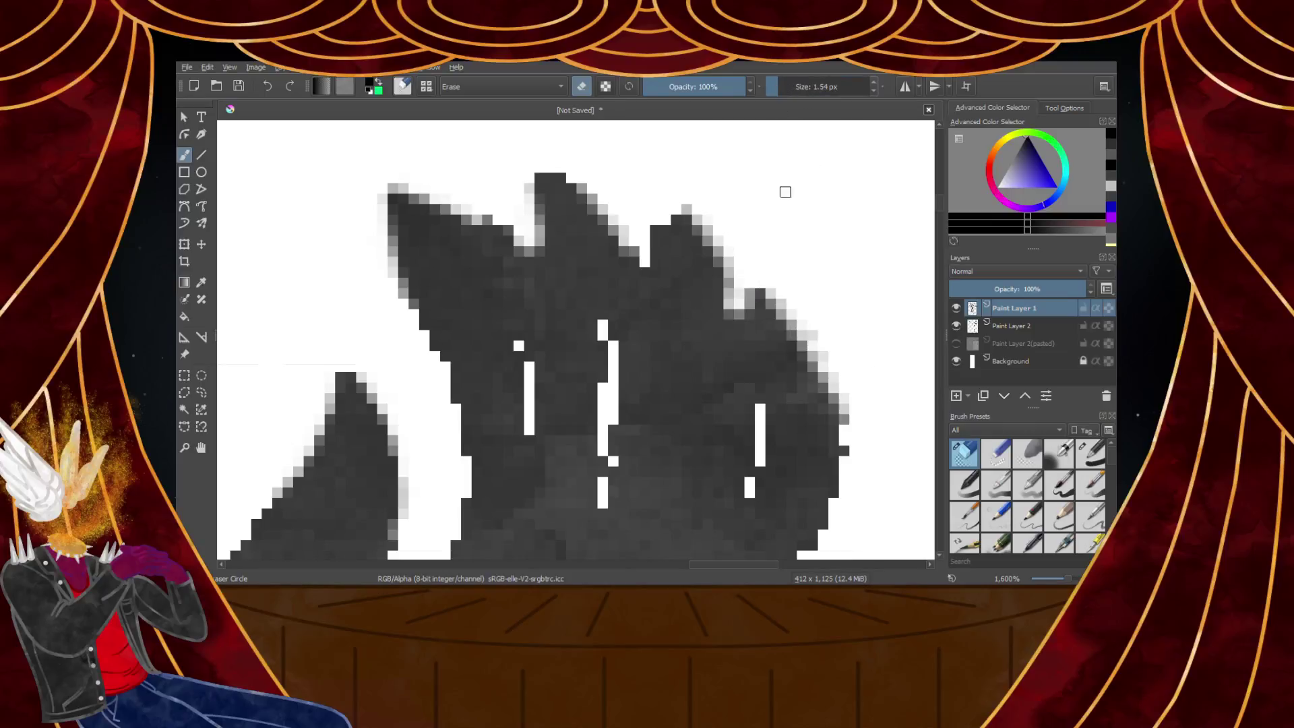
drag(732, 298, 744, 298)
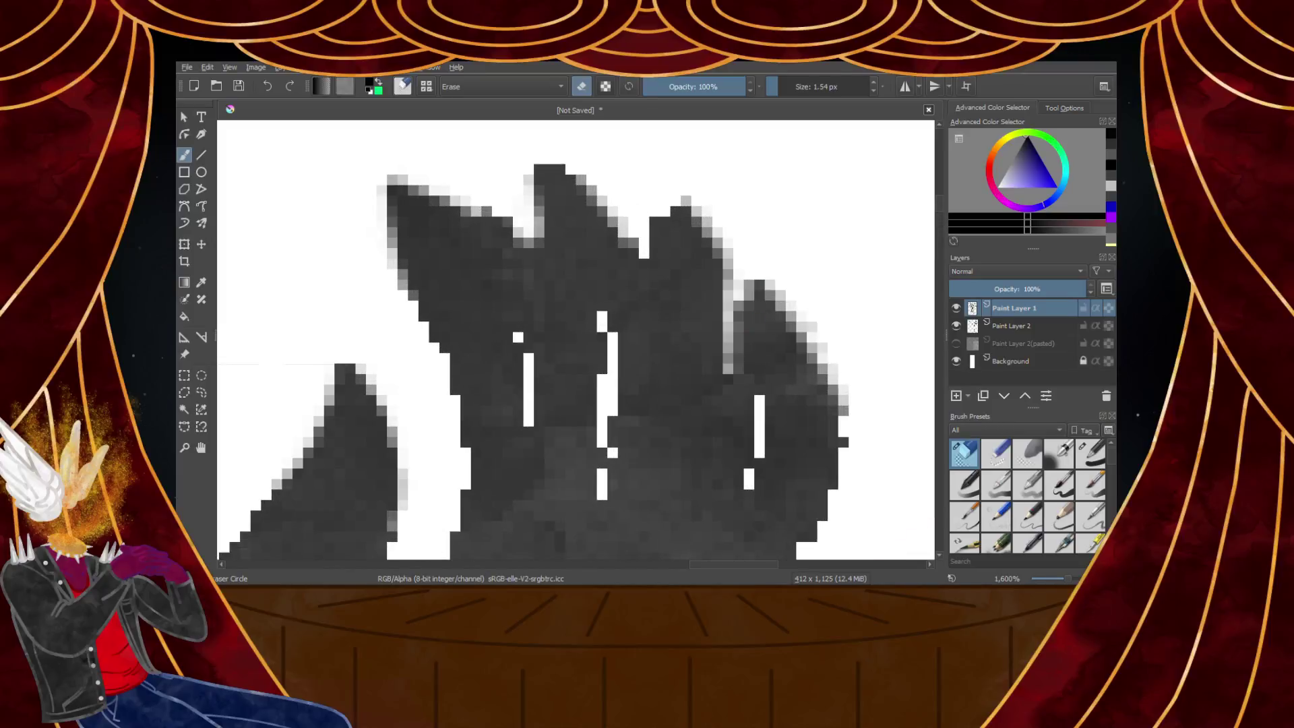
key(ctrl+z)
Erase thin gaps between the outer fingertips of the raised left hand
scroll(753, 255, down, 4)
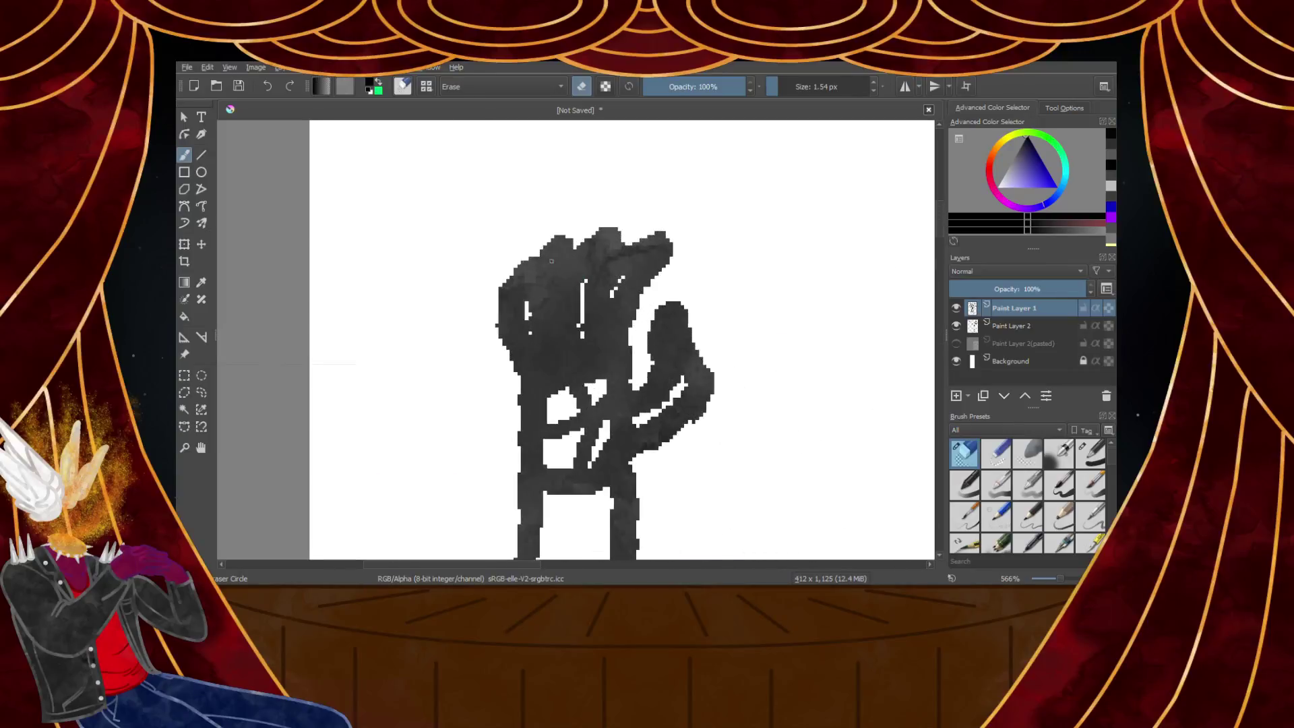
scroll(552, 220, up, 5)
mouse_move(552, 221)
mouse_down()
mouse_move(525, 332)
mouse_move(550, 185)
mouse_move(511, 330)
mouse_up()
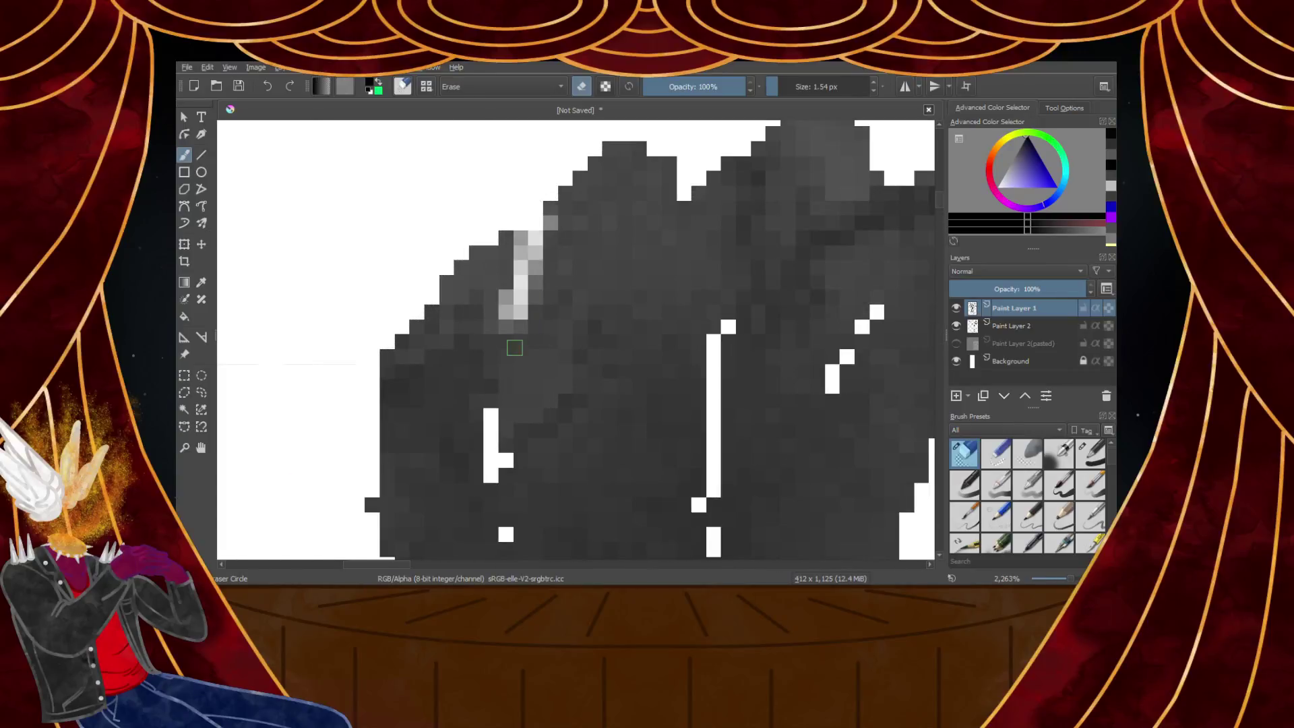
scroll(605, 206, down, 2)
scroll(640, 182, up, 2)
drag(640, 182, 629, 232)
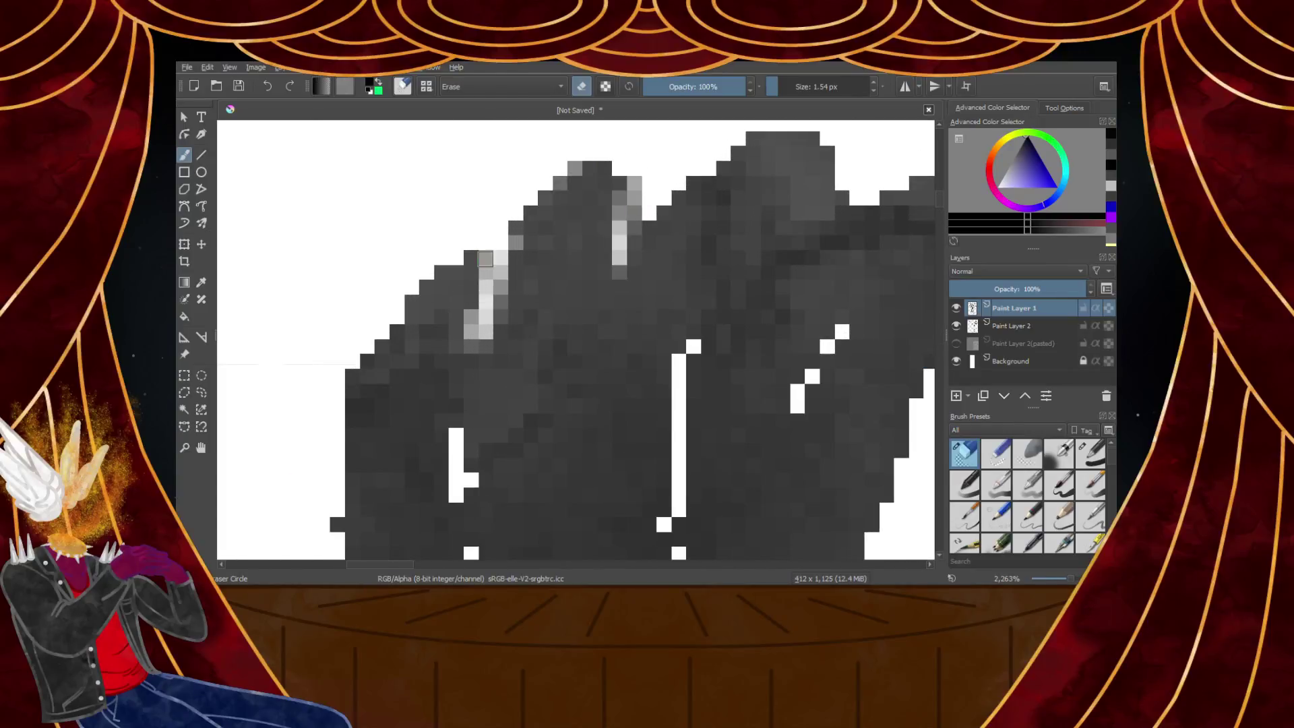
Erase a short diagonal gap between the two innermost fingertips of the raised left hand
scroll(633, 165, down, 4)
scroll(670, 155, up, 4)
mouse_move(742, 227)
mouse_down()
mouse_move(702, 271)
mouse_move(694, 263)
mouse_up()
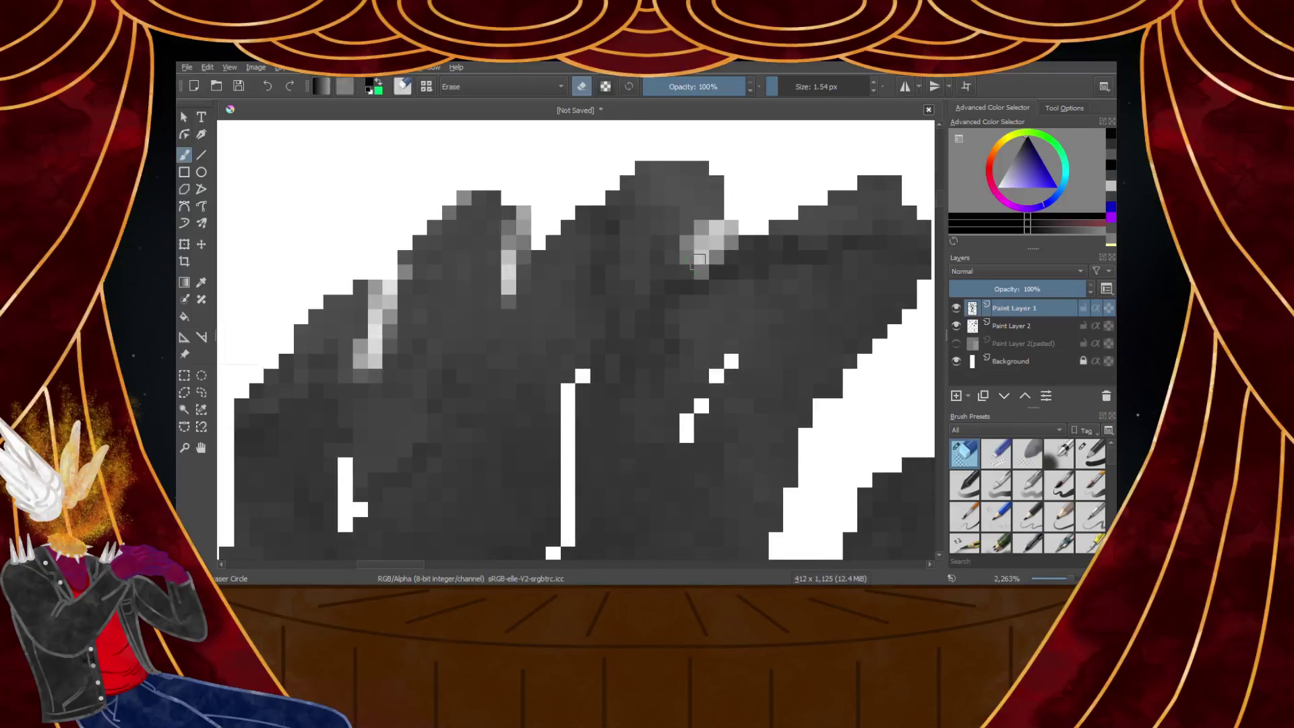
scroll(782, 254, down, 5)
scroll(809, 231, up, 5)
scroll(812, 337, down, 5)
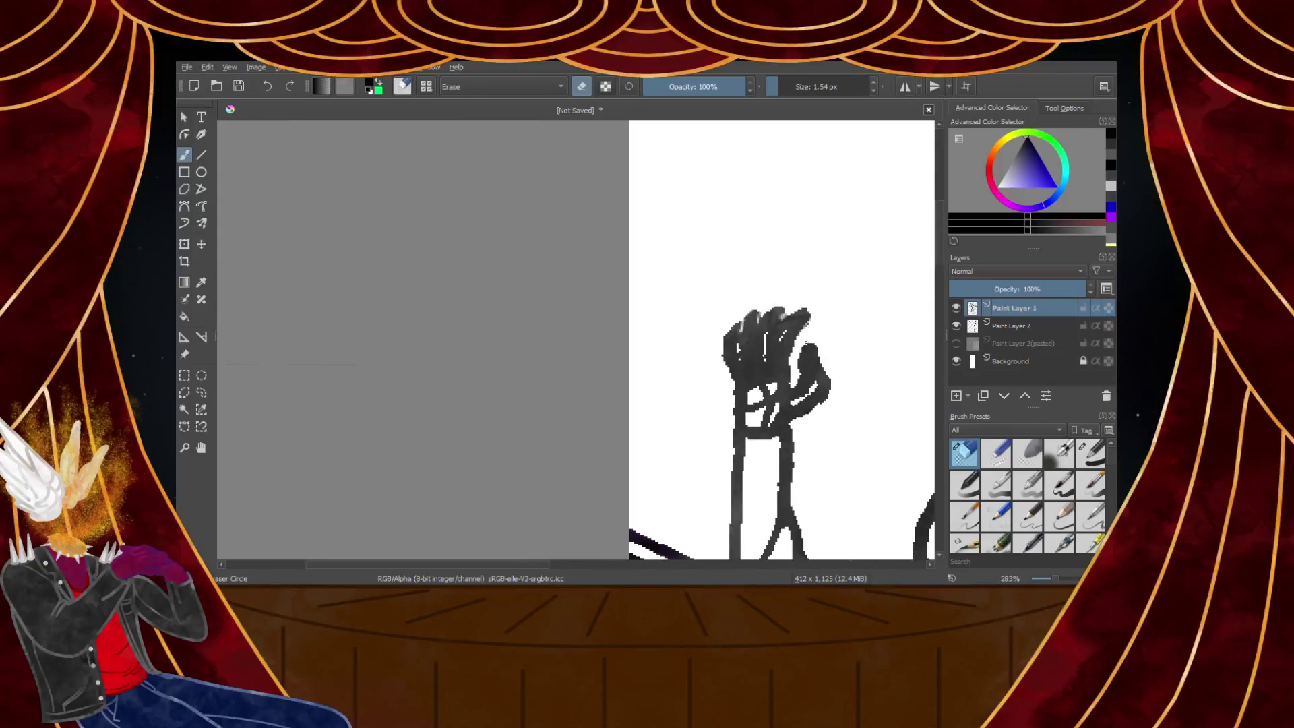
scroll(807, 344, down, 3)
scroll(768, 415, up, 4)
scroll(754, 463, up, 4)
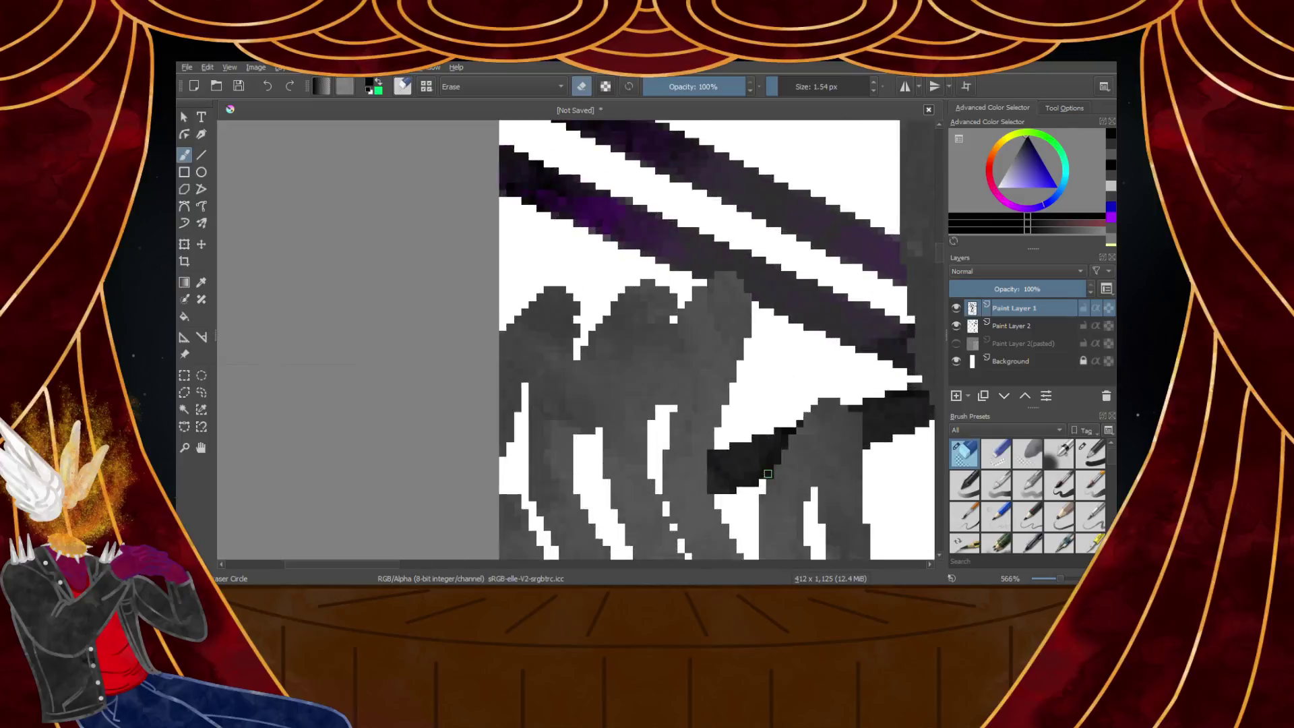
scroll(725, 215, down, 2)
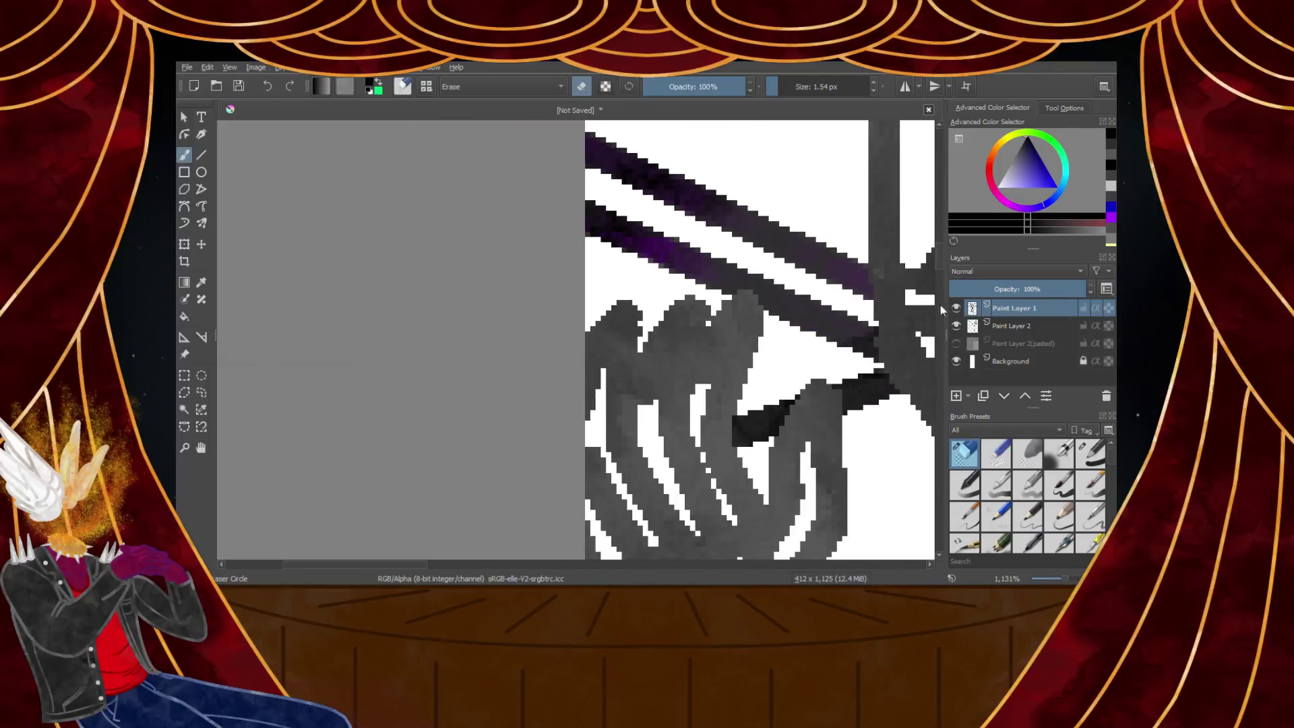
On Paint Layer 2, select the wing and tail lines by similar color, adding the purple shades to the selection
click(995, 326)
click(202, 410)
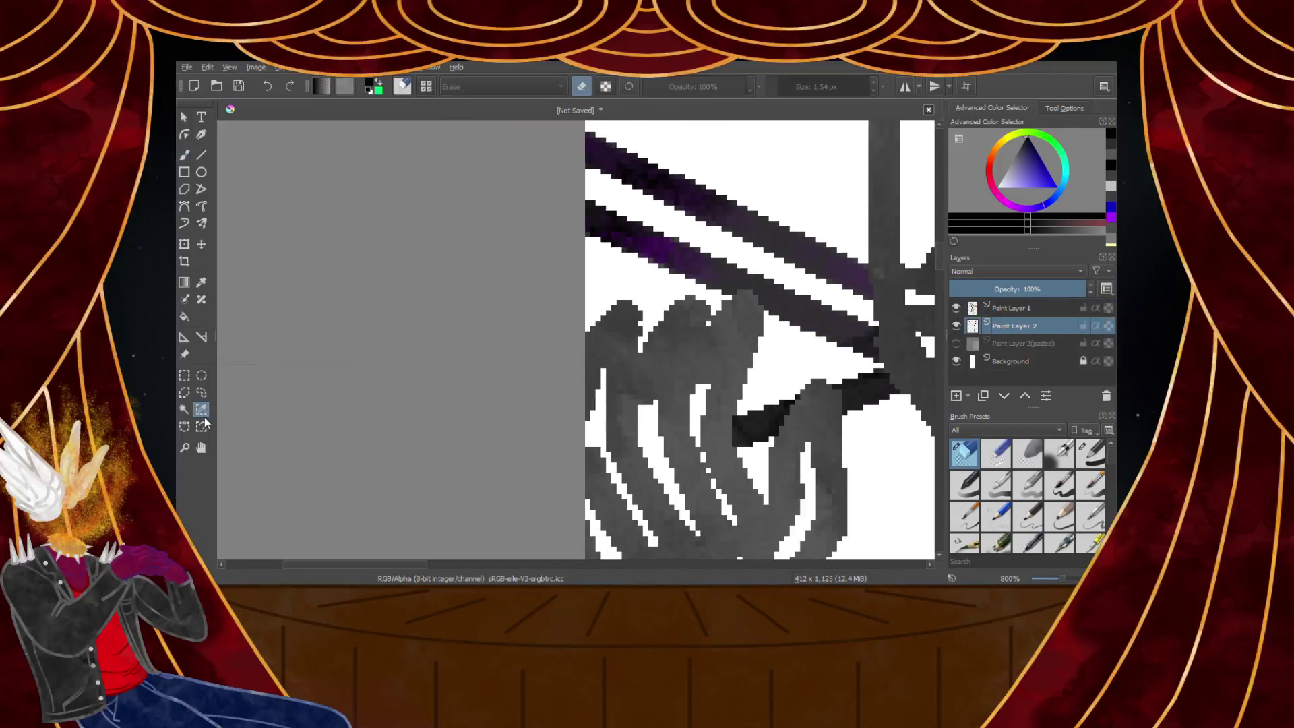
click(796, 308)
scroll(795, 303, up, 4)
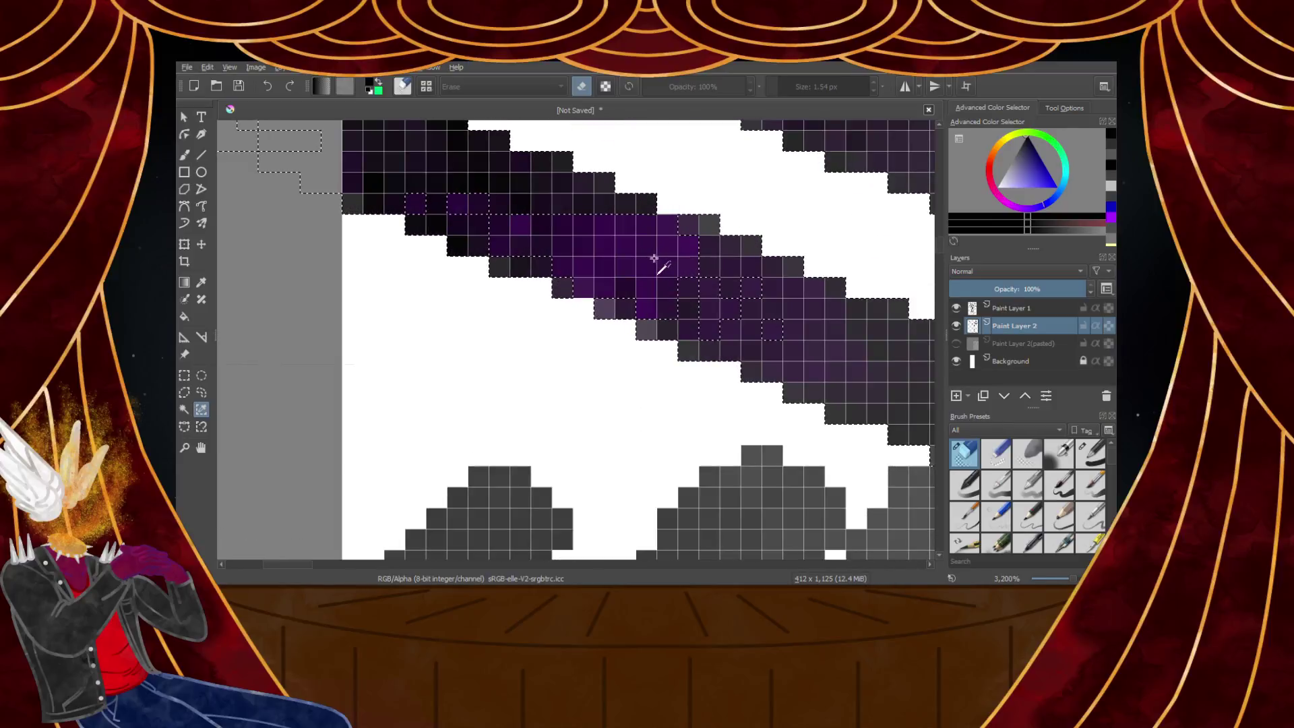
shift+click(648, 248)
scroll(648, 248, down, 11)
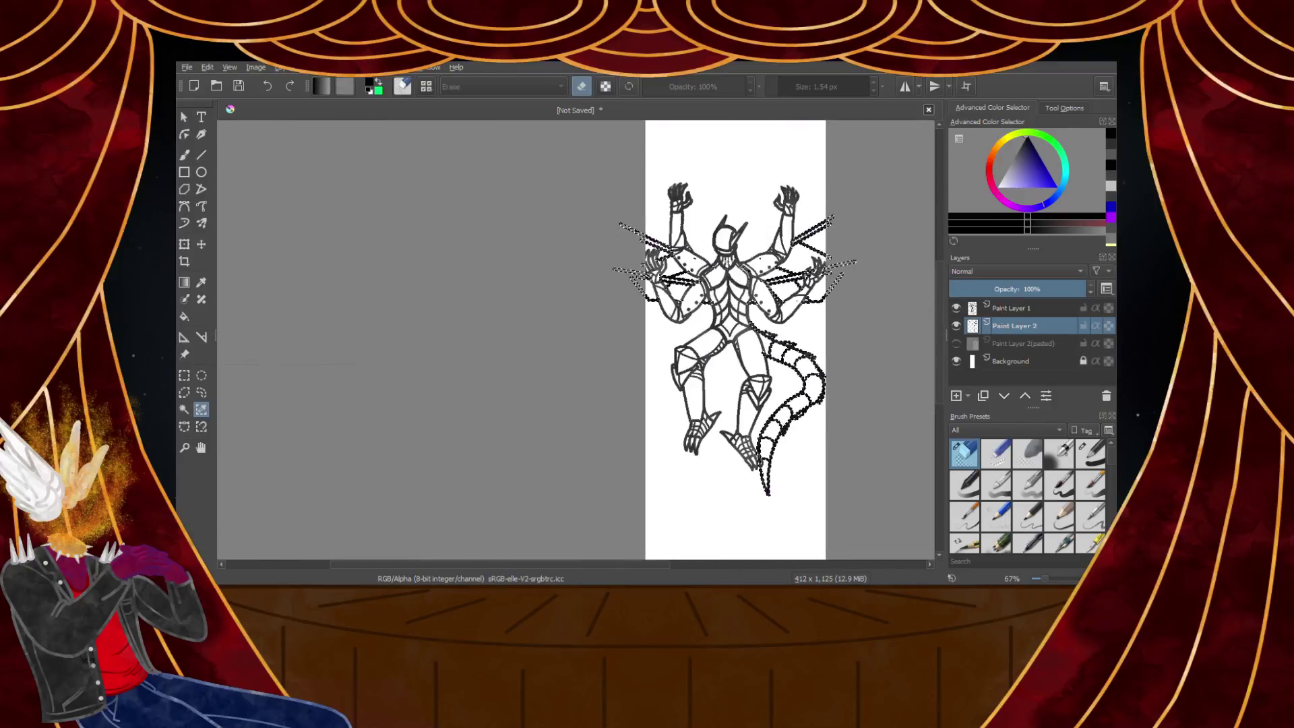
scroll(802, 248, up, 3)
scroll(306, 192, up, 3)
scroll(307, 193, down, 2)
scroll(270, 178, up, 4)
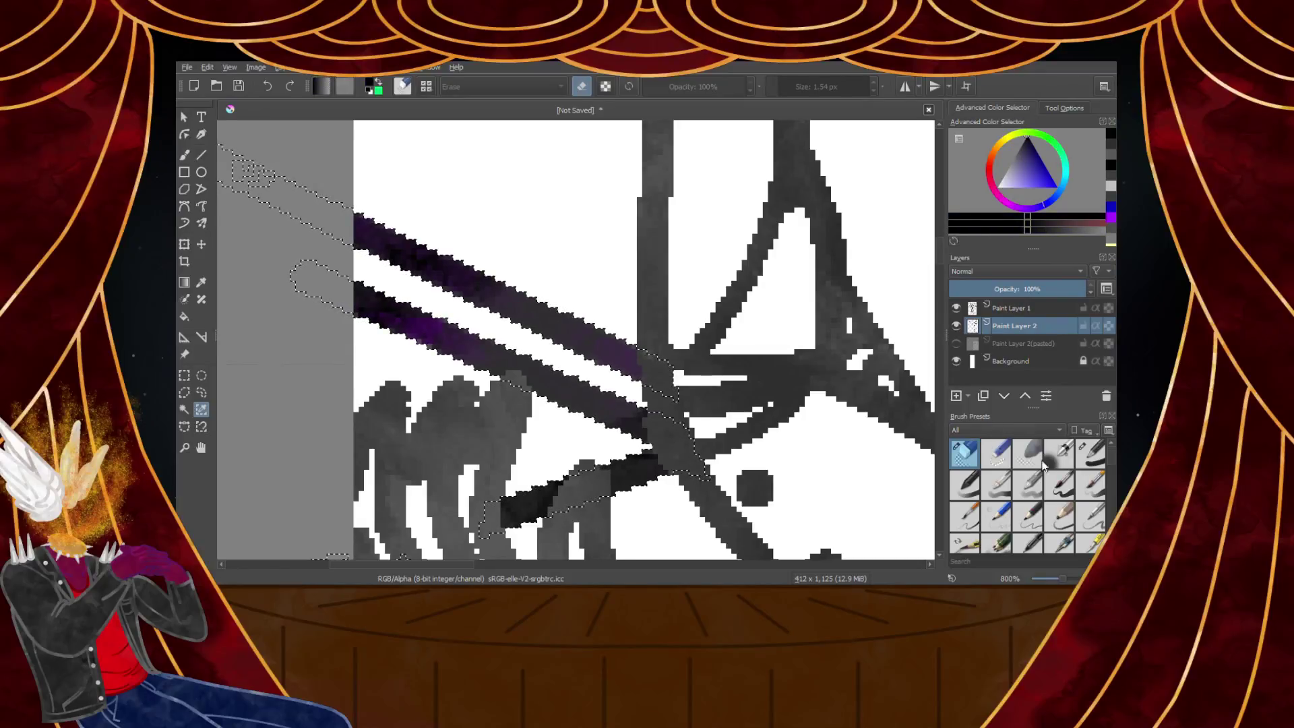
Repaint the upper left wing bars in black and dark grey with the Watercolor Texture brush at 10.36 px
key(slash)
scroll(984, 480, down, 5)
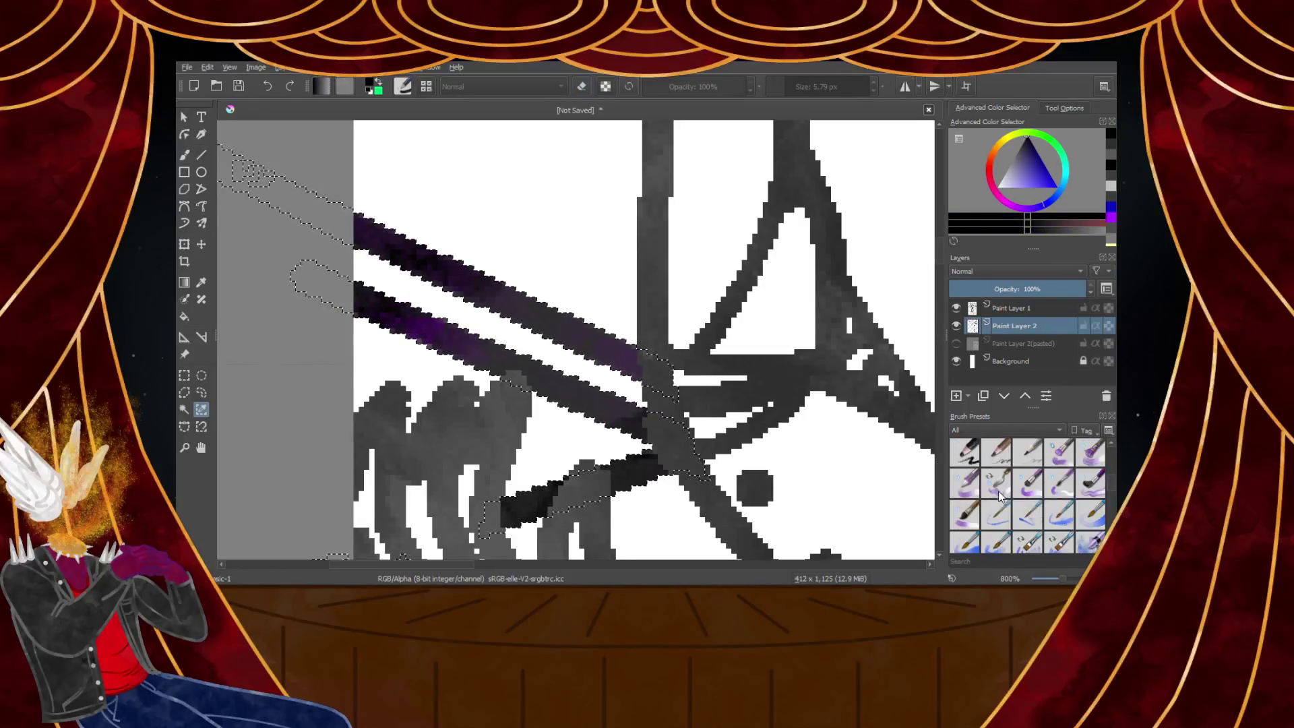
scroll(998, 519, down, 3)
click(997, 524)
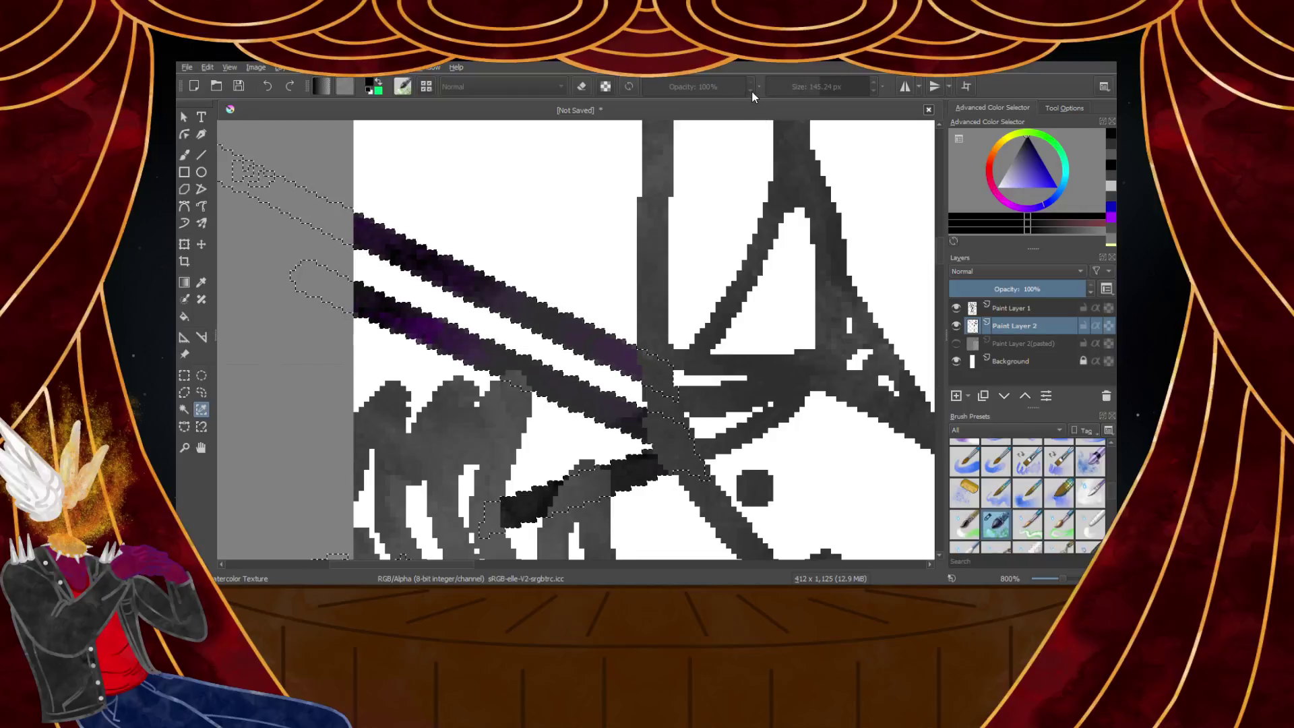
click(186, 156)
drag(798, 85, 768, 86)
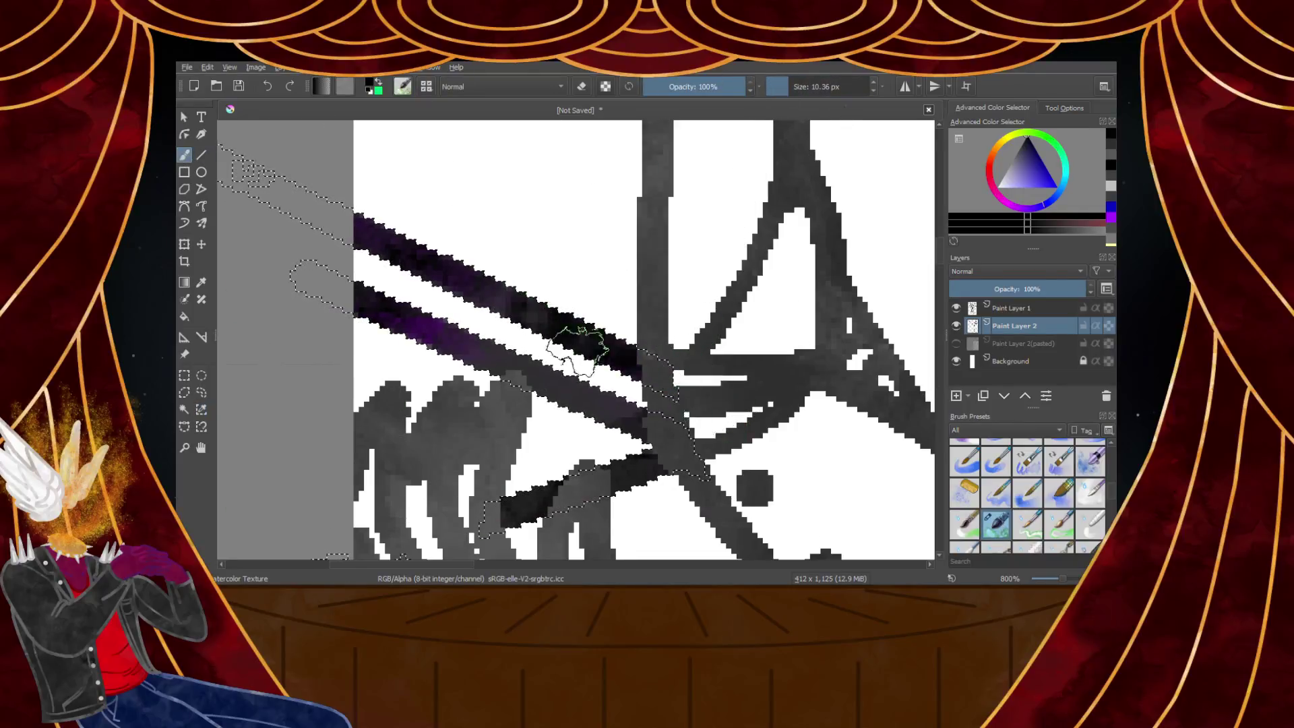
click(1020, 145)
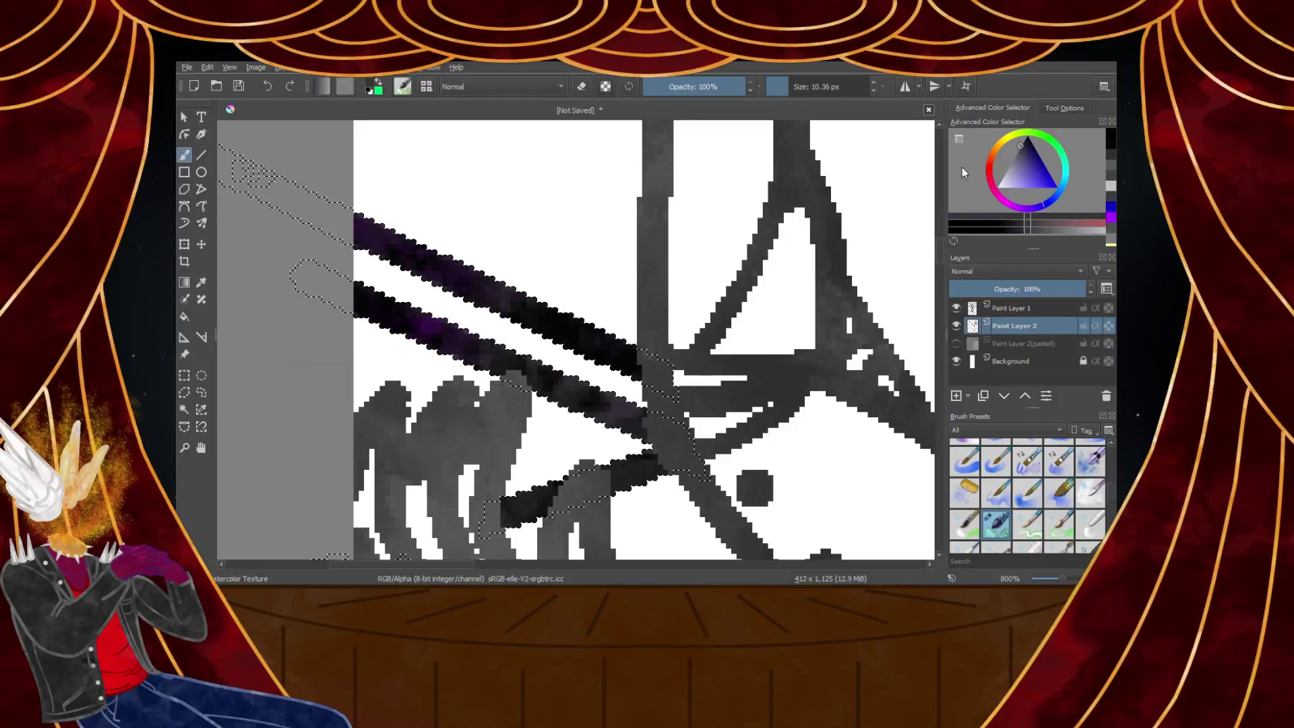
drag(583, 347, 698, 403)
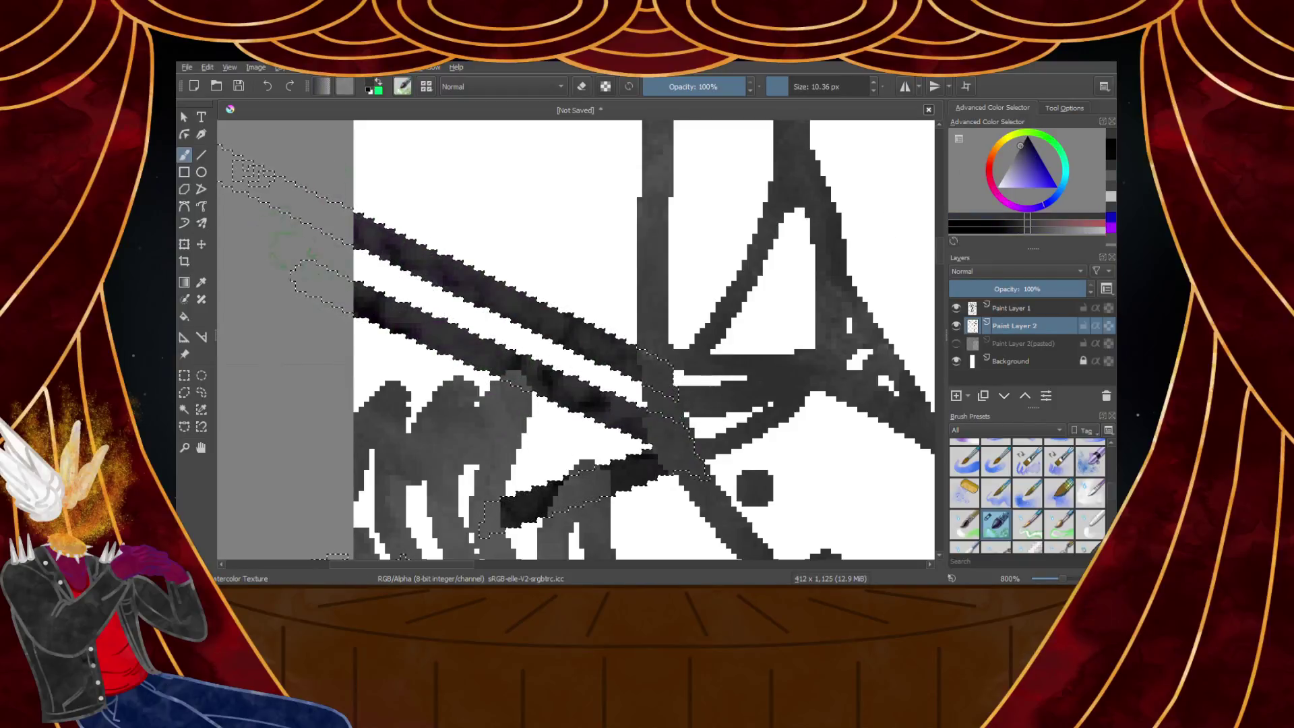
Paint the lower left wing bars and the right wing bars in the same near-black tone
scroll(681, 438, down, 4)
scroll(705, 499, up, 3)
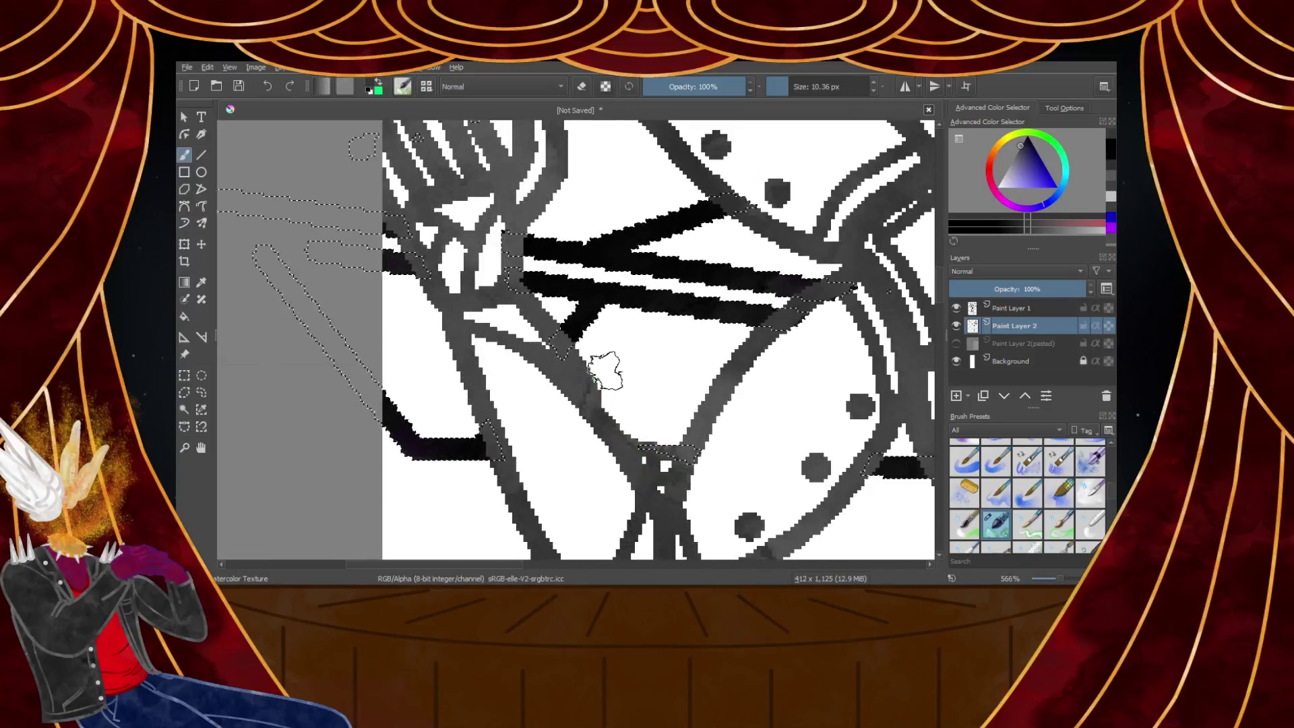
scroll(607, 373, down, 3)
scroll(619, 358, up, 4)
mouse_move(711, 290)
mouse_down()
mouse_move(516, 250)
mouse_move(526, 196)
mouse_move(265, 289)
mouse_move(374, 490)
mouse_up()
scroll(344, 445, down, 5)
scroll(755, 458, up, 4)
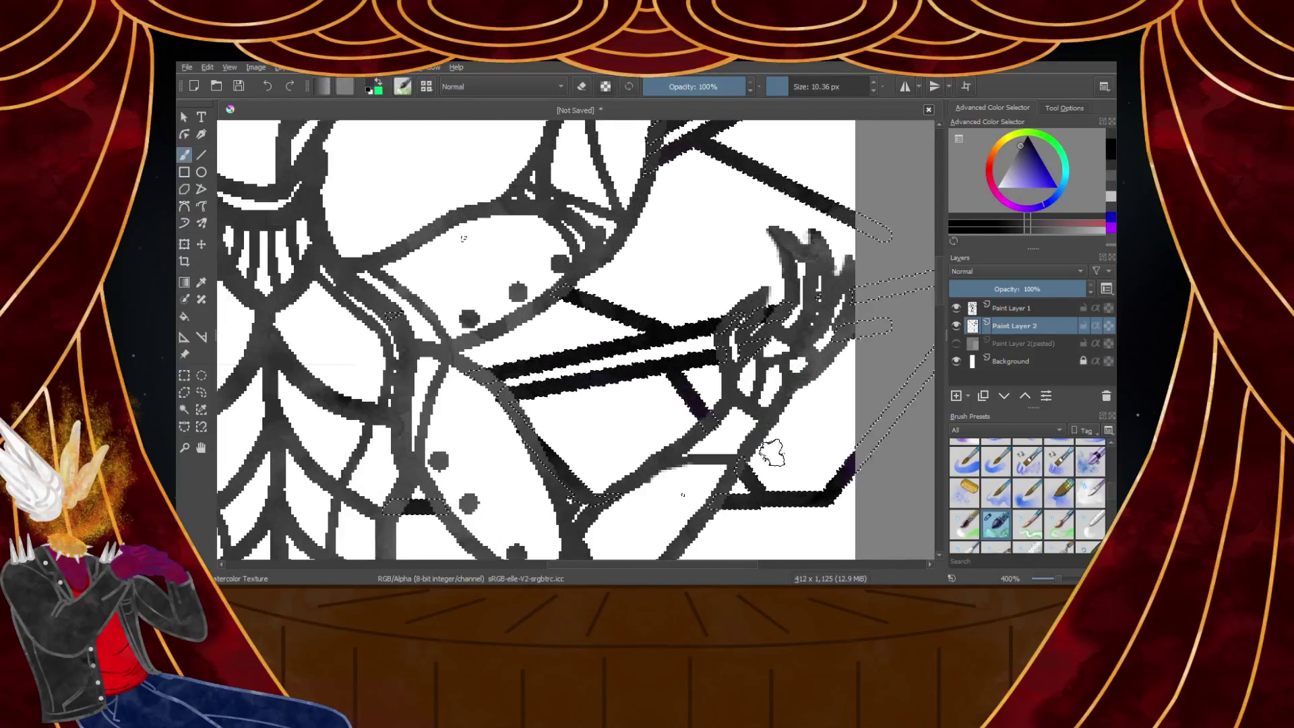
scroll(463, 239, down, 4)
scroll(675, 295, up, 3)
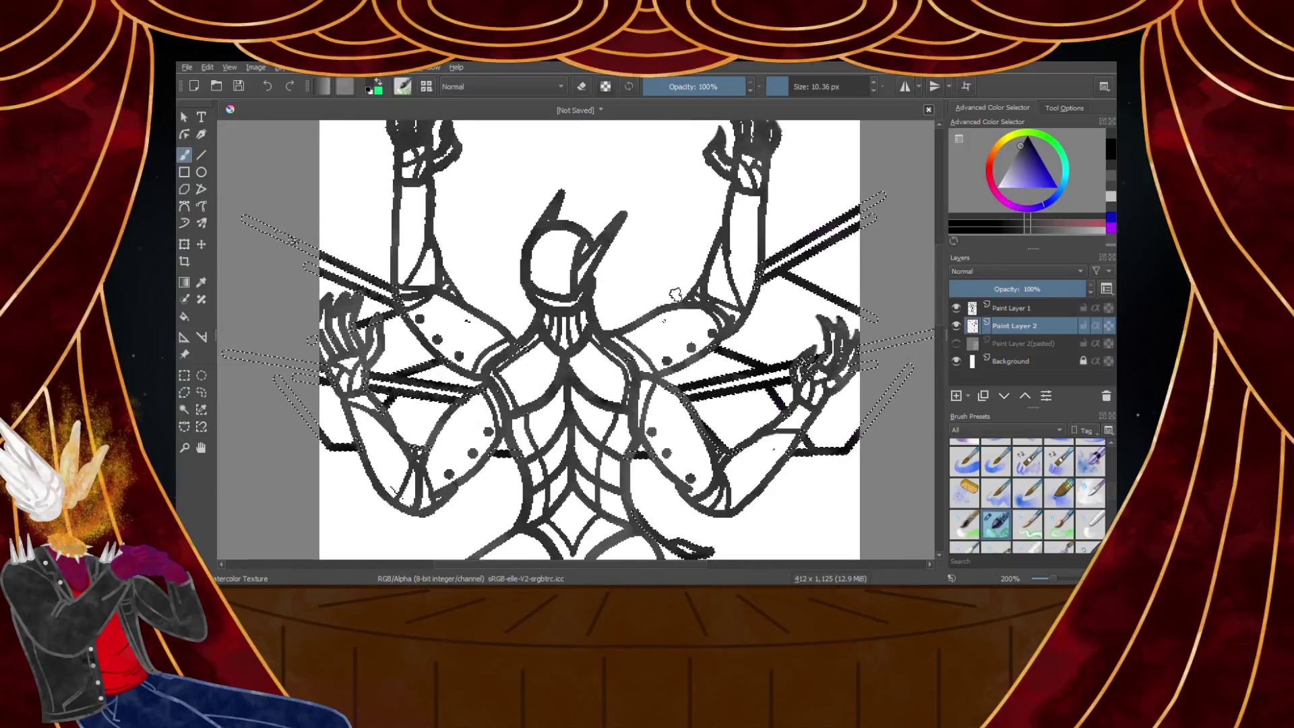
Paint the upper right wing bars bright green with the brush enlarged to 46.26 px
drag(1025, 140, 1040, 135)
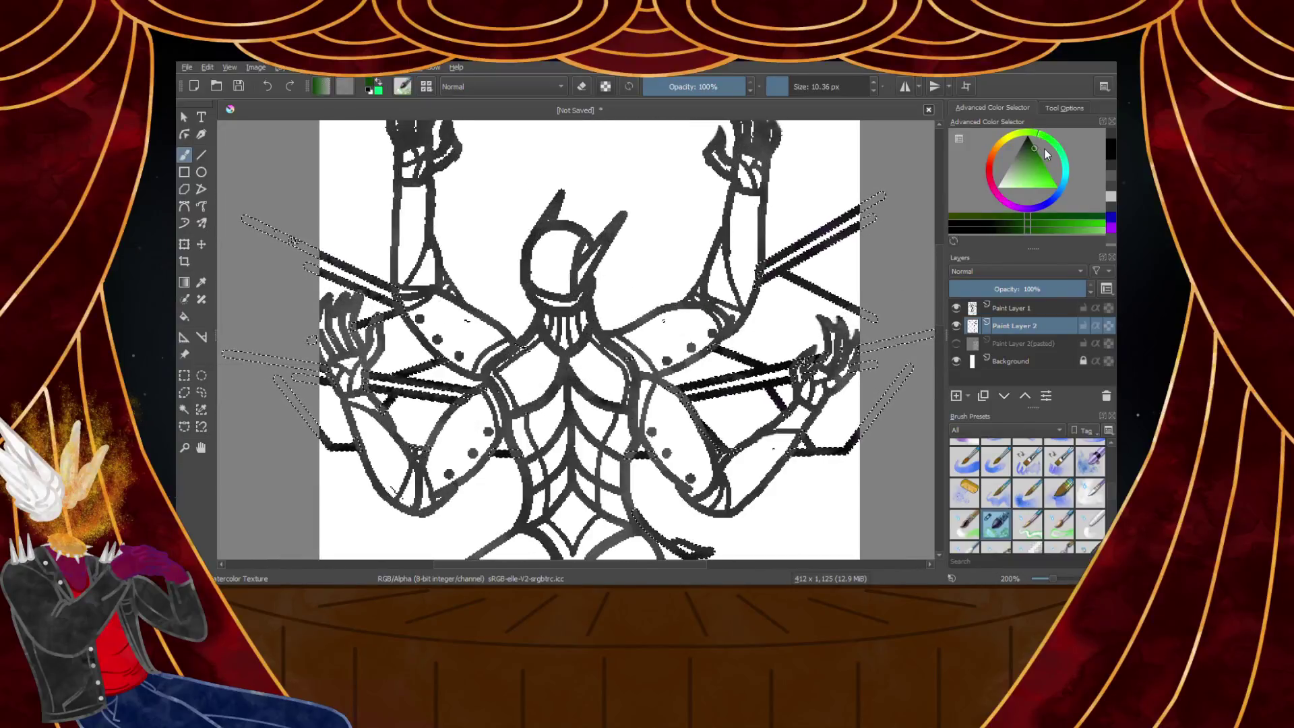
click(1056, 187)
scroll(856, 286, up, 2)
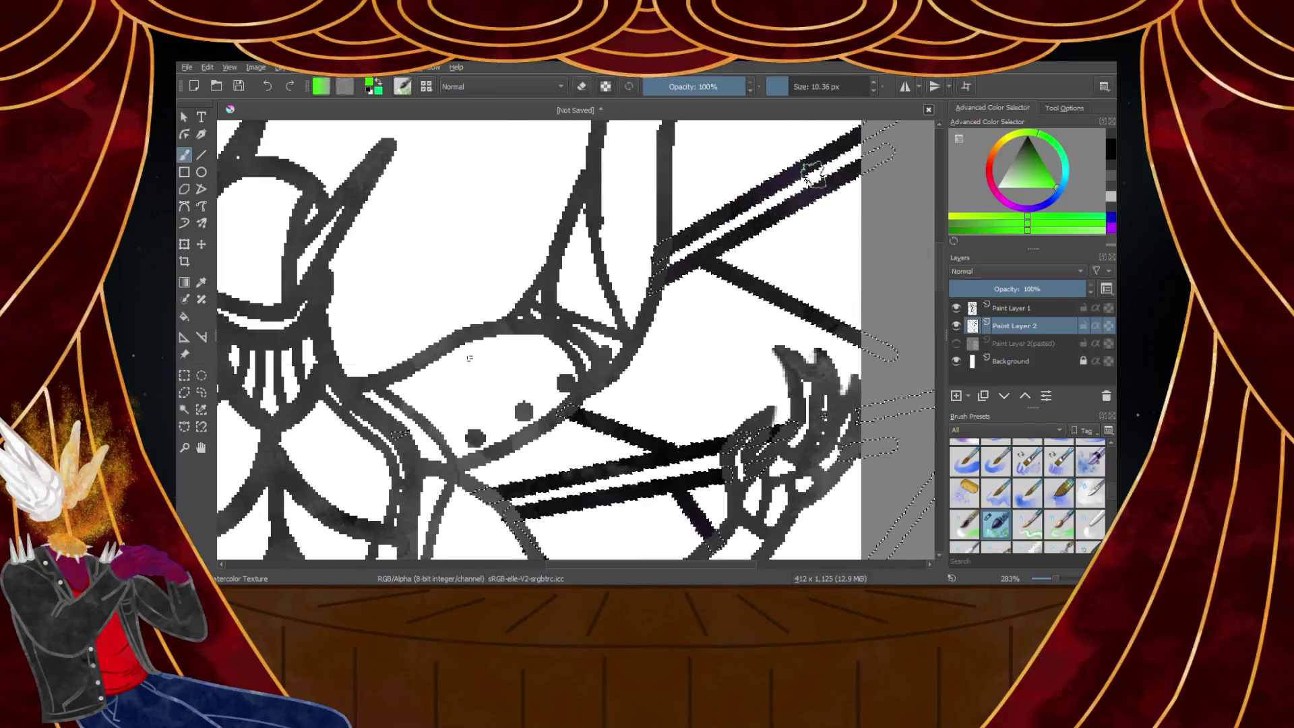
click(803, 86)
mouse_move(845, 169)
mouse_down()
mouse_move(883, 165)
mouse_move(771, 283)
mouse_up()
drag(630, 447, 482, 390)
scroll(756, 345, down, 4)
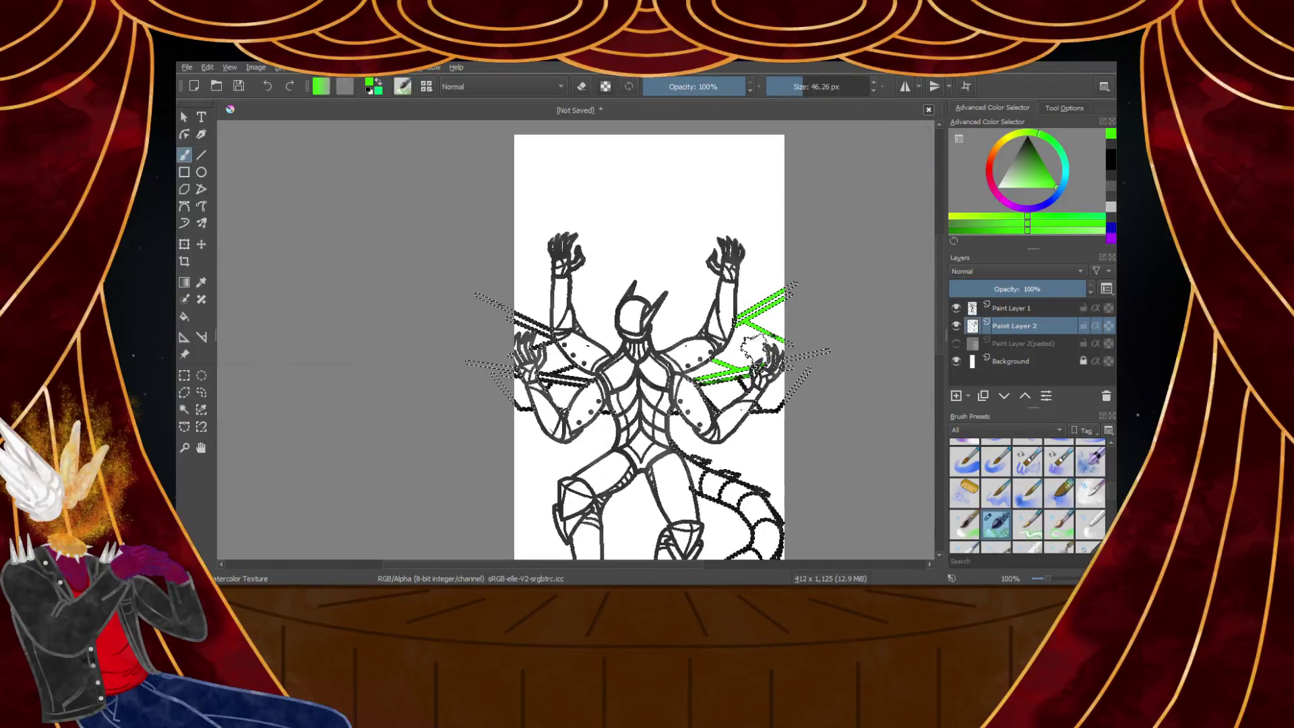
Cover the remaining wing bars on both sides of the figure with the bright green
scroll(758, 364, up, 2)
drag(876, 254, 664, 431)
mouse_move(324, 296)
mouse_down()
mouse_move(549, 367)
mouse_move(253, 286)
mouse_move(450, 414)
mouse_move(284, 455)
mouse_move(278, 370)
mouse_move(351, 340)
mouse_up()
mouse_move(785, 297)
mouse_down()
mouse_move(742, 309)
mouse_move(710, 341)
mouse_move(769, 428)
mouse_up()
scroll(626, 341, down, 3)
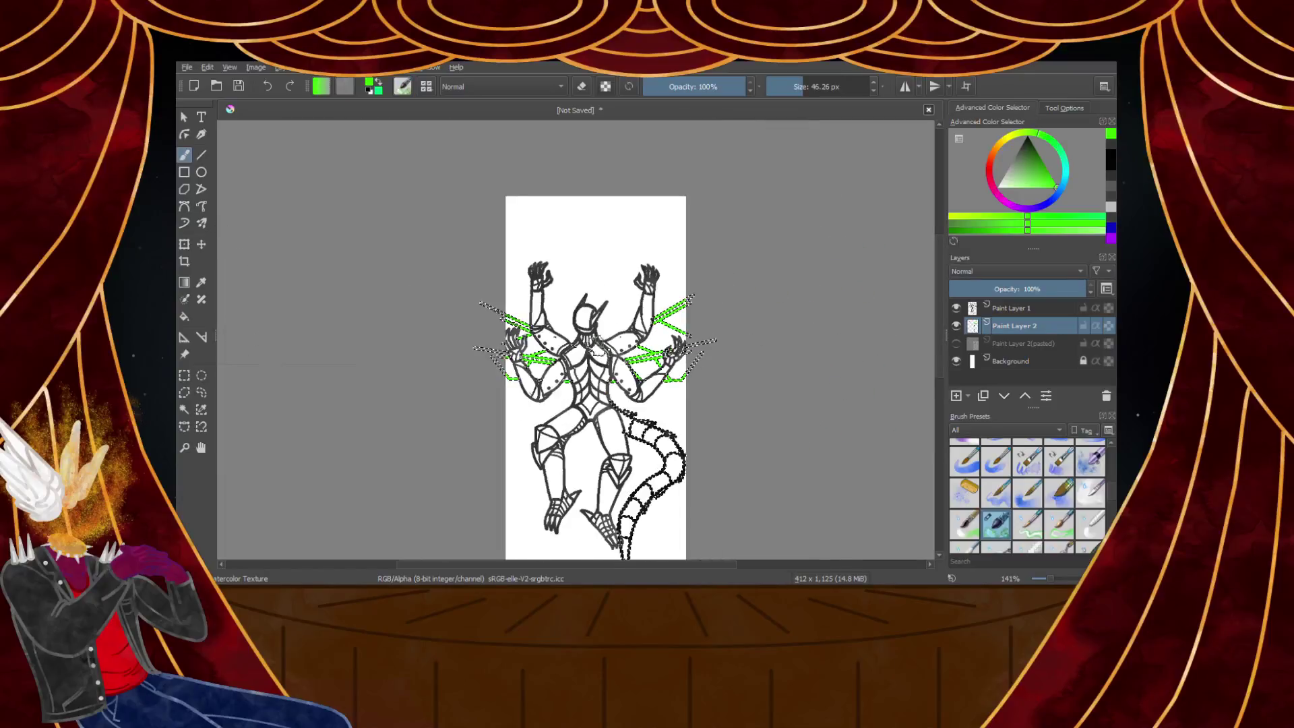
Choose a light cyan color and paint over the left wing bars with it
scroll(524, 324, up, 3)
drag(1063, 185, 1029, 187)
click(1066, 182)
drag(479, 300, 533, 328)
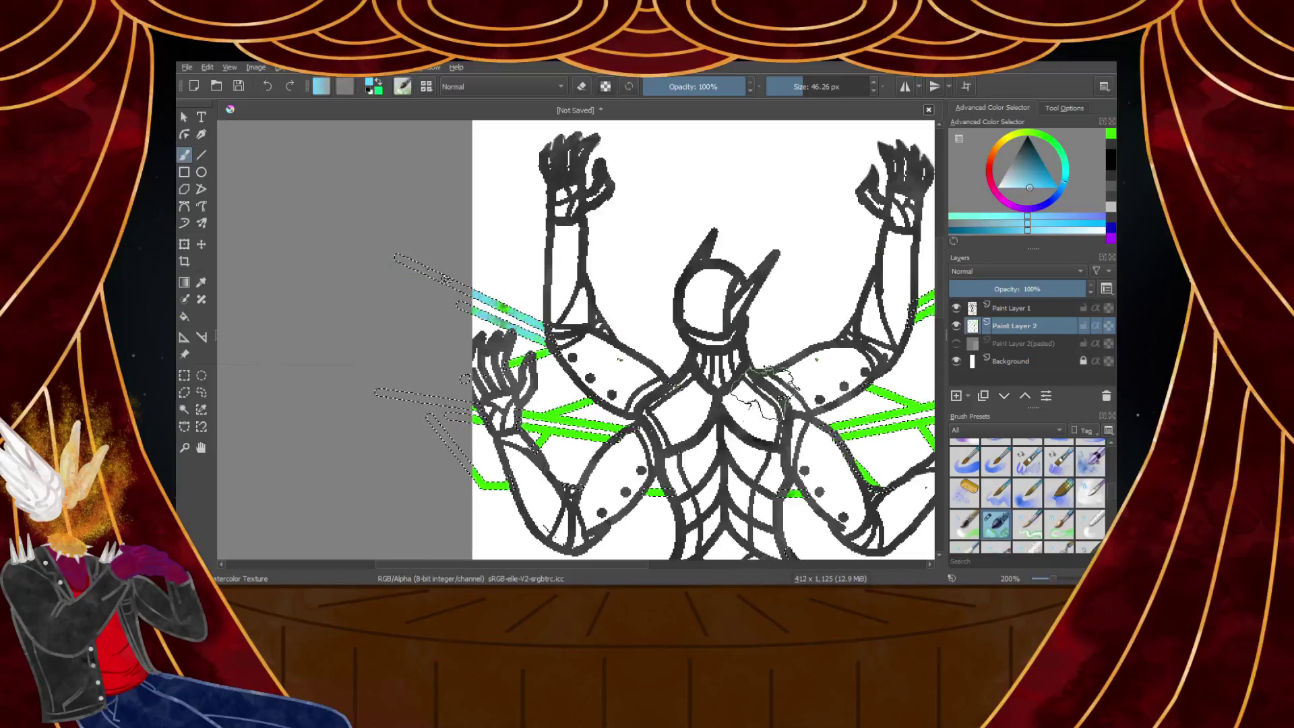
drag(1066, 180, 1068, 171)
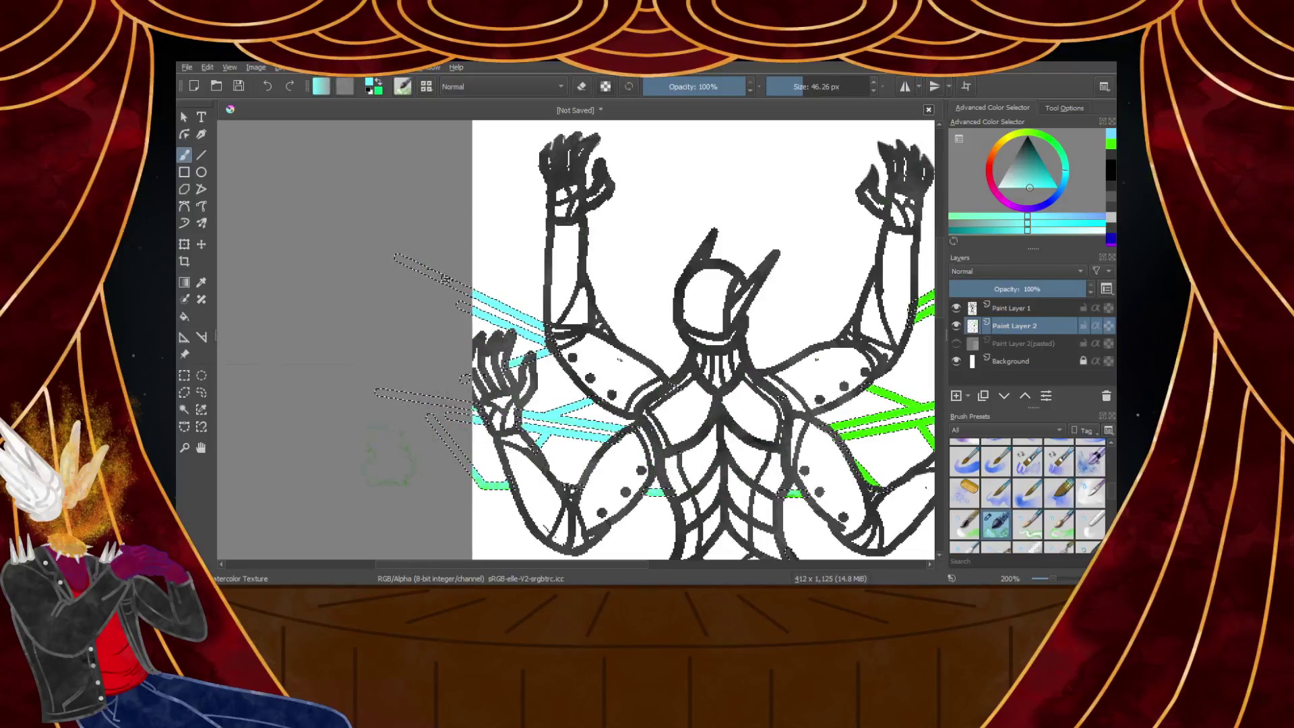
Paint the right wing bars light cyan, enlarging the brush to 1,000 px
scroll(596, 445, down, 2)
scroll(855, 392, up, 3)
scroll(770, 366, down, 3)
scroll(728, 342, up, 2)
drag(811, 295, 601, 445)
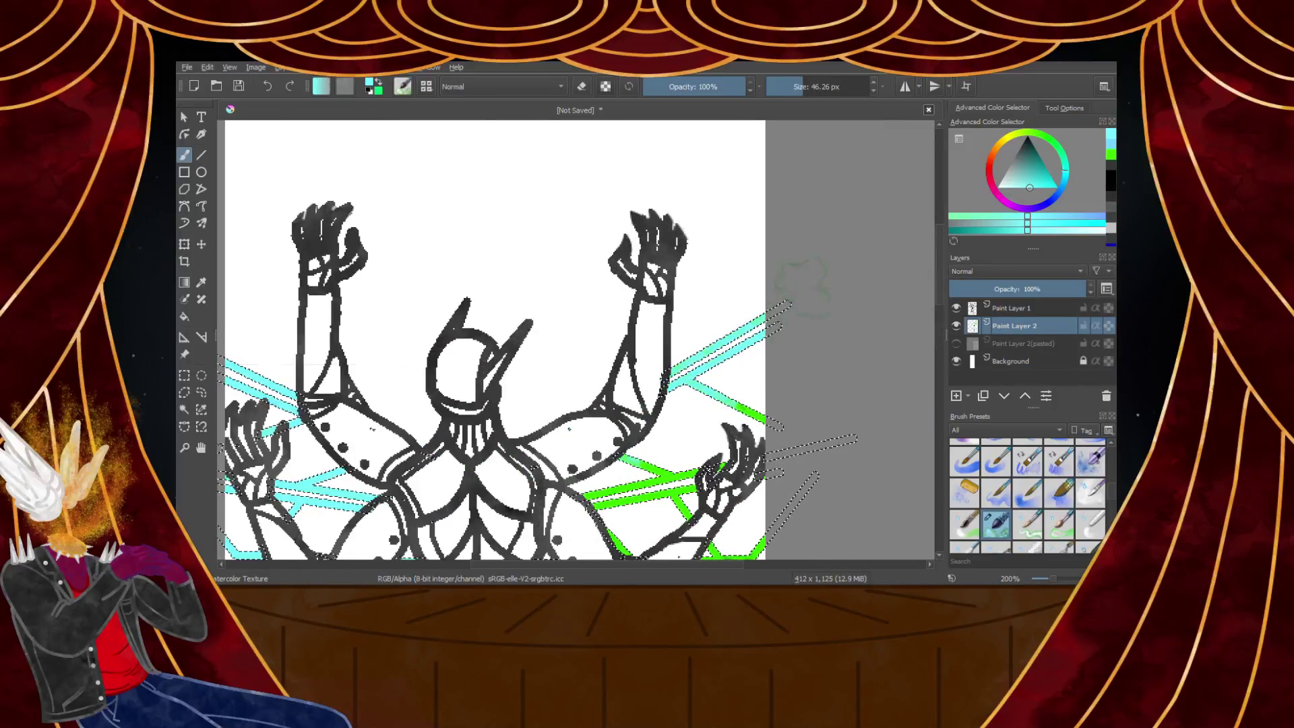
drag(828, 87, 875, 93)
drag(795, 404, 705, 345)
scroll(705, 344, down, 2)
scroll(653, 361, up, 2)
drag(624, 361, 701, 404)
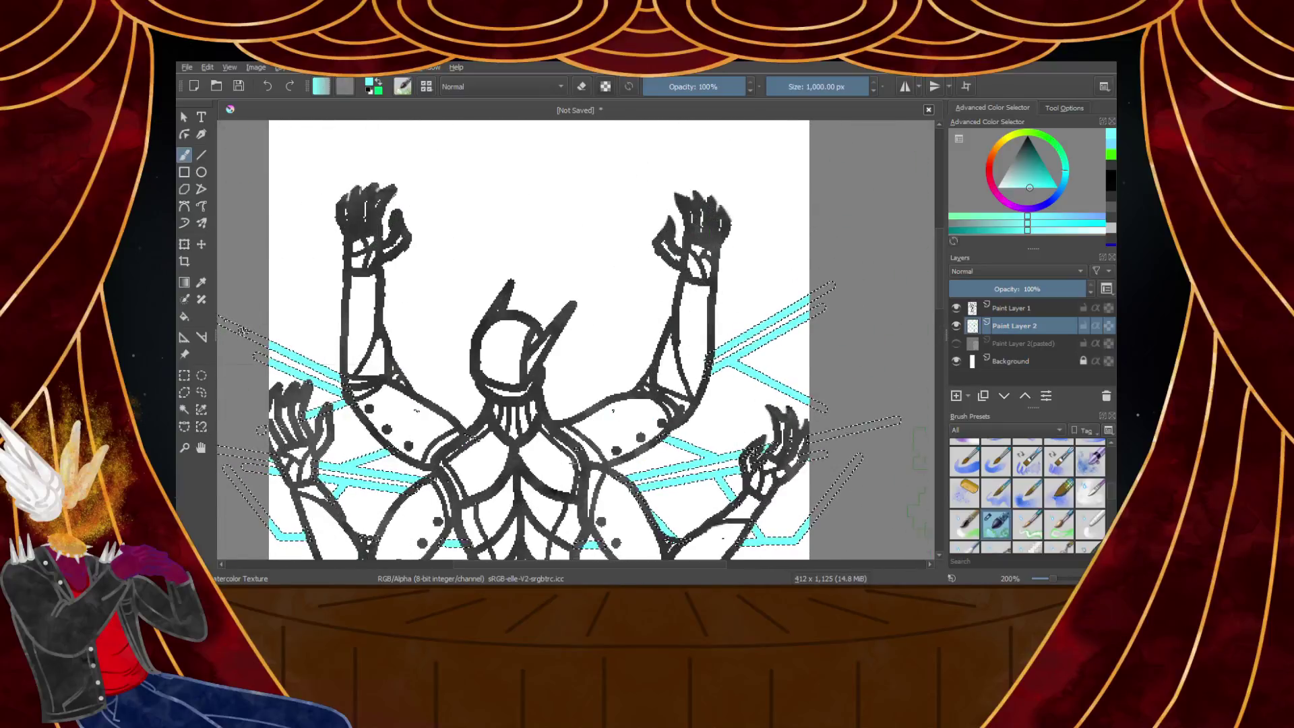
Undo the cyan painting on both sides of the wings
scroll(598, 429, down, 2)
scroll(552, 465, up, 1)
scroll(801, 384, down, 1)
scroll(798, 369, down, 2)
scroll(792, 424, up, 2)
drag(793, 386, 785, 364)
key(ctrl+z)
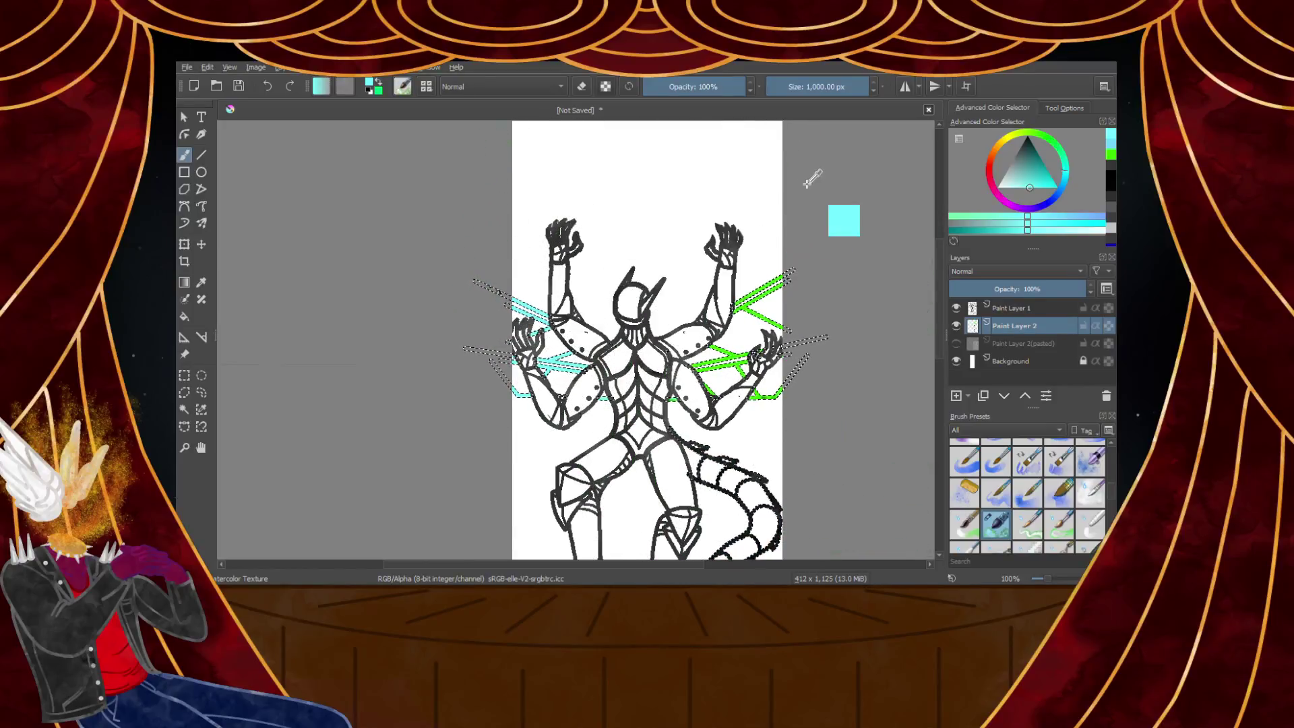
key(ctrl+z)
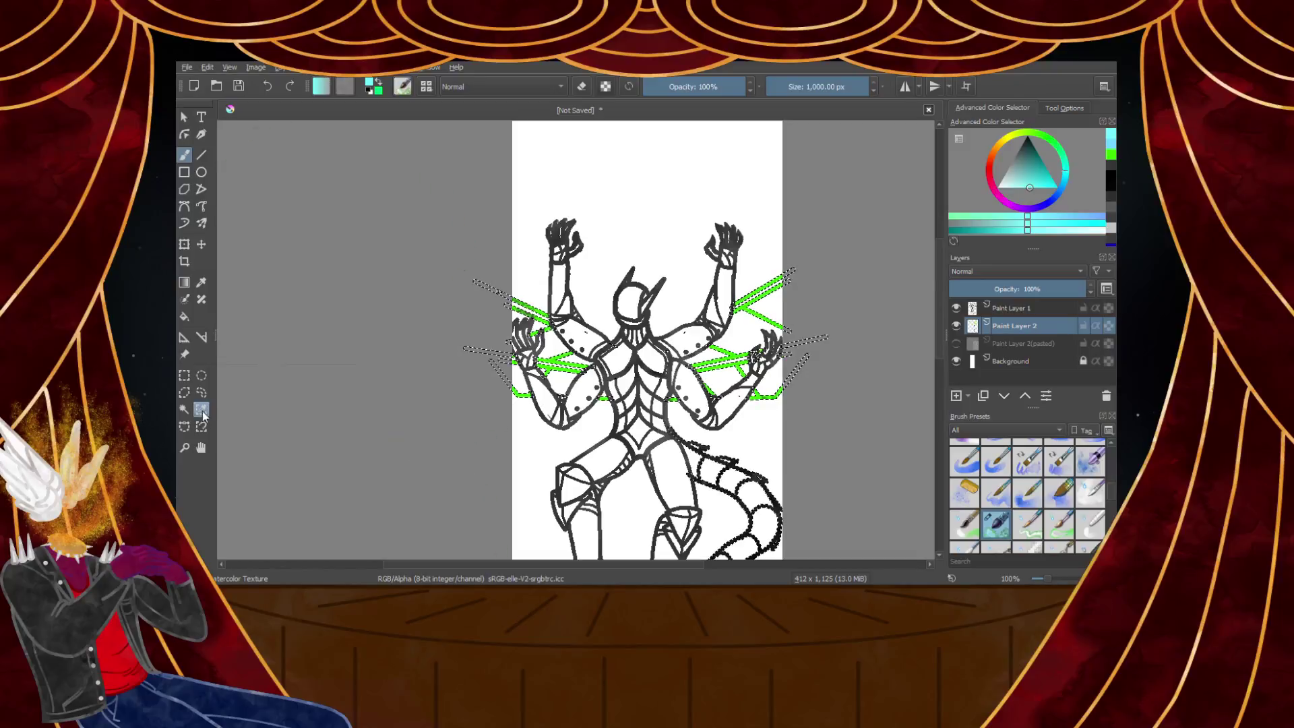
Select only the green wing bars by similar color, including their darker green patches
click(201, 409)
scroll(622, 371, up, 2)
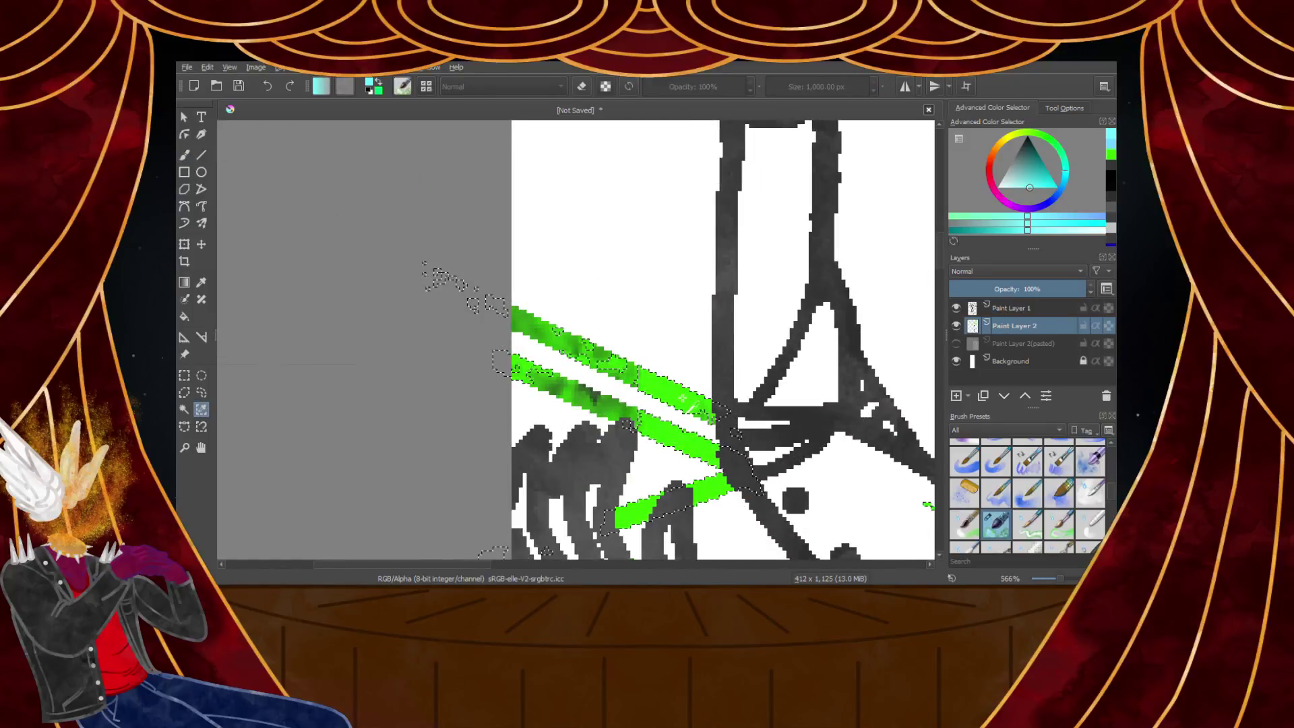
scroll(682, 397, up, 3)
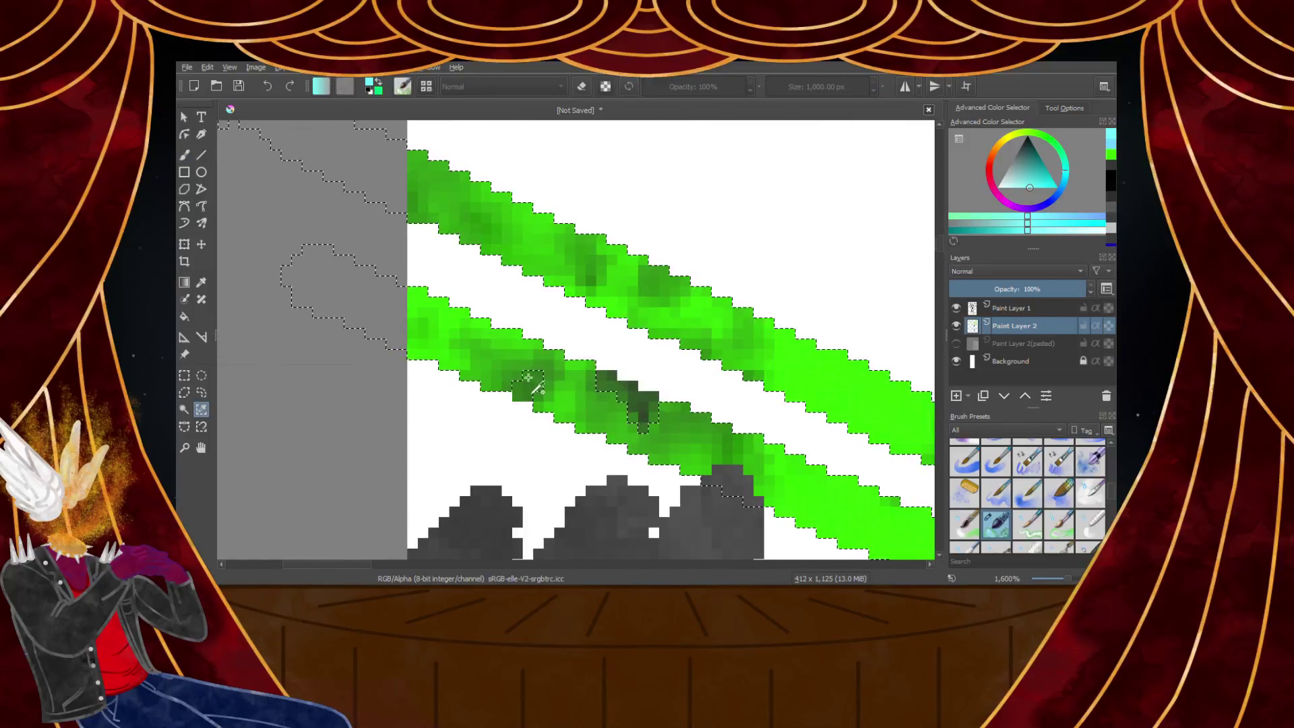
scroll(633, 389, down, 5)
scroll(469, 490, down, 5)
scroll(465, 229, up, 2)
scroll(465, 229, down, 1)
scroll(465, 229, up, 6)
scroll(721, 317, down, 3)
scroll(786, 206, up, 3)
scroll(877, 386, down, 3)
scroll(564, 321, up, 2)
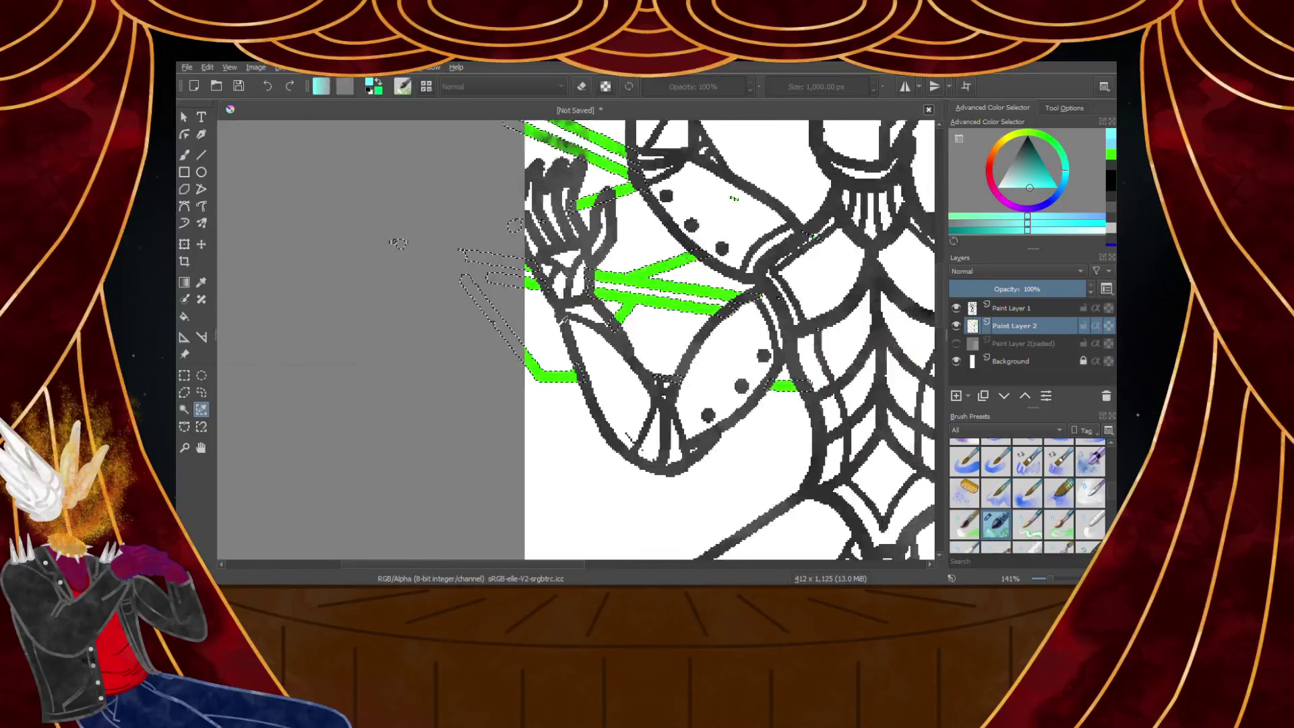
scroll(563, 316, up, 4)
scroll(564, 306, down, 5)
scroll(563, 306, up, 5)
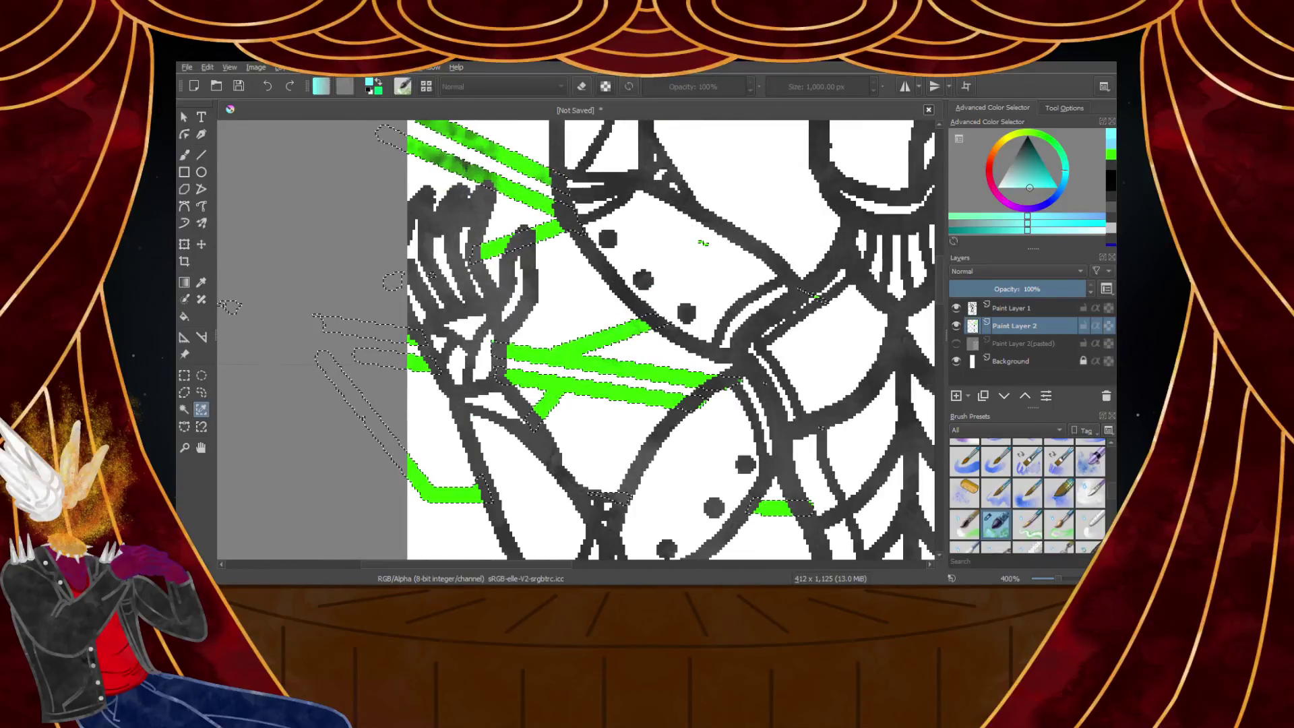
Cut the selected wing bars from Paint Layer 2 and paste them onto a new layer
key(Delete)
scroll(229, 307, down, 2)
scroll(359, 287, up, 1)
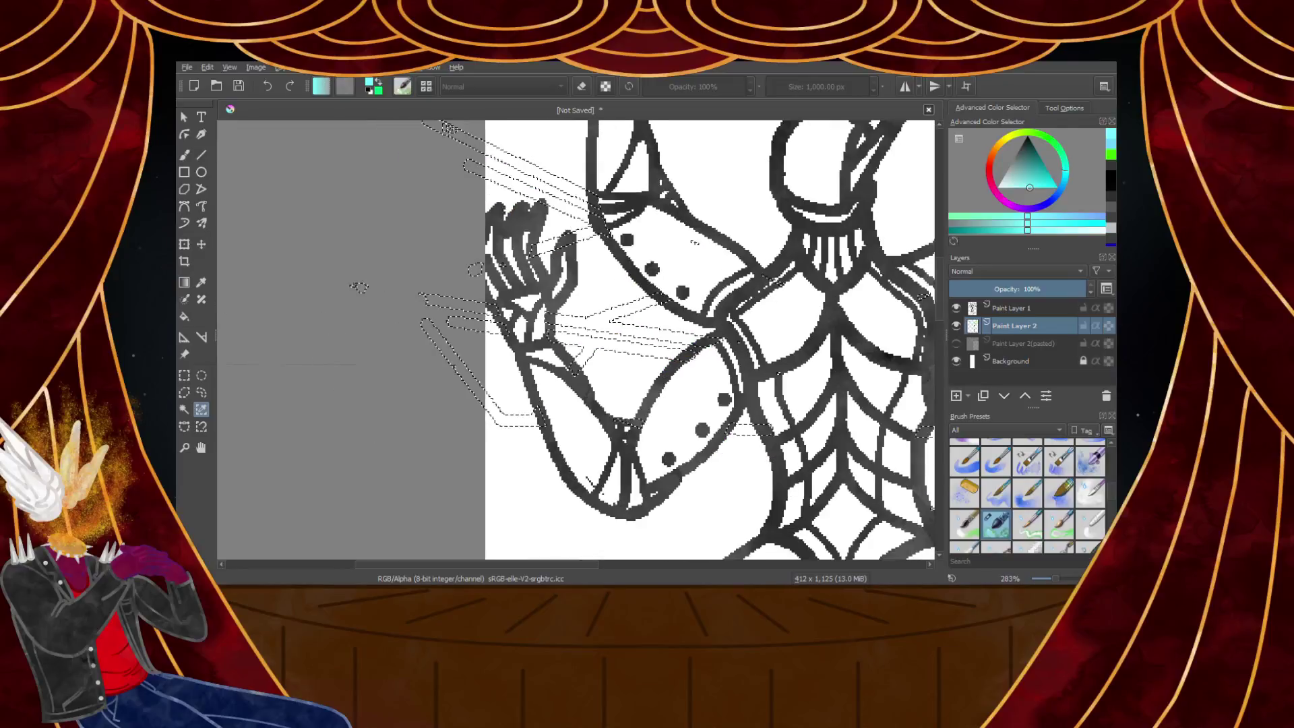
key(ctrl+v)
scroll(317, 300, down, 5)
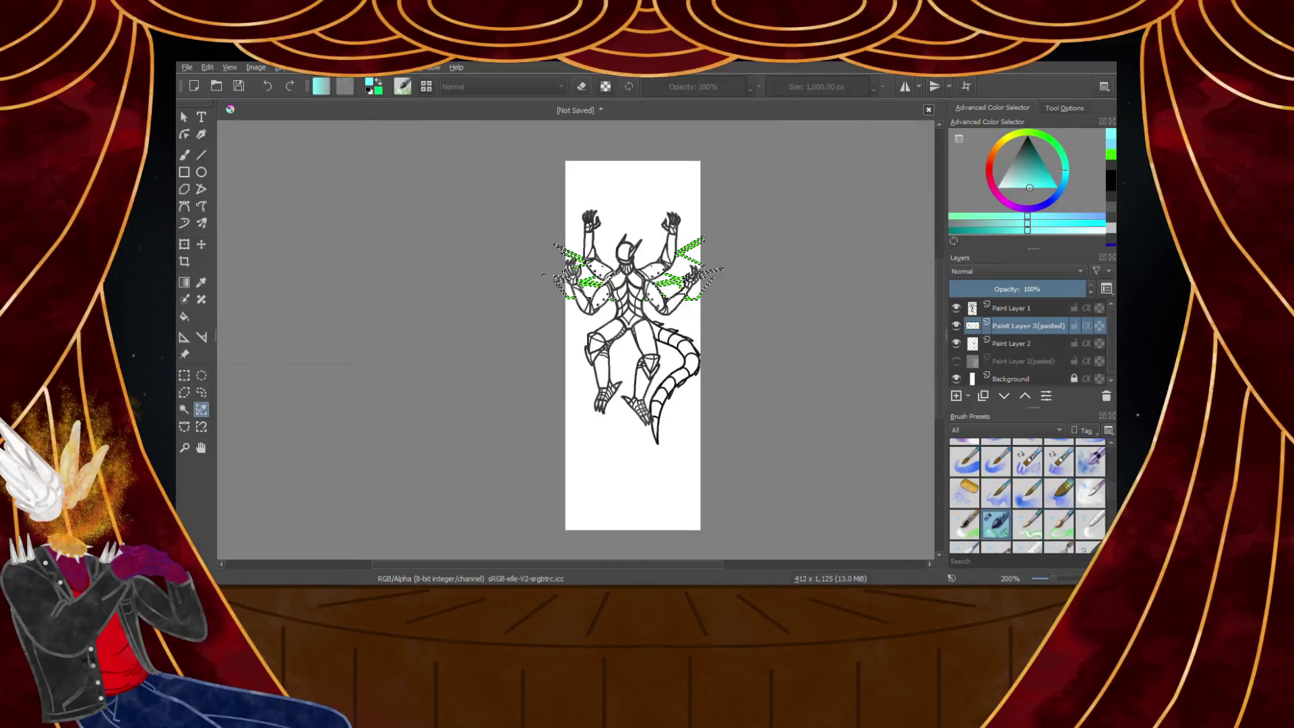
scroll(276, 313, up, 3)
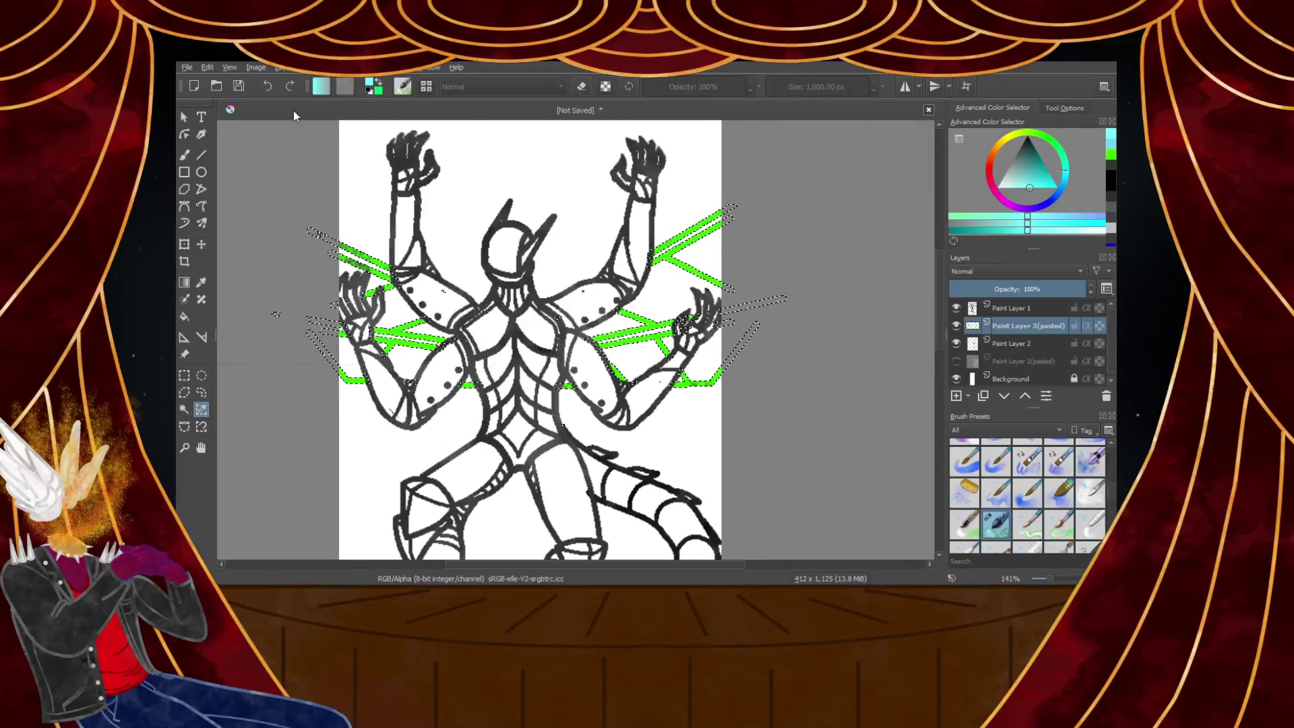
Paint the pasted wing bars light cyan with the 1,000 px Watercolor Texture brush
click(185, 155)
click(672, 285)
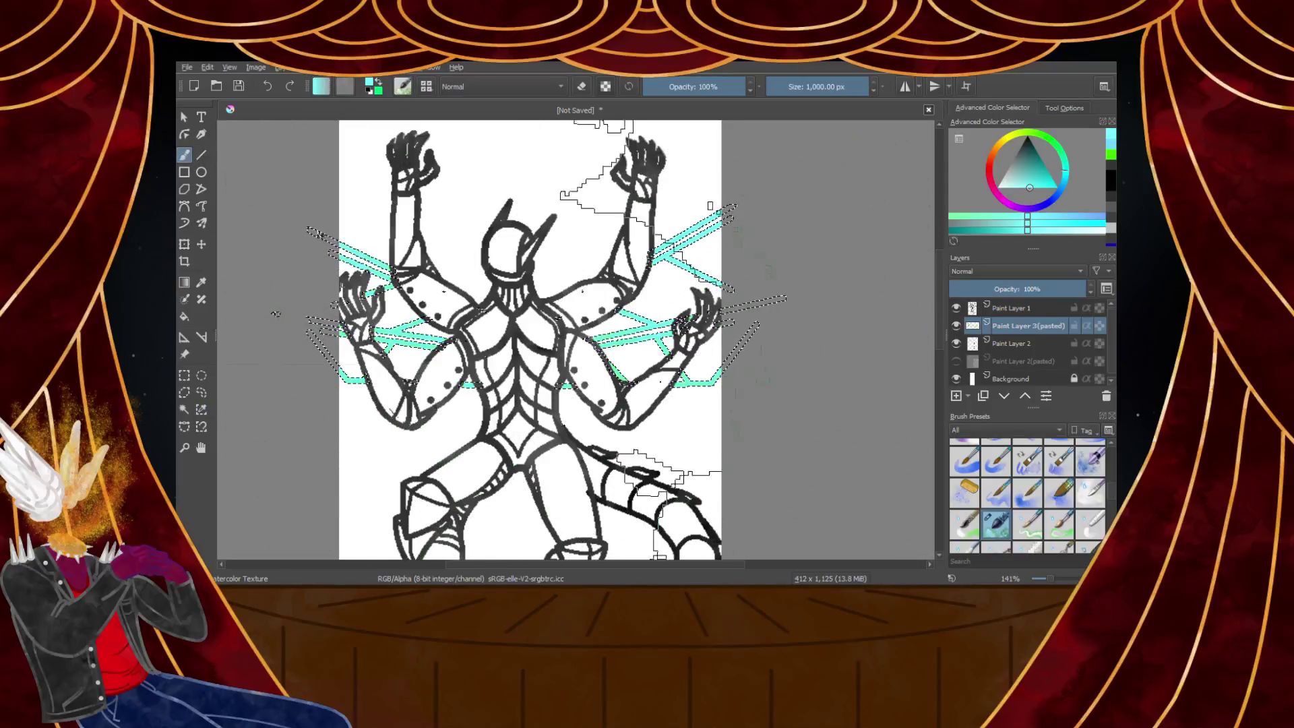
scroll(441, 320, down, 2)
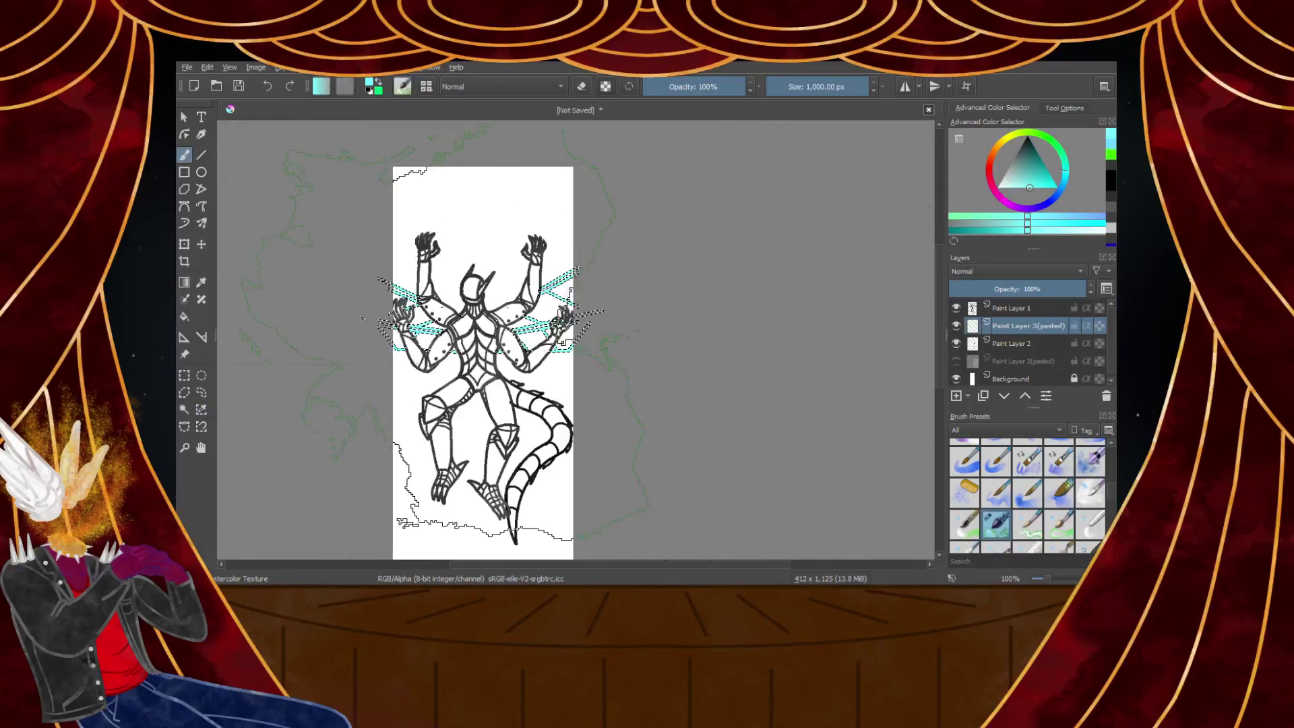
Reduce the watercolor texture brush to 134.87 px and paint a more saturated turquoise tone over the wing bars
scroll(445, 320, up, 3)
drag(1041, 183, 1070, 166)
click(1069, 169)
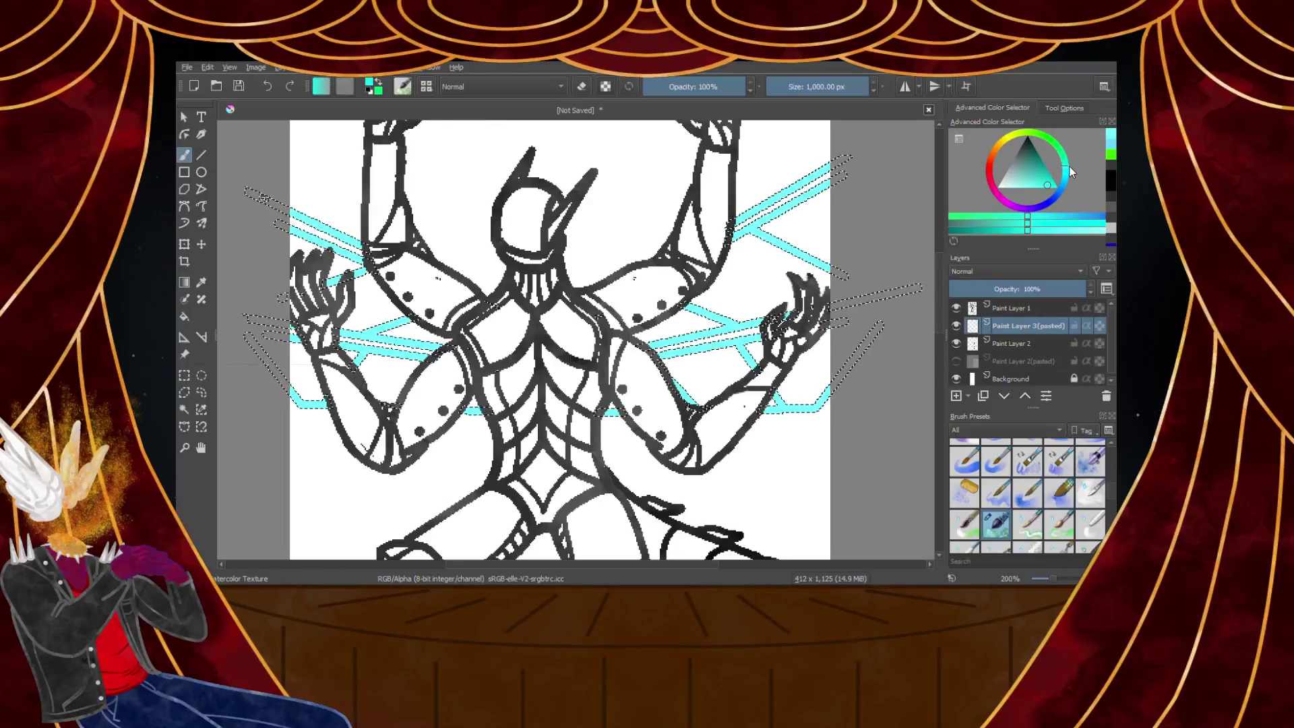
click(1037, 188)
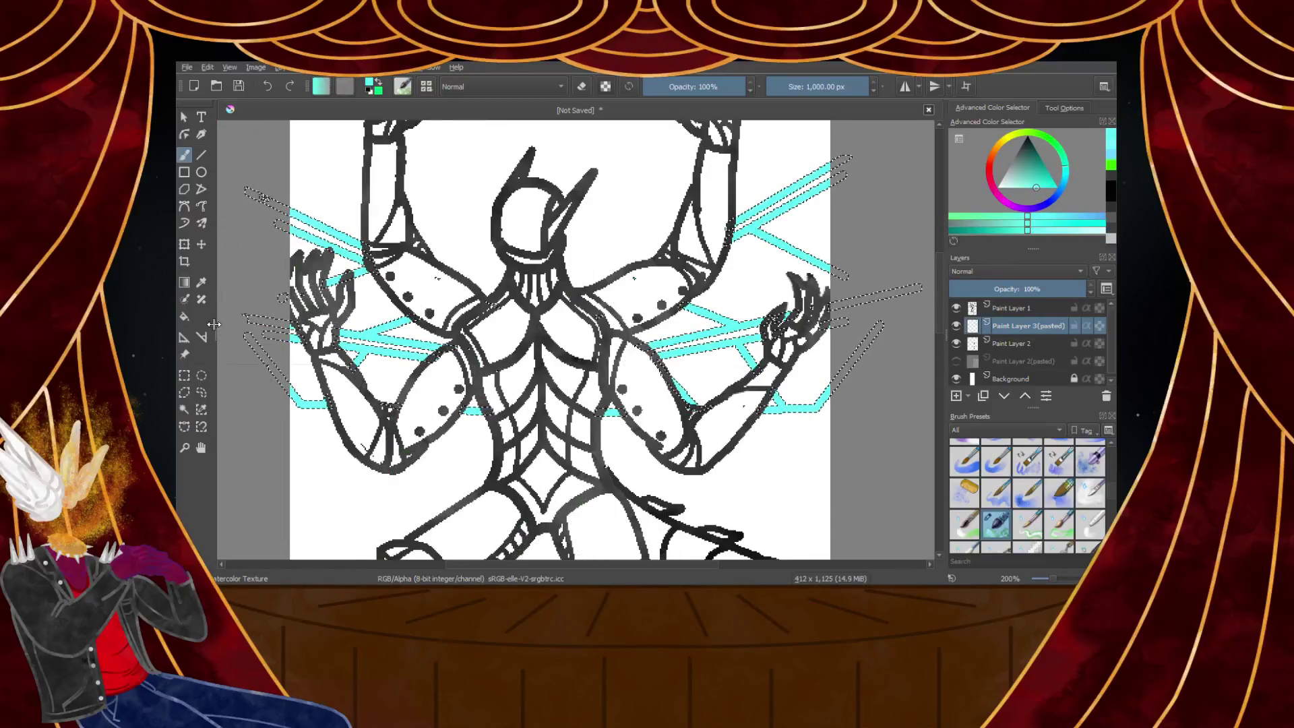
click(833, 94)
mouse_move(833, 95)
mouse_down()
mouse_move(798, 93)
mouse_move(819, 90)
mouse_up()
click(816, 89)
drag(1031, 177, 1049, 186)
drag(798, 209, 544, 317)
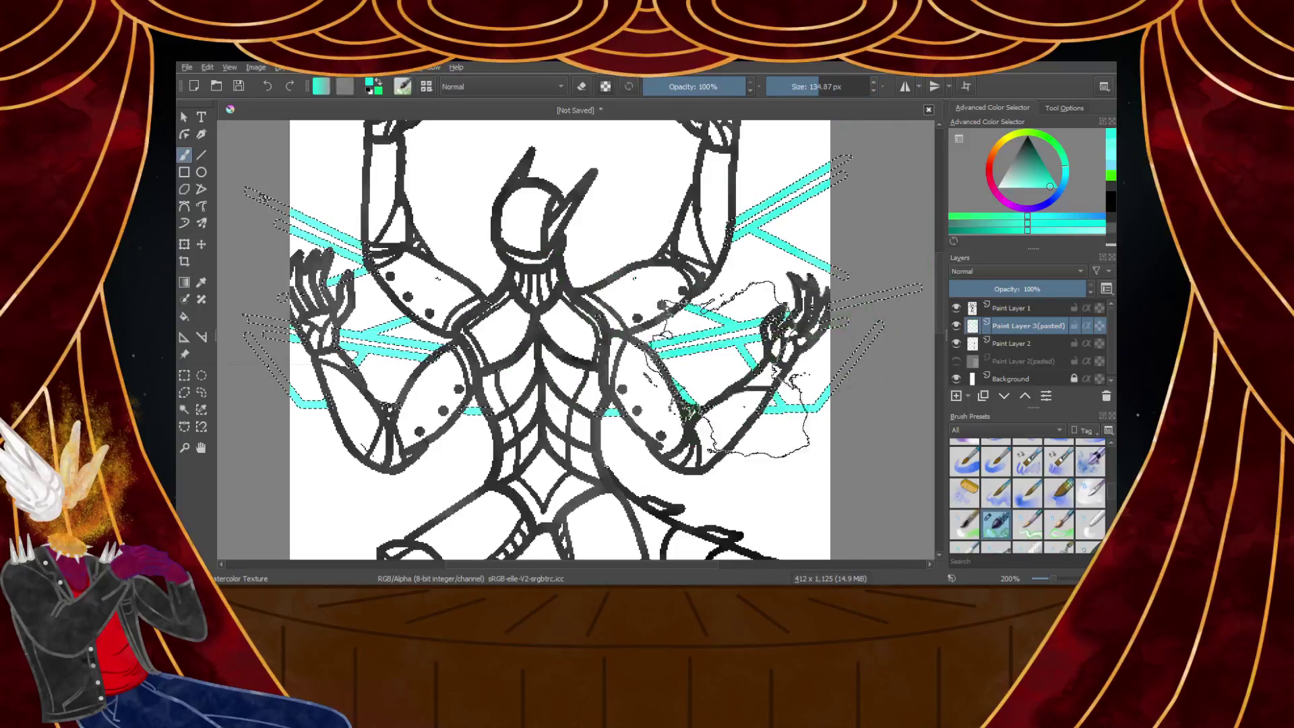
Texture the wing bars on both sides with near-white cyan highlights and sky-blue strokes
click(1025, 194)
drag(1025, 193, 1009, 188)
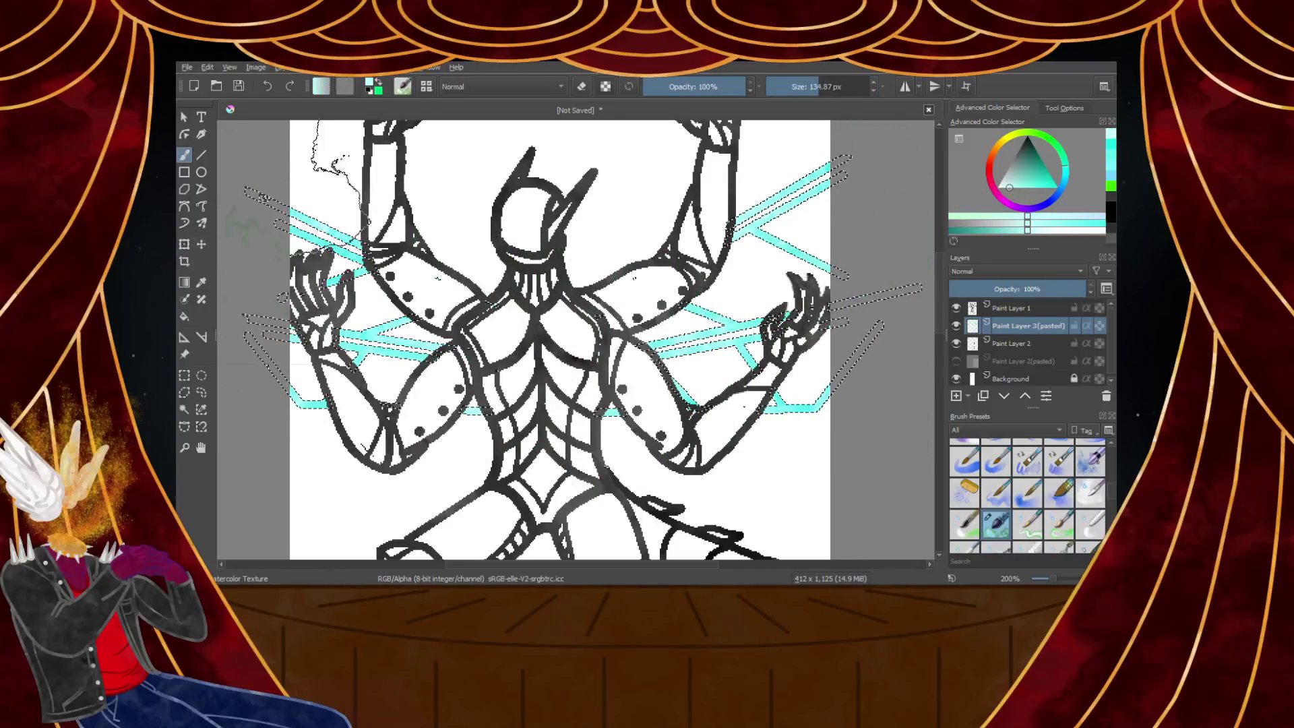
click(1066, 182)
mouse_move(849, 182)
mouse_down()
mouse_move(822, 229)
mouse_move(462, 370)
mouse_move(475, 343)
mouse_move(317, 304)
mouse_up()
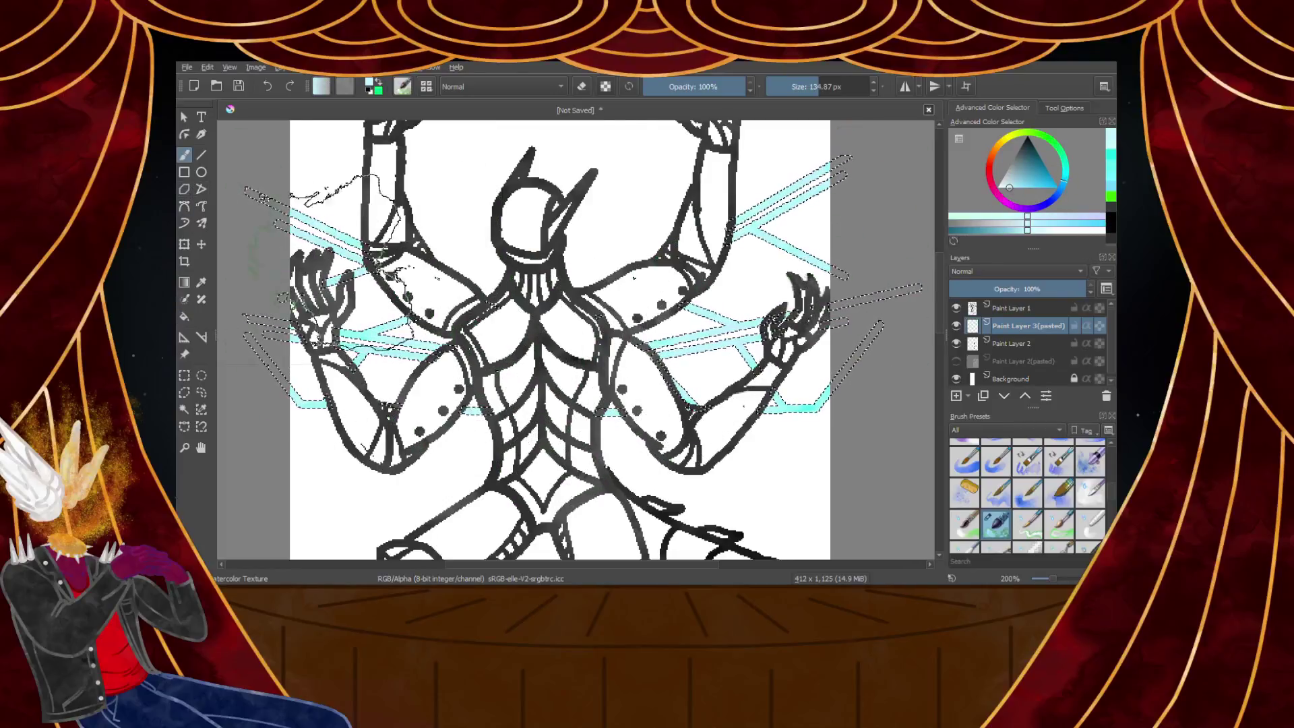
click(1057, 189)
drag(806, 206, 319, 433)
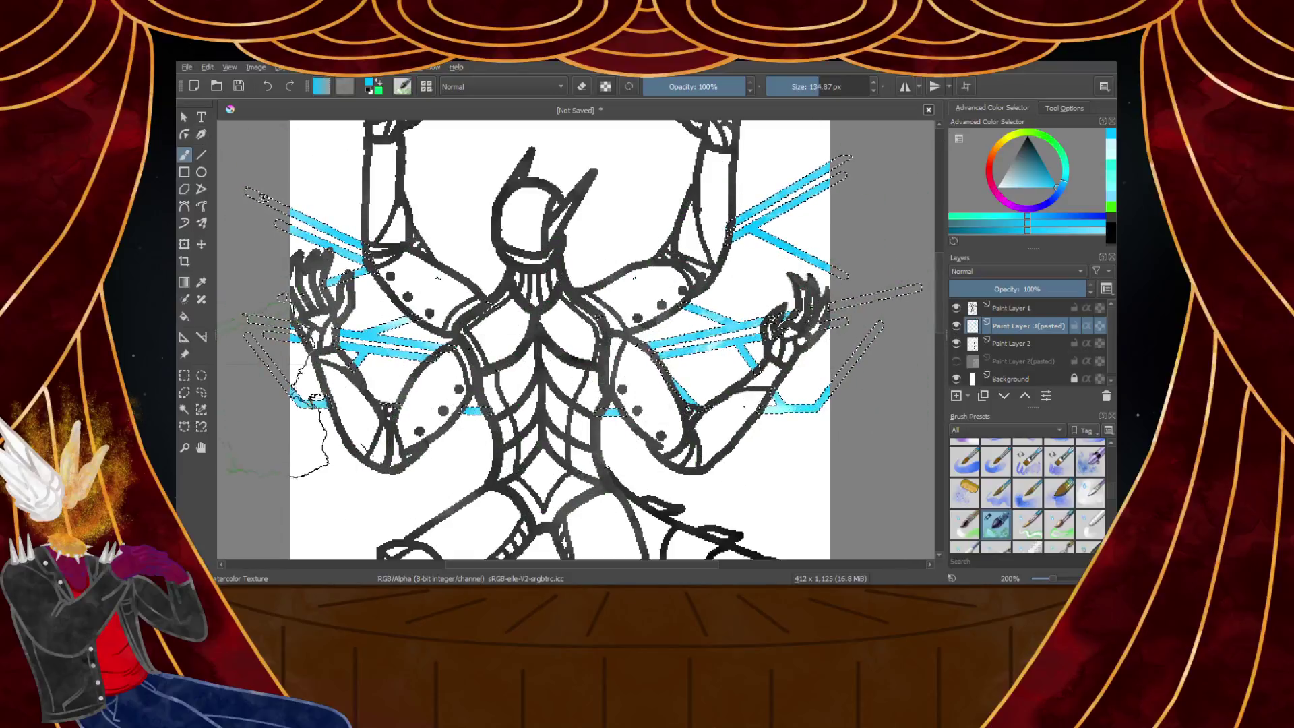
Paint dark grey with a 9.47 px brush along the inner part of the lower right pair of long wing bars
click(999, 159)
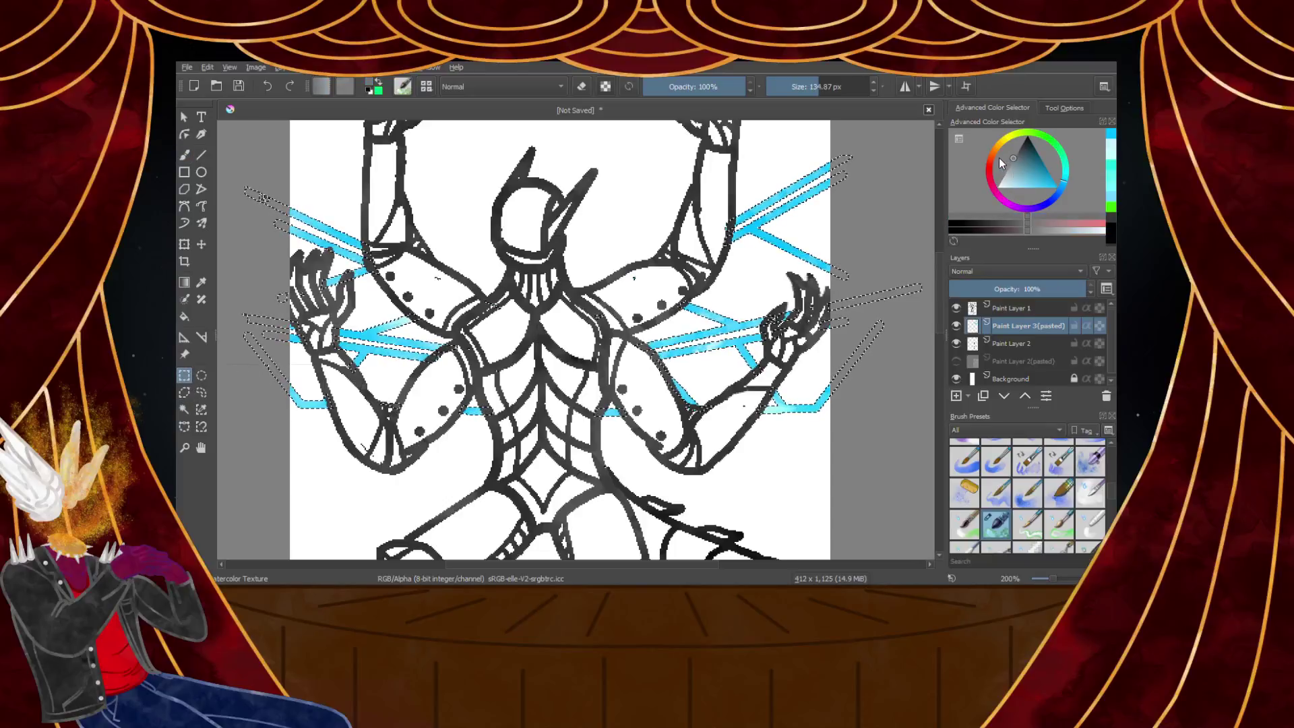
click(185, 155)
scroll(661, 335, up, 4)
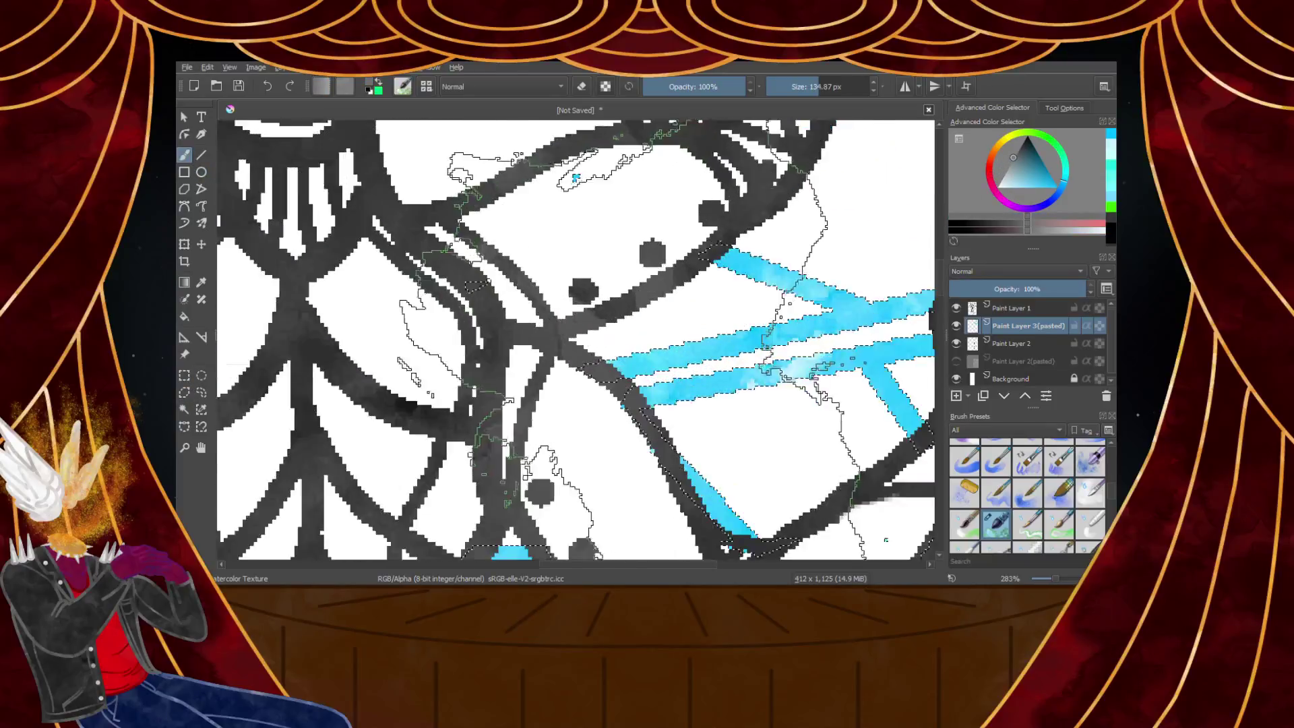
drag(805, 90, 780, 90)
click(787, 90)
drag(814, 352, 781, 315)
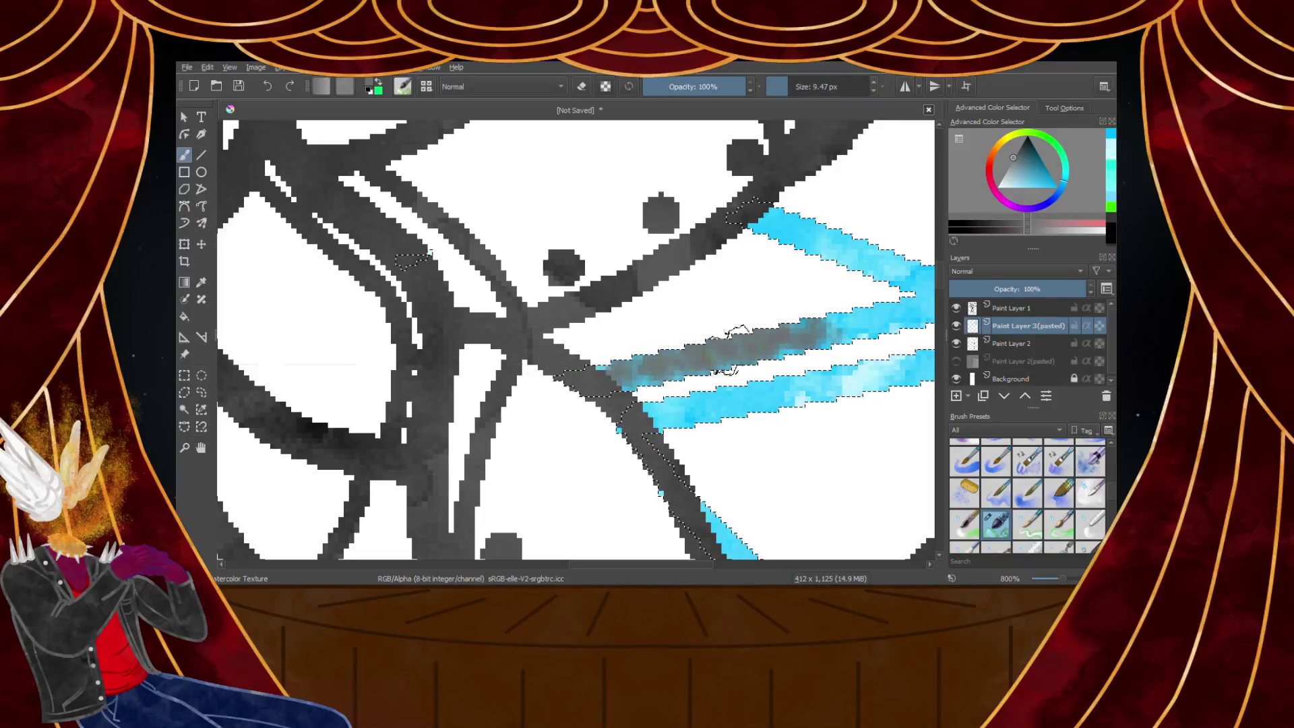
drag(798, 396, 748, 388)
scroll(734, 375, down, 4)
scroll(839, 351, up, 4)
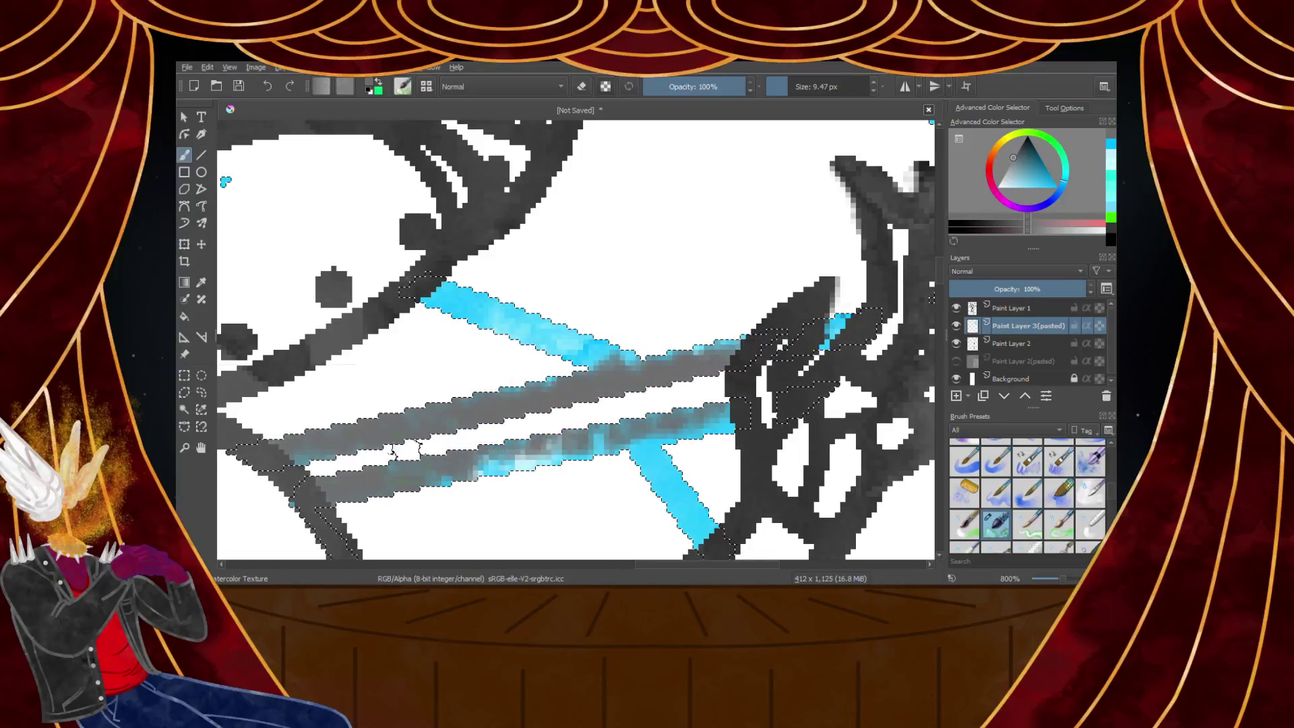
Continue the dark grey along the lower right pair of wing bars out to the hand and between its fingers
scroll(789, 401, down, 4)
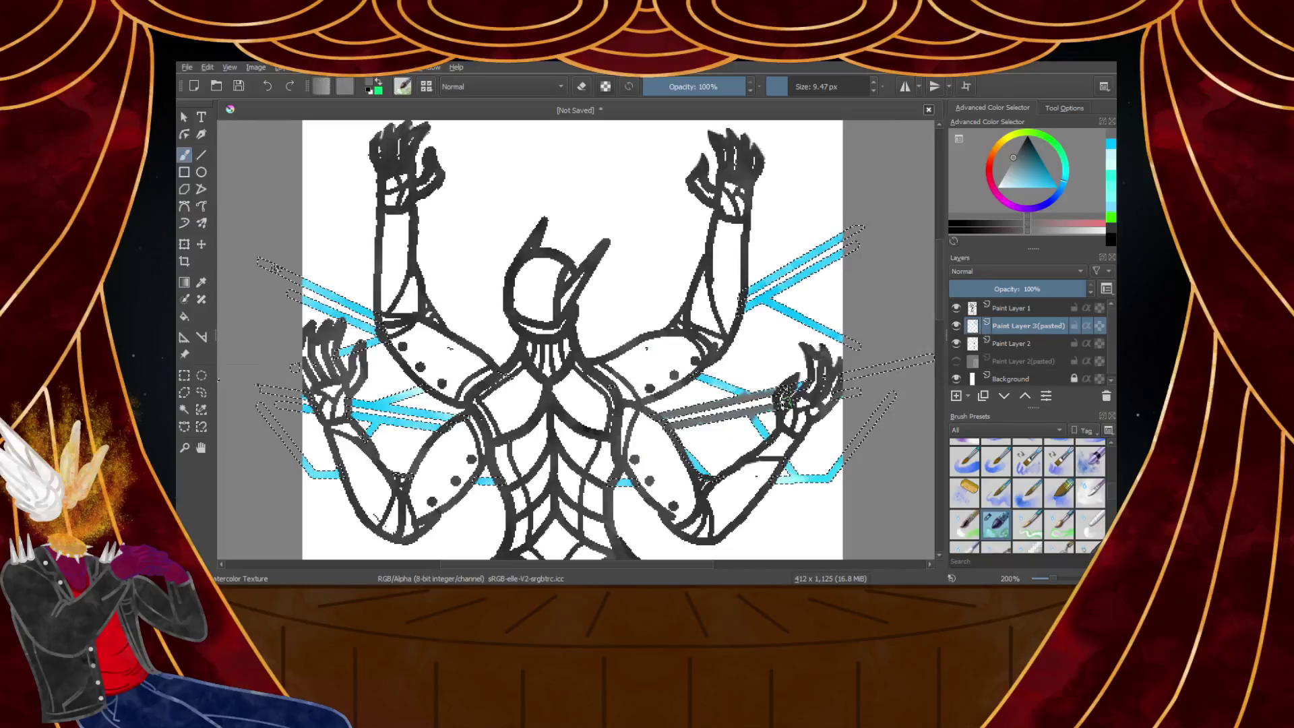
scroll(741, 405, up, 5)
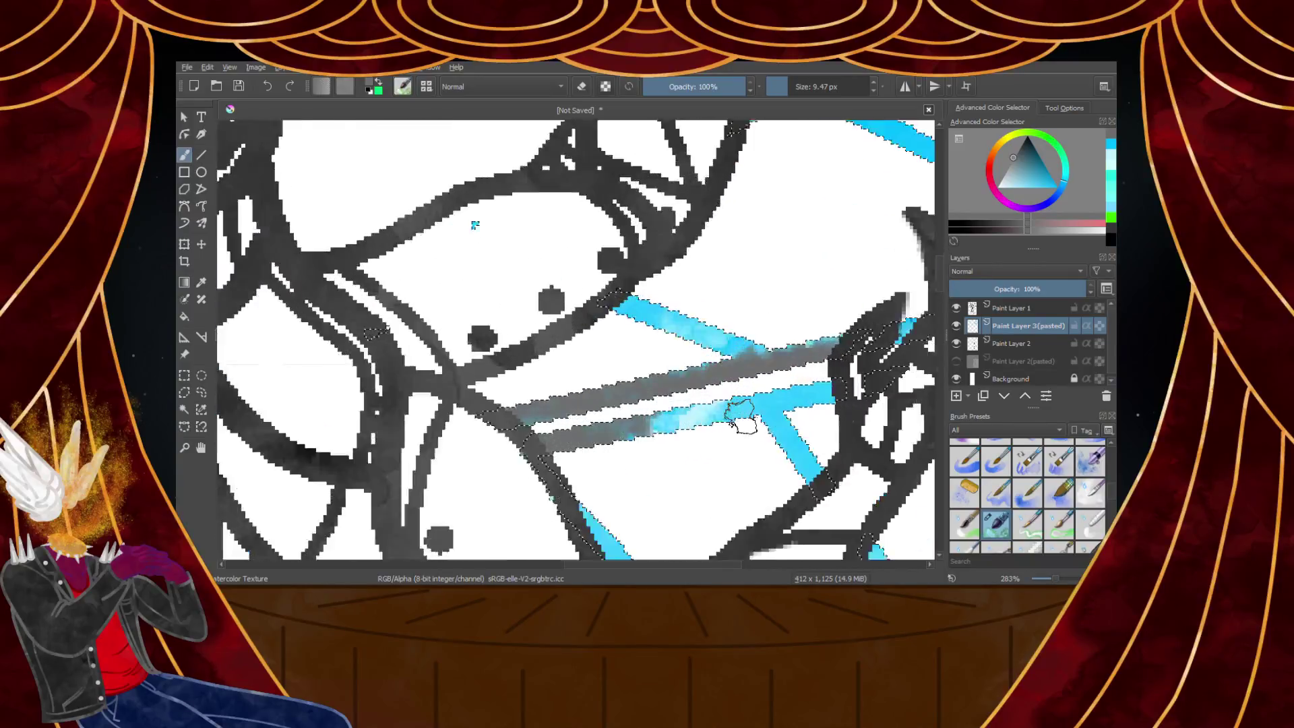
scroll(688, 391, down, 3)
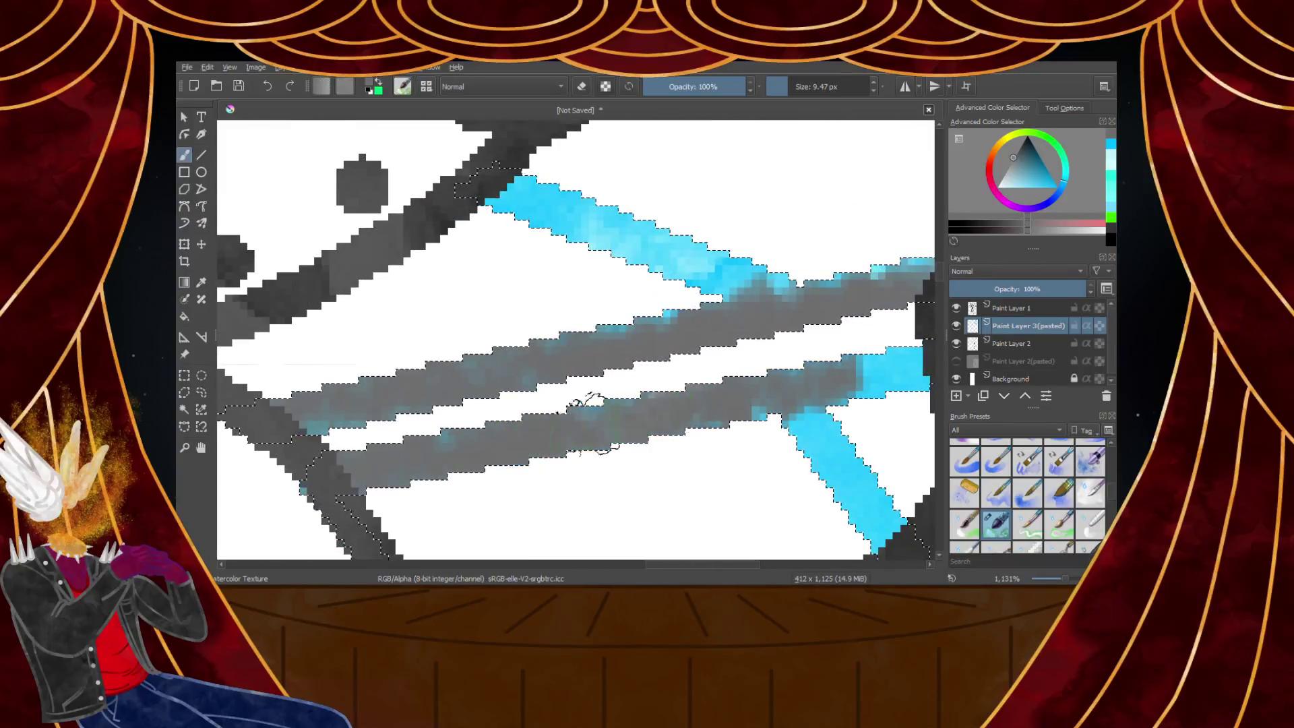
scroll(606, 411, up, 5)
scroll(746, 369, down, 4)
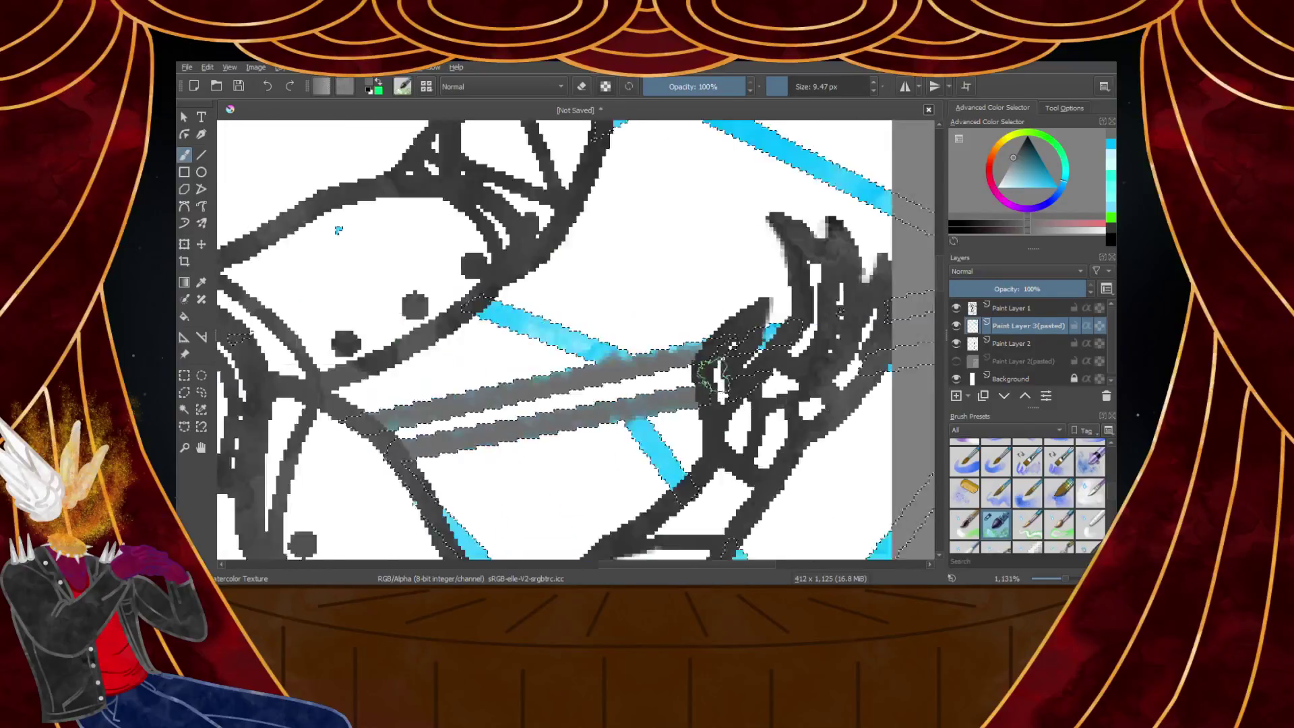
scroll(576, 381, up, 3)
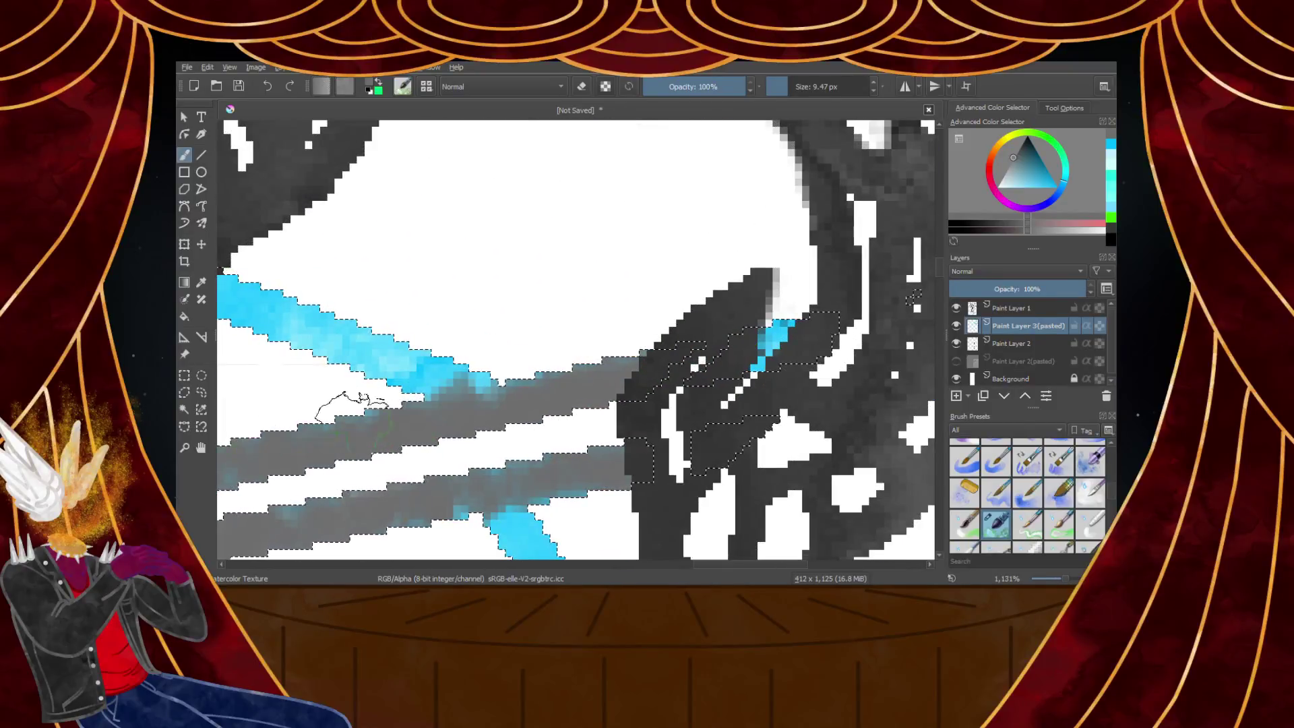
scroll(341, 404, down, 3)
scroll(696, 364, up, 3)
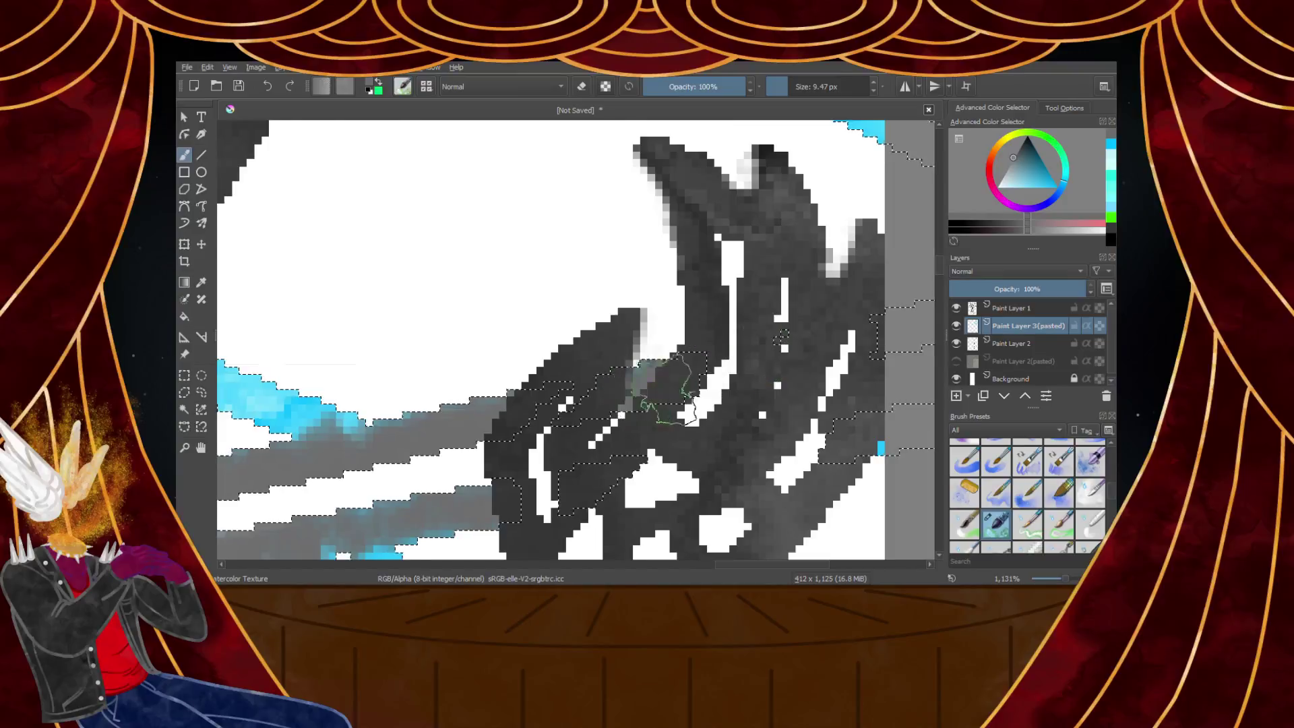
scroll(783, 347, down, 2)
Paint the upper right pair of long wing bars dark grey from the arm to the canvas edge, leaving the strut blue
scroll(704, 361, down, 8)
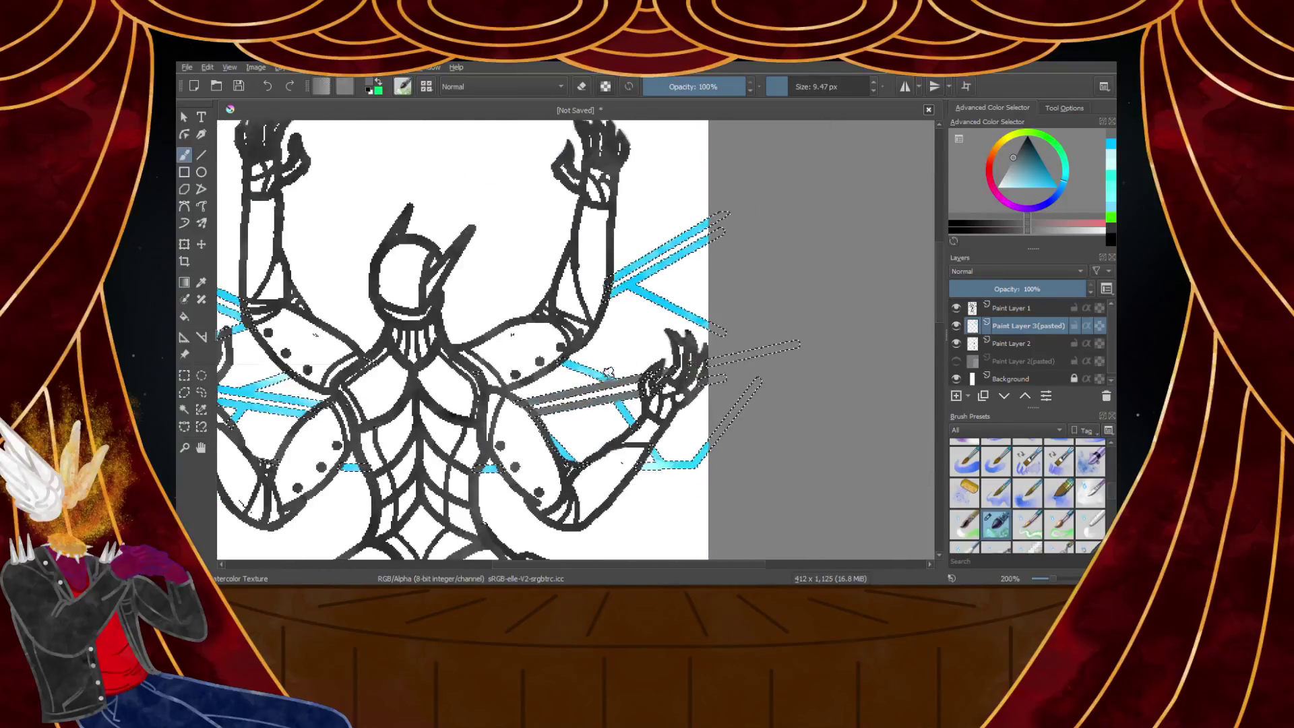
scroll(602, 329, up, 3)
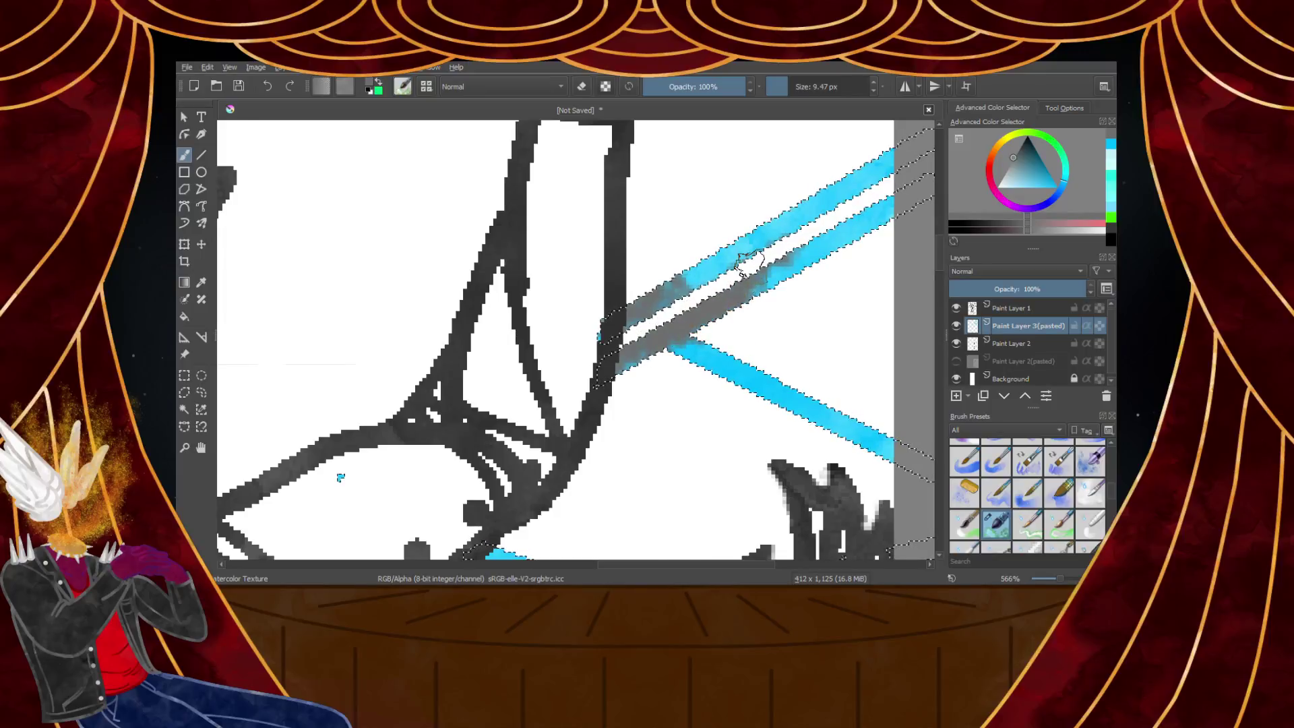
scroll(750, 263, down, 6)
scroll(789, 216, up, 6)
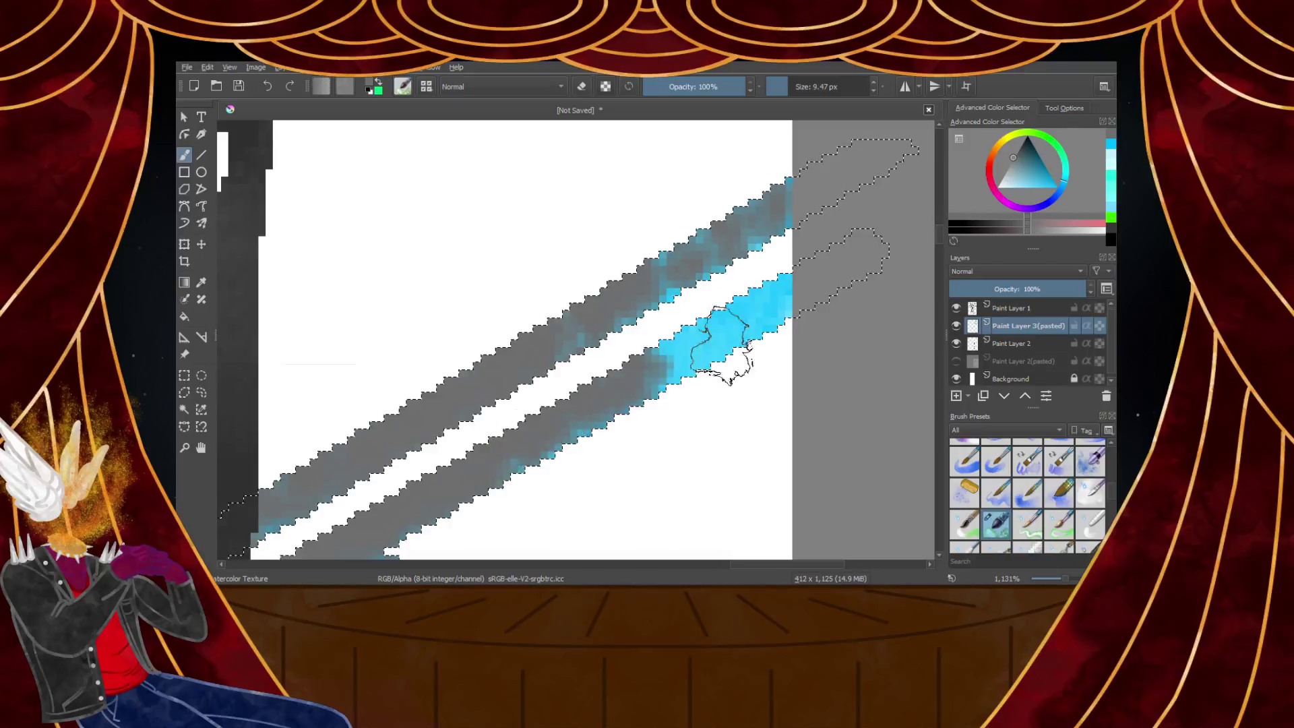
mouse_move(664, 305)
mouse_down()
mouse_move(621, 260)
mouse_move(524, 357)
mouse_move(688, 357)
mouse_up()
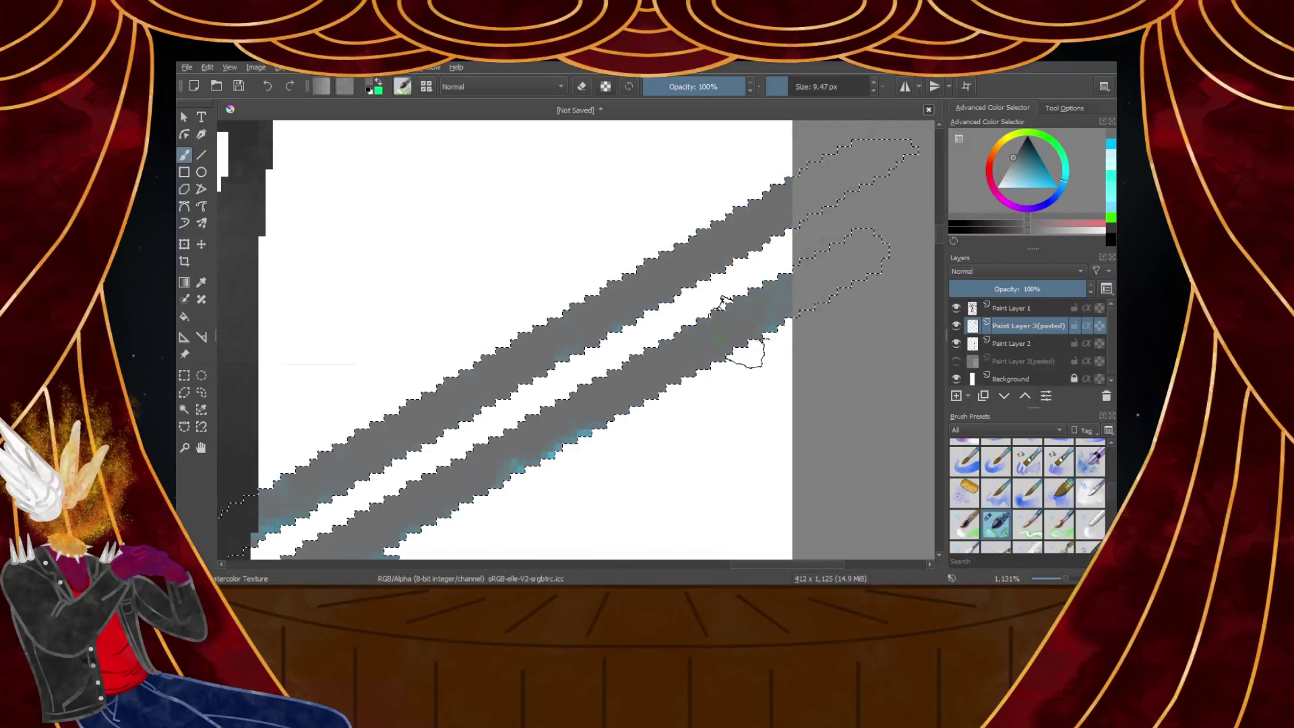
scroll(585, 374, down, 4)
scroll(650, 349, up, 2)
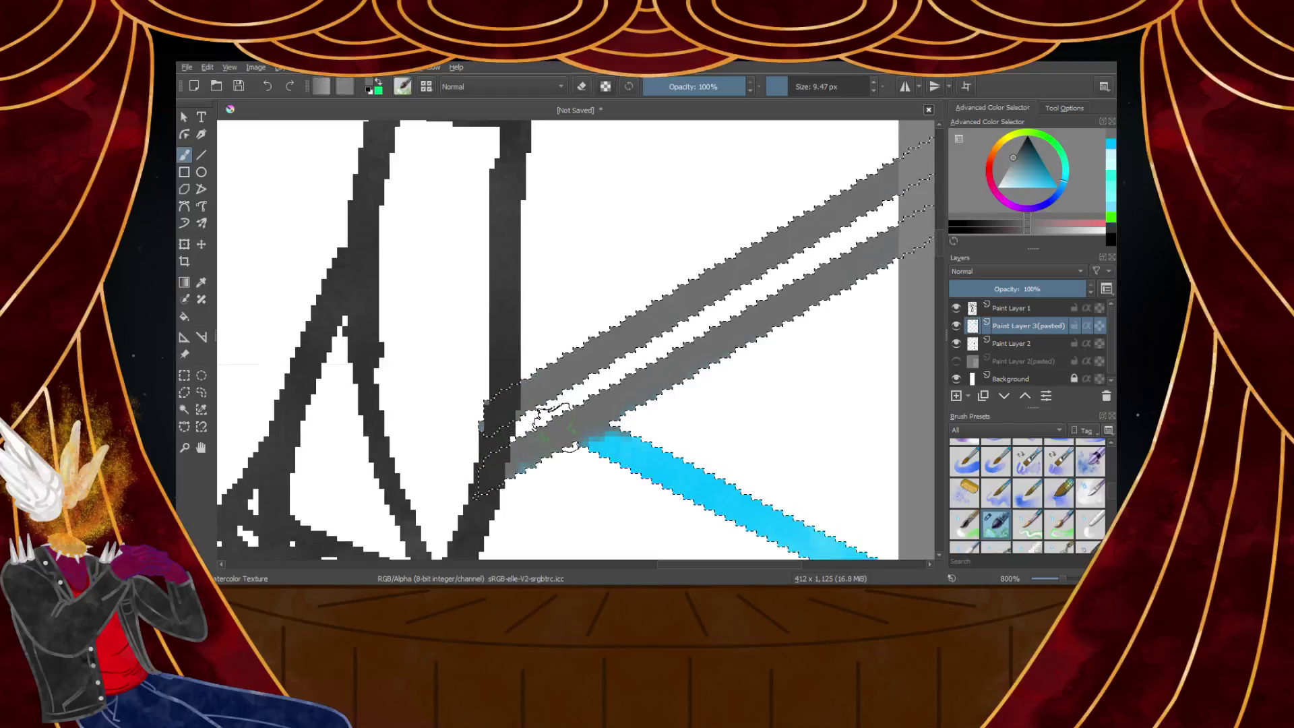
Paint the upper left pair of long wing bars dark grey, leaving the connecting strut blue
scroll(549, 419, down, 6)
scroll(538, 389, up, 5)
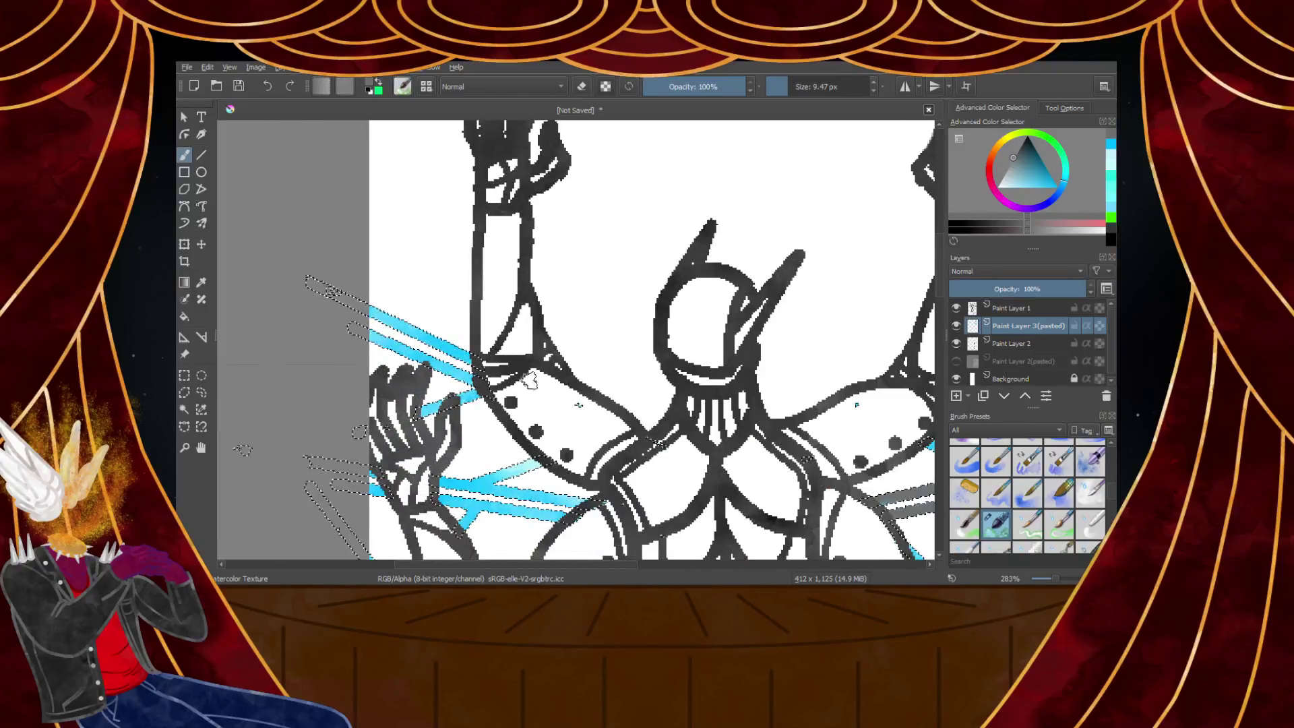
scroll(537, 389, up, 5)
scroll(390, 338, down, 2)
scroll(341, 317, up, 1)
mouse_move(372, 330)
mouse_down()
mouse_move(519, 432)
mouse_move(607, 428)
mouse_move(708, 525)
mouse_move(537, 397)
mouse_move(622, 445)
mouse_up()
mouse_move(823, 451)
mouse_down()
mouse_move(613, 403)
mouse_move(439, 311)
mouse_move(470, 271)
mouse_move(645, 356)
mouse_move(482, 349)
mouse_move(308, 196)
mouse_move(479, 317)
mouse_up()
Paint dark grey over the lower left wing bars around the hand and the stretch just beside the wrist
scroll(637, 370, down, 7)
scroll(643, 431, up, 4)
scroll(537, 386, up, 4)
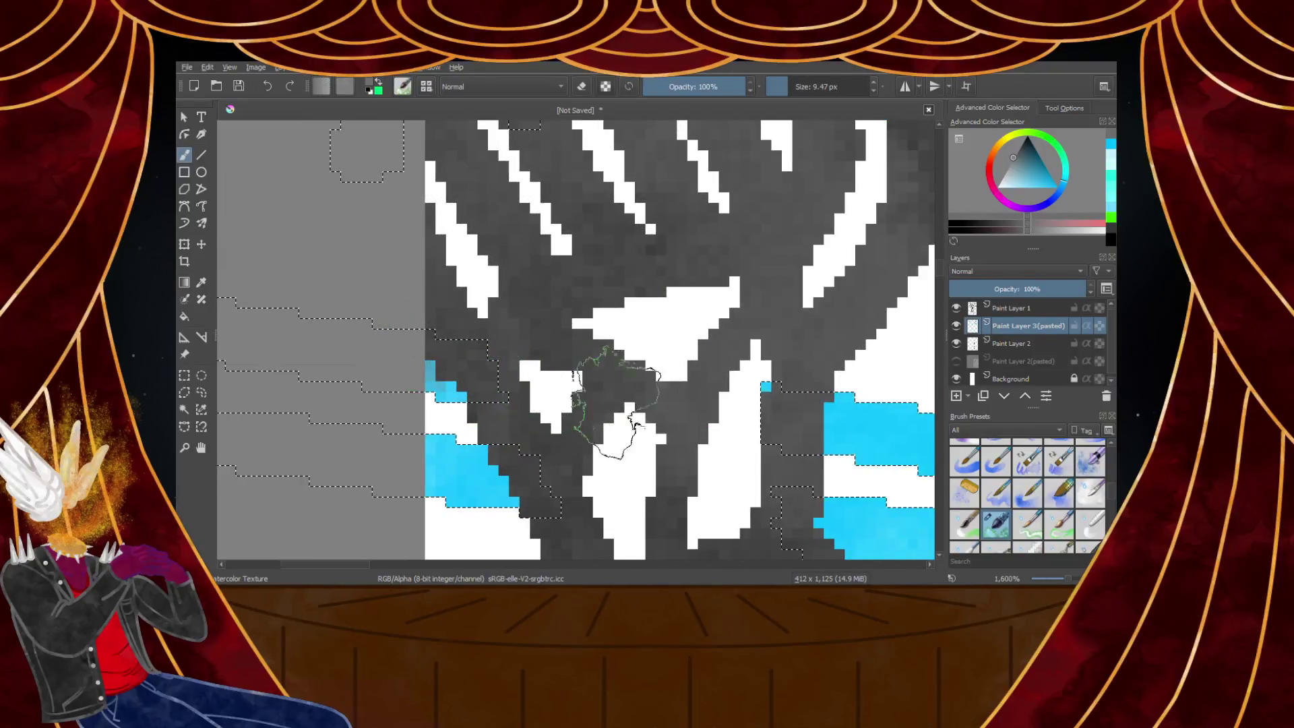
mouse_move(512, 486)
mouse_down()
mouse_move(458, 465)
mouse_move(449, 520)
mouse_move(477, 431)
mouse_move(745, 470)
mouse_up()
scroll(477, 430, down, 3)
scroll(649, 468, up, 3)
drag(546, 364, 833, 410)
drag(250, 265, 915, 433)
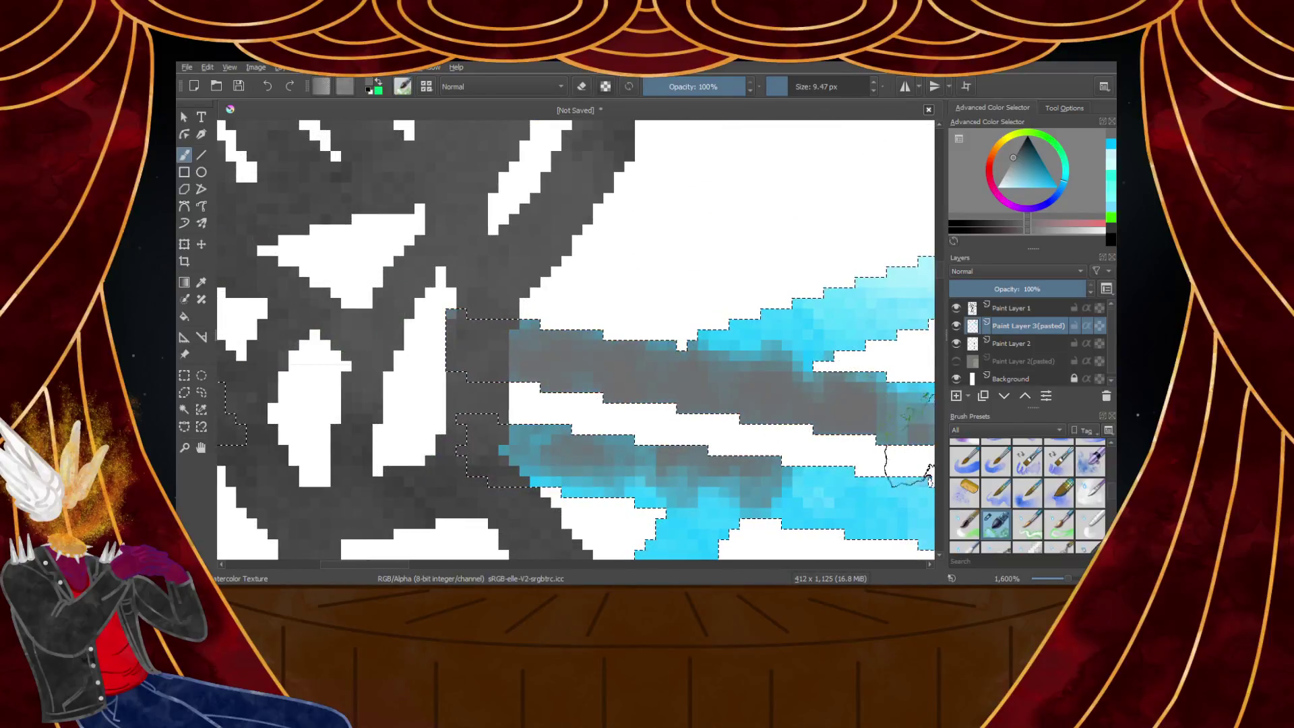
Complete the dark grey on the lower left pair of wing bars up to the upper arm
scroll(795, 432, down, 3)
scroll(670, 390, up, 2)
drag(627, 323, 903, 394)
mouse_move(670, 425)
mouse_down()
mouse_move(790, 463)
mouse_move(352, 379)
mouse_up()
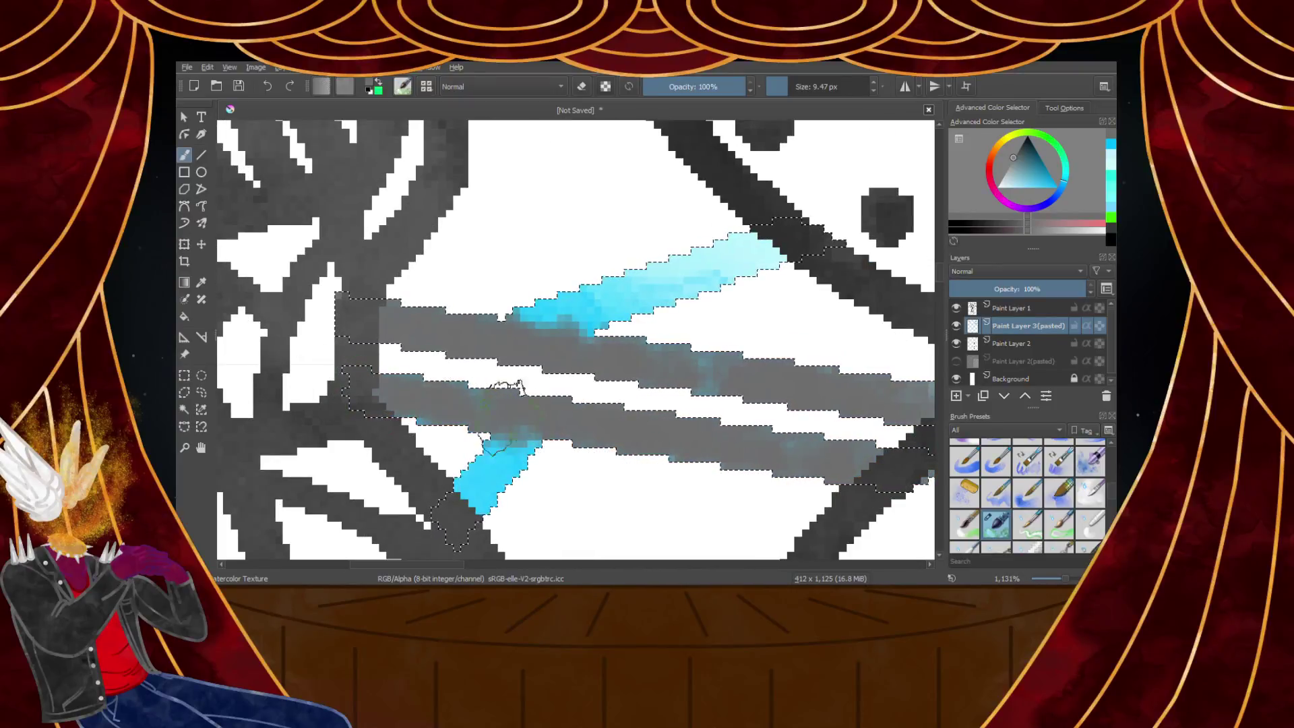
scroll(539, 415, down, 4)
Erase the stray cyan specks on the left upper arm and shoulder with the circle eraser at 14.46 px
scroll(615, 338, up, 3)
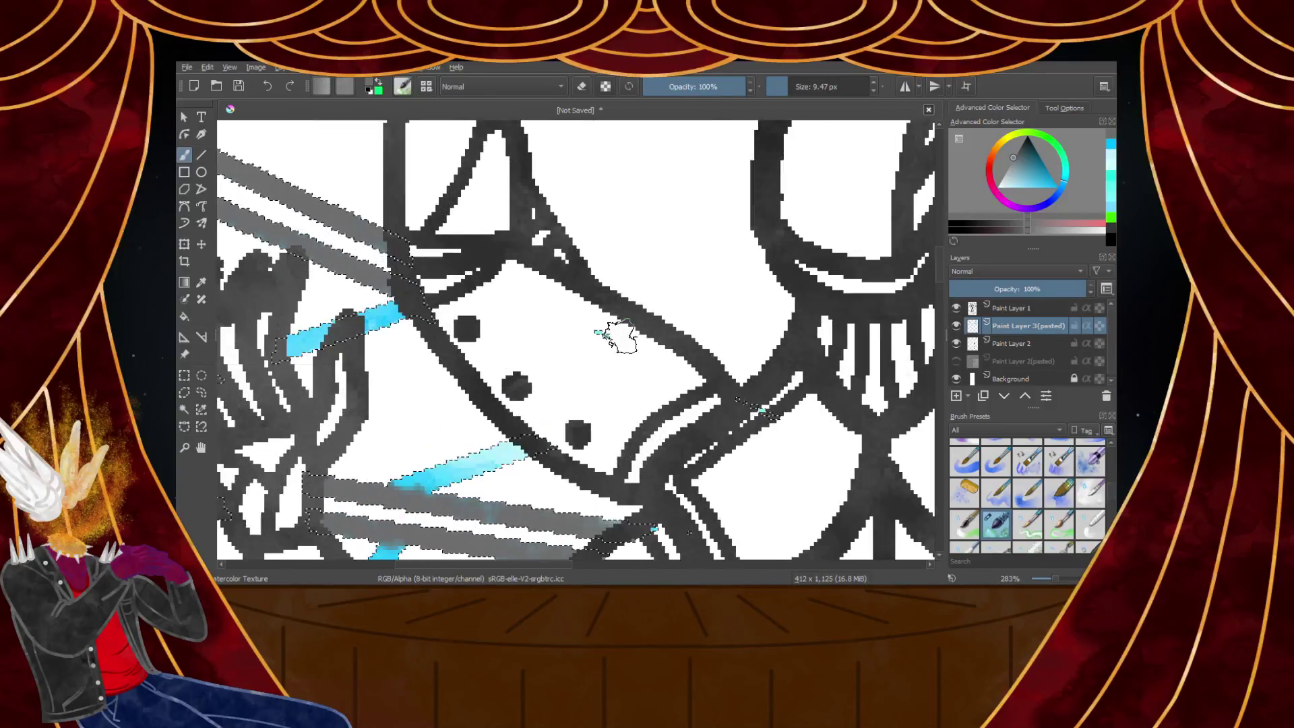
key(e)
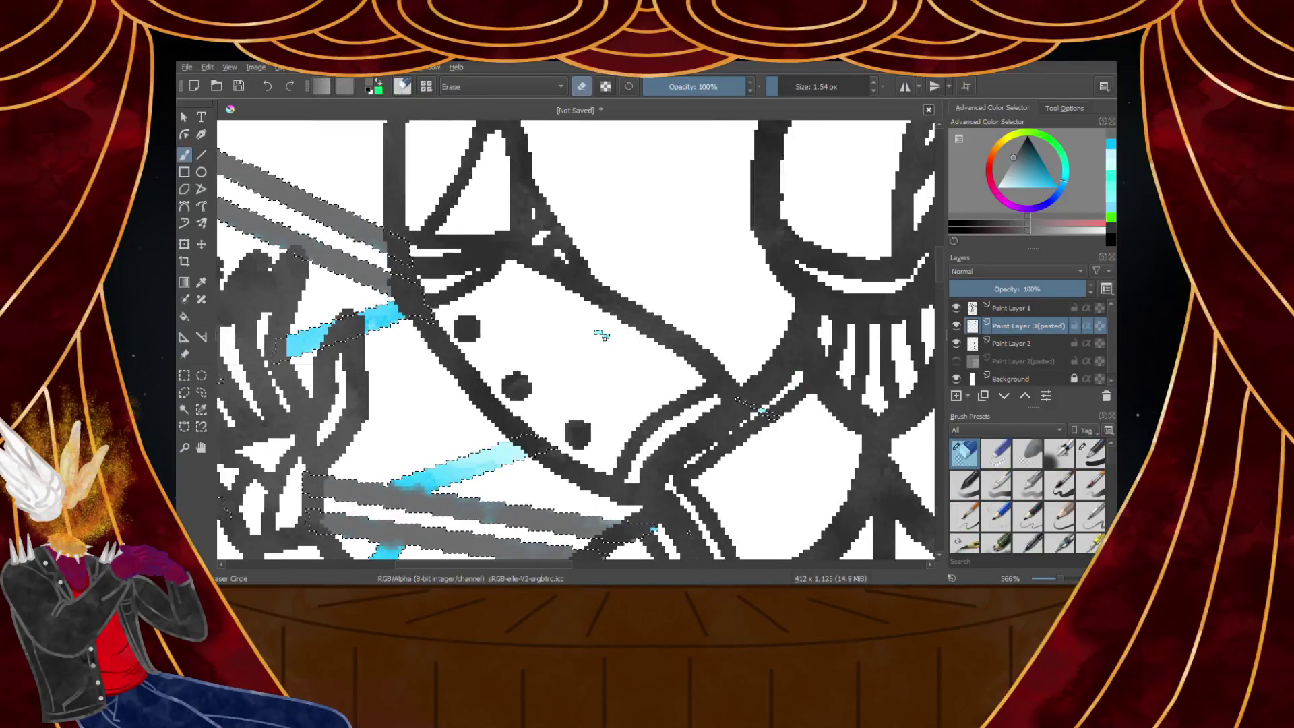
click(791, 86)
click(600, 337)
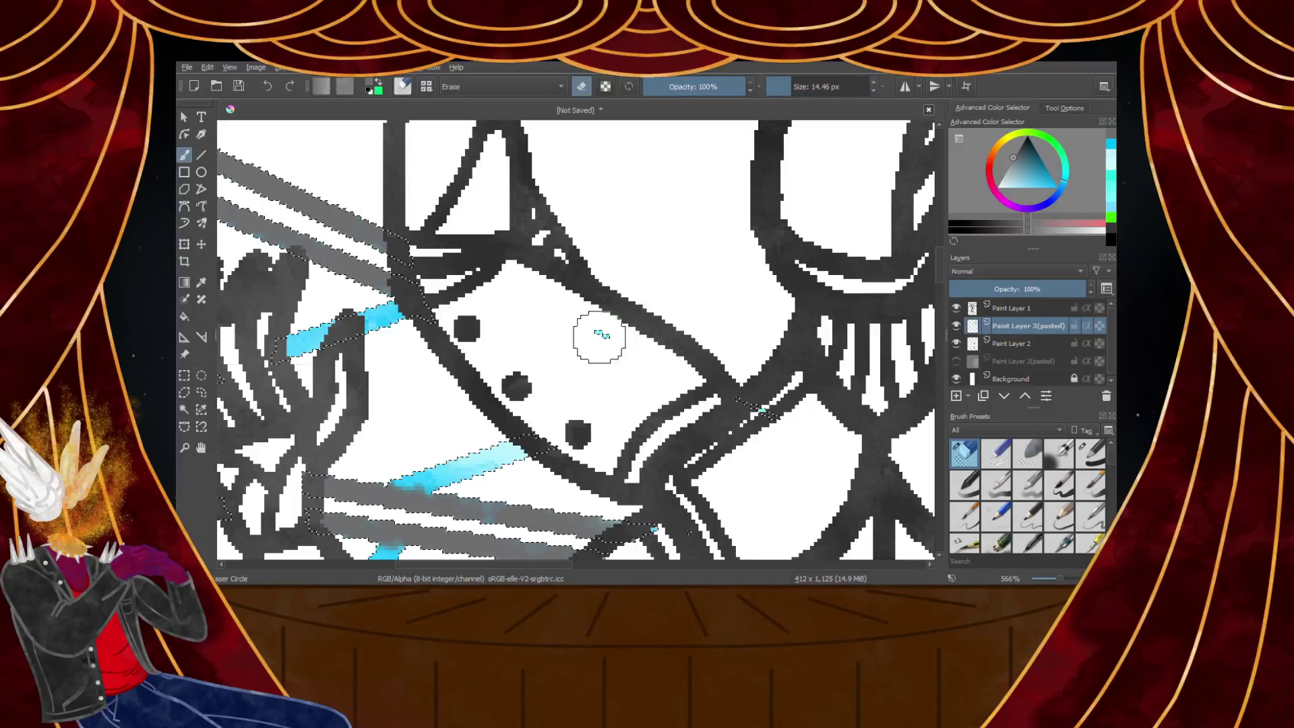
click(762, 416)
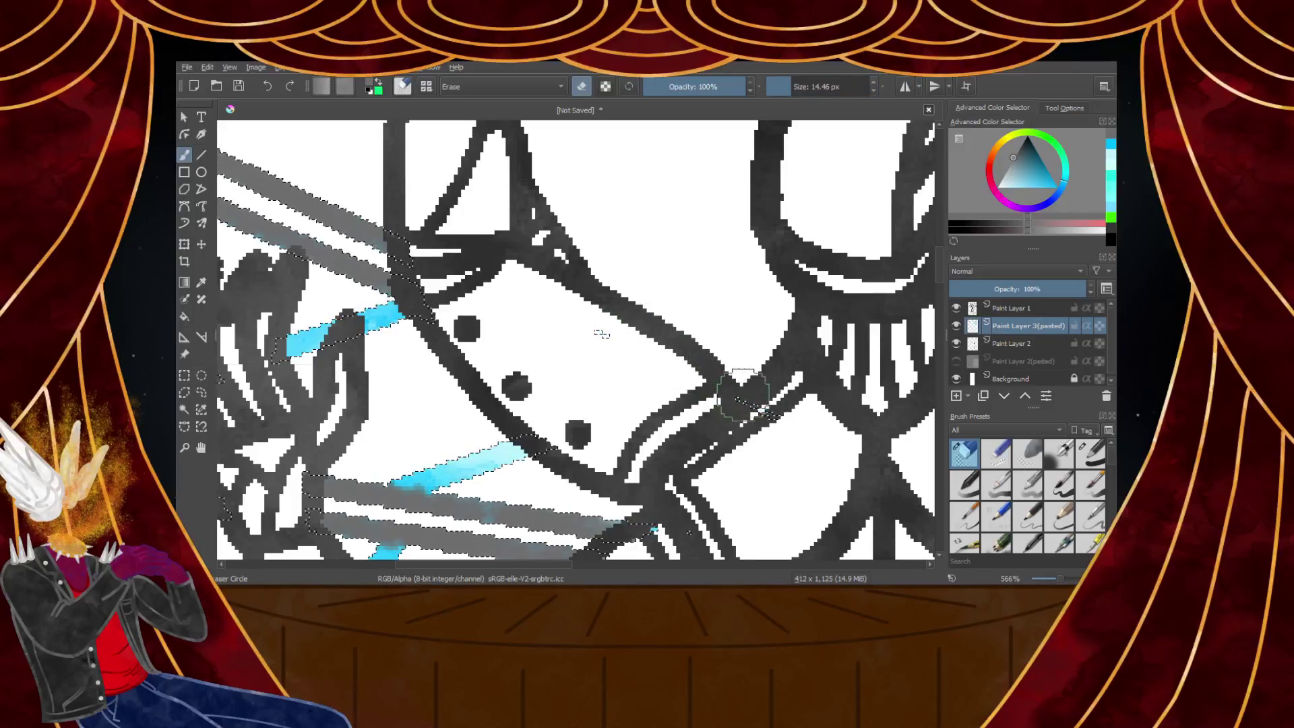
scroll(762, 425, down, 4)
scroll(656, 228, up, 1)
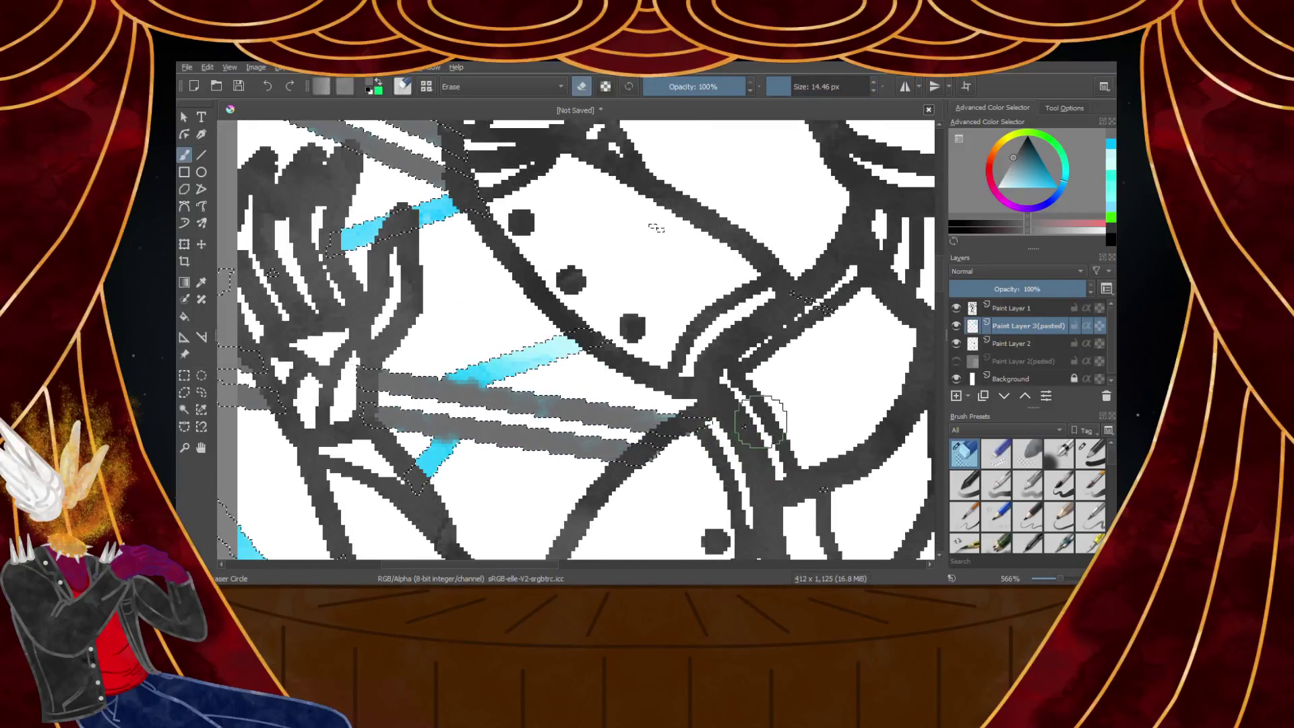
Erase the remaining stray cyan specks on the torso and the right upper arm
scroll(655, 227, down, 1)
scroll(653, 209, up, 2)
scroll(651, 189, down, 1)
scroll(645, 163, up, 2)
scroll(819, 472, down, 5)
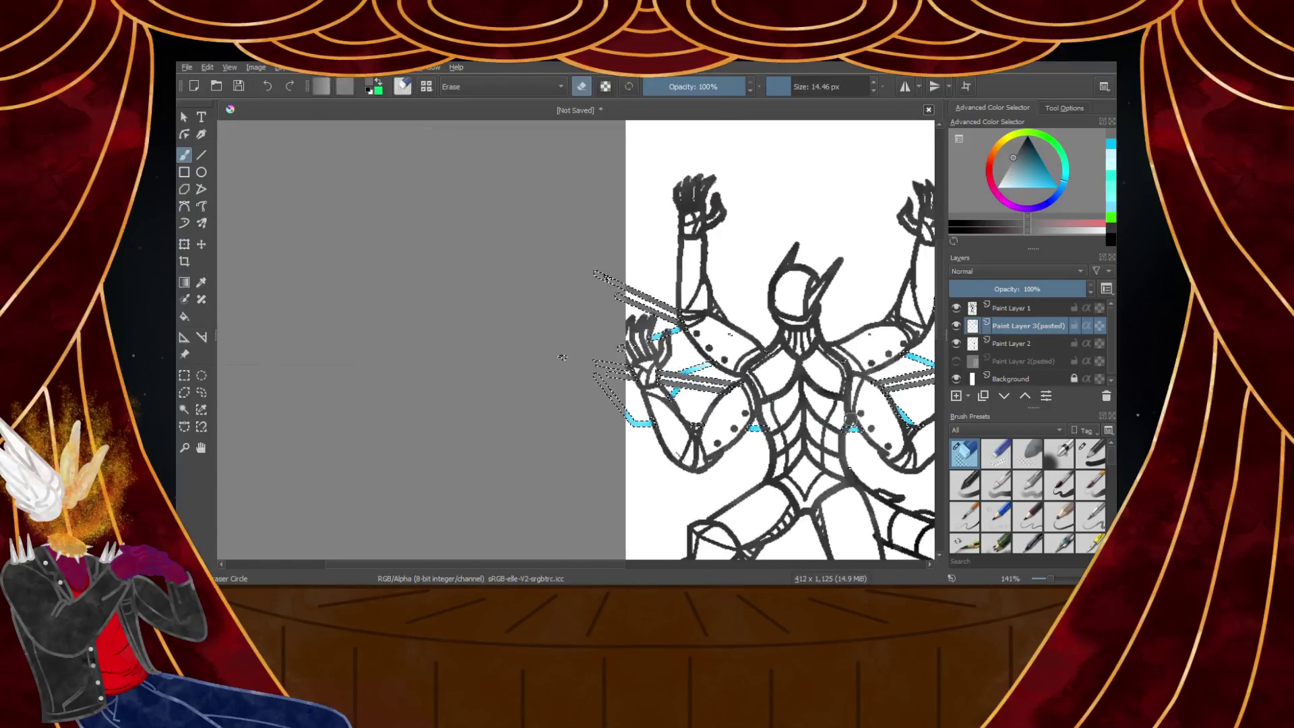
scroll(826, 445, up, 4)
scroll(826, 441, down, 4)
scroll(776, 350, up, 4)
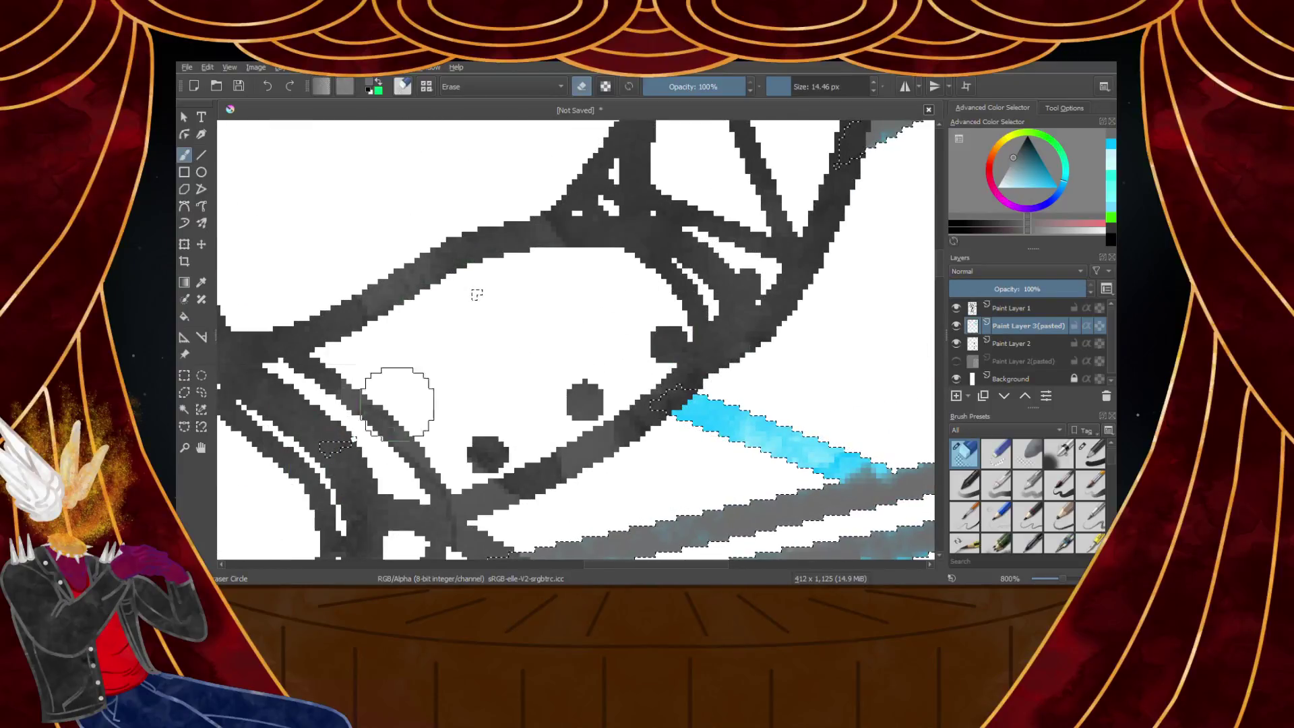
scroll(481, 379, down, 5)
scroll(472, 418, up, 2)
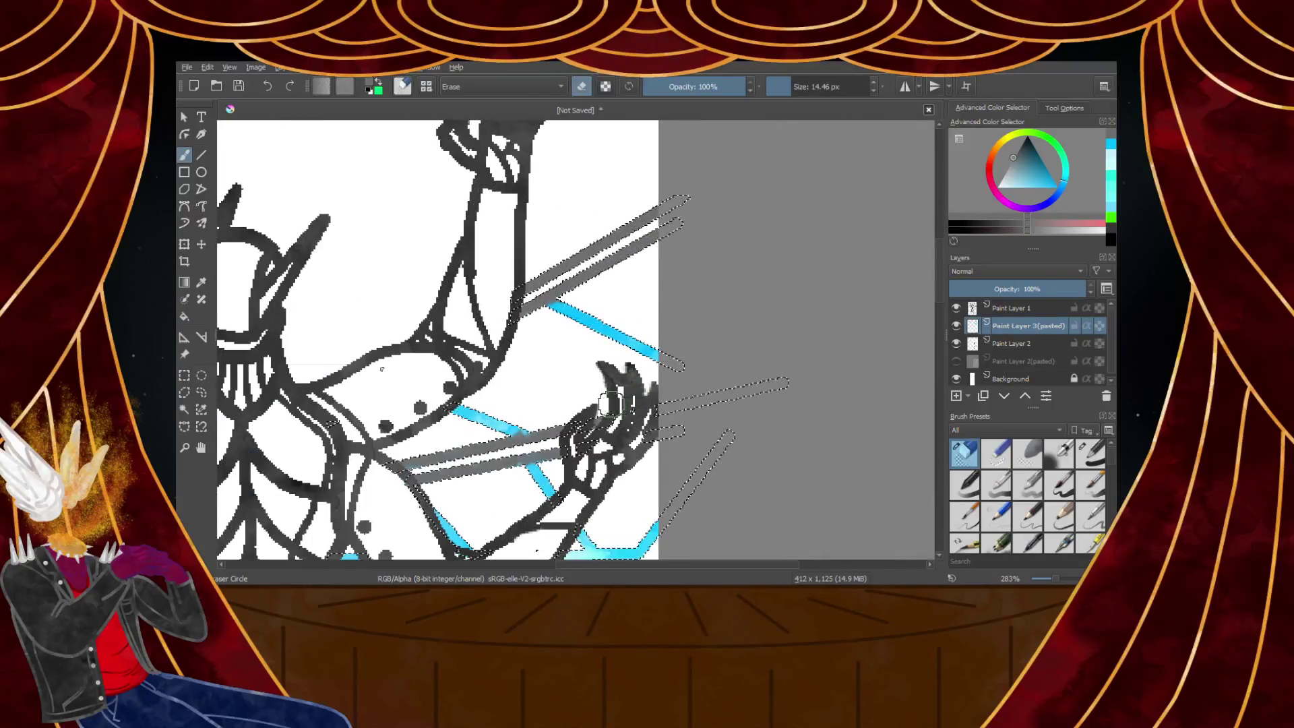
Select only the dark grey long wing bars by colour and cut and paste them onto their own layer
scroll(468, 468, down, 4)
scroll(468, 468, down, 1)
scroll(469, 468, up, 3)
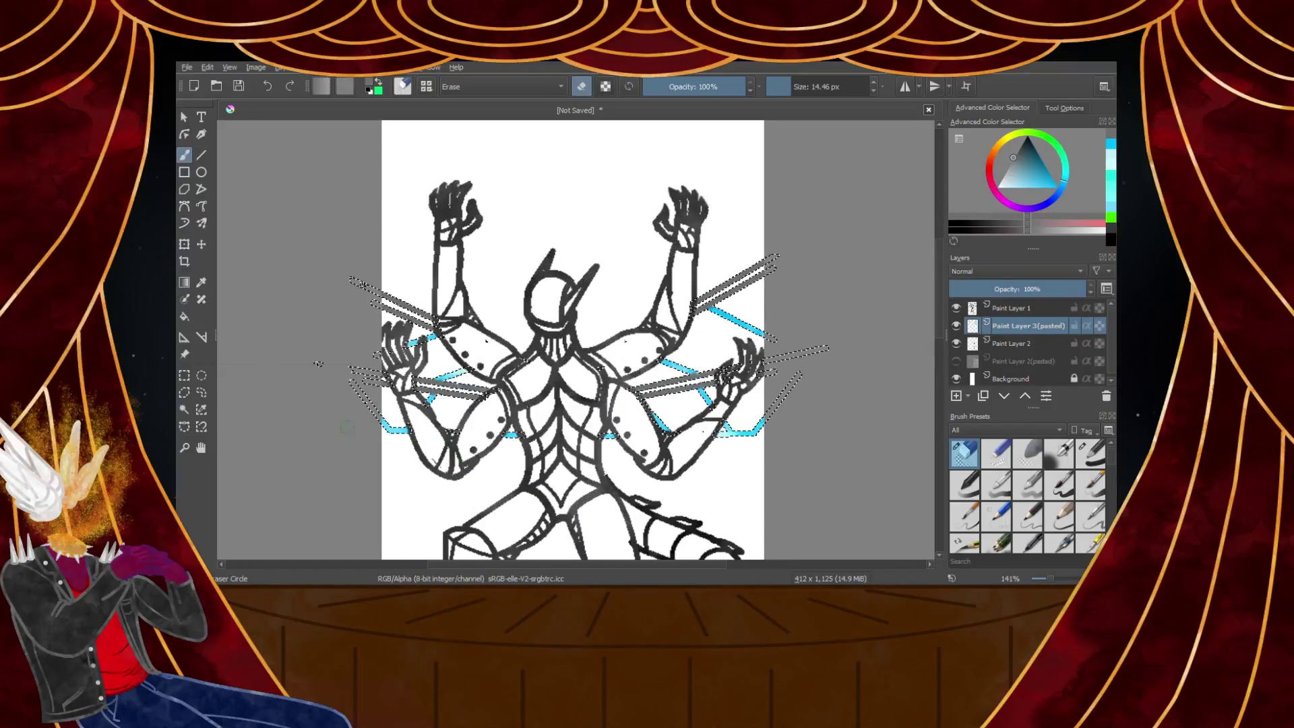
click(202, 410)
scroll(374, 317, up, 5)
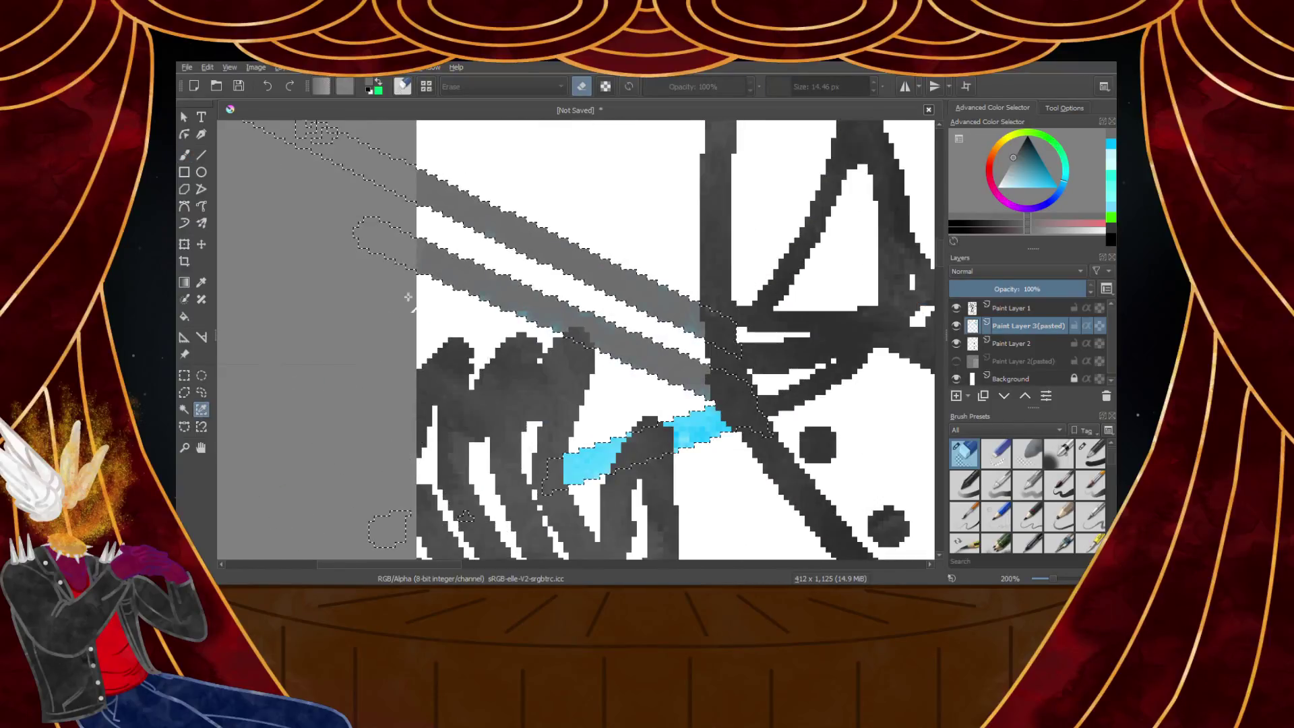
scroll(441, 275, down, 4)
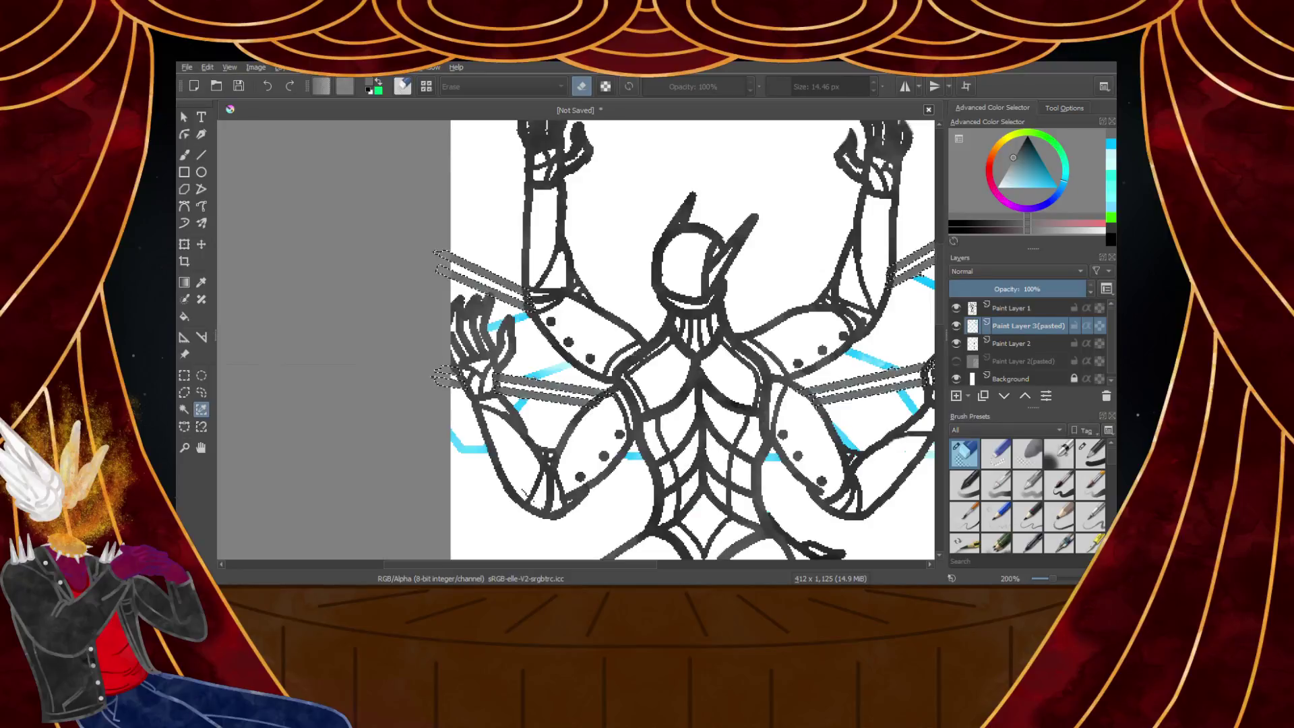
scroll(716, 345, down, 3)
scroll(804, 303, up, 3)
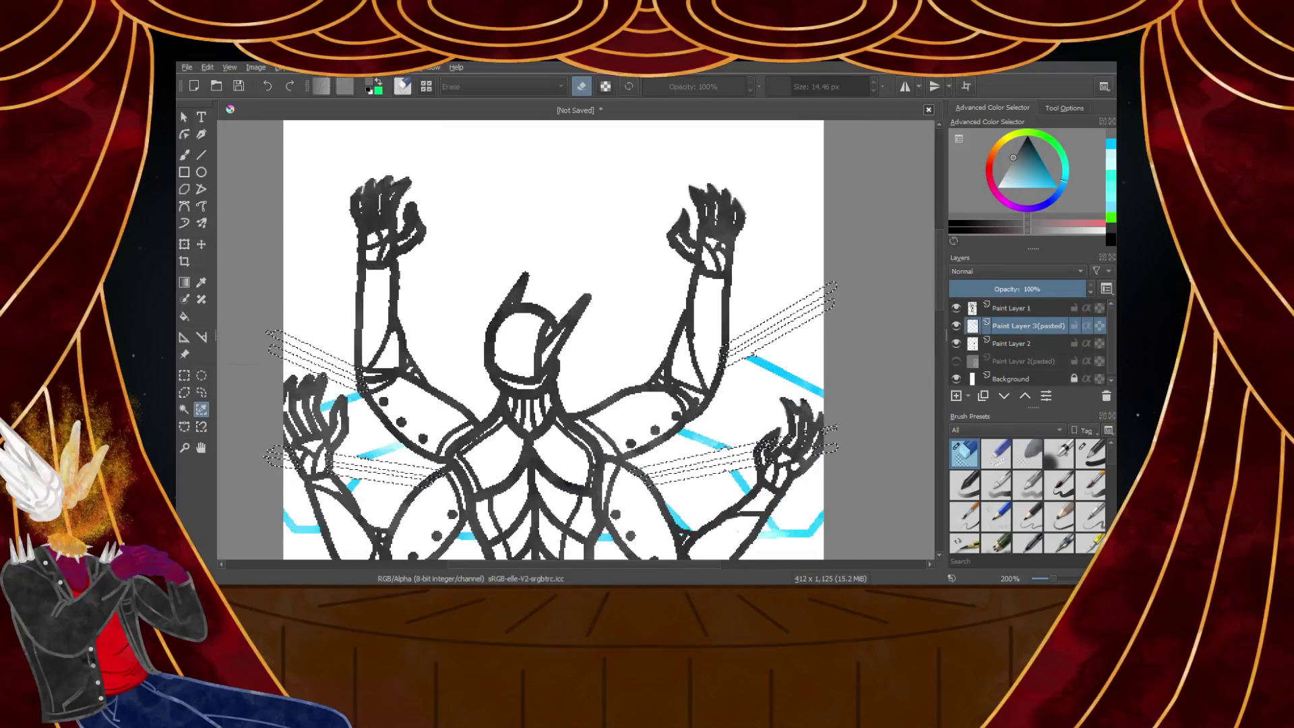
key(ctrl+v)
Paint the selected wing bars near-black with the Watercolor Texture brush at 41.48 px
click(1022, 143)
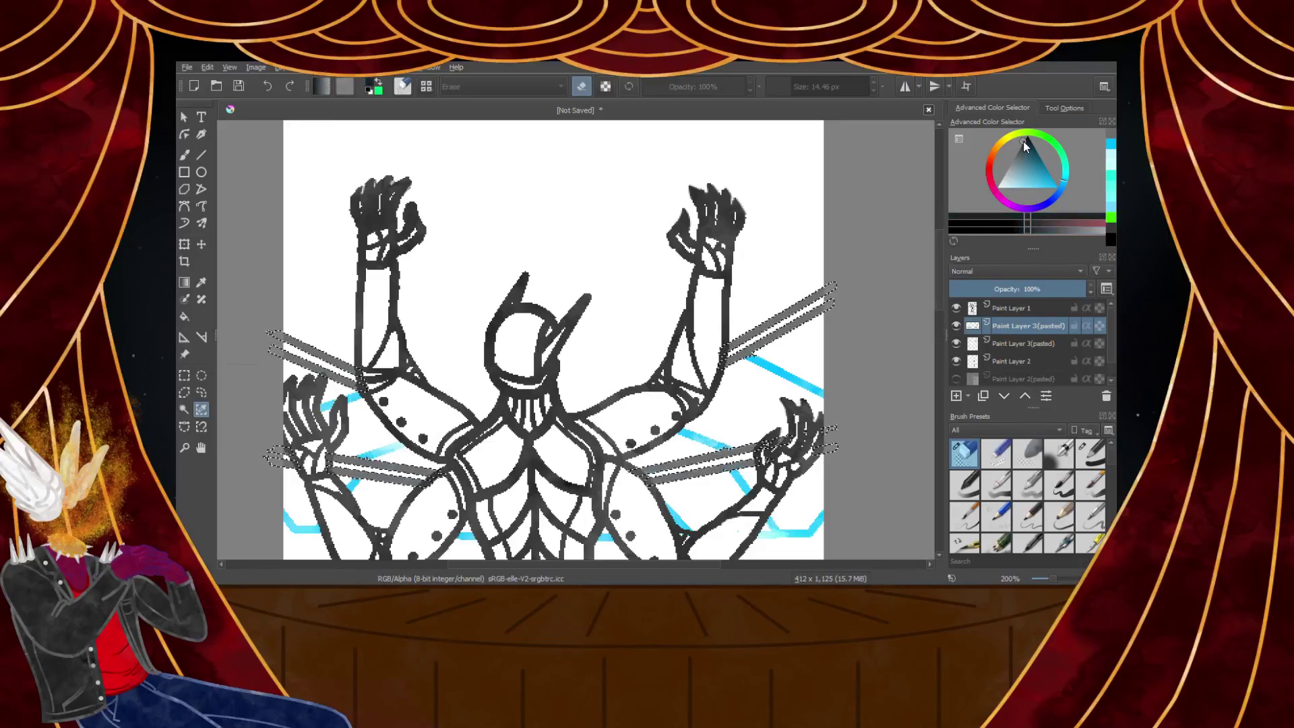
click(184, 154)
scroll(996, 512, down, 5)
scroll(996, 512, down, 3)
click(996, 517)
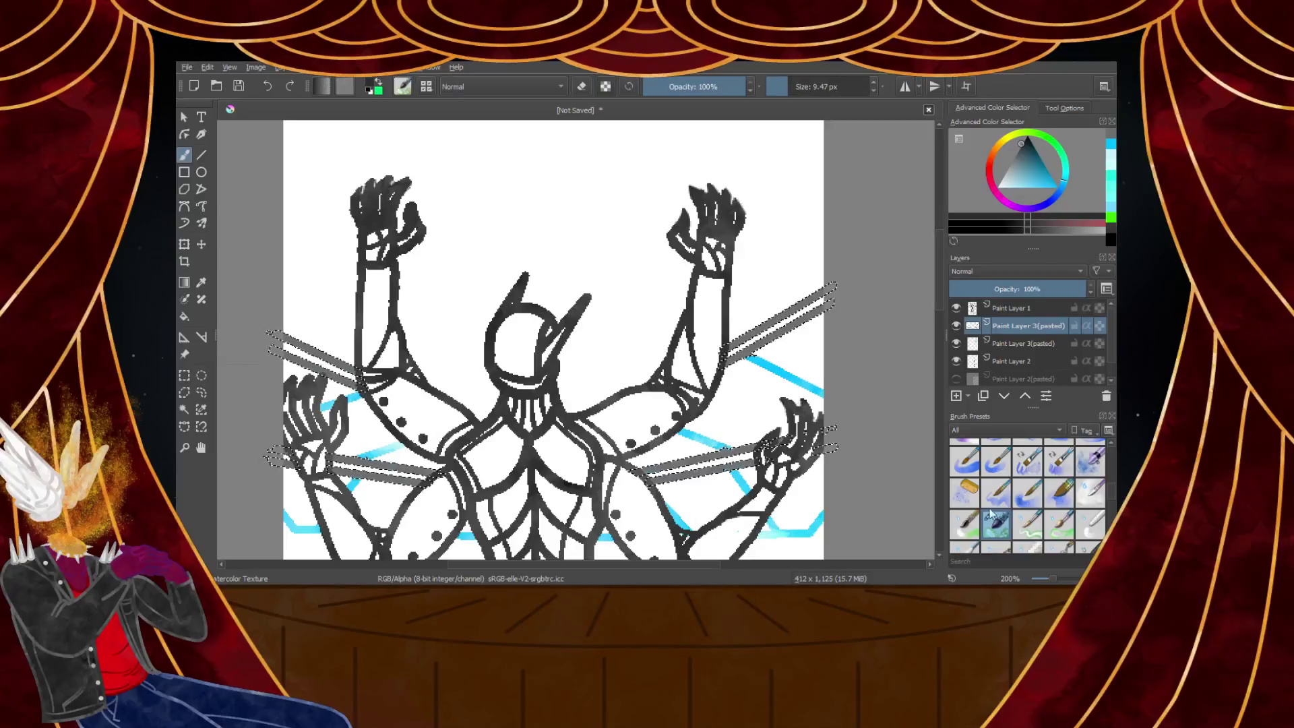
click(801, 86)
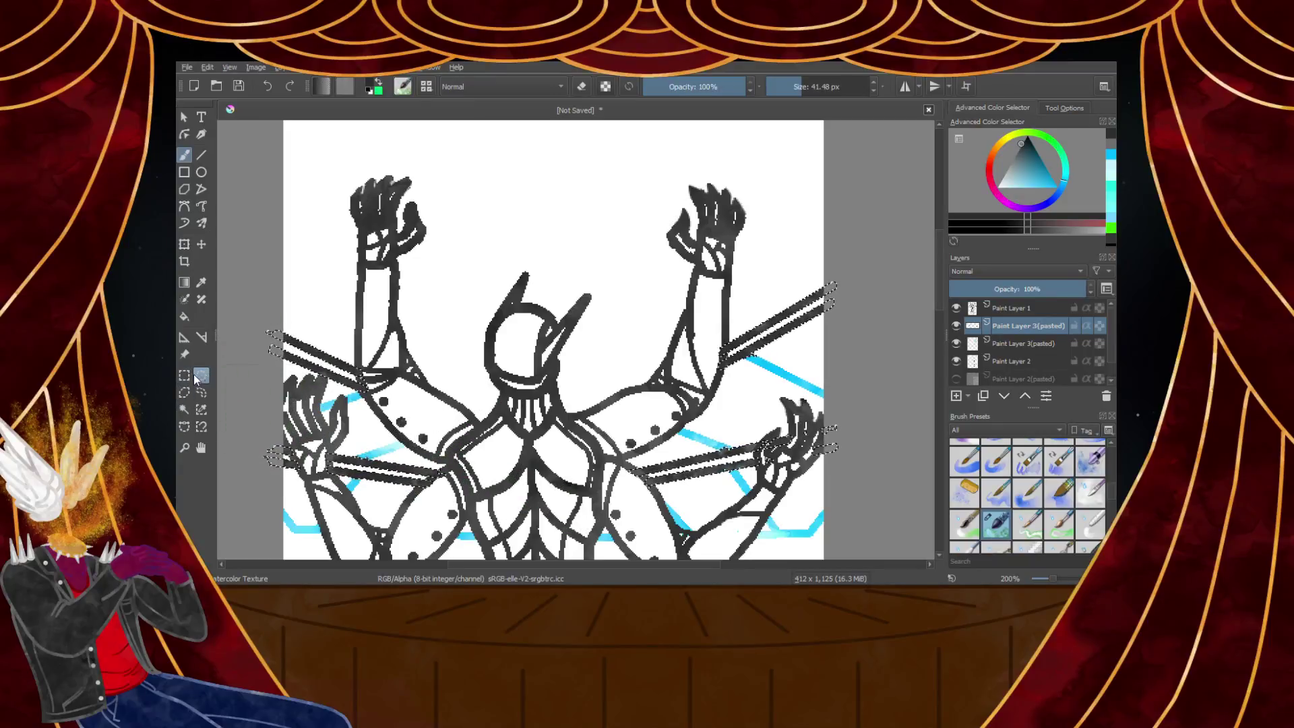
Choose a still darker black and add texture over the upper wing bars with the same brush
scroll(324, 384, down, 2)
scroll(248, 352, up, 4)
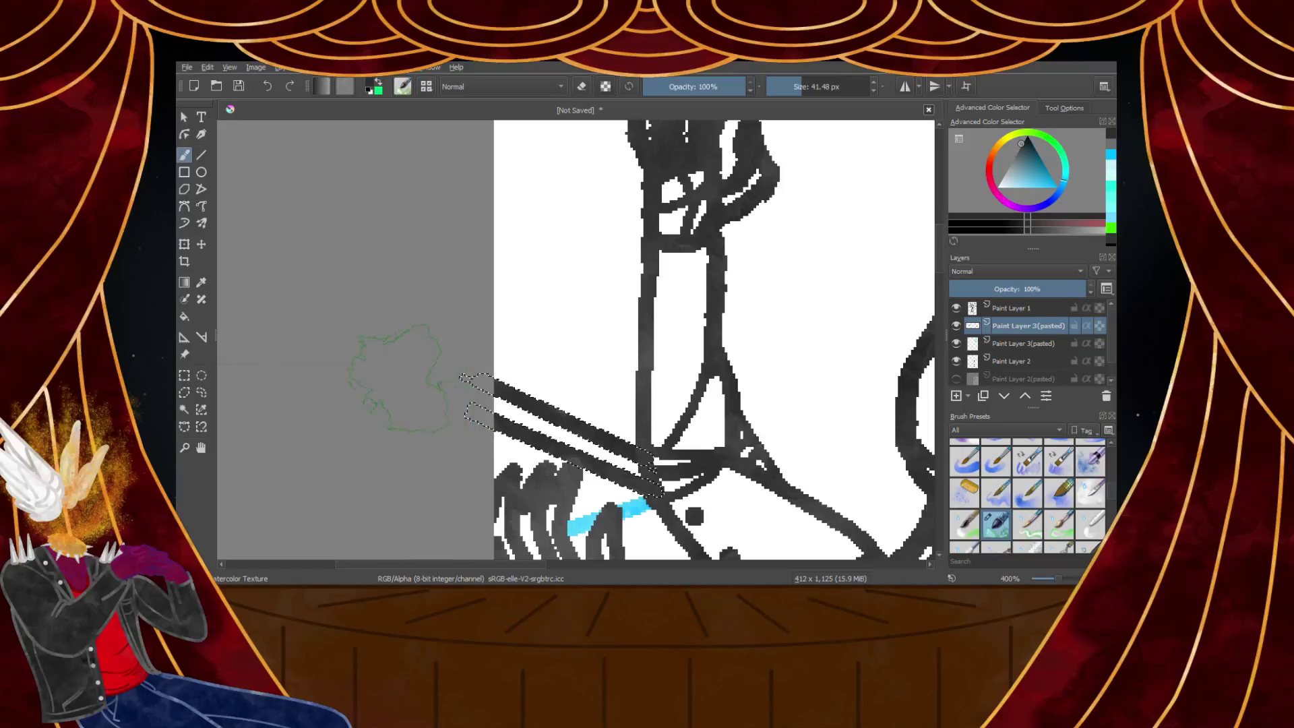
click(1026, 140)
scroll(669, 427, down, 5)
scroll(822, 425, up, 4)
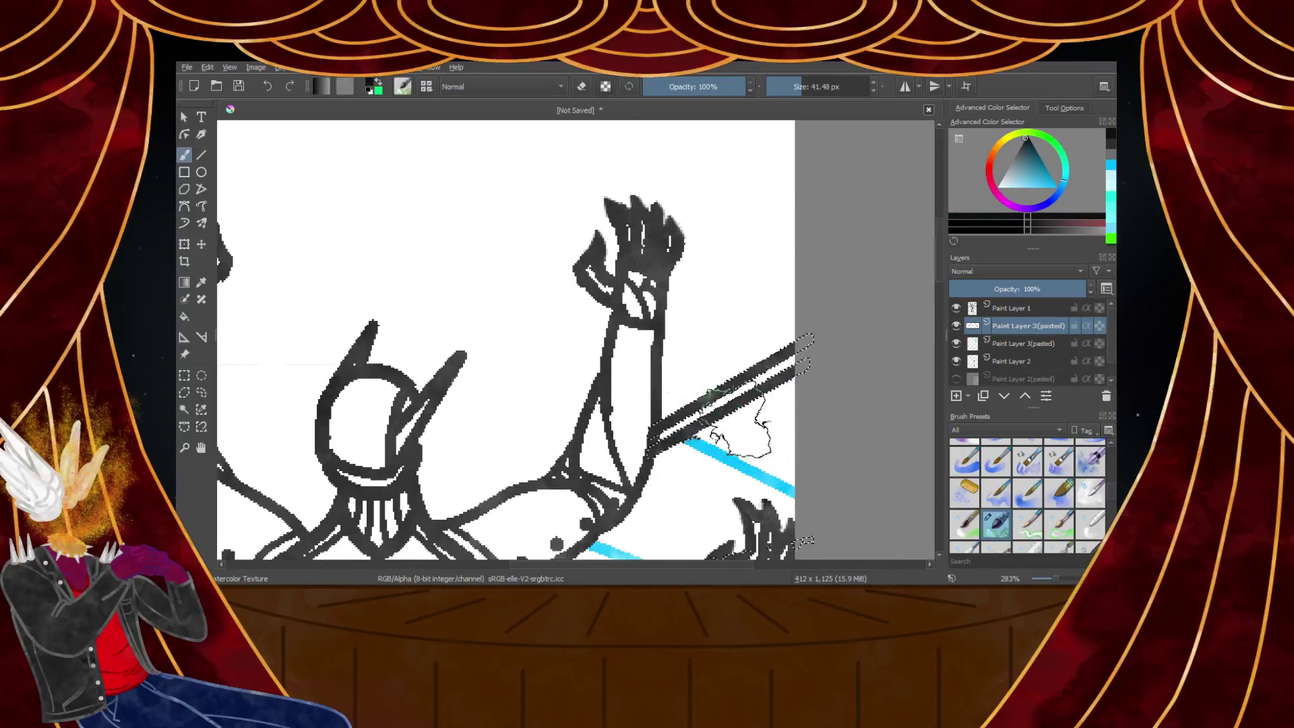
Examine the wing ridge line art around the raised arms, shoulders and lower hands
scroll(750, 411, down, 4)
scroll(733, 441, up, 4)
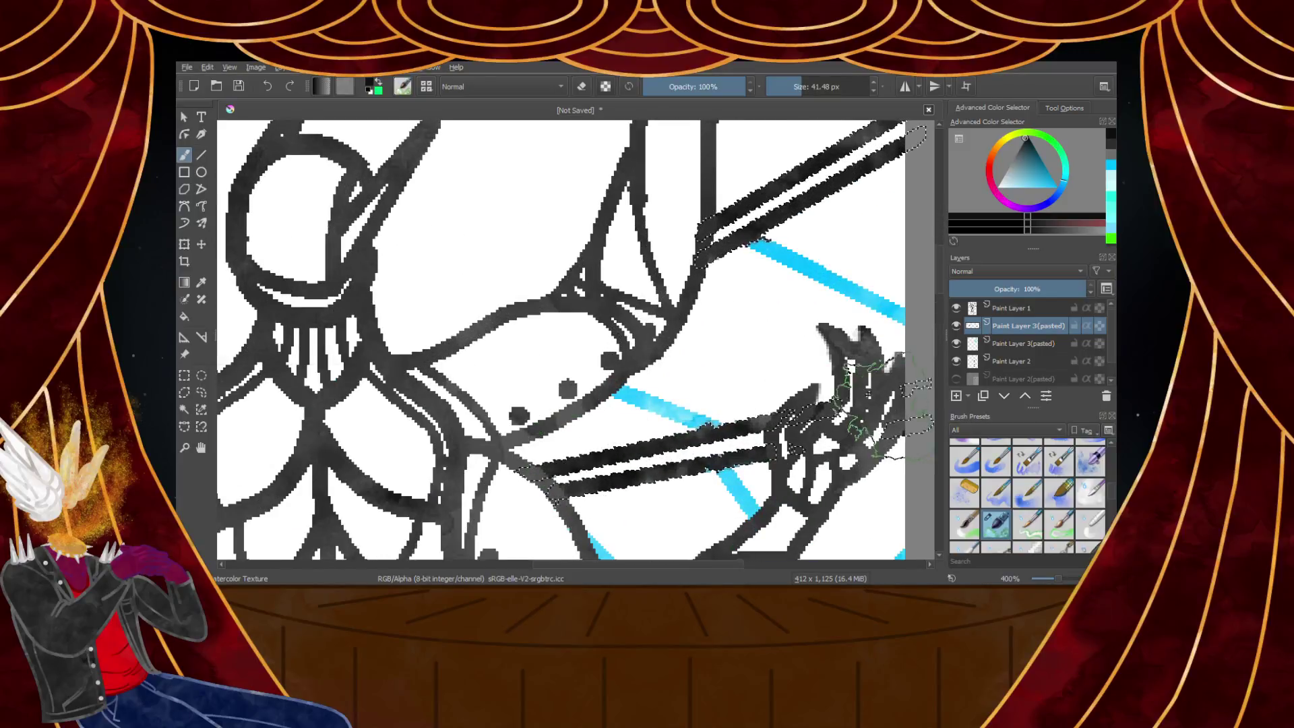
scroll(347, 487, down, 3)
scroll(347, 487, up, 3)
scroll(347, 486, down, 3)
scroll(819, 506, up, 3)
scroll(819, 510, down, 3)
scroll(819, 506, up, 3)
scroll(765, 482, down, 3)
scroll(751, 512, up, 2)
scroll(751, 502, down, 5)
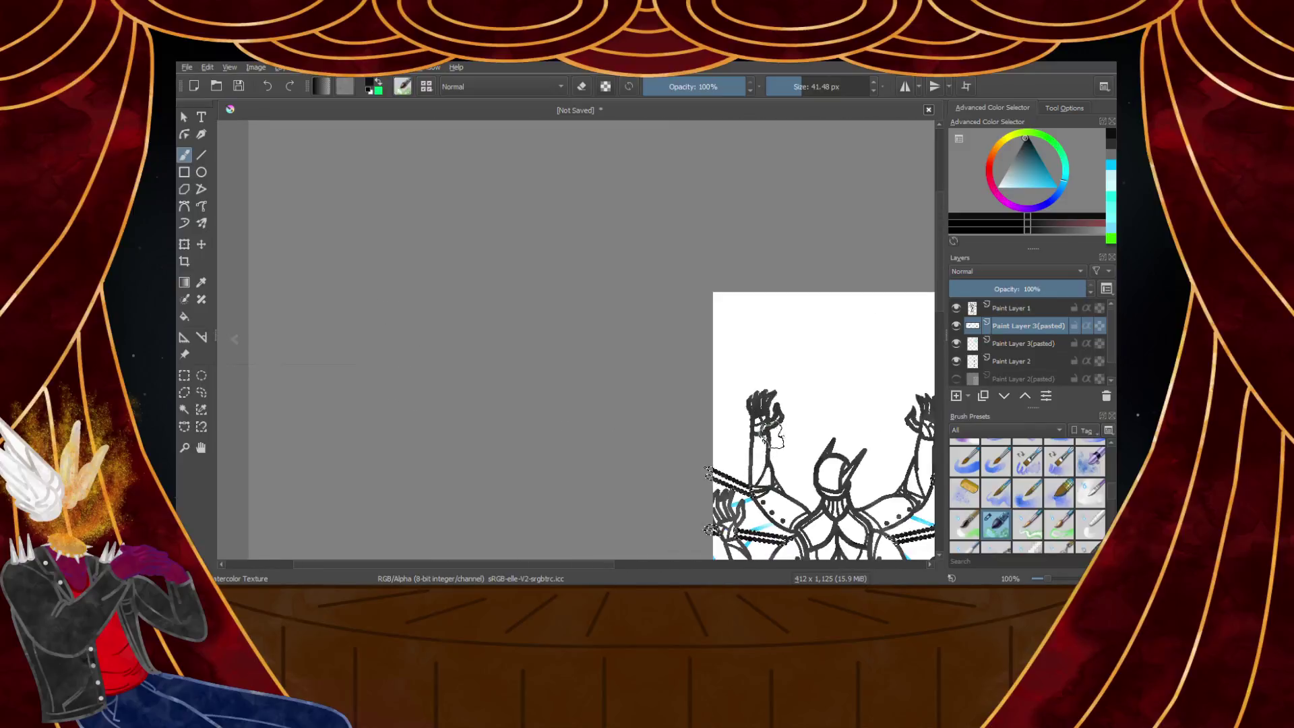
scroll(752, 502, down, 2)
scroll(836, 485, up, 7)
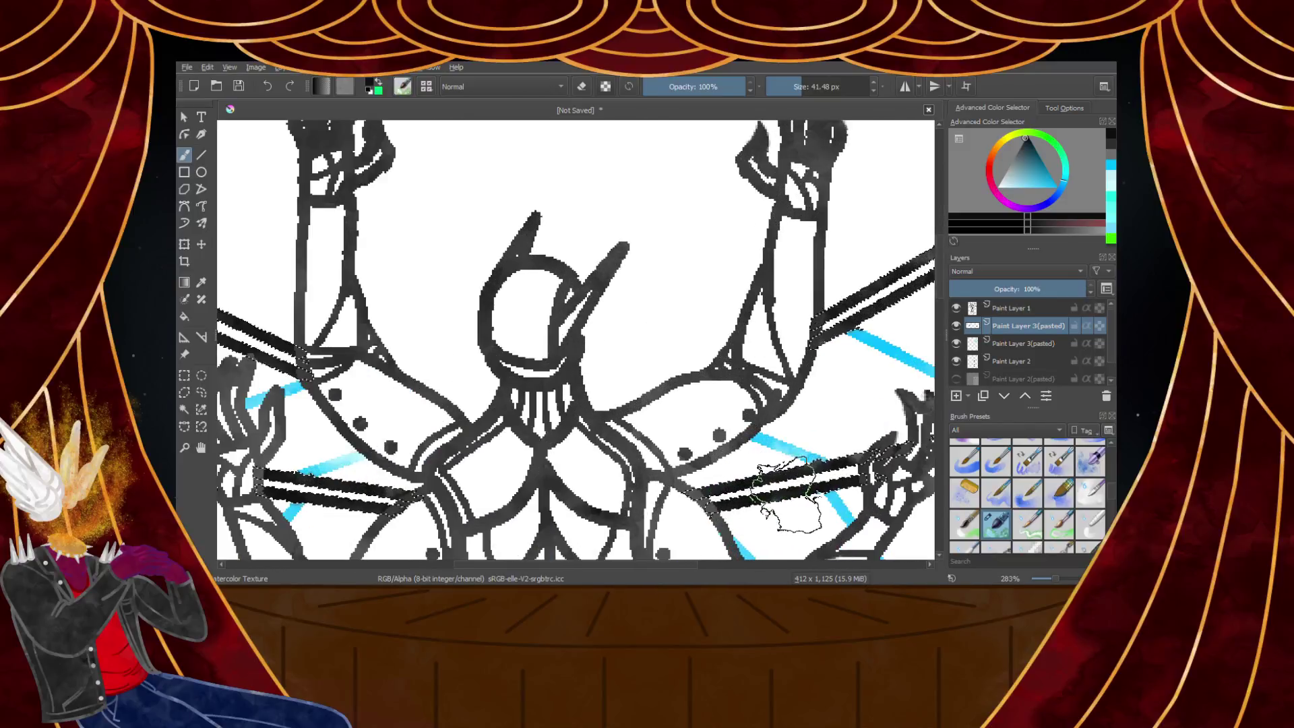
scroll(835, 485, up, 1)
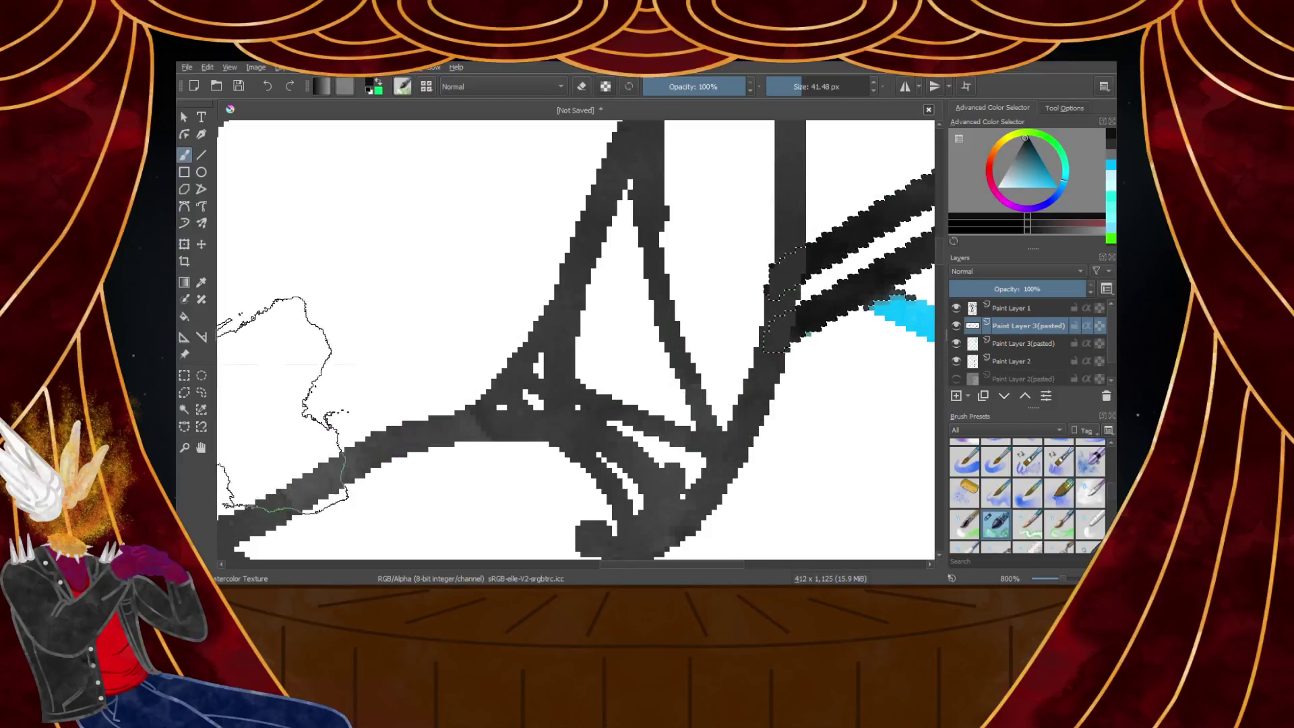
Activate the rectangular selection tool and clear the selection around the wing ridge lines
click(184, 375)
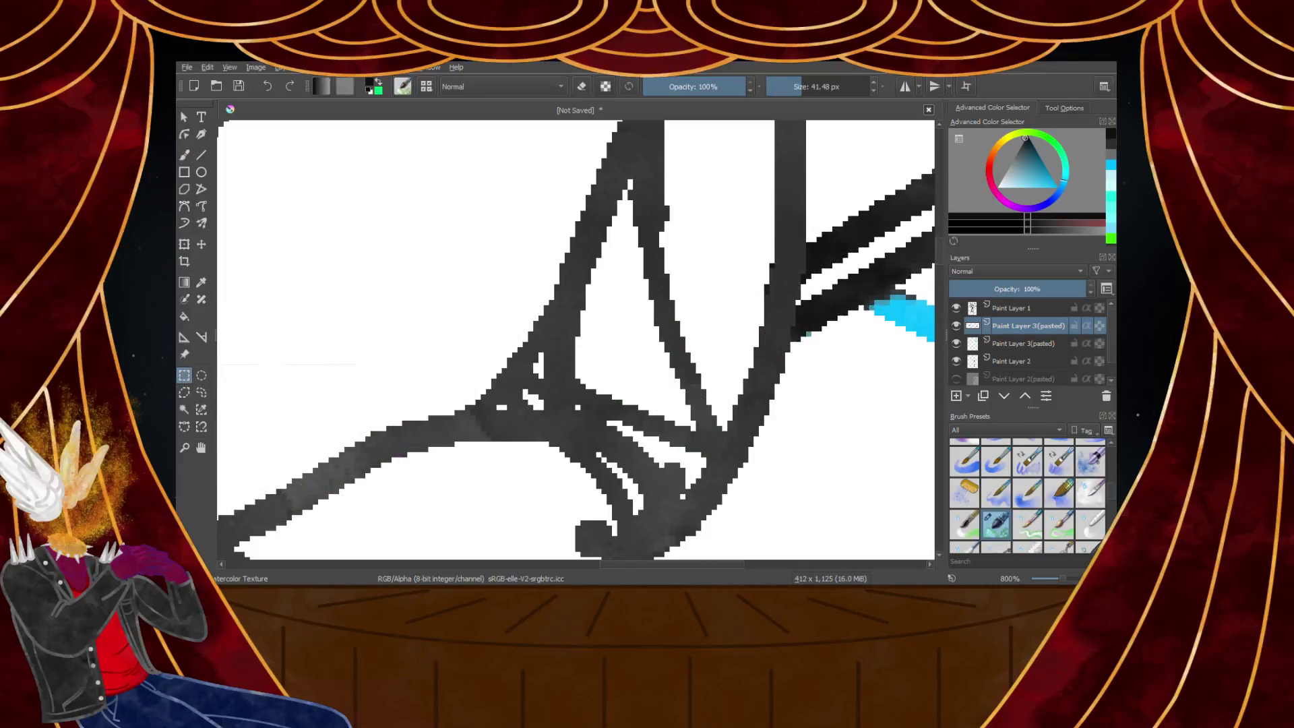
scroll(705, 351, down, 2)
key(minus)
key(minus)
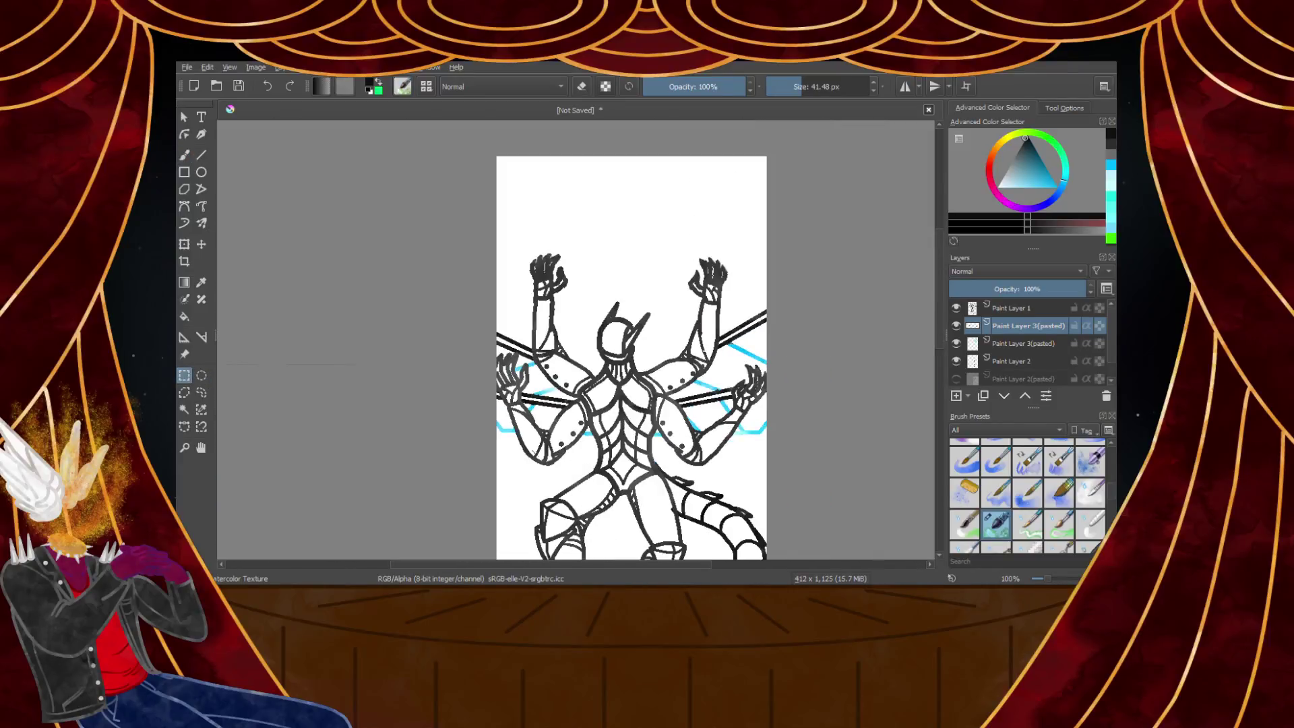
scroll(705, 354, down, 2)
scroll(635, 451, up, 1)
scroll(635, 451, down, 2)
scroll(636, 479, up, 1)
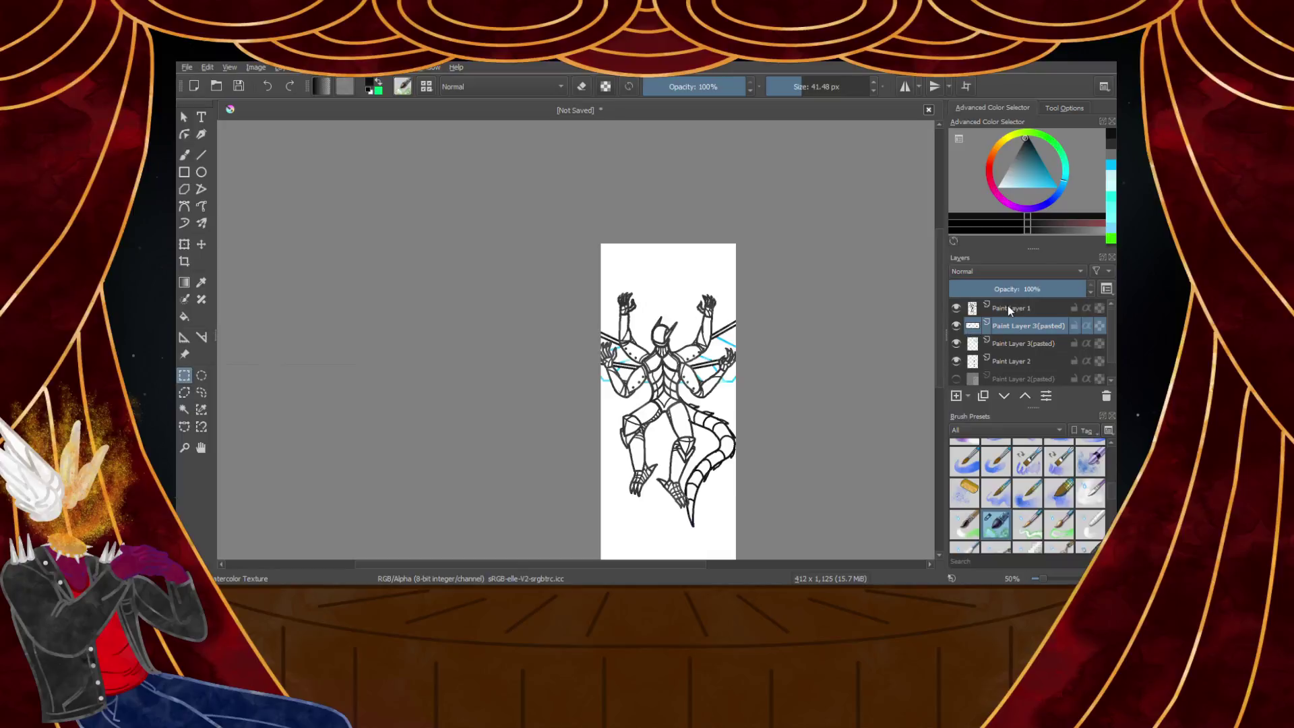
Check what Paint Layer 1 contains by toggling its visibility, and rename it as Body Lines
click(1008, 307)
click(956, 308)
click(956, 308)
double_click(1002, 310)
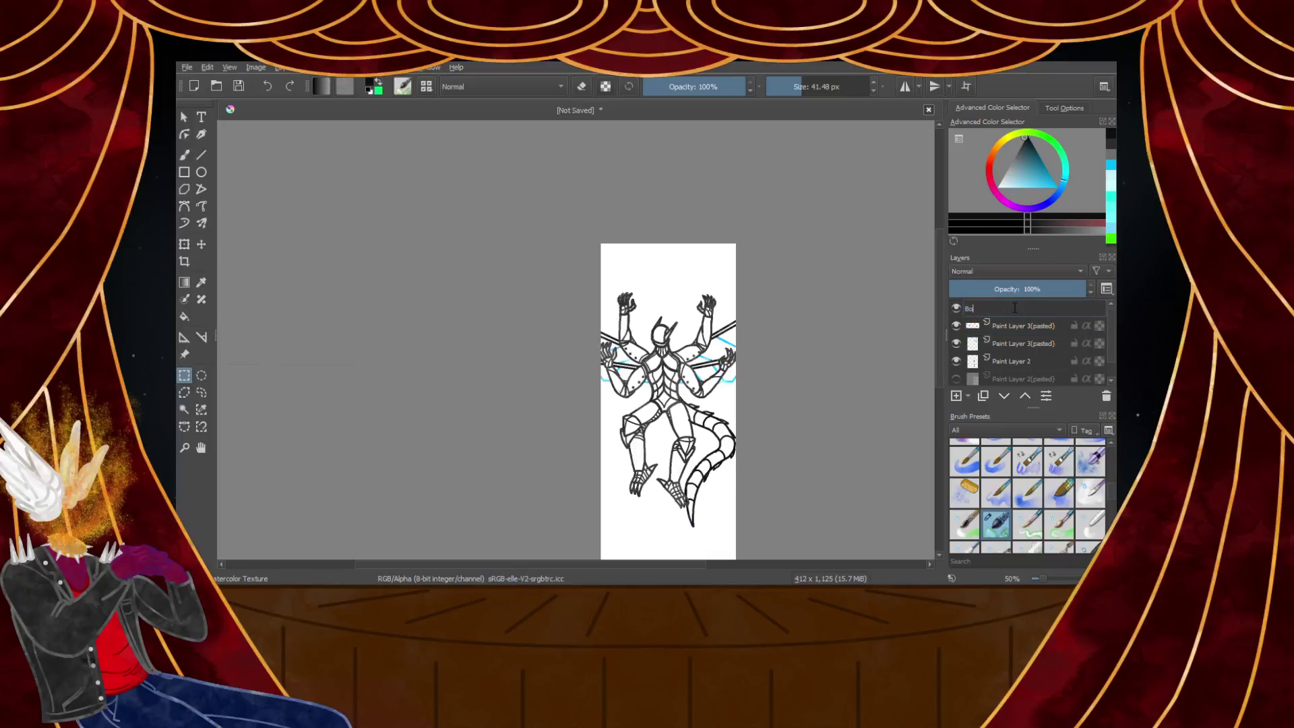
key(Return)
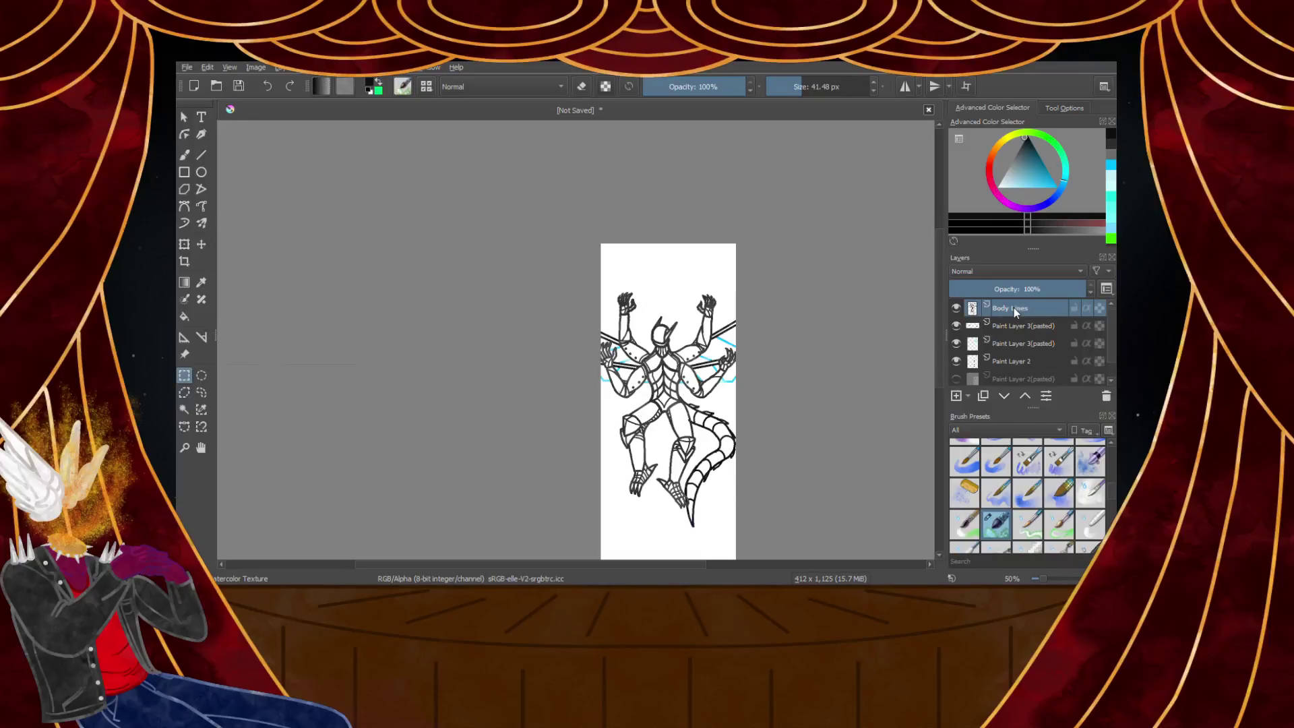
Check the pasted layer directly below Body Lines by toggling its visibility, and rename it as Wing Ridge Liens
click(957, 329)
click(956, 329)
double_click(1013, 328)
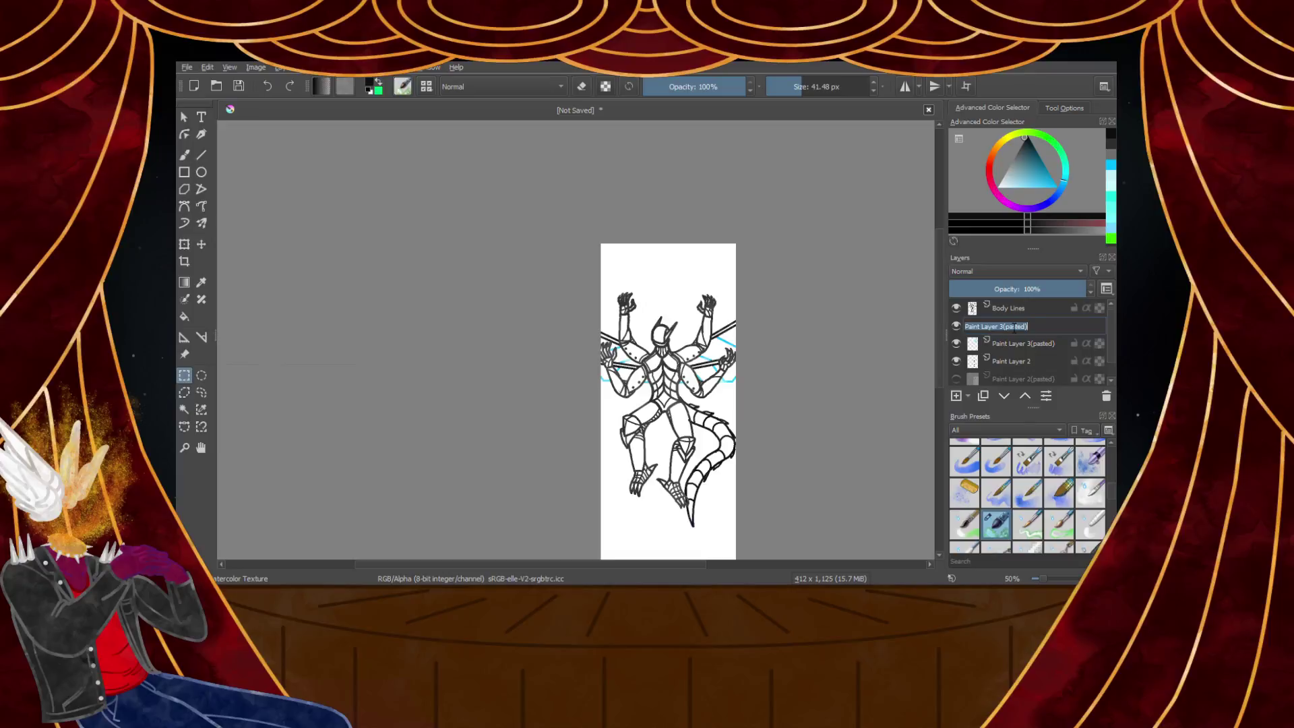
text(Wing Ridge Liens)
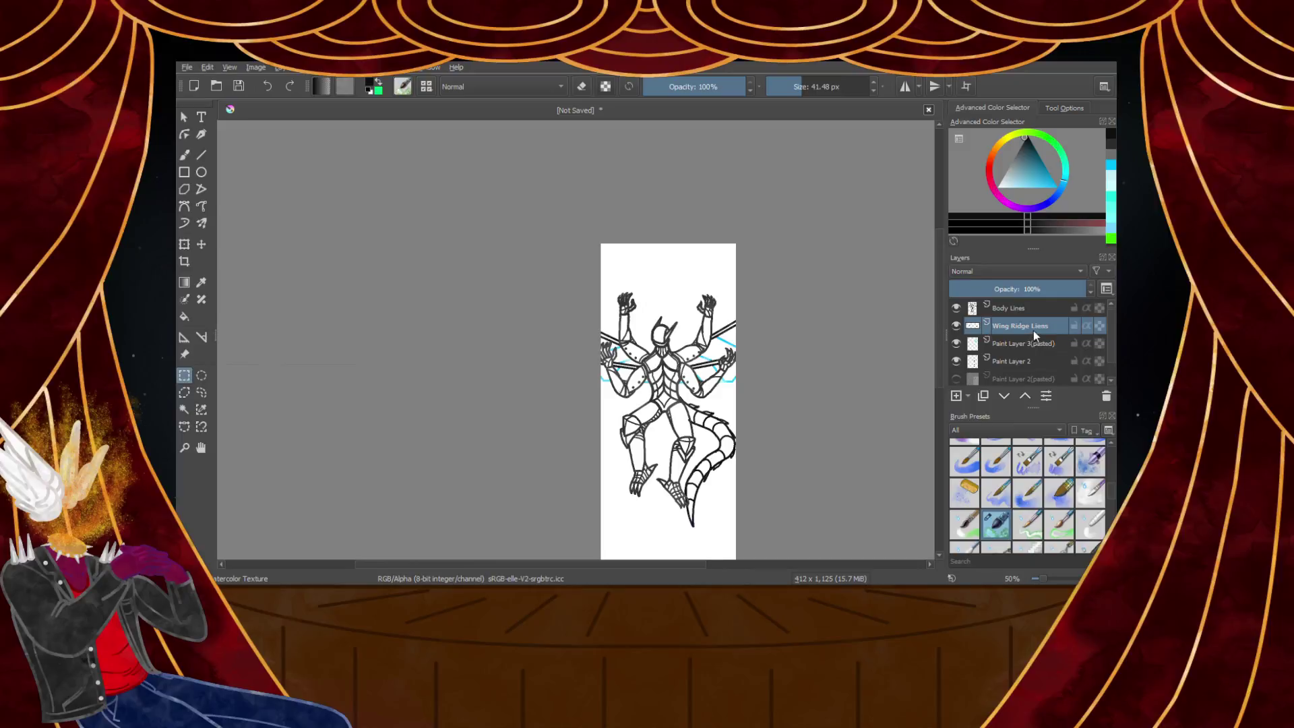
Check the remaining visible pasted layer by toggling its visibility, and rename it as Wing Span Lines
click(1031, 342)
click(955, 344)
click(956, 344)
double_click(1015, 344)
text(Wing Span Lines)
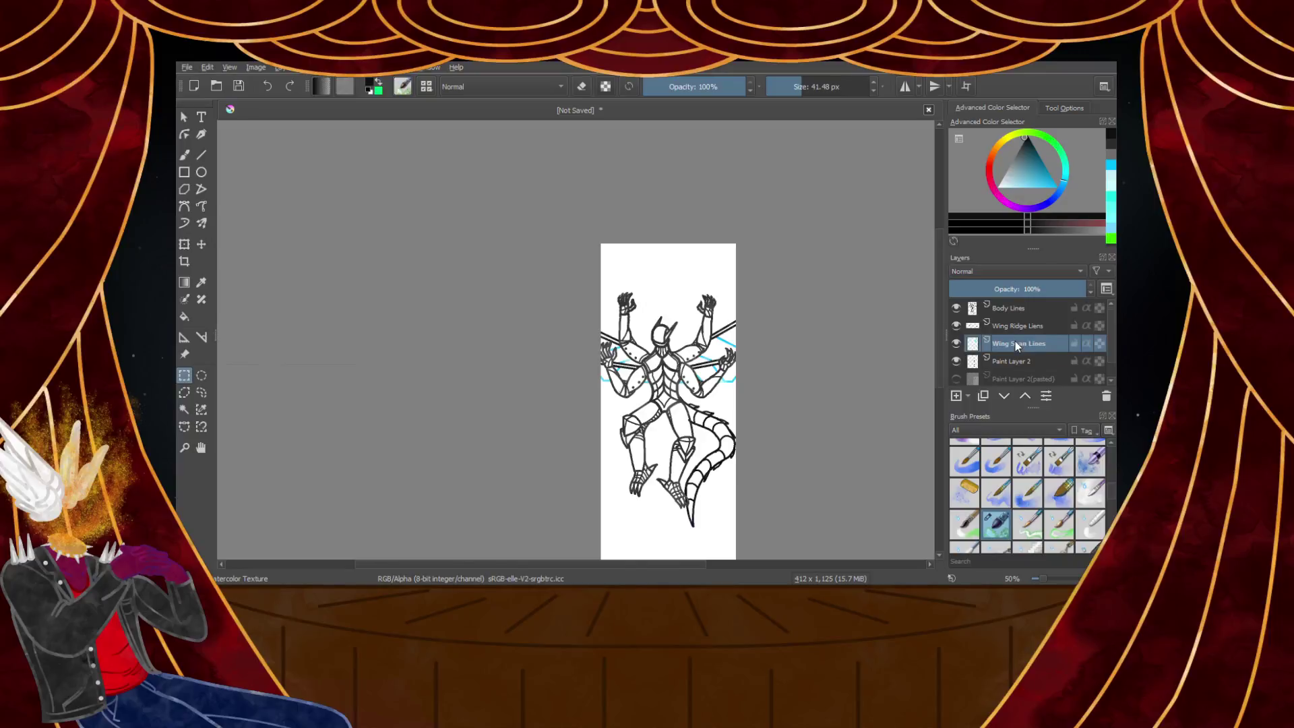
Check Paint Layer 2 by toggling its visibility, and rename it as Tail Lines
click(1024, 361)
click(956, 362)
click(956, 362)
double_click(1019, 361)
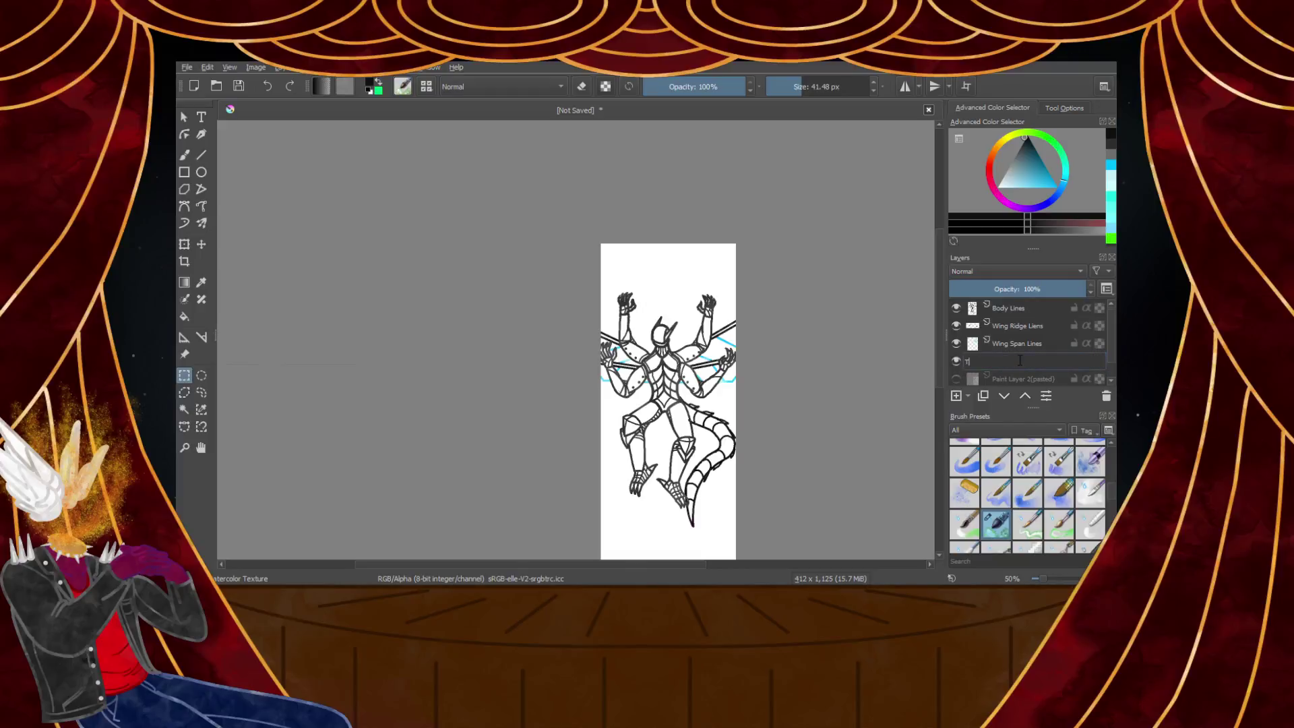
key(Return)
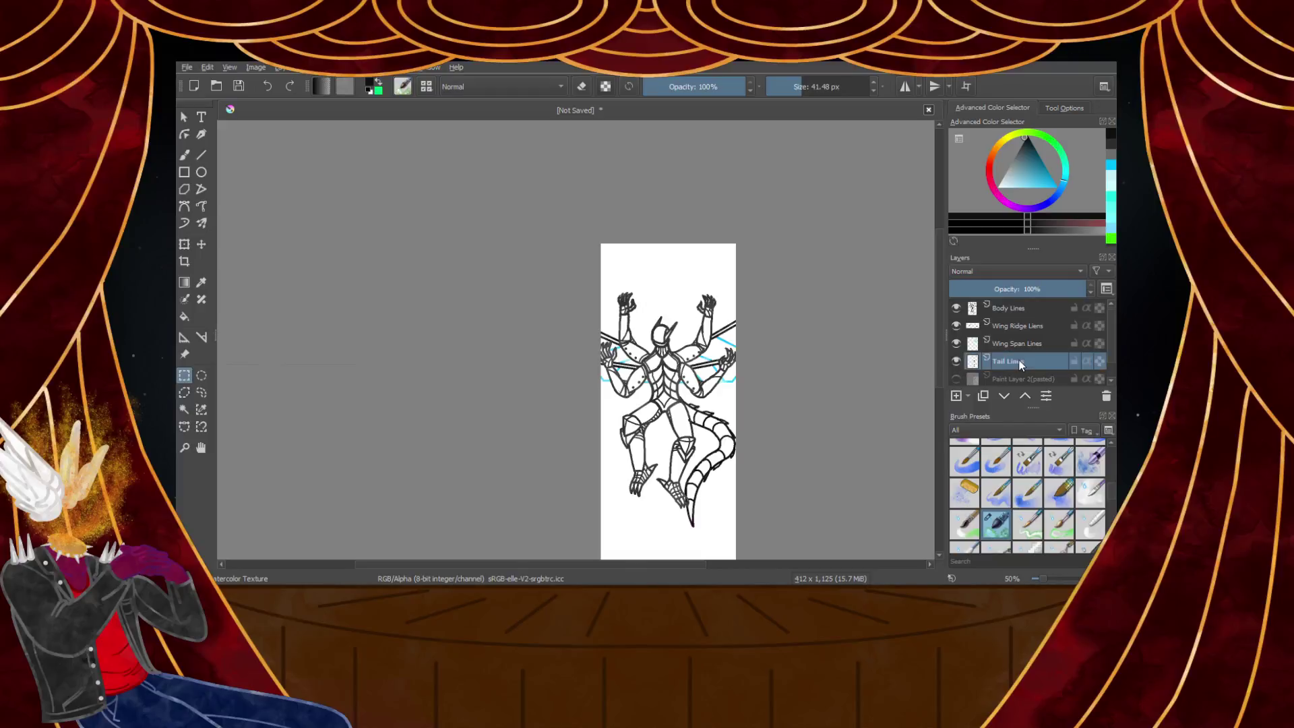
Add a paint layer directly above the hidden pasted layer and name it Body Color
click(1010, 378)
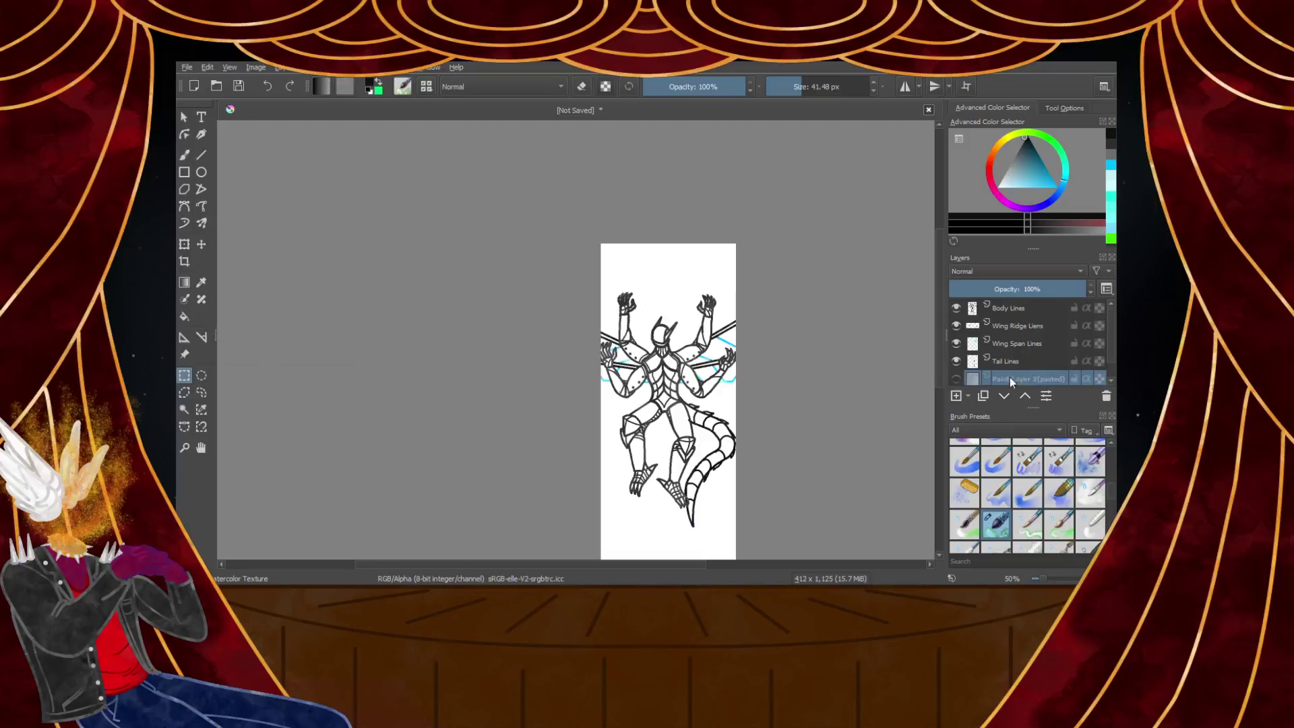
click(961, 394)
double_click(1025, 339)
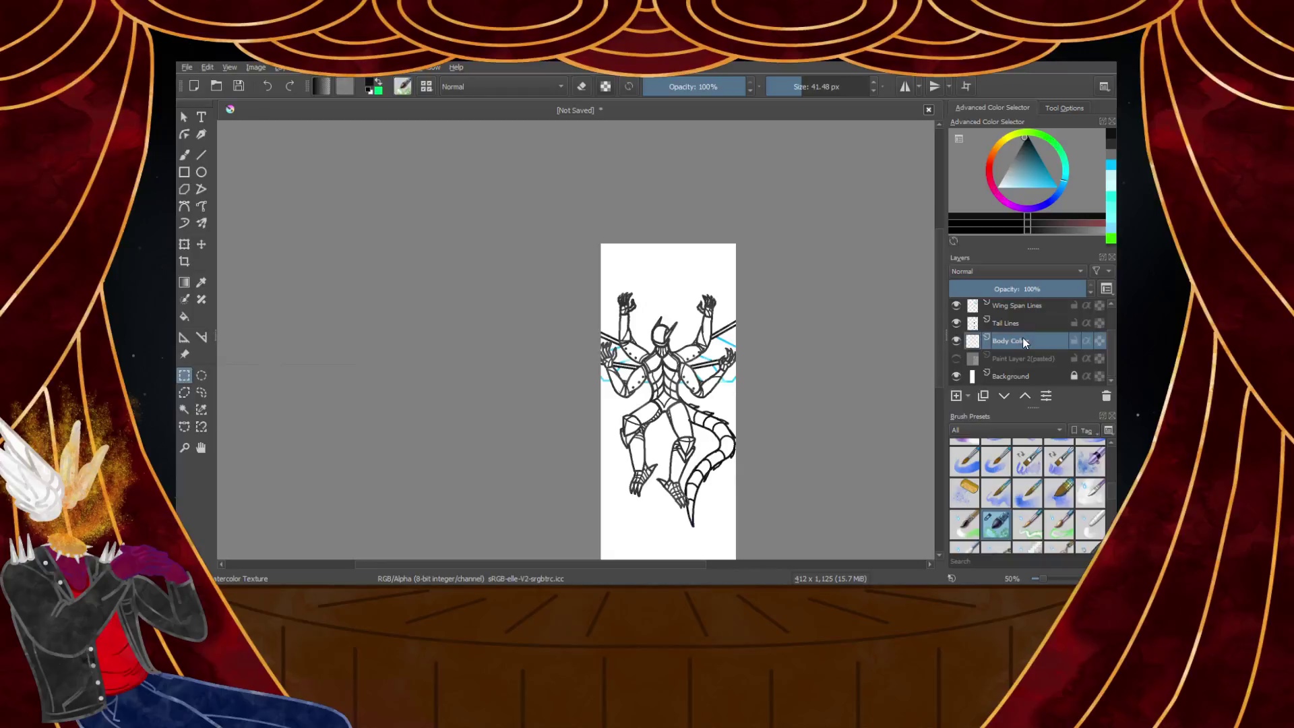
key(Return)
Set the foreground color to saturated magenta and activate the freehand brush with the Basic-1 preset
click(1056, 188)
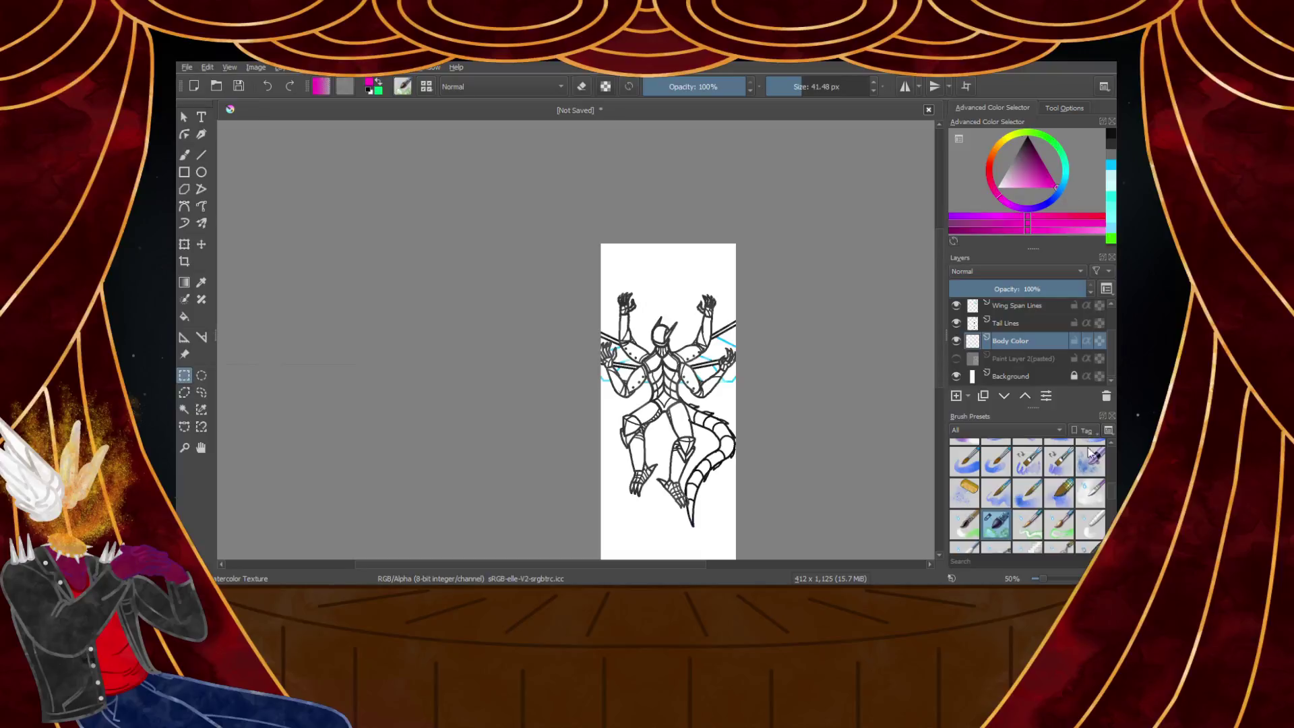
scroll(1087, 438, up, 6)
click(1087, 460)
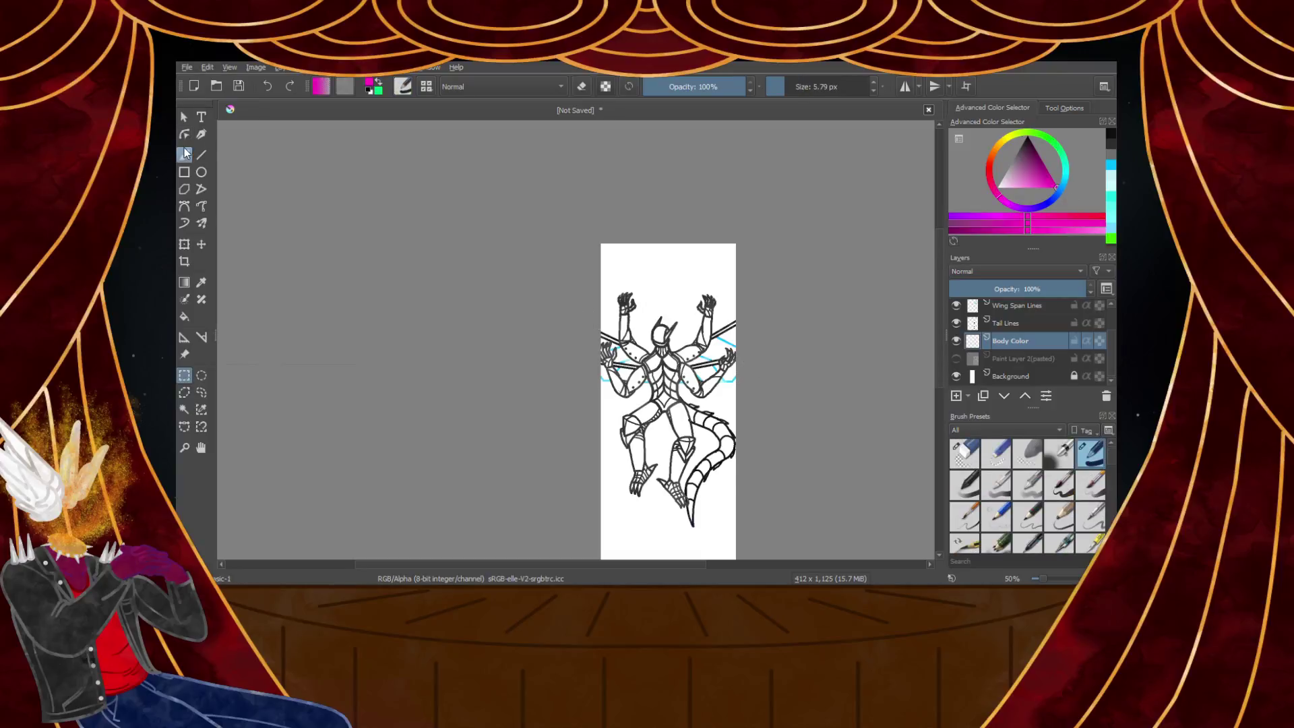
scroll(509, 253, up, 2)
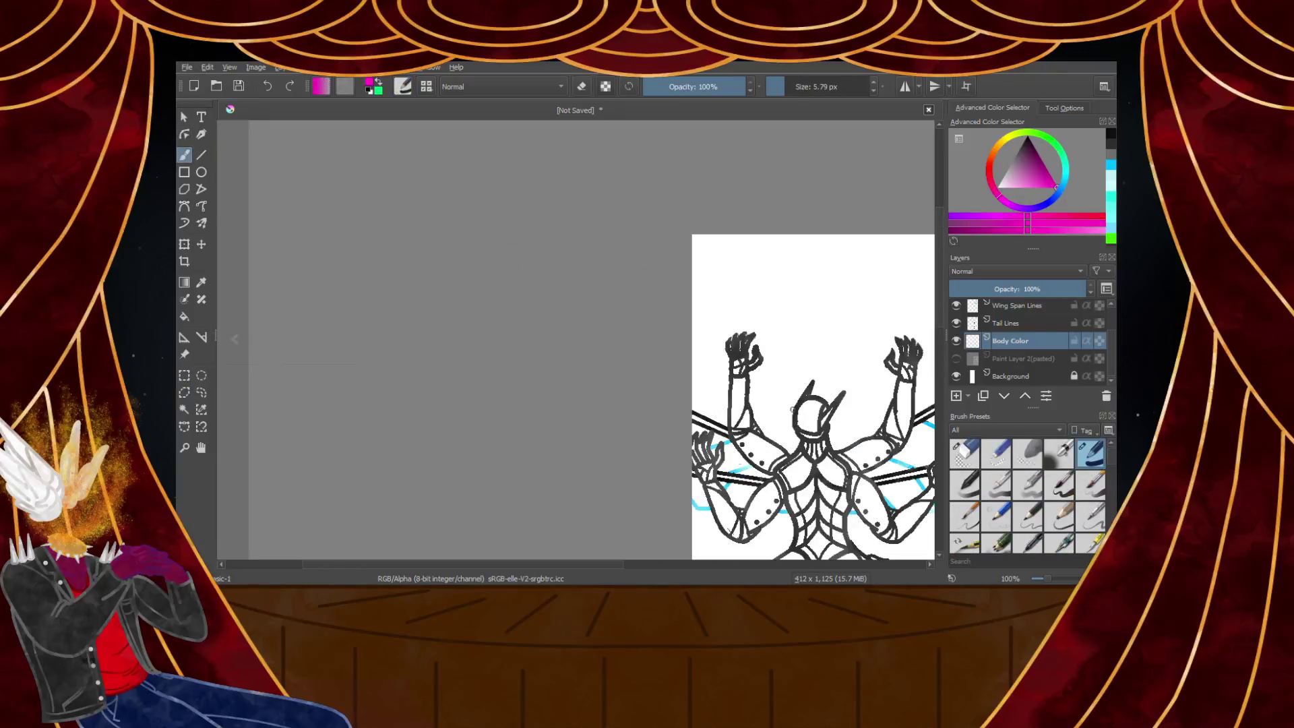
Paint the gaps in the fingers, thumb and wrist of the drawing's left raised hand magenta
scroll(744, 355, up, 5)
scroll(760, 271, up, 2)
drag(771, 250, 677, 404)
drag(581, 334, 580, 302)
mouse_move(627, 496)
mouse_down()
mouse_move(664, 475)
mouse_move(680, 423)
mouse_up()
scroll(620, 369, down, 2)
scroll(715, 465, up, 2)
mouse_move(810, 348)
mouse_down()
mouse_move(744, 426)
mouse_move(674, 467)
mouse_up()
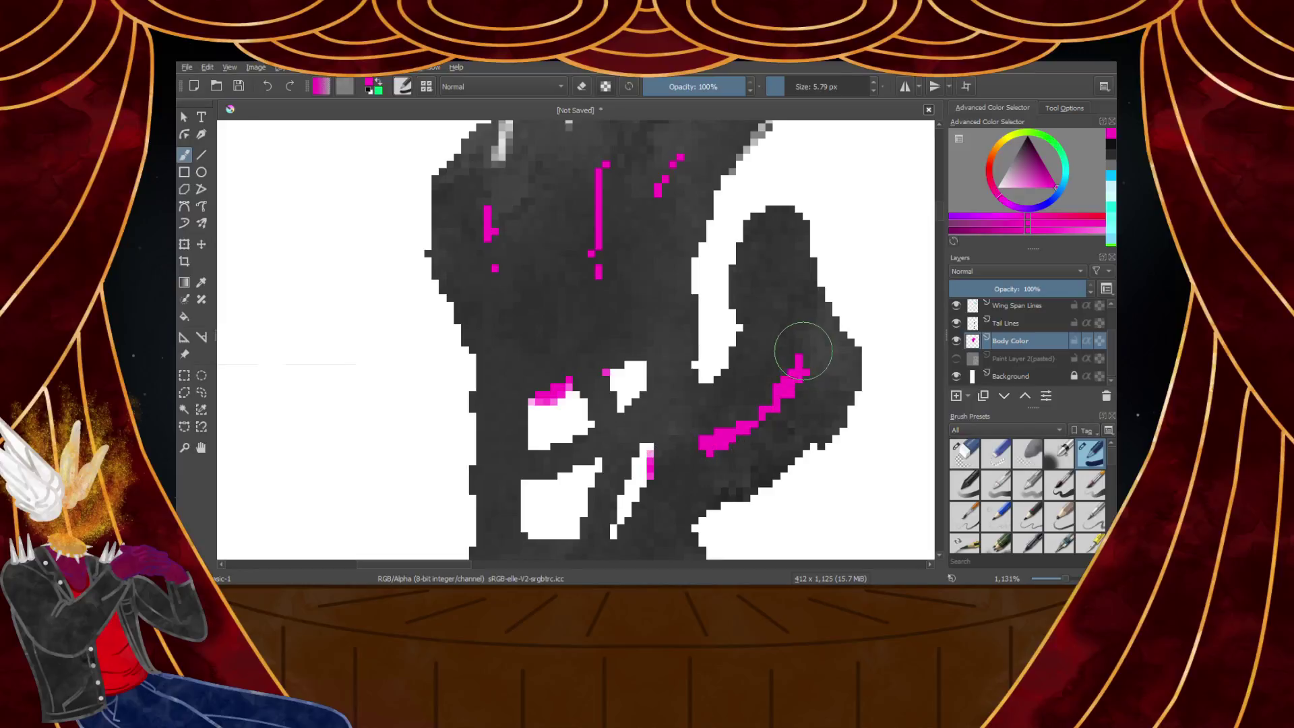
mouse_move(638, 346)
mouse_down()
mouse_move(615, 367)
mouse_move(637, 515)
mouse_move(604, 458)
mouse_move(574, 537)
mouse_move(571, 405)
mouse_up()
Fill the forearm of the drawing's left raised arm with magenta down to the elbow
scroll(532, 397, down, 5)
scroll(548, 469, up, 5)
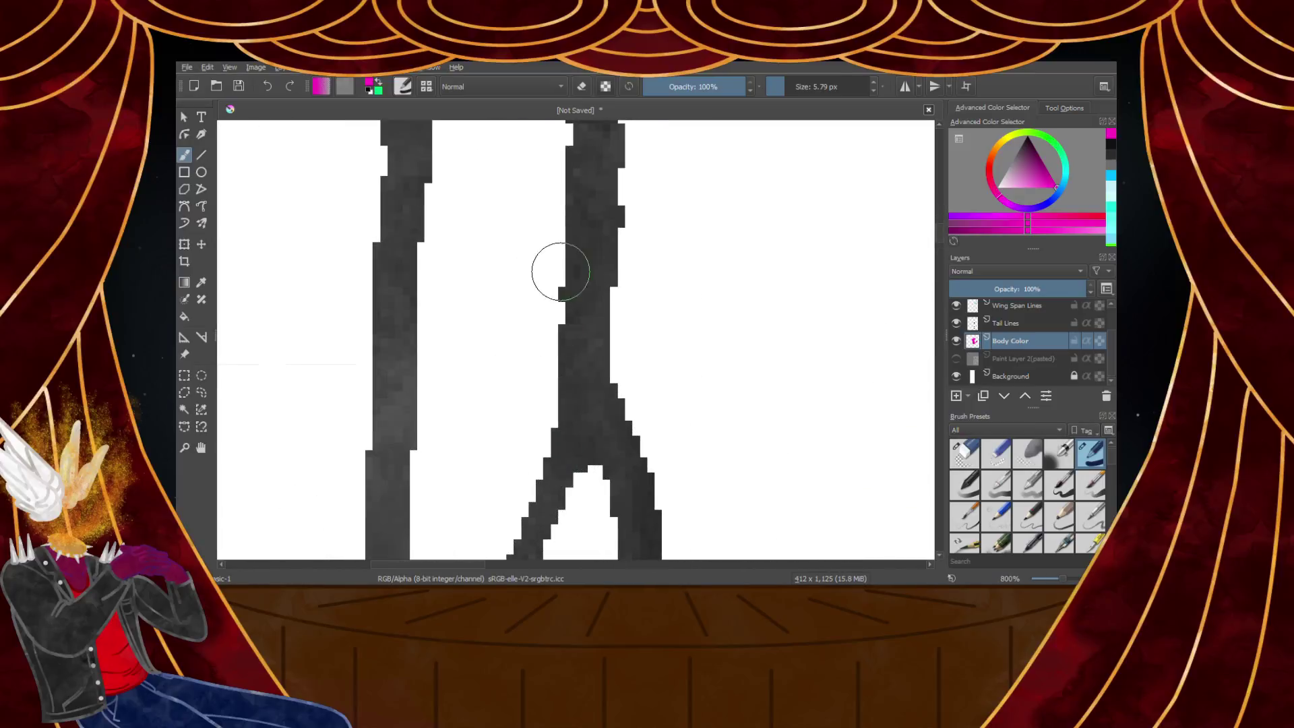
scroll(559, 269, down, 4)
scroll(558, 206, up, 3)
mouse_move(570, 234)
mouse_down()
mouse_move(566, 443)
mouse_move(532, 247)
mouse_move(488, 222)
mouse_move(482, 513)
mouse_up()
mouse_move(537, 269)
mouse_down()
mouse_move(532, 463)
mouse_move(545, 415)
mouse_move(527, 515)
mouse_up()
mouse_move(527, 515)
mouse_down()
mouse_move(523, 370)
mouse_move(516, 518)
mouse_up()
scroll(526, 431, down, 3)
scroll(523, 459, up, 2)
mouse_move(521, 173)
mouse_down()
mouse_move(525, 352)
mouse_move(541, 399)
mouse_up()
drag(535, 133, 554, 456)
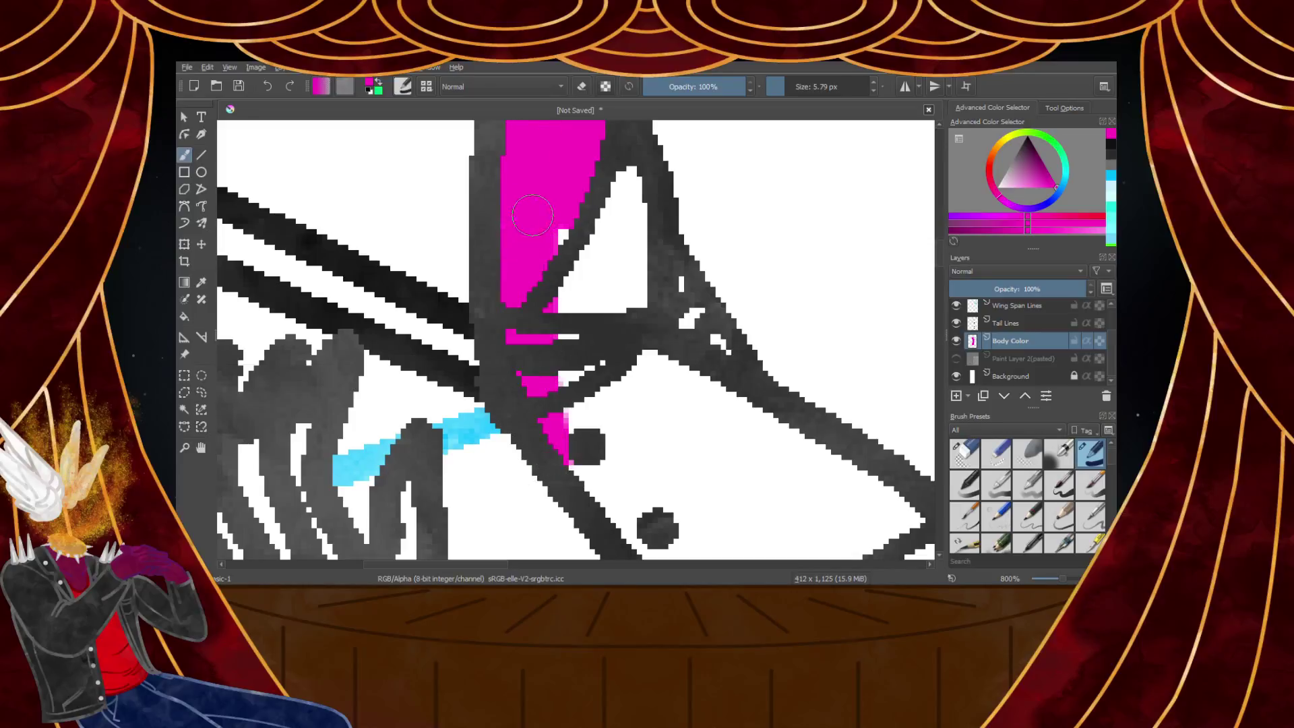
Fill the triangular panel above the left raised arm's elbow and the small elbow gaps with magenta
mouse_move(567, 229)
mouse_down()
mouse_move(632, 190)
mouse_move(663, 319)
mouse_move(696, 362)
mouse_up()
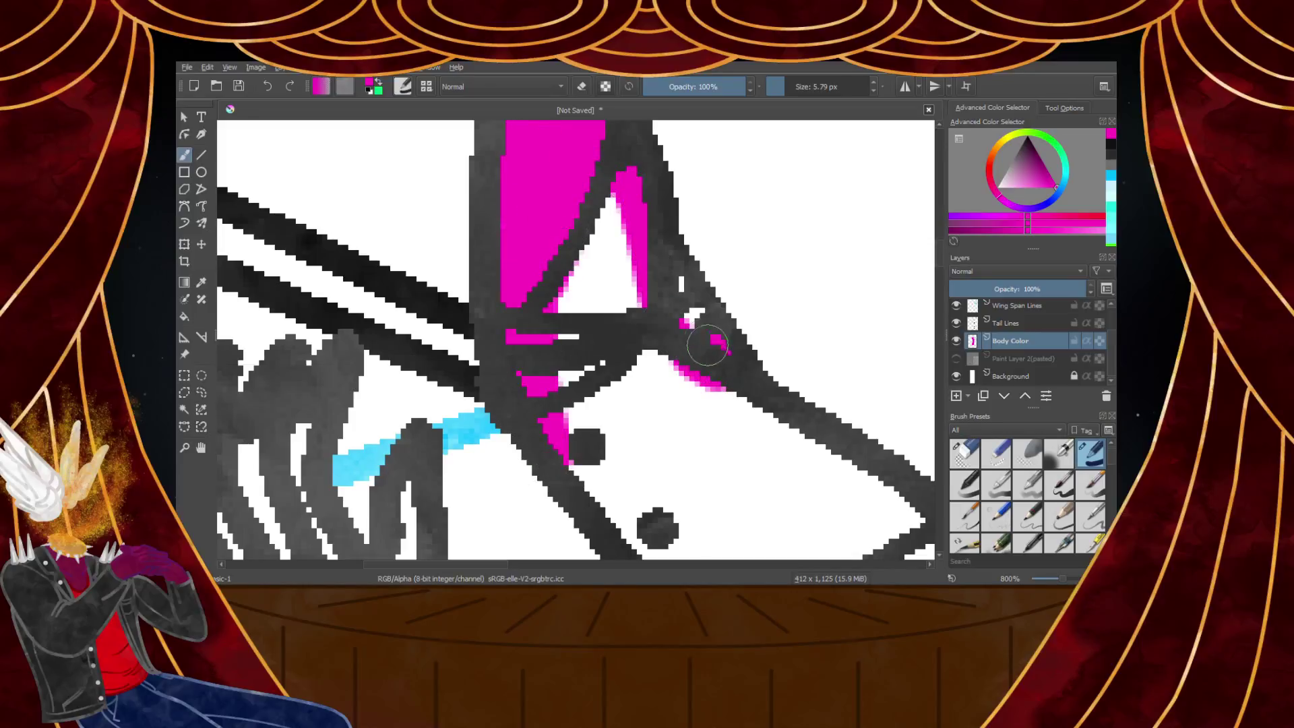
mouse_move(634, 215)
mouse_down()
mouse_move(676, 371)
mouse_move(574, 202)
mouse_move(598, 356)
mouse_up()
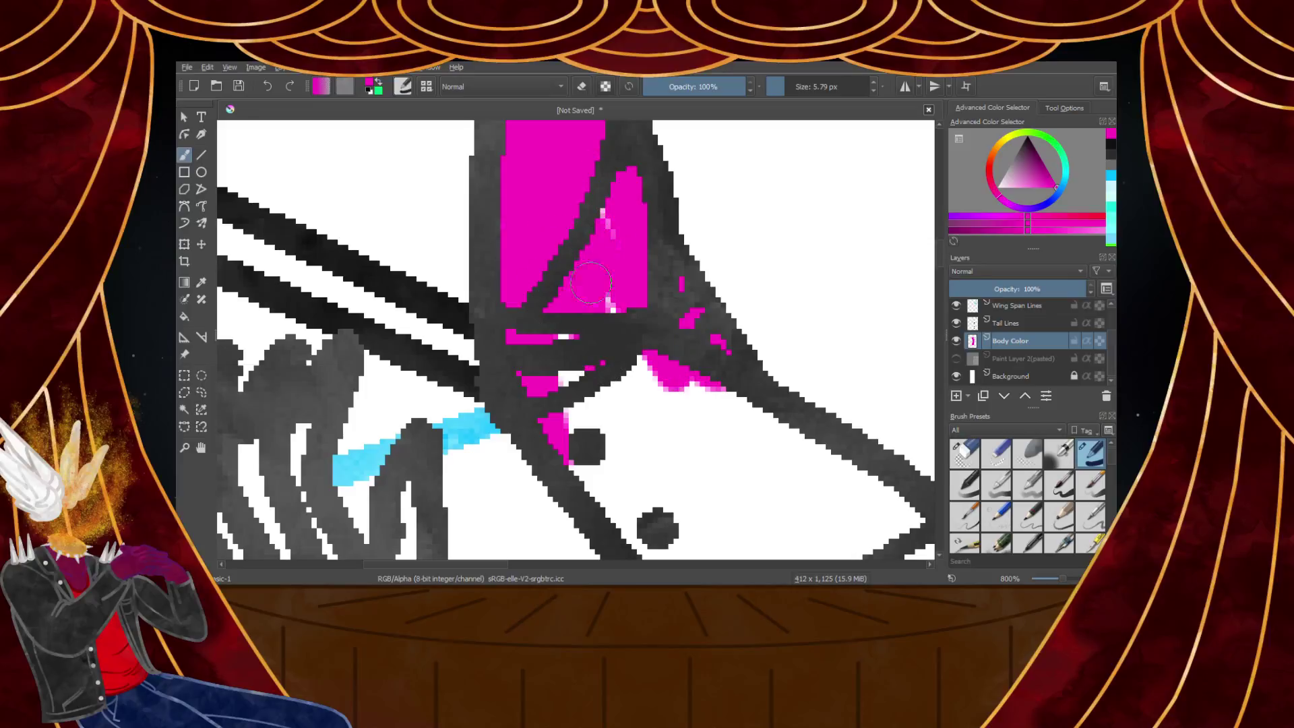
scroll(601, 215, down, 5)
scroll(608, 206, up, 5)
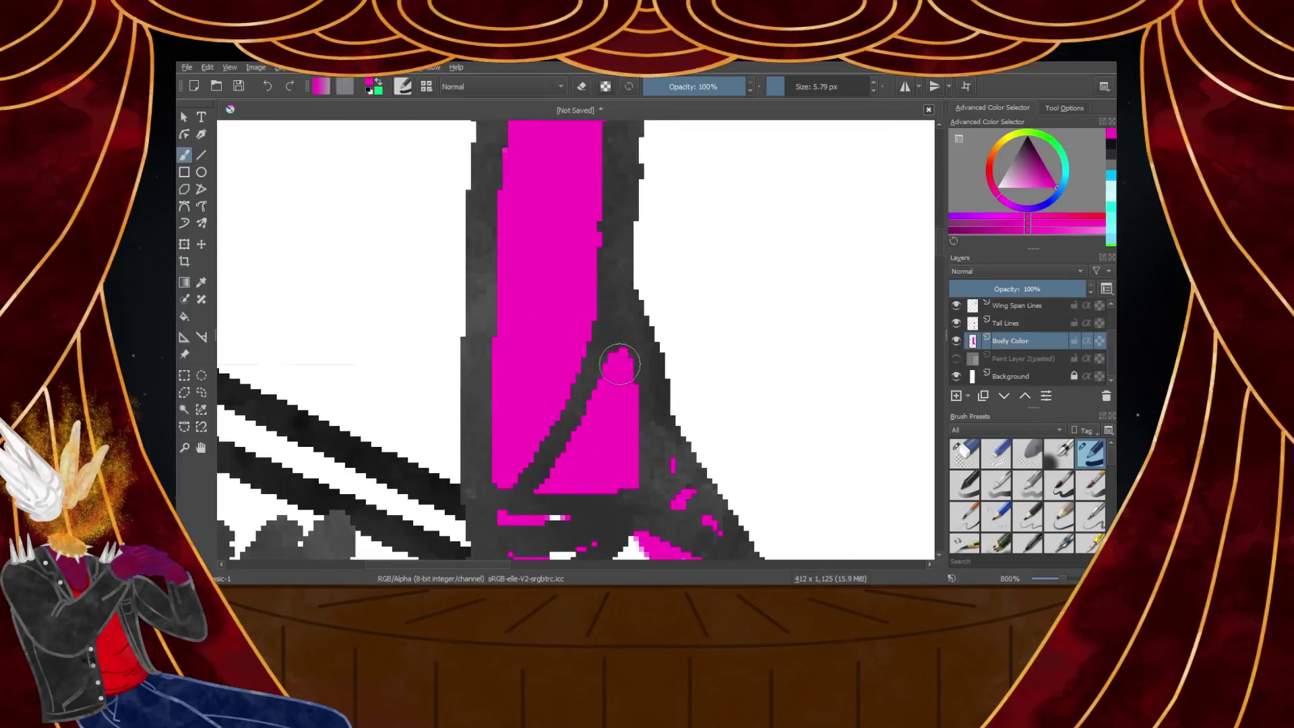
scroll(621, 368, down, 5)
scroll(625, 341, up, 6)
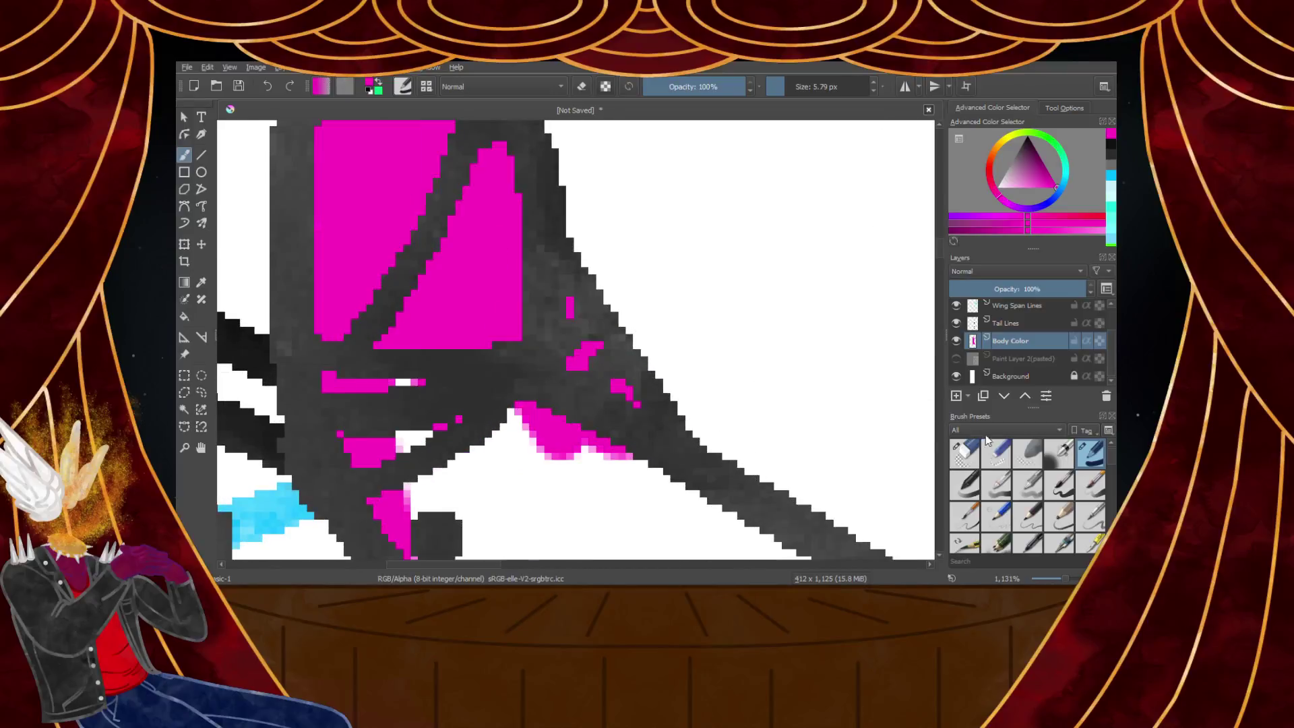
Erase the magenta from the small gaps between the elbow joint lines with the Eraser Circle preset
key(e)
mouse_move(605, 285)
mouse_down()
mouse_move(597, 361)
mouse_move(630, 390)
mouse_up()
mouse_move(465, 391)
mouse_down()
mouse_move(324, 399)
mouse_move(362, 437)
mouse_move(346, 443)
mouse_move(391, 428)
mouse_up()
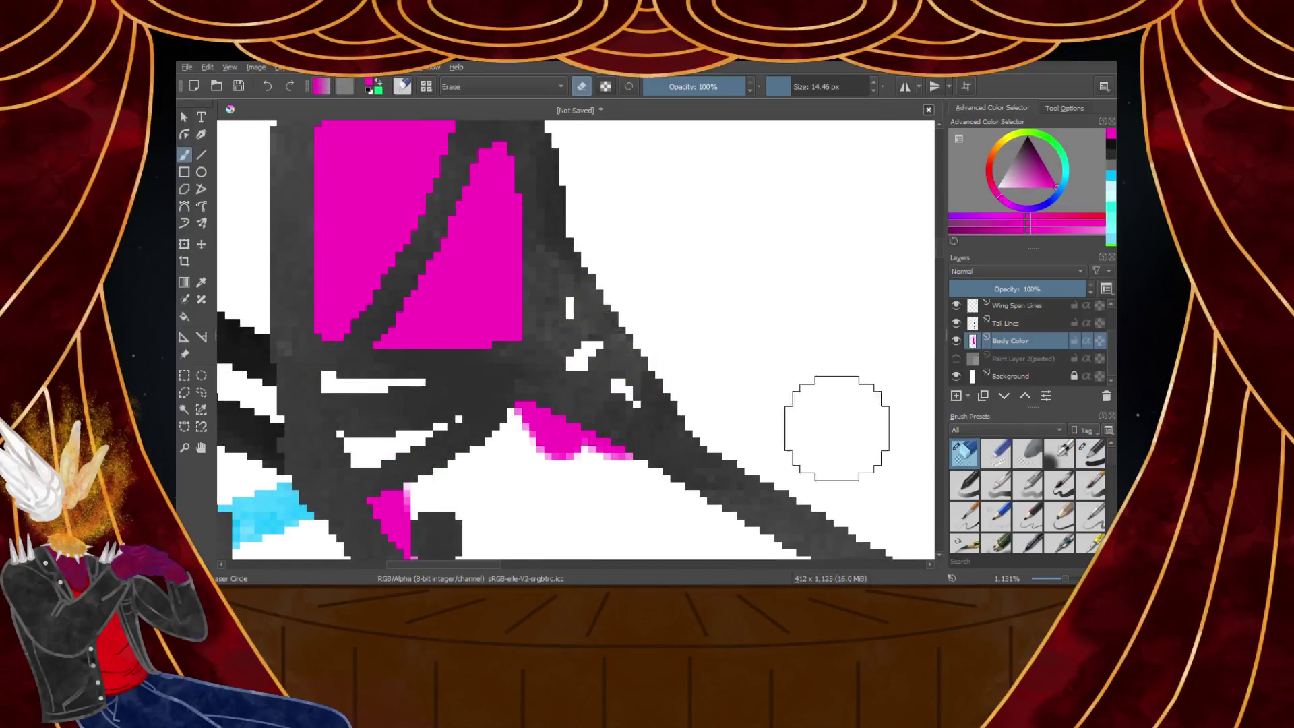
Return to the Basic-1 brush and fill the left raised arm's upper arm with magenta around the dark dots
click(1091, 454)
scroll(615, 353, down, 4)
scroll(581, 379, up, 5)
mouse_move(653, 344)
mouse_down()
mouse_move(535, 438)
mouse_move(449, 462)
mouse_move(525, 443)
mouse_move(493, 437)
mouse_move(568, 493)
mouse_move(514, 430)
mouse_move(587, 474)
mouse_move(527, 423)
mouse_move(598, 375)
mouse_move(636, 377)
mouse_move(718, 412)
mouse_move(831, 494)
mouse_up()
scroll(516, 441, down, 4)
scroll(524, 478, up, 2)
scroll(842, 504, down, 2)
scroll(843, 472, up, 2)
mouse_move(890, 425)
mouse_down()
mouse_move(727, 514)
mouse_move(786, 432)
mouse_up()
scroll(726, 506, down, 3)
scroll(726, 506, up, 4)
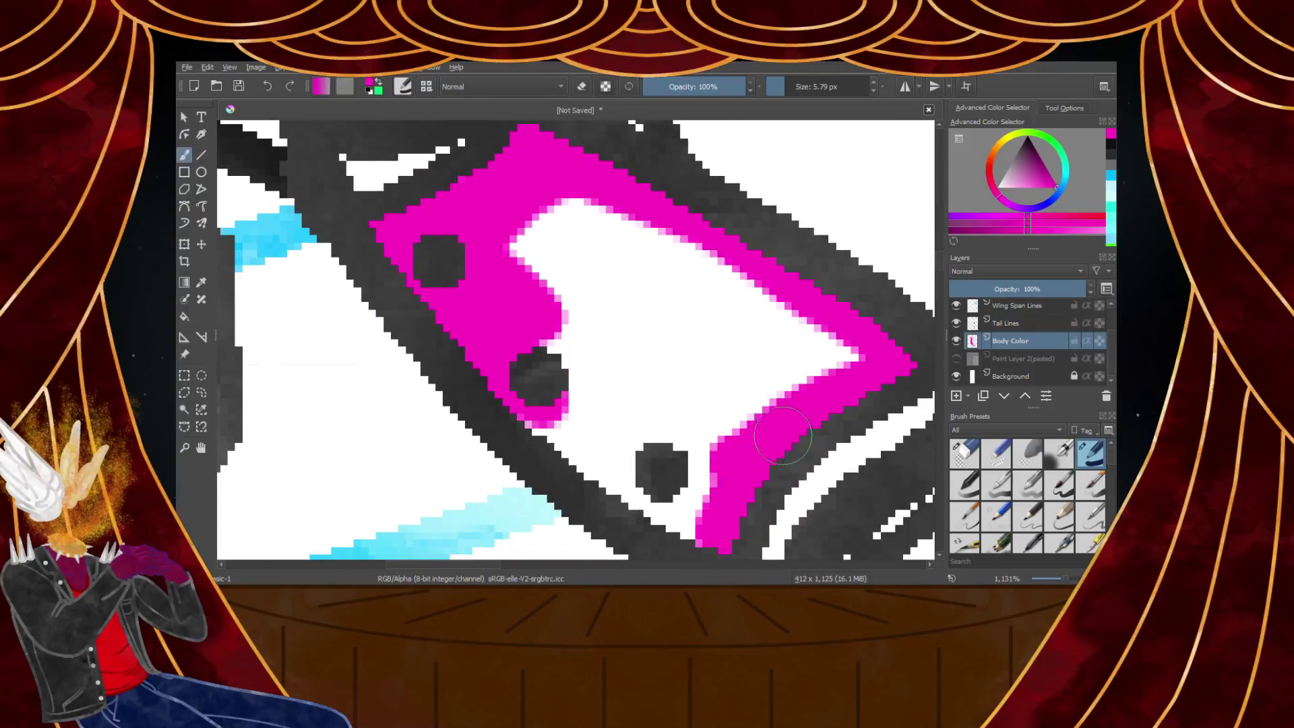
mouse_move(708, 529)
mouse_down()
mouse_move(536, 437)
mouse_move(512, 386)
mouse_move(696, 492)
mouse_move(525, 344)
mouse_move(710, 468)
mouse_move(513, 289)
mouse_move(515, 247)
mouse_move(762, 447)
mouse_up()
mouse_move(509, 213)
mouse_down()
mouse_move(777, 396)
mouse_move(549, 215)
mouse_move(788, 361)
mouse_move(842, 367)
mouse_move(607, 208)
mouse_up()
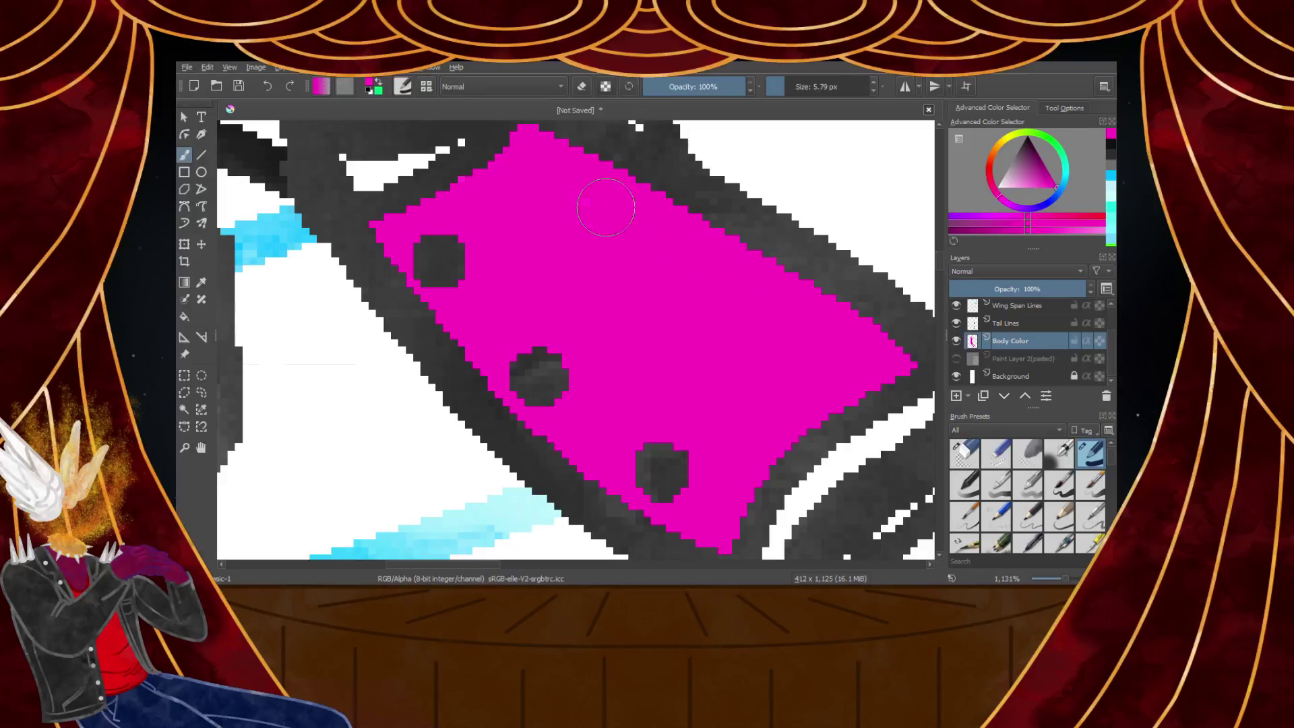
Paint the chest plate on the drawing's left side magenta, inside its outline
scroll(607, 208, down, 4)
scroll(701, 256, up, 5)
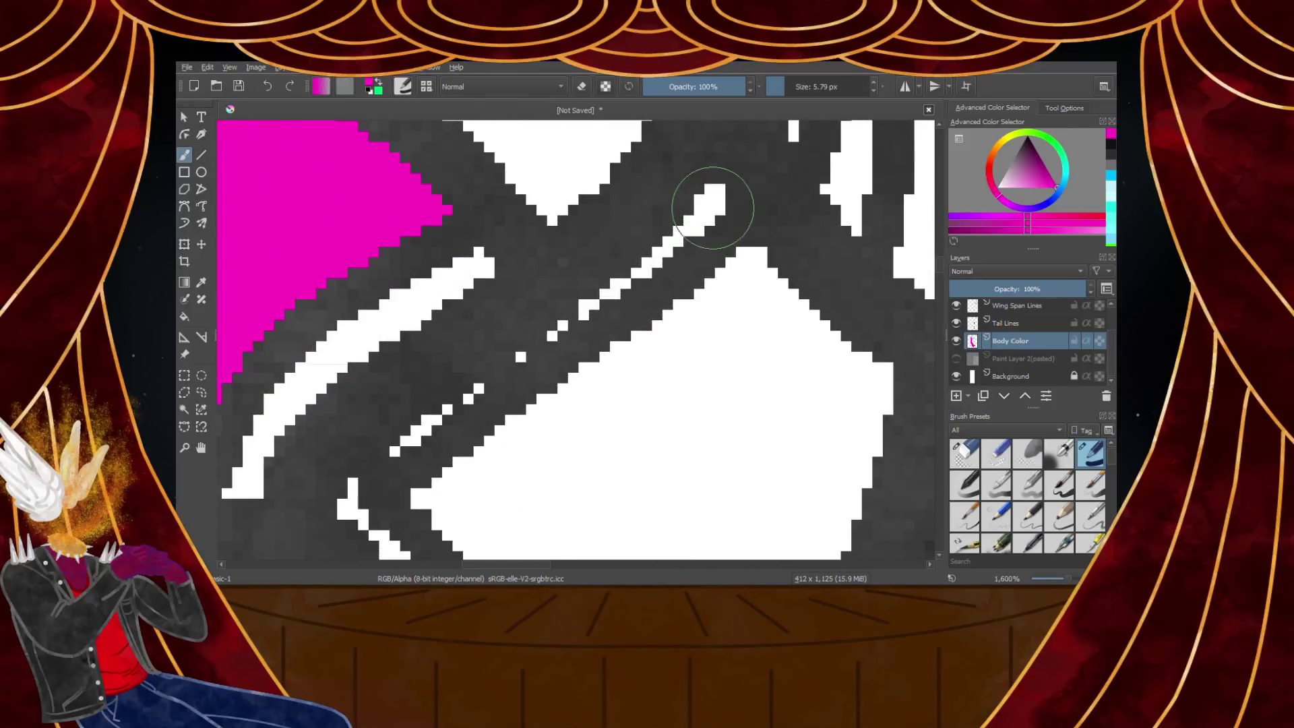
scroll(709, 268, down, 4)
scroll(706, 292, up, 1)
scroll(703, 296, up, 1)
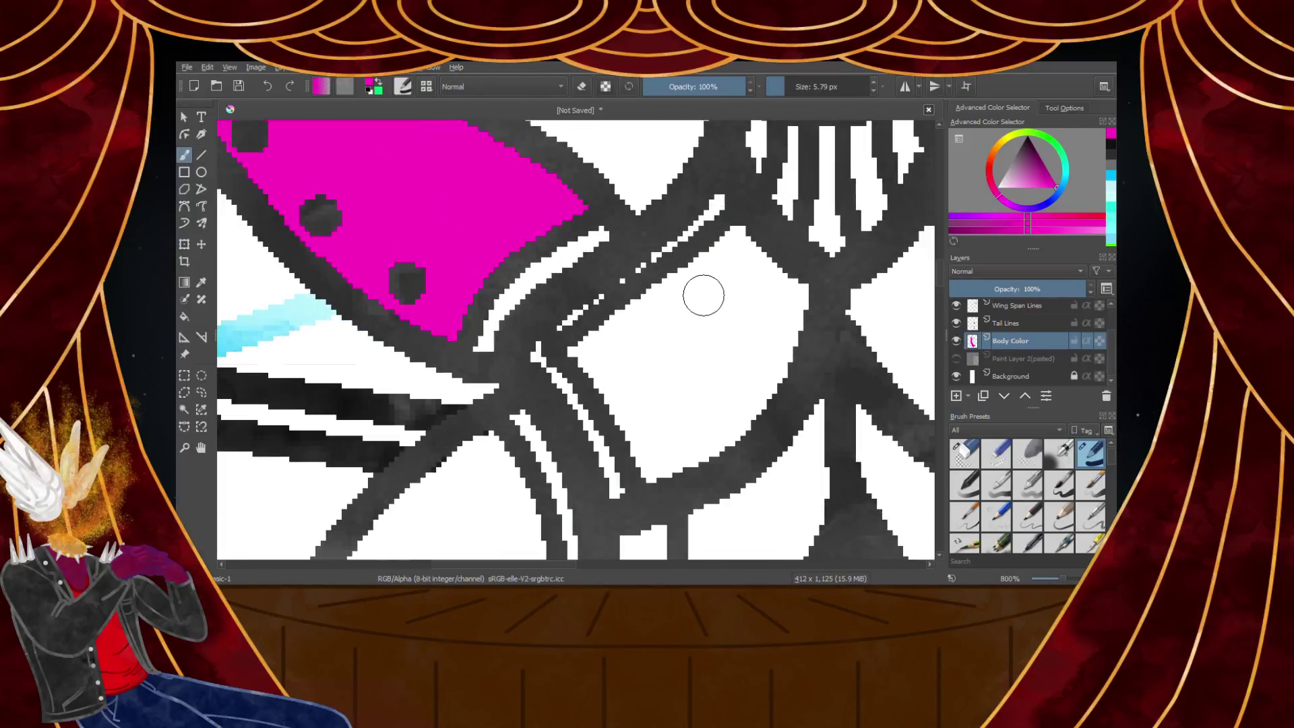
mouse_move(745, 233)
mouse_down()
mouse_move(579, 347)
mouse_move(649, 471)
mouse_move(730, 430)
mouse_move(797, 297)
mouse_move(753, 254)
mouse_move(769, 320)
mouse_move(706, 437)
mouse_move(670, 439)
mouse_move(631, 377)
mouse_move(635, 332)
mouse_move(734, 279)
mouse_move(740, 348)
mouse_move(689, 417)
mouse_move(680, 322)
mouse_move(718, 361)
mouse_move(653, 341)
mouse_up()
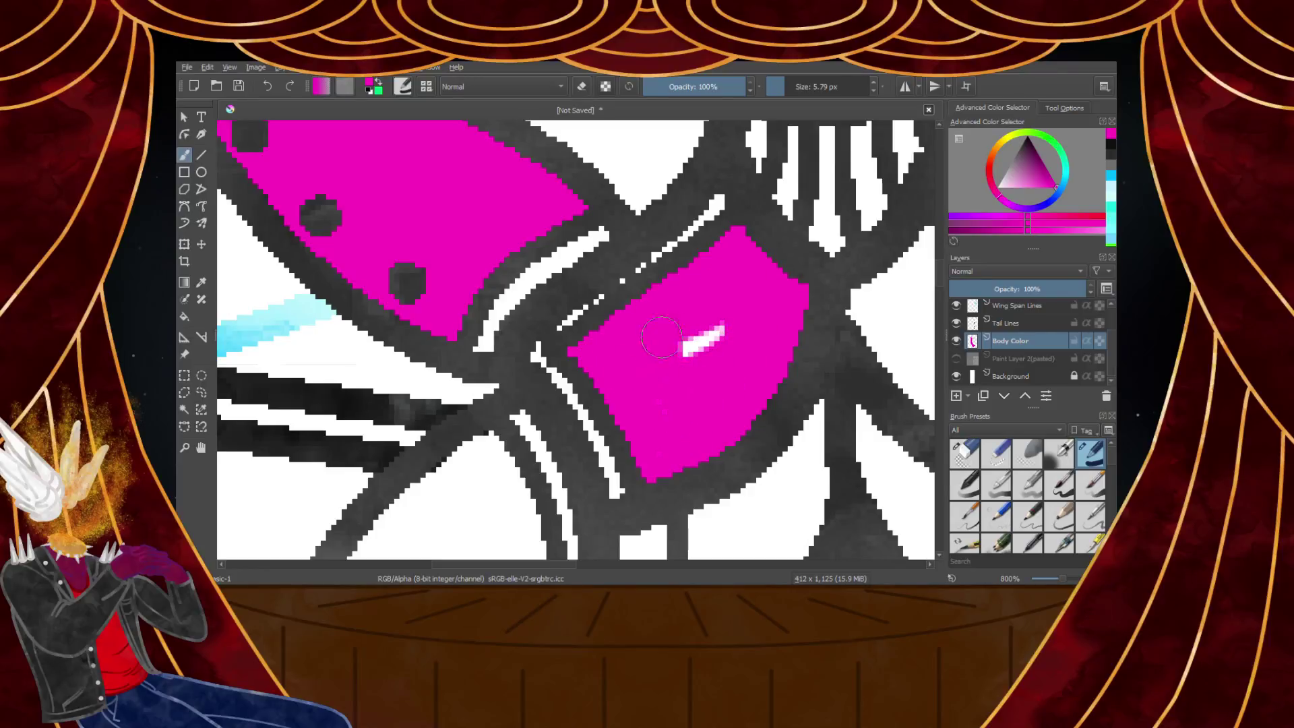
Fill the chest plate on the drawing's right side with magenta to match the other one
scroll(721, 340, down, 4)
scroll(782, 327, up, 5)
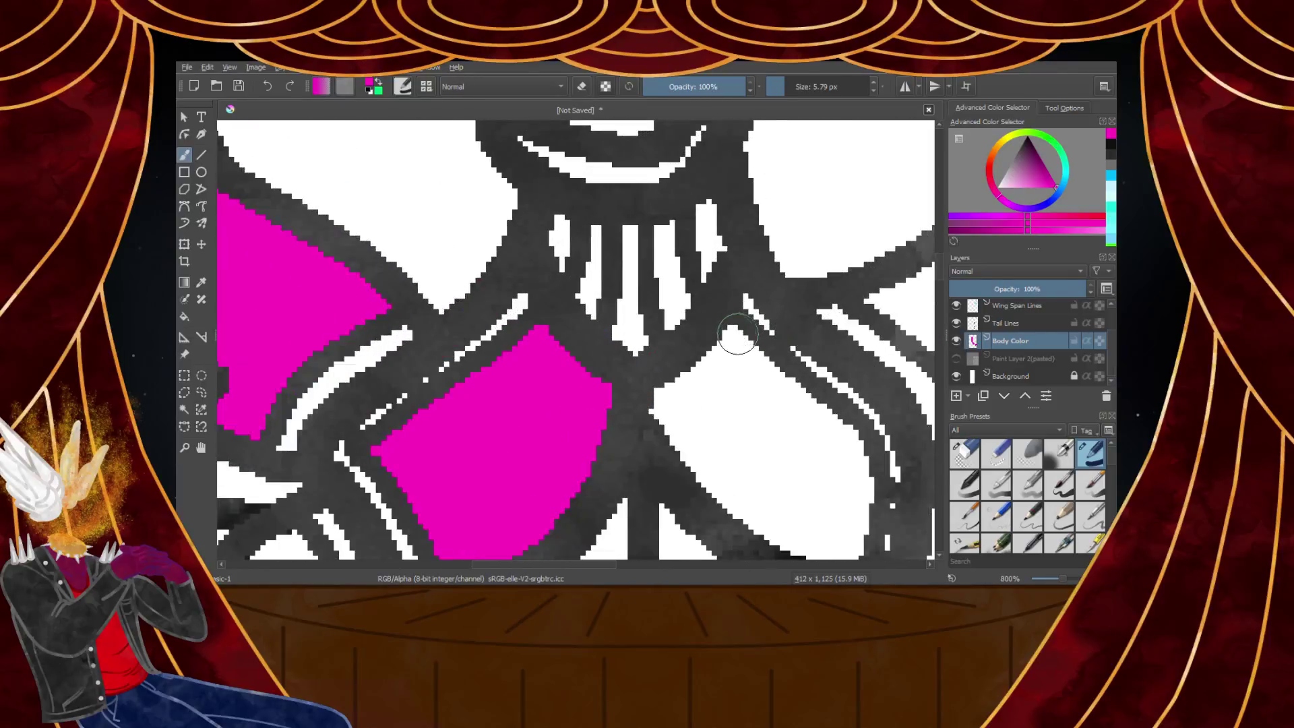
drag(730, 335, 621, 445)
scroll(702, 453, down, 4)
scroll(650, 366, up, 3)
mouse_move(634, 329)
mouse_down()
mouse_move(744, 435)
mouse_move(757, 462)
mouse_move(746, 553)
mouse_move(646, 503)
mouse_move(590, 441)
mouse_move(570, 403)
mouse_move(737, 526)
mouse_move(715, 437)
mouse_move(631, 368)
mouse_move(611, 405)
mouse_move(727, 499)
mouse_up()
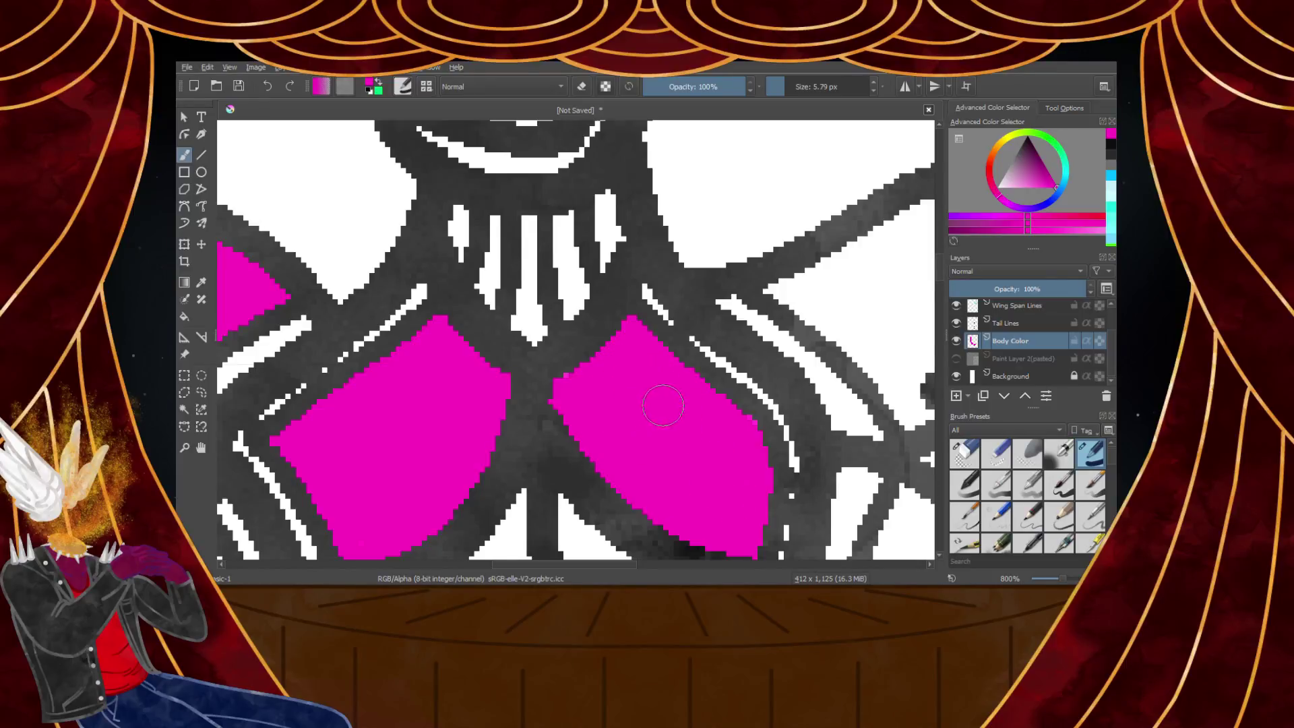
scroll(658, 406, down, 3)
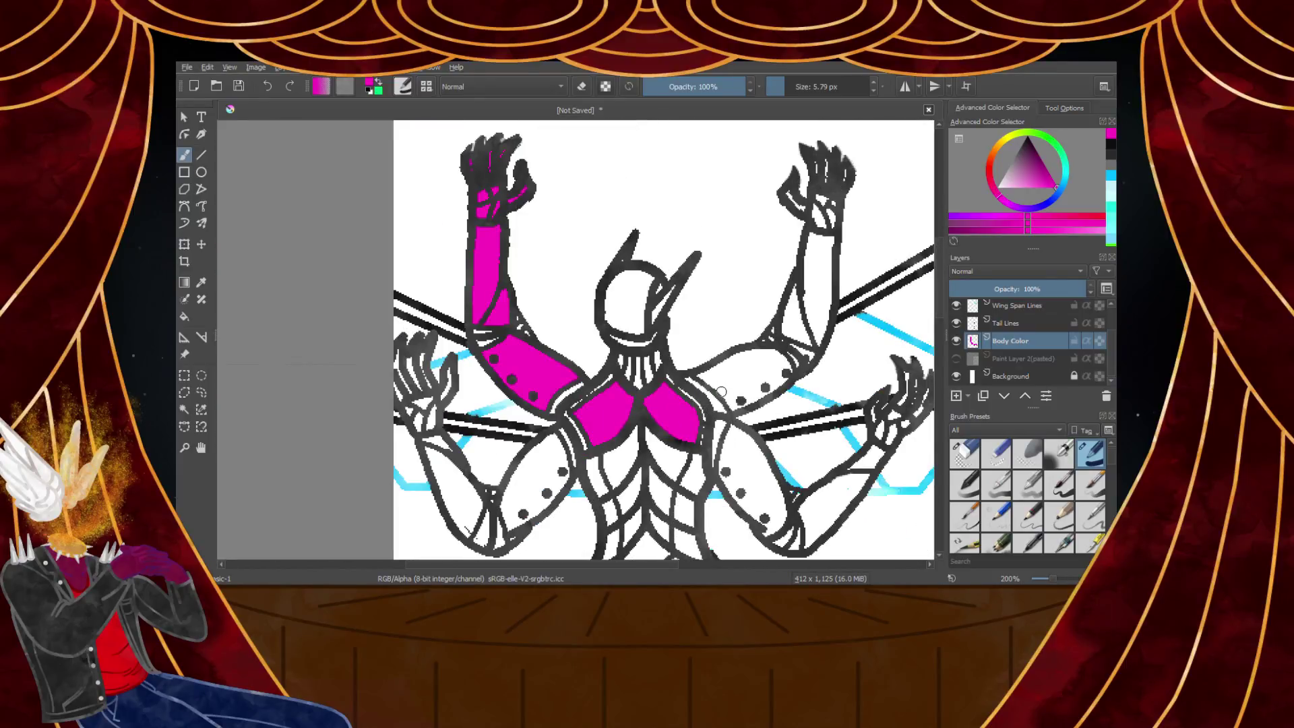
Paint the three narrow side panels of the abdomen magenta on the drawing's left side, below the chest plate
scroll(604, 480, down, 1)
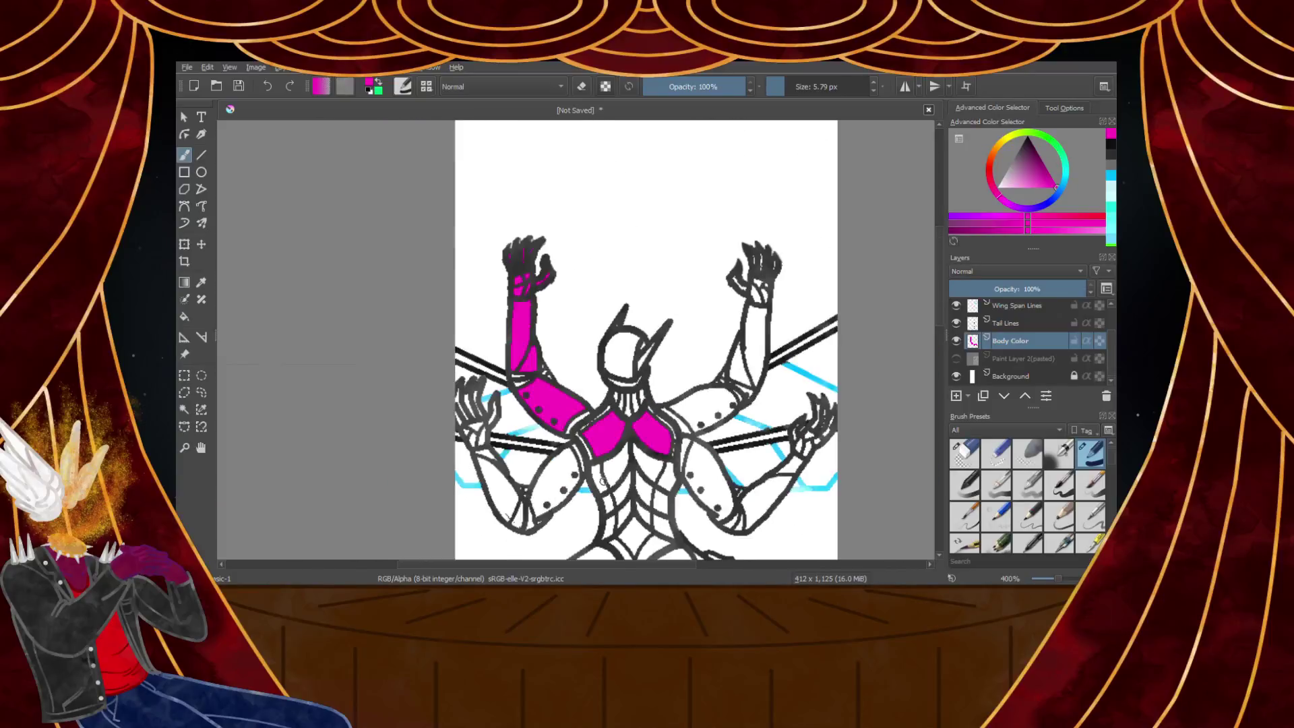
scroll(592, 447, up, 5)
mouse_move(596, 273)
mouse_down()
mouse_move(565, 306)
mouse_move(585, 412)
mouse_move(623, 431)
mouse_move(634, 424)
mouse_move(592, 286)
mouse_move(595, 421)
mouse_up()
scroll(594, 421, down, 4)
scroll(601, 449, up, 5)
mouse_move(621, 346)
mouse_down()
mouse_move(637, 450)
mouse_move(661, 426)
mouse_move(652, 340)
mouse_up()
scroll(593, 242, down, 4)
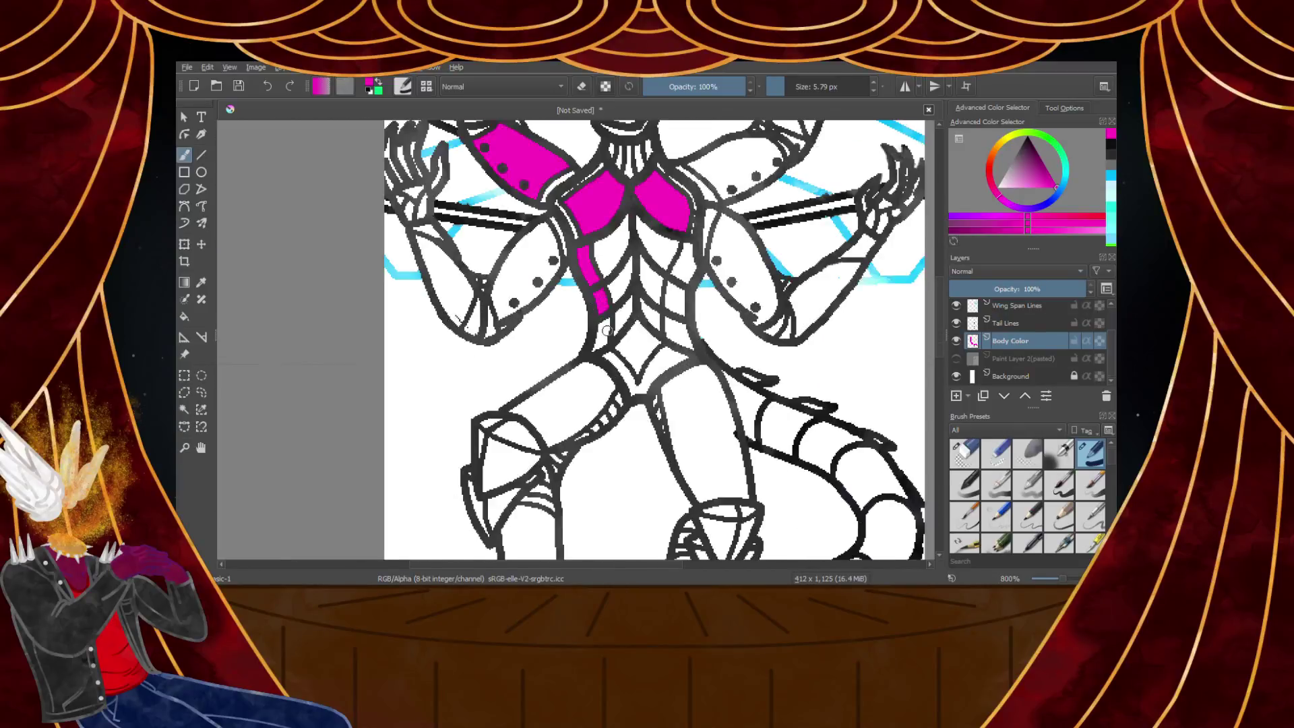
scroll(597, 318, up, 5)
mouse_move(610, 246)
mouse_down()
mouse_move(581, 362)
mouse_move(534, 403)
mouse_move(559, 273)
mouse_move(599, 246)
mouse_up()
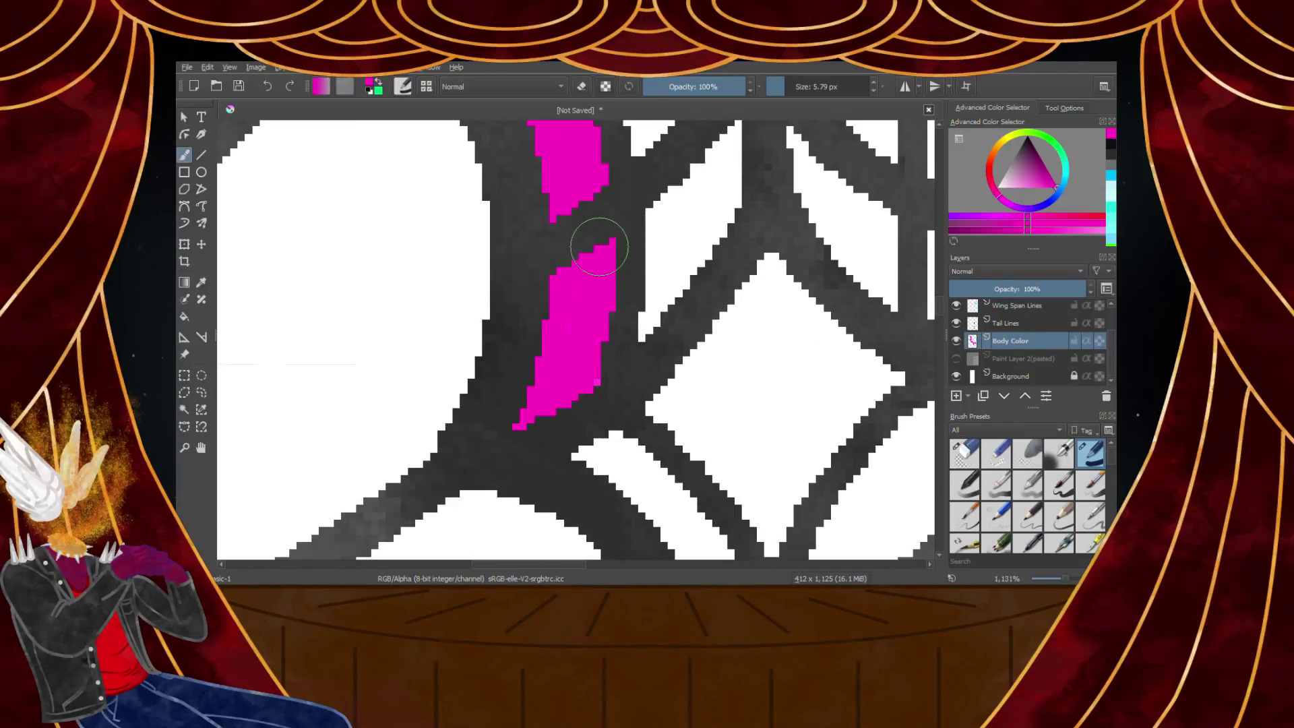
Fill the left half of the V-shaped pelvis band with magenta down to its point
scroll(566, 314, down, 4)
scroll(549, 370, up, 4)
mouse_move(553, 371)
mouse_down()
mouse_move(645, 453)
mouse_move(563, 350)
mouse_move(632, 480)
mouse_move(519, 256)
mouse_up()
scroll(574, 379, down, 3)
scroll(605, 422, up, 3)
mouse_move(632, 480)
mouse_down()
mouse_move(685, 486)
mouse_move(687, 446)
mouse_move(728, 370)
mouse_up()
scroll(710, 308, down, 4)
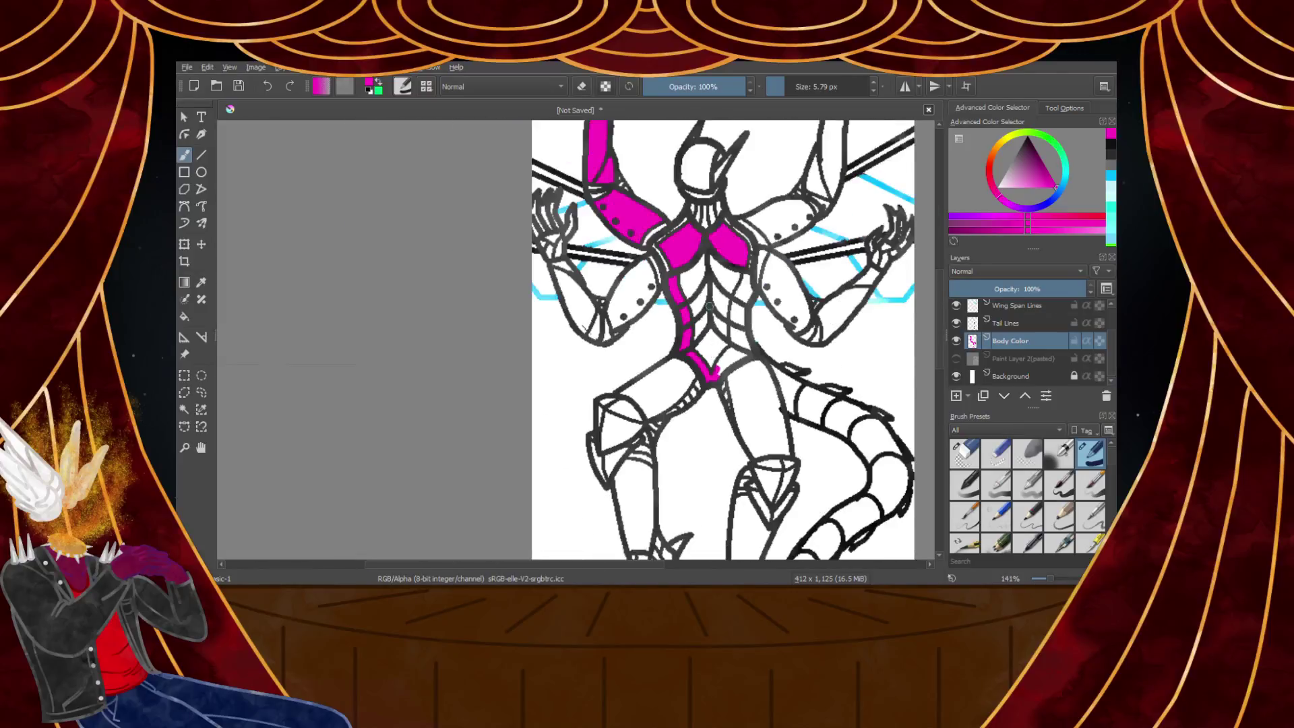
Paint the three side panels of the abdomen magenta on the drawing's right side to match the left ones
scroll(709, 307, up, 3)
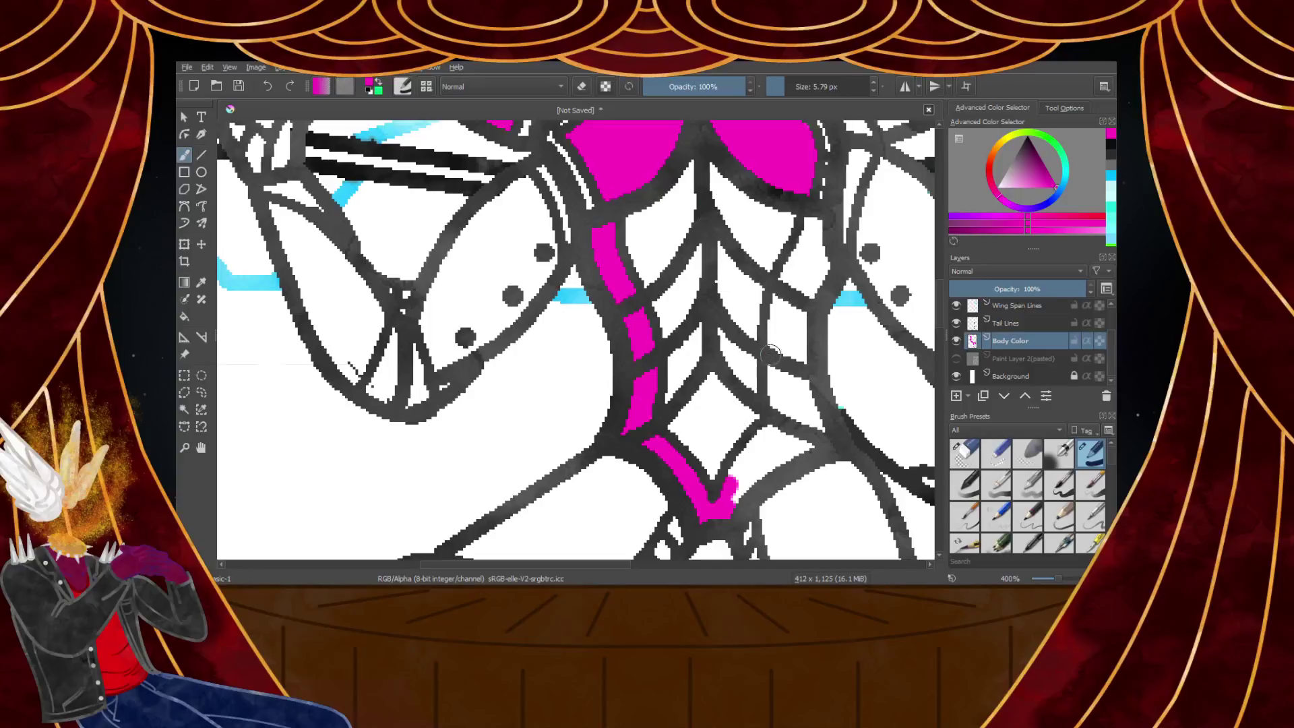
scroll(809, 221, up, 3)
mouse_move(815, 224)
mouse_down()
mouse_move(858, 379)
mouse_move(808, 273)
mouse_move(786, 278)
mouse_move(726, 385)
mouse_move(819, 428)
mouse_move(791, 354)
mouse_move(812, 387)
mouse_move(750, 376)
mouse_move(818, 391)
mouse_up()
scroll(821, 378, down, 4)
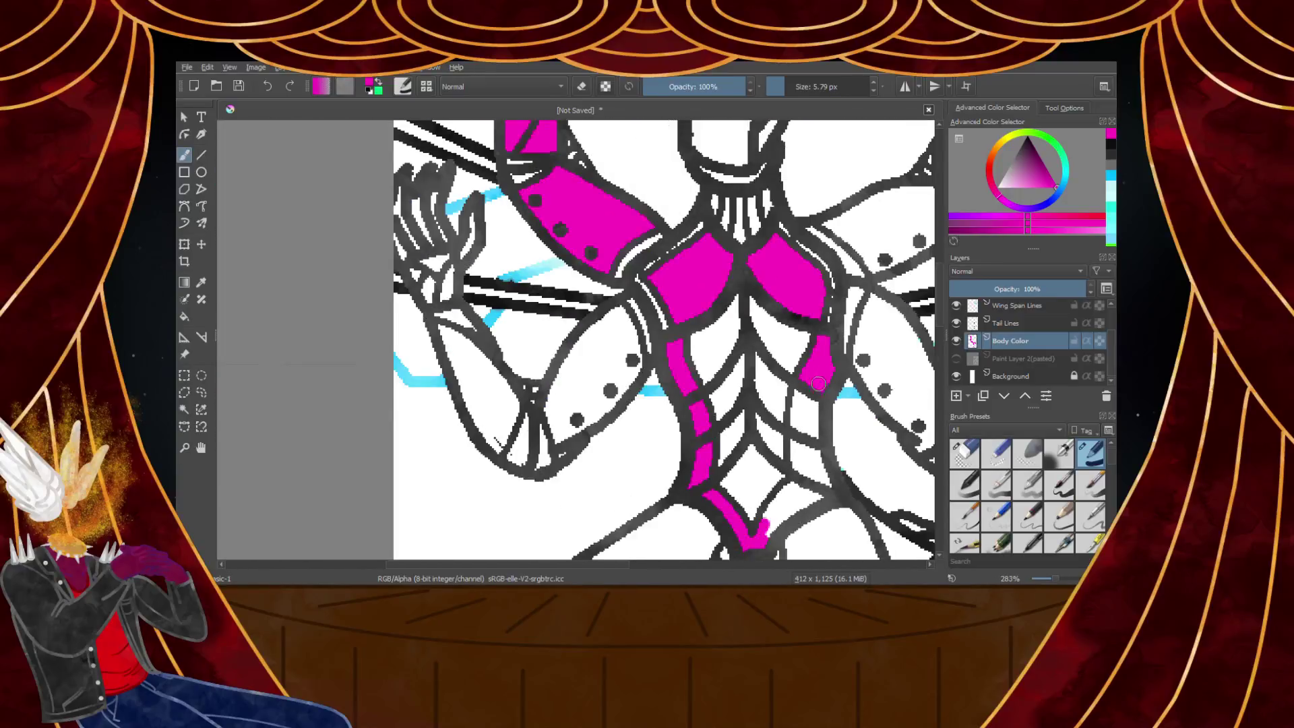
scroll(813, 404, up, 4)
mouse_move(745, 335)
mouse_down()
mouse_move(733, 470)
mouse_move(801, 424)
mouse_up()
scroll(801, 423, down, 3)
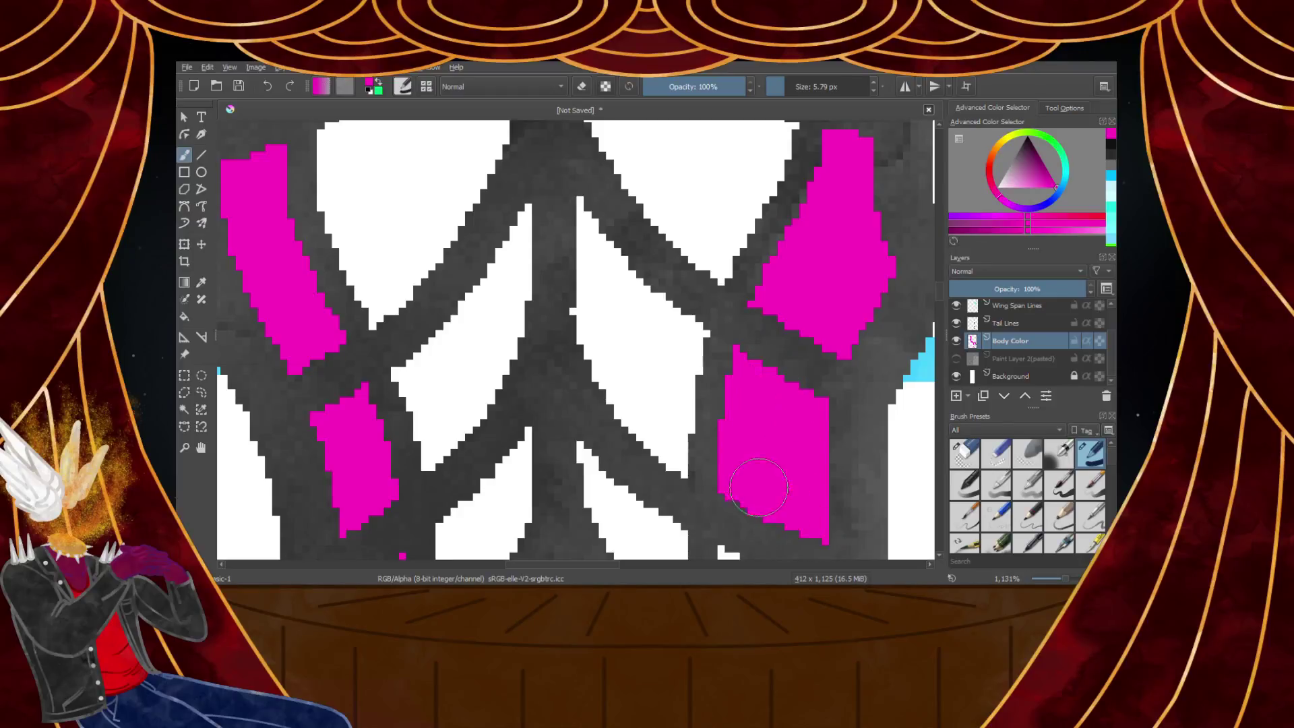
scroll(758, 474, up, 3)
mouse_move(708, 305)
mouse_down()
mouse_move(735, 437)
mouse_move(830, 470)
mouse_move(819, 388)
mouse_move(794, 336)
mouse_move(728, 339)
mouse_move(799, 386)
mouse_move(753, 375)
mouse_move(657, 499)
mouse_move(738, 367)
mouse_move(768, 387)
mouse_up()
scroll(763, 392, down, 1)
Complete the right half of the V-shaped pelvis band with magenta
scroll(763, 393, up, 3)
scroll(770, 412, down, 3)
scroll(770, 411, up, 1)
mouse_move(852, 332)
mouse_down()
mouse_move(669, 488)
mouse_move(835, 298)
mouse_move(856, 323)
mouse_up()
scroll(802, 356, down, 7)
scroll(722, 381, up, 1)
scroll(734, 200, down, 1)
Line the inside edges of the left lower arm's upper arm with magenta, redoing the stroke that spills over the outline
scroll(725, 211, up, 2)
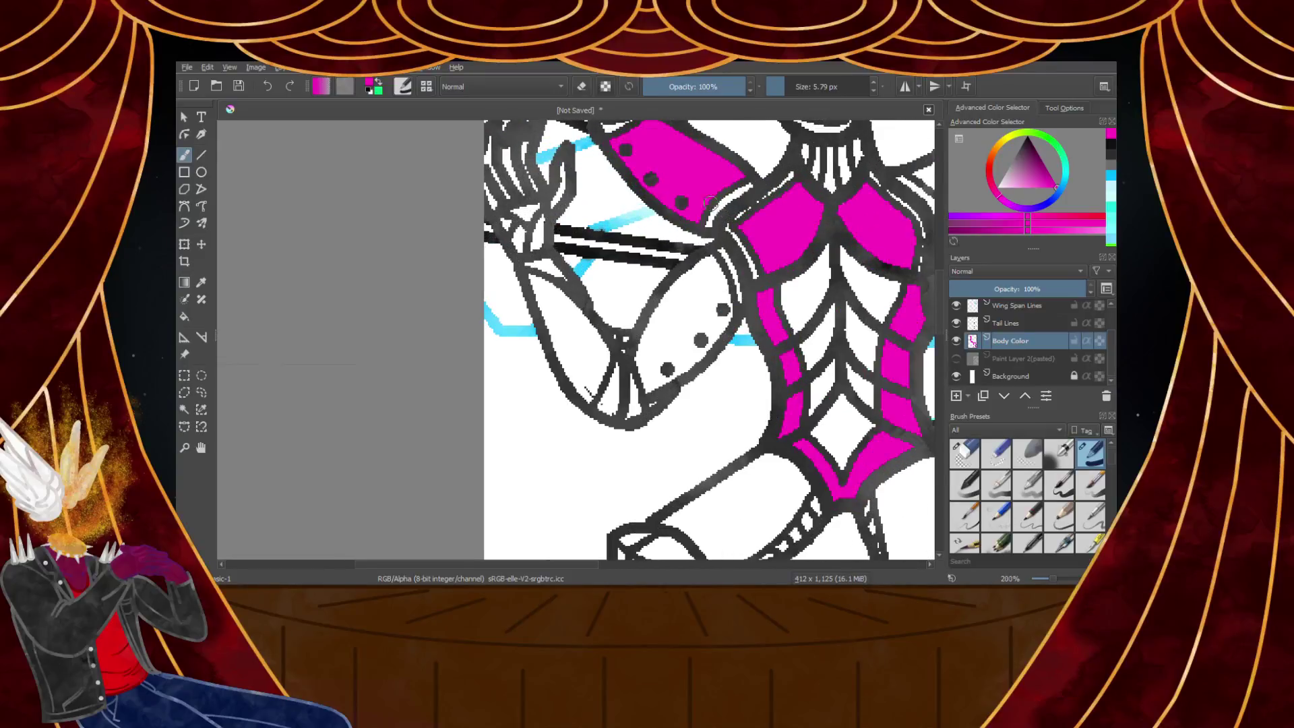
scroll(718, 269, up, 1)
mouse_move(670, 220)
mouse_down()
mouse_move(728, 385)
mouse_move(697, 270)
mouse_move(737, 443)
mouse_move(736, 401)
mouse_move(645, 227)
mouse_move(491, 388)
mouse_up()
scroll(492, 383, down, 3)
scroll(463, 437, up, 3)
scroll(460, 436, down, 1)
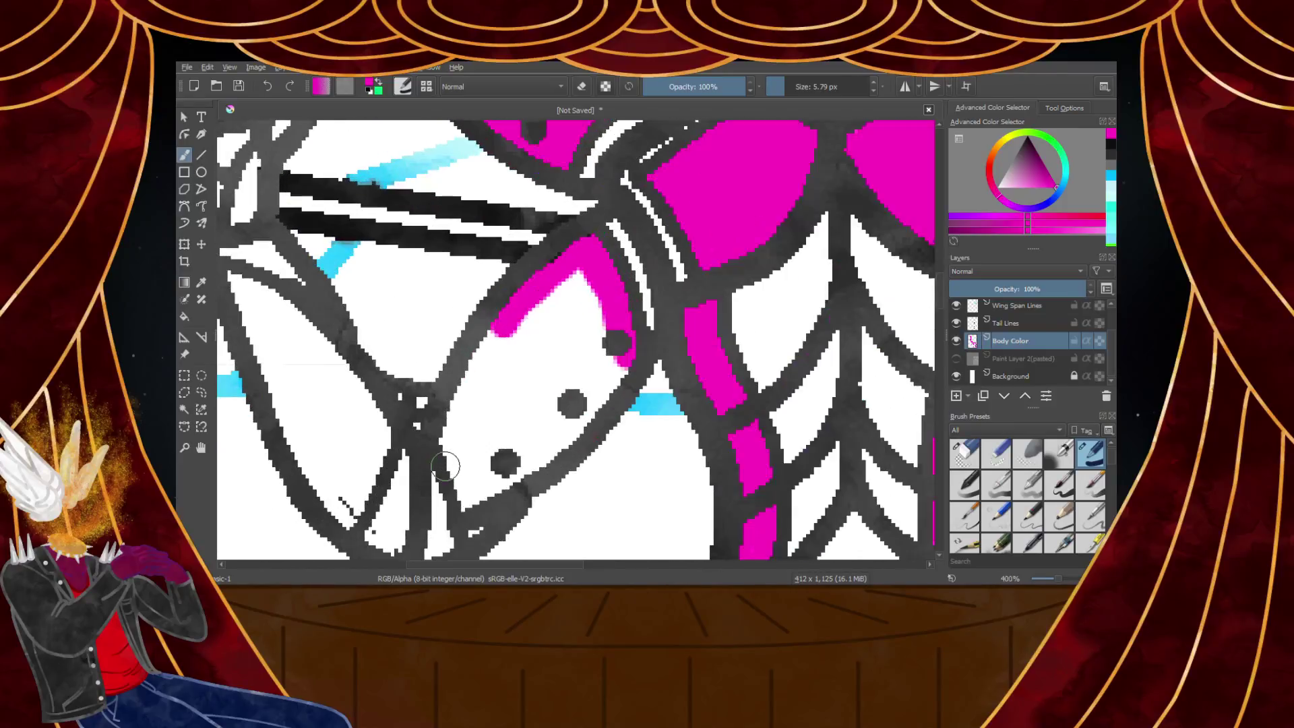
drag(452, 460, 464, 502)
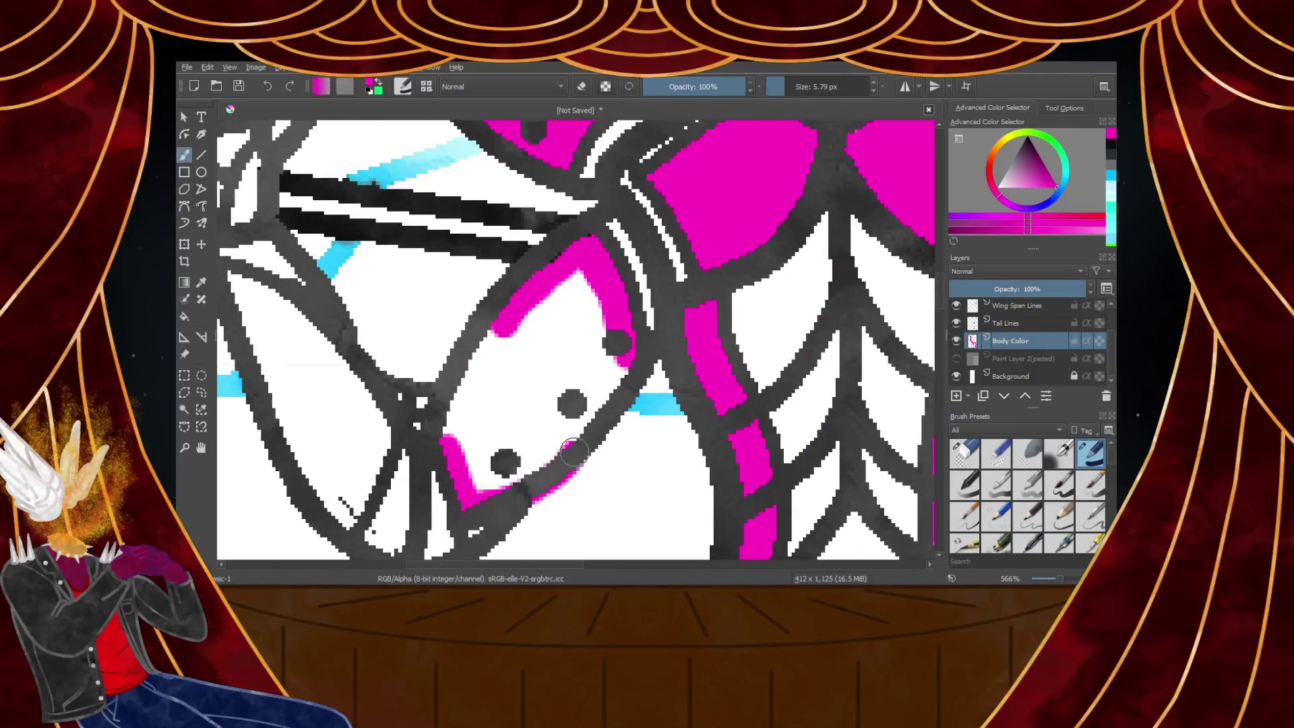
key(ctrl+z)
drag(446, 433, 452, 467)
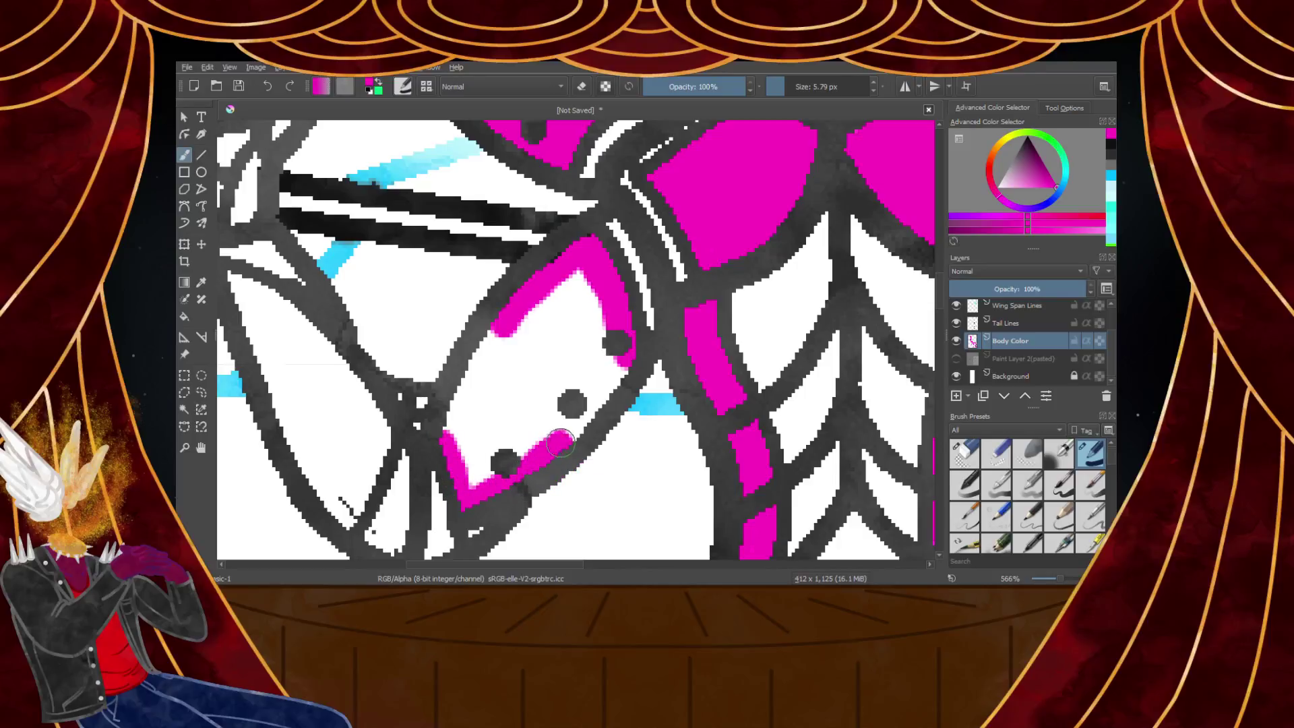
drag(559, 445, 605, 379)
scroll(1023, 326, up, 2)
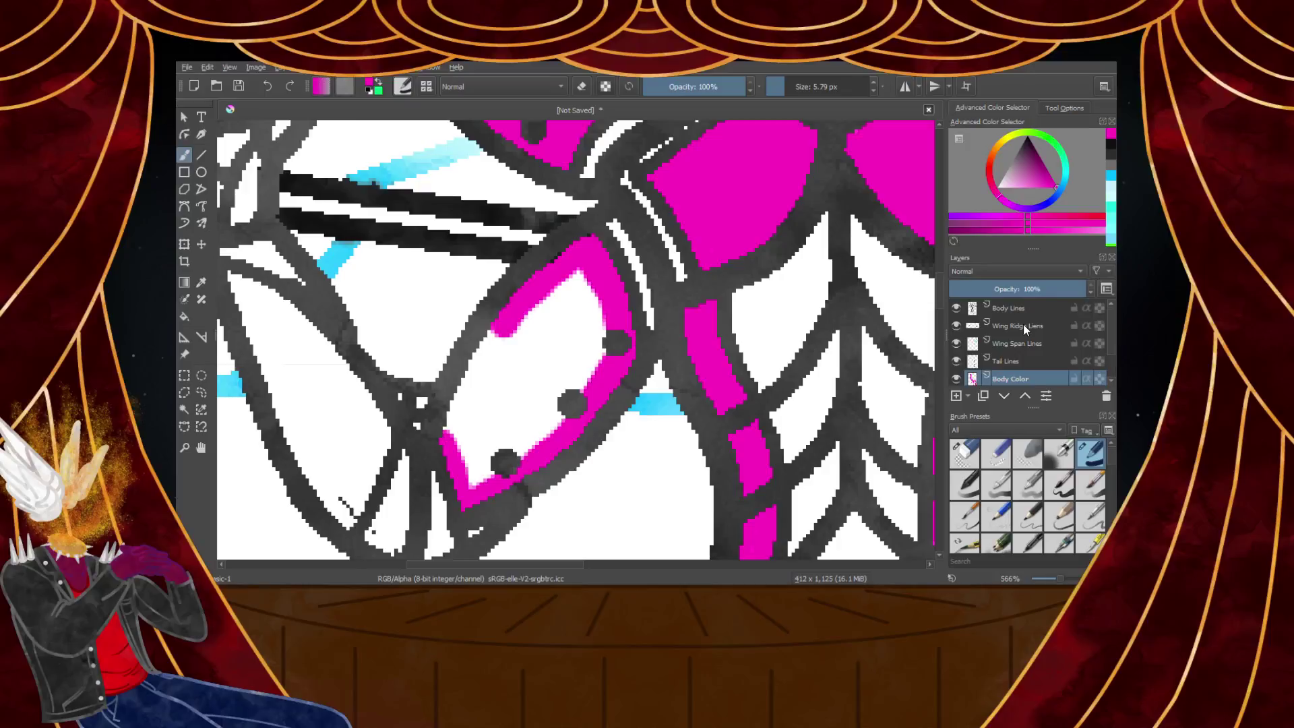
On the Body Lines layer, erase the stray dark pixels inside the left lower forearm near the elbow with Eraser Circle at 4.63 px
click(1018, 314)
click(957, 457)
scroll(344, 503, up, 1)
scroll(344, 502, up, 4)
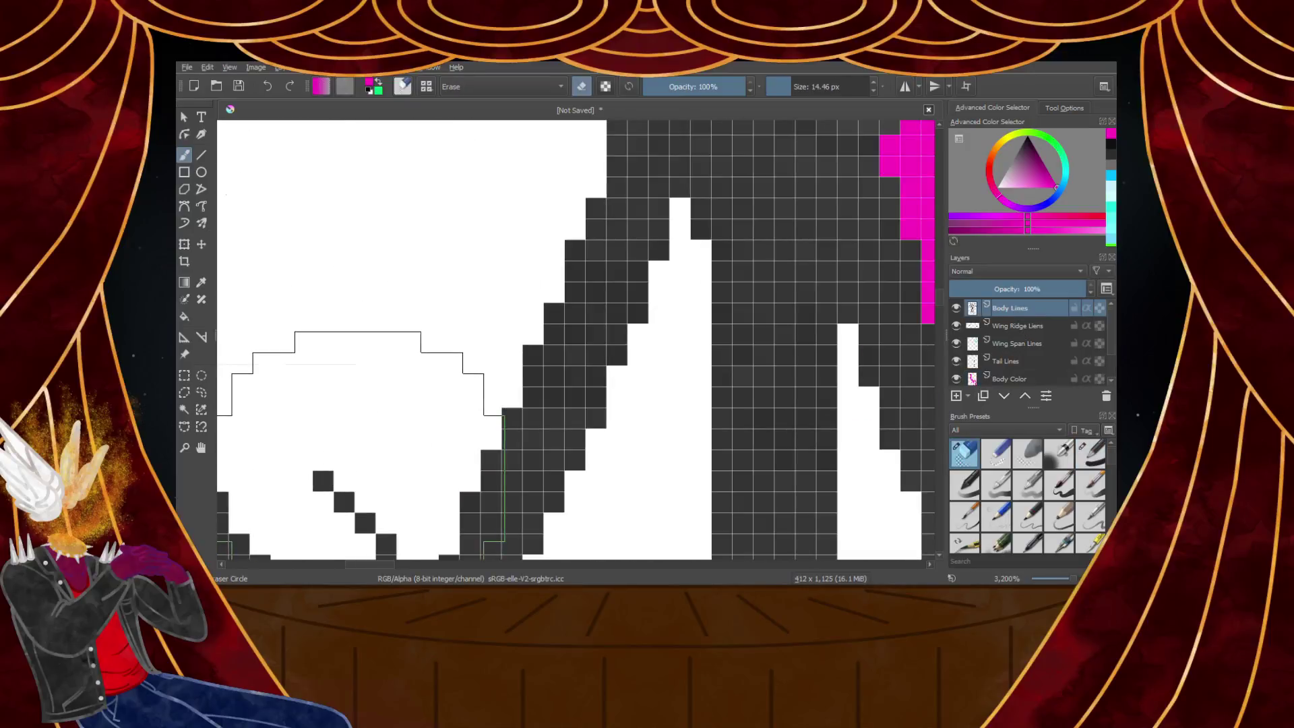
scroll(345, 444, down, 6)
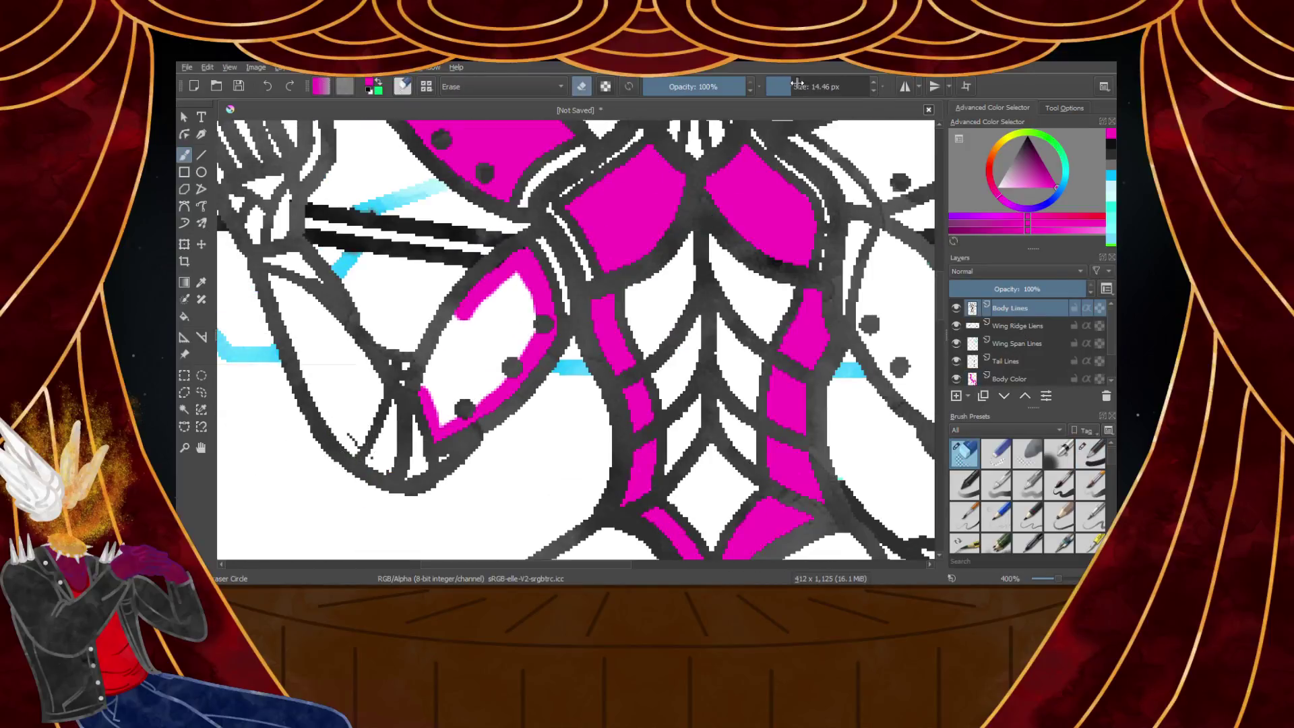
scroll(349, 459, up, 6)
mouse_move(418, 326)
mouse_down()
mouse_move(388, 300)
mouse_move(364, 287)
mouse_up()
drag(534, 445, 427, 350)
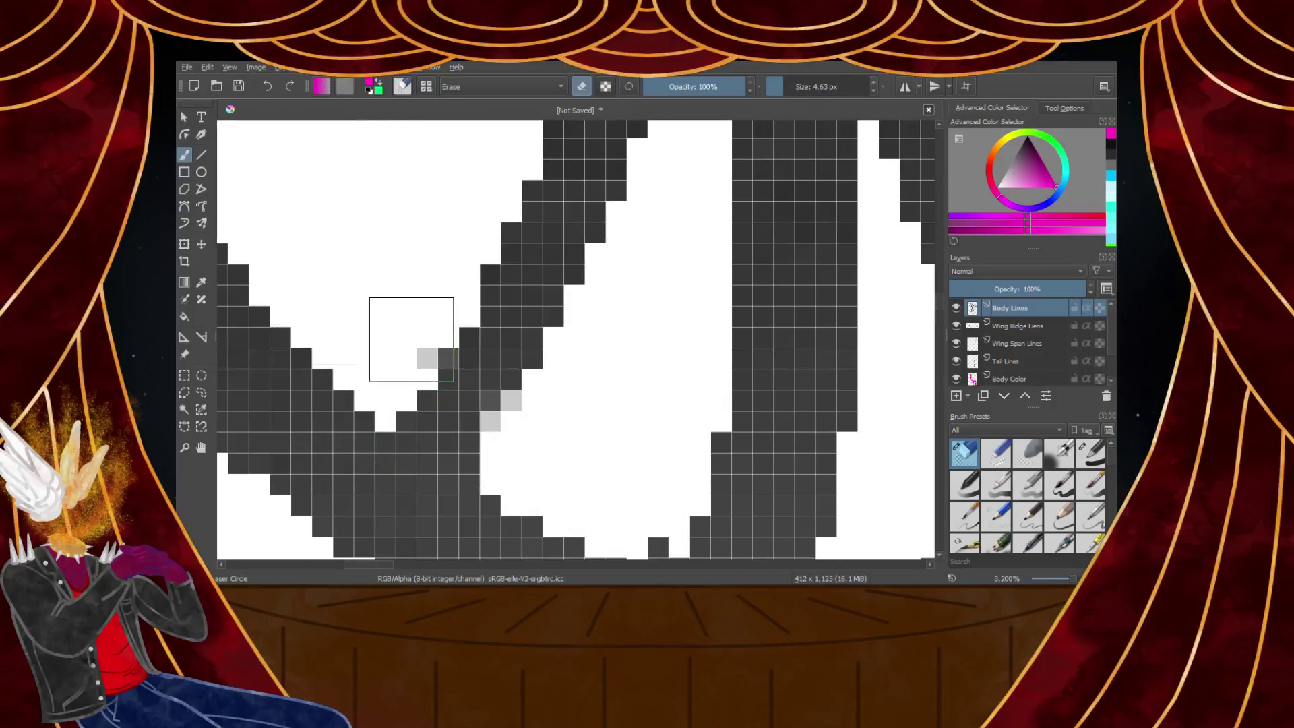
scroll(411, 338, down, 7)
scroll(418, 276, up, 3)
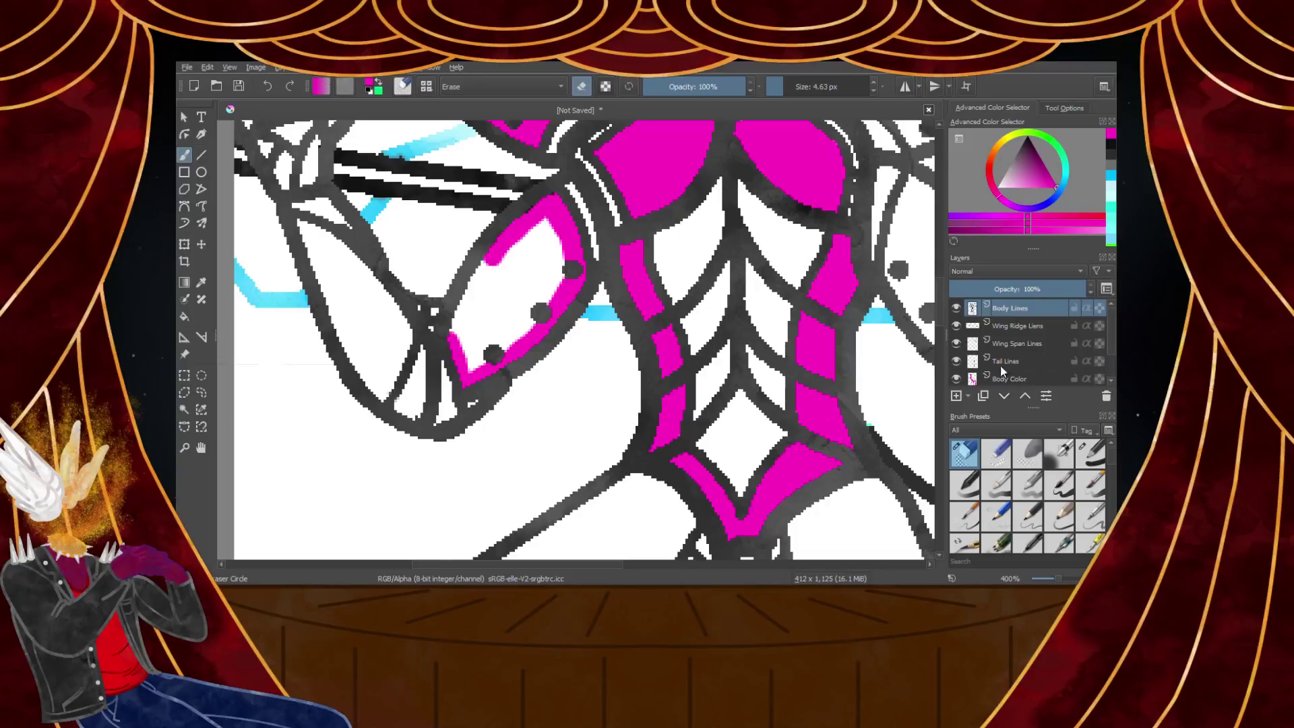
Return to the Body Color layer with the Basic-1 brush and fill the rest of the left lower arm's upper arm with magenta
click(1003, 378)
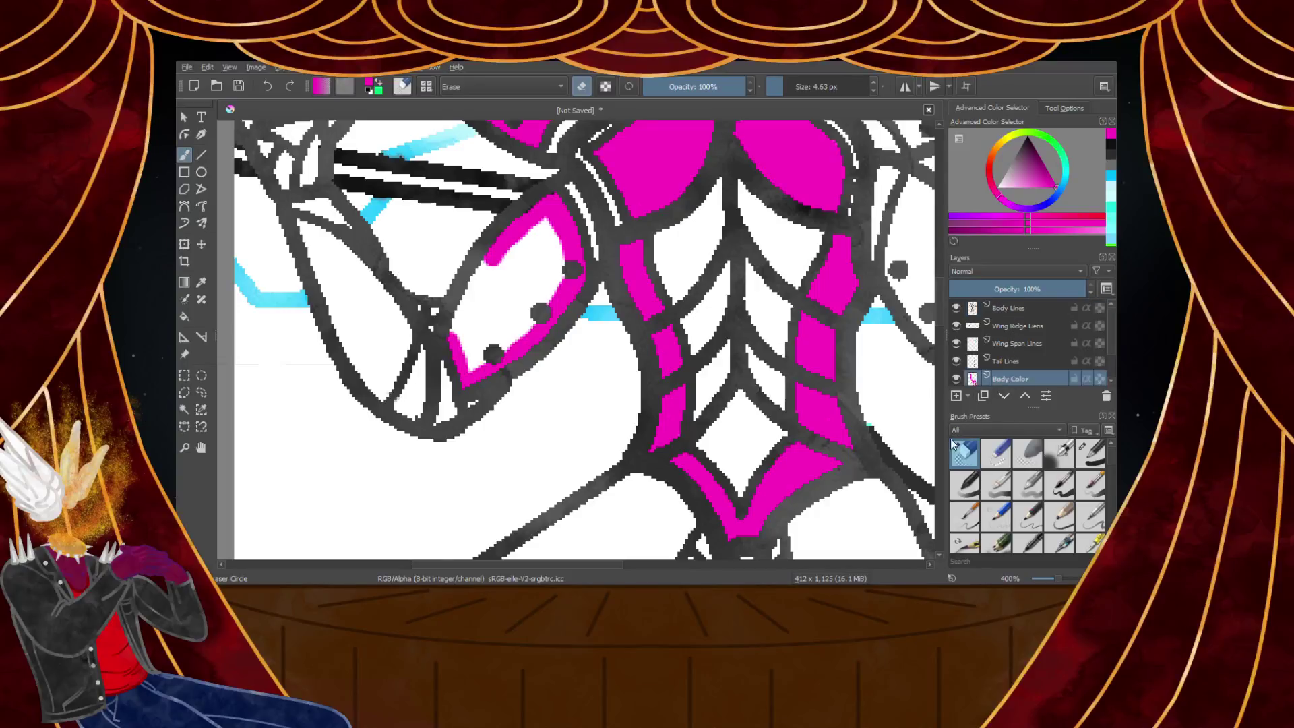
click(1091, 453)
scroll(496, 245, up, 1)
mouse_move(526, 138)
mouse_down()
mouse_move(451, 294)
mouse_move(428, 367)
mouse_move(463, 442)
mouse_move(495, 454)
mouse_move(655, 340)
mouse_move(719, 205)
mouse_up()
scroll(712, 196, down, 4)
scroll(705, 165, up, 3)
mouse_move(708, 159)
mouse_down()
mouse_move(741, 244)
mouse_move(696, 158)
mouse_move(637, 192)
mouse_move(585, 255)
mouse_move(539, 380)
mouse_move(571, 404)
mouse_move(658, 347)
mouse_move(711, 241)
mouse_move(702, 188)
mouse_move(622, 264)
mouse_move(568, 368)
mouse_move(629, 246)
mouse_move(694, 214)
mouse_move(643, 321)
mouse_move(589, 370)
mouse_move(697, 192)
mouse_move(608, 245)
mouse_up()
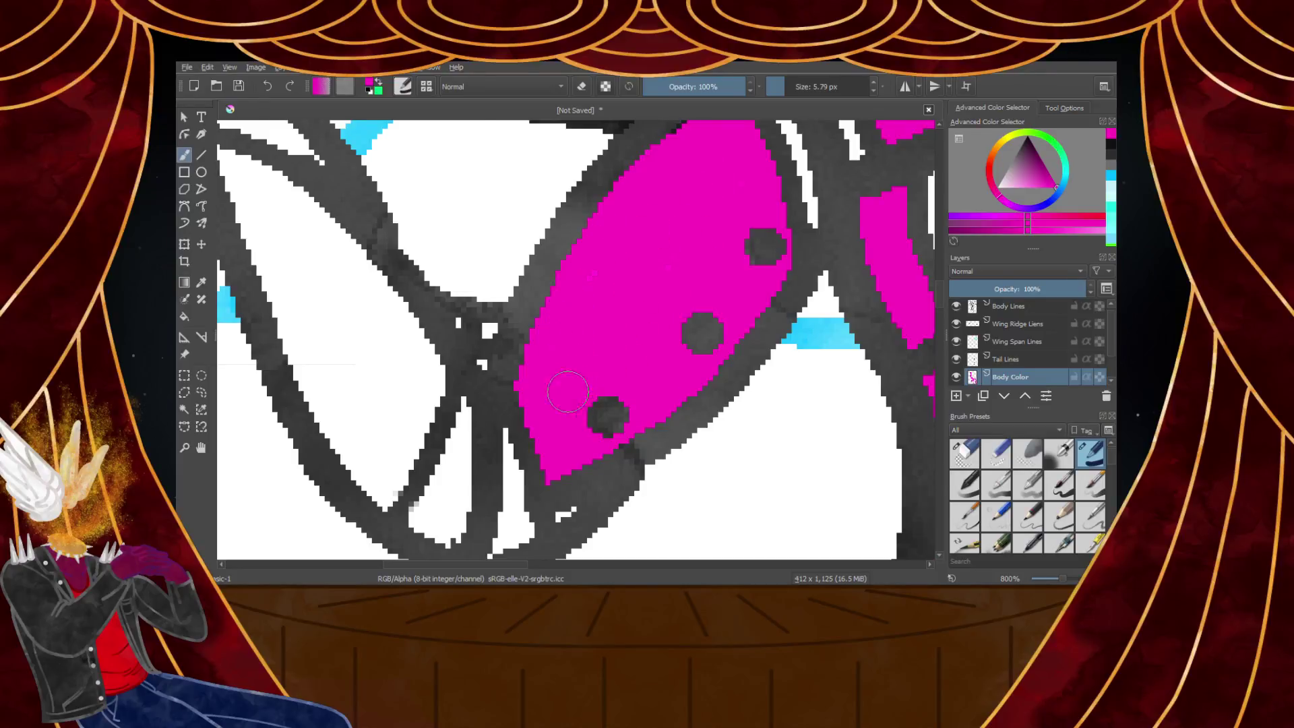
scroll(573, 394, down, 3)
Paint the left lower forearm magenta, including the small wedge at the wrist
scroll(431, 263, up, 4)
mouse_move(354, 263)
mouse_down()
mouse_move(437, 260)
mouse_move(448, 290)
mouse_up()
scroll(496, 324, down, 3)
scroll(404, 289, up, 3)
mouse_move(384, 202)
mouse_down()
mouse_move(374, 192)
mouse_move(564, 370)
mouse_move(426, 214)
mouse_move(440, 322)
mouse_move(499, 432)
mouse_move(485, 472)
mouse_move(526, 404)
mouse_move(552, 294)
mouse_move(647, 438)
mouse_up()
scroll(427, 232, down, 3)
scroll(430, 276, up, 3)
scroll(647, 432, down, 3)
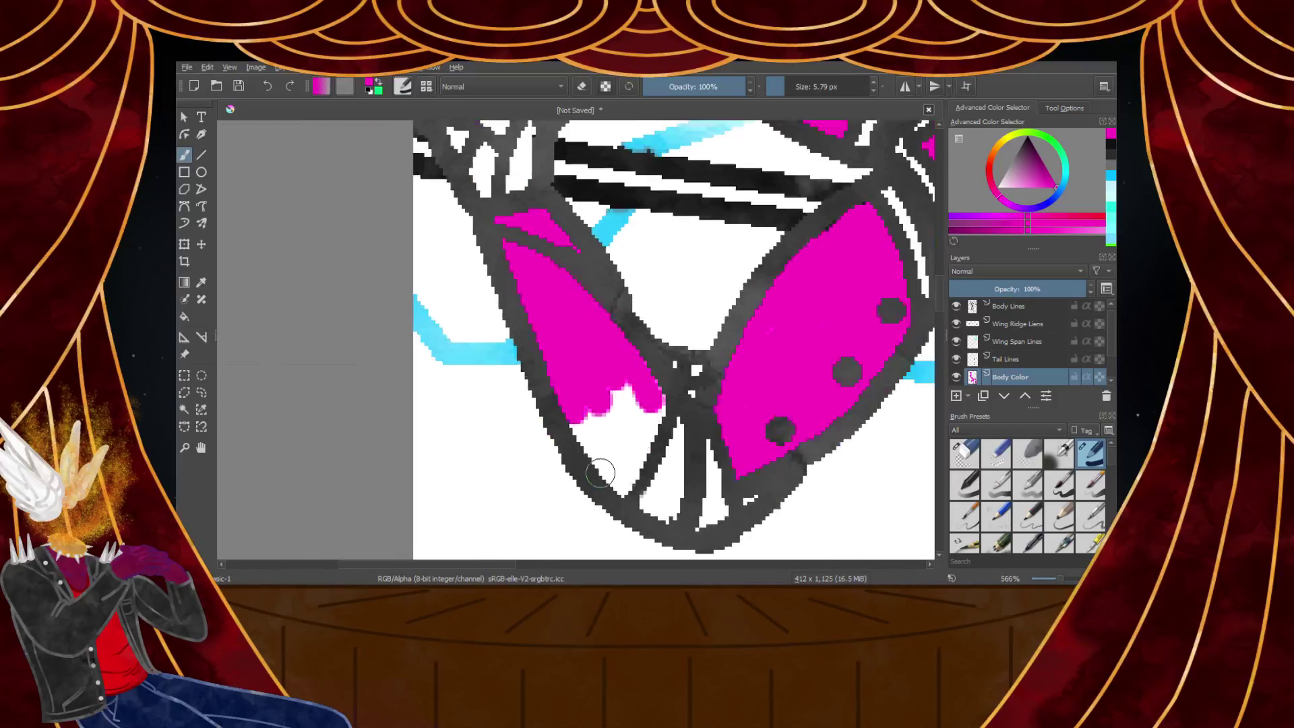
scroll(653, 424, up, 2)
mouse_move(681, 357)
mouse_down()
mouse_move(631, 483)
mouse_move(573, 411)
mouse_move(613, 445)
mouse_move(627, 404)
mouse_move(649, 395)
mouse_up()
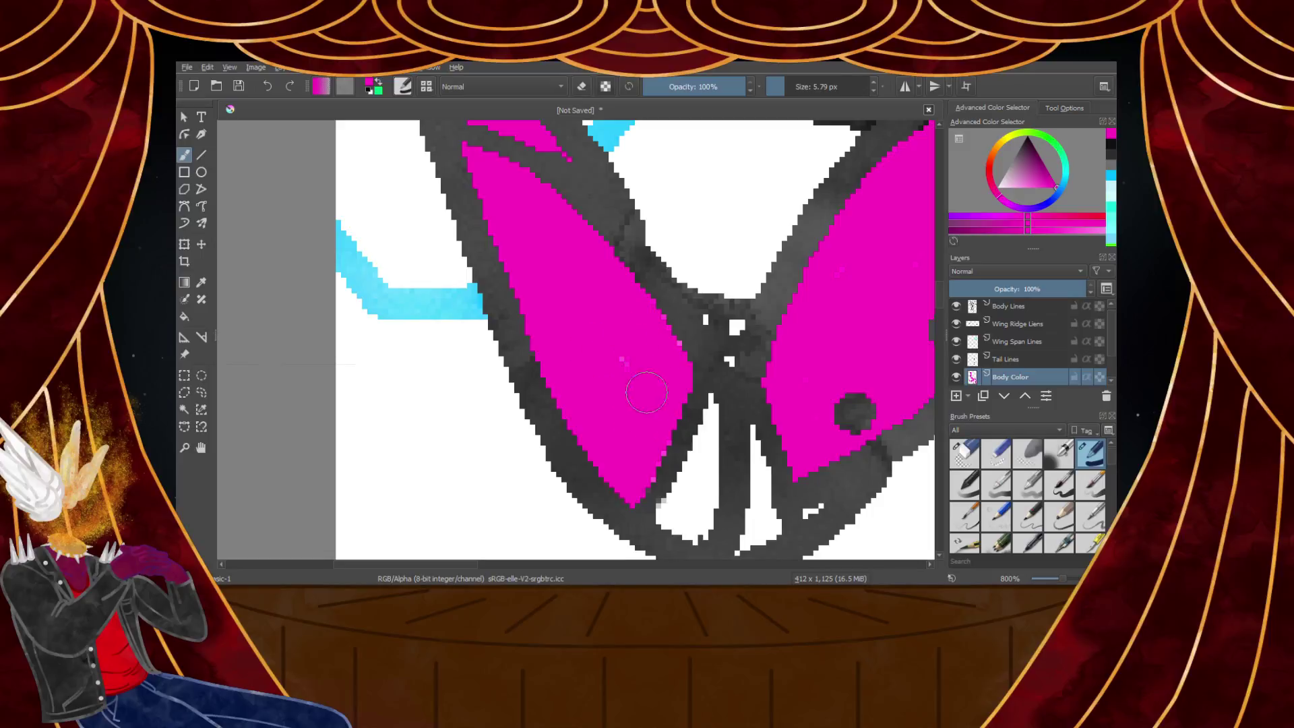
Fill the finger and thumb gaps of the left lower hand with magenta
scroll(634, 302, down, 6)
scroll(593, 225, up, 3)
scroll(585, 226, down, 2)
scroll(591, 225, up, 5)
mouse_move(569, 222)
mouse_down()
mouse_move(566, 317)
mouse_move(607, 435)
mouse_move(644, 411)
mouse_move(624, 220)
mouse_move(676, 341)
mouse_move(734, 398)
mouse_up()
drag(774, 302, 774, 270)
scroll(765, 271, down, 3)
drag(771, 197, 765, 251)
Paint the strip between the upper-left wing ridge lines magenta
scroll(765, 249, up, 3)
mouse_move(538, 225)
mouse_down()
mouse_move(682, 294)
mouse_move(552, 209)
mouse_move(823, 348)
mouse_up()
scroll(795, 338, down, 1)
scroll(796, 338, down, 3)
Fill the palm and wrist sections of the left lower hand with magenta
scroll(787, 422, up, 4)
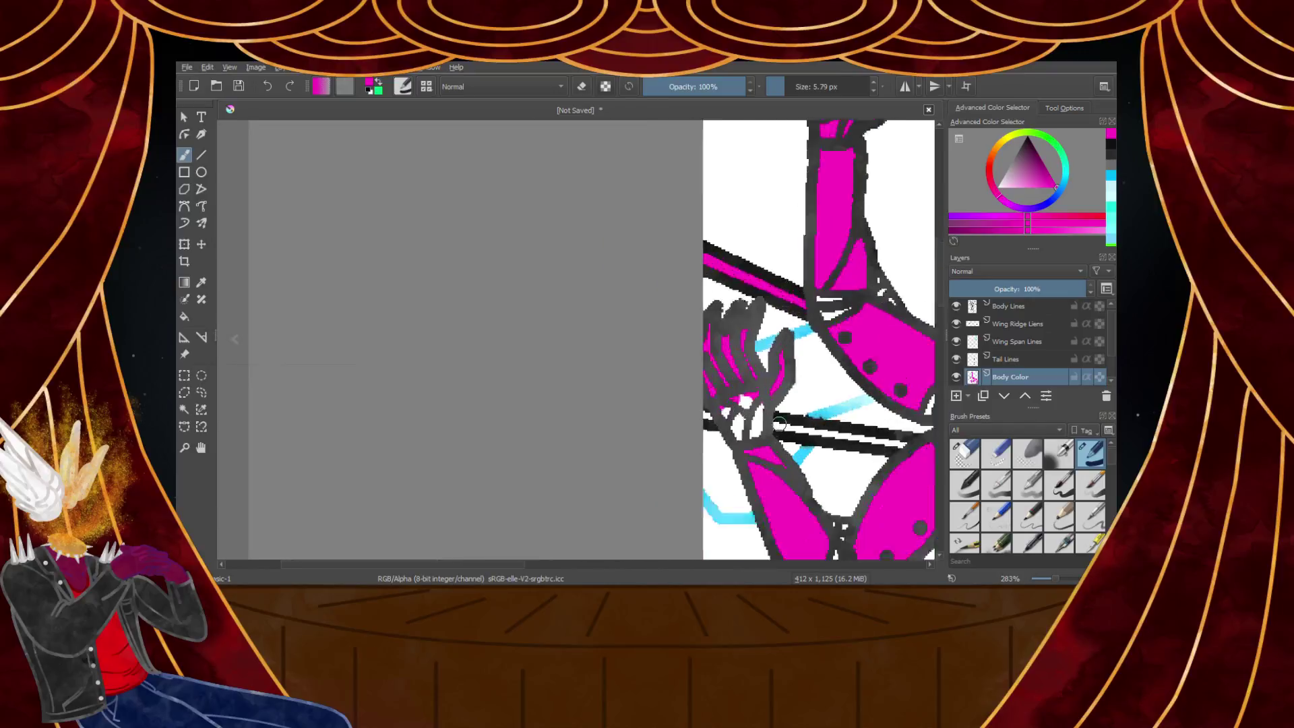
mouse_move(696, 435)
mouse_down()
mouse_move(630, 404)
mouse_move(674, 404)
mouse_move(701, 377)
mouse_move(728, 404)
mouse_up()
scroll(719, 393, down, 2)
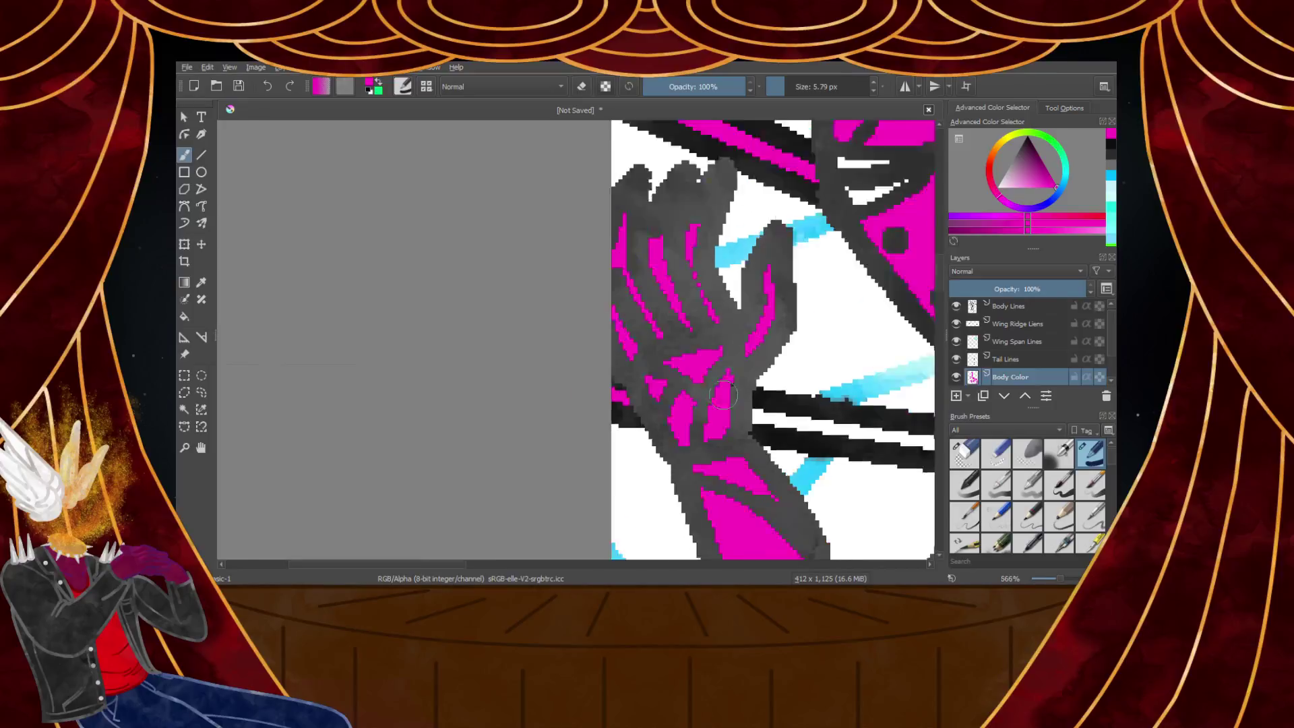
Paint the strips between the lower wing ridge lines magenta on both sides of the body
scroll(719, 393, up, 2)
drag(827, 418, 461, 355)
scroll(465, 352, down, 1)
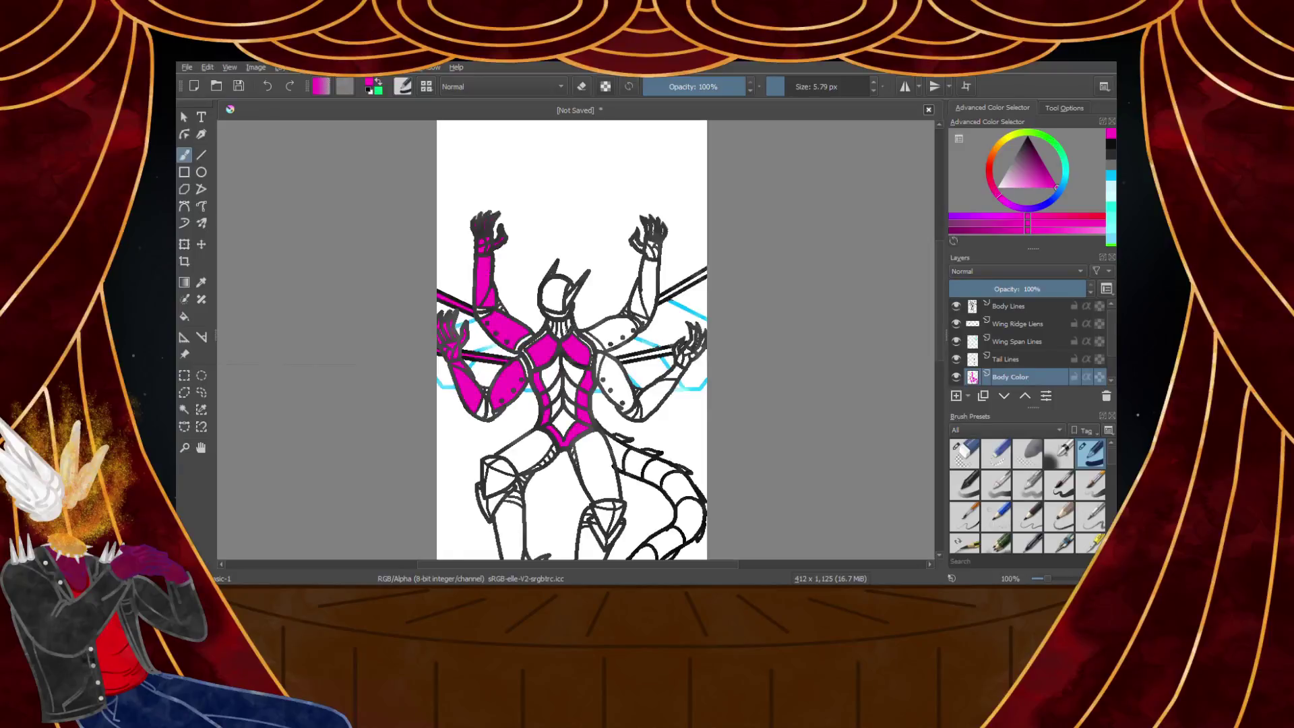
scroll(605, 353, up, 6)
mouse_move(464, 364)
mouse_down()
mouse_move(867, 281)
mouse_move(850, 302)
mouse_up()
scroll(839, 302, down, 1)
scroll(866, 292, down, 1)
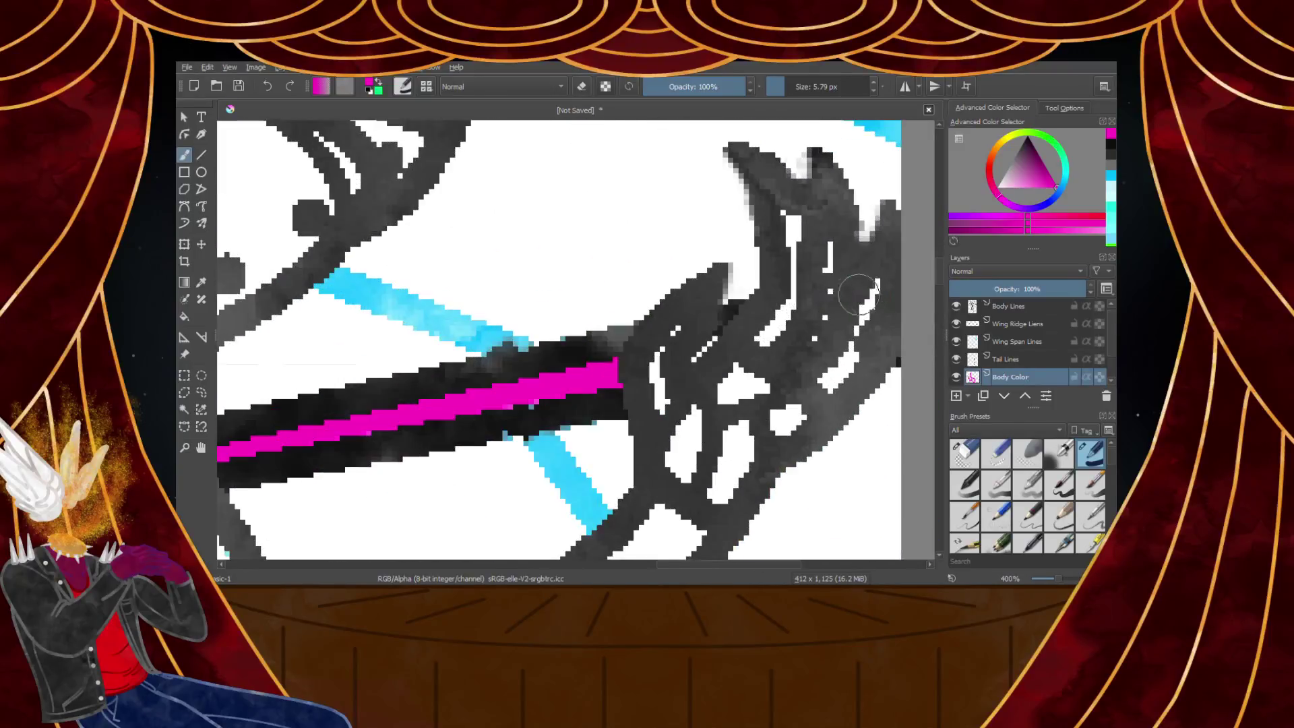
Fill the finger, palm and wrist gaps of the right lower hand with magenta
drag(788, 216, 752, 387)
mouse_move(824, 256)
mouse_down()
mouse_move(846, 324)
mouse_move(838, 398)
mouse_up()
mouse_move(792, 280)
mouse_down()
mouse_move(729, 395)
mouse_move(690, 398)
mouse_move(682, 359)
mouse_move(715, 347)
mouse_move(700, 329)
mouse_move(672, 358)
mouse_move(669, 424)
mouse_move(684, 472)
mouse_up()
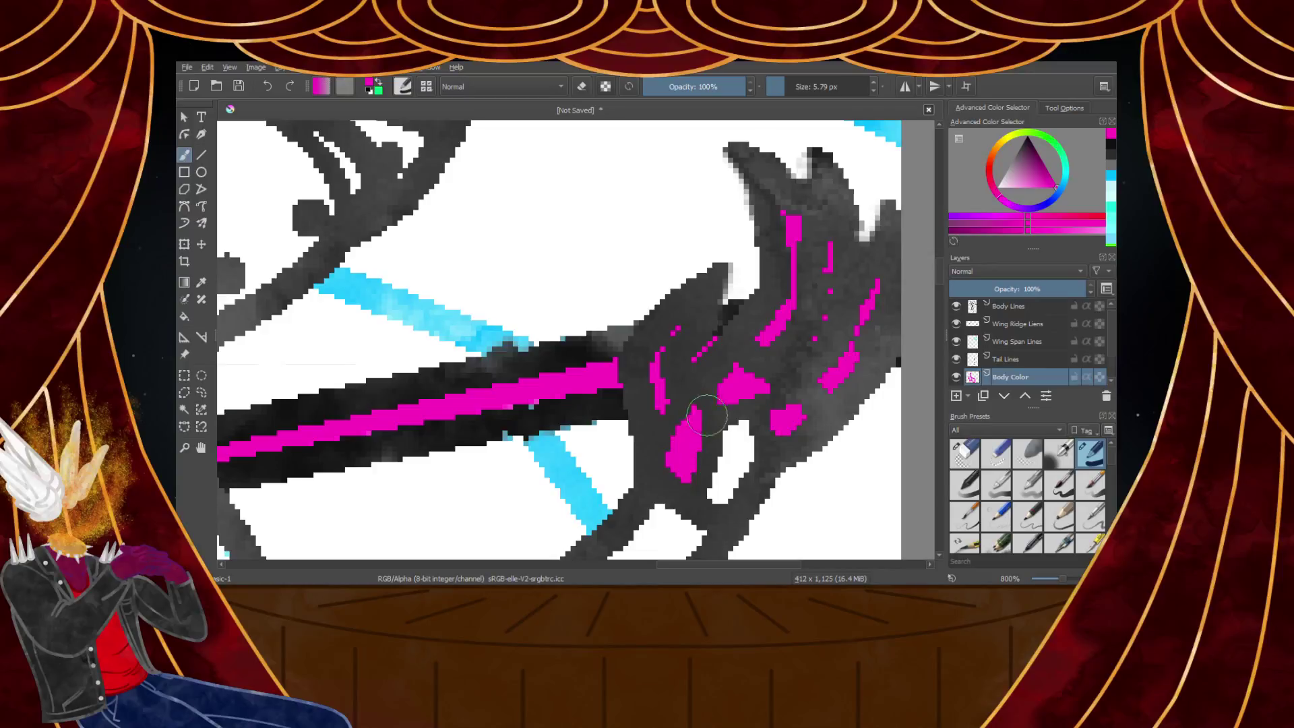
drag(742, 424, 722, 494)
scroll(720, 463, down, 5)
Line the upper edge of the right lower forearm with magenta and erase the stray cyan speck there on the Wing Span Lines layer
scroll(685, 515, up, 5)
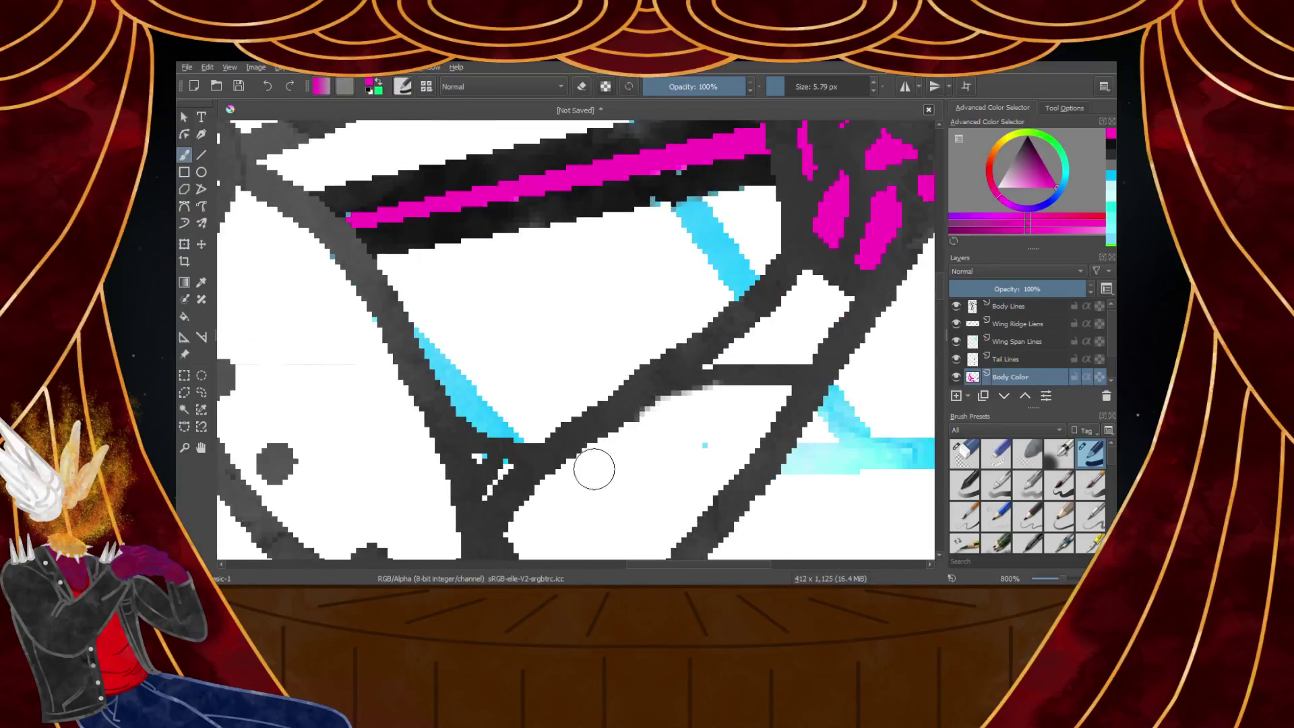
mouse_move(512, 537)
mouse_down()
mouse_move(584, 463)
mouse_move(687, 415)
mouse_move(698, 471)
mouse_move(728, 406)
mouse_up()
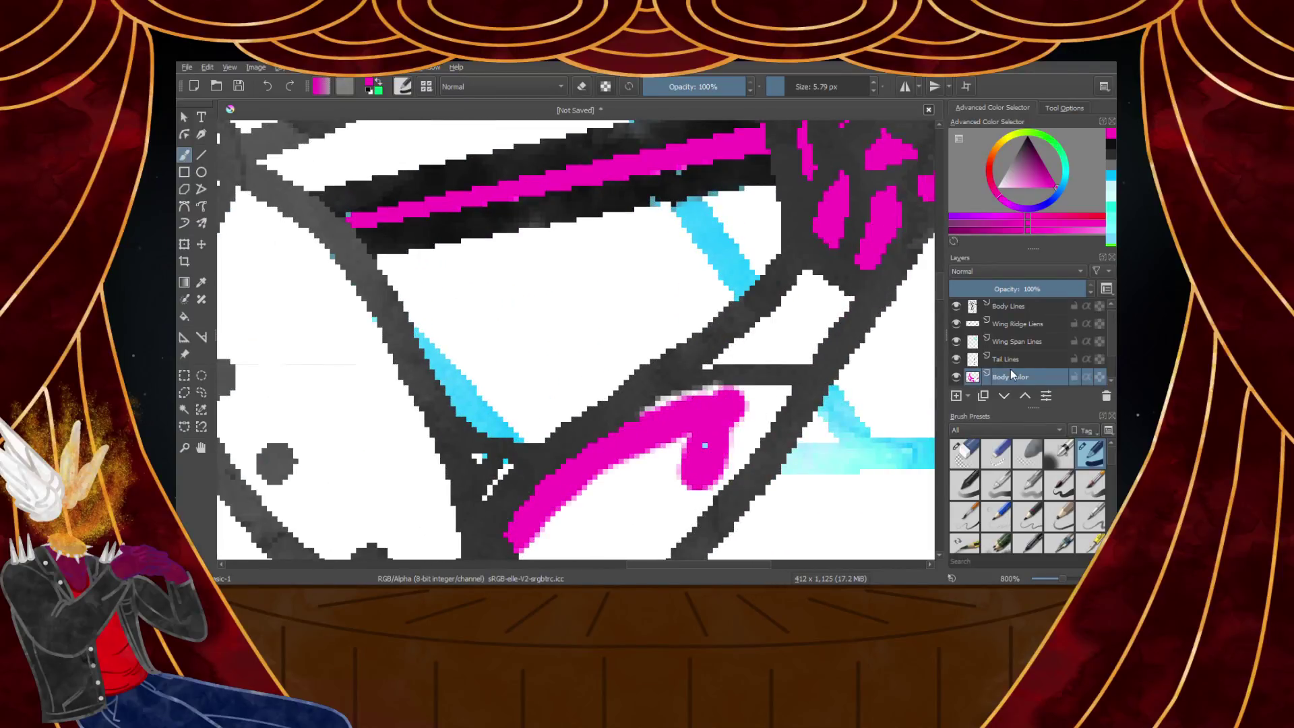
click(1021, 341)
click(964, 453)
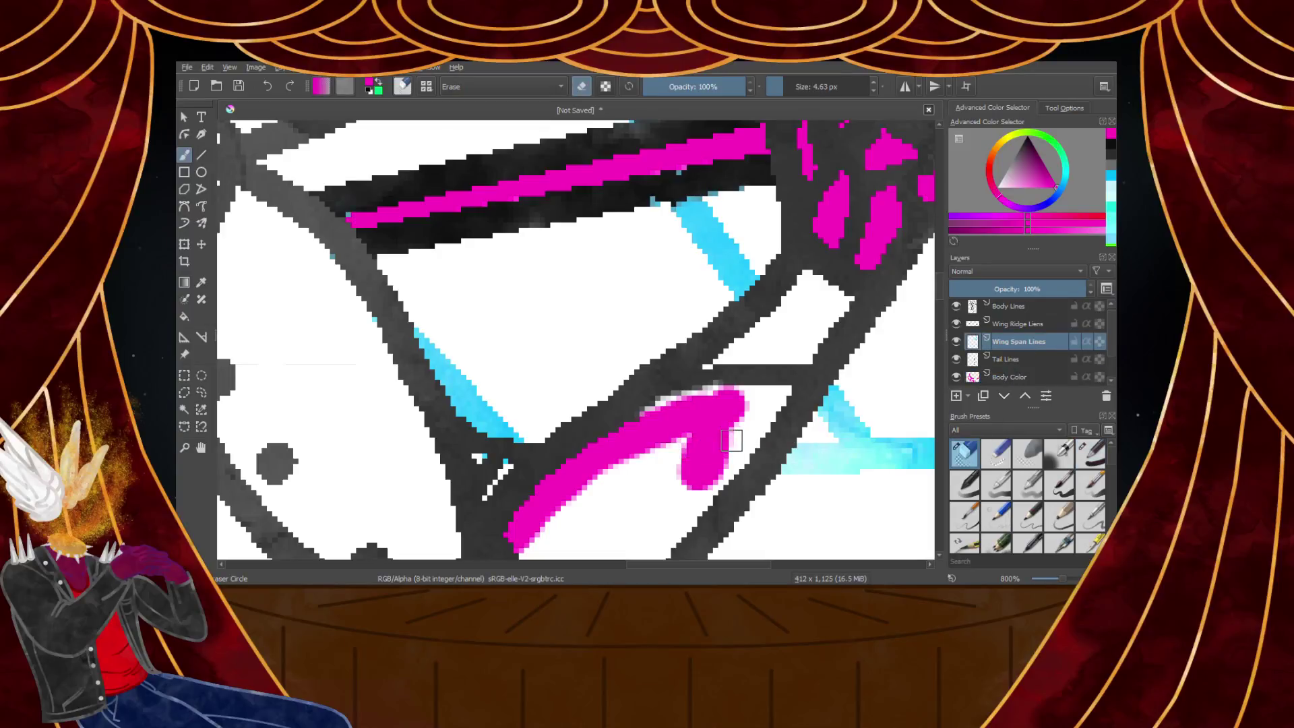
Return to Basic-1 on the Body Color layer and fill the right lower forearm and its wrist section with magenta
click(1008, 378)
click(1090, 455)
mouse_move(815, 290)
mouse_down()
mouse_move(643, 402)
mouse_move(830, 296)
mouse_move(824, 320)
mouse_up()
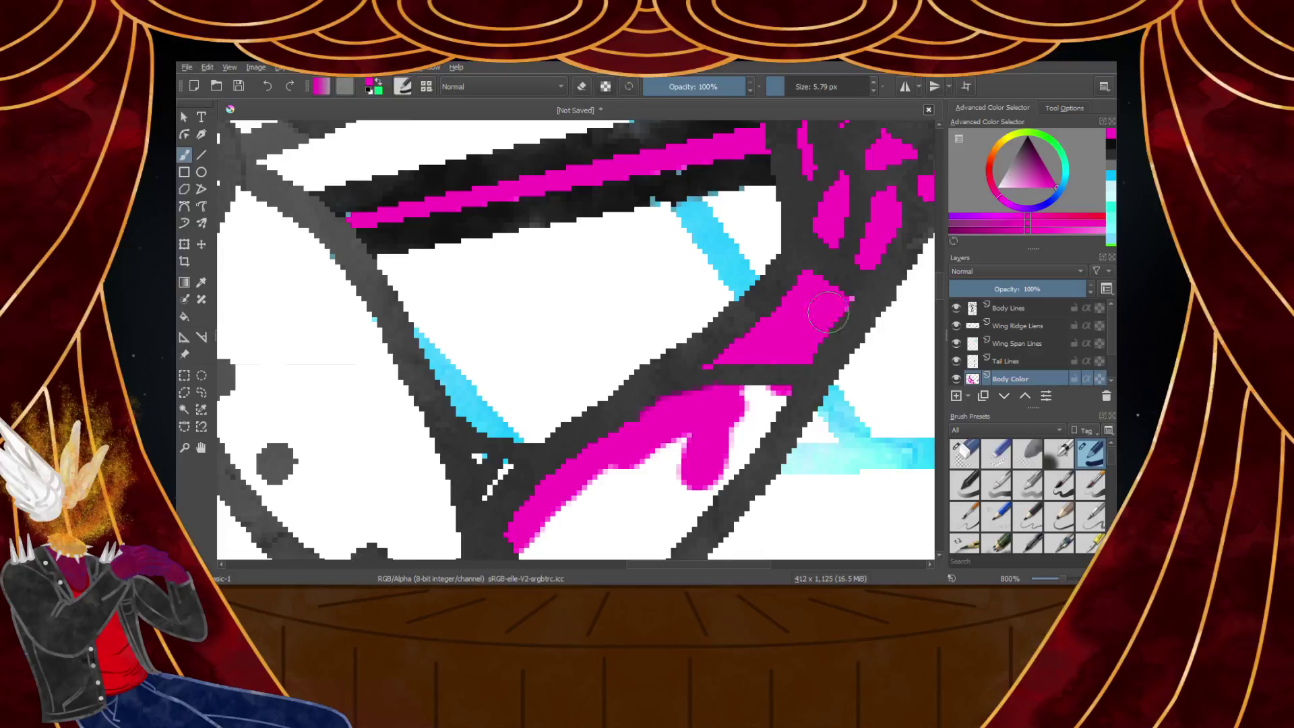
scroll(796, 335, down, 3)
scroll(701, 411, up, 3)
mouse_move(687, 394)
mouse_down()
mouse_move(697, 511)
mouse_move(853, 331)
mouse_up()
scroll(853, 324, down, 4)
scroll(852, 317, up, 3)
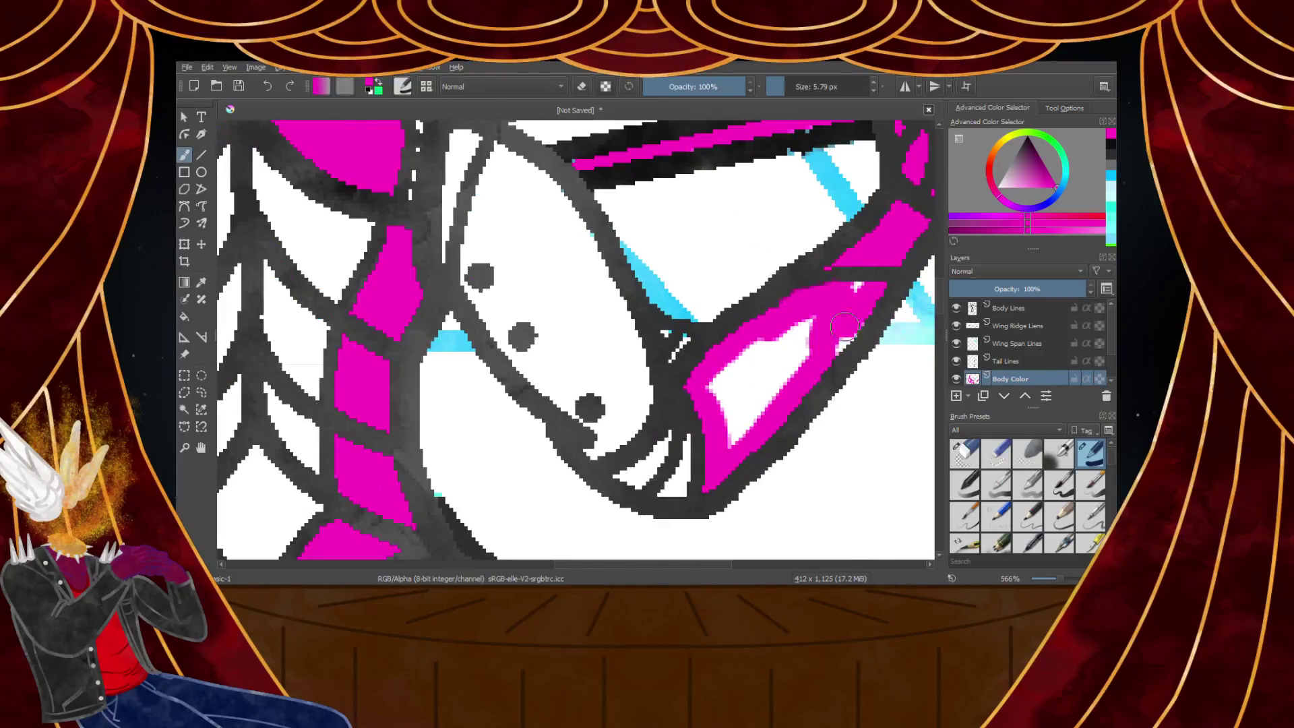
mouse_move(805, 316)
mouse_down()
mouse_move(716, 380)
mouse_move(731, 428)
mouse_up()
drag(807, 342, 748, 395)
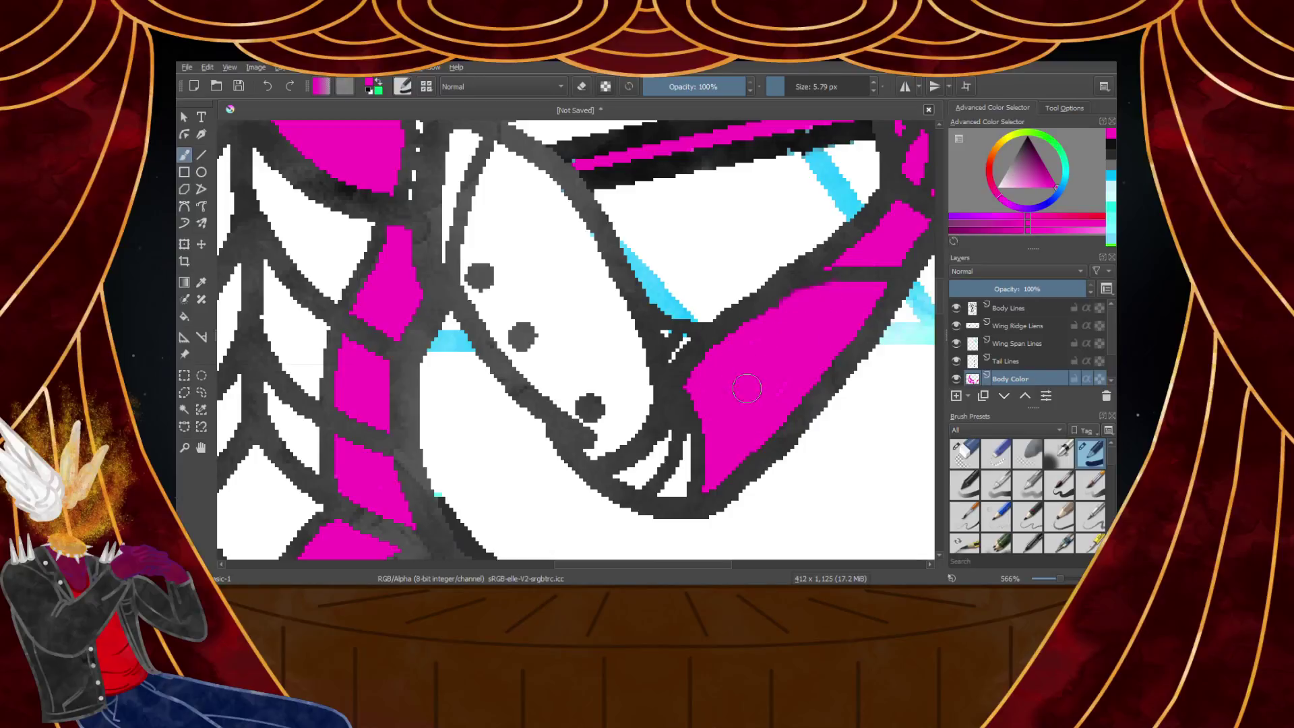
Line the edges of the right lower upper arm with magenta and erase the stray cyan speck there on the Wing Span Lines layer
mouse_move(639, 412)
mouse_down()
mouse_move(640, 373)
mouse_move(600, 298)
mouse_up()
click(1018, 345)
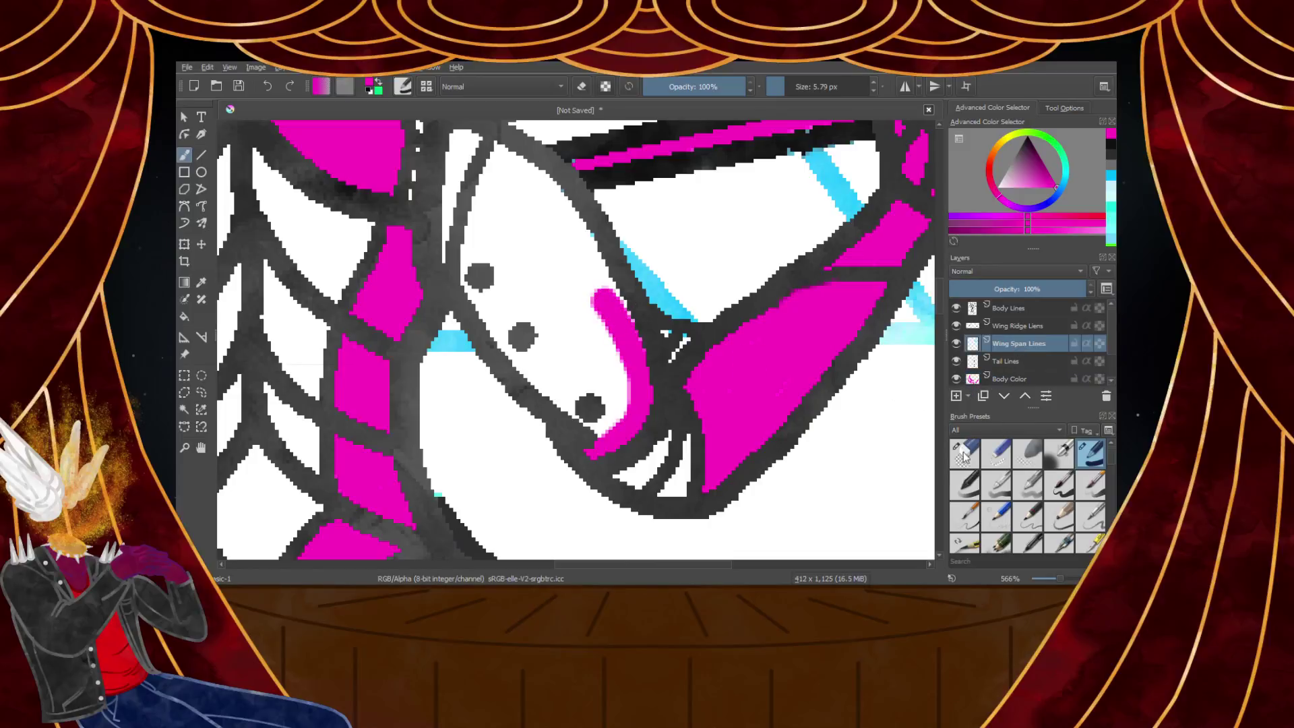
click(963, 453)
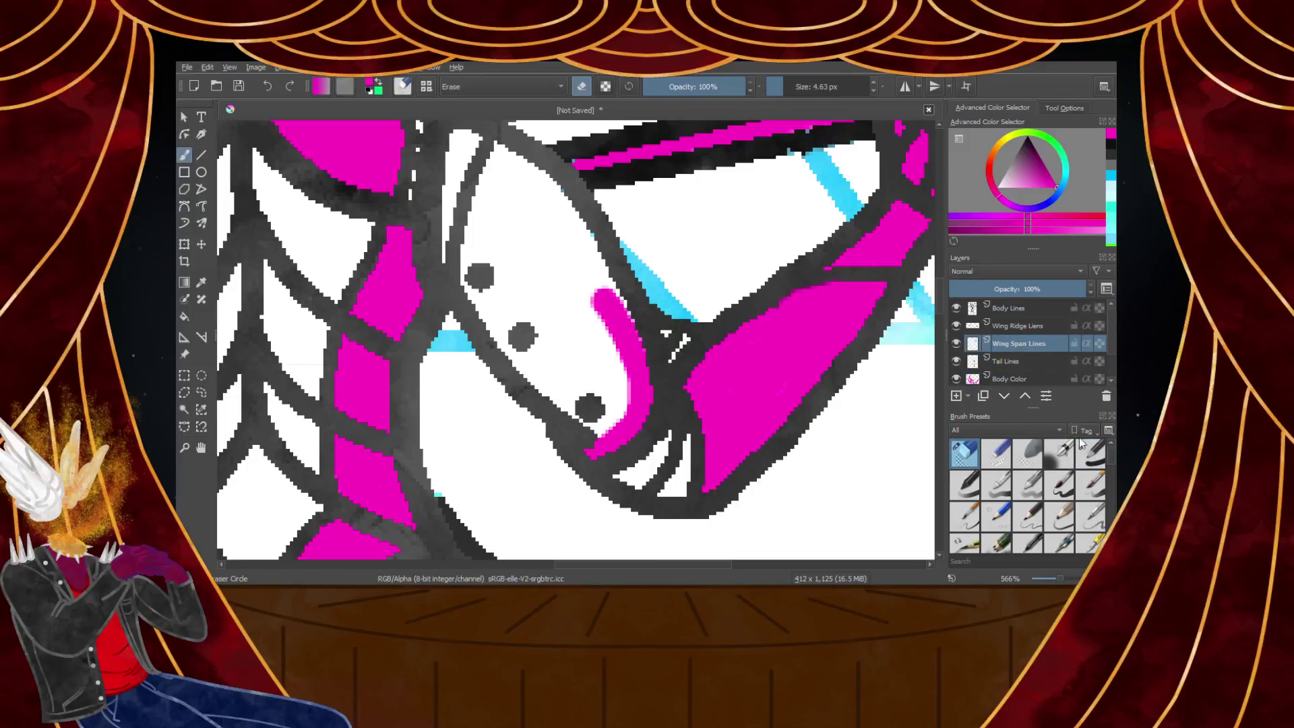
click(1025, 375)
click(1091, 453)
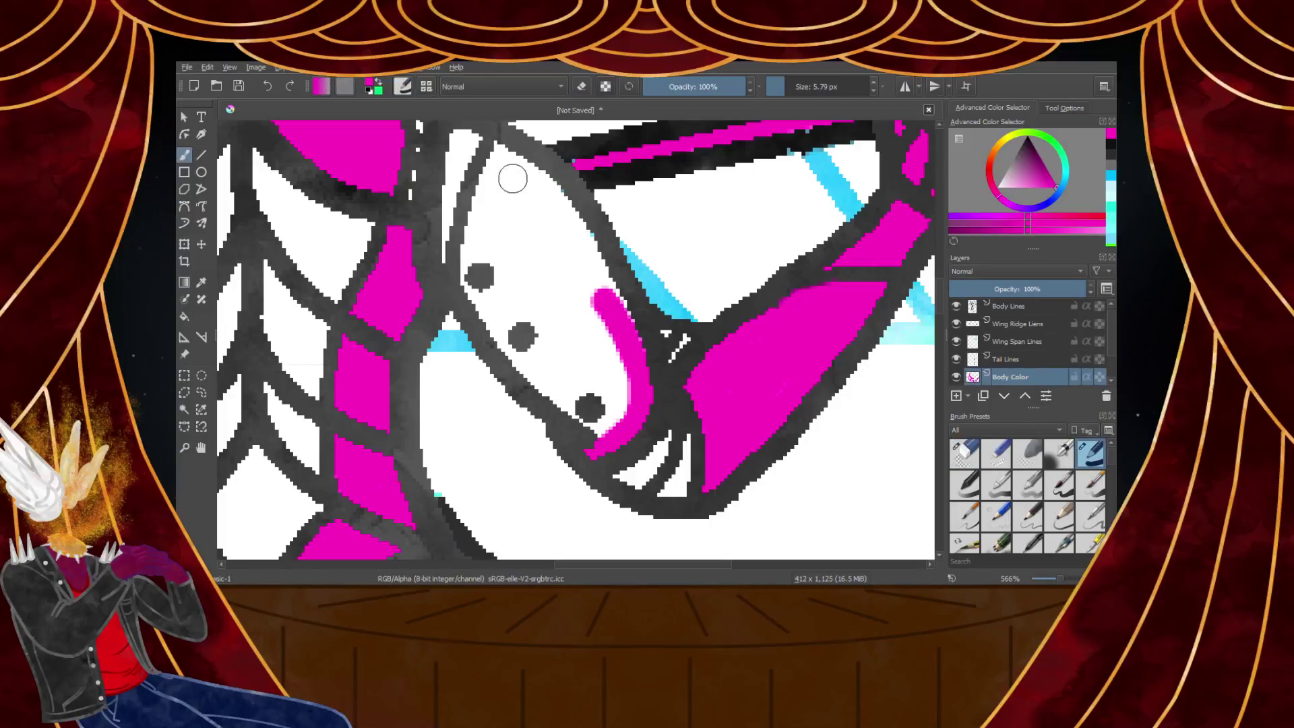
mouse_move(499, 157)
mouse_down()
mouse_move(468, 252)
mouse_move(483, 310)
mouse_up()
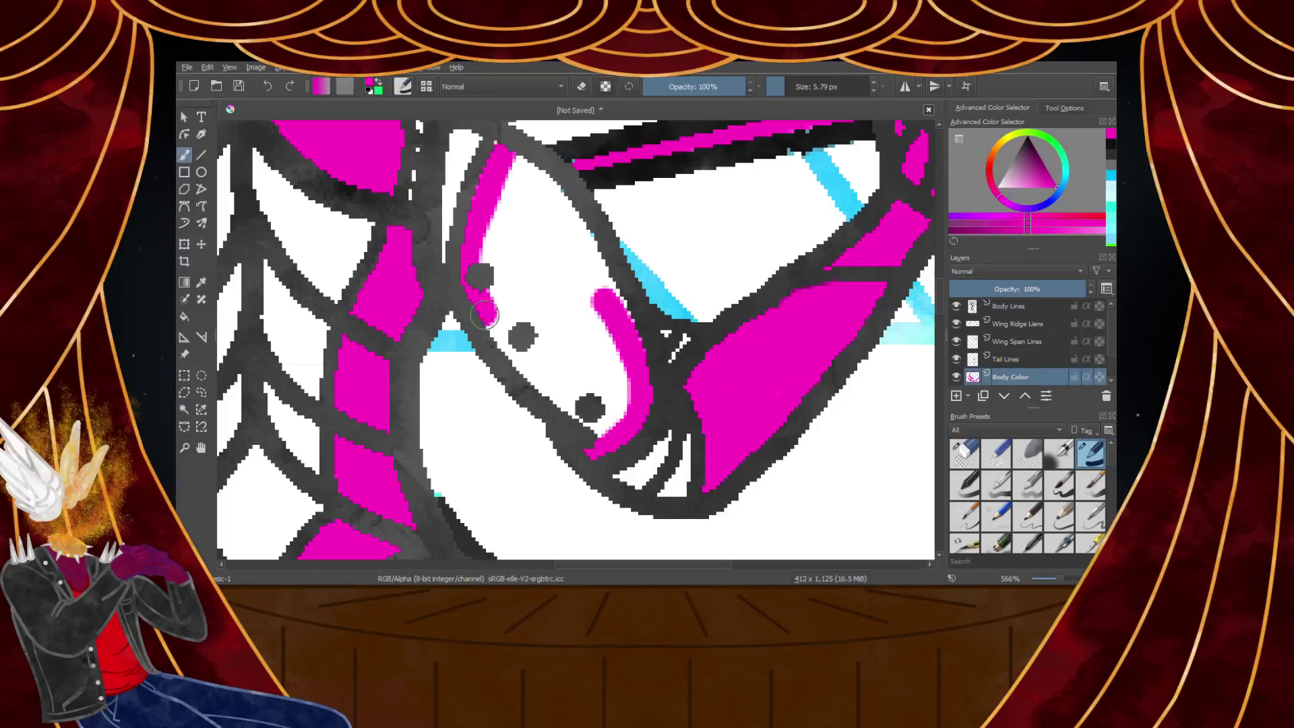
drag(524, 368, 604, 440)
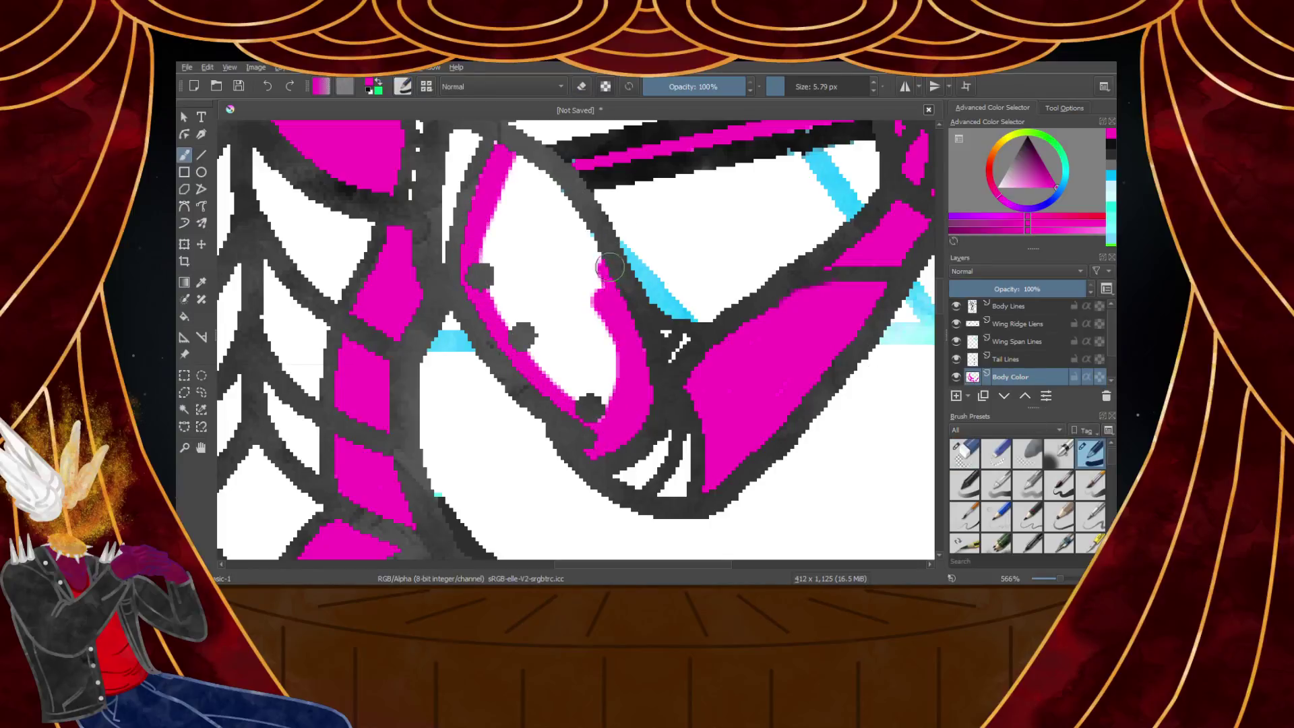
drag(568, 197, 517, 156)
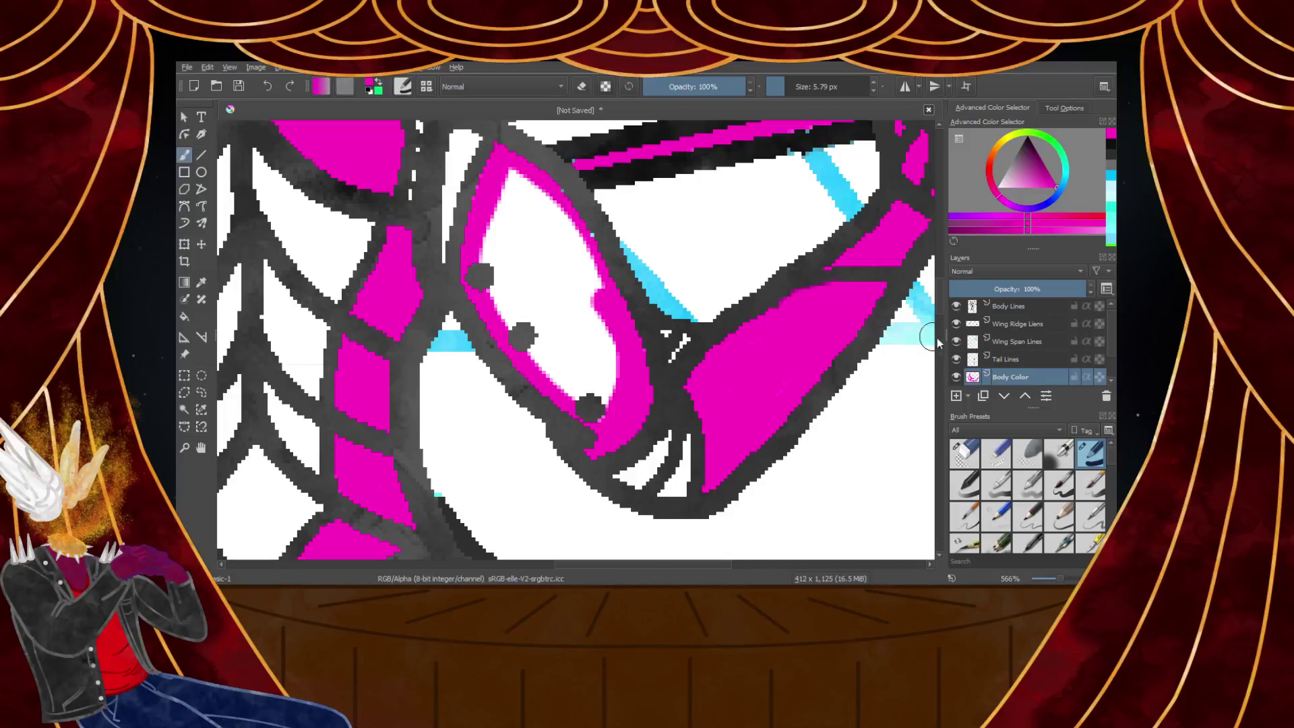
click(1017, 341)
key(e)
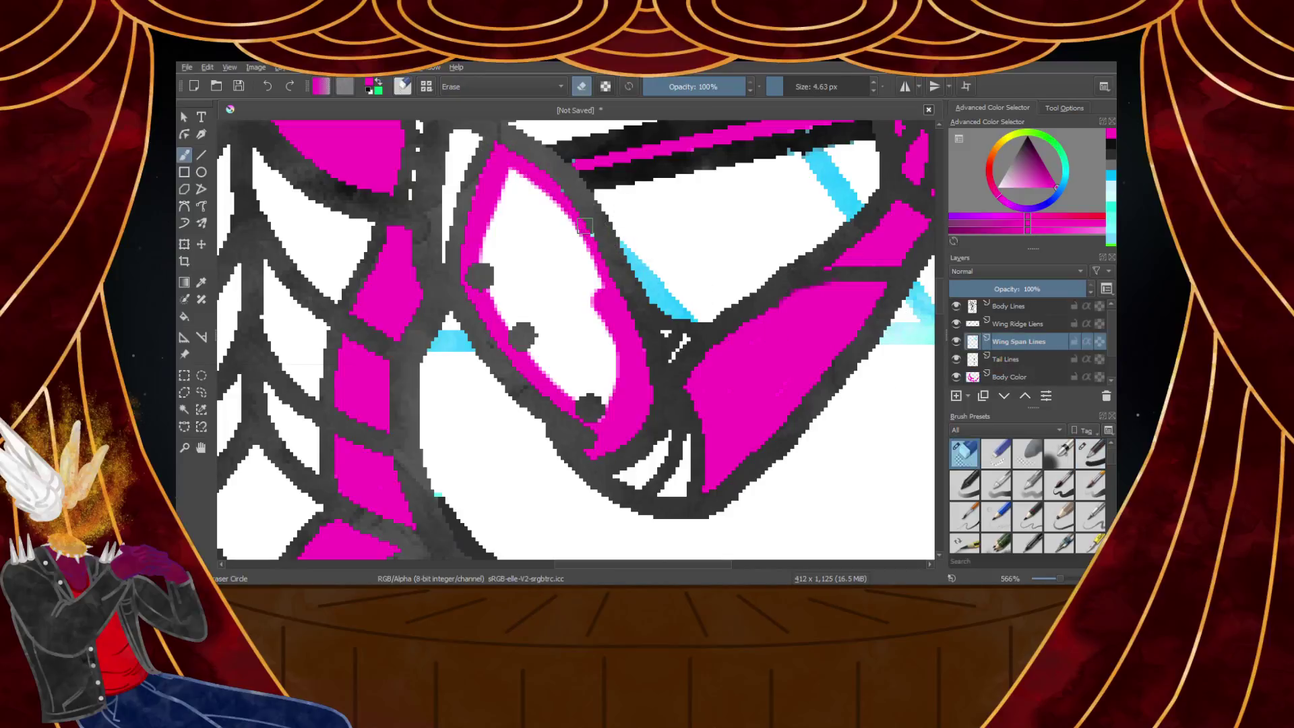
Return to Basic-1 on the Body Color layer and fill the right lower upper arm with magenta around its dark dots
click(1005, 377)
key(e)
drag(489, 275, 553, 370)
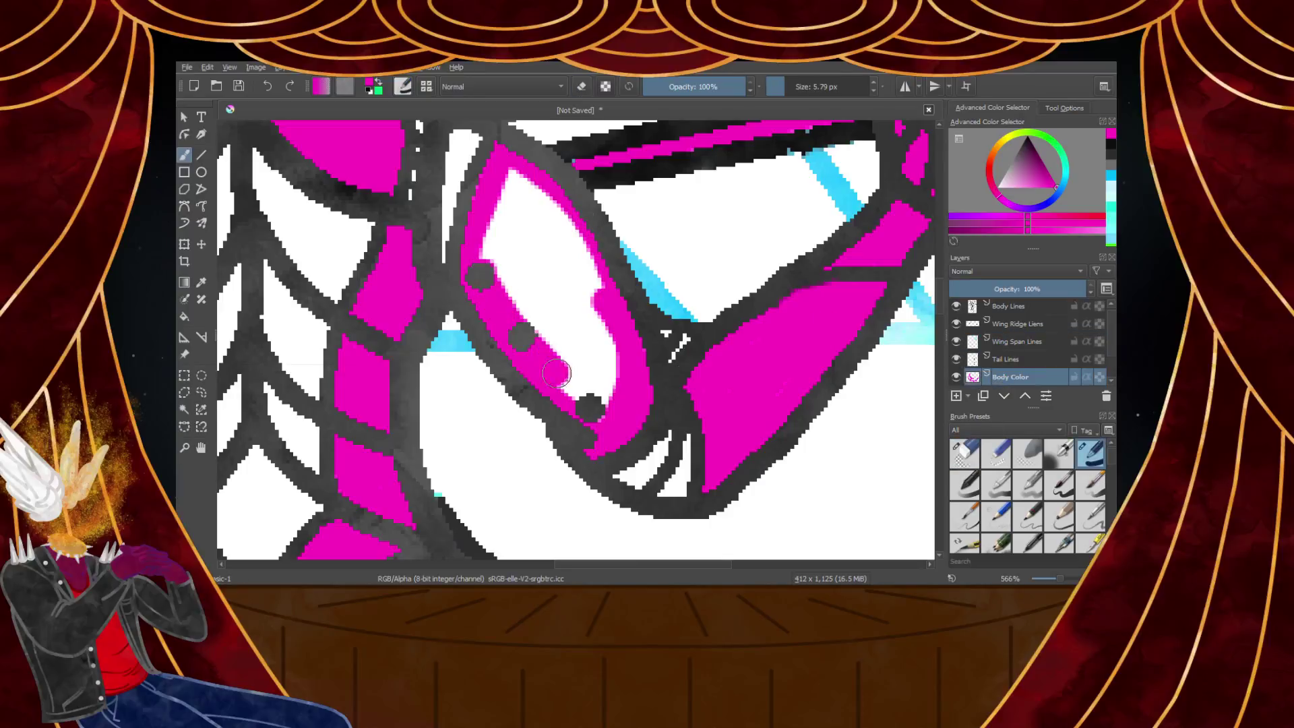
mouse_move(602, 411)
mouse_down()
mouse_move(600, 317)
mouse_move(616, 380)
mouse_move(603, 302)
mouse_move(553, 210)
mouse_up()
mouse_move(480, 262)
mouse_down()
mouse_move(590, 401)
mouse_move(574, 283)
mouse_move(522, 213)
mouse_up()
drag(488, 260, 555, 263)
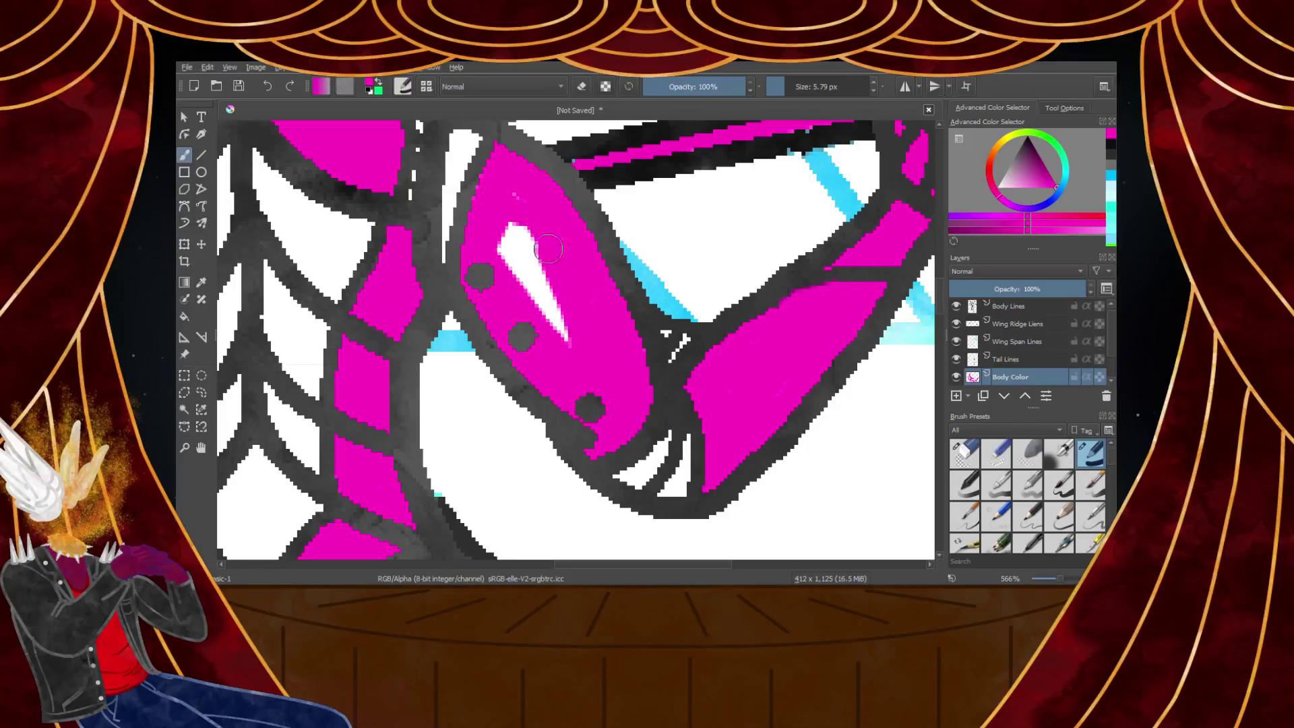
mouse_move(515, 194)
mouse_down()
mouse_move(500, 252)
mouse_move(574, 352)
mouse_up()
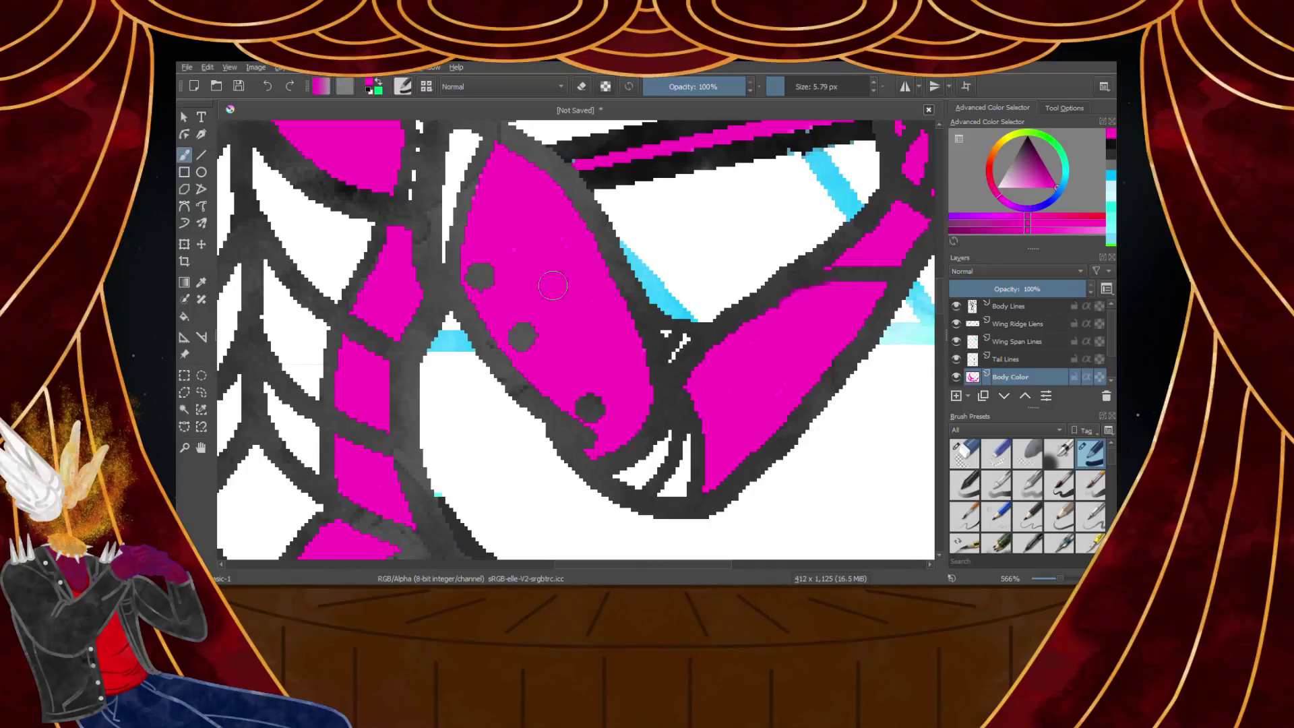
Fill the upper arm section of the raised right arm with magenta
scroll(546, 276, down, 4)
scroll(533, 236, up, 4)
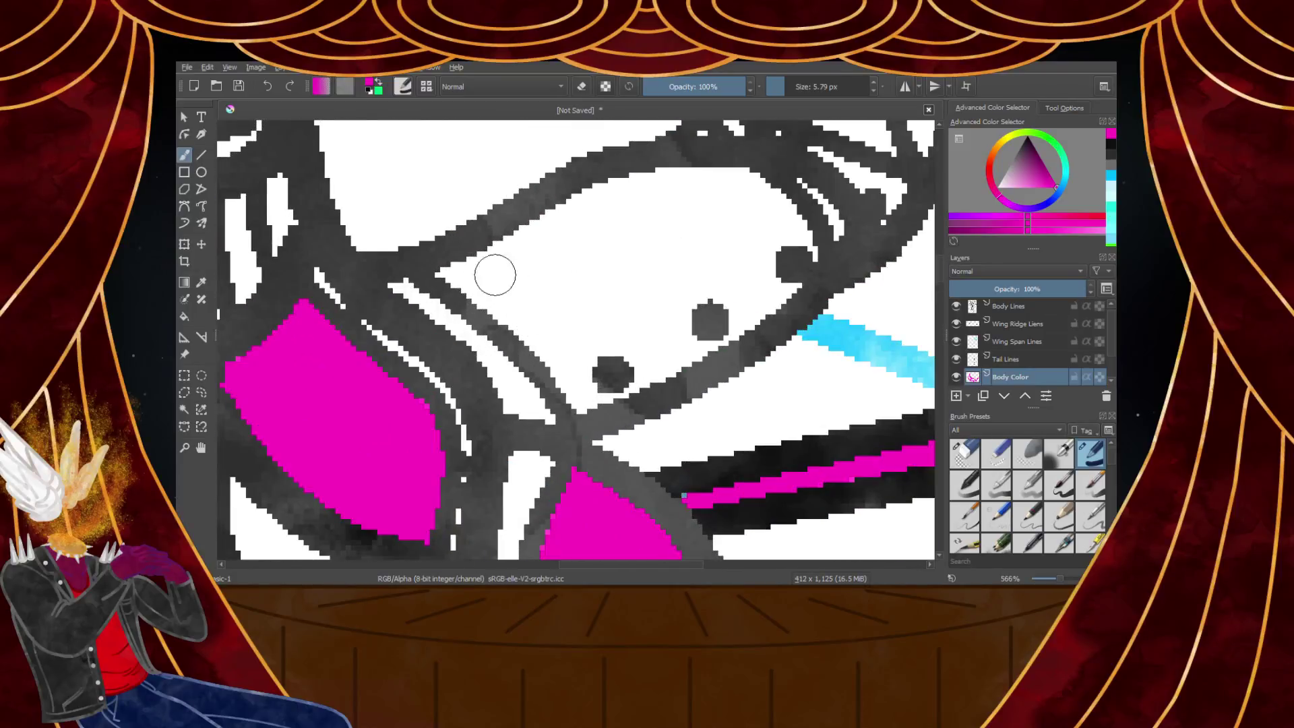
mouse_move(443, 274)
mouse_down()
mouse_move(503, 310)
mouse_move(585, 396)
mouse_move(787, 285)
mouse_move(802, 265)
mouse_move(794, 229)
mouse_move(731, 183)
mouse_move(637, 177)
mouse_move(473, 263)
mouse_move(552, 316)
mouse_move(584, 370)
mouse_move(779, 263)
mouse_move(741, 223)
mouse_move(675, 200)
mouse_move(614, 209)
mouse_move(525, 260)
mouse_move(611, 349)
mouse_move(758, 258)
mouse_move(643, 216)
mouse_move(569, 249)
mouse_move(619, 337)
mouse_move(705, 263)
mouse_move(702, 250)
mouse_move(558, 260)
mouse_move(625, 264)
mouse_move(601, 287)
mouse_move(676, 253)
mouse_up()
key(minus)
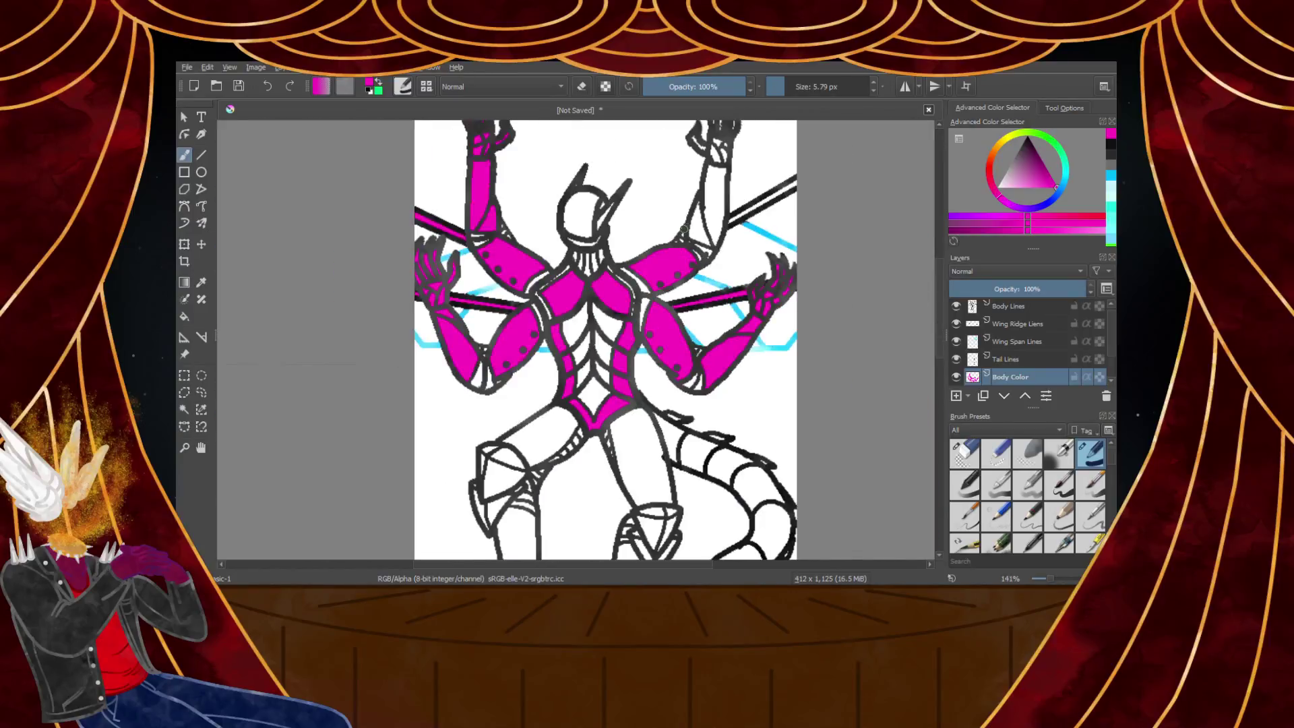
Fill the triangular section beside the elbow of the raised right arm with magenta
scroll(634, 278, up, 4)
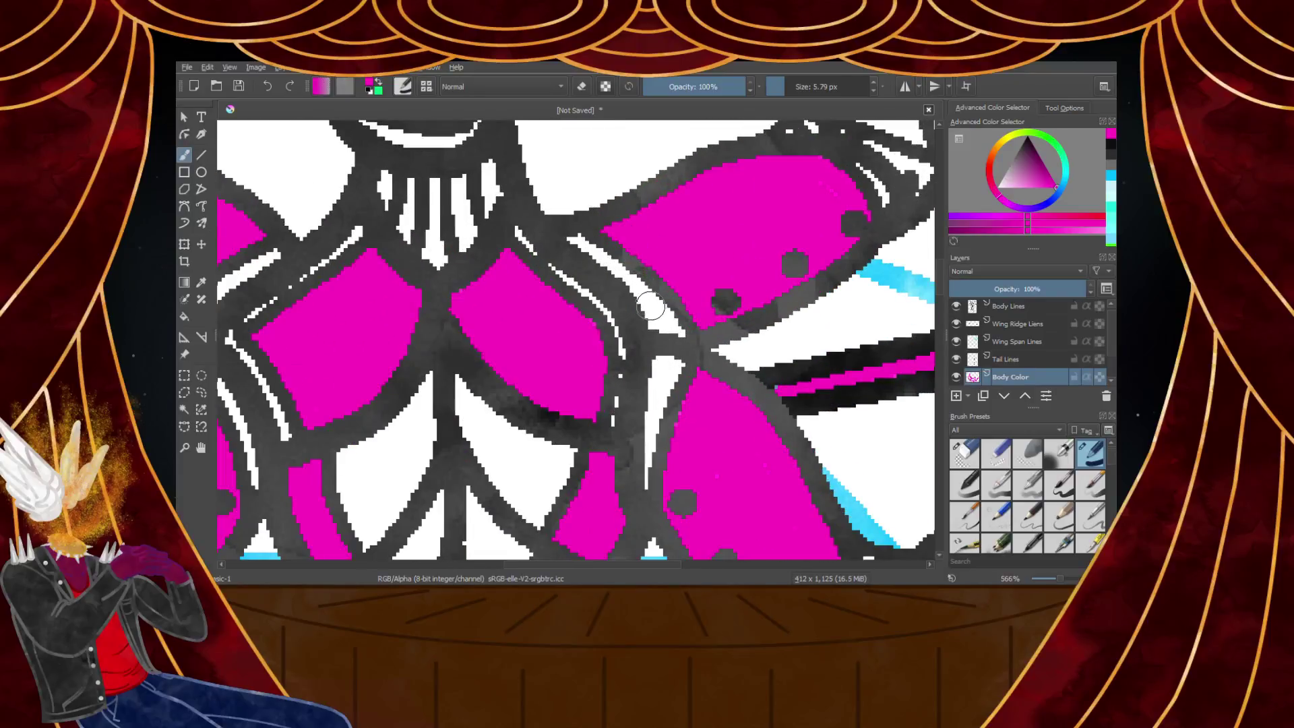
scroll(668, 336, down, 1)
scroll(791, 176, down, 2)
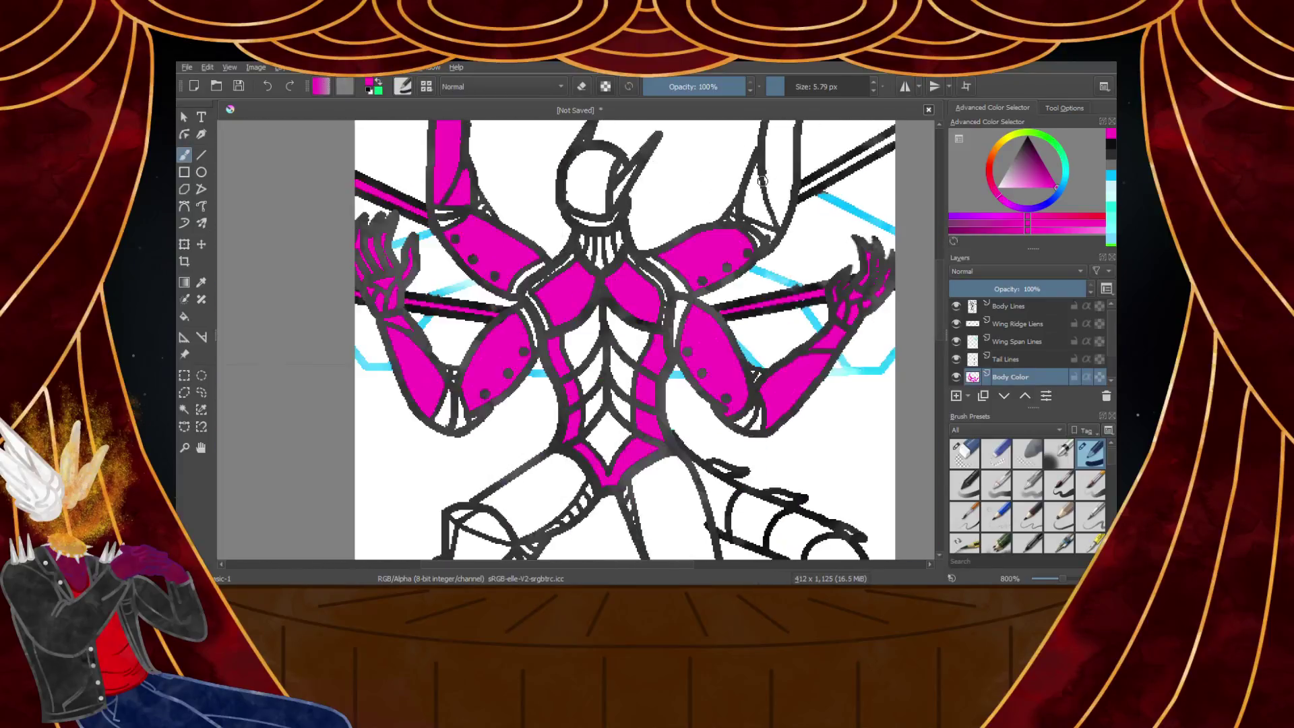
scroll(746, 196, up, 6)
mouse_move(695, 192)
mouse_down()
mouse_move(672, 261)
mouse_move(628, 450)
mouse_move(793, 530)
mouse_move(738, 444)
mouse_move(696, 247)
mouse_move(675, 400)
mouse_move(701, 277)
mouse_up()
scroll(701, 277, down, 6)
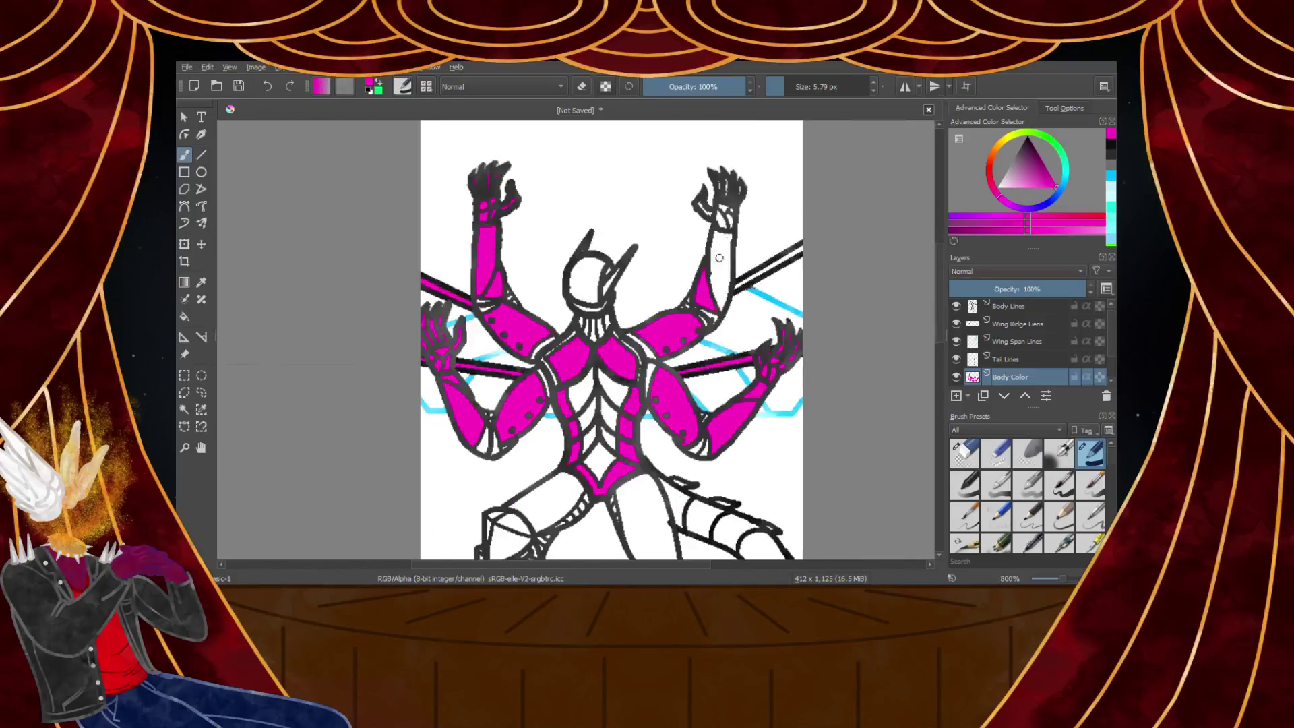
Fill the thumb, finger, palm and wrist gaps of the raised right hand with magenta
scroll(697, 268, up, 5)
mouse_move(505, 171)
mouse_down()
mouse_move(520, 206)
mouse_move(641, 288)
mouse_up()
scroll(642, 288, down, 4)
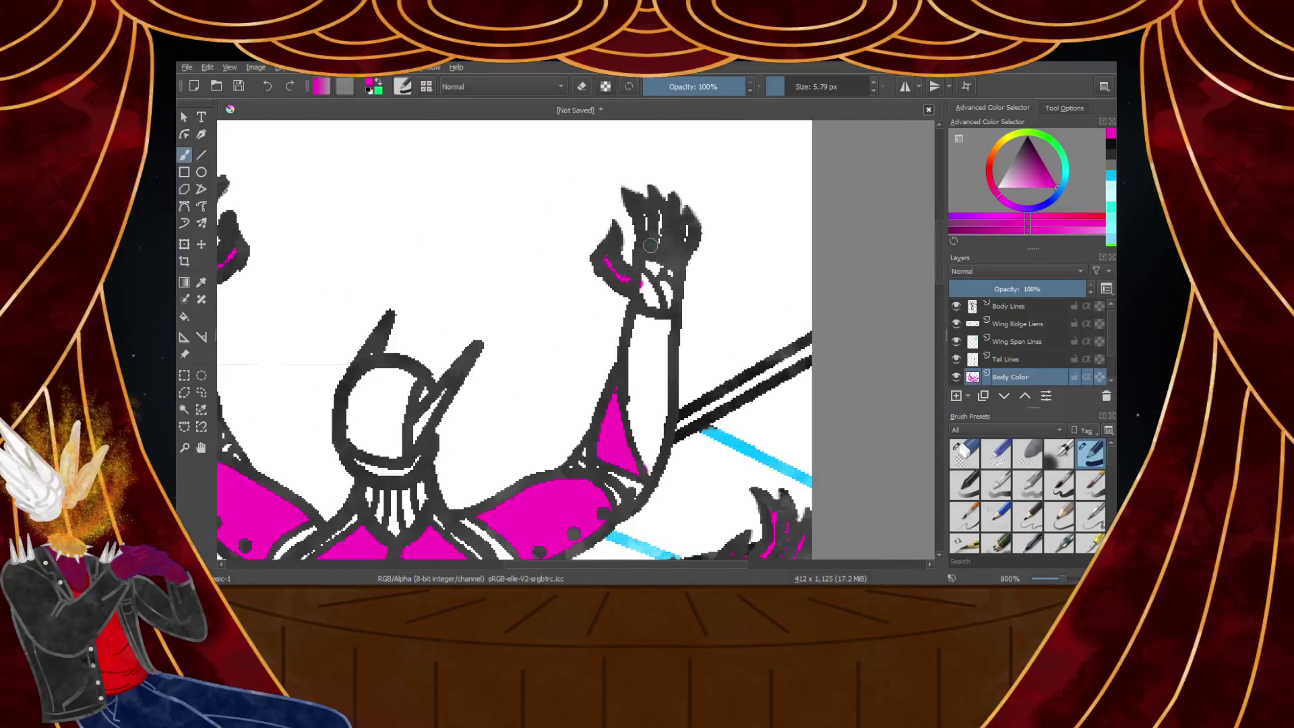
scroll(641, 188, up, 4)
drag(638, 168, 638, 233)
drag(690, 283, 692, 204)
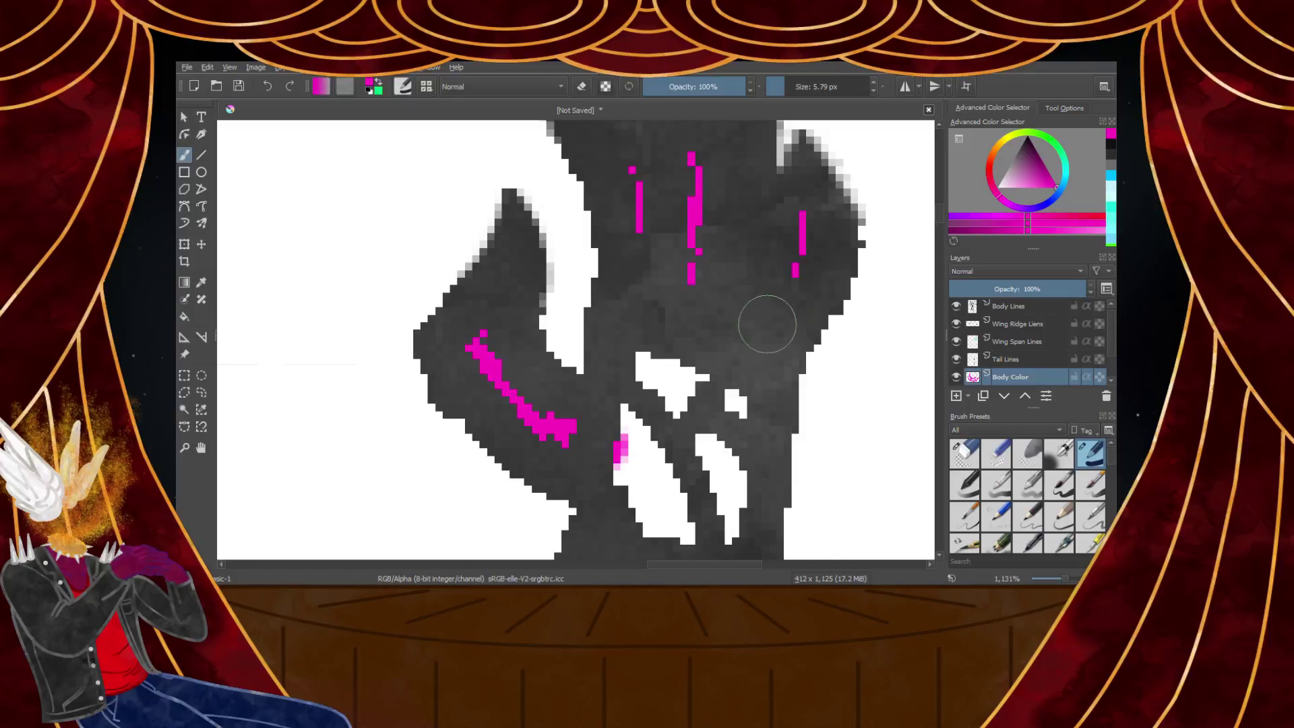
scroll(755, 329, down, 5)
scroll(733, 351, up, 5)
mouse_move(704, 232)
mouse_down()
mouse_move(755, 289)
mouse_move(753, 199)
mouse_move(823, 447)
mouse_move(765, 390)
mouse_up()
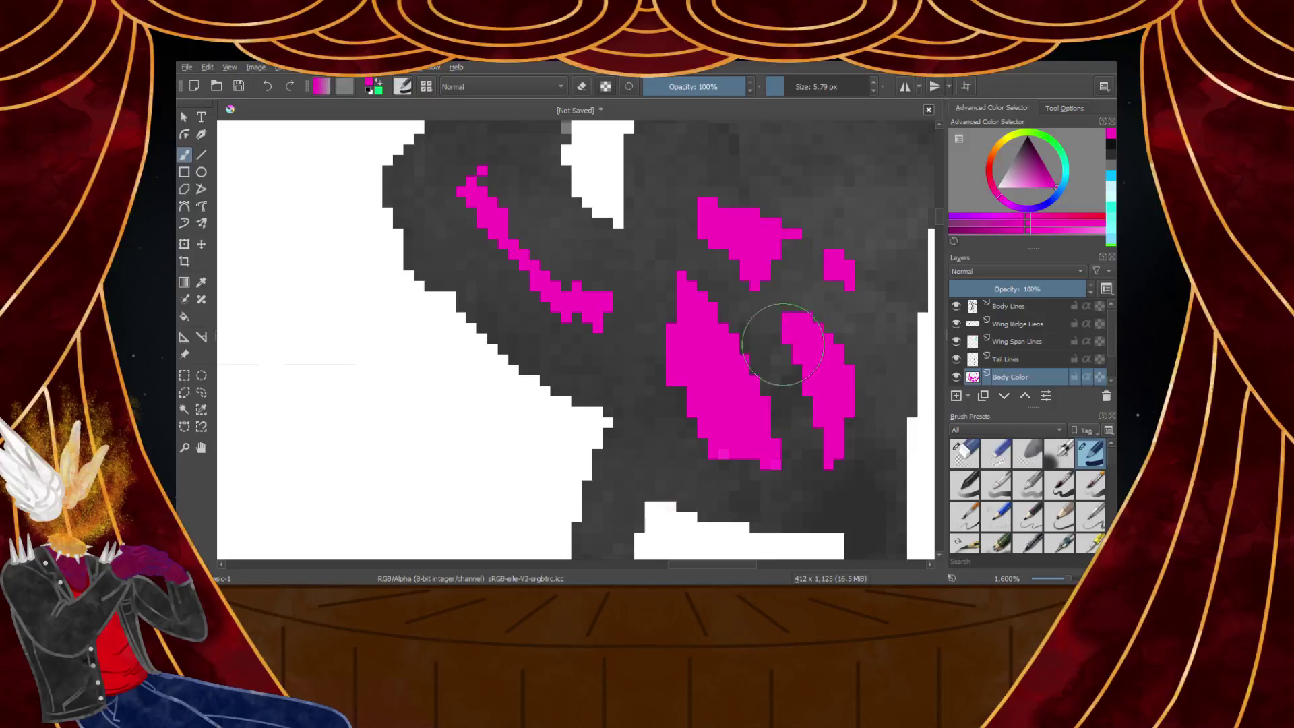
scroll(773, 401, down, 1)
scroll(759, 436, down, 2)
Line the edges of the raised right forearm with magenta and fill its interior up to the wrist
scroll(757, 462, up, 5)
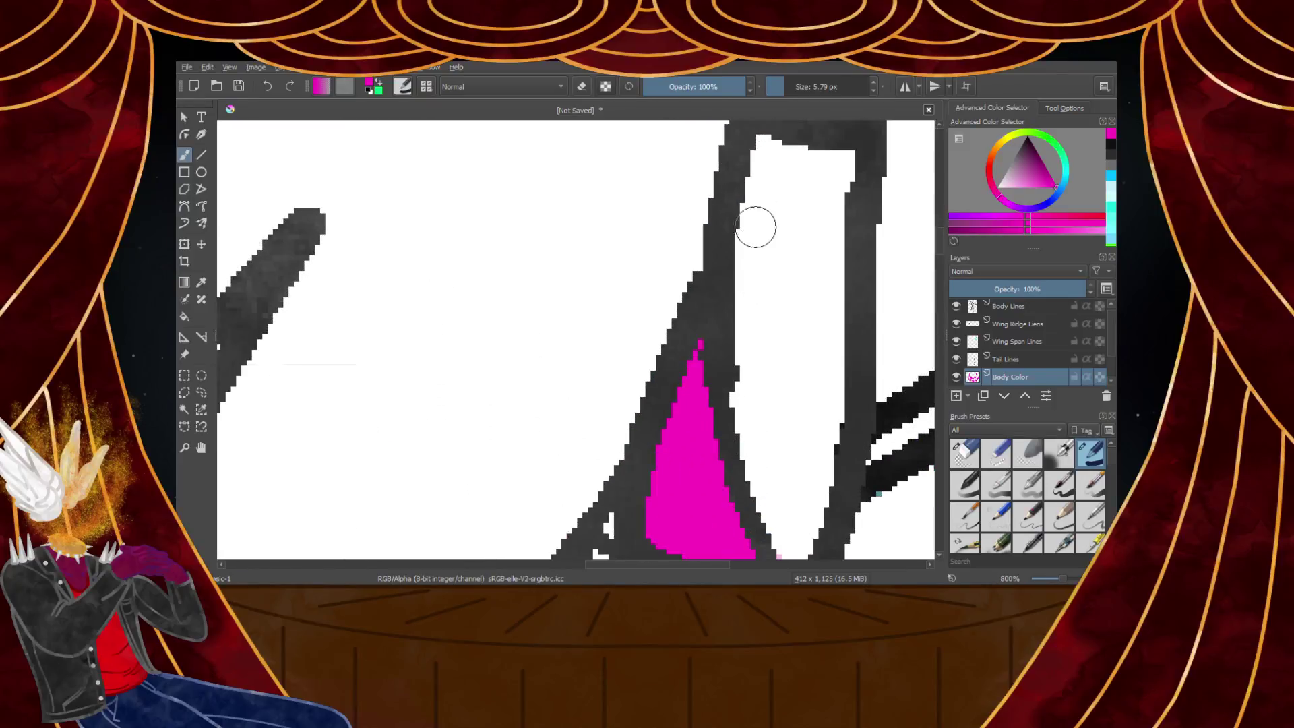
scroll(764, 155, down, 3)
scroll(767, 159, up, 1)
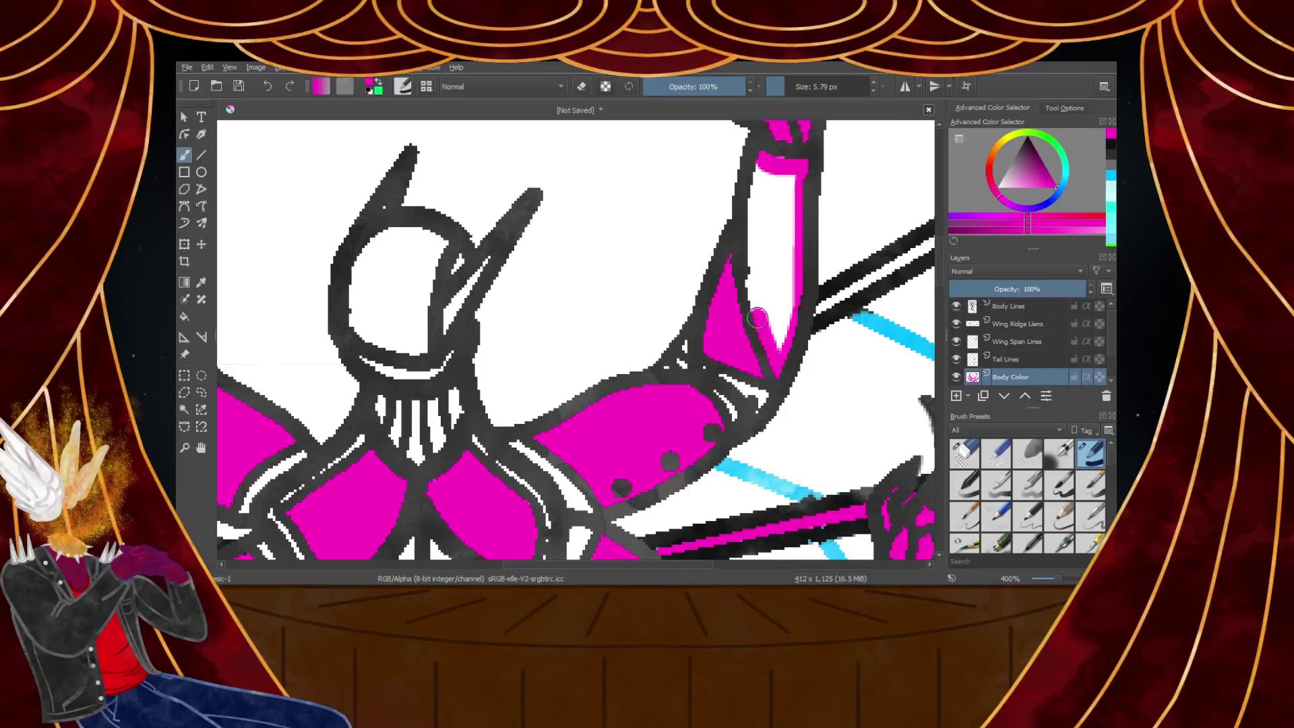
drag(755, 184, 760, 235)
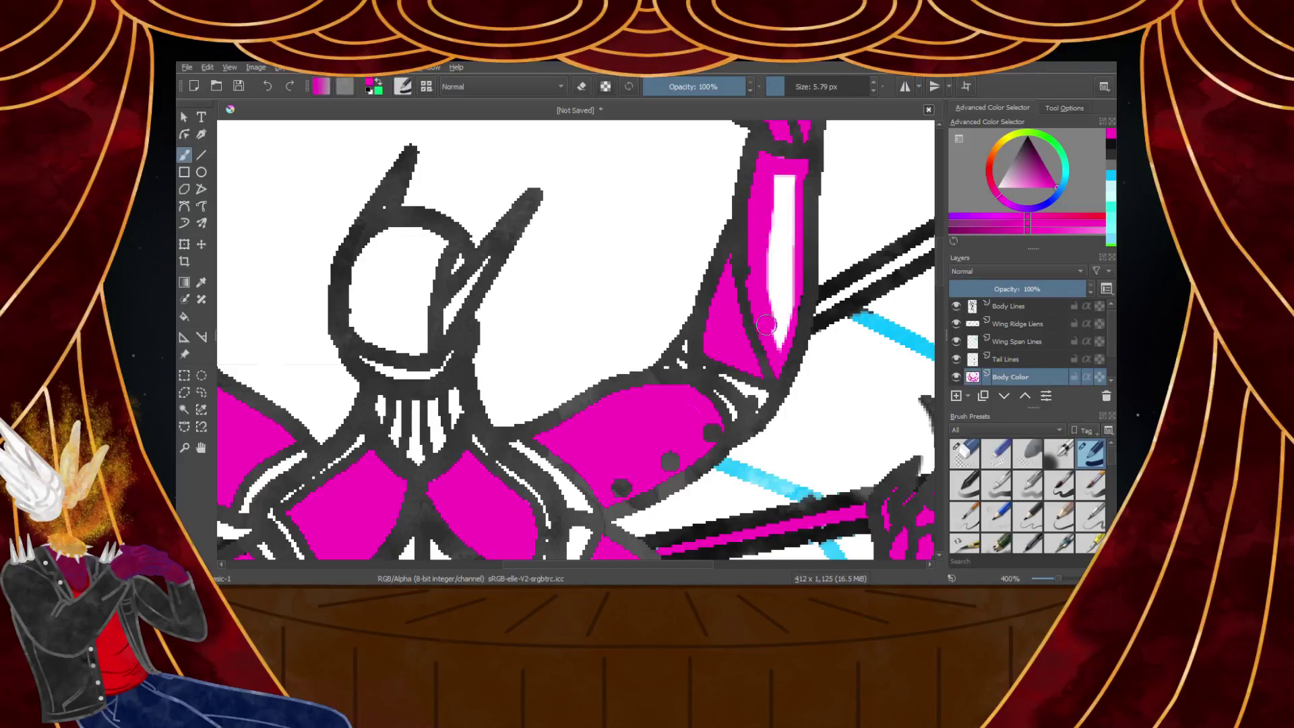
drag(776, 348, 766, 235)
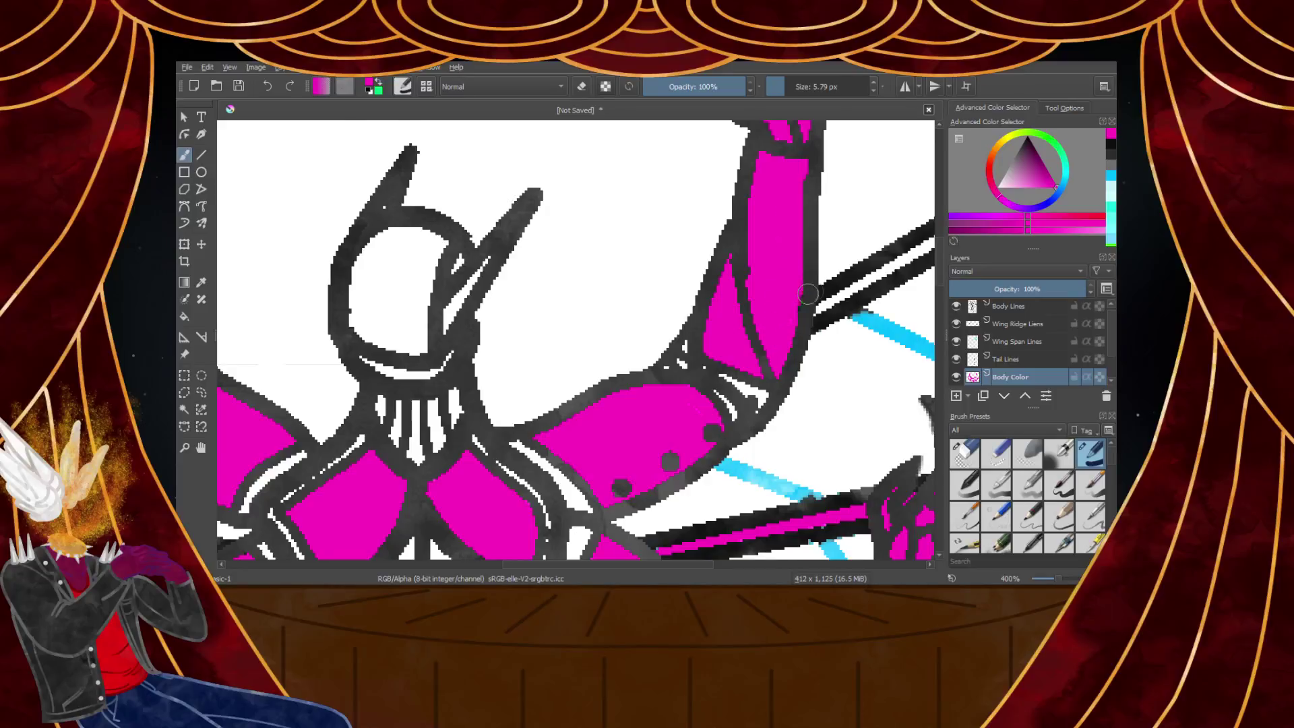
Paint the strip between the upper right wing ridge lines magenta, from the canvas edge to the raised forearm
scroll(843, 293, down, 1)
scroll(902, 279, up, 1)
scroll(907, 278, down, 4)
scroll(910, 275, up, 4)
scroll(910, 275, down, 2)
scroll(910, 276, up, 2)
scroll(909, 276, up, 4)
mouse_move(916, 266)
mouse_down()
mouse_move(894, 297)
mouse_move(820, 344)
mouse_move(532, 502)
mouse_up()
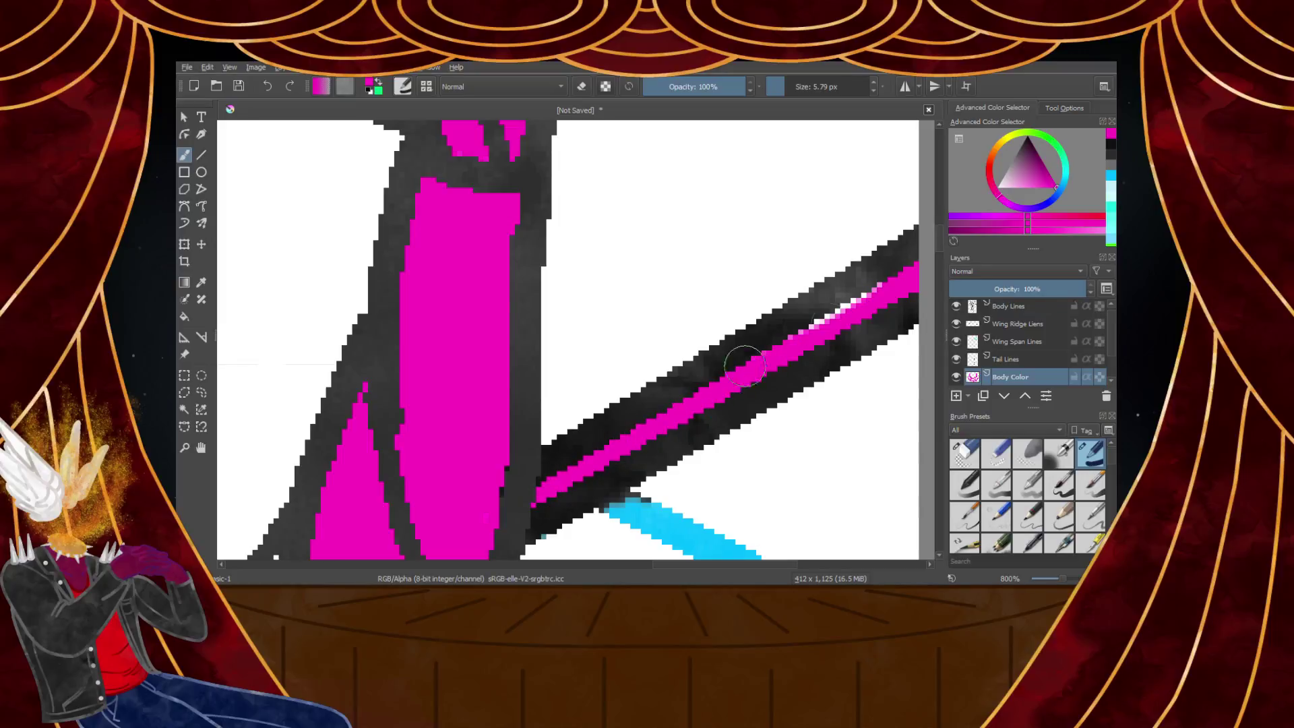
scroll(753, 377, down, 6)
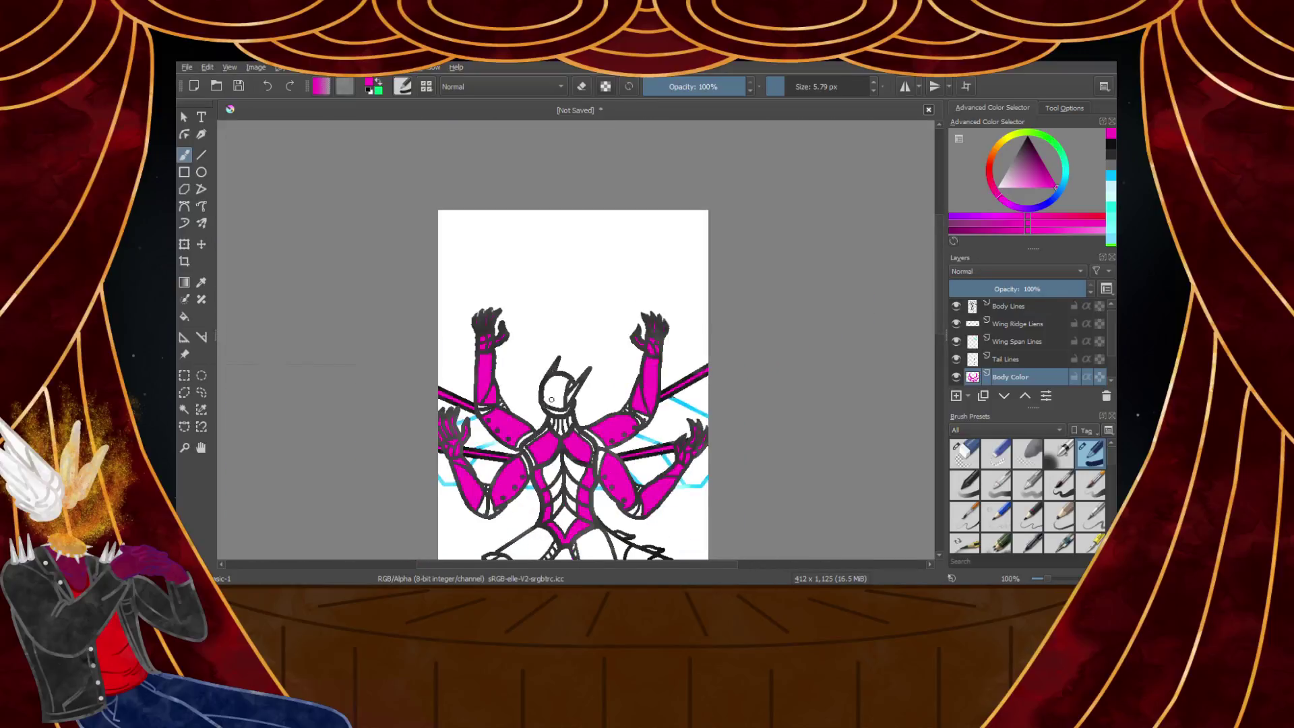
Paint the jaw strip and the narrow gaps at the base of the head's right horn magenta
scroll(548, 429, up, 7)
mouse_move(460, 434)
mouse_down()
mouse_move(563, 454)
mouse_move(628, 426)
mouse_move(674, 267)
mouse_up()
drag(633, 257, 653, 232)
drag(650, 294, 711, 228)
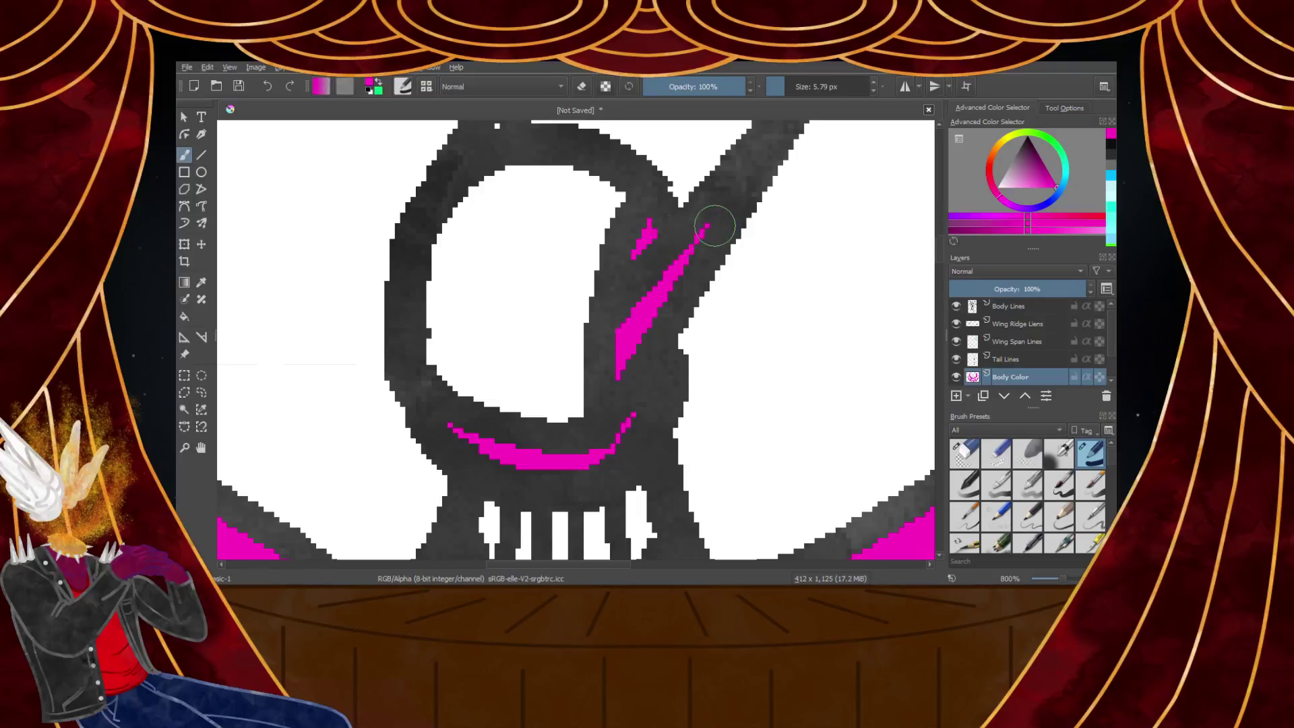
scroll(702, 215, down, 5)
scroll(673, 190, up, 6)
click(595, 250)
Fill the left thigh with magenta from the hip to the knee guard
scroll(600, 250, down, 5)
scroll(601, 251, down, 4)
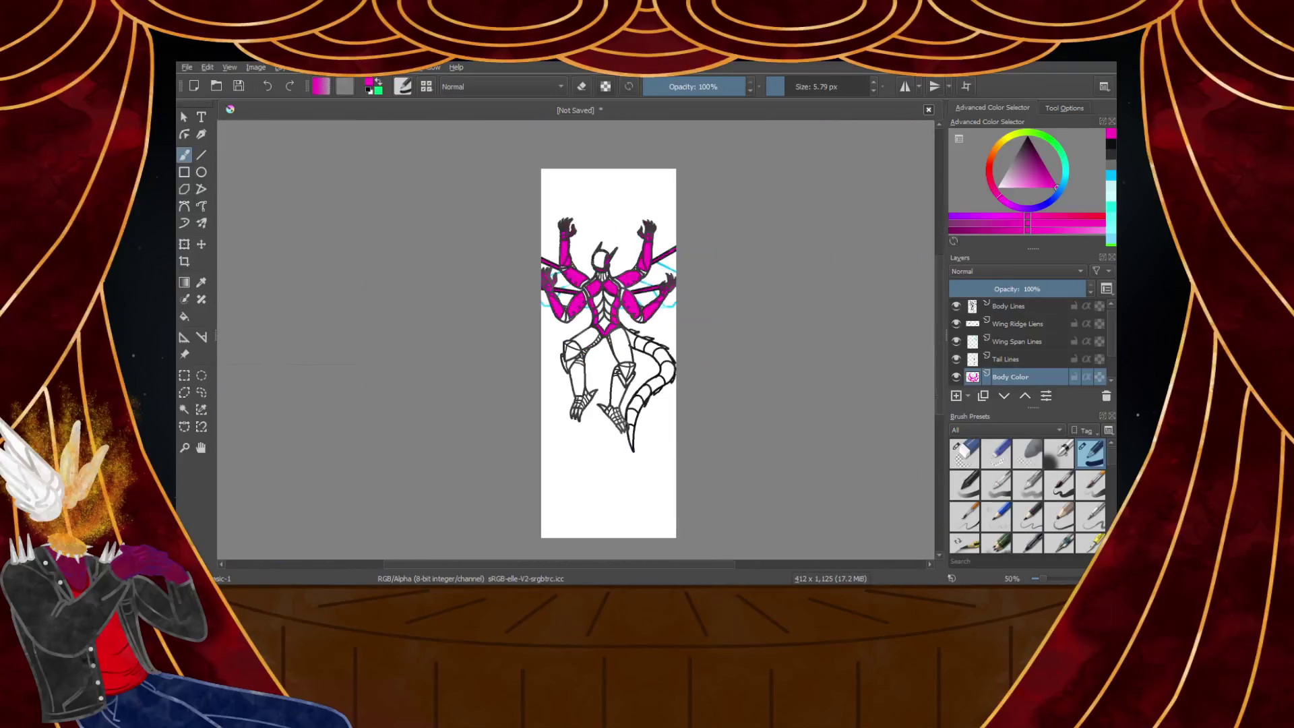
scroll(600, 251, up, 1)
scroll(578, 290, up, 5)
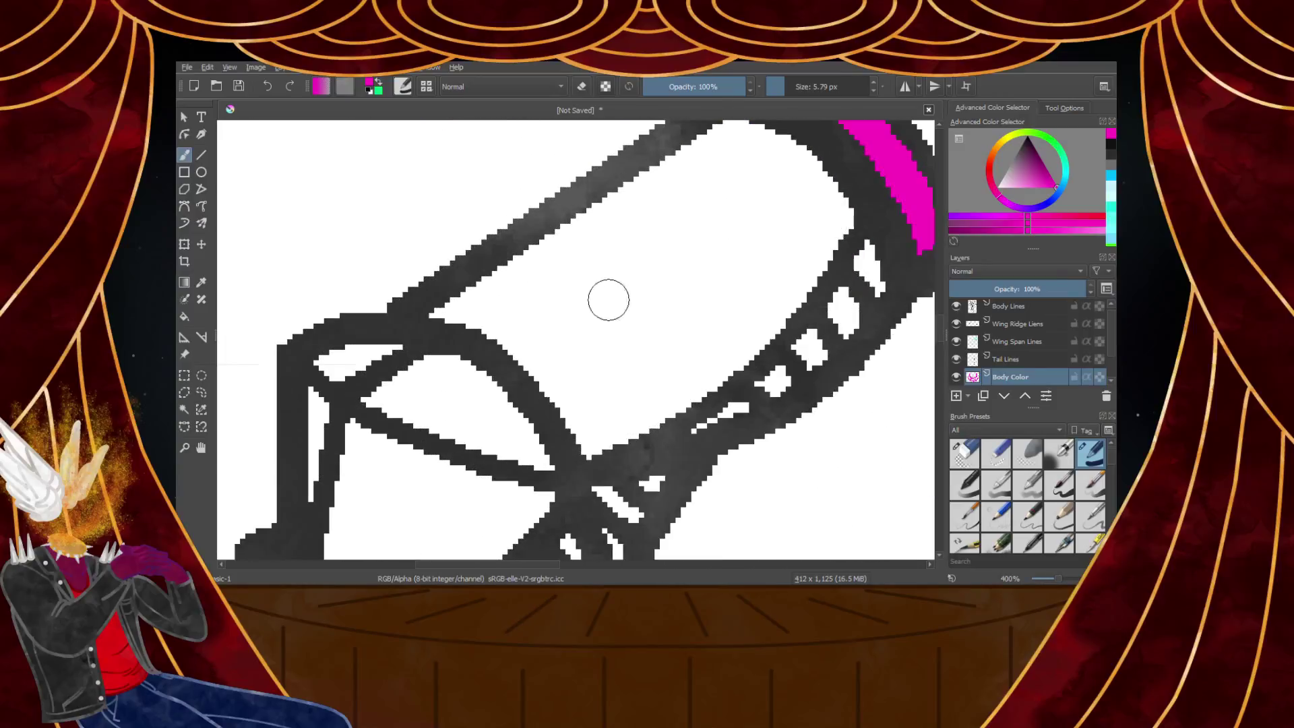
scroll(598, 303, down, 3)
scroll(683, 217, up, 3)
mouse_move(683, 217)
mouse_down()
mouse_move(762, 248)
mouse_move(789, 299)
mouse_move(730, 387)
mouse_move(780, 310)
mouse_move(654, 454)
mouse_move(733, 391)
mouse_move(606, 490)
mouse_move(544, 520)
mouse_move(479, 438)
mouse_move(390, 399)
mouse_move(667, 216)
mouse_move(757, 280)
mouse_move(653, 432)
mouse_move(567, 505)
mouse_move(463, 403)
mouse_move(660, 252)
mouse_move(732, 291)
mouse_move(707, 336)
mouse_move(564, 493)
mouse_move(492, 416)
mouse_move(434, 389)
mouse_move(486, 397)
mouse_move(663, 268)
mouse_move(713, 295)
mouse_move(582, 461)
mouse_move(525, 385)
mouse_move(660, 291)
mouse_move(670, 316)
mouse_move(566, 427)
mouse_move(703, 288)
mouse_up()
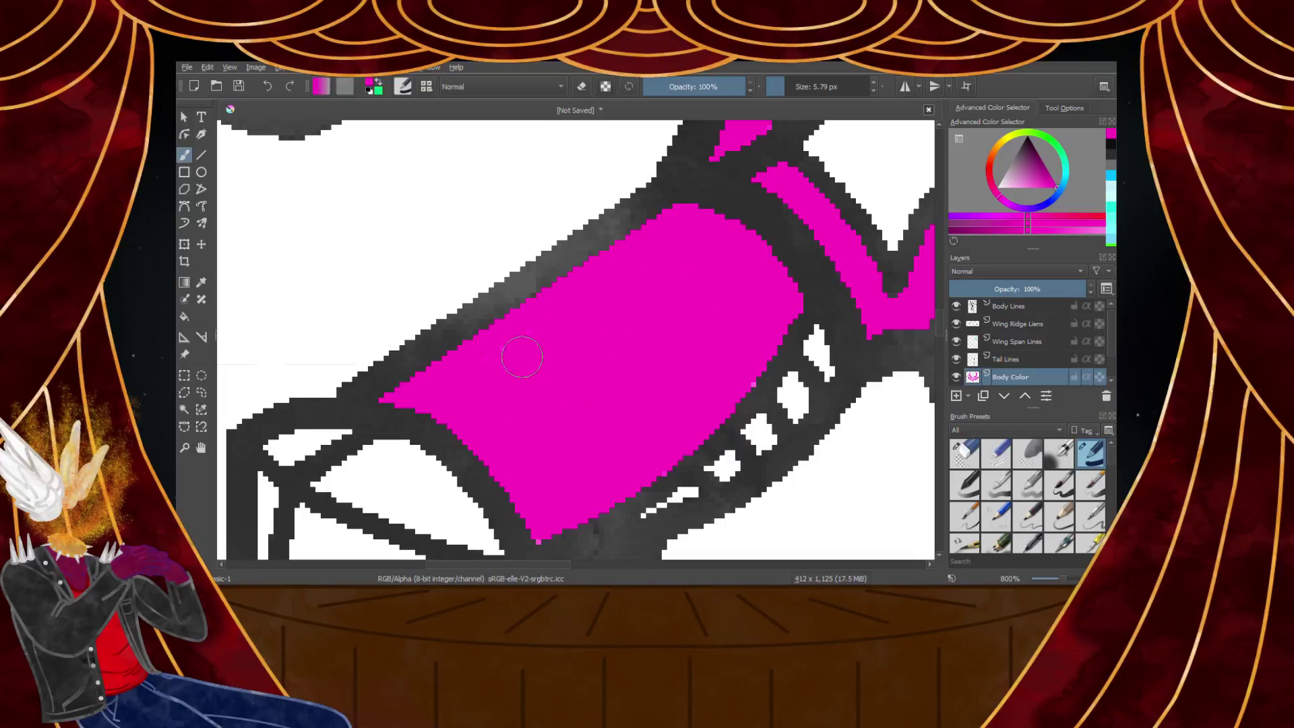
Fill the upper, side and large front facets of the left knee guard with magenta
scroll(511, 387, down, 3)
scroll(411, 445, up, 3)
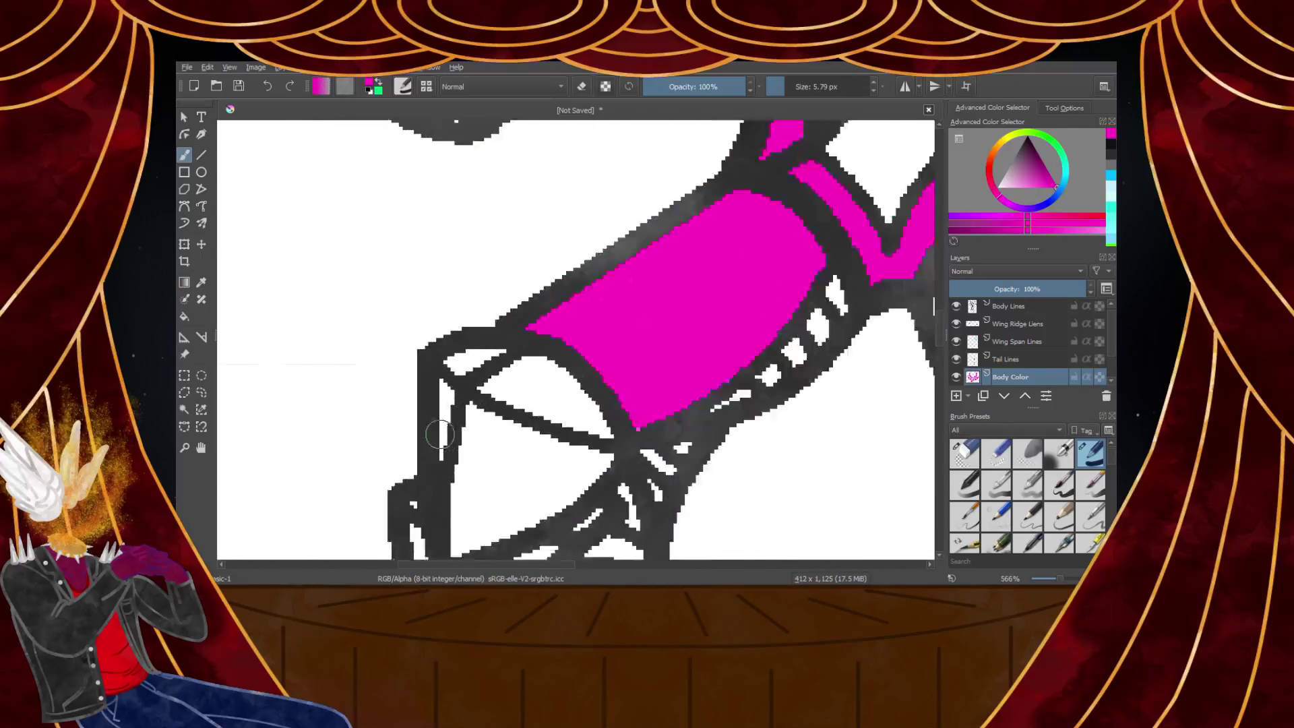
mouse_move(464, 341)
mouse_down()
mouse_move(640, 416)
mouse_move(636, 378)
mouse_move(536, 320)
mouse_move(499, 337)
mouse_move(627, 372)
mouse_up()
scroll(626, 372, down, 5)
scroll(478, 373, up, 5)
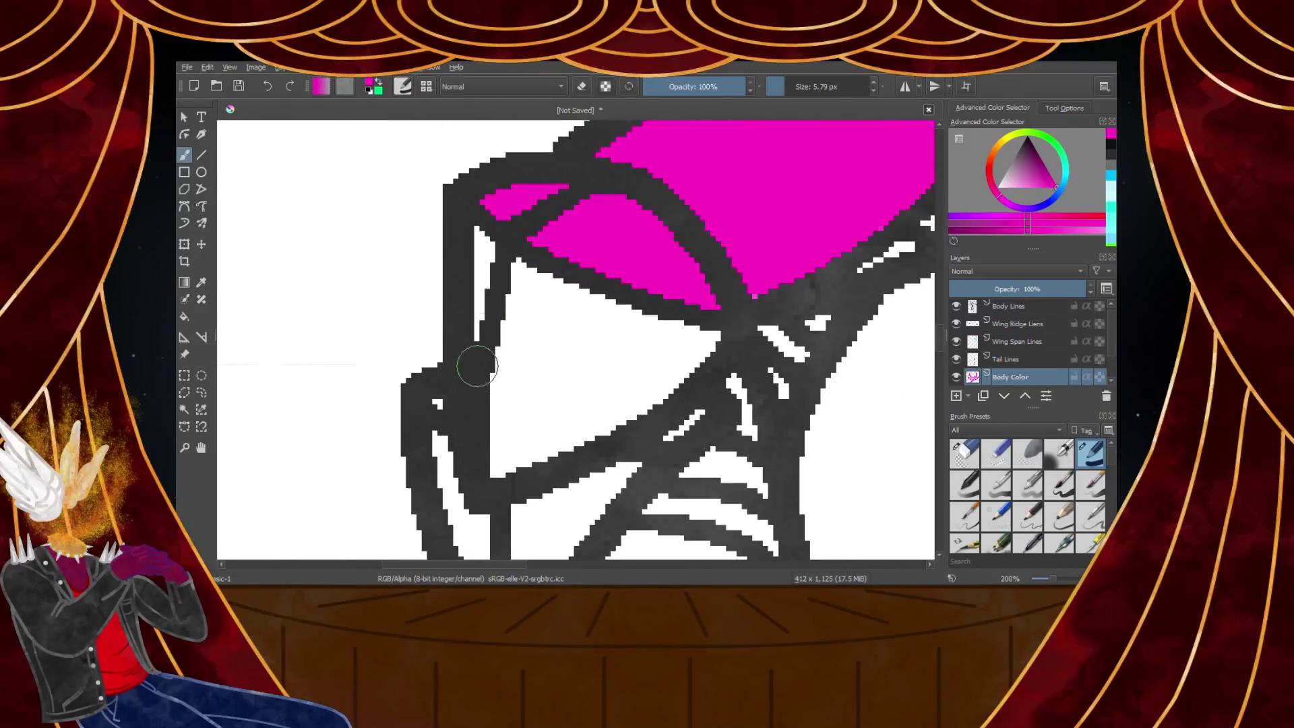
mouse_move(488, 231)
mouse_down()
mouse_move(500, 473)
mouse_move(647, 404)
mouse_move(698, 330)
mouse_move(495, 269)
mouse_move(671, 361)
mouse_move(525, 432)
mouse_move(620, 362)
mouse_move(547, 372)
mouse_up()
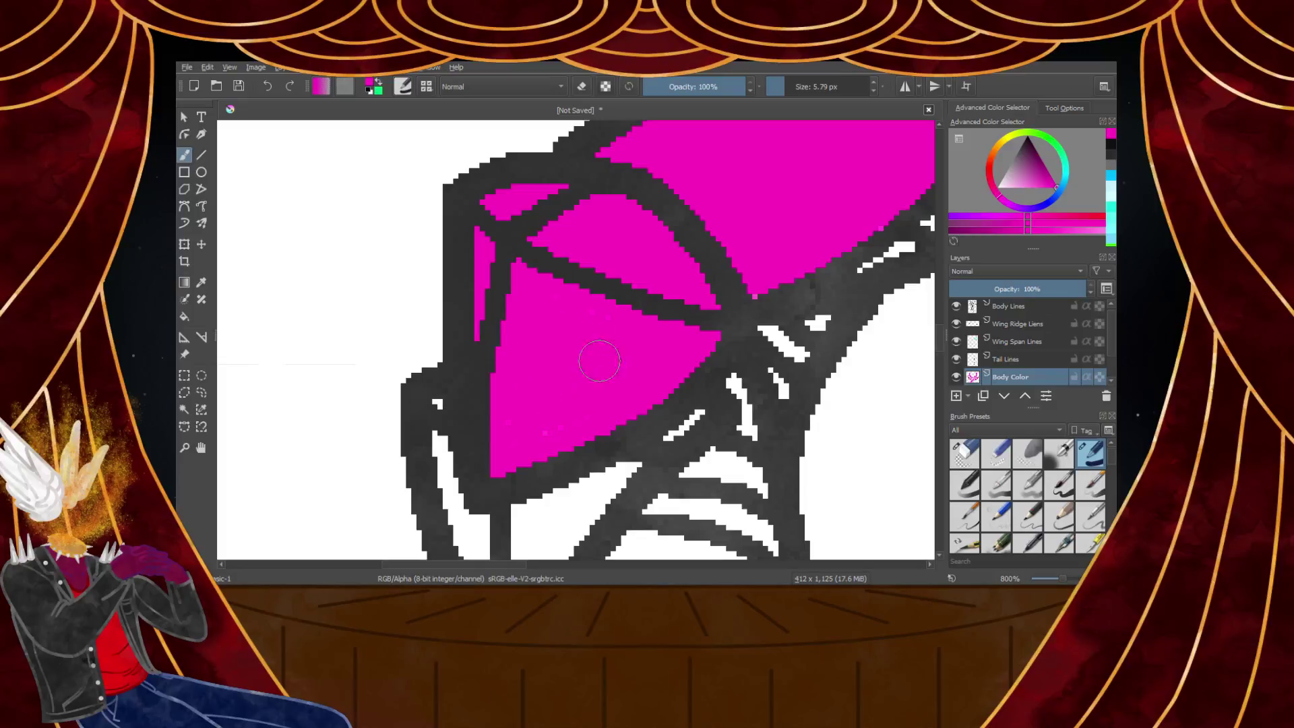
Fill the lower pointed sections of the left knee guard with magenta
scroll(560, 369, down, 4)
scroll(540, 417, up, 4)
mouse_move(497, 268)
mouse_down()
mouse_move(569, 510)
mouse_move(674, 344)
mouse_up()
mouse_move(580, 326)
mouse_down()
mouse_move(570, 472)
mouse_move(568, 373)
mouse_up()
drag(637, 348, 620, 386)
scroll(613, 356, down, 5)
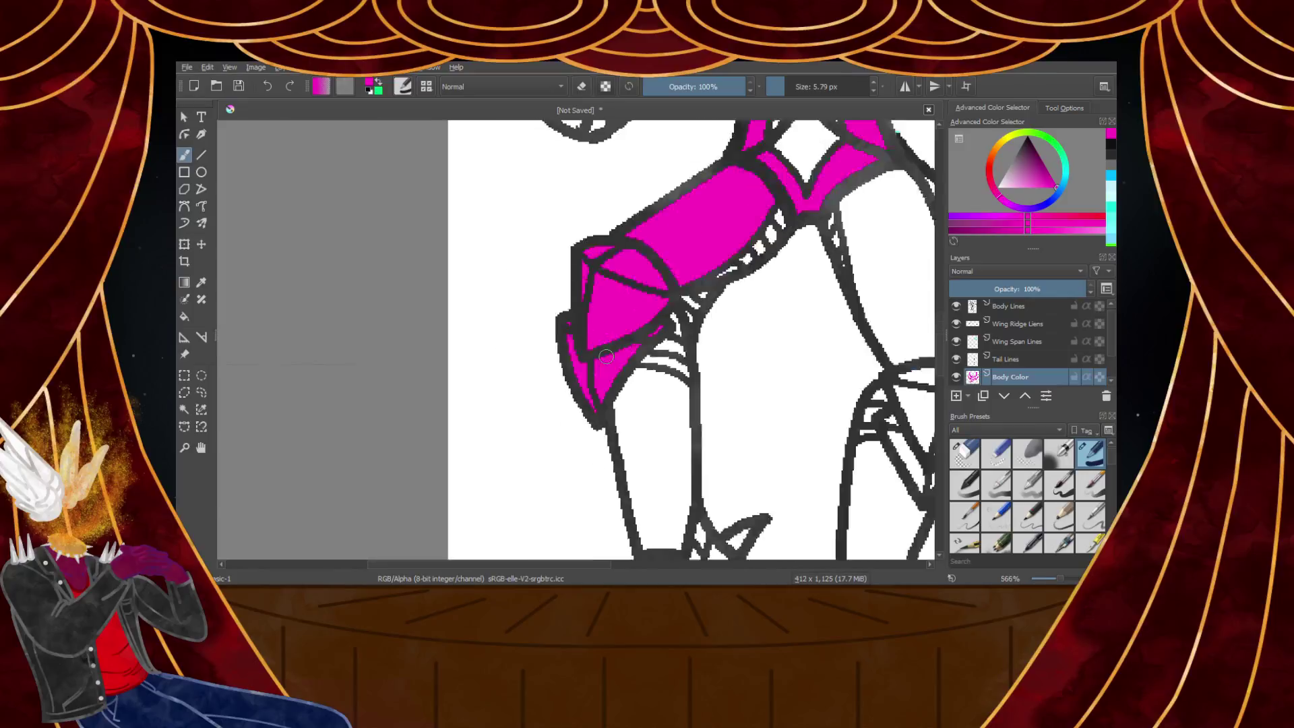
Fill the left shin with magenta from below the knee guard down to the ankle
scroll(621, 435, up, 5)
scroll(595, 228, down, 3)
scroll(612, 197, up, 1)
scroll(611, 196, down, 3)
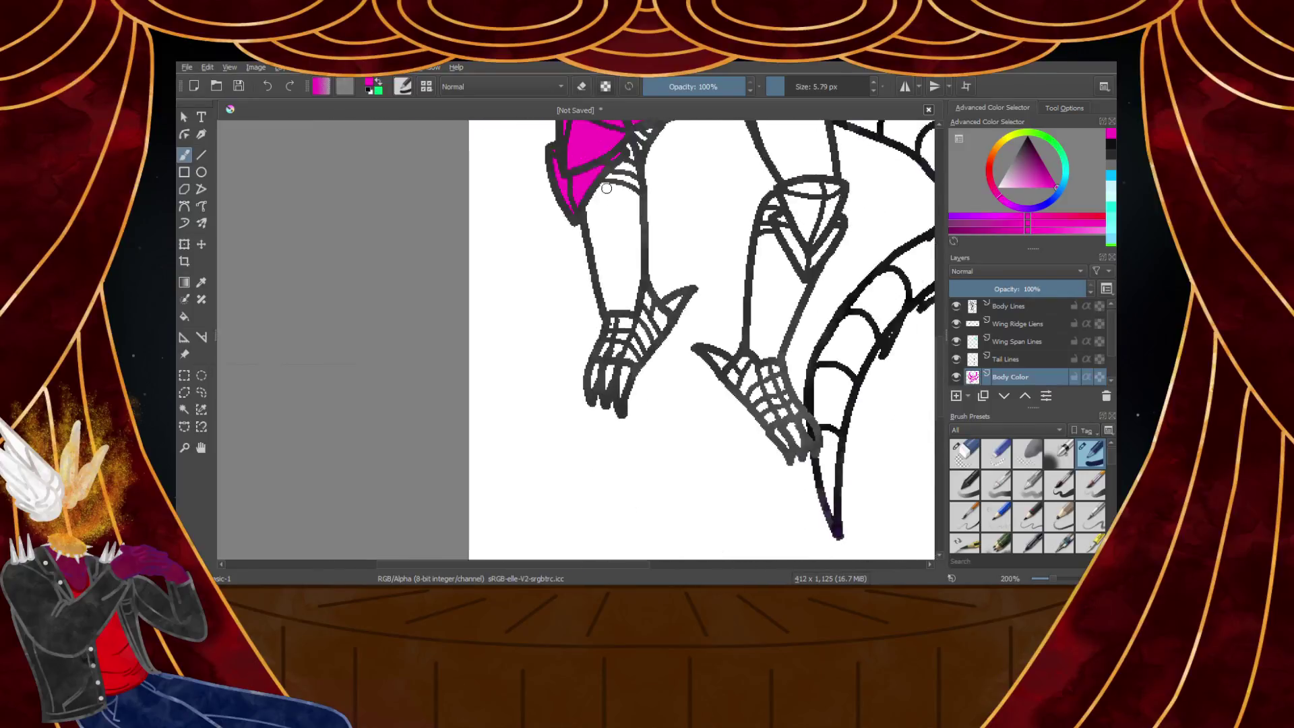
scroll(593, 189, up, 4)
mouse_move(592, 188)
mouse_down()
mouse_move(543, 304)
mouse_move(580, 192)
mouse_move(697, 214)
mouse_up()
scroll(596, 187, down, 3)
scroll(661, 410, up, 2)
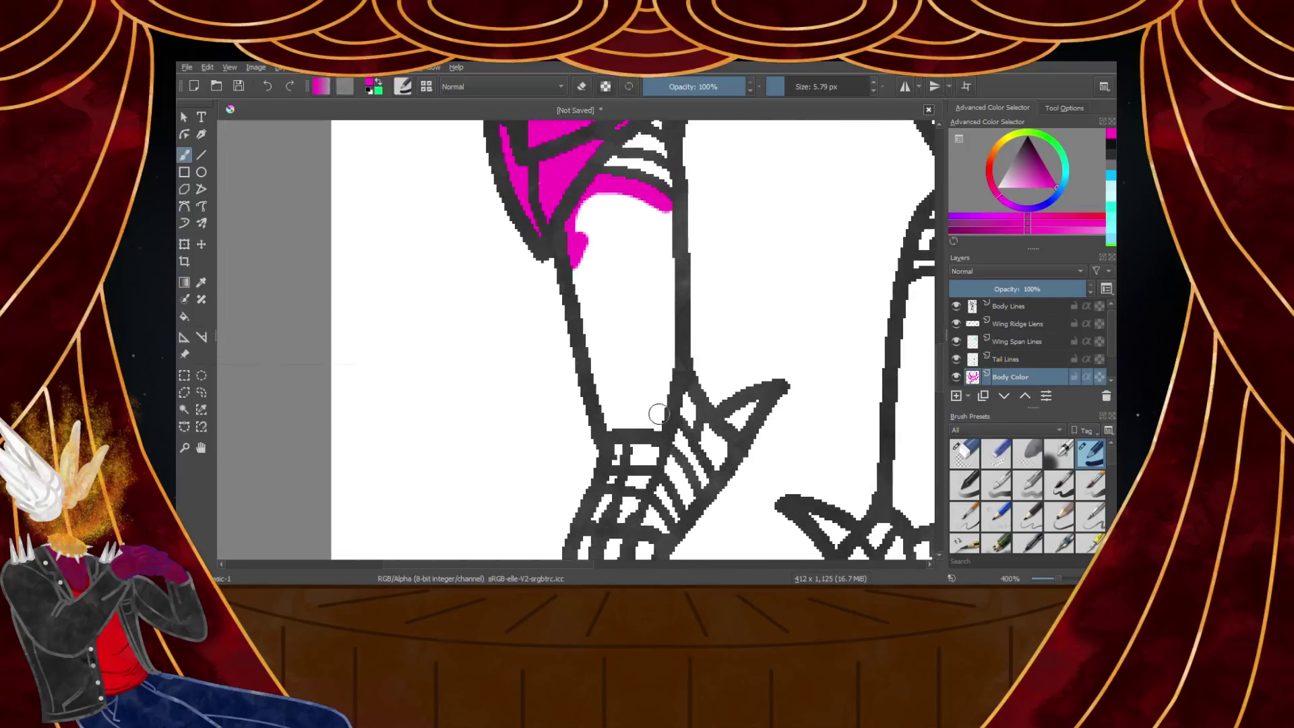
drag(613, 427, 590, 322)
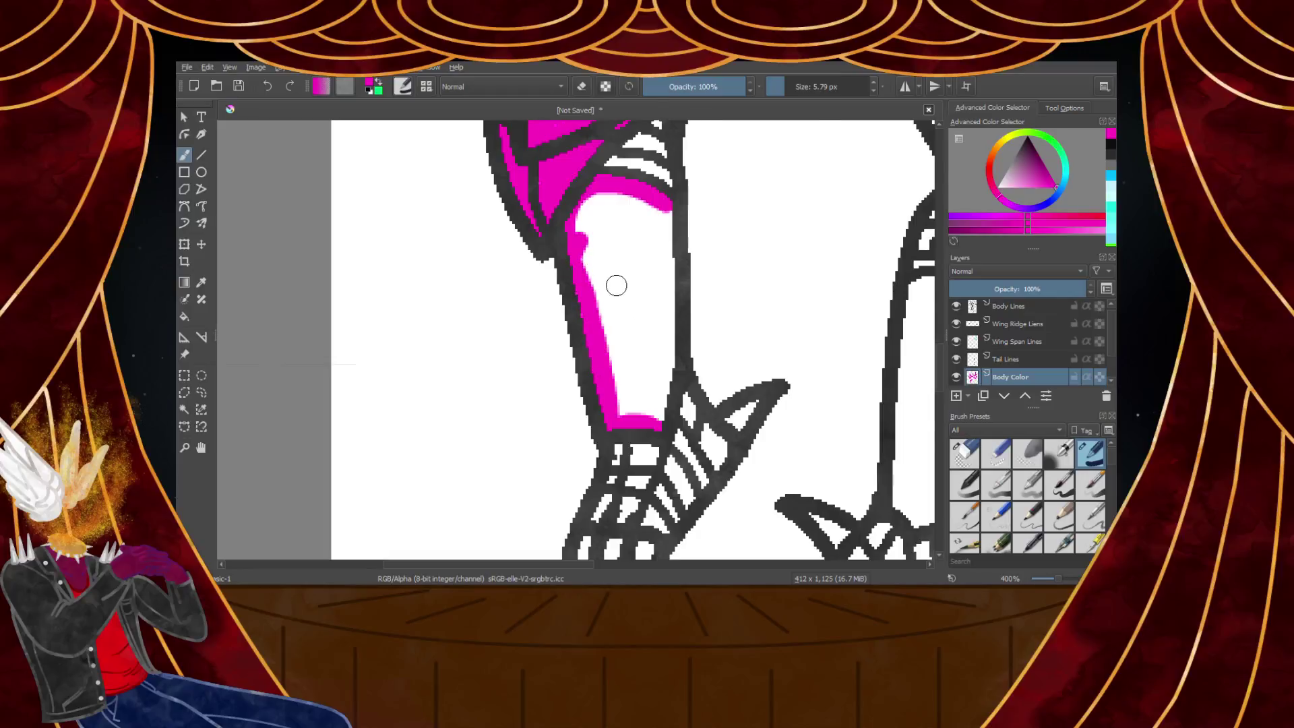
scroll(616, 286, down, 2)
scroll(679, 343, up, 2)
scroll(735, 463, down, 1)
scroll(614, 268, up, 1)
mouse_move(603, 316)
mouse_down()
mouse_move(706, 305)
mouse_move(593, 298)
mouse_up()
Paint the side claw of the left foot magenta
scroll(651, 336, down, 3)
scroll(708, 449, up, 5)
mouse_move(700, 361)
mouse_down()
mouse_move(719, 346)
mouse_move(723, 413)
mouse_move(675, 448)
mouse_move(662, 371)
mouse_move(695, 431)
mouse_up()
Paint the narrow openings of the left foot's three toes magenta
scroll(693, 428, down, 4)
scroll(638, 497, up, 3)
scroll(647, 477, down, 2)
scroll(607, 472, up, 4)
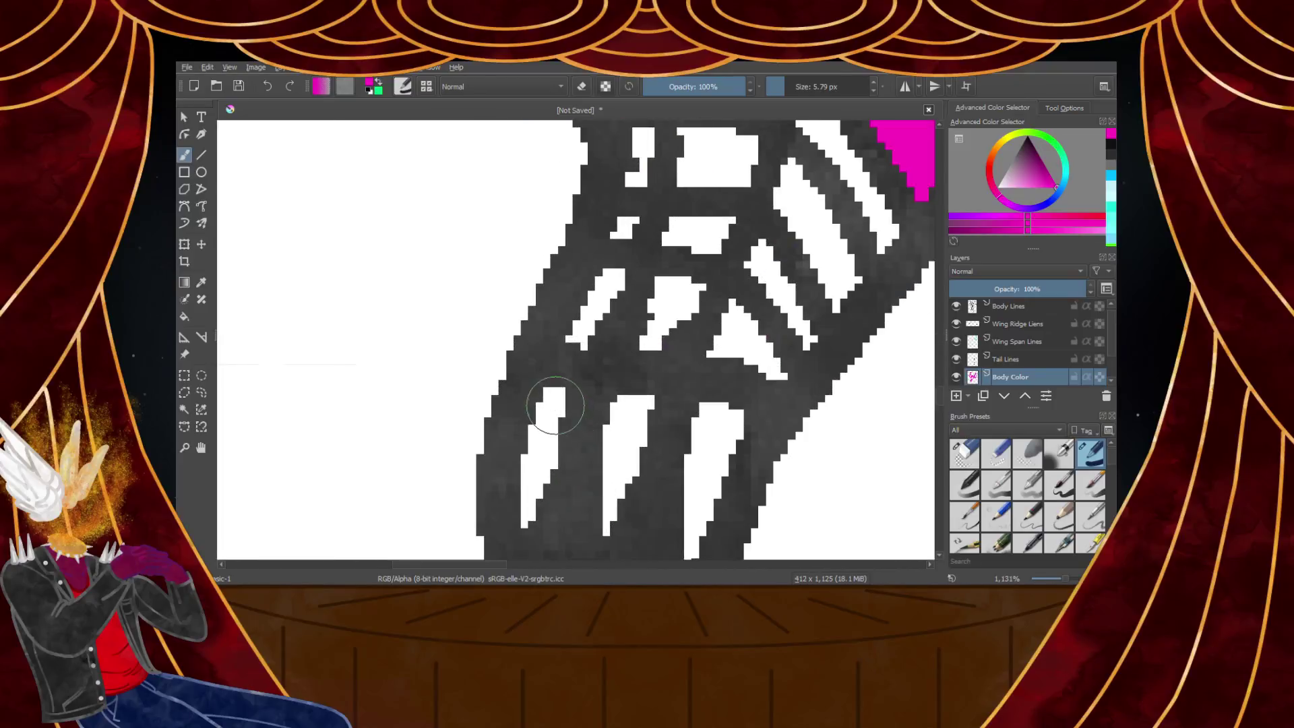
drag(556, 391, 529, 520)
mouse_move(610, 495)
mouse_down()
mouse_move(608, 532)
mouse_move(630, 418)
mouse_up()
mouse_move(722, 422)
mouse_down()
mouse_move(723, 453)
mouse_move(692, 514)
mouse_move(690, 449)
mouse_up()
scroll(694, 438, down, 5)
scroll(693, 462, up, 3)
scroll(687, 431, down, 3)
scroll(686, 261, up, 3)
mouse_move(703, 216)
mouse_down()
mouse_move(720, 313)
mouse_move(701, 509)
mouse_move(601, 256)
mouse_move(648, 226)
mouse_move(701, 303)
mouse_move(706, 442)
mouse_move(691, 499)
mouse_move(679, 276)
mouse_move(677, 455)
mouse_move(661, 276)
mouse_move(647, 307)
mouse_move(648, 482)
mouse_move(643, 231)
mouse_up()
scroll(603, 319, down, 6)
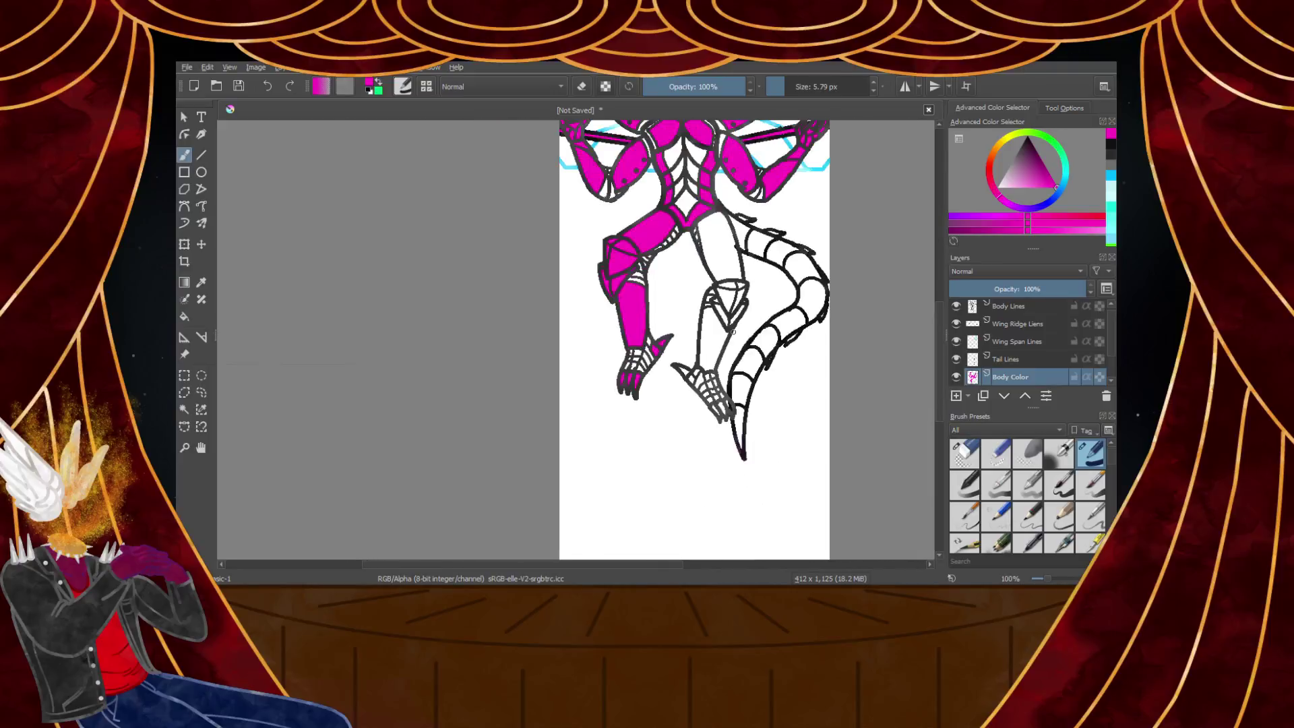
Paint the base and tip sections of the right foot's side claw magenta
scroll(697, 325, up, 10)
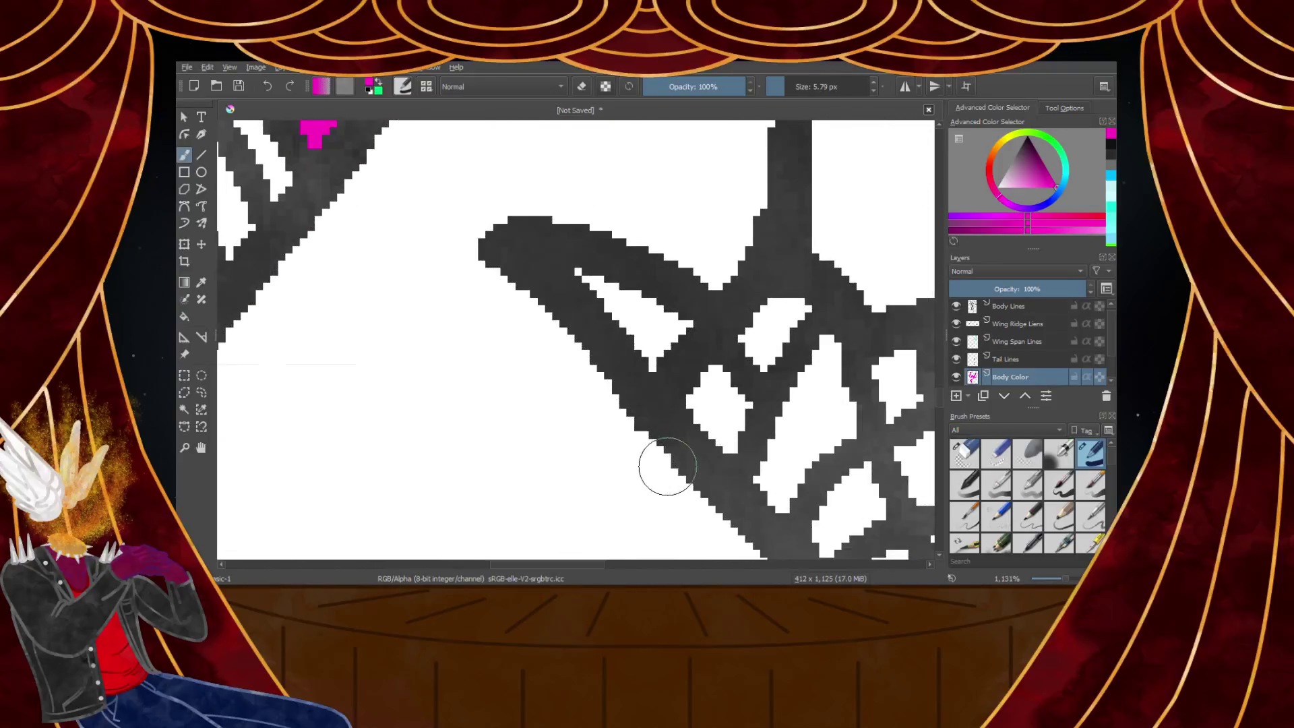
click(718, 399)
drag(723, 400, 692, 395)
mouse_move(588, 285)
mouse_down()
mouse_move(669, 345)
mouse_move(670, 312)
mouse_up()
Paint the narrow openings of the right foot's three toes magenta
scroll(674, 320, down, 6)
scroll(723, 387, up, 6)
drag(661, 356, 741, 470)
mouse_move(741, 336)
mouse_down()
mouse_move(796, 391)
mouse_move(740, 345)
mouse_up()
mouse_move(809, 302)
mouse_down()
mouse_move(847, 340)
mouse_move(833, 311)
mouse_move(890, 410)
mouse_move(858, 382)
mouse_move(835, 313)
mouse_up()
Erase the stray tail line at the right foot's outer toe on the Tail Lines layer and return to the brush on Body Color
click(1013, 364)
click(971, 455)
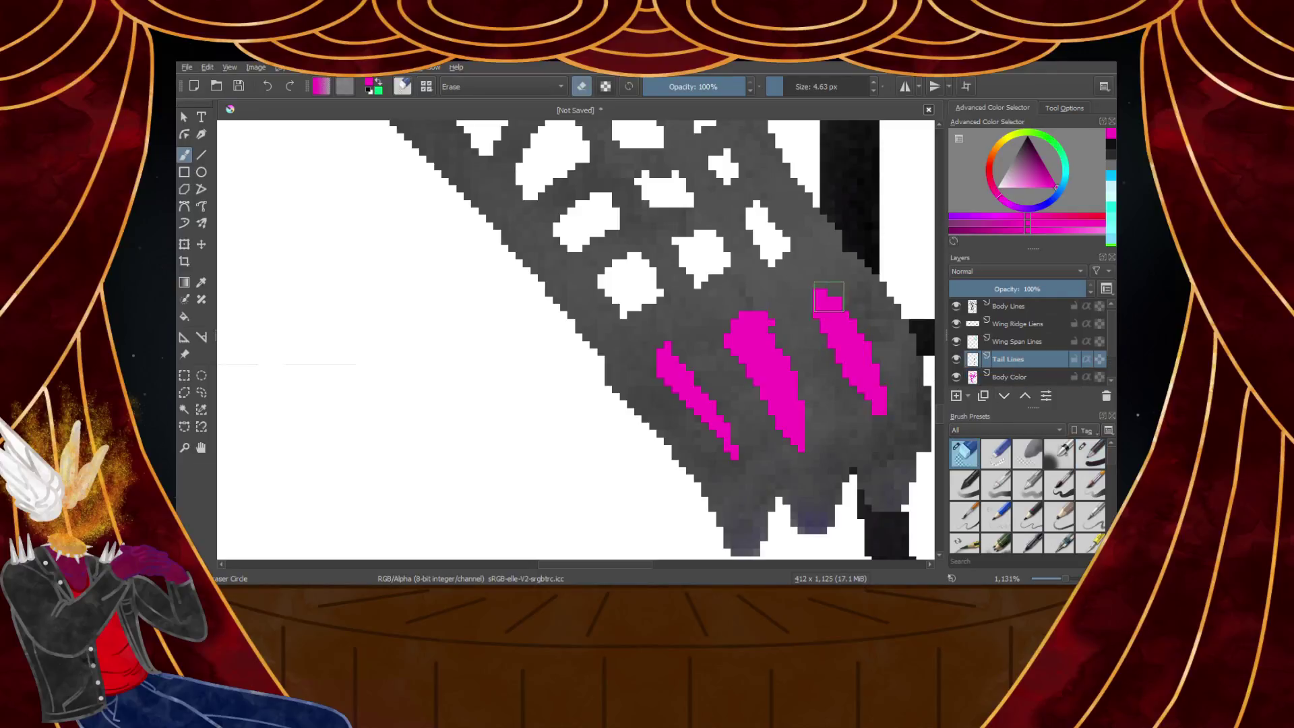
click(1011, 376)
click(1092, 453)
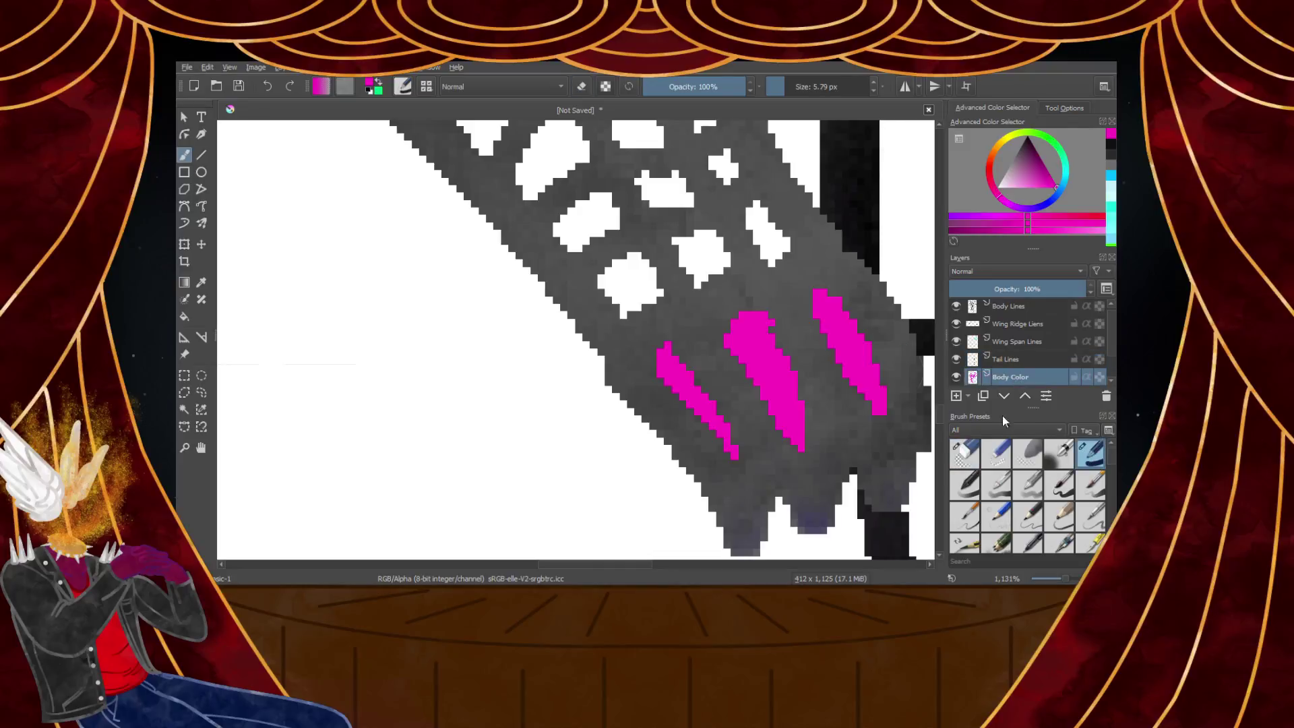
Fill the right shin with magenta from the ankle up to the knee guard
scroll(793, 297, down, 6)
scroll(751, 254, up, 6)
mouse_move(691, 391)
mouse_down()
mouse_move(747, 477)
mouse_move(837, 466)
mouse_move(853, 385)
mouse_up()
scroll(797, 326, down, 5)
scroll(818, 226, up, 2)
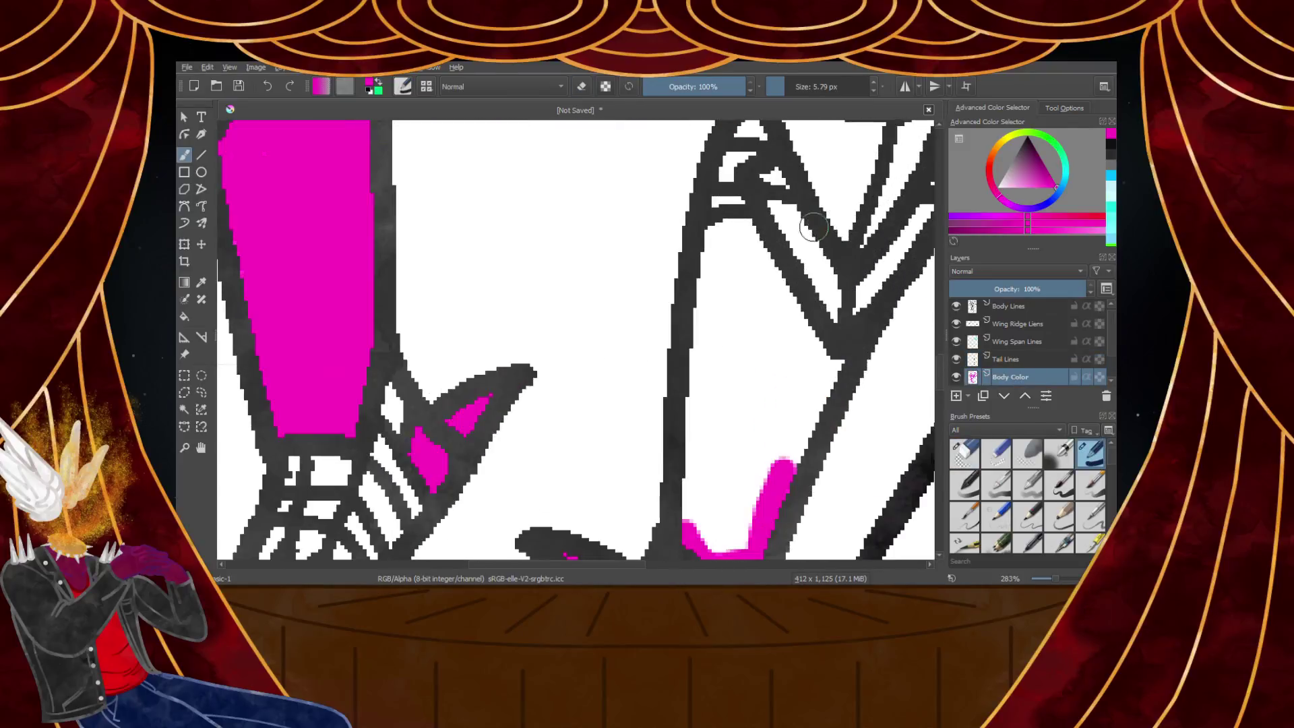
mouse_move(715, 234)
mouse_down()
mouse_move(753, 231)
mouse_move(822, 356)
mouse_move(839, 362)
mouse_move(790, 474)
mouse_move(712, 240)
mouse_move(694, 520)
mouse_move(712, 281)
mouse_move(732, 225)
mouse_move(823, 378)
mouse_move(744, 538)
mouse_move(709, 535)
mouse_move(723, 518)
mouse_move(715, 372)
mouse_move(728, 263)
mouse_move(823, 383)
mouse_move(779, 462)
mouse_up()
mouse_move(738, 509)
mouse_down()
mouse_move(727, 453)
mouse_move(737, 296)
mouse_move(741, 522)
mouse_move(762, 319)
mouse_move(756, 464)
mouse_move(774, 382)
mouse_move(791, 418)
mouse_up()
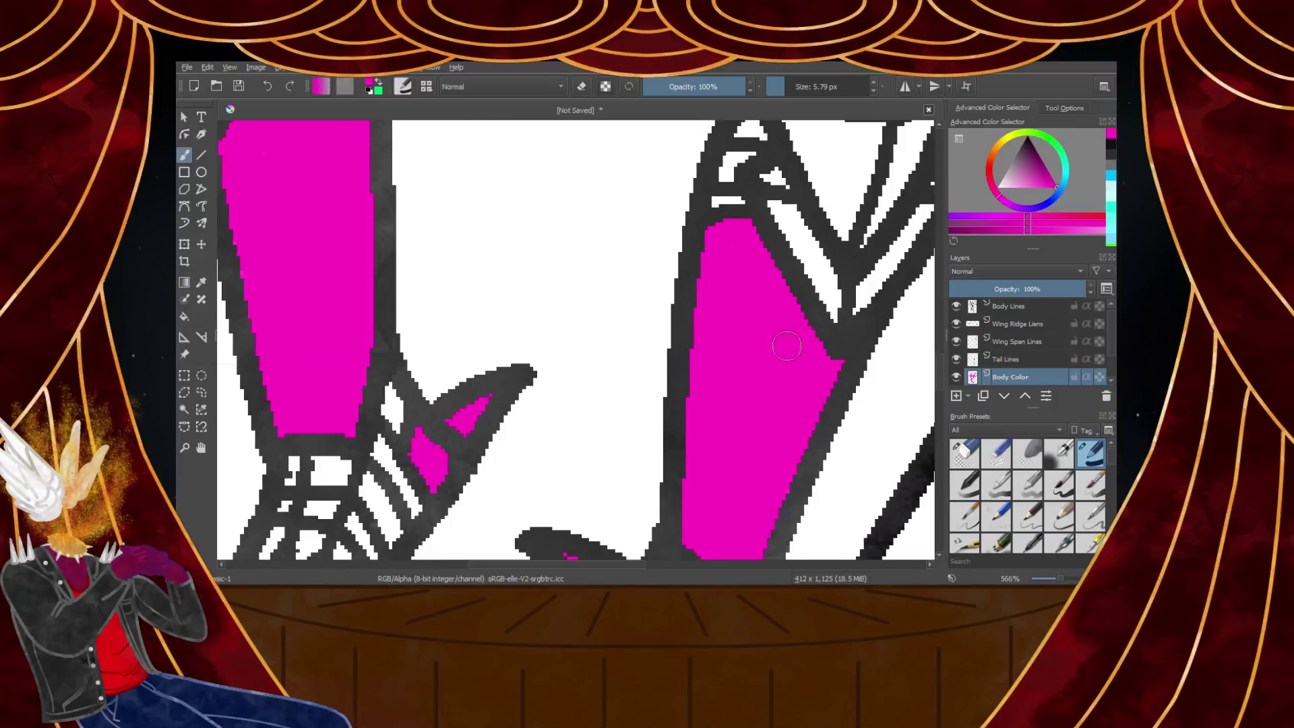
Fill the upper strip and the front facets of the right knee guard with magenta
scroll(787, 346, down, 3)
scroll(826, 241, up, 3)
scroll(722, 306, up, 1)
mouse_move(716, 303)
mouse_down()
mouse_move(755, 281)
mouse_move(861, 272)
mouse_move(852, 281)
mouse_move(882, 284)
mouse_move(809, 265)
mouse_up()
scroll(856, 271, down, 1)
scroll(869, 273, up, 1)
scroll(792, 270, down, 1)
mouse_move(871, 304)
mouse_down()
mouse_move(801, 432)
mouse_move(759, 380)
mouse_move(735, 302)
mouse_move(791, 422)
mouse_move(746, 292)
mouse_move(789, 391)
mouse_move(847, 290)
mouse_up()
drag(804, 408, 813, 355)
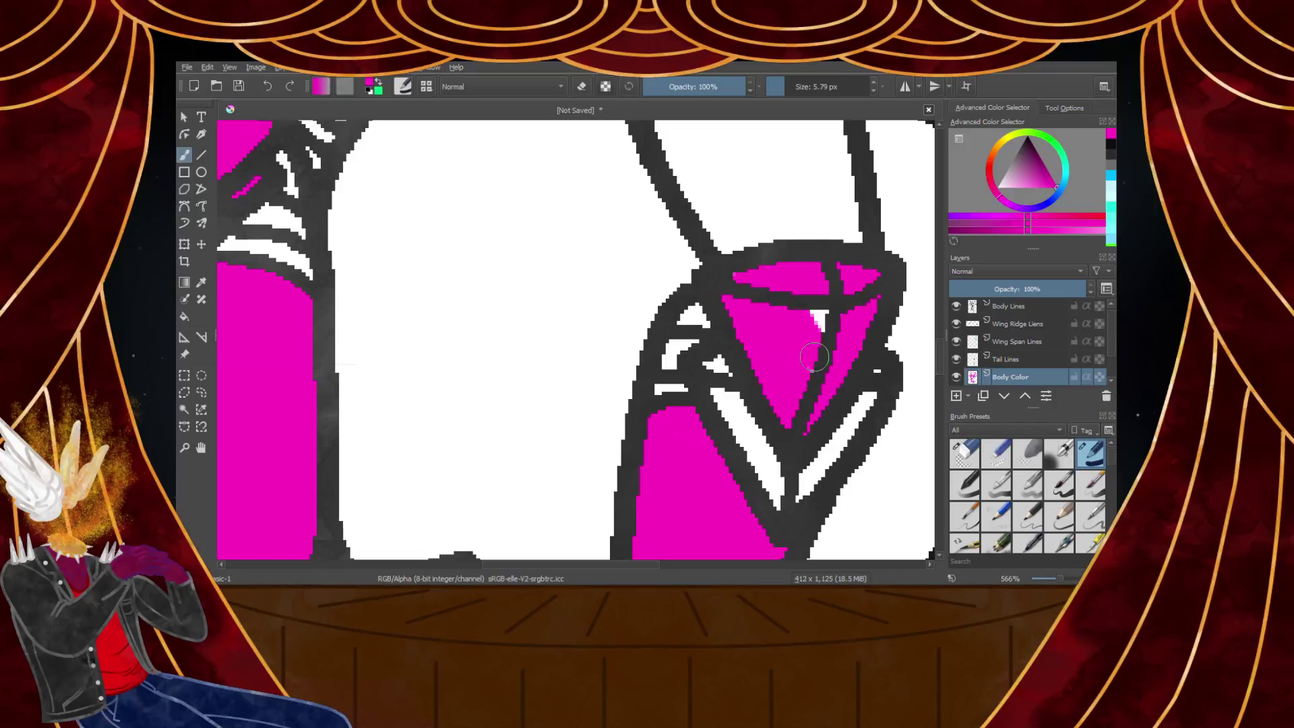
Fill the lower pointed sections of the right knee guard with magenta
mouse_move(711, 371)
mouse_down()
mouse_move(745, 445)
mouse_move(734, 368)
mouse_move(778, 500)
mouse_move(870, 383)
mouse_up()
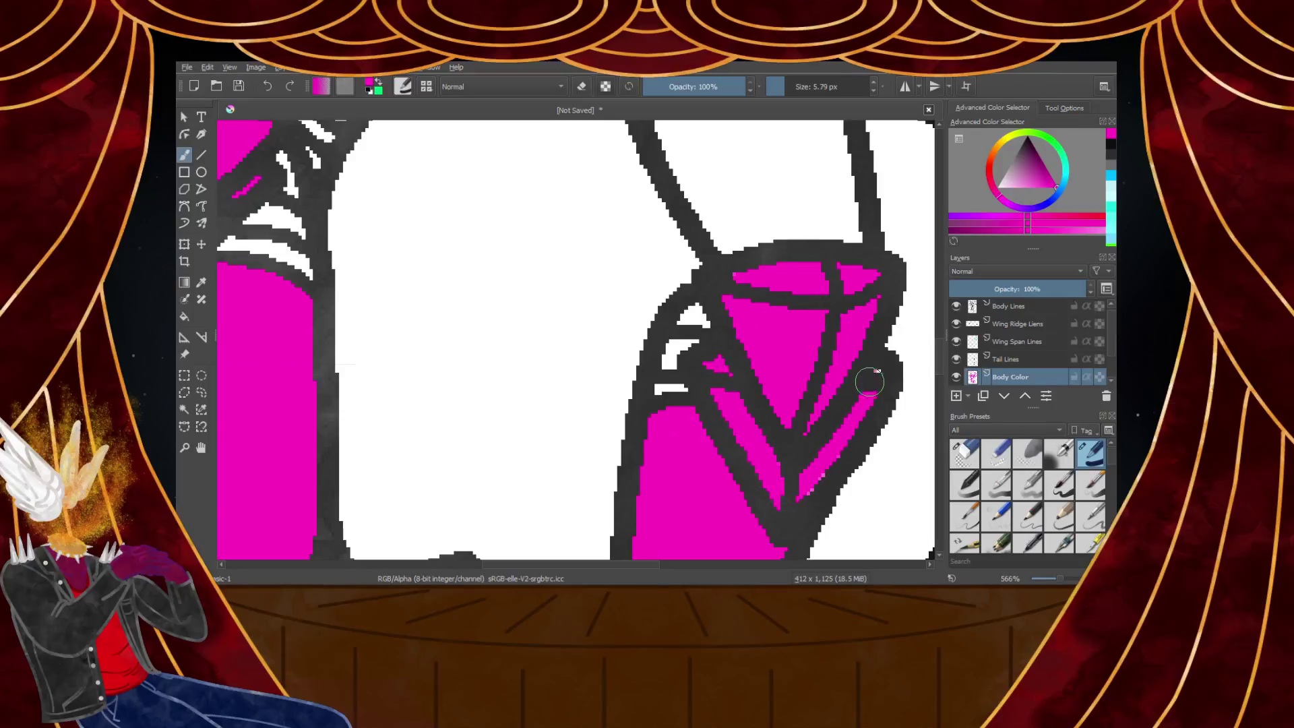
scroll(816, 404, up, 1)
scroll(811, 411, down, 2)
scroll(811, 418, up, 2)
drag(838, 446, 799, 502)
scroll(797, 482, down, 5)
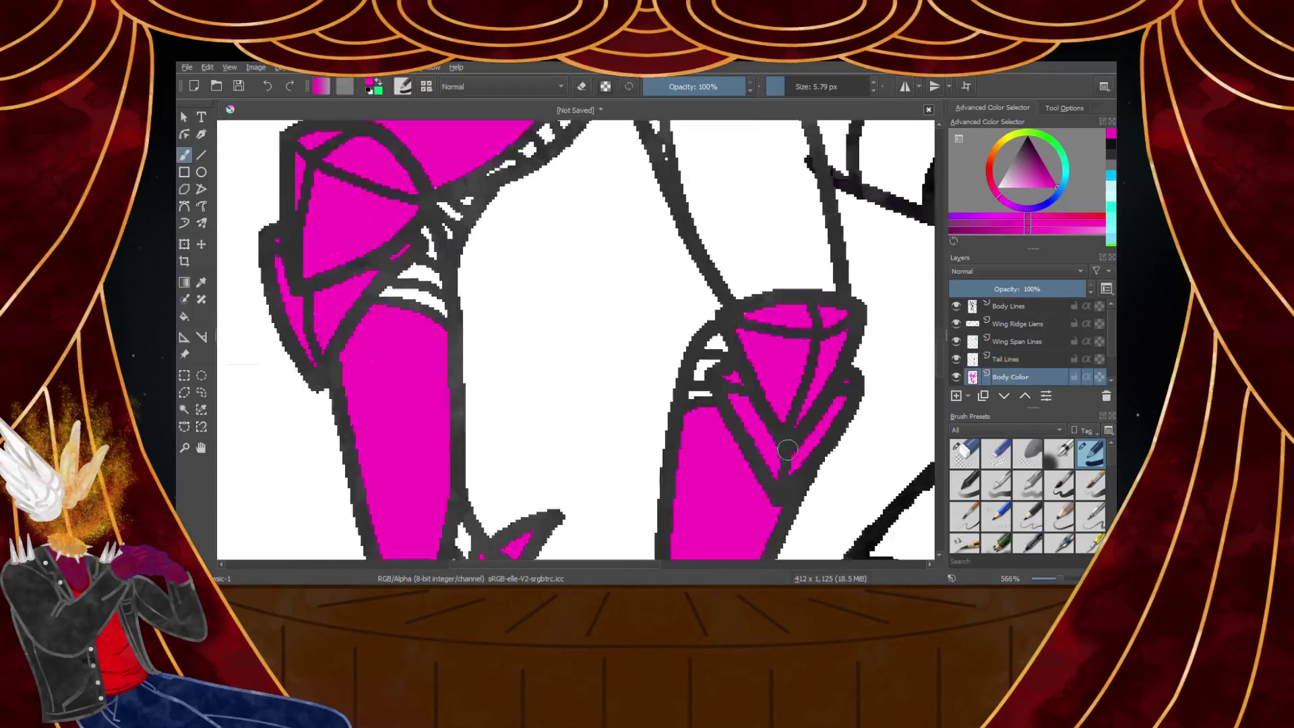
Paint a magenta border along the inside edges of the right thigh, from knee guard to hip
scroll(806, 285, up, 4)
mouse_move(687, 264)
mouse_down()
mouse_move(744, 373)
mouse_move(762, 496)
mouse_up()
scroll(758, 492, down, 4)
scroll(750, 364, up, 4)
mouse_move(750, 362)
mouse_down()
mouse_move(780, 550)
mouse_move(746, 372)
mouse_up()
mouse_move(554, 232)
mouse_down()
mouse_move(584, 421)
mouse_move(633, 529)
mouse_move(659, 545)
mouse_up()
scroll(661, 517, down, 2)
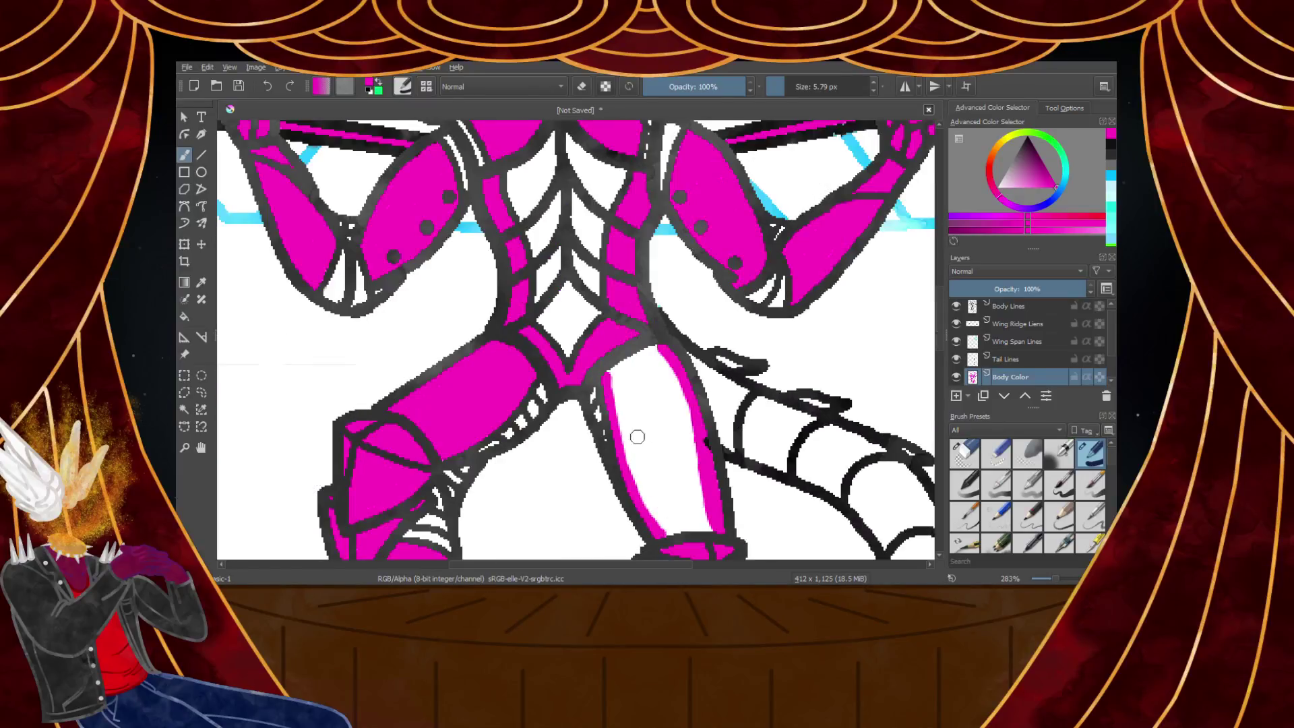
scroll(616, 376, up, 3)
mouse_move(588, 383)
mouse_down()
mouse_move(731, 292)
mouse_move(806, 271)
mouse_up()
scroll(756, 292, down, 3)
scroll(755, 292, down, 5)
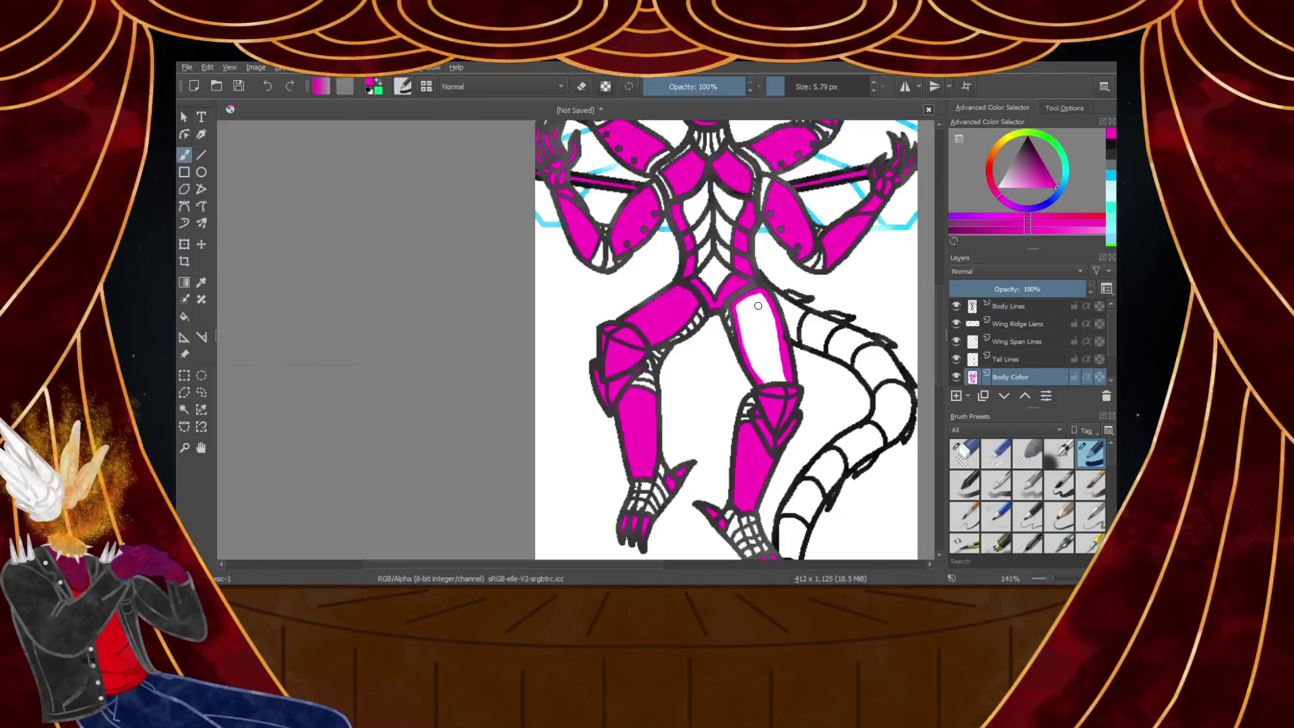
Fill the remaining white interior of the right thigh with magenta
scroll(757, 303, up, 5)
scroll(751, 297, down, 2)
mouse_move(741, 230)
mouse_down()
mouse_move(788, 324)
mouse_move(818, 486)
mouse_up()
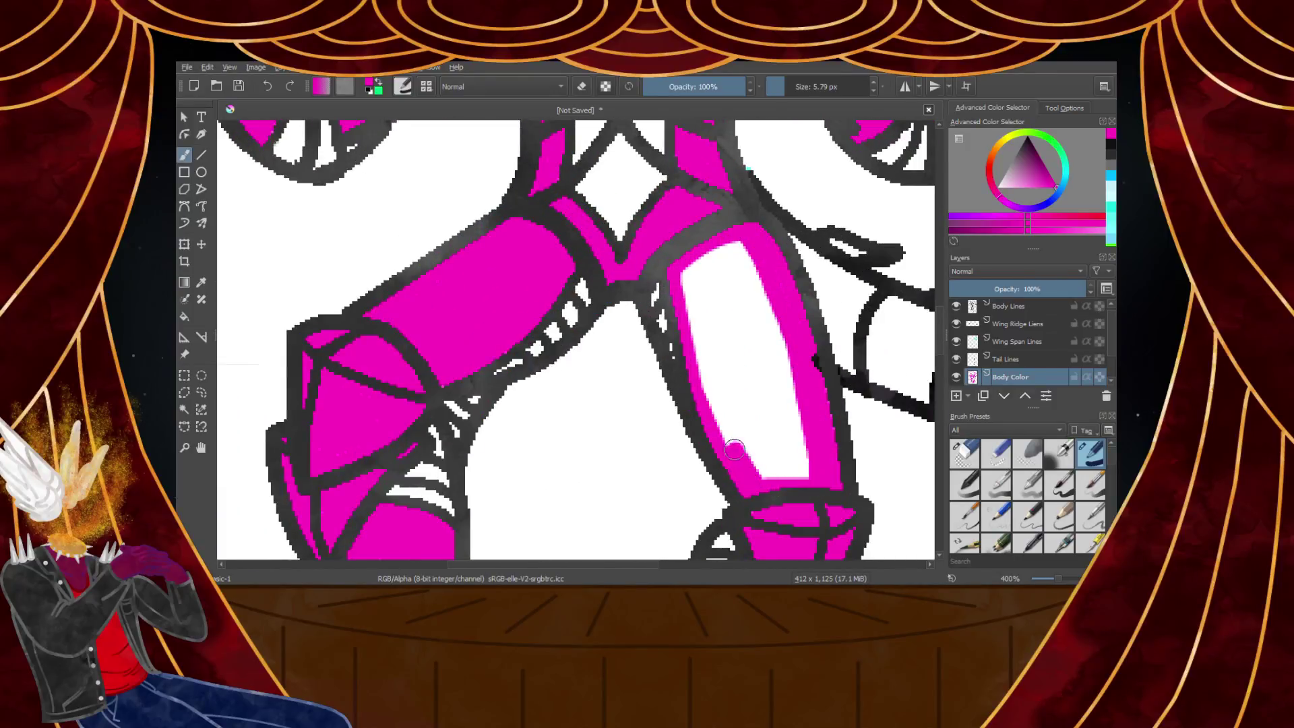
drag(735, 453, 701, 371)
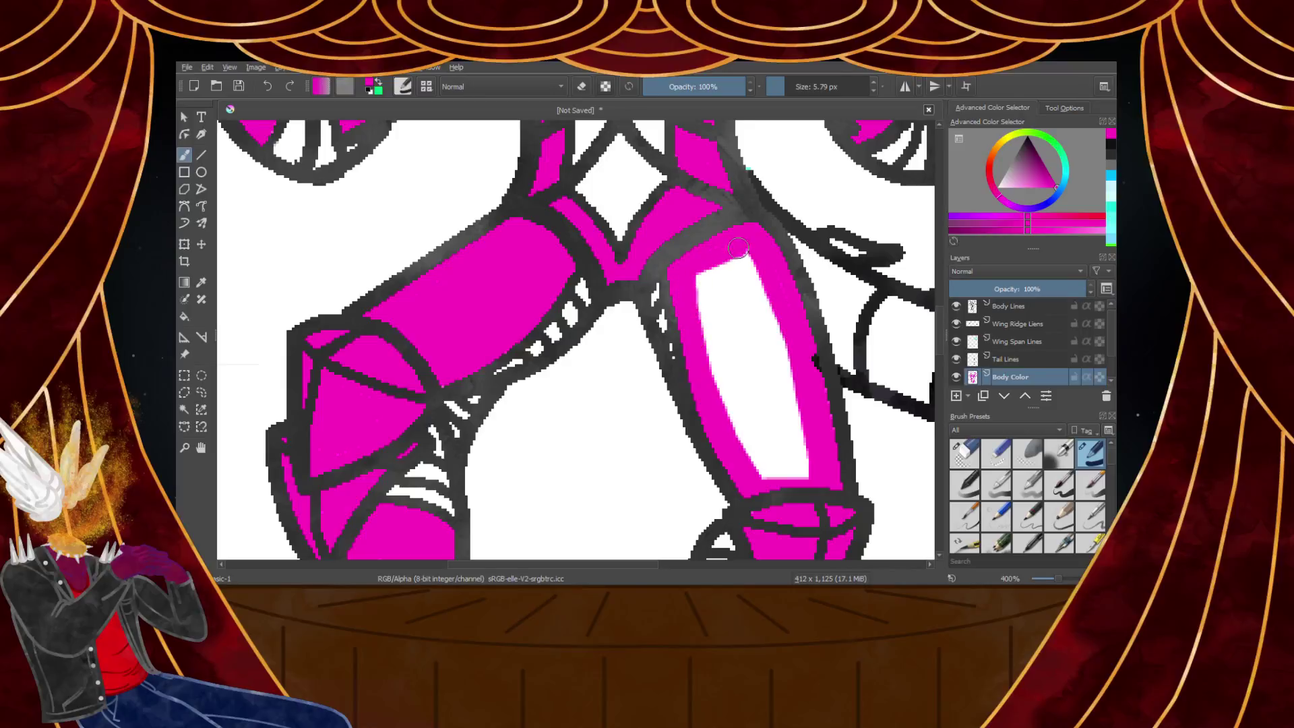
drag(792, 387, 807, 470)
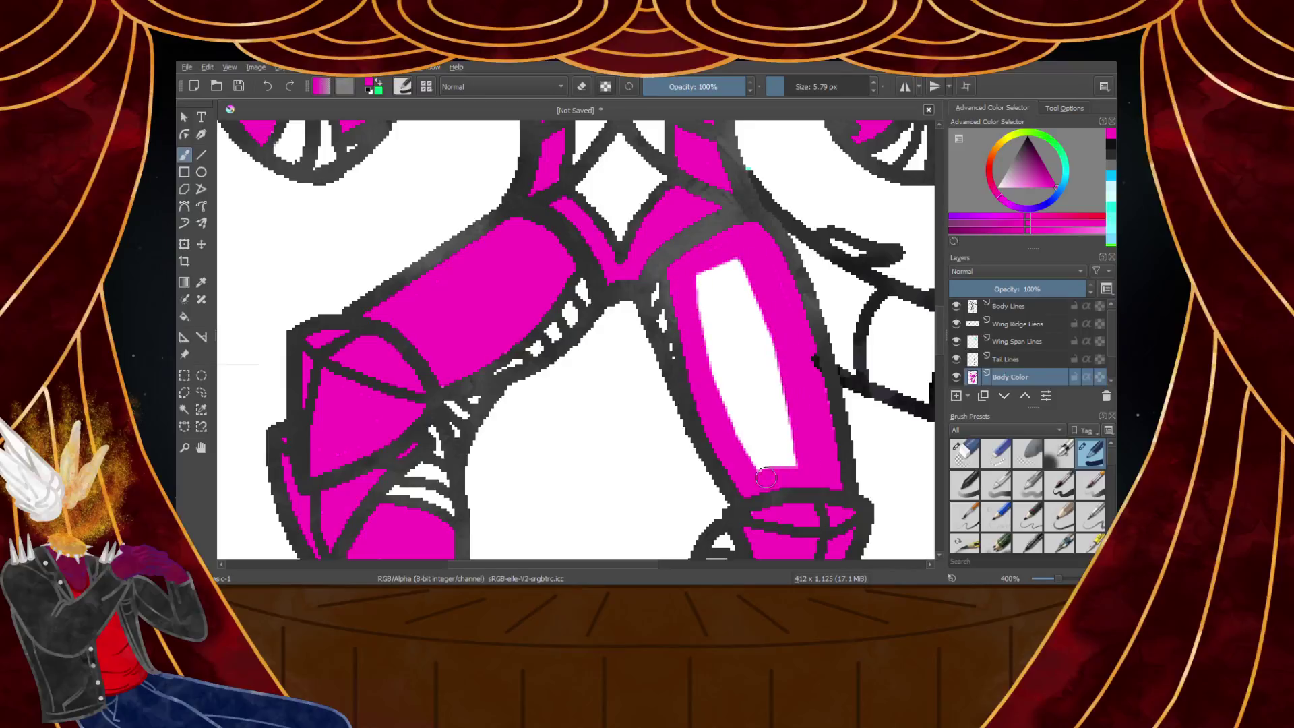
mouse_move(721, 268)
mouse_down()
mouse_move(791, 469)
mouse_move(774, 470)
mouse_move(734, 384)
mouse_move(711, 281)
mouse_move(782, 462)
mouse_move(728, 283)
mouse_up()
scroll(734, 357, down, 4)
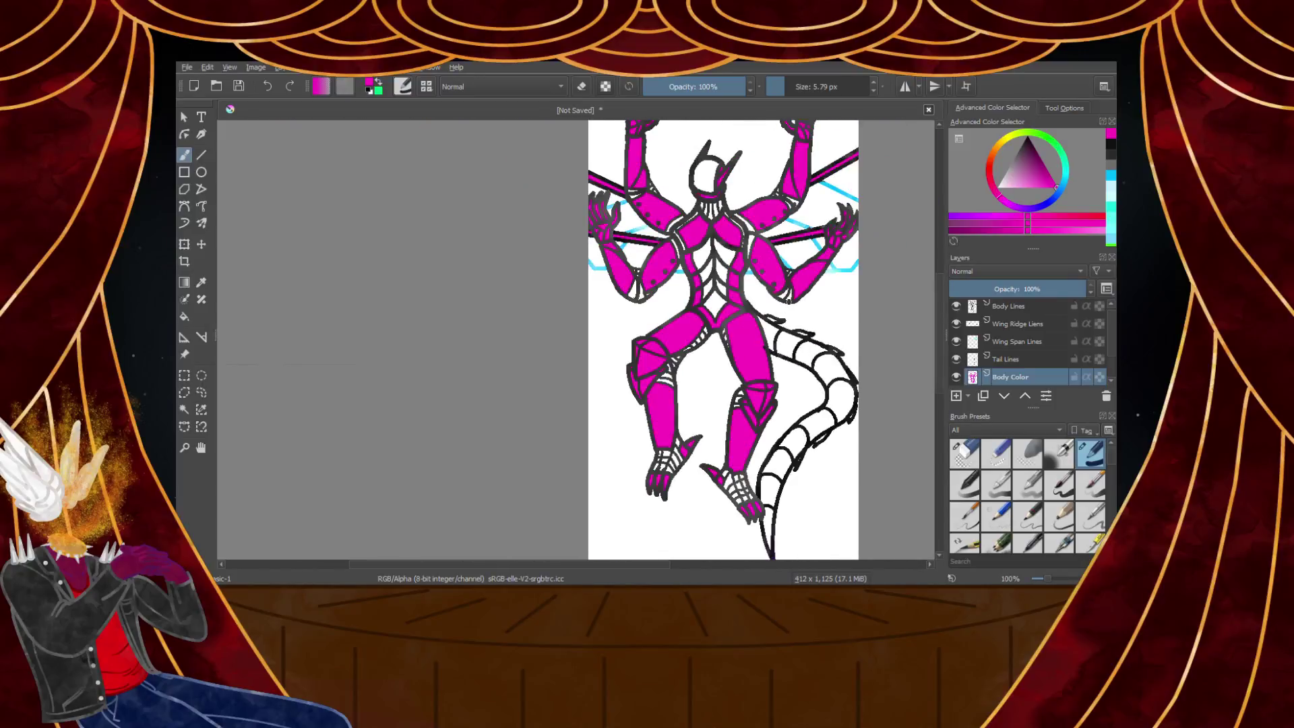
Paint the first tail spike and the tail's base segment beside the right hip magenta
scroll(788, 308, up, 4)
scroll(742, 355, up, 3)
drag(672, 359, 728, 385)
scroll(728, 385, down, 6)
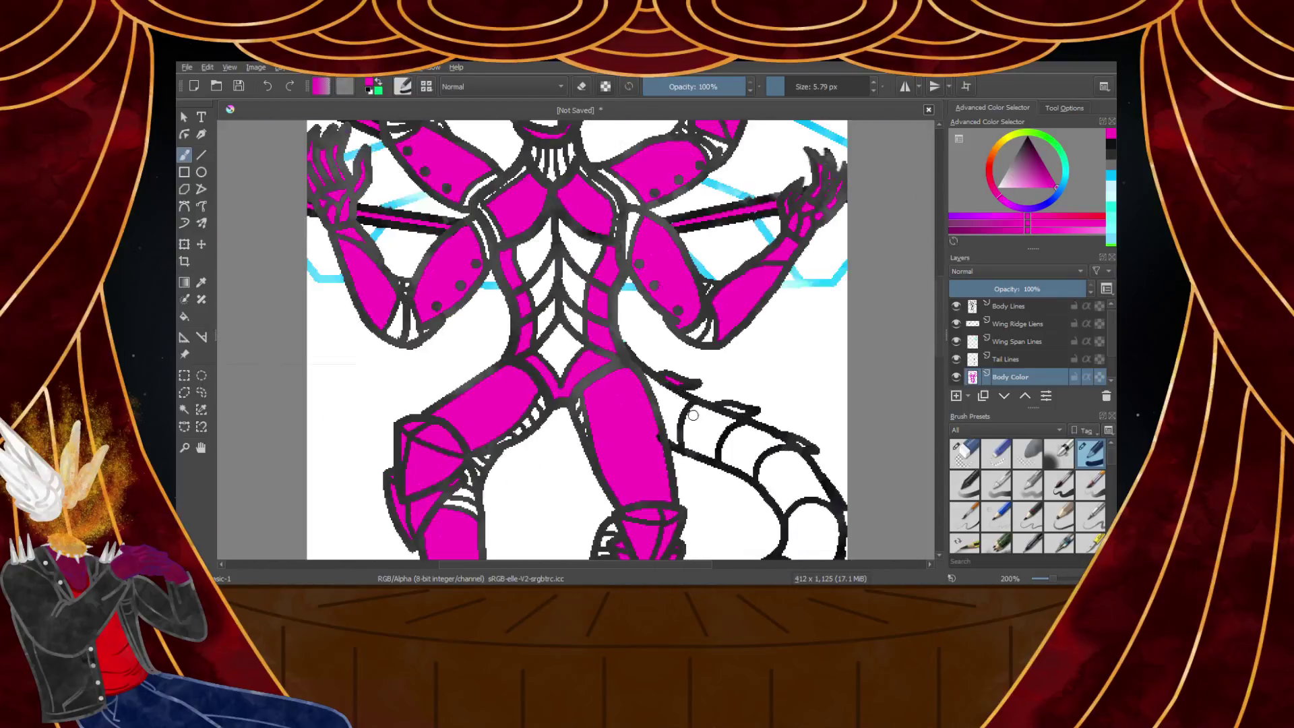
scroll(667, 387, up, 7)
mouse_move(491, 237)
mouse_down()
mouse_move(656, 351)
mouse_move(566, 298)
mouse_move(636, 360)
mouse_move(621, 504)
mouse_move(584, 479)
mouse_move(518, 290)
mouse_move(593, 402)
mouse_move(594, 345)
mouse_up()
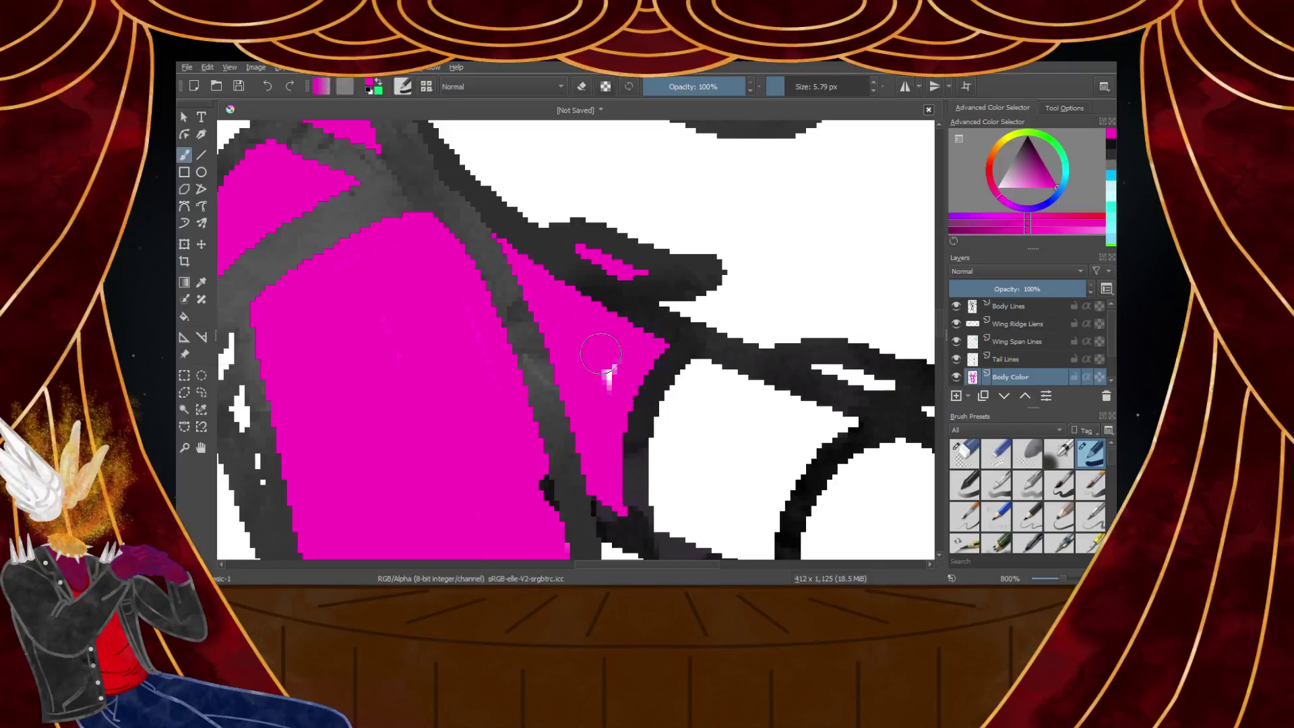
Erase the tail line stub crossing into the right thigh on the Tail Lines layer and return to the brush on Body Color
click(1002, 362)
click(963, 453)
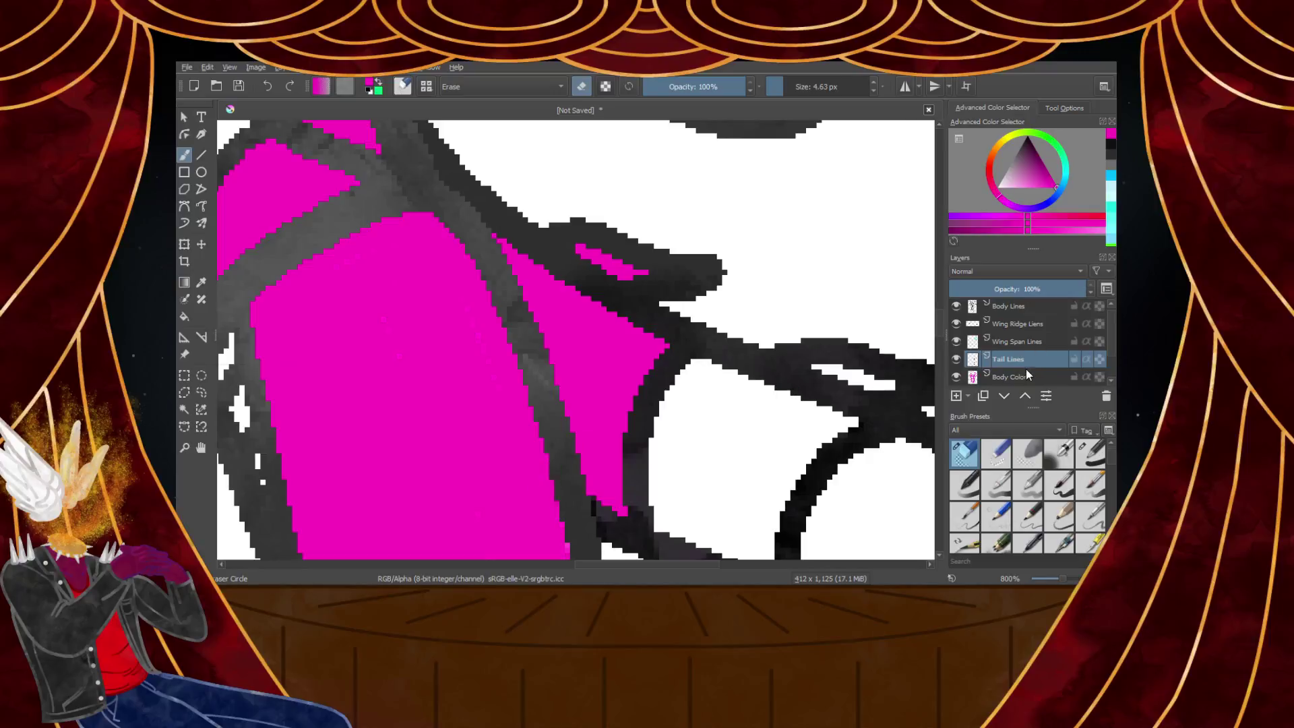
click(1027, 374)
click(1090, 453)
Paint the second tail spike and the second tail segment magenta
scroll(663, 256, down, 4)
scroll(718, 289, up, 4)
drag(718, 290, 664, 265)
drag(525, 264, 686, 331)
mouse_move(519, 263)
mouse_down()
mouse_move(493, 402)
mouse_move(510, 425)
mouse_move(599, 461)
mouse_move(606, 414)
mouse_move(679, 337)
mouse_move(646, 340)
mouse_move(585, 423)
mouse_move(607, 355)
mouse_move(633, 335)
mouse_move(583, 376)
mouse_move(574, 419)
mouse_move(607, 317)
mouse_move(560, 407)
mouse_move(584, 299)
mouse_up()
mouse_move(542, 402)
mouse_down()
mouse_move(523, 372)
mouse_move(547, 292)
mouse_up()
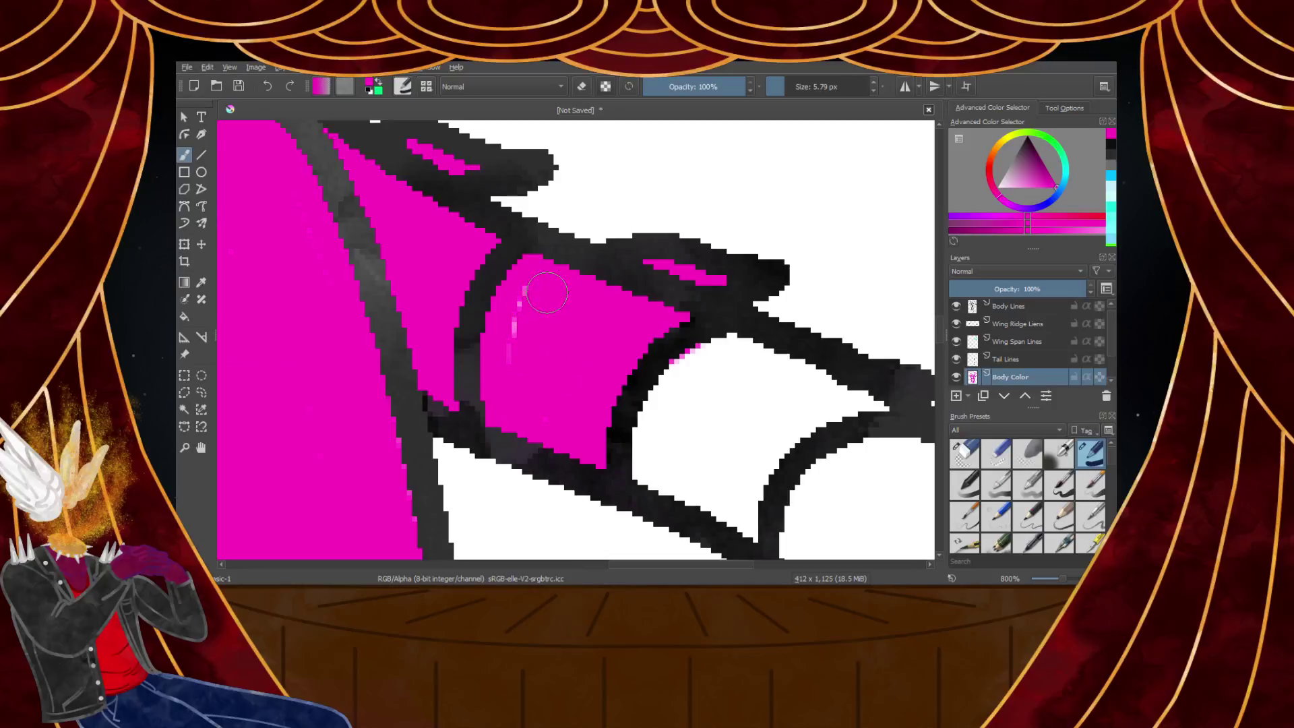
Fill the third tail segment and the small spike above it with magenta
scroll(530, 289, down, 3)
scroll(717, 385, up, 3)
scroll(674, 359, down, 3)
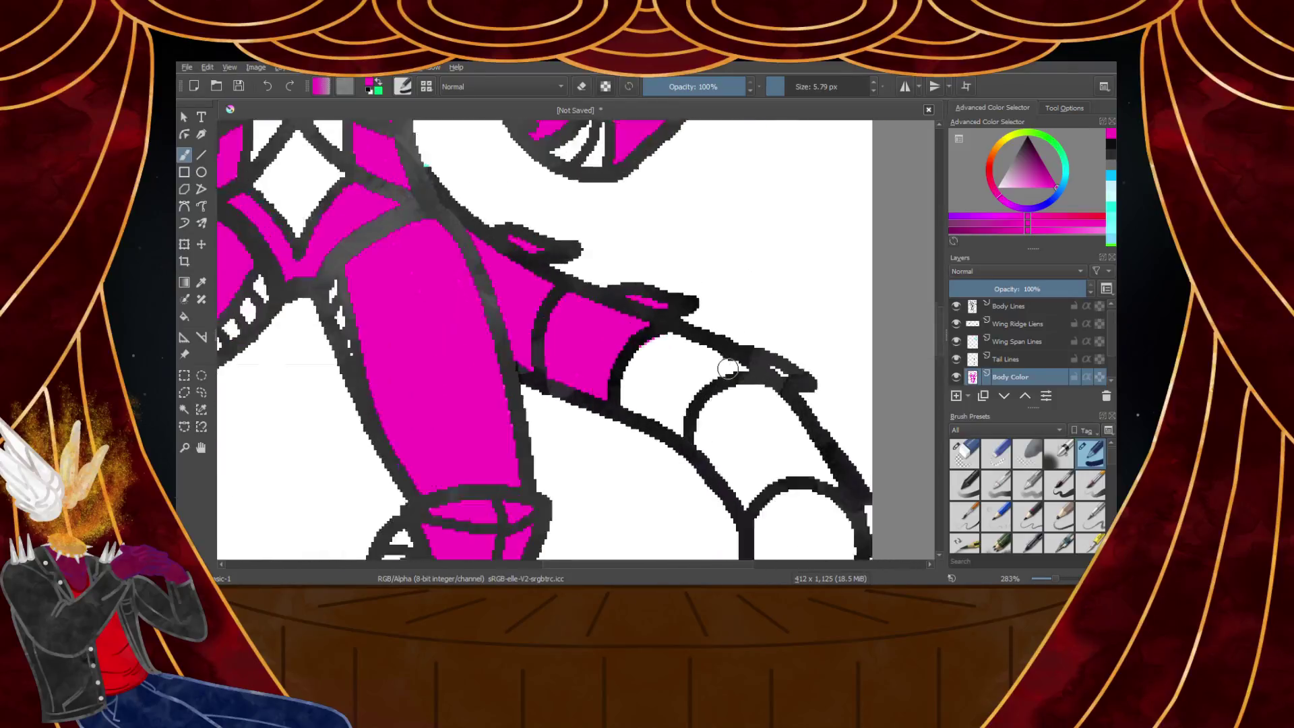
scroll(877, 370, up, 4)
scroll(877, 370, down, 3)
scroll(707, 347, up, 3)
mouse_move(755, 360)
mouse_down()
mouse_move(708, 348)
mouse_move(613, 339)
mouse_move(417, 251)
mouse_move(332, 311)
mouse_move(294, 436)
mouse_move(441, 520)
mouse_move(532, 370)
mouse_move(612, 345)
mouse_move(434, 291)
mouse_move(360, 343)
mouse_move(340, 438)
mouse_move(417, 469)
mouse_move(476, 368)
mouse_move(527, 342)
mouse_move(407, 374)
mouse_up()
scroll(429, 405, down, 2)
scroll(467, 367, up, 2)
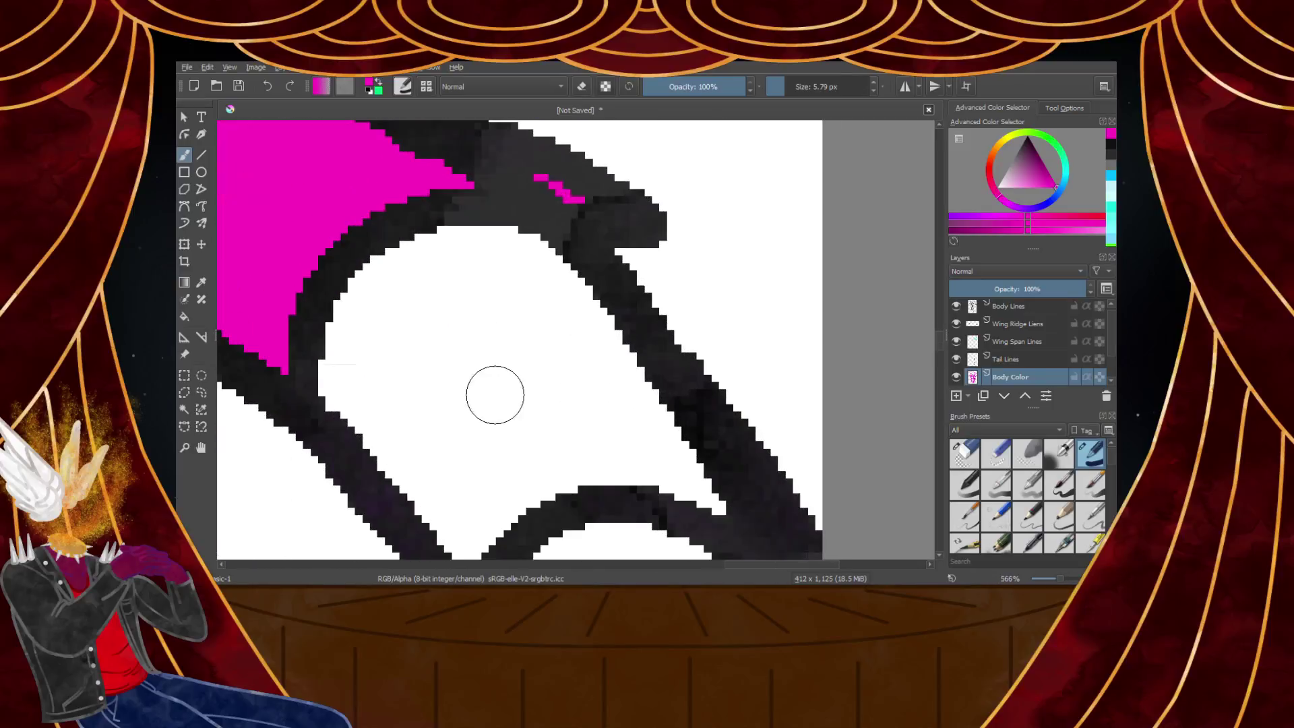
Fill the fourth tail segment, just before the outer bend, with magenta
drag(322, 364, 467, 542)
scroll(461, 513, down, 2)
scroll(411, 465, up, 2)
mouse_move(418, 458)
mouse_down()
mouse_move(370, 428)
mouse_move(404, 297)
mouse_move(605, 331)
mouse_move(739, 536)
mouse_up()
scroll(659, 435, down, 5)
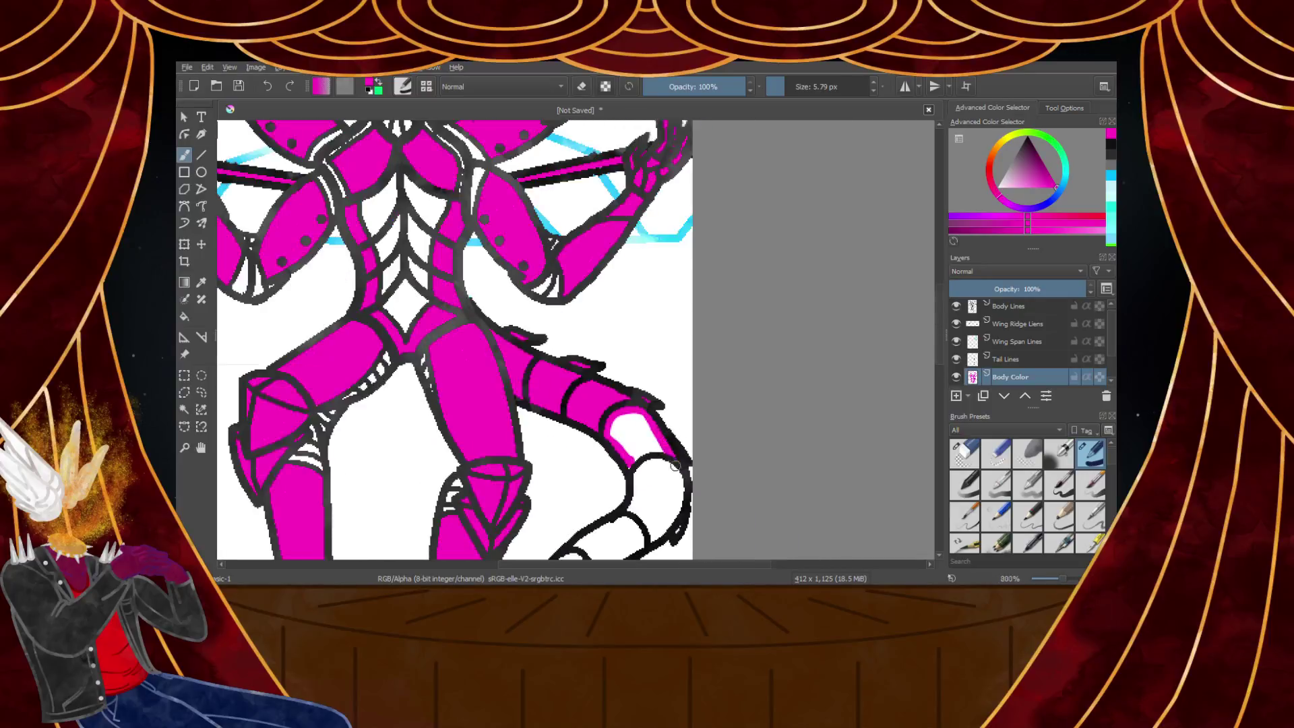
scroll(679, 471, up, 5)
mouse_move(580, 380)
mouse_down()
mouse_move(453, 410)
mouse_move(409, 451)
mouse_move(367, 340)
mouse_move(311, 247)
mouse_move(307, 295)
mouse_move(312, 203)
mouse_move(414, 153)
mouse_move(511, 242)
mouse_move(574, 365)
mouse_move(502, 356)
mouse_move(426, 384)
mouse_move(354, 195)
mouse_move(496, 376)
mouse_move(537, 330)
mouse_up()
scroll(444, 298, down, 2)
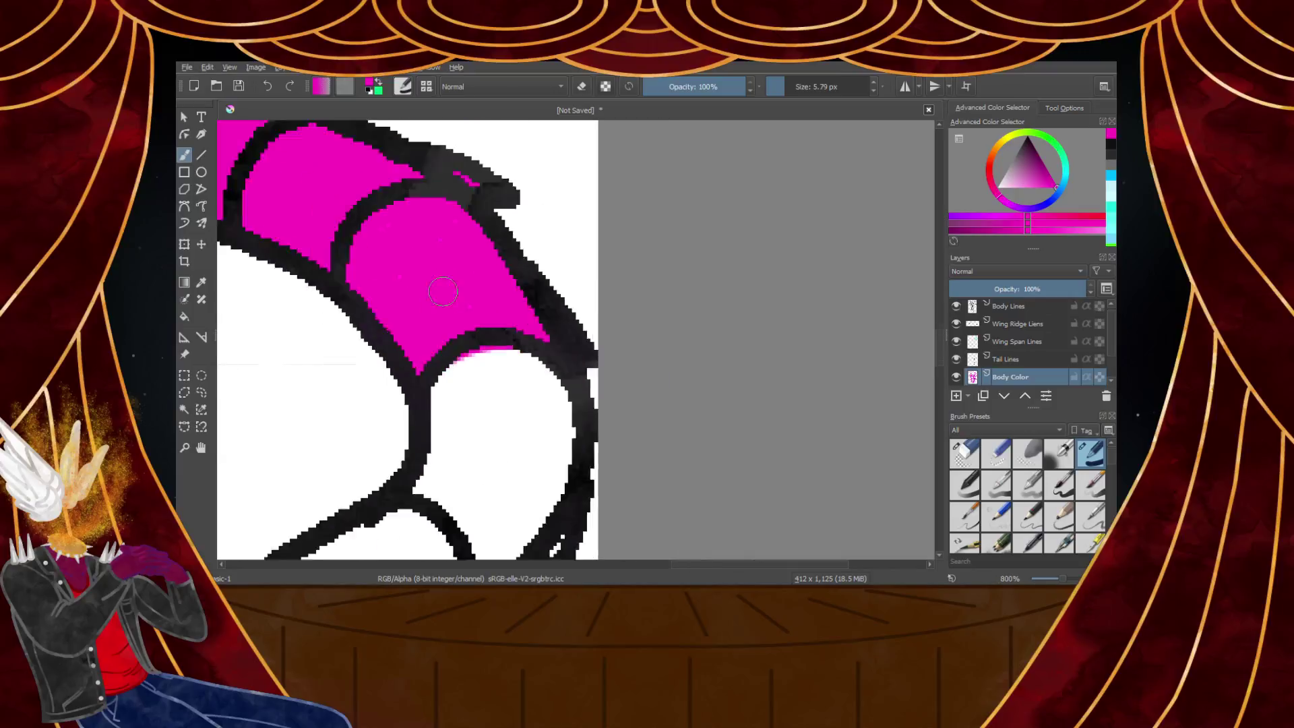
Fill the tail segment at the outer bend with magenta
scroll(439, 372, up, 2)
mouse_move(381, 177)
mouse_down()
mouse_move(357, 374)
mouse_move(476, 475)
mouse_move(491, 532)
mouse_up()
scroll(471, 324, down, 2)
mouse_move(538, 283)
mouse_down()
mouse_move(575, 379)
mouse_move(545, 531)
mouse_move(534, 502)
mouse_move(487, 535)
mouse_move(522, 505)
mouse_move(545, 456)
mouse_move(538, 341)
mouse_move(504, 327)
mouse_move(461, 333)
mouse_move(454, 376)
mouse_move(438, 338)
mouse_move(459, 432)
mouse_move(445, 469)
mouse_move(455, 341)
mouse_move(464, 434)
mouse_move(494, 376)
mouse_move(499, 513)
mouse_up()
scroll(533, 504, down, 2)
scroll(509, 509, up, 1)
mouse_move(559, 412)
mouse_down()
mouse_move(531, 358)
mouse_move(533, 432)
mouse_move(525, 407)
mouse_move(504, 466)
mouse_move(511, 418)
mouse_move(528, 435)
mouse_move(456, 452)
mouse_move(503, 457)
mouse_move(553, 402)
mouse_move(537, 449)
mouse_move(587, 359)
mouse_move(634, 325)
mouse_move(457, 446)
mouse_move(446, 383)
mouse_move(415, 342)
mouse_move(374, 327)
mouse_move(548, 221)
mouse_move(585, 231)
mouse_move(632, 311)
mouse_move(612, 259)
mouse_move(605, 307)
mouse_move(476, 395)
mouse_move(423, 309)
mouse_move(560, 244)
mouse_move(583, 253)
mouse_move(583, 309)
mouse_move(488, 363)
mouse_move(462, 310)
mouse_move(559, 269)
mouse_move(531, 312)
mouse_move(484, 339)
mouse_move(507, 240)
mouse_up()
Paint the tail segments and spikes below the bend magenta, down to the segment at the last spike
scroll(484, 436, down, 4)
scroll(454, 462, up, 5)
scroll(442, 410, down, 6)
scroll(448, 399, up, 5)
scroll(507, 236, down, 5)
scroll(499, 208, up, 5)
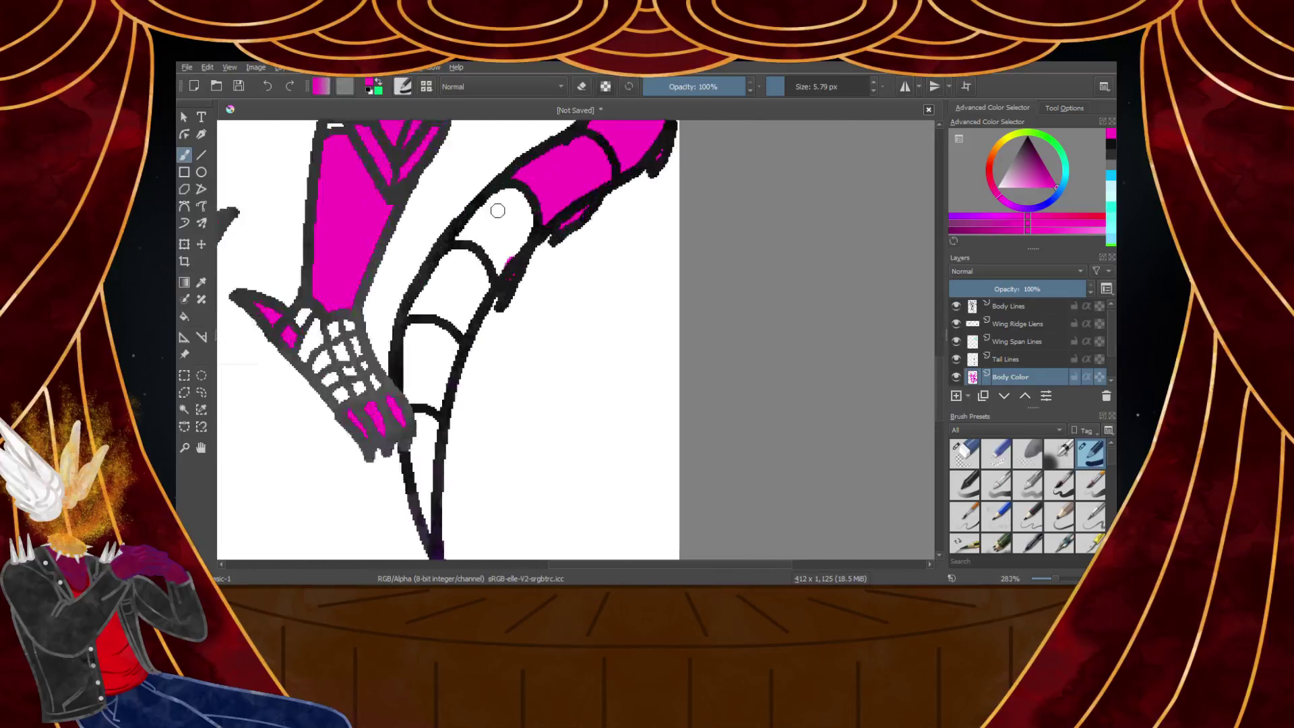
mouse_move(503, 168)
mouse_down()
mouse_move(462, 192)
mouse_move(390, 288)
mouse_move(475, 334)
mouse_move(502, 381)
mouse_move(570, 290)
mouse_move(585, 226)
mouse_move(554, 160)
mouse_move(435, 297)
mouse_move(512, 223)
mouse_move(486, 297)
mouse_move(496, 294)
mouse_up()
scroll(497, 290, down, 4)
scroll(448, 370, up, 2)
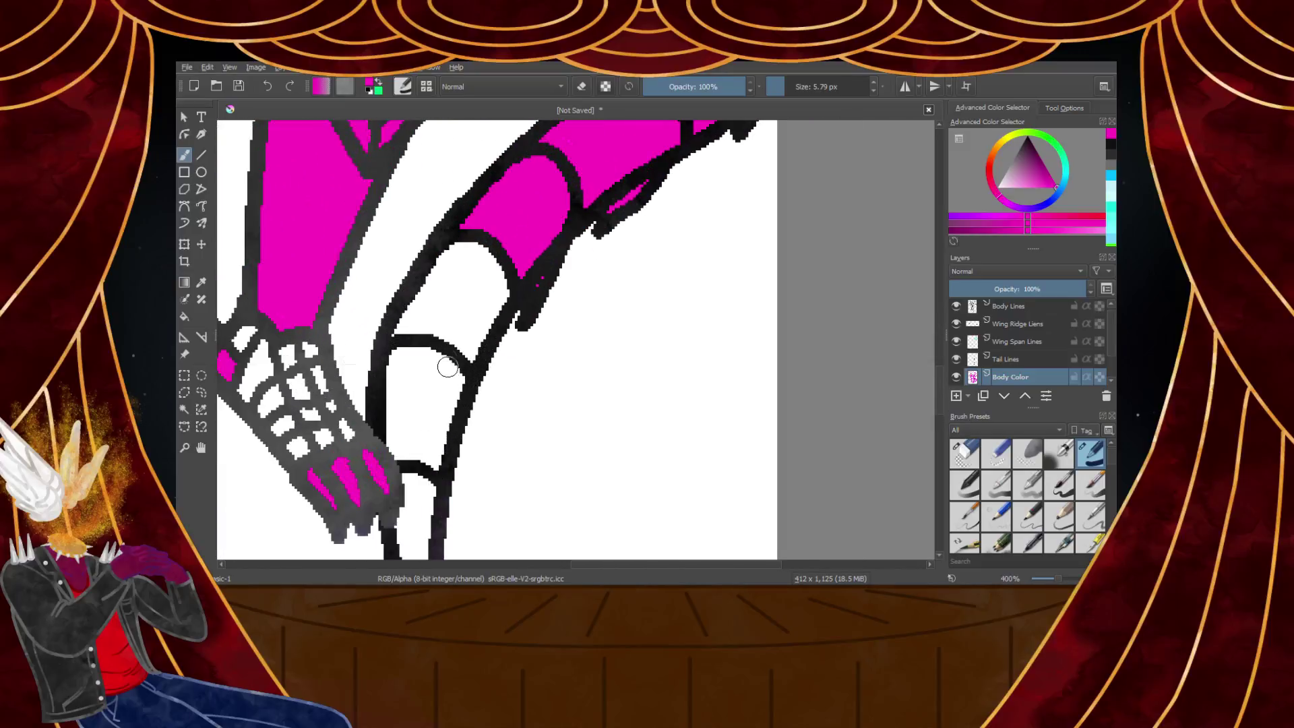
Fill the two tail segments between the last spike and the tail tip with magenta
scroll(451, 259, up, 3)
mouse_move(481, 211)
mouse_down()
mouse_move(331, 487)
mouse_move(310, 500)
mouse_move(378, 501)
mouse_move(433, 402)
mouse_move(433, 438)
mouse_move(607, 290)
mouse_move(580, 419)
mouse_move(621, 341)
mouse_up()
scroll(580, 419, down, 5)
scroll(578, 421, up, 5)
scroll(496, 437, down, 5)
scroll(495, 436, up, 3)
mouse_move(581, 180)
mouse_down()
mouse_move(580, 404)
mouse_move(552, 294)
mouse_move(607, 418)
mouse_move(641, 189)
mouse_move(627, 471)
mouse_move(701, 230)
mouse_up()
Fill the pointed tail tip beside the right foot's toes with magenta
scroll(652, 347, down, 4)
scroll(652, 347, up, 2)
mouse_move(653, 347)
mouse_down()
mouse_move(630, 308)
mouse_move(620, 469)
mouse_move(641, 297)
mouse_up()
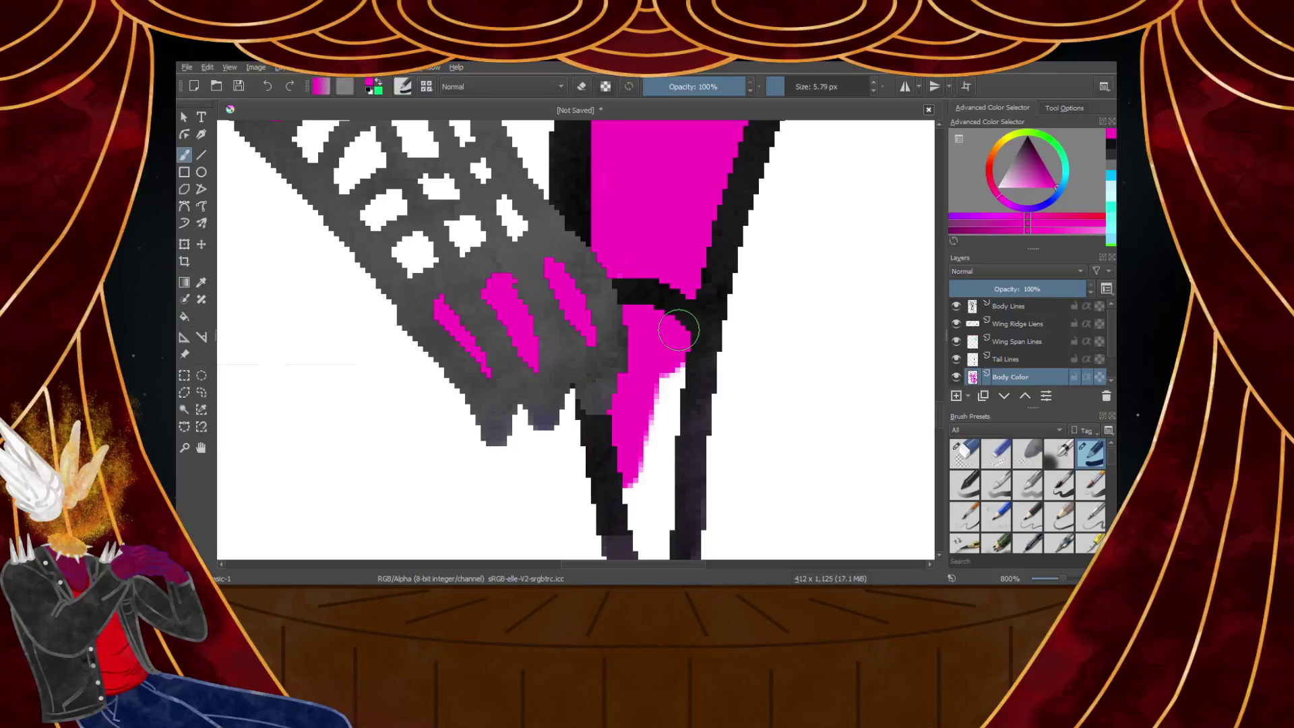
scroll(679, 330, down, 3)
scroll(678, 291, up, 2)
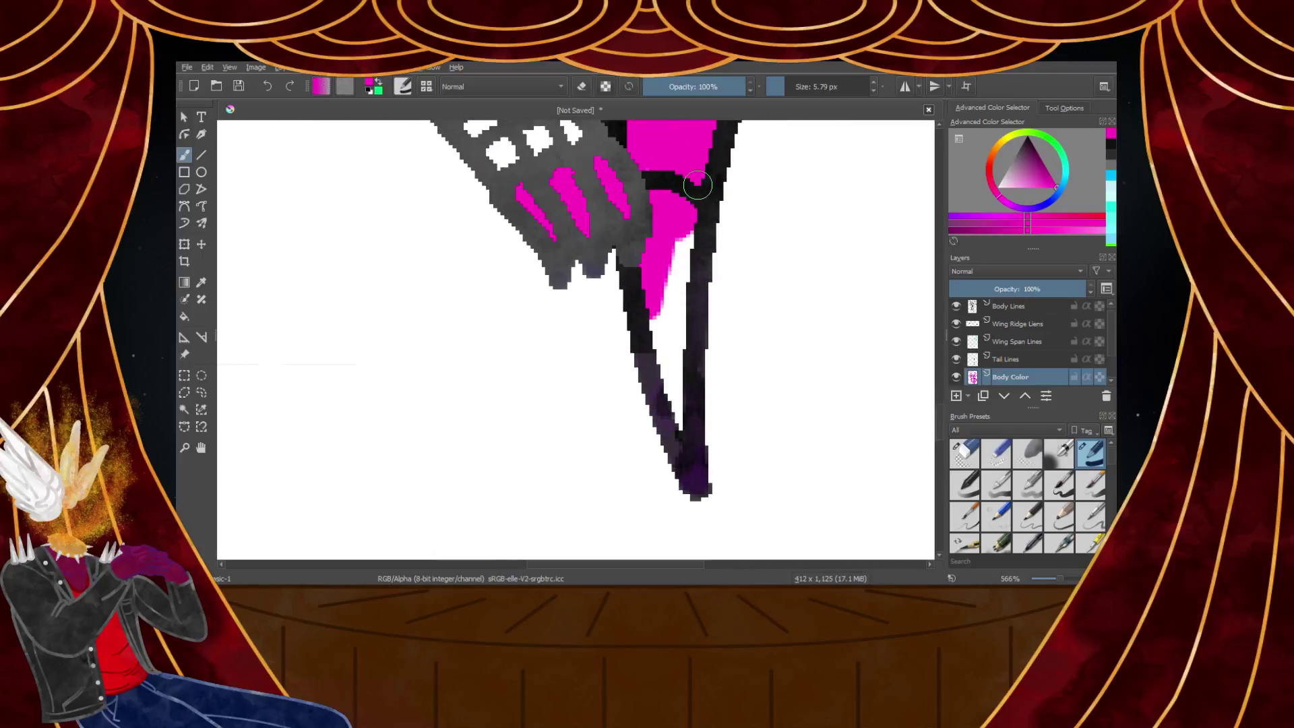
mouse_move(679, 292)
mouse_down()
mouse_move(677, 424)
mouse_move(666, 312)
mouse_up()
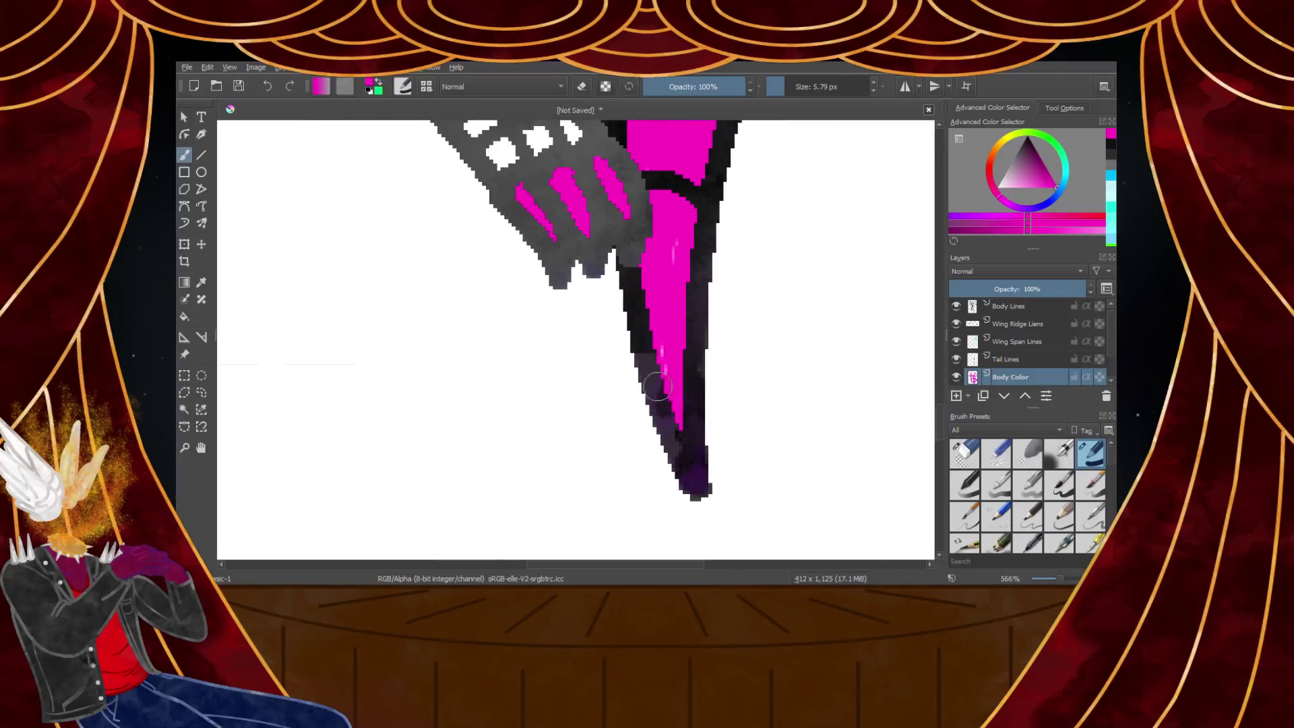
Select all magenta areas of the Body Color layer with the Similar Color Selection tool
scroll(669, 320, down, 8)
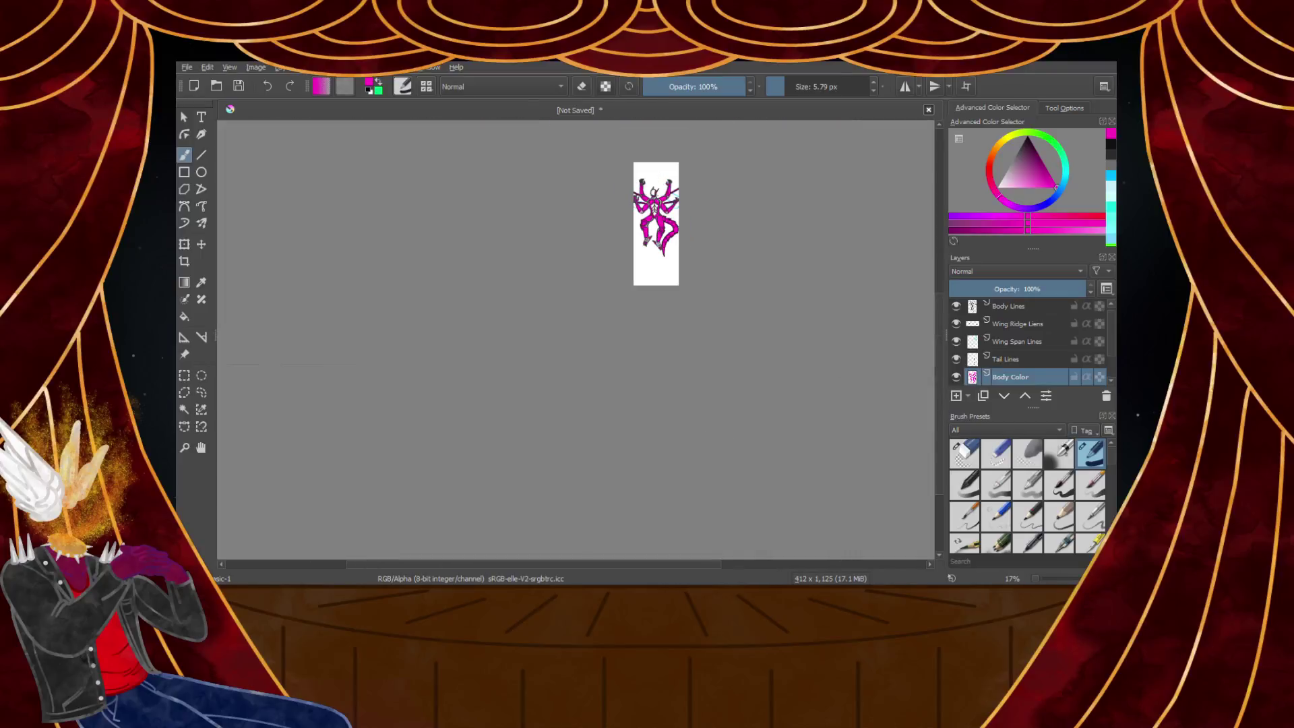
scroll(659, 226, up, 4)
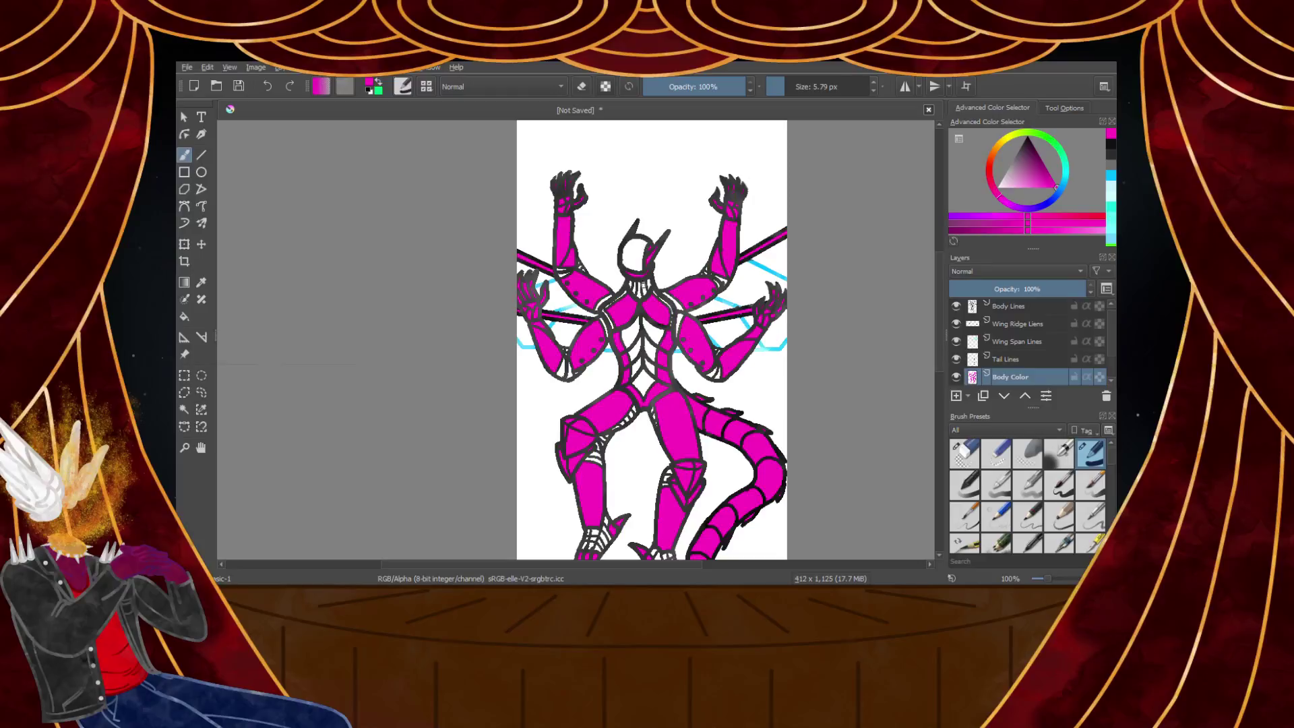
click(189, 412)
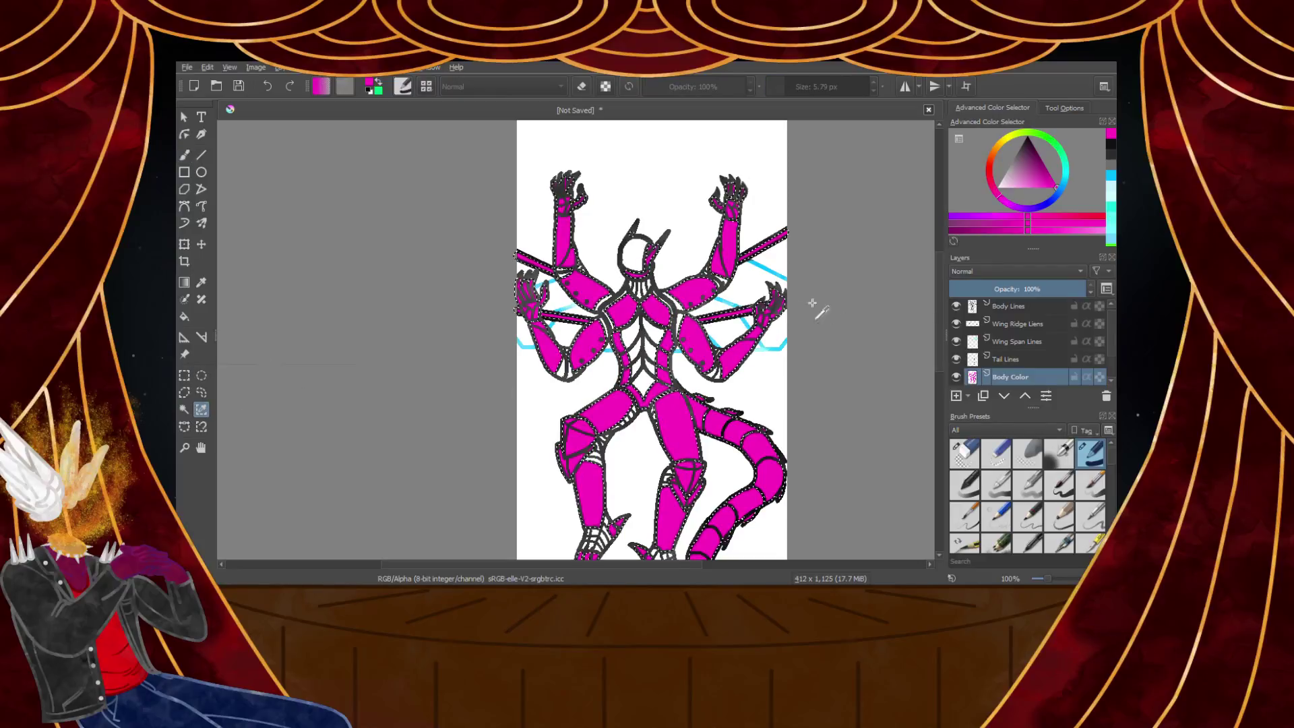
Paint the selected body, limbs and tail medium gray with the Watercolor Texture brush on the Body Color layer
click(1006, 169)
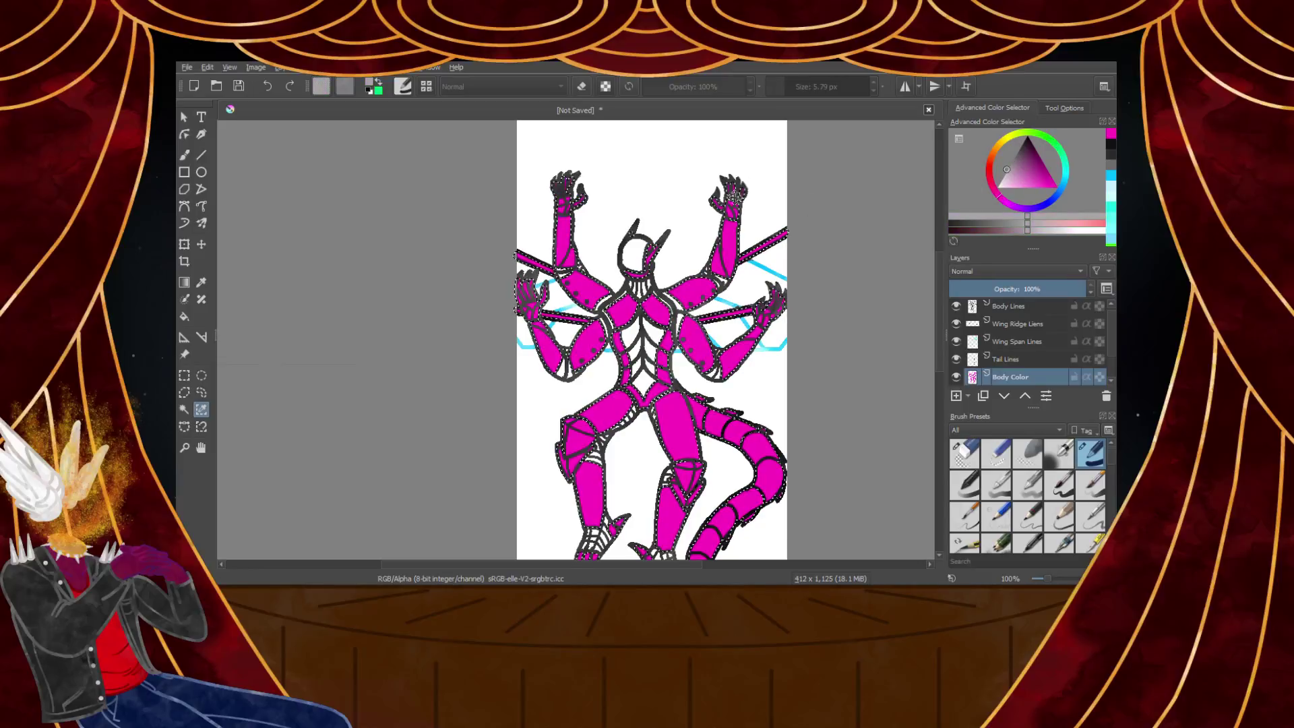
click(184, 155)
scroll(1028, 488, down, 3)
click(1008, 521)
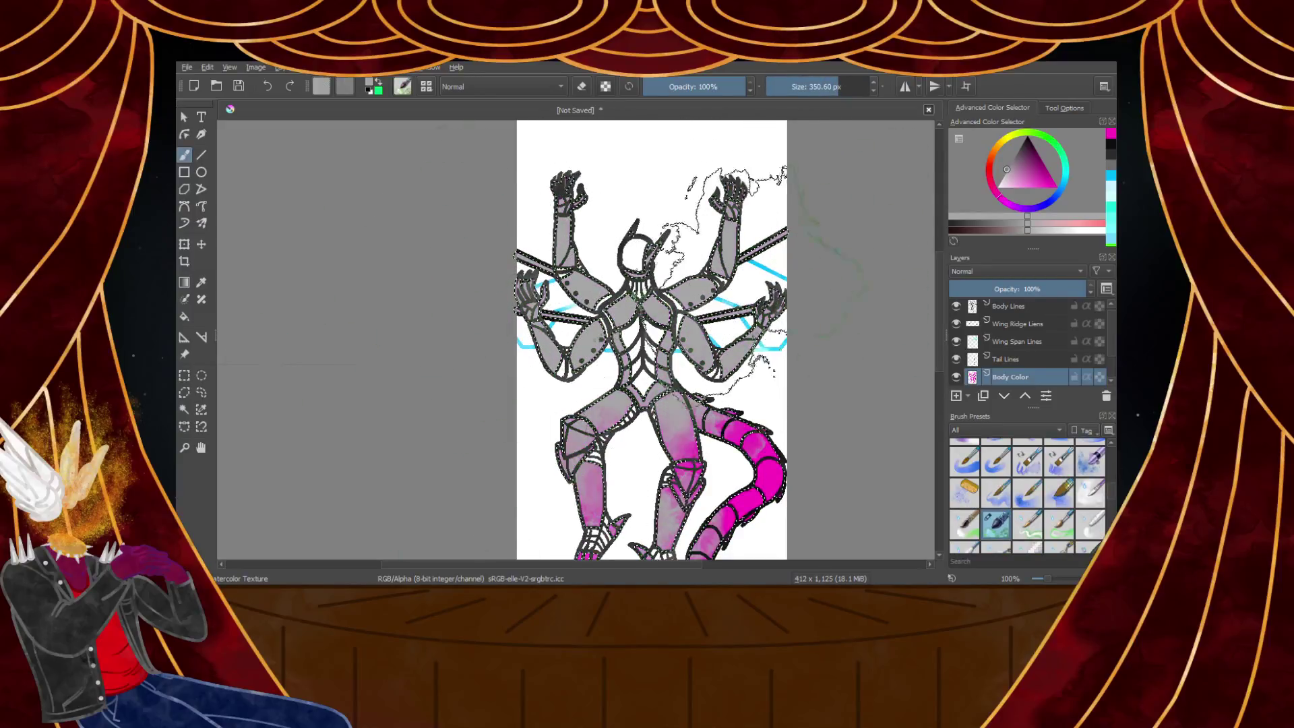
scroll(655, 330, down, 2)
scroll(655, 330, up, 1)
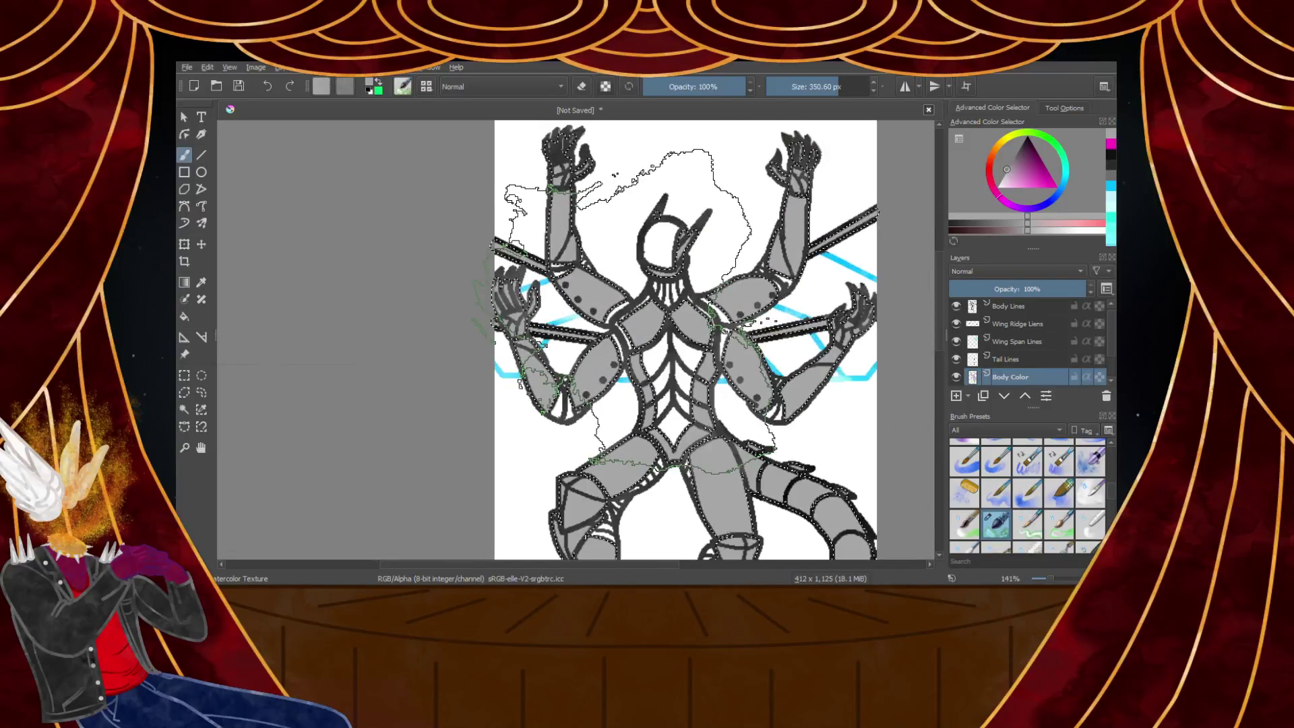
key(1)
Go over the selected body areas with light gray using the Watercolor Texture brush
drag(1013, 181, 999, 182)
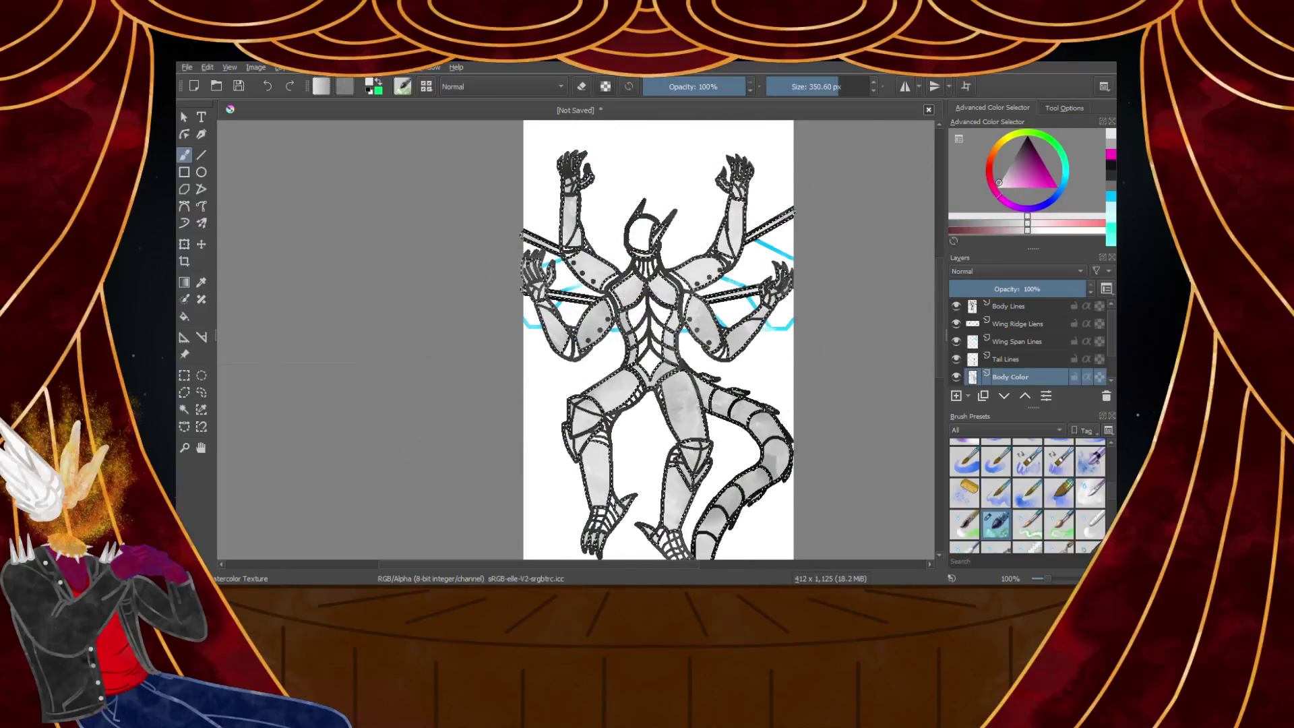
scroll(744, 324, down, 2)
scroll(727, 385, up, 2)
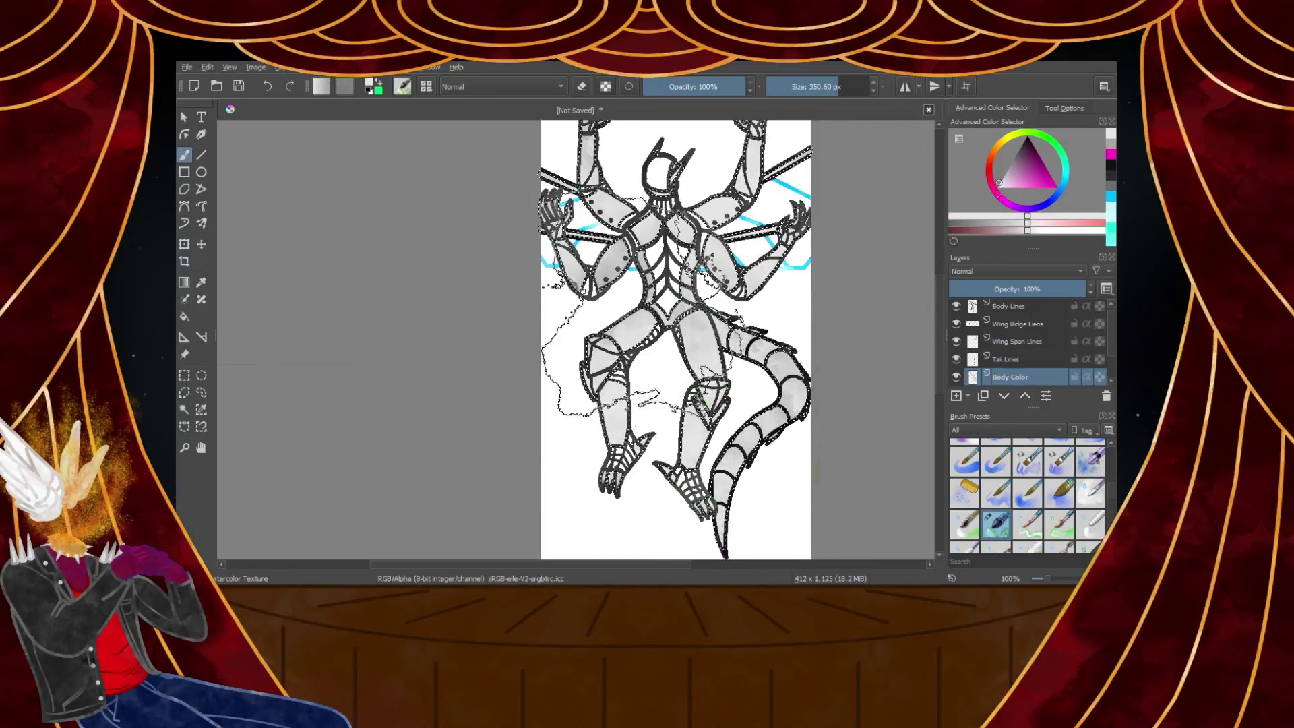
scroll(600, 283, down, 2)
Tint the selected body areas with a slightly pinkish light gray, check the shading without the selection, and restore the selection
click(1004, 176)
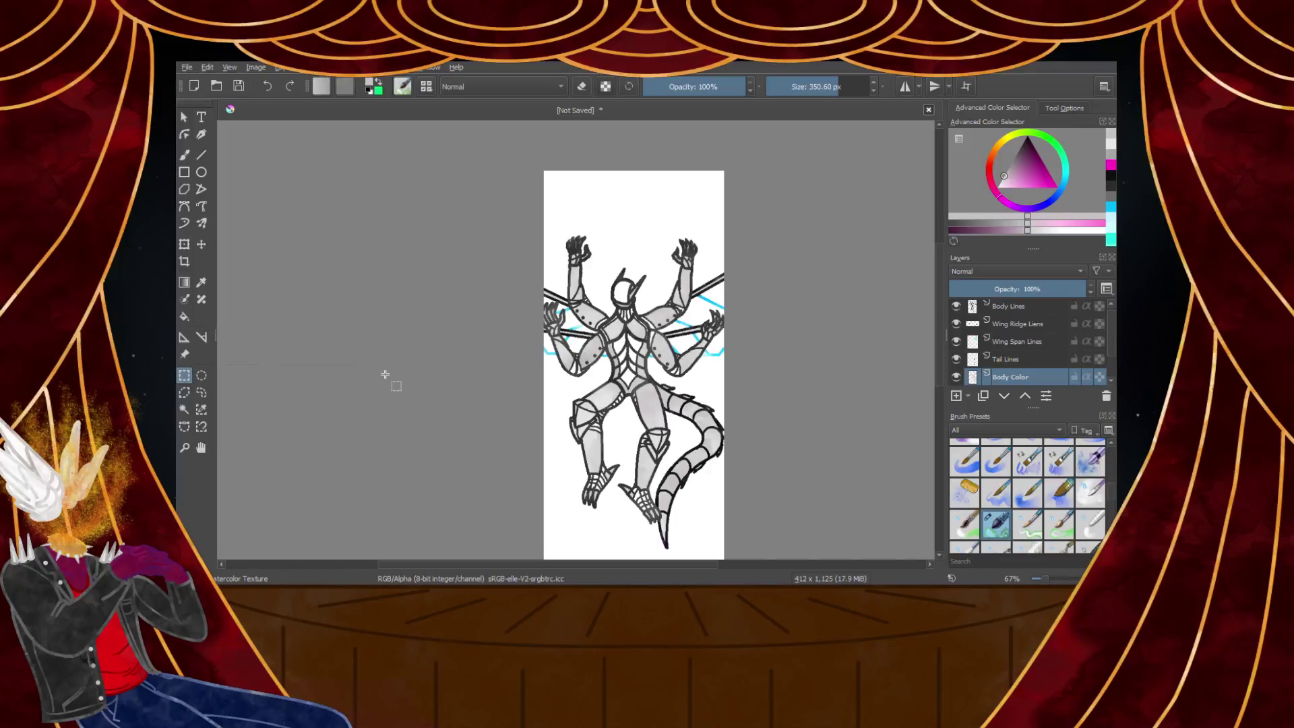
scroll(617, 431, up, 4)
scroll(658, 435, down, 4)
scroll(688, 388, up, 2)
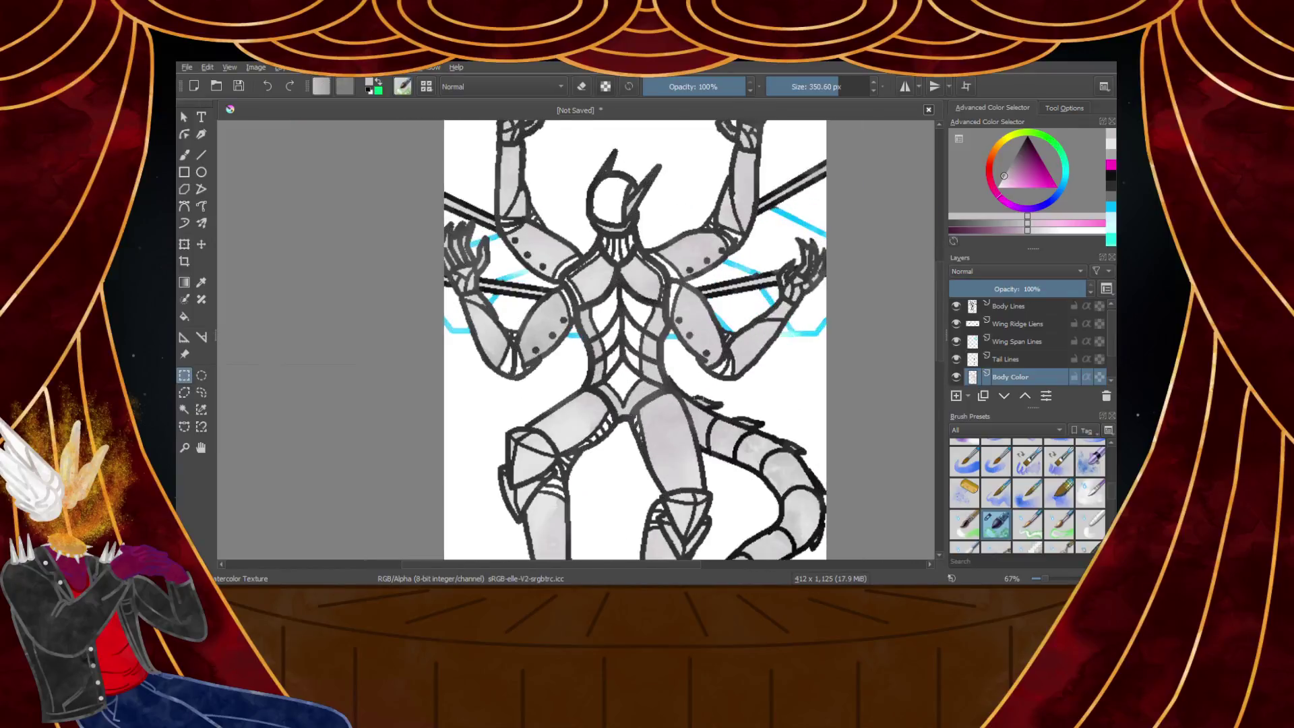
key(ctrl+z)
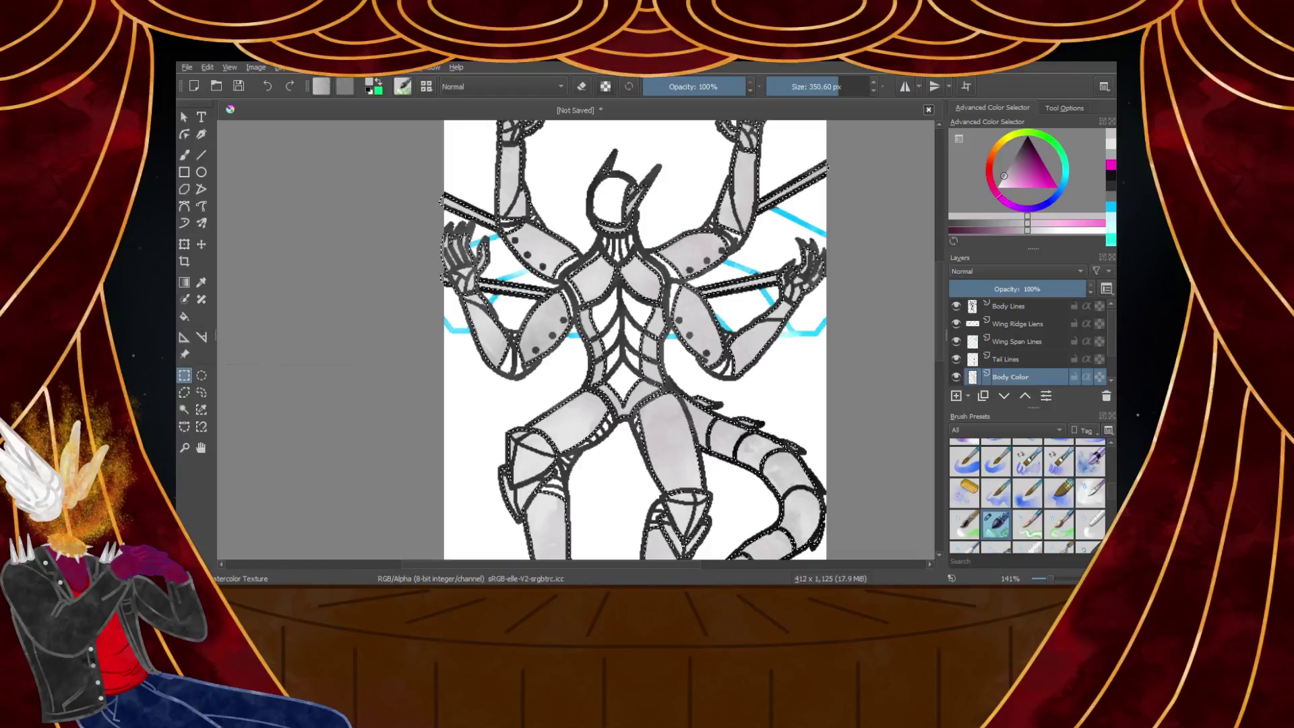
scroll(612, 345, down, 3)
scroll(614, 330, up, 2)
scroll(614, 331, up, 1)
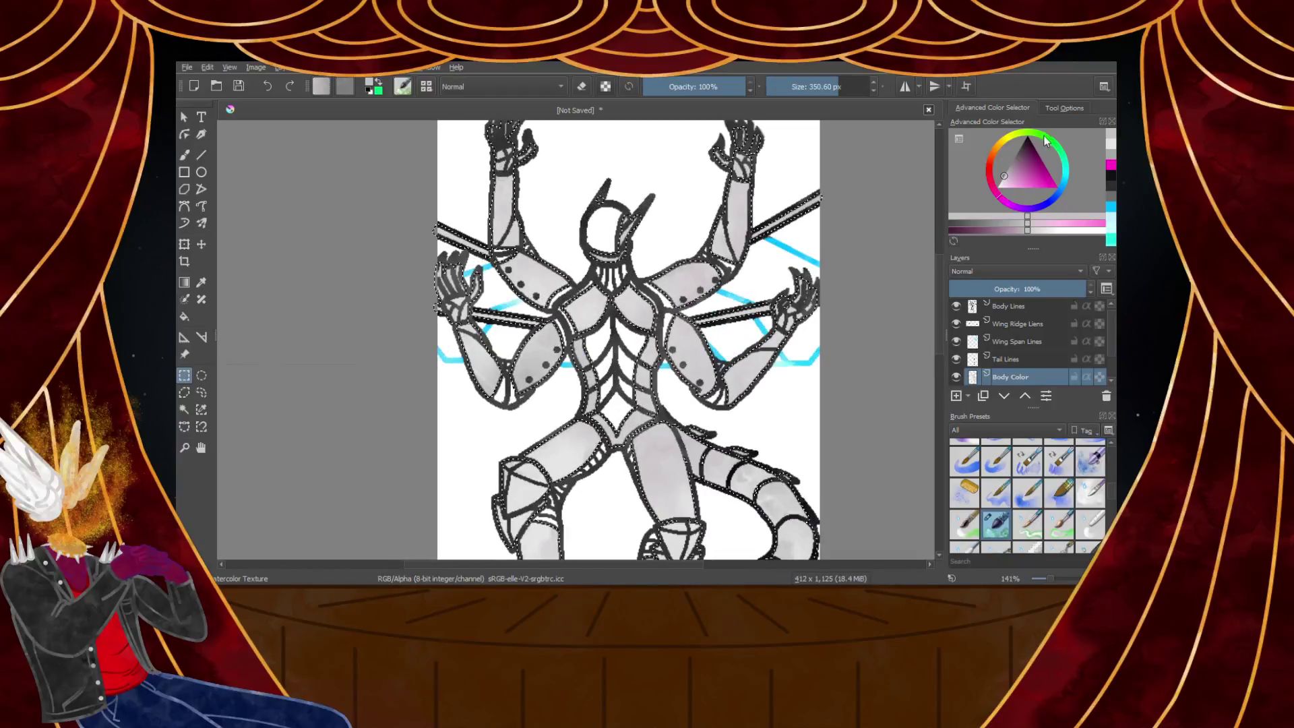
Repaint the selected body, legs and tail with neutral medium gray in the Watercolor Texture brush
click(1008, 166)
click(184, 154)
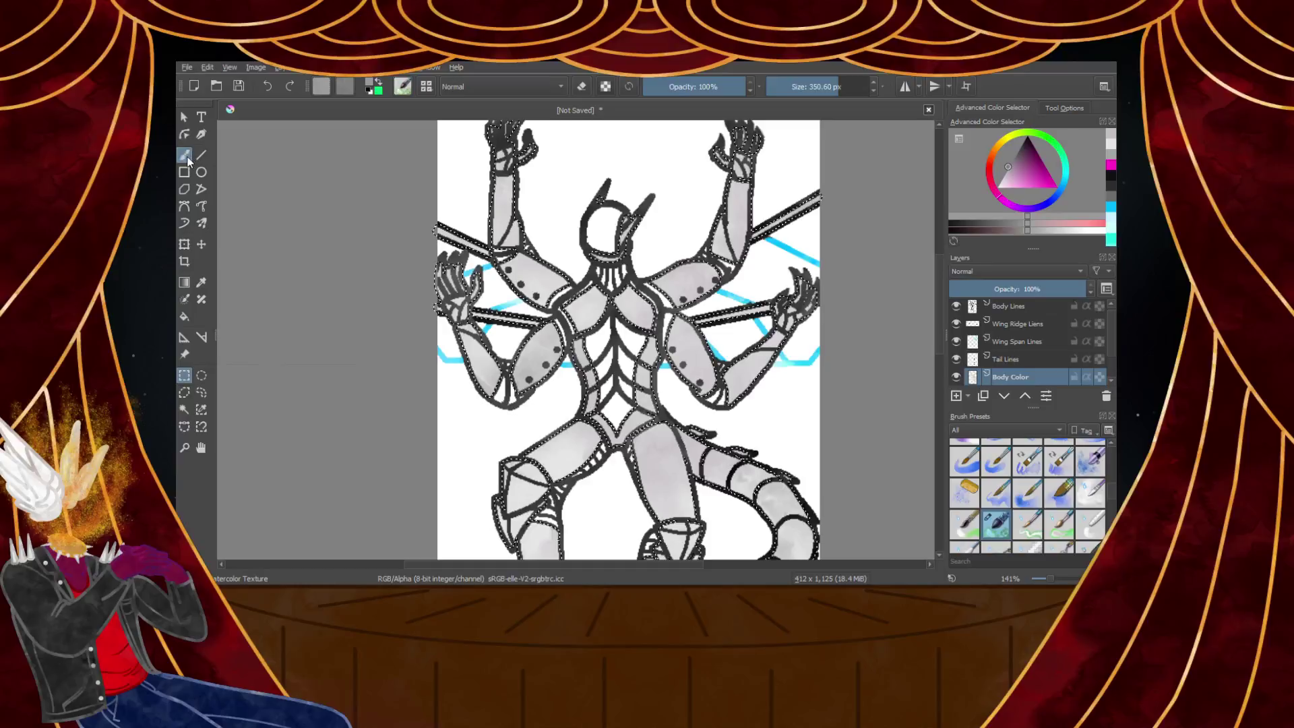
scroll(536, 472, down, 3)
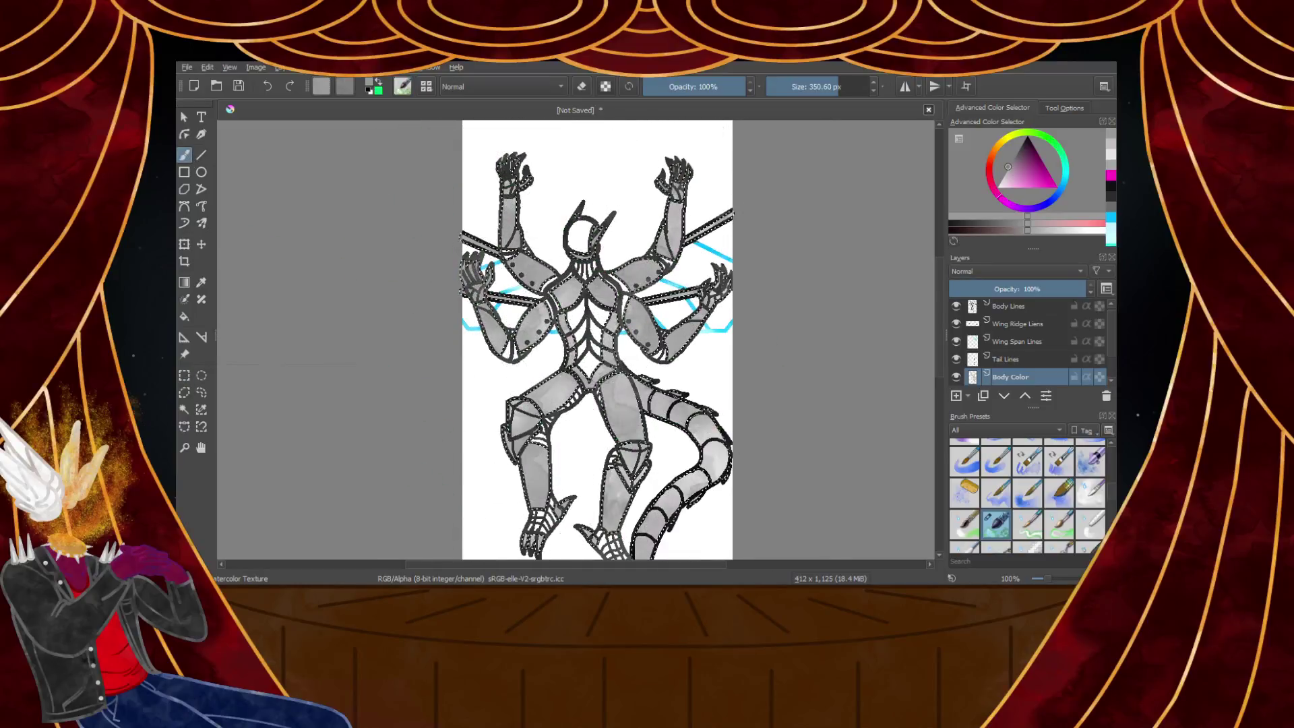
scroll(536, 471, down, 1)
scroll(536, 472, up, 2)
scroll(607, 445, down, 2)
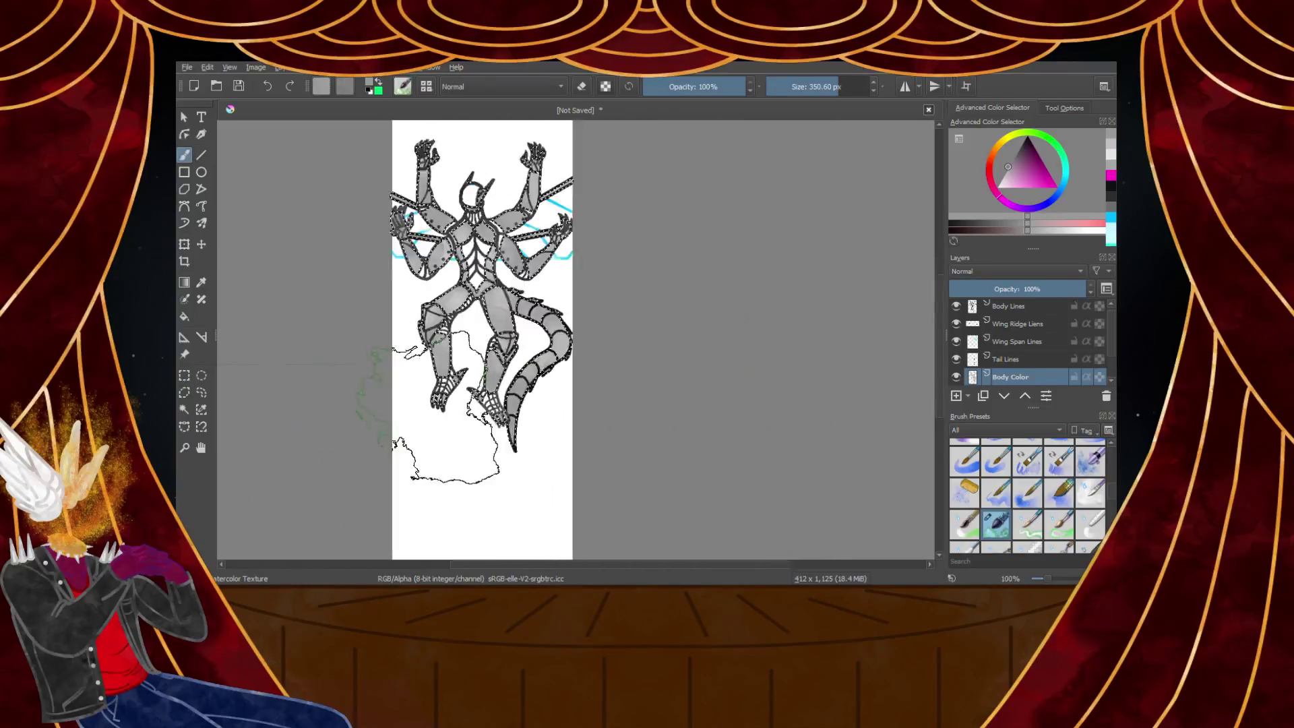
scroll(418, 161, up, 2)
Deselect the body areas and check the gray shading across the whole figure
click(184, 375)
click(276, 337)
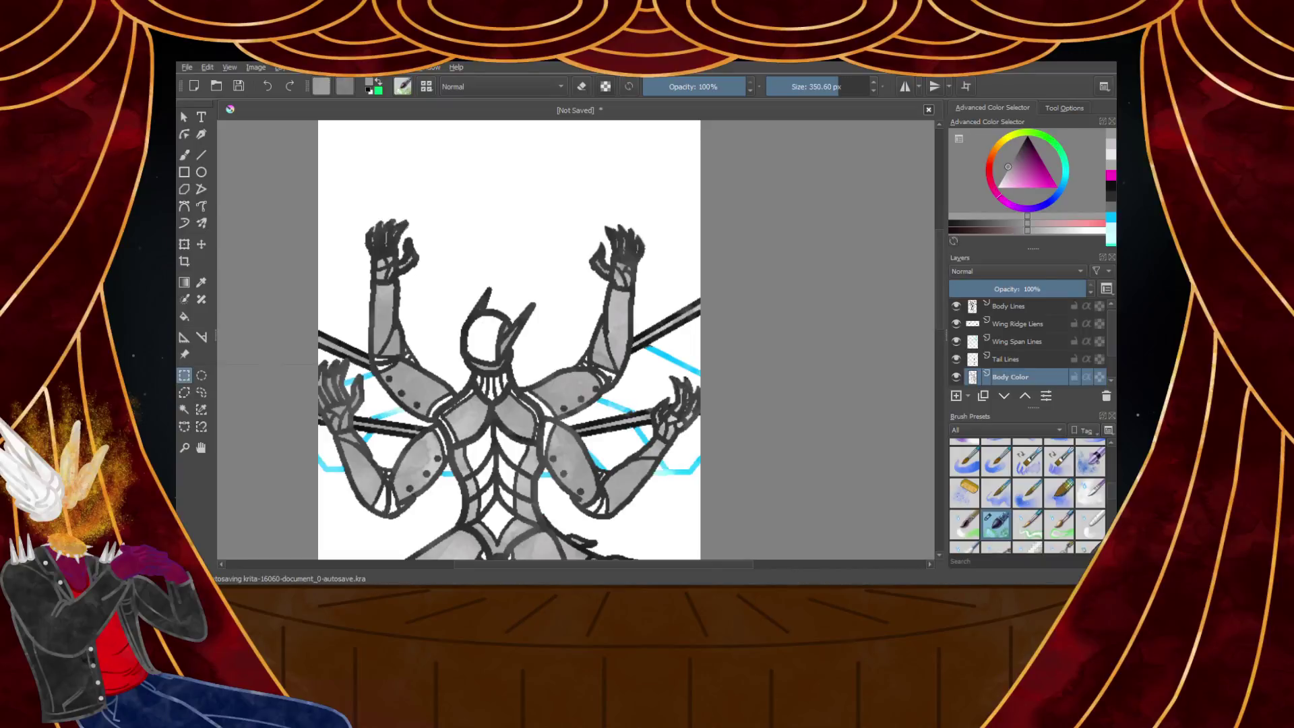
key(2)
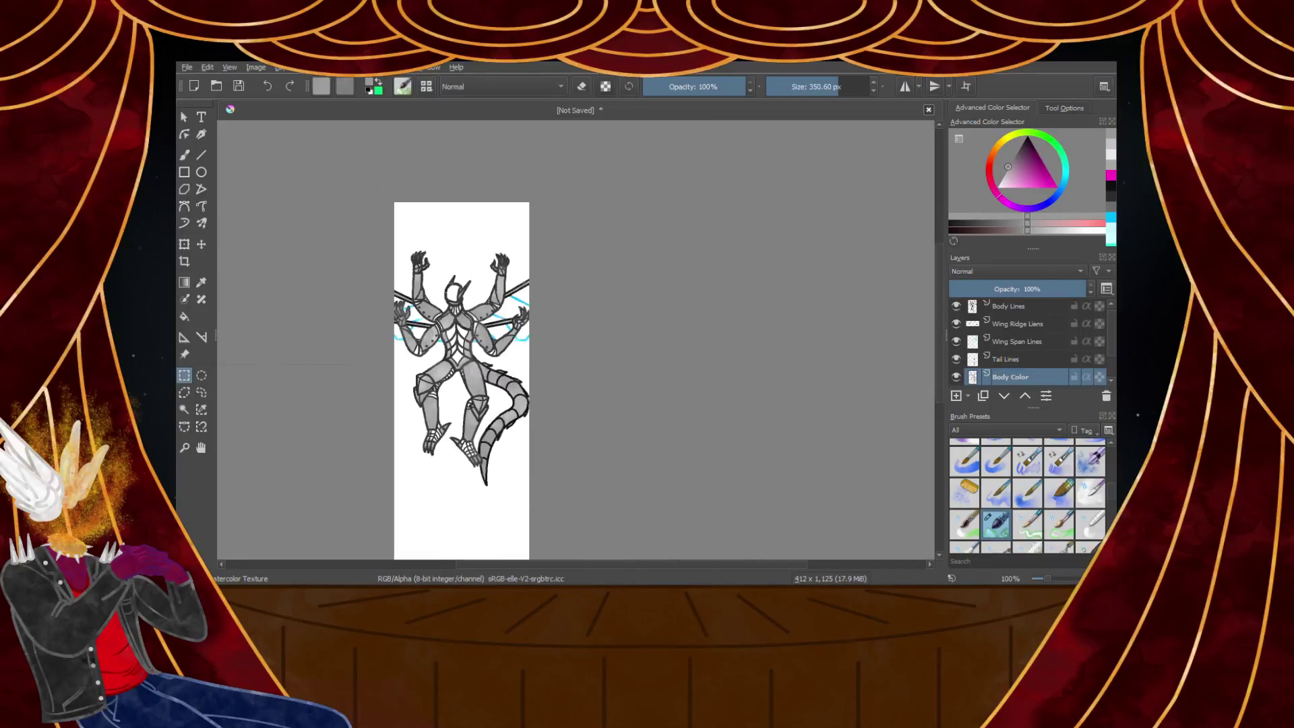
key(1)
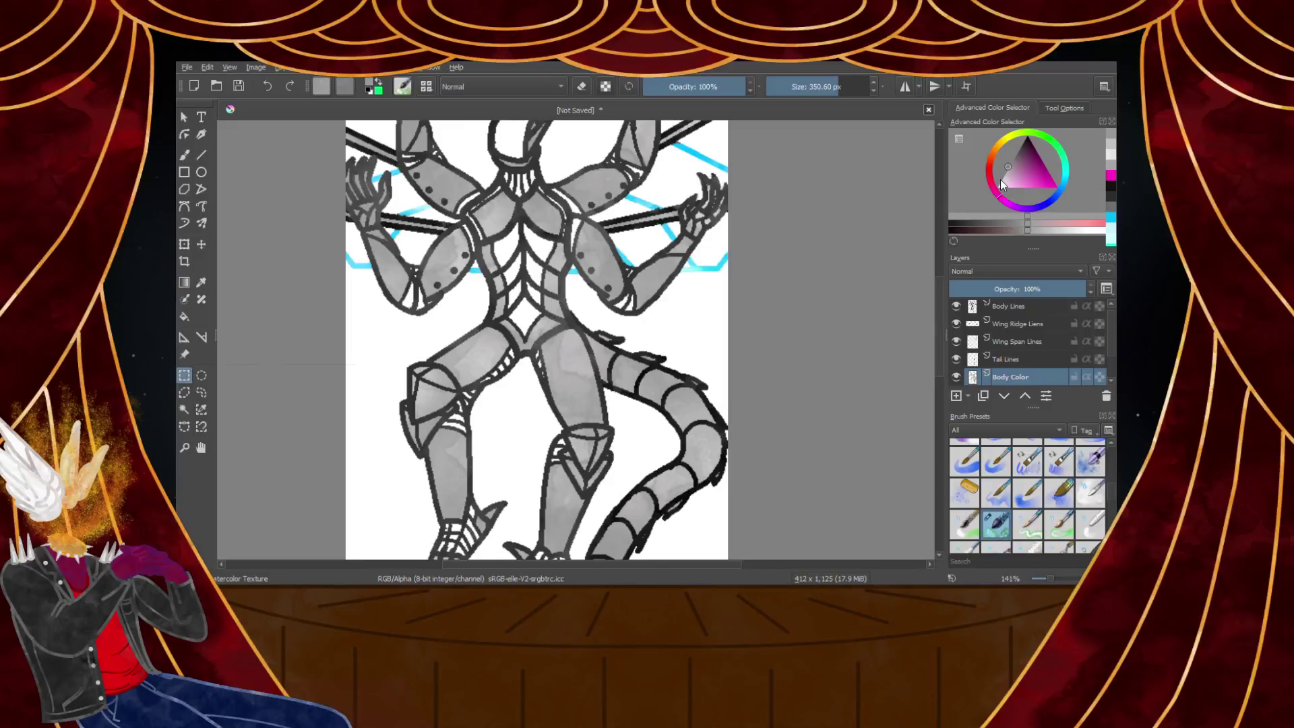
Set up the Basic-1 freehand brush at 5.79 px with a saturated blue color
scroll(1037, 484, up, 5)
click(1091, 453)
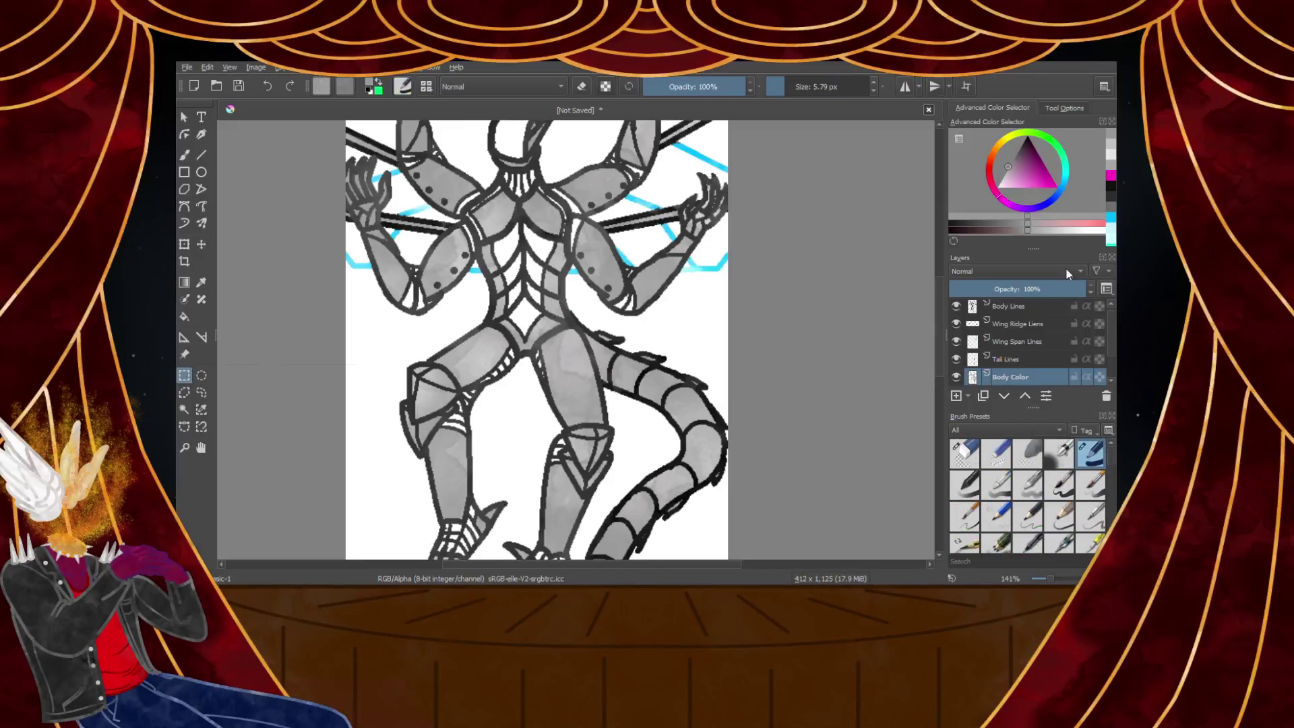
drag(1022, 177, 1013, 151)
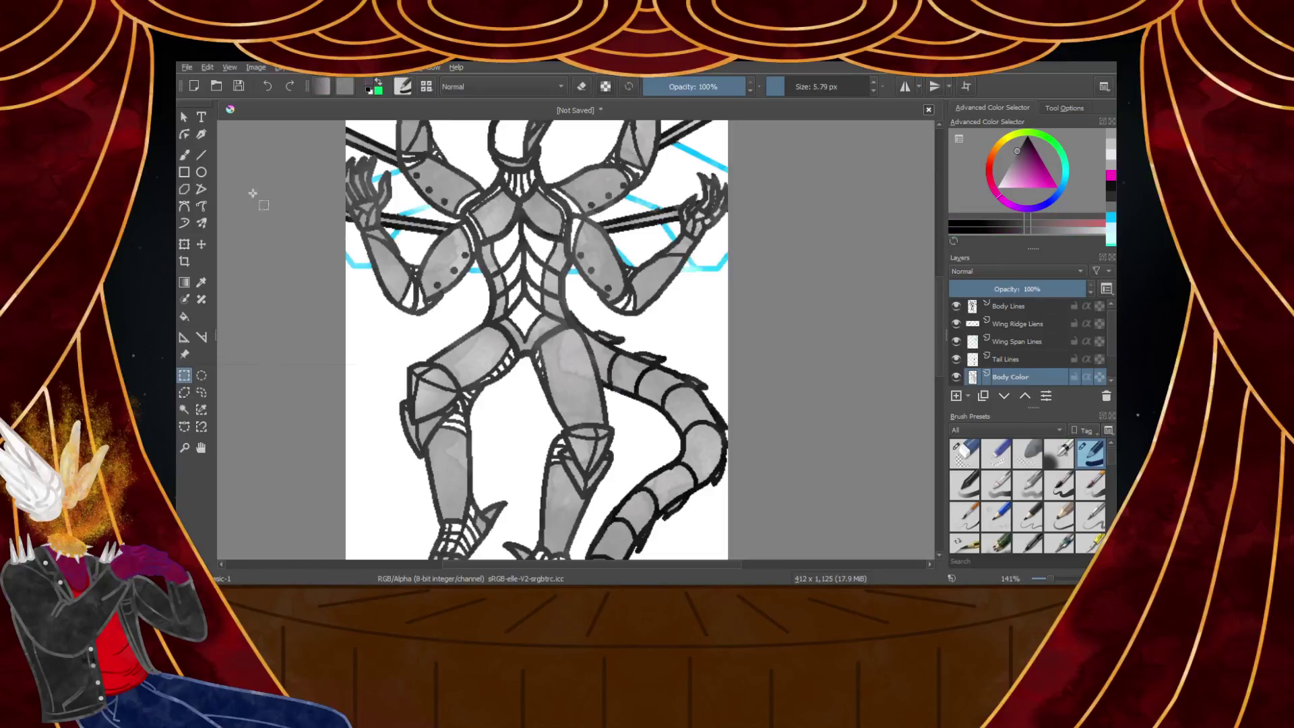
scroll(553, 175, down, 3)
scroll(518, 143, up, 4)
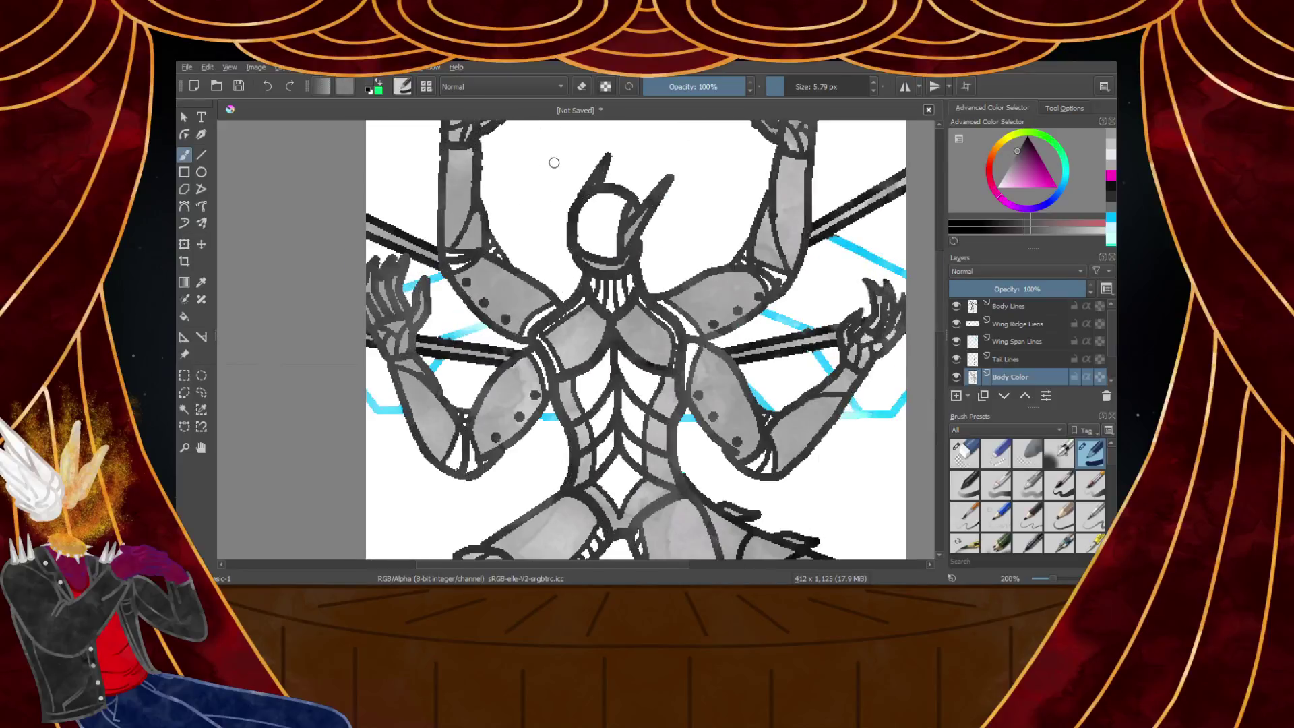
click(1051, 199)
mouse_move(1031, 161)
mouse_down()
mouse_move(1025, 181)
mouse_move(1046, 182)
mouse_move(1055, 156)
mouse_move(1056, 188)
mouse_up()
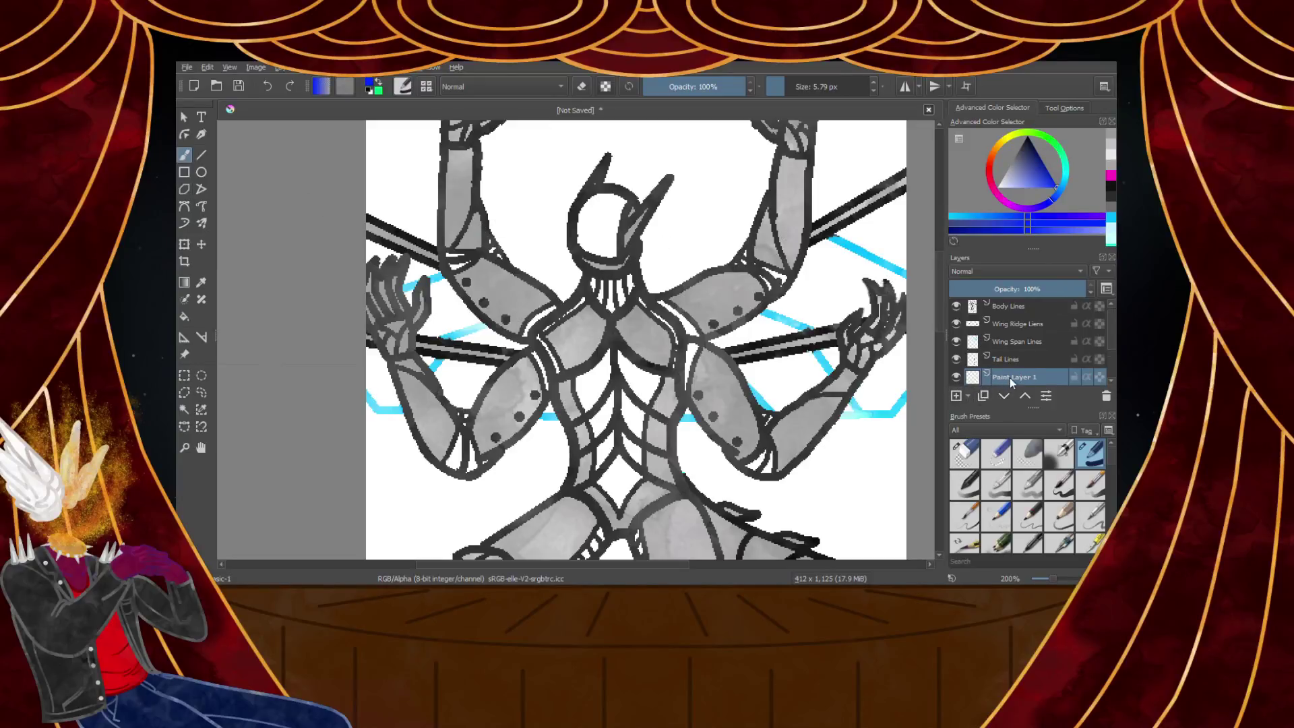
Name the new paint layer beneath Tail Lines Body Color 2
double_click(1010, 377)
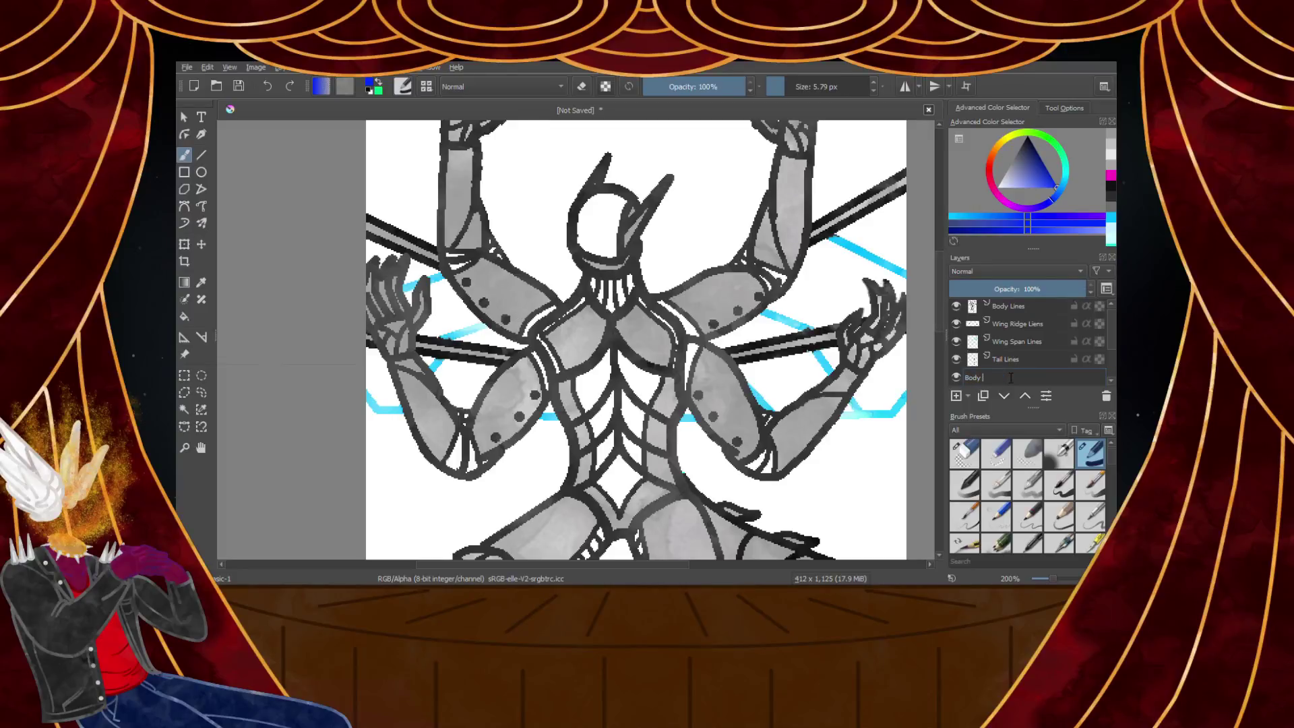
text(Body Color 2)
key(Return)
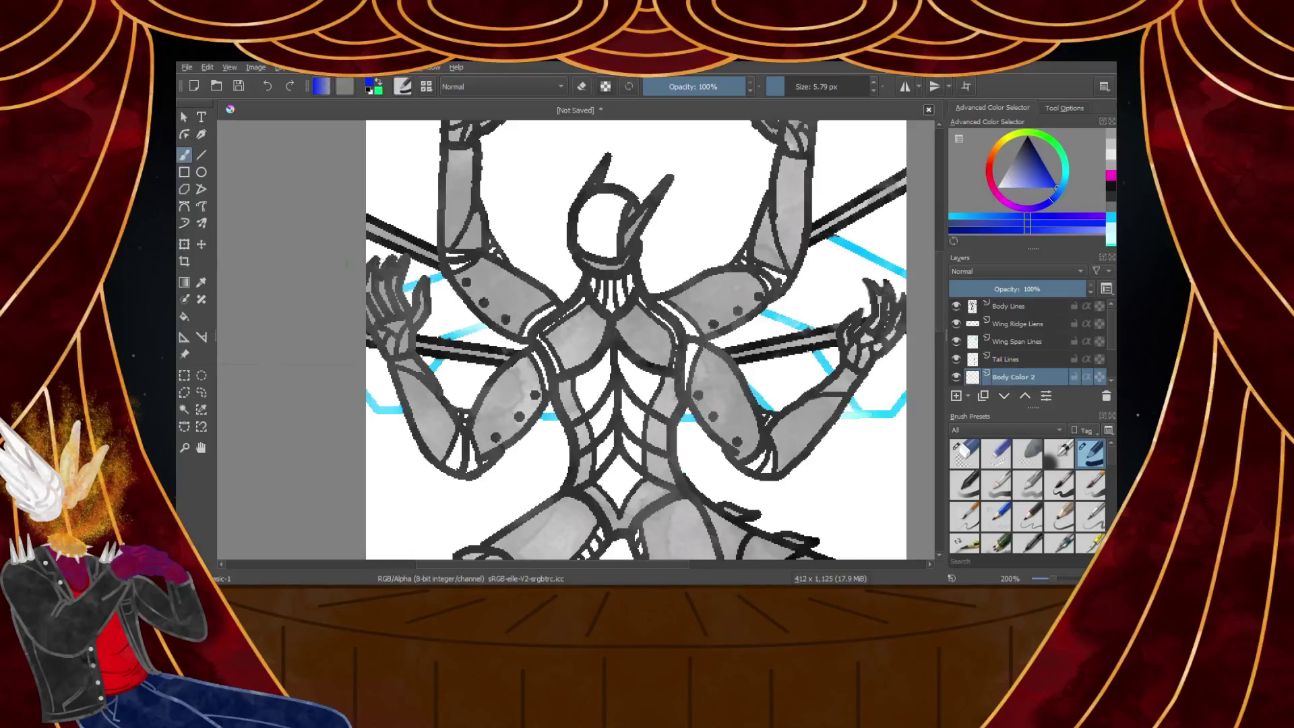
Paint the small gaps around the raised left arm's elbow blue on the Body Color 2 layer
scroll(437, 250, up, 6)
mouse_move(434, 254)
mouse_down()
mouse_move(518, 266)
mouse_move(573, 255)
mouse_up()
drag(624, 308, 497, 350)
scroll(529, 335, down, 4)
scroll(622, 300, up, 4)
drag(512, 259, 578, 376)
scroll(573, 315, down, 5)
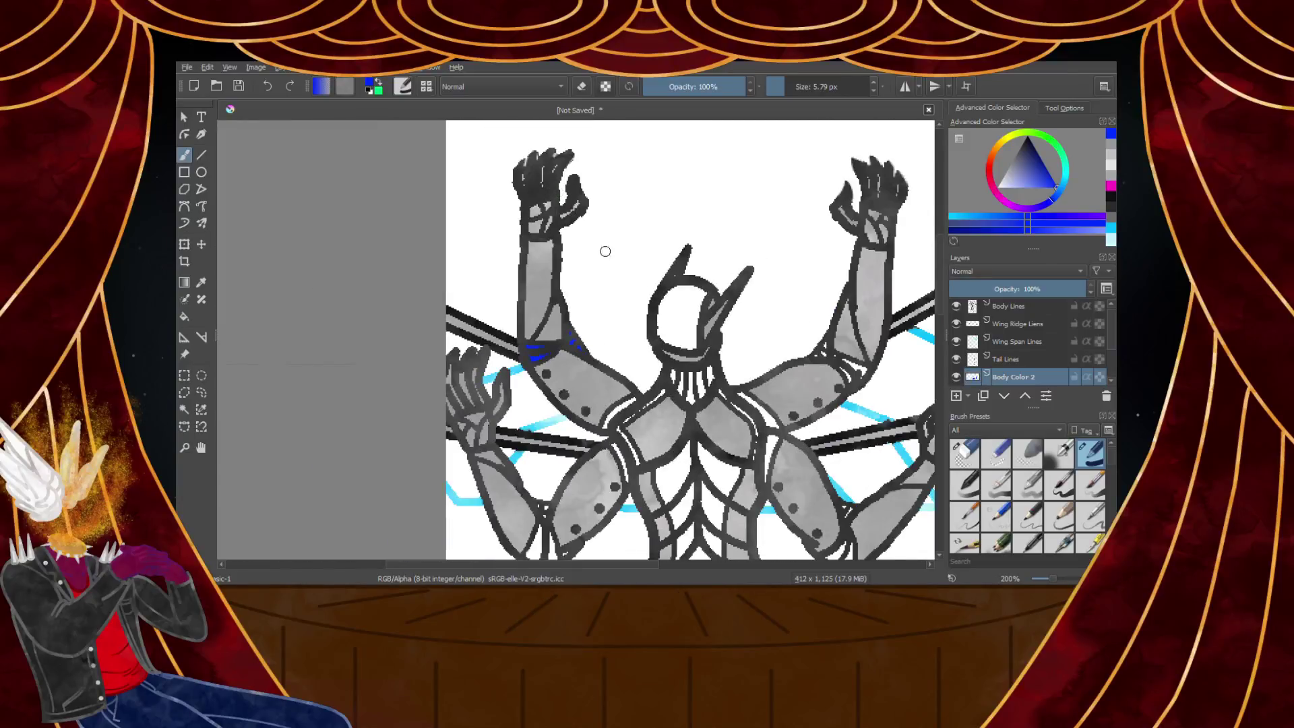
Paint the narrow gaps around the raised right arm's elbow blue
scroll(550, 352, up, 5)
drag(607, 268, 610, 344)
drag(546, 344, 560, 344)
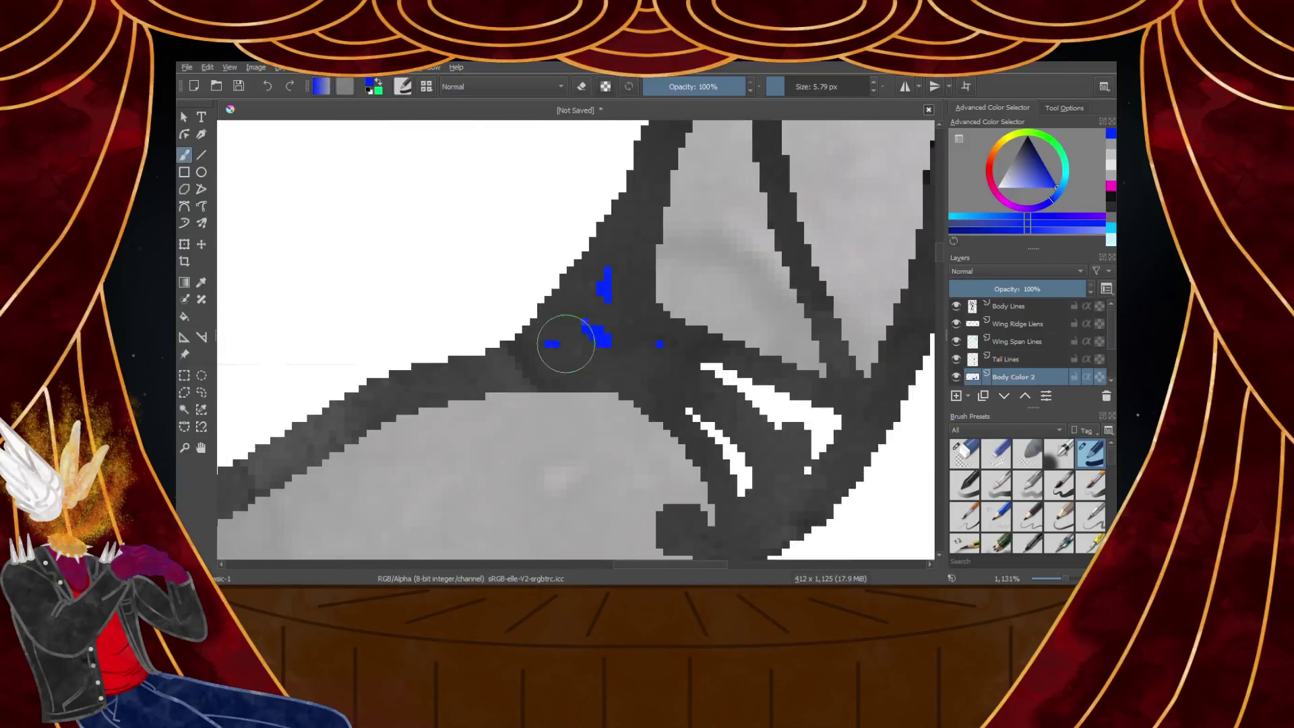
drag(705, 366, 741, 384)
drag(726, 337, 823, 370)
mouse_move(716, 369)
mouse_down()
mouse_move(824, 396)
mouse_move(836, 424)
mouse_up()
drag(689, 411, 741, 491)
drag(775, 424, 788, 428)
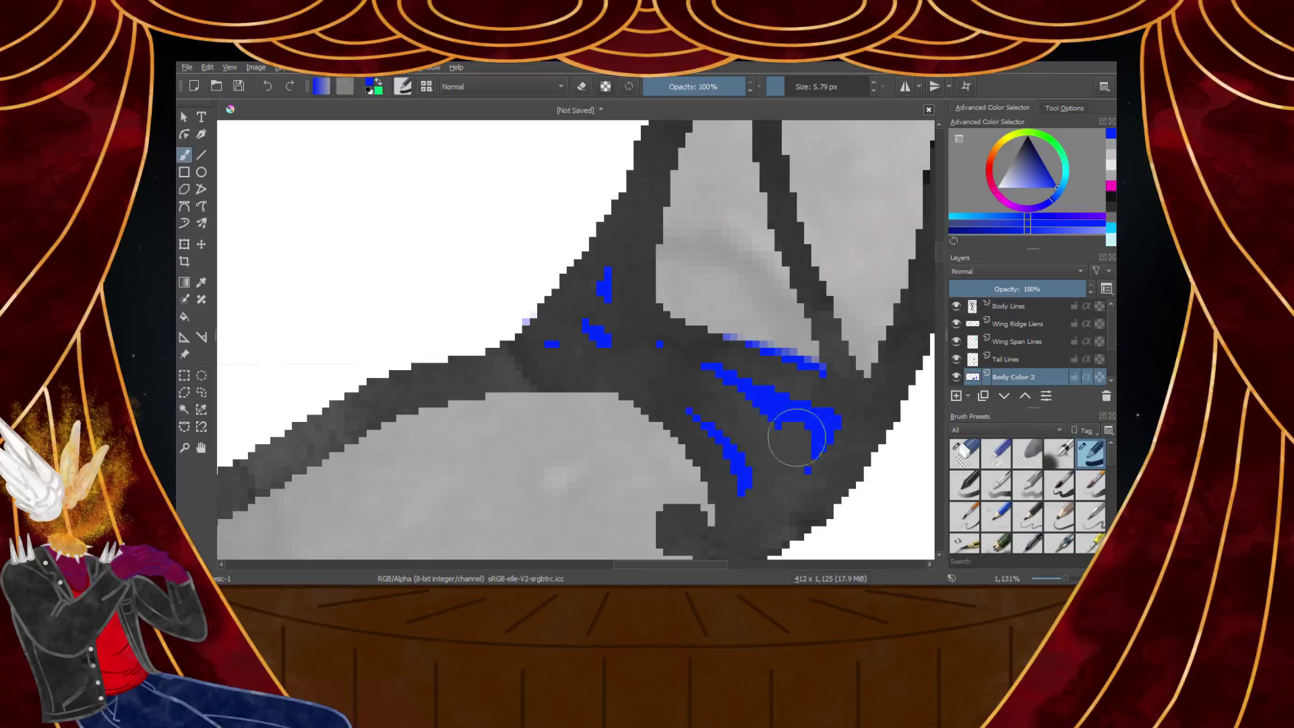
Erase the blue overspill on the gray forearm edge at the raised right elbow and return to the Basic-1 brush
click(964, 452)
mouse_move(830, 360)
mouse_down()
mouse_move(713, 326)
mouse_move(826, 367)
mouse_up()
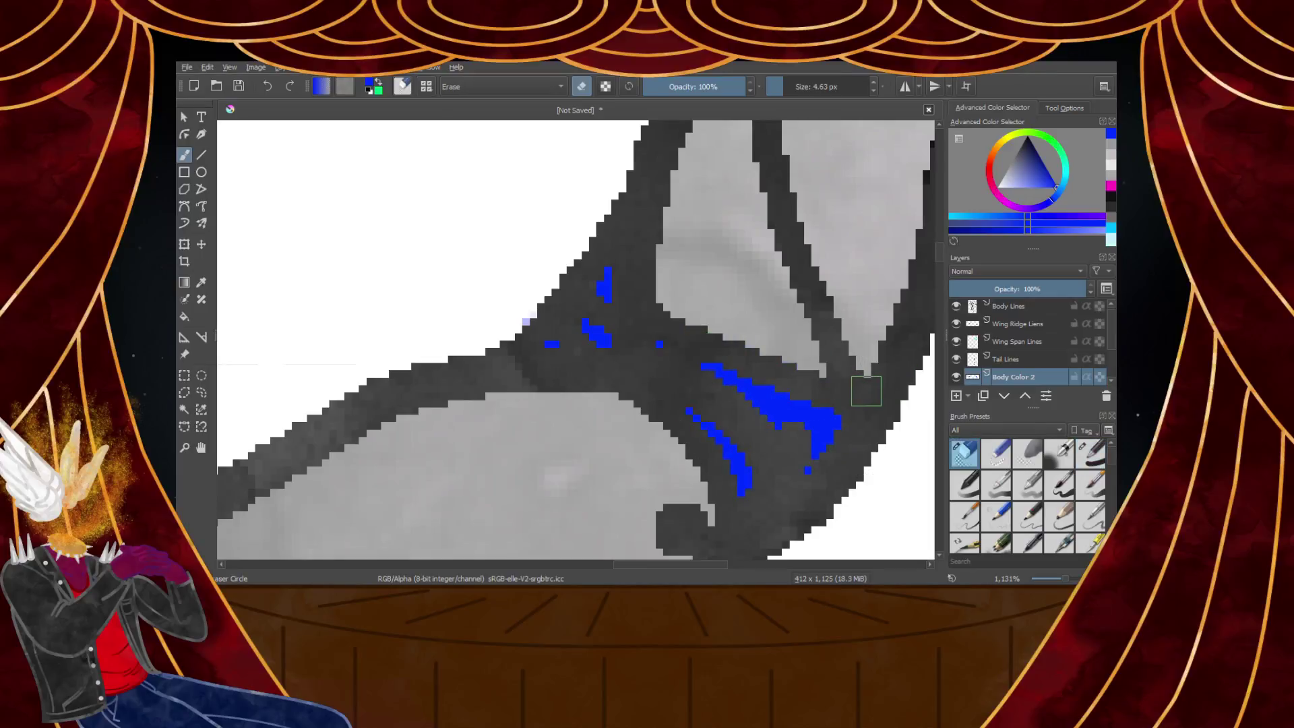
click(1086, 454)
Paint the finger, thumb and palm segments of the raised right hand blue
scroll(715, 291, down, 3)
scroll(742, 192, up, 5)
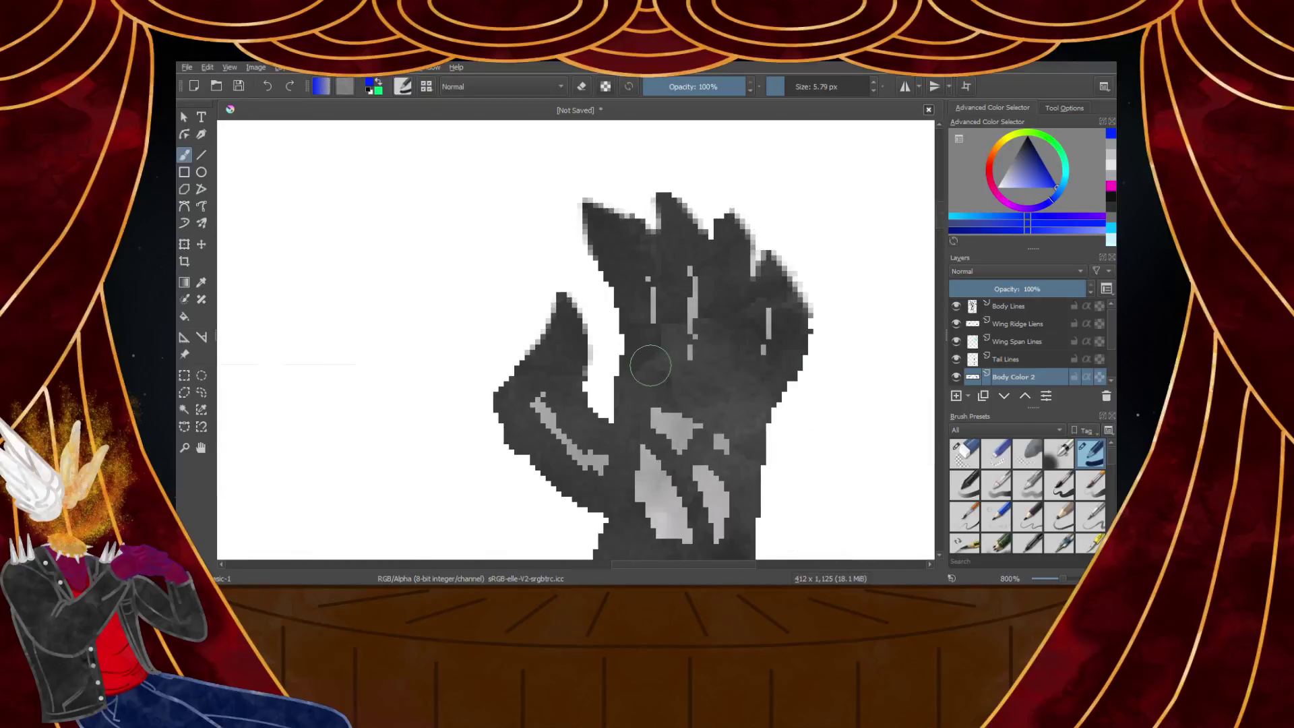
drag(691, 266, 690, 357)
drag(654, 421, 701, 426)
mouse_move(648, 448)
mouse_down()
mouse_move(644, 465)
mouse_move(539, 404)
mouse_up()
scroll(659, 435, down, 1)
mouse_move(647, 442)
mouse_down()
mouse_move(649, 489)
mouse_move(689, 504)
mouse_move(709, 494)
mouse_move(710, 425)
mouse_move(684, 496)
mouse_up()
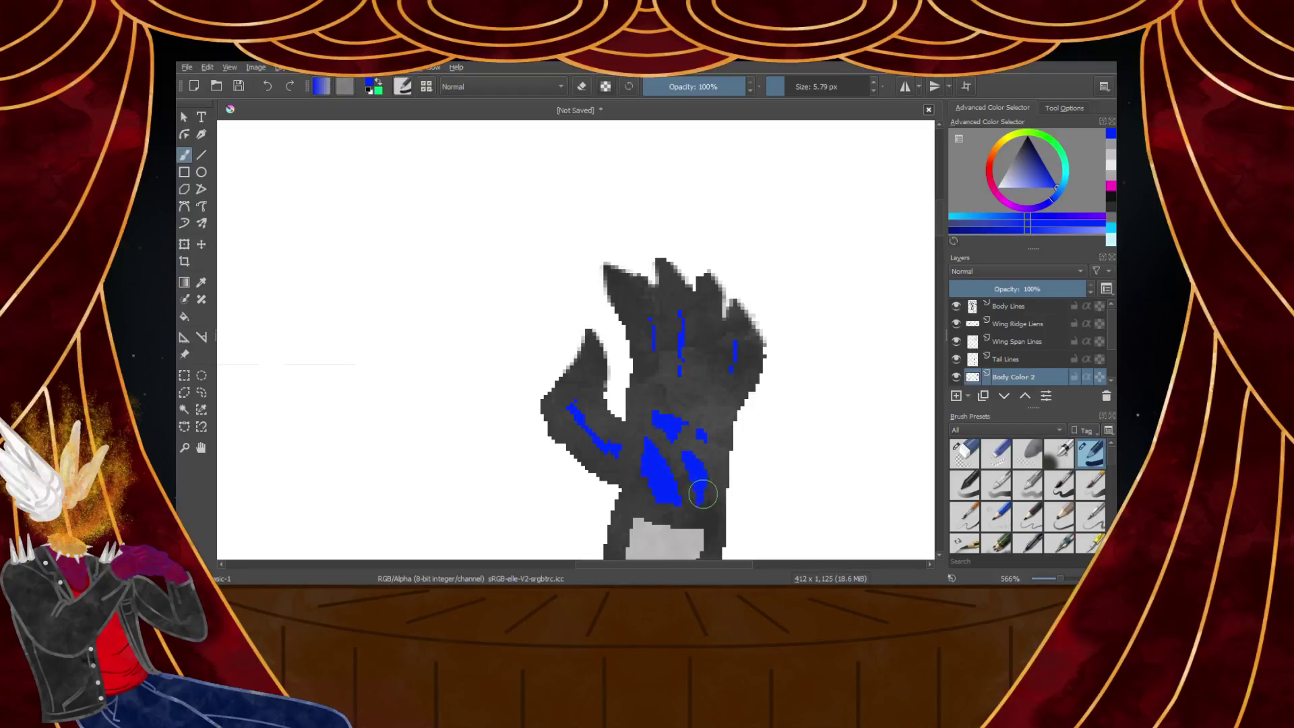
Paint the finger, thumb and palm segments of the raised left hand blue
scroll(702, 492, down, 4)
scroll(288, 317, up, 6)
mouse_move(368, 278)
mouse_down()
mouse_move(342, 444)
mouse_move(435, 445)
mouse_move(436, 349)
mouse_move(408, 431)
mouse_move(384, 329)
mouse_move(373, 436)
mouse_move(467, 395)
mouse_move(527, 340)
mouse_up()
scroll(367, 354, down, 2)
scroll(341, 444, up, 2)
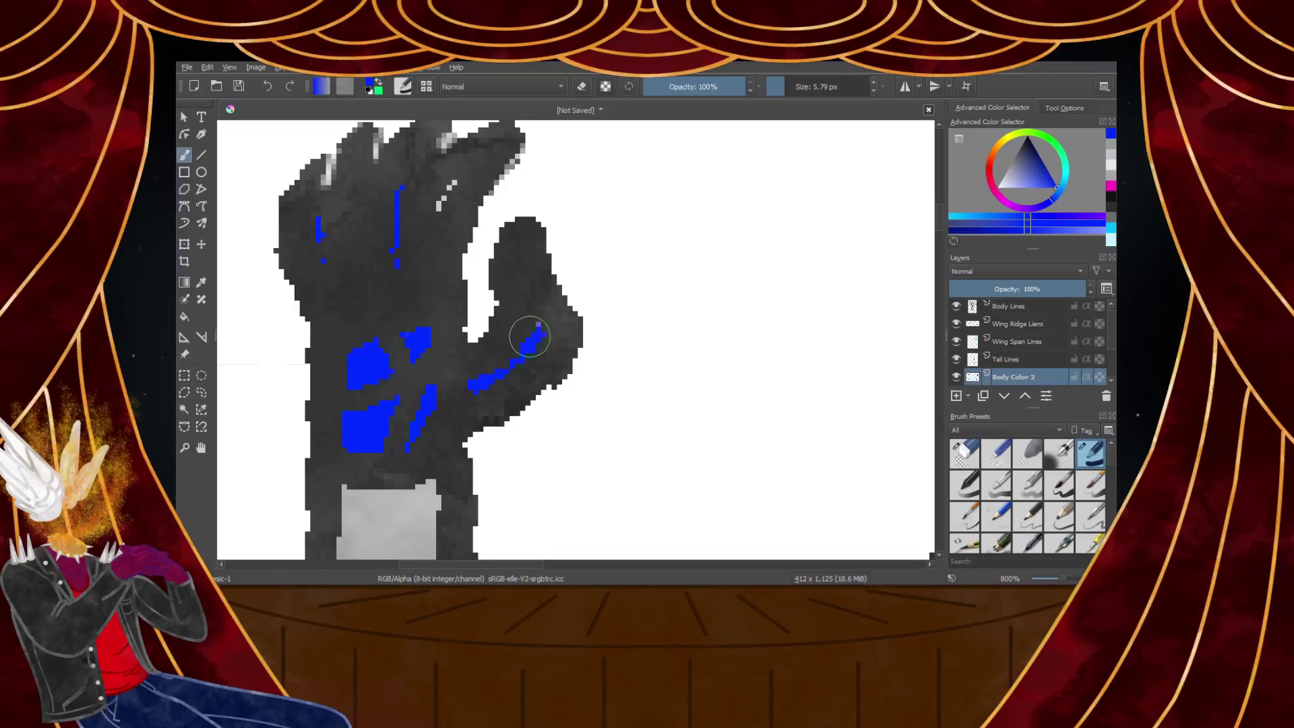
scroll(528, 340, down, 4)
scroll(498, 303, up, 3)
scroll(511, 362, down, 6)
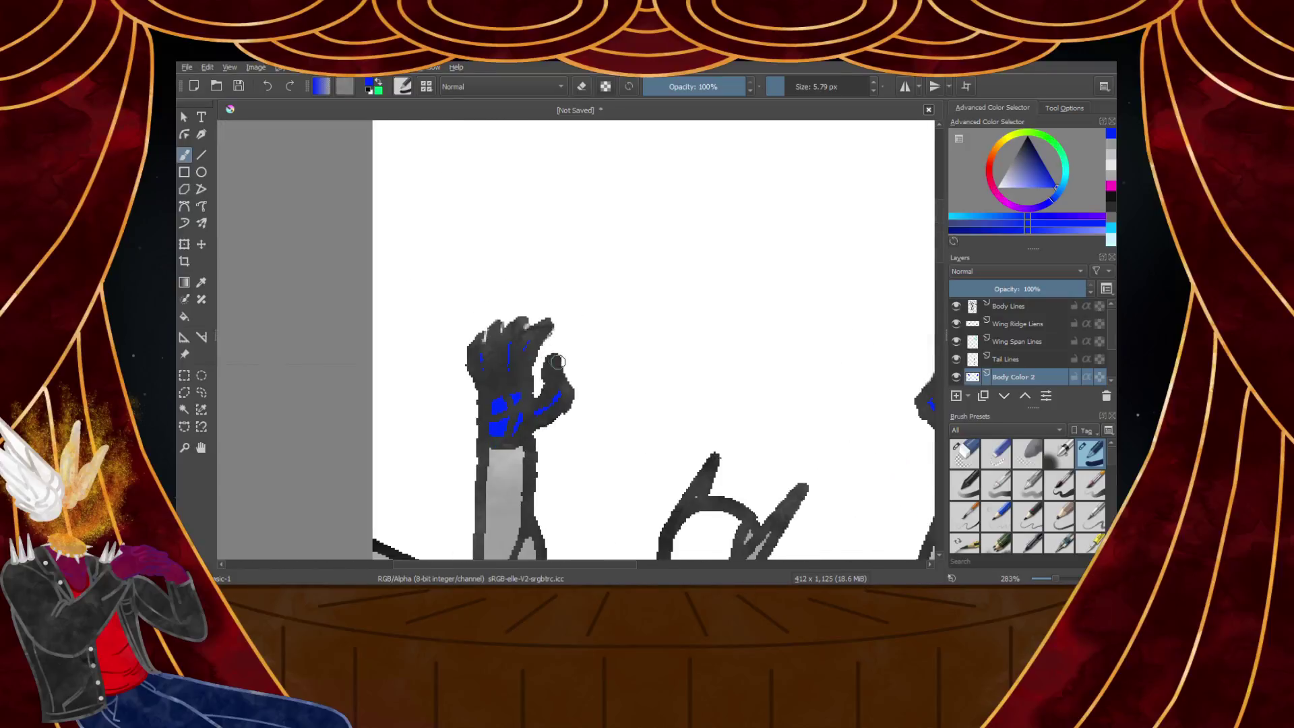
Paint the finger segments of the lower left hand blue
scroll(570, 410, up, 4)
scroll(570, 410, up, 5)
mouse_move(630, 229)
mouse_down()
mouse_move(640, 350)
mouse_move(678, 421)
mouse_up()
mouse_move(742, 482)
mouse_down()
mouse_move(775, 418)
mouse_move(751, 470)
mouse_up()
drag(556, 259, 666, 475)
mouse_move(496, 233)
mouse_down()
mouse_move(483, 284)
mouse_move(500, 471)
mouse_up()
mouse_move(519, 377)
mouse_down()
mouse_move(565, 440)
mouse_move(558, 453)
mouse_up()
Paint the thumb, palm and wrist segments of the lower left hand blue
scroll(572, 450, down, 4)
scroll(568, 490, up, 4)
mouse_move(585, 477)
mouse_down()
mouse_move(617, 535)
mouse_move(699, 517)
mouse_move(699, 406)
mouse_up()
mouse_move(667, 364)
mouse_down()
mouse_move(543, 401)
mouse_move(610, 411)
mouse_up()
drag(604, 449, 613, 495)
drag(667, 435, 667, 499)
drag(607, 472, 634, 439)
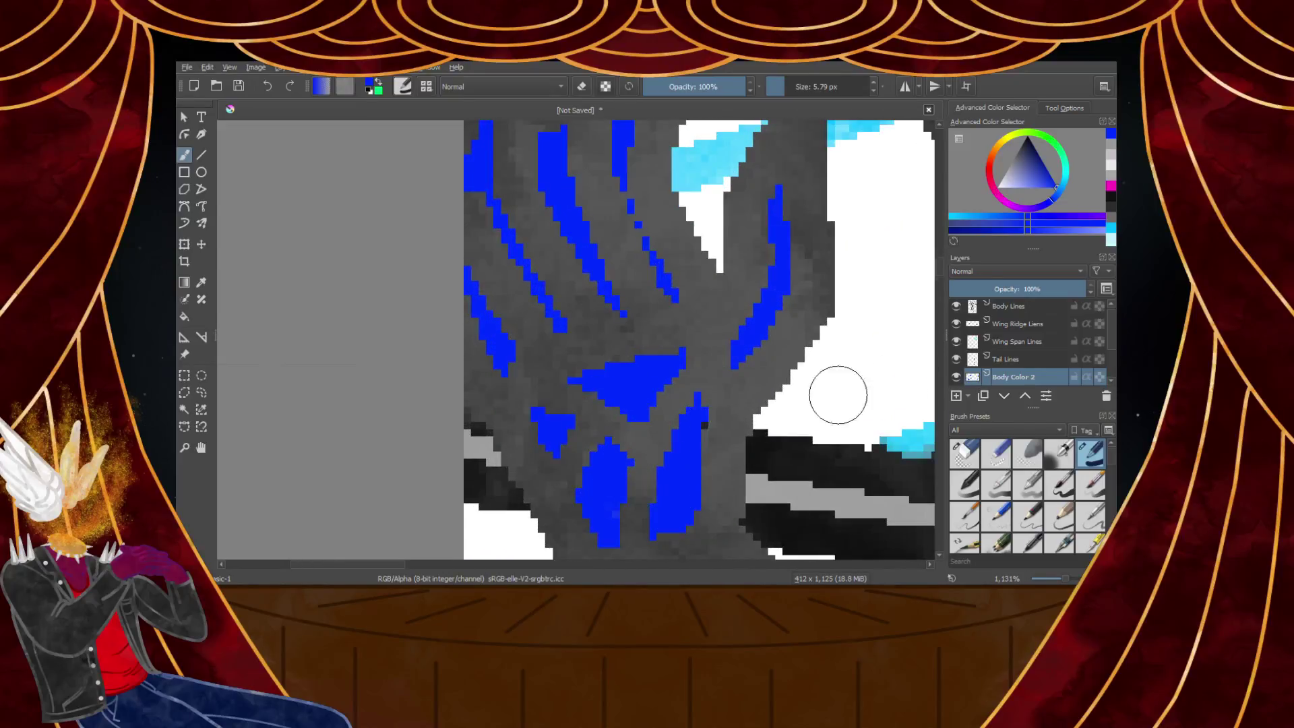
Erase the stray dark speck on the Wing Ridge Lines layer at the lower left wrist
click(1027, 345)
click(1021, 324)
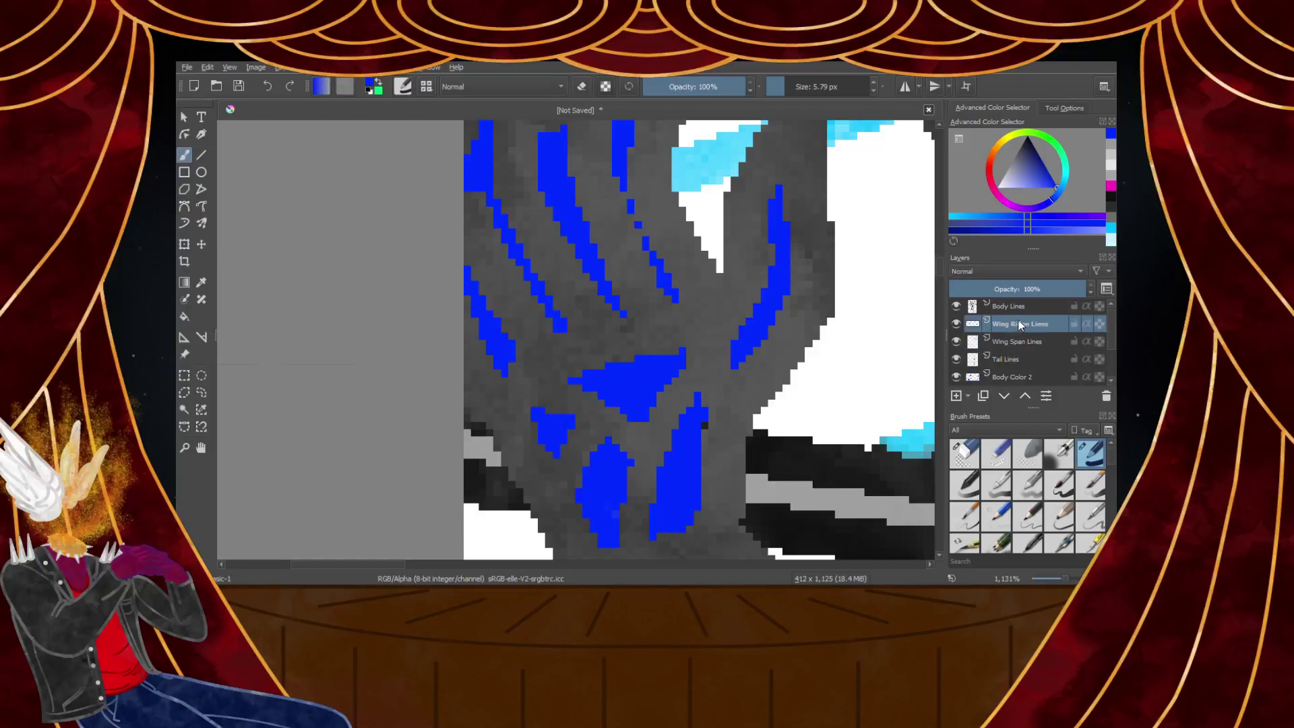
click(965, 451)
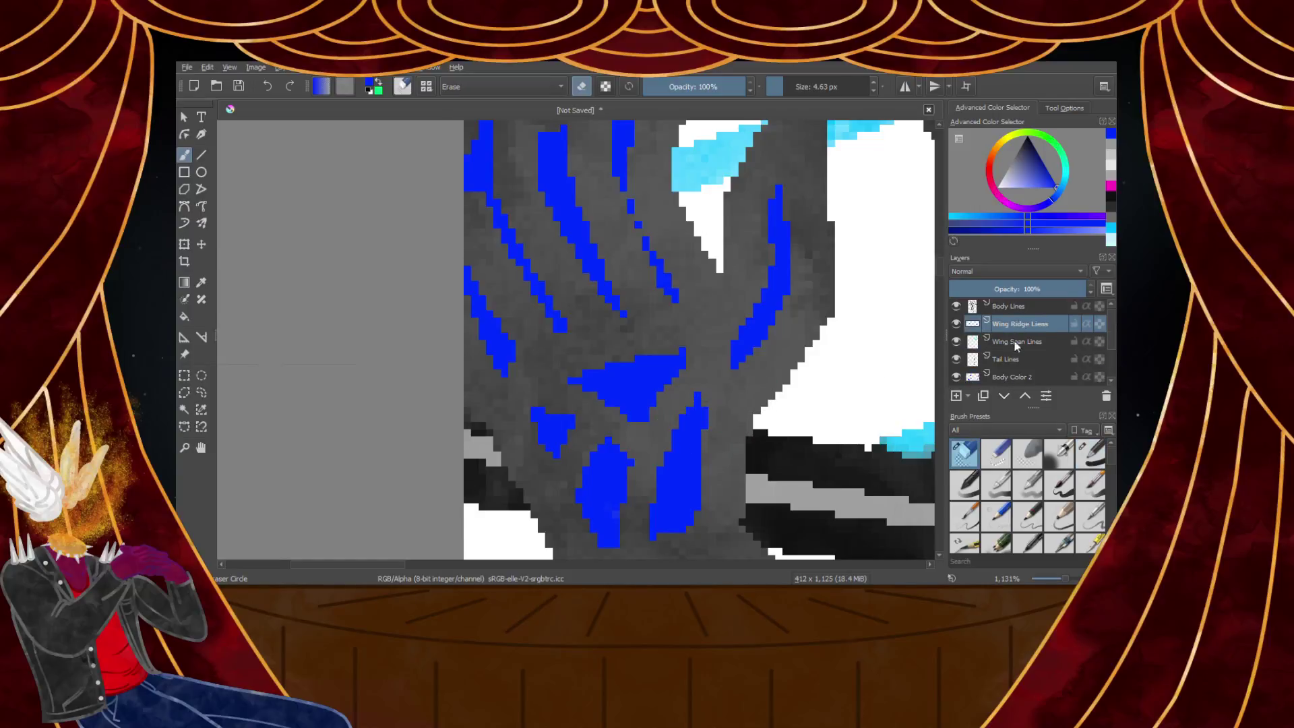
Paint the gaps around the lower left arm's elbow blue on the Body Color 2 layer
click(1022, 378)
scroll(623, 320, down, 4)
scroll(698, 446, up, 4)
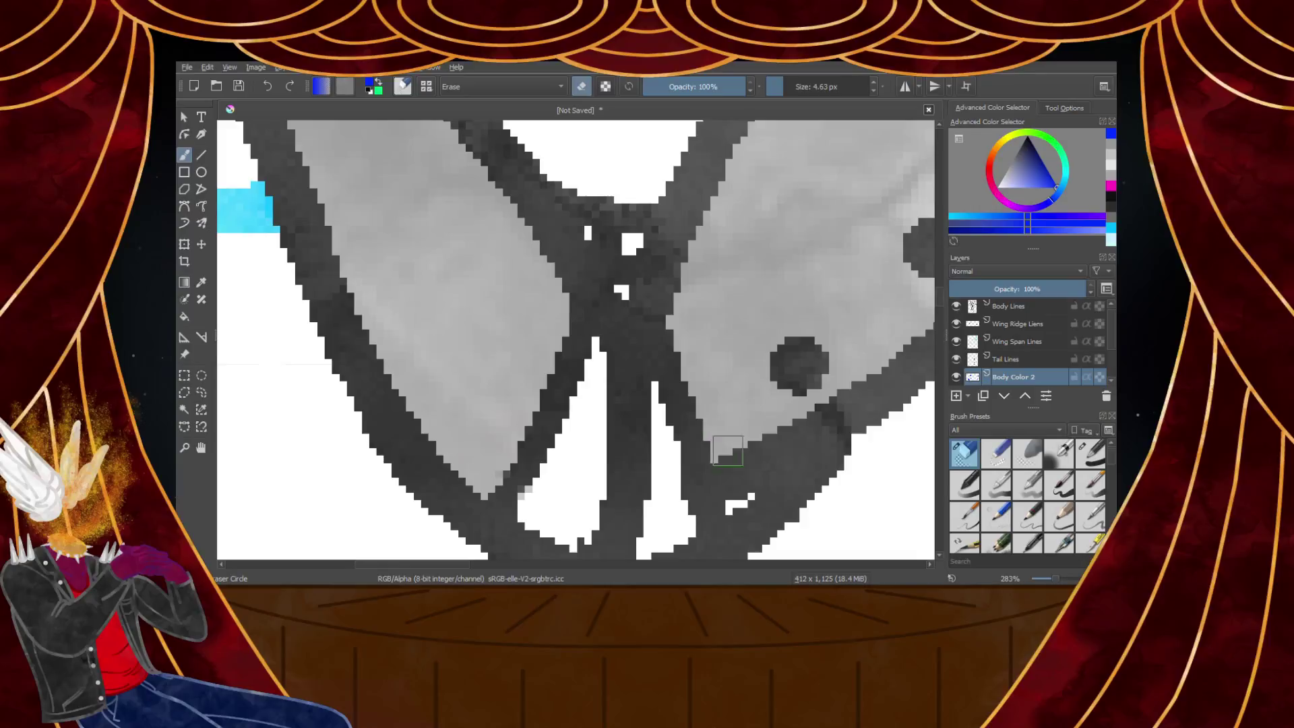
click(1100, 465)
click(630, 244)
scroll(616, 280, down, 3)
scroll(598, 254, up, 2)
mouse_move(598, 254)
mouse_down()
mouse_move(544, 348)
mouse_move(548, 362)
mouse_move(729, 358)
mouse_move(759, 338)
mouse_move(631, 197)
mouse_move(706, 330)
mouse_move(639, 341)
mouse_move(641, 274)
mouse_move(594, 326)
mouse_up()
Erase the blue overspill on the gray upper arm beside the lower left elbow and return to the Basic-1 brush
click(964, 453)
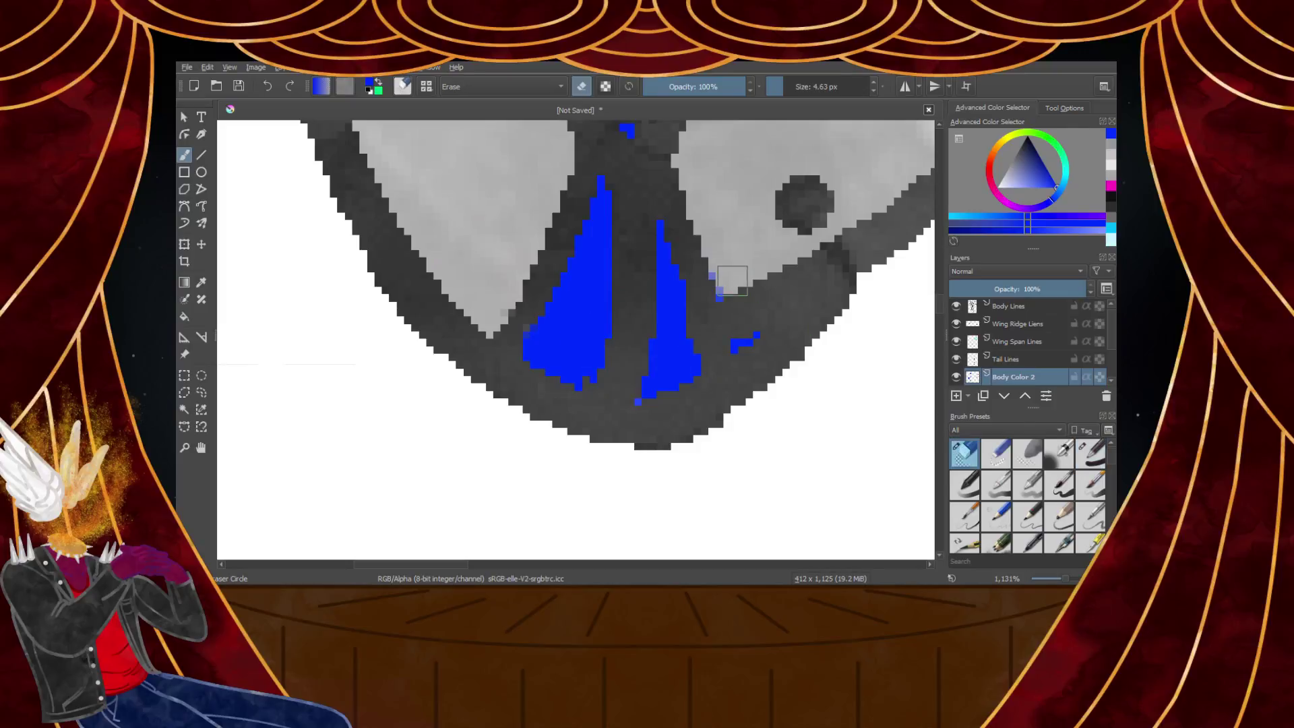
click(1095, 452)
scroll(649, 347, down, 6)
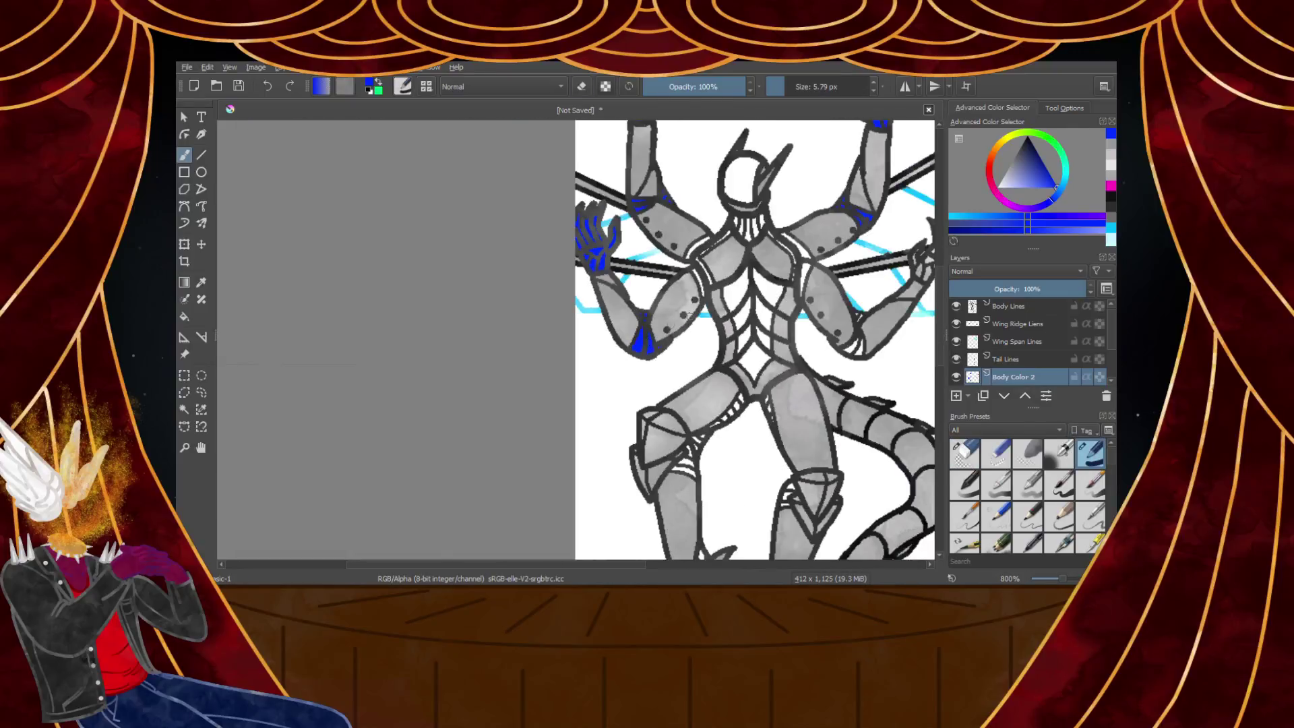
Paint the shoulder-joint gaps of both left arms and the narrow collar strips beside the left chest plate blue on Body Color 2
scroll(705, 240, up, 5)
mouse_move(763, 251)
mouse_down()
mouse_move(697, 273)
mouse_move(649, 350)
mouse_up()
scroll(704, 291, down, 5)
scroll(701, 324, up, 6)
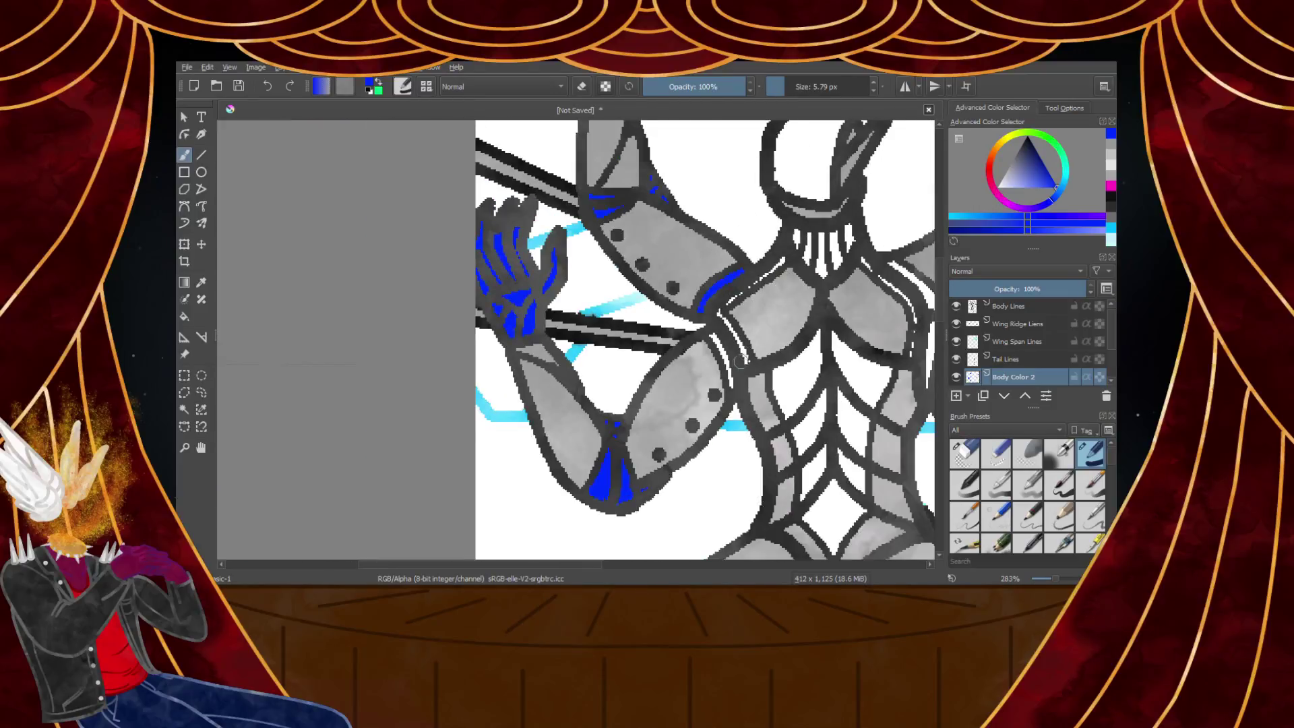
mouse_move(630, 252)
mouse_down()
mouse_move(696, 357)
mouse_move(706, 448)
mouse_up()
scroll(706, 449, down, 4)
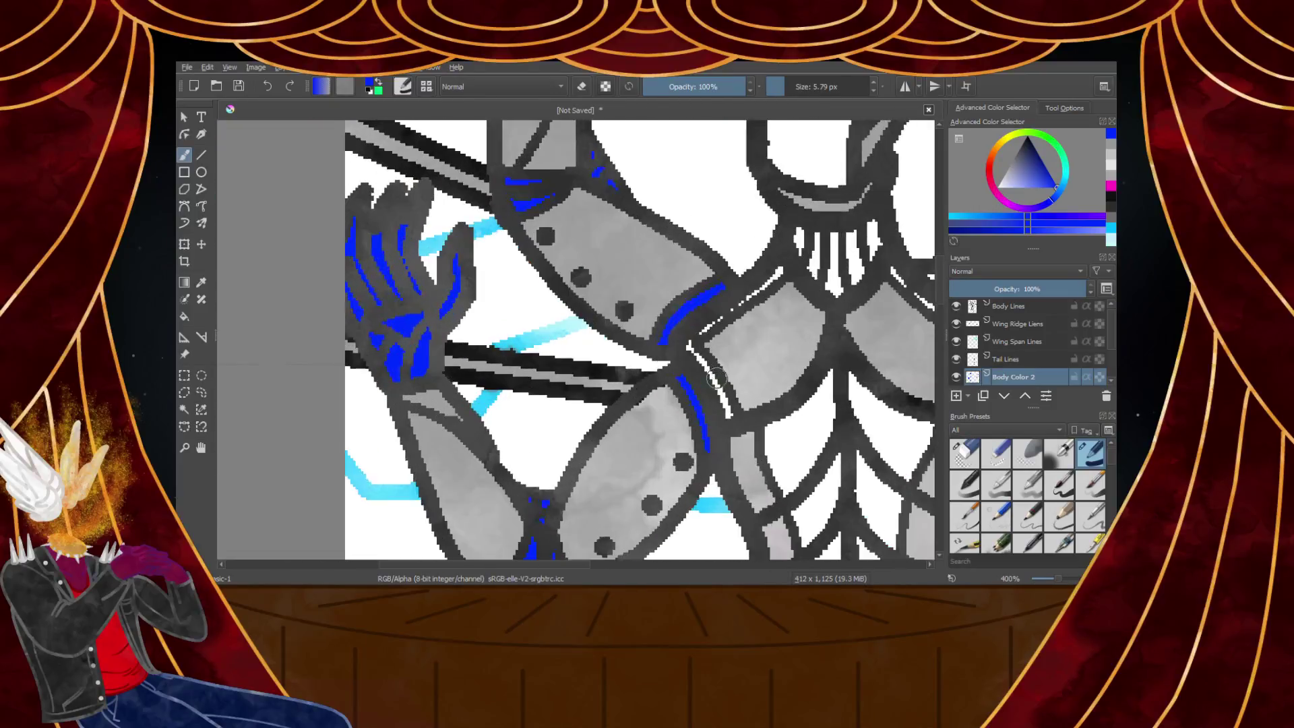
scroll(752, 249, up, 3)
mouse_move(772, 237)
mouse_down()
mouse_move(734, 283)
mouse_move(641, 344)
mouse_move(605, 398)
mouse_move(670, 514)
mouse_up()
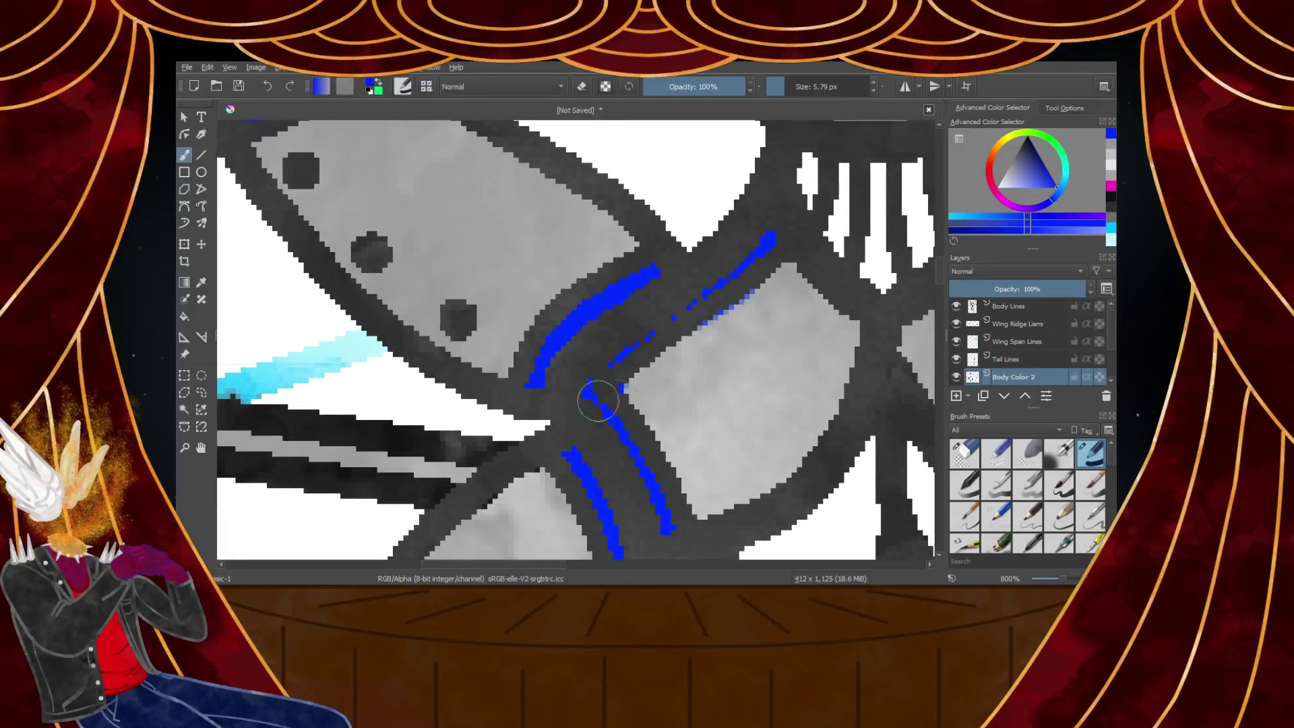
Erase the blue overspill along the upper edge of the left chest plate
click(973, 460)
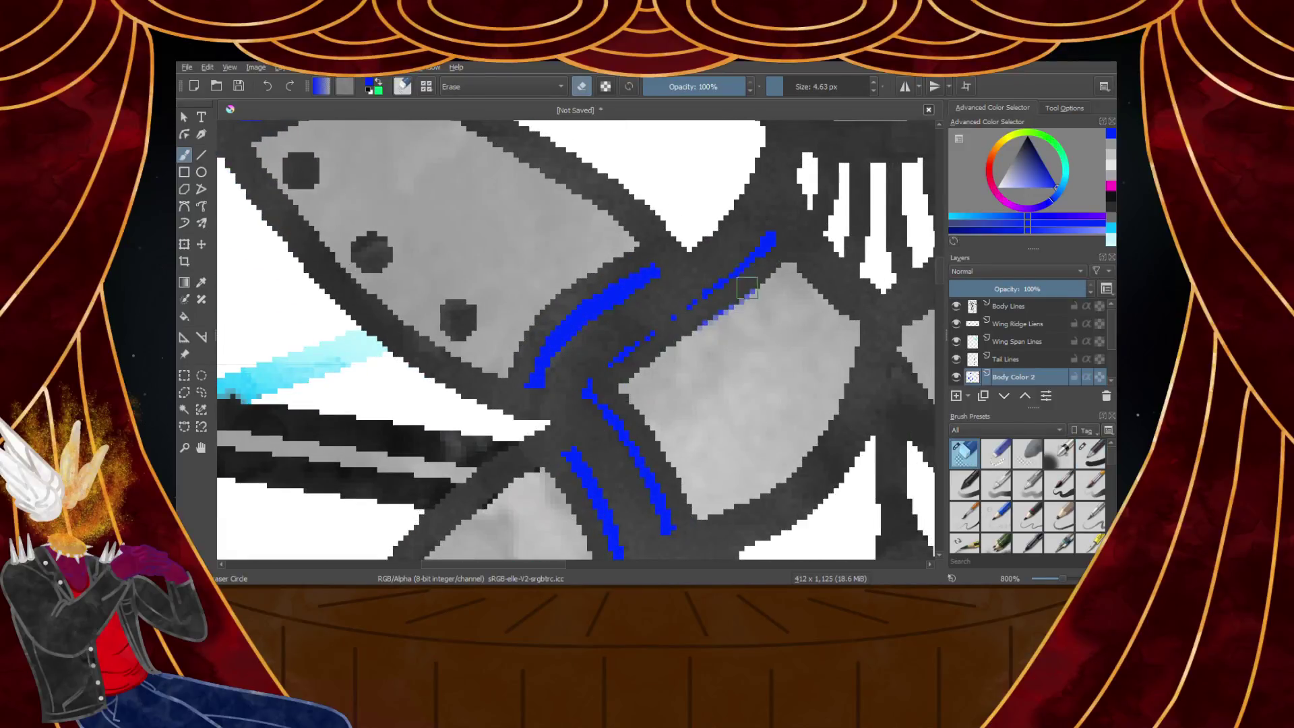
scroll(746, 290, up, 5)
scroll(644, 436, down, 7)
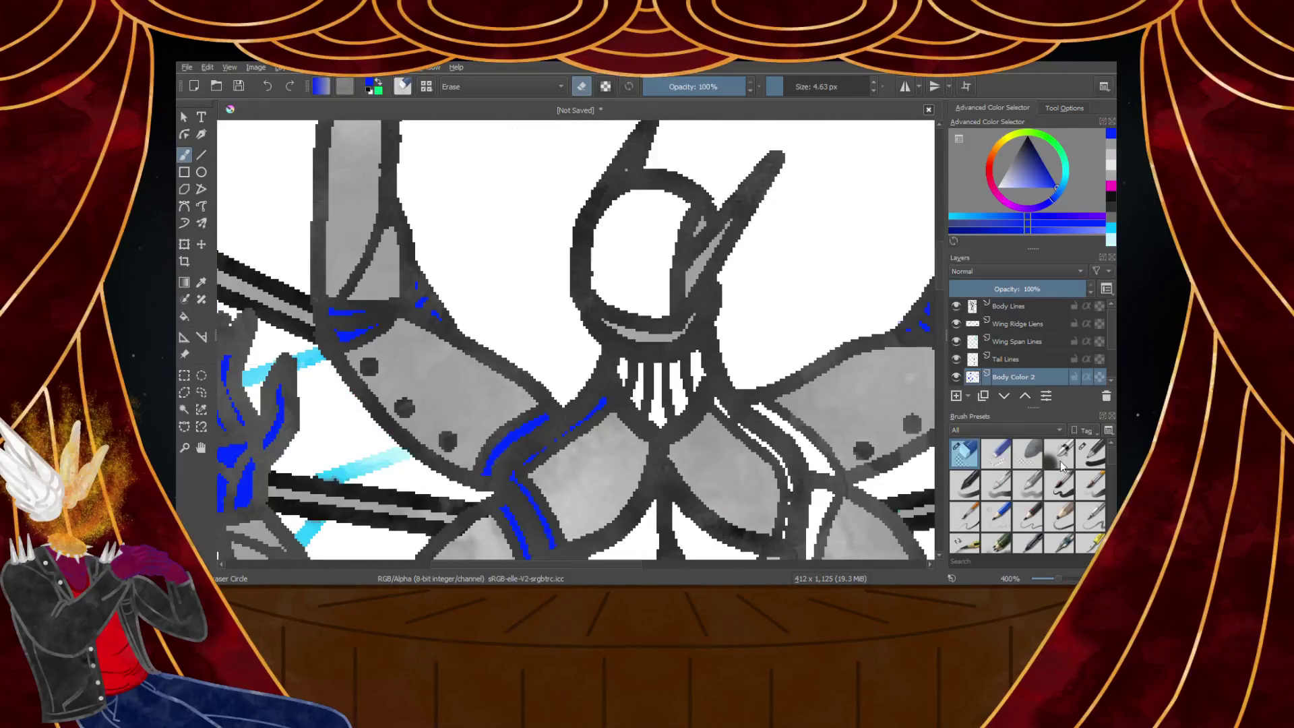
Paint the vertical neck gaps and the first right collar gap blue with the Basic-1 brush, and erase the speck beside the neck
click(1091, 453)
scroll(693, 352, up, 5)
drag(704, 344, 705, 448)
mouse_move(647, 378)
mouse_down()
mouse_move(460, 364)
mouse_move(597, 543)
mouse_move(663, 515)
mouse_move(679, 485)
mouse_move(511, 424)
mouse_move(670, 423)
mouse_move(551, 411)
mouse_move(631, 491)
mouse_move(581, 405)
mouse_move(644, 478)
mouse_up()
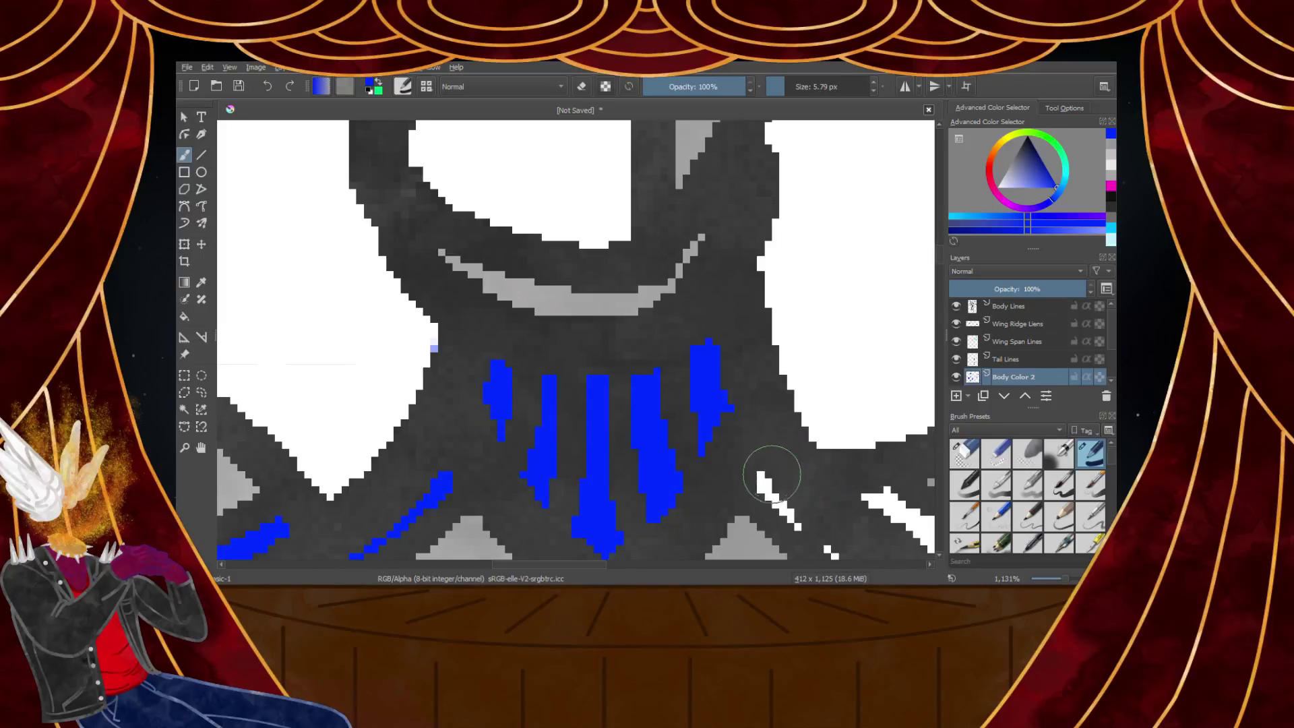
drag(762, 475, 799, 528)
click(964, 453)
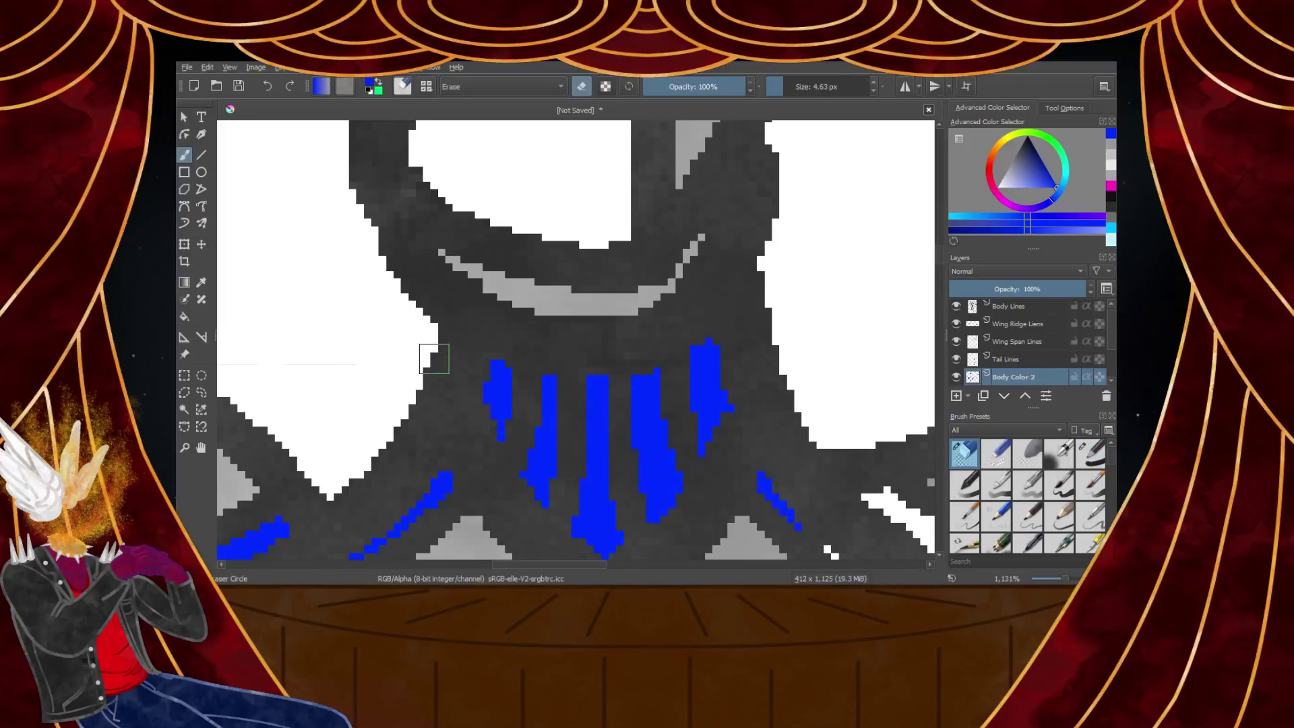
Paint the right collar strips and the shoulder-joint gaps of both right arms blue with the Basic-1 brush
click(1095, 458)
scroll(595, 332, down, 3)
scroll(660, 376, up, 3)
mouse_move(530, 325)
mouse_down()
mouse_move(678, 432)
mouse_move(699, 487)
mouse_move(672, 461)
mouse_up()
mouse_move(549, 425)
mouse_down()
mouse_move(472, 363)
mouse_move(614, 459)
mouse_up()
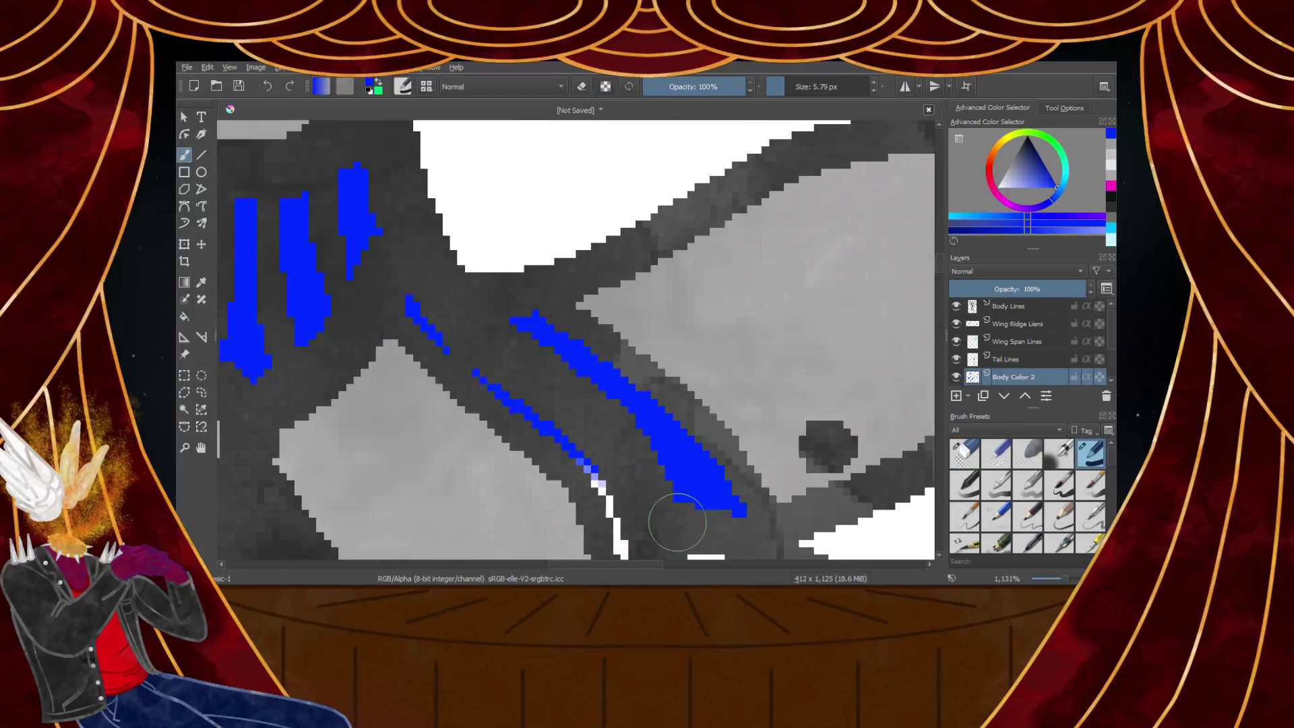
scroll(621, 444, down, 5)
scroll(636, 472, up, 5)
mouse_move(485, 254)
mouse_down()
mouse_move(539, 472)
mouse_move(570, 413)
mouse_move(679, 407)
mouse_move(621, 470)
mouse_up()
scroll(621, 470, down, 6)
scroll(607, 445, up, 5)
drag(593, 192, 573, 243)
mouse_move(637, 212)
mouse_down()
mouse_move(641, 189)
mouse_move(646, 355)
mouse_move(630, 330)
mouse_up()
Erase the blue overspill on the lower right upper arm near the shoulder and return to the Basic-1 brush
click(958, 455)
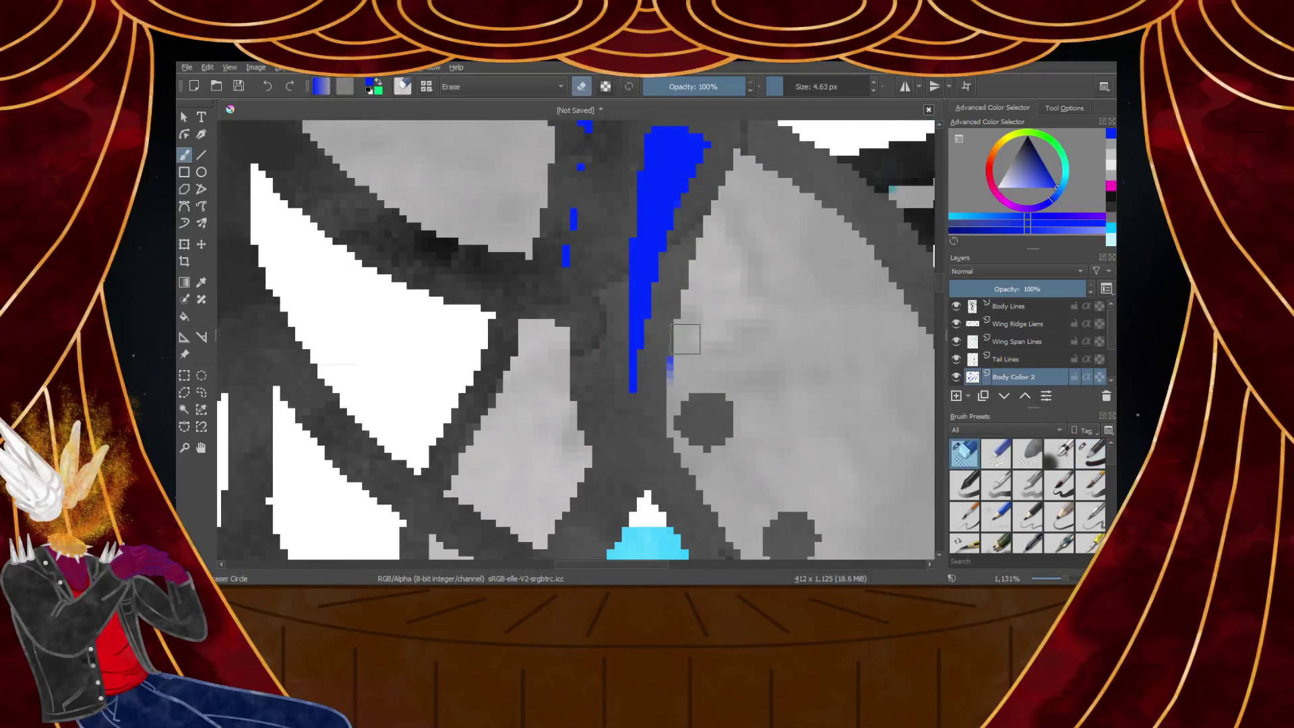
scroll(780, 402, down, 5)
click(1091, 453)
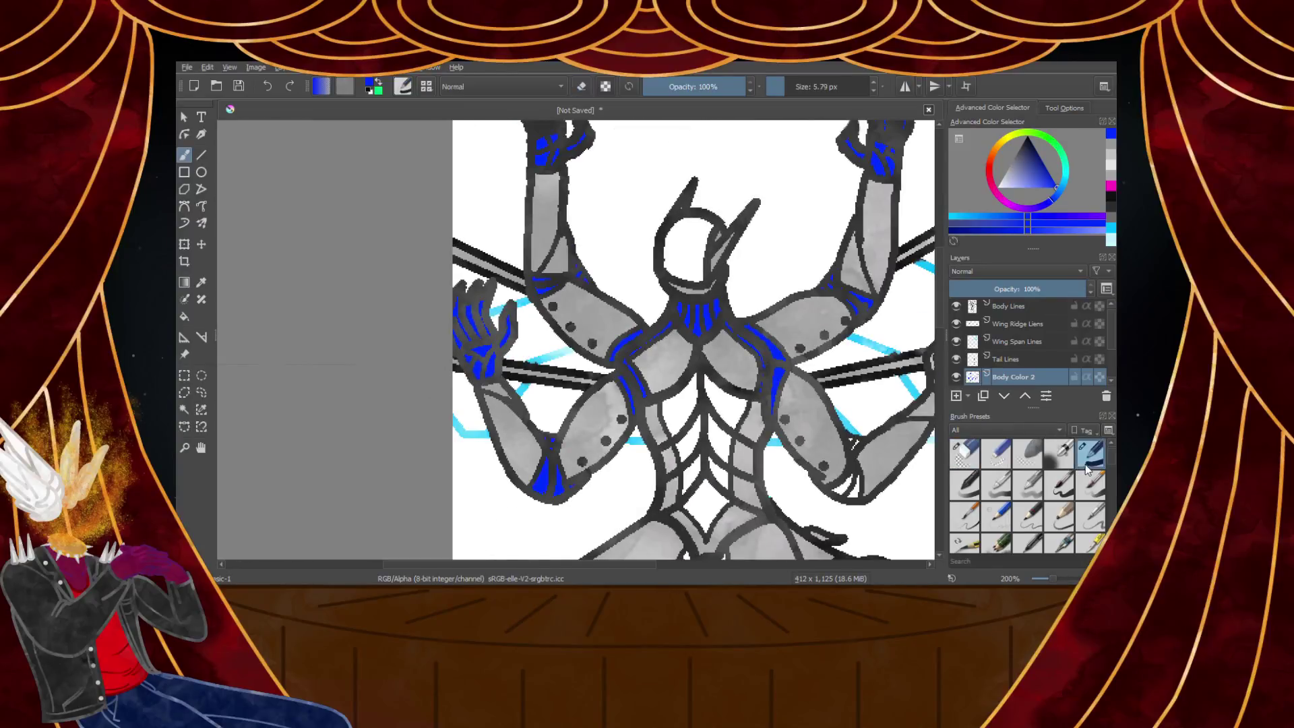
Paint the gaps around the lower right arm's elbow blue
scroll(674, 404, down, 3)
scroll(629, 427, up, 8)
mouse_move(629, 426)
mouse_down()
mouse_move(657, 440)
mouse_move(666, 485)
mouse_up()
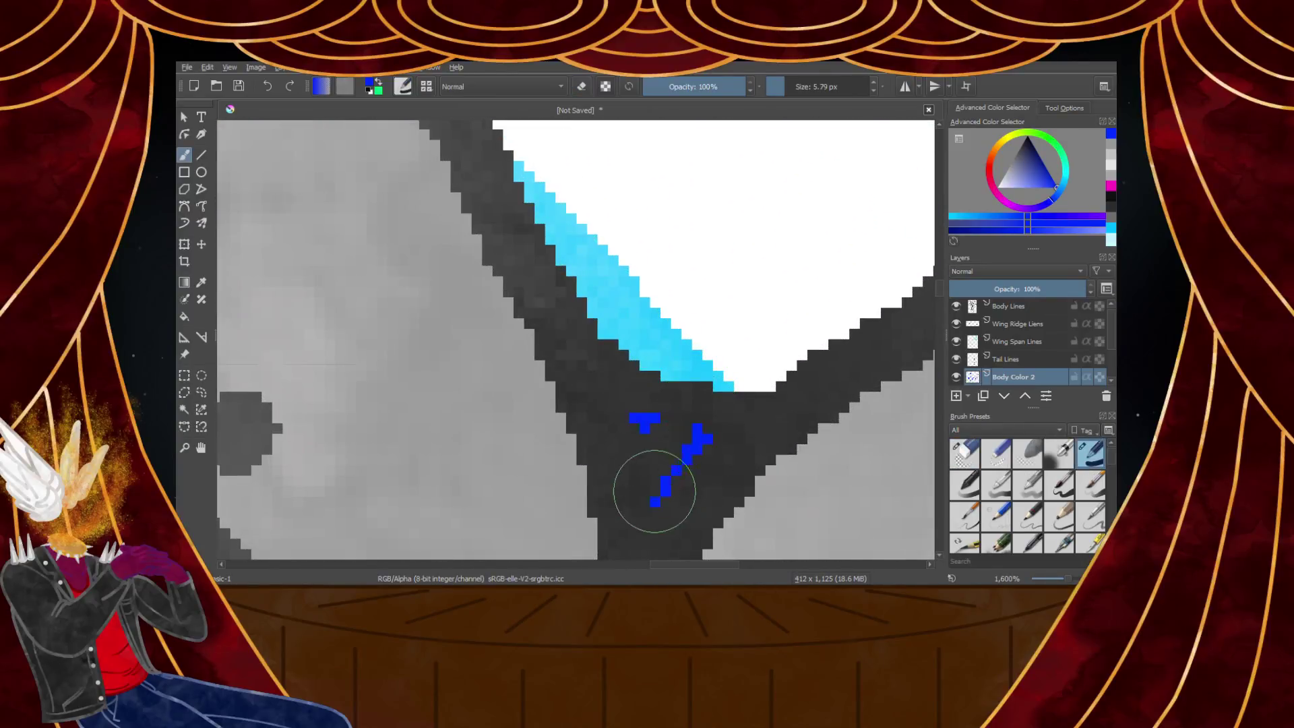
scroll(643, 471, down, 6)
scroll(639, 513, up, 5)
scroll(639, 515, up, 6)
mouse_move(704, 317)
mouse_down()
mouse_move(612, 421)
mouse_move(561, 454)
mouse_move(687, 495)
mouse_move(738, 444)
mouse_move(739, 336)
mouse_move(710, 457)
mouse_up()
scroll(662, 421, down, 3)
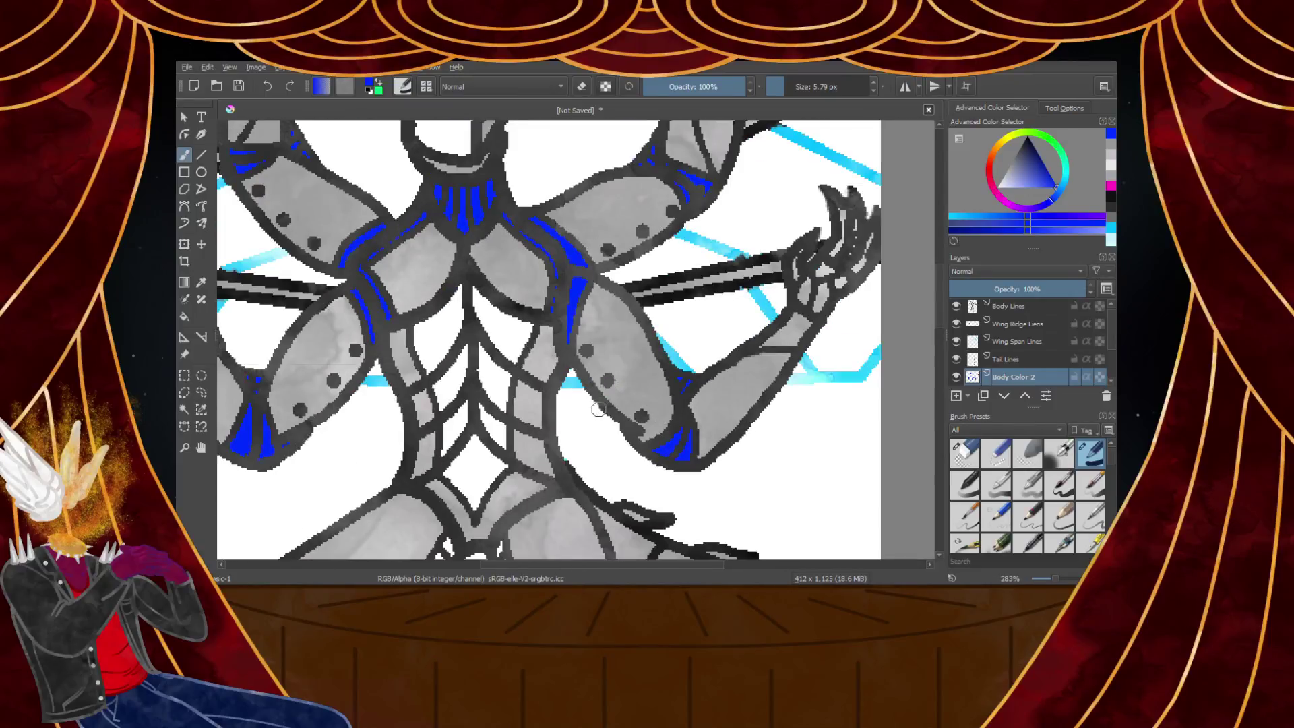
Paint blue edges beneath both chest plates and along the lower sides of the belly diamond
scroll(598, 401, down, 5)
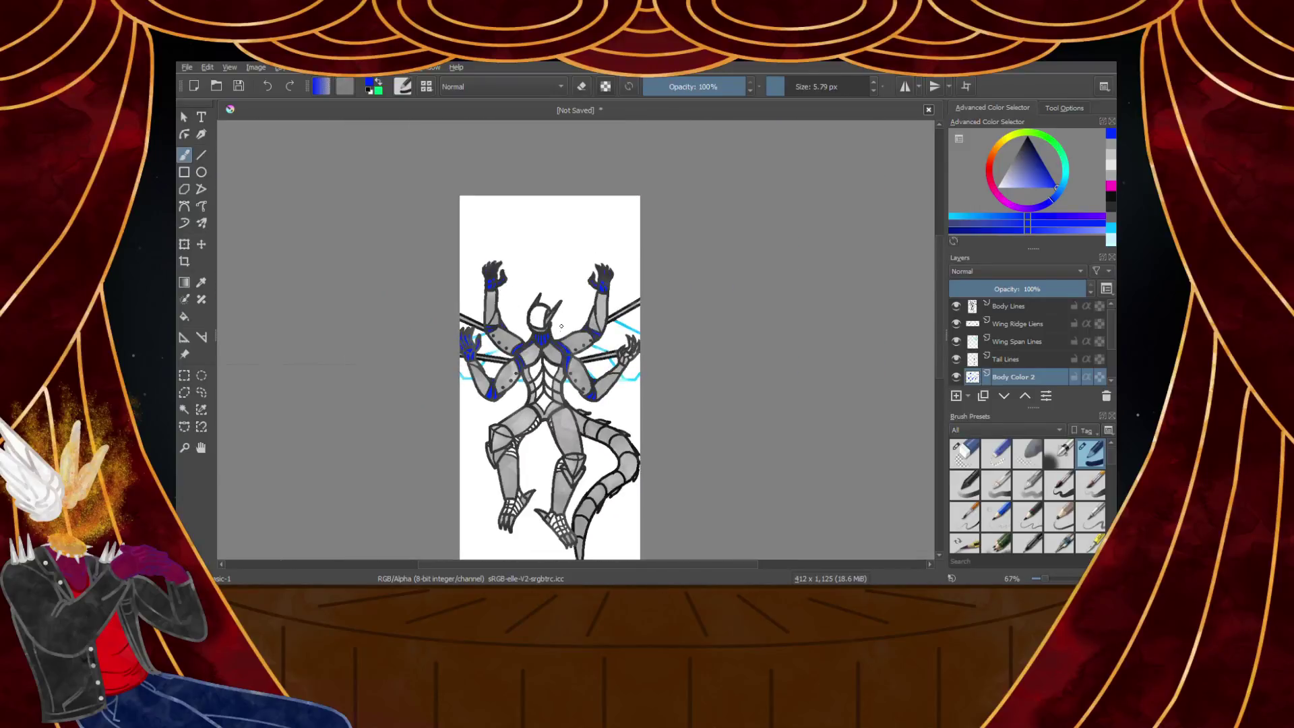
scroll(562, 326, up, 8)
mouse_move(578, 229)
mouse_down()
mouse_move(531, 298)
mouse_move(401, 399)
mouse_up()
mouse_move(633, 236)
mouse_down()
mouse_move(788, 368)
mouse_move(856, 385)
mouse_up()
scroll(817, 384, down, 6)
scroll(806, 495, up, 6)
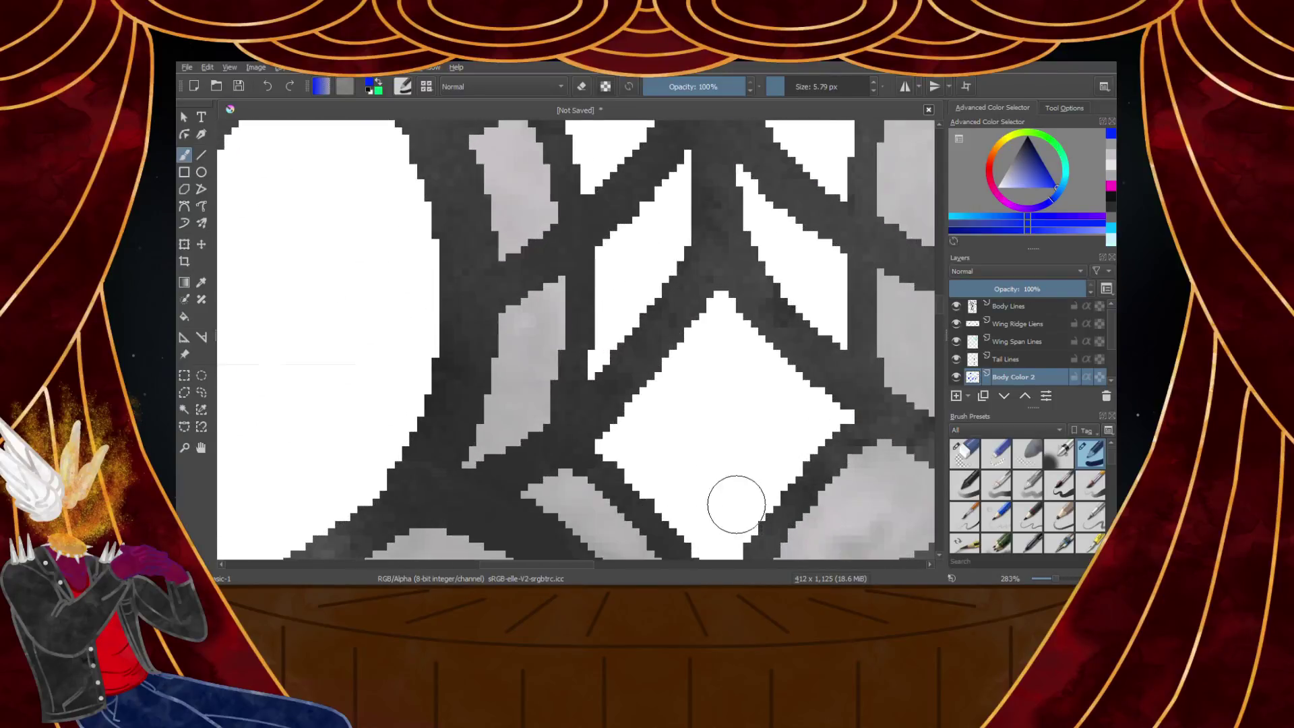
scroll(614, 495, down, 4)
scroll(608, 525, up, 4)
mouse_move(607, 364)
mouse_down()
mouse_move(708, 463)
mouse_move(729, 465)
mouse_move(844, 327)
mouse_move(753, 455)
mouse_up()
scroll(766, 382, down, 6)
scroll(807, 214, up, 4)
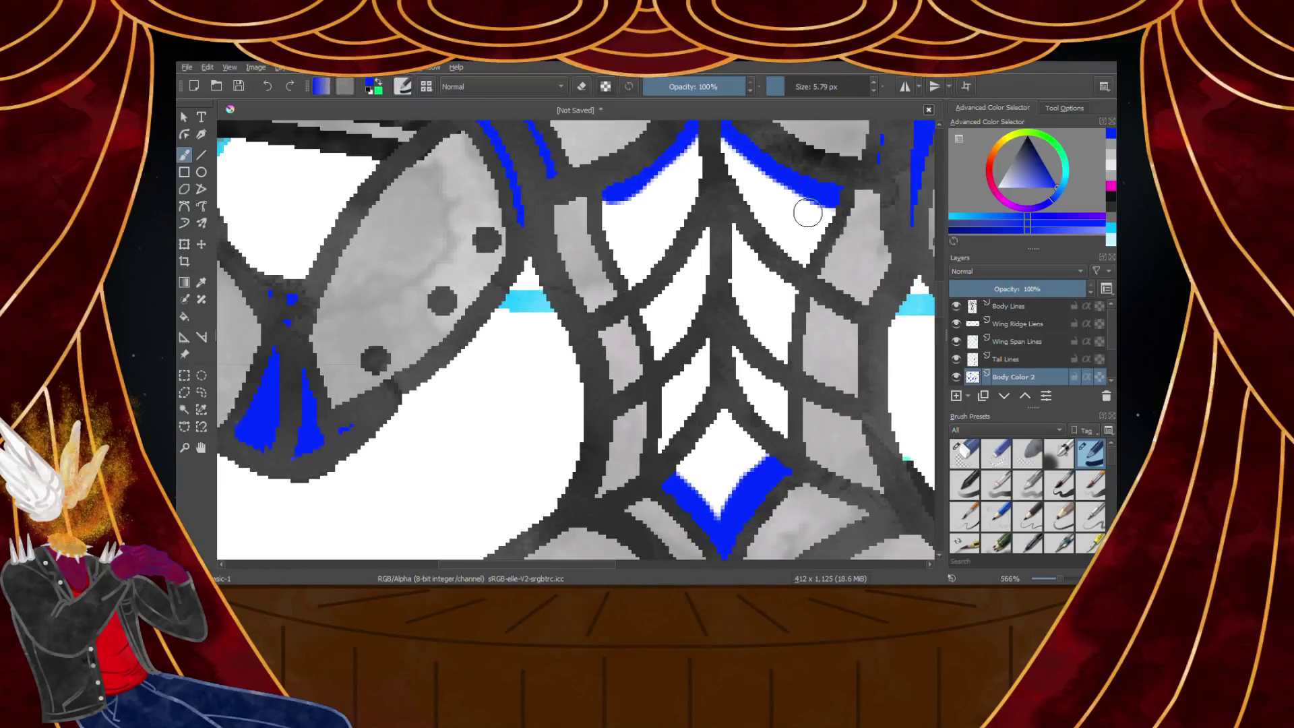
Outline the side edges of the central abdomen panels in blue and fill their remaining white areas
drag(827, 208, 782, 331)
drag(779, 395, 768, 421)
drag(602, 206, 650, 313)
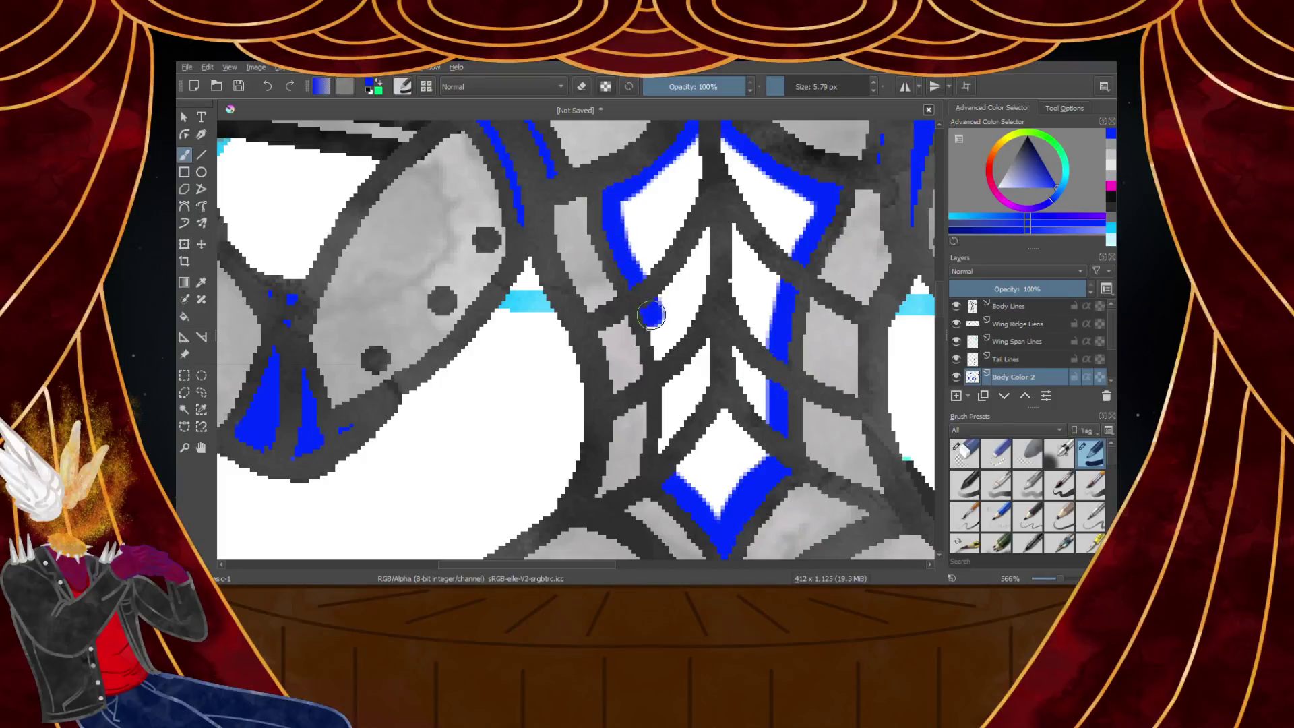
drag(669, 366, 669, 417)
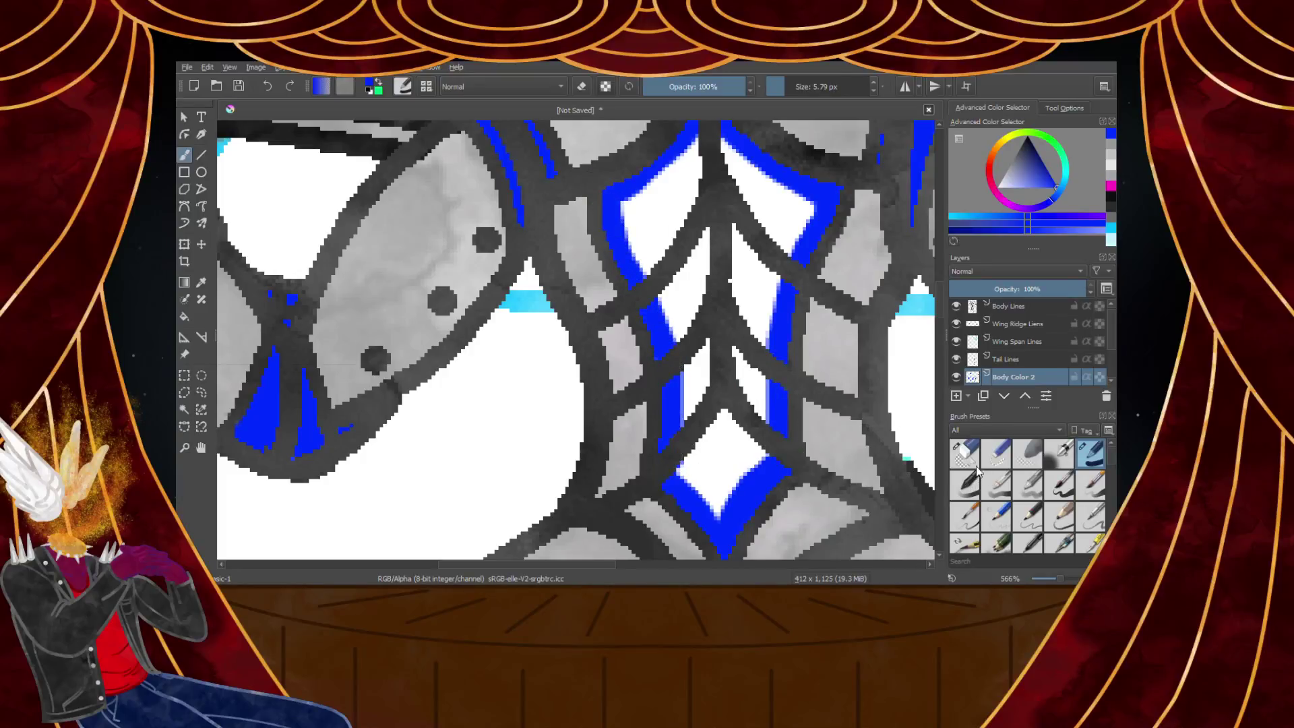
mouse_move(715, 147)
mouse_down()
mouse_move(670, 182)
mouse_move(648, 283)
mouse_move(711, 485)
mouse_move(746, 453)
mouse_move(796, 220)
mouse_move(730, 150)
mouse_move(698, 216)
mouse_move(718, 421)
mouse_up()
drag(748, 318, 756, 259)
Paint the small gaps along the left inner thigh down toward the knee blue with the brush at 9.47 px
scroll(711, 264, down, 5)
scroll(705, 345, up, 5)
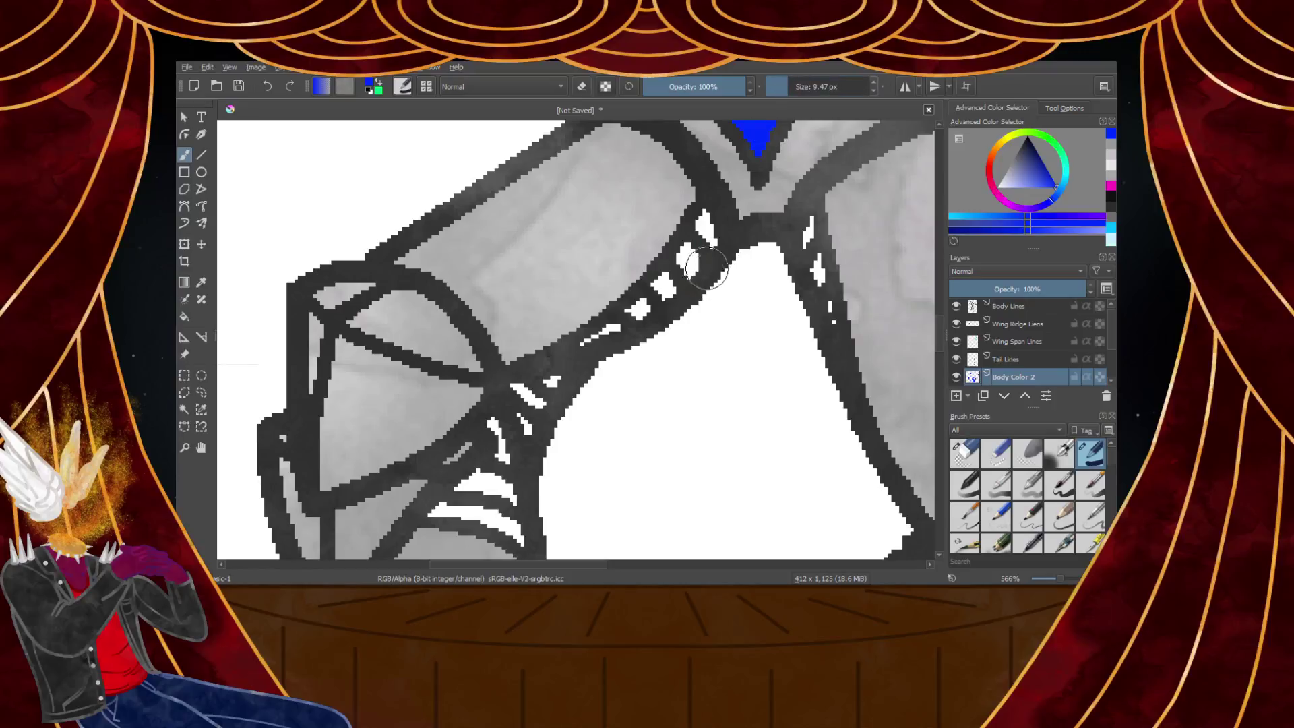
ctrl+scroll(705, 277, up, 2)
mouse_move(705, 176)
mouse_down()
mouse_move(670, 260)
mouse_move(482, 445)
mouse_move(554, 391)
mouse_move(535, 476)
mouse_move(495, 523)
mouse_up()
ctrl+scroll(481, 445, down, 5)
ctrl+scroll(482, 438, up, 6)
Erase the blue overspill beside the left inner thigh and return to the Basic-1 brush
click(956, 448)
drag(843, 252, 800, 266)
click(1079, 465)
Paint the remaining white gaps behind the left knee blue
ctrl+scroll(563, 347, down, 5)
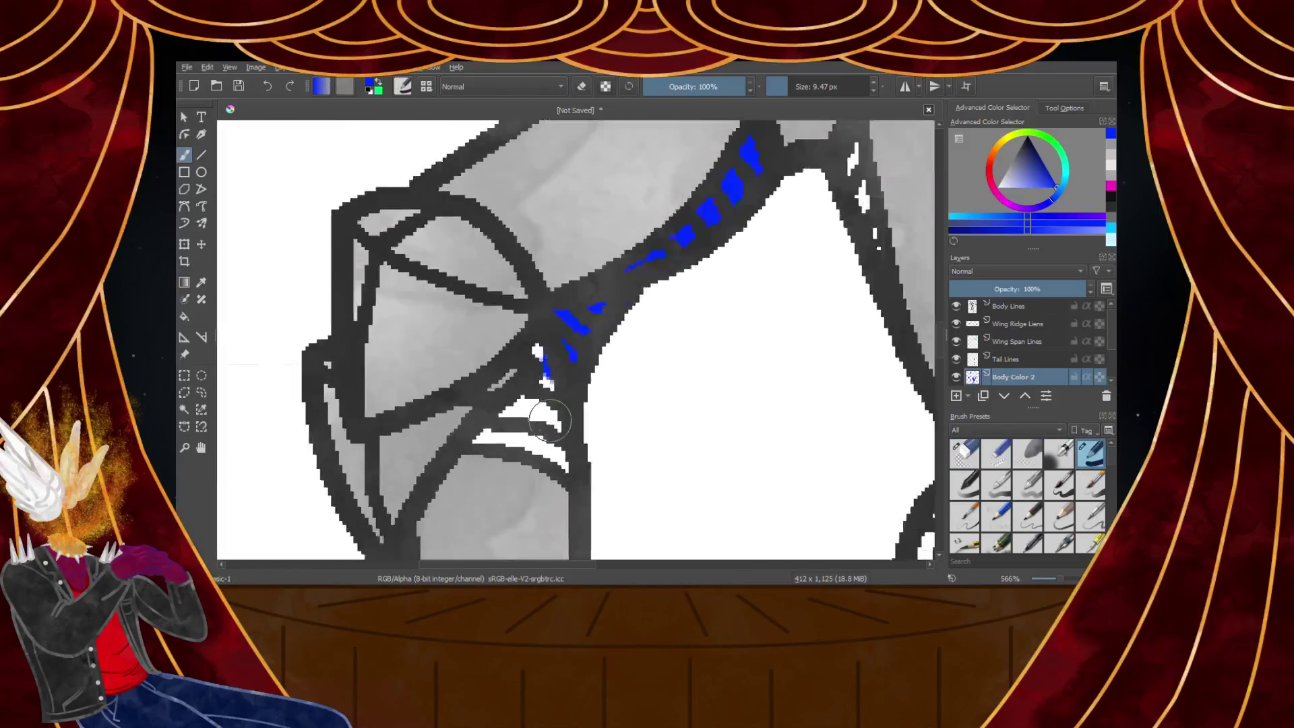
ctrl+scroll(535, 269, up, 4)
mouse_move(535, 273)
mouse_down()
mouse_move(521, 391)
mouse_move(414, 448)
mouse_move(499, 453)
mouse_move(573, 489)
mouse_move(563, 408)
mouse_up()
ctrl+scroll(574, 330, down, 2)
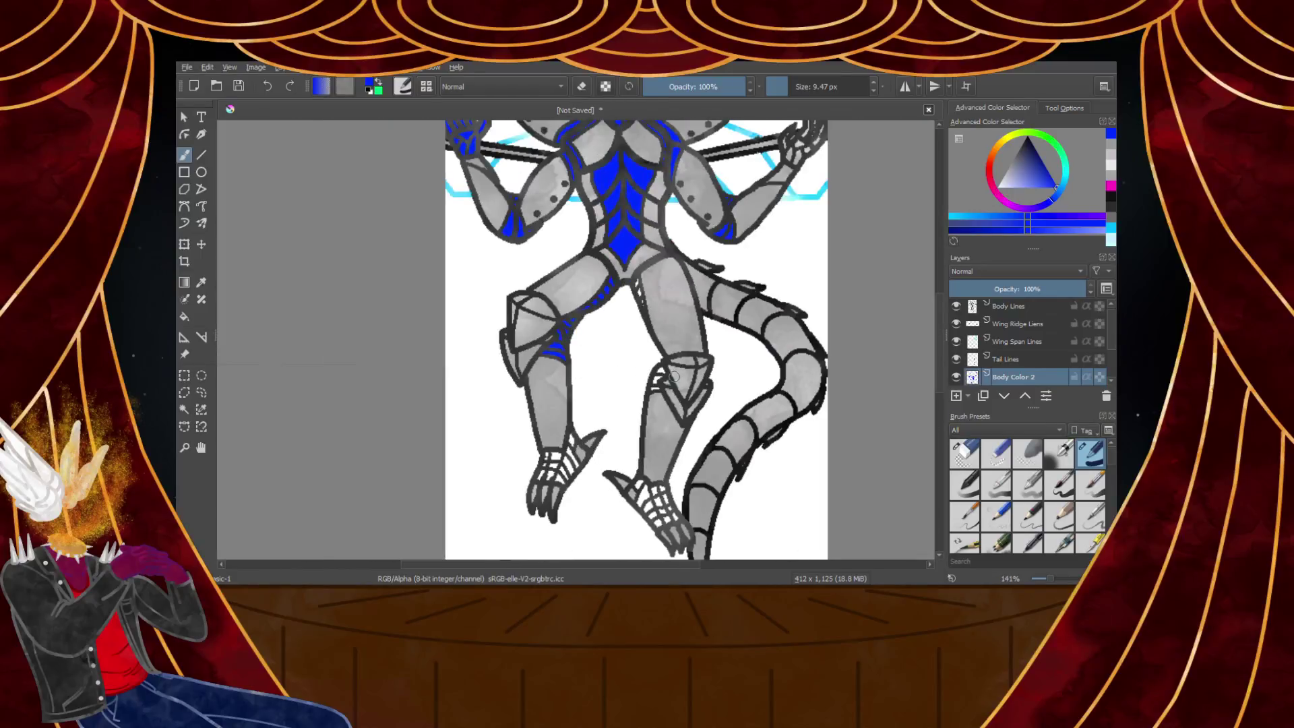
Paint the gaps beside the right knee and along the right inner thigh blue
scroll(670, 376, up, 6)
mouse_move(610, 343)
mouse_down()
mouse_move(572, 404)
mouse_move(578, 444)
mouse_up()
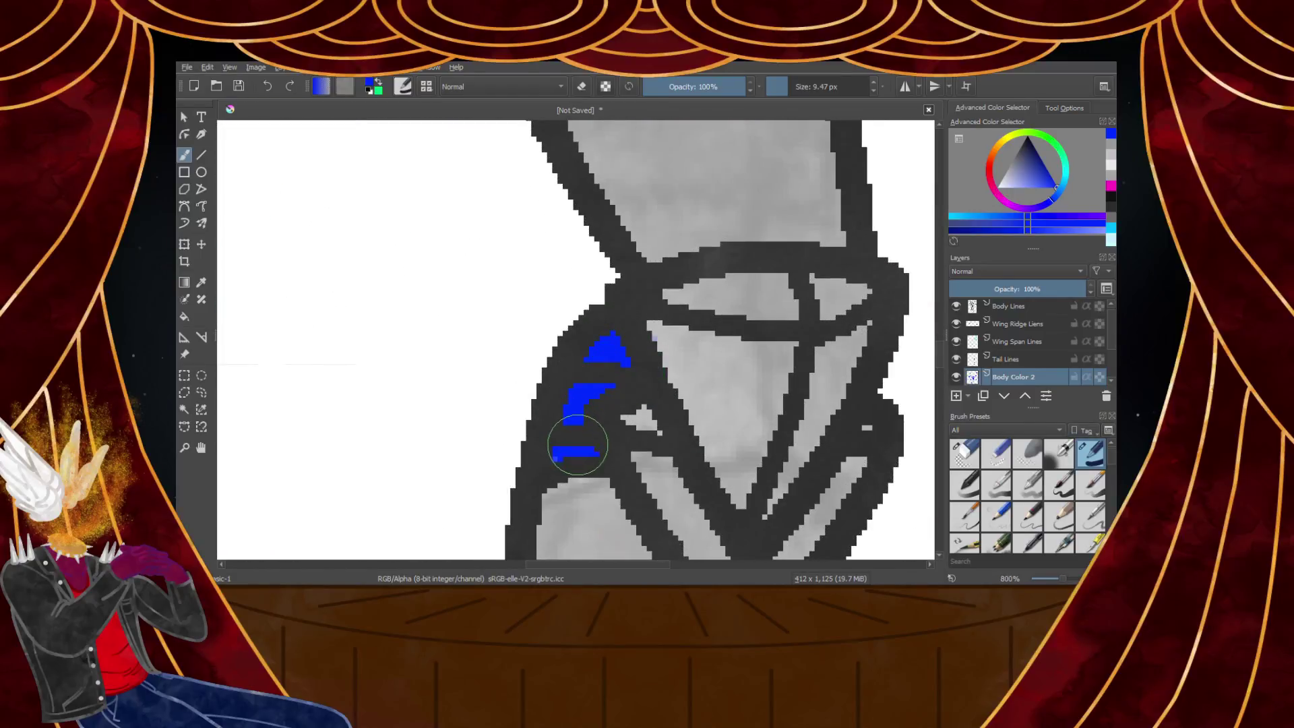
scroll(902, 433, down, 5)
scroll(625, 196, up, 7)
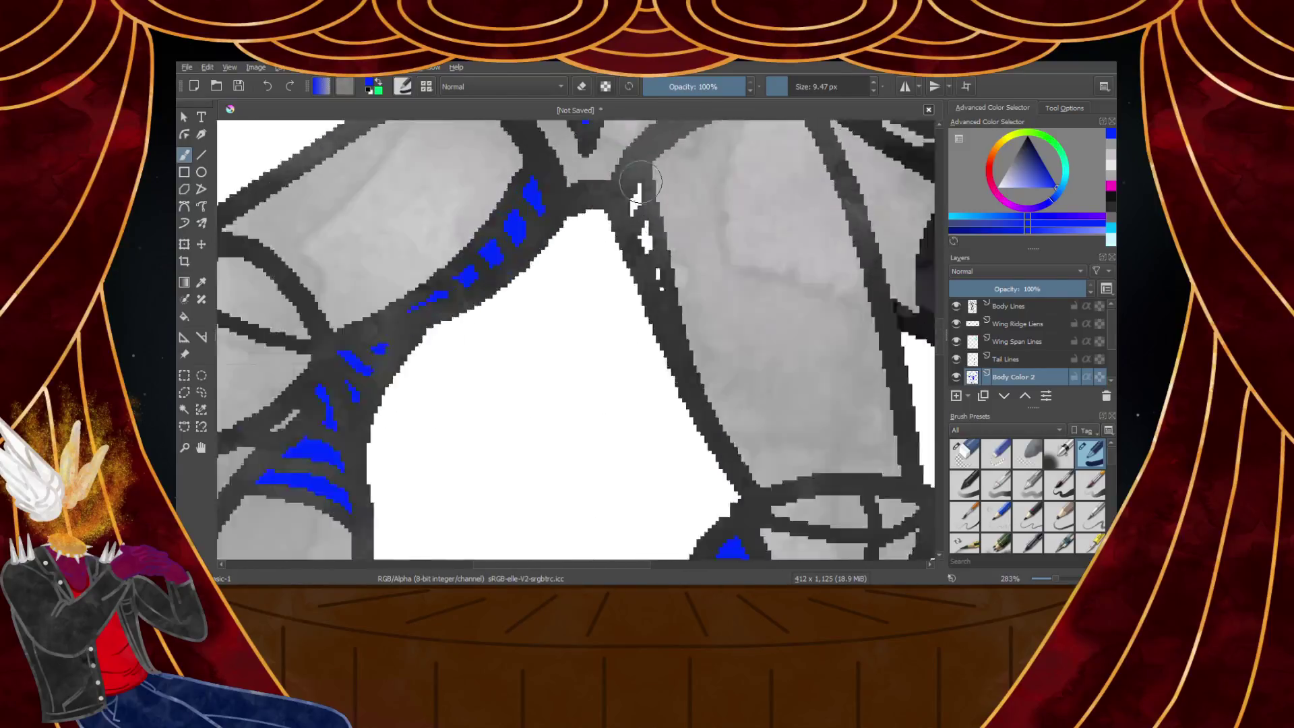
drag(625, 195, 658, 362)
Erase the blue overspill on the white area beside the right inner thigh
key(e)
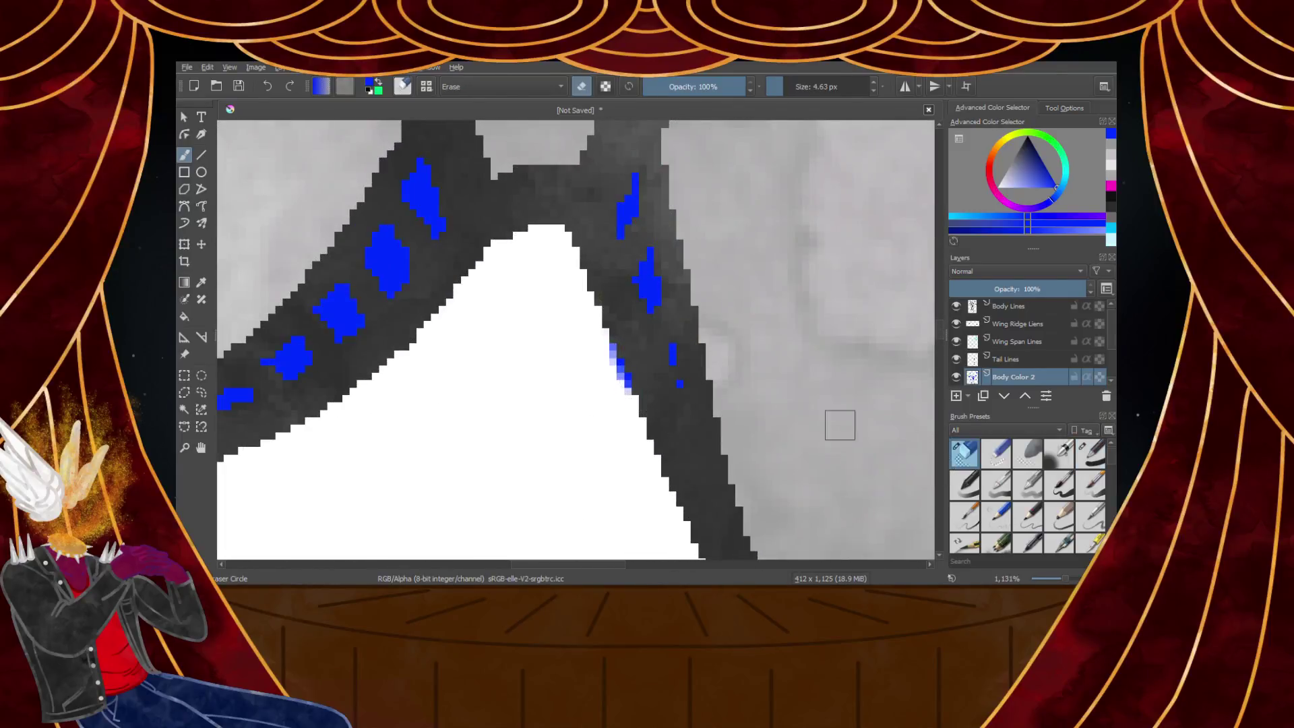
scroll(514, 322, up, 1)
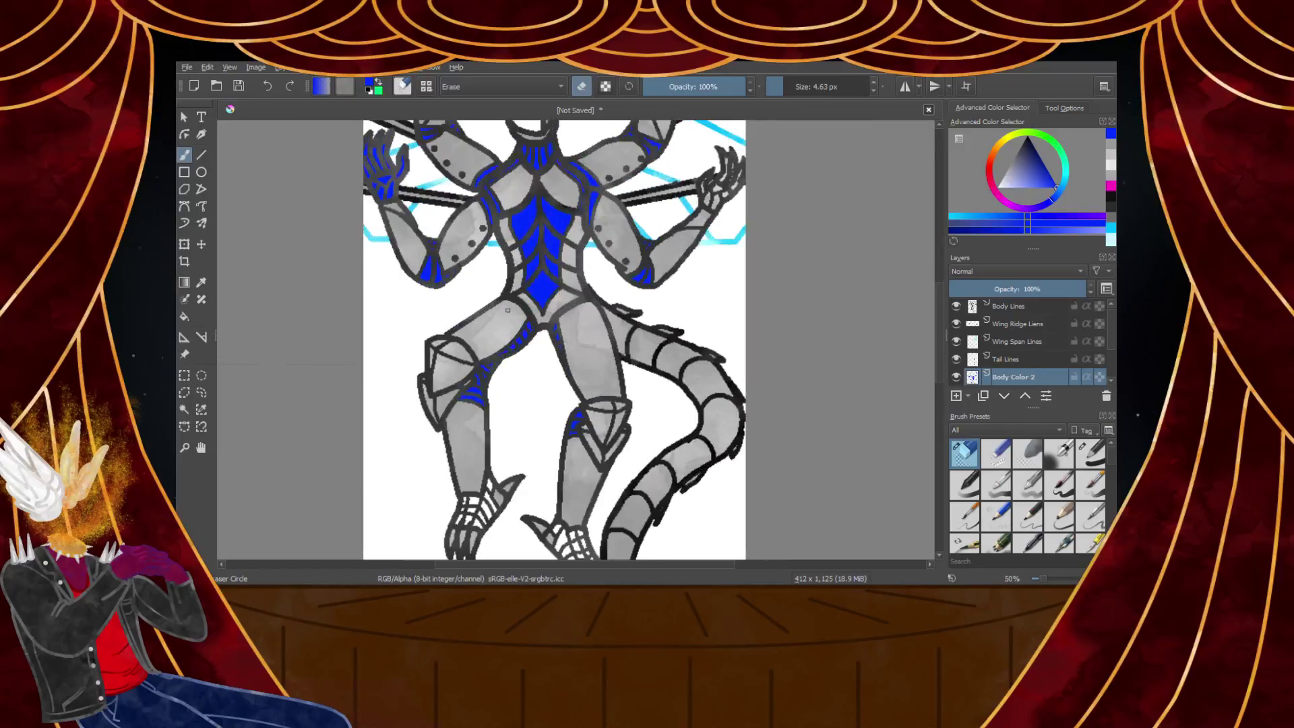
scroll(532, 460, down, 2)
Paint the ankle and instep segments of the left foot blue with the Basic-1 brush
scroll(532, 460, up, 6)
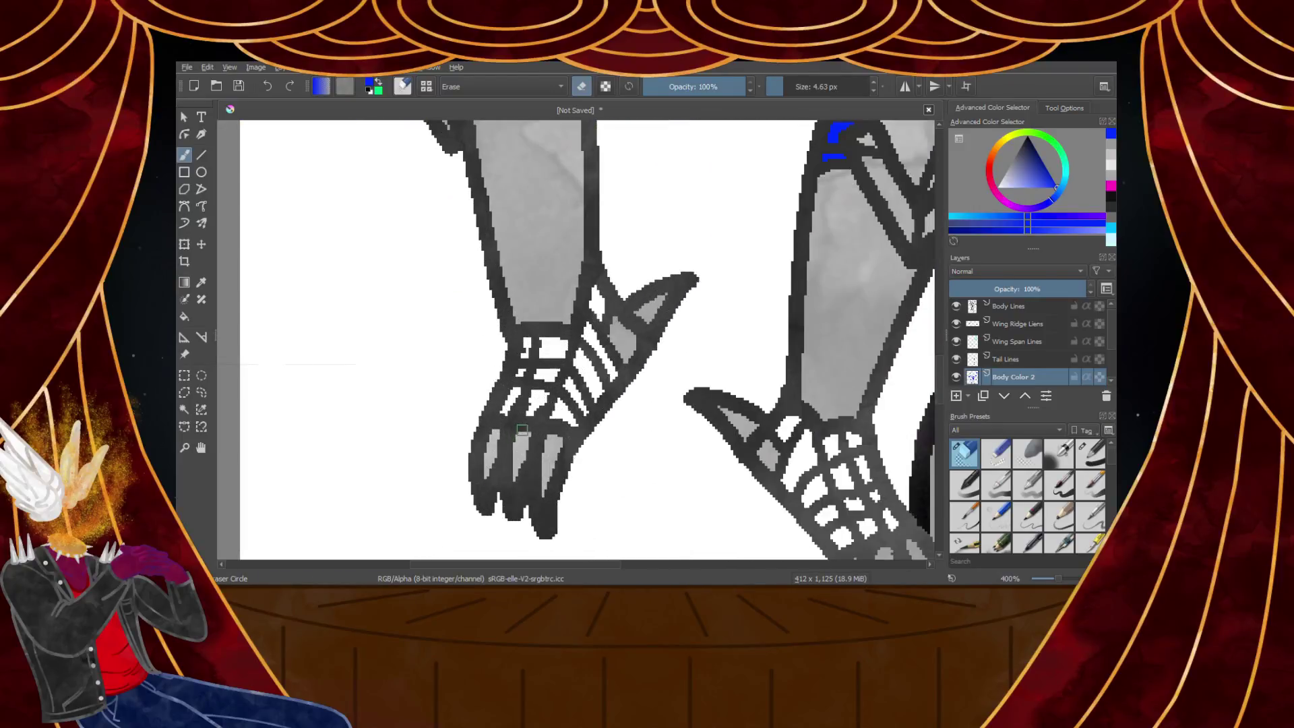
click(1058, 451)
click(1089, 454)
scroll(655, 283, up, 2)
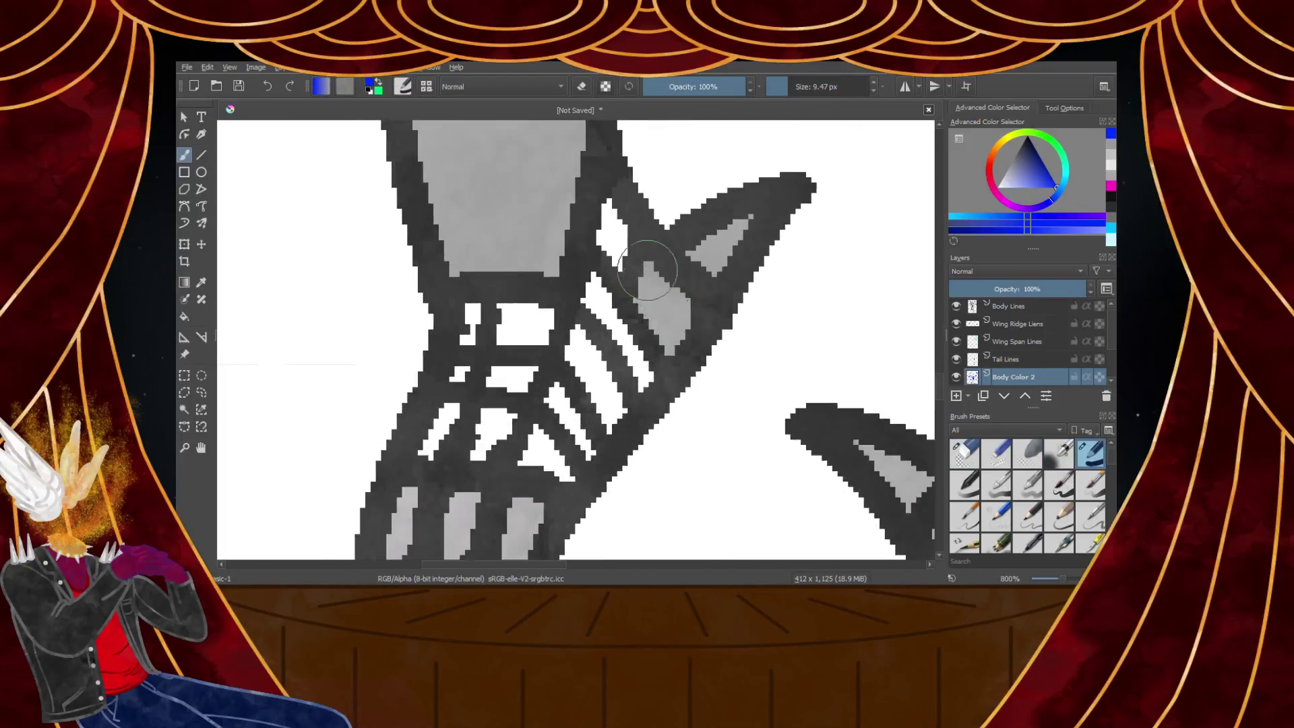
mouse_move(603, 195)
mouse_down()
mouse_move(565, 358)
mouse_move(576, 326)
mouse_move(635, 439)
mouse_move(540, 459)
mouse_move(560, 388)
mouse_move(496, 344)
mouse_move(422, 336)
mouse_move(400, 415)
mouse_move(341, 525)
mouse_move(480, 522)
mouse_move(513, 537)
mouse_move(585, 482)
mouse_move(483, 452)
mouse_up()
scroll(484, 451, down, 3)
scroll(714, 477, down, 2)
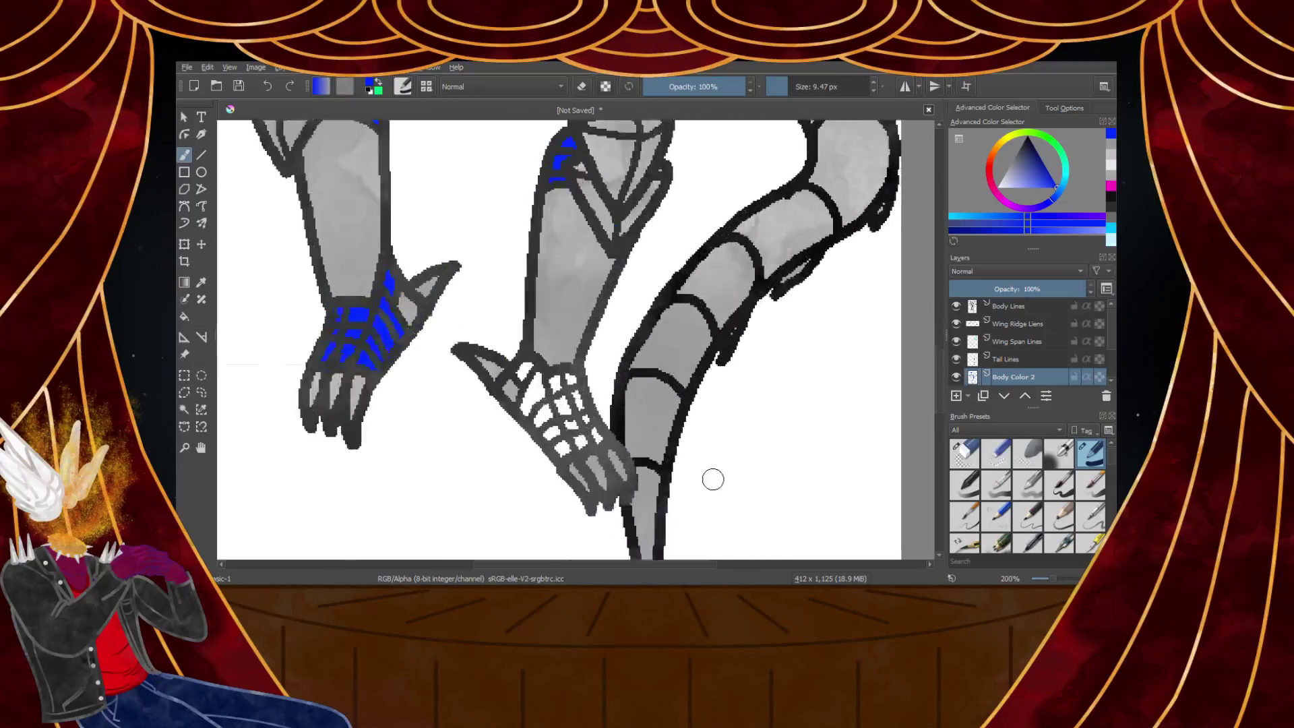
Paint the ankle and instep segments of the right foot blue
scroll(398, 303, up, 3)
mouse_move(349, 262)
mouse_down()
mouse_move(351, 355)
mouse_move(400, 403)
mouse_up()
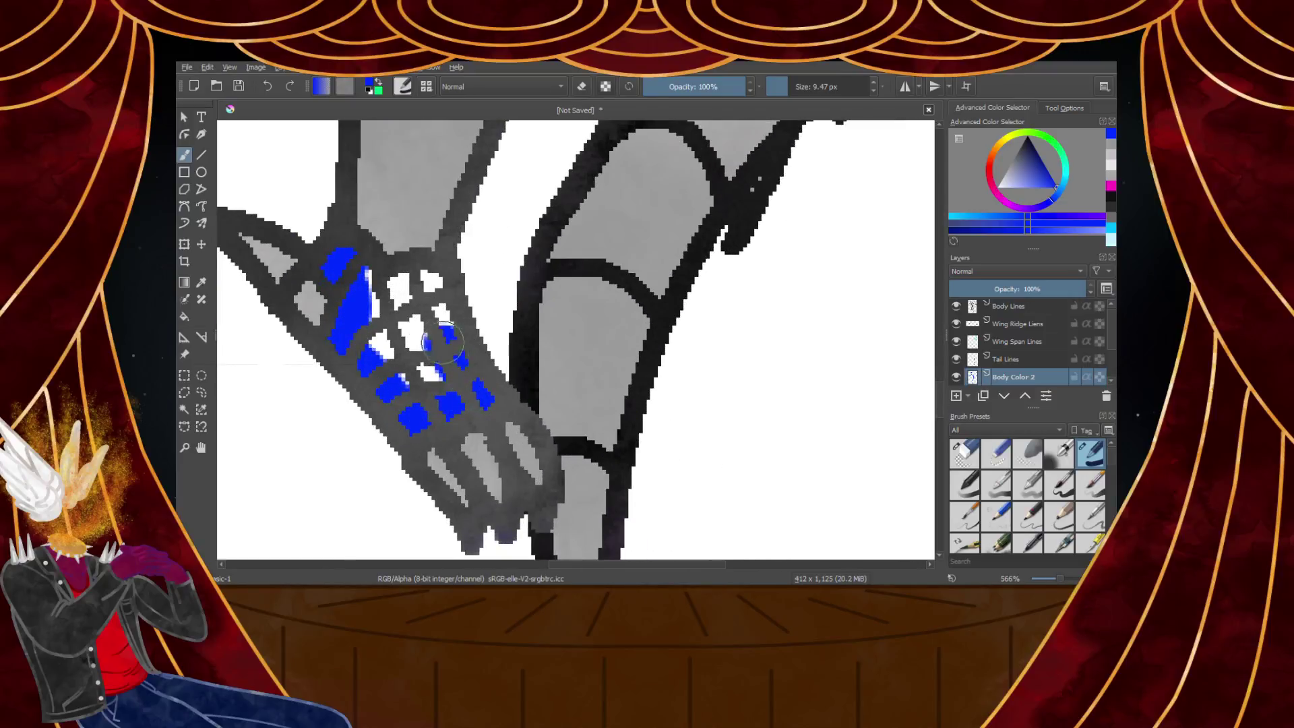
mouse_move(374, 281)
mouse_down()
mouse_move(401, 361)
mouse_move(449, 398)
mouse_up()
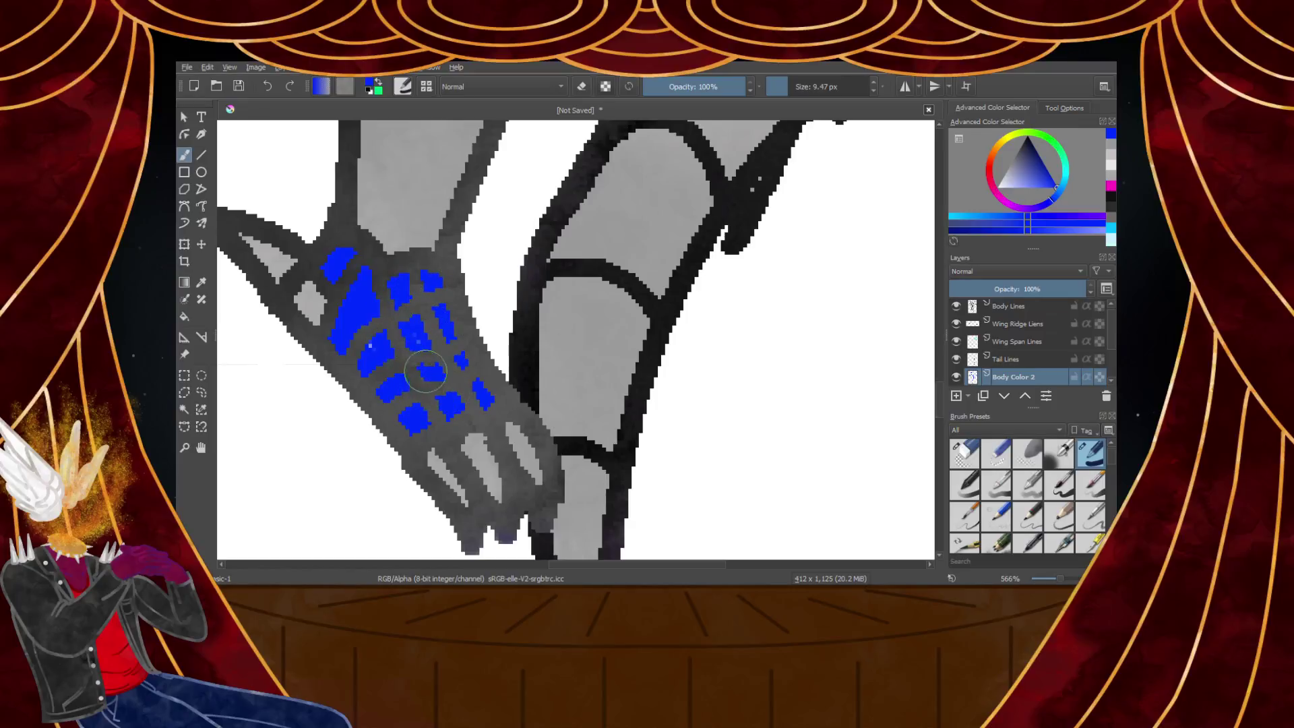
Select all the blue areas on the Body Color 2 layer by similar color
scroll(403, 359, down, 1)
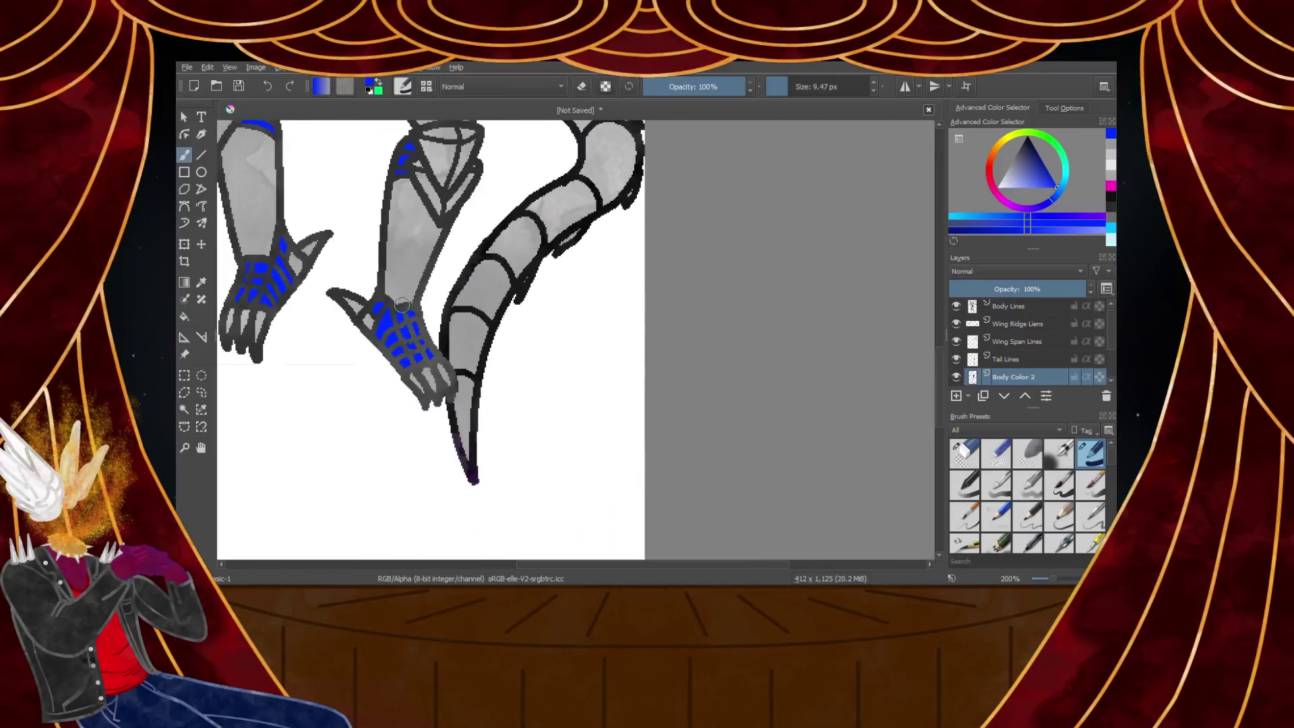
scroll(403, 306, down, 2)
scroll(346, 272, up, 5)
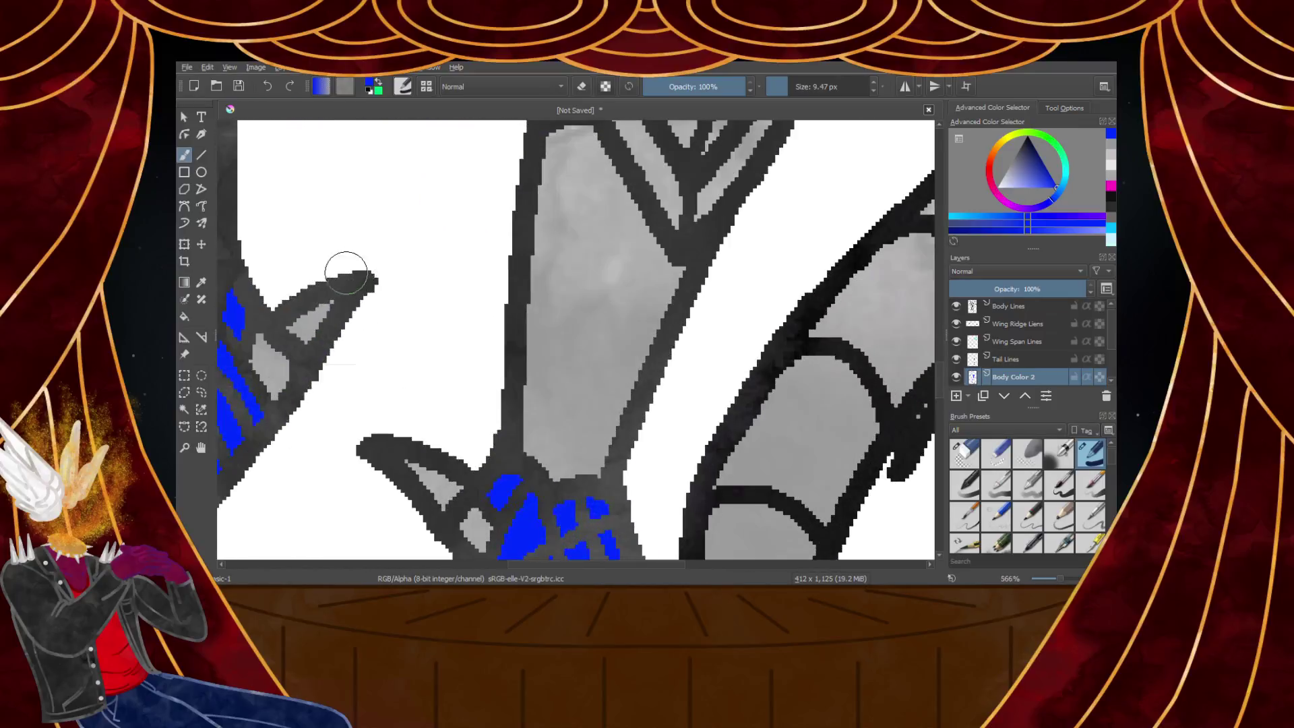
click(202, 408)
scroll(520, 534, down, 5)
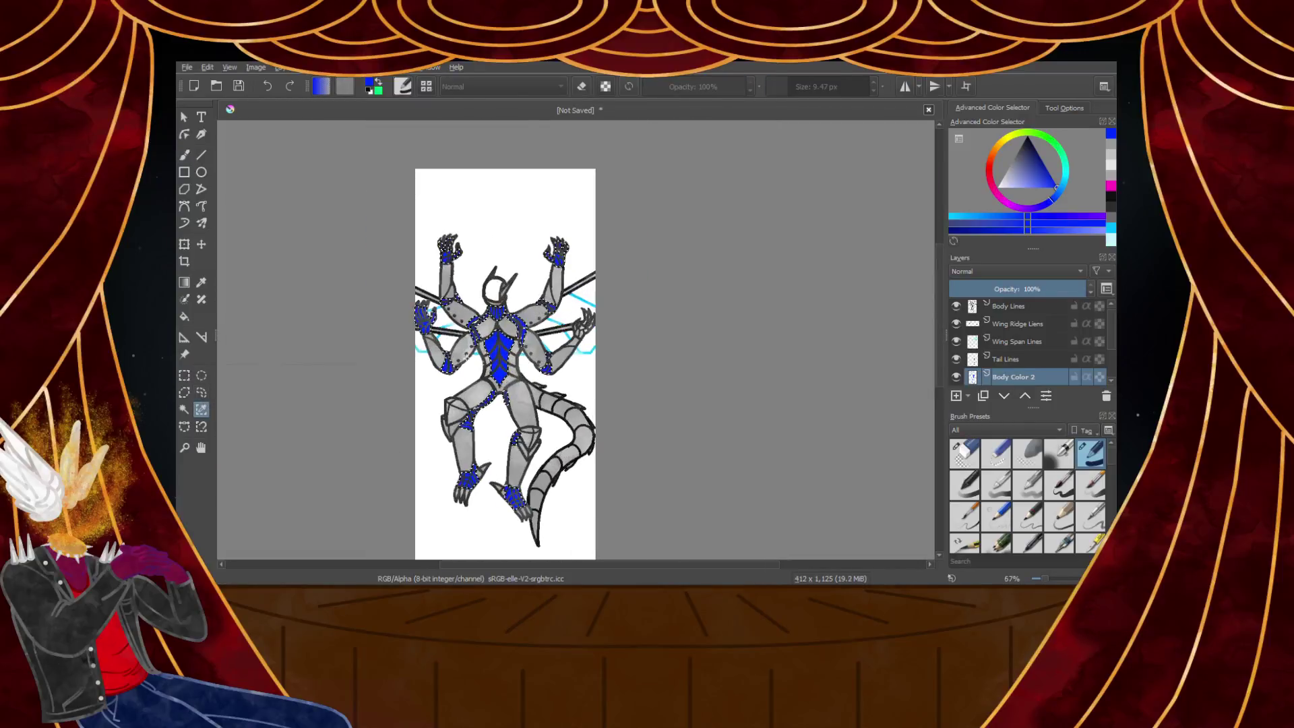
Recolor the selected blue areas on Body Color 2 to dark navy and choose the Watercolor Texture brush
drag(1017, 162, 1041, 154)
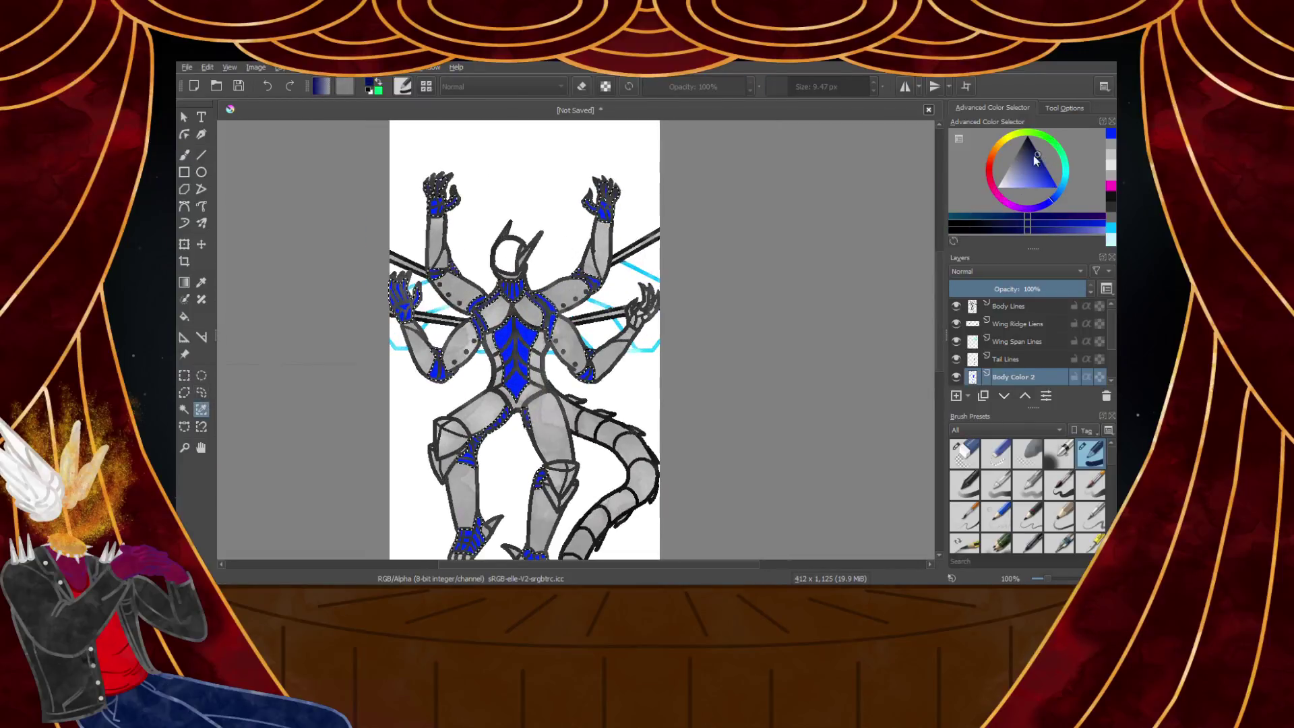
scroll(1009, 470, down, 5)
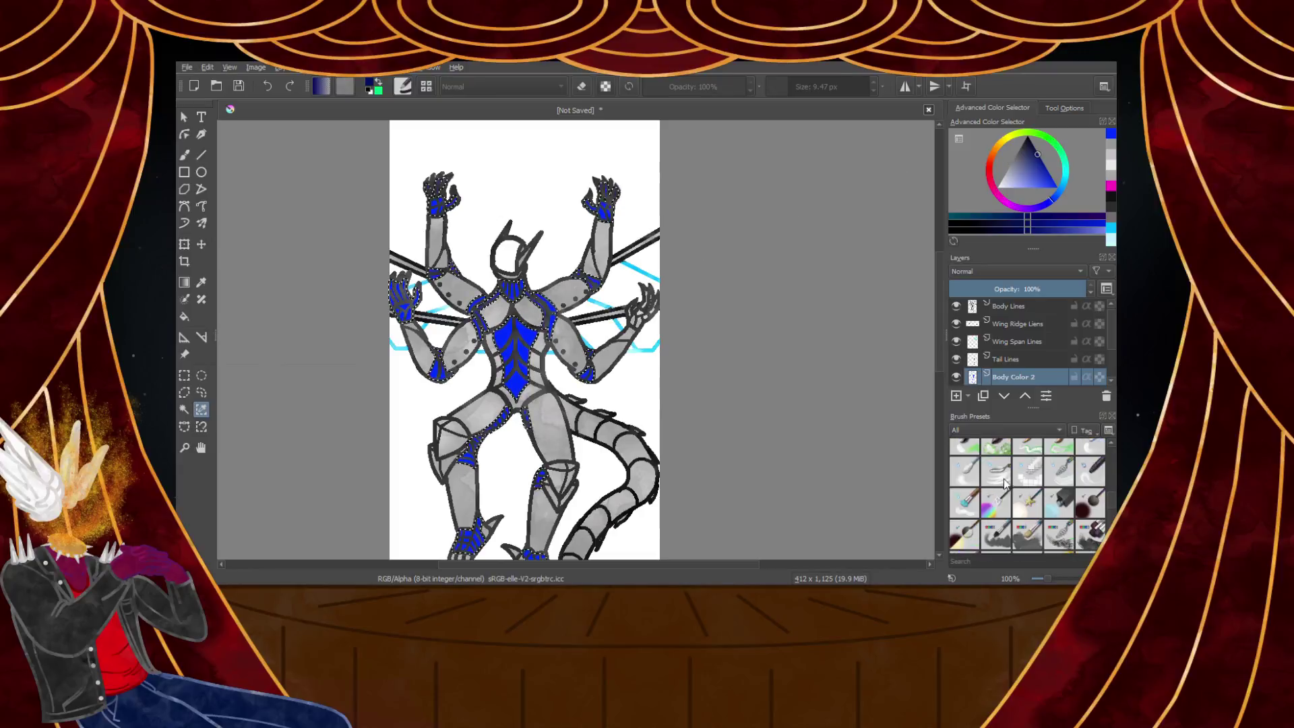
click(996, 446)
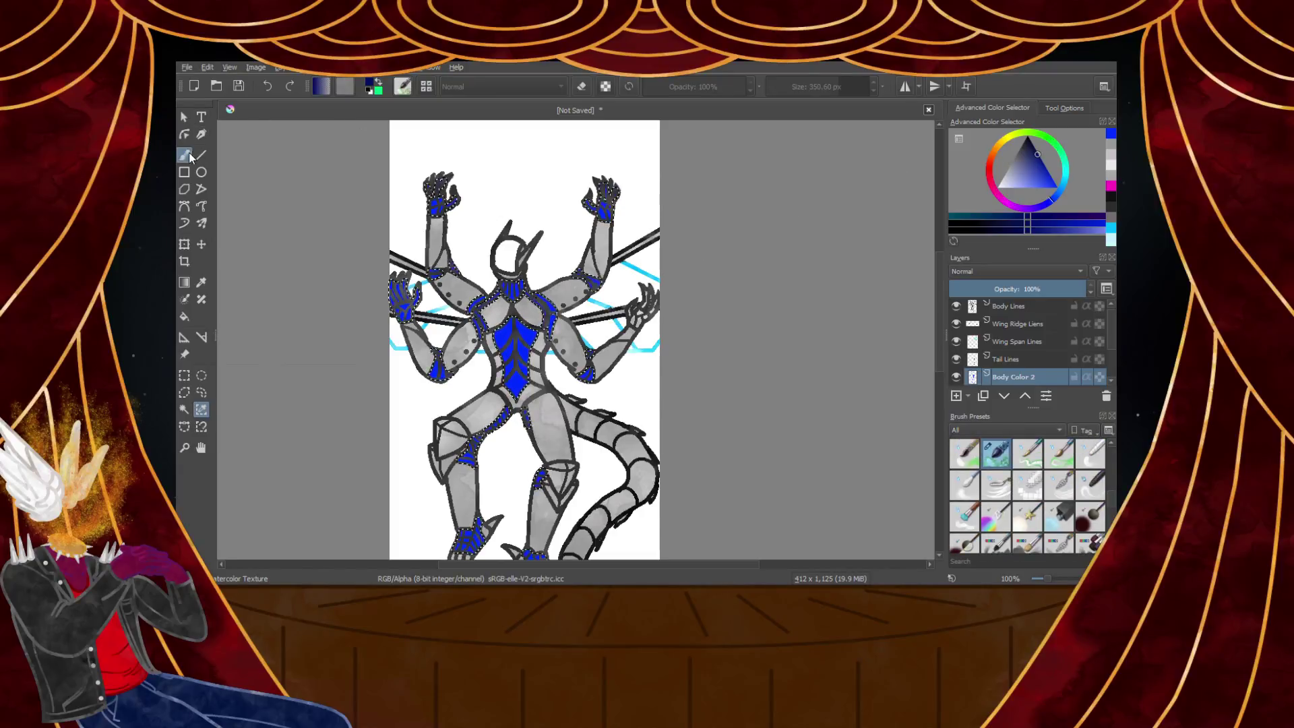
key(shift+BackSpace)
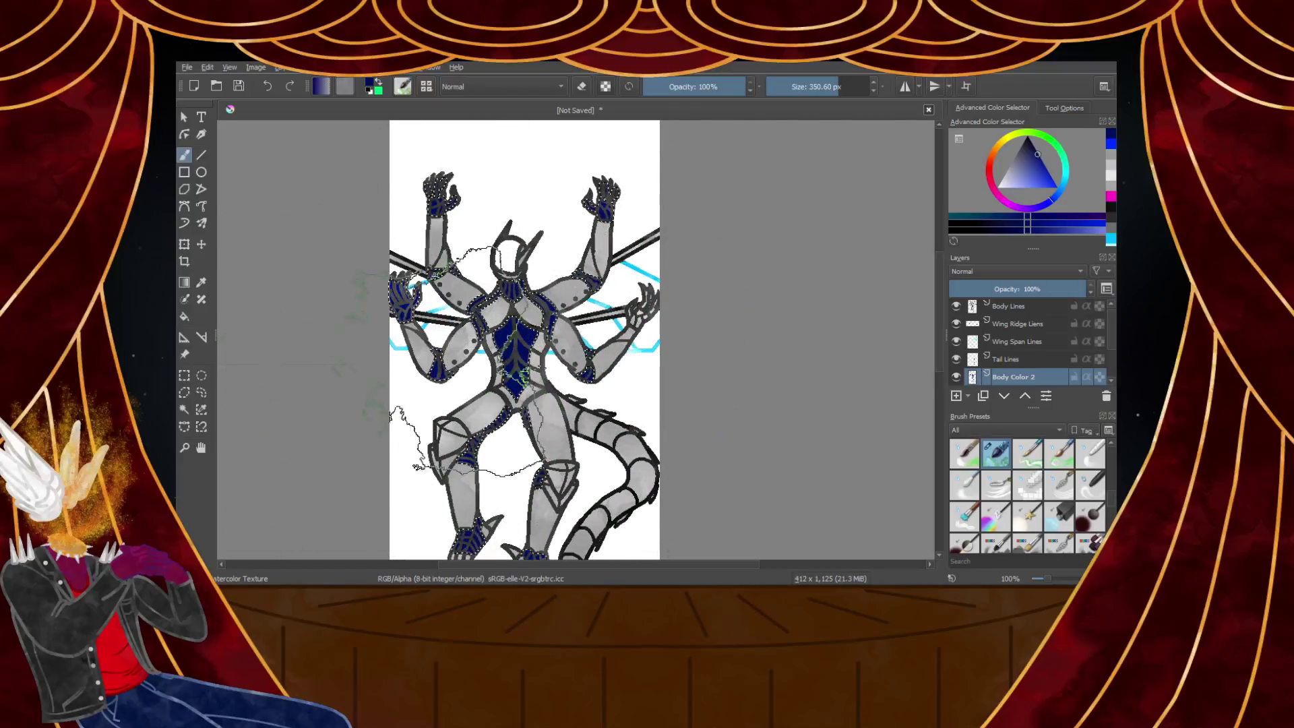
Paint the segments of the lower right hand dark navy with the Basic-1 brush and erase the overspill with Eraser Circle
scroll(650, 301, up, 6)
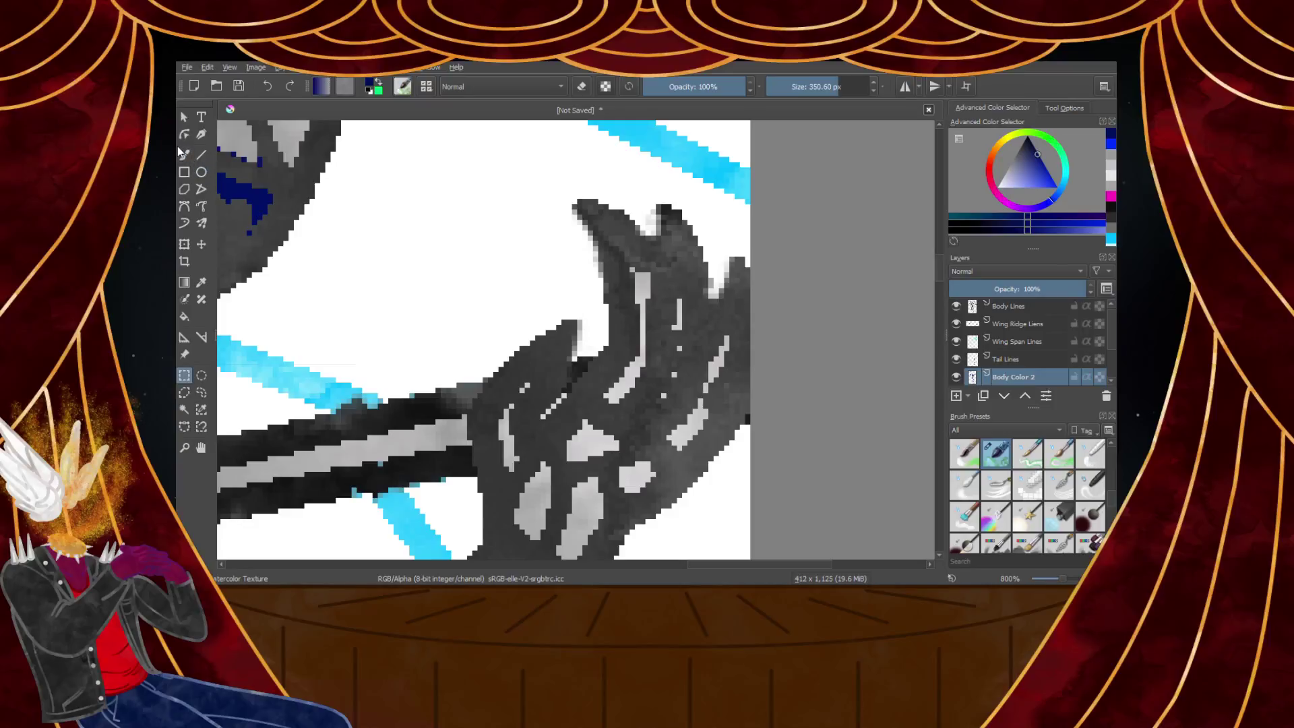
scroll(1070, 526, up, 10)
click(1092, 457)
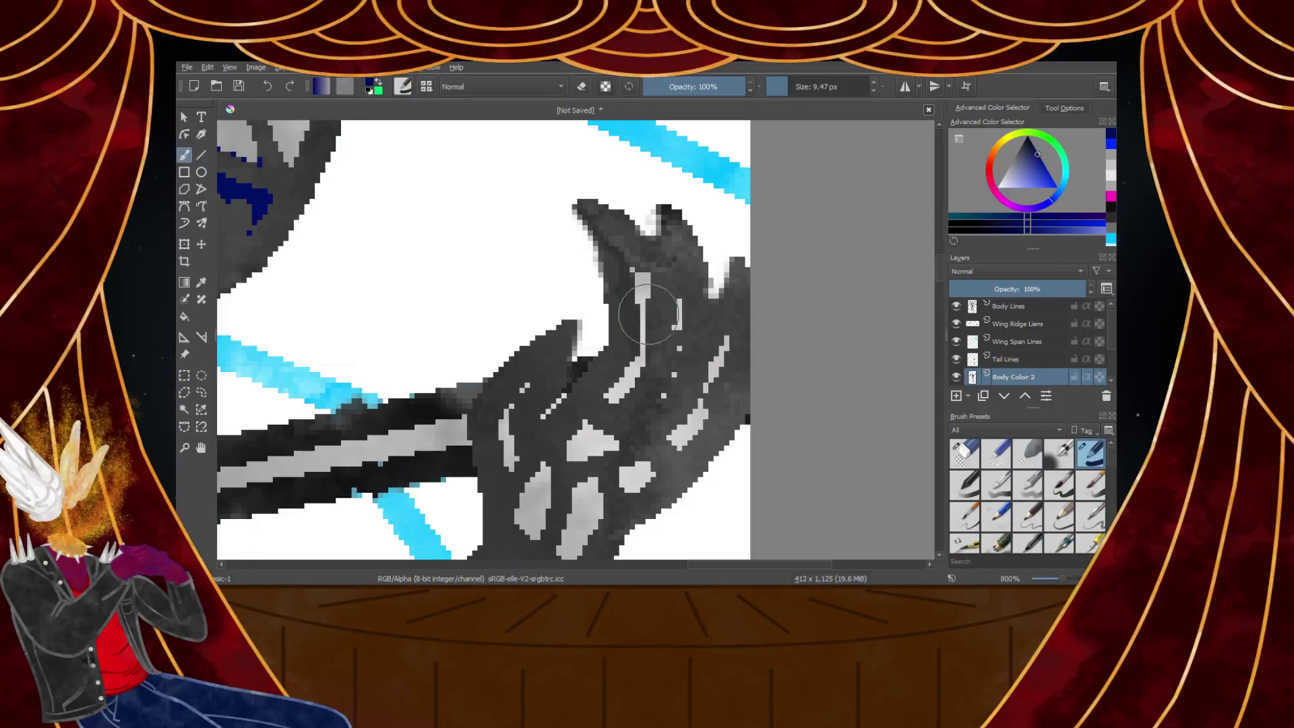
drag(727, 336, 674, 431)
mouse_move(642, 360)
mouse_down()
mouse_move(583, 430)
mouse_move(531, 443)
mouse_move(528, 391)
mouse_move(531, 448)
mouse_up()
scroll(517, 431, down, 3)
scroll(520, 454, up, 4)
drag(619, 435, 588, 490)
click(671, 402)
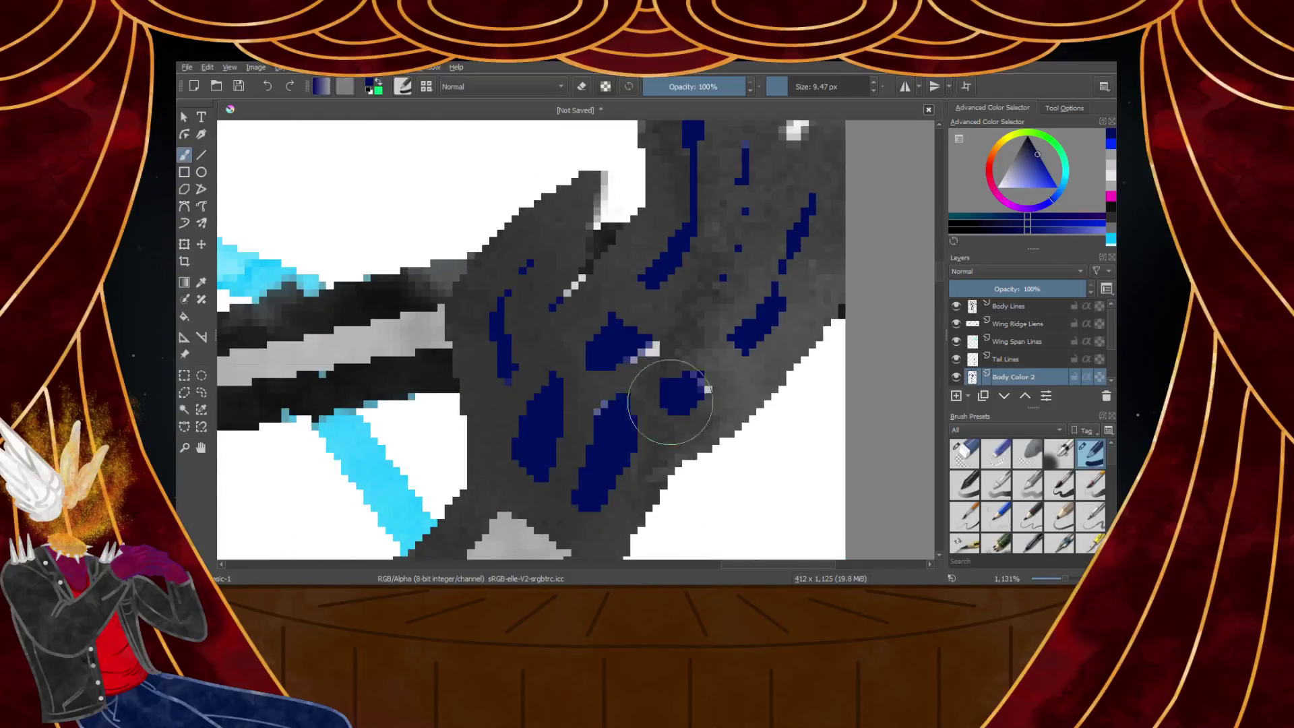
click(961, 465)
scroll(539, 310, up, 3)
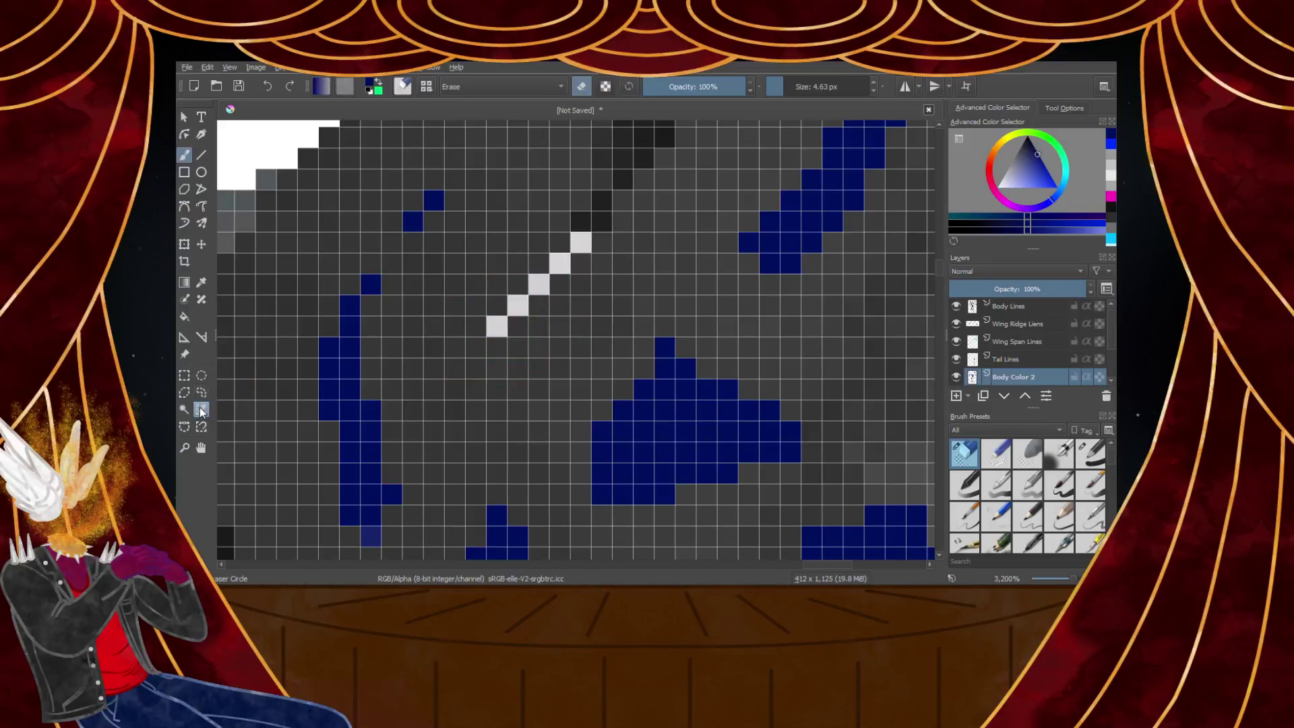
Select all the dark navy areas on the Body Color 2 layer by similar color
click(200, 411)
click(671, 411)
scroll(671, 411, down, 12)
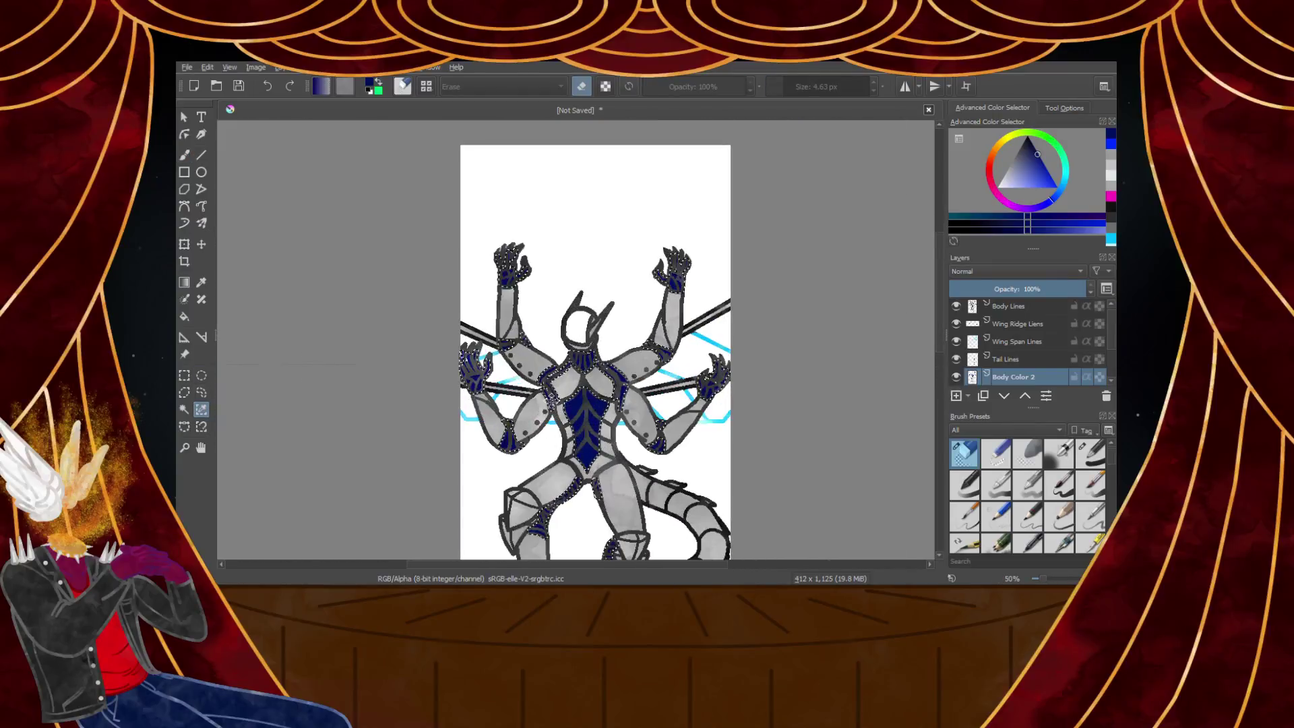
scroll(600, 323, up, 2)
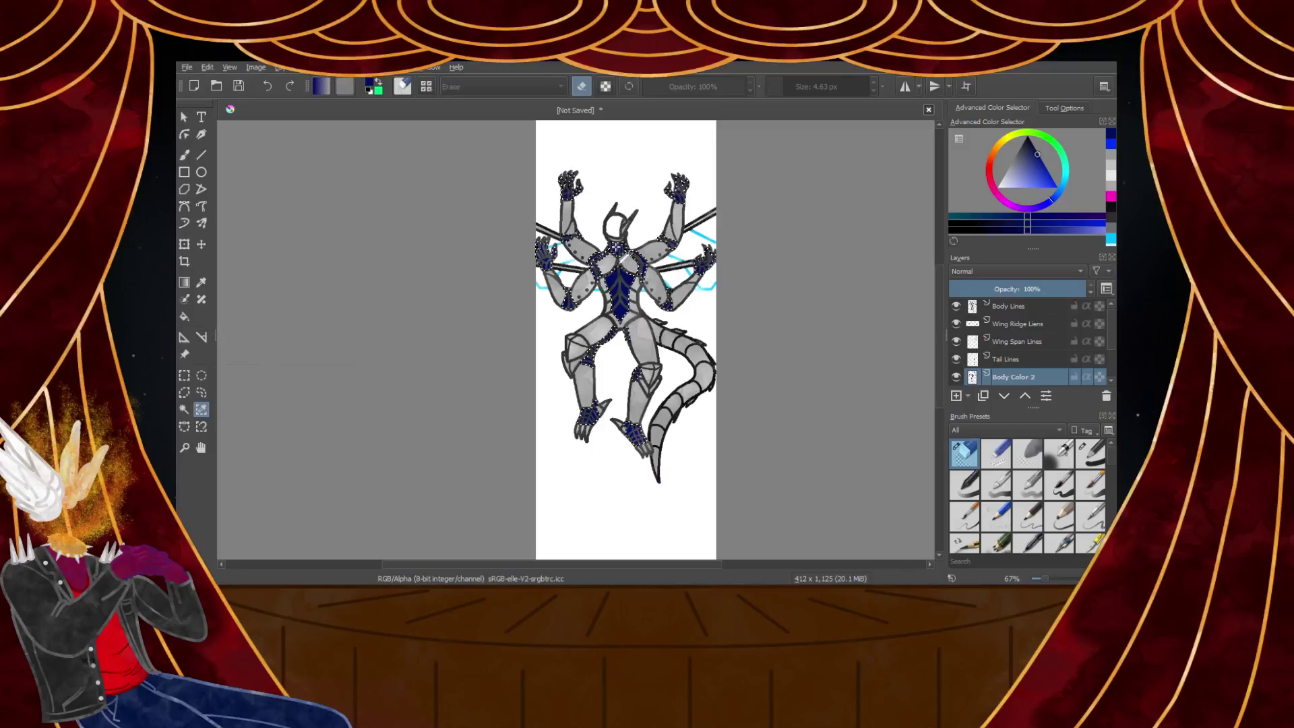
Shade the selected navy areas with the Watercolor Texture brush in a grayish navy and a darker navy, and clear the selection
drag(1033, 153, 1023, 152)
key(b)
scroll(1045, 479, down, 5)
click(988, 534)
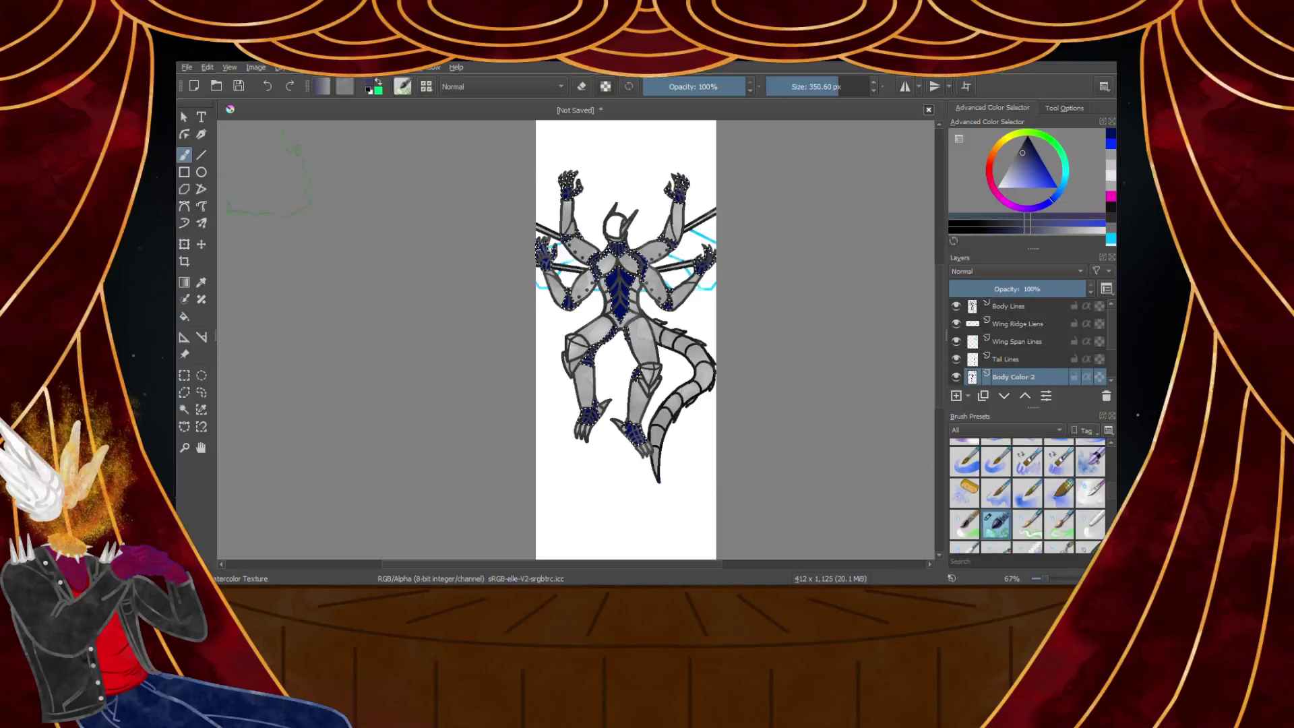
mouse_move(625, 252)
mouse_down()
mouse_move(630, 448)
mouse_move(707, 183)
mouse_move(674, 186)
mouse_up()
scroll(632, 190, up, 2)
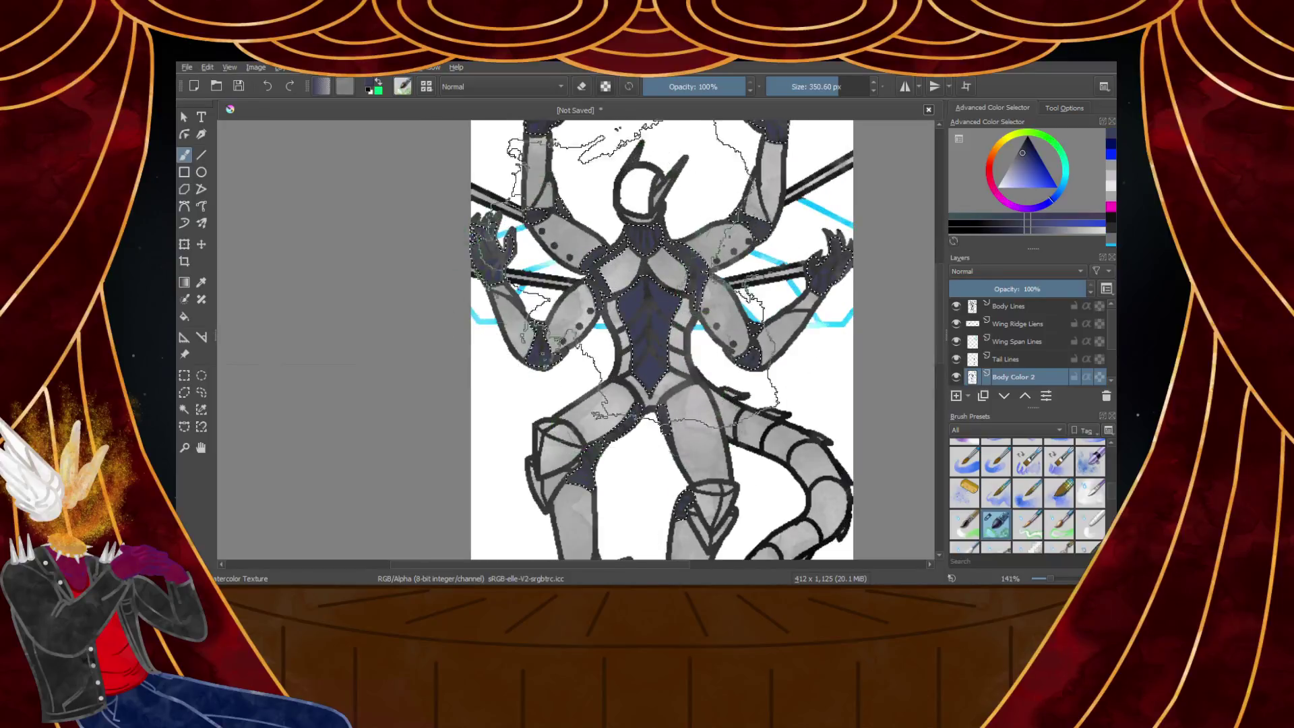
drag(1036, 142, 1034, 147)
scroll(630, 270, down, 2)
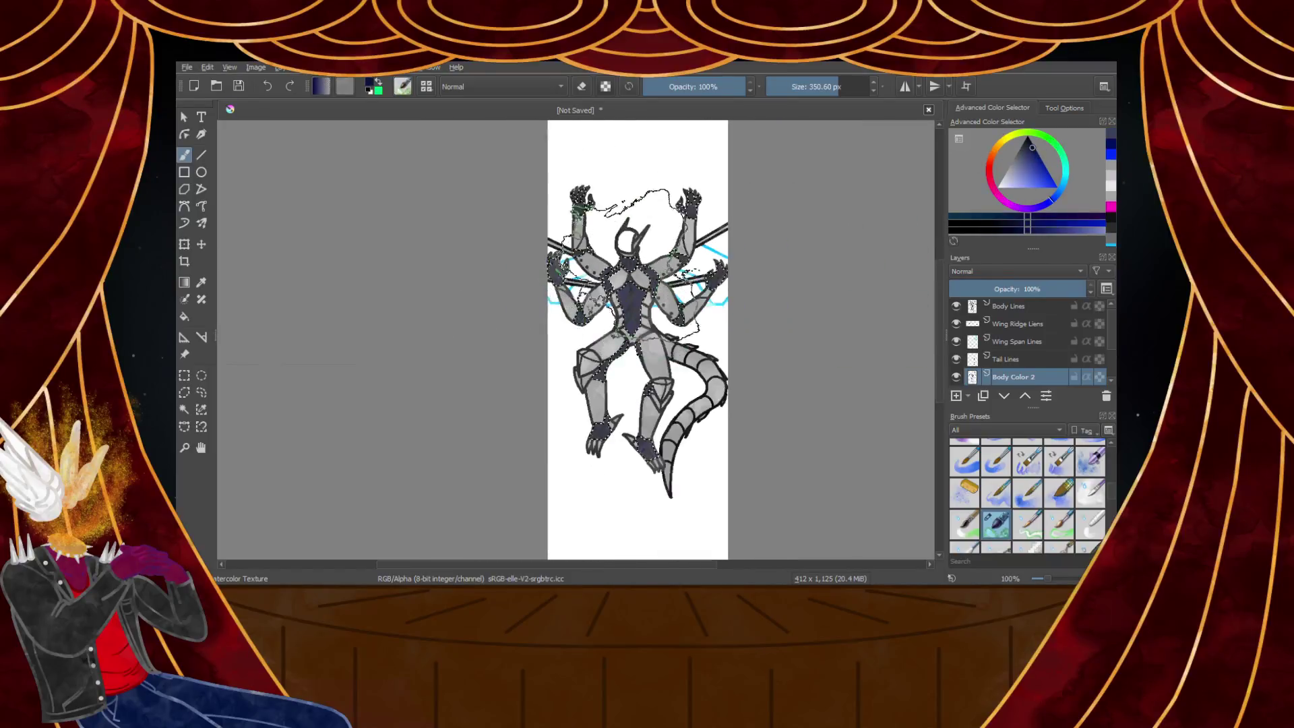
scroll(651, 250, up, 1)
mouse_move(711, 202)
mouse_down()
mouse_move(789, 249)
mouse_move(680, 263)
mouse_up()
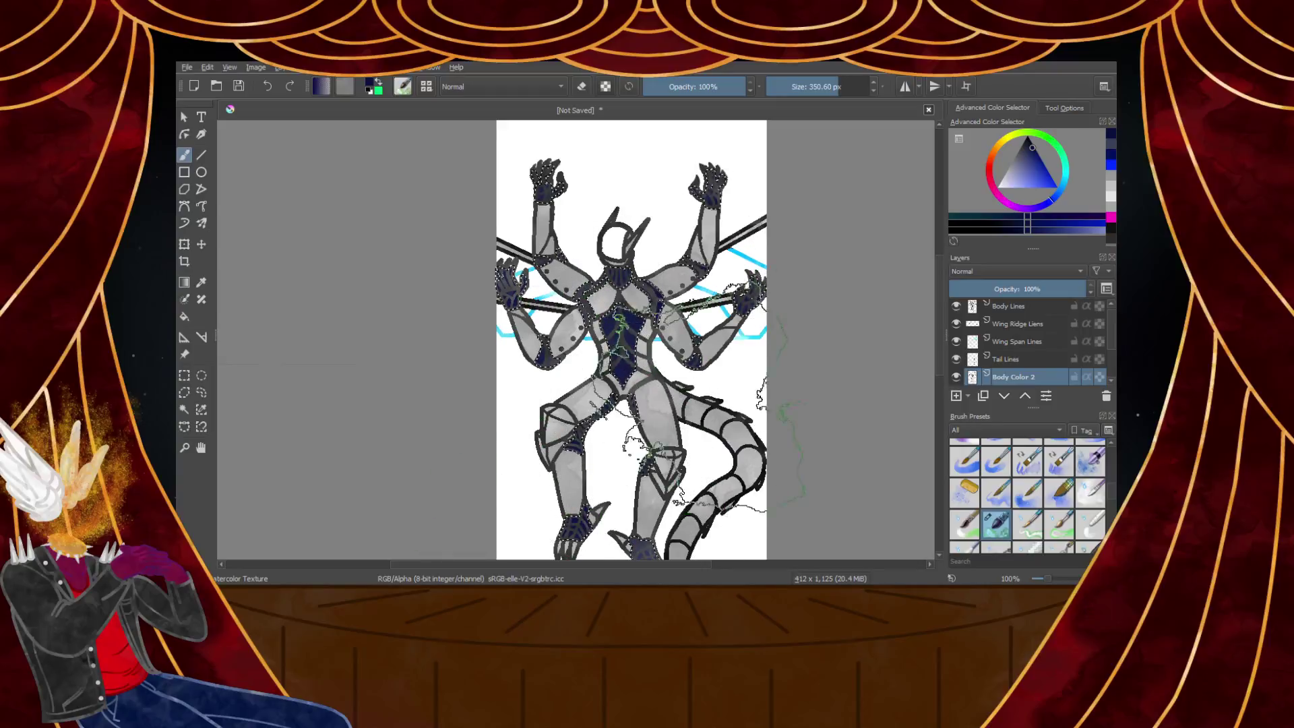
key(ctrl+shift+a)
key(ctrl+r)
Examine the navy watercolor shading across the torso, arms, legs and head, close up and at full-figure scale
scroll(627, 255, up, 1)
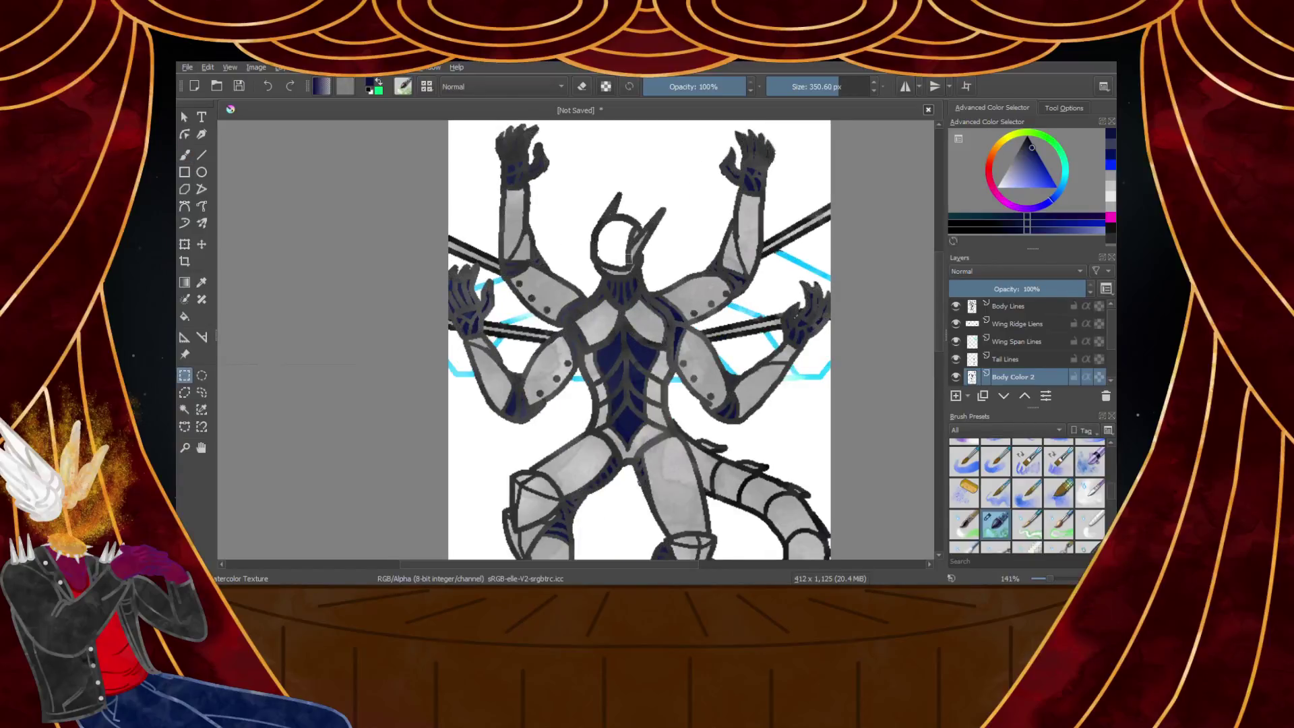
scroll(627, 259, down, 2)
scroll(632, 317, up, 2)
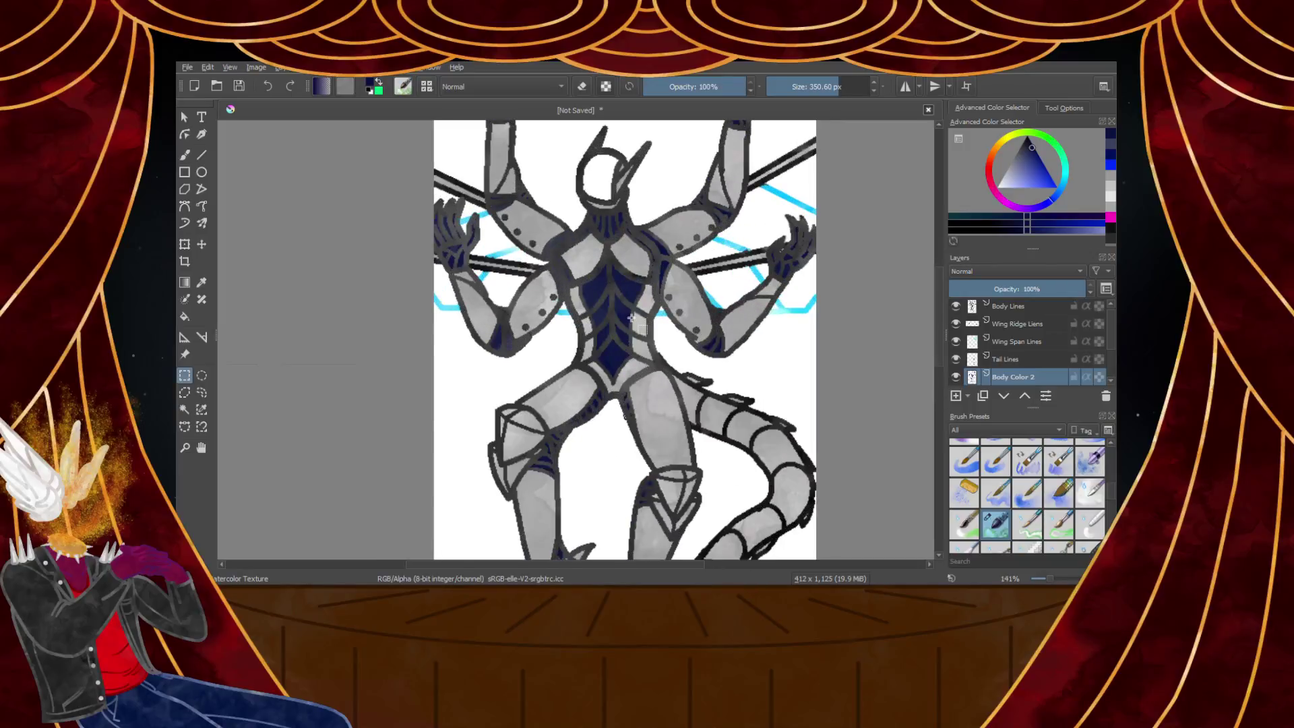
scroll(631, 317, down, 2)
scroll(591, 257, up, 2)
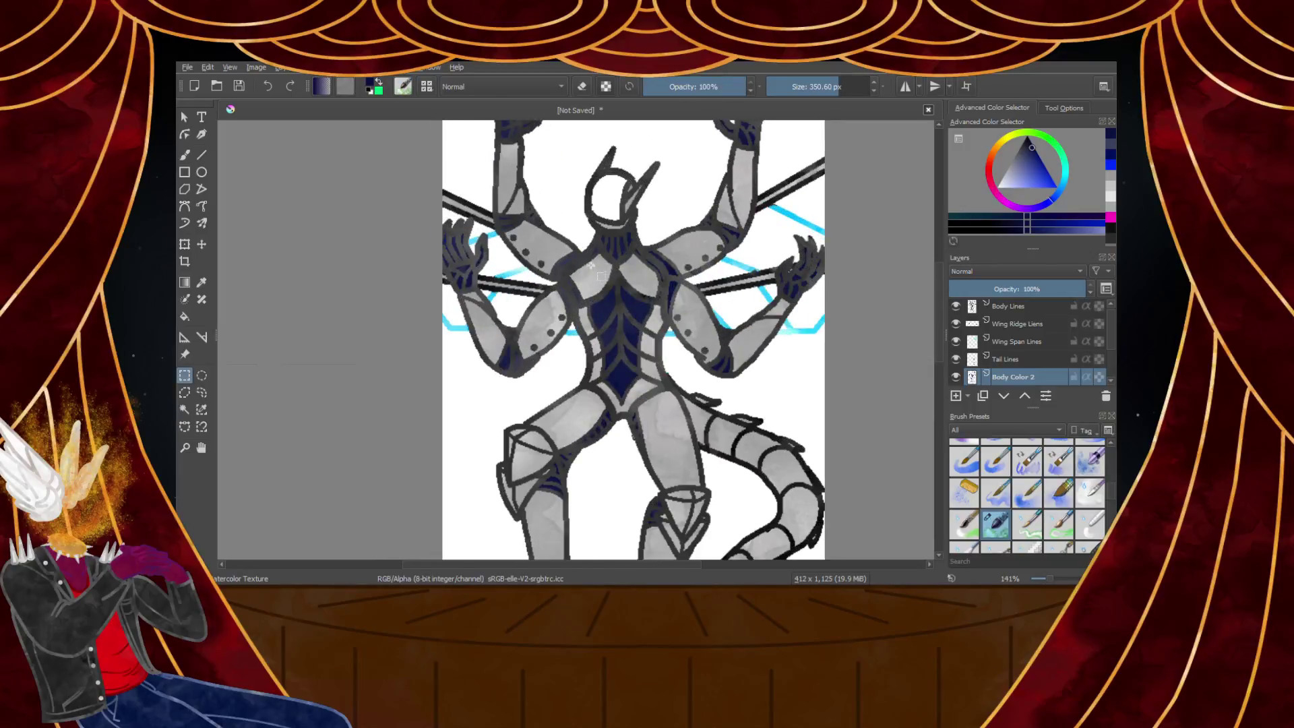
scroll(602, 263, down, 2)
scroll(625, 331, up, 3)
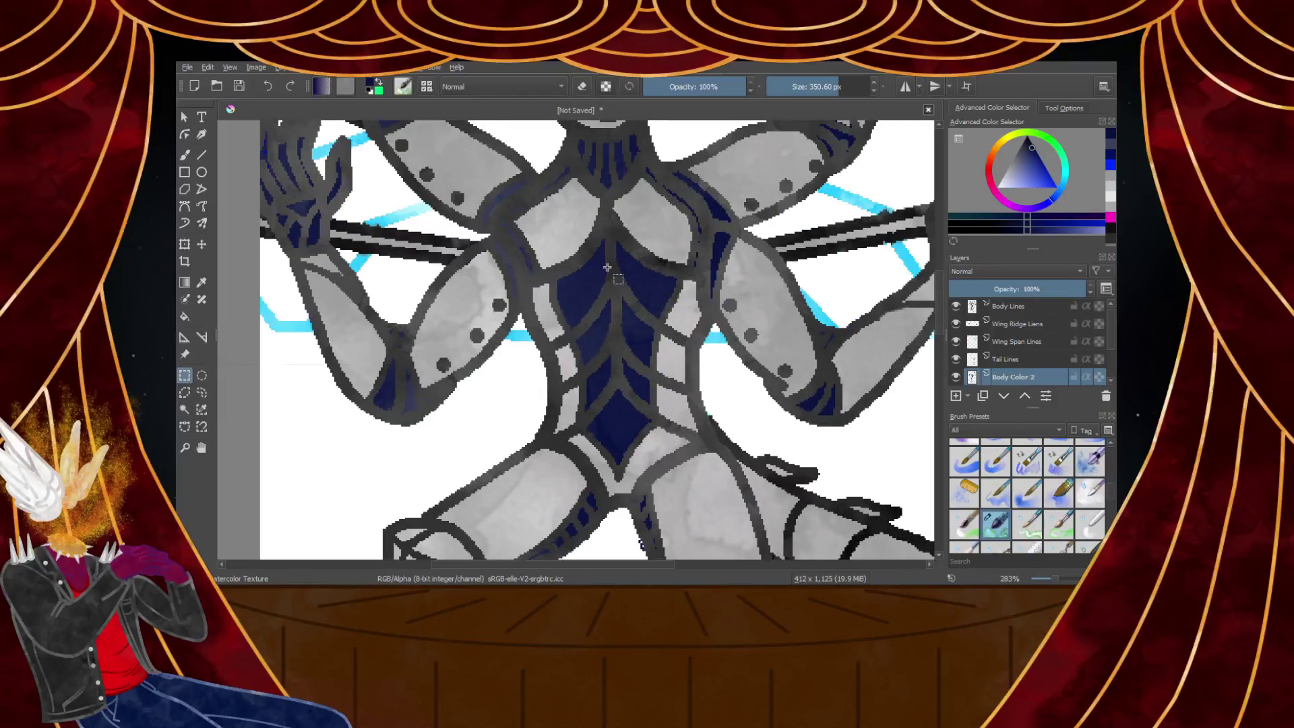
scroll(607, 268, down, 3)
scroll(615, 246, down, 1)
scroll(615, 246, up, 2)
scroll(620, 242, down, 2)
scroll(630, 240, up, 2)
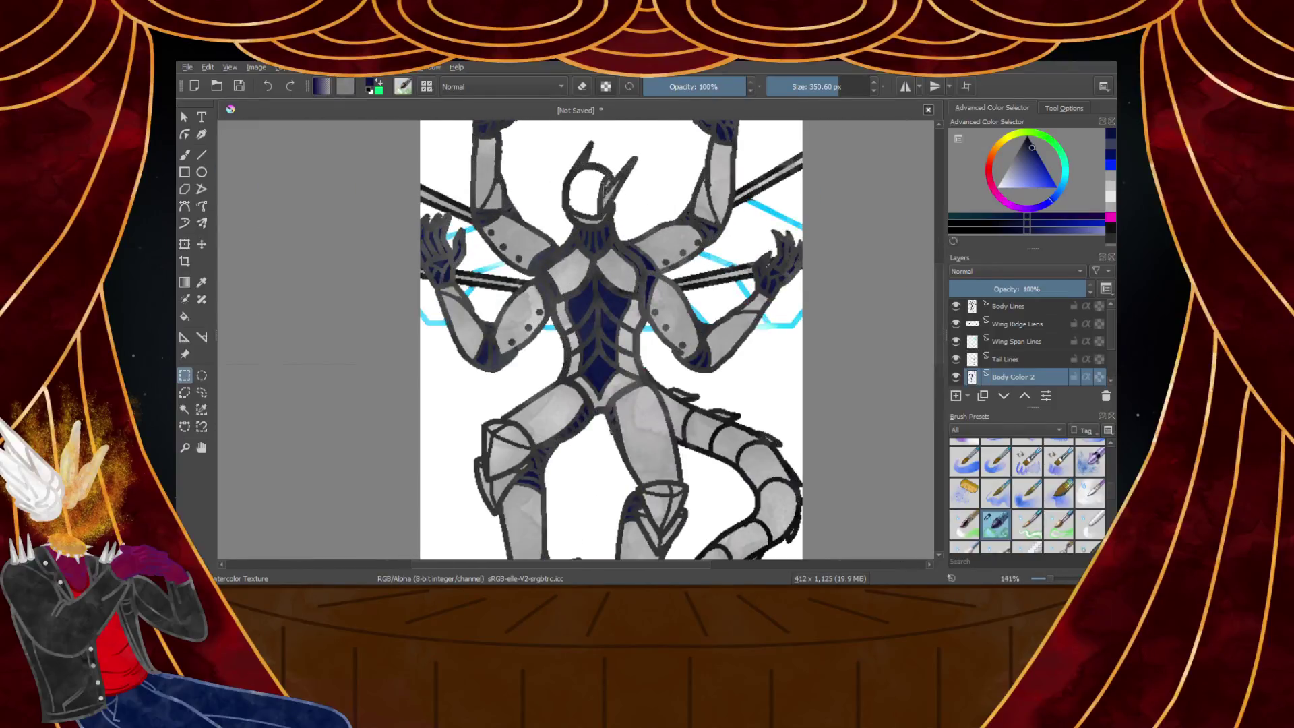
scroll(602, 183, down, 2)
scroll(592, 159, up, 5)
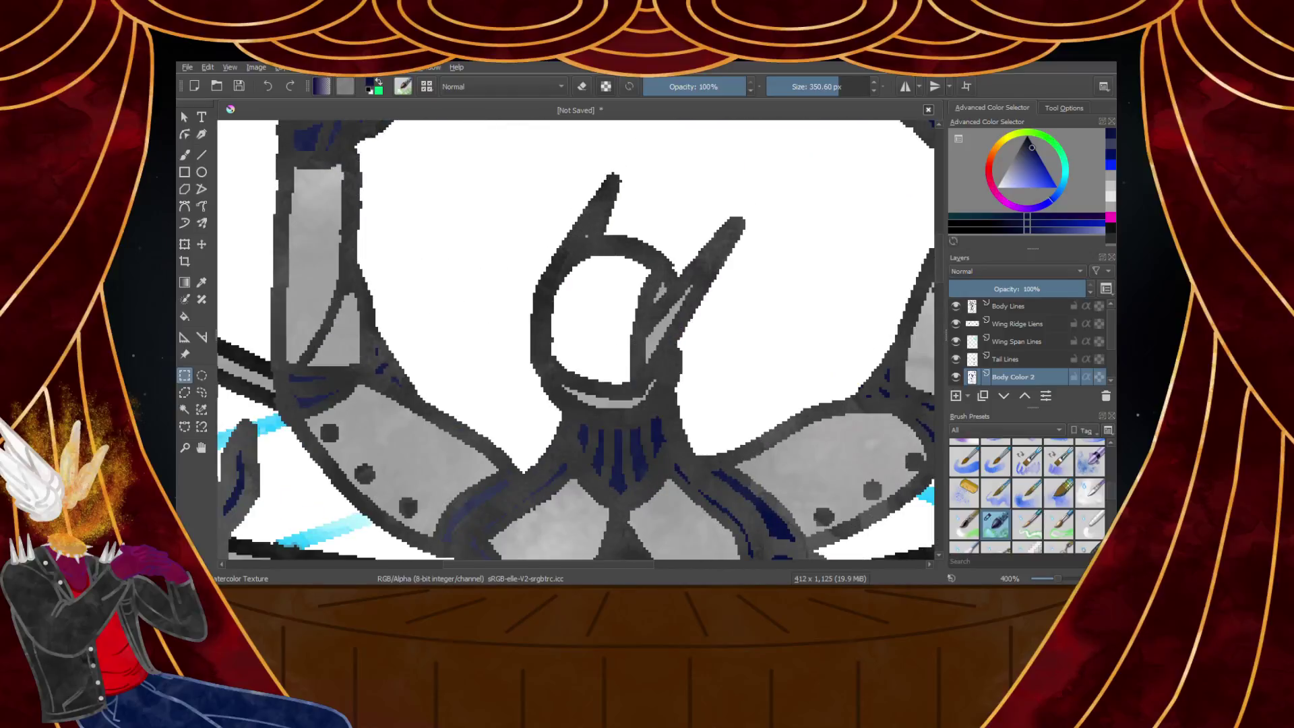
scroll(592, 329, down, 4)
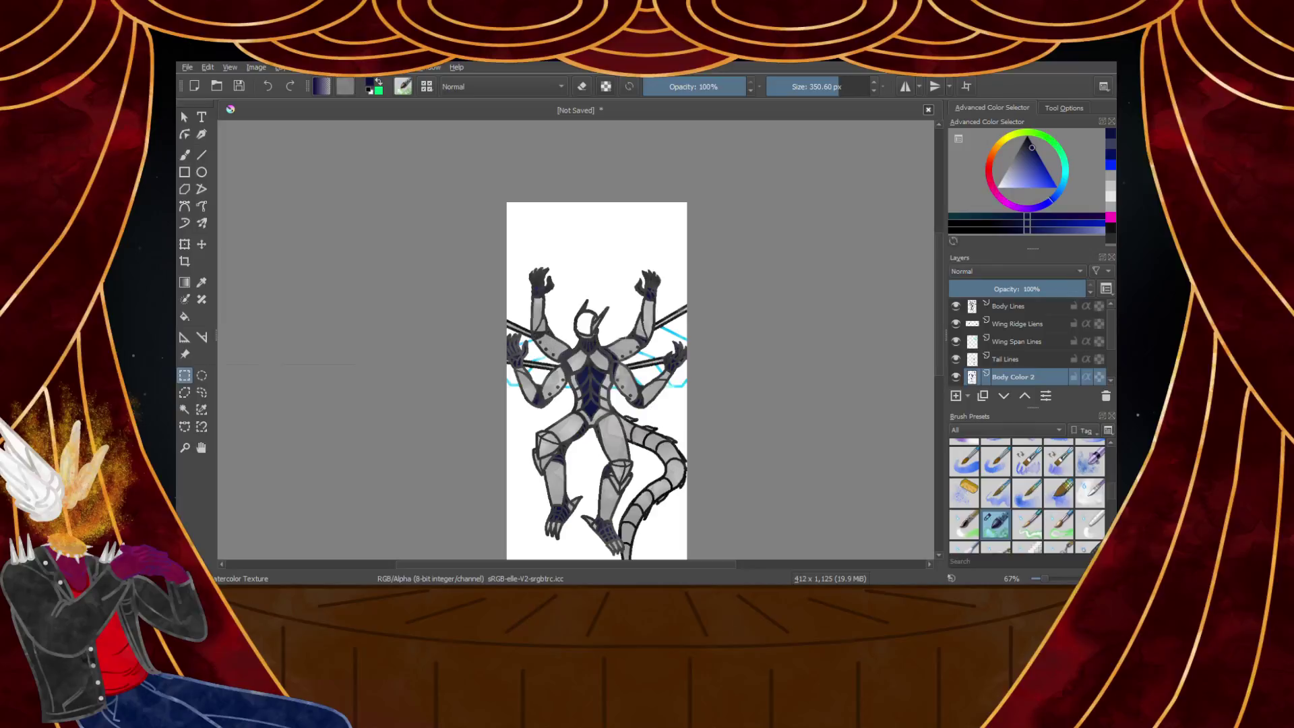
scroll(568, 361, up, 2)
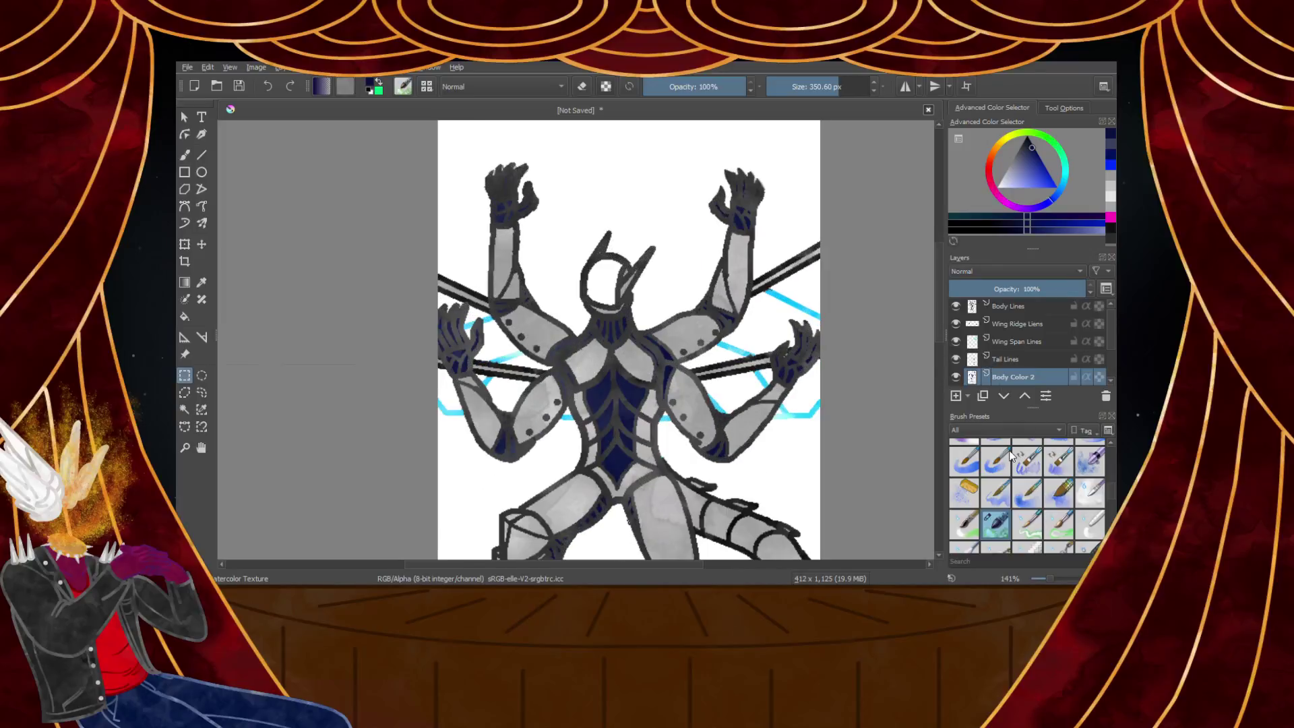
Add a new layer named "Mask and Wing Color" directly below the Body Color layer
scroll(1034, 373, down, 1)
click(1003, 359)
click(956, 396)
double_click(1037, 360)
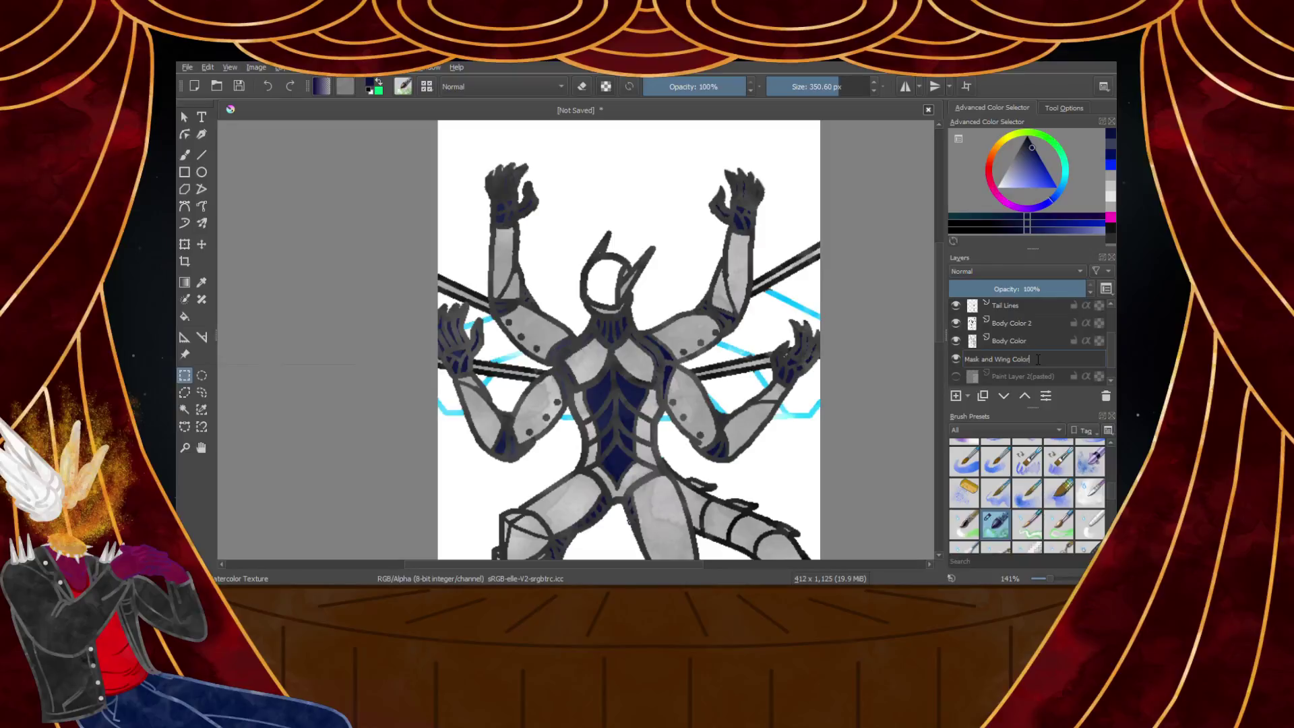
key(Return)
Paint the mask's face area bright turquoise with the Basic-1 brush on the Mask and Wing Color layer
mouse_move(1062, 183)
mouse_down()
mouse_move(1066, 165)
mouse_move(1102, 235)
mouse_up()
scroll(1067, 499, up, 5)
click(1086, 455)
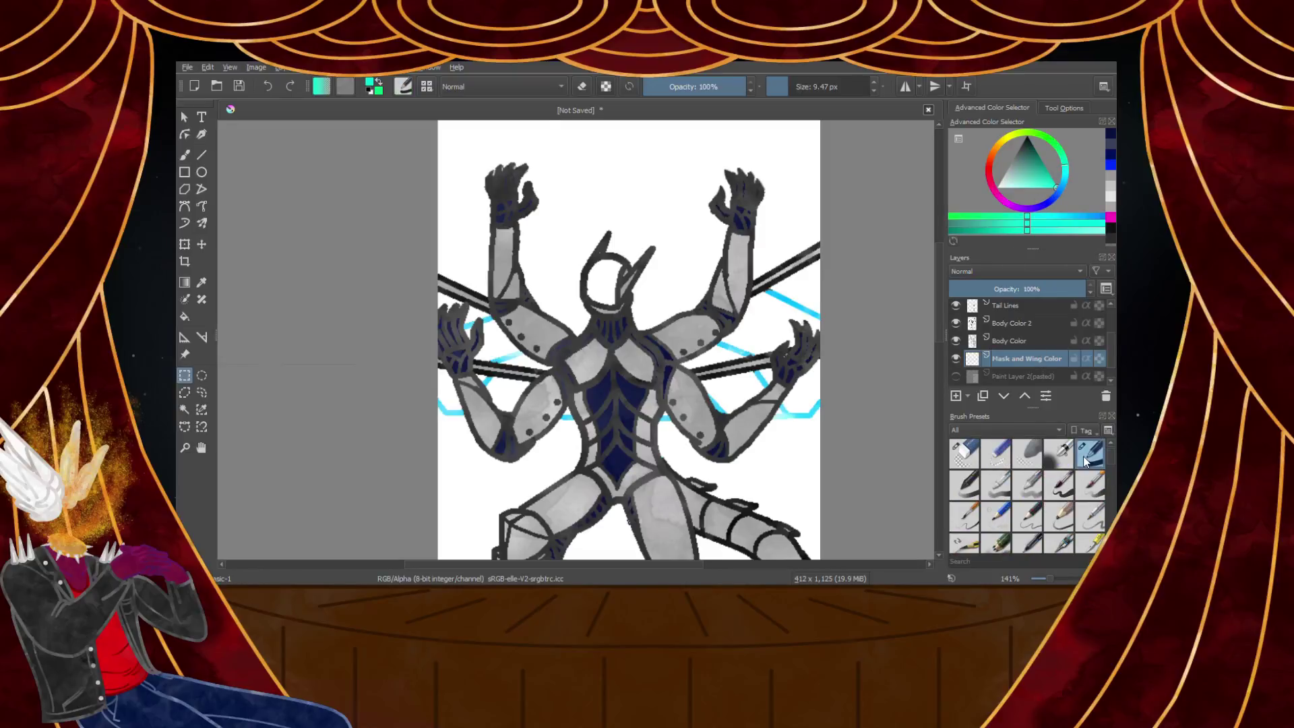
scroll(610, 266, up, 6)
key(b)
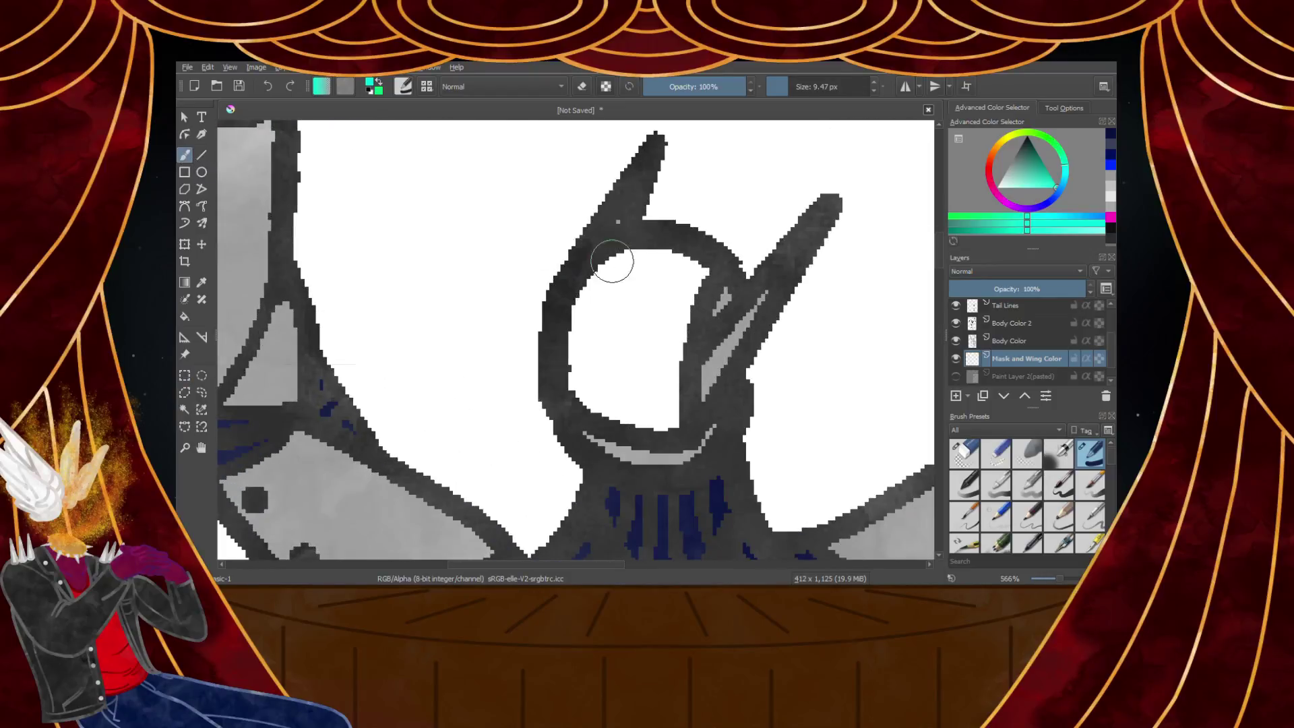
mouse_move(653, 255)
mouse_down()
mouse_move(480, 413)
mouse_move(569, 510)
mouse_up()
scroll(573, 418, down, 3)
scroll(570, 452, up, 3)
mouse_move(568, 457)
mouse_down()
mouse_move(678, 492)
mouse_move(678, 367)
mouse_move(725, 187)
mouse_move(560, 303)
mouse_move(632, 298)
mouse_move(545, 326)
mouse_move(584, 419)
mouse_up()
scroll(570, 375, down, 5)
scroll(604, 500, up, 4)
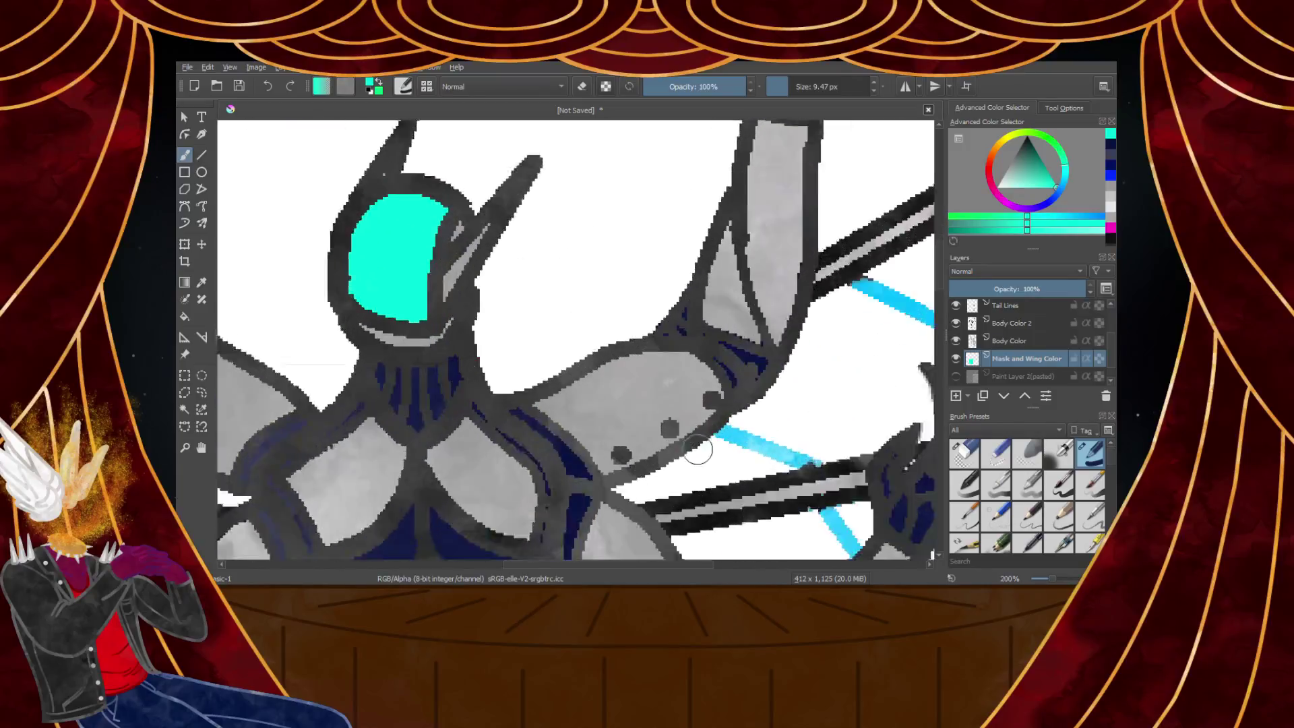
Paint turquoise along the inner edges of the right wing's upper section, beside the arm, the spars and the lower hand
mouse_move(603, 500)
mouse_down()
mouse_move(659, 503)
mouse_move(890, 431)
mouse_move(818, 476)
mouse_move(709, 481)
mouse_move(755, 423)
mouse_up()
key(ctrl+z)
key(ctrl+z)
key(ctrl+z)
scroll(823, 418, down, 5)
scroll(870, 362, up, 3)
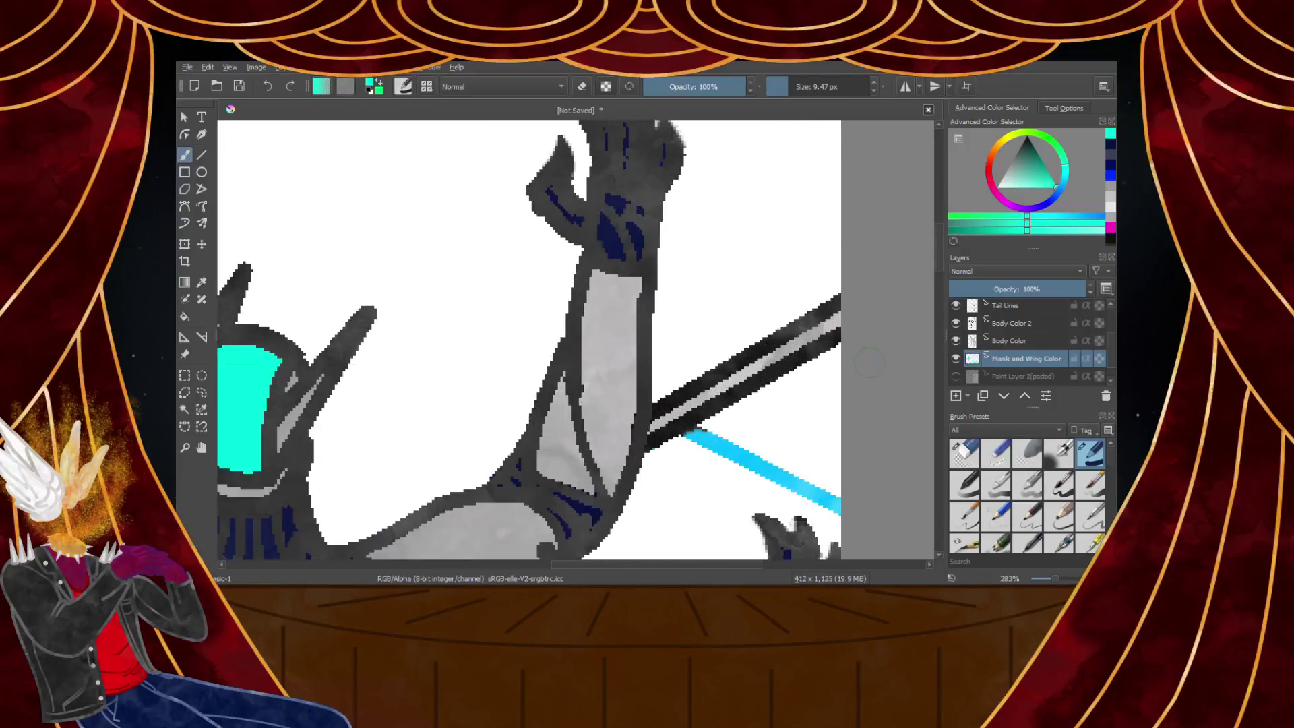
mouse_move(835, 348)
mouse_down()
mouse_move(833, 525)
mouse_move(825, 504)
mouse_move(811, 523)
mouse_move(826, 463)
mouse_move(817, 484)
mouse_move(781, 463)
mouse_move(703, 472)
mouse_move(726, 503)
mouse_move(699, 423)
mouse_move(678, 501)
mouse_move(599, 529)
mouse_move(588, 484)
mouse_up()
scroll(827, 524, up, 1)
scroll(704, 477, down, 3)
scroll(705, 499, up, 3)
scroll(589, 485, down, 2)
scroll(573, 517, up, 3)
scroll(640, 452, down, 3)
scroll(616, 339, up, 2)
drag(579, 402, 839, 248)
scroll(641, 407, down, 3)
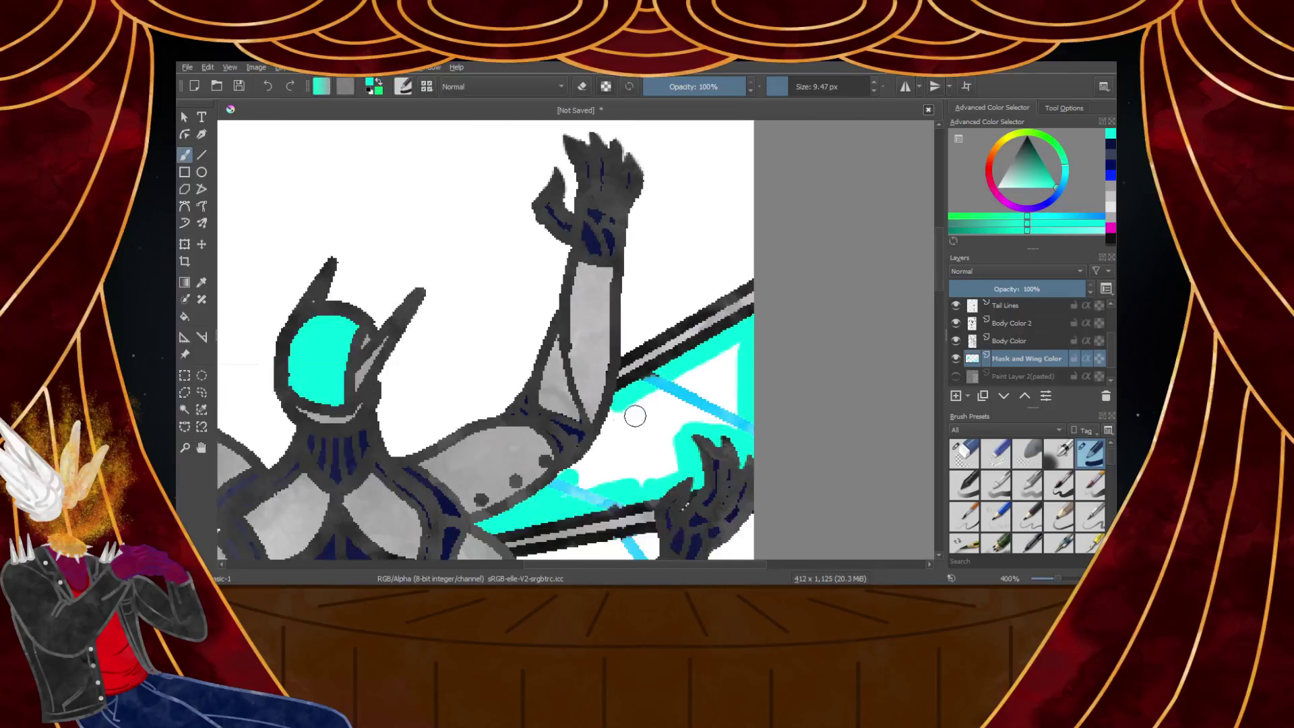
Fill the remaining white interior of the right wing's upper section with turquoise
scroll(602, 448, up, 1)
mouse_move(602, 448)
mouse_down()
mouse_move(669, 303)
mouse_move(605, 435)
mouse_move(545, 489)
mouse_move(530, 478)
mouse_move(608, 431)
mouse_move(567, 539)
mouse_move(868, 413)
mouse_move(712, 518)
mouse_move(678, 449)
mouse_move(673, 380)
mouse_move(730, 261)
mouse_move(745, 418)
mouse_move(865, 238)
mouse_move(889, 272)
mouse_move(740, 443)
mouse_move(852, 298)
mouse_move(666, 400)
mouse_move(797, 499)
mouse_move(856, 485)
mouse_move(845, 347)
mouse_move(726, 418)
mouse_move(793, 463)
mouse_up()
scroll(740, 443, down, 3)
scroll(826, 347, up, 3)
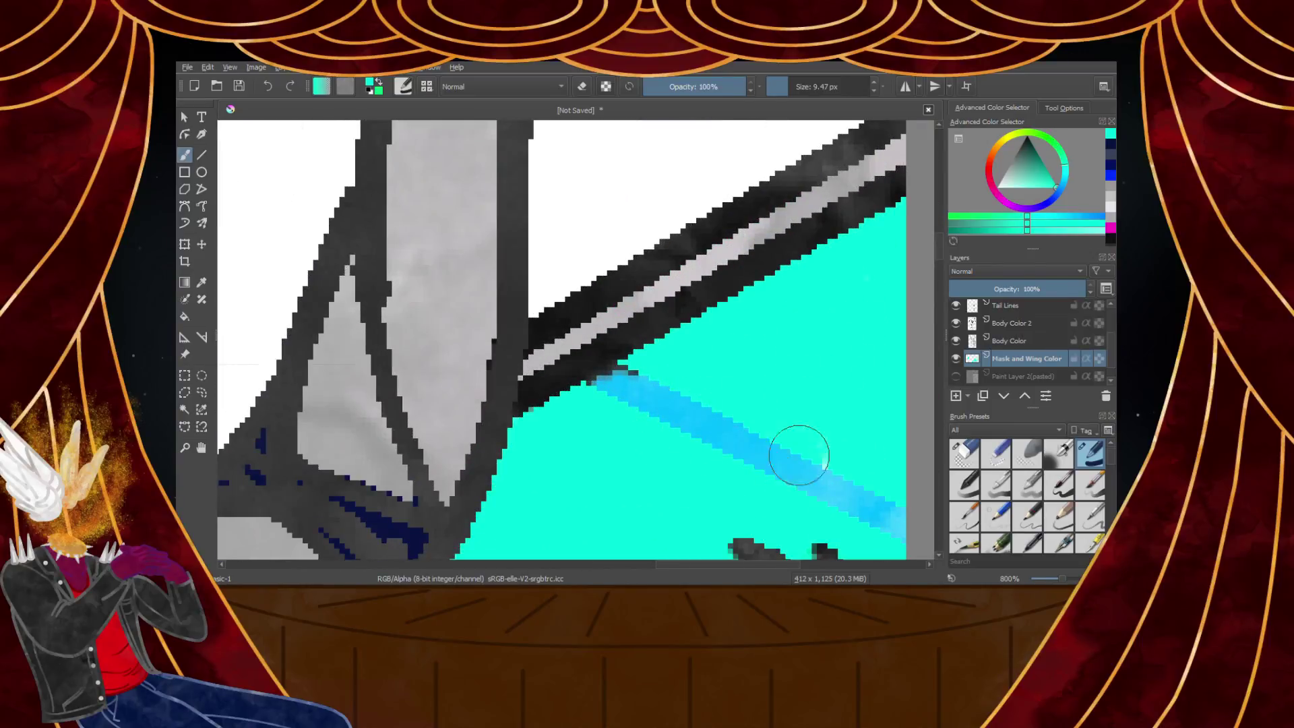
Paint the right wing areas below the lower spar turquoise, including the small gap between the torso and lower arm
scroll(818, 475, down, 5)
scroll(706, 552, down, 2)
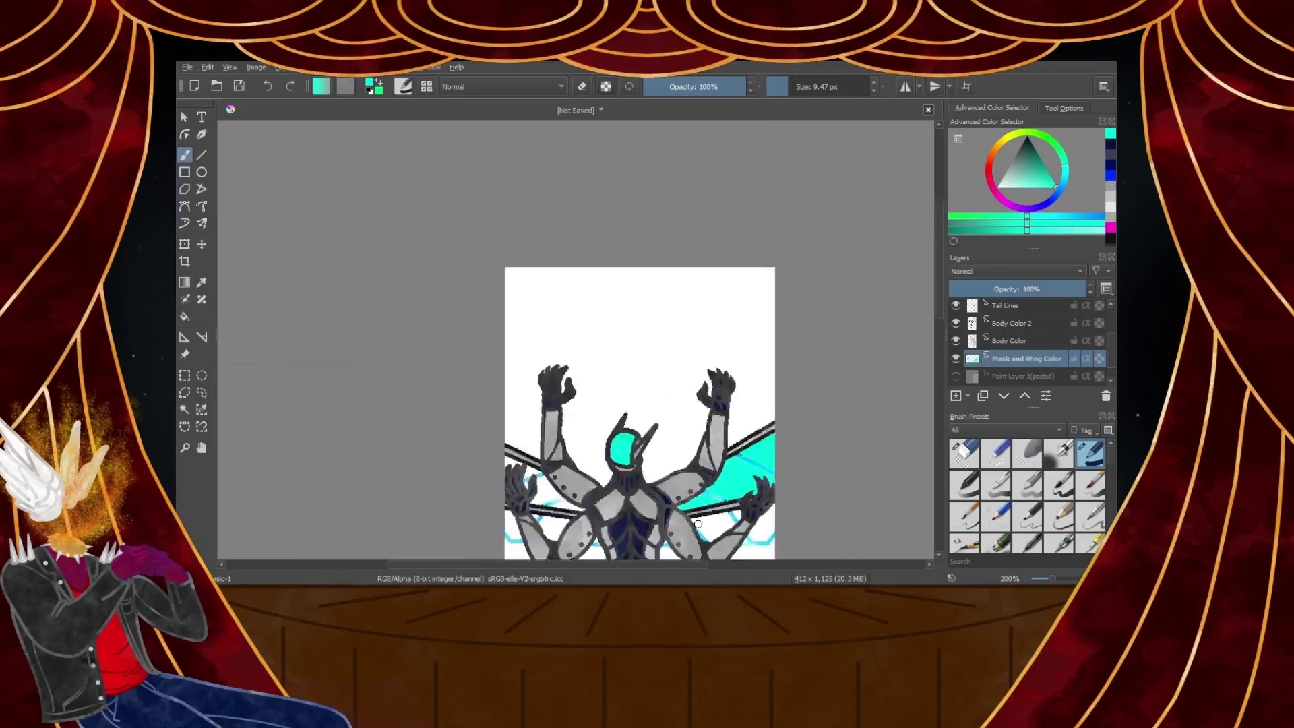
scroll(706, 552, up, 3)
scroll(707, 553, up, 5)
scroll(626, 364, down, 3)
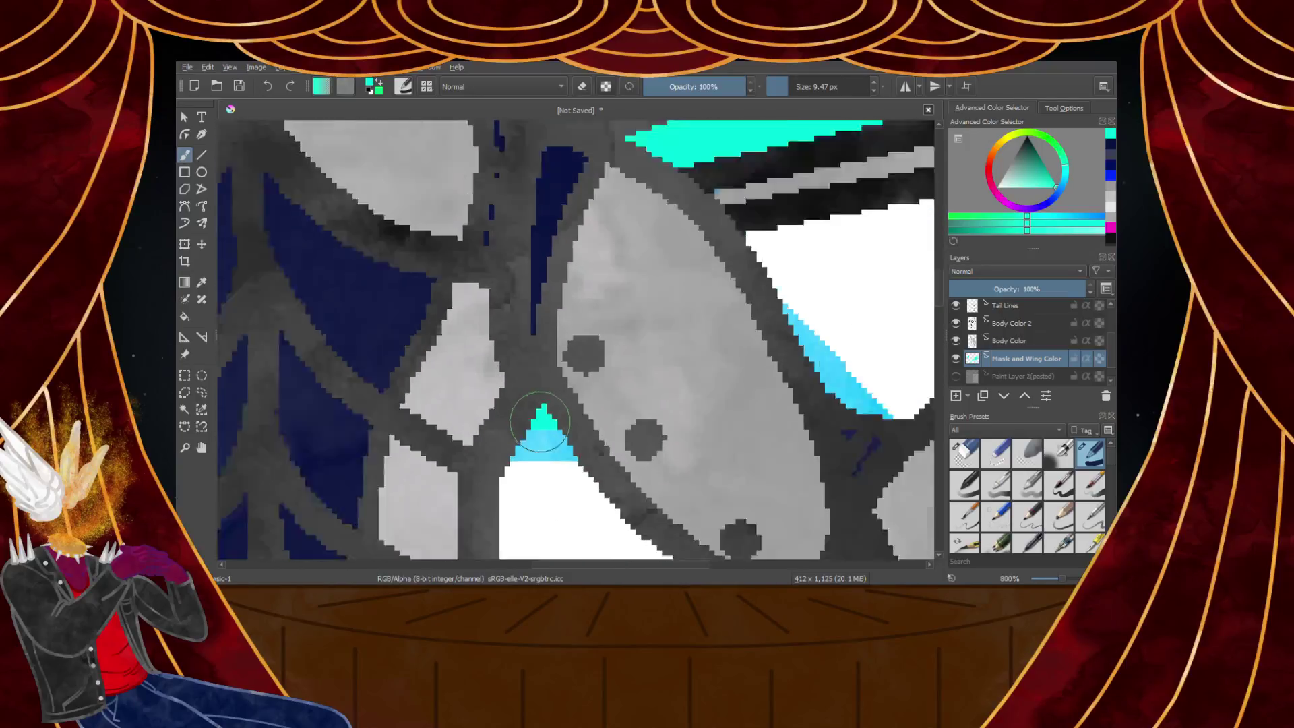
scroll(625, 364, up, 3)
mouse_move(569, 358)
mouse_down()
mouse_move(703, 523)
mouse_move(747, 477)
mouse_move(877, 402)
mouse_move(759, 486)
mouse_move(832, 375)
mouse_move(839, 319)
mouse_move(697, 357)
mouse_move(601, 361)
mouse_move(816, 319)
mouse_move(623, 406)
mouse_move(809, 380)
mouse_move(644, 428)
mouse_move(685, 439)
mouse_move(782, 382)
mouse_move(769, 392)
mouse_move(767, 344)
mouse_move(777, 371)
mouse_move(723, 446)
mouse_move(734, 367)
mouse_up()
scroll(783, 382, down, 4)
scroll(833, 368, up, 5)
scroll(735, 366, down, 5)
scroll(685, 439, up, 5)
scroll(685, 439, down, 5)
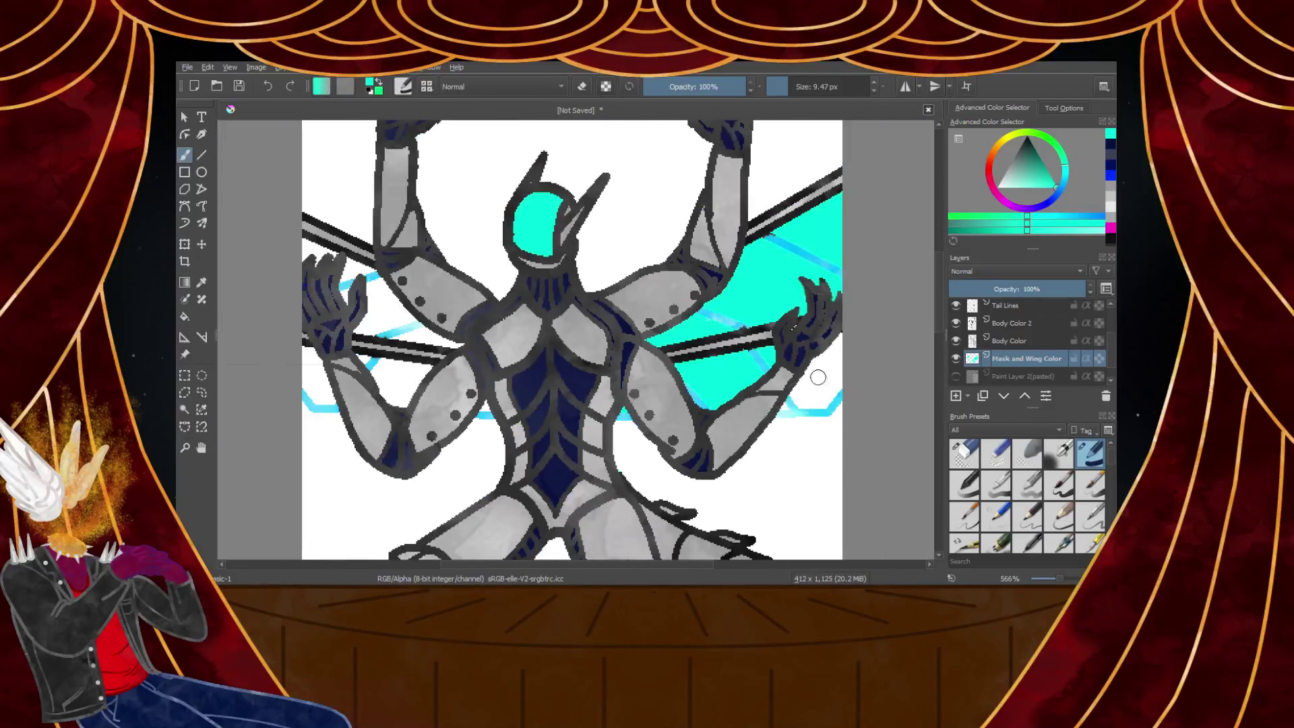
Paint the right wing area outside the lower right forearm, beneath the hand, turquoise
scroll(756, 431, up, 5)
scroll(604, 508, down, 5)
scroll(534, 520, up, 5)
mouse_move(534, 520)
mouse_down()
mouse_move(648, 366)
mouse_move(761, 247)
mouse_move(754, 415)
mouse_move(724, 468)
mouse_move(690, 509)
mouse_move(624, 513)
mouse_move(595, 501)
mouse_move(725, 321)
mouse_move(639, 495)
mouse_move(681, 407)
mouse_up()
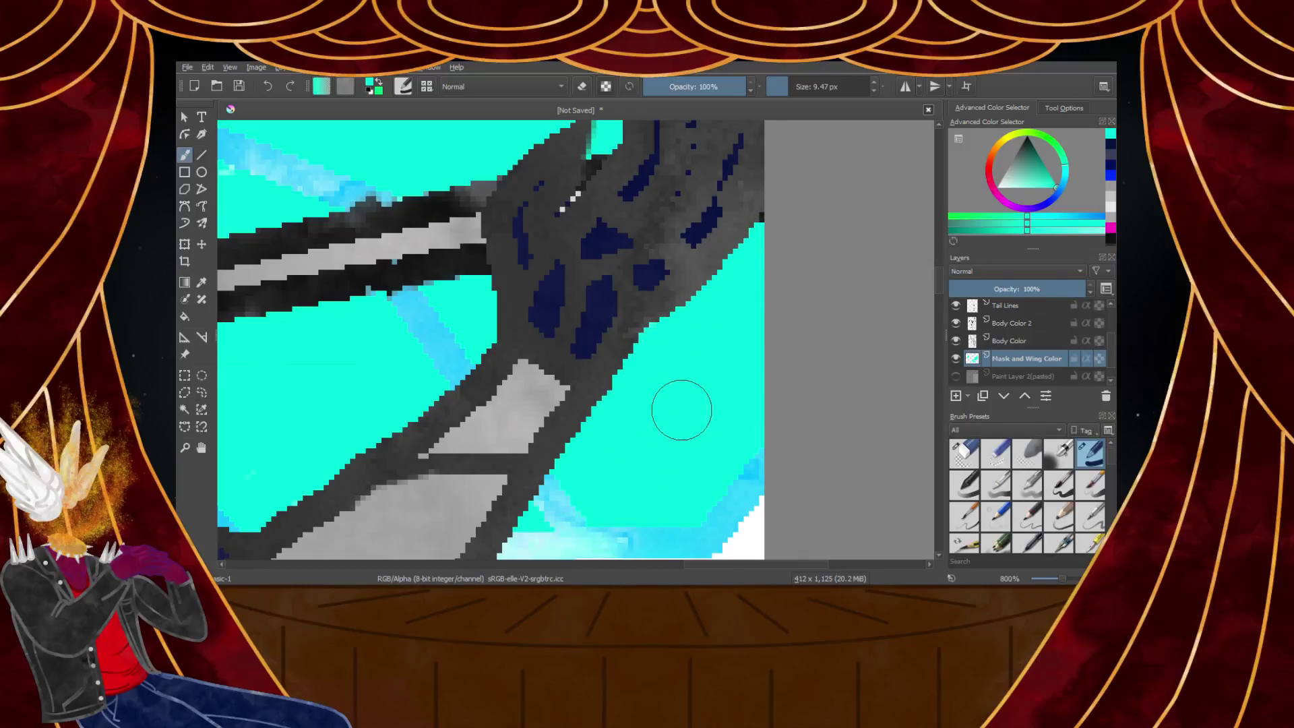
Paint the left wing turquoise beneath its upper spar, around the fingers and thumb of the lower hand
scroll(682, 408, down, 1)
scroll(682, 408, down, 6)
scroll(465, 401, up, 8)
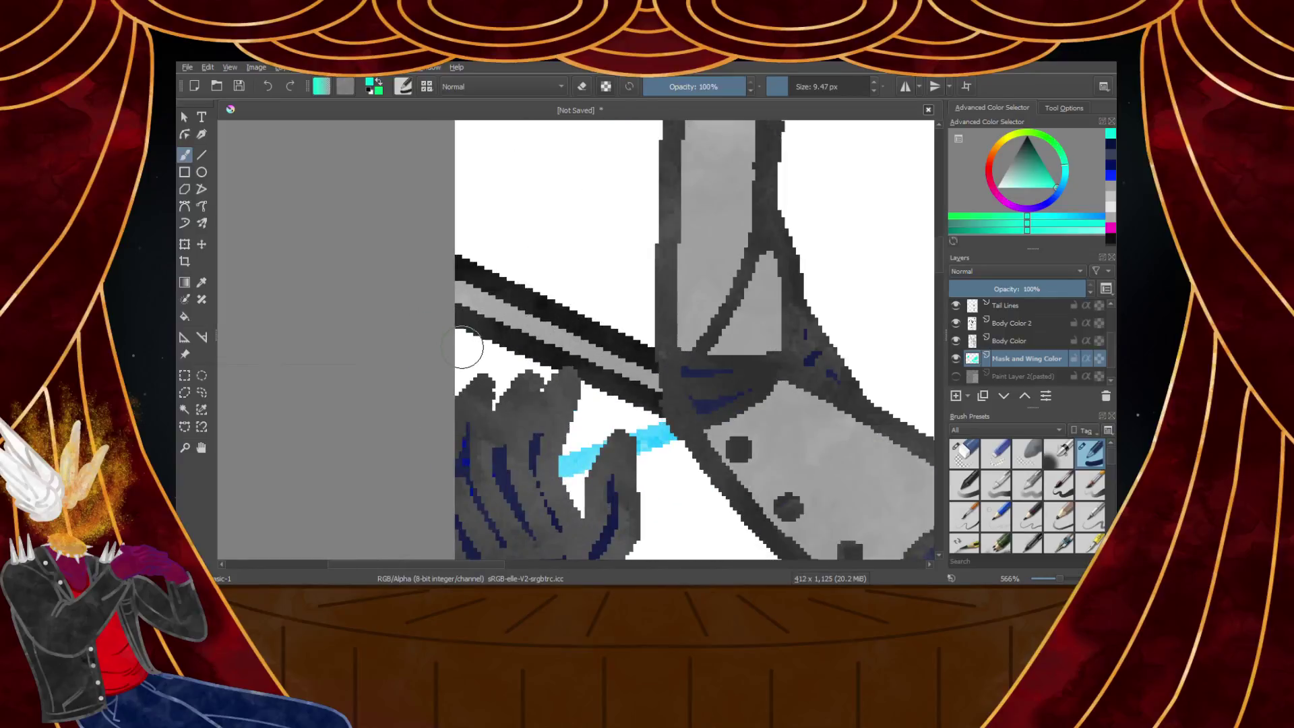
mouse_move(465, 401)
mouse_down()
mouse_move(514, 377)
mouse_move(509, 411)
mouse_move(553, 373)
mouse_move(741, 468)
mouse_up()
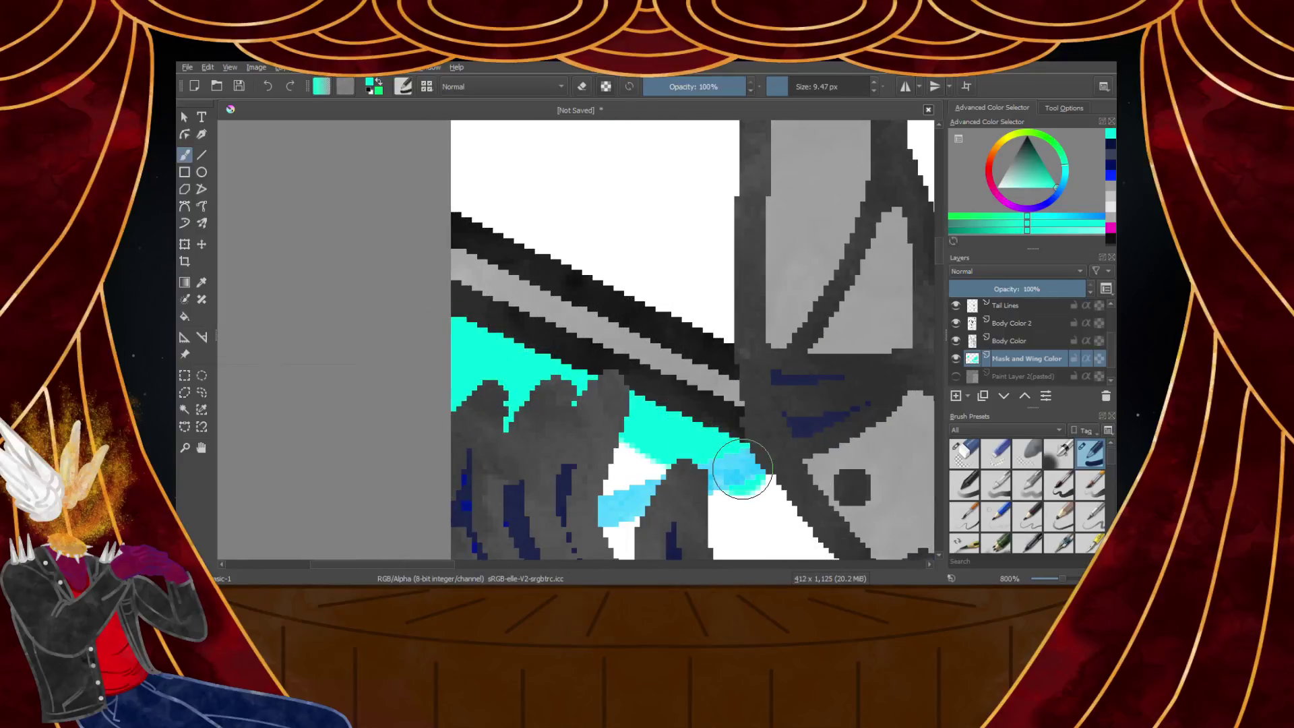
mouse_move(651, 436)
mouse_down()
mouse_move(617, 474)
mouse_move(627, 509)
mouse_move(650, 481)
mouse_move(629, 516)
mouse_up()
scroll(628, 516, down, 4)
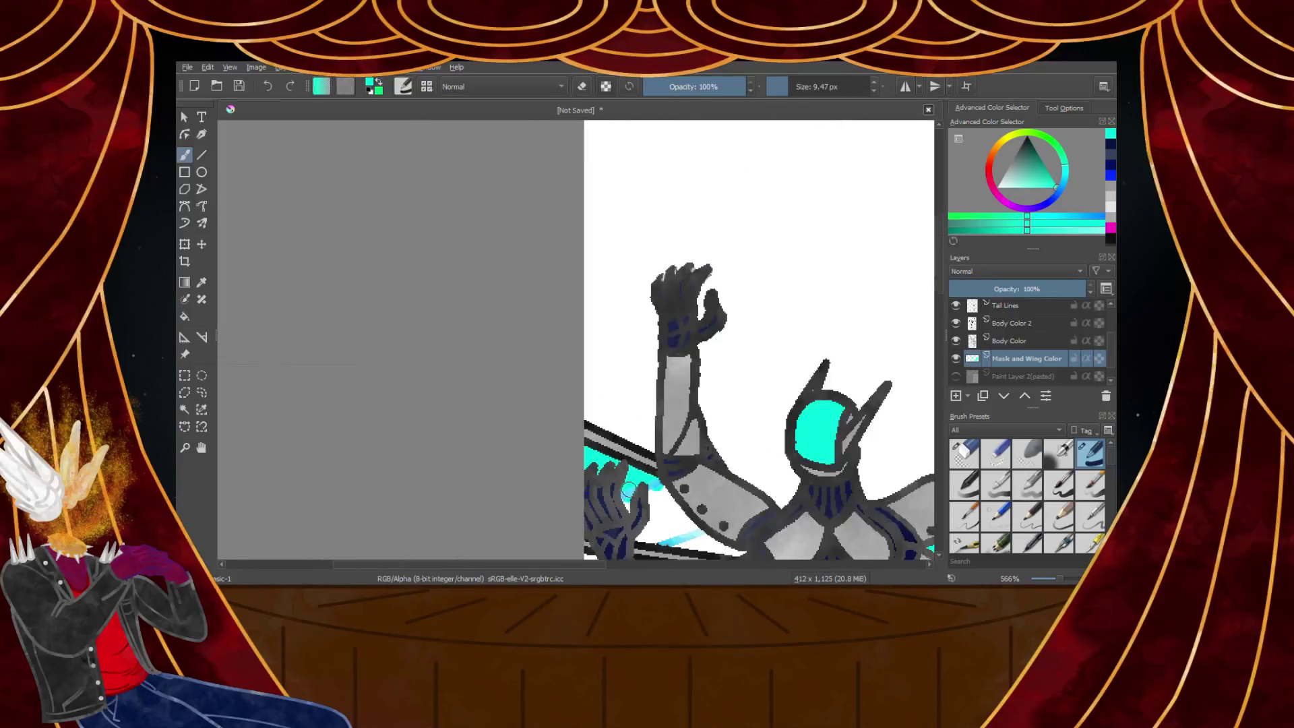
scroll(632, 536, up, 5)
mouse_move(608, 445)
mouse_down()
mouse_move(582, 390)
mouse_move(630, 375)
mouse_move(636, 446)
mouse_move(661, 325)
mouse_move(777, 494)
mouse_move(740, 414)
mouse_move(804, 490)
mouse_move(766, 489)
mouse_move(679, 401)
mouse_move(727, 490)
mouse_move(724, 521)
mouse_move(643, 536)
mouse_move(581, 524)
mouse_move(667, 466)
mouse_move(679, 499)
mouse_up()
scroll(586, 402, down, 2)
scroll(712, 429, up, 1)
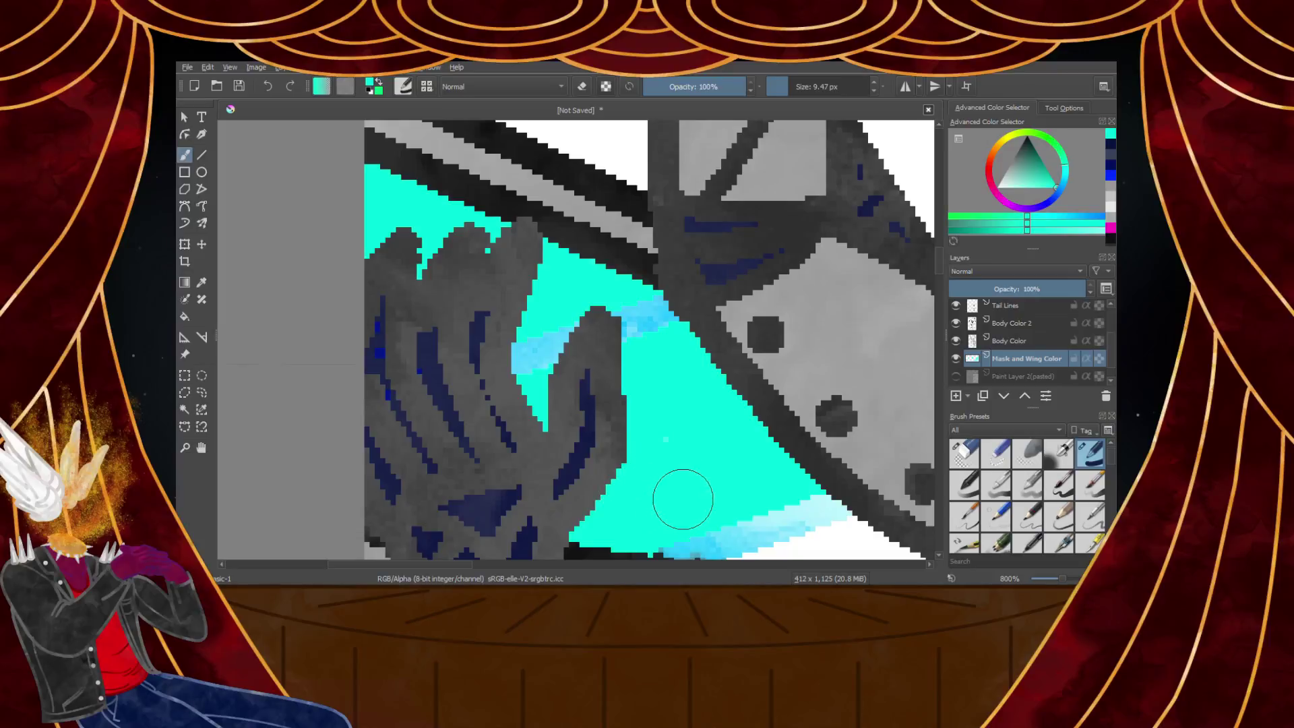
Extend the turquoise above the left wing's lower spar into the narrow corner beside the shoulder
scroll(679, 500, down, 6)
scroll(706, 502, up, 6)
drag(418, 421, 679, 449)
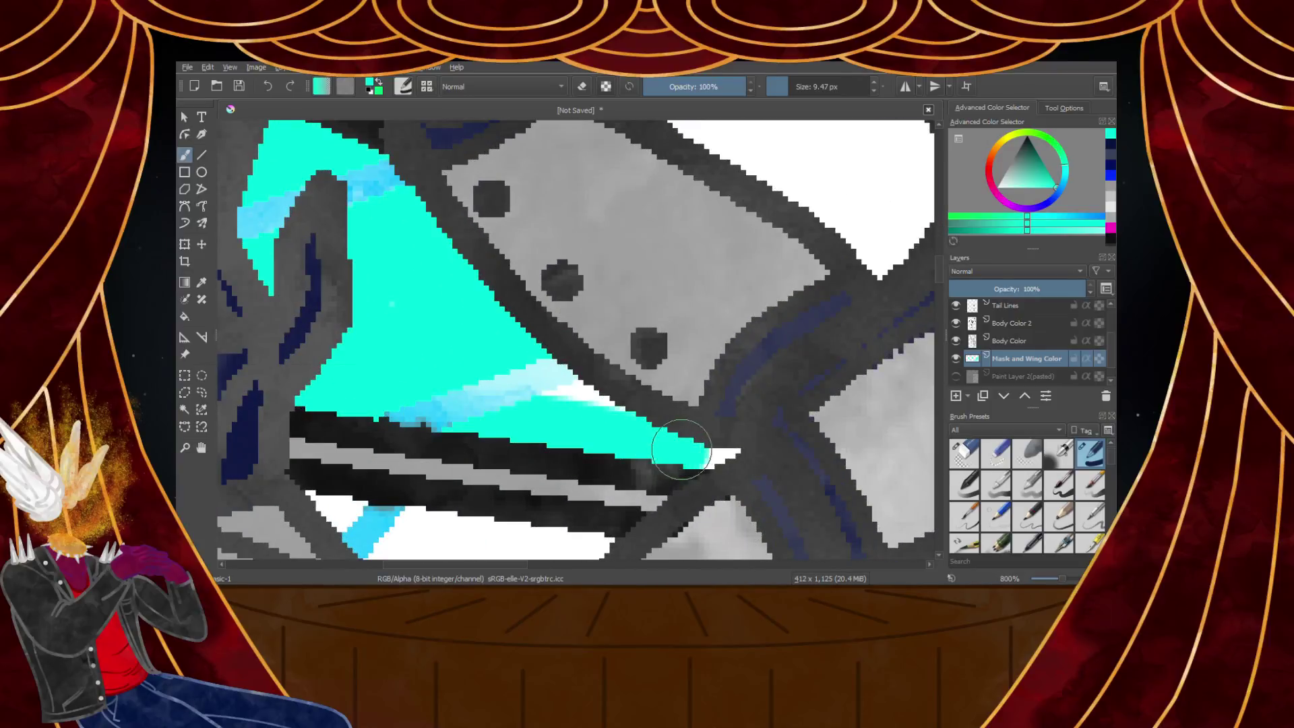
mouse_move(621, 417)
mouse_down()
mouse_move(544, 376)
mouse_move(579, 337)
mouse_move(668, 533)
mouse_move(596, 516)
mouse_move(573, 405)
mouse_move(609, 500)
mouse_up()
Paint the left wing areas below the lower spar turquoise on both sides of the lower forearm
scroll(529, 380, down, 5)
scroll(418, 423, up, 5)
scroll(598, 406, down, 3)
scroll(686, 398, up, 3)
mouse_move(598, 356)
mouse_down()
mouse_move(664, 411)
mouse_move(688, 394)
mouse_move(865, 419)
mouse_move(735, 434)
mouse_move(660, 422)
mouse_move(682, 456)
mouse_up()
scroll(677, 449, down, 2)
scroll(706, 492, up, 3)
mouse_move(644, 416)
mouse_down()
mouse_move(689, 503)
mouse_move(775, 495)
mouse_move(839, 363)
mouse_move(784, 383)
mouse_move(637, 382)
mouse_move(731, 453)
mouse_up()
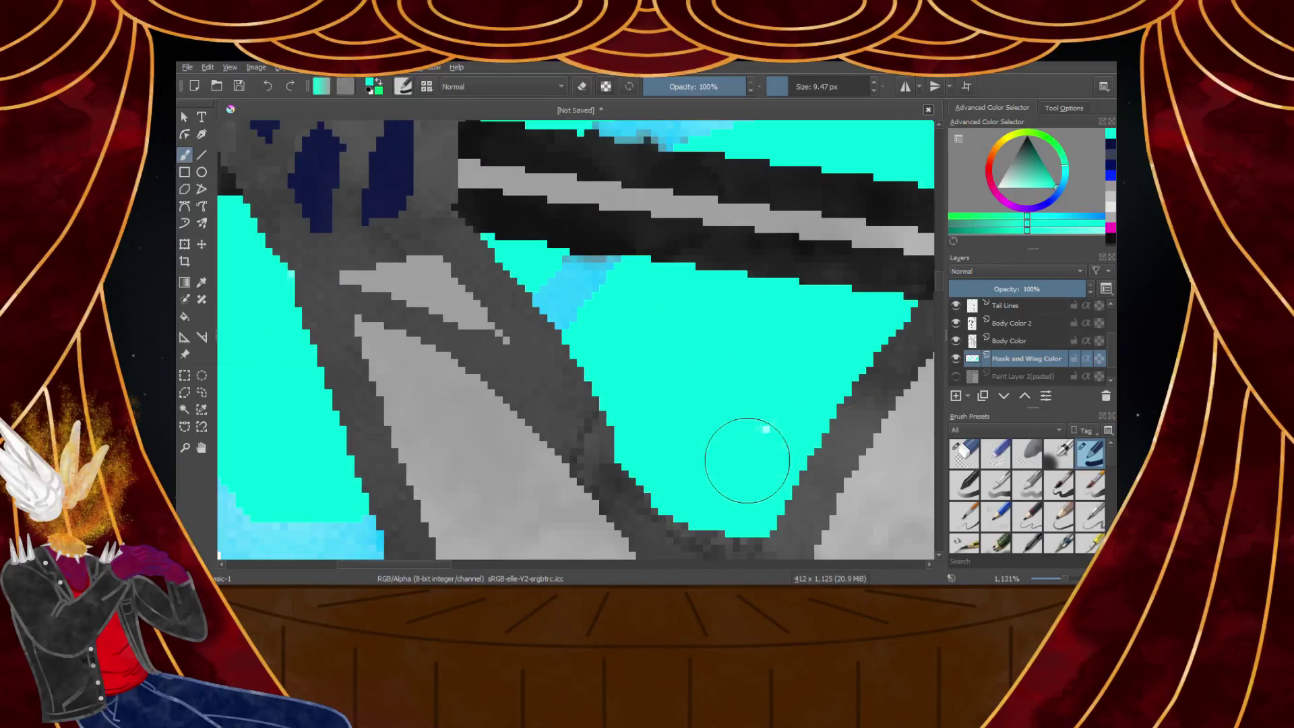
Touch up a remaining spot in the left wing with turquoise
scroll(730, 454, down, 10)
scroll(867, 422, up, 4)
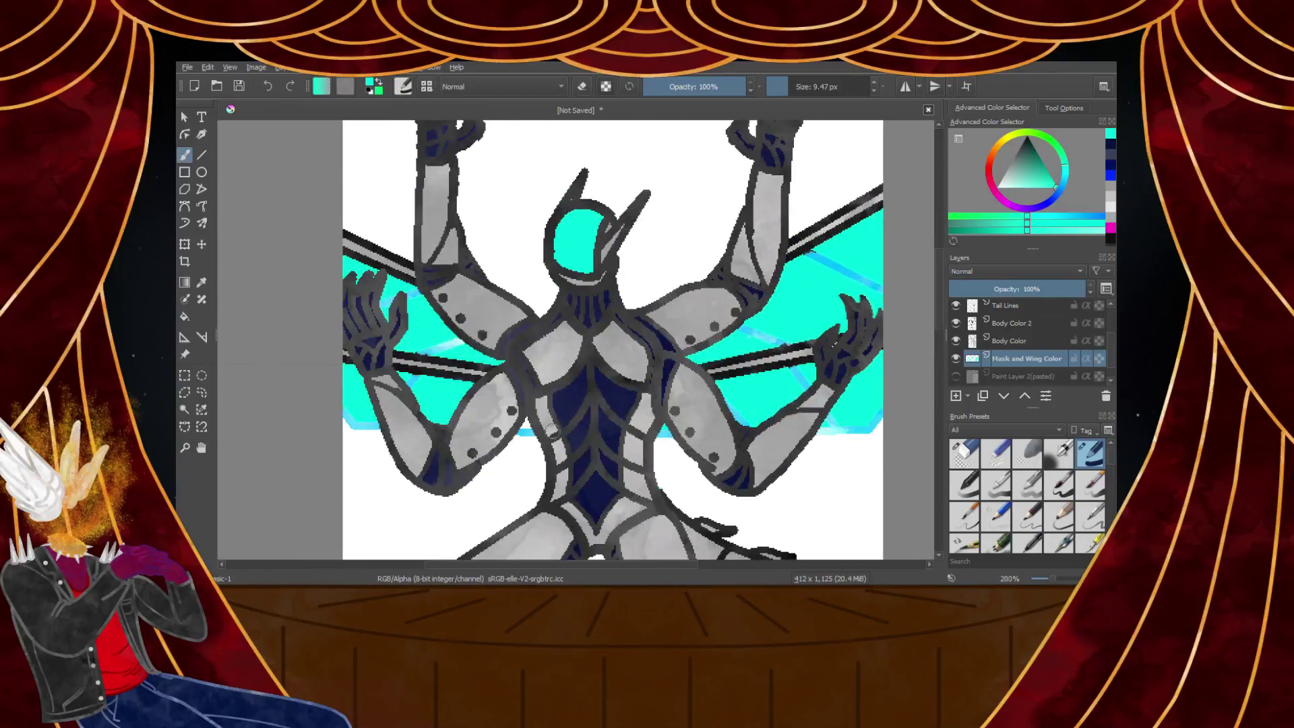
scroll(554, 431, up, 6)
drag(393, 381, 391, 379)
scroll(394, 380, down, 10)
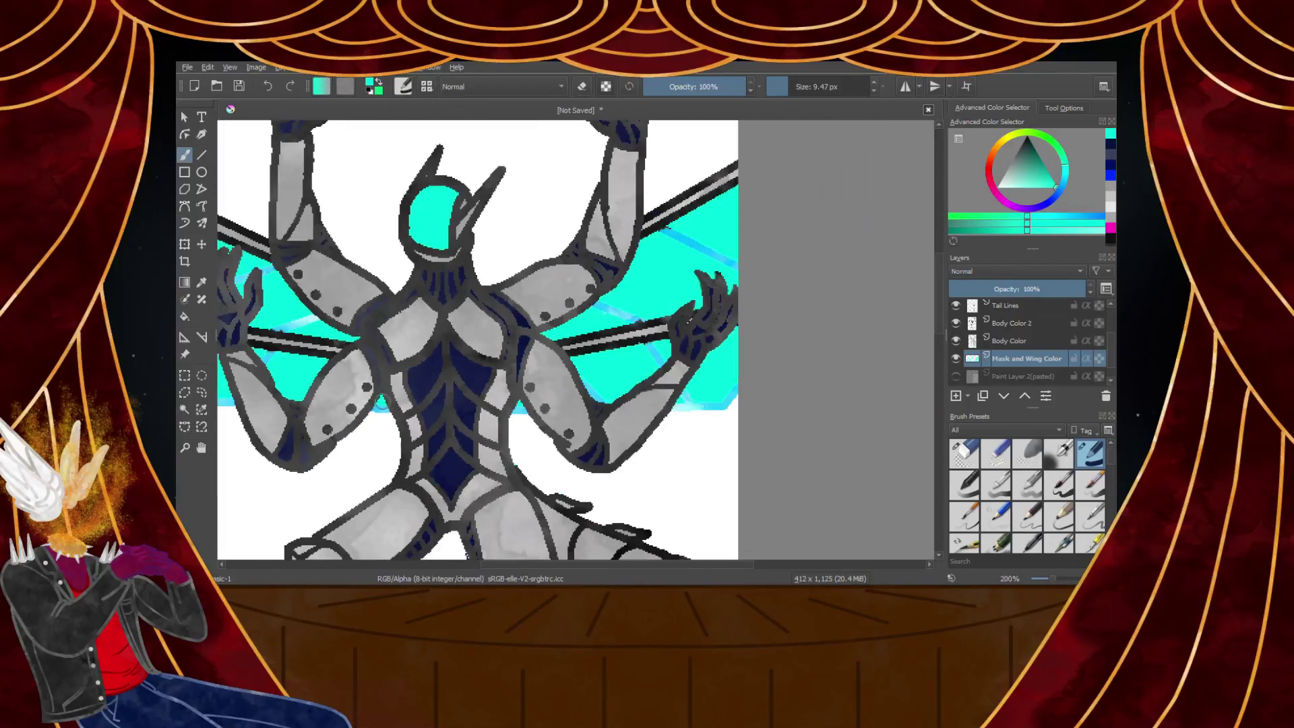
scroll(401, 384, up, 2)
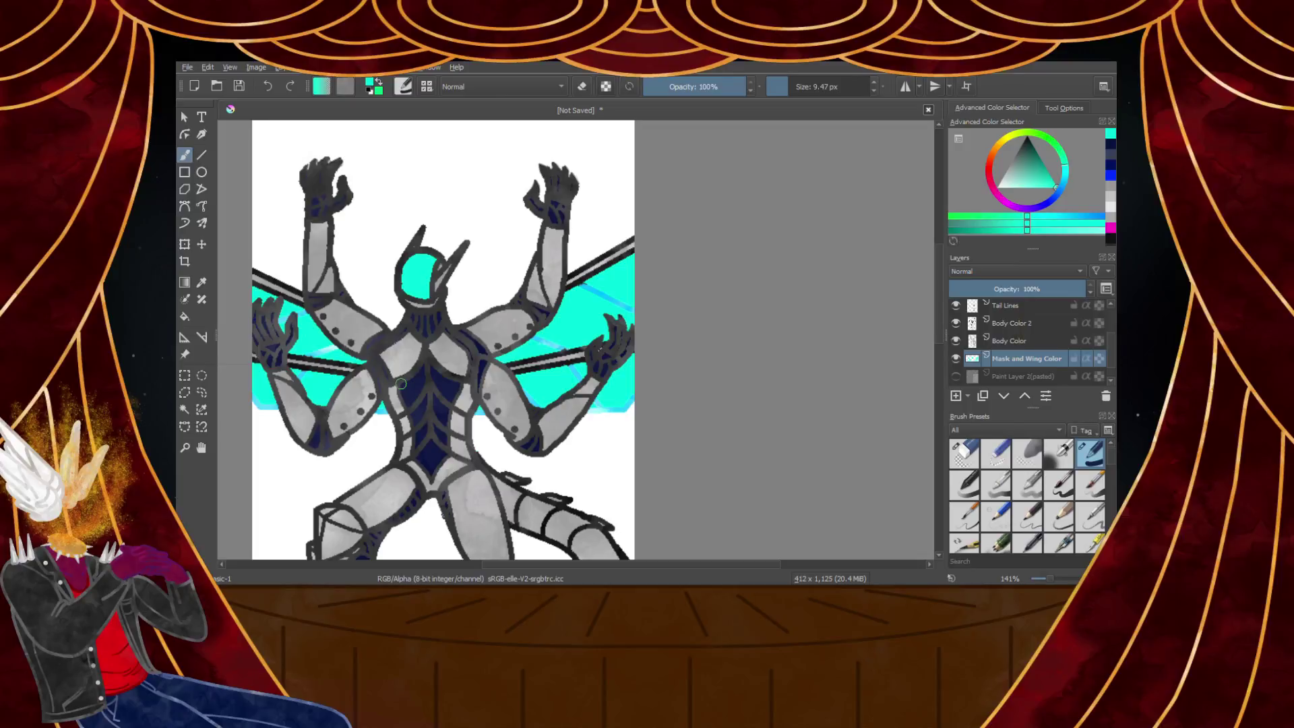
Select all the turquoise areas of the mask and wings by their similar color
click(202, 409)
click(573, 316)
scroll(394, 325, down, 3)
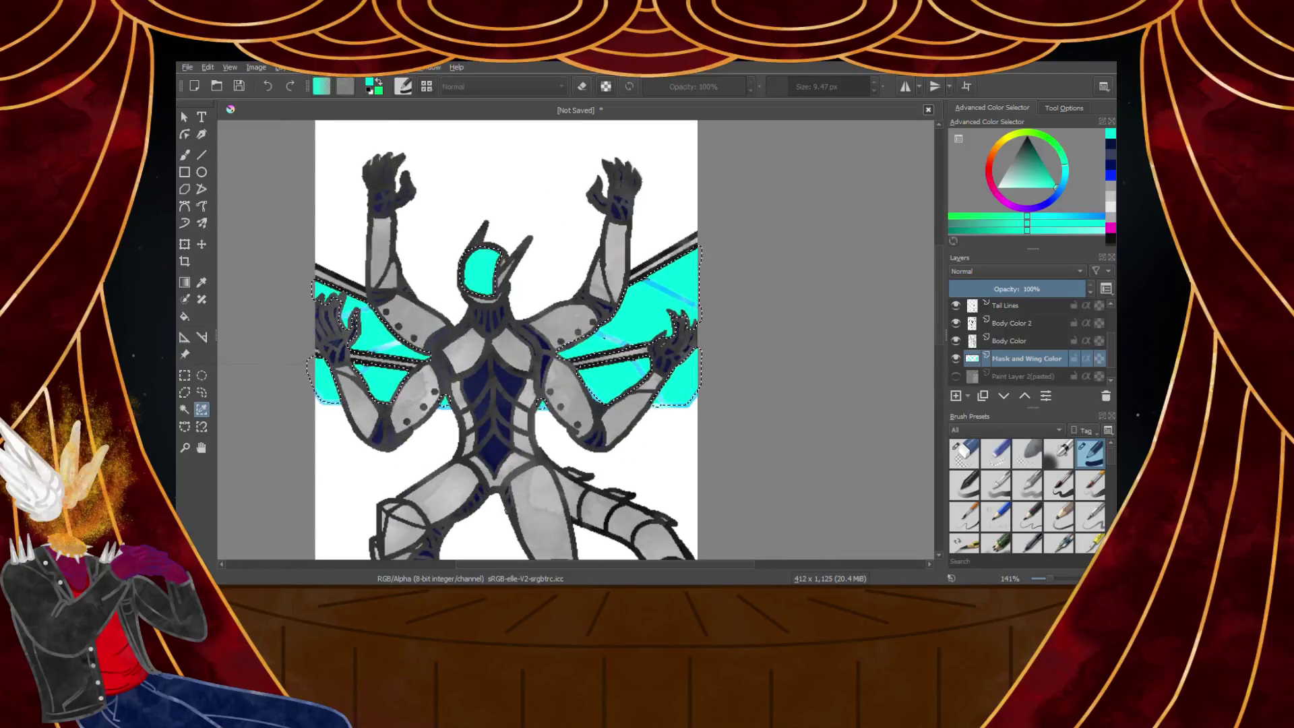
scroll(440, 235, up, 2)
scroll(442, 284, down, 2)
scroll(441, 283, up, 1)
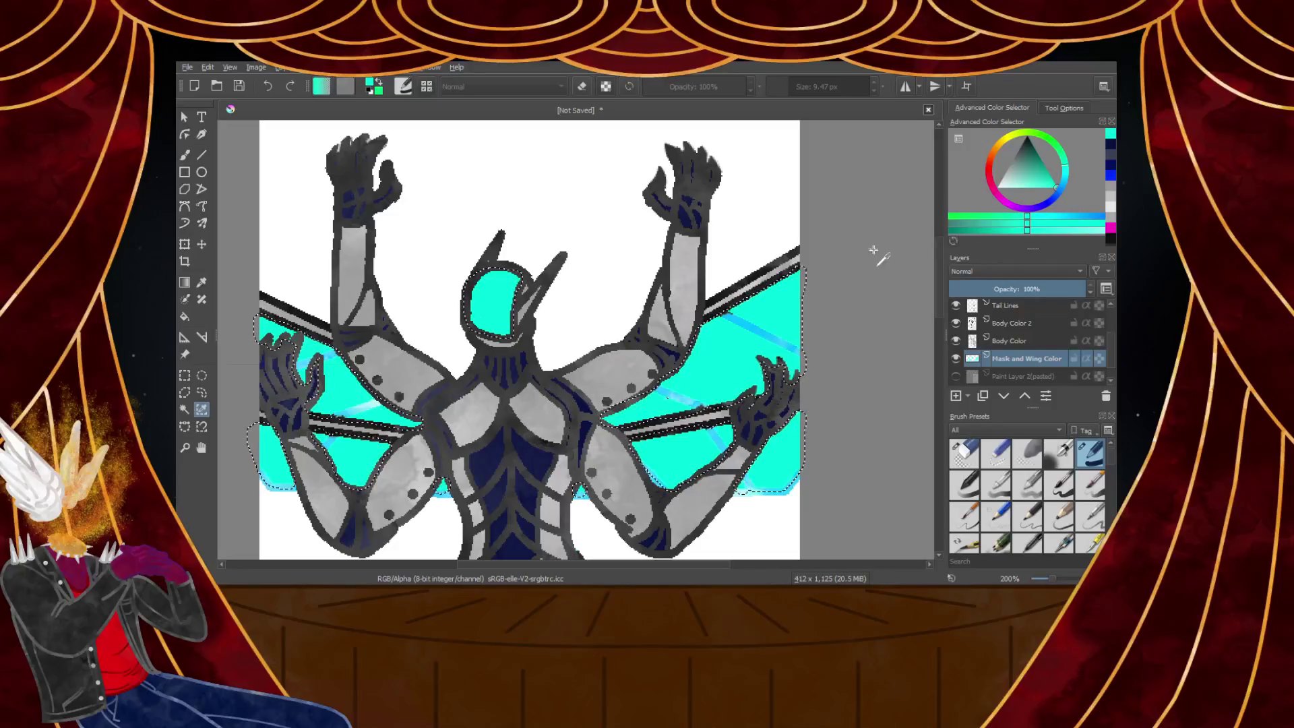
Paint dark teal over the selected mask and wings with the Watercolor Texture brush at 350.60 px
drag(1027, 182, 1036, 150)
click(185, 154)
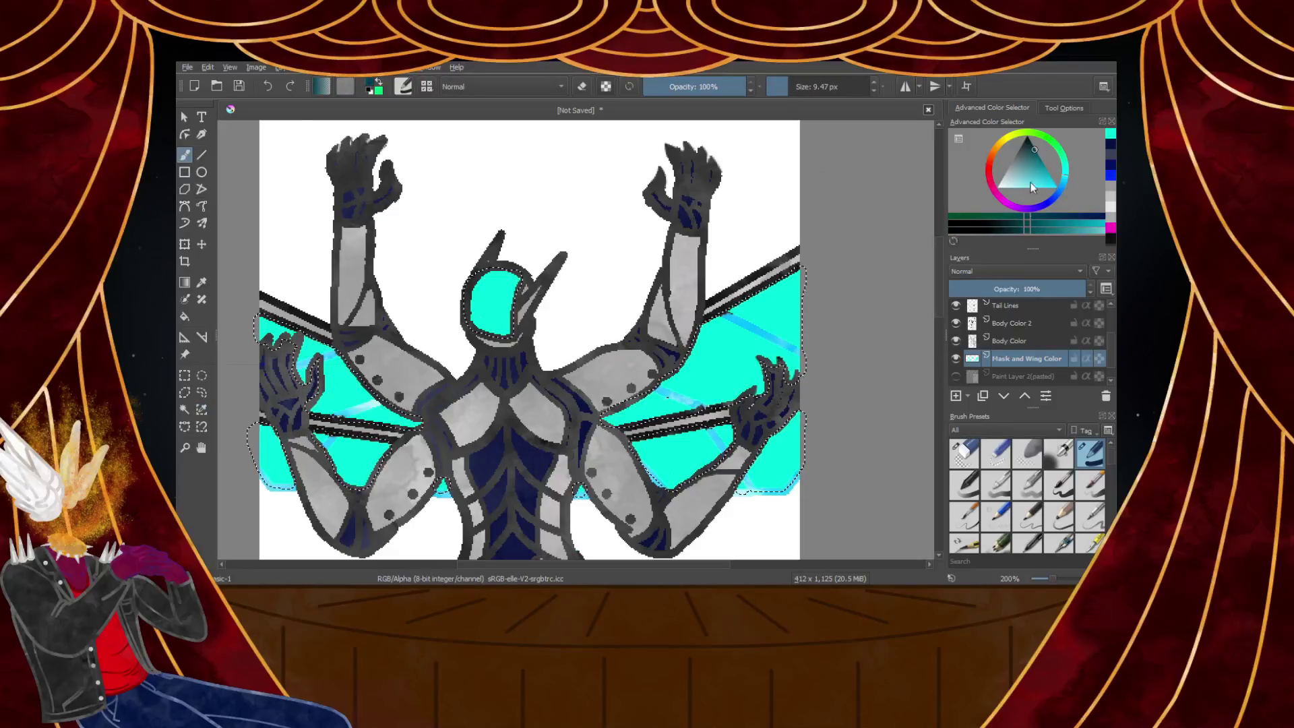
scroll(1056, 492, down, 5)
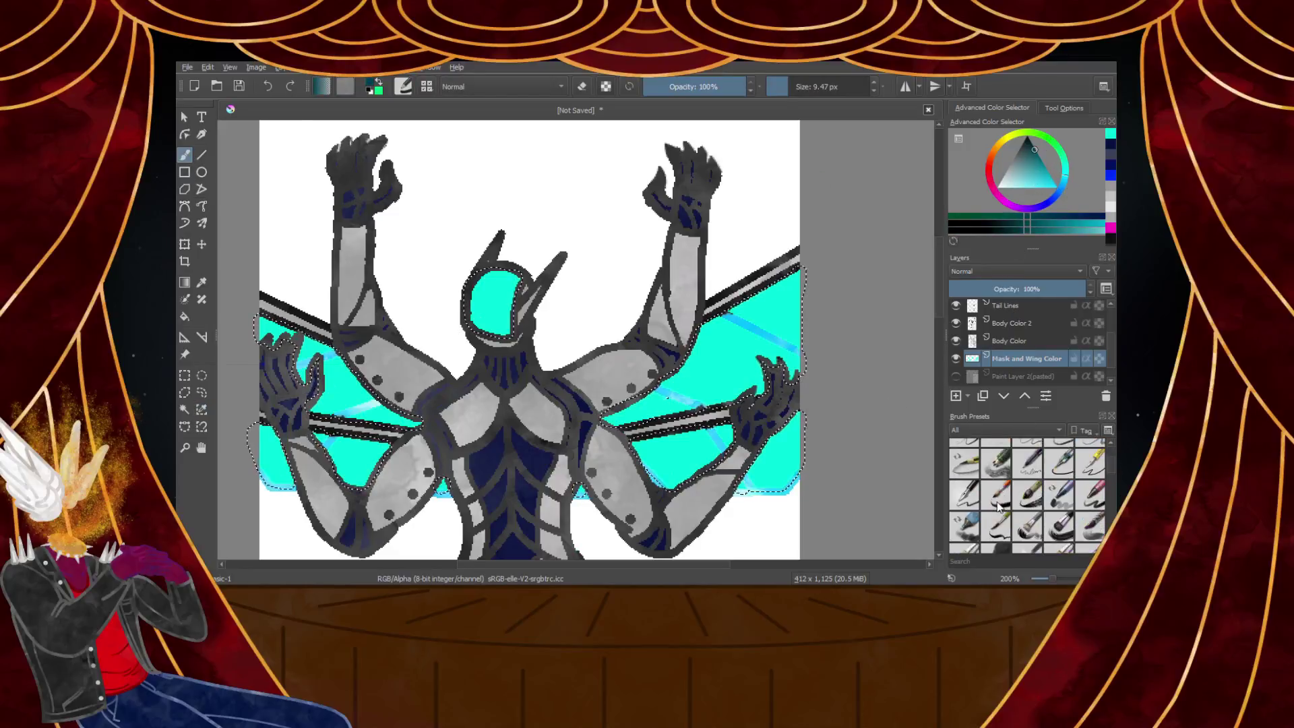
scroll(999, 507, down, 4)
click(997, 522)
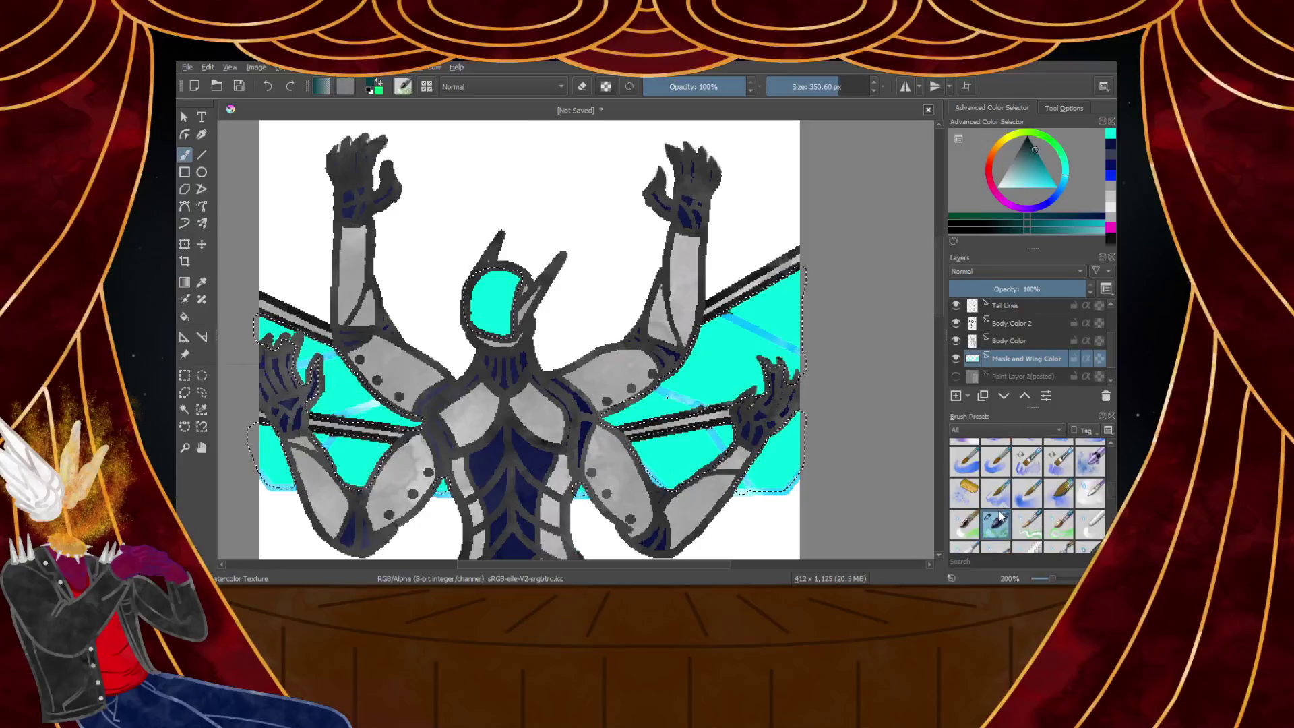
mouse_move(647, 358)
mouse_down()
mouse_move(371, 324)
mouse_move(273, 479)
mouse_up()
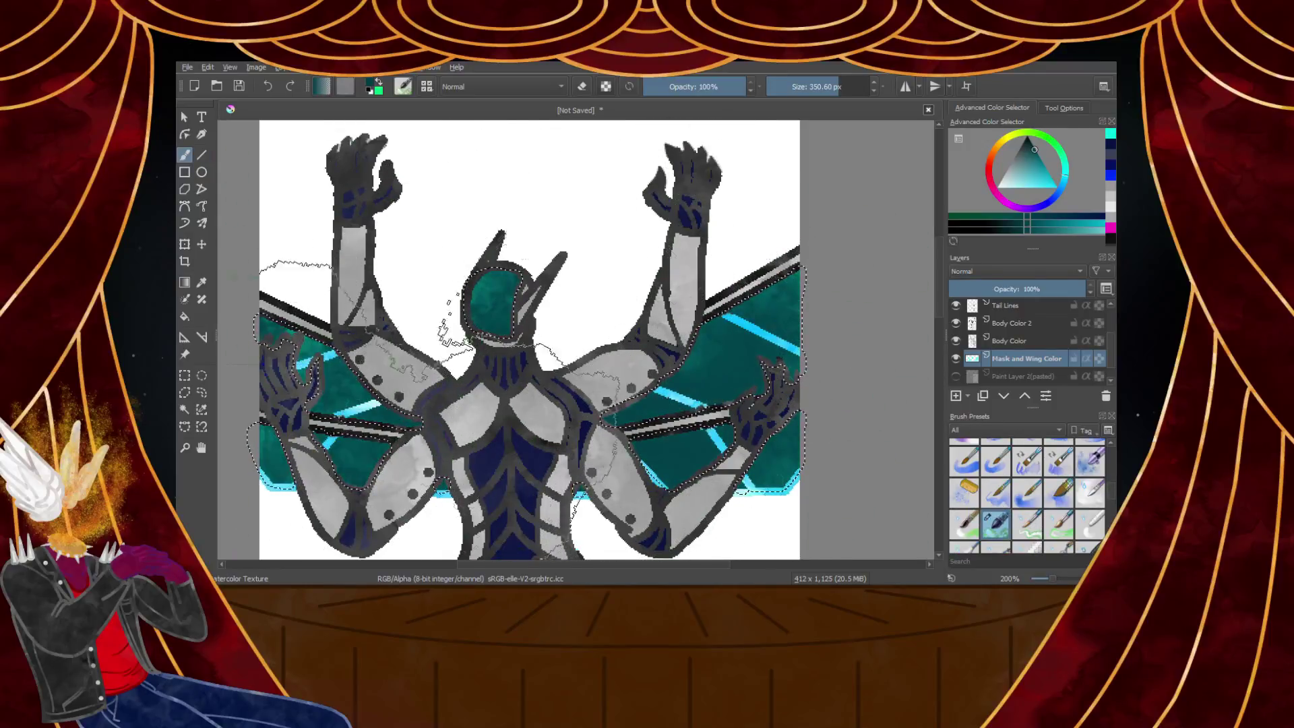
drag(890, 431, 499, 276)
Layer alternating bright cyan and darker teal watercolor texture across the selected wings and mask
drag(1031, 175, 1054, 188)
mouse_move(843, 290)
mouse_down()
mouse_move(351, 310)
mouse_move(897, 404)
mouse_move(472, 438)
mouse_up()
drag(1046, 168, 1031, 163)
mouse_move(863, 304)
mouse_down()
mouse_move(647, 378)
mouse_move(370, 337)
mouse_up()
drag(1031, 164, 1049, 189)
mouse_move(795, 303)
mouse_down()
mouse_move(236, 323)
mouse_move(438, 330)
mouse_up()
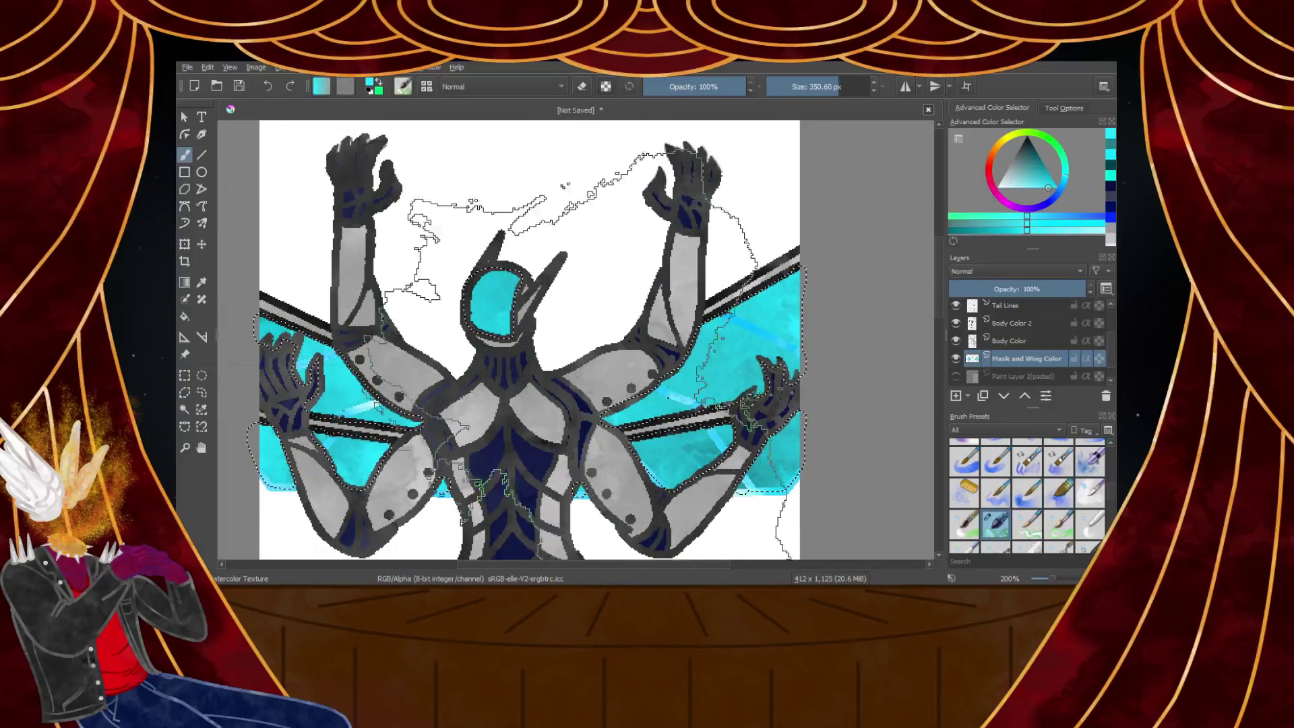
click(1044, 170)
mouse_move(789, 337)
mouse_down()
mouse_move(262, 364)
mouse_move(640, 377)
mouse_up()
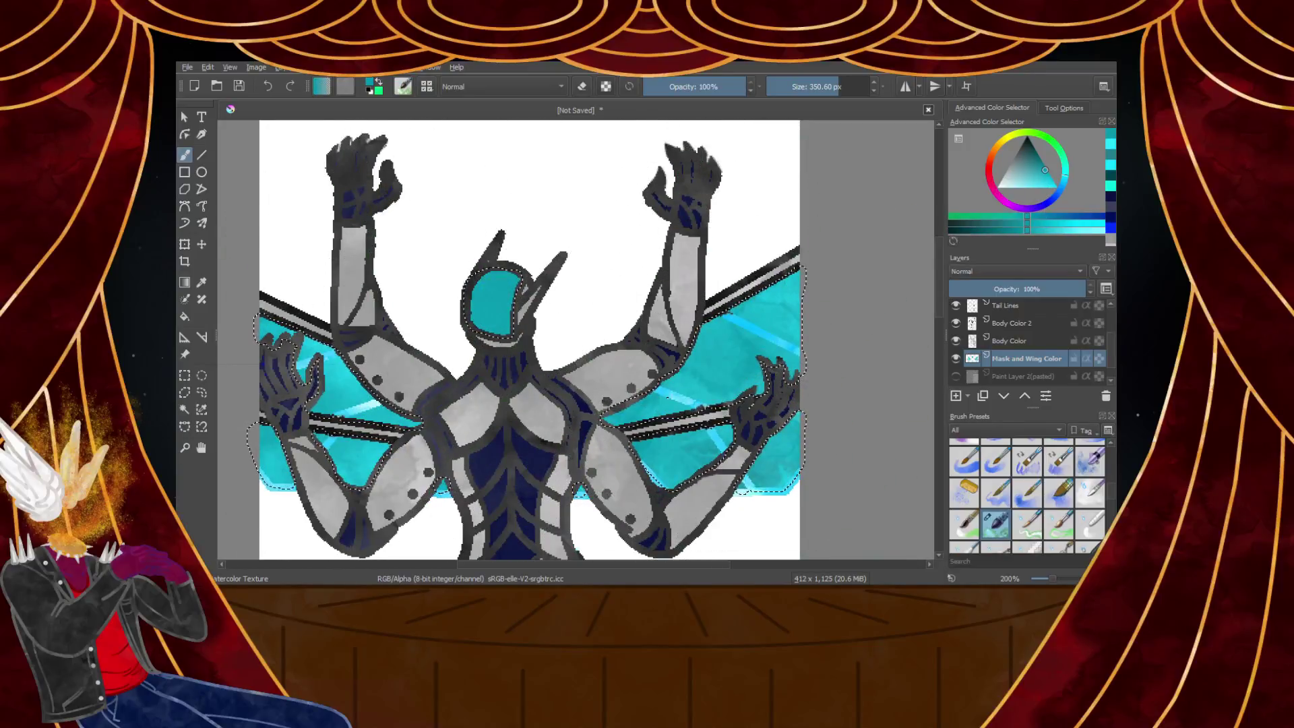
Set the brush size to 106.74 px and add bright cyan watercolor texture to the mask
click(1053, 188)
click(814, 86)
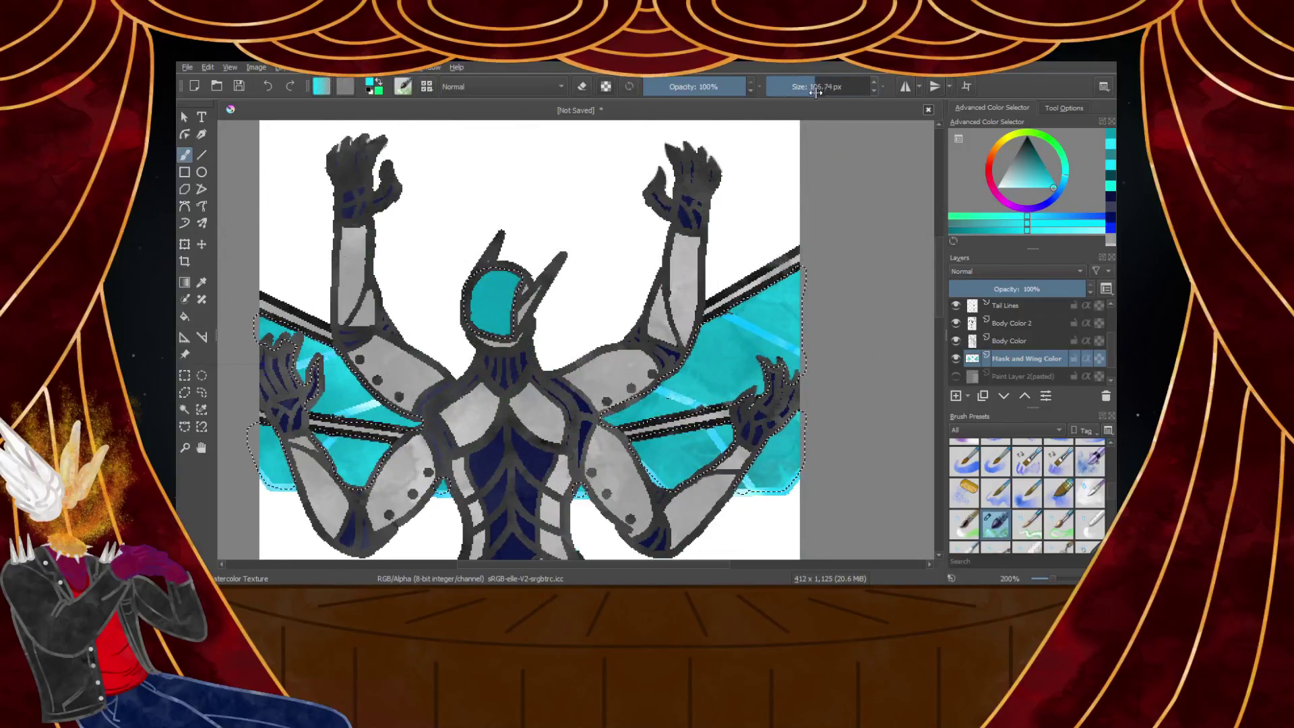
drag(445, 279, 540, 296)
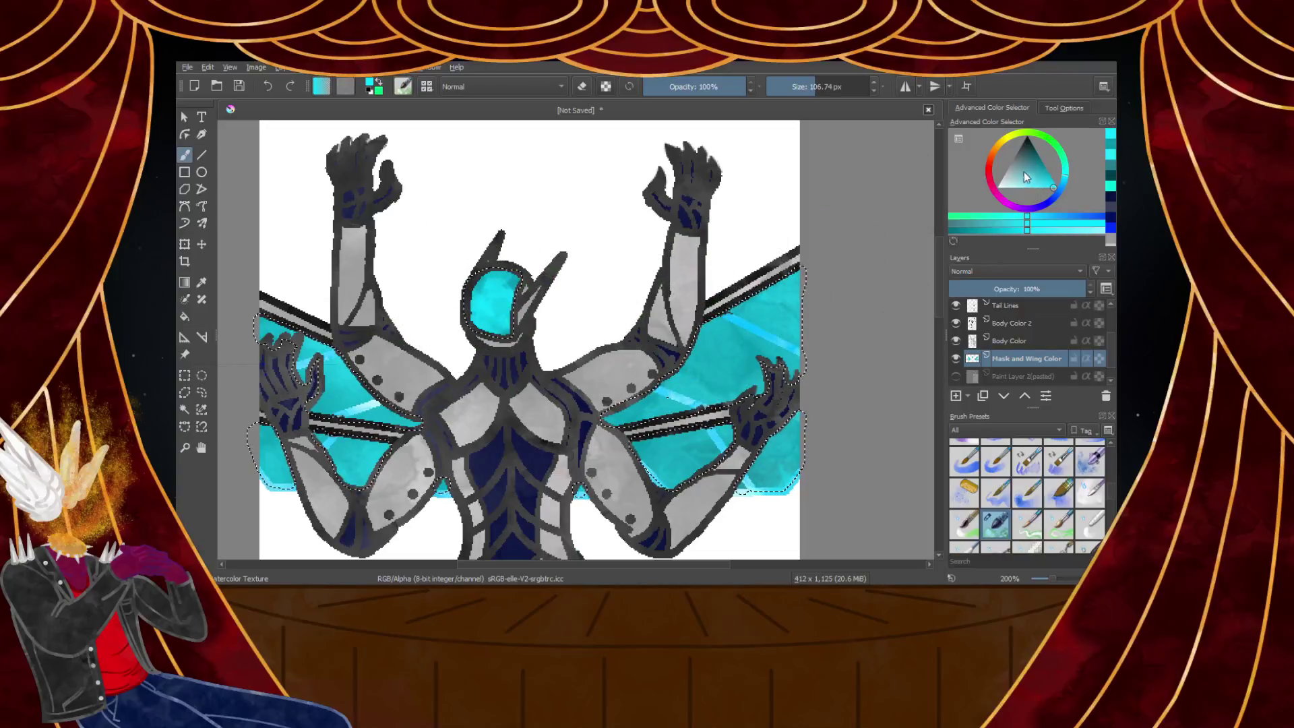
Mottle the wings and mask with near-black watercolor texture to create dark cloudy patches
click(1028, 139)
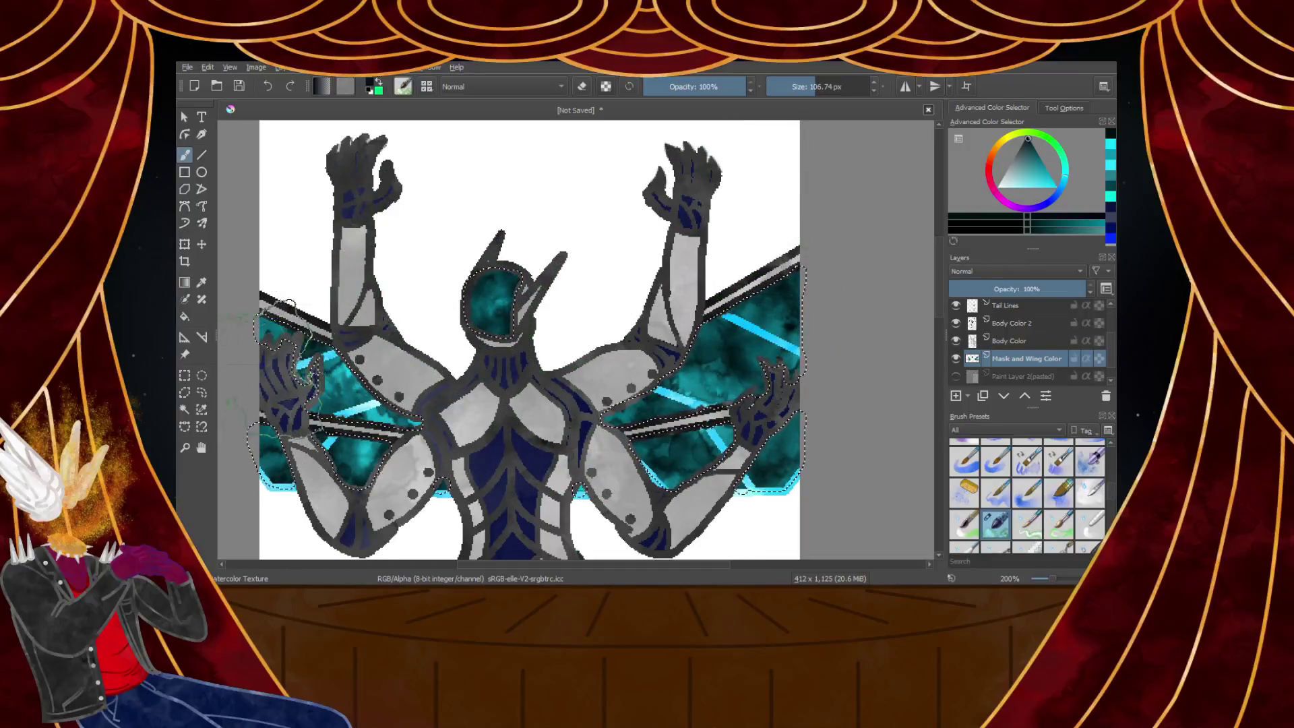
scroll(472, 310, down, 3)
scroll(412, 382, up, 3)
scroll(602, 226, down, 2)
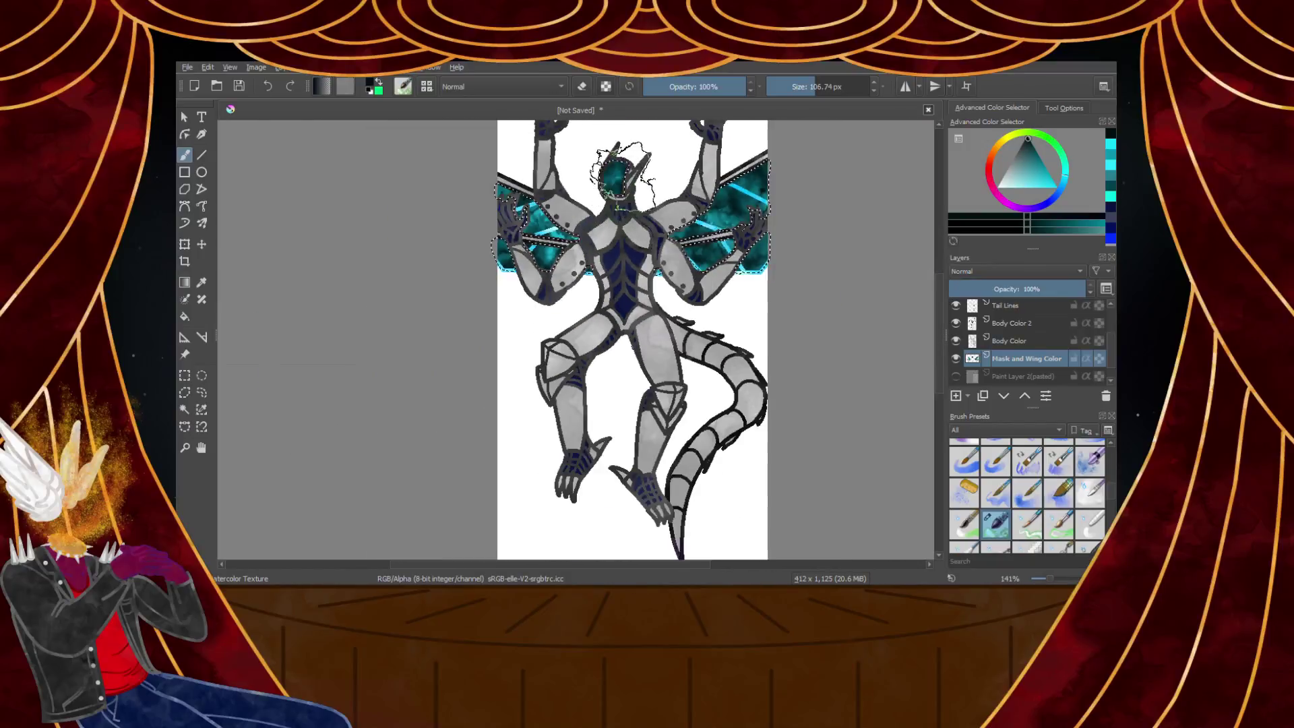
scroll(638, 185, up, 2)
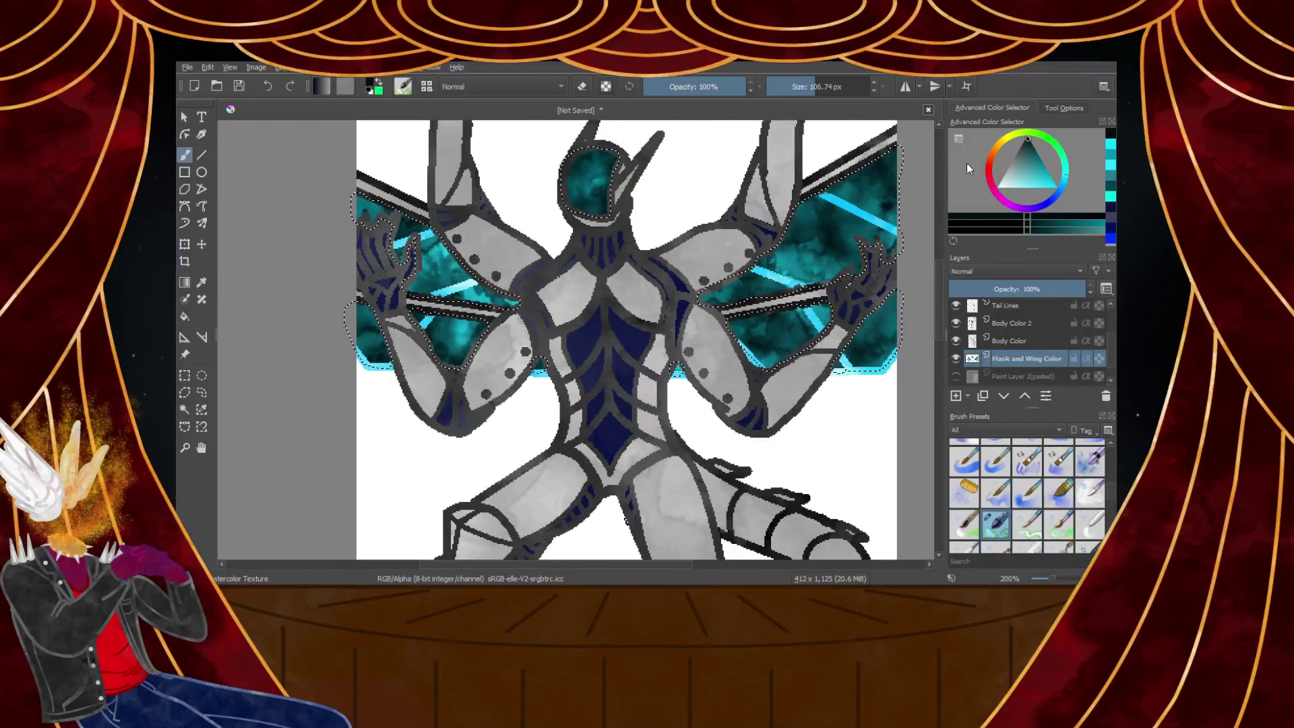
Tint the wings and mask with dark blue watercolor texture at 37% brush opacity
click(1055, 207)
click(1035, 149)
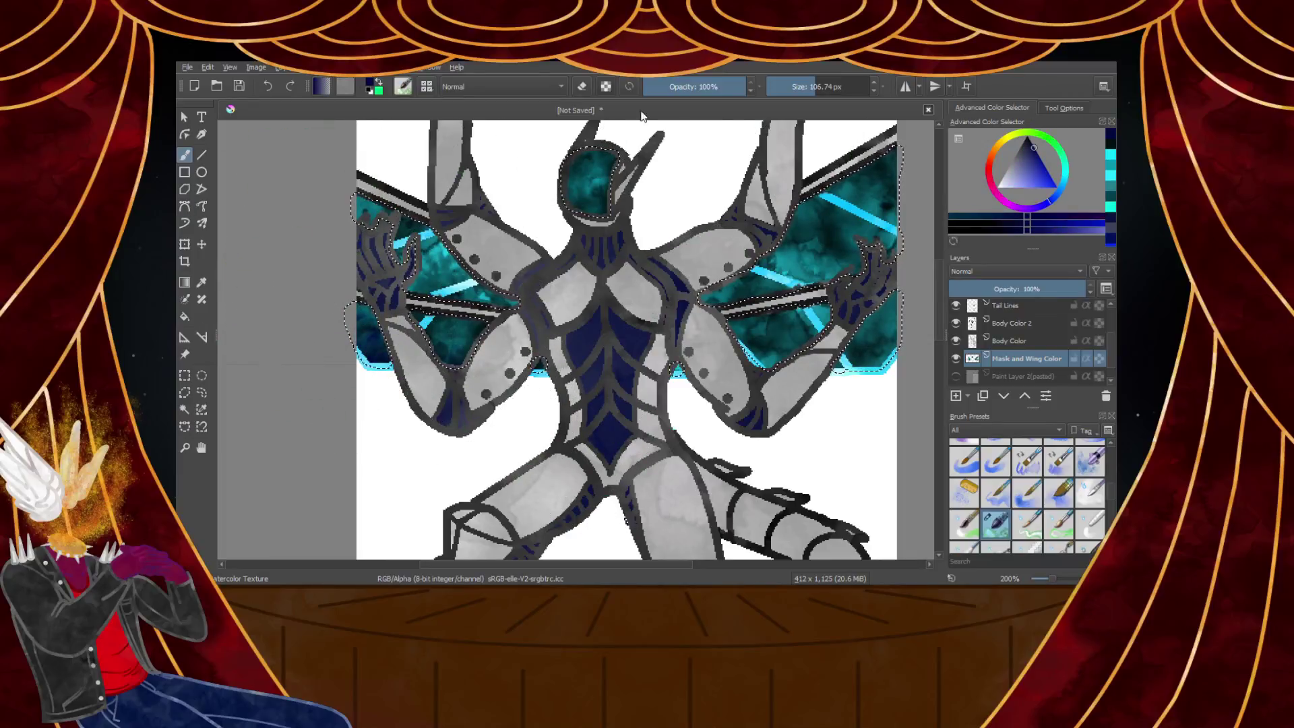
click(682, 91)
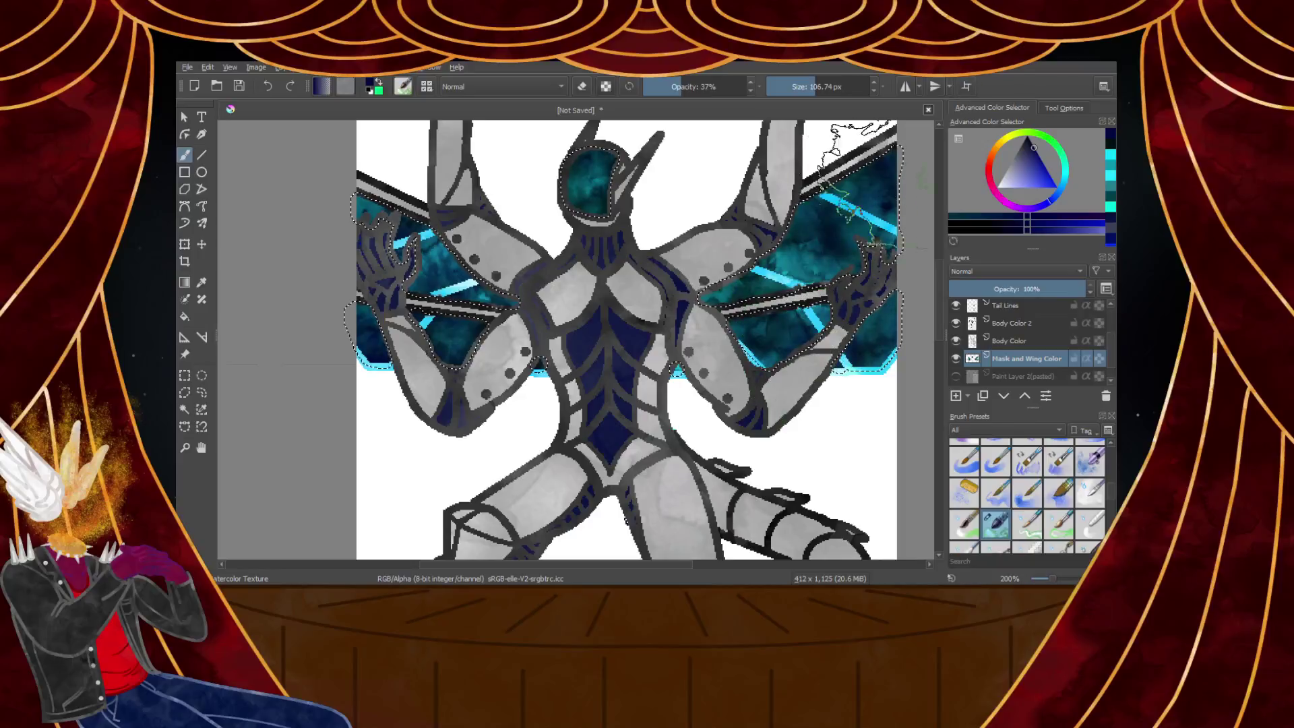
scroll(561, 352, down, 2)
scroll(565, 340, up, 2)
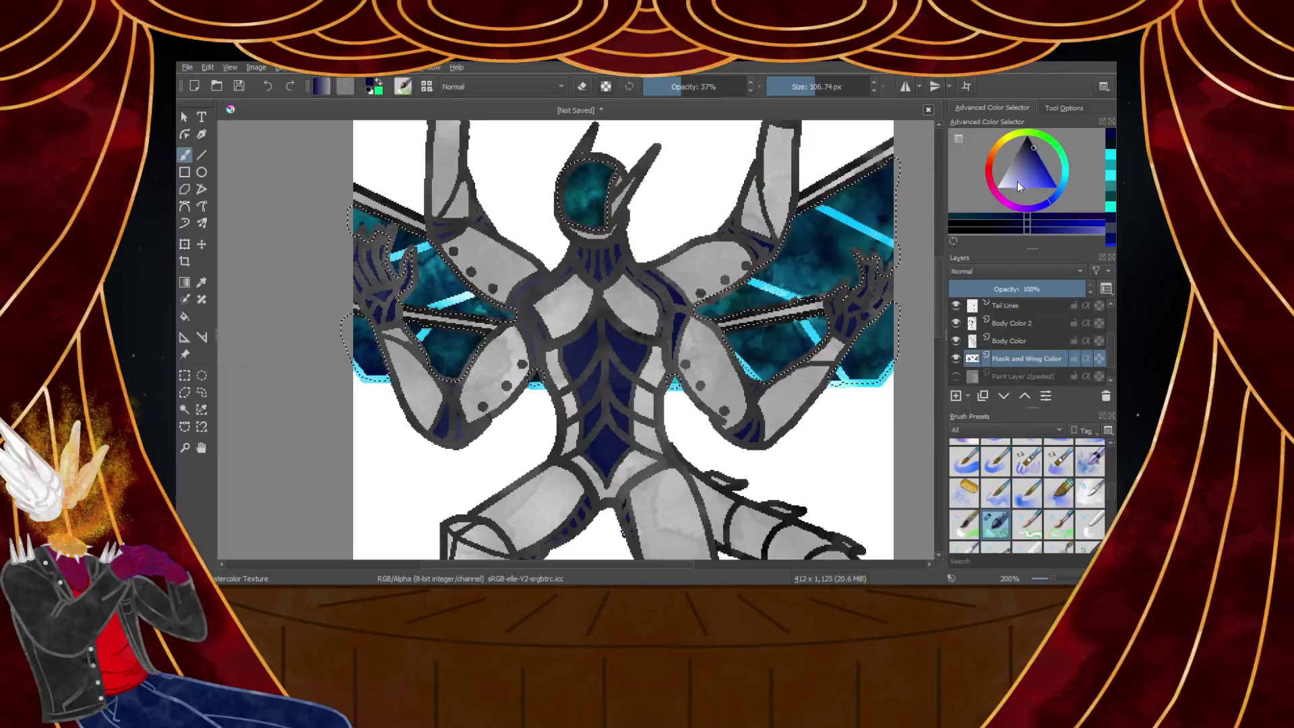
Speckle the right wing and mask with pale lavender stars using the Special Splats watercolor brush at 37.04 px
click(968, 492)
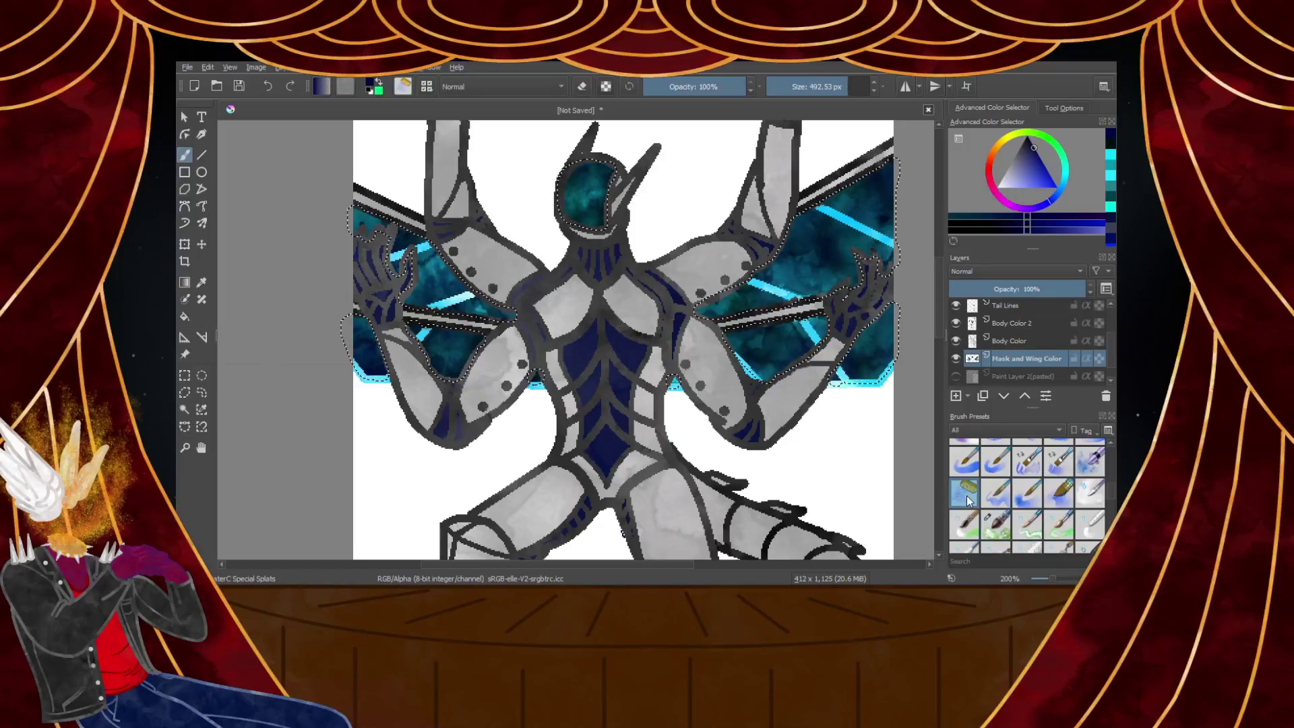
click(1008, 190)
drag(1009, 191, 1005, 190)
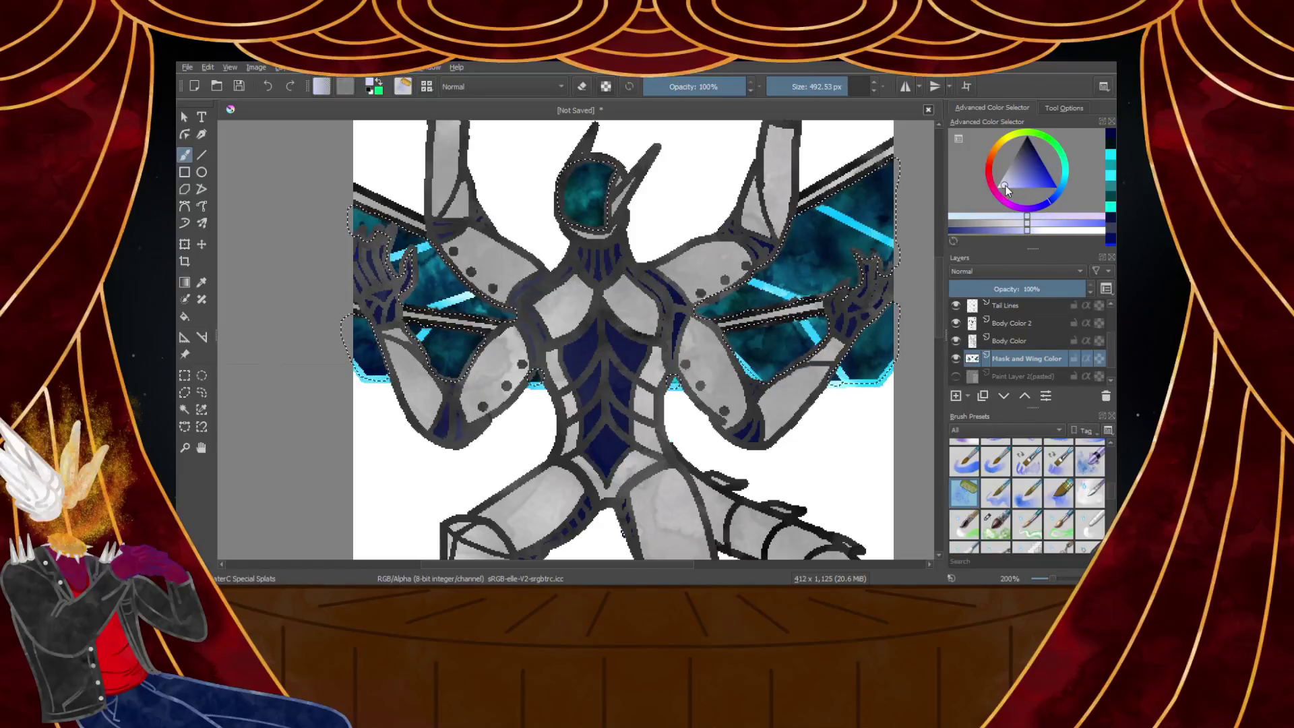
drag(770, 87, 801, 86)
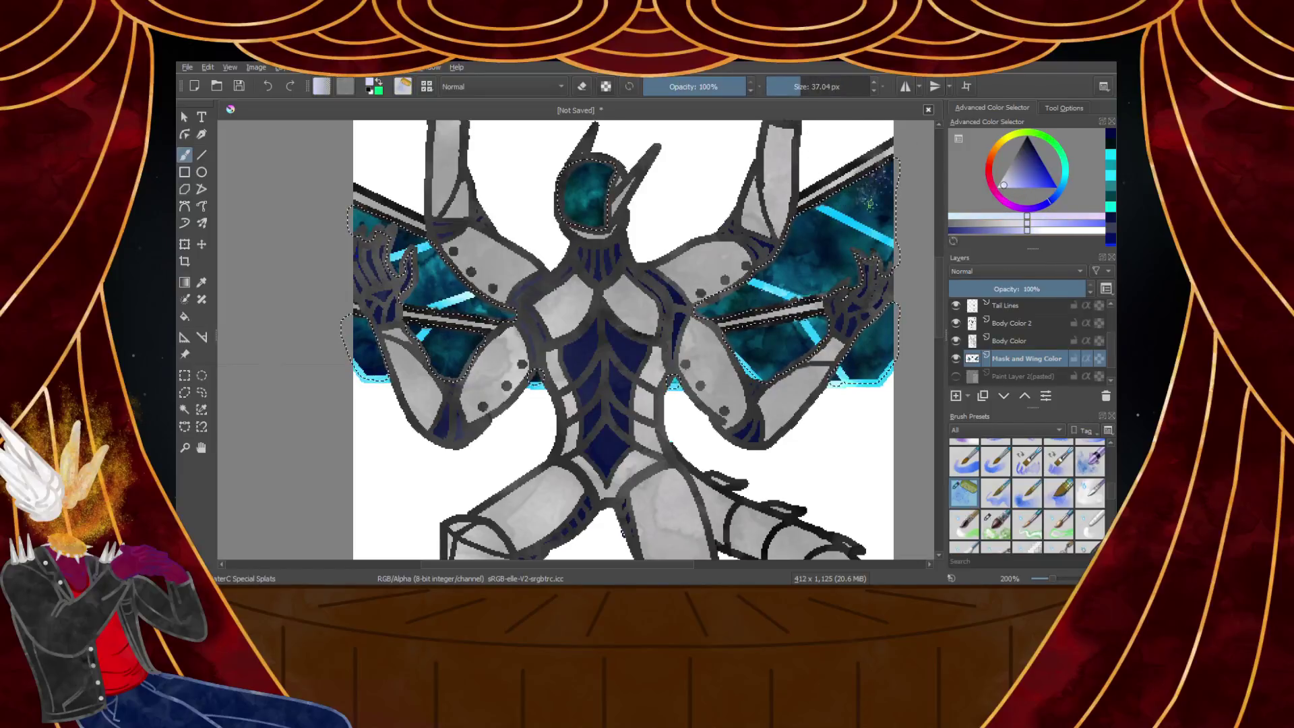
drag(869, 196, 859, 259)
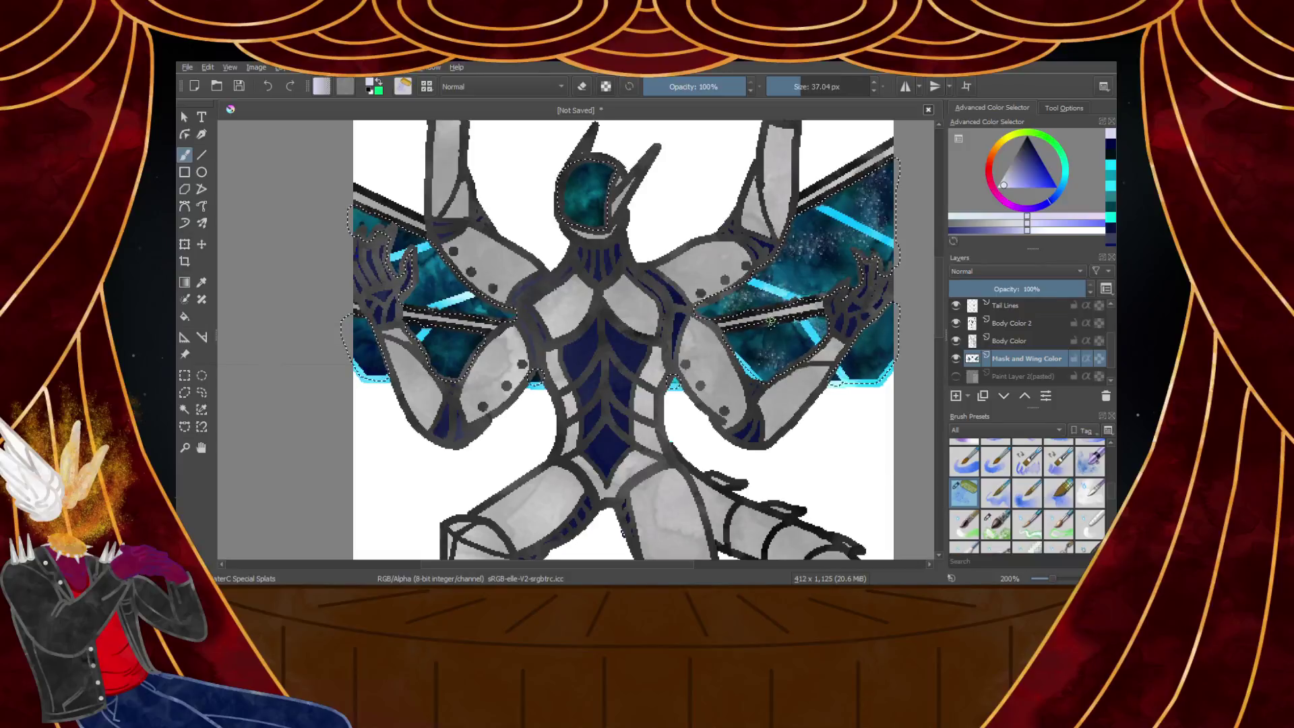
scroll(616, 219, up, 4)
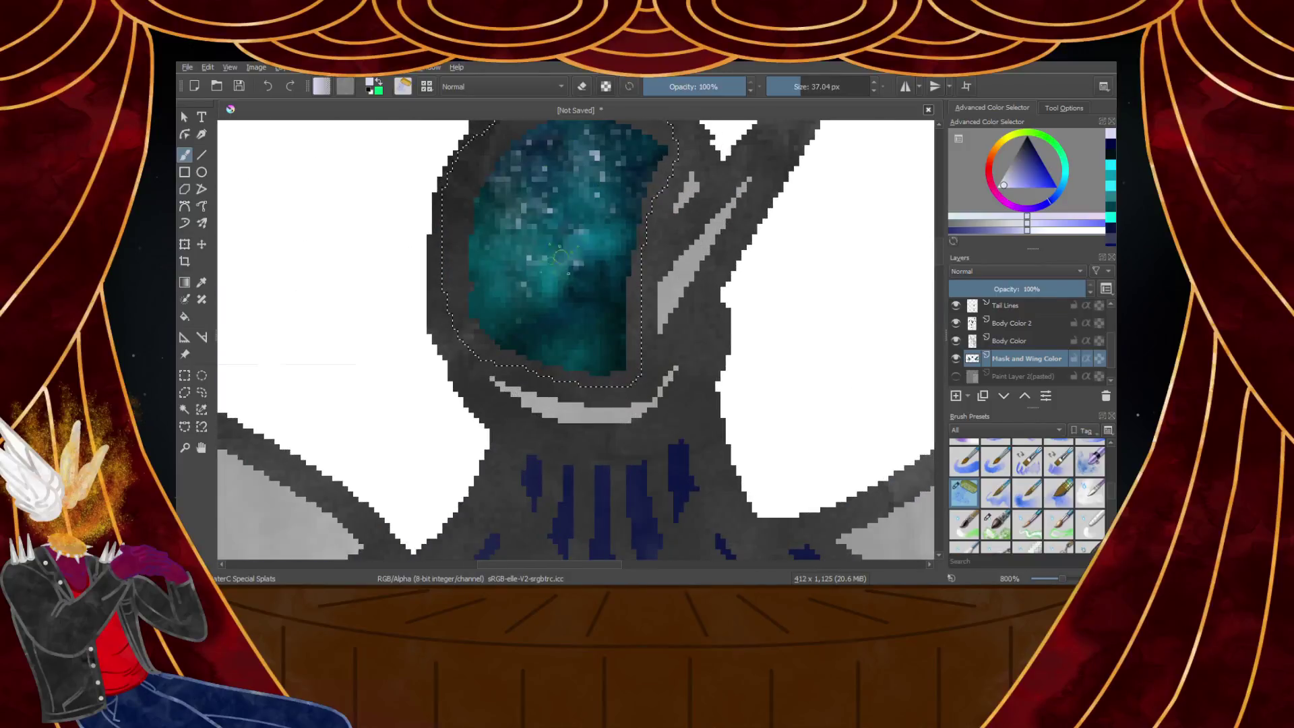
Speckle the left wing's sections with the same pale lavender stars
scroll(468, 306, down, 5)
scroll(470, 454, up, 2)
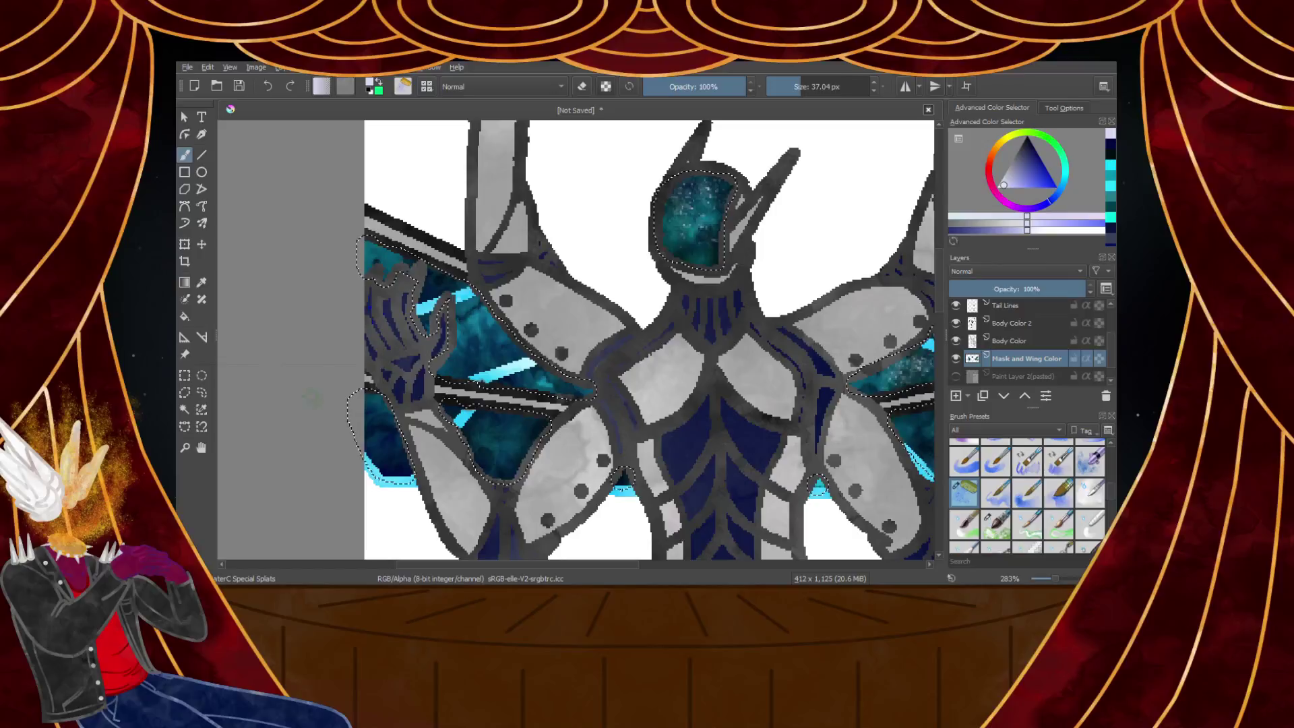
mouse_move(470, 453)
mouse_down()
mouse_move(504, 450)
mouse_move(415, 217)
mouse_up()
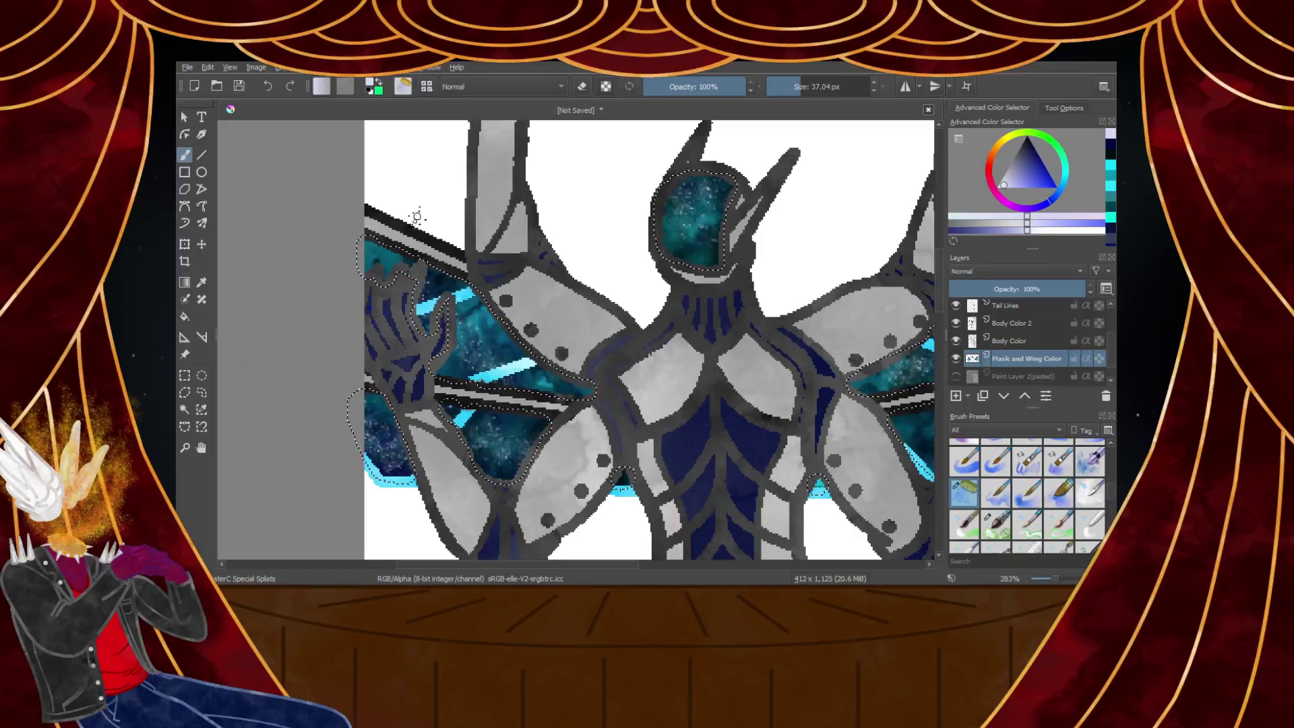
Change the color to pale orange and add star speckles to the left wing and mask
click(995, 148)
drag(1023, 182, 1009, 187)
mouse_move(472, 324)
mouse_down()
mouse_move(486, 348)
mouse_move(465, 357)
mouse_up()
drag(375, 421, 383, 453)
drag(686, 237, 661, 220)
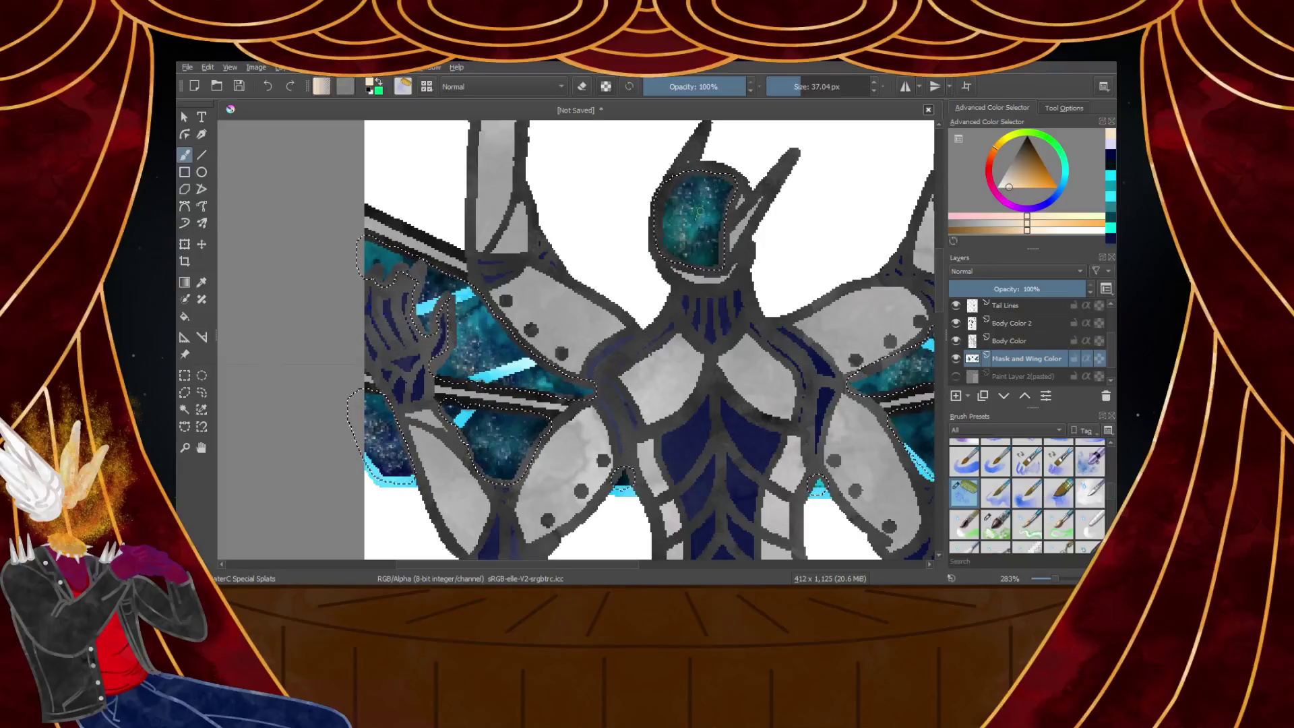
Add pale orange star speckles to the right wing
scroll(718, 215, down, 4)
scroll(835, 251, up, 4)
drag(593, 323, 616, 344)
drag(664, 195, 698, 185)
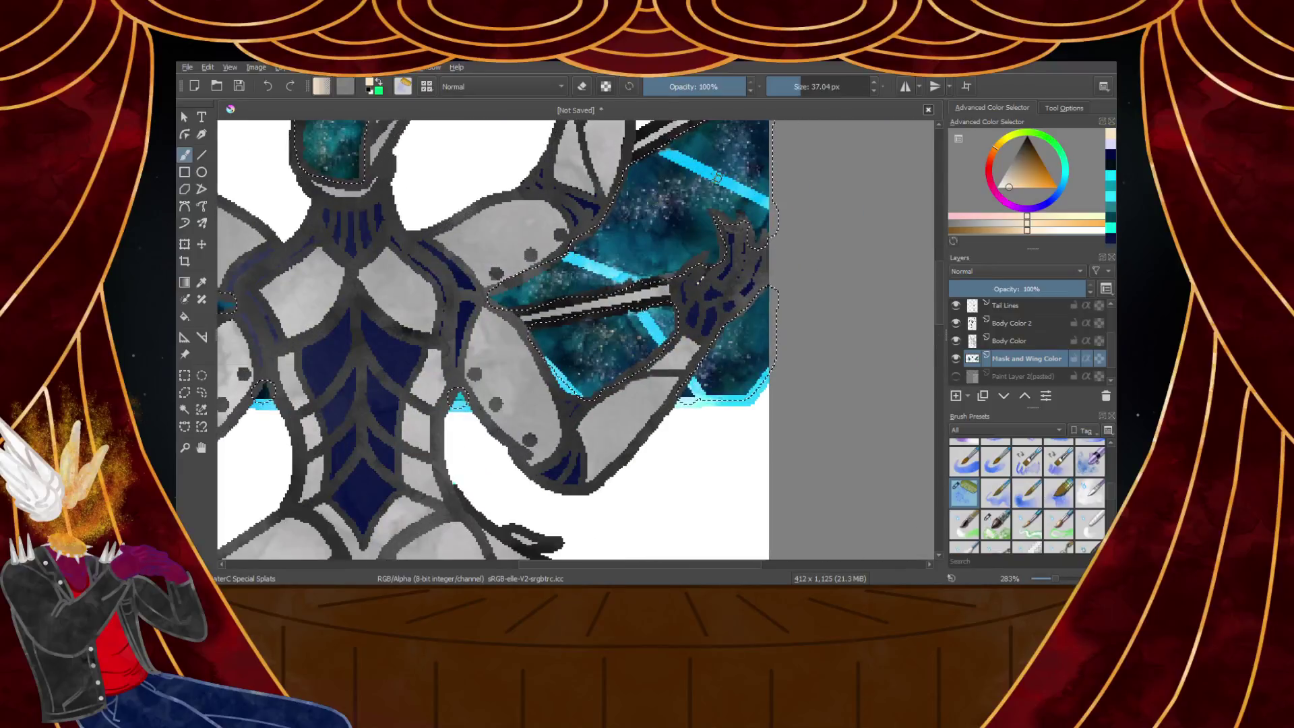
Change the color to pale purple-pink and add star speckles to the right wing's upper section
click(1015, 212)
drag(1019, 178, 1013, 186)
click(715, 239)
drag(714, 240, 674, 232)
drag(707, 145, 630, 212)
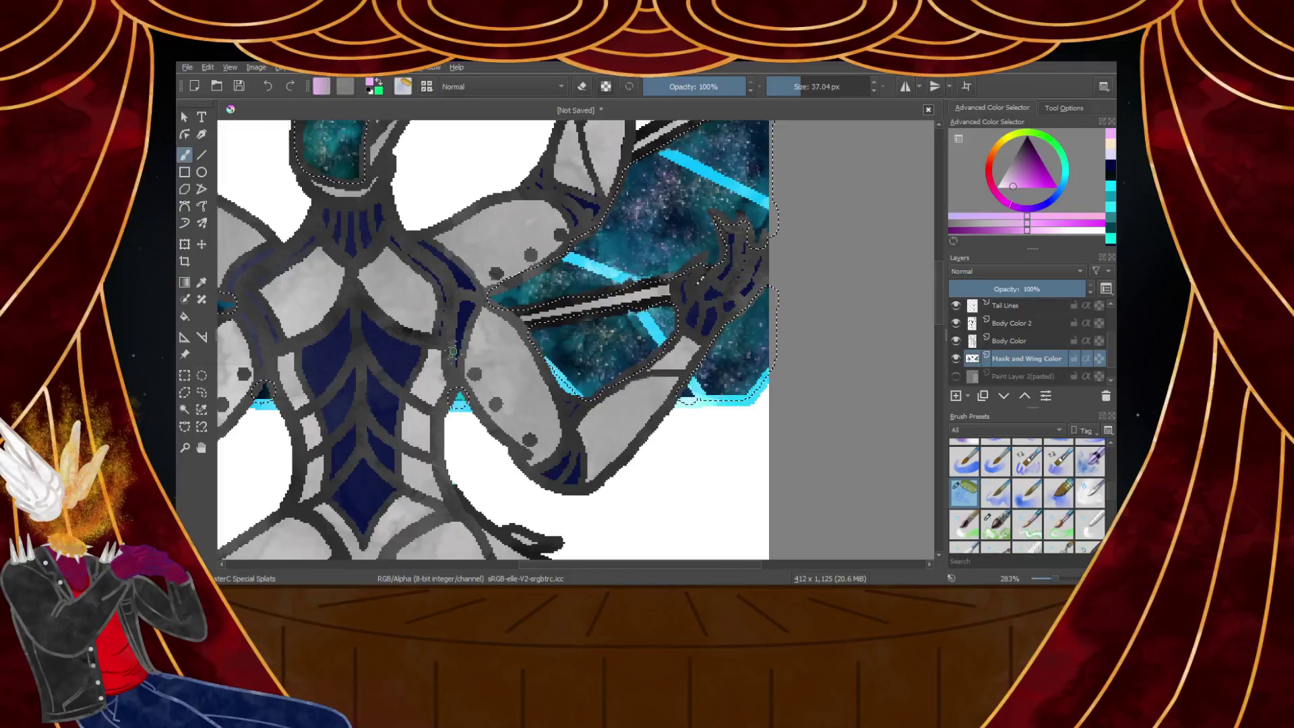
Add a new paint layer above Mask and Wing Color and speckle the right wing with pale blue stars
scroll(443, 351, down, 5)
scroll(364, 350, up, 5)
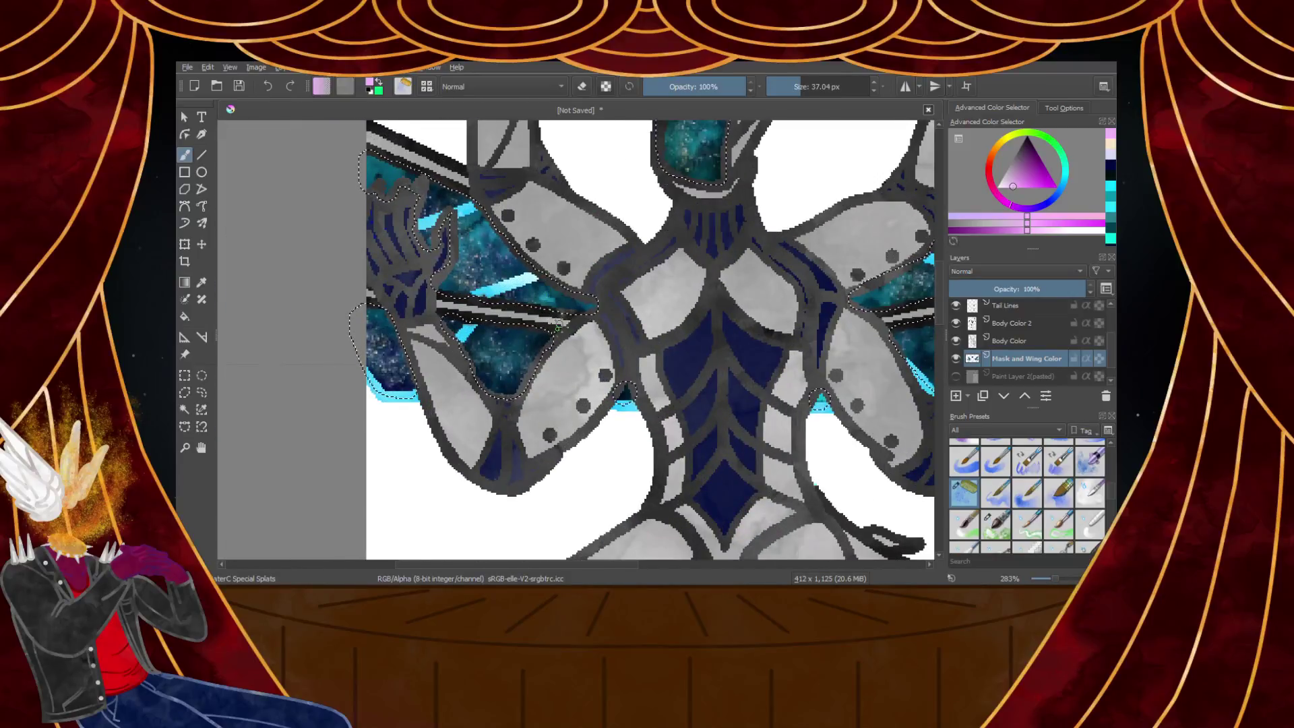
scroll(558, 326, down, 3)
scroll(578, 231, up, 3)
scroll(797, 220, down, 4)
scroll(796, 219, up, 3)
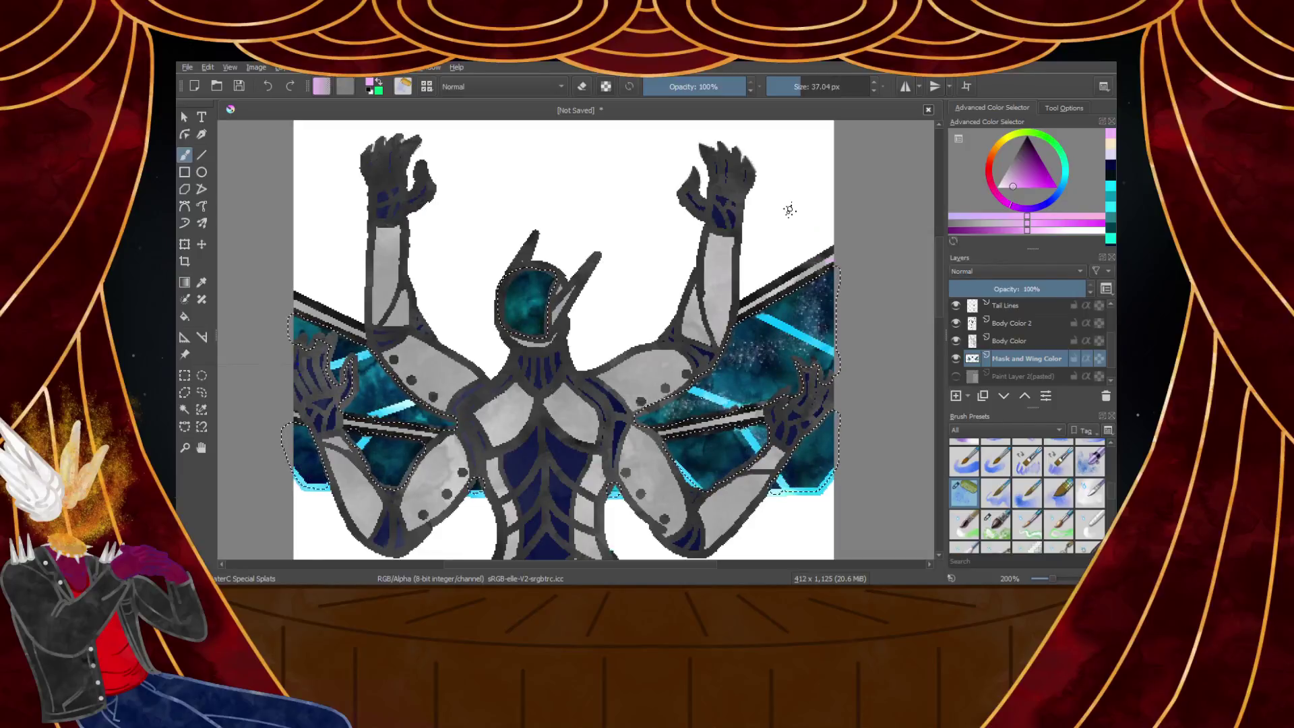
click(960, 395)
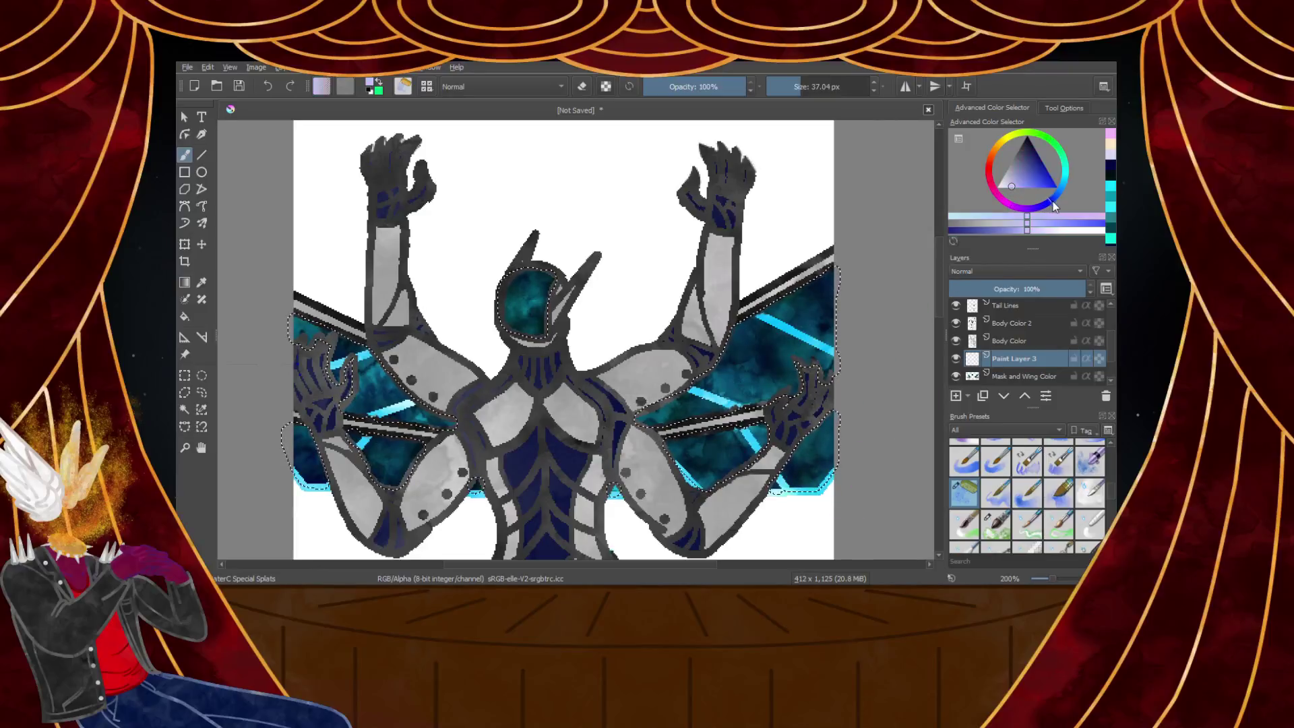
mouse_move(804, 318)
mouse_down()
mouse_move(751, 331)
mouse_move(768, 407)
mouse_up()
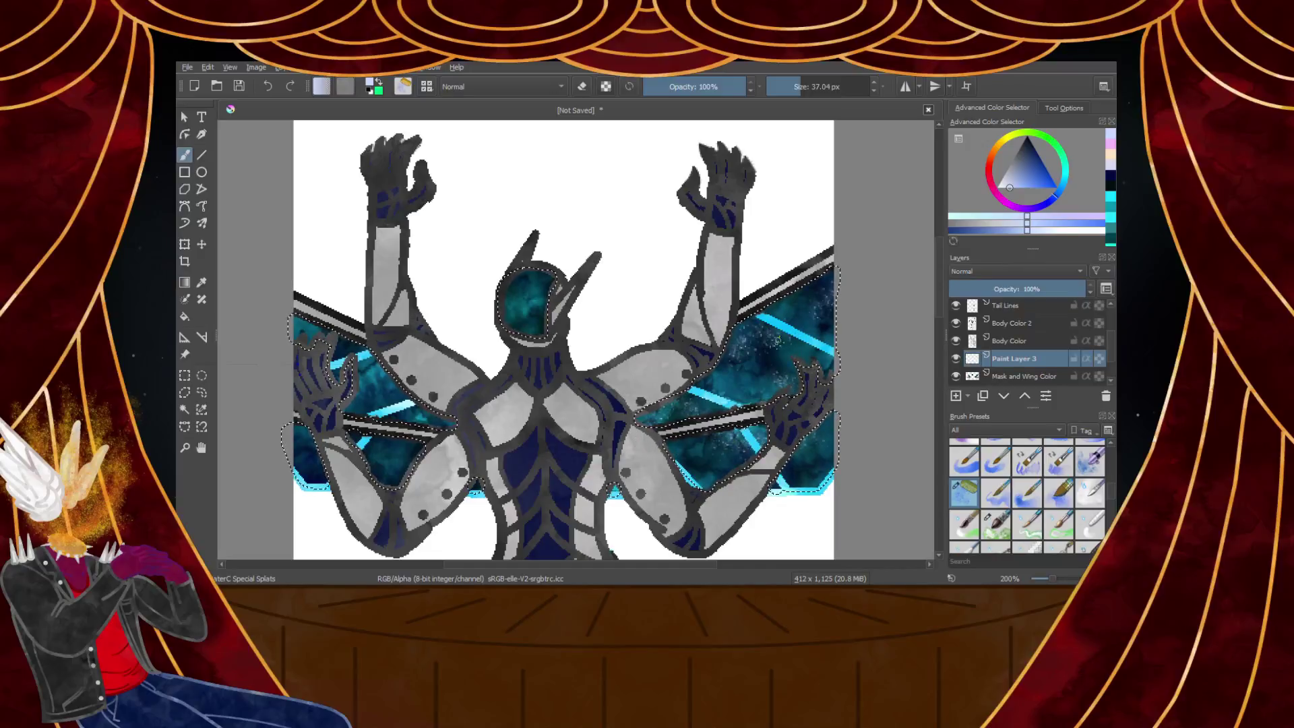
Speckle the mask and the left wing with the same pale blue stars
scroll(538, 307, up, 3)
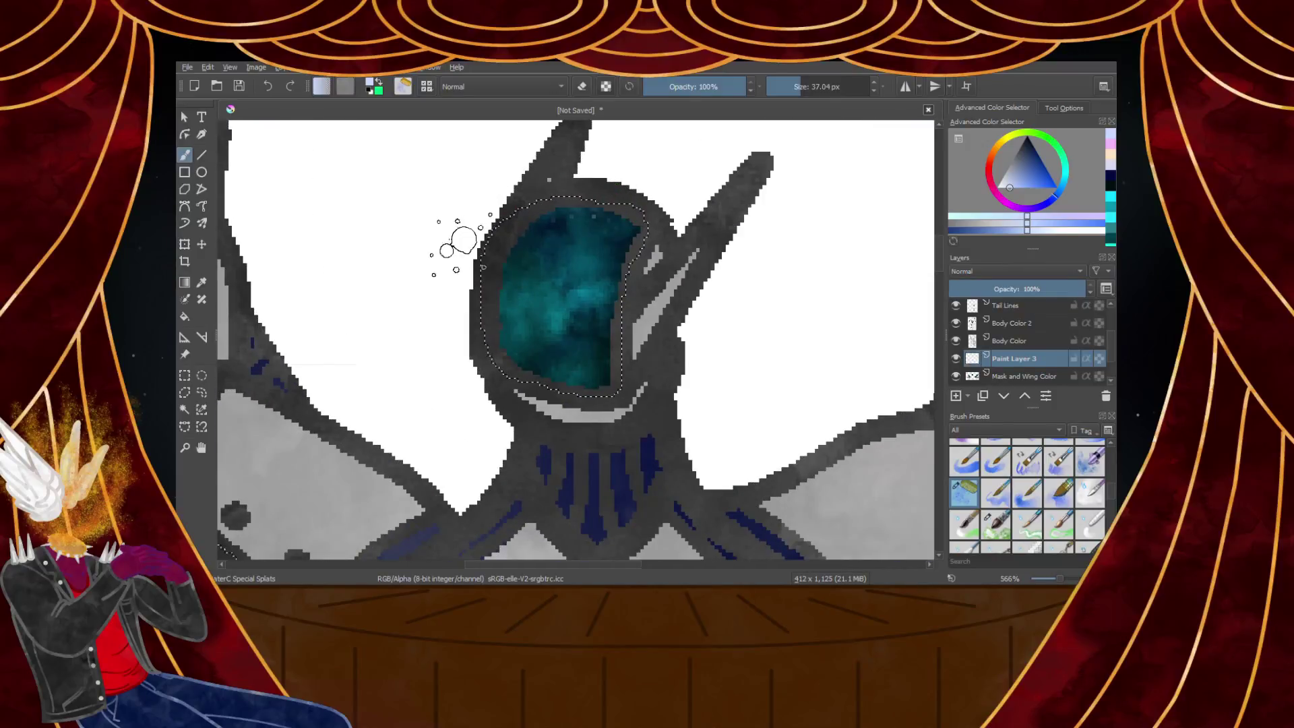
scroll(627, 329, down, 3)
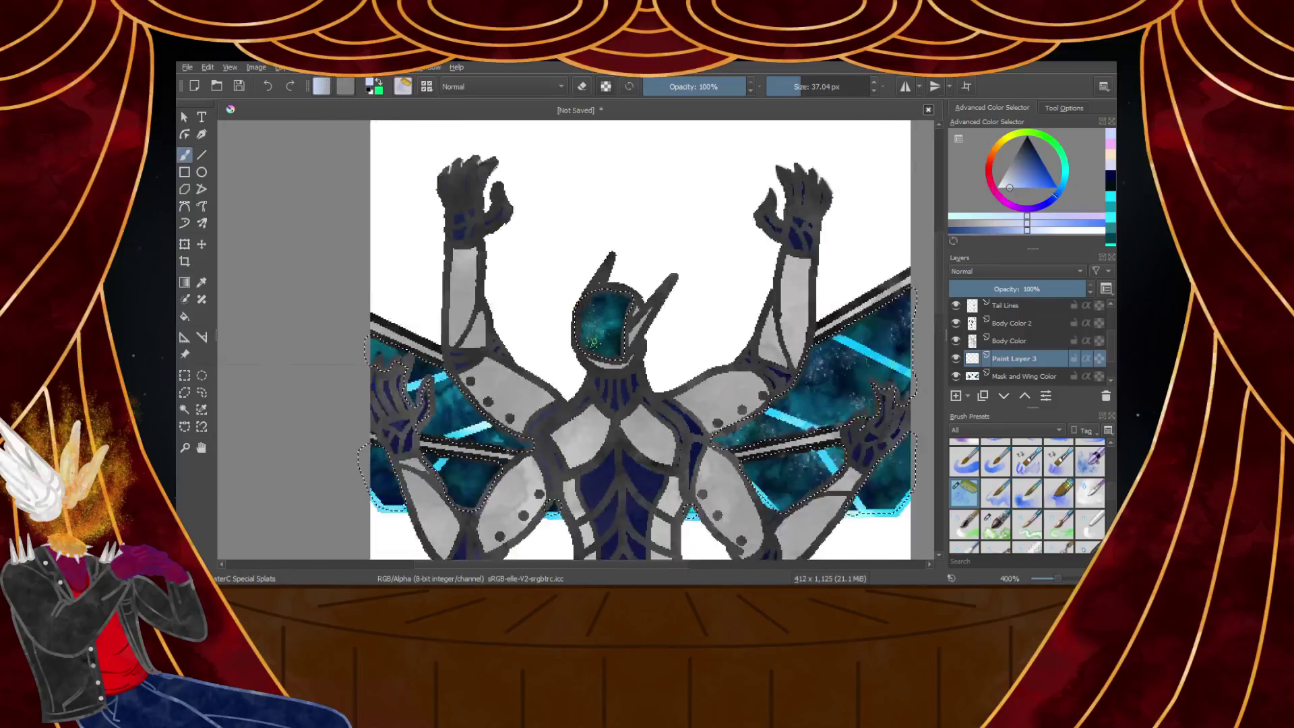
scroll(332, 433, up, 2)
scroll(544, 351, down, 3)
scroll(496, 398, up, 4)
mouse_move(556, 449)
mouse_down()
mouse_move(630, 391)
mouse_move(719, 287)
mouse_up()
scroll(723, 287, down, 5)
scroll(810, 305, down, 2)
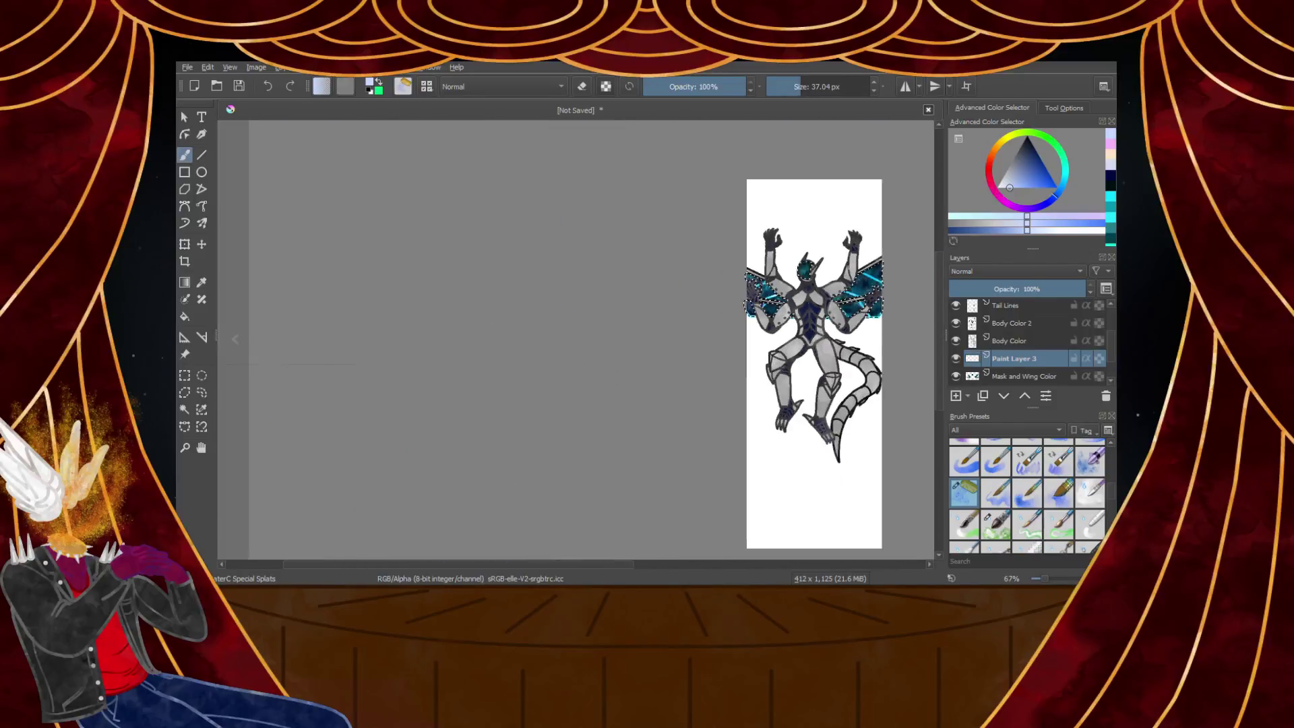
Lower the new star layer's opacity to about 56% and clear the selection
scroll(573, 424, up, 4)
scroll(586, 404, down, 2)
scroll(438, 471, up, 1)
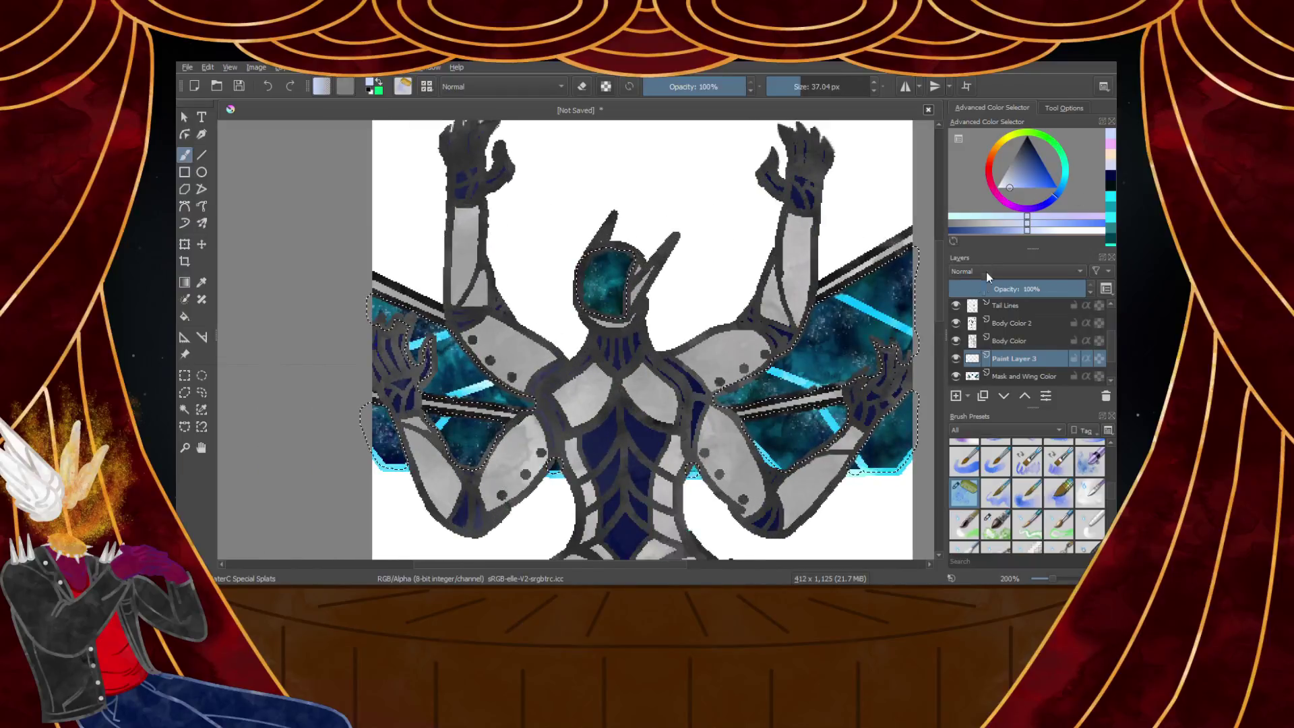
click(1029, 289)
drag(1030, 289, 1025, 289)
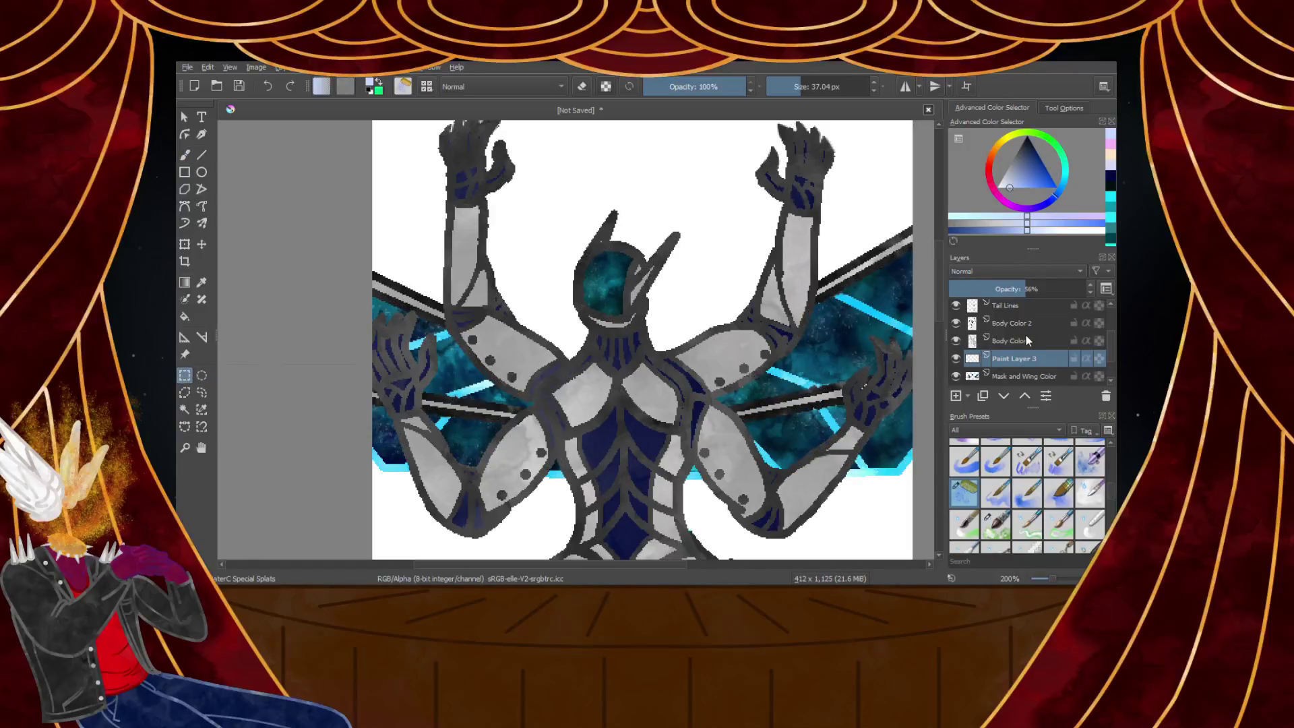
Select the cyan span lines of both wings on the Wing Span Lines layer using Similar Color Selection
scroll(1019, 351, up, 1)
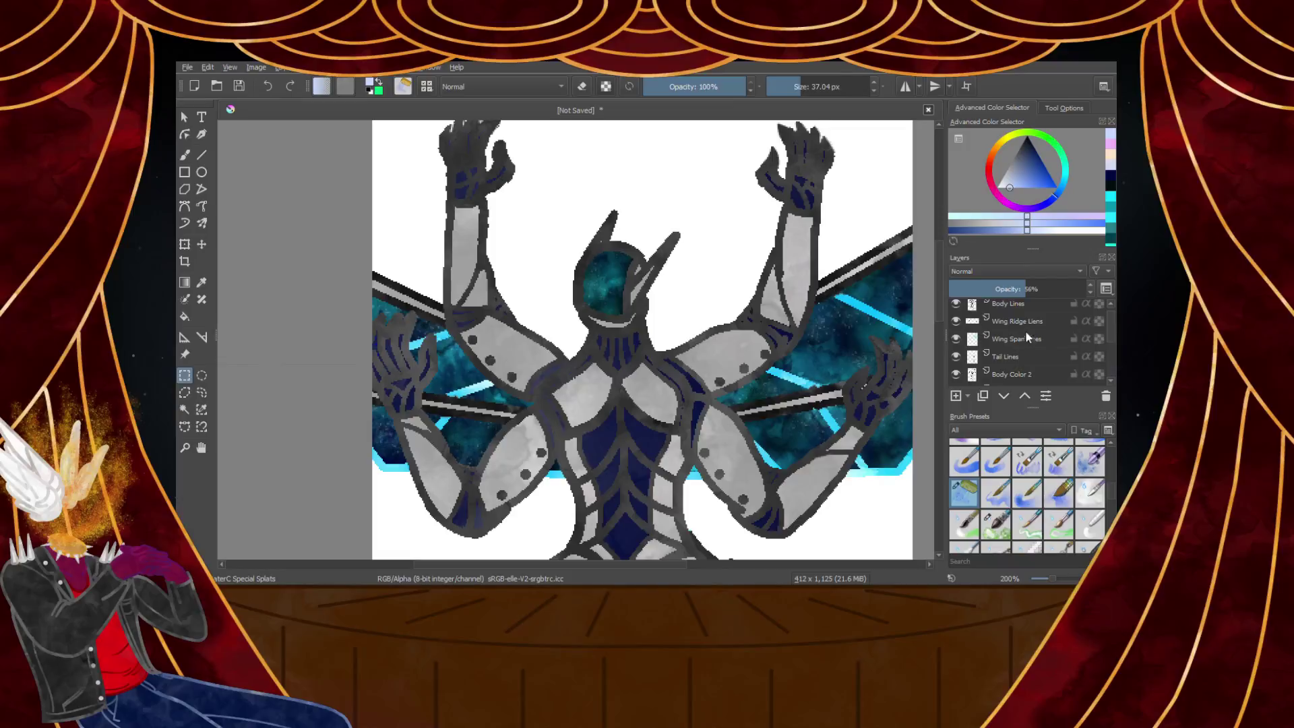
click(1025, 339)
click(202, 409)
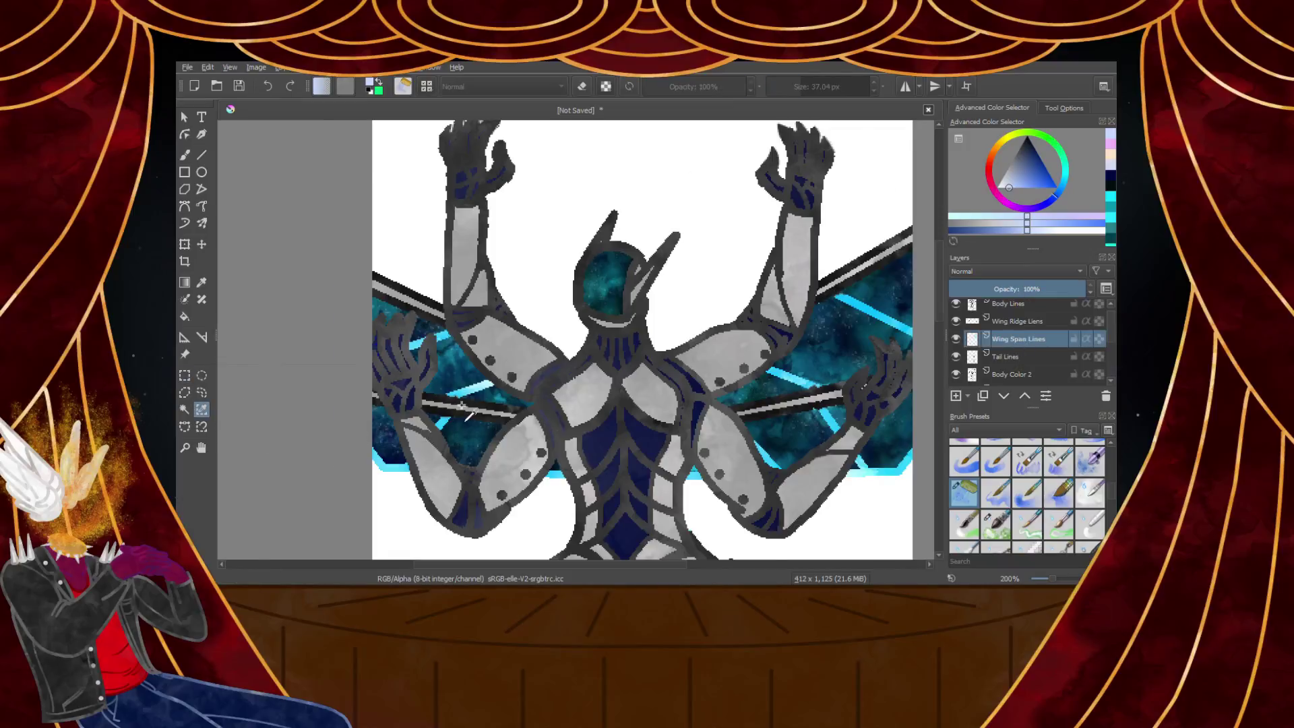
scroll(458, 398, up, 3)
scroll(459, 398, up, 3)
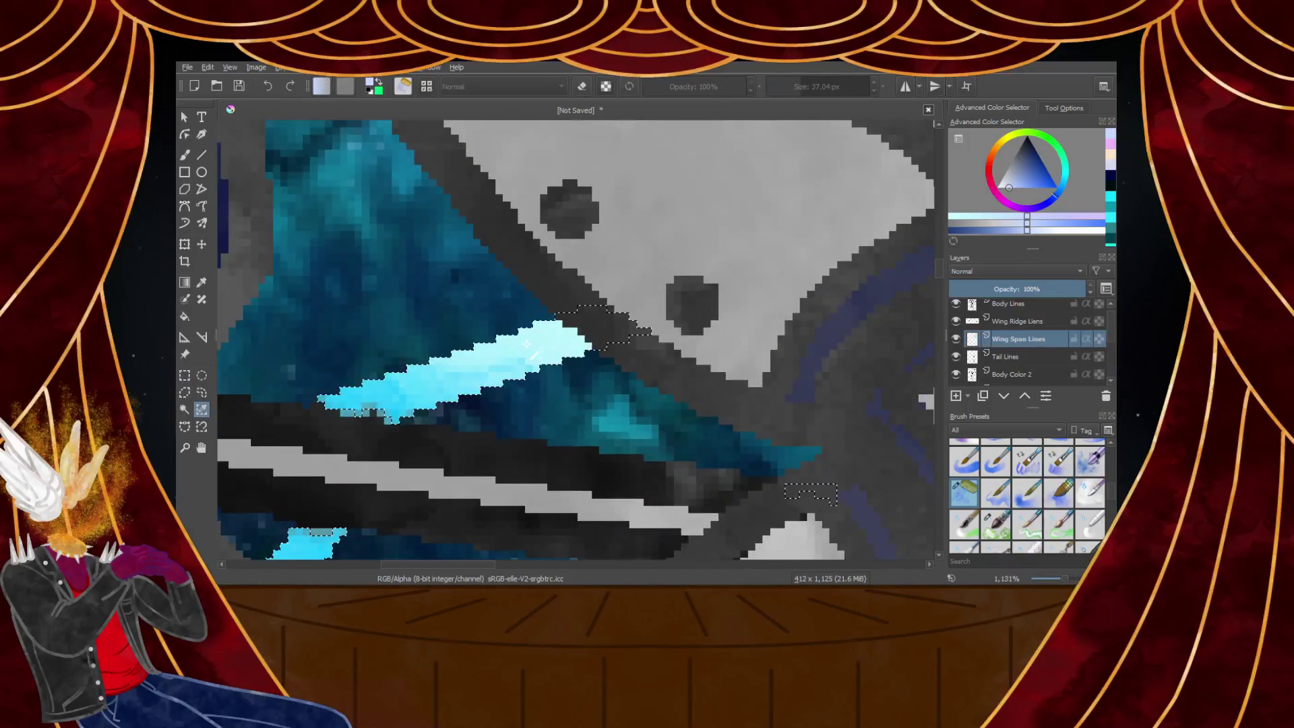
scroll(527, 345, down, 6)
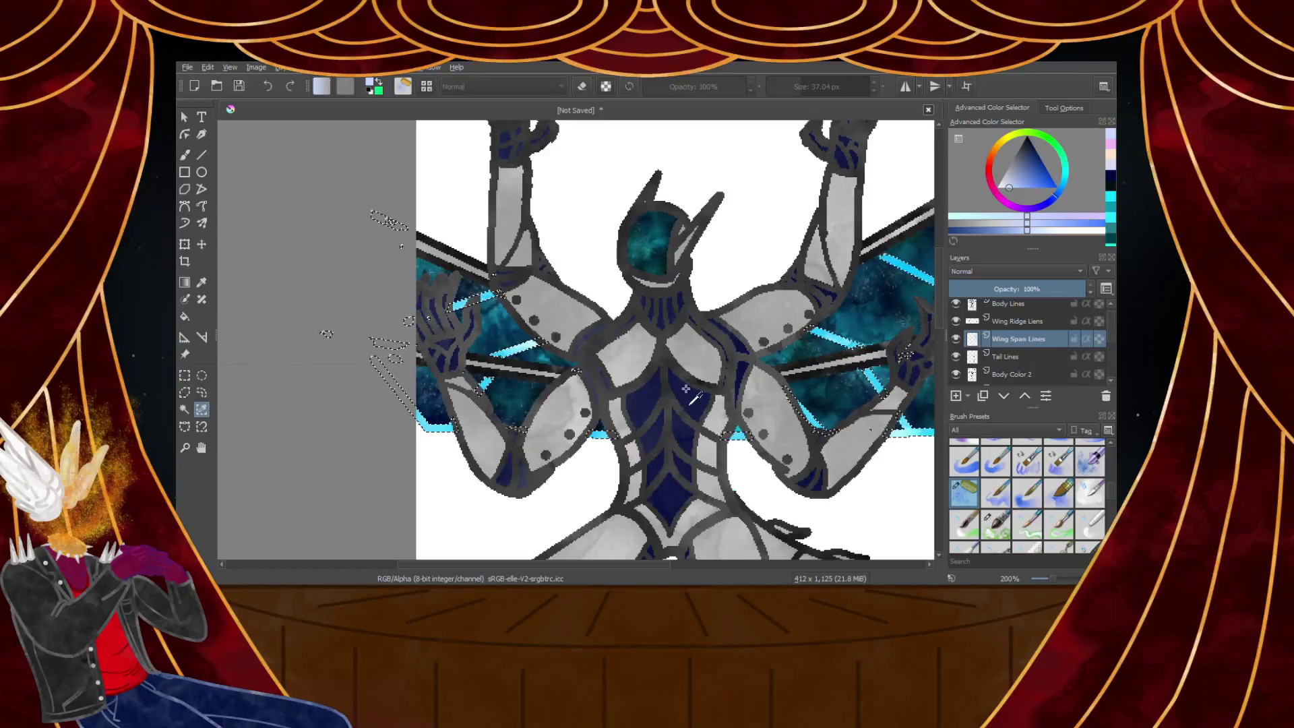
scroll(707, 364, down, 2)
scroll(842, 304, up, 4)
scroll(846, 303, down, 2)
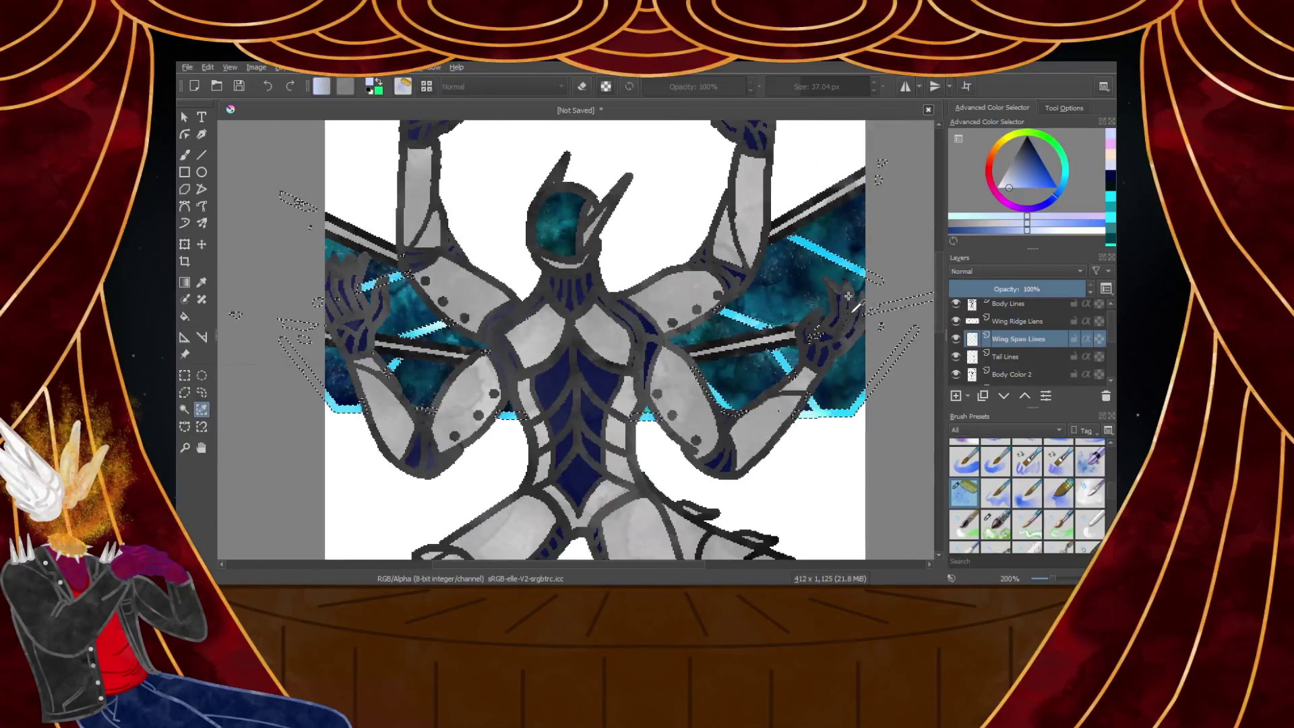
scroll(846, 303, up, 2)
scroll(568, 407, down, 3)
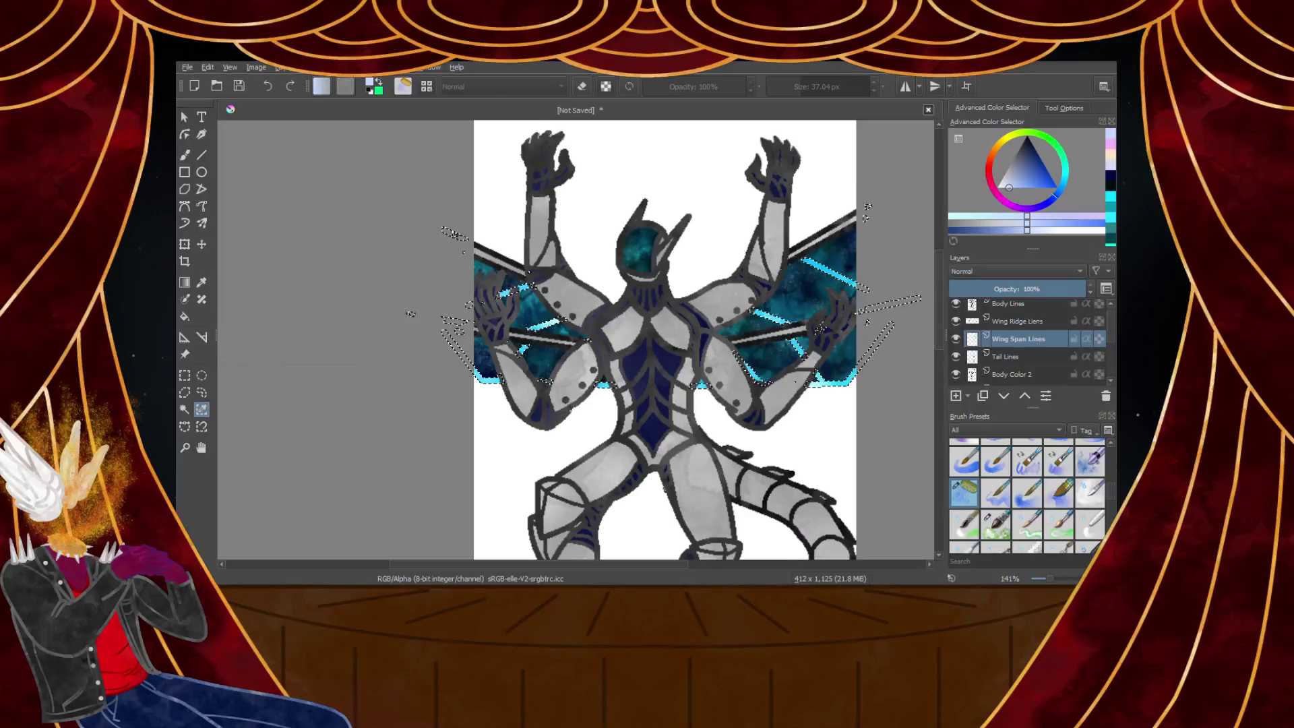
scroll(568, 407, up, 2)
scroll(568, 407, down, 3)
scroll(569, 407, up, 3)
Paint the selected wing span lines dark blue with the Watercolor Texture brush
mouse_move(1021, 176)
mouse_down()
mouse_move(1041, 170)
mouse_move(1038, 157)
mouse_up()
scroll(1084, 484, down, 5)
click(996, 445)
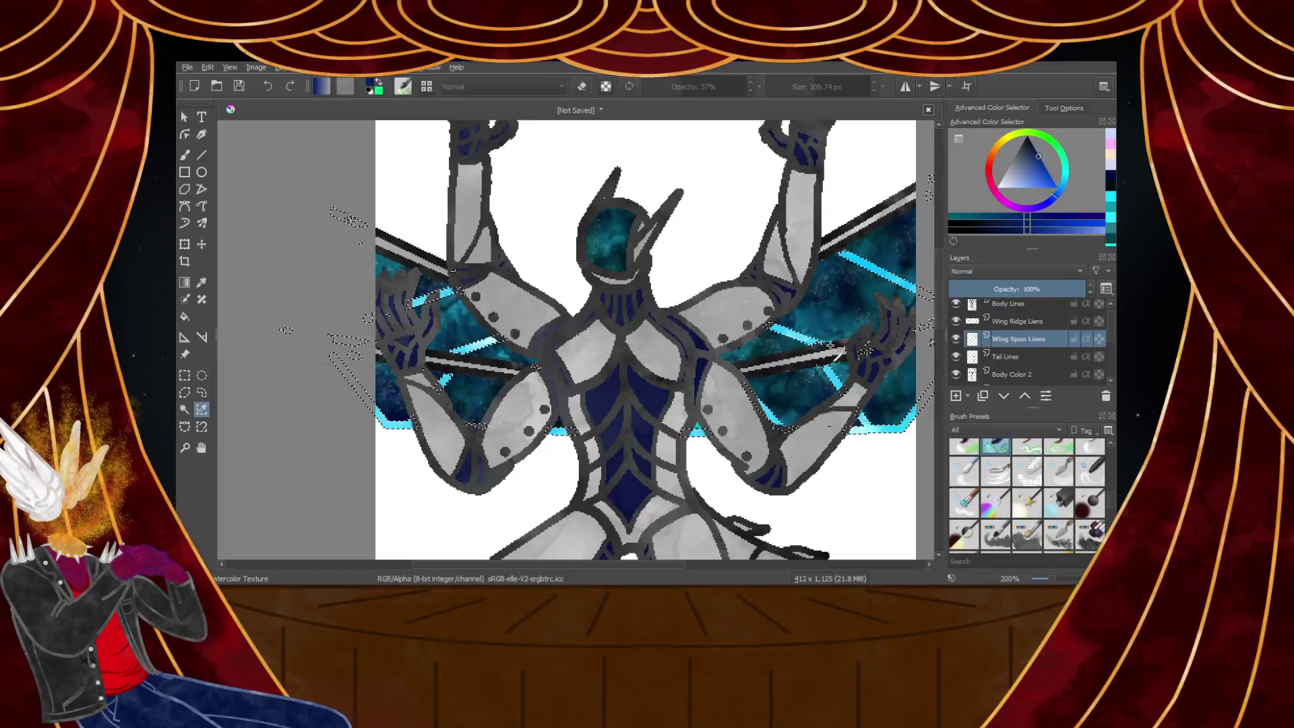
key(b)
mouse_move(288, 286)
mouse_down()
mouse_move(627, 341)
mouse_move(402, 323)
mouse_up()
mouse_move(707, 334)
mouse_down()
mouse_move(290, 290)
mouse_move(826, 294)
mouse_move(275, 293)
mouse_up()
scroll(480, 287, down, 3)
scroll(308, 272, up, 3)
scroll(336, 344, down, 1)
scroll(490, 382, down, 1)
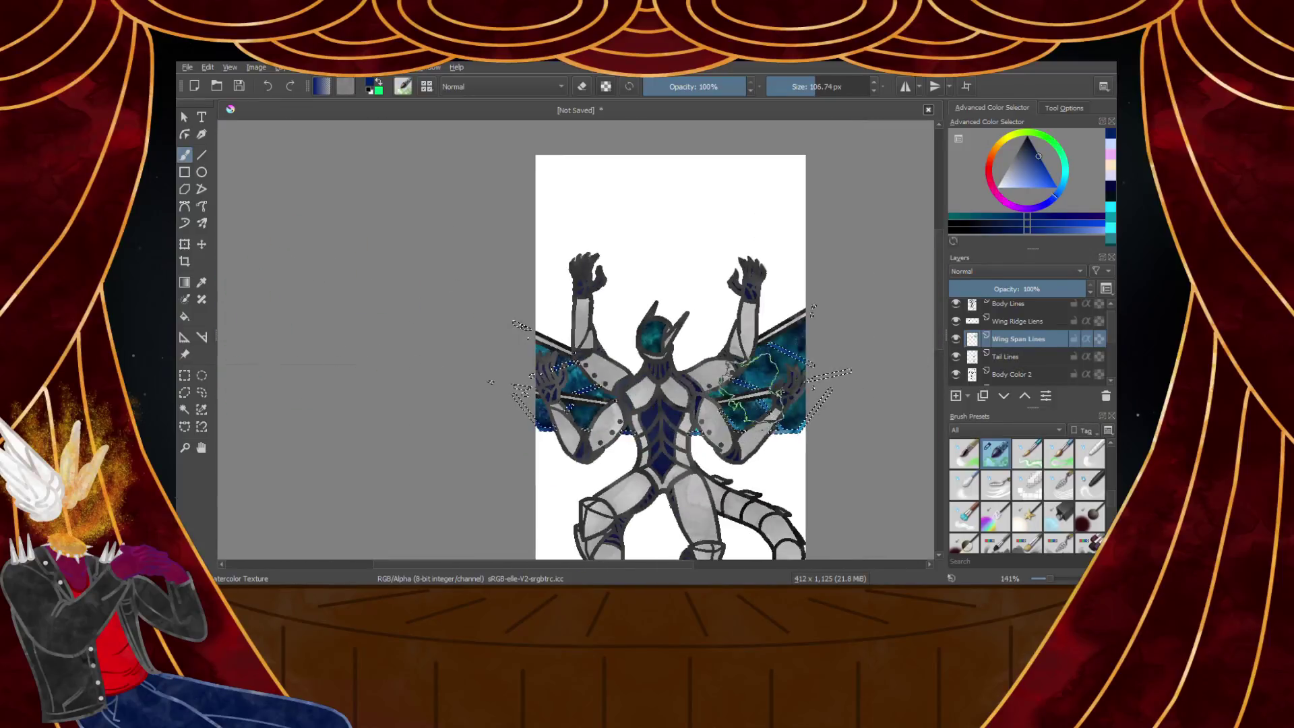
scroll(491, 382, up, 2)
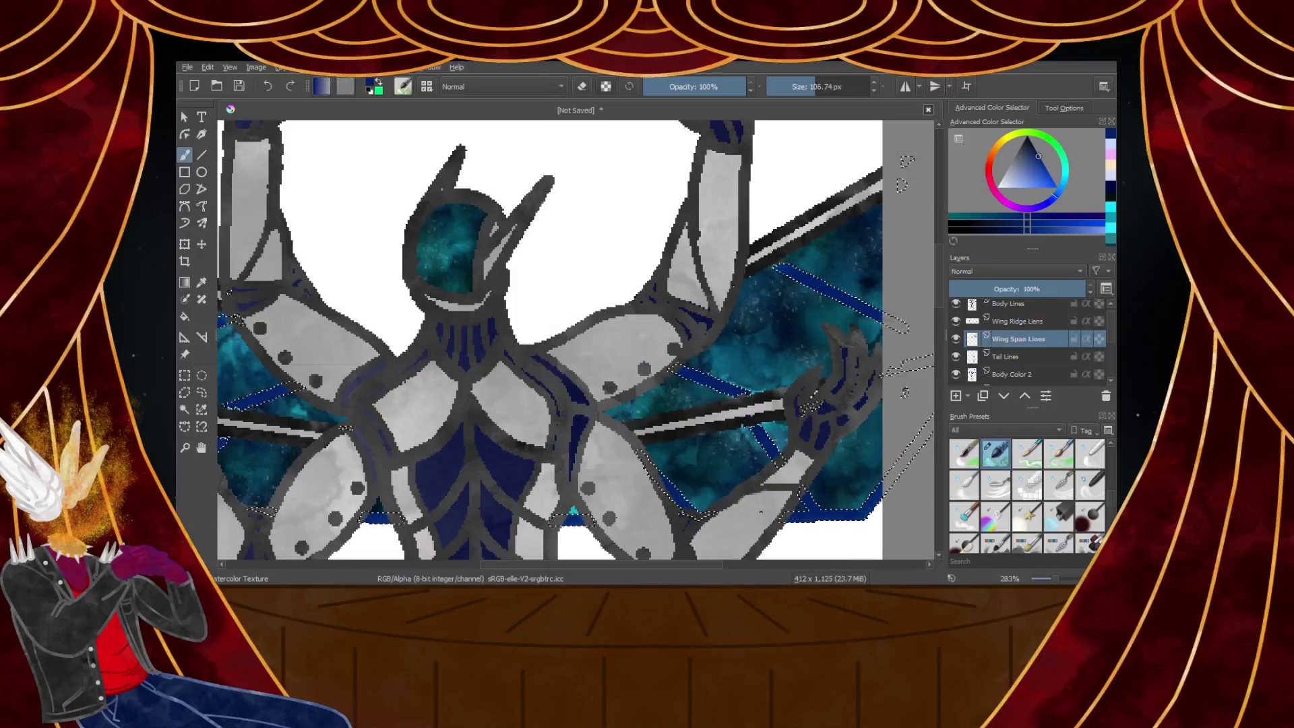
Try to select the leftover pale cyan pixels along the left wing's span lines by similar color, and return to the brush
key(m)
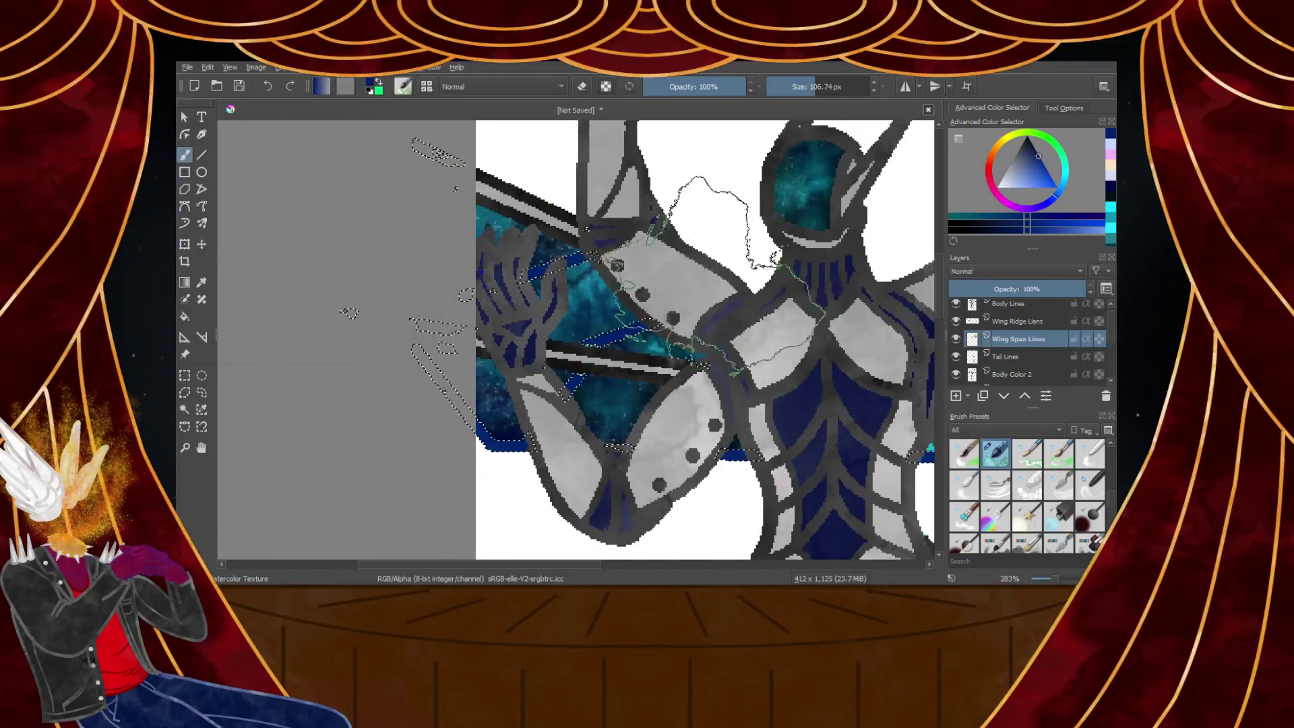
scroll(601, 270, down, 3)
scroll(686, 266, up, 2)
scroll(694, 266, down, 2)
scroll(738, 270, up, 3)
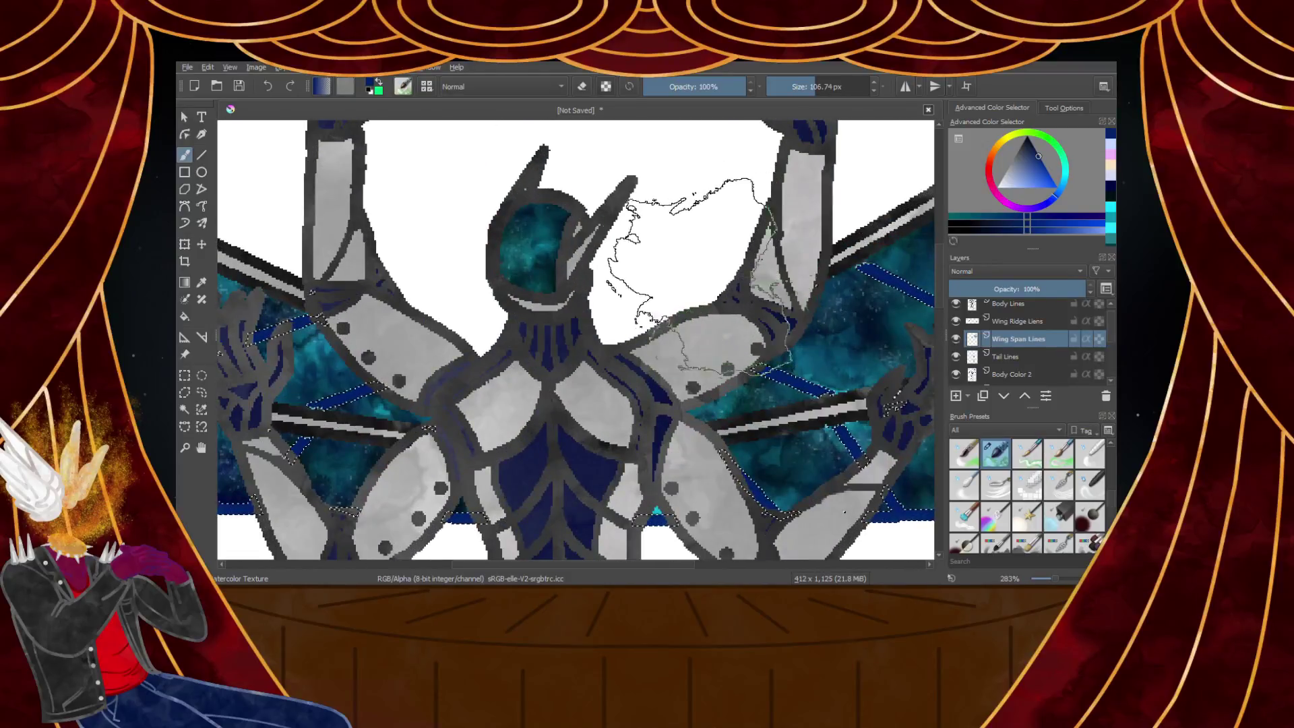
scroll(323, 426, up, 3)
scroll(323, 426, down, 2)
scroll(323, 426, up, 2)
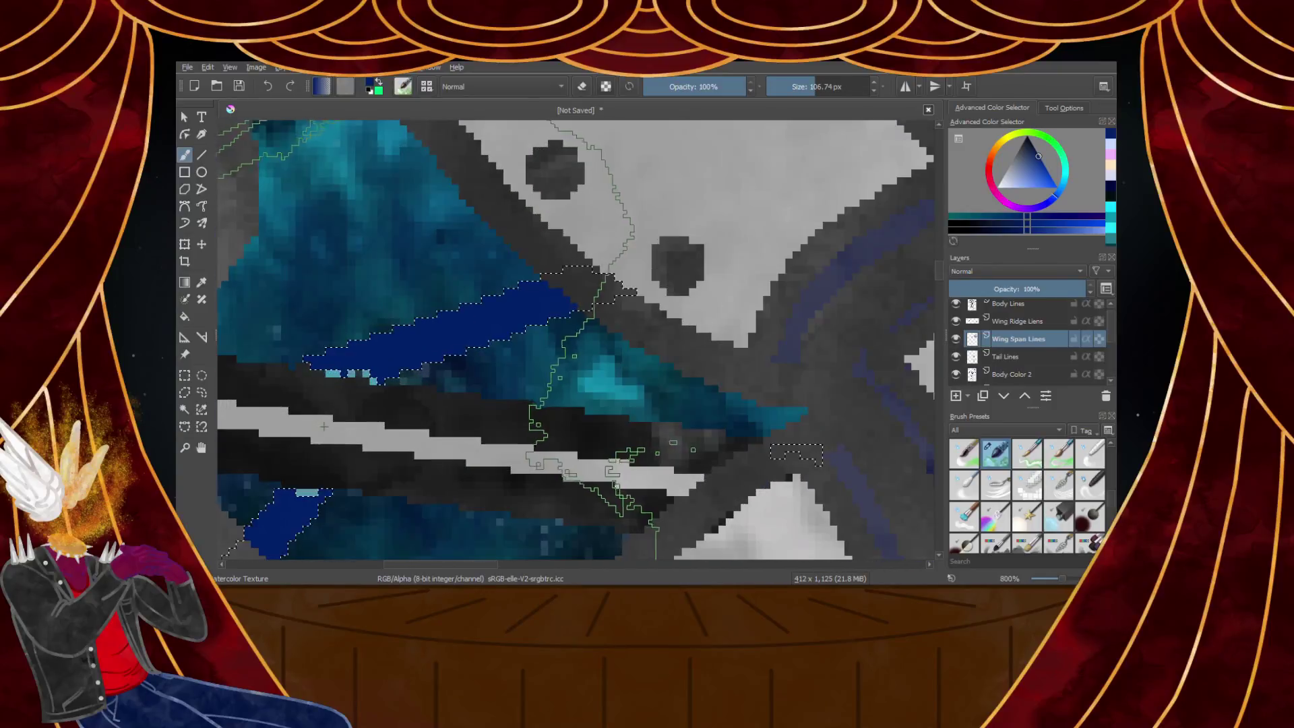
click(201, 409)
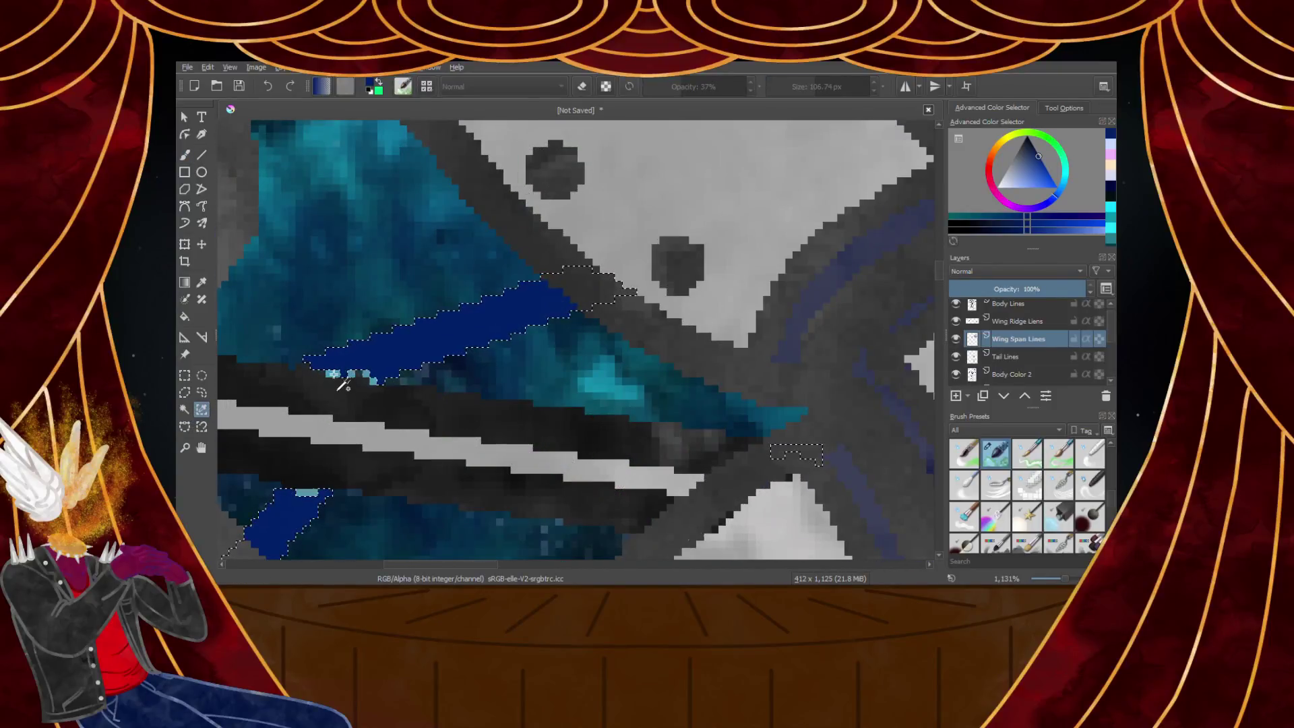
scroll(343, 386, down, 5)
scroll(343, 386, up, 2)
click(185, 155)
scroll(273, 348, down, 4)
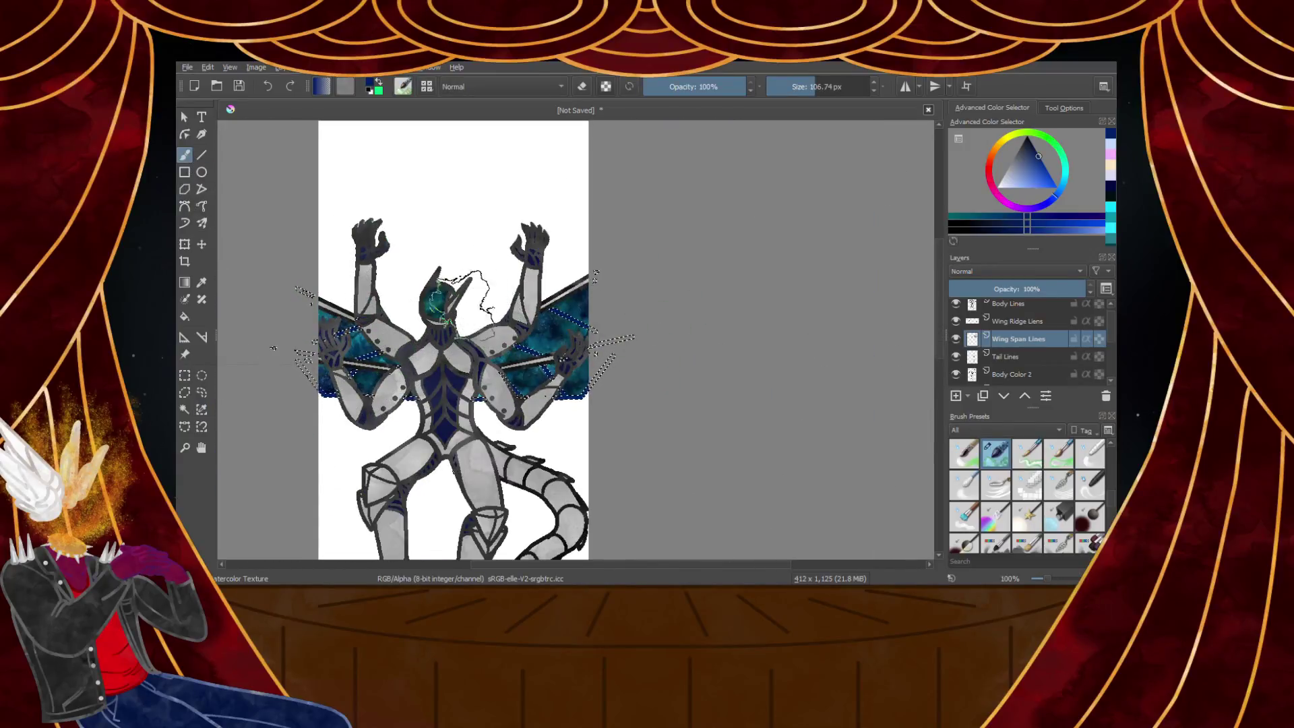
scroll(438, 317, up, 4)
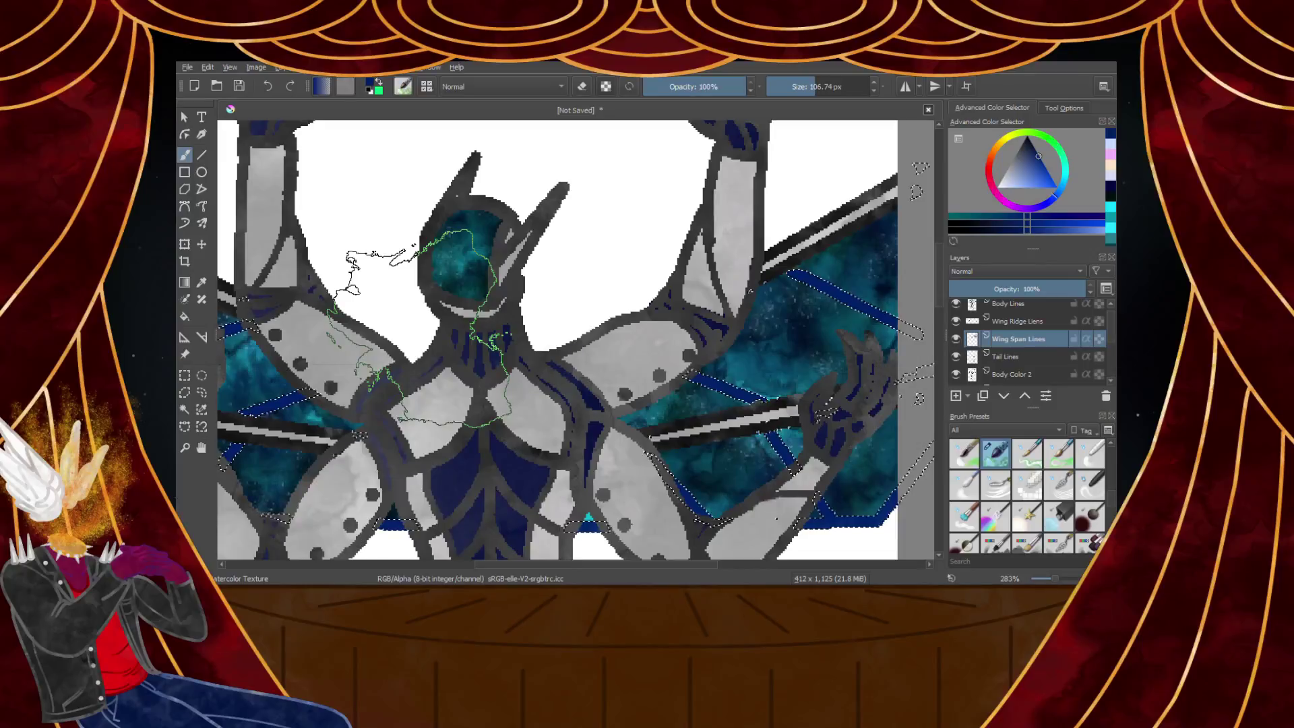
Brush a brighter blue and a light periwinkle blue over the wing span lines
click(1045, 174)
scroll(512, 324, down, 4)
scroll(513, 324, up, 3)
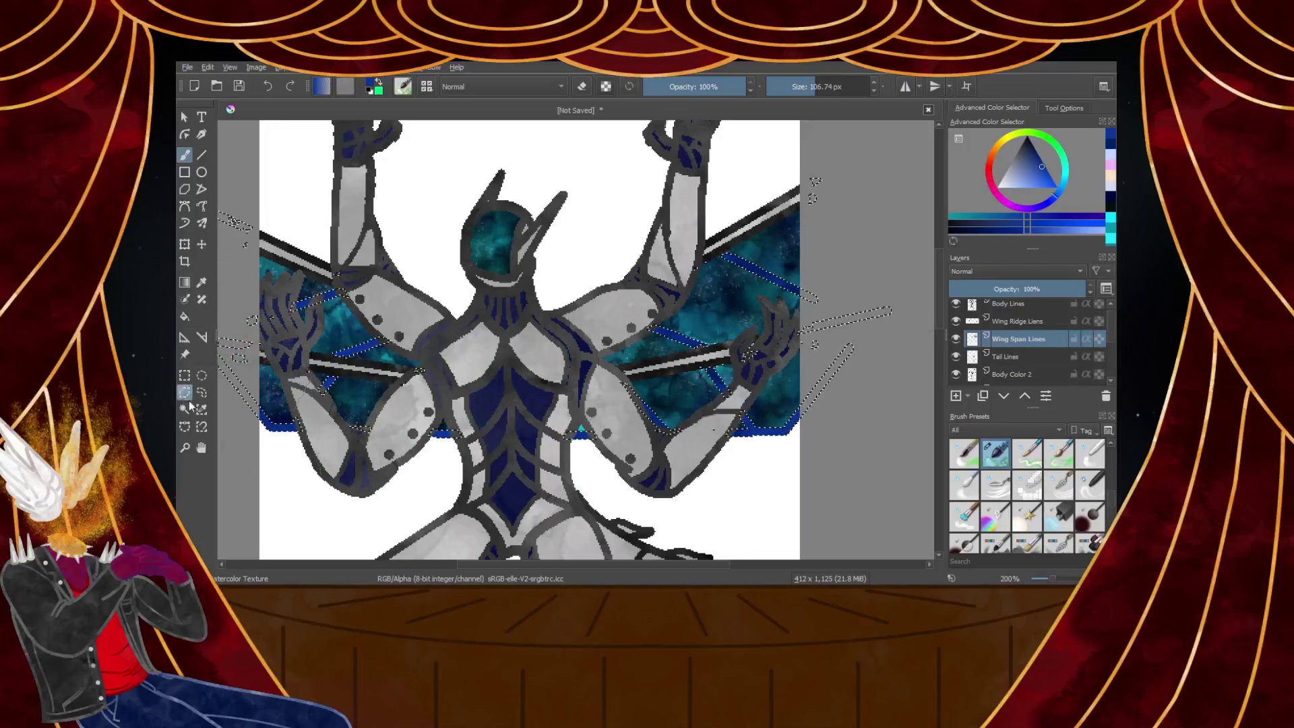
click(1031, 180)
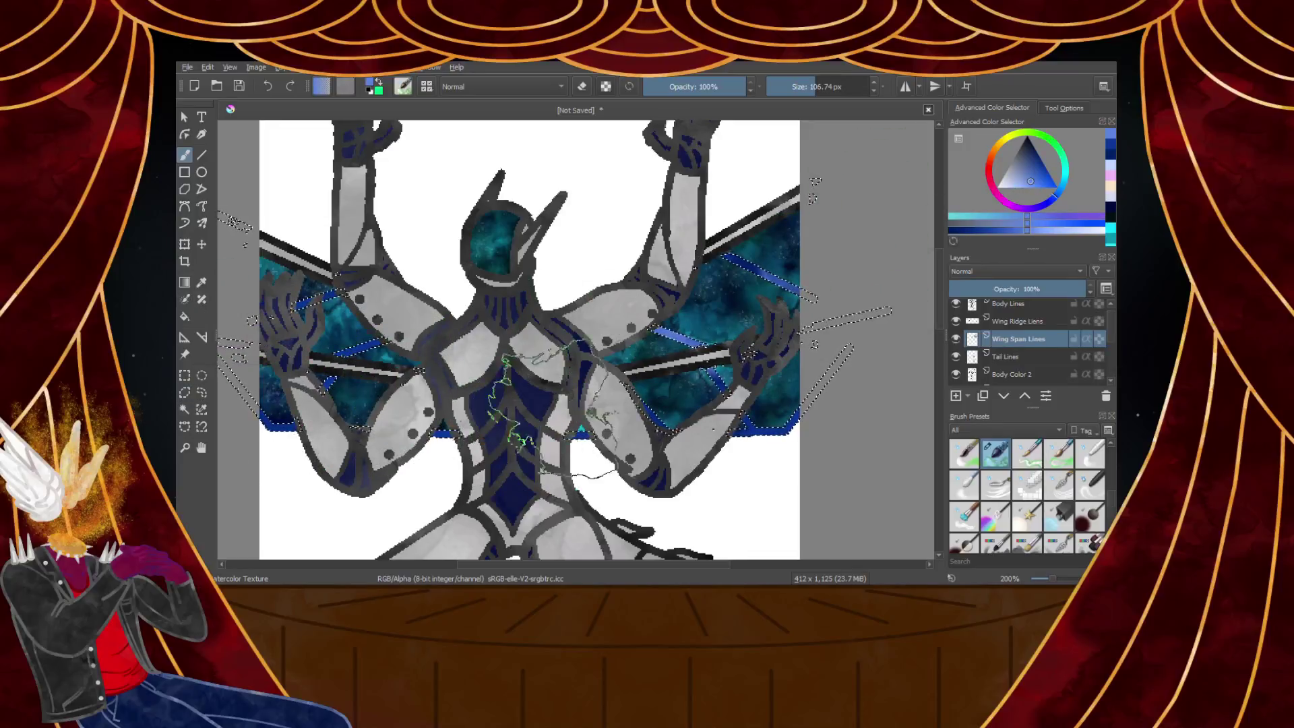
scroll(537, 412, down, 2)
scroll(435, 421, up, 2)
drag(499, 441, 617, 431)
Layer progressively darker blues over the span lines of both wings
click(1039, 157)
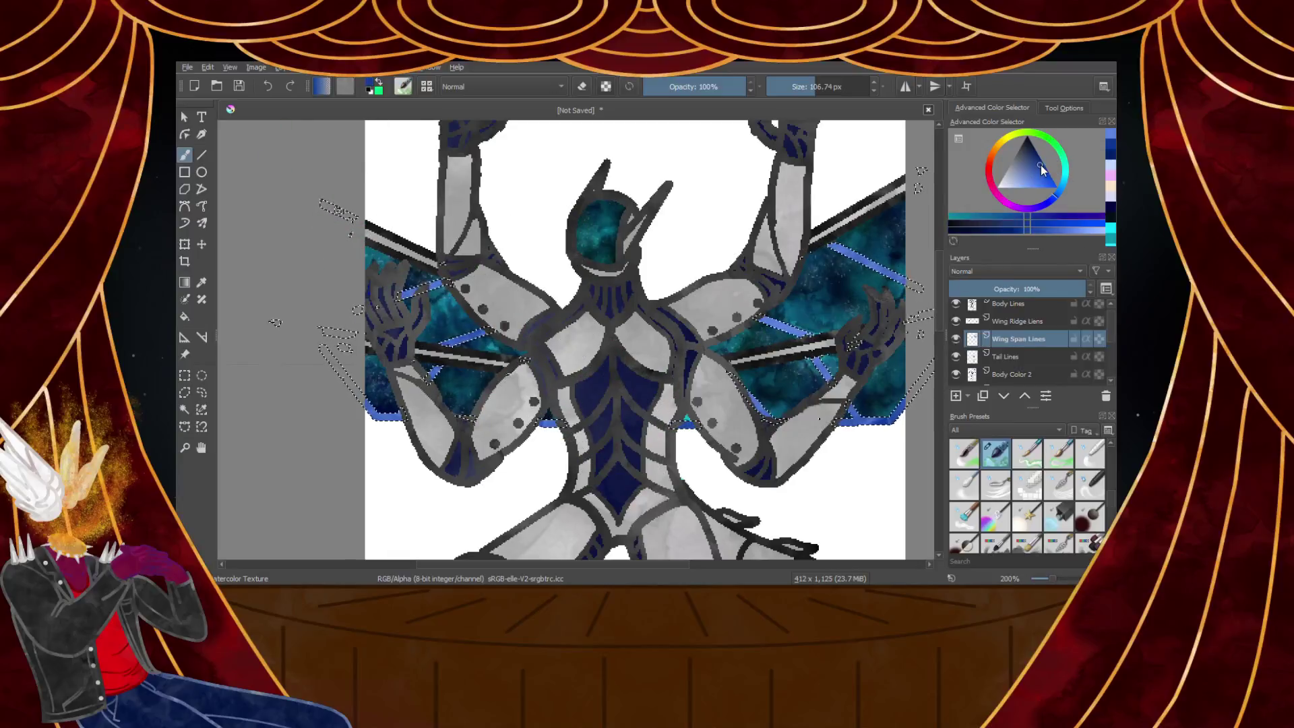
mouse_move(815, 219)
mouse_down()
mouse_move(684, 388)
mouse_move(842, 128)
mouse_up()
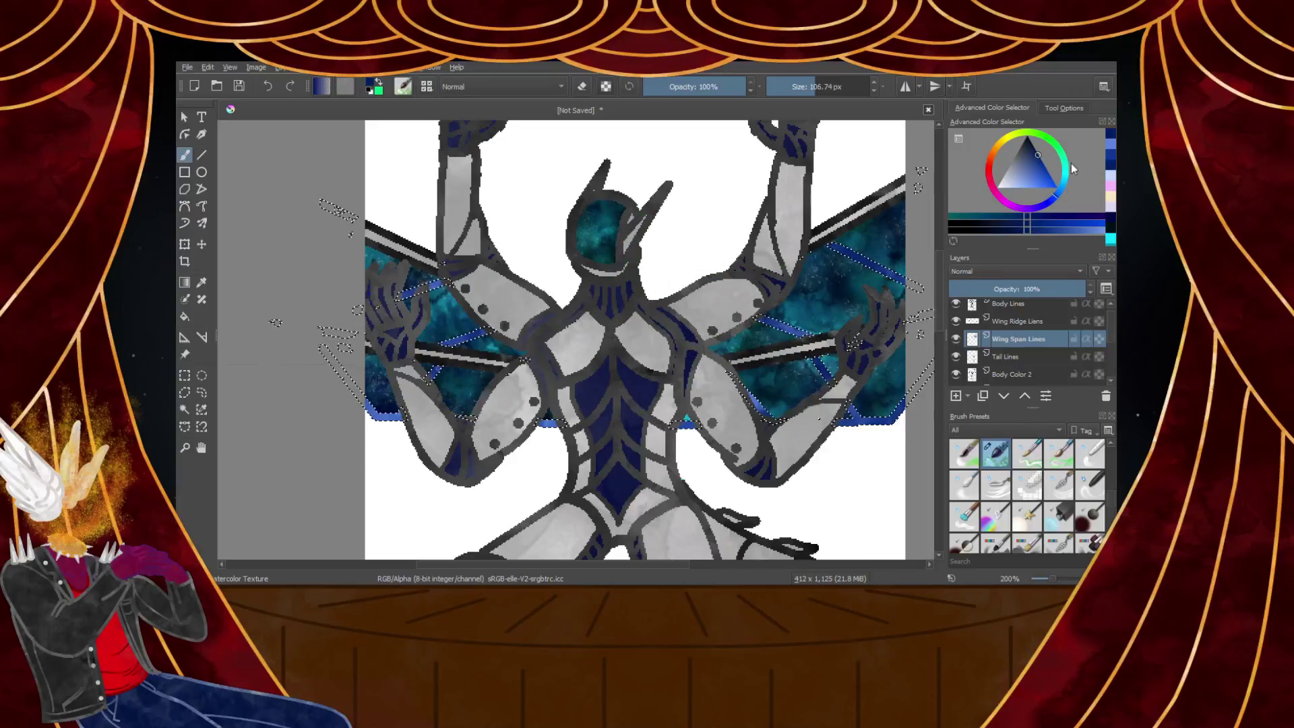
click(1033, 151)
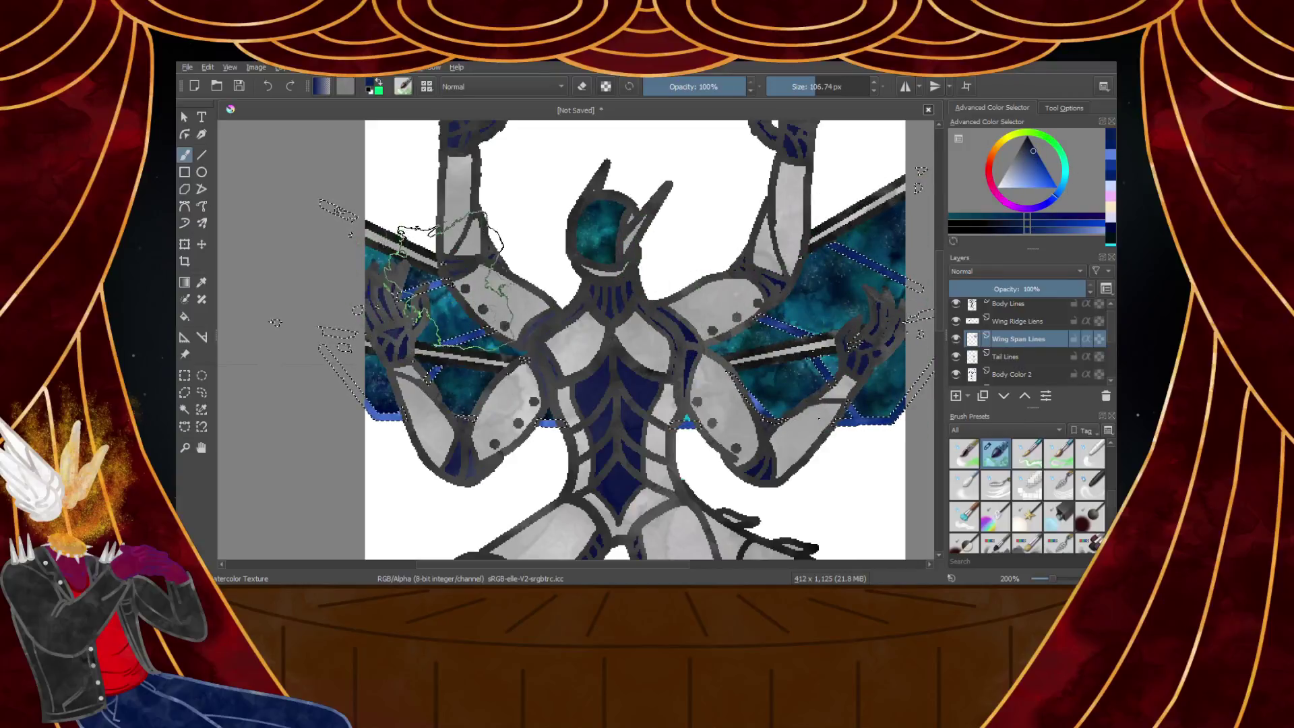
click(1029, 144)
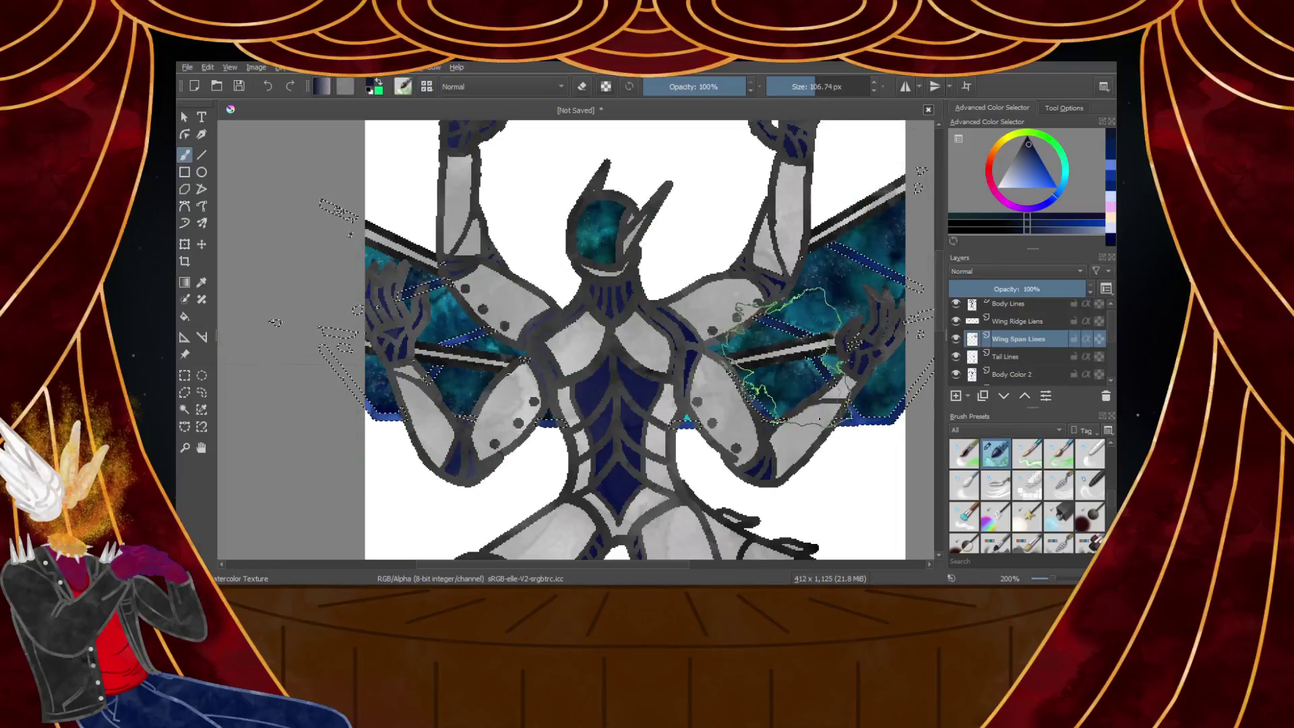
Switch to a brighter medium blue, repaint the wing span lines with it, and clear the selection
key(ctrl+r)
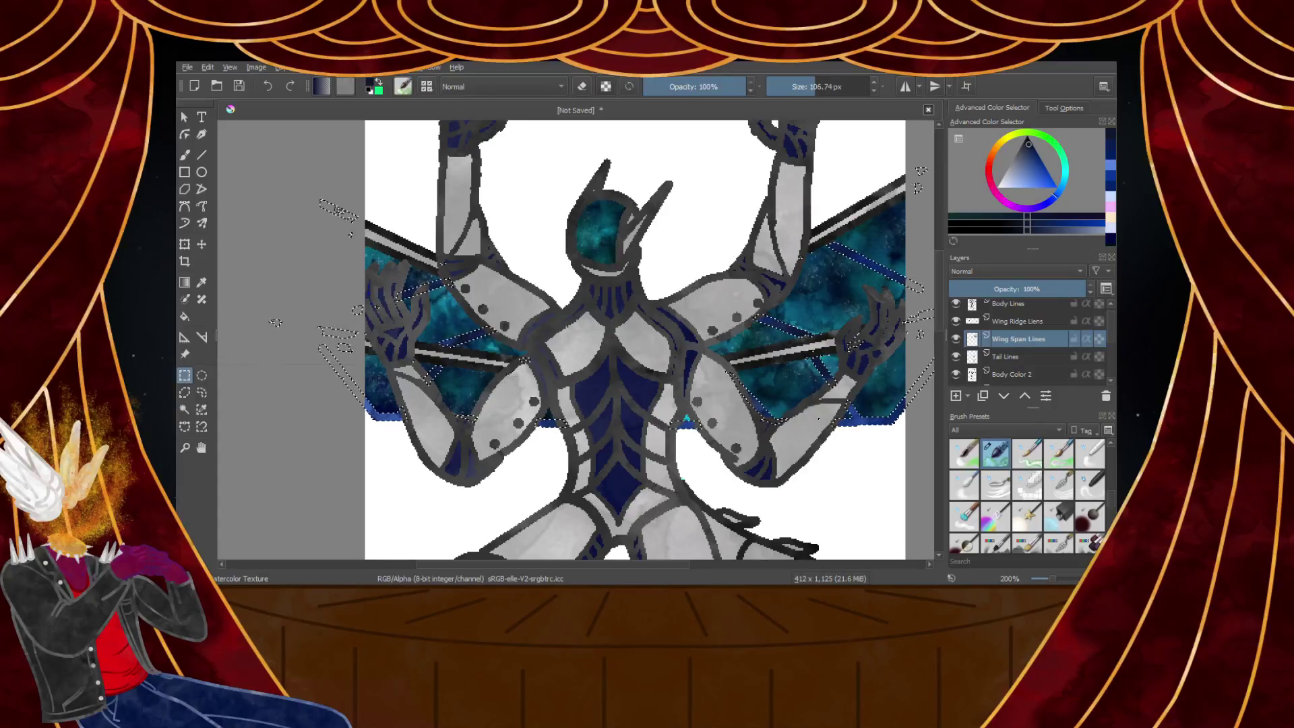
click(1040, 161)
click(184, 154)
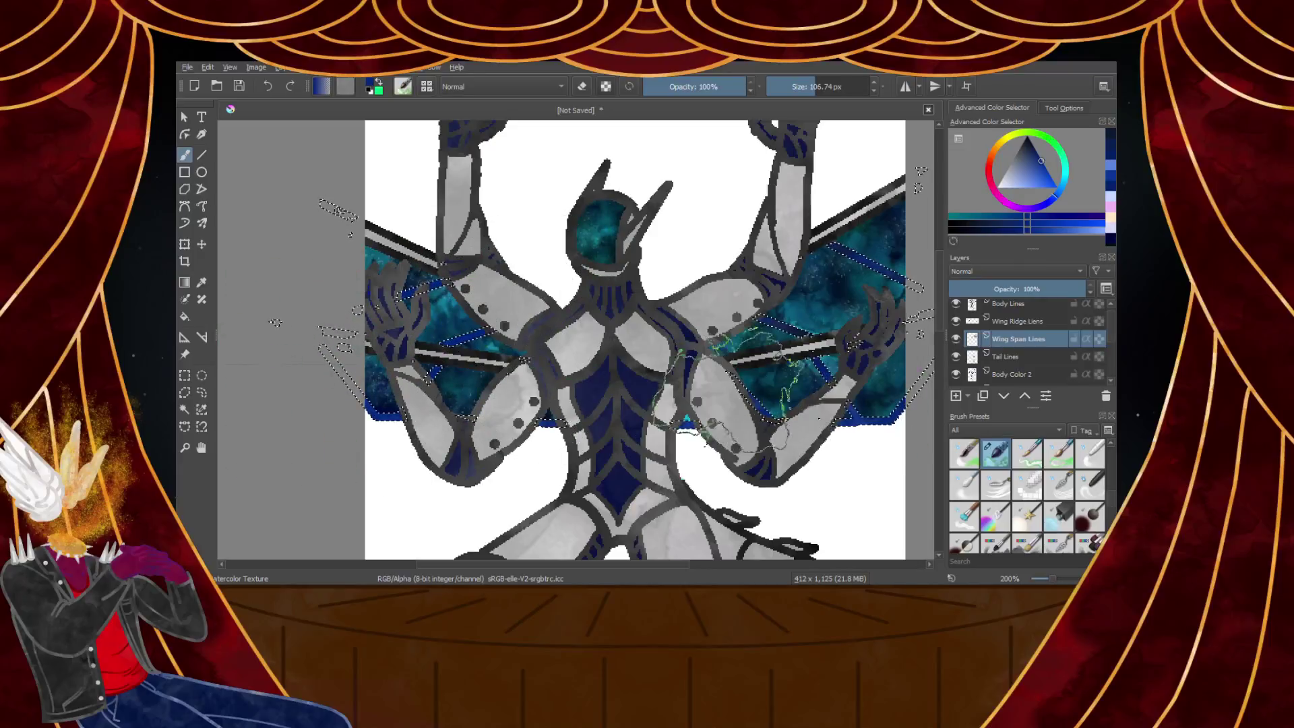
click(184, 375)
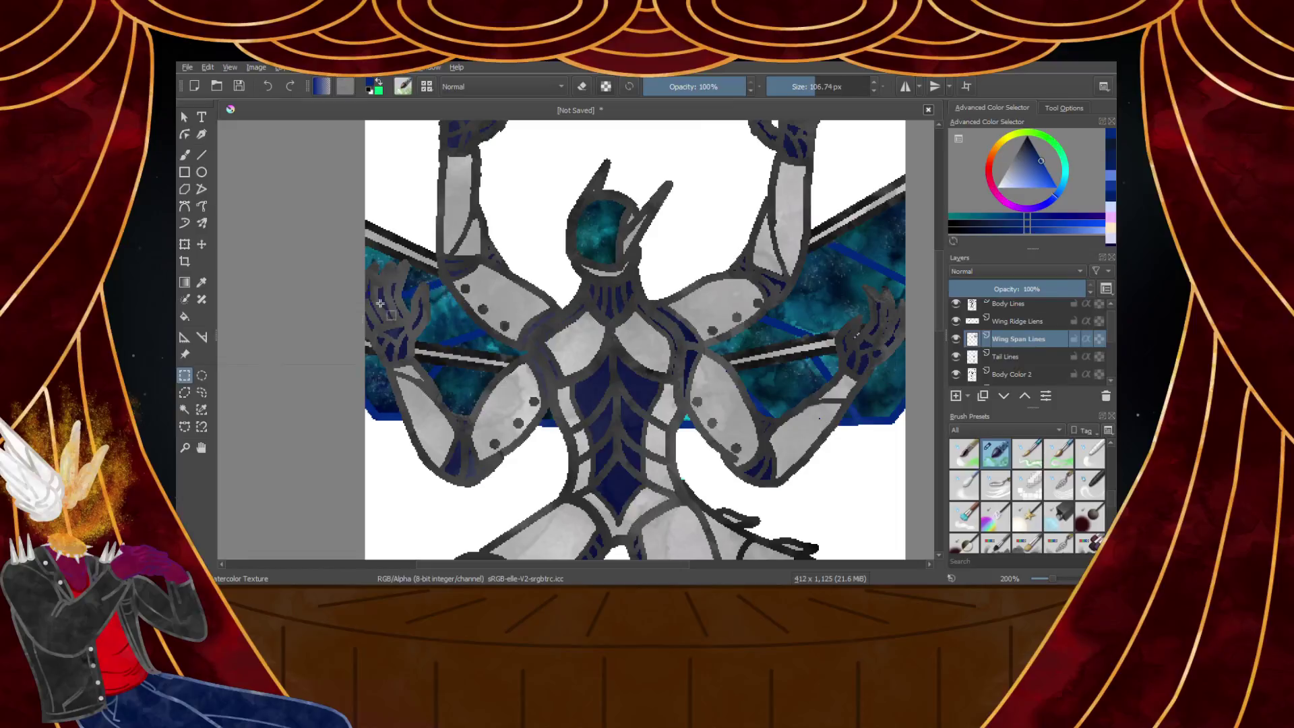
Restore the selection around the wing span lines
scroll(423, 288, up, 5)
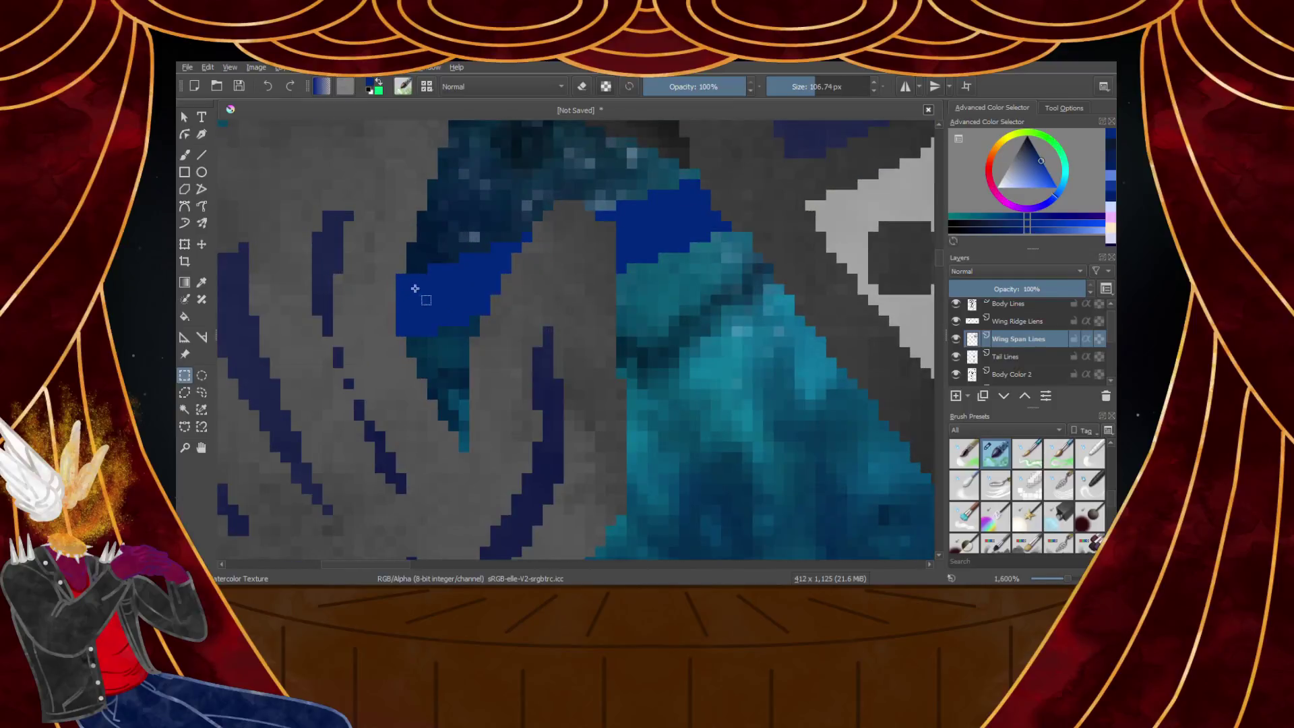
scroll(412, 289, down, 10)
scroll(470, 301, up, 5)
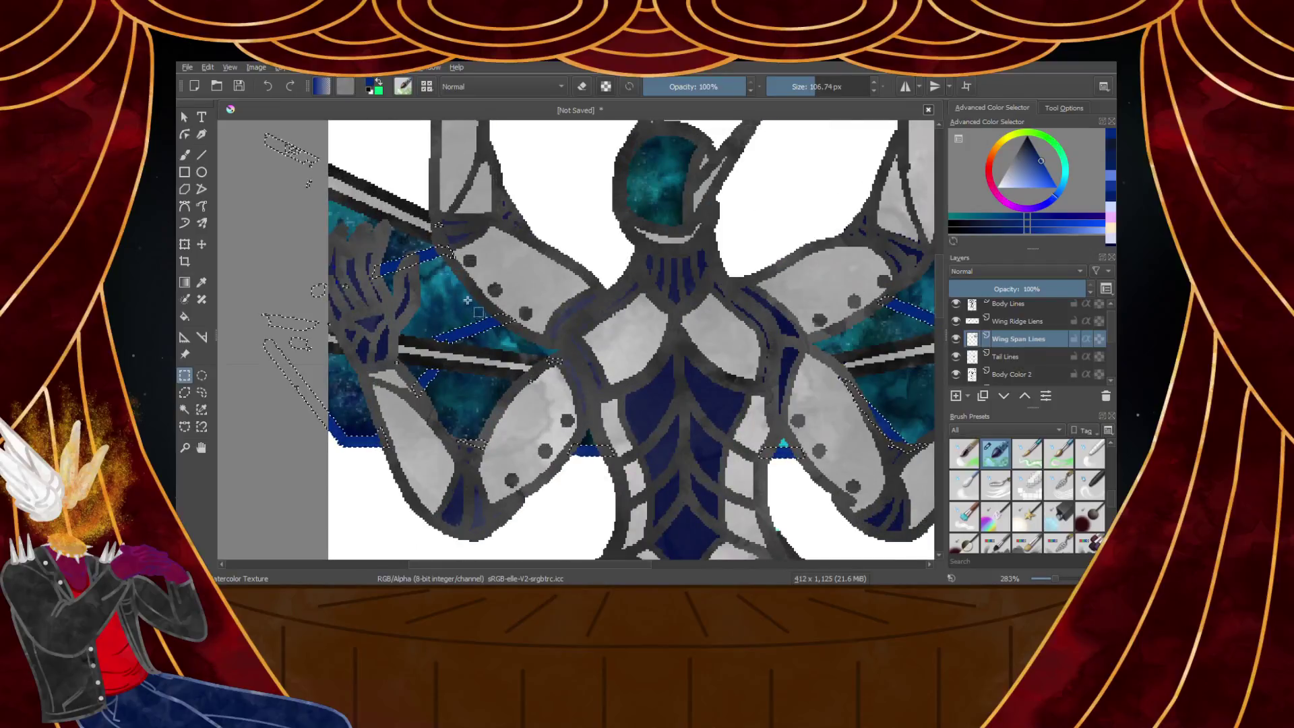
Pick a brighter medium blue and brush it over the span lines of both wings
click(1049, 174)
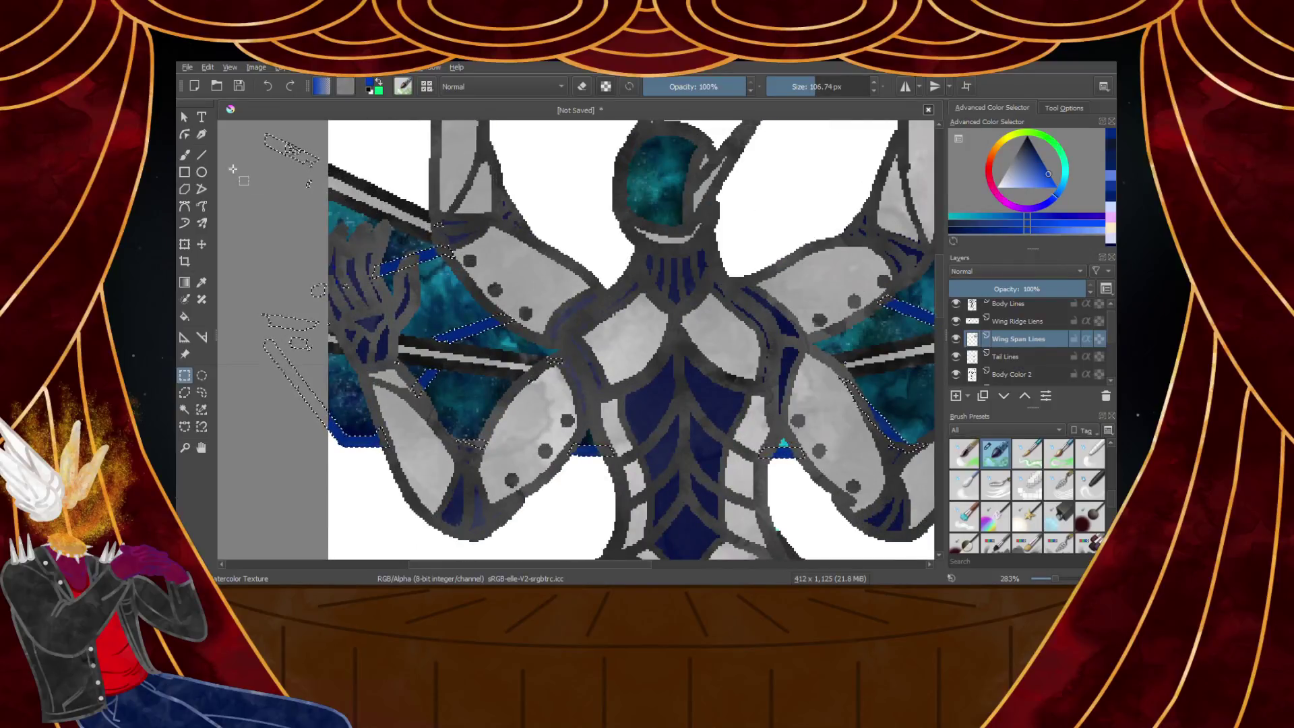
click(184, 155)
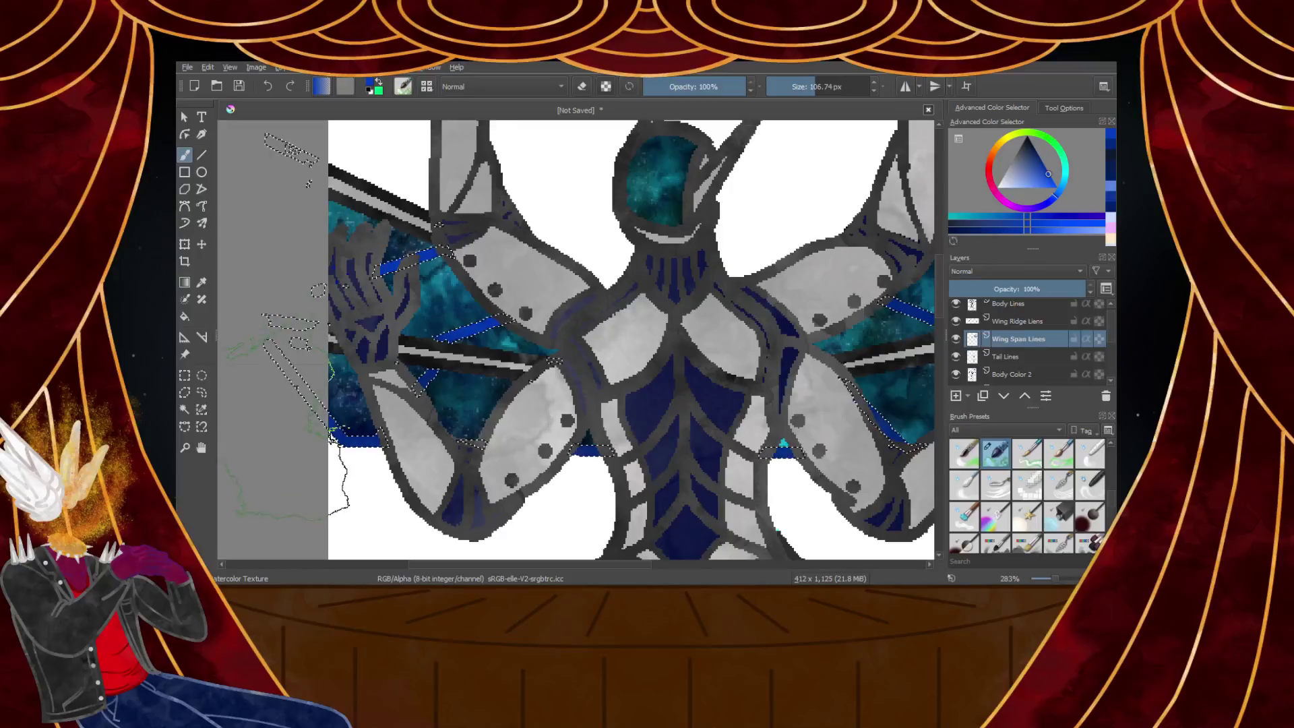
scroll(370, 438, down, 6)
scroll(553, 323, up, 5)
mouse_move(553, 322)
mouse_down()
mouse_move(694, 276)
mouse_move(799, 428)
mouse_move(330, 431)
mouse_up()
scroll(331, 432, down, 3)
scroll(543, 364, up, 2)
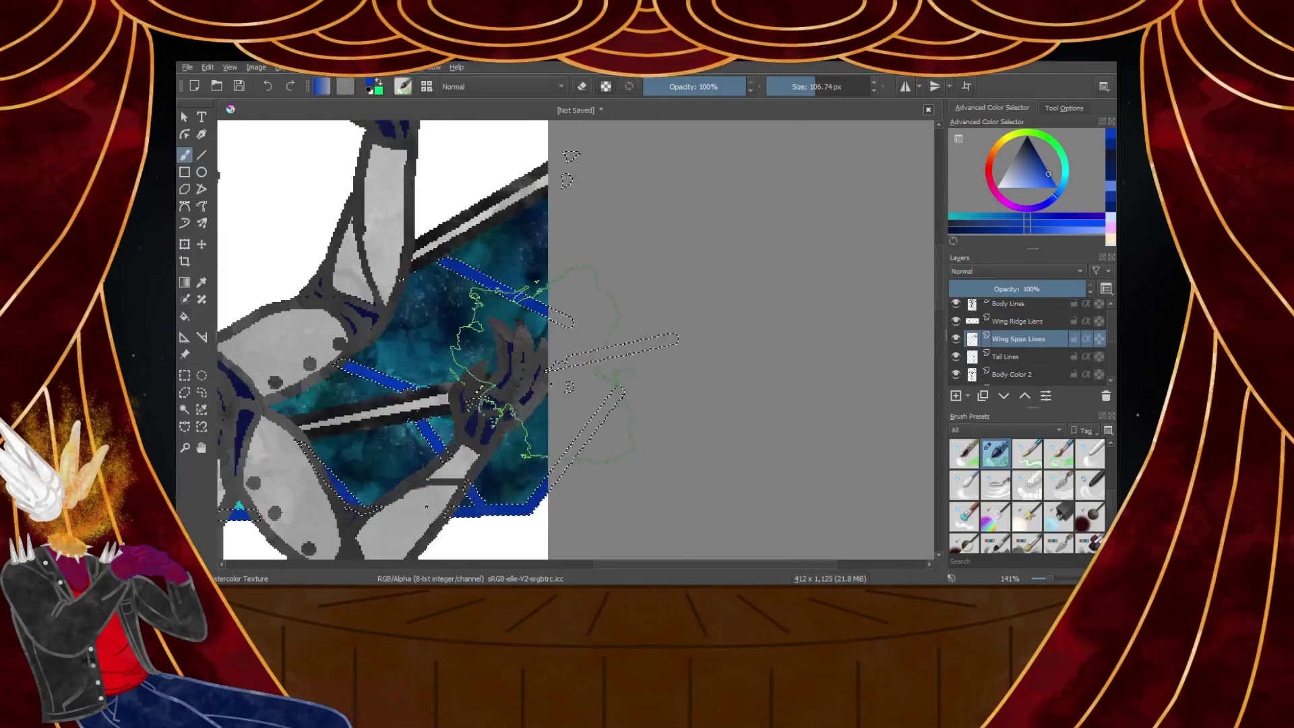
Darken the wing span lines with progressively darker navy tones, and clear the selection
scroll(542, 364, down, 4)
scroll(384, 340, up, 3)
click(1036, 153)
click(1030, 144)
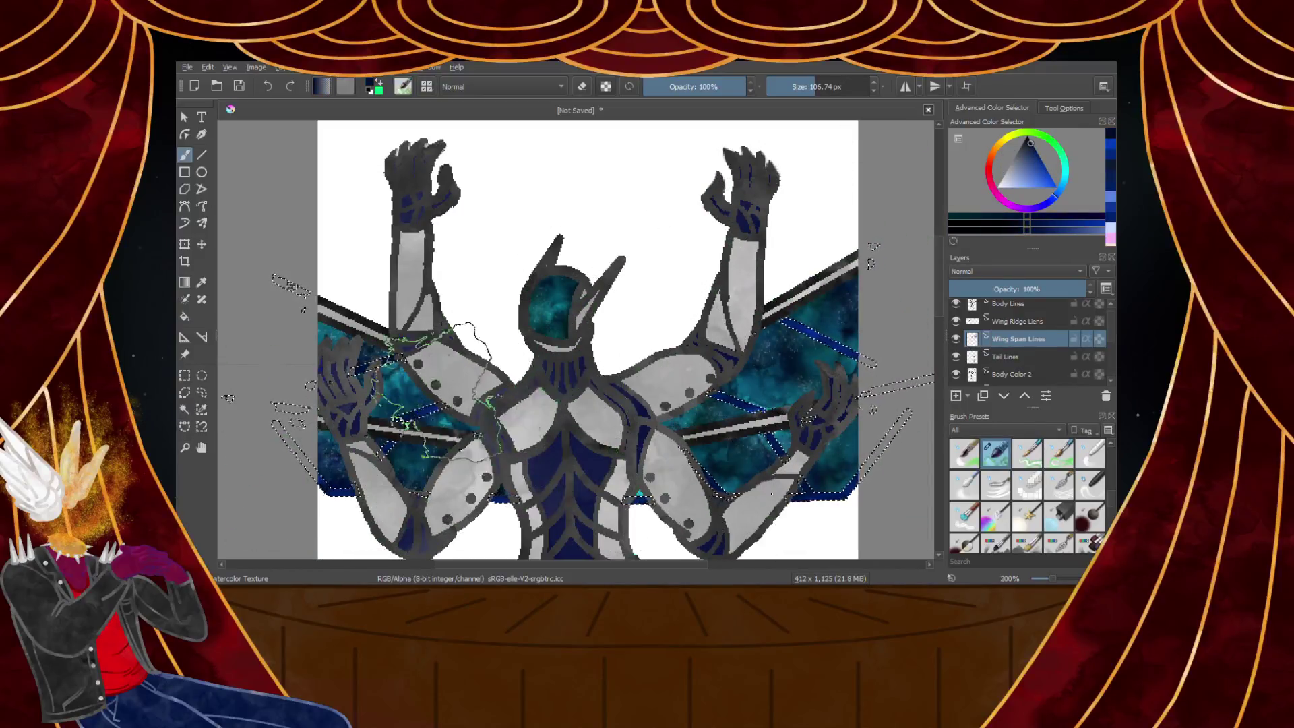
click(184, 376)
click(247, 362)
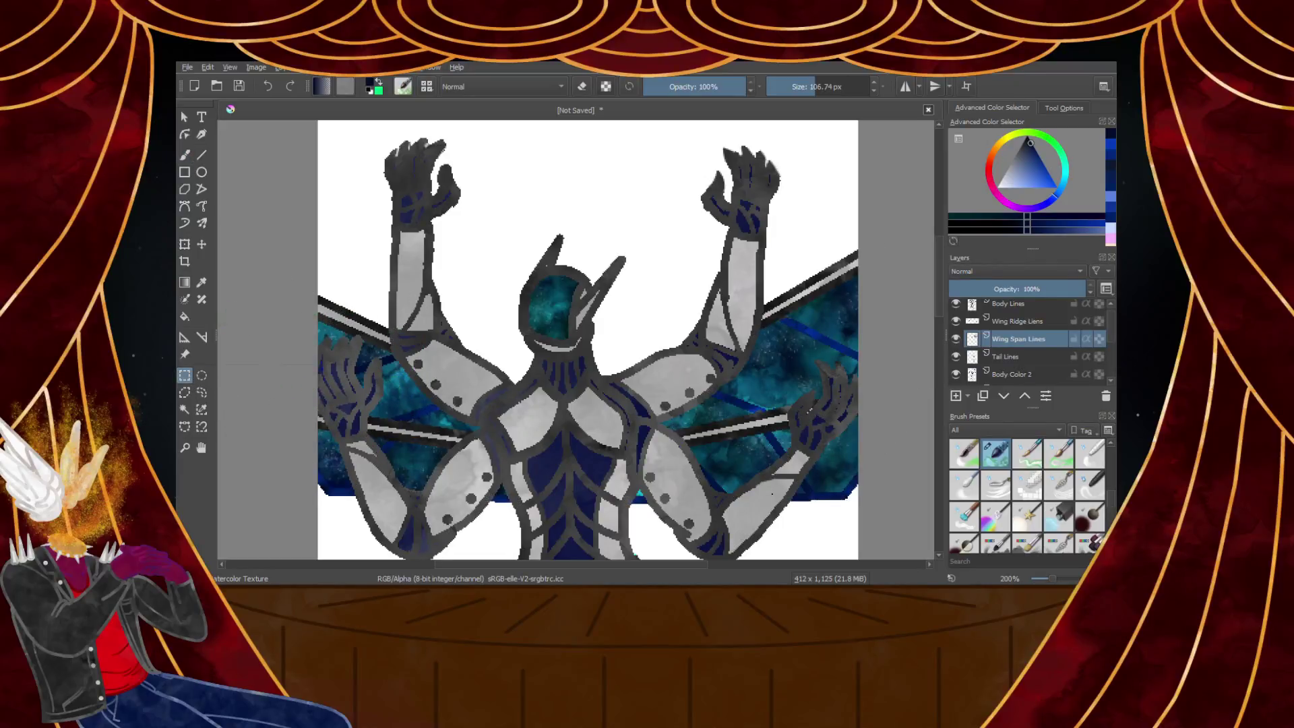
Restore the selection around the wing span lines and brush a vivid blue onto them
scroll(483, 377, down, 1)
scroll(483, 377, up, 2)
key(ctrl+z)
click(1047, 187)
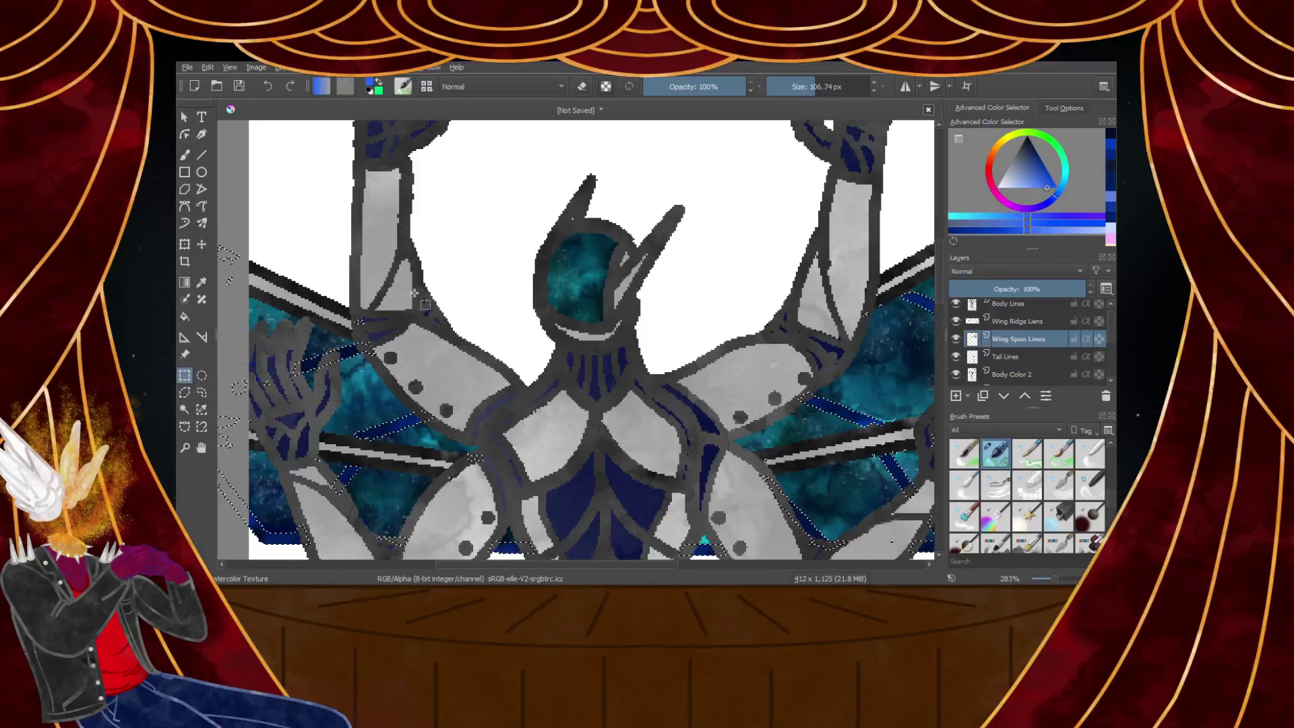
click(184, 155)
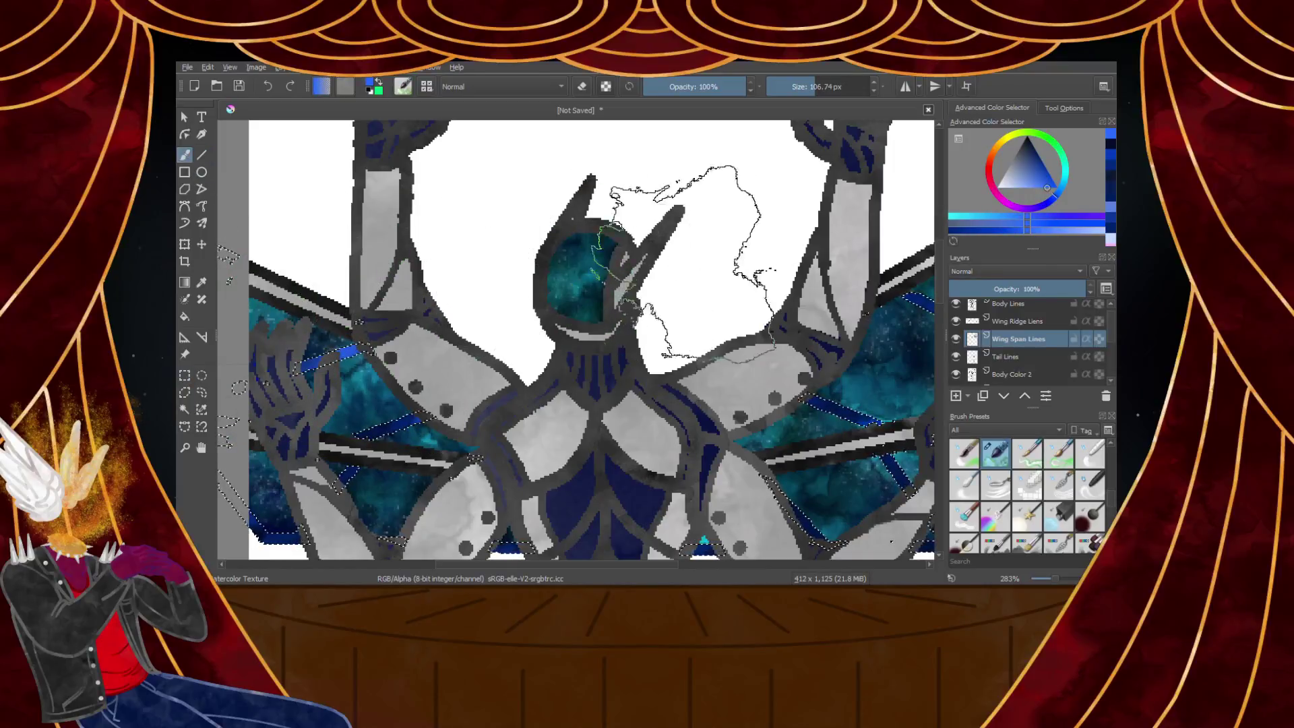
Cover the wing span lines with darker blue shades, and clear the selection
click(1042, 170)
click(1040, 161)
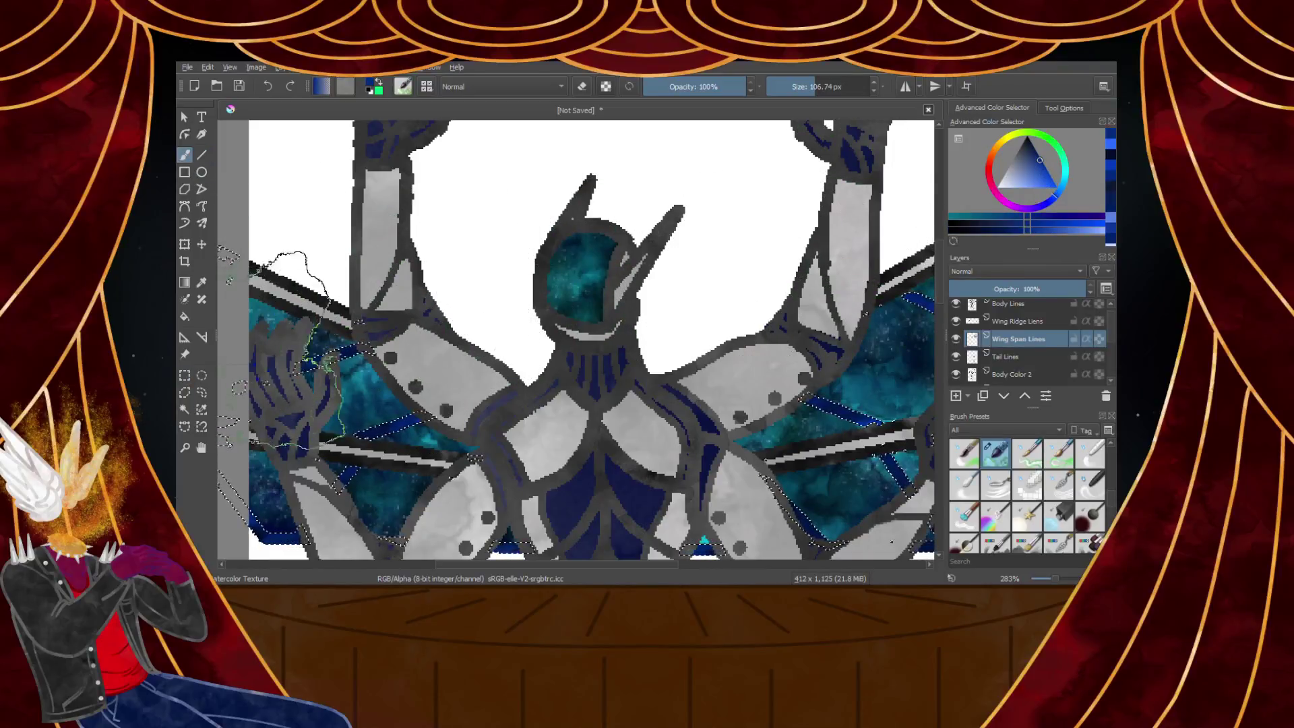
click(184, 376)
click(439, 315)
scroll(500, 283, down, 2)
scroll(540, 330, up, 1)
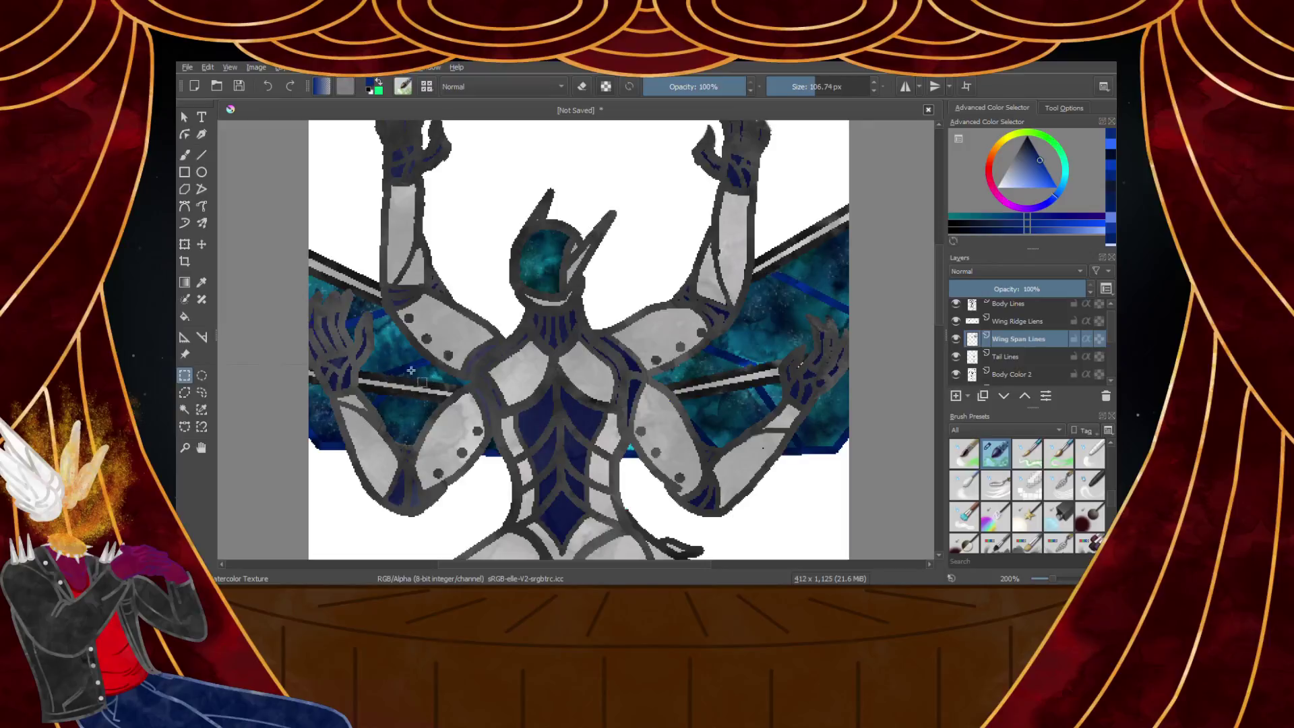
Restore the span line selection and brush more dark blue over the lines of both wings
key(ctrl+z)
click(185, 155)
scroll(317, 426, up, 3)
drag(475, 367, 435, 426)
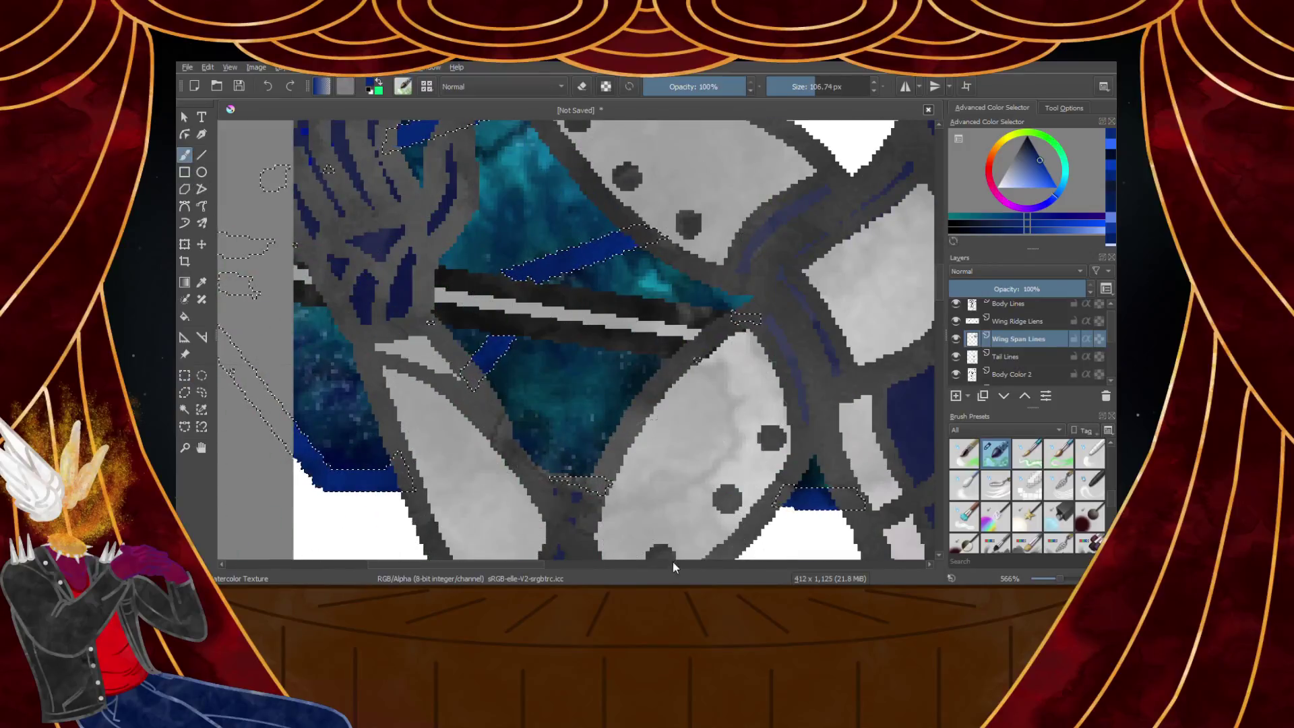
scroll(500, 423, down, 3)
scroll(455, 462, up, 3)
Repaint the span lines of both wings with a slightly brighter medium blue, and clear the selection
click(1046, 170)
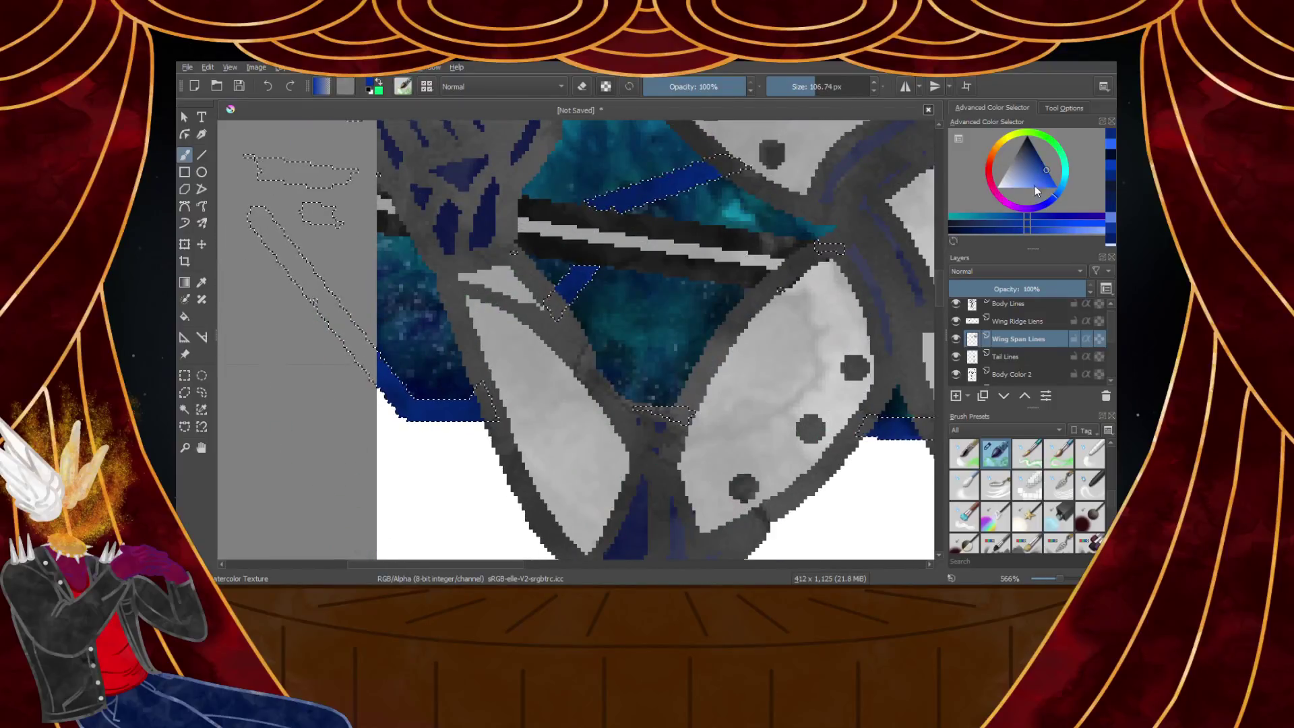
scroll(606, 340, down, 3)
scroll(607, 341, down, 1)
scroll(607, 340, up, 1)
scroll(606, 341, down, 2)
scroll(748, 337, up, 5)
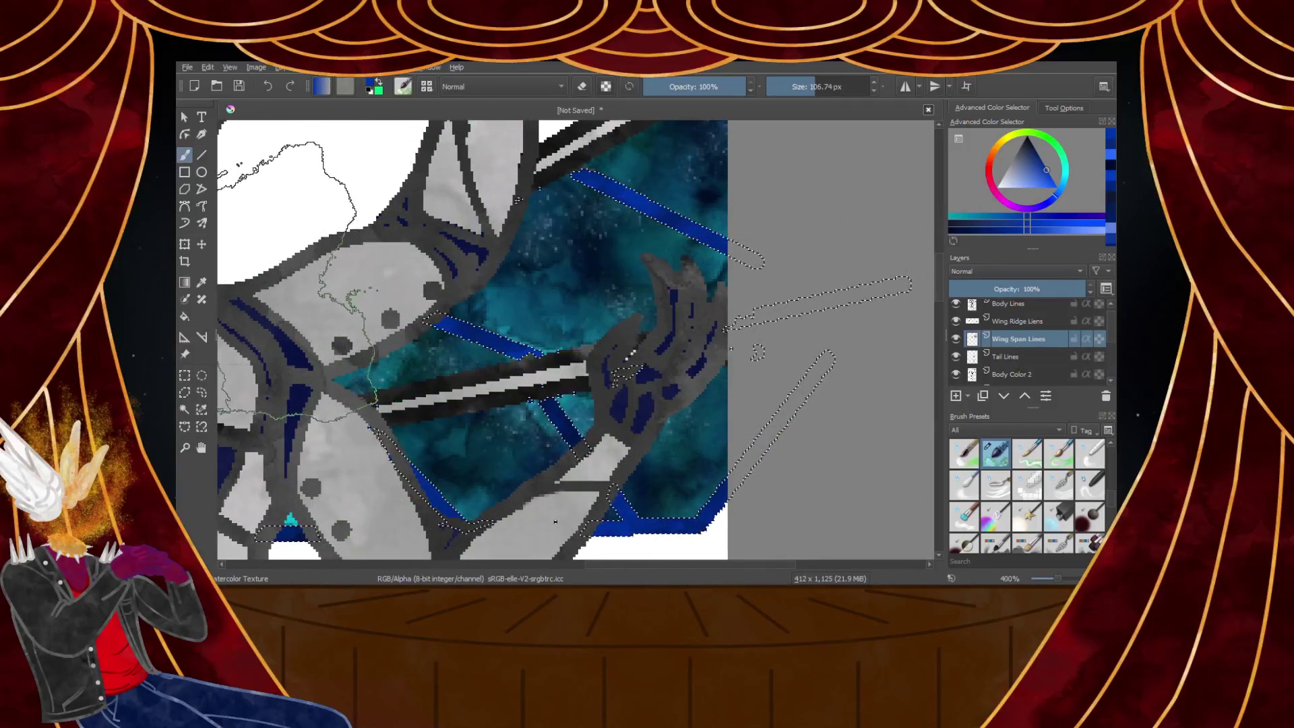
click(185, 375)
click(566, 295)
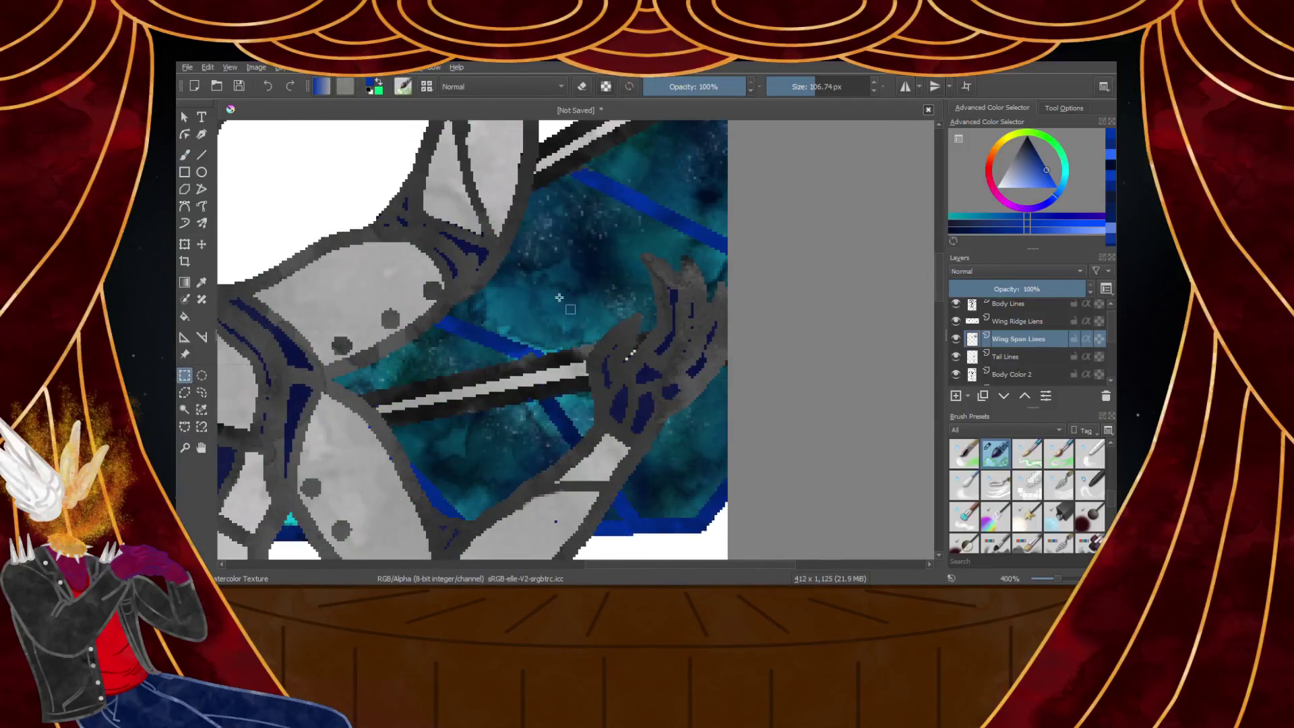
Change the color to turquoise, restore the span line selection, and paint the lines of both wings
scroll(566, 295, down, 4)
scroll(566, 293, up, 2)
scroll(566, 289, down, 2)
scroll(604, 281, up, 2)
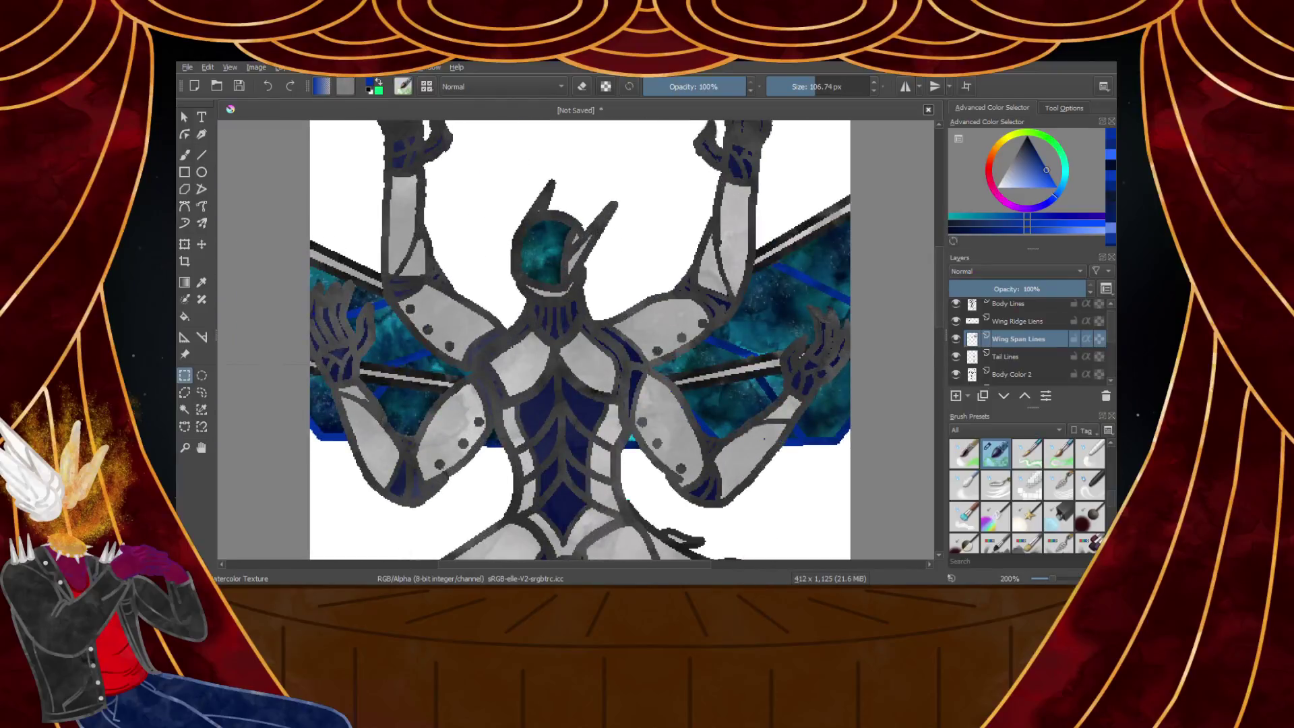
scroll(566, 295, down, 2)
scroll(566, 295, up, 1)
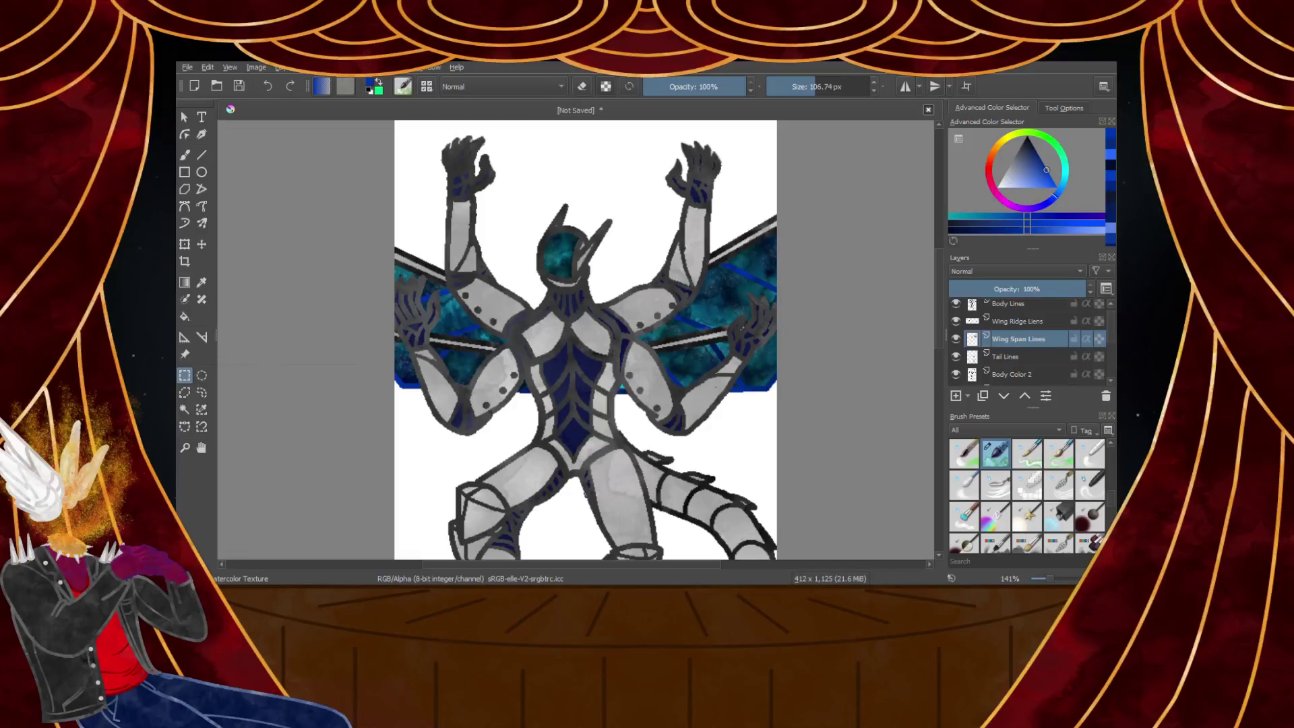
drag(1065, 177, 1065, 172)
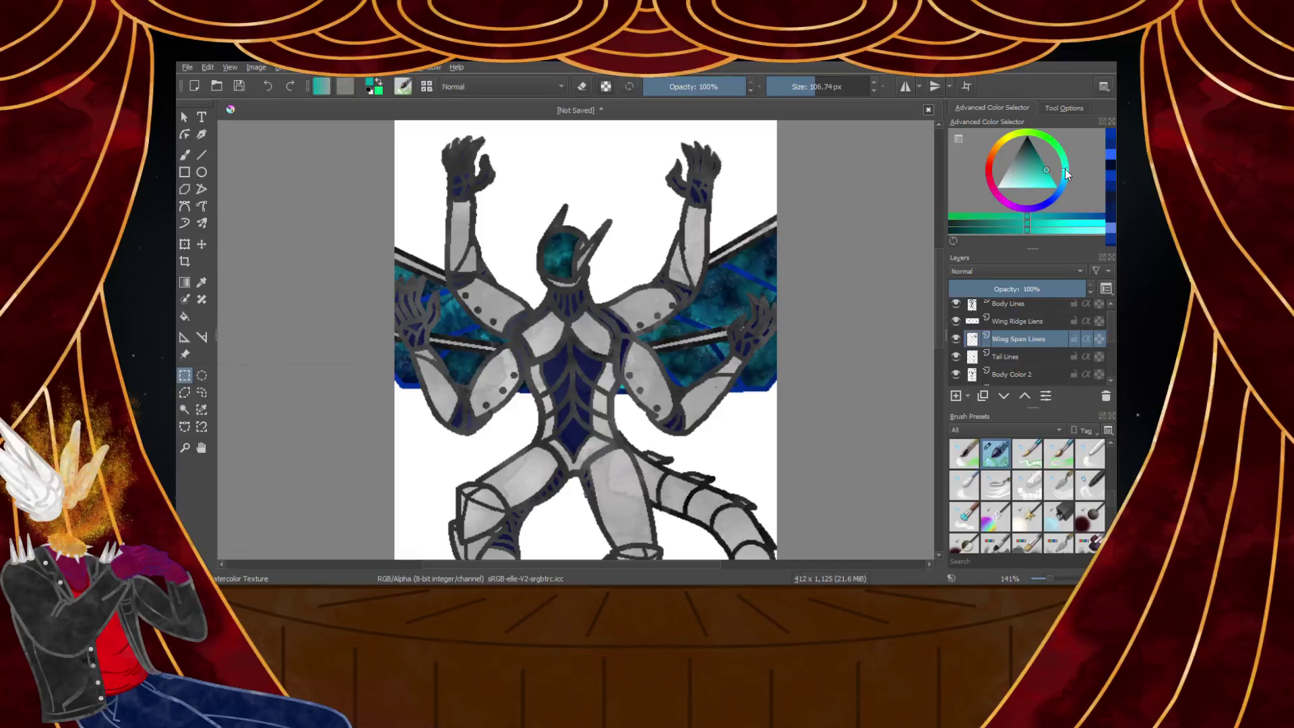
click(184, 155)
mouse_move(629, 317)
mouse_down()
mouse_move(649, 364)
mouse_move(623, 396)
mouse_move(312, 345)
mouse_move(562, 321)
mouse_move(612, 291)
mouse_move(592, 404)
mouse_move(649, 364)
mouse_up()
scroll(631, 310, up, 1)
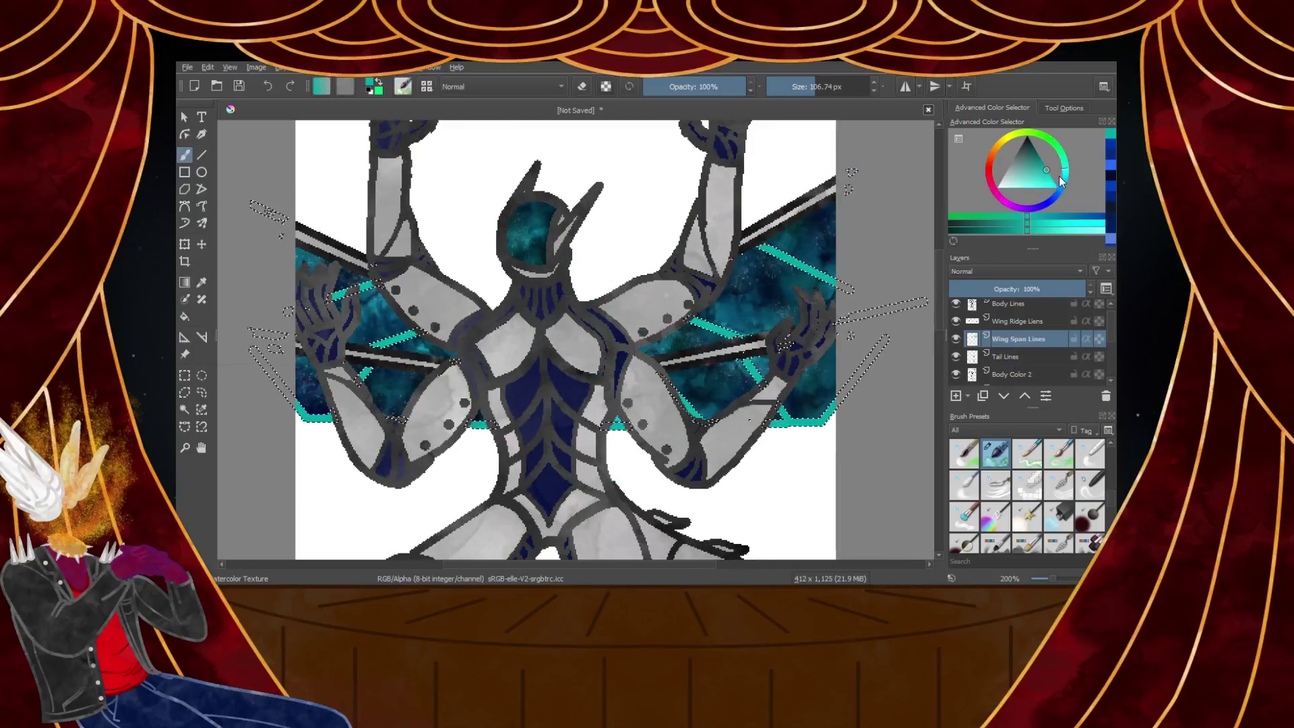
Layer a brighter cyan over the turquoise span lines of both wings
click(1045, 182)
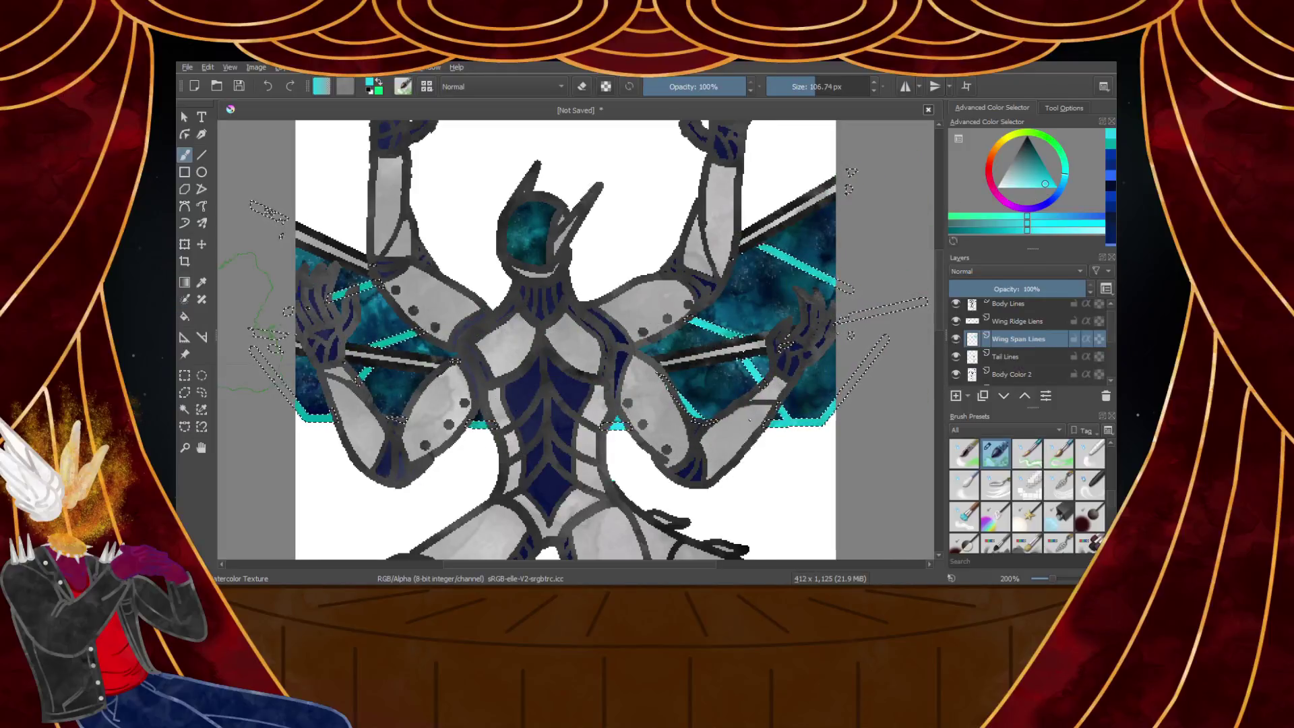
scroll(459, 437, up, 1)
scroll(464, 488, down, 1)
drag(323, 290, 462, 492)
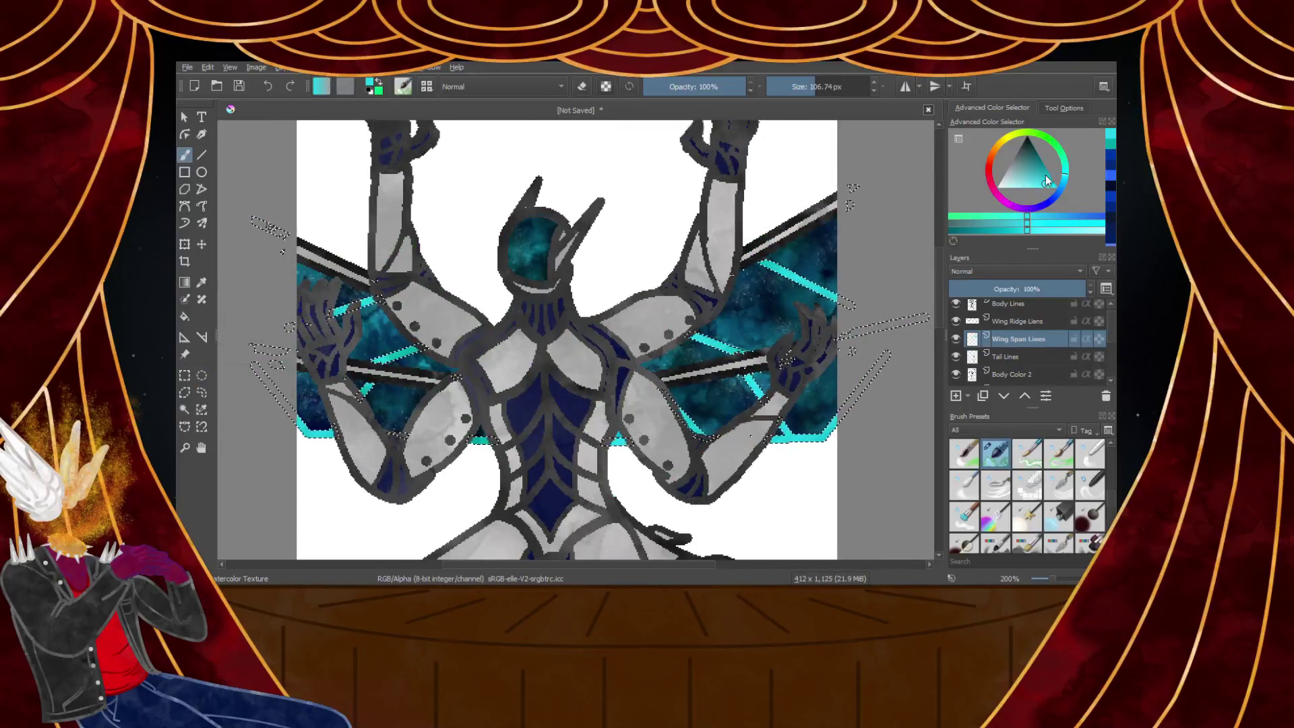
Shade the wing span lines with a darker teal, and clear the selection
drag(1046, 177, 1038, 159)
drag(293, 275, 462, 397)
click(185, 375)
click(506, 234)
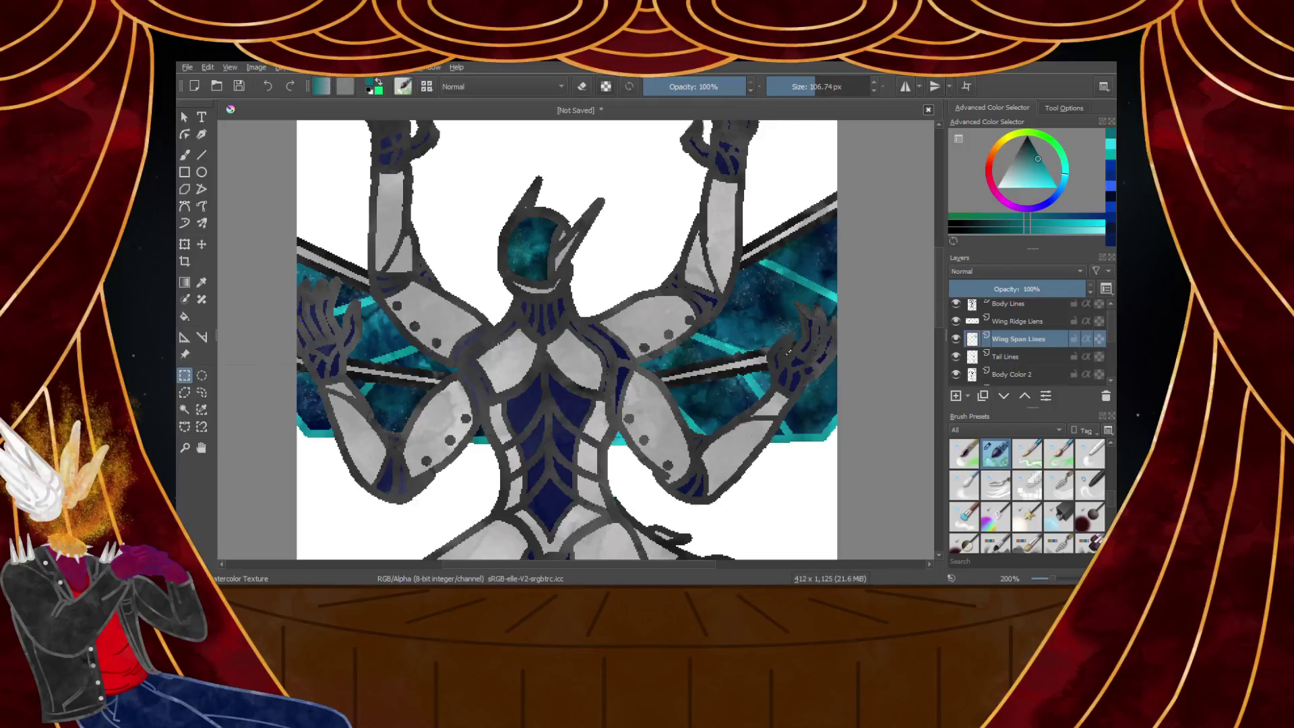
Switch to the Basic-1 brush preset and add a layer named Creation above the Body Lines layer
scroll(455, 276, down, 4)
scroll(454, 275, up, 2)
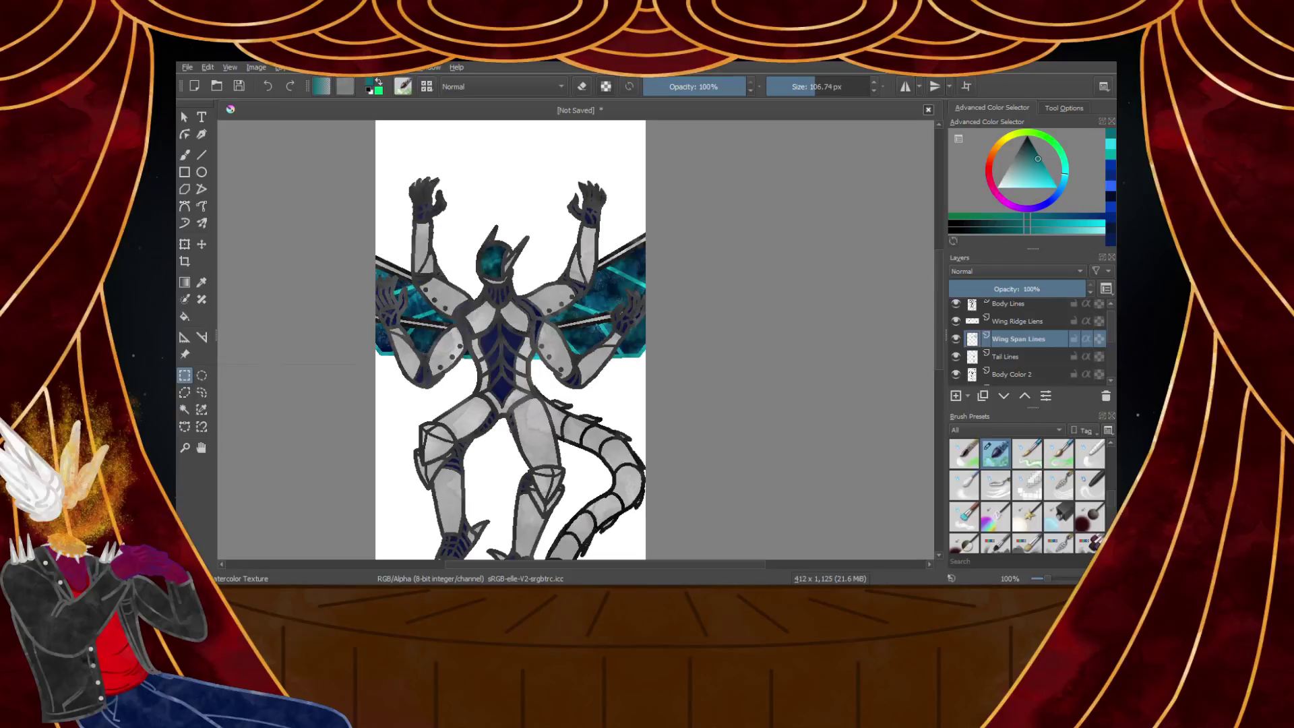
scroll(1058, 499, down, 5)
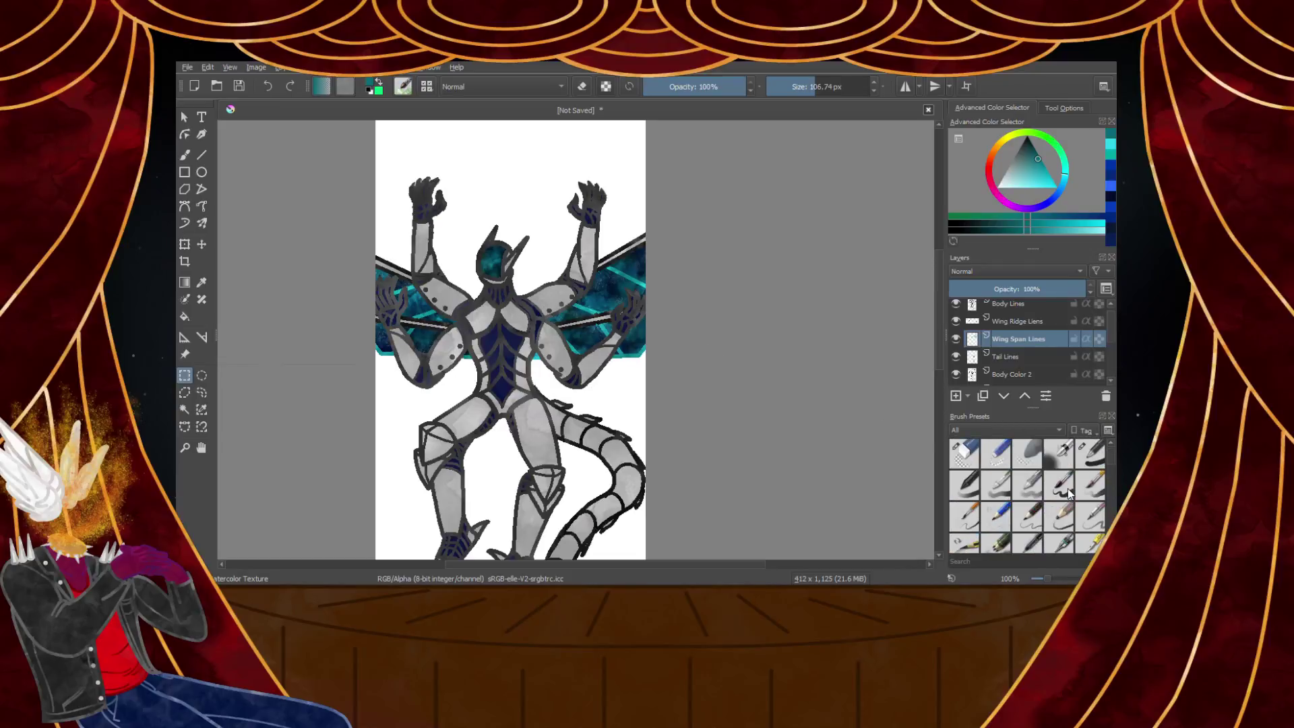
click(1093, 456)
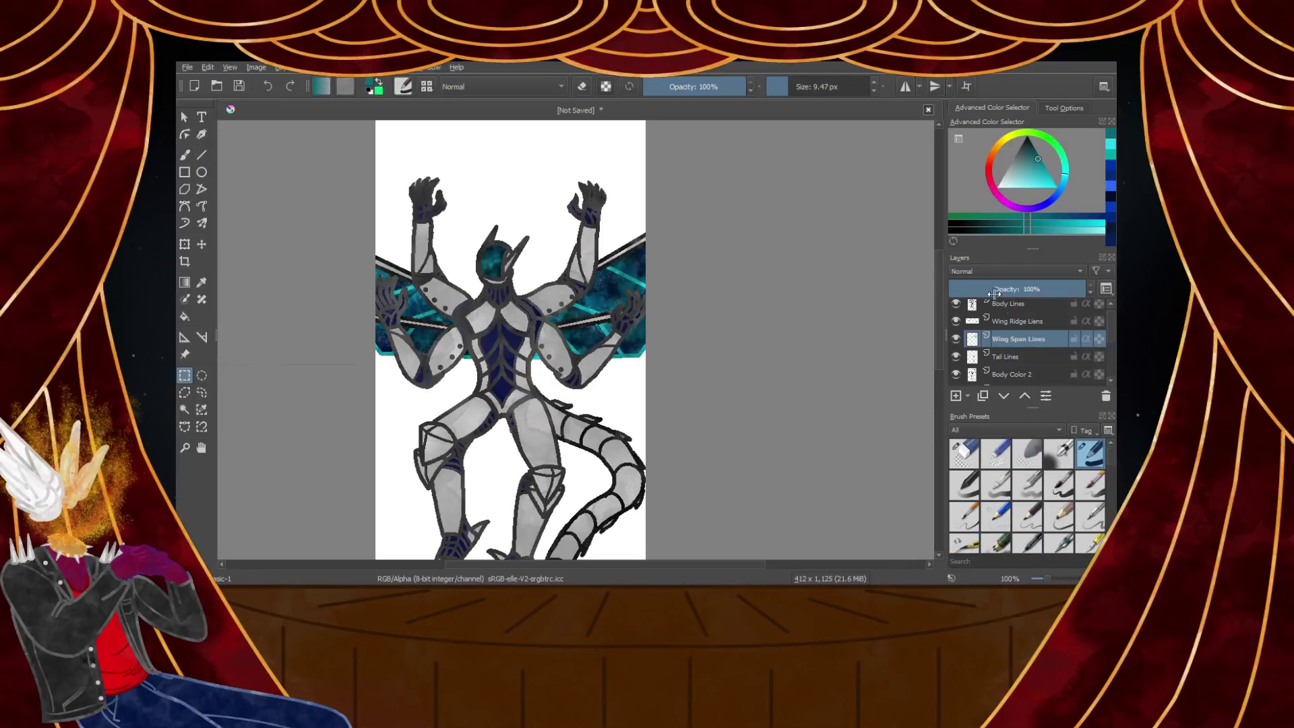
scroll(1028, 342, up, 1)
click(1031, 309)
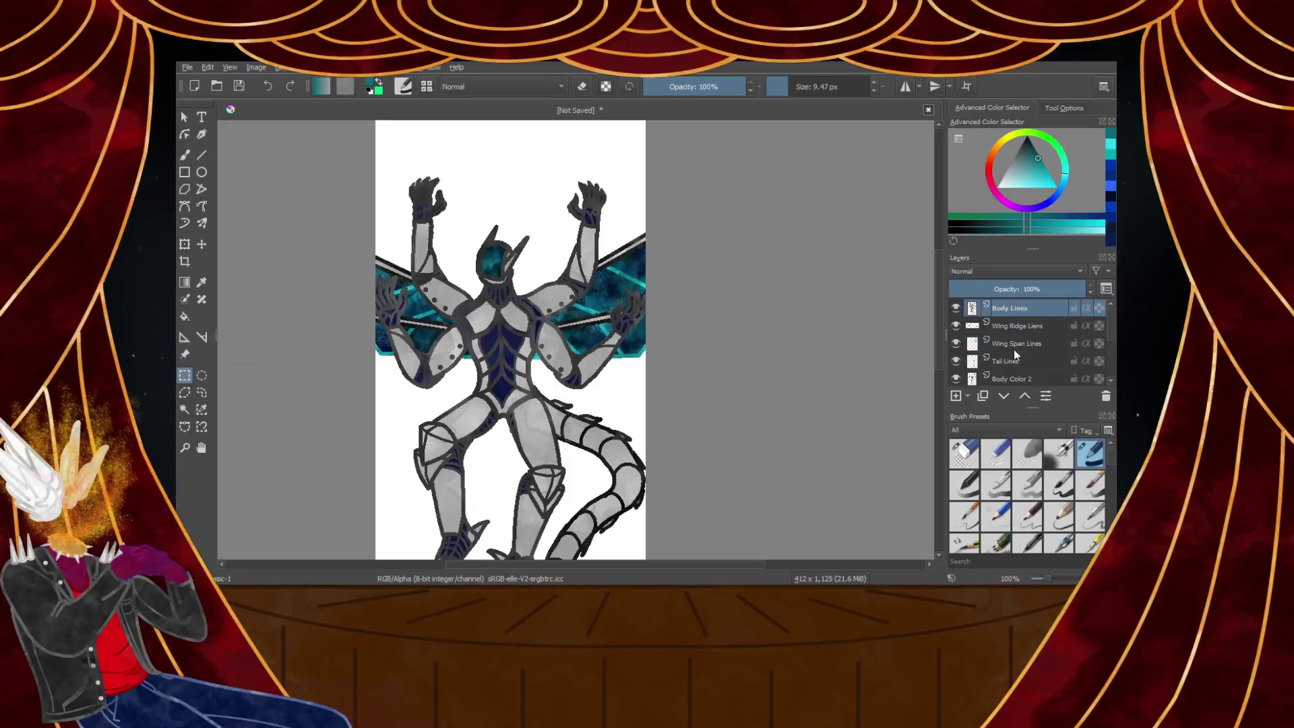
click(956, 397)
double_click(1026, 312)
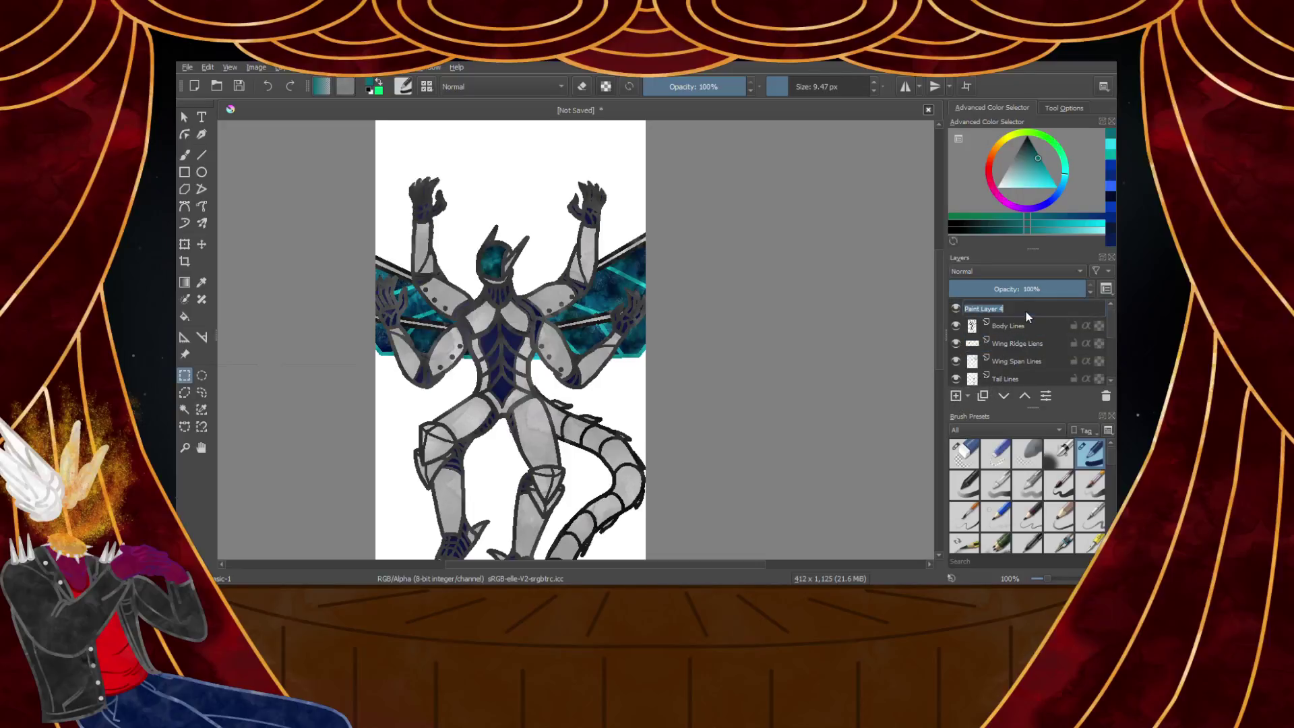
text(Cr)
key(Return)
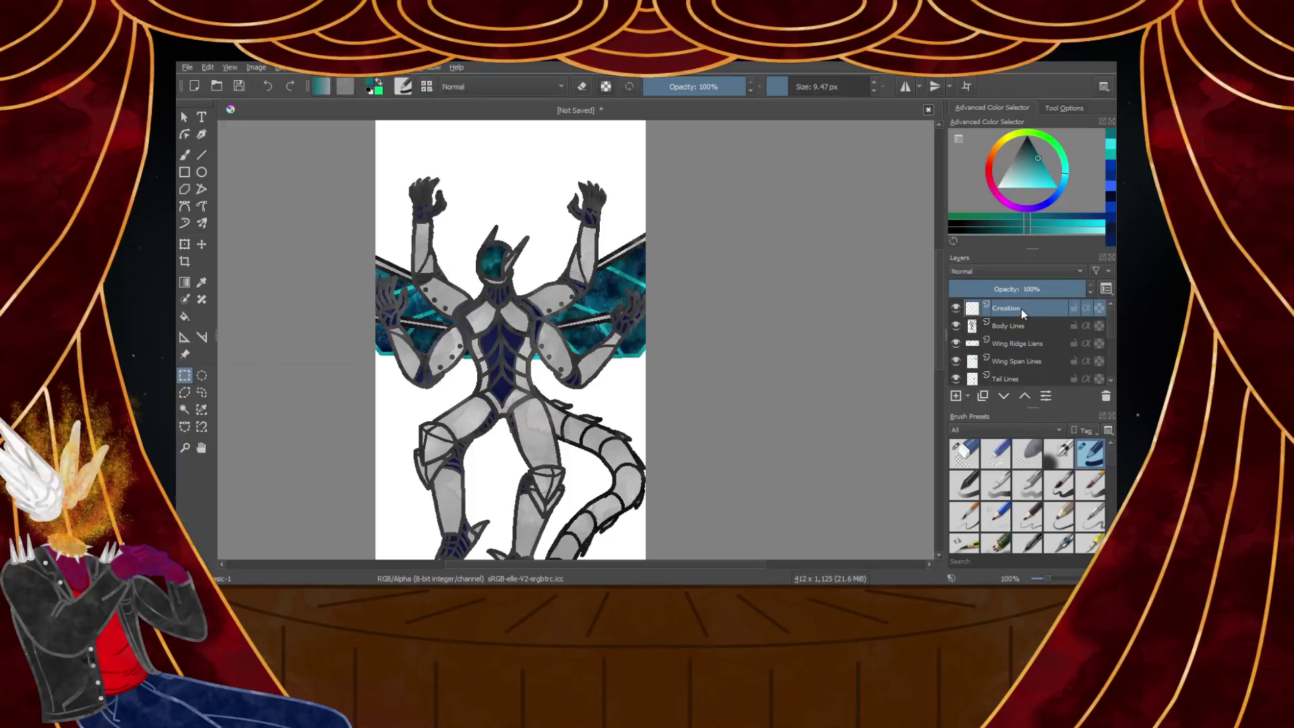
Set the color to bright yellow and the brush size to 6 px, undoing the trial stroke
click(1004, 144)
click(1055, 188)
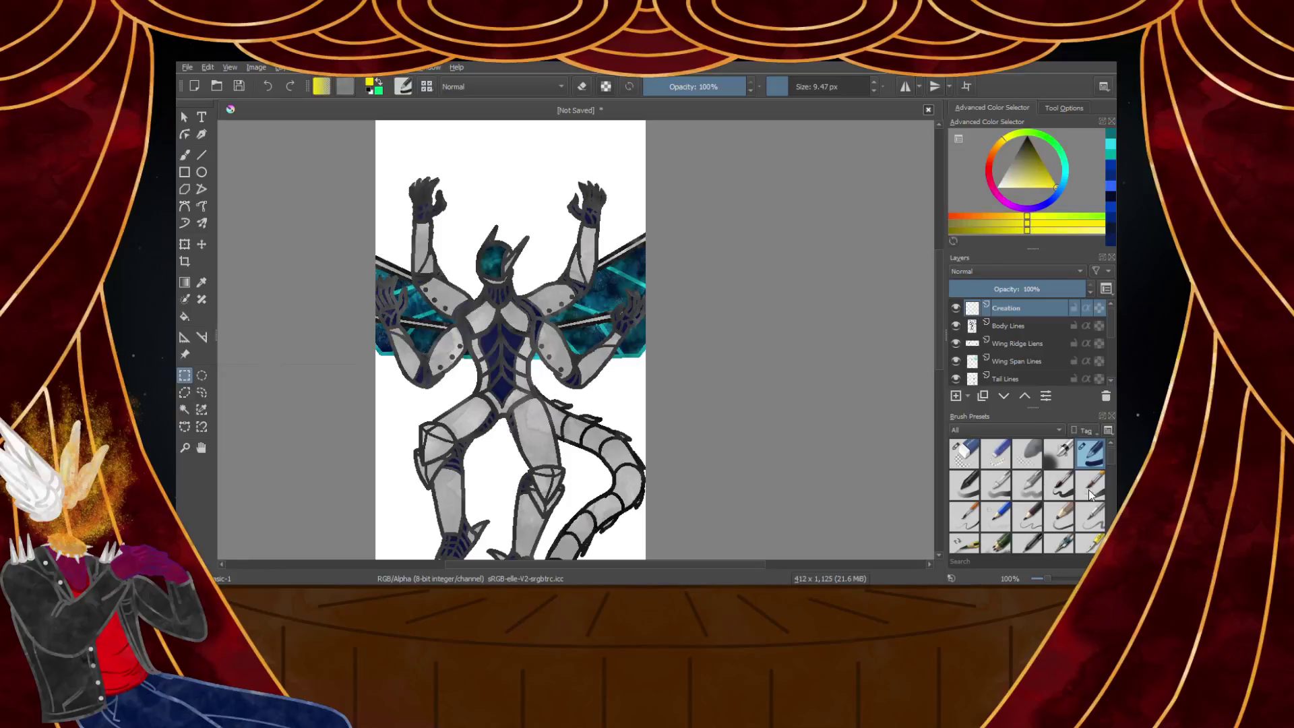
click(203, 158)
click(821, 84)
drag(822, 85, 786, 85)
scroll(410, 144, up, 1)
scroll(410, 140, down, 4)
scroll(413, 169, up, 7)
drag(442, 228, 670, 248)
key(ctrl+z)
Draw yellow rectangle outlines of varied sizes in the upper-left corner of the canvas
click(184, 172)
drag(468, 225, 725, 297)
scroll(532, 229, down, 6)
scroll(528, 216, up, 5)
drag(595, 286, 502, 138)
drag(500, 202, 467, 310)
scroll(454, 341, down, 6)
scroll(579, 276, up, 5)
drag(593, 272, 712, 298)
drag(456, 244, 341, 326)
Add smaller yellow rectangle outlines around the cluster, including one beside the creature's raised hand
scroll(496, 250, up, 2)
mouse_move(509, 272)
mouse_down()
mouse_move(524, 174)
mouse_move(548, 171)
mouse_move(551, 237)
mouse_move(572, 265)
mouse_up()
scroll(571, 233, down, 4)
scroll(639, 324, up, 4)
scroll(573, 265, down, 5)
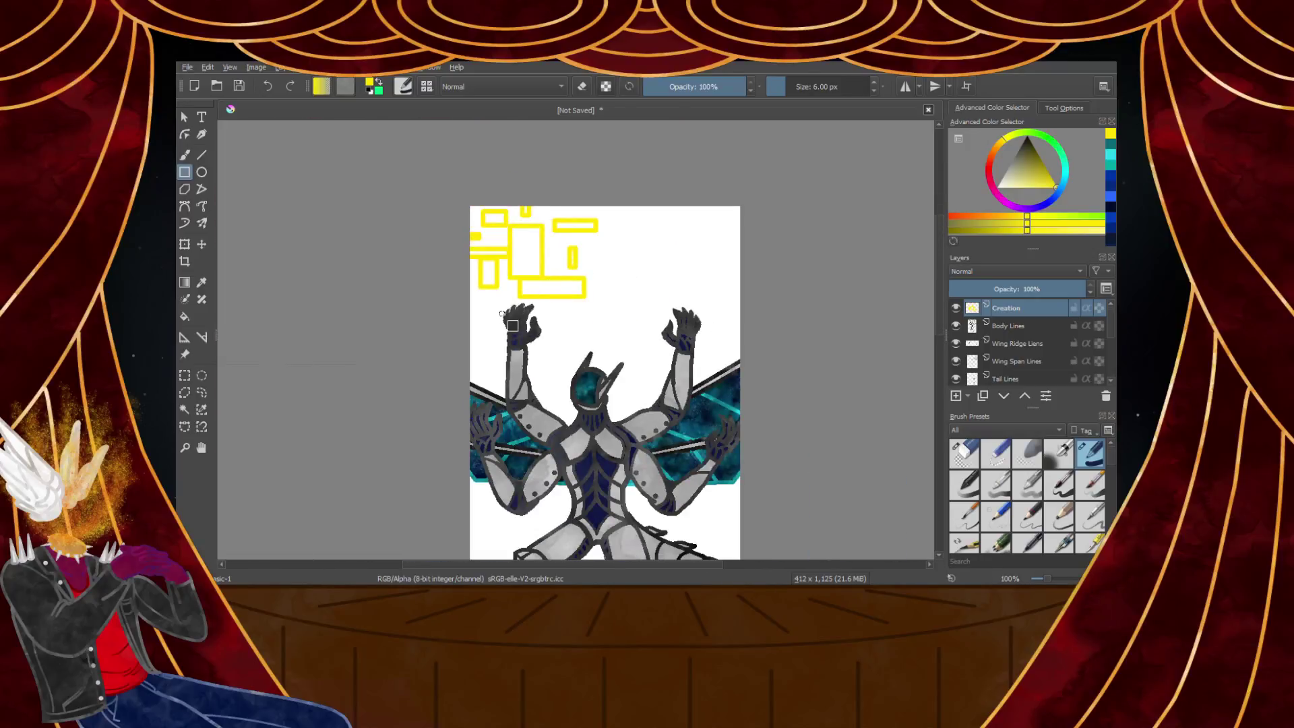
scroll(513, 324, up, 5)
drag(433, 228, 485, 347)
scroll(485, 346, down, 5)
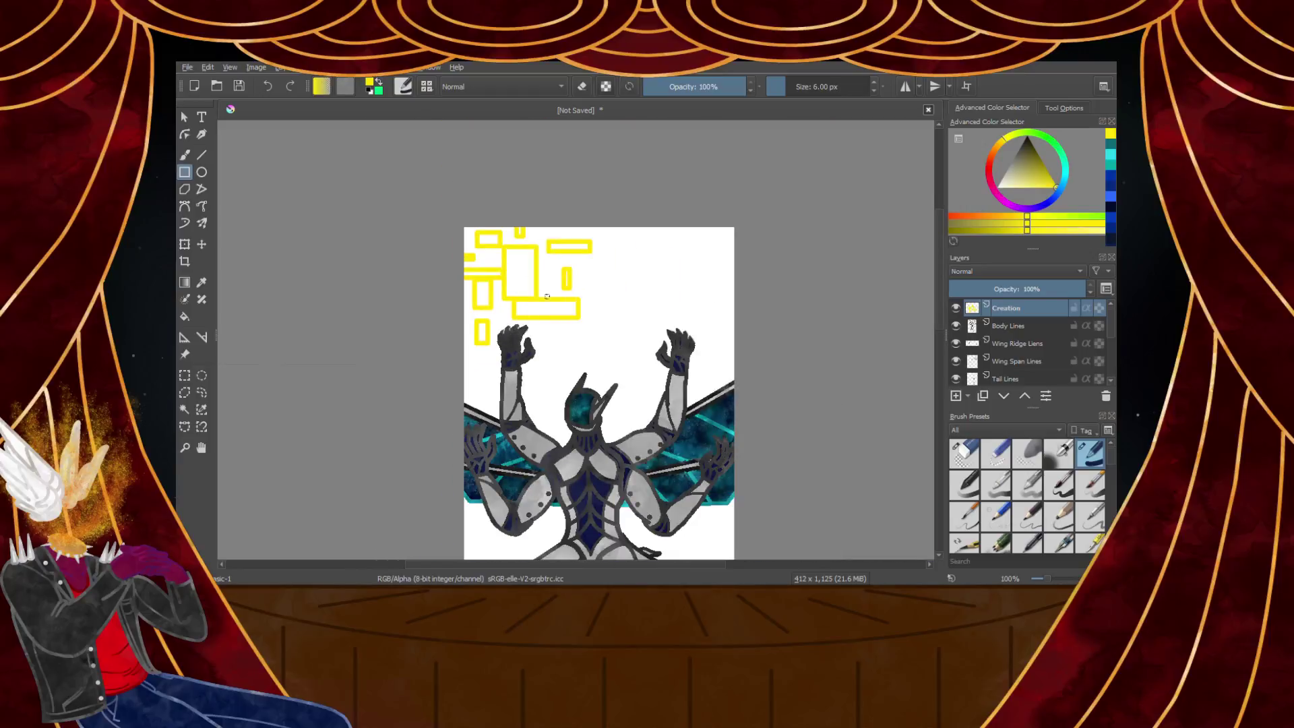
Fill the large central rectangle and the adjoining rectangles of the cluster with yellow
scroll(630, 258, down, 2)
scroll(645, 320, up, 2)
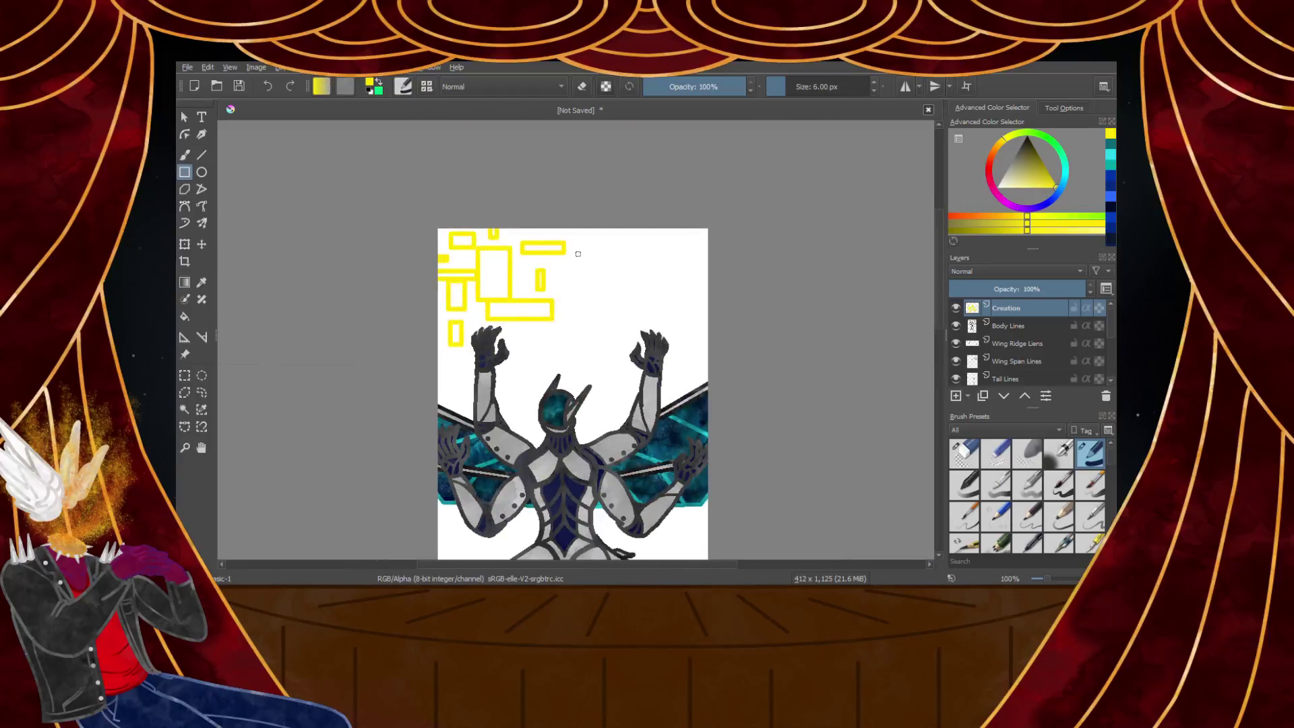
scroll(465, 246, up, 2)
scroll(517, 276, down, 2)
scroll(609, 309, up, 1)
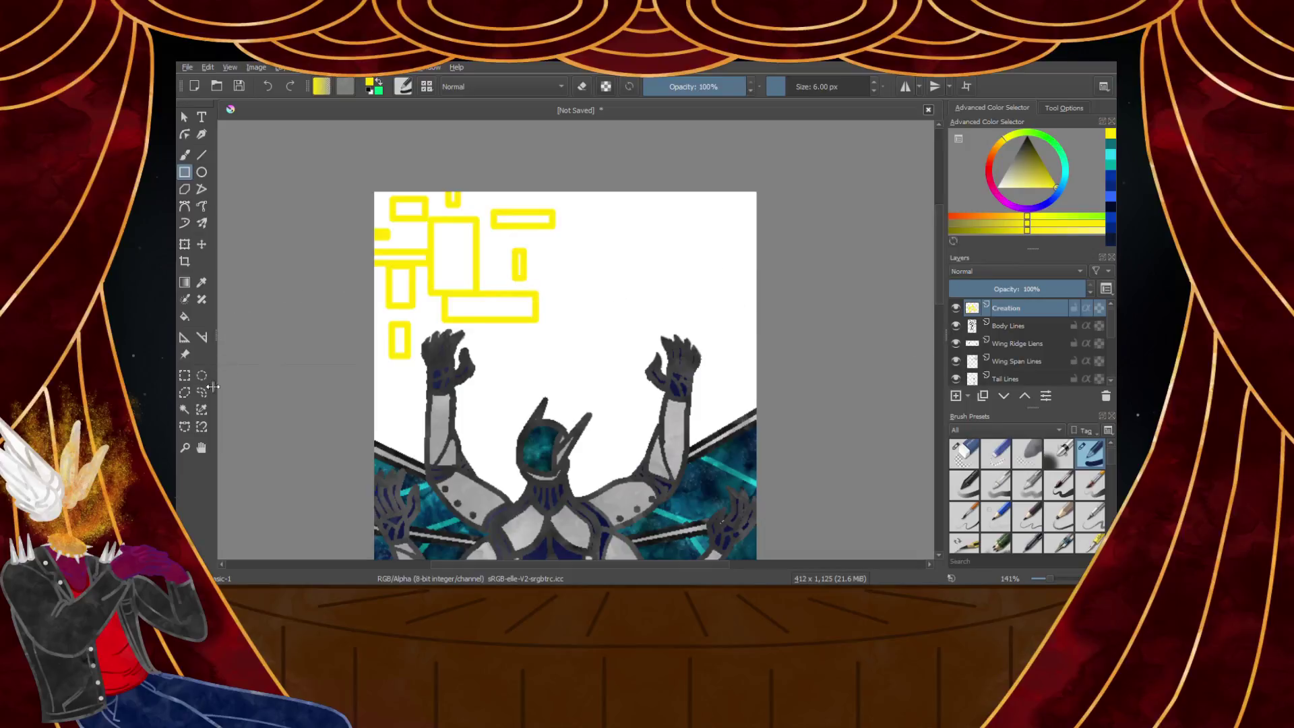
click(184, 316)
scroll(348, 246, up, 5)
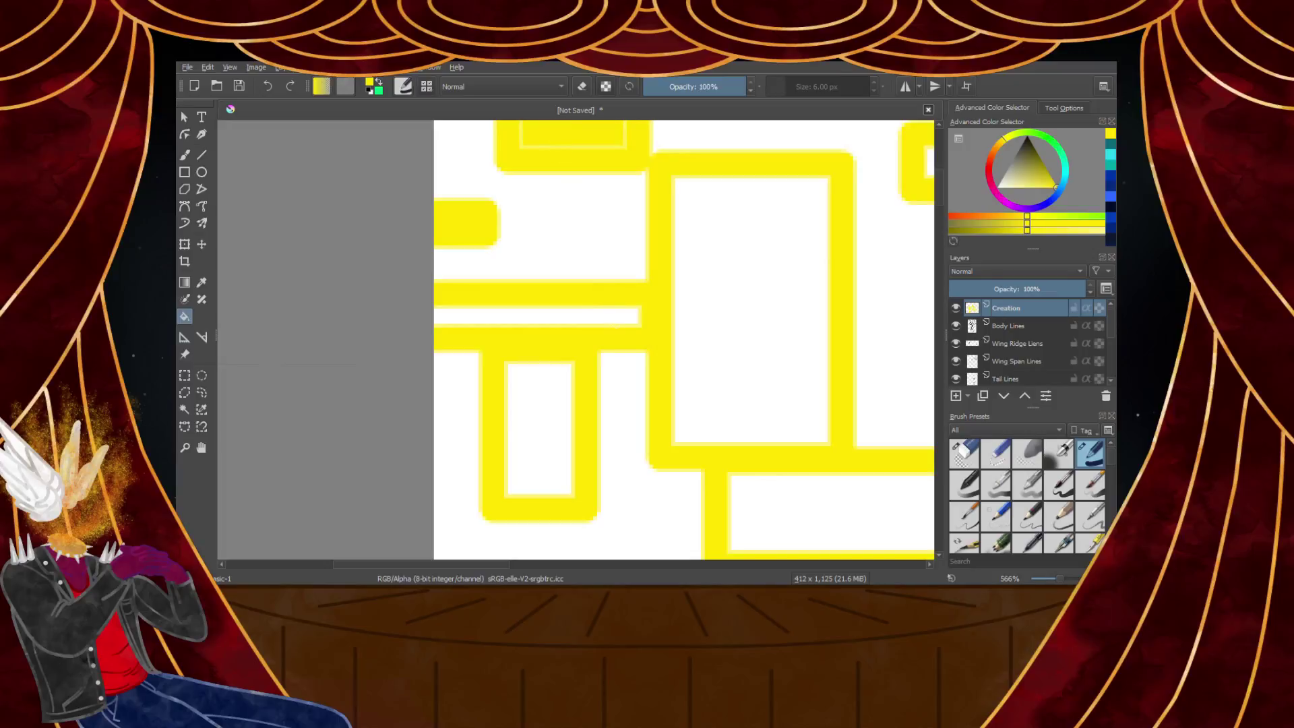
click(536, 317)
click(752, 310)
click(533, 444)
click(762, 473)
scroll(605, 458, down, 2)
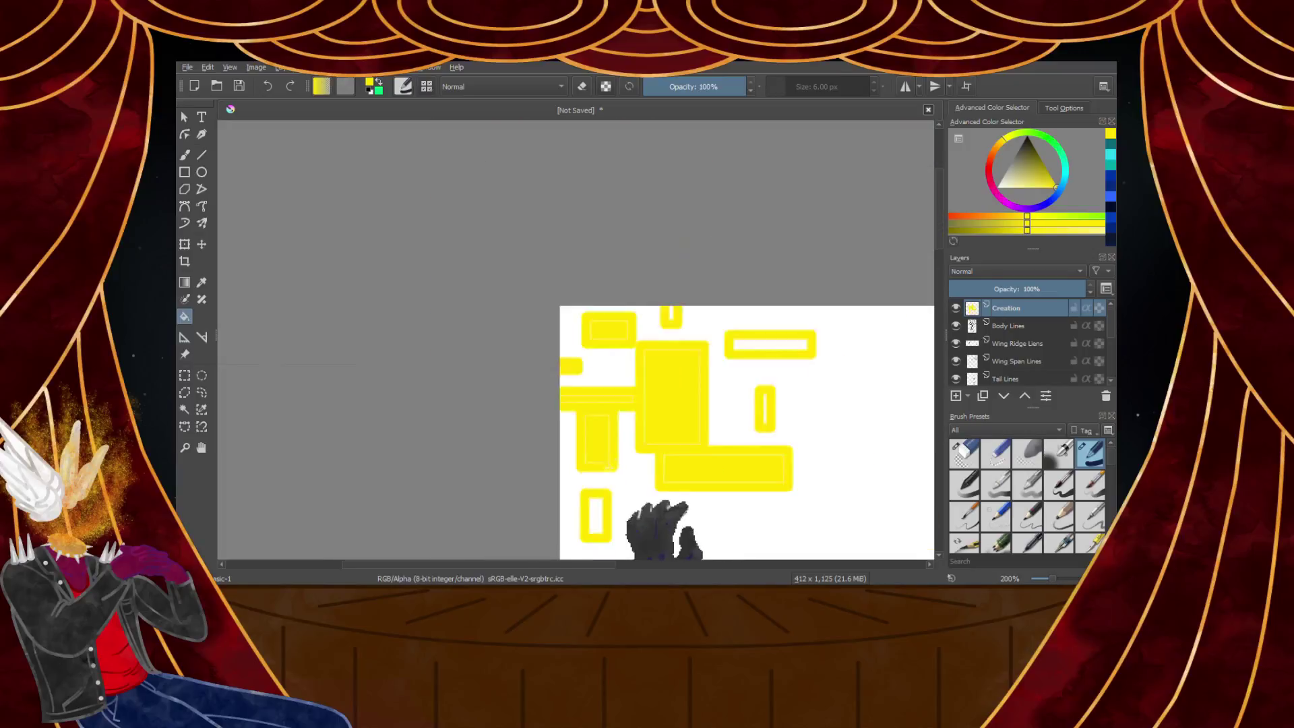
Fill the remaining detached rectangles around the cluster with the same yellow
scroll(597, 509, up, 4)
click(597, 510)
scroll(638, 442, down, 5)
scroll(720, 387, up, 6)
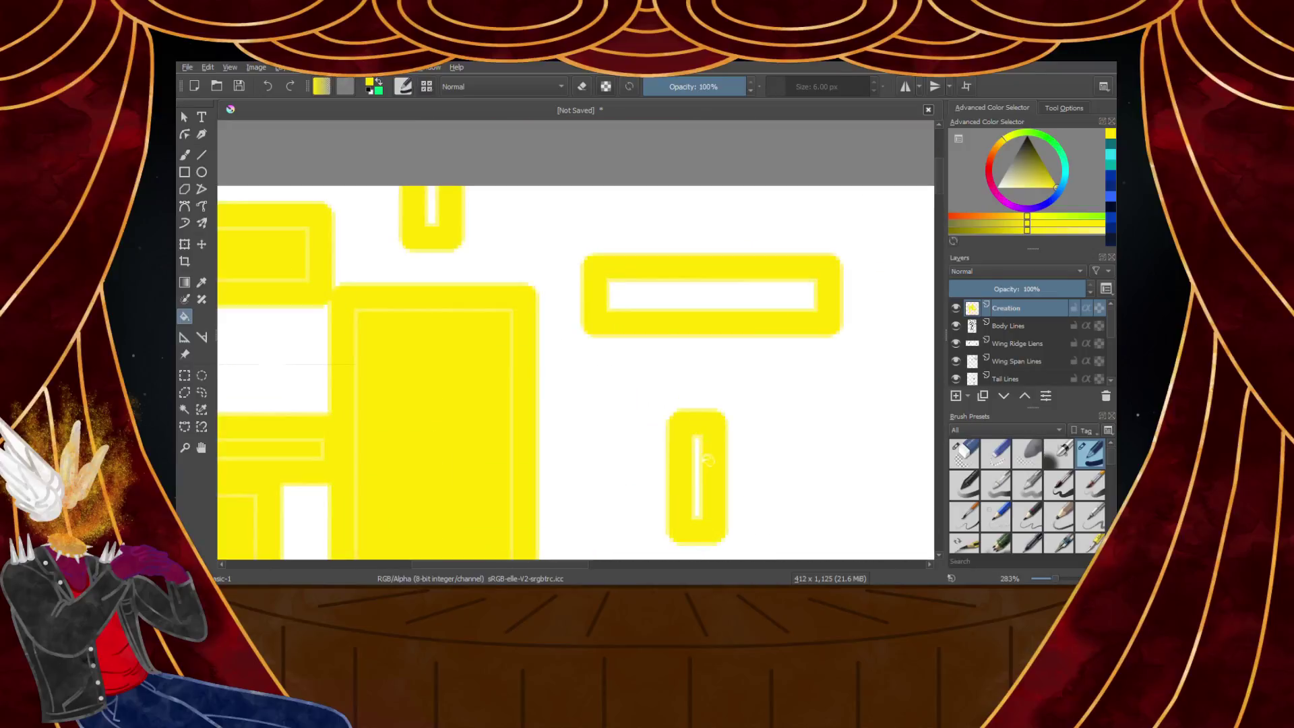
click(712, 302)
click(432, 209)
scroll(432, 209, up, 1)
scroll(430, 207, down, 6)
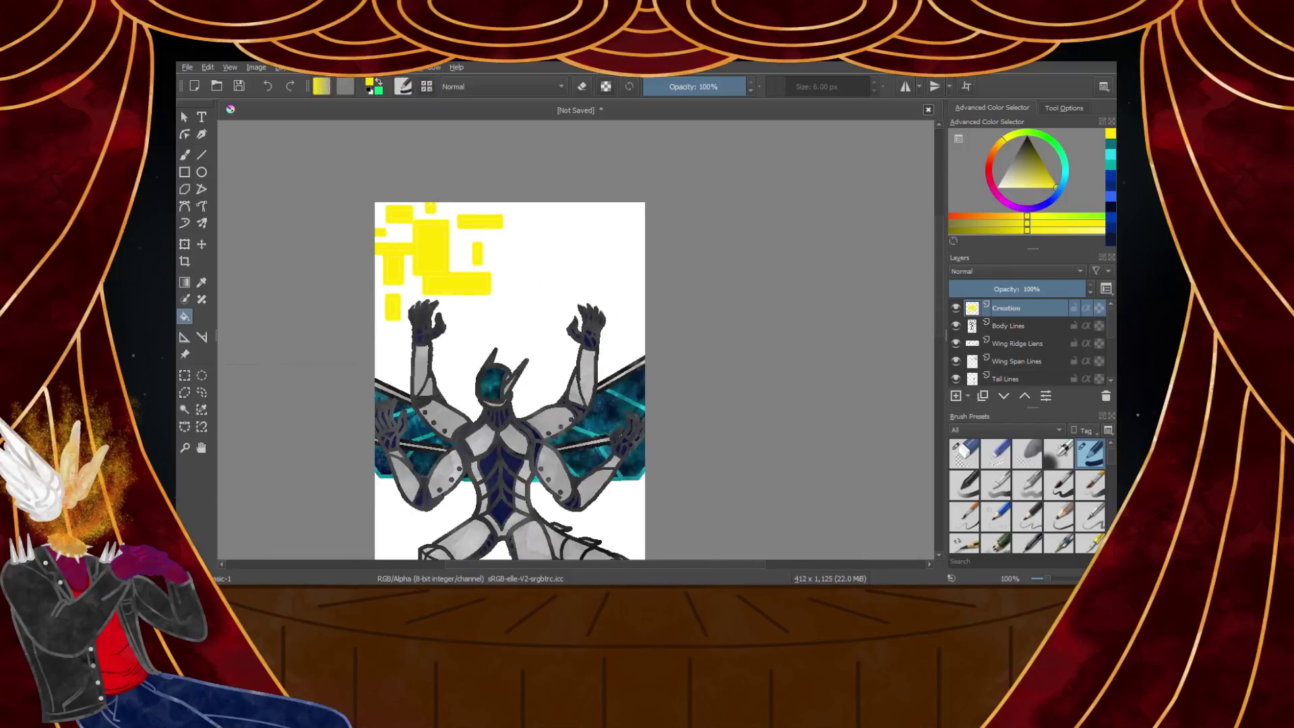
Add a new paint layer above the Creation layer and name it Destruction
scroll(492, 296, up, 1)
click(957, 395)
double_click(1011, 312)
text(Destructio)
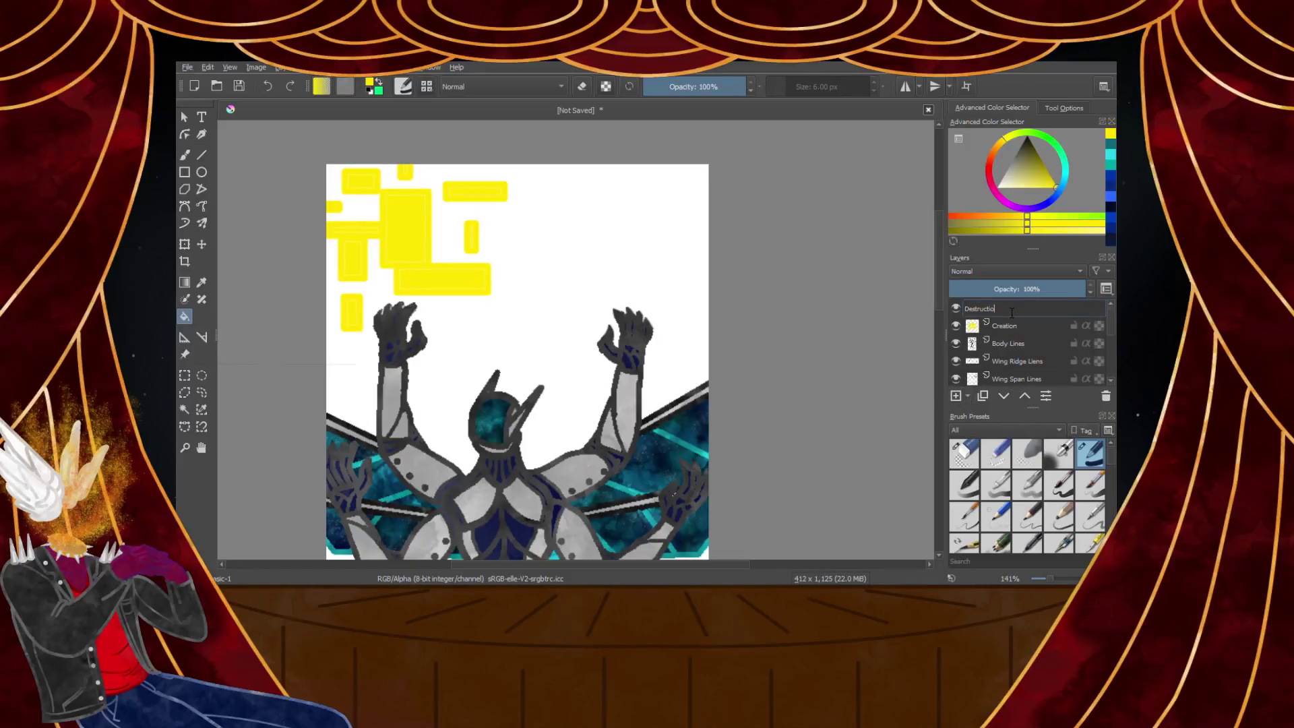
text(n)
key(Return)
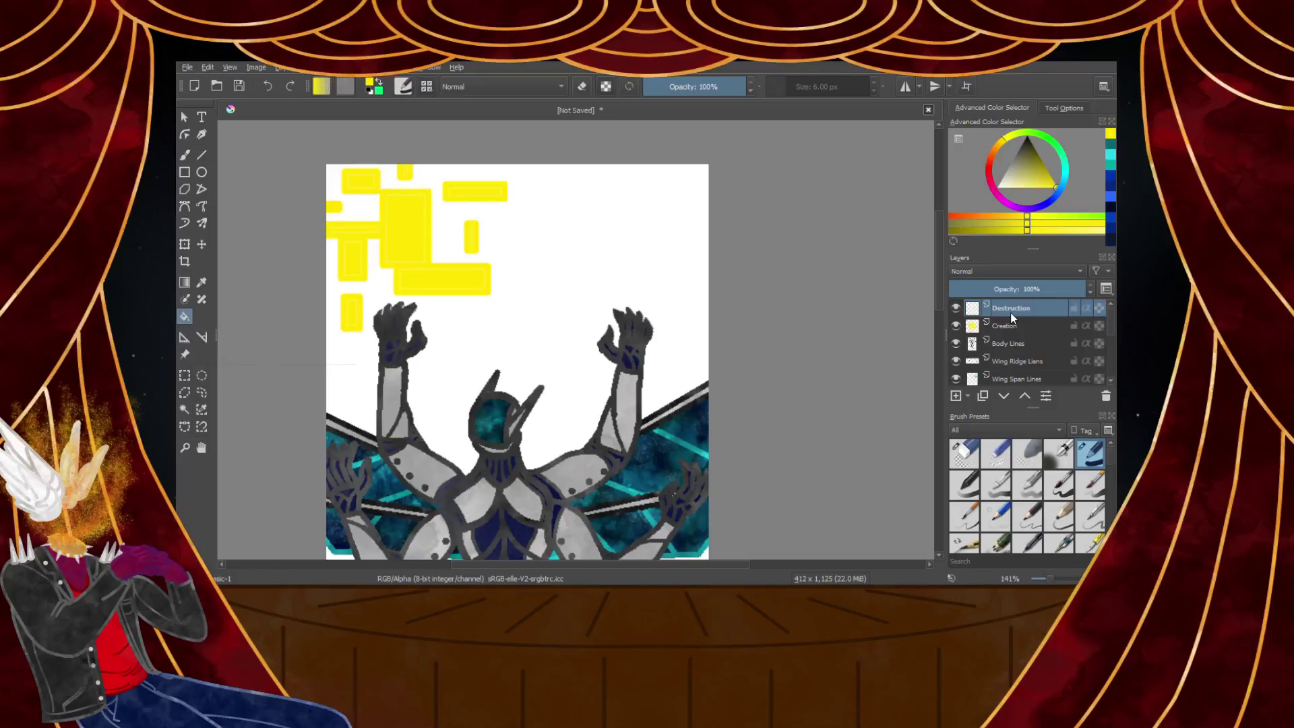
Draw large and narrow red rectangle outlines in the canvas's upper-right corner, above the creature's raised hand
click(990, 168)
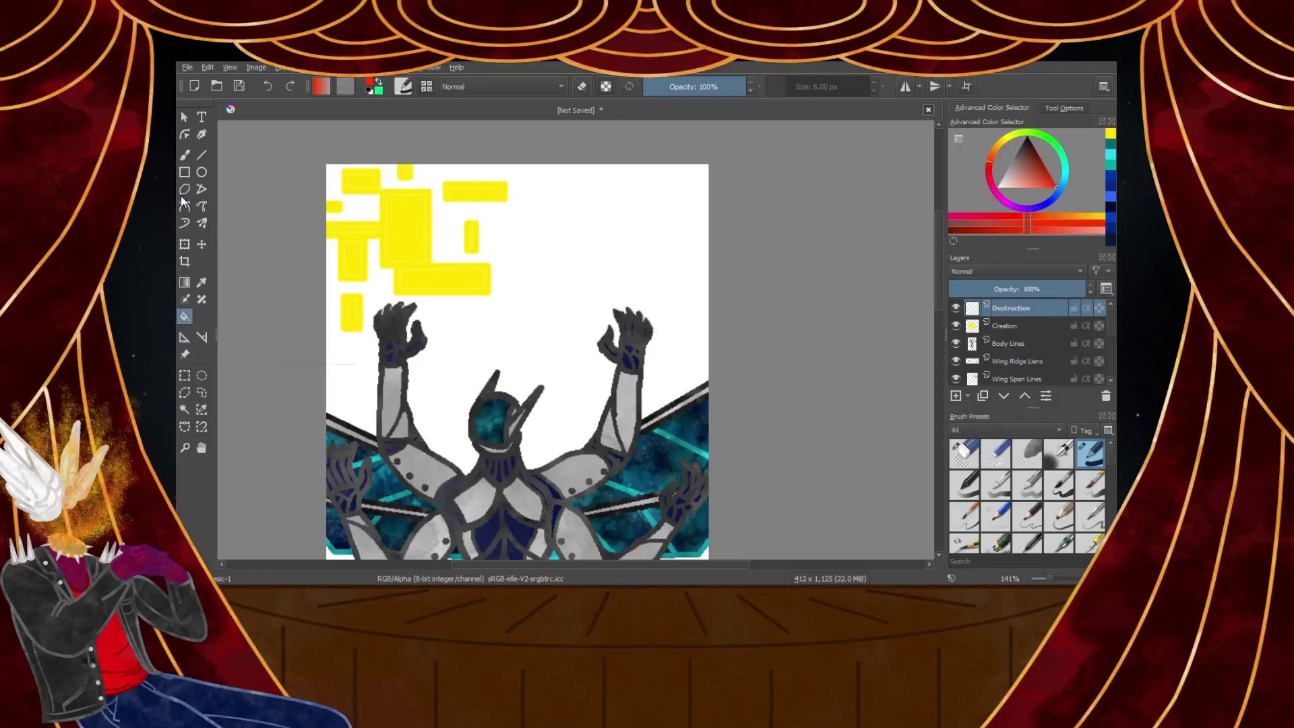
click(184, 172)
scroll(610, 269, up, 1)
scroll(609, 269, up, 1)
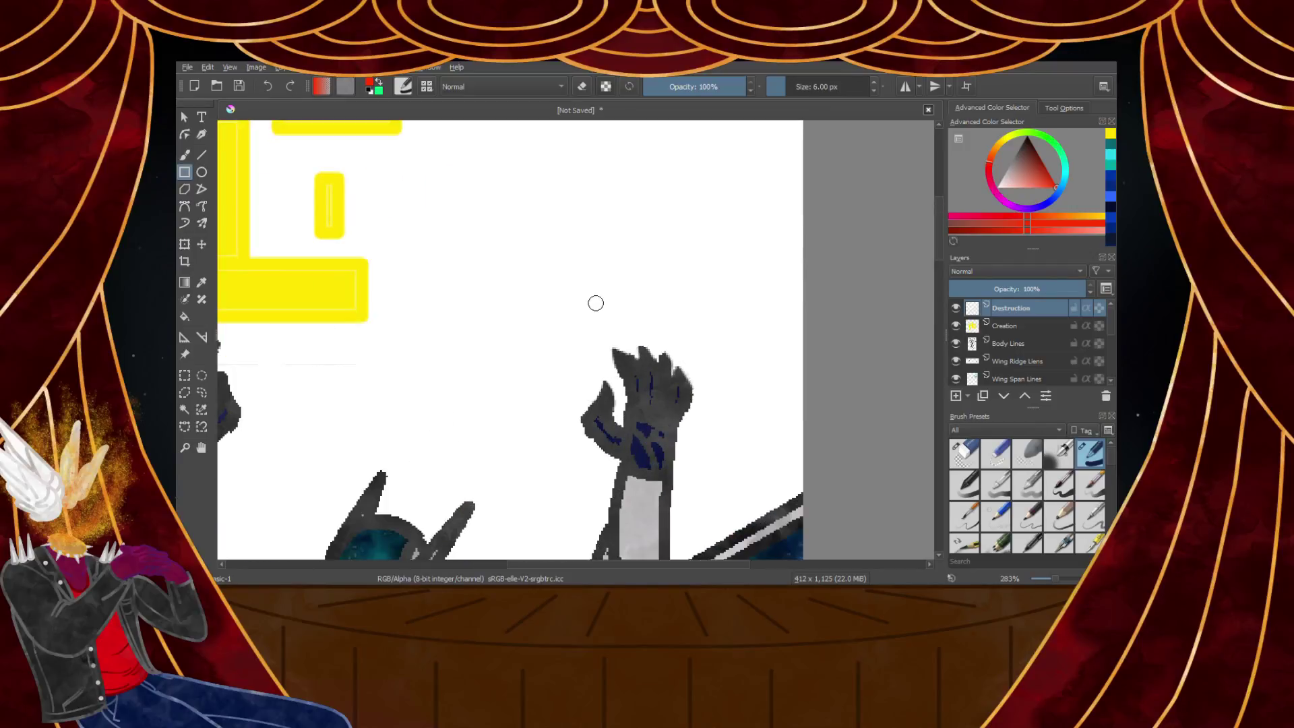
drag(530, 329, 592, 128)
scroll(592, 132, down, 4)
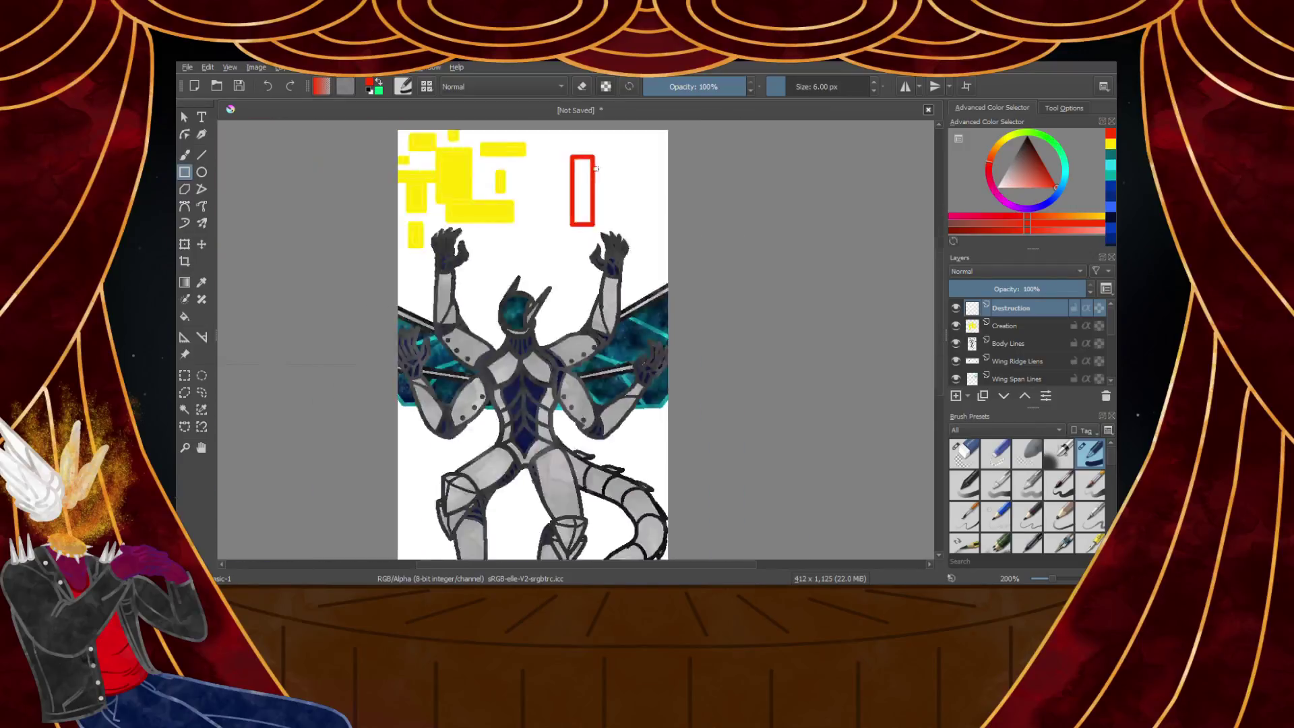
scroll(581, 210, up, 3)
drag(571, 240, 775, 128)
drag(670, 246, 748, 430)
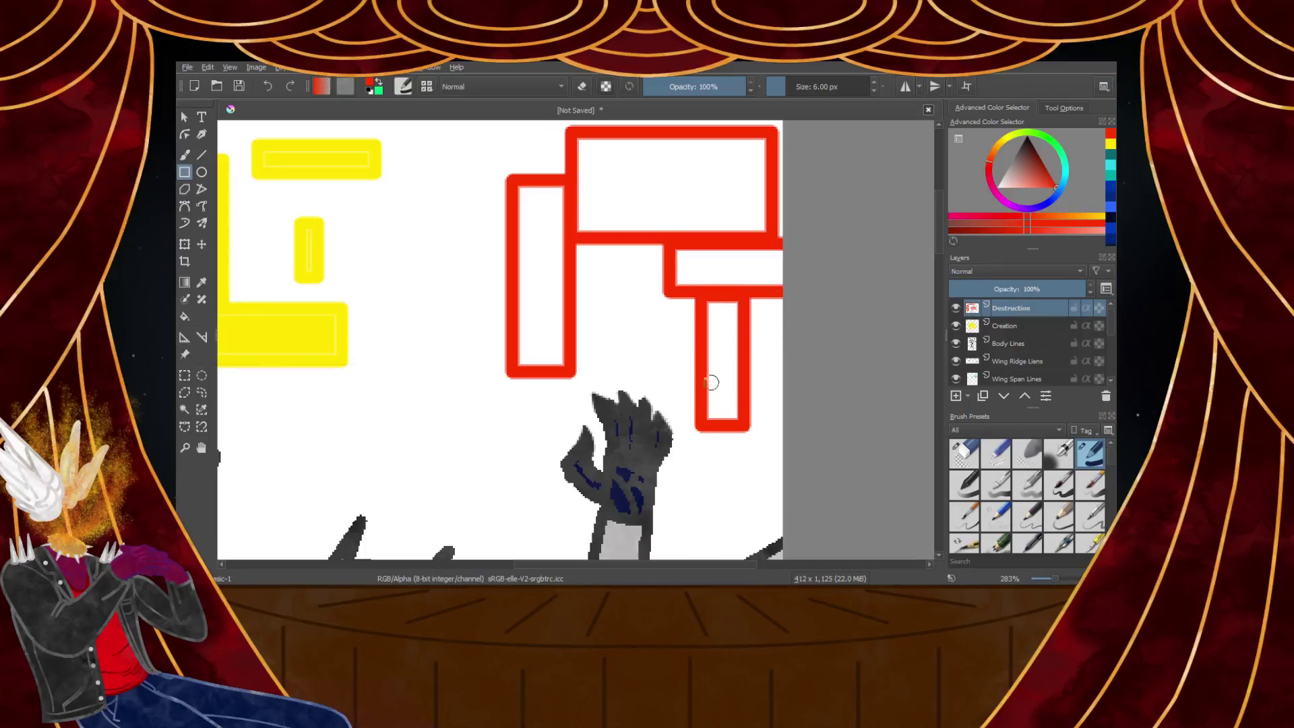
Add more narrow red rectangle outlines to the cluster above the raised hand, undoing a misplaced one
mouse_move(702, 335)
mouse_down()
mouse_move(600, 371)
mouse_move(624, 280)
mouse_move(639, 273)
mouse_up()
scroll(639, 273, down, 5)
scroll(592, 288, up, 5)
mouse_move(598, 342)
mouse_down()
mouse_move(511, 366)
mouse_move(572, 211)
mouse_move(634, 218)
mouse_move(616, 393)
mouse_move(698, 430)
mouse_move(699, 457)
mouse_move(717, 468)
mouse_up()
scroll(634, 218, down, 5)
scroll(621, 233, up, 6)
key(ctrl+z)
scroll(716, 468, down, 5)
scroll(786, 462, up, 5)
Draw a small detached red rectangle outline near the raised hand and another inside the cluster's largest rectangle
drag(571, 453, 610, 523)
scroll(607, 364, down, 5)
scroll(598, 430, up, 5)
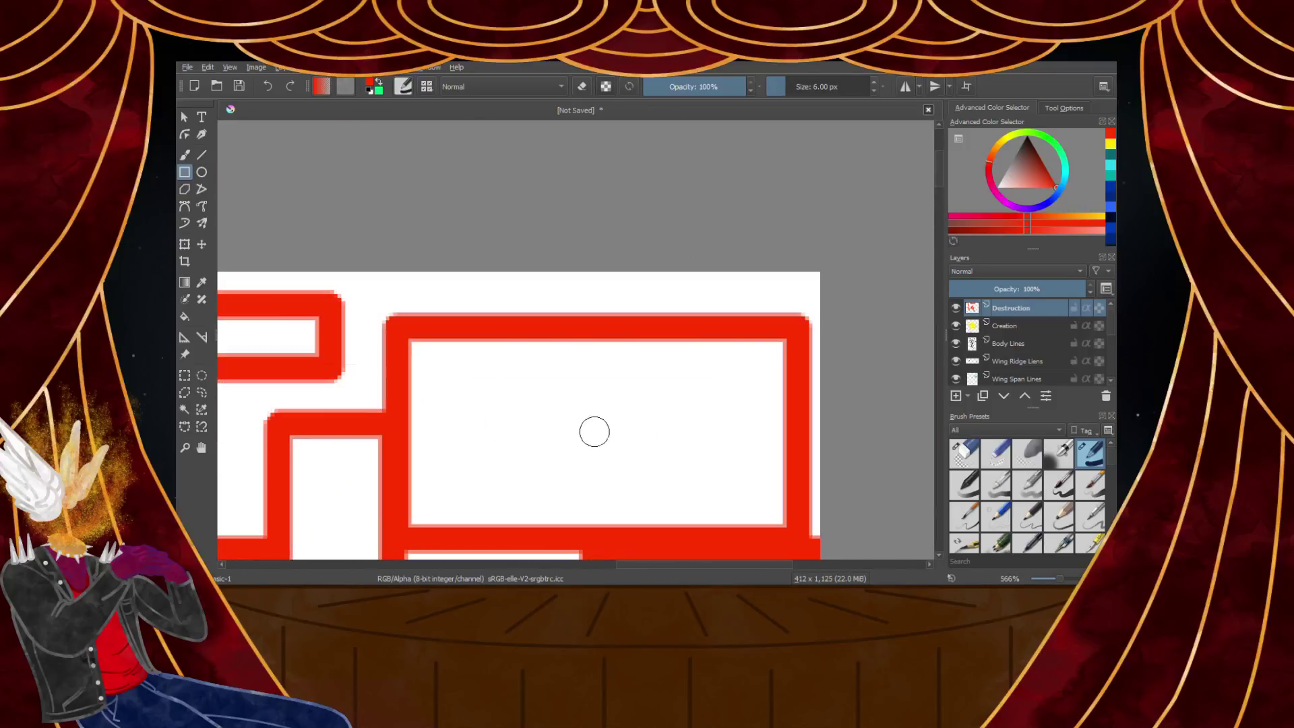
drag(630, 394, 730, 472)
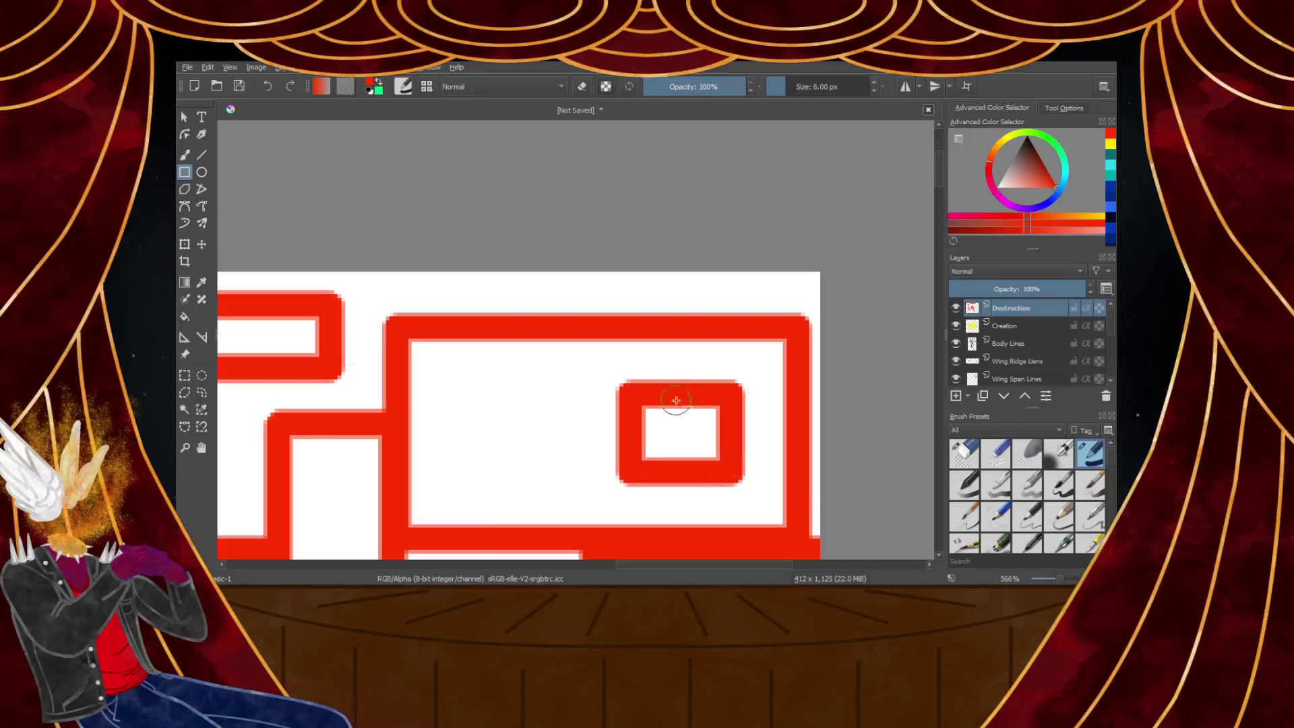
scroll(687, 418, down, 5)
scroll(404, 362, up, 4)
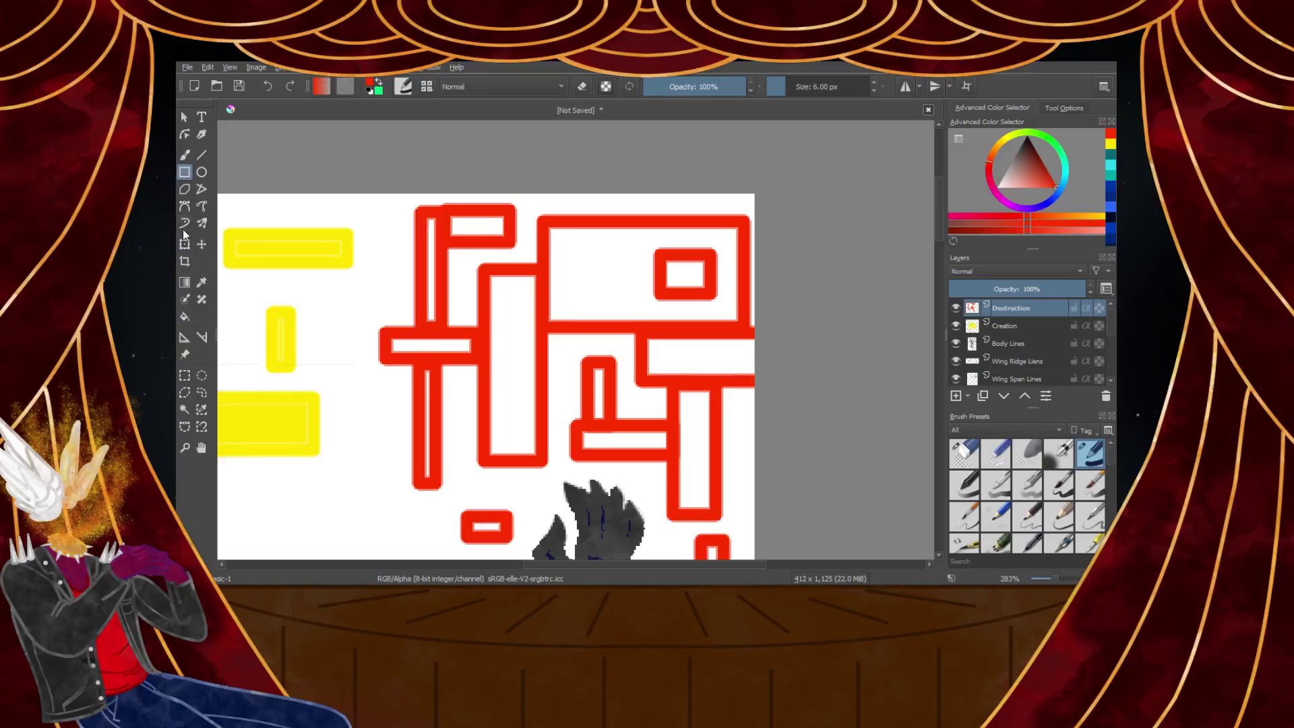
Fill the tall rectangle and the narrow rectangles on the left side of the cluster with red
click(184, 317)
click(480, 231)
click(430, 279)
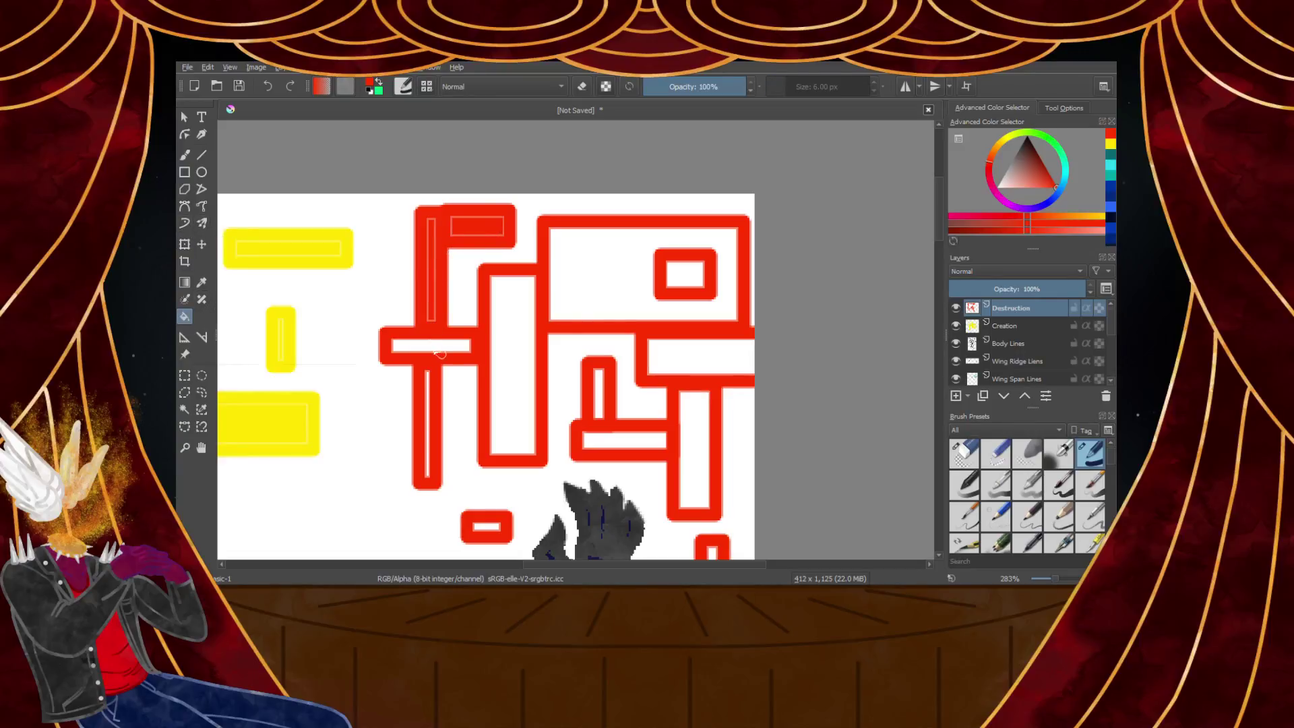
click(430, 347)
click(428, 391)
click(512, 364)
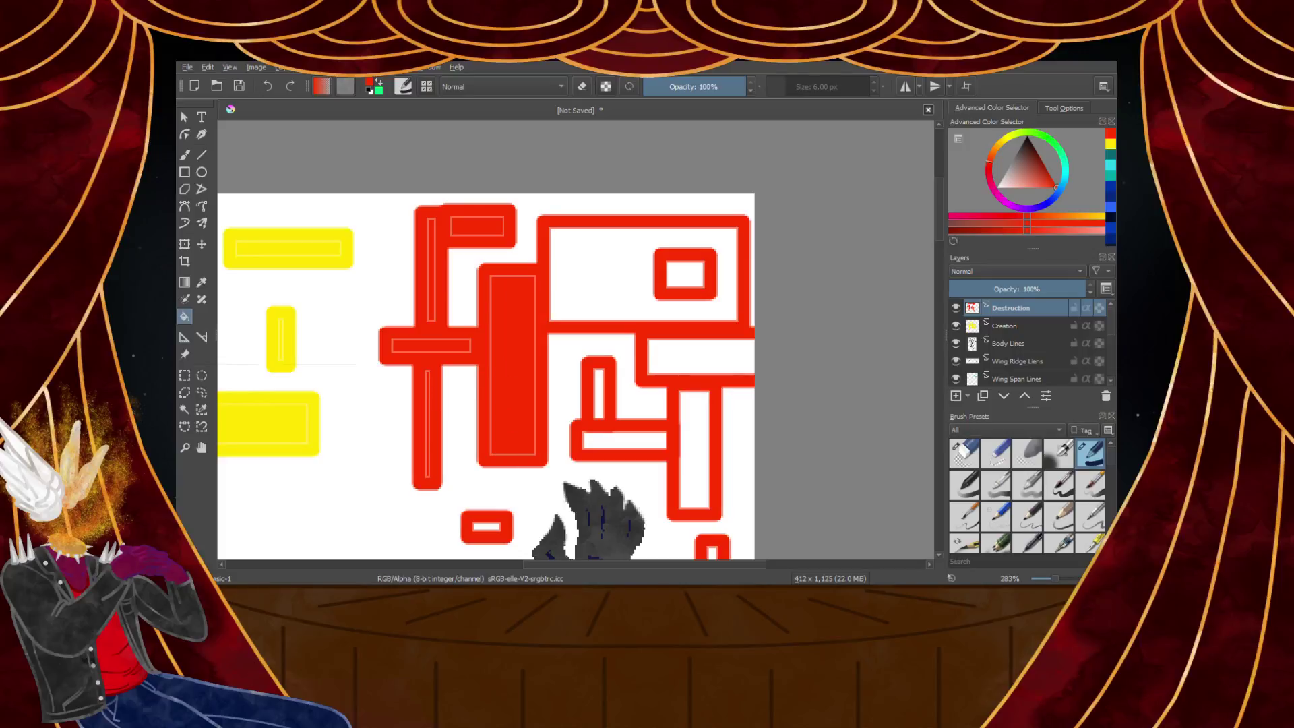
Fill the small detached rectangles and the right-hand rectangles of the cluster with red, leaving the largest one's inset centre open
click(500, 530)
click(598, 417)
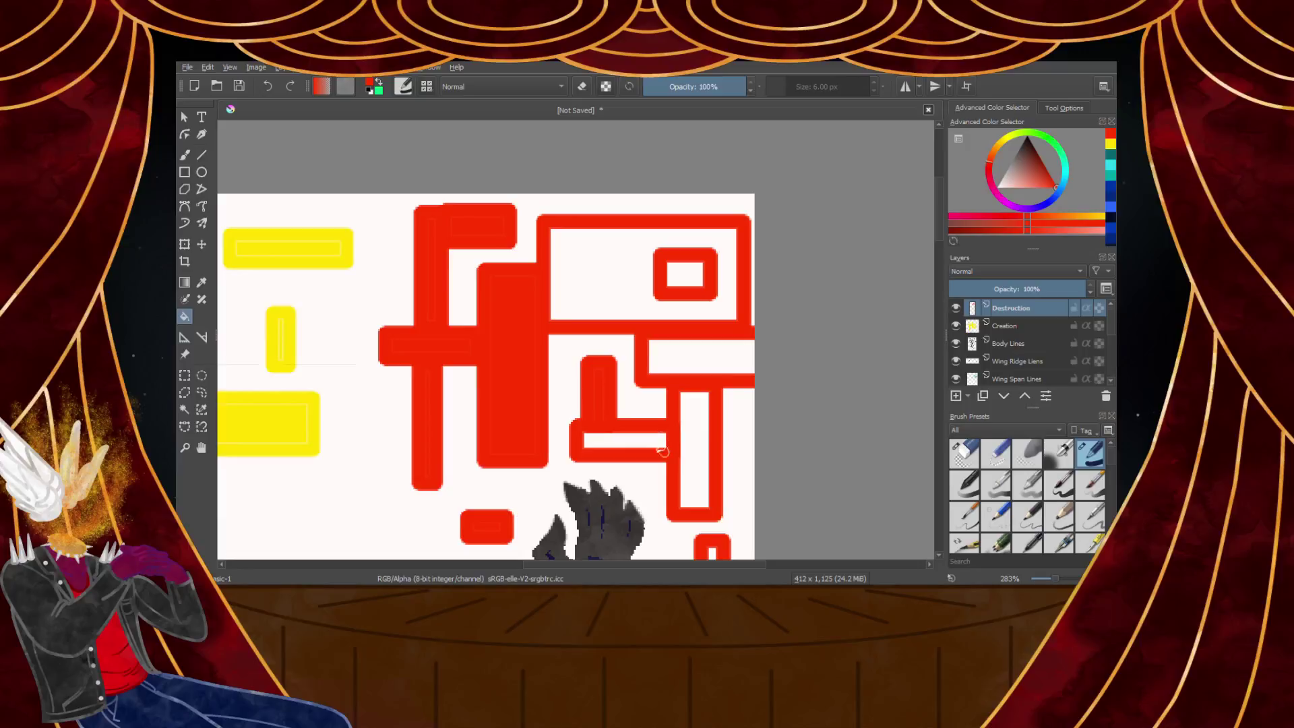
click(655, 444)
click(693, 446)
scroll(694, 449, down, 2)
scroll(701, 499, up, 4)
click(704, 506)
scroll(698, 479, down, 5)
scroll(683, 352, up, 2)
scroll(577, 289, down, 6)
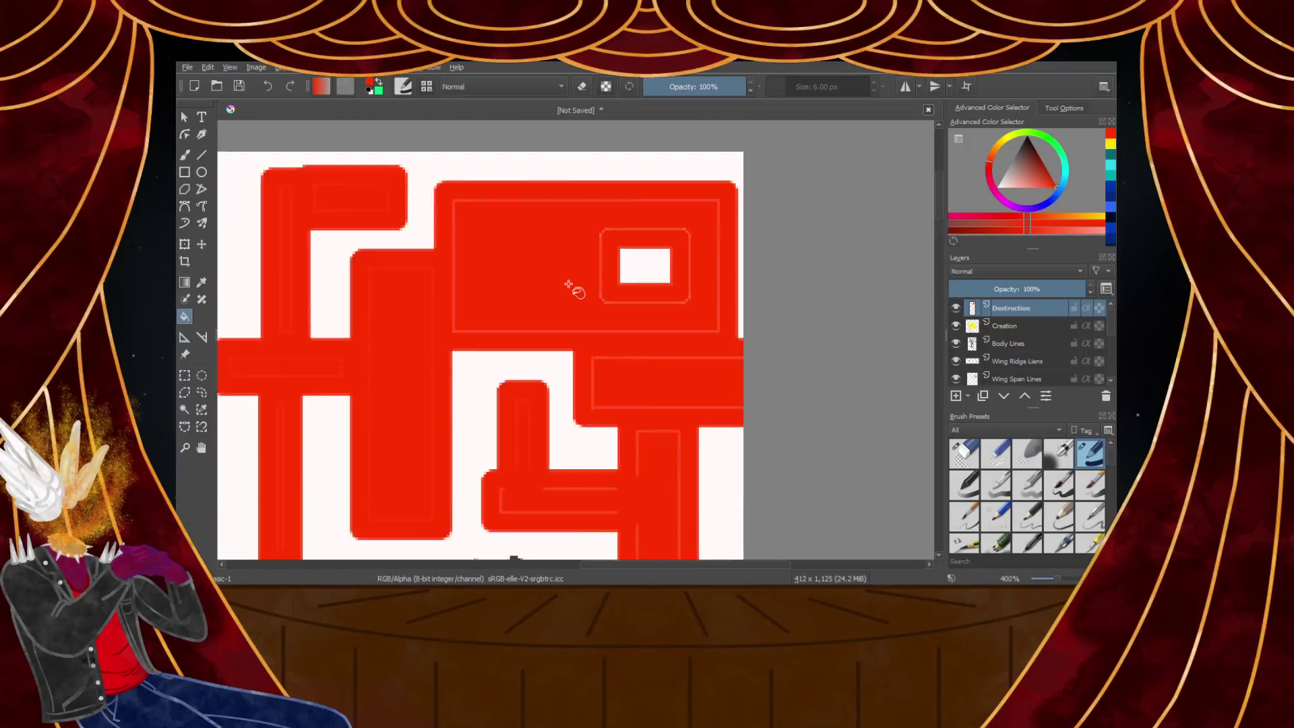
scroll(542, 300, up, 2)
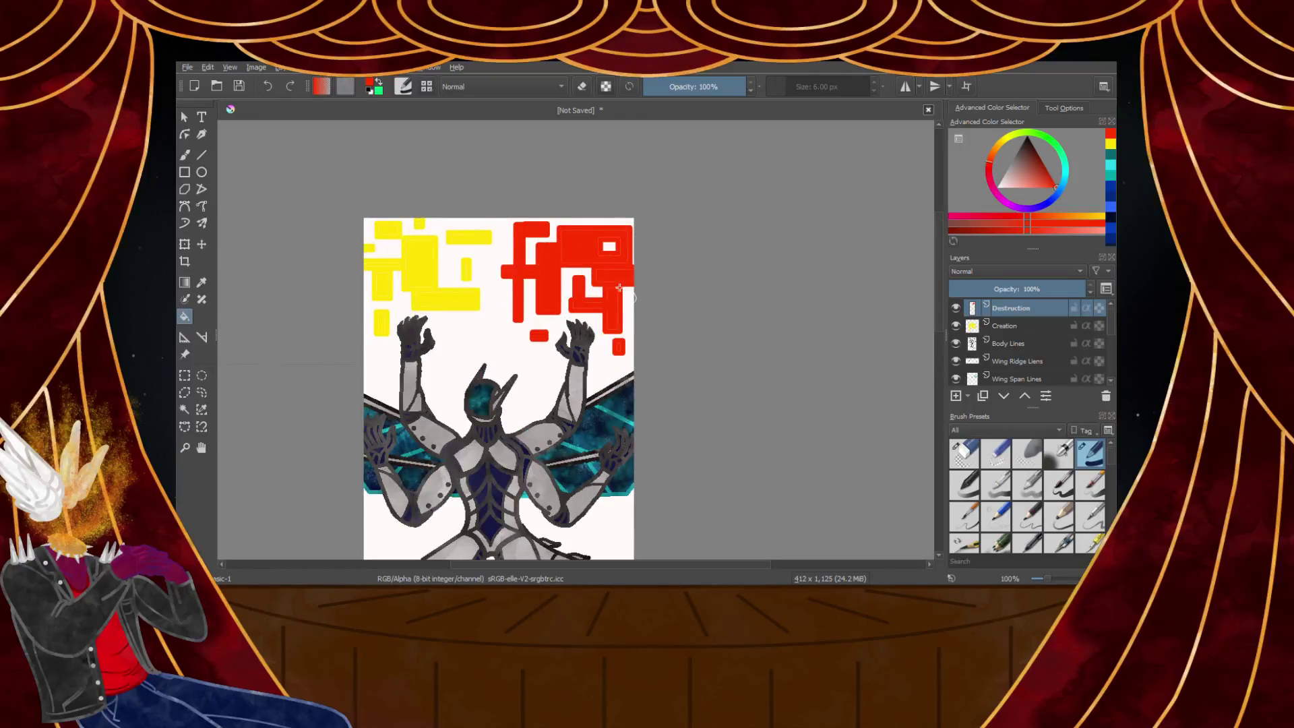
scroll(489, 298, down, 2)
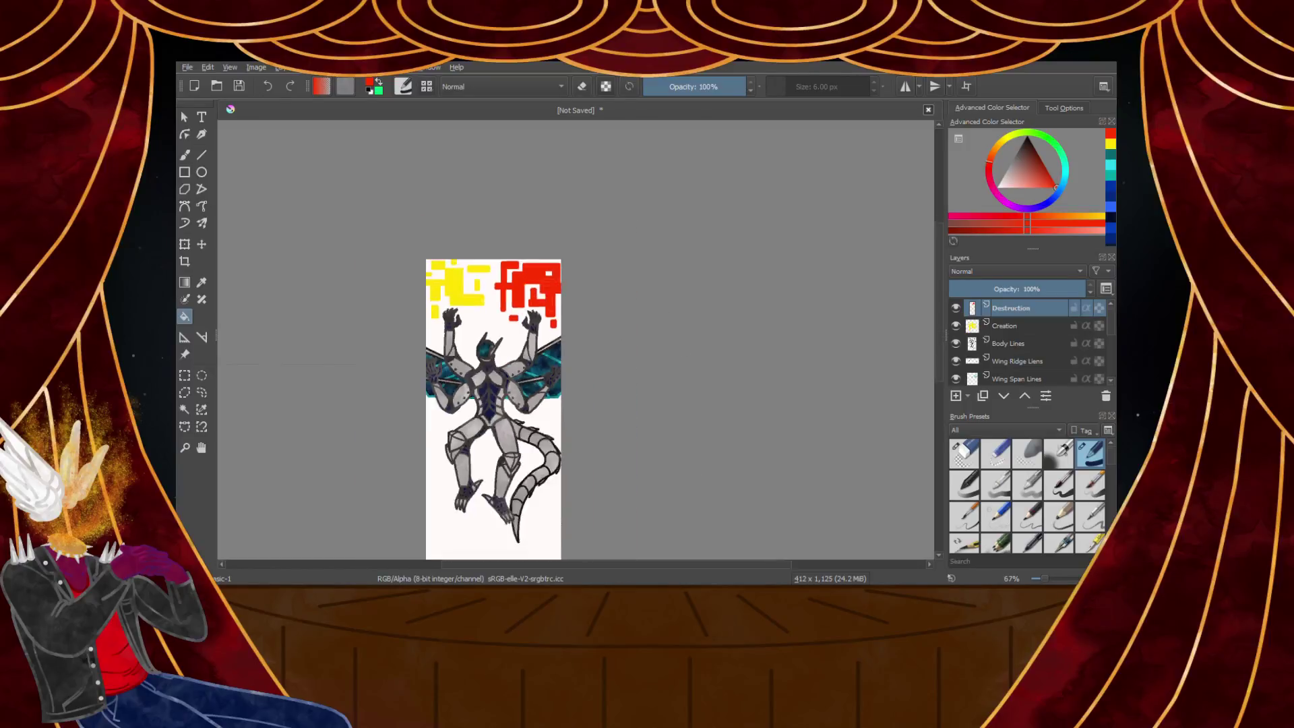
scroll(420, 273, up, 1)
scroll(420, 273, up, 2)
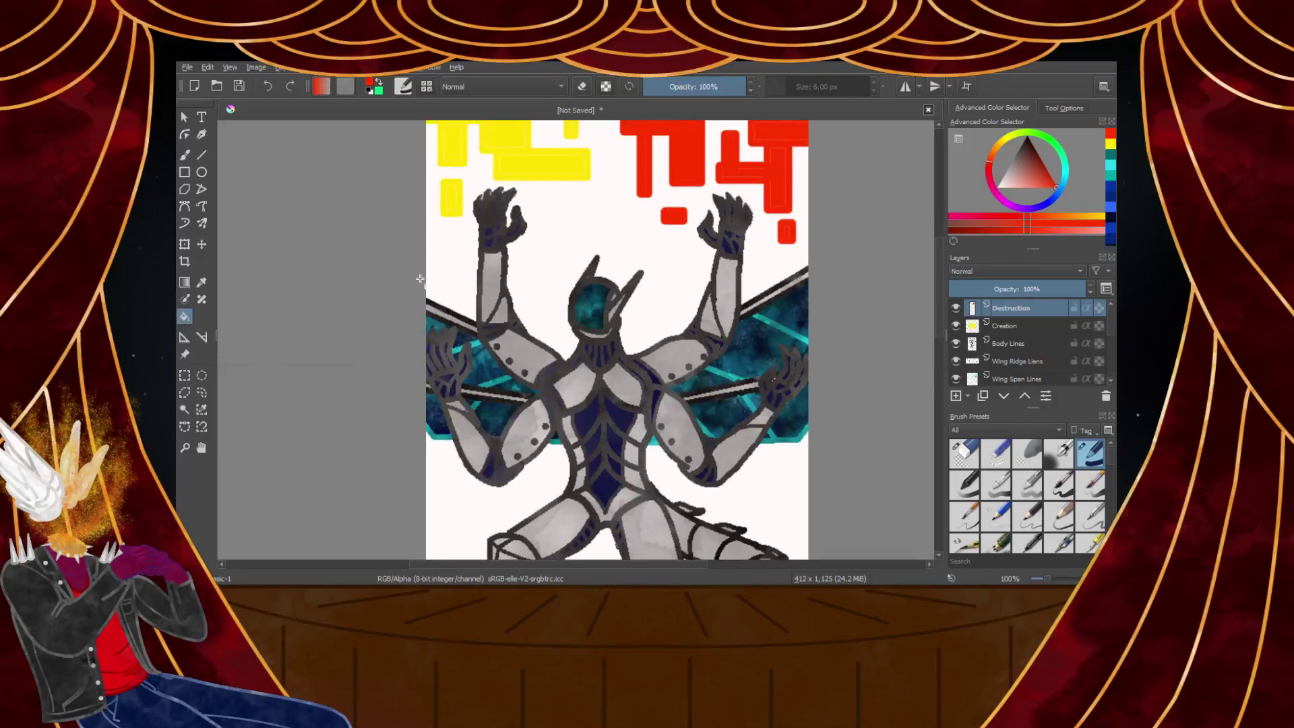
scroll(404, 256, down, 4)
scroll(461, 368, up, 2)
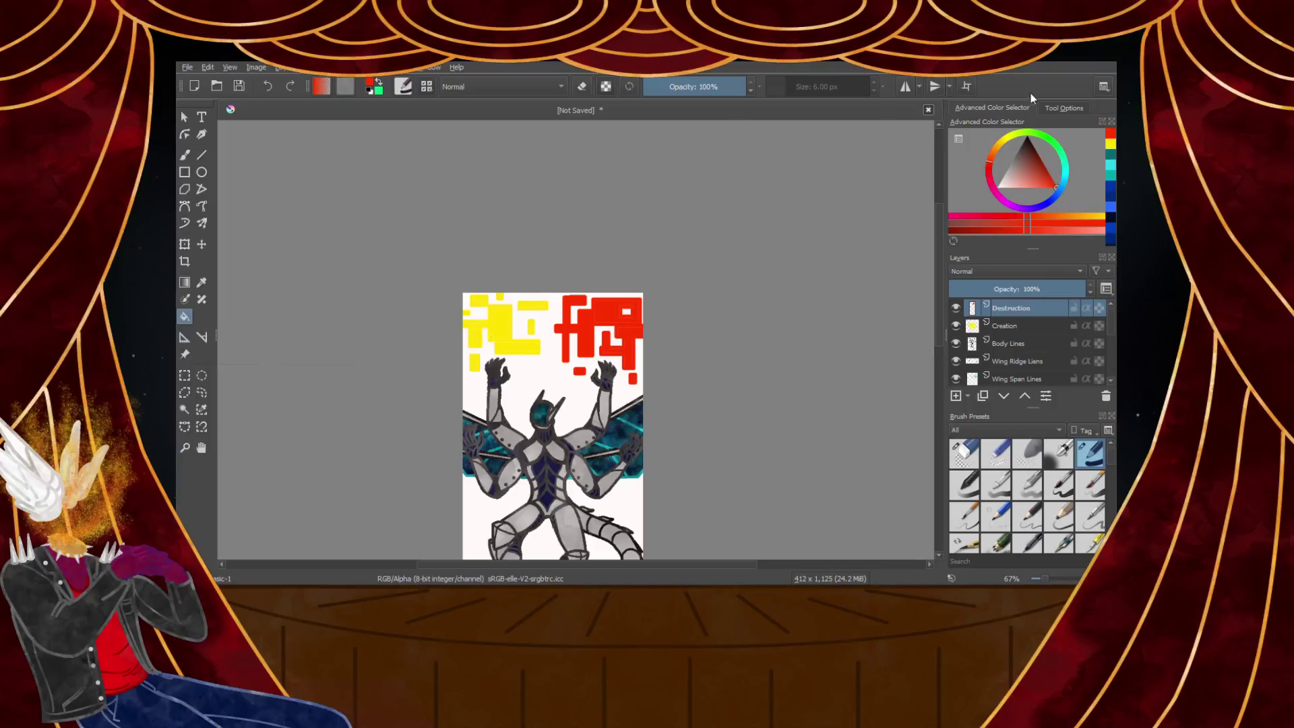
Add a new paint layer above the Destruction layer and name it Investigation
click(956, 395)
double_click(1020, 310)
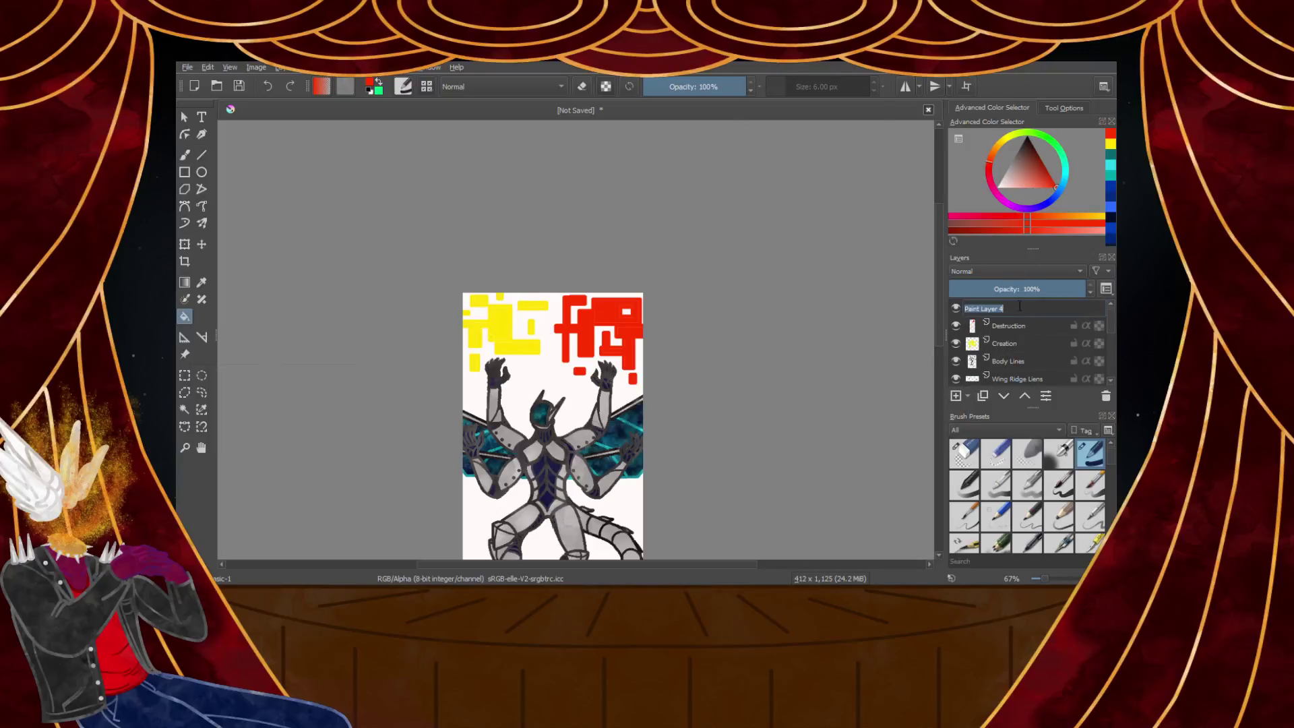
text(Investigation)
key(Return)
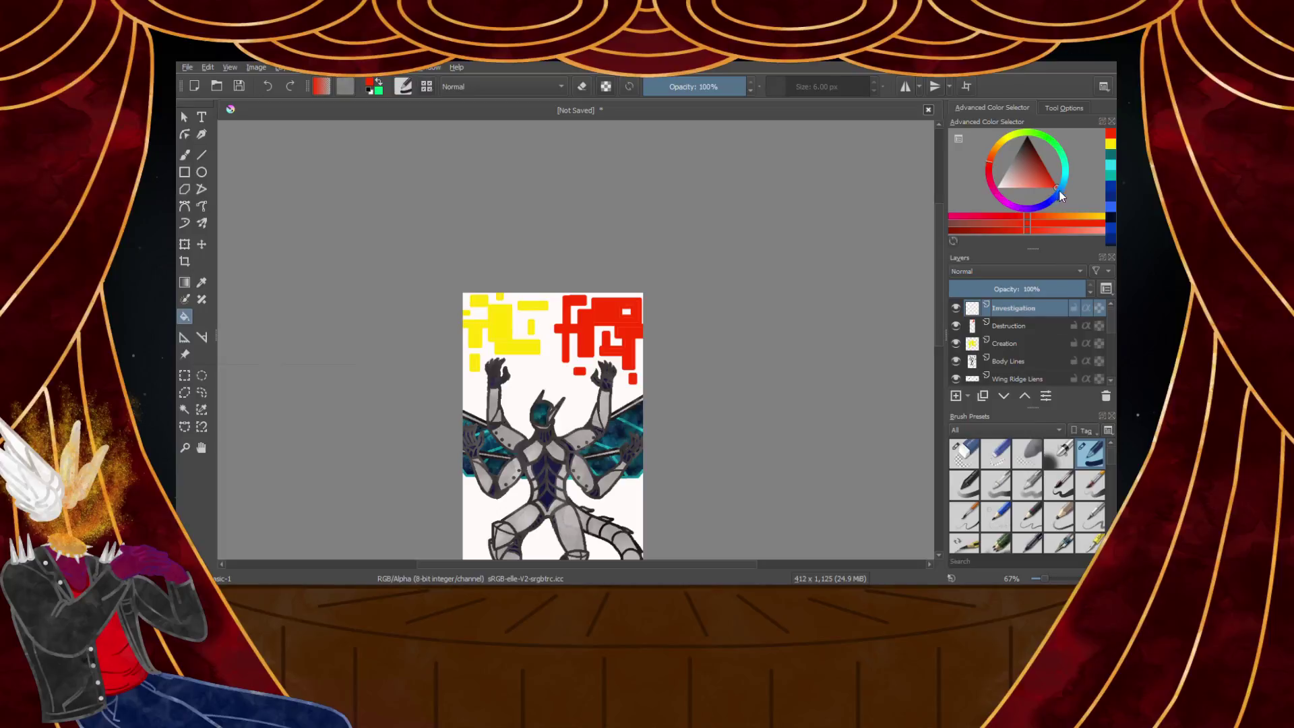
Draw three joined cyan rectangle outlines around the left raised forearm on the Investigation layer
drag(1067, 180, 1068, 172)
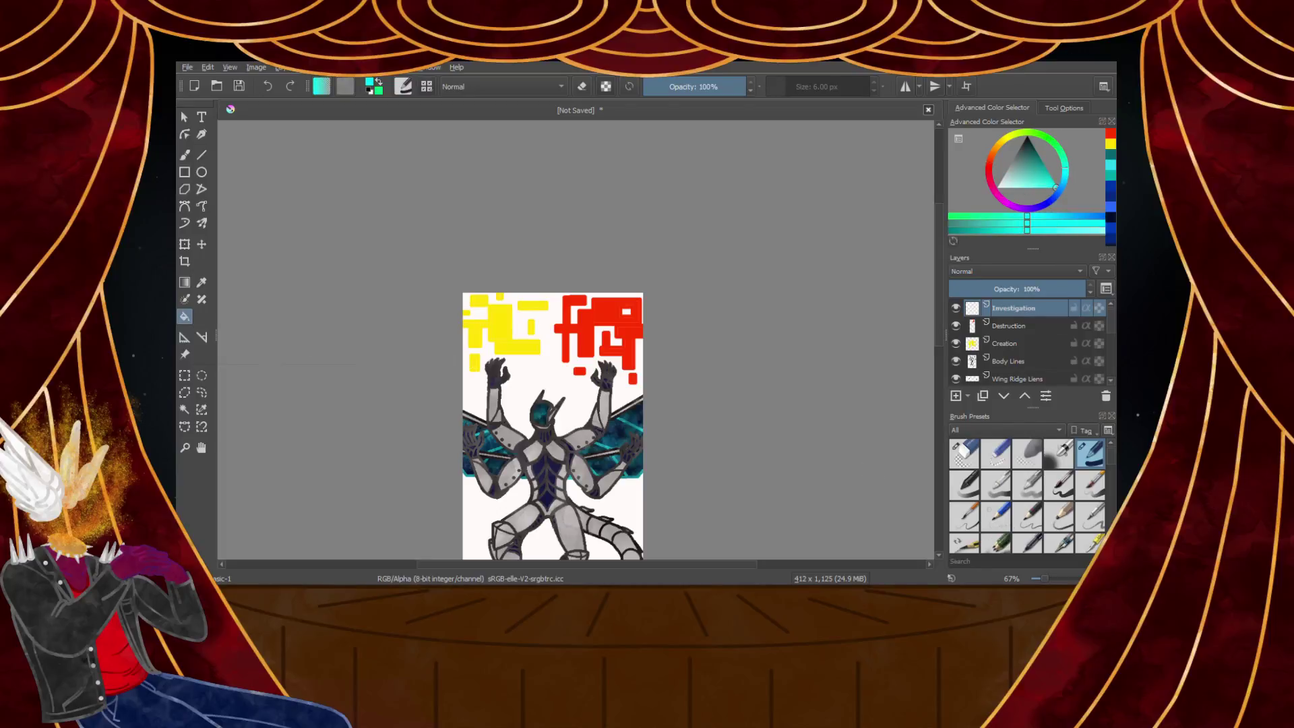
click(185, 173)
scroll(541, 451, up, 6)
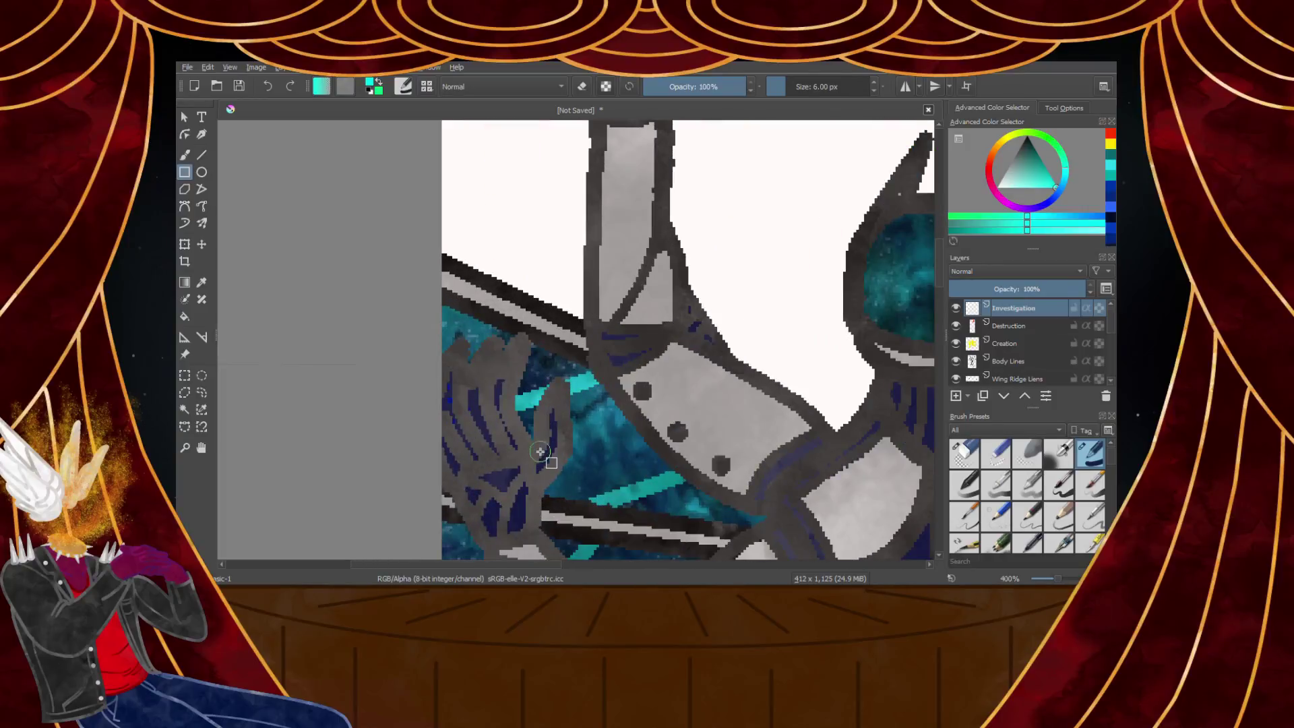
mouse_move(487, 464)
mouse_down()
mouse_move(614, 267)
mouse_move(589, 209)
mouse_up()
mouse_move(583, 313)
mouse_down()
mouse_move(716, 404)
mouse_move(745, 368)
mouse_up()
mouse_move(656, 308)
mouse_down()
mouse_move(673, 202)
mouse_move(708, 193)
mouse_move(694, 190)
mouse_up()
scroll(622, 273, down, 2)
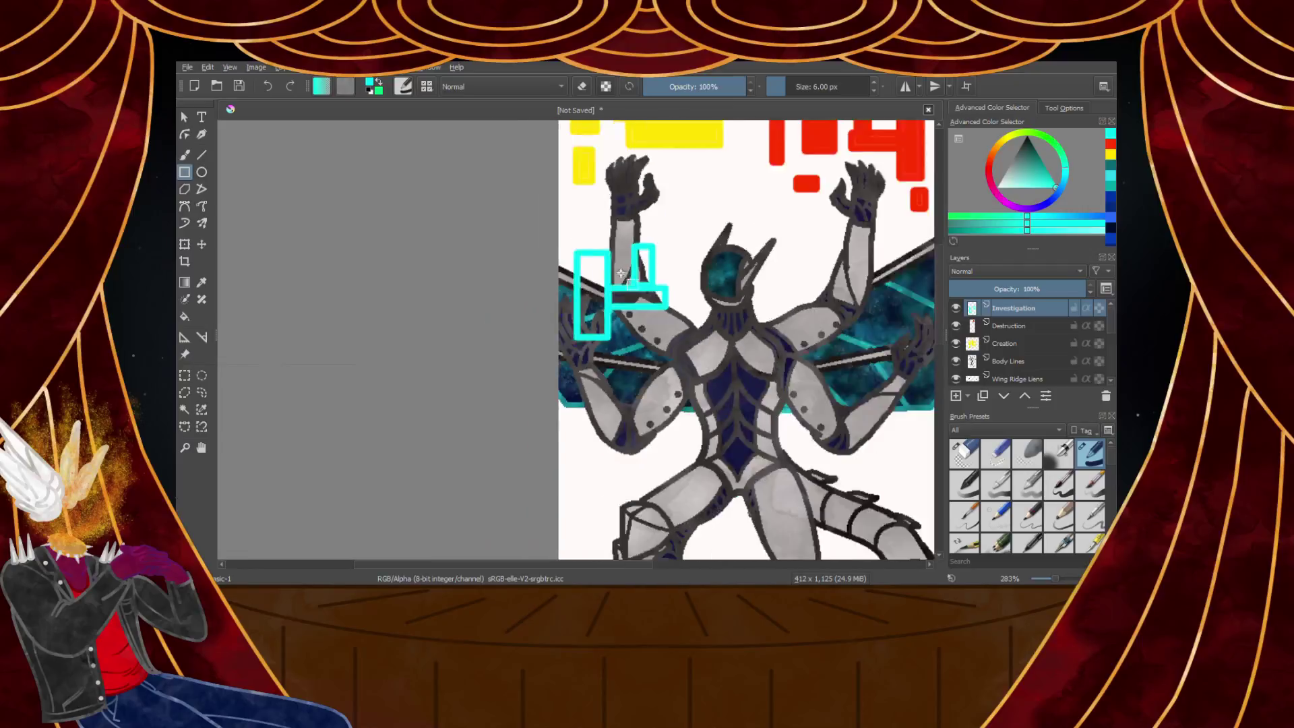
Add more cyan rectangle outlines beside the left raised wrist, at the canvas edge, and a small flat one below the cluster
scroll(621, 273, up, 2)
drag(586, 196, 677, 272)
scroll(786, 262, down, 2)
drag(758, 243, 832, 311)
drag(581, 262, 492, 351)
scroll(492, 351, down, 2)
drag(543, 455, 538, 401)
scroll(539, 401, up, 2)
drag(627, 396, 705, 421)
scroll(784, 361, down, 3)
scroll(783, 361, up, 2)
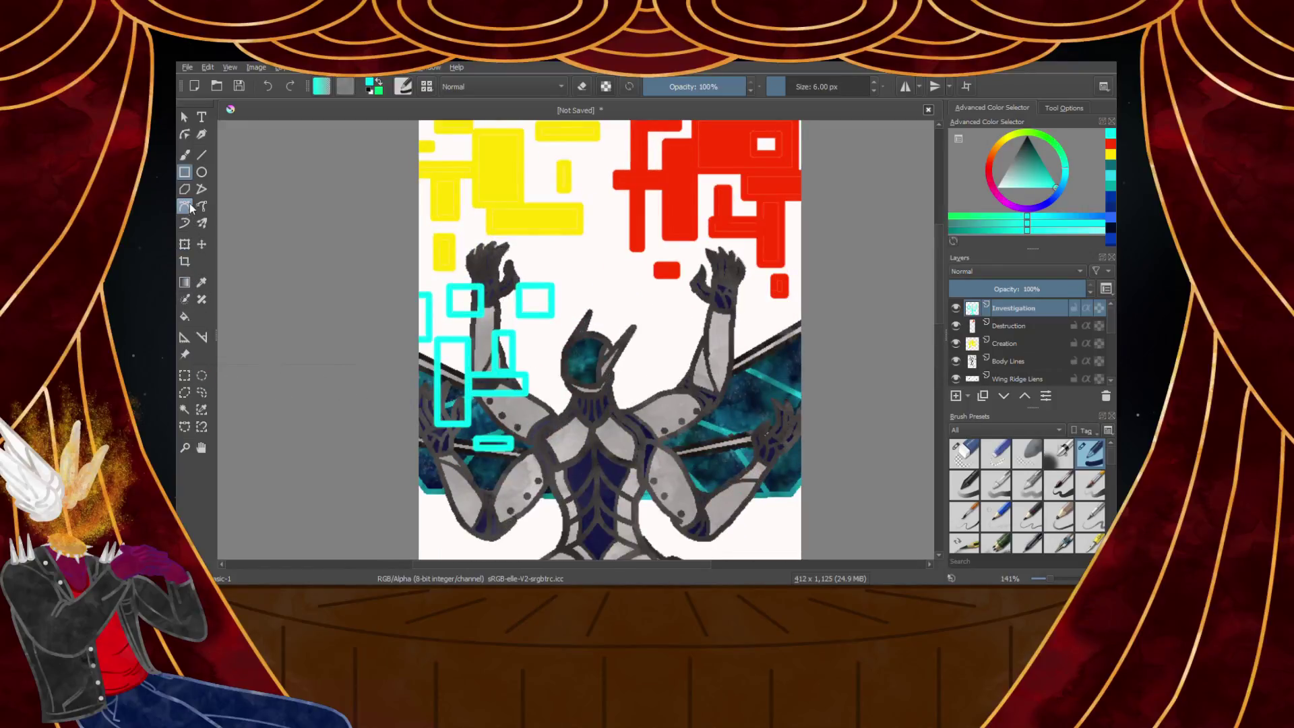
Fill the cyan squares, the edge rectangle and the joined rectangles on the Investigation layer with solid cyan
click(184, 316)
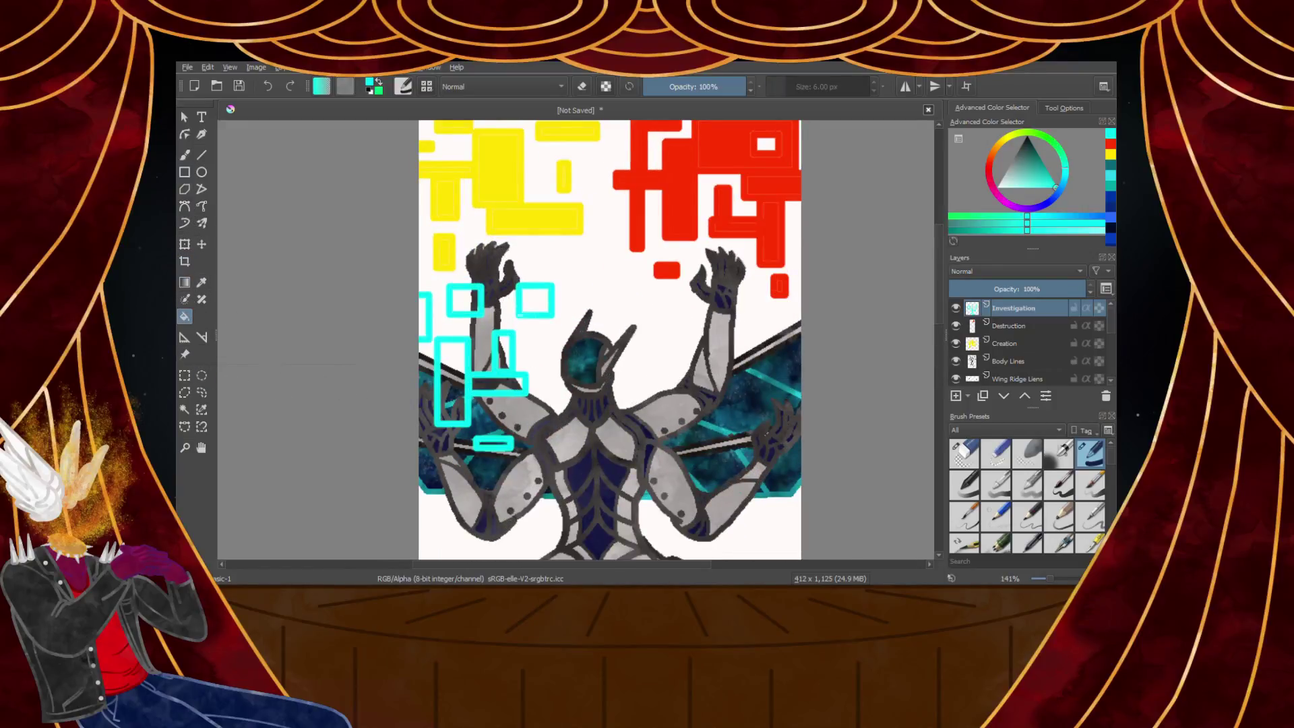
scroll(519, 303, up, 2)
click(550, 298)
click(410, 297)
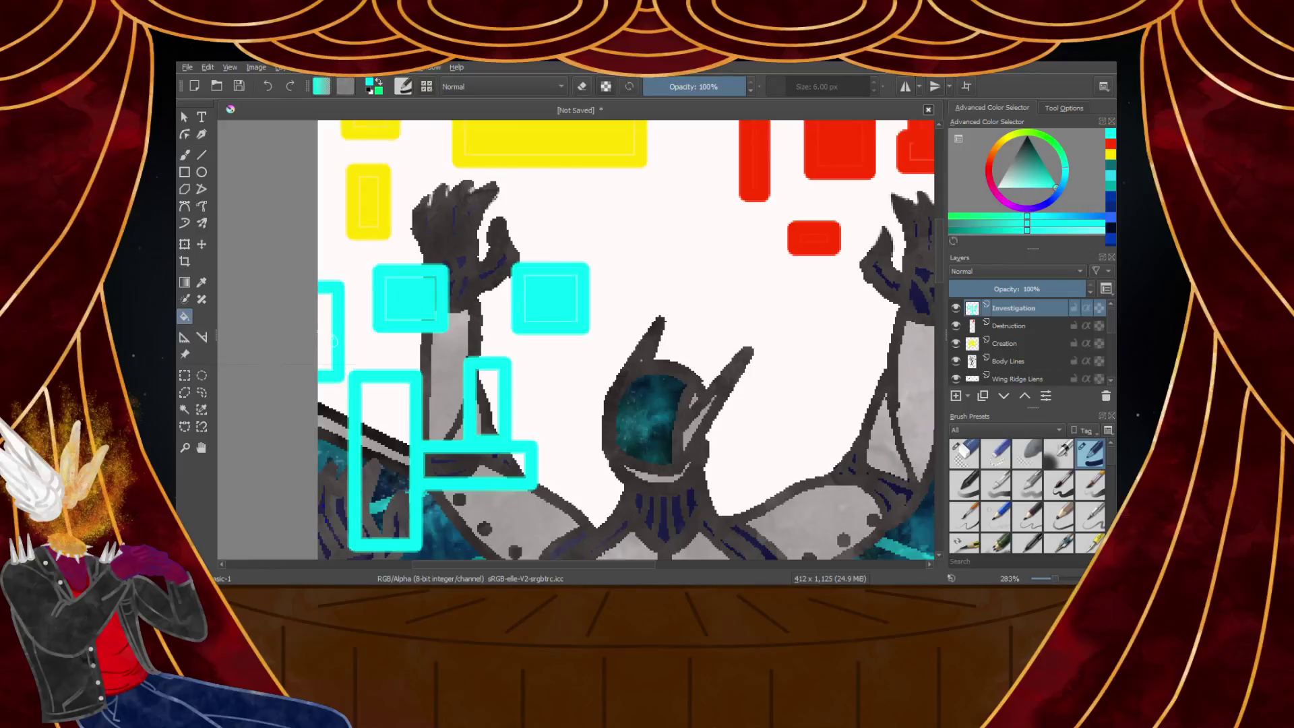
click(330, 337)
click(384, 443)
click(486, 423)
click(492, 466)
Fill the small flat cyan rectangle below the cluster with the same colour
scroll(482, 448, down, 3)
scroll(482, 449, up, 6)
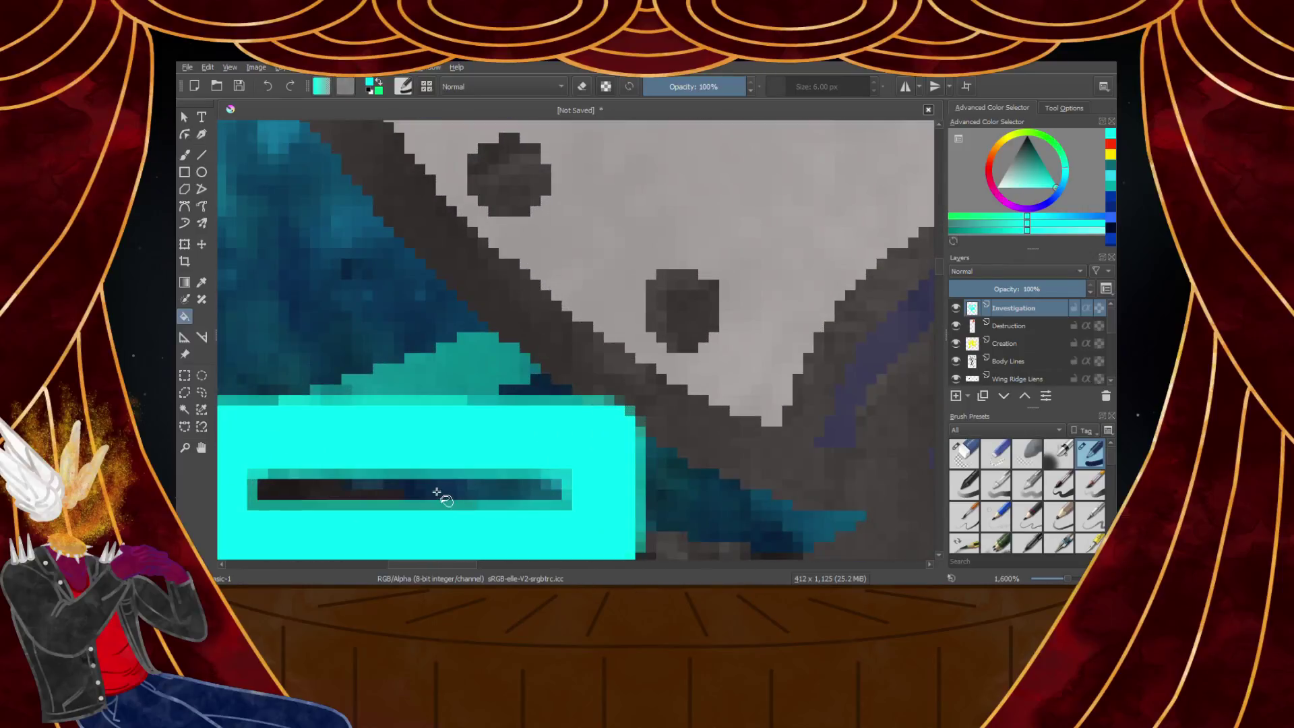
click(475, 494)
scroll(439, 446, down, 4)
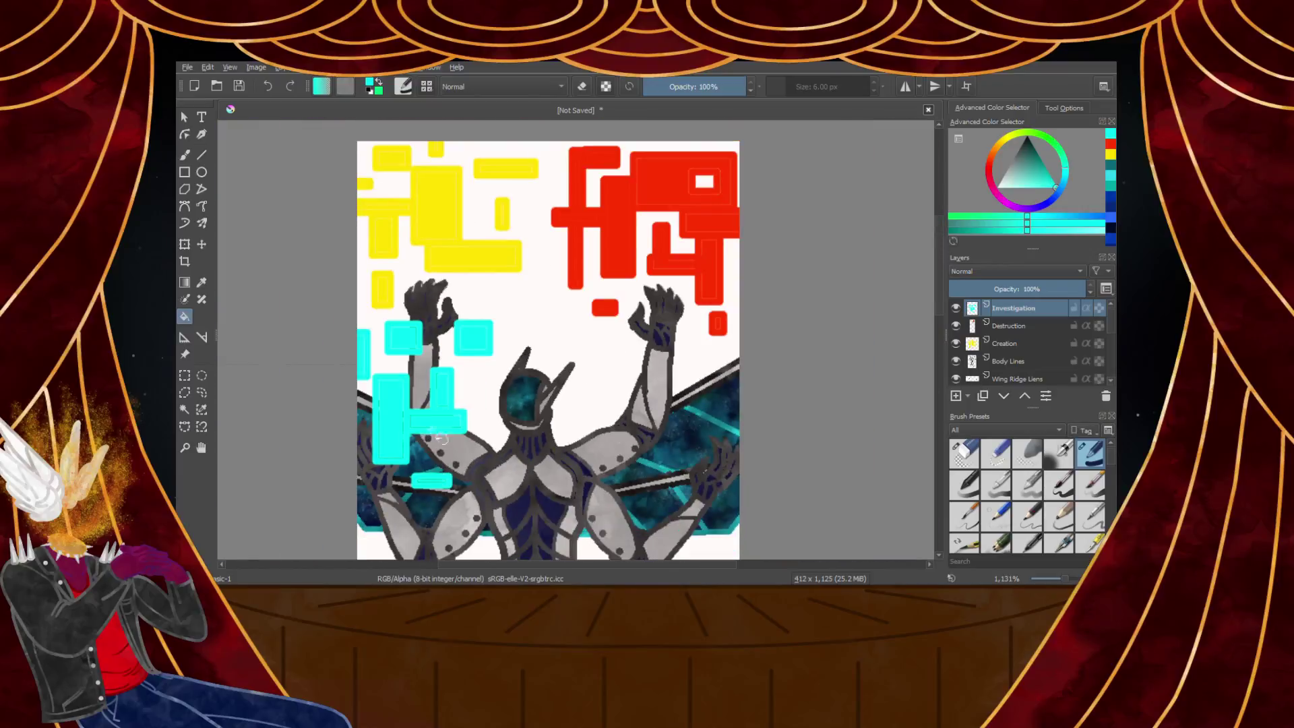
scroll(435, 392, up, 2)
scroll(534, 319, down, 2)
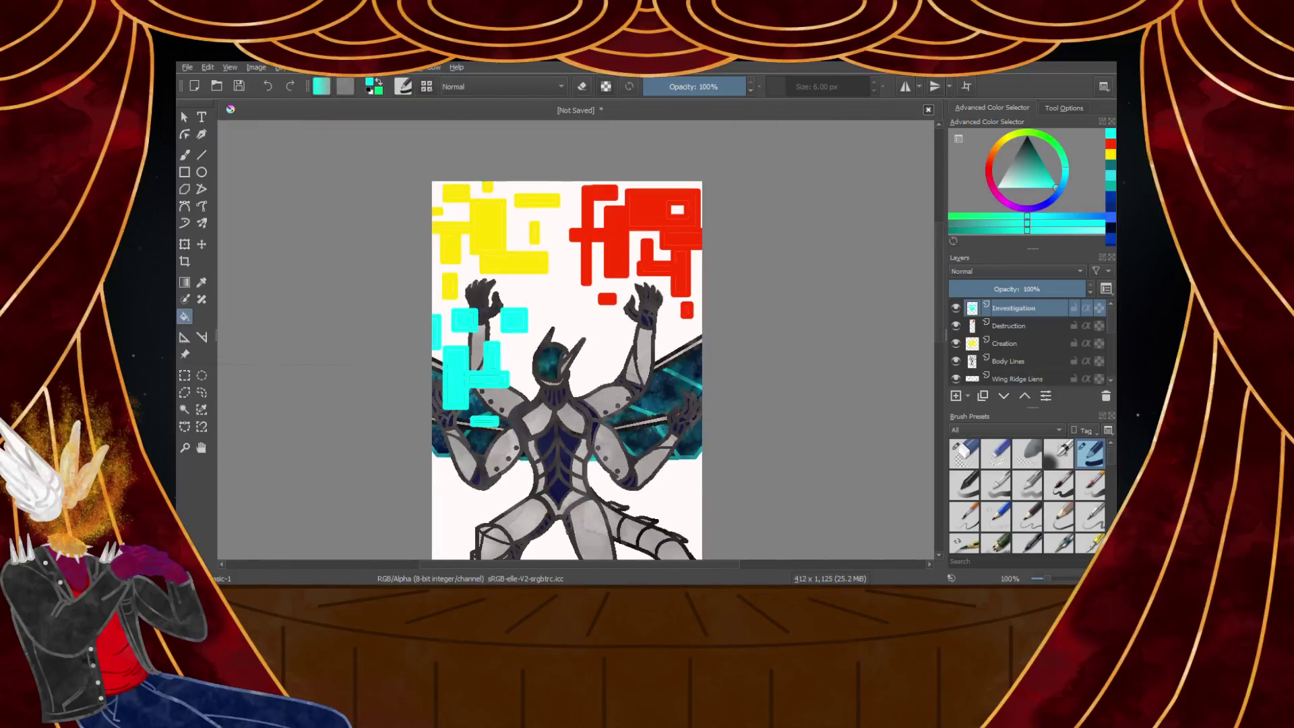
Add a new layer above Investigation and name it Alteration
scroll(588, 367, up, 1)
click(955, 396)
double_click(1003, 310)
text(Alter)
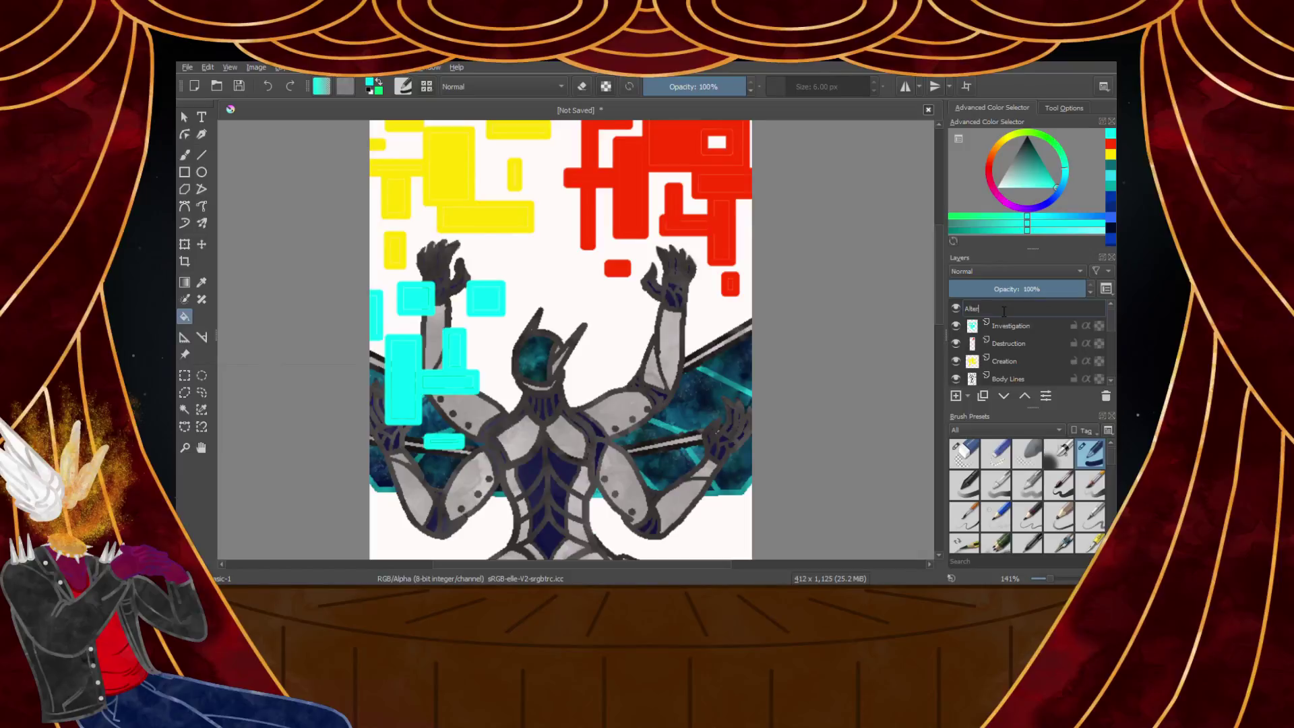
text(ation)
key(Return)
Draw five bright green rectangle outlines of varying sizes around the right raised forearm and wing on the Alteration layer
click(1058, 147)
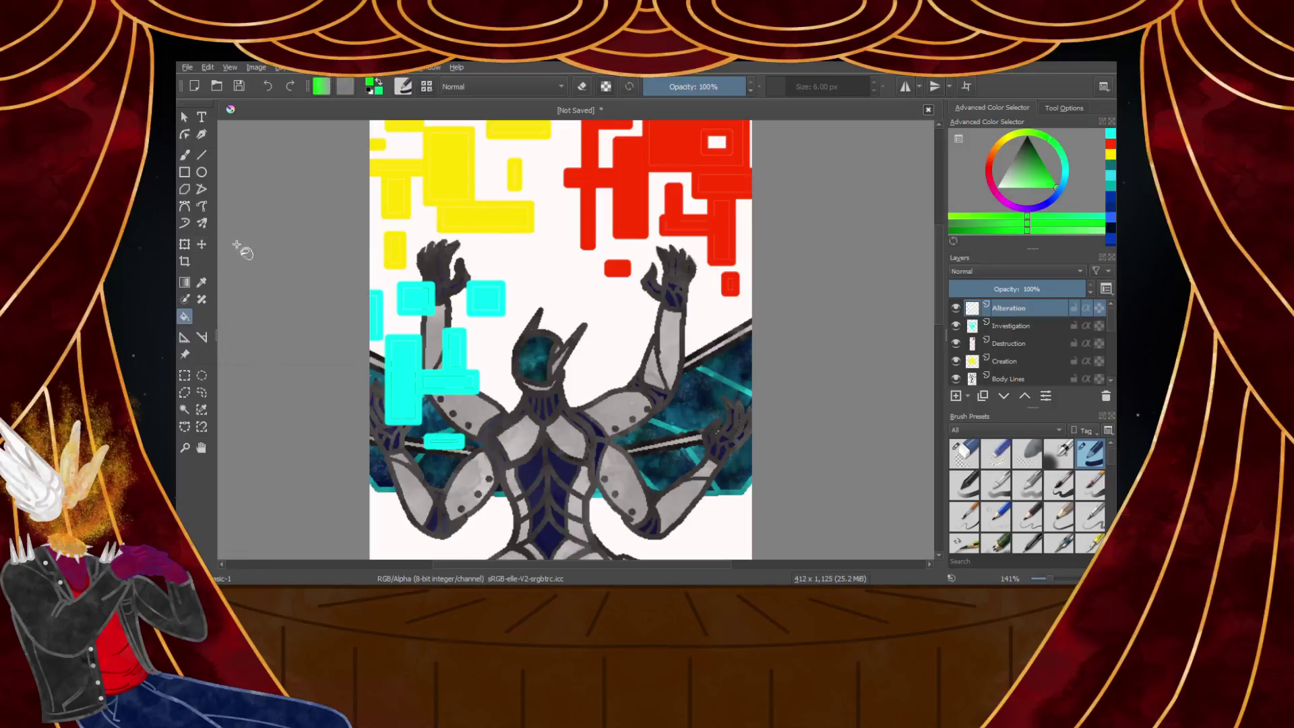
click(184, 172)
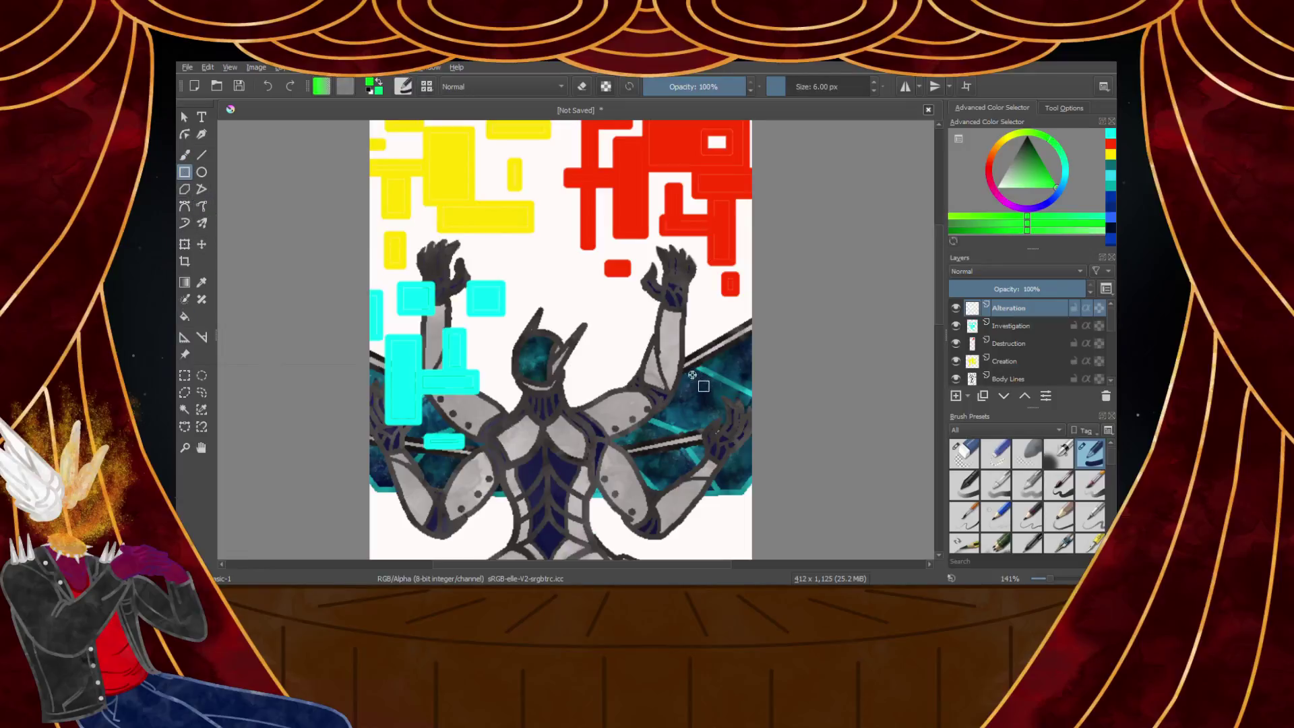
scroll(721, 414, up, 3)
mouse_move(525, 197)
mouse_down()
mouse_move(580, 367)
mouse_move(616, 386)
mouse_up()
mouse_move(619, 302)
mouse_down()
mouse_move(725, 199)
mouse_move(758, 233)
mouse_move(762, 195)
mouse_move(689, 122)
mouse_up()
drag(730, 233, 780, 386)
drag(678, 367, 709, 470)
drag(620, 454, 561, 493)
scroll(561, 489, down, 4)
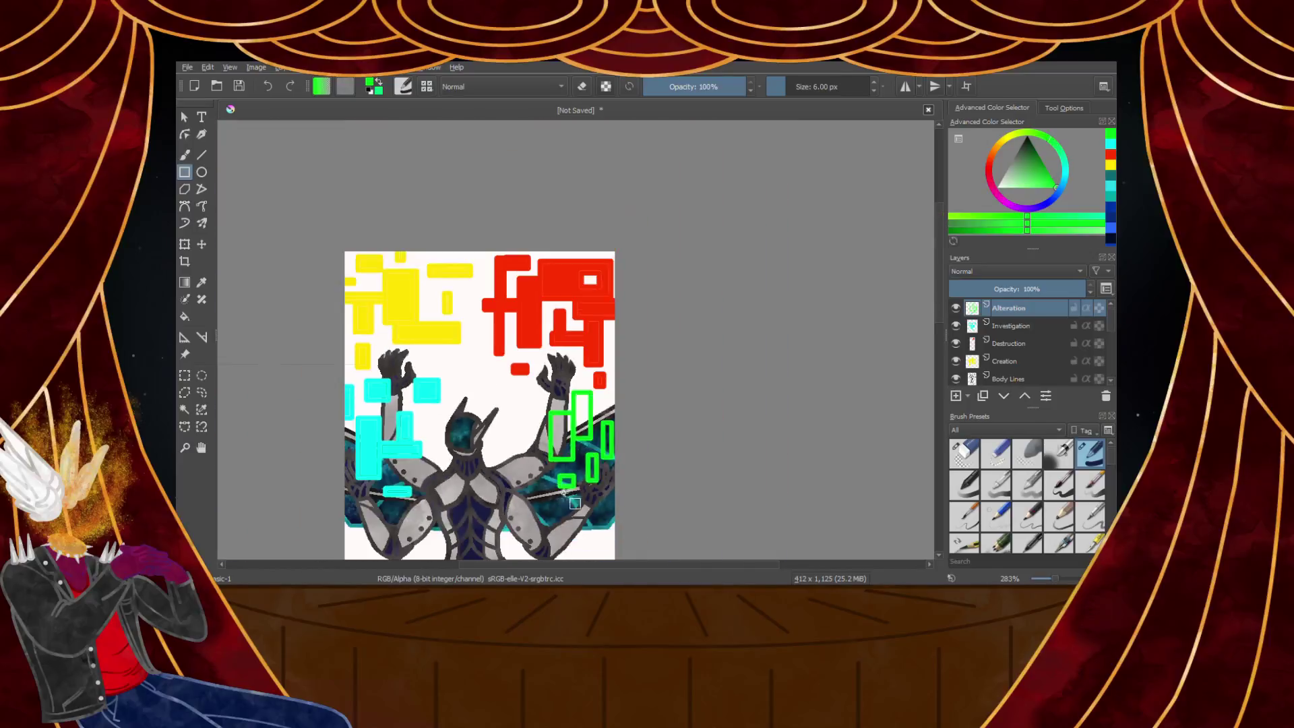
Add a small green rectangle outline over the lower right hand and a wide one between the head and the right raised arm
scroll(573, 501, up, 4)
drag(603, 430, 662, 513)
scroll(526, 368, down, 5)
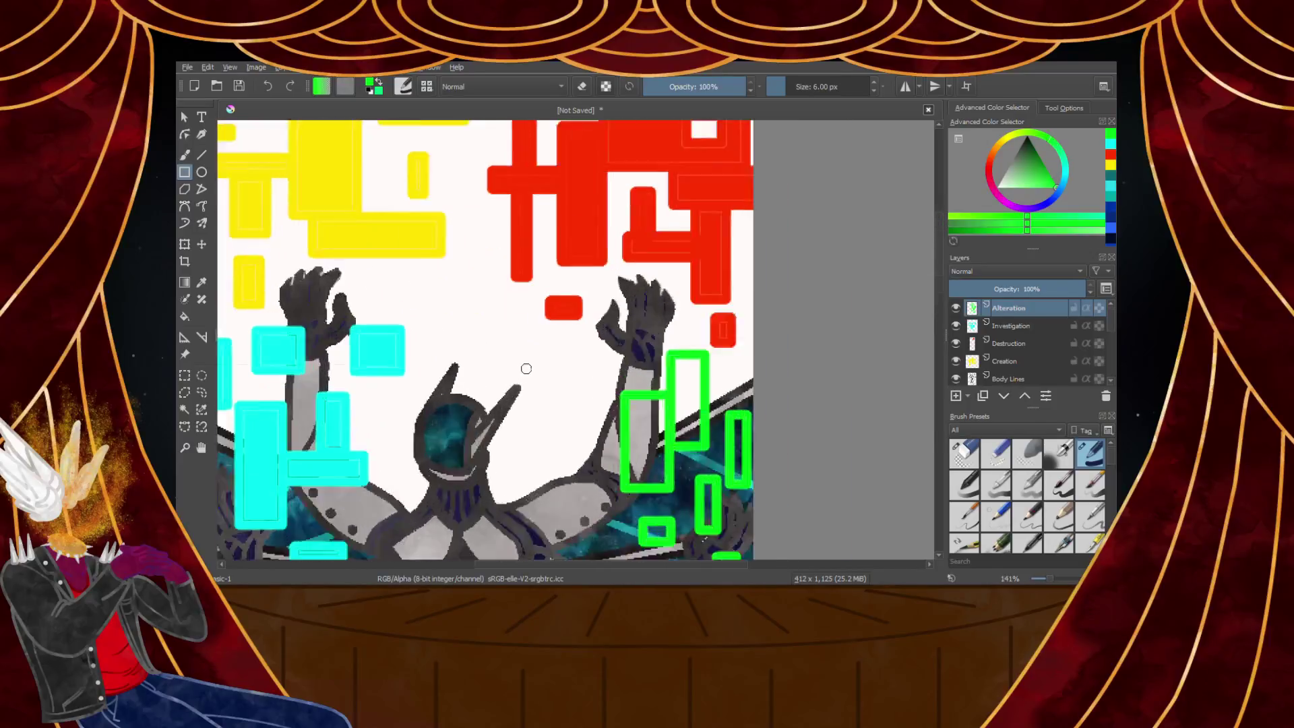
scroll(526, 369, up, 3)
drag(546, 370, 674, 443)
scroll(675, 443, down, 4)
scroll(649, 427, up, 6)
scroll(648, 427, down, 4)
scroll(649, 427, up, 3)
Fill the wide rectangle and the larger green rectangles around the right raised forearm with solid green
click(202, 410)
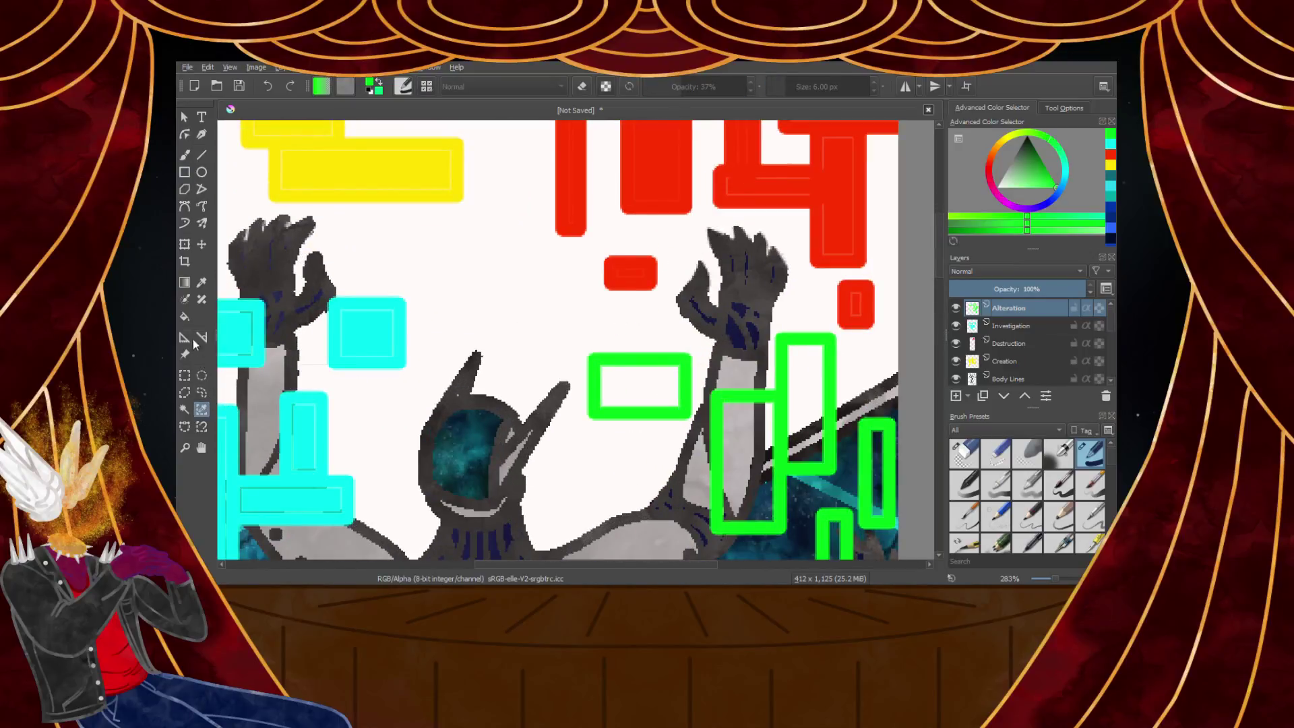
click(185, 316)
scroll(670, 404, up, 1)
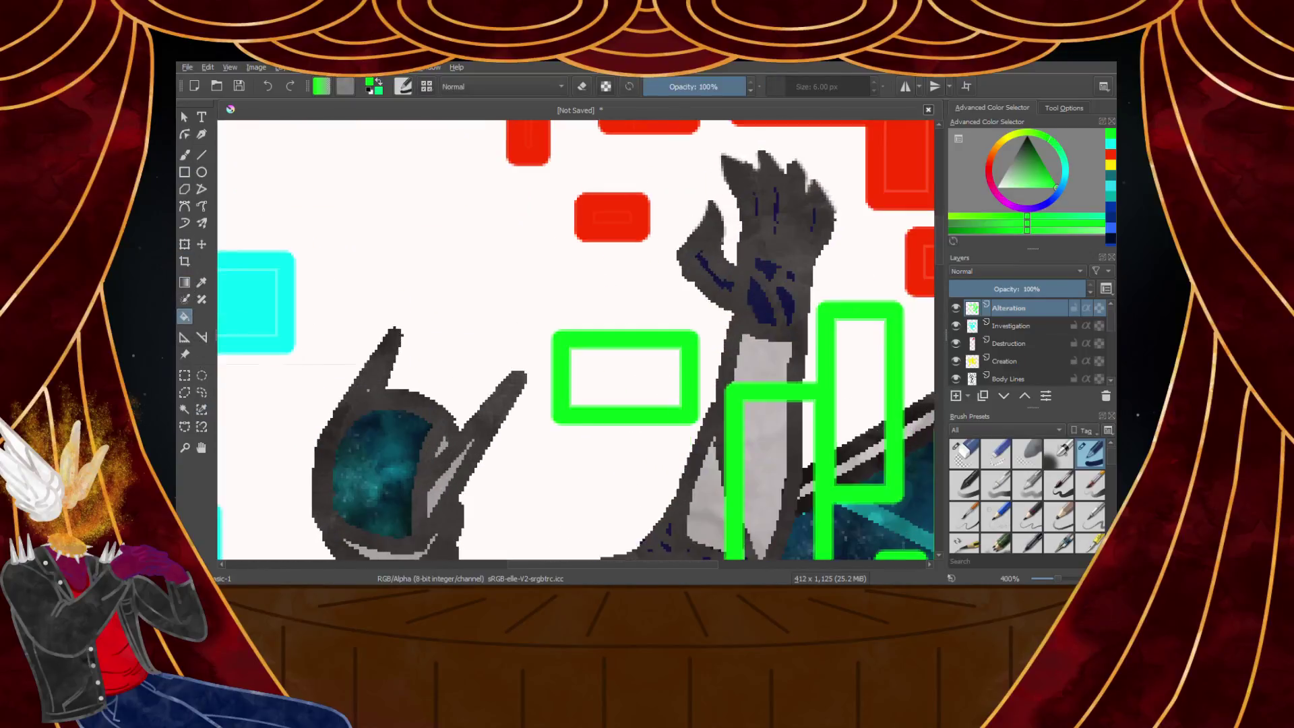
click(657, 371)
click(770, 442)
click(863, 422)
scroll(863, 422, down, 5)
scroll(875, 445, up, 1)
scroll(883, 453, up, 5)
click(863, 362)
Fill the remaining small green rectangles near the lower right hand with solid green
scroll(805, 482, down, 5)
scroll(754, 475, up, 5)
click(737, 466)
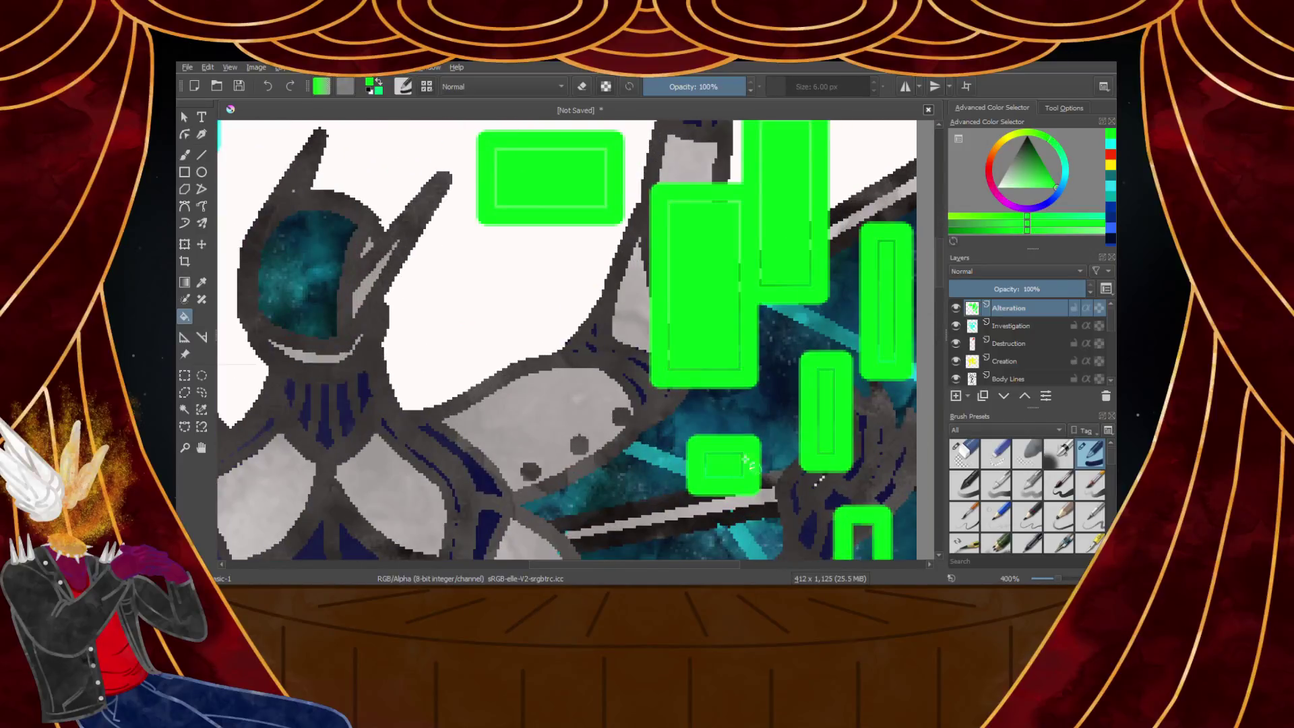
scroll(737, 466, down, 5)
scroll(739, 485, up, 4)
click(837, 463)
key(ctrl+z)
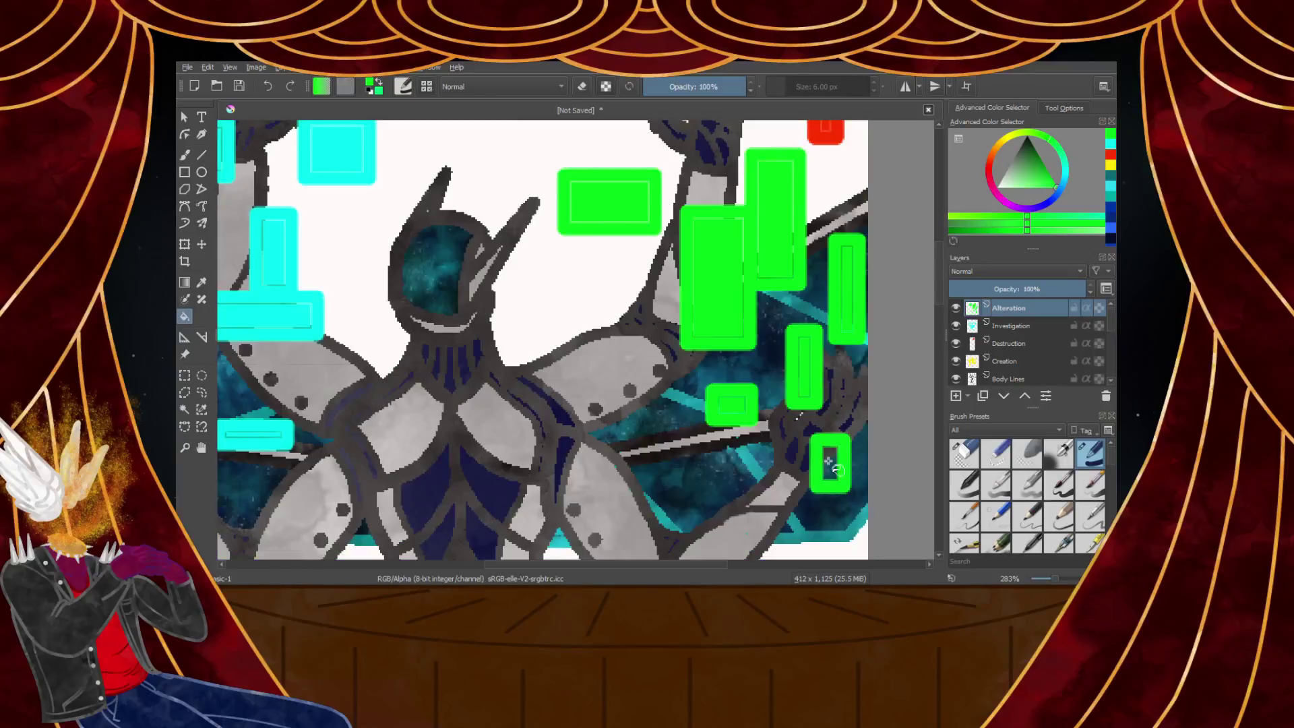
click(830, 464)
scroll(815, 458, down, 6)
scroll(787, 440, up, 2)
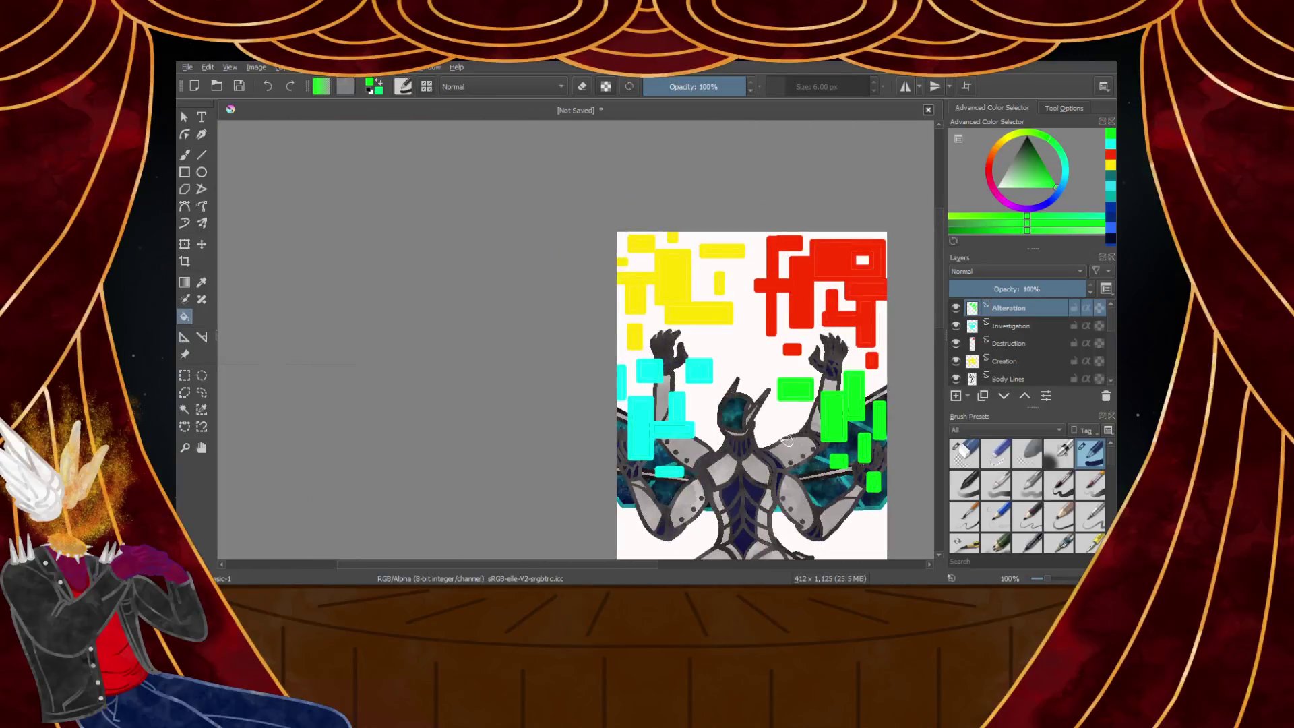
scroll(793, 443, down, 3)
scroll(794, 440, up, 3)
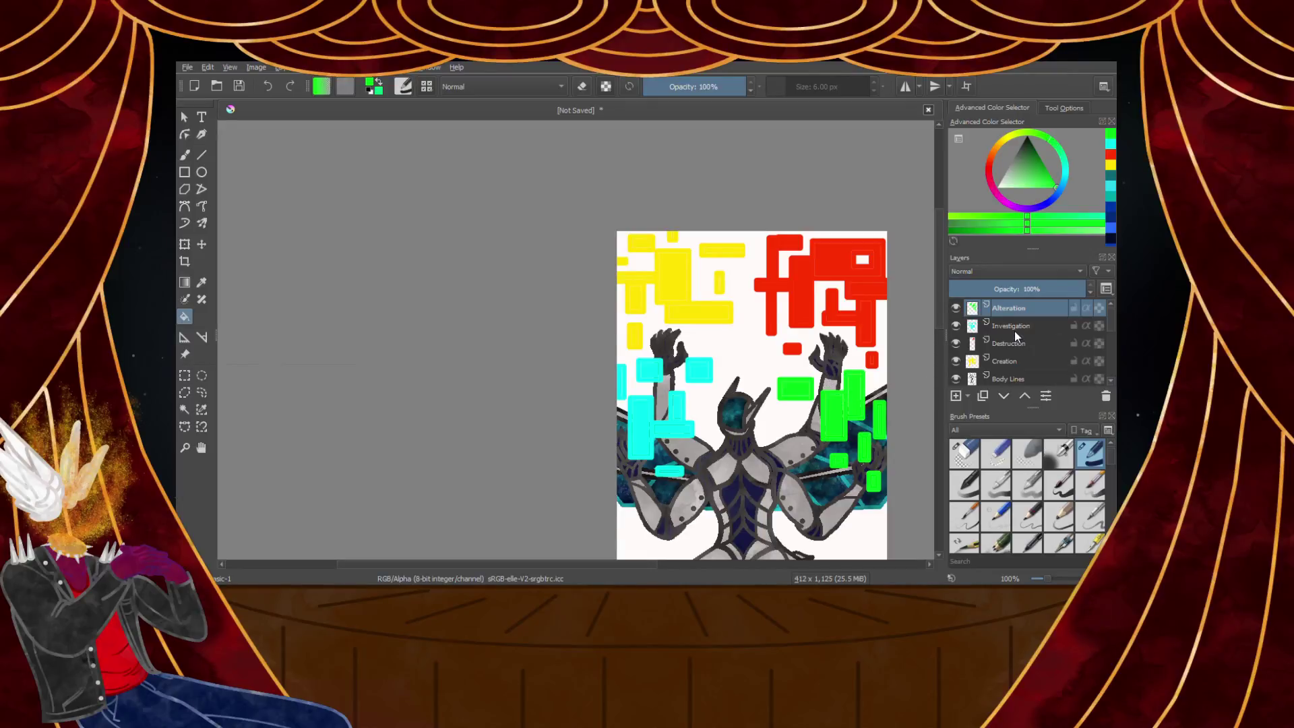
Select all the yellow blocks on the Creation layer with the Similar Color Selection tool
click(1015, 361)
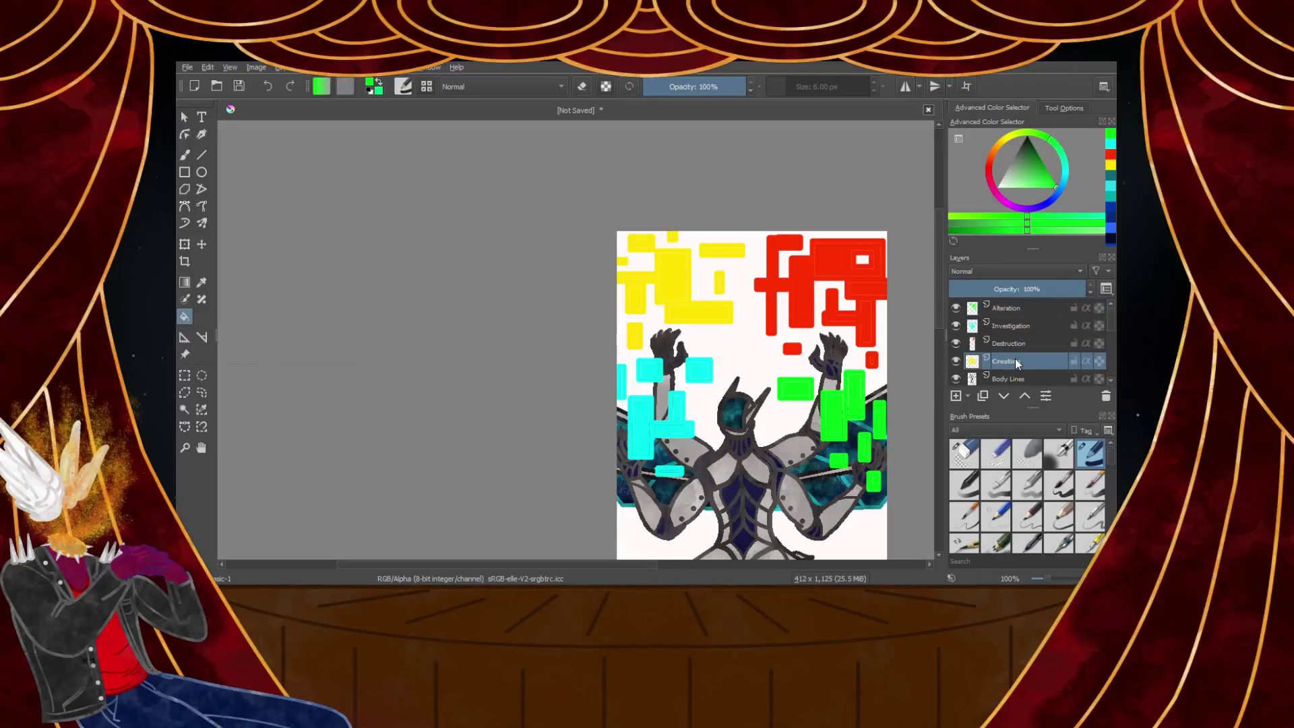
click(201, 409)
scroll(688, 256, up, 3)
click(660, 287)
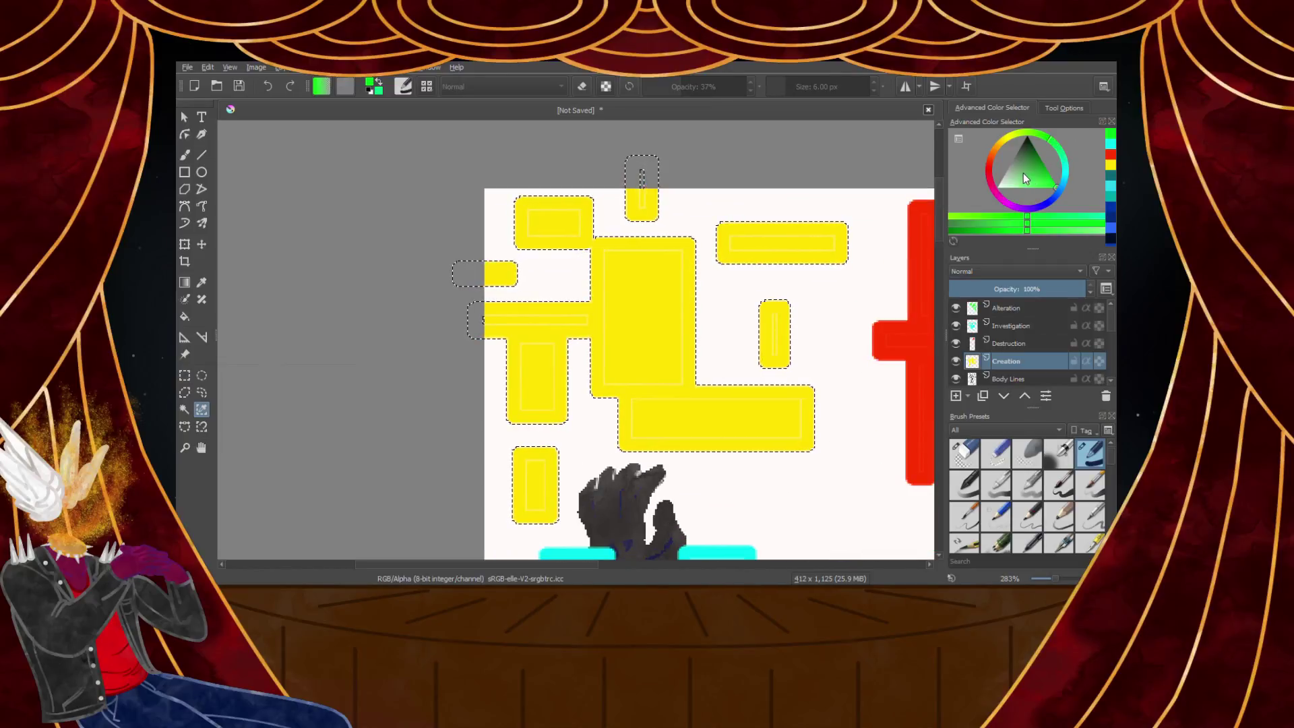
Paint the selected yellow blocks golden orange with the Watercolor Texture brush
click(998, 144)
scroll(1021, 511, down, 5)
click(996, 522)
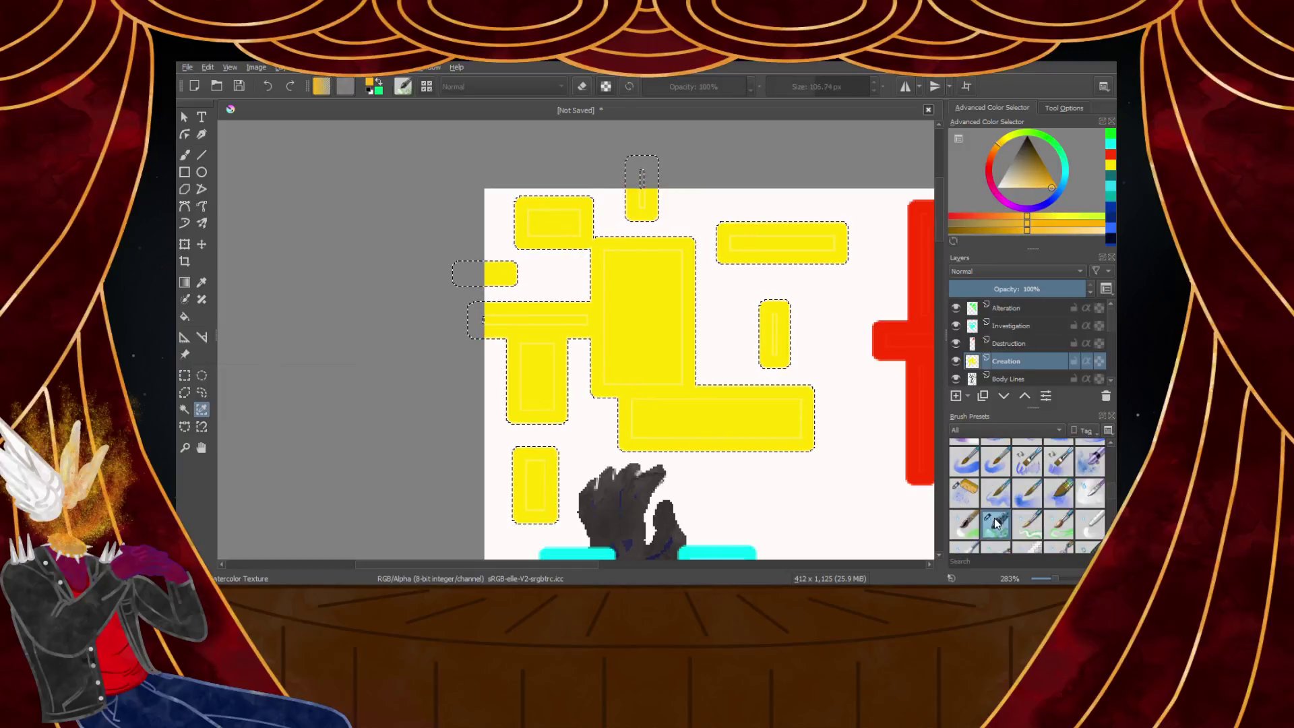
click(181, 158)
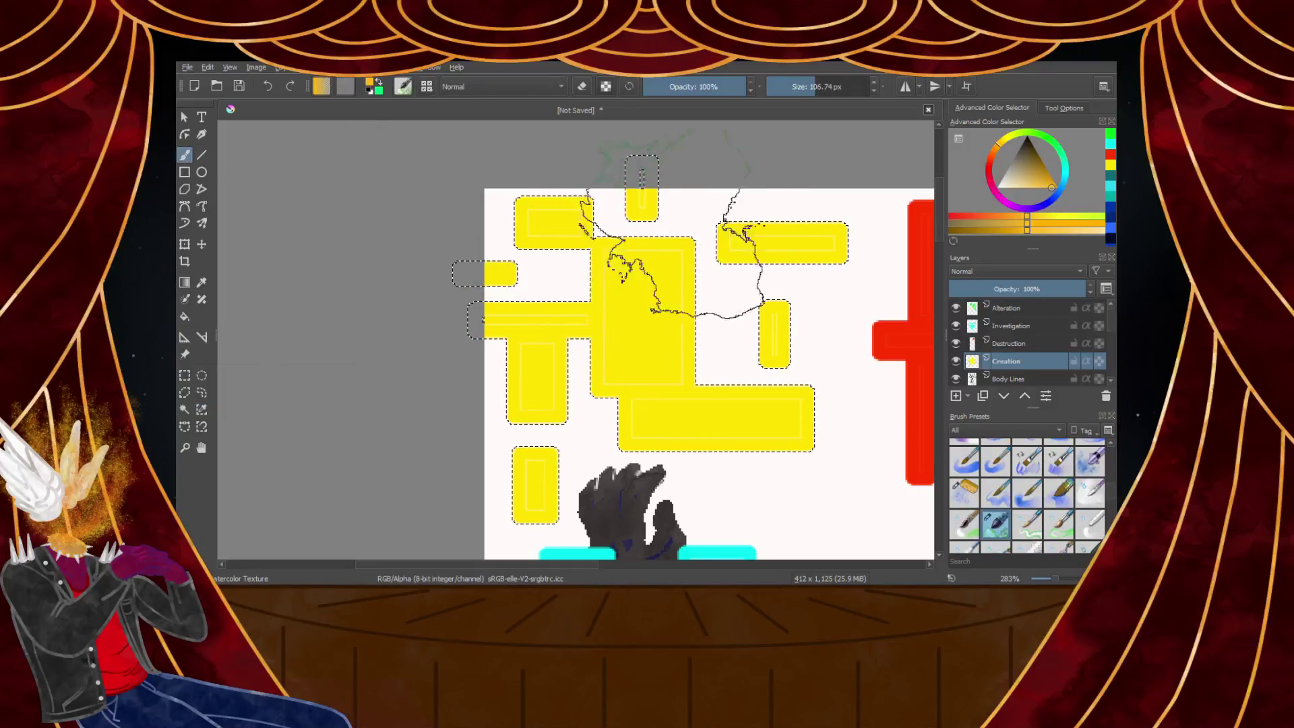
mouse_move(599, 317)
mouse_down()
mouse_move(571, 446)
mouse_move(721, 442)
mouse_up()
scroll(431, 300, down, 4)
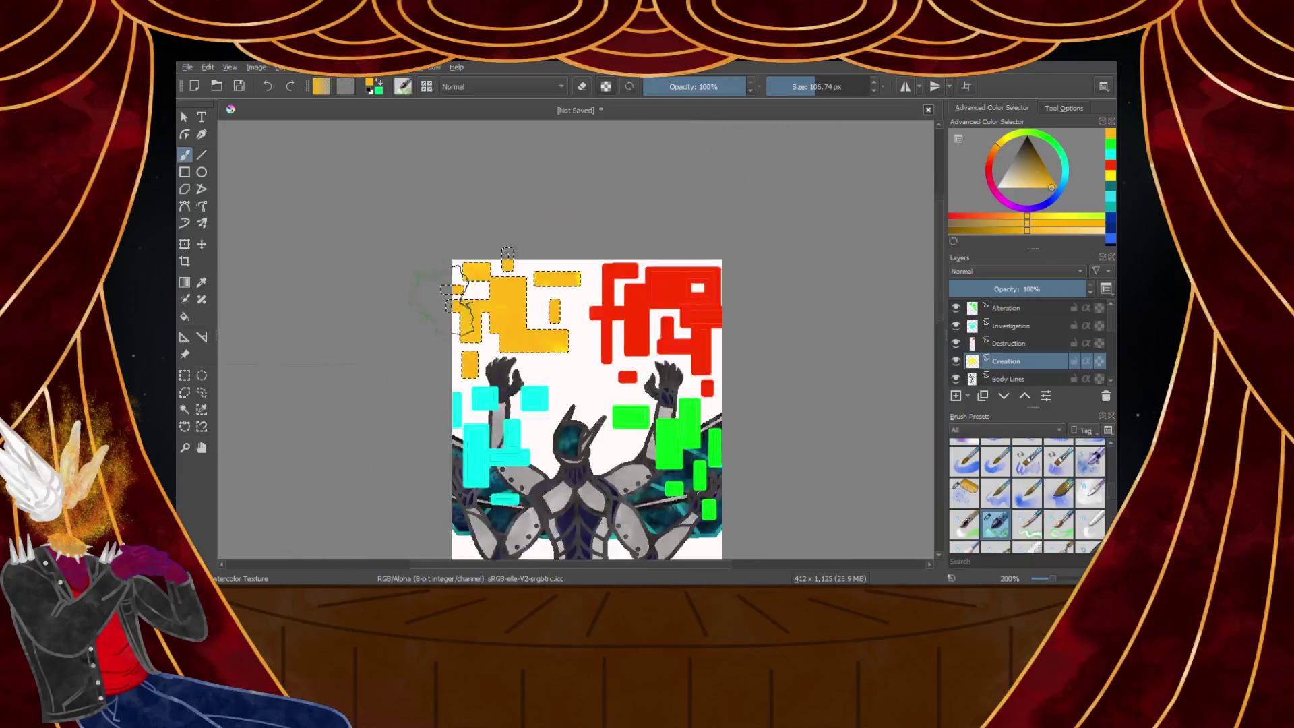
scroll(506, 391, up, 2)
scroll(504, 273, down, 2)
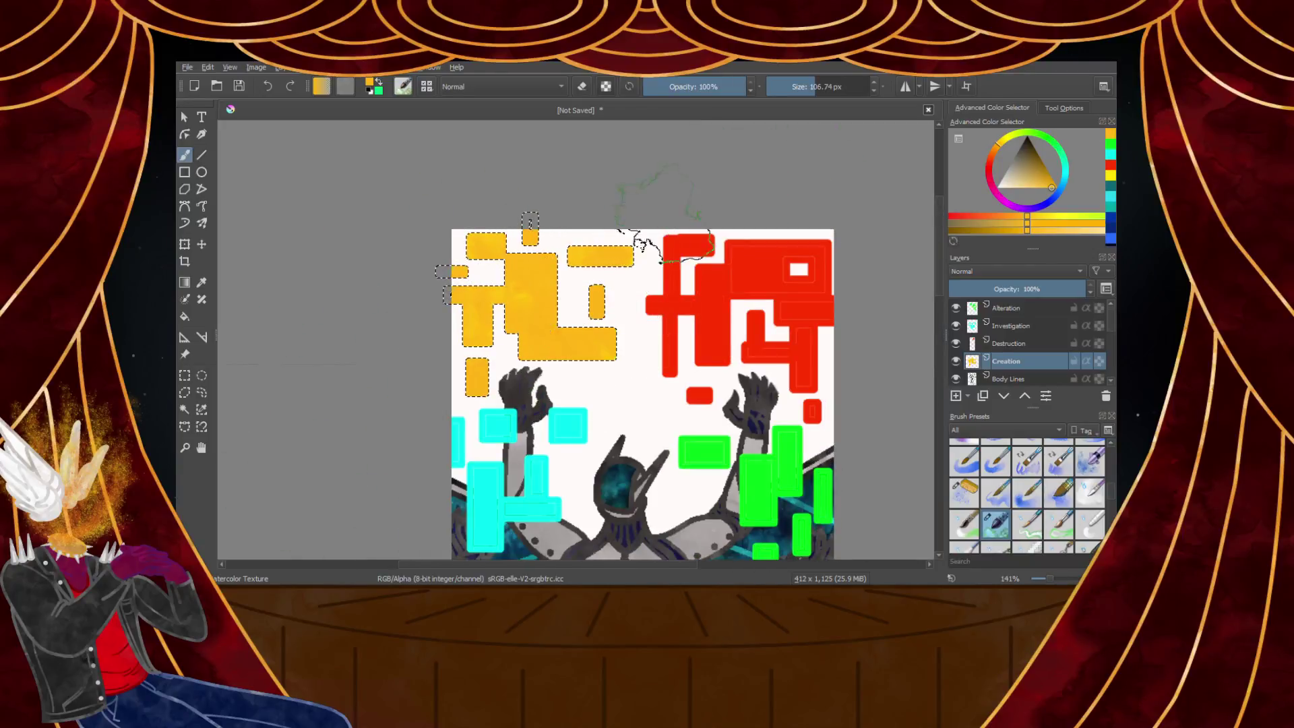
scroll(403, 286, up, 2)
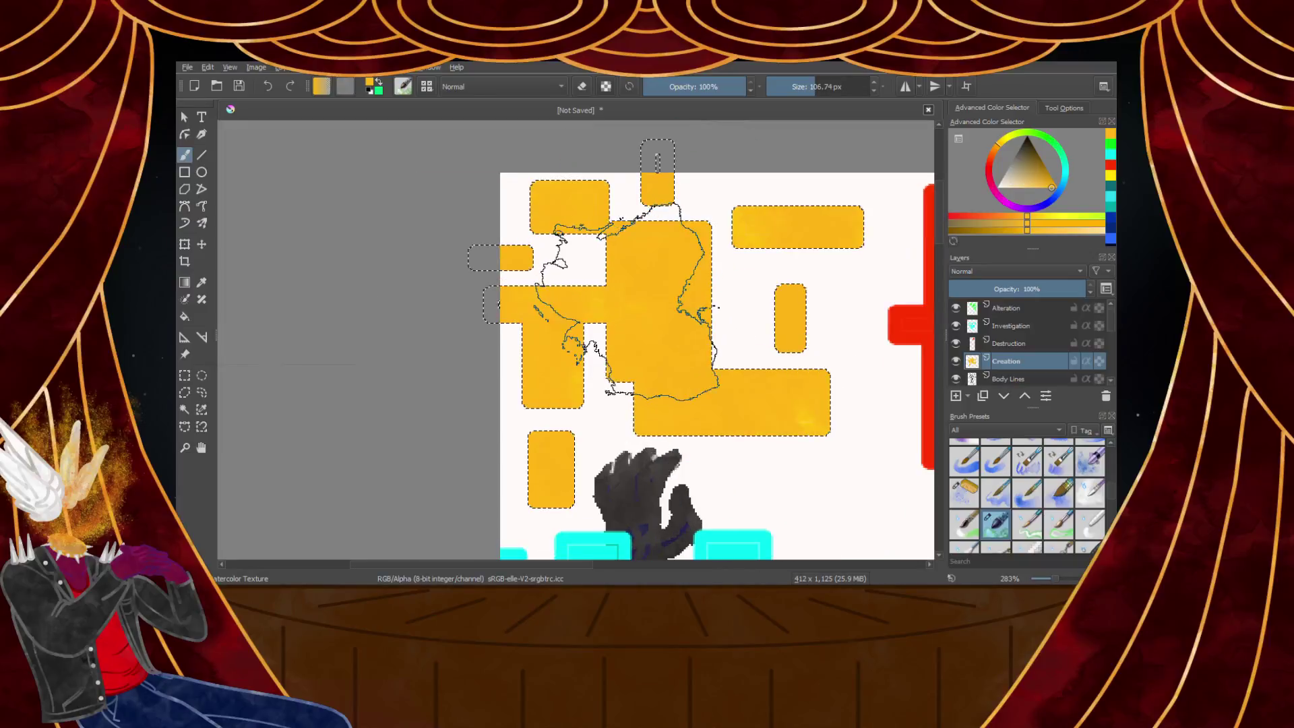
Brush dark gold watercolor texture over the selected Creation blocks
drag(1025, 171, 1043, 167)
drag(593, 262, 781, 264)
mouse_move(539, 405)
mouse_down()
mouse_move(844, 361)
mouse_move(721, 253)
mouse_move(599, 459)
mouse_move(630, 199)
mouse_up()
scroll(628, 198, down, 2)
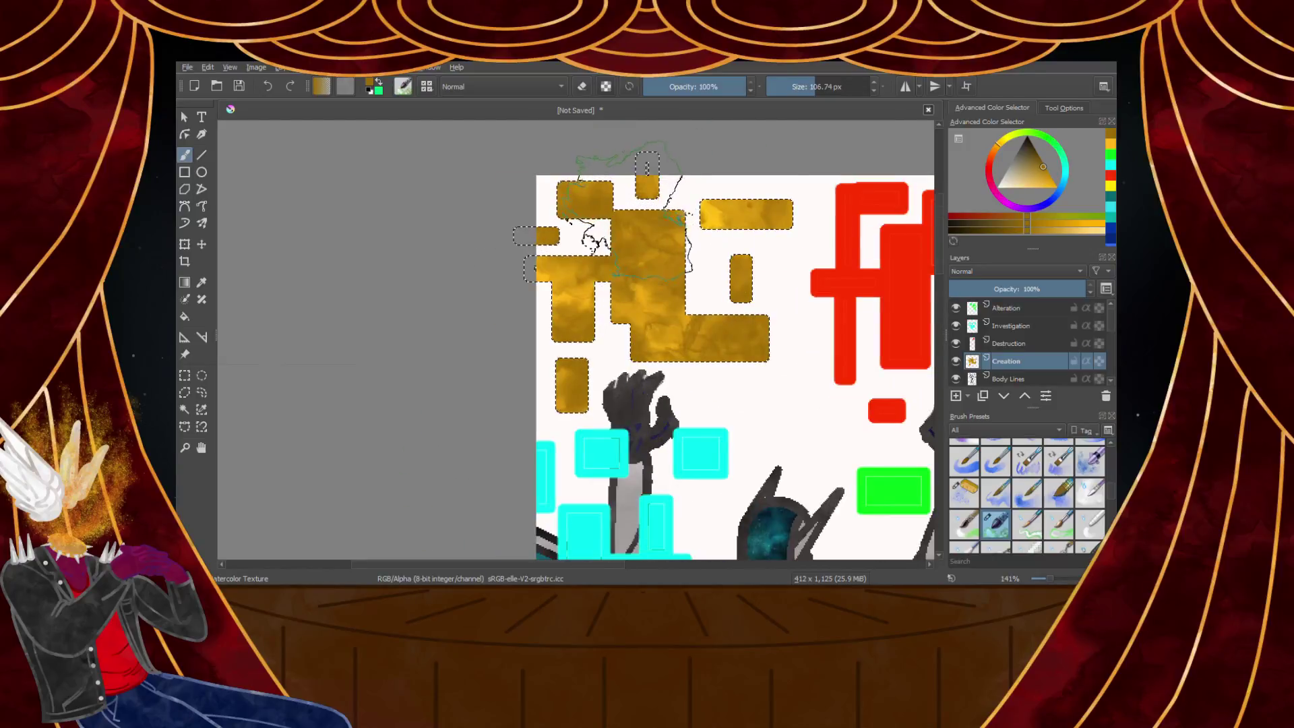
Layer pale gold and cream watercolor highlights over the selected Creation blocks
click(1028, 188)
drag(787, 202, 563, 192)
mouse_move(607, 458)
mouse_down()
mouse_move(682, 370)
mouse_move(787, 333)
mouse_move(538, 257)
mouse_move(530, 202)
mouse_up()
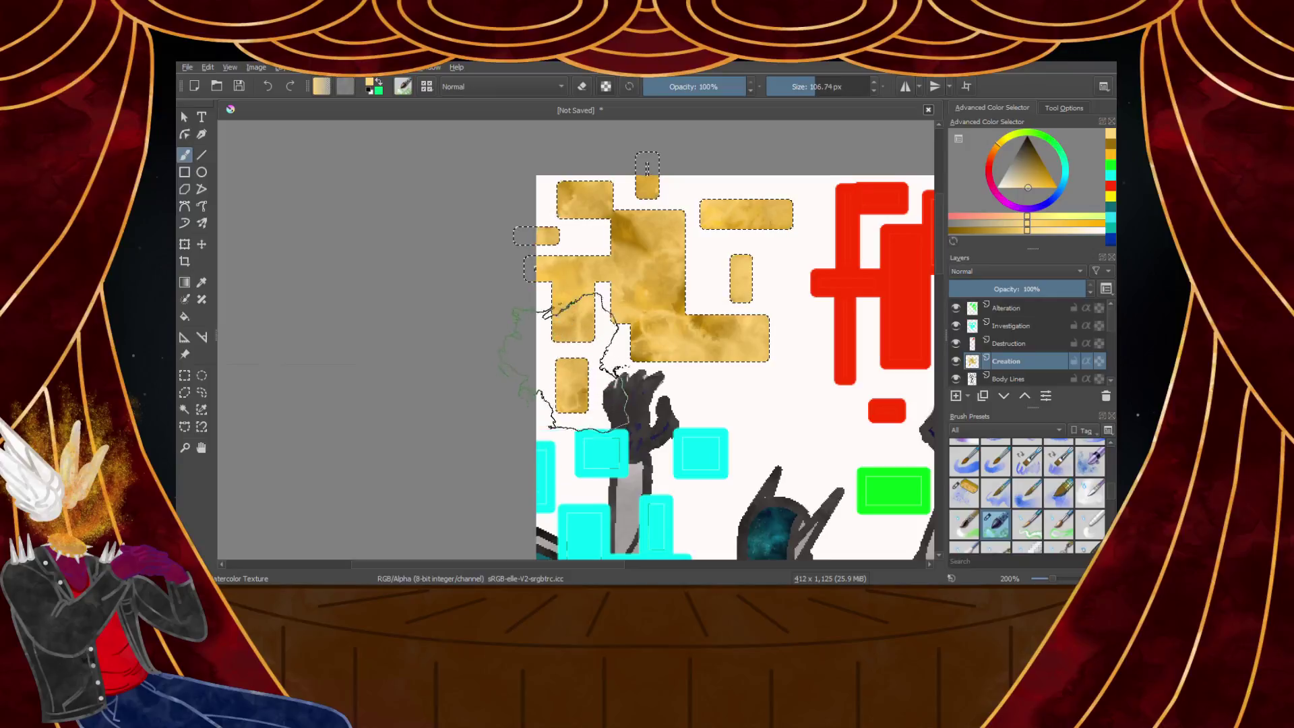
click(1006, 187)
mouse_move(587, 392)
mouse_down()
mouse_move(717, 431)
mouse_move(538, 455)
mouse_up()
drag(657, 236, 637, 259)
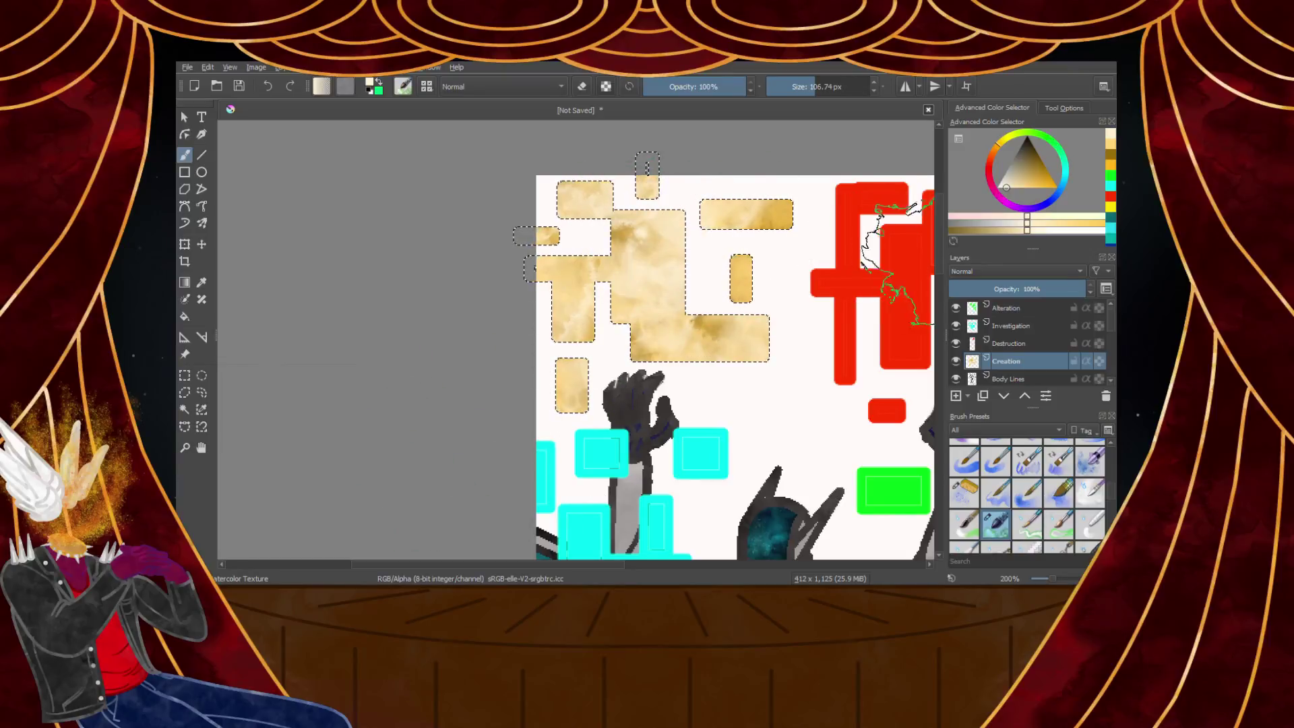
Blend saturated orange and a lighter gold tint into the watercolor texture of the selected Creation blocks
click(1056, 188)
mouse_move(755, 219)
mouse_down()
mouse_move(679, 297)
mouse_move(713, 419)
mouse_up()
drag(1028, 185, 1018, 188)
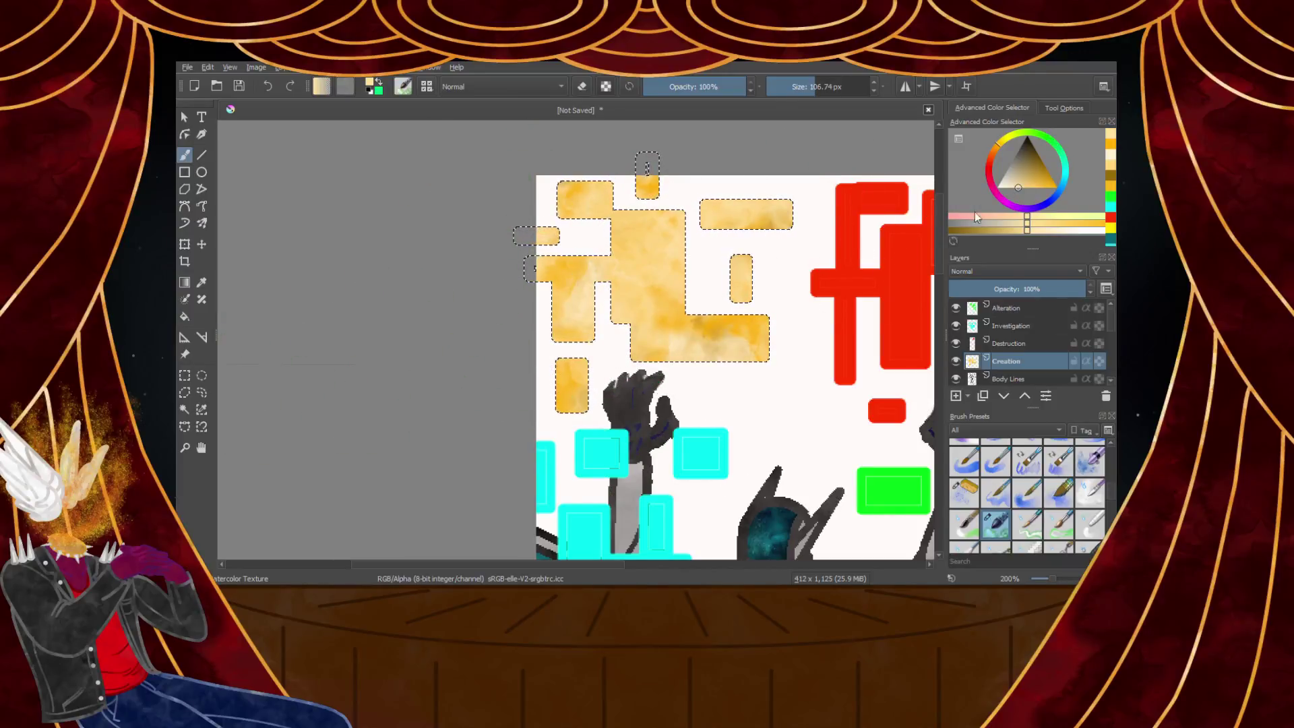
Speckle dark brown texture over the selected Creation blocks with the WaterC Special Splats brush
drag(1035, 161, 1025, 152)
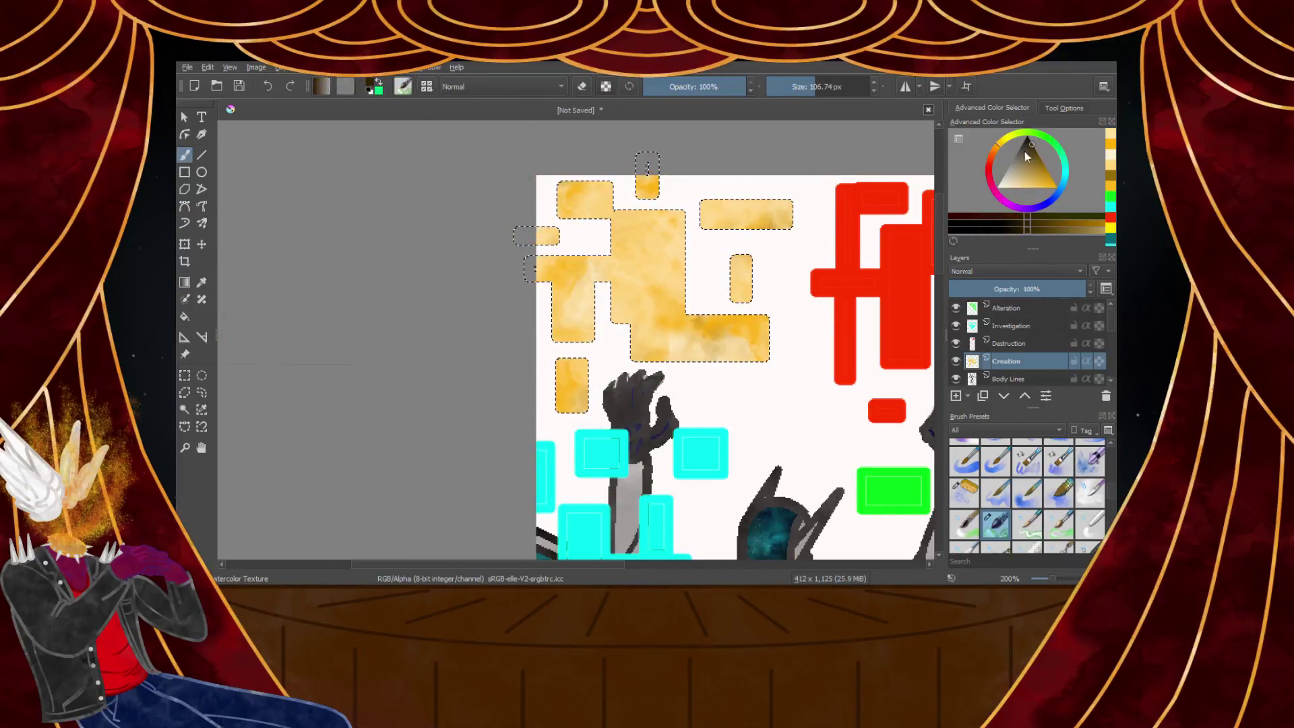
click(963, 494)
drag(633, 301, 568, 329)
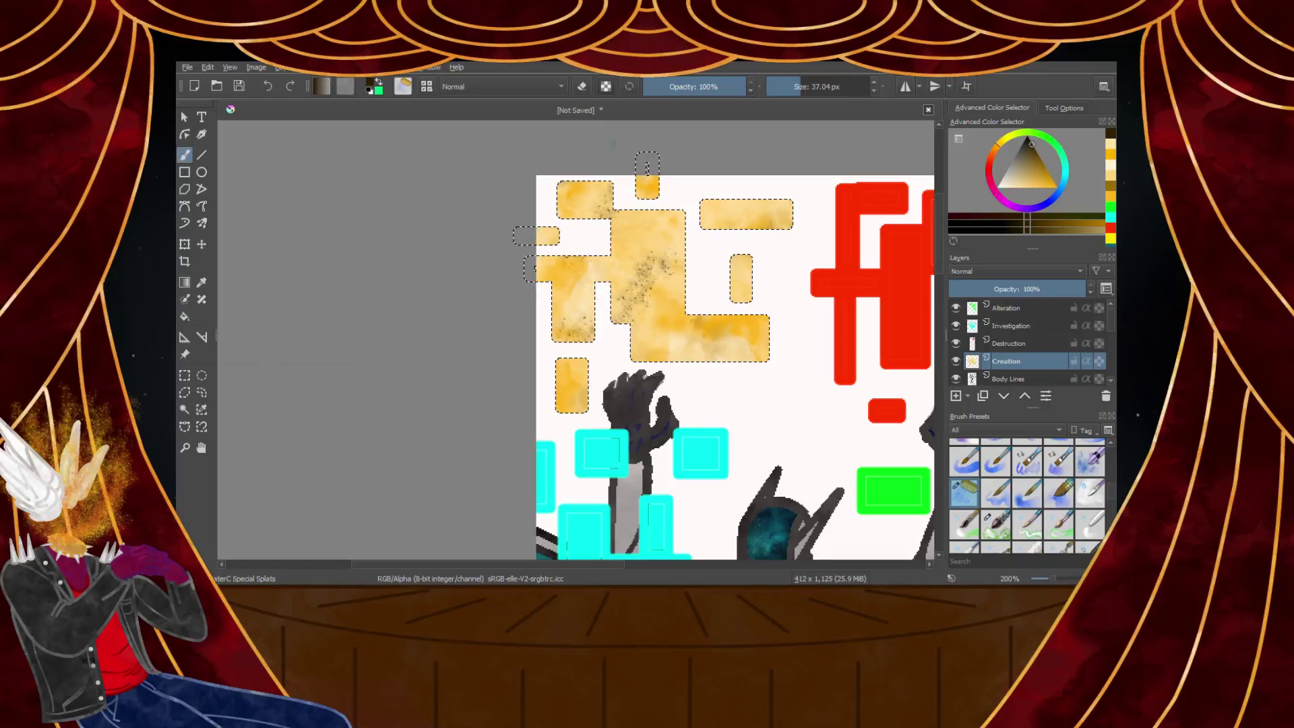
Add golden orange and near-white splats across the selected Creation blocks and clear the selection
click(1053, 181)
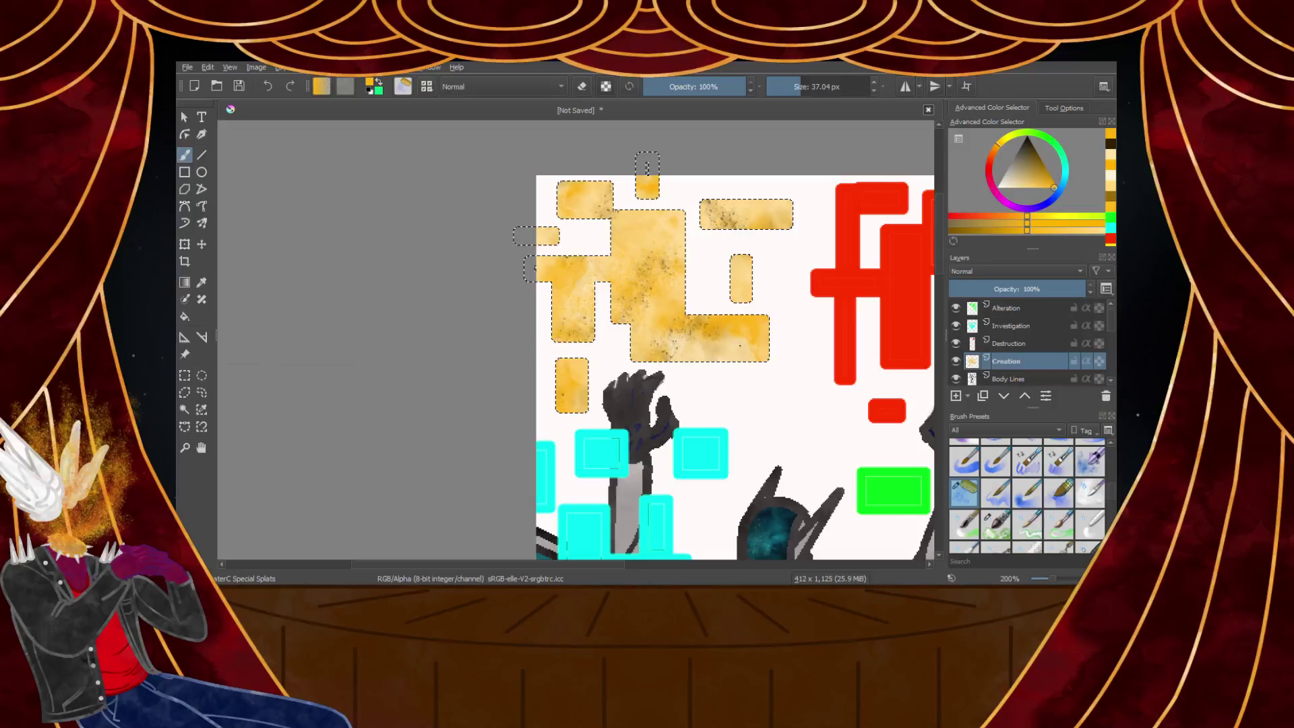
click(985, 217)
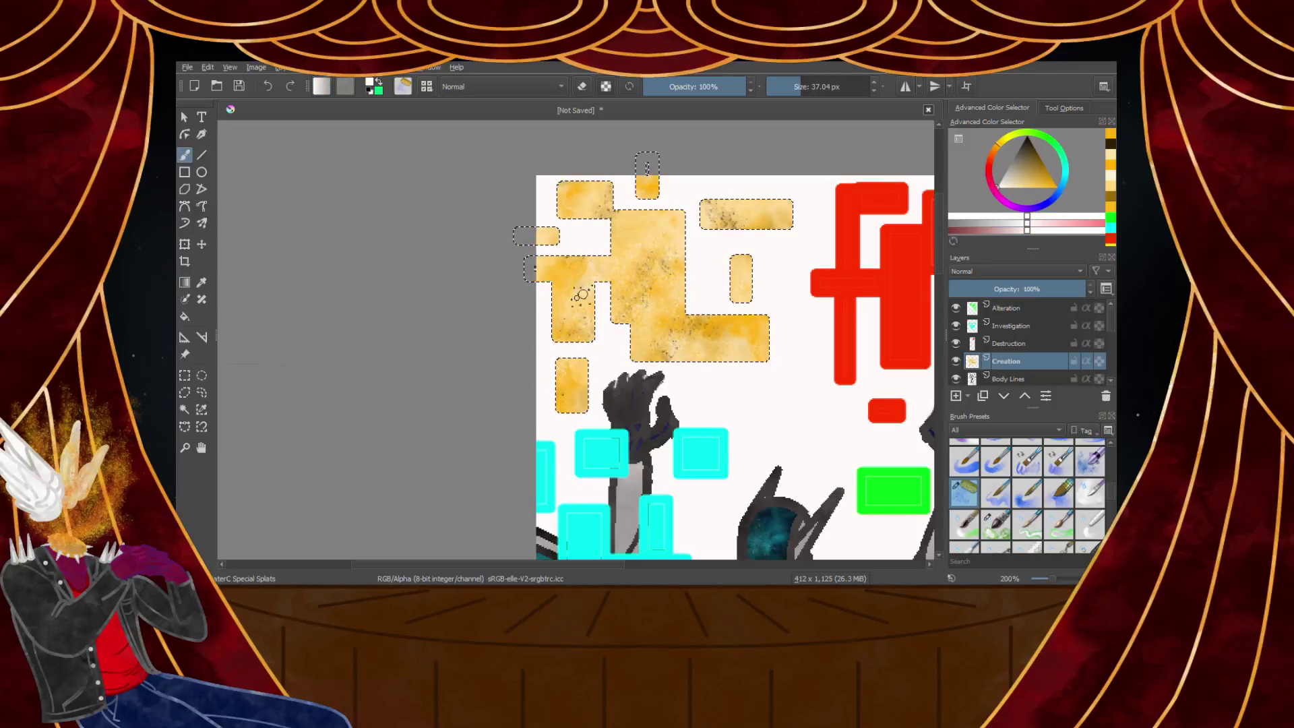
drag(668, 296, 758, 333)
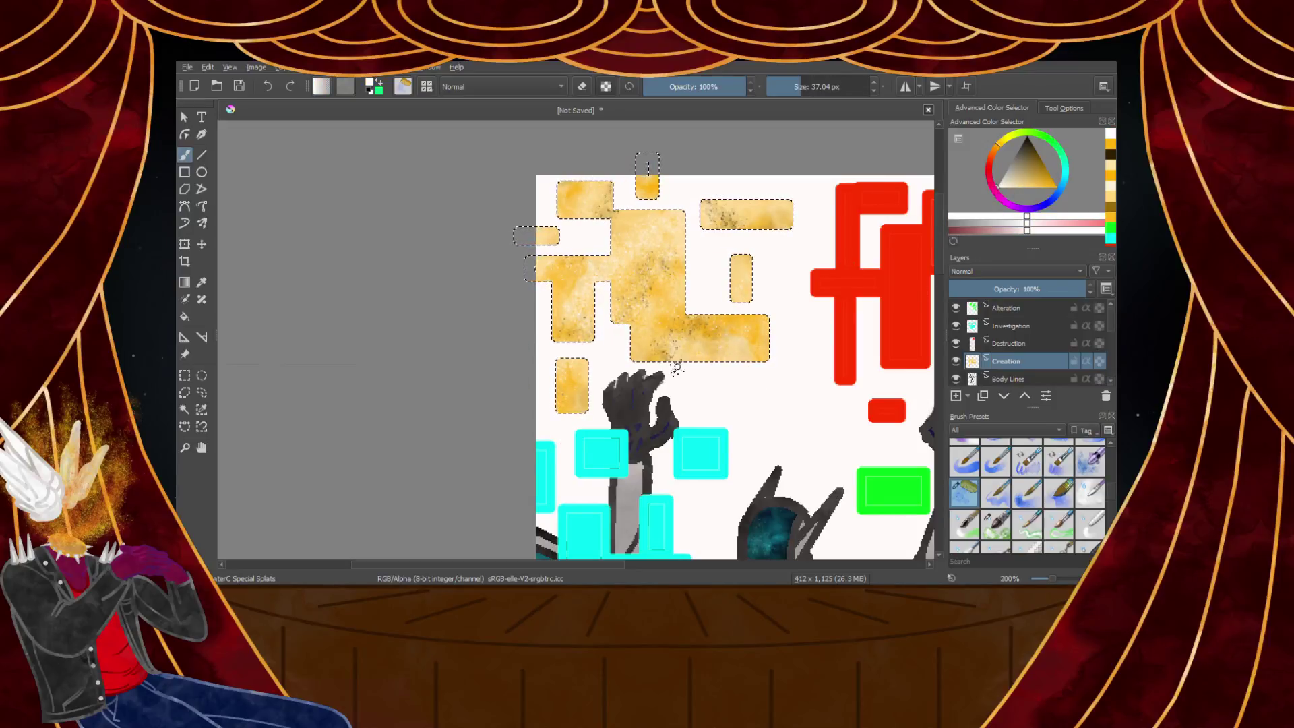
click(184, 376)
click(440, 352)
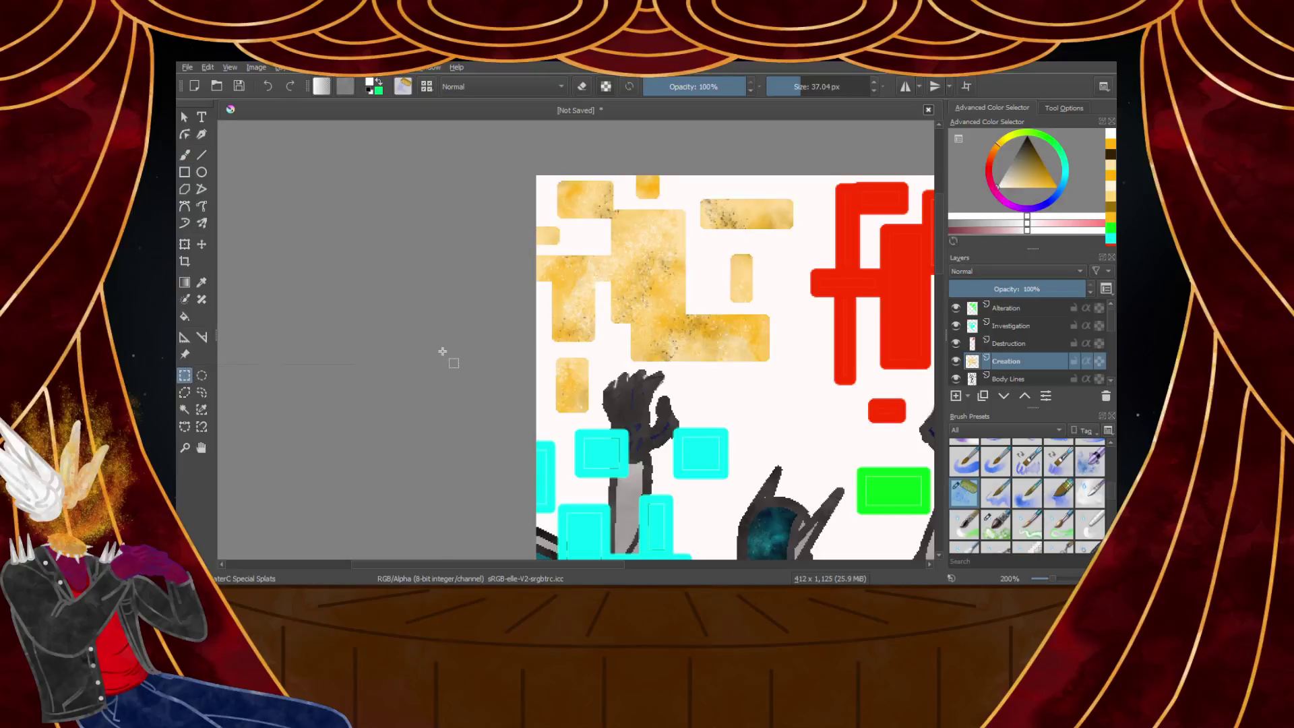
Try to select the red blocks on the Destruction layer by similar colour
scroll(577, 241, down, 1)
scroll(790, 247, up, 1)
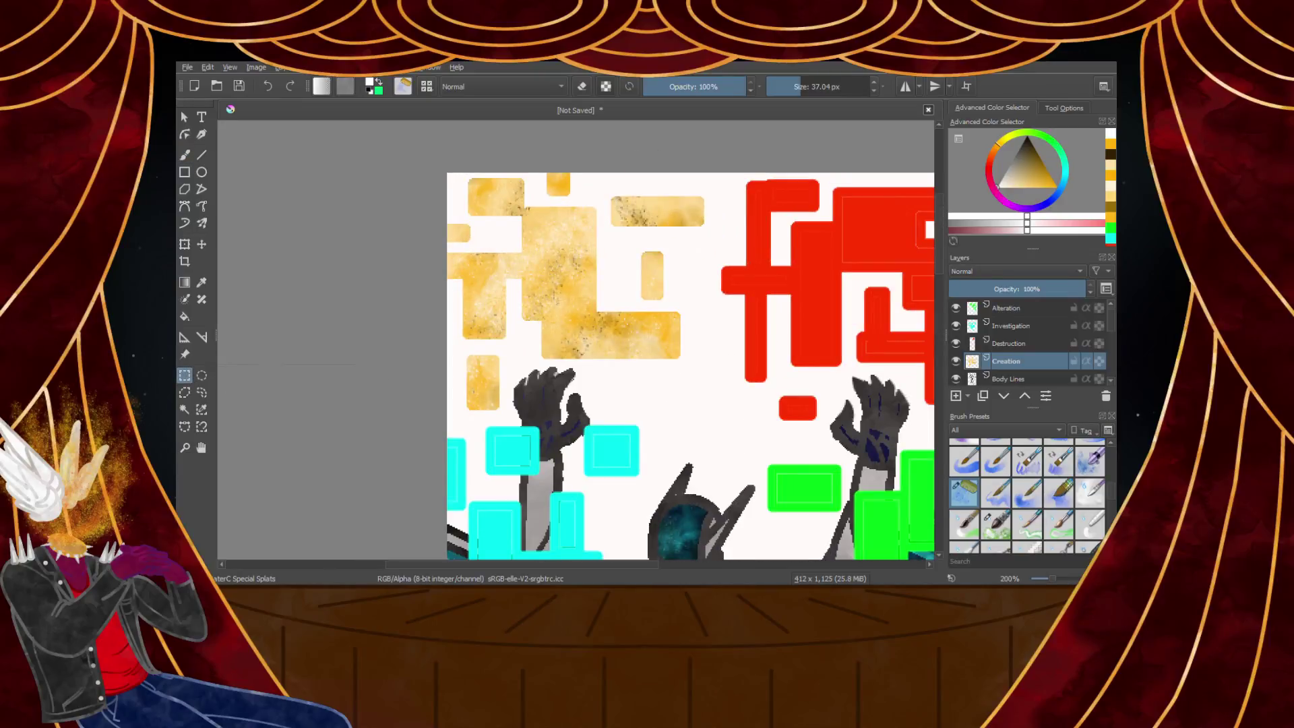
scroll(836, 290, down, 3)
scroll(838, 288, up, 3)
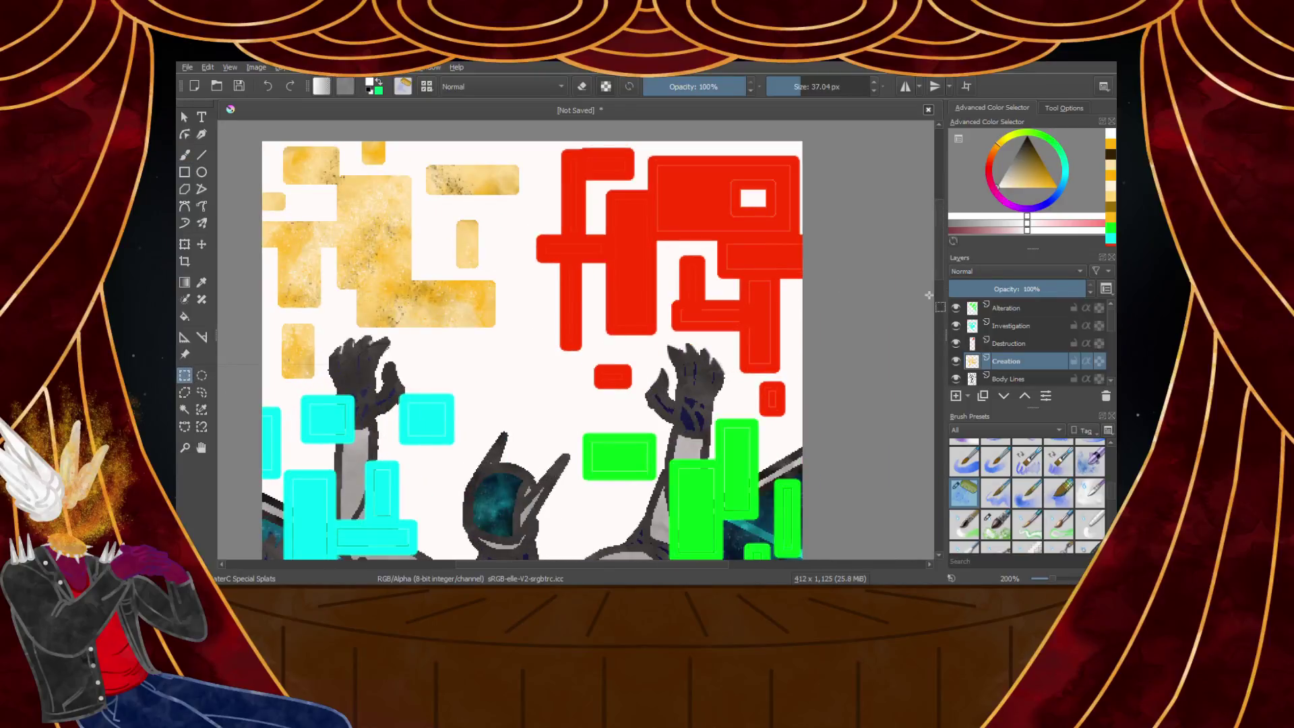
click(1011, 347)
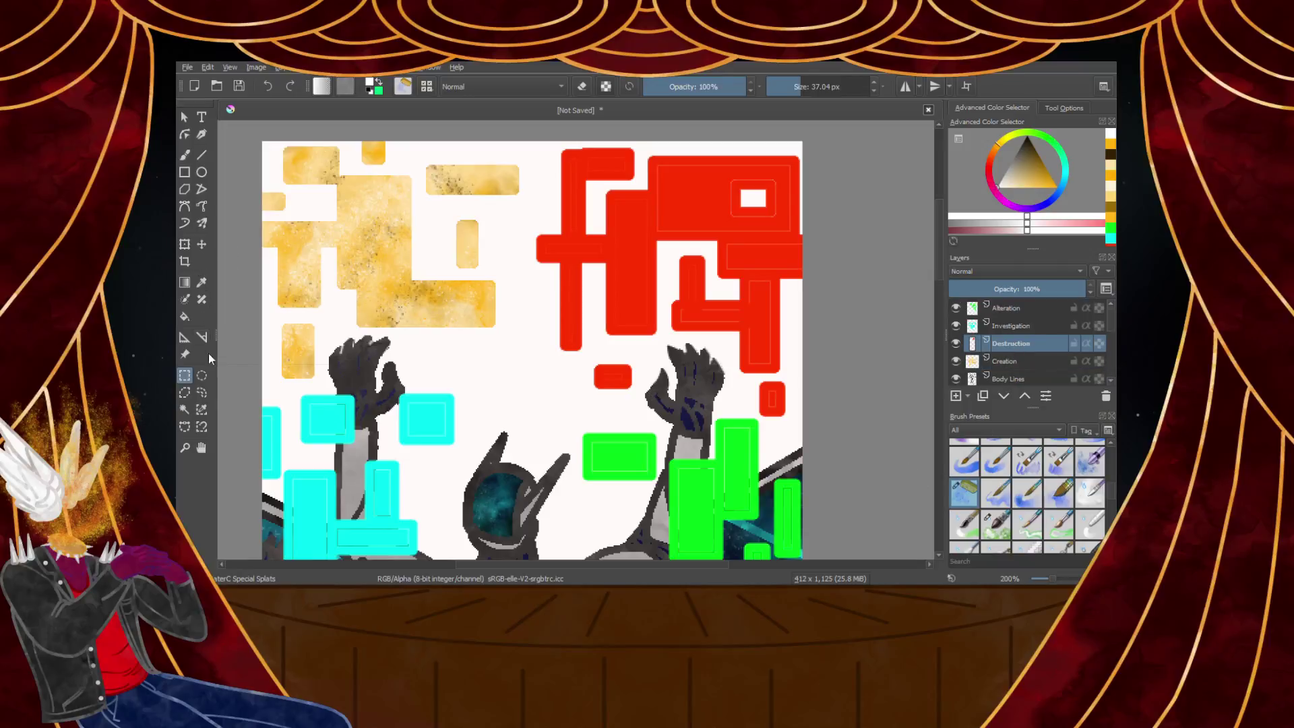
click(202, 410)
click(644, 254)
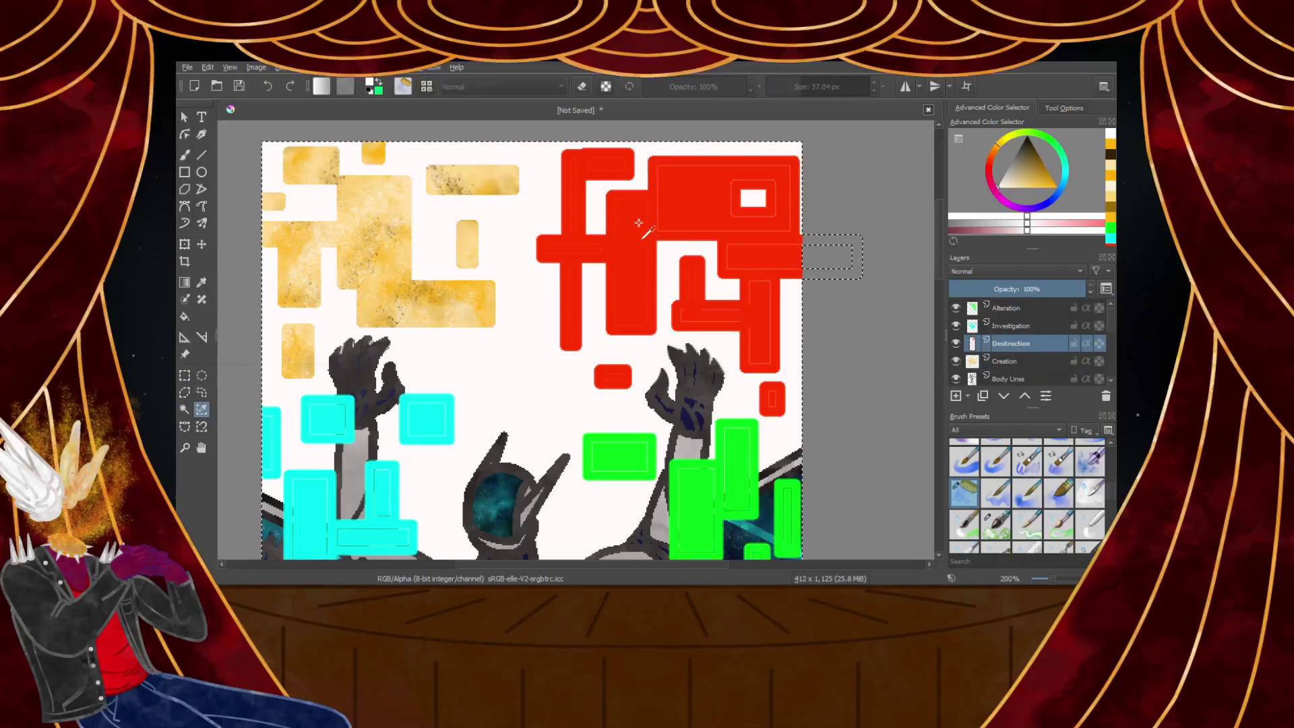
scroll(684, 206, up, 1)
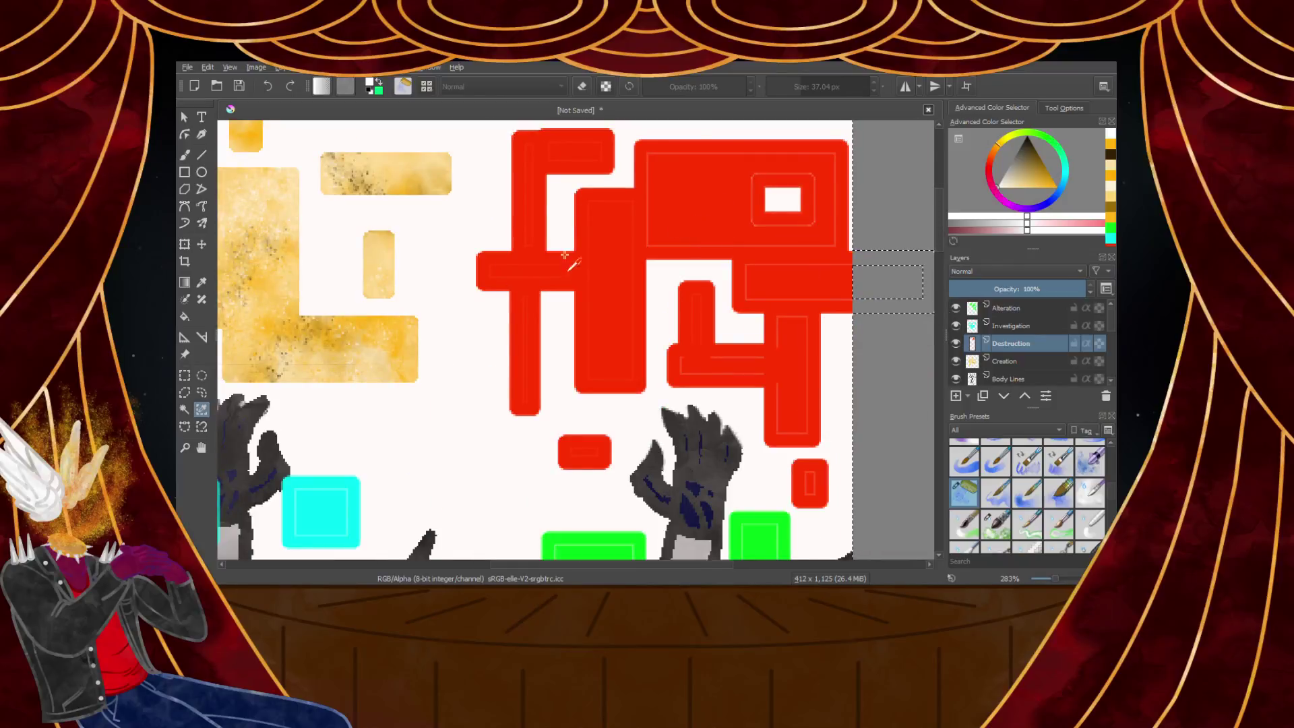
scroll(820, 250, down, 2)
scroll(820, 250, up, 2)
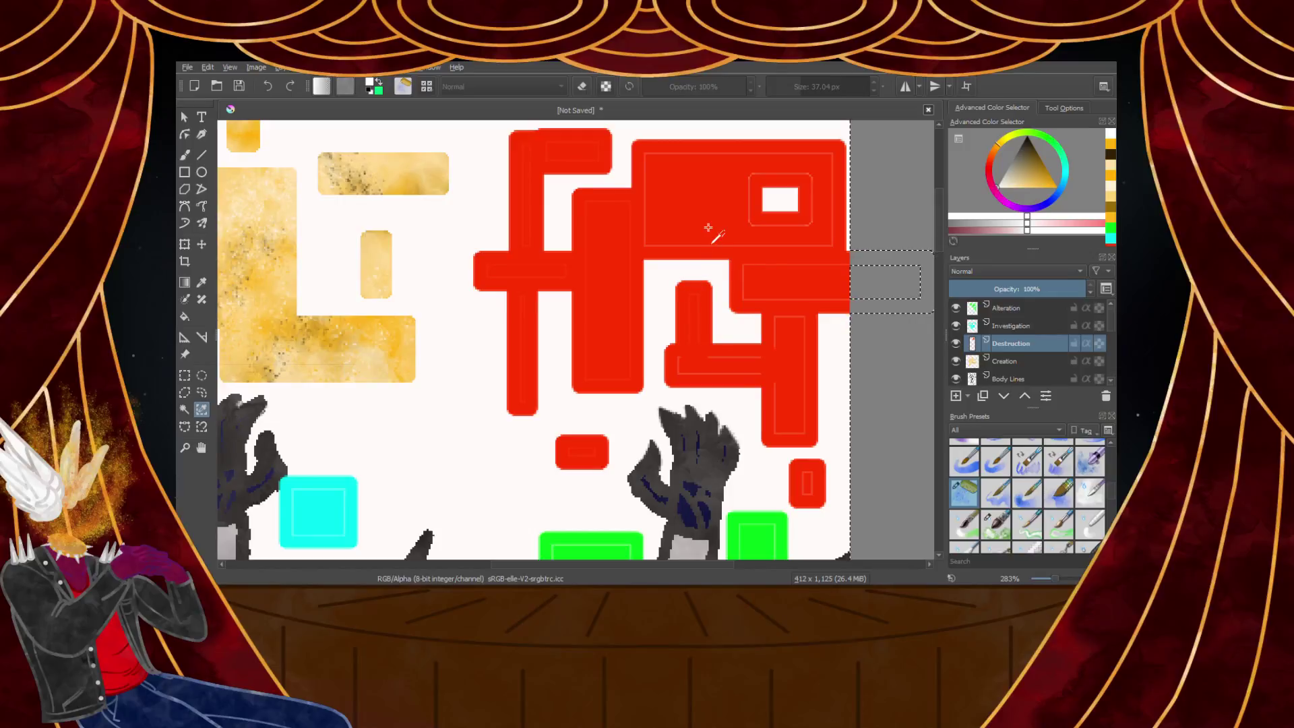
click(185, 375)
click(435, 350)
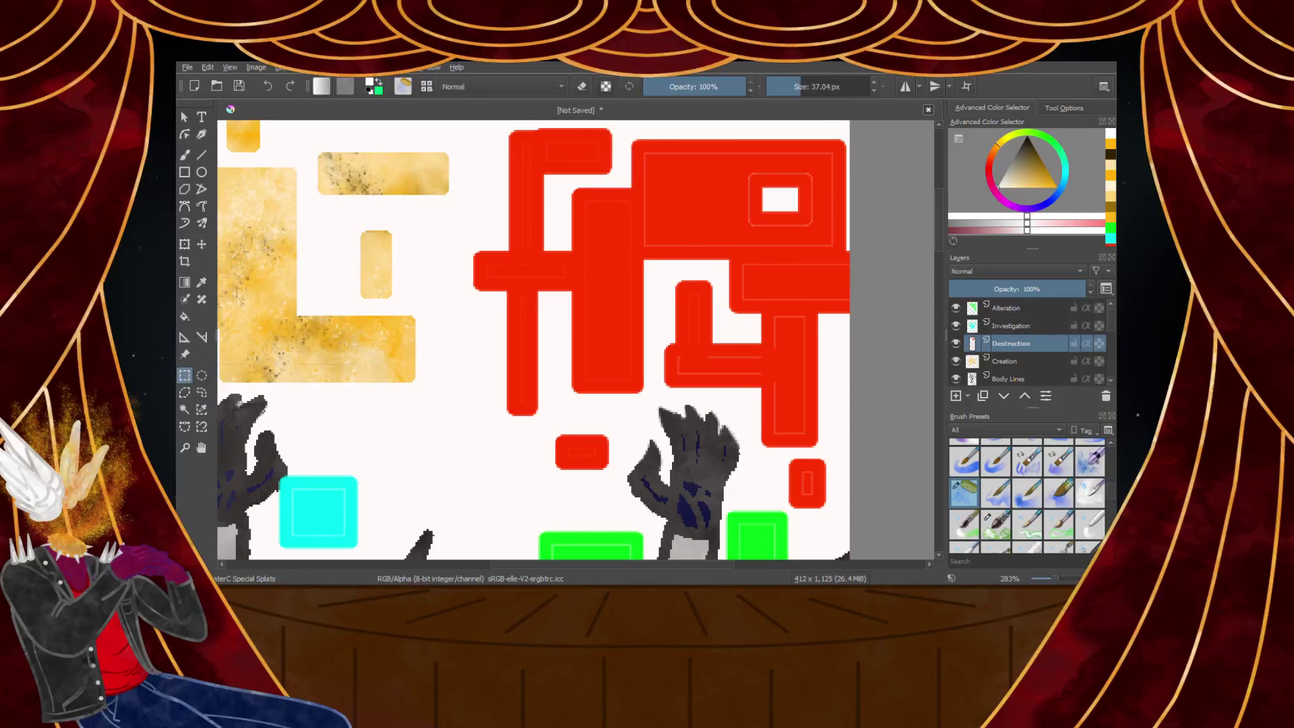
Hide and show the Destruction and Creation layers to check what each one contains
click(201, 409)
scroll(752, 165, up, 3)
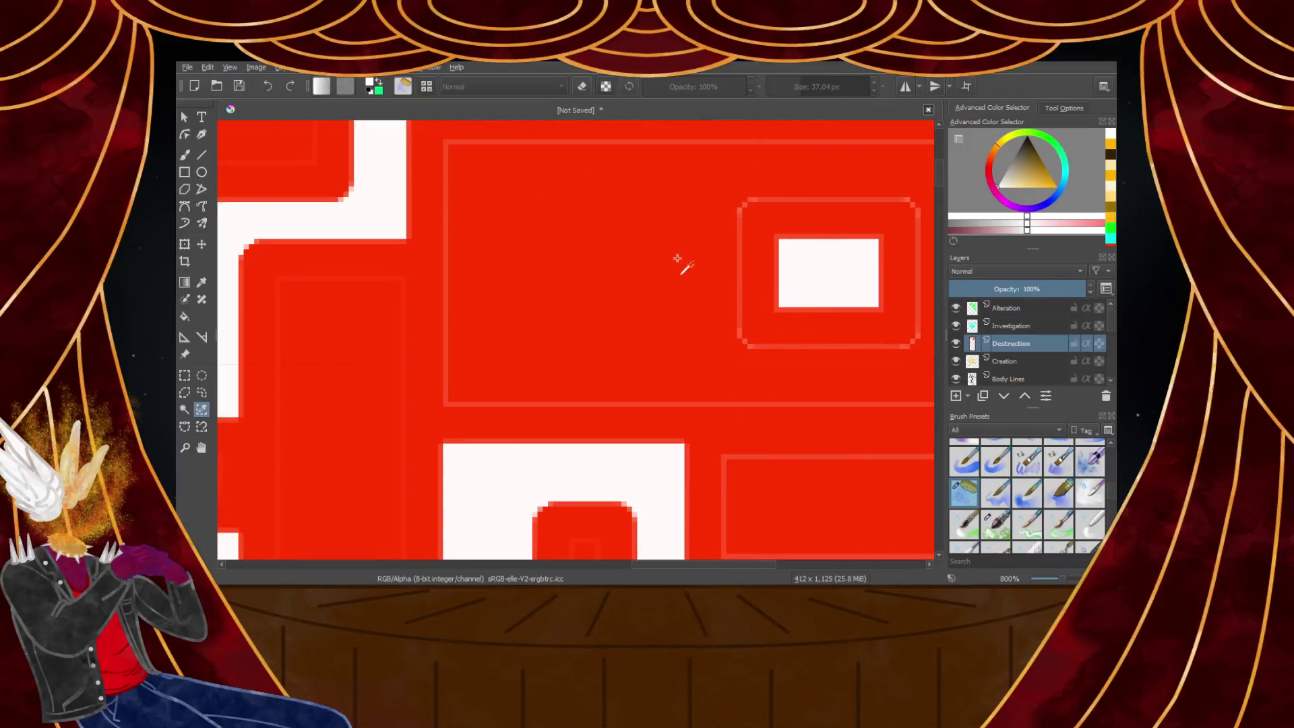
click(956, 344)
key(minus)
key(minus)
key(minus)
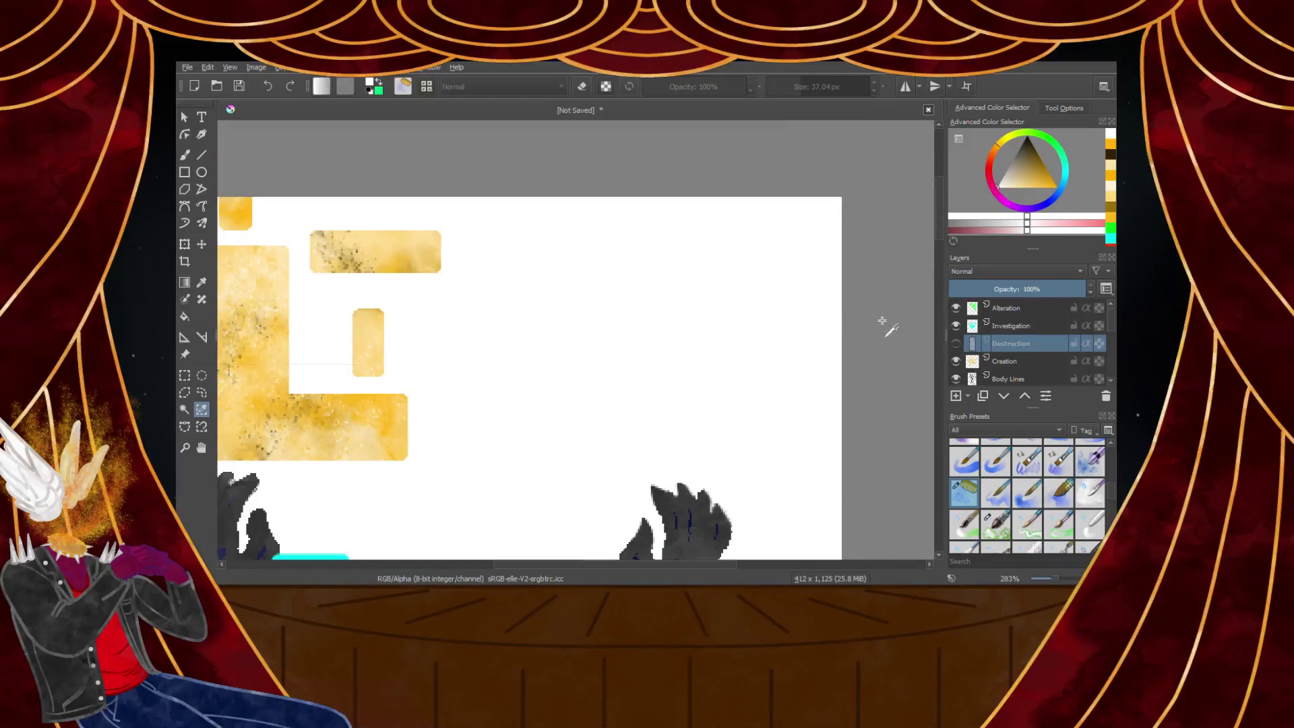
click(956, 343)
click(956, 361)
click(956, 361)
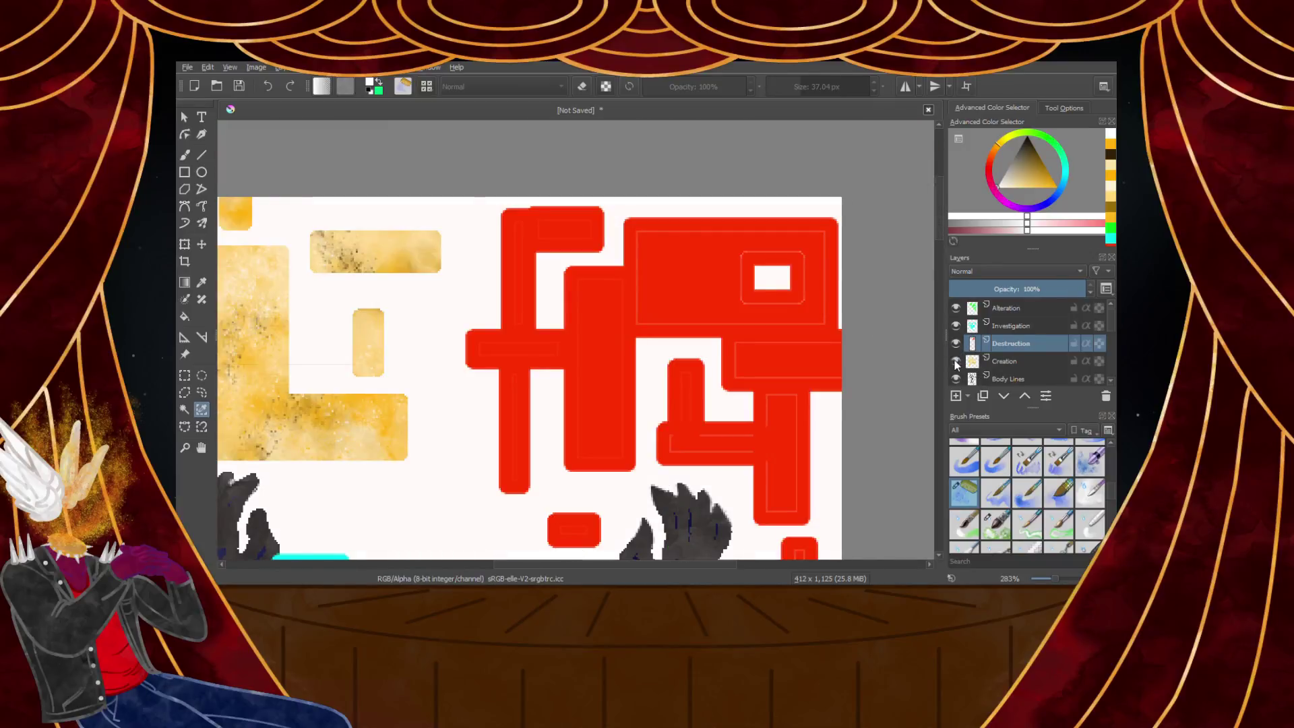
click(955, 345)
click(956, 346)
Try again to select the red Destruction blocks by similar colour, and discard the selection
click(624, 300)
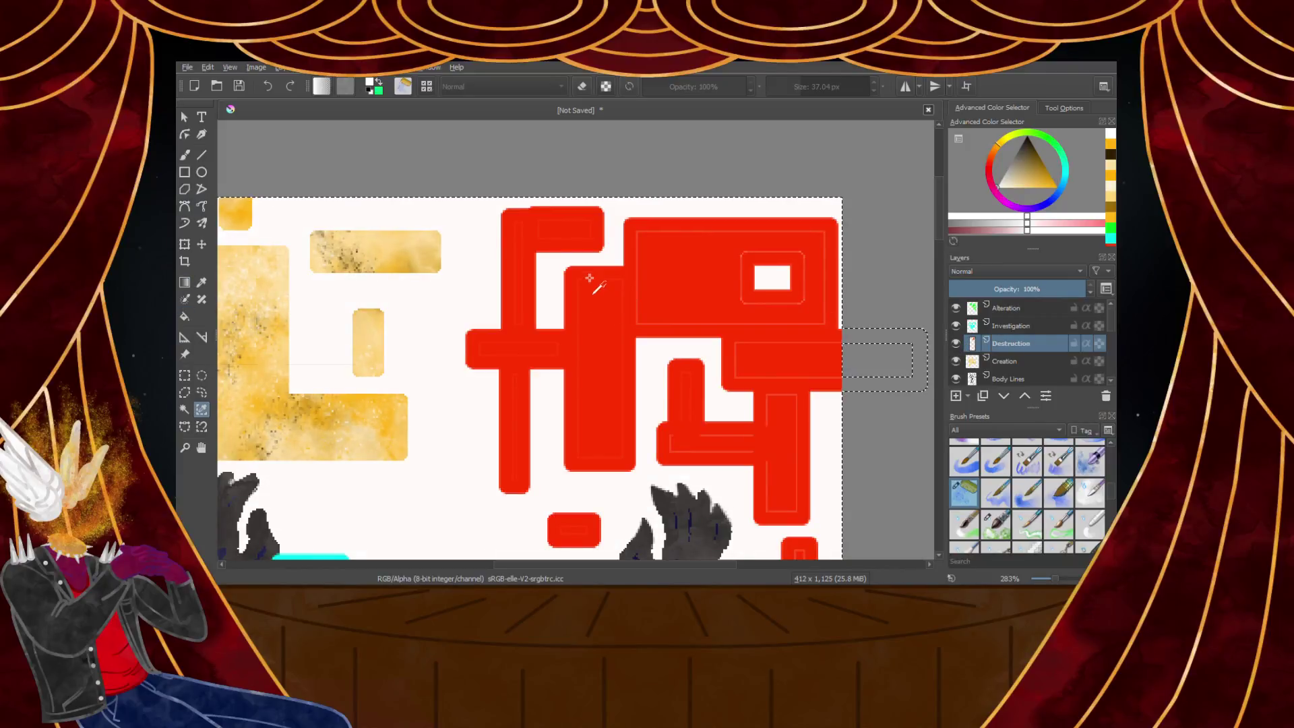
scroll(600, 320, up, 1)
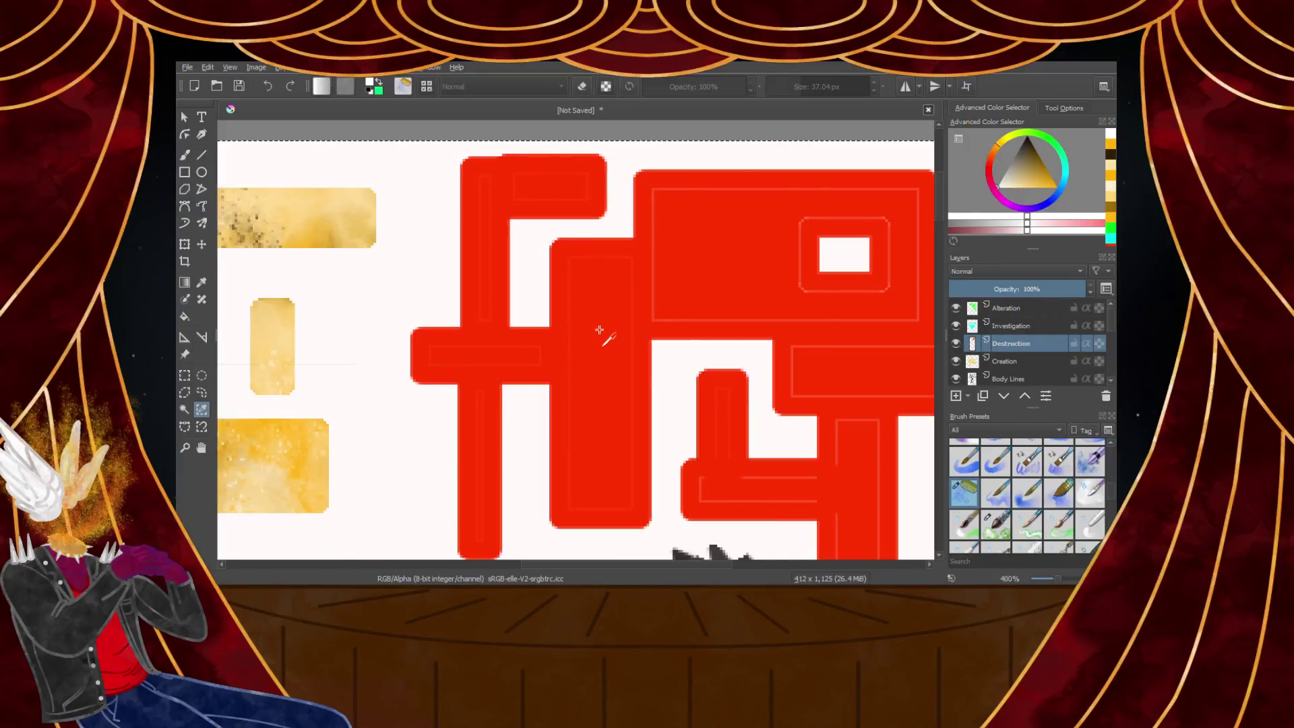
click(192, 381)
click(747, 326)
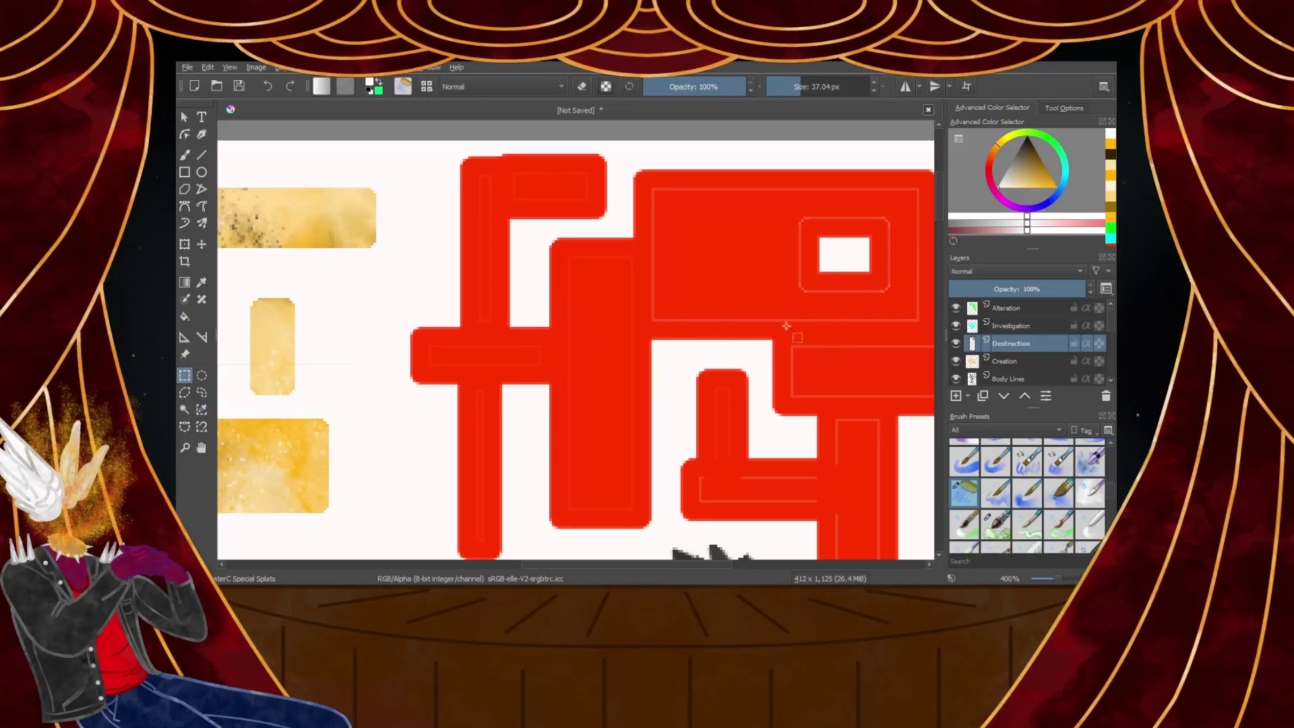
Toggle the Destruction layer's visibility repeatedly to compare the canvas with and without it
click(1012, 326)
key(minus)
key(minus)
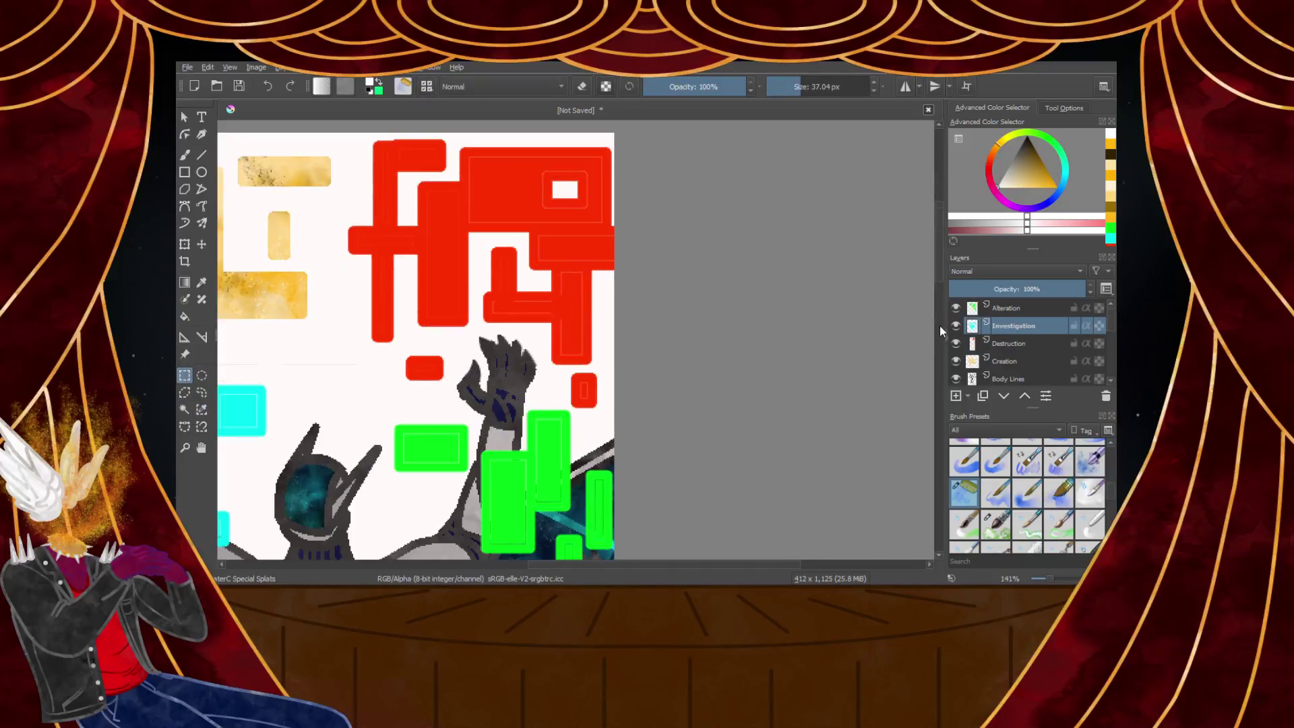
click(955, 342)
click(955, 342)
click(955, 342)
click(955, 342)
click(955, 342)
click(955, 342)
click(955, 342)
click(955, 343)
Examine the Destruction layer's extents with the Transform tool and retry the similar colour selection on its blocks
click(191, 247)
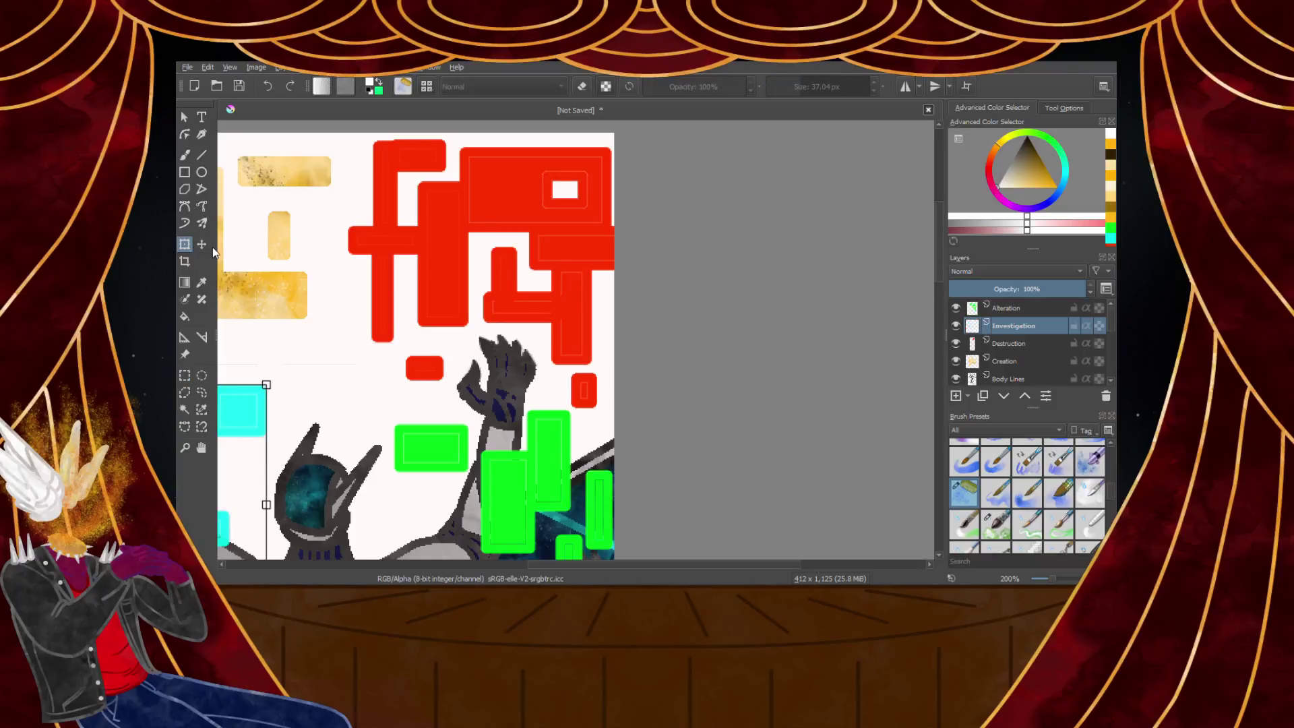
click(1024, 343)
click(371, 269)
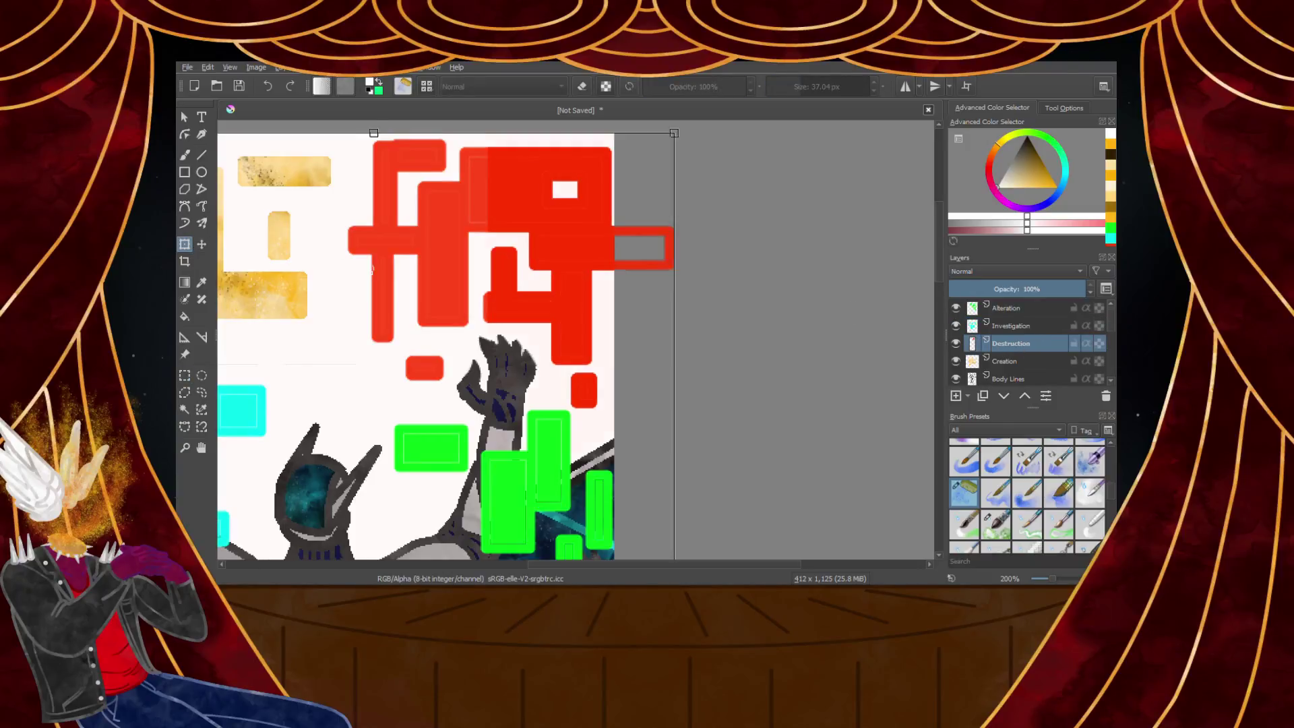
scroll(383, 261, down, 5)
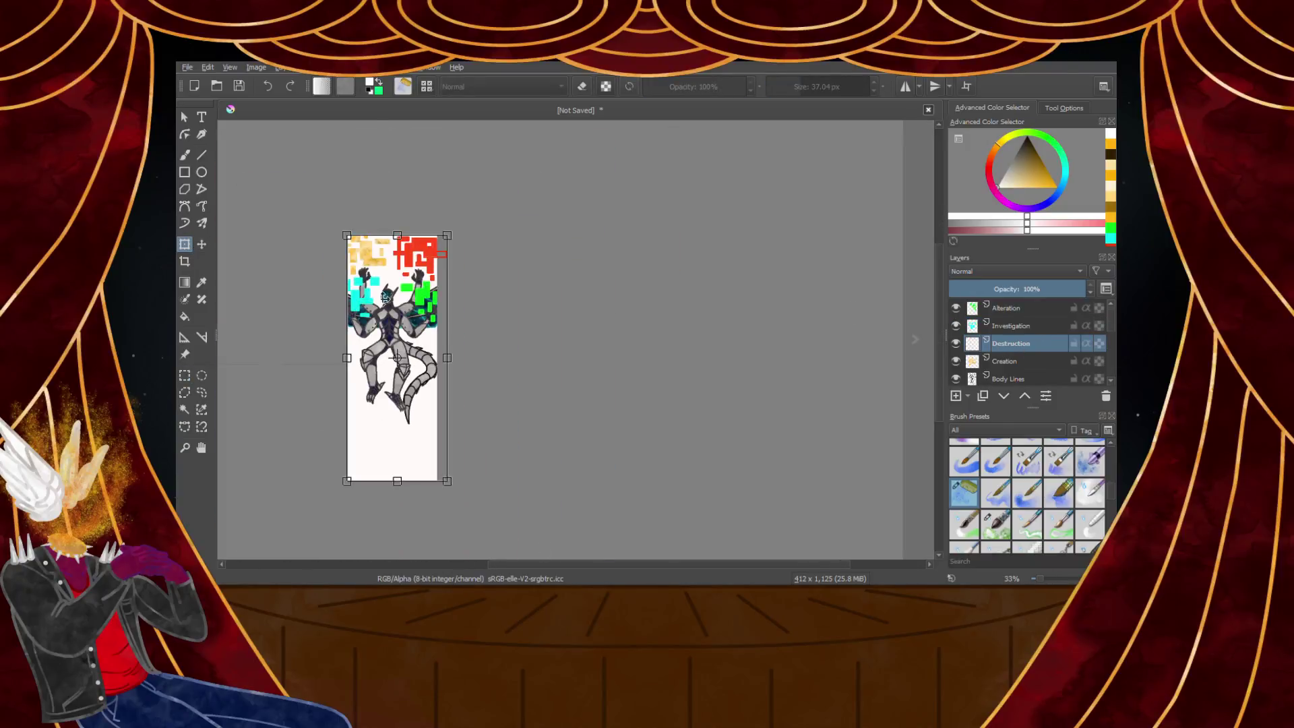
scroll(400, 244, up, 5)
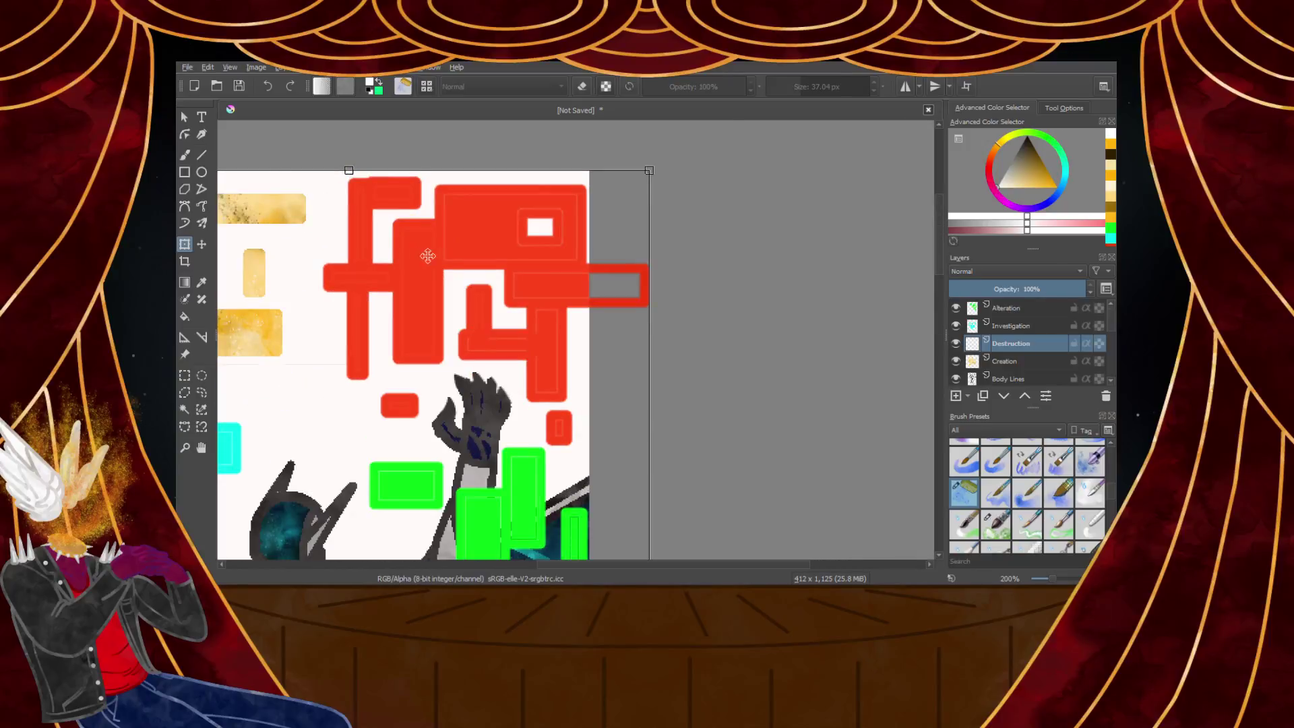
scroll(456, 261, up, 3)
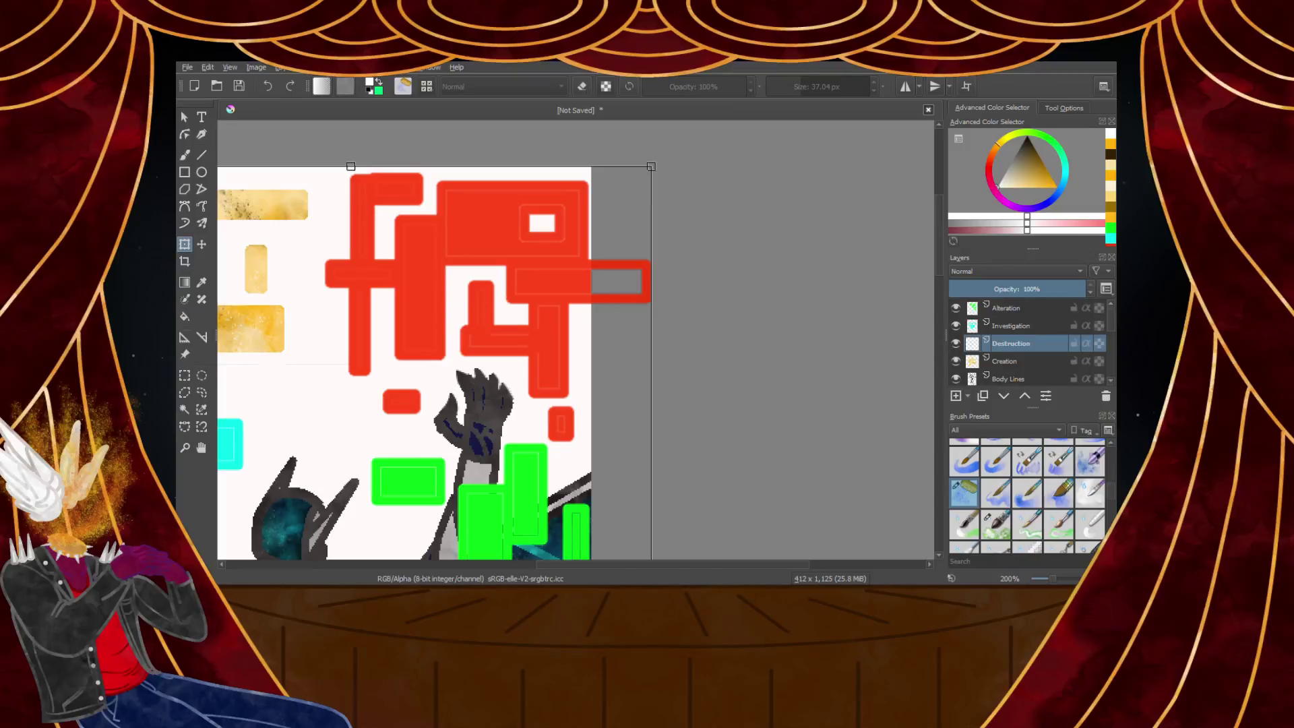
click(201, 409)
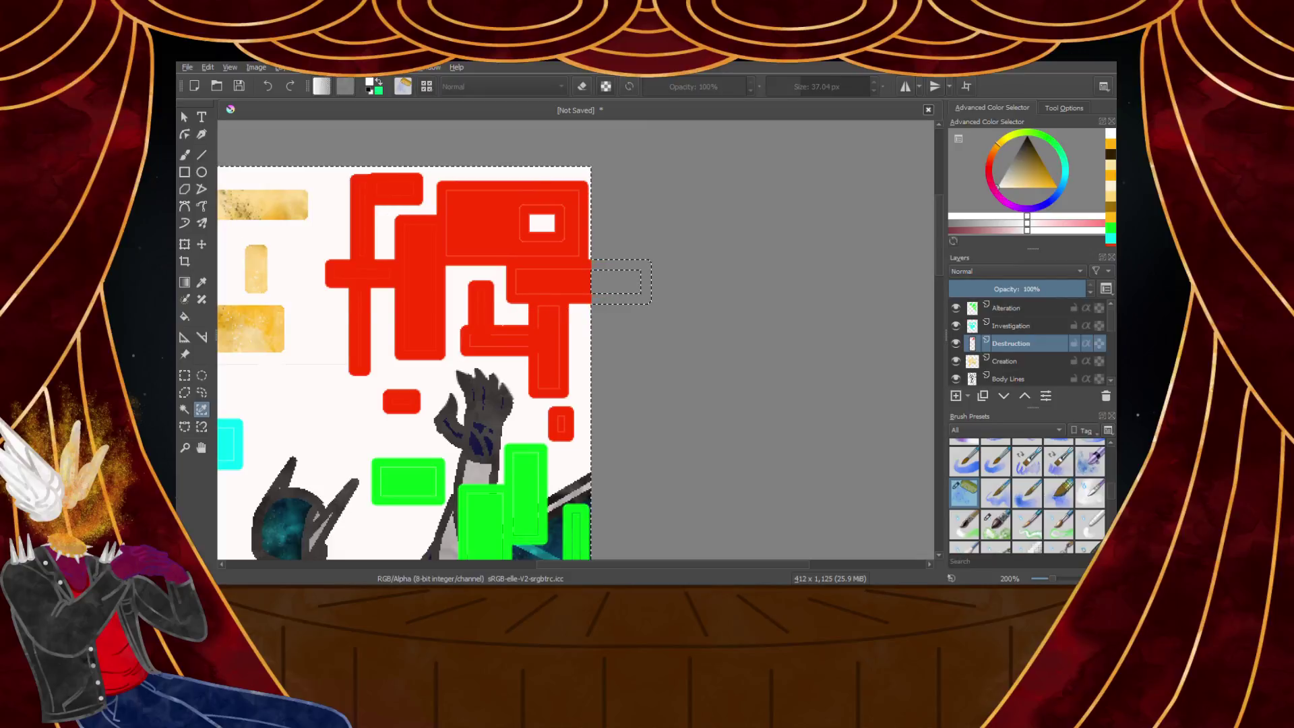
Delete the Destruction layer and add an empty paint layer named Destruction in its place
click(1106, 397)
click(969, 396)
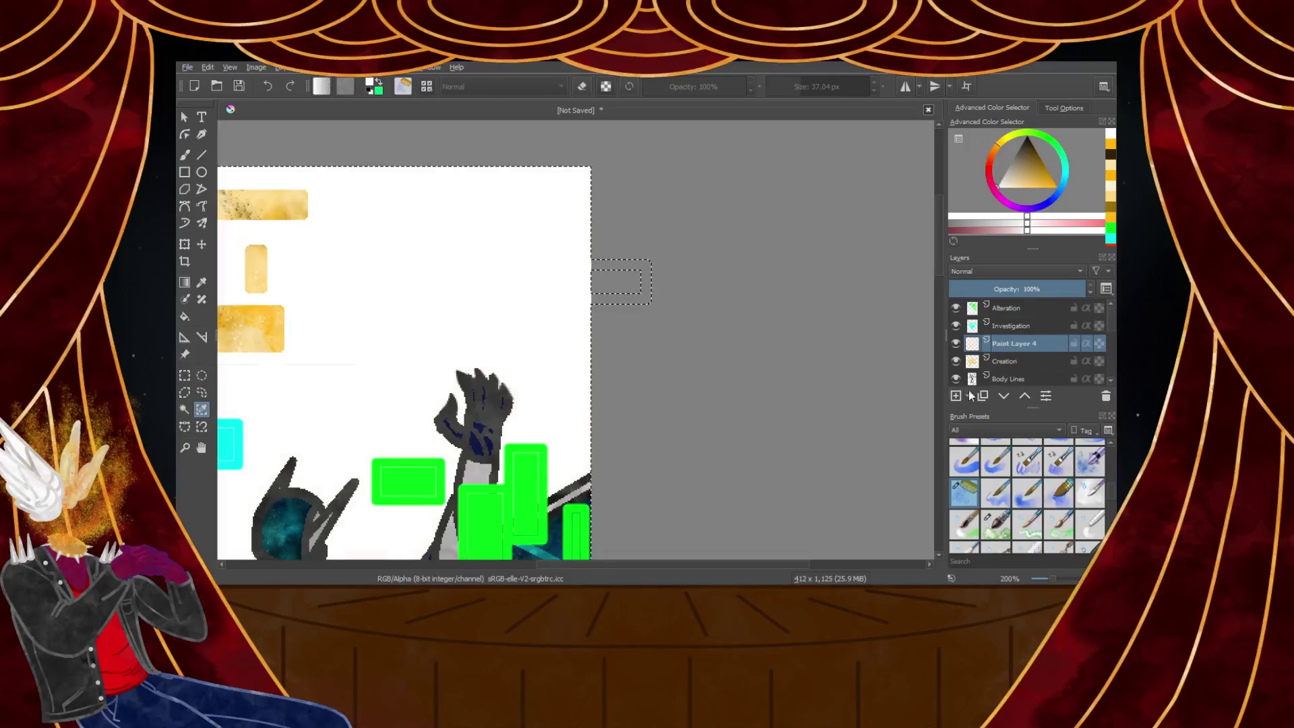
double_click(1014, 346)
text(Destruction)
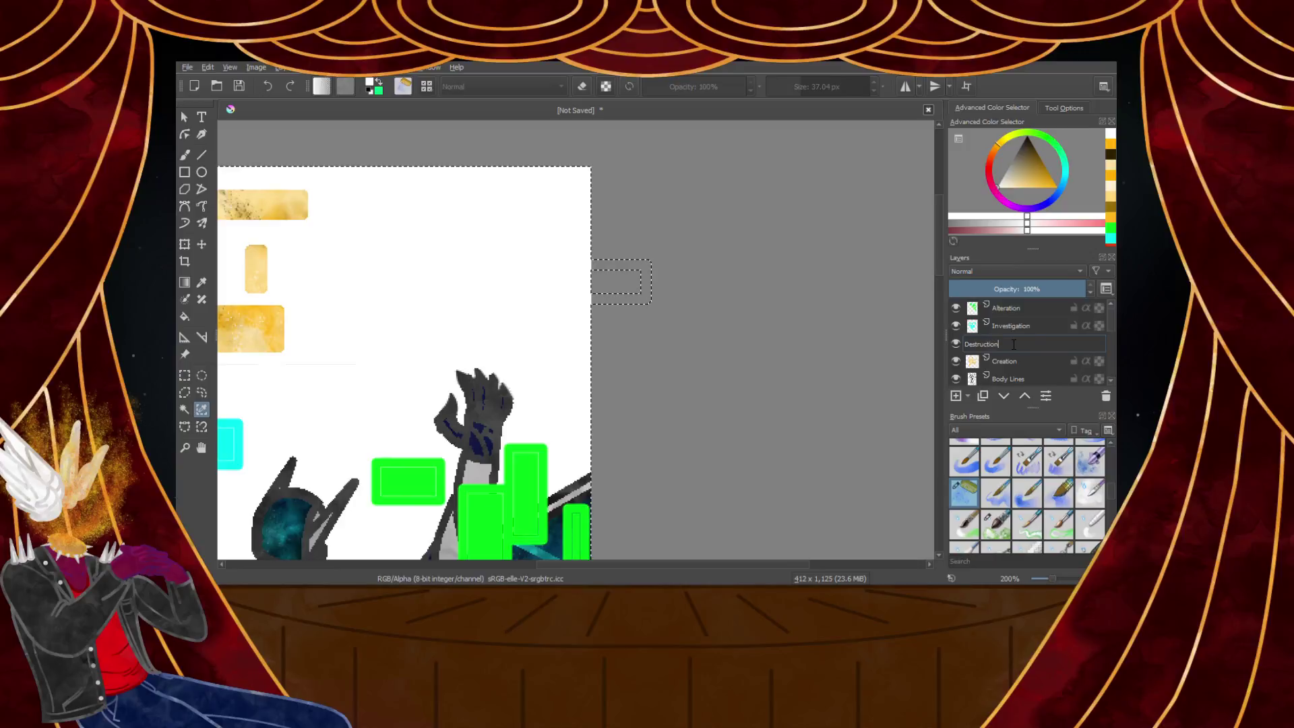
key(Return)
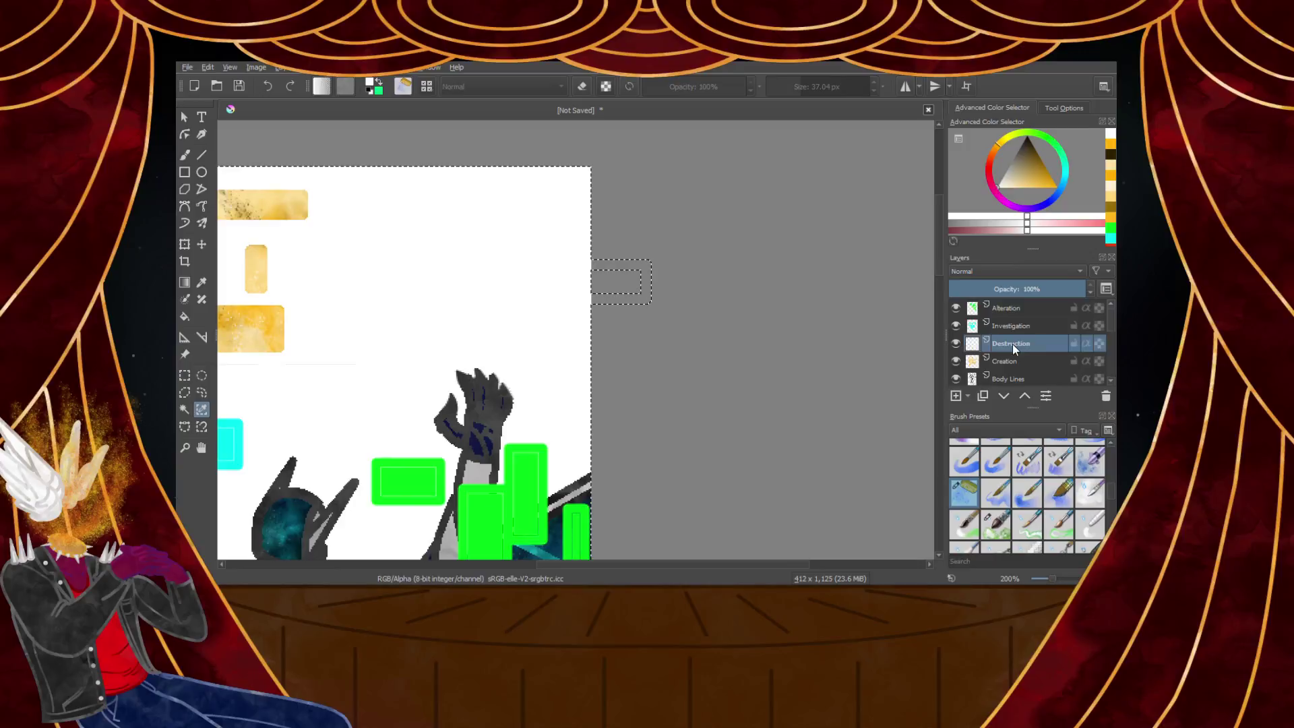
Clear the selection and draw a wide and a tall crimson rectangle outline above the figure's right-side hand with a 6 px brush
click(185, 375)
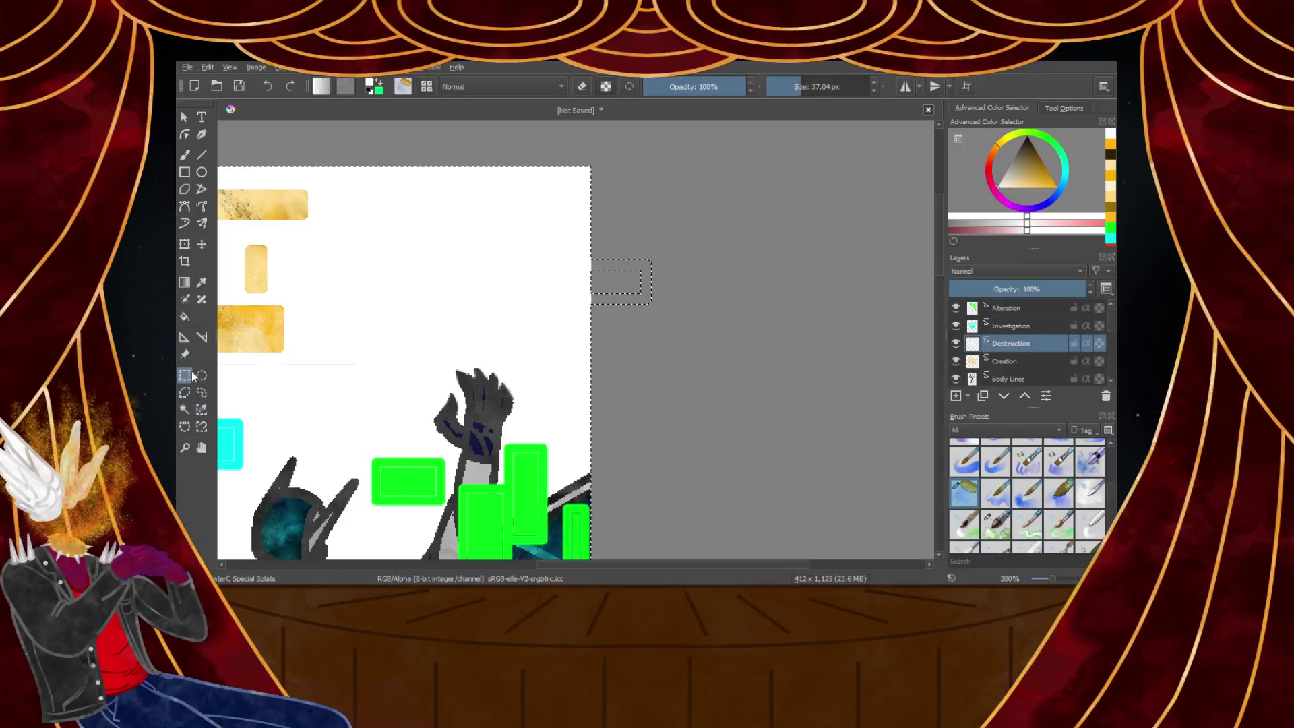
scroll(1031, 462, up, 3)
click(1091, 455)
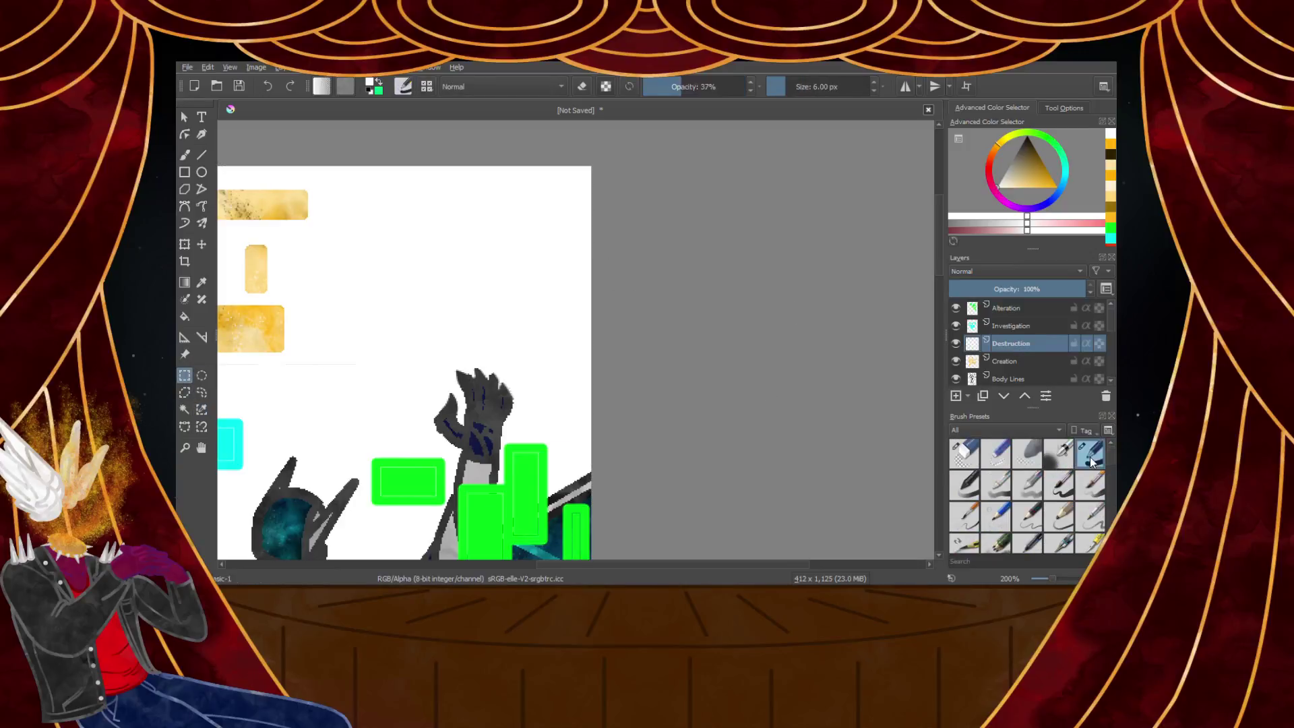
click(990, 182)
drag(1034, 182, 1056, 186)
click(184, 172)
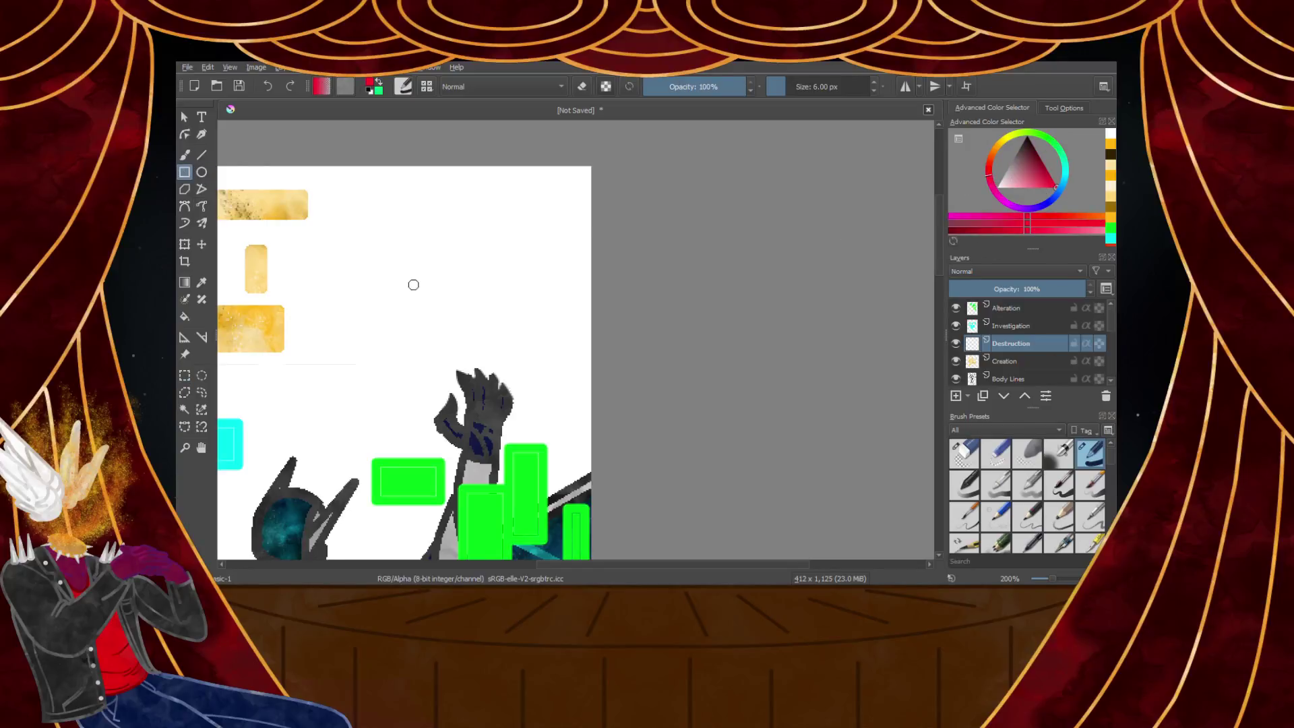
scroll(384, 283, up, 2)
drag(372, 254, 686, 342)
drag(537, 341, 627, 534)
Extend the crimson outlines with a long flat rectangle and a tall one overlapping the canvas's right edge
scroll(624, 488, down, 5)
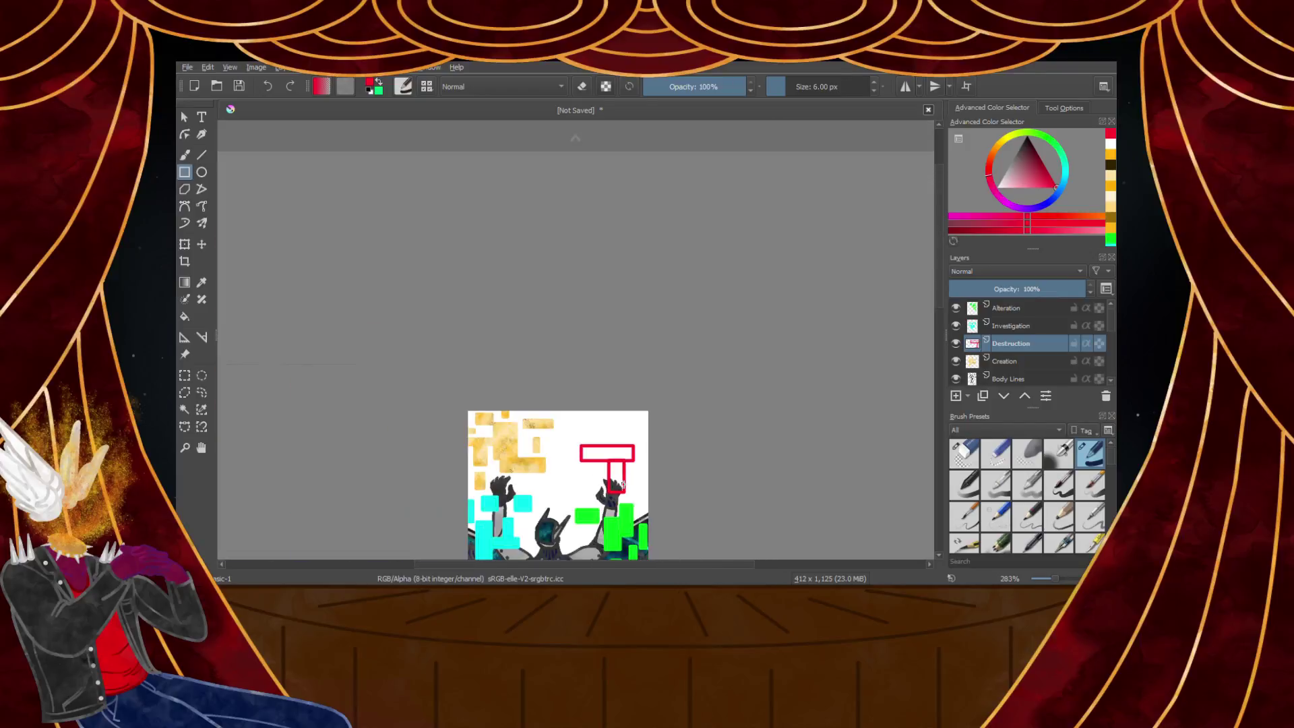
scroll(627, 497, up, 5)
drag(573, 369, 758, 409)
drag(674, 364, 720, 180)
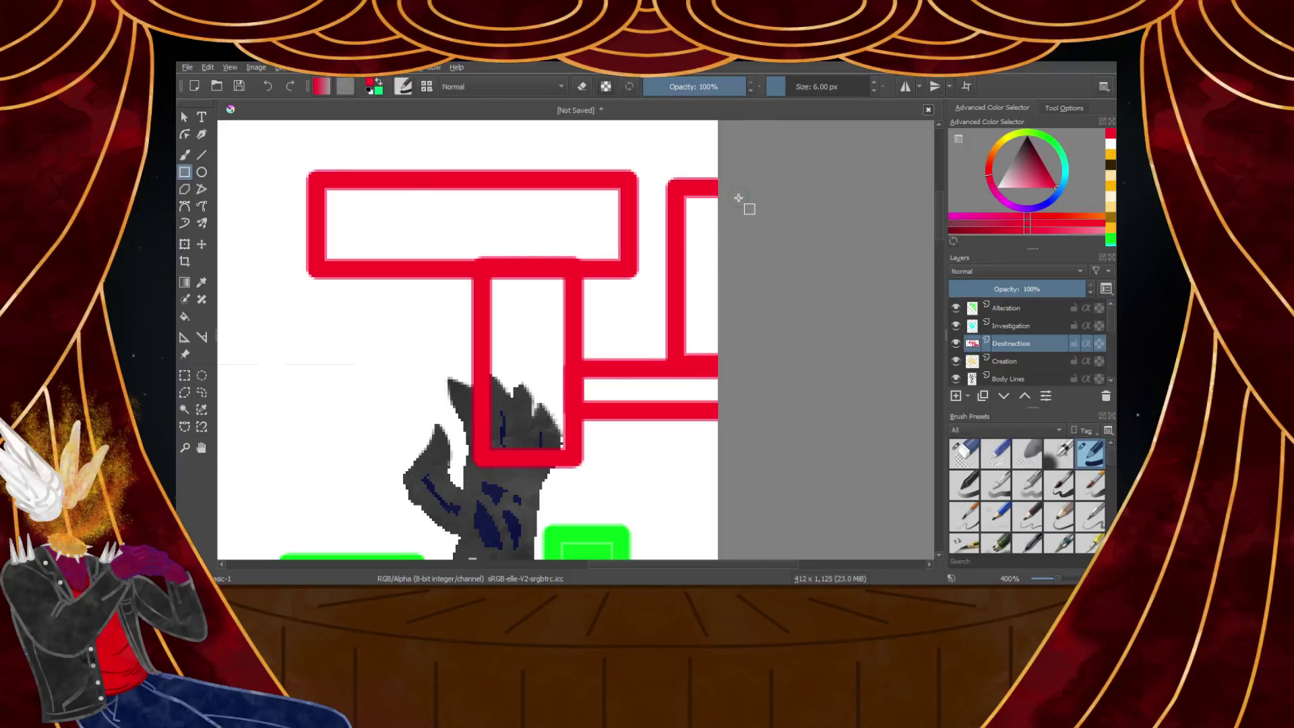
Draw a small crimson rectangle, a larger one enclosing it and a narrow one to enlarge the Destruction cluster
scroll(615, 218, down, 5)
scroll(616, 219, up, 5)
drag(628, 332, 656, 391)
mouse_move(577, 274)
mouse_down()
mouse_move(694, 442)
mouse_move(769, 509)
mouse_up()
scroll(699, 412, down, 1)
scroll(699, 413, up, 1)
scroll(714, 337, down, 3)
scroll(707, 370, up, 4)
drag(743, 465, 756, 414)
Extend the crimson outlines upward with a small rectangle group, including a narrow upright one overlapping the canvas's upper edge
scroll(757, 414, down, 4)
scroll(785, 318, up, 3)
drag(685, 524, 807, 498)
drag(812, 449, 860, 374)
scroll(869, 417, down, 4)
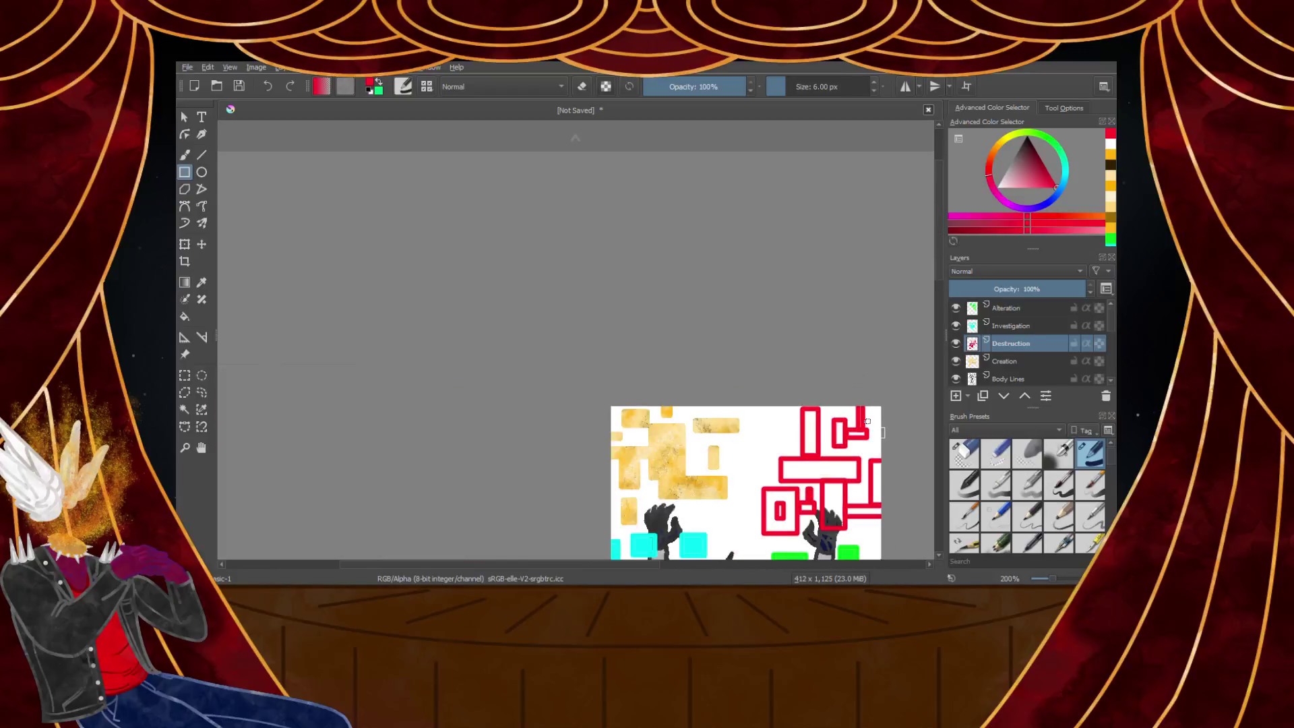
Fill the topmost tall crimson outline, the small upright one beside it and its flat connector with crimson
scroll(864, 465, up, 5)
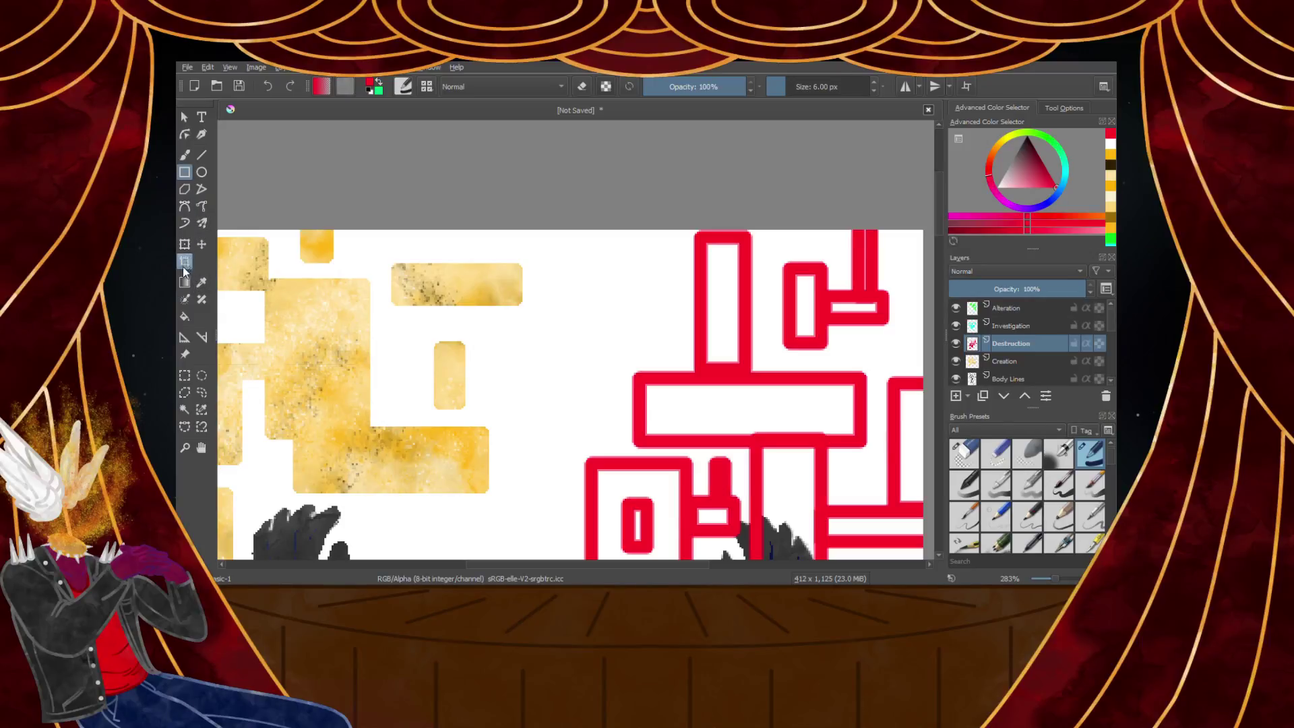
click(184, 316)
scroll(714, 307, up, 1)
click(727, 314)
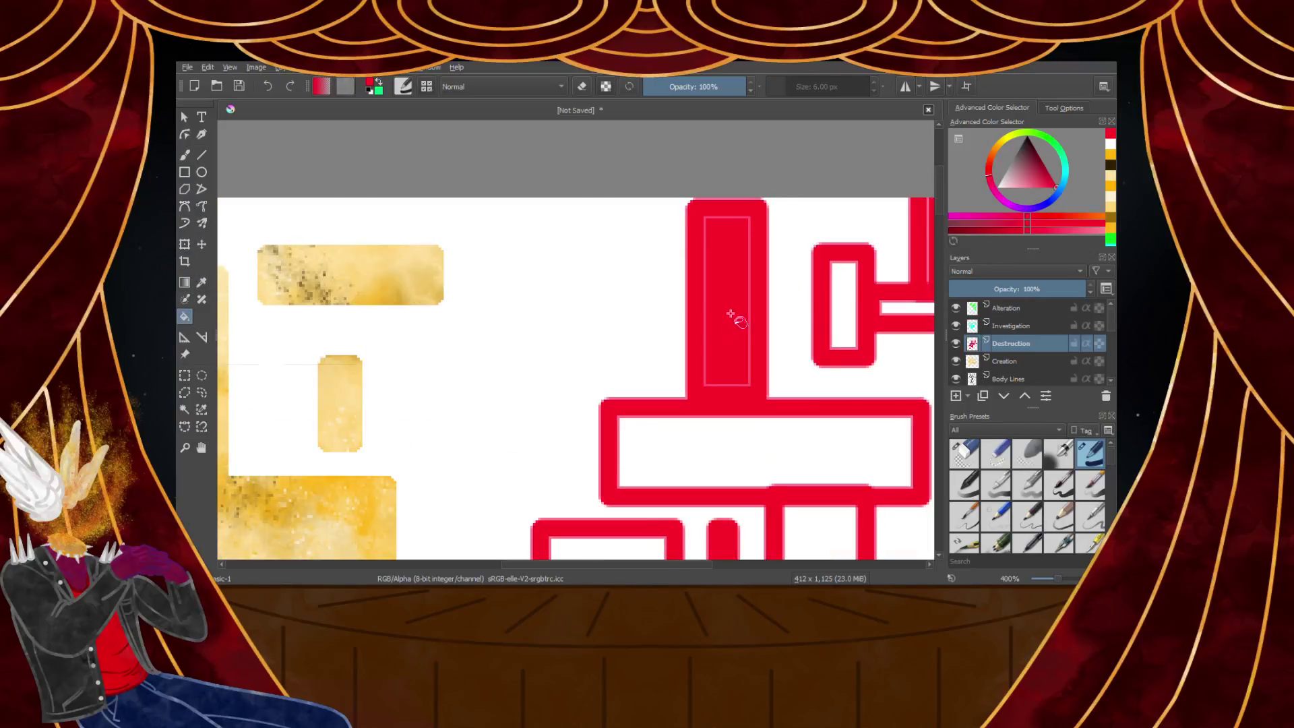
click(855, 324)
scroll(855, 323, down, 3)
scroll(887, 327, up, 5)
click(858, 335)
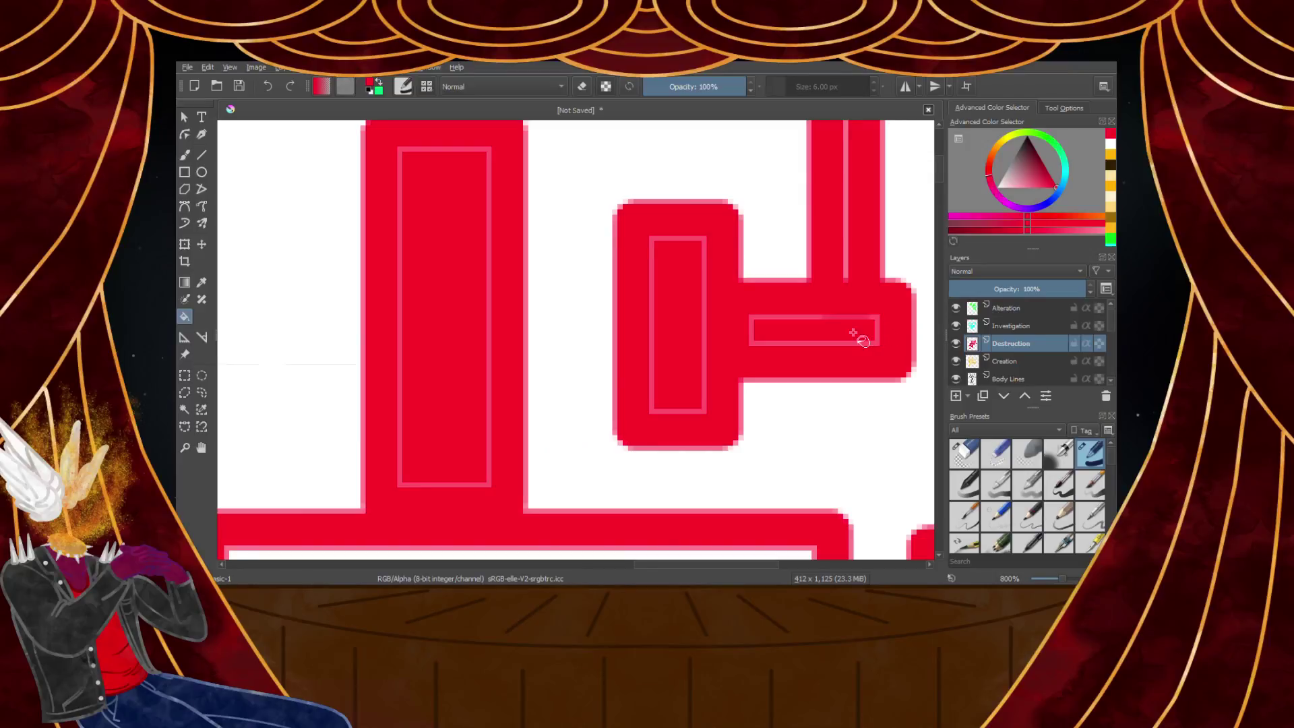
Fill the wide crimson outline, the tall one over the raised hand and the small connector beside it
scroll(858, 335, down, 5)
scroll(819, 396, up, 5)
click(819, 397)
scroll(819, 396, down, 5)
scroll(799, 435, up, 5)
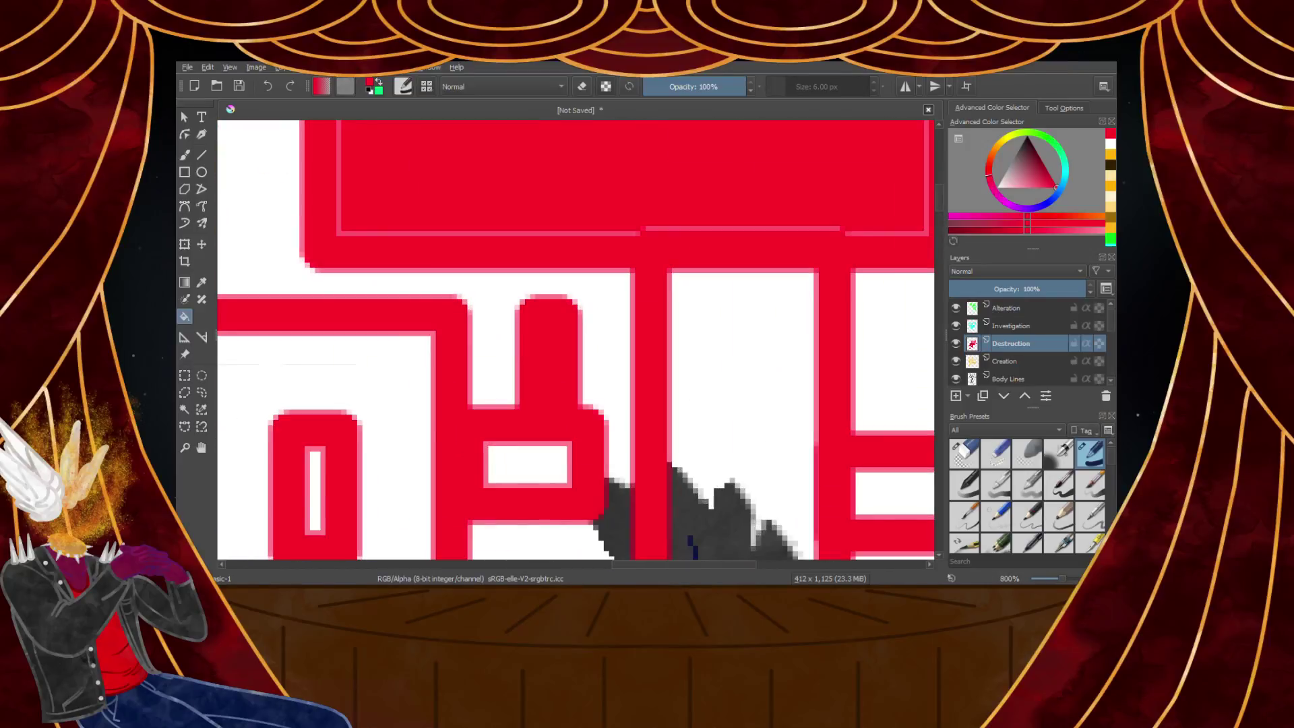
click(799, 434)
click(547, 483)
Fill the flat and tall crimson outlines that run off the canvas's side edge
scroll(547, 482, down, 5)
scroll(520, 433, up, 5)
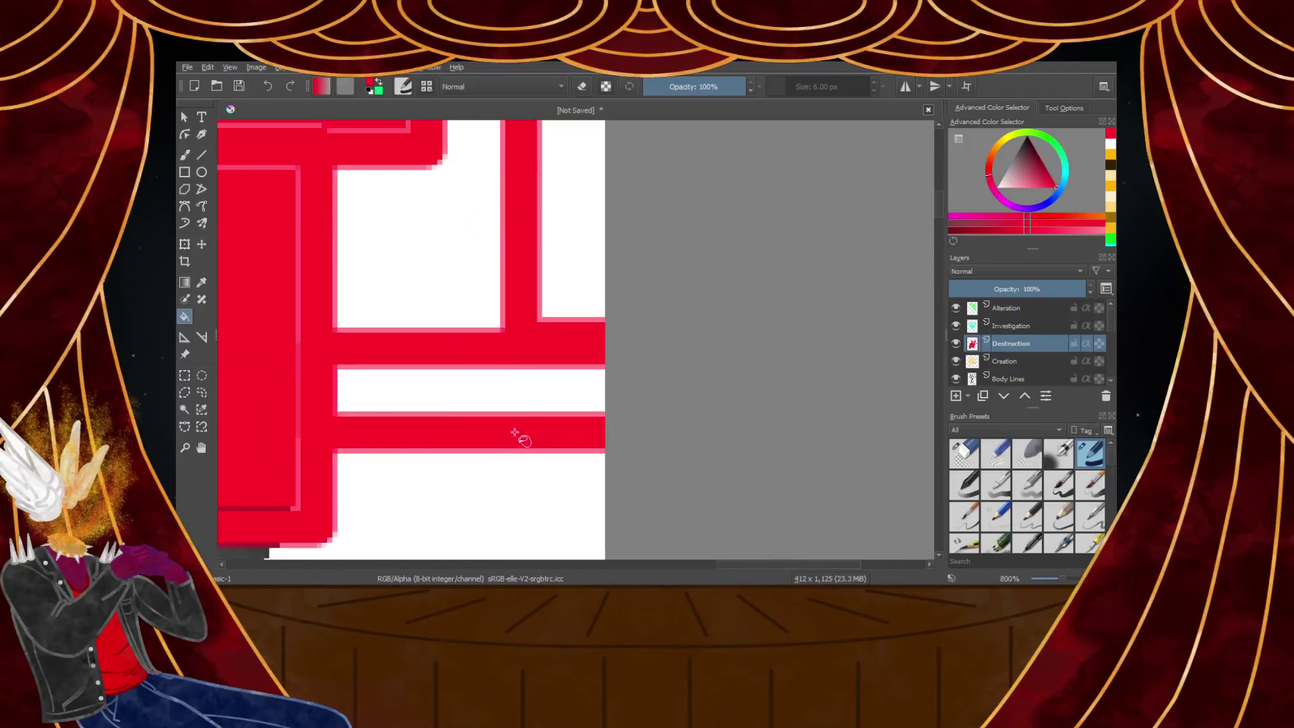
click(549, 389)
click(549, 312)
Select all crimson blocks on the Destruction layer with the Similar Color Selection tool
click(202, 409)
click(420, 379)
scroll(419, 379, down, 5)
scroll(420, 379, up, 1)
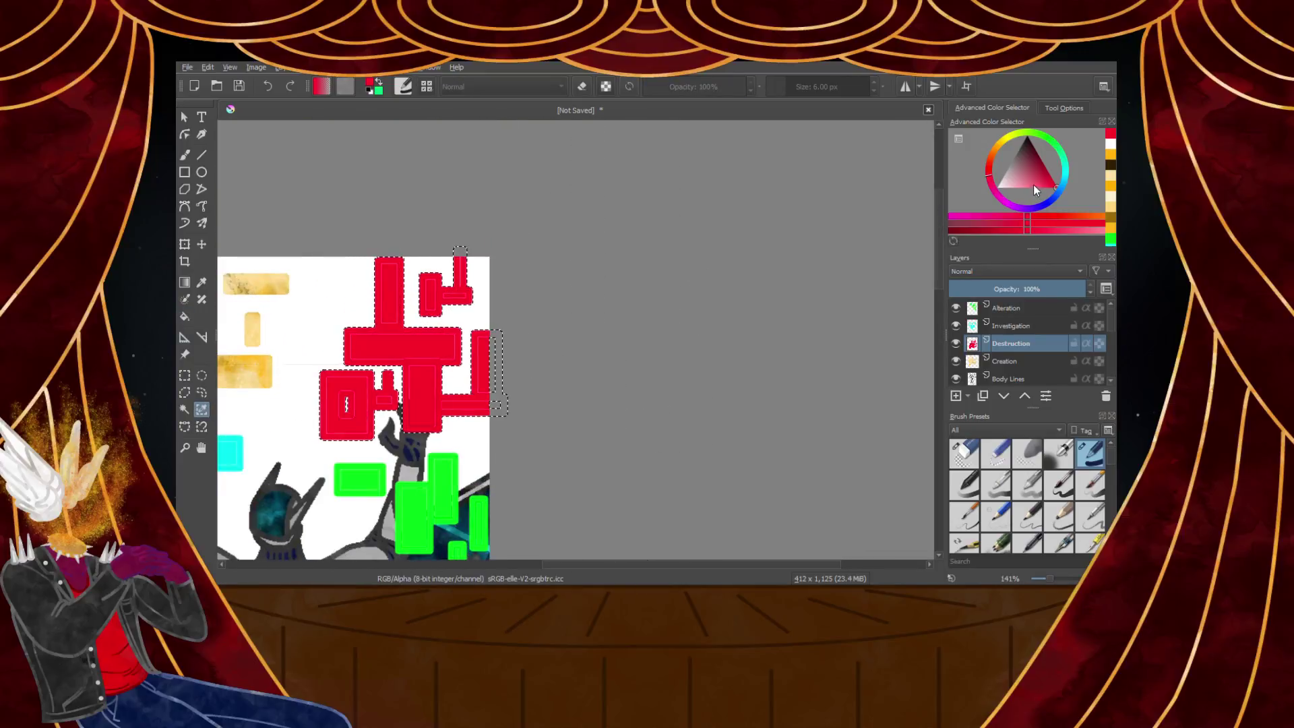
Paint a dark crimson wash over the selected Destruction blocks with the Watercolor Texture brush
click(1044, 165)
drag(1046, 164, 1046, 160)
scroll(1006, 518, down, 3)
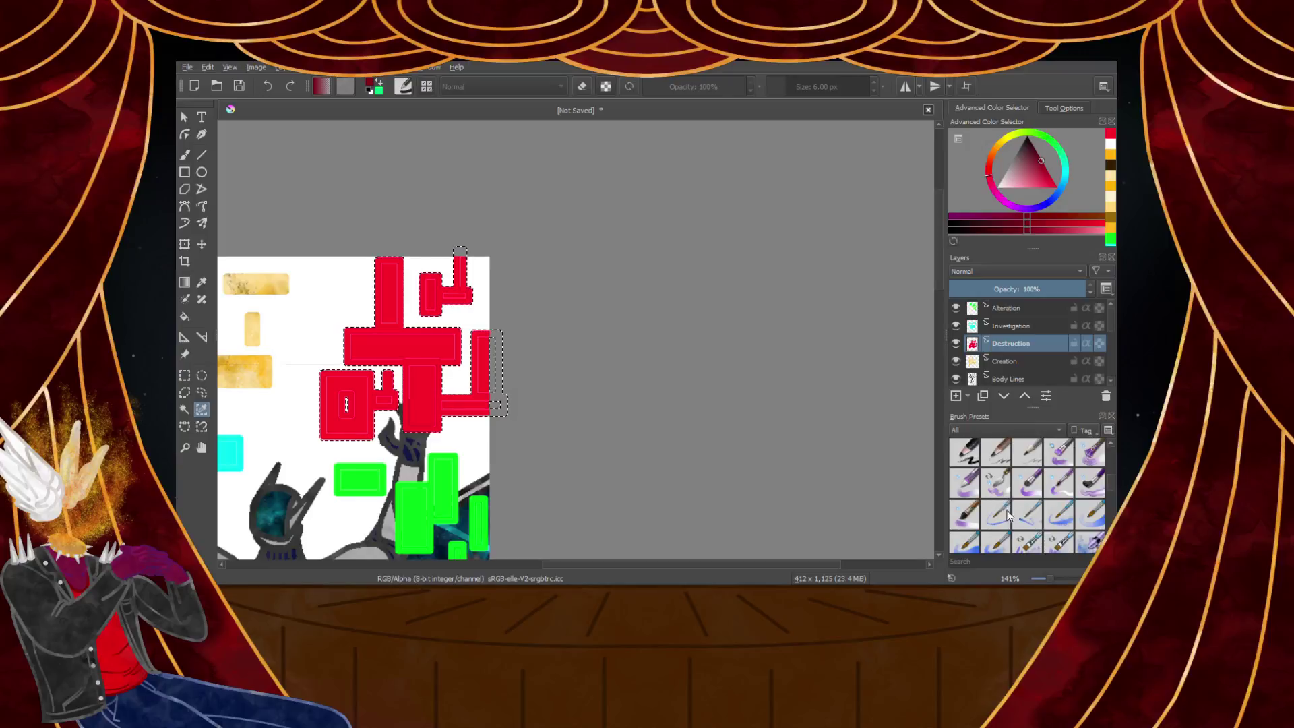
click(1005, 517)
click(186, 155)
mouse_move(389, 278)
mouse_down()
mouse_move(497, 205)
mouse_move(347, 371)
mouse_move(388, 405)
mouse_move(307, 368)
mouse_up()
Layer bright crimson, warm red and very dark red watercolor washes over the Destruction blocks
scroll(381, 350, down, 2)
scroll(267, 348, up, 3)
click(1050, 188)
mouse_move(748, 253)
mouse_down()
mouse_move(664, 456)
mouse_move(485, 540)
mouse_move(806, 444)
mouse_up()
click(989, 165)
click(1057, 187)
mouse_move(475, 357)
mouse_down()
mouse_move(717, 250)
mouse_move(782, 452)
mouse_up()
click(1033, 147)
mouse_move(728, 257)
mouse_down()
mouse_move(427, 578)
mouse_move(566, 492)
mouse_move(751, 467)
mouse_move(754, 438)
mouse_up()
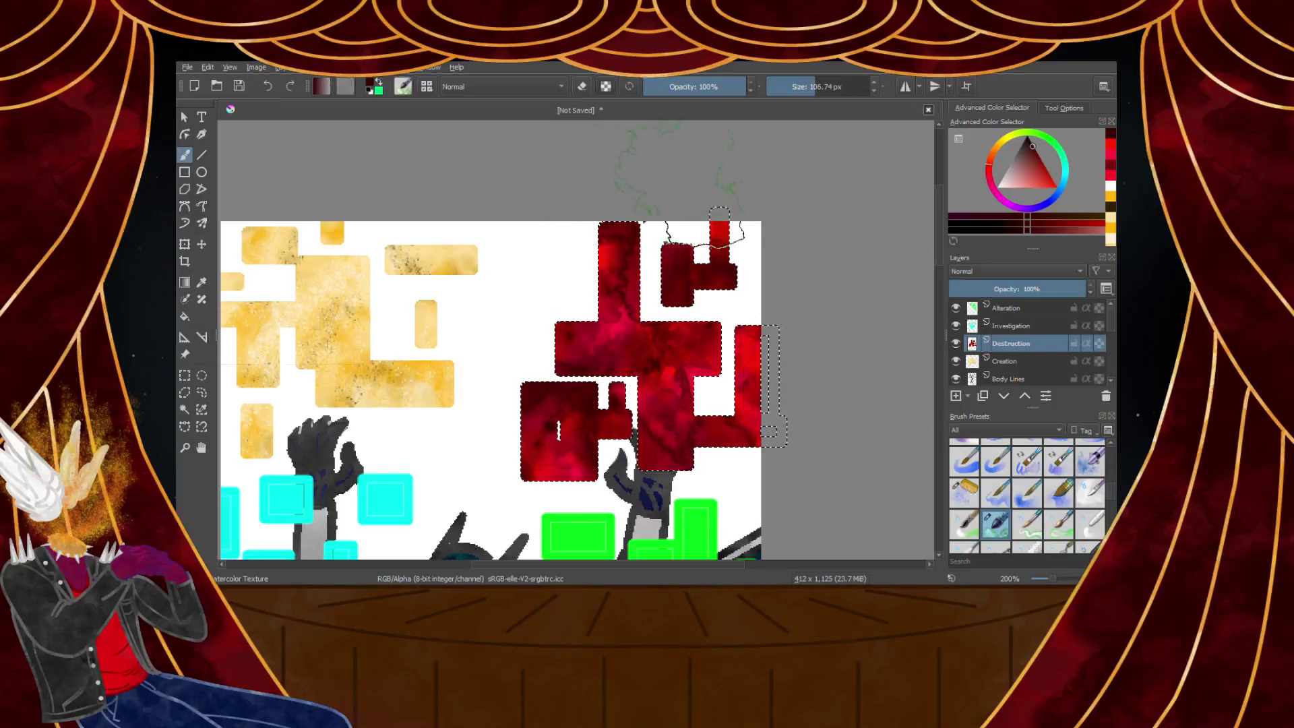
mouse_move(795, 370)
mouse_down()
mouse_move(516, 381)
mouse_move(657, 317)
mouse_move(647, 465)
mouse_move(526, 503)
mouse_move(590, 495)
mouse_up()
Speckle the Destruction blocks in light red with the WaterC Special Splats brush and clear the selection
drag(1032, 199, 1046, 200)
click(965, 493)
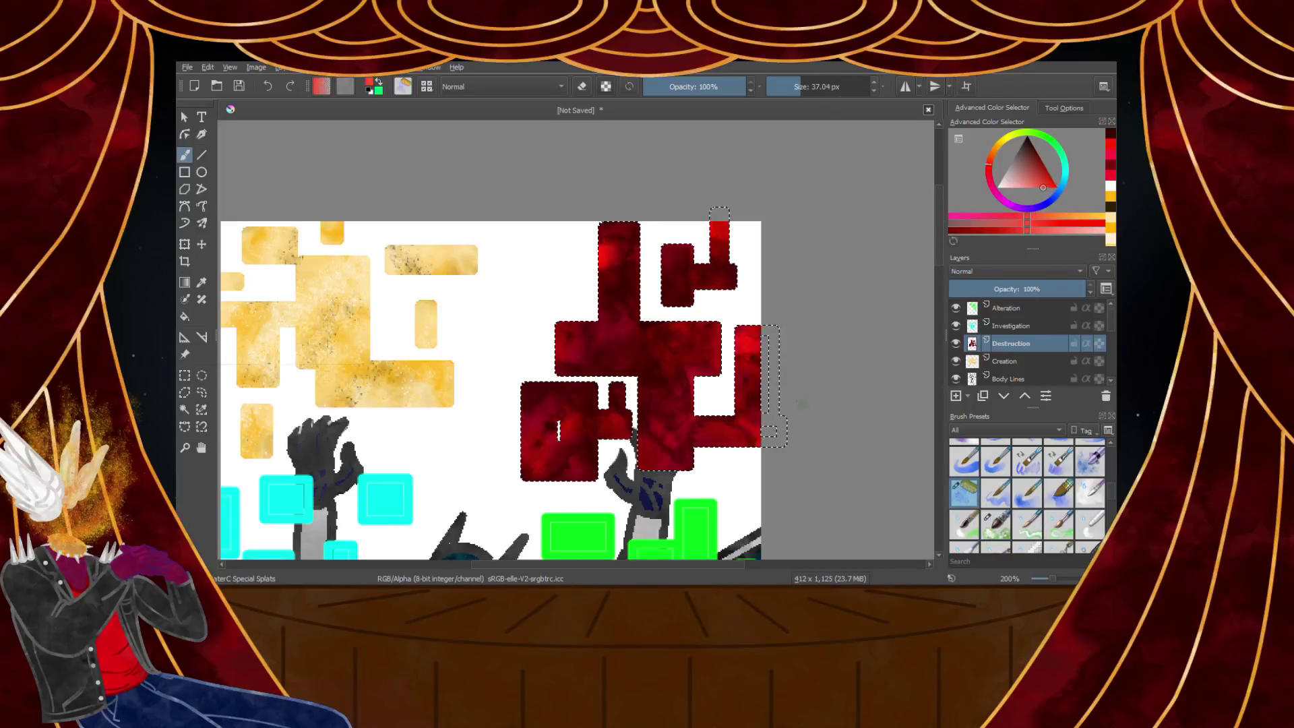
drag(652, 333, 632, 327)
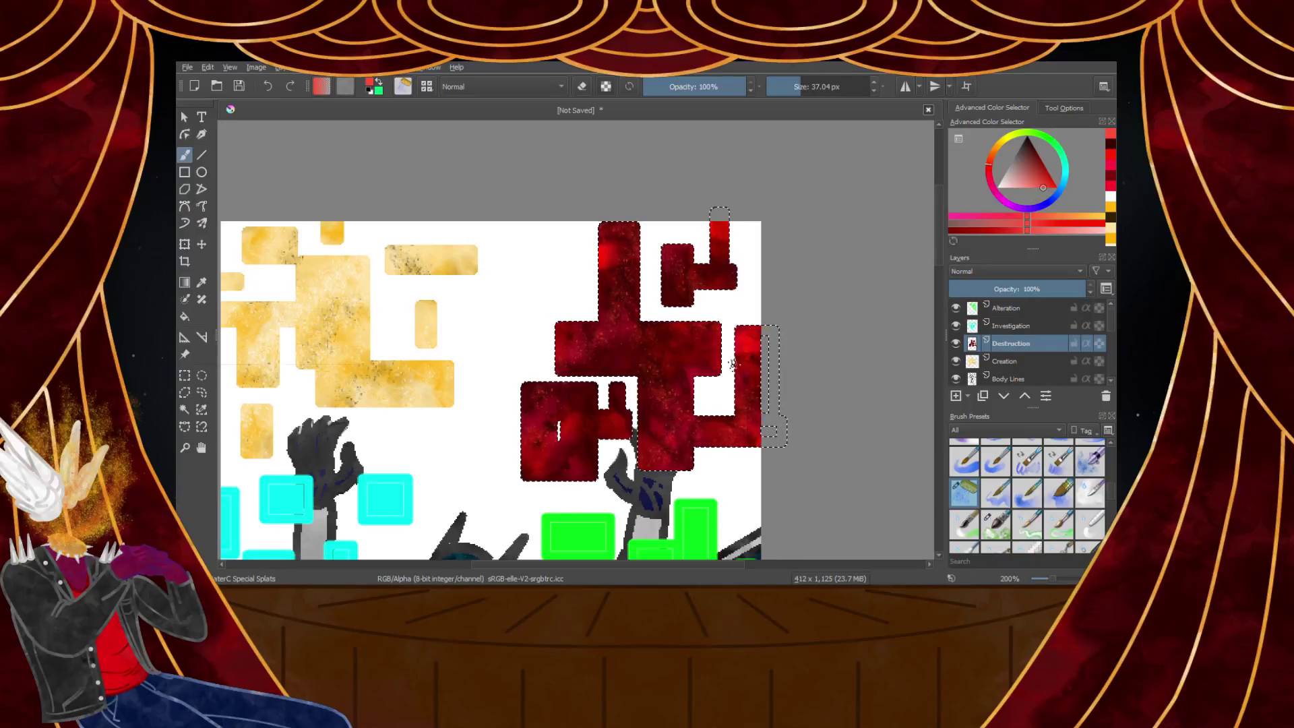
click(184, 375)
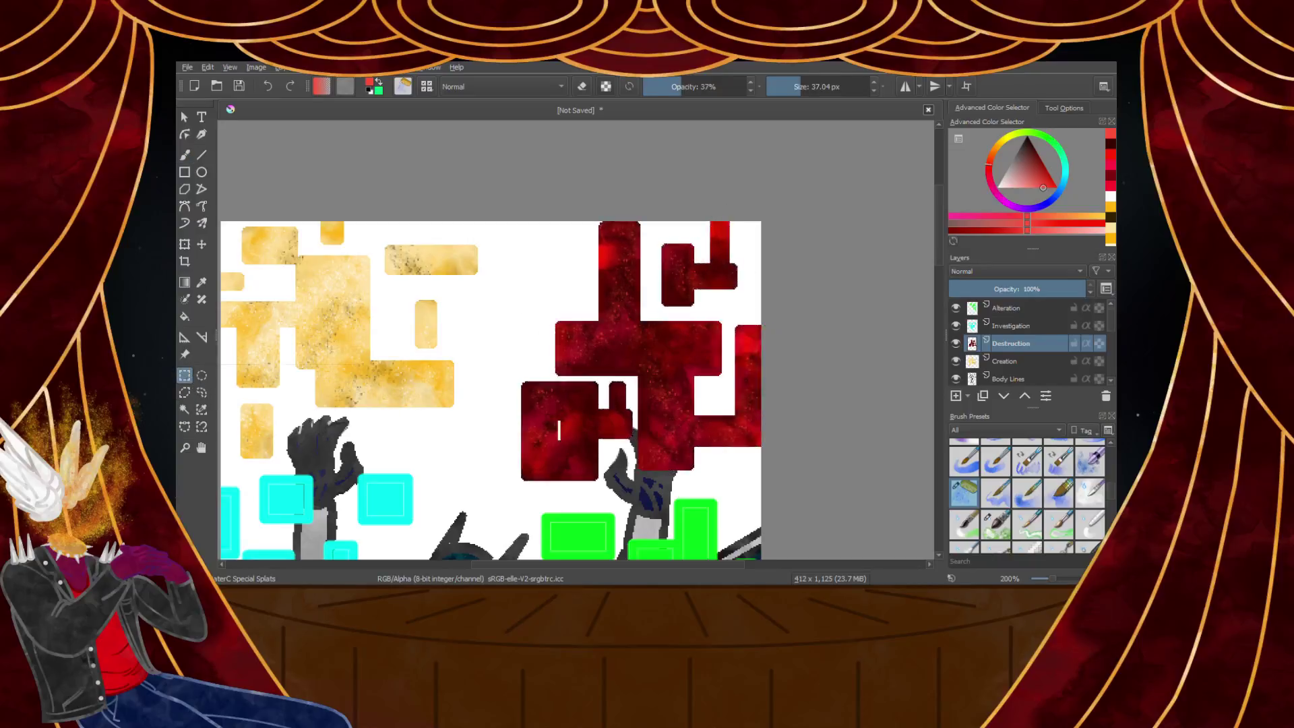
Activate the Investigation layer and select all its cyan blocks by similar color
scroll(500, 315, down, 4)
scroll(439, 418, up, 4)
scroll(439, 418, down, 2)
scroll(432, 334, up, 2)
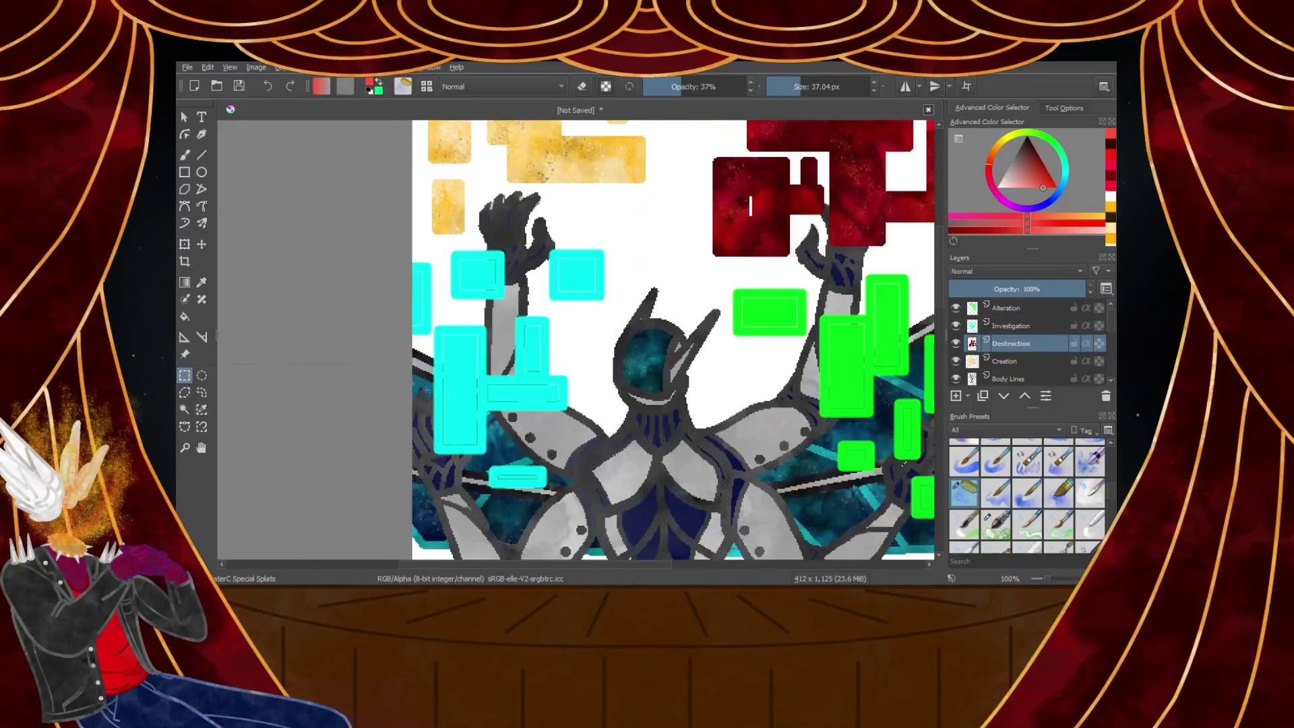
click(1011, 326)
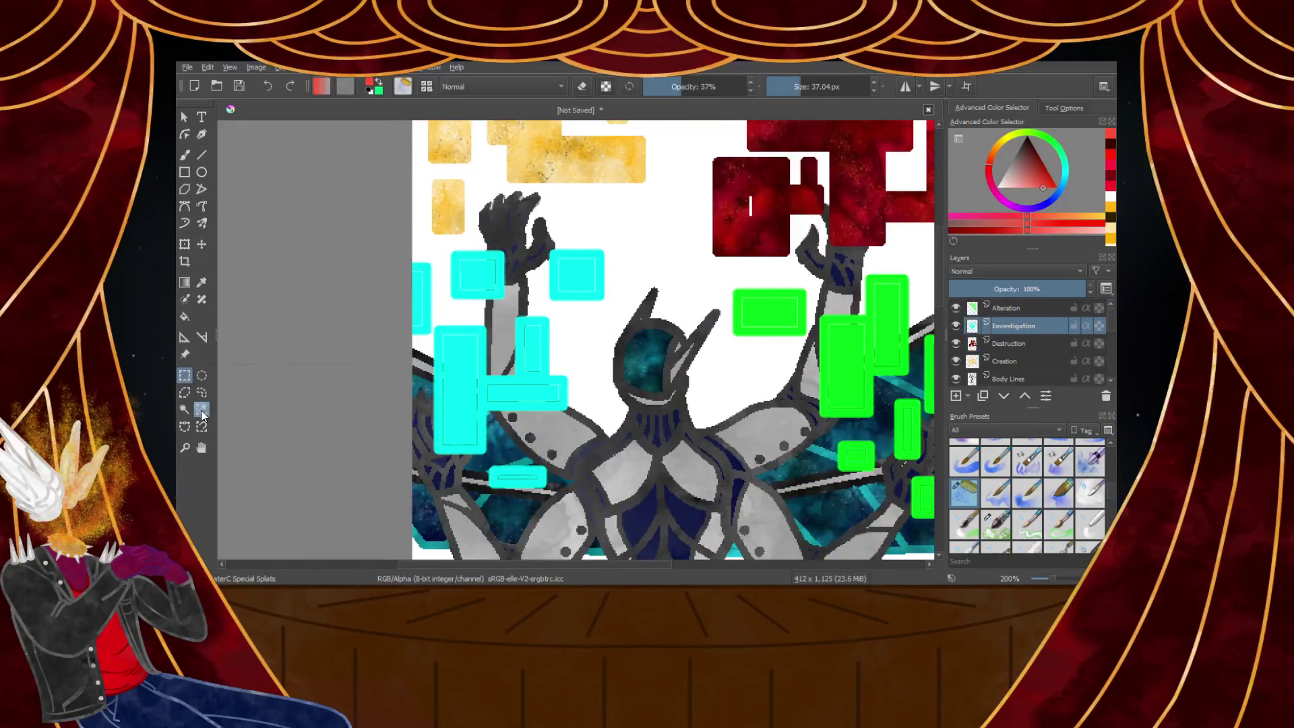
click(201, 409)
scroll(465, 362, up, 1)
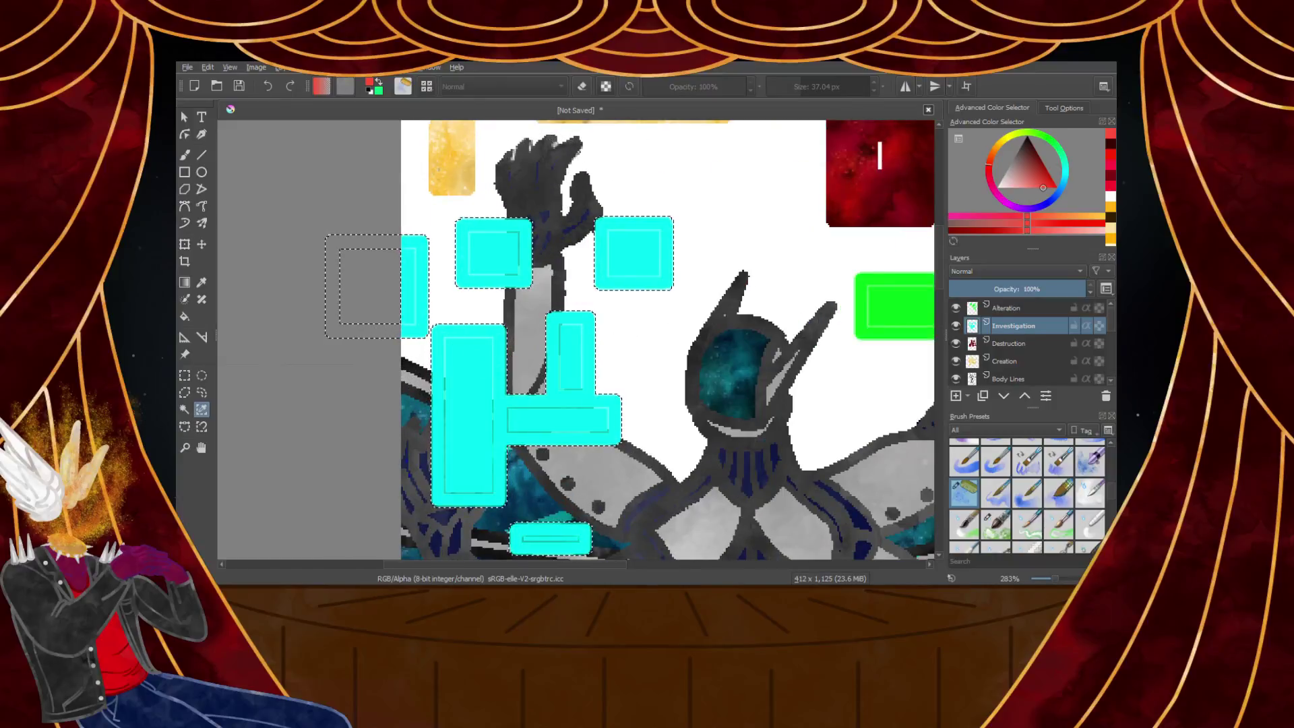
Paint a saturated cyan wash over the selected Investigation blocks with the Watercolor Texture brush
click(1070, 171)
click(1056, 187)
key(b)
click(996, 524)
mouse_move(499, 263)
mouse_down()
mouse_move(701, 249)
mouse_move(502, 180)
mouse_move(629, 315)
mouse_move(723, 334)
mouse_move(529, 338)
mouse_up()
Darken the Investigation blocks with medium and deep teal watercolor washes
click(1044, 165)
mouse_move(701, 236)
mouse_down()
mouse_move(485, 296)
mouse_move(539, 418)
mouse_move(465, 445)
mouse_up()
scroll(591, 289, down, 3)
scroll(573, 331, up, 3)
drag(647, 475, 562, 445)
scroll(556, 431, down, 2)
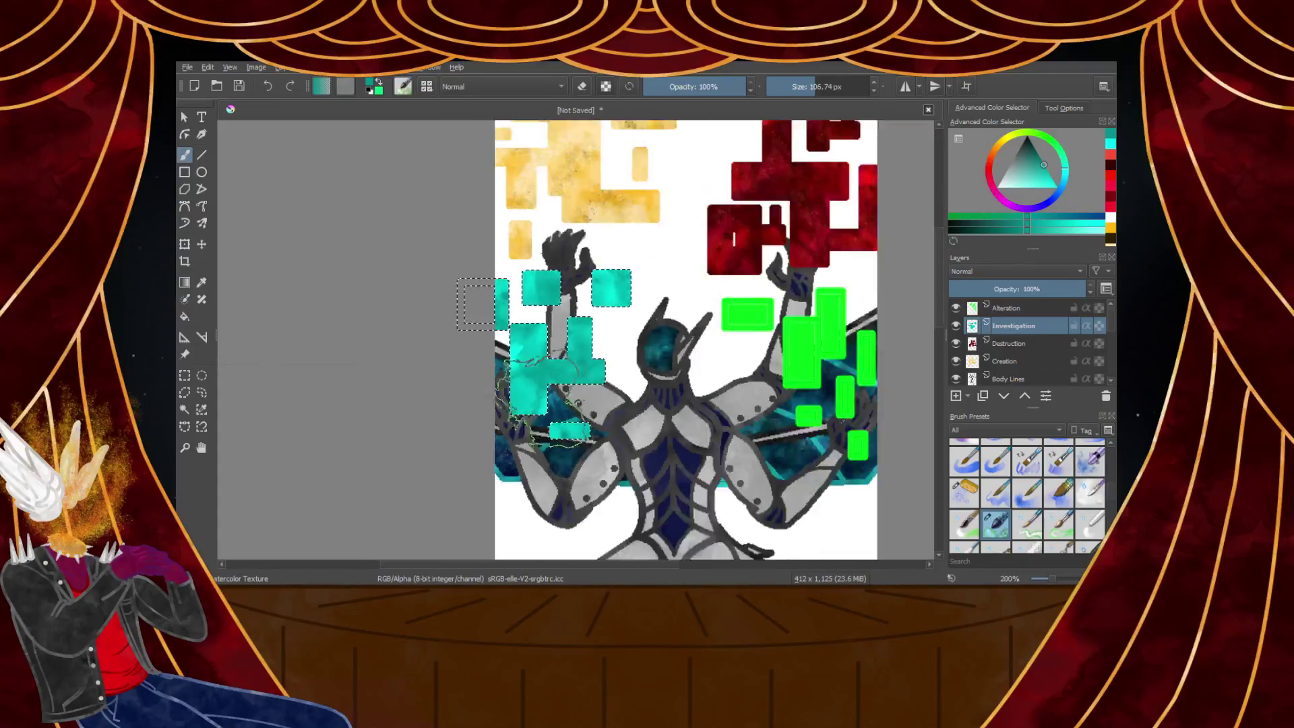
scroll(487, 325, up, 2)
click(1036, 150)
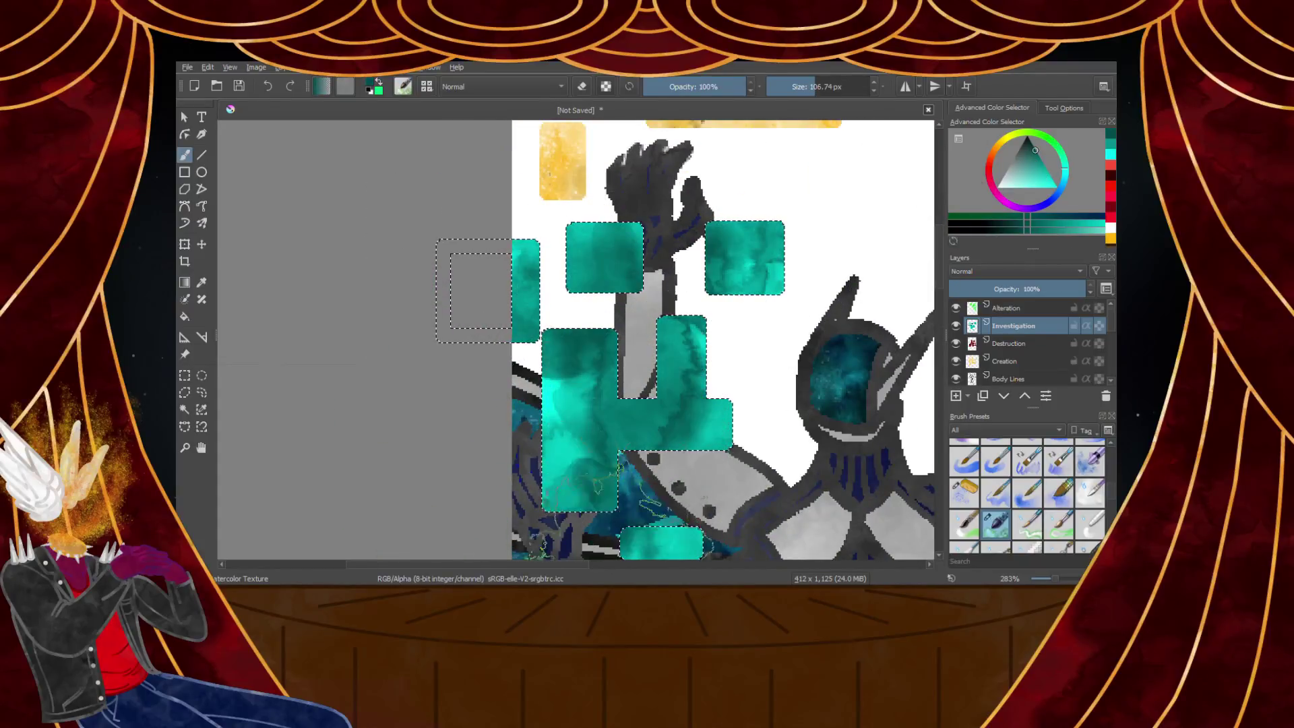
Paint a medium blue watercolor wash over the teal Investigation blocks
click(1058, 195)
click(1043, 185)
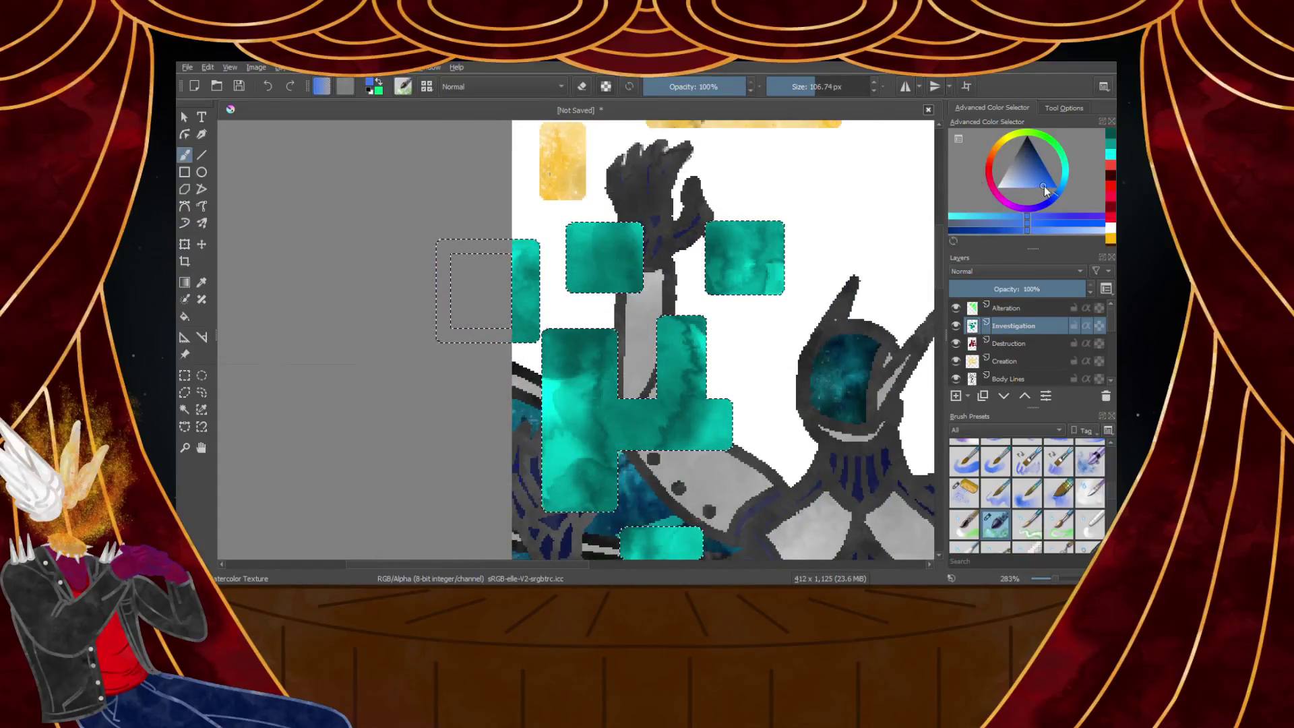
drag(762, 246, 532, 297)
scroll(700, 260, down, 2)
scroll(683, 301, up, 2)
mouse_move(599, 330)
mouse_down()
mouse_move(665, 434)
mouse_move(755, 350)
mouse_up()
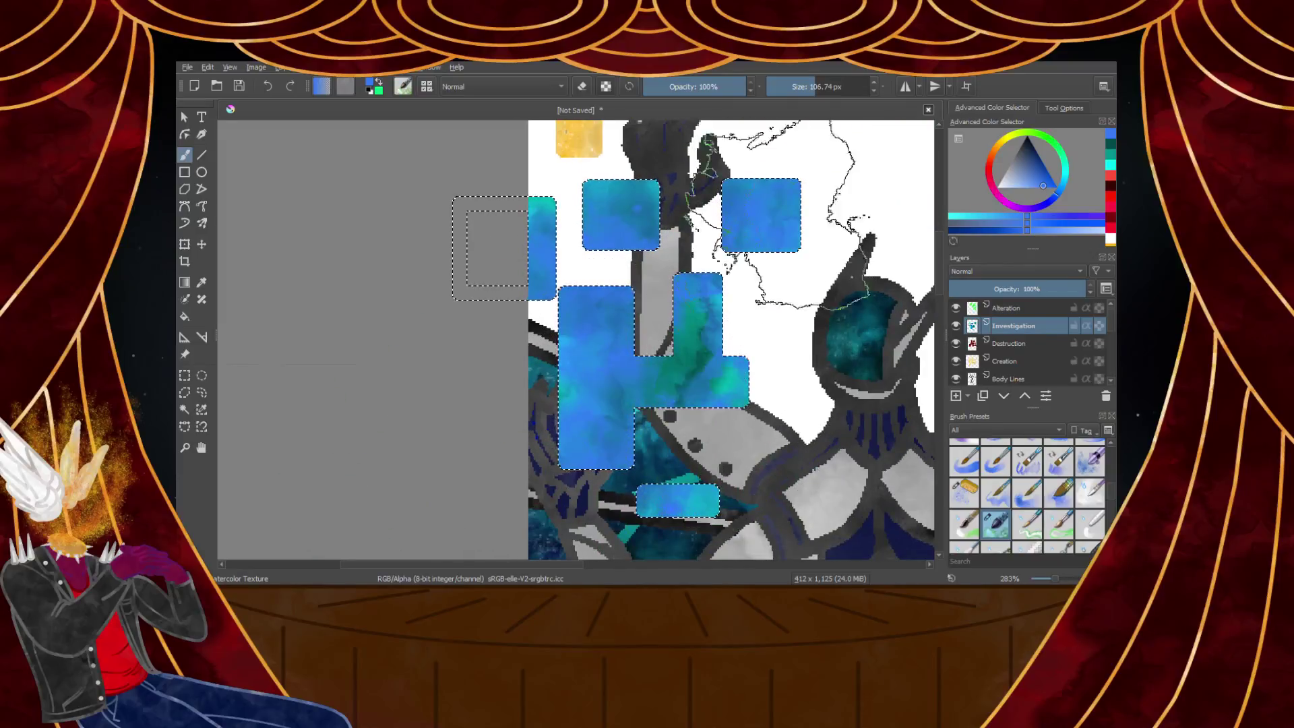
Blend sky-blue and light cyan washes into the blue Investigation blocks
click(1065, 178)
key(shift+BackSpace)
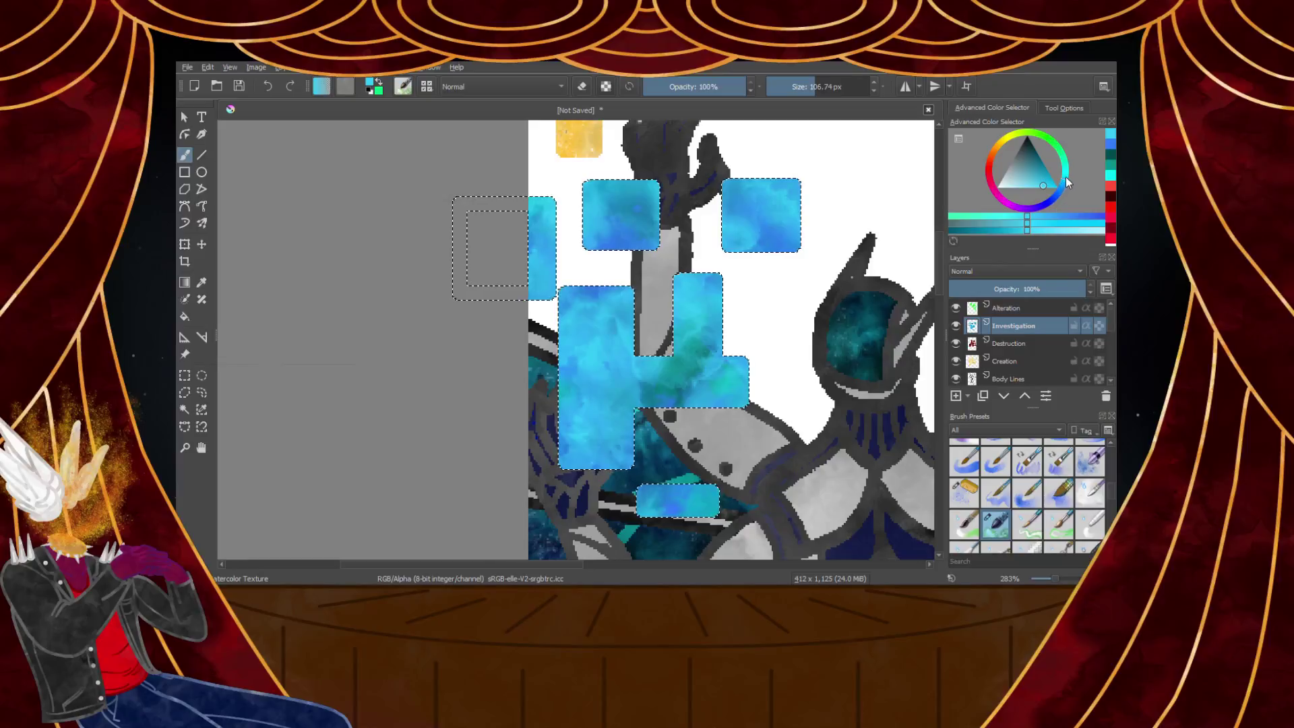
drag(1066, 177, 1067, 172)
key(shift+BackSpace)
drag(756, 410, 765, 219)
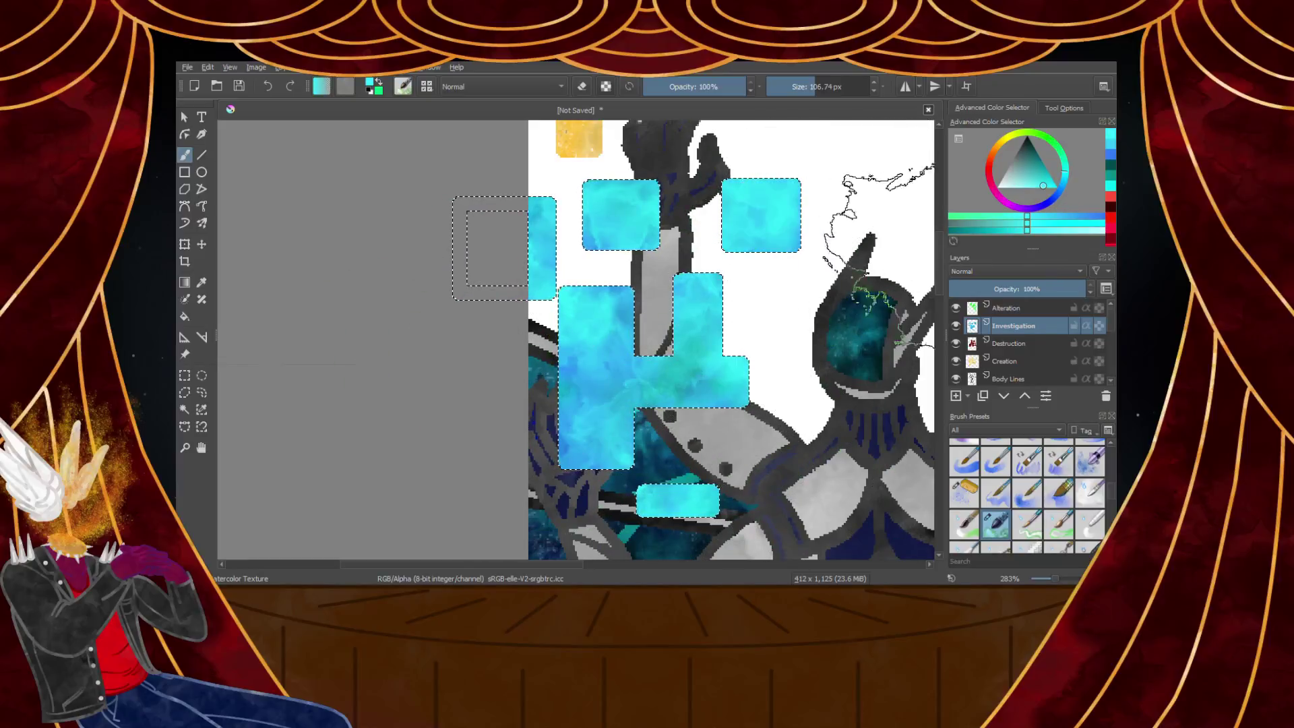
Shade the Investigation blocks with dark teal and dark navy, lowering the brush opacity to 53%
click(1034, 147)
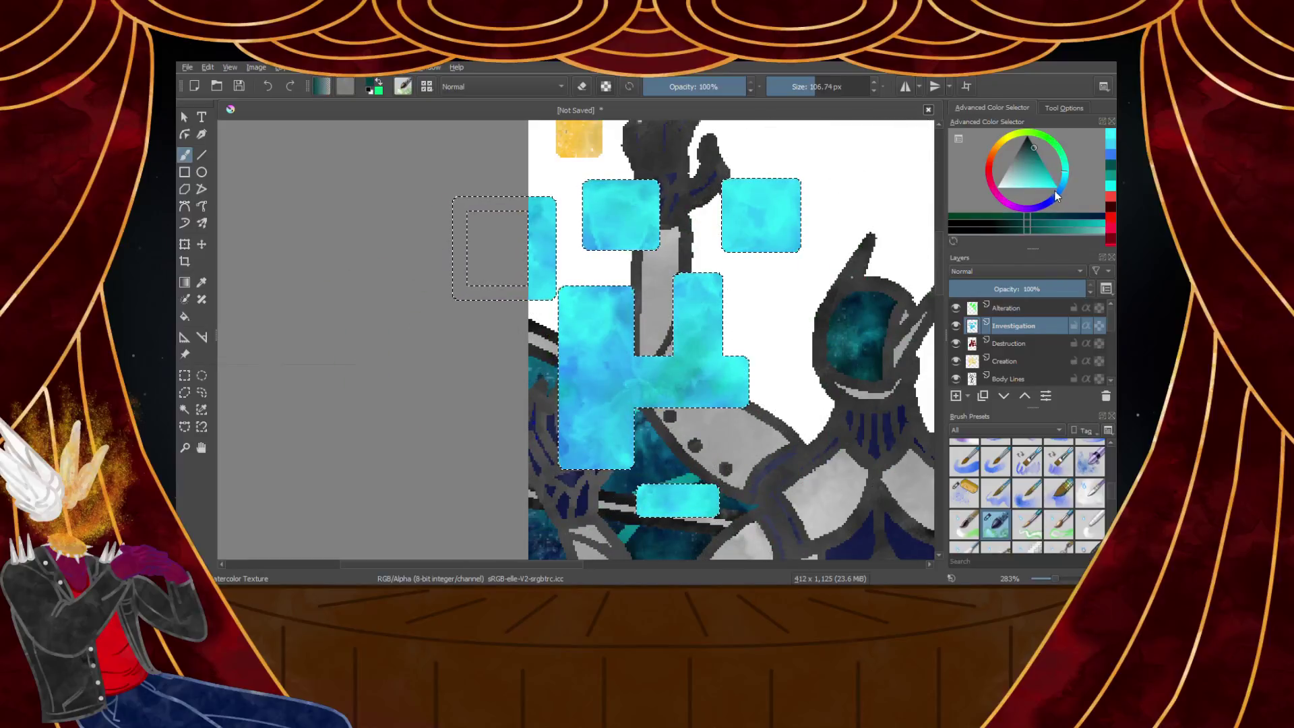
click(1058, 193)
drag(717, 87, 698, 86)
drag(593, 323, 617, 276)
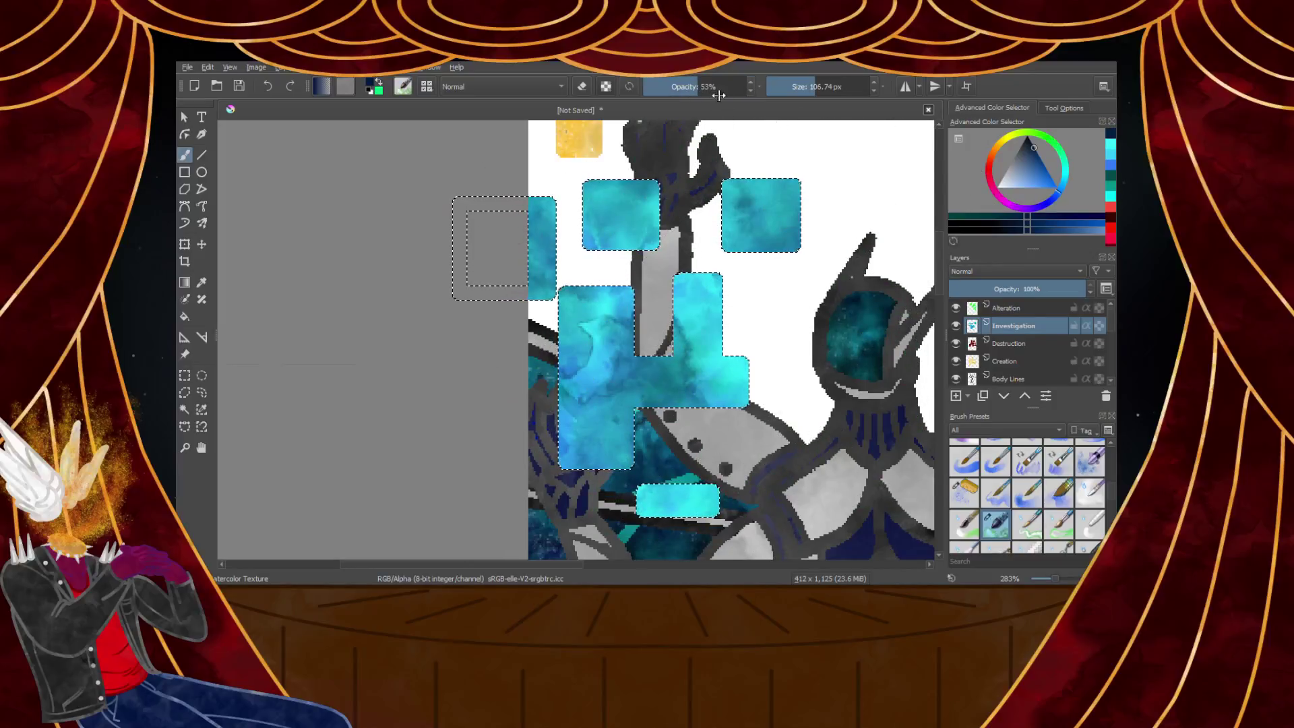
Paint a deep blue wash across the Investigation blocks, leaving some bright cyan patches
click(1044, 163)
click(1046, 164)
drag(762, 219, 542, 249)
drag(647, 500, 704, 500)
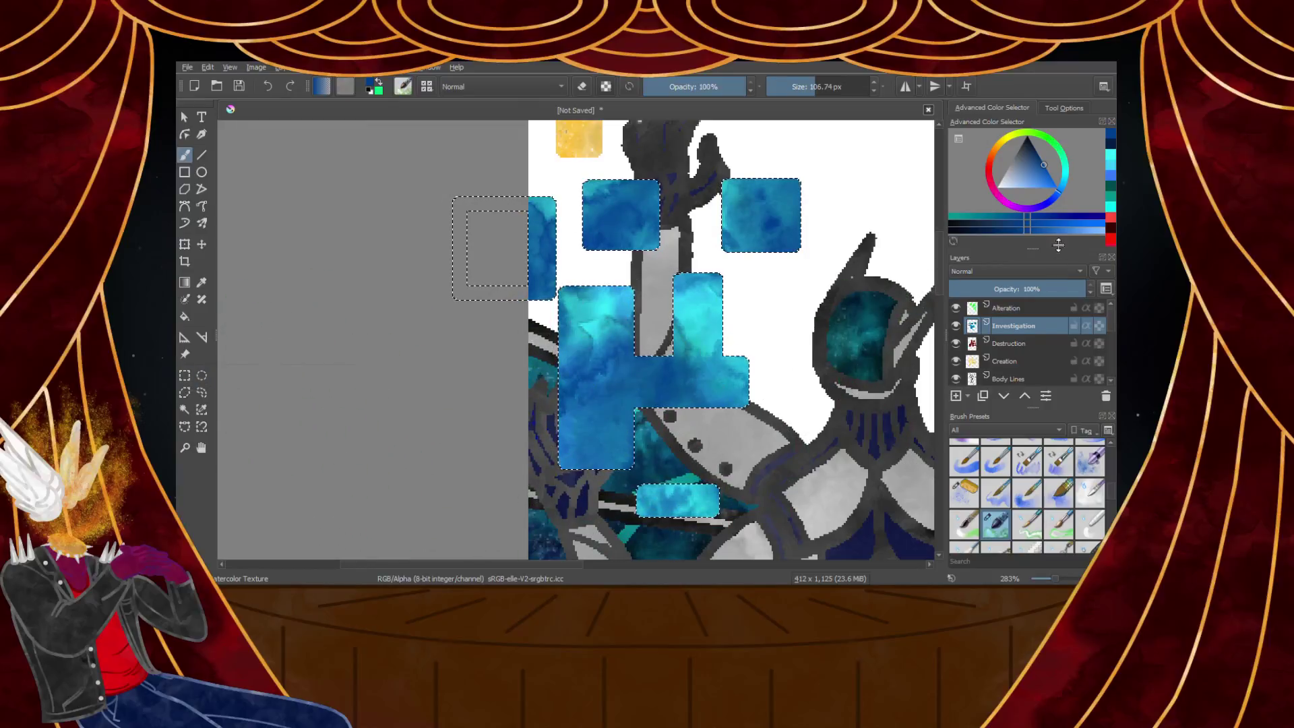
Speckle the Investigation blocks in pale blue with the WaterC Special Splats brush and clear the selection
click(1004, 186)
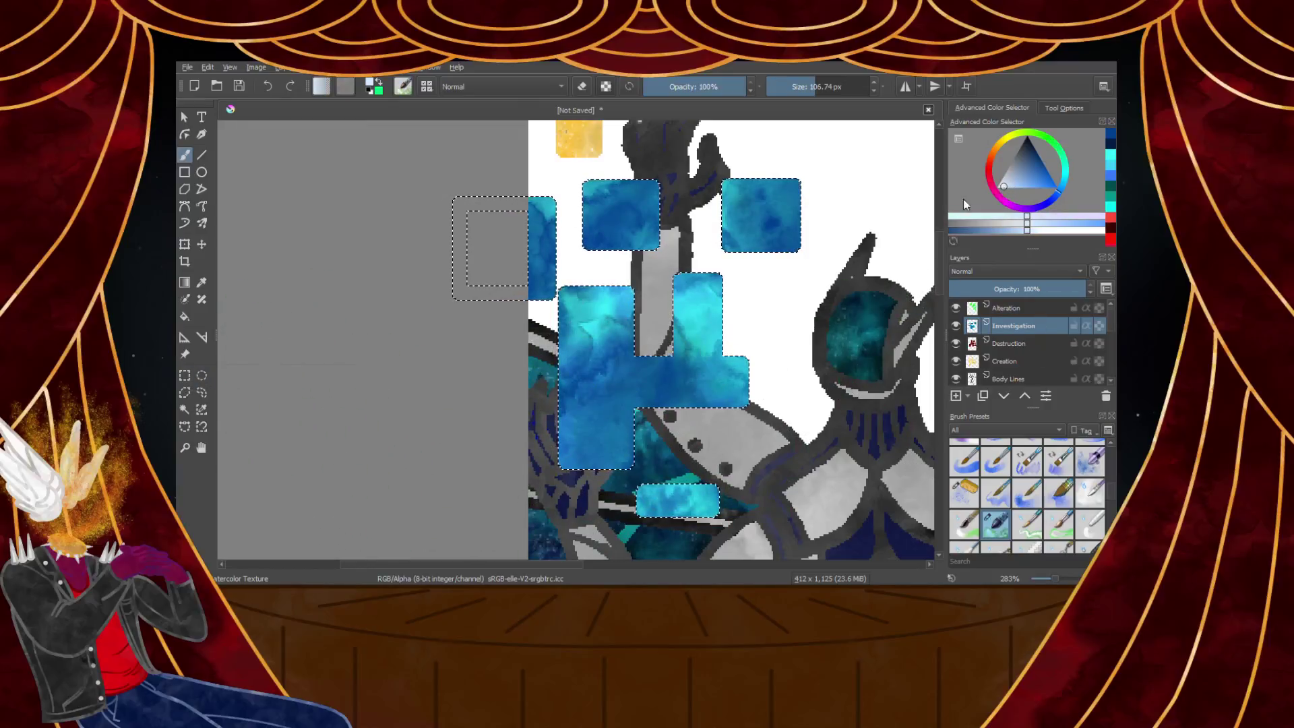
click(964, 492)
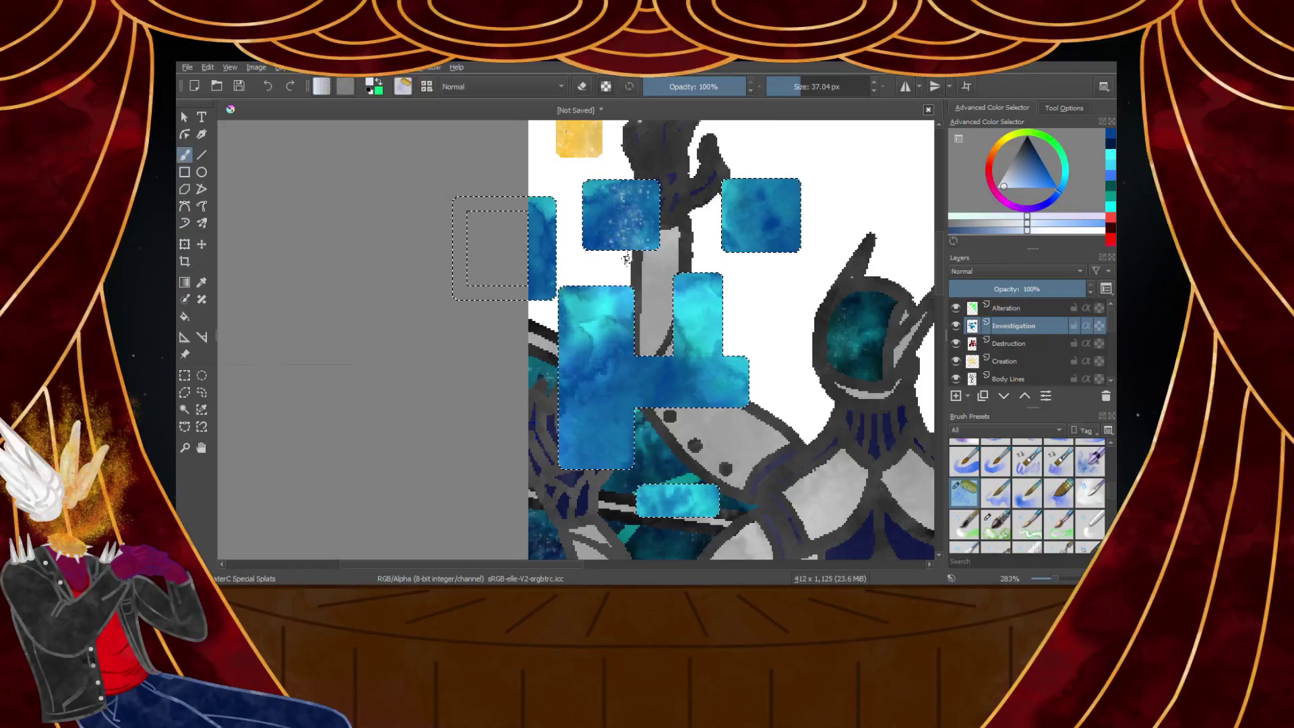
click(623, 360)
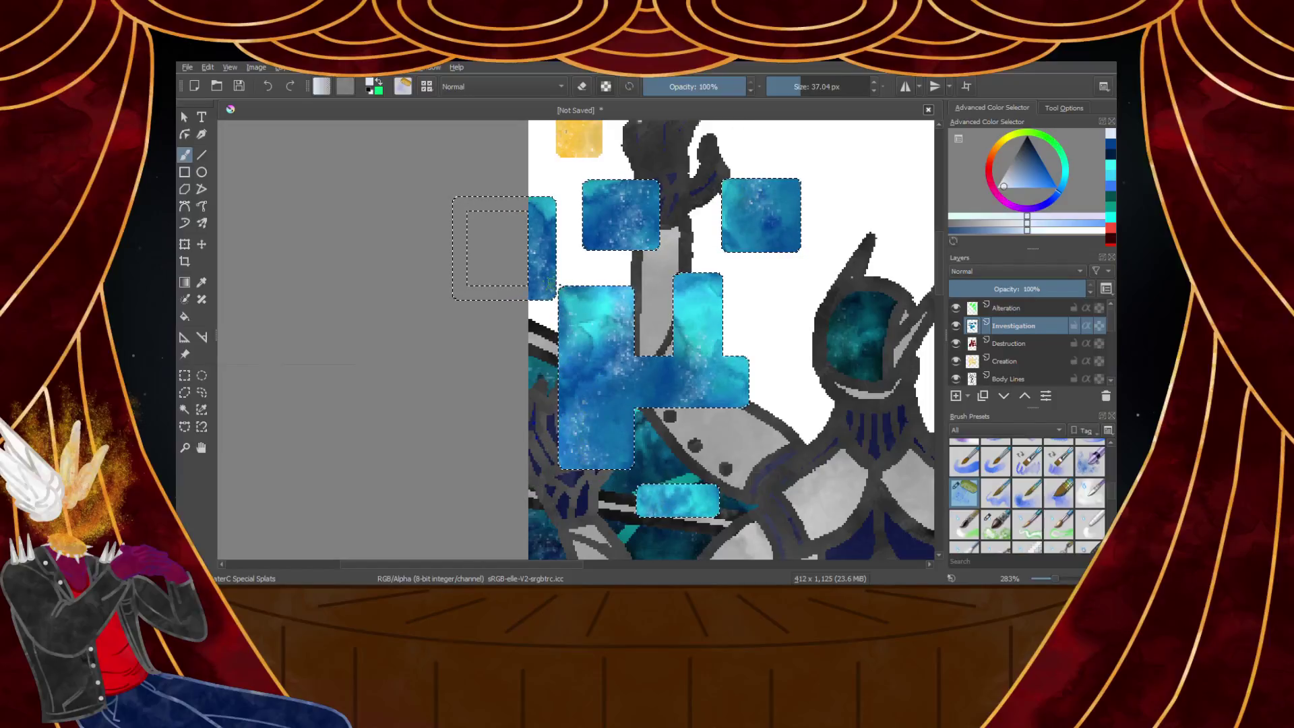
click(184, 375)
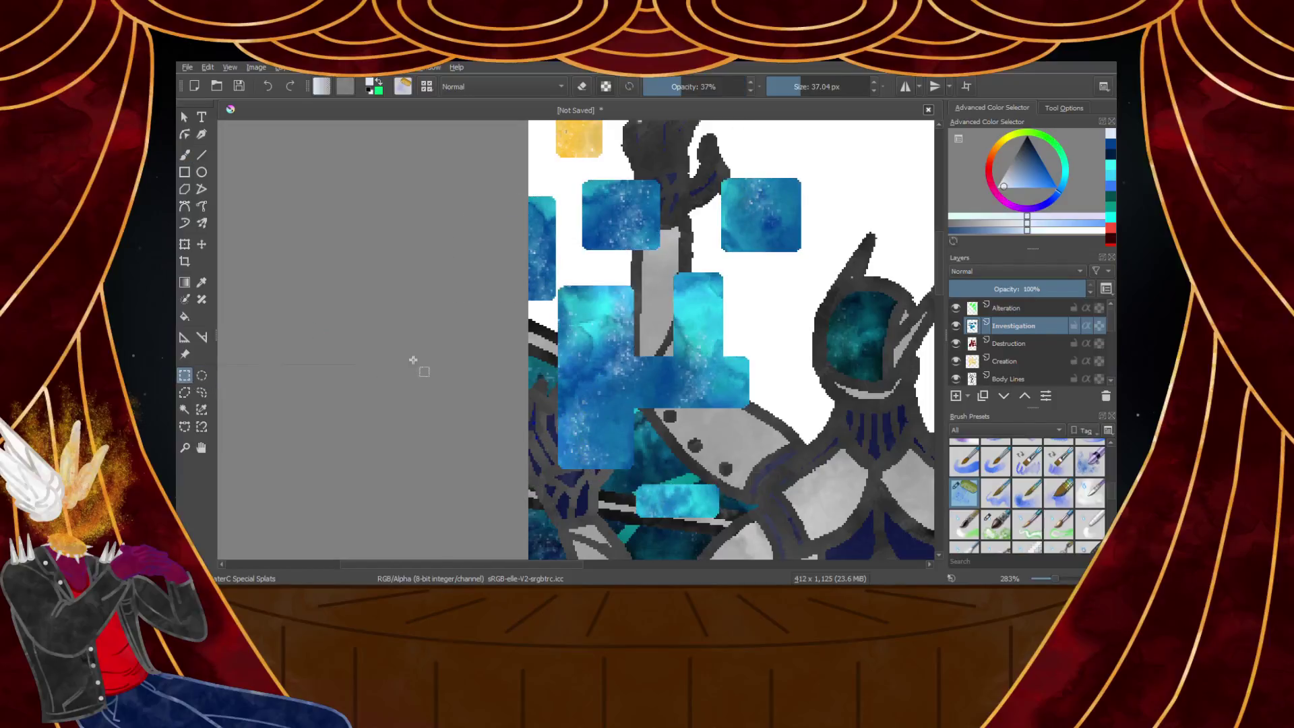
Activate the Alteration layer and select all its green blocks by similar color
scroll(504, 387, down, 6)
scroll(678, 390, up, 6)
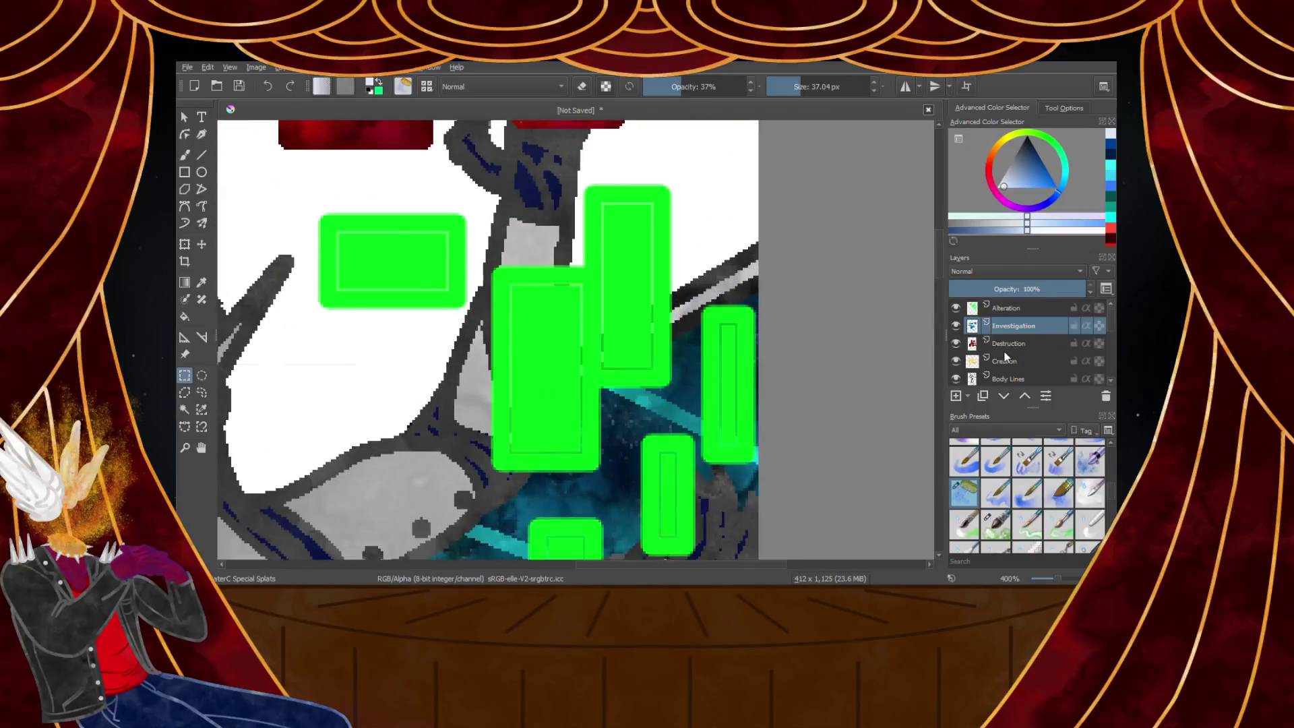
click(1011, 308)
click(200, 409)
click(551, 357)
scroll(551, 357, down, 1)
Cover the selected Alteration blocks with a medium green wash using the Watercolor Texture brush
click(1048, 139)
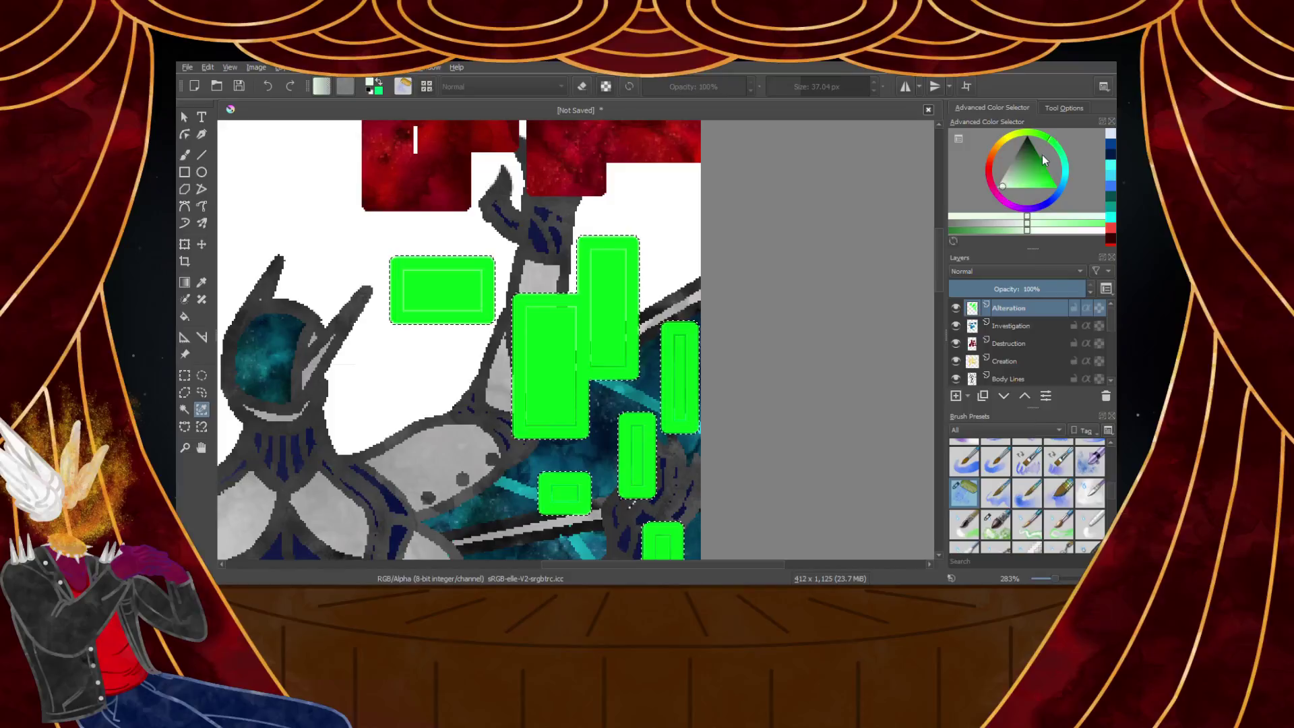
click(1041, 162)
scroll(637, 284, down, 2)
scroll(634, 322, up, 2)
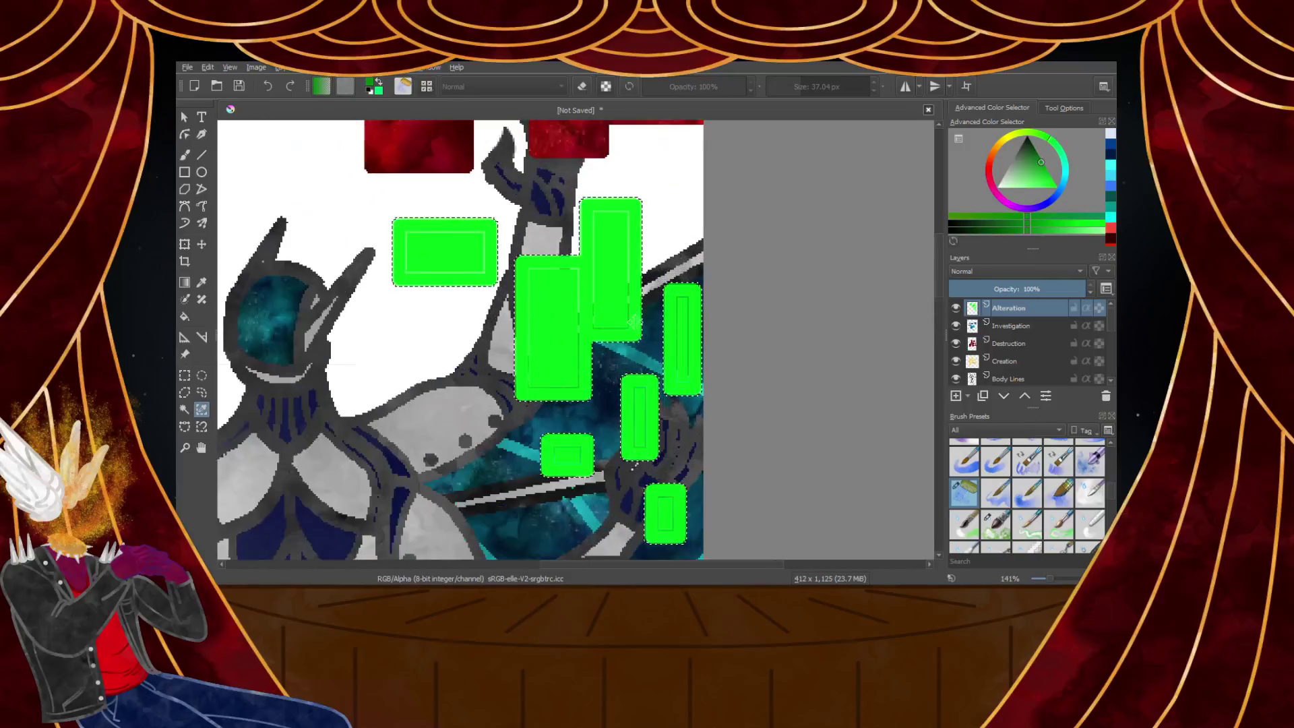
click(185, 156)
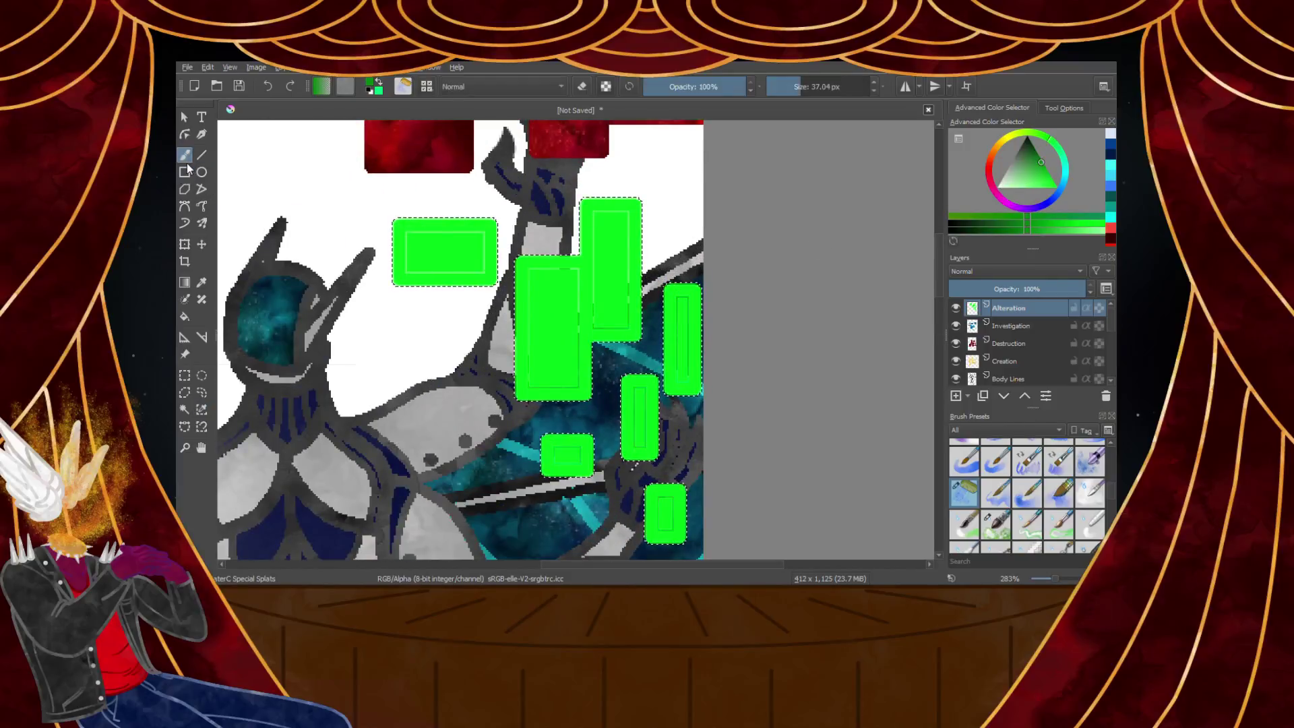
click(996, 525)
mouse_move(606, 219)
mouse_down()
mouse_move(802, 256)
mouse_move(684, 232)
mouse_move(661, 266)
mouse_move(620, 253)
mouse_move(553, 259)
mouse_move(567, 202)
mouse_move(748, 451)
mouse_up()
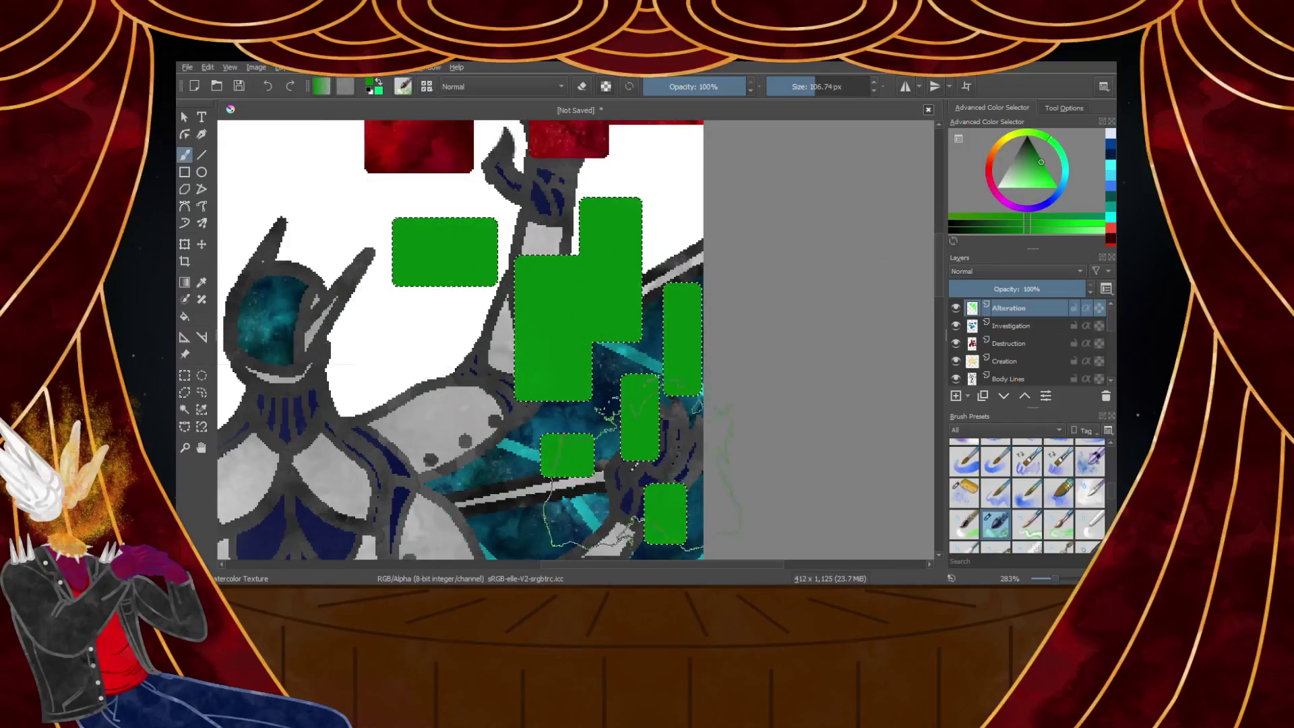
Layer dark green and olive washes over the selected Alteration blocks with the Watercolor Texture brush
click(1036, 151)
mouse_move(728, 202)
mouse_down()
mouse_move(605, 253)
mouse_move(705, 326)
mouse_up()
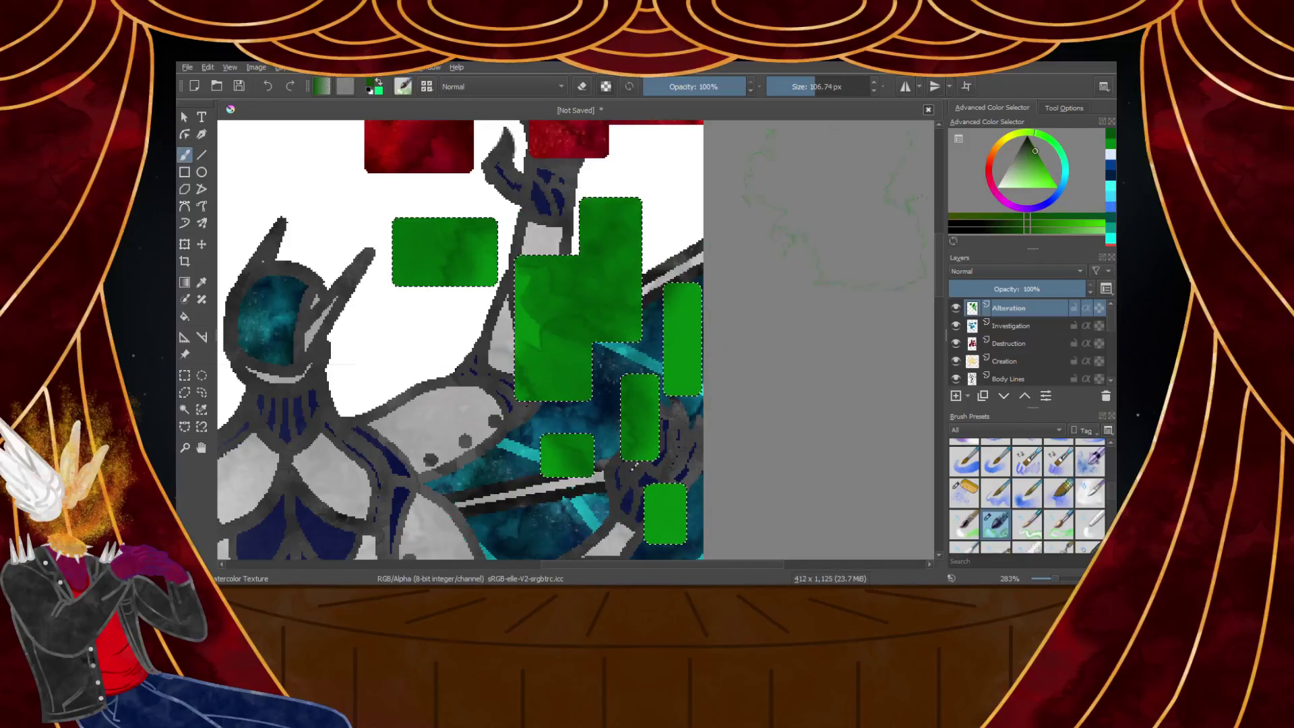
click(1018, 132)
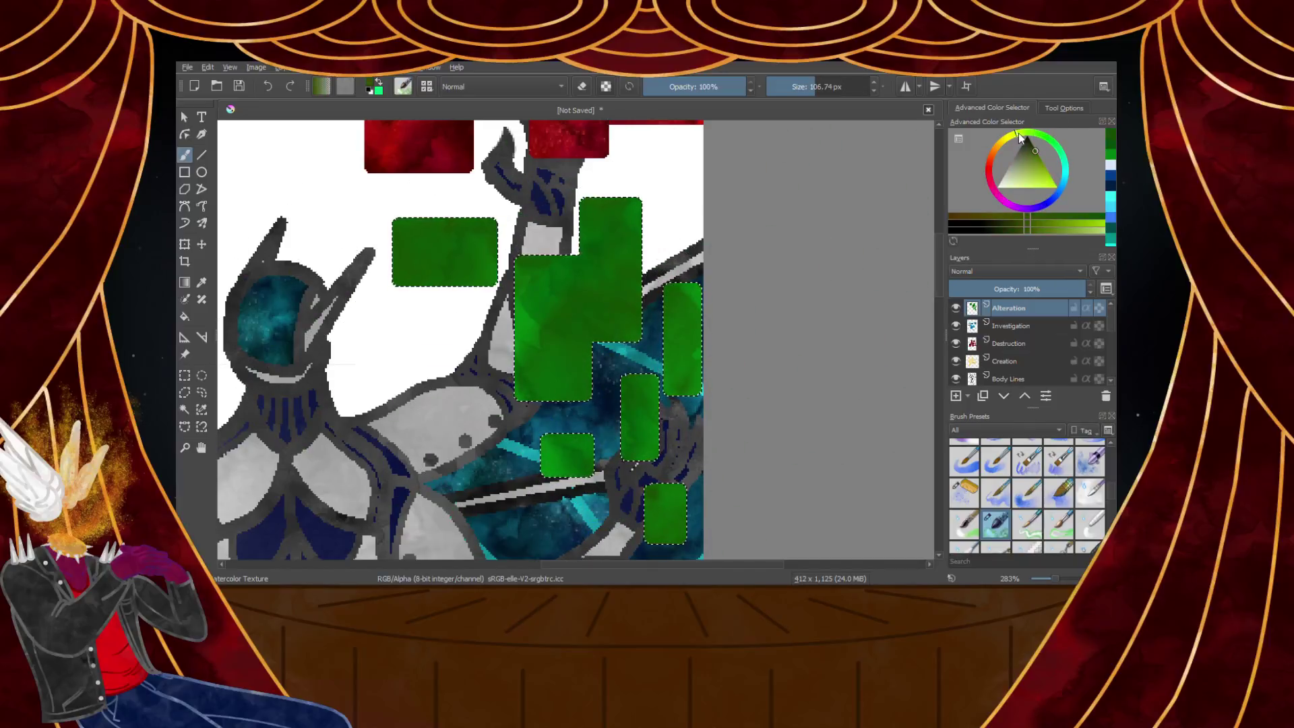
click(1028, 138)
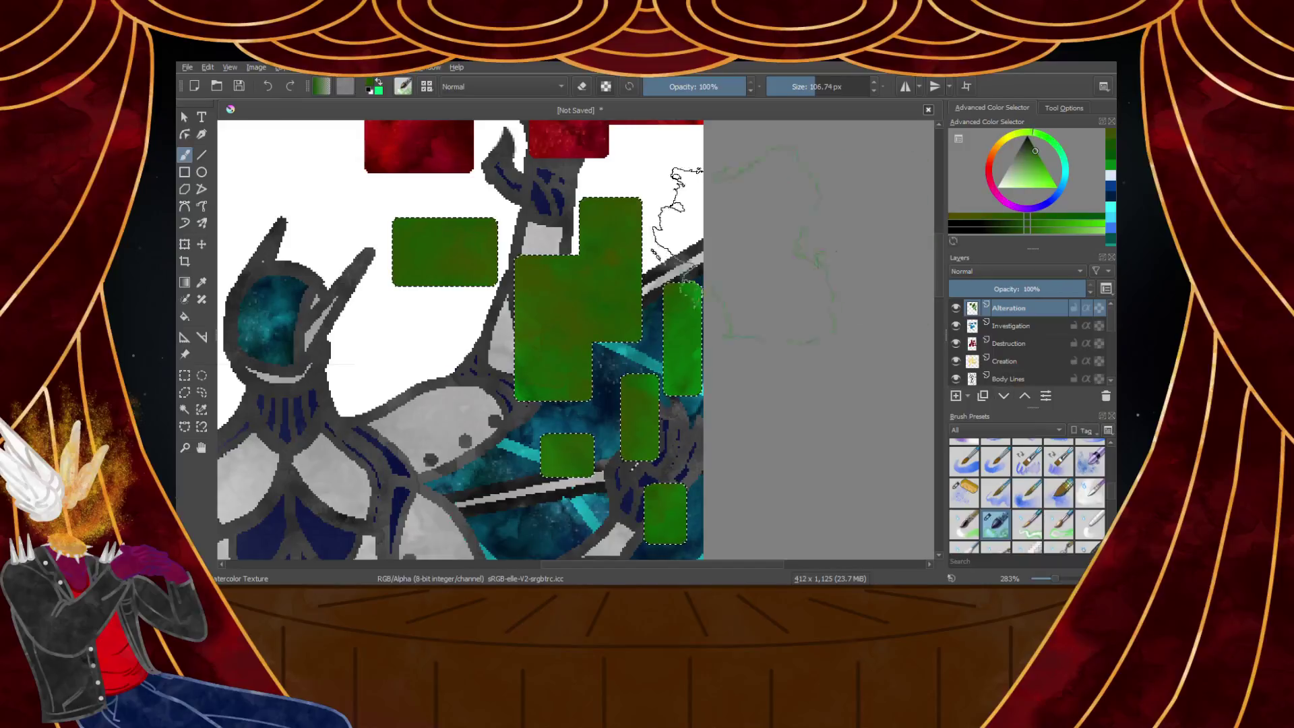
Wash bright lime green over the Alteration blocks and mottle it with darker green patches
drag(1038, 179, 1051, 180)
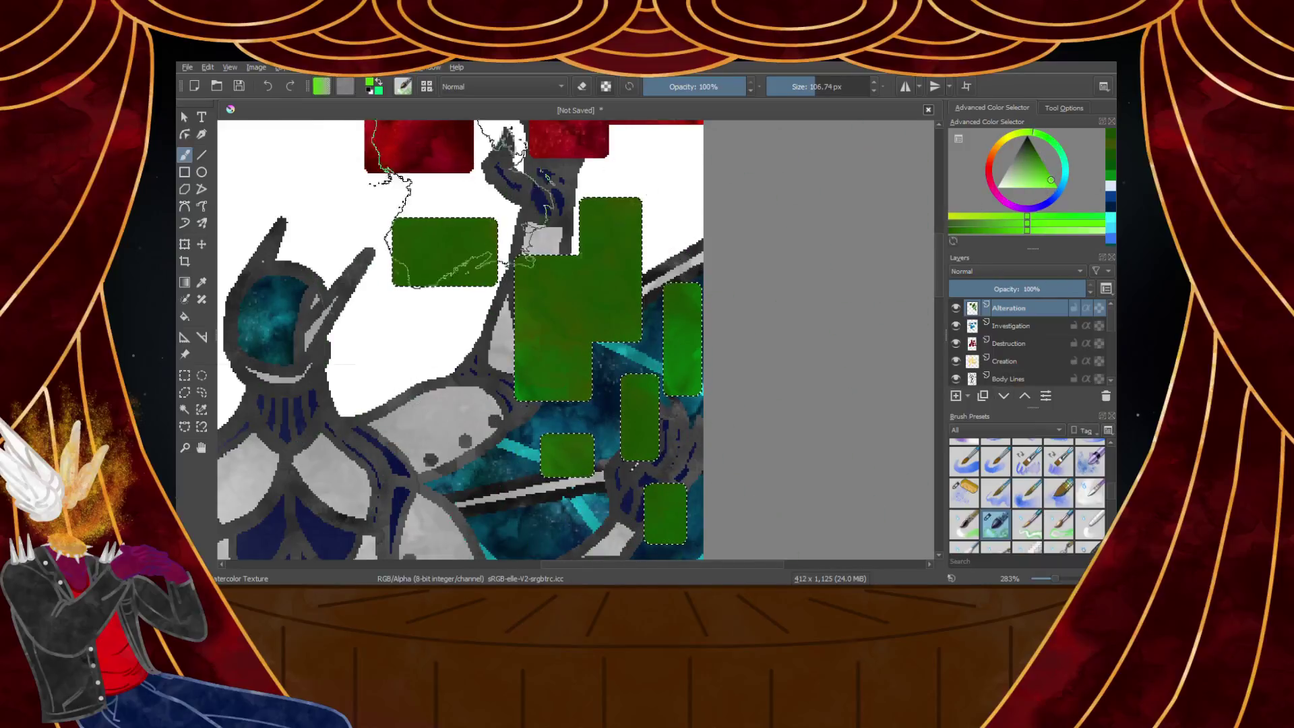
click(1037, 165)
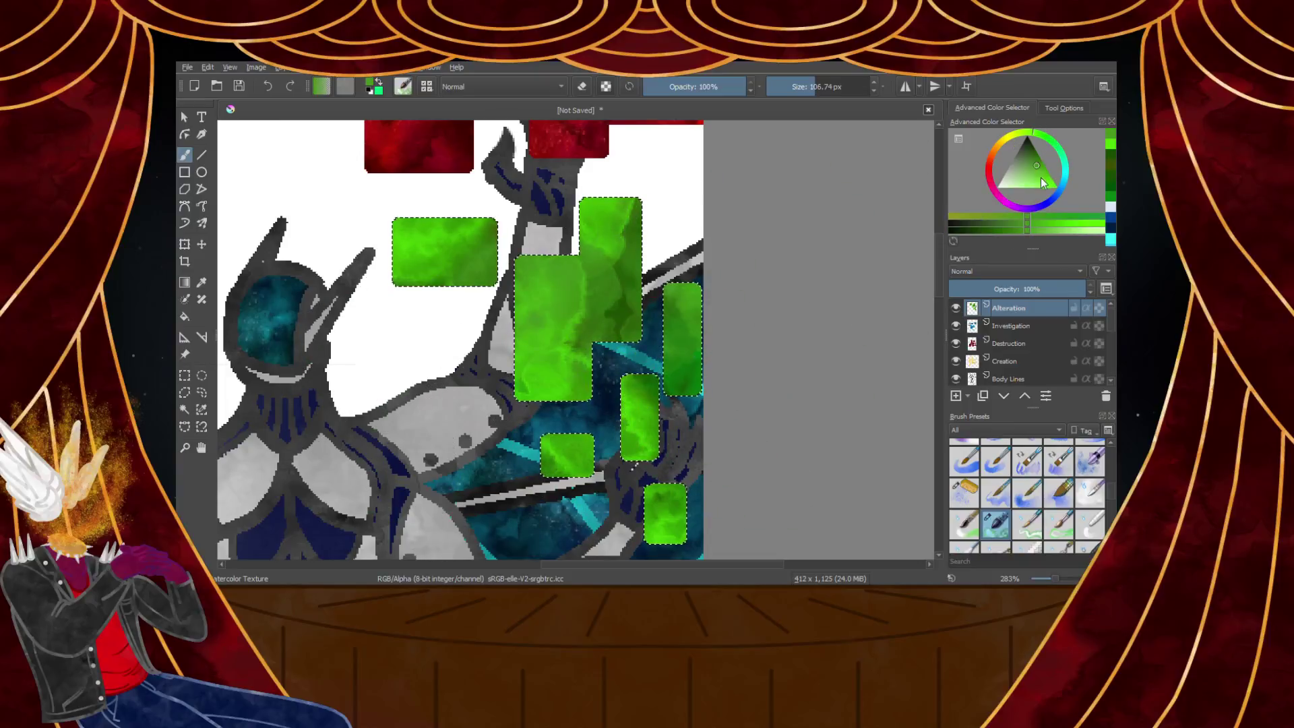
click(1051, 180)
drag(421, 260, 549, 468)
click(1034, 149)
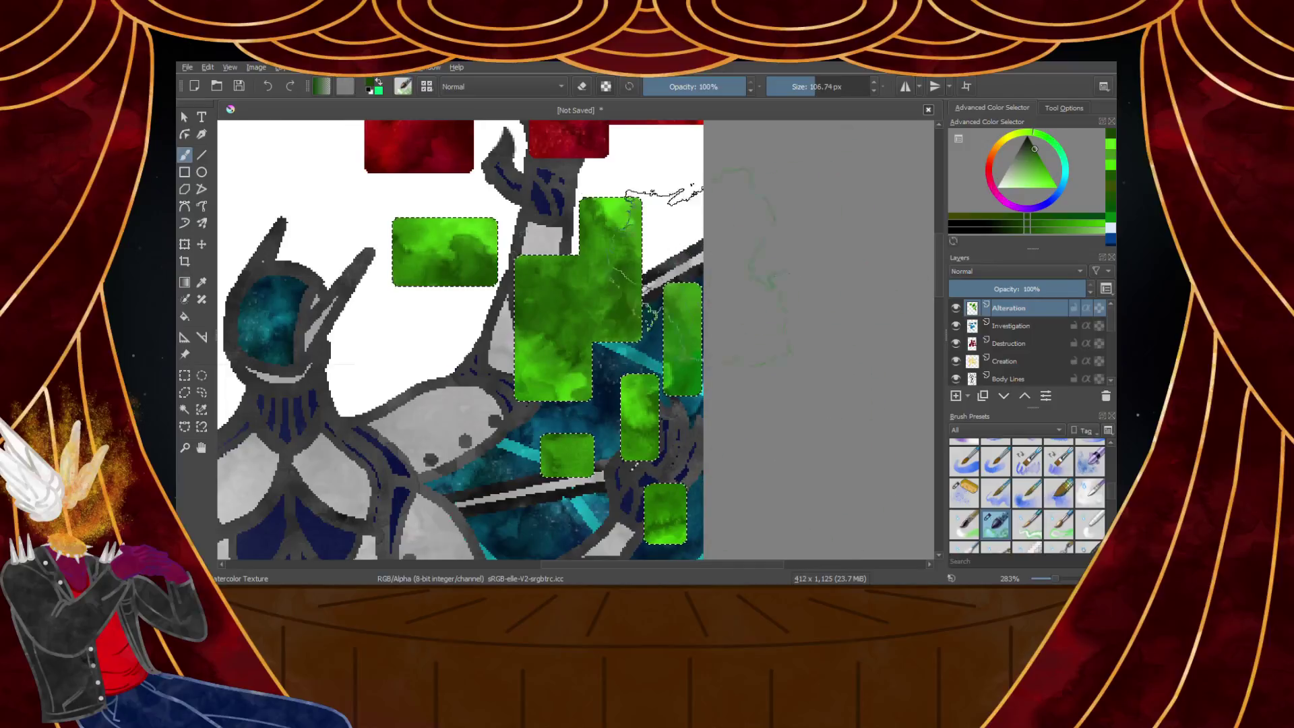
Speckle the Alteration blocks in pale cream with the WaterC Special Splats brush and clear the selection
scroll(533, 303, down, 3)
scroll(527, 303, up, 2)
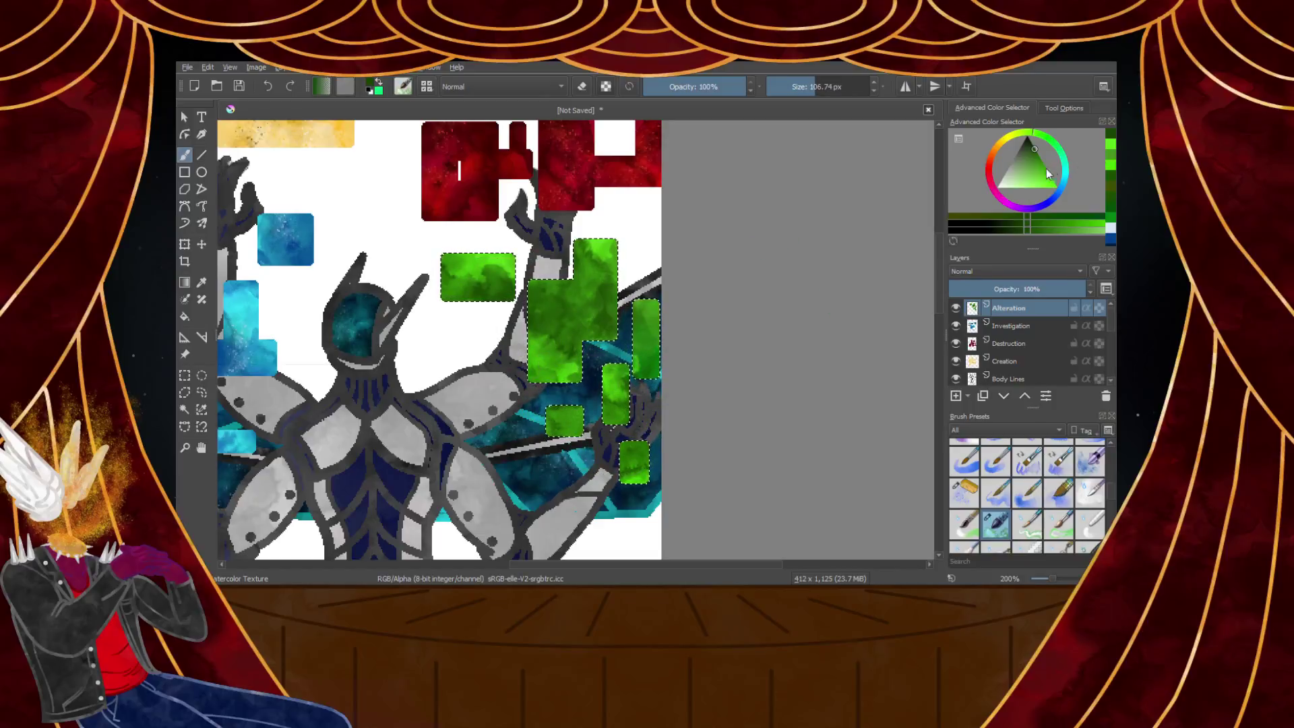
click(1002, 187)
click(1014, 143)
click(962, 491)
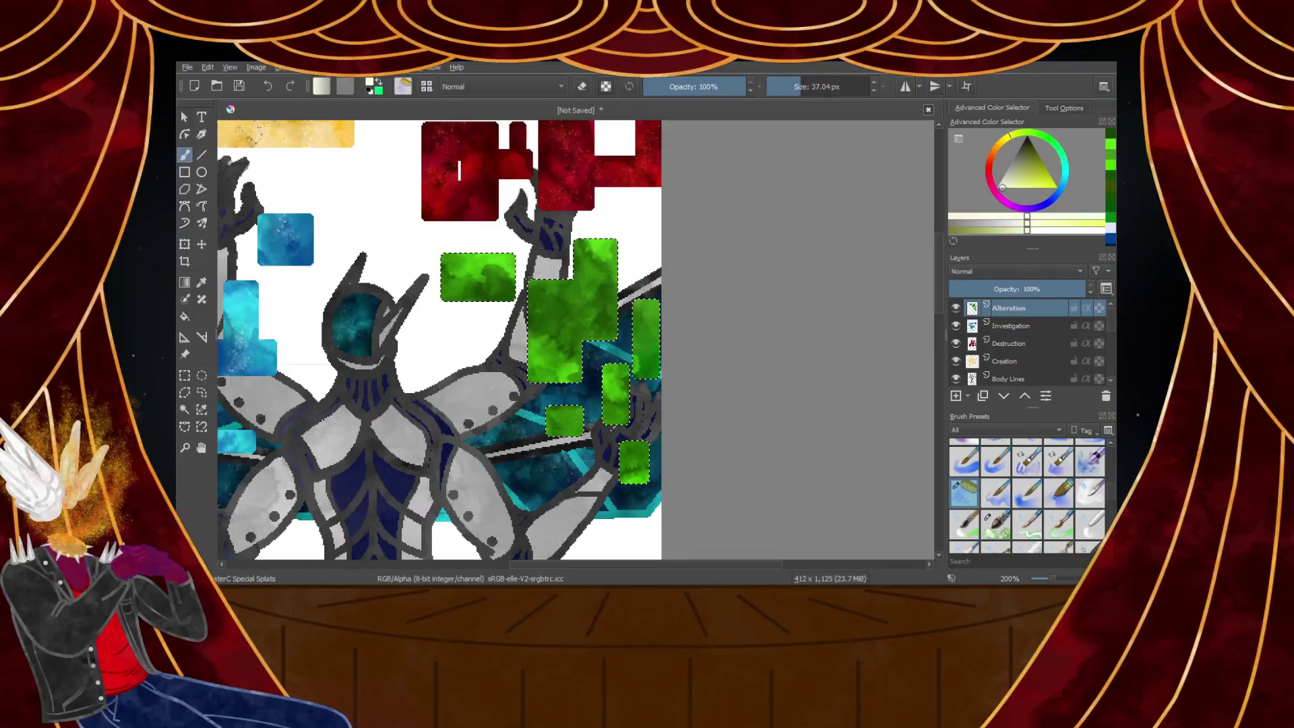
drag(579, 316, 554, 371)
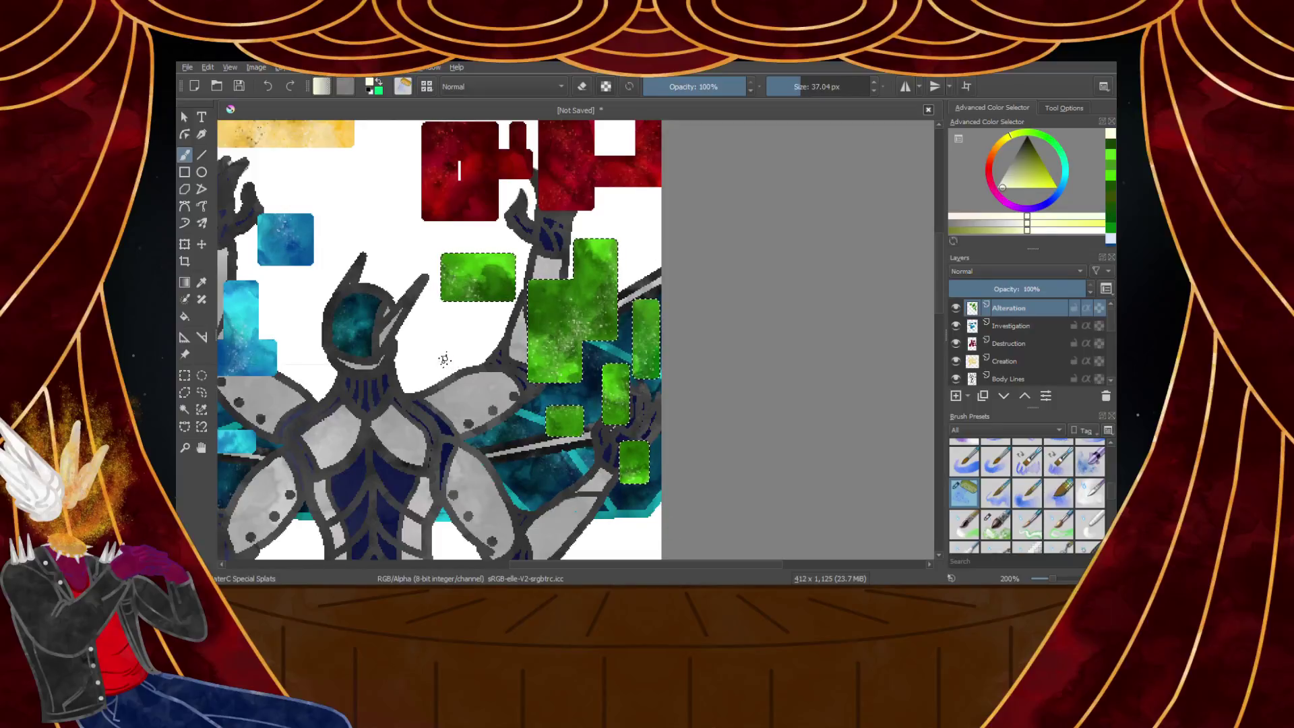
scroll(593, 445, up, 1)
scroll(595, 446, up, 2)
scroll(722, 373, down, 4)
scroll(644, 307, up, 4)
scroll(674, 286, down, 3)
scroll(663, 194, up, 2)
scroll(347, 216, down, 6)
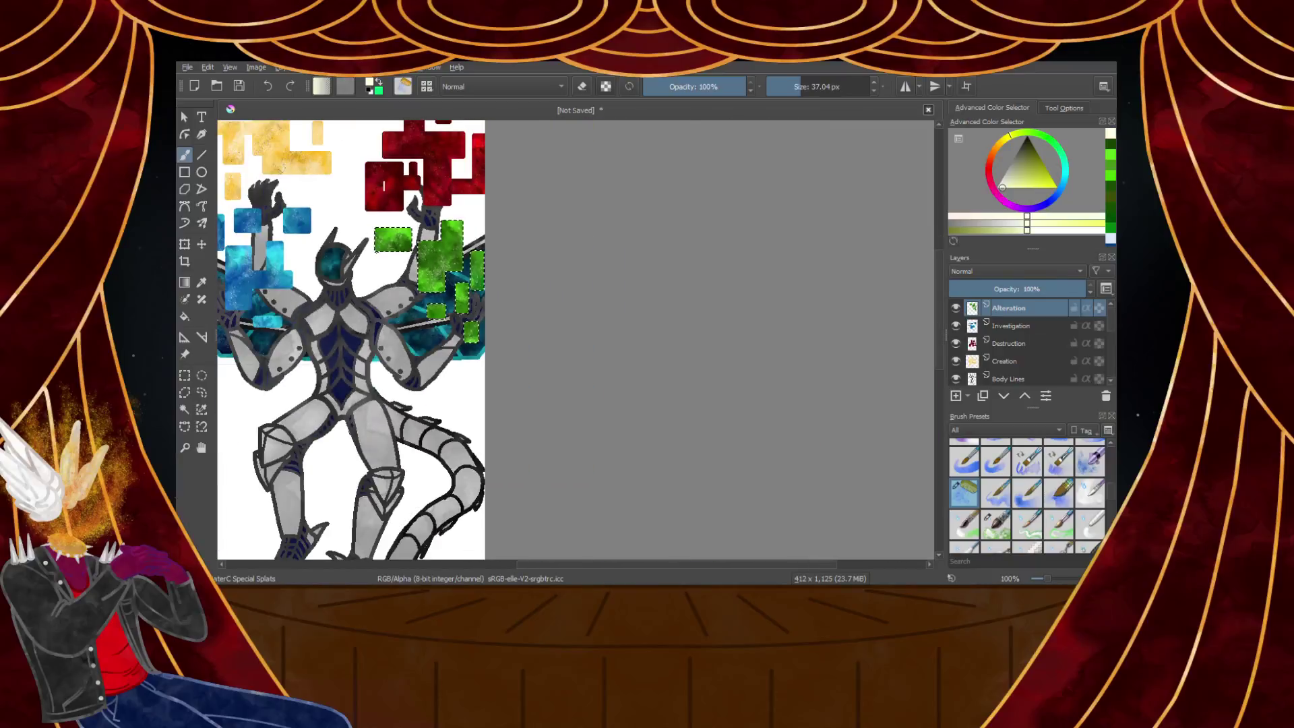
scroll(286, 277, up, 2)
click(186, 377)
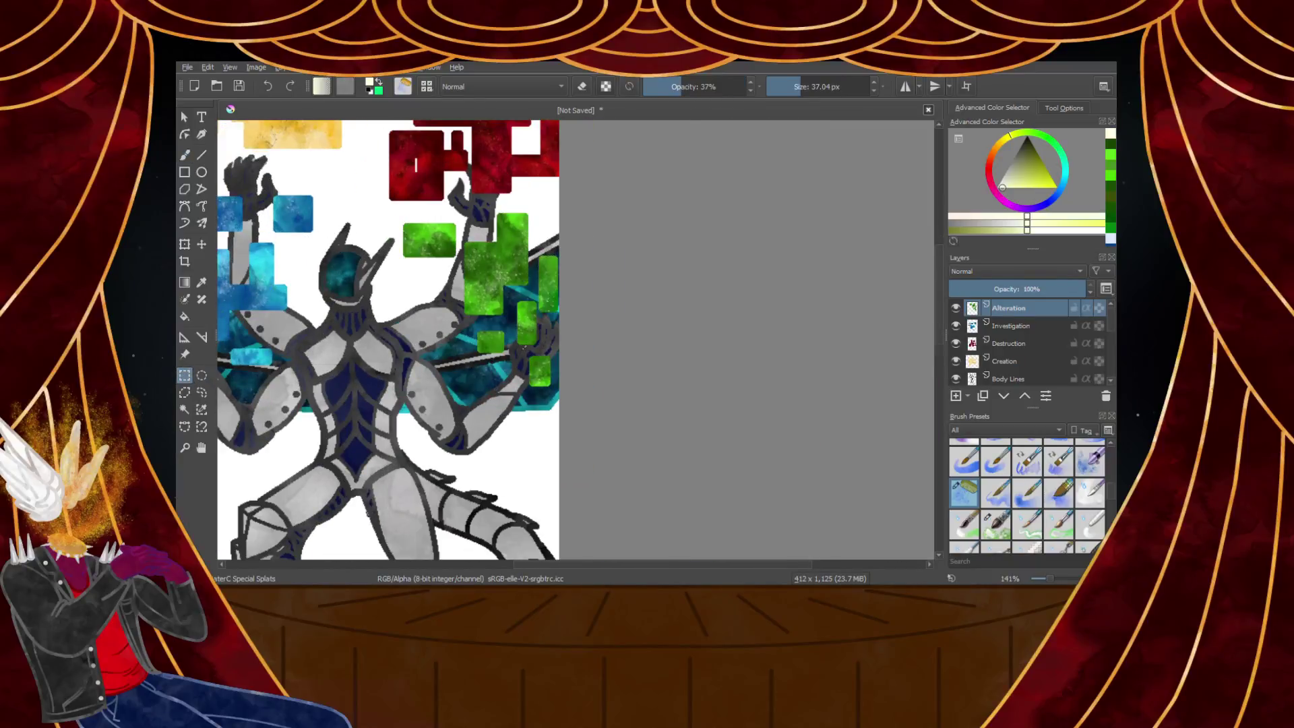
Lower the Alteration and Investigation layers to about 70% opacity
scroll(317, 330, down, 5)
scroll(317, 331, up, 4)
scroll(321, 330, down, 2)
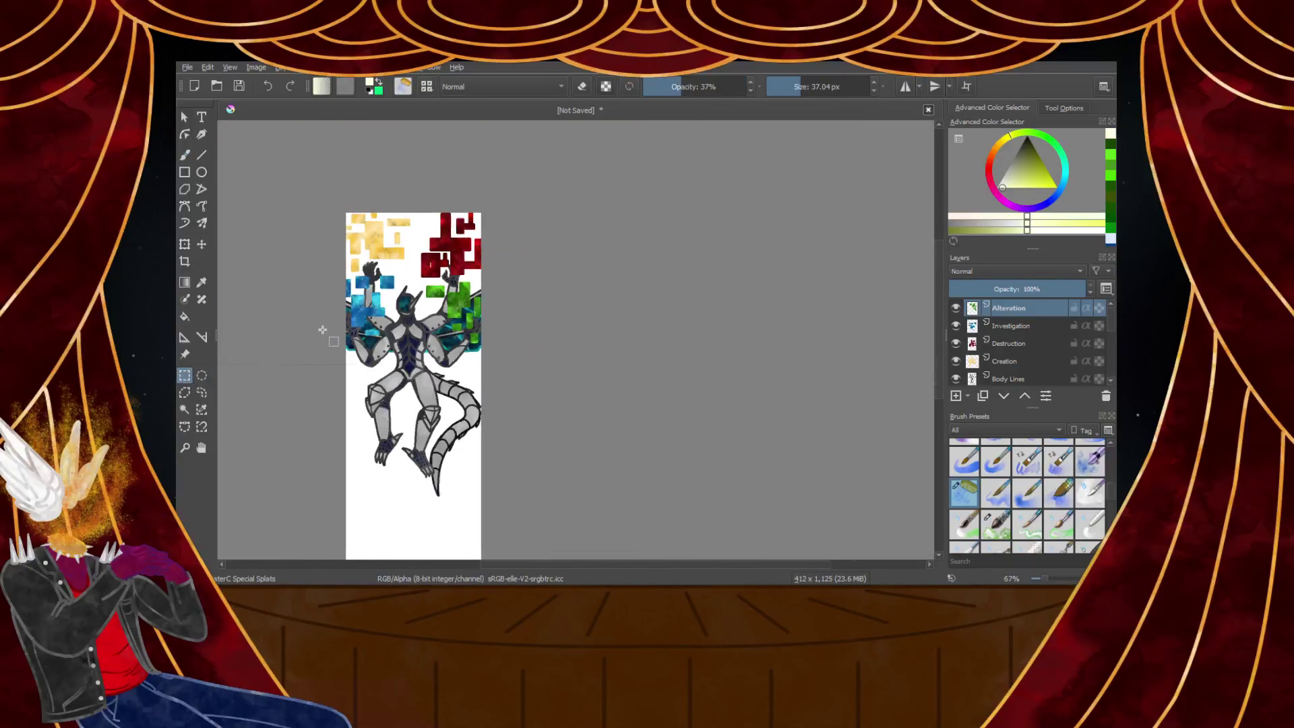
scroll(322, 330, up, 1)
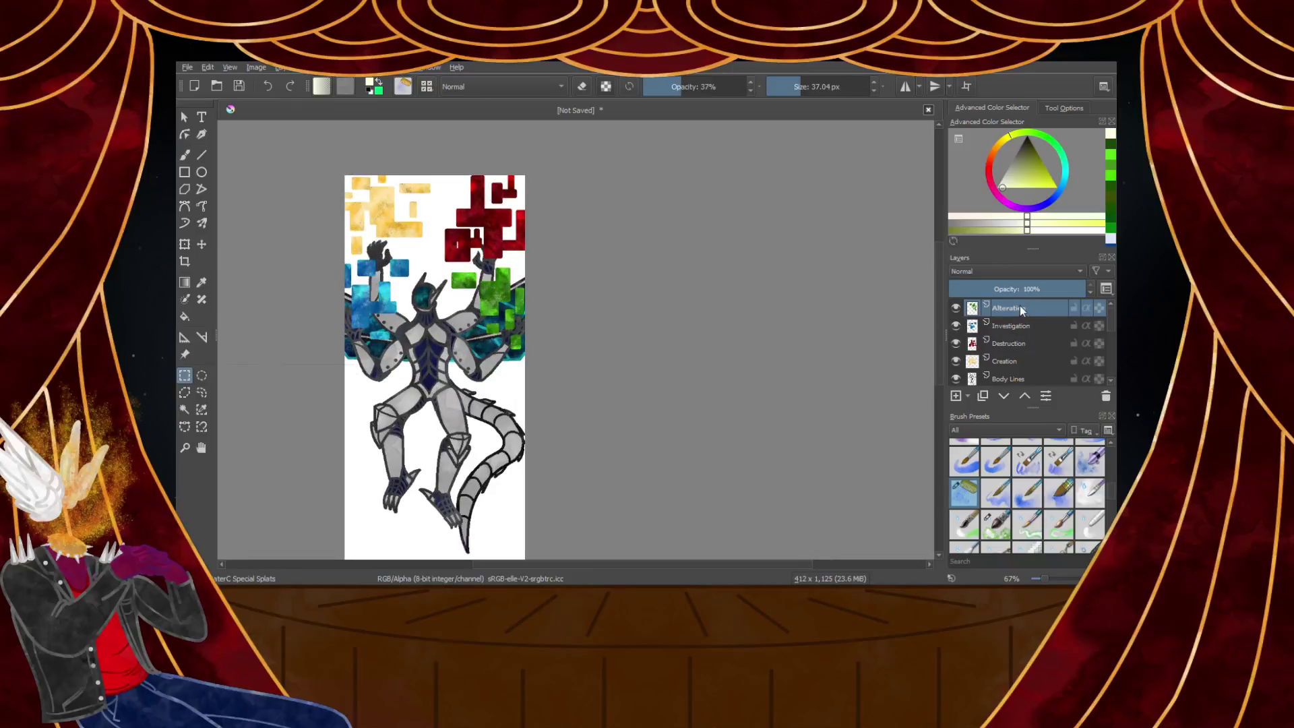
click(1047, 289)
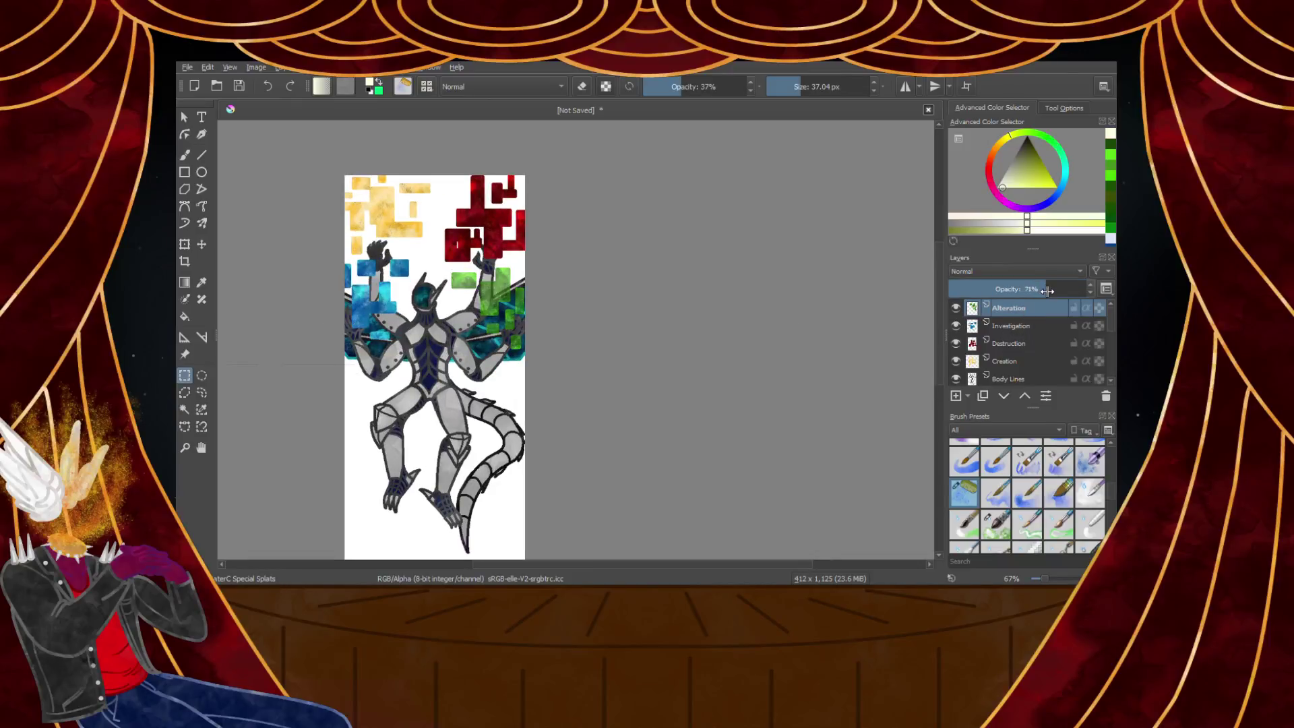
click(1040, 326)
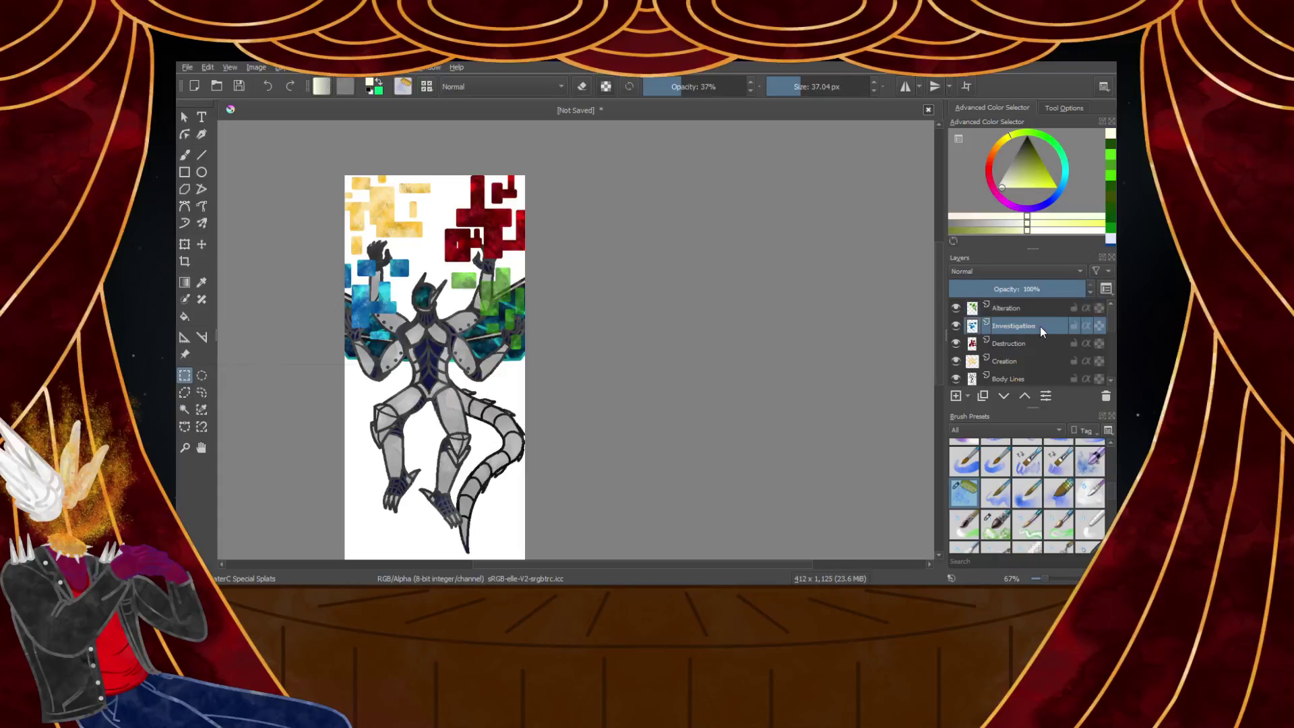
click(1045, 292)
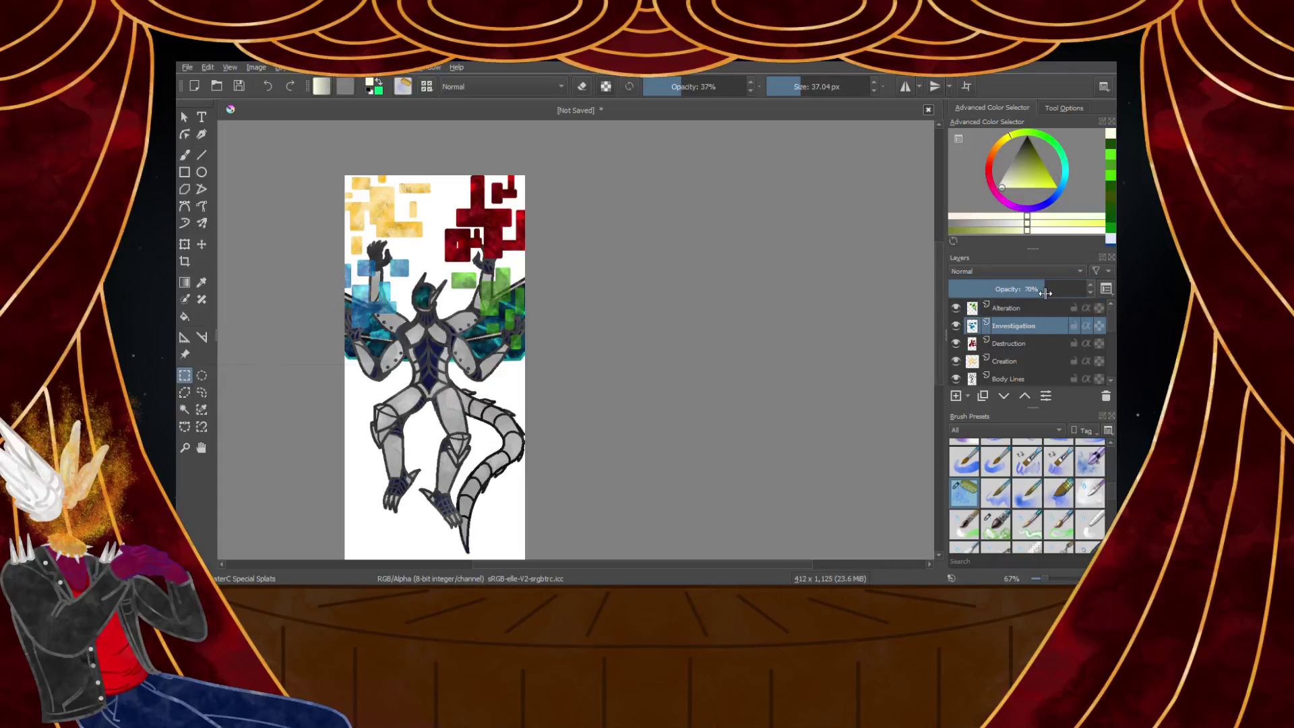
Reduce the opacity of the Destruction and Creation layers to about 70%
click(1026, 343)
click(1047, 291)
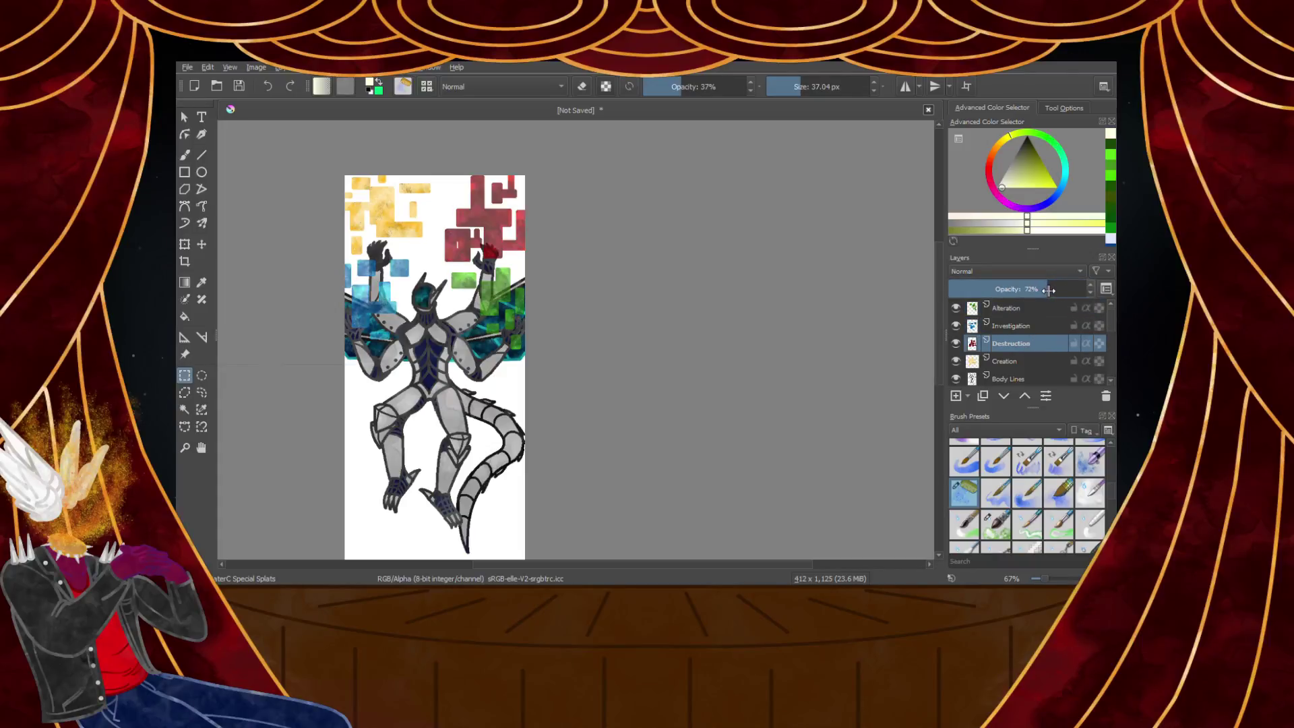
click(1044, 290)
click(1035, 362)
click(1045, 292)
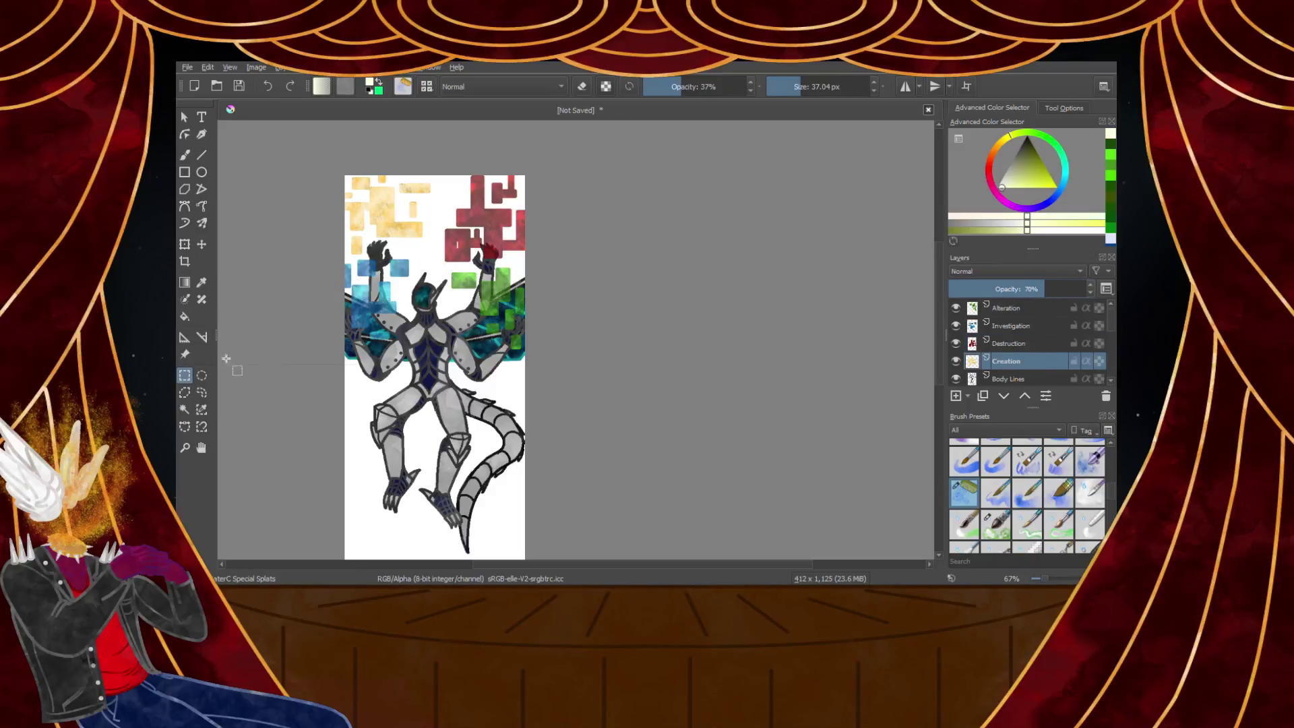
Examine the whole composition with its translucent block clusters, both from afar and up close
scroll(295, 292, up, 1)
scroll(292, 285, down, 1)
scroll(292, 284, up, 1)
scroll(294, 269, up, 1)
scroll(294, 269, down, 1)
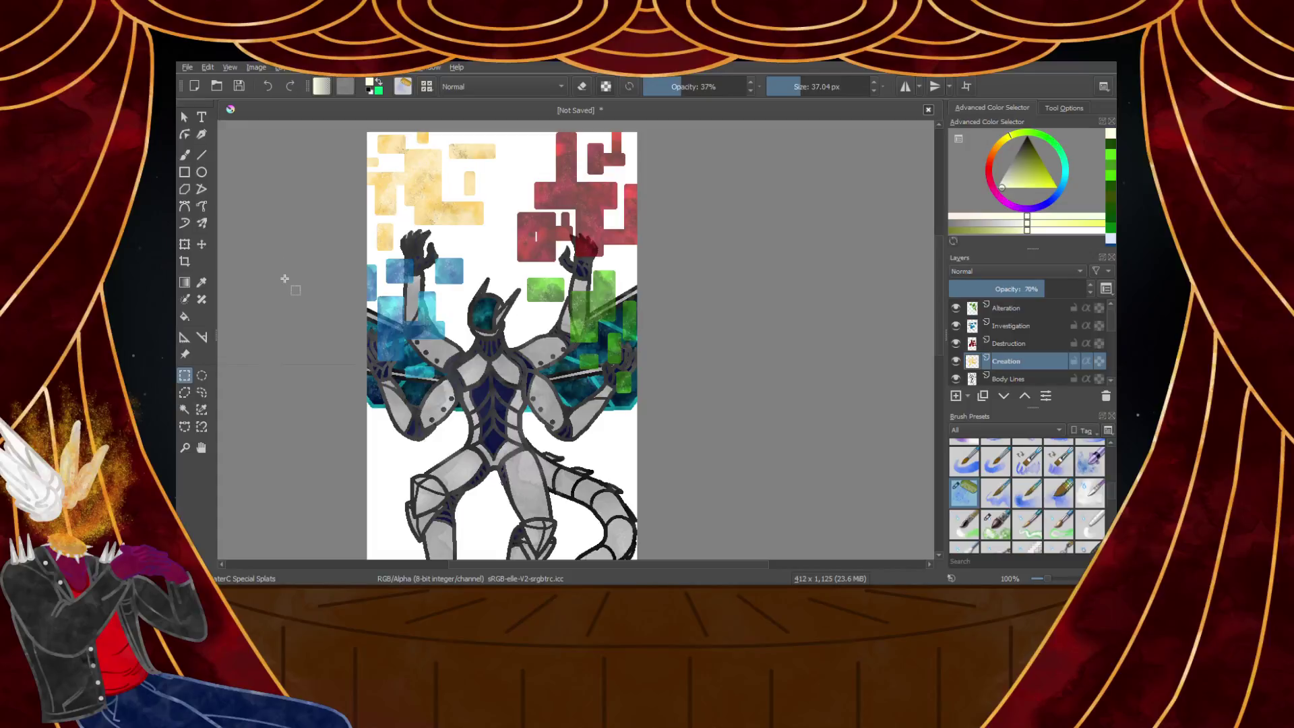
scroll(415, 333, down, 3)
scroll(423, 357, up, 2)
scroll(404, 522, down, 2)
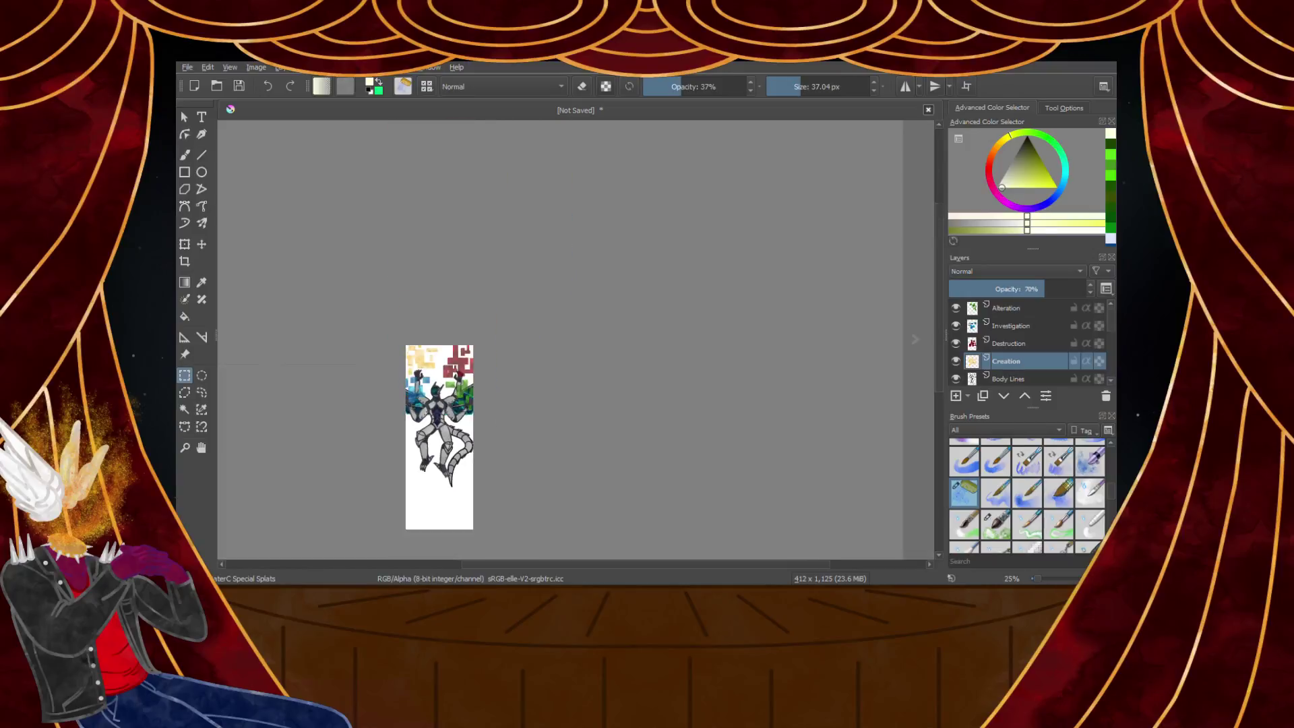
scroll(404, 523, up, 3)
scroll(479, 334, down, 3)
scroll(480, 333, up, 3)
scroll(480, 334, down, 3)
scroll(479, 327, up, 3)
scroll(480, 330, down, 3)
scroll(480, 330, up, 3)
scroll(571, 390, down, 3)
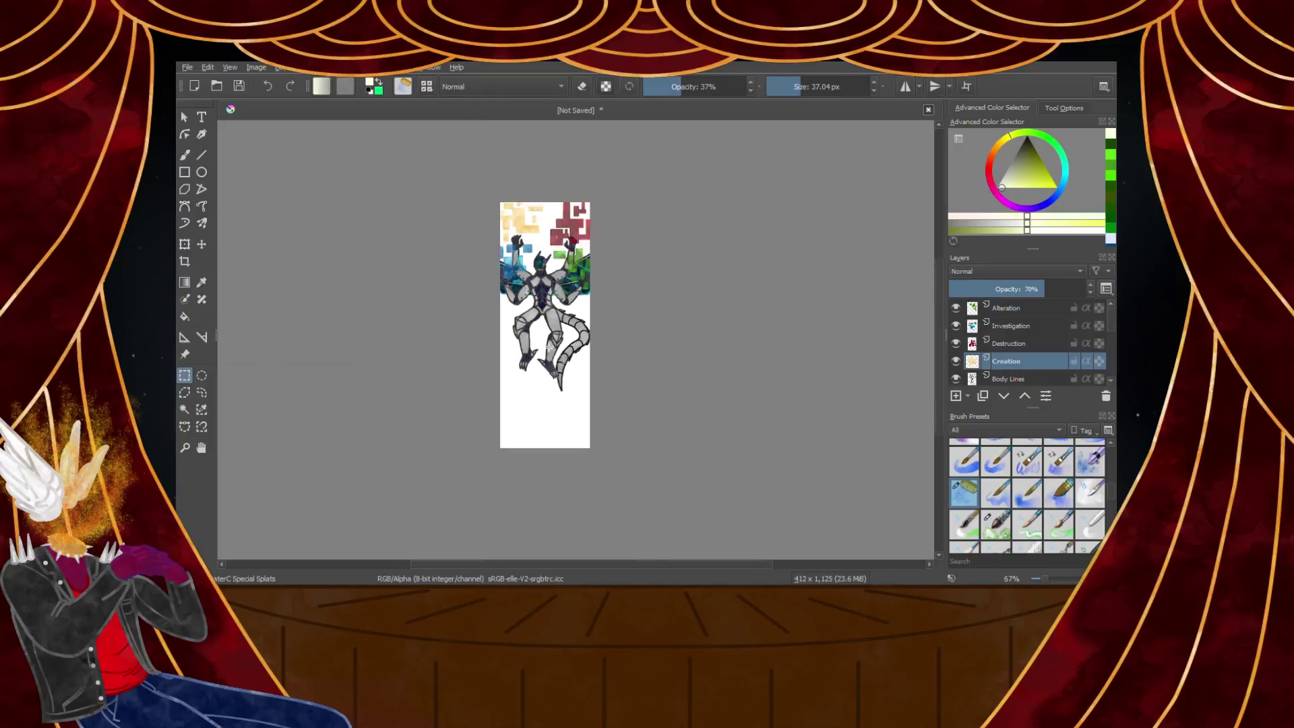
scroll(571, 390, up, 3)
Set the brush opacity to 100%, choose the 6 px Basic-1 brush, and add a paint layer directly above Background
drag(731, 89, 780, 87)
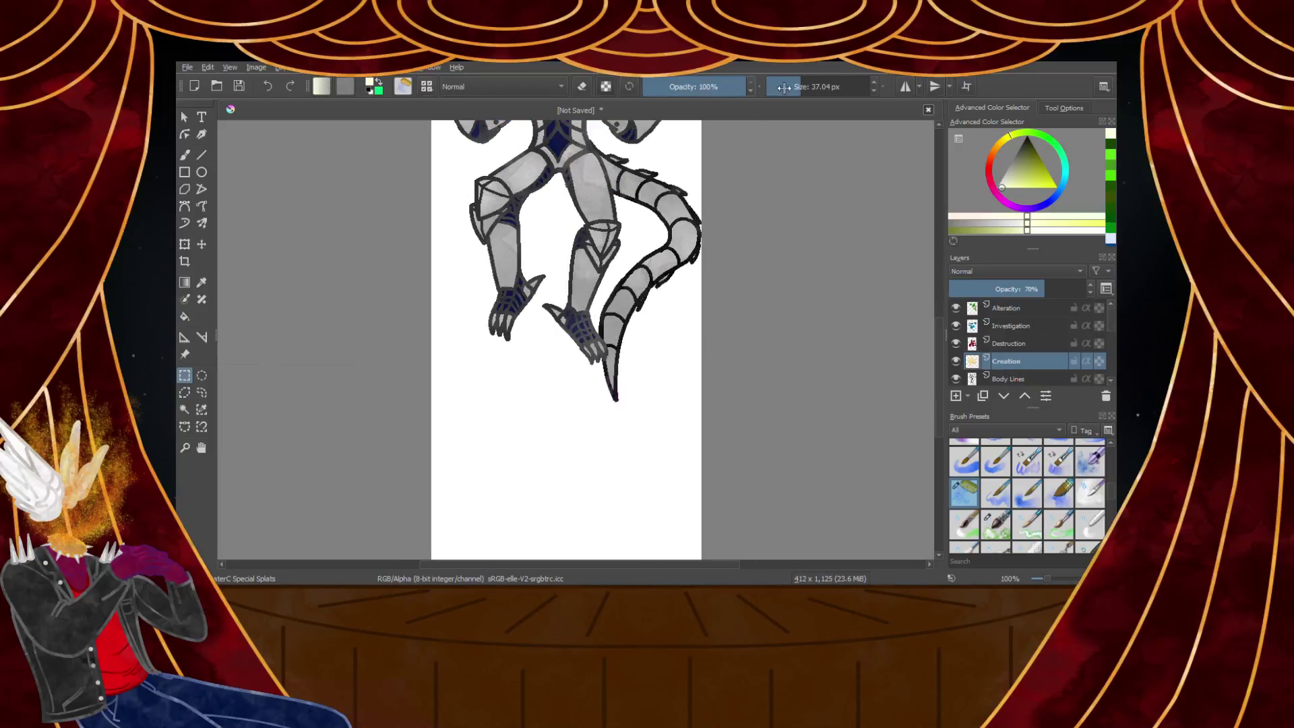
scroll(1041, 465, up, 10)
click(1090, 461)
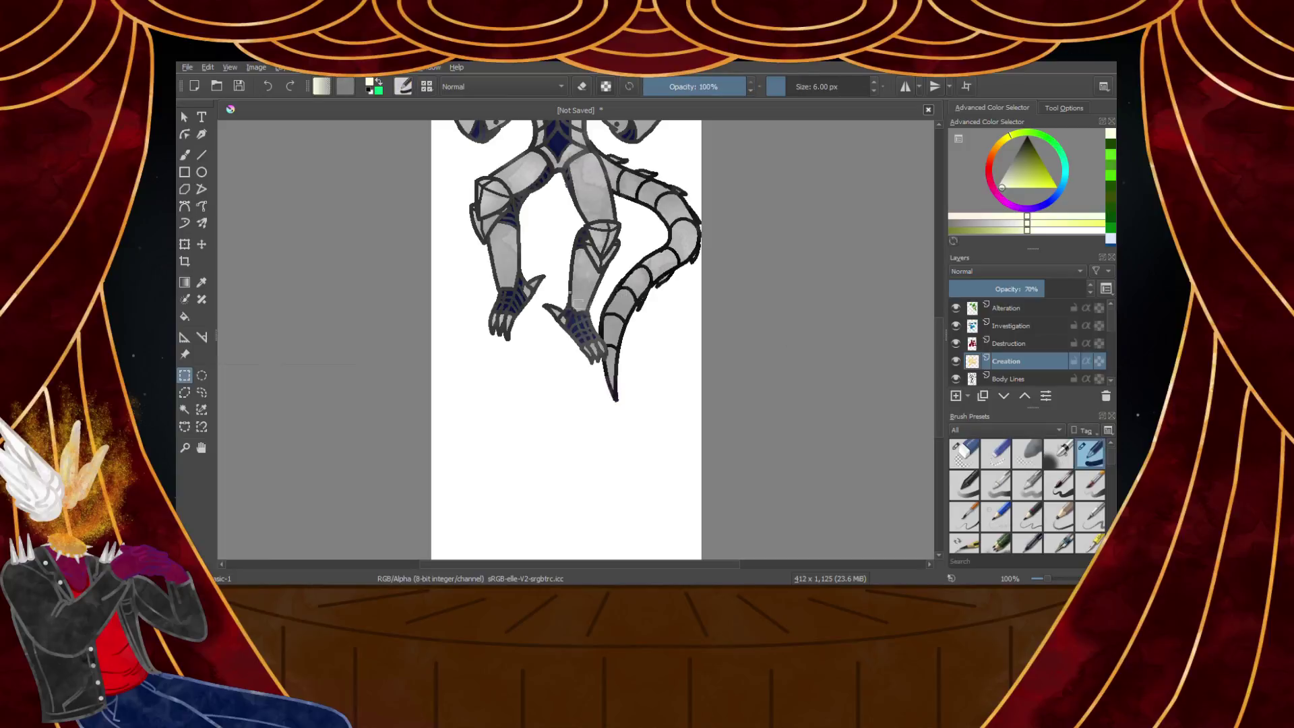
scroll(1034, 354, down, 5)
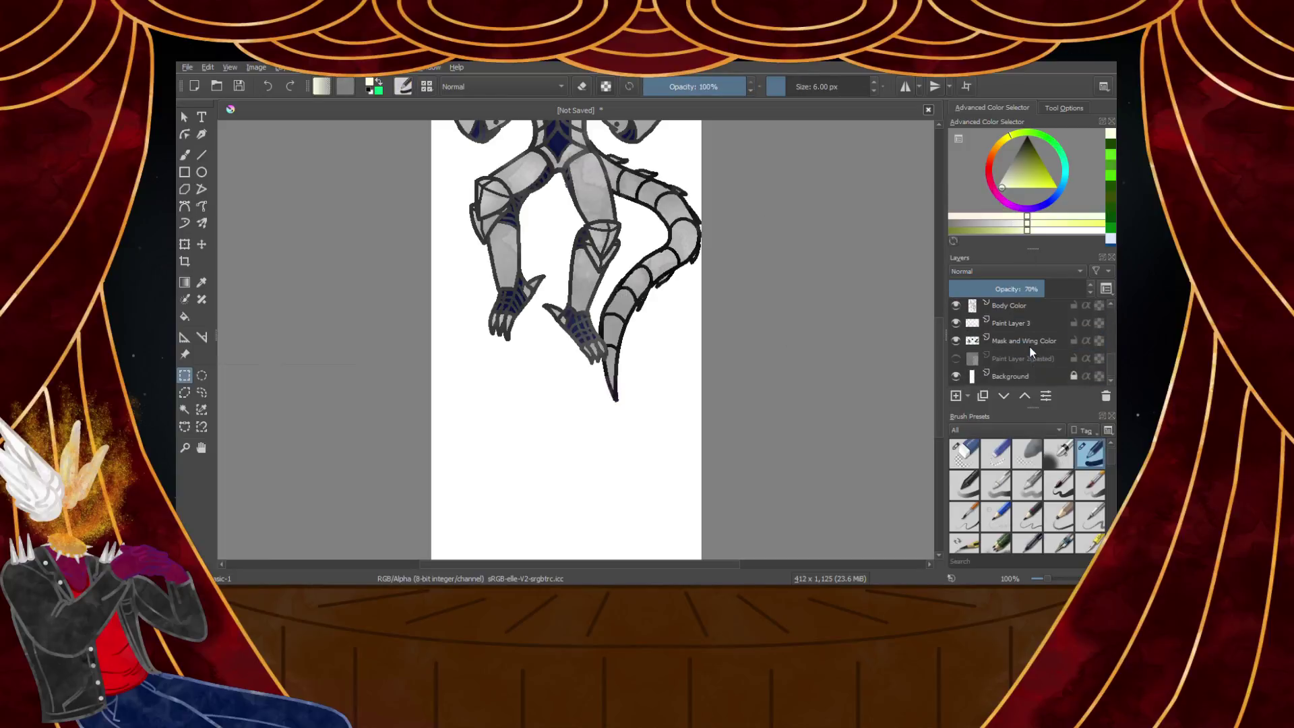
click(1023, 375)
click(955, 396)
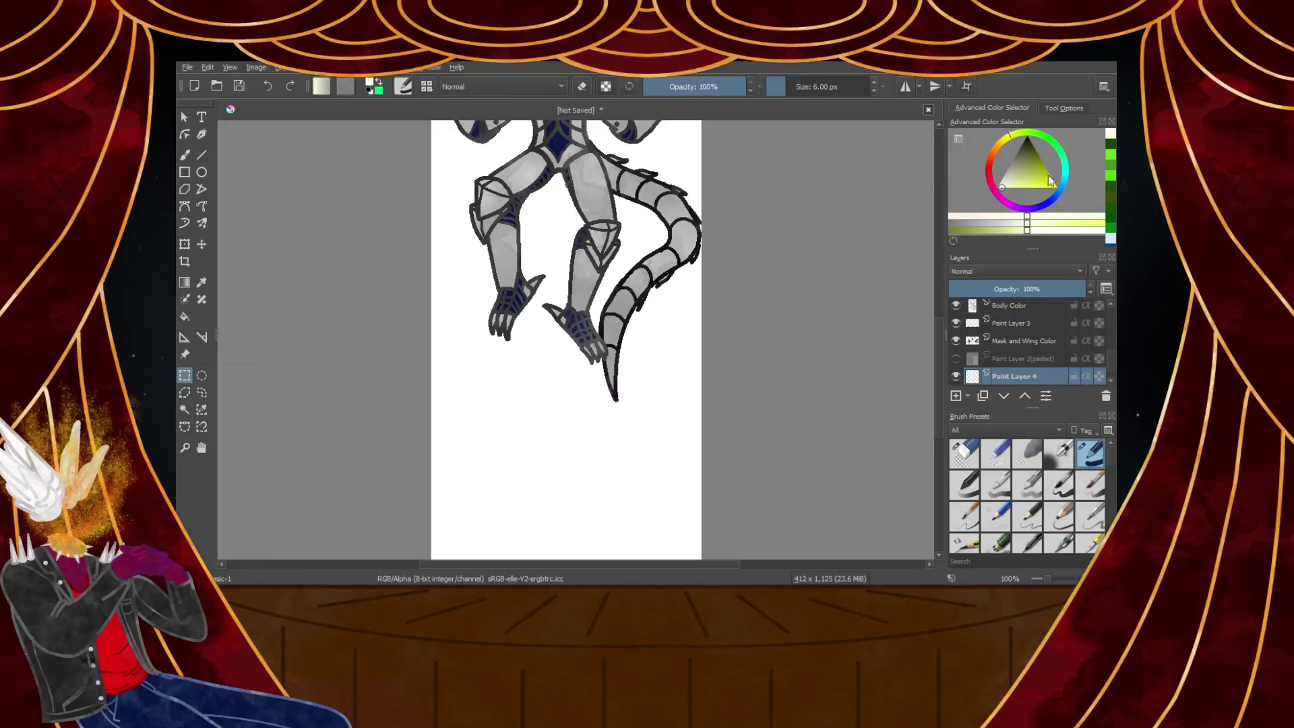
Draw two magenta straight lines from a point between the feet down to a pillar's front and left top corners
click(1003, 201)
click(1055, 186)
click(202, 155)
drag(550, 262, 511, 369)
drag(550, 262, 458, 340)
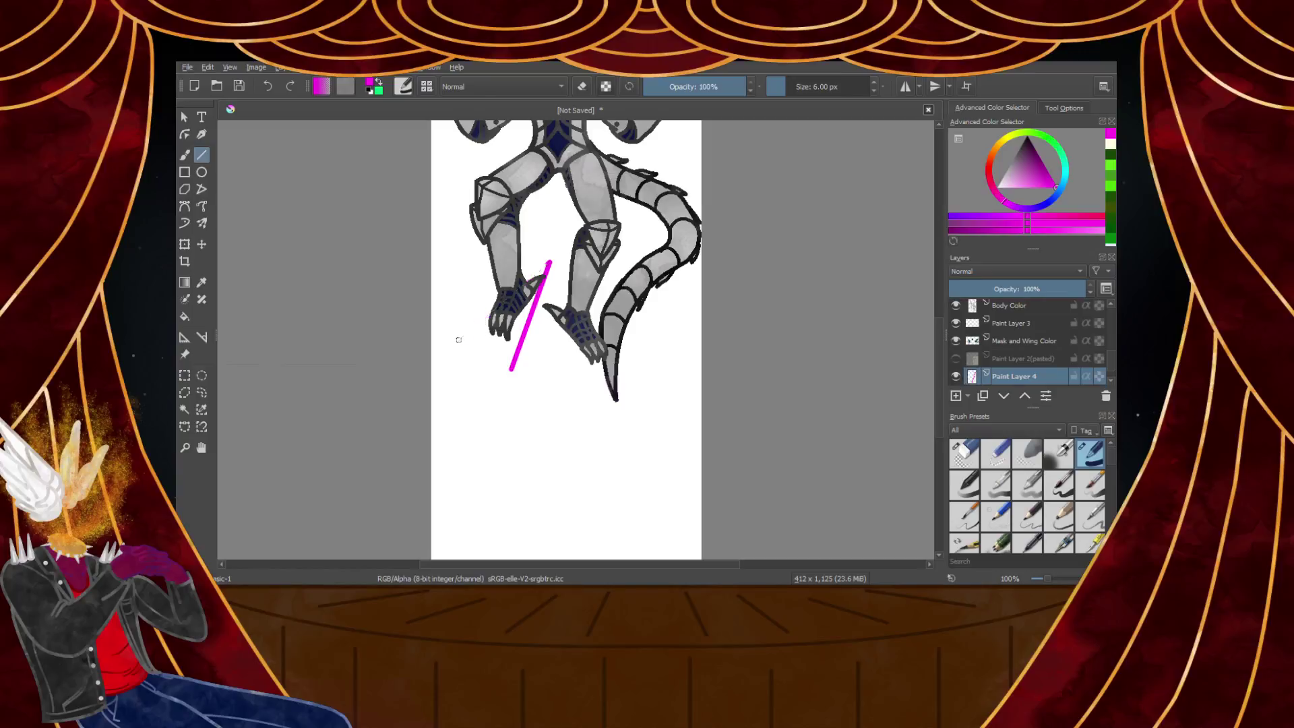
Outline the rest of the magenta pillar with a right top edge, three vertical sides and the front rim
mouse_move(550, 262)
mouse_down()
mouse_move(630, 359)
mouse_move(611, 351)
mouse_move(613, 570)
mouse_move(612, 487)
mouse_up()
drag(510, 234, 512, 476)
drag(459, 205, 457, 474)
scroll(454, 350, down, 4)
scroll(453, 345, up, 5)
scroll(456, 343, up, 2)
drag(465, 267, 611, 350)
drag(612, 350, 889, 312)
Undo the pillar's front rim, vertical sides and right top edge
scroll(890, 312, down, 3)
scroll(880, 305, down, 2)
scroll(893, 296, up, 1)
scroll(897, 287, down, 2)
scroll(897, 286, up, 3)
scroll(851, 300, down, 2)
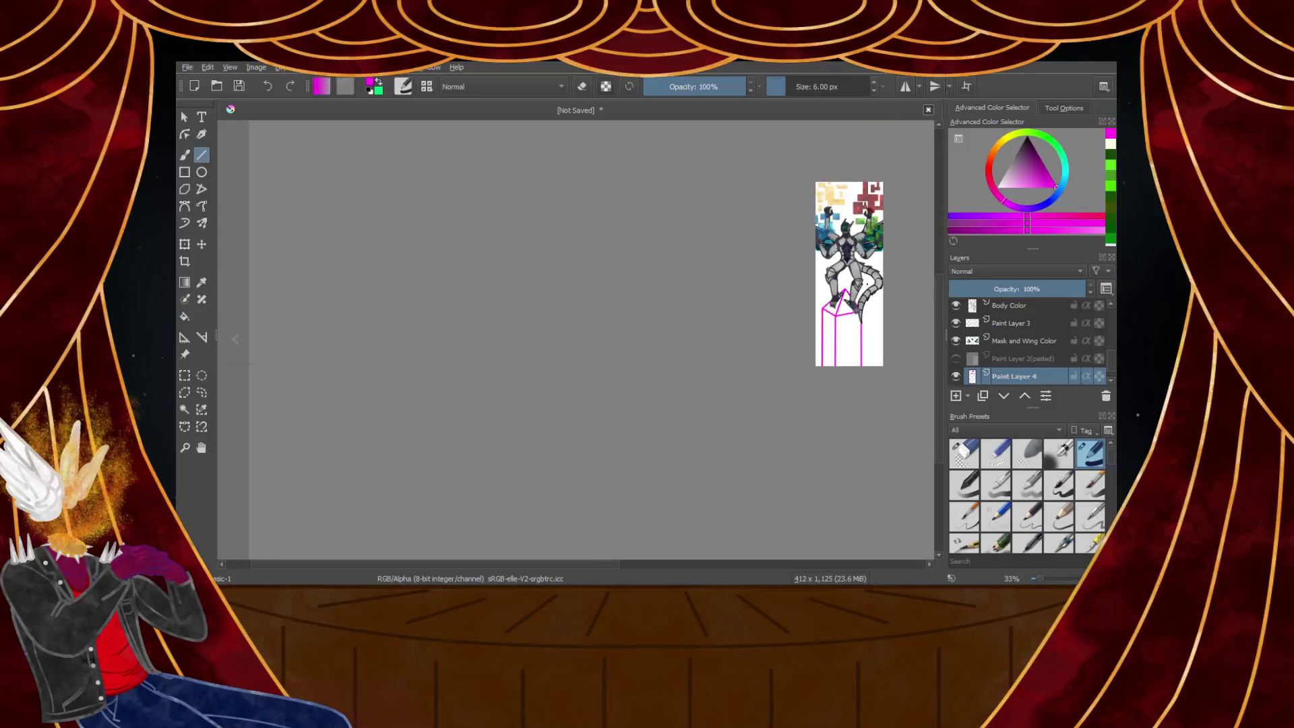
scroll(851, 299, up, 4)
scroll(789, 384, up, 1)
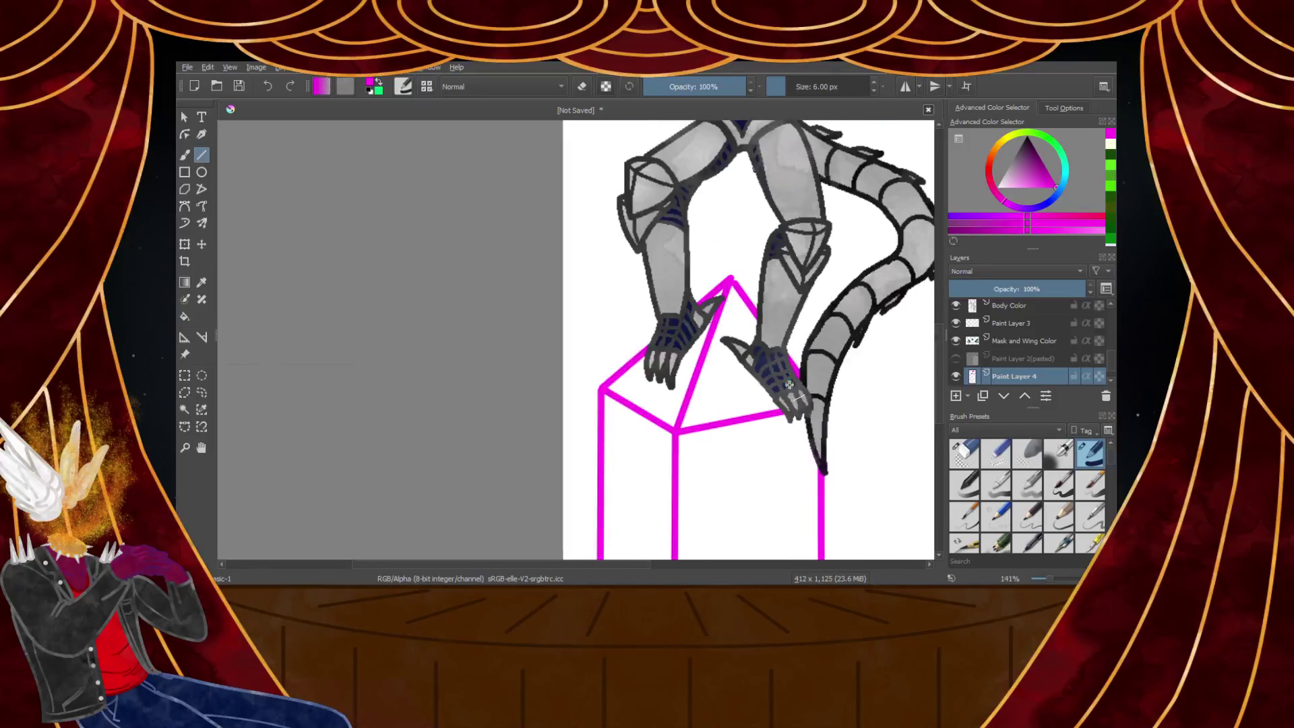
key(ctrl+z)
key(ctrl+z)
key(ctrl+z)
key(ctrl+z)
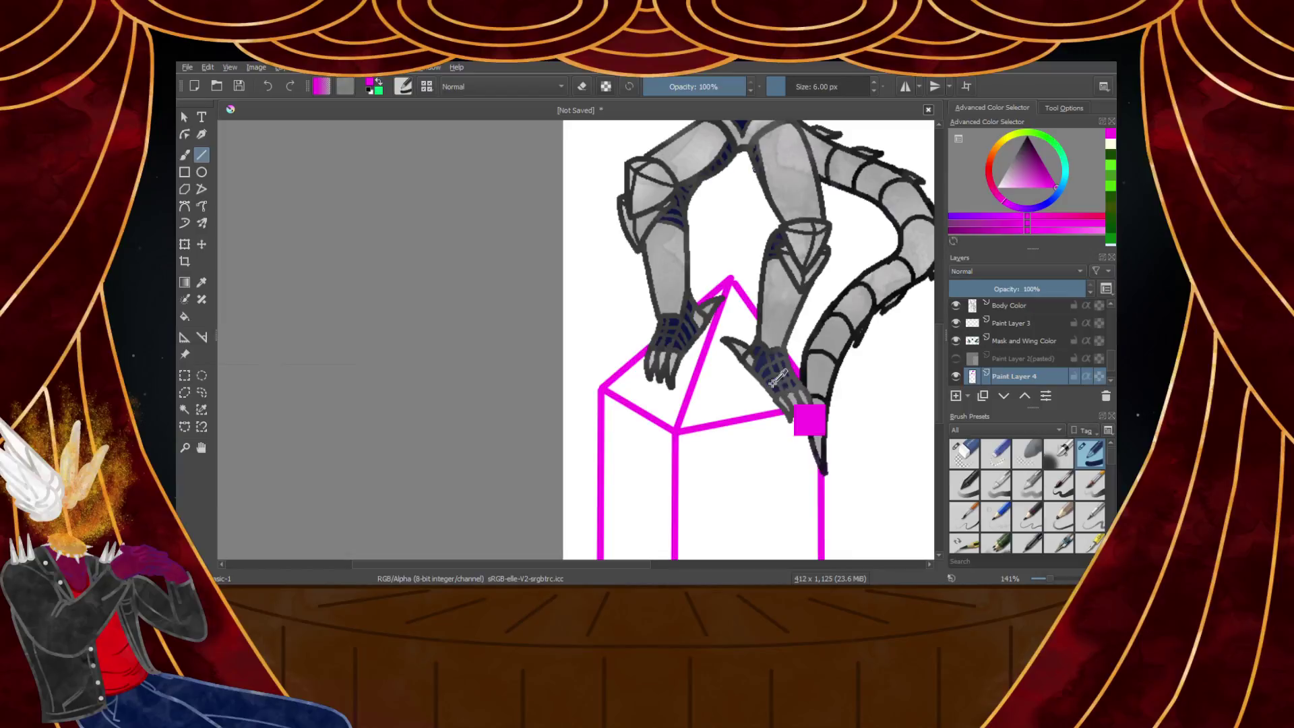
key(ctrl+z)
key(ctrl+z)
key(ctrl+z)
key(ctrl+z)
Redraw the magenta pillar wider, placing its right corner beyond the tail and running three vertical sides to the canvas bottom
drag(733, 277, 599, 461)
scroll(602, 385, down, 3)
scroll(600, 382, up, 2)
scroll(593, 303, up, 2)
drag(652, 222, 650, 457)
drag(784, 190, 782, 443)
Examine the magenta pillar's proportions beneath the figure, both in the full composition and up close
scroll(783, 443, down, 4)
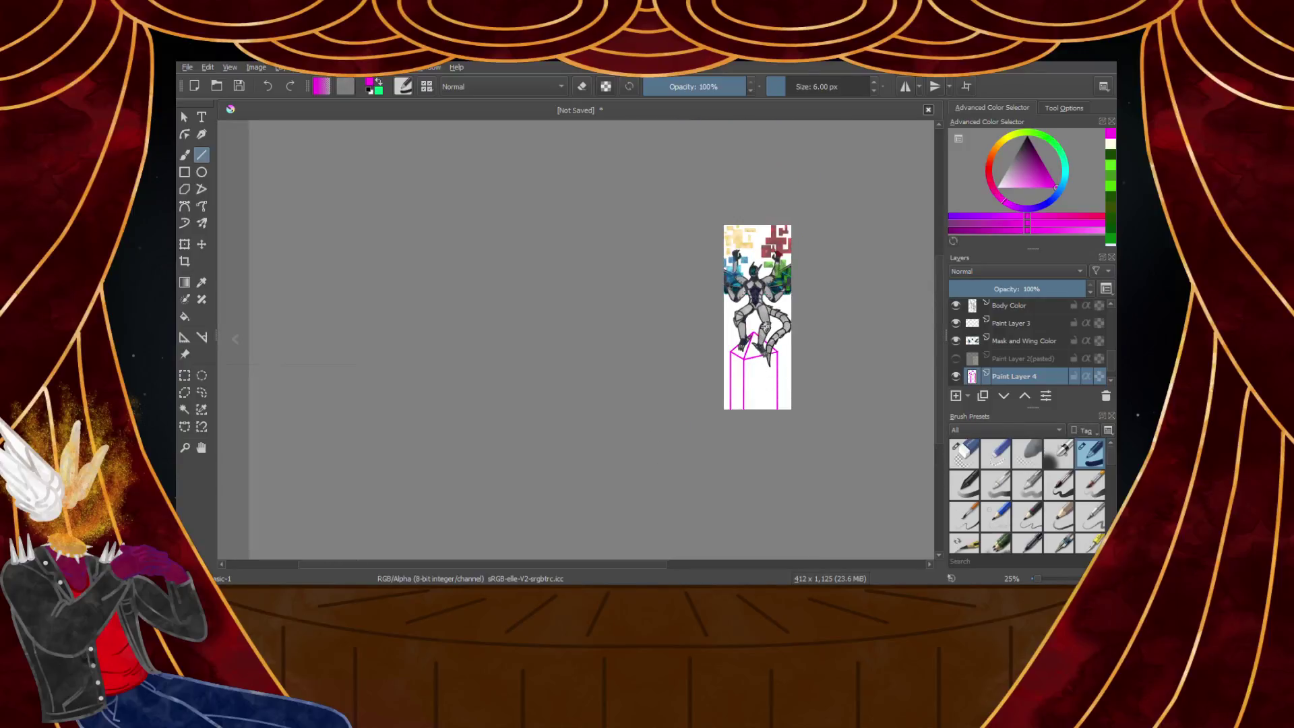
scroll(766, 326, up, 5)
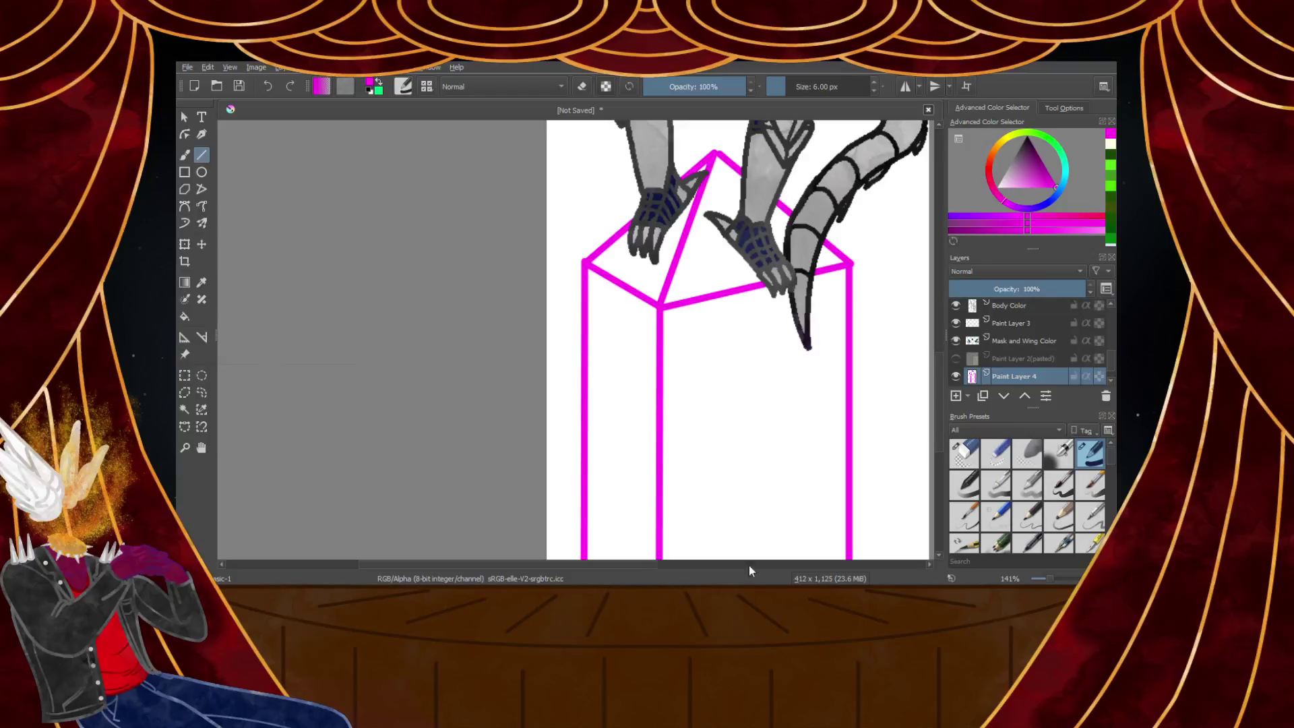
scroll(745, 404, down, 4)
scroll(739, 427, up, 5)
scroll(746, 384, down, 4)
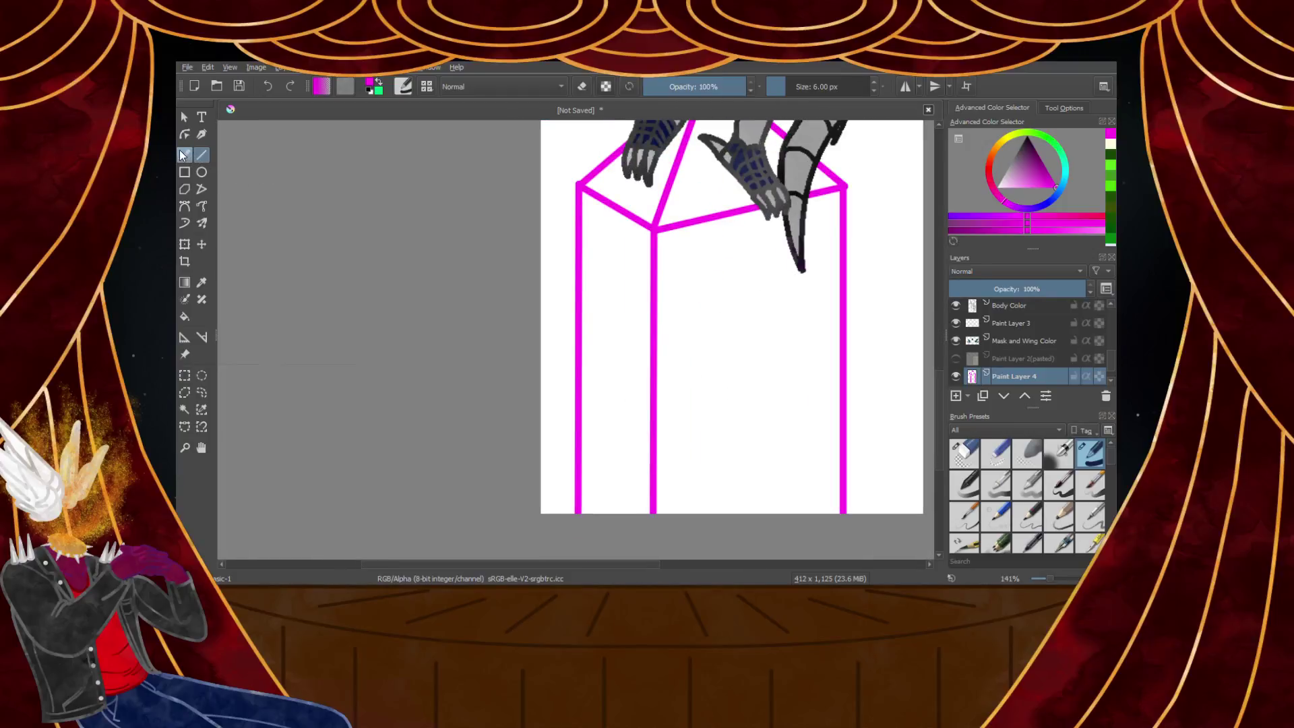
scroll(359, 212, down, 5)
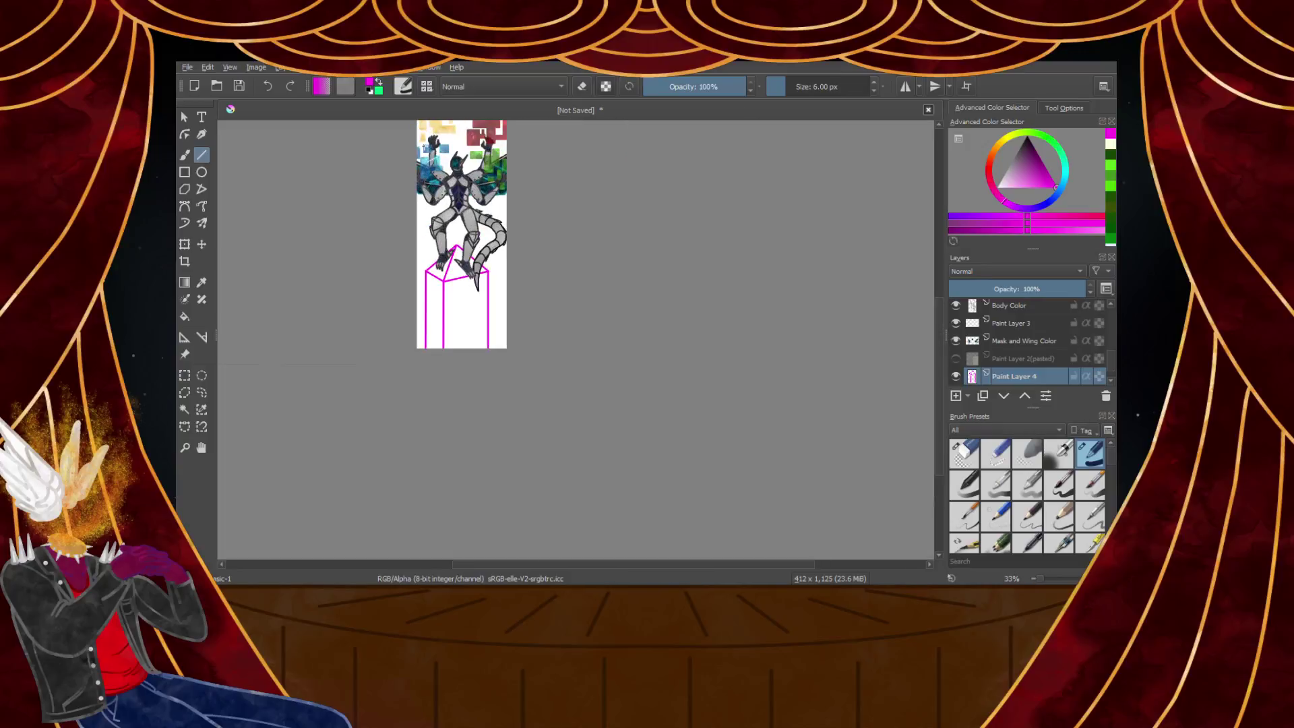
scroll(492, 398, up, 1)
scroll(492, 397, down, 1)
scroll(492, 397, up, 3)
scroll(496, 384, down, 1)
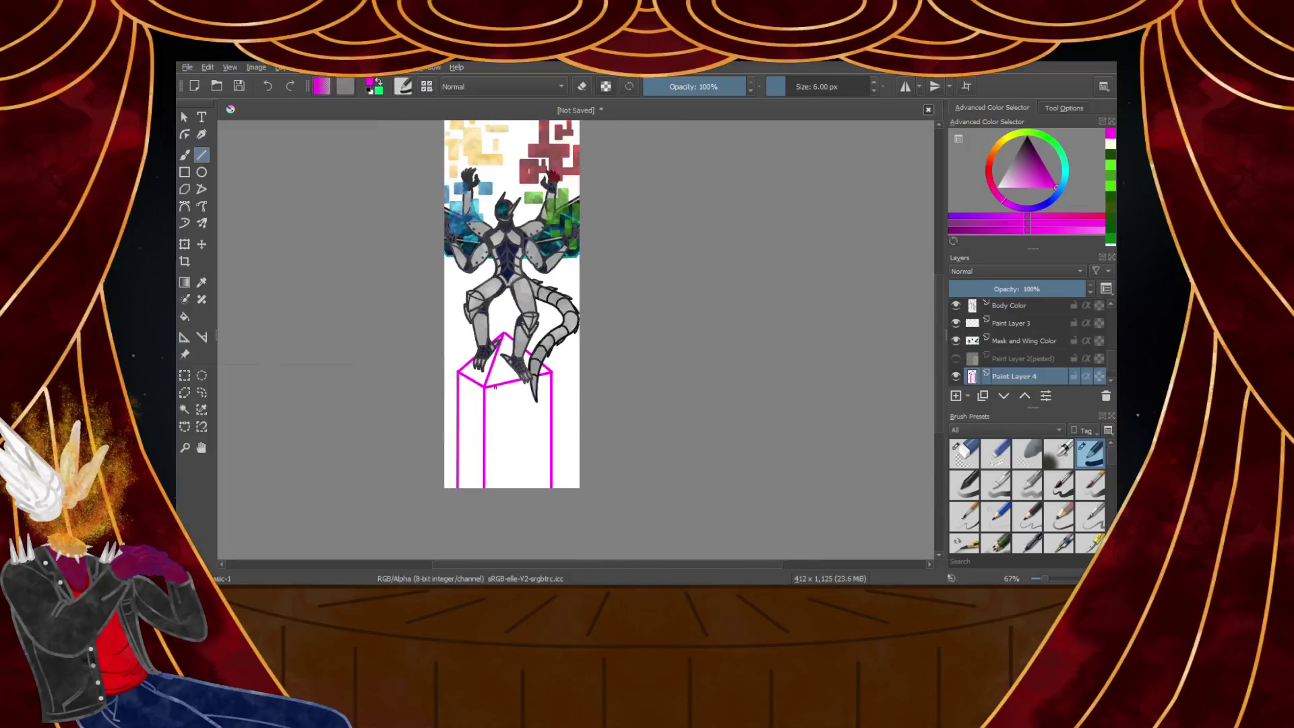
scroll(496, 384, up, 2)
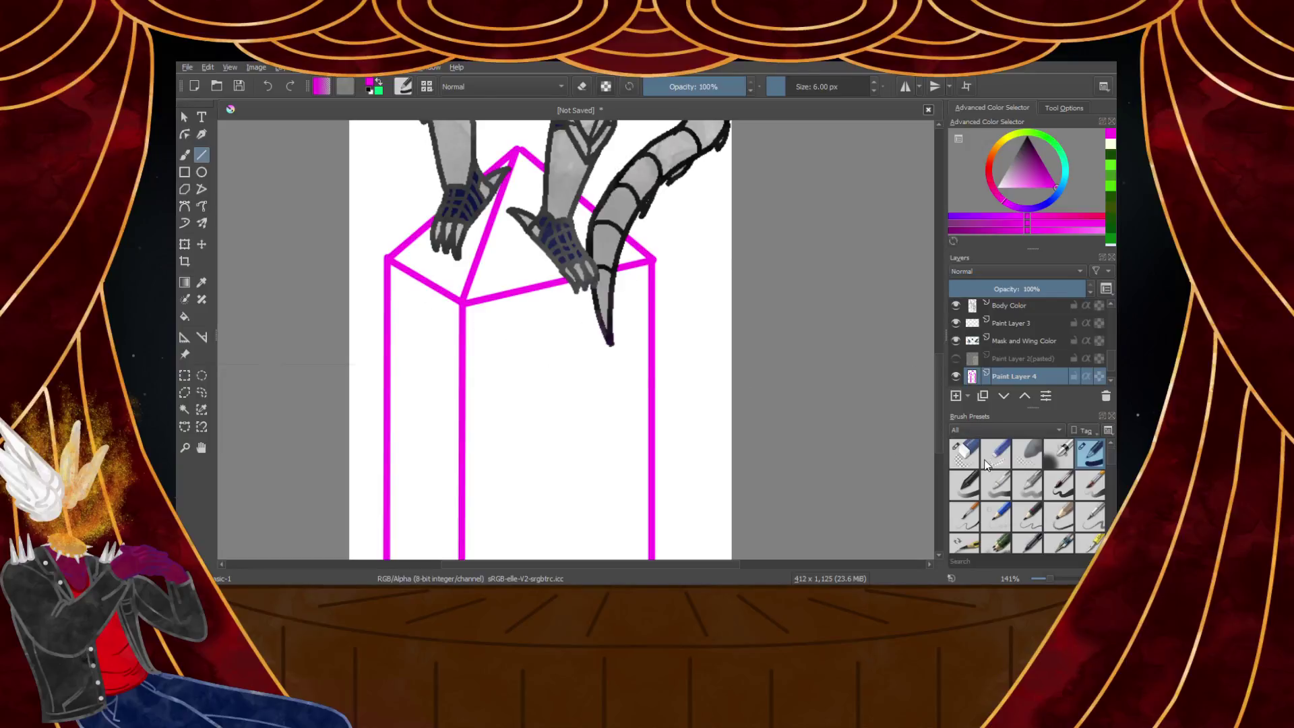
Outline the upper half of an angular glyph on the pillar's wide right face with connected magenta straight lines
scroll(542, 433, up, 2)
drag(503, 337, 599, 298)
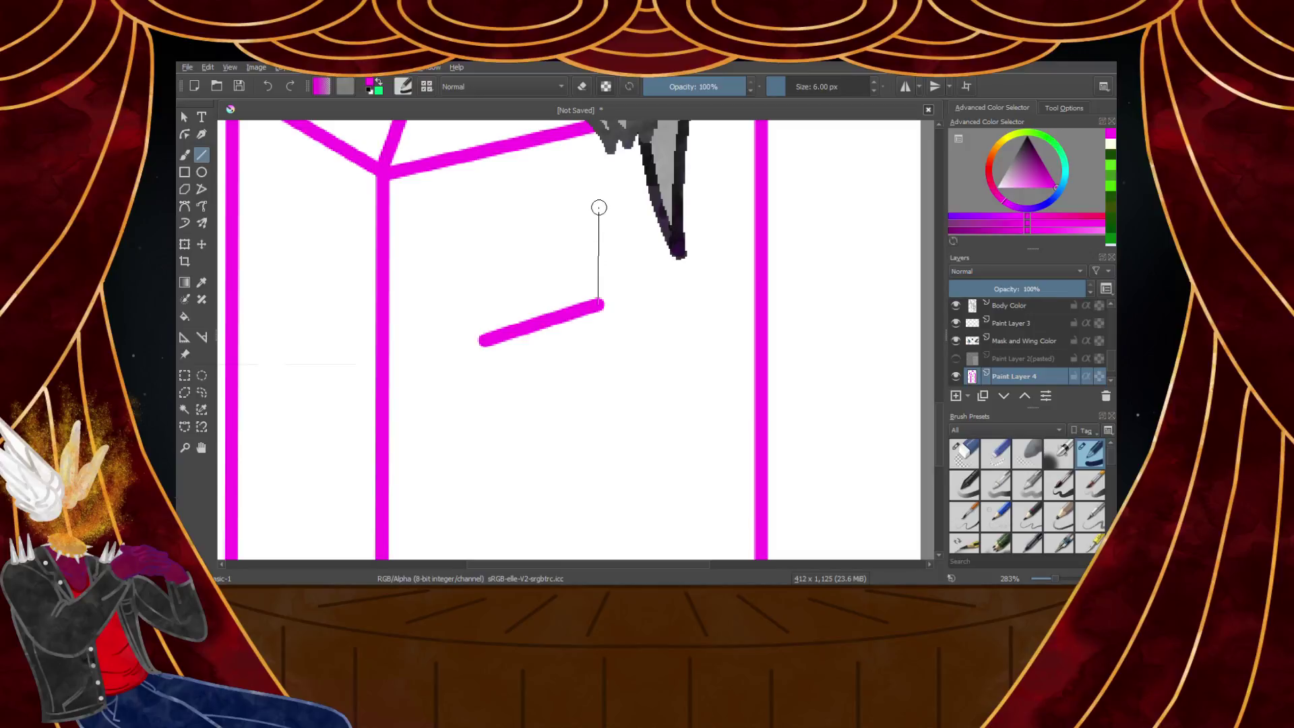
drag(599, 208, 599, 204)
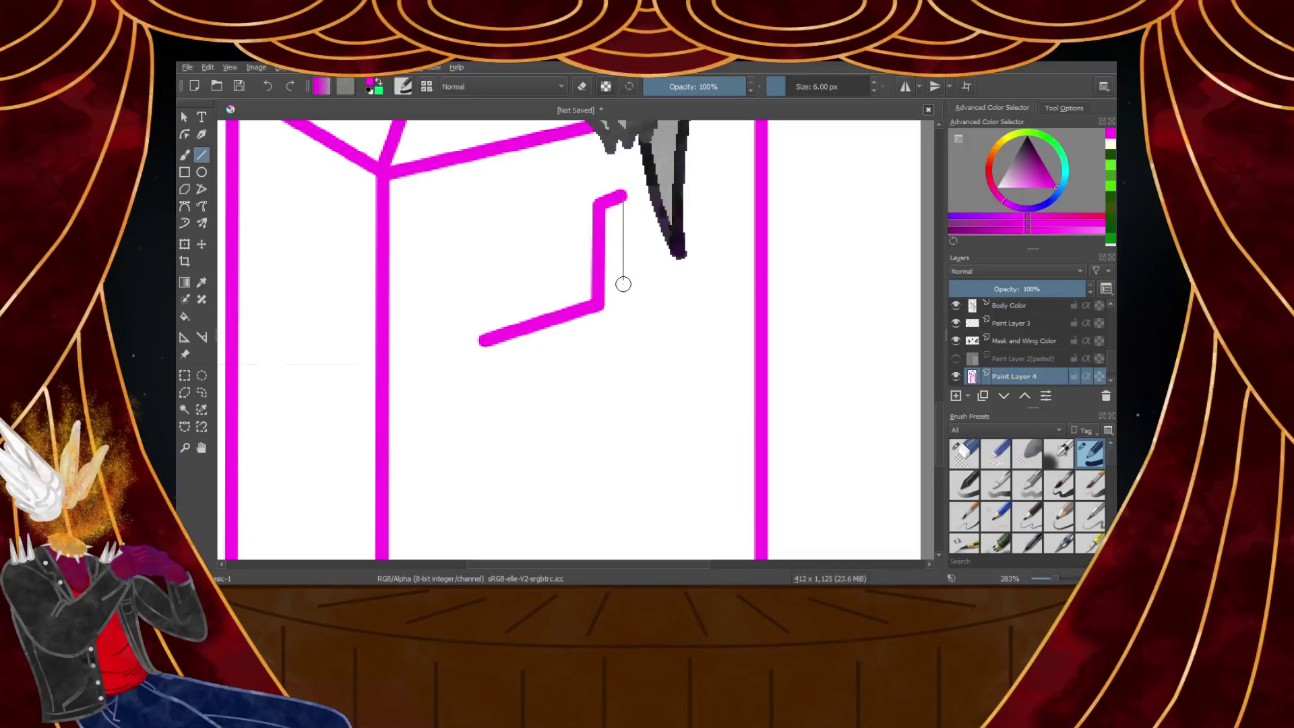
drag(623, 338, 624, 339)
drag(624, 339, 645, 333)
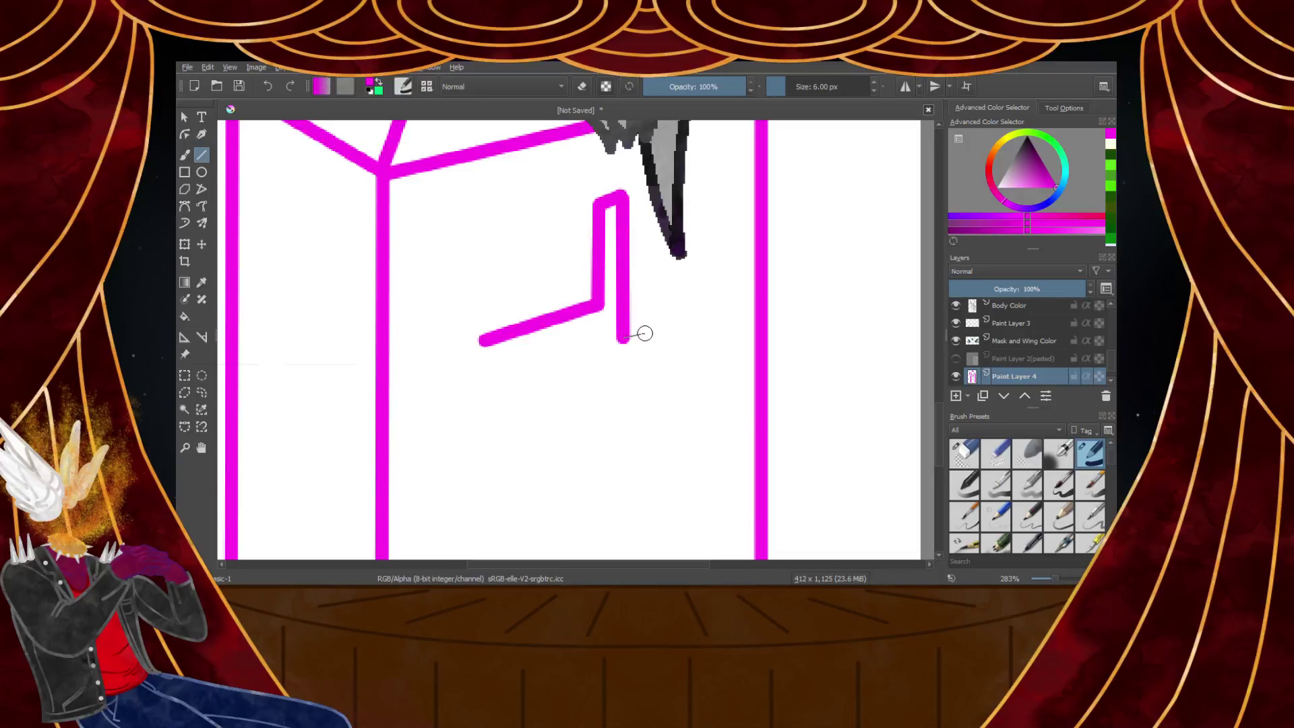
click(685, 311)
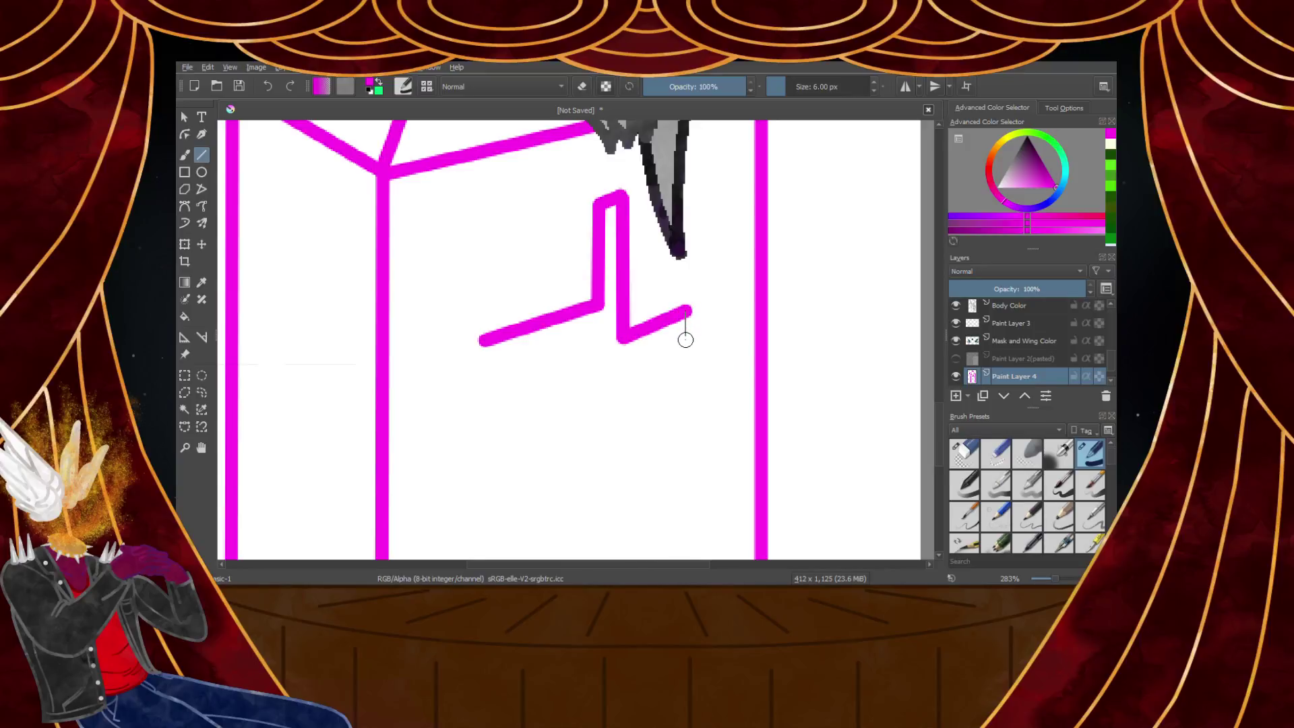
click(597, 373)
click(556, 351)
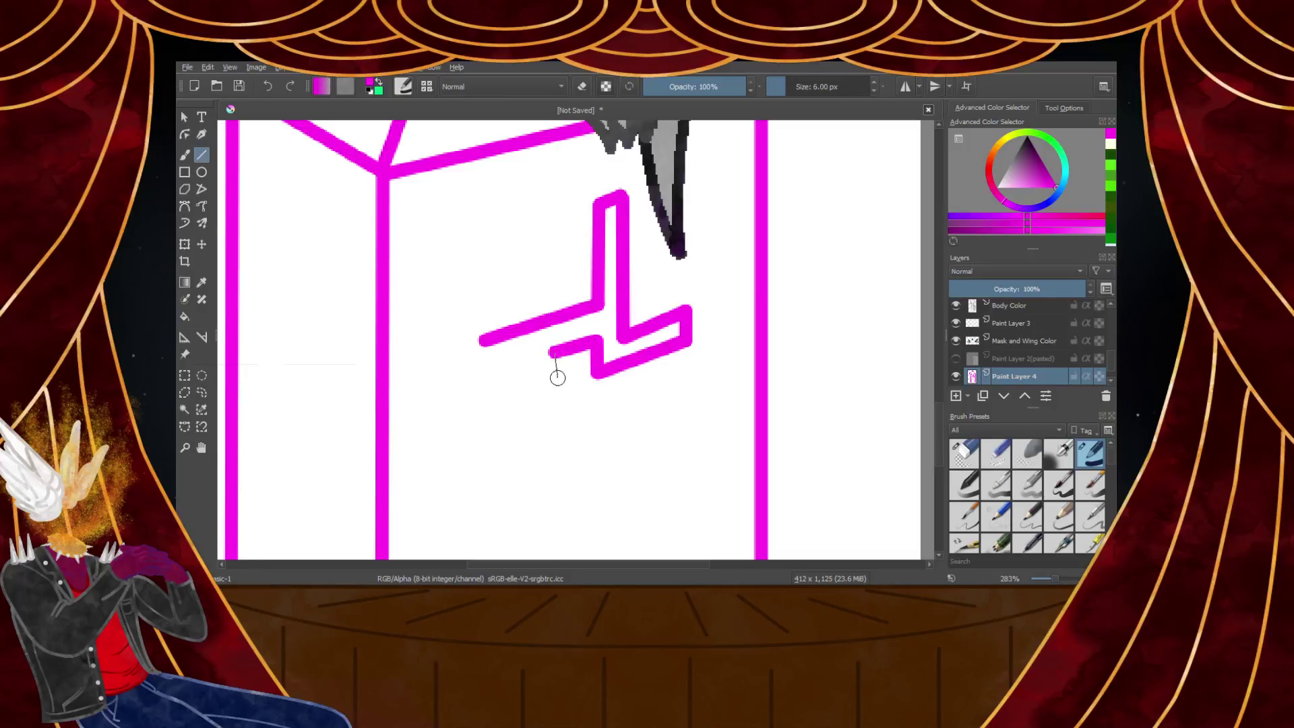
click(556, 440)
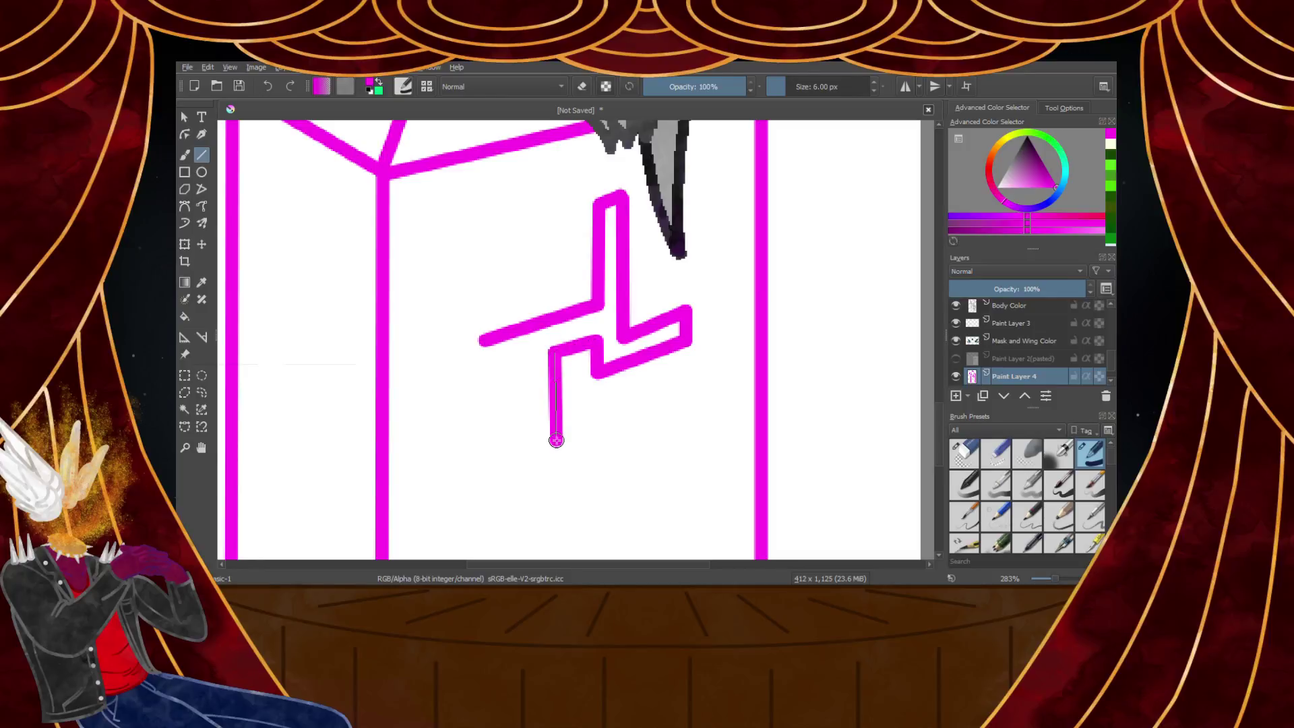
drag(554, 443, 555, 449)
Complete the first glyph's outline with a vertical stem, a hooked foot and the underside of its upper arm
scroll(555, 448, down, 2)
scroll(554, 465, up, 4)
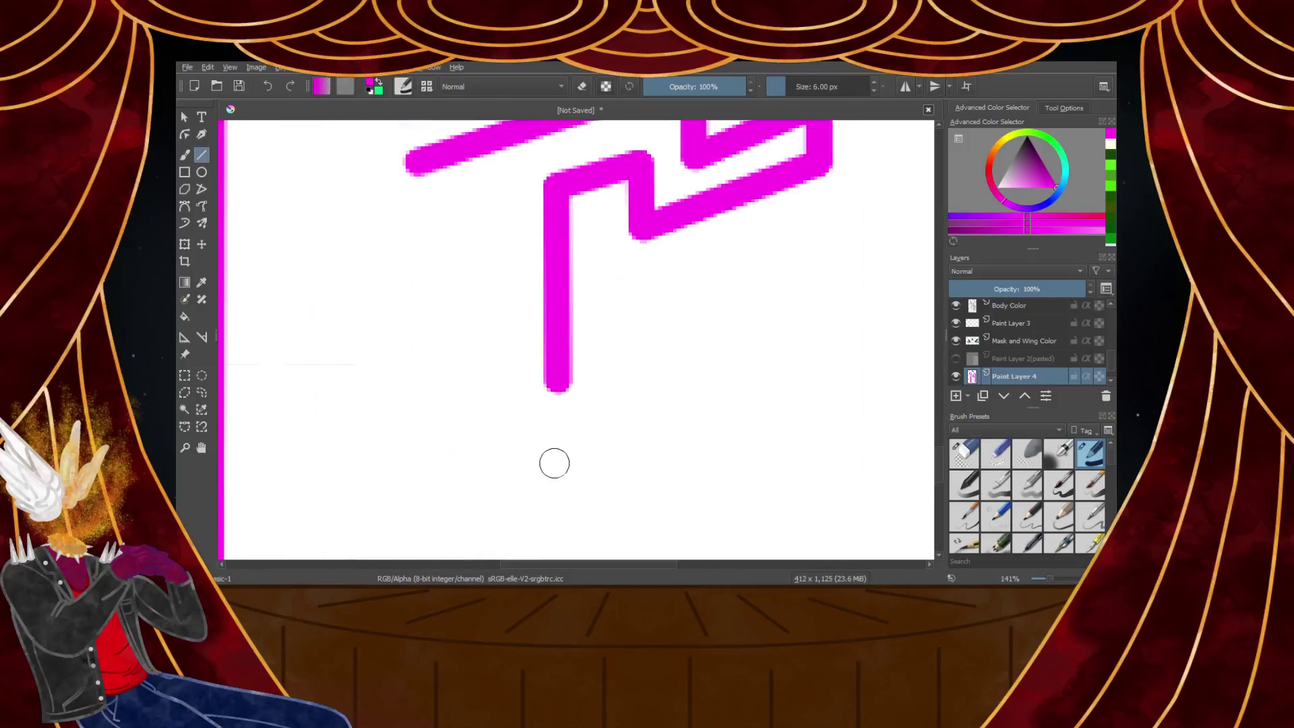
drag(559, 382, 643, 353)
mouse_move(644, 354)
mouse_down()
mouse_move(642, 413)
mouse_move(447, 468)
mouse_move(443, 332)
mouse_move(480, 329)
mouse_up()
mouse_move(481, 385)
mouse_down()
mouse_move(500, 381)
mouse_move(514, 350)
mouse_move(510, 194)
mouse_up()
drag(511, 193, 412, 225)
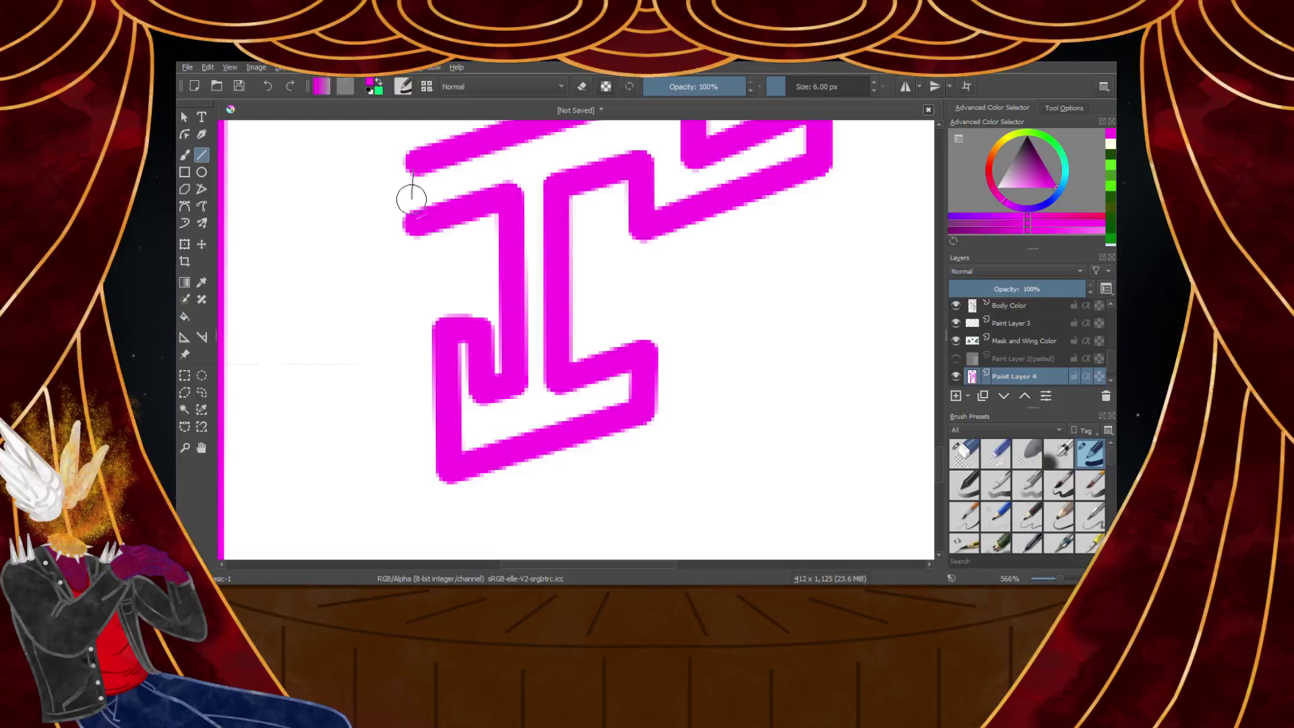
scroll(412, 197, down, 10)
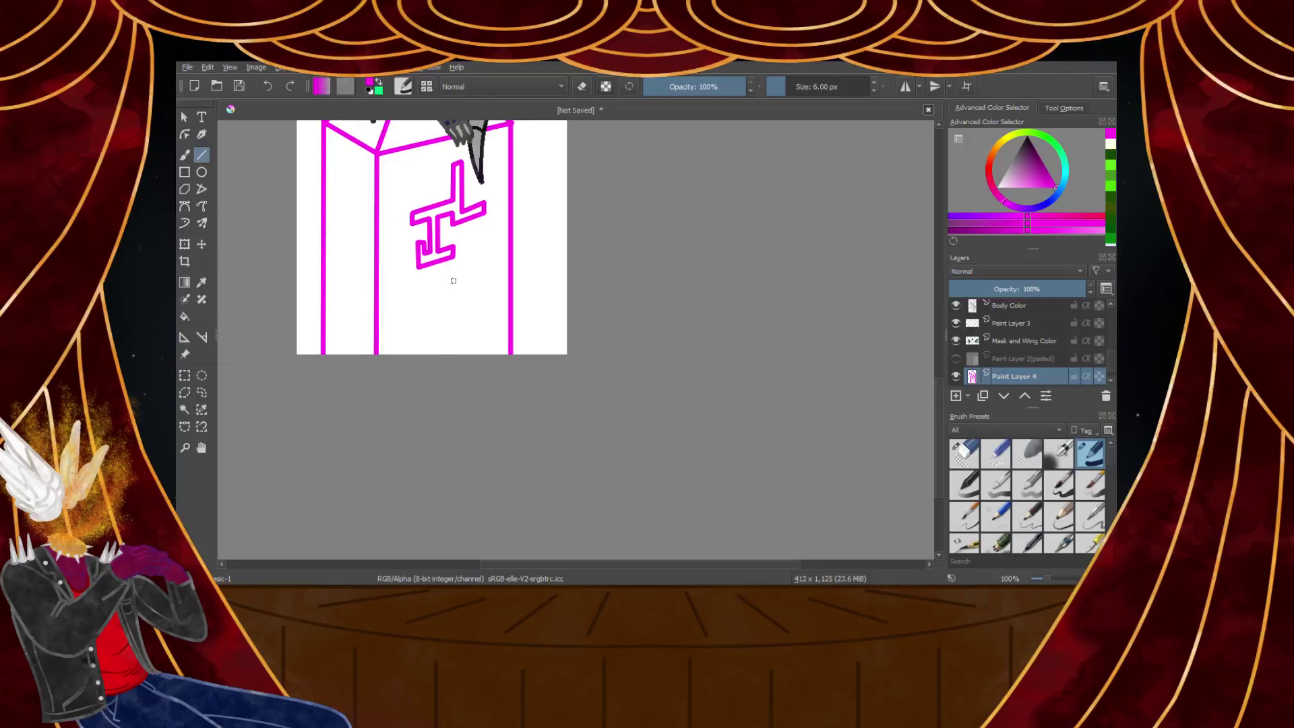
Outline a second glyph below the first, starting with its tall right bar and the stem reaching the canvas bottom
scroll(452, 280, up, 5)
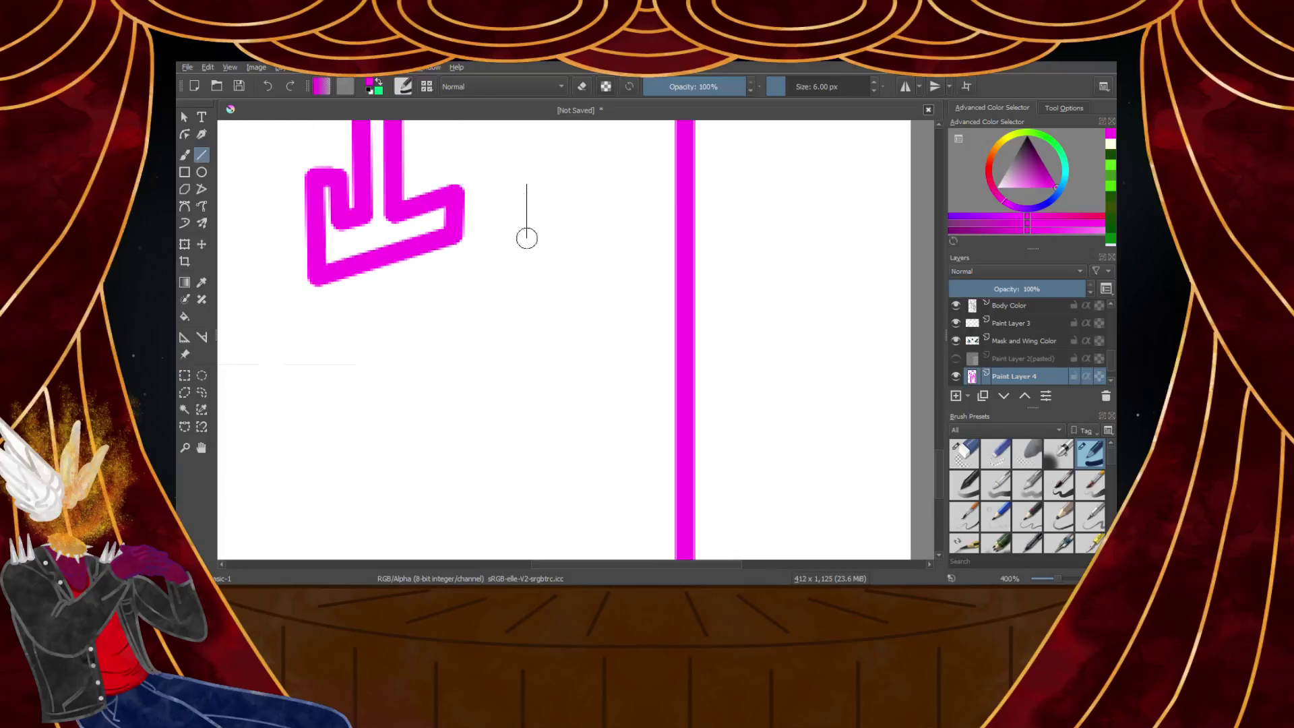
drag(527, 369, 527, 374)
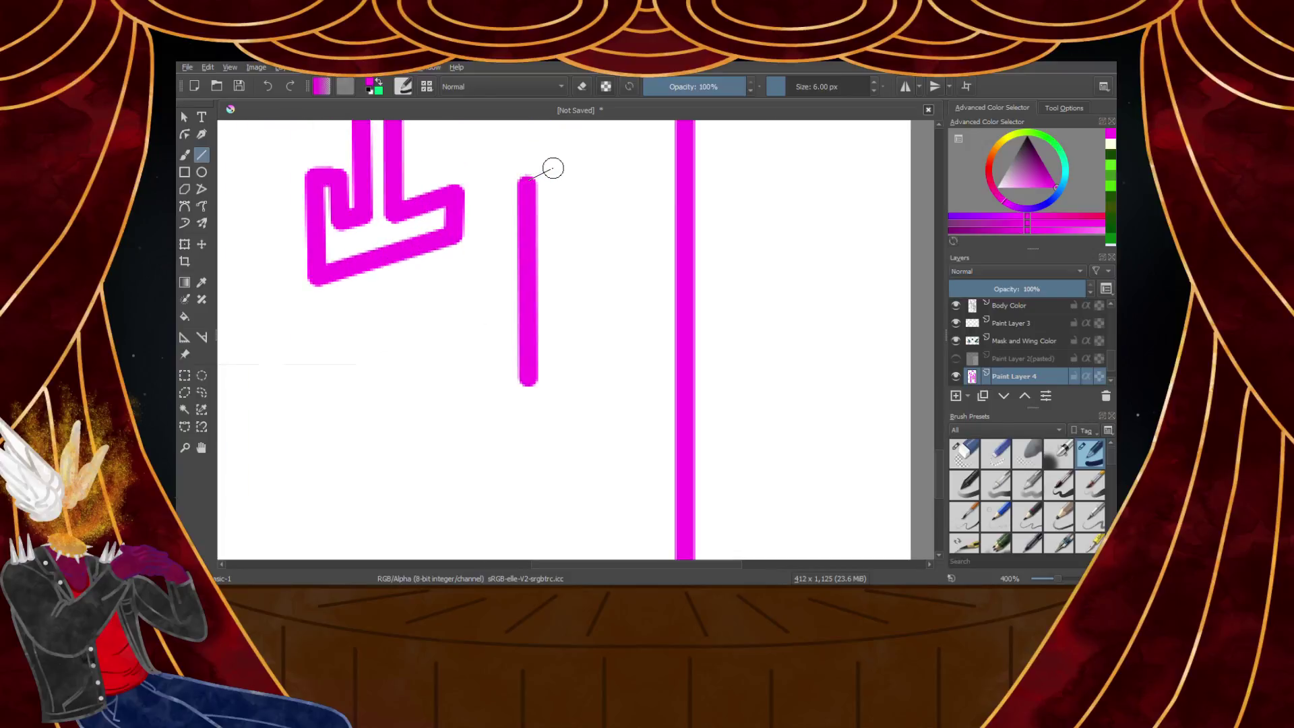
mouse_move(564, 168)
mouse_down()
mouse_move(564, 419)
mouse_move(298, 449)
mouse_move(204, 493)
mouse_move(395, 491)
mouse_move(564, 432)
mouse_up()
scroll(564, 423, down, 3)
scroll(561, 428, up, 4)
drag(565, 432, 564, 476)
drag(501, 254, 505, 505)
drag(507, 504, 564, 476)
Outline the second glyph's stepped left arm, undoing the thin underside and redrawing it lower with a short inner upright
scroll(553, 428, down, 4)
scroll(549, 371, up, 4)
mouse_move(695, 381)
mouse_down()
mouse_move(617, 405)
mouse_move(613, 273)
mouse_move(625, 284)
mouse_move(514, 315)
mouse_move(436, 318)
mouse_move(629, 245)
mouse_move(593, 275)
mouse_move(557, 275)
mouse_move(564, 329)
mouse_move(529, 300)
mouse_move(534, 370)
mouse_up()
mouse_move(534, 370)
mouse_down()
mouse_move(359, 397)
mouse_move(355, 434)
mouse_move(456, 427)
mouse_move(554, 401)
mouse_up()
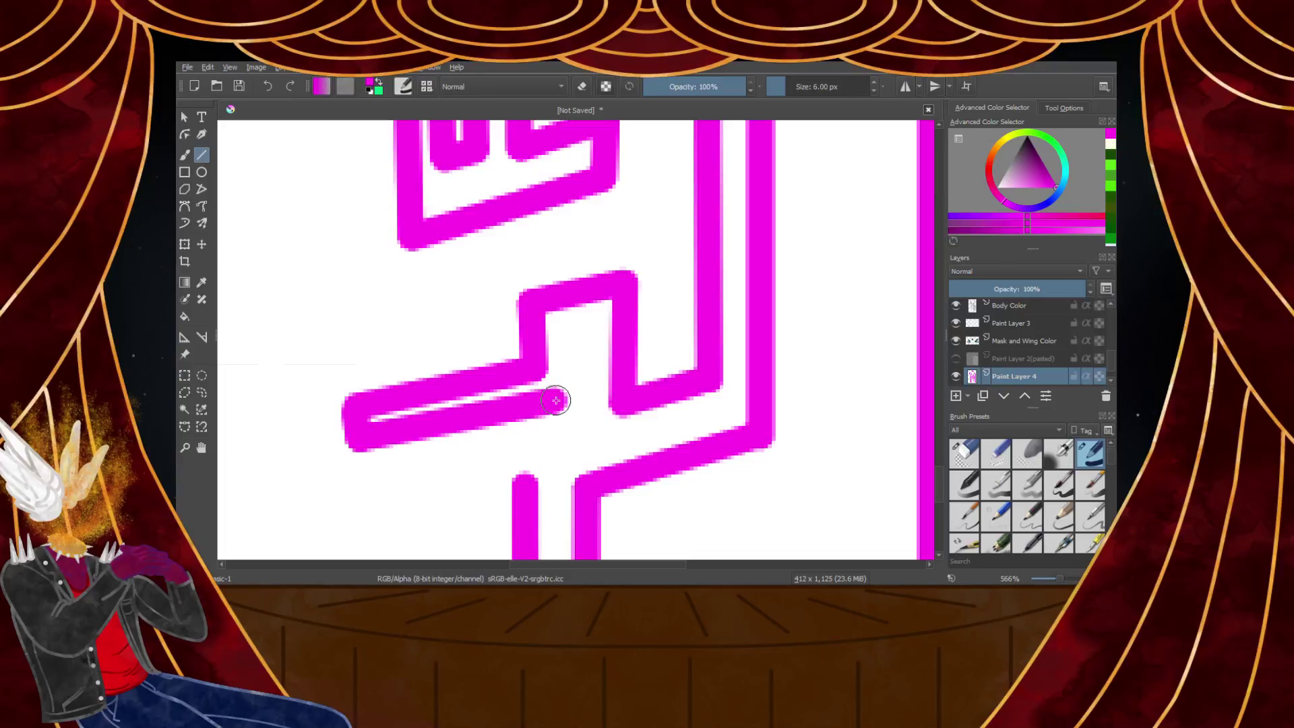
key(ctrl+z)
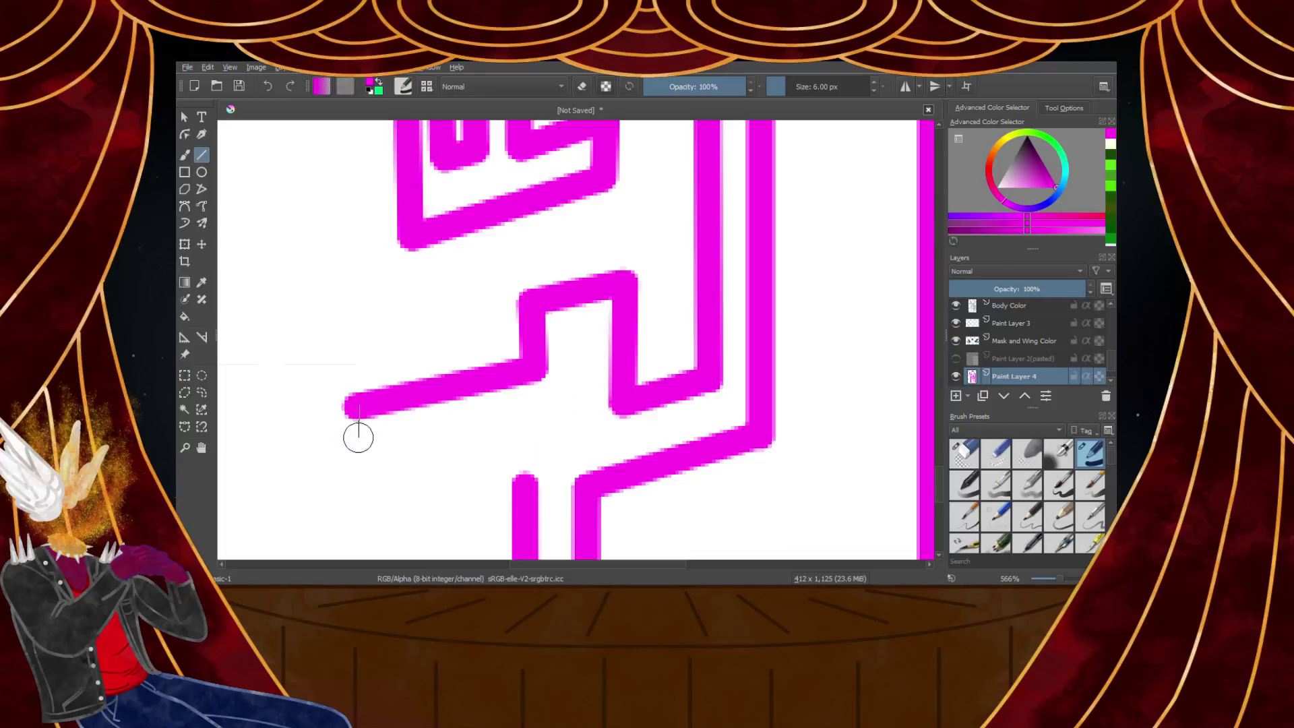
drag(358, 458, 563, 409)
drag(580, 344, 580, 407)
Close the second glyph's outline with a short notch joining the stem to the underside of the left arm
scroll(569, 421, up, 1)
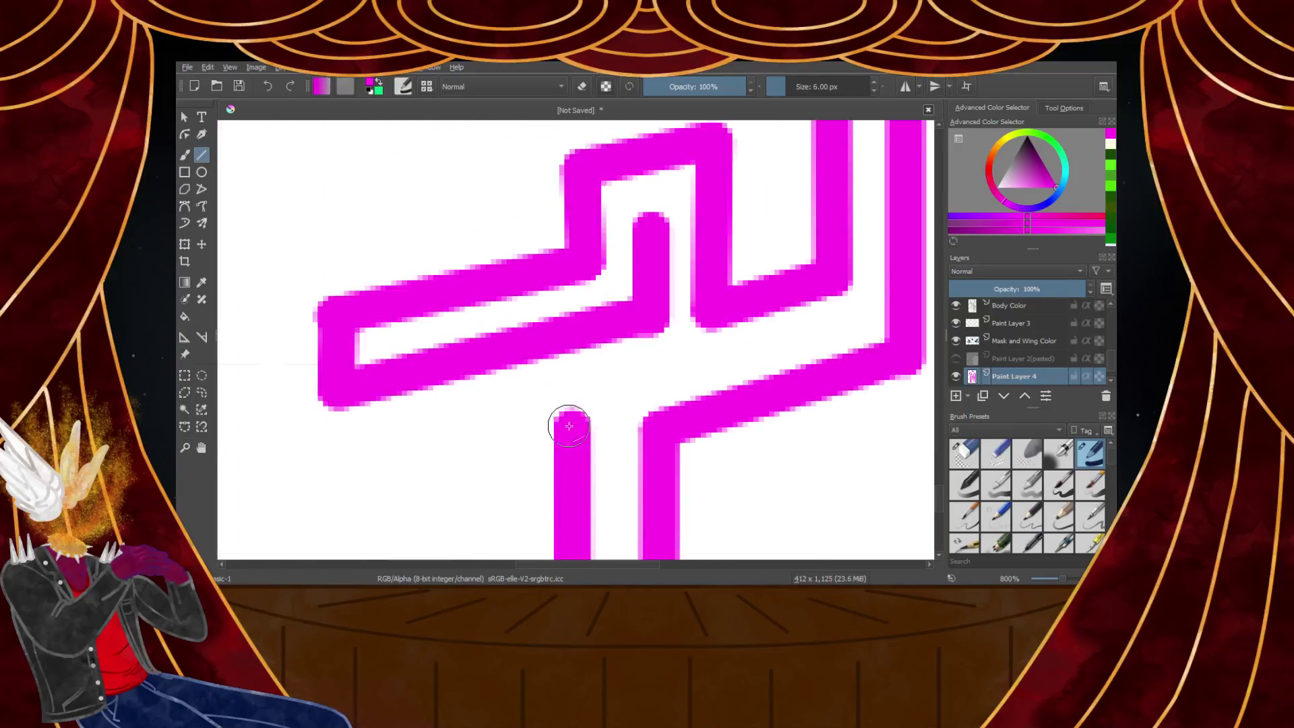
scroll(569, 426, down, 5)
scroll(554, 432, up, 5)
mouse_move(638, 370)
mouse_down()
mouse_move(551, 395)
mouse_move(555, 335)
mouse_up()
scroll(555, 327, down, 5)
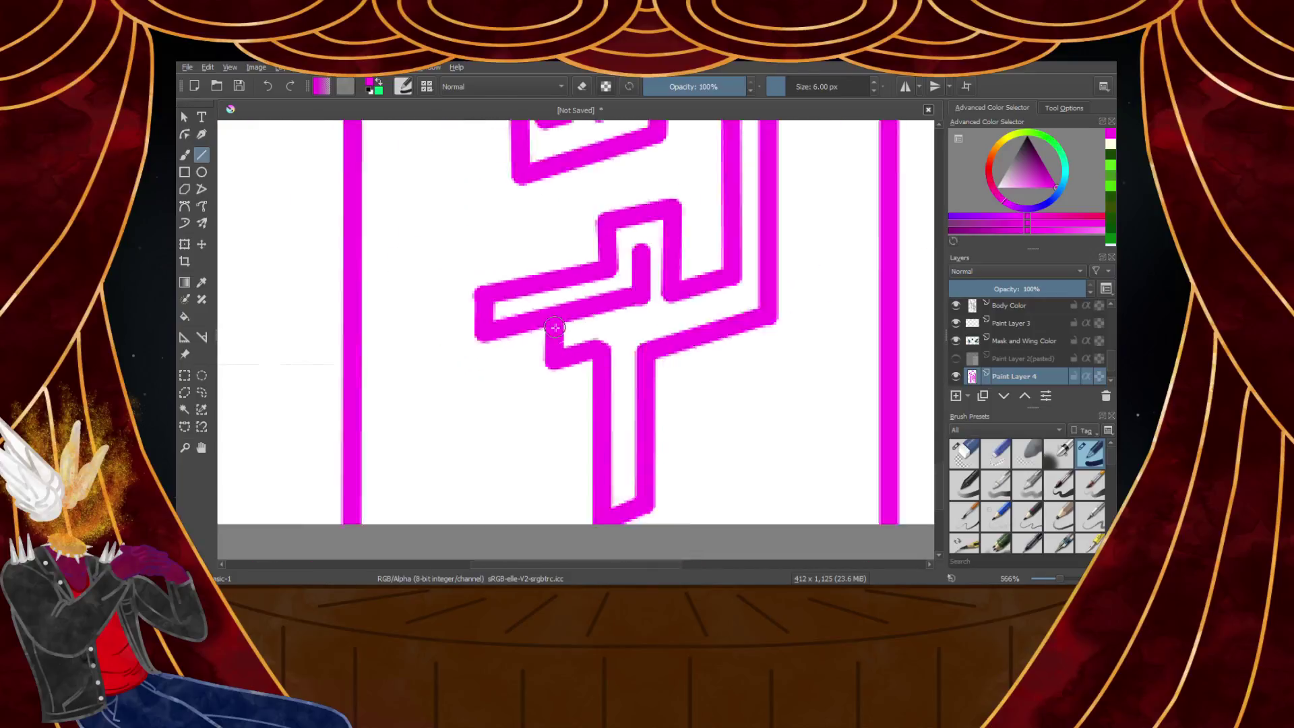
Outline a small four-sided block beside the second glyph's stem, near the canvas bottom
scroll(555, 311, down, 3)
scroll(579, 335, up, 8)
mouse_move(561, 276)
mouse_down()
mouse_move(558, 424)
mouse_move(622, 236)
mouse_move(625, 395)
mouse_up()
drag(624, 395, 559, 426)
scroll(559, 426, down, 3)
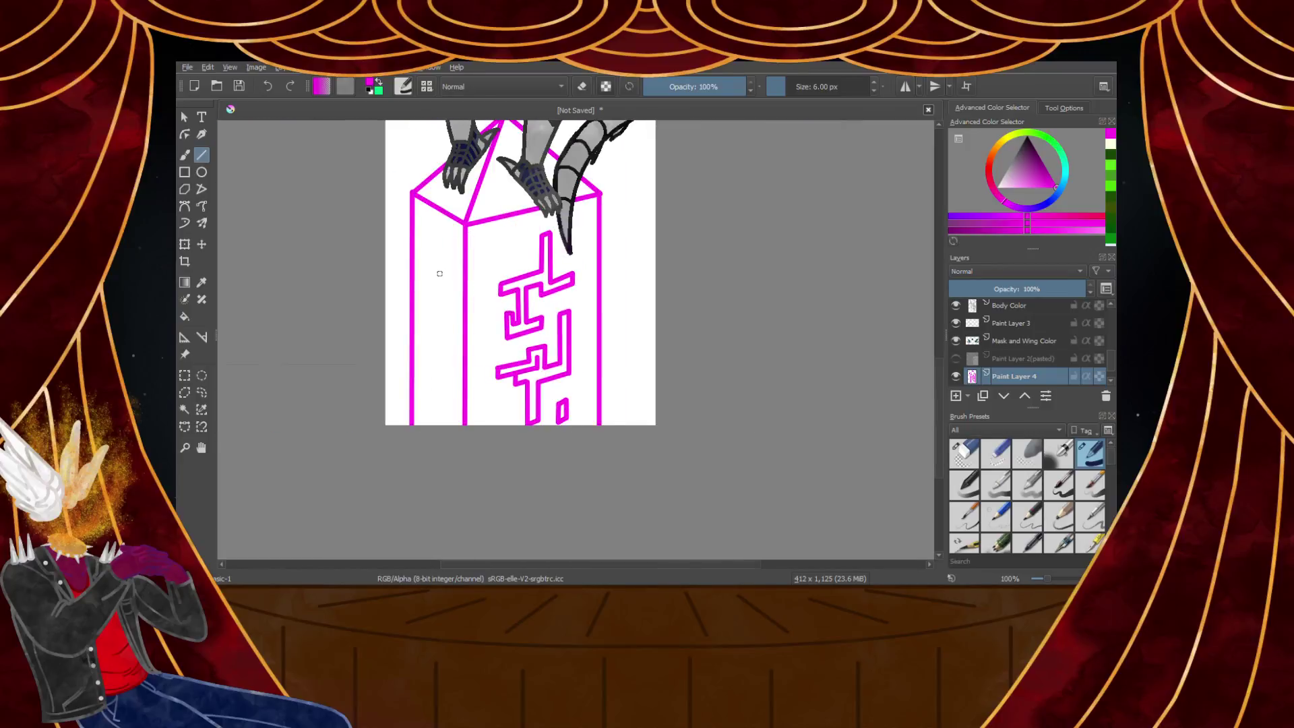
Set the brush size to 4 px and outline the upper part of a narrow angular glyph on the pillar's left face
scroll(440, 273, down, 1)
scroll(445, 295, up, 7)
drag(466, 292, 542, 326)
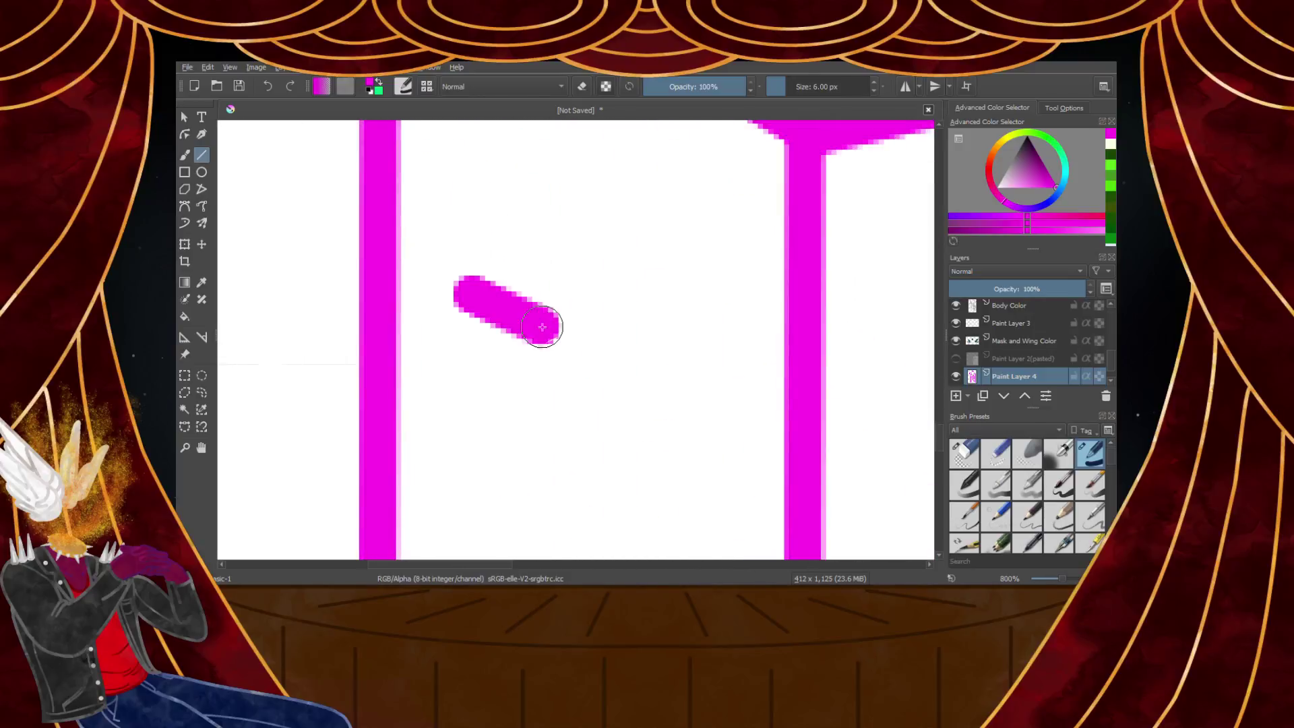
key(ctrl+z)
click(873, 91)
click(873, 91)
mouse_move(465, 284)
mouse_down()
mouse_move(551, 313)
mouse_move(568, 181)
mouse_move(551, 159)
mouse_up()
drag(552, 156, 582, 158)
mouse_move(583, 161)
mouse_down()
mouse_move(575, 370)
mouse_move(605, 389)
mouse_move(621, 260)
mouse_move(606, 374)
mouse_move(641, 402)
mouse_move(635, 338)
mouse_move(673, 341)
mouse_move(673, 470)
mouse_up()
drag(673, 470, 519, 429)
scroll(514, 424, up, 1)
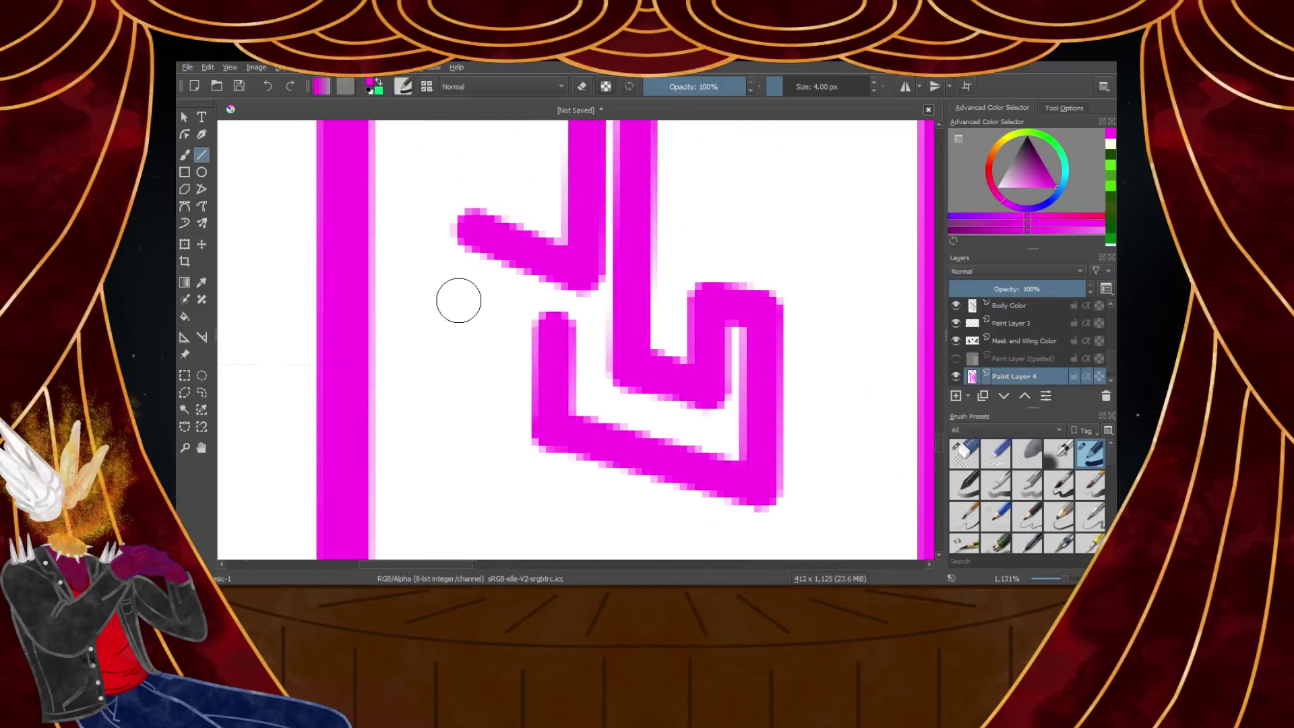
Extend the left-face glyph downward with an inner vertical side and the top edge of its lower arm
scroll(489, 319, down, 5)
scroll(490, 319, up, 4)
drag(494, 310, 495, 479)
drag(496, 478, 624, 506)
scroll(625, 505, down, 3)
scroll(597, 505, up, 2)
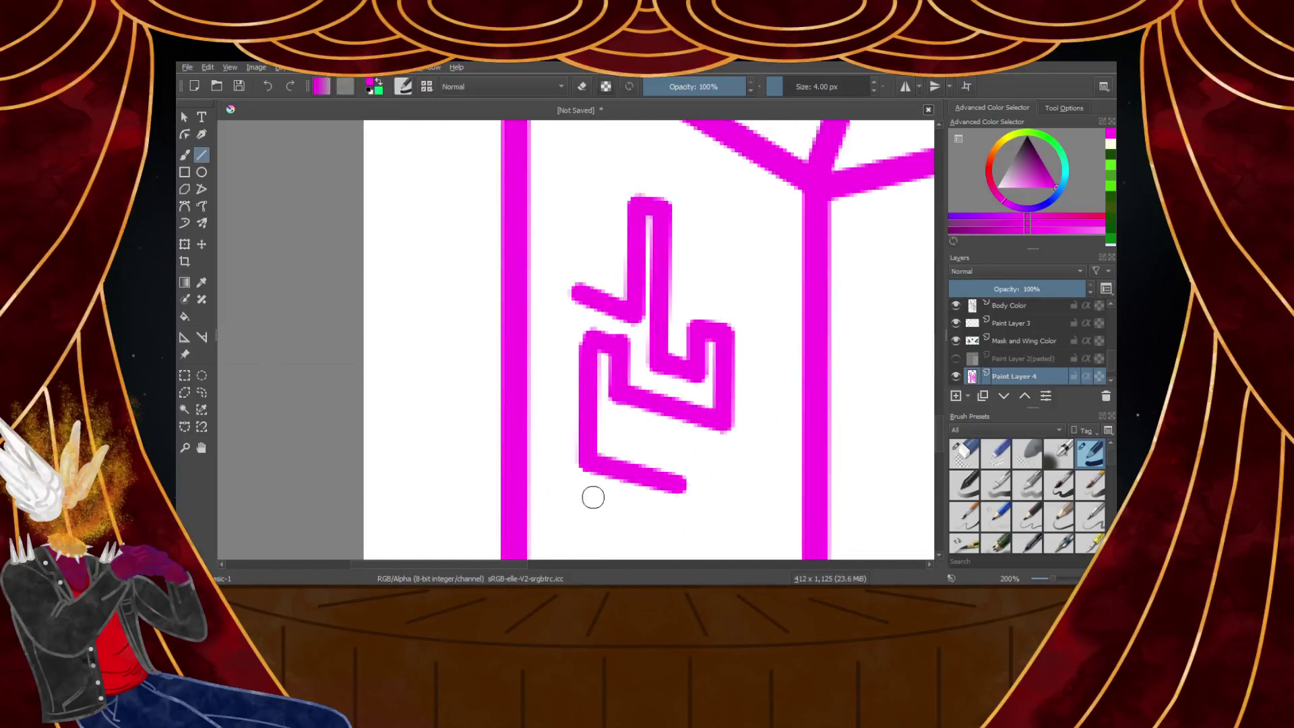
Close the left-face glyph with a long outer left edge, a short foot and the end of its lower arm
drag(570, 402, 569, 480)
key(ctrl+z)
mouse_move(566, 289)
mouse_down()
mouse_move(557, 530)
mouse_move(609, 514)
mouse_move(616, 439)
mouse_move(803, 477)
mouse_move(802, 421)
mouse_up()
scroll(557, 529, down, 3)
scroll(564, 524, up, 4)
scroll(800, 426, down, 5)
scroll(800, 425, down, 3)
scroll(800, 426, up, 3)
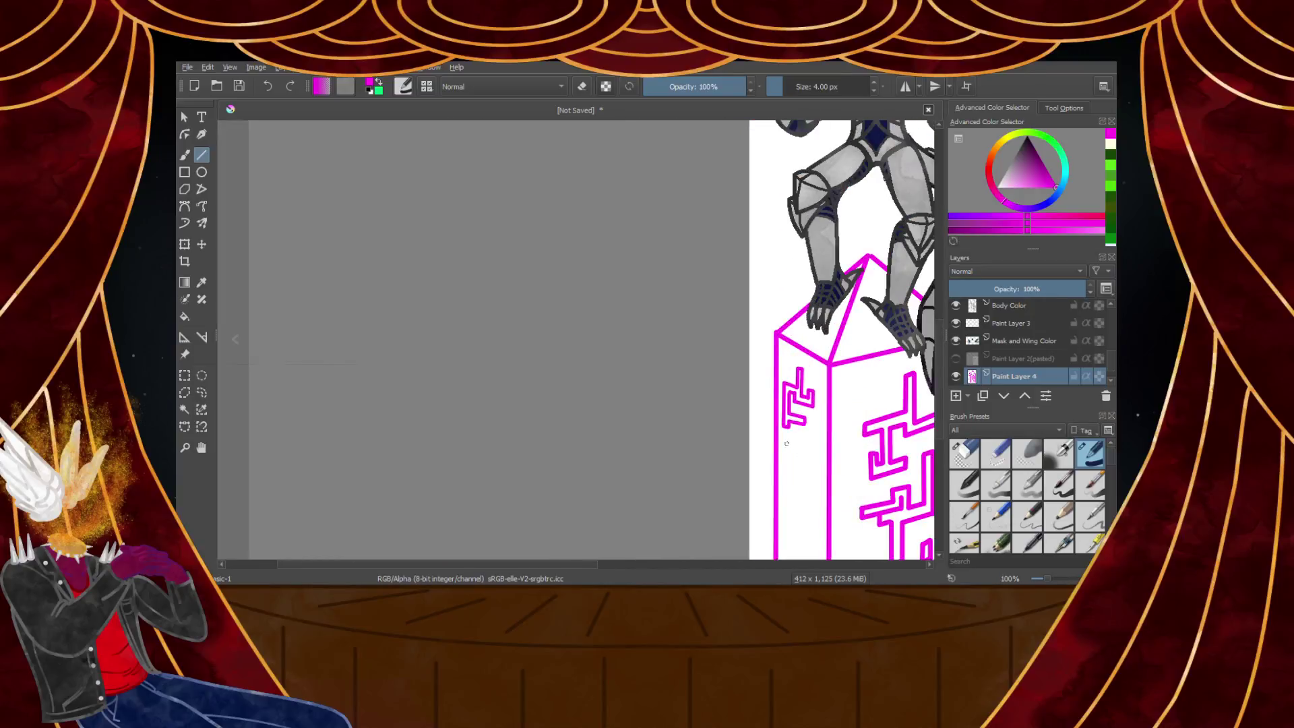
scroll(799, 424, down, 3)
scroll(815, 475, up, 3)
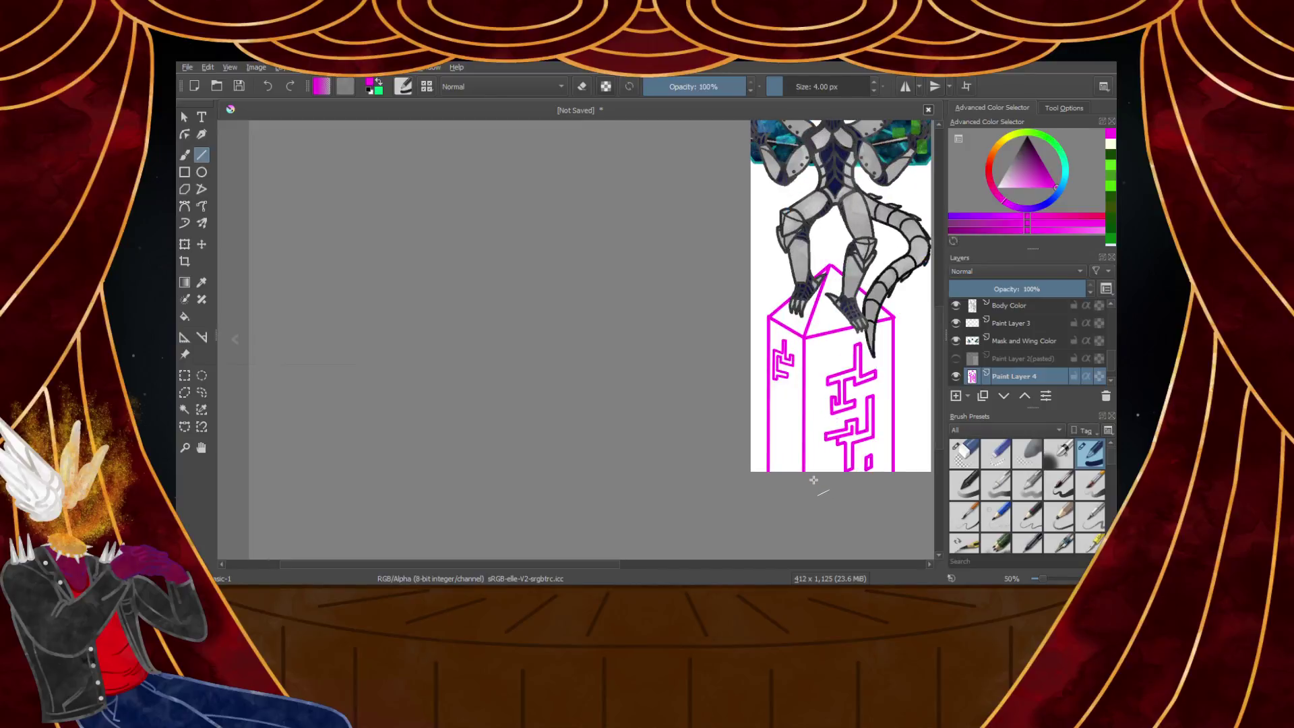
scroll(796, 343, up, 5)
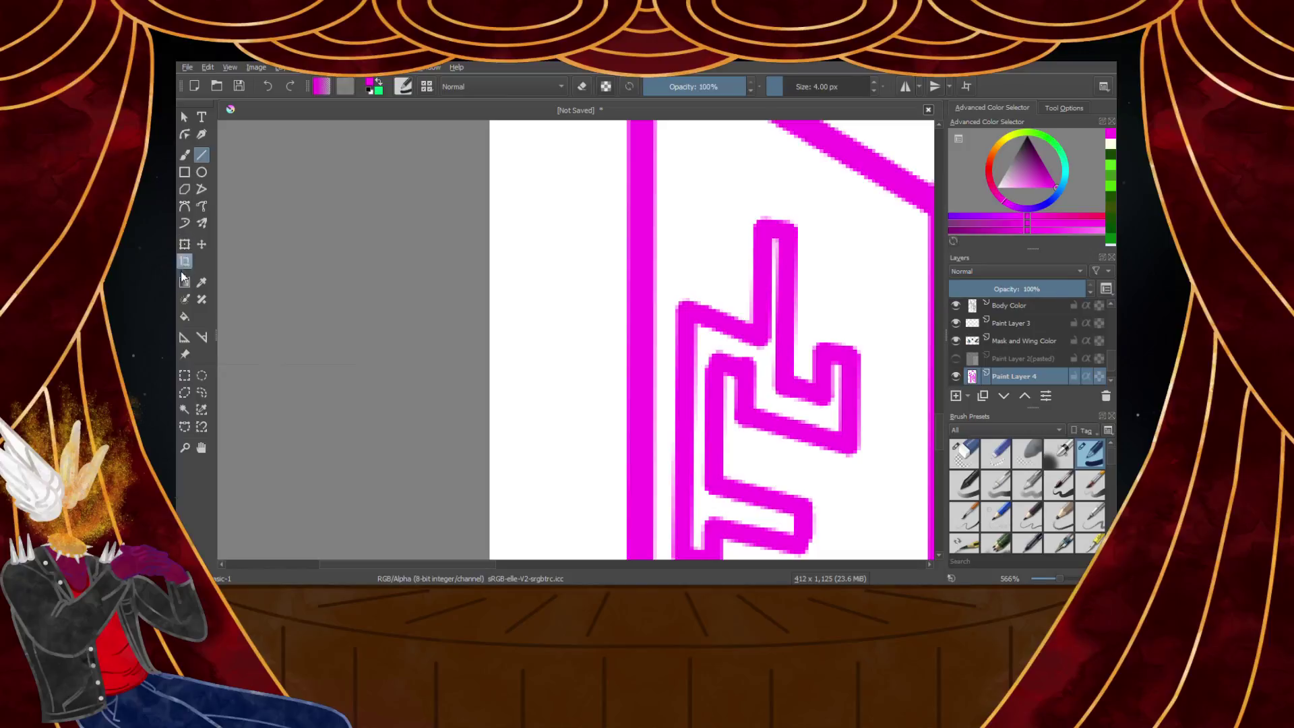
Select the left-face glyph with a rectangular selection, move it slightly down and right, skew it slightly, and deselect
click(184, 377)
scroll(663, 268, down, 3)
drag(663, 218, 740, 440)
key(ctrl+shift+a)
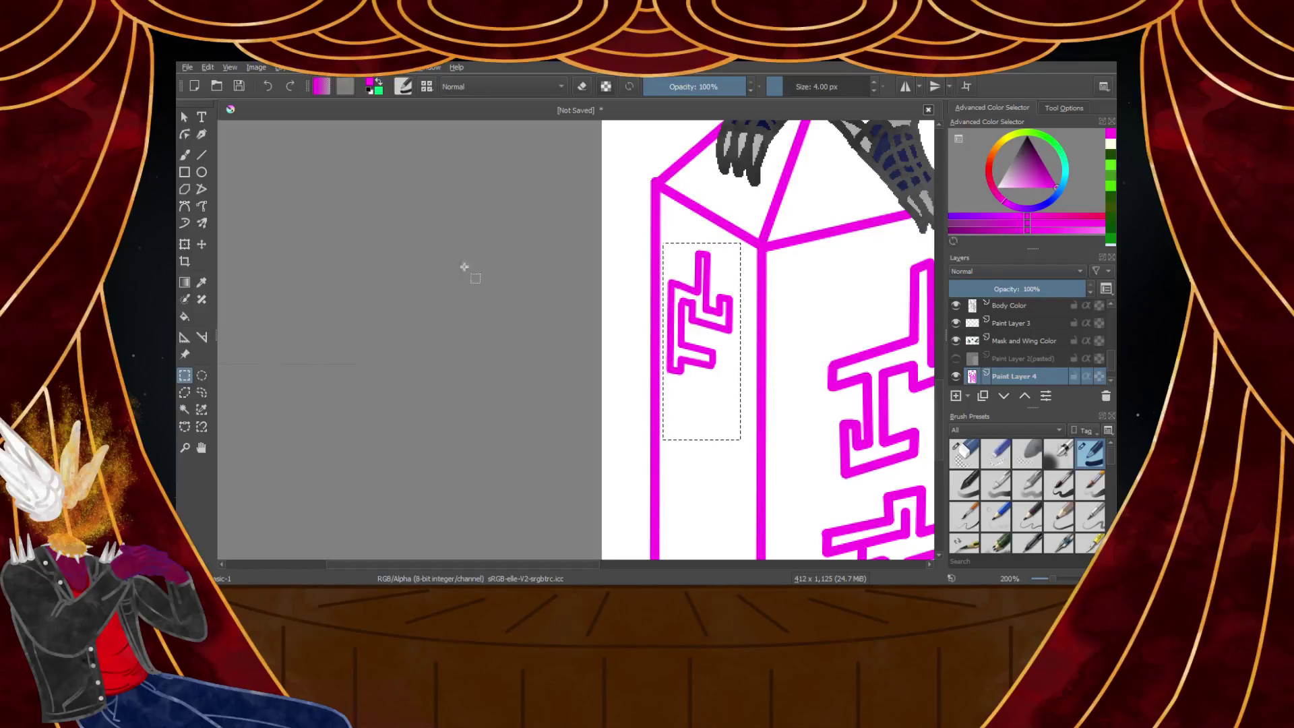
click(184, 246)
drag(694, 318, 699, 331)
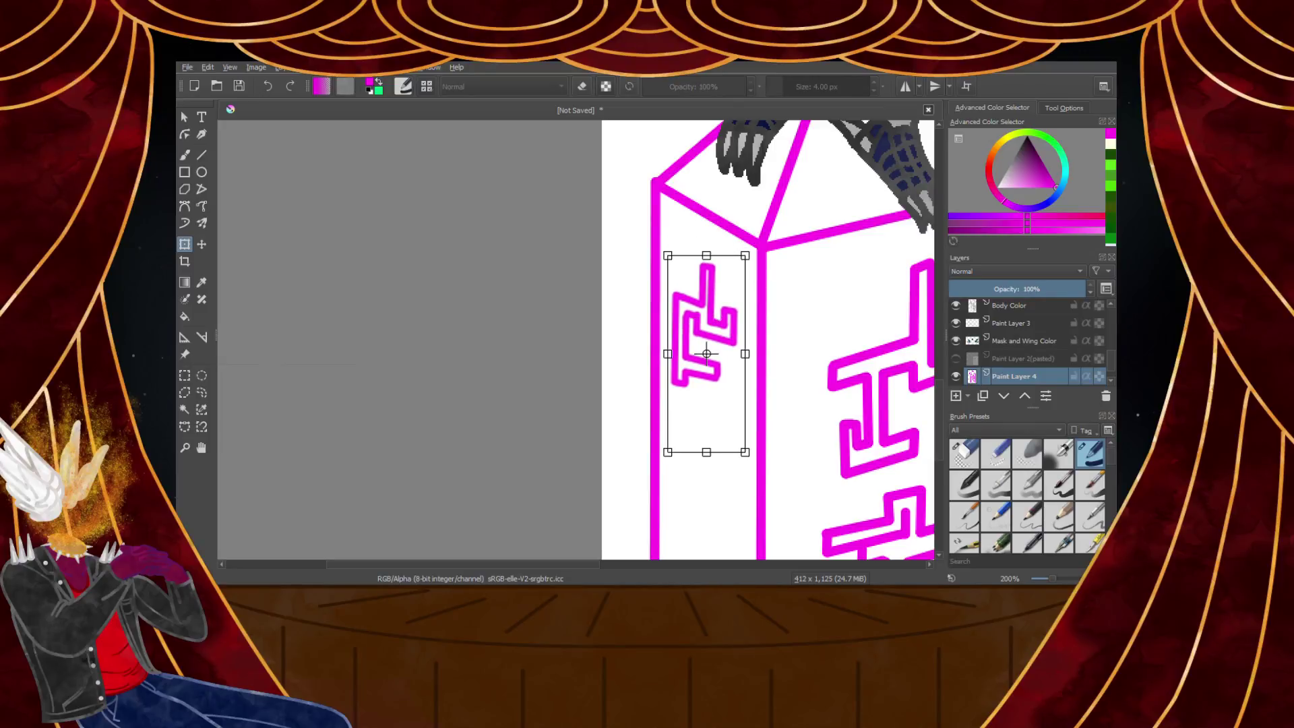
drag(733, 257, 728, 257)
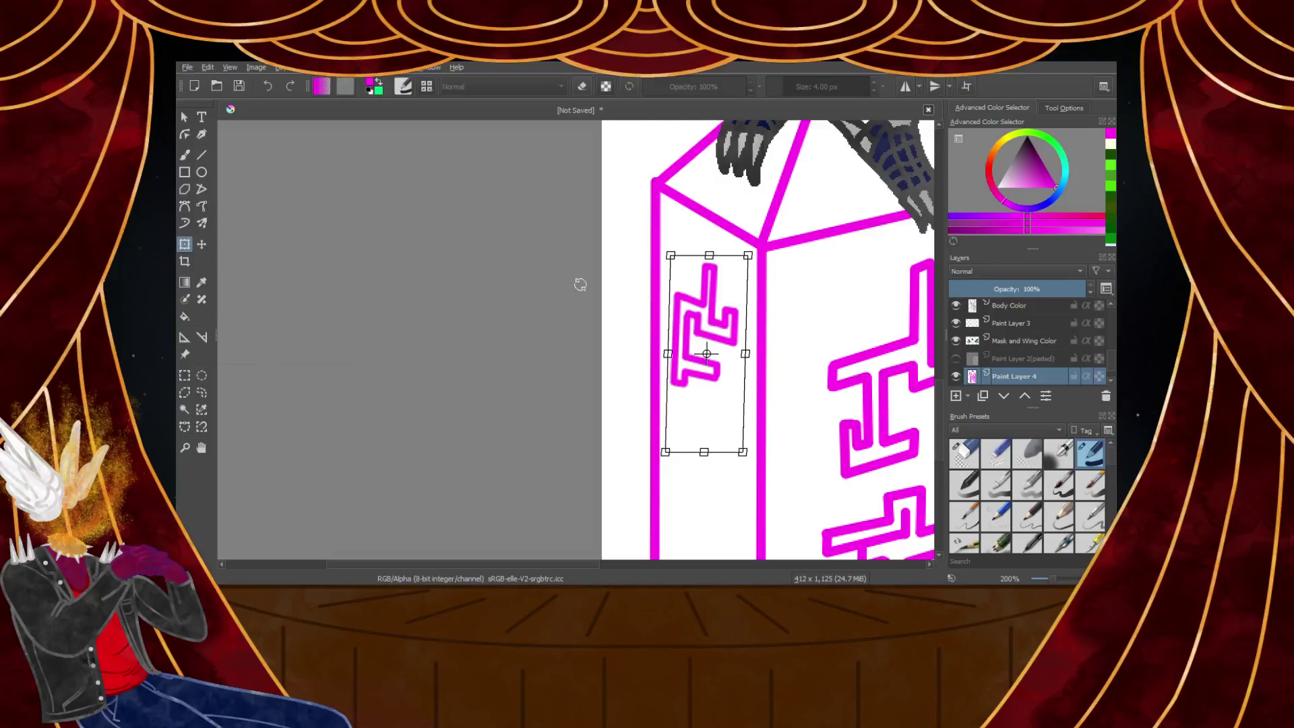
click(185, 376)
click(399, 340)
scroll(428, 340, down, 4)
scroll(462, 376, up, 4)
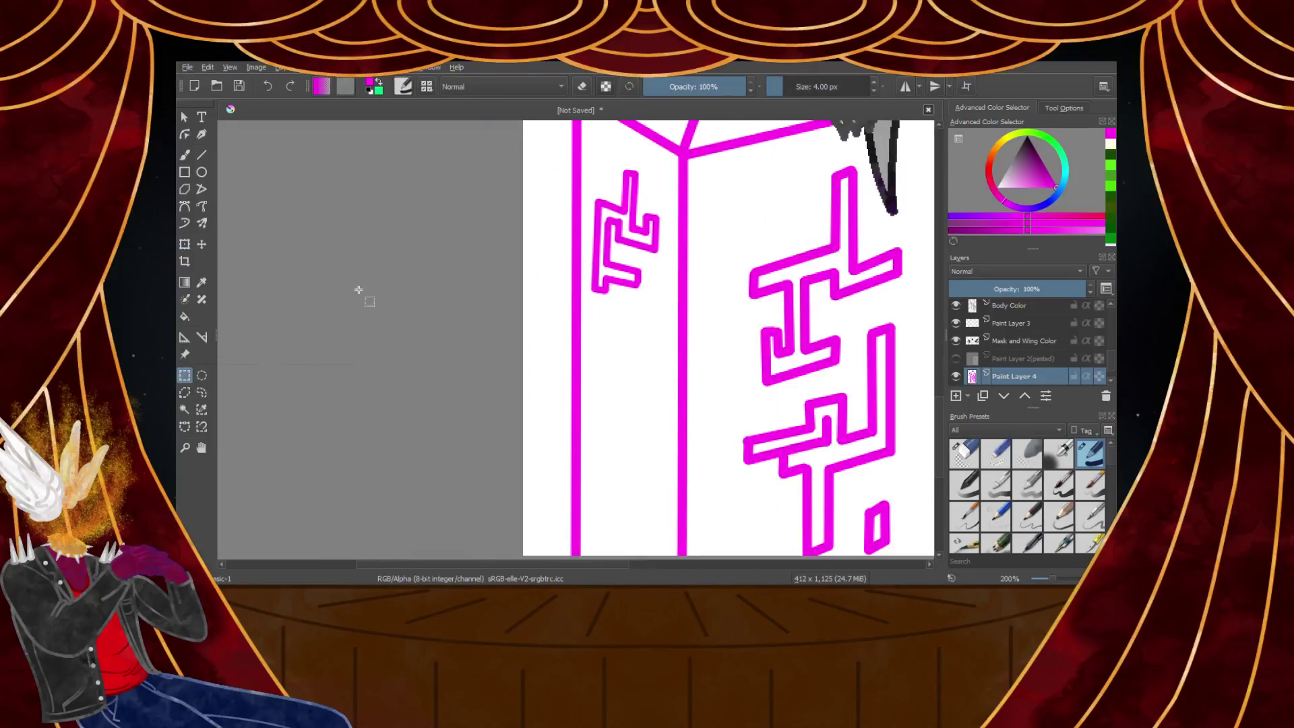
Outline a second angular glyph lower on the left face, with an inner notch, a right side and a top edge
click(202, 157)
scroll(593, 364, up, 3)
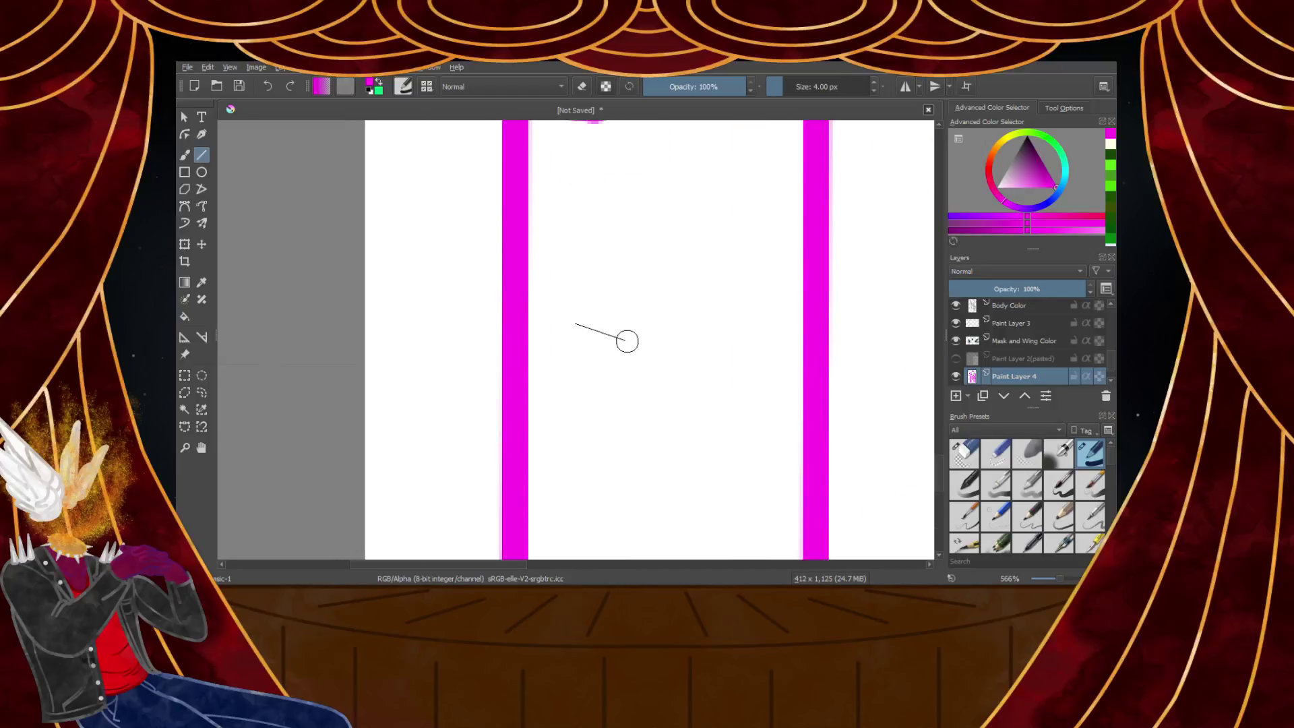
drag(635, 341, 635, 341)
mouse_move(634, 339)
mouse_down()
mouse_move(637, 211)
mouse_move(677, 240)
mouse_up()
scroll(637, 208, down, 3)
scroll(637, 207, up, 3)
scroll(677, 240, down, 3)
scroll(669, 250, up, 5)
drag(687, 295, 682, 476)
mouse_move(684, 477)
mouse_down()
mouse_move(806, 483)
mouse_move(802, 520)
mouse_up()
mouse_move(802, 520)
mouse_down()
mouse_move(801, 172)
mouse_move(551, 157)
mouse_move(540, 370)
mouse_move(555, 405)
mouse_move(497, 401)
mouse_move(496, 130)
mouse_move(496, 159)
mouse_move(499, 141)
mouse_up()
Undo the lower glyph's short left hook and draw a tall left bar joined to its inner upright
scroll(497, 130, up, 1)
key(ctrl+z)
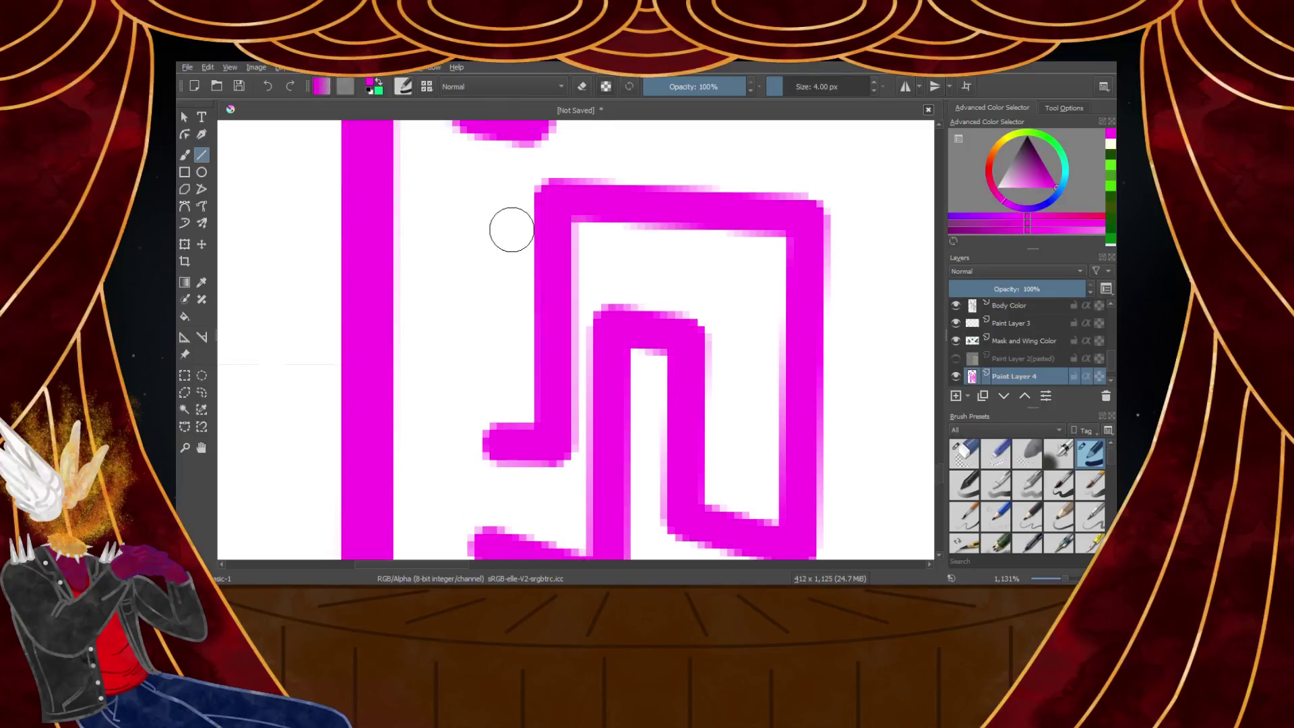
key(ctrl+z)
drag(489, 187, 486, 465)
drag(488, 465, 552, 453)
scroll(543, 450, down, 5)
scroll(540, 422, up, 4)
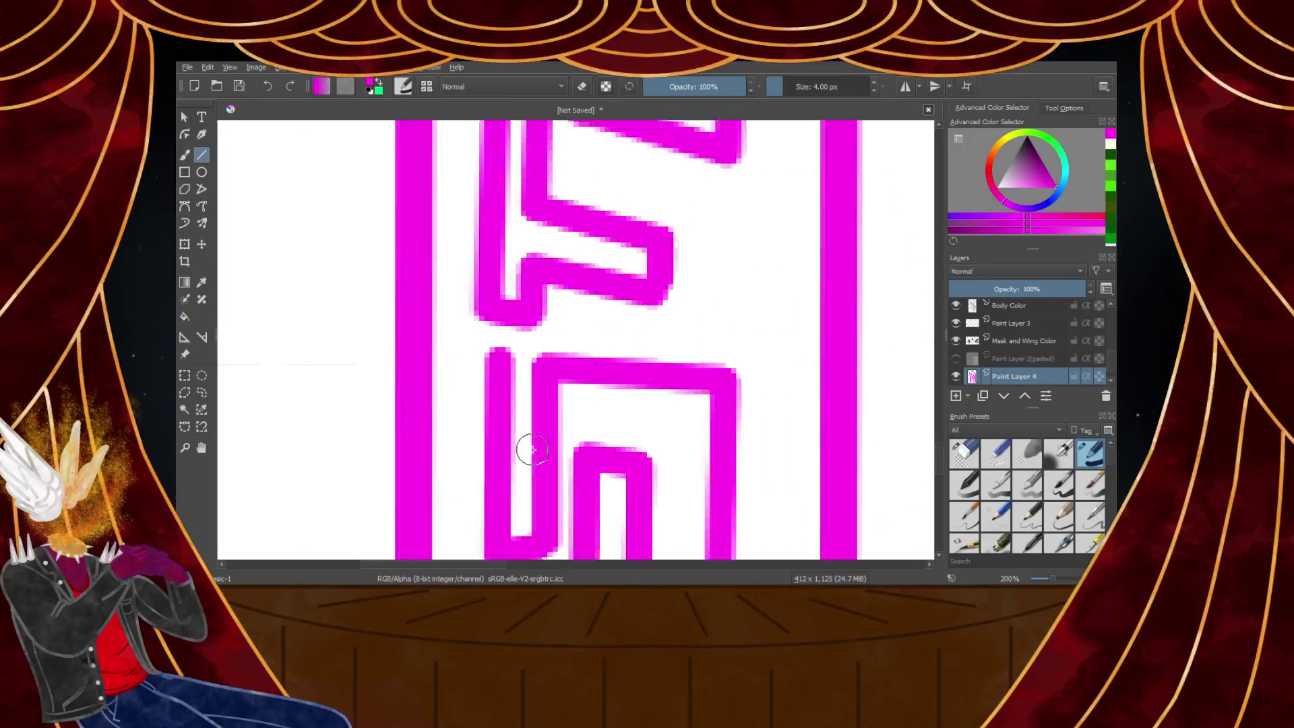
Undo the lower glyph's left bar and its joint, and redraw them beside the inner upright
scroll(527, 461, up, 1)
scroll(519, 519, up, 2)
key(ctrl+z)
scroll(521, 514, down, 2)
key(ctrl+z)
scroll(536, 519, down, 1)
scroll(535, 522, up, 3)
scroll(548, 536, down, 2)
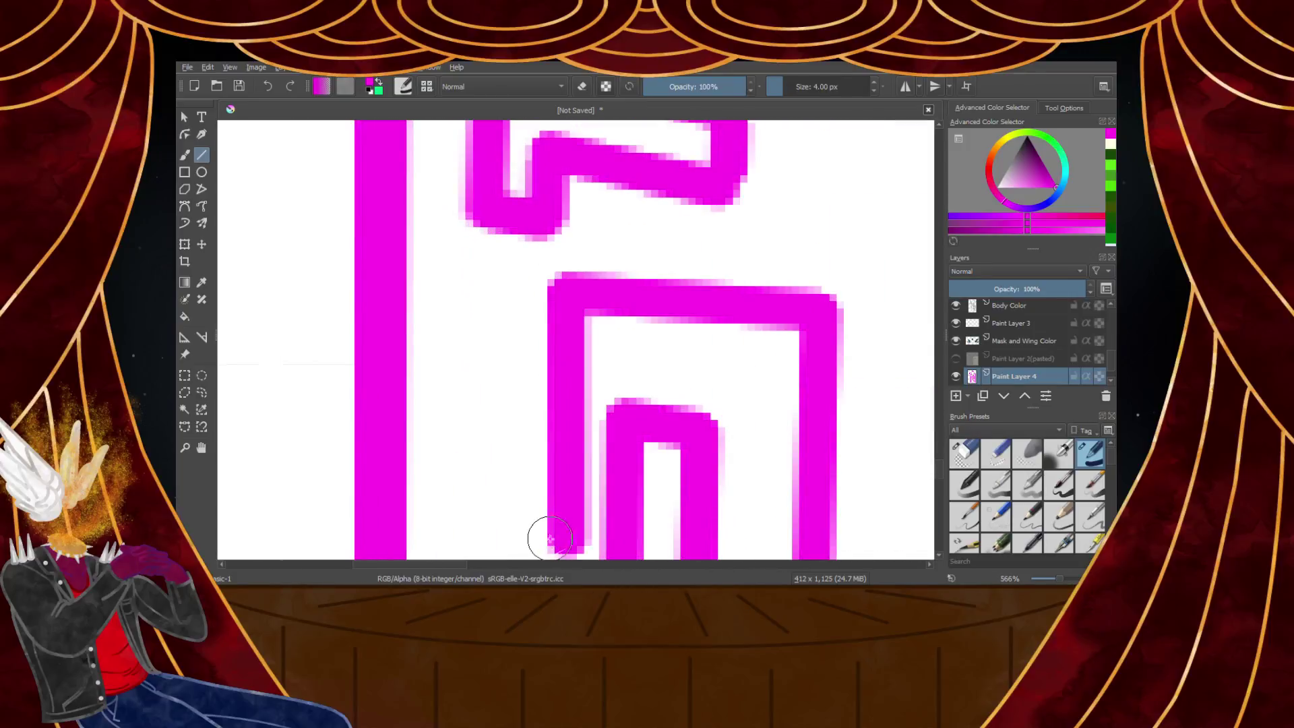
drag(511, 528, 505, 274)
Select the lower left-face glyph with a polygonal selection and move it down, widening the gap below the upper glyph
scroll(495, 288, down, 1)
scroll(494, 288, down, 1)
scroll(499, 314, up, 2)
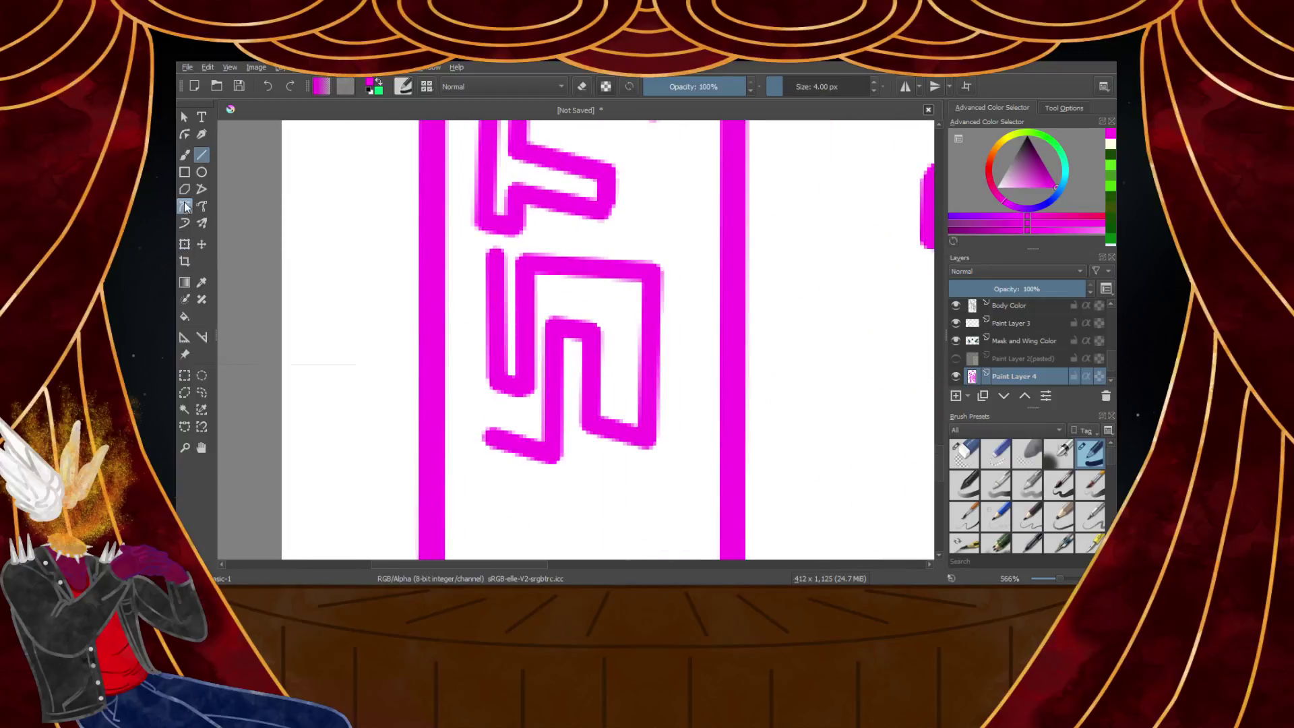
drag(469, 240, 682, 250)
double_click(454, 471)
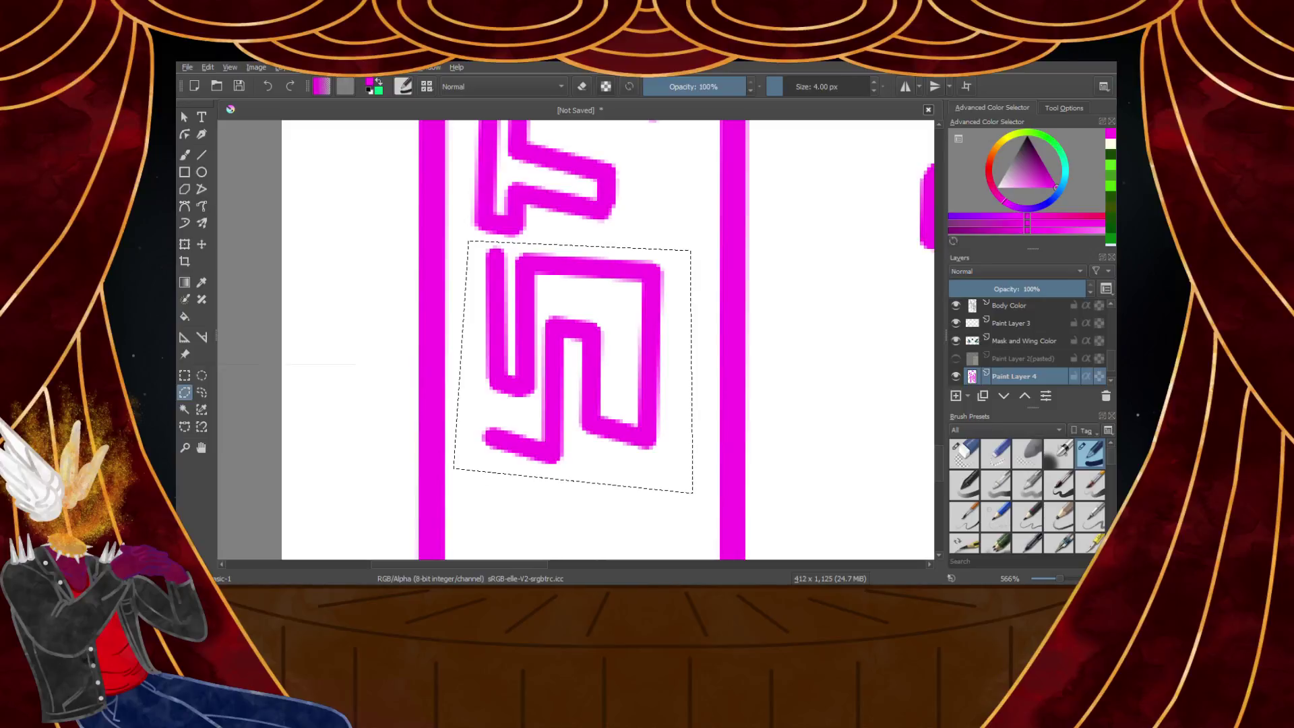
click(185, 244)
drag(520, 333, 520, 396)
click(184, 374)
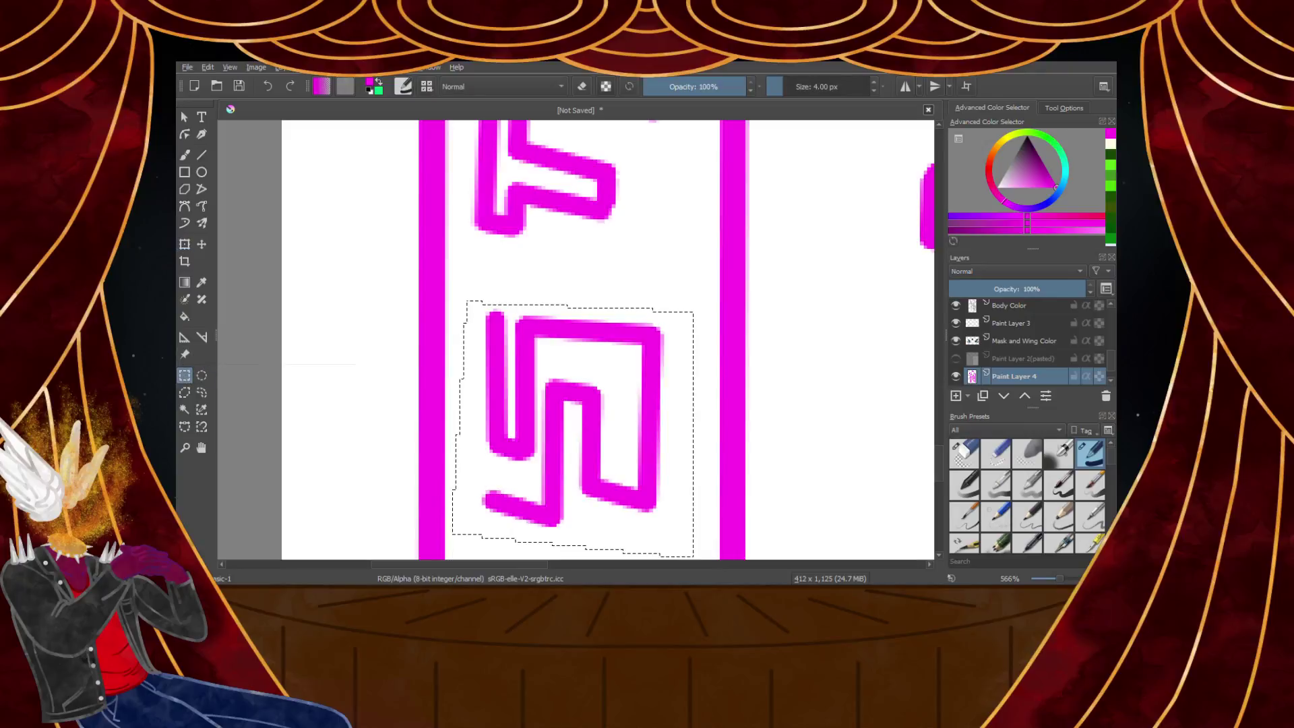
Draw the outer top, right and slanted bottom edges around the second left-face glyph using 4 px straight lines
click(202, 154)
scroll(481, 291, up, 2)
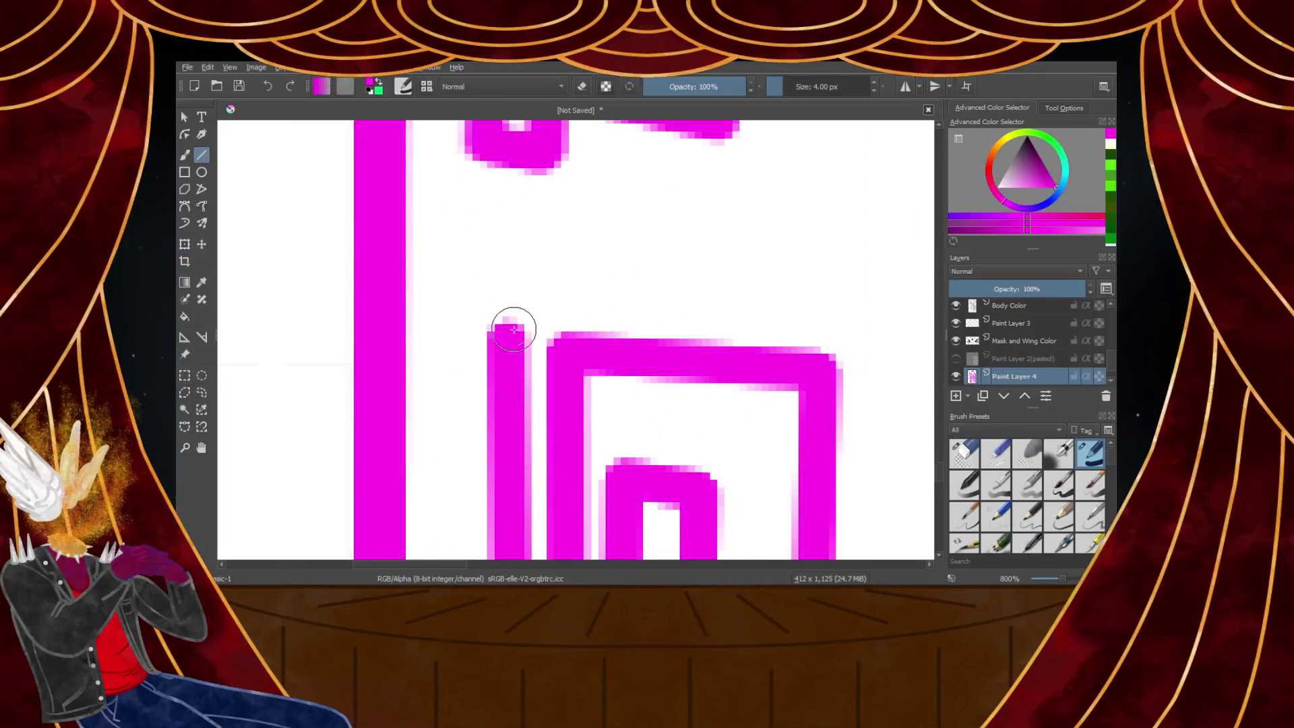
mouse_move(507, 287)
mouse_down()
mouse_move(887, 318)
mouse_move(887, 292)
mouse_move(884, 539)
mouse_move(881, 437)
mouse_up()
scroll(890, 303, down, 3)
scroll(884, 539, down, 3)
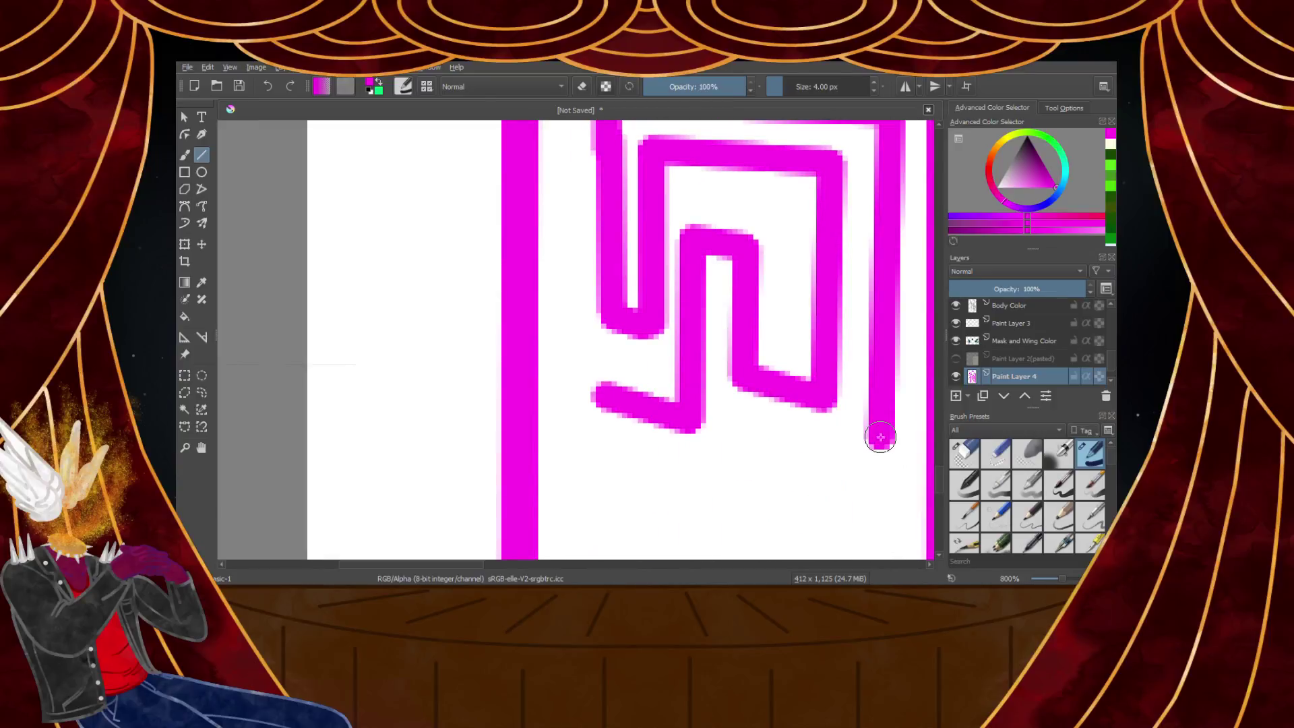
scroll(880, 437, up, 2)
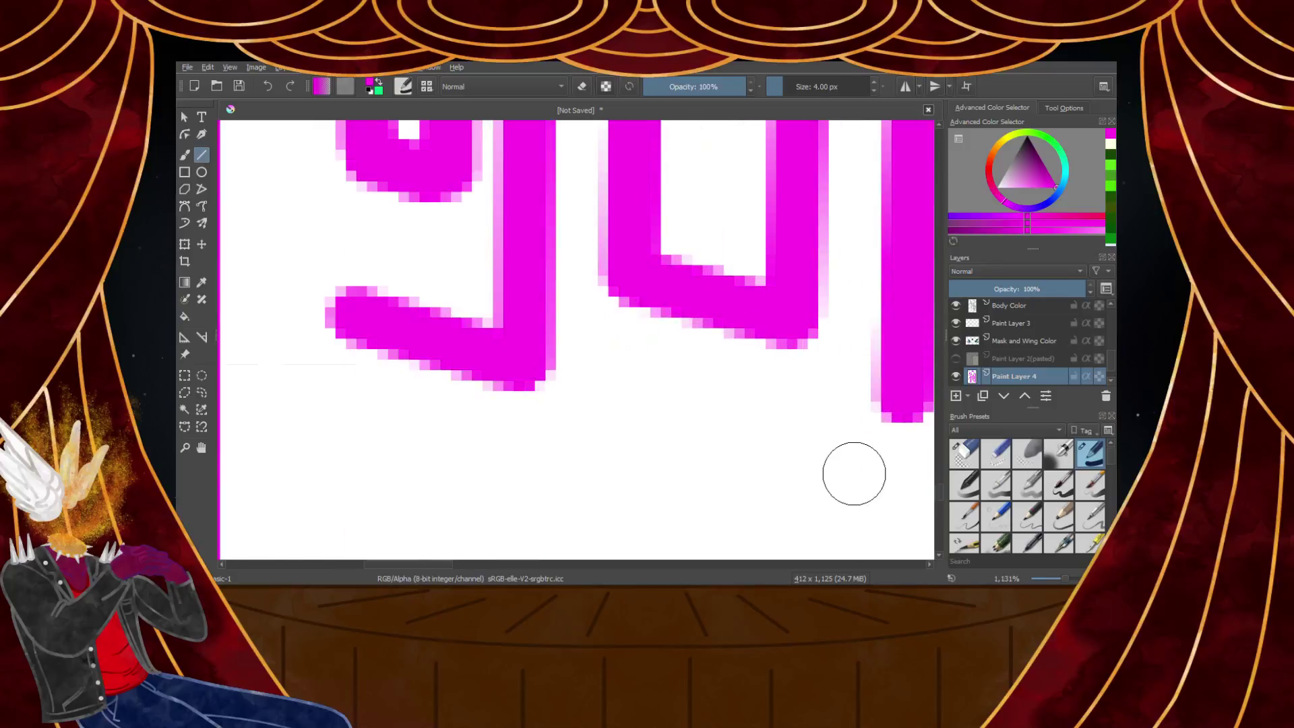
drag(634, 402, 758, 411)
drag(902, 472, 882, 362)
scroll(897, 469, up, 1)
scroll(725, 449, down, 5)
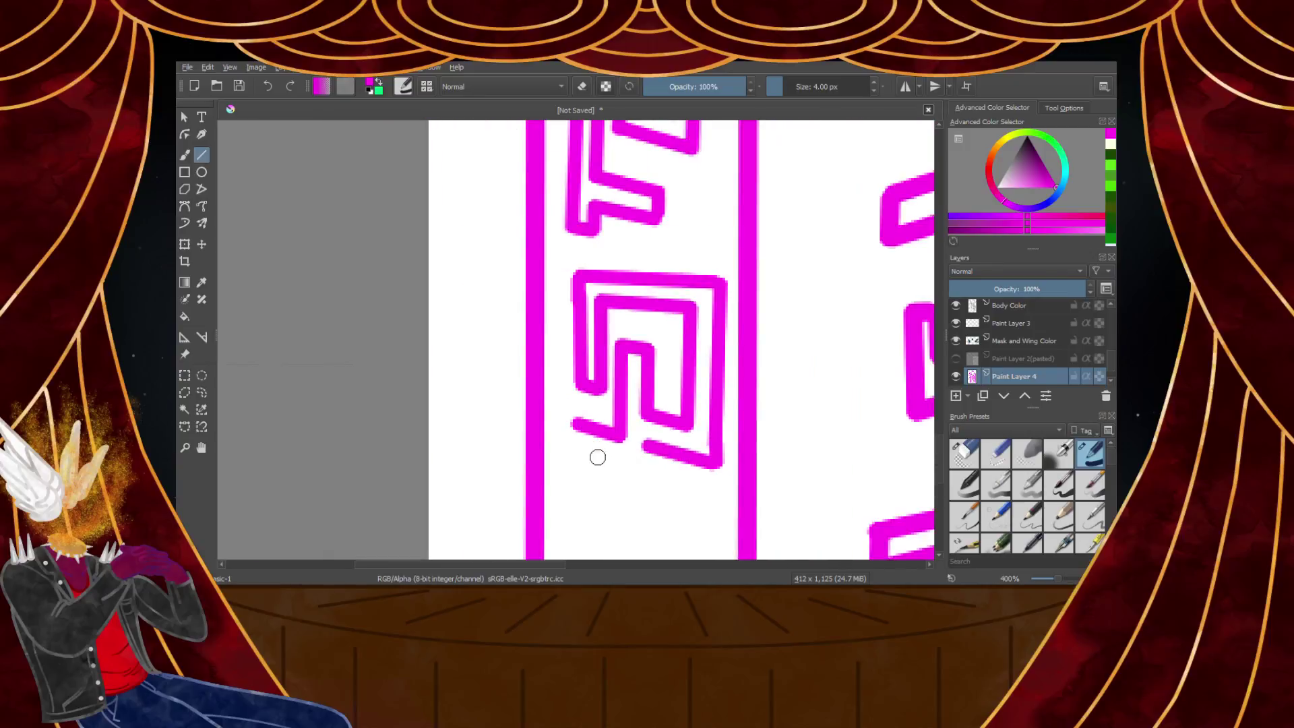
Close the second left-face glyph's lower-left end with a short upright, a slanted bottom edge and a notch joint
scroll(595, 489, up, 4)
drag(518, 219, 518, 316)
drag(518, 315, 802, 410)
scroll(801, 393, down, 5)
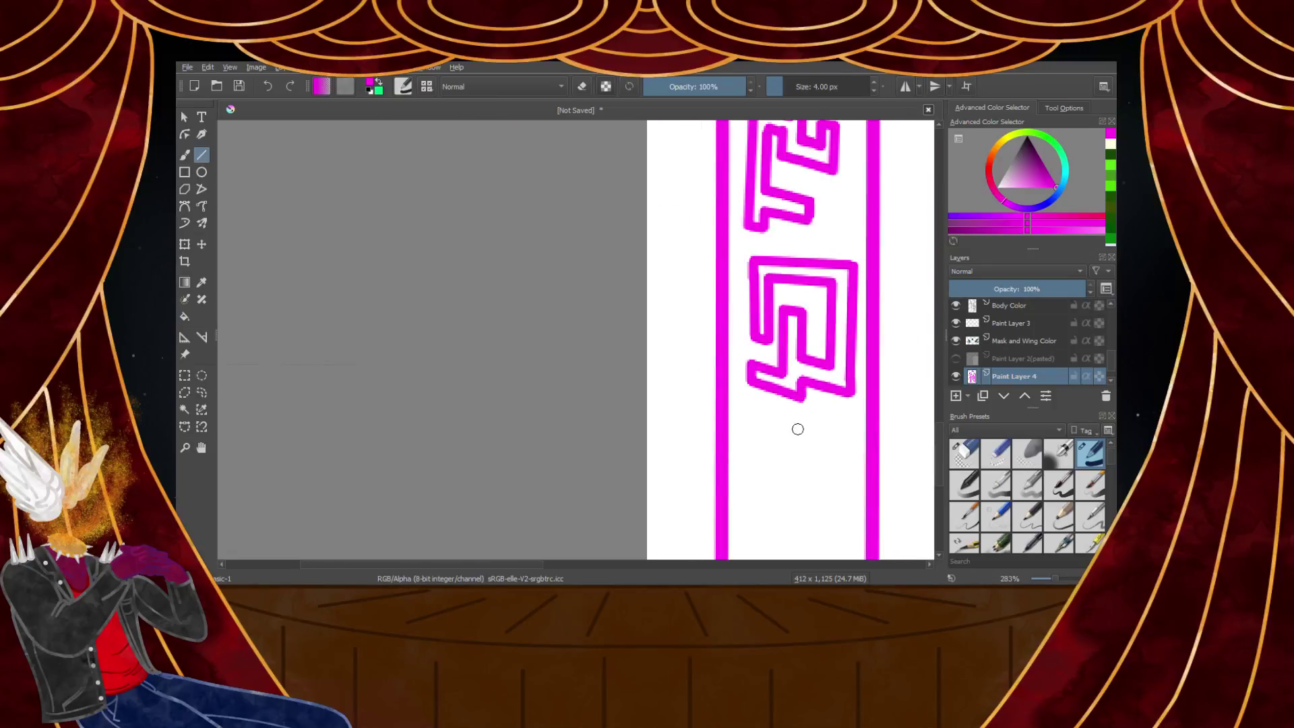
scroll(798, 429, down, 2)
Start a third left-face glyph with a tall capped bar, slanted base, short right upright and hook, undoing the misplaced strokes
scroll(802, 464, up, 7)
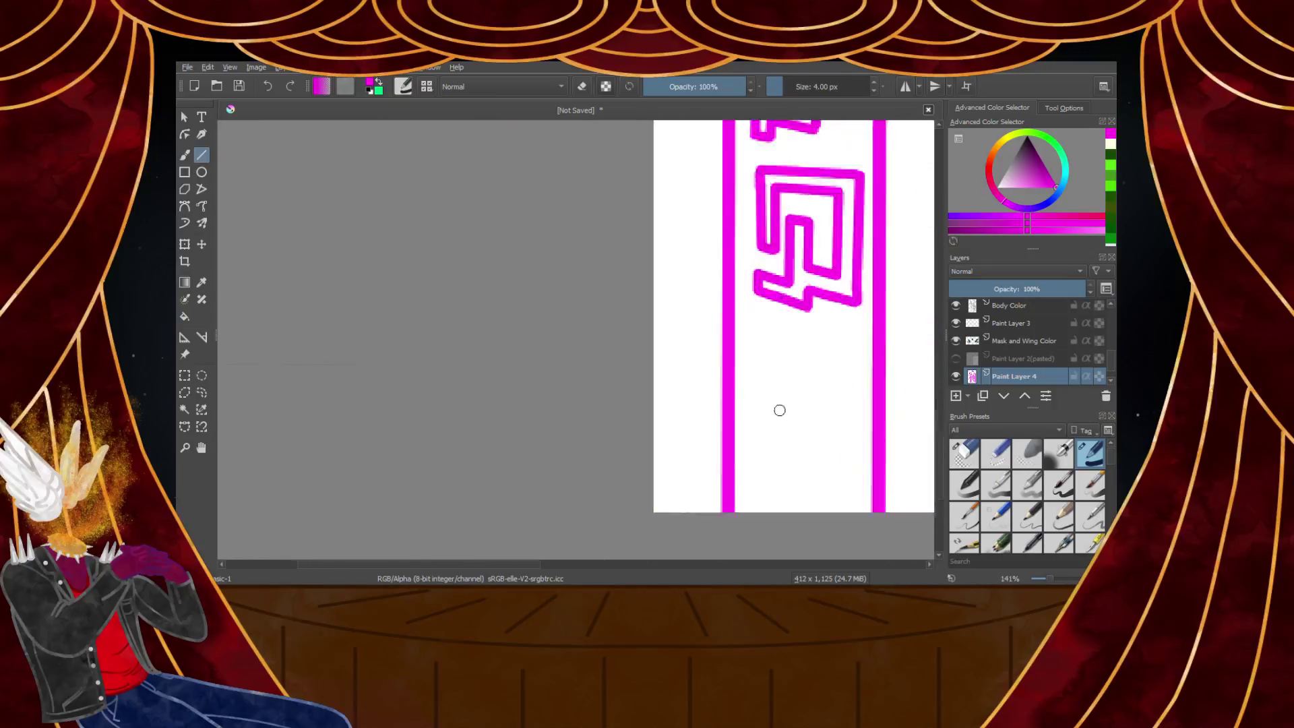
drag(757, 277, 754, 517)
mouse_move(773, 276)
mouse_down()
mouse_move(785, 279)
mouse_move(785, 438)
mouse_up()
mouse_move(785, 438)
mouse_down()
mouse_move(933, 476)
mouse_move(757, 469)
mouse_up()
mouse_move(757, 470)
mouse_down()
mouse_move(757, 360)
mouse_move(699, 365)
mouse_move(703, 334)
mouse_move(747, 364)
mouse_move(701, 336)
mouse_up()
key(ctrl+z)
key(ctrl+z)
drag(702, 336, 797, 351)
key(ctrl+z)
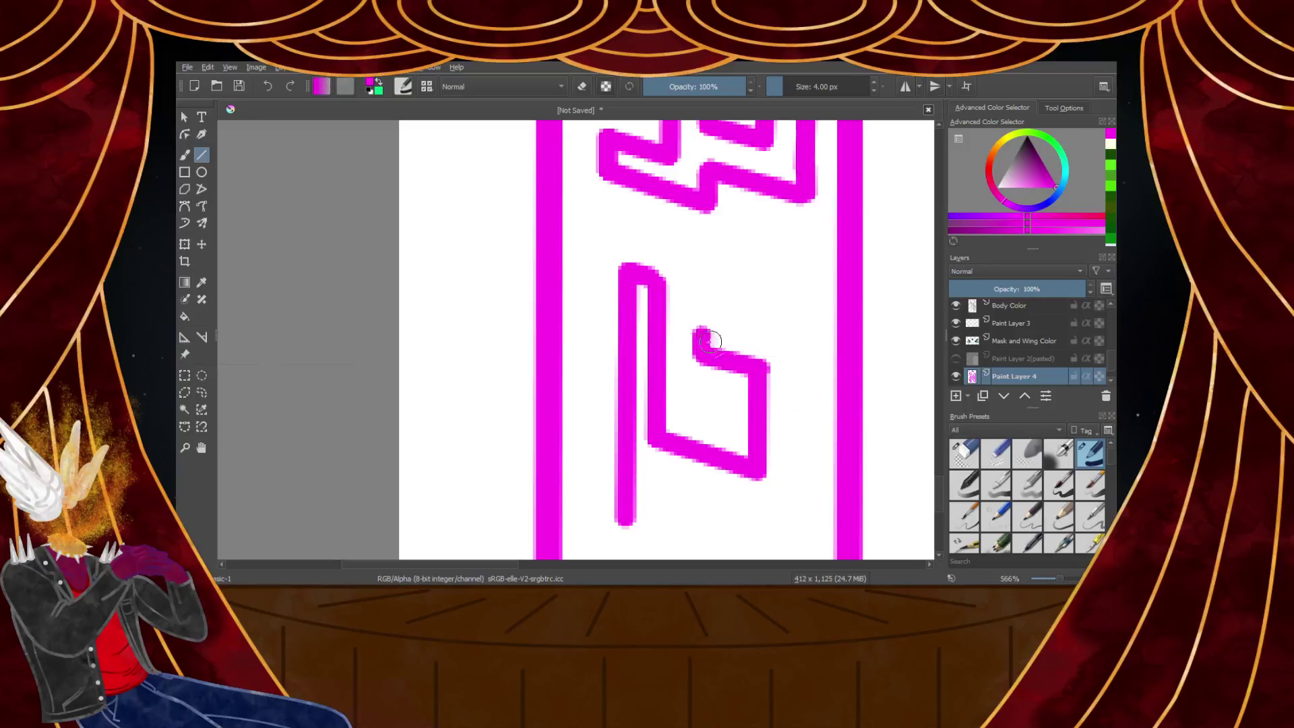
Finish the third glyph's outline with a slanted upper arm, an outer right side, a parallel base and a closed foot
drag(701, 318, 809, 378)
drag(808, 378, 785, 372)
drag(785, 374, 657, 472)
mouse_move(657, 473)
mouse_down()
mouse_move(650, 561)
mouse_move(656, 456)
mouse_move(625, 457)
mouse_move(624, 470)
mouse_up()
drag(624, 472, 658, 477)
scroll(664, 465, down, 4)
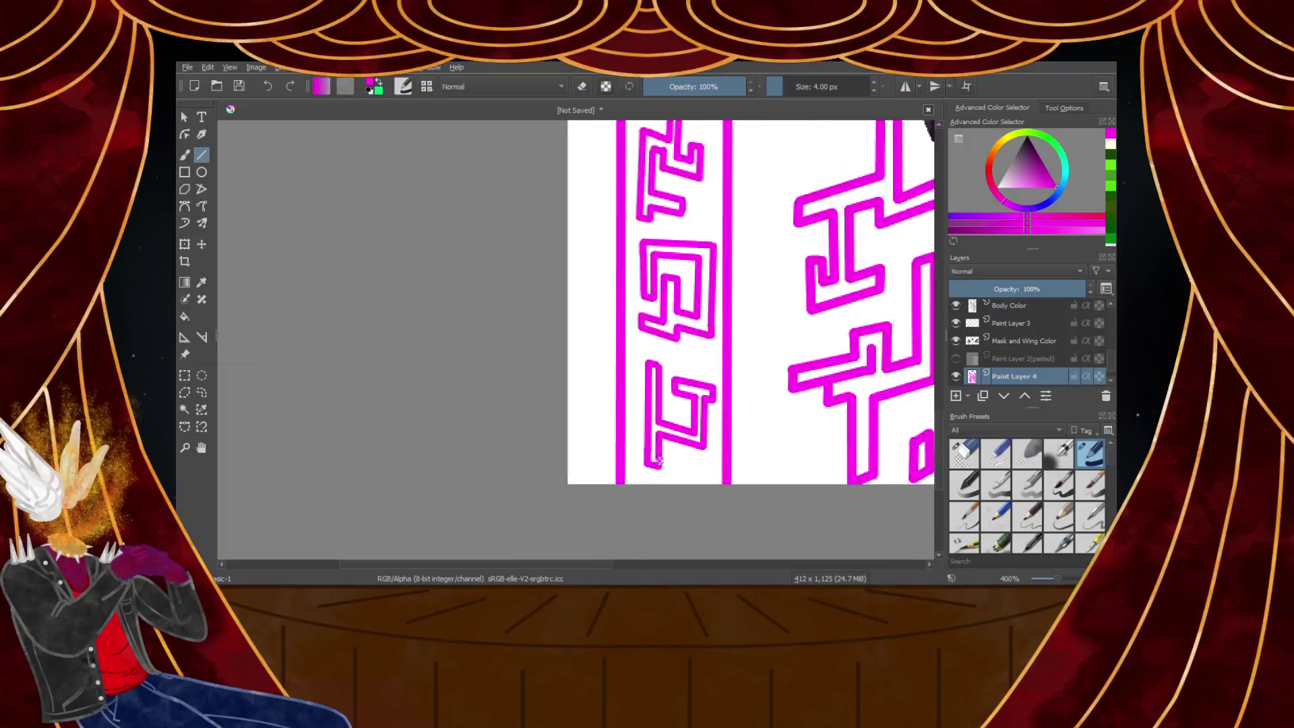
Add a short dash inside the third glyph and a narrow capped bar shape beneath it, running off the canvas
scroll(660, 413, up, 8)
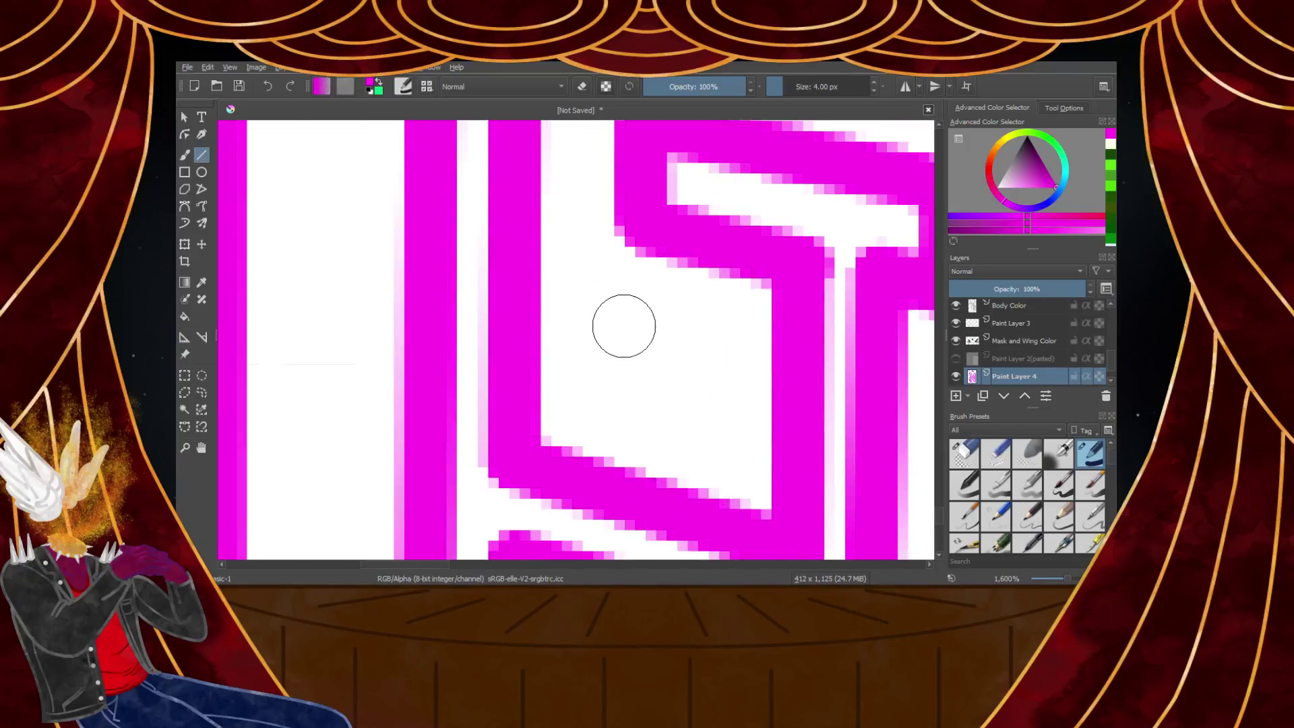
drag(609, 340, 694, 360)
scroll(694, 361, down, 6)
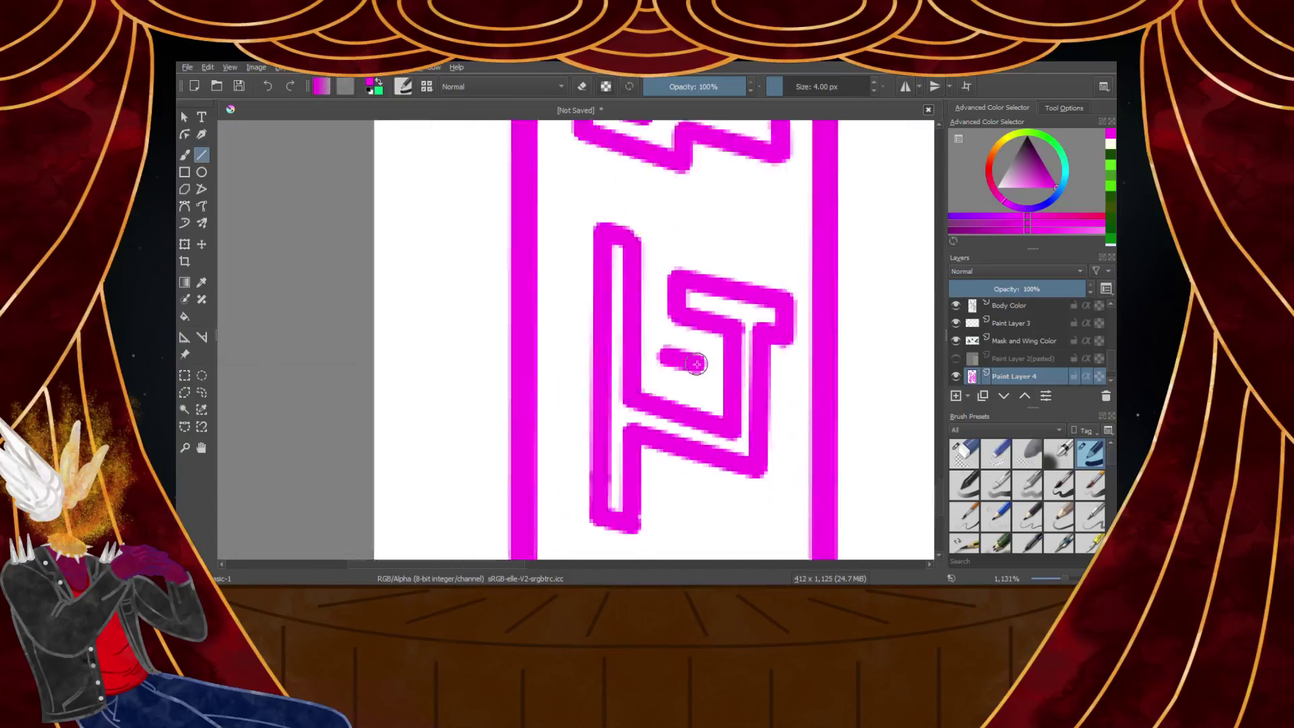
scroll(693, 426, up, 4)
drag(679, 312, 676, 535)
mouse_move(679, 323)
mouse_down()
mouse_move(754, 337)
mouse_move(755, 327)
mouse_up()
drag(755, 326, 753, 505)
scroll(753, 506, down, 10)
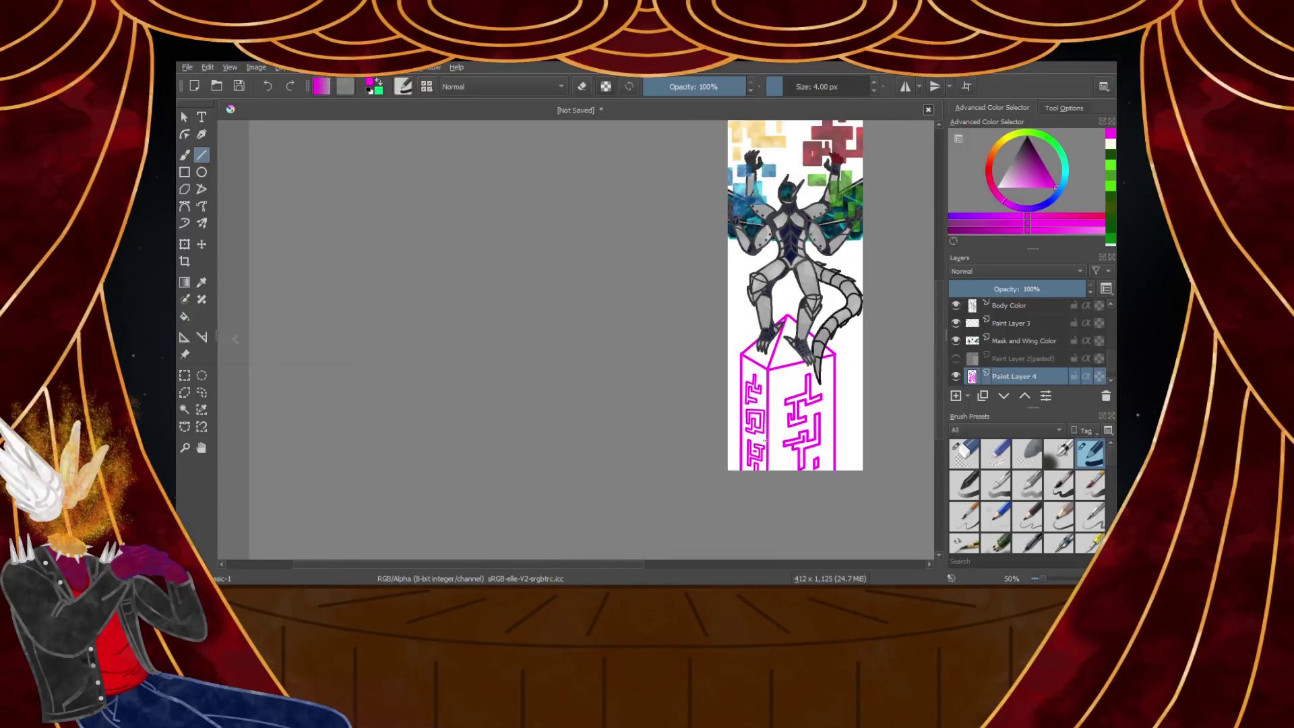
Select the middle left-face glyph with a polygonal selection and transform it, skewing it slightly and shifting it left
scroll(761, 419, up, 6)
click(185, 375)
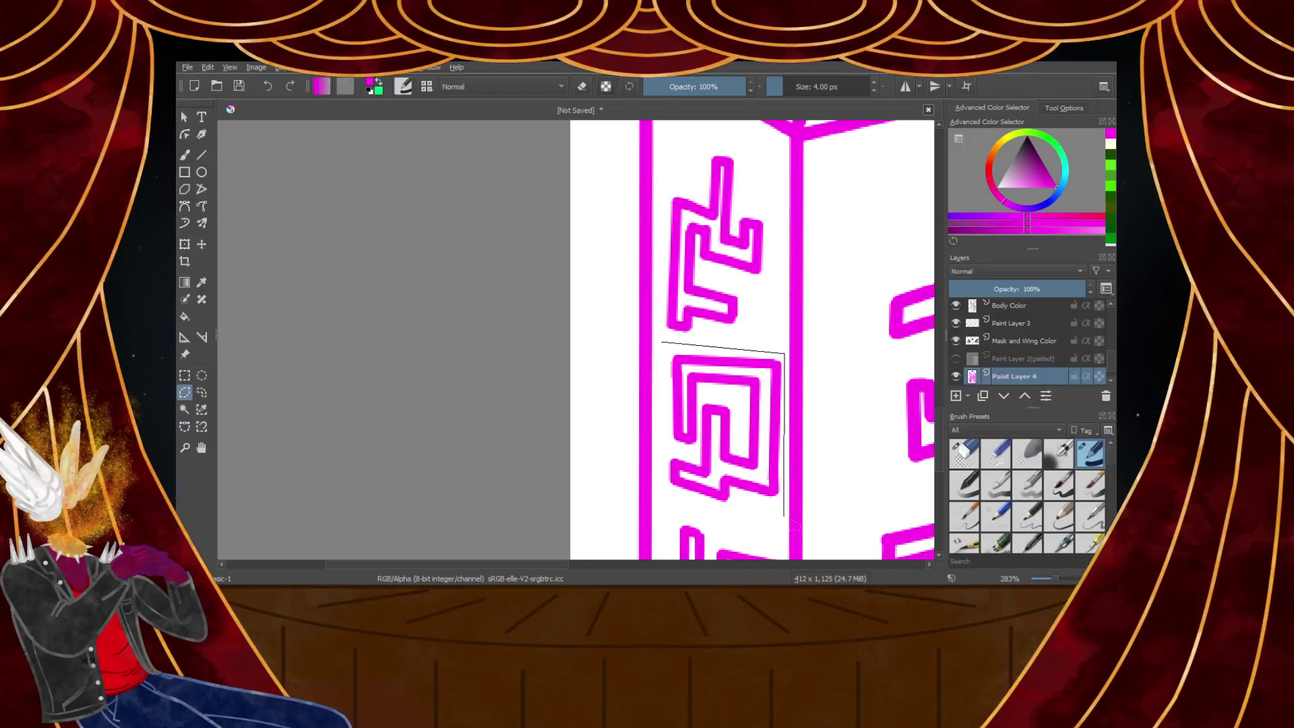
double_click(658, 449)
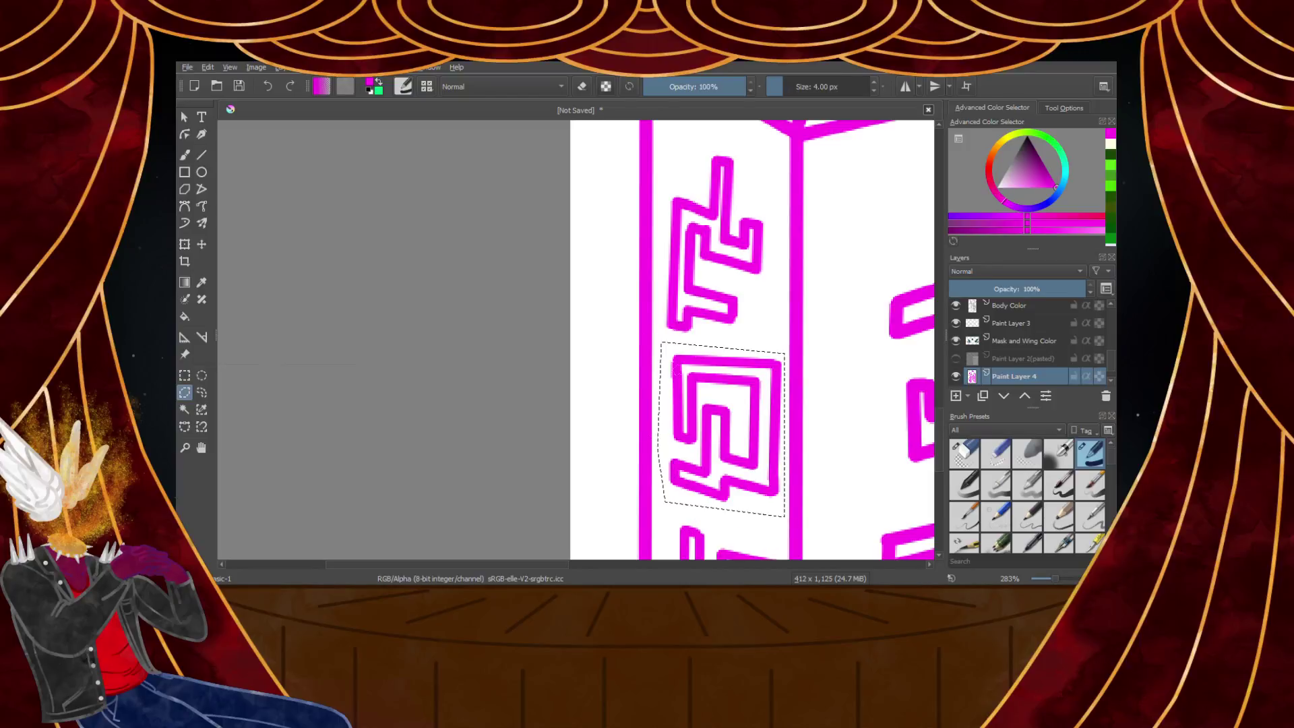
click(184, 244)
drag(741, 345, 745, 344)
drag(735, 380, 728, 383)
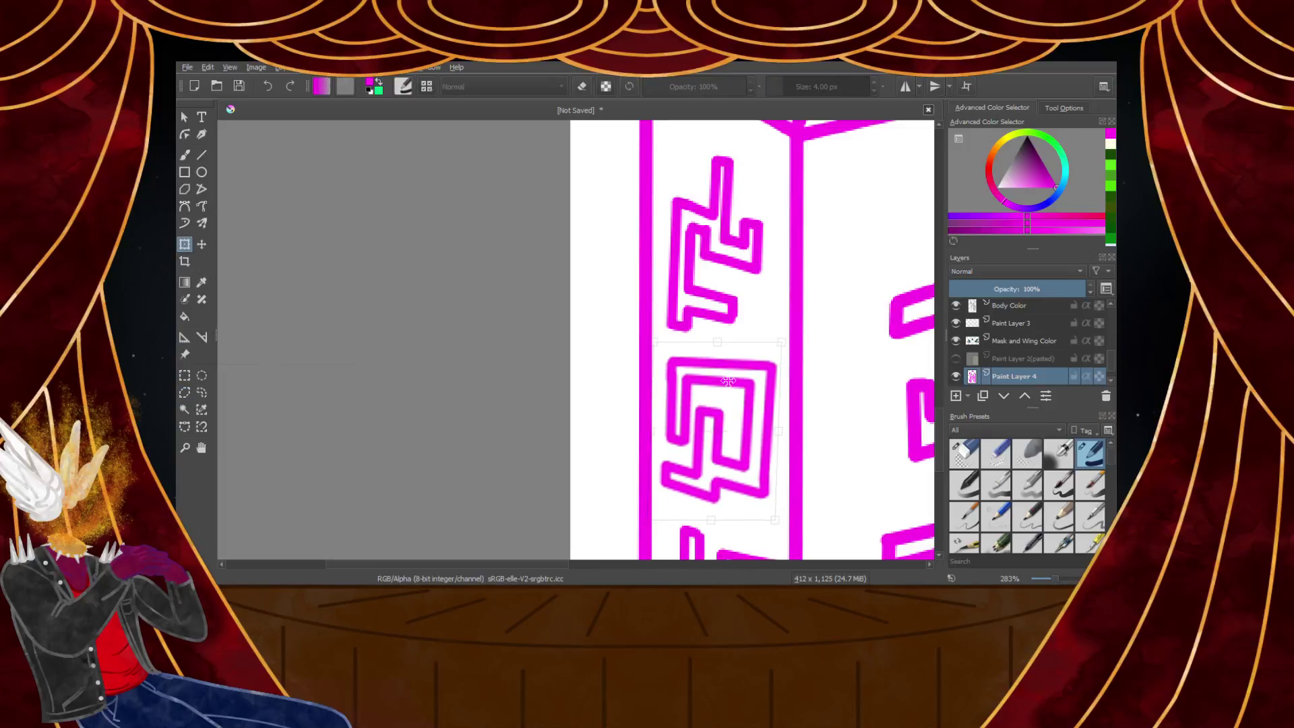
scroll(729, 382, down, 5)
scroll(730, 385, up, 3)
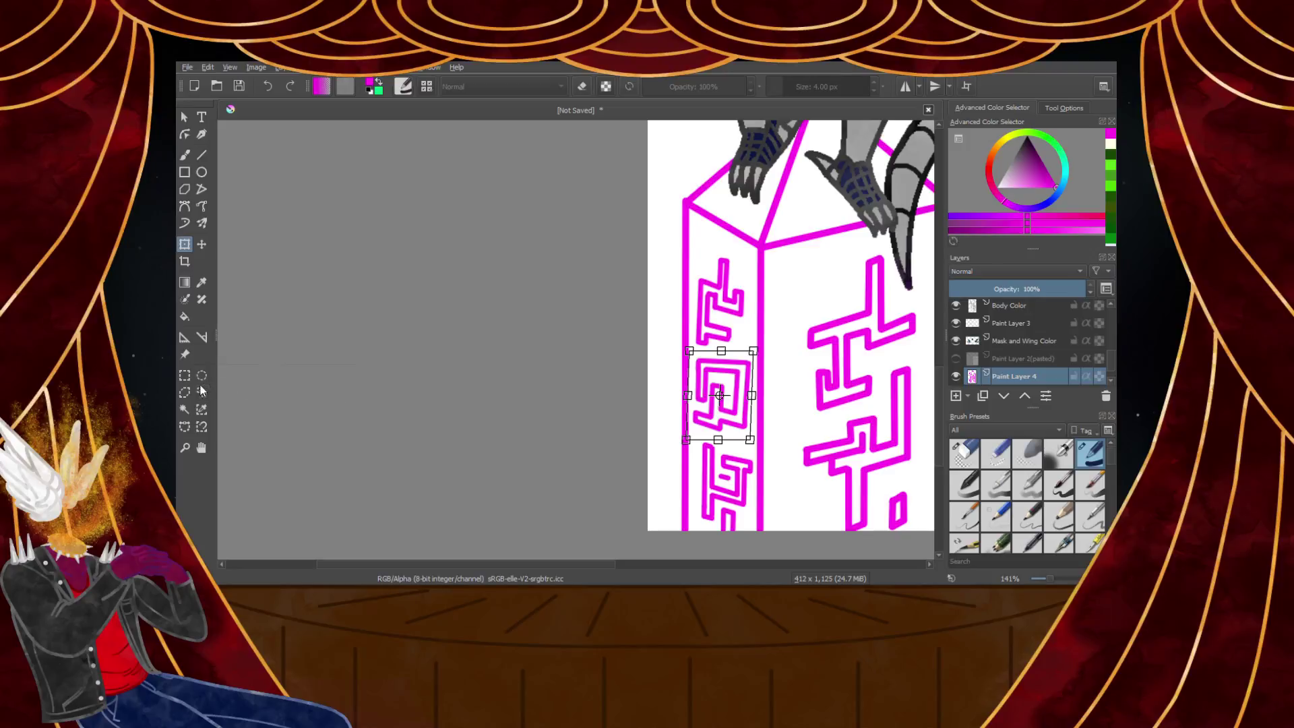
key(ctrl+r)
Clear the glyph selection and select all magenta line work of the pillar and glyphs with the Similar Color Selection tool
scroll(519, 364, down, 5)
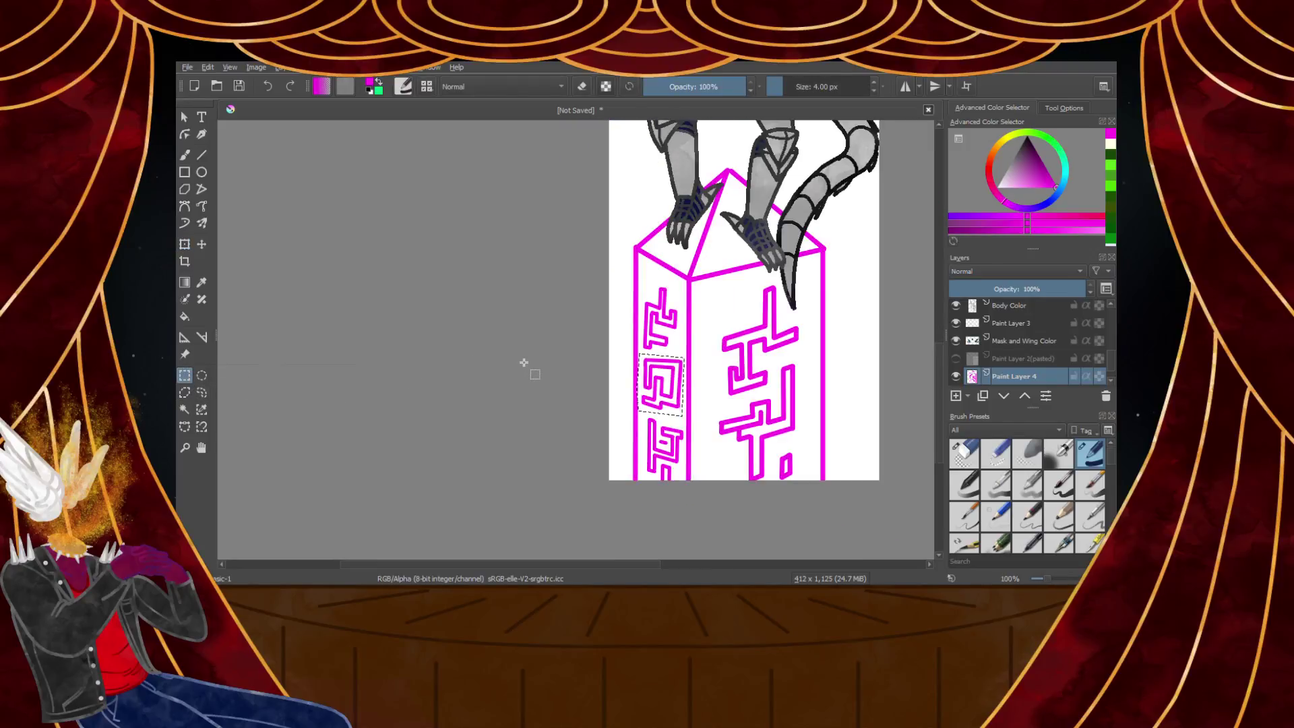
scroll(531, 318, up, 4)
scroll(538, 358, down, 4)
scroll(537, 358, up, 4)
scroll(537, 358, down, 2)
scroll(603, 202, up, 1)
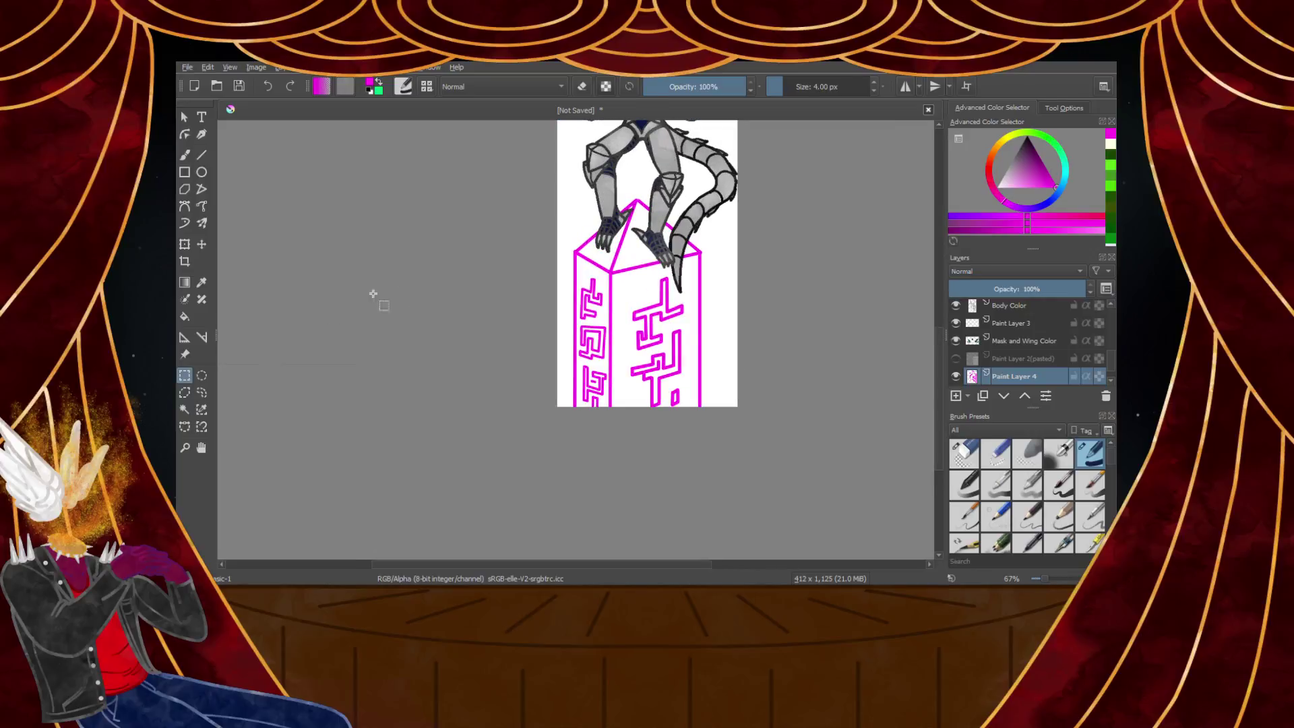
click(203, 410)
scroll(586, 253, up, 4)
click(688, 339)
scroll(686, 339, down, 6)
key(1)
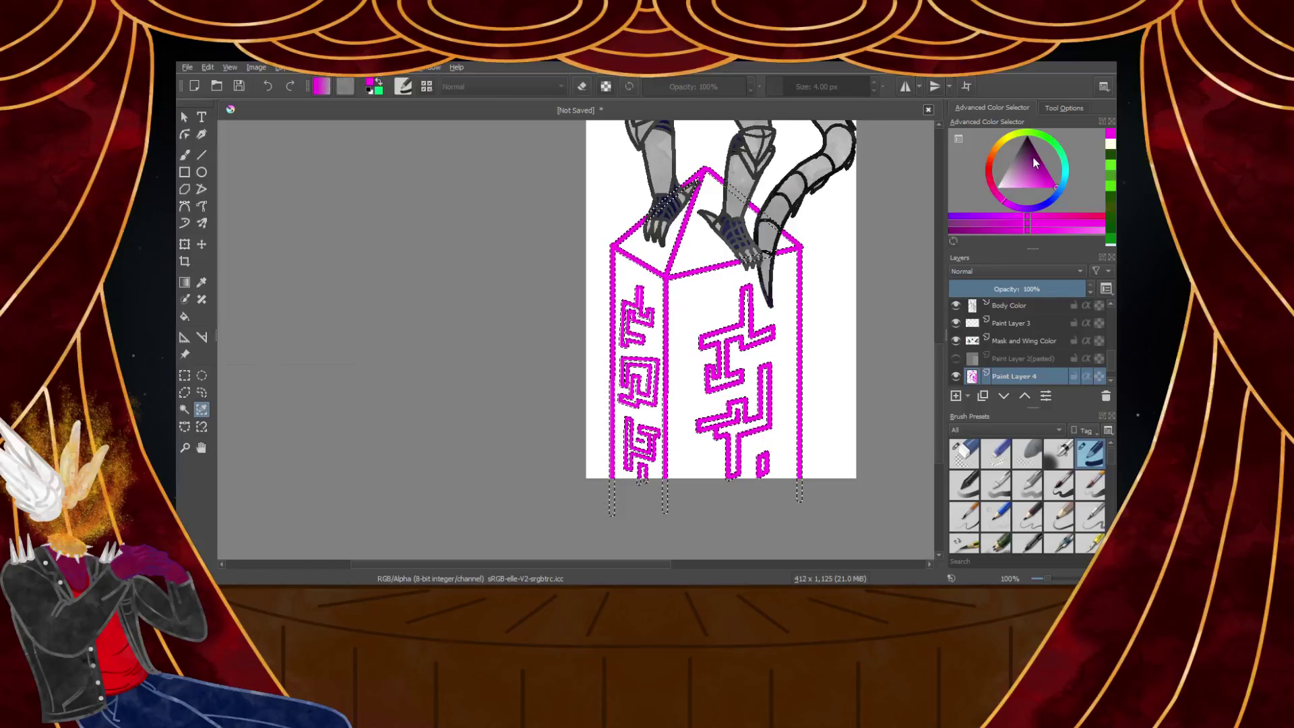
Choose a dark orange-brown as the painting colour
click(989, 169)
click(1034, 152)
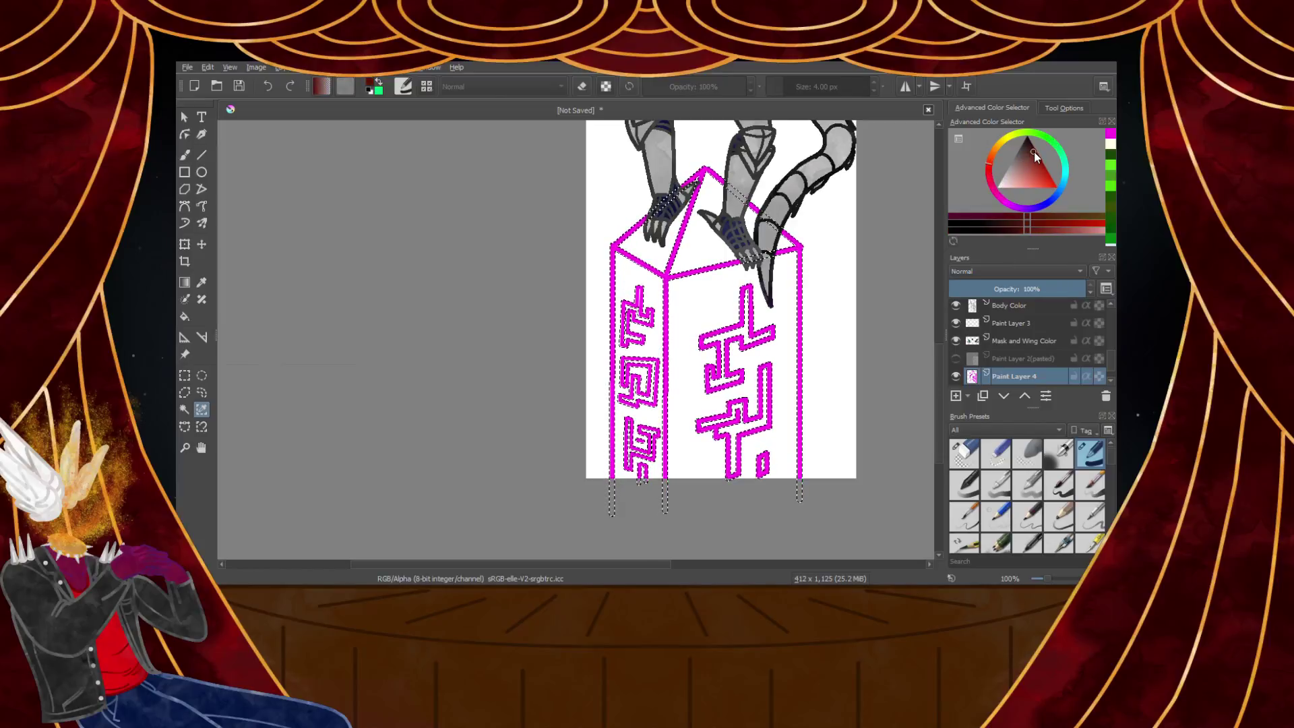
click(994, 155)
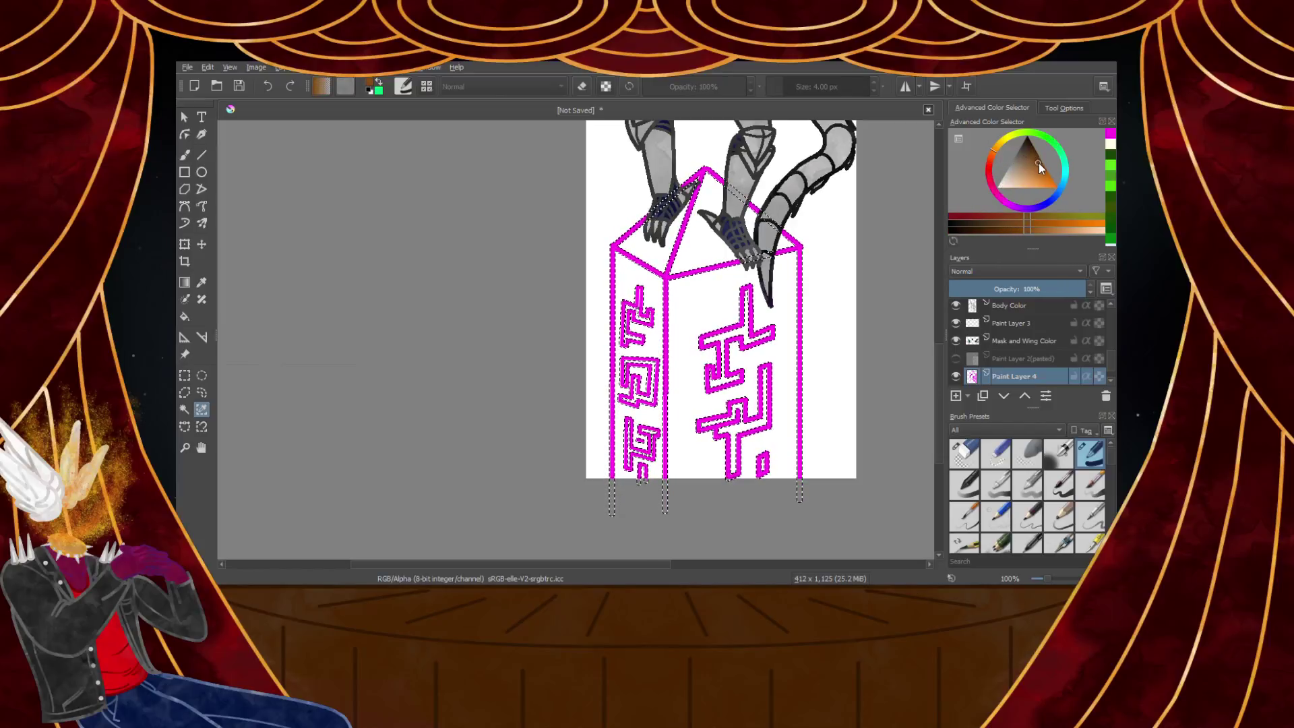
click(1030, 157)
scroll(755, 229, down, 4)
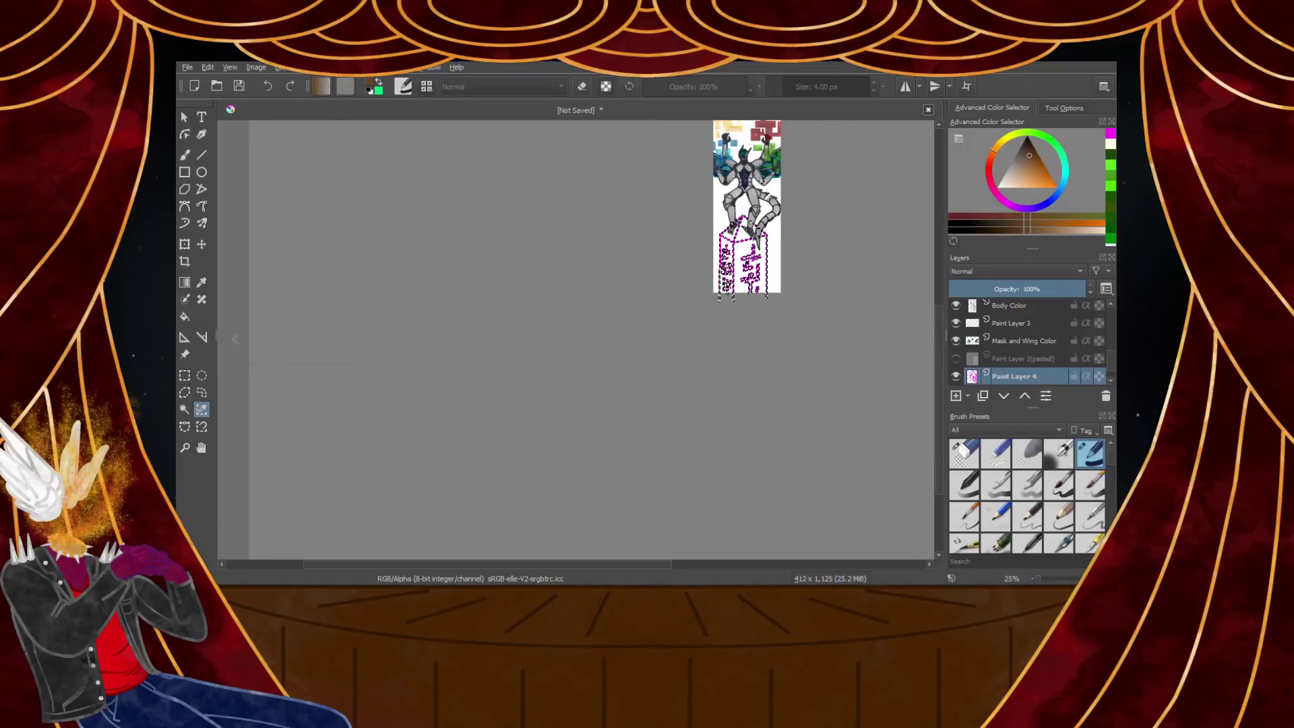
scroll(761, 185, up, 4)
Paint the selected outlines on the pillar's left side light grey with the Watercolor Texture brush
click(181, 155)
scroll(1028, 495, down, 5)
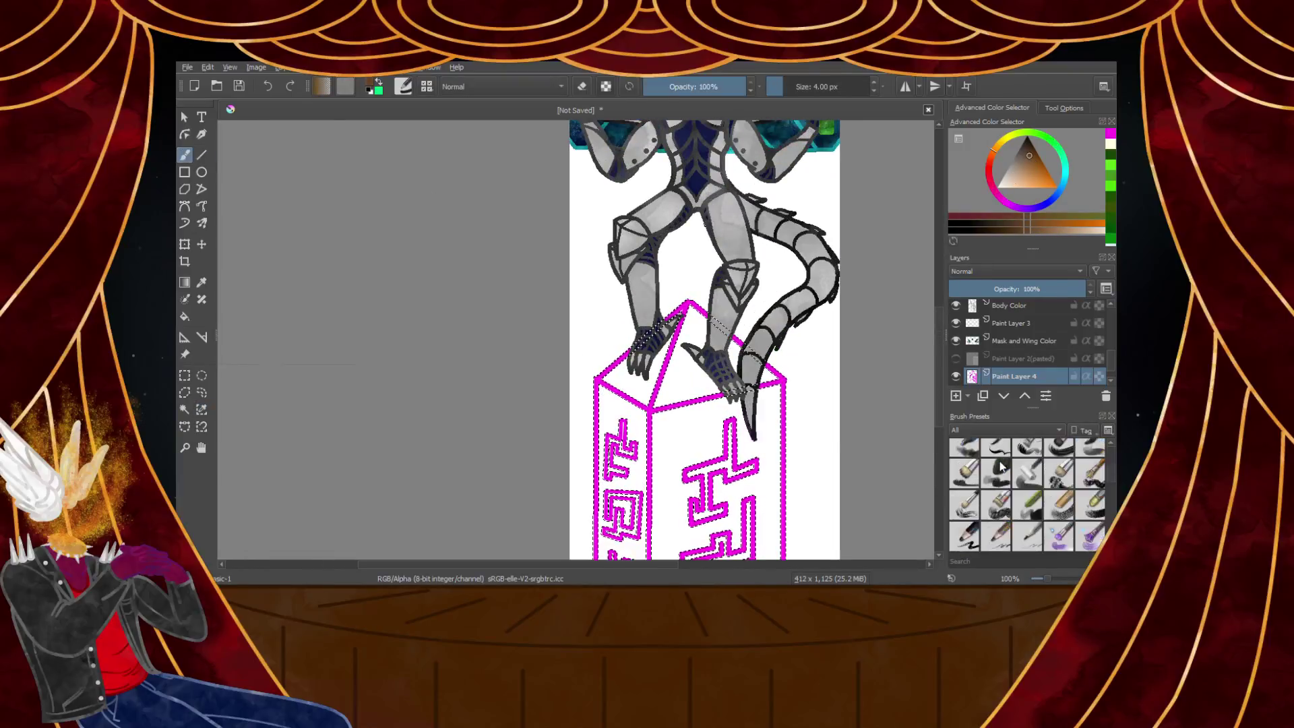
click(996, 523)
scroll(704, 333, down, 1)
scroll(704, 333, up, 1)
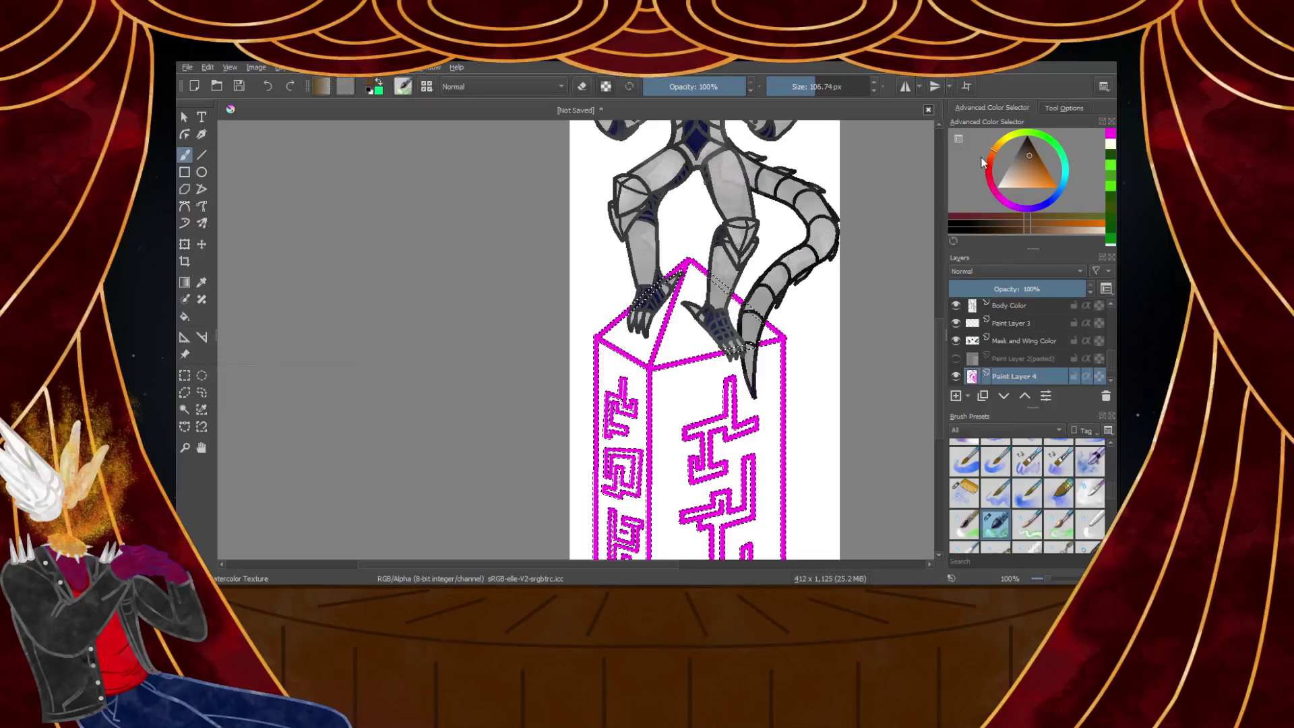
drag(1009, 180, 1001, 184)
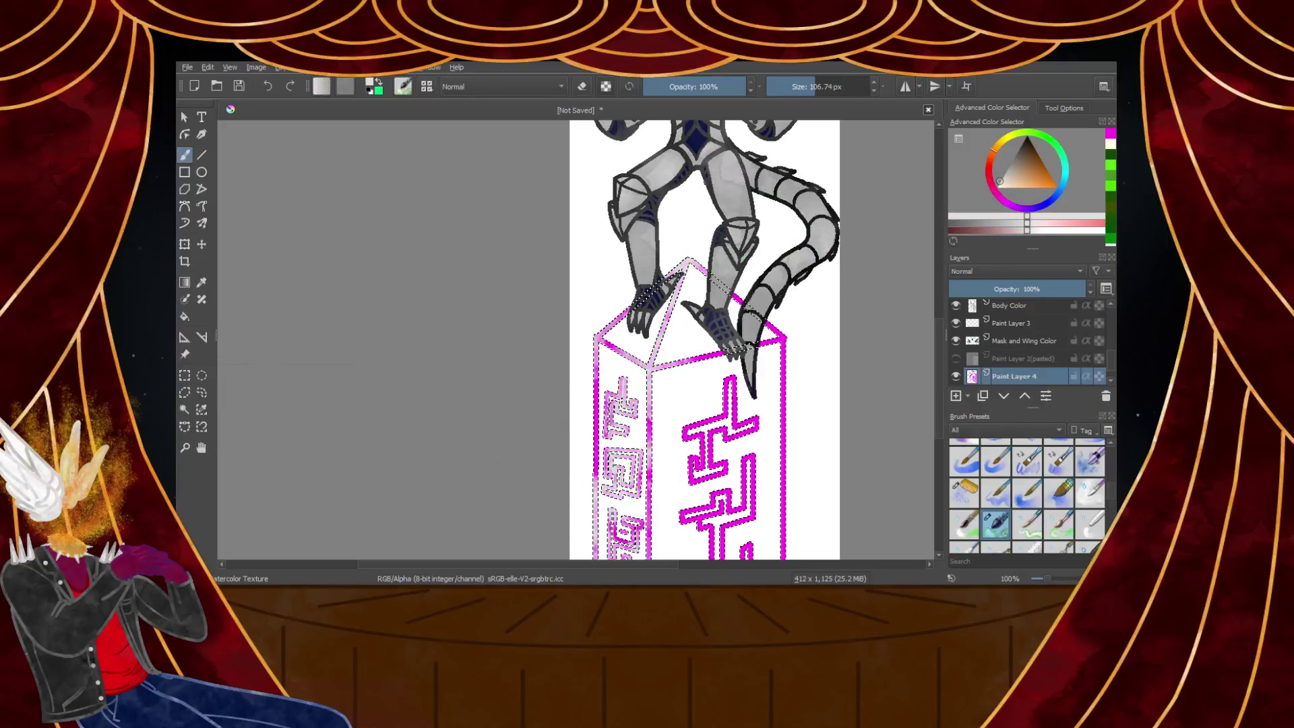
drag(603, 307, 607, 431)
Enlarge the brush to 478.31 px and cover all selected outlines with mottled light and medium grey watercolor
click(847, 87)
scroll(687, 335, down, 2)
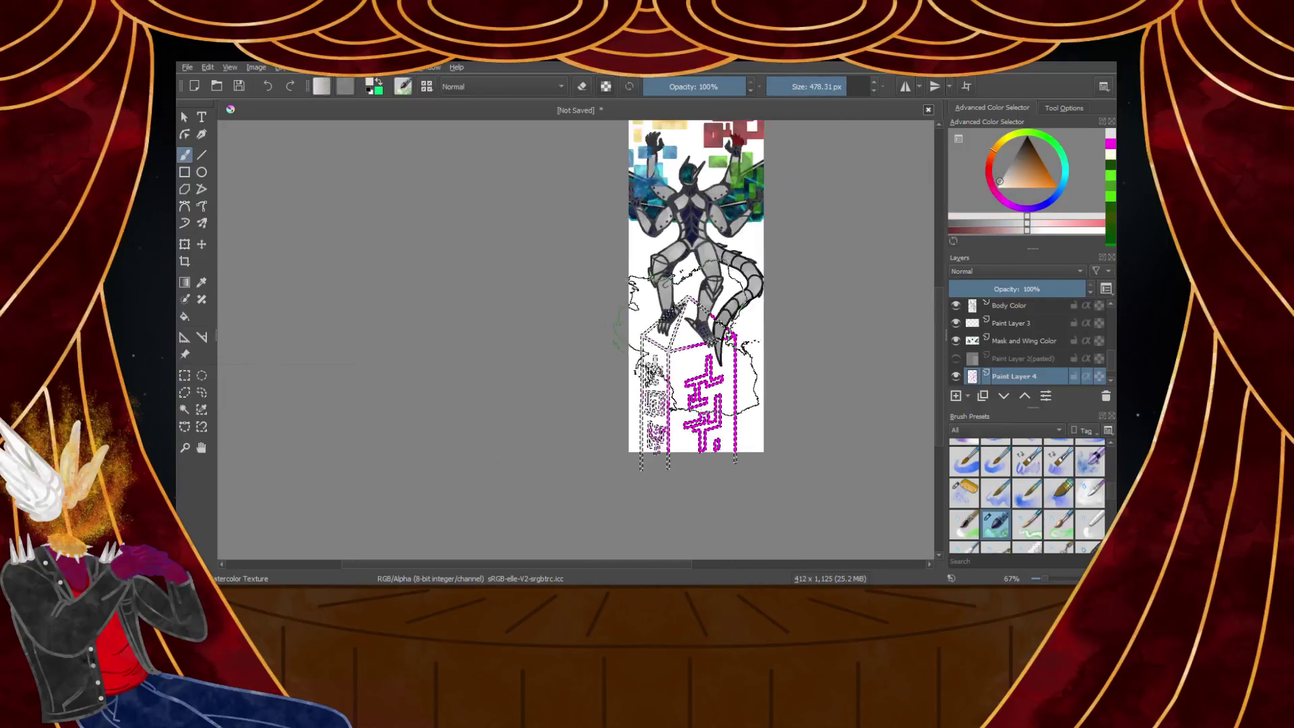
scroll(669, 389, up, 2)
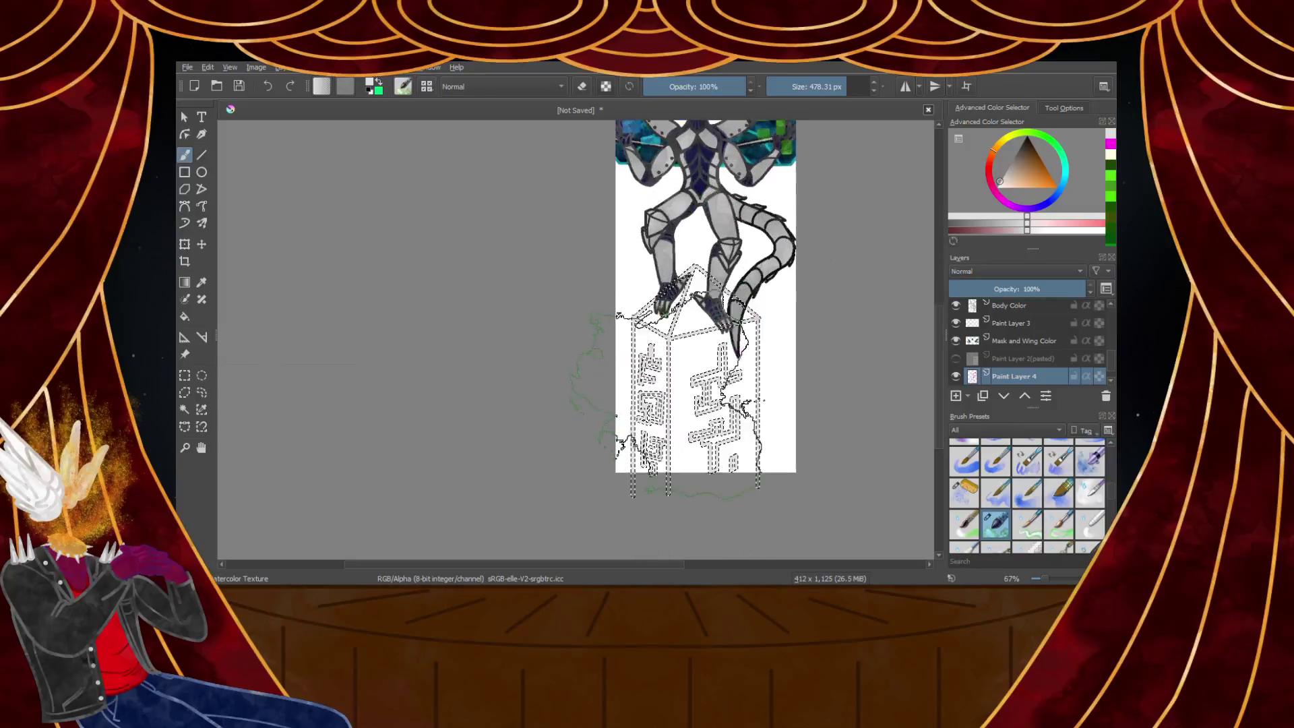
click(1009, 165)
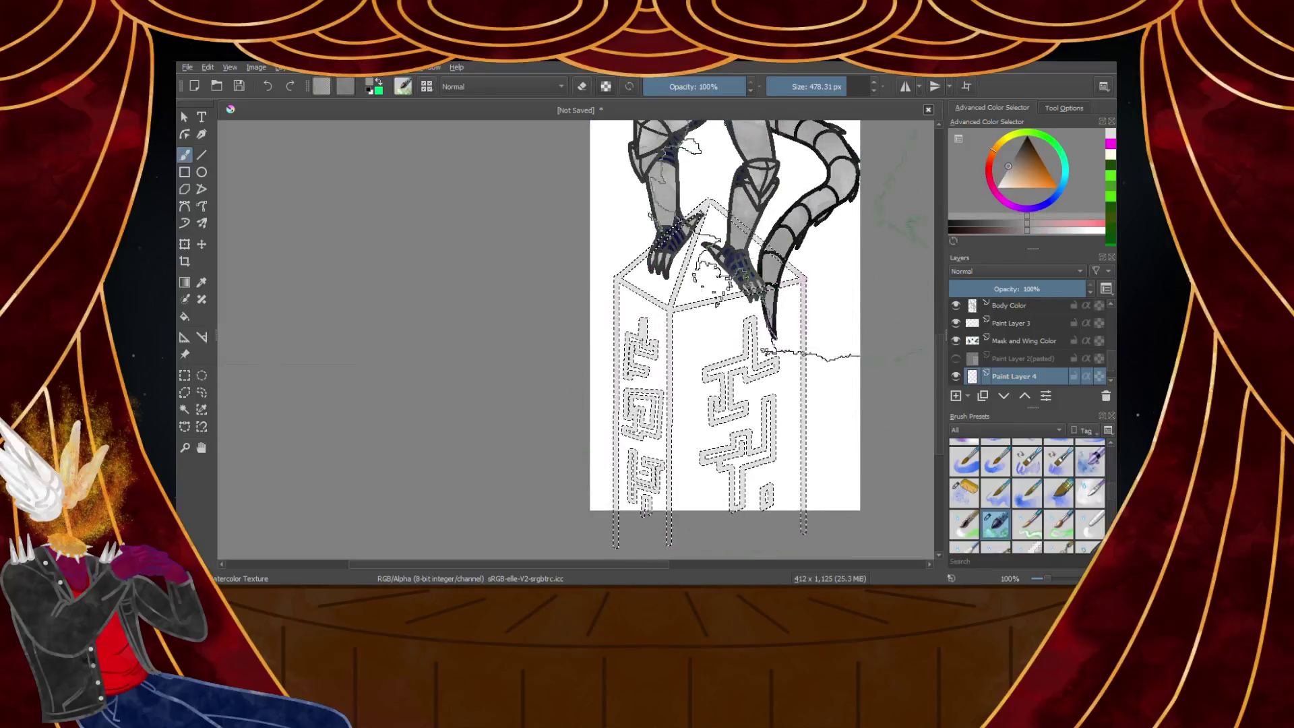
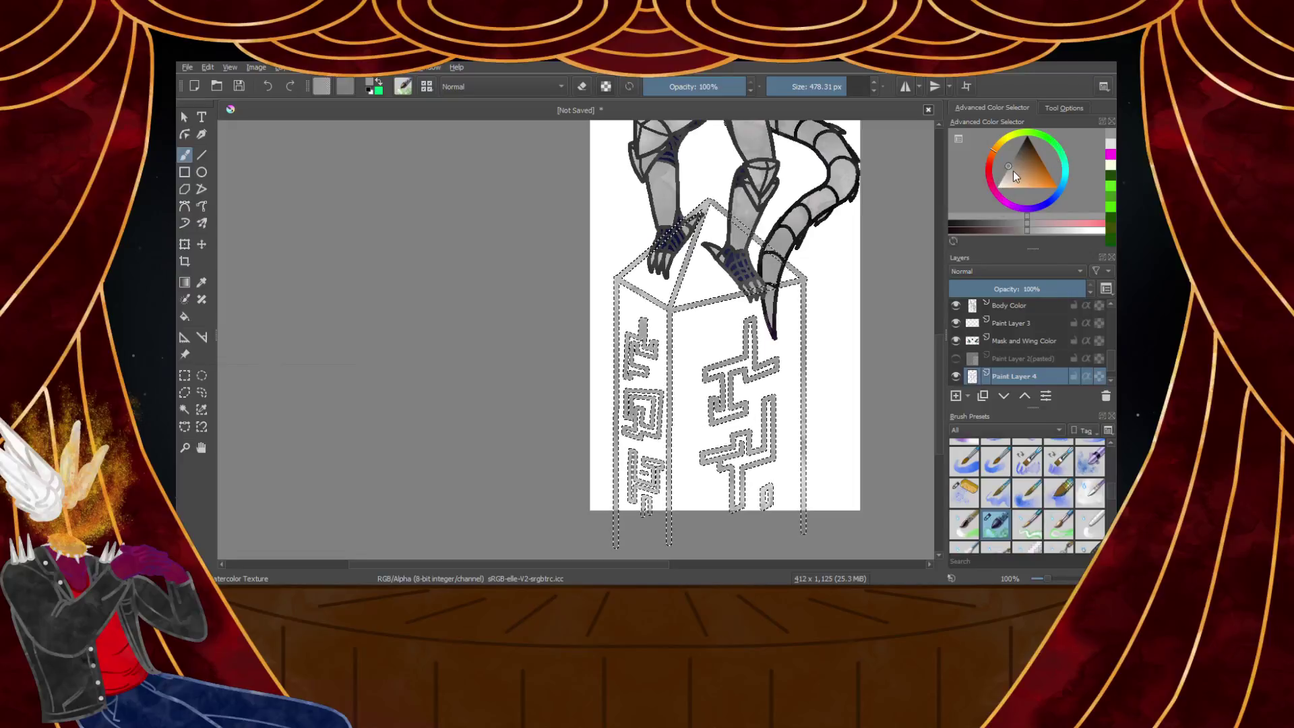
click(1001, 182)
mouse_move(795, 182)
mouse_down()
mouse_move(725, 209)
mouse_move(681, 519)
mouse_up()
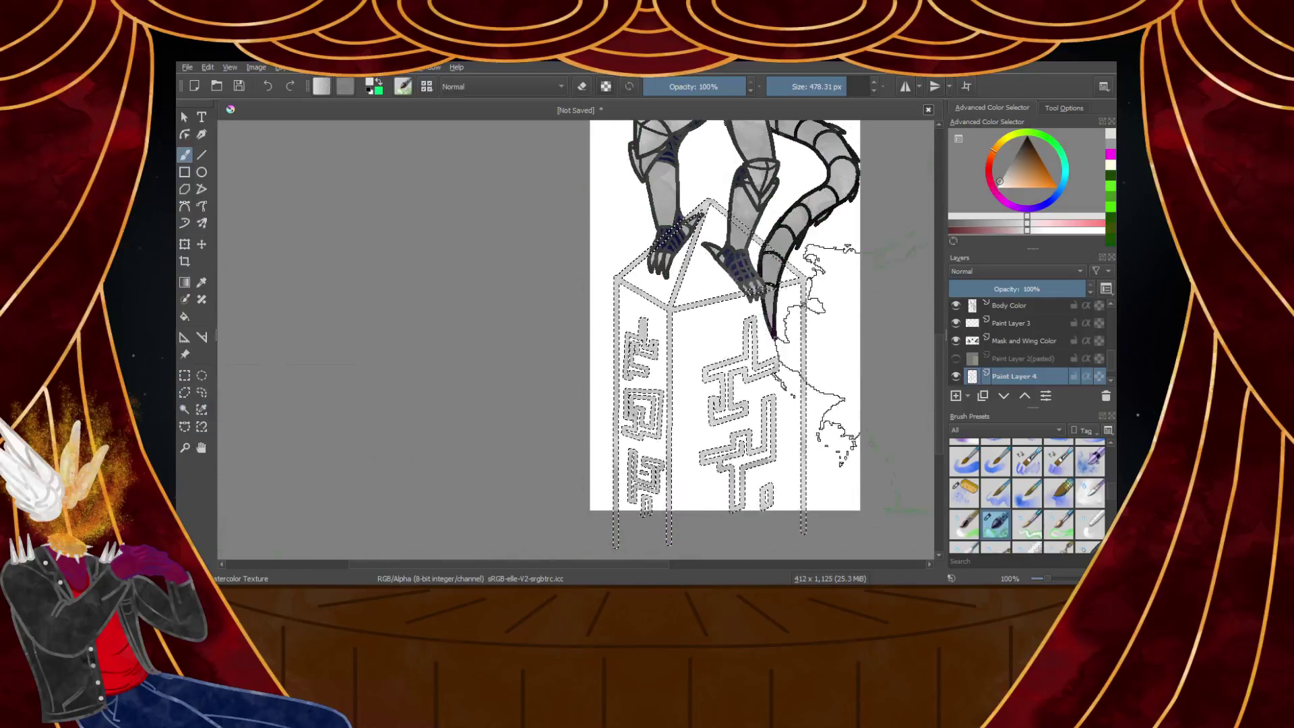
Set the colour to bright green and switch back to the opaque outline brush preset at 34.95 px
mouse_move(1066, 174)
mouse_down()
mouse_move(1024, 193)
mouse_move(1056, 175)
mouse_up()
click(1044, 137)
click(1027, 177)
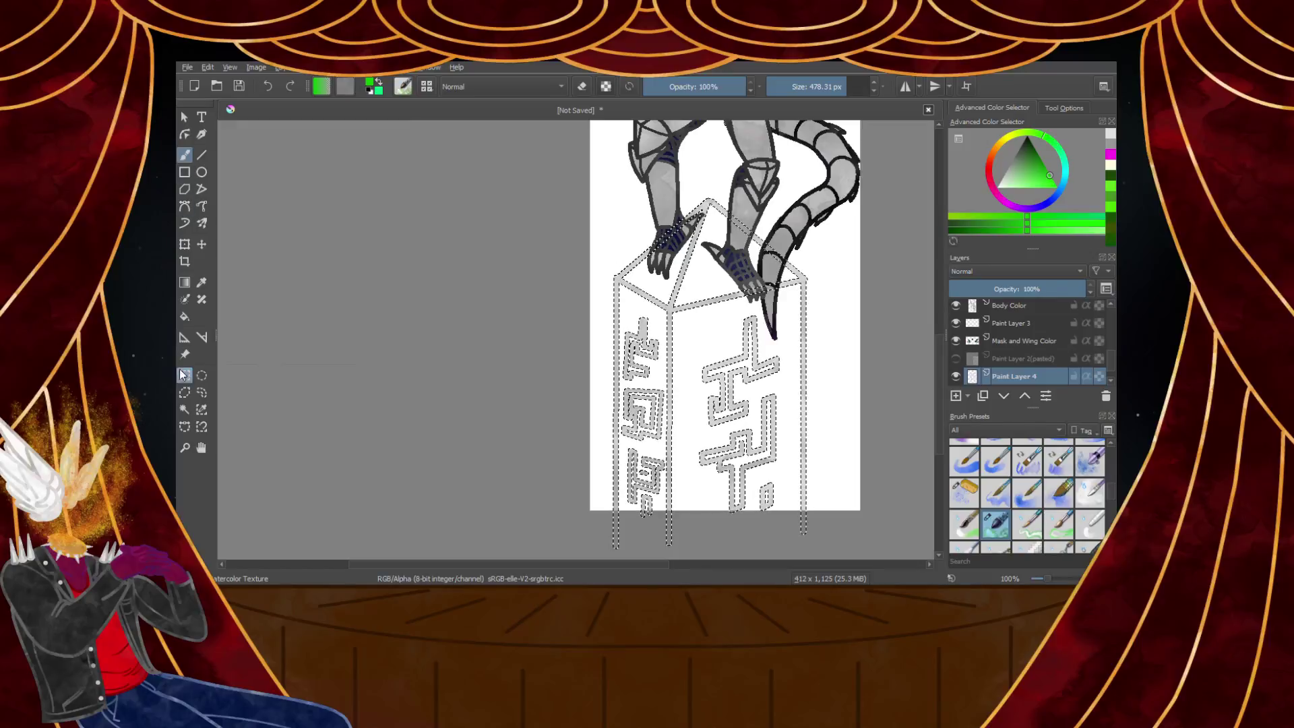
drag(843, 87, 821, 88)
scroll(640, 346, up, 4)
drag(1111, 491, 1111, 453)
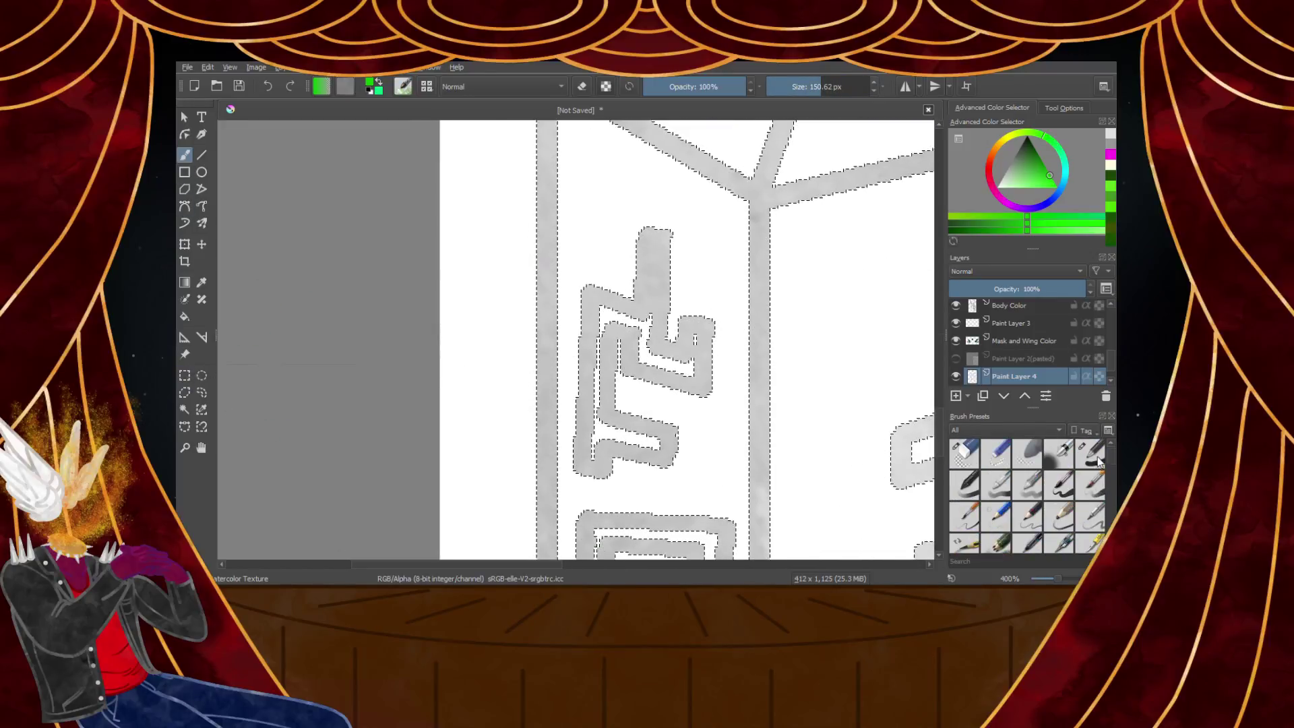
click(1091, 454)
click(800, 87)
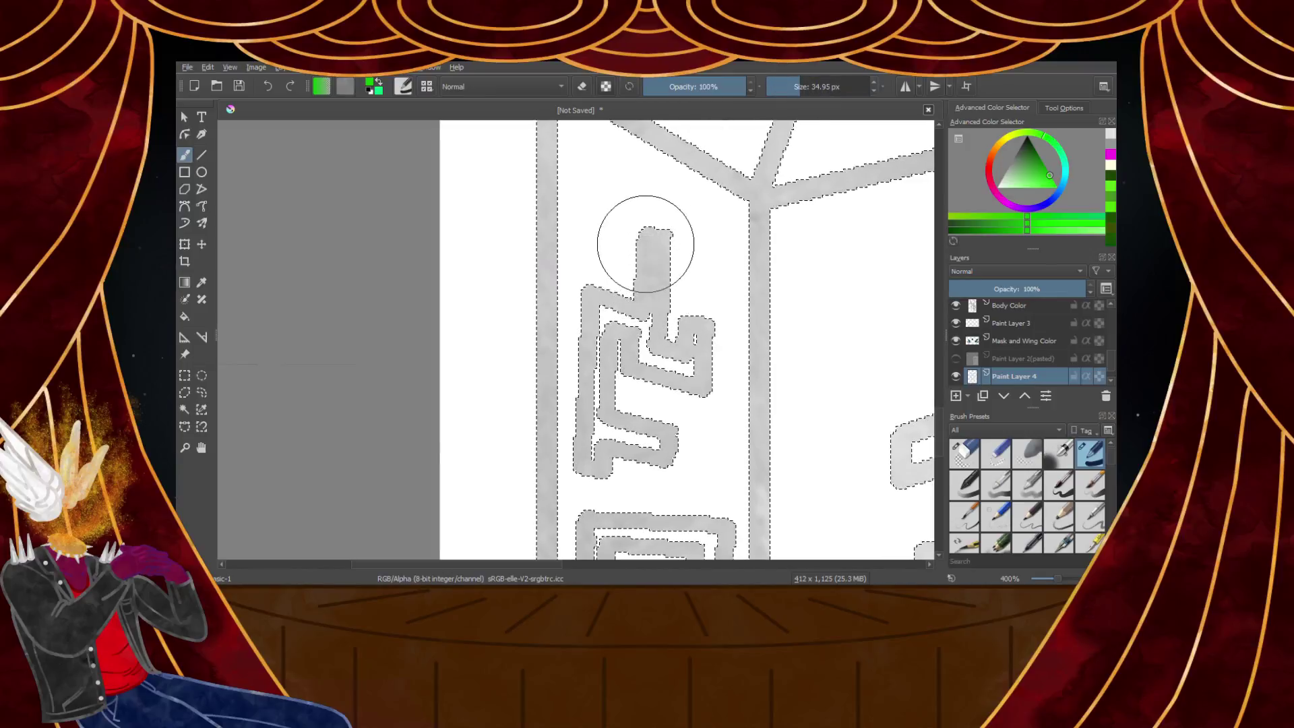
Paint the selected glyphs on the pillar's narrow left face solid bright green
drag(645, 244, 623, 295)
drag(580, 519, 651, 520)
scroll(702, 347, down, 4)
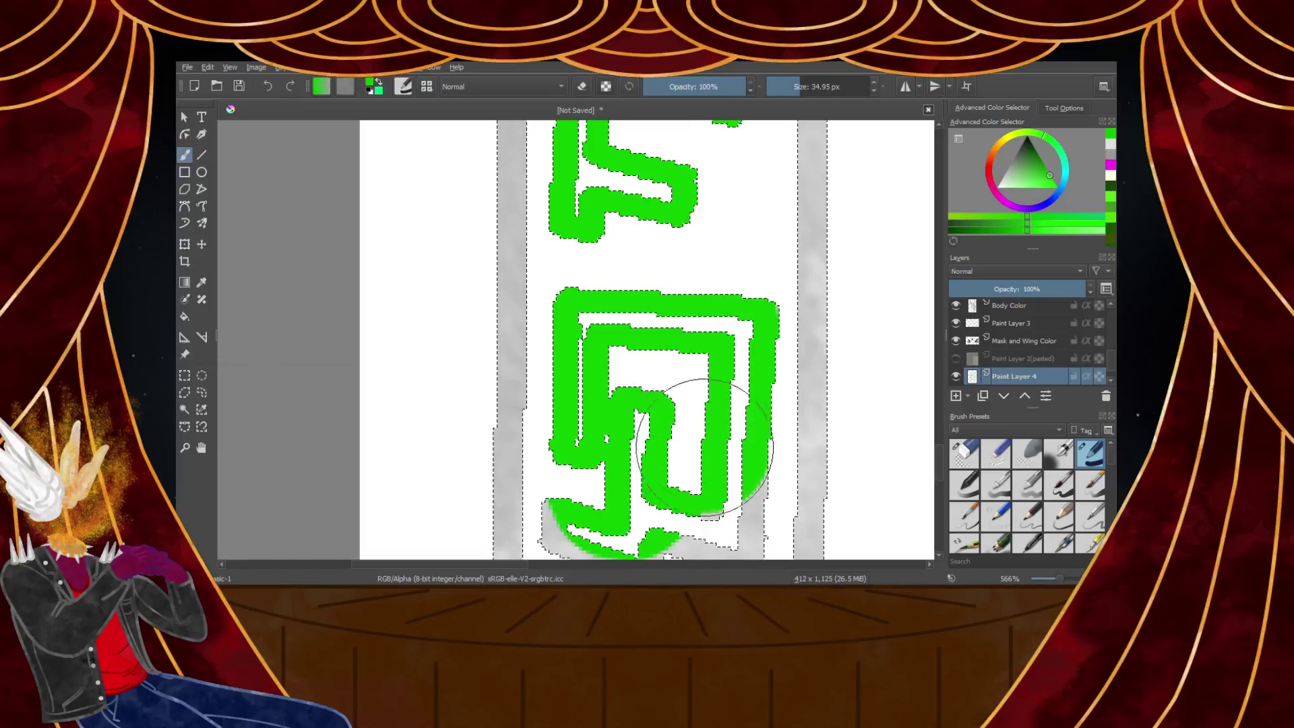
drag(705, 439, 711, 495)
scroll(684, 432, down, 5)
scroll(683, 509, up, 5)
scroll(643, 296, down, 1)
scroll(622, 215, up, 1)
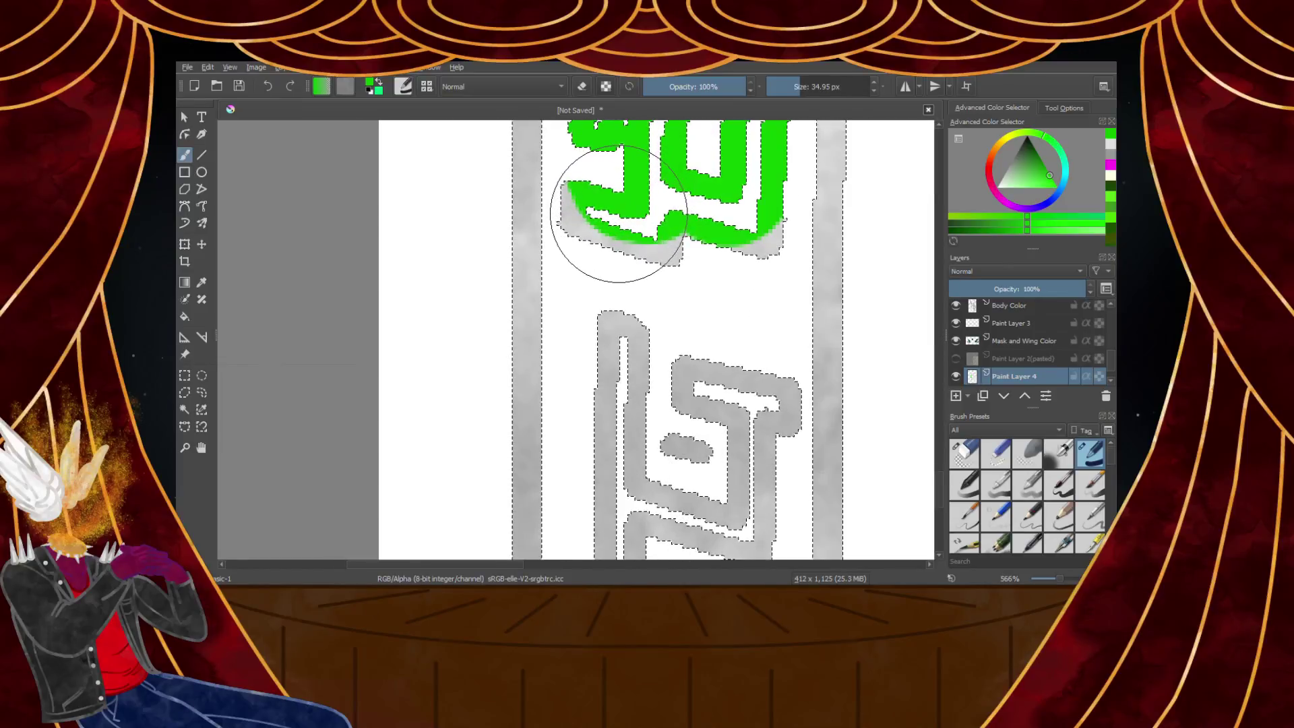
scroll(734, 235, down, 3)
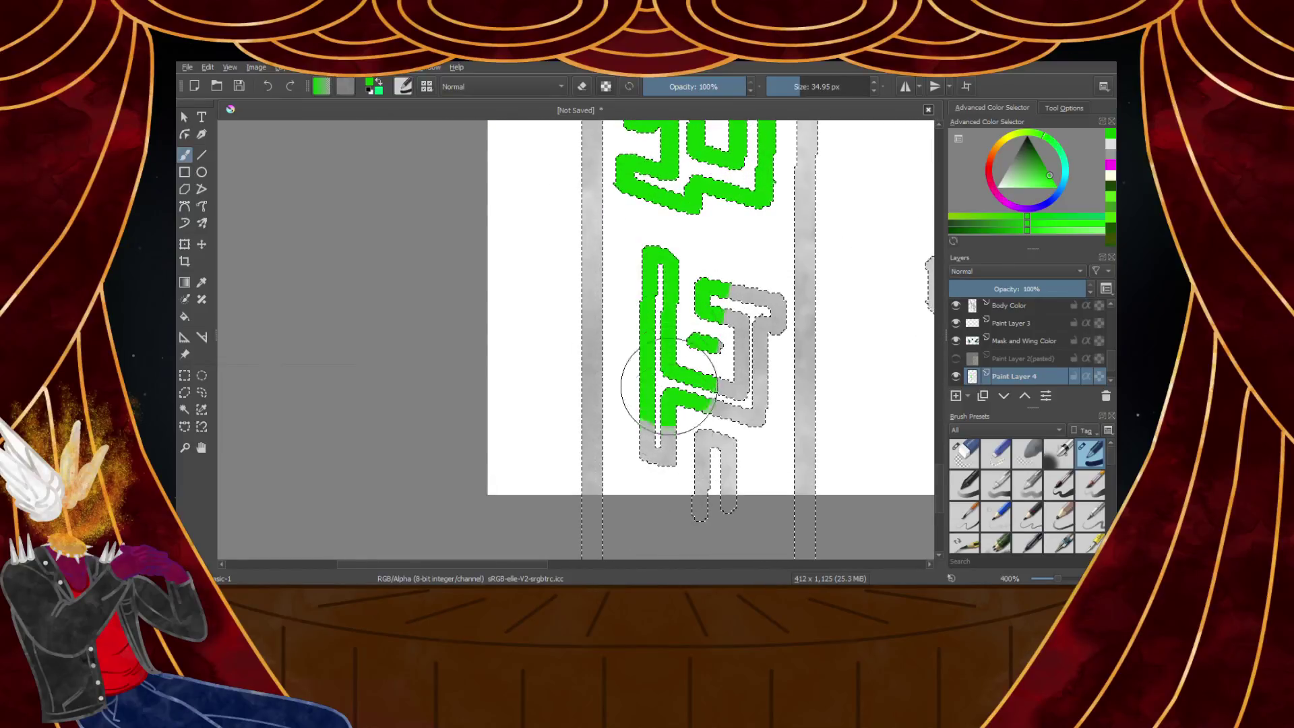
scroll(717, 374, down, 4)
scroll(788, 245, up, 3)
Cover the selected glyphs on the pillar's wide right face with the same solid bright green
mouse_move(812, 202)
mouse_down()
mouse_move(797, 322)
mouse_move(714, 311)
mouse_move(692, 423)
mouse_move(756, 366)
mouse_move(711, 347)
mouse_move(740, 406)
mouse_move(779, 440)
mouse_move(866, 361)
mouse_up()
scroll(863, 354, down, 2)
scroll(857, 347, up, 2)
mouse_move(847, 317)
mouse_down()
mouse_move(852, 466)
mouse_move(775, 432)
mouse_move(695, 480)
mouse_move(693, 434)
mouse_move(731, 418)
mouse_up()
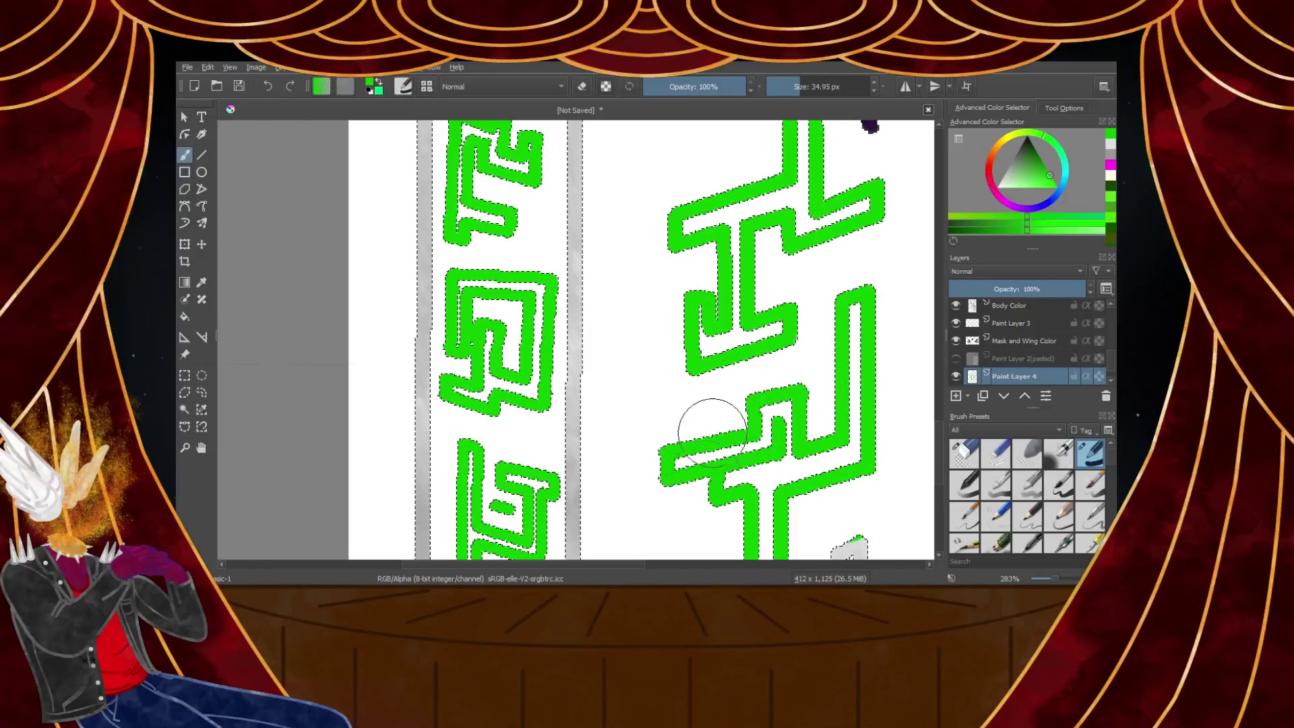
scroll(711, 426, down, 4)
scroll(758, 526, up, 4)
drag(801, 455, 794, 531)
drag(718, 496, 722, 448)
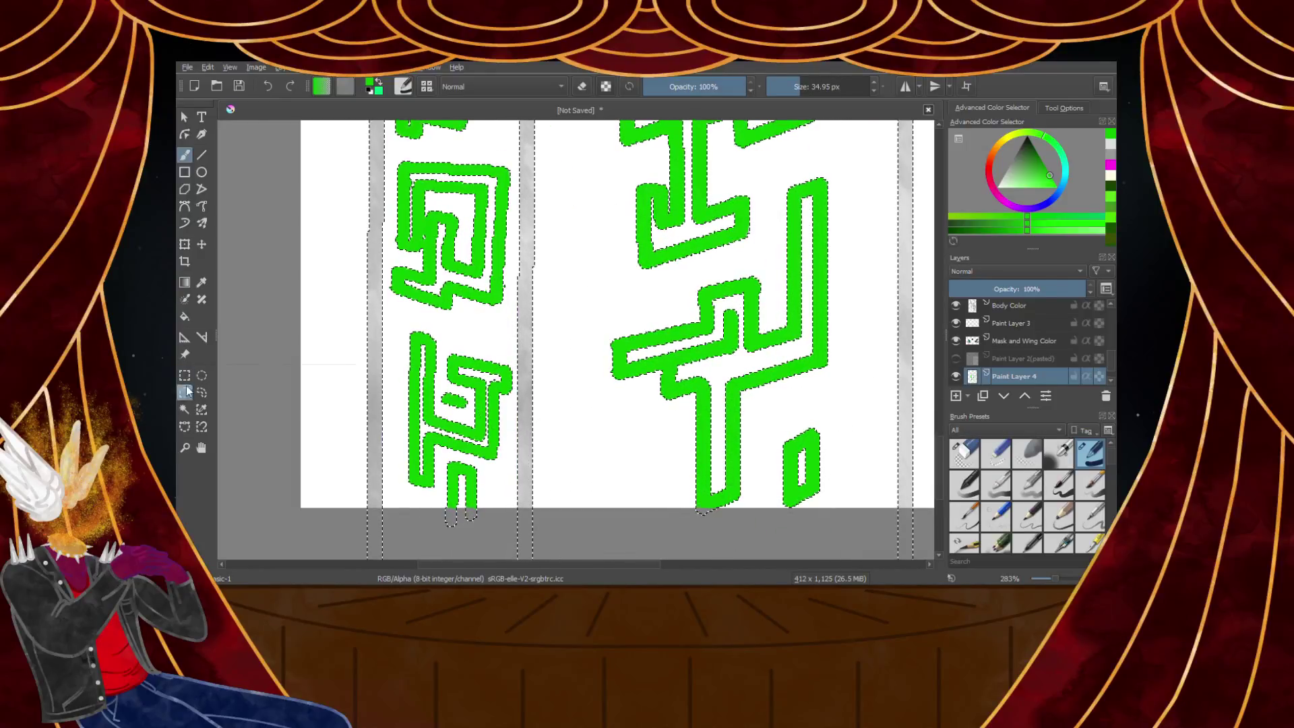
Select all the green glyphs by similar colour and cut and paste them onto their own layer
click(201, 410)
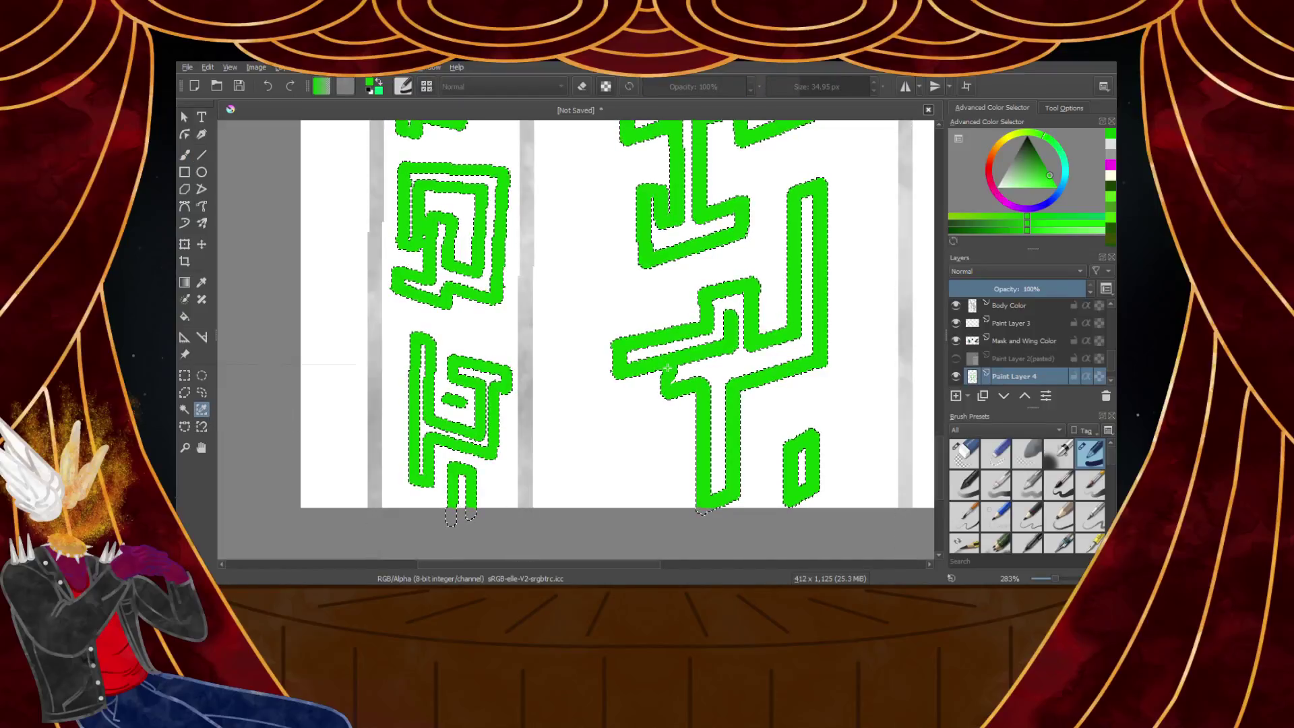
key(Delete)
key(ctrl+v)
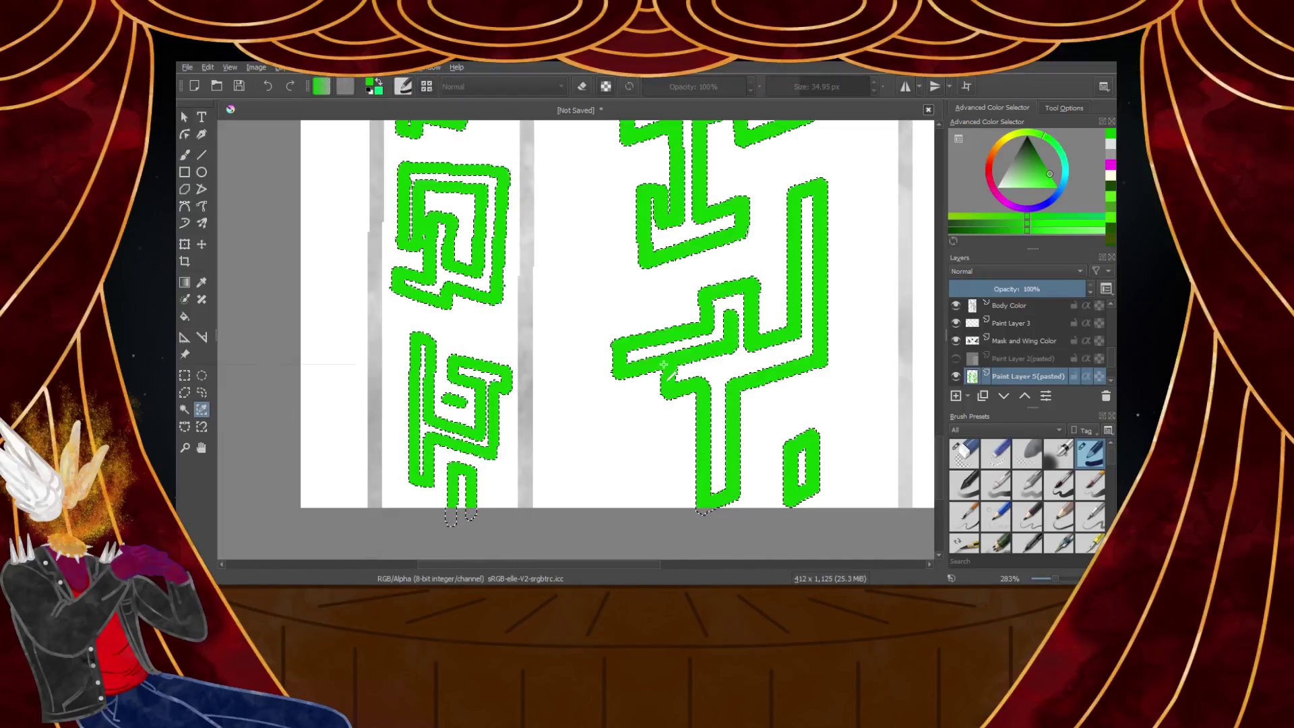
key(1)
scroll(429, 373, down, 2)
scroll(484, 395, up, 2)
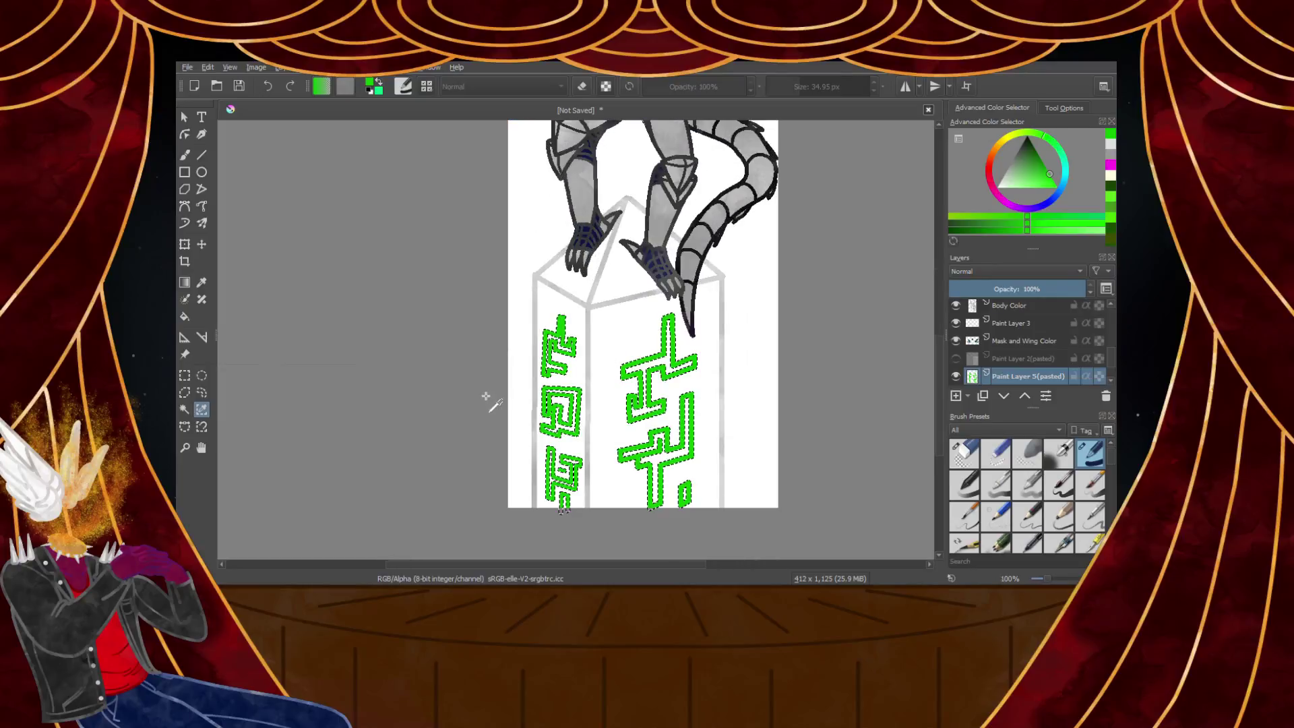
Mottle the selected glyphs with very dark green using the Watercolor Texture brush at 150.62 px
click(1043, 150)
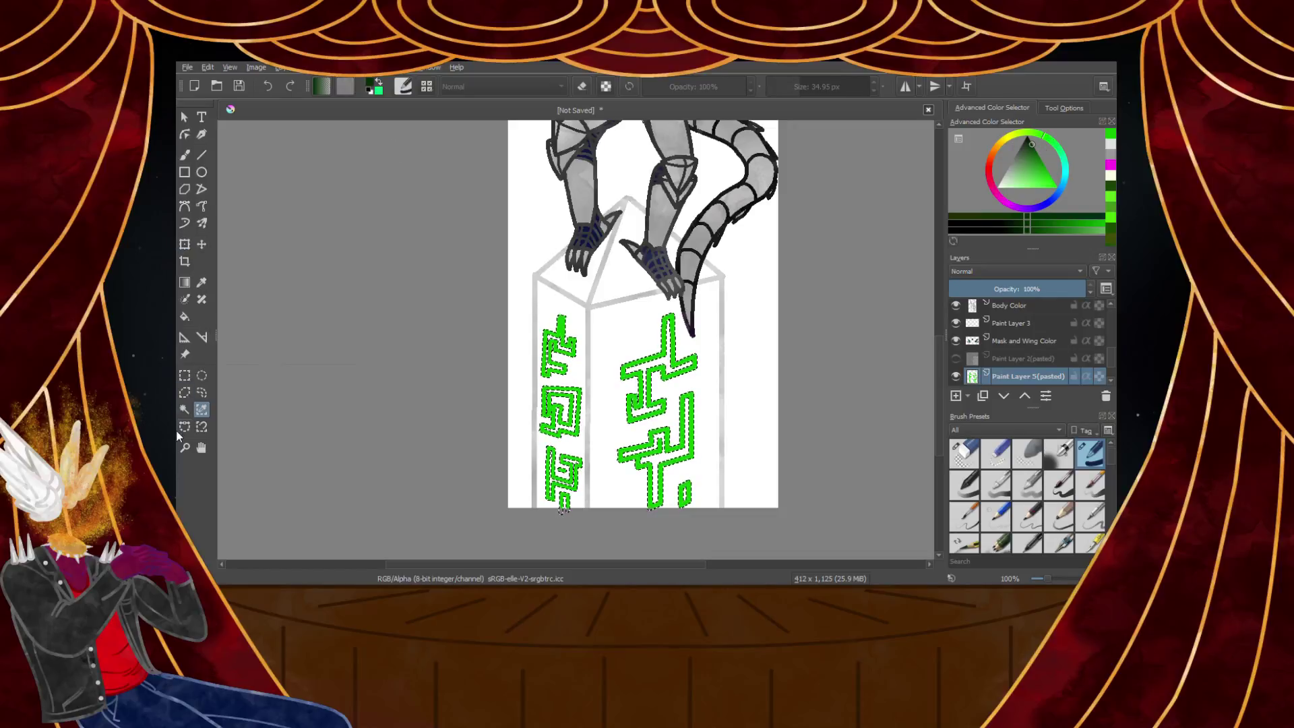
scroll(1014, 488, down, 5)
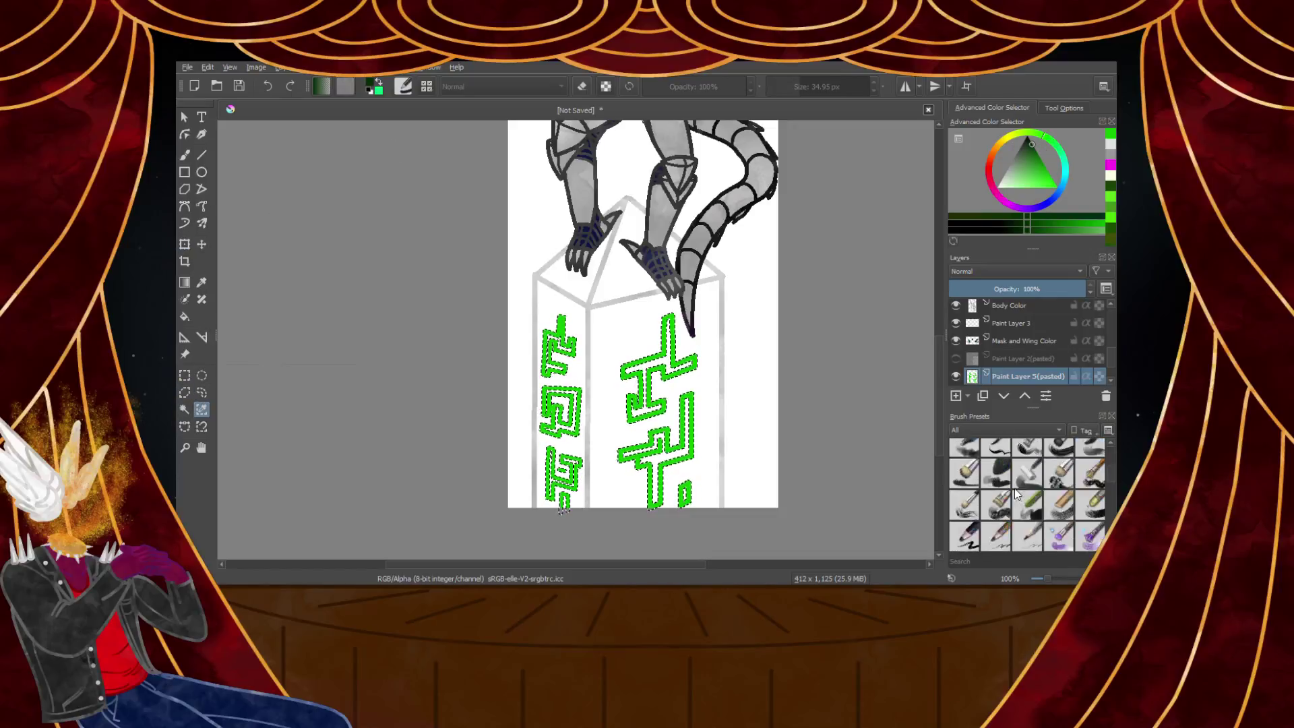
click(1003, 525)
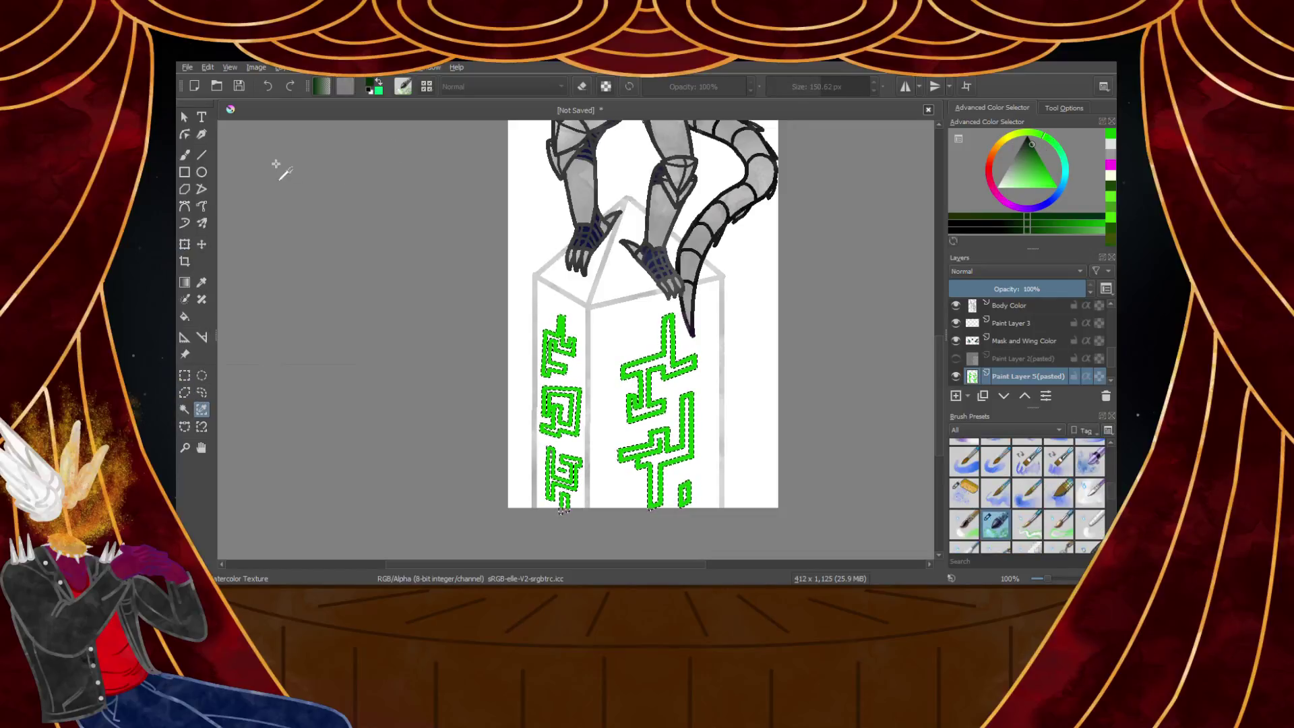
click(186, 155)
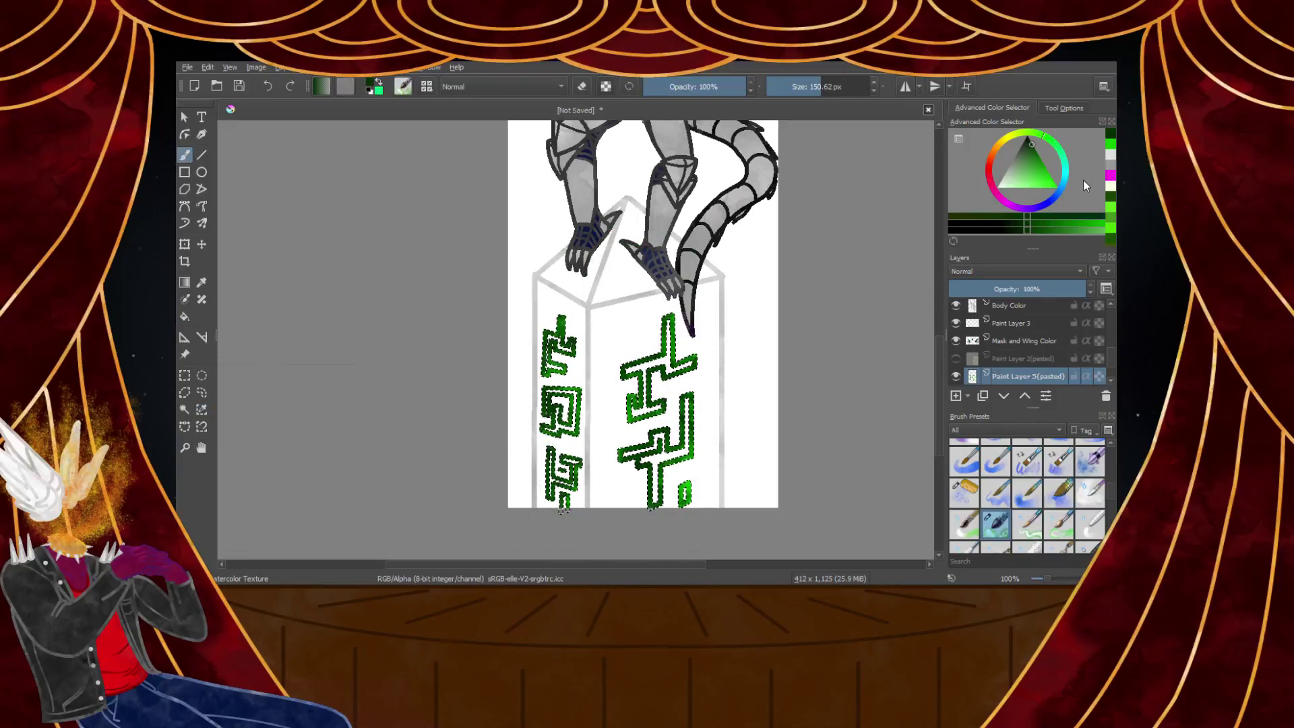
Layer medium, dark and bright green watercolor texture over the glyphs on both faces and clear the selection
click(1038, 154)
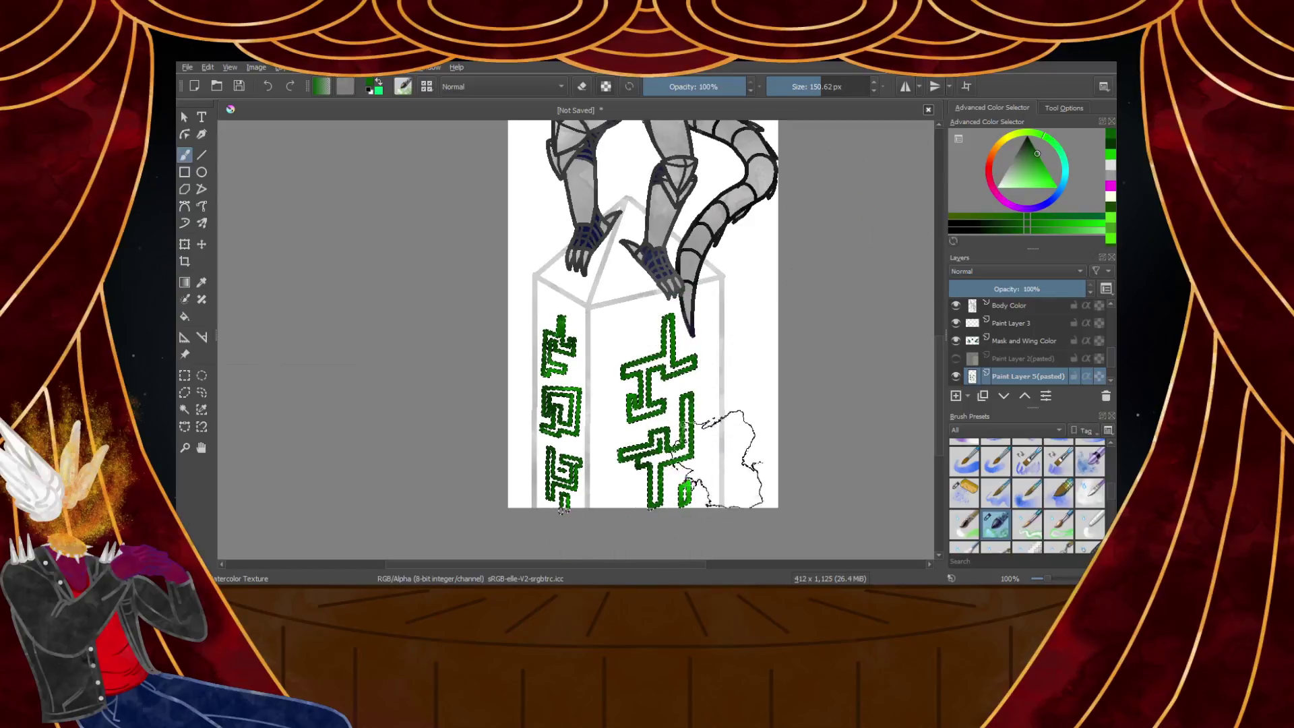
scroll(550, 441, up, 3)
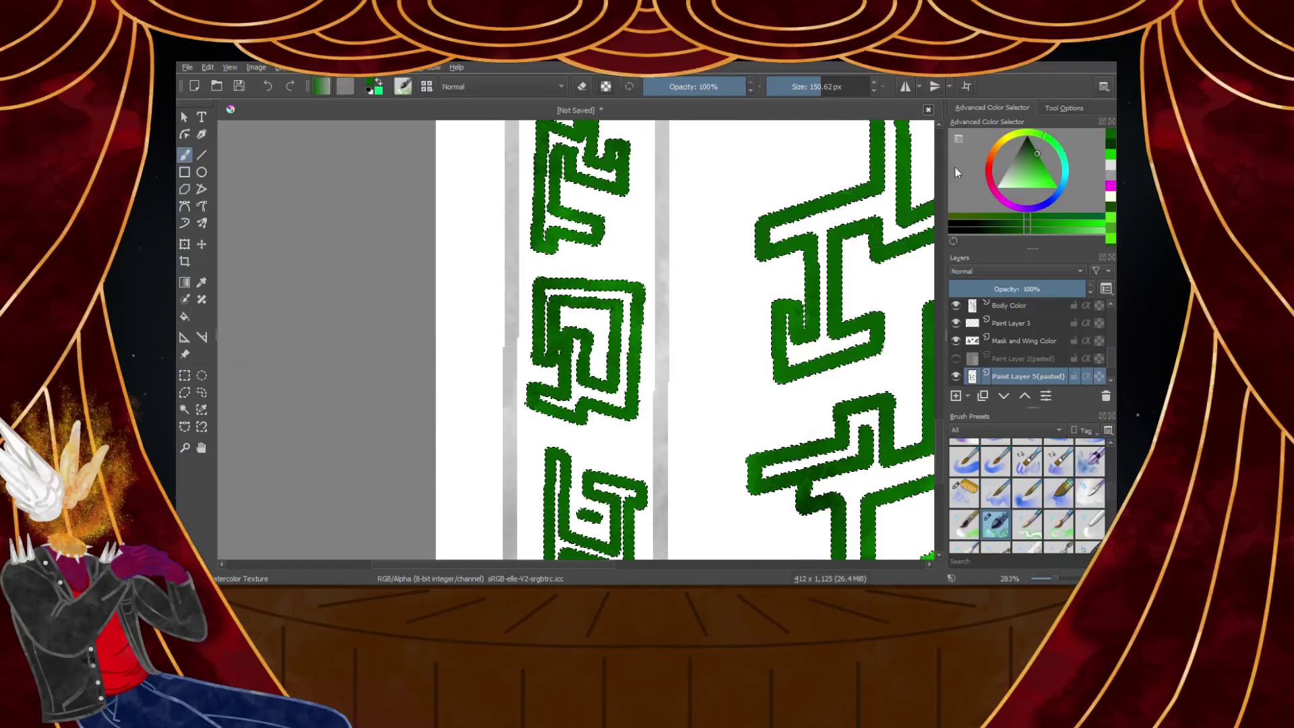
click(1042, 164)
scroll(647, 295, down, 3)
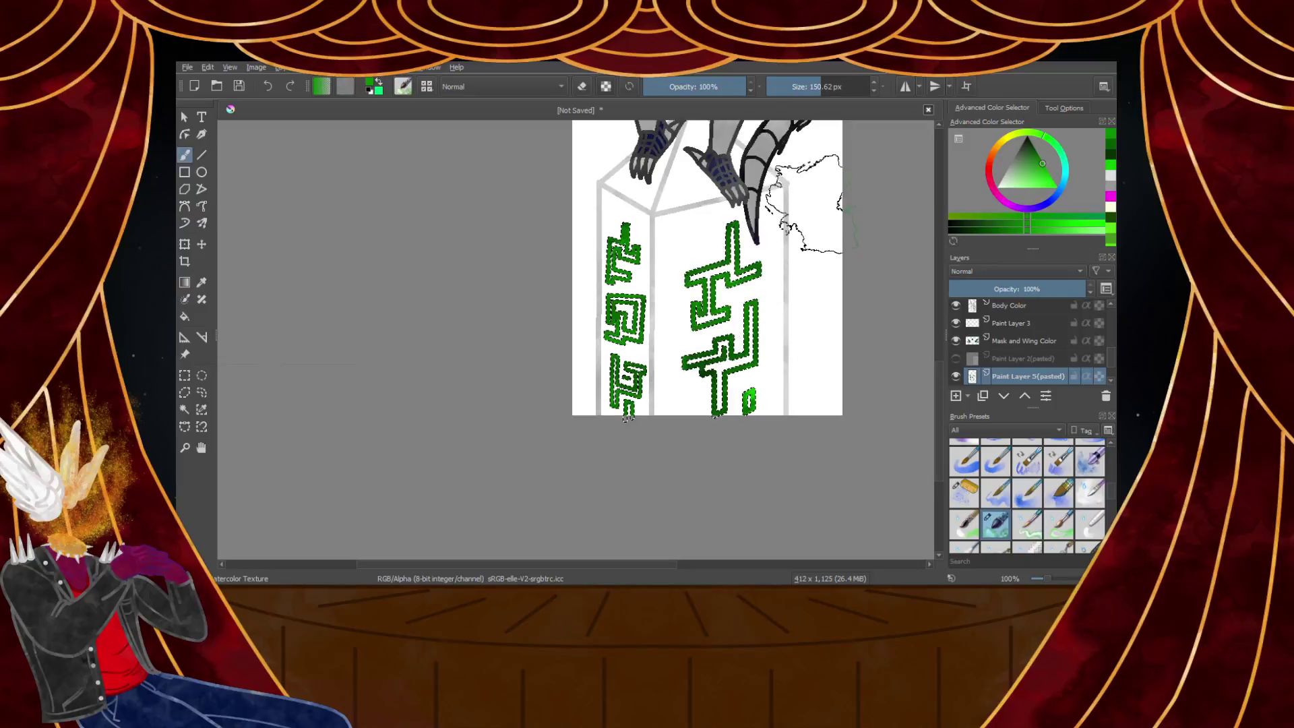
click(1031, 147)
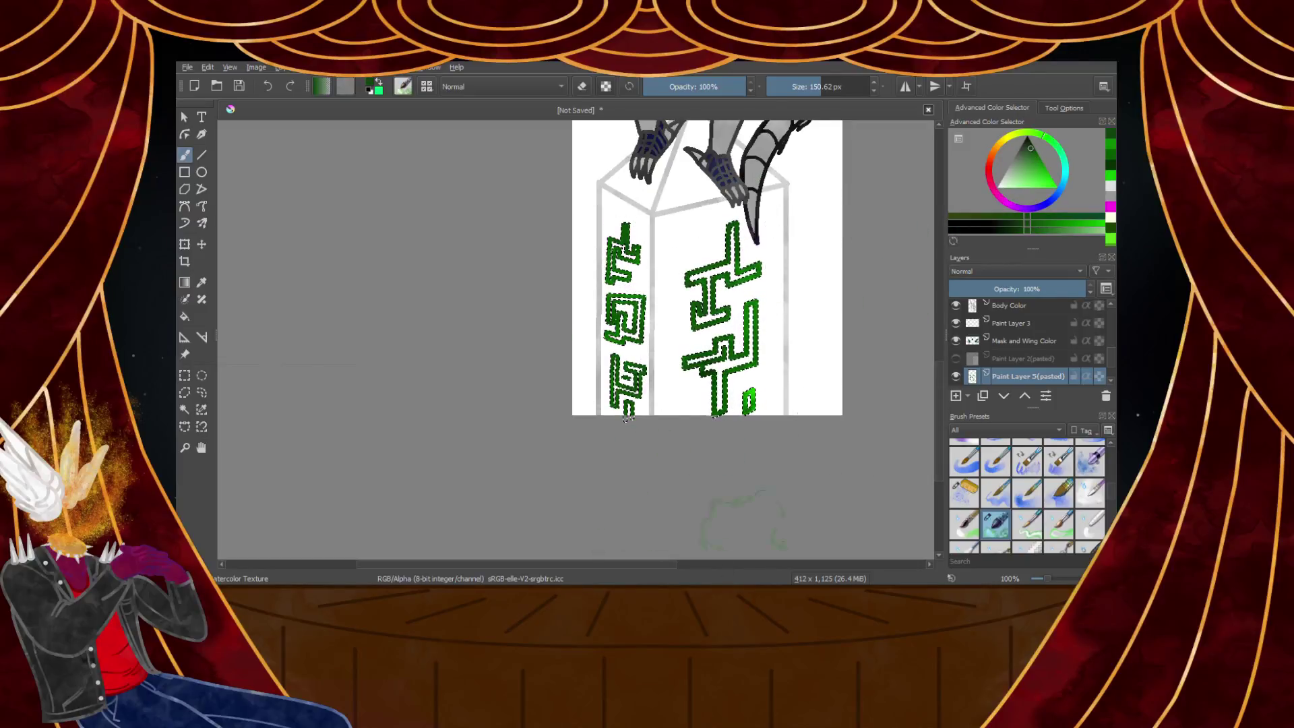
click(1051, 178)
mouse_move(752, 233)
mouse_down()
mouse_move(702, 520)
mouse_move(584, 514)
mouse_move(626, 222)
mouse_up()
key(ctrl+r)
key(ctrl+shift+a)
Examine the textured glyphs up close and within the whole painting
scroll(728, 288, up, 2)
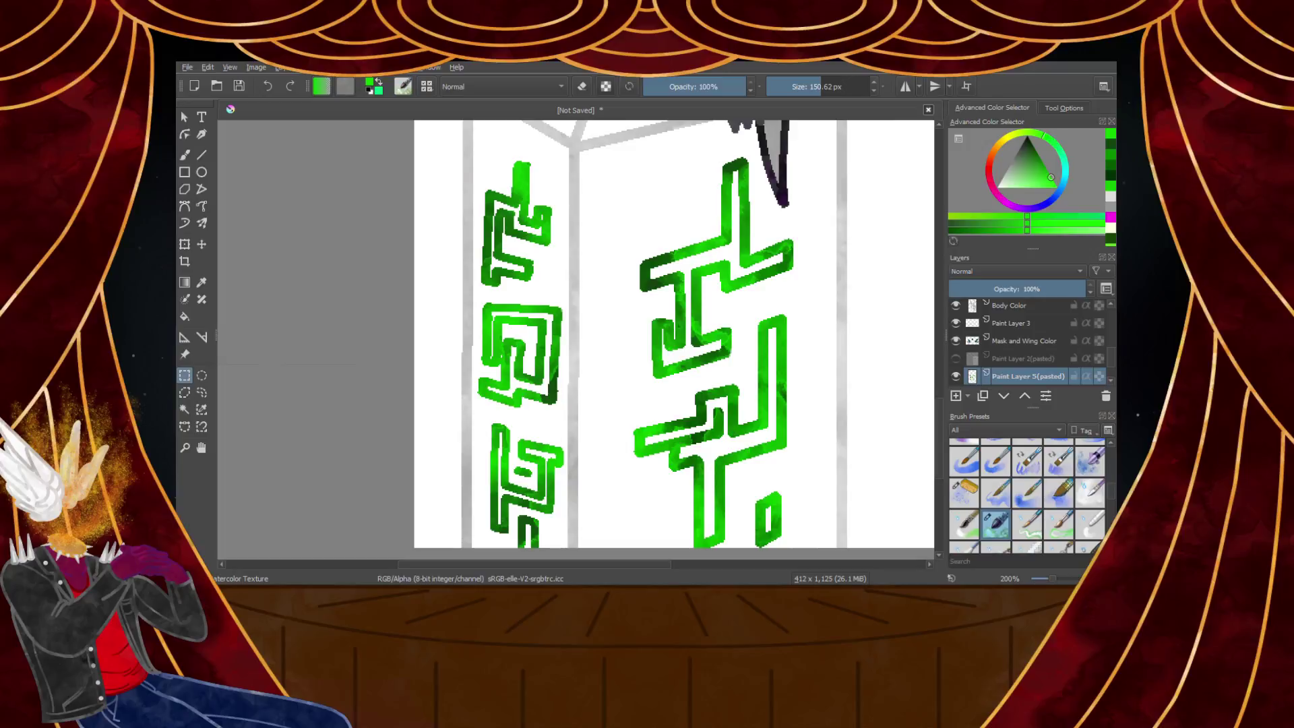
scroll(612, 361, down, 5)
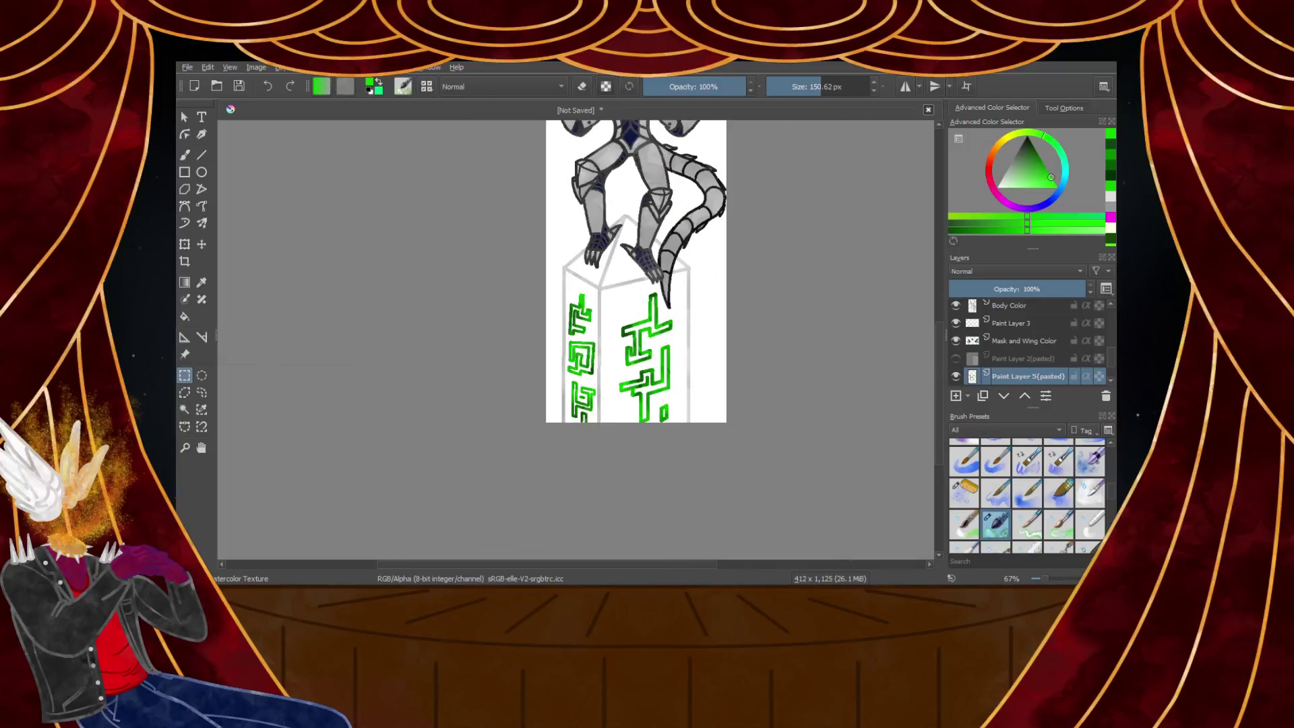
scroll(612, 354, up, 2)
scroll(623, 348, down, 2)
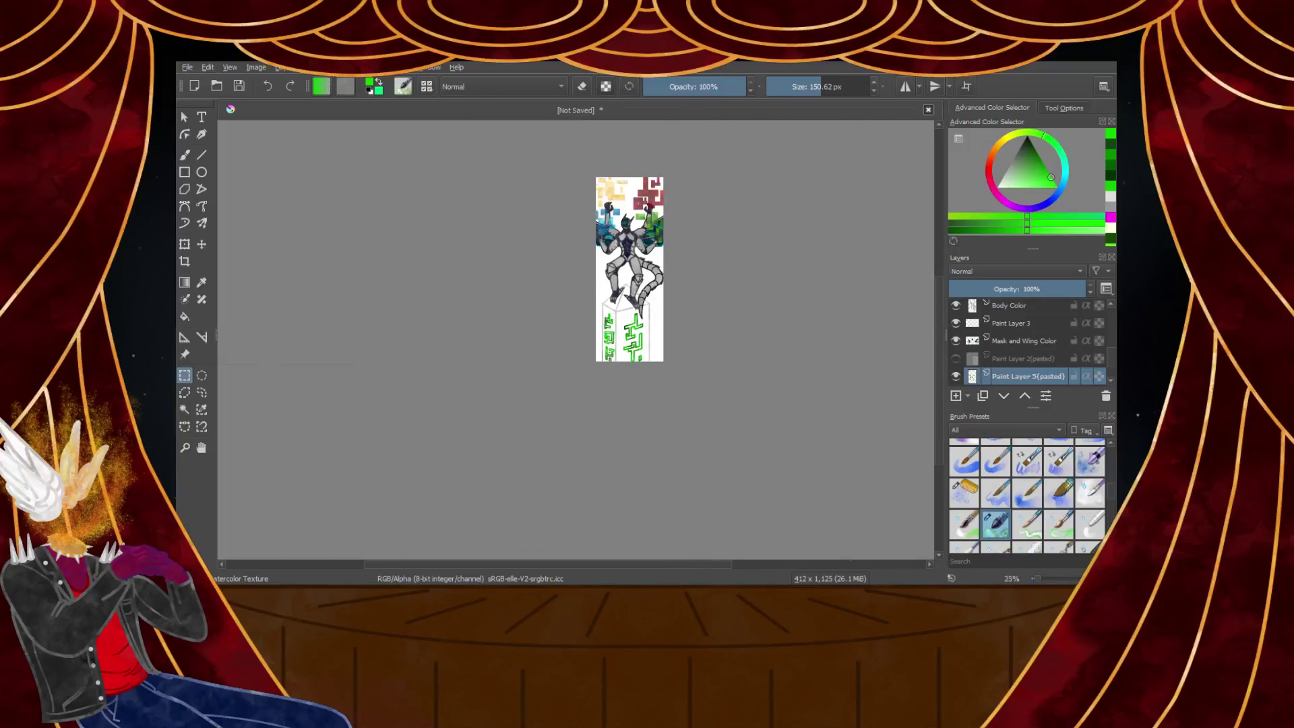
scroll(650, 150, up, 1)
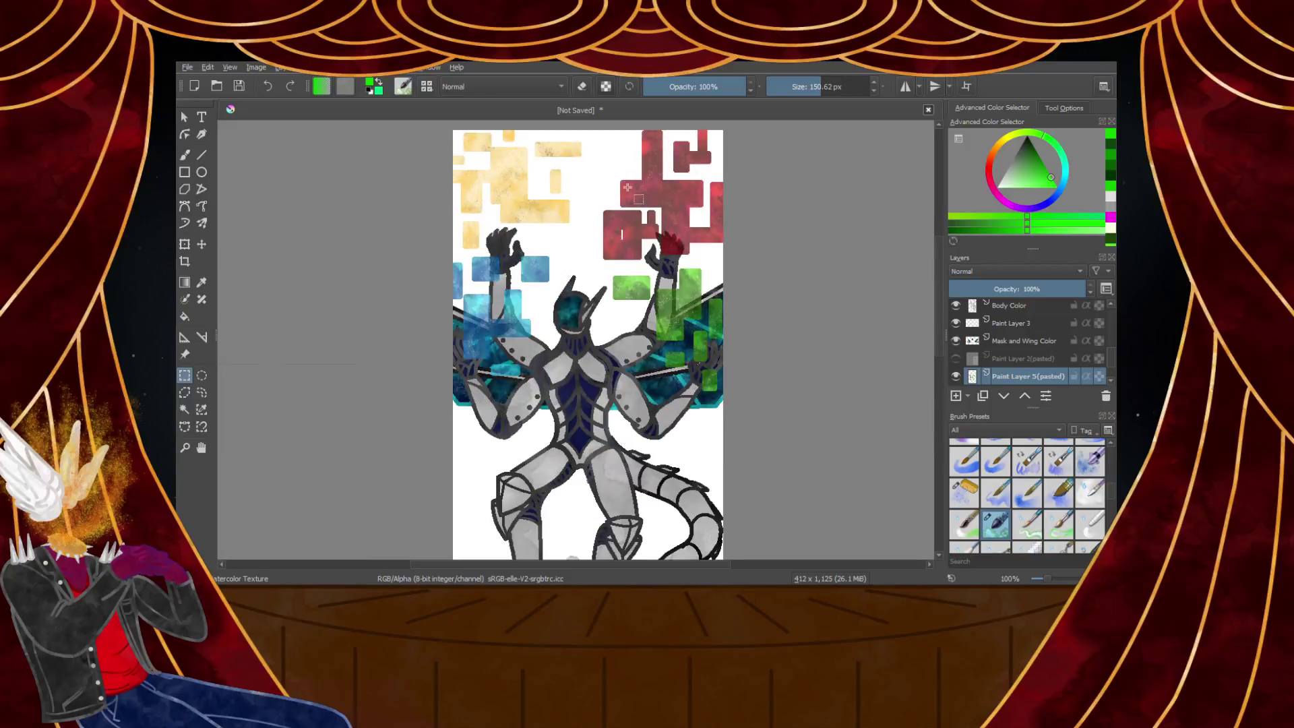
scroll(568, 270, down, 3)
scroll(559, 485, up, 3)
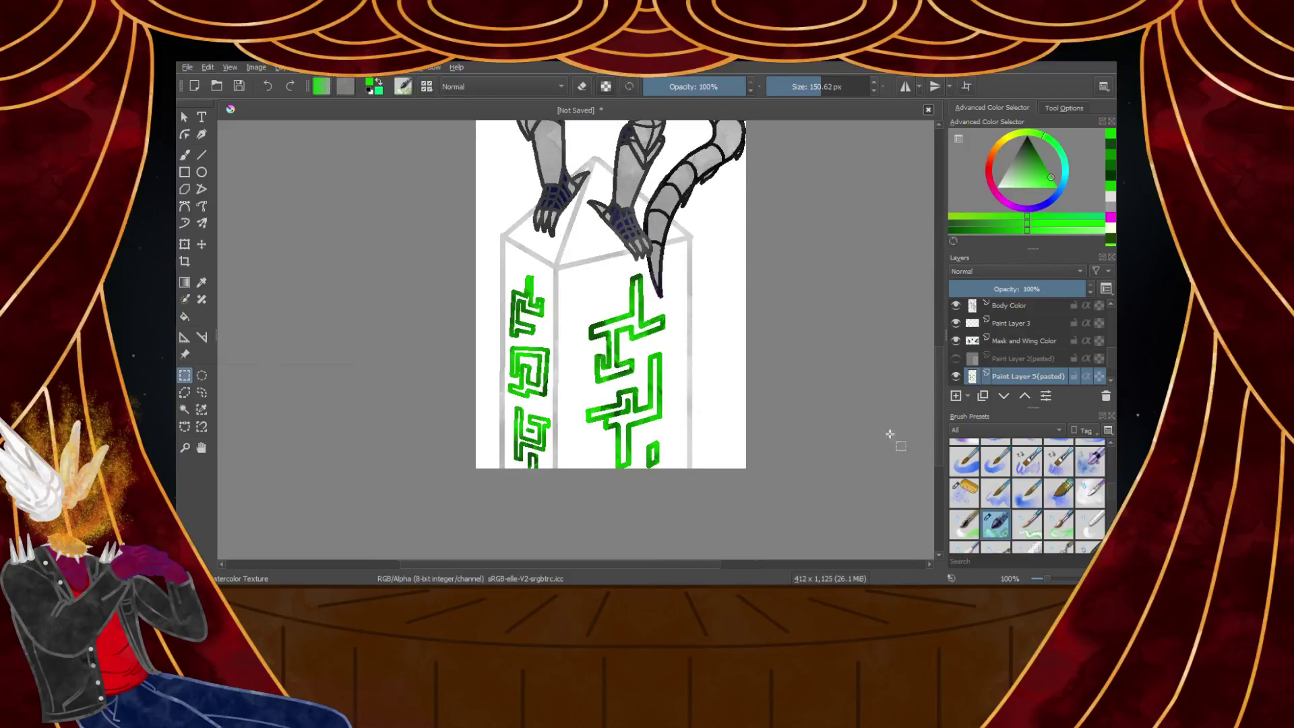
Add a new paint layer directly above Background and delete the hidden Paint Layer 2(pasted)
scroll(1017, 348, down, 1)
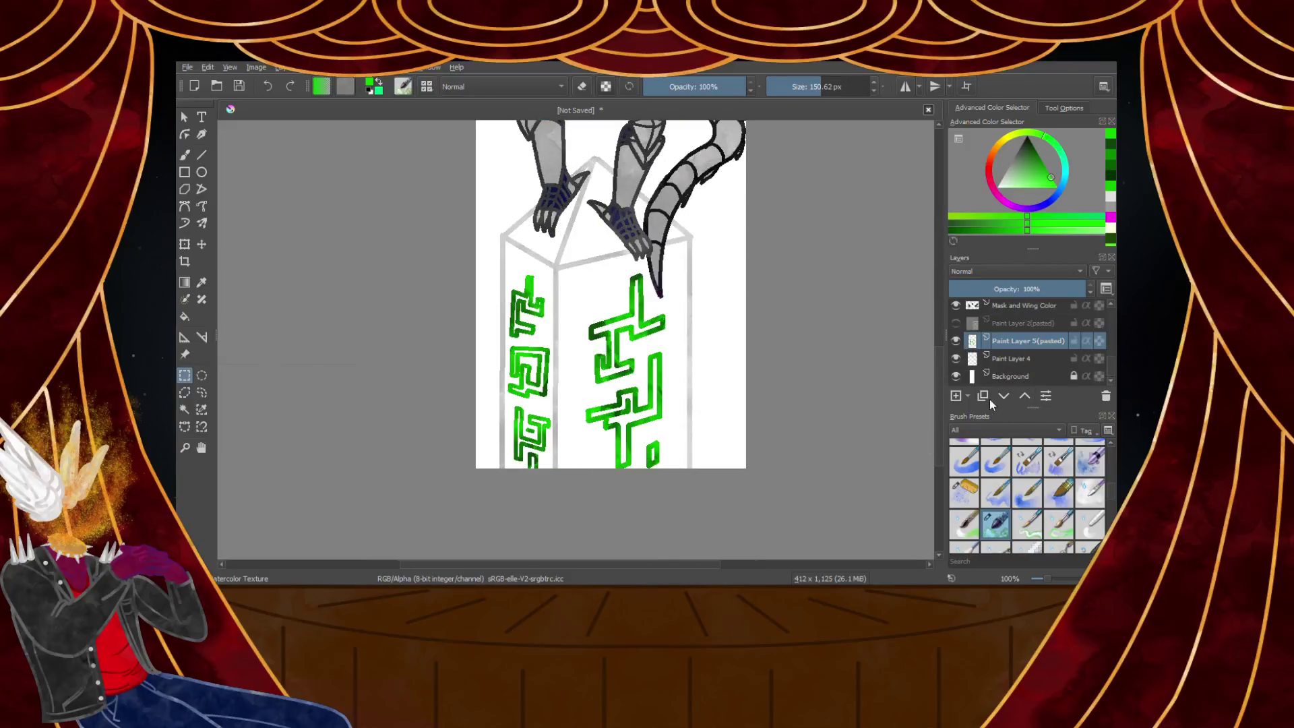
click(1014, 378)
click(956, 396)
double_click(1022, 376)
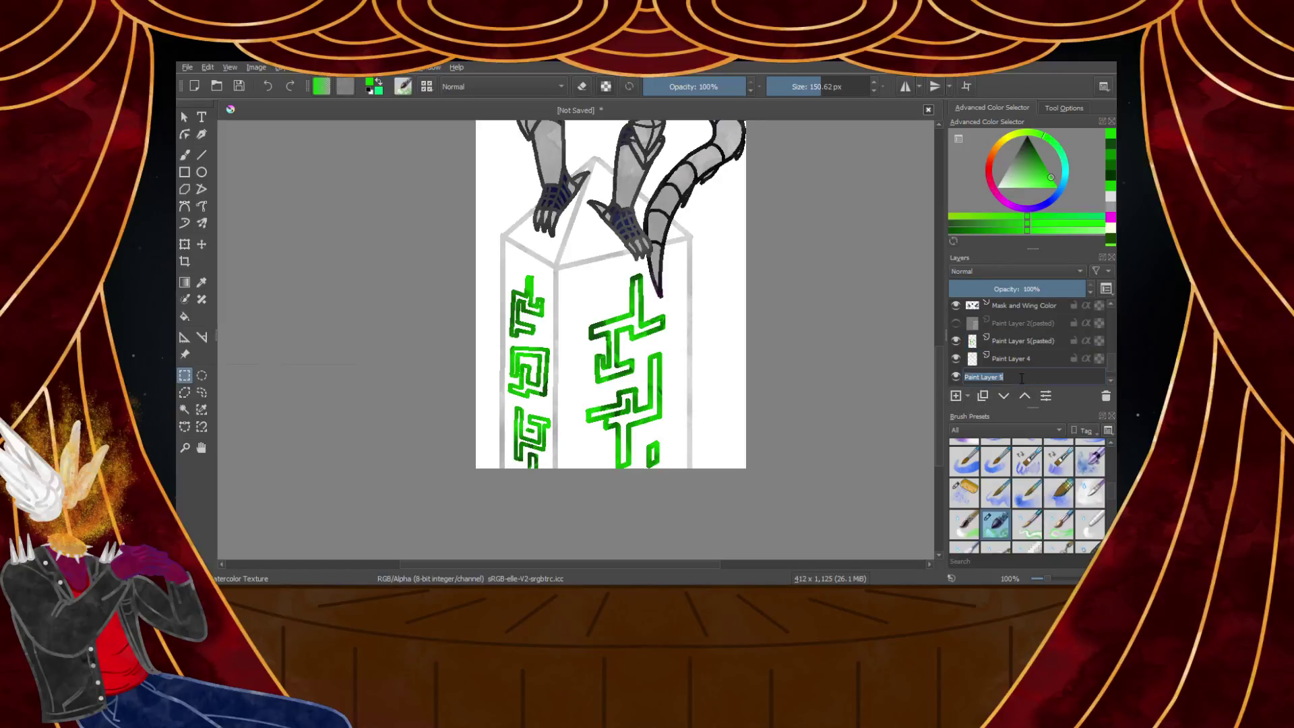
click(998, 326)
click(1106, 397)
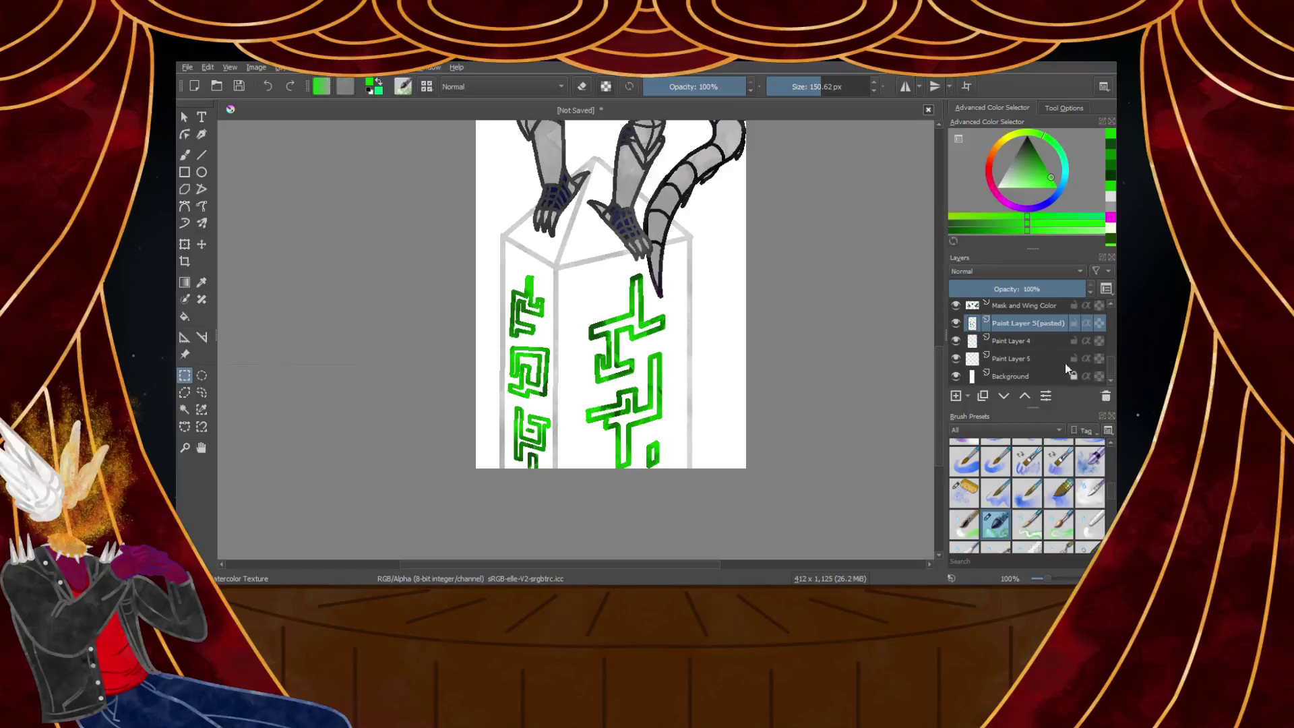
Make Paint Layer 5 active, choose pale green and set the opaque outline brush preset to 7.12 px
click(1022, 359)
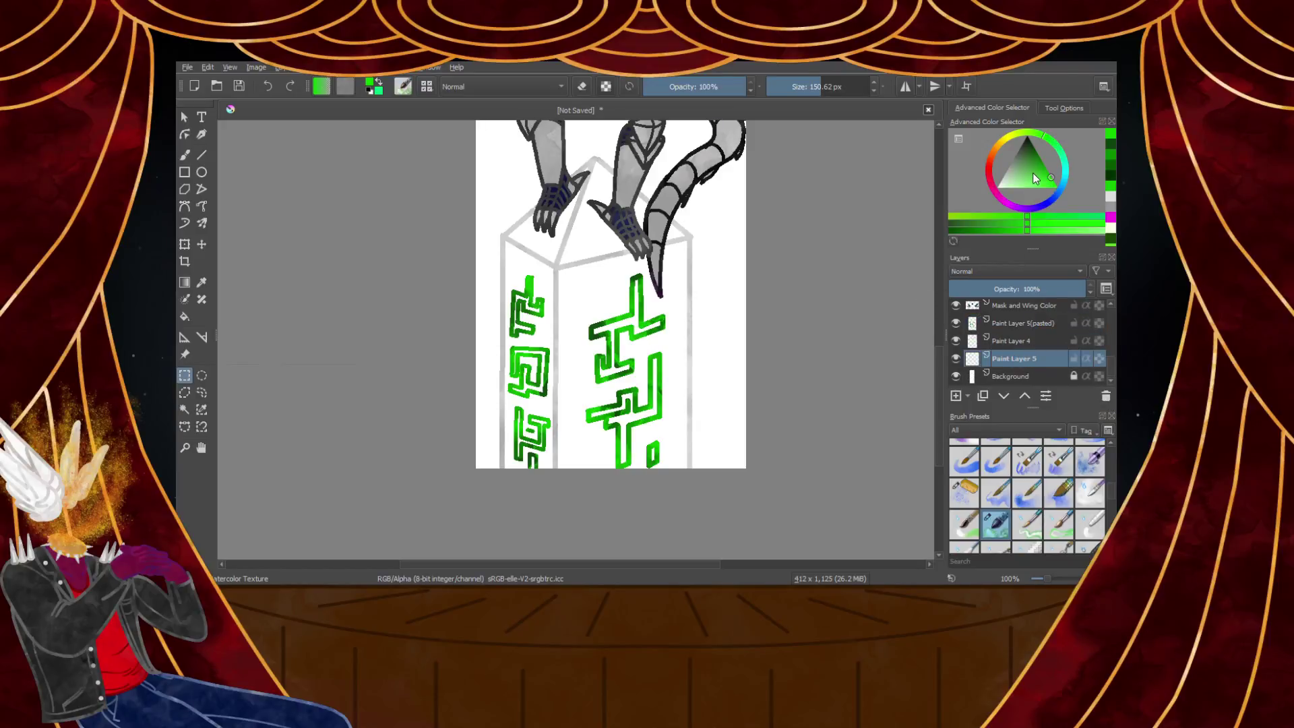
drag(1036, 177, 1013, 210)
click(184, 155)
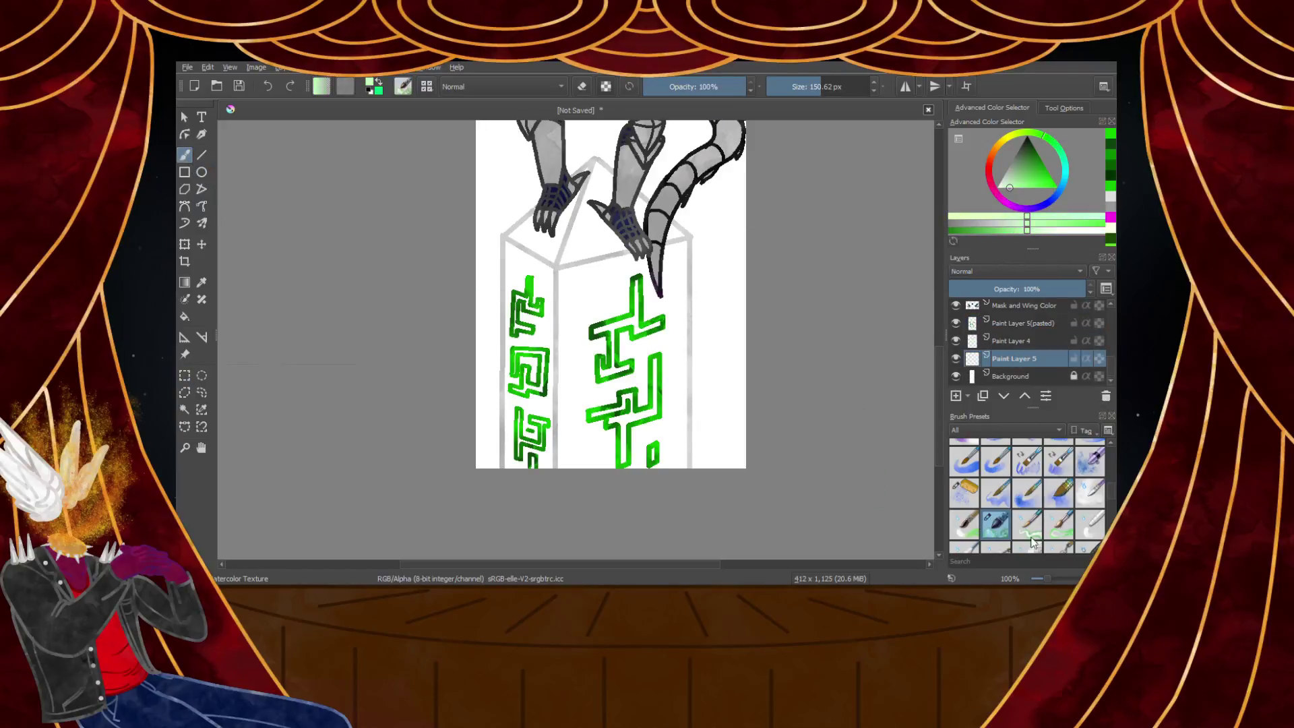
scroll(1077, 491, up, 8)
click(1089, 454)
scroll(519, 291, up, 5)
click(790, 86)
scroll(609, 421, up, 1)
scroll(610, 421, up, 2)
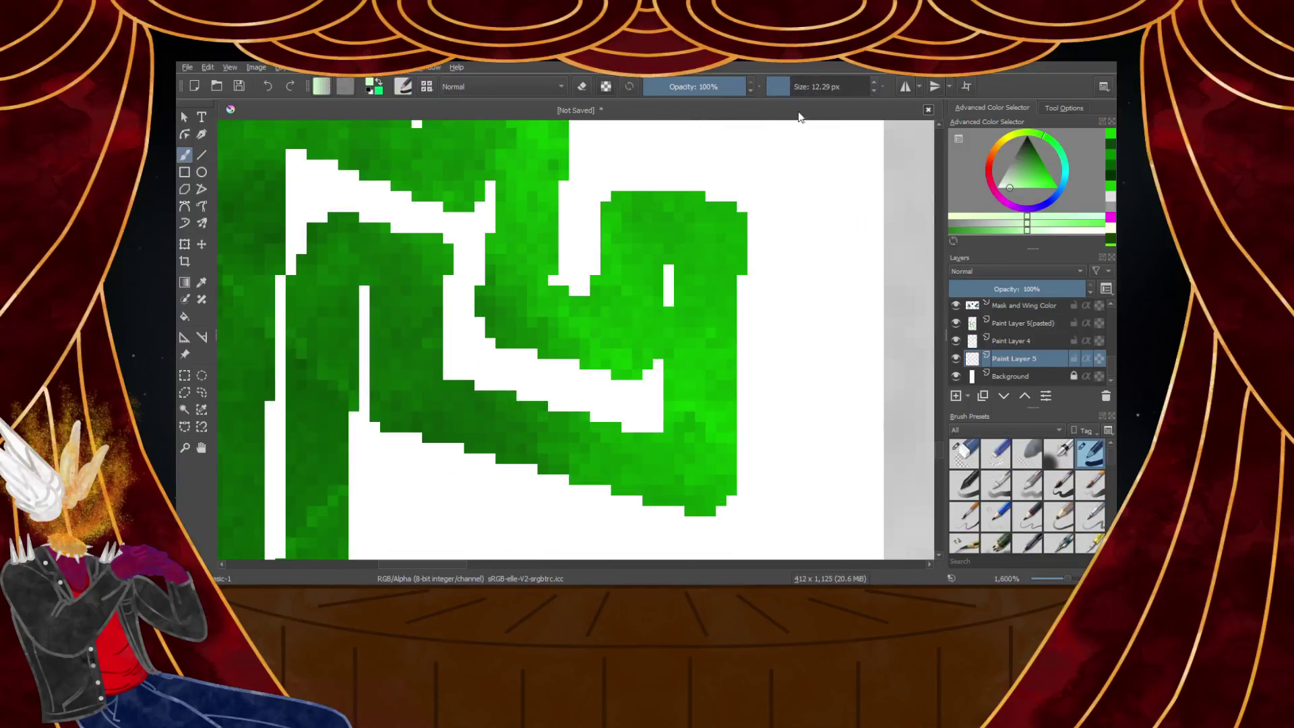
click(784, 91)
click(786, 93)
Fill the narrow gaps inside the left face's uppermost glyph with pale green
click(675, 281)
drag(643, 411, 486, 350)
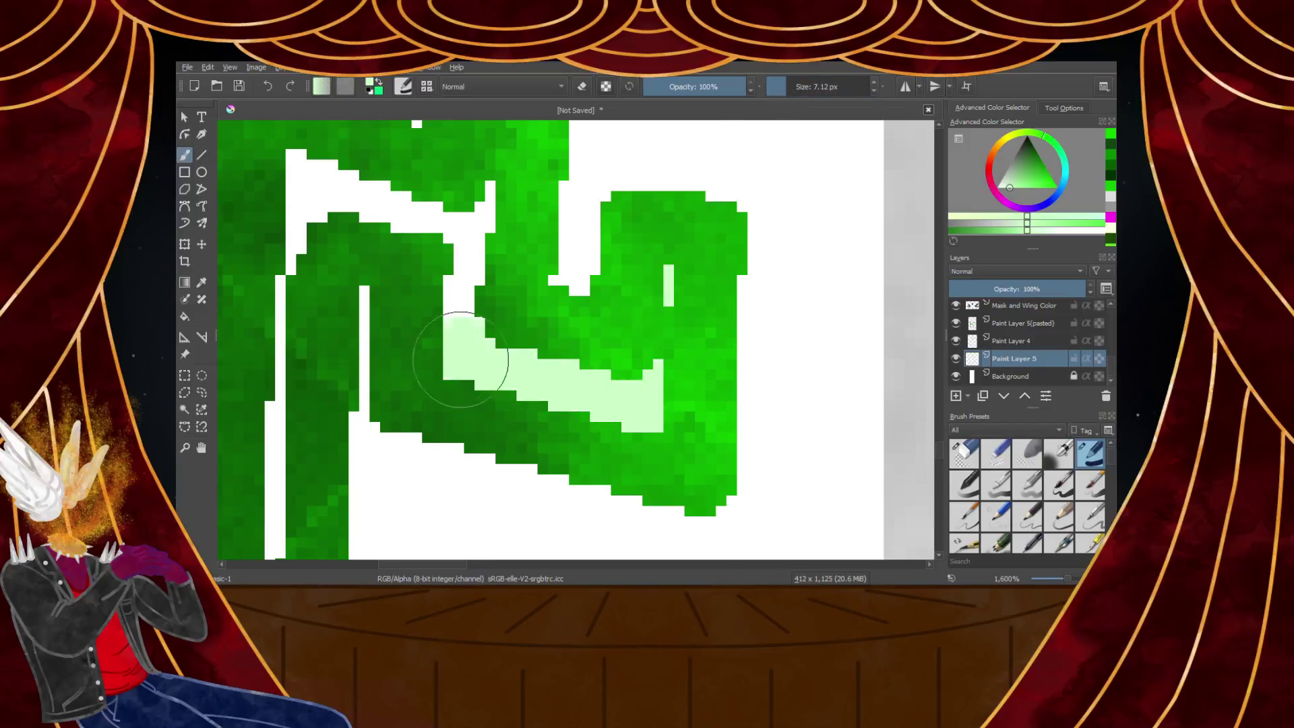
mouse_move(528, 403)
mouse_down()
mouse_move(471, 267)
mouse_move(489, 185)
mouse_move(372, 202)
mouse_move(303, 179)
mouse_move(285, 440)
mouse_move(286, 367)
mouse_move(274, 424)
mouse_move(319, 230)
mouse_move(311, 483)
mouse_move(358, 351)
mouse_move(513, 457)
mouse_move(554, 465)
mouse_move(303, 422)
mouse_up()
scroll(286, 438, down, 4)
key(plus)
key(plus)
scroll(300, 422, down, 5)
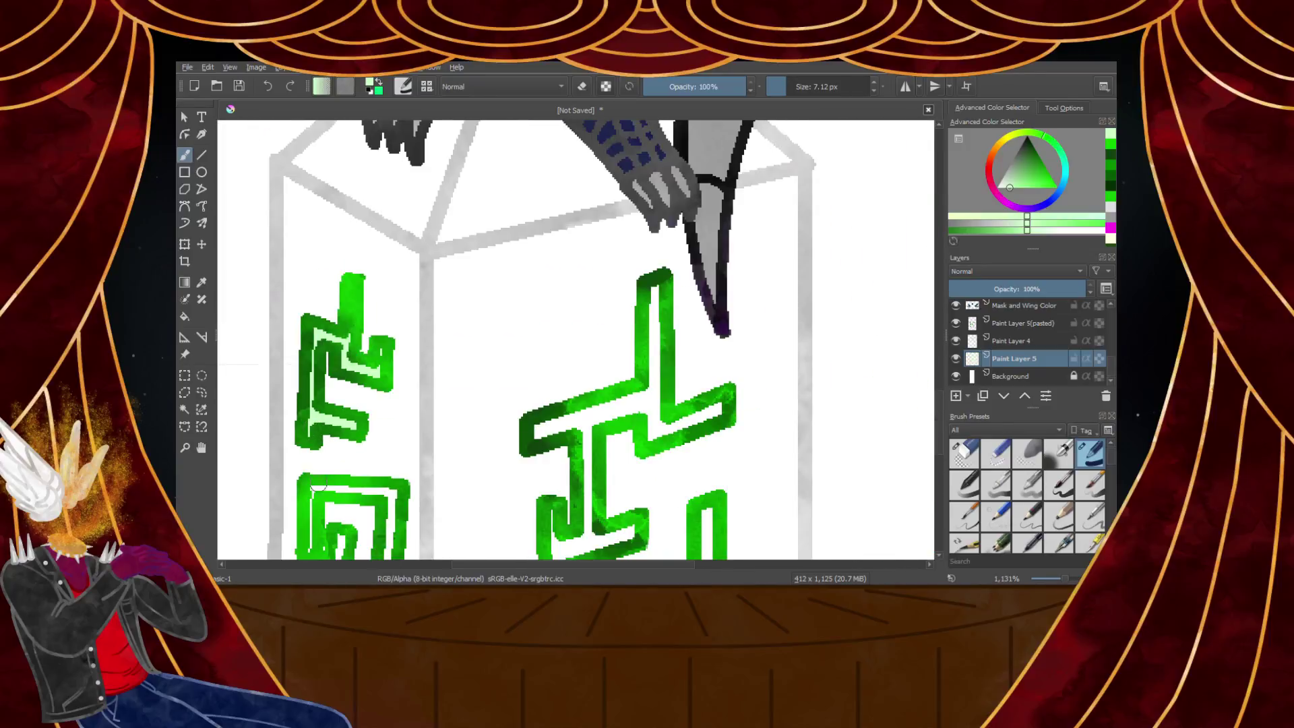
Fill the channels inside the square spiral glyph in the middle of the left face with pale green
scroll(317, 541, up, 1)
scroll(309, 540, down, 5)
scroll(306, 542, up, 6)
key(plus)
mouse_move(310, 465)
mouse_down()
mouse_move(401, 485)
mouse_move(405, 310)
mouse_move(415, 448)
mouse_move(492, 472)
mouse_move(543, 411)
mouse_move(551, 195)
mouse_move(532, 174)
mouse_move(331, 174)
mouse_move(317, 330)
mouse_up()
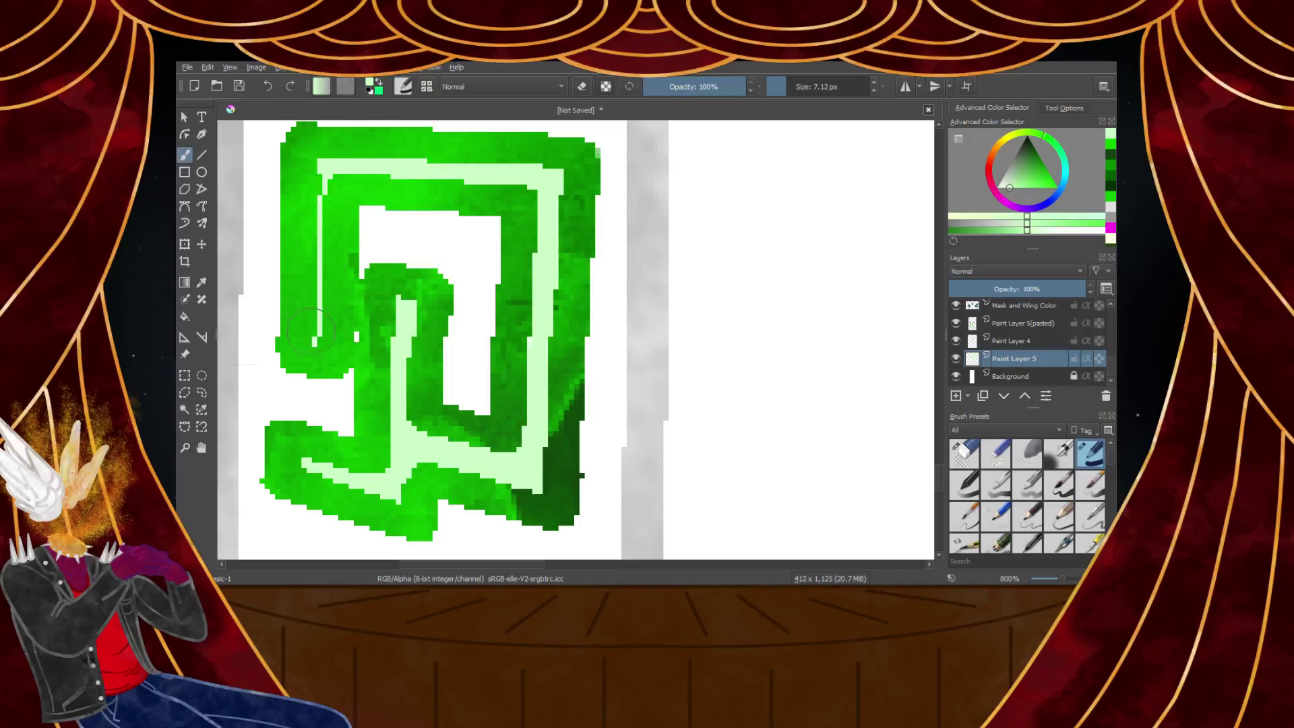
Fill the gaps inside the lowest glyphs of the left face with pale green
scroll(315, 340, down, 6)
scroll(301, 421, up, 5)
drag(380, 184, 373, 269)
drag(375, 342, 373, 405)
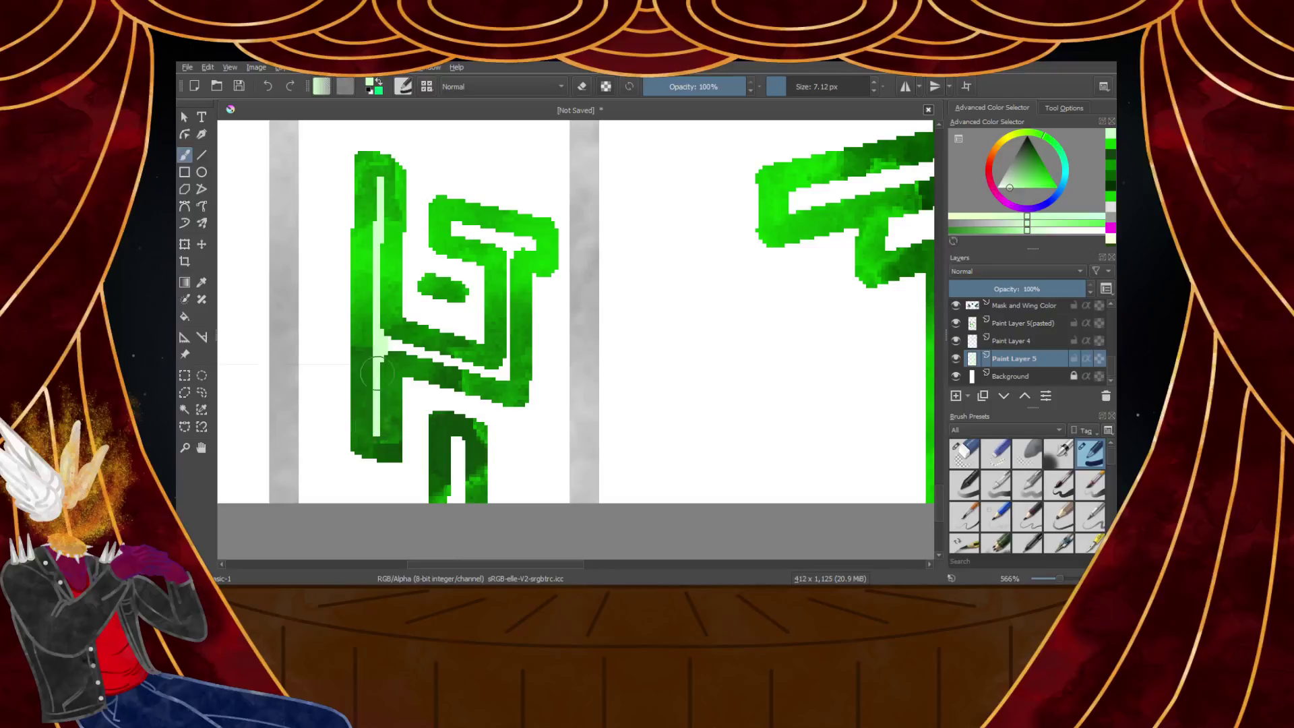
drag(407, 350, 493, 372)
mouse_move(513, 264)
mouse_down()
mouse_move(532, 243)
mouse_move(489, 232)
mouse_move(472, 277)
mouse_up()
scroll(450, 219, down, 3)
scroll(439, 324, up, 3)
Fill the upright, the short arm and the crossbar of the right face's uppermost glyph with pale green
scroll(487, 279, down, 6)
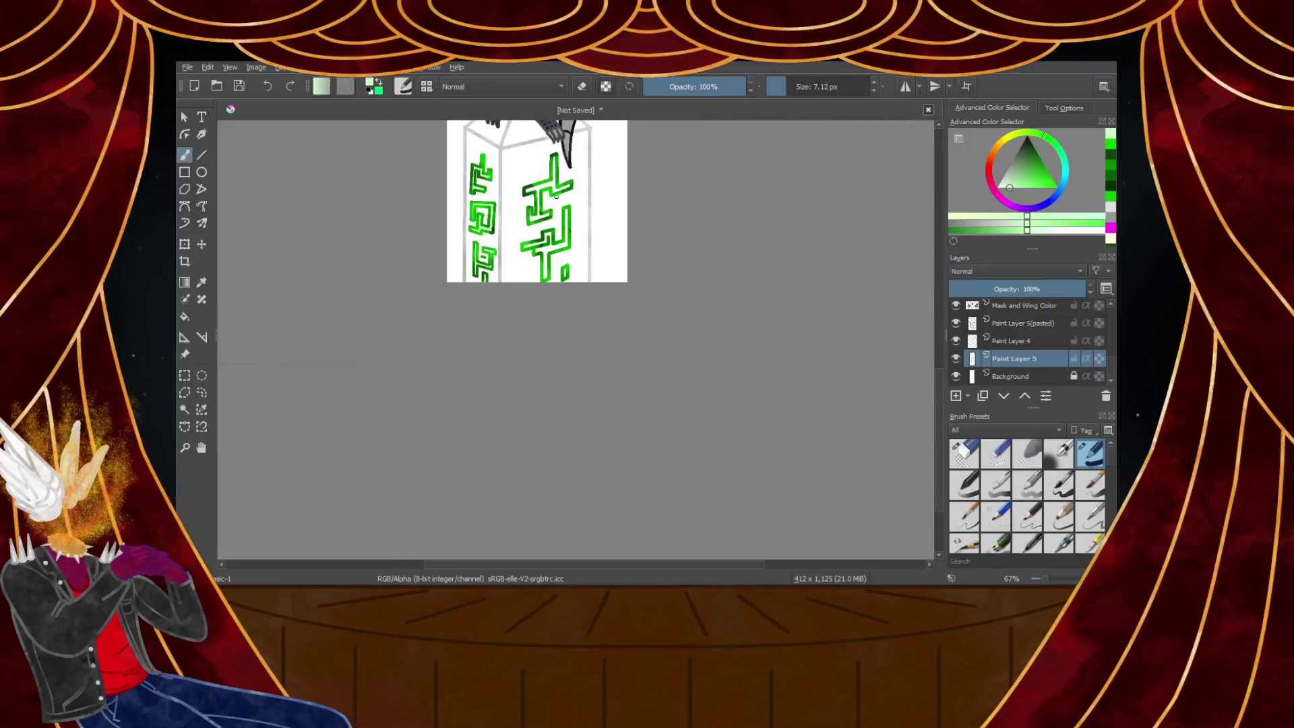
scroll(554, 165, up, 5)
scroll(551, 156, down, 4)
scroll(554, 166, up, 5)
mouse_move(537, 157)
mouse_down()
mouse_move(524, 443)
mouse_move(535, 436)
mouse_move(538, 273)
mouse_move(556, 423)
mouse_move(655, 393)
mouse_up()
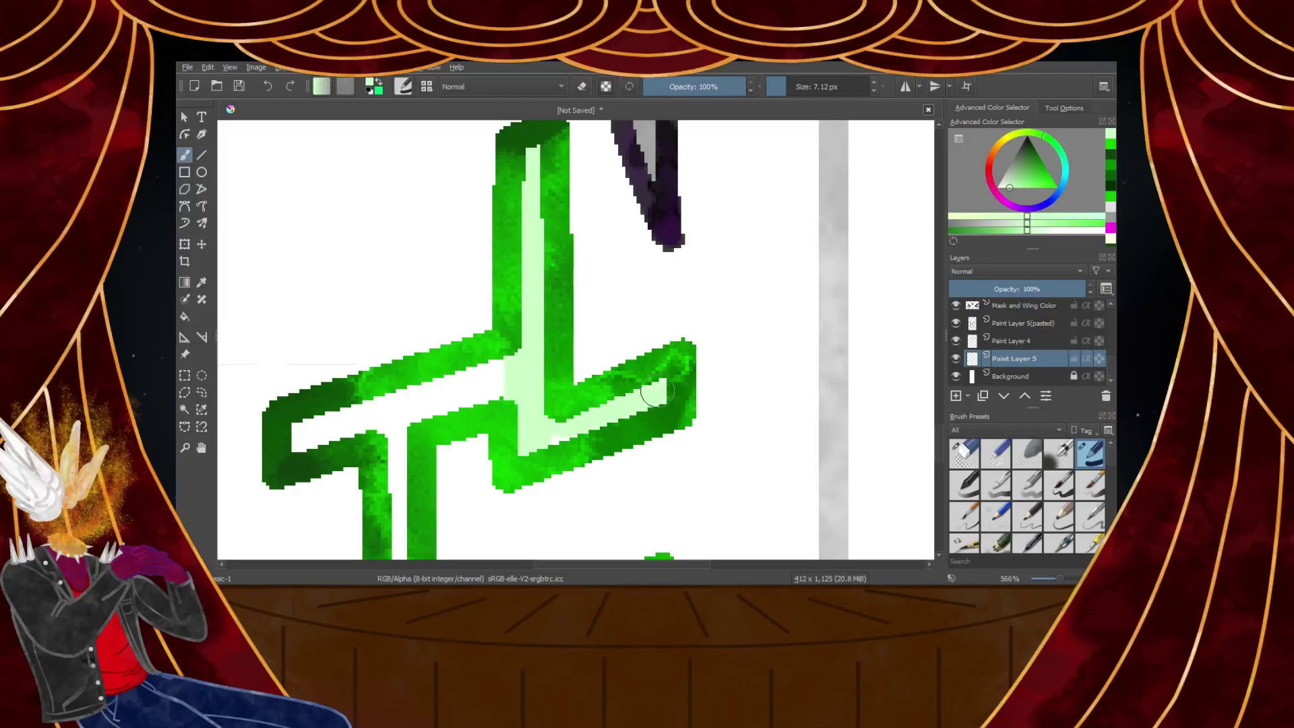
mouse_move(567, 438)
mouse_down()
mouse_move(510, 389)
mouse_move(305, 443)
mouse_move(318, 426)
mouse_move(527, 368)
mouse_move(445, 381)
mouse_up()
Fill the narrow stem and the hooked base of the right face's uppermost glyph with pale green
scroll(372, 409, down, 3)
scroll(385, 487, up, 4)
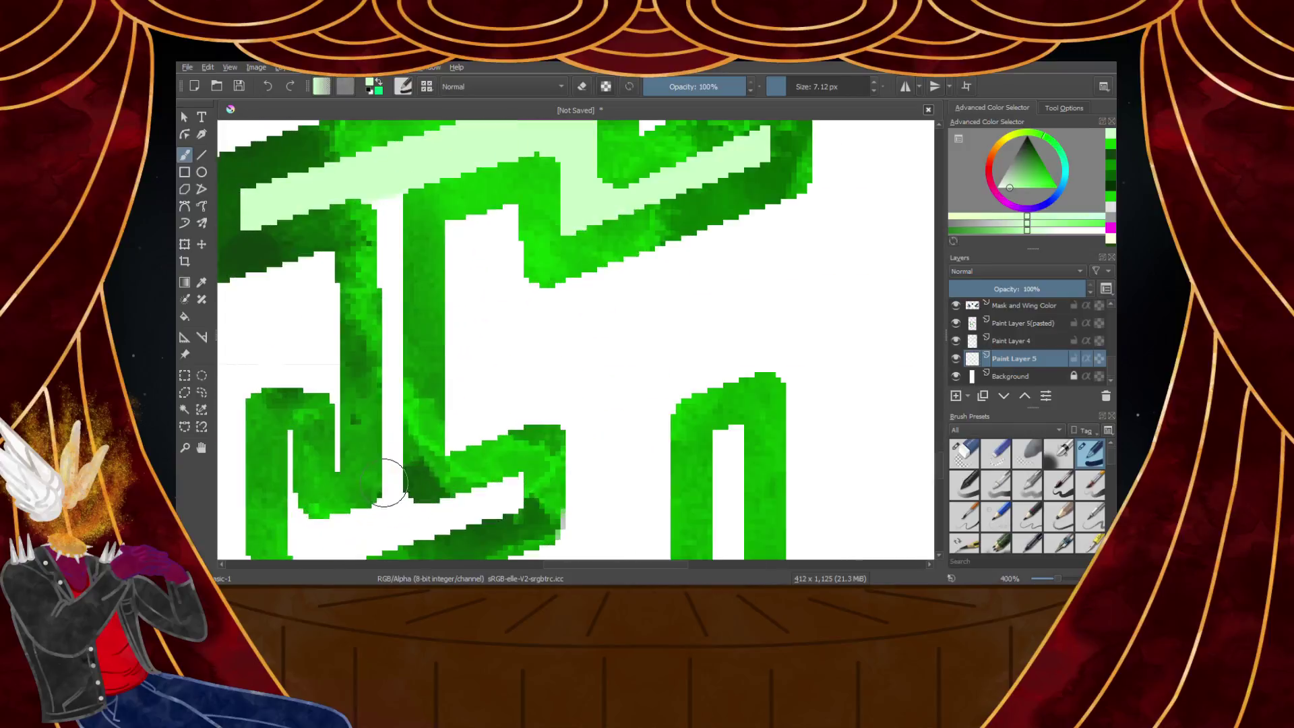
drag(386, 209, 388, 392)
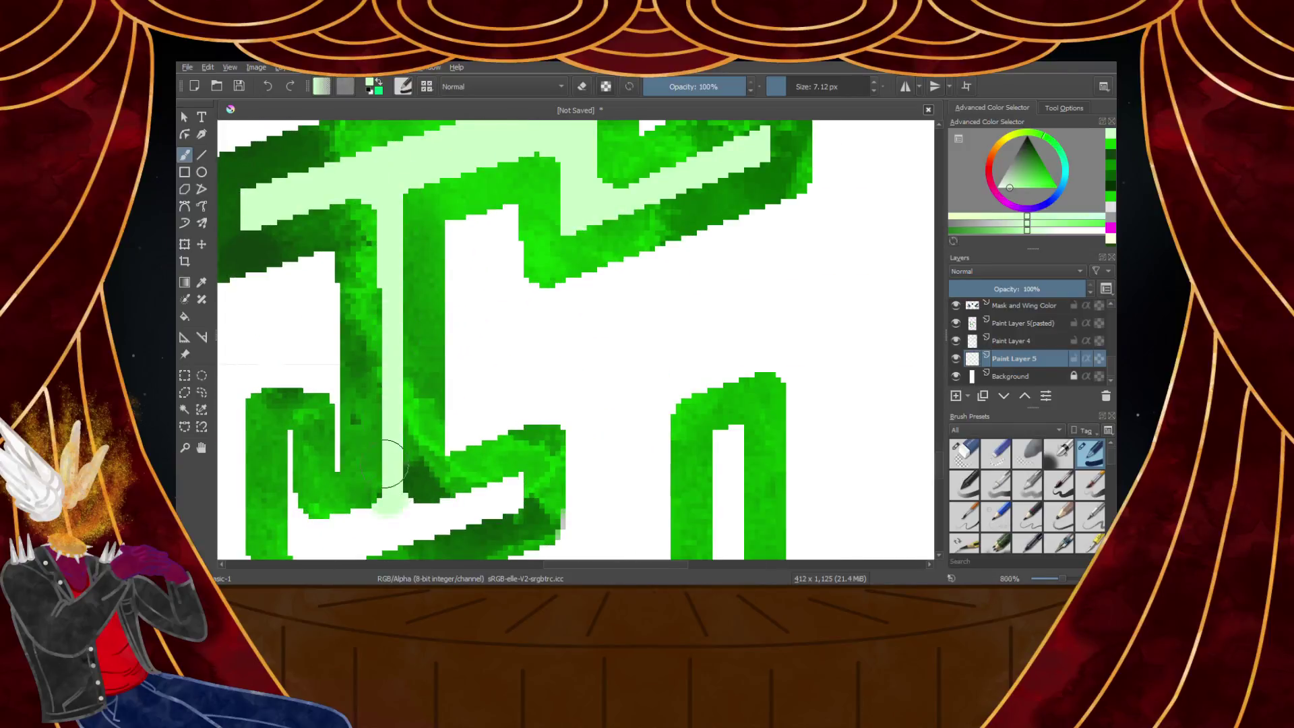
scroll(367, 490, up, 1)
mouse_move(322, 325)
mouse_down()
mouse_move(322, 429)
mouse_move(338, 399)
mouse_move(644, 350)
mouse_move(563, 392)
mouse_move(324, 446)
mouse_move(375, 465)
mouse_move(434, 445)
mouse_up()
Fill the long vertical arm and the stepped crossbars of the right face's lower glyph with pale green
scroll(435, 444, down, 5)
scroll(490, 469, up, 4)
mouse_move(608, 268)
mouse_down()
mouse_move(591, 487)
mouse_move(602, 253)
mouse_move(604, 433)
mouse_up()
scroll(609, 458, down, 2)
scroll(609, 458, up, 1)
drag(607, 266, 602, 509)
scroll(551, 521, down, 2)
scroll(552, 521, up, 4)
mouse_move(313, 408)
mouse_down()
mouse_move(555, 362)
mouse_move(445, 383)
mouse_move(535, 359)
mouse_move(563, 333)
mouse_move(563, 276)
mouse_move(615, 252)
mouse_move(573, 265)
mouse_move(579, 246)
mouse_move(618, 417)
mouse_move(666, 383)
mouse_move(797, 363)
mouse_move(768, 414)
mouse_move(623, 434)
mouse_move(781, 391)
mouse_move(465, 438)
mouse_up()
Fill the lower glyph's bottom stem and the small rectangular glyph beside it with pale green
scroll(613, 413, down, 4)
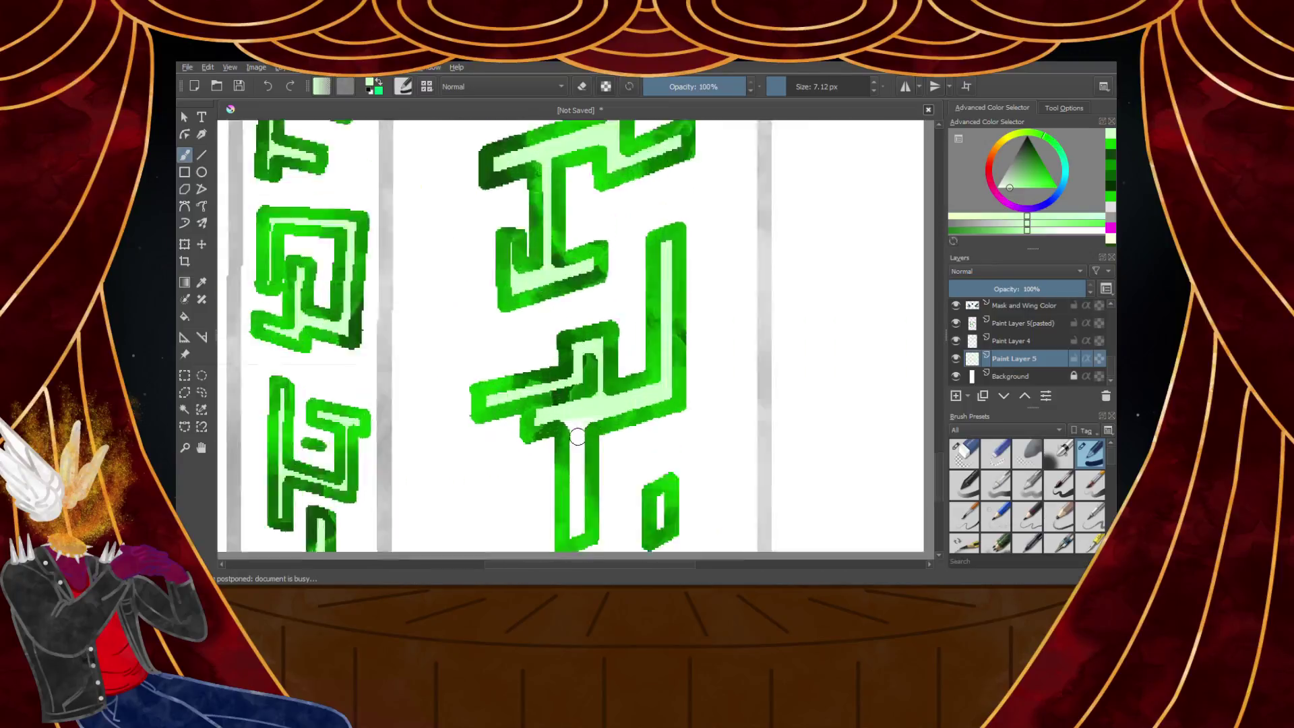
scroll(701, 361, up, 4)
scroll(521, 393, down, 4)
scroll(549, 231, up, 4)
drag(549, 232, 558, 508)
drag(793, 394, 776, 494)
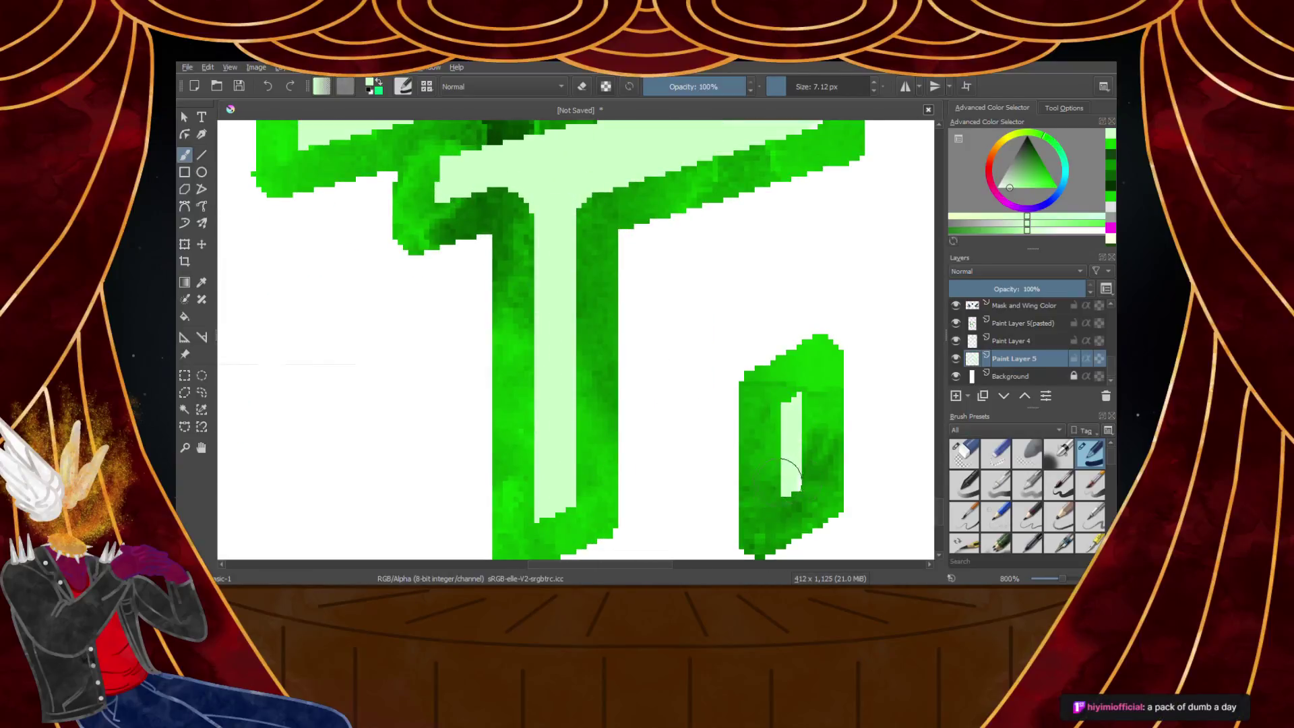
Select all the pale green glyph fills on Paint Layer 5 with Similar Color Selection
click(201, 410)
click(569, 417)
scroll(570, 416, down, 6)
scroll(529, 366, down, 2)
scroll(520, 359, up, 4)
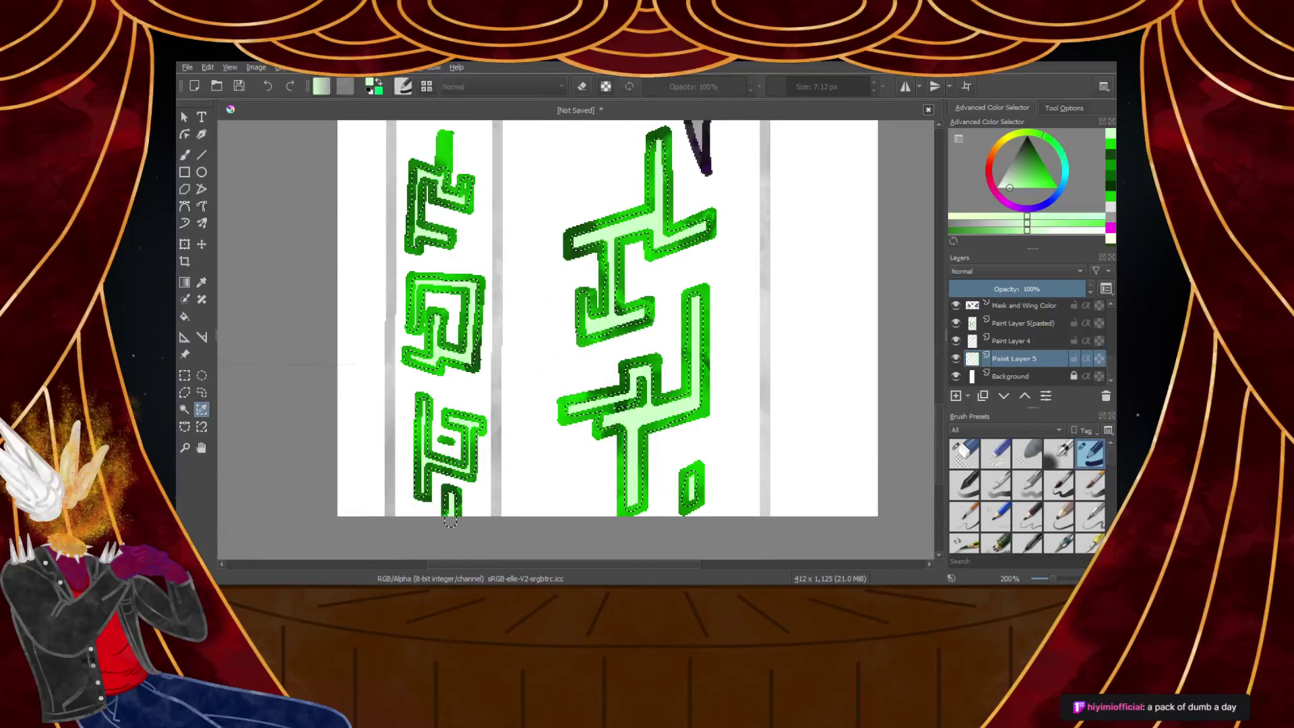
Paint the selected glyph fills in medium greens with the Watercolor Texture brush preset at 150.62 px
click(1030, 168)
click(185, 154)
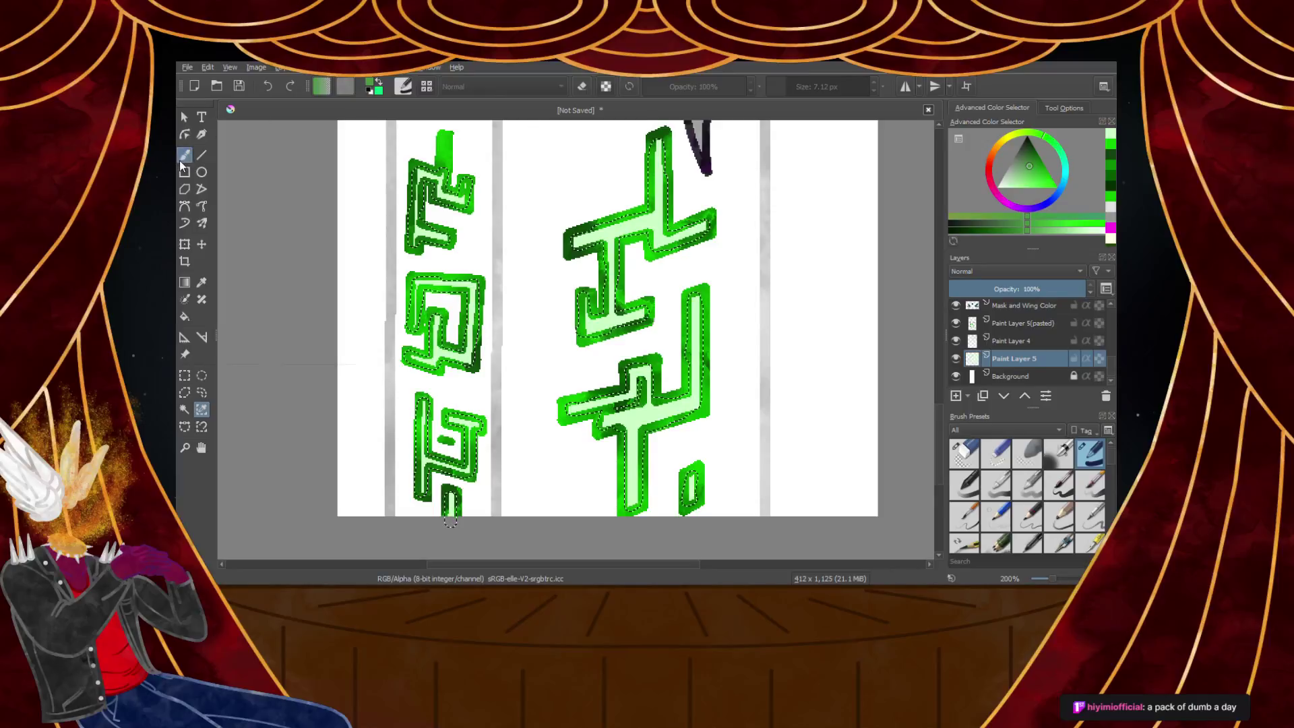
scroll(1004, 525, down, 3)
scroll(1004, 527, down, 3)
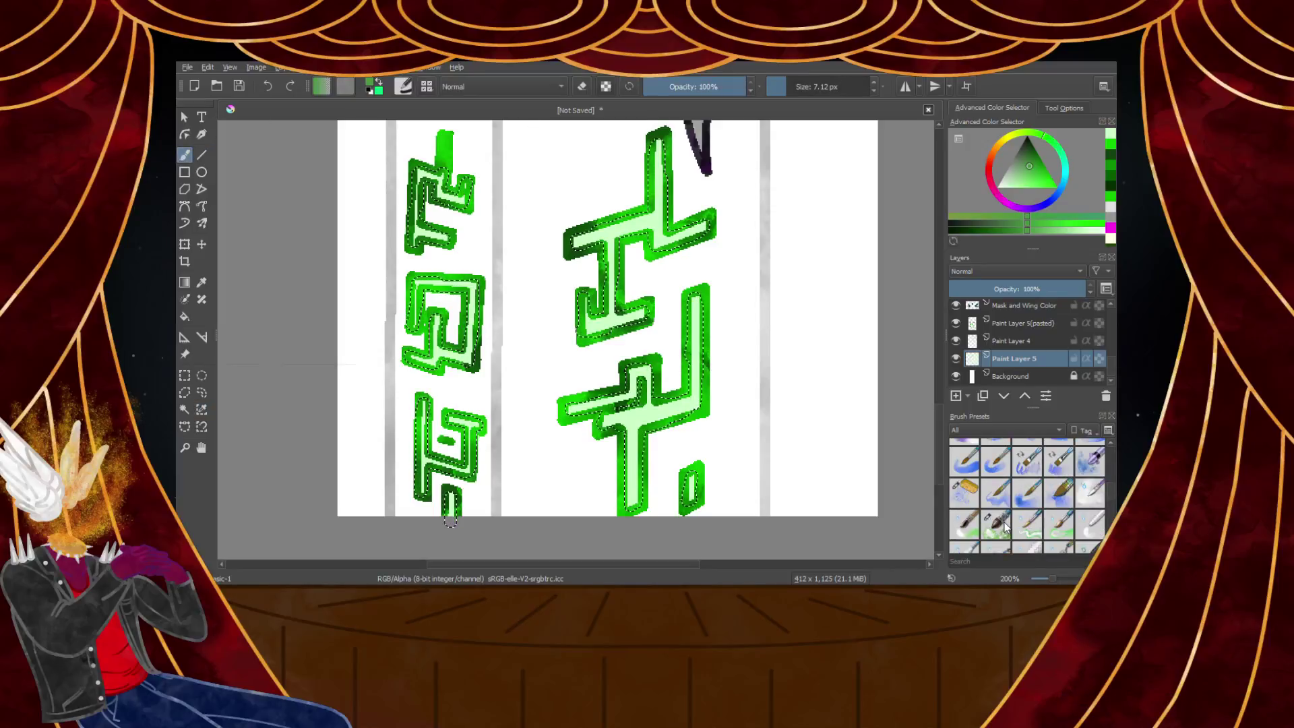
click(997, 524)
scroll(645, 252, down, 2)
scroll(666, 204, up, 2)
drag(665, 204, 351, 587)
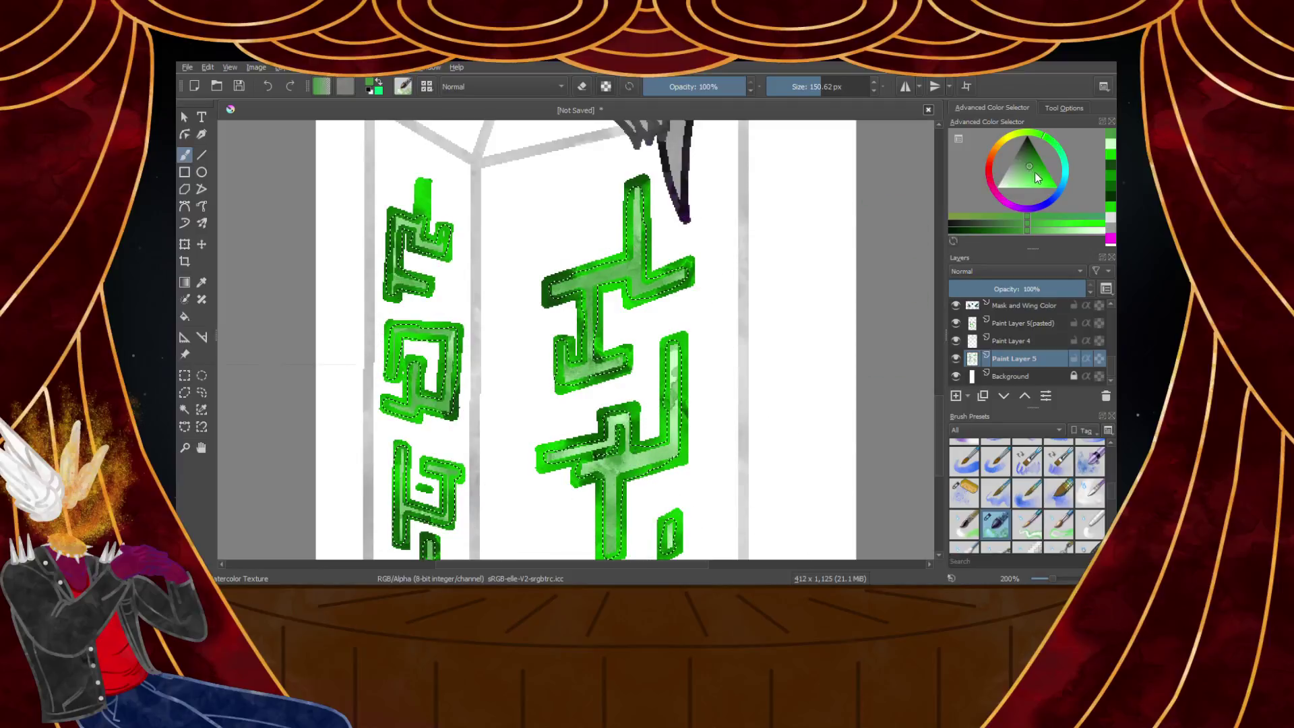
click(1045, 172)
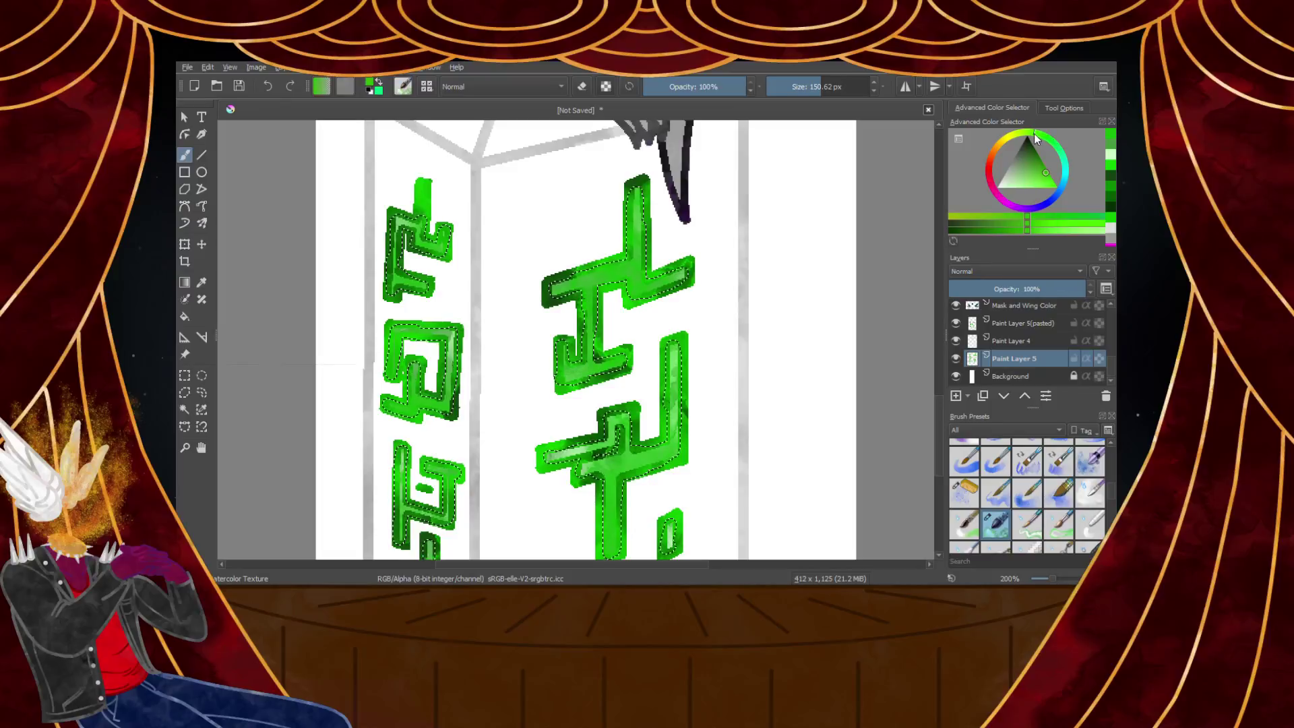
click(1033, 171)
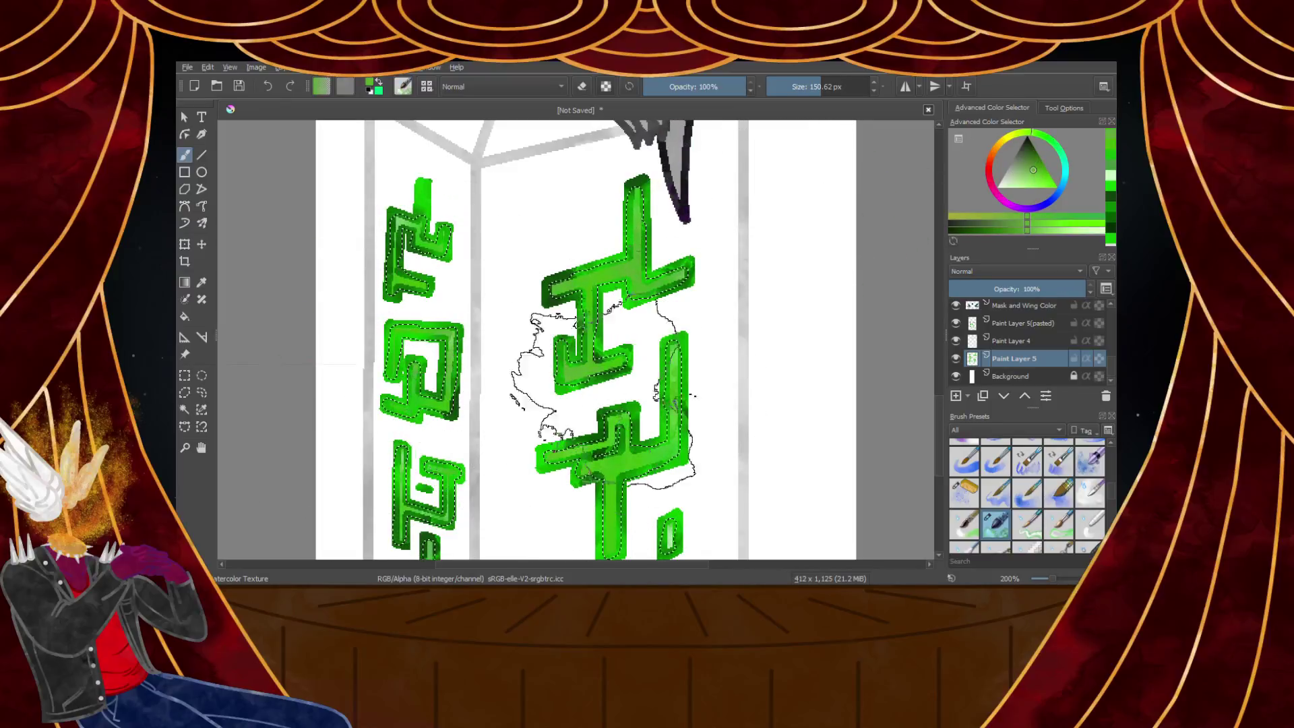
Darken the selected glyph fills with layered dark green watercolor strokes and clear the selection
click(1031, 144)
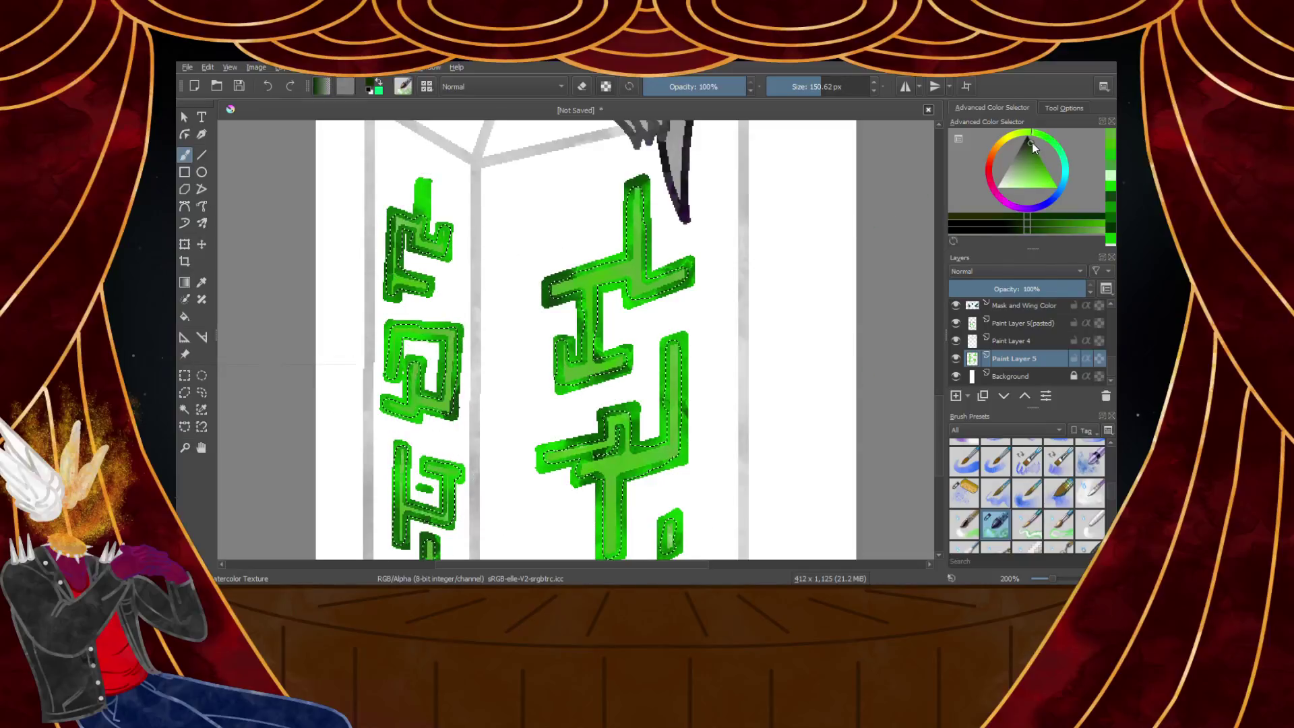
drag(663, 228, 647, 437)
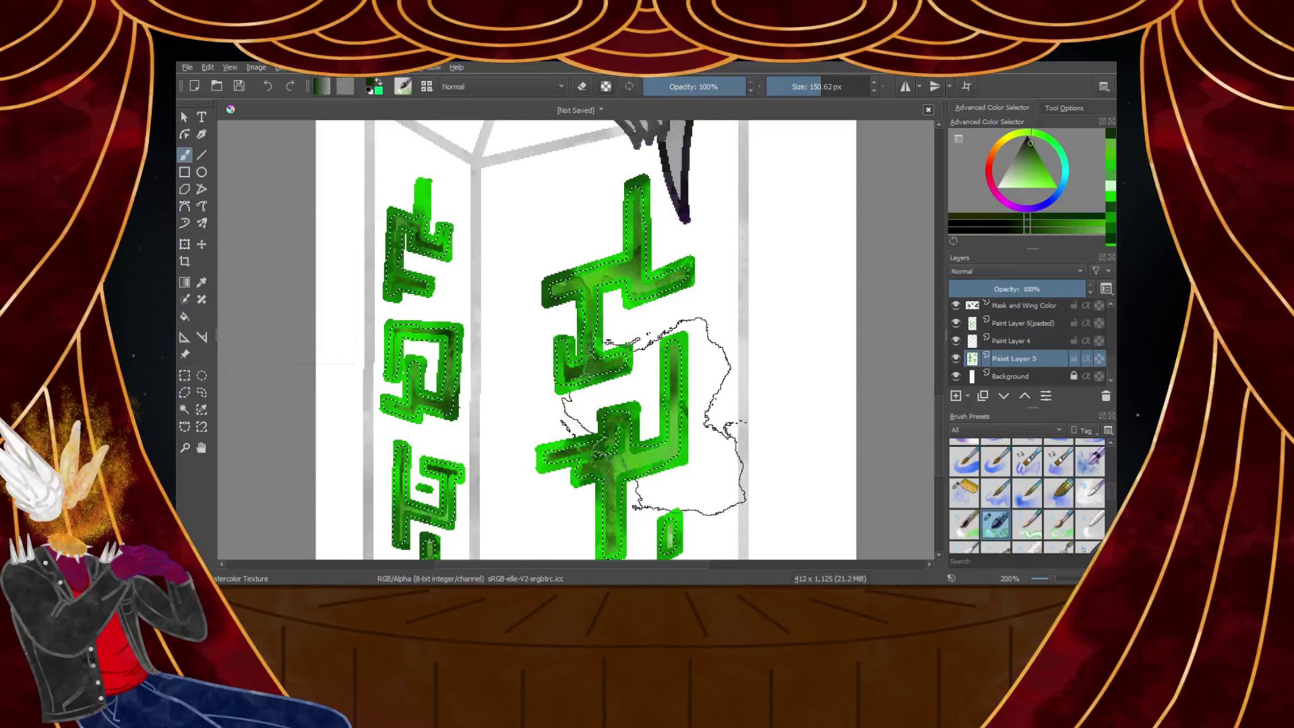
drag(657, 270, 670, 520)
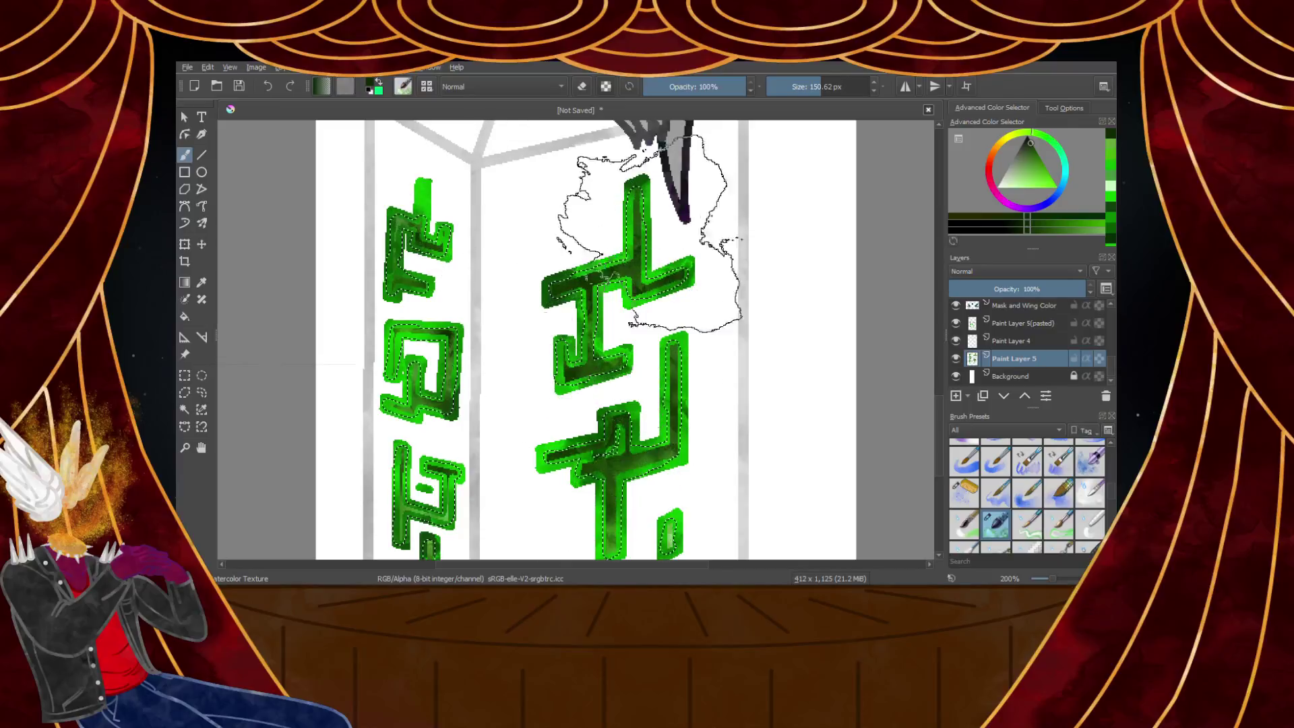
drag(662, 291, 624, 464)
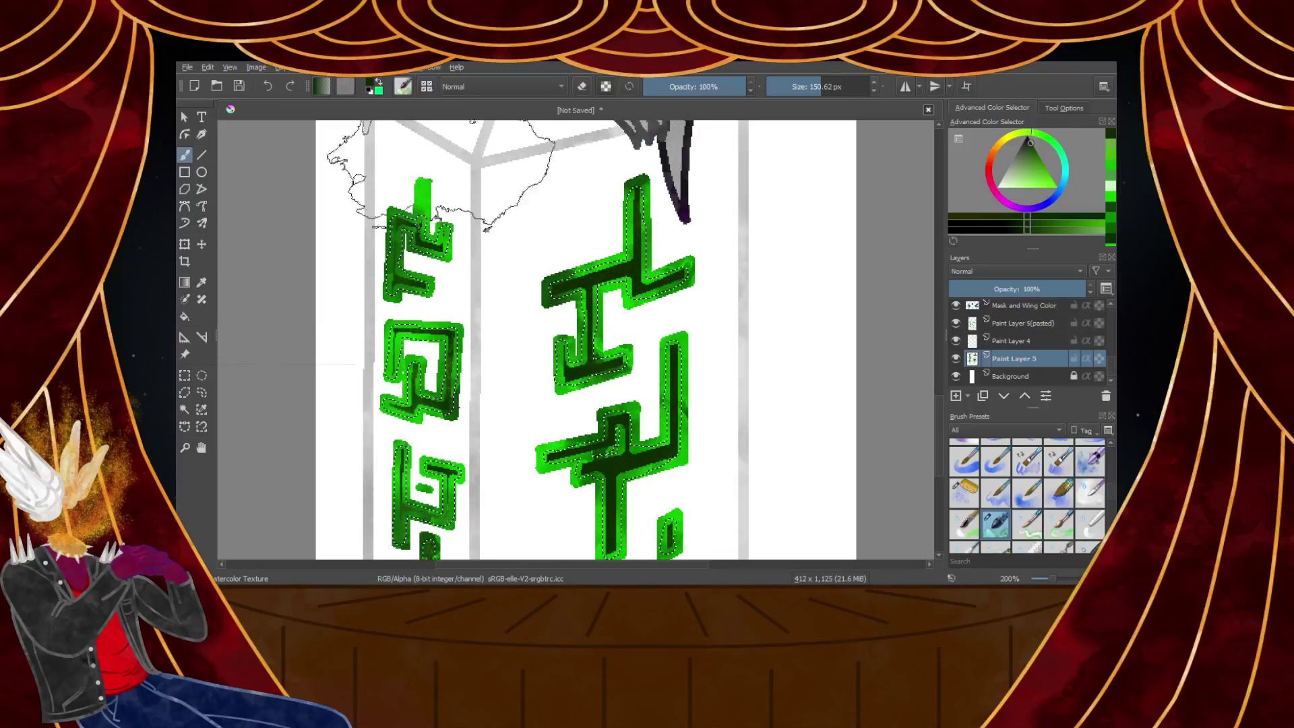
click(1035, 148)
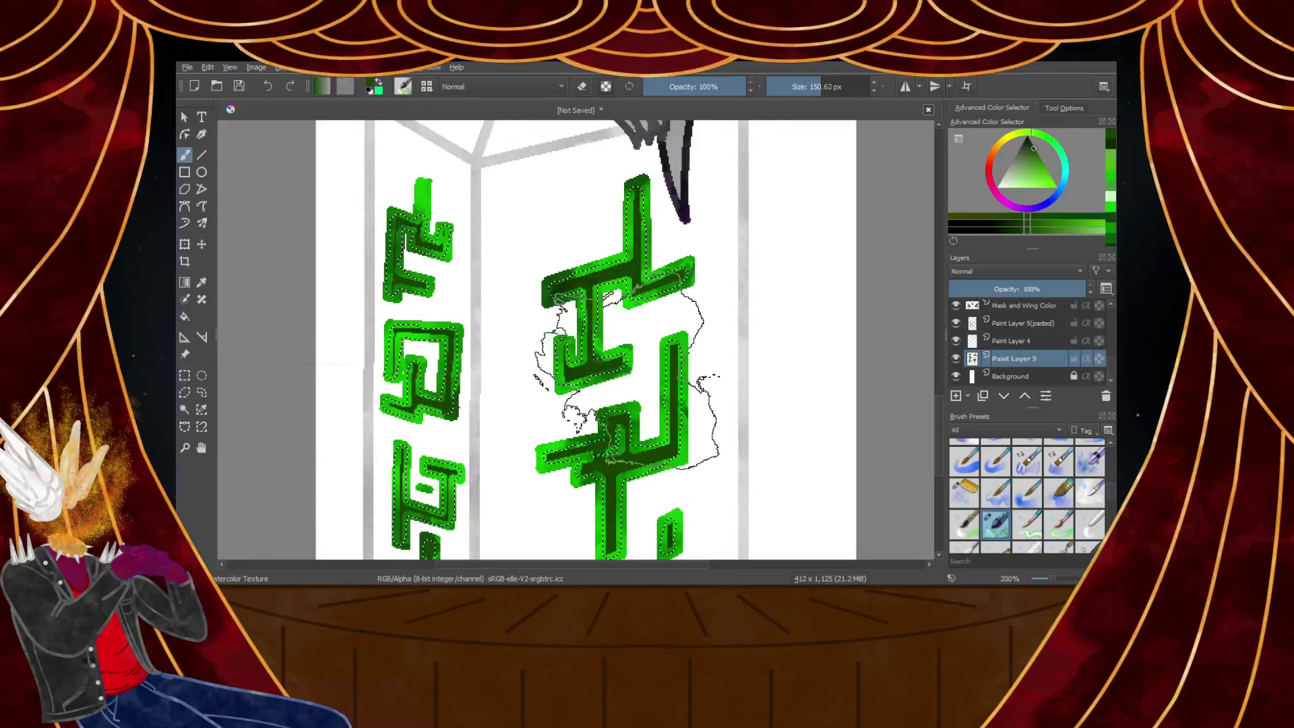
click(1038, 154)
click(1036, 150)
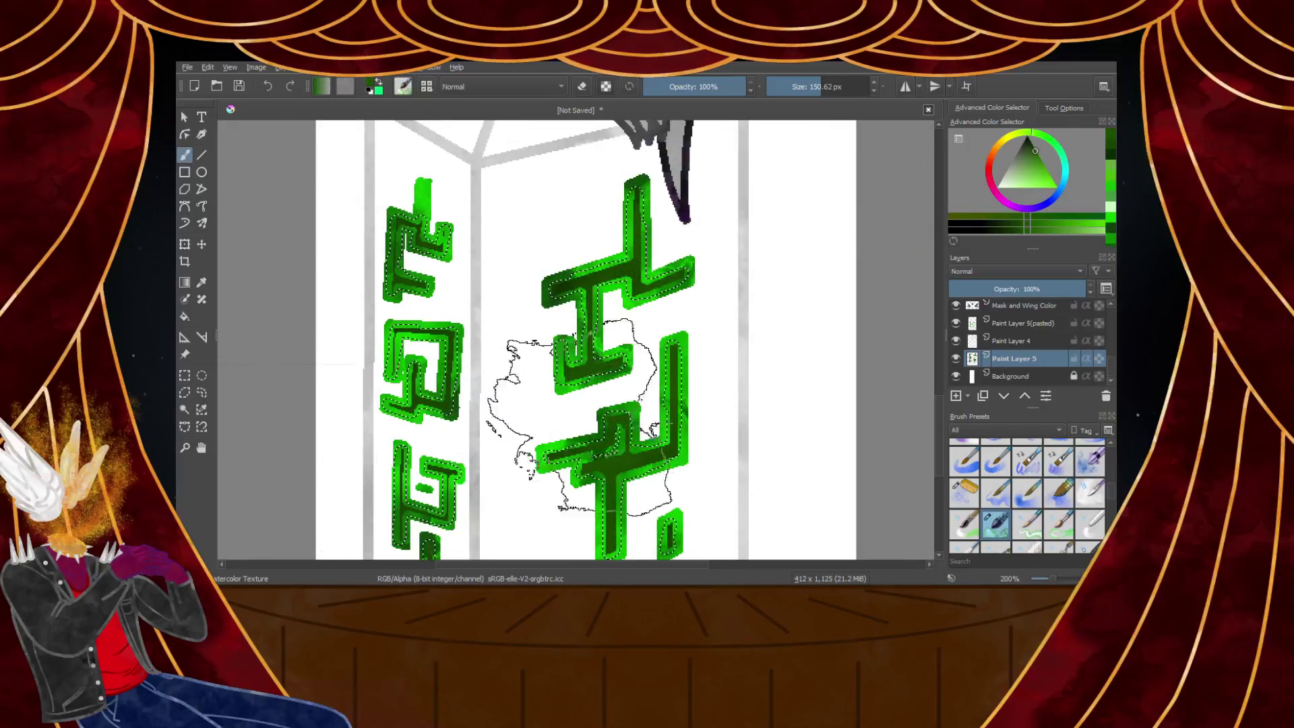
click(184, 376)
Examine the dark glyph fills both up close and against the whole figure and pillar
scroll(288, 316, down, 1)
scroll(286, 279, up, 2)
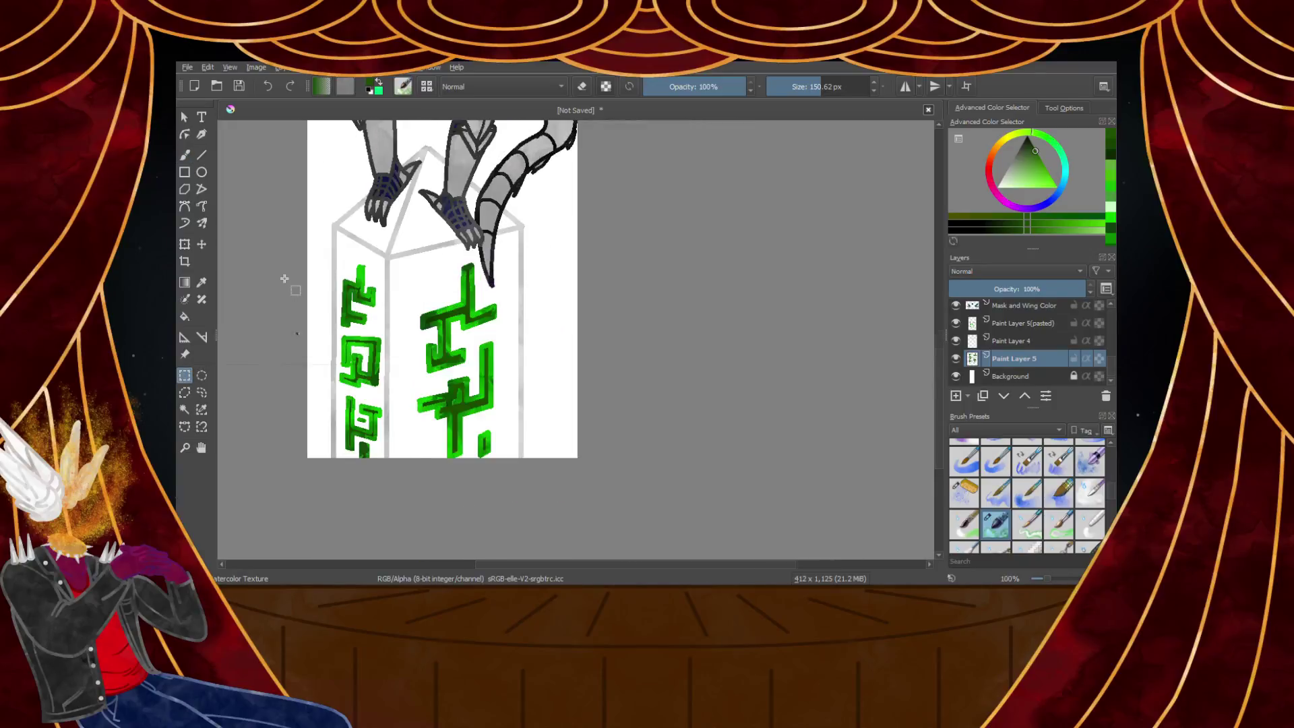
scroll(280, 280, down, 4)
scroll(273, 261, up, 1)
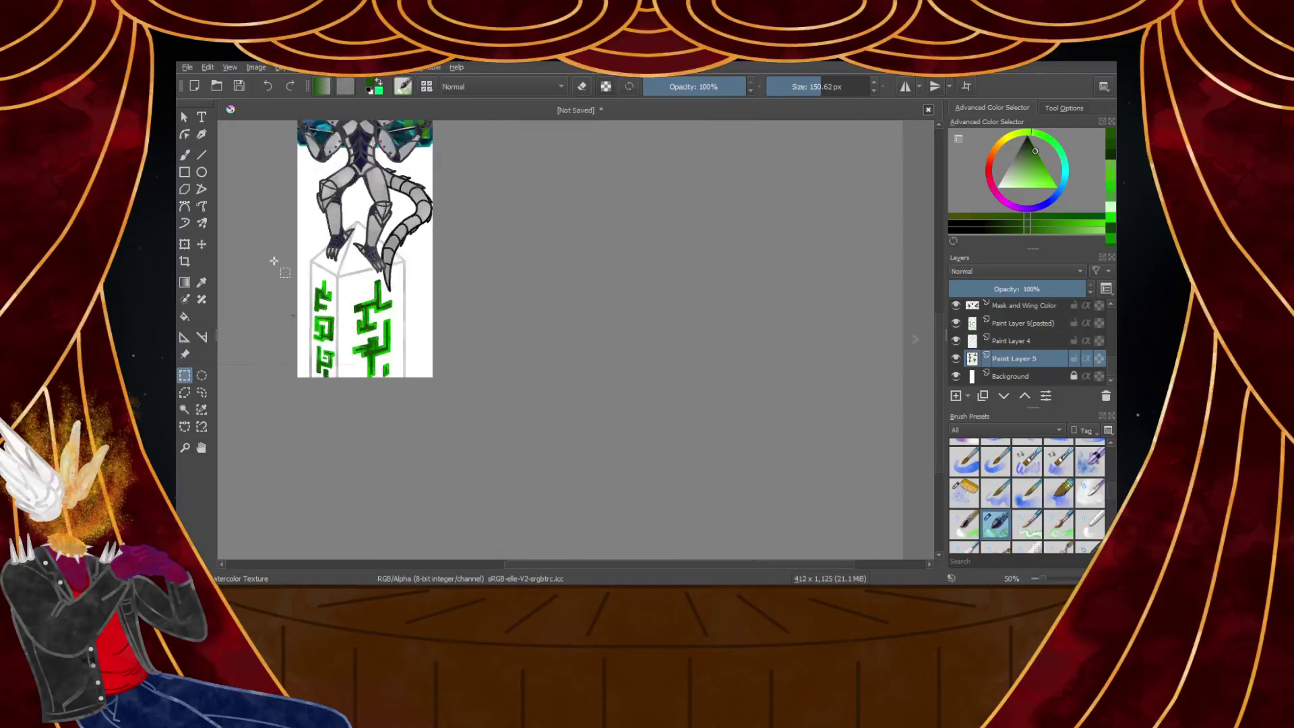
scroll(274, 263, up, 4)
scroll(283, 283, down, 4)
scroll(324, 391, up, 4)
scroll(332, 404, down, 2)
scroll(332, 391, up, 1)
scroll(333, 371, down, 2)
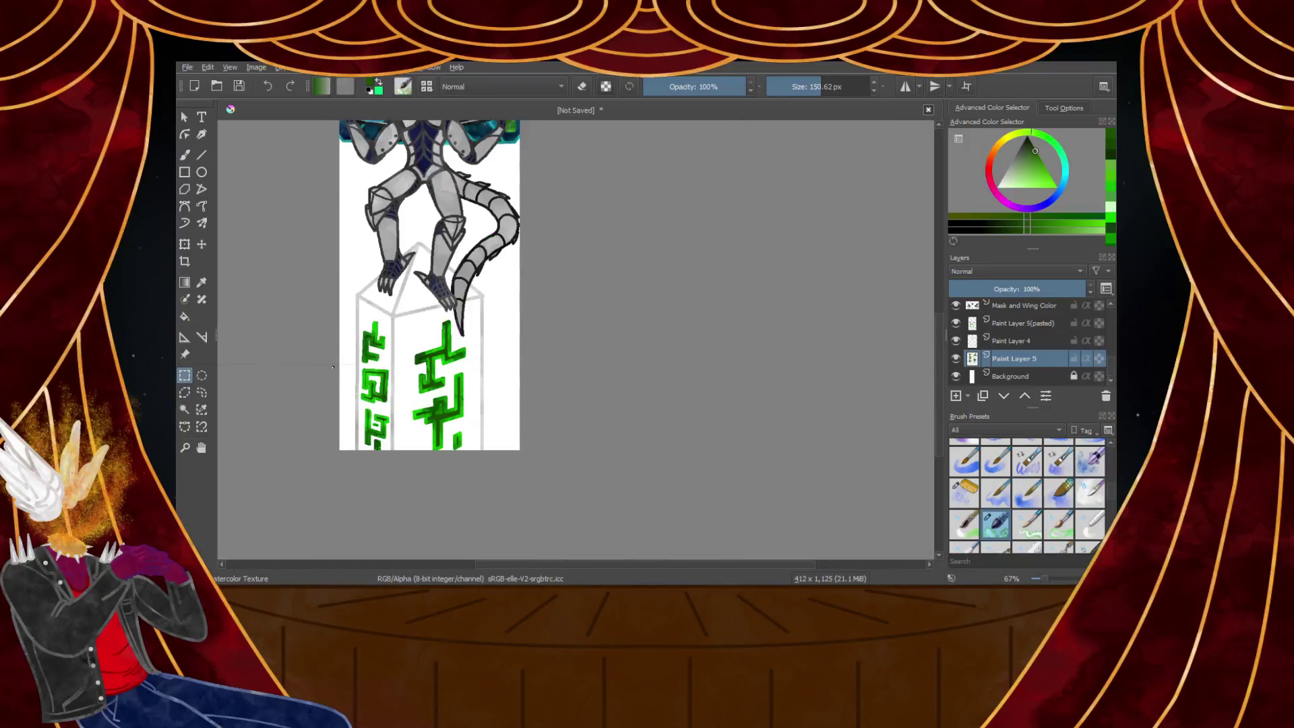
scroll(330, 364, up, 1)
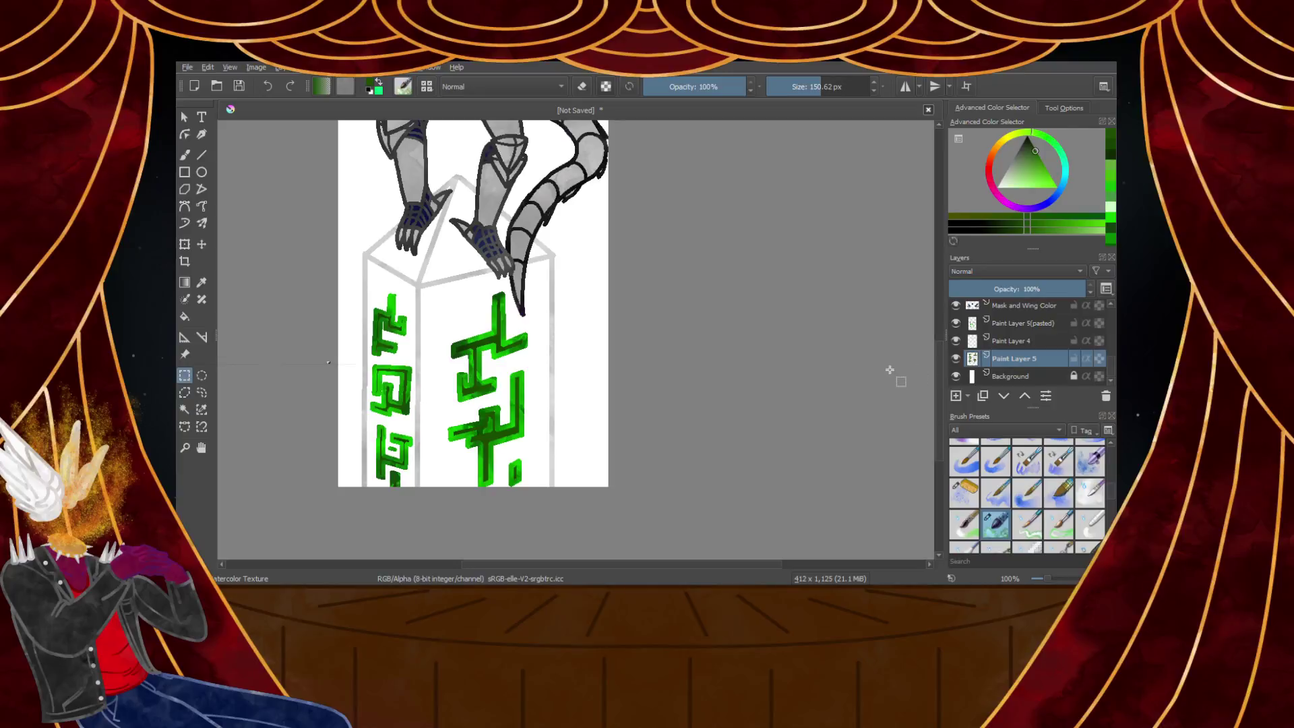
scroll(350, 368, up, 3)
scroll(387, 358, down, 2)
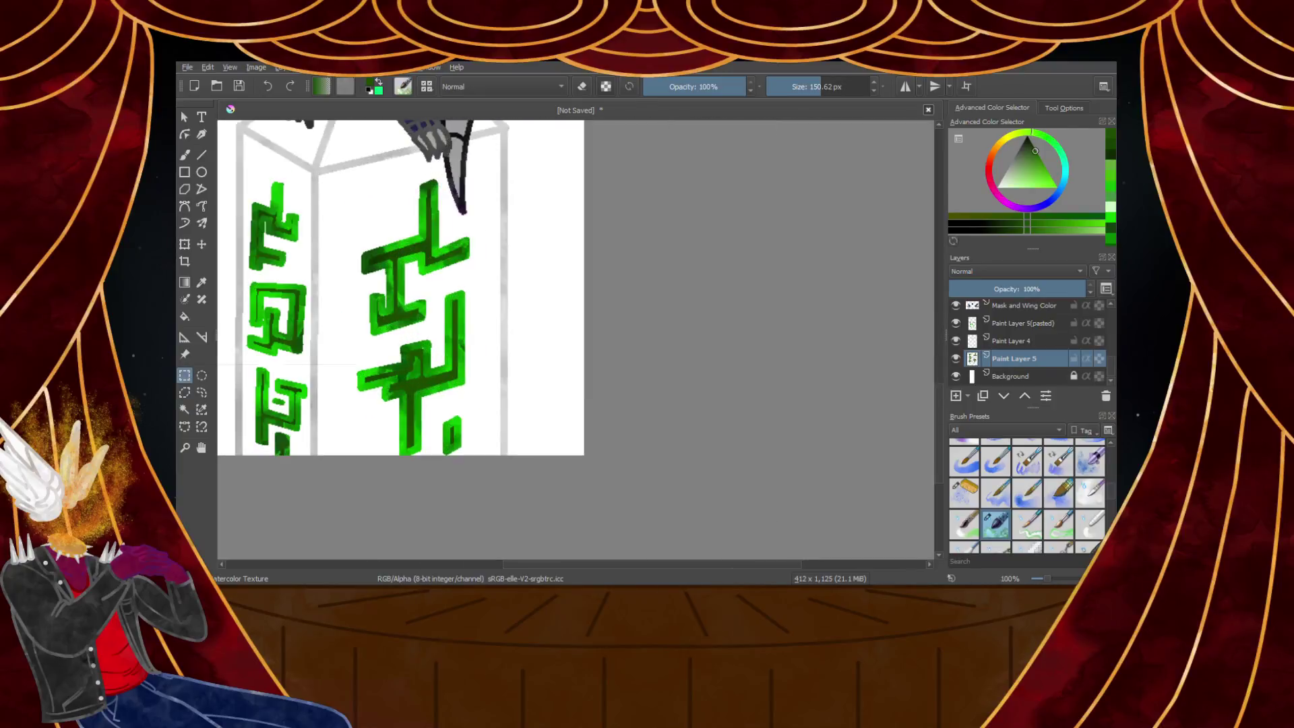
scroll(454, 357, down, 2)
Add a new paint layer directly above the Background layer and activate the Polygonal Selection tool
click(1021, 376)
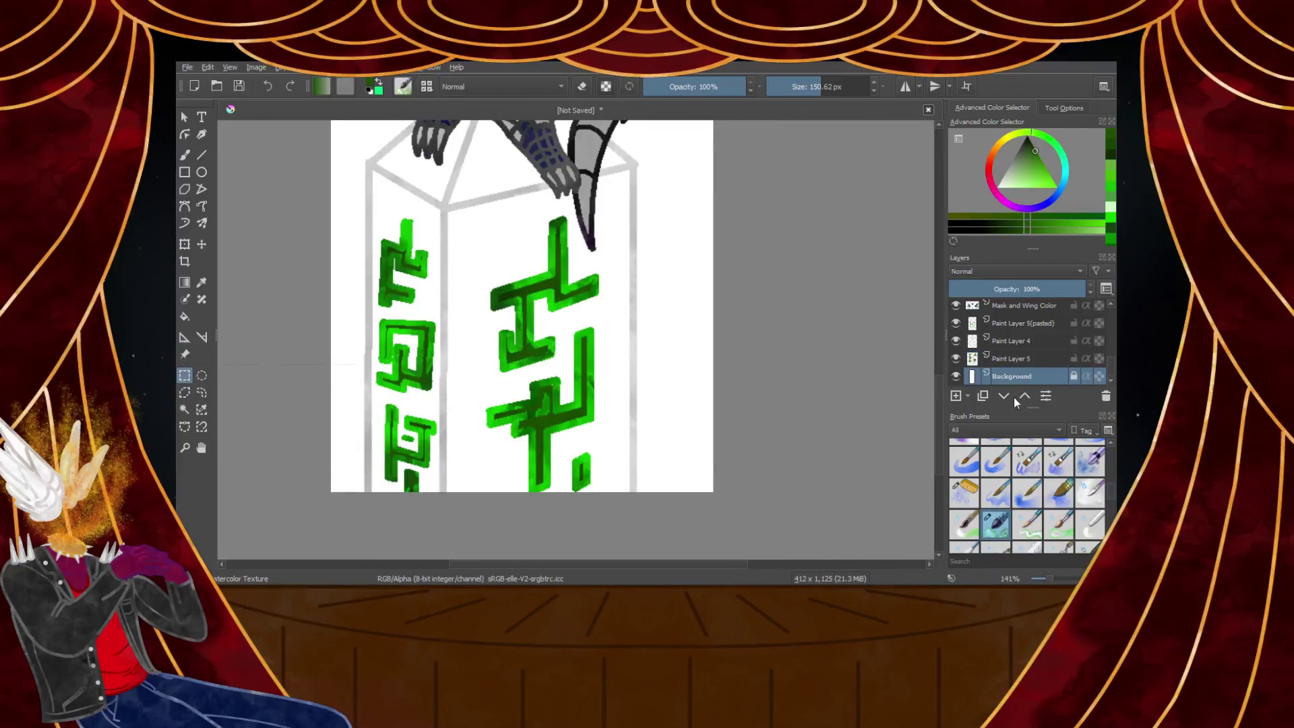
scroll(1051, 465, up, 5)
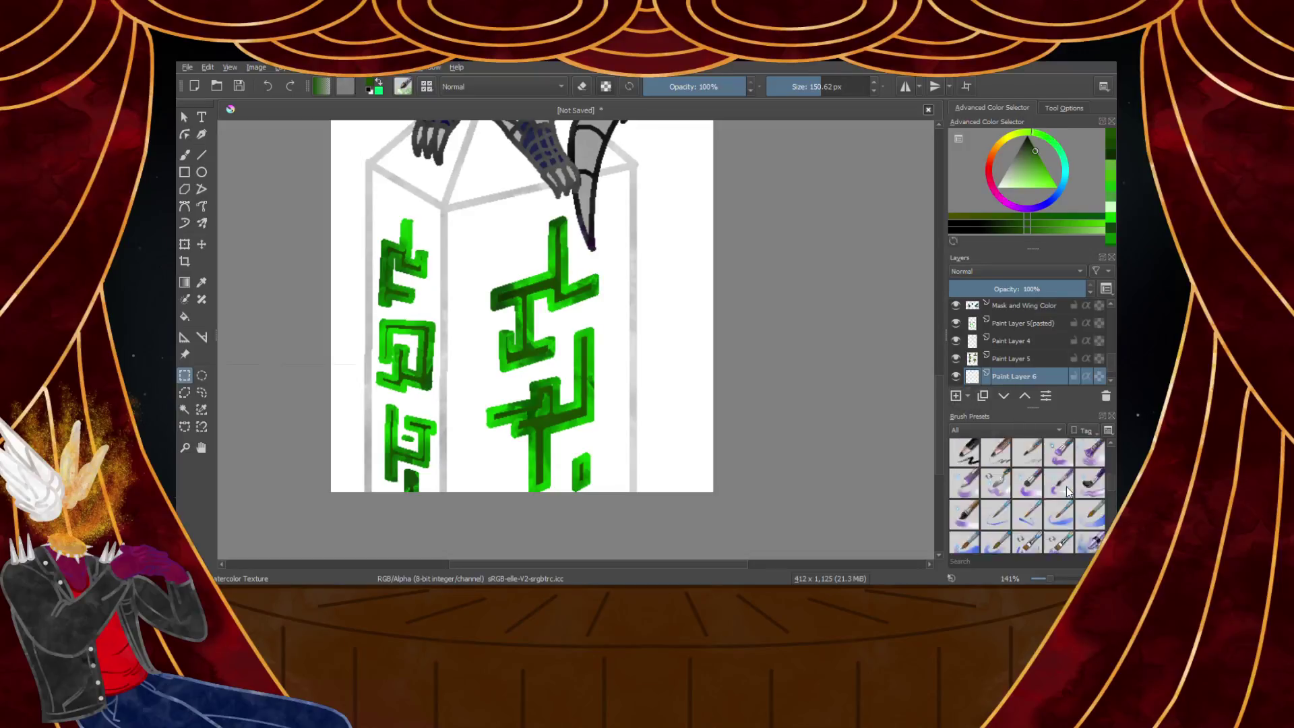
click(184, 392)
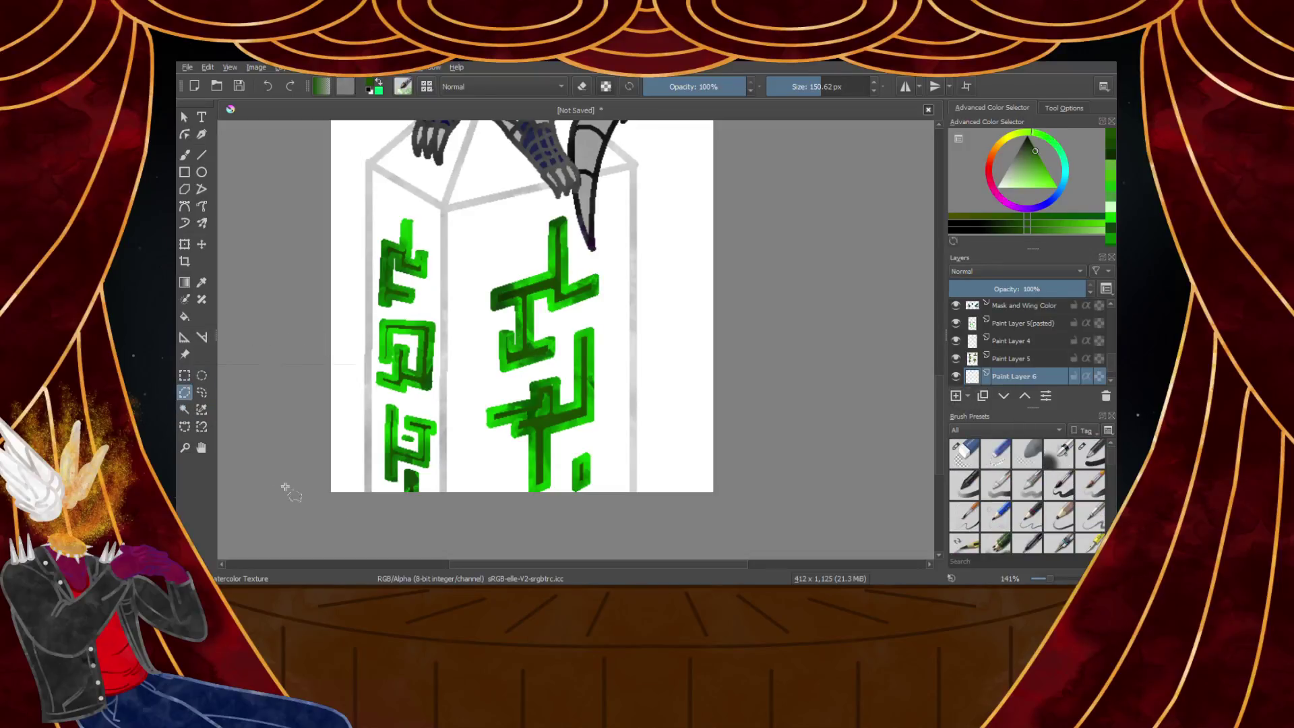
Start a polygonal selection along the pillar's left edge and over its upper left corner to the apex
scroll(372, 477, up, 3)
click(373, 445)
scroll(373, 445, down, 7)
scroll(379, 347, up, 7)
scroll(366, 428, down, 7)
scroll(365, 435, up, 4)
scroll(336, 517, up, 3)
click(337, 514)
scroll(337, 514, down, 7)
click(378, 410)
scroll(379, 410, down, 5)
scroll(442, 354, up, 5)
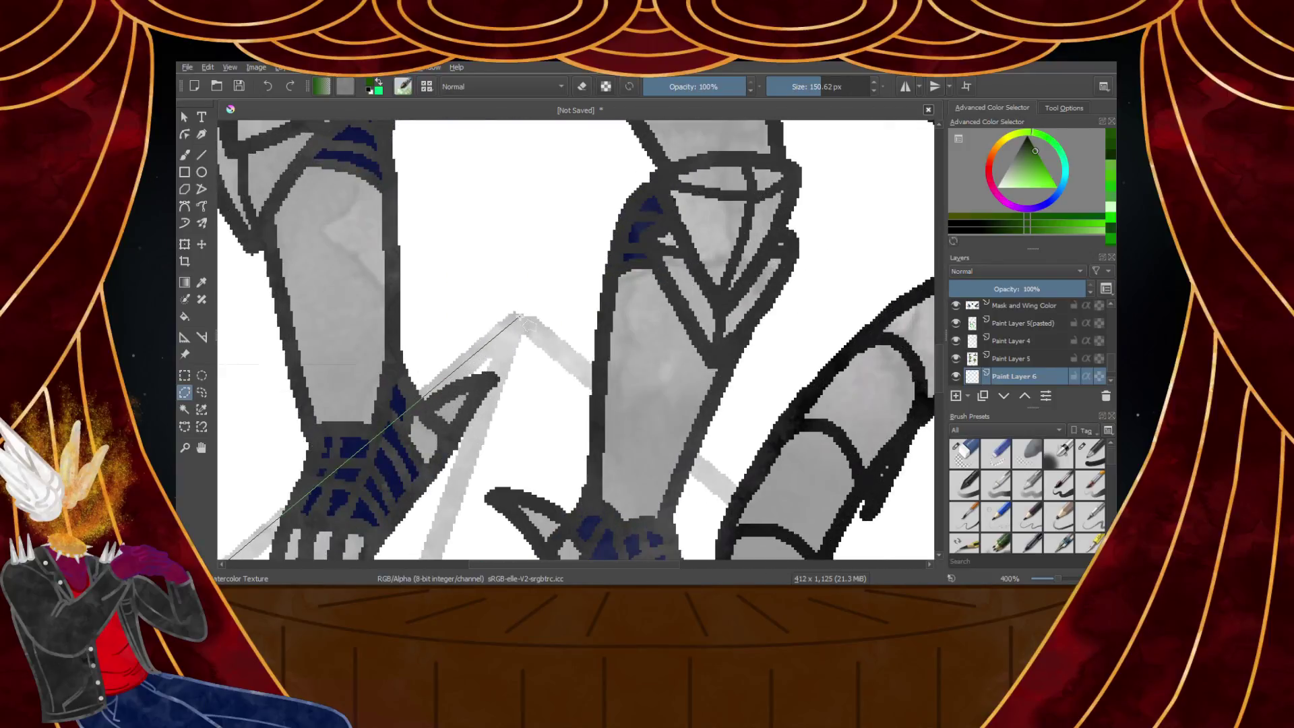
Continue the selection down the roof's right slope and the pillar's right edge to the canvas bottom, and close it
scroll(519, 317, down, 3)
scroll(452, 265, up, 3)
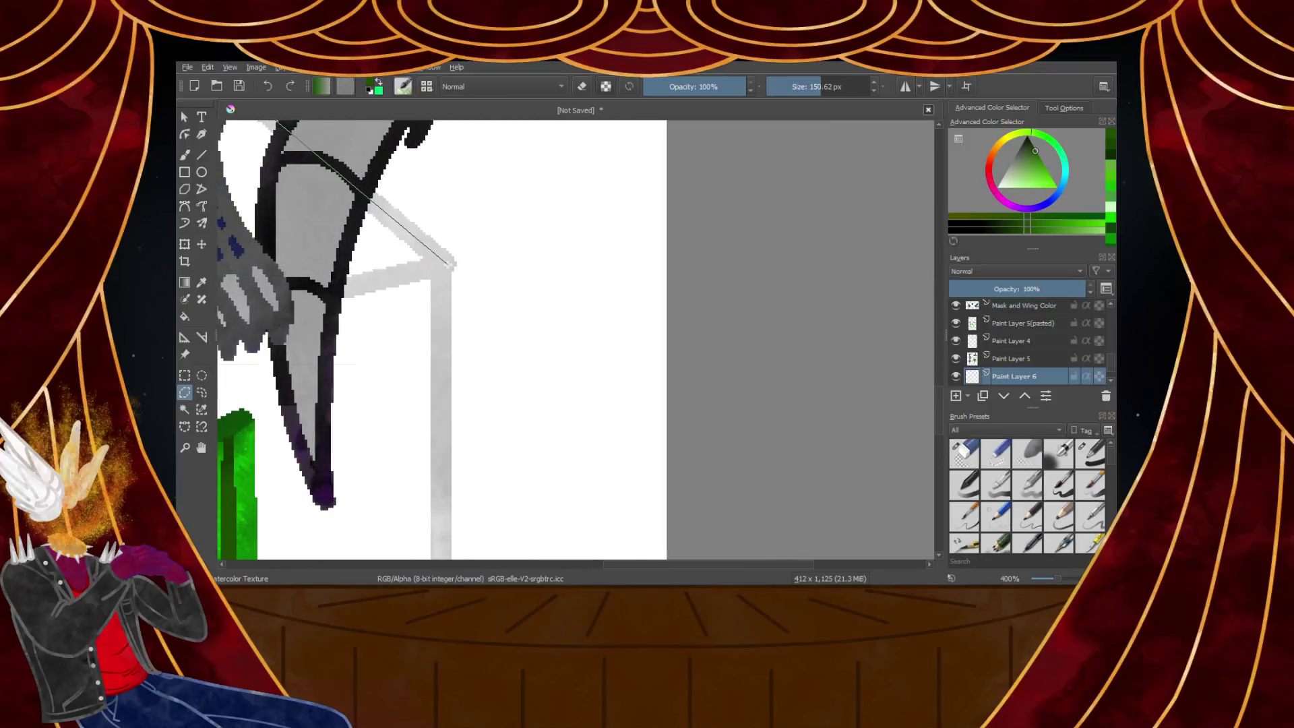
scroll(446, 264, down, 3)
scroll(466, 293, up, 3)
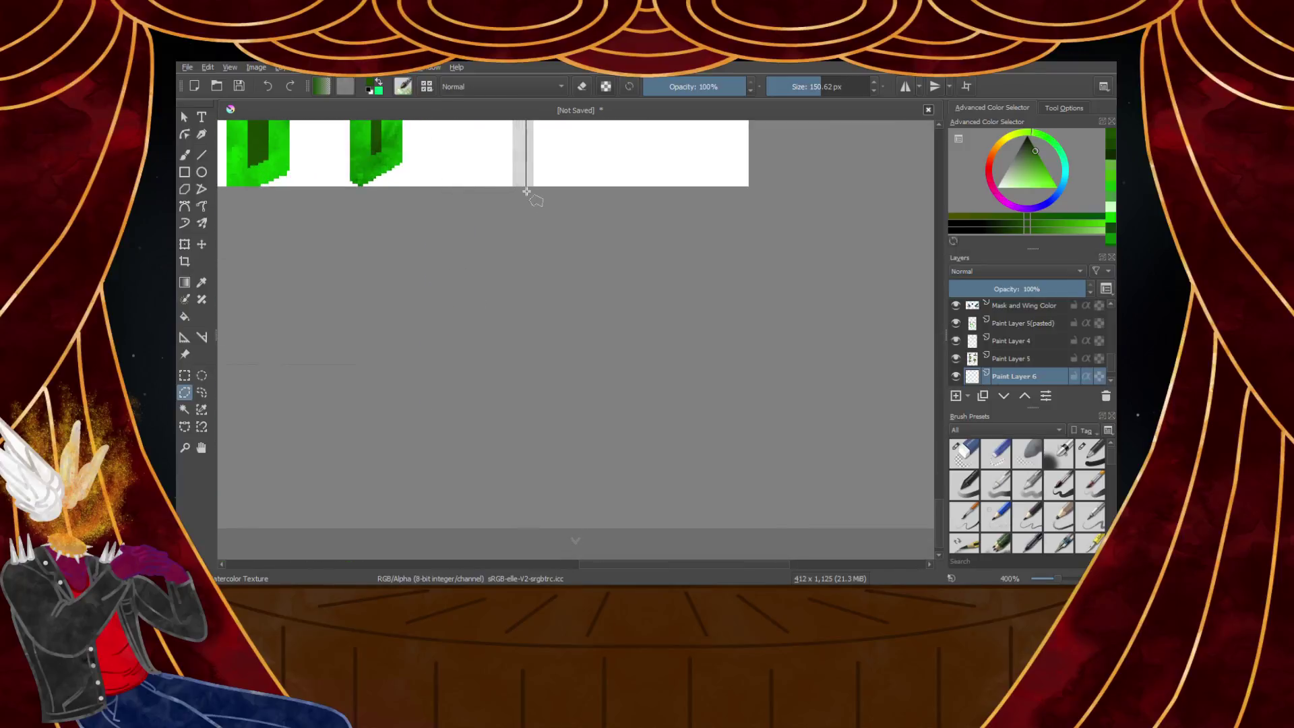
scroll(521, 187, down, 4)
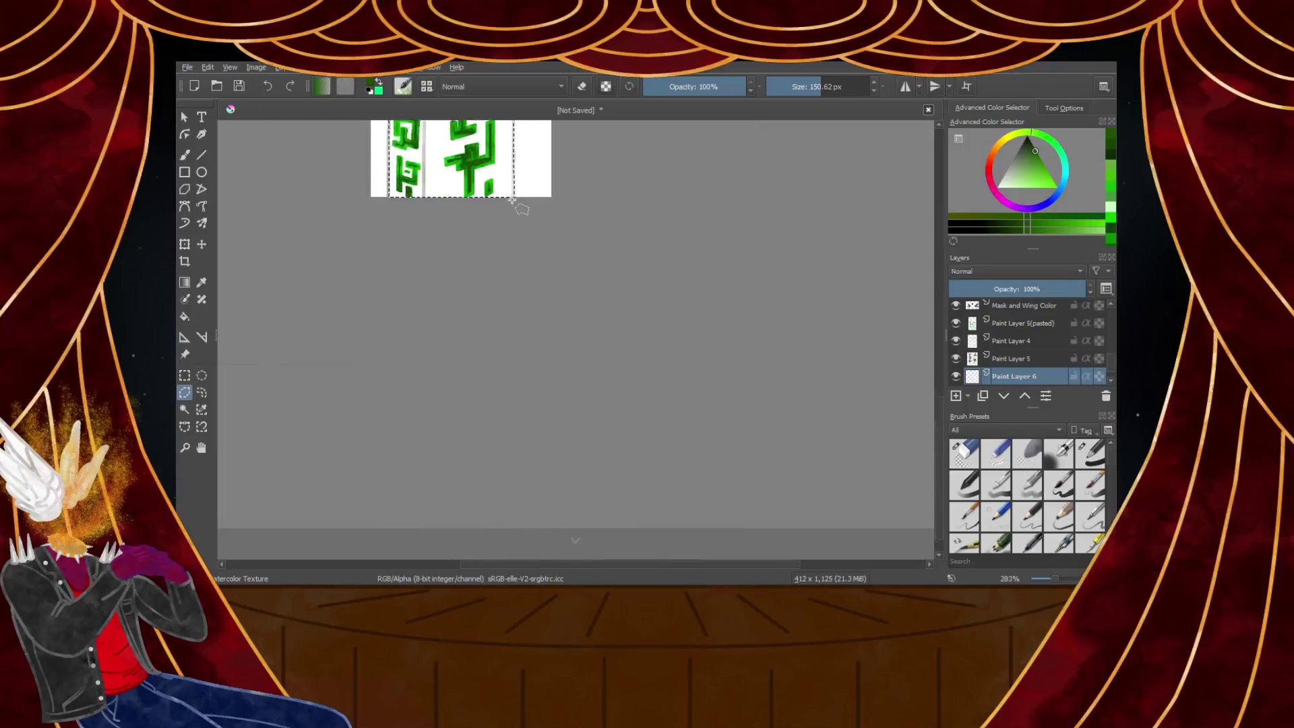
scroll(499, 202, up, 2)
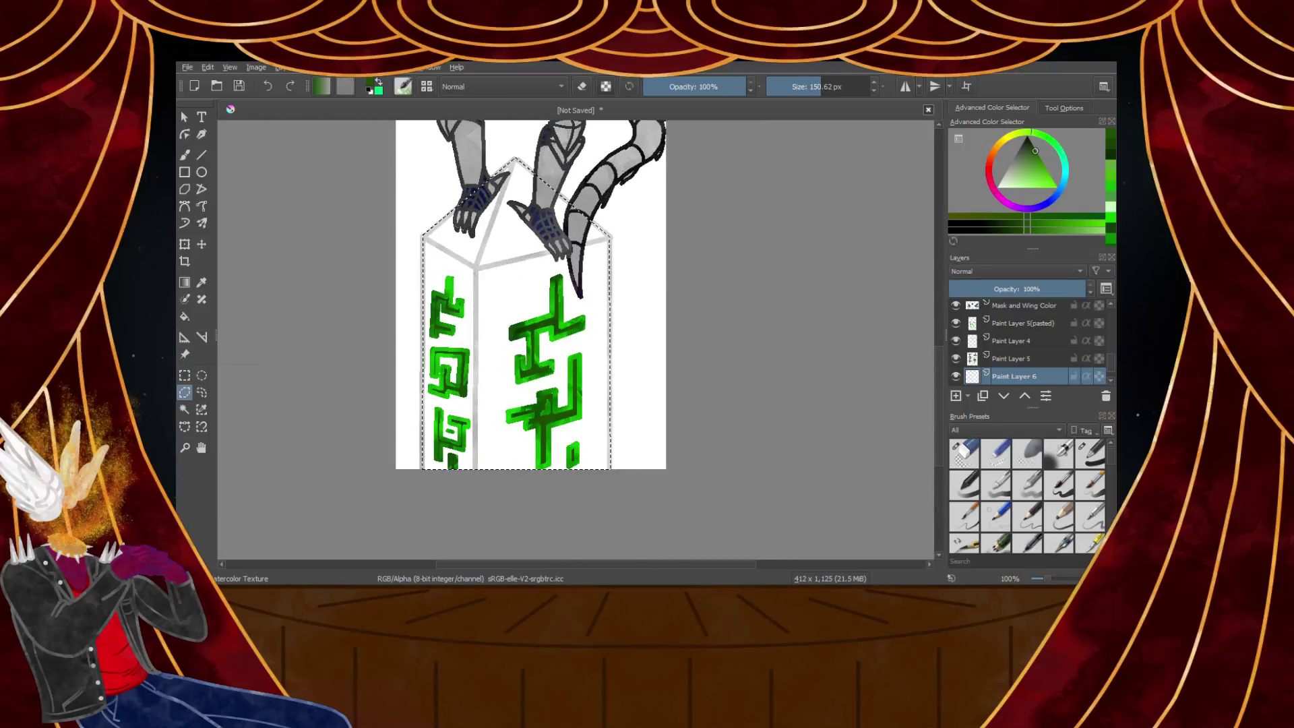
Paint a mid-grey base inside the selected pillar and cover it with light grey watercolor texture
drag(1008, 177, 1009, 162)
click(185, 154)
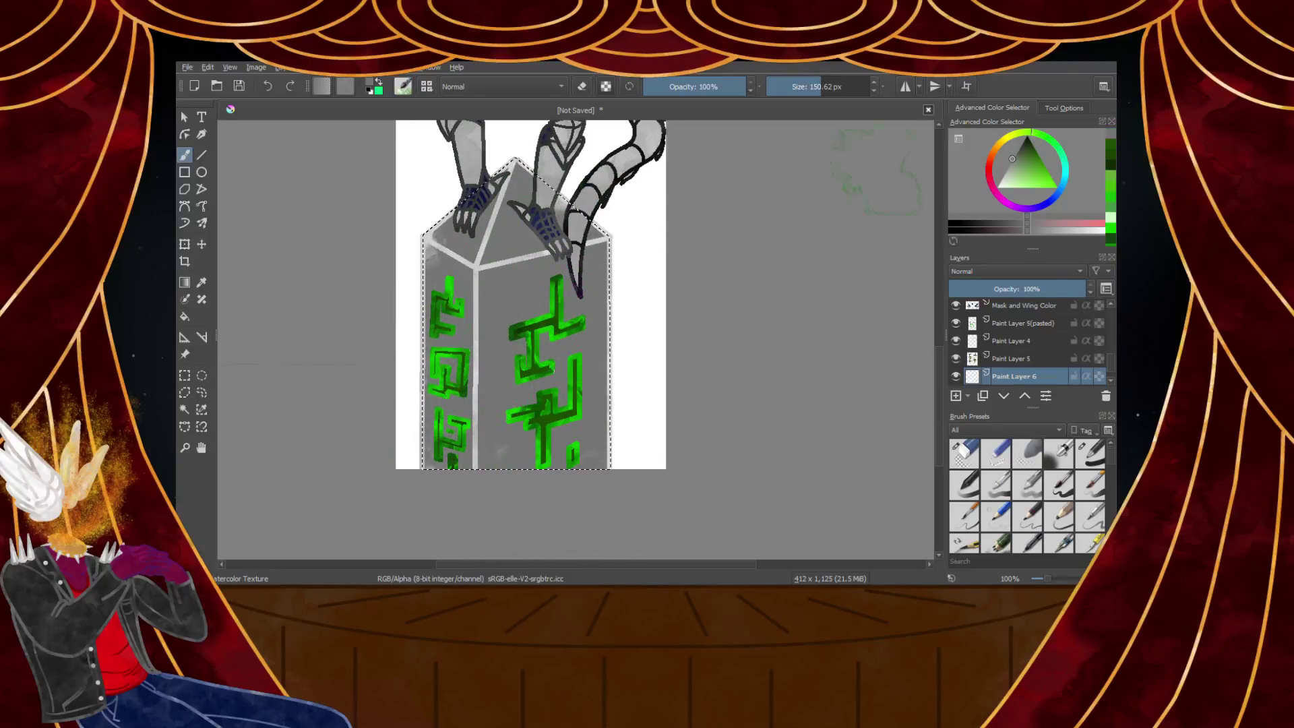
click(998, 182)
drag(515, 310, 476, 210)
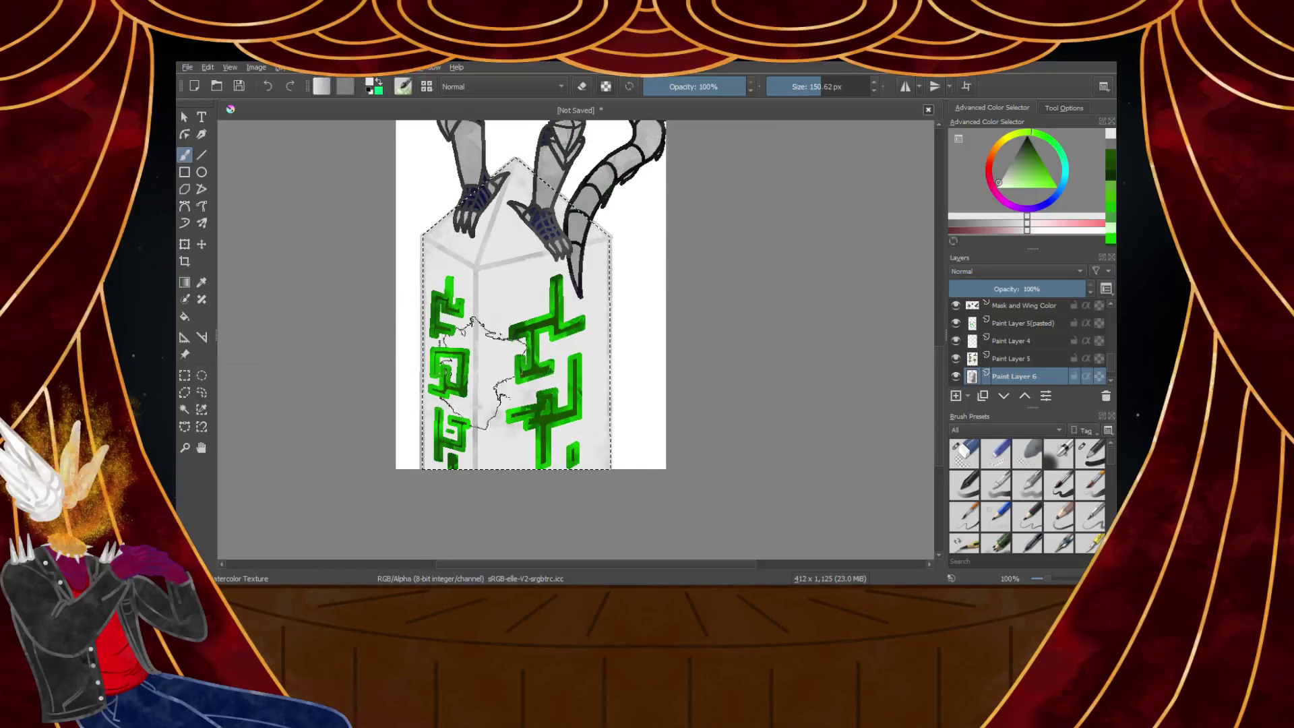
Brush a slightly darker grey watercolor texture over the selected pillar's faces
scroll(415, 208, up, 1)
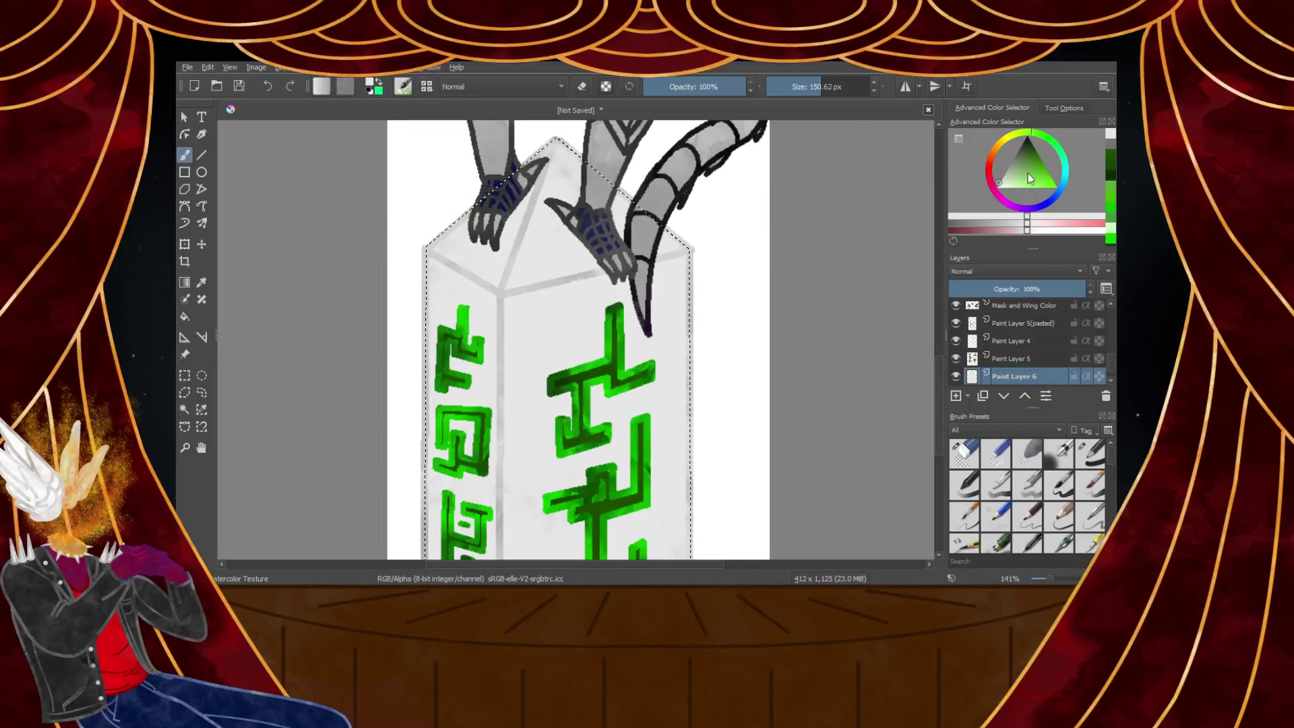
click(1003, 173)
mouse_move(573, 277)
mouse_down()
mouse_move(523, 286)
mouse_move(532, 495)
mouse_move(603, 315)
mouse_move(702, 265)
mouse_move(593, 445)
mouse_up()
scroll(584, 437, down, 1)
scroll(549, 352, up, 2)
scroll(555, 435, down, 5)
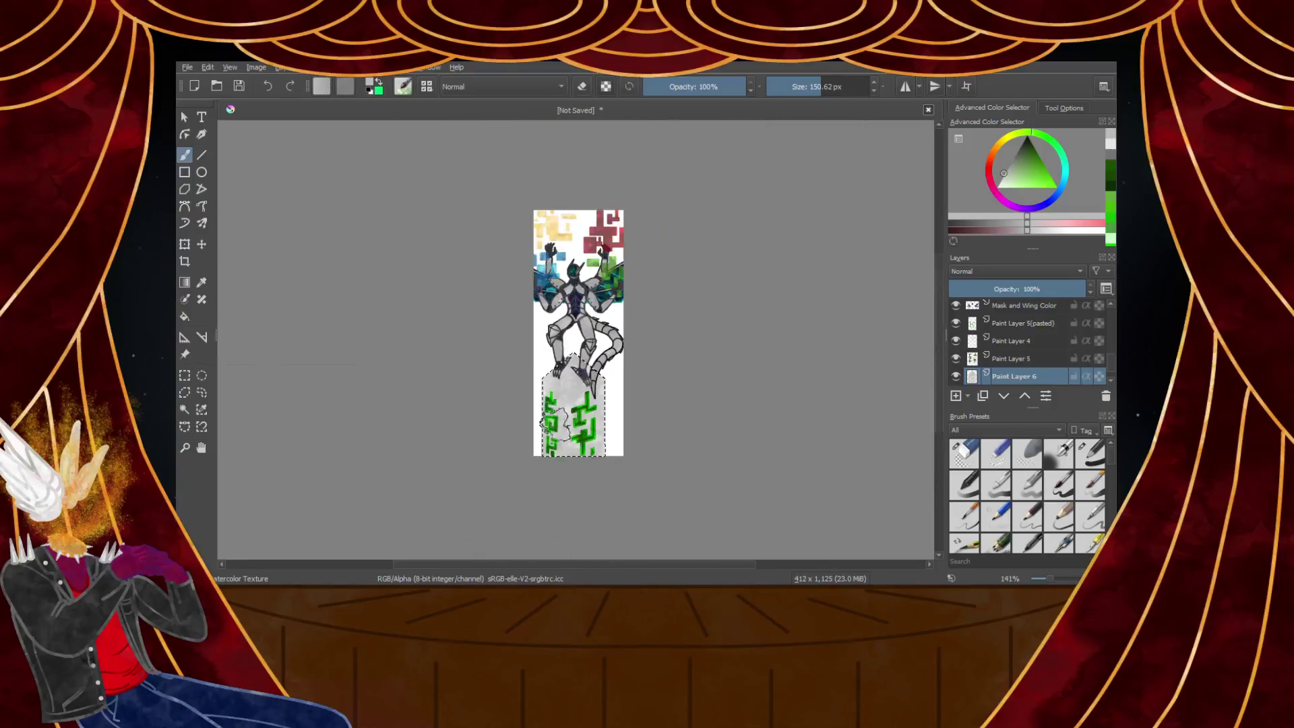
Brush a dark grey watercolor texture over the faces of the selected pillar
scroll(579, 404, up, 3)
click(1013, 156)
mouse_move(537, 385)
mouse_down()
mouse_move(616, 216)
mouse_move(616, 432)
mouse_move(704, 481)
mouse_up()
scroll(700, 481, down, 3)
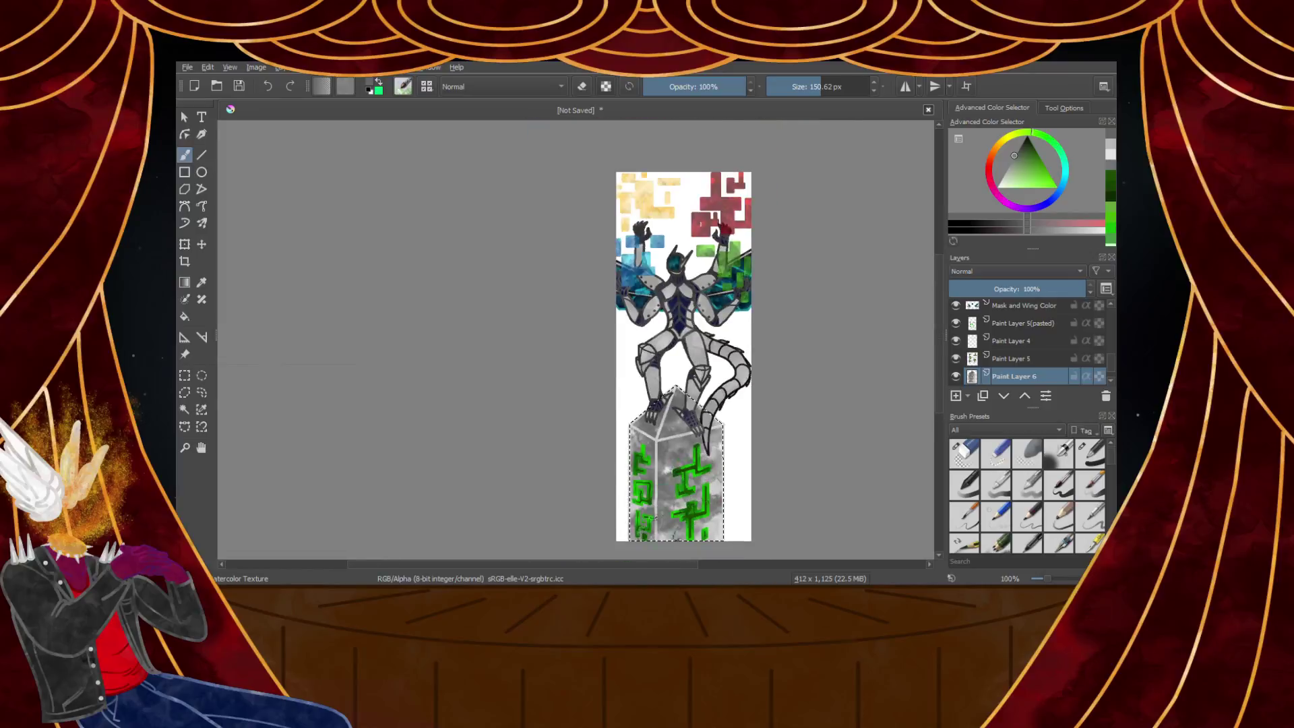
scroll(674, 519, up, 3)
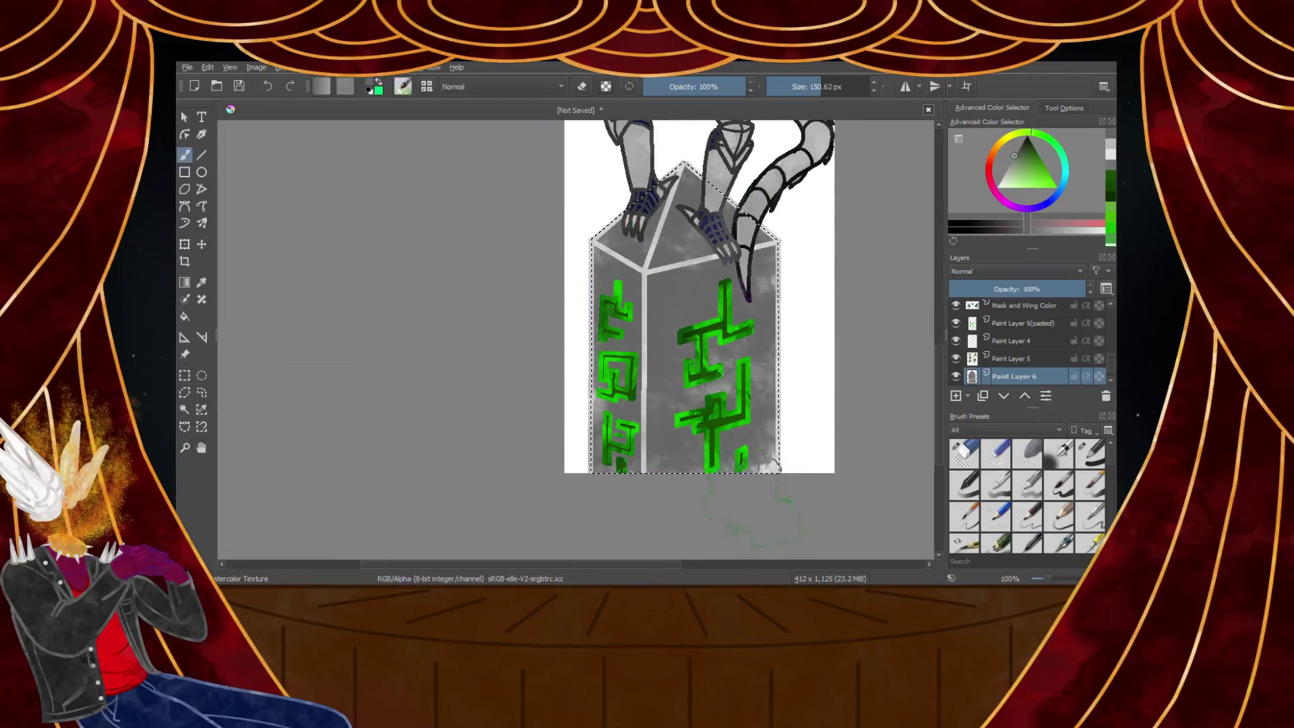
Layer mid-grey, near-white and light grey watercolor texture over the selected pillar's faces
click(1003, 174)
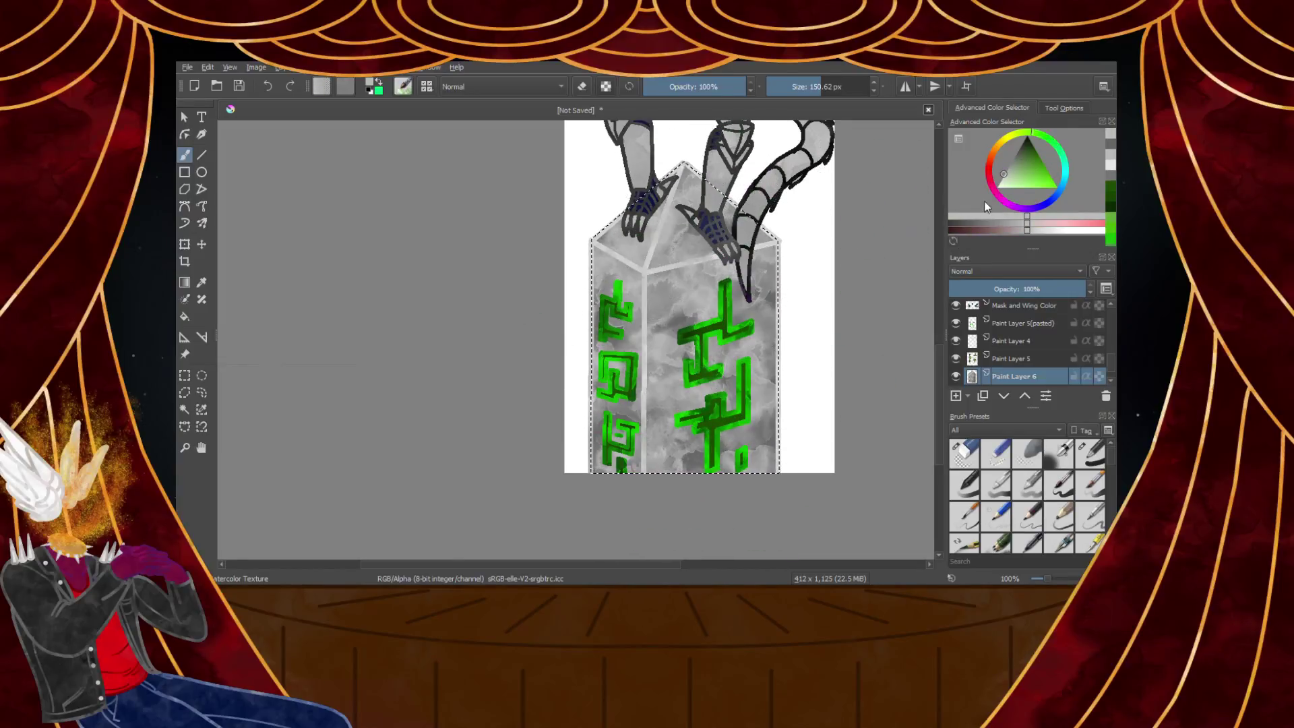
click(998, 182)
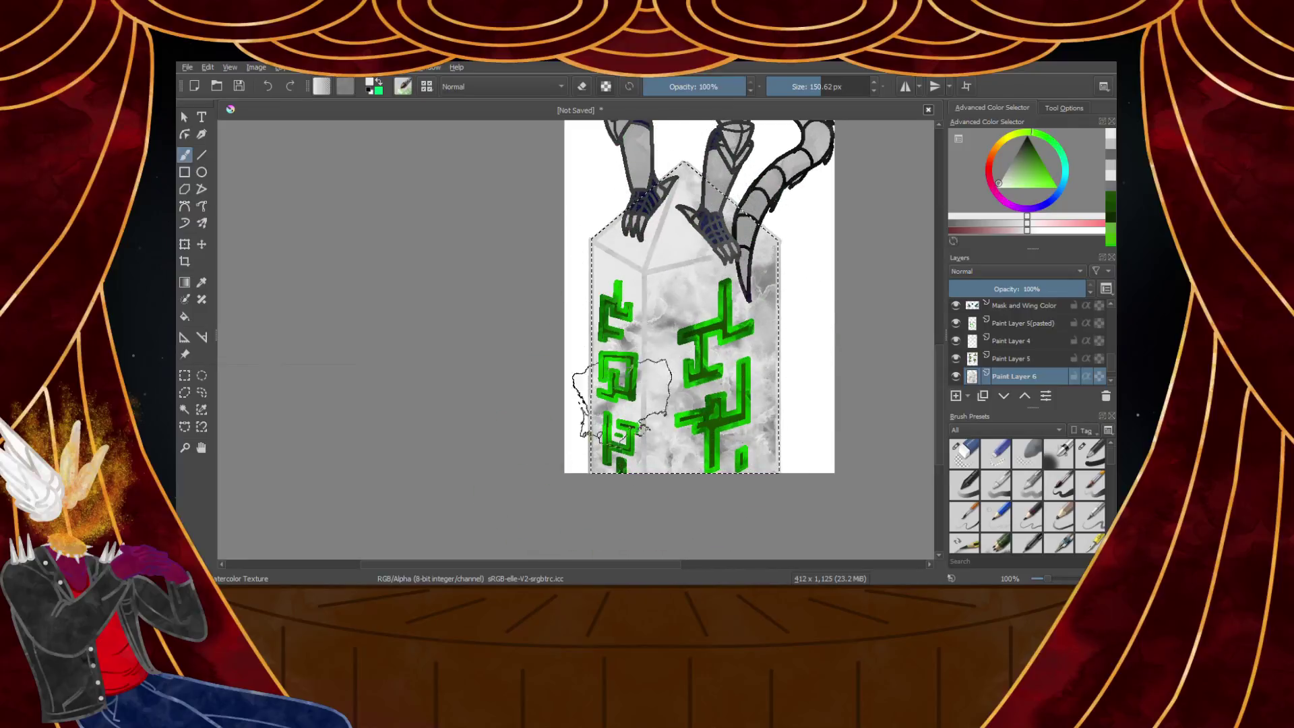
click(1004, 174)
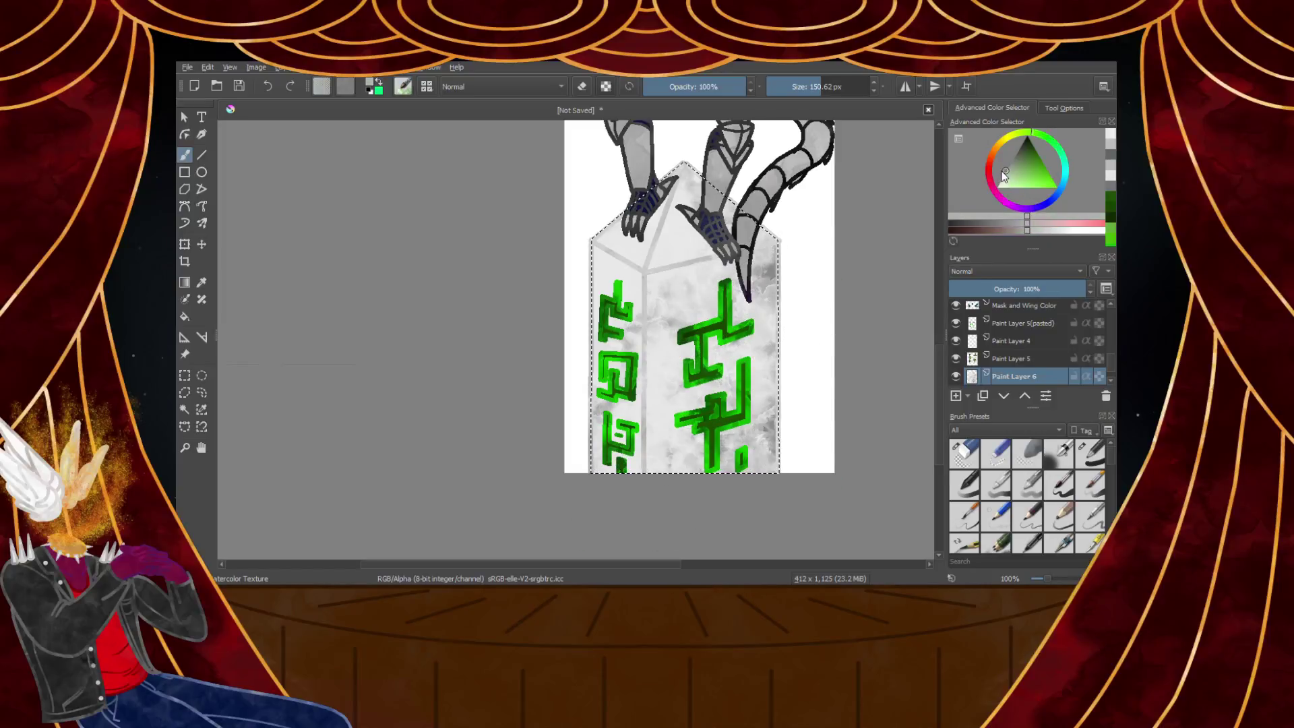
drag(733, 231, 679, 234)
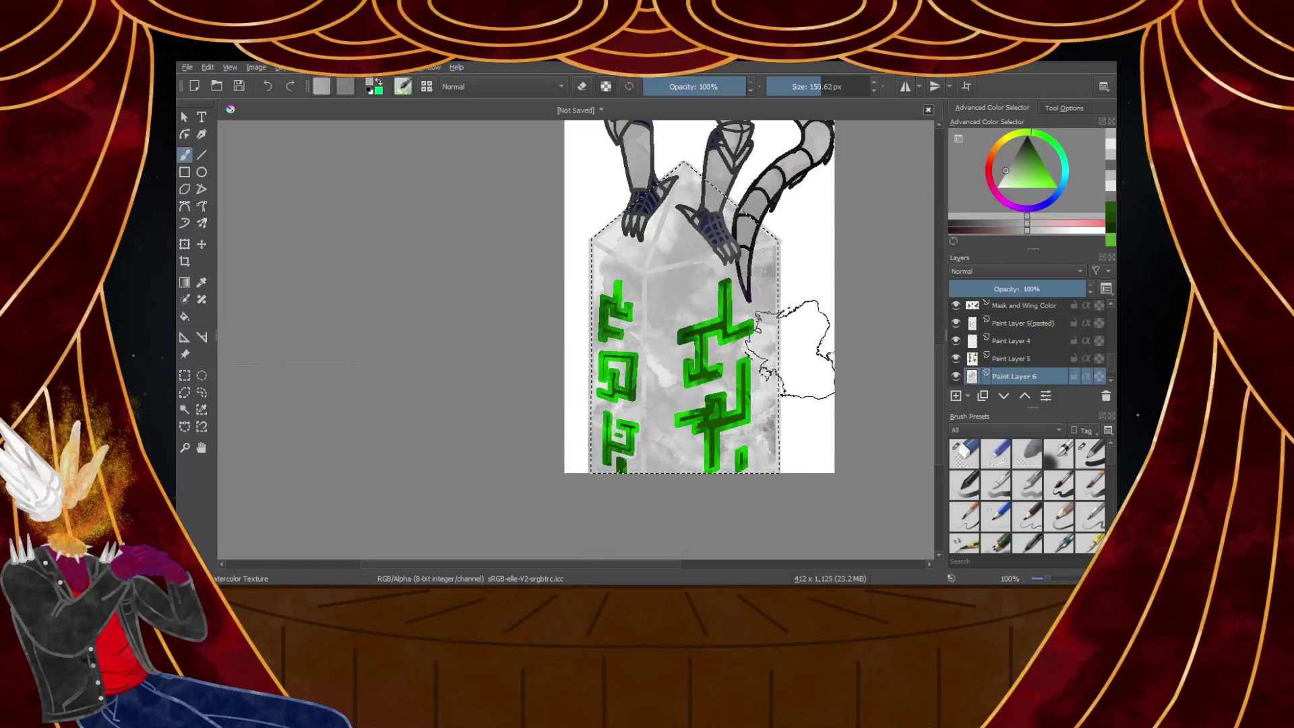
Even out the pillar's texture with a paler grey, and lighten it with near-white watercolor strokes
click(1002, 177)
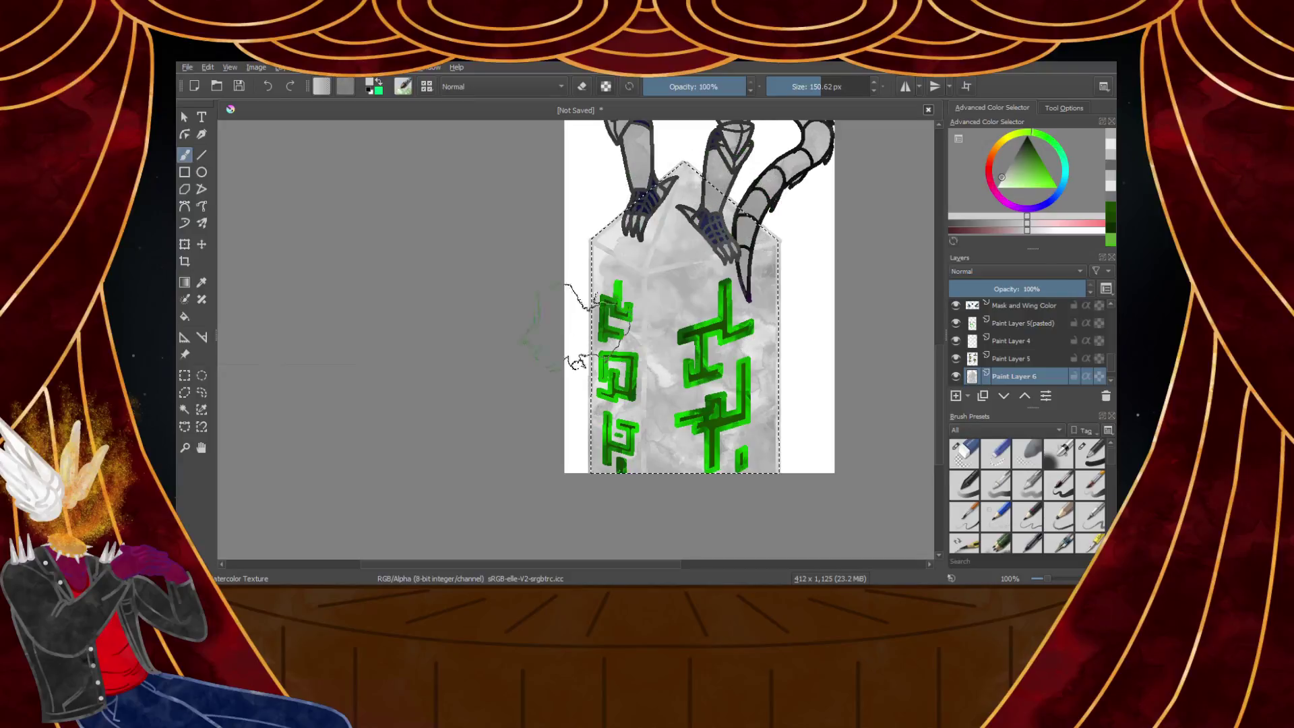
drag(560, 327, 626, 300)
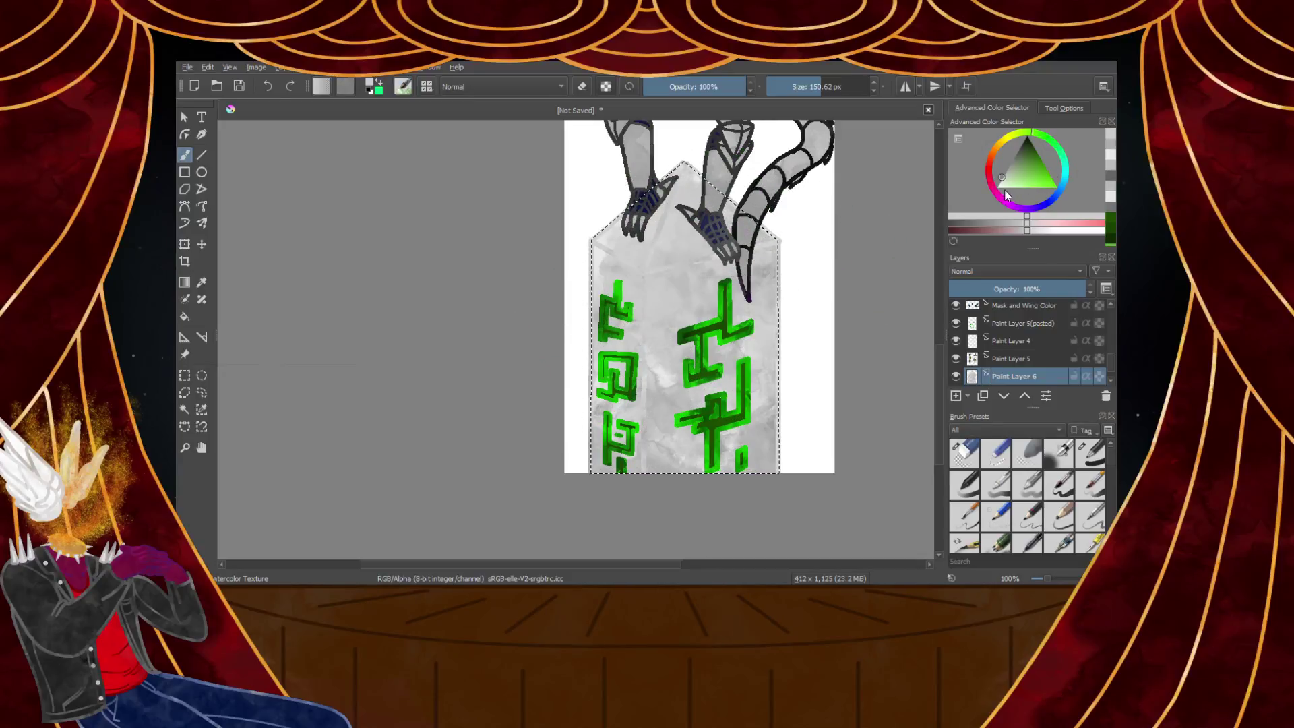
click(998, 184)
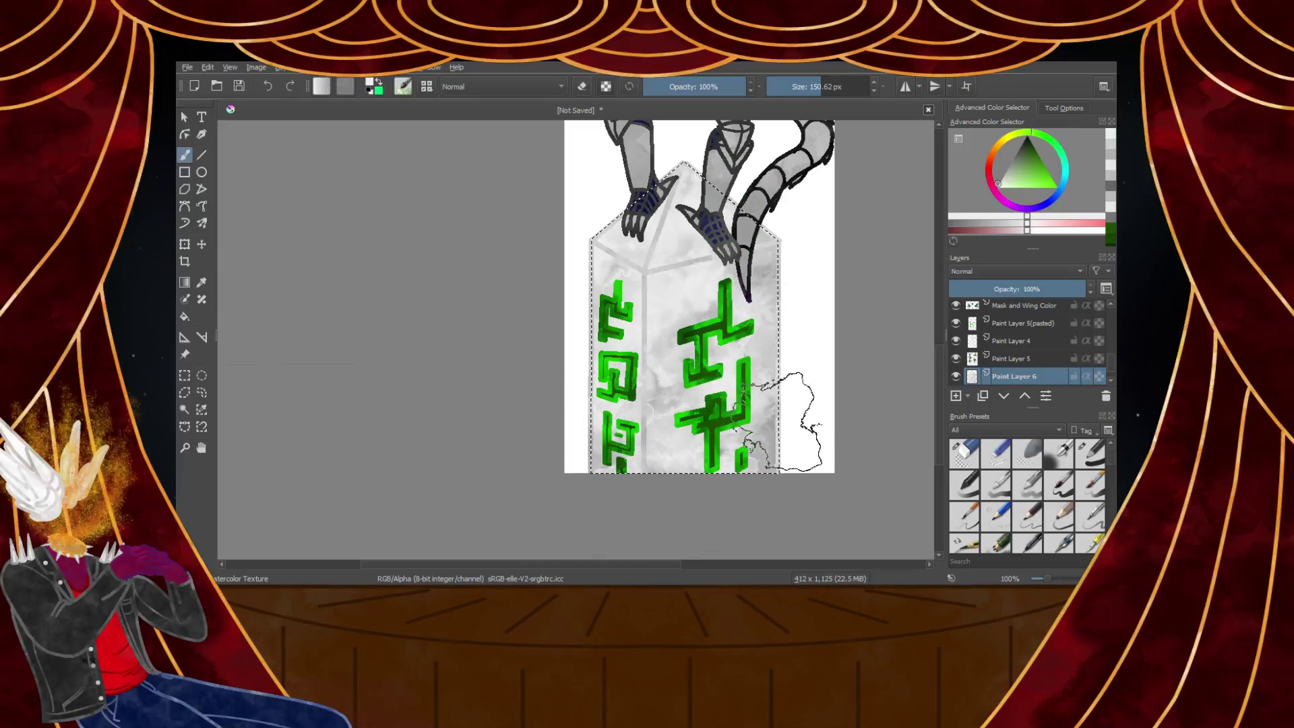
scroll(732, 275, down, 4)
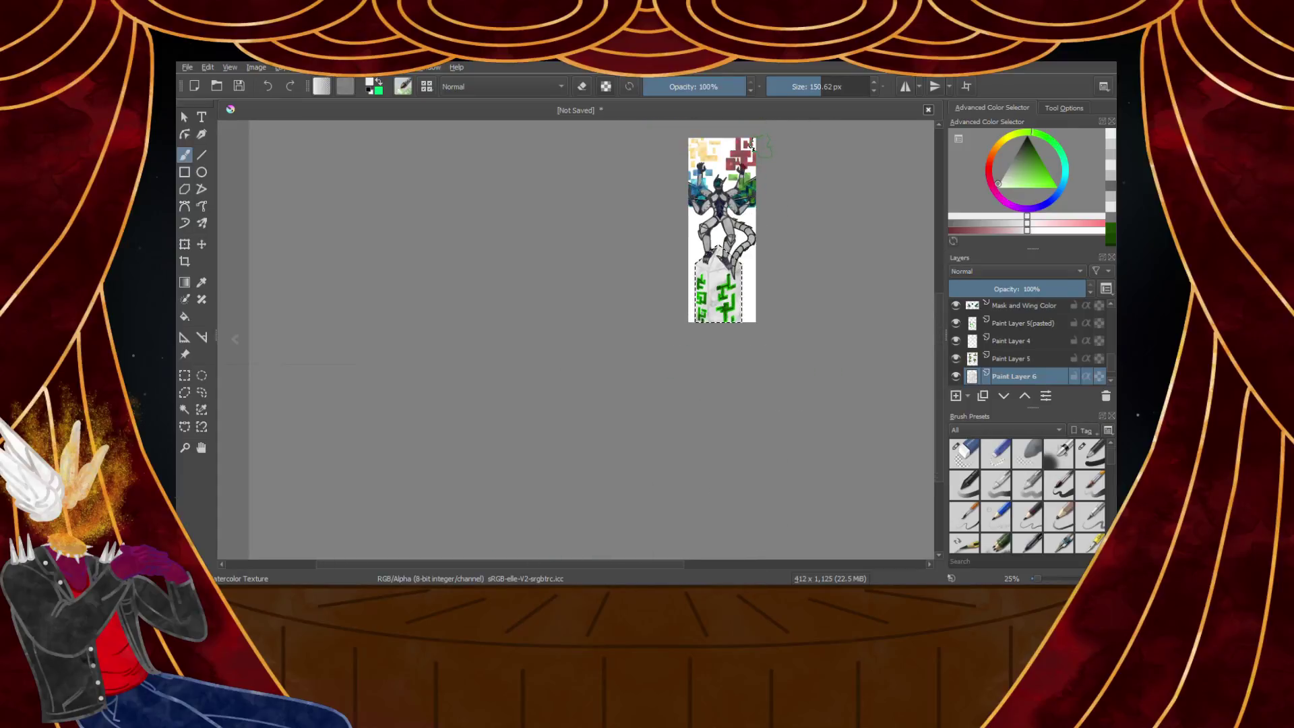
scroll(709, 209, up, 3)
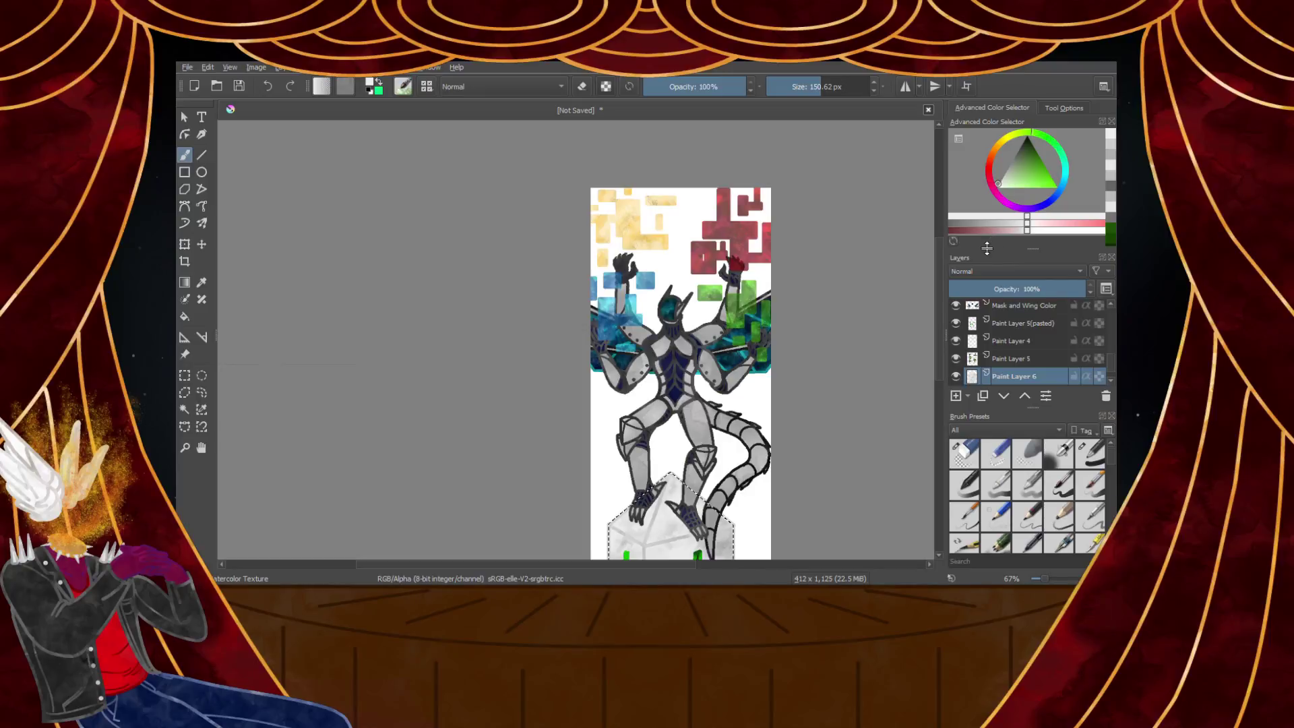
Pick a pinkish light grey and the WaterC Special Splats brush, and set the brush size to 552.40 px
click(988, 169)
click(1014, 178)
click(1010, 172)
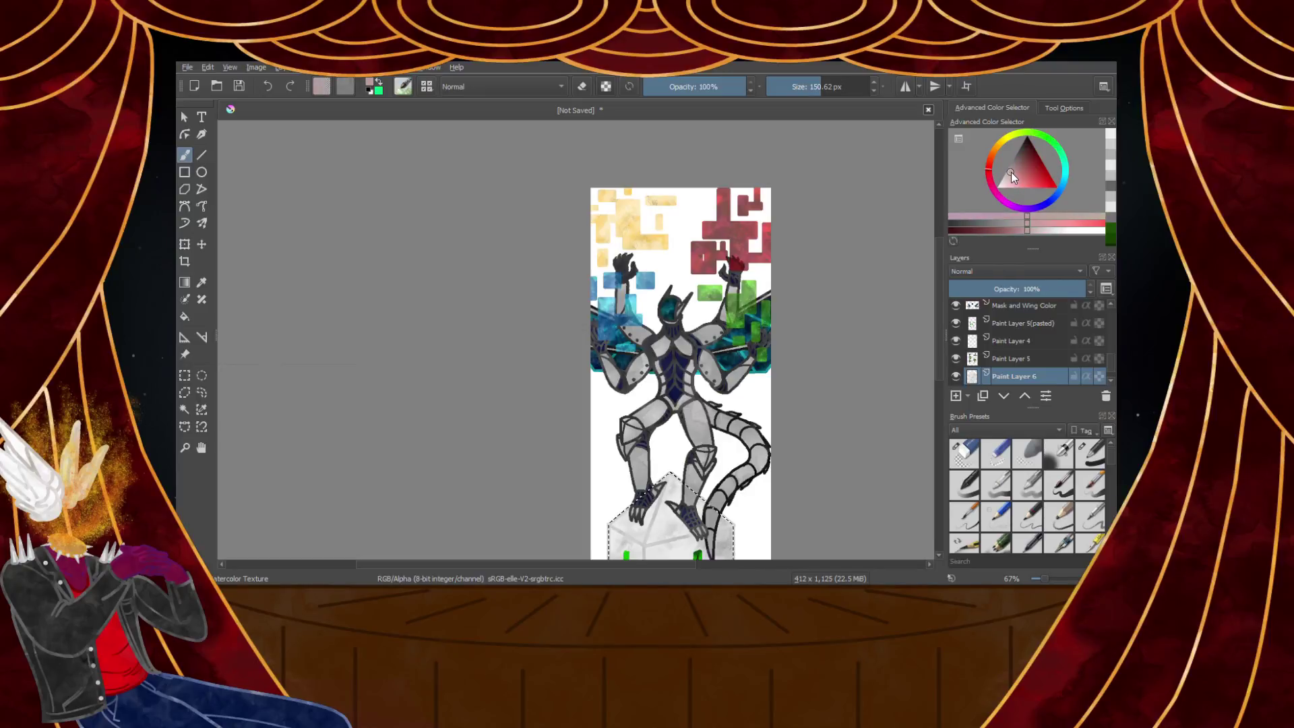
scroll(967, 515, down, 3)
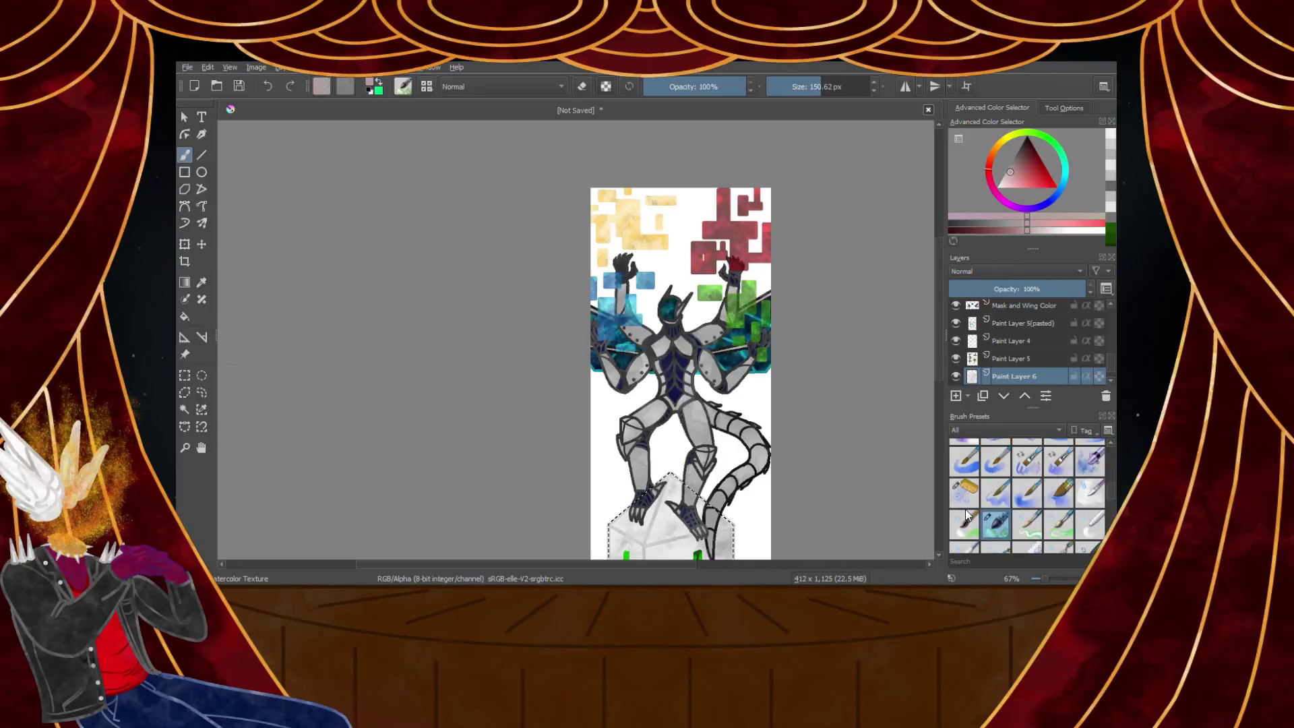
click(971, 502)
scroll(766, 371, down, 3)
scroll(737, 495, up, 3)
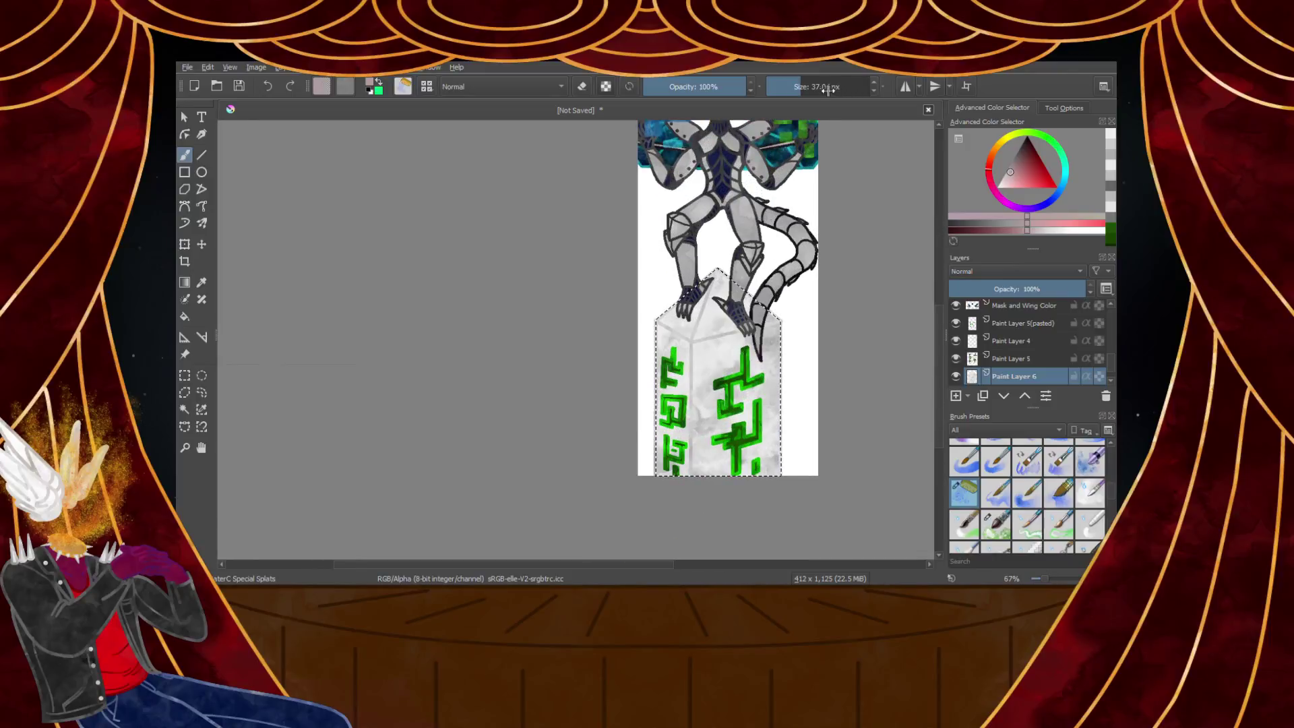
drag(830, 91, 851, 92)
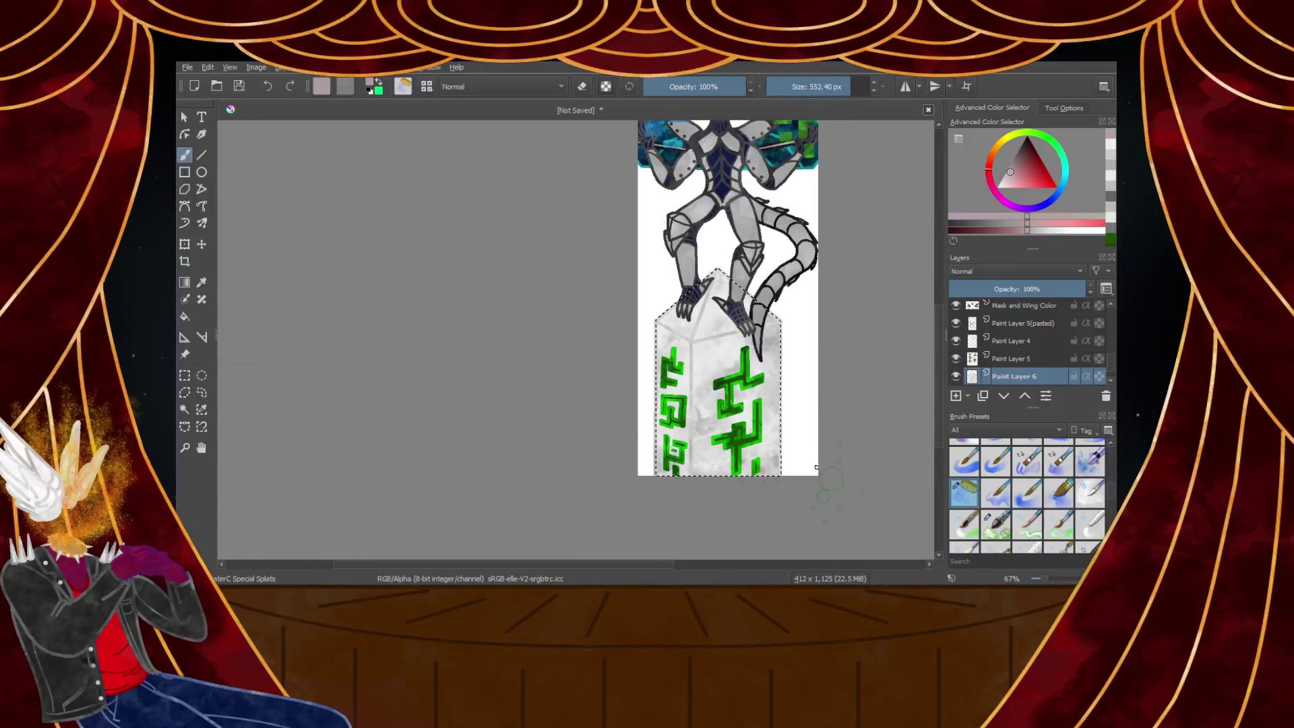
Set the brush opacity to 44% and splatter the pinkish grey across the selected pillar
click(688, 89)
scroll(714, 459, up, 2)
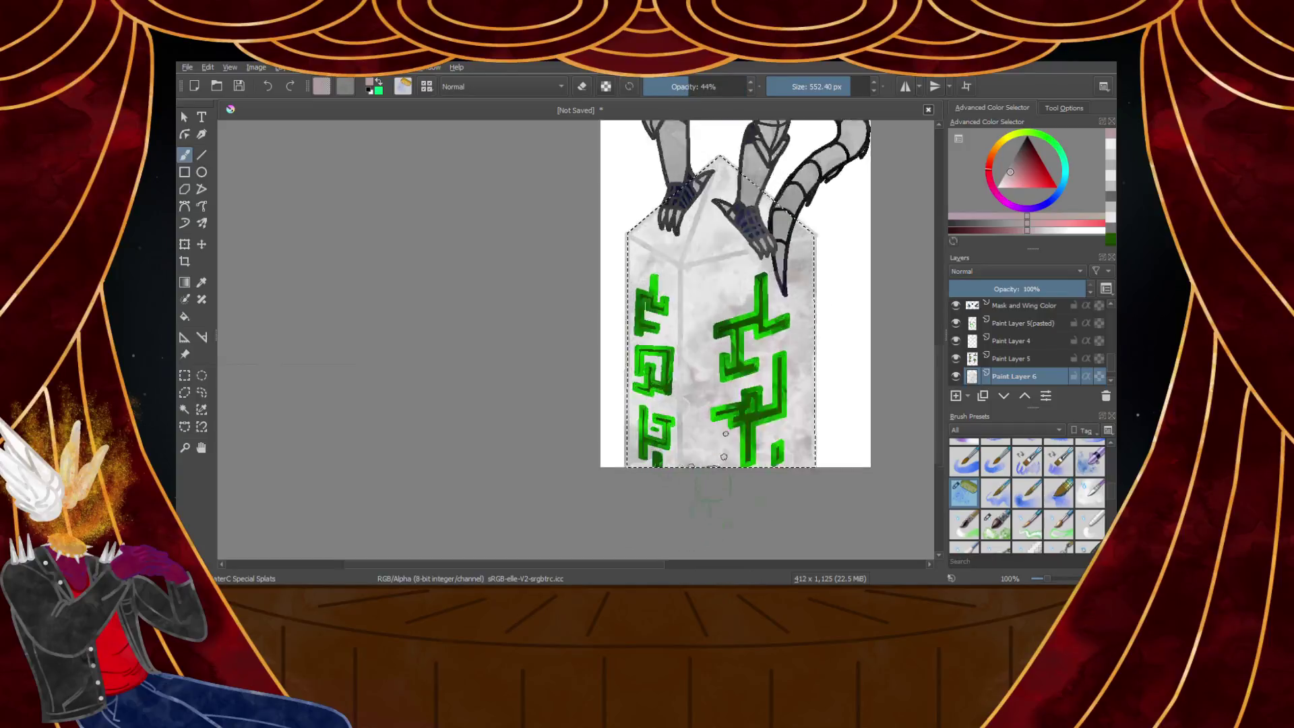
click(681, 269)
scroll(606, 446, down, 3)
scroll(605, 445, up, 3)
scroll(607, 452, down, 3)
scroll(609, 458, up, 3)
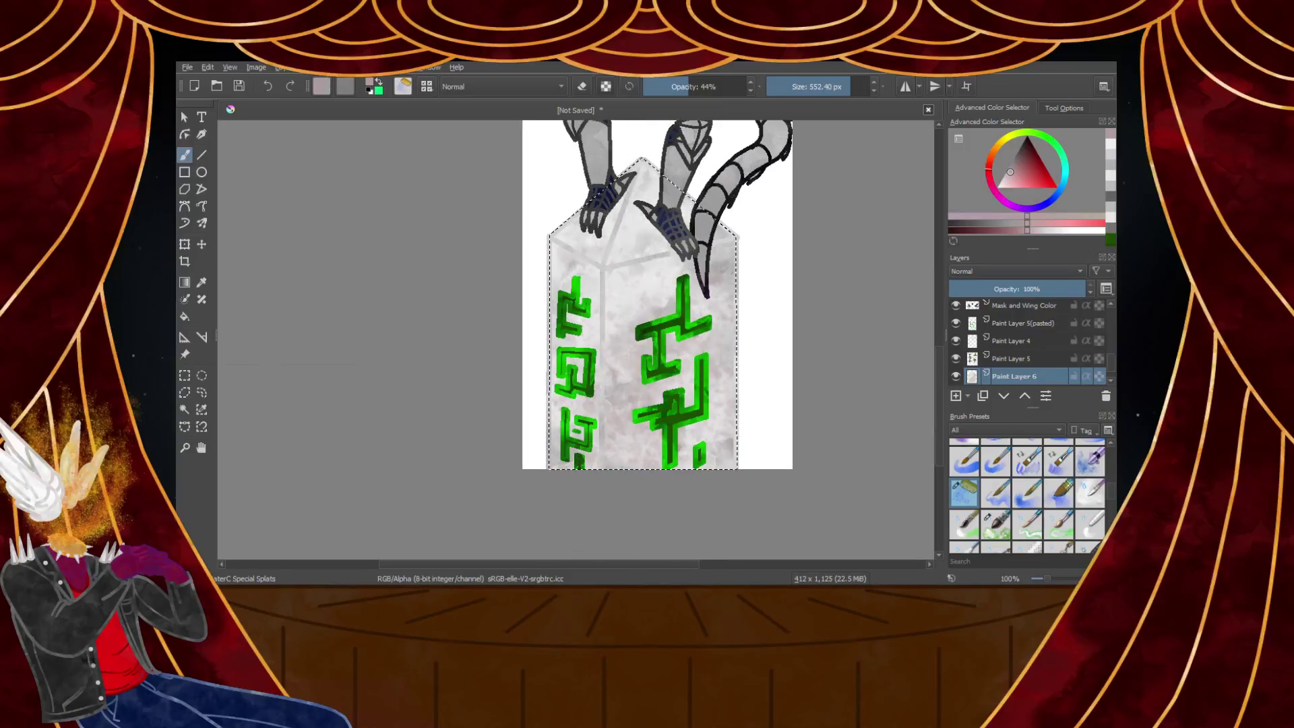
Raise the brush opacity to 50% and splatter a darker grey over the pillar's faces
key(o)
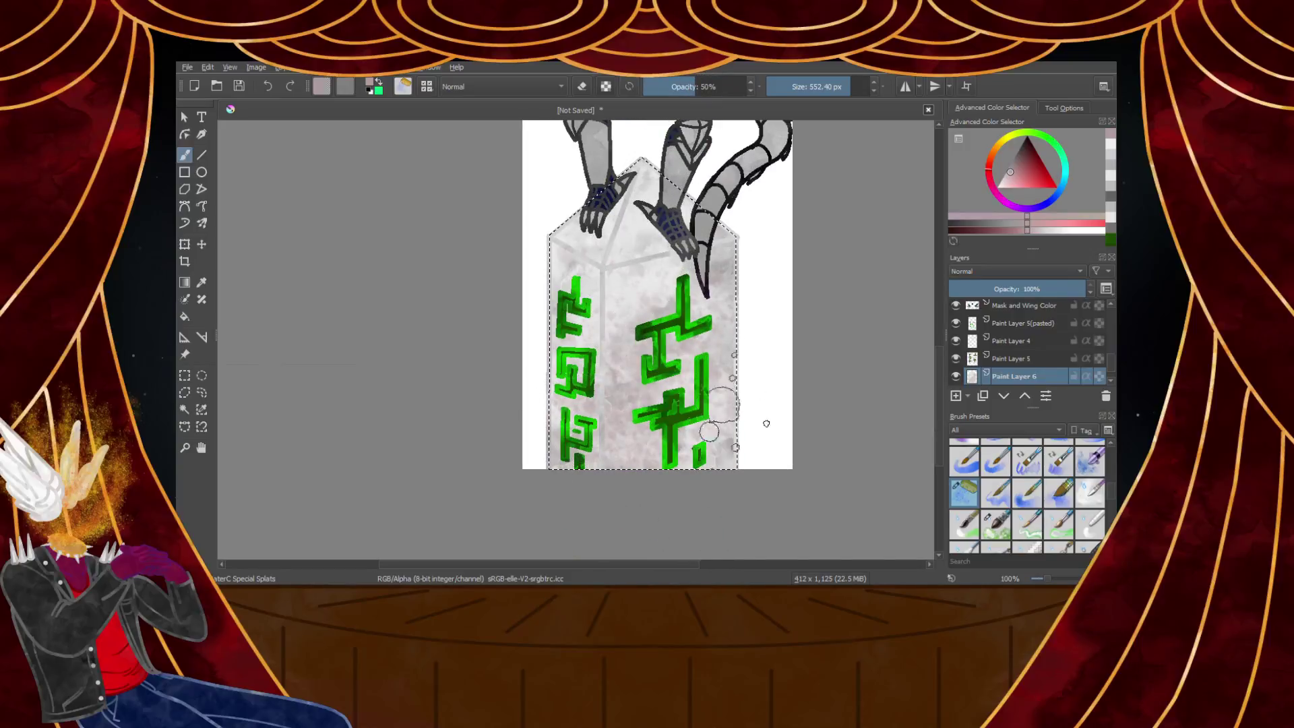
click(1012, 159)
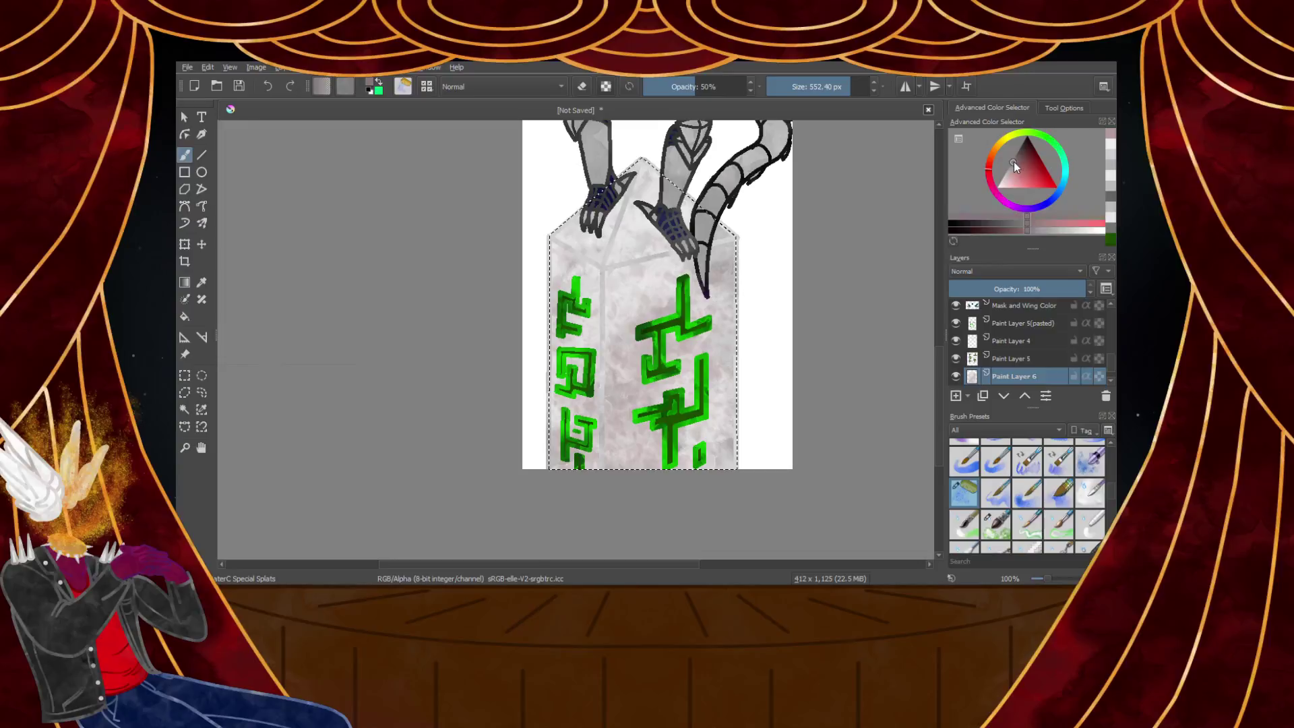
scroll(744, 310, down, 3)
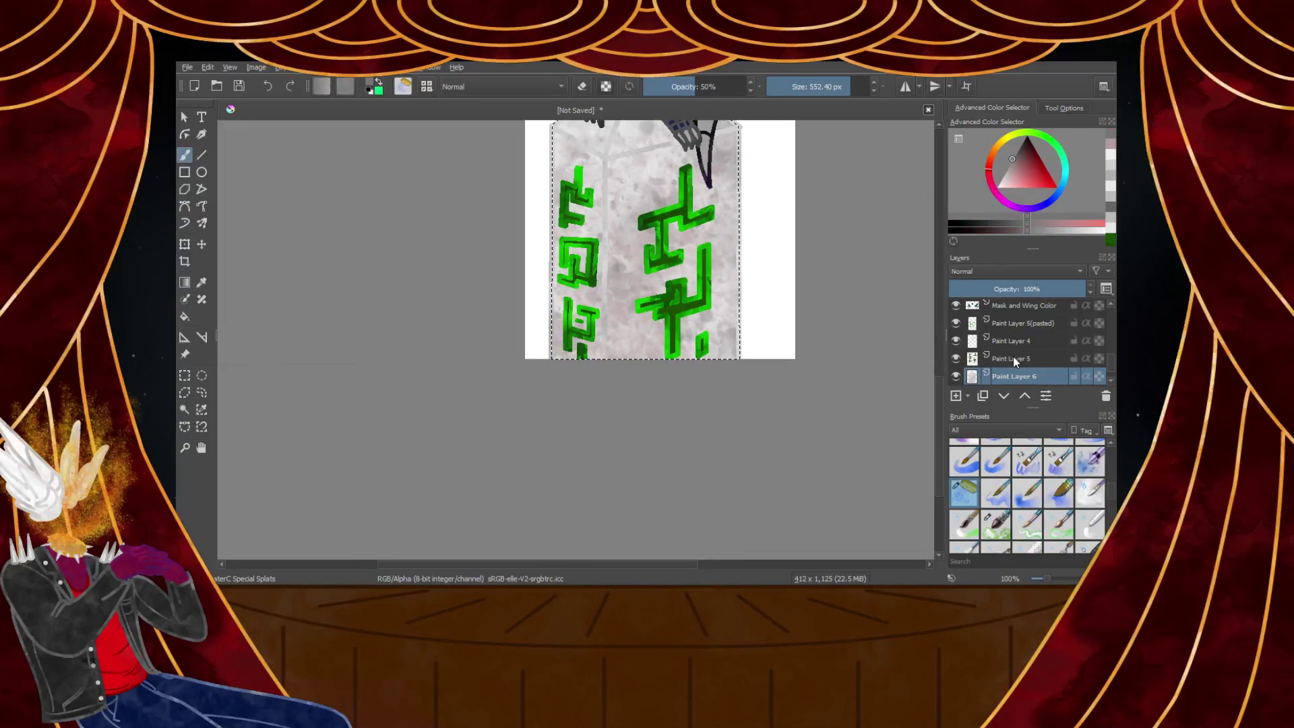
Identify the layer with the pillar's edge lines, activate Paint Layer 4, and select those lines by similar color
click(957, 323)
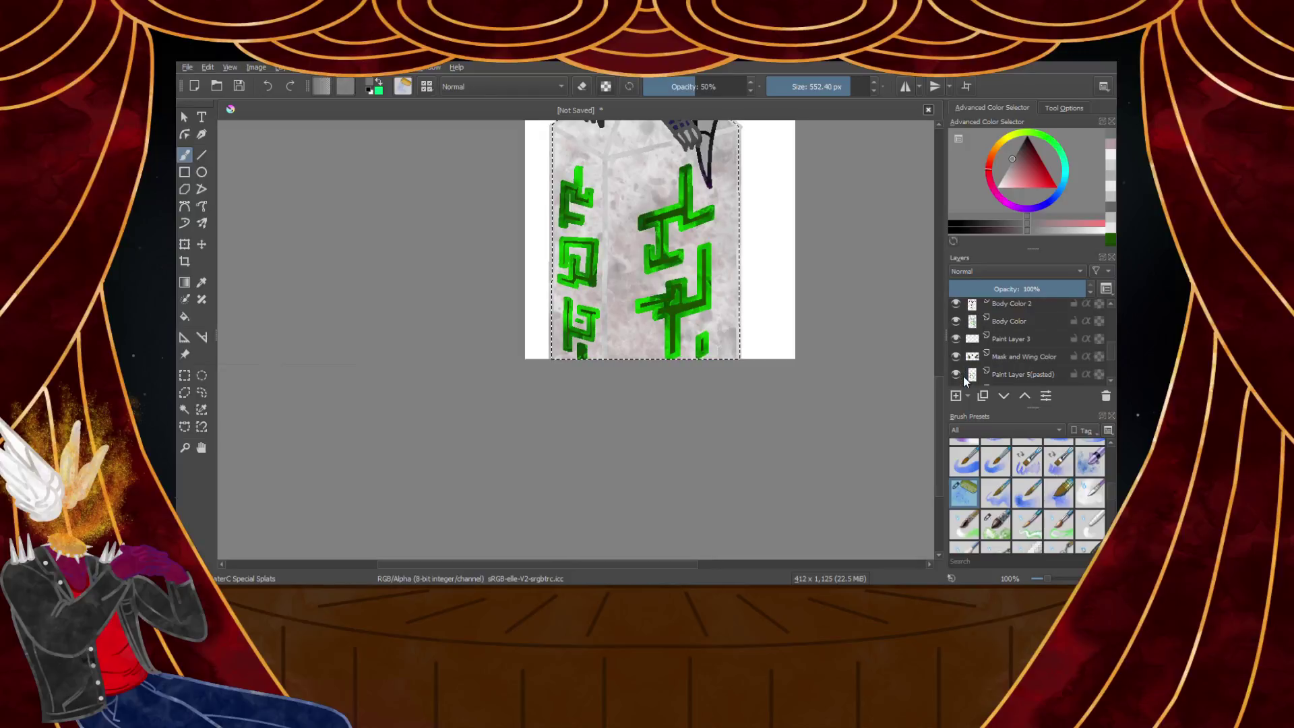
click(957, 340)
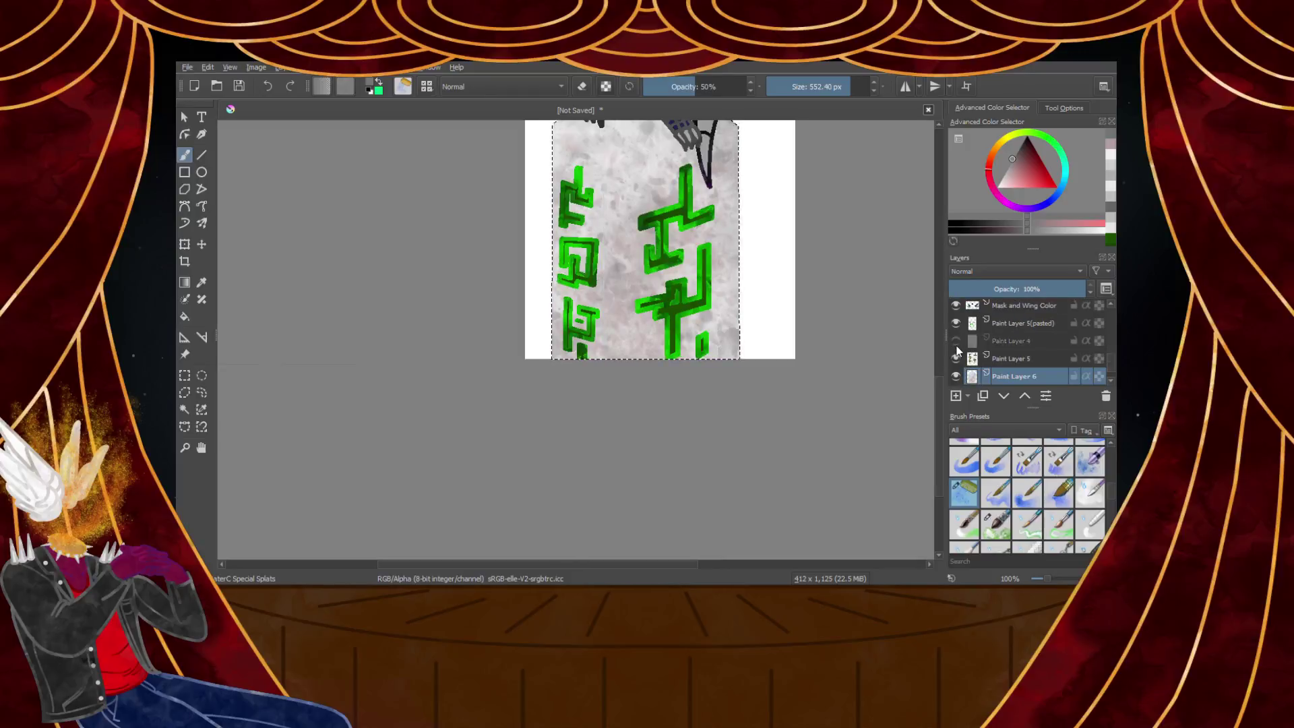
click(1002, 344)
click(957, 341)
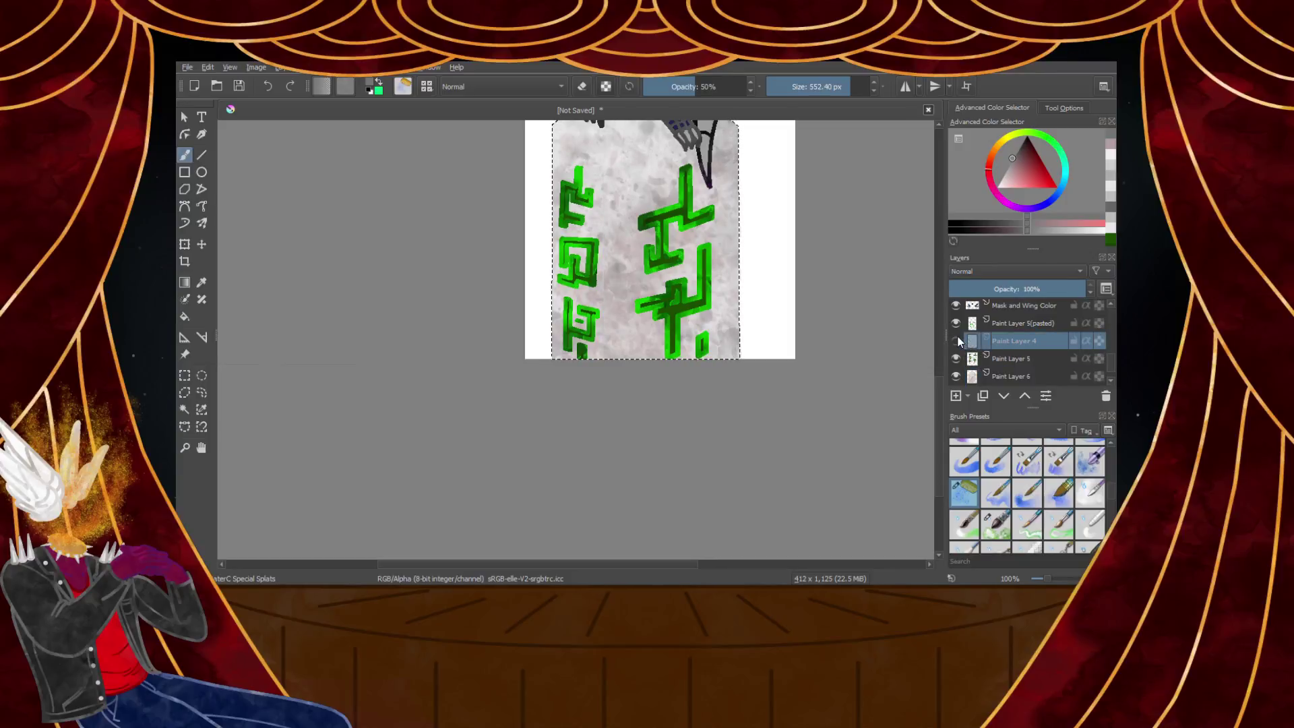
click(200, 409)
scroll(756, 303, up, 4)
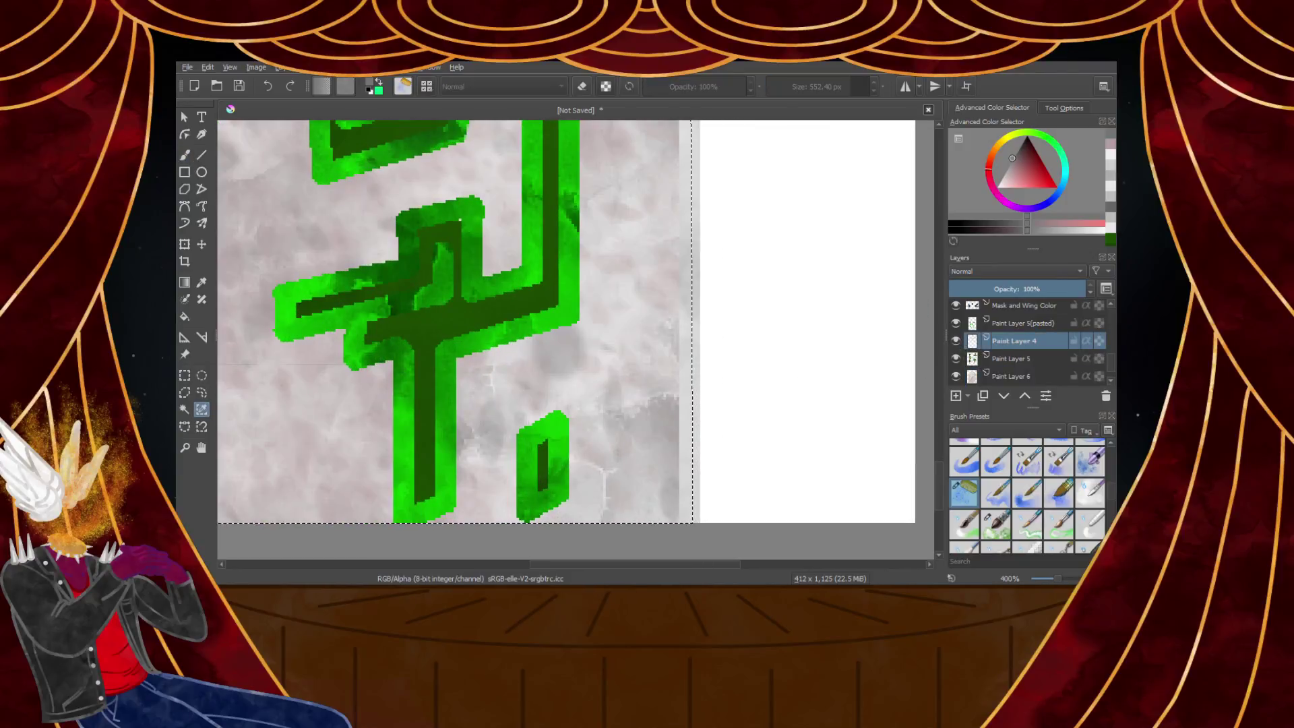
click(685, 351)
scroll(684, 351, down, 6)
scroll(609, 254, up, 3)
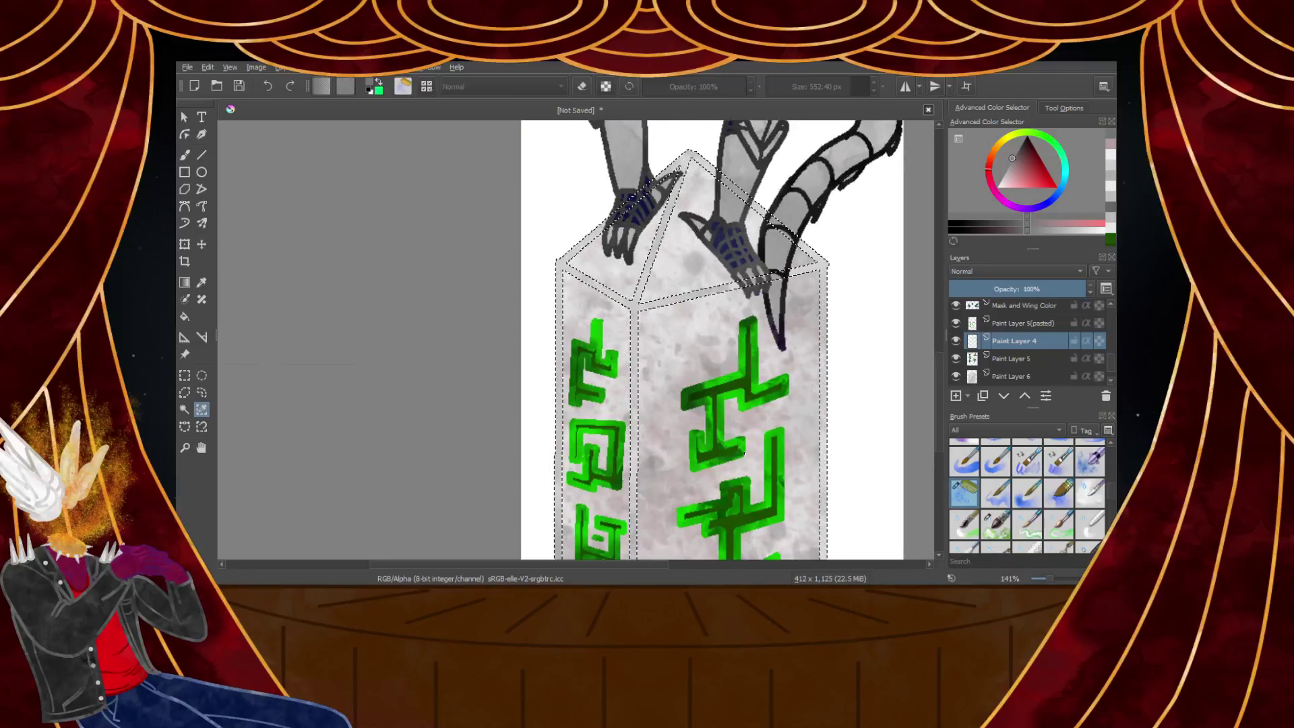
Darken the selected pillar edge lines with near-black splatter strokes, and clear the selection
click(186, 155)
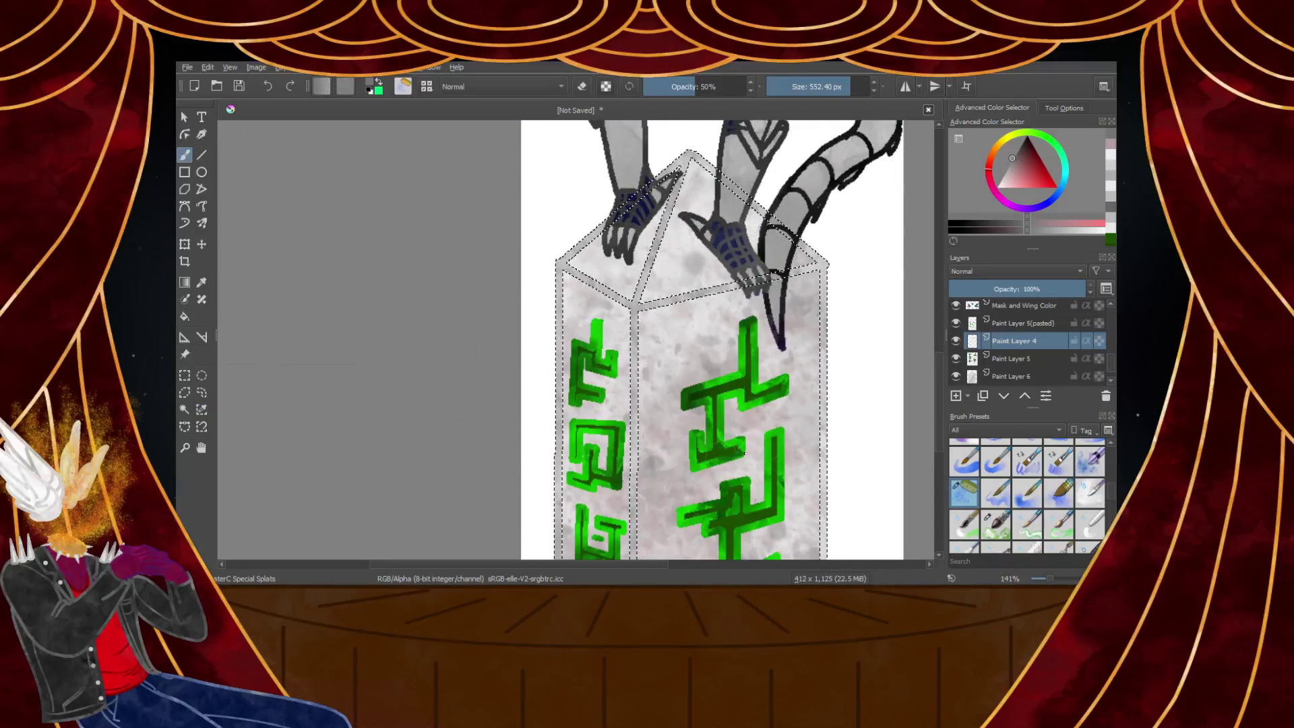
scroll(672, 246, down, 3)
scroll(696, 454, up, 2)
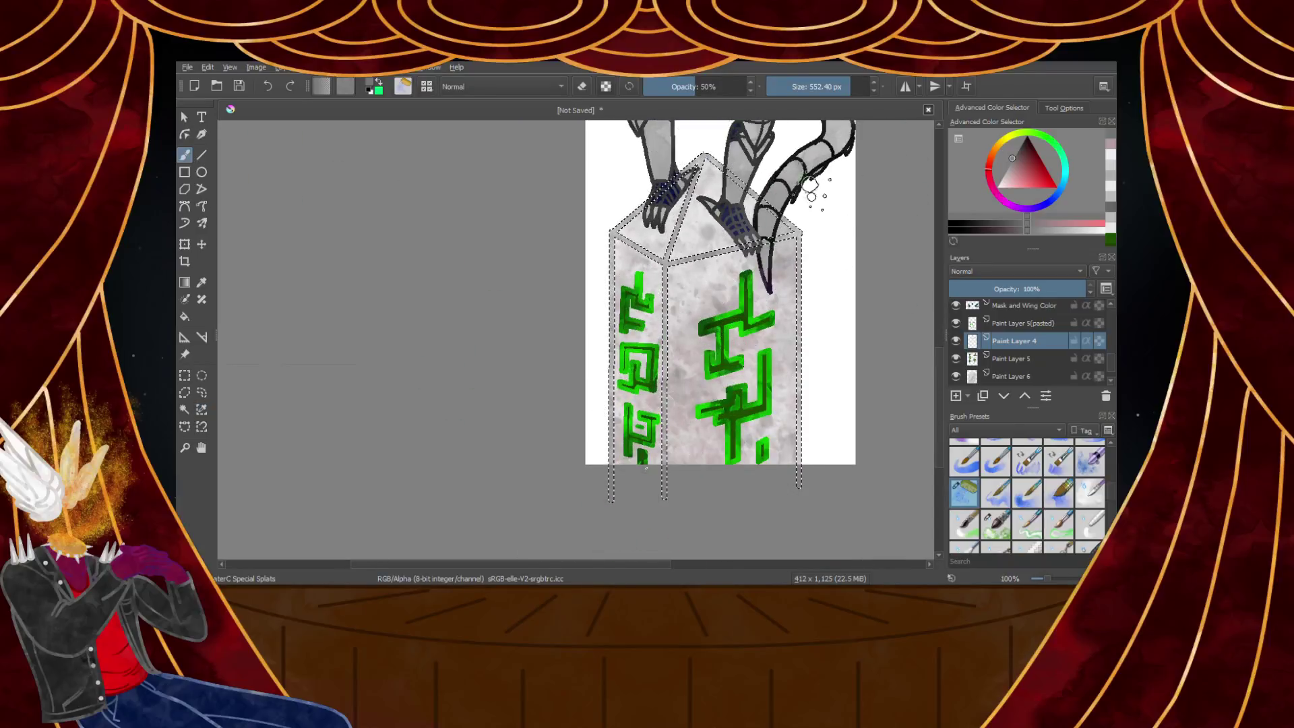
click(1021, 142)
mouse_move(695, 175)
mouse_down()
mouse_move(600, 418)
mouse_move(677, 428)
mouse_move(674, 269)
mouse_move(788, 504)
mouse_up()
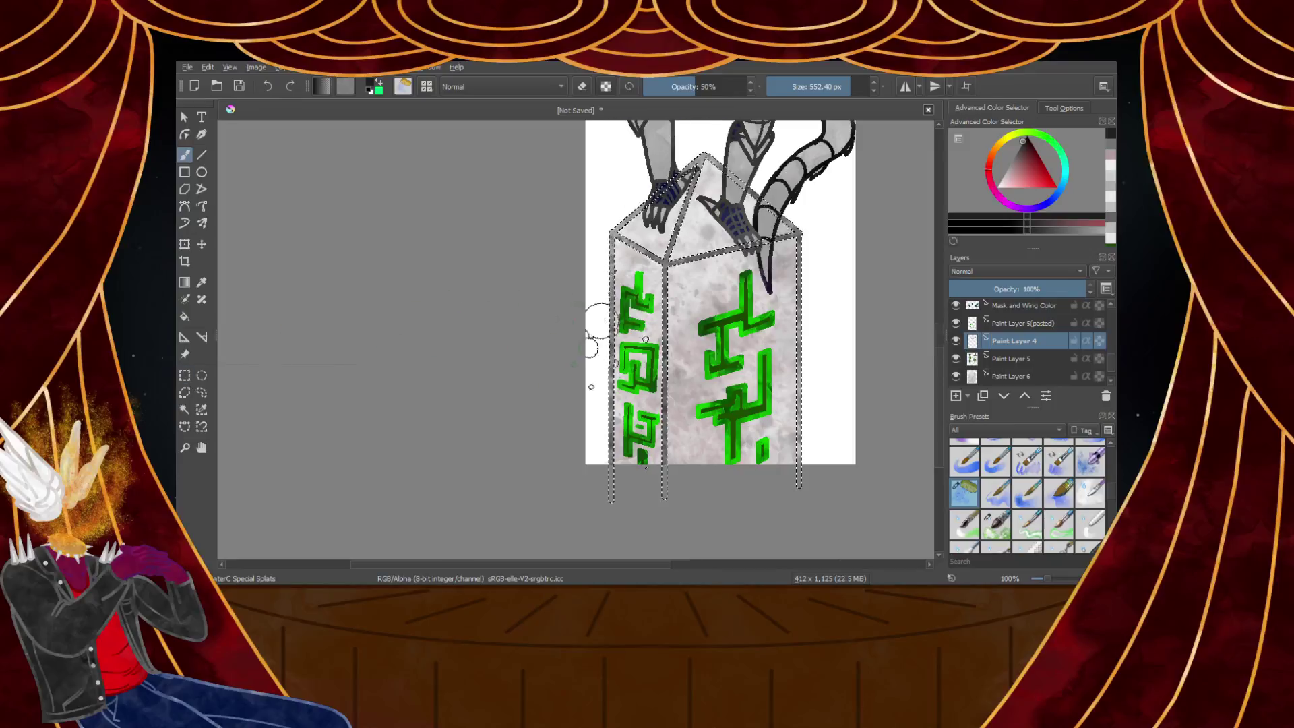
drag(366, 322, 439, 327)
click(184, 381)
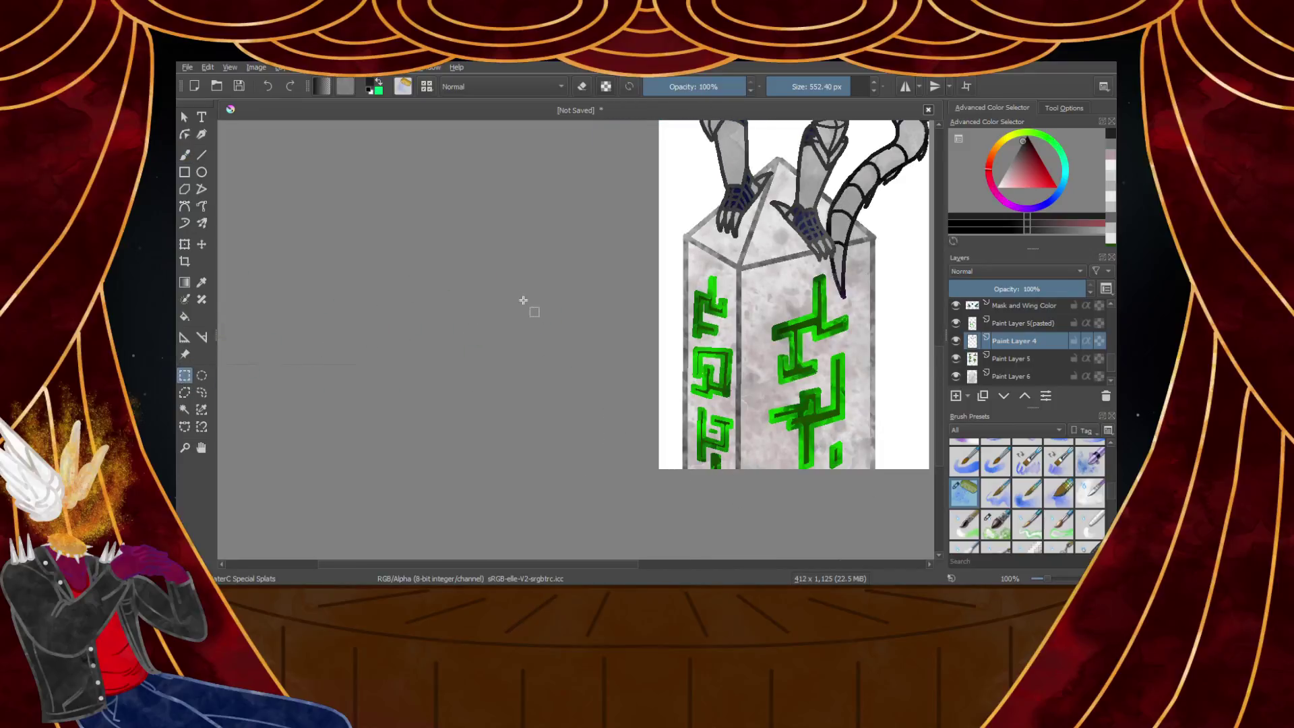
scroll(539, 284, down, 3)
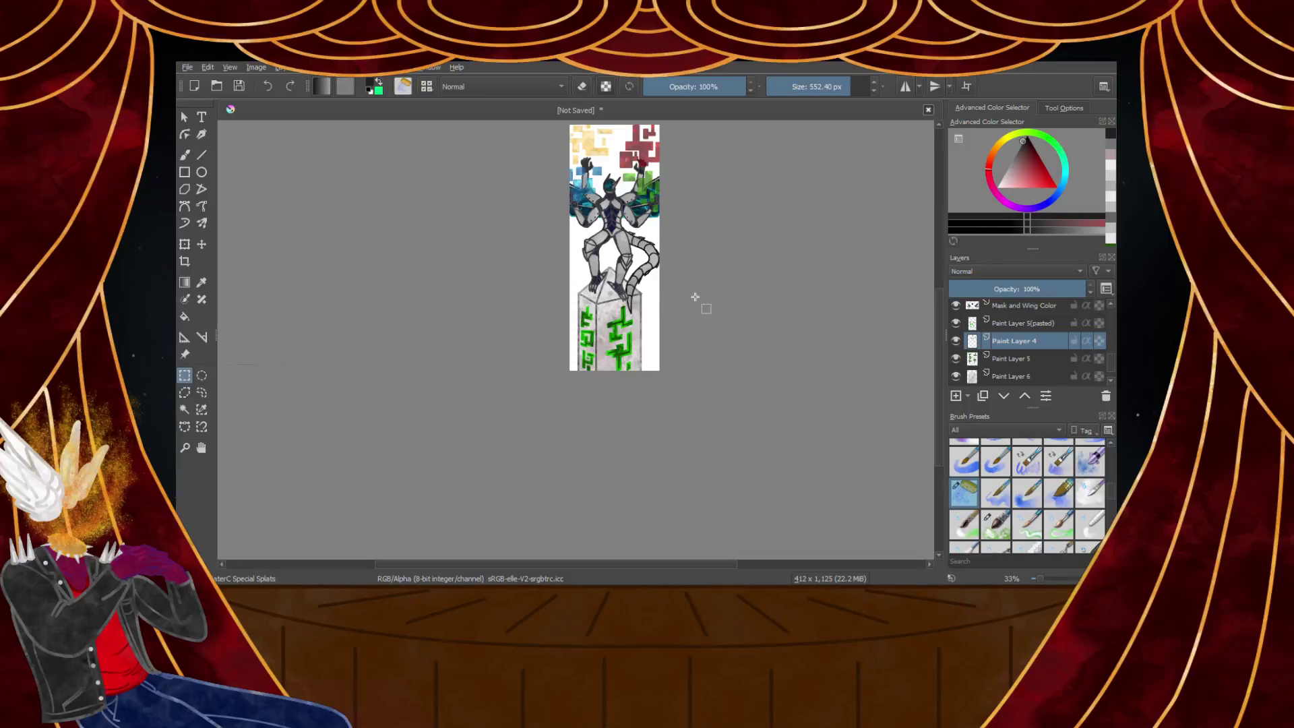
scroll(615, 377, up, 2)
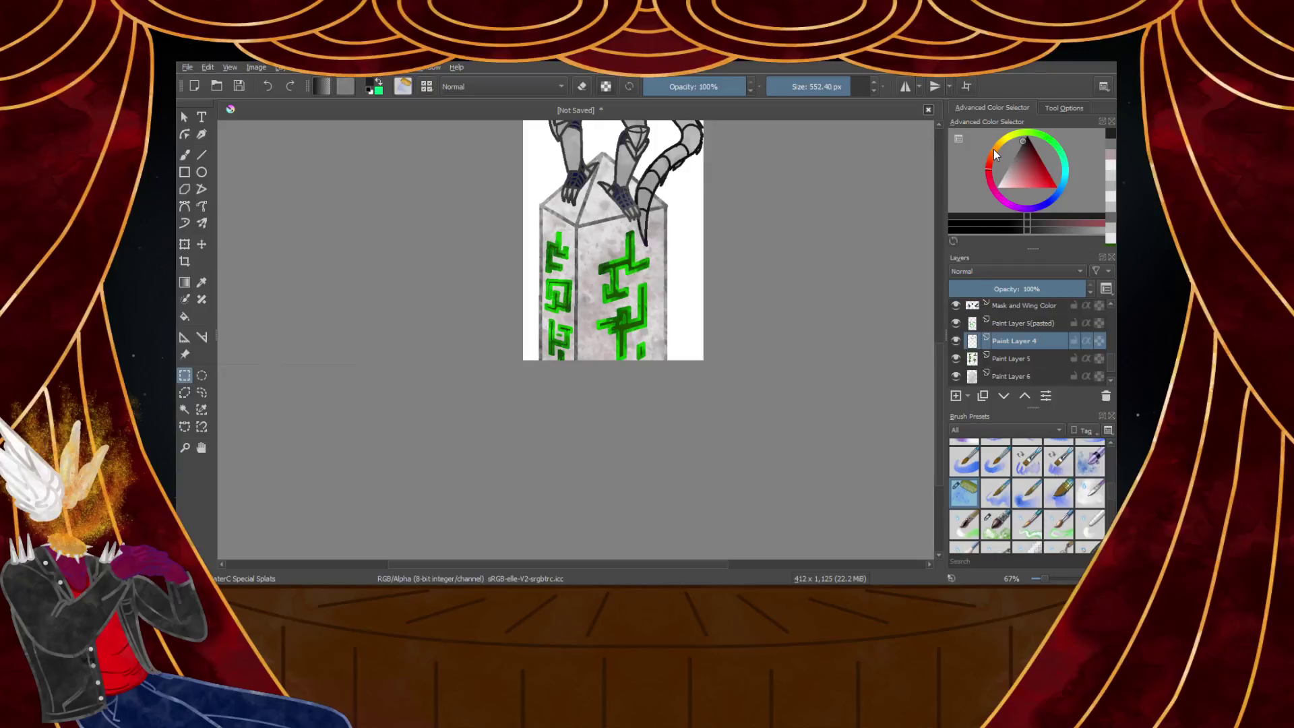
Add a new paint layer directly above Paint Layer 5(pasted) and name it "PLant Color"
click(955, 323)
click(956, 323)
click(956, 340)
click(955, 340)
click(1006, 326)
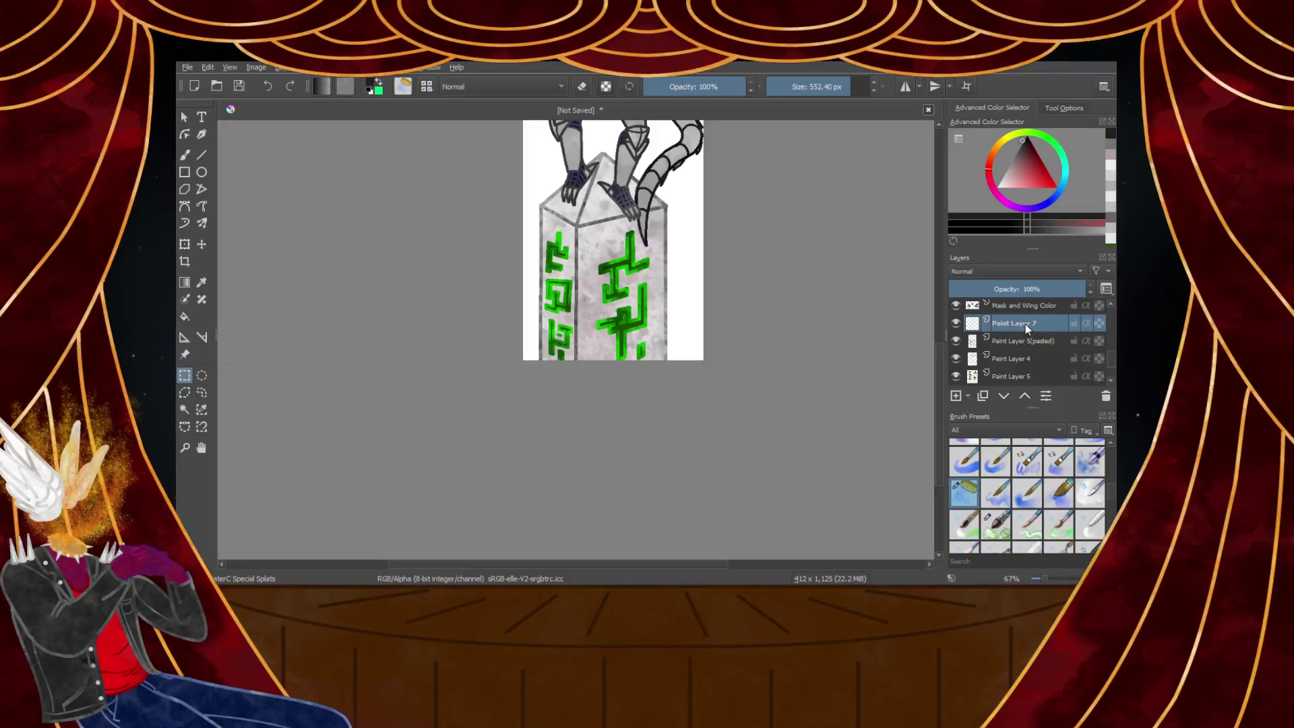
double_click(1029, 323)
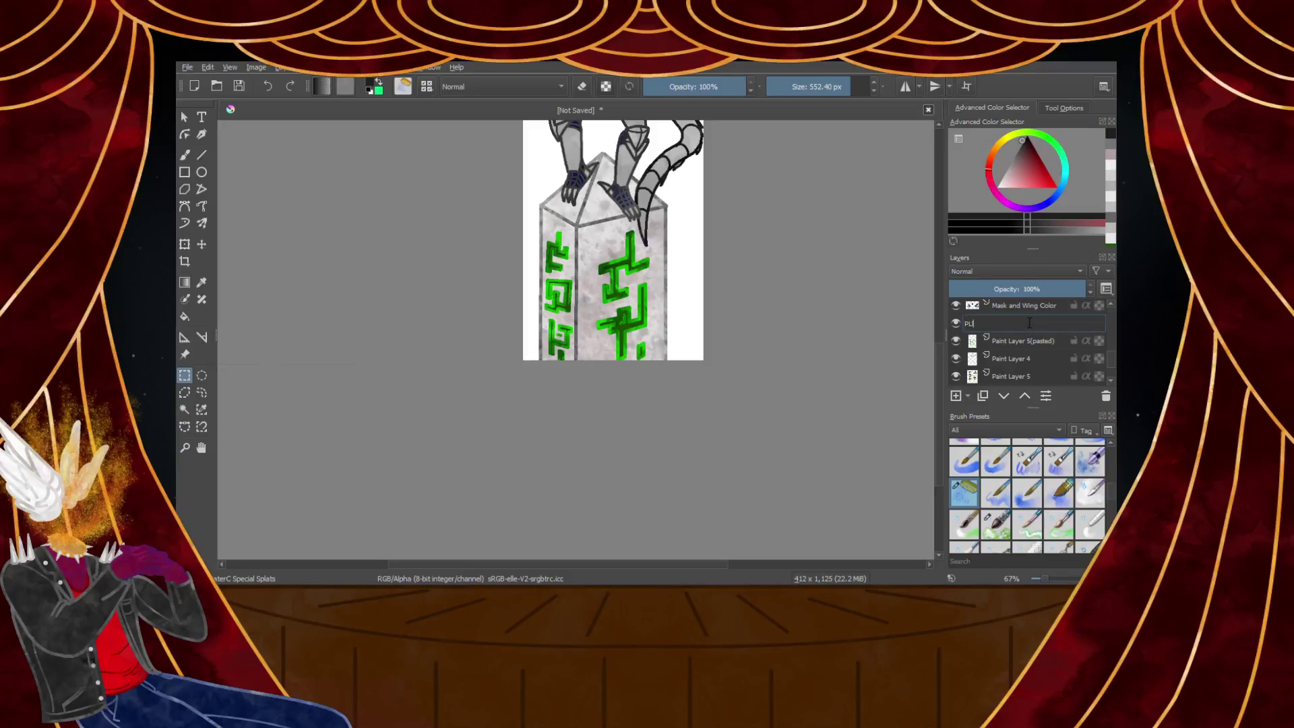
text(PLant Color)
key(Return)
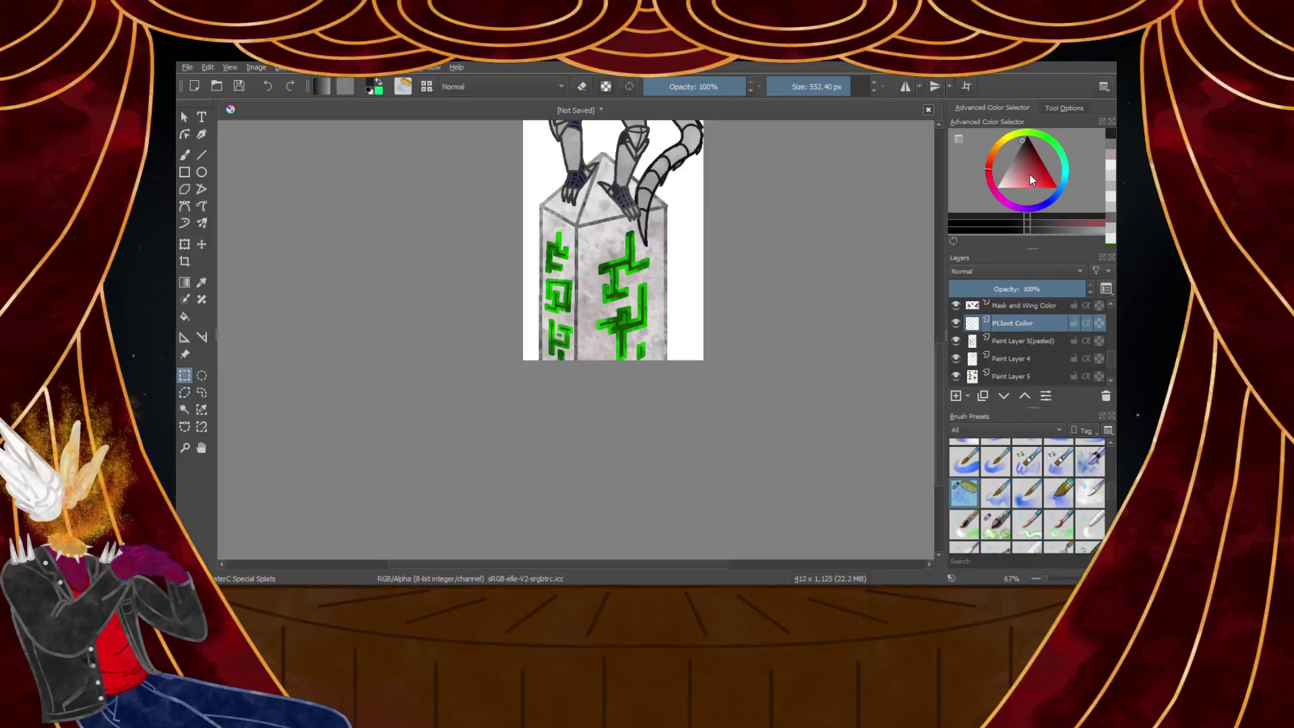
Choose a bright cyan colour and set up freehand painting with the Basic-1 brush preset at 6 px
drag(1046, 202, 1065, 170)
click(1057, 187)
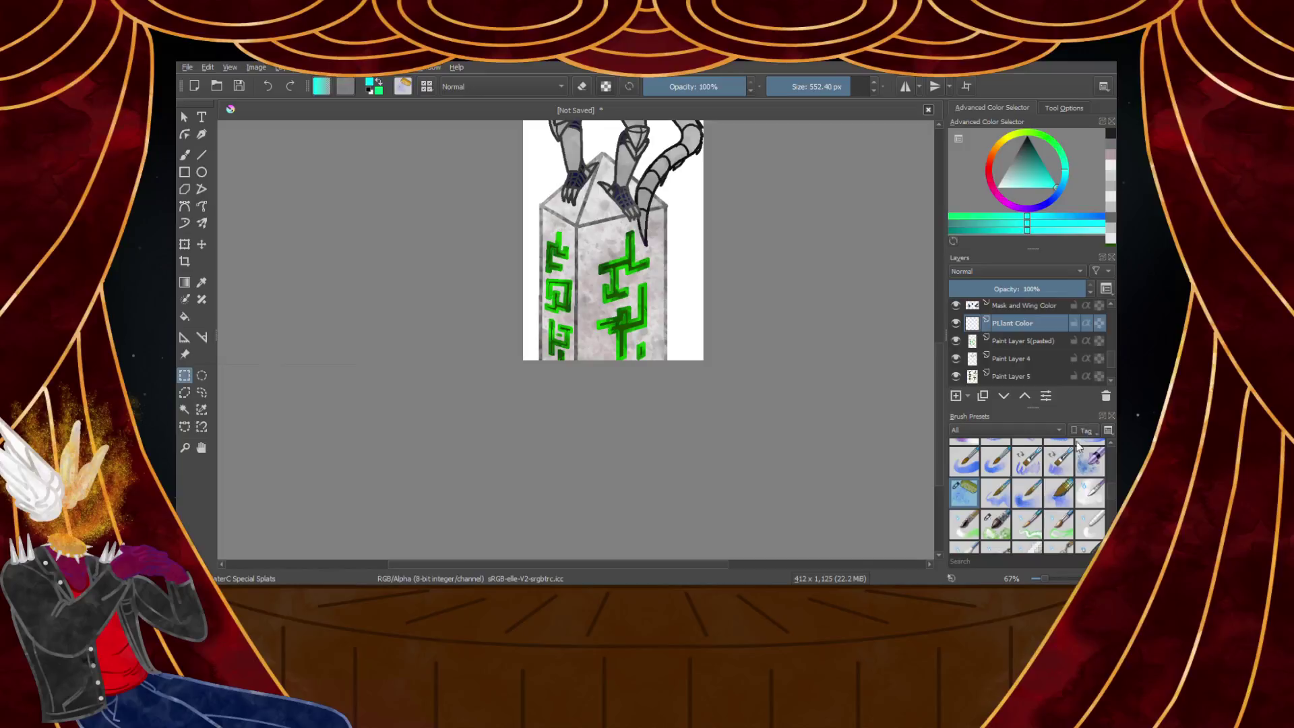
scroll(1079, 440, up, 5)
click(1090, 453)
click(815, 90)
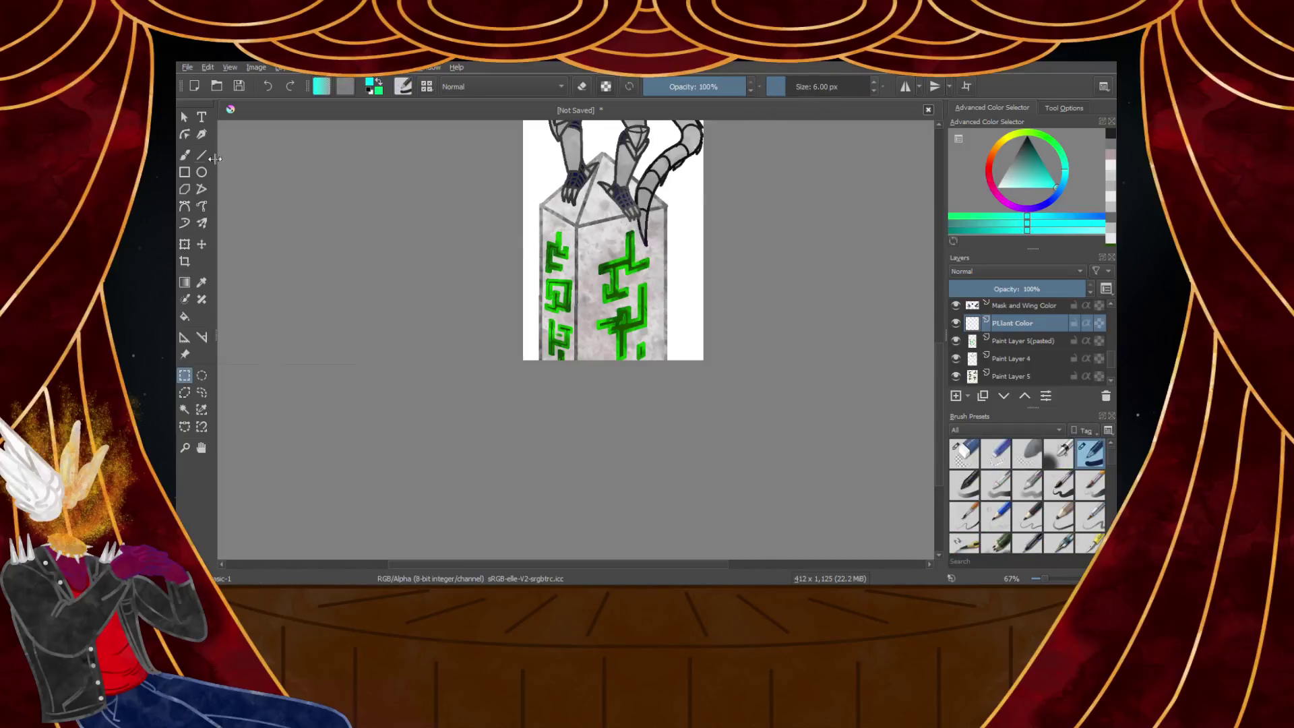
click(191, 155)
Raise the brush opacity to 100% and paint a curved cyan vine stem rising from the base of the pillar's right face
scroll(629, 337, up, 5)
scroll(647, 346, down, 4)
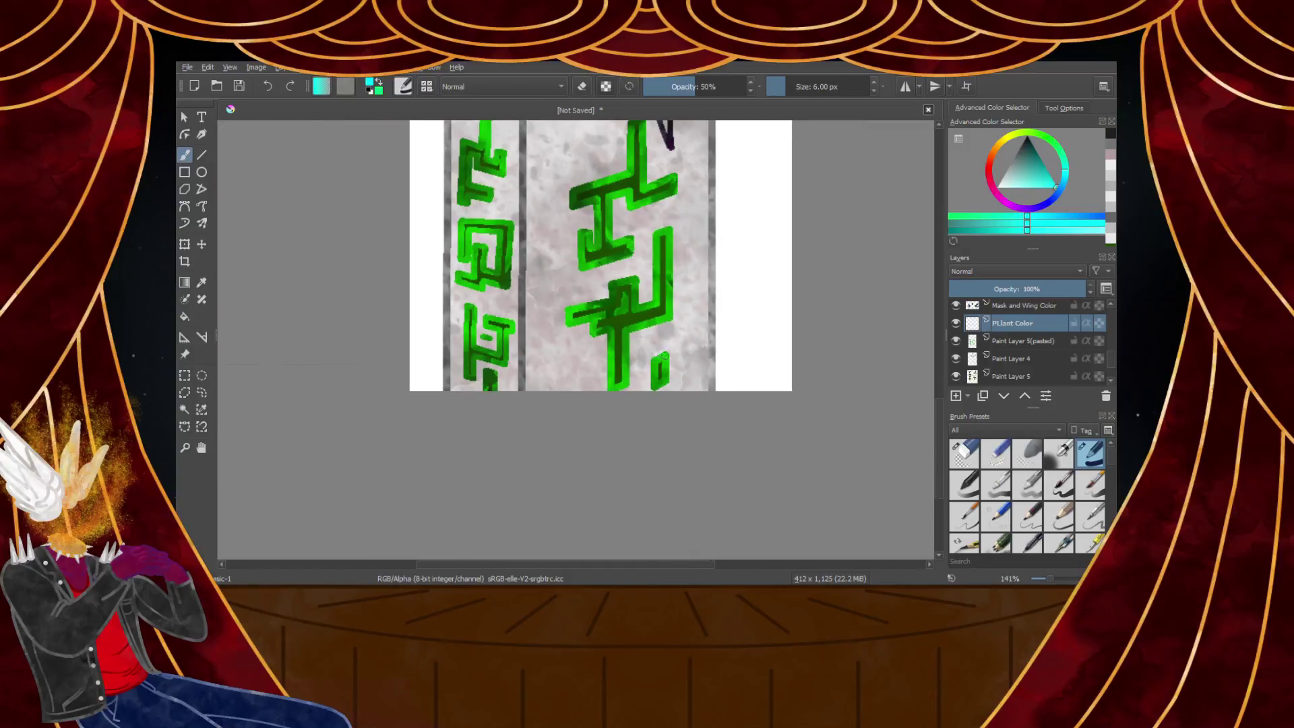
scroll(674, 361, up, 5)
drag(664, 435, 578, 256)
key(ctrl+z)
drag(677, 91, 812, 74)
mouse_move(704, 503)
mouse_down()
mouse_move(577, 231)
mouse_move(631, 111)
mouse_up()
scroll(619, 289, down, 5)
scroll(619, 288, up, 5)
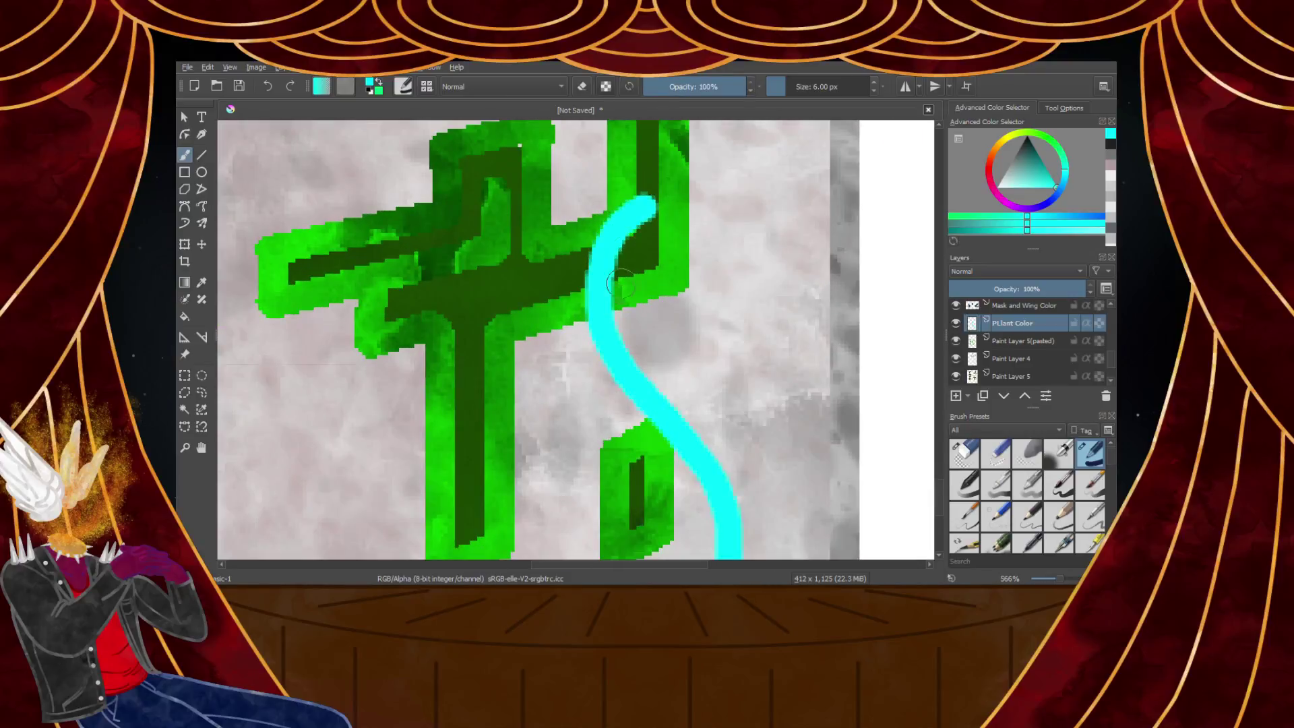
Branch the right-face vine leftward across the lower glyph and add a shoot curving upward from that branch
scroll(636, 211, down, 5)
scroll(626, 209, up, 4)
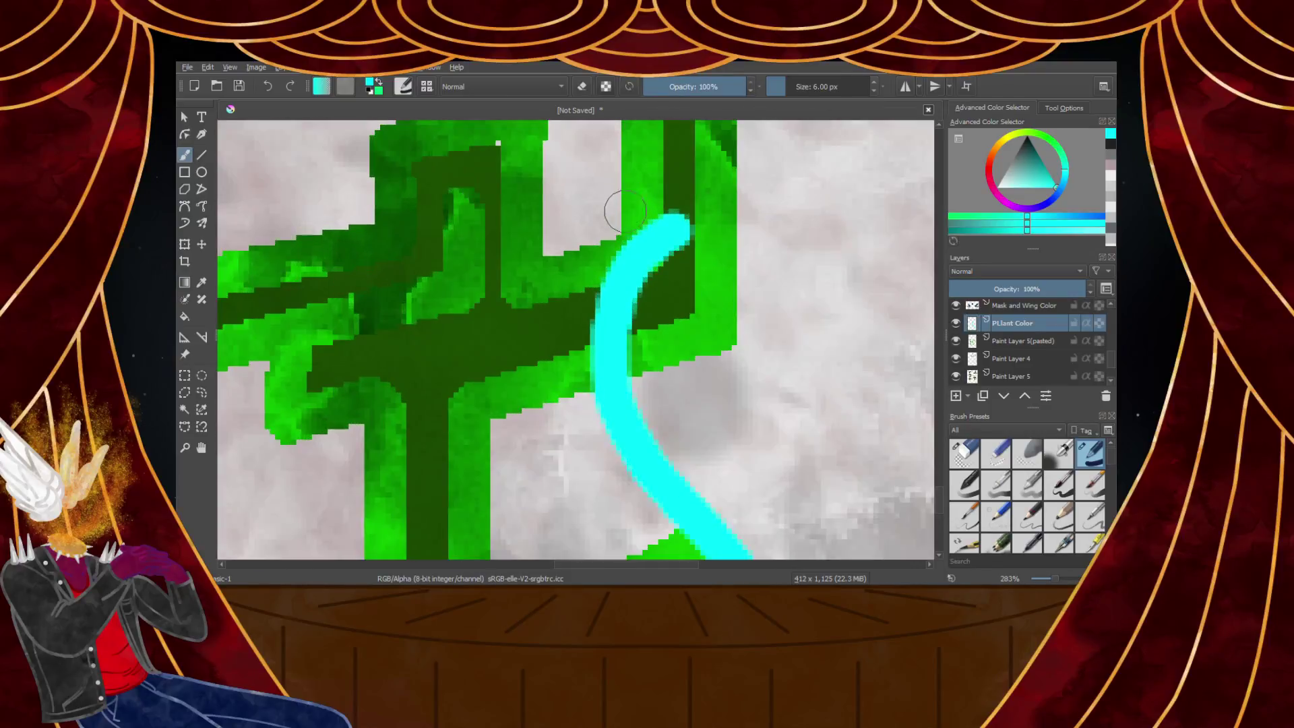
scroll(611, 346, down, 1)
mouse_move(626, 416)
mouse_down()
mouse_move(610, 358)
mouse_move(457, 267)
mouse_move(259, 190)
mouse_move(246, 159)
mouse_up()
scroll(256, 175, down, 7)
scroll(299, 243, up, 2)
scroll(300, 243, up, 2)
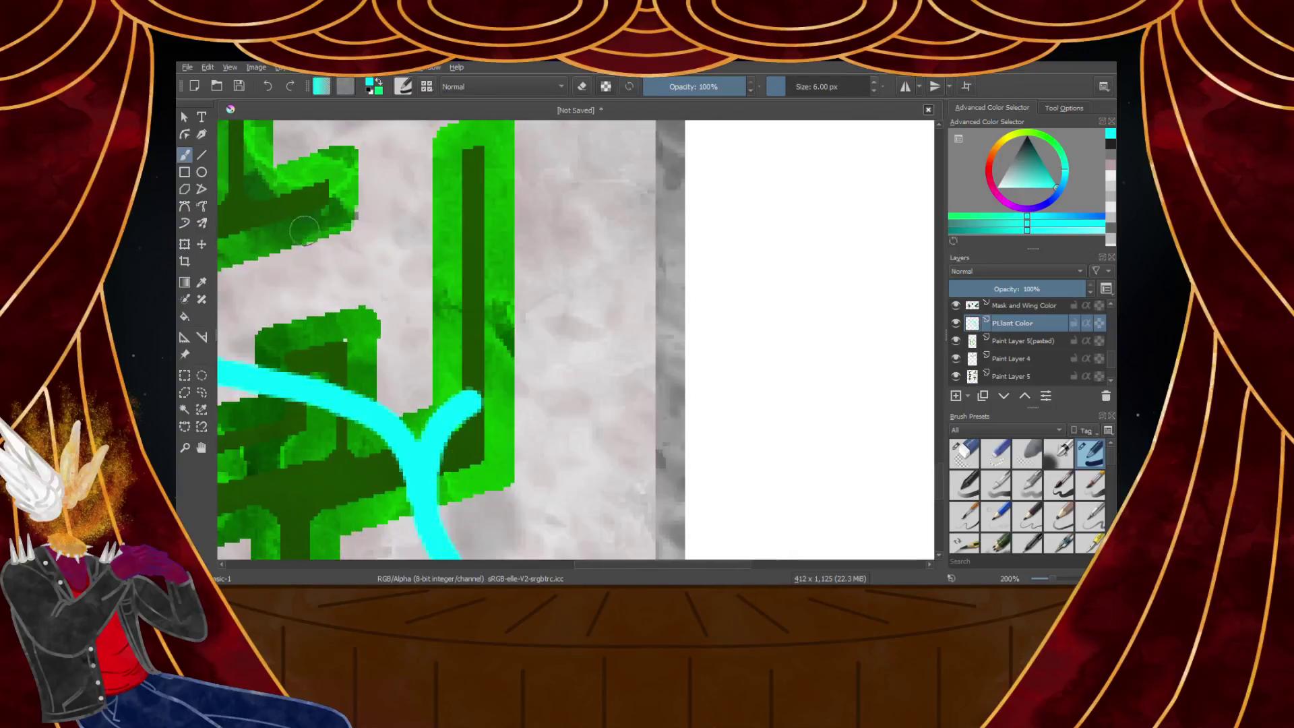
mouse_move(279, 382)
mouse_down()
mouse_move(263, 345)
mouse_move(275, 322)
mouse_move(407, 250)
mouse_move(432, 157)
mouse_move(403, 122)
mouse_up()
scroll(403, 121, down, 1)
scroll(432, 232, up, 6)
scroll(467, 394, down, 4)
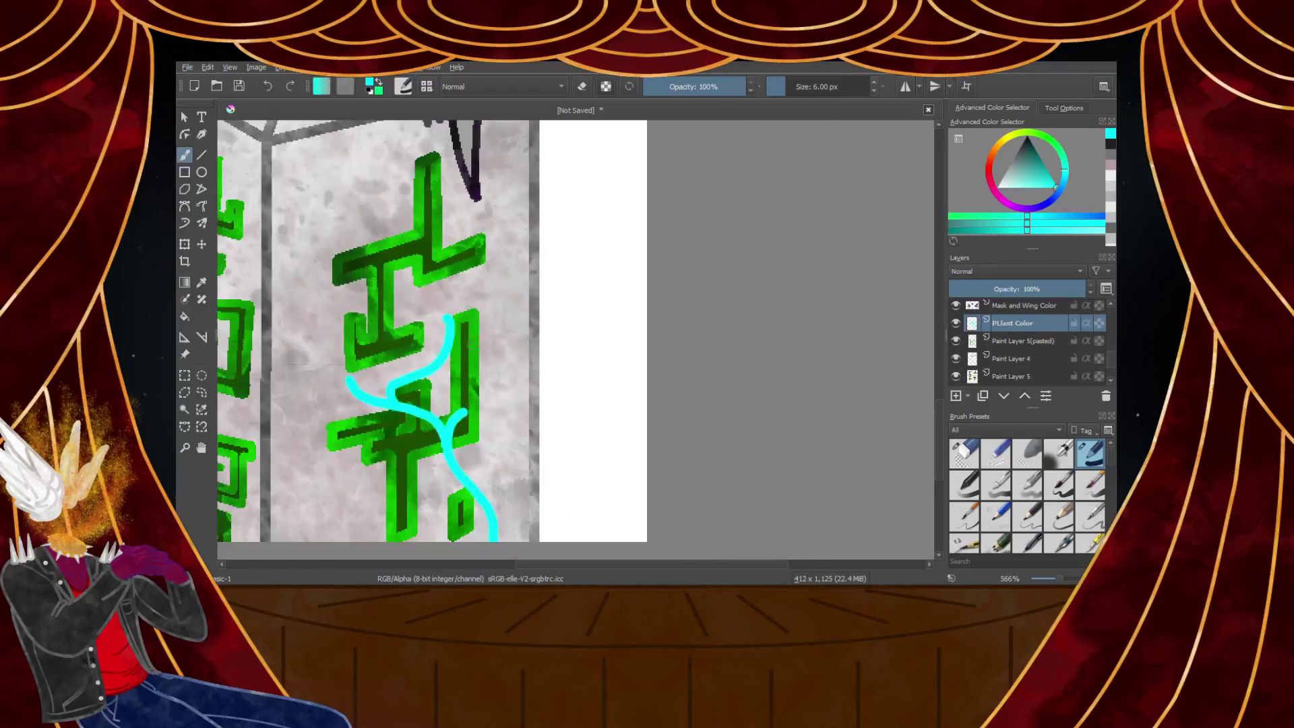
Add cyan branches from the right-face stem up the glyph's vertical bar and outward to the pillar's right edge
scroll(480, 437, up, 5)
mouse_move(379, 519)
mouse_down()
mouse_move(413, 492)
mouse_move(447, 240)
mouse_move(442, 165)
mouse_up()
scroll(441, 165, down, 4)
scroll(458, 283, up, 3)
mouse_move(457, 283)
mouse_down()
mouse_move(491, 252)
mouse_move(621, 205)
mouse_move(658, 130)
mouse_up()
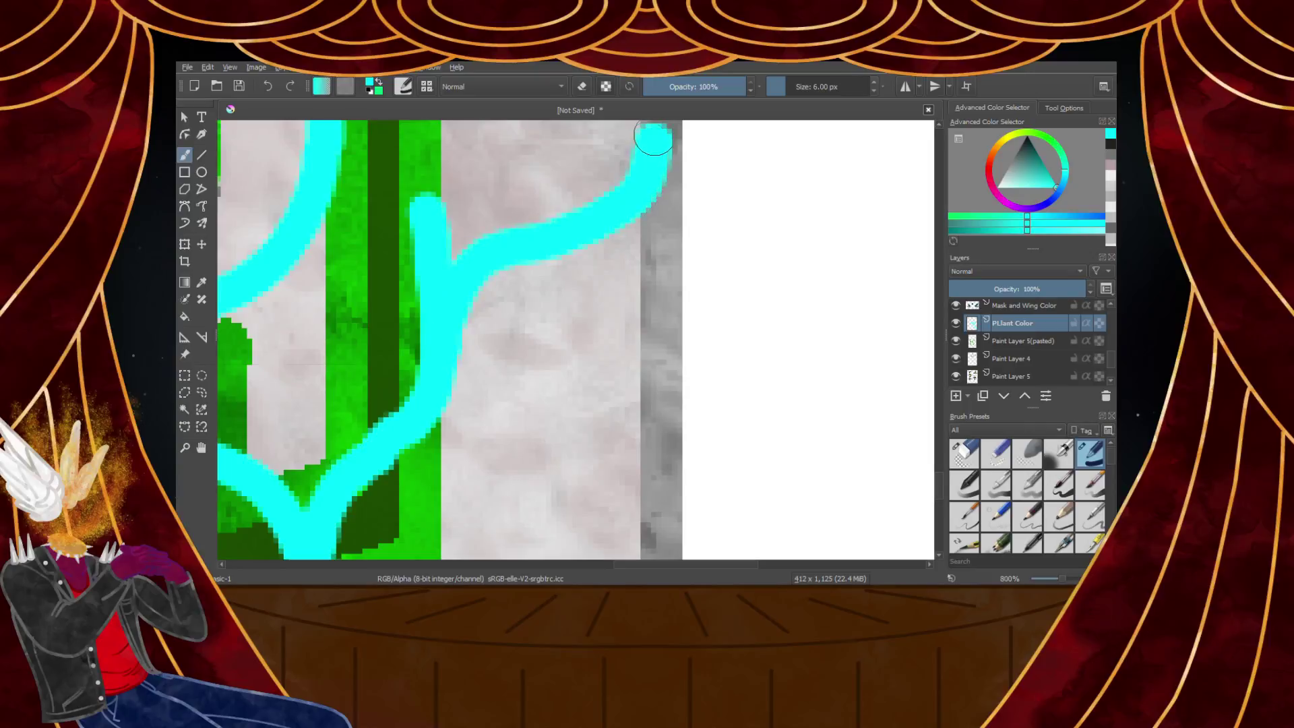
scroll(592, 245, down, 4)
scroll(471, 450, up, 3)
mouse_move(489, 516)
mouse_down()
mouse_move(482, 463)
mouse_move(535, 356)
mouse_move(624, 284)
mouse_move(630, 251)
mouse_up()
Paint a forked cyan vine from the base of the left face over the centre edge, with a branch toward the square glyph
scroll(621, 217, down, 4)
scroll(620, 217, up, 2)
scroll(532, 290, down, 5)
scroll(533, 290, up, 5)
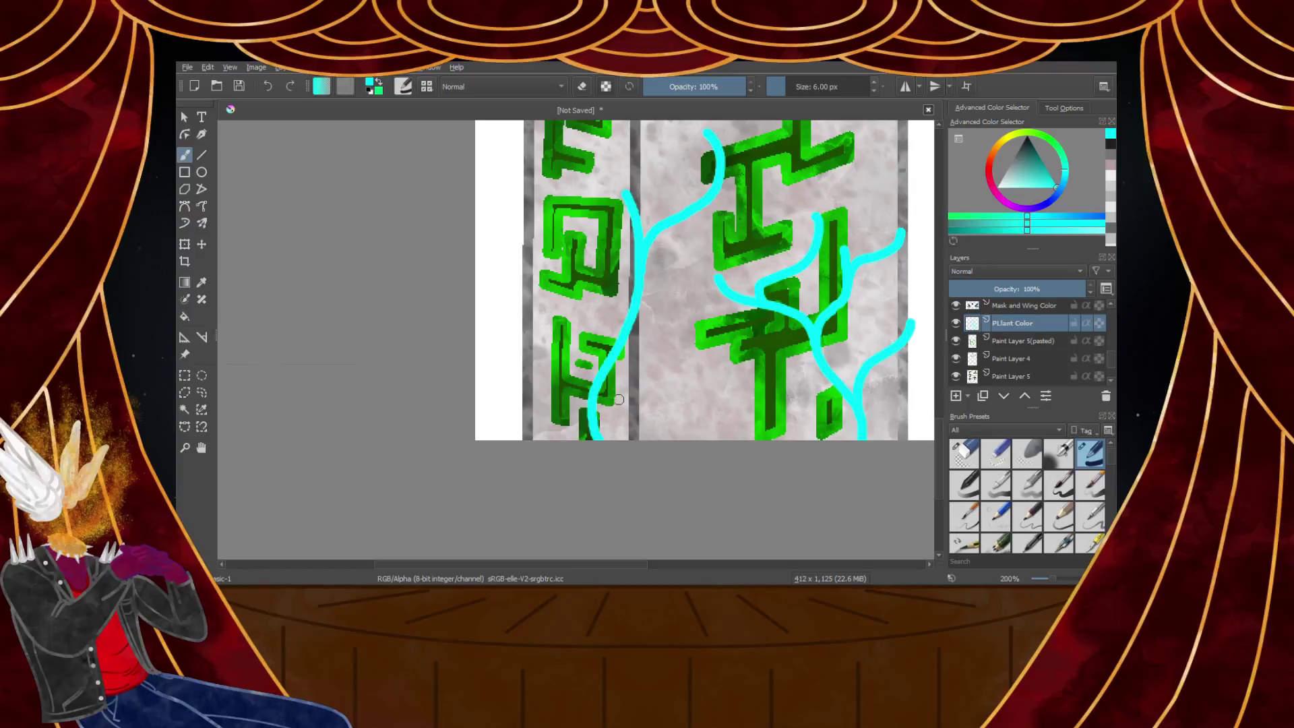
scroll(619, 398, up, 2)
mouse_move(596, 347)
mouse_down()
mouse_move(615, 238)
mouse_move(588, 191)
mouse_move(496, 128)
mouse_up()
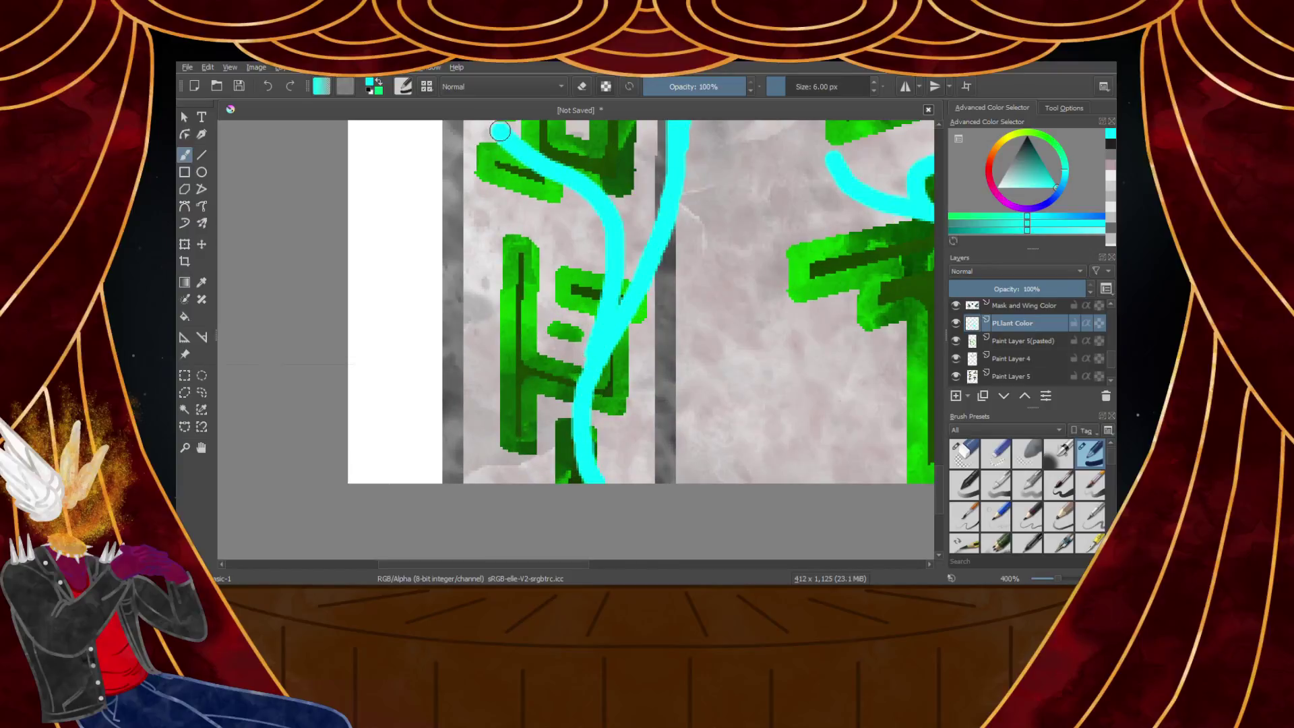
scroll(520, 343, down, 7)
scroll(520, 344, up, 6)
scroll(520, 343, down, 6)
scroll(658, 432, up, 7)
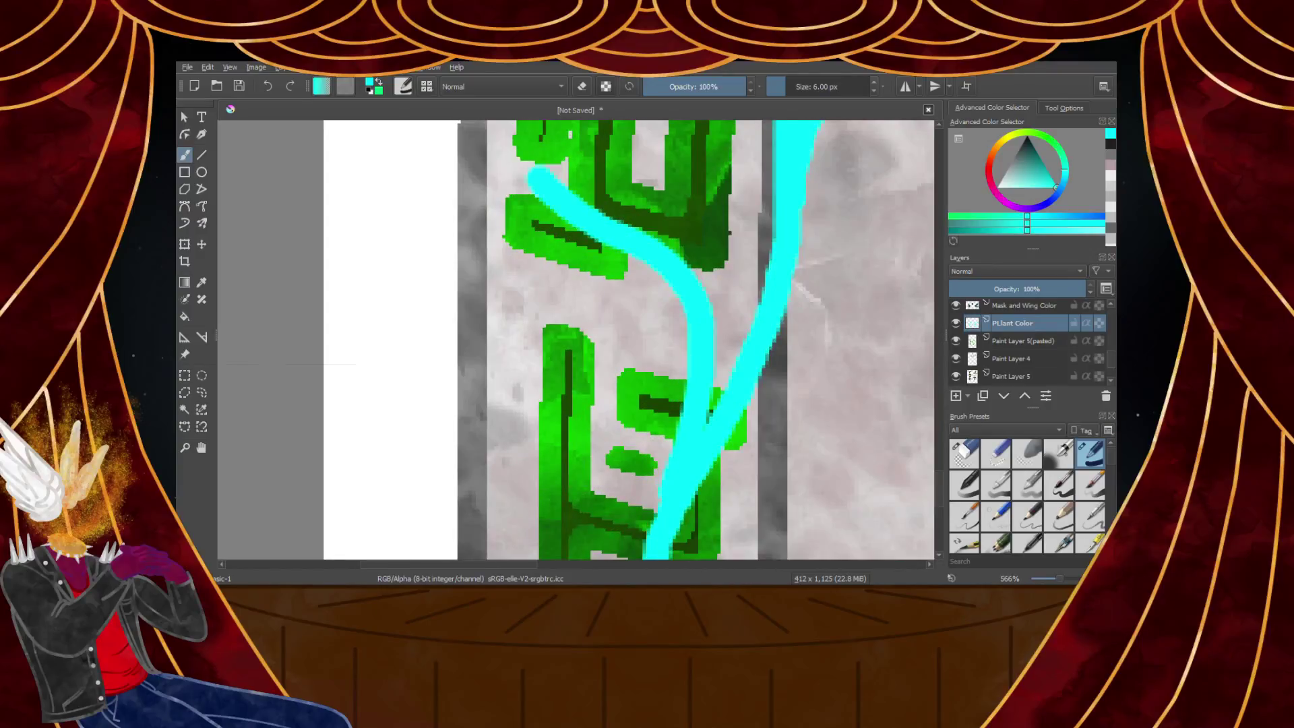
Extend the left-face branch through the square glyph up to the pillar's outer left edge
mouse_move(694, 439)
mouse_down()
mouse_move(693, 271)
mouse_move(669, 254)
mouse_move(651, 205)
mouse_move(606, 201)
mouse_move(550, 158)
mouse_up()
scroll(564, 171, down, 1)
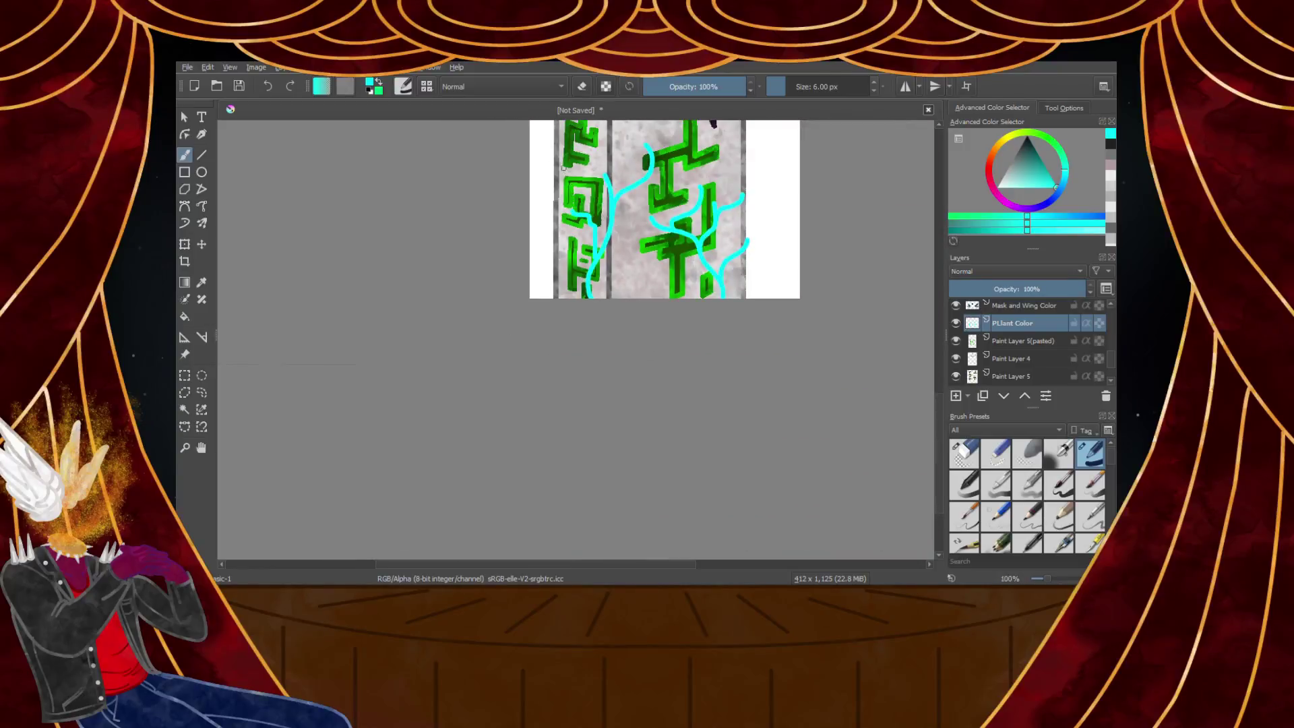
scroll(564, 170, up, 1)
mouse_move(691, 457)
mouse_down()
mouse_move(697, 348)
mouse_move(618, 287)
mouse_move(551, 200)
mouse_up()
scroll(588, 288, down, 4)
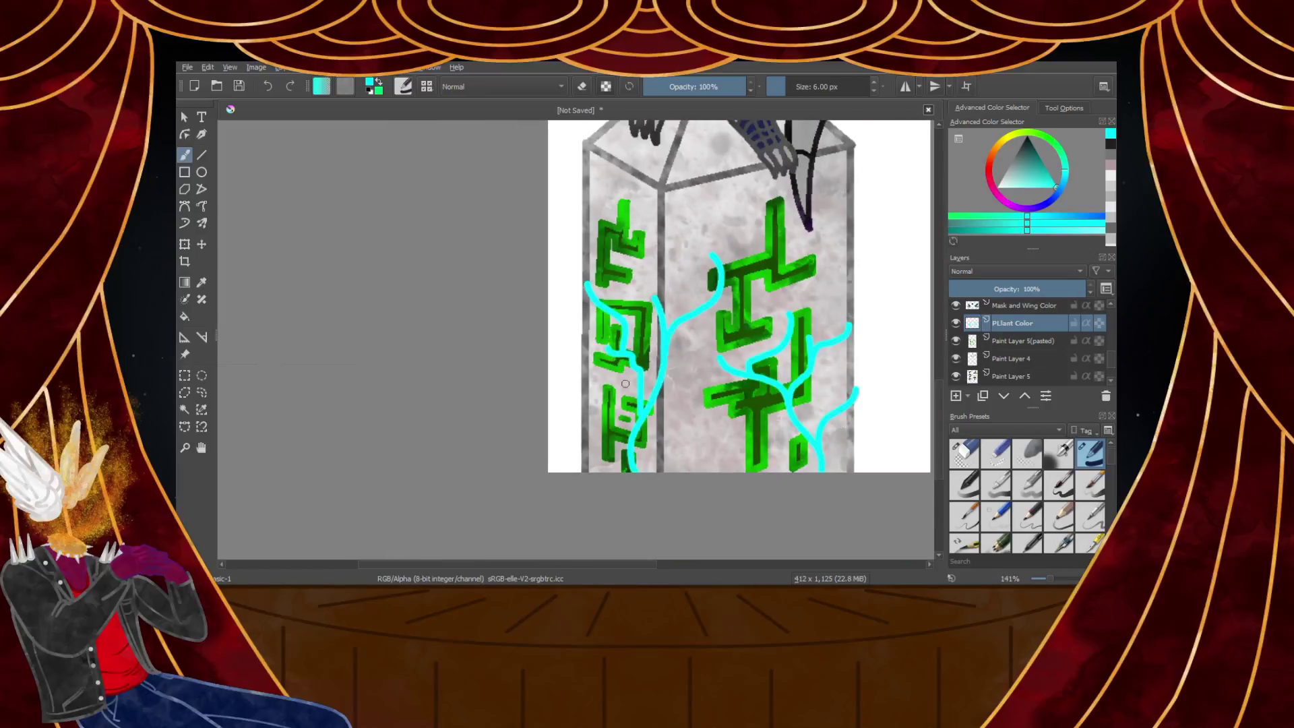
scroll(618, 447, up, 5)
mouse_move(618, 467)
mouse_down()
mouse_move(609, 404)
mouse_move(542, 381)
mouse_move(515, 337)
mouse_move(520, 273)
mouse_move(522, 287)
mouse_move(462, 280)
mouse_move(306, 232)
mouse_up()
drag(524, 164, 523, 270)
scroll(523, 274, down, 4)
scroll(480, 250, up, 4)
key(ctrl+z)
key(ctrl+z)
Paint a stepped branch from the lower left-face vine to the pillar's outer edge, with a short shoot curving back inward
mouse_move(652, 363)
mouse_down()
mouse_move(514, 323)
mouse_move(488, 289)
mouse_move(471, 190)
mouse_up()
scroll(467, 219, down, 4)
scroll(468, 219, up, 5)
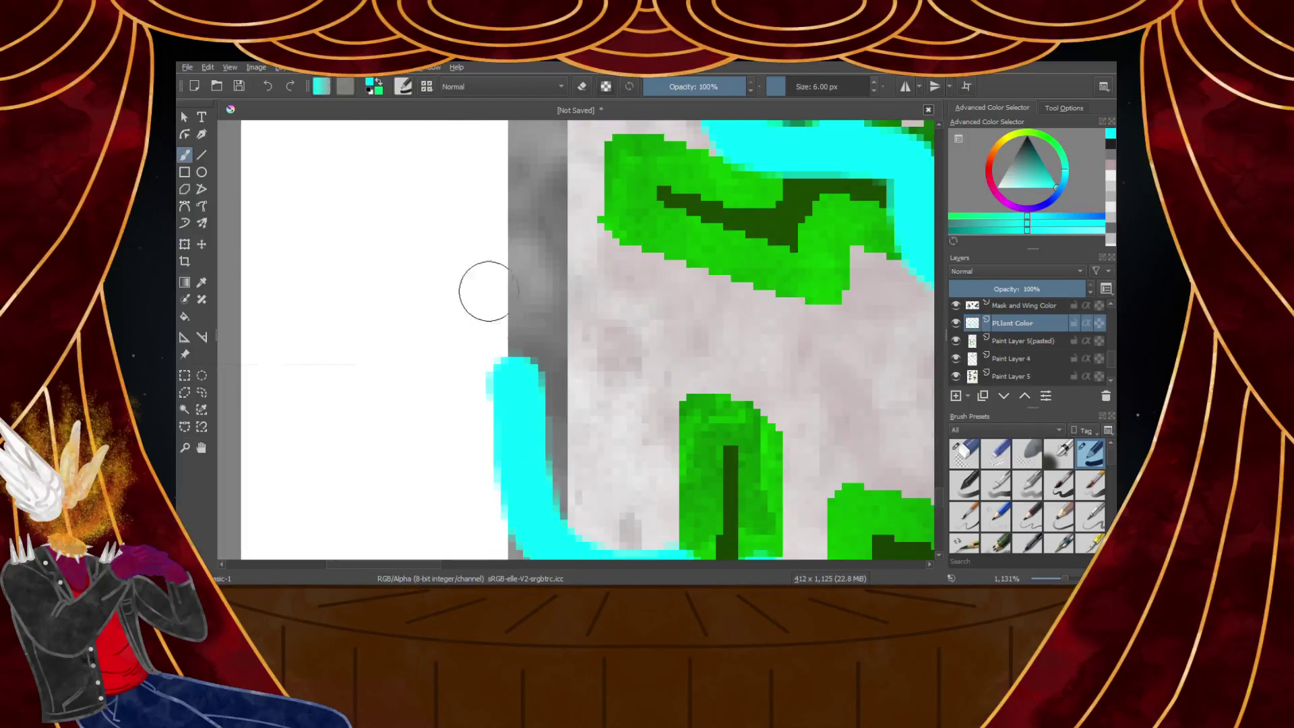
scroll(510, 361, down, 5)
scroll(531, 414, up, 3)
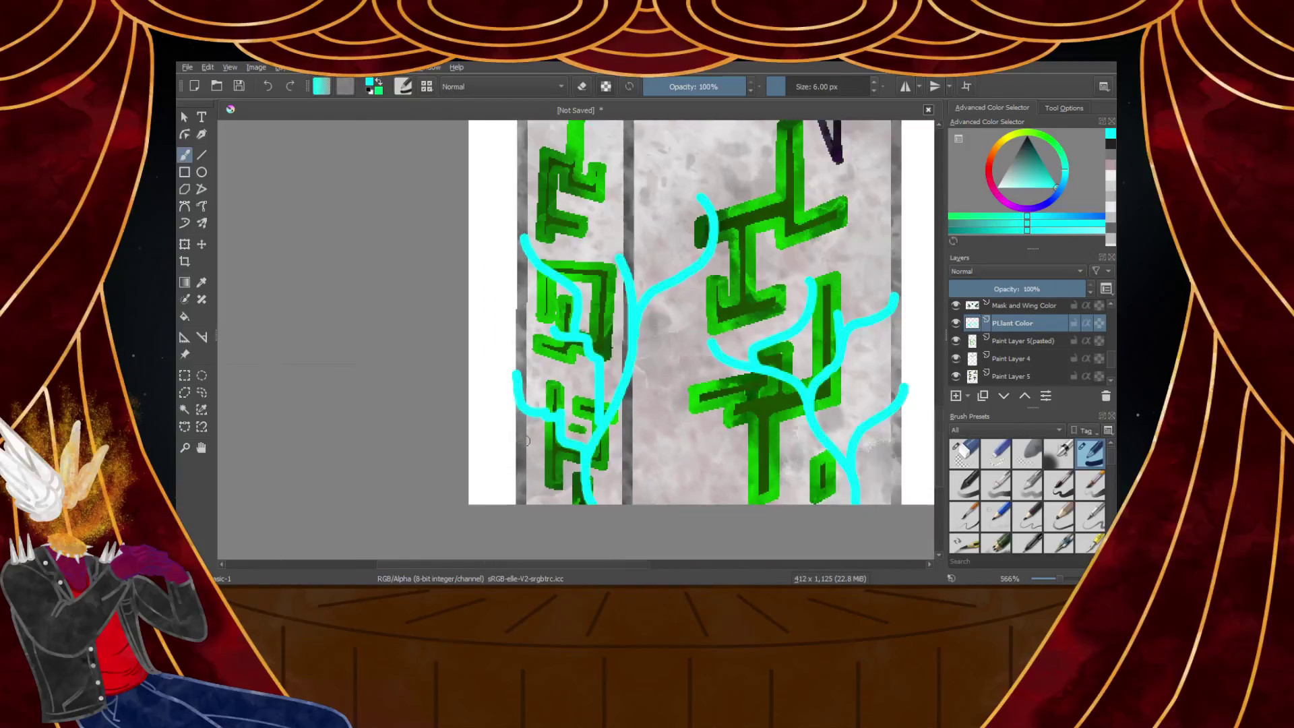
mouse_move(466, 349)
mouse_down()
mouse_move(534, 214)
mouse_move(649, 158)
mouse_up()
scroll(650, 196, down, 1)
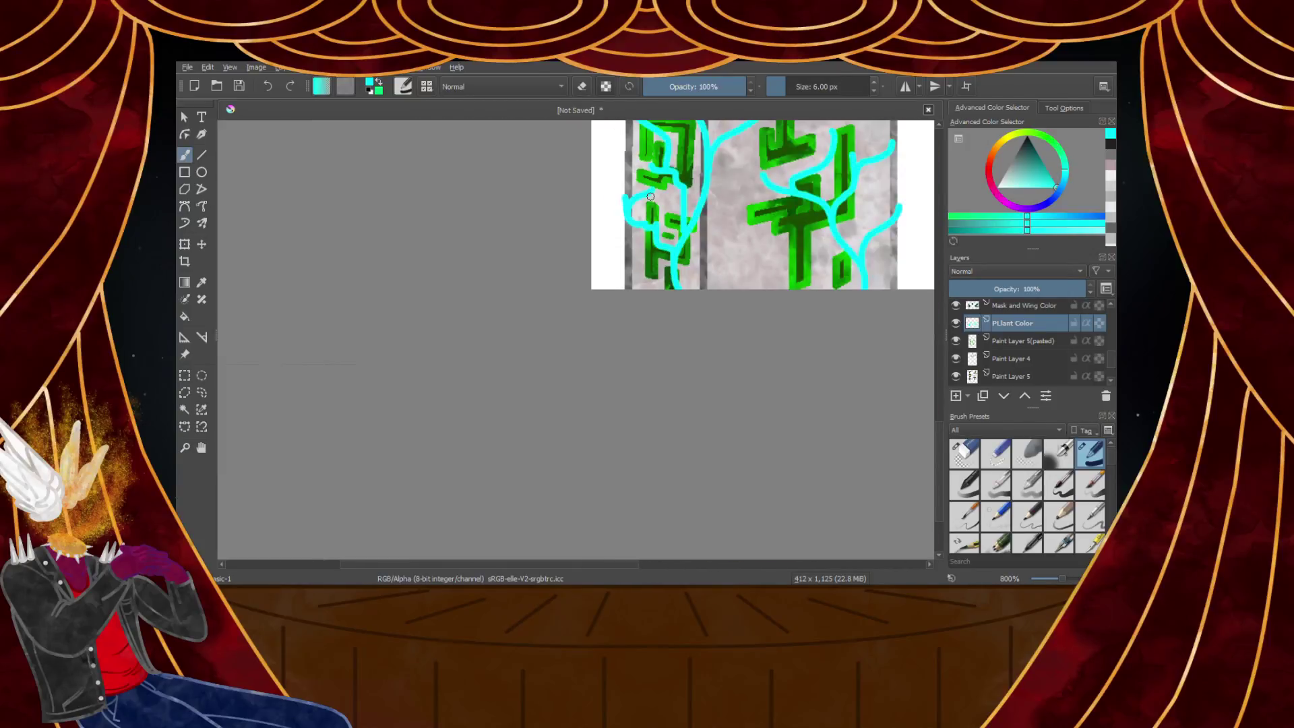
scroll(644, 166, down, 3)
scroll(670, 234, up, 3)
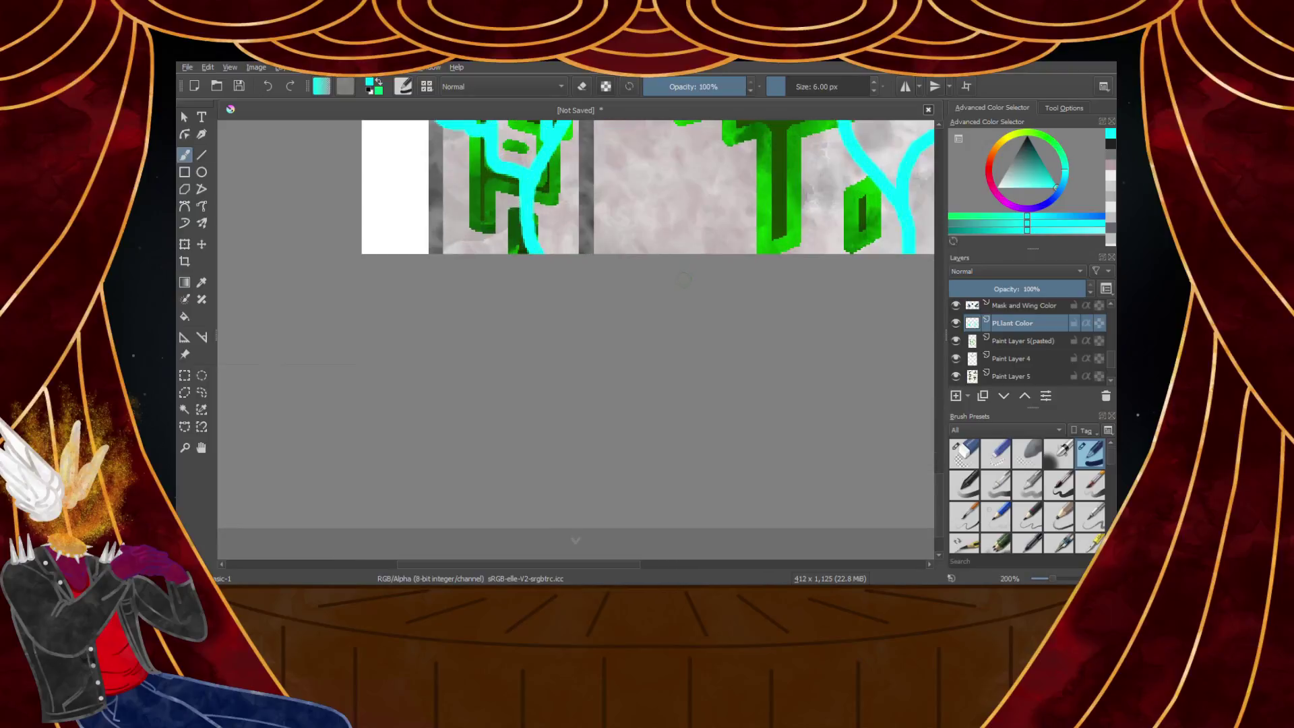
Paint a new cyan vine rising from the pillar's base just right of the centre edge and hooking near the lower glyph
scroll(669, 235, up, 4)
mouse_move(613, 312)
mouse_down()
mouse_move(691, 199)
mouse_move(668, 141)
mouse_up()
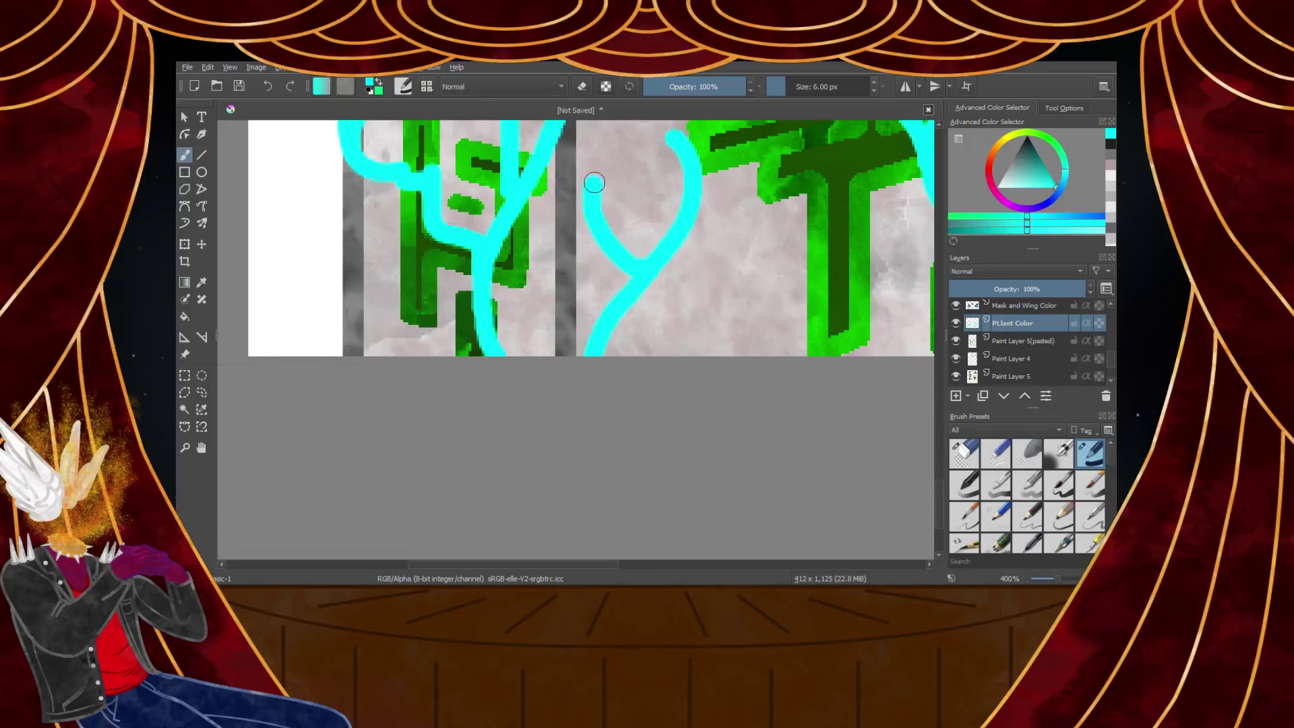
scroll(613, 188, down, 3)
scroll(613, 189, up, 3)
right_click(612, 258)
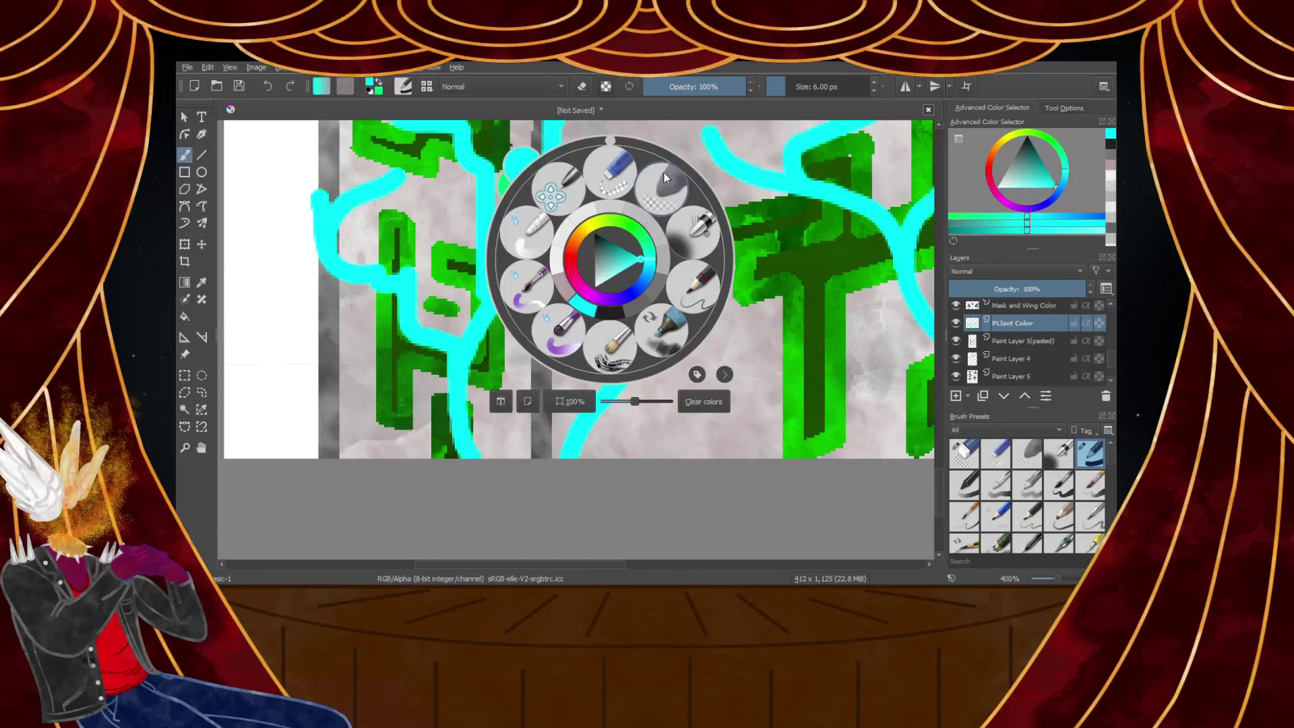
click(718, 153)
Grow a long branch upward from the new vine beside the centre edge and finish it with a curl
scroll(606, 229, up, 2)
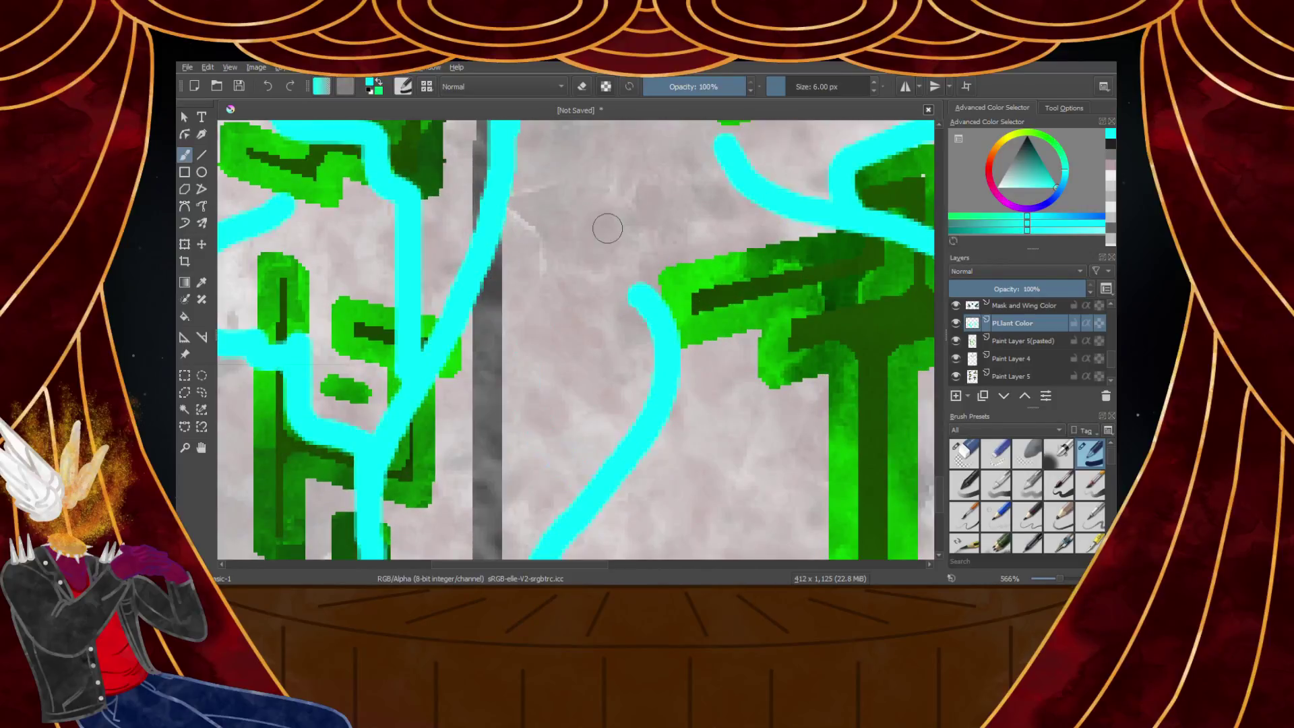
mouse_move(578, 500)
mouse_down()
mouse_move(596, 426)
mouse_move(549, 294)
mouse_move(551, 235)
mouse_move(615, 124)
mouse_up()
scroll(610, 282, down, 5)
scroll(609, 349, up, 6)
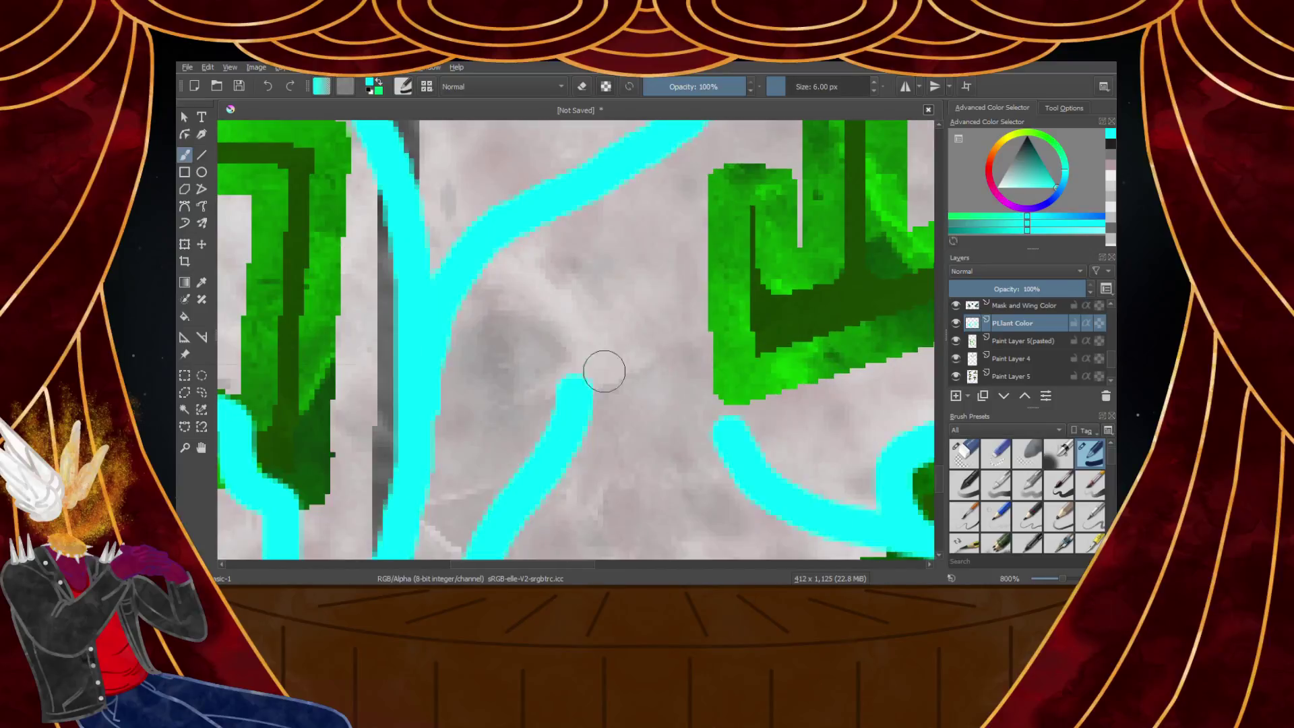
mouse_move(562, 454)
mouse_down()
mouse_move(515, 403)
mouse_move(528, 306)
mouse_move(608, 263)
mouse_move(656, 272)
mouse_move(684, 314)
mouse_move(641, 337)
mouse_up()
scroll(642, 338, down, 5)
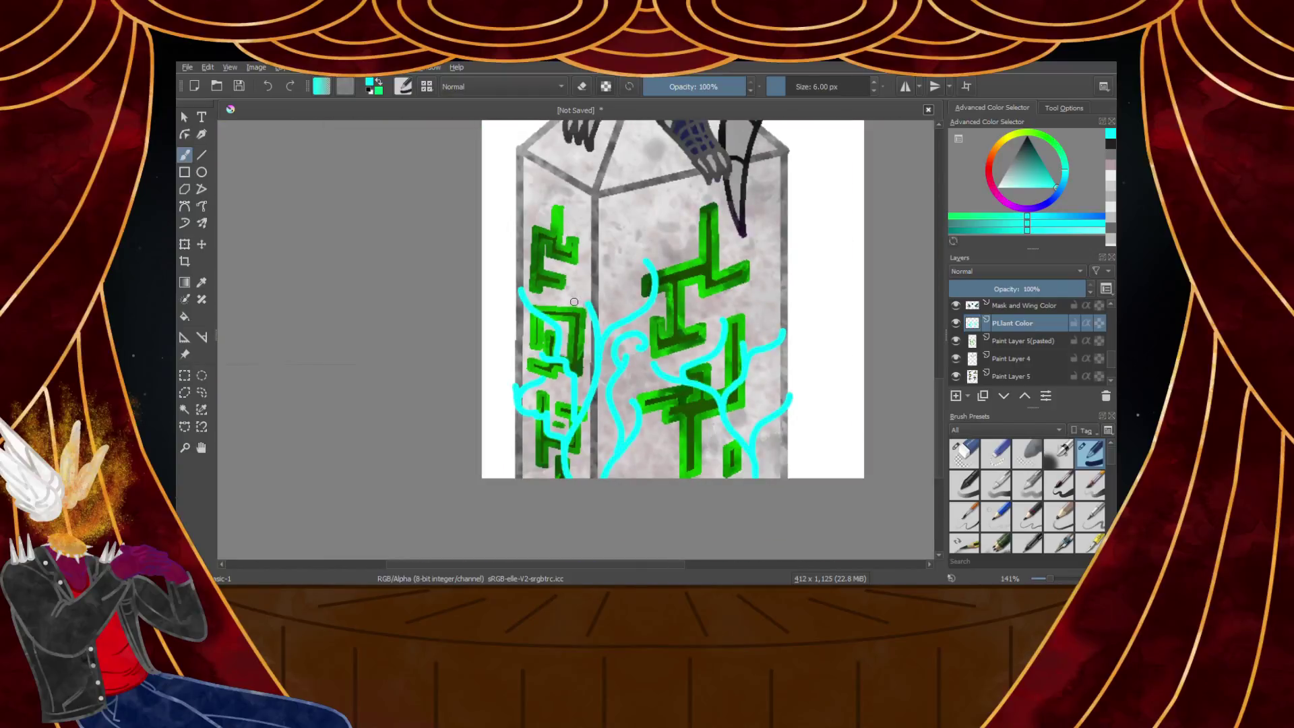
Extend the vine tip beside the square glyph upward into a curl over the pillar's centre edge
scroll(574, 302, up, 5)
scroll(654, 323, down, 3)
scroll(655, 330, up, 4)
mouse_move(652, 375)
mouse_down()
mouse_move(597, 284)
mouse_move(613, 164)
mouse_move(720, 127)
mouse_move(752, 223)
mouse_up()
scroll(553, 252, down, 4)
scroll(554, 253, down, 2)
Extend the vine at the pillar's outer left edge upward beside the top-left glyph and end it in a curl
scroll(654, 279, up, 6)
drag(678, 394, 687, 252)
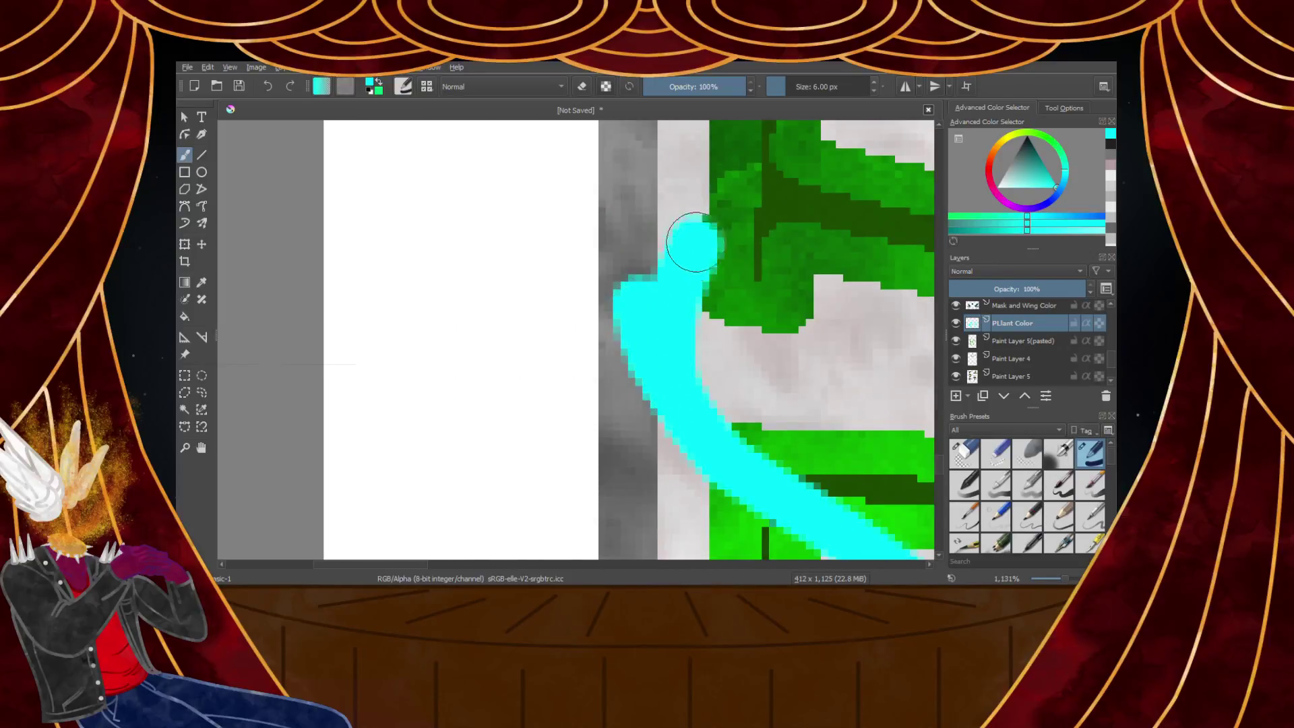
scroll(687, 252, down, 4)
scroll(721, 443, up, 4)
mouse_move(721, 492)
mouse_down()
mouse_move(736, 380)
mouse_move(711, 279)
mouse_move(651, 241)
mouse_move(591, 274)
mouse_move(592, 326)
mouse_move(663, 330)
mouse_up()
scroll(710, 374, down, 1)
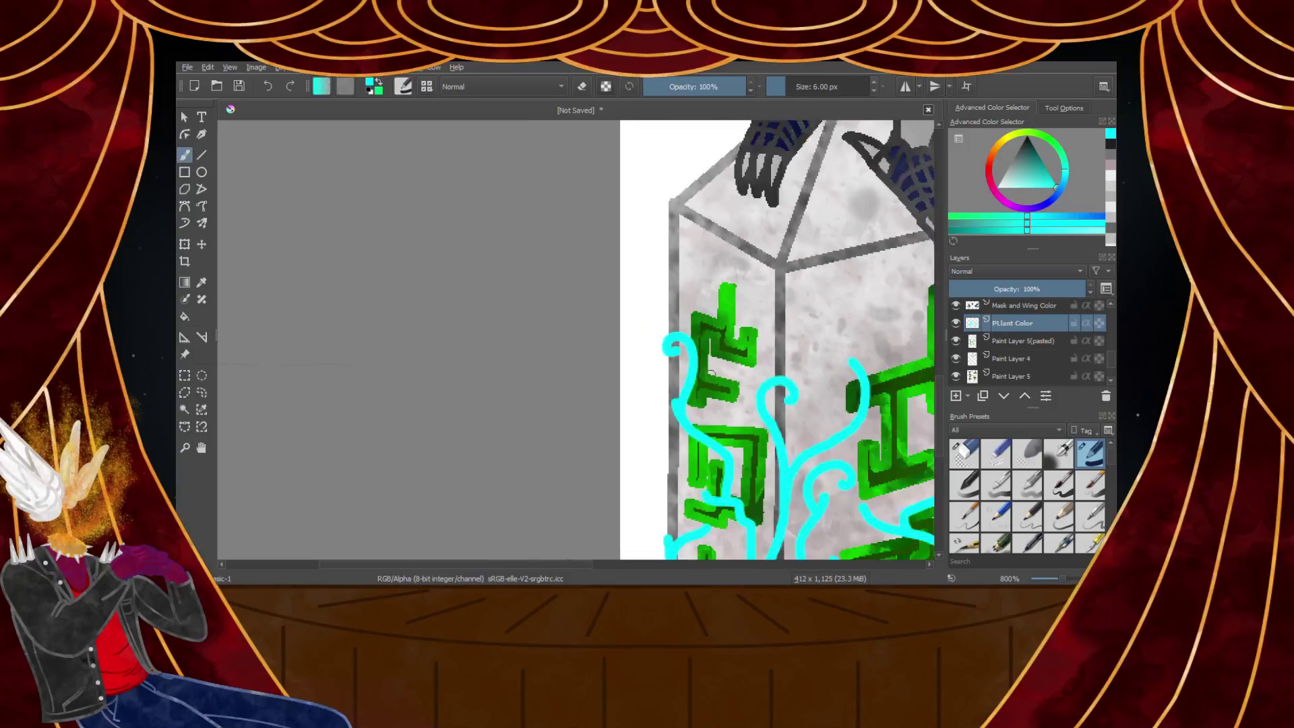
Paint a stepped branch from the curled left-edge vine across the upper left glyph, turning upward at its end
scroll(710, 372, up, 4)
drag(623, 291, 856, 317)
scroll(782, 294, down, 1)
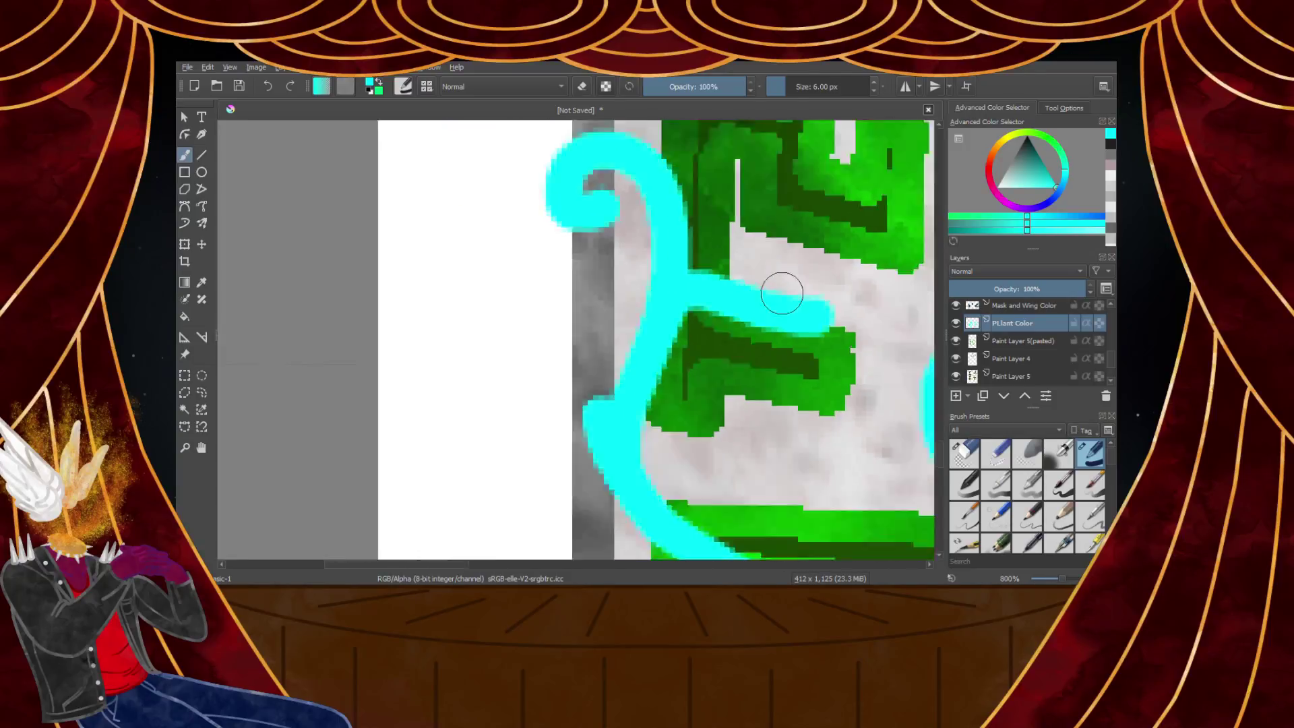
scroll(782, 293, up, 1)
mouse_move(785, 292)
mouse_down()
mouse_move(780, 312)
mouse_move(789, 254)
mouse_move(870, 264)
mouse_up()
scroll(870, 265, down, 1)
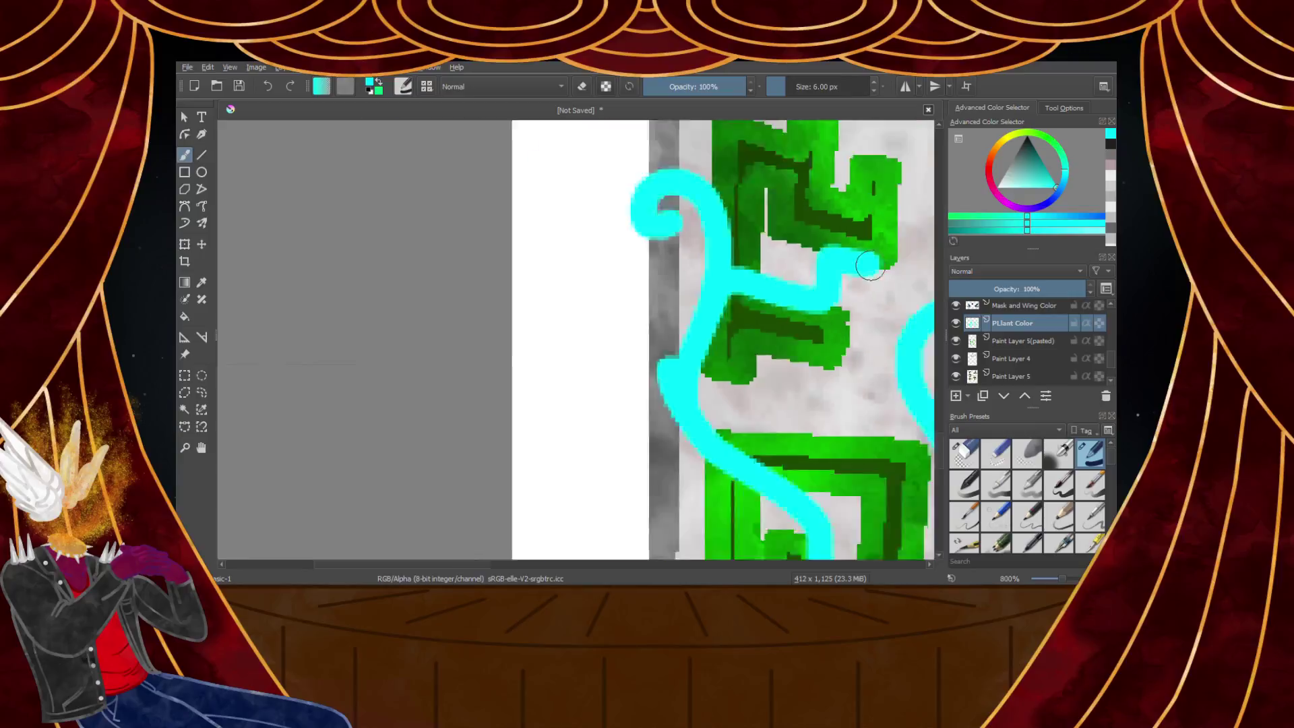
scroll(870, 265, down, 2)
scroll(896, 233, up, 3)
mouse_move(795, 351)
mouse_down()
mouse_move(818, 334)
mouse_move(825, 208)
mouse_up()
scroll(823, 214, down, 2)
scroll(823, 214, down, 2)
mouse_move(777, 367)
mouse_down()
mouse_move(876, 361)
mouse_move(907, 267)
mouse_up()
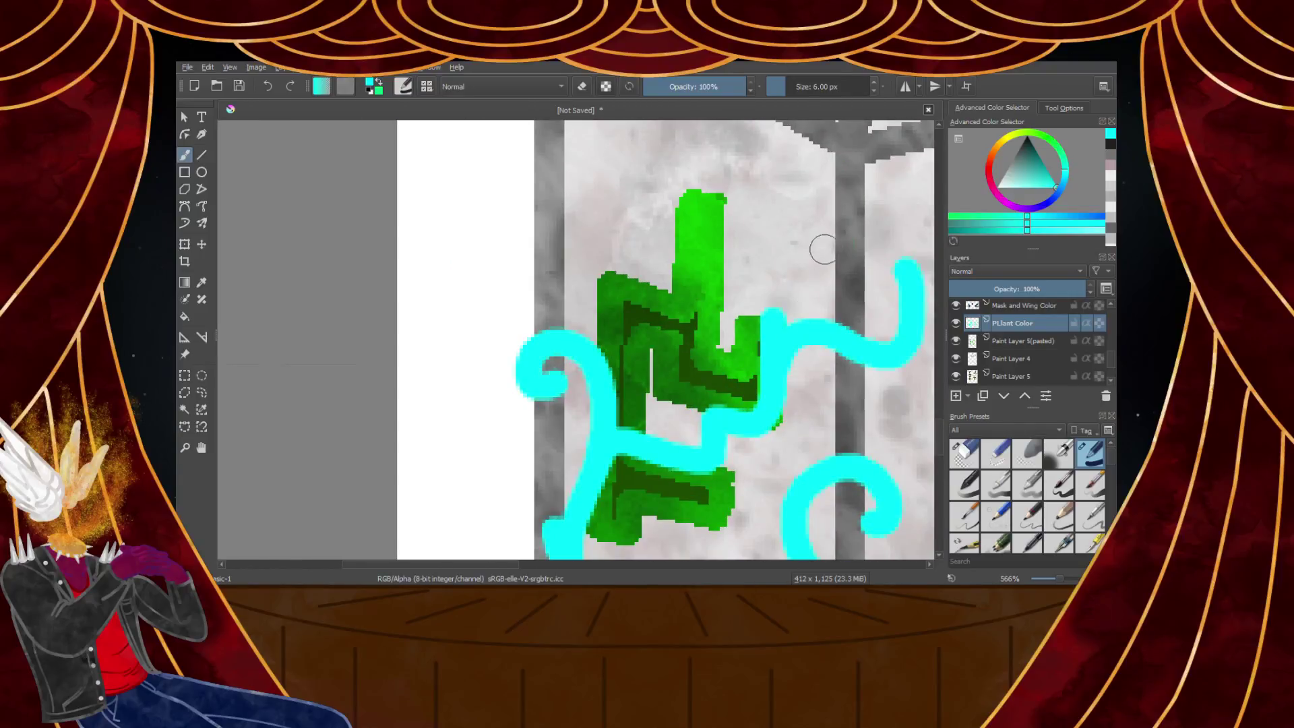
key(ctrl+z)
scroll(824, 376, down, 2)
scroll(863, 336, up, 3)
mouse_move(695, 416)
mouse_down()
mouse_move(771, 394)
mouse_move(858, 394)
mouse_move(864, 333)
mouse_move(846, 307)
mouse_up()
key(ctrl+z)
Curl the stepped branch over the pillar's centre edge and add another stroke from its upturned tip
mouse_move(704, 414)
mouse_down()
mouse_move(762, 381)
mouse_move(810, 403)
mouse_move(865, 367)
mouse_move(858, 310)
mouse_move(815, 297)
mouse_move(792, 331)
mouse_up()
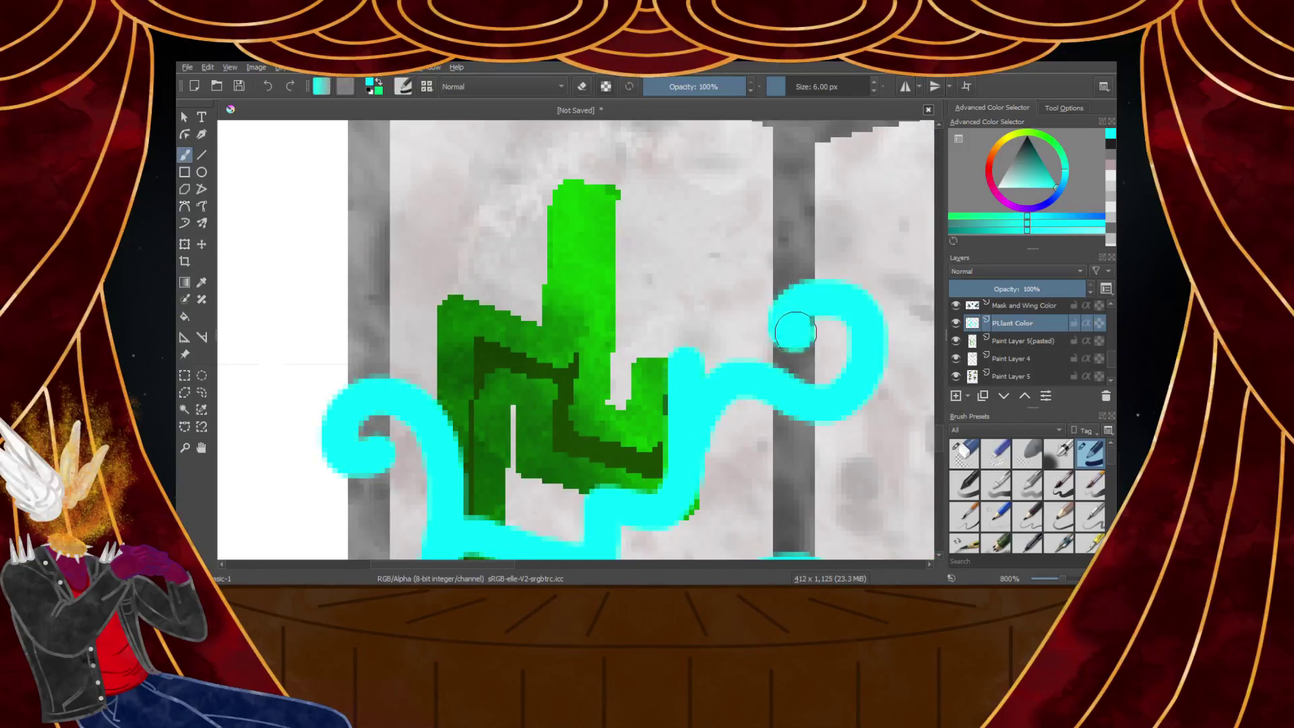
mouse_move(685, 357)
mouse_down()
mouse_move(675, 298)
mouse_move(622, 264)
mouse_move(584, 280)
mouse_move(594, 312)
mouse_move(630, 317)
mouse_up()
scroll(645, 307, down, 1)
Add a large spiral curl from the vine crossing the left end of the right face's upper glyph
scroll(645, 308, down, 6)
scroll(674, 307, up, 7)
mouse_move(569, 429)
mouse_down()
mouse_move(614, 320)
mouse_move(665, 303)
mouse_move(708, 320)
mouse_move(722, 388)
mouse_move(699, 407)
mouse_move(661, 404)
mouse_move(649, 361)
mouse_up()
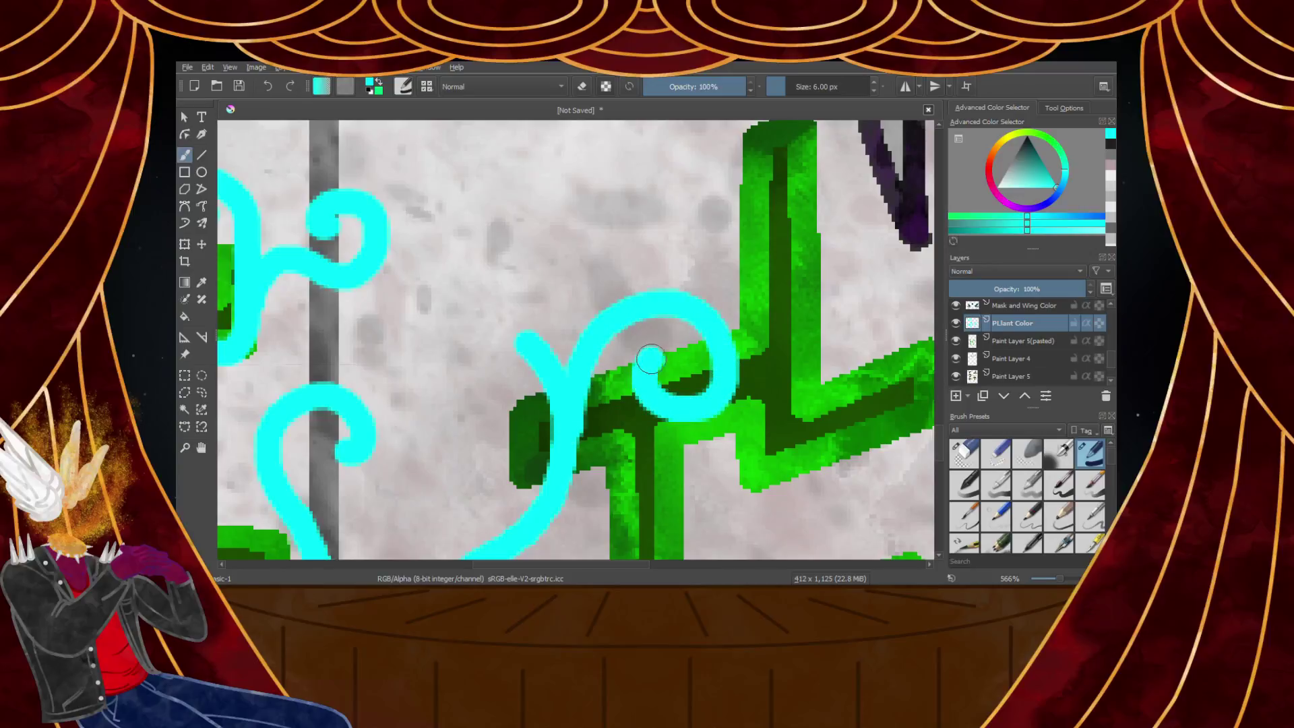
scroll(678, 356, down, 6)
scroll(661, 418, up, 6)
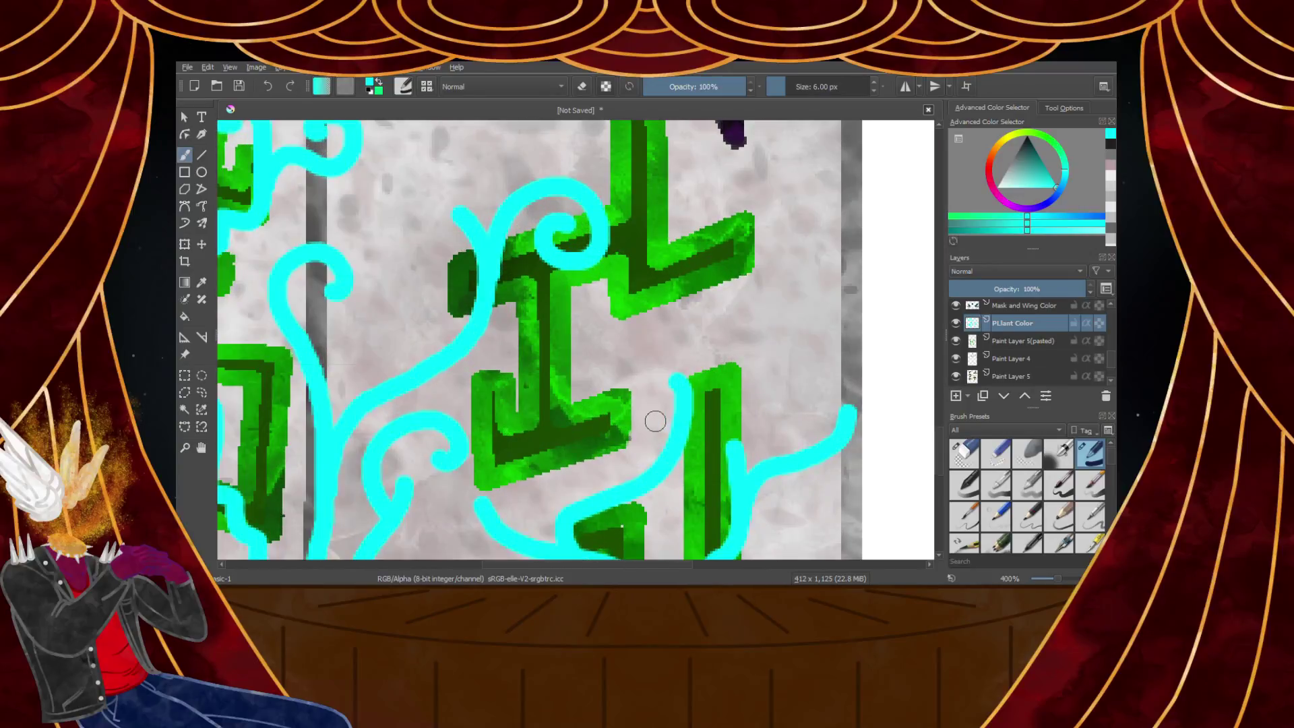
Extend the vine shoot between the two right-face glyphs into a curl above the lower glyph's vertical bar
scroll(678, 411, down, 6)
scroll(660, 435, up, 8)
mouse_move(653, 468)
mouse_down()
mouse_move(709, 380)
mouse_move(817, 319)
mouse_move(891, 224)
mouse_move(872, 169)
mouse_move(820, 156)
mouse_move(769, 187)
mouse_move(778, 229)
mouse_up()
scroll(725, 321, down, 2)
scroll(726, 319, down, 4)
Paint a branch leftward from the shoot between the right-face glyphs, ending in an upward turn over the upper glyph
scroll(695, 344, up, 8)
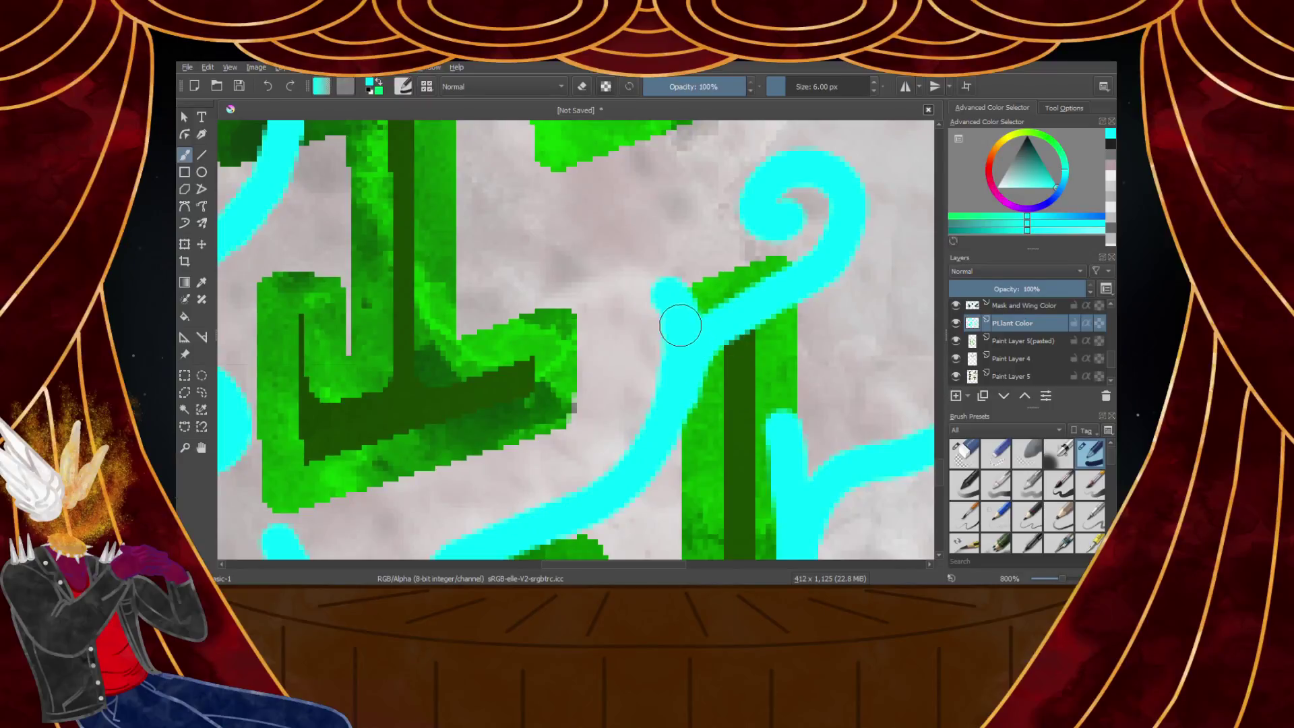
mouse_move(655, 285)
mouse_down()
mouse_move(598, 281)
mouse_move(482, 311)
mouse_move(470, 295)
mouse_move(466, 168)
mouse_up()
scroll(466, 168, down, 4)
scroll(488, 207, up, 3)
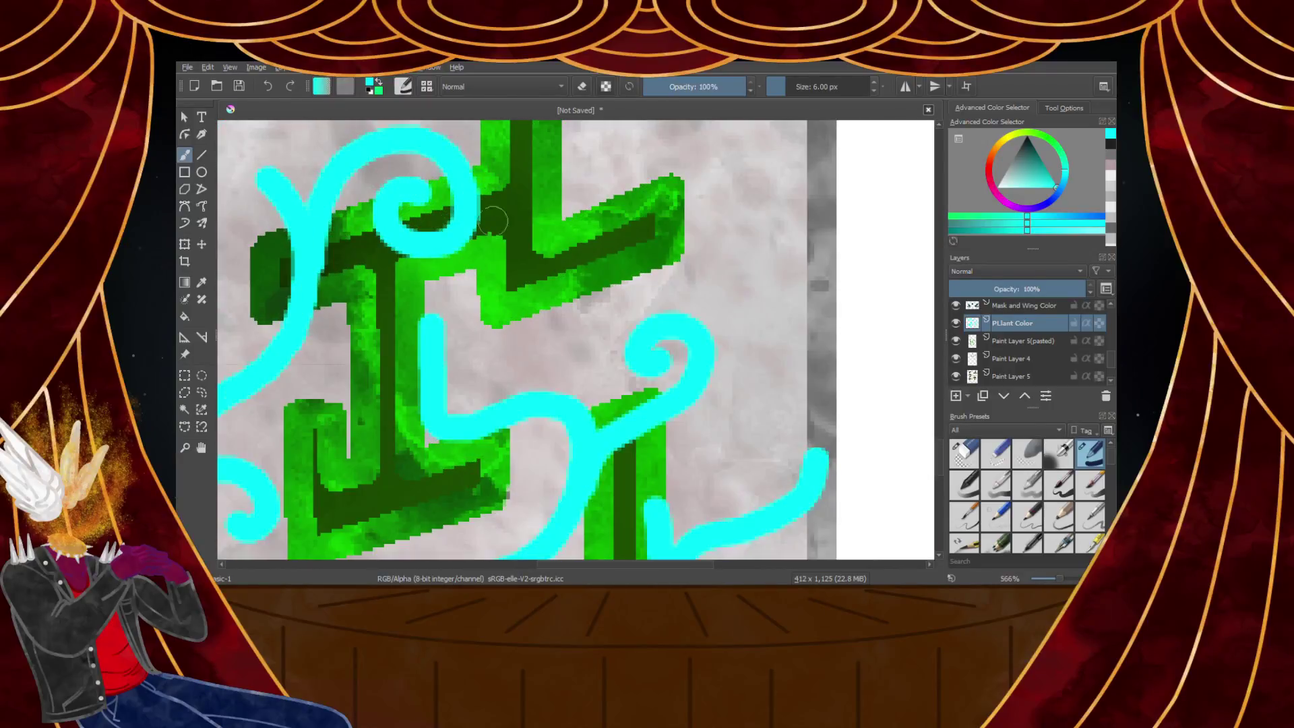
mouse_move(528, 410)
mouse_down()
mouse_move(519, 273)
mouse_move(619, 295)
mouse_move(564, 358)
mouse_up()
key(ctrl+z)
mouse_move(523, 408)
mouse_down()
mouse_move(498, 367)
mouse_move(552, 278)
mouse_move(609, 307)
mouse_move(609, 352)
mouse_move(564, 367)
mouse_up()
key(ctrl+z)
Add a curl rising from the middle of the leftward branch, just below the right face's upper glyph
mouse_move(517, 403)
mouse_down()
mouse_move(492, 389)
mouse_move(502, 331)
mouse_up()
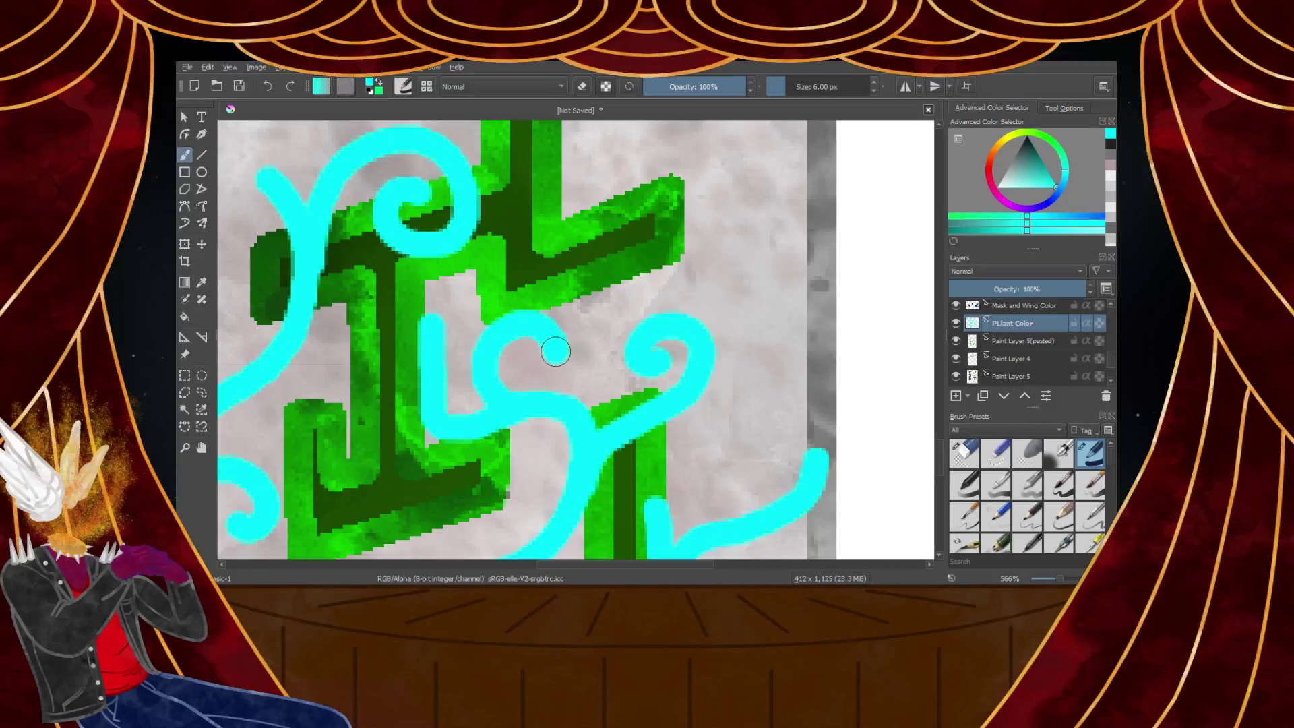
scroll(572, 353, down, 3)
scroll(625, 400, up, 4)
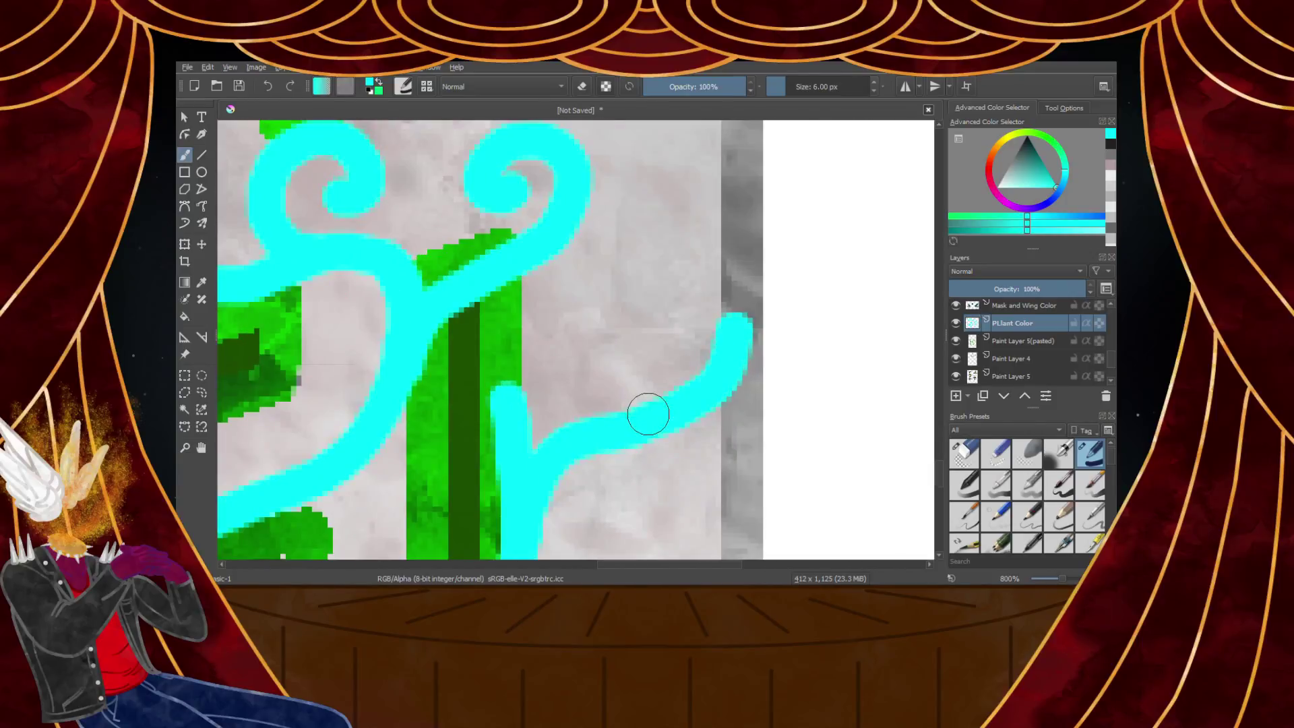
scroll(668, 394, down, 4)
scroll(697, 376, up, 5)
mouse_move(644, 367)
mouse_down()
mouse_move(603, 459)
mouse_move(573, 474)
mouse_move(595, 422)
mouse_move(546, 343)
mouse_move(528, 240)
mouse_move(645, 179)
mouse_move(715, 237)
mouse_move(694, 283)
mouse_up()
key(plus)
key(minus)
key(minus)
key(minus)
key(minus)
key(minus)
key(ctrl+z)
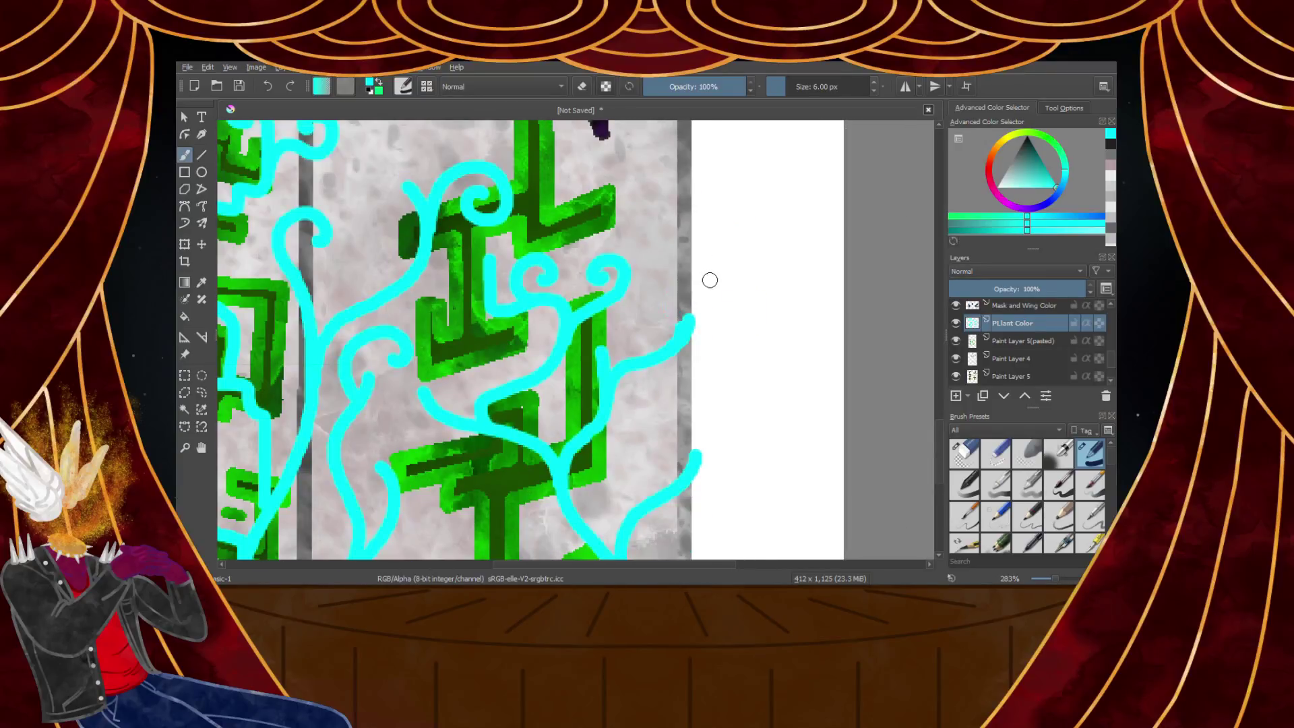
Fork the lower vine at the right face's outer edge with an upward shoot and a curl reaching past the pillar
scroll(718, 283, up, 4)
scroll(598, 432, down, 6)
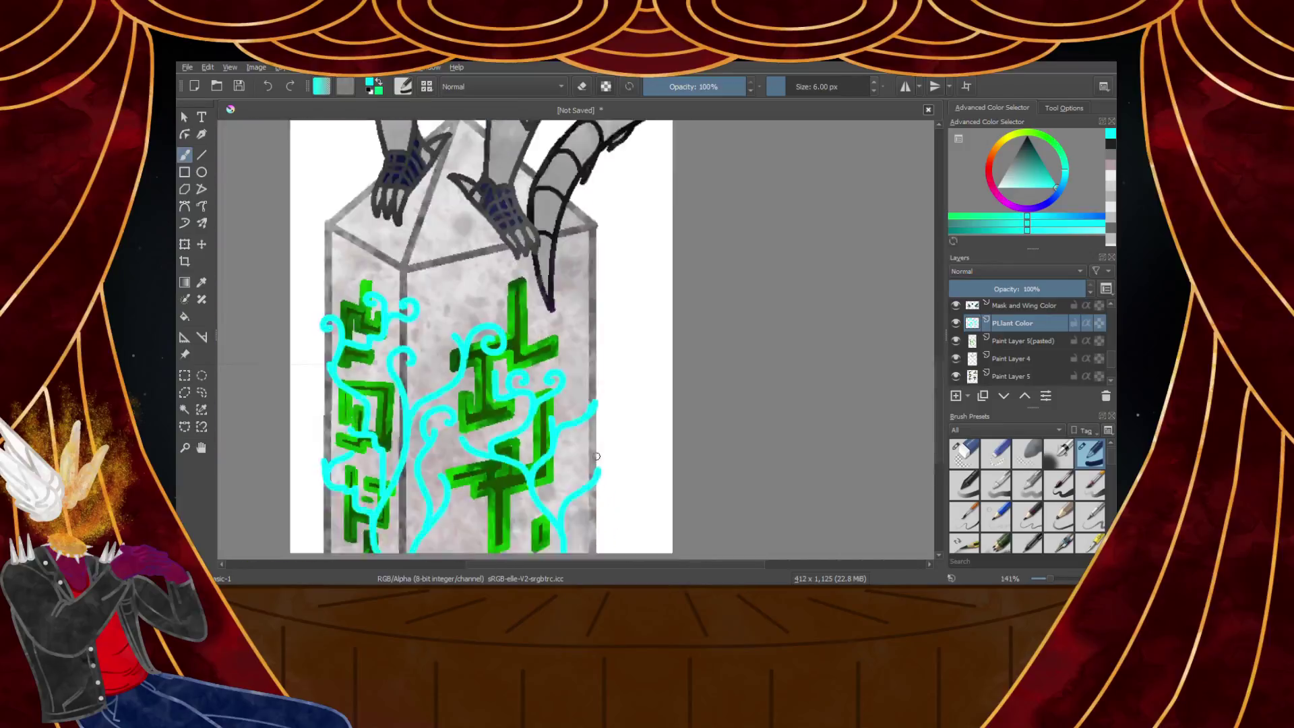
key(plus)
key(plus)
key(plus)
key(plus)
mouse_move(534, 465)
mouse_down()
mouse_move(587, 334)
mouse_move(579, 293)
mouse_move(552, 268)
mouse_move(490, 259)
mouse_up()
mouse_move(524, 467)
mouse_down()
mouse_move(561, 325)
mouse_move(536, 279)
mouse_move(616, 297)
mouse_move(637, 350)
mouse_up()
key(ctrl+z)
mouse_move(573, 310)
mouse_down()
mouse_move(611, 306)
mouse_move(646, 322)
mouse_up()
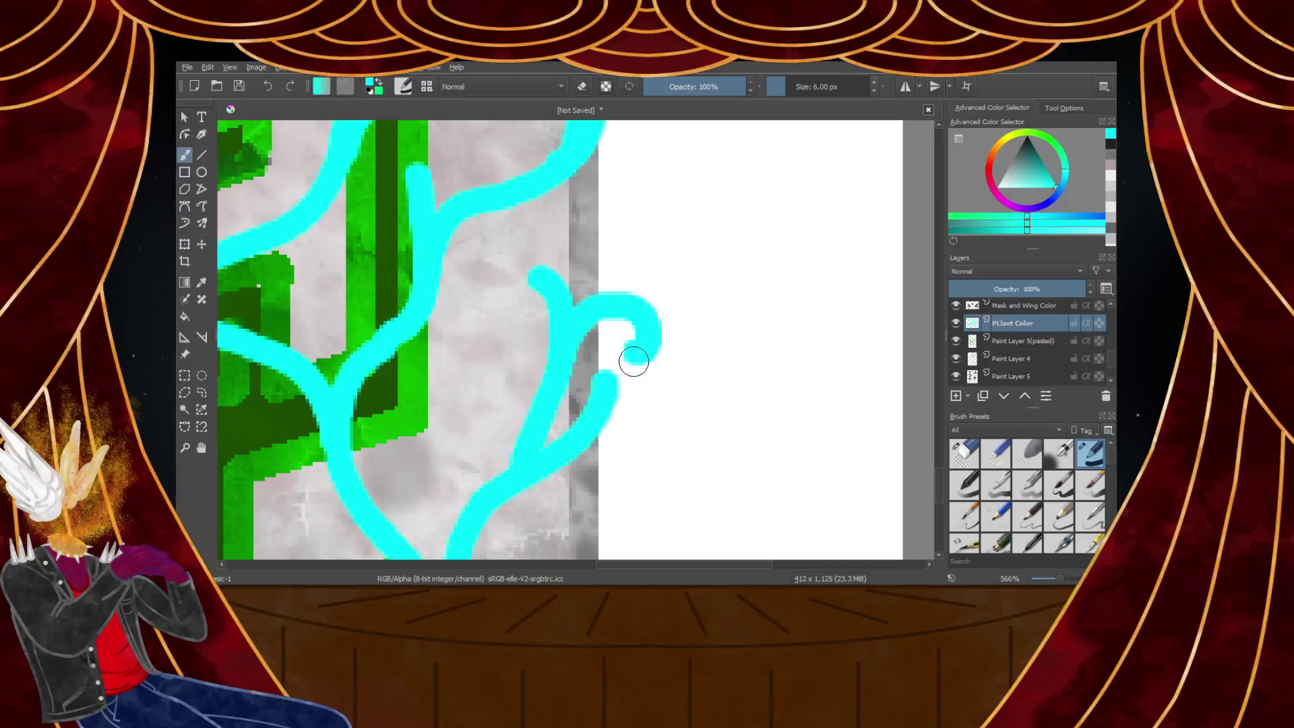
Paint a vine rising beside the foot of the right face's lower glyph, with a stepped branch leftward up its stem
scroll(632, 358, down, 5)
scroll(590, 451, up, 6)
scroll(590, 454, down, 4)
scroll(514, 465, up, 4)
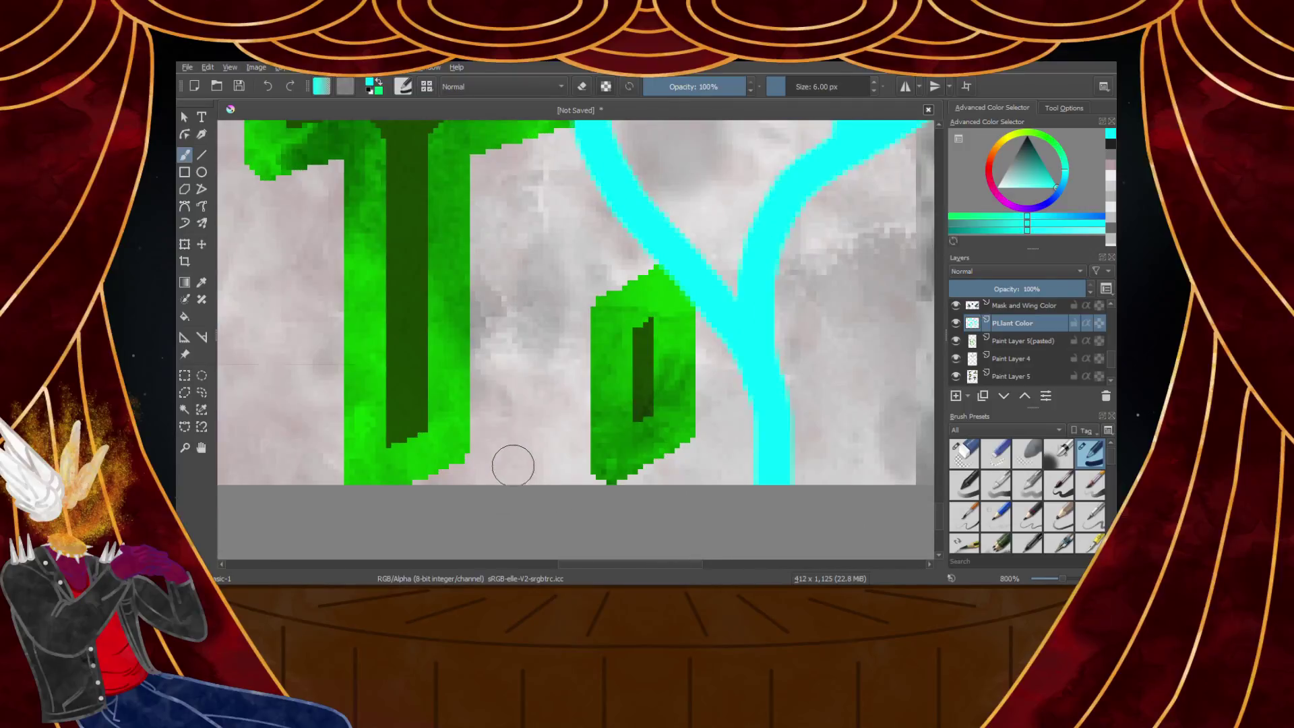
drag(475, 479, 474, 257)
mouse_move(467, 392)
mouse_down()
mouse_move(451, 356)
mouse_move(357, 329)
mouse_move(348, 191)
mouse_move(331, 173)
mouse_move(280, 192)
mouse_up()
Extend the short shoot near the right face's inner edge with a branch over the lower glyph's left arm
key(1)
scroll(317, 192, down, 3)
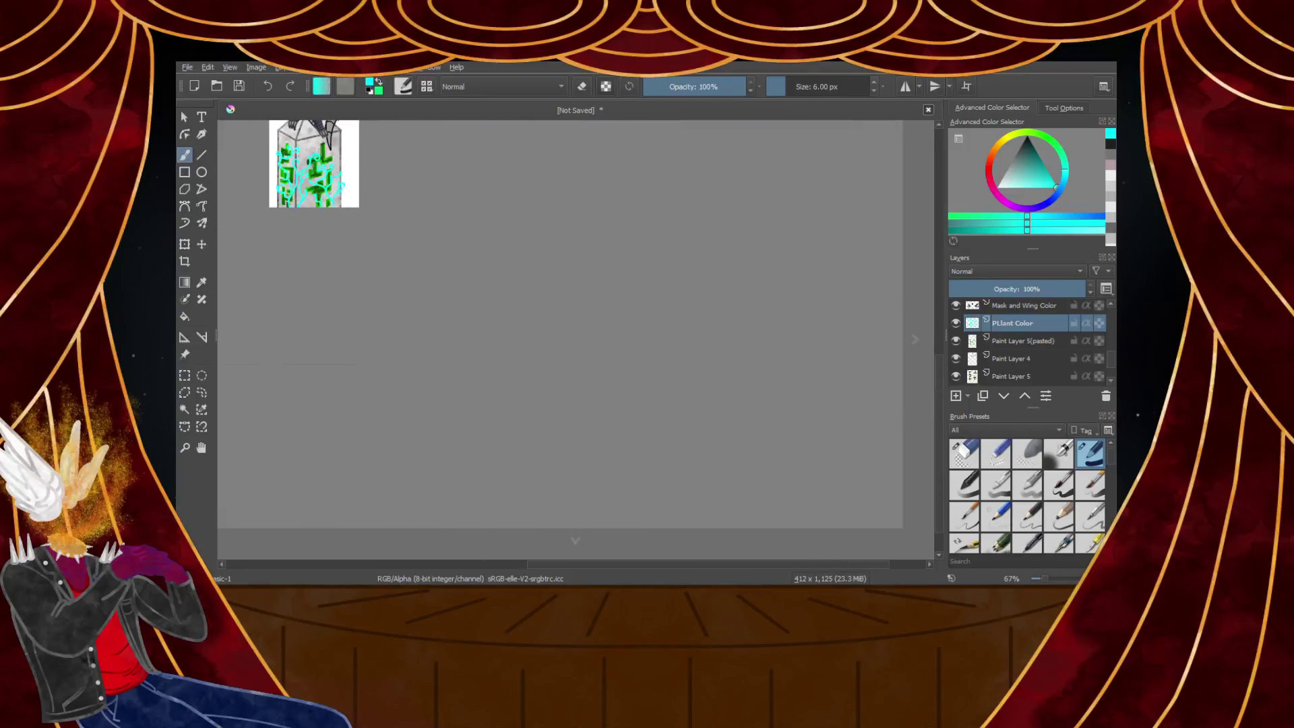
scroll(310, 187, up, 5)
scroll(297, 233, down, 5)
scroll(291, 224, up, 2)
scroll(279, 209, up, 8)
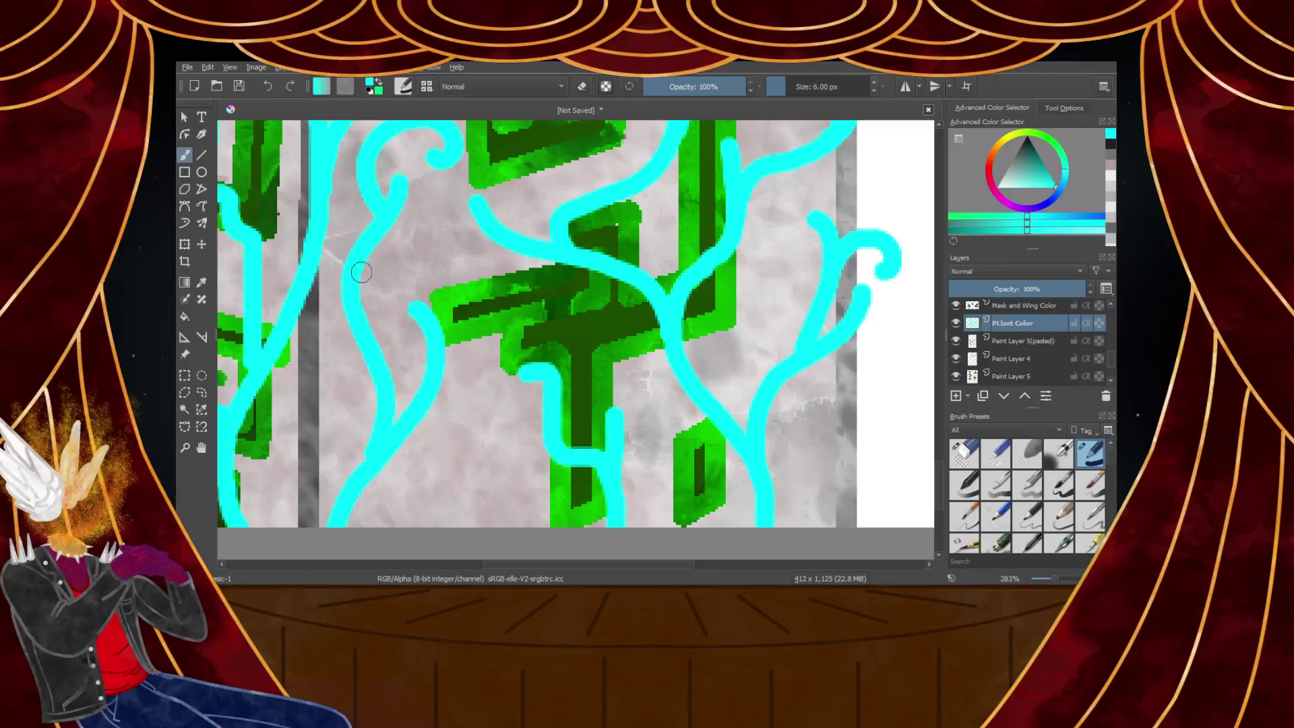
mouse_move(500, 450)
mouse_down()
mouse_move(488, 391)
mouse_move(512, 266)
mouse_move(595, 235)
mouse_move(629, 201)
mouse_move(580, 167)
mouse_up()
scroll(579, 167, down, 5)
scroll(523, 277, up, 4)
Add a small curl to the left of the stepped vine on the lower glyph's stem, and continue its top into a leftward hook
scroll(491, 332, down, 3)
scroll(440, 432, up, 3)
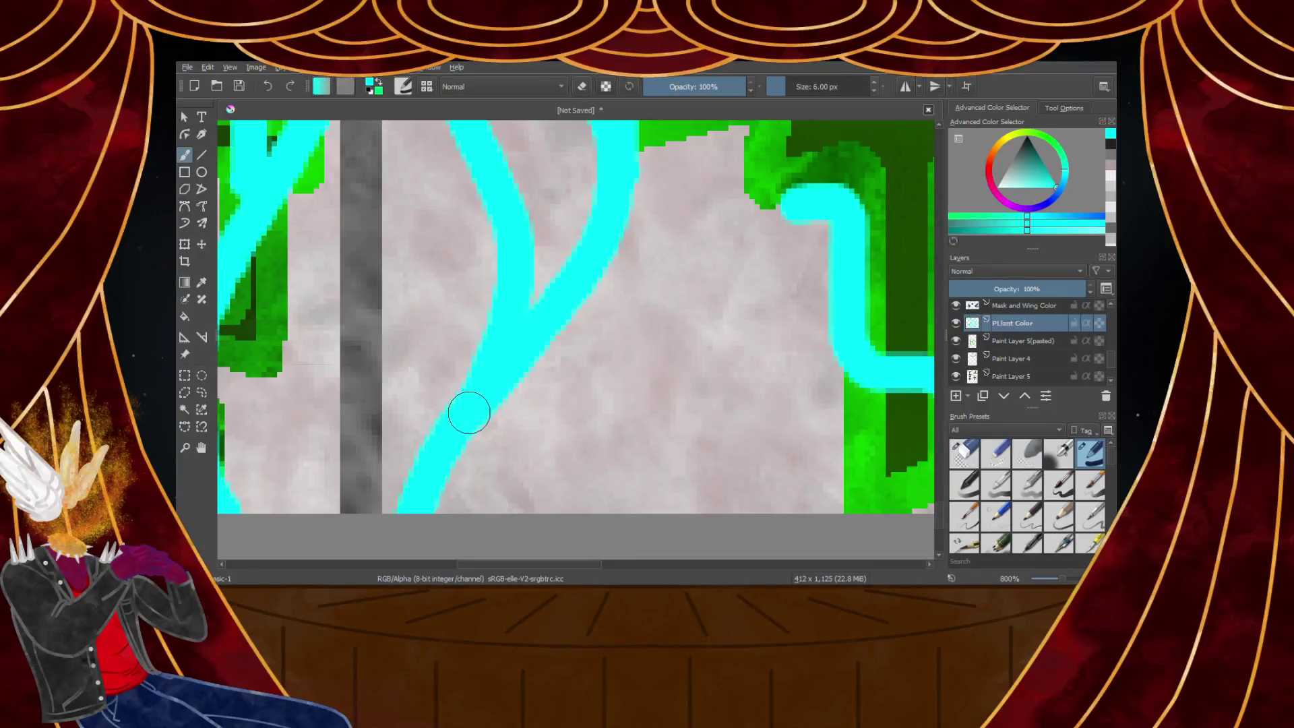
scroll(469, 412, down, 3)
scroll(682, 347, up, 5)
mouse_move(607, 263)
mouse_down()
mouse_move(473, 310)
mouse_move(497, 391)
mouse_up()
scroll(497, 391, down, 4)
scroll(579, 344, up, 4)
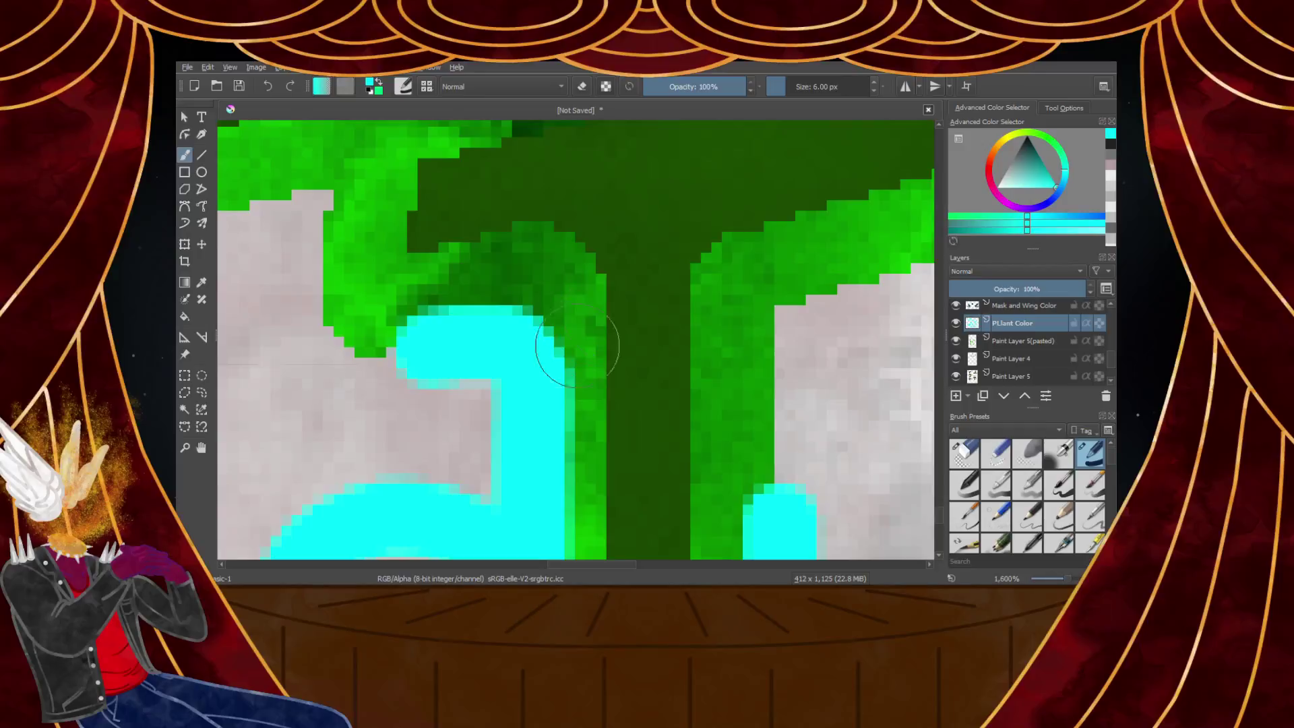
scroll(538, 377, down, 1)
mouse_move(533, 391)
mouse_down()
mouse_move(556, 303)
mouse_move(532, 228)
mouse_move(519, 216)
mouse_move(374, 228)
mouse_up()
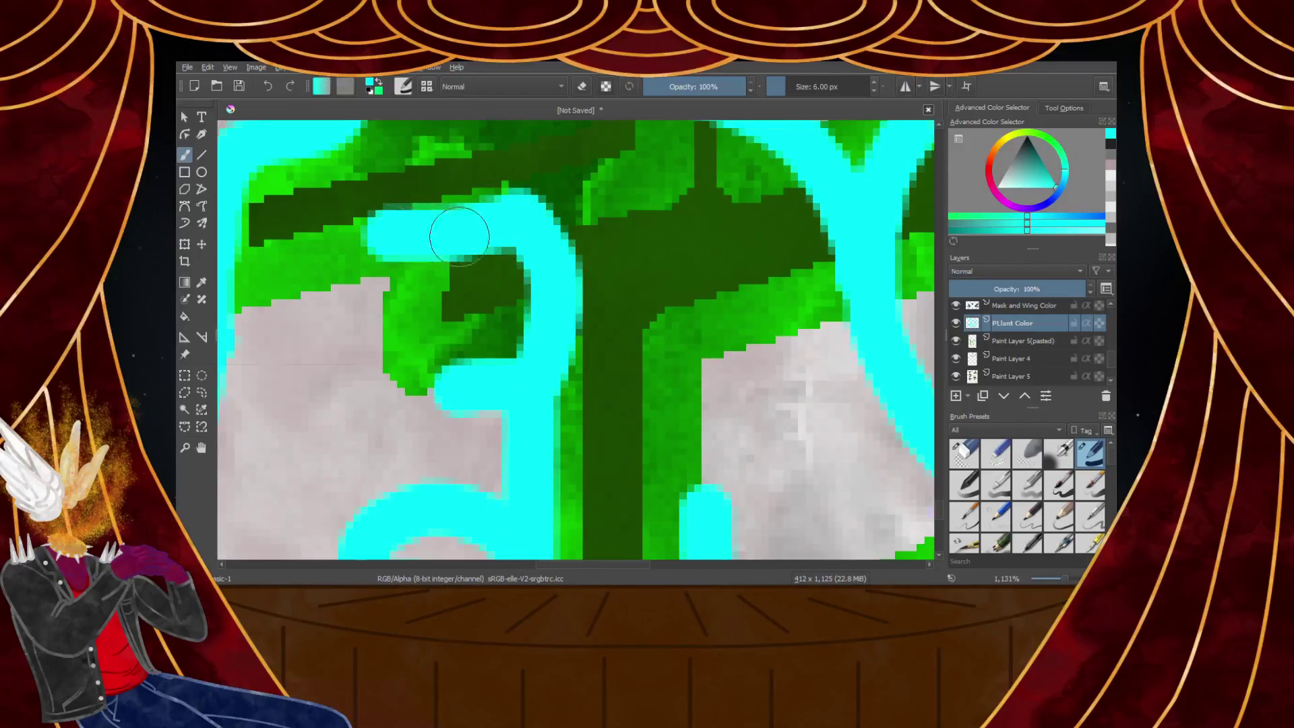
Try to add a short rightward branch to the hook at the top of the stepped vine, and undo it
scroll(491, 211, down, 1)
scroll(507, 292, up, 1)
mouse_move(505, 291)
mouse_down()
mouse_move(557, 260)
mouse_move(606, 254)
mouse_move(557, 223)
mouse_move(634, 311)
mouse_up()
scroll(538, 283, down, 2)
scroll(538, 283, up, 1)
scroll(426, 303, down, 2)
scroll(460, 291, up, 2)
key(ctrl+z)
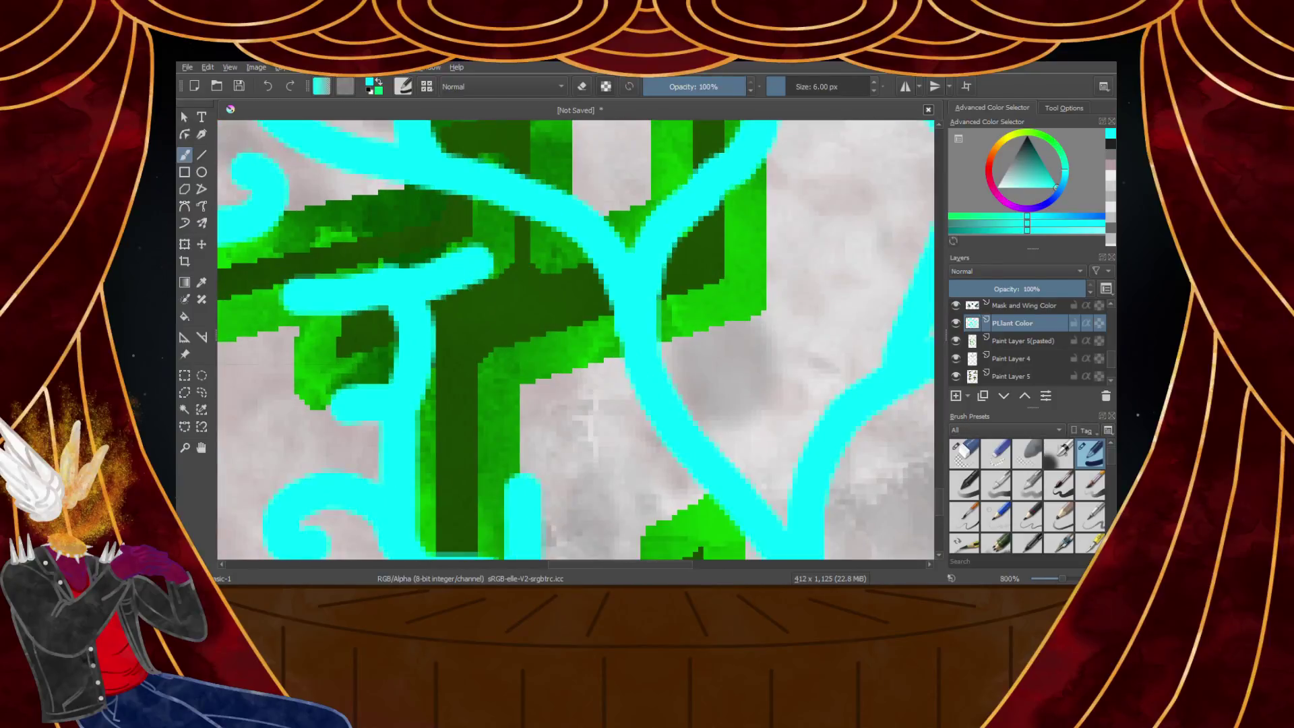
key(ctrl+z)
Paint a new vine from the pillar's upper right edge, curving up and left toward the tail tip
scroll(351, 285, down, 4)
scroll(350, 286, up, 2)
scroll(350, 286, down, 5)
scroll(414, 330, up, 3)
scroll(414, 330, down, 3)
scroll(415, 330, up, 4)
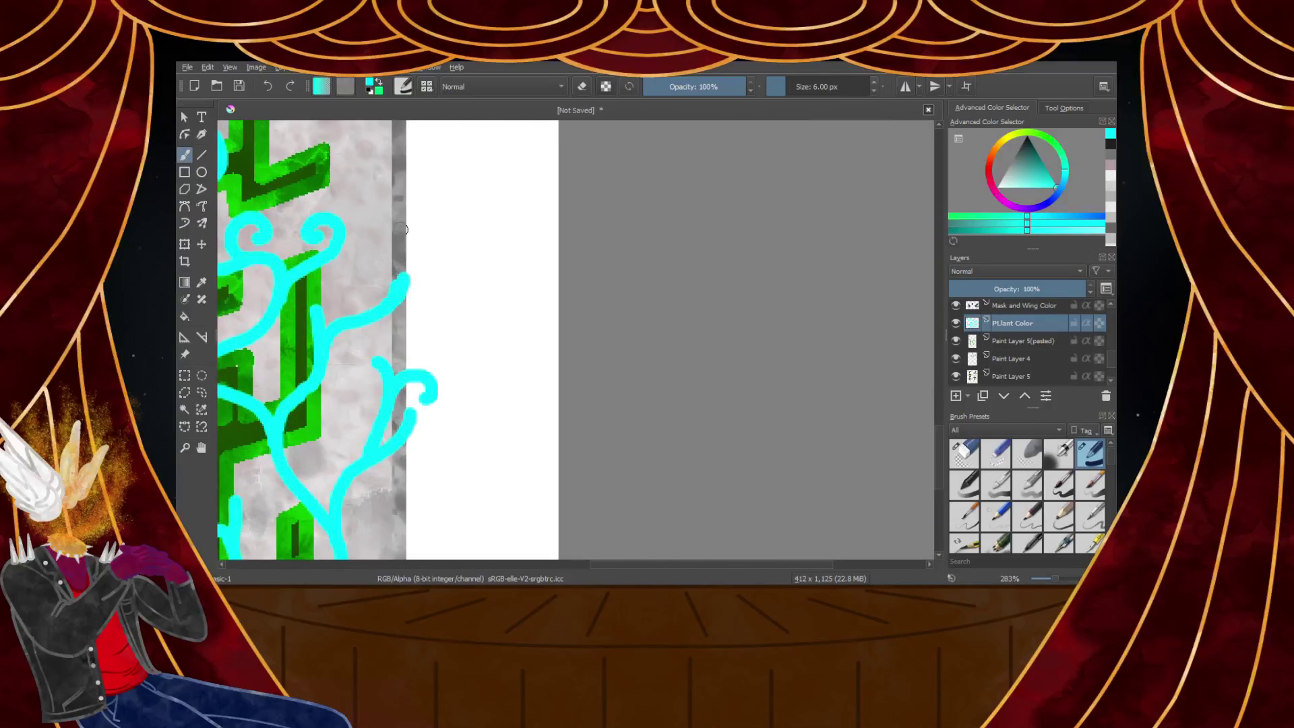
scroll(402, 229, down, 4)
scroll(405, 255, up, 5)
mouse_move(420, 243)
mouse_down()
mouse_move(351, 206)
mouse_move(326, 167)
mouse_up()
Finish the upper end of the vine beside the tail tip with a curl turning right
scroll(327, 169, down, 4)
scroll(330, 196, up, 5)
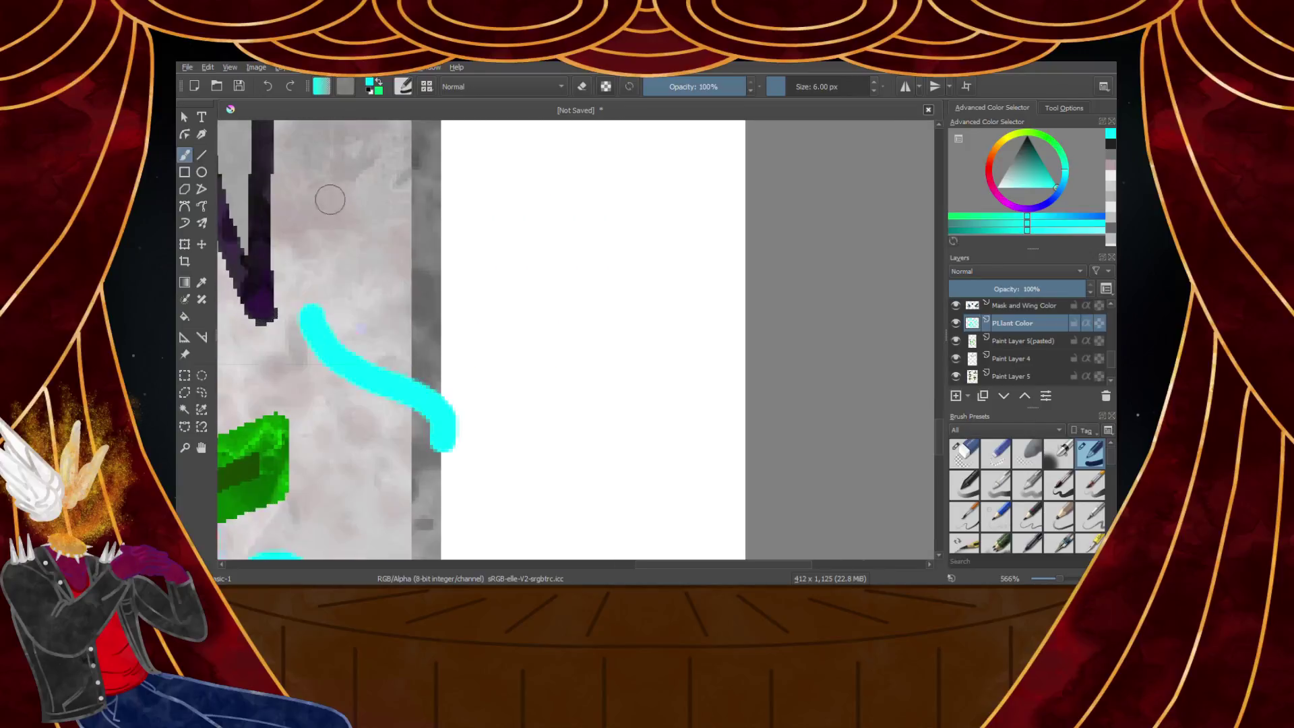
mouse_move(317, 312)
mouse_down()
mouse_move(315, 267)
mouse_move(372, 256)
mouse_move(368, 311)
mouse_up()
Paint a downward branch from the vine near the tail tip, ending in a spiral over the upper glyph's right end
scroll(364, 330, down, 2)
scroll(361, 339, up, 4)
mouse_move(415, 265)
mouse_down()
mouse_move(351, 289)
mouse_move(342, 339)
mouse_move(368, 431)
mouse_move(322, 451)
mouse_move(296, 395)
mouse_up()
key(ctrl+z)
mouse_move(386, 269)
mouse_down()
mouse_move(346, 276)
mouse_move(348, 382)
mouse_move(319, 462)
mouse_move(247, 438)
mouse_move(271, 386)
mouse_move(307, 409)
mouse_up()
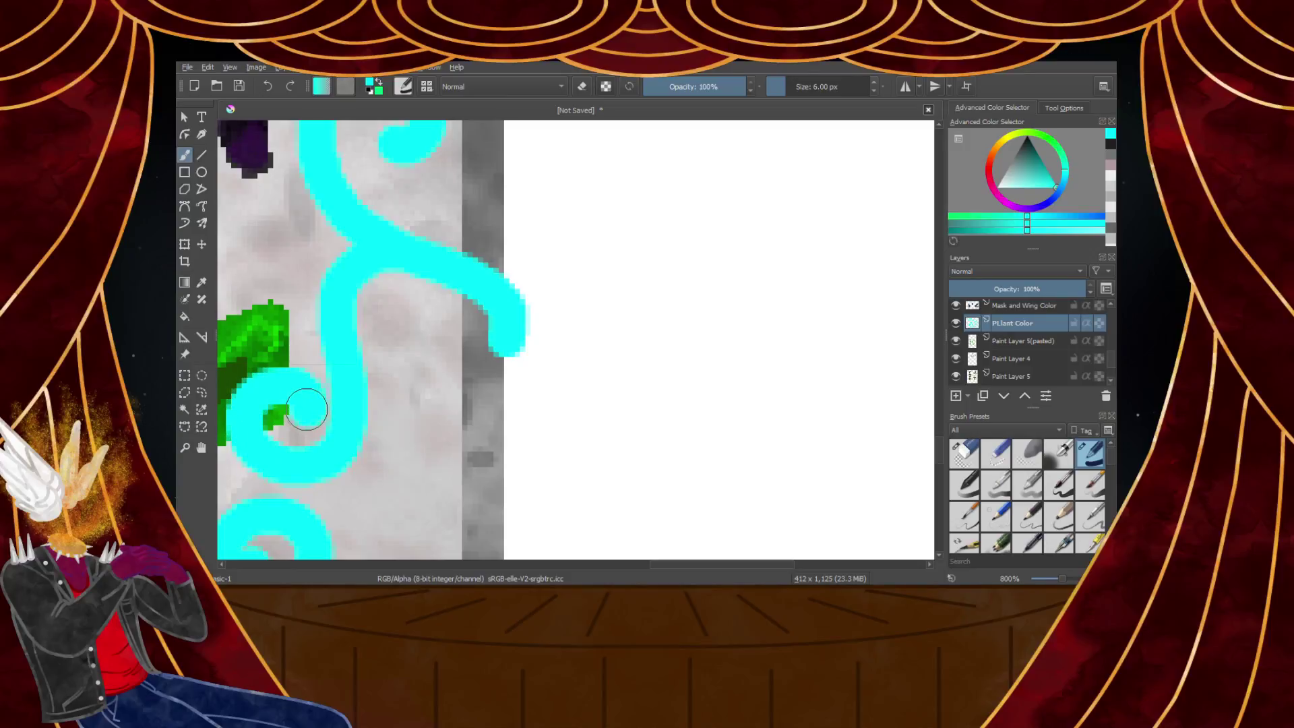
scroll(306, 398, down, 3)
scroll(310, 384, up, 4)
key(ctrl+z)
mouse_move(517, 168)
mouse_down()
mouse_move(413, 248)
mouse_move(409, 375)
mouse_move(323, 418)
mouse_move(286, 351)
mouse_move(356, 330)
mouse_up()
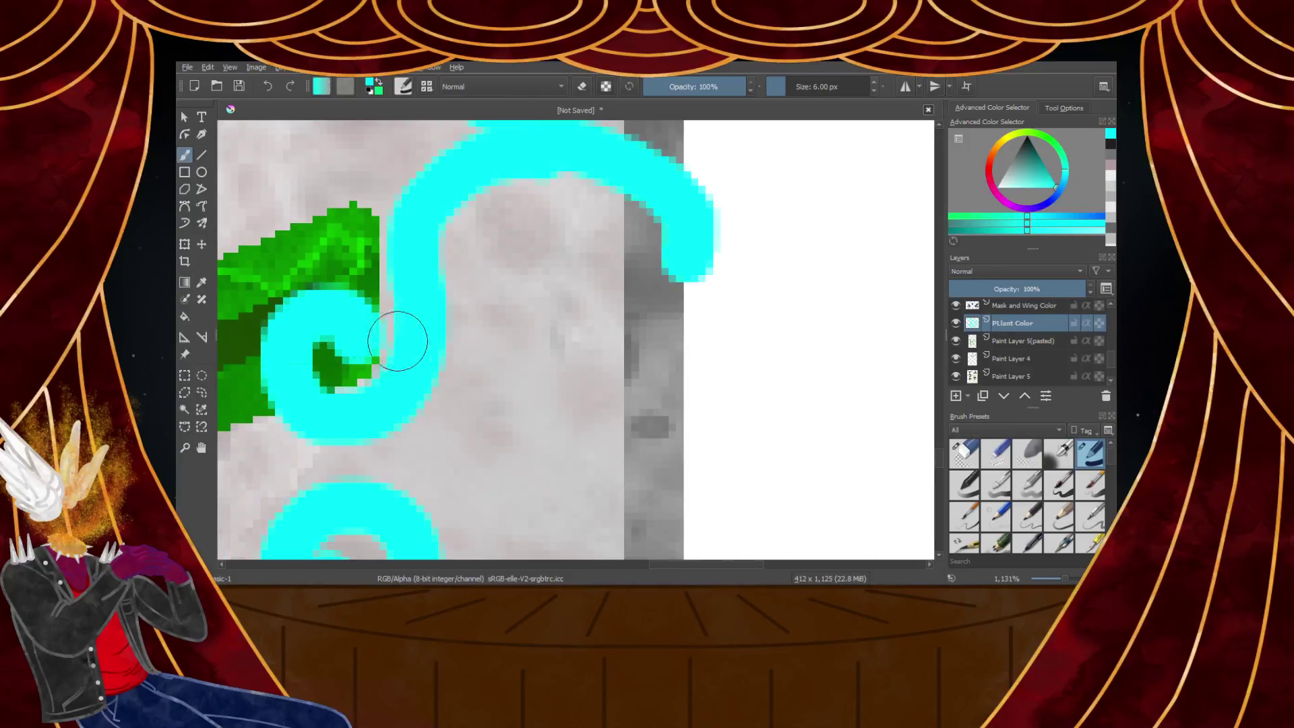
scroll(378, 330, down, 10)
scroll(301, 419, up, 15)
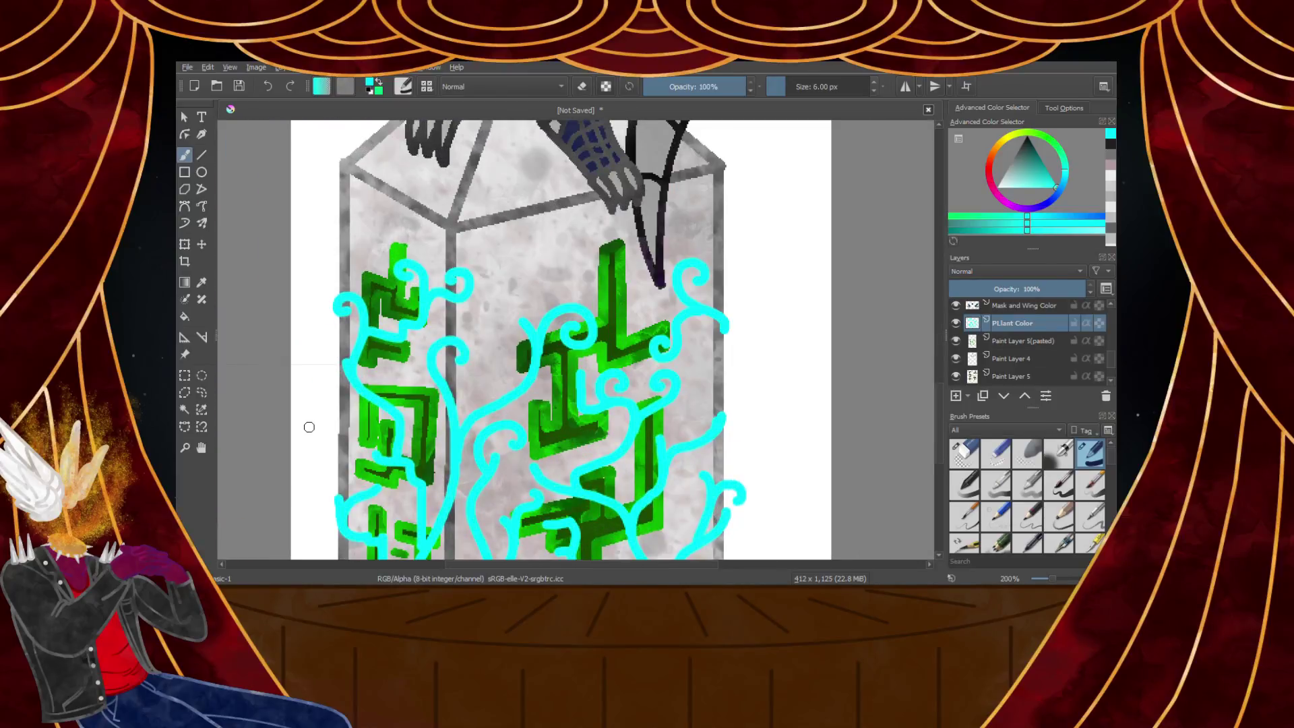
Add a curling branch over the left face's outer edge, beside the top of the middle glyph
mouse_move(438, 419)
mouse_down()
mouse_move(476, 342)
mouse_move(554, 302)
mouse_move(608, 213)
mouse_move(564, 178)
mouse_up()
scroll(549, 175, down, 6)
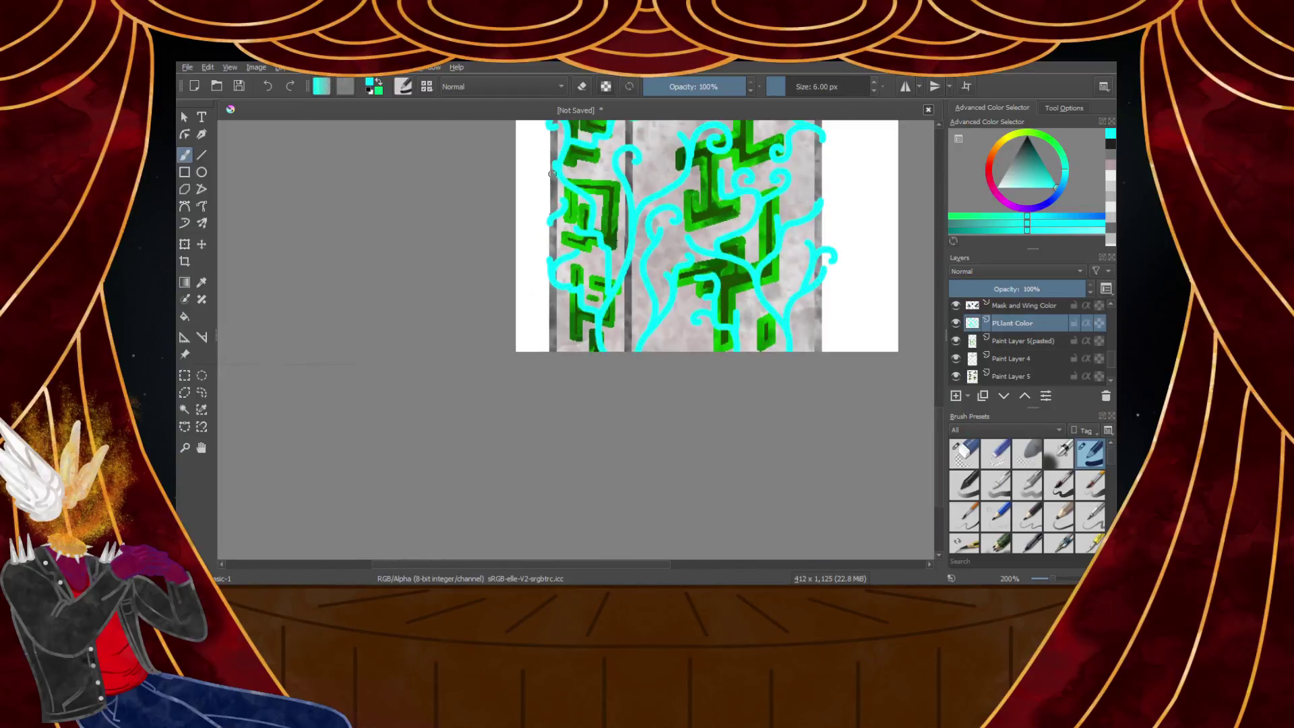
scroll(549, 176, up, 6)
mouse_move(641, 375)
mouse_down()
mouse_move(659, 436)
mouse_move(620, 409)
mouse_move(566, 423)
mouse_move(563, 481)
mouse_up()
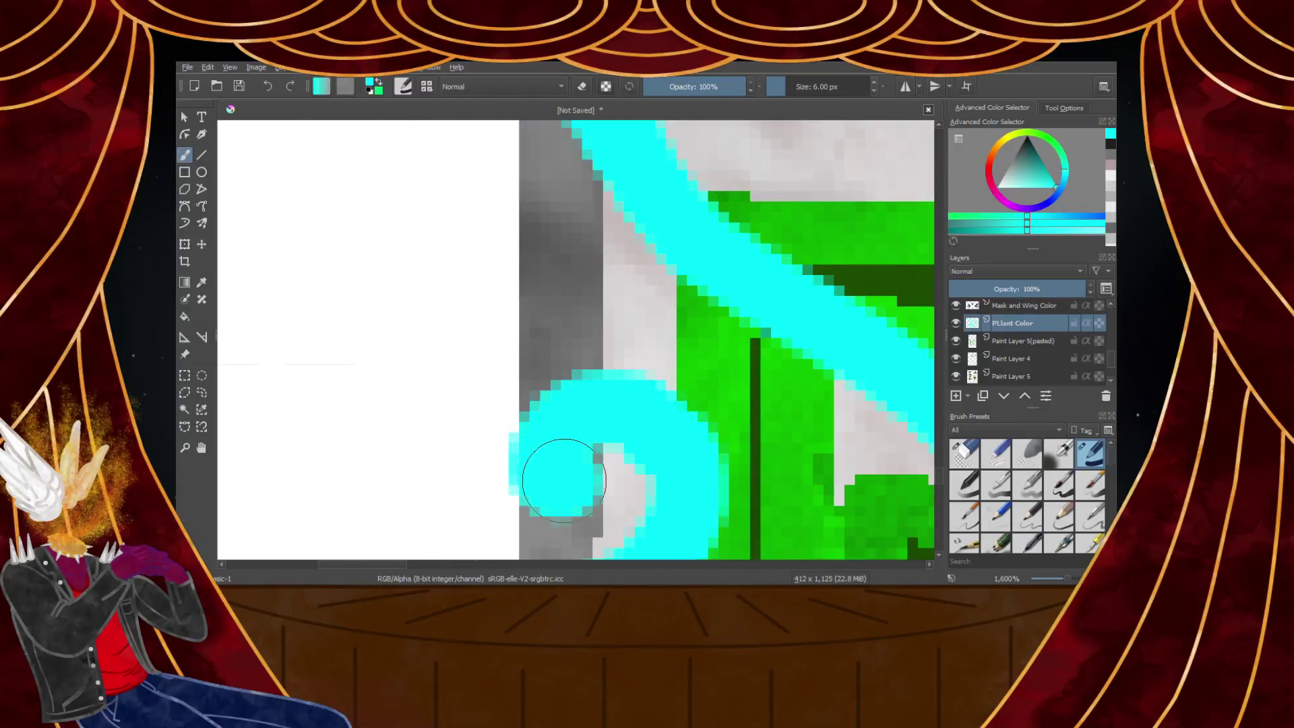
Paint a short vine rising from the canvas bottom at the pillar's lower left edge
scroll(563, 481, down, 7)
scroll(508, 438, up, 7)
mouse_move(507, 438)
mouse_down()
mouse_move(511, 311)
mouse_move(613, 216)
mouse_up()
scroll(613, 216, down, 5)
scroll(674, 409, up, 3)
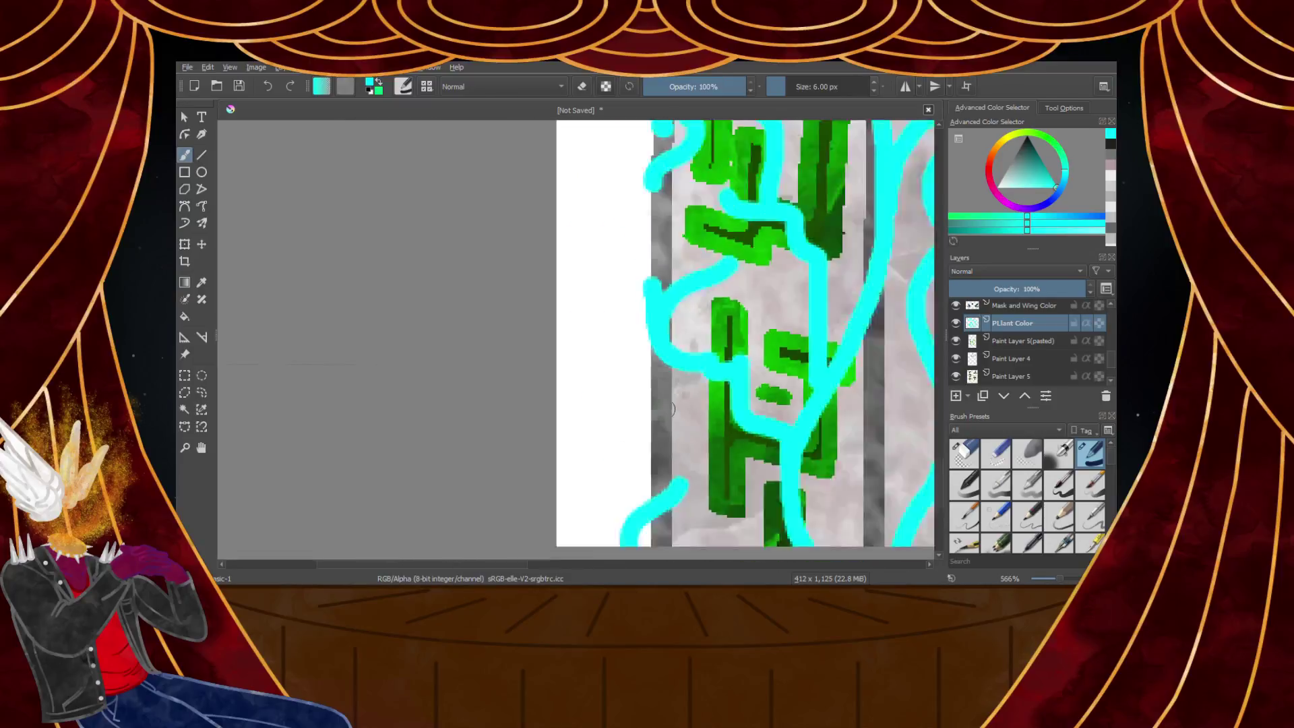
Add a curl over the left edge and a short upturned rightward branch to the vine at the pillar's lower left corner
scroll(674, 410, up, 3)
mouse_move(737, 384)
mouse_down()
mouse_move(770, 247)
mouse_move(707, 164)
mouse_move(619, 178)
mouse_move(578, 225)
mouse_move(592, 281)
mouse_up()
scroll(593, 281, down, 5)
scroll(514, 372, up, 5)
mouse_move(384, 356)
mouse_down()
mouse_move(476, 313)
mouse_move(649, 370)
mouse_move(712, 331)
mouse_move(697, 280)
mouse_up()
scroll(660, 291, down, 6)
Paint a branch from the base of the right face's inner vine up and left across the pillar's central edge
scroll(659, 291, down, 3)
scroll(618, 303, up, 4)
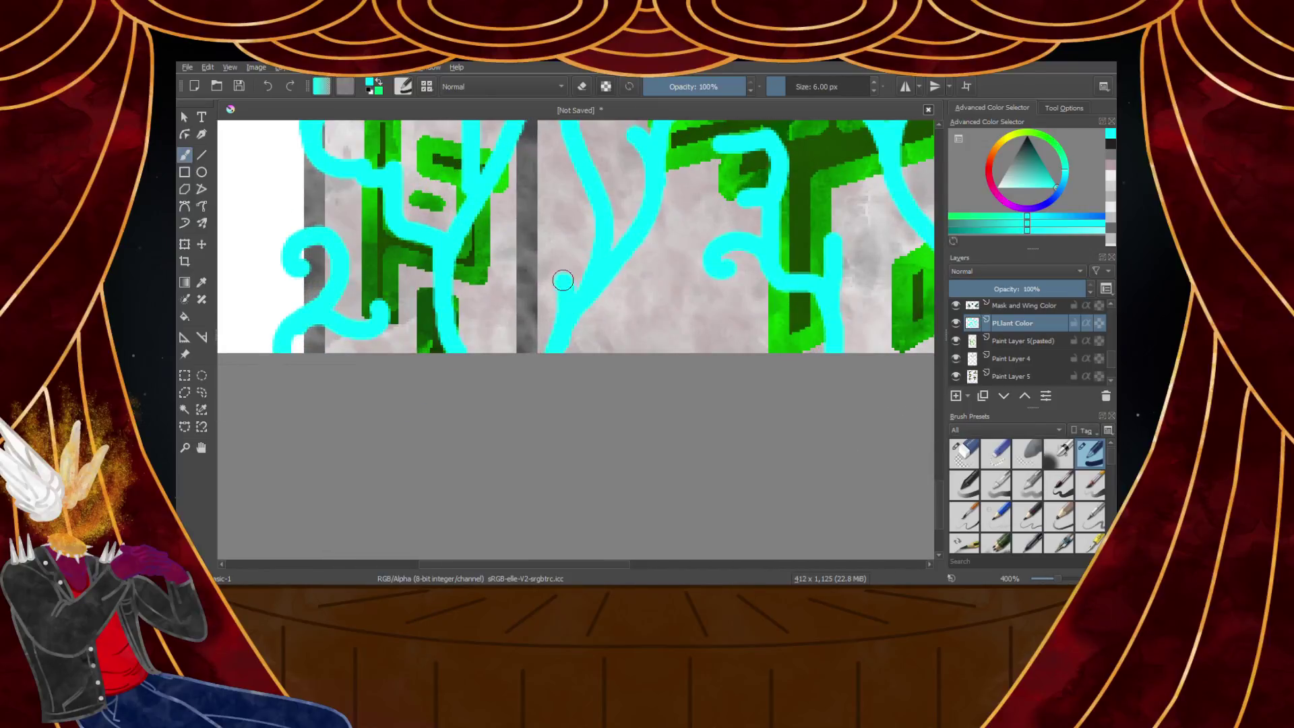
scroll(536, 237, up, 4)
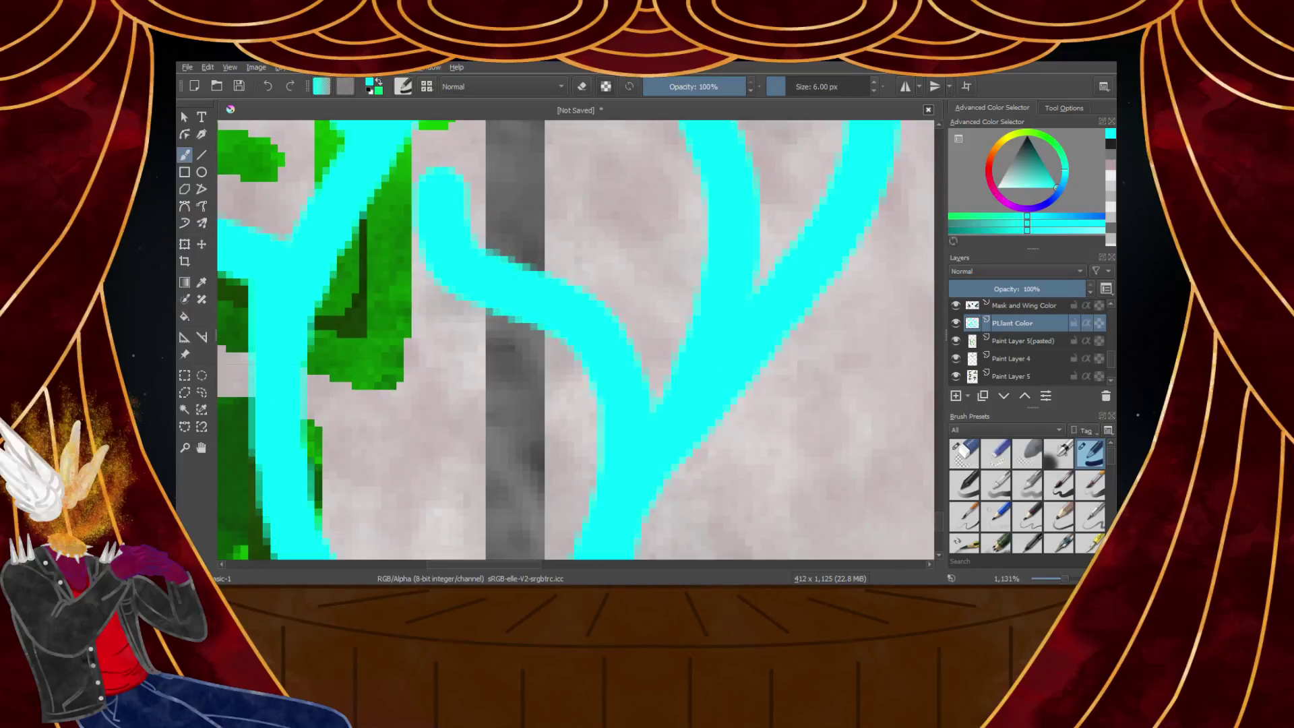
key(ctrl+z)
mouse_move(498, 176)
mouse_down()
mouse_move(502, 257)
mouse_move(586, 390)
mouse_move(609, 491)
mouse_up()
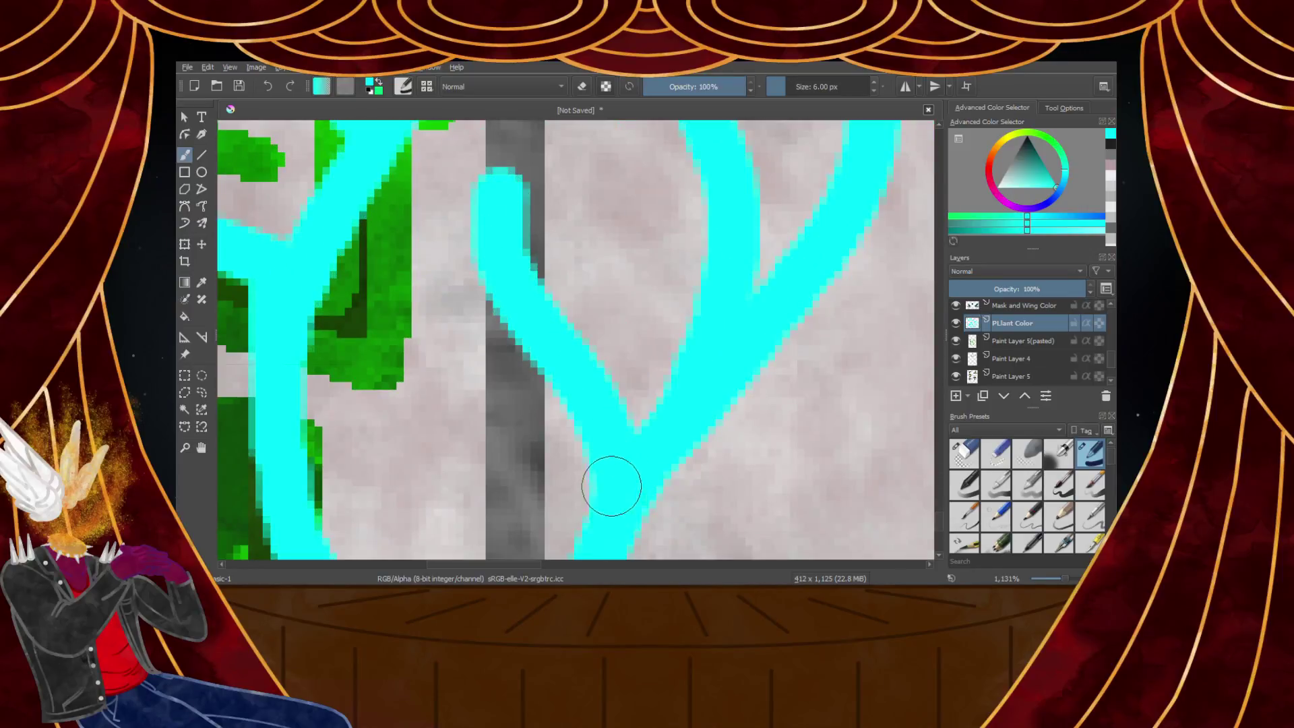
Add a short vine stroke near the stepped vine at the foot of the right face's lower glyph
scroll(609, 491, down, 6)
scroll(661, 454, up, 5)
scroll(635, 482, down, 2)
scroll(636, 483, up, 3)
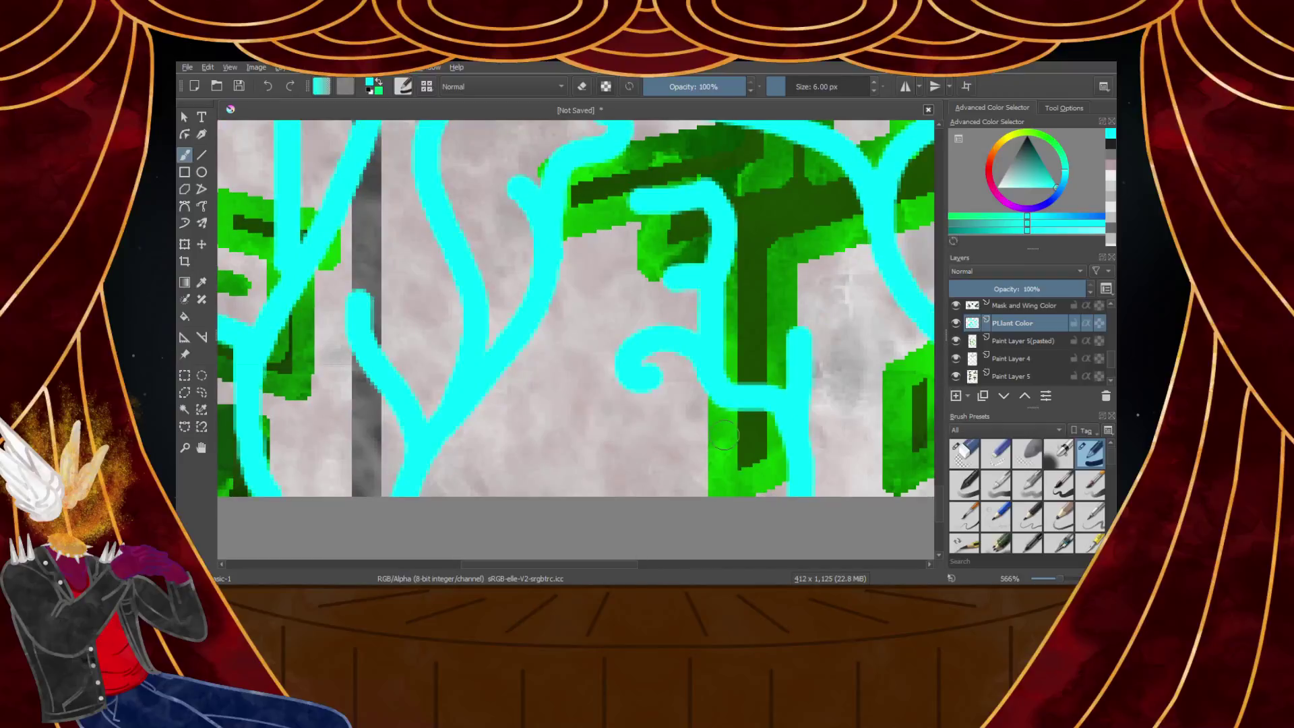
scroll(593, 513, down, 5)
scroll(707, 353, up, 6)
mouse_move(704, 350)
mouse_down()
mouse_move(739, 308)
mouse_move(777, 339)
mouse_up()
scroll(745, 370, down, 5)
scroll(735, 371, up, 2)
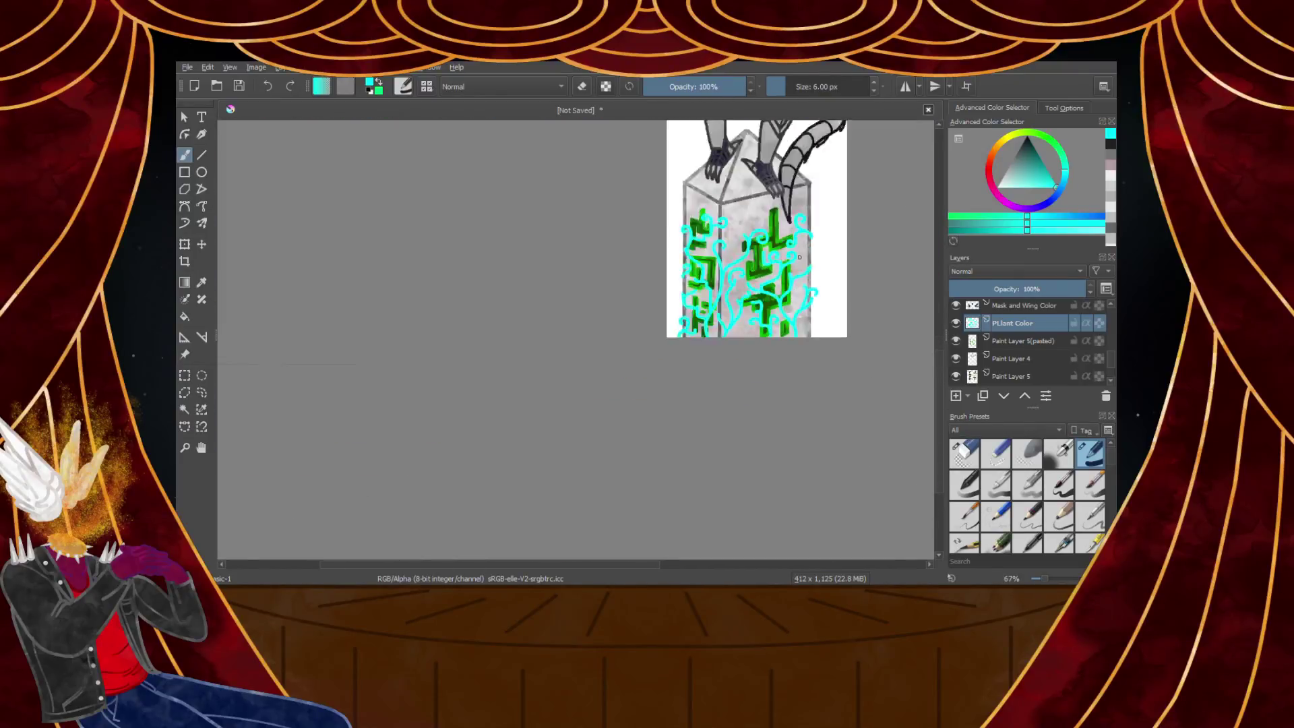
scroll(742, 322, down, 4)
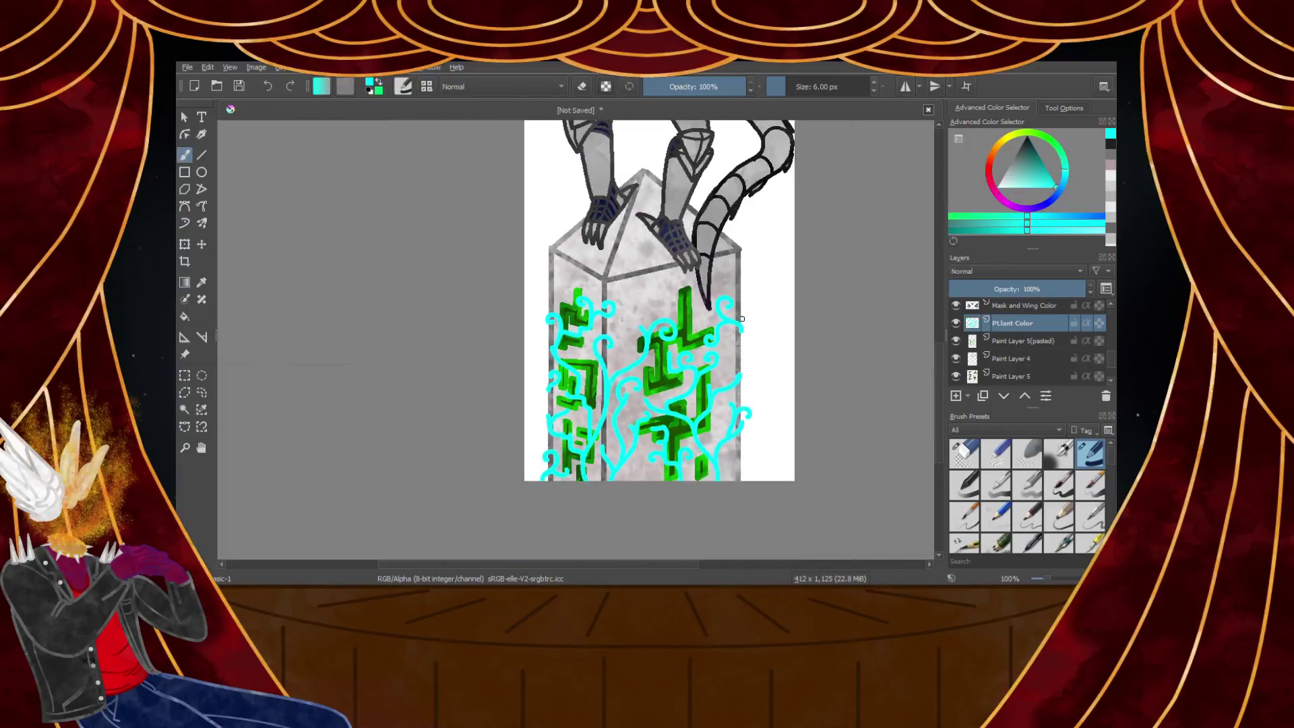
scroll(684, 463, up, 4)
scroll(684, 464, down, 2)
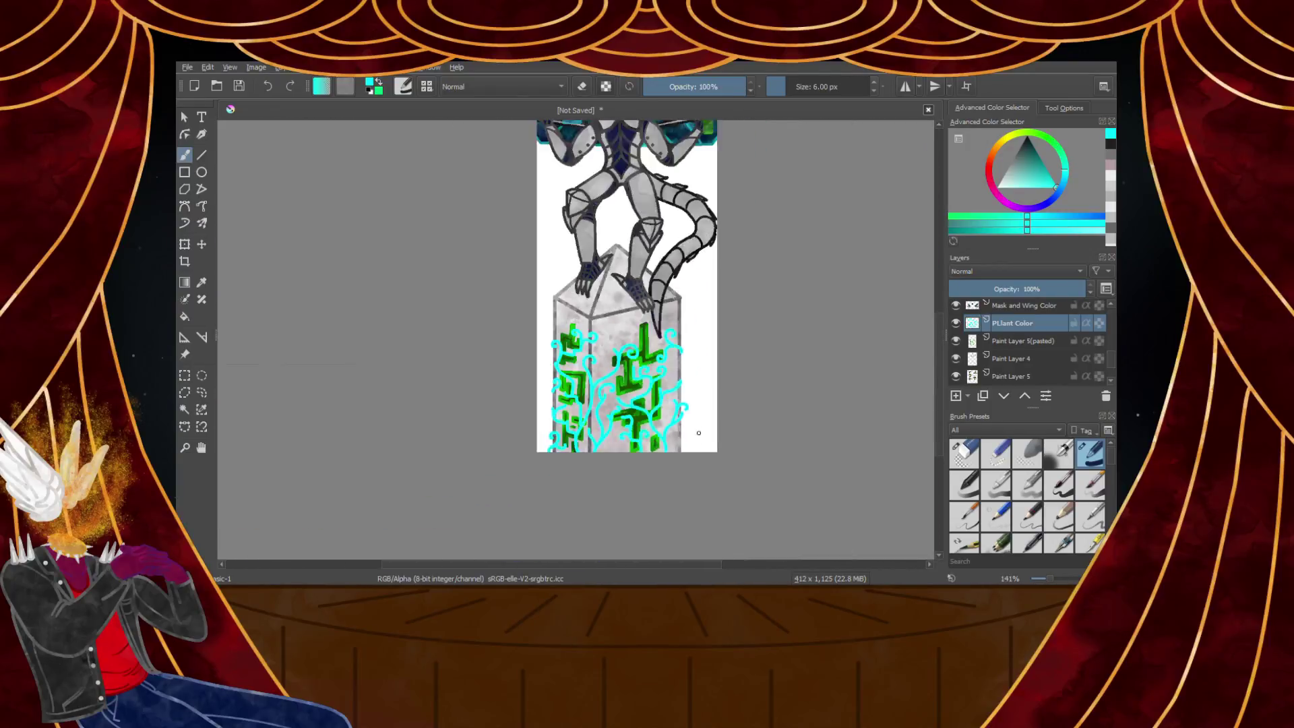
scroll(684, 464, up, 2)
drag(655, 458, 716, 334)
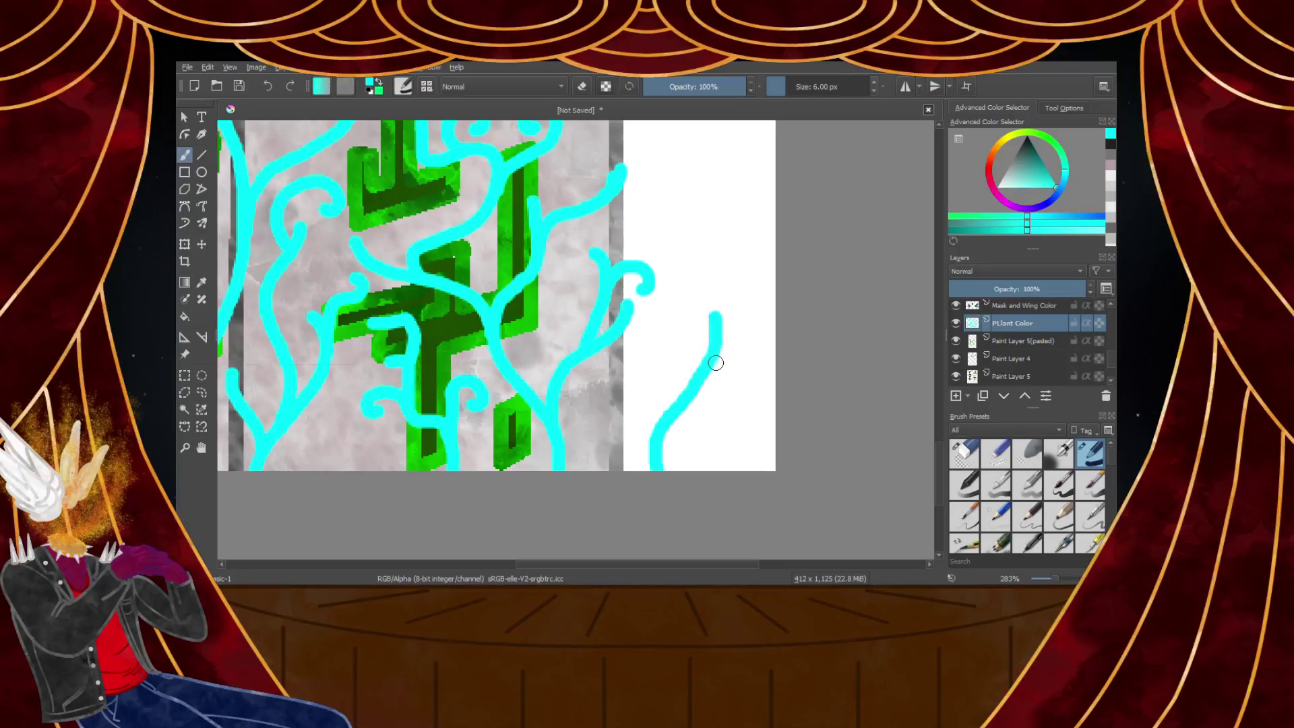
key(ctrl+z)
mouse_move(672, 436)
mouse_down()
mouse_move(702, 388)
mouse_move(698, 348)
mouse_up()
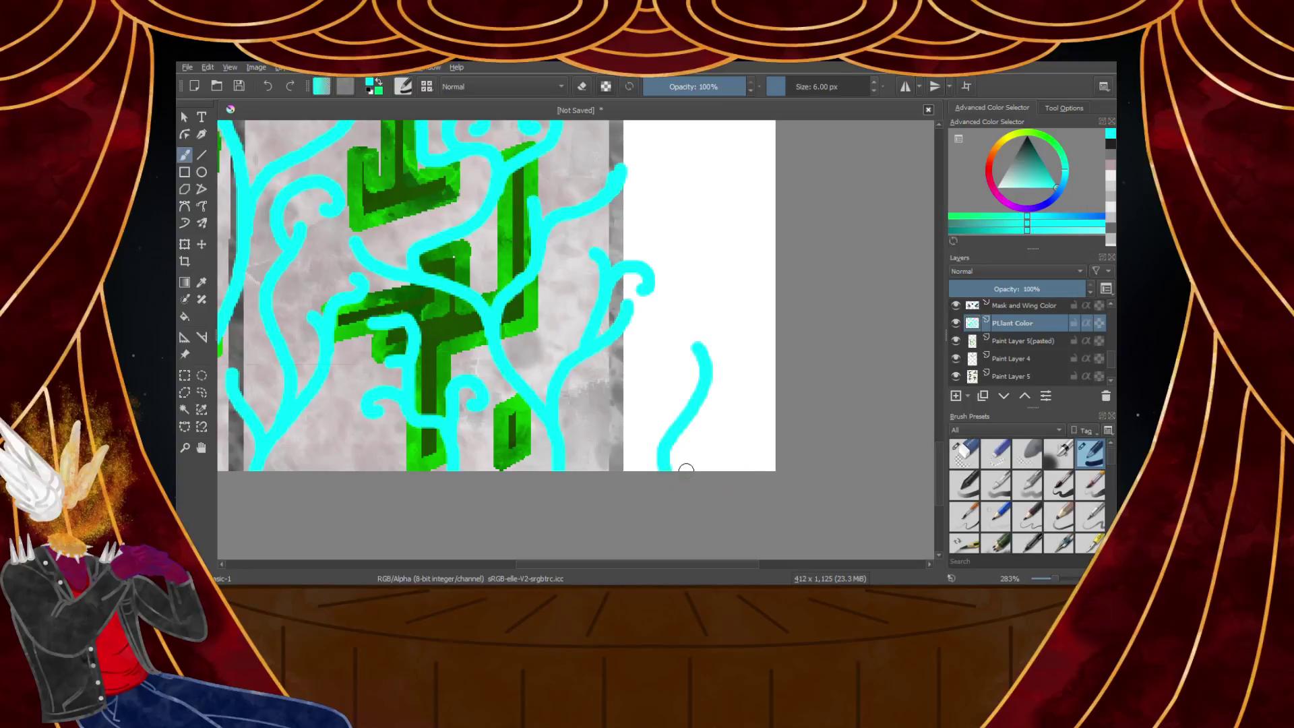
key(ctrl+z)
Paint a cyan vine with a curled tip and a curled side branch on the white area just right of the pillar
scroll(686, 468, up, 2)
mouse_move(623, 480)
mouse_down()
mouse_move(681, 391)
mouse_move(667, 311)
mouse_up()
mouse_move(697, 364)
mouse_down()
mouse_move(745, 375)
mouse_move(728, 415)
mouse_up()
scroll(680, 409, down, 4)
scroll(721, 383, up, 2)
scroll(721, 384, down, 3)
scroll(653, 431, up, 6)
mouse_move(680, 472)
mouse_down()
mouse_move(621, 395)
mouse_move(604, 305)
mouse_up()
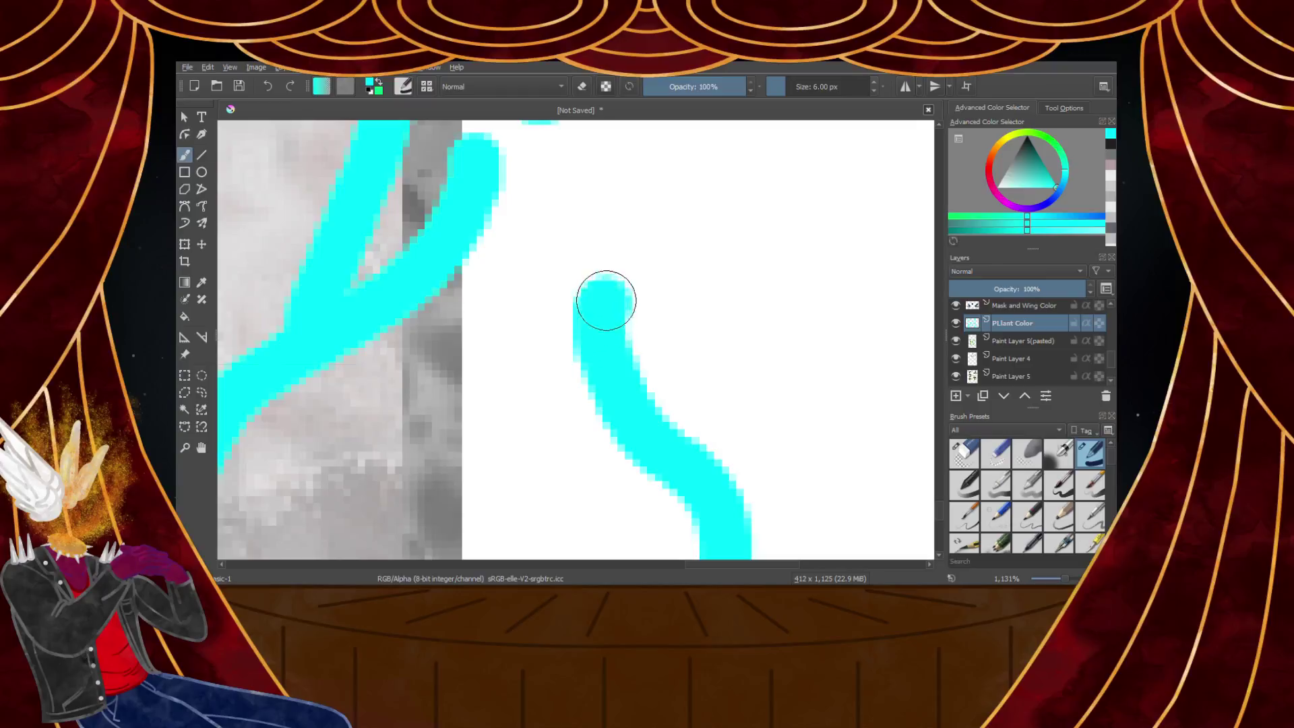
mouse_move(607, 350)
mouse_down()
mouse_move(639, 271)
mouse_move(711, 290)
mouse_move(703, 360)
mouse_up()
scroll(703, 361, down, 1)
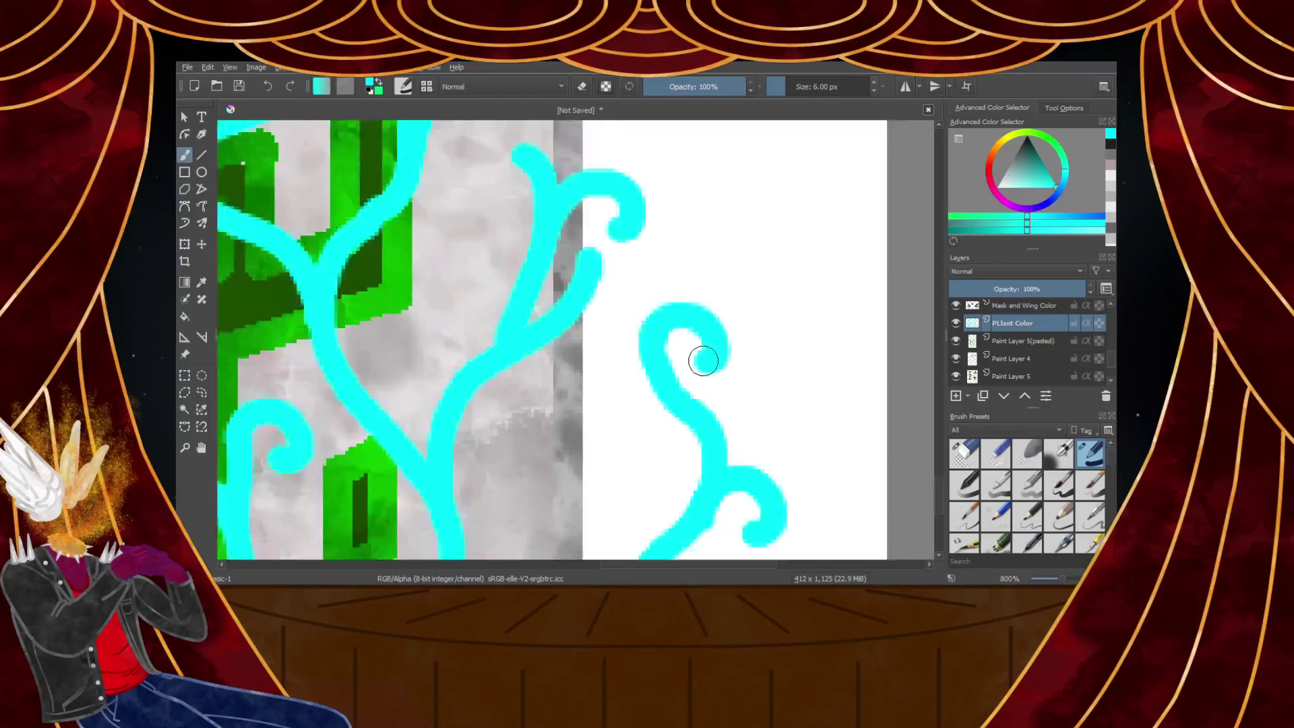
scroll(703, 360, down, 3)
scroll(751, 387, up, 4)
scroll(804, 518, down, 3)
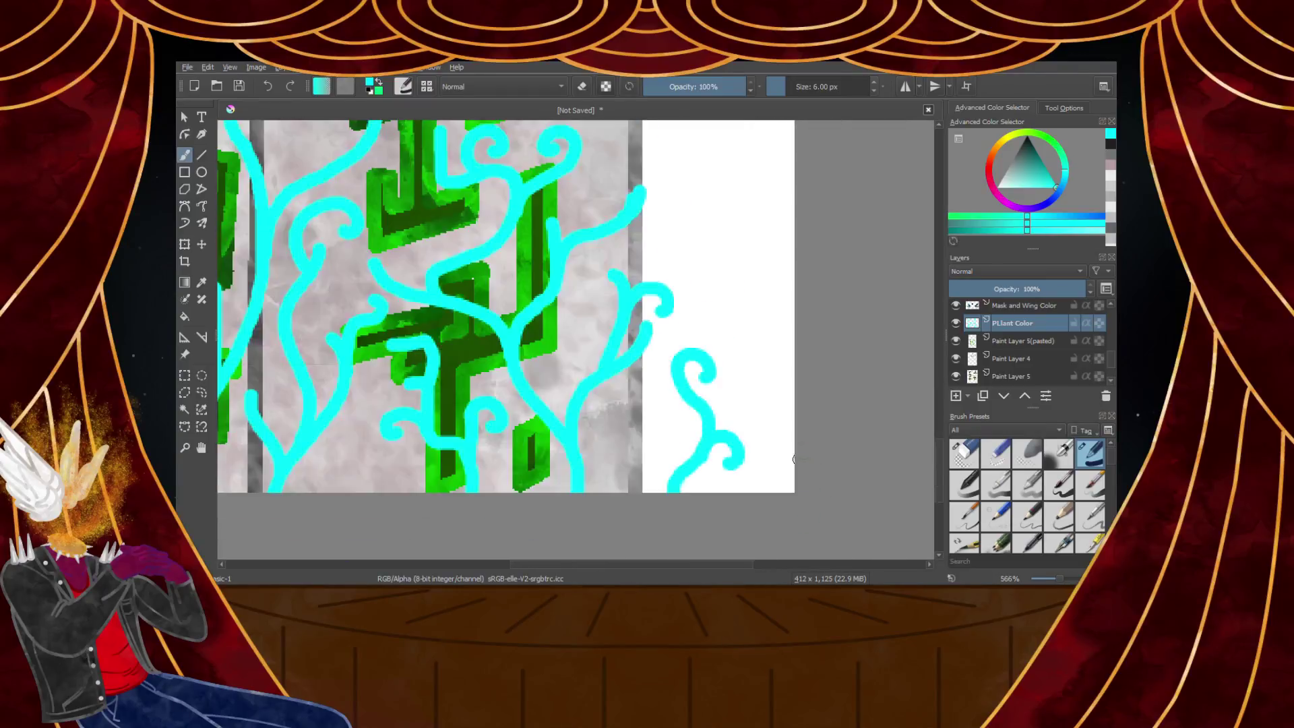
Paint a second cyan vine with curled branches along the canvas's lower right edge
scroll(781, 498, up, 3)
mouse_move(735, 495)
mouse_down()
mouse_move(756, 370)
mouse_move(675, 239)
mouse_move(699, 177)
mouse_up()
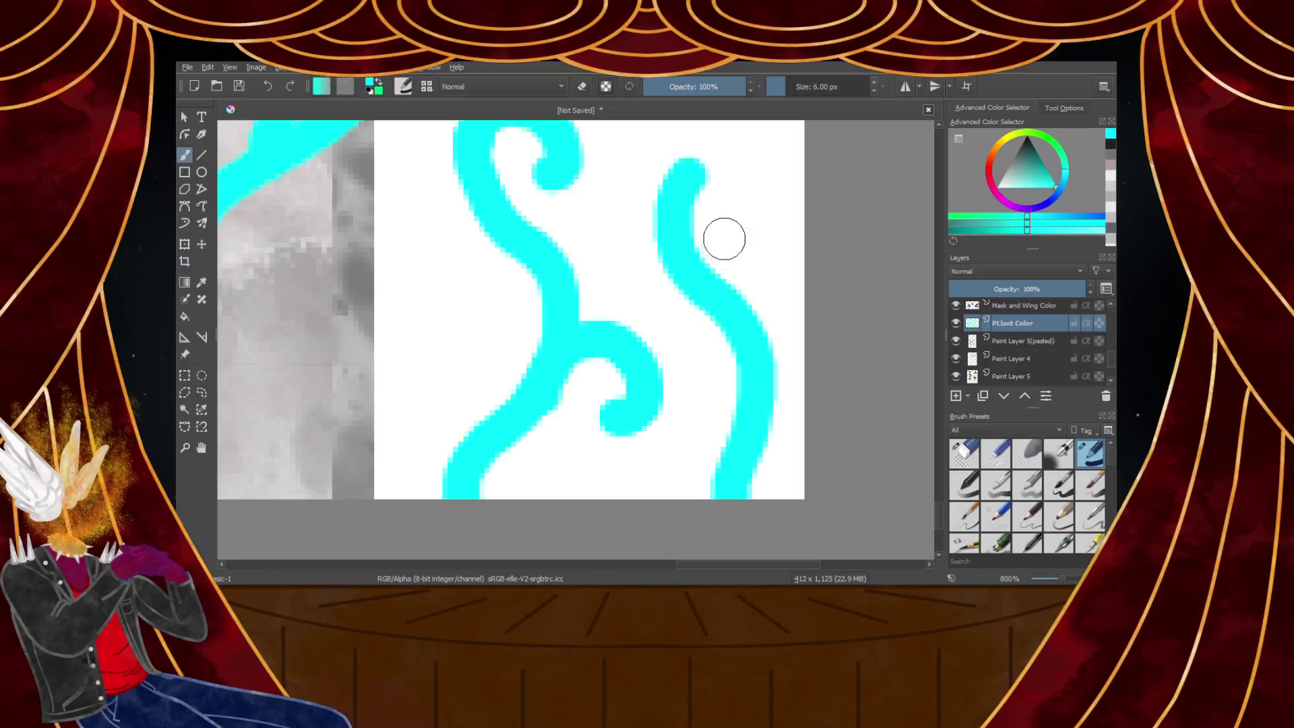
scroll(755, 222, down, 3)
scroll(786, 463, up, 3)
mouse_move(786, 462)
mouse_down()
mouse_move(787, 383)
mouse_move(767, 326)
mouse_move(693, 251)
mouse_up()
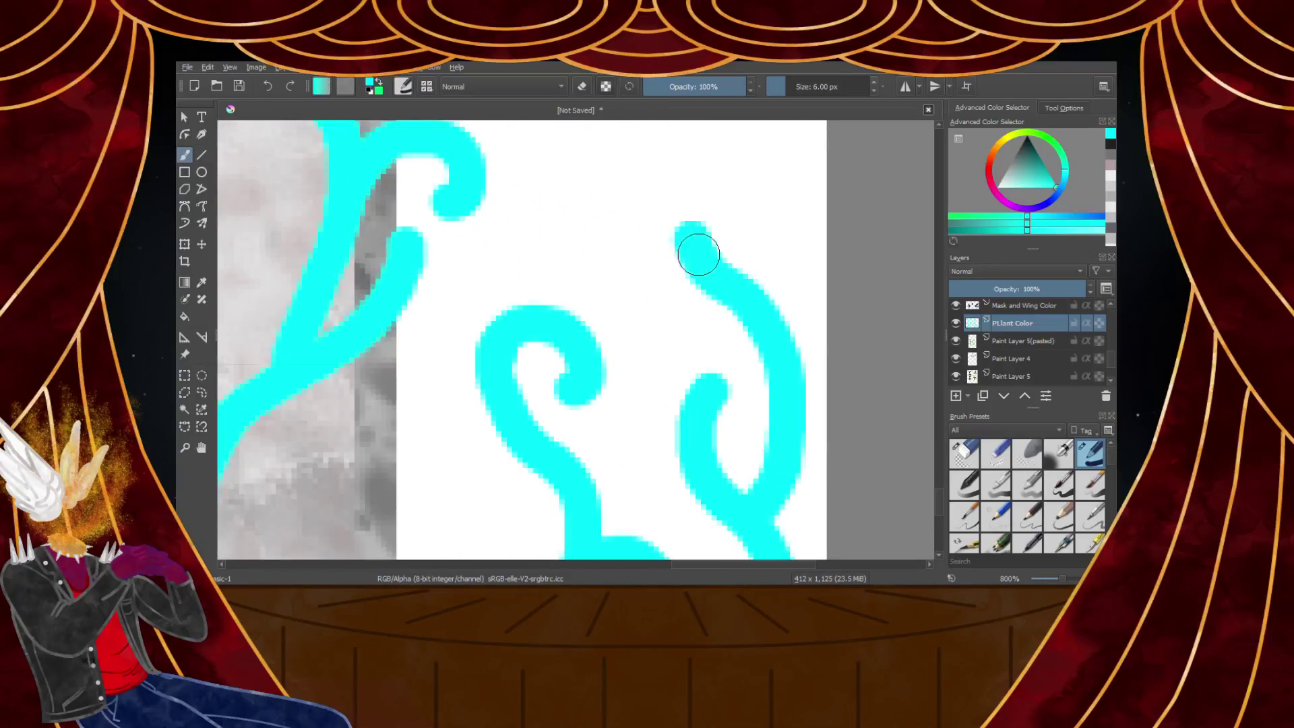
scroll(694, 216, down, 2)
scroll(694, 215, up, 4)
mouse_move(716, 404)
mouse_down()
mouse_move(702, 328)
mouse_move(745, 298)
mouse_move(798, 305)
mouse_move(800, 362)
mouse_up()
scroll(720, 363, down, 7)
scroll(472, 438, up, 3)
scroll(445, 410, down, 2)
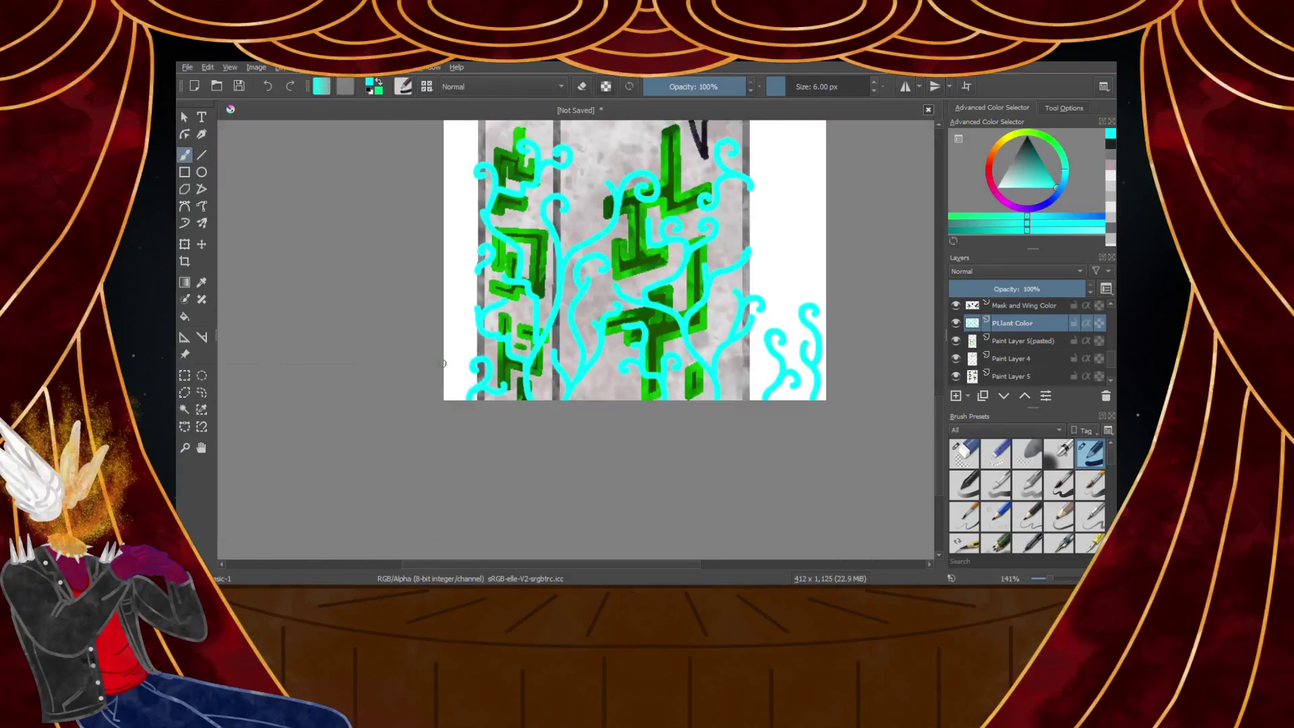
Paint a curling cyan vine at the canvas's lower left edge, beside the pillar
scroll(450, 369, up, 4)
mouse_move(461, 507)
mouse_down()
mouse_move(434, 492)
mouse_move(466, 398)
mouse_move(513, 331)
mouse_move(524, 264)
mouse_move(455, 251)
mouse_up()
scroll(458, 301, down, 8)
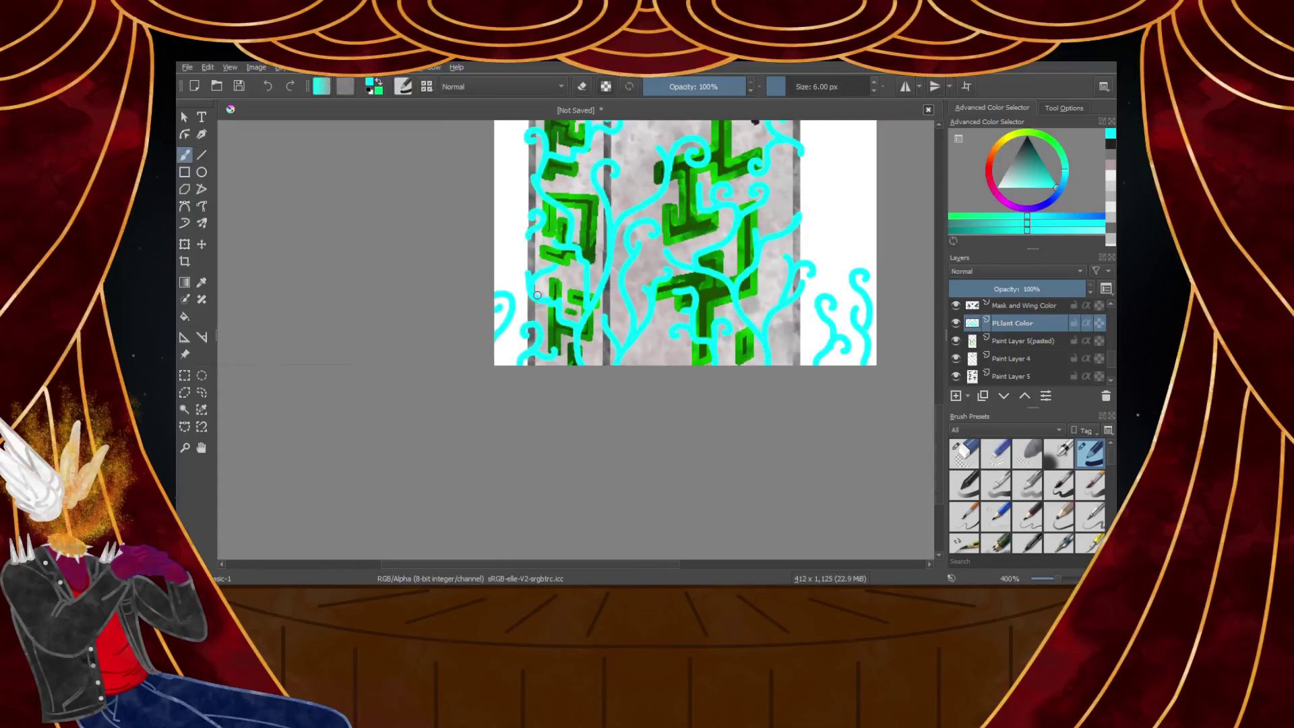
scroll(563, 182, down, 1)
scroll(545, 362, up, 3)
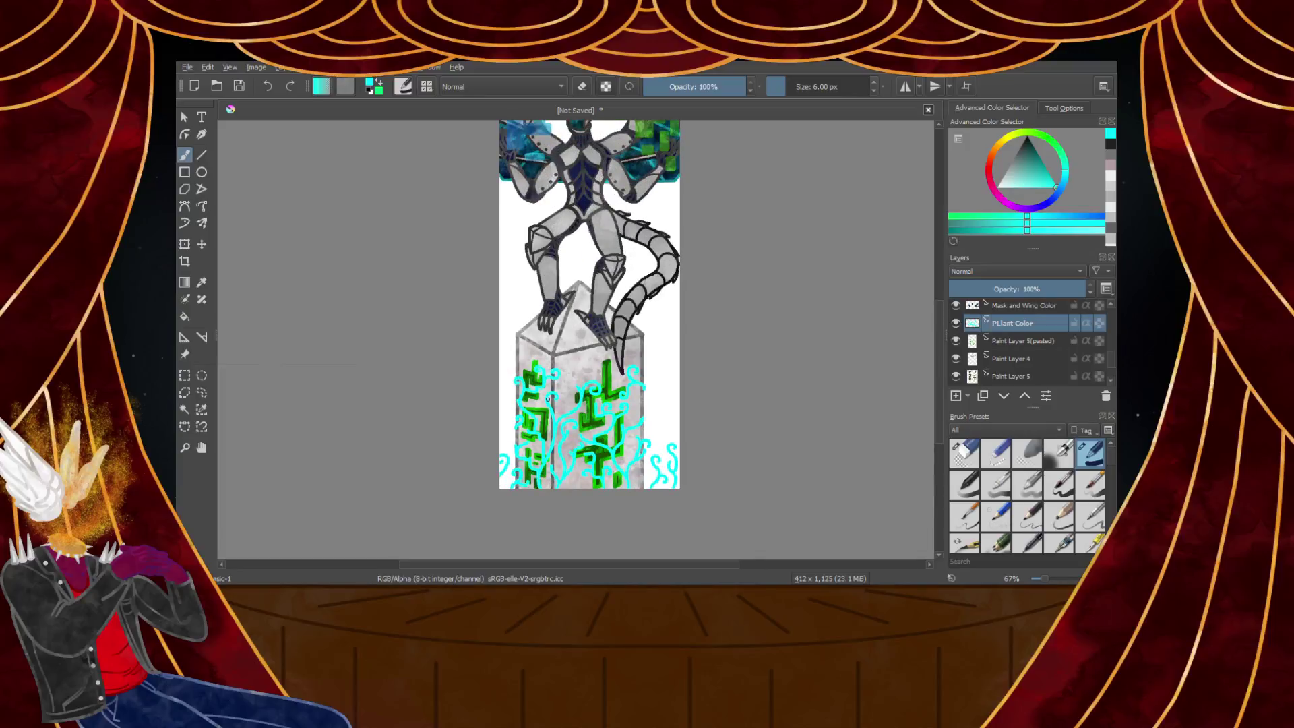
Select all the cyan vines on the PLlant Color layer with the Similar Color Selection tool
scroll(547, 388, up, 2)
click(200, 410)
scroll(474, 418, up, 4)
click(656, 474)
scroll(656, 474, down, 3)
scroll(687, 523, down, 6)
Paint all the selected vines dark green with the Watercolor Texture brush
click(1066, 156)
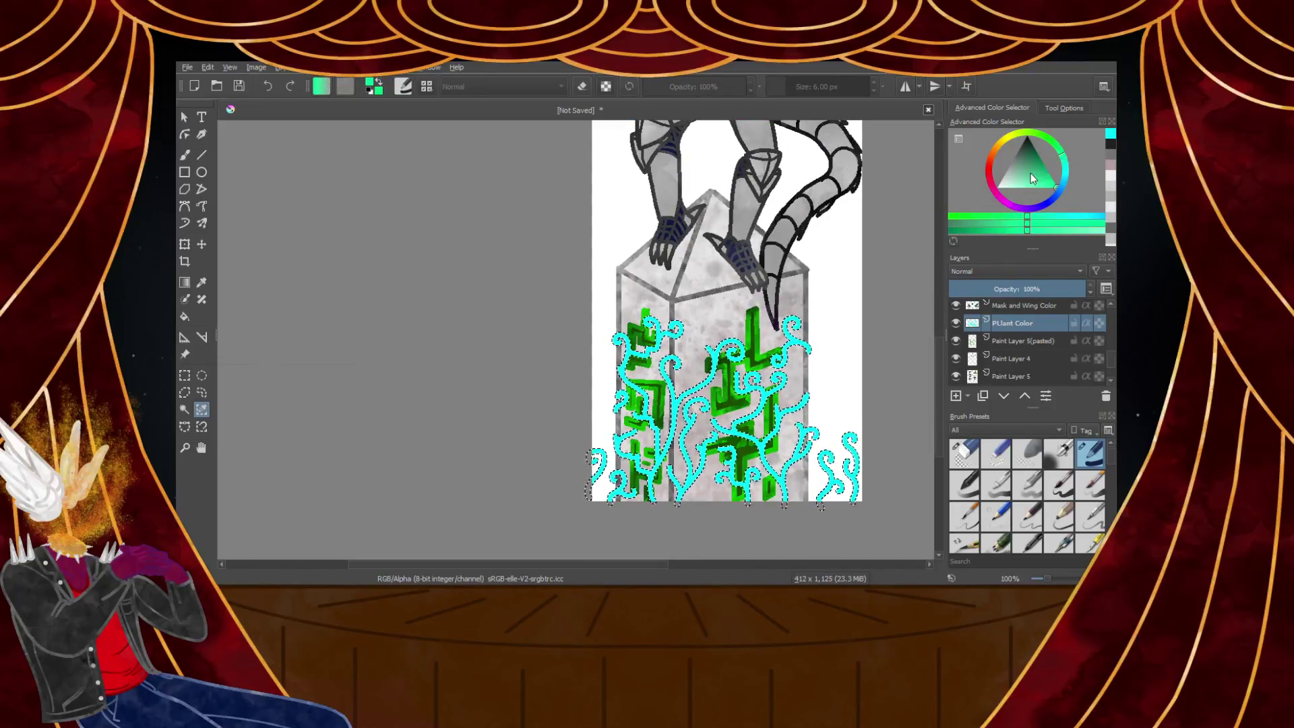
drag(1036, 178, 1045, 157)
scroll(635, 334, up, 1)
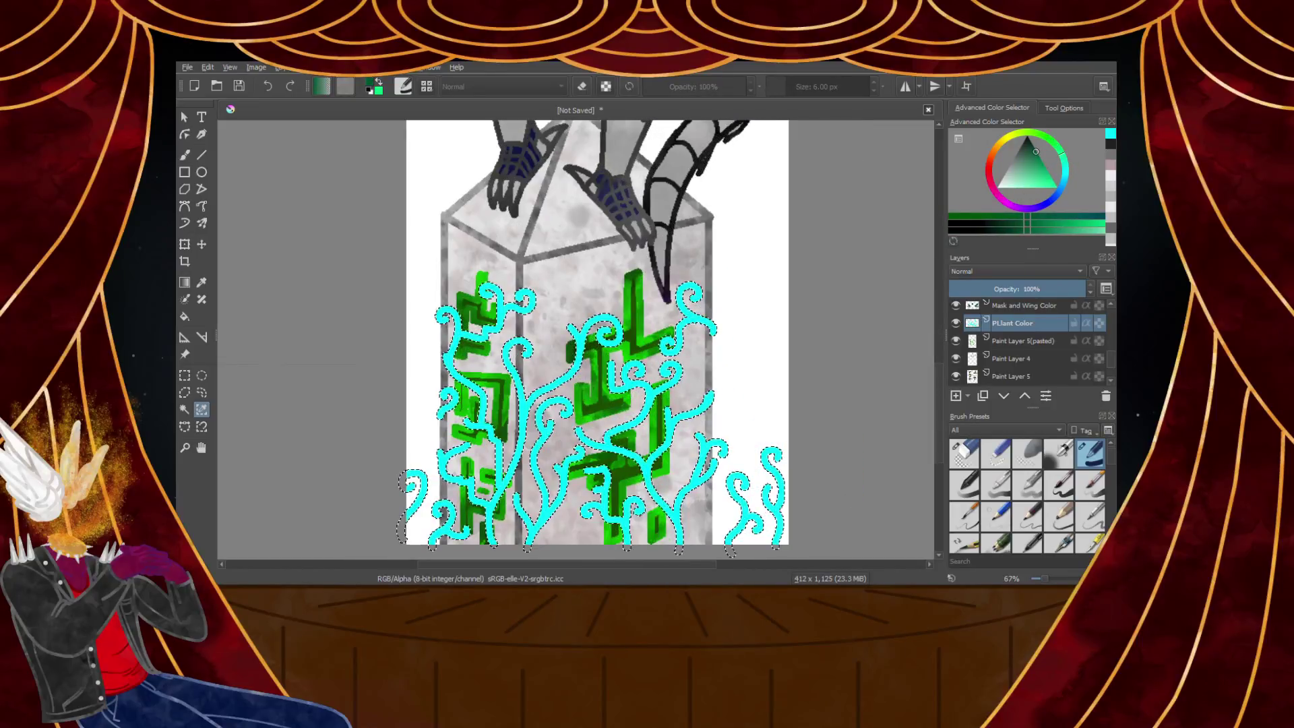
click(186, 157)
scroll(1000, 512, down, 3)
click(999, 519)
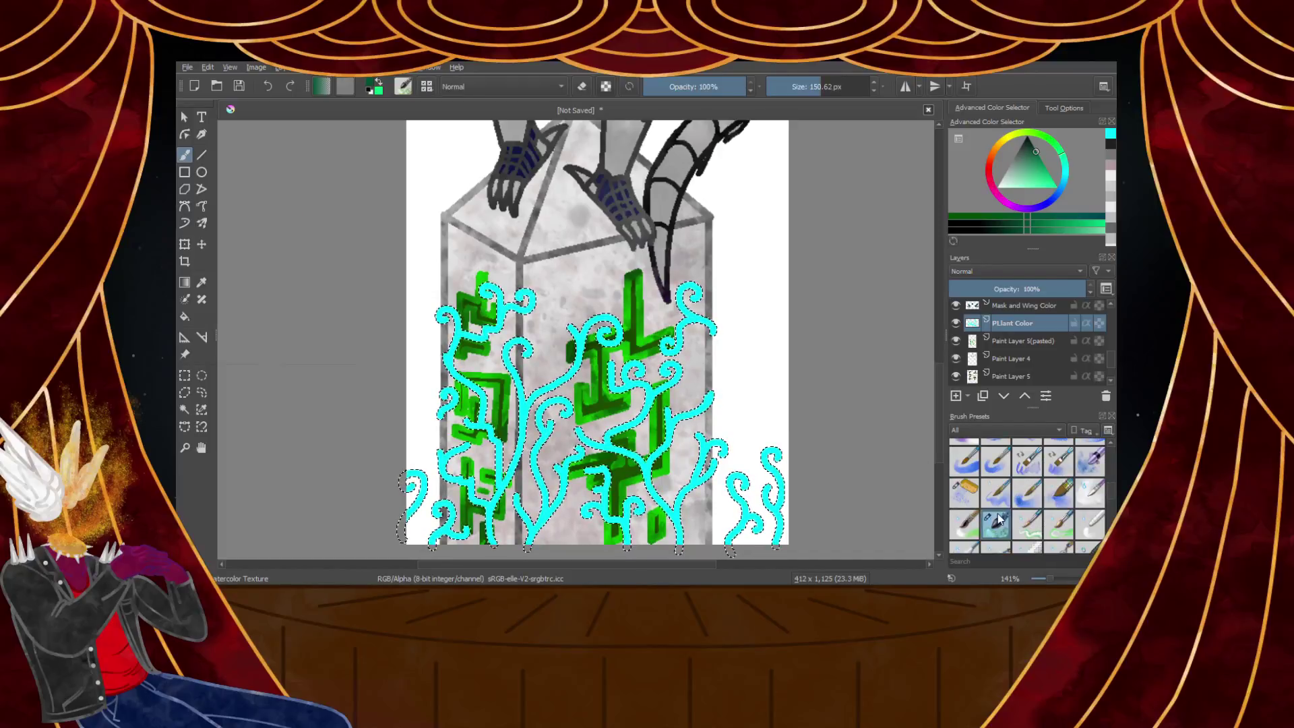
mouse_move(785, 343)
mouse_down()
mouse_move(782, 242)
mouse_move(603, 331)
mouse_up()
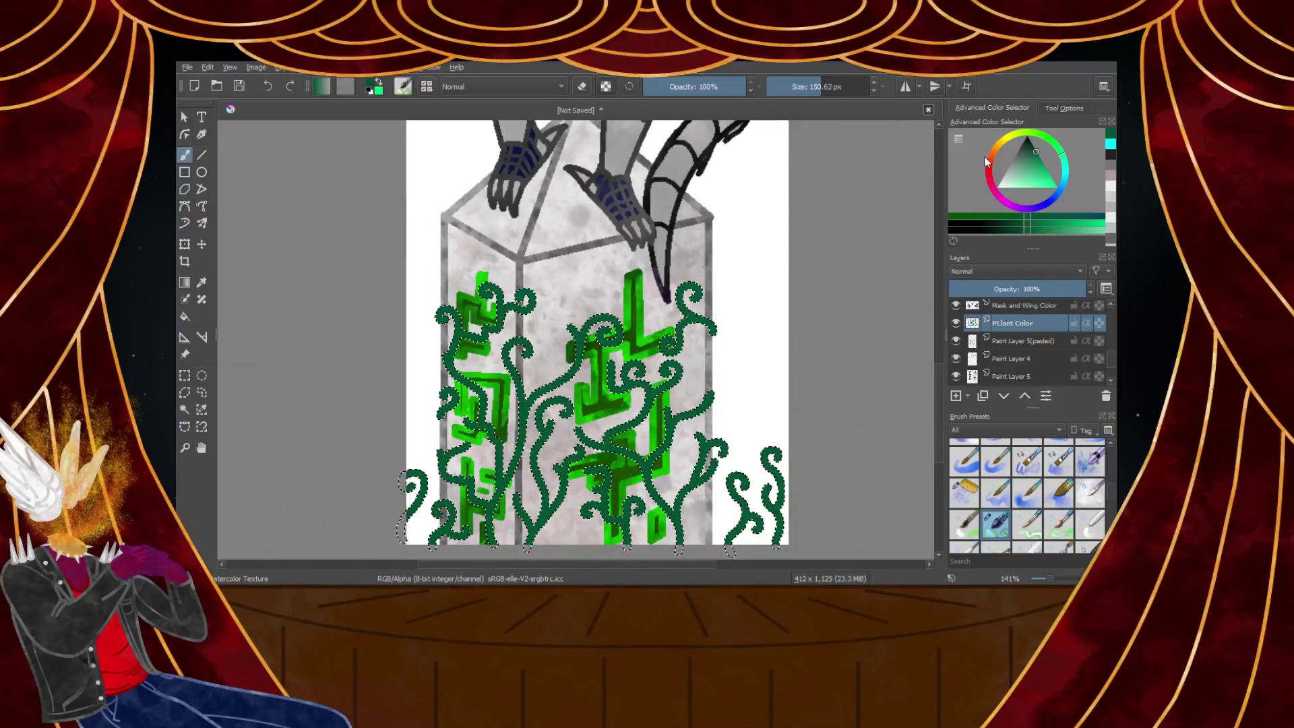
Mottle the selected vines with several slightly different shades of green using the Watercolor Texture brush
drag(1044, 156, 1042, 159)
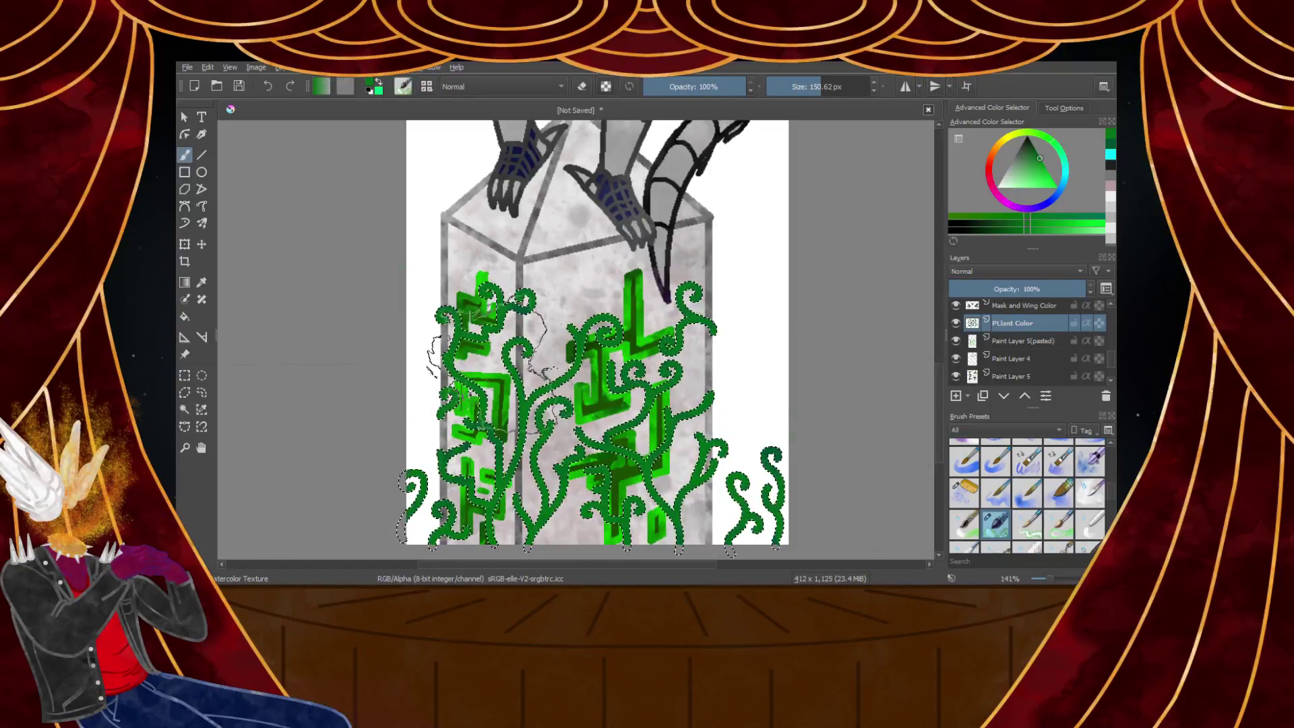
click(1034, 150)
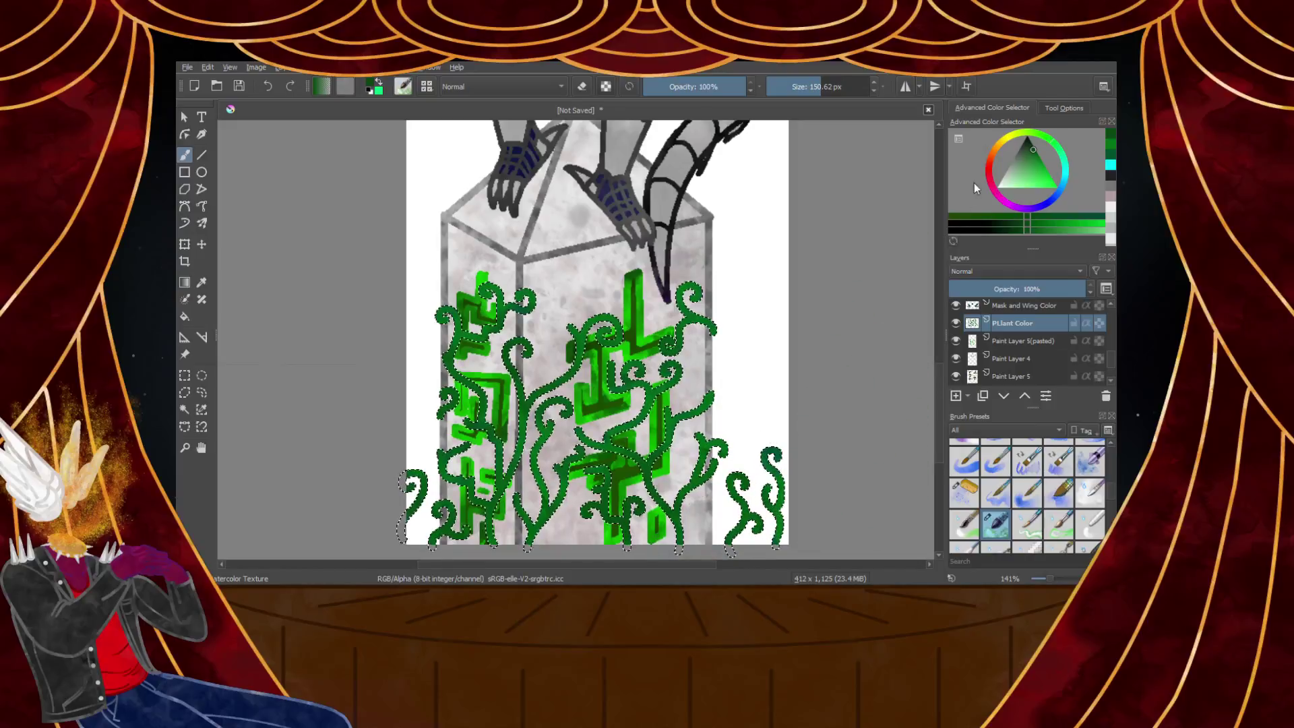
click(1042, 165)
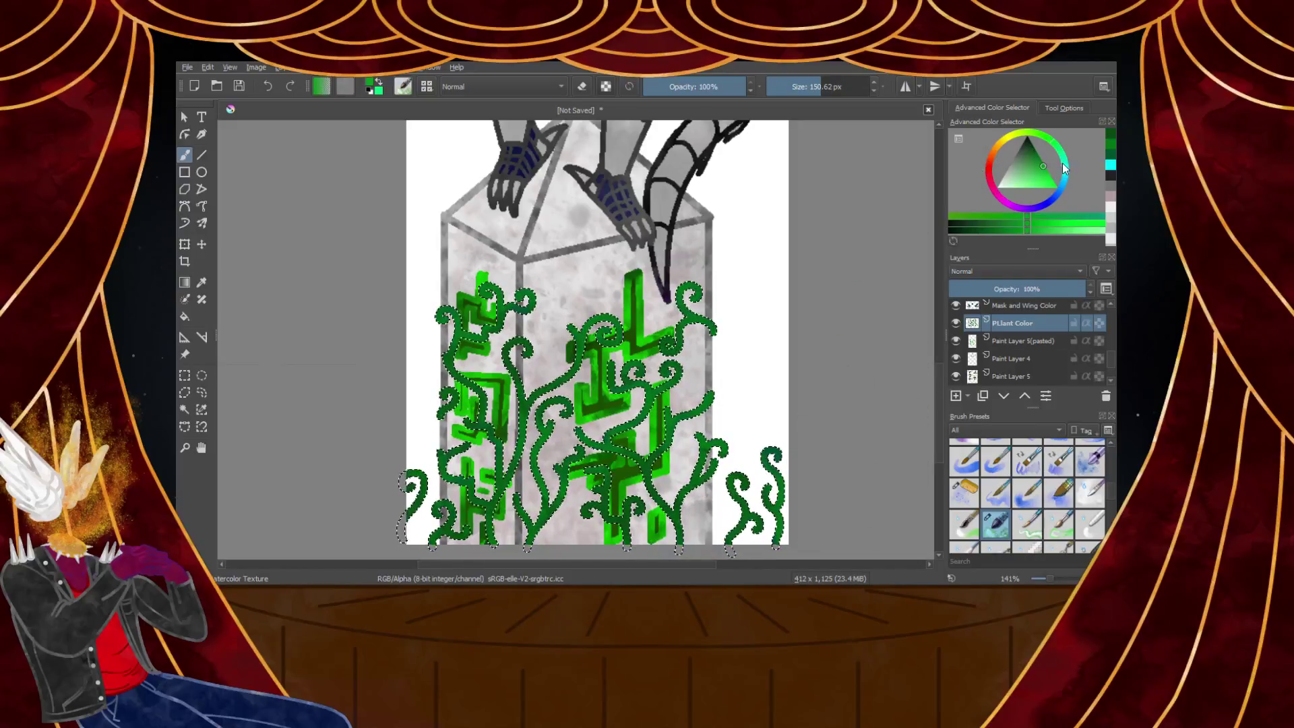
click(1039, 159)
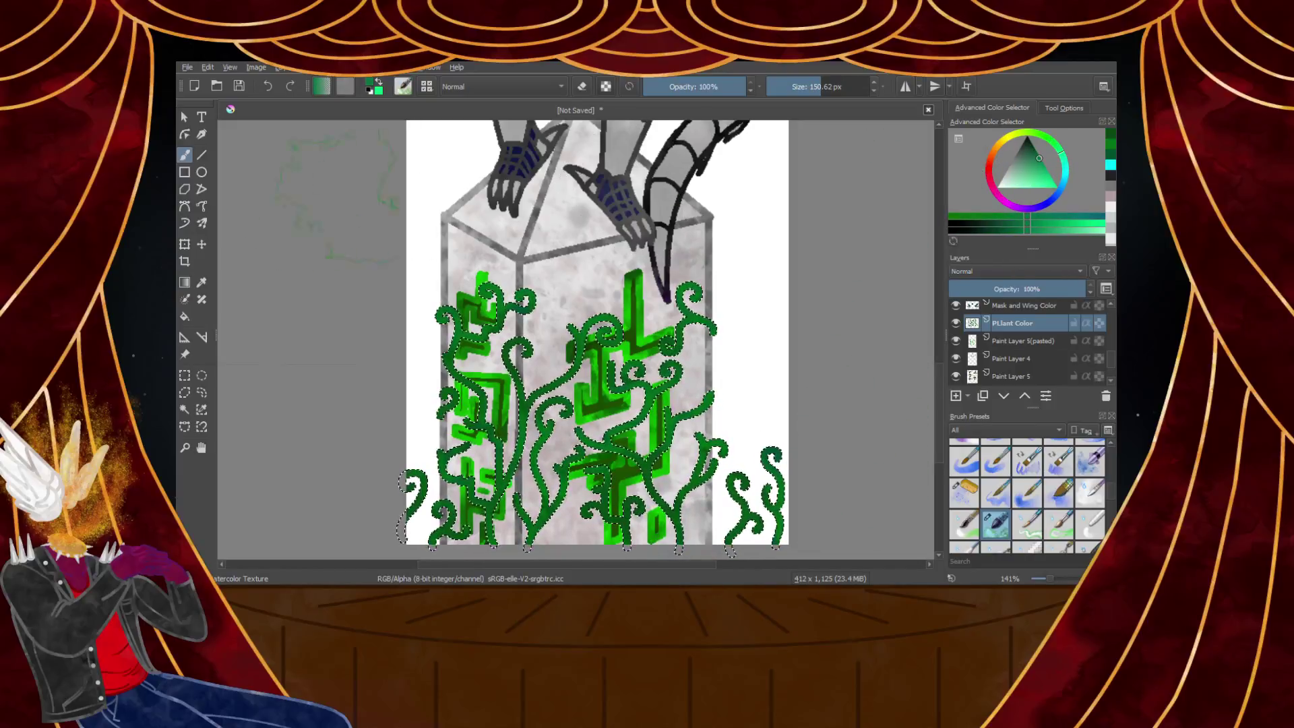
Apply a green gradient to the selected vines, running from the lower part of the pillar upward
click(189, 248)
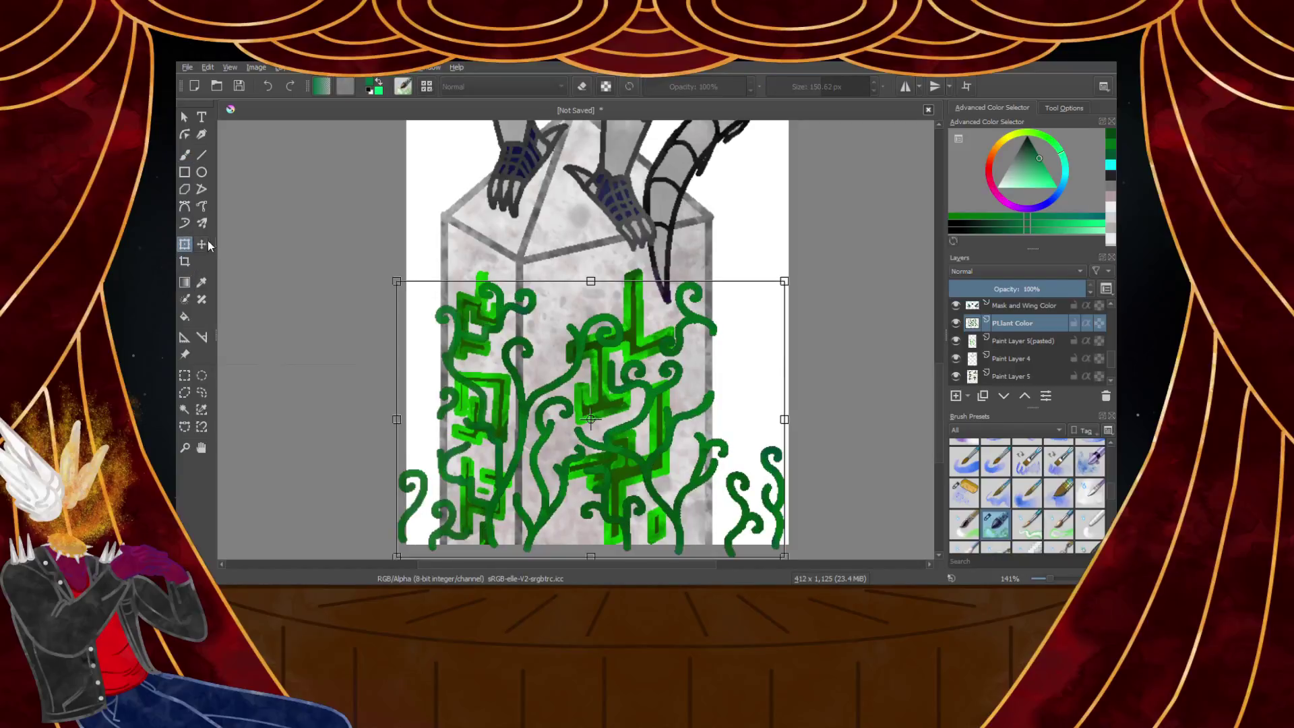
click(186, 283)
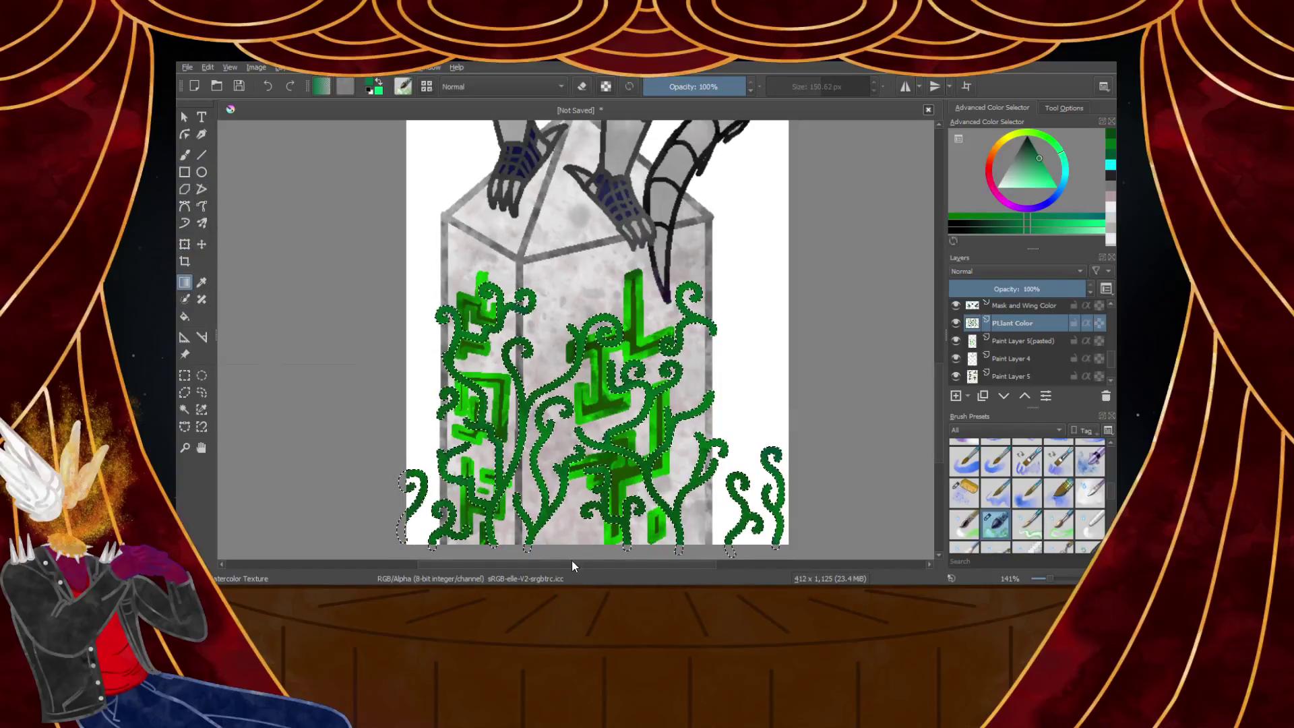
drag(592, 460, 583, 254)
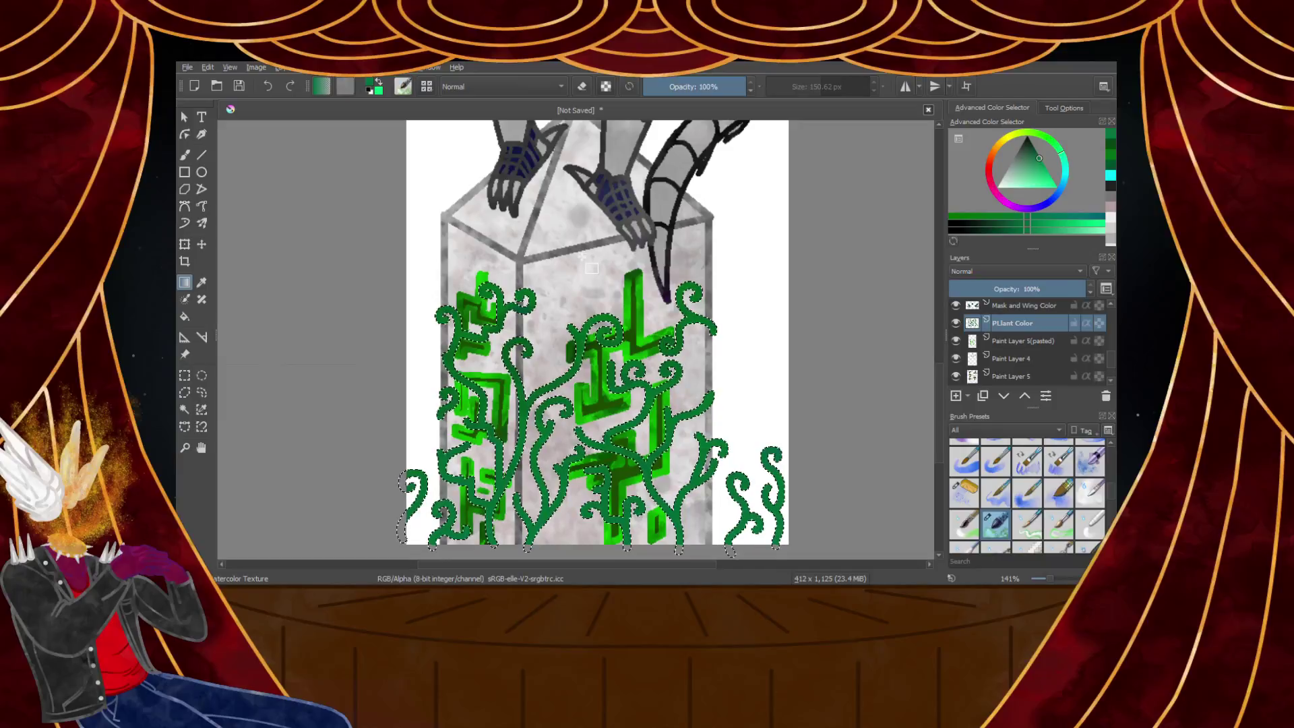
scroll(582, 259, down, 3)
scroll(578, 318, up, 4)
scroll(577, 314, down, 4)
scroll(572, 270, up, 3)
Apply a pale green gradient down from the vines' upper tips and a dark green gradient up from their base
click(1038, 171)
click(1009, 186)
drag(601, 124, 520, 499)
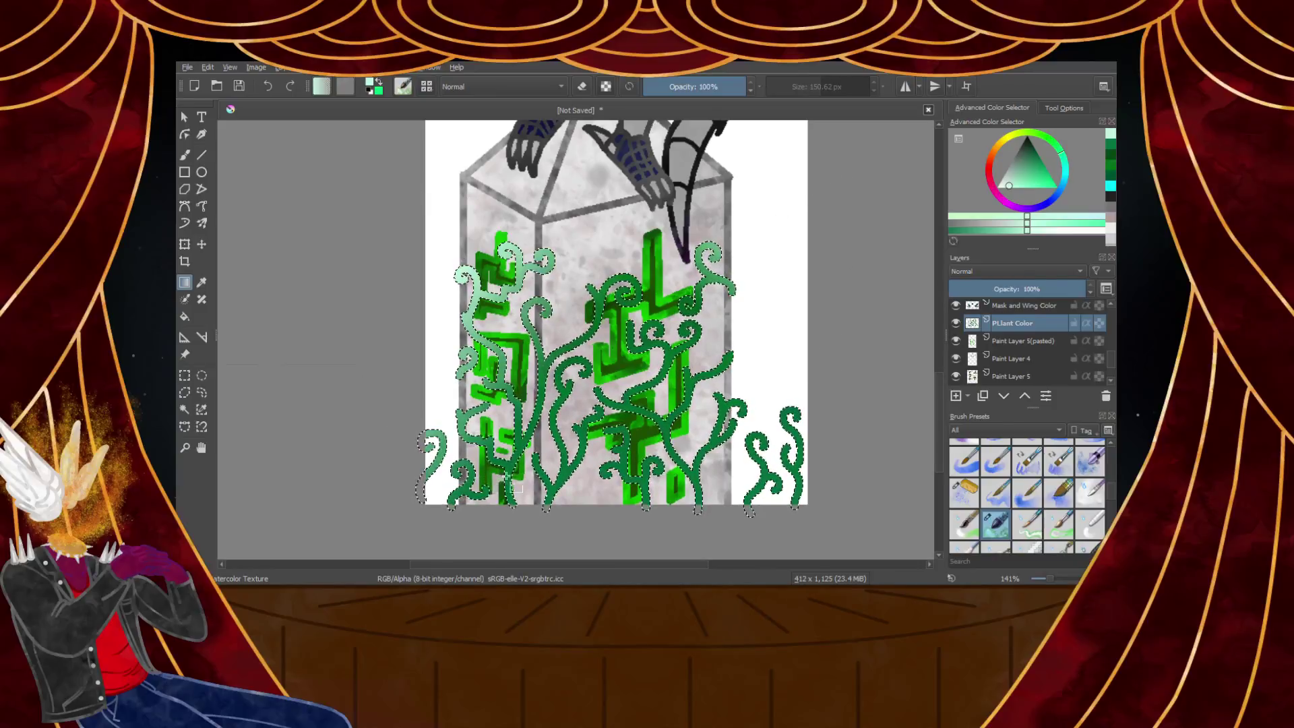
click(1038, 154)
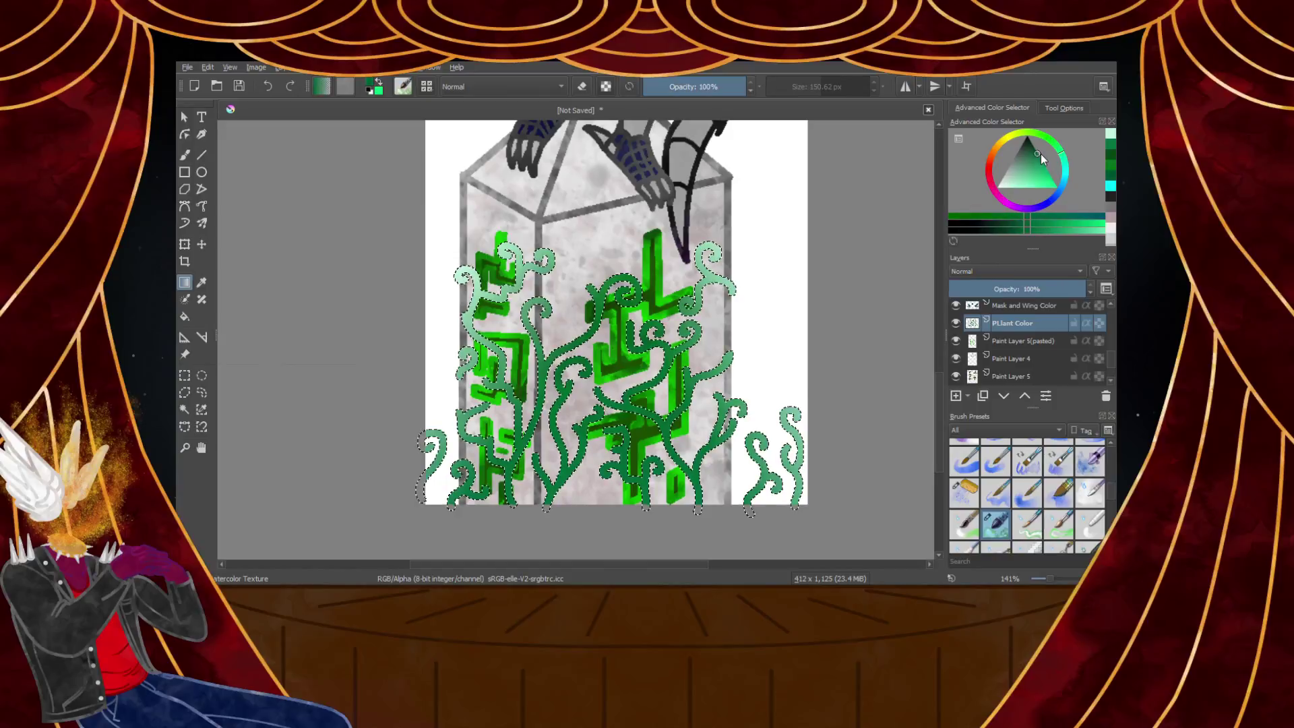
drag(596, 515, 595, 151)
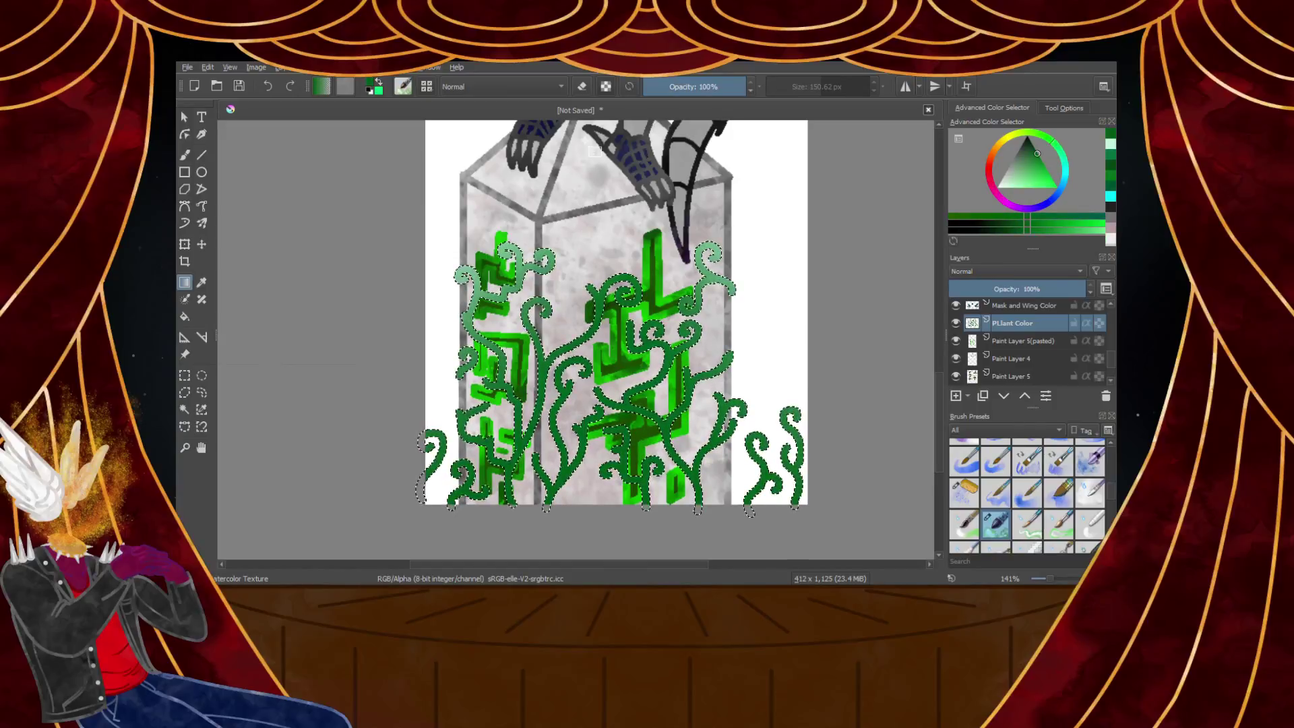
Brush bright green highlights over the selected vines with the Watercolor Texture brush at 37% opacity
click(184, 374)
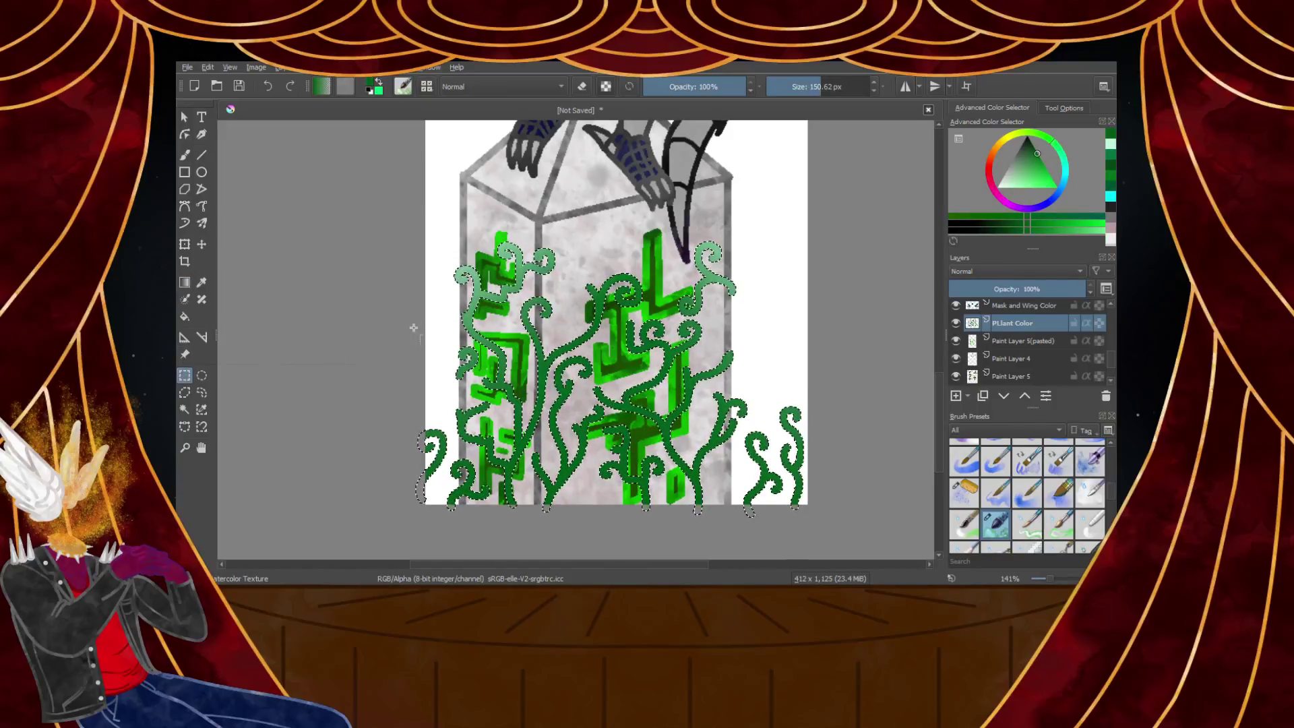
scroll(408, 323, down, 1)
scroll(411, 327, up, 2)
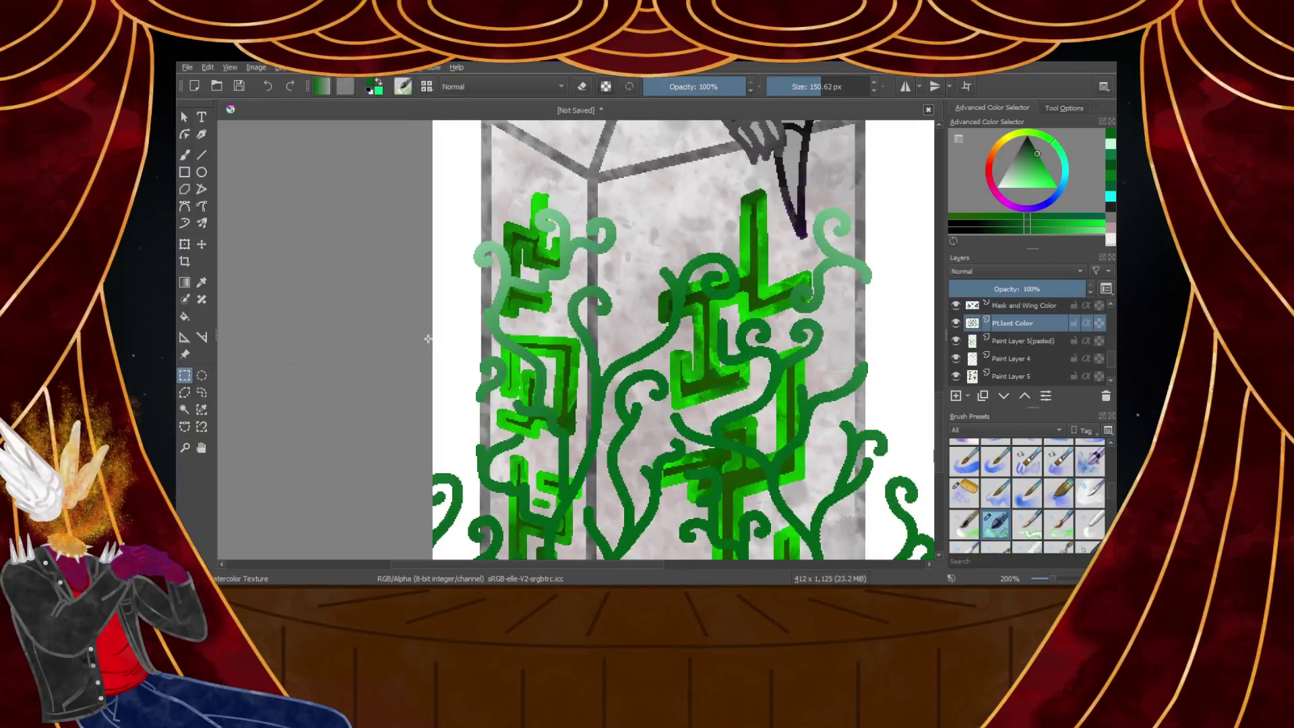
click(1049, 190)
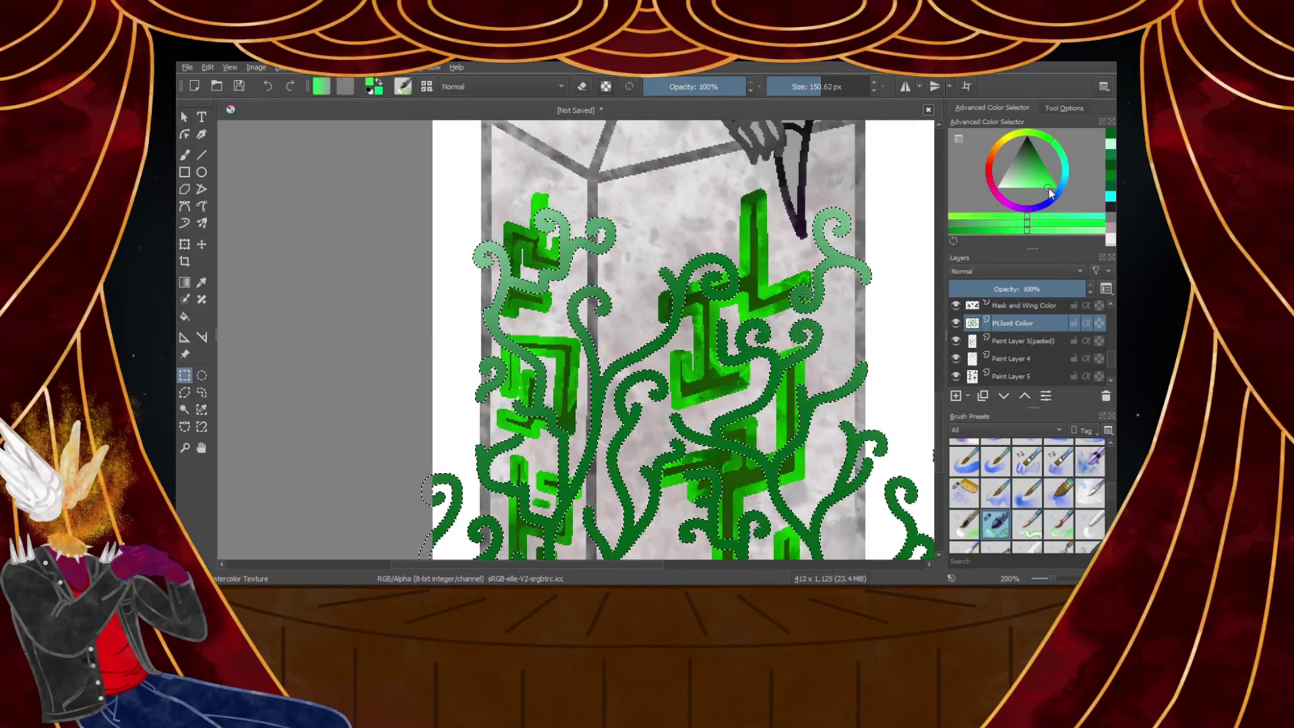
click(682, 87)
mouse_move(593, 236)
mouse_down()
mouse_move(568, 378)
mouse_move(674, 435)
mouse_up()
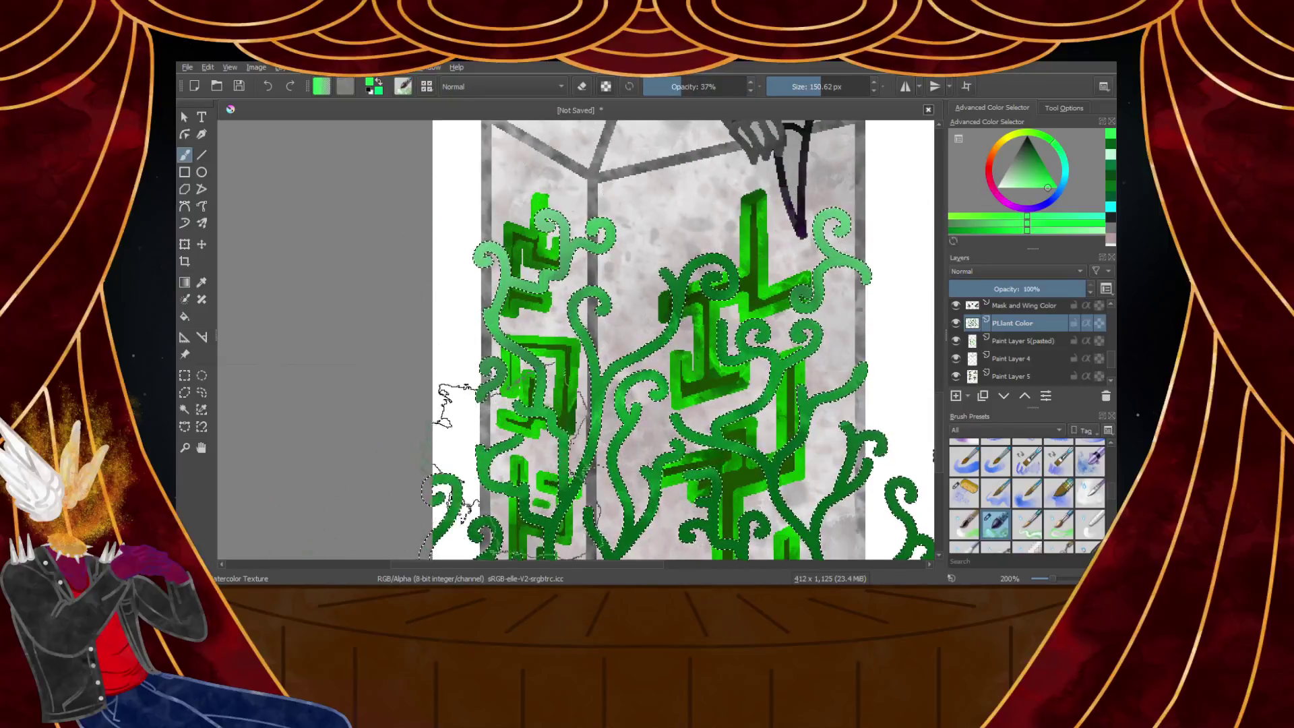
scroll(516, 475, up, 1)
drag(592, 177, 626, 273)
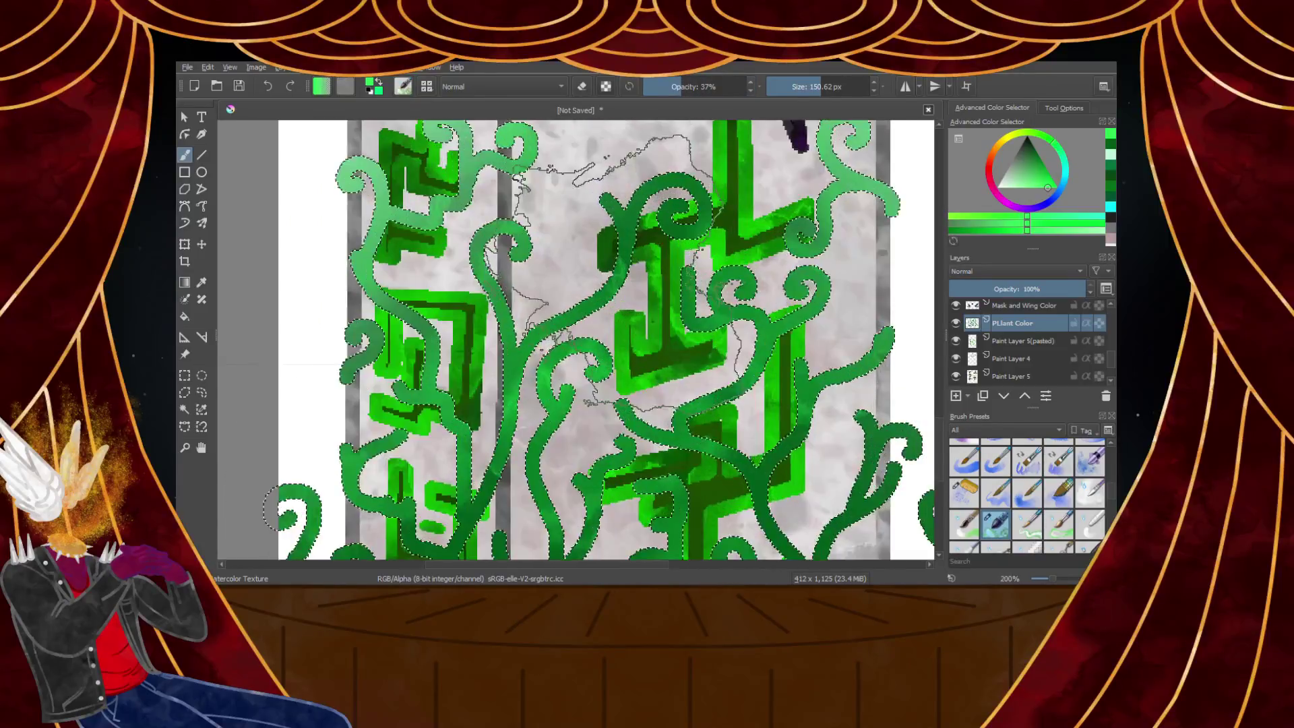
Brush dark brown over the selected vines with the Watercolor Texture brush, raising the opacity to 60%
click(992, 153)
drag(1034, 173, 1027, 148)
scroll(744, 233, down, 5)
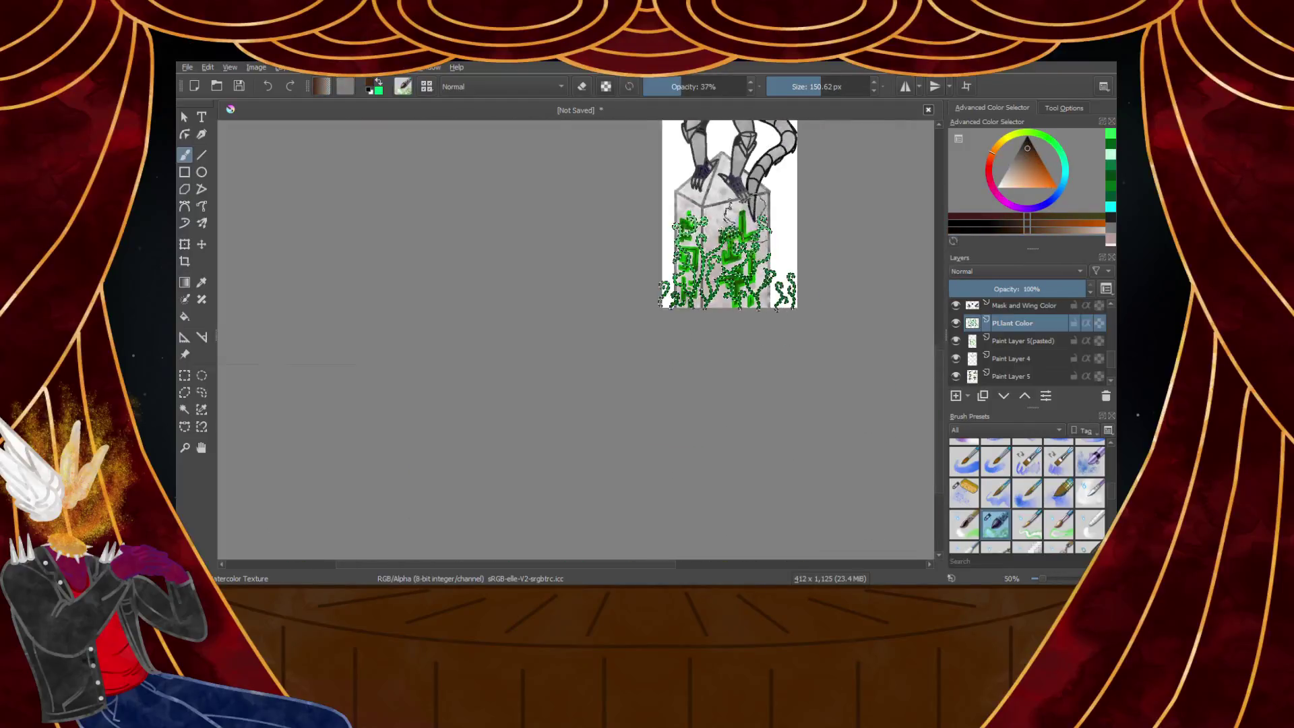
scroll(748, 249, up, 4)
scroll(495, 325, down, 1)
scroll(503, 498, up, 2)
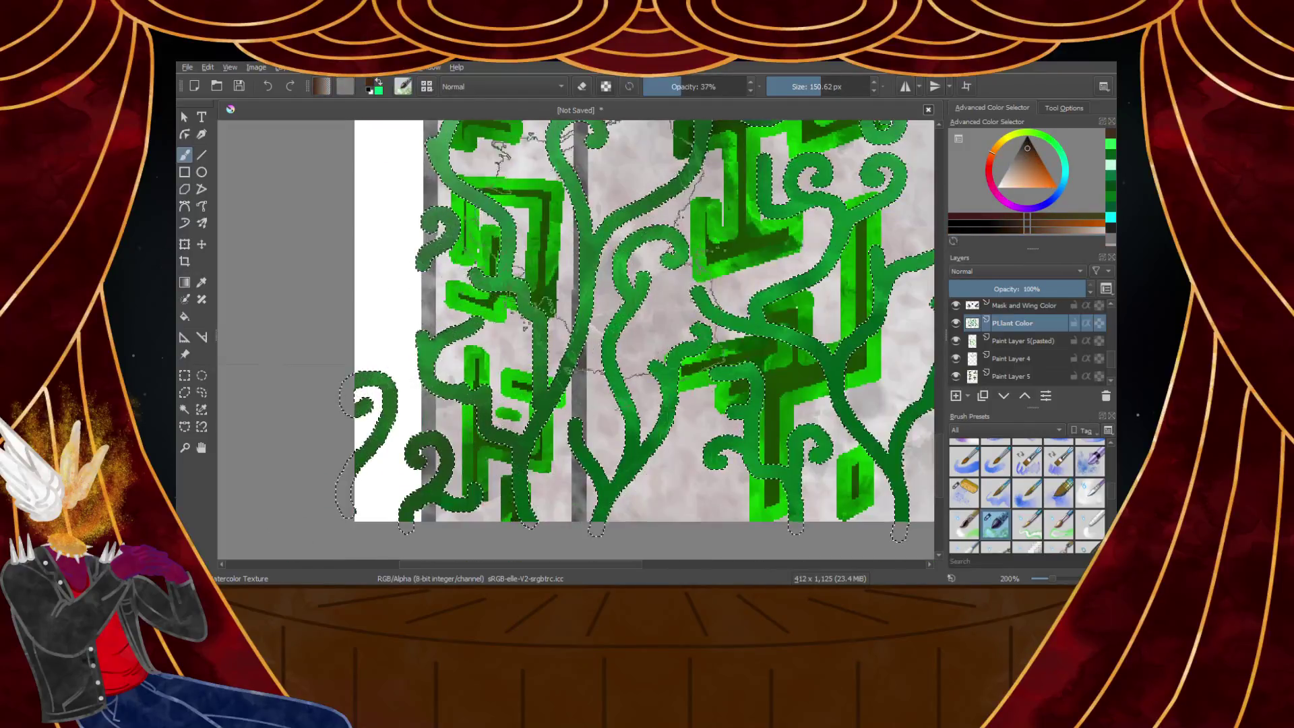
scroll(502, 471, down, 2)
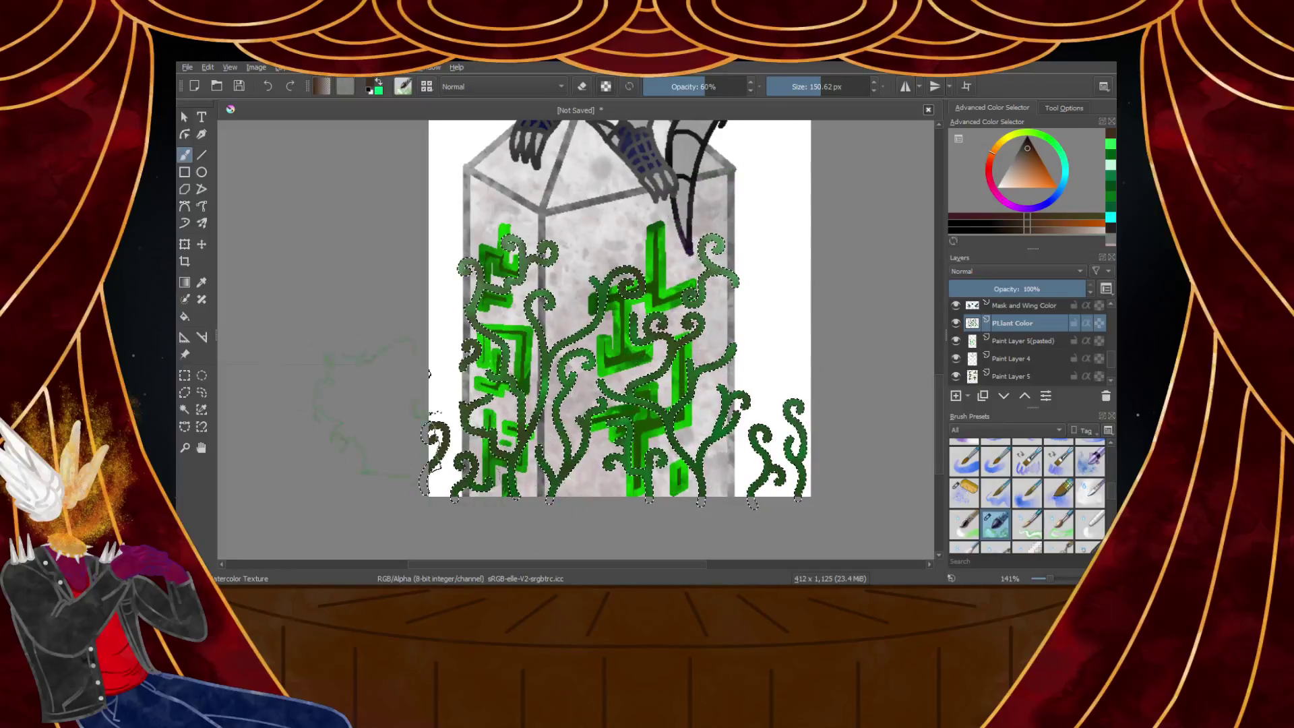
Examine the shaded vines on the pillar without the selection outline
click(184, 375)
scroll(652, 325, up, 2)
scroll(647, 344, down, 2)
scroll(640, 377, up, 1)
scroll(636, 396, down, 1)
scroll(636, 396, up, 1)
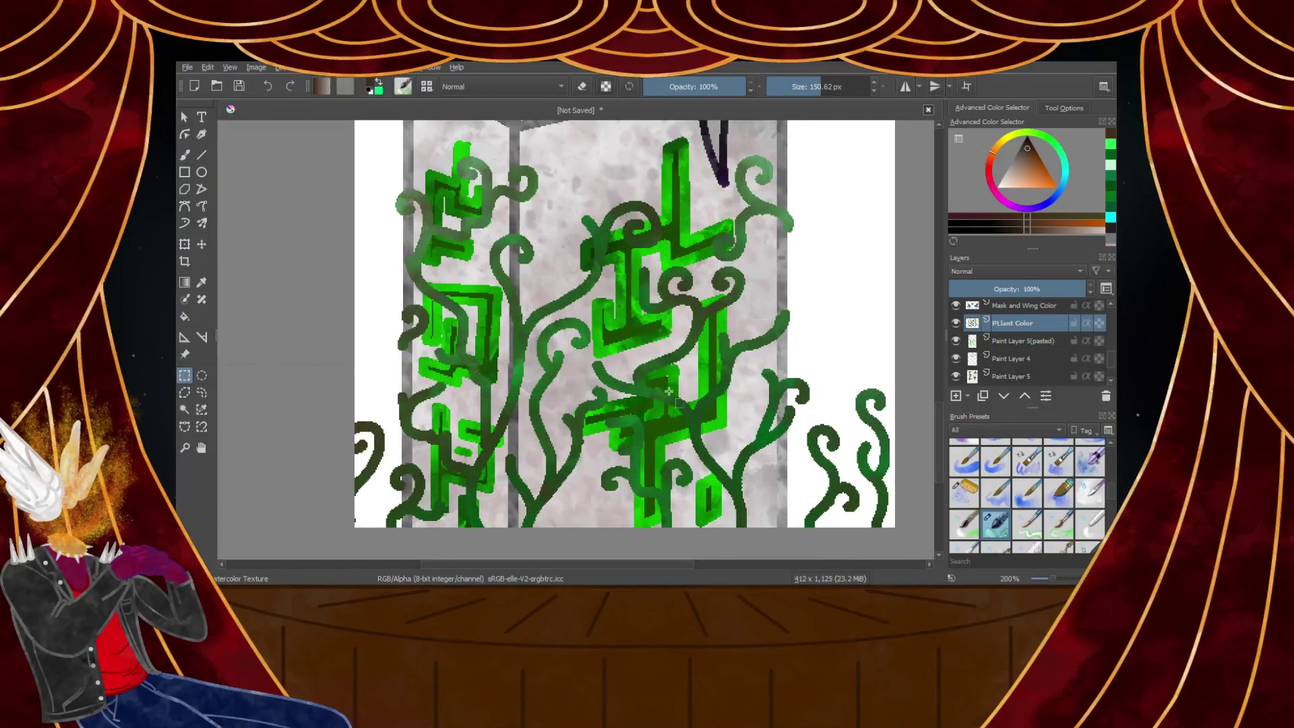
scroll(668, 339, down, 1)
Add more dark brown texture along the selected vines at 60% opacity, leaving some patches green
click(185, 156)
mouse_move(634, 233)
mouse_down()
mouse_move(633, 465)
mouse_move(627, 451)
mouse_up()
scroll(513, 478, down, 1)
scroll(718, 313, up, 1)
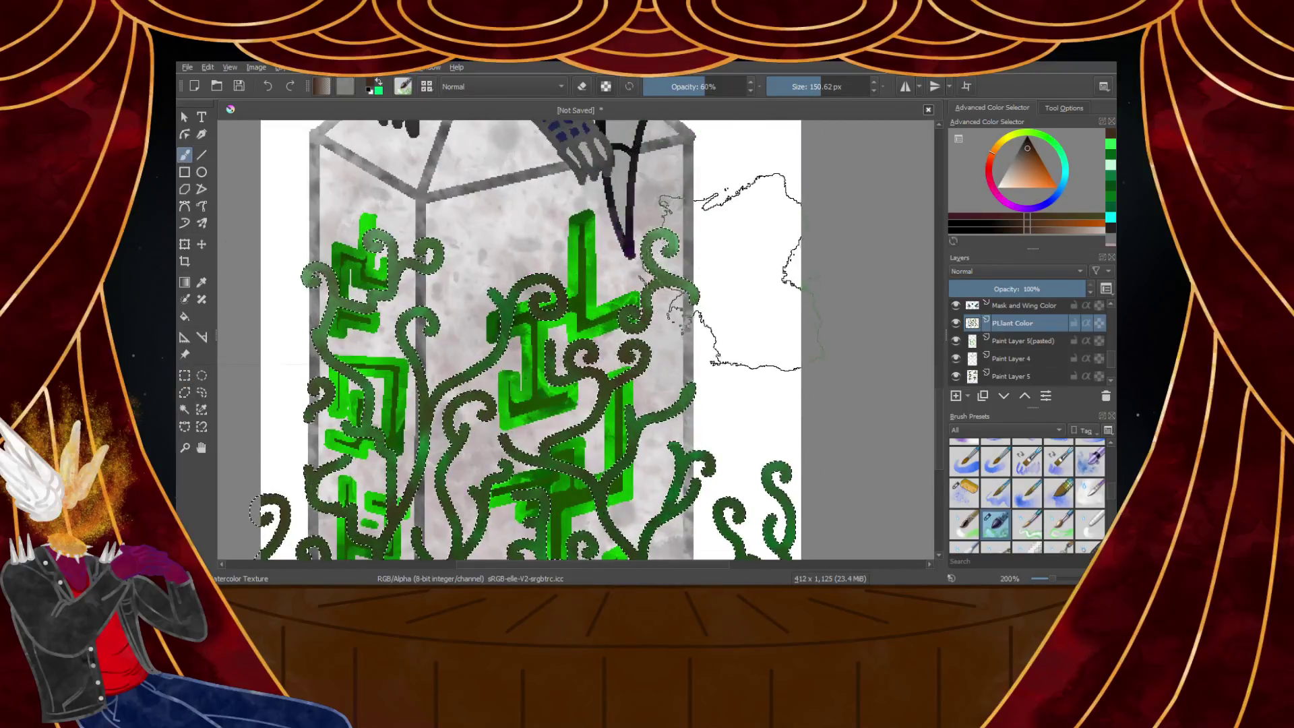
scroll(720, 243, down, 2)
scroll(758, 361, up, 2)
mouse_move(304, 377)
mouse_down()
mouse_move(451, 215)
mouse_move(378, 337)
mouse_up()
scroll(464, 380, down, 2)
scroll(825, 398, up, 2)
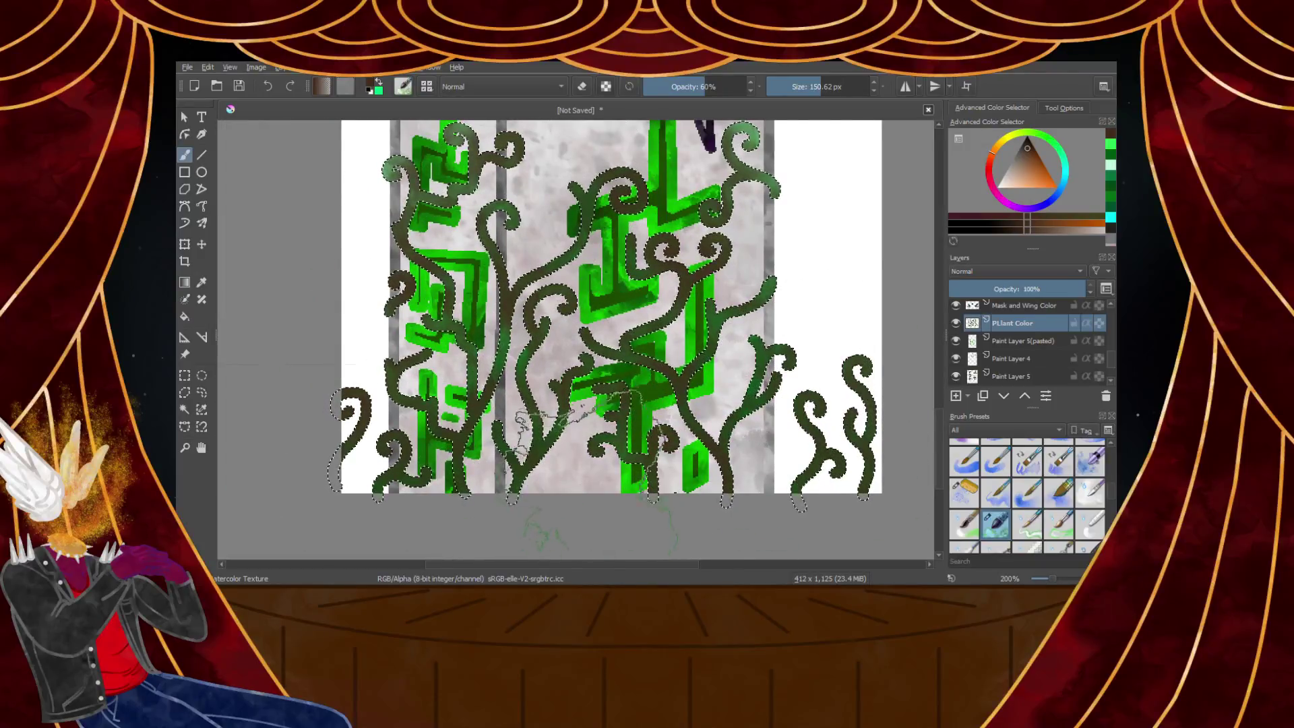
Brush dark brown over the remaining green tips of the selected vines at 60% opacity and clear the selection outline
click(184, 375)
click(425, 341)
scroll(425, 342, down, 1)
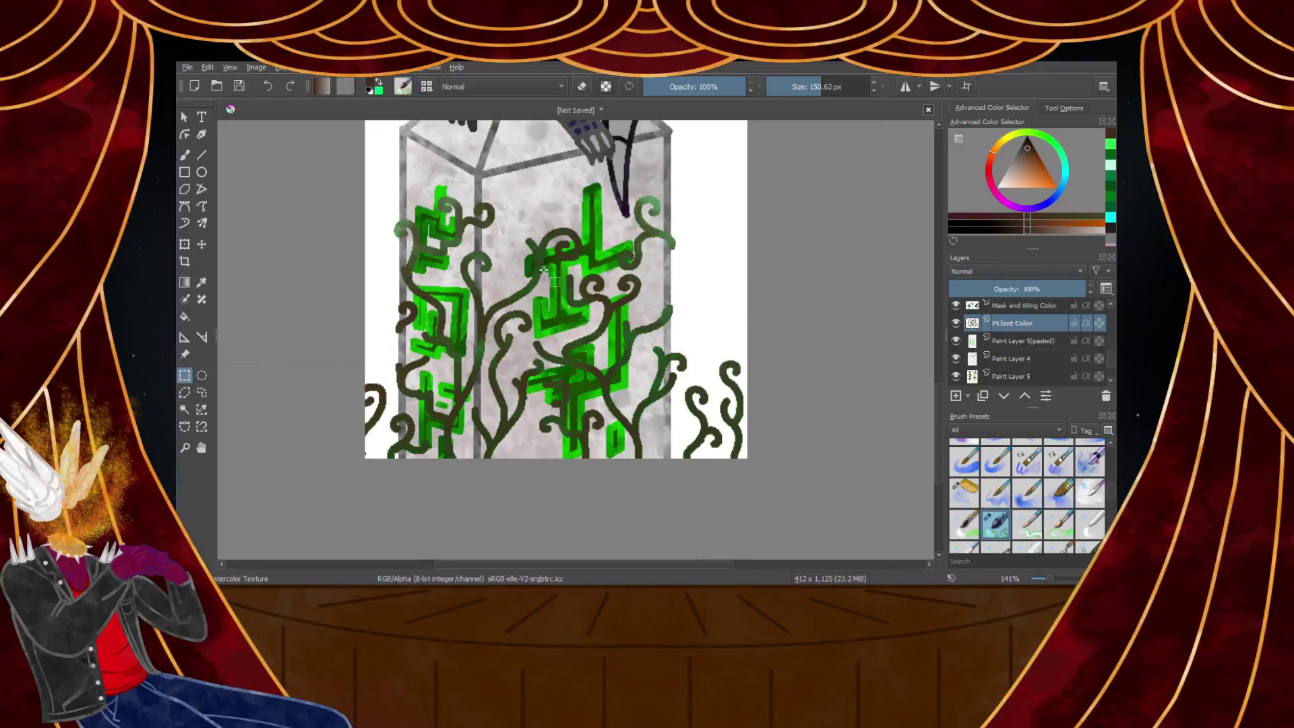
click(184, 155)
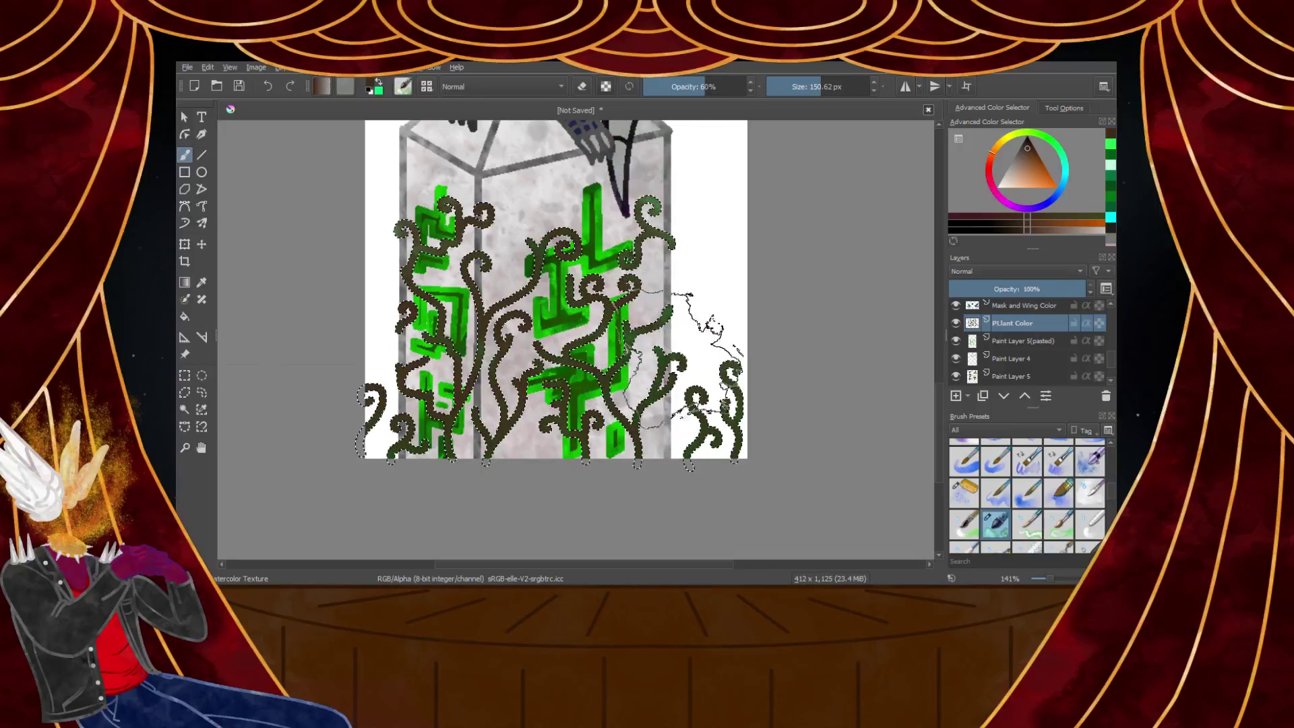
click(184, 374)
click(306, 344)
Examine the browned vines on the pillar within the whole artwork
scroll(329, 330, down, 2)
scroll(311, 285, up, 2)
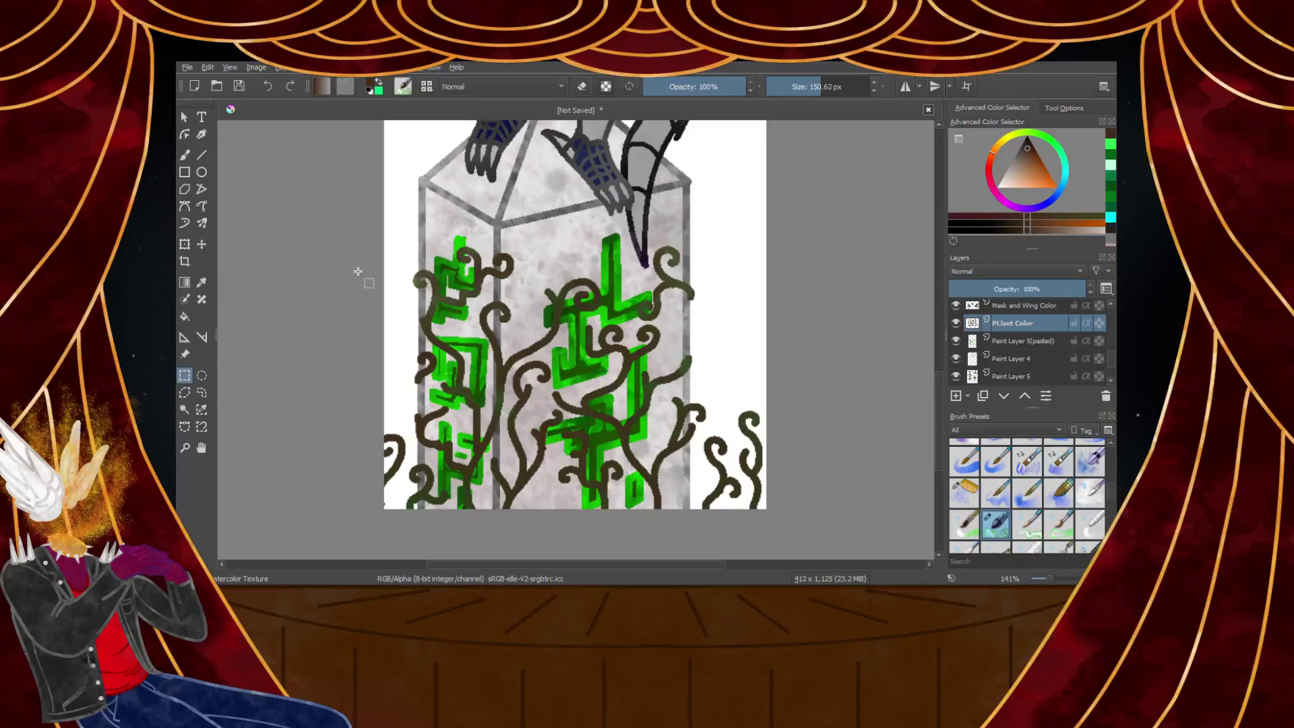
scroll(378, 256, down, 5)
scroll(398, 216, up, 3)
scroll(403, 200, down, 1)
scroll(404, 201, up, 2)
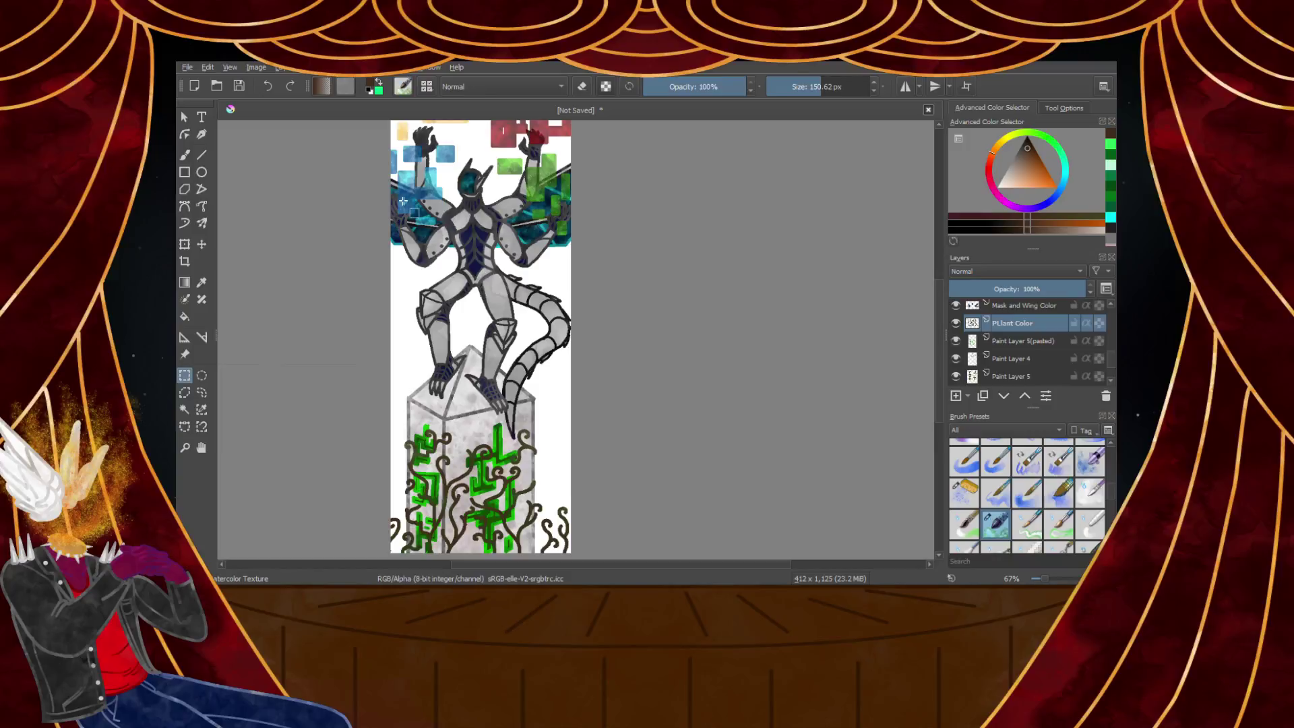
scroll(384, 197, down, 2)
scroll(381, 197, up, 2)
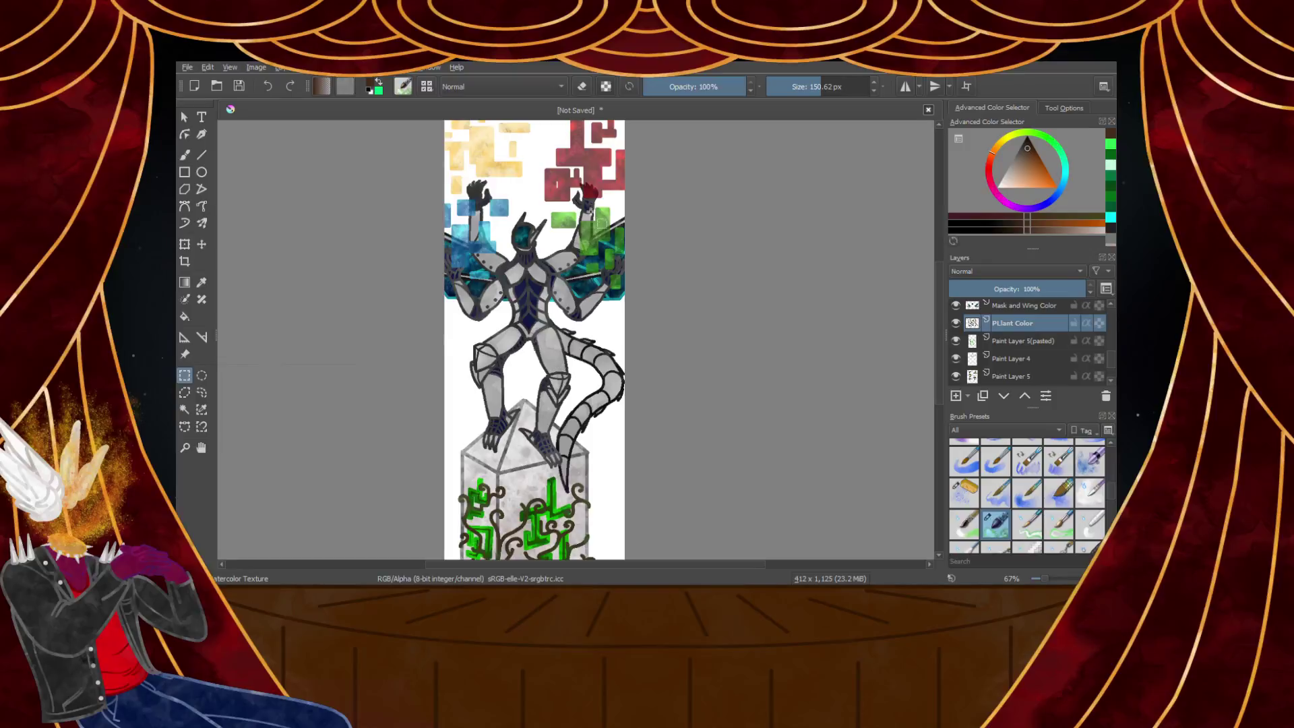
Add a new paint layer directly above the Background layer
scroll(1005, 361, down, 1)
click(1010, 376)
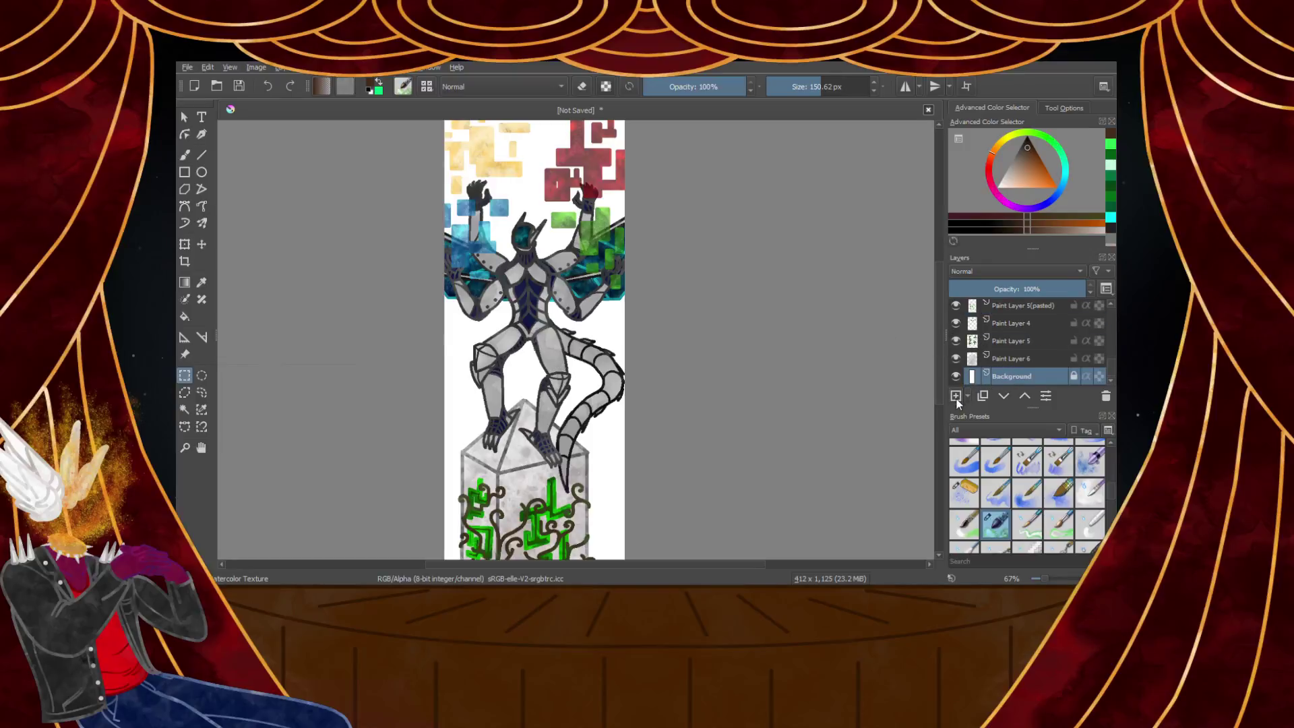
scroll(541, 352, down, 1)
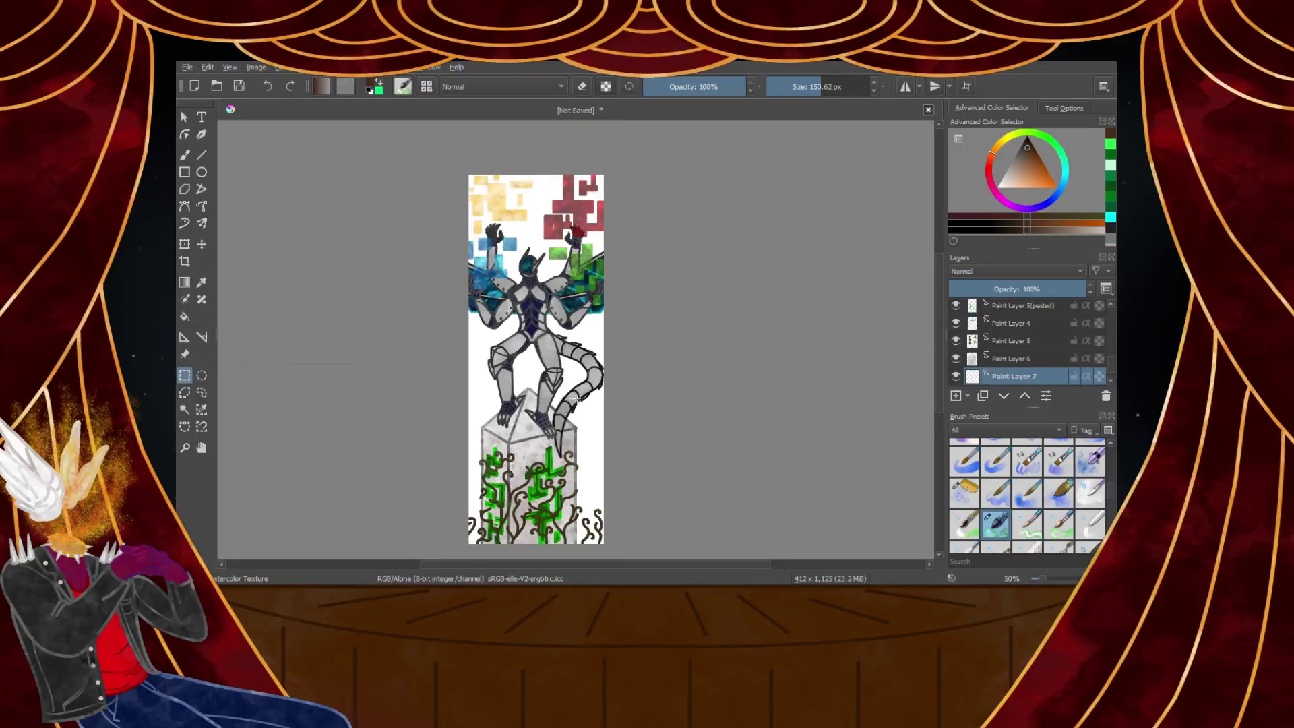
Set up the Line tool with bright orange, a 6 px inking brush and left-right mirroring
click(1049, 186)
scroll(1042, 485, up, 5)
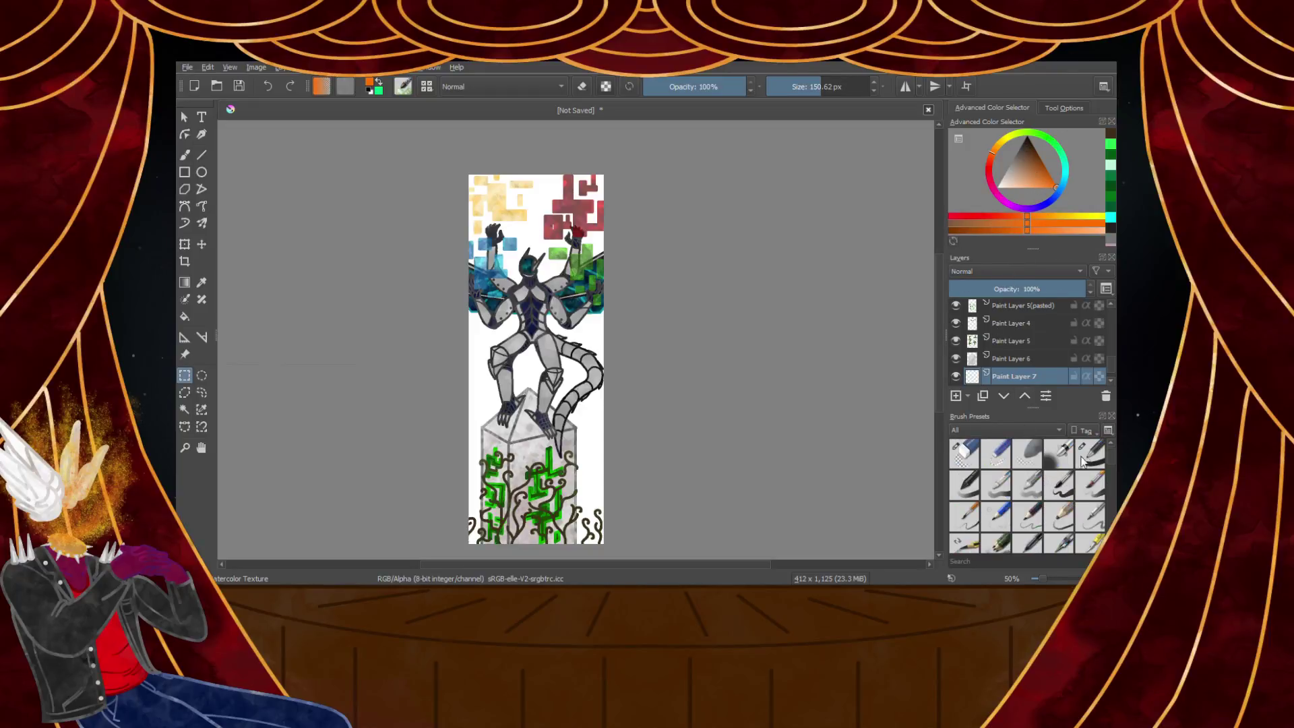
click(1090, 453)
click(202, 154)
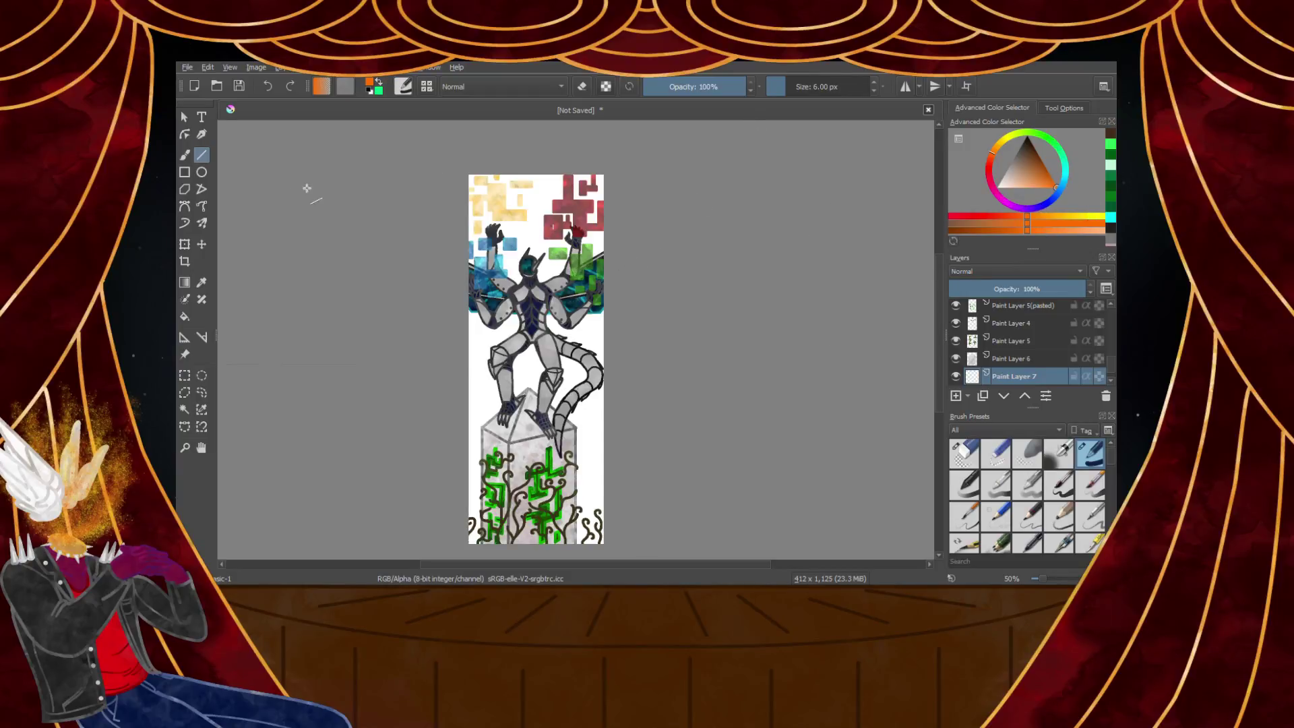
click(905, 86)
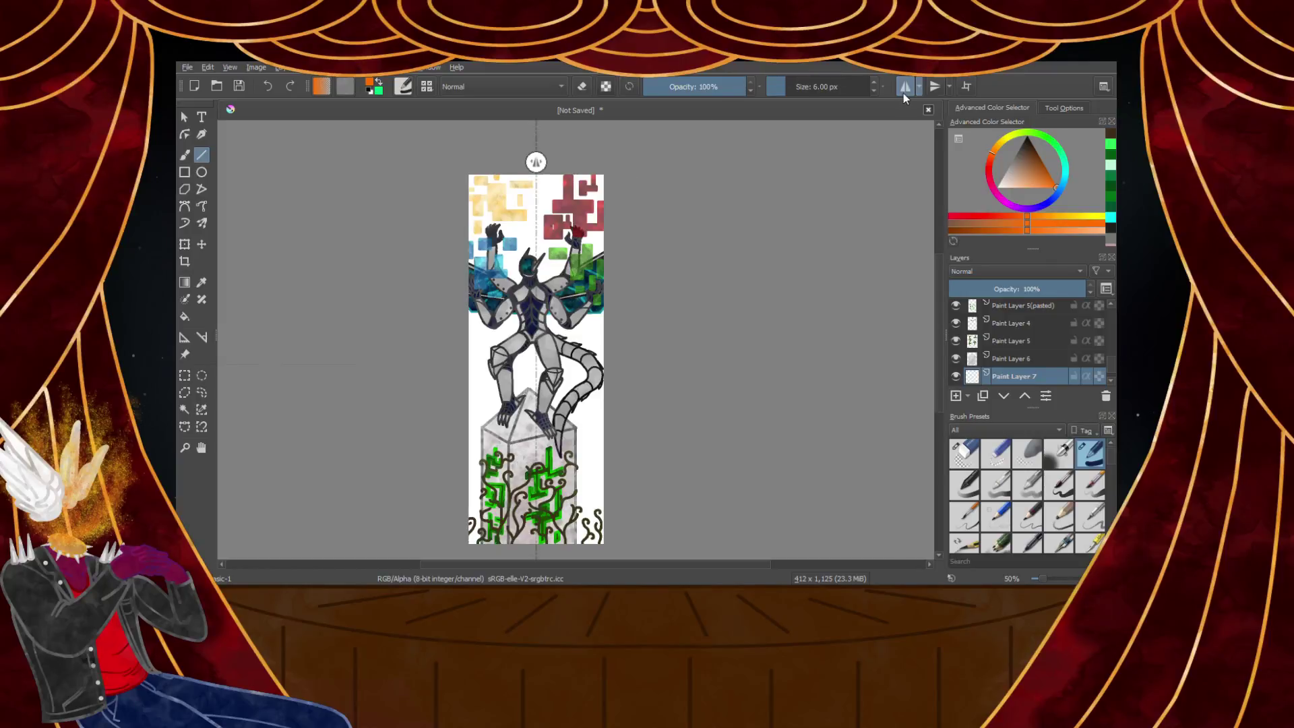
Try mirrored orange diagonal lines forming stacked V shapes behind the creature
drag(532, 549, 435, 231)
drag(538, 420, 449, 192)
drag(541, 338, 458, 104)
drag(535, 237, 484, 108)
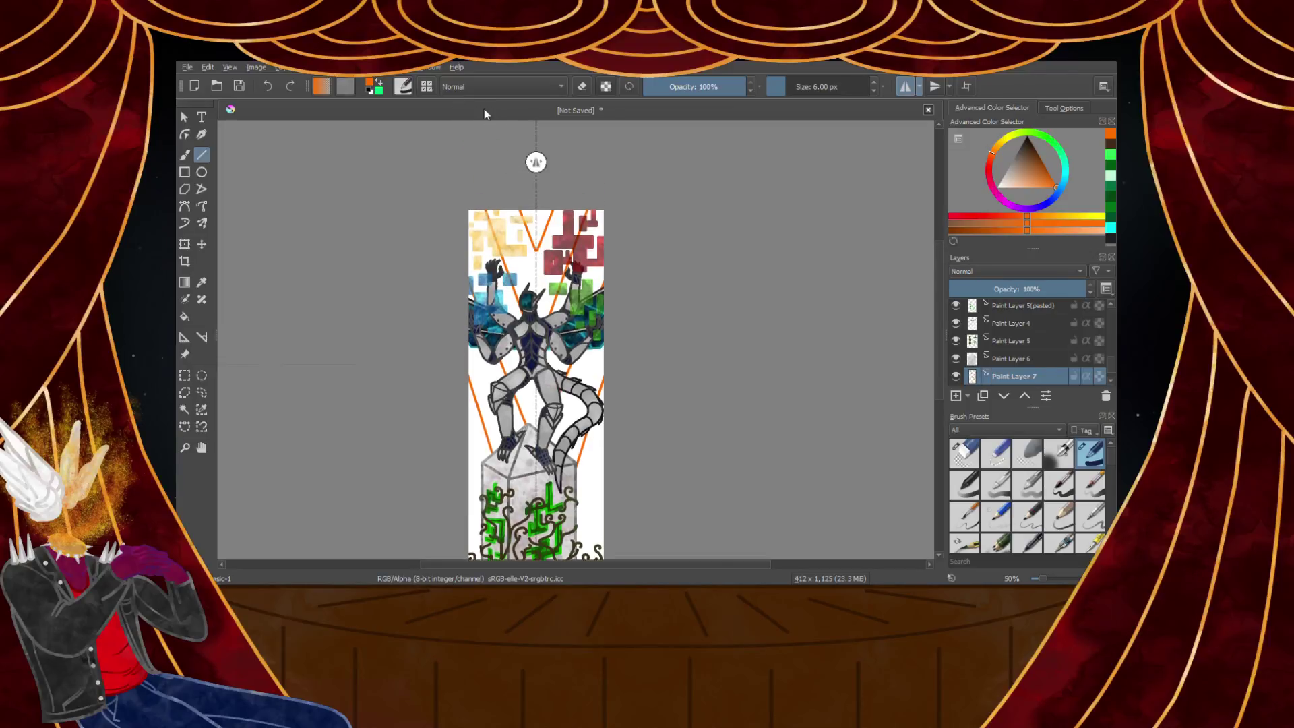
scroll(485, 341, down, 3)
scroll(485, 423, up, 5)
drag(475, 220, 407, 147)
scroll(523, 321, down, 6)
scroll(506, 250, up, 5)
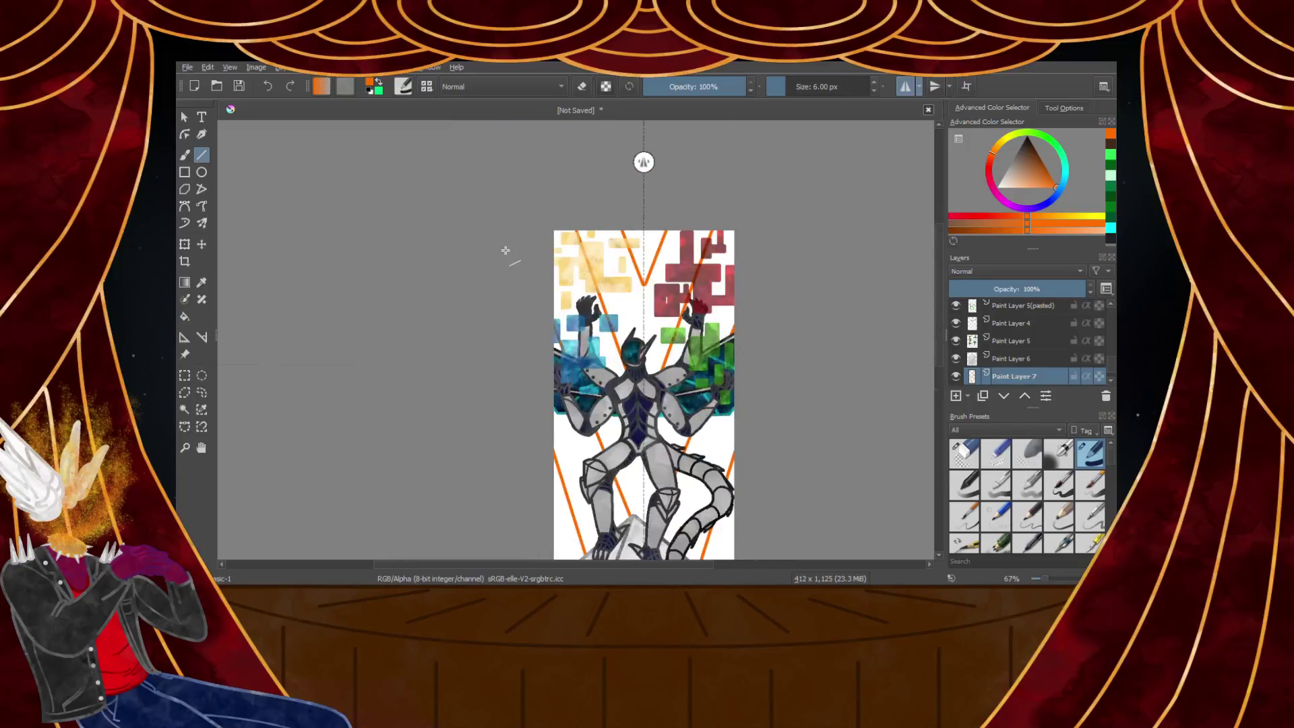
scroll(554, 323, down, 2)
key(ctrl+z)
key(ctrl+z)
key(ctrl+z)
key(ctrl+z)
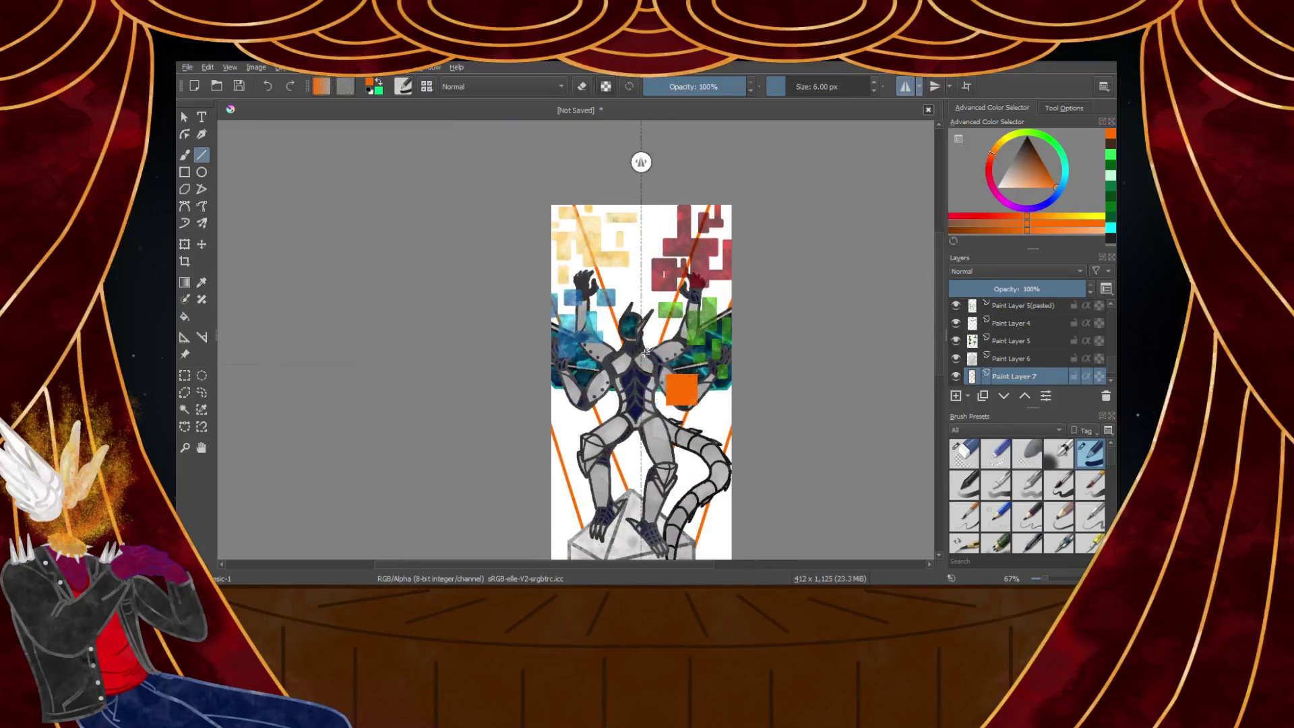
Clear the remaining orange lines and shift the vertical mirror axis onto the creature's head
scroll(665, 345, down, 2)
scroll(649, 385, up, 2)
scroll(649, 376, up, 2)
scroll(646, 330, down, 1)
scroll(641, 287, up, 1)
drag(654, 287, 656, 163)
scroll(666, 121, down, 2)
scroll(671, 247, up, 3)
key(ctrl+z)
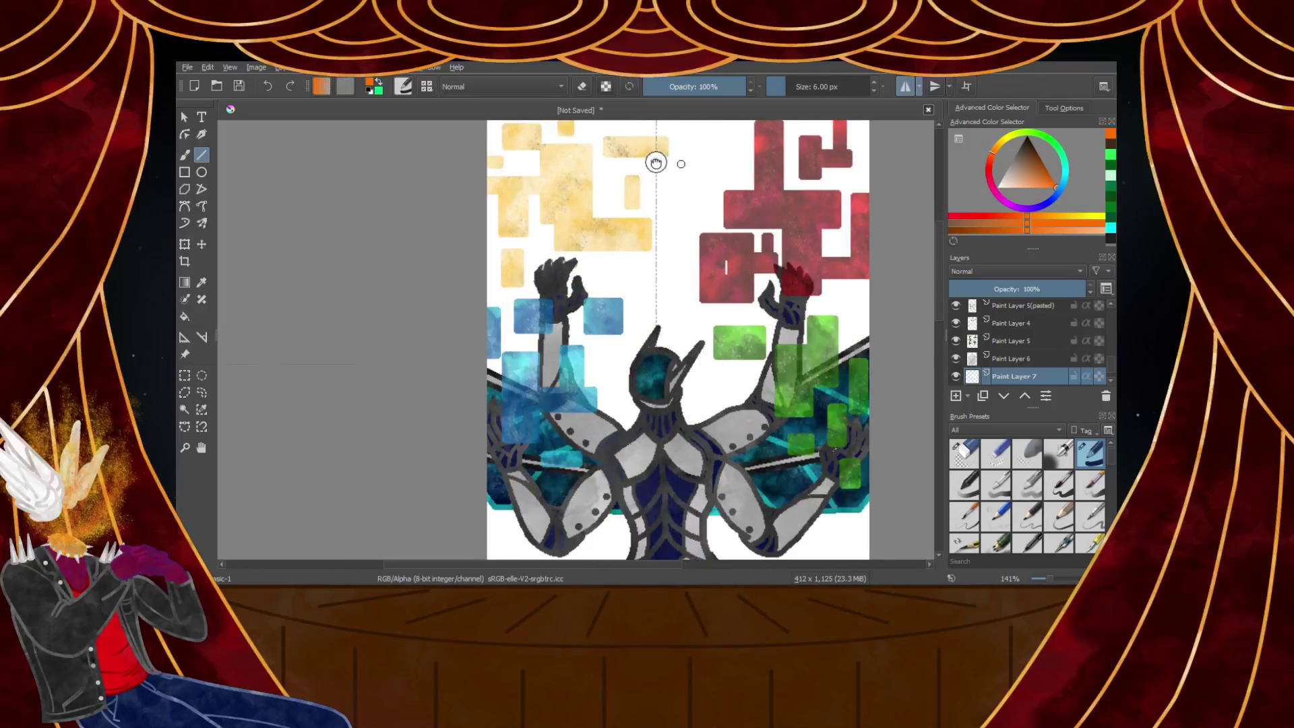
Try mirrored orange rays running diagonally outward from the creature's helmet
scroll(654, 364, up, 1)
drag(654, 359, 395, 125)
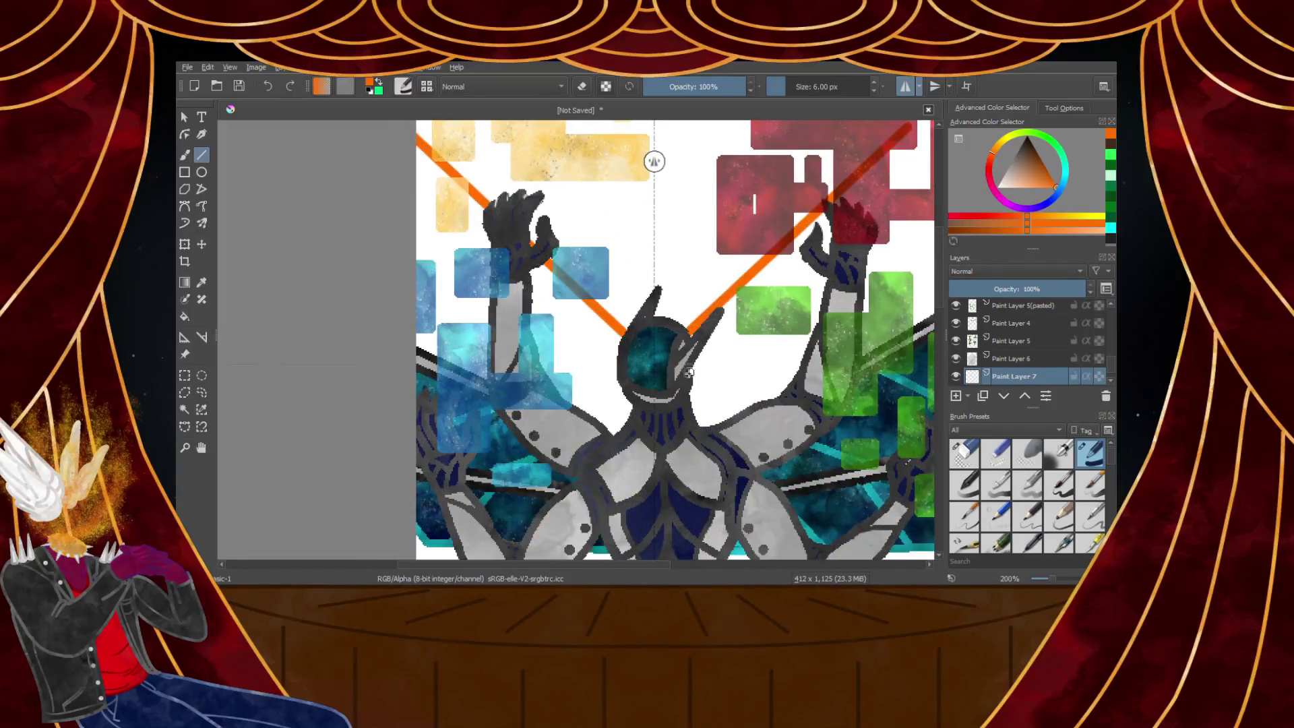
drag(654, 356, 385, 540)
drag(583, 265, 550, 377)
scroll(550, 377, down, 2)
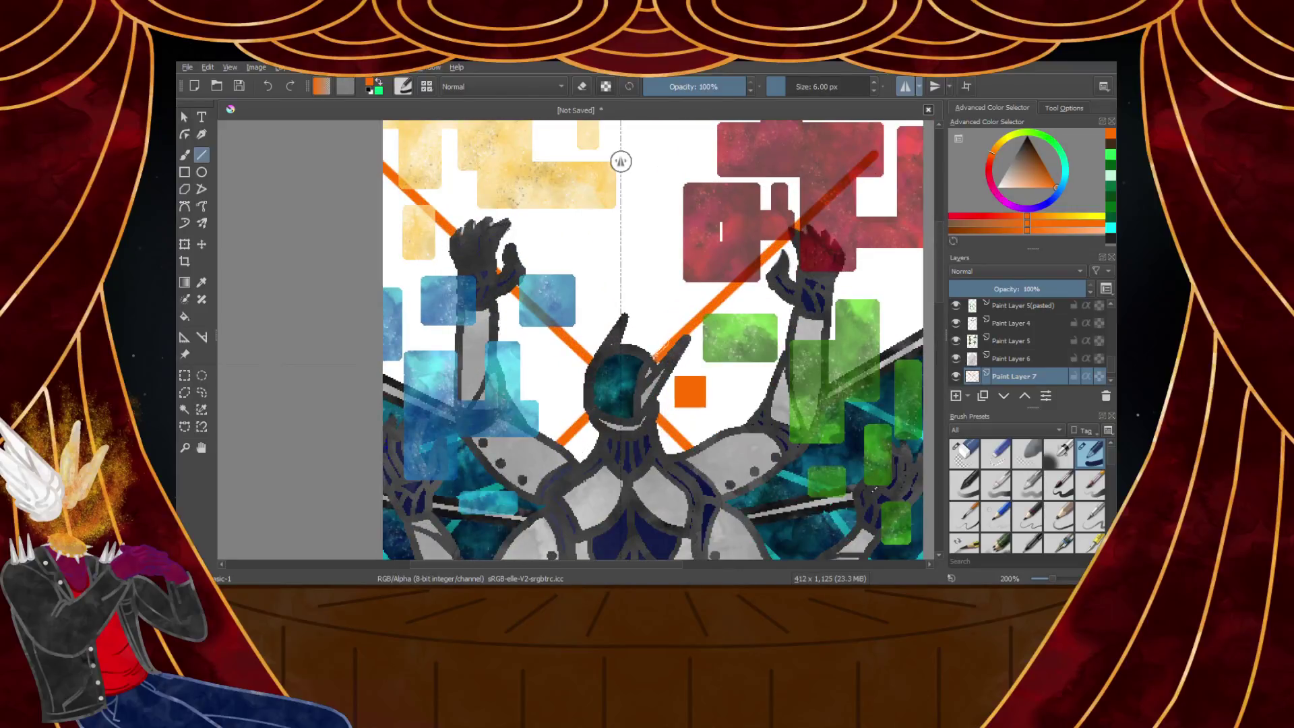
key(ctrl+z)
key(ctrl+z)
Turn on up-down mirroring as well and align both mirror axes to cross at the creature's helmet
click(936, 87)
scroll(690, 317, down, 1)
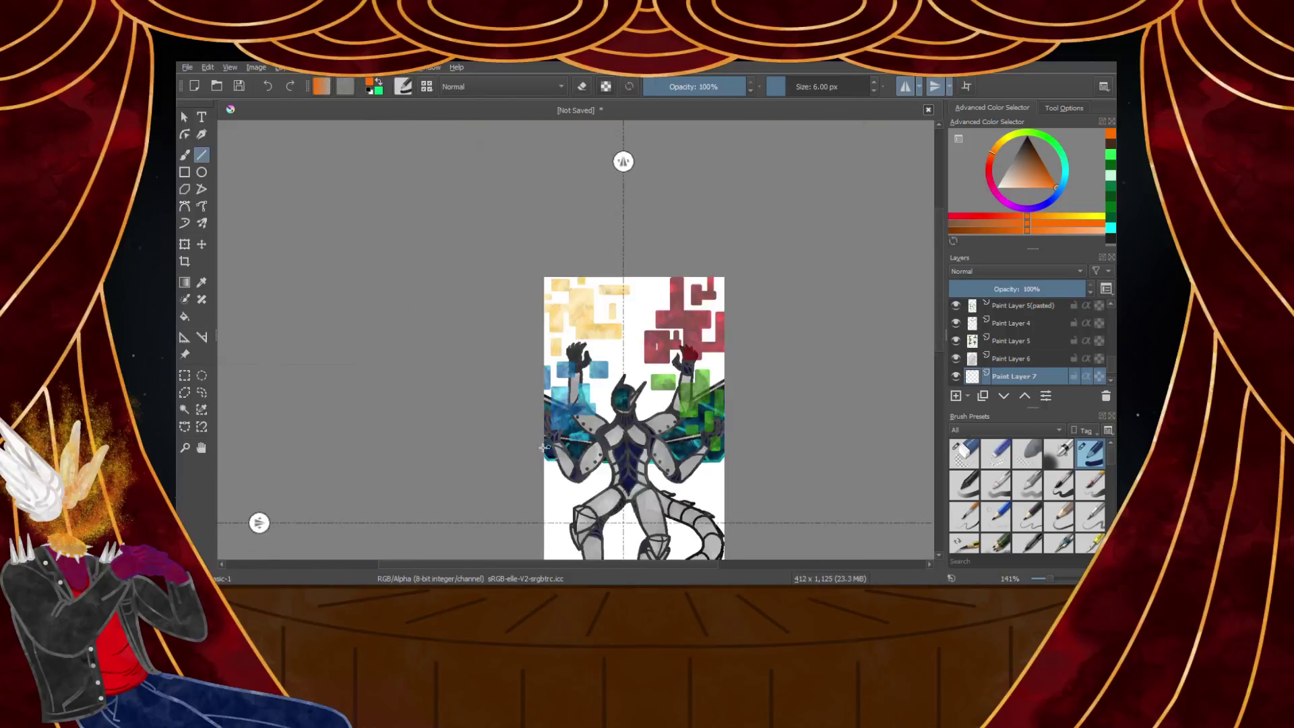
scroll(455, 489, up, 2)
drag(259, 552, 409, 290)
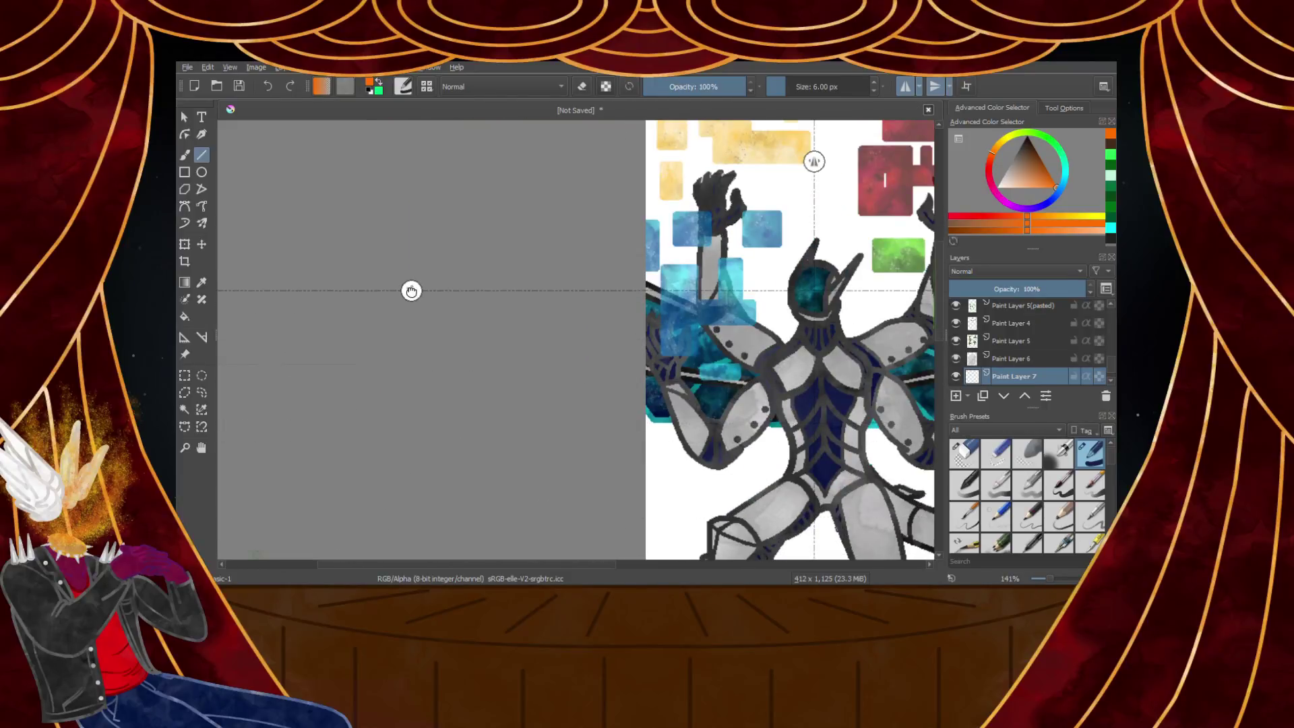
scroll(842, 217, down, 3)
scroll(869, 200, up, 4)
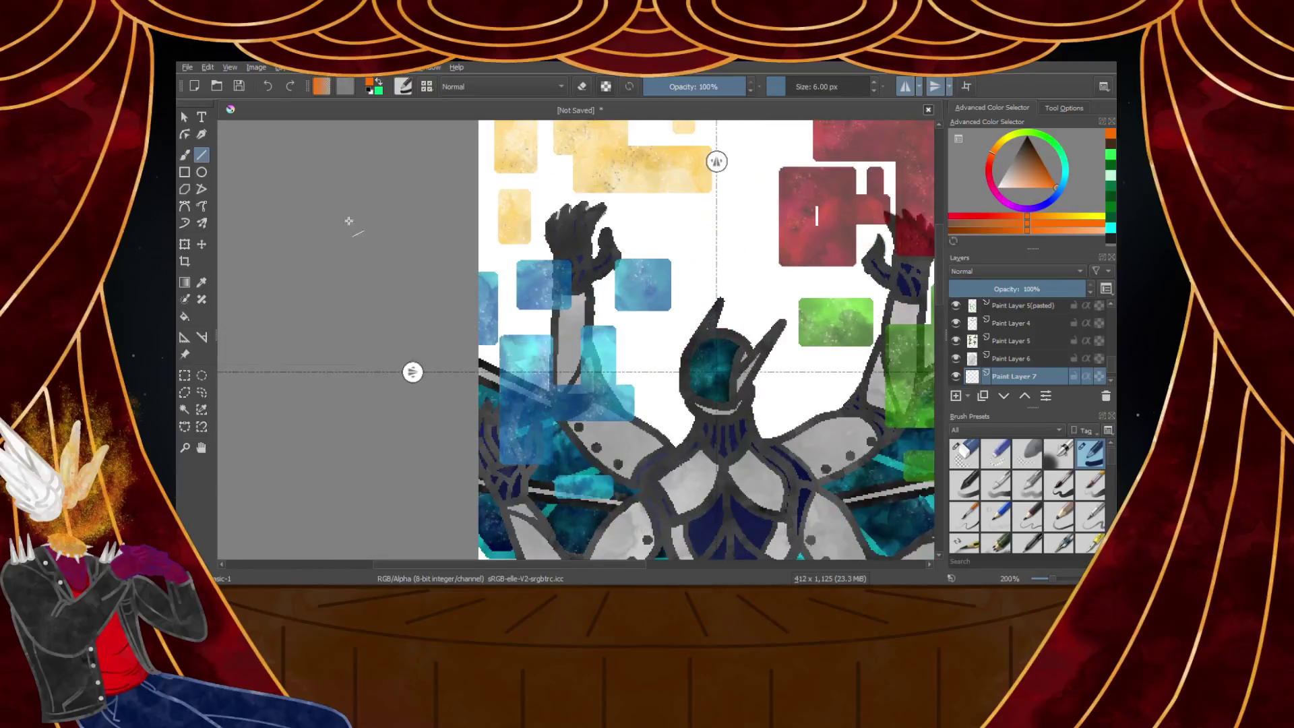
drag(720, 161, 717, 165)
drag(413, 371, 418, 370)
click(183, 160)
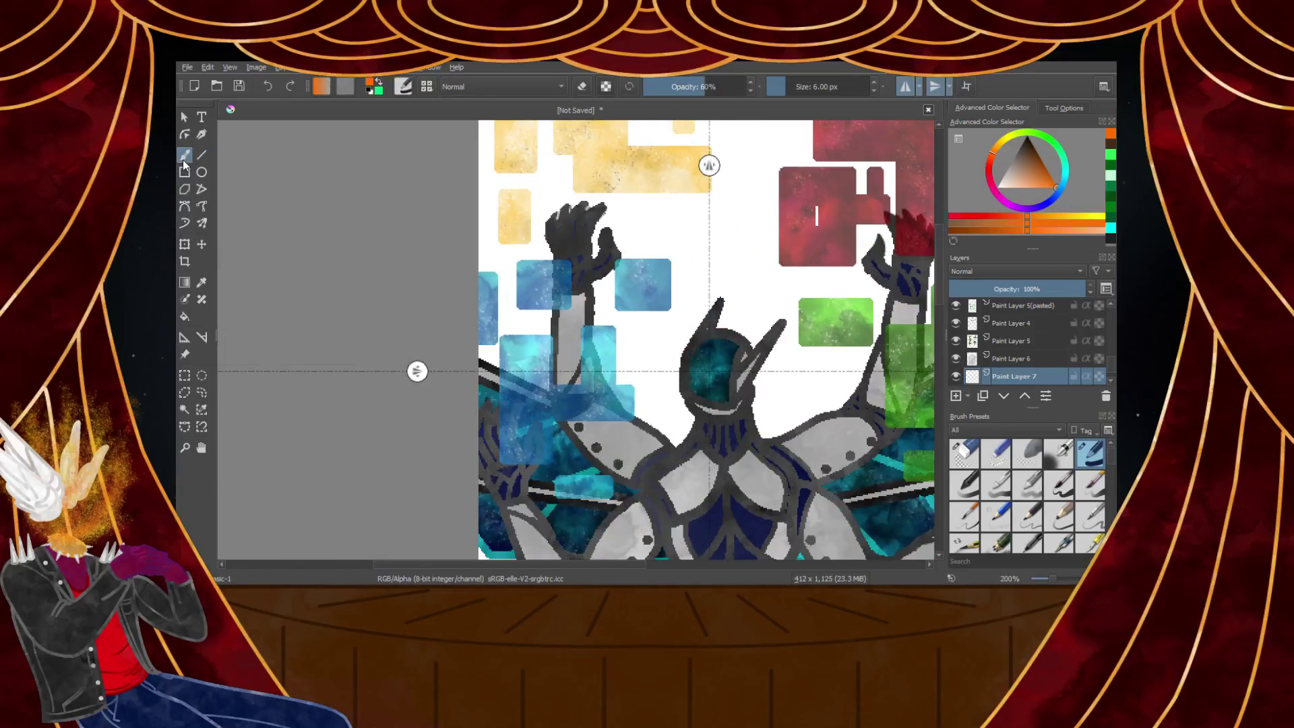
click(204, 159)
Draw a spiky orange starburst of straight lines around the helmet, mirrored across both axes
scroll(737, 356, down, 3)
key(plus)
key(plus)
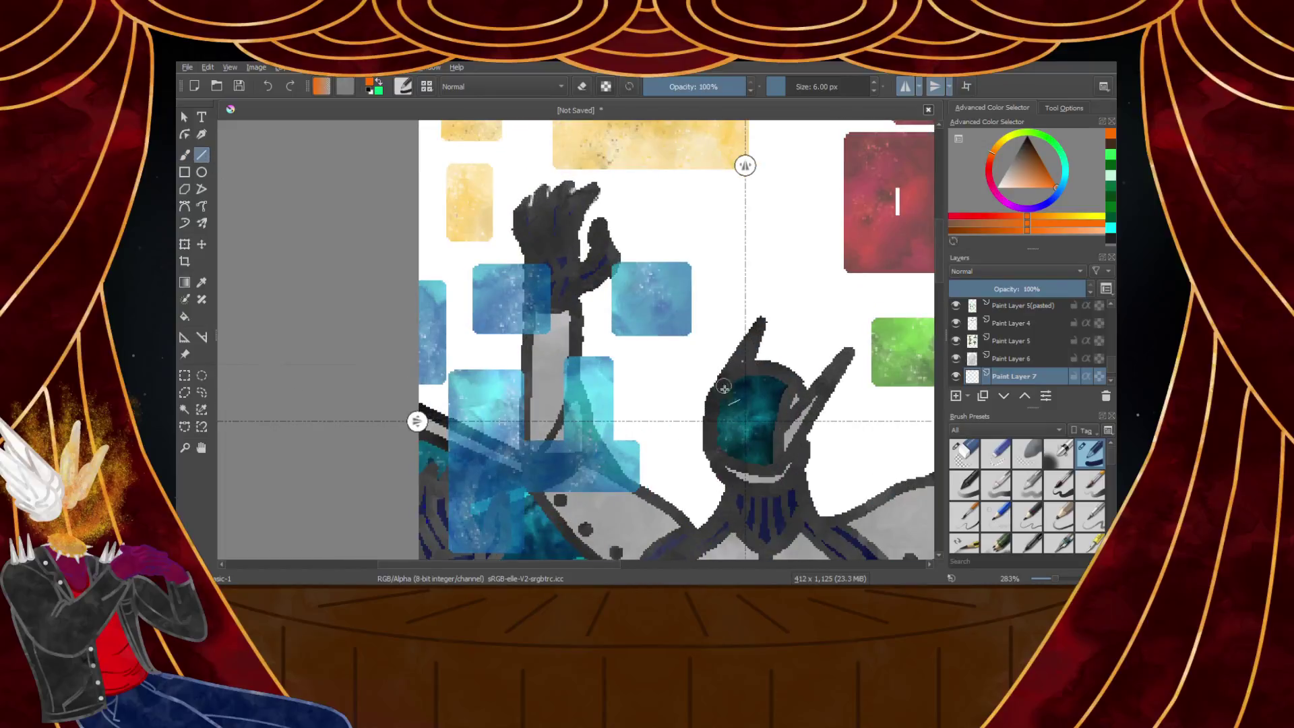
mouse_move(745, 420)
mouse_down()
mouse_move(454, 180)
mouse_move(424, 173)
mouse_move(592, 285)
mouse_up()
drag(691, 319, 691, 319)
drag(691, 319, 729, 291)
drag(729, 291, 745, 132)
scroll(748, 134, down, 2)
mouse_move(691, 324)
mouse_down()
mouse_move(598, 353)
mouse_move(529, 259)
mouse_move(519, 264)
mouse_up()
scroll(500, 302, down, 4)
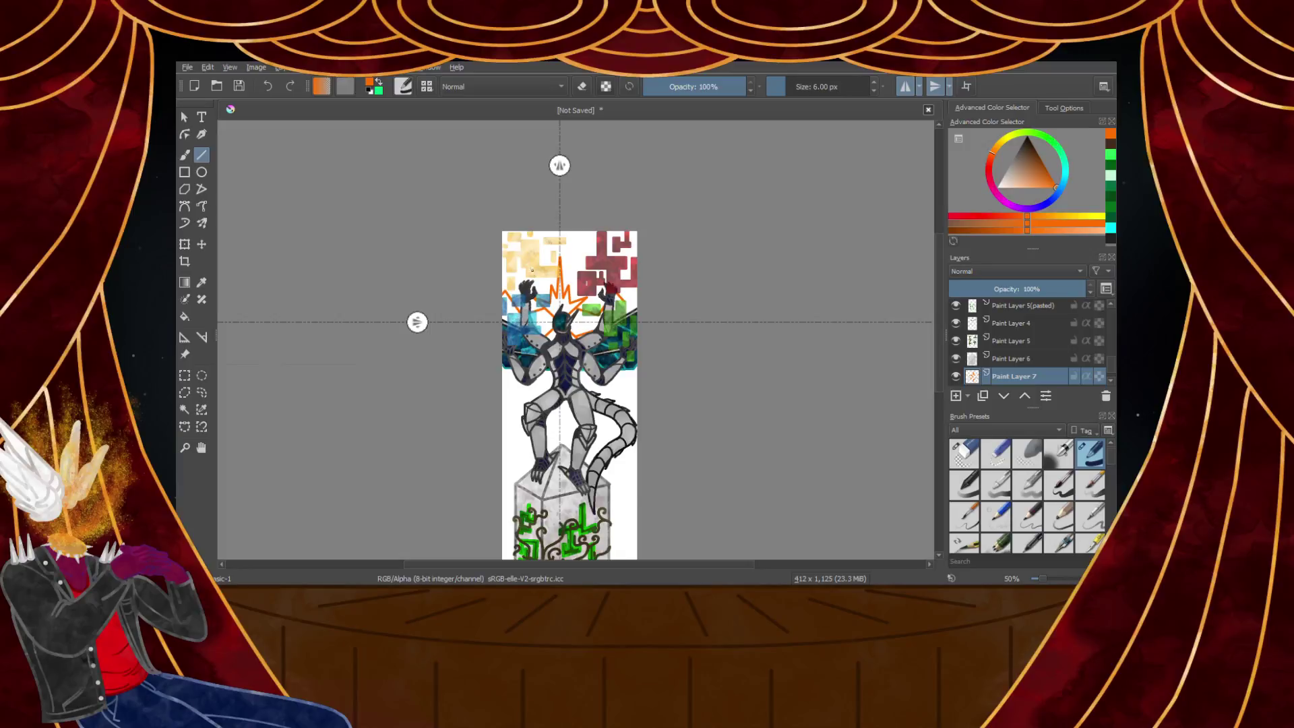
Draw a larger zigzag orange outline around the inner starburst, closing it on the vertical mirror axis
scroll(531, 267, up, 4)
scroll(498, 310, down, 2)
scroll(469, 346, up, 2)
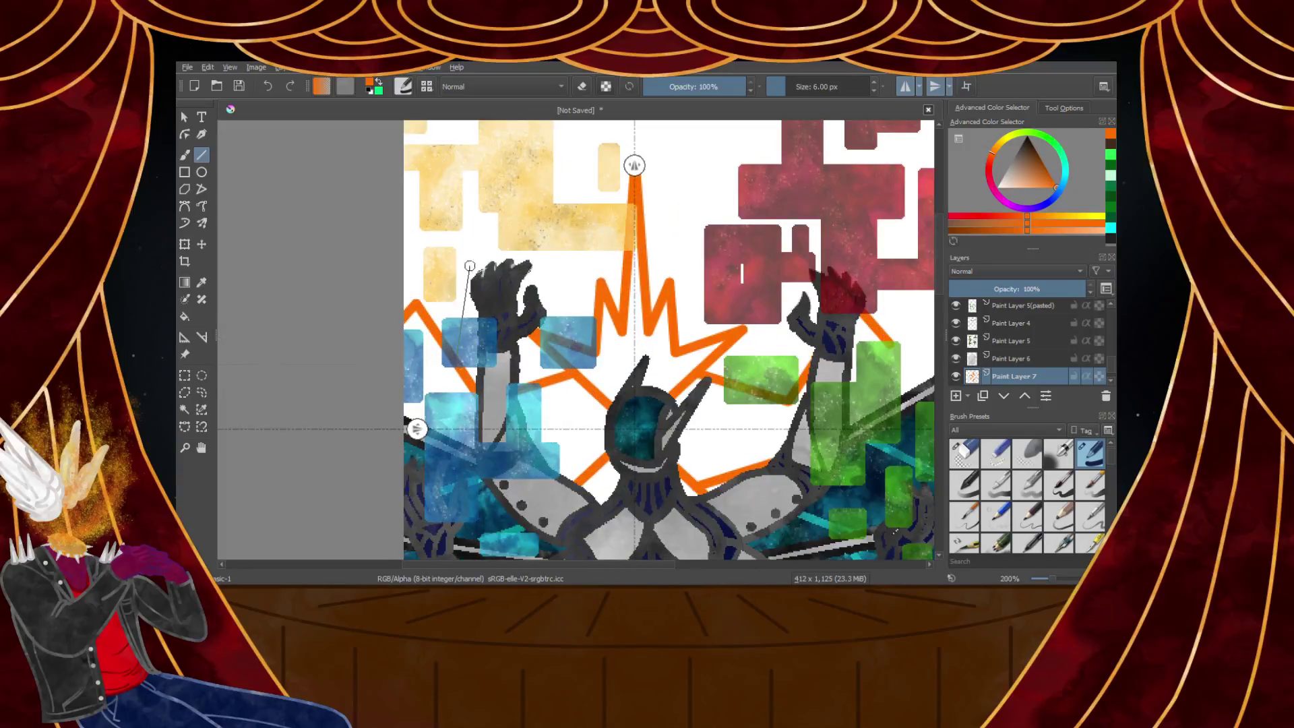
scroll(556, 158, down, 3)
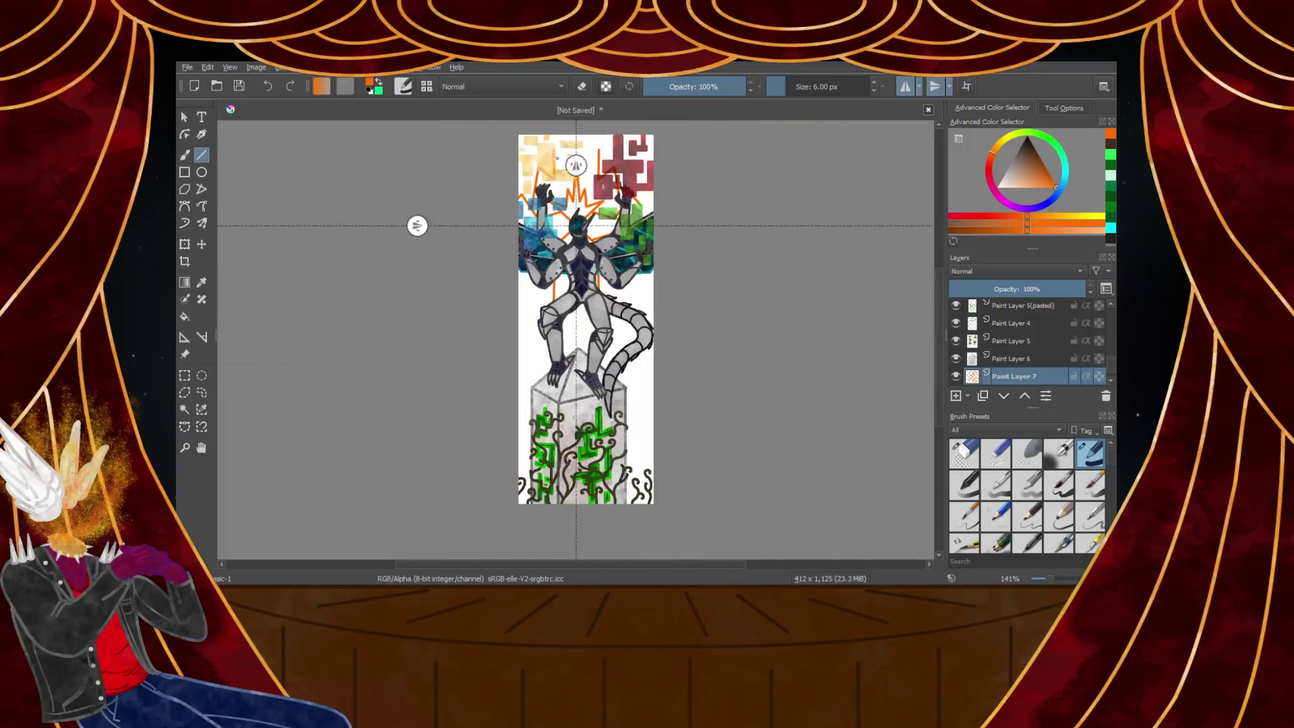
scroll(556, 158, up, 1)
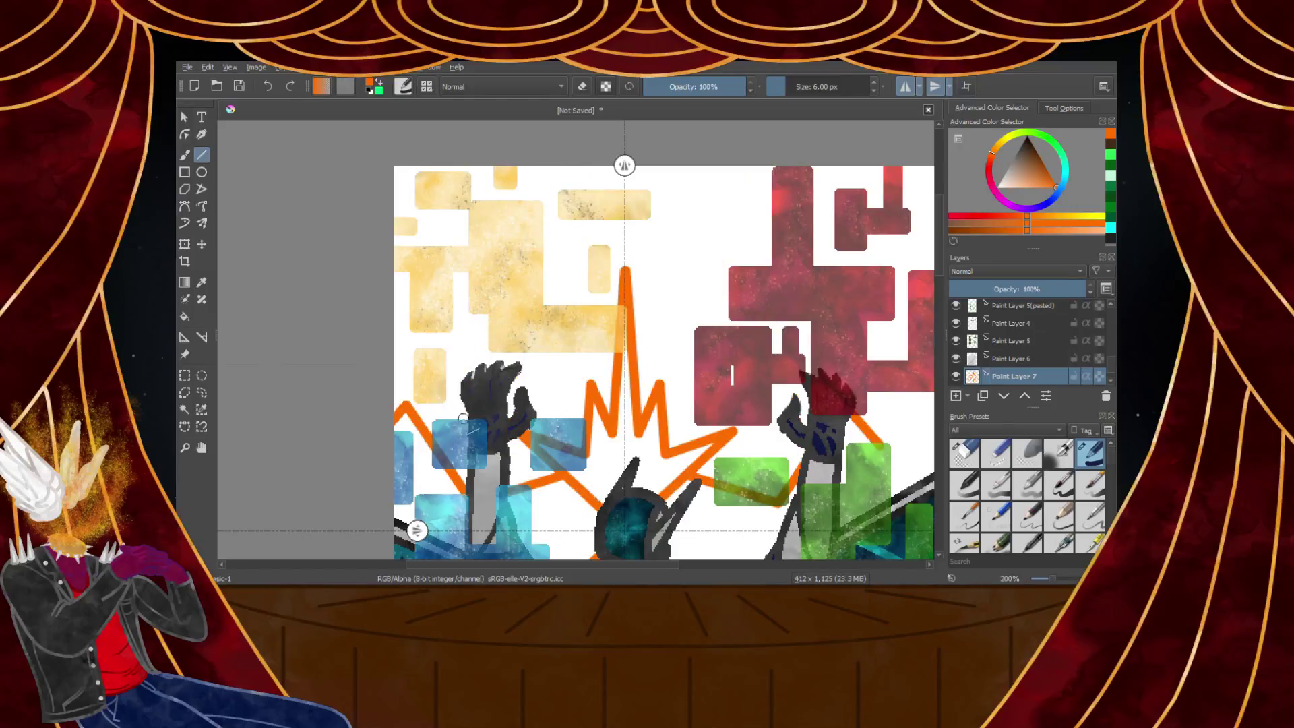
drag(437, 353, 436, 350)
drag(436, 350, 384, 264)
mouse_move(384, 264)
mouse_down()
mouse_move(505, 340)
mouse_move(459, 214)
mouse_up()
drag(459, 214, 576, 283)
mouse_move(577, 283)
mouse_down()
mouse_move(579, 184)
mouse_move(623, 223)
mouse_up()
scroll(623, 223, up, 4)
scroll(630, 252, down, 8)
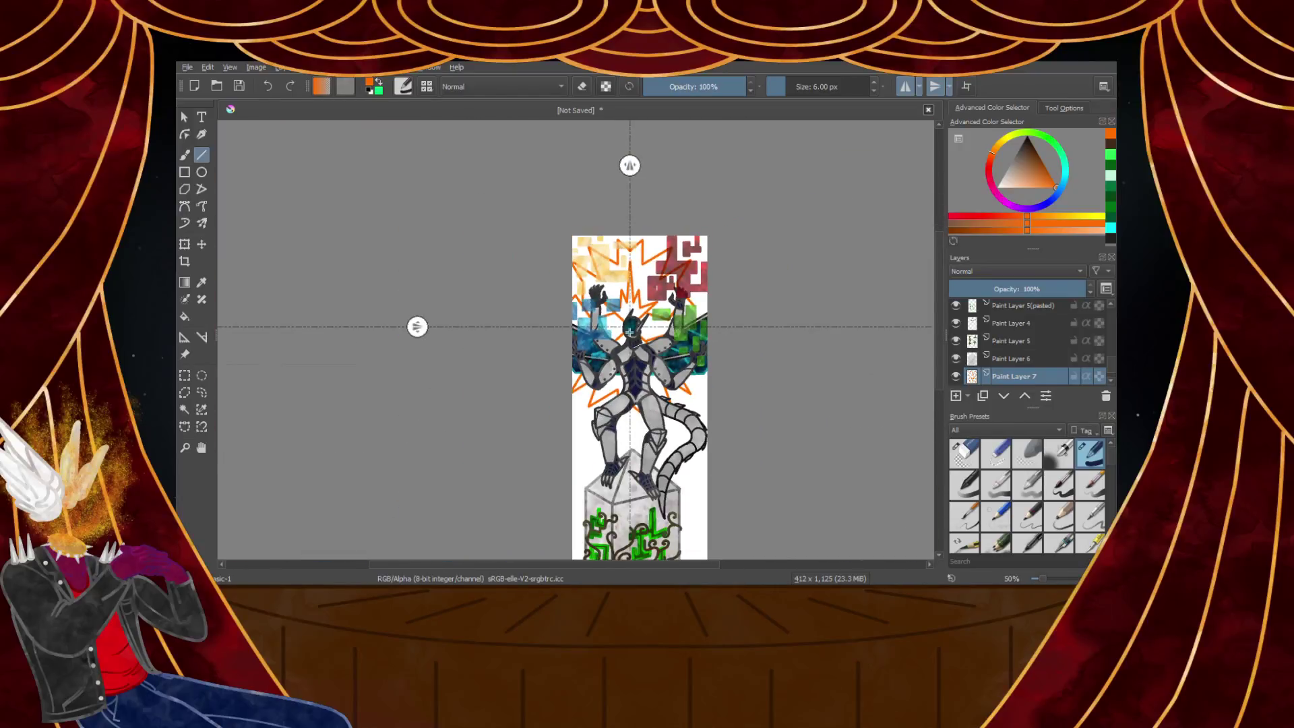
Try a straight horizontal orange line through the helmet with both mirror axes active
scroll(625, 339, up, 3)
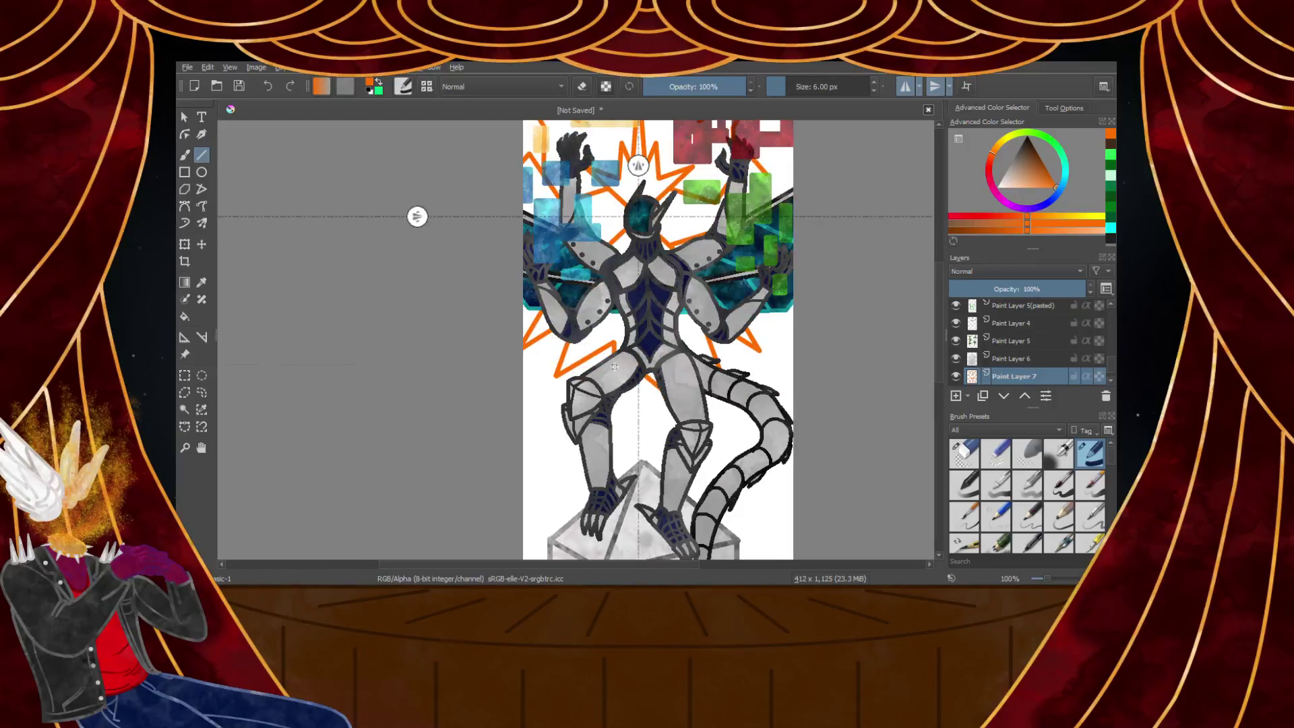
scroll(606, 357, down, 4)
scroll(591, 365, up, 4)
scroll(591, 365, down, 2)
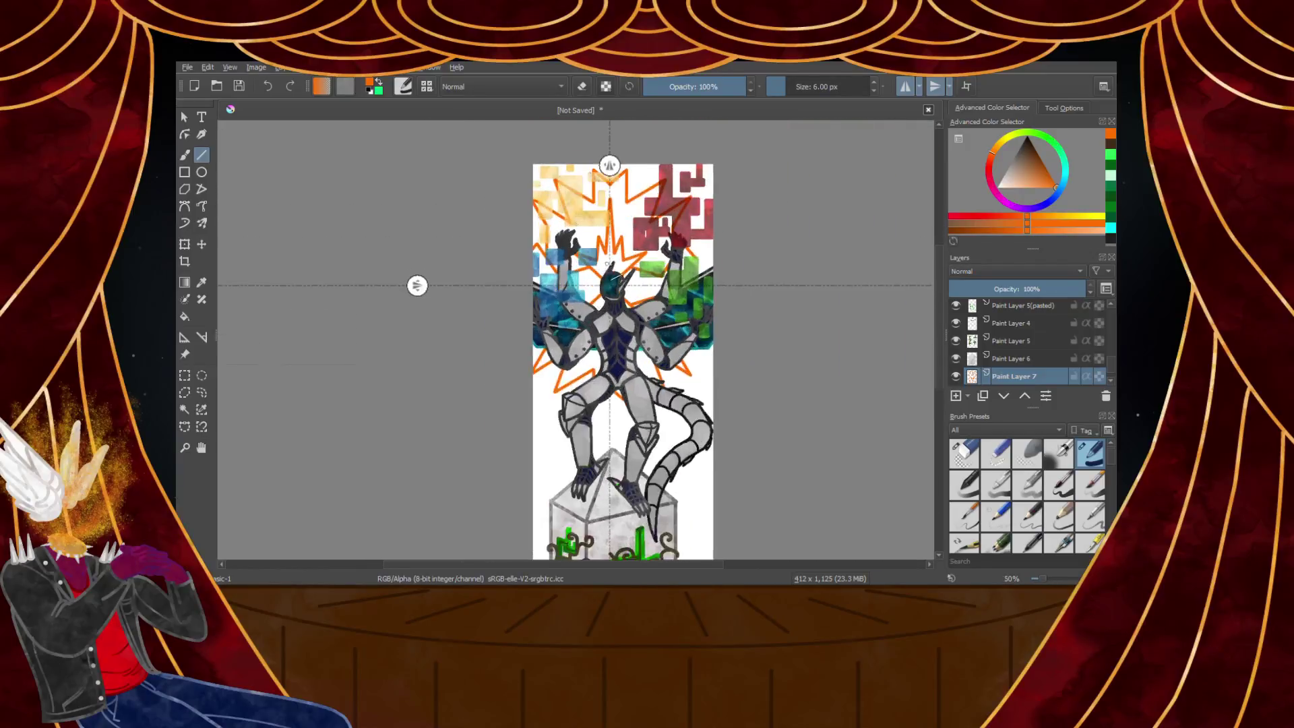
scroll(591, 365, up, 4)
drag(619, 369, 487, 368)
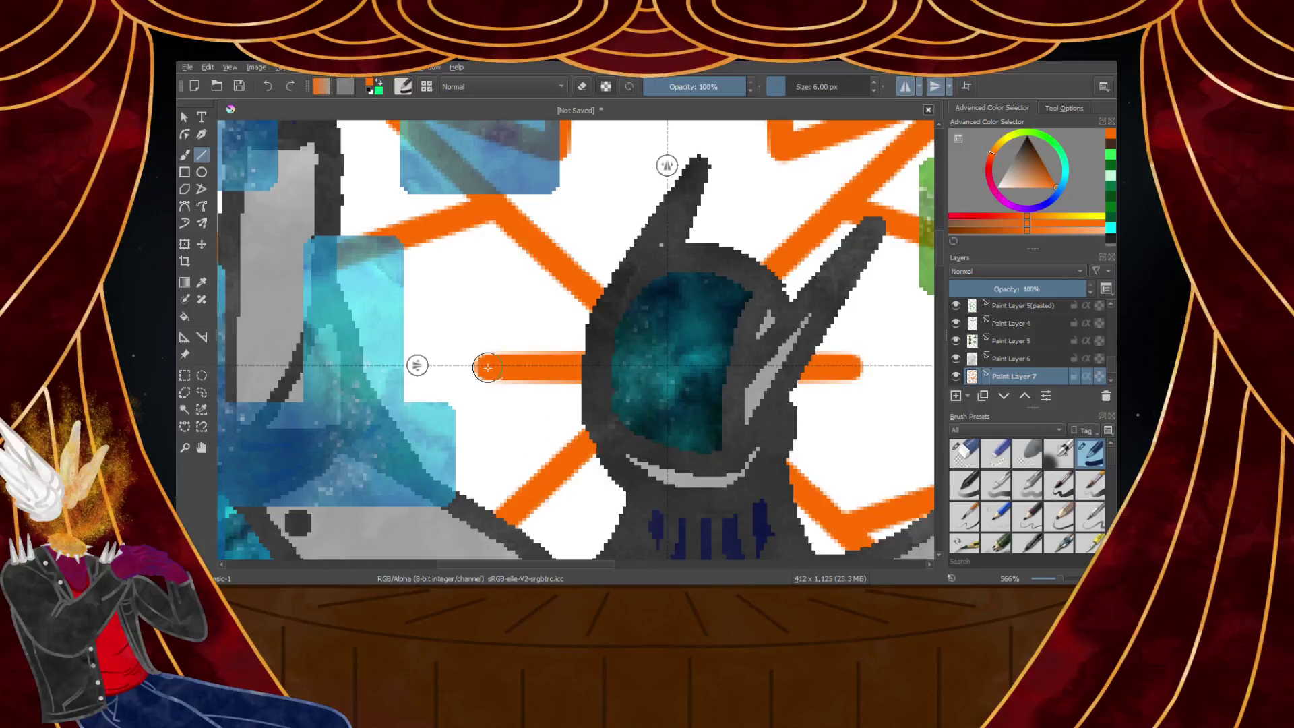
key(ctrl+z)
Turn off up-down mirroring and draw a stepped orange line outward from each side of the helmet
click(941, 87)
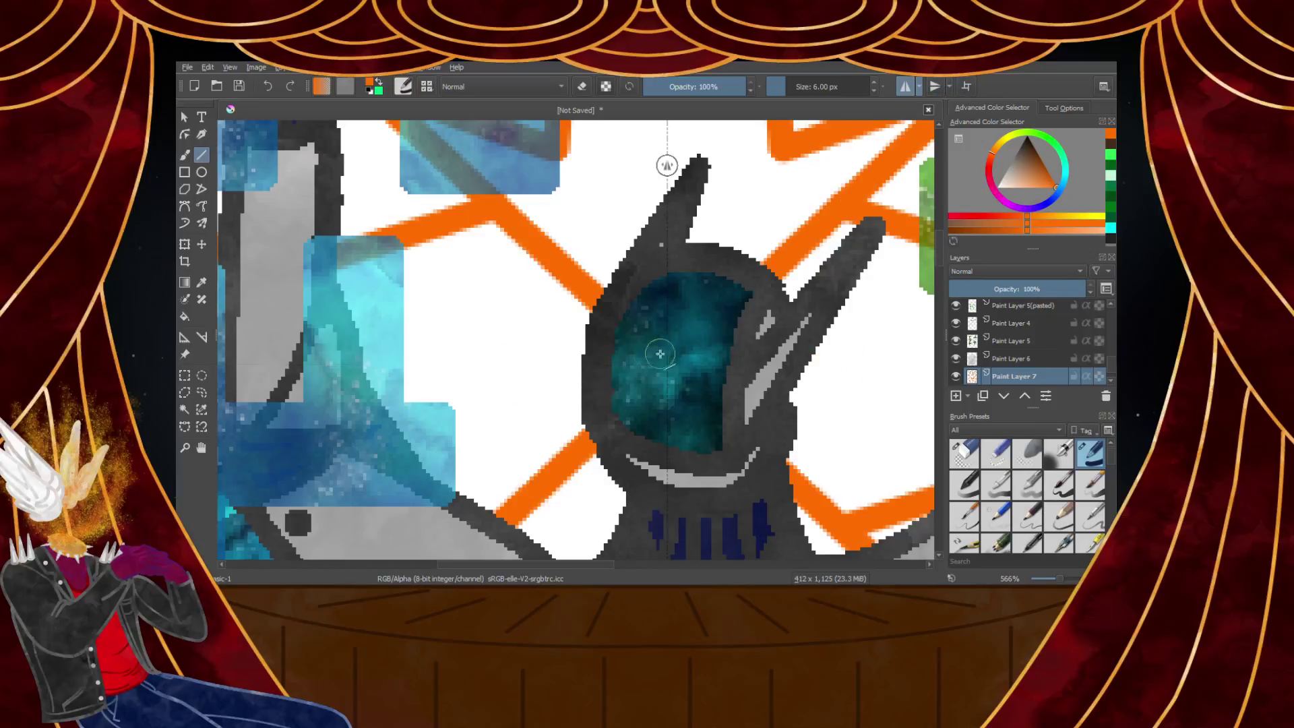
drag(651, 364, 500, 362)
drag(499, 361, 499, 294)
drag(498, 295, 393, 292)
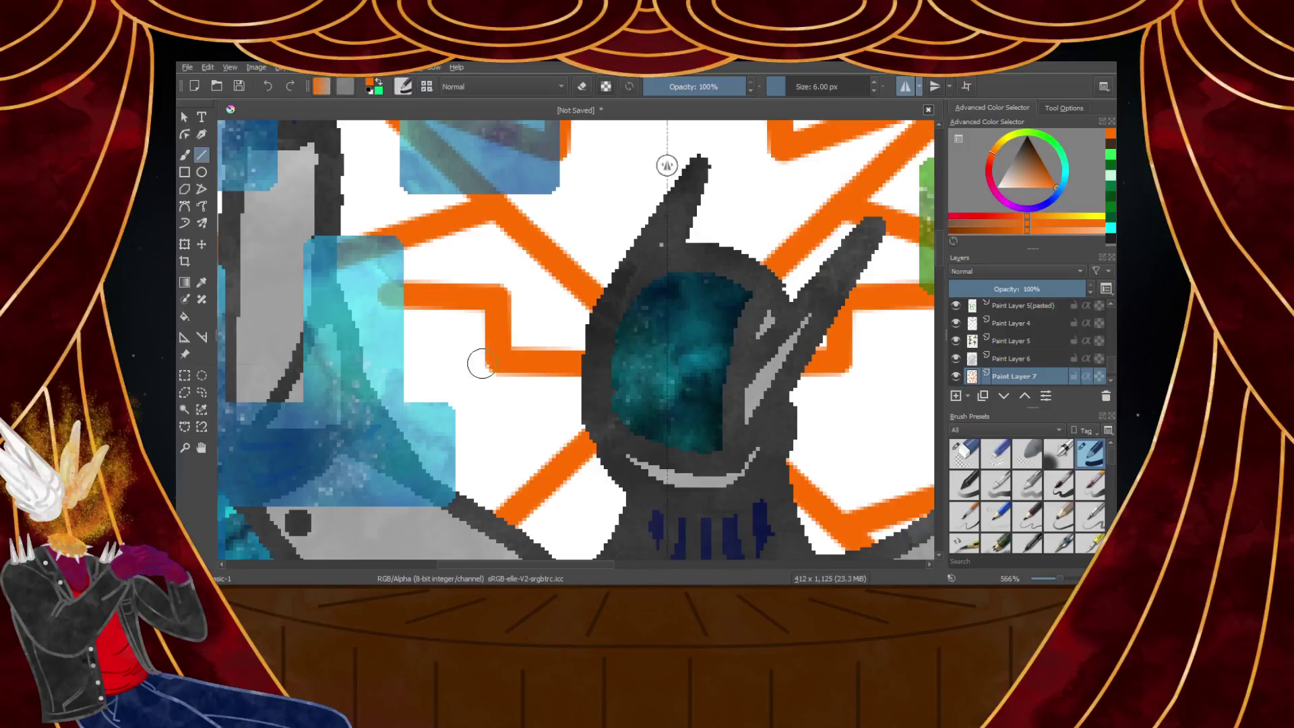
Draw a second angular orange line beneath the first on both sides of the helmet, extending horizontally outward
drag(548, 372, 546, 413)
mouse_move(546, 412)
mouse_down()
mouse_move(444, 405)
mouse_move(473, 364)
mouse_move(446, 364)
mouse_up()
key(ctrl+z)
key(ctrl+z)
drag(447, 364, 264, 364)
scroll(269, 364, down, 5)
scroll(317, 343, up, 4)
Try left-right mirrored vertical orange lines above the helmet
mouse_move(390, 358)
mouse_down()
mouse_move(390, 287)
mouse_move(352, 286)
mouse_up()
key(ctrl+z)
key(ctrl+z)
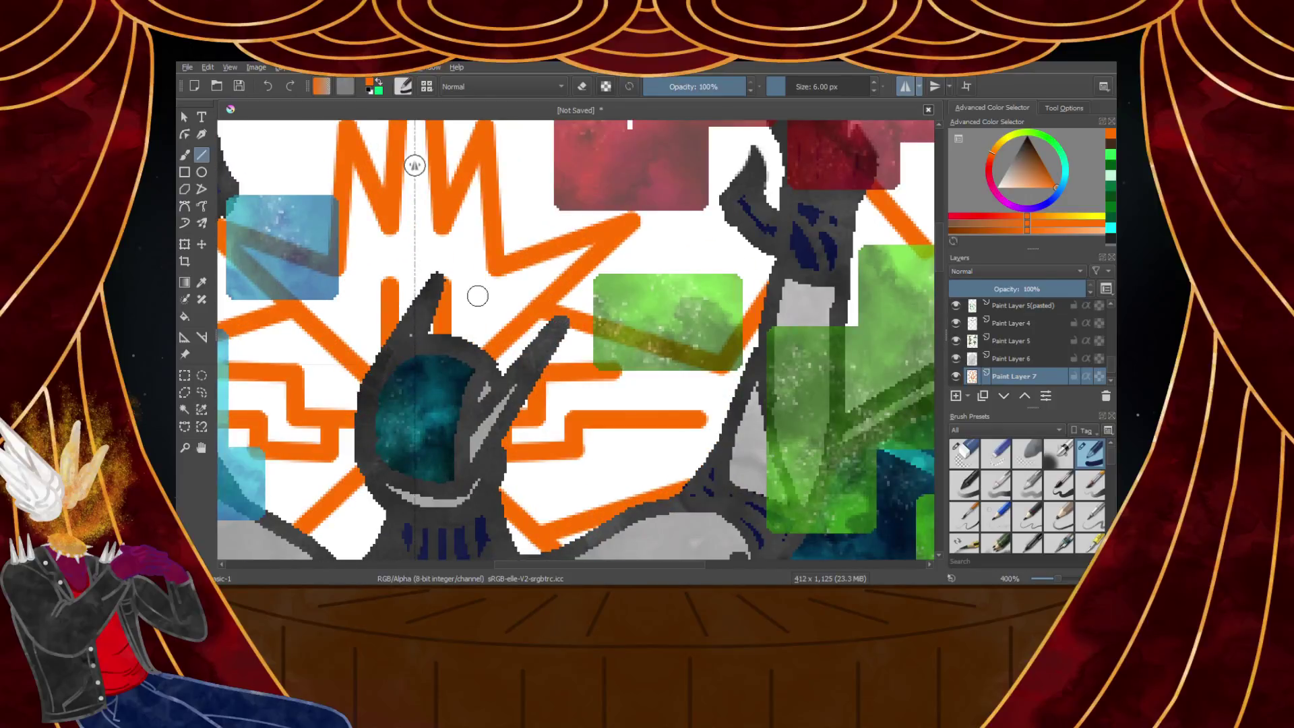
Switch from left-right to up-down mirroring and draw short angular orange circuit lines above the helmet
click(935, 87)
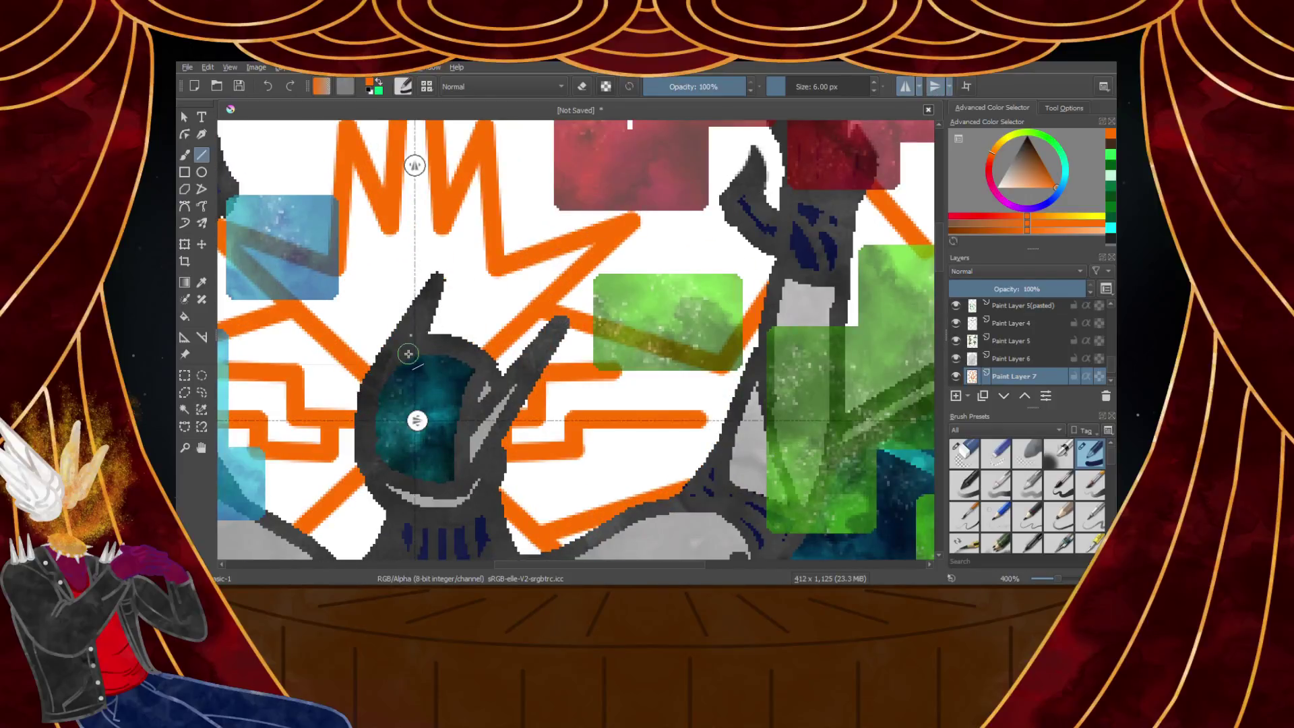
click(904, 87)
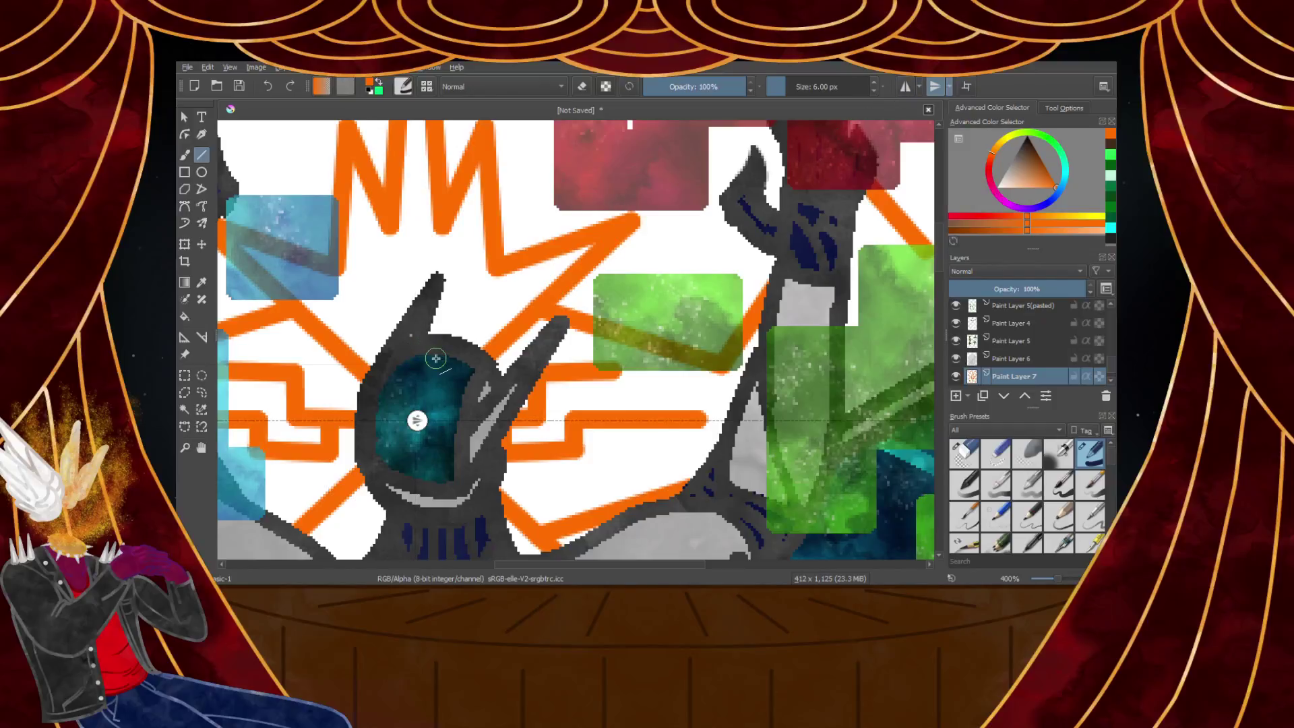
mouse_move(441, 288)
mouse_down()
mouse_move(491, 289)
mouse_move(449, 298)
mouse_move(492, 305)
mouse_move(465, 251)
mouse_up()
mouse_move(433, 320)
mouse_down()
mouse_move(364, 321)
mouse_move(399, 258)
mouse_up()
mouse_move(386, 277)
mouse_down()
mouse_move(369, 268)
mouse_move(364, 281)
mouse_up()
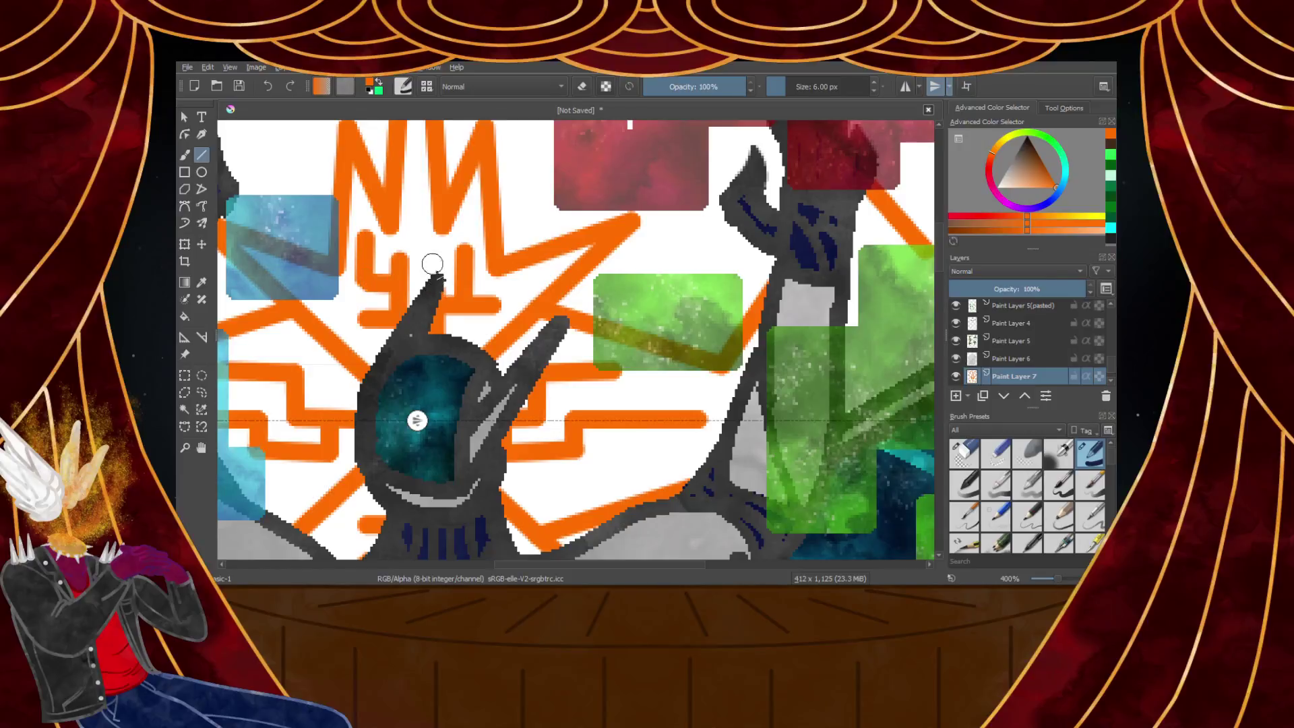
Select all of the orange starburst and circuit lines on Paint Layer 7 by colour
key(1)
scroll(374, 285, down, 3)
scroll(370, 262, up, 2)
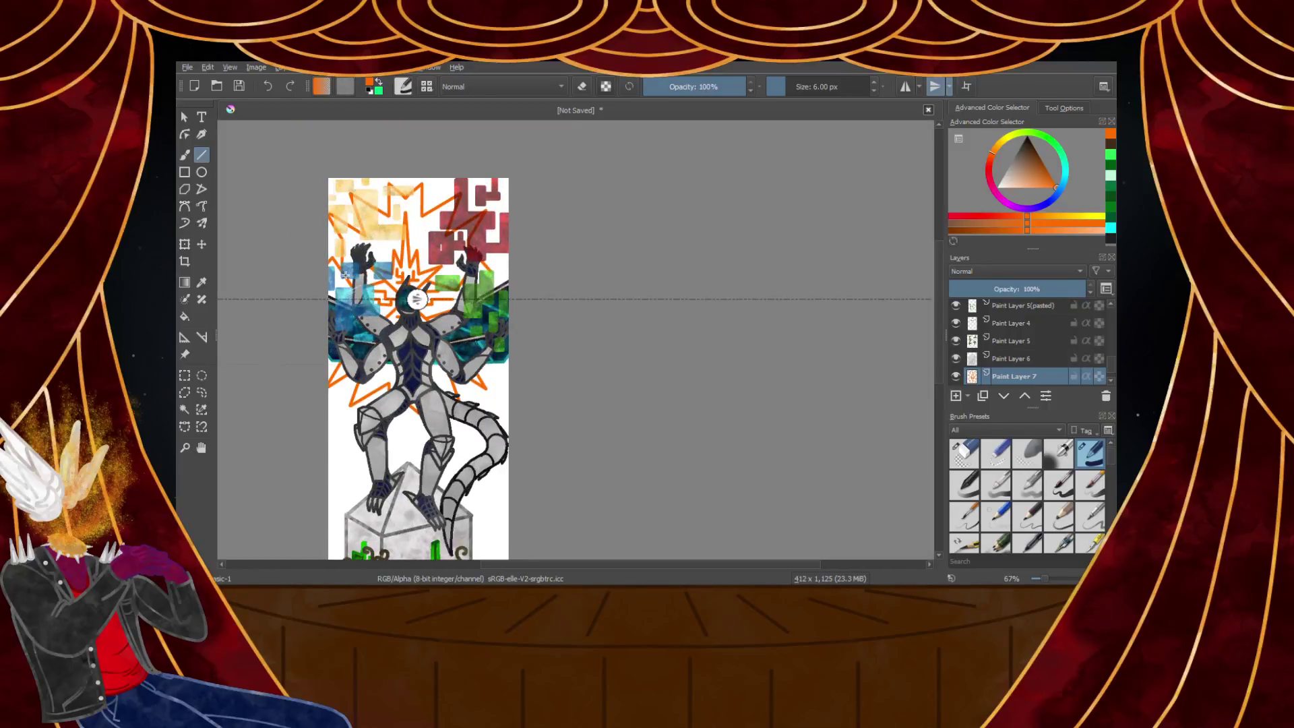
click(204, 410)
scroll(396, 239, up, 5)
click(426, 345)
scroll(429, 351, down, 5)
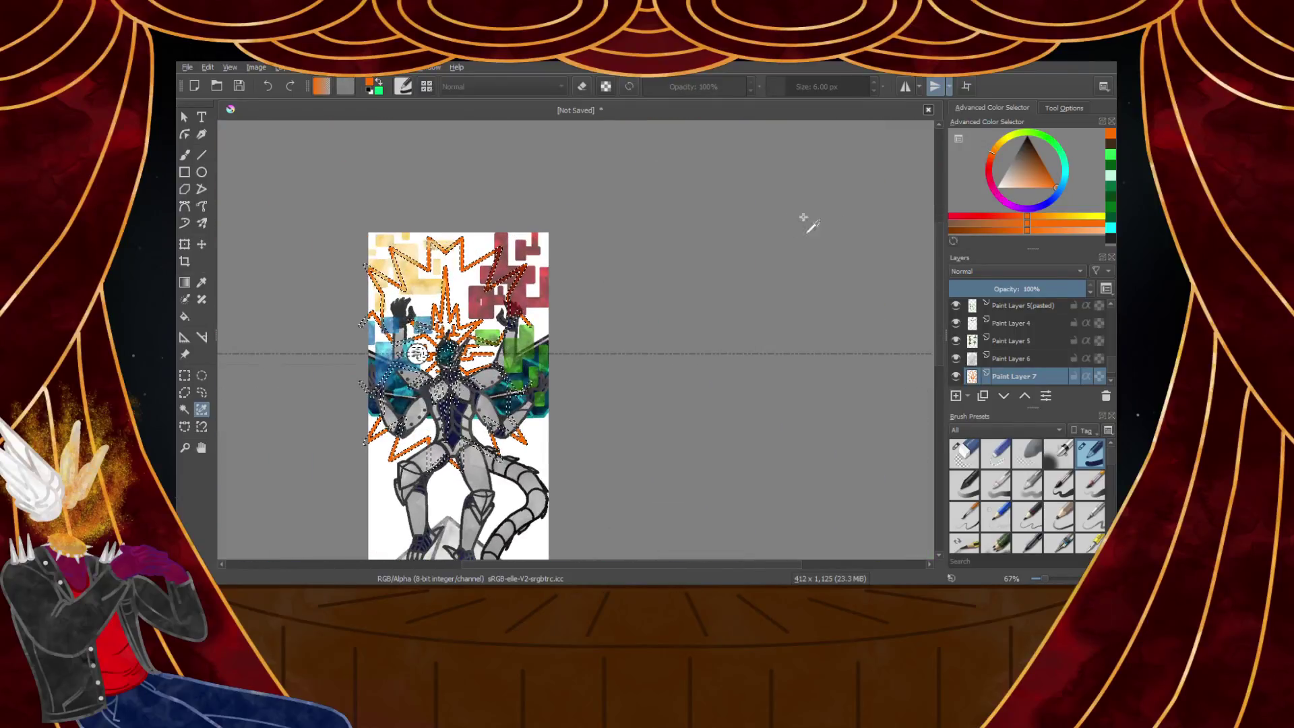
Recolour the selected starburst lines black using the Watercolor Texture brush at 1,000 px
drag(1056, 164, 1029, 79)
scroll(998, 494, down, 4)
scroll(998, 494, down, 3)
click(999, 517)
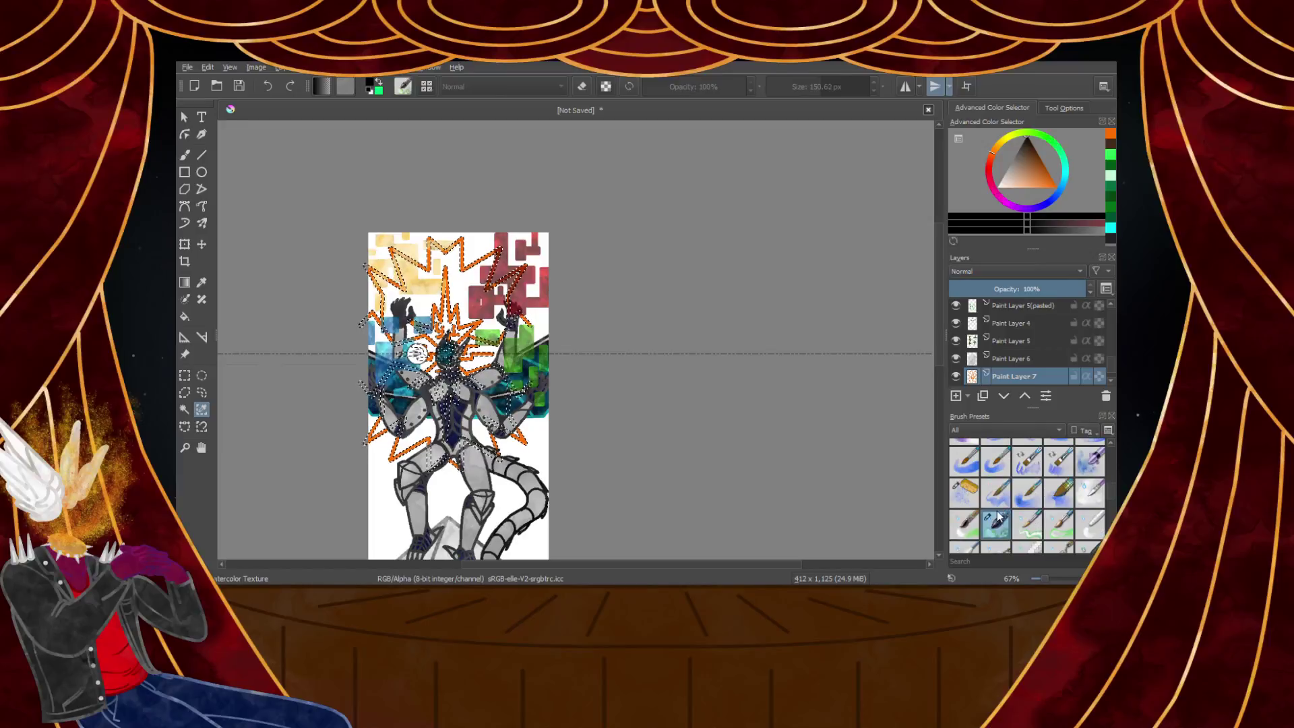
click(184, 157)
drag(716, 79, 883, 93)
drag(499, 303, 441, 371)
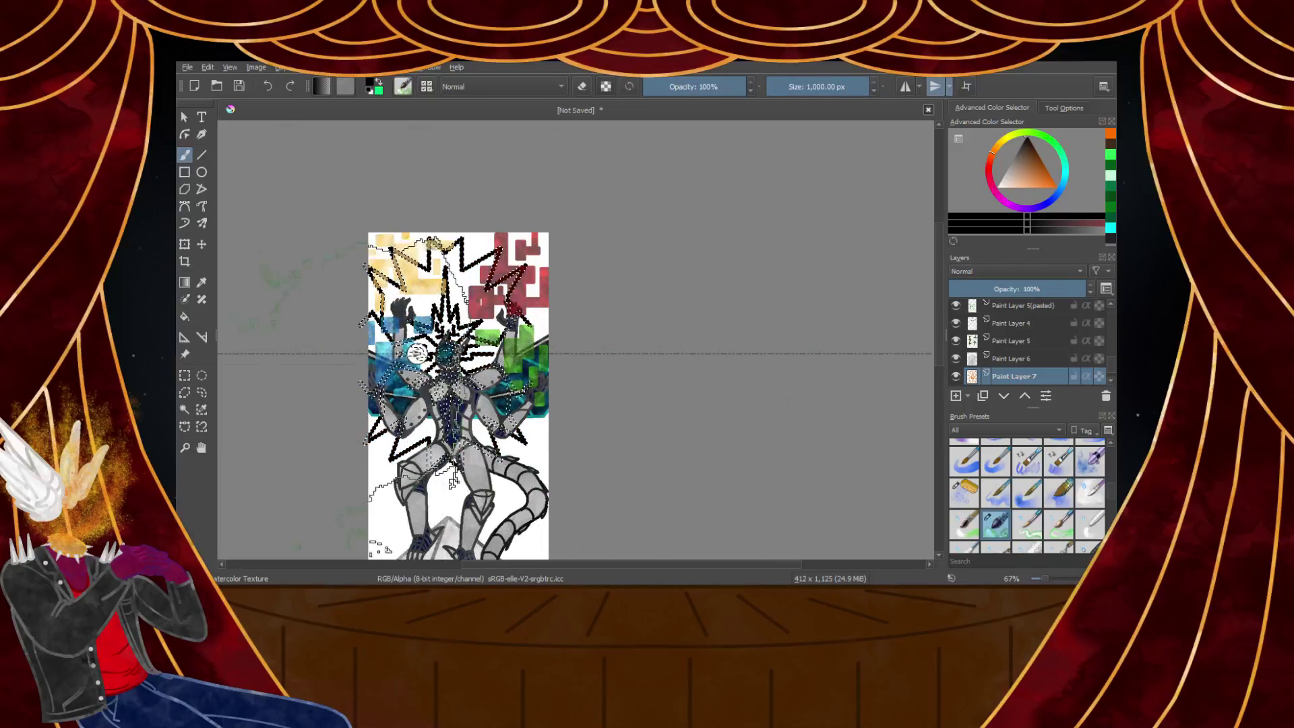
Paint the selected starburst lines orange with the 1,000 px Watercolor Texture brush
scroll(453, 323, up, 3)
scroll(448, 315, down, 3)
scroll(413, 355, up, 2)
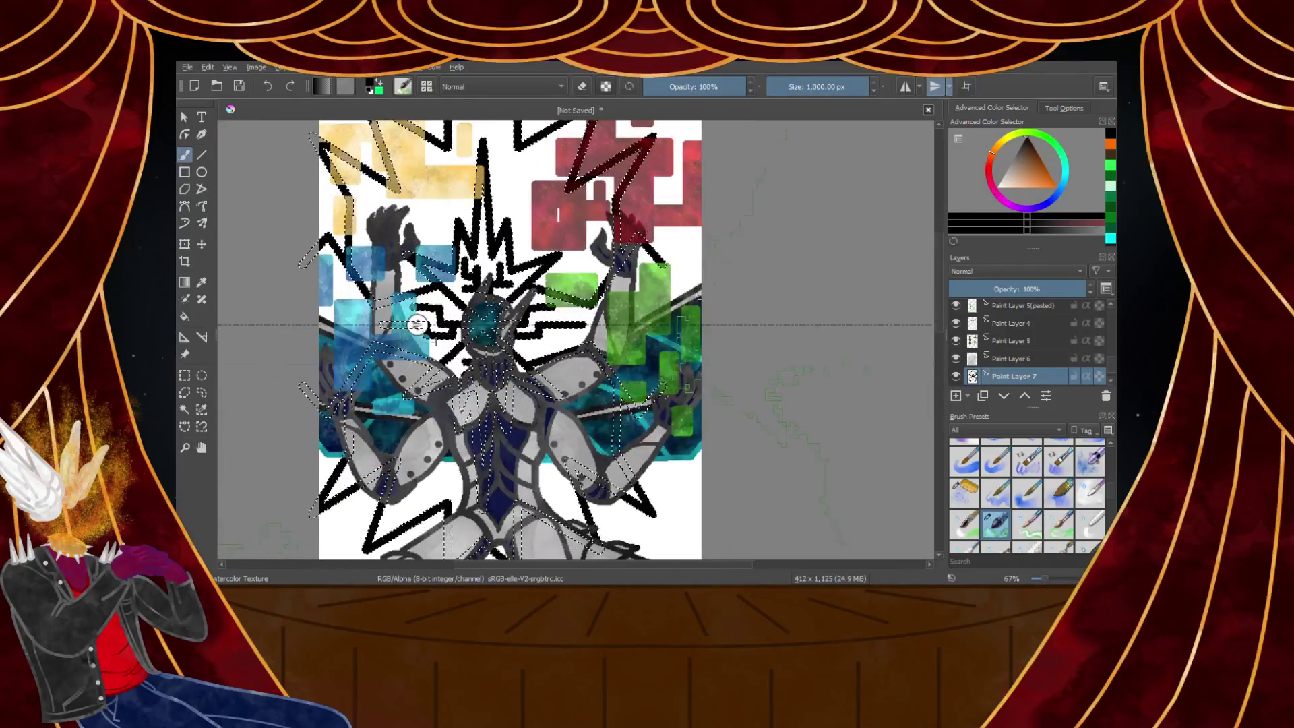
drag(1024, 171, 1056, 189)
drag(502, 297, 539, 310)
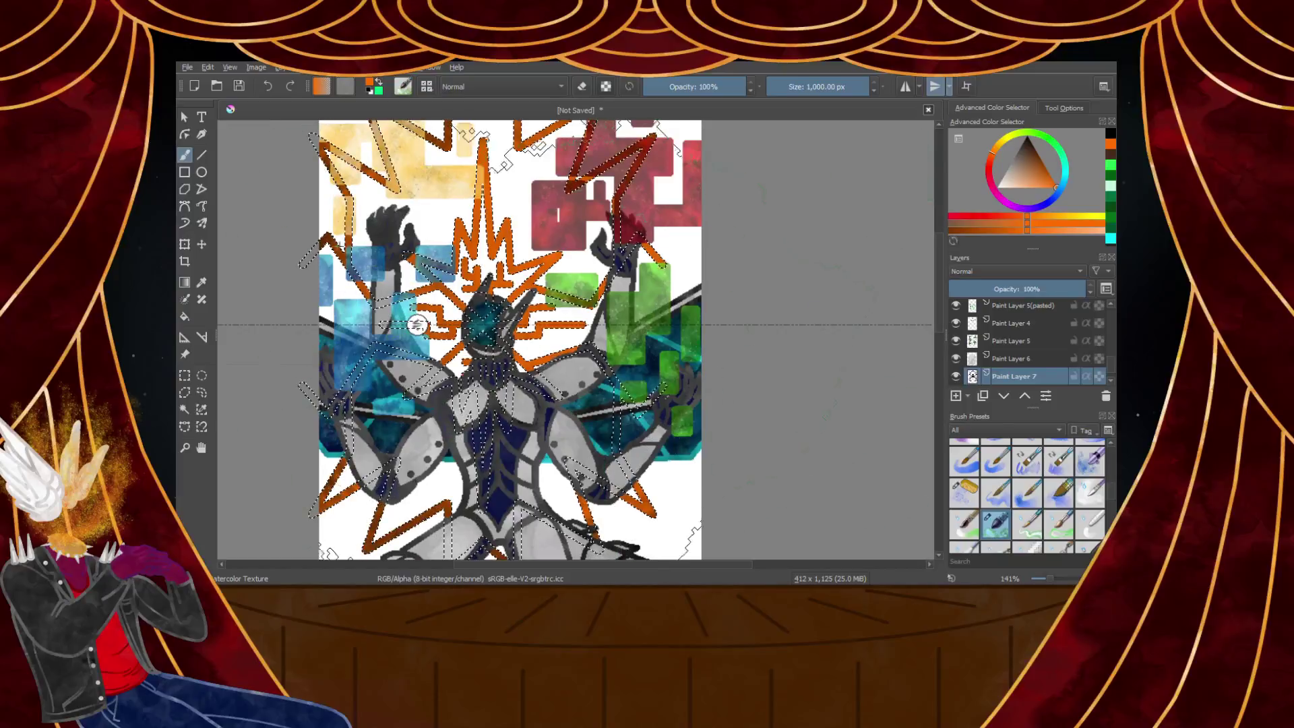
scroll(417, 325, down, 2)
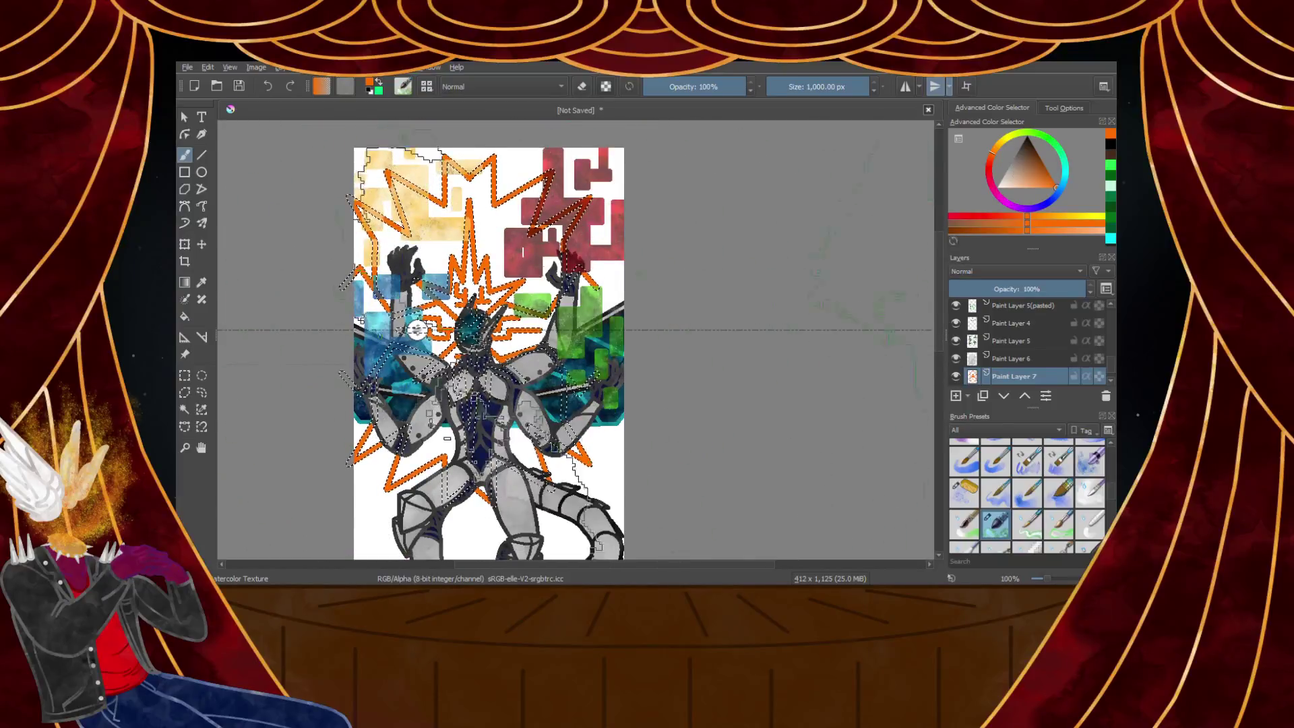
Turn off up-down mirroring and recolour the selected starburst lines bright green, then turquoise
click(937, 87)
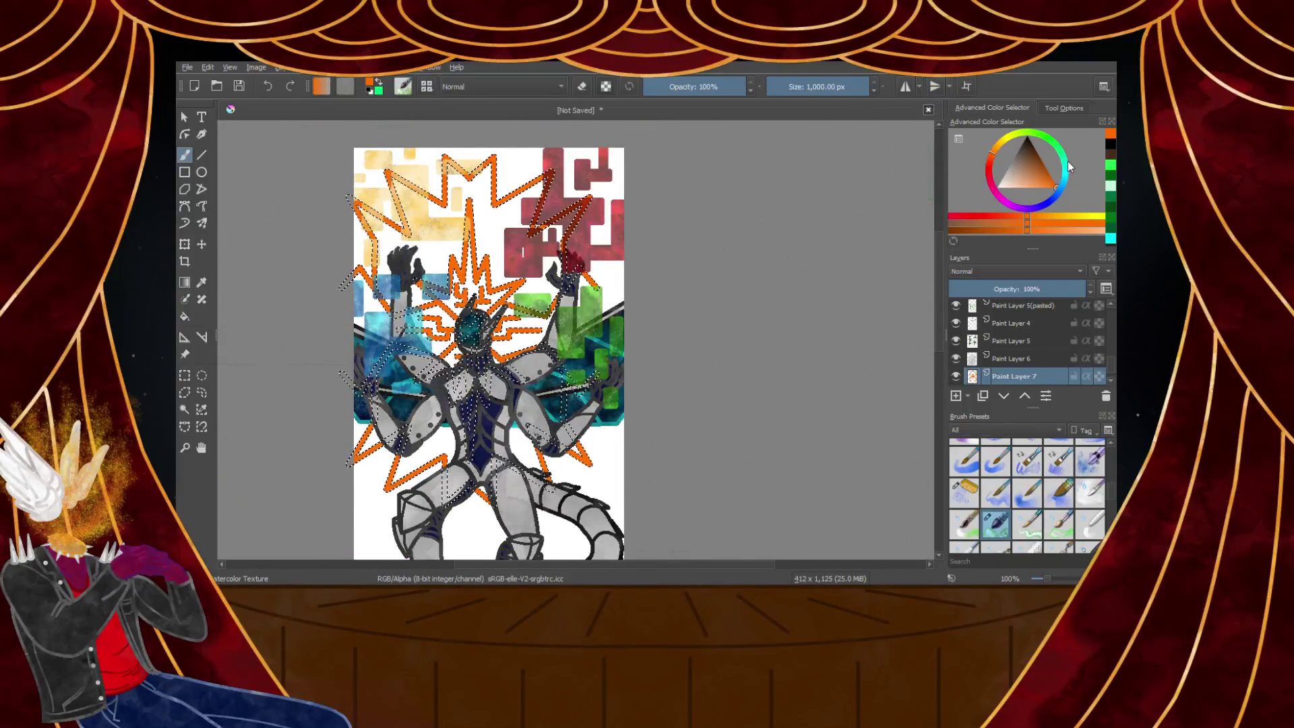
click(1054, 146)
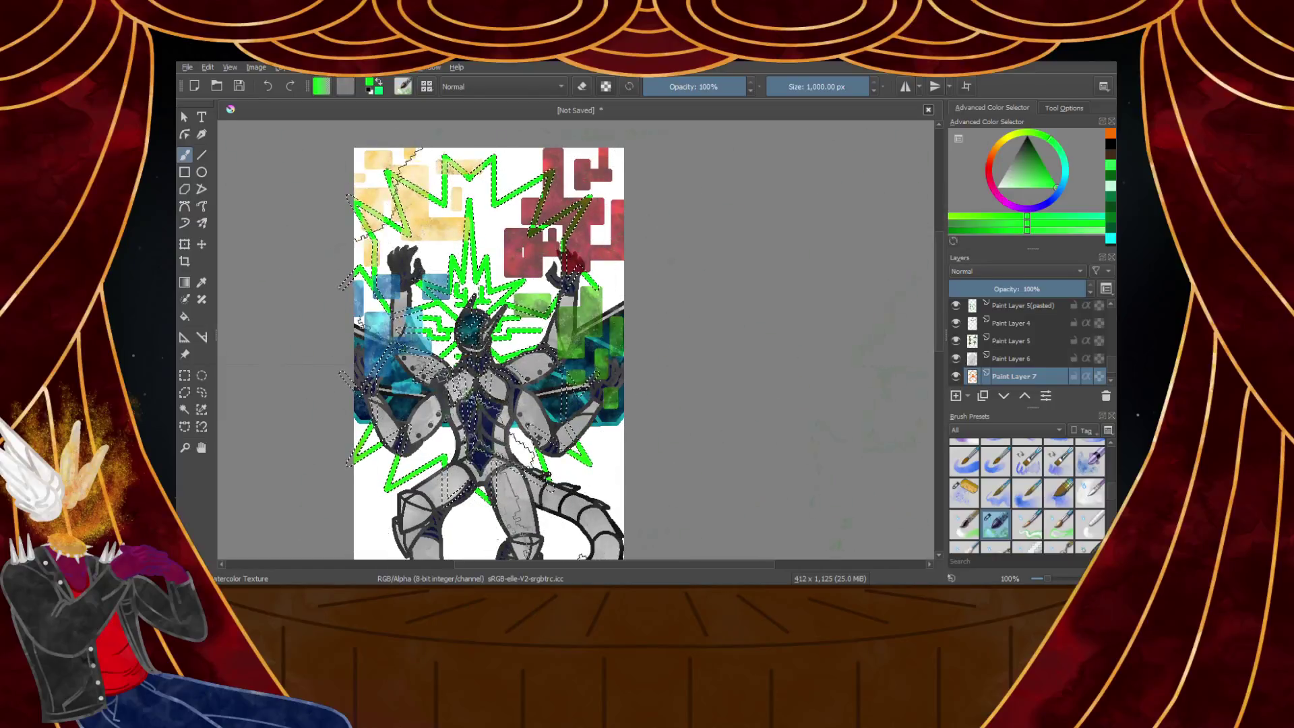
click(1067, 167)
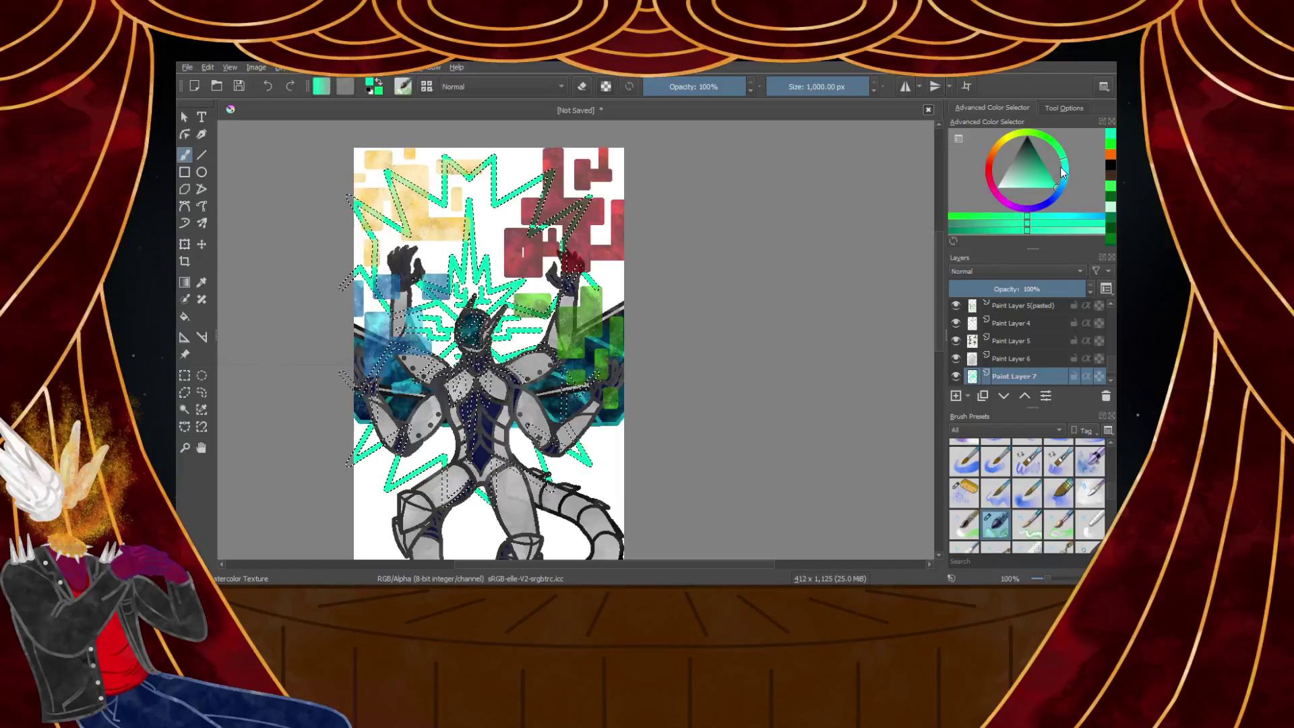
drag(1065, 159, 1065, 170)
drag(482, 337, 408, 446)
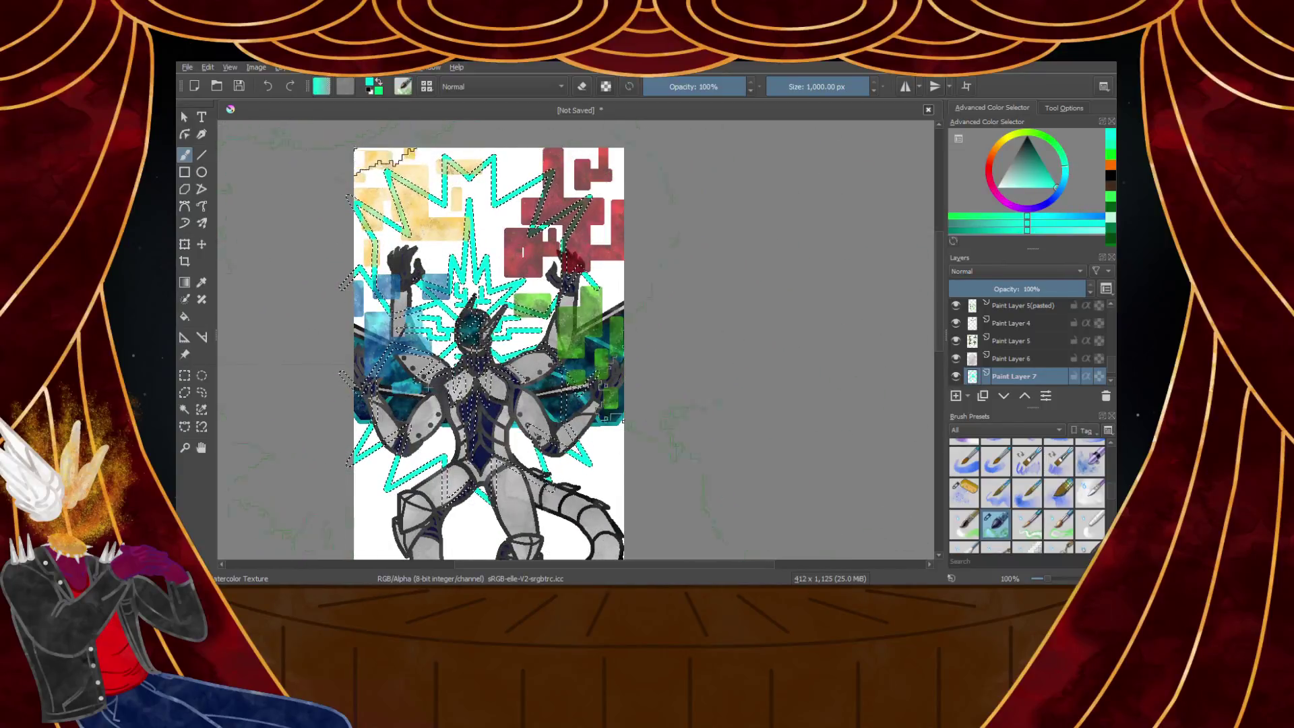
Try pale turquoise and muted teal shades over the selected starburst lines and check the whole picture
click(184, 375)
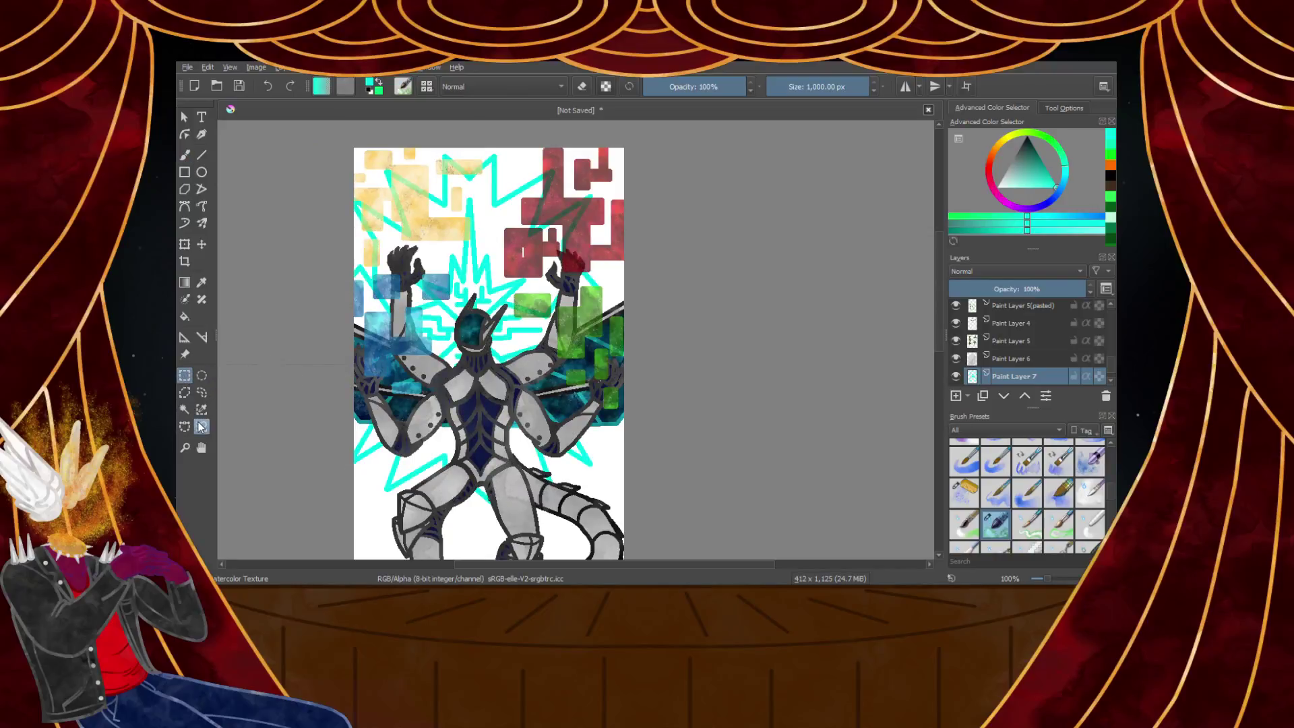
drag(1012, 187, 1018, 189)
key(b)
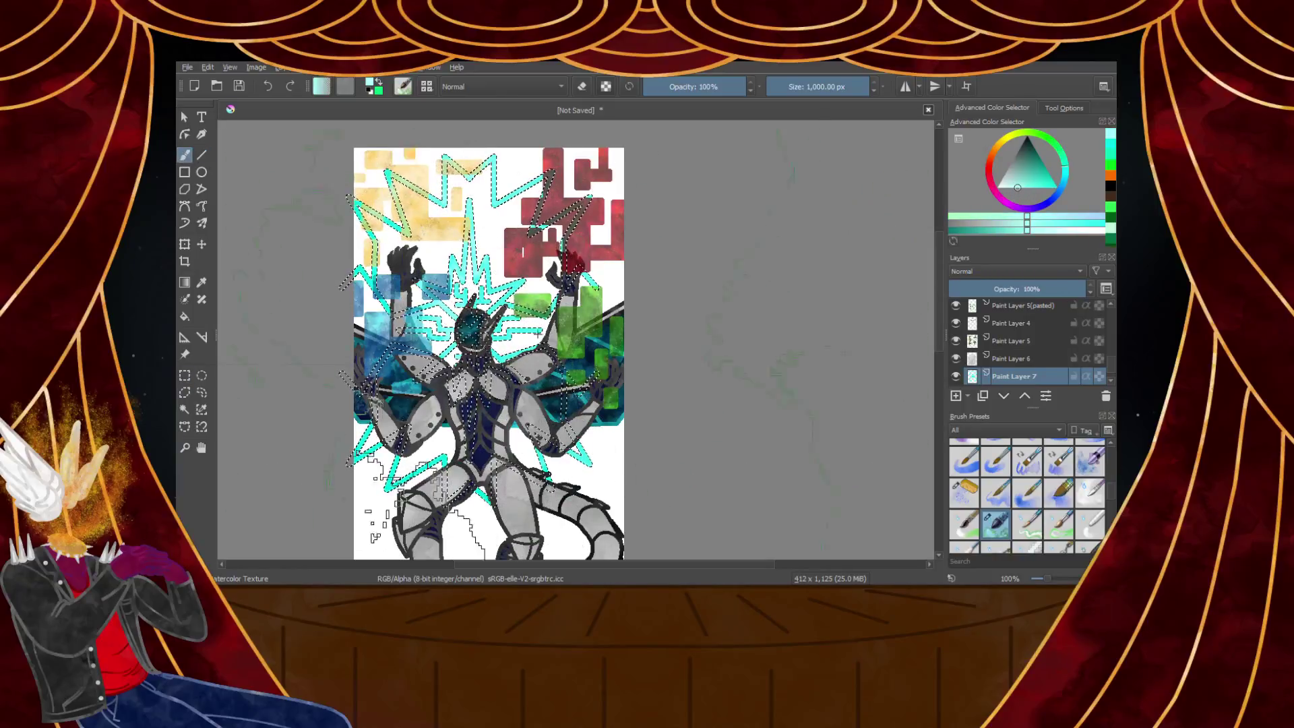
drag(1016, 178, 1005, 180)
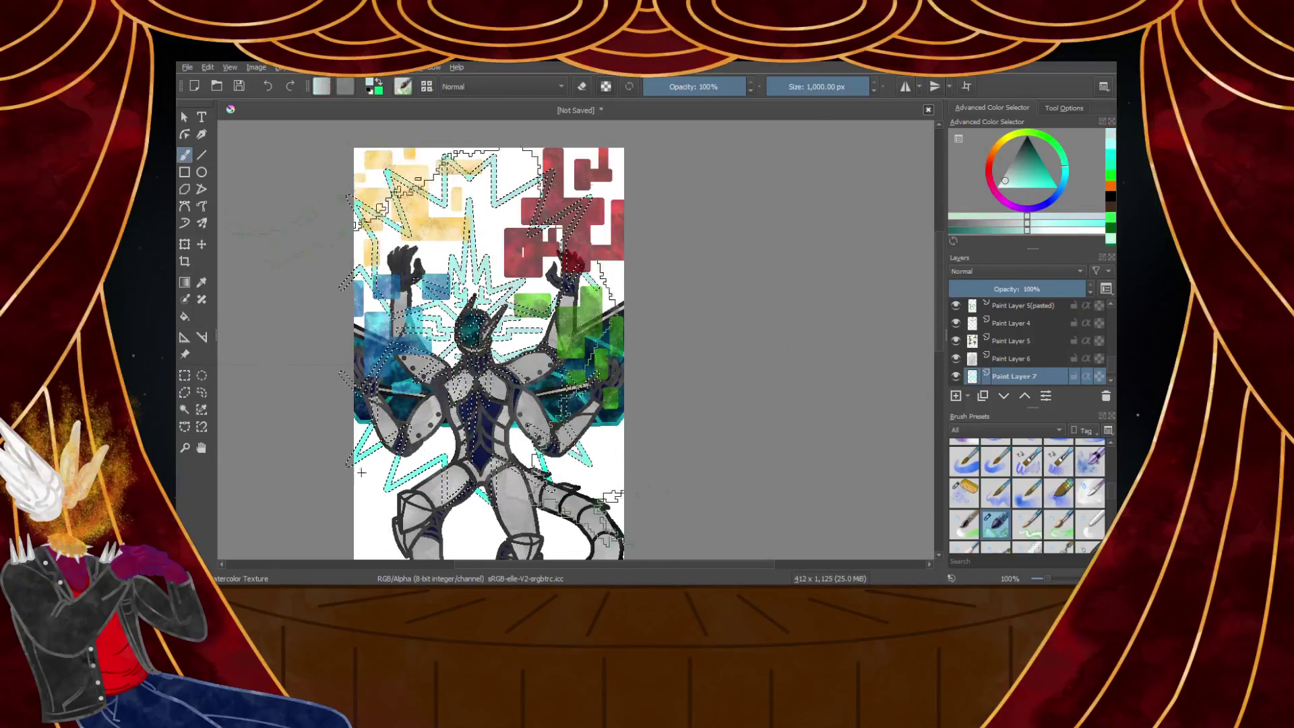
click(1030, 189)
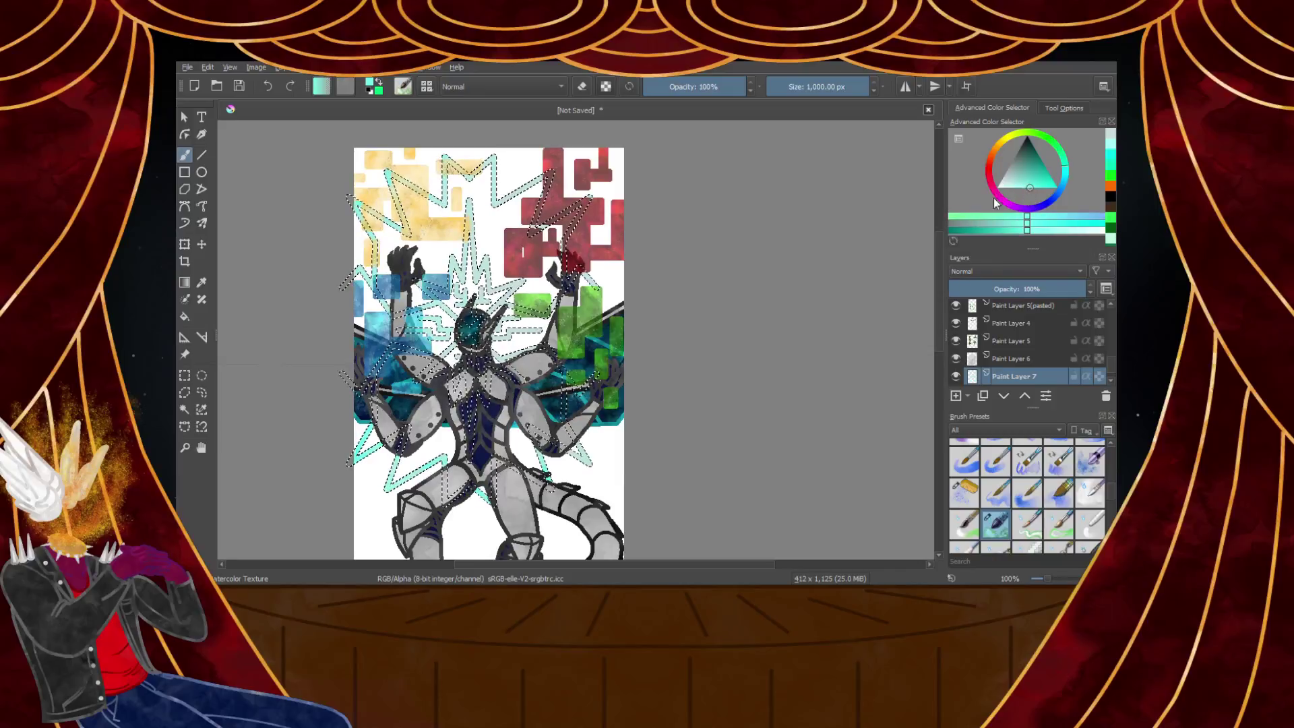
key(ctrl+r)
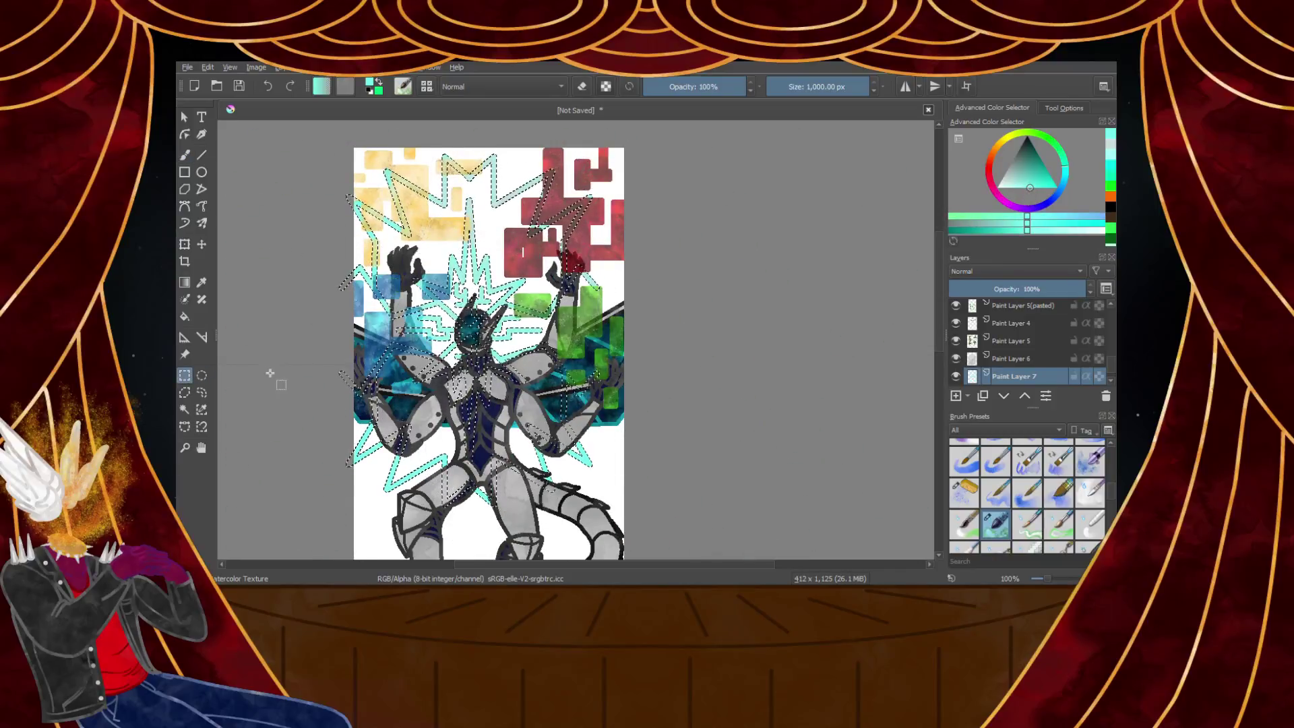
scroll(303, 377, down, 4)
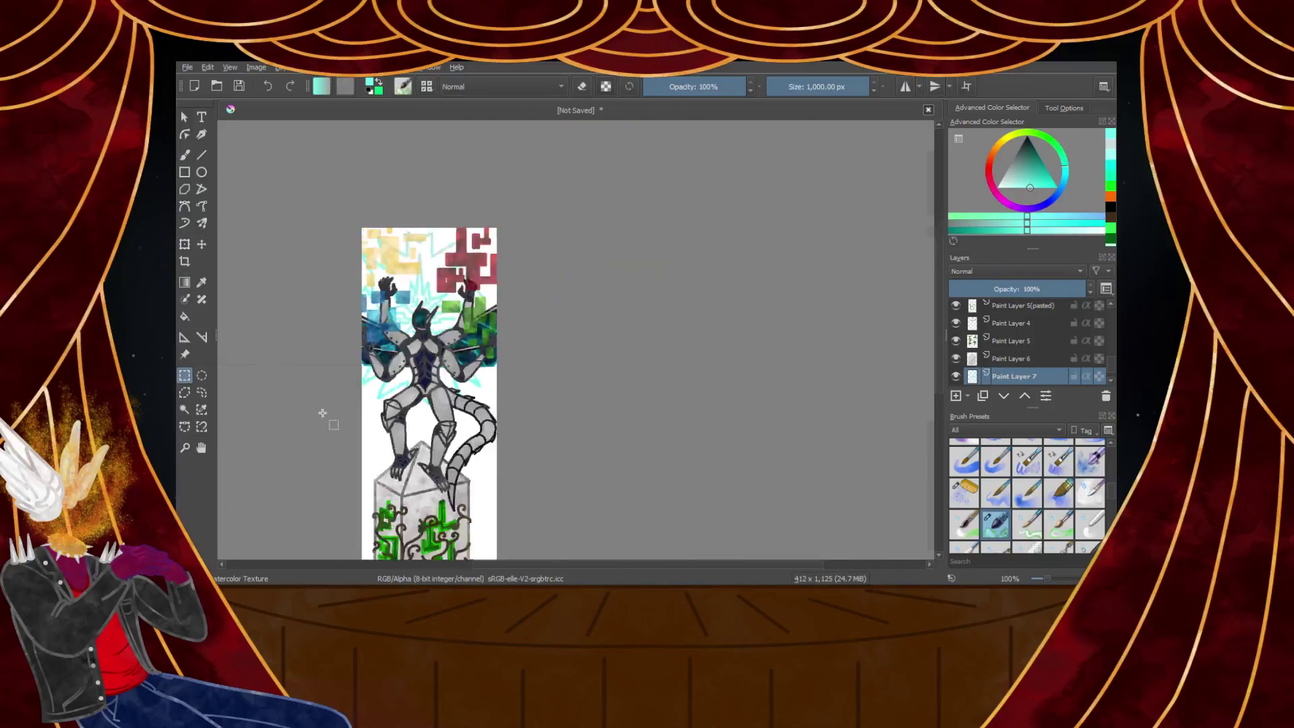
scroll(381, 378, down, 2)
scroll(338, 379, up, 3)
scroll(339, 345, down, 2)
scroll(349, 300, up, 2)
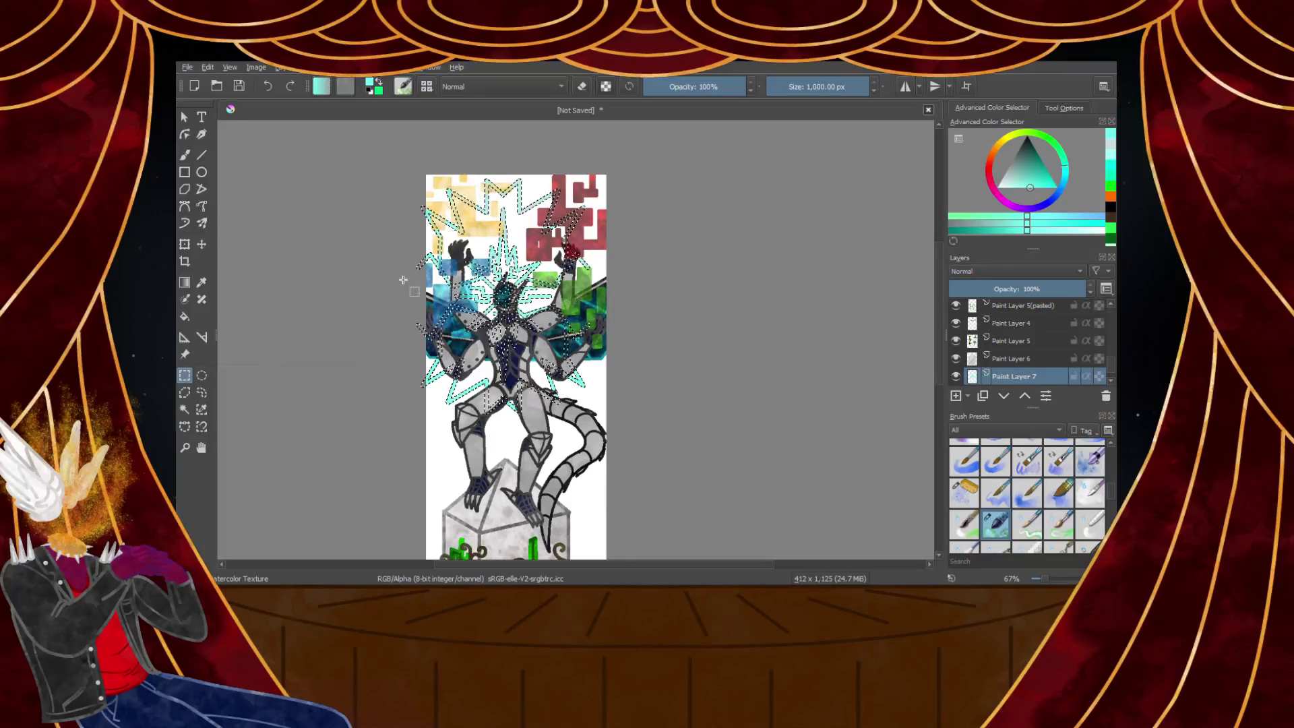
Erase the entire starburst with the Eraser Circle brush enlarged to about 422 px and clear the selection
key(e)
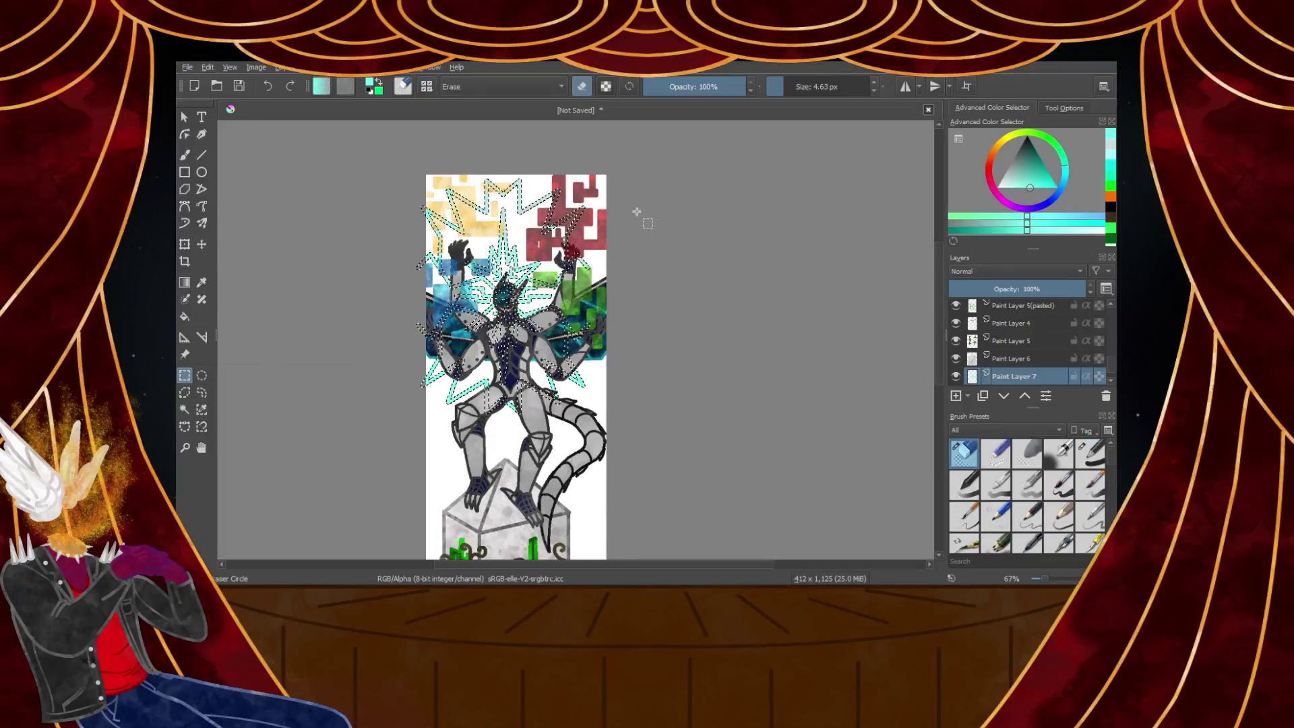
click(188, 158)
drag(821, 87, 844, 87)
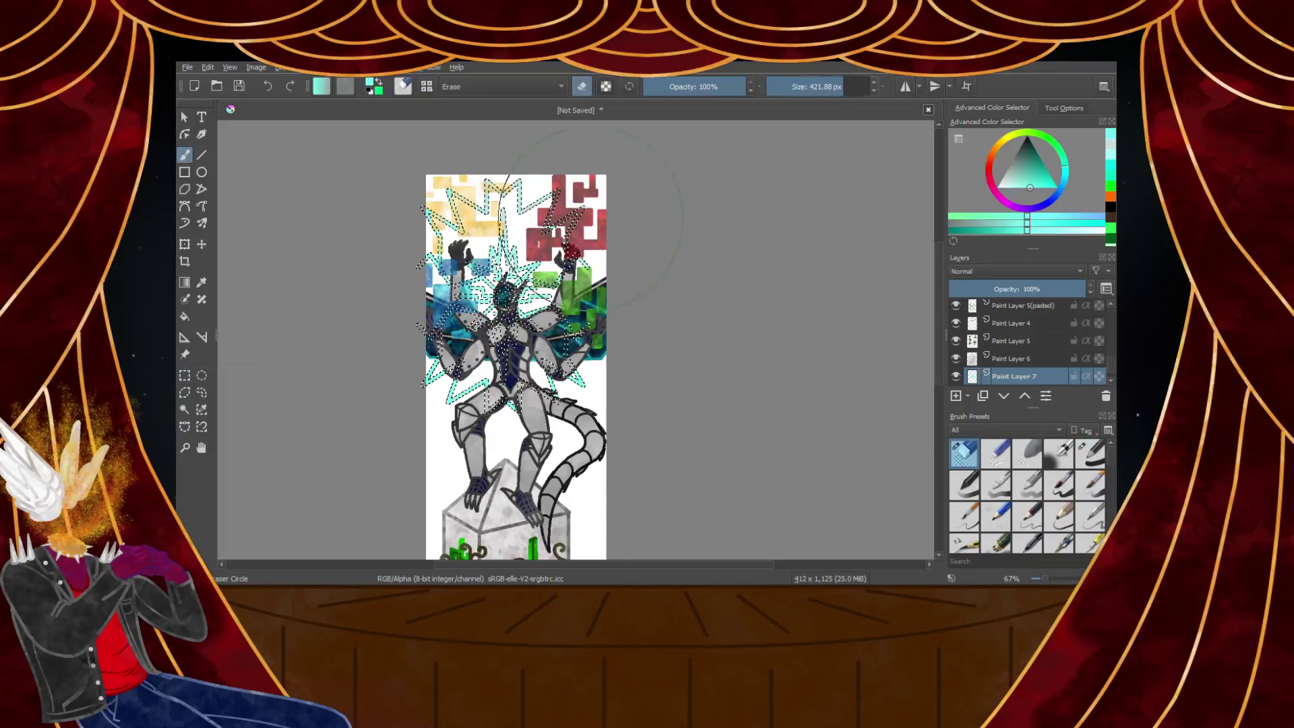
click(188, 378)
click(353, 329)
scroll(371, 334, down, 2)
scroll(372, 334, up, 2)
scroll(398, 364, down, 2)
scroll(391, 368, up, 2)
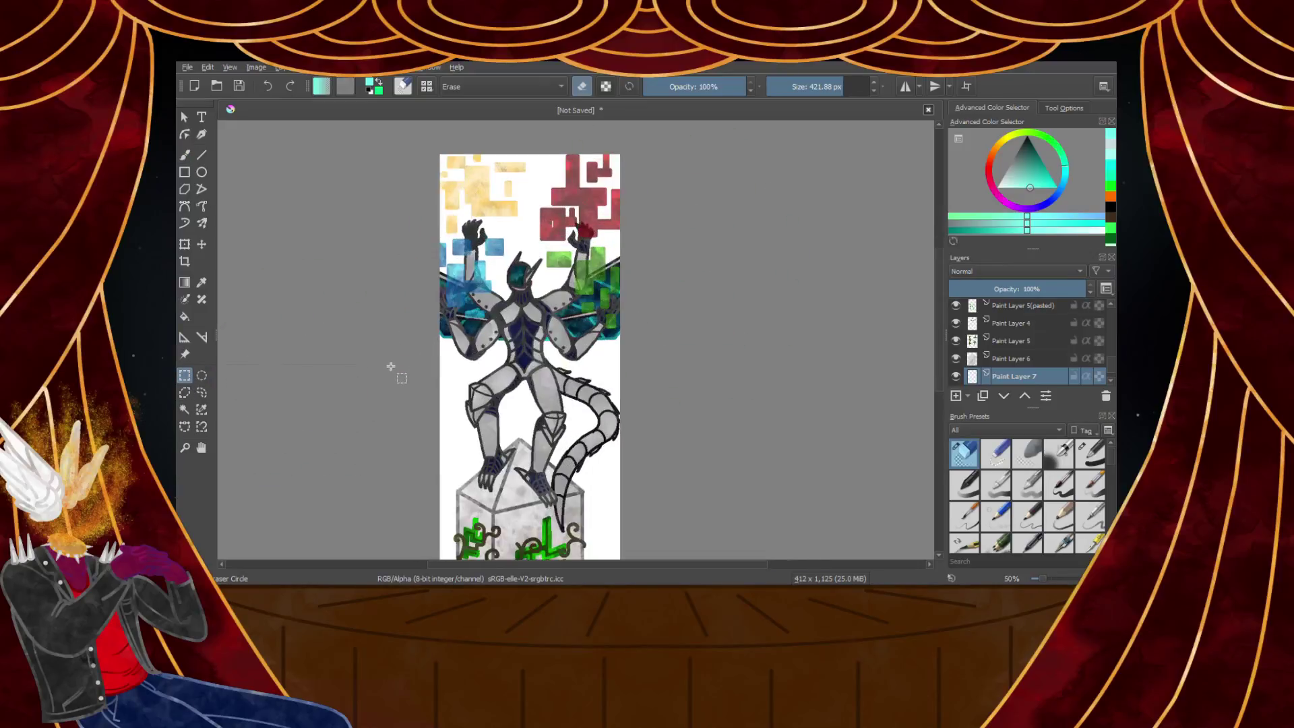
scroll(393, 379, down, 1)
scroll(391, 400, up, 2)
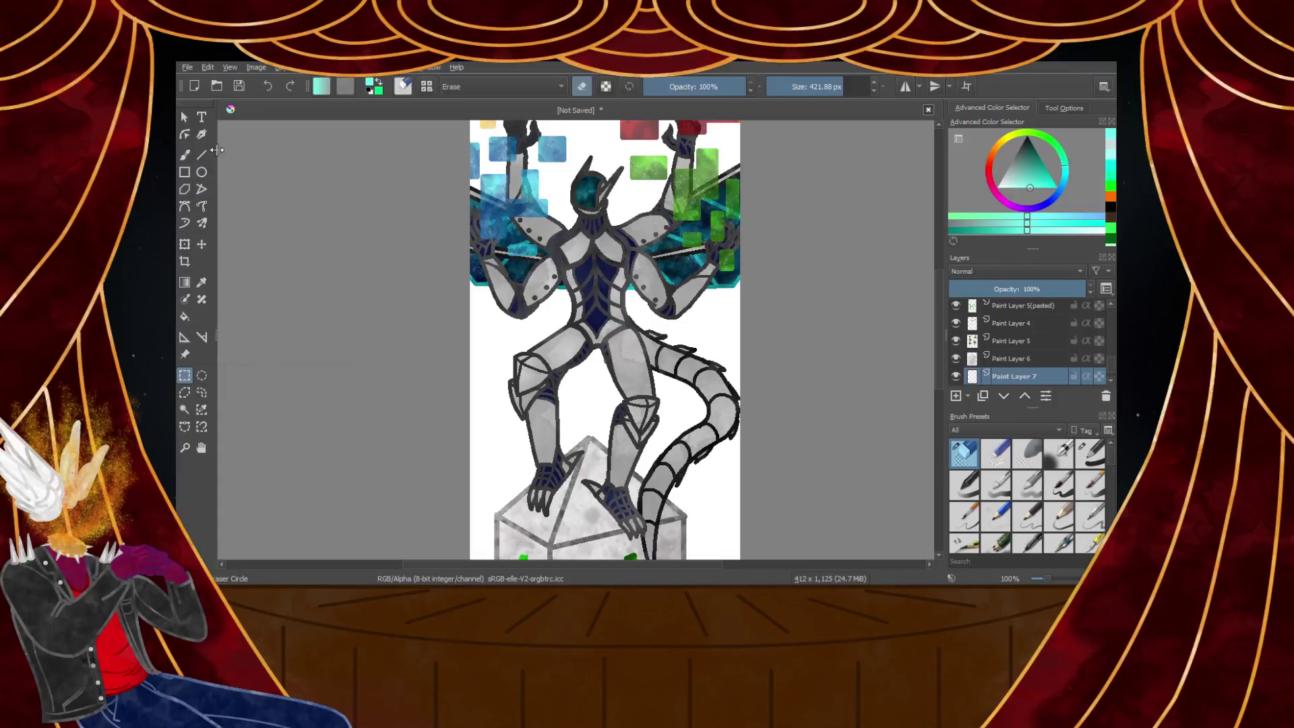
Draw a straight cyan 6 px line horizontally across the full canvas width above the raised hands
click(1086, 455)
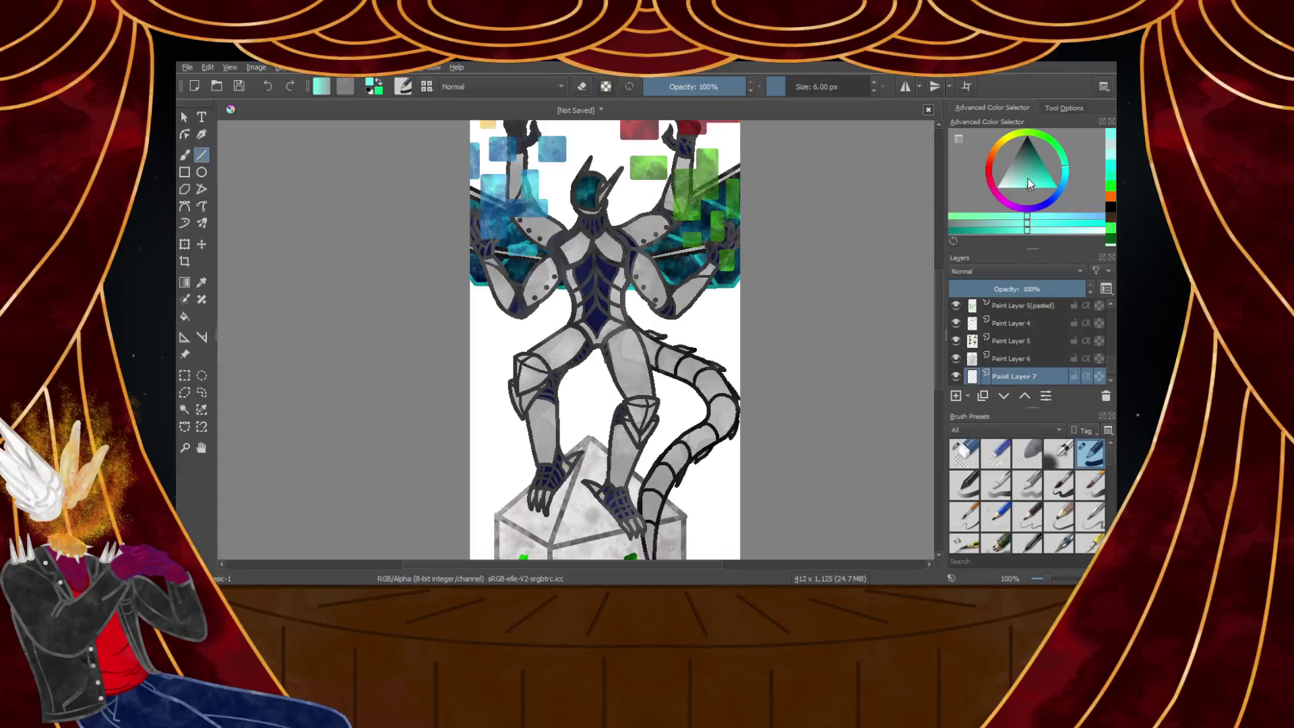
drag(1029, 184, 1055, 187)
scroll(468, 492, down, 4)
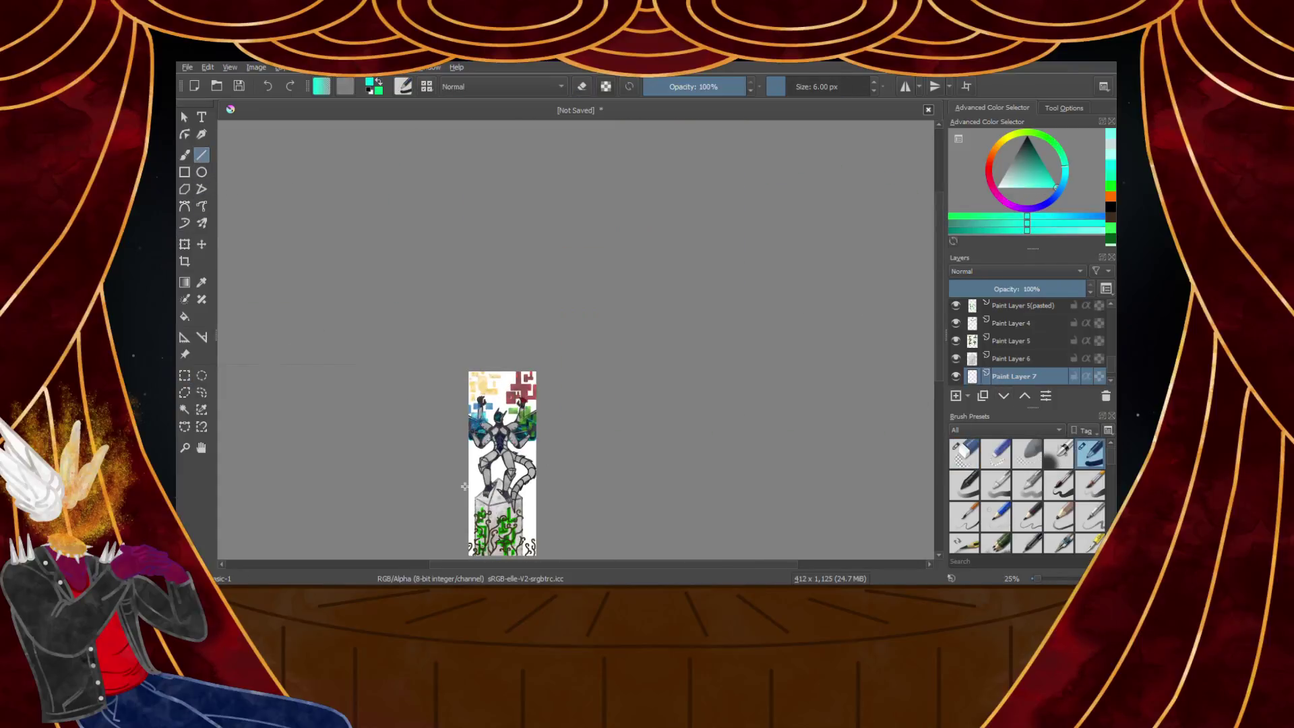
scroll(464, 388, up, 5)
mouse_move(447, 379)
mouse_down()
mouse_move(873, 384)
mouse_move(908, 373)
mouse_up()
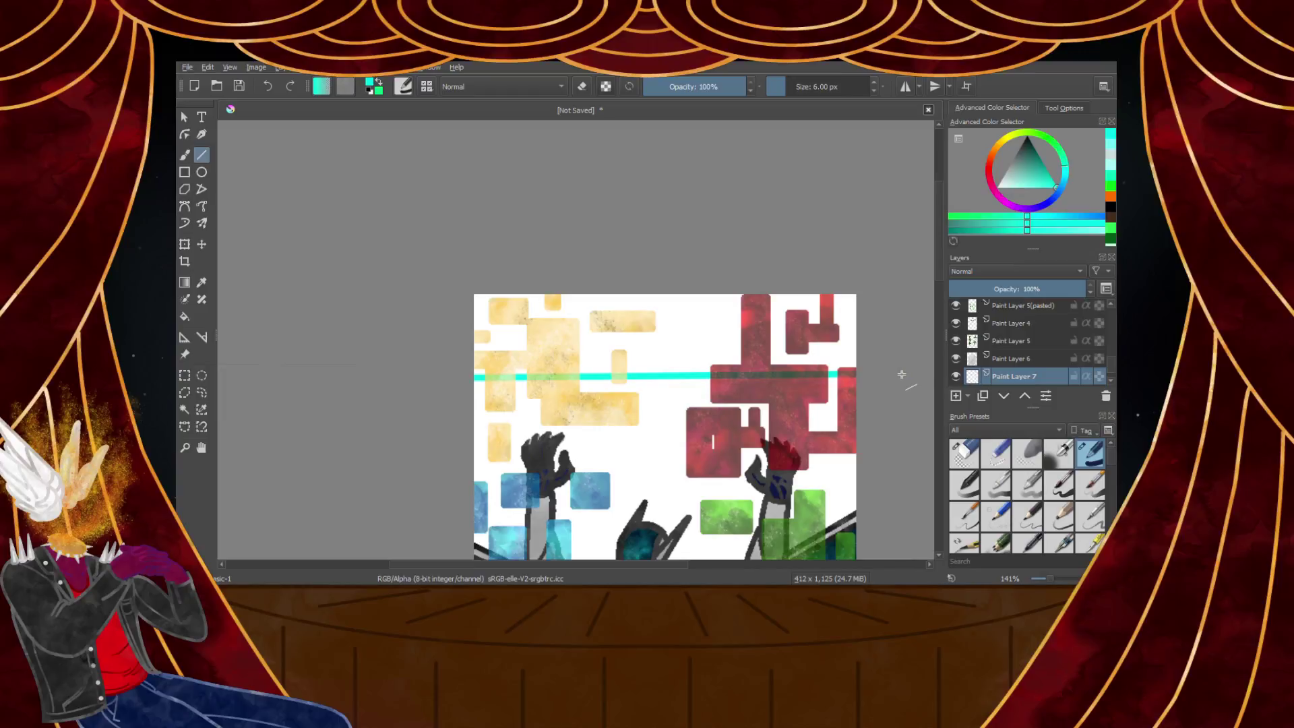
Draw two more full-width horizontal cyan lines, one just above the helmet and one at chest height
scroll(902, 374, down, 5)
scroll(656, 318, up, 5)
drag(458, 266, 910, 267)
scroll(910, 269, down, 1)
drag(609, 356, 910, 349)
scroll(906, 353, down, 2)
scroll(906, 378, up, 2)
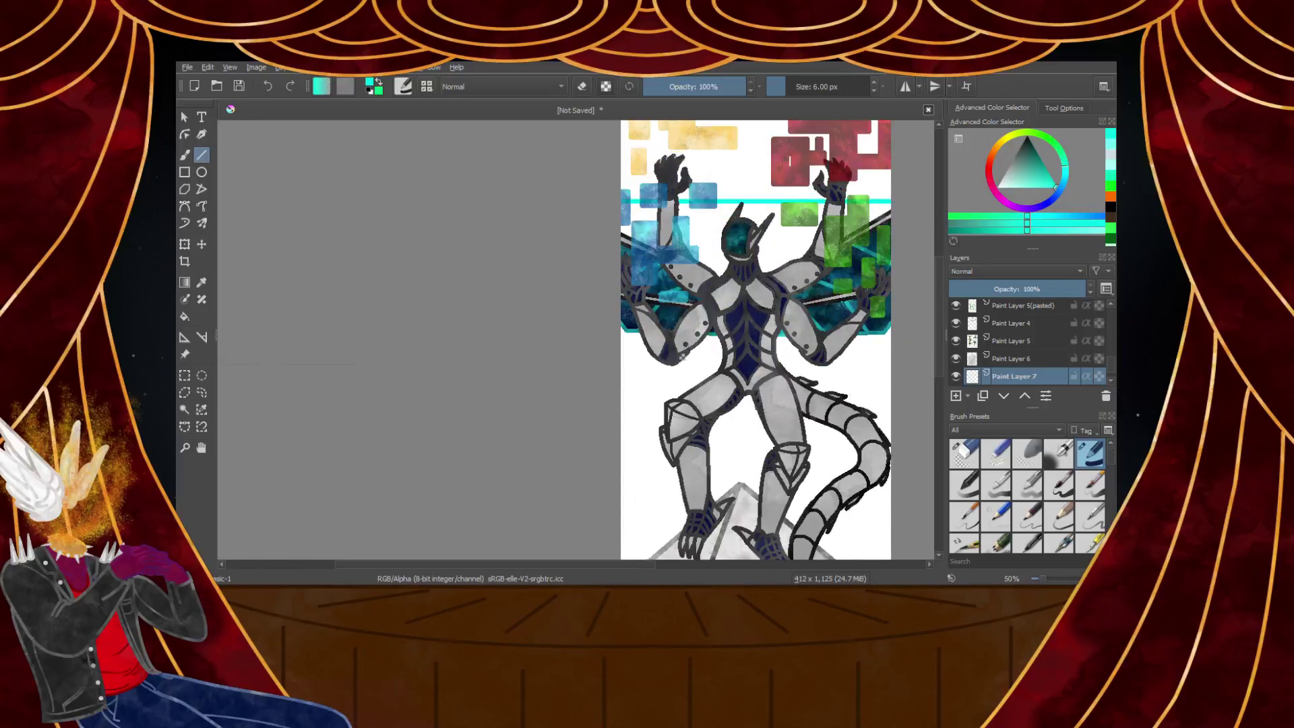
Draw full-width horizontal cyan lines behind the creature's waist and behind its thighs
drag(585, 368, 900, 364)
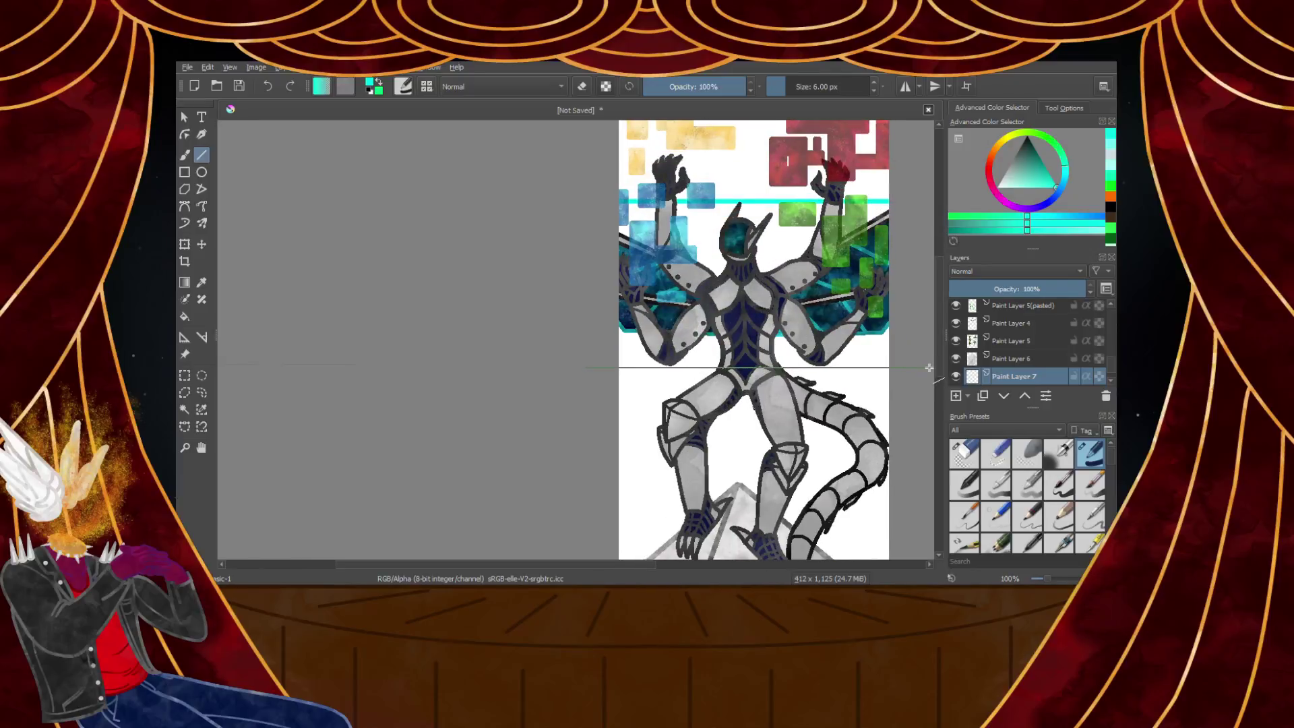
scroll(872, 383, down, 1)
scroll(732, 361, up, 2)
drag(559, 391, 895, 391)
scroll(895, 391, up, 2)
drag(272, 364, 882, 367)
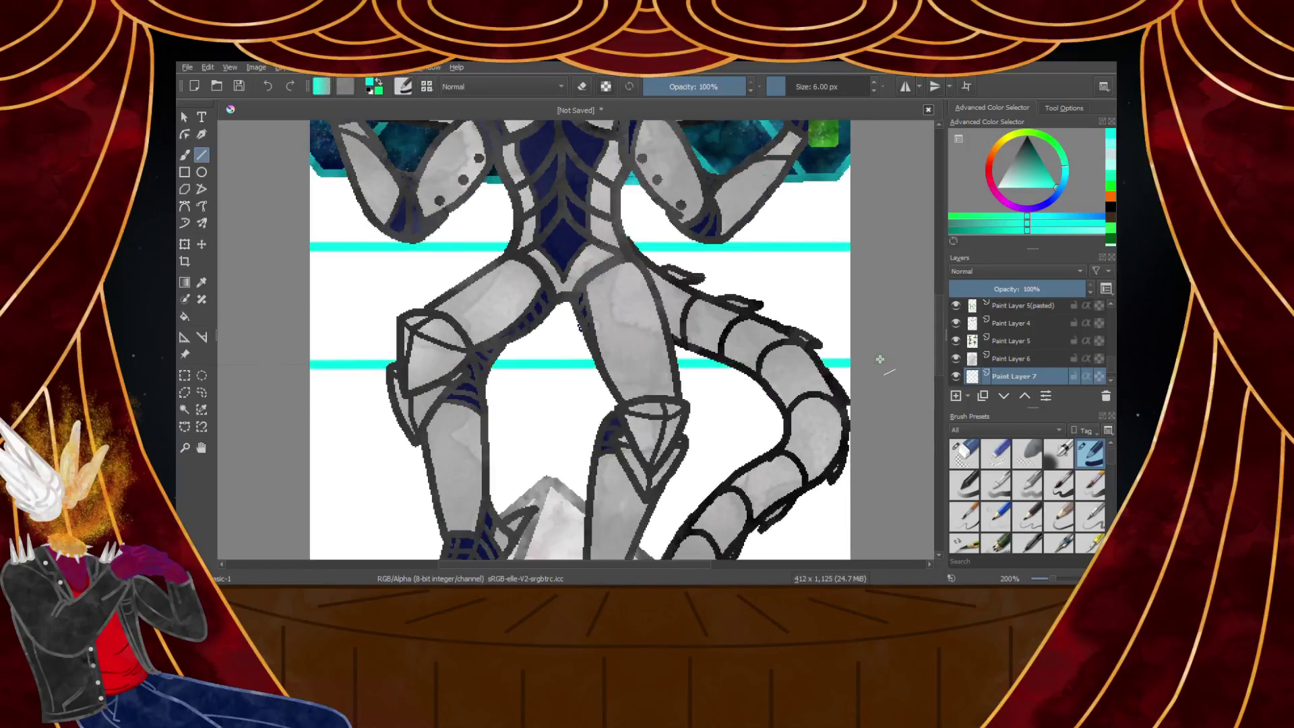
Continue the horizontal cyan lines down behind the shins and feet, narrowing the spacing
scroll(870, 395, down, 2)
scroll(869, 401, up, 2)
drag(871, 414, 269, 426)
scroll(268, 425, down, 2)
scroll(267, 459, up, 3)
drag(407, 376, 433, 349)
scroll(862, 382, down, 4)
Draw progressively closer horizontal cyan lines behind the upper part of the pillar, undoing and redrawing one misplaced line
scroll(876, 374, up, 2)
drag(404, 410, 887, 413)
drag(855, 457, 436, 459)
scroll(425, 454, down, 3)
drag(433, 415, 875, 405)
key(ctrl+z)
drag(427, 394, 794, 376)
scroll(856, 430, down, 1)
scroll(850, 411, up, 4)
scroll(831, 388, down, 3)
scroll(828, 372, up, 1)
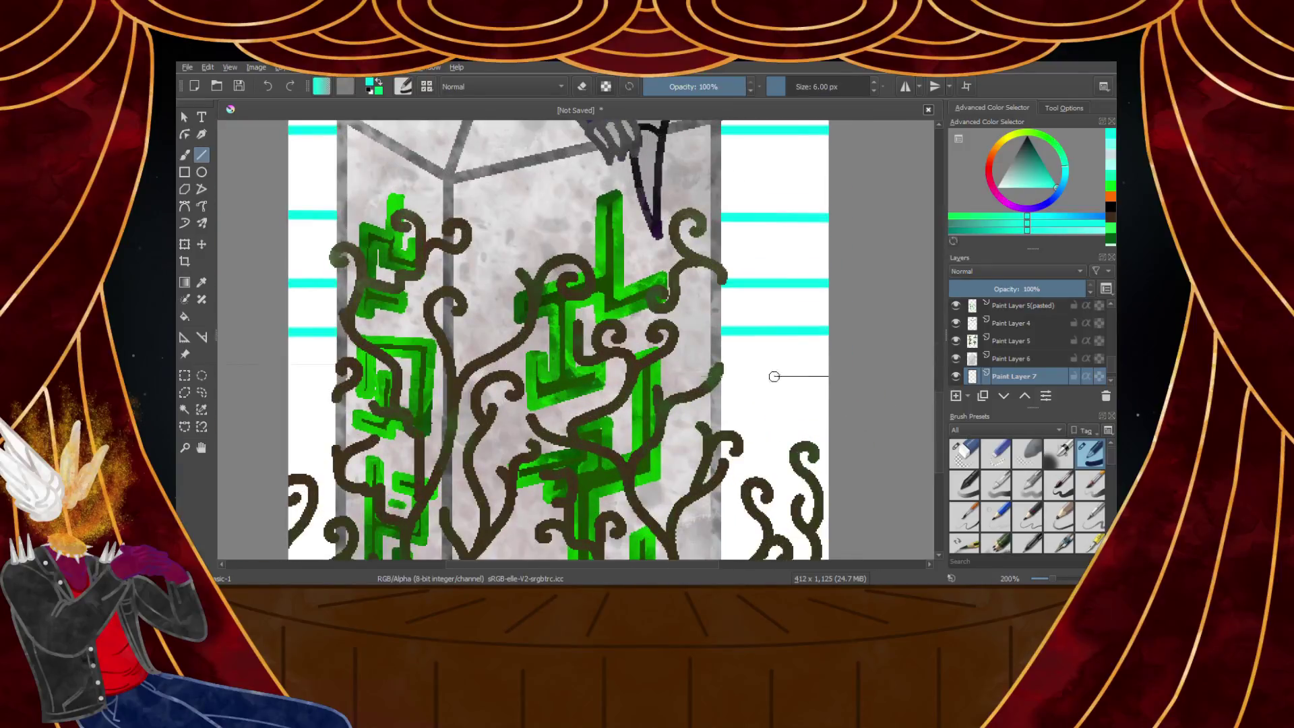
Fill the area behind the lower pillar and vines with tightly spaced horizontal cyan lines down to the canvas bottom
scroll(794, 377, down, 2)
scroll(675, 455, down, 2)
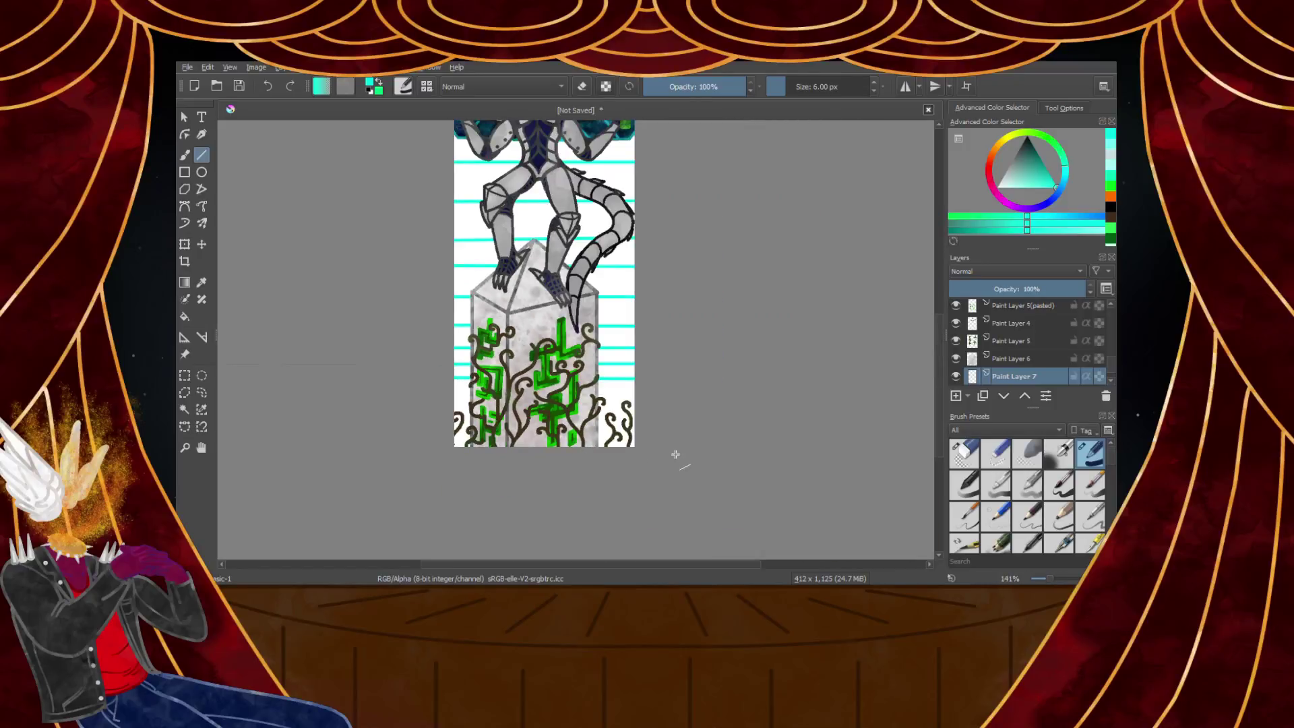
scroll(465, 404, up, 2)
drag(620, 371, 429, 398)
drag(716, 421, 818, 417)
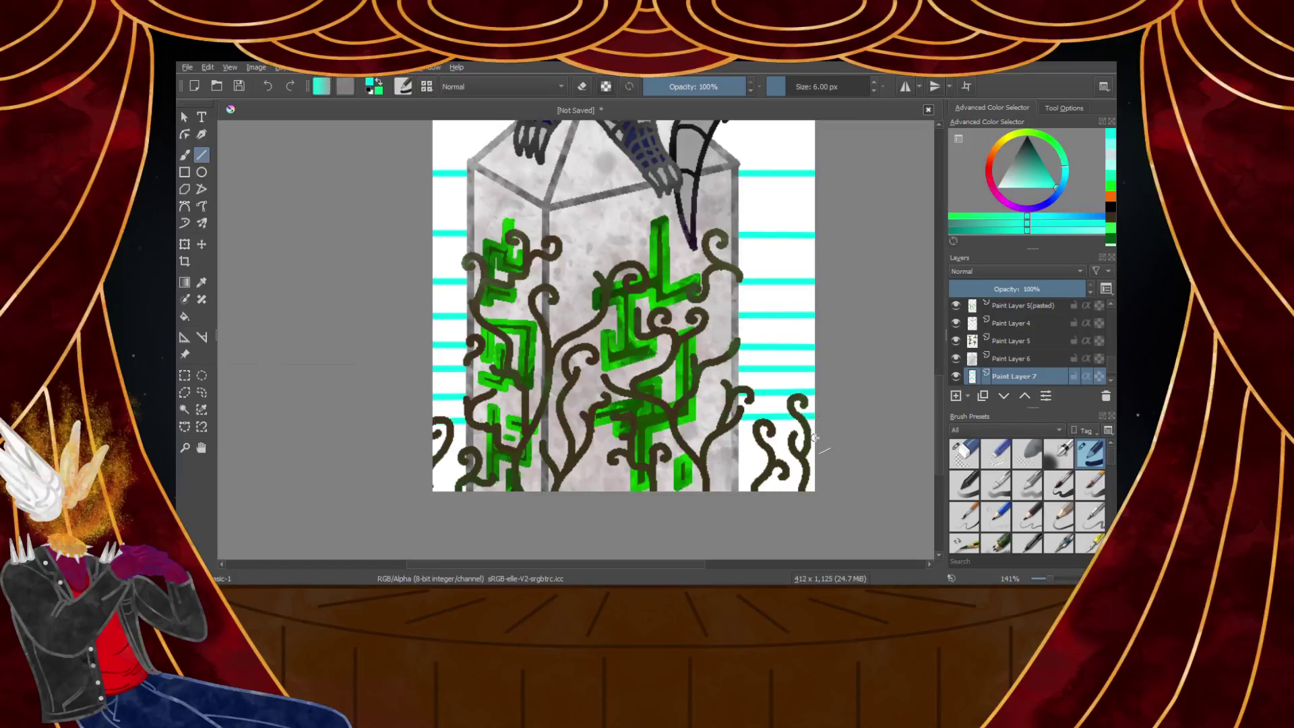
drag(414, 444, 415, 445)
drag(797, 471, 801, 471)
scroll(801, 448, down, 5)
scroll(813, 352, up, 3)
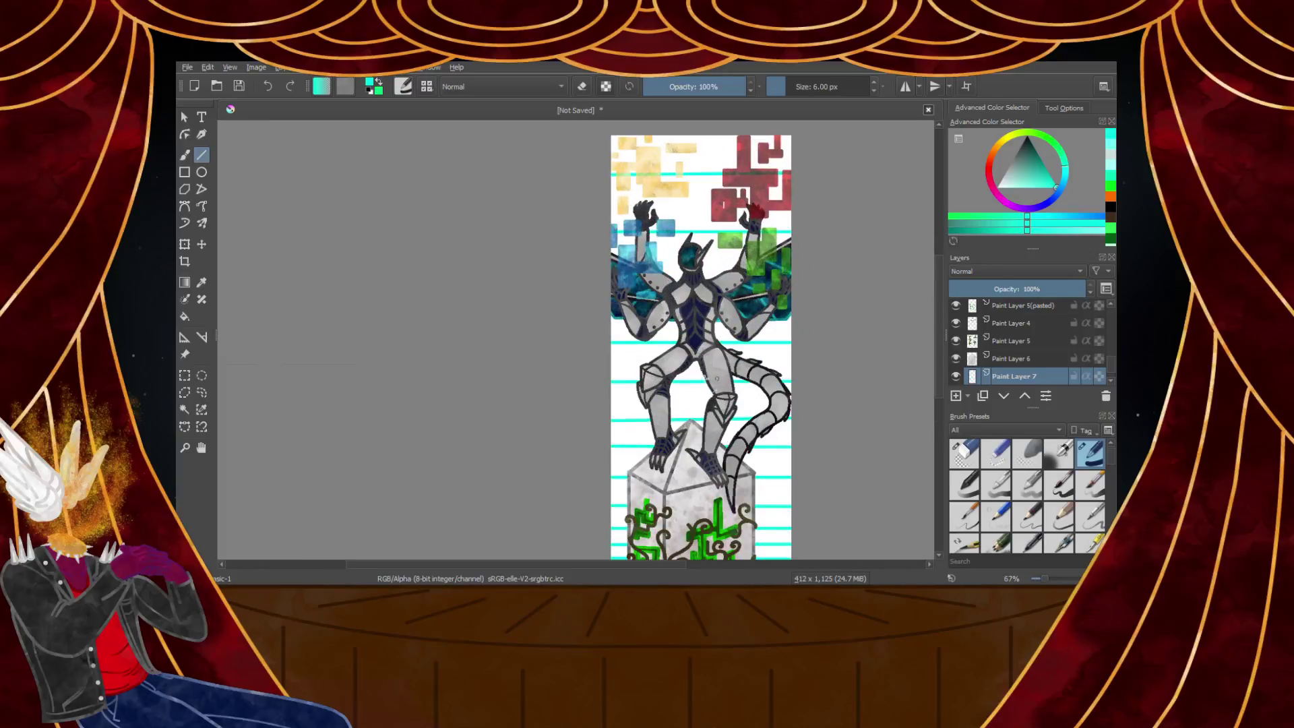
Select all of the horizontal cyan lines on Paint Layer 7 by colour
click(202, 410)
scroll(677, 305, up, 5)
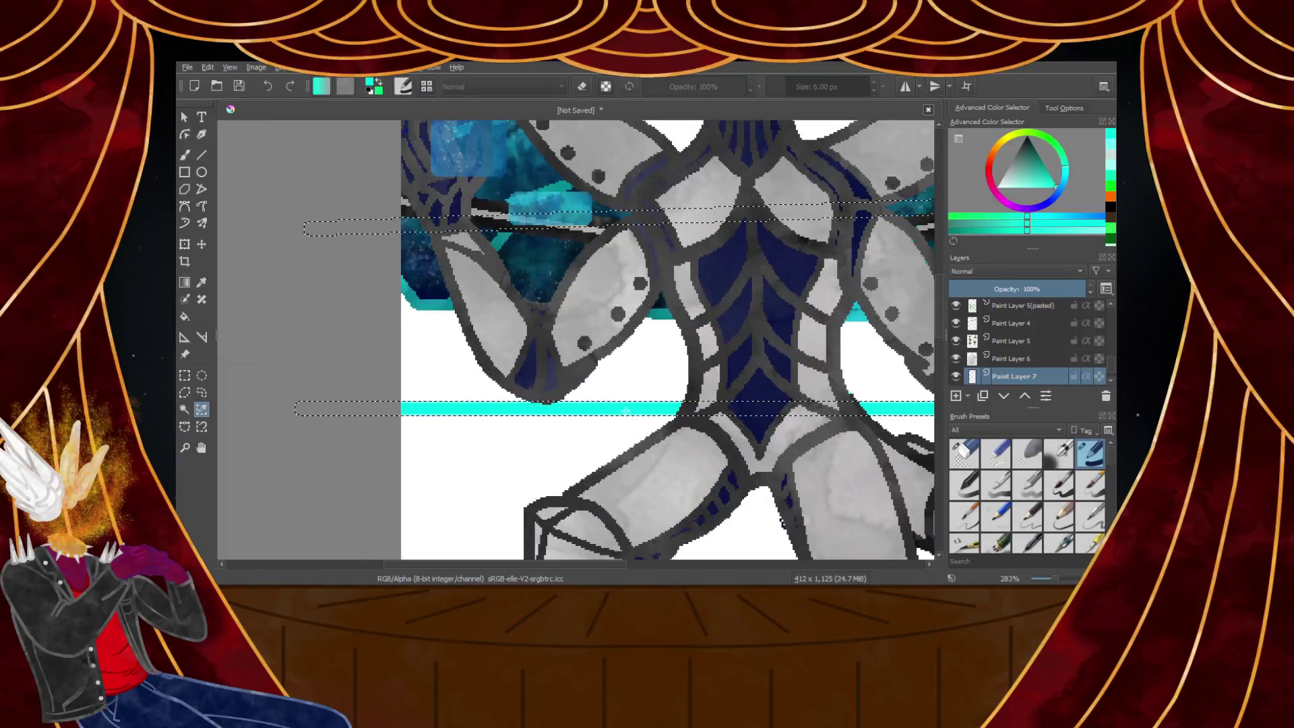
scroll(625, 410, down, 5)
Recolour the selected horizontal lines dark teal with the Watercolor Texture brush at 1,000 px
drag(1004, 177, 1034, 149)
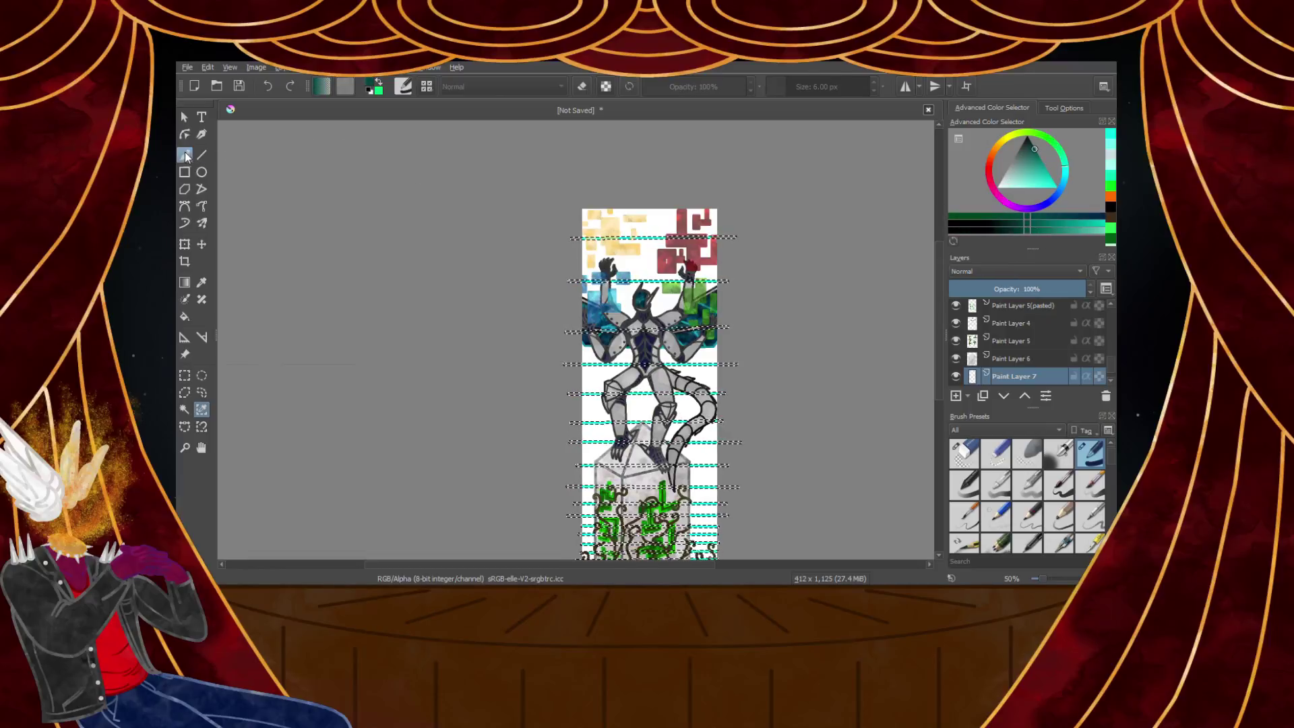
click(185, 155)
scroll(1041, 532, down, 5)
click(996, 522)
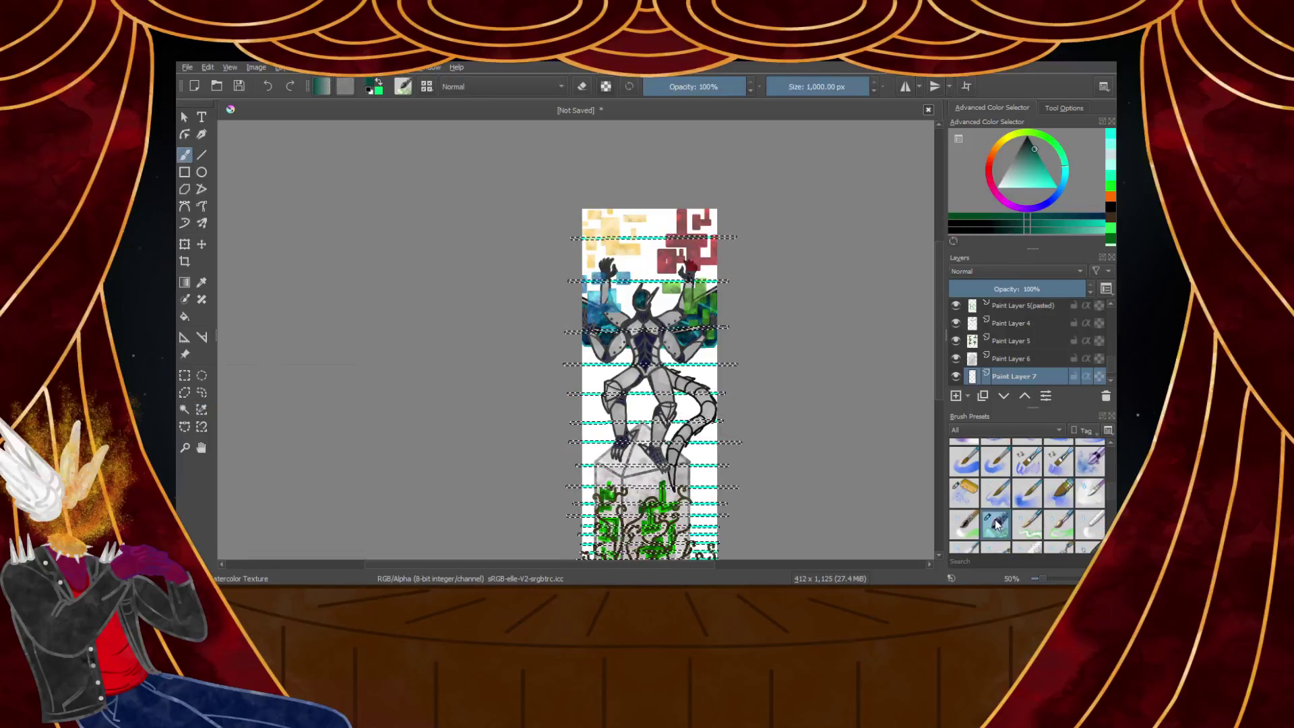
drag(583, 459, 573, 432)
scroll(567, 411, down, 2)
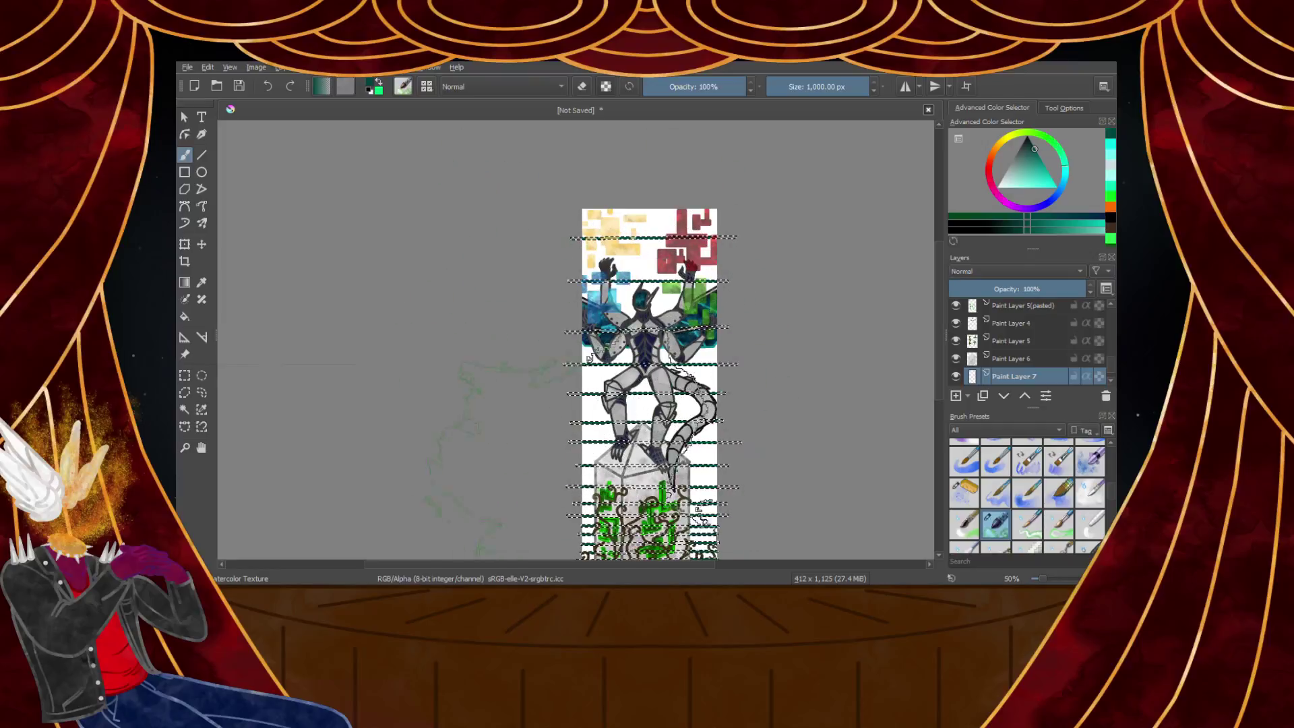
scroll(572, 428, up, 3)
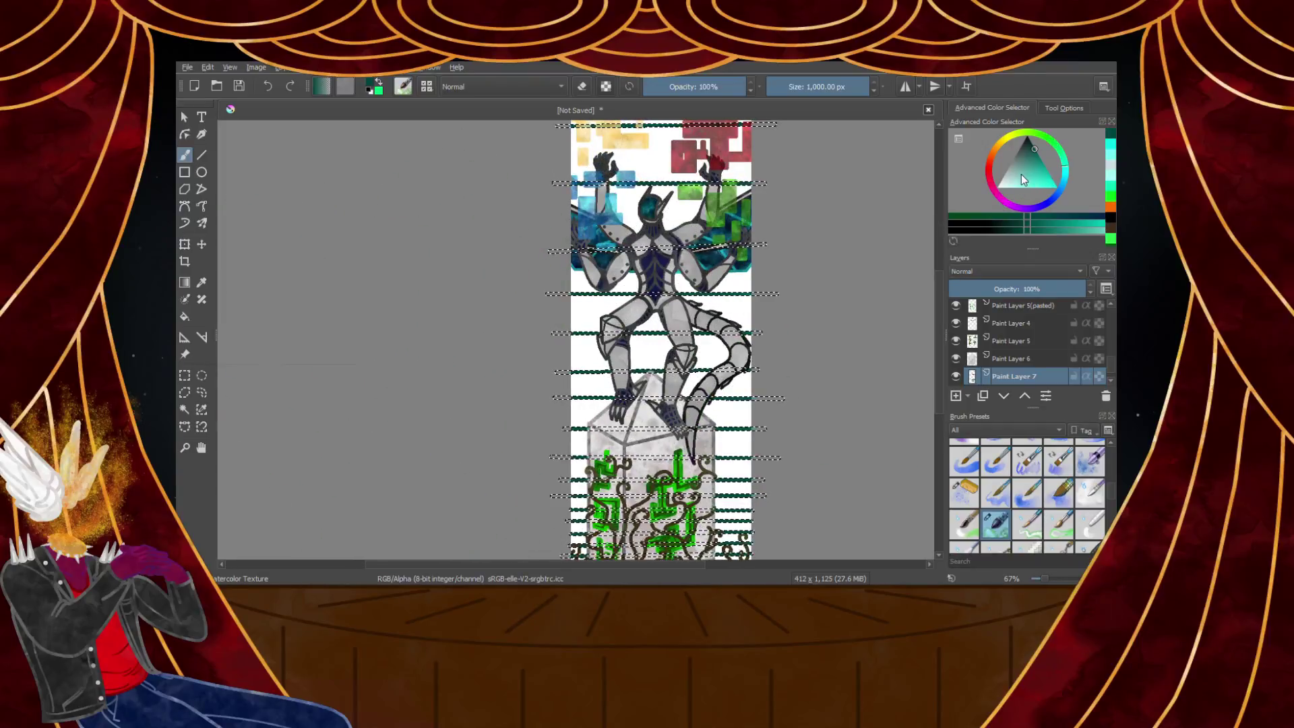
Layer light cyan and dark teal watercolour texture over the selected lines, then clear the selection
drag(1023, 179, 1005, 176)
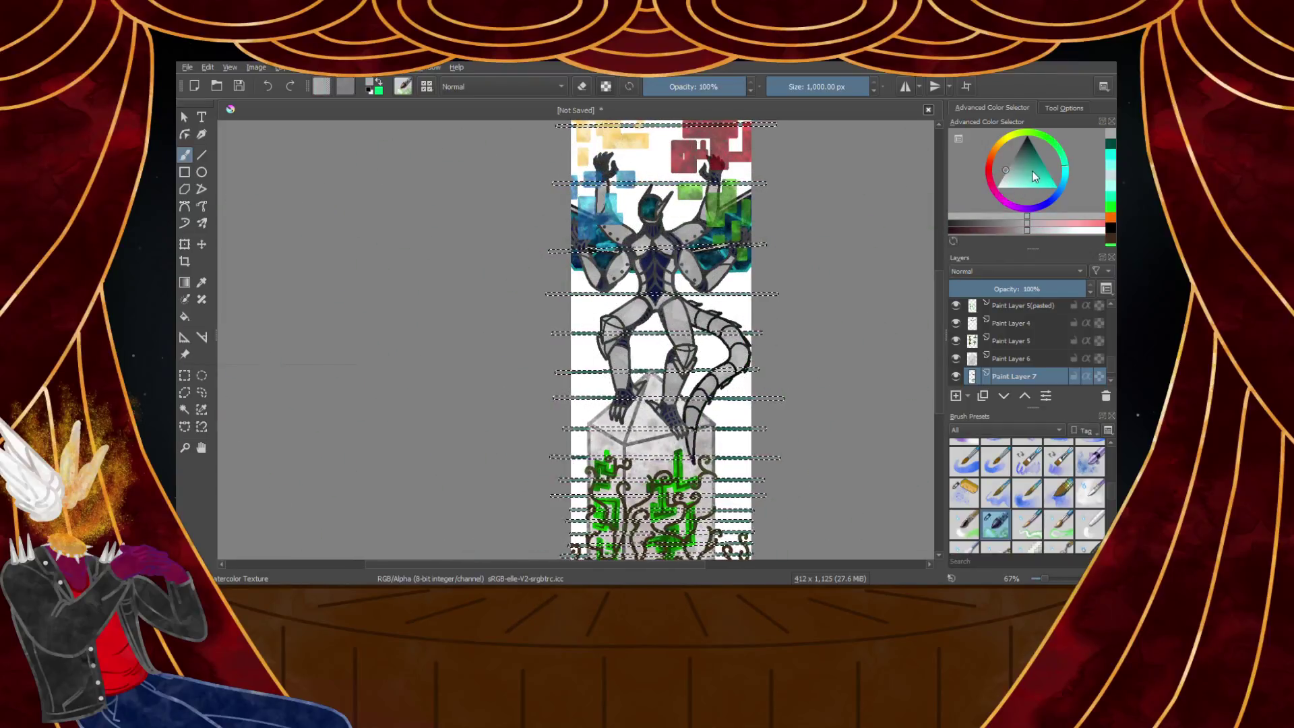
click(1025, 189)
drag(755, 179, 647, 405)
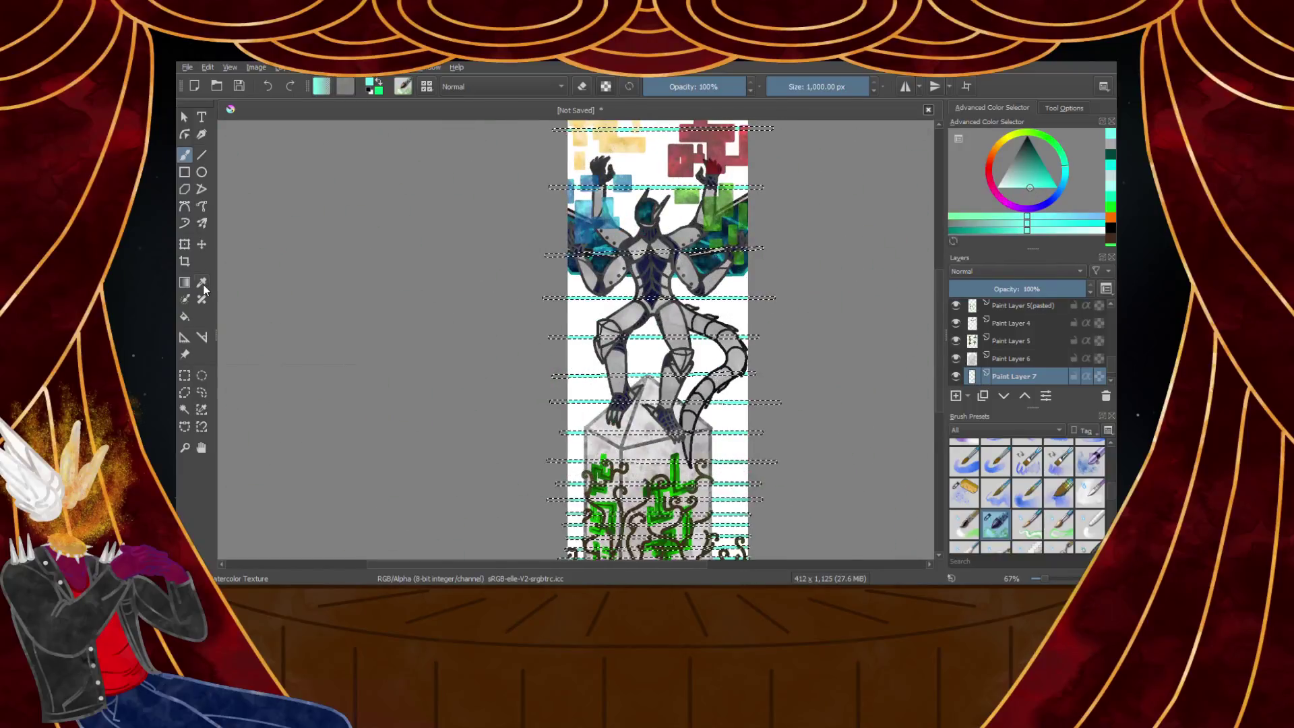
click(1036, 150)
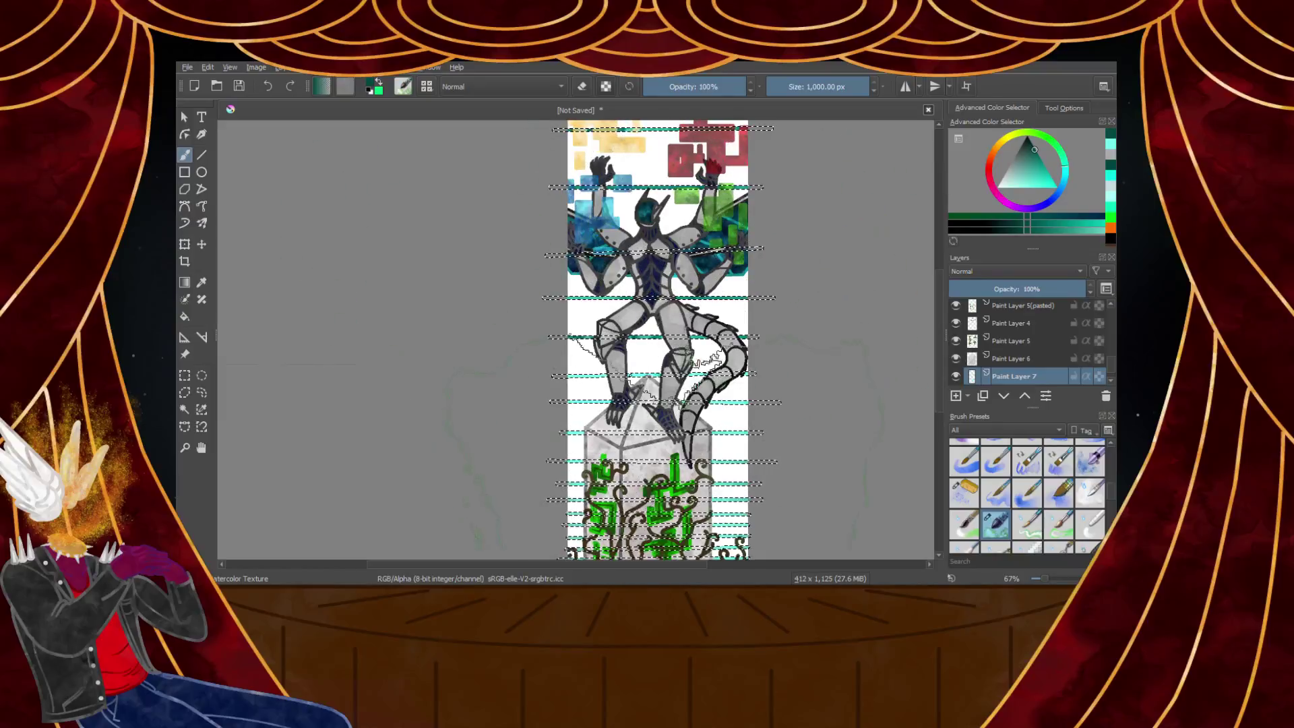
click(185, 376)
click(411, 305)
Examine the recoloured horizontal lines along the full height of the artwork
scroll(677, 284, up, 5)
scroll(663, 337, down, 3)
scroll(681, 230, up, 3)
scroll(687, 256, down, 3)
scroll(715, 209, up, 2)
scroll(709, 208, up, 2)
scroll(698, 224, down, 4)
scroll(662, 260, up, 4)
scroll(654, 303, down, 2)
scroll(335, 281, down, 5)
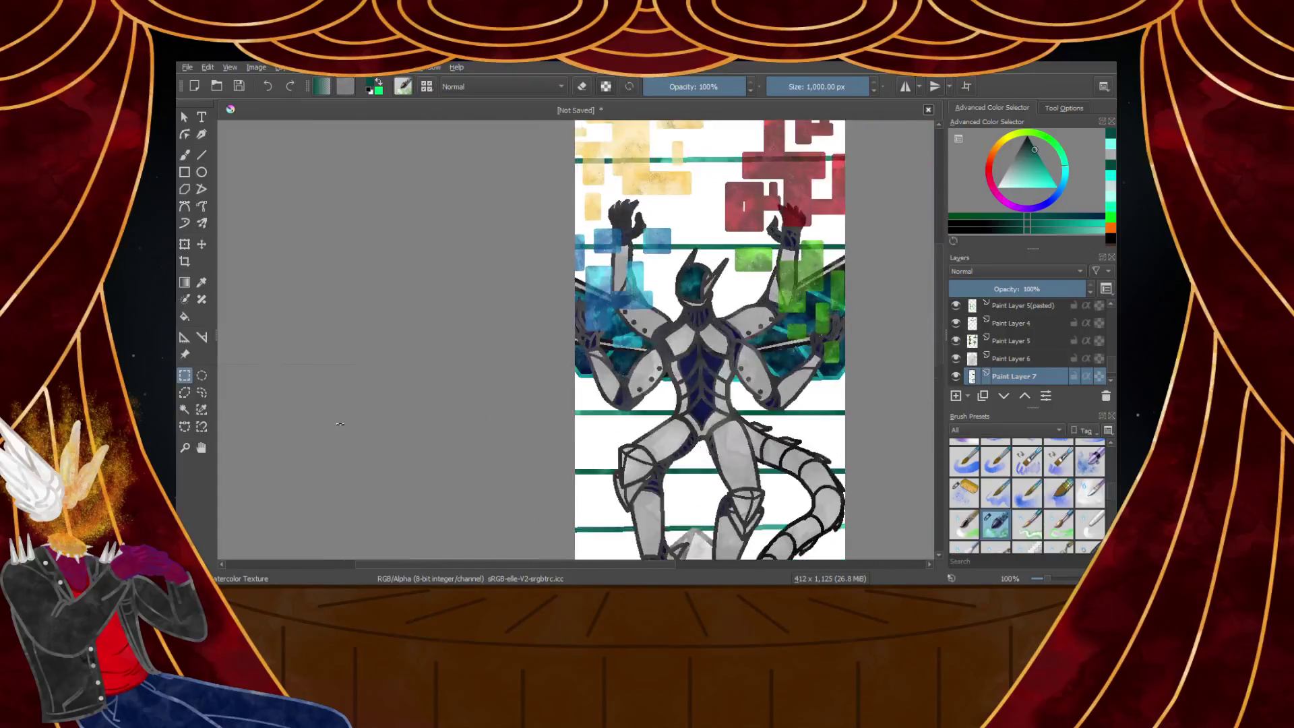
scroll(336, 281, up, 4)
scroll(336, 281, down, 3)
scroll(703, 377, up, 1)
scroll(711, 354, down, 3)
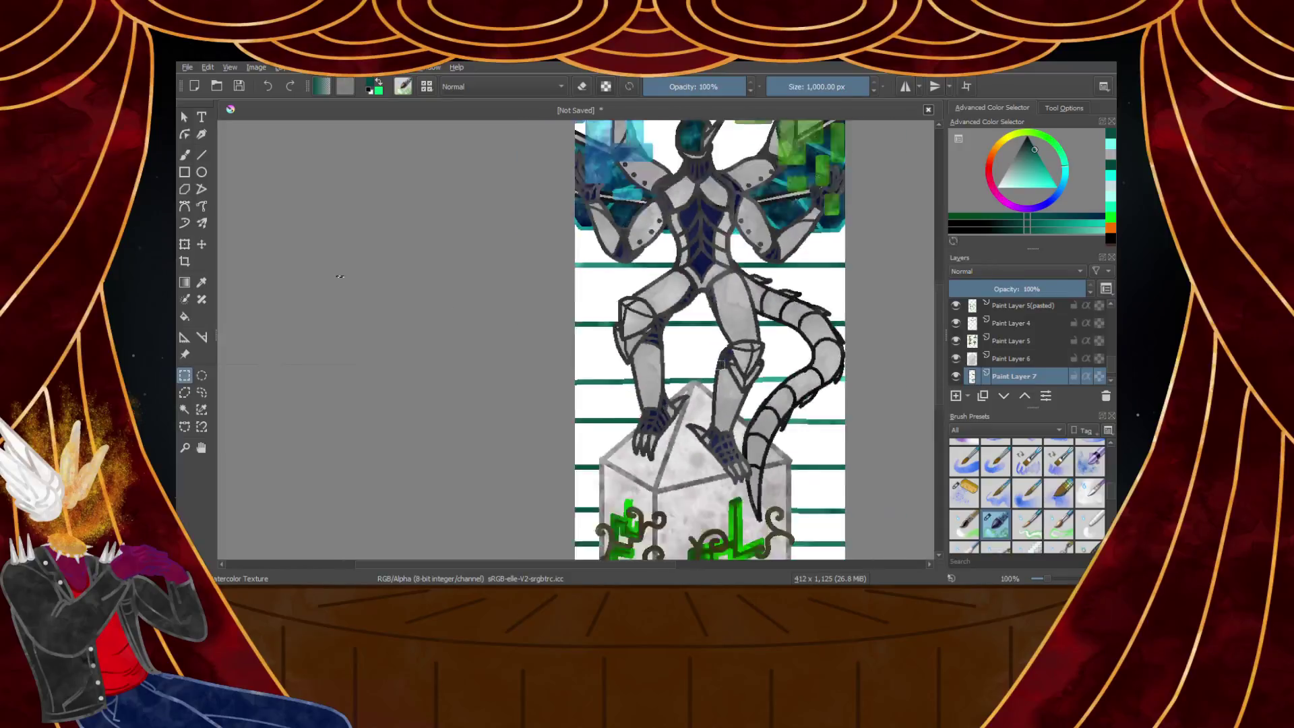
scroll(1019, 361, down, 1)
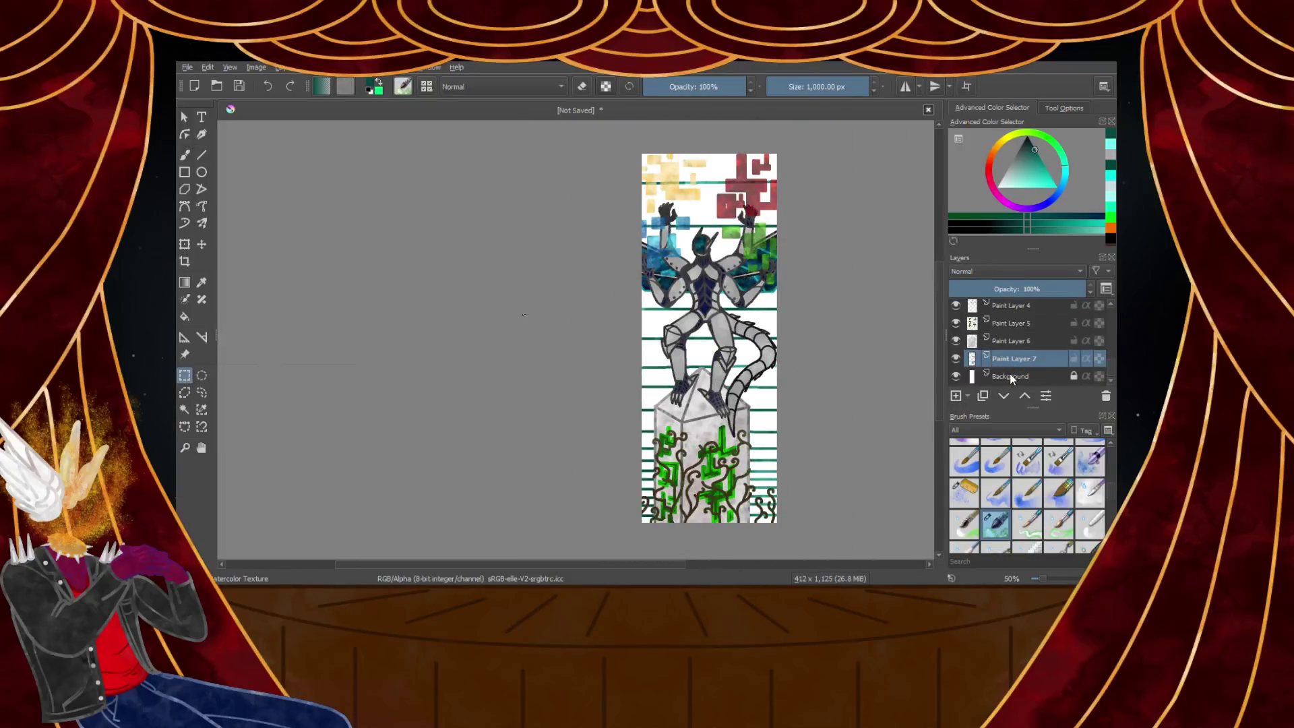
Unlock the Background layer and cover it with dark indigo watercolour texture at 1,000 px
click(1011, 377)
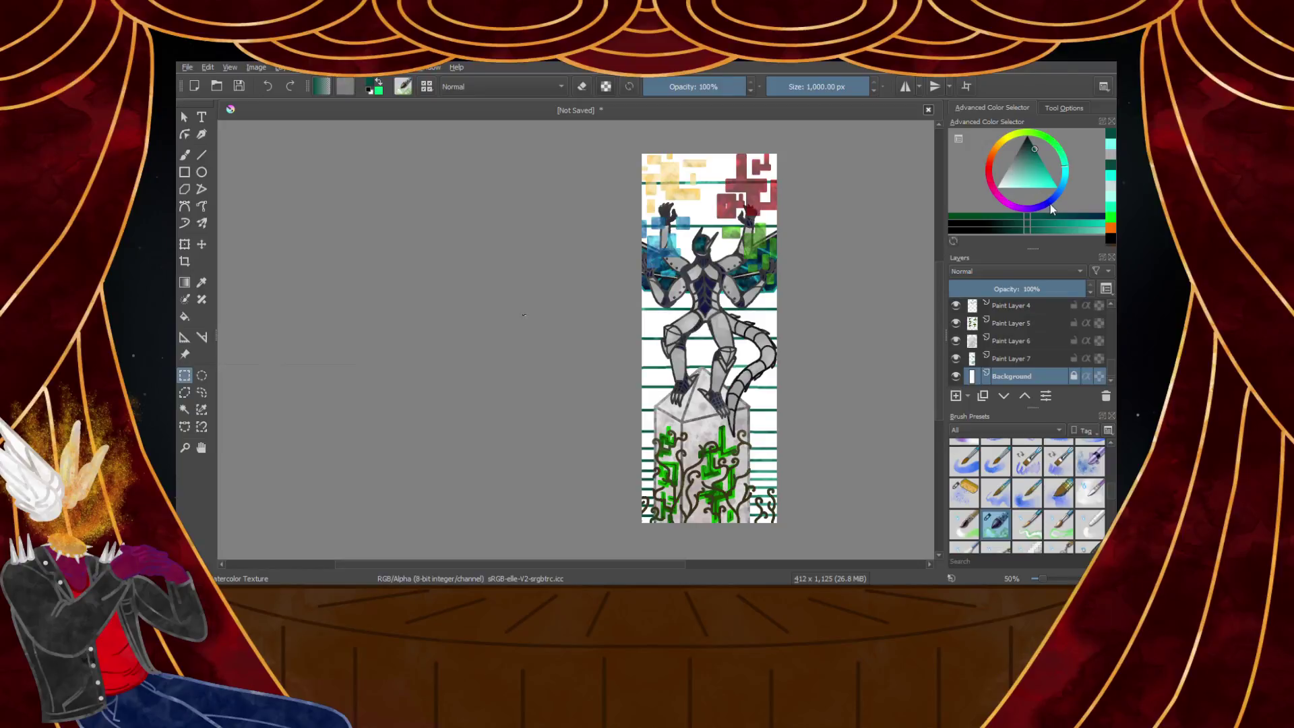
drag(1051, 204, 1039, 208)
click(183, 157)
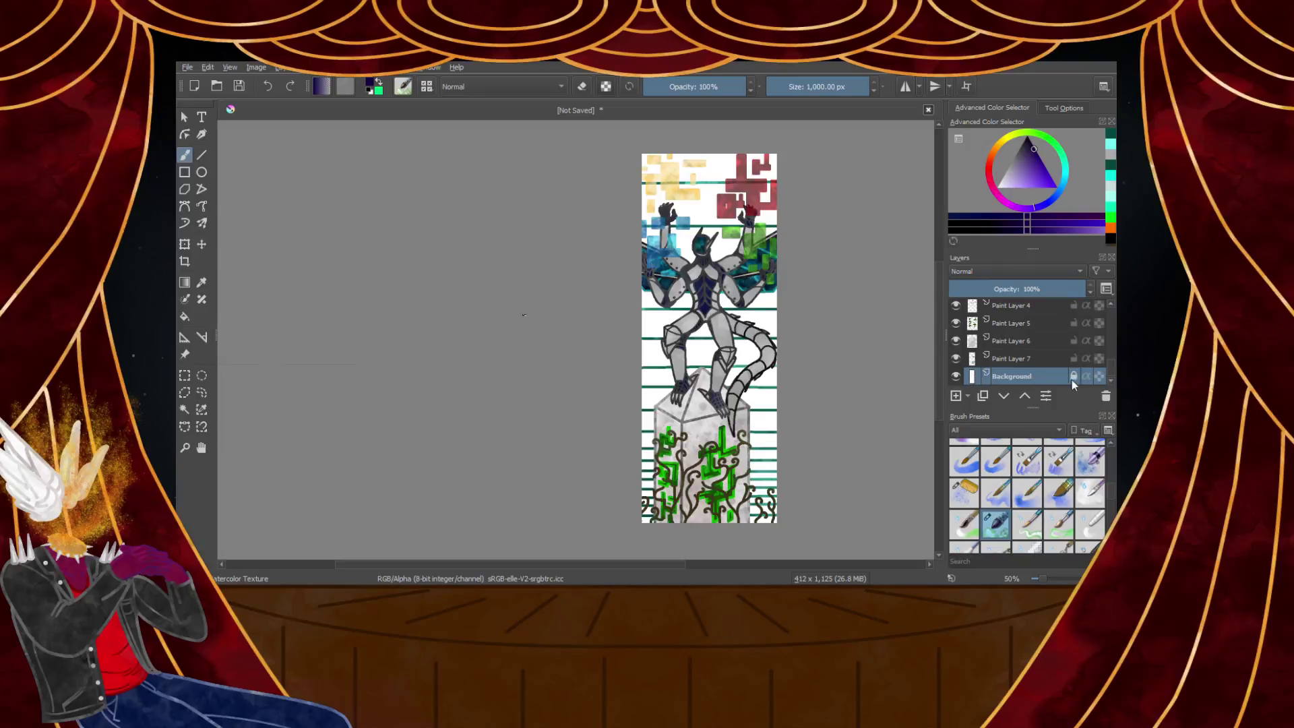
click(735, 350)
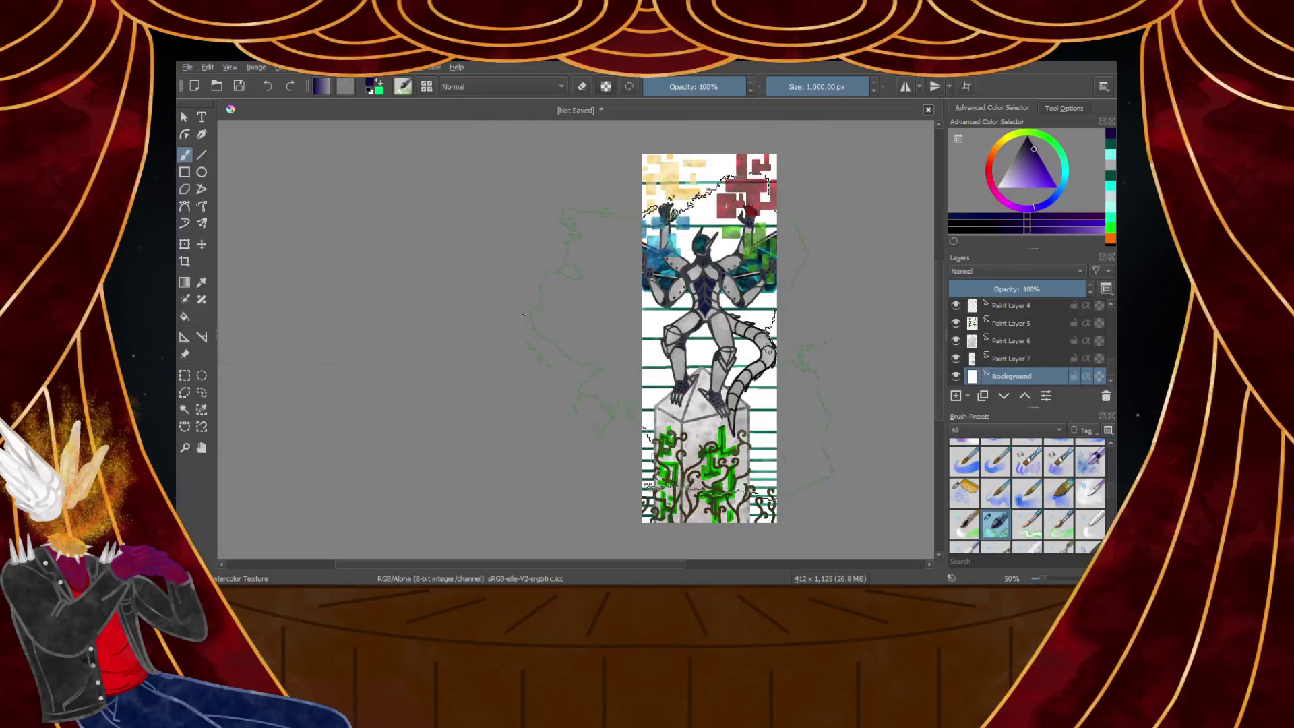
key(ctrl+r)
click(181, 160)
mouse_move(647, 171)
mouse_down()
mouse_move(677, 186)
mouse_move(755, 337)
mouse_move(677, 539)
mouse_move(620, 465)
mouse_up()
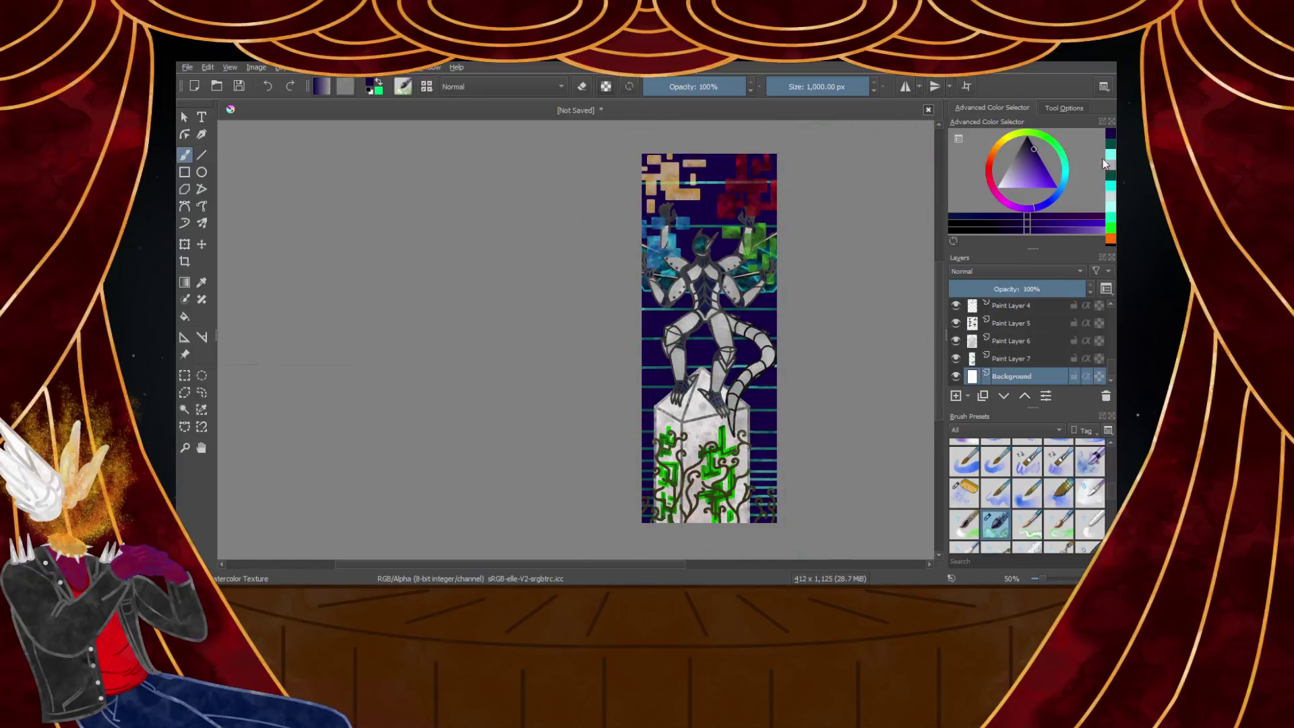
Wash the Background layer with alternating coats of dark blue-teal and light blue watercolour texture, ending with the dark coat
click(1054, 198)
click(1066, 183)
mouse_move(714, 162)
mouse_down()
mouse_move(566, 253)
mouse_move(745, 223)
mouse_up()
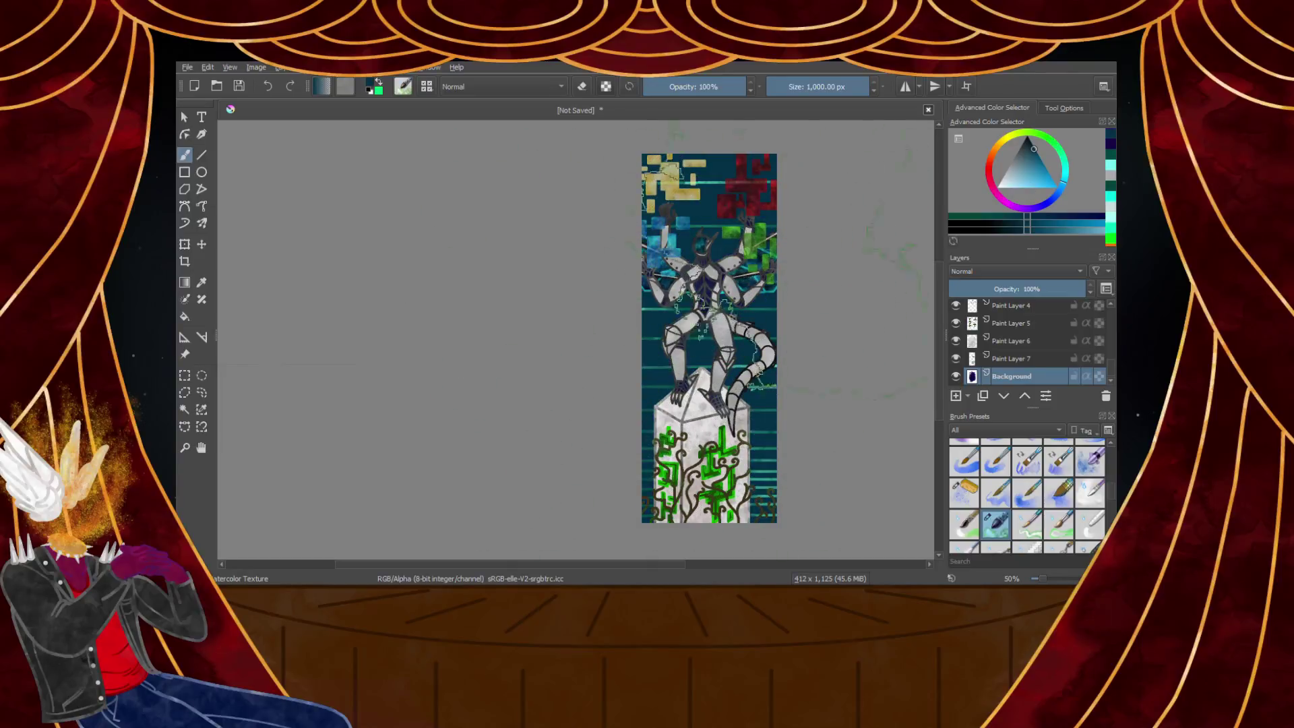
click(1016, 191)
mouse_move(717, 202)
mouse_down()
mouse_move(533, 256)
mouse_move(705, 404)
mouse_move(716, 277)
mouse_up()
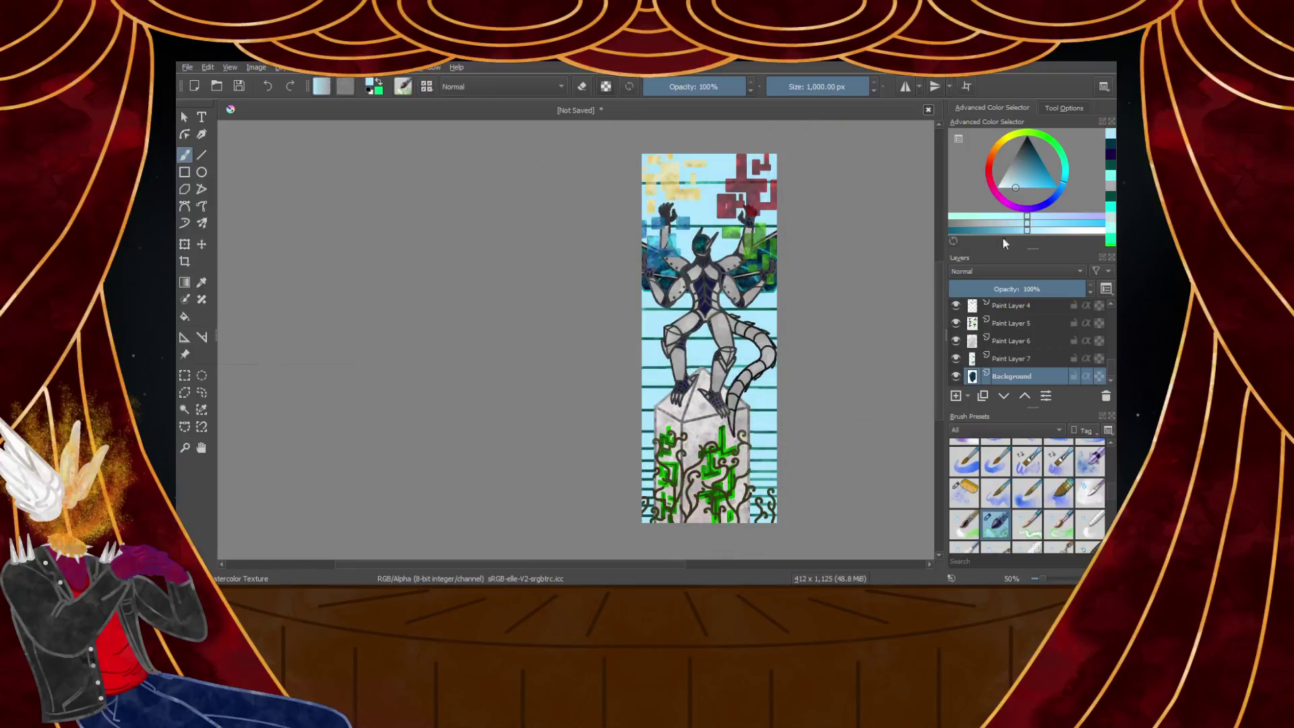
click(1032, 147)
mouse_move(741, 404)
mouse_down()
mouse_move(600, 505)
mouse_move(749, 323)
mouse_move(532, 273)
mouse_up()
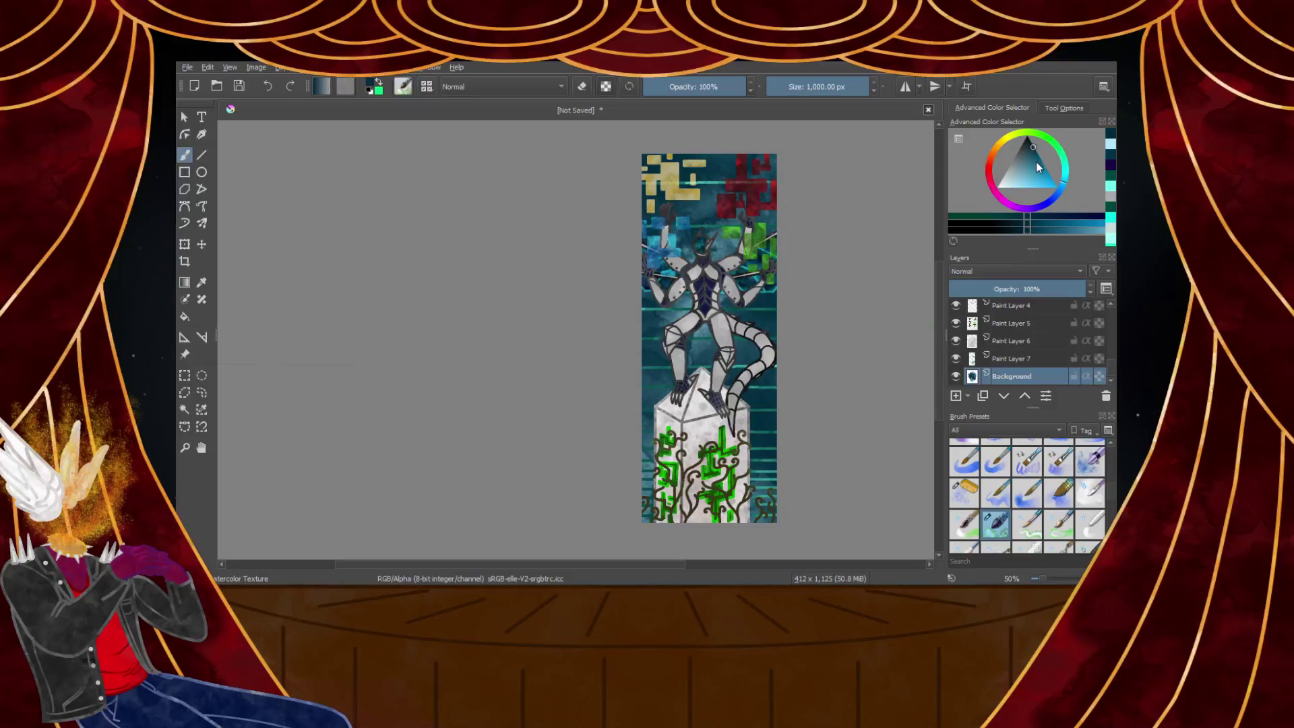
Blend a light blue gradient into the background, fading from the canvas top toward the dark teal base
click(1013, 189)
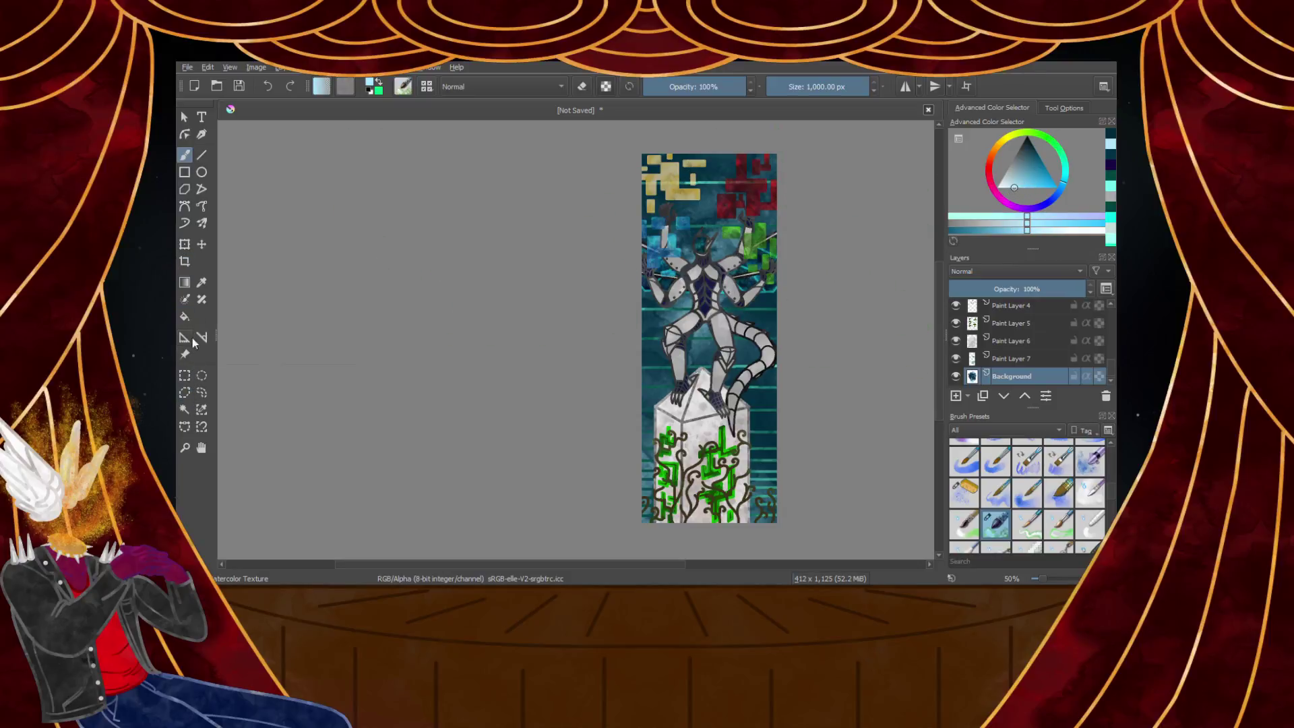
click(184, 281)
key(ctrl+z)
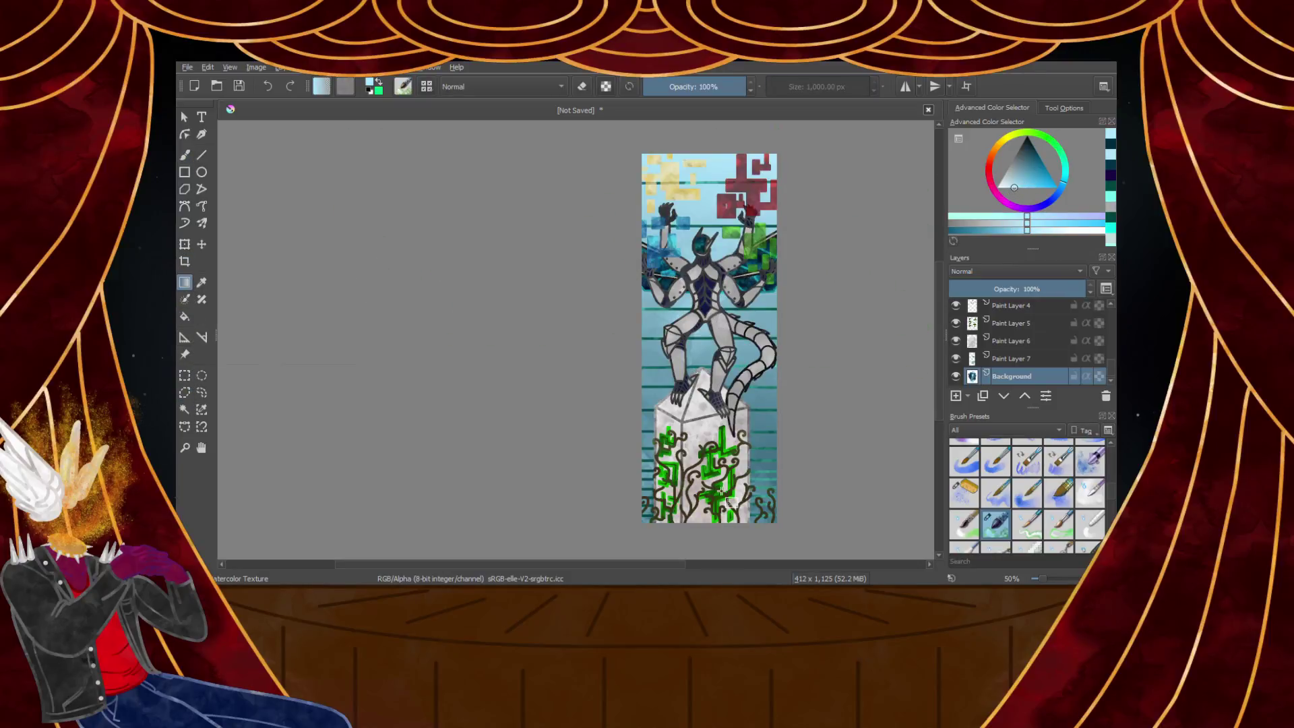
Darken the background around the creature's legs and pillar with dark teal and near-black watercolour texture at 287.83 px
drag(1042, 172, 1032, 145)
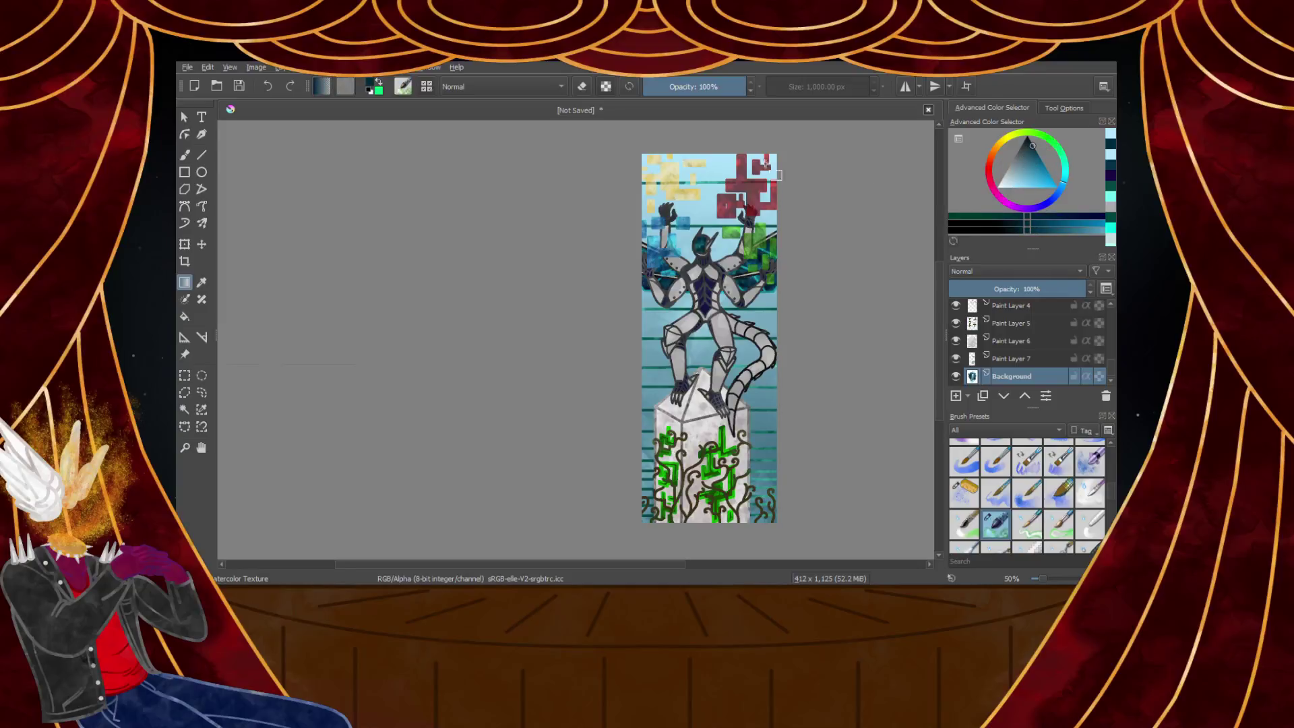
click(186, 156)
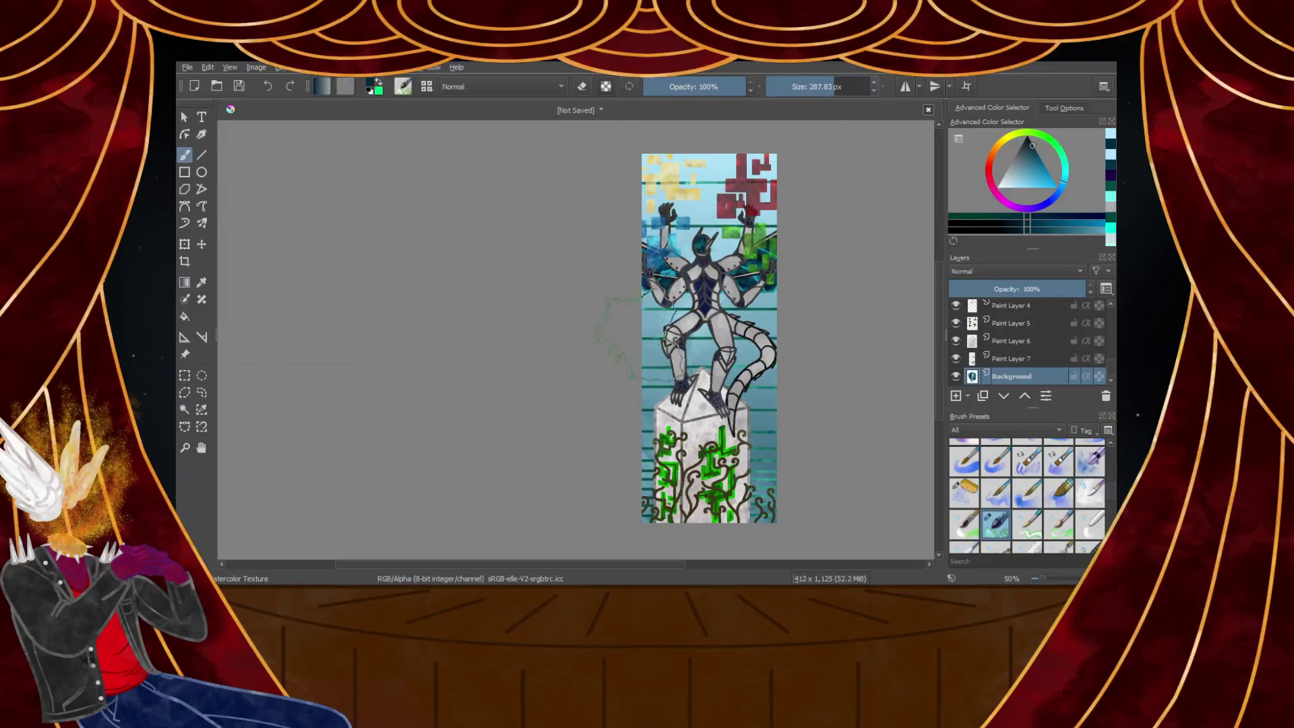
mouse_move(570, 283)
mouse_down()
mouse_move(883, 278)
mouse_move(504, 370)
mouse_move(518, 410)
mouse_up()
click(1029, 152)
click(1029, 144)
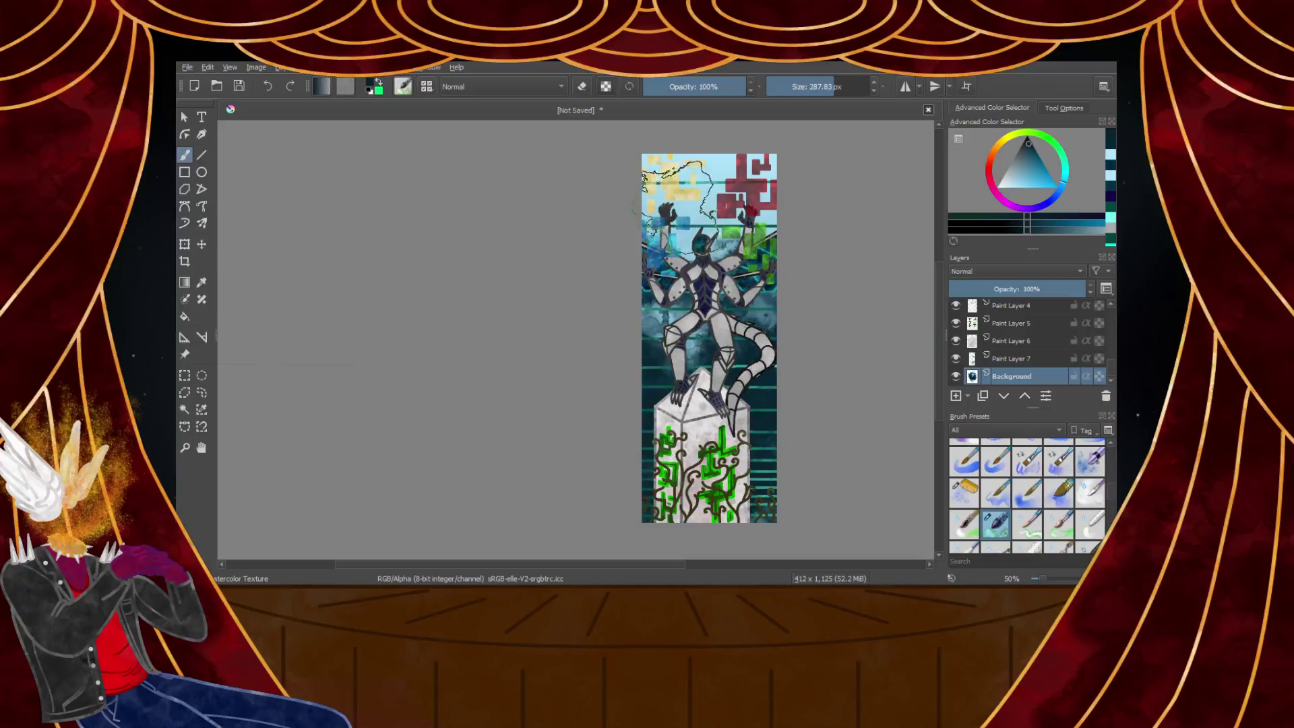
Brighten the upper background with blue and bright cyan, and work mid teal in behind the creature's body and legs
click(1040, 160)
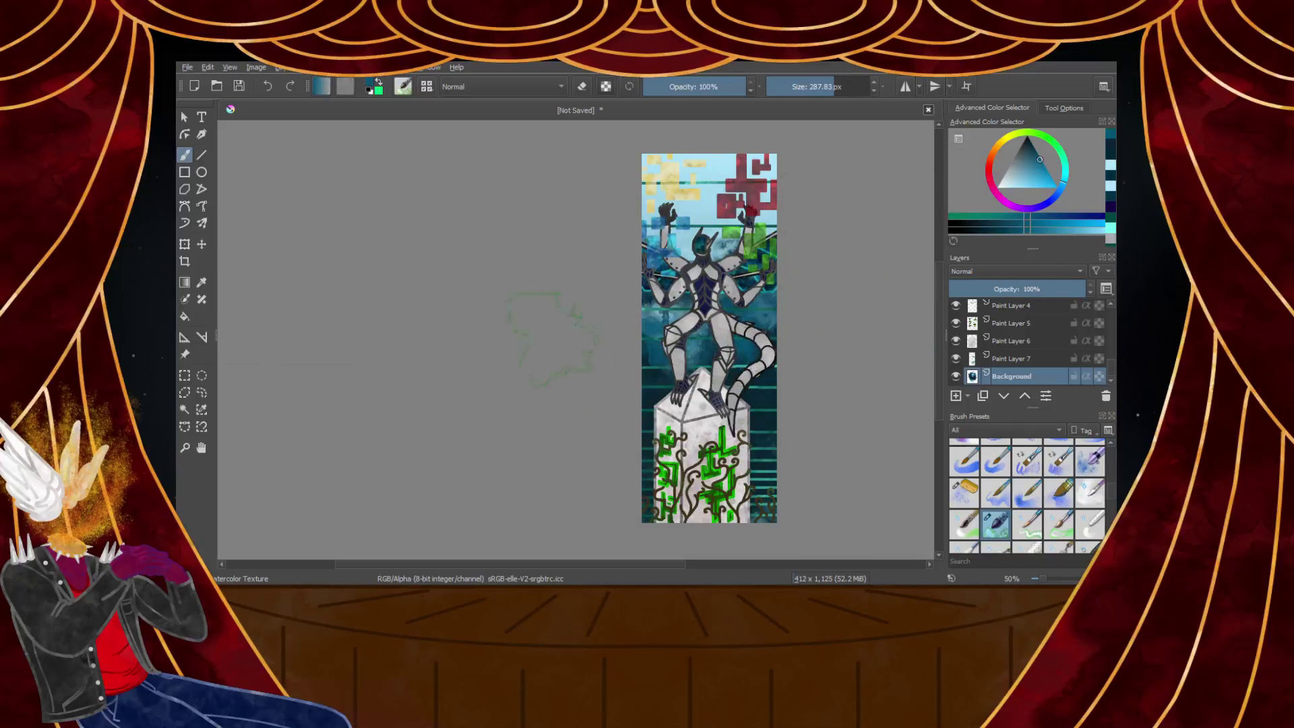
click(1051, 182)
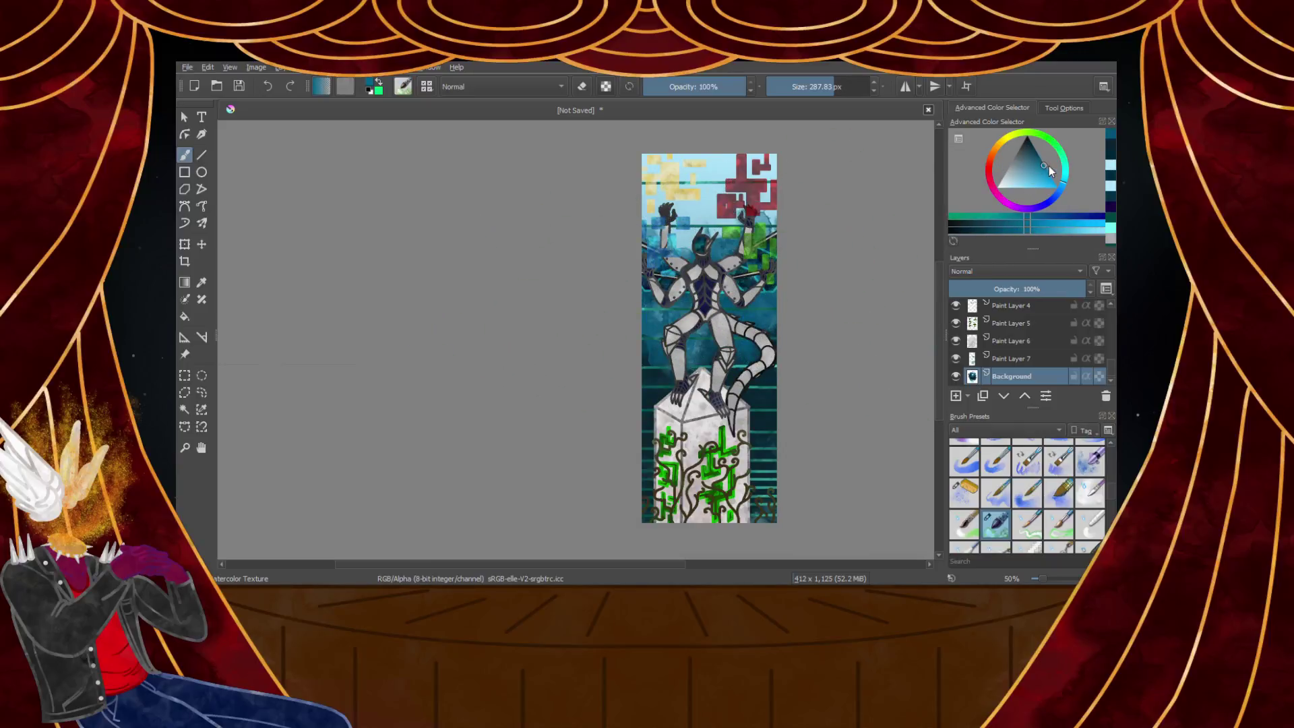
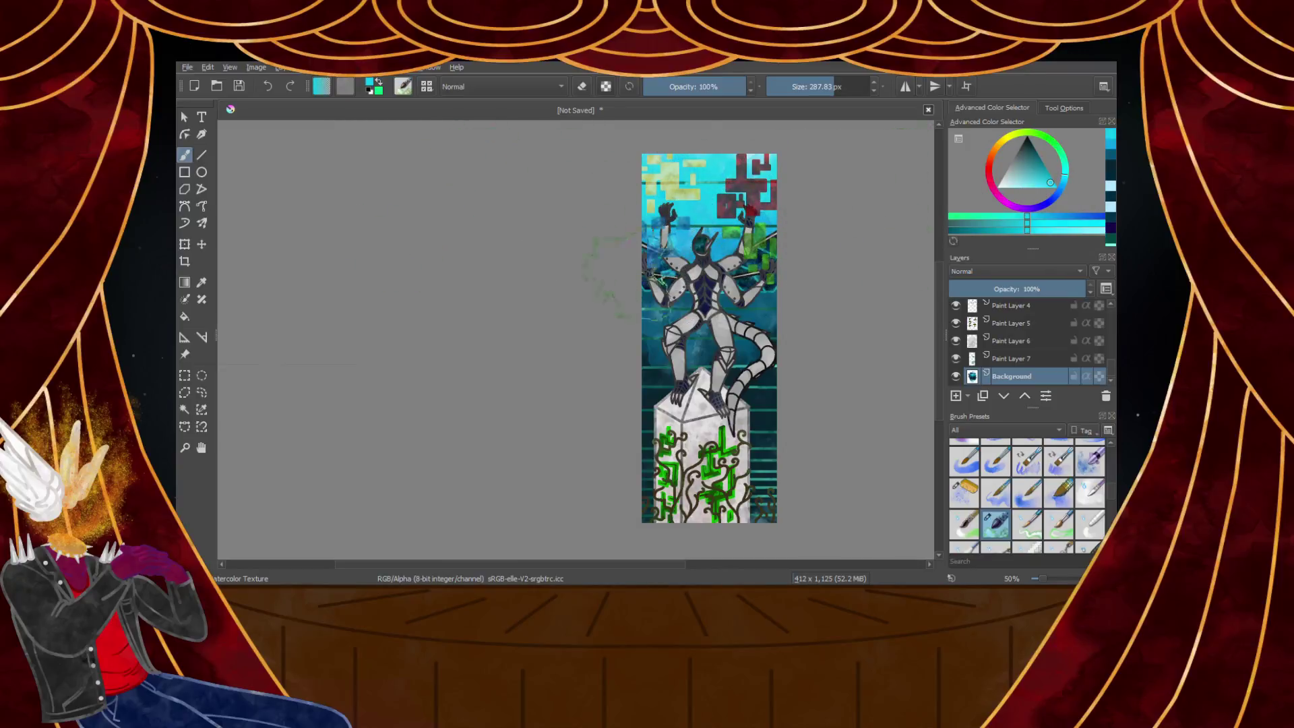
click(1072, 227)
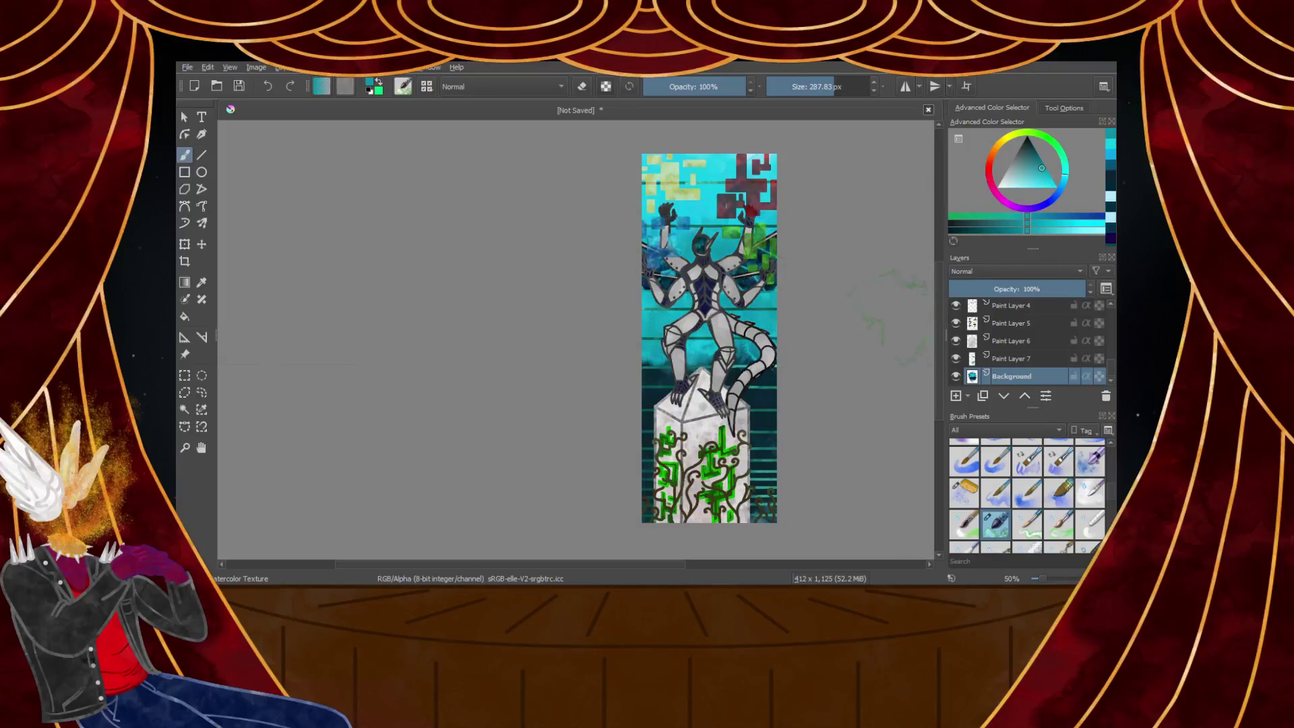
Shade the background behind the legs and pillar with dark teal, deepening to near-black at the canvas bottom
click(1037, 152)
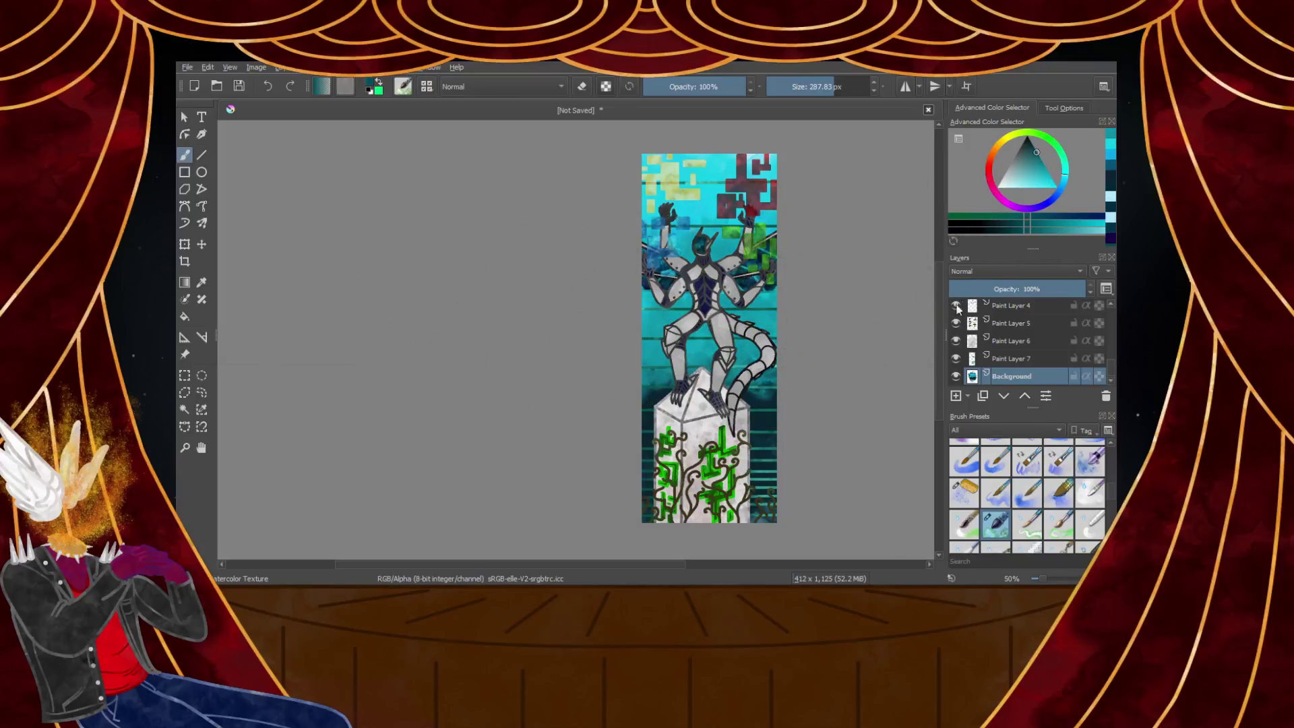
click(1031, 140)
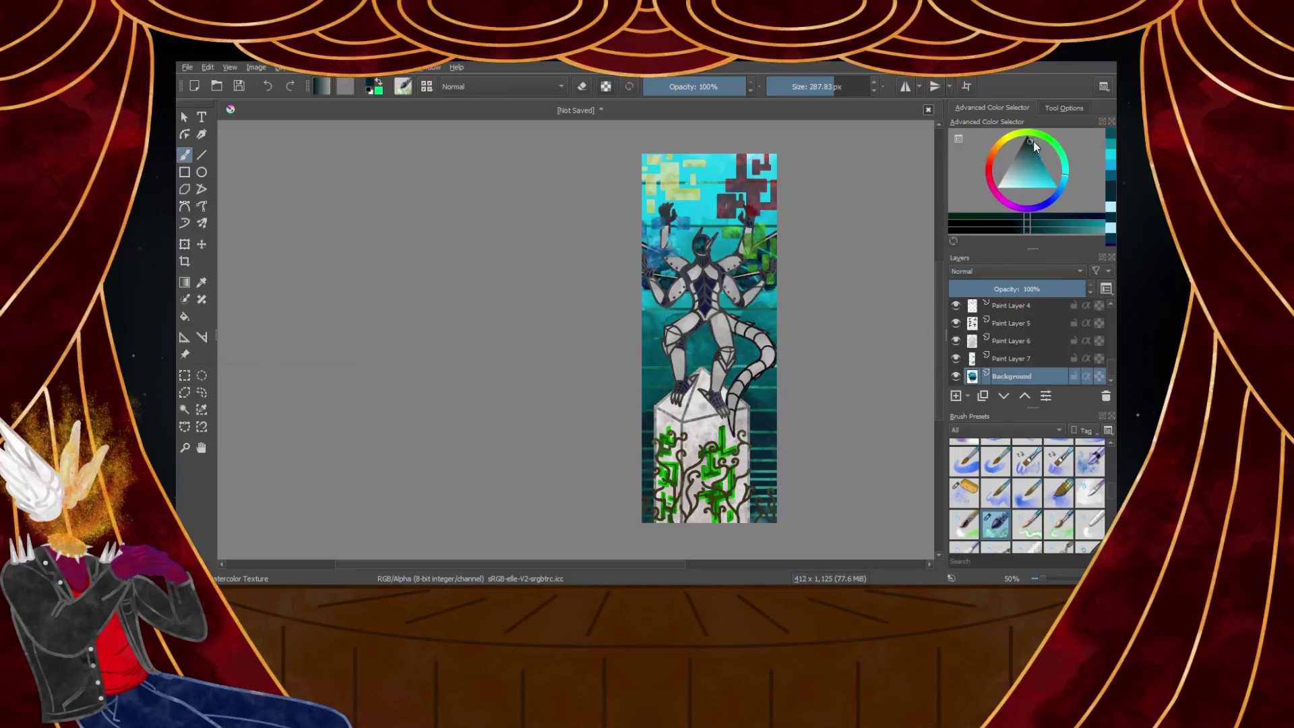
click(1029, 136)
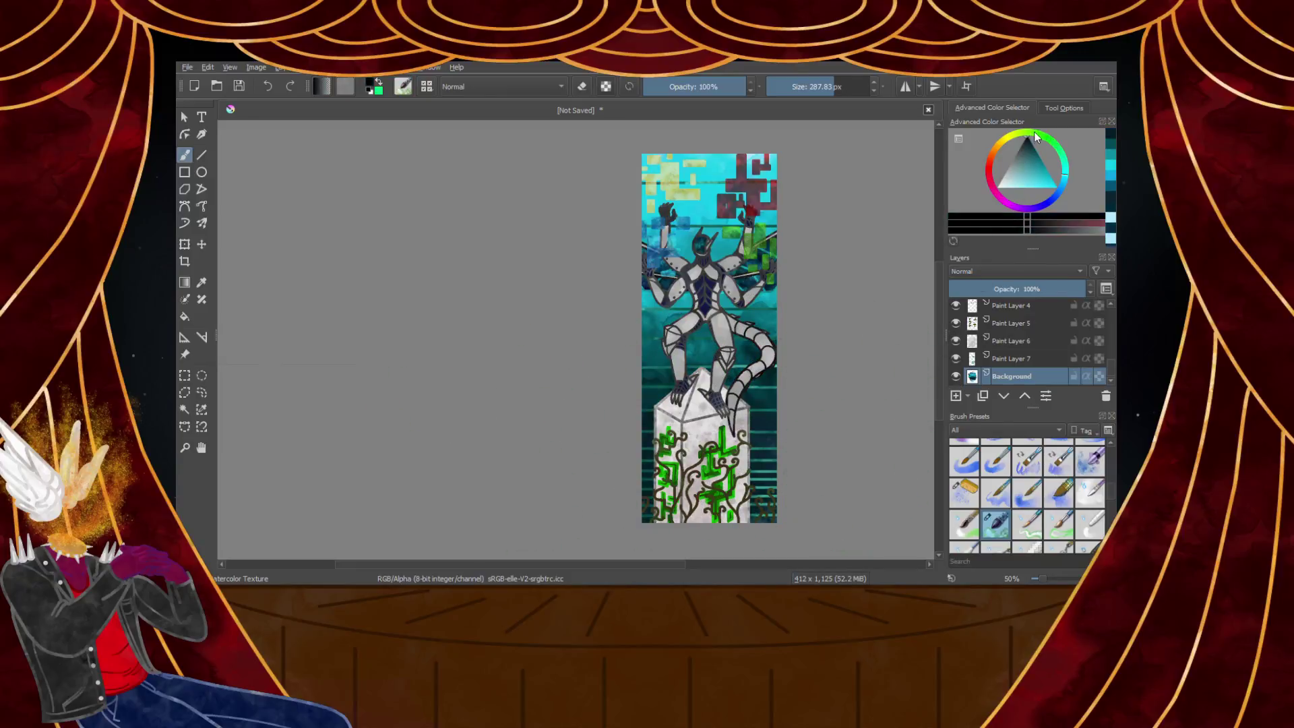
Lighten the top of the background behind the yellow and red blocks with white and pale cyan texture
click(1057, 189)
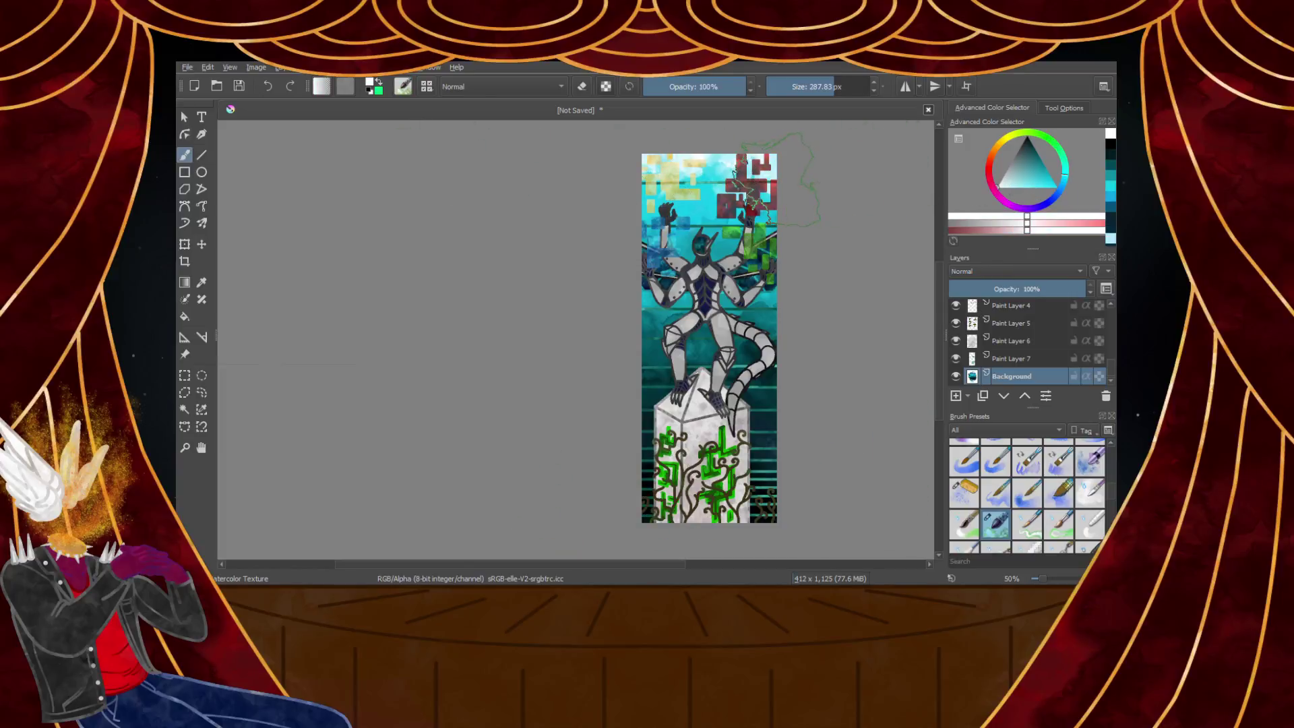
click(1017, 183)
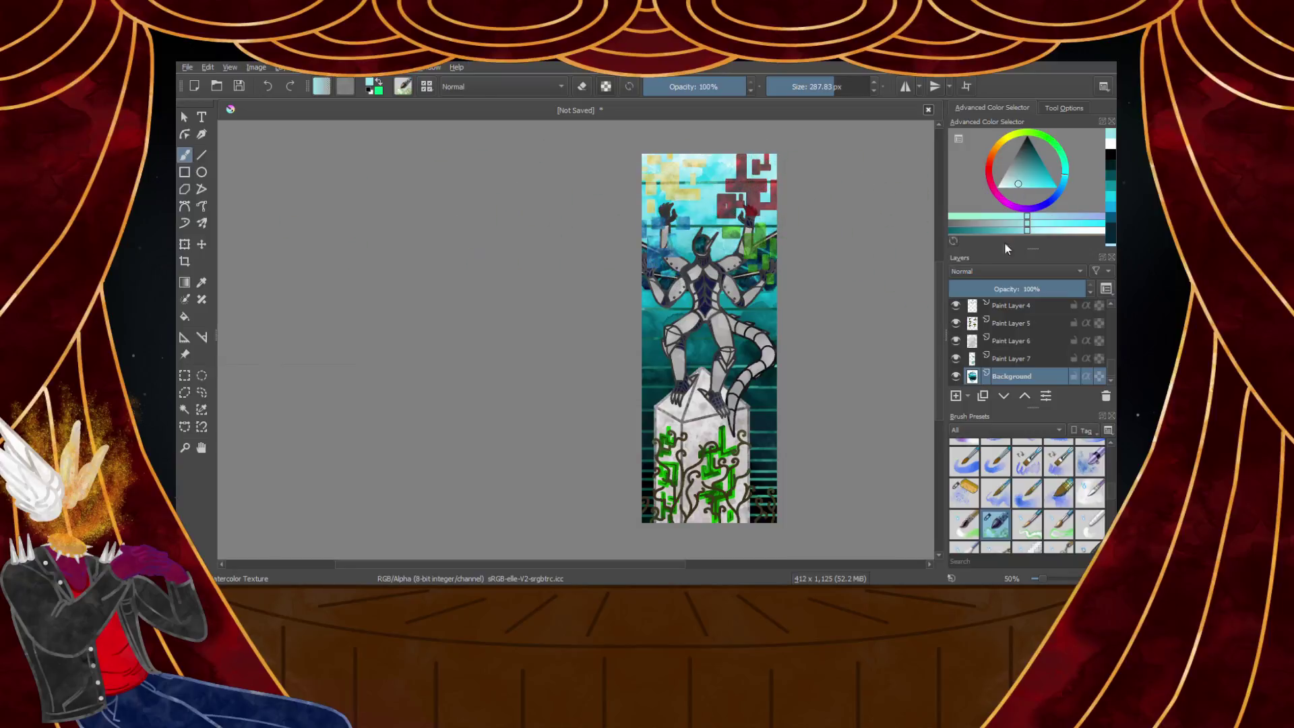
click(1032, 180)
scroll(667, 251, up, 1)
Blend medium and dark teal texture into the background beside the tail and the pillar
mouse_move(835, 269)
mouse_down()
mouse_move(833, 300)
mouse_move(570, 368)
mouse_move(765, 384)
mouse_up()
scroll(760, 371, down, 1)
scroll(732, 411, up, 1)
drag(1035, 178, 1034, 152)
mouse_move(854, 441)
mouse_down()
mouse_move(848, 405)
mouse_move(462, 433)
mouse_move(853, 409)
mouse_up()
Paint dark teal and near-black watercolour texture into the lower background around the pillar
scroll(471, 455, down, 3)
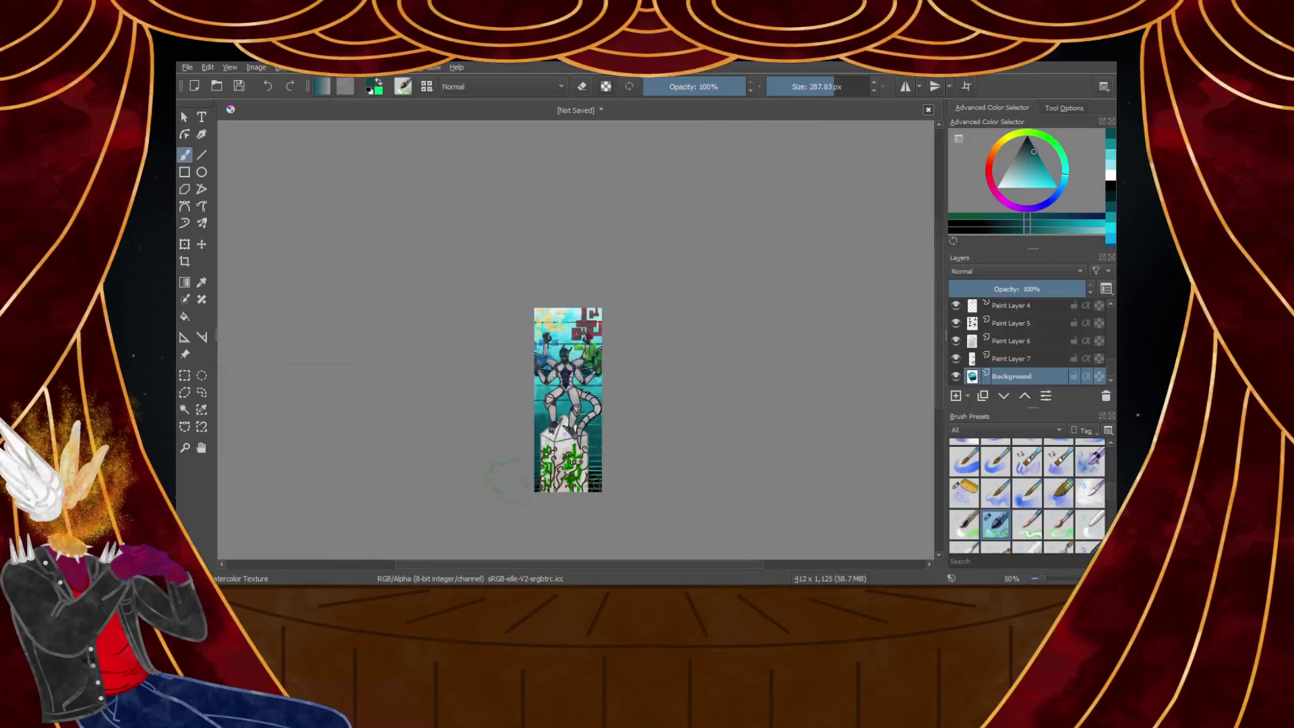
scroll(508, 481, up, 3)
click(1028, 138)
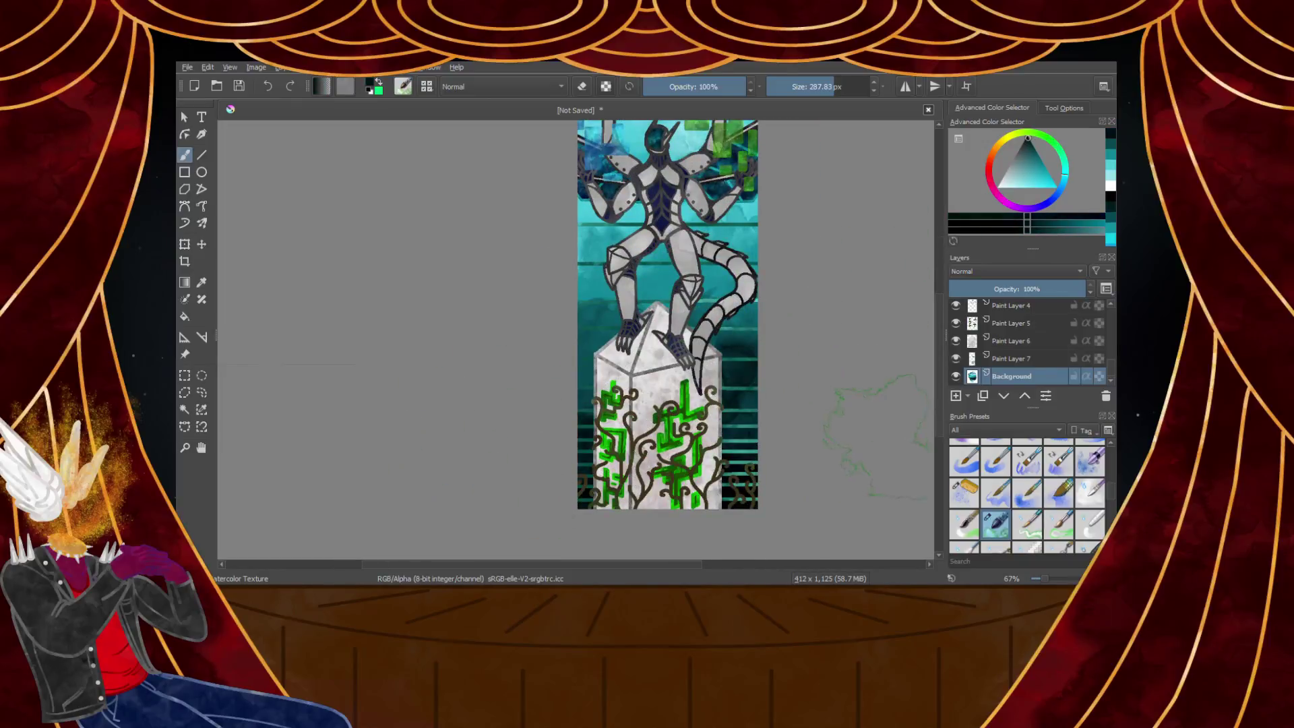
click(1038, 156)
click(1037, 151)
mouse_move(758, 361)
mouse_down()
mouse_move(580, 377)
mouse_move(928, 455)
mouse_up()
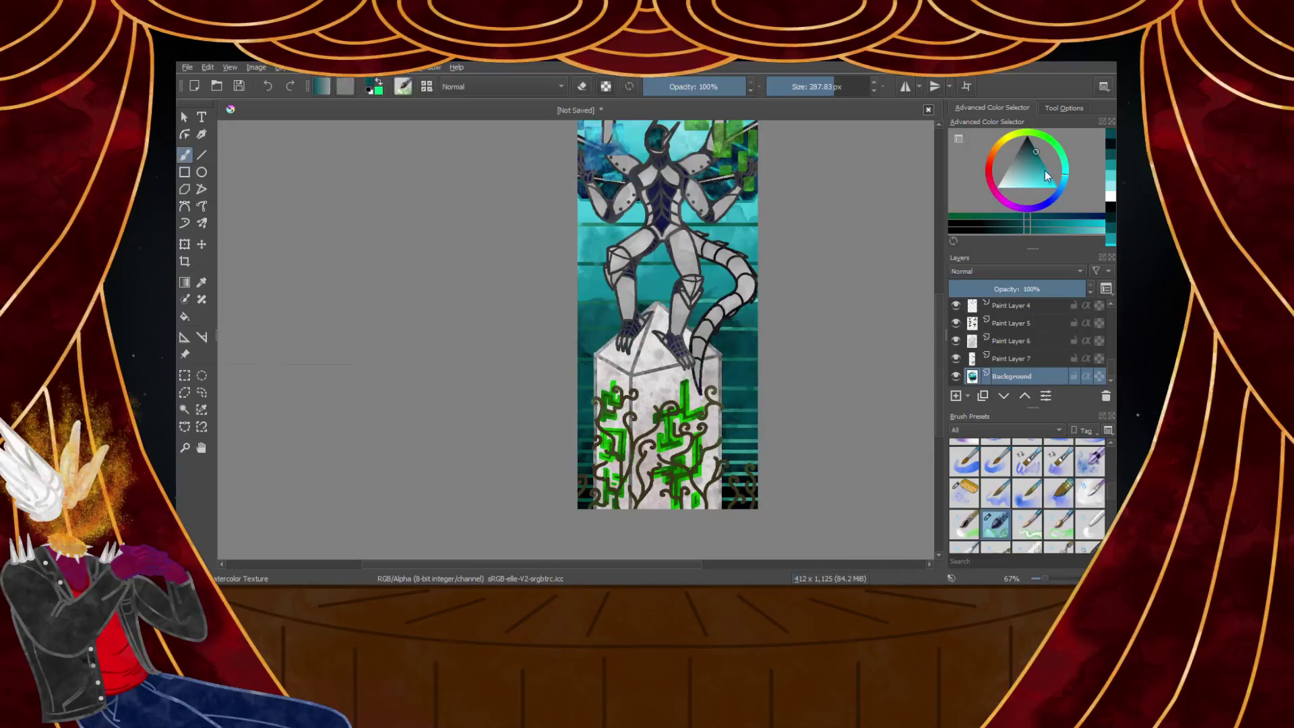
click(1033, 146)
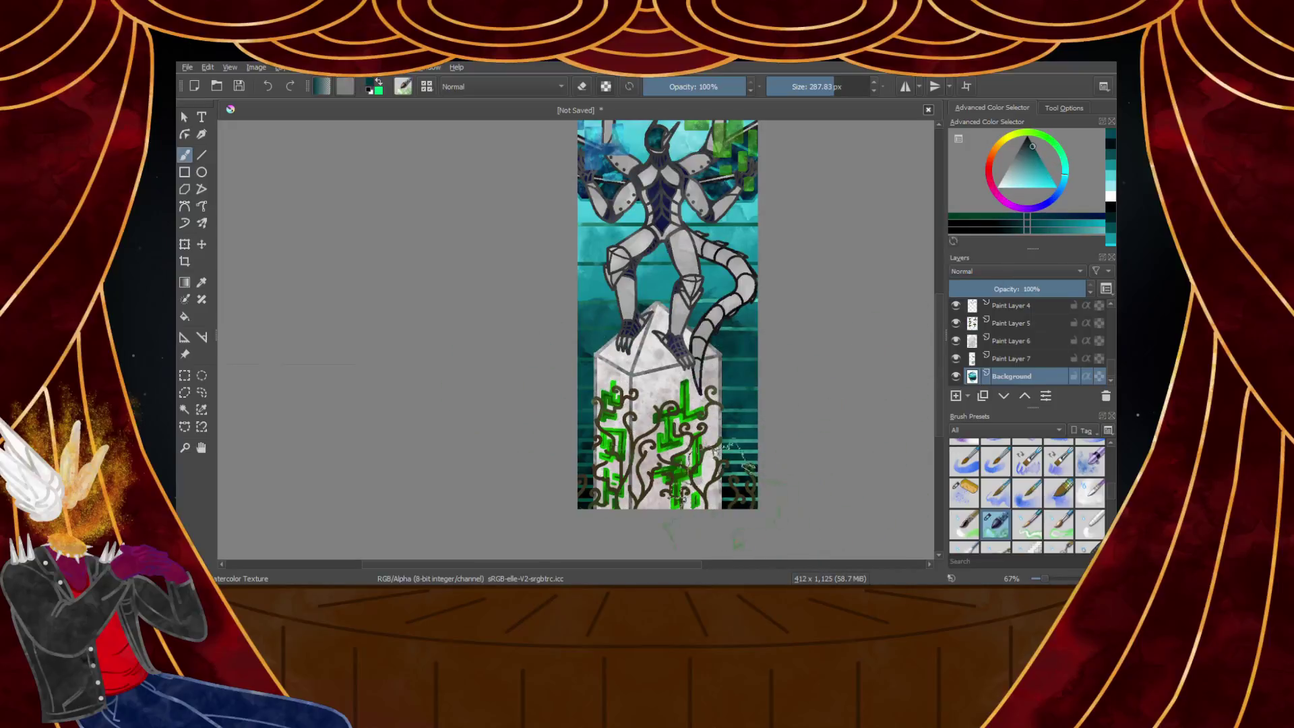
mouse_move(758, 449)
mouse_down()
mouse_move(677, 435)
mouse_move(489, 466)
mouse_up()
drag(1038, 152, 1026, 137)
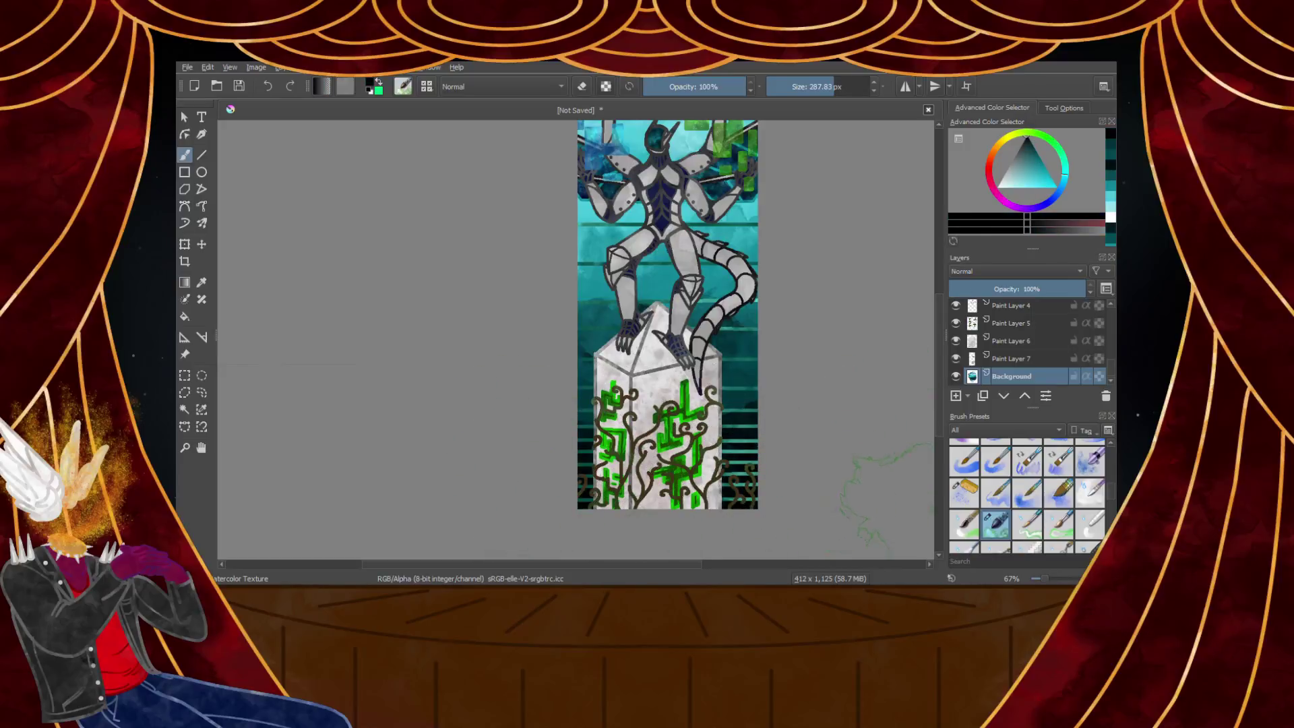
Rename Paint Layer 7, which holds the horizontal lines, as "Background Lines"
scroll(806, 398, down, 4)
scroll(806, 398, up, 3)
click(184, 374)
scroll(649, 359, down, 2)
scroll(732, 414, up, 2)
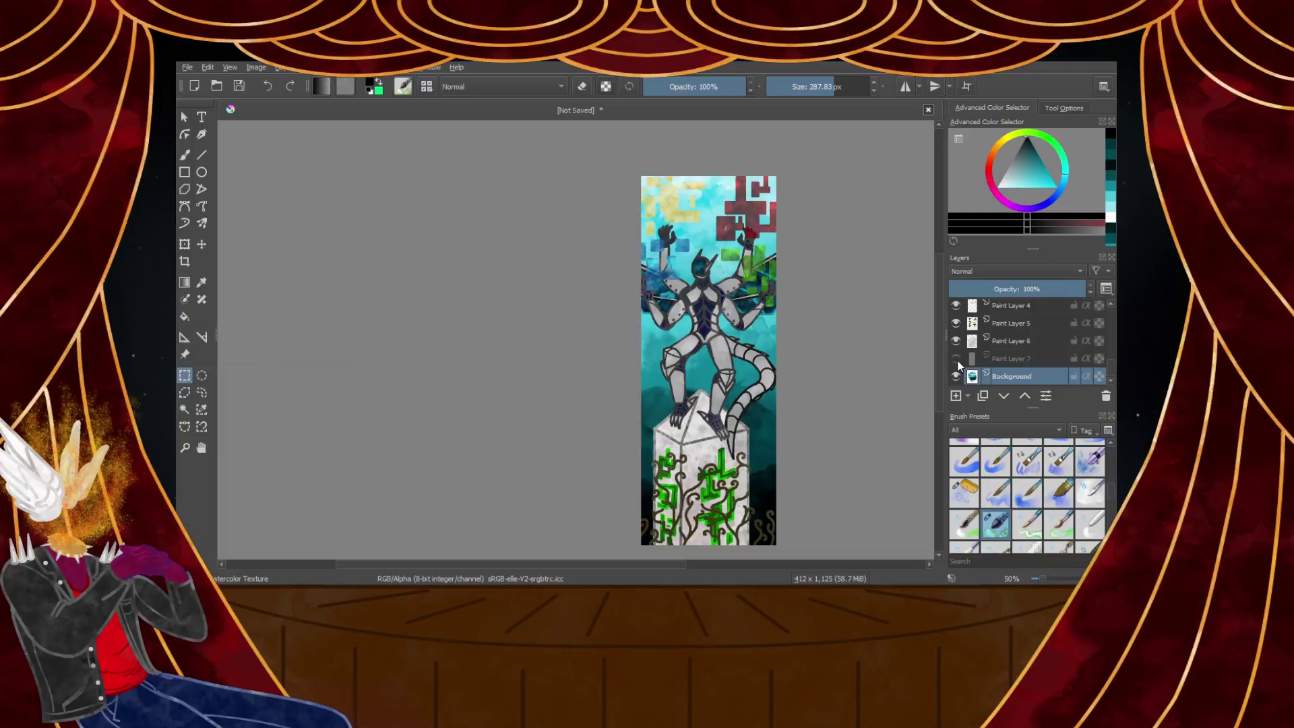
double_click(1008, 359)
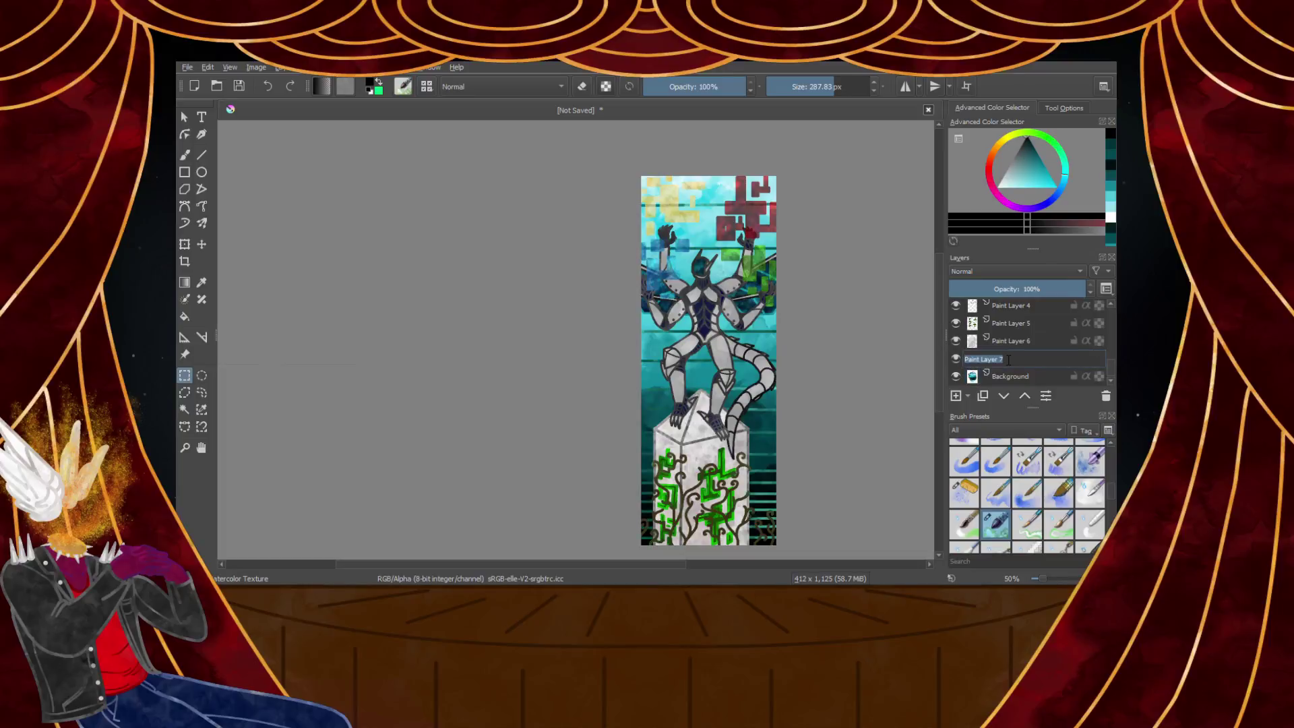
text(Background Lines)
key(Return)
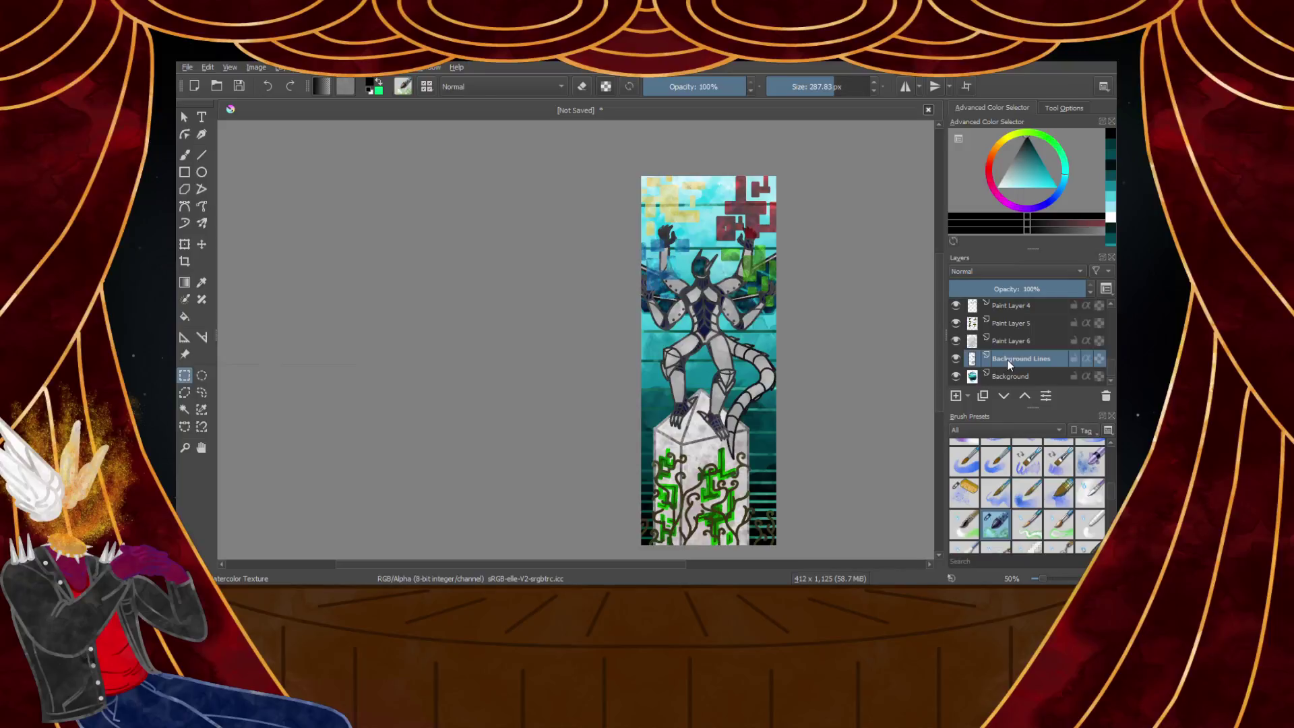
Check what Paint Layer 6 contains by toggling its visibility and rename it as "Ob color"
click(956, 341)
click(957, 341)
double_click(1004, 341)
text(O)
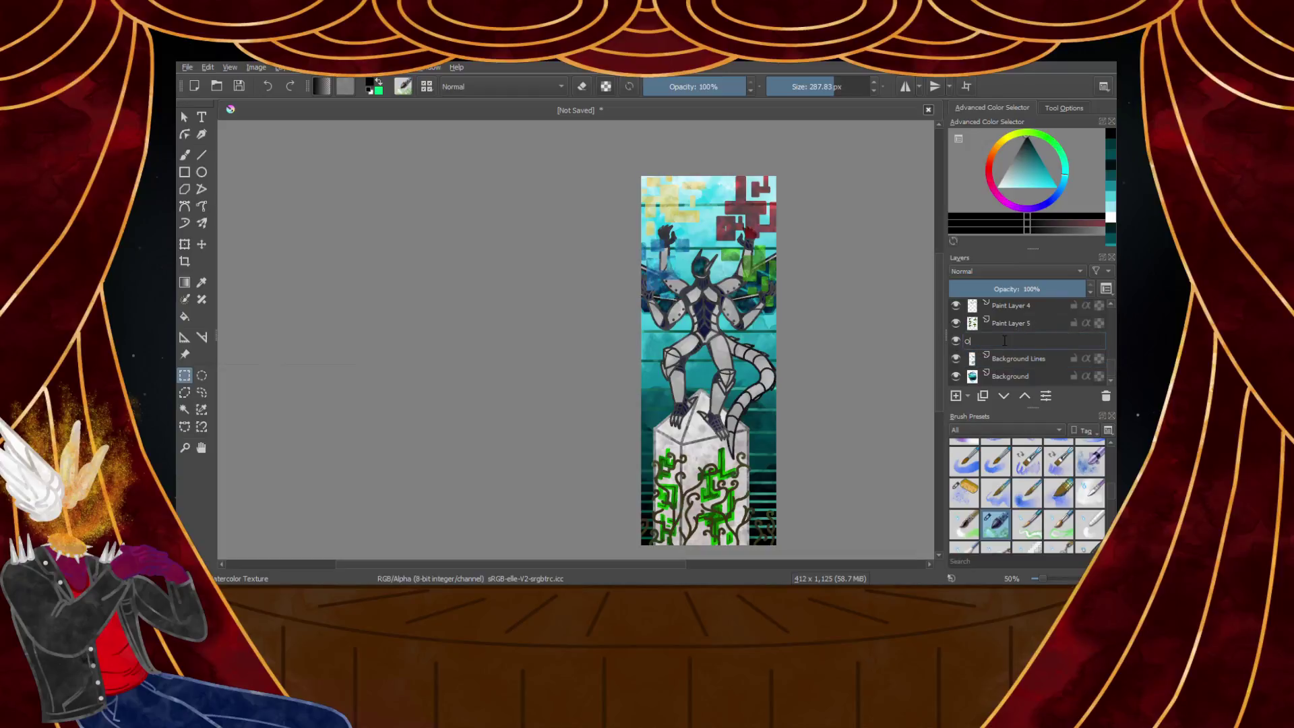
text(b color)
key(Return)
Check what Paint Layer 5 contains by toggling its visibility and rename it as "Glyph color"
click(955, 323)
click(956, 323)
double_click(1010, 323)
text(Glyph co)
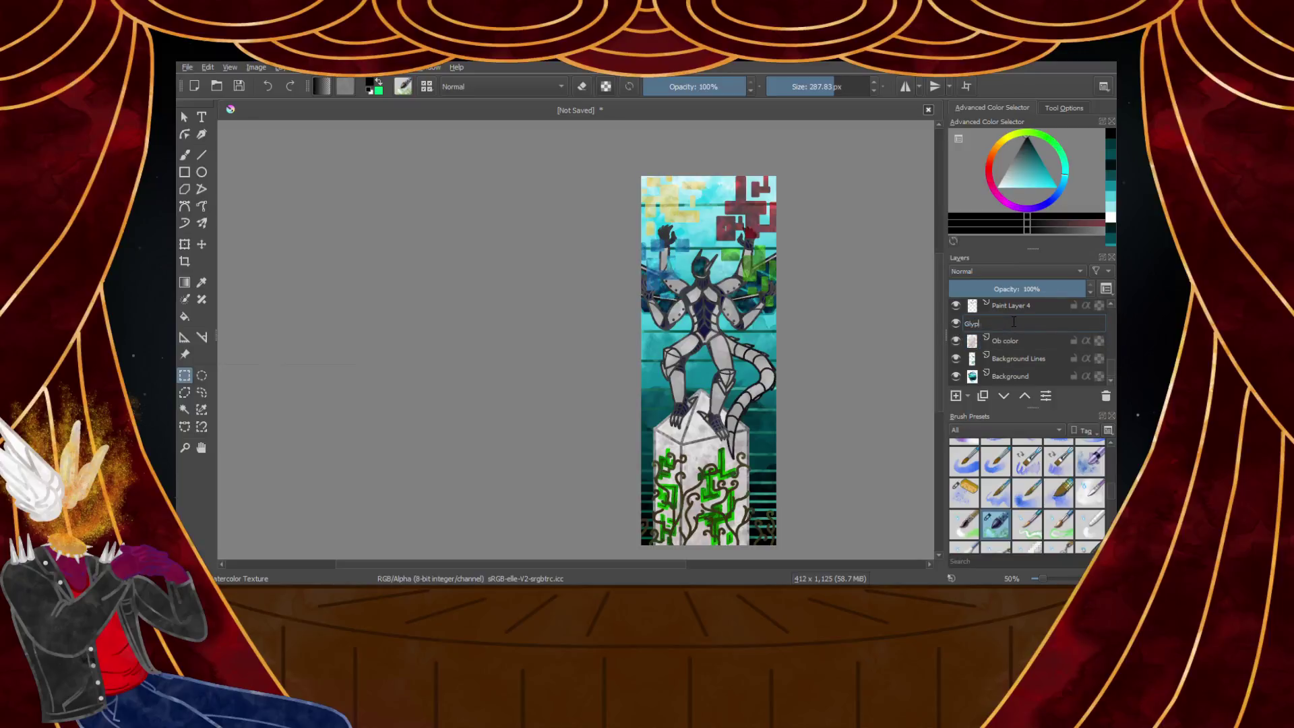
key(Return)
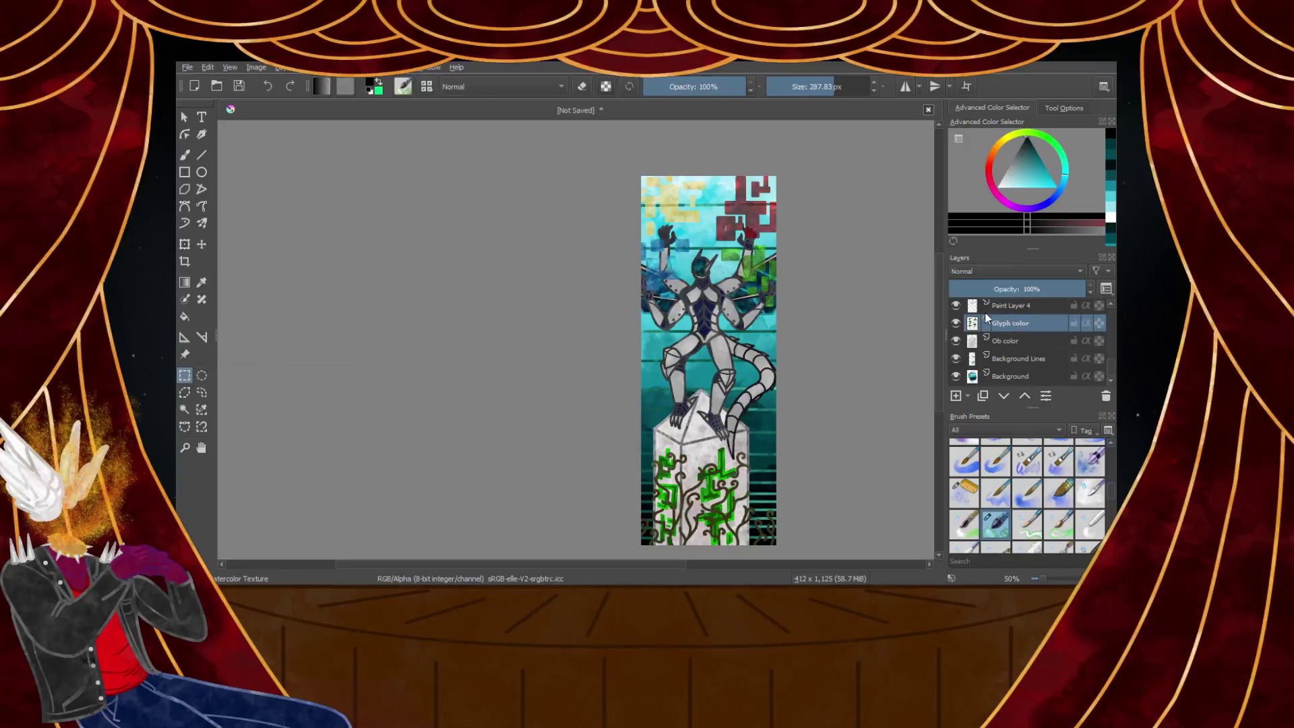
Rename Paint Layer 4 as "Ob Lines" and the pasted paint layer above it as "Glyph Lines"
double_click(1009, 304)
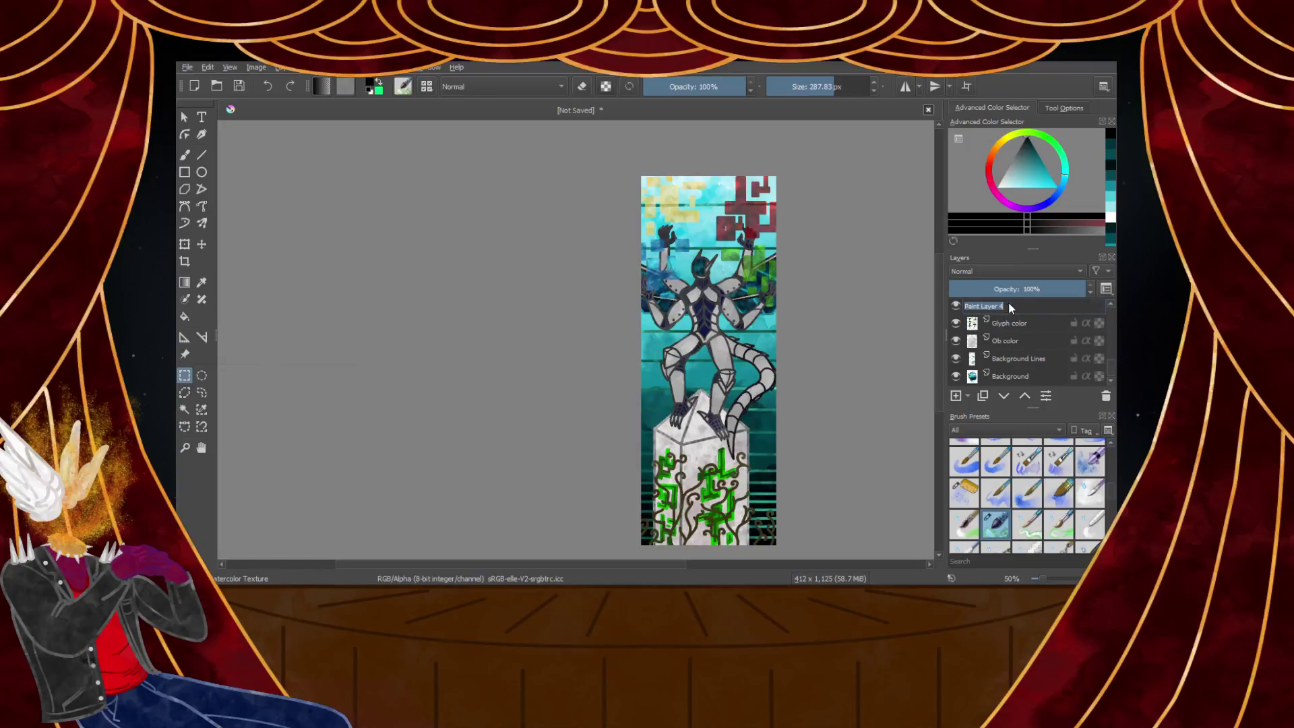
text(Ob Lines)
key(Return)
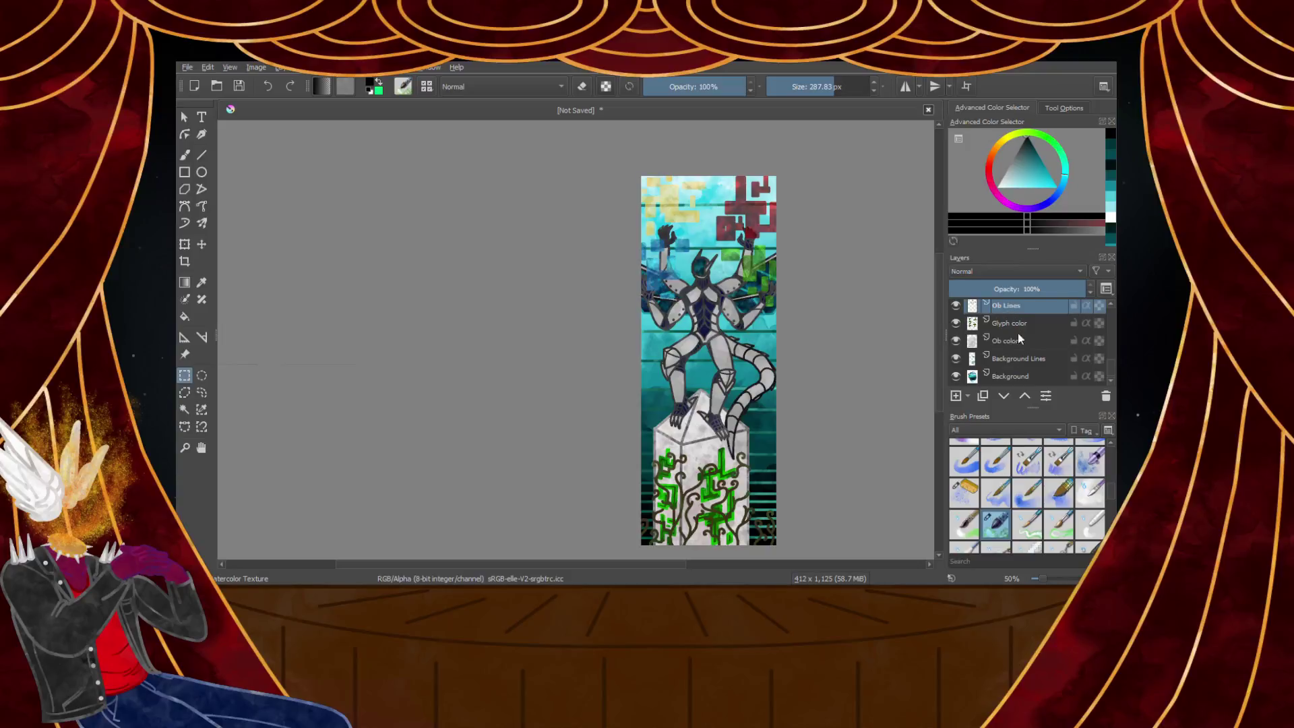
scroll(1018, 343, up, 2)
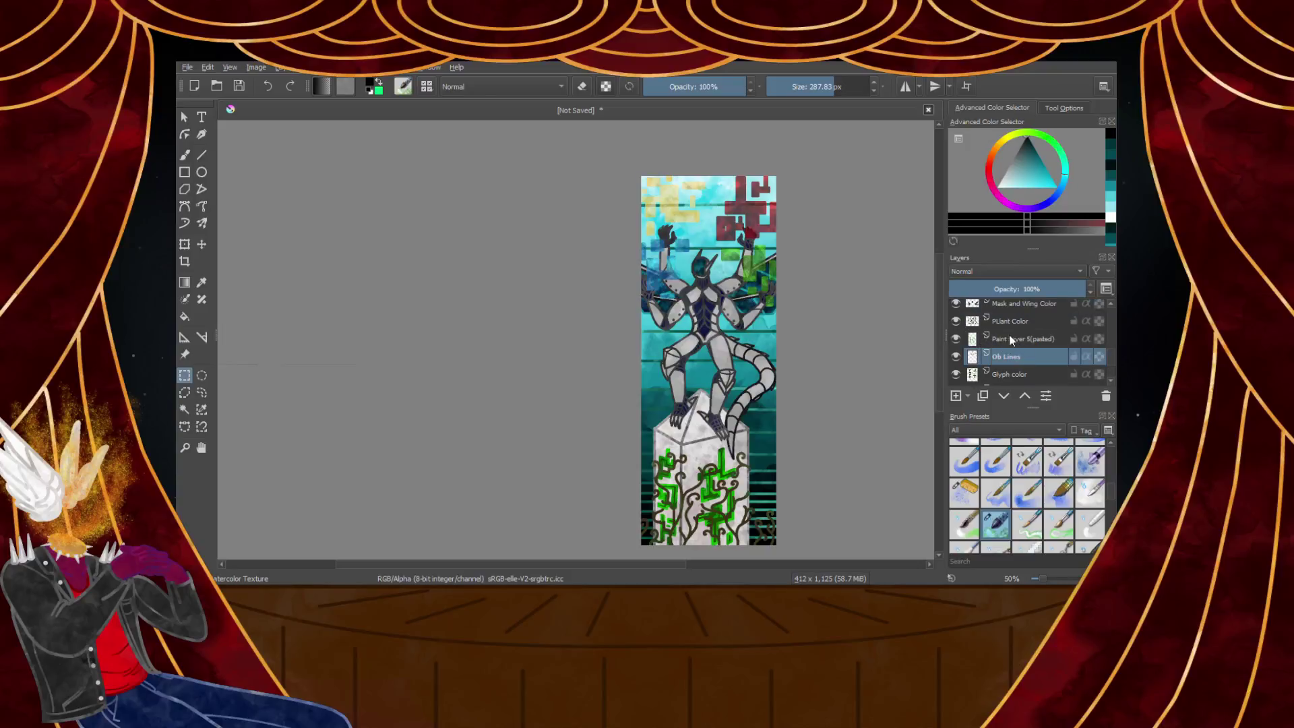
double_click(1016, 339)
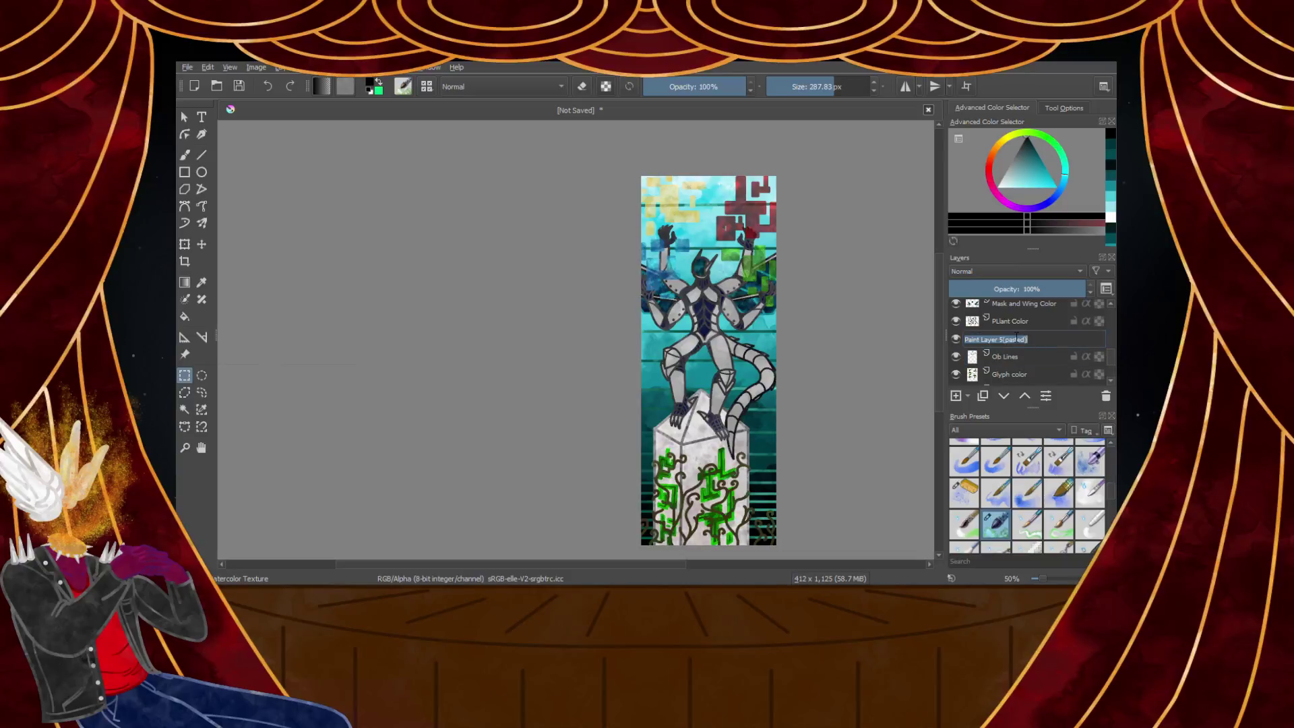
text(Glyph Lines)
key(Return)
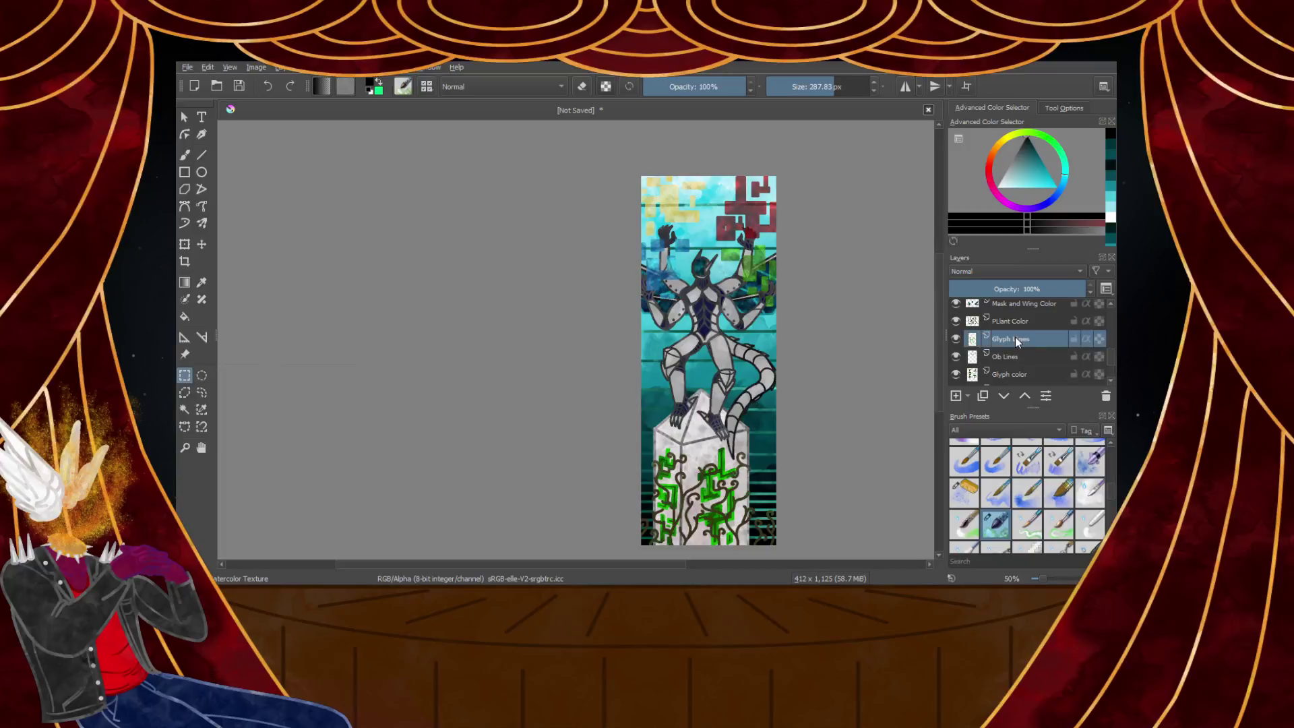
Select the pillar's outlines on the Ob Lines layer with the similar colour selection tool
click(1009, 357)
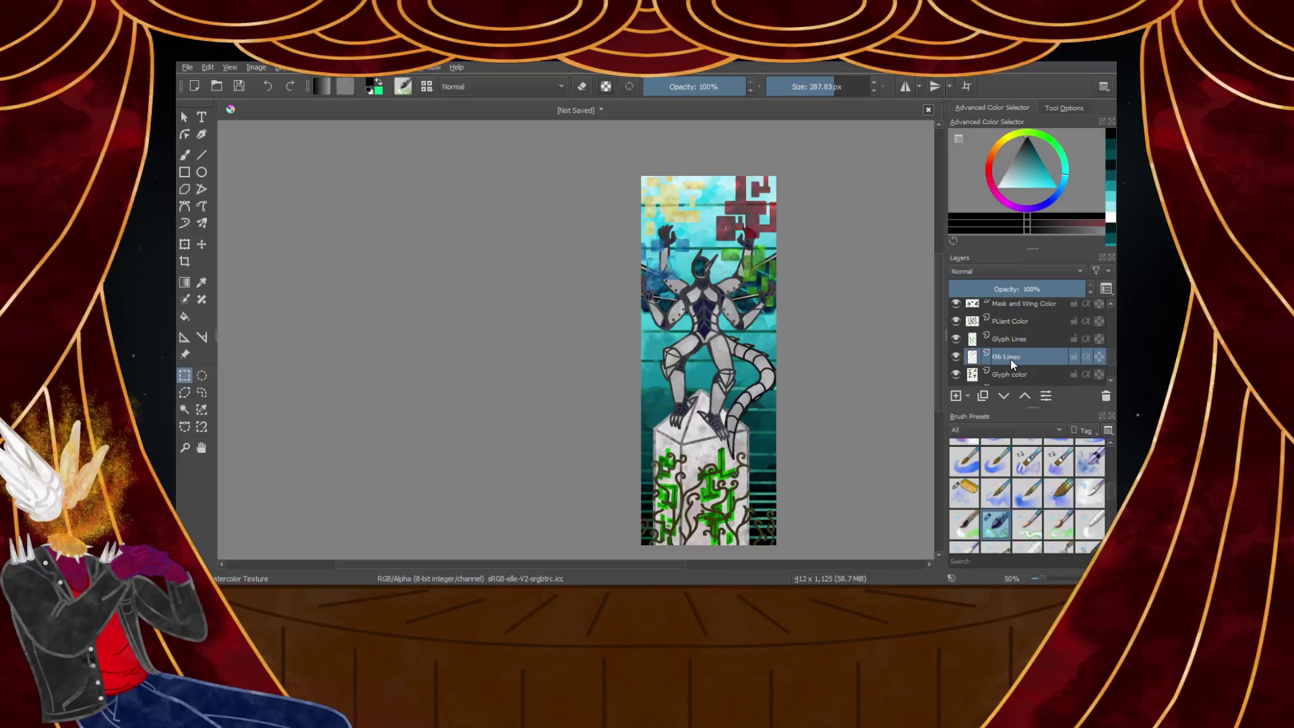
click(200, 411)
scroll(780, 414, up, 5)
click(777, 438)
scroll(777, 438, down, 8)
scroll(528, 502, up, 6)
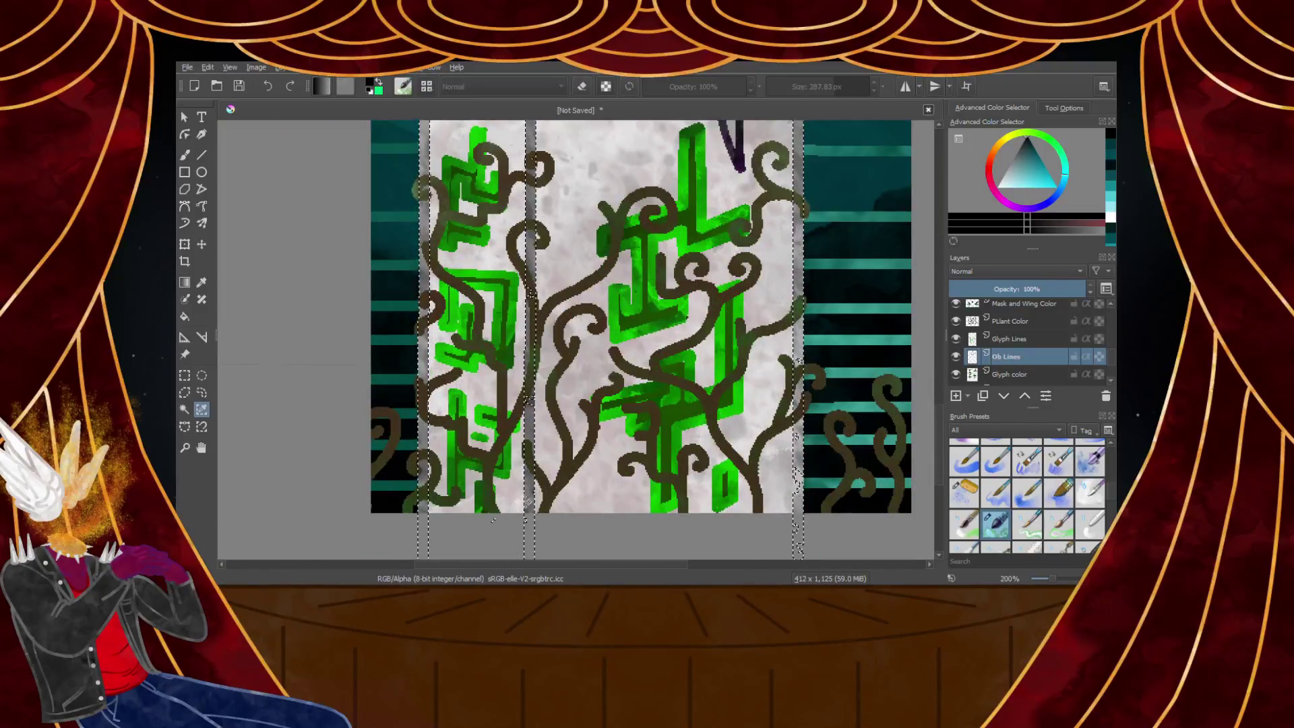
scroll(533, 324, up, 6)
scroll(590, 307, down, 6)
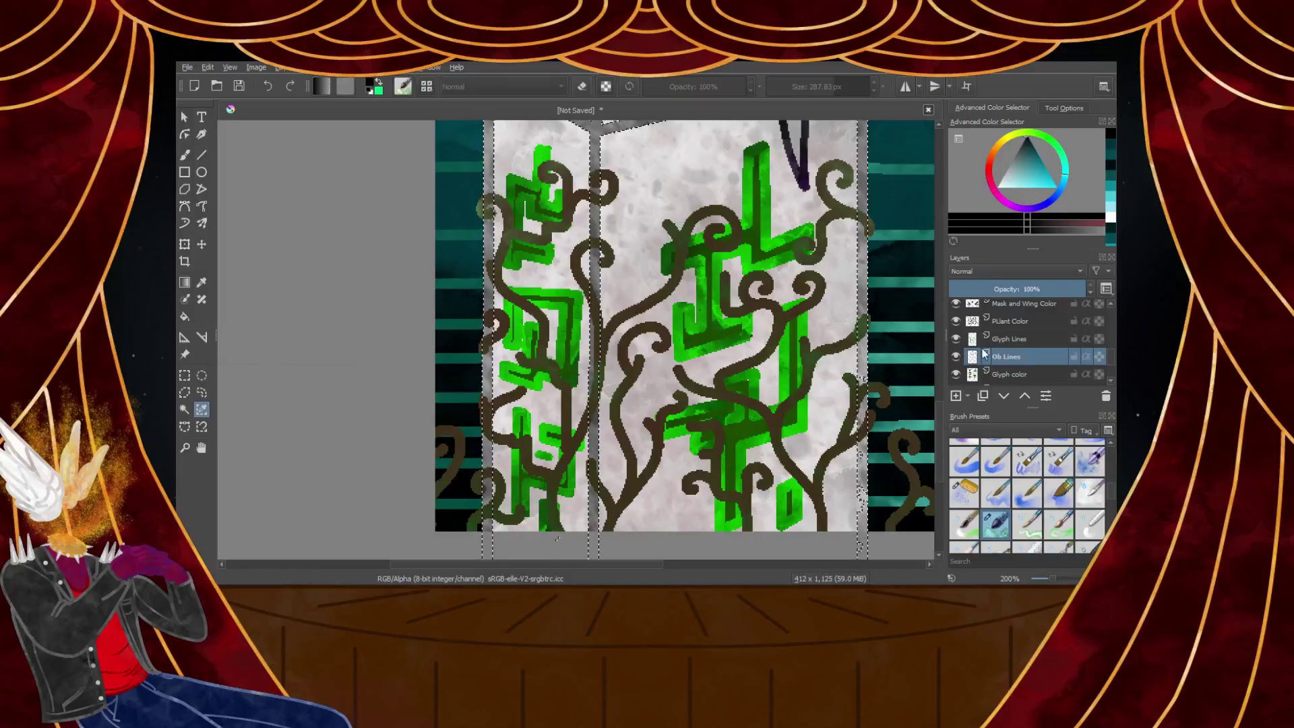
Add the pillar's light fill on the Ob color layer to the selection so the whole pillar is covered
scroll(997, 355, down, 3)
click(1019, 339)
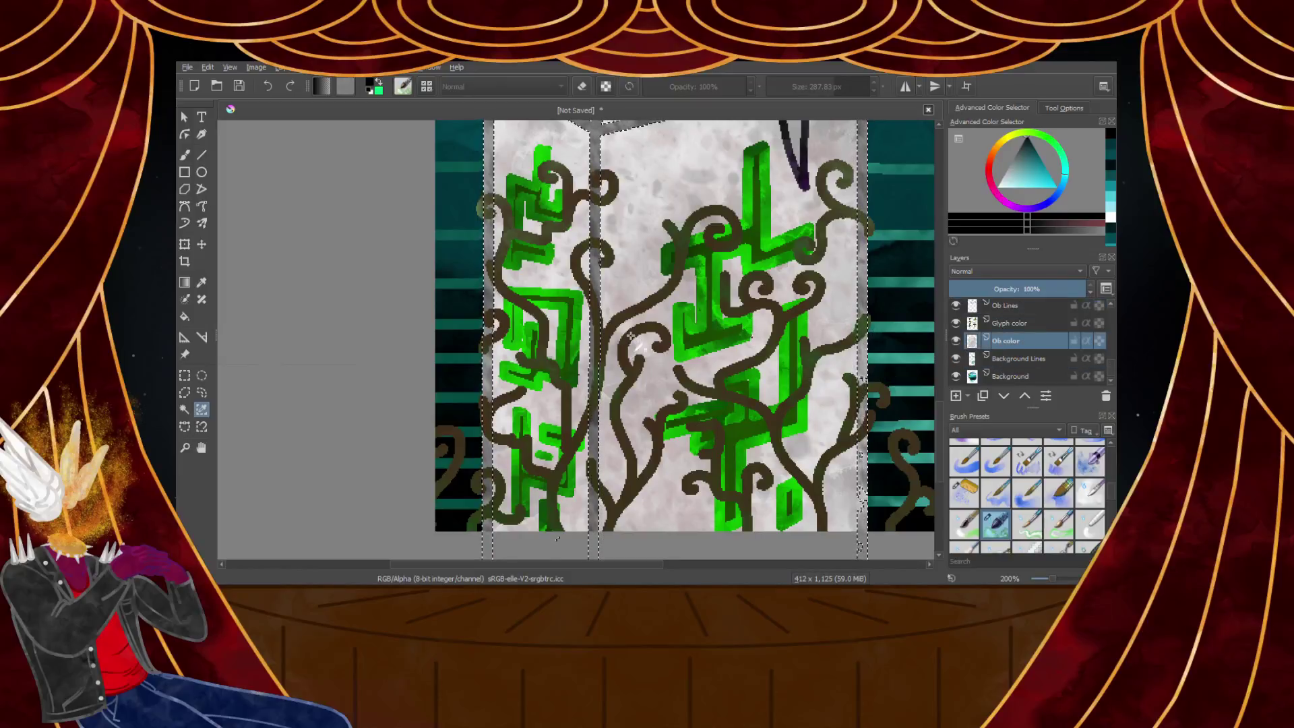
scroll(630, 339, down, 7)
scroll(655, 366, up, 3)
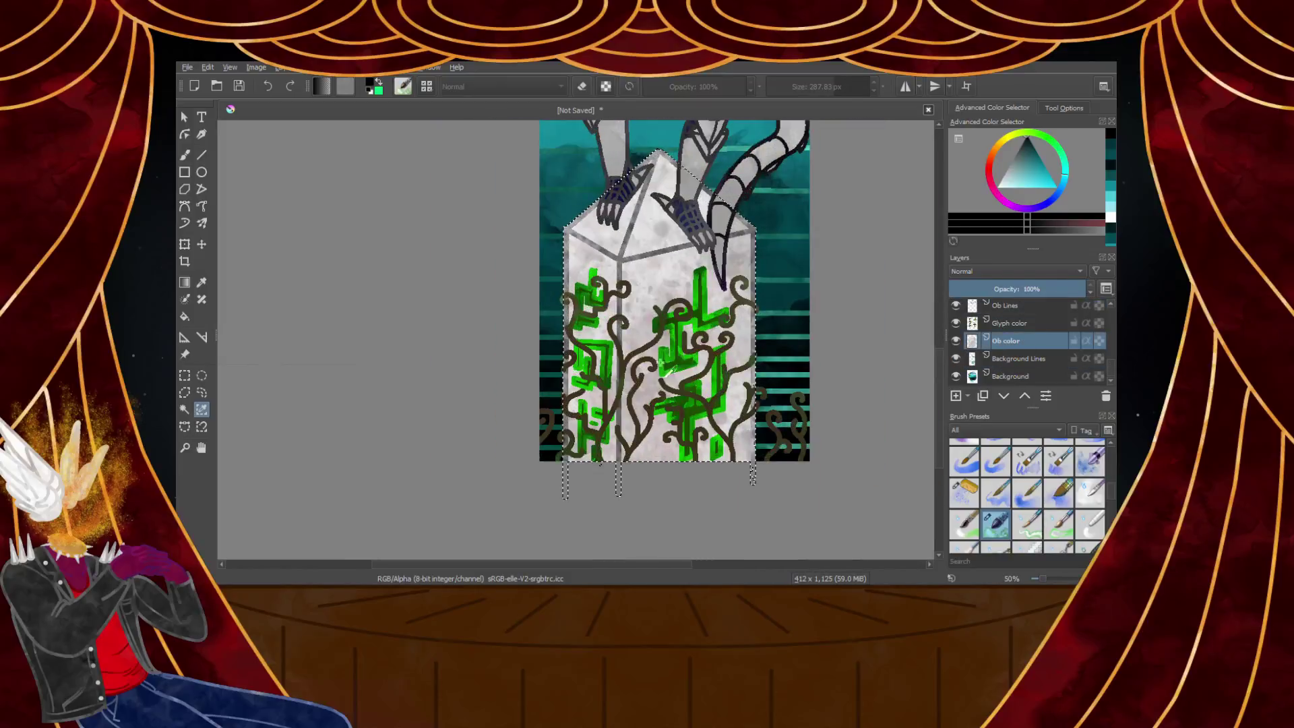
scroll(684, 403, down, 1)
scroll(658, 204, up, 1)
Add a new paint layer above Glyph Lines and ready the watercolour texture brush with near-black teal
click(1033, 138)
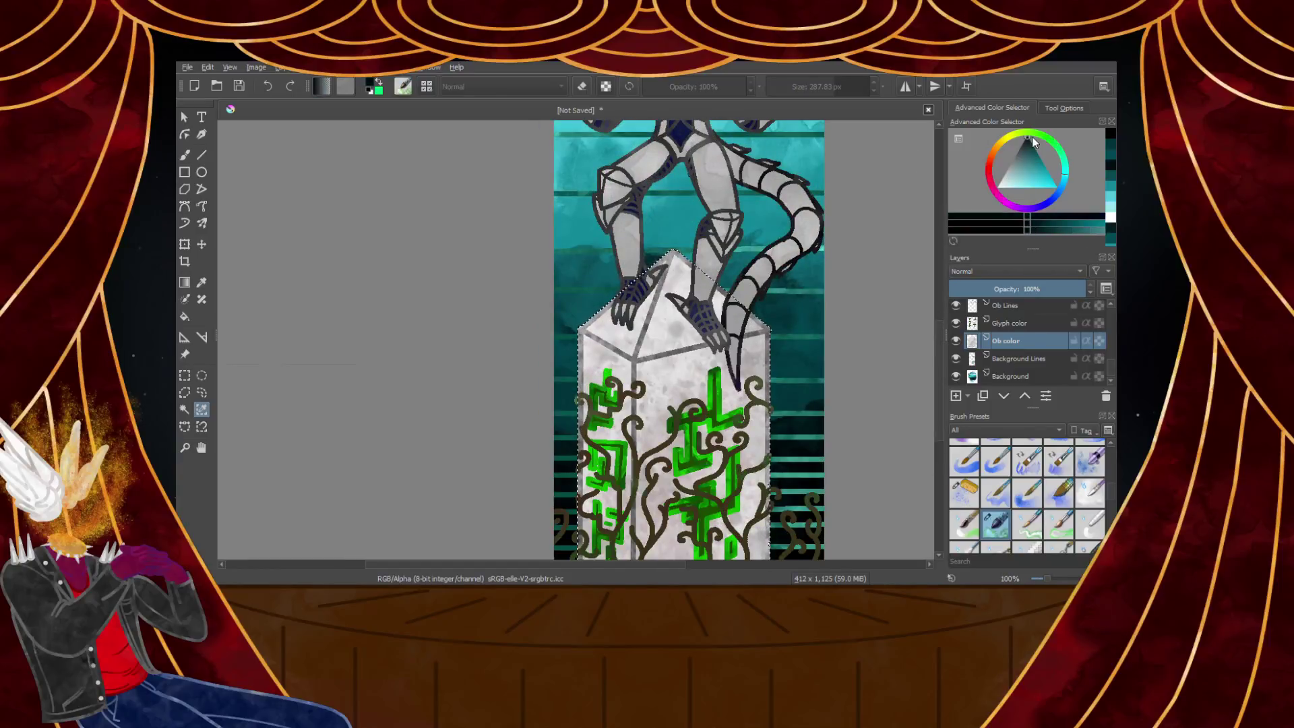
click(184, 154)
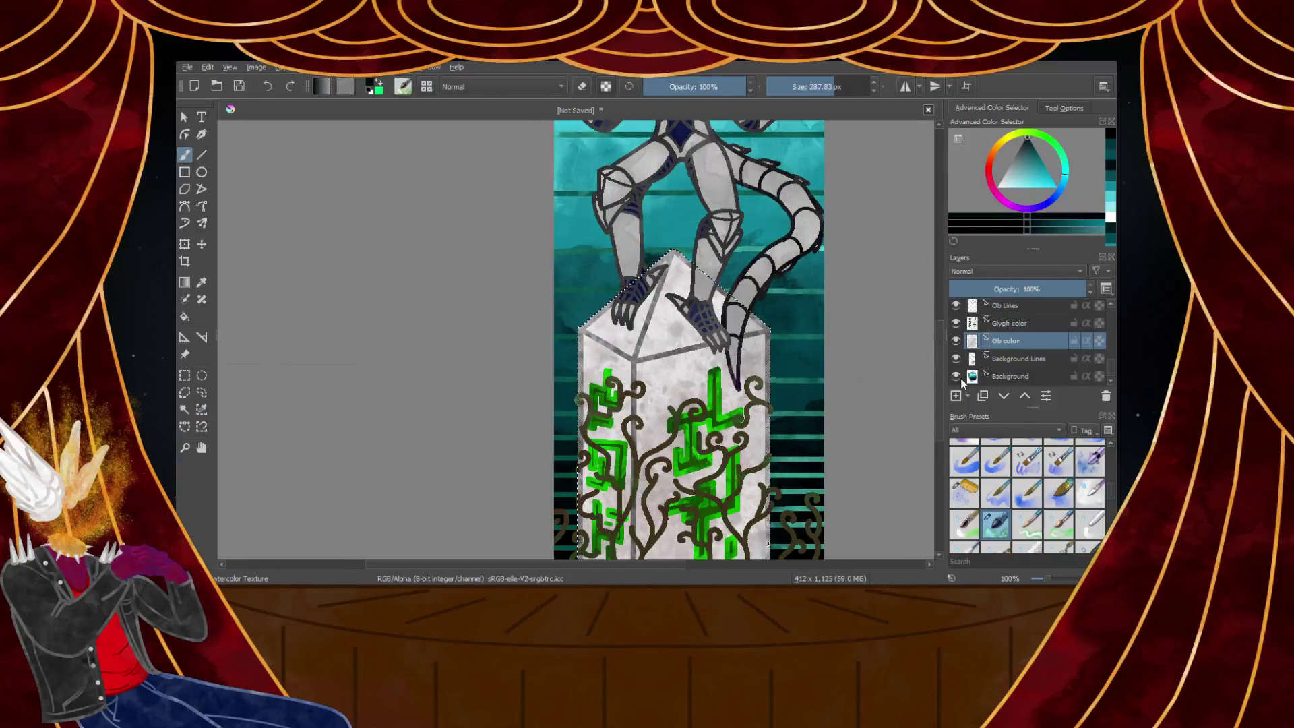
scroll(992, 351, up, 1)
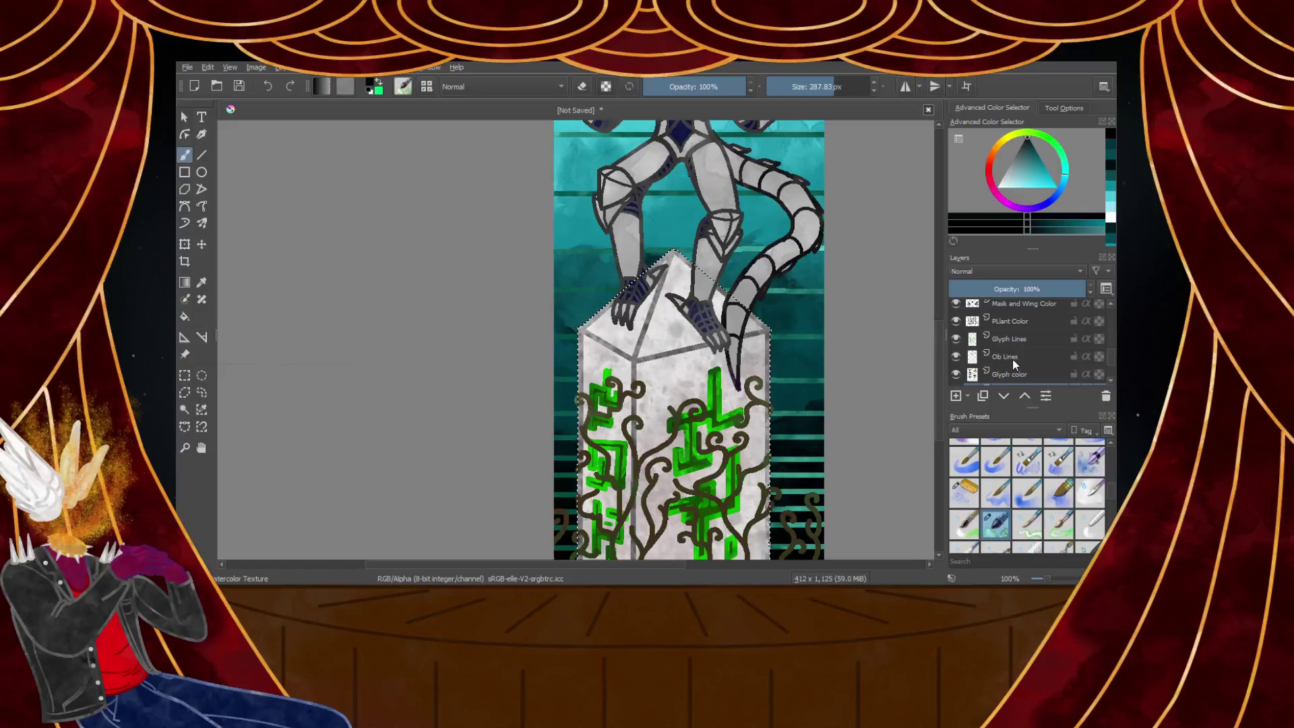
click(1011, 357)
click(998, 341)
click(956, 395)
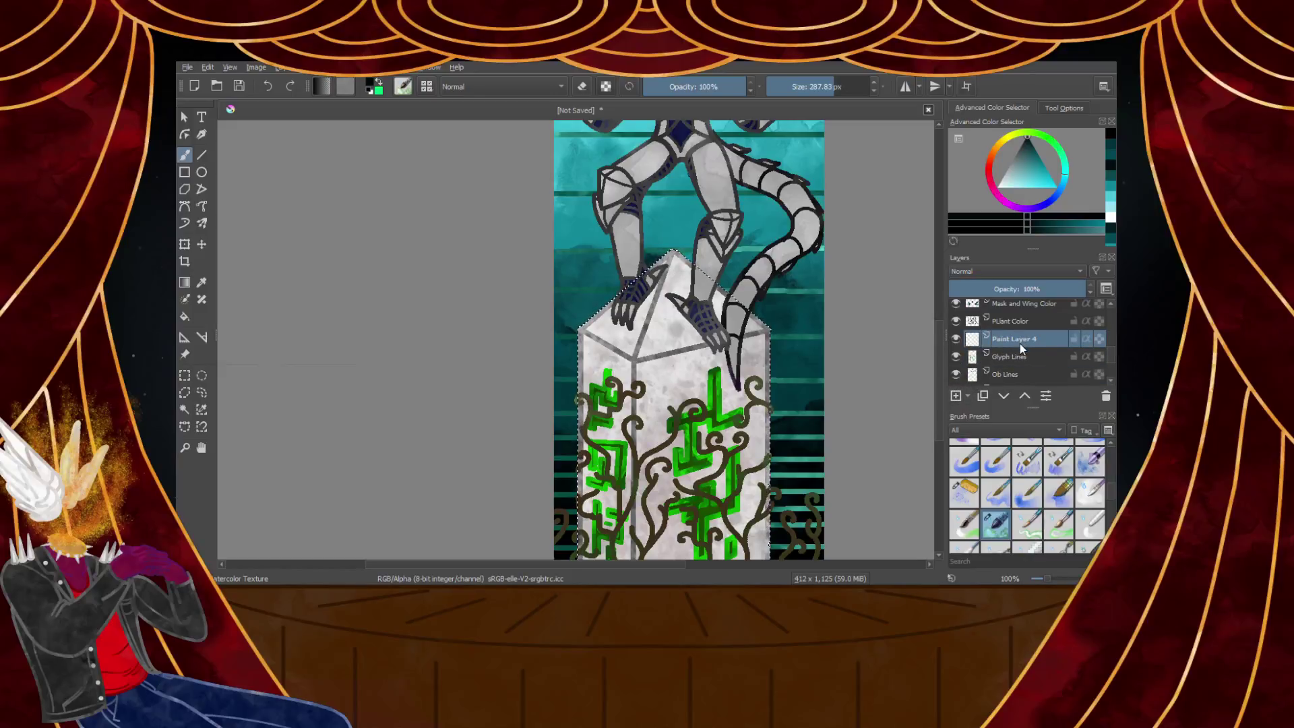
Cover the selected pillar with near-black on the new layer and work dark teal texture over it
mouse_move(664, 290)
mouse_down()
mouse_move(488, 489)
mouse_move(620, 485)
mouse_move(644, 431)
mouse_move(627, 594)
mouse_move(761, 347)
mouse_up()
scroll(762, 232, down, 2)
scroll(772, 314, up, 2)
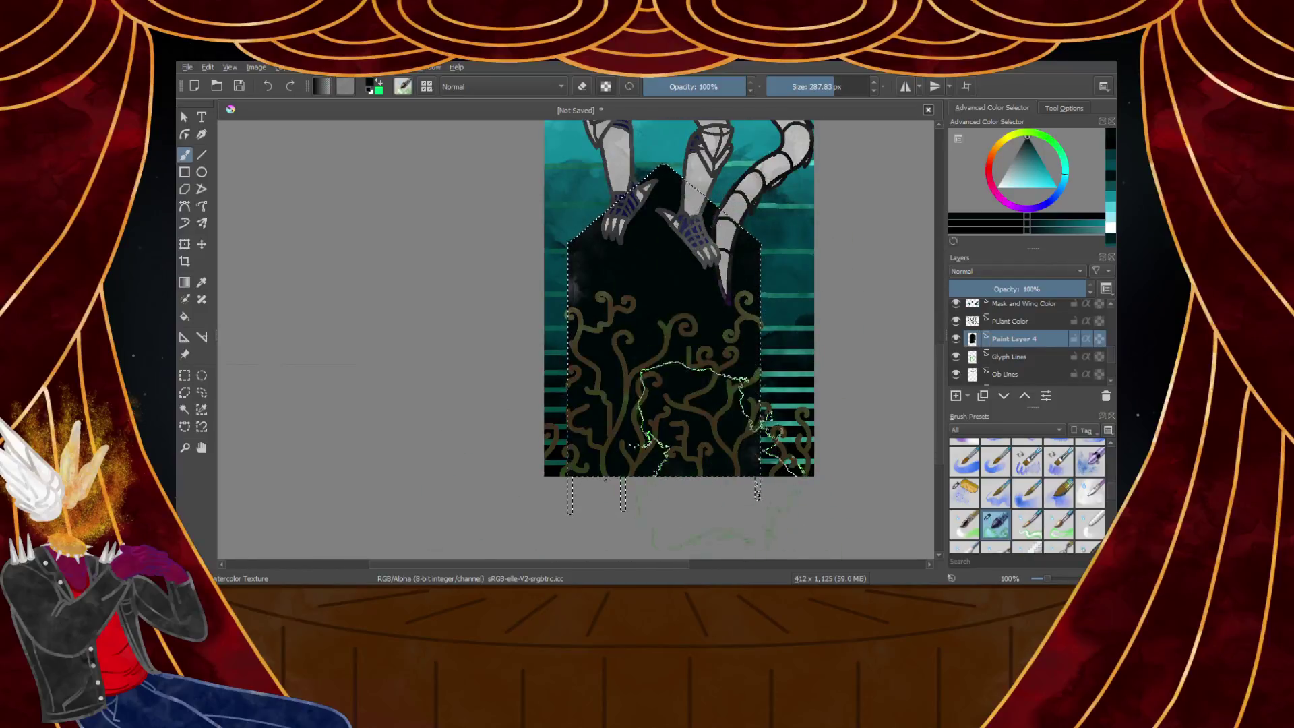
drag(1025, 141, 1041, 143)
mouse_move(766, 245)
mouse_down()
mouse_move(549, 453)
mouse_move(673, 269)
mouse_move(725, 534)
mouse_up()
click(1029, 139)
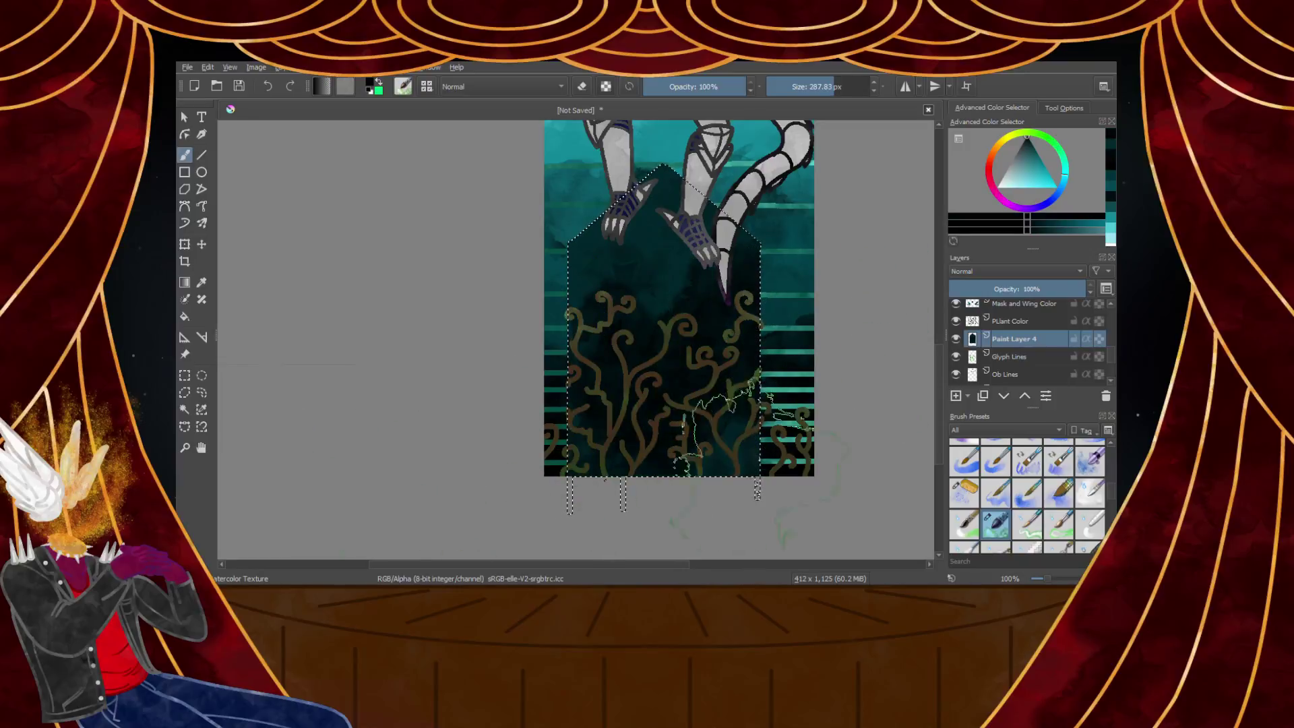
Blend more dark teal across the pillar shading and deepen its lower part with black
click(1034, 149)
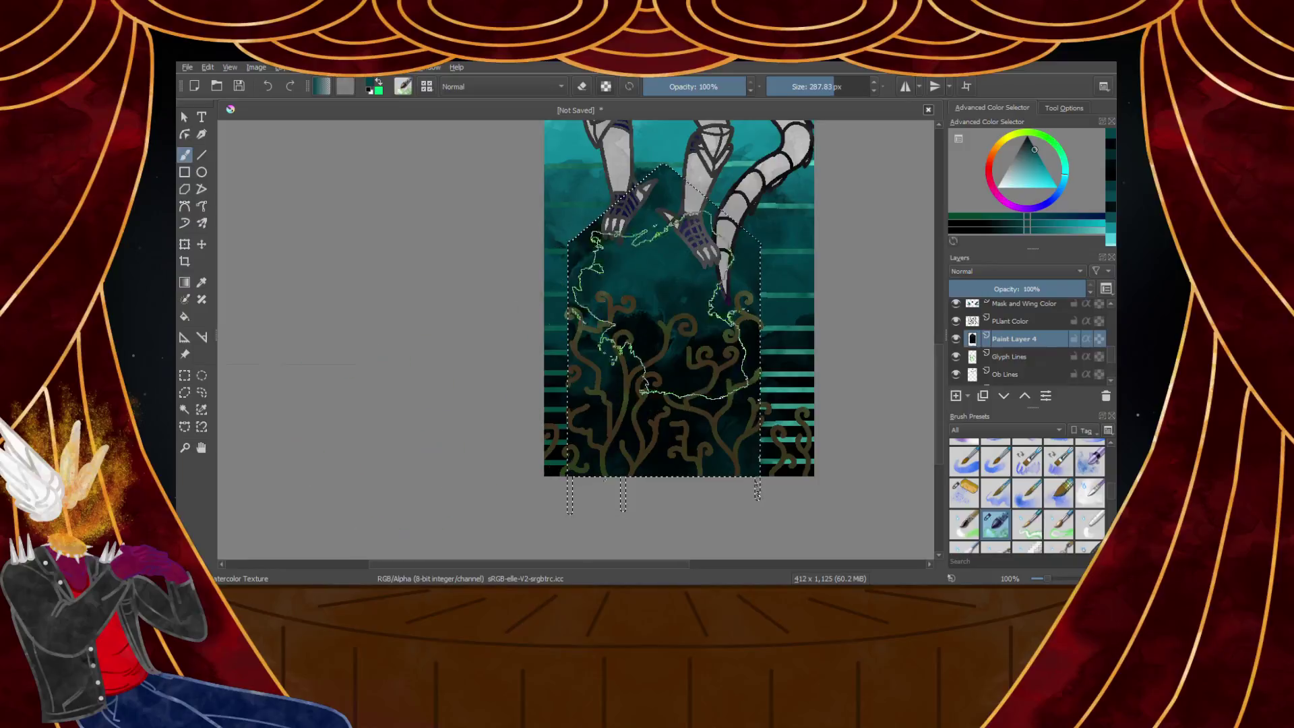
drag(1038, 155, 1032, 144)
drag(694, 290, 646, 314)
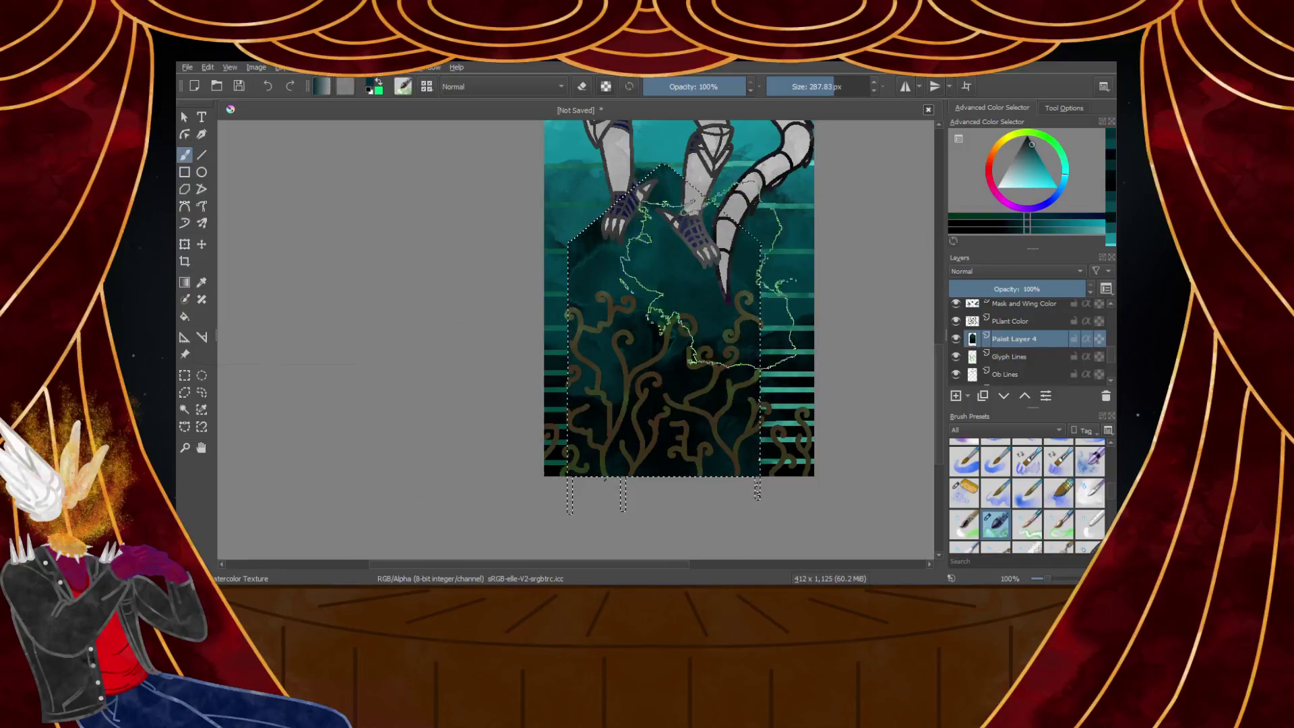
click(1030, 140)
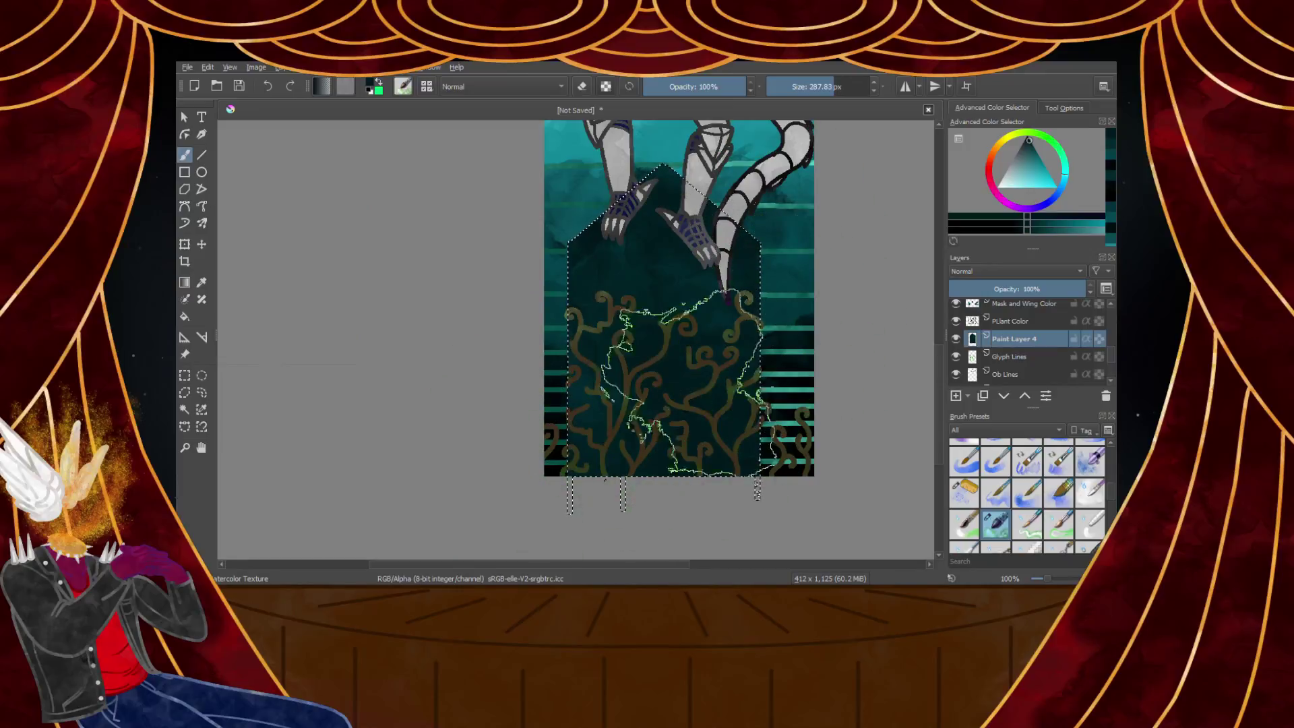
click(1027, 136)
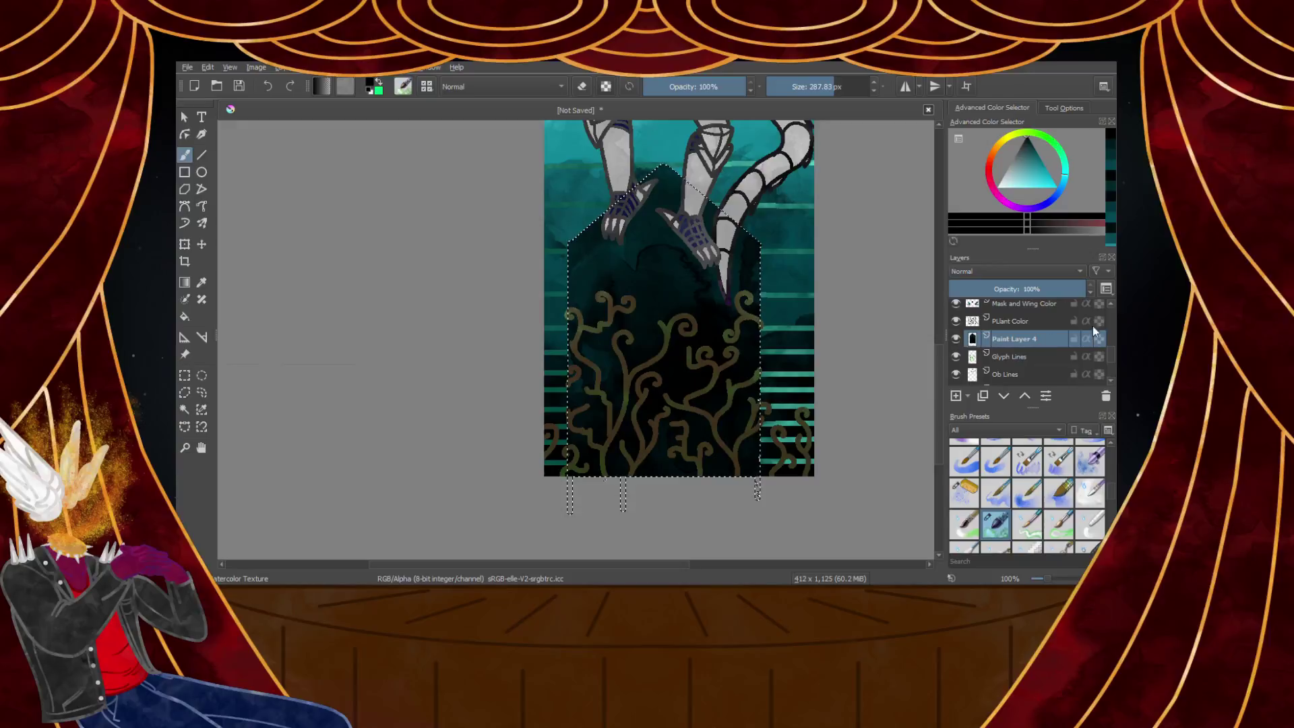
Lower the pillar shading layer's opacity to 36% and clear the selection
drag(1030, 290, 1002, 290)
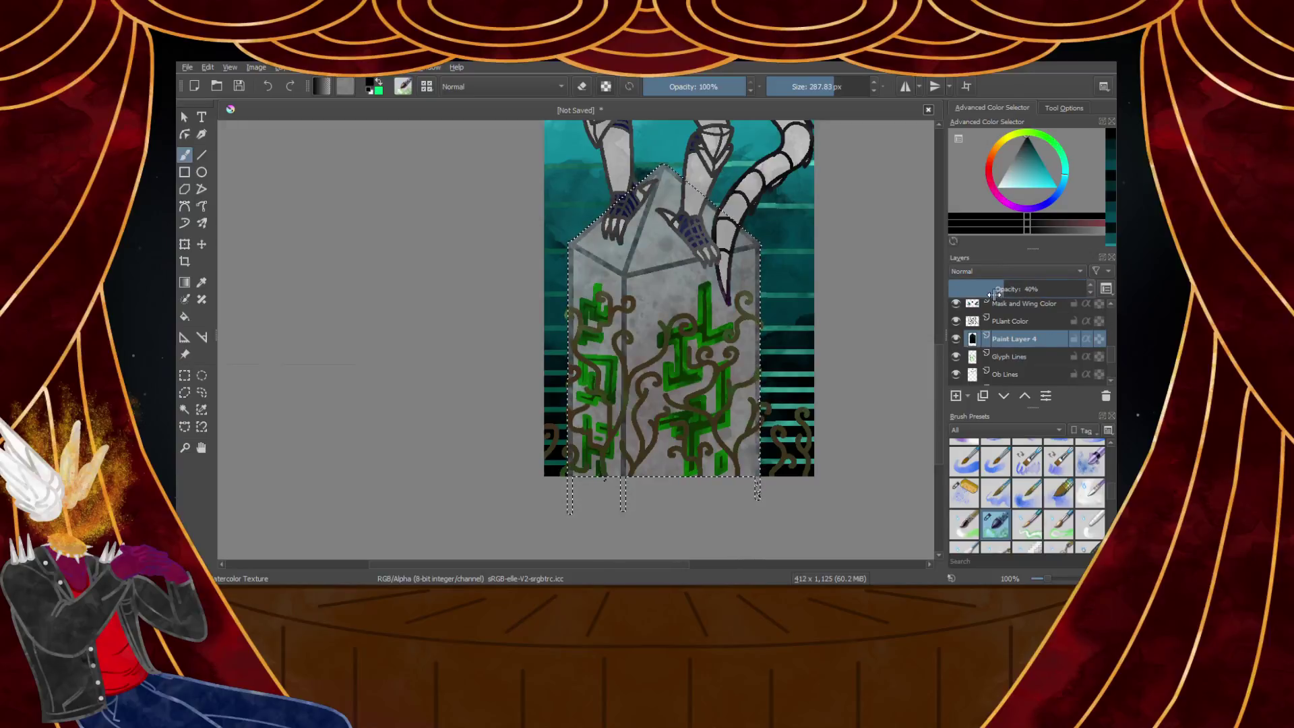
scroll(692, 333, down, 3)
key(plus)
key(plus)
key(plus)
key(plus)
key(plus)
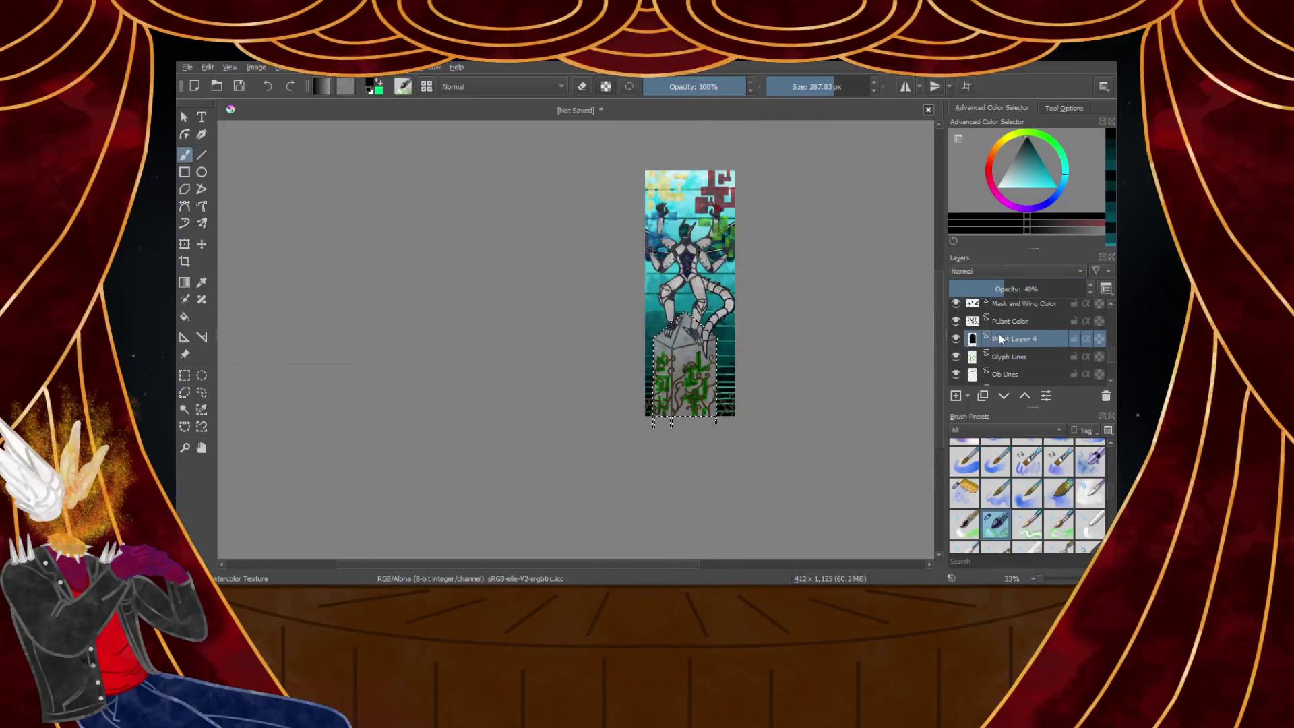
drag(1003, 289, 999, 290)
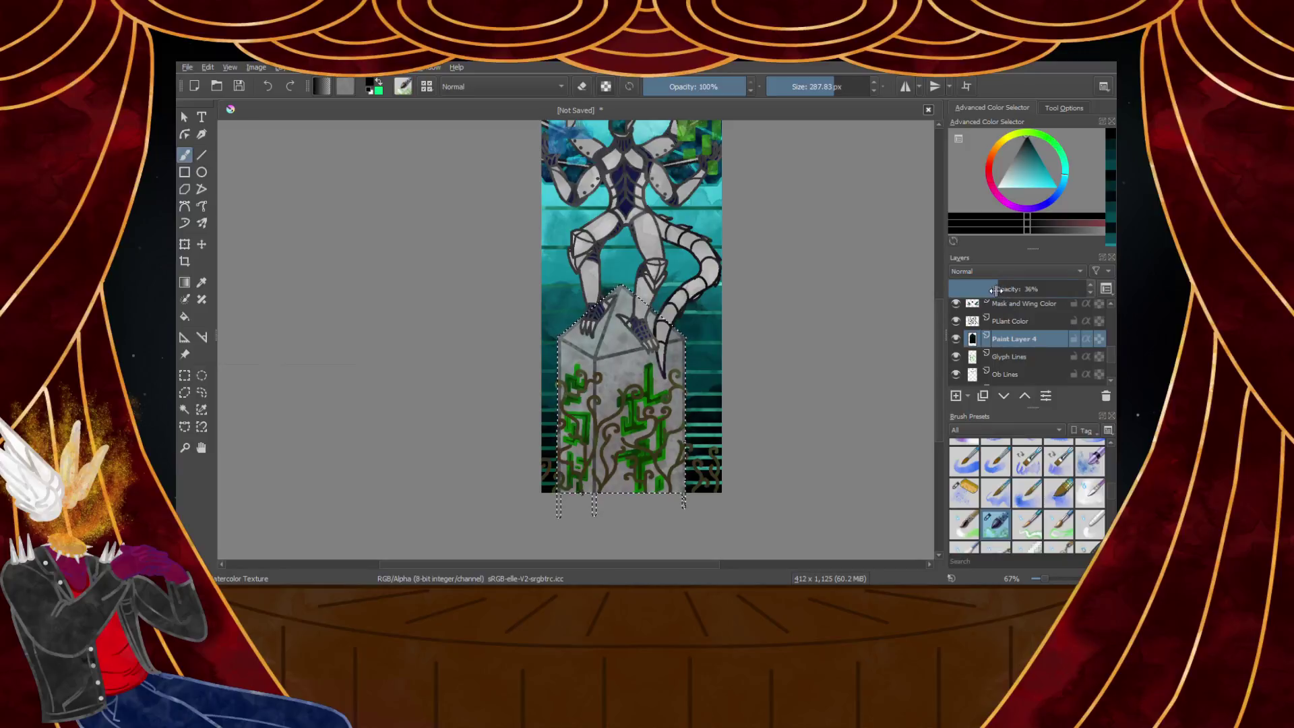
click(184, 375)
click(368, 360)
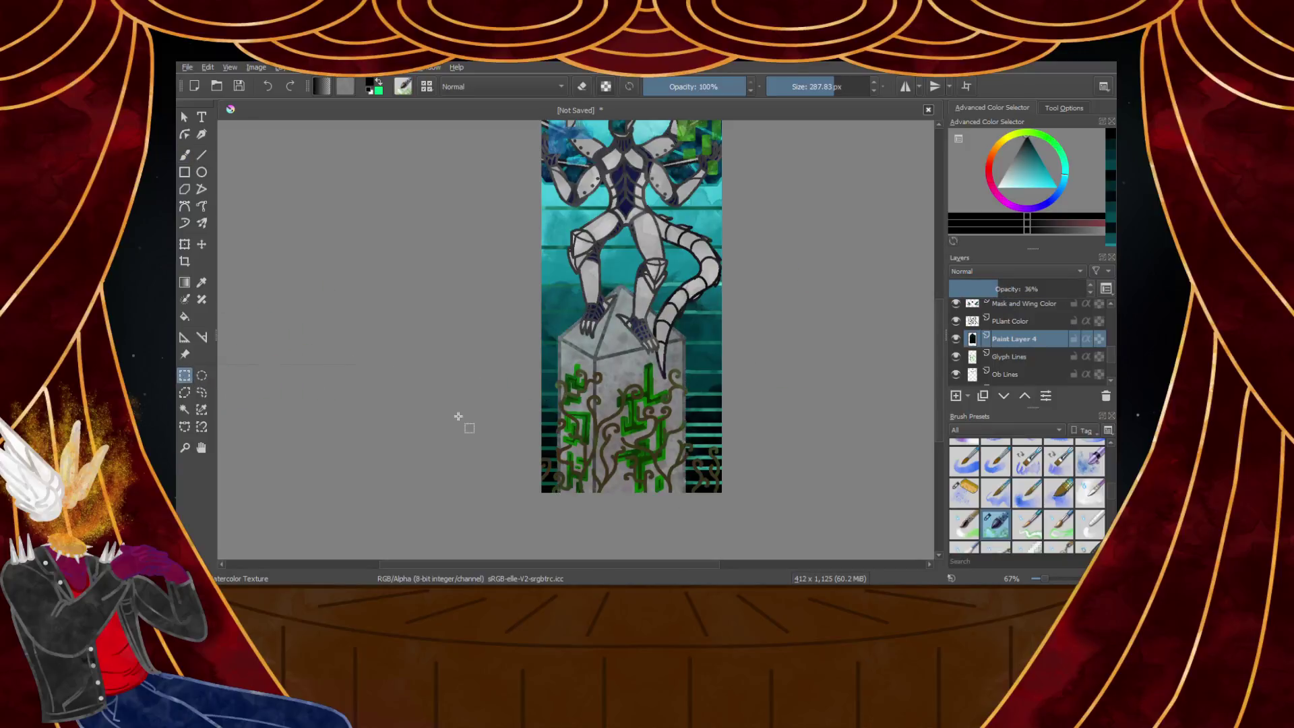
Examine the shaded pillar and the whole illustration, both from a distance and close up around the figure's legs and tail
scroll(446, 363, down, 3)
scroll(433, 331, up, 3)
scroll(433, 325, down, 3)
scroll(432, 318, up, 3)
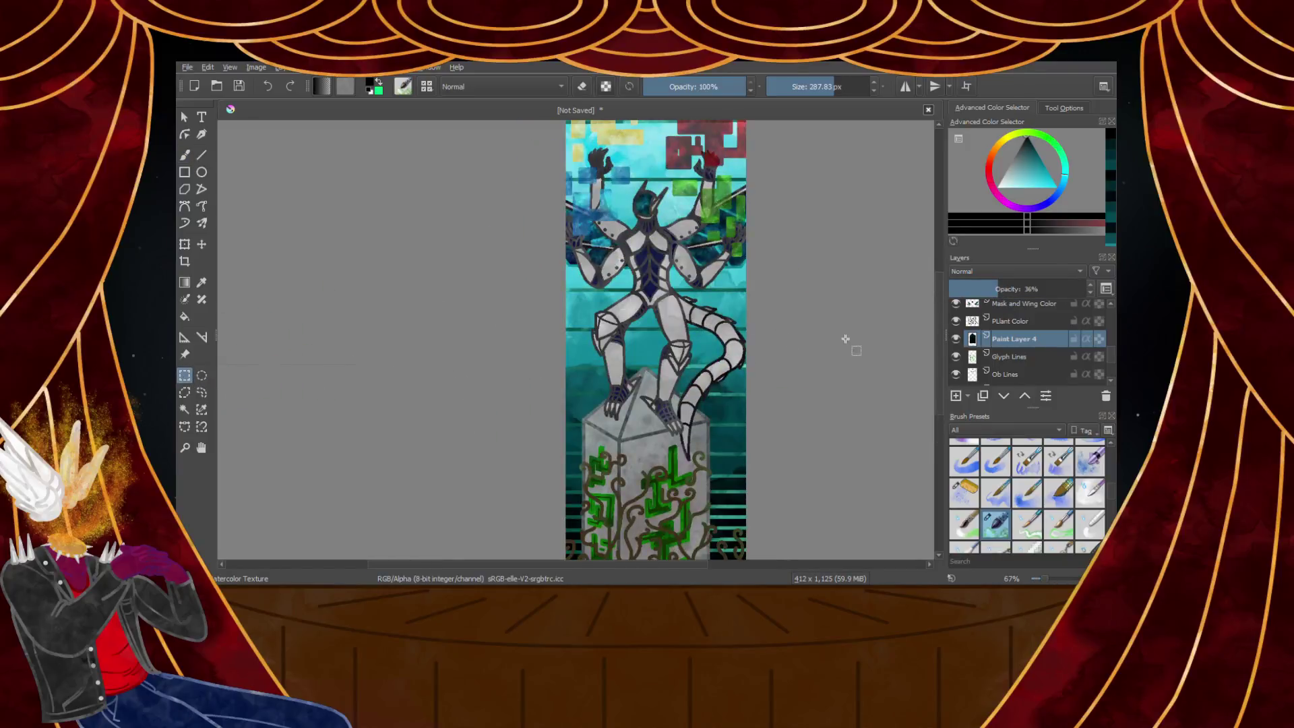
key(minus)
key(plus)
key(minus)
key(plus)
key(plus)
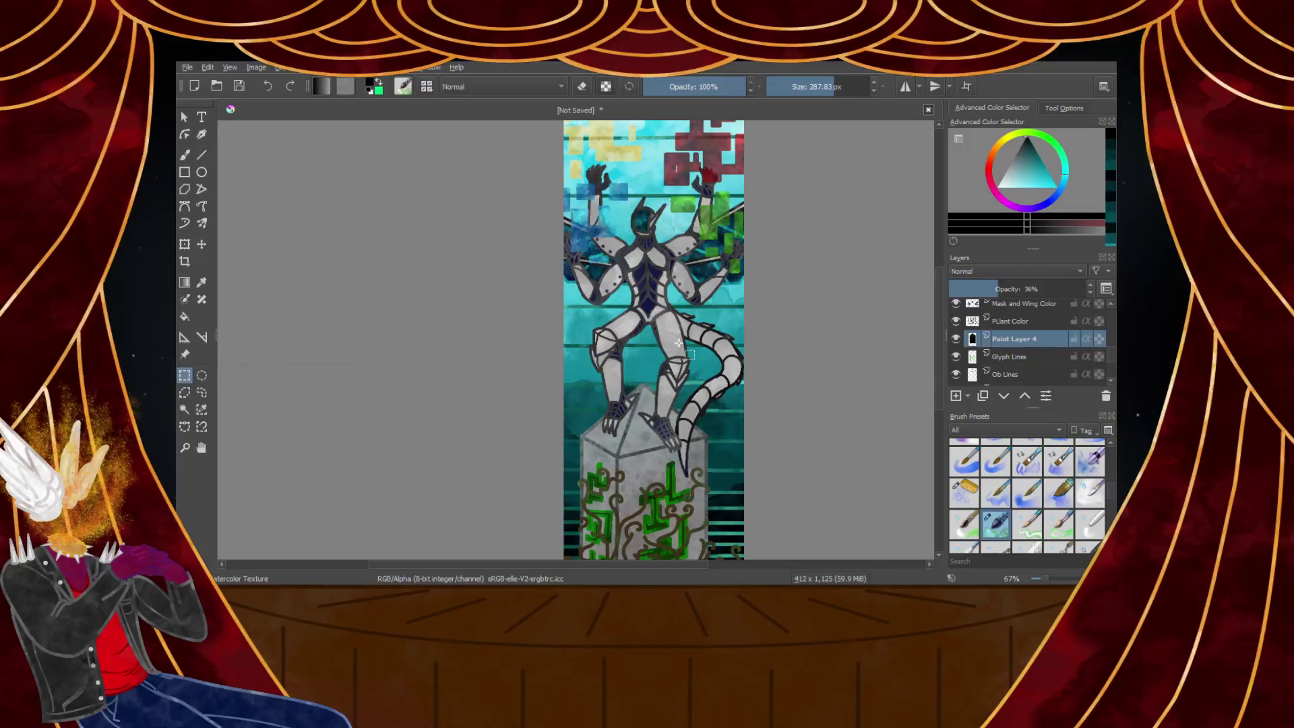
key(minus)
key(minus)
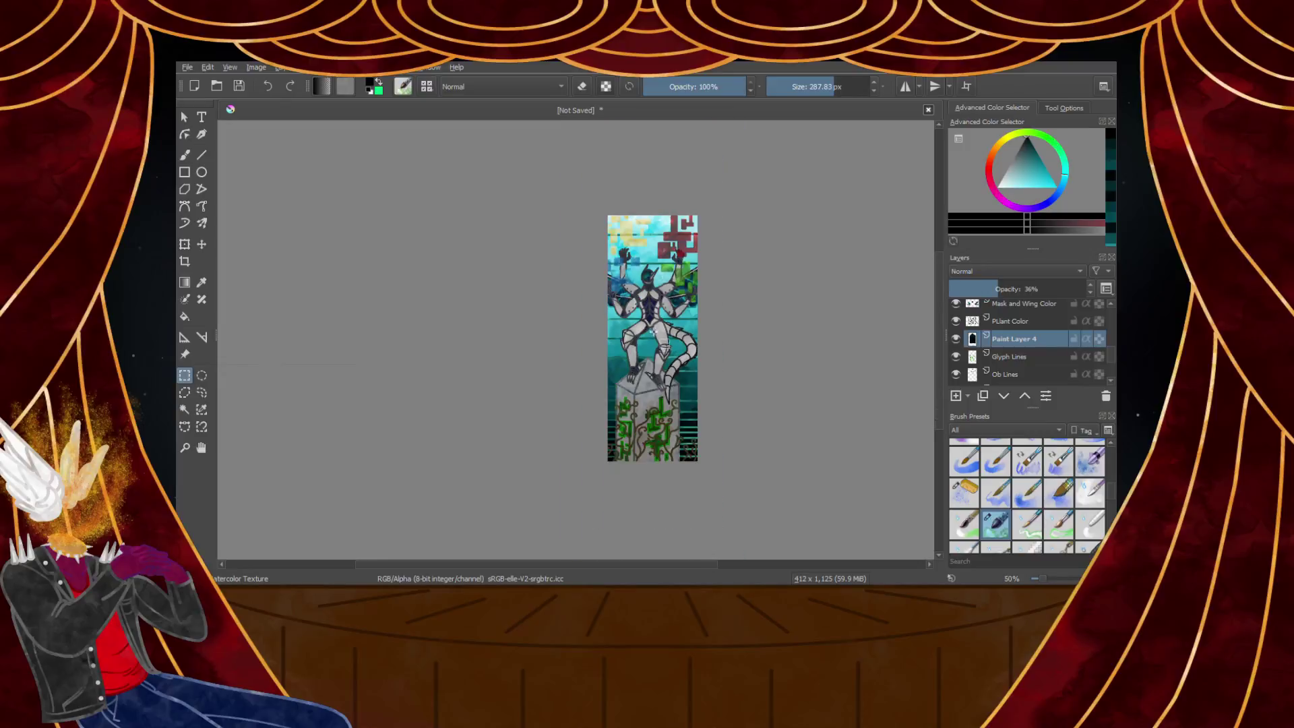
scroll(669, 333, up, 2)
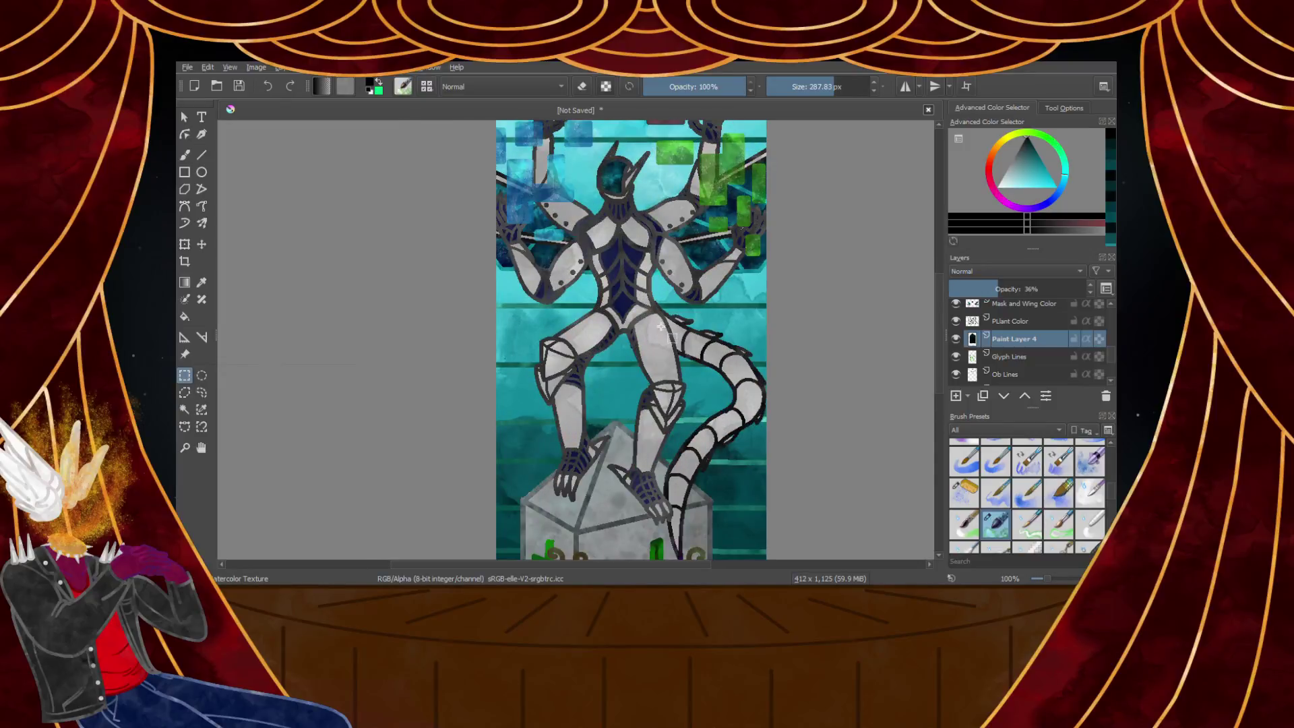
scroll(660, 327, down, 1)
scroll(660, 326, up, 3)
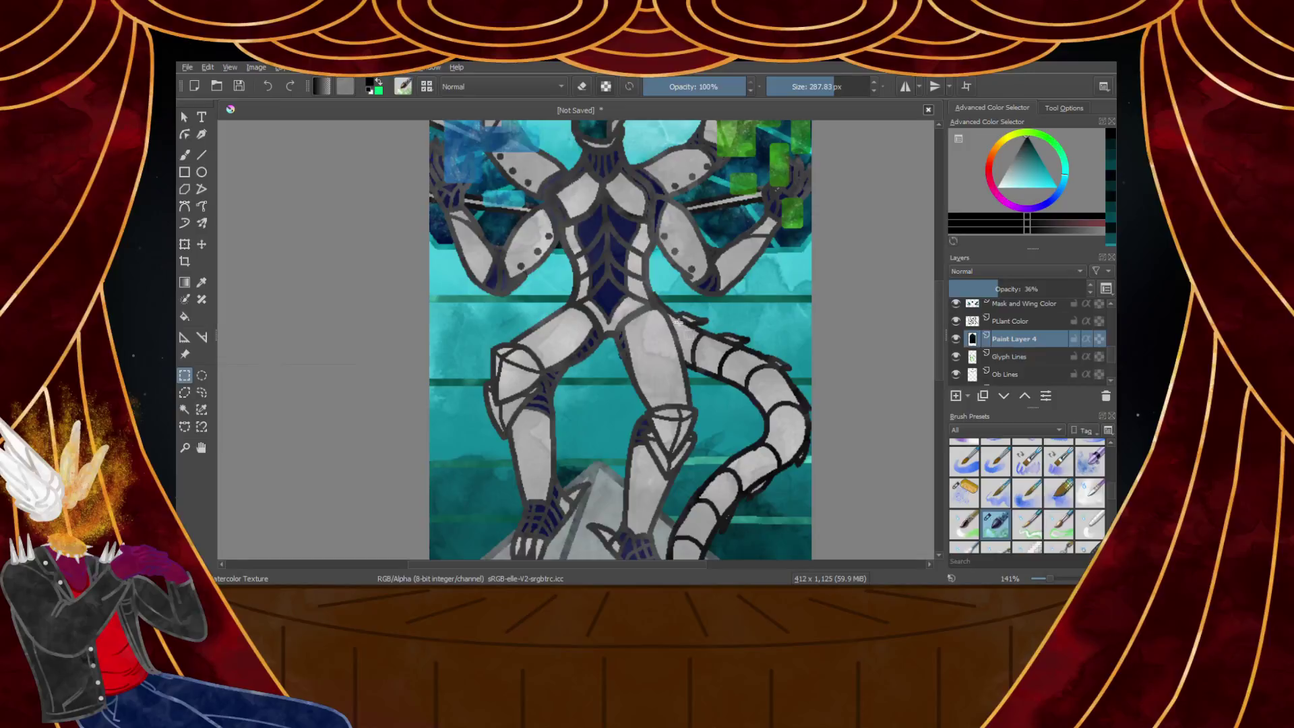
scroll(668, 325, down, 4)
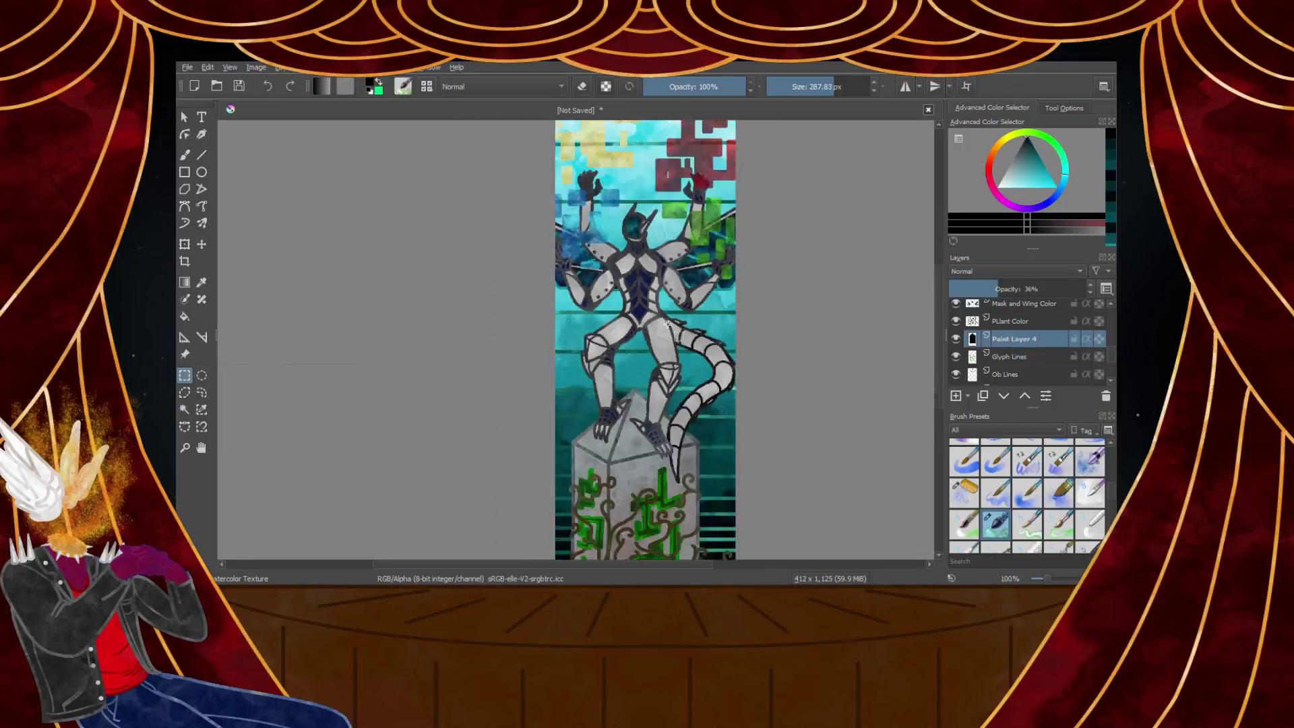
scroll(709, 438, up, 5)
scroll(708, 437, up, 1)
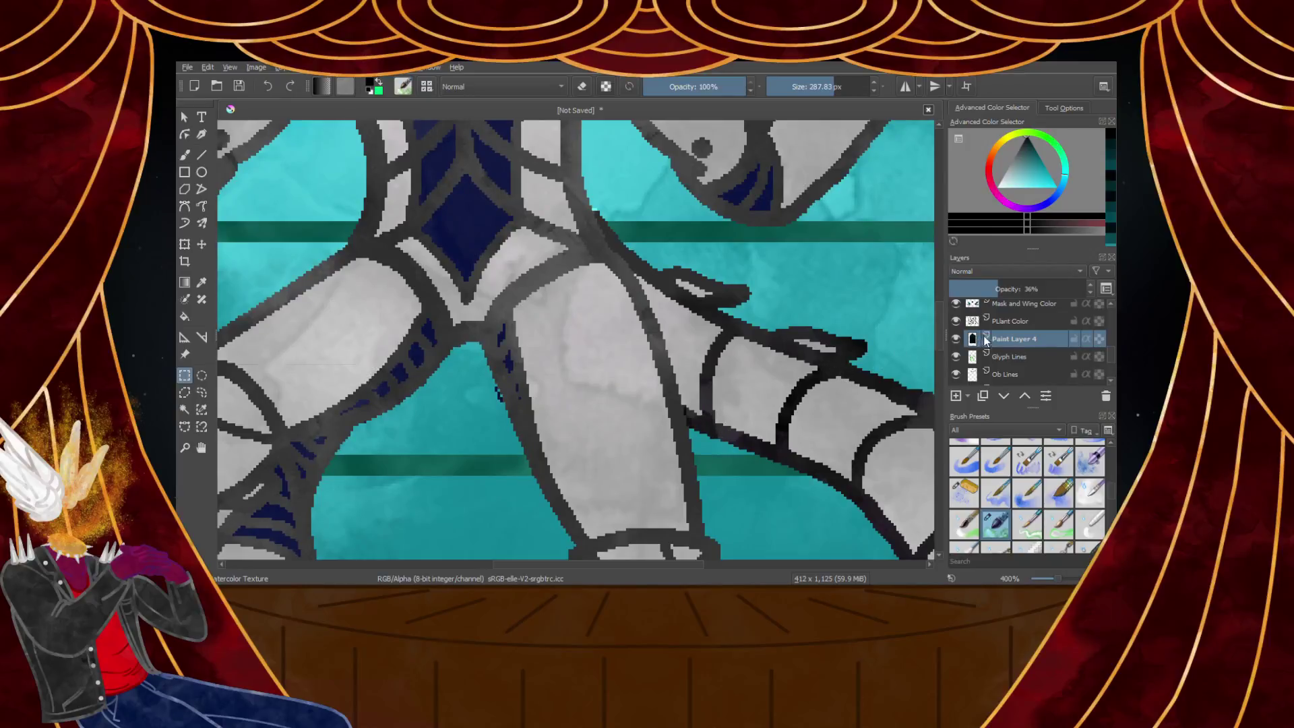
Make the Tail Lines layer active and select the tail's dark linework with the Similar Color Selection tool
scroll(1028, 363, up, 3)
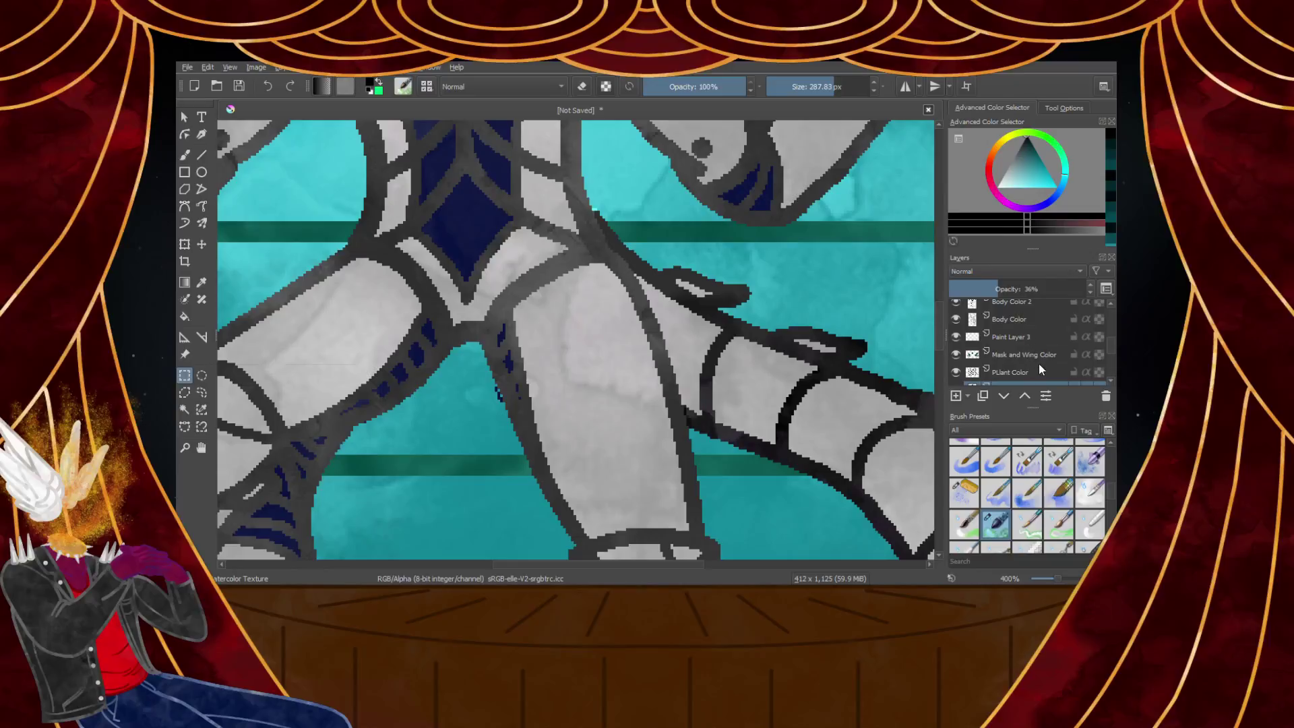
scroll(1034, 361, up, 3)
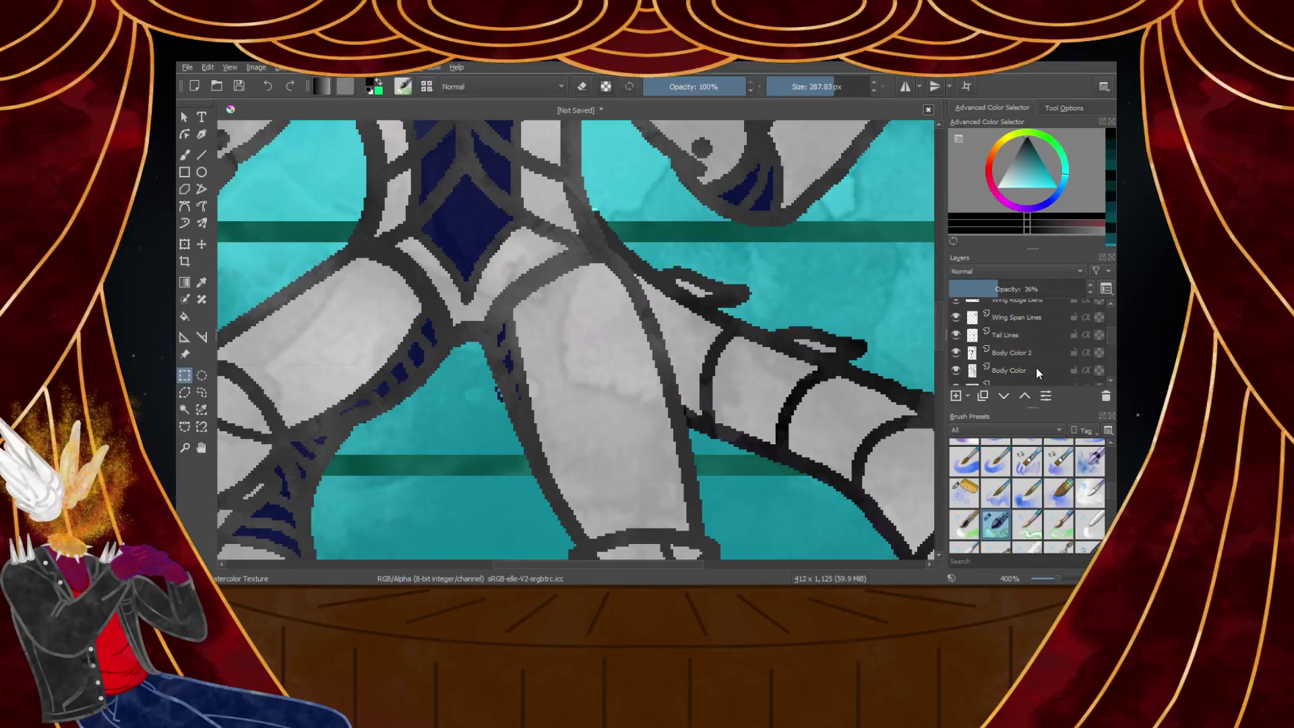
click(1005, 335)
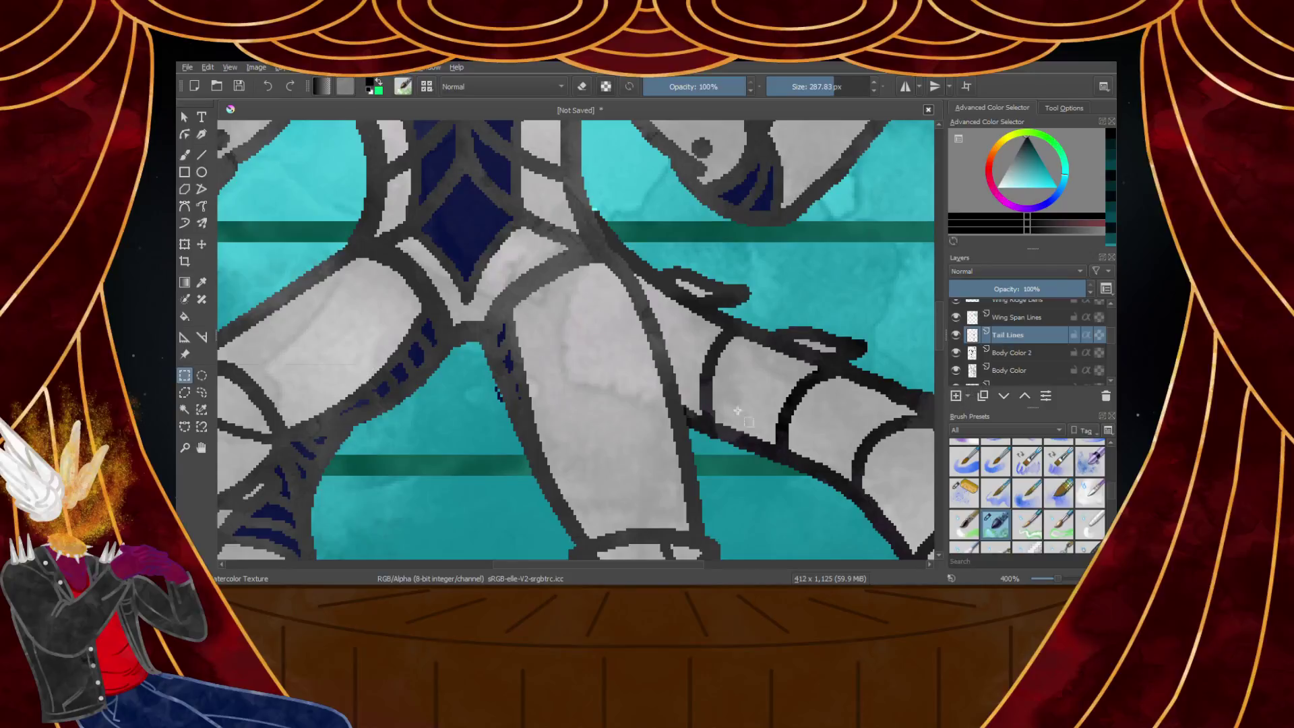
click(201, 409)
click(713, 312)
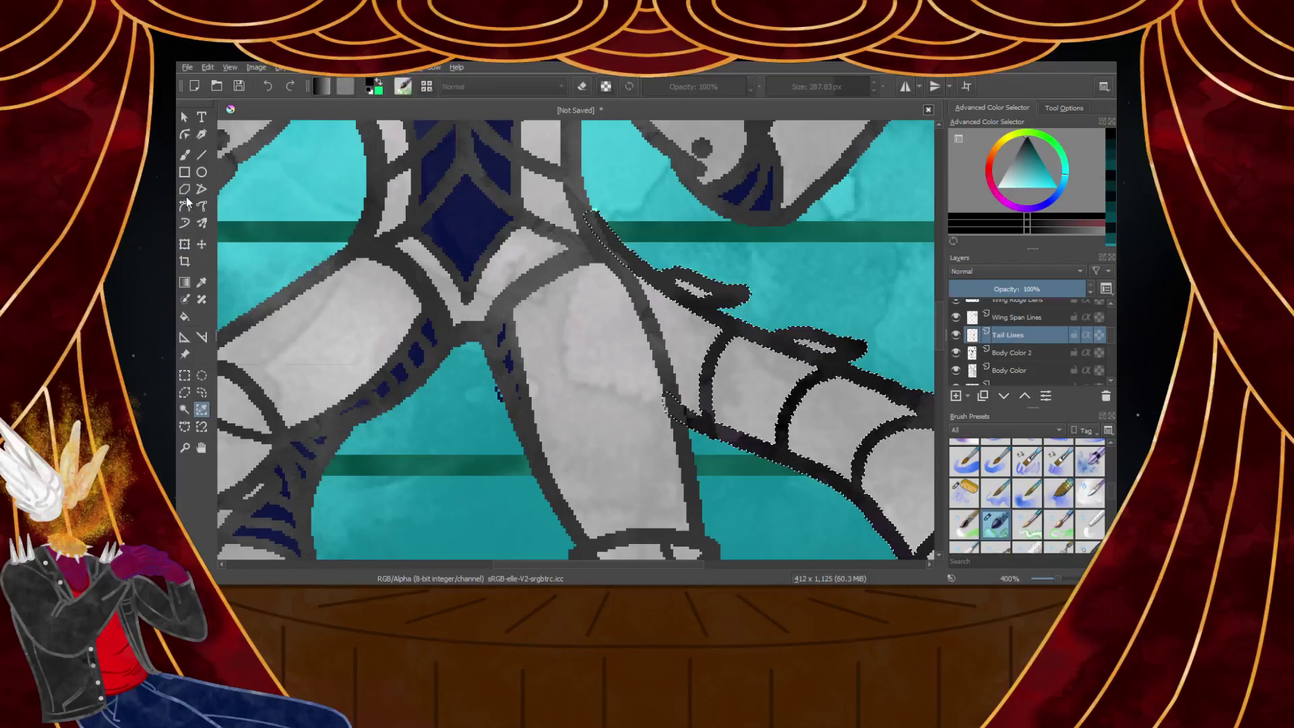
Begin a polygonal selection at the tail's base, tracing beside the thigh and along the underside of the first tail segments
click(185, 392)
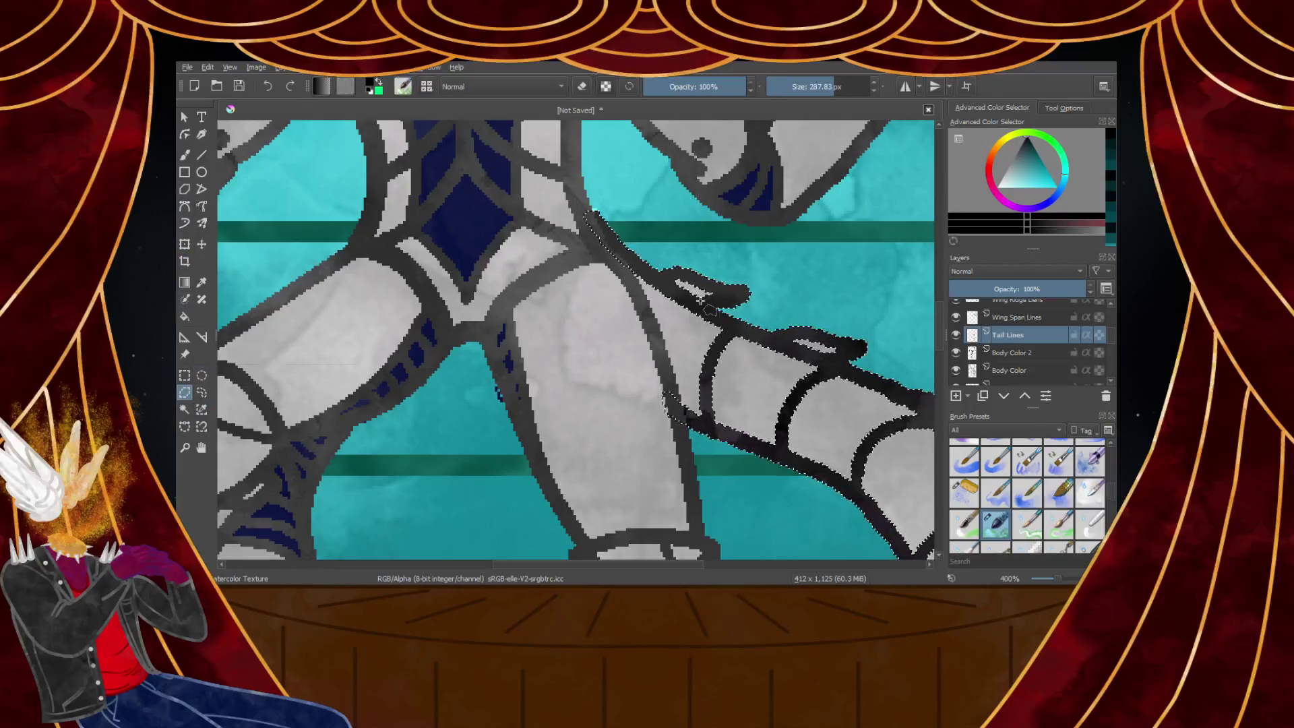
scroll(708, 296, up, 5)
click(499, 220)
scroll(561, 372, down, 5)
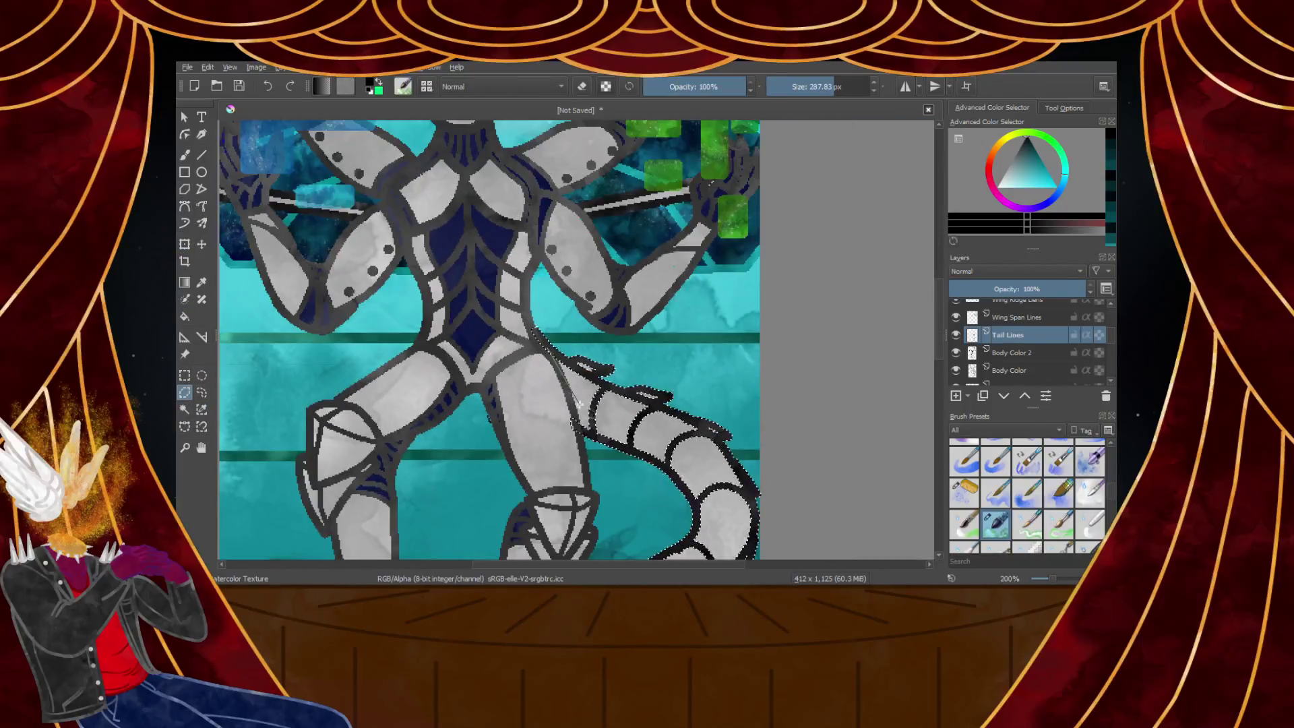
scroll(579, 412, up, 3)
click(577, 455)
scroll(603, 455, down, 5)
scroll(653, 465, up, 4)
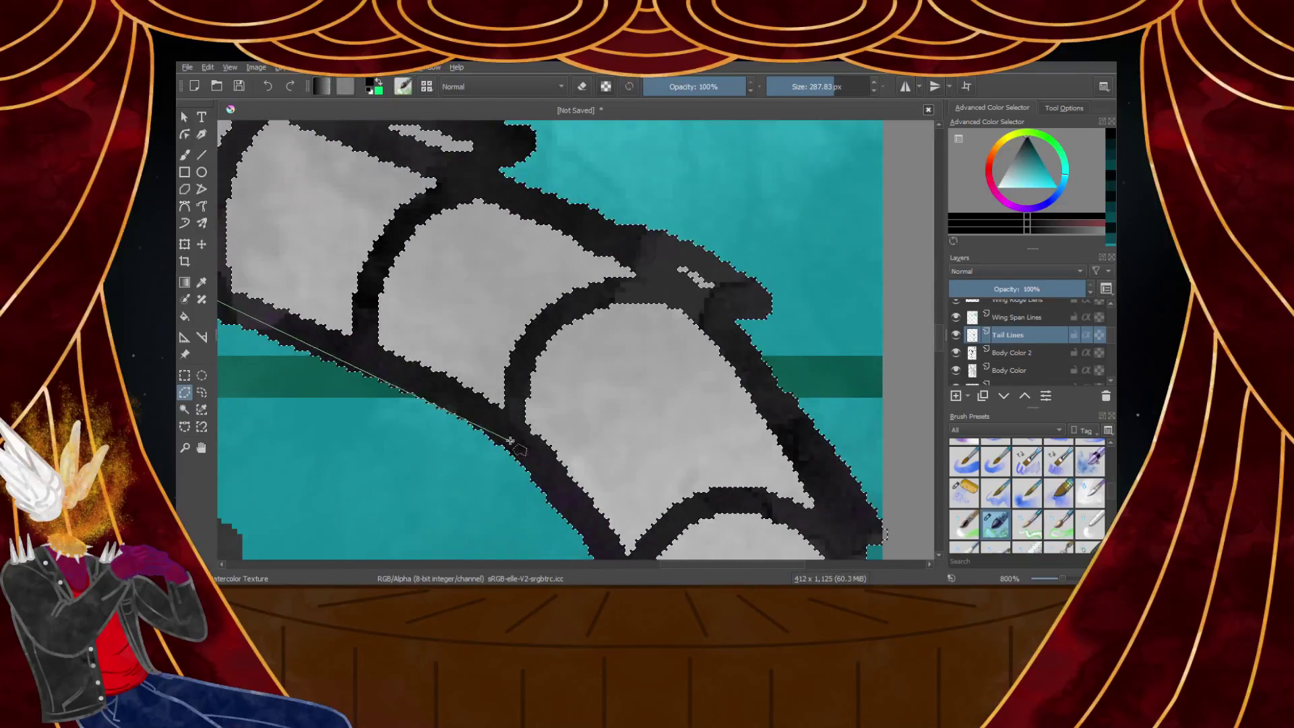
Continue the polygonal selection along the inner outline of the tail's bend and down its lower segments
scroll(411, 270, down, 5)
scroll(411, 267, up, 3)
click(370, 237)
click(368, 339)
click(330, 399)
scroll(320, 406, down, 5)
scroll(368, 138, up, 1)
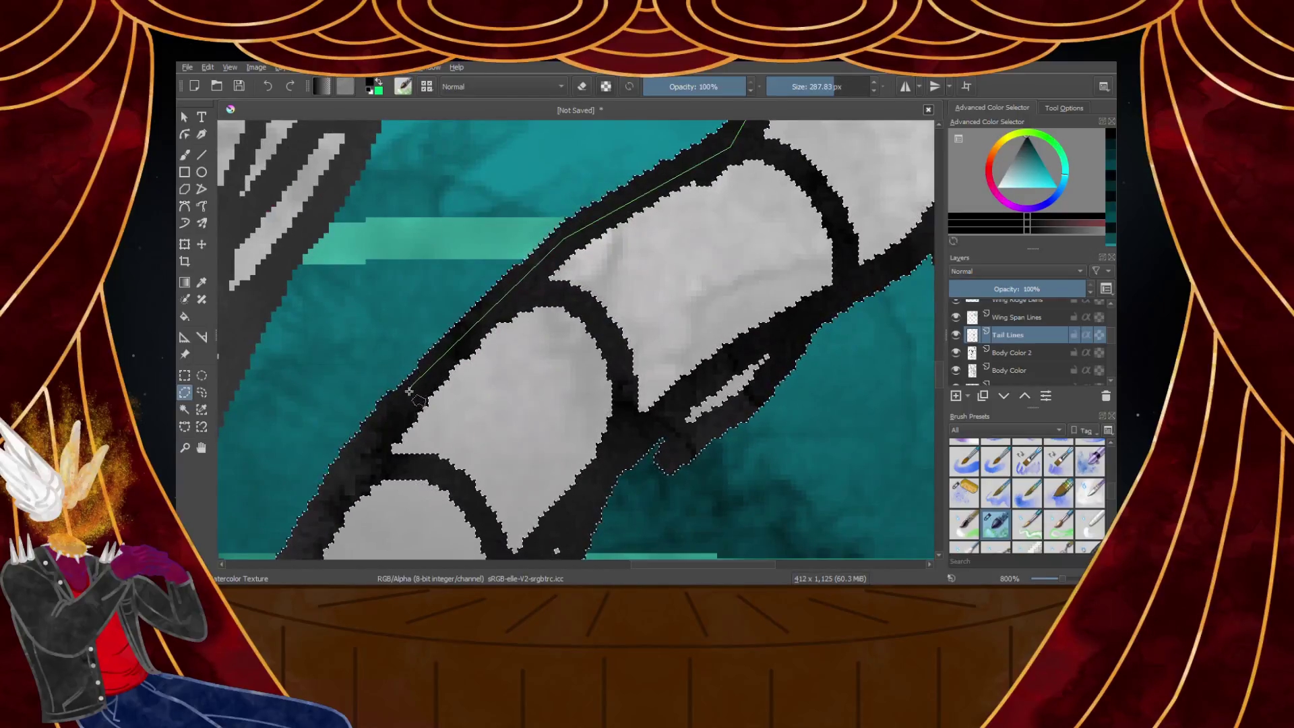
scroll(416, 374, up, 1)
click(561, 340)
scroll(561, 340, down, 4)
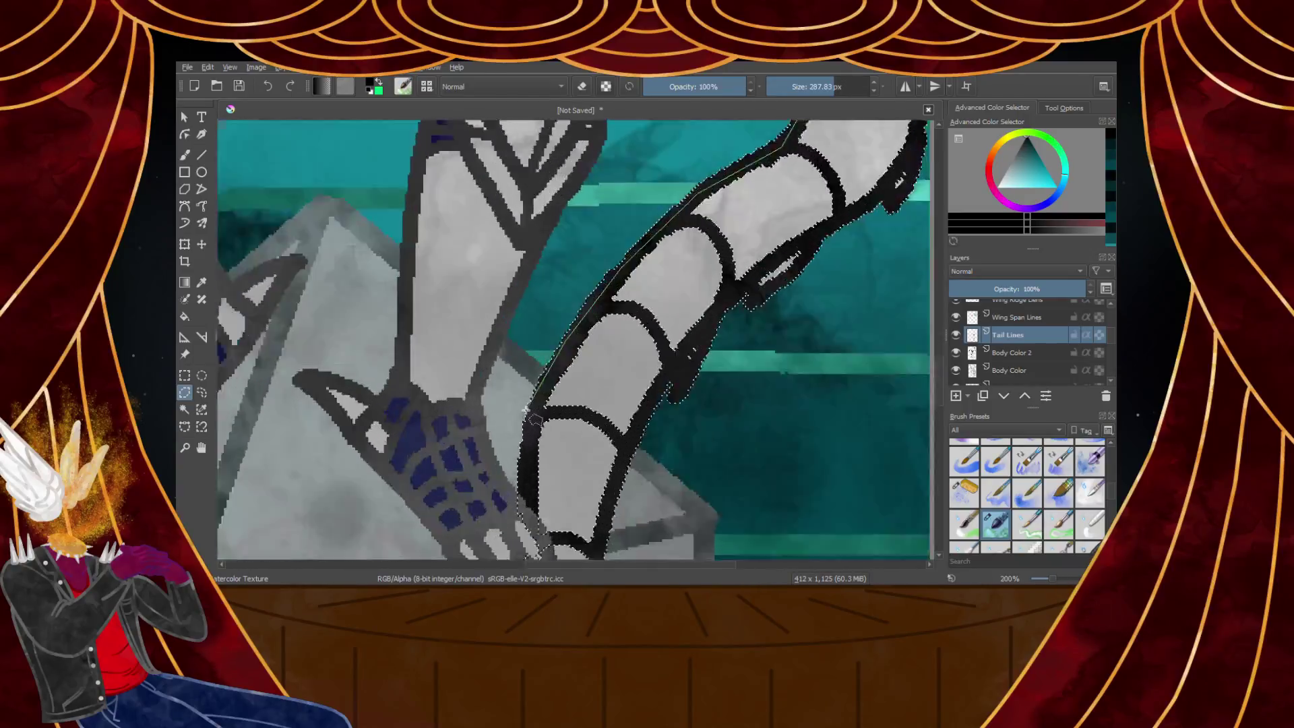
Extend the polygonal selection down the tail's inner outline to where it passes the clawed foot on the pillar
scroll(549, 396, up, 4)
click(549, 395)
scroll(549, 395, down, 5)
scroll(561, 399, up, 5)
click(562, 399)
scroll(561, 399, down, 2)
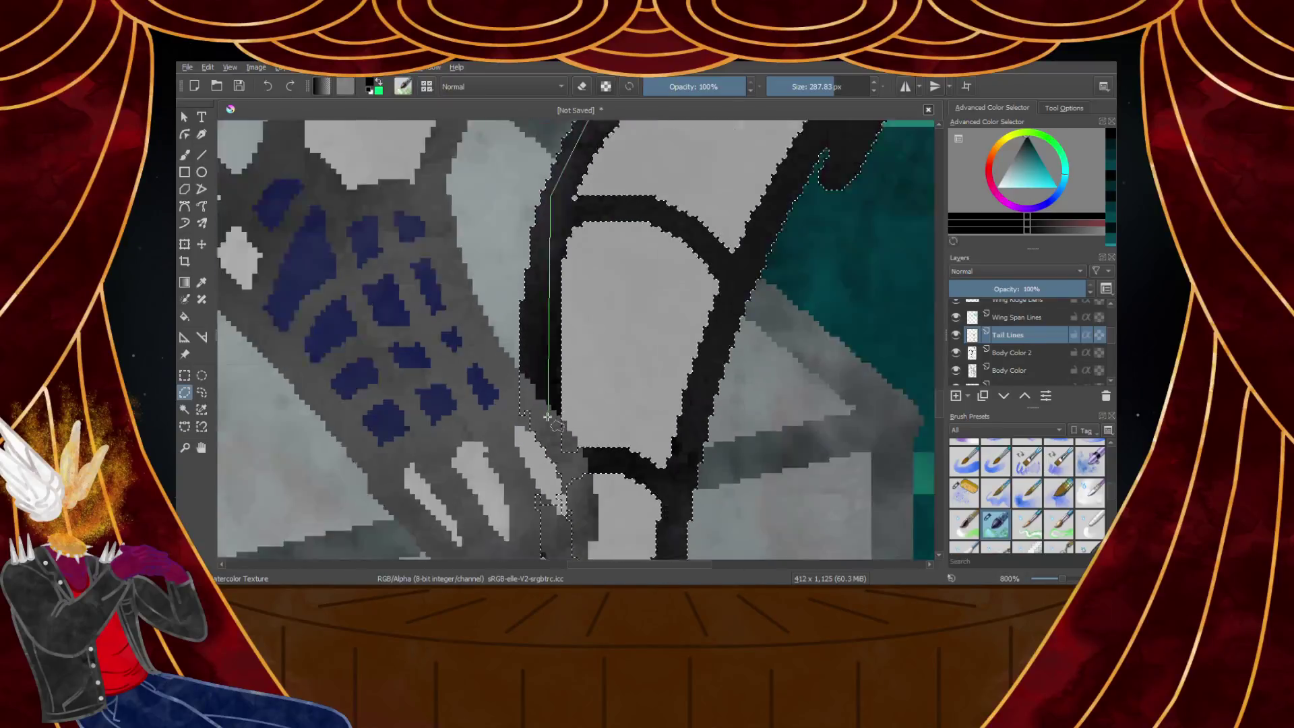
scroll(549, 418, up, 2)
scroll(501, 506, down, 3)
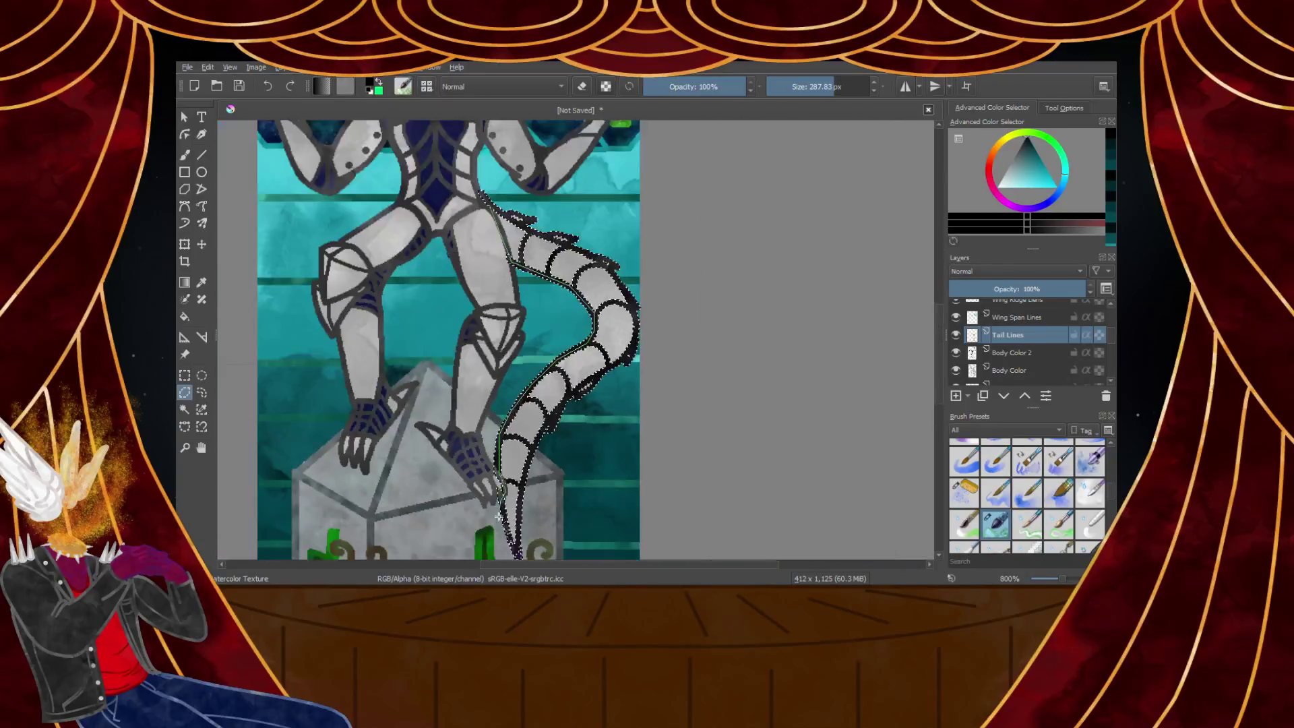
Carry the polygonal selection around the tail's tip and back up its outer outline to the lowest spike
scroll(526, 512, up, 3)
scroll(539, 519, down, 3)
scroll(547, 524, up, 3)
scroll(559, 527, down, 3)
scroll(570, 535, up, 3)
scroll(597, 414, down, 3)
scroll(580, 431, up, 4)
scroll(599, 247, down, 3)
scroll(599, 248, up, 1)
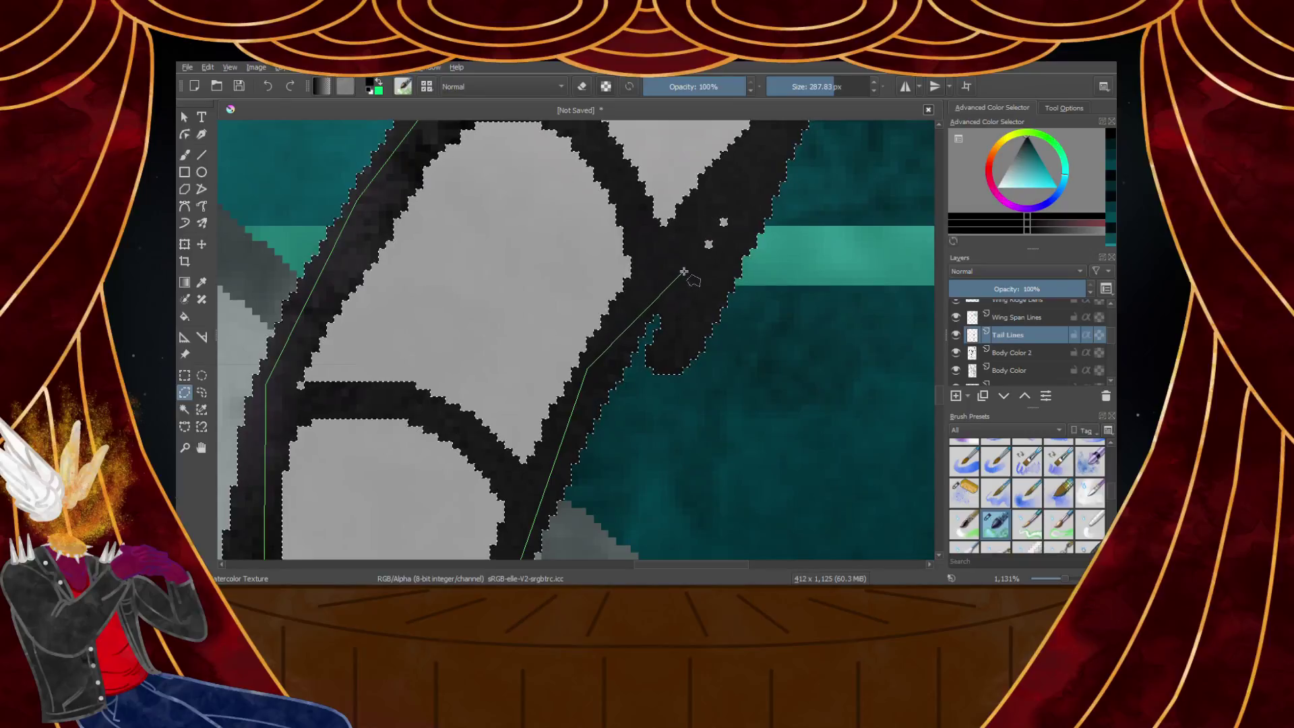
Trace the polygonal selection around the next spike on the lower half of the tail's outer outline
scroll(757, 165, down, 4)
scroll(741, 270, up, 4)
scroll(674, 438, down, 3)
scroll(661, 487, up, 4)
click(863, 290)
scroll(863, 291, down, 4)
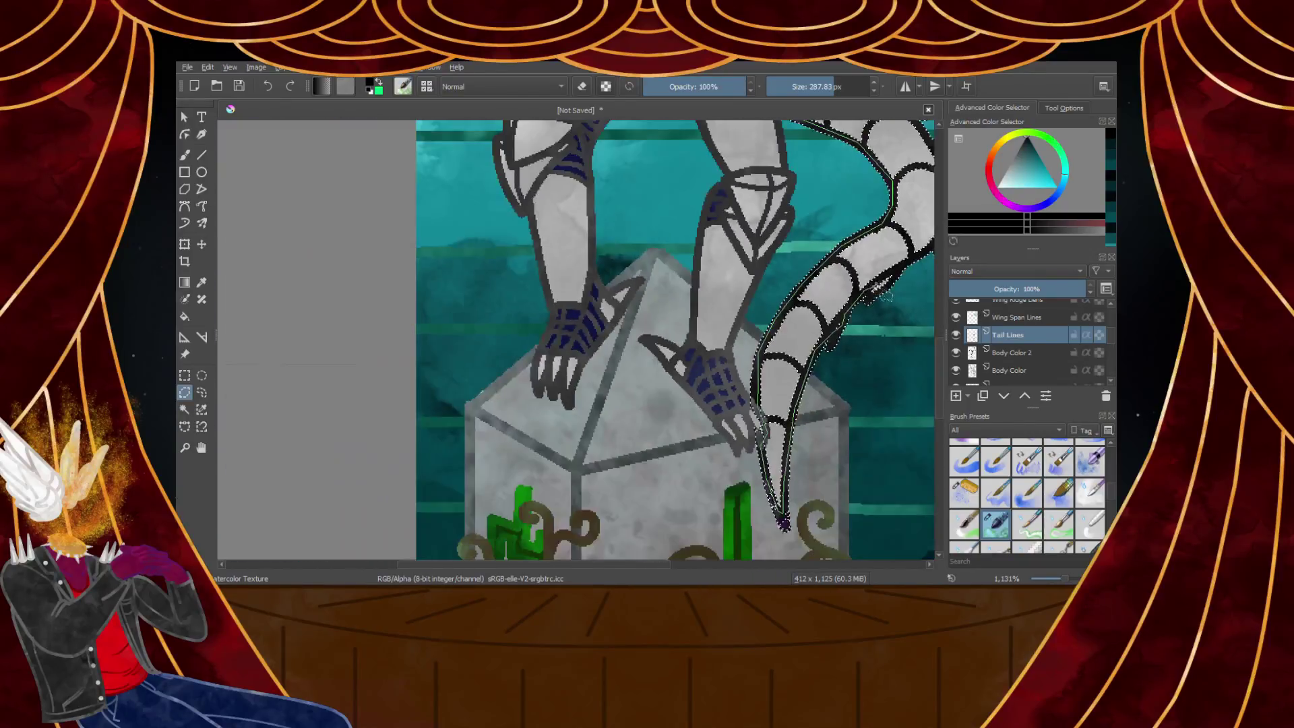
scroll(627, 460, up, 4)
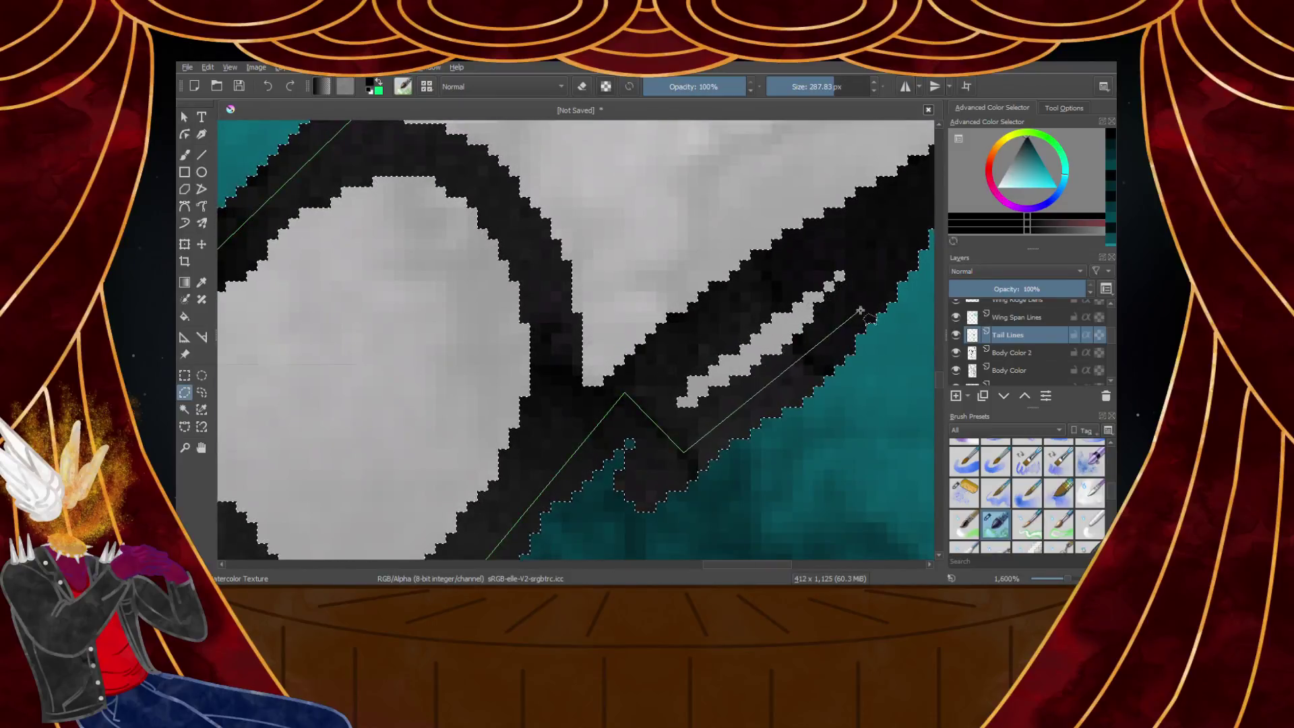
double_click(896, 213)
scroll(885, 232, down, 6)
Follow the tail's outer outline with the polygonal selection around the bend beside the canvas edge
click(887, 303)
scroll(897, 351, down, 8)
scroll(914, 307, up, 8)
scroll(529, 507, down, 10)
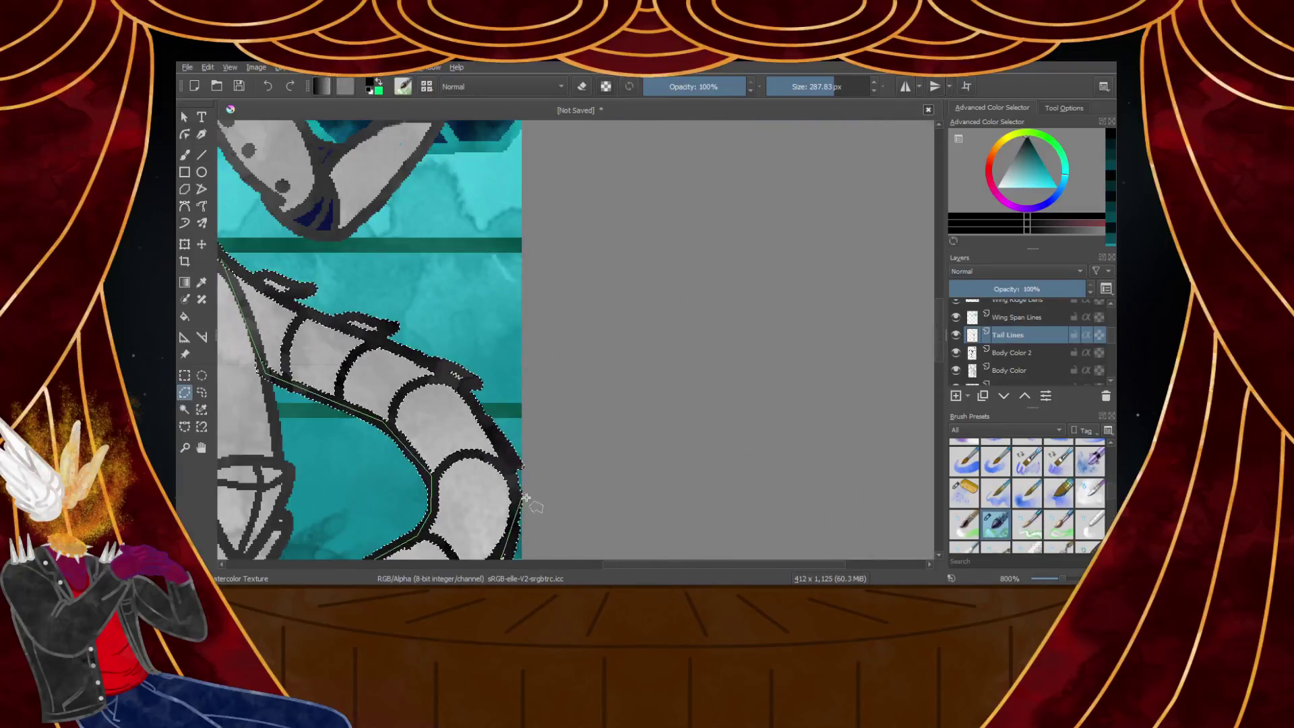
scroll(532, 529, up, 9)
scroll(456, 445, up, 3)
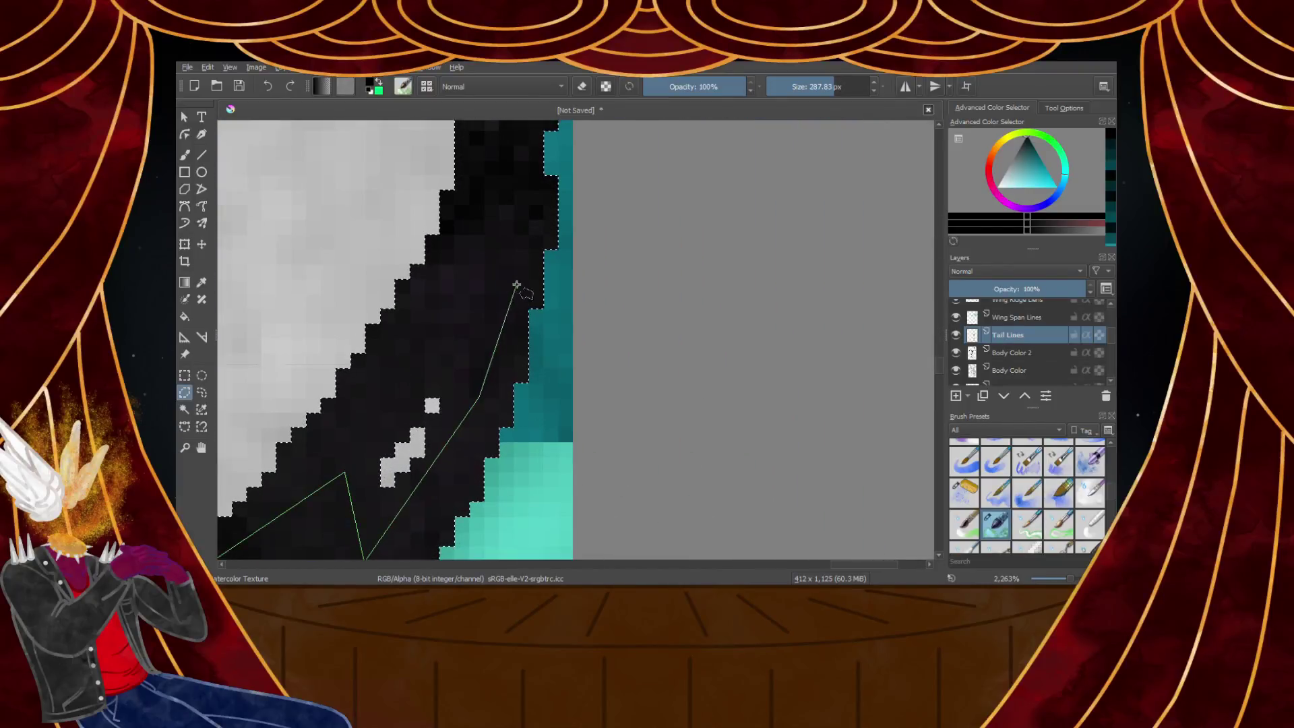
scroll(521, 139, down, 6)
scroll(462, 180, up, 6)
click(463, 165)
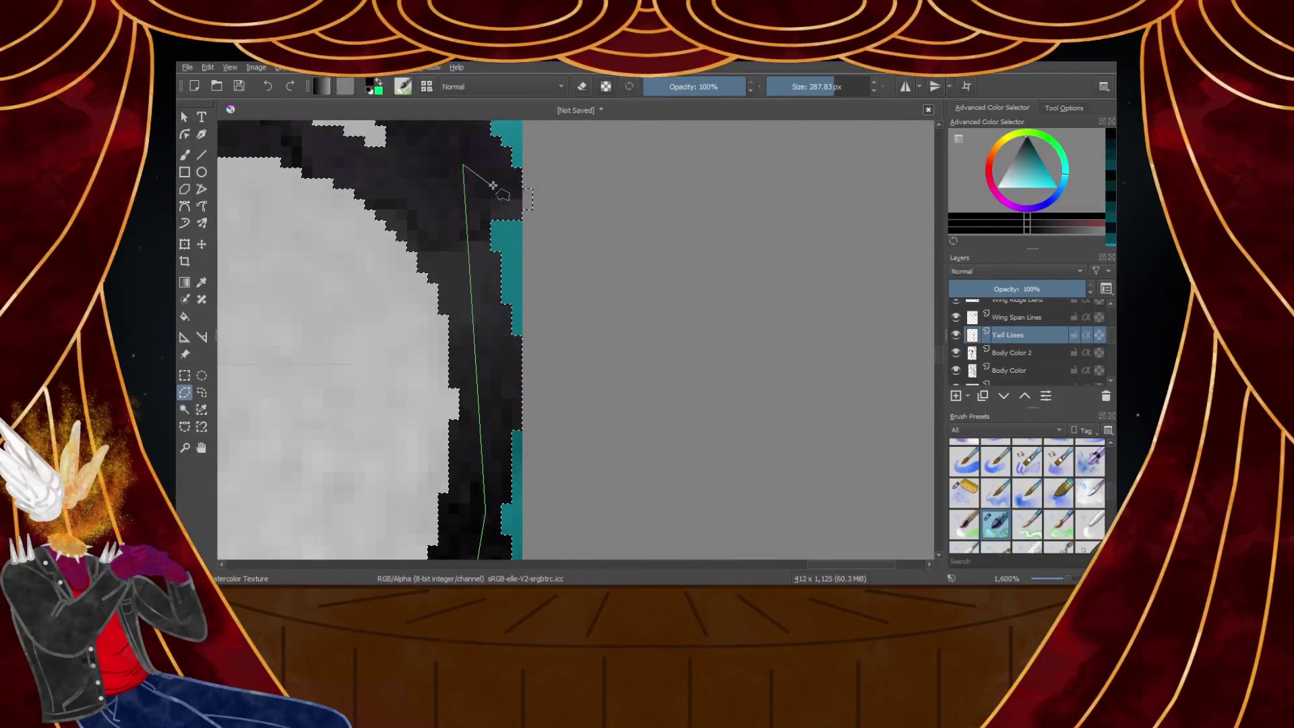
Trace the polygonal selection around the spikes above the bend and along the tail's upper outline
scroll(489, 185, down, 5)
scroll(466, 229, up, 4)
click(465, 228)
click(490, 199)
click(332, 141)
scroll(343, 158, down, 6)
scroll(324, 150, up, 2)
scroll(326, 151, up, 5)
click(492, 340)
click(536, 294)
click(387, 257)
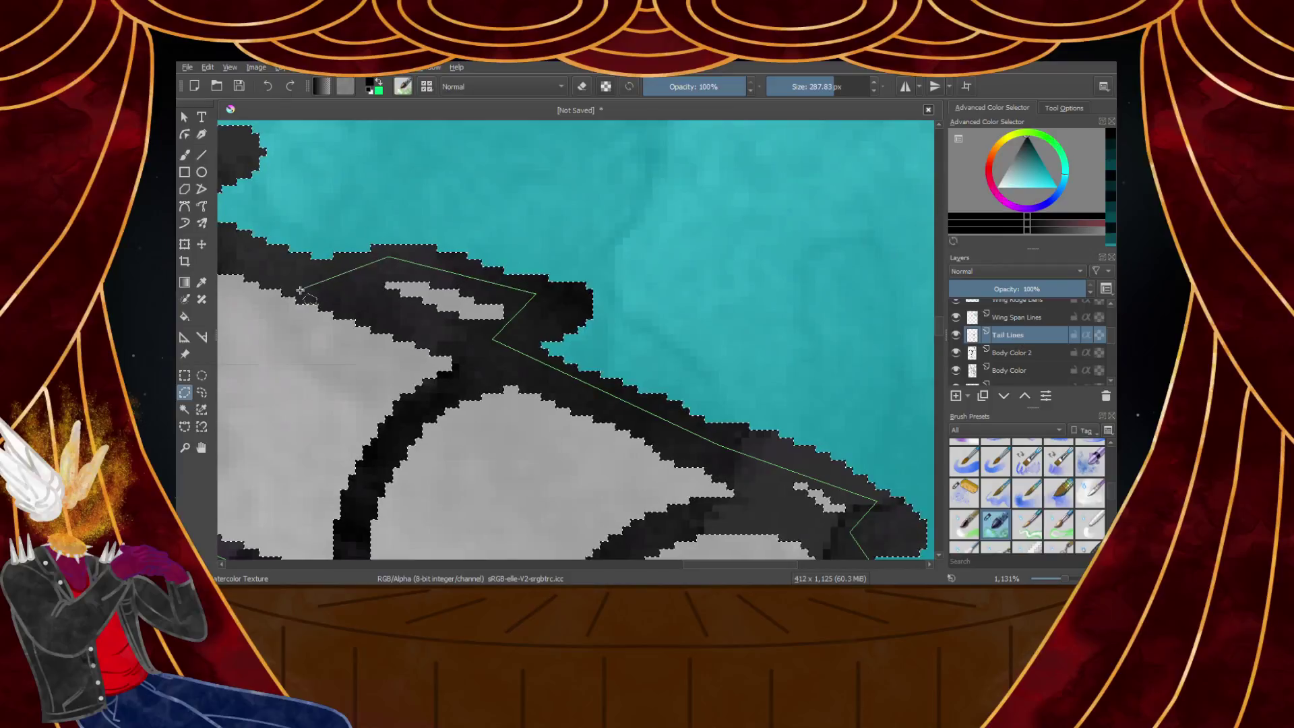
Trace the spike nearest the body and close the polygonal selection at the tail's base, adding the tail's interior to the selection
scroll(301, 289, down, 5)
scroll(457, 469, up, 5)
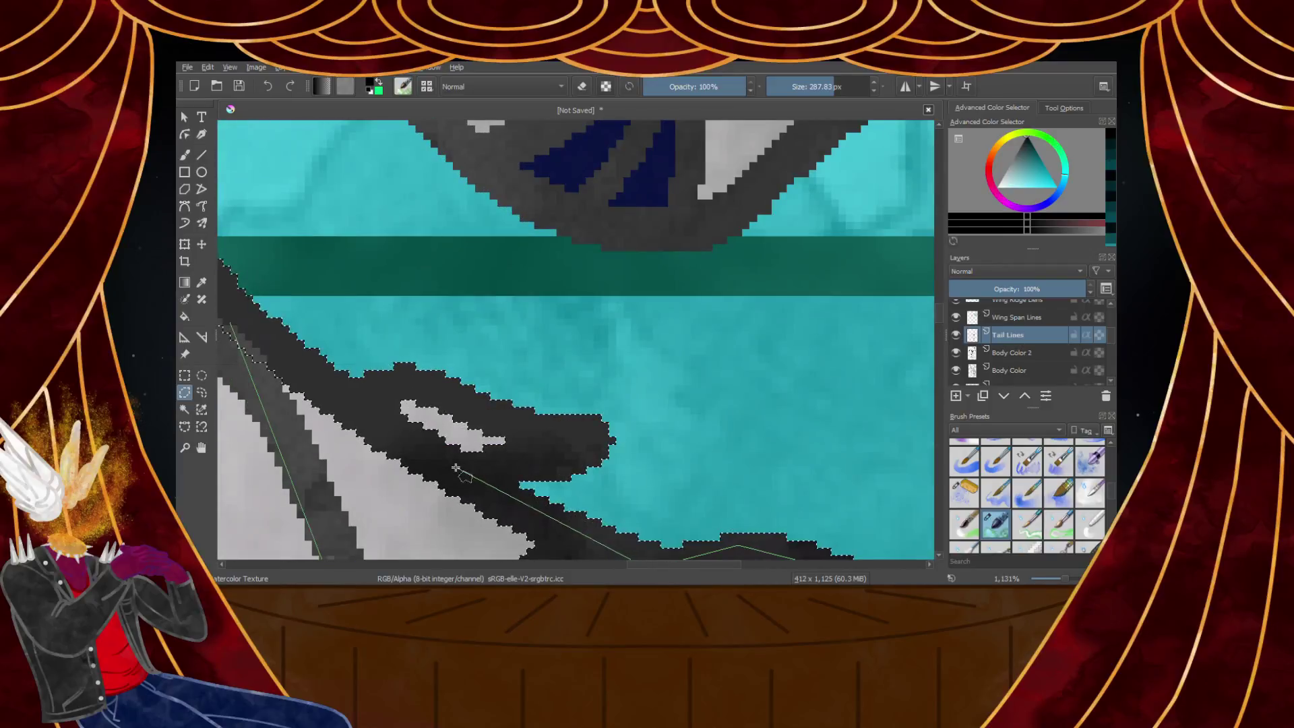
click(544, 445)
click(412, 377)
scroll(359, 394, down, 5)
scroll(336, 380, up, 5)
click(337, 380)
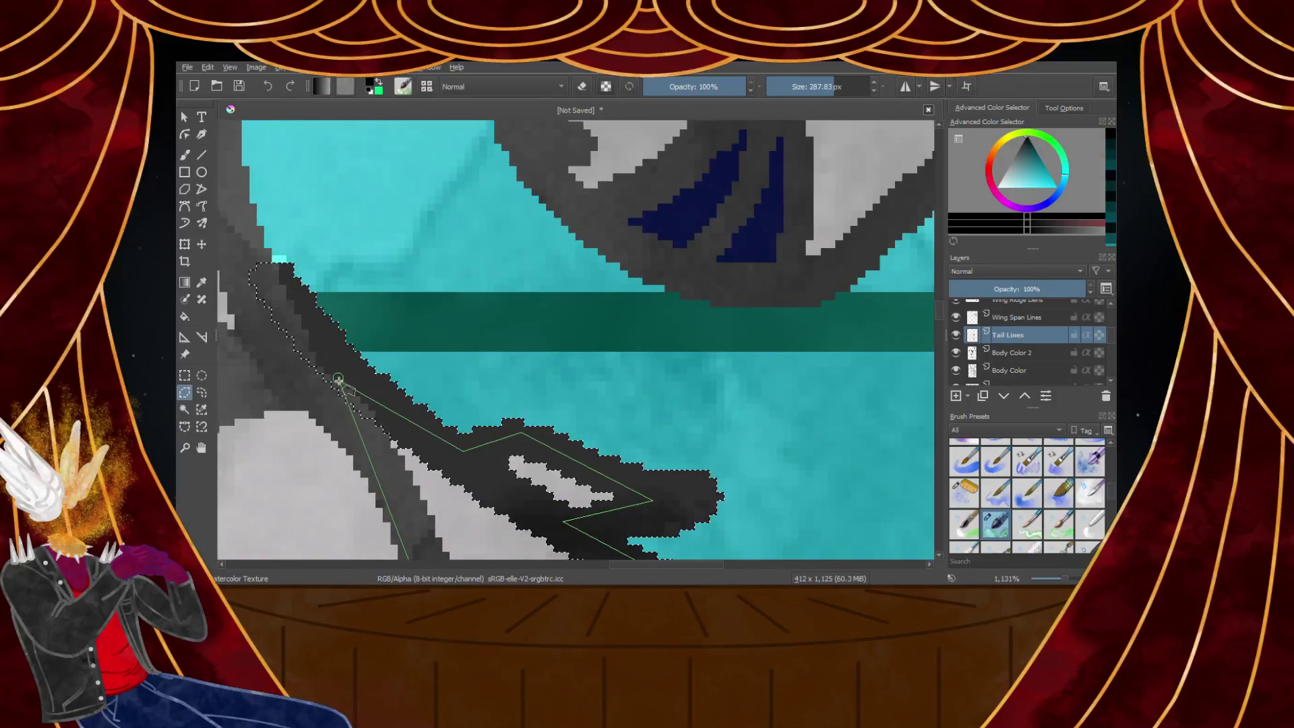
scroll(337, 380, down, 6)
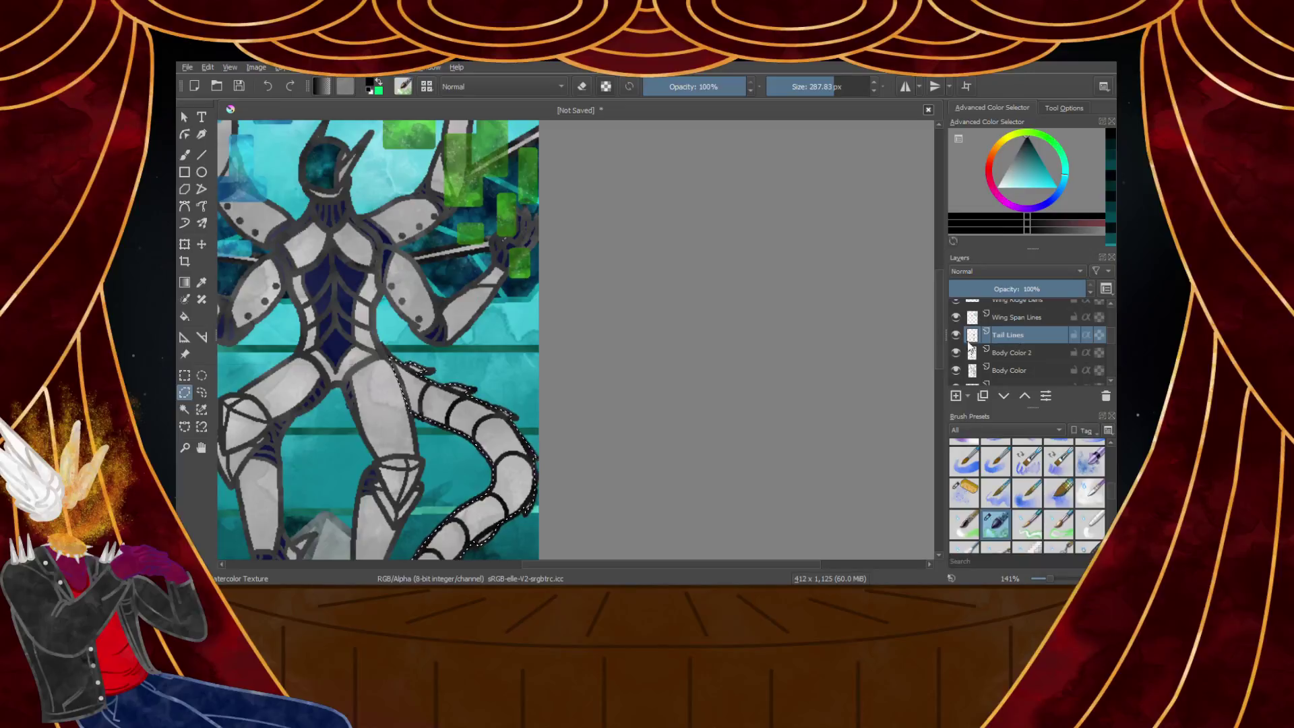
Return to the Similar Color Selection tool and inspect the tail selection's edges from the base to the purple tip
click(202, 409)
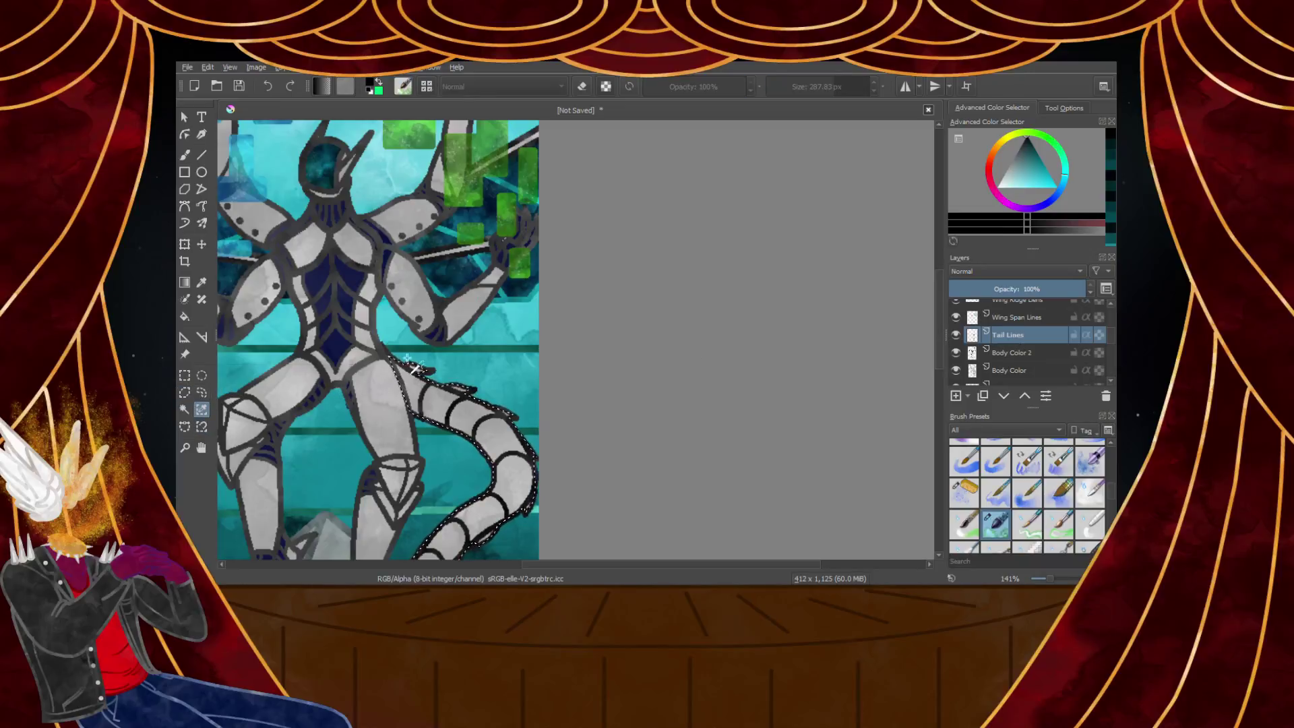
scroll(315, 335, up, 5)
scroll(315, 336, down, 8)
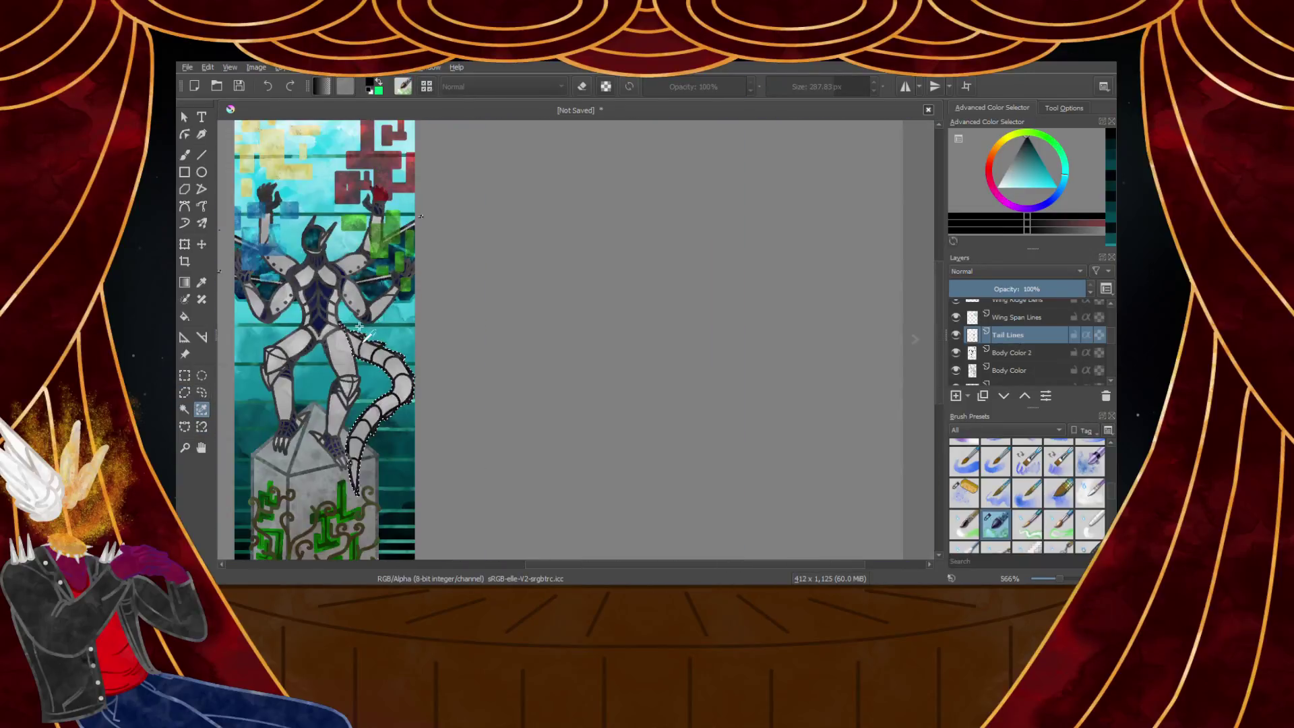
scroll(353, 394, up, 3)
scroll(353, 394, up, 4)
scroll(405, 418, down, 5)
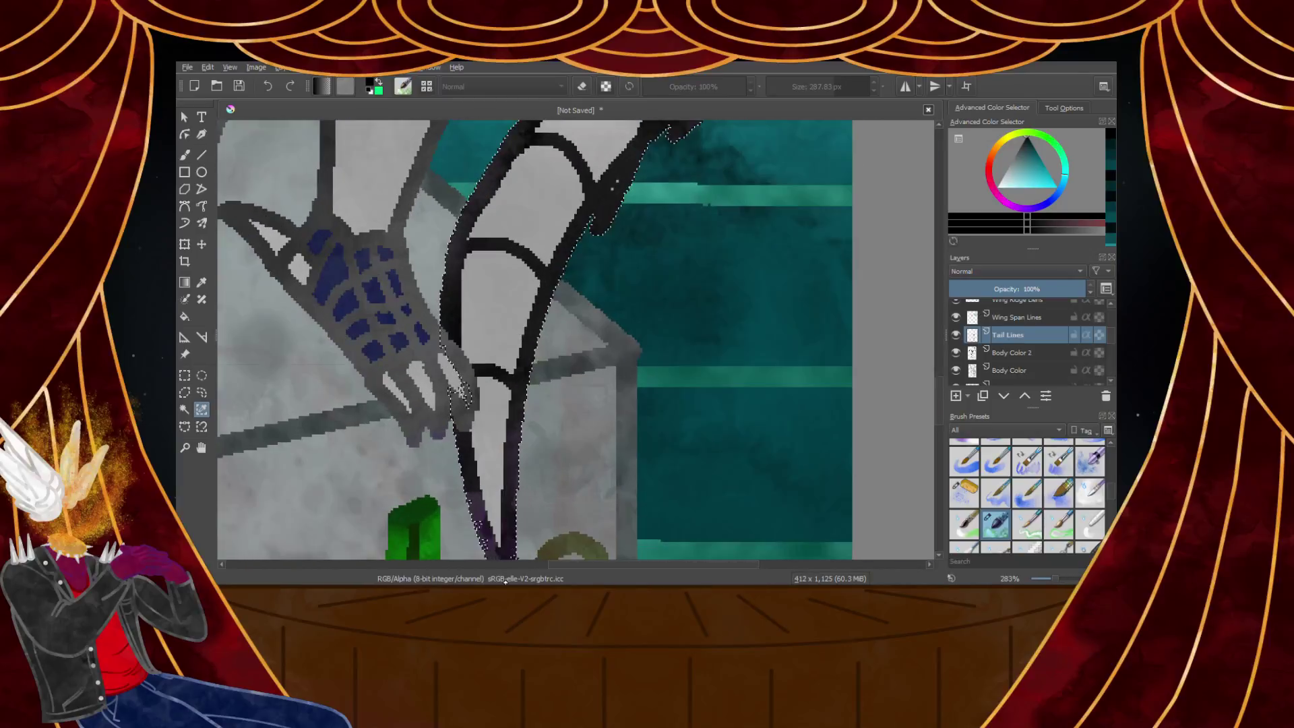
scroll(474, 466, up, 4)
scroll(474, 466, up, 2)
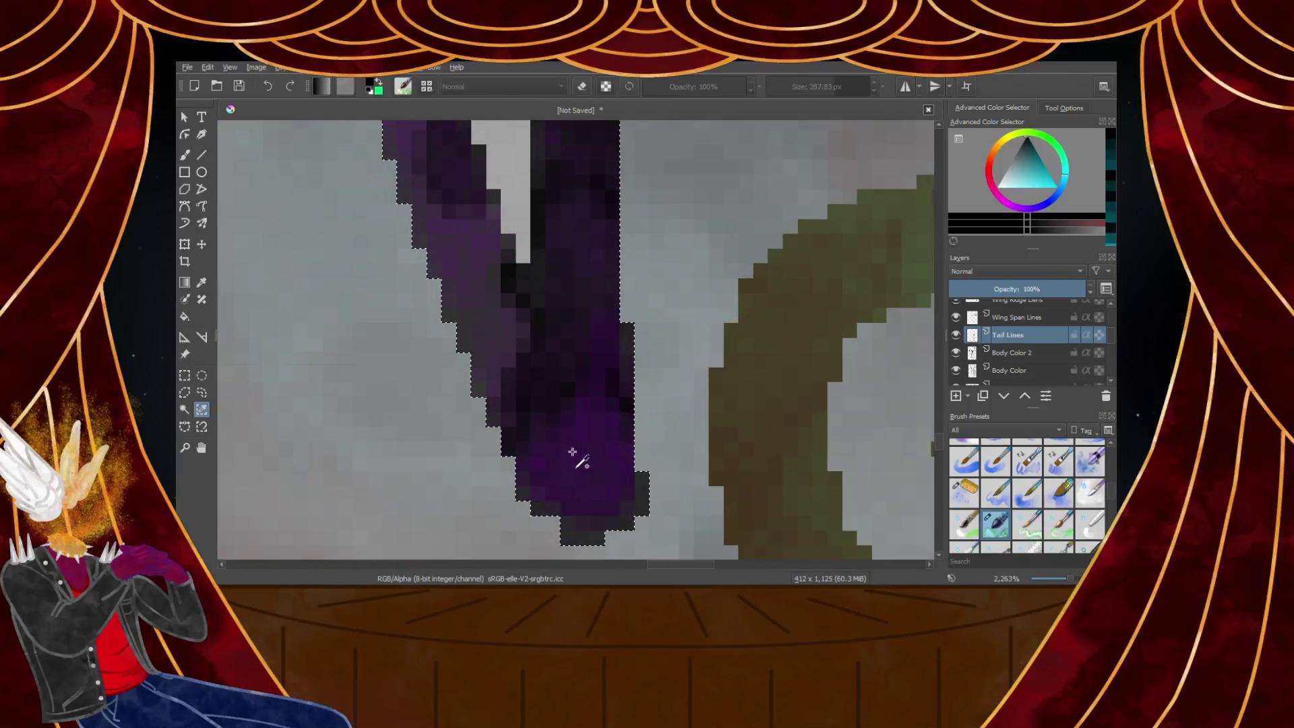
scroll(573, 432, down, 8)
scroll(554, 372, up, 5)
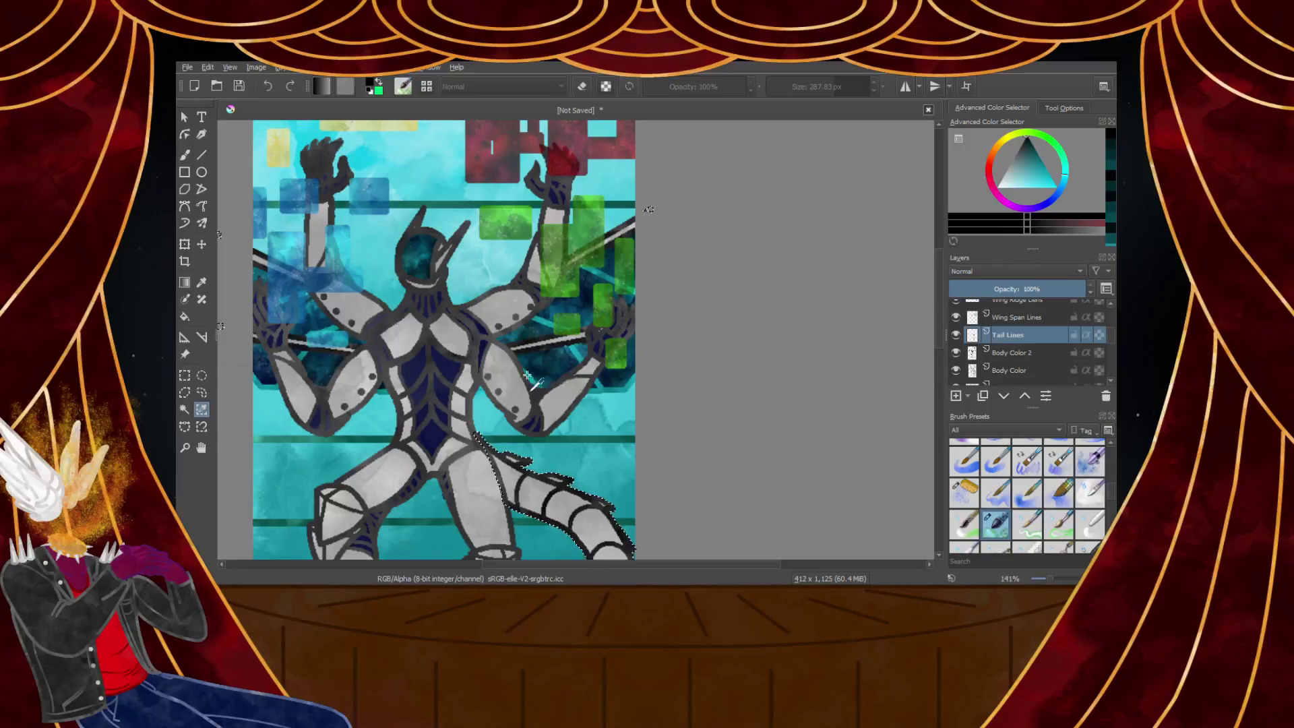
scroll(549, 499, down, 2)
scroll(545, 497, down, 3)
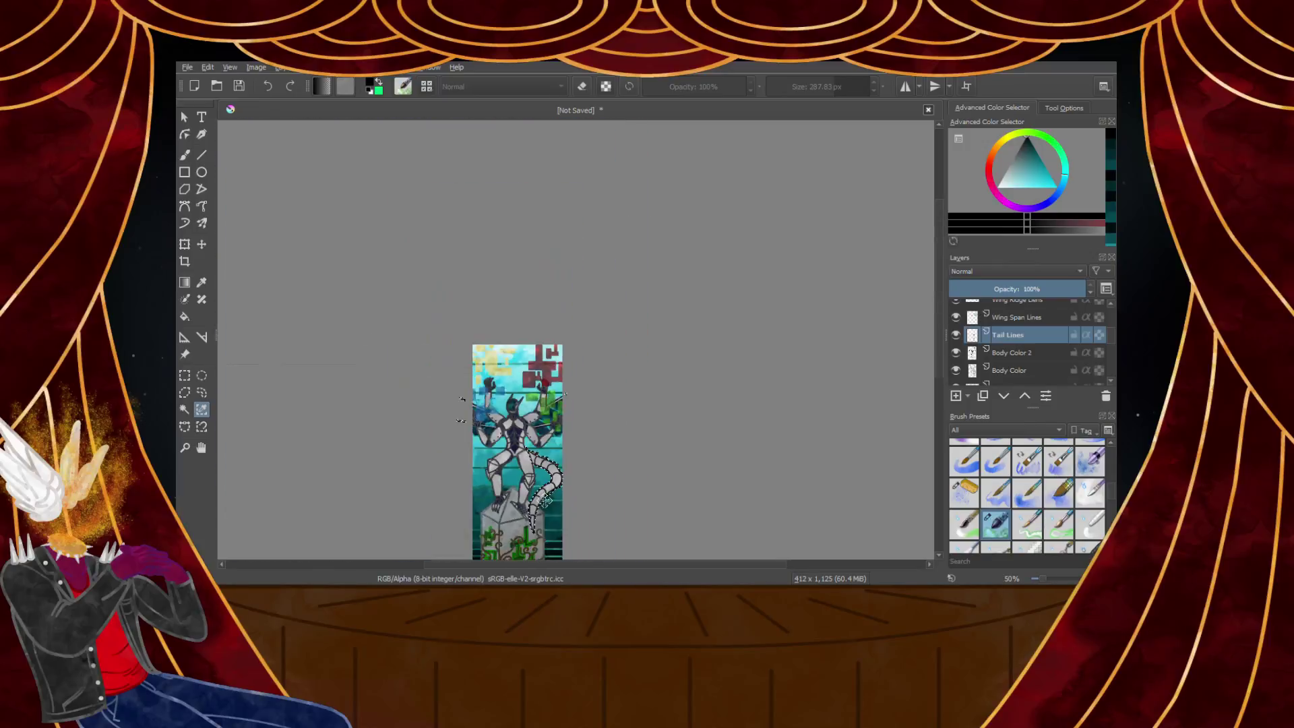
scroll(539, 499, up, 6)
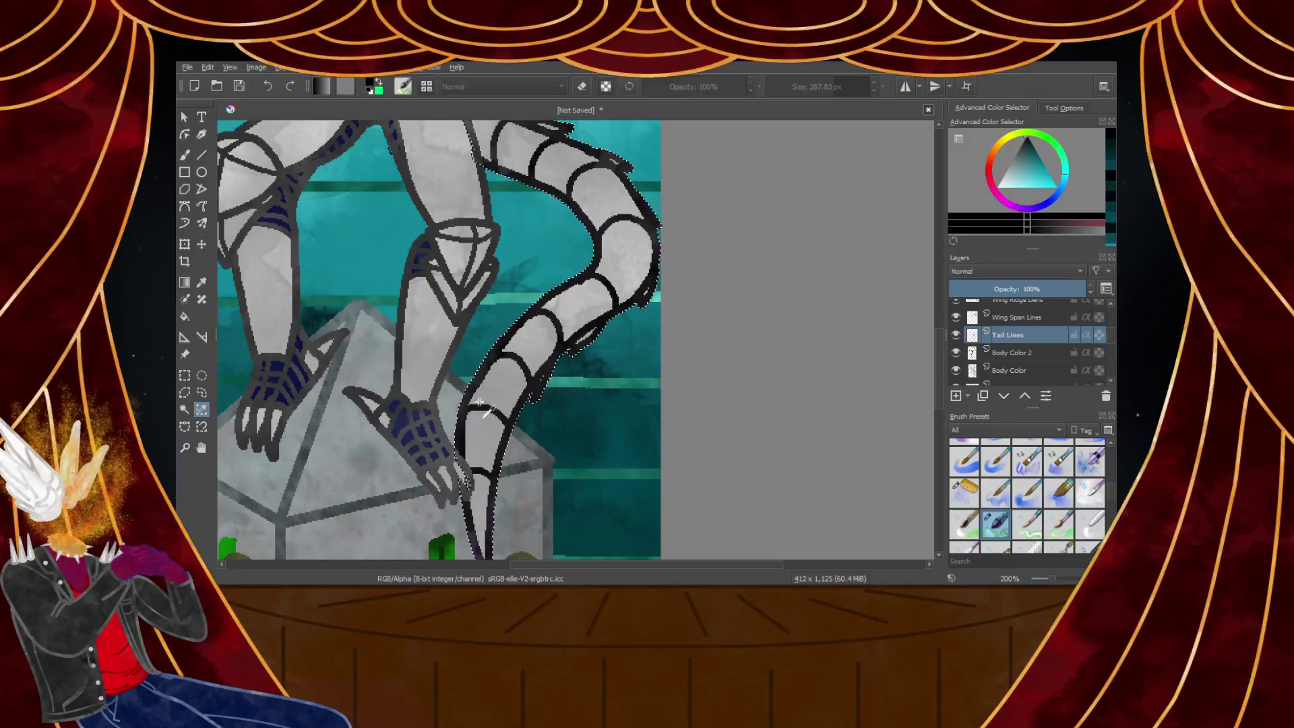
Paint over the selected tail on the Tail Lines layer with dark teal tones using the Freehand Brush
scroll(479, 403, down, 4)
scroll(433, 332, up, 3)
click(185, 154)
click(1025, 165)
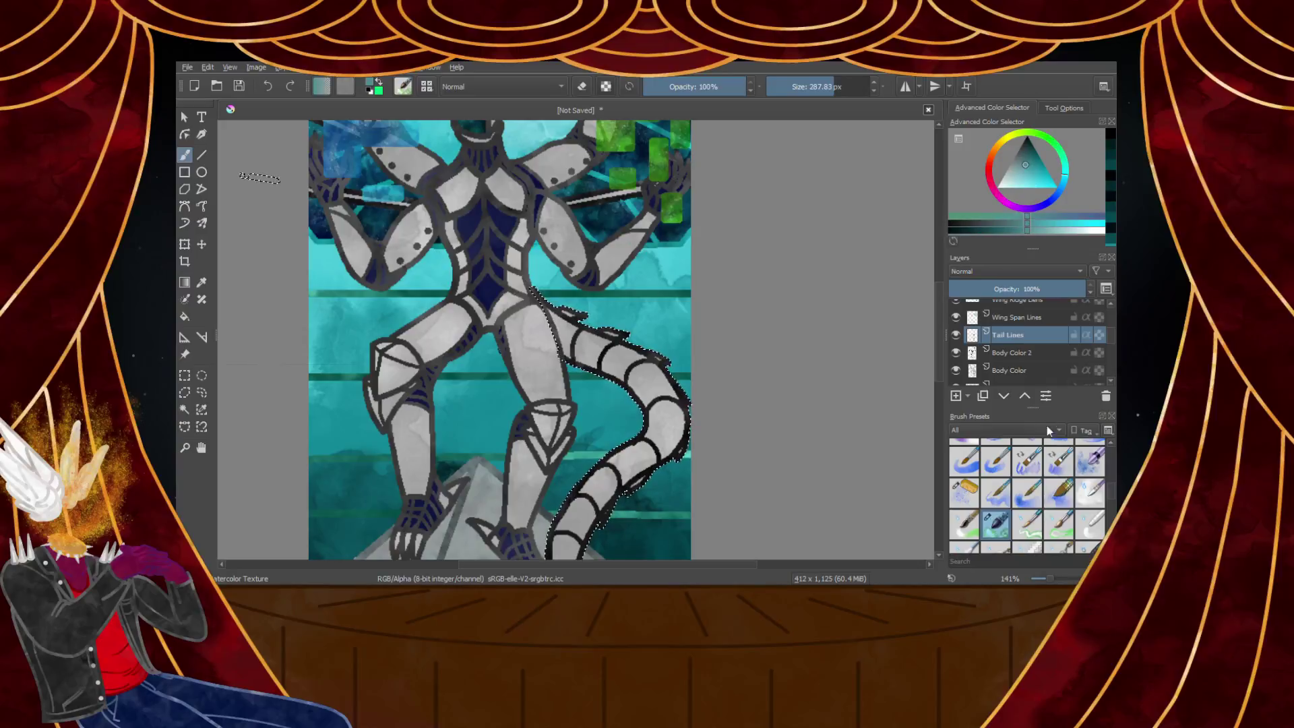
drag(1014, 173, 1041, 109)
scroll(708, 294, down, 3)
scroll(690, 335, up, 3)
mouse_move(593, 249)
mouse_down()
mouse_move(579, 362)
mouse_move(748, 341)
mouse_move(607, 270)
mouse_move(627, 415)
mouse_up()
drag(1019, 173, 1038, 155)
mouse_move(634, 226)
mouse_down()
mouse_move(698, 209)
mouse_move(404, 333)
mouse_move(660, 334)
mouse_move(772, 303)
mouse_up()
drag(1025, 160, 1029, 140)
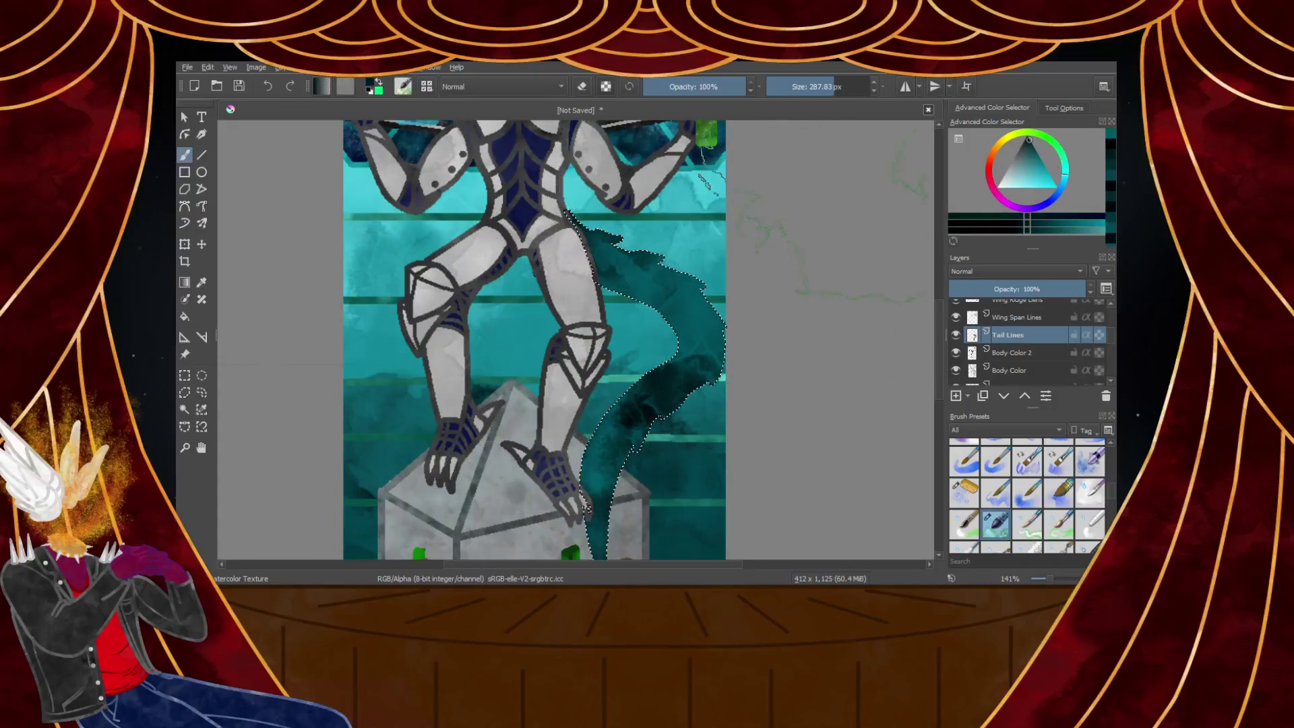
Cover the tail's bend and lower length with near-black teal, and set the brush size to 150.62 px
drag(812, 347, 850, 279)
scroll(795, 337, up, 1)
mouse_move(744, 353)
mouse_down()
mouse_move(724, 325)
mouse_move(591, 419)
mouse_move(682, 367)
mouse_move(730, 364)
mouse_up()
scroll(732, 424, down, 1)
click(821, 87)
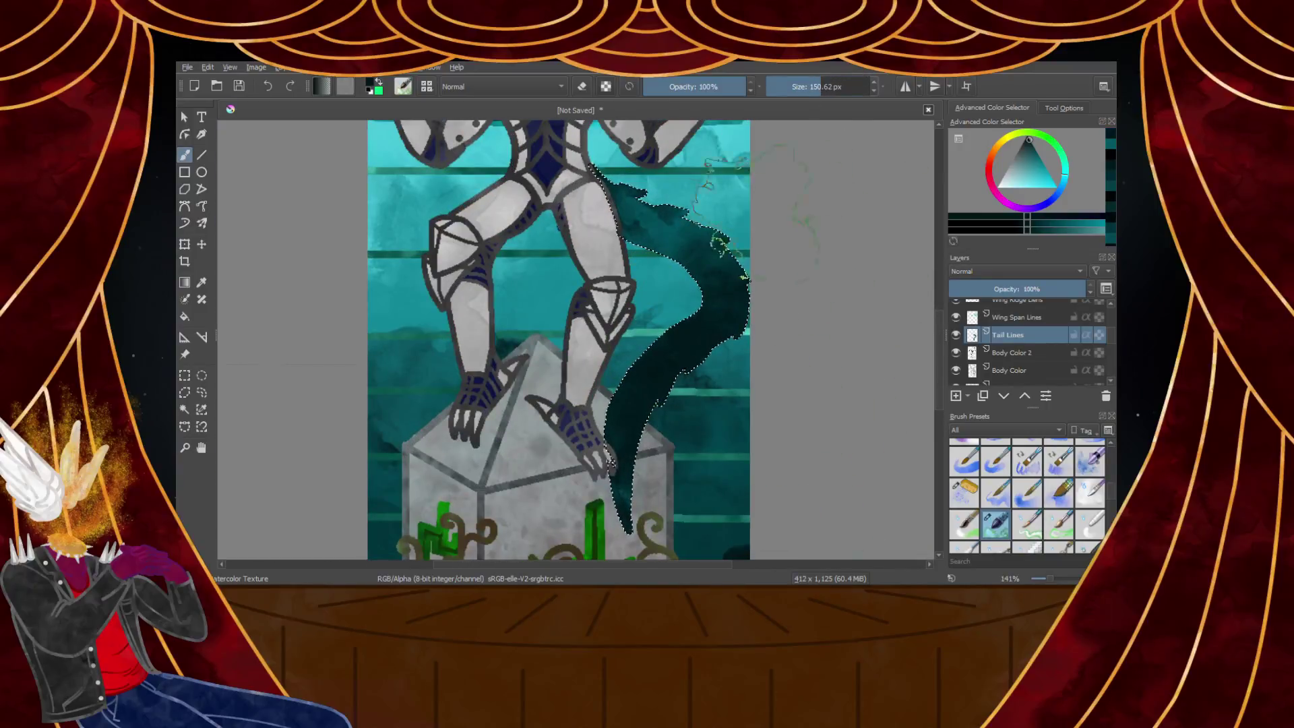
Paint black over the tail, covering it with pale and bright cyan watercolor strokes from base to tip
drag(1023, 158, 1029, 123)
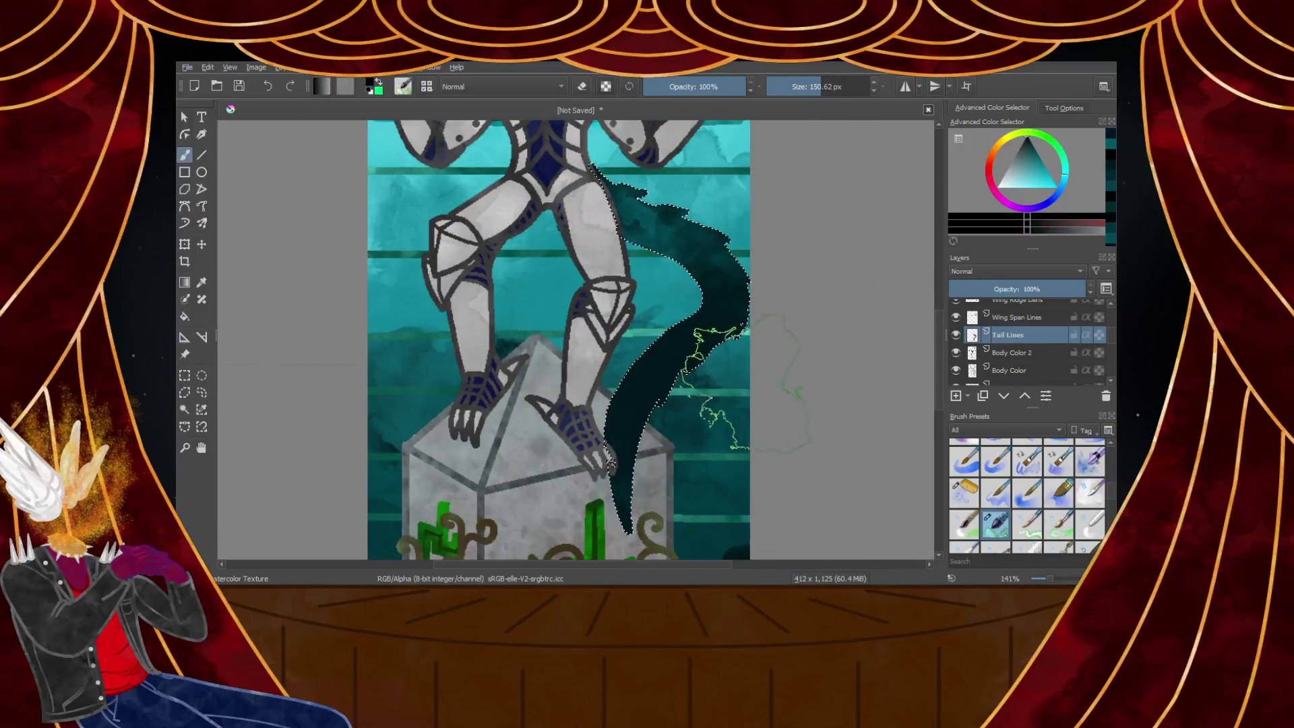
drag(762, 371, 684, 359)
mouse_move(1030, 168)
mouse_down()
mouse_move(1046, 176)
mouse_move(1023, 183)
mouse_up()
mouse_move(658, 189)
mouse_down()
mouse_move(553, 222)
mouse_move(745, 192)
mouse_move(614, 259)
mouse_move(731, 304)
mouse_move(546, 428)
mouse_move(758, 304)
mouse_up()
drag(1043, 170, 1044, 176)
mouse_move(687, 404)
mouse_down()
mouse_move(780, 354)
mouse_move(831, 255)
mouse_up()
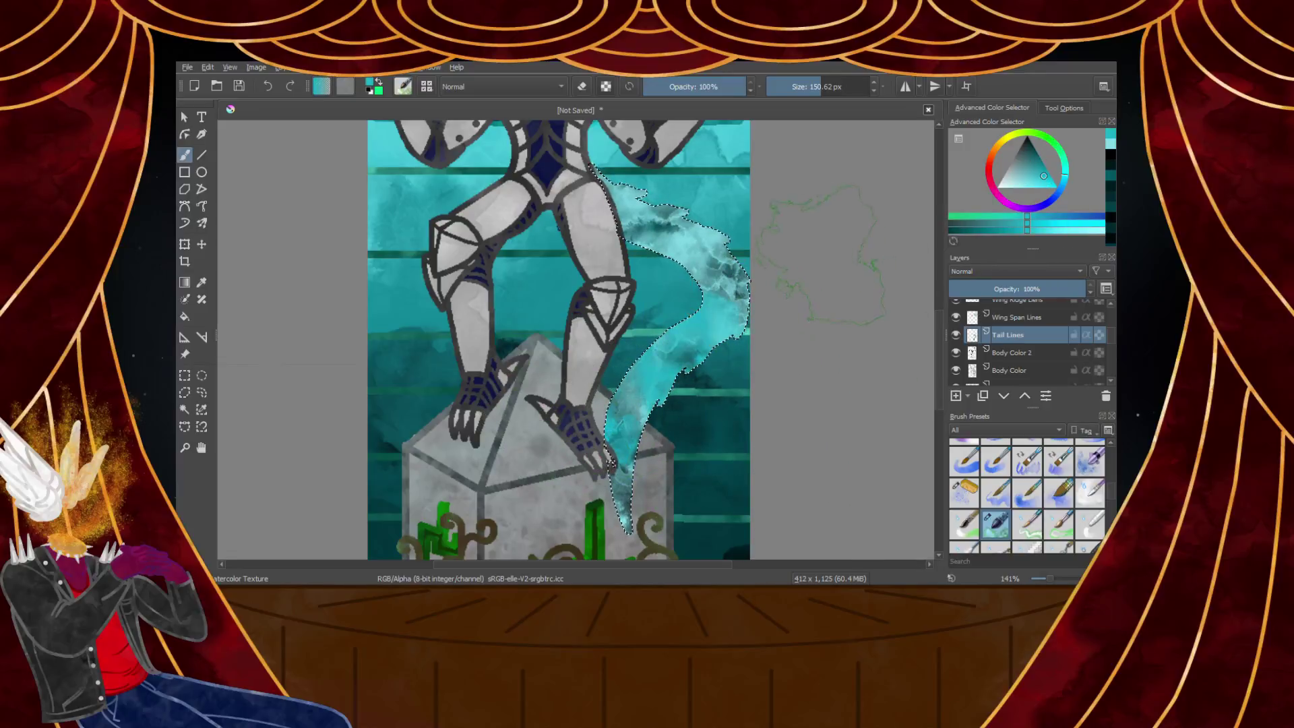
Brush muted grey-teal, followed by a darker teal, over the tail's upper part and bend
drag(1036, 177, 1023, 164)
mouse_move(681, 290)
mouse_down()
mouse_move(526, 384)
mouse_move(596, 336)
mouse_move(588, 219)
mouse_up()
click(1029, 151)
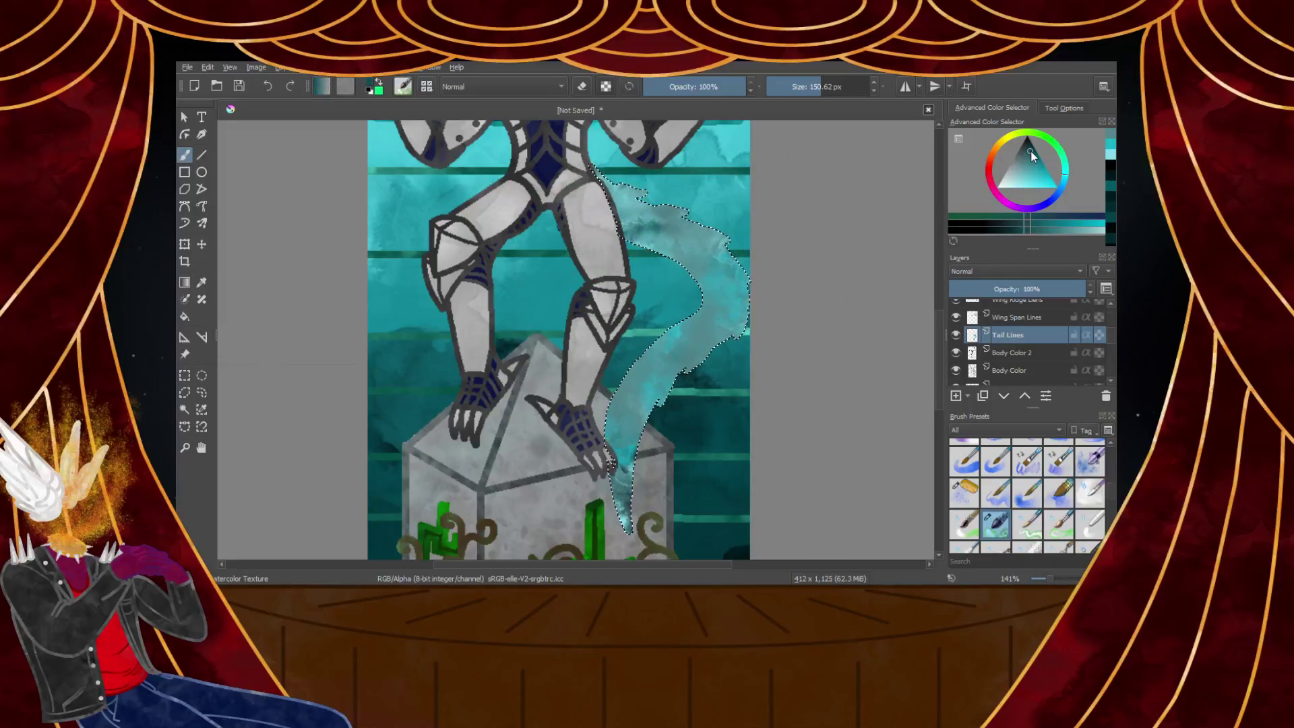
drag(775, 273, 458, 327)
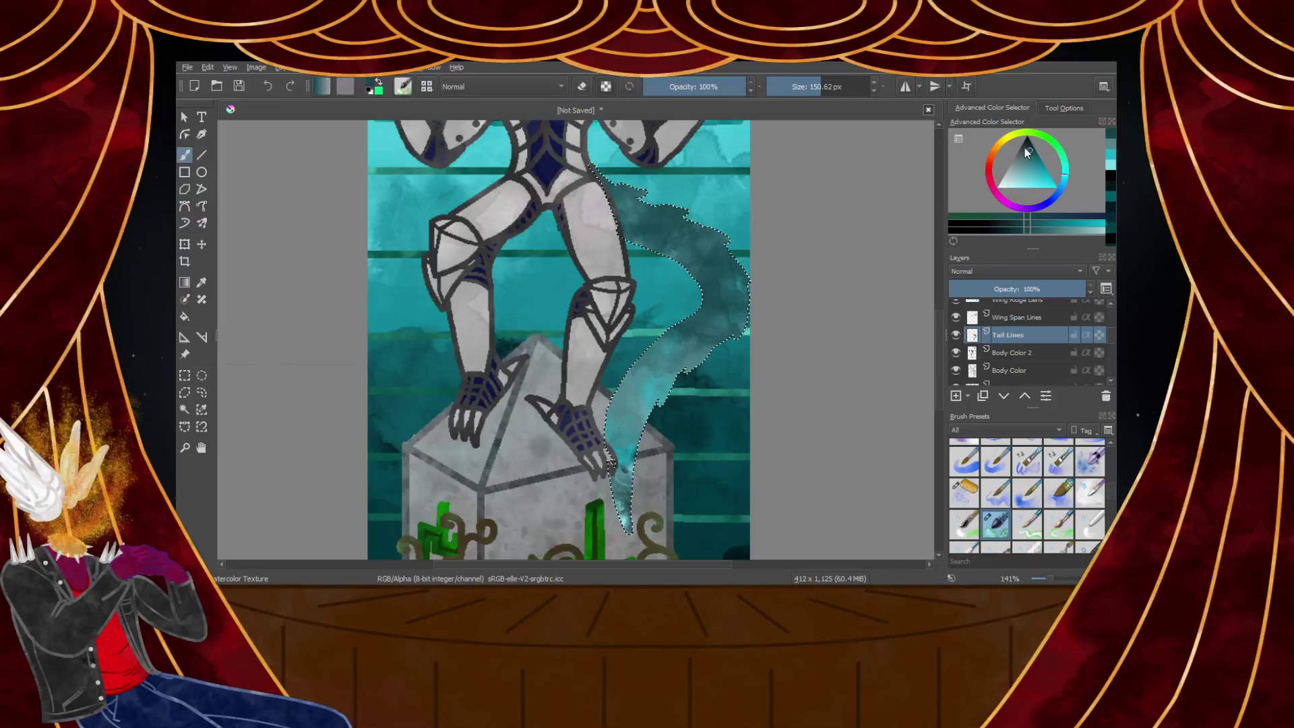
Cover the whole tail with pale cyan and shade from the bend downward with a mid grey-teal
click(1020, 179)
mouse_move(762, 216)
mouse_down()
mouse_move(627, 378)
mouse_move(739, 233)
mouse_move(610, 178)
mouse_move(681, 209)
mouse_move(627, 471)
mouse_up()
click(1022, 165)
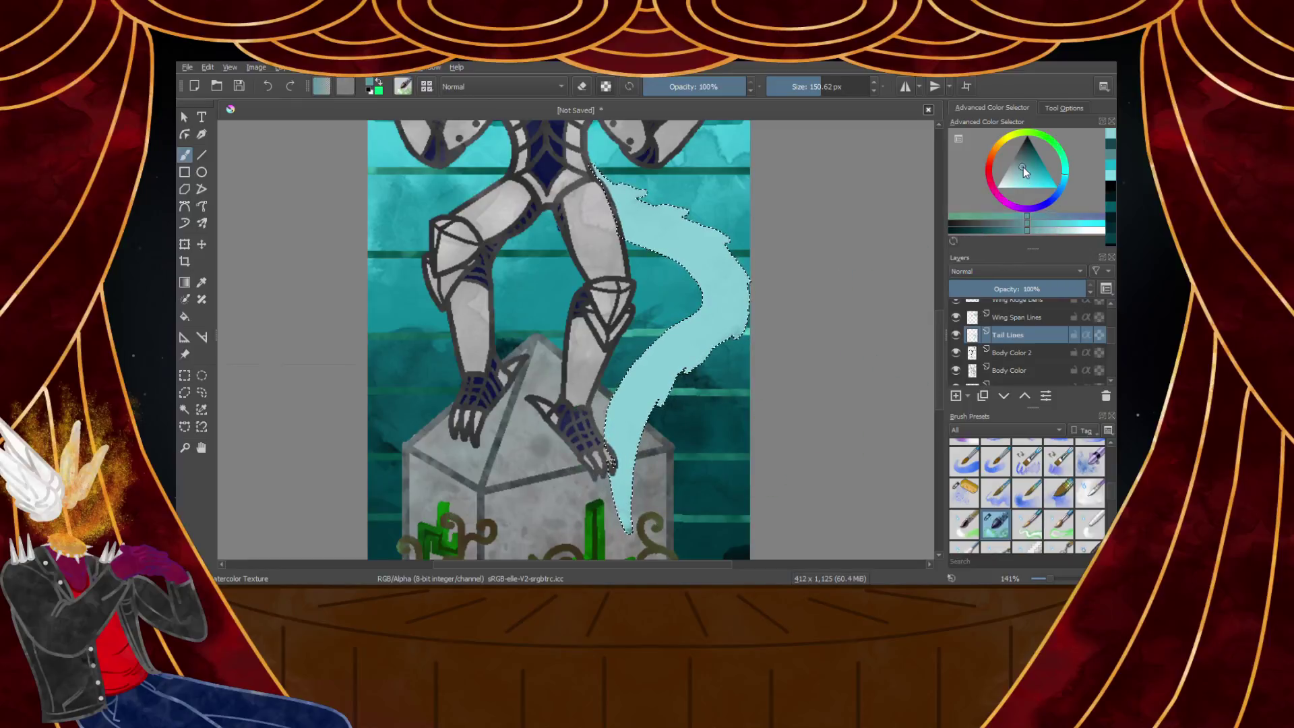
mouse_move(735, 222)
mouse_down()
mouse_move(765, 215)
mouse_move(697, 375)
mouse_move(875, 211)
mouse_up()
click(1027, 155)
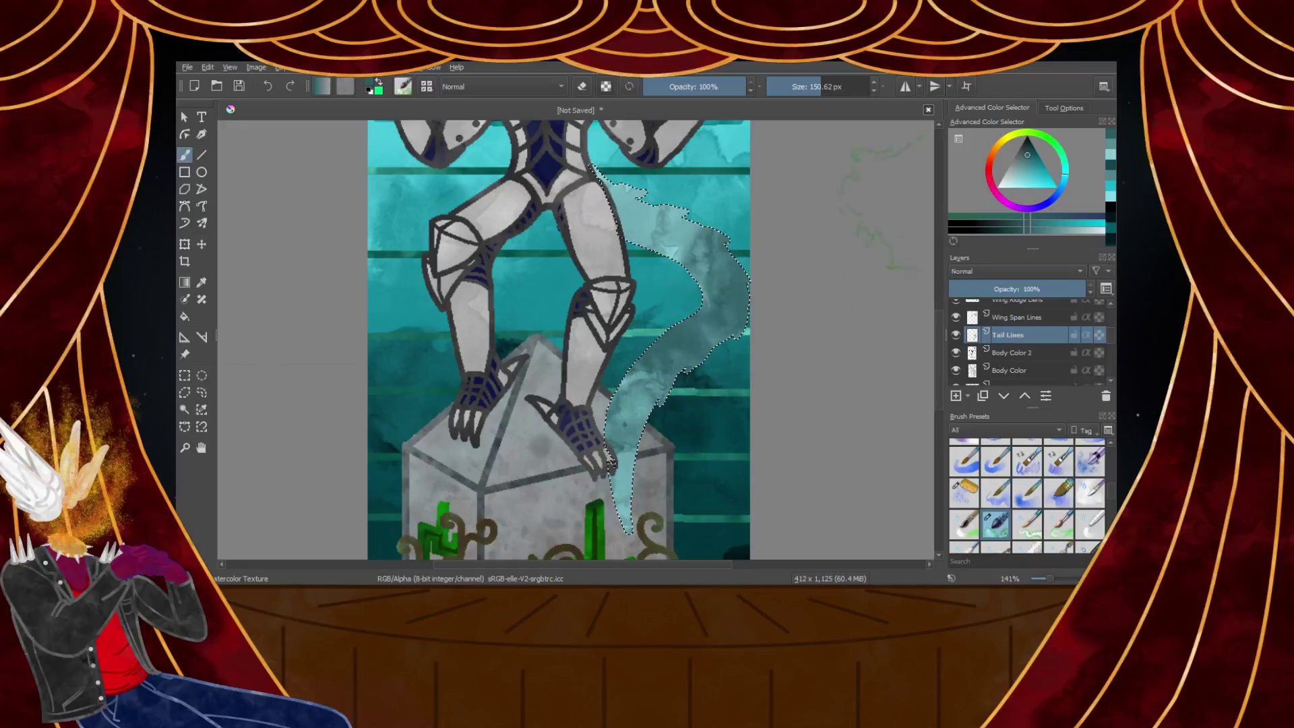
Darken the tail below the bend with progressively deeper teal down to the tip
drag(1020, 161, 1030, 147)
mouse_move(664, 345)
mouse_down()
mouse_move(610, 498)
mouse_move(630, 553)
mouse_up()
drag(1028, 161, 1030, 142)
drag(704, 350, 657, 458)
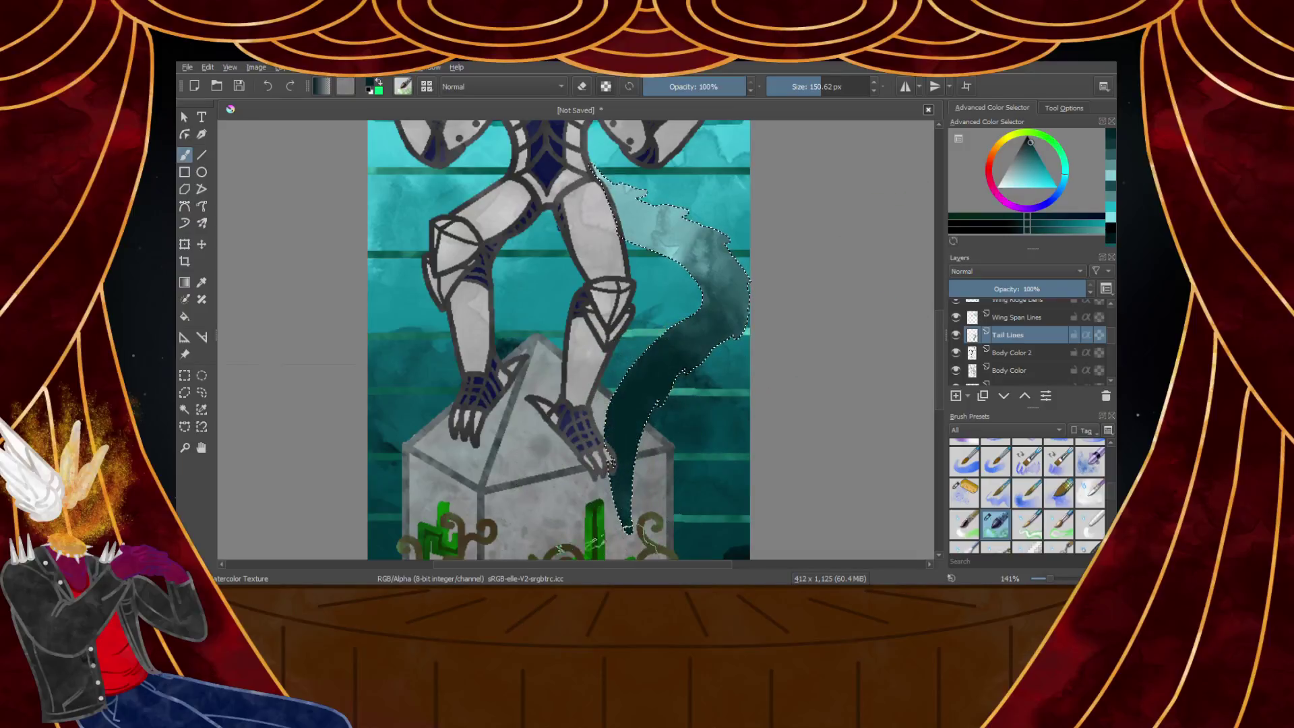
Paint the lower tail and tip solid black, fading up into the grey-teal at the bend
scroll(608, 442, down, 3)
scroll(588, 497, up, 5)
click(1028, 137)
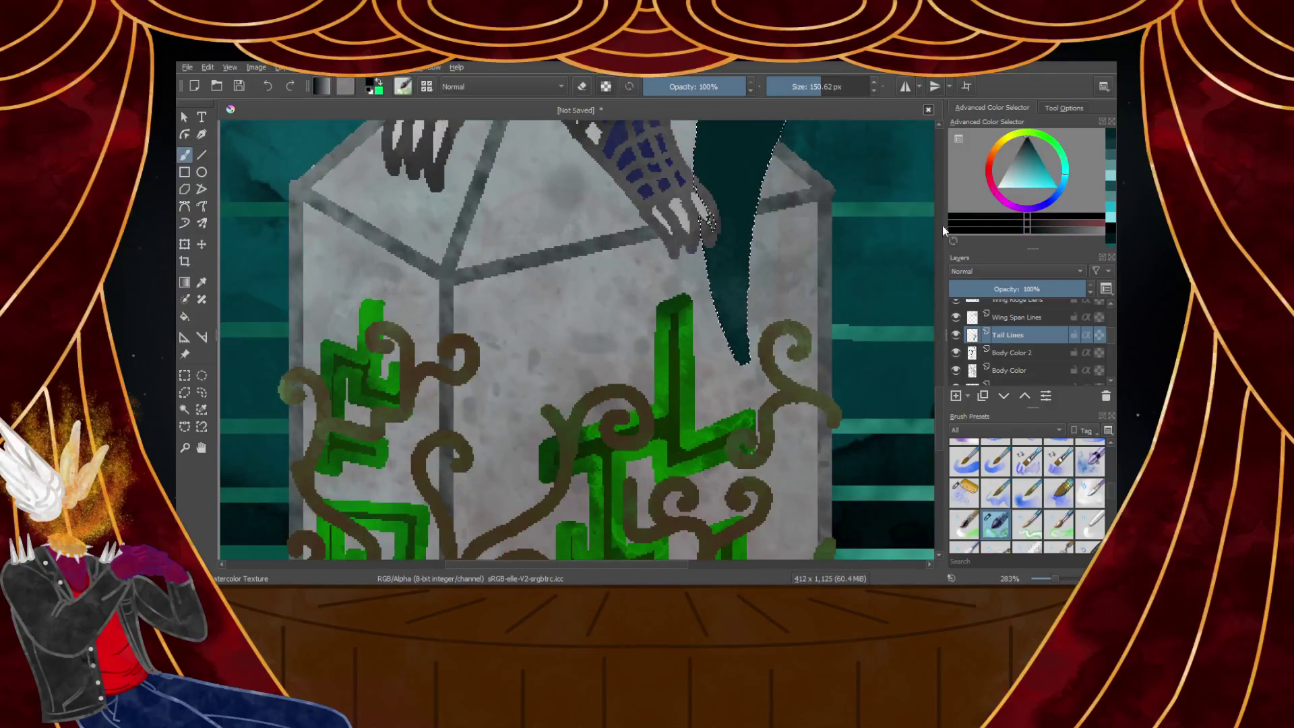
scroll(903, 276, down, 3)
scroll(900, 280, up, 1)
drag(863, 202, 819, 317)
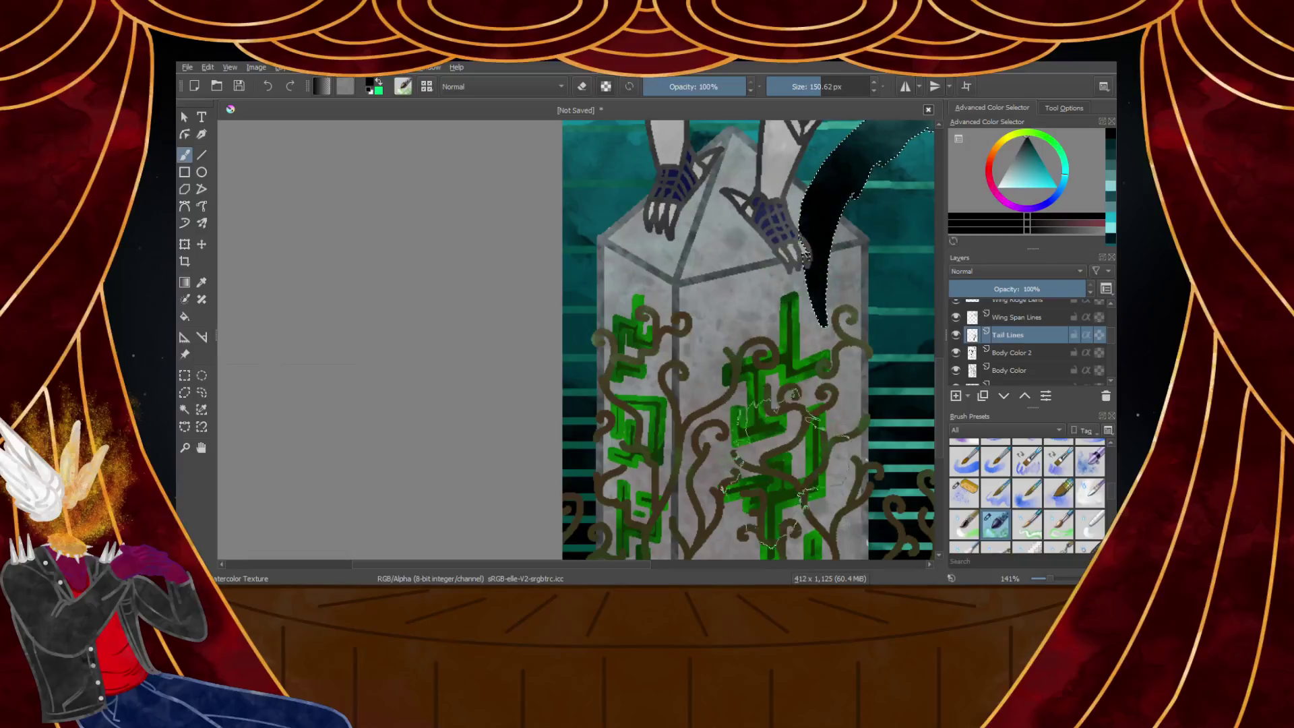
scroll(774, 425, down, 4)
scroll(804, 317, up, 3)
scroll(802, 350, down, 2)
scroll(769, 401, up, 3)
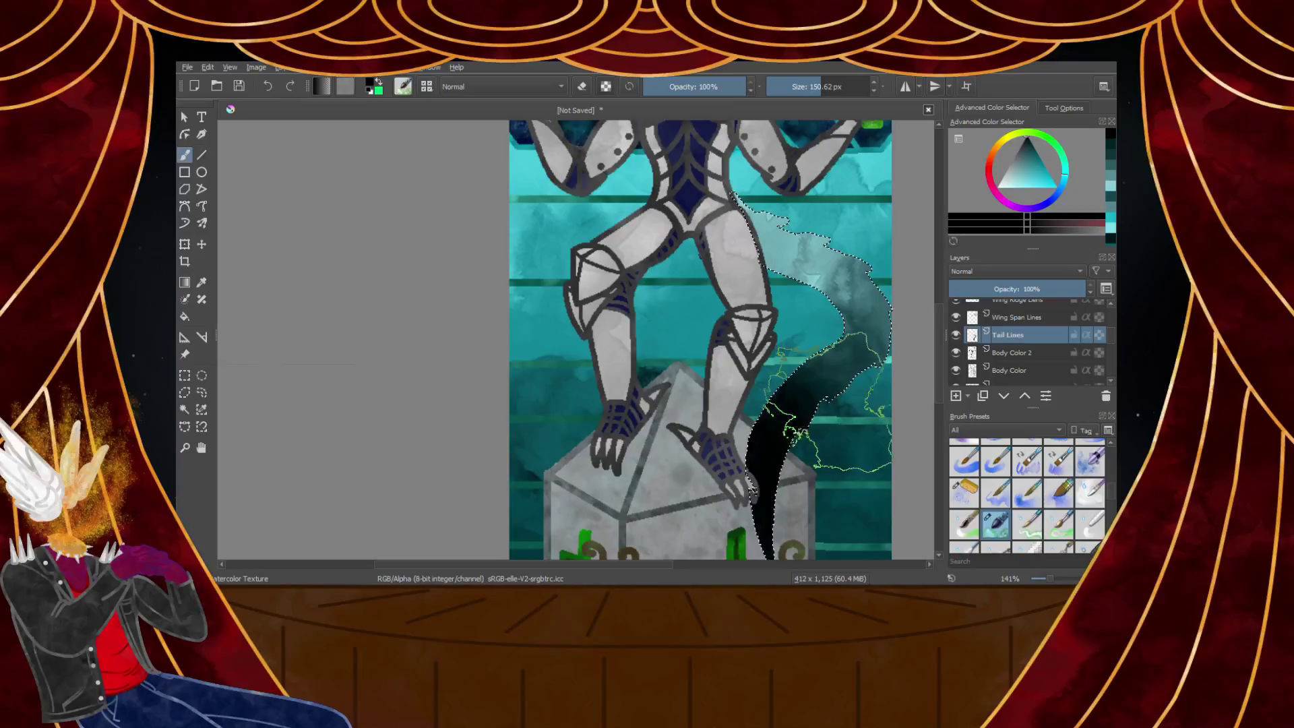
Step back through the recent tail strokes to compare earlier shading, and restore the black lower tail
key(ctrl+z)
key(ctrl+z)
key(ctrl+z)
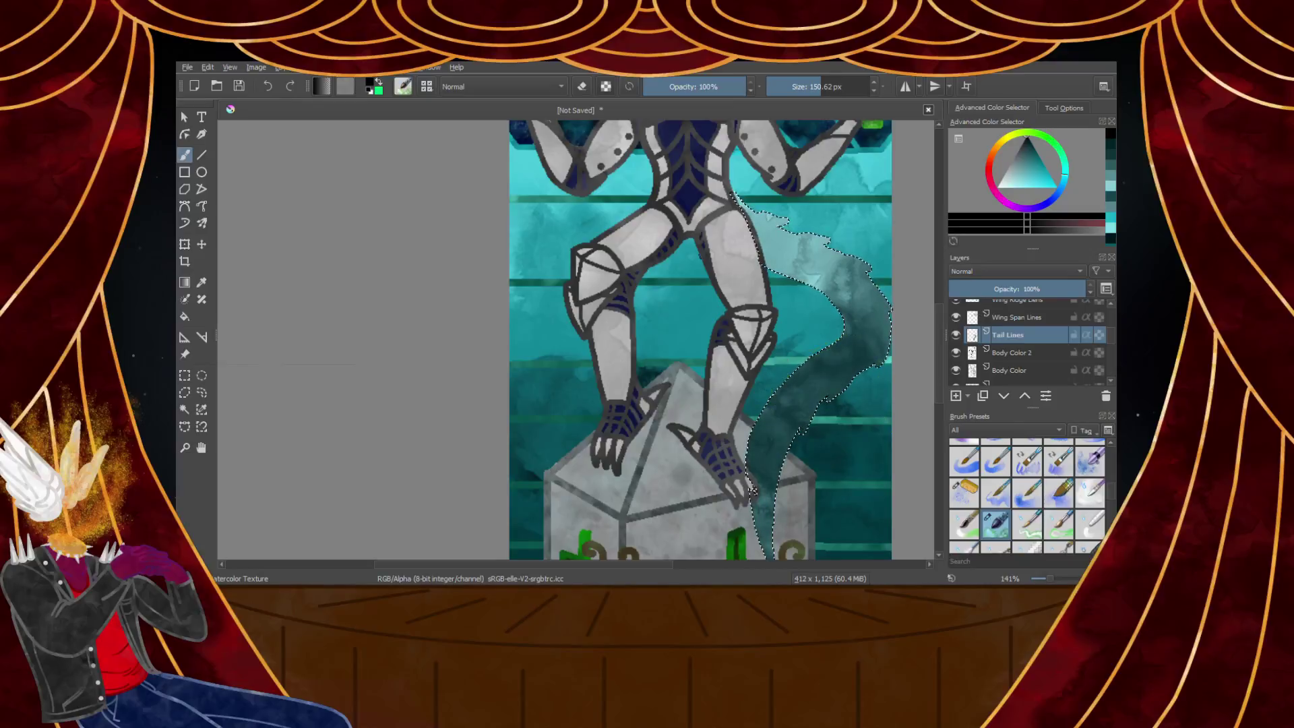
key(ctrl+z)
key(ctrl+z)
key(ctrl+z)
key(ctrl+z)
key(ctrl+z)
key(ctrl+z)
key(ctrl+z)
key(ctrl+z)
key(ctrl+z)
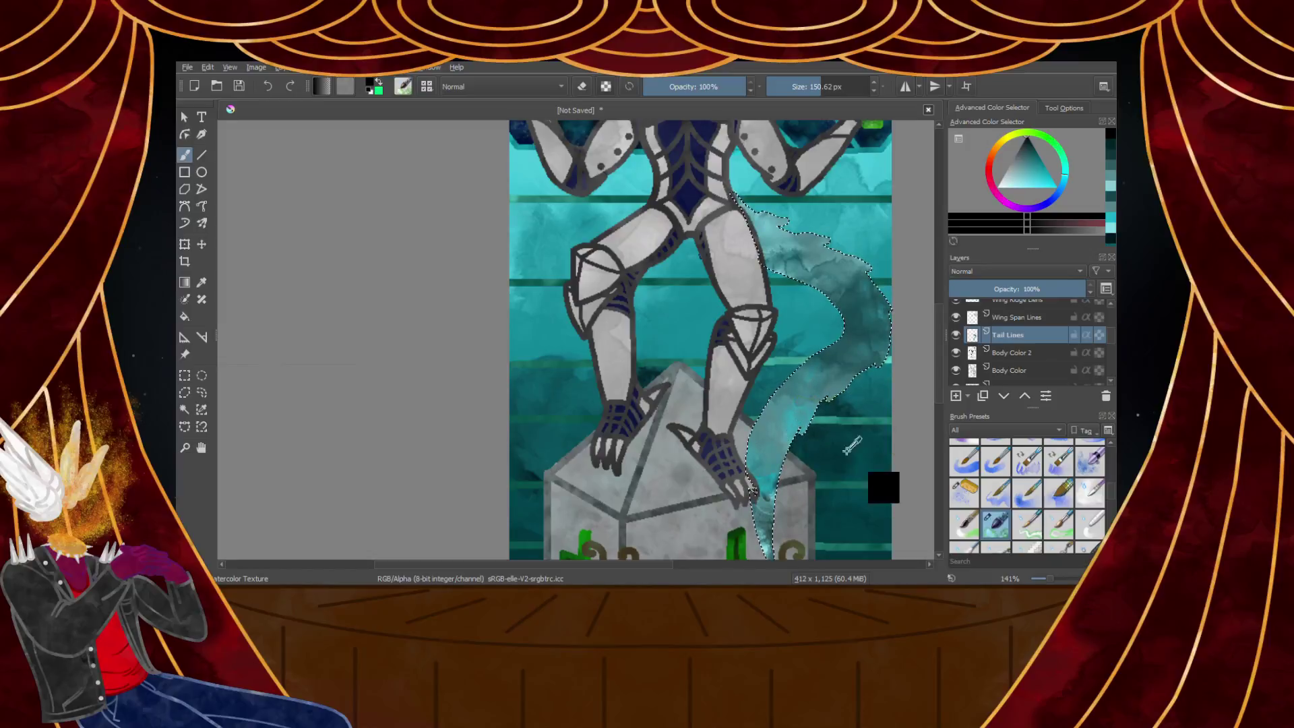
key(ctrl+z)
key(ctrl+z)
key(ctrl+z)
key(ctrl+z)
key(ctrl+z)
key(ctrl+z)
key(ctrl+z)
key(ctrl+z)
key(ctrl+z)
key(ctrl+z)
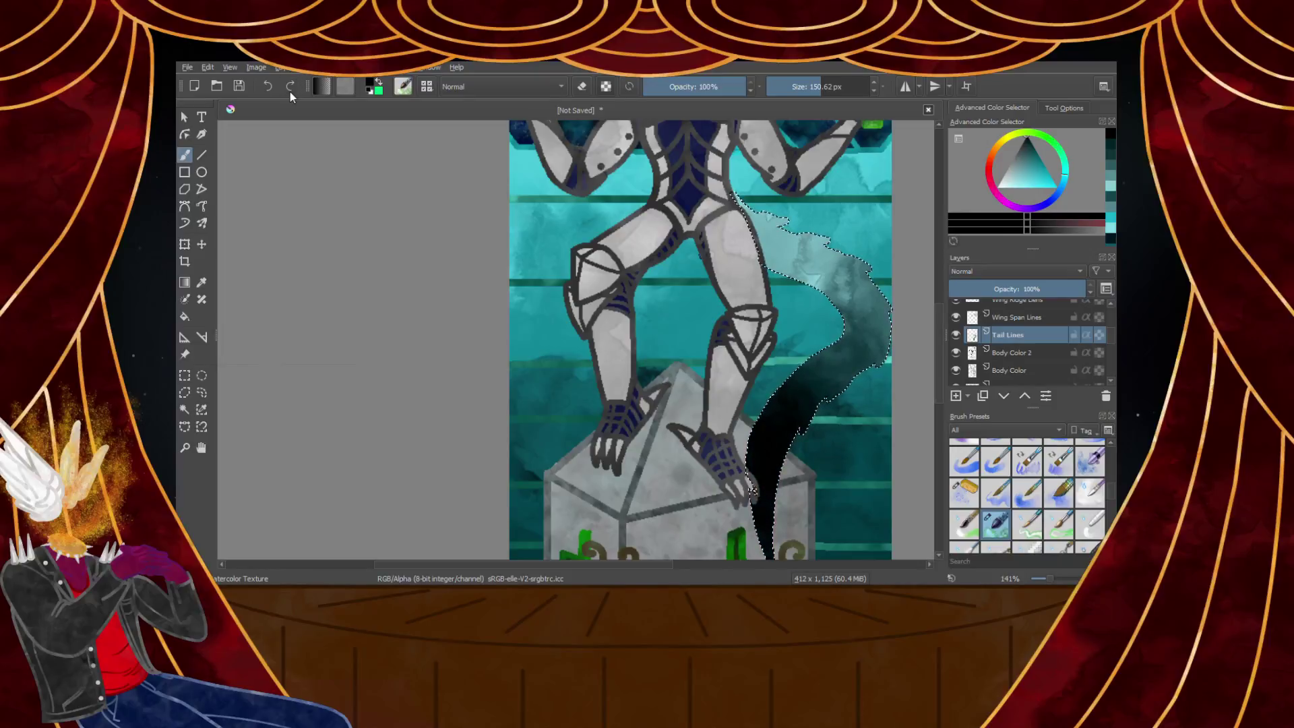
Lower the Tail Lines layer's opacity to 37% and inspect the shading over the tail's base color
drag(1073, 291, 1002, 286)
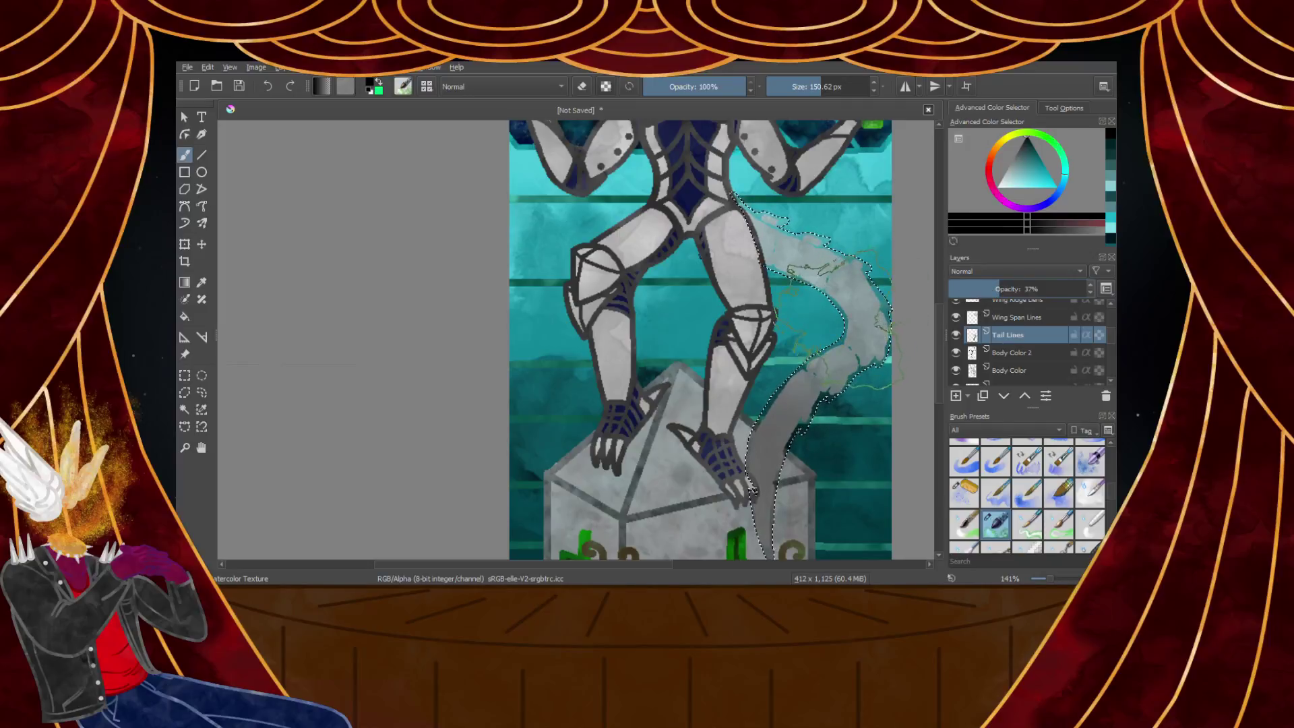
scroll(811, 331, down, 2)
scroll(836, 353, up, 2)
scroll(814, 346, up, 1)
scroll(824, 350, down, 2)
scroll(828, 306, up, 2)
scroll(829, 279, down, 1)
key(plus)
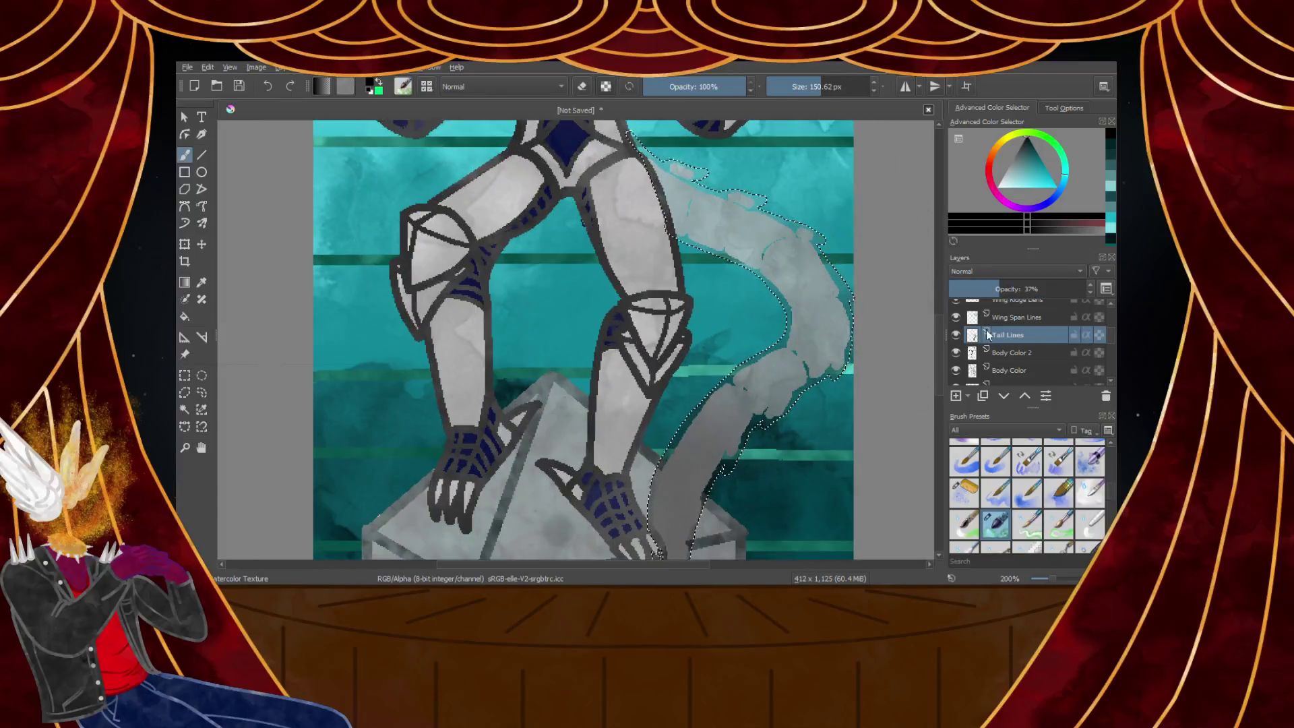
Rename the Tail Lines layer as "Tai Shading"
double_click(1003, 335)
text(T)
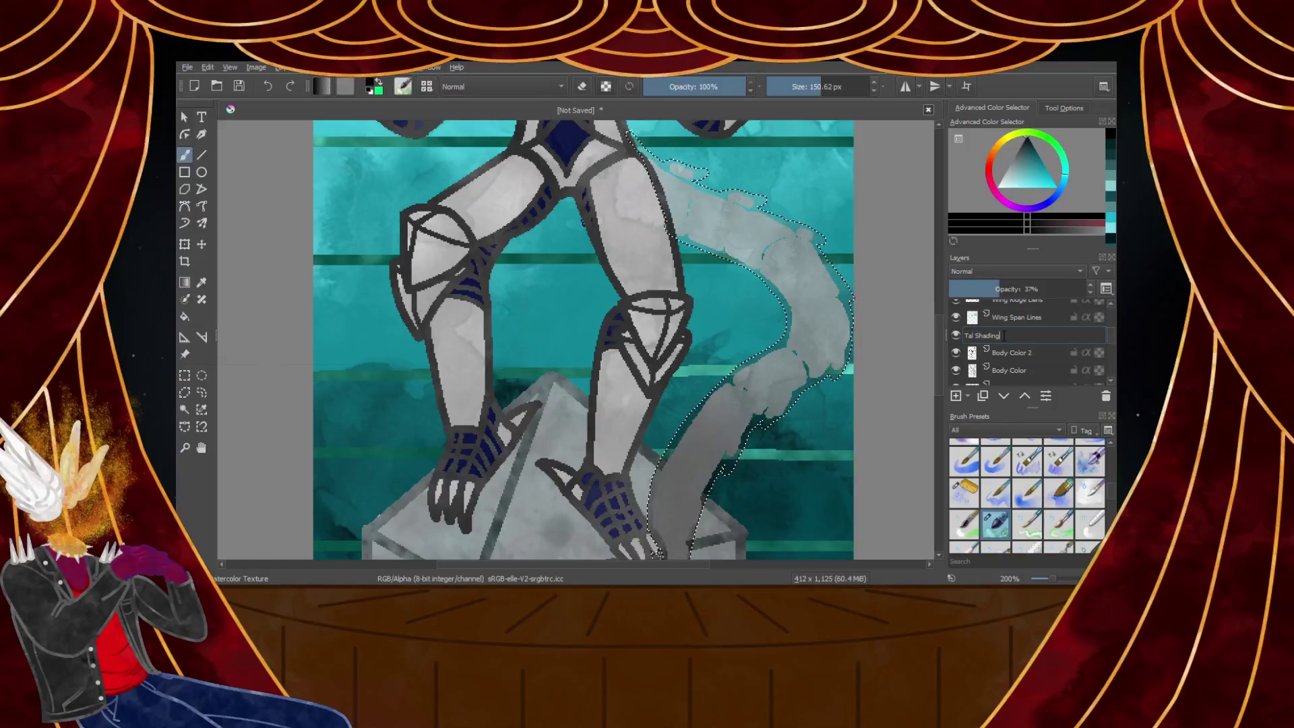
key(Return)
Add a new paint layer directly above Body Color 2 and name it "Tail Liknes"
click(1015, 351)
click(956, 395)
double_click(1025, 355)
text(Ta)
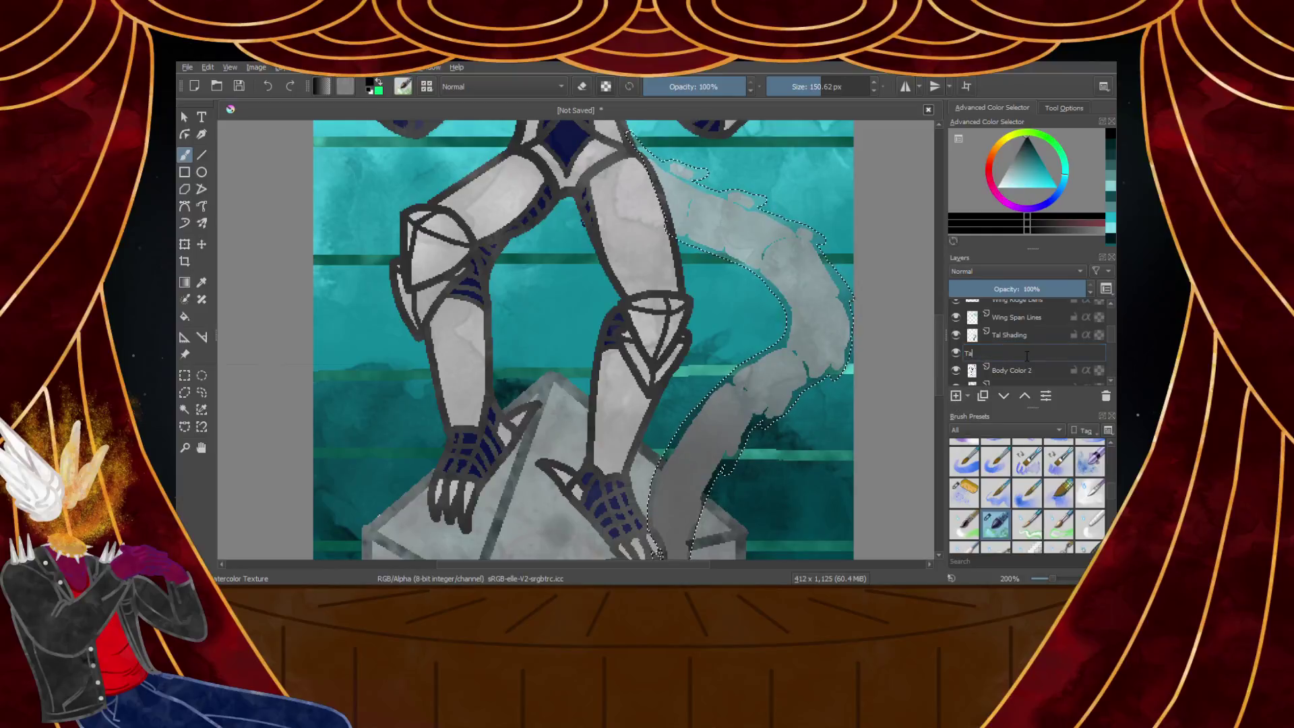
text(il Liknes)
key(Return)
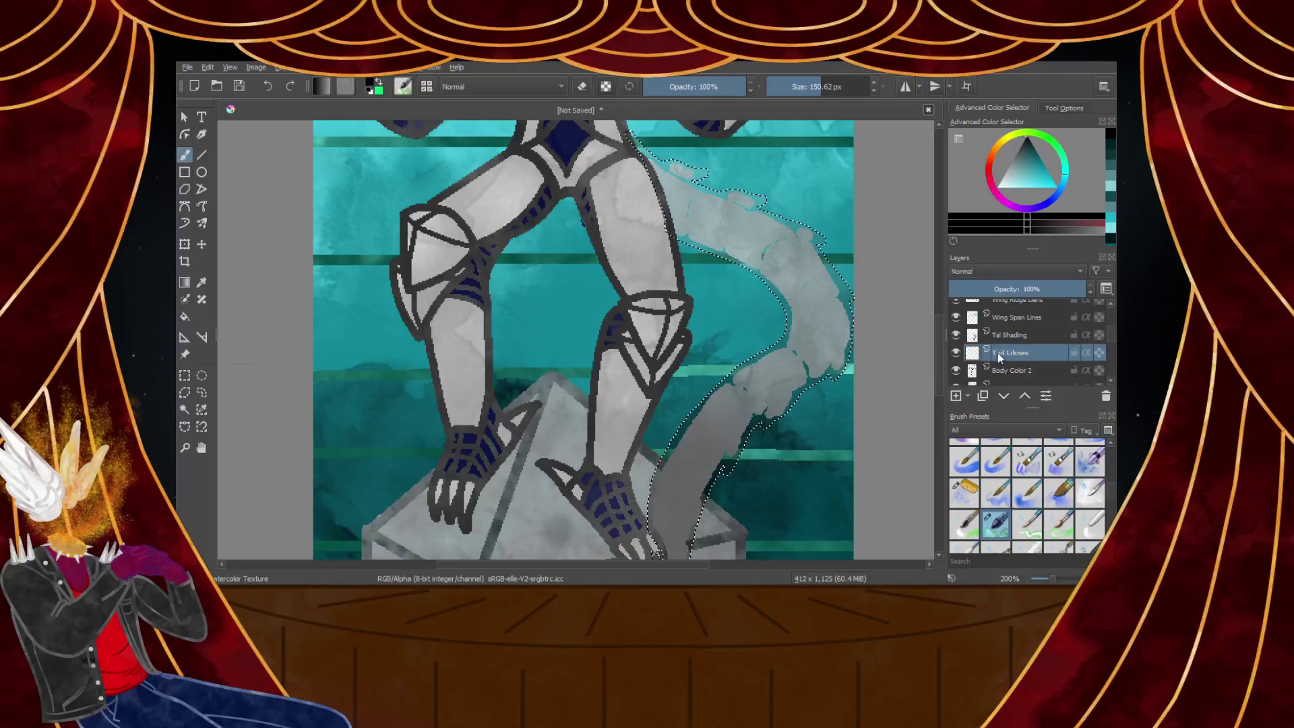
Set the Tai Shading layer's opacity back to 100%, hide it, and make the Tail Liknes layer active
click(1009, 333)
mouse_move(1000, 288)
mouse_down()
mouse_move(949, 289)
mouse_move(1109, 289)
mouse_up()
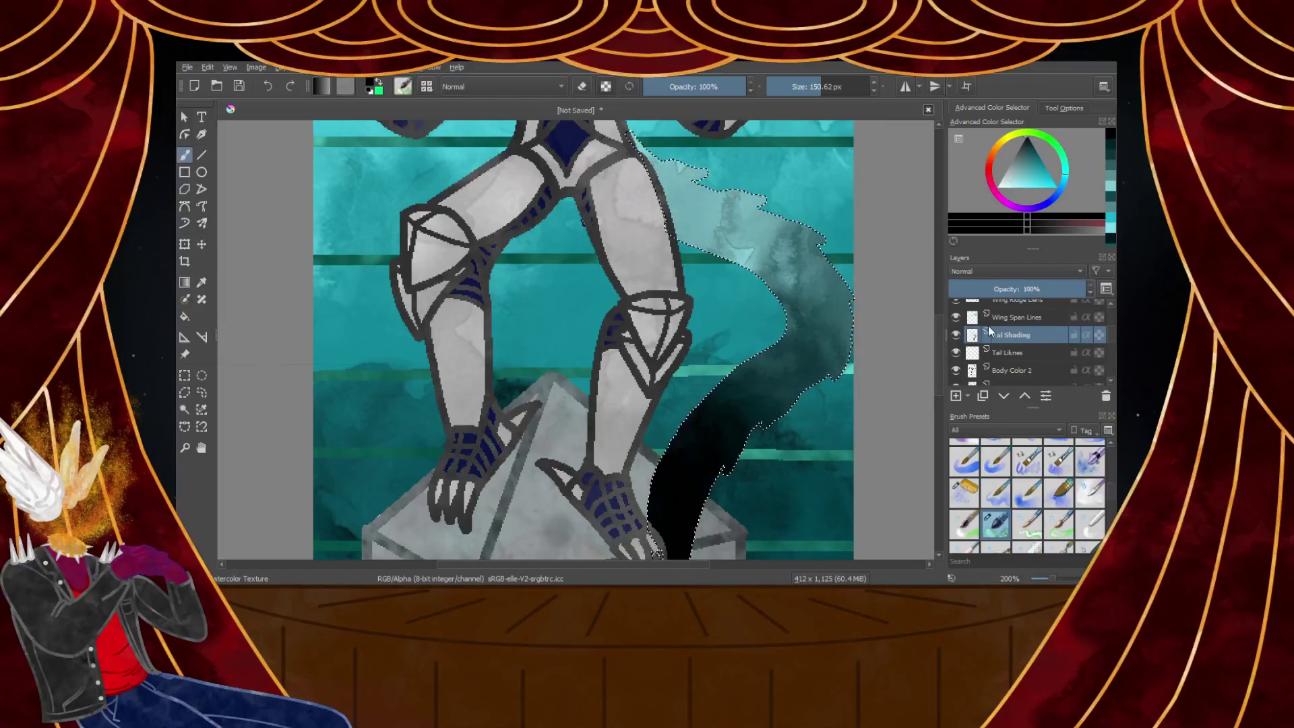
click(956, 335)
click(1015, 352)
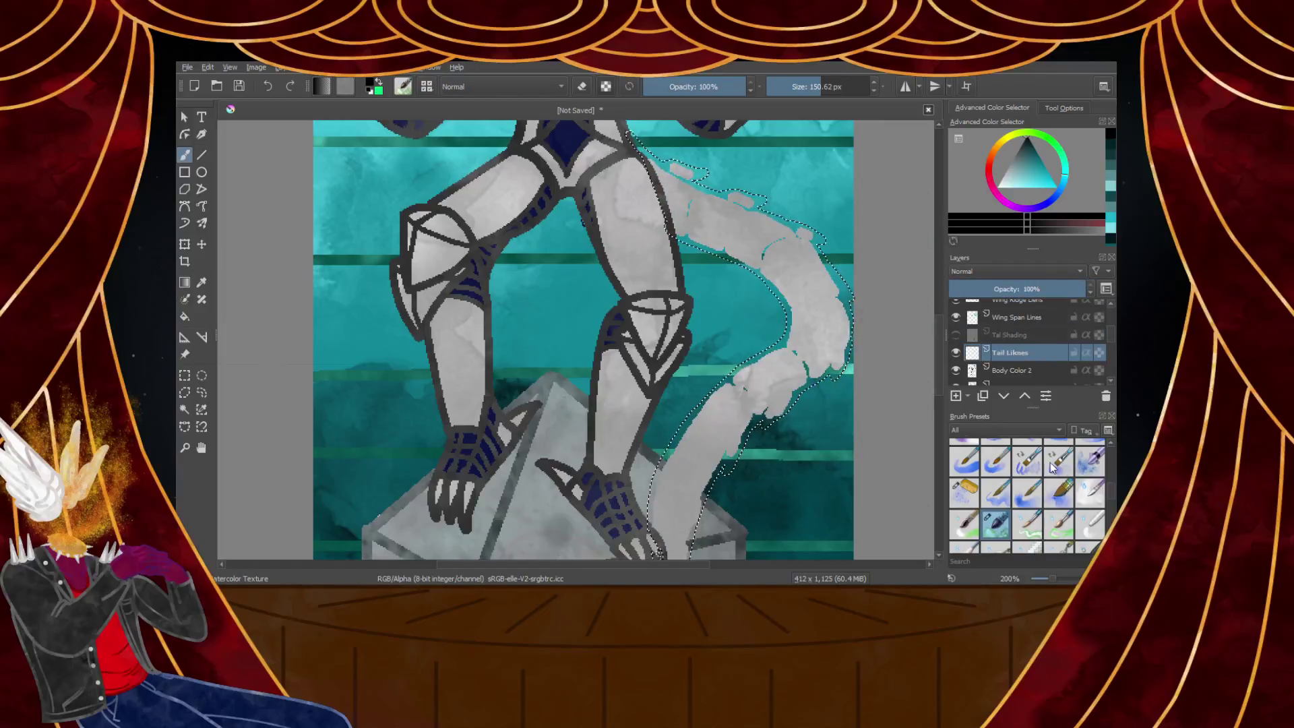
Choose a fine inking brush preset, draw black strokes at the tail's base, and reduce the brush size to 4 px
scroll(1095, 475, down, 5)
click(1091, 453)
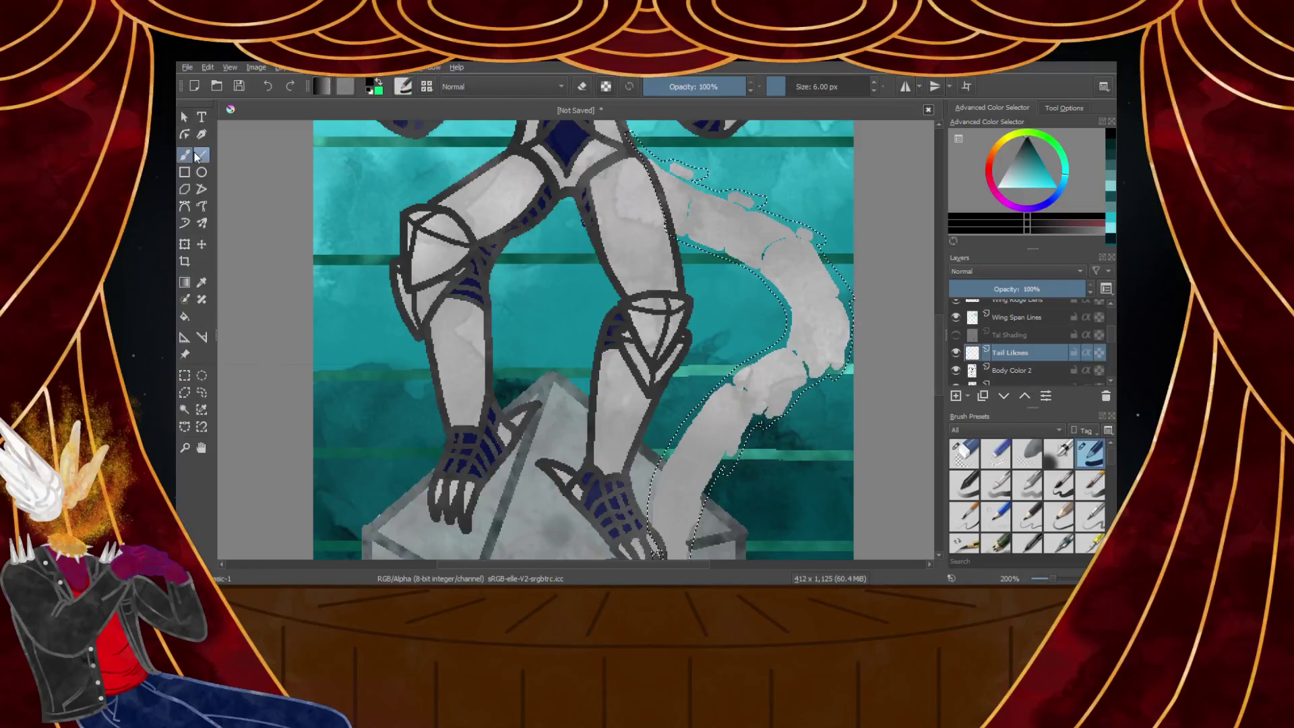
scroll(708, 144, up, 3)
scroll(620, 176, down, 3)
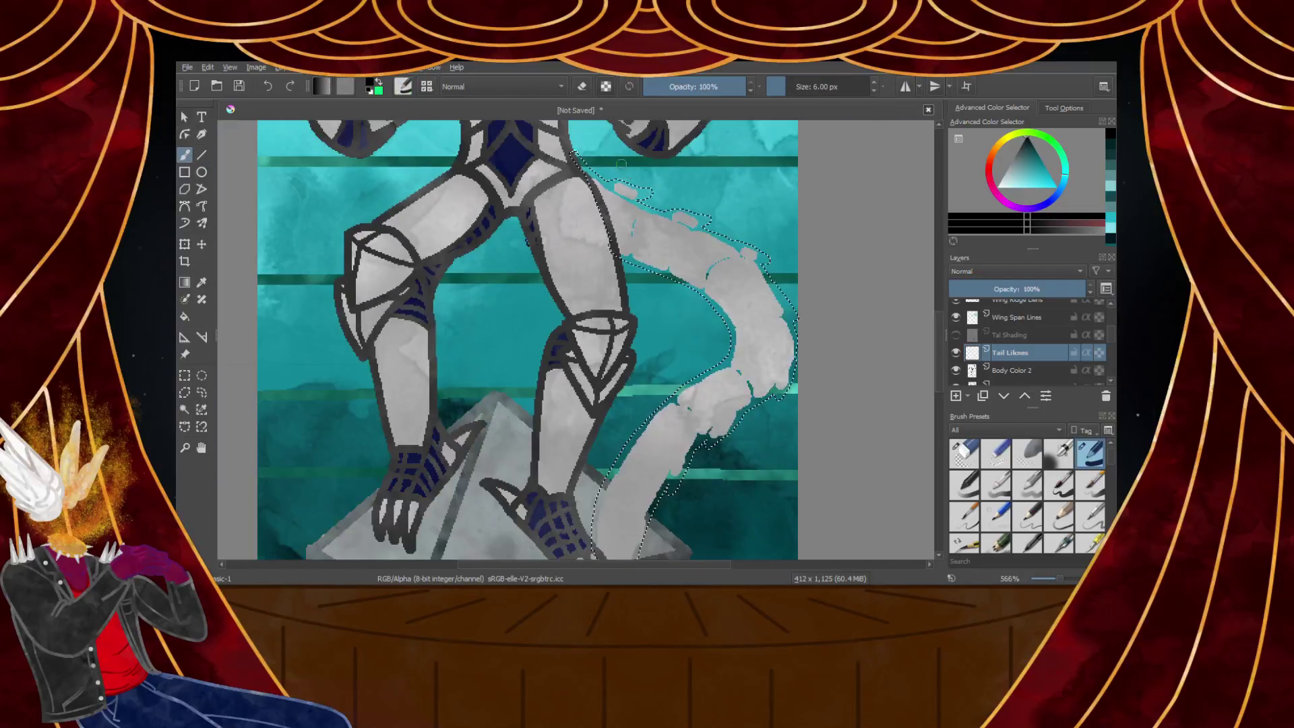
scroll(610, 160, up, 5)
mouse_move(414, 134)
mouse_down()
mouse_move(449, 202)
mouse_move(525, 277)
mouse_move(802, 438)
mouse_up()
mouse_move(579, 315)
mouse_down()
mouse_move(658, 302)
mouse_move(813, 349)
mouse_move(750, 373)
mouse_up()
click(874, 91)
click(874, 91)
Ink the tail's upper outline in black near the base and trace around the rounded spike there
scroll(712, 192, down, 6)
scroll(779, 229, up, 5)
scroll(482, 151, up, 1)
mouse_move(456, 185)
mouse_down()
mouse_move(580, 255)
mouse_move(819, 346)
mouse_up()
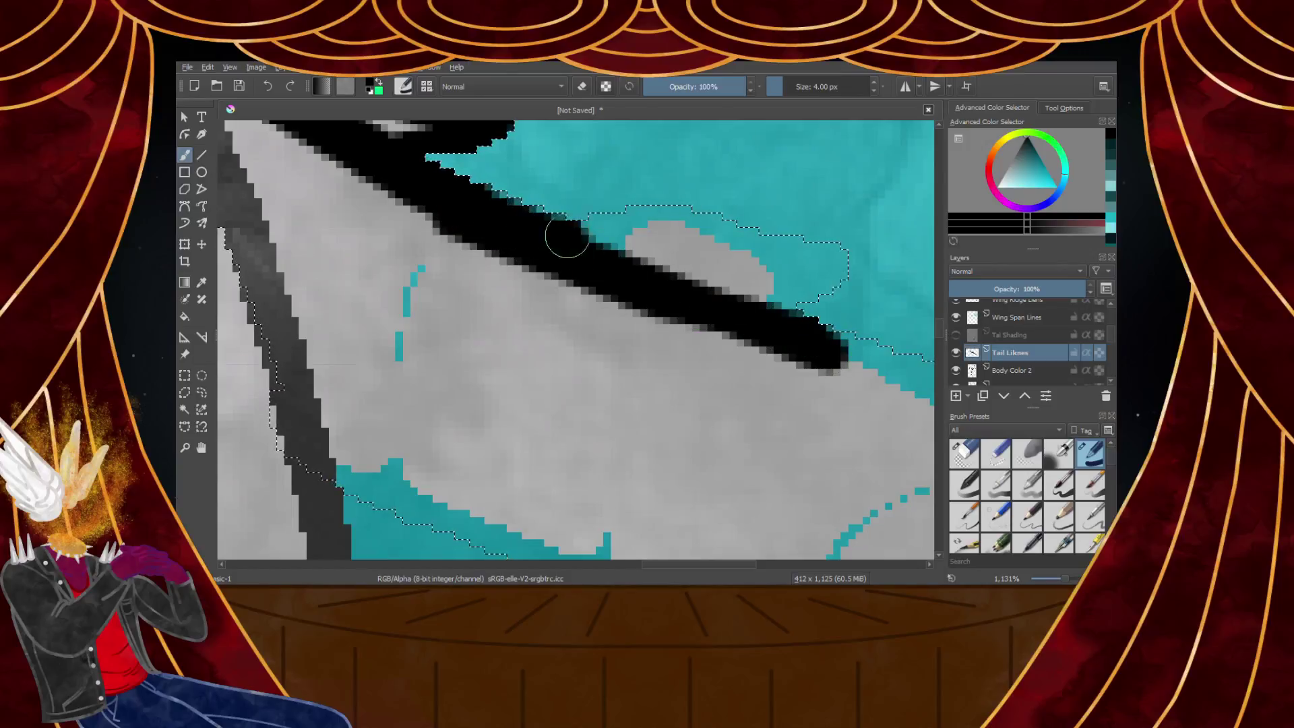
mouse_move(814, 259)
mouse_down()
mouse_move(769, 302)
mouse_move(791, 266)
mouse_up()
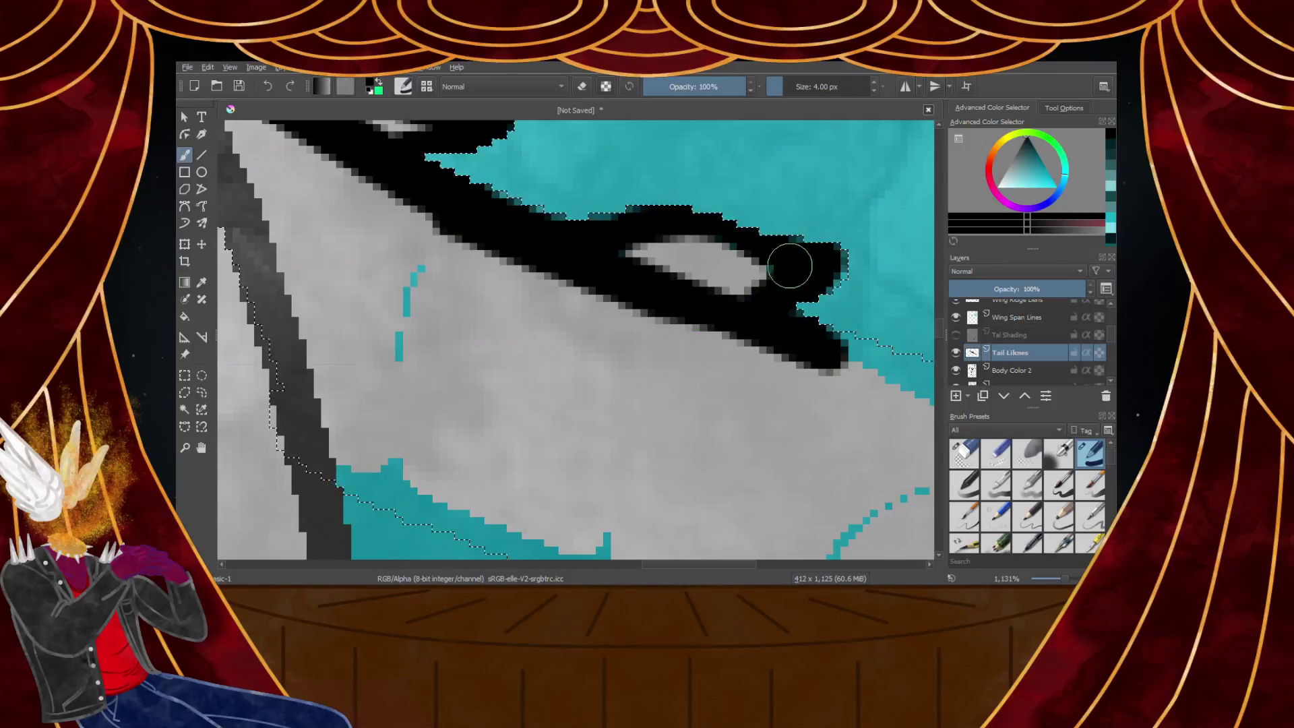
Continue the black upper outline along the tail and around the next spike toward the bend
scroll(725, 256, up, 5)
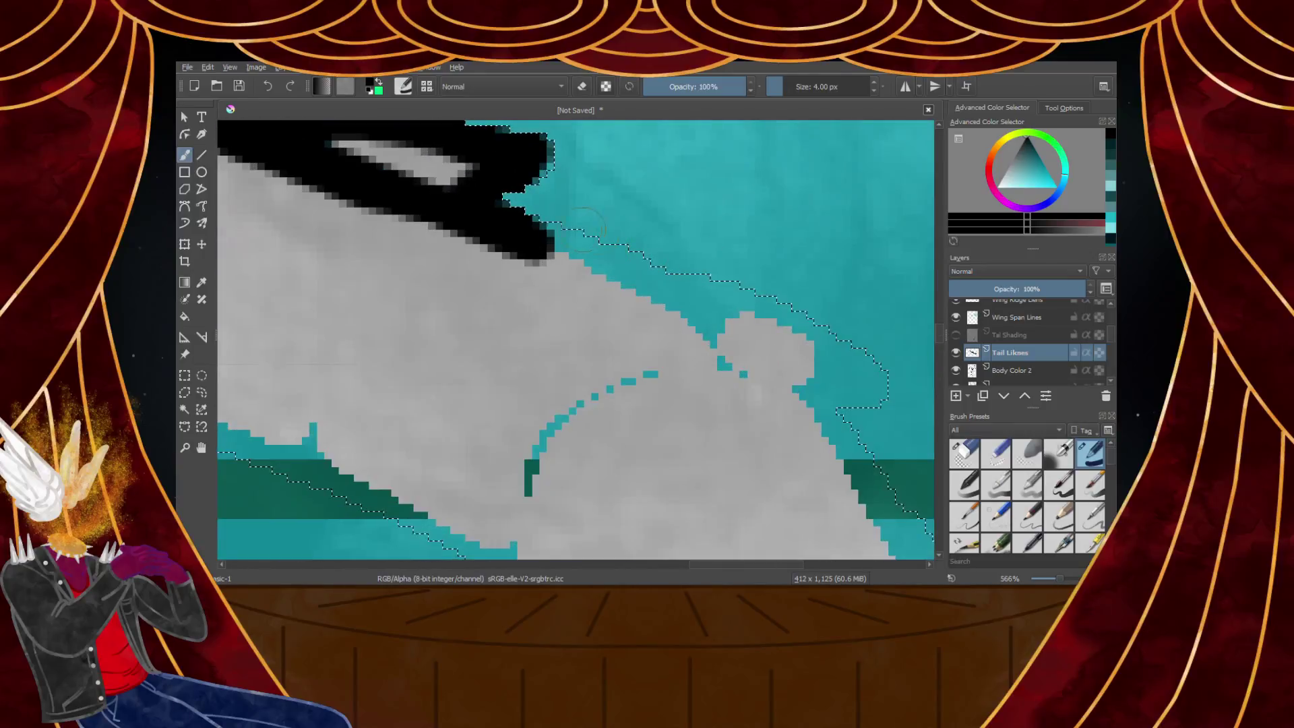
mouse_move(505, 222)
mouse_down()
mouse_move(722, 341)
mouse_move(896, 519)
mouse_up()
mouse_move(748, 296)
mouse_down()
mouse_move(823, 384)
mouse_move(868, 381)
mouse_move(775, 313)
mouse_up()
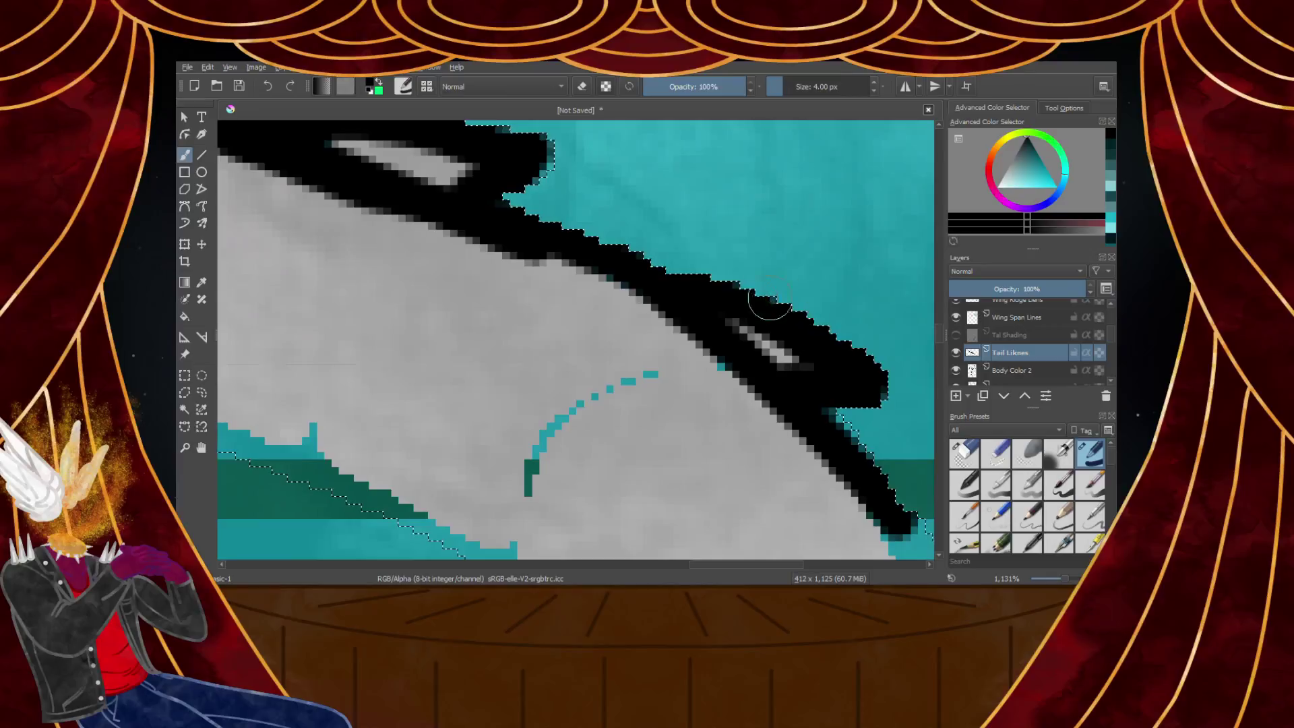
Ink the outer outline and spike where the tail's bend reaches the canvas edge
scroll(701, 287, down, 5)
scroll(748, 331, up, 5)
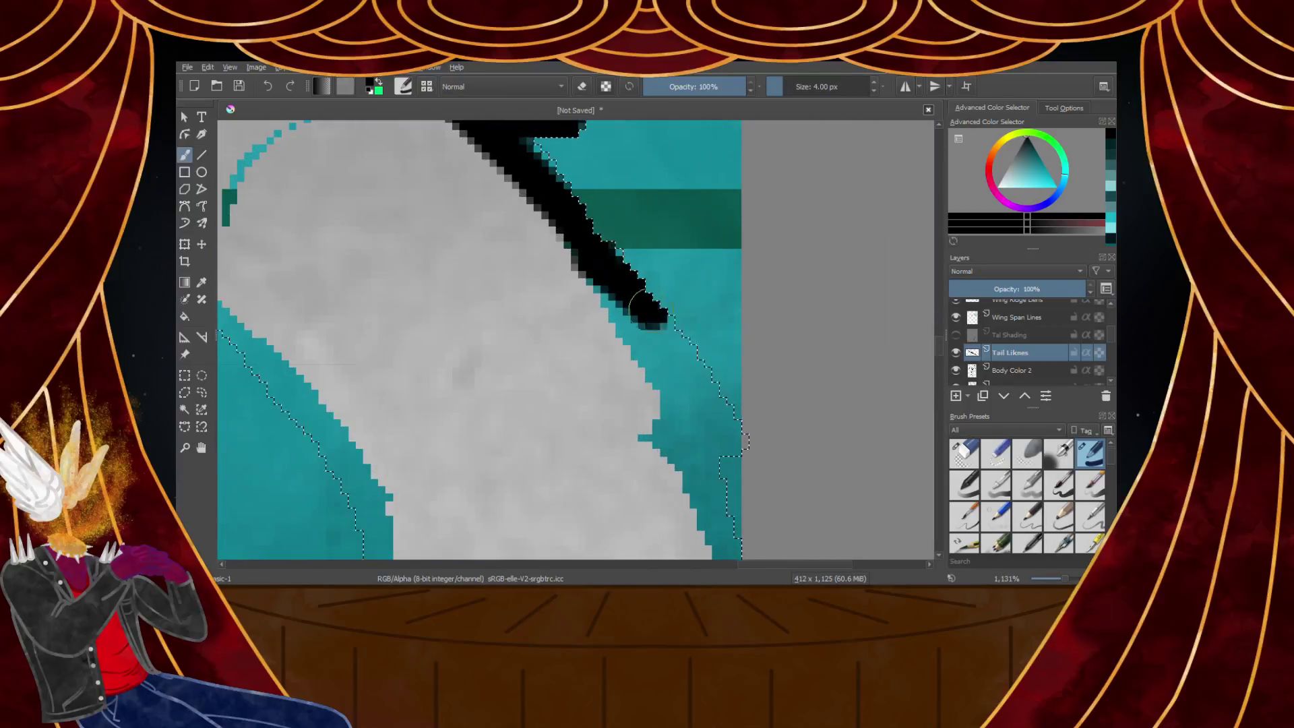
drag(750, 444, 612, 268)
mouse_move(721, 425)
mouse_down()
mouse_move(622, 323)
mouse_move(616, 276)
mouse_move(576, 229)
mouse_move(721, 545)
mouse_move(668, 368)
mouse_up()
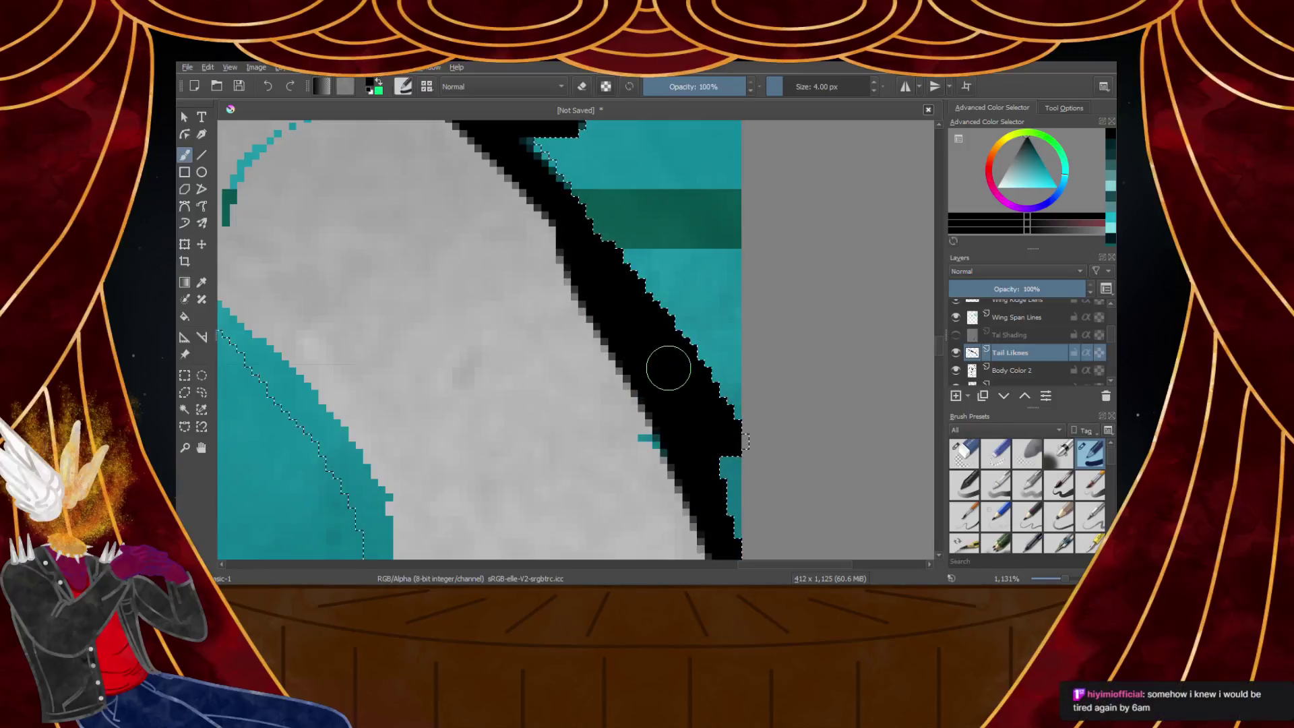
Extend the black outline down the outside of the bend along the canvas edge
scroll(607, 252, down, 4)
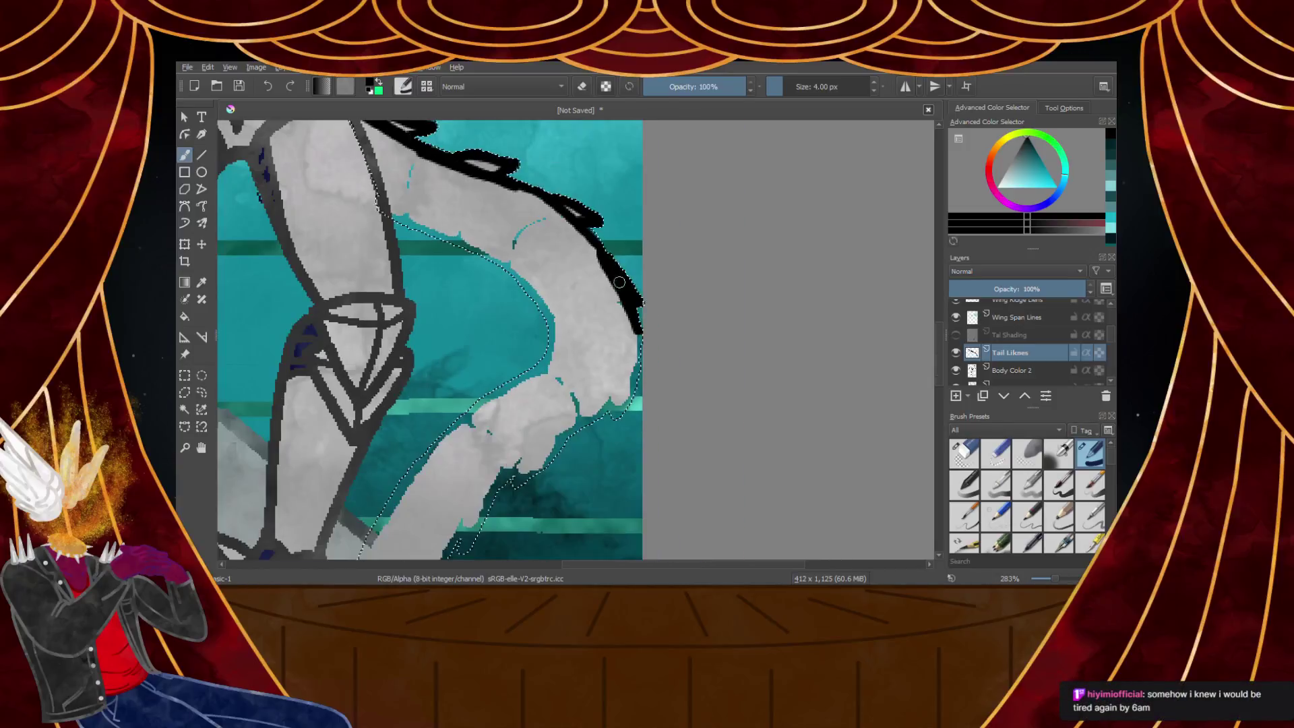
scroll(627, 317, up, 3)
scroll(635, 364, down, 1)
scroll(633, 434, up, 4)
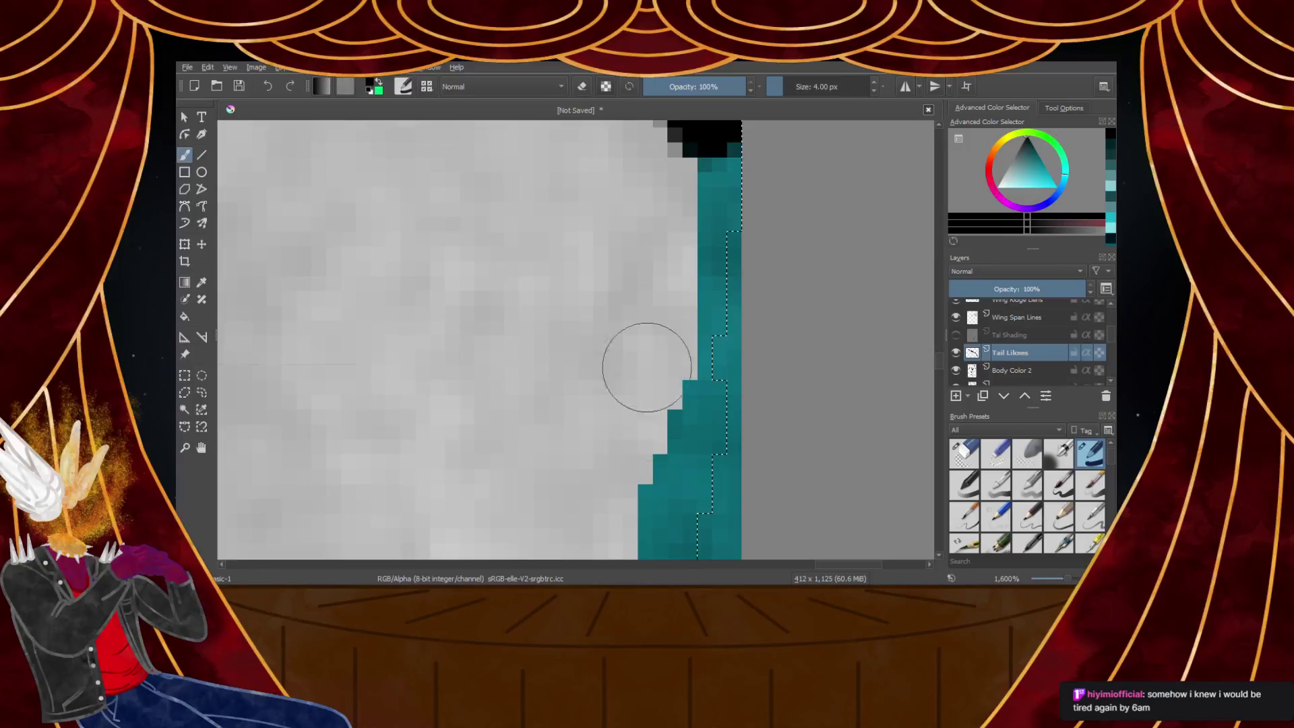
drag(676, 144, 686, 394)
scroll(689, 290, down, 5)
Ink around the spike below the bend and along the tail's underside, redoing the inner stroke once
mouse_move(686, 169)
mouse_down()
mouse_move(636, 376)
mouse_move(571, 475)
mouse_up()
drag(682, 145, 518, 372)
key(ctrl+z)
mouse_move(666, 151)
mouse_down()
mouse_move(550, 376)
mouse_move(561, 417)
mouse_move(555, 378)
mouse_up()
scroll(553, 378, down, 3)
scroll(522, 414, up, 3)
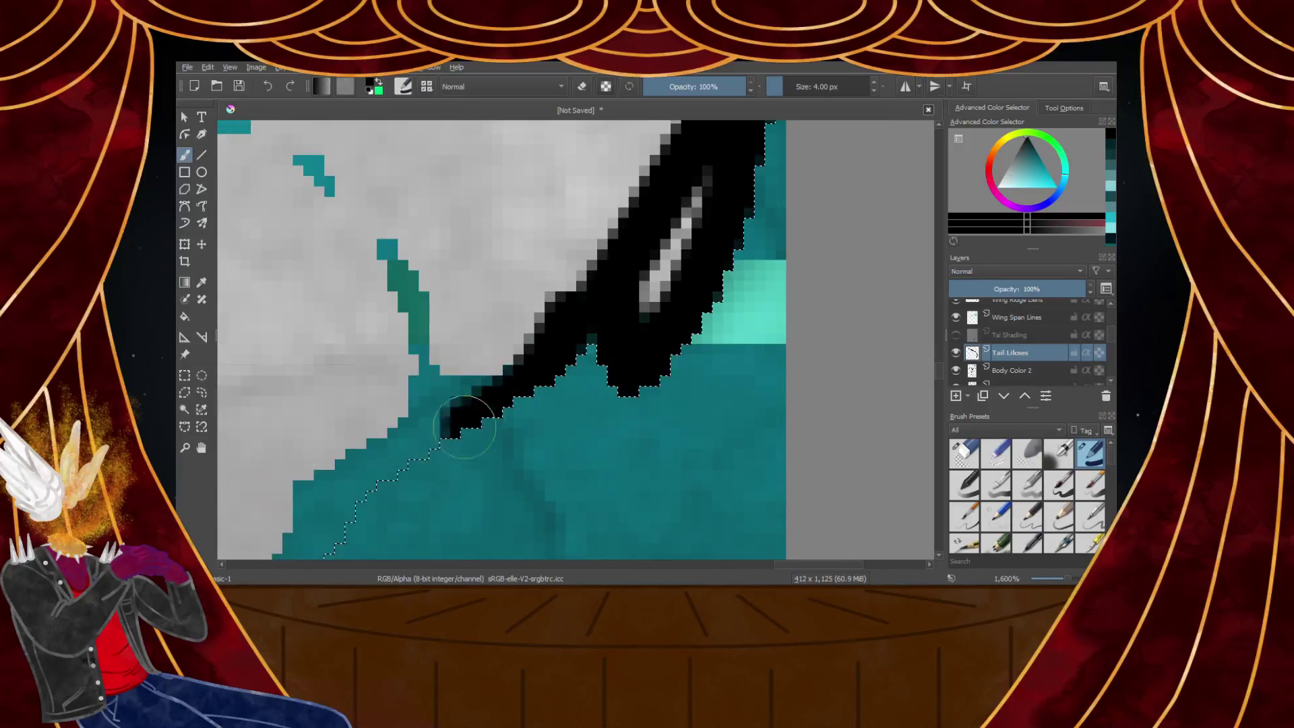
scroll(413, 437, down, 3)
scroll(416, 421, up, 2)
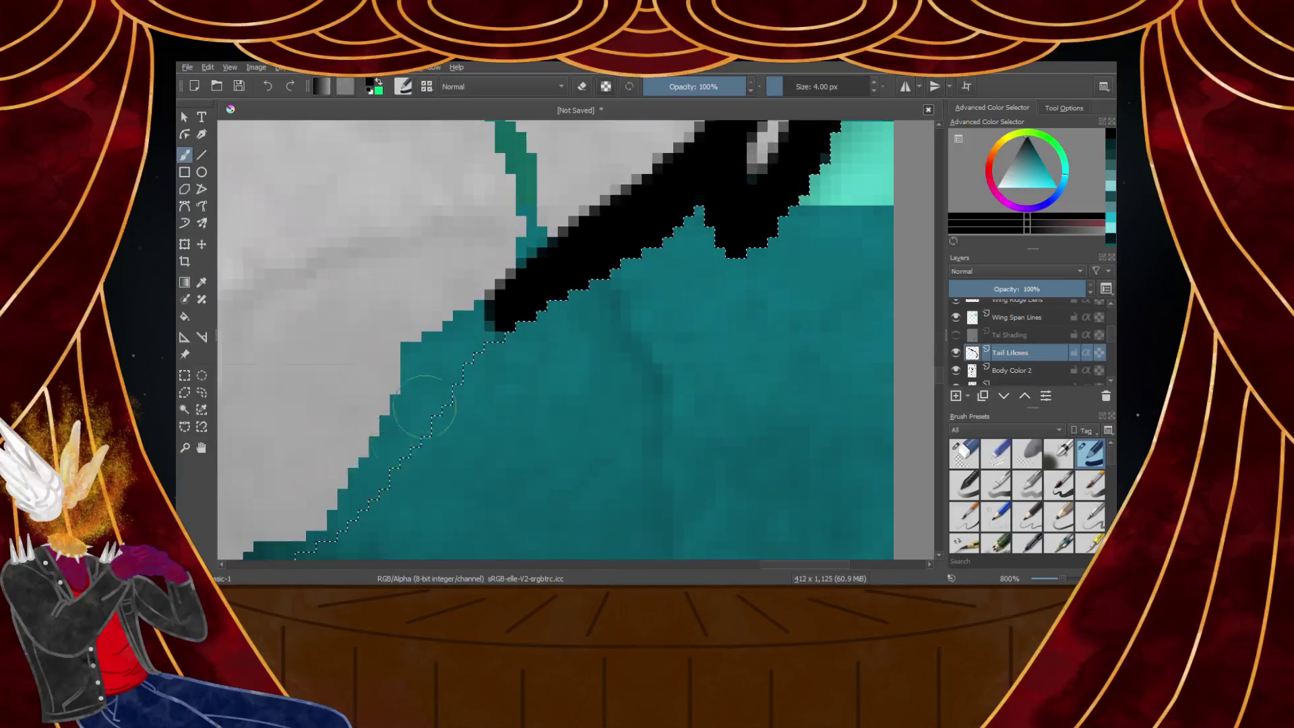
Extend the tail's black lower outline from the finished spike down toward the light green background stripe, redoing the first stroke
scroll(427, 362, down, 3)
mouse_move(515, 268)
mouse_down()
mouse_move(209, 485)
mouse_move(306, 439)
mouse_move(290, 445)
mouse_move(266, 525)
mouse_move(335, 493)
mouse_move(454, 338)
mouse_up()
key(ctrl+z)
mouse_move(339, 490)
mouse_down()
mouse_move(269, 534)
mouse_move(287, 433)
mouse_move(281, 483)
mouse_up()
scroll(325, 480, down, 7)
scroll(284, 491, up, 4)
scroll(366, 428, up, 8)
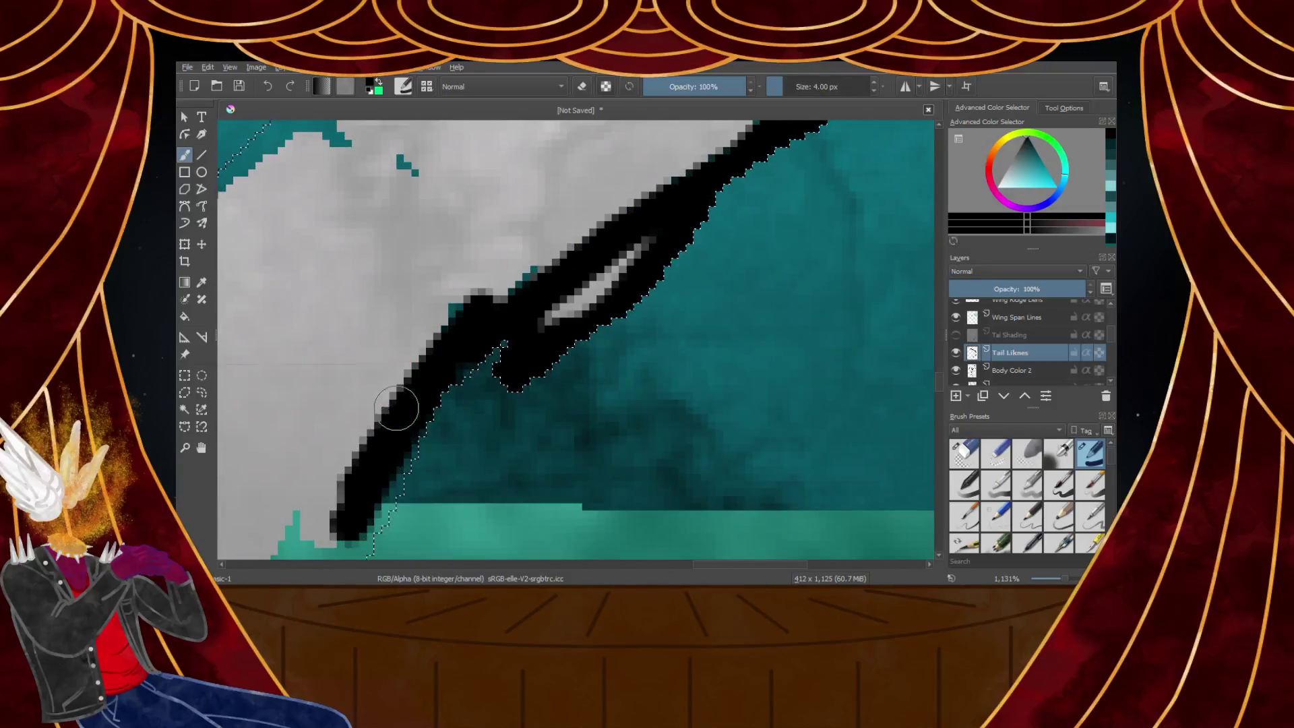
Ink around the next spike where the tail crosses the light green stripe, including the spike's inner edge
scroll(397, 409, down, 4)
scroll(367, 469, up, 4)
scroll(533, 189, down, 4)
scroll(526, 181, up, 4)
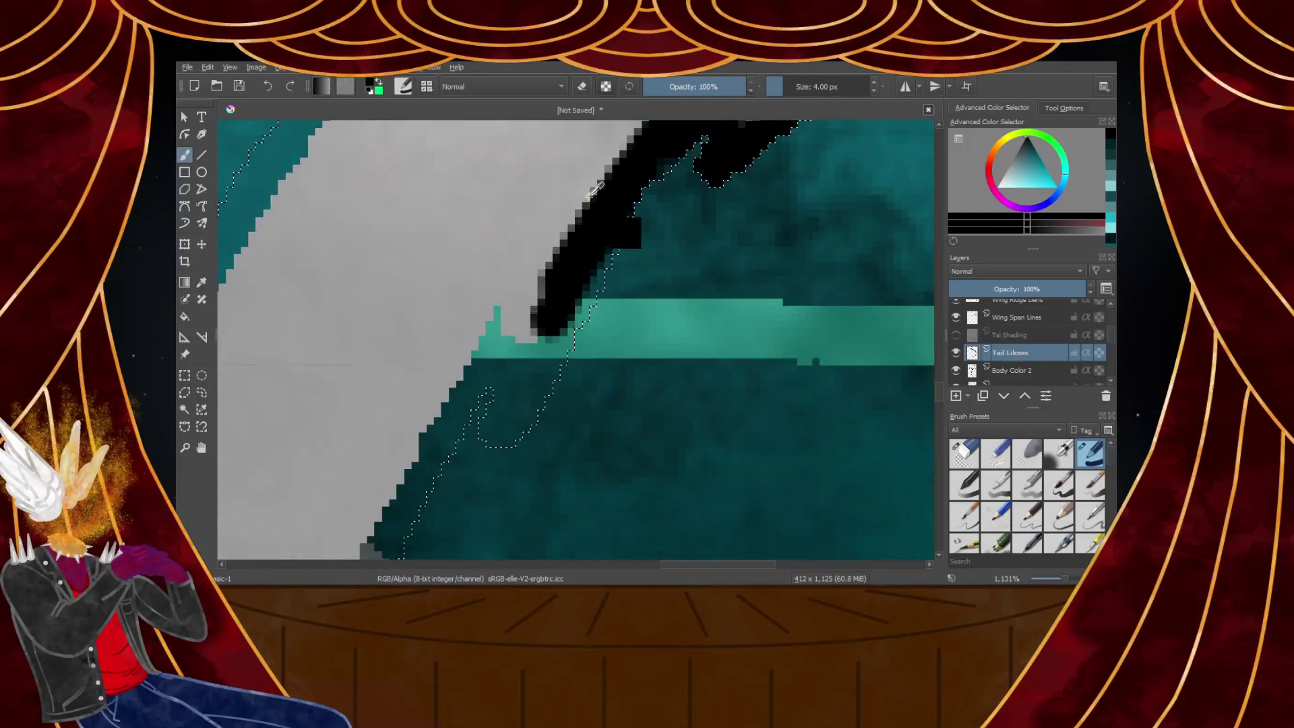
scroll(523, 178, down, 1)
scroll(522, 177, up, 2)
mouse_move(705, 152)
mouse_down()
mouse_move(485, 547)
mouse_move(602, 370)
mouse_up()
scroll(496, 350, down, 1)
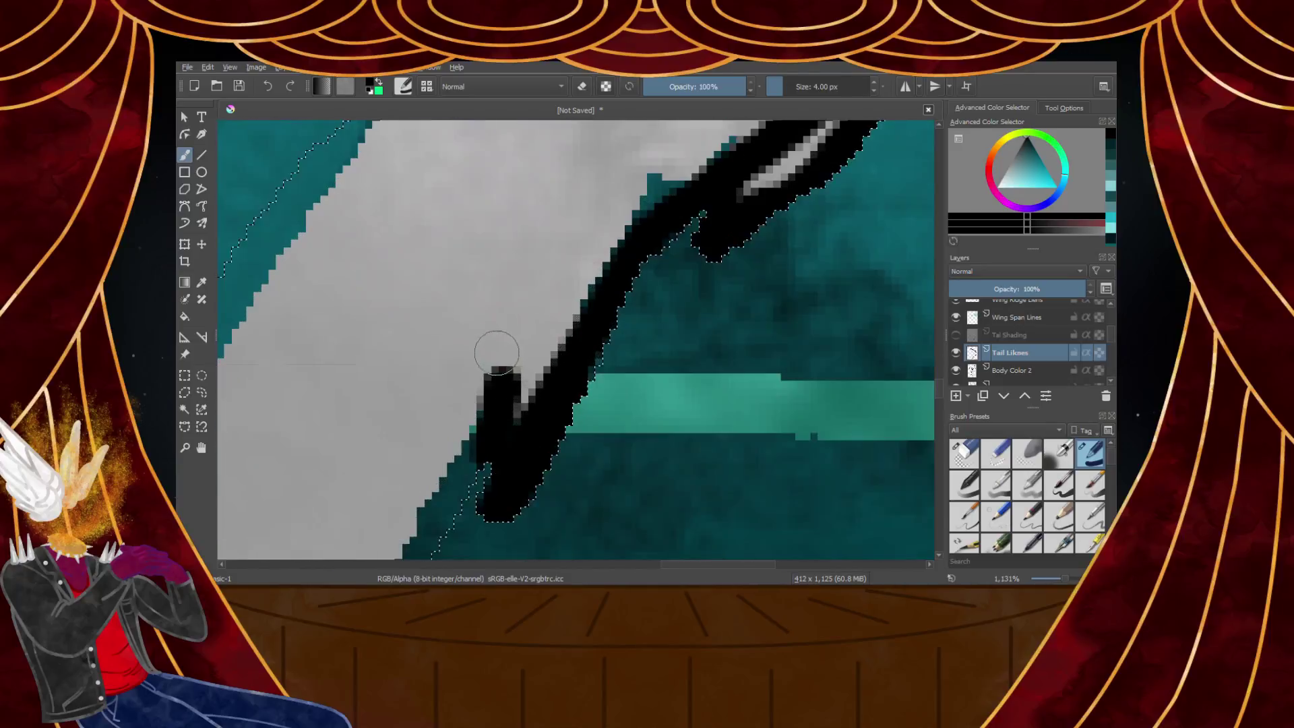
drag(703, 171, 761, 129)
scroll(528, 306, down, 2)
scroll(502, 354, up, 2)
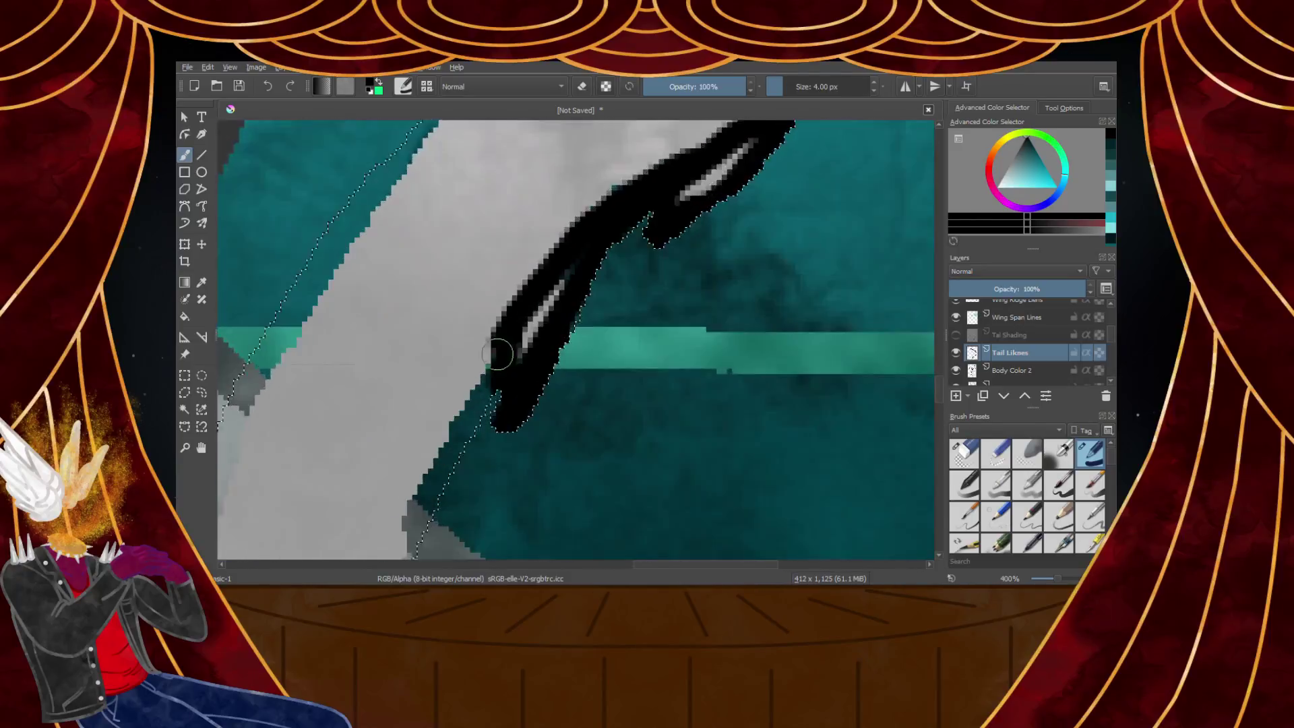
Continue the black outer outline from the last spike down past the stone pedestal's corner to the tail's tip
drag(519, 312, 382, 543)
scroll(445, 345, down, 6)
scroll(431, 397, up, 6)
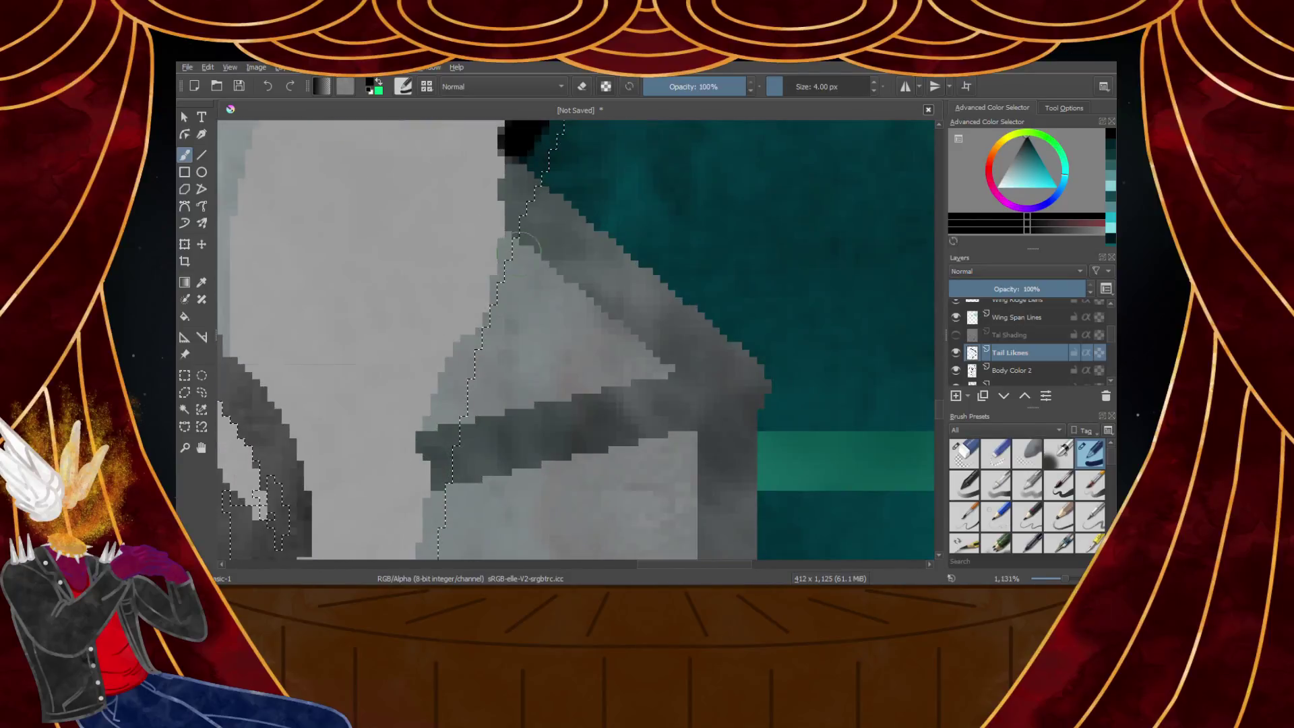
scroll(509, 280, down, 6)
scroll(500, 240, up, 4)
mouse_move(571, 206)
mouse_down()
mouse_move(520, 314)
mouse_move(524, 285)
mouse_move(483, 420)
mouse_up()
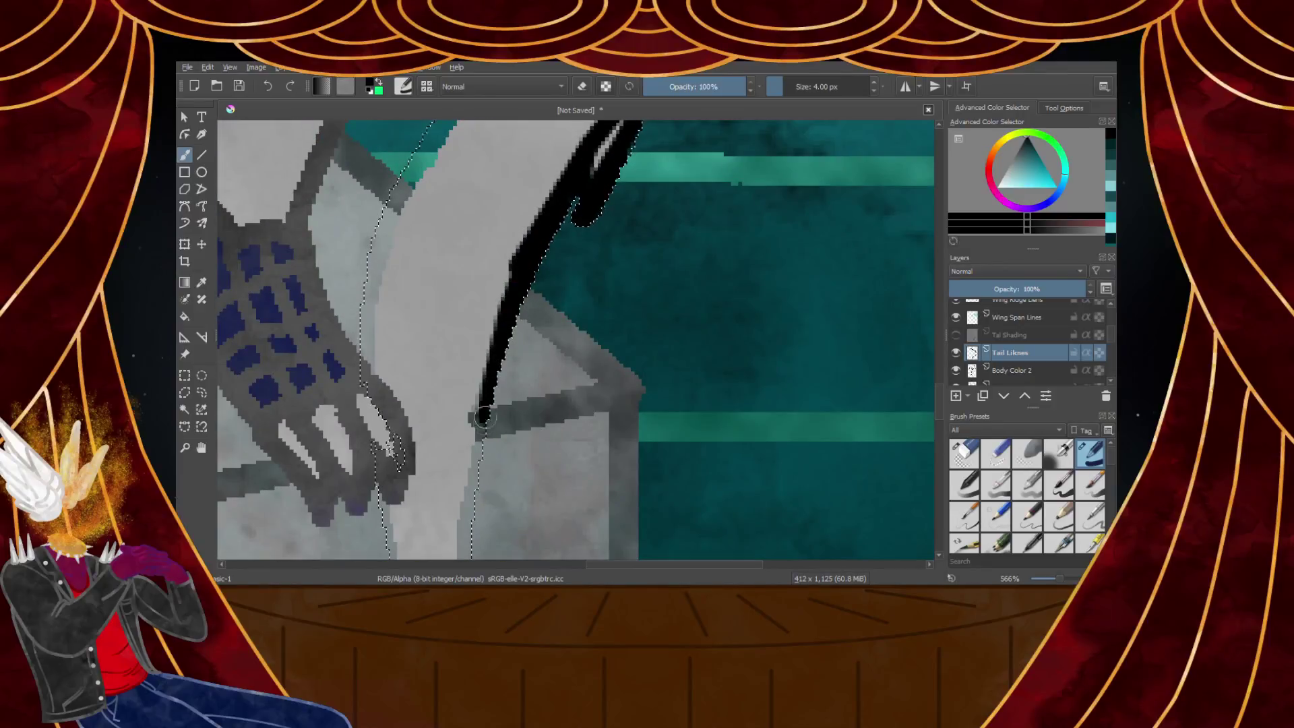
drag(527, 281, 470, 471)
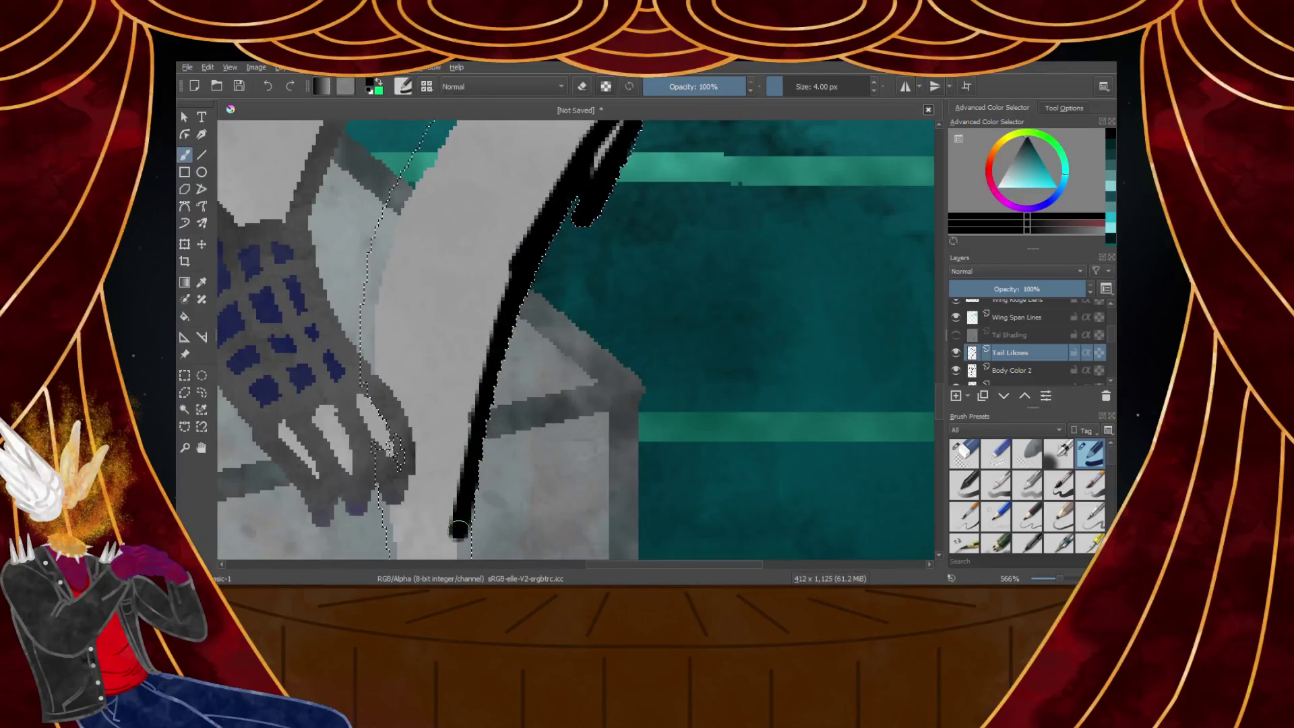
drag(459, 526, 458, 550)
scroll(469, 416, down, 3)
scroll(444, 465, up, 4)
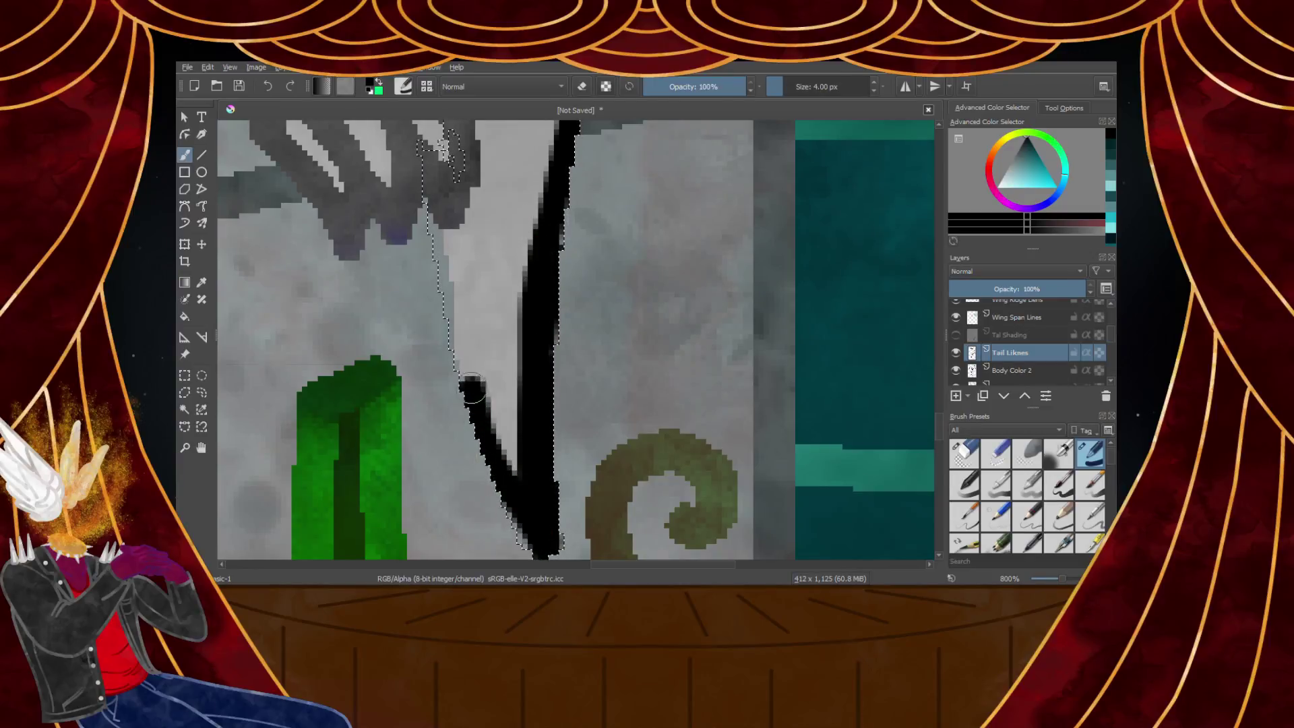
Ink the tail's opposite edge from the tip up past the foot's claws and beyond the light green stripe
drag(472, 392, 459, 319)
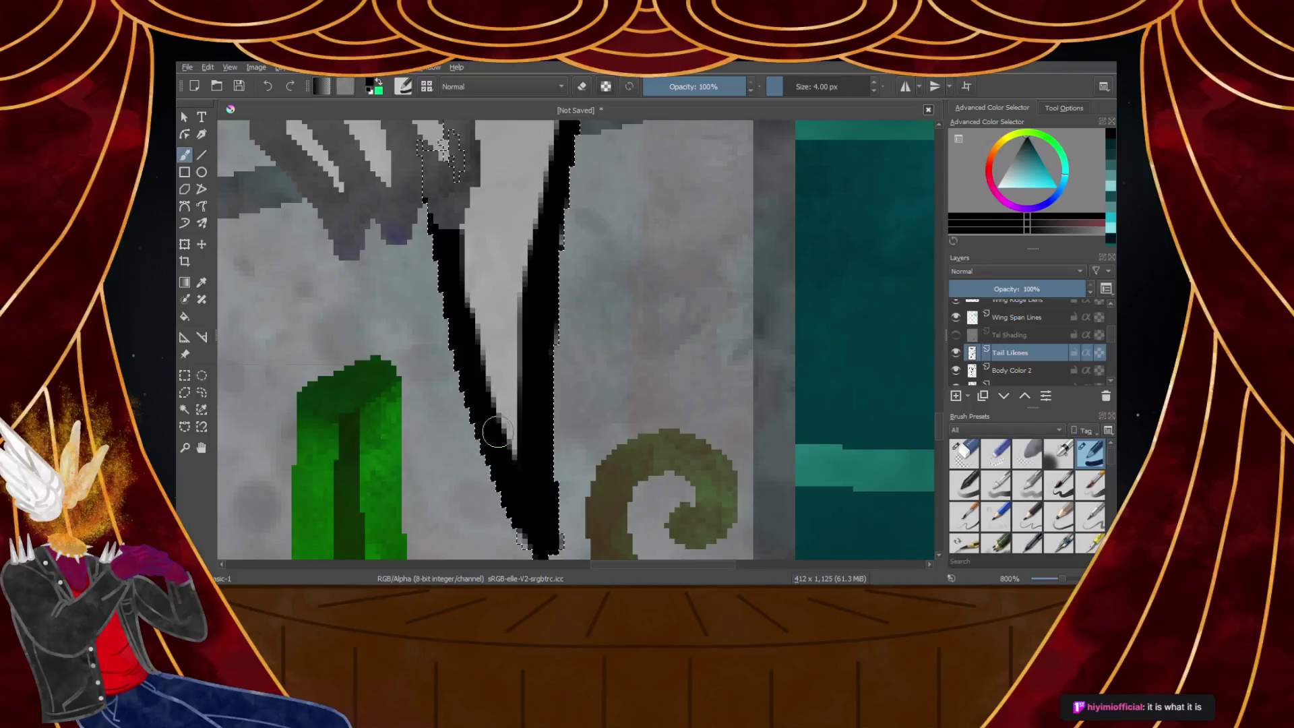
scroll(469, 209, down, 6)
scroll(465, 203, up, 7)
mouse_move(453, 271)
mouse_down()
mouse_move(437, 533)
mouse_move(421, 428)
mouse_move(452, 220)
mouse_move(455, 244)
mouse_move(381, 443)
mouse_move(491, 225)
mouse_move(390, 433)
mouse_up()
scroll(441, 310, down, 3)
scroll(464, 252, up, 3)
scroll(448, 302, down, 5)
scroll(462, 274, up, 5)
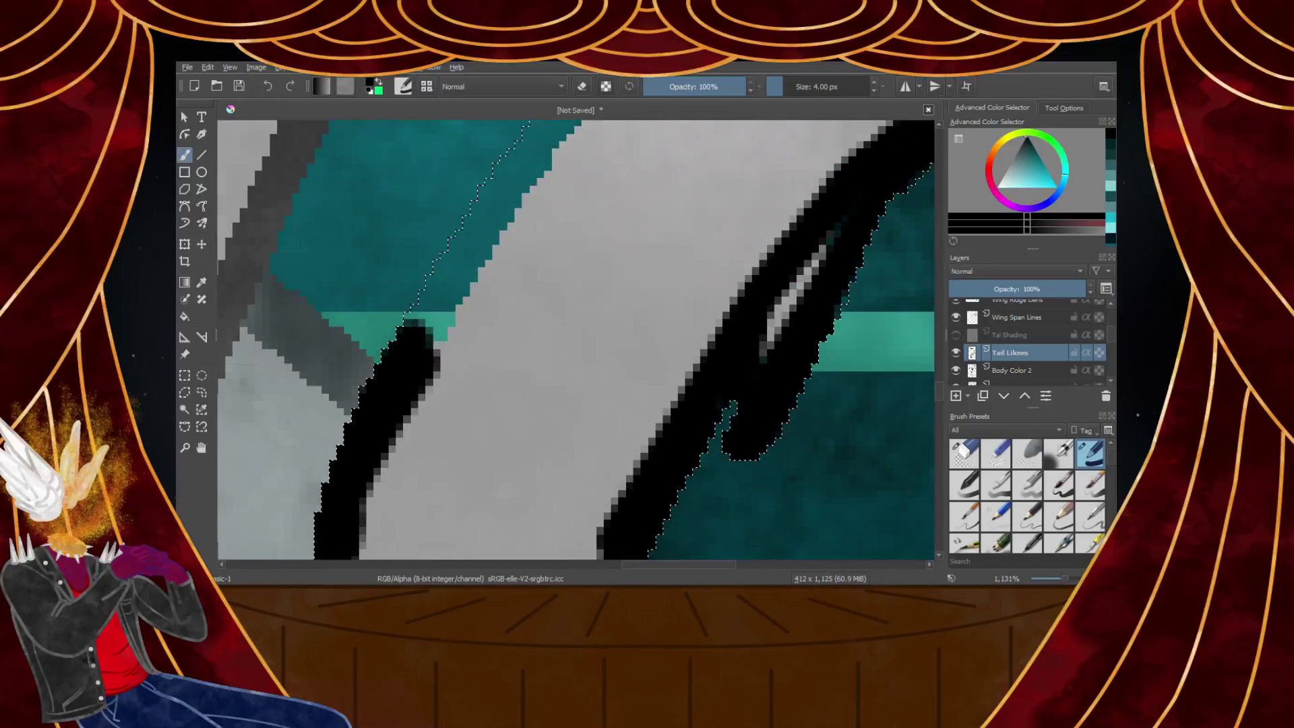
drag(438, 280, 350, 515)
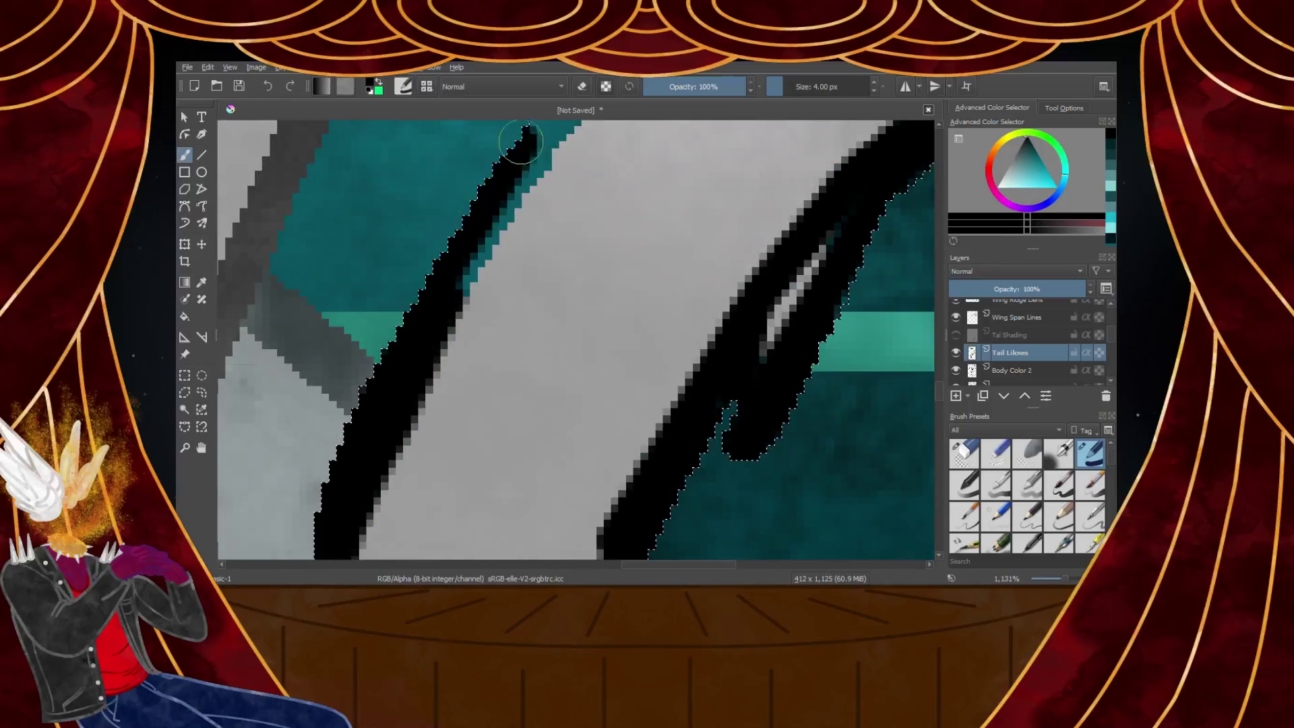
scroll(526, 171, down, 3)
scroll(540, 204, up, 3)
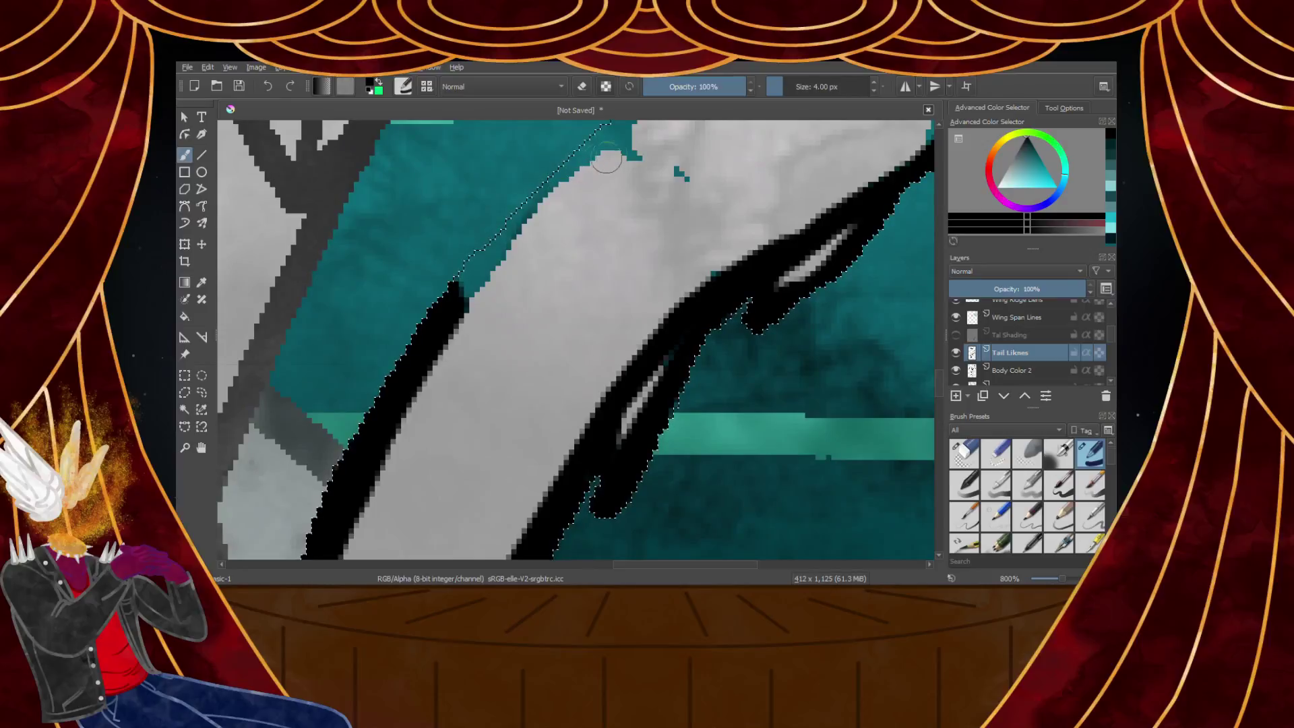
Extend the inner outline up the tail to the next light green stripe, undoing and redrawing strokes that stray from the edge
key(ctrl+z)
drag(594, 161, 438, 344)
key(ctrl+z)
drag(604, 127, 442, 330)
drag(480, 261, 452, 299)
drag(612, 126, 511, 243)
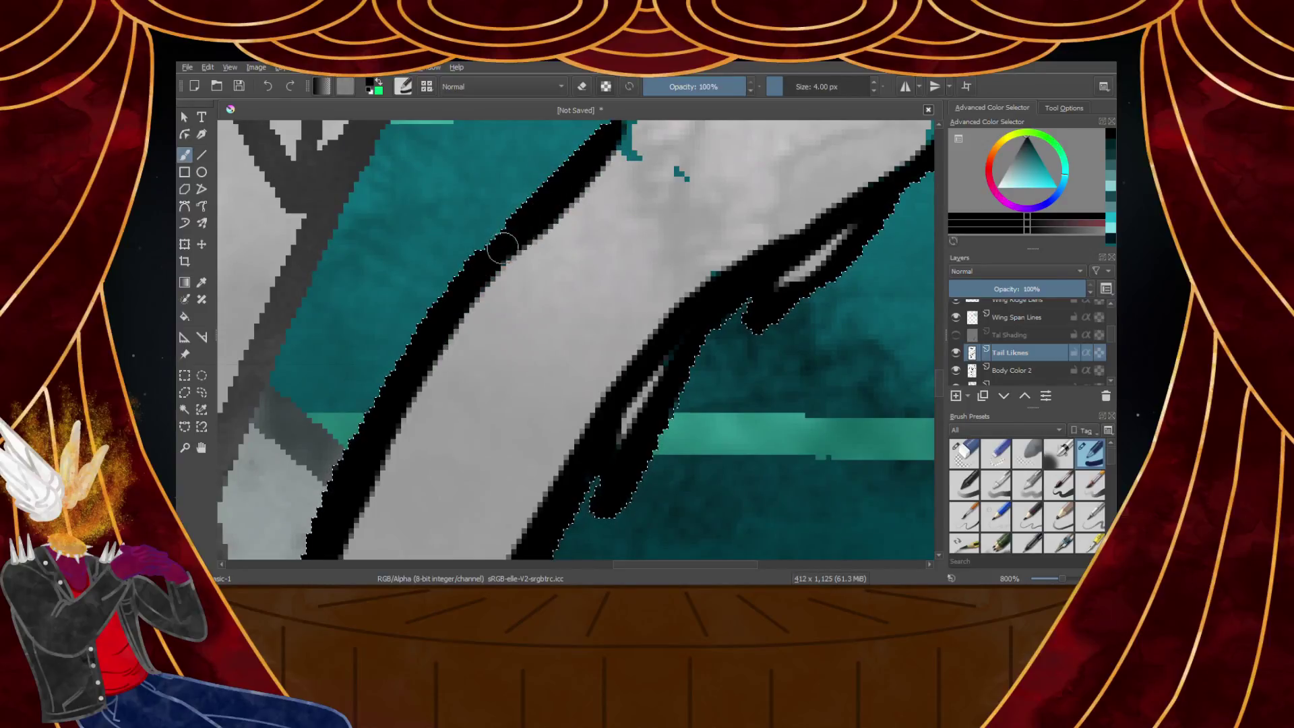
scroll(457, 283, down, 2)
scroll(535, 211, up, 3)
key(ctrl+z)
key(ctrl+z)
key(ctrl+z)
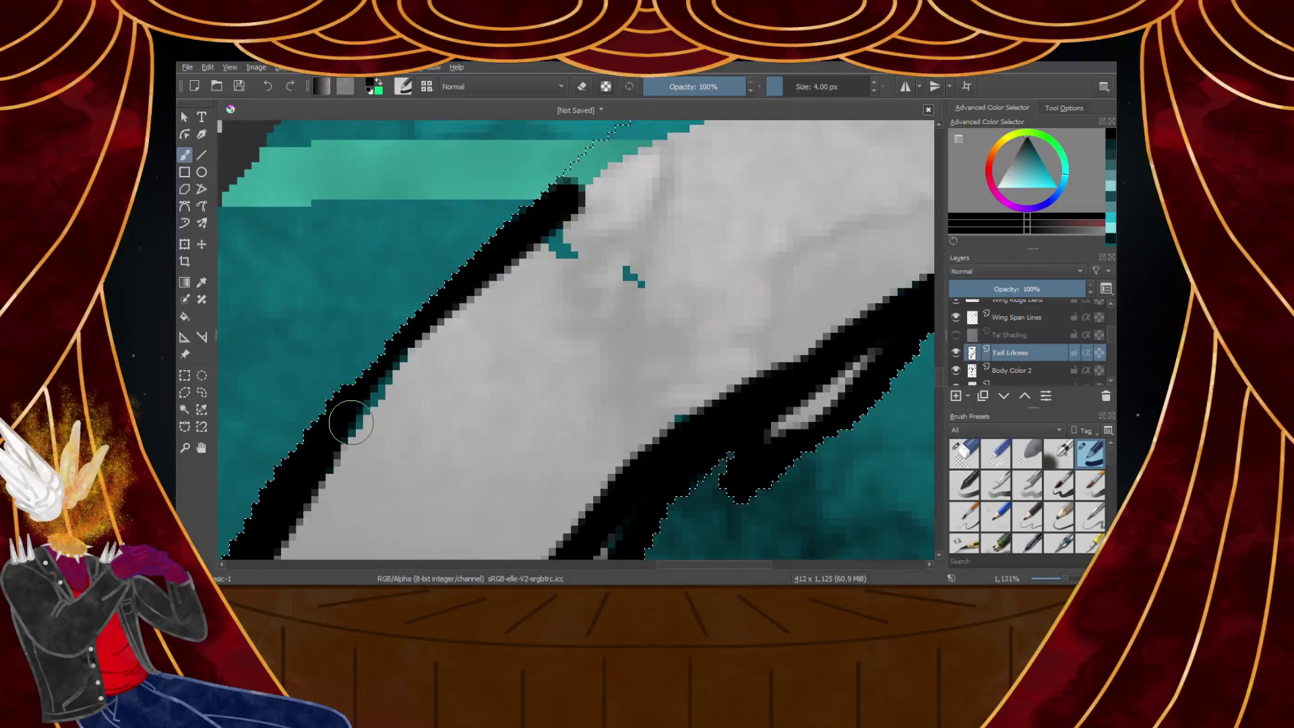
Draw a curved black segment line across the tail from the inner outline's upper end to the opposite spike, redoing it once
mouse_move(536, 243)
mouse_down()
mouse_move(693, 325)
mouse_move(749, 395)
mouse_up()
key(ctrl+z)
mouse_move(522, 244)
mouse_down()
mouse_move(601, 254)
mouse_move(687, 335)
mouse_move(728, 415)
mouse_up()
scroll(701, 391, down, 4)
scroll(572, 343, up, 3)
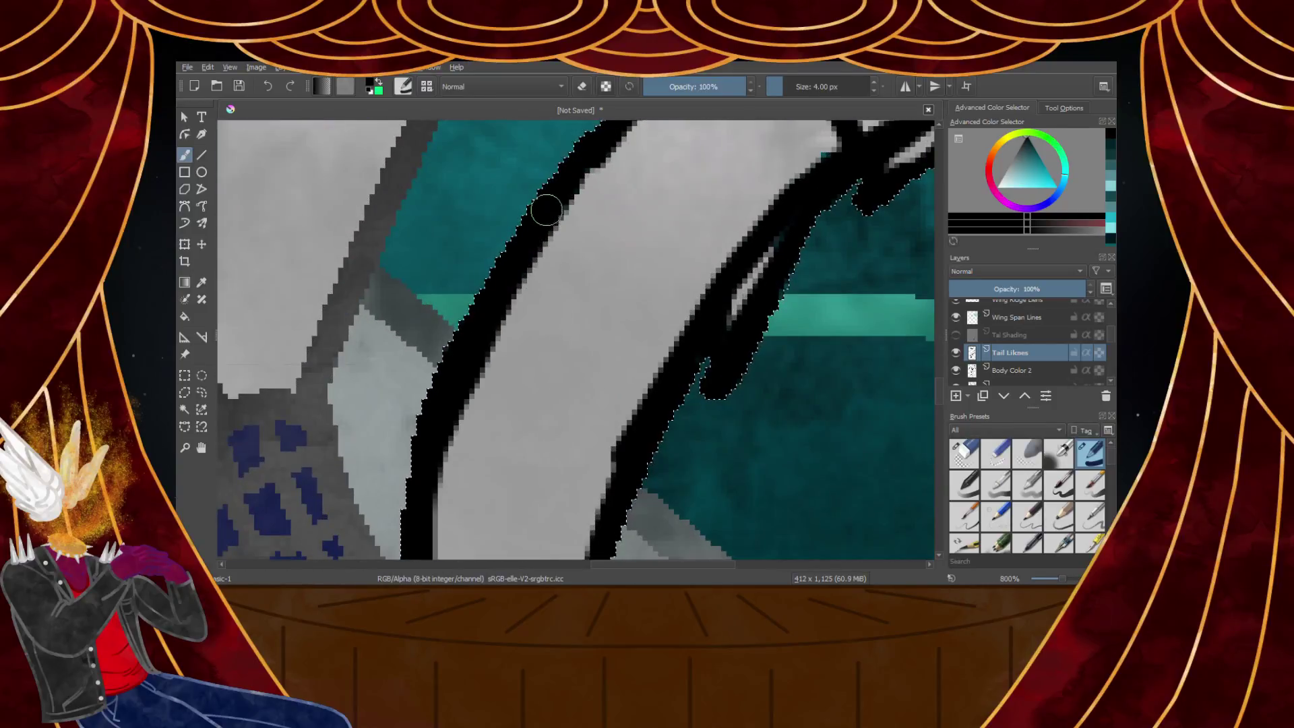
Add two more curved segment lines across the tail further down toward the foot, redrawing each once
mouse_move(591, 183)
mouse_down()
mouse_move(653, 210)
mouse_move(721, 290)
mouse_up()
key(ctrl+z)
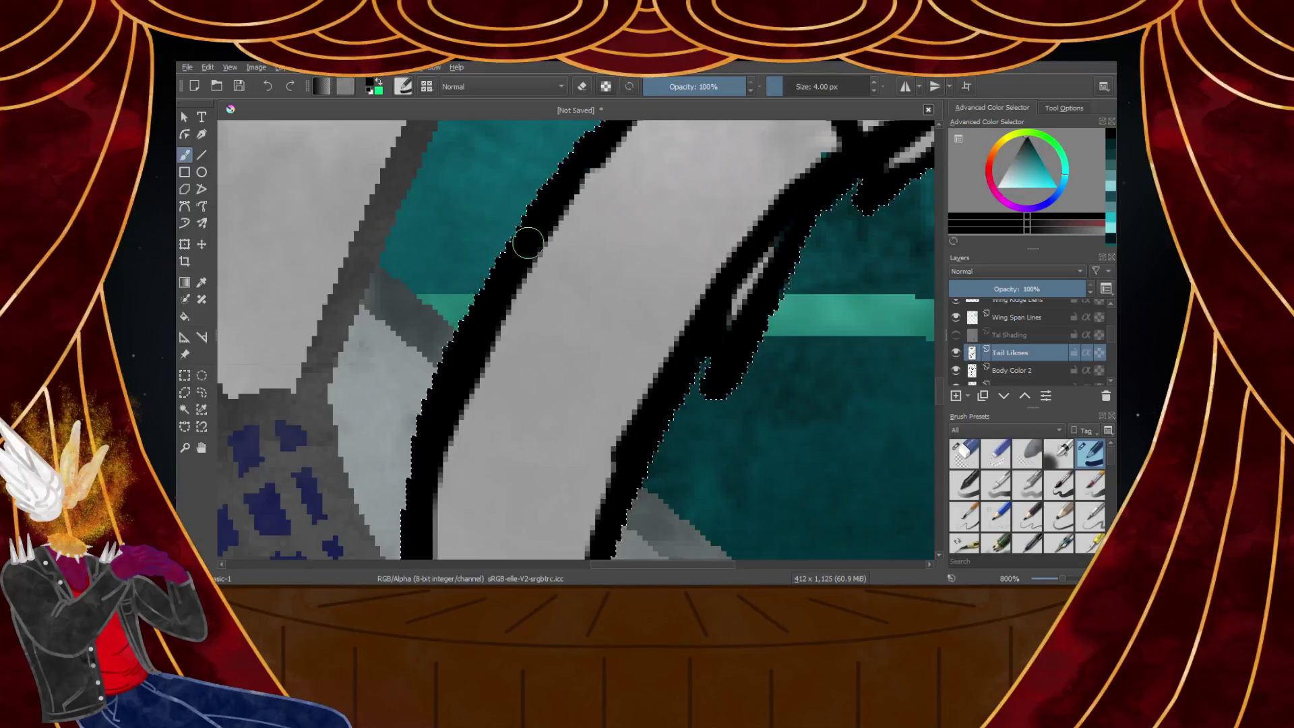
drag(566, 229, 669, 292)
scroll(668, 336, down, 3)
scroll(578, 402, up, 3)
mouse_move(593, 310)
mouse_down()
mouse_move(637, 307)
mouse_move(709, 318)
mouse_move(763, 370)
mouse_up()
key(ctrl+z)
mouse_move(607, 318)
mouse_down()
mouse_move(706, 314)
mouse_move(782, 364)
mouse_up()
Draw a segment line across the tail beside the foot's claws and thicken the outer outline next to it
scroll(720, 387, down, 5)
key(plus)
mouse_move(691, 291)
mouse_down()
mouse_move(792, 291)
mouse_move(787, 381)
mouse_up()
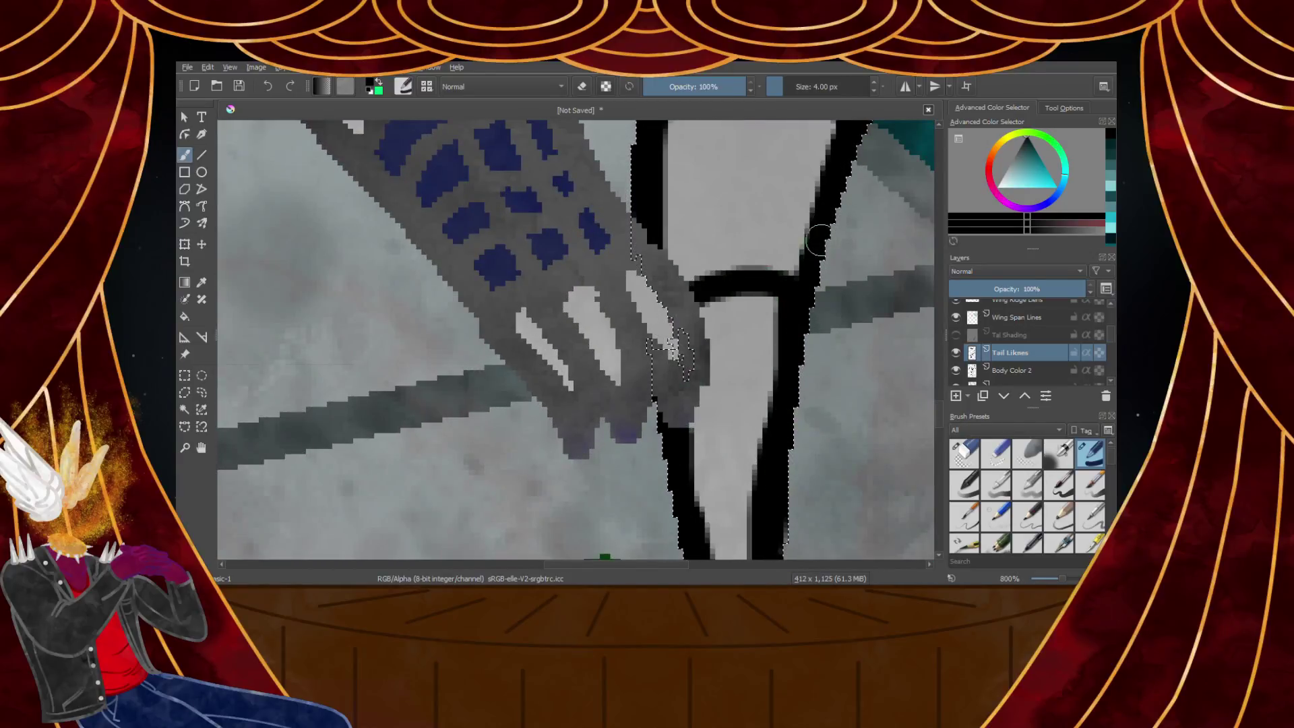
mouse_move(833, 178)
mouse_down()
mouse_move(777, 433)
mouse_move(789, 299)
mouse_up()
key(minus)
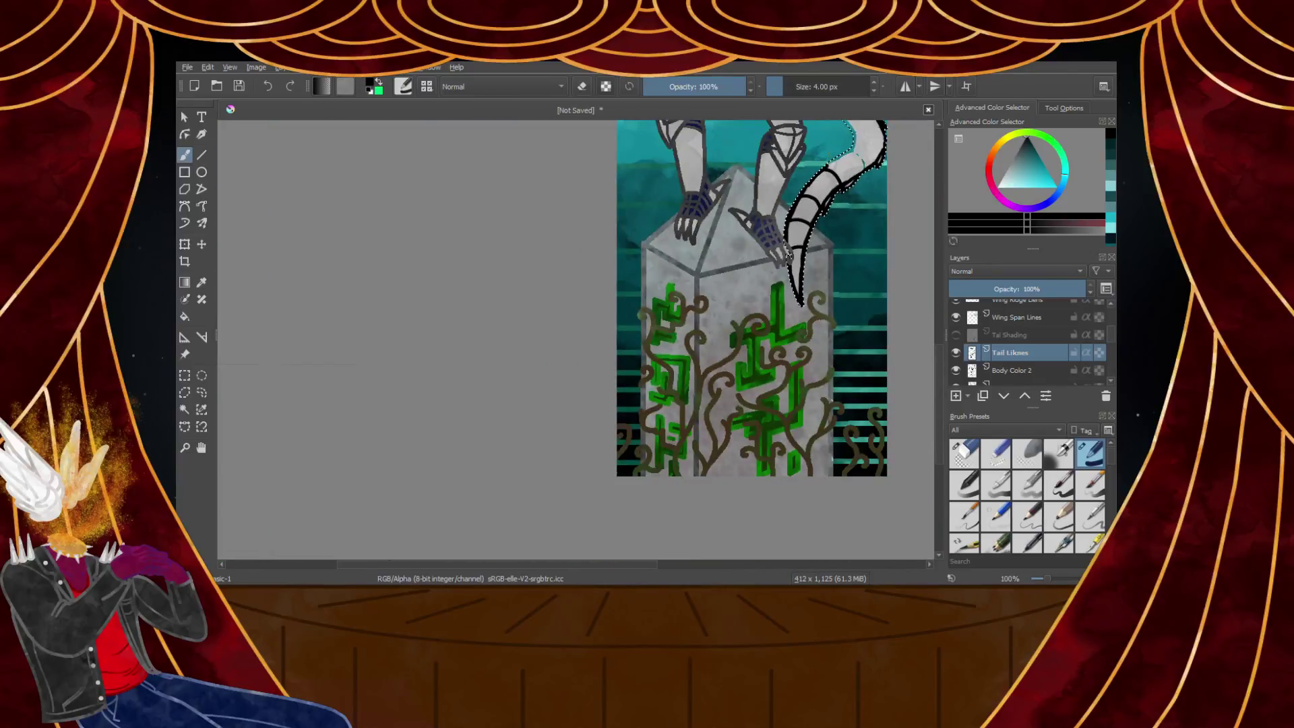
Draw a curved segment line across the tail just below the bend and ink the inner outline up to it
scroll(828, 150, up, 5)
scroll(846, 240, down, 4)
scroll(889, 182, up, 4)
scroll(844, 283, down, 4)
scroll(868, 301, up, 3)
key(plus)
key(plus)
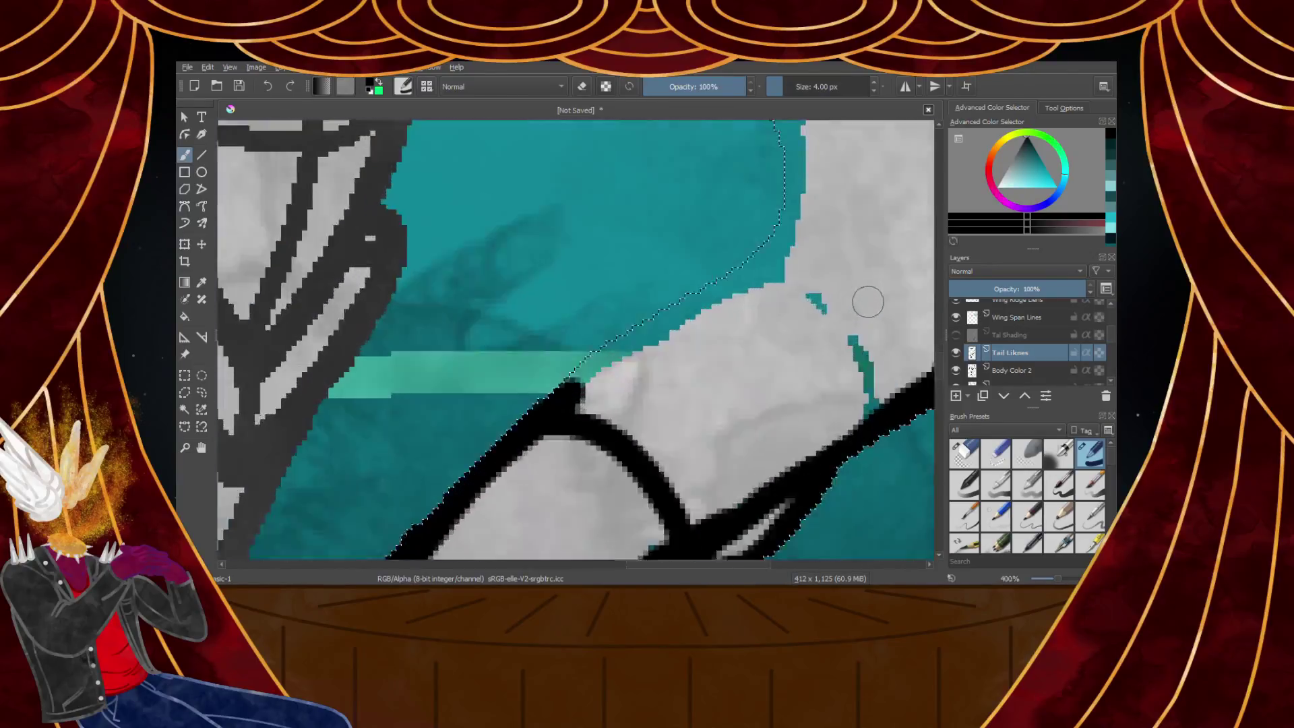
mouse_move(790, 280)
mouse_down()
mouse_move(824, 318)
mouse_move(857, 422)
mouse_up()
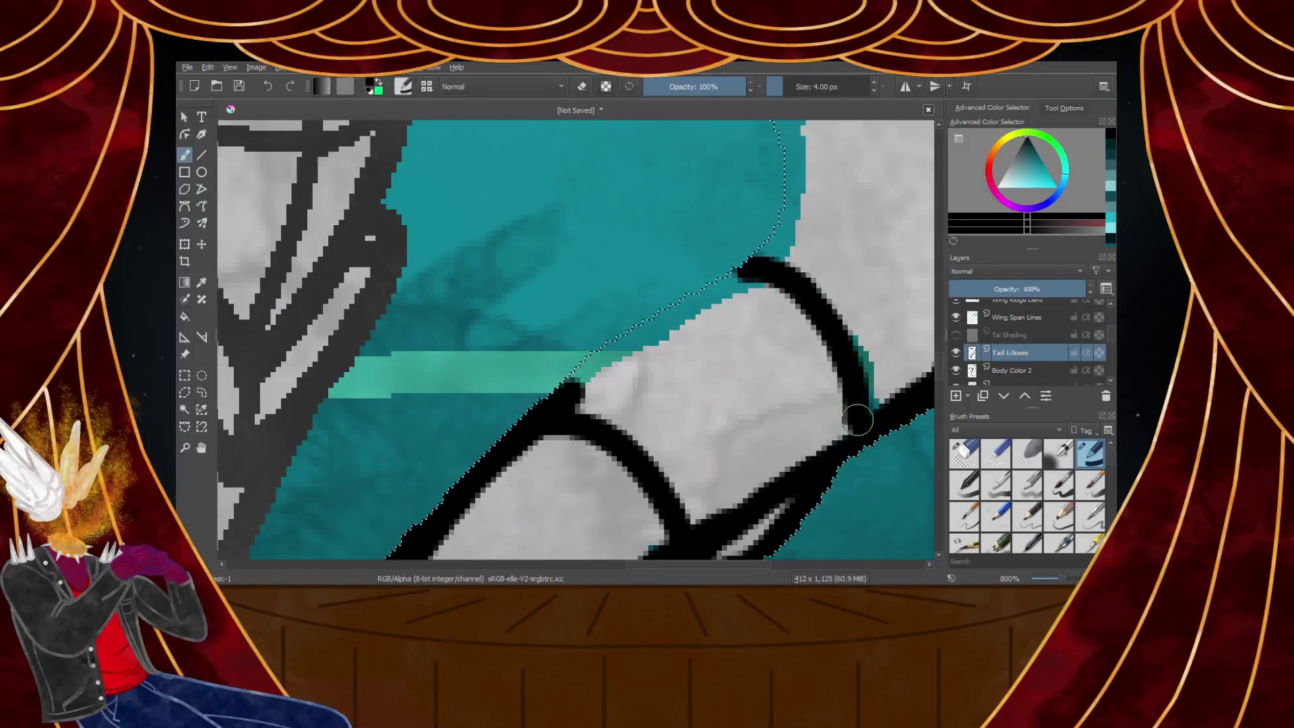
key(ctrl+z)
mouse_move(741, 268)
mouse_down()
mouse_move(828, 299)
mouse_move(852, 337)
mouse_move(863, 431)
mouse_up()
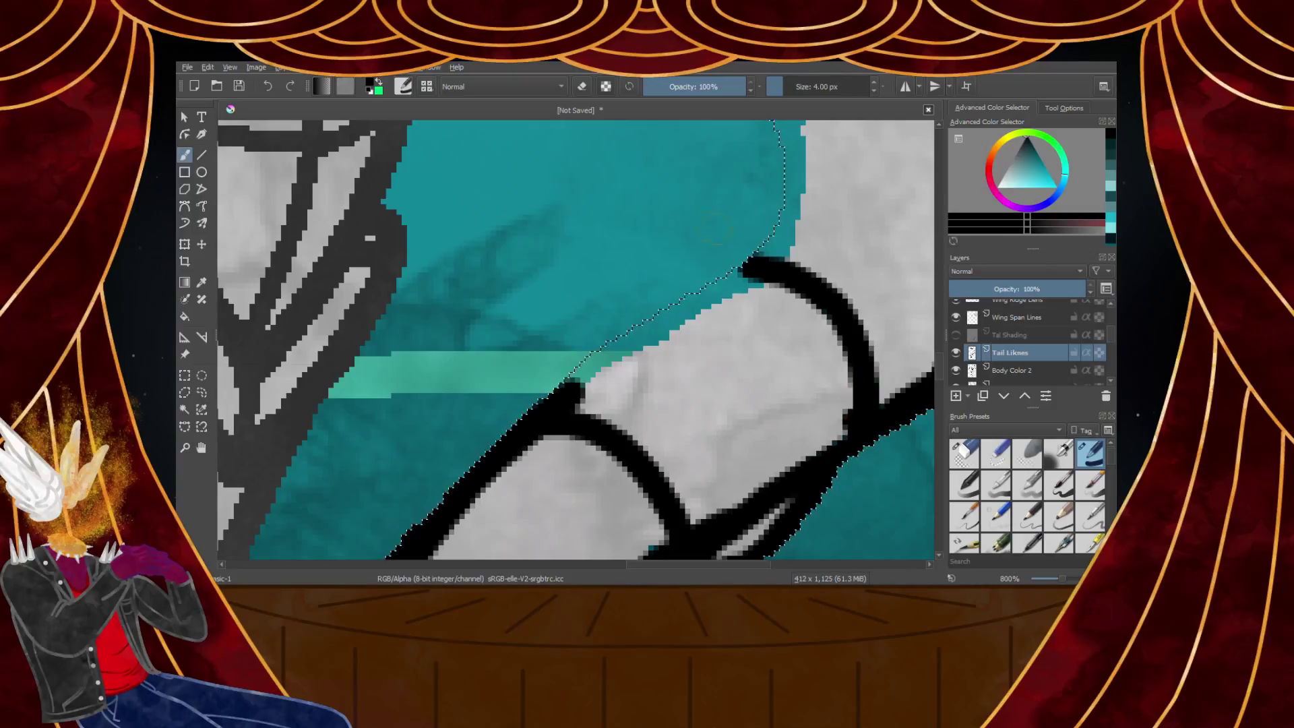
key(ctrl+z)
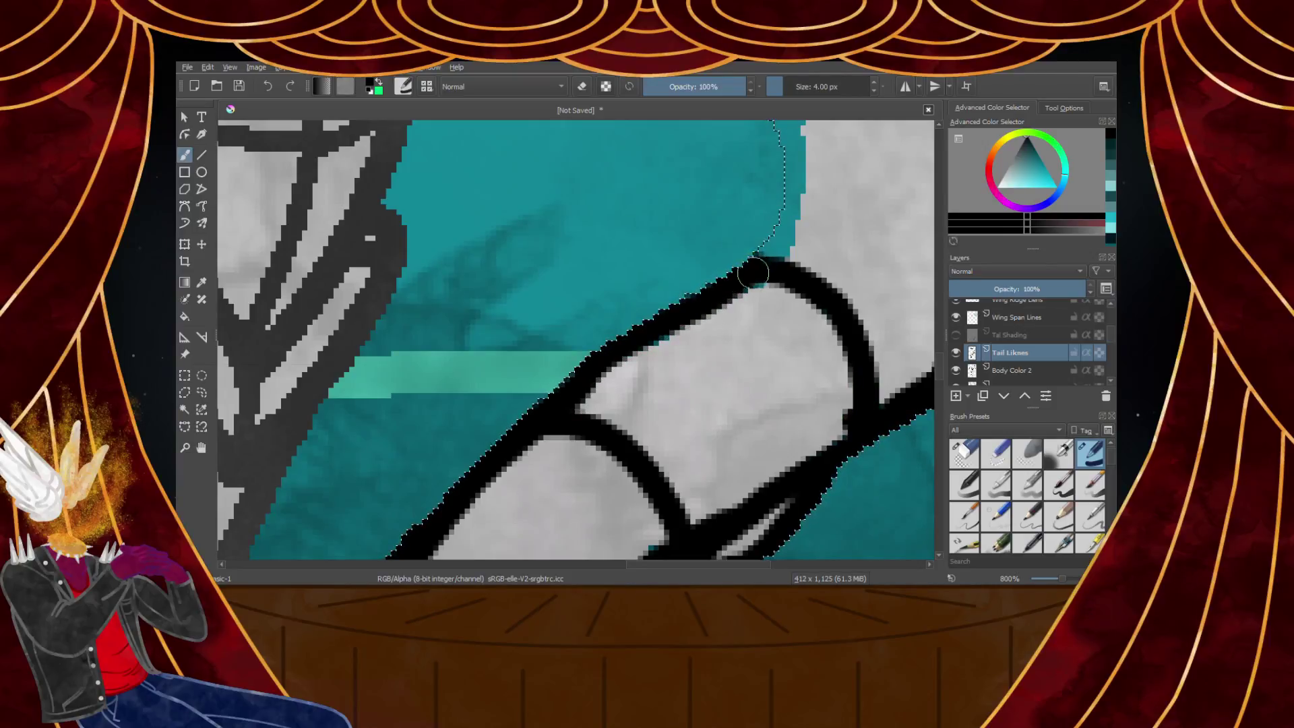
scroll(604, 323, down, 3)
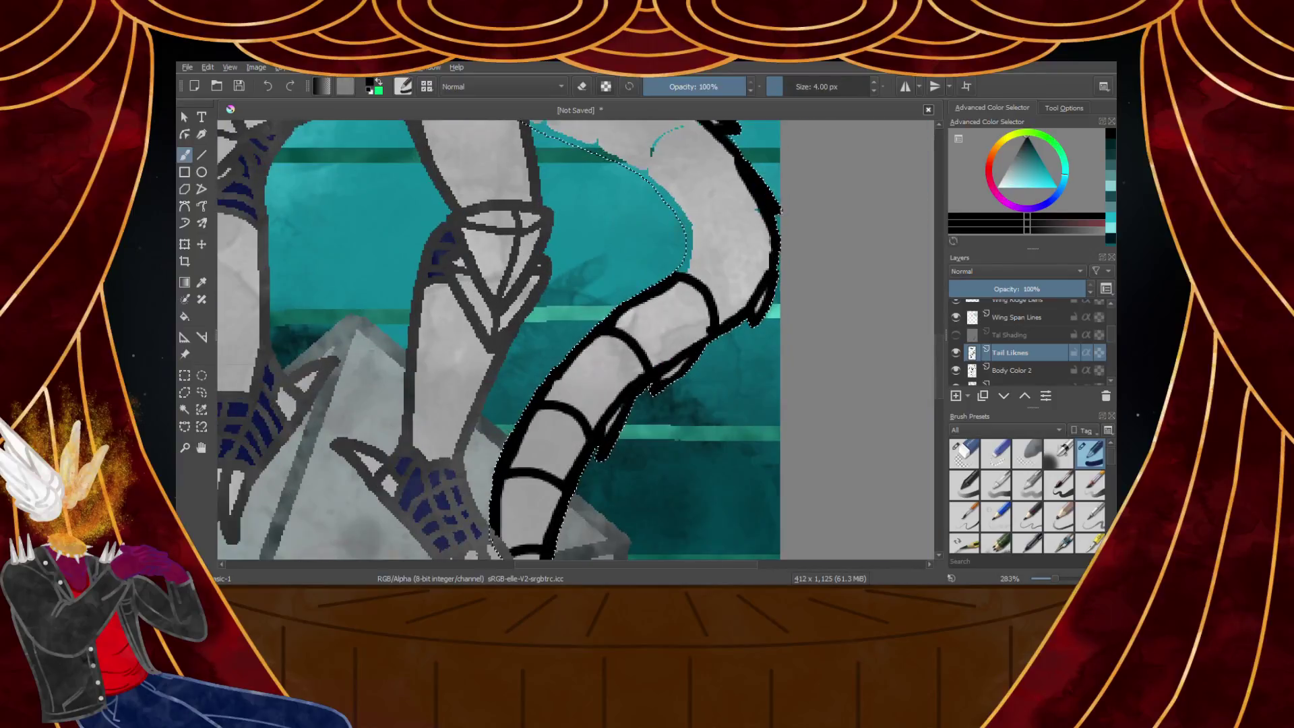
Ink and thicken the inner outline around the tail's bend and add a segment line across the bend
scroll(666, 203, down, 2)
scroll(668, 203, up, 5)
mouse_move(548, 183)
mouse_down()
mouse_move(603, 239)
mouse_move(674, 359)
mouse_move(651, 472)
mouse_move(682, 398)
mouse_move(656, 299)
mouse_move(590, 214)
mouse_move(474, 139)
mouse_up()
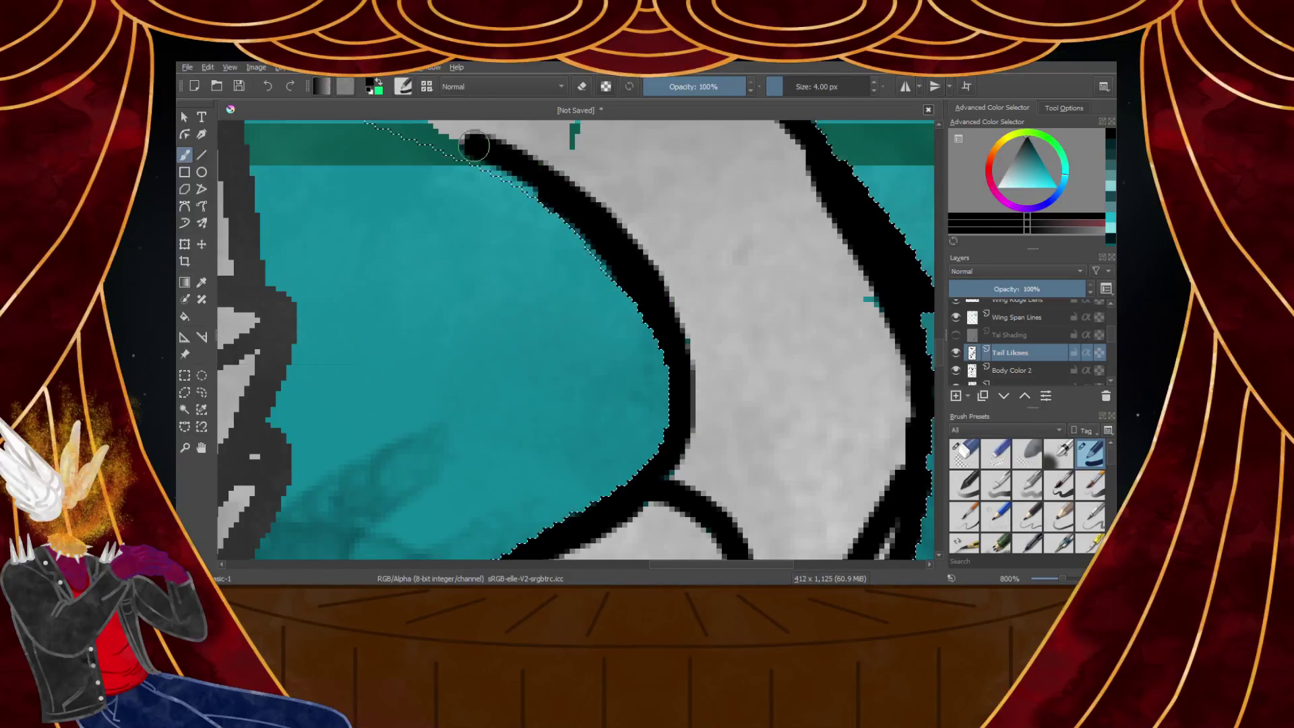
mouse_move(658, 297)
mouse_down()
mouse_move(688, 410)
mouse_move(659, 476)
mouse_up()
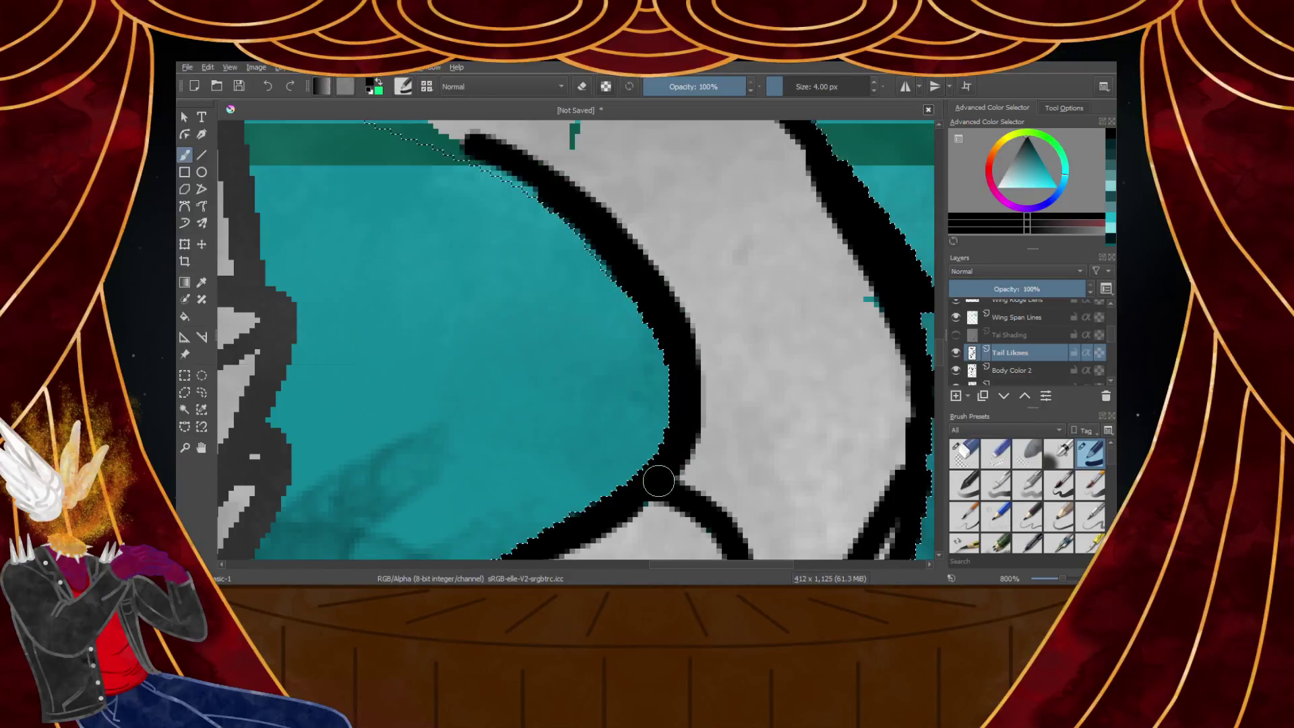
mouse_move(690, 315)
mouse_down()
mouse_move(777, 293)
mouse_move(842, 287)
mouse_move(885, 307)
mouse_move(760, 304)
mouse_move(692, 346)
mouse_up()
key(ctrl+z)
scroll(693, 347, down, 5)
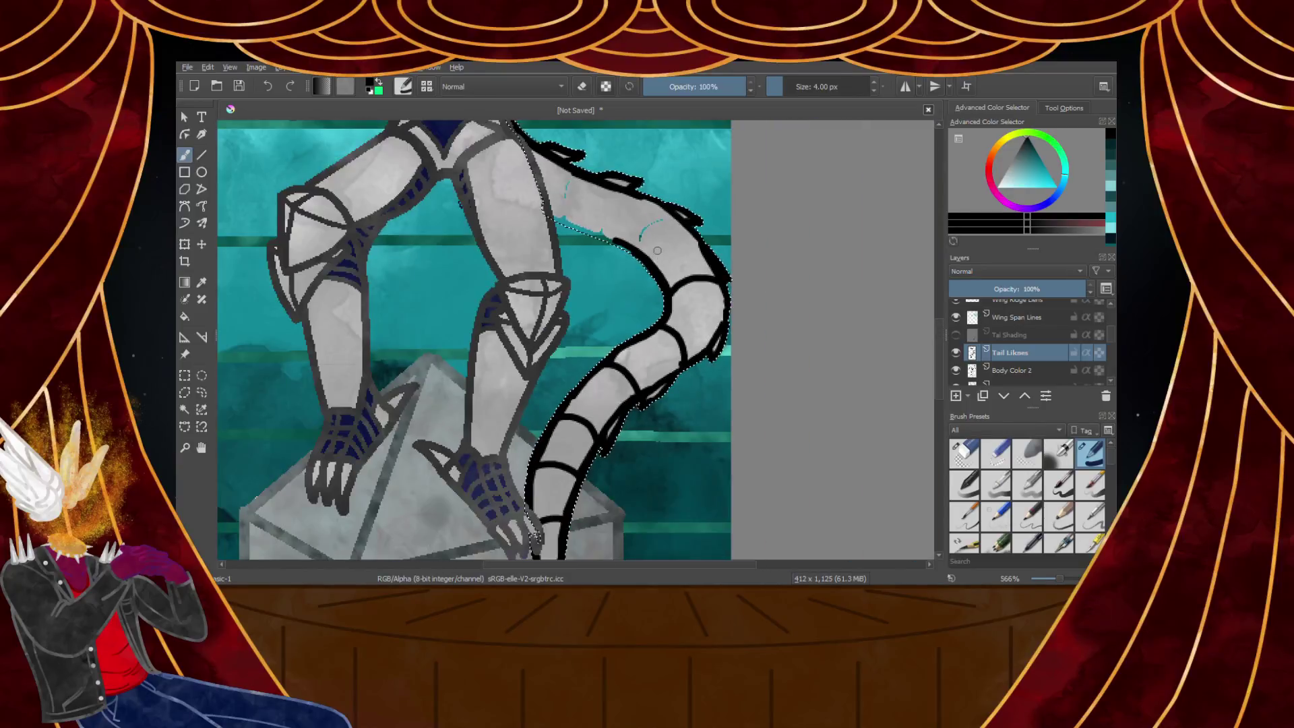
scroll(759, 235, up, 4)
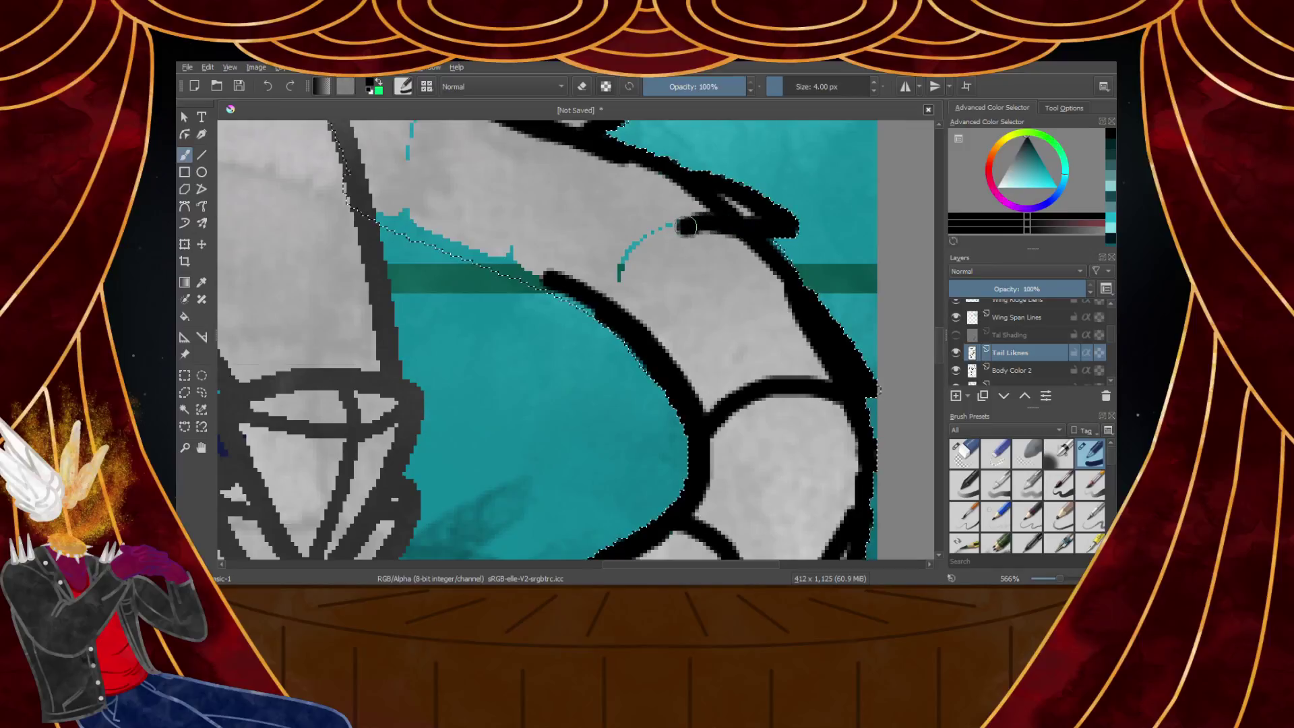
Redraw the curved segment line above the bend, from the inner outline to the spike on the upper edge
key(ctrl+z)
mouse_move(614, 300)
mouse_down()
mouse_move(646, 238)
mouse_move(719, 233)
mouse_move(668, 238)
mouse_move(630, 264)
mouse_move(623, 331)
mouse_move(624, 265)
mouse_move(654, 239)
mouse_move(744, 241)
mouse_move(695, 222)
mouse_move(641, 242)
mouse_move(615, 274)
mouse_up()
key(ctrl+z)
key(ctrl+z)
key(ctrl+z)
scroll(701, 193, up, 2)
key(ctrl+z)
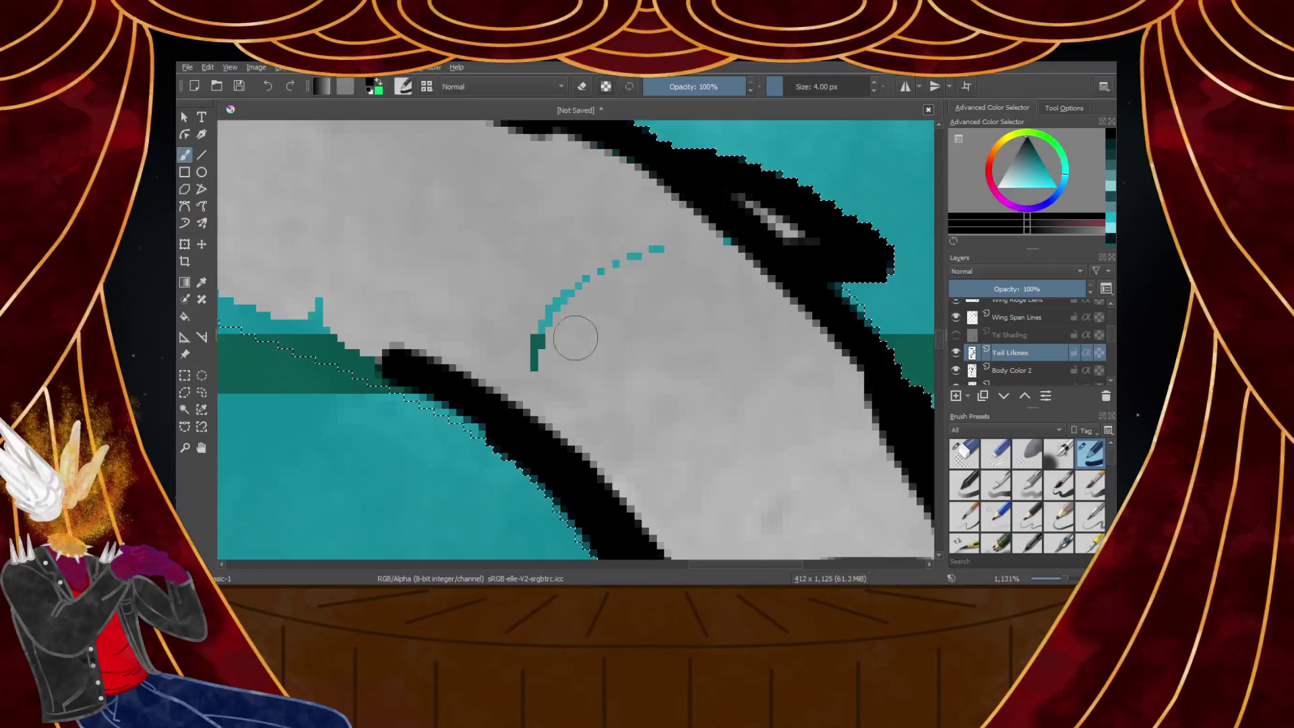
scroll(527, 416, up, 1)
mouse_move(527, 416)
mouse_down()
mouse_move(534, 370)
mouse_move(659, 208)
mouse_move(820, 202)
mouse_move(839, 214)
mouse_up()
scroll(838, 214, down, 6)
scroll(632, 184, up, 4)
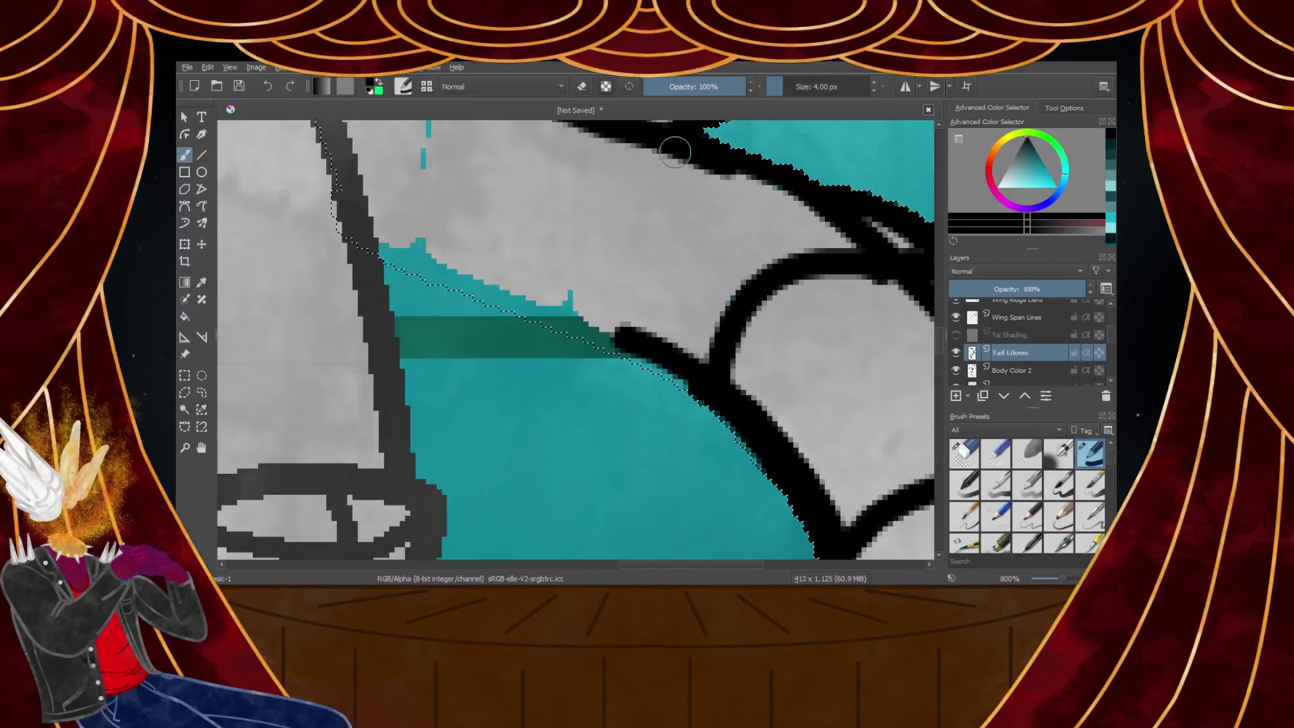
Finish the tail's inner outline up to the thigh and draw the remaining segment lines near the tail's base
mouse_move(678, 153)
mouse_down()
mouse_move(621, 188)
mouse_move(576, 292)
mouse_move(573, 316)
mouse_move(630, 347)
mouse_move(364, 229)
mouse_up()
scroll(364, 229, down, 5)
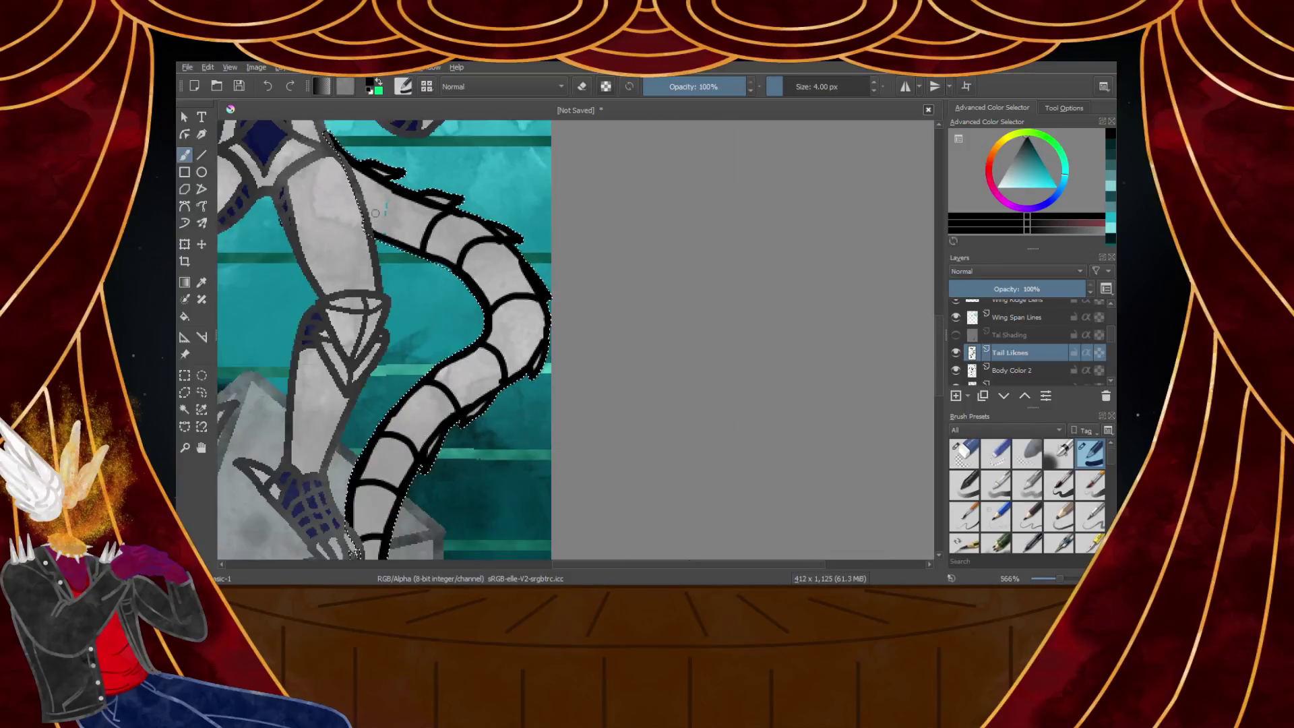
scroll(403, 196, up, 4)
mouse_move(450, 186)
mouse_down()
mouse_move(399, 230)
mouse_move(387, 290)
mouse_move(407, 375)
mouse_move(390, 306)
mouse_move(413, 215)
mouse_move(452, 193)
mouse_up()
key(ctrl+z)
scroll(455, 191, down, 5)
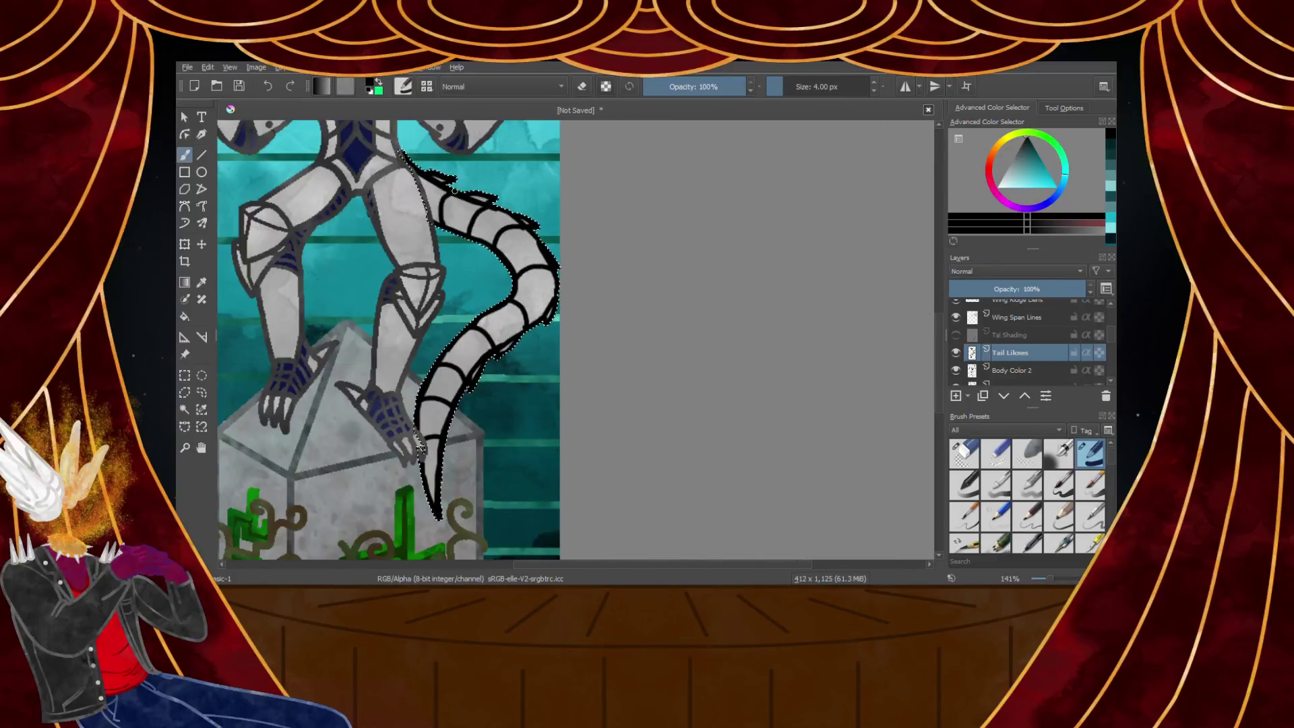
Pick a dark grey and paint over the upper tail's linework with the Watercolor Texture brush
click(201, 409)
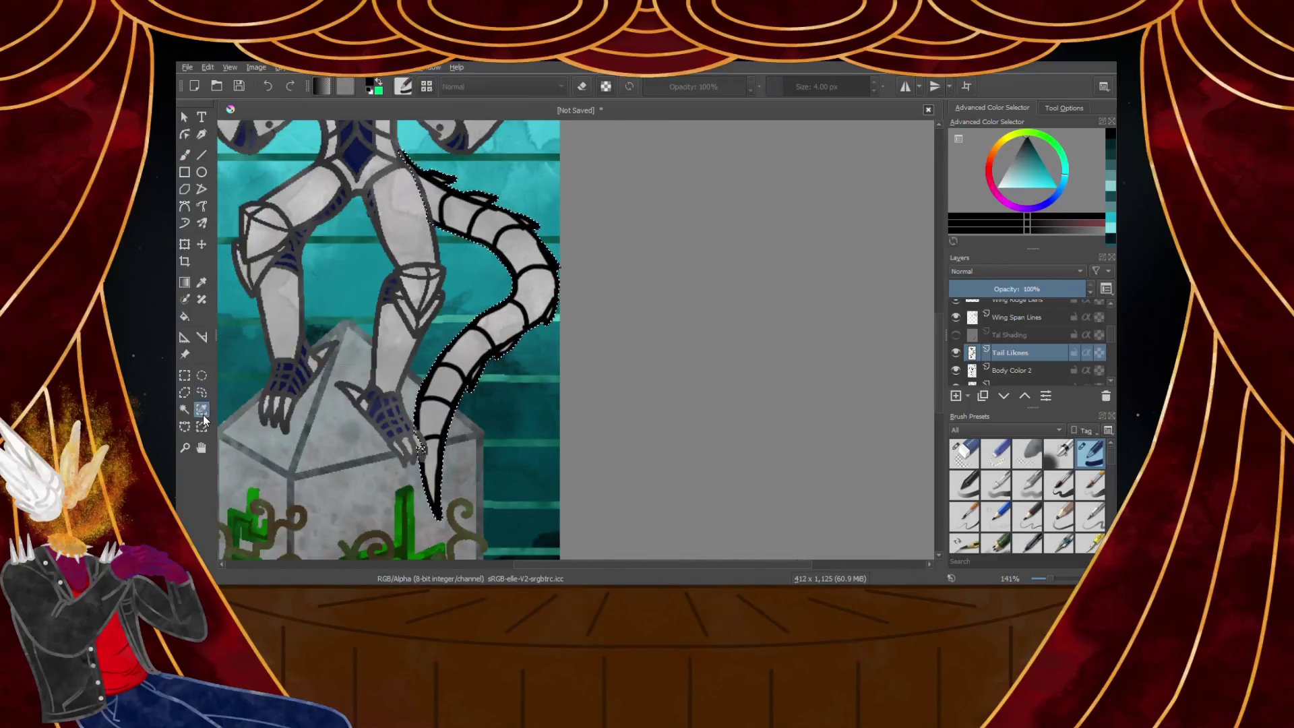
scroll(535, 256, up, 5)
scroll(536, 256, down, 6)
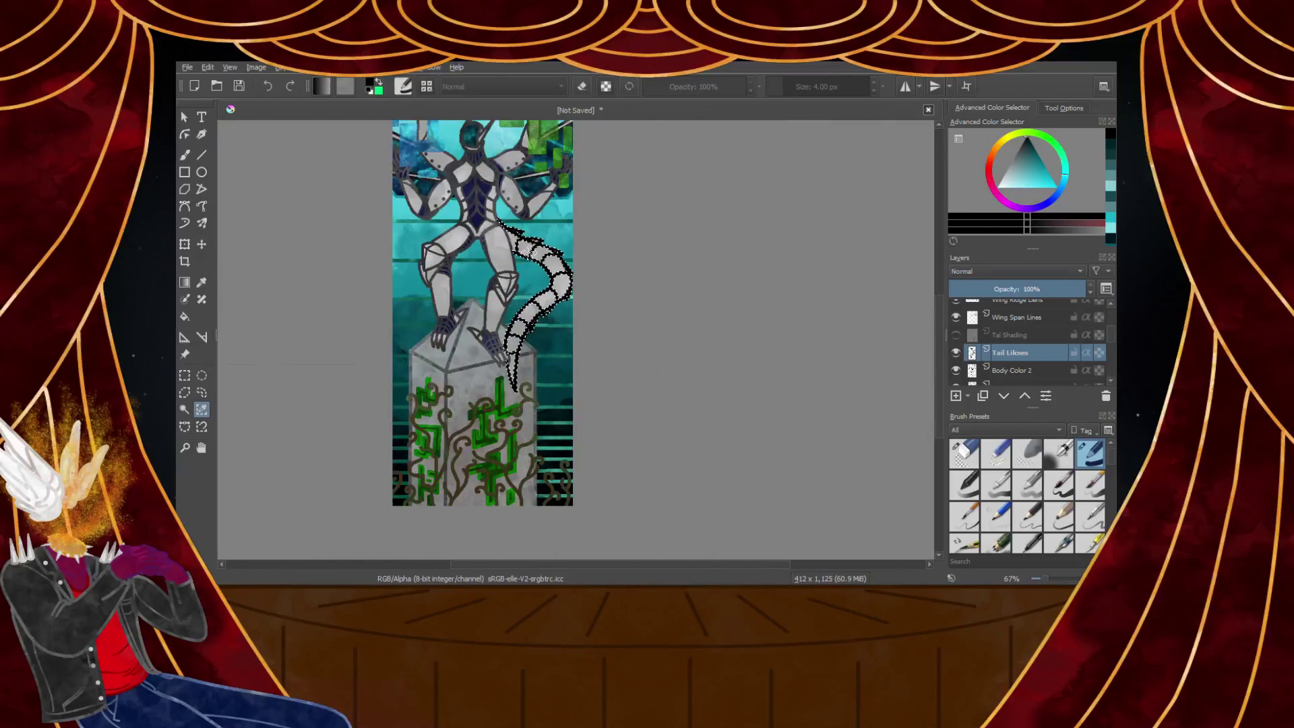
scroll(535, 257, up, 4)
drag(1034, 167, 1015, 151)
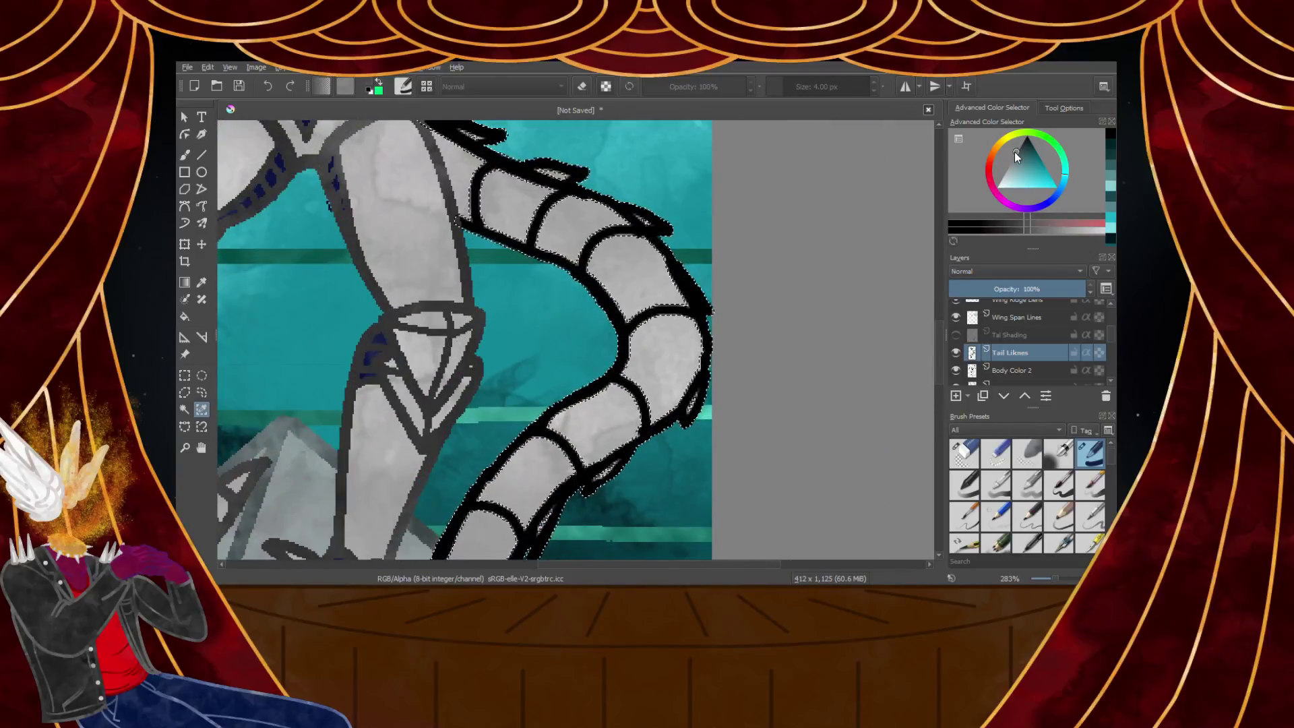
click(184, 159)
scroll(1011, 503, down, 6)
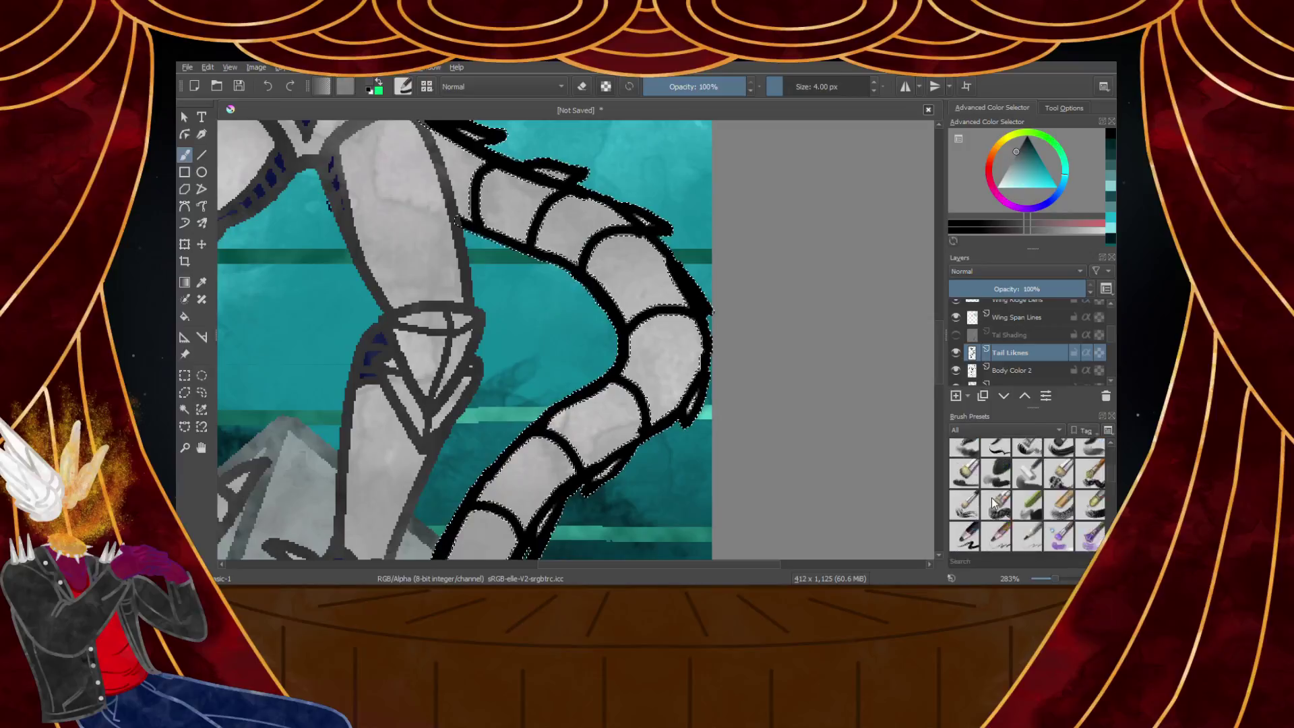
click(995, 524)
mouse_move(472, 203)
mouse_down()
mouse_move(657, 296)
mouse_move(600, 304)
mouse_up()
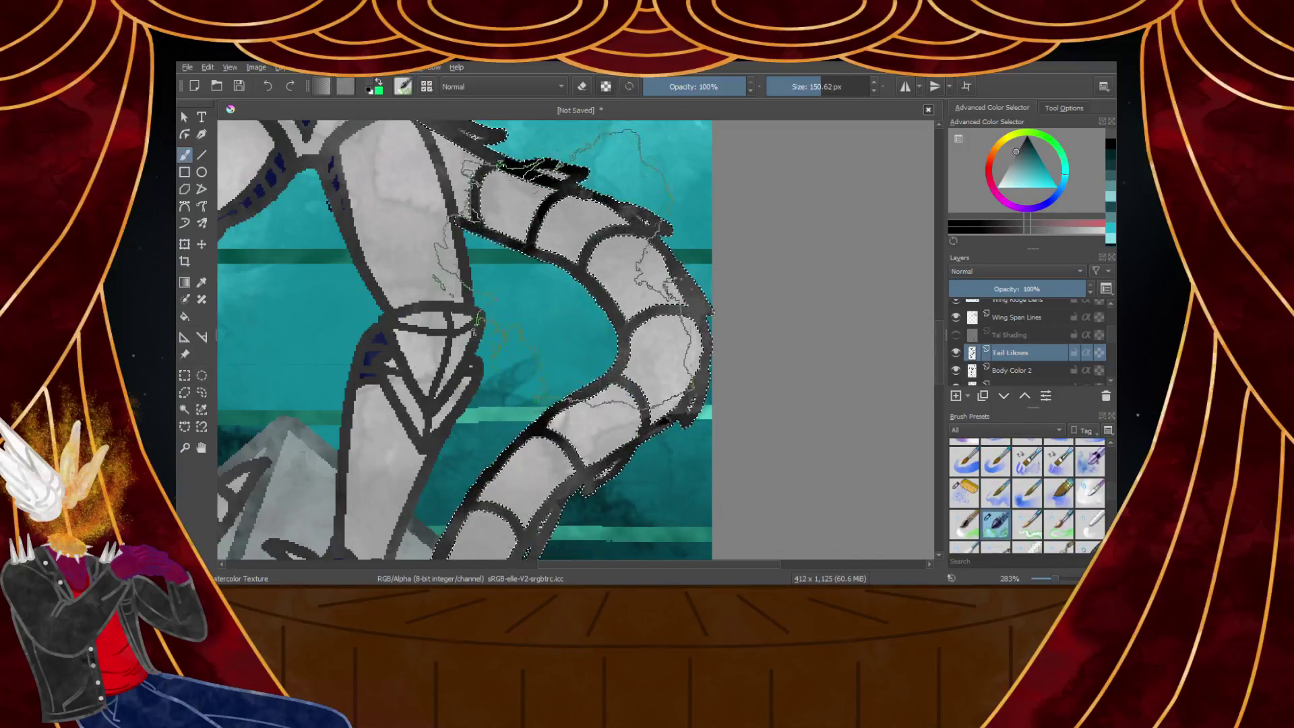
Continue the dark grey watercolour over the rest of the tail's linework, from the bend down to the tip
scroll(563, 296, down, 3)
scroll(546, 404, up, 2)
mouse_move(550, 368)
mouse_down()
mouse_move(510, 475)
mouse_move(515, 378)
mouse_up()
scroll(492, 347, down, 2)
scroll(509, 226, up, 2)
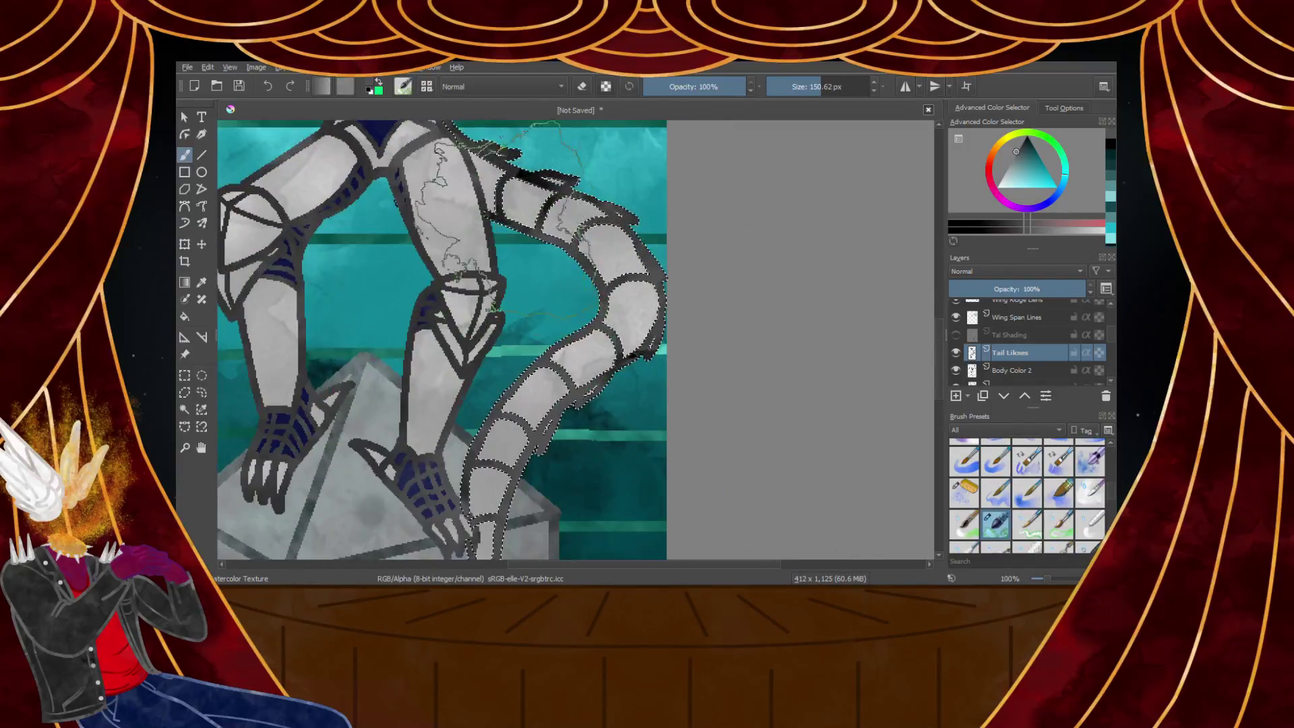
drag(576, 217, 495, 475)
scroll(517, 347, down, 2)
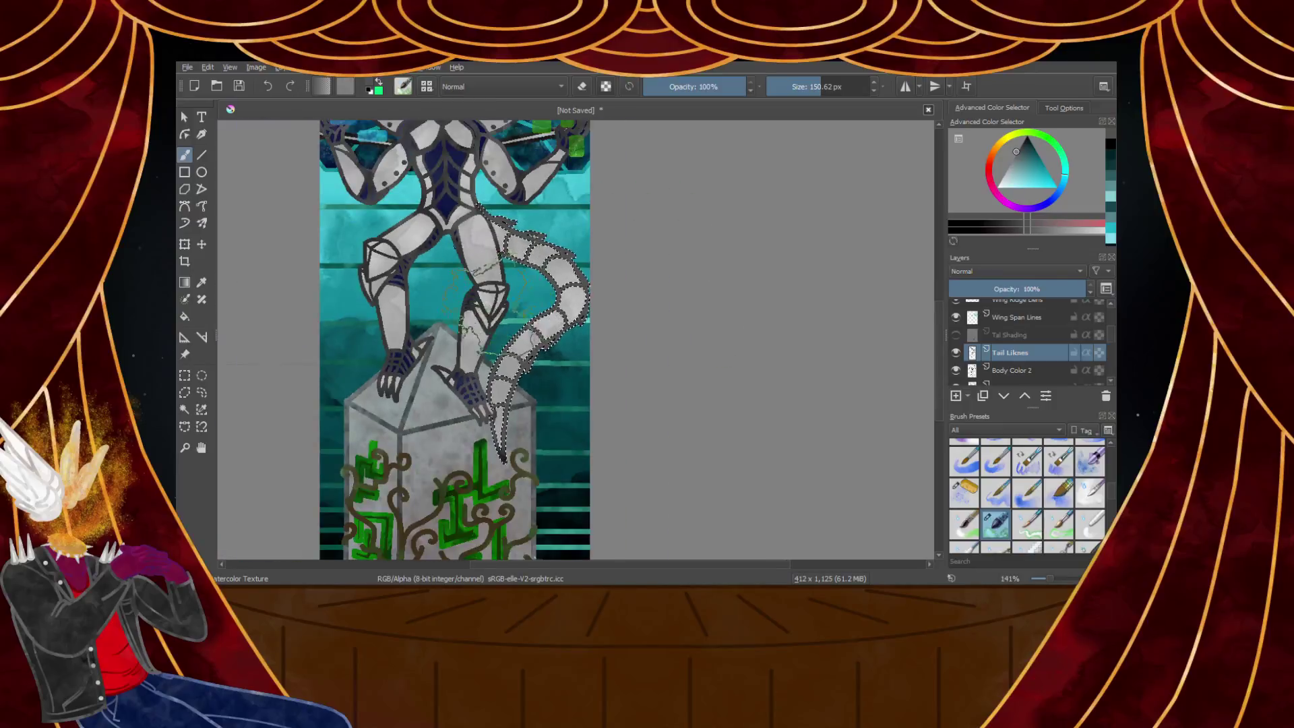
Pick a near-black teal, darken the linework at the tail's lower end, and clear the selection
scroll(495, 397, up, 1)
drag(1019, 150, 1023, 141)
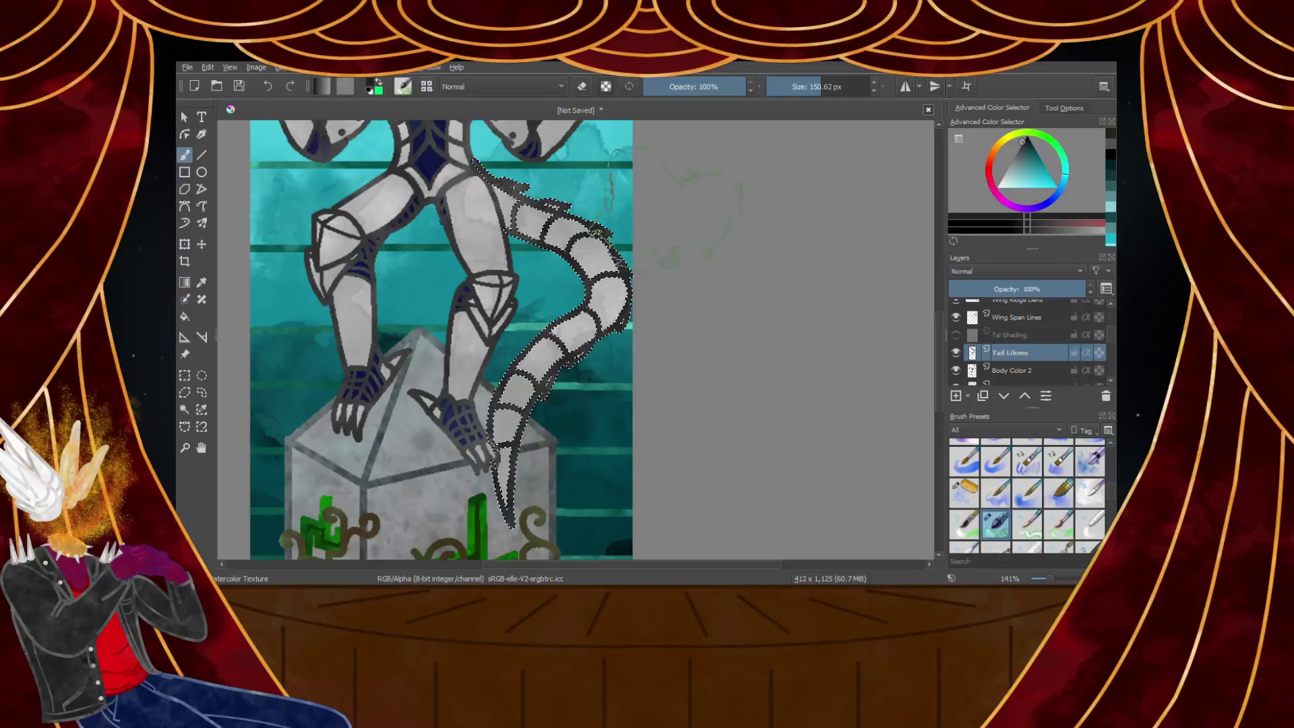
click(1031, 143)
drag(565, 409, 508, 465)
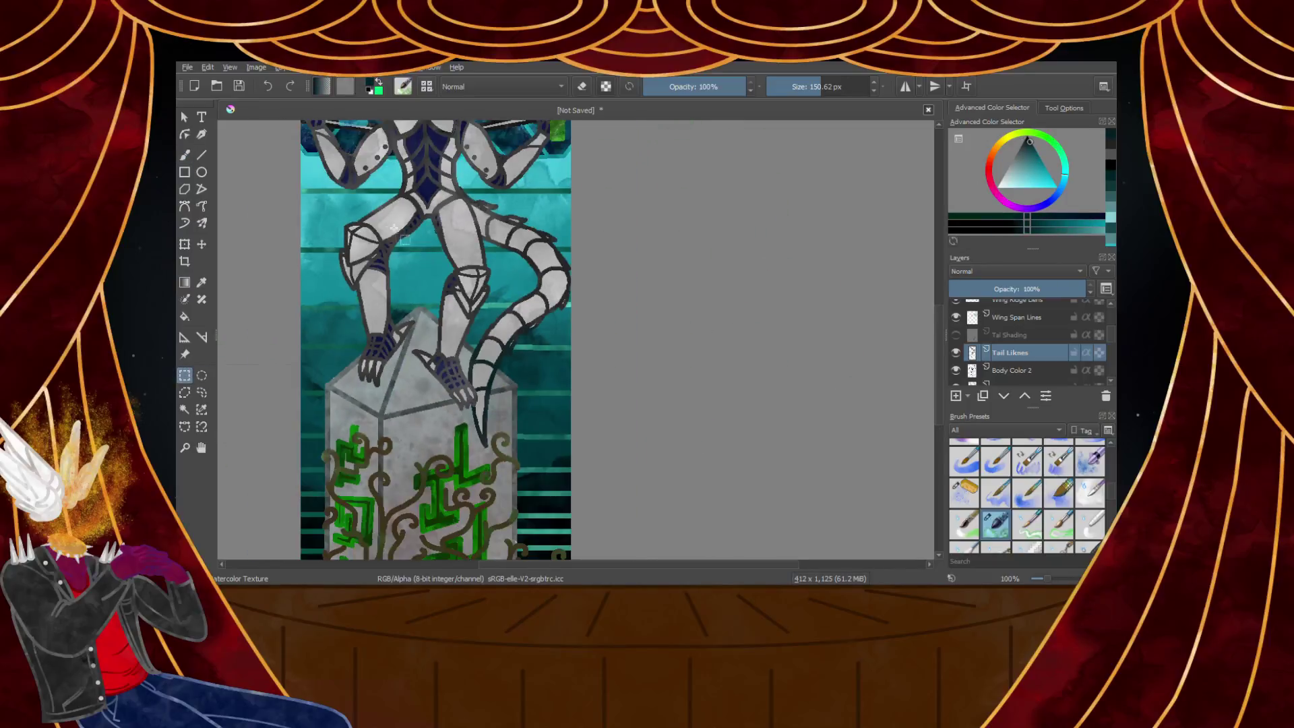
Show the Tail Shading layer and reduce its opacity to 31%
click(1000, 335)
click(956, 335)
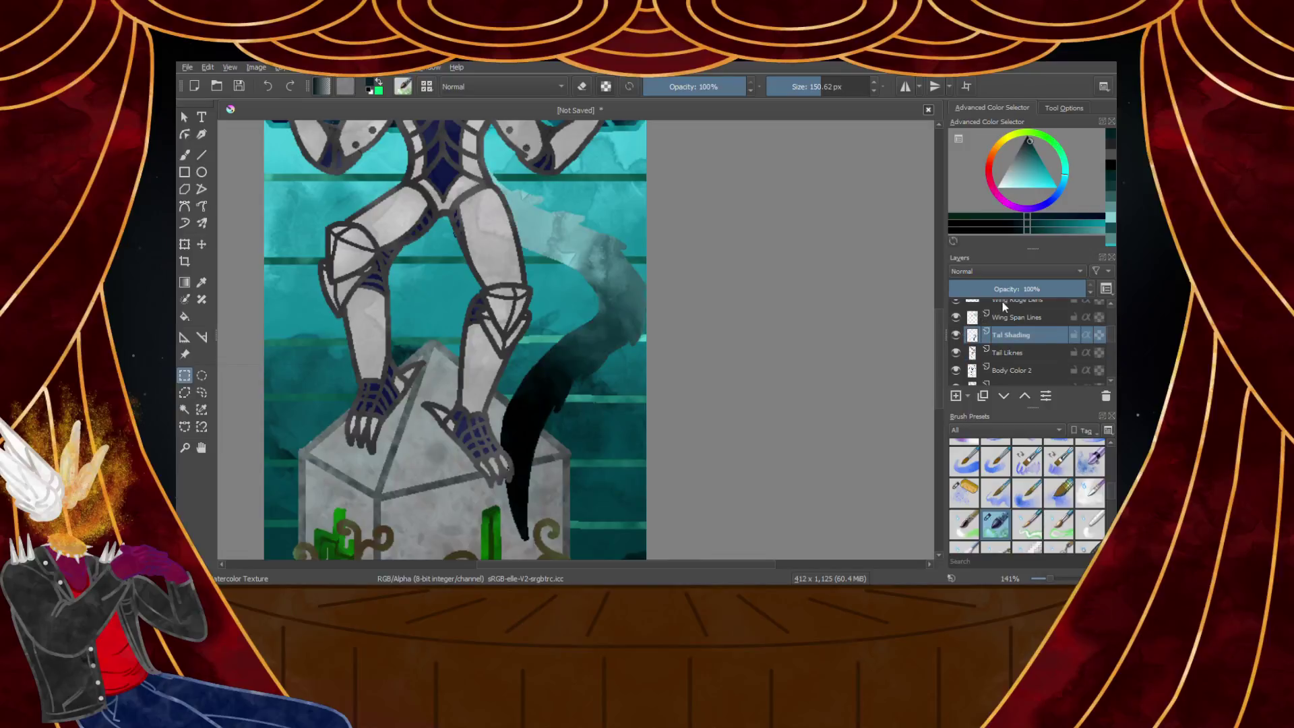
drag(1060, 285, 1002, 291)
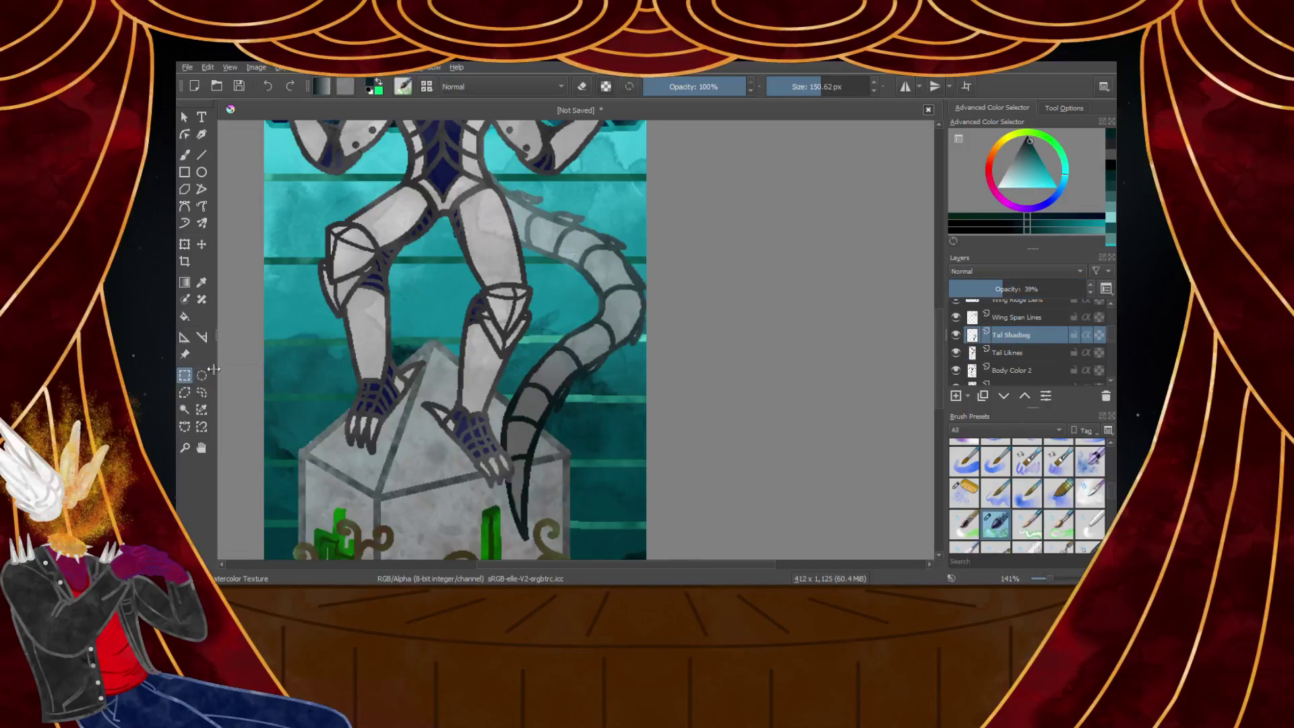
scroll(428, 317, down, 4)
scroll(366, 267, up, 2)
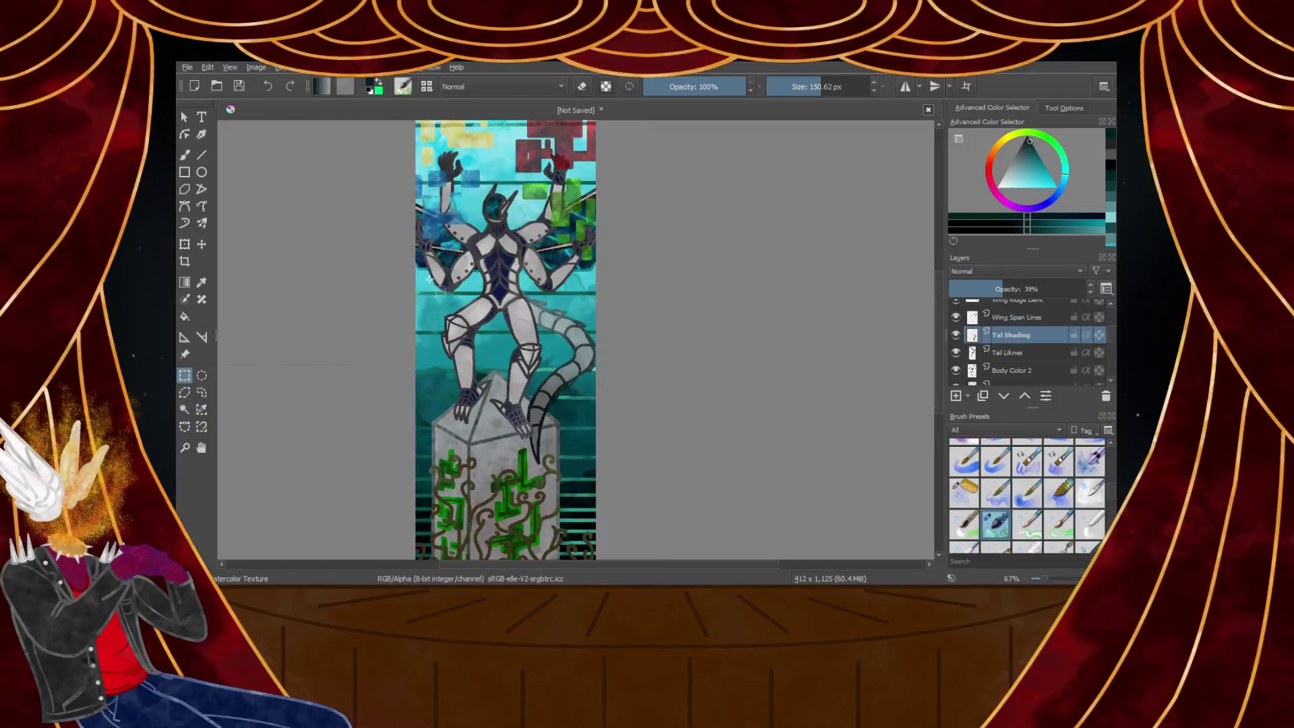
scroll(429, 281, up, 2)
scroll(469, 383, down, 3)
scroll(529, 413, up, 5)
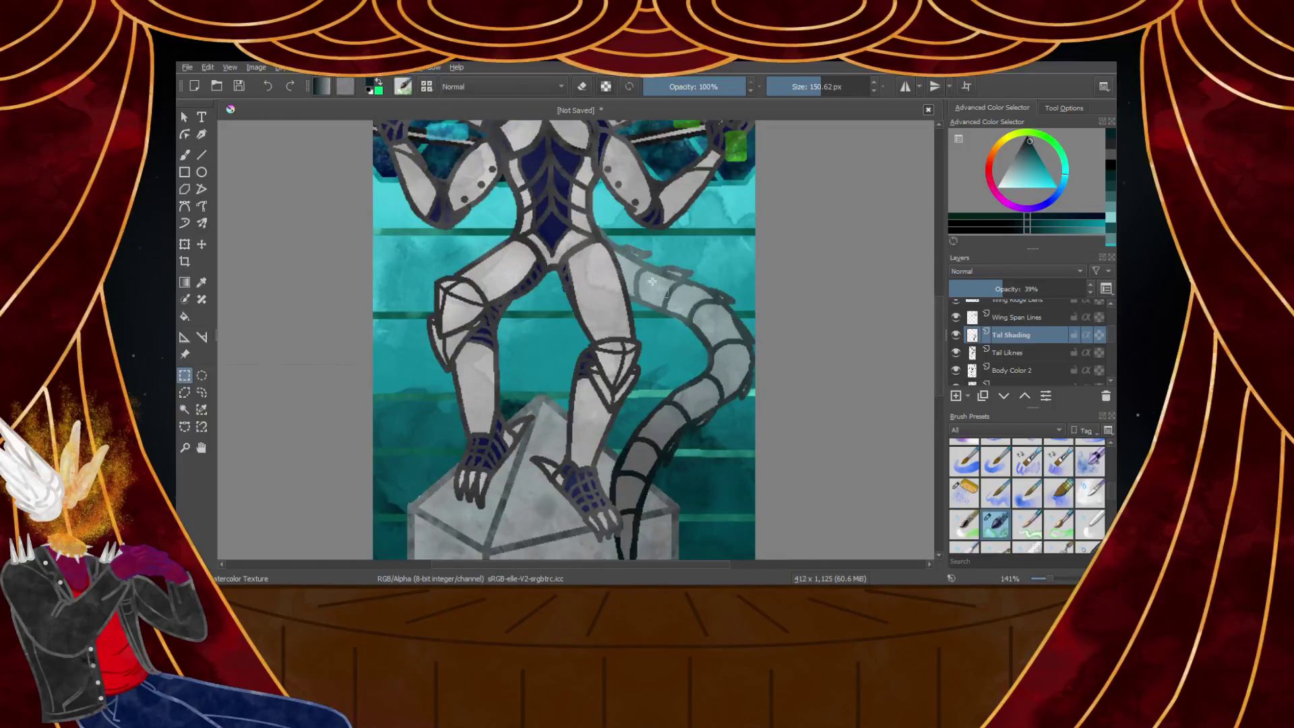
scroll(552, 297, down, 2)
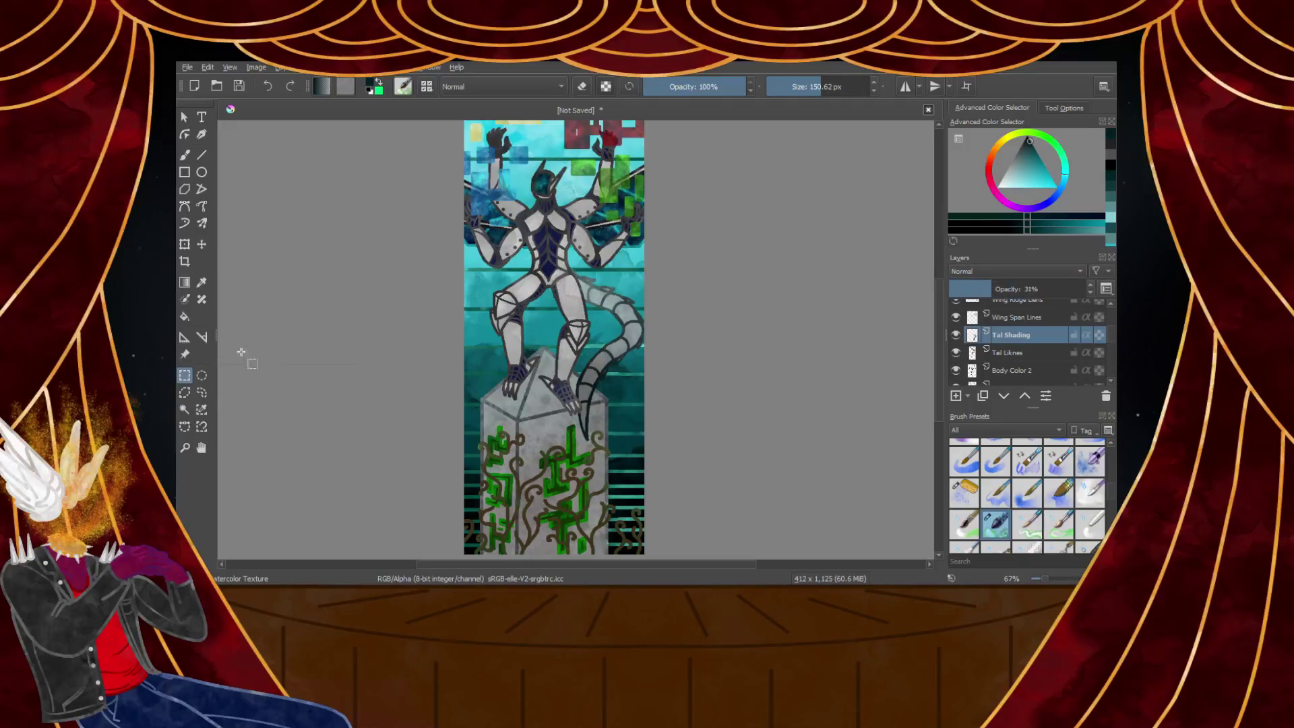
Examine the tail shading against the whole illustration and inspect the pillar with its glyphs and vines
scroll(575, 254, up, 2)
scroll(587, 258, down, 5)
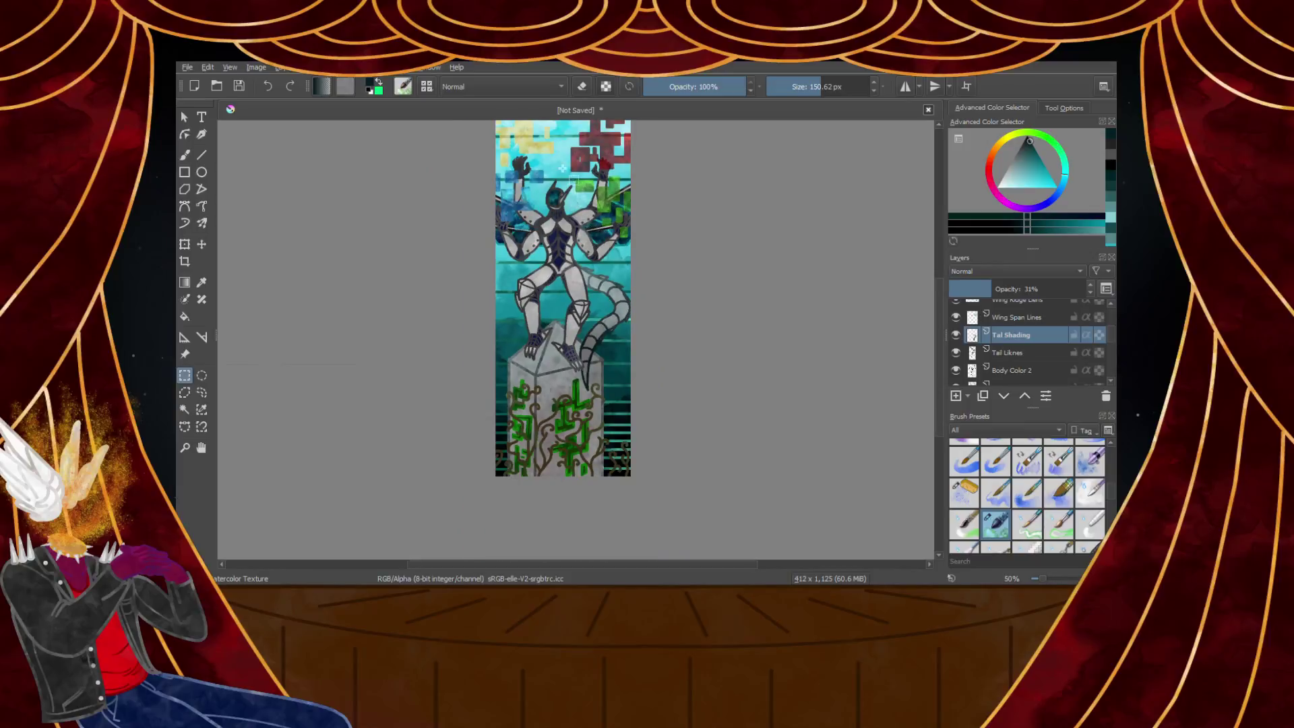
scroll(542, 422, up, 2)
scroll(541, 422, down, 1)
scroll(541, 422, up, 2)
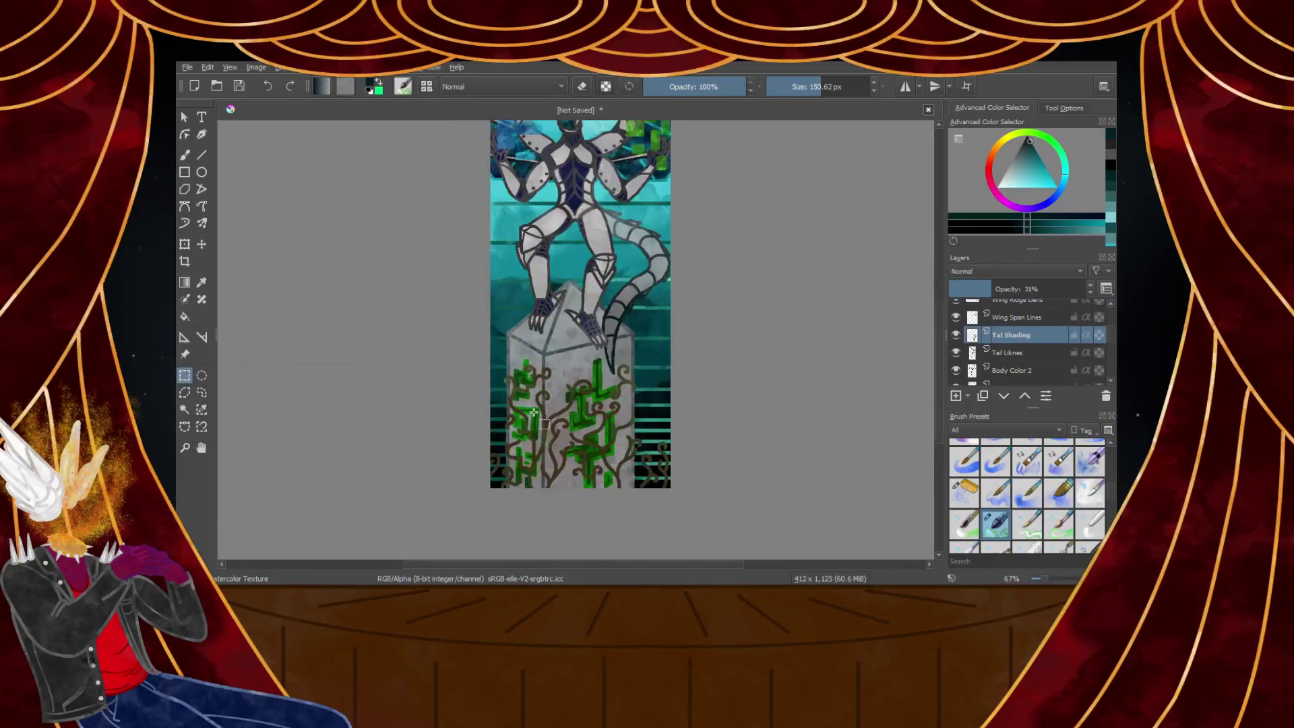
scroll(542, 422, down, 2)
scroll(580, 466, up, 3)
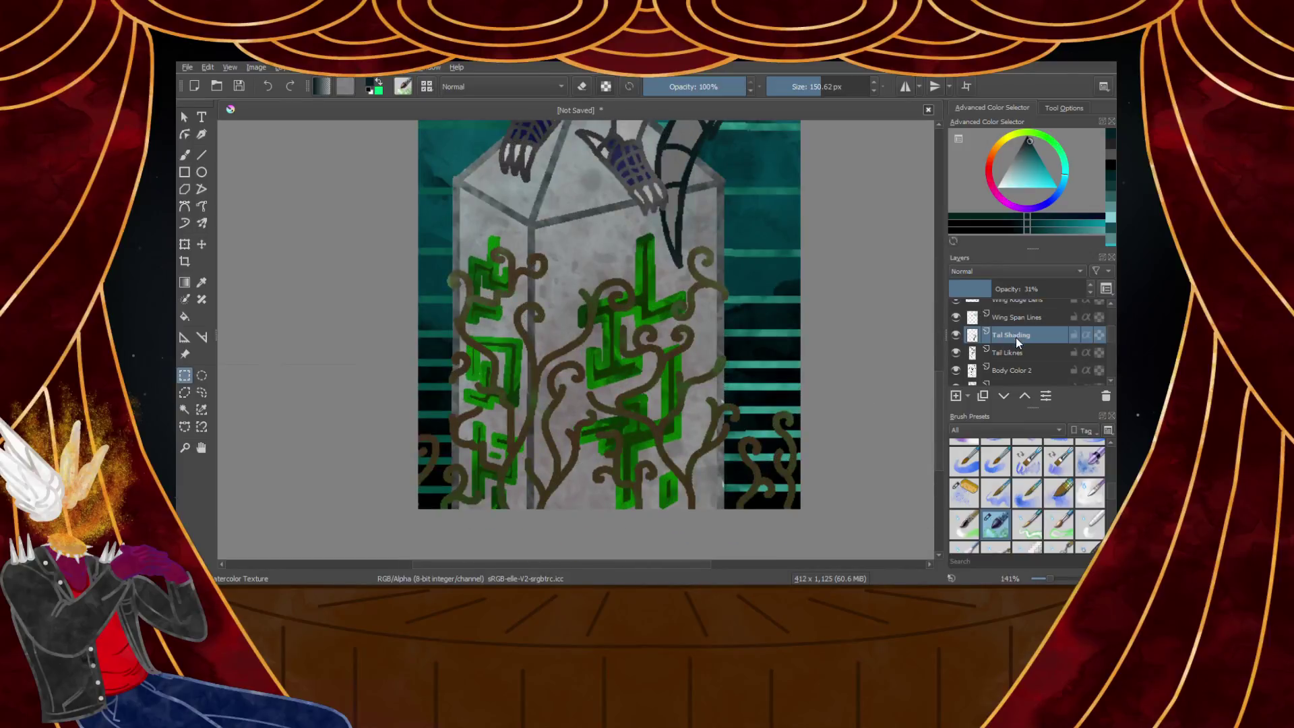
Add a new paint layer directly above Paint Layer 4, below the plant colour layer
scroll(1017, 344, down, 5)
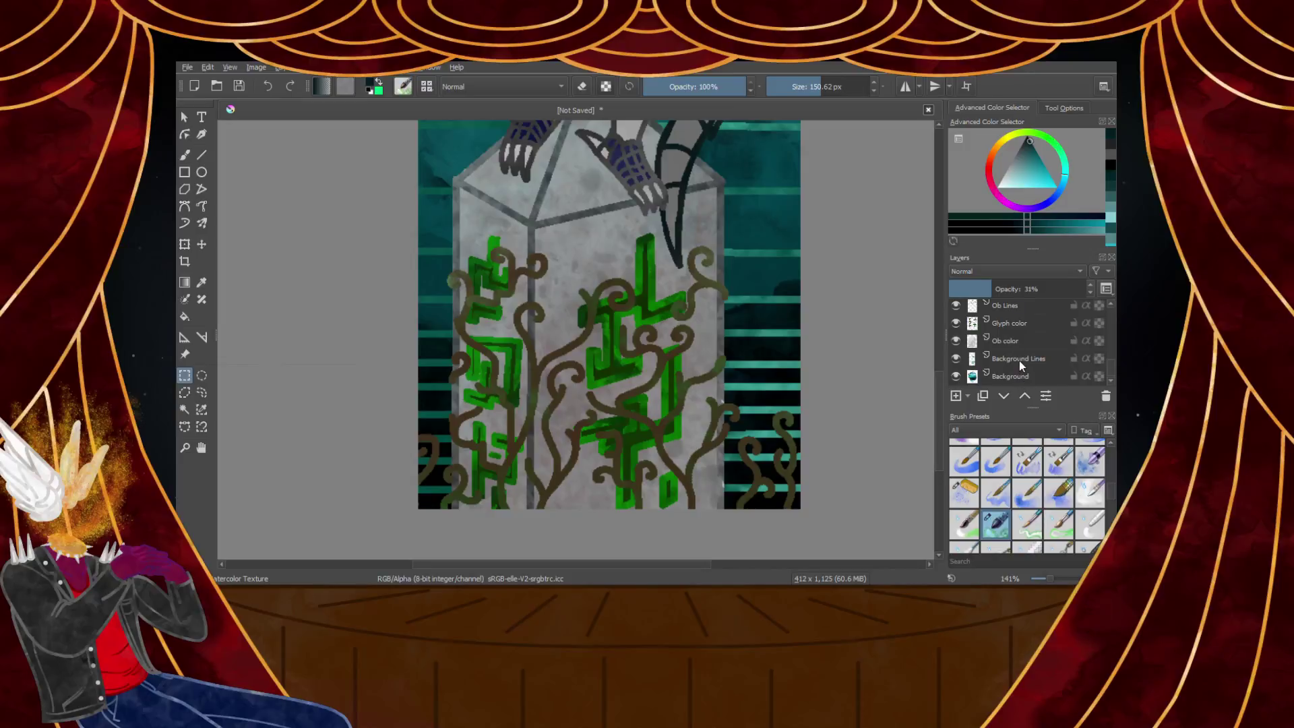
click(1019, 361)
scroll(1019, 361, up, 1)
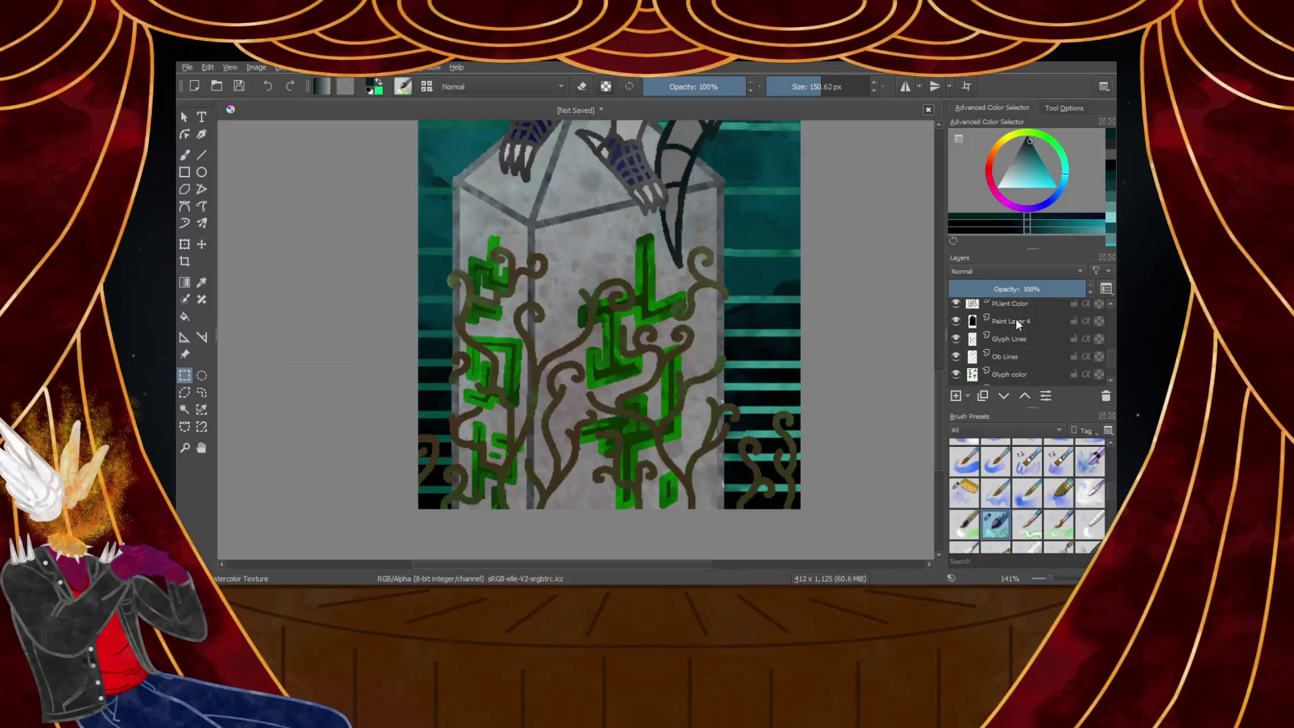
key(Insert)
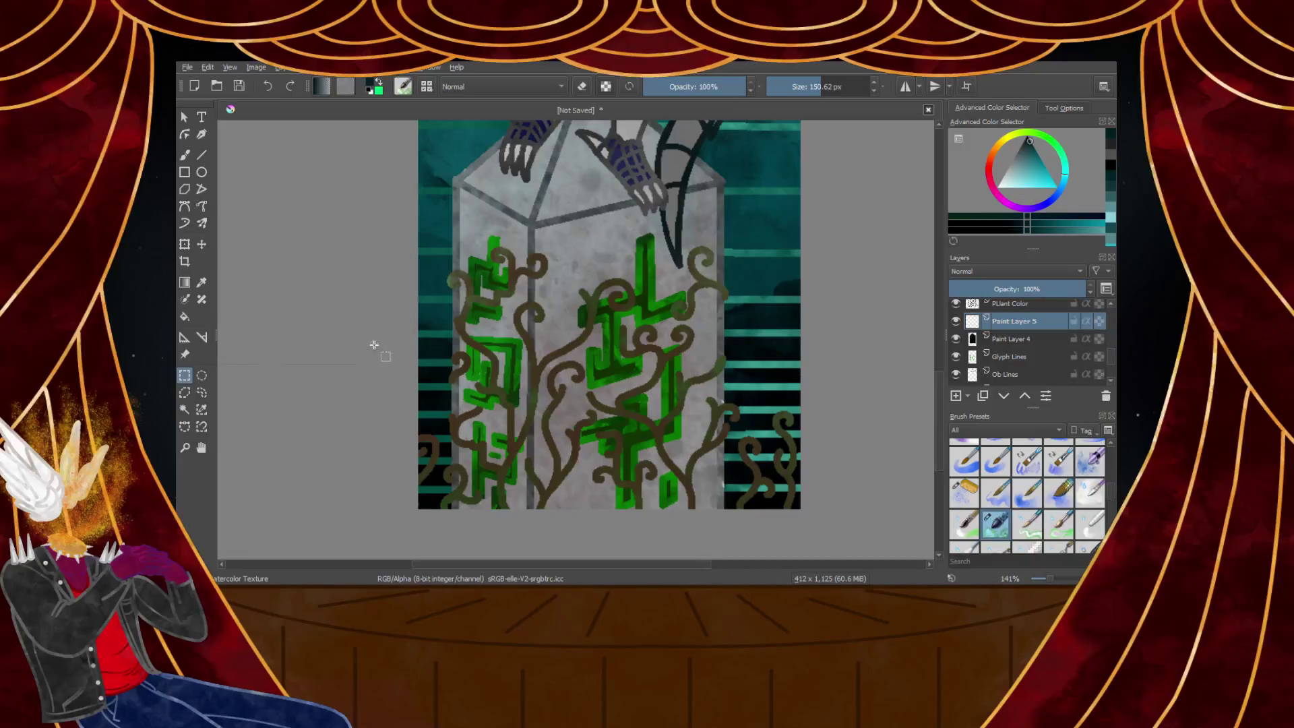
Pick a light grey and brush textured mist across the pillar's left side and glyphs on the new layer
scroll(569, 345, down, 3)
scroll(569, 345, up, 2)
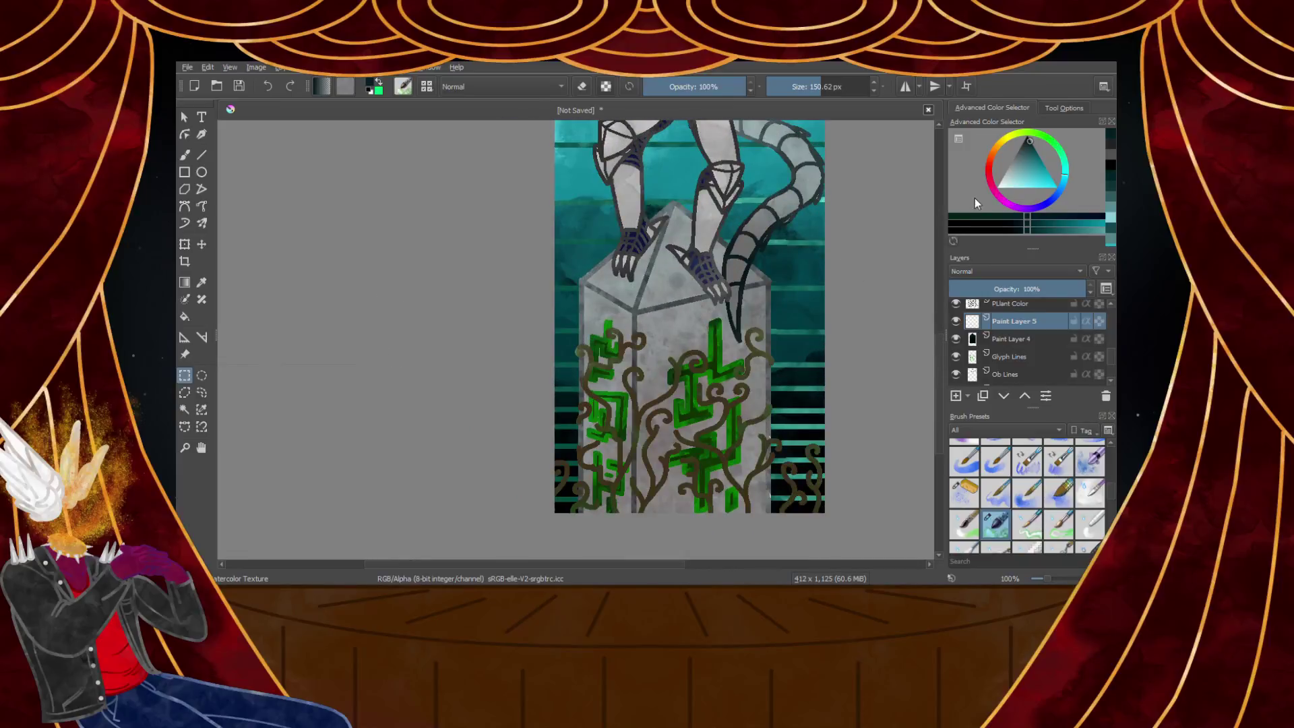
click(1009, 167)
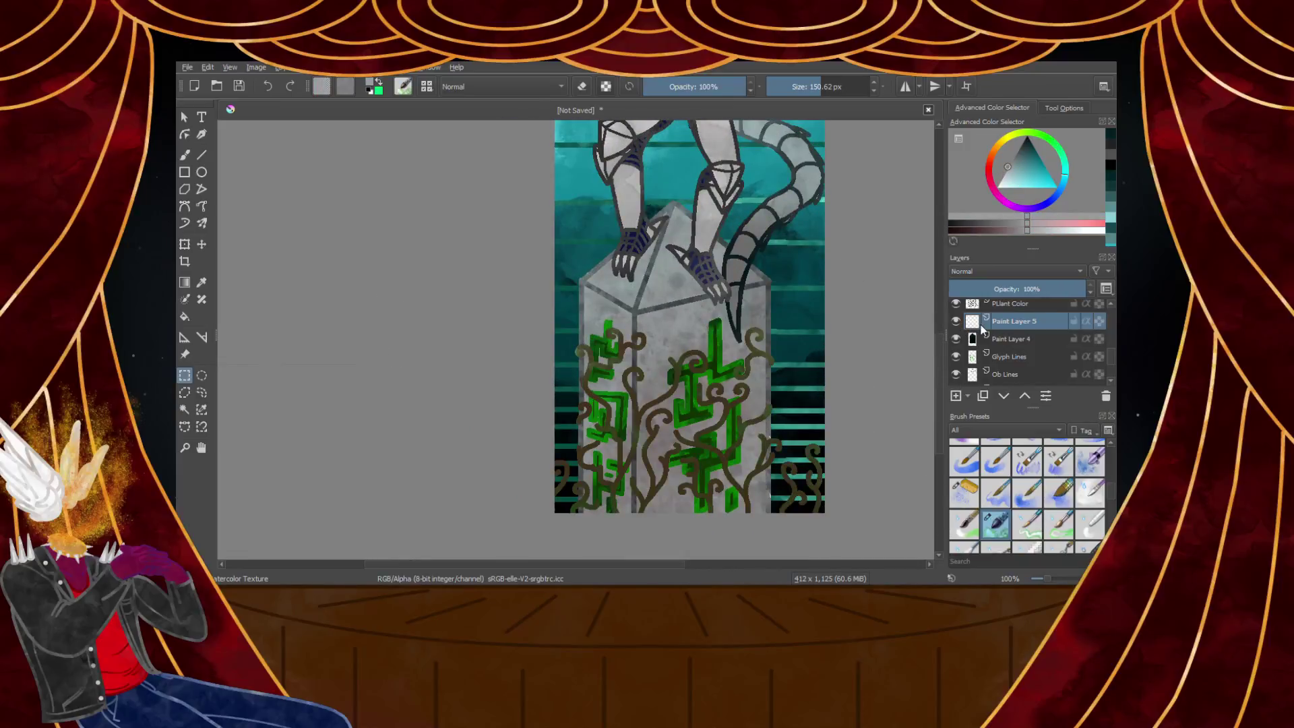
click(184, 154)
mouse_move(570, 377)
mouse_down()
mouse_move(593, 492)
mouse_move(563, 378)
mouse_move(681, 435)
mouse_up()
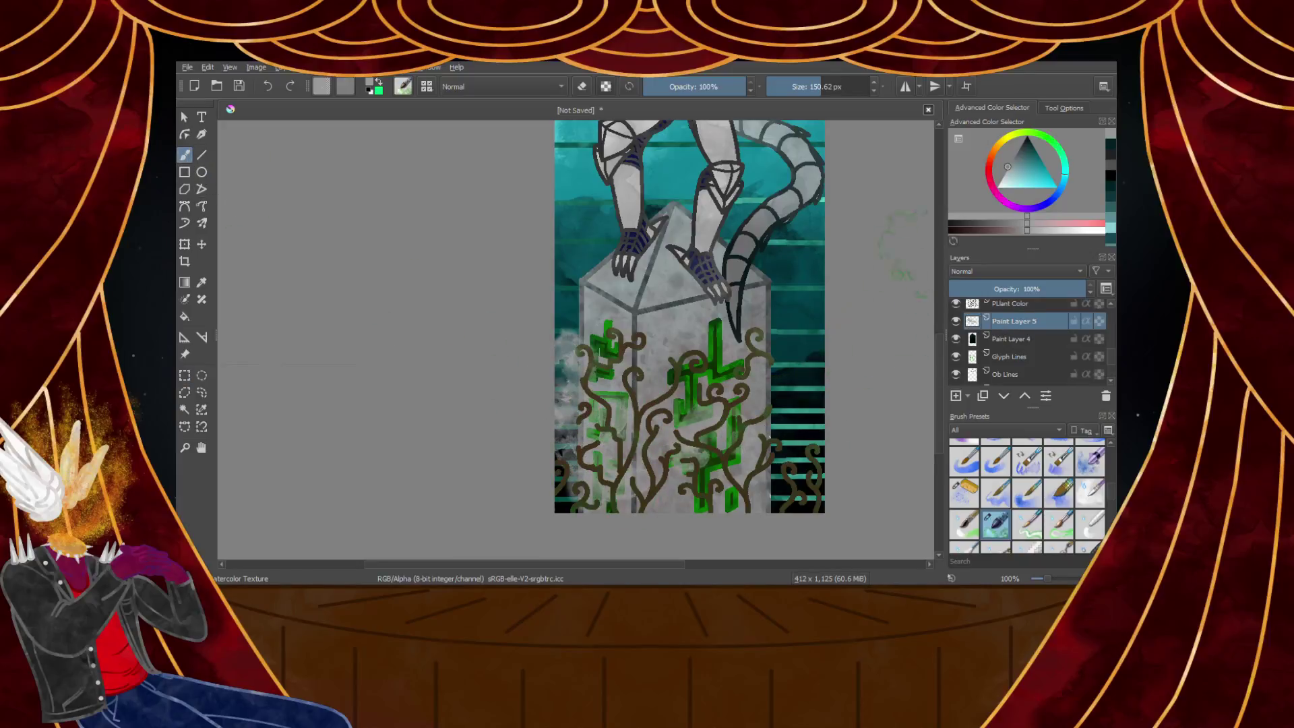
Pick a pale cyan and paint billowing mist over both sides and the base of the pillar
drag(1021, 165, 1013, 188)
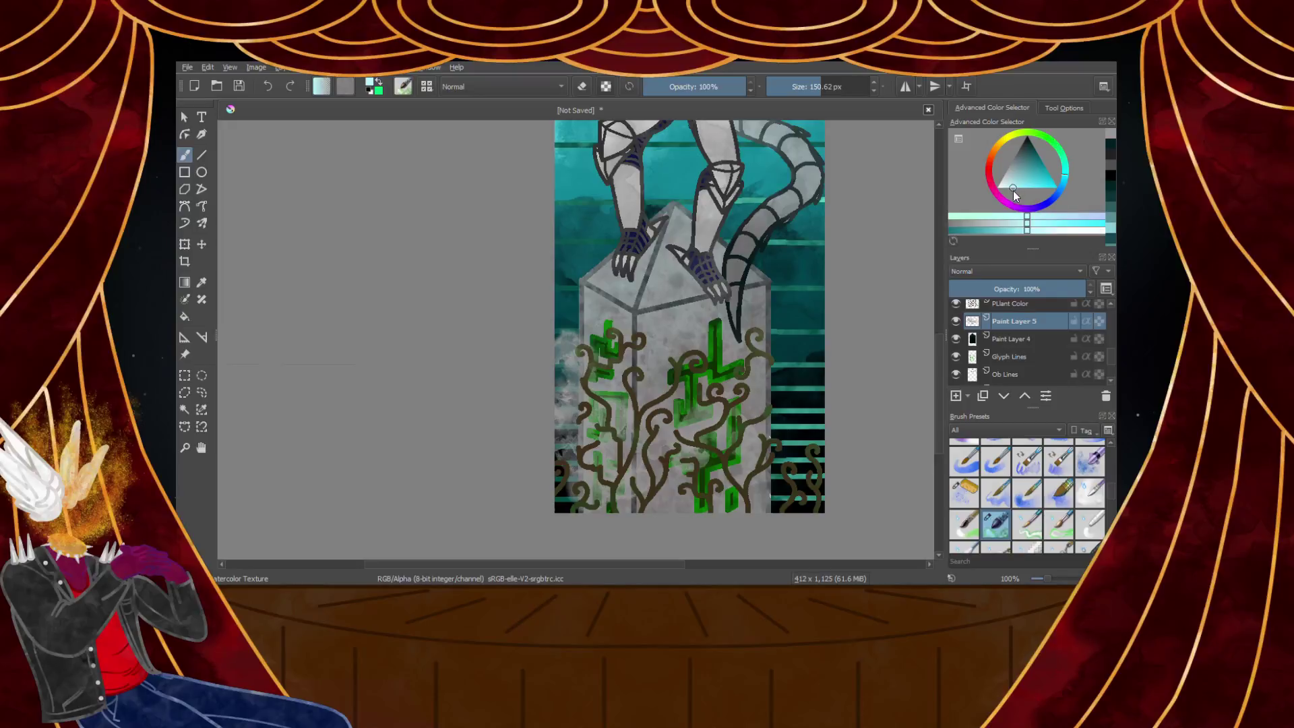
drag(549, 360, 610, 394)
drag(826, 337, 792, 354)
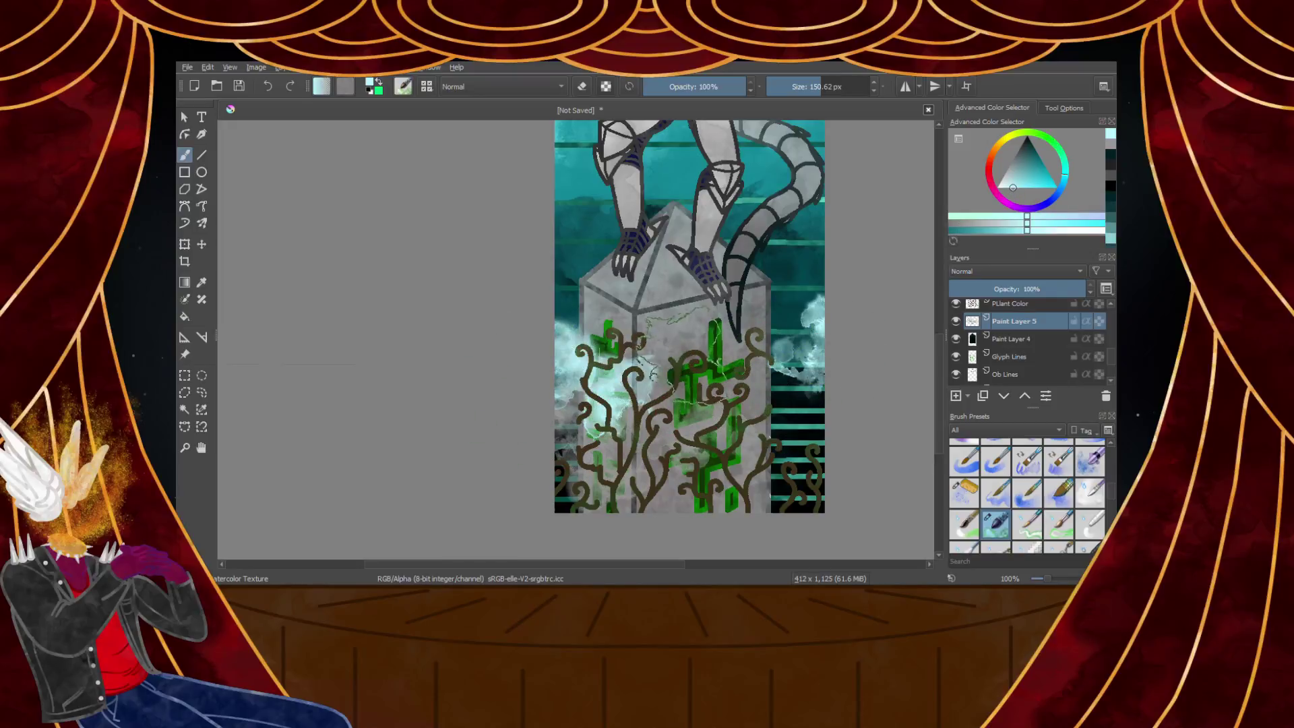
drag(681, 353, 775, 357)
mouse_move(728, 452)
mouse_down()
mouse_move(785, 412)
mouse_move(795, 442)
mouse_up()
drag(562, 468, 661, 489)
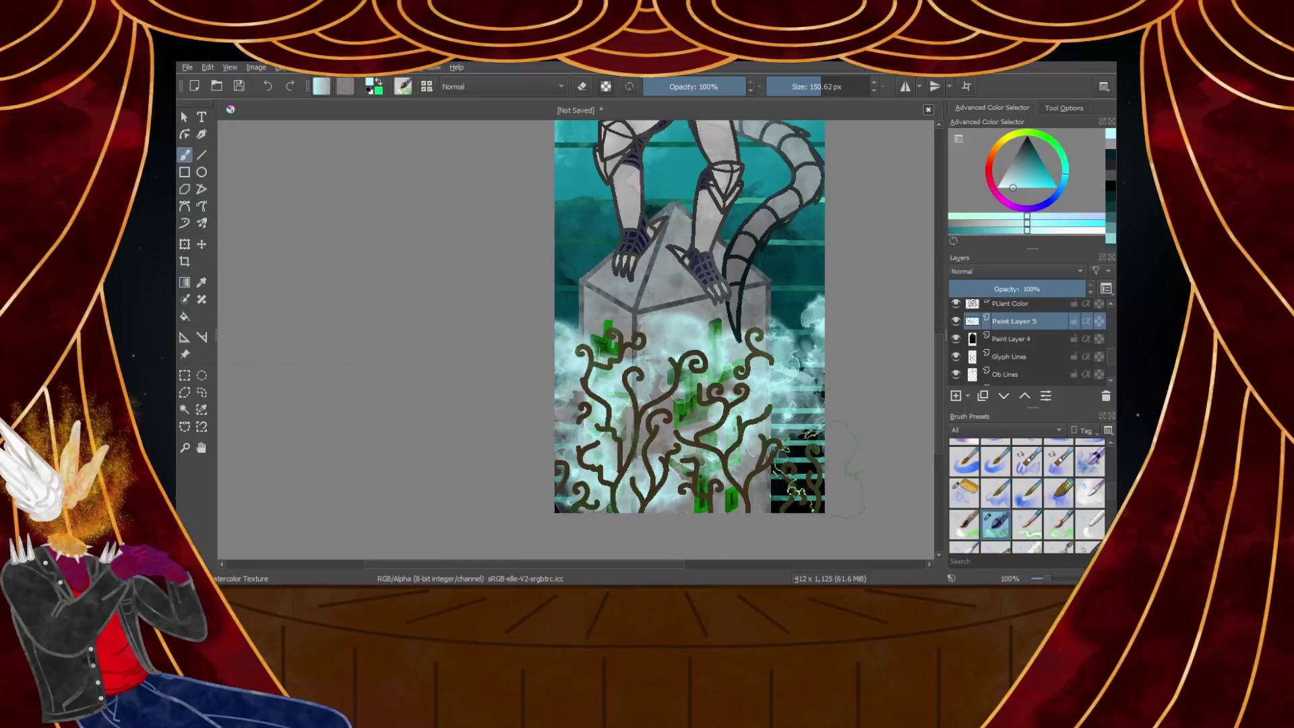
drag(805, 482, 738, 482)
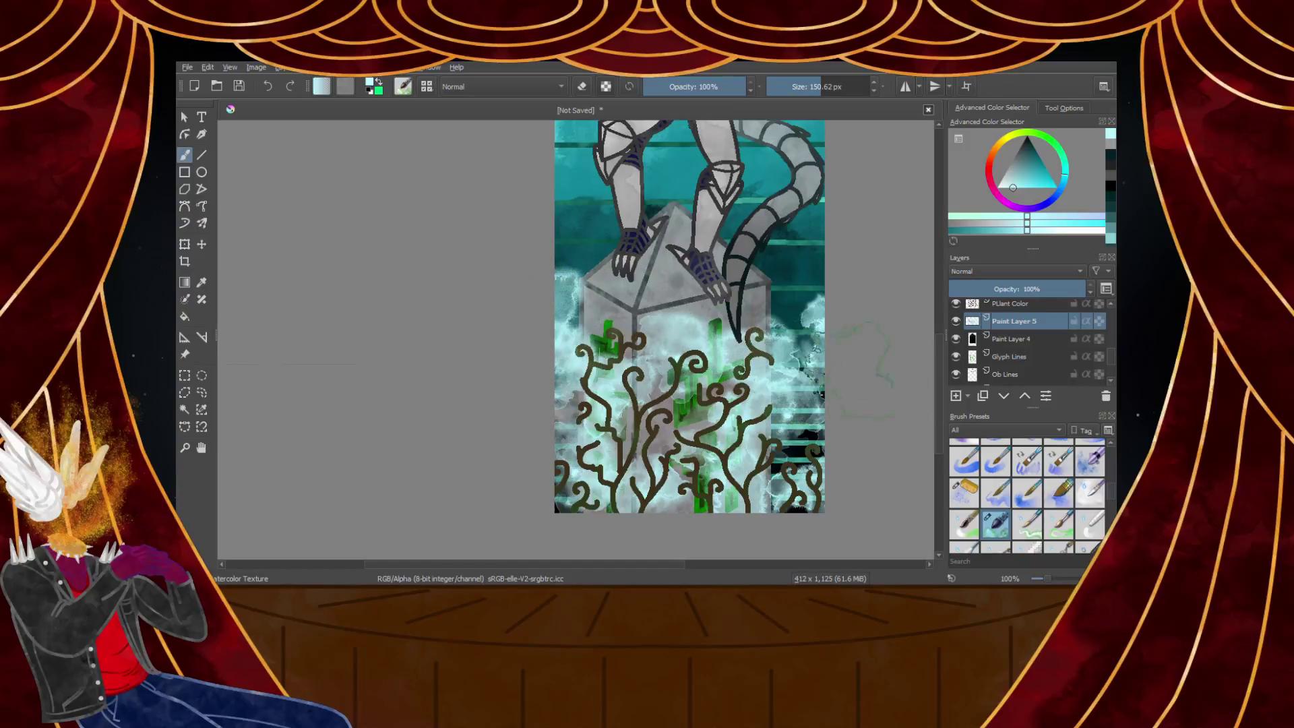
Move the mist layer, Paint Layer 5, above the Plant Color layer
scroll(1013, 364, up, 1)
drag(1016, 378, 1018, 347)
scroll(677, 290, down, 1)
scroll(660, 337, up, 2)
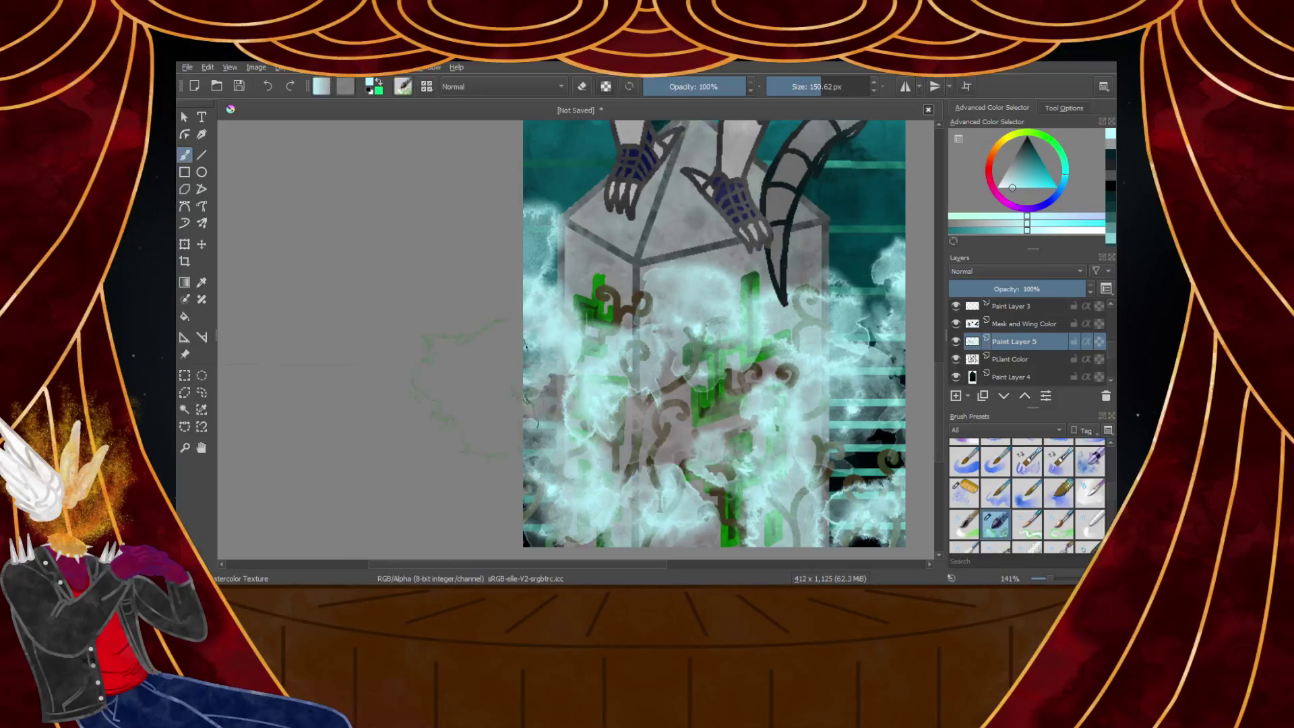
Extend the pale cyan mist upward around the pillar's pyramid-shaped top
scroll(465, 401, down, 3)
scroll(492, 404, up, 3)
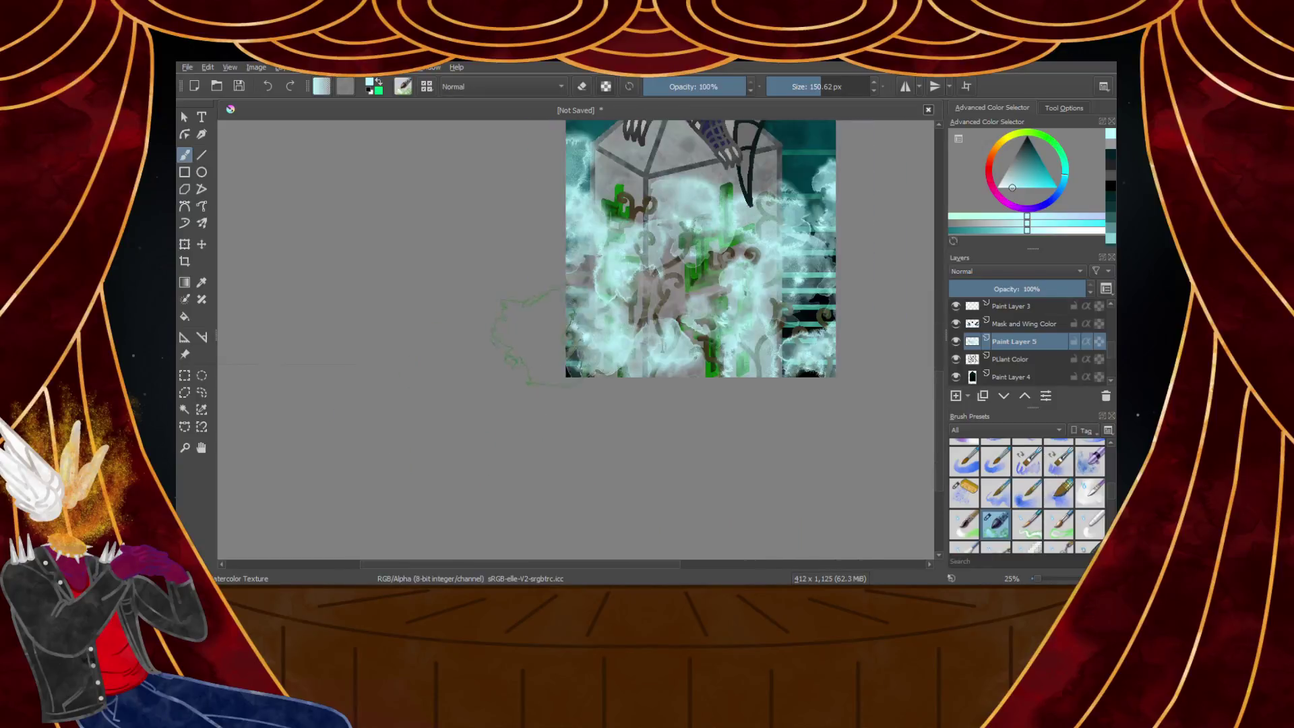
scroll(602, 326, down, 1)
scroll(593, 310, up, 4)
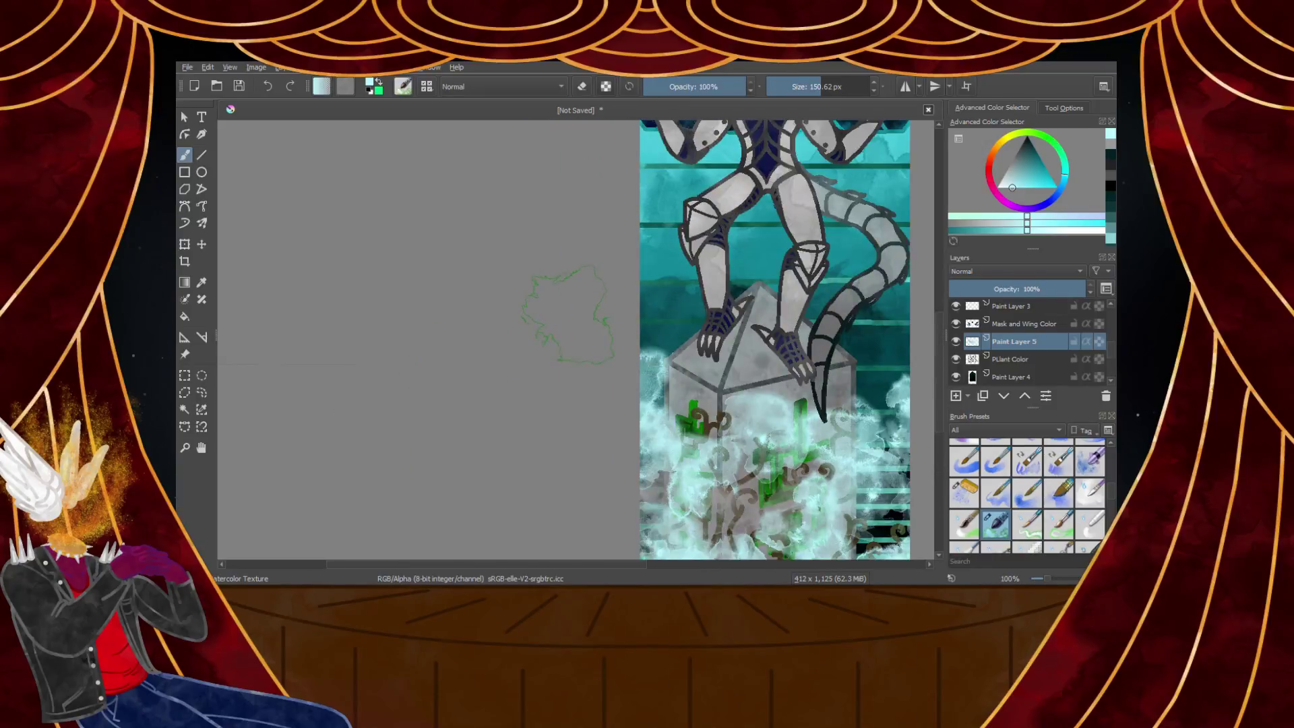
scroll(775, 378, down, 4)
scroll(798, 344, up, 1)
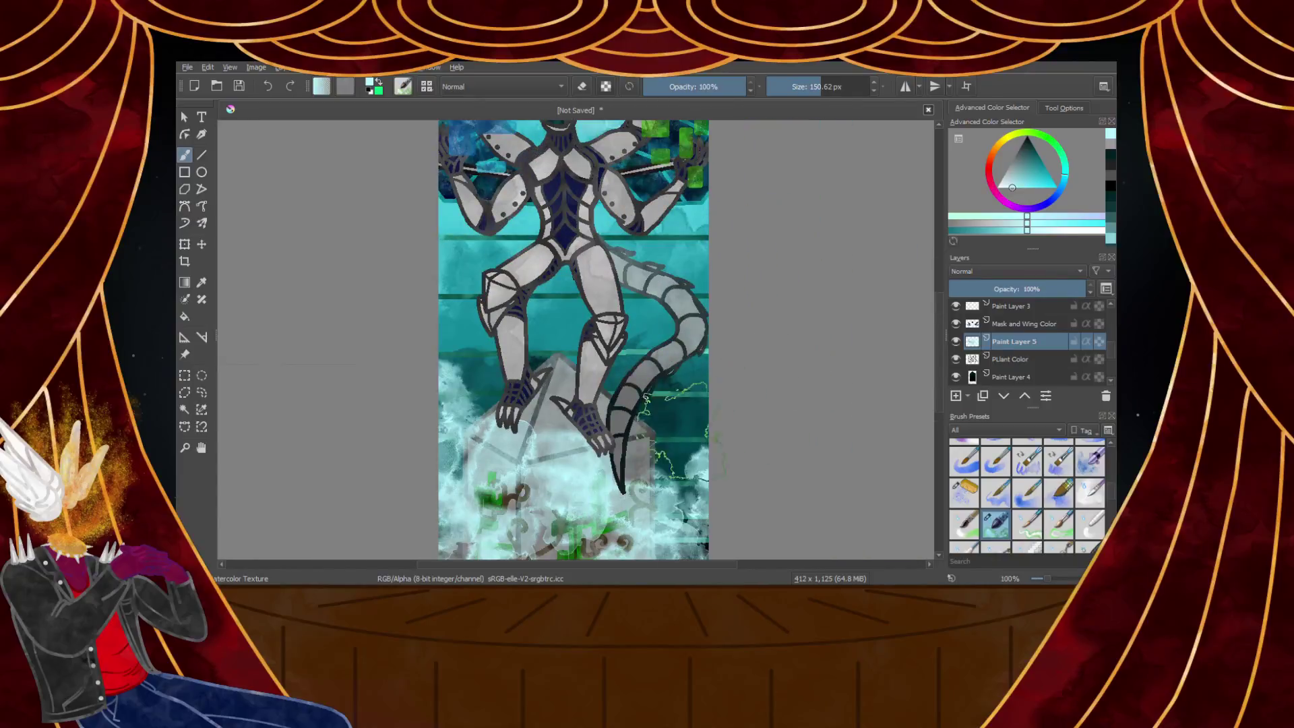
Move Paint Layer 5 to the top of the layer stack and paint mist over the creature's feet, lower legs and tail
drag(1000, 349, 1008, 301)
scroll(573, 330, down, 1)
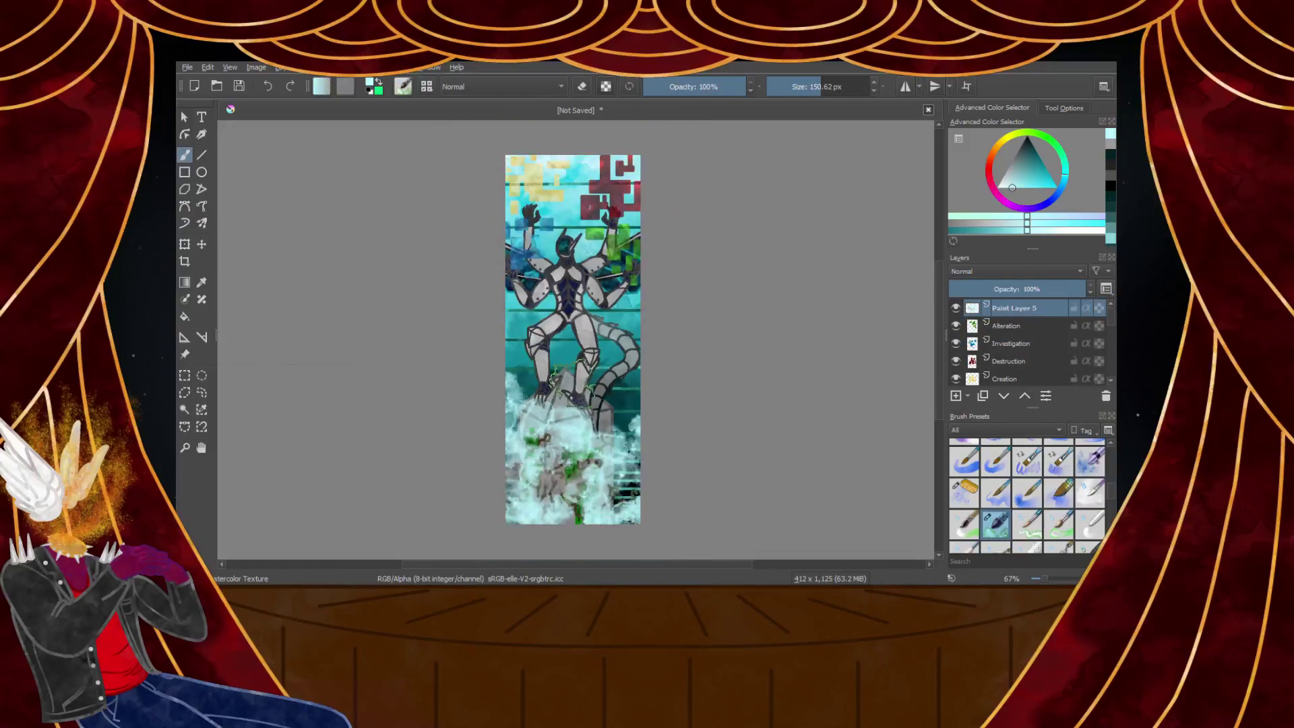
scroll(567, 425, up, 2)
mouse_move(569, 431)
mouse_down()
mouse_move(704, 377)
mouse_move(733, 352)
mouse_up()
scroll(732, 352, down, 3)
scroll(718, 276, up, 2)
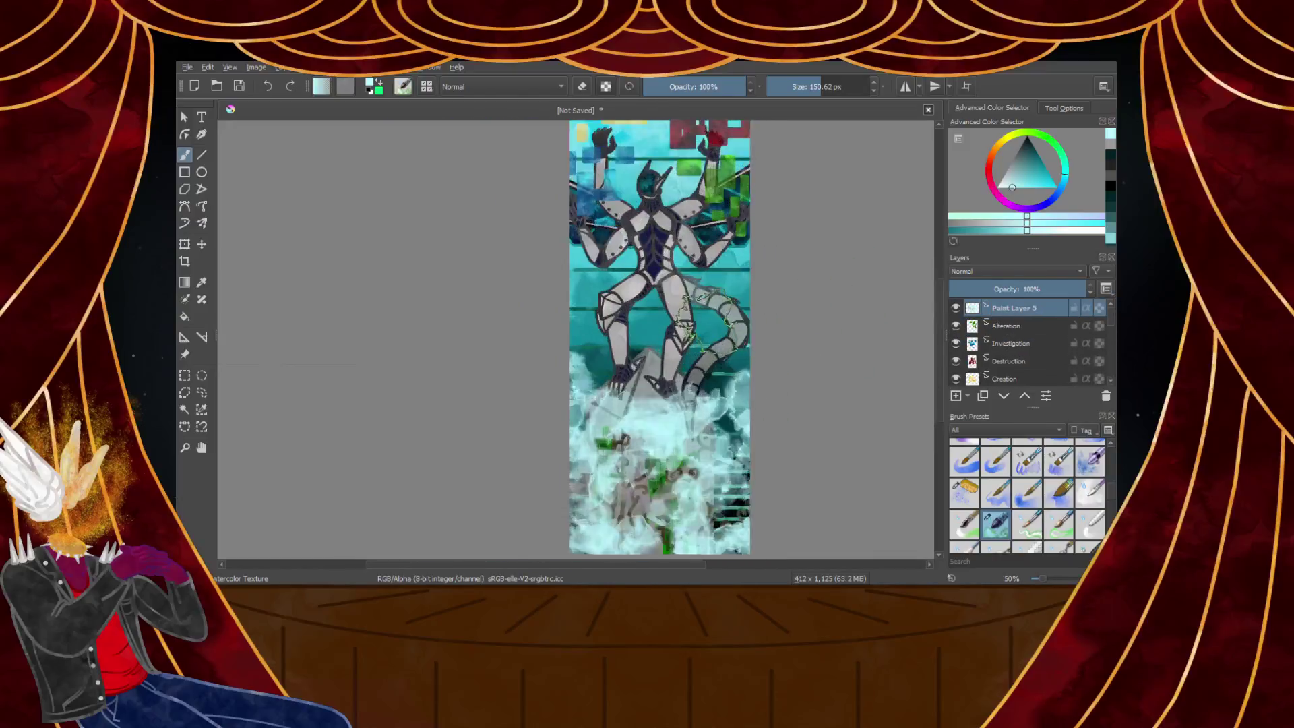
drag(529, 326, 577, 351)
drag(671, 405, 706, 339)
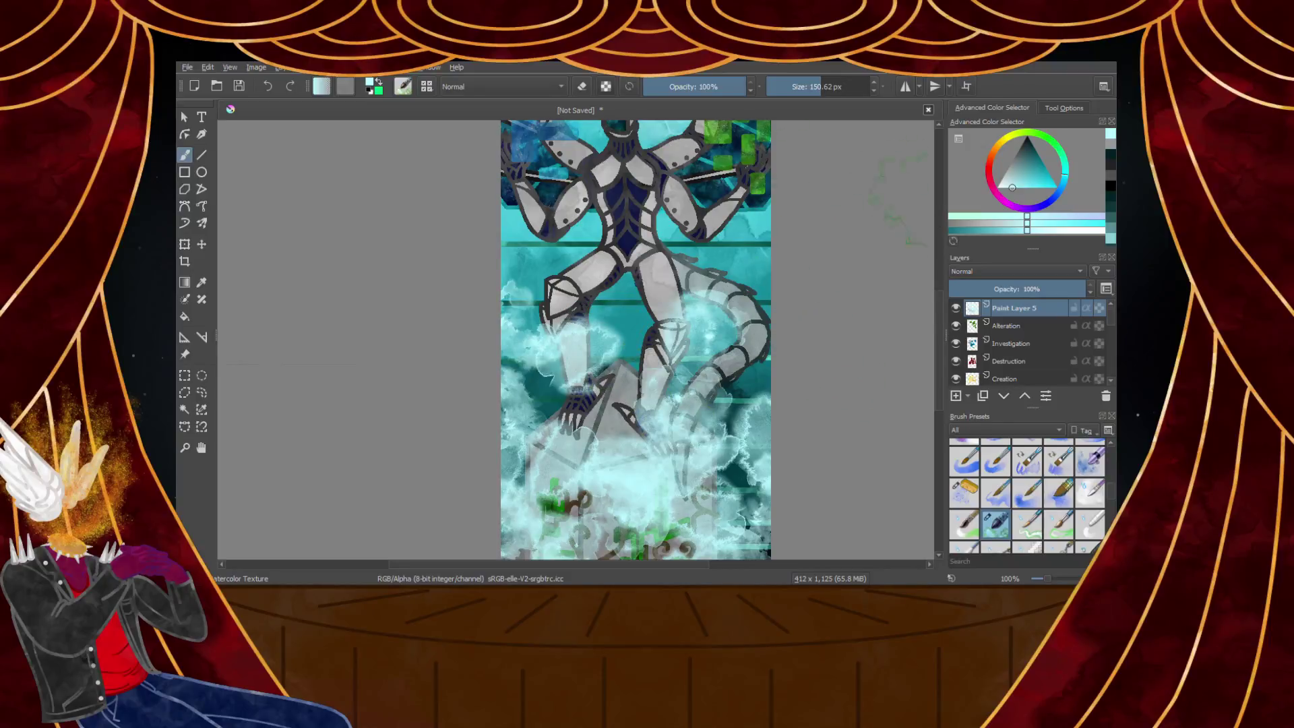
Cover the pillar's base and the bottom of the canvas with dense pale cyan mist at full brush opacity
drag(739, 89, 702, 89)
click(524, 296)
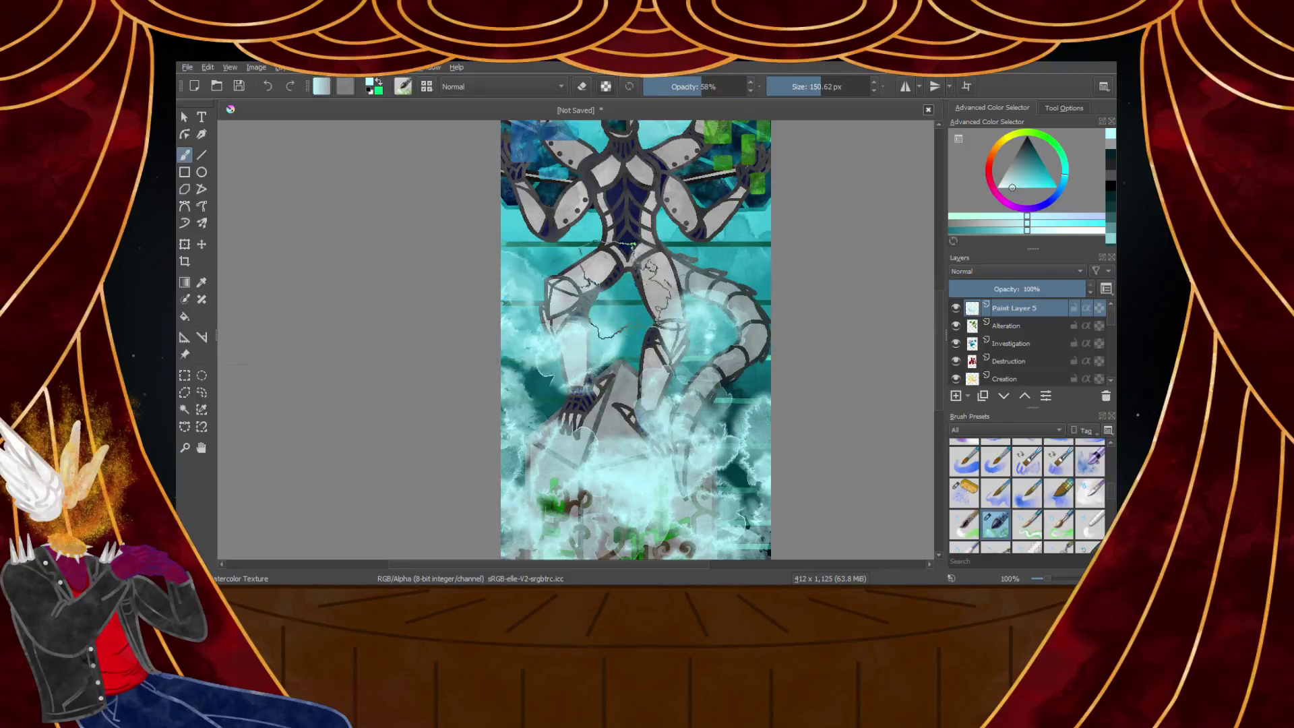
scroll(565, 462, down, 4)
mouse_move(522, 253)
mouse_down()
mouse_move(583, 260)
mouse_move(644, 313)
mouse_up()
scroll(546, 372, down, 3)
scroll(522, 330, up, 3)
drag(701, 89, 749, 88)
mouse_move(522, 368)
mouse_down()
mouse_move(794, 413)
mouse_move(672, 382)
mouse_move(682, 280)
mouse_move(701, 303)
mouse_up()
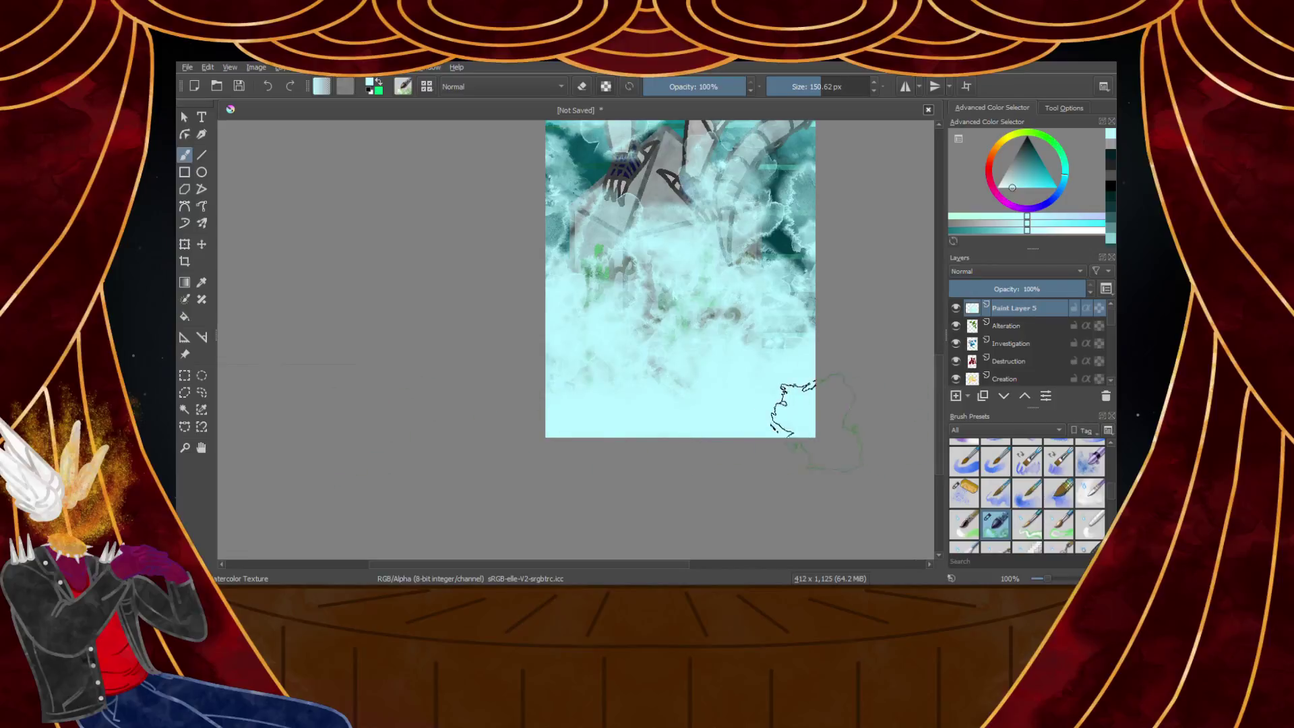
Pick a near-white colour and paint bright cloud highlights over the mist at the pillar's base, the creature's feet and lower legs
click(1000, 188)
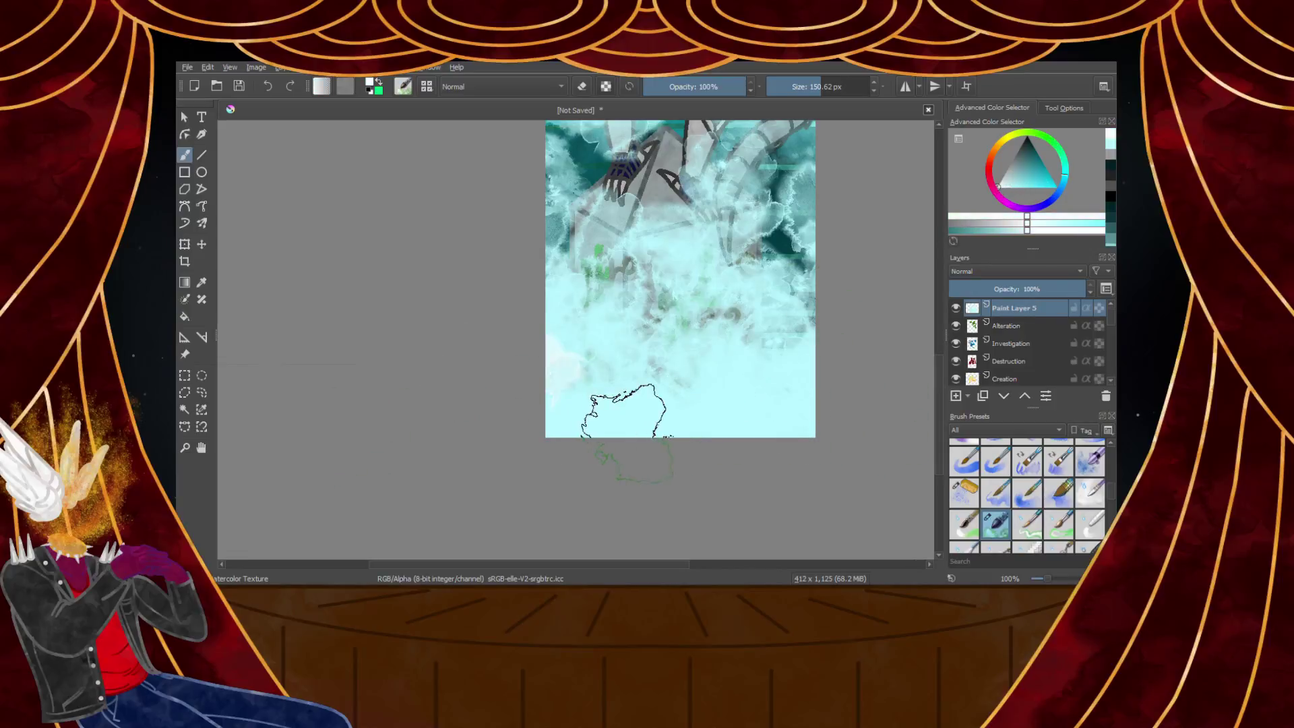
scroll(786, 377, down, 3)
scroll(778, 301, up, 3)
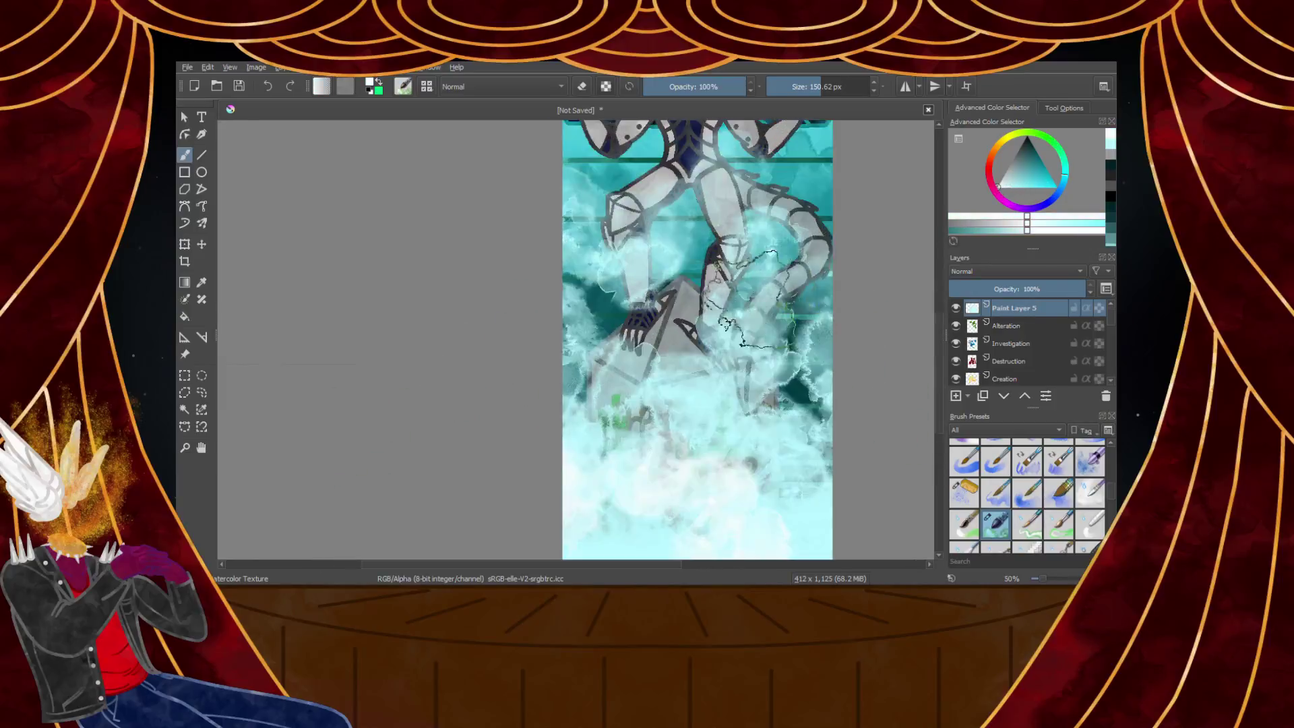
drag(565, 271, 625, 278)
drag(625, 347, 699, 349)
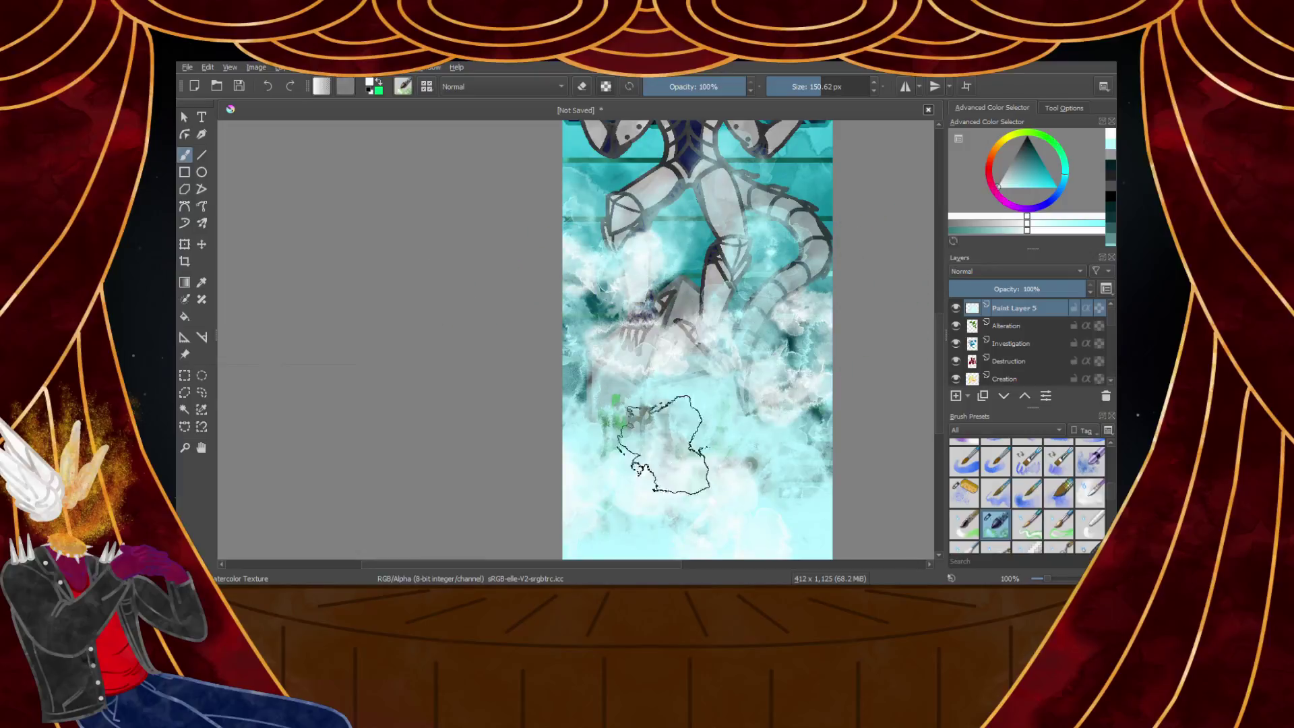
scroll(745, 433, down, 4)
scroll(748, 472, up, 3)
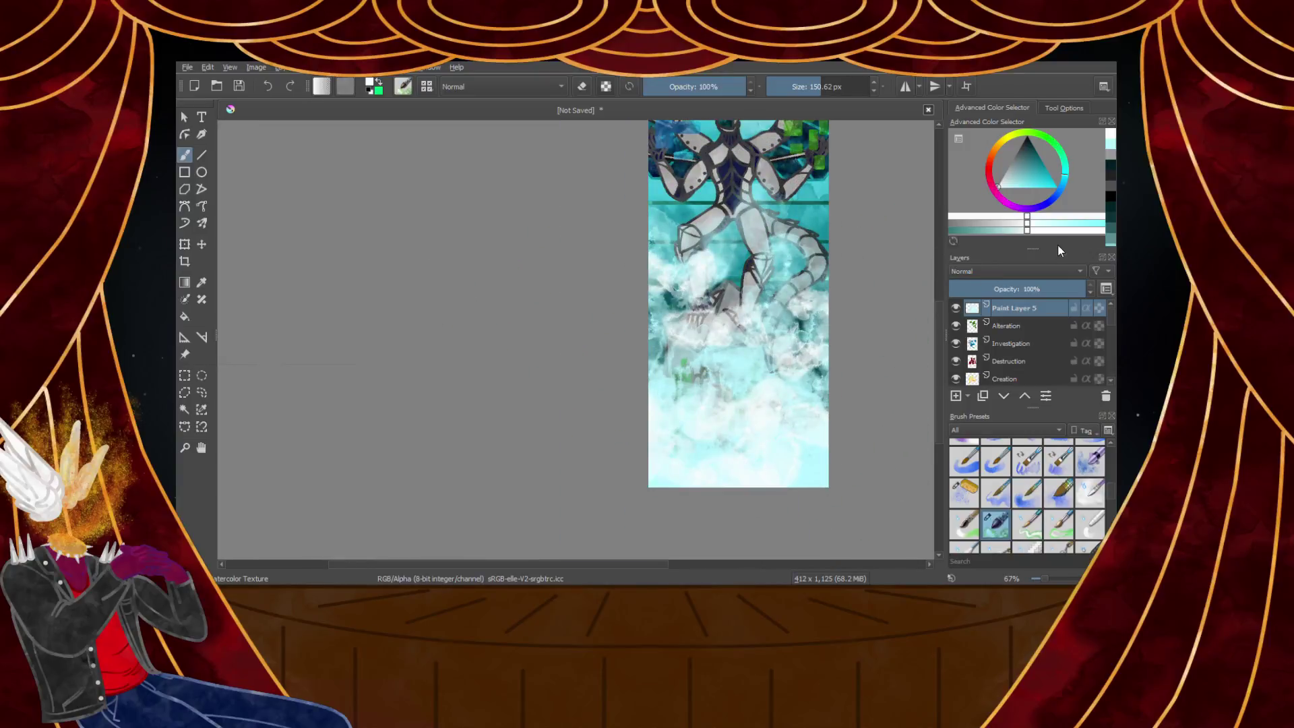
Lower the opacity of the mist layer, Paint Layer 5, to 48%
drag(1049, 290, 1008, 293)
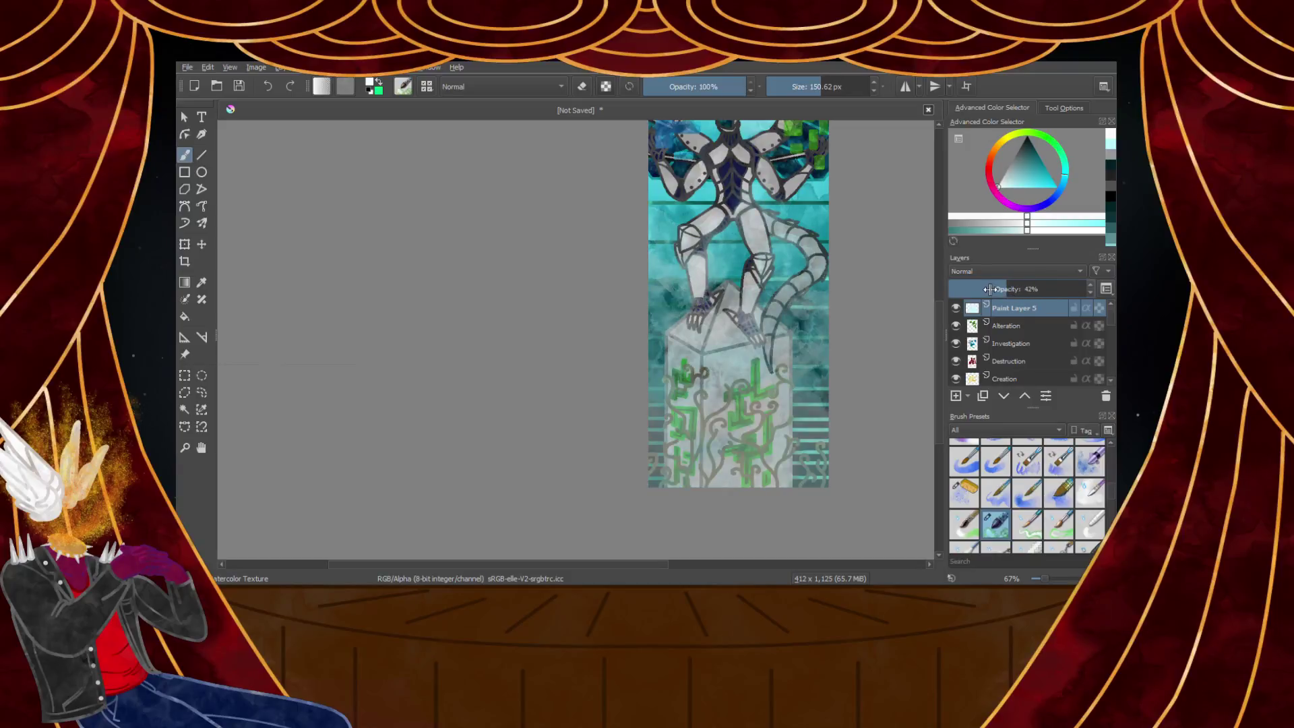
click(1003, 285)
drag(1003, 283, 1014, 289)
click(189, 374)
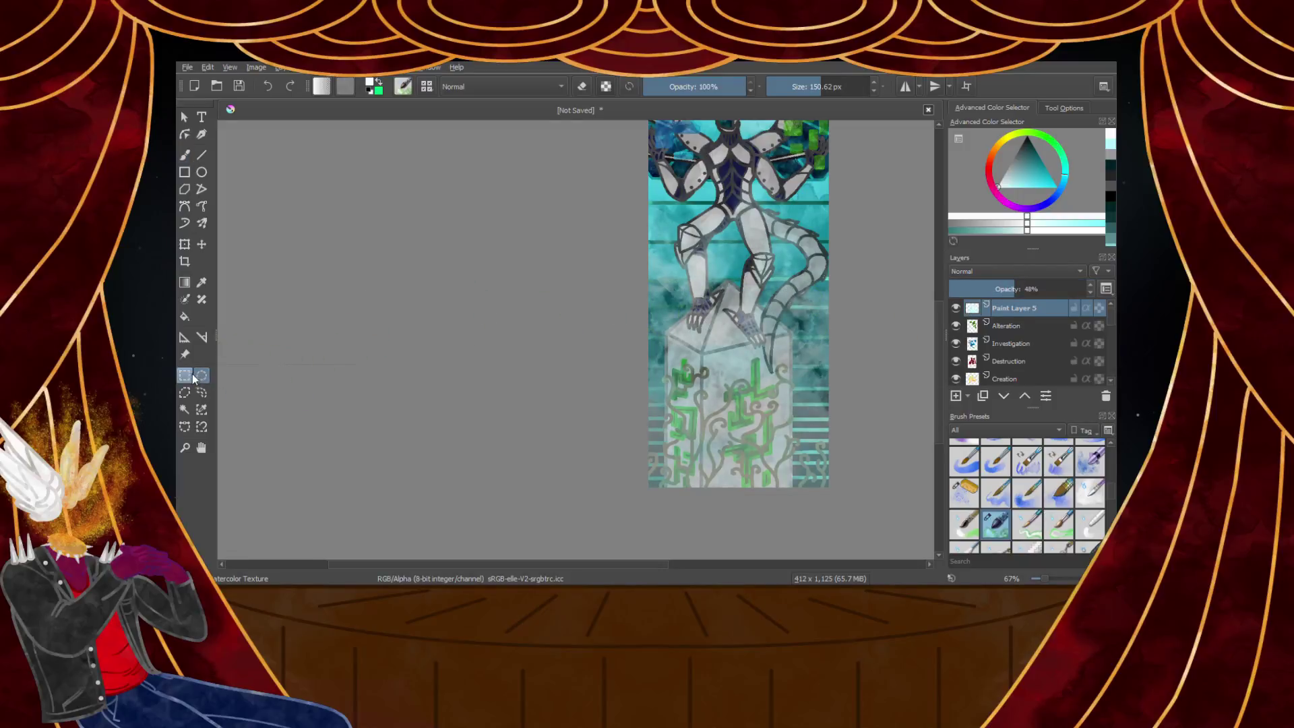
Check the whole illustration and save it
scroll(573, 332, down, 4)
scroll(593, 265, up, 3)
scroll(455, 449, down, 2)
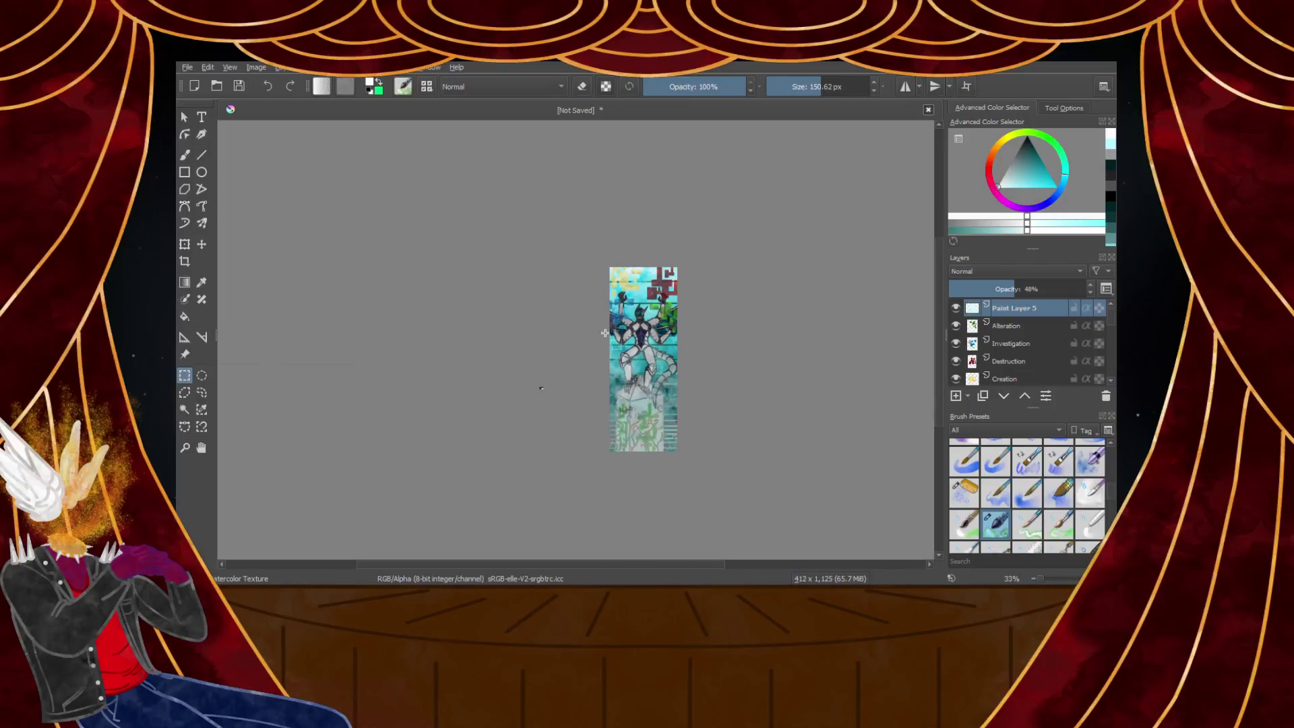
scroll(555, 433, up, 1)
scroll(578, 437, down, 1)
scroll(587, 450, up, 2)
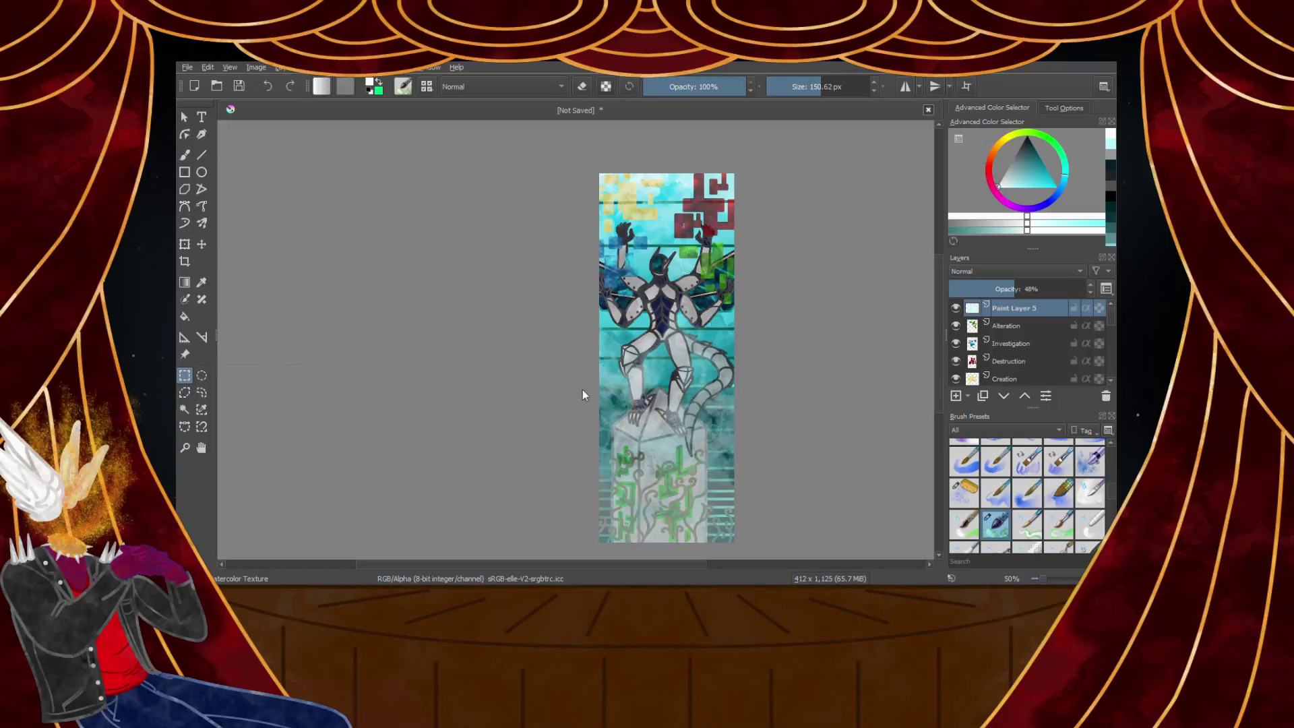
key(ctrl+s)
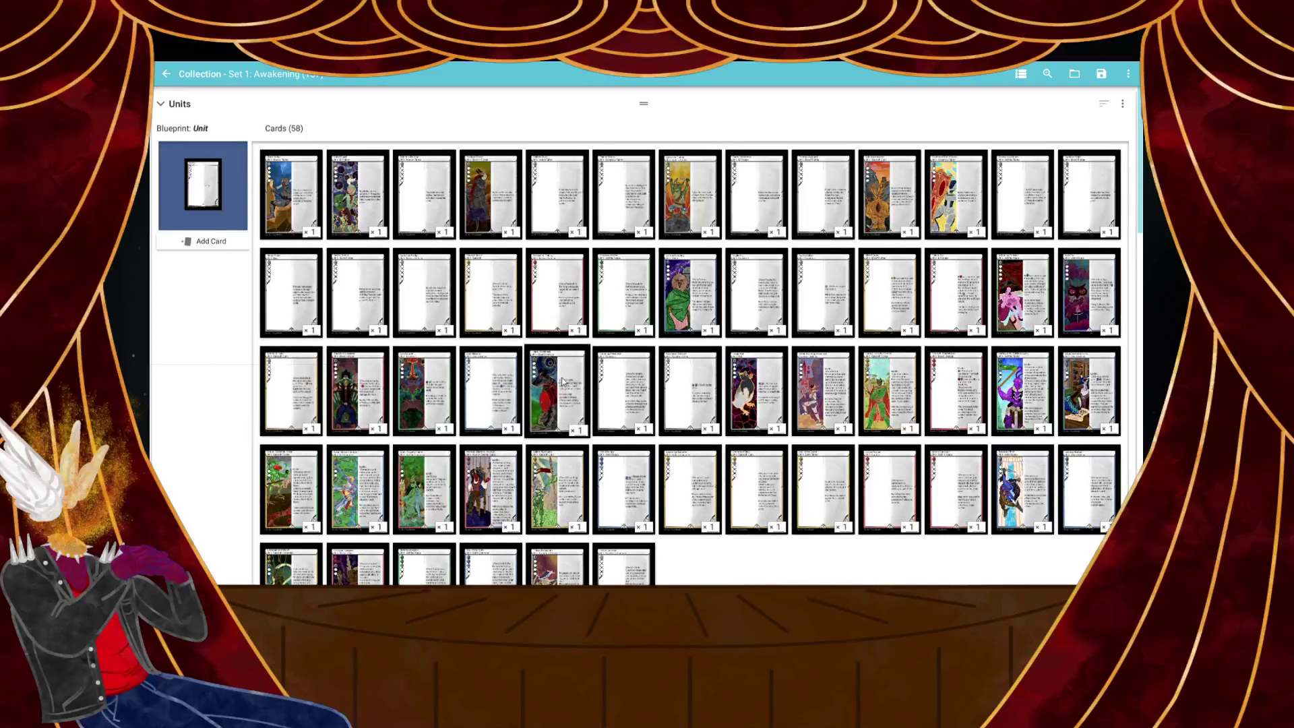
Switch to the card-design app's Set 1: Awakening collection and open the Aura Stabilizer unit card
click(733, 298)
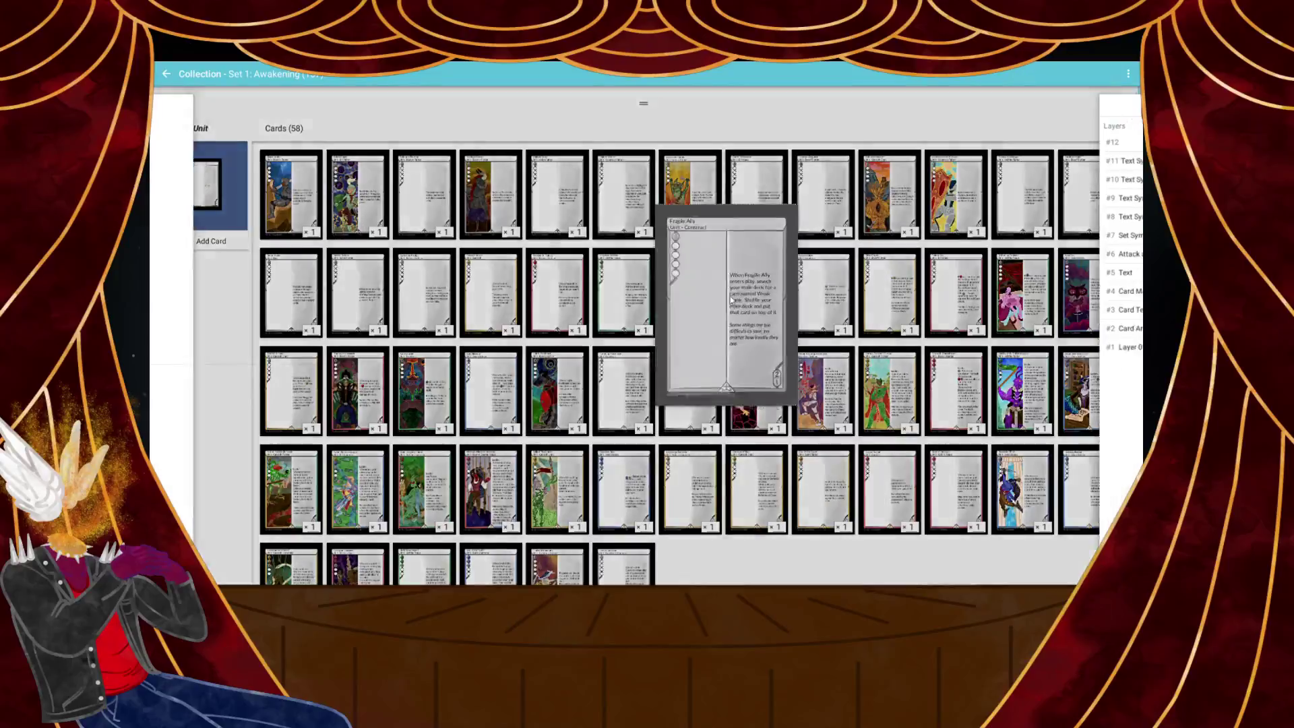
click(836, 111)
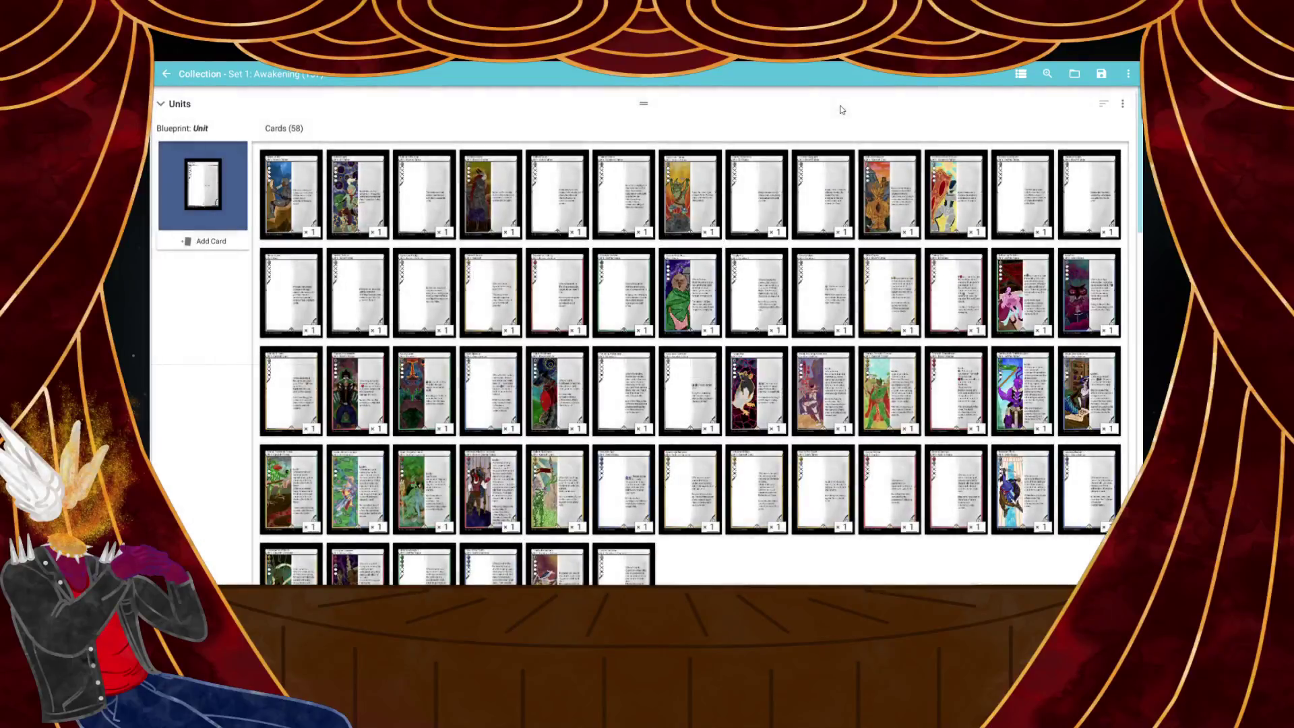
click(812, 288)
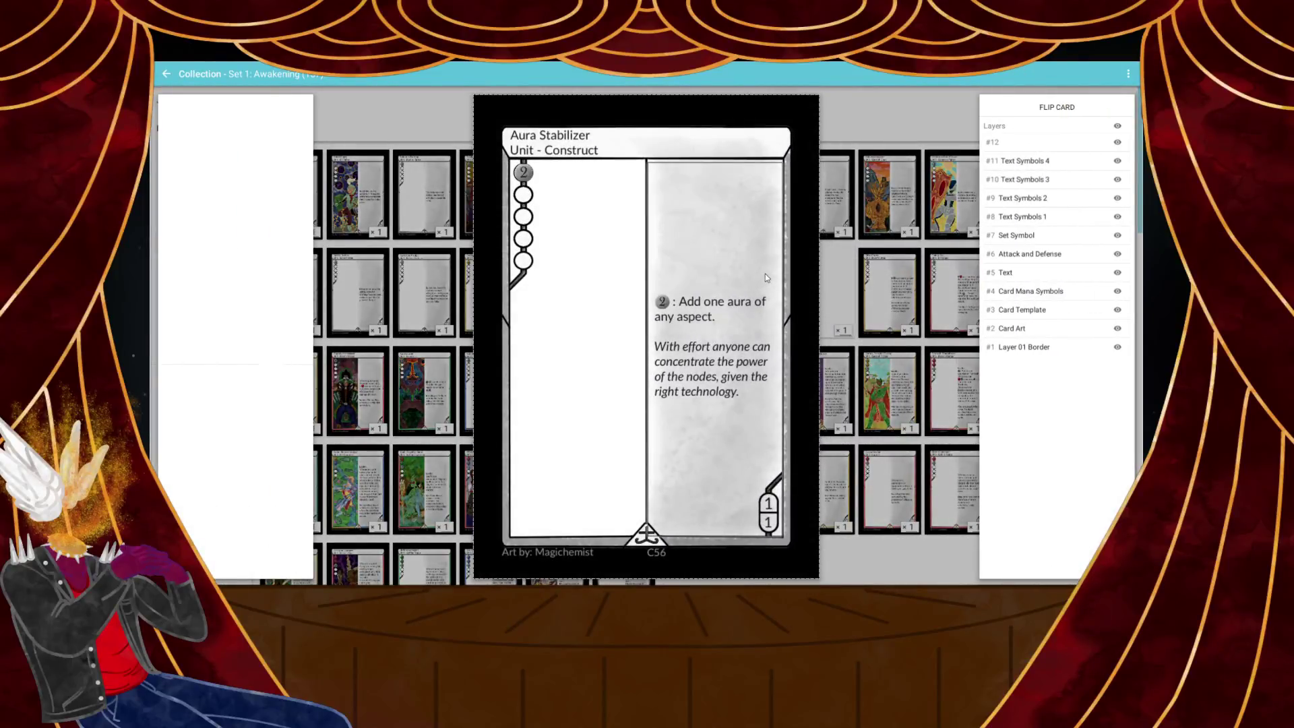
Set the finished creature illustration as the Aura Stabilizer card's art image and save the collection
click(1117, 310)
click(587, 374)
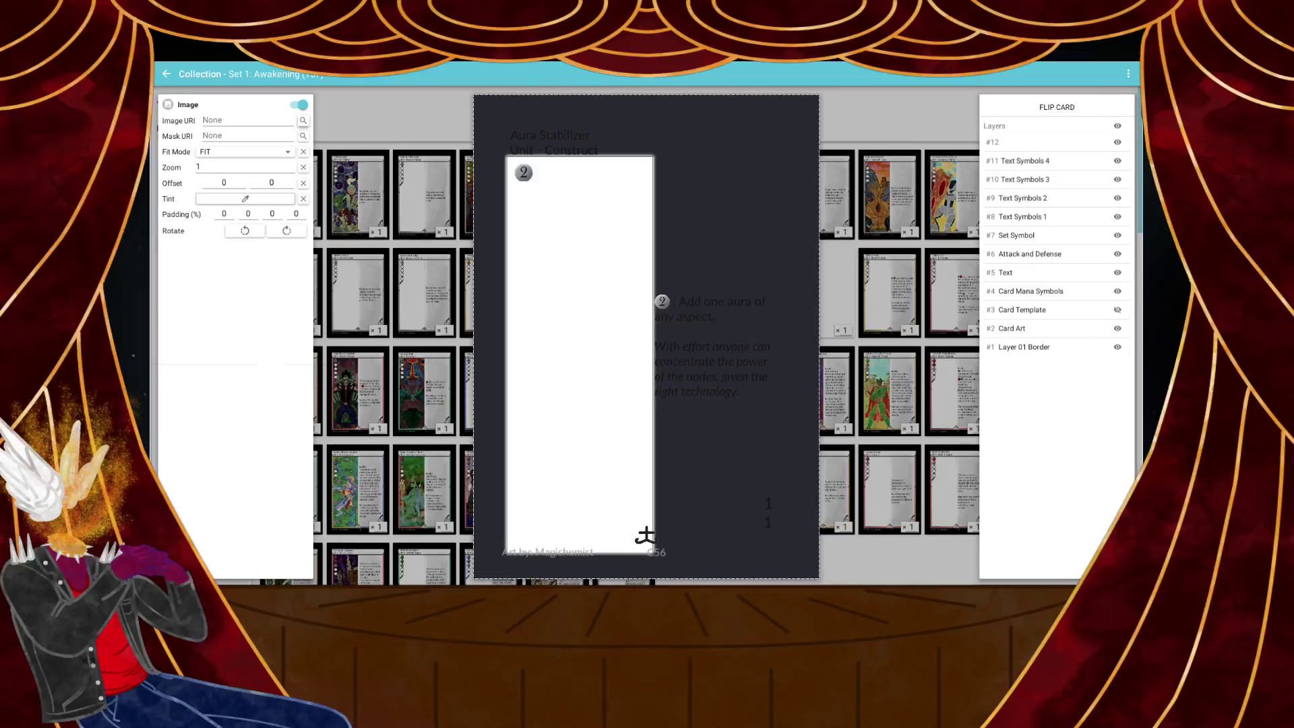
double_click(564, 326)
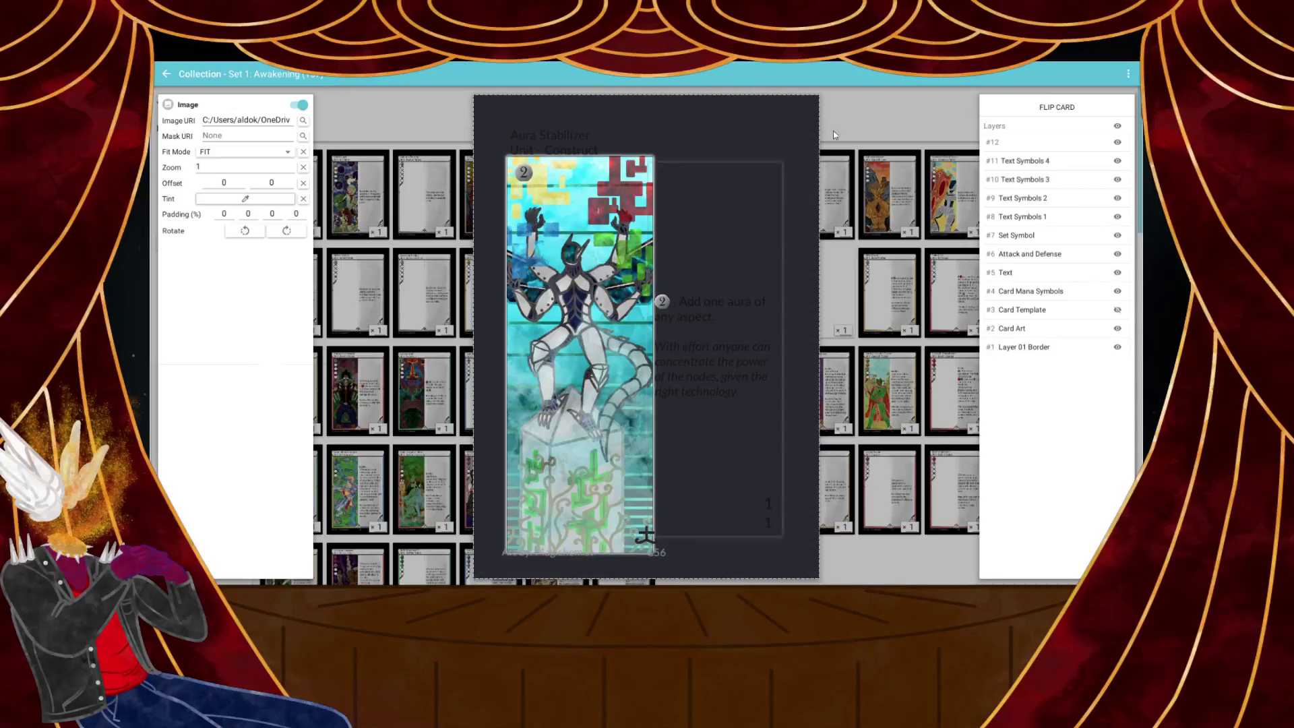
click(833, 295)
click(834, 295)
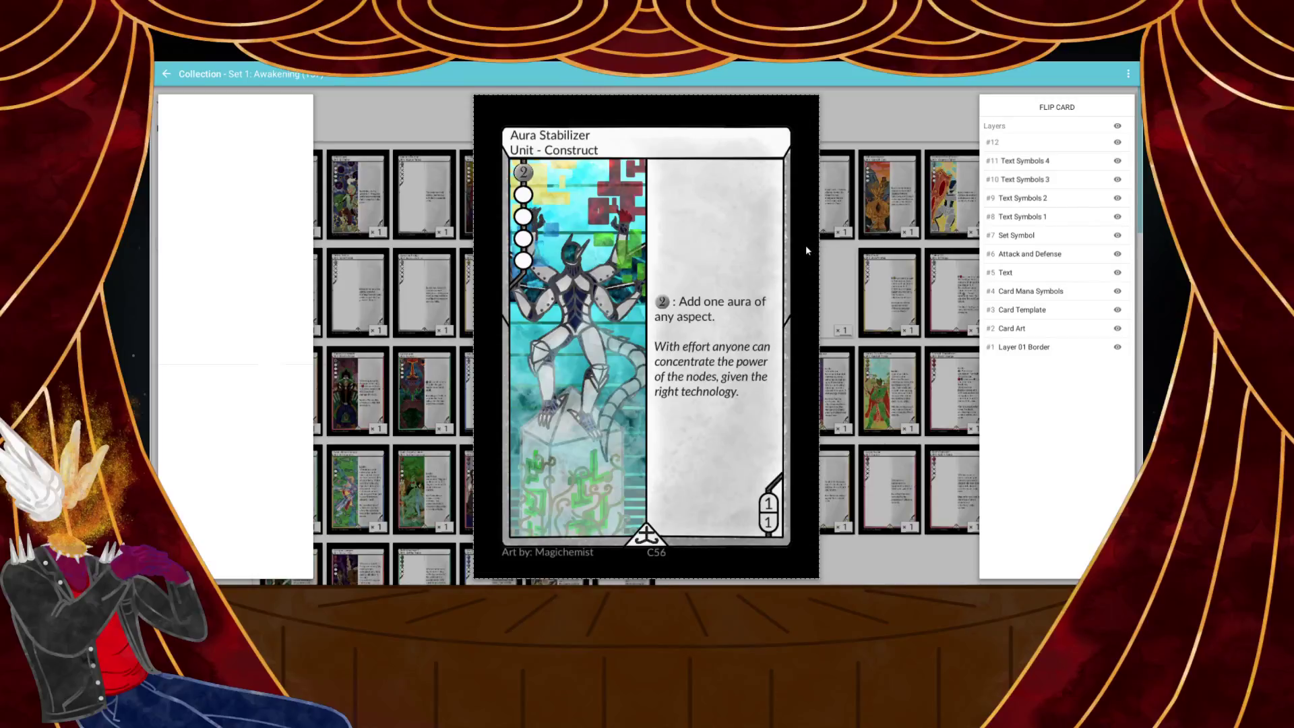
click(871, 123)
click(1102, 74)
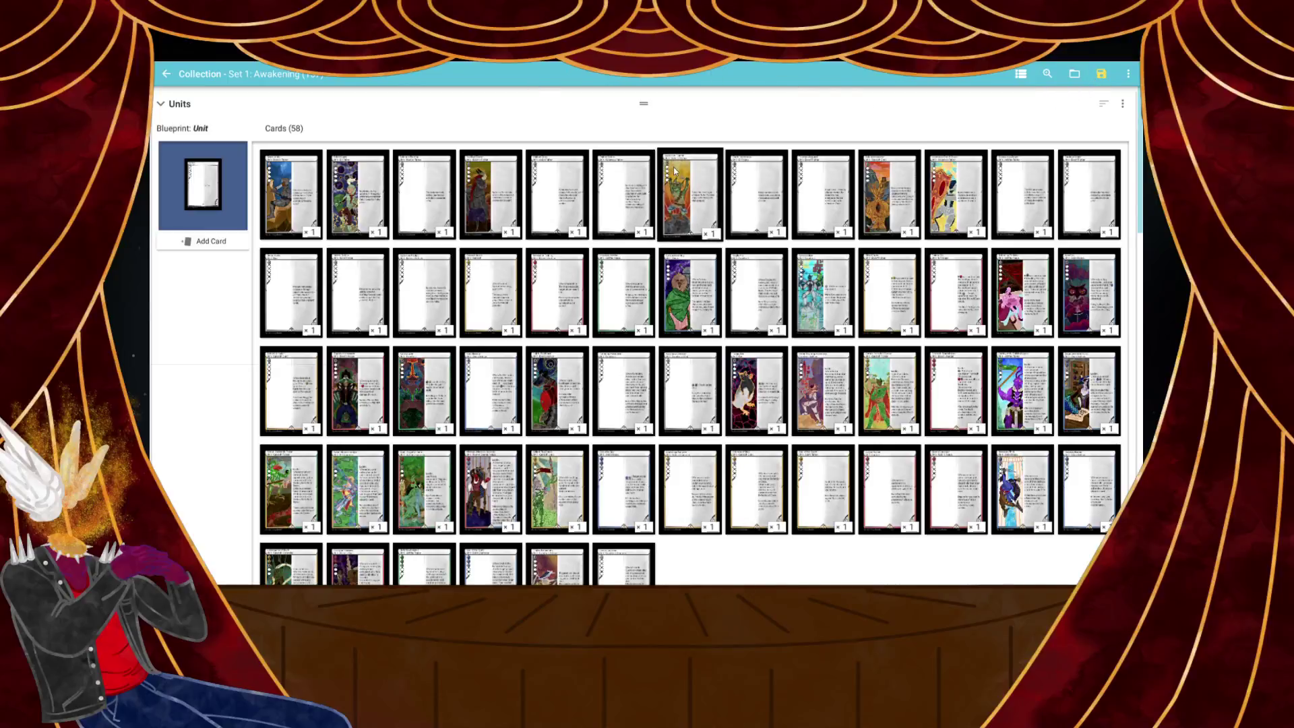
Look through the collection's Units, Relics, Invocations, Nodes and Weak Nodes sections to review which cards have artwork
scroll(755, 121, down, 4)
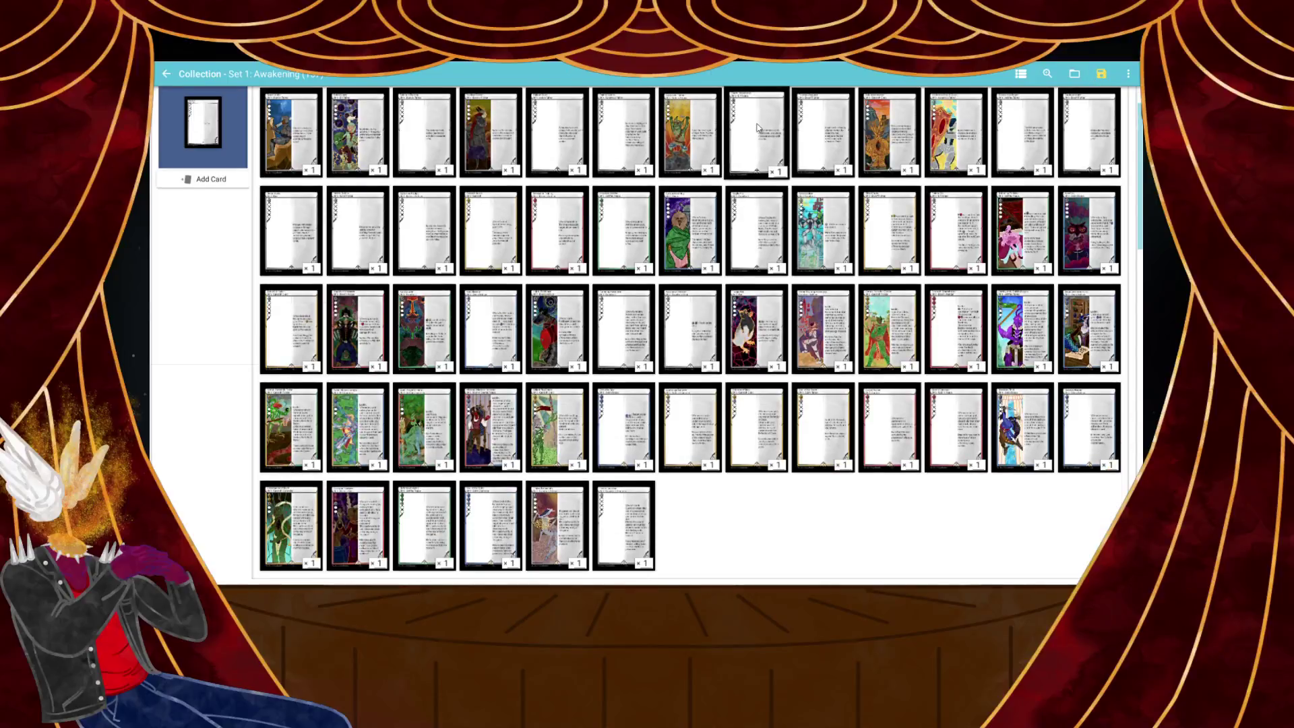
scroll(755, 195, down, 3)
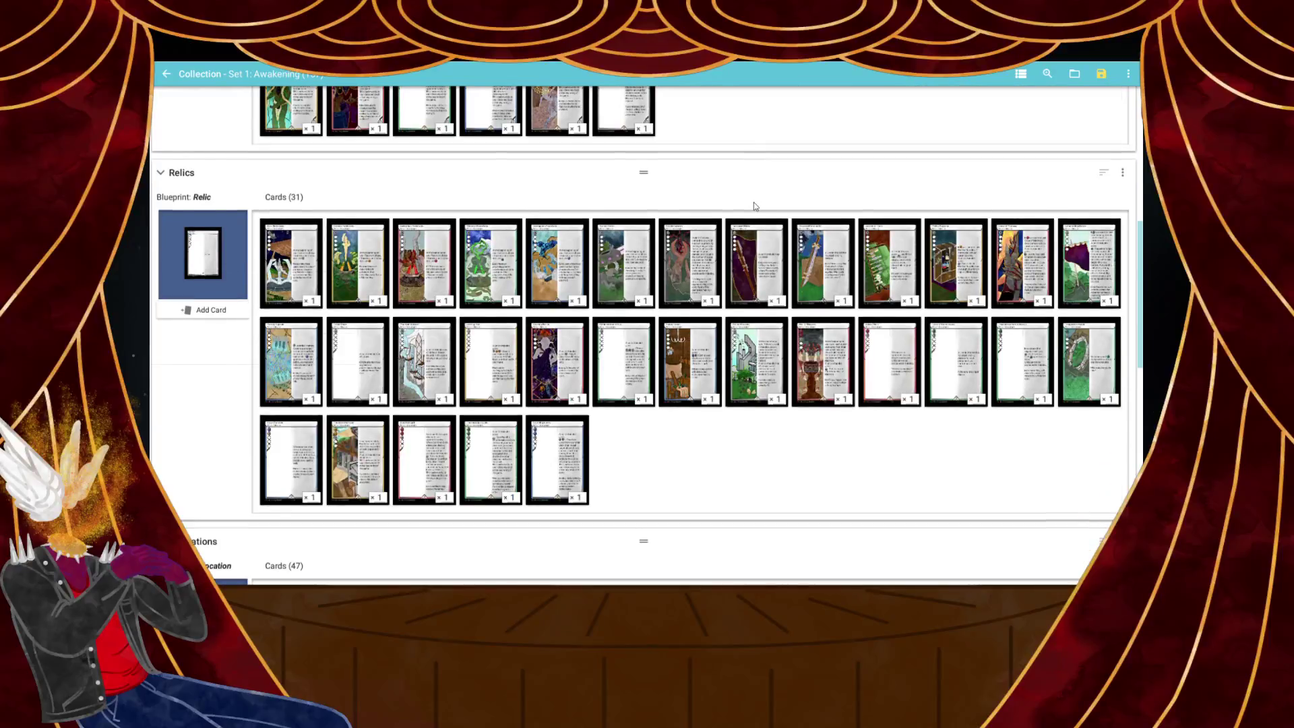
scroll(754, 202, down, 1)
scroll(752, 215, down, 4)
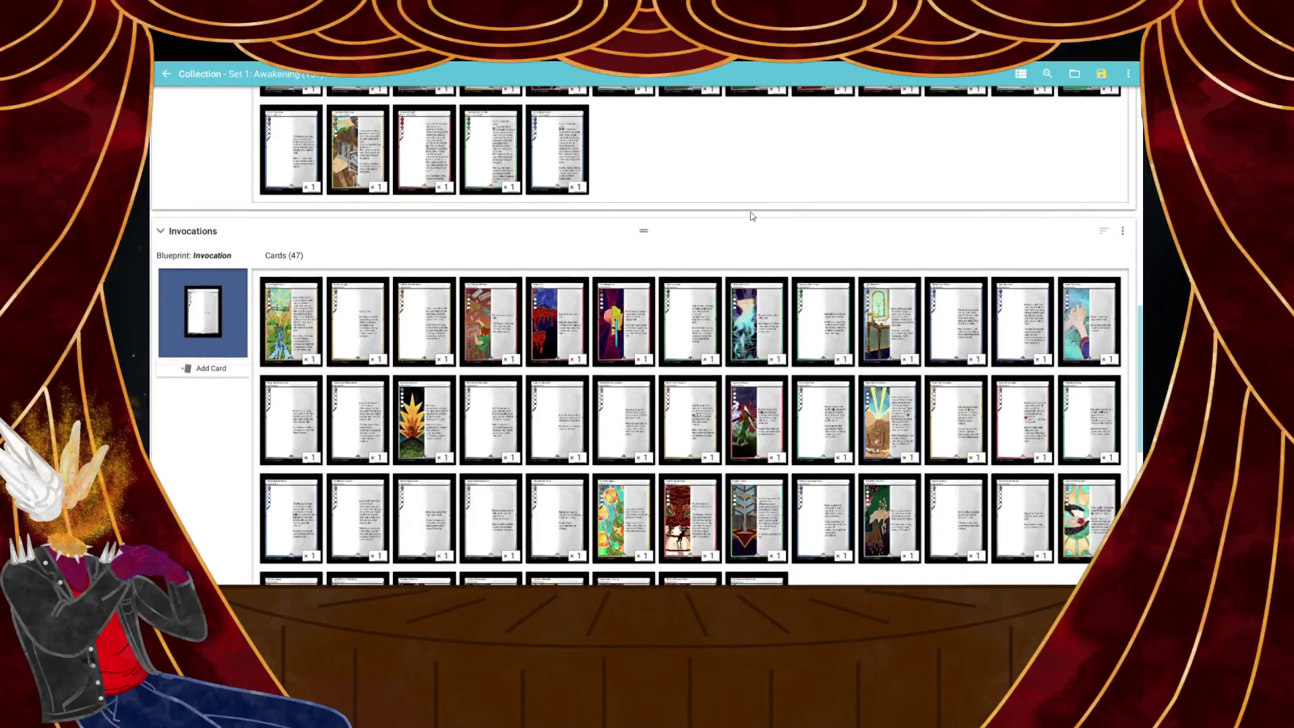
scroll(752, 216, down, 5)
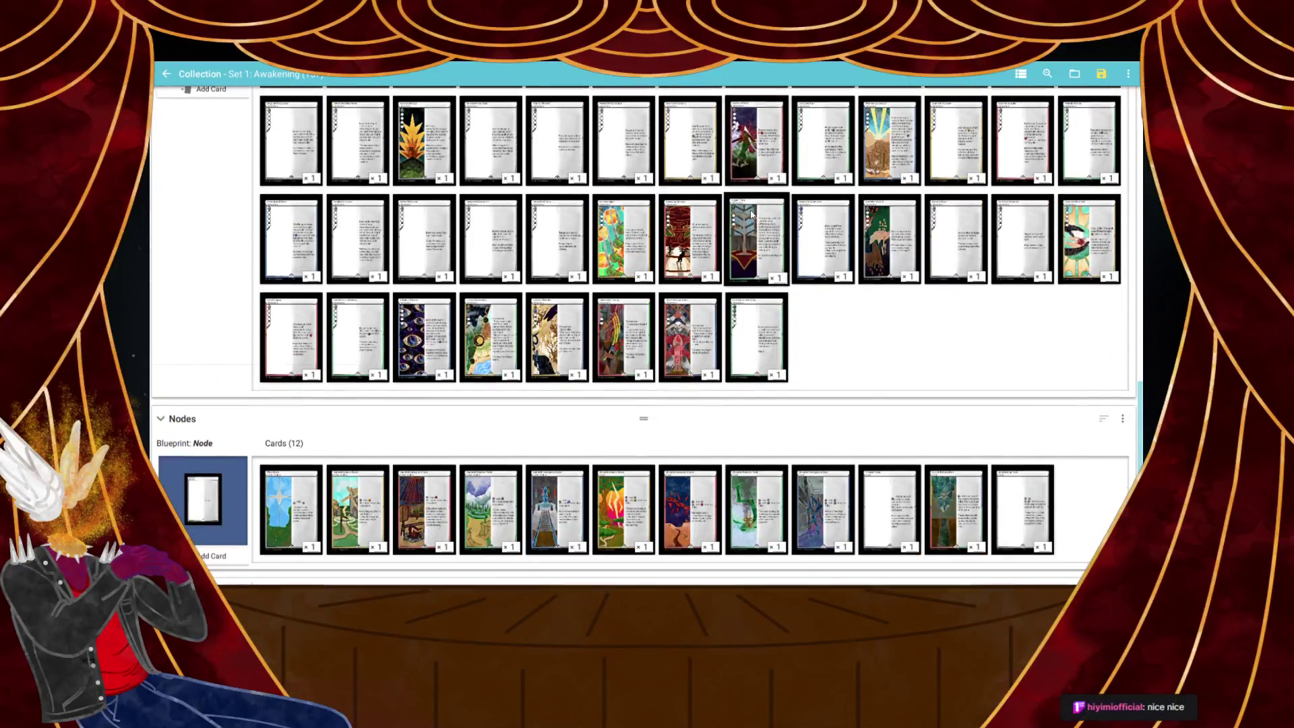
scroll(753, 215, down, 1)
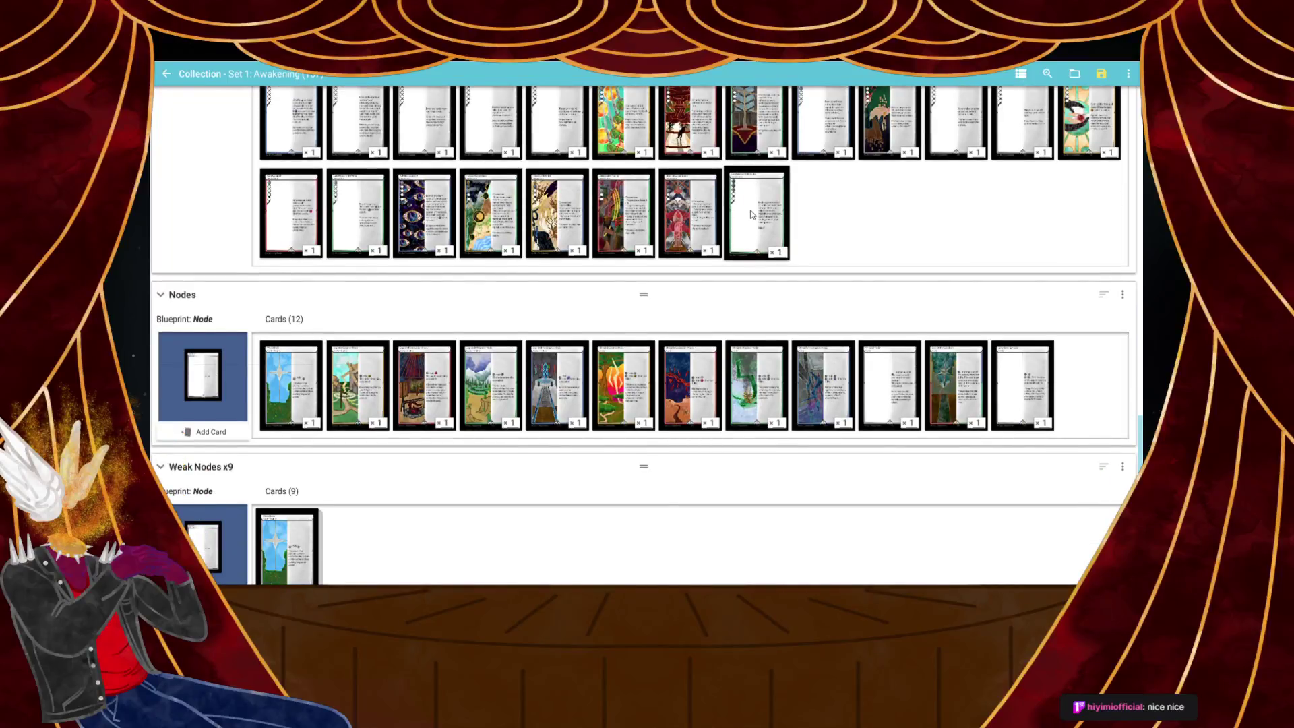
scroll(753, 216, down, 2)
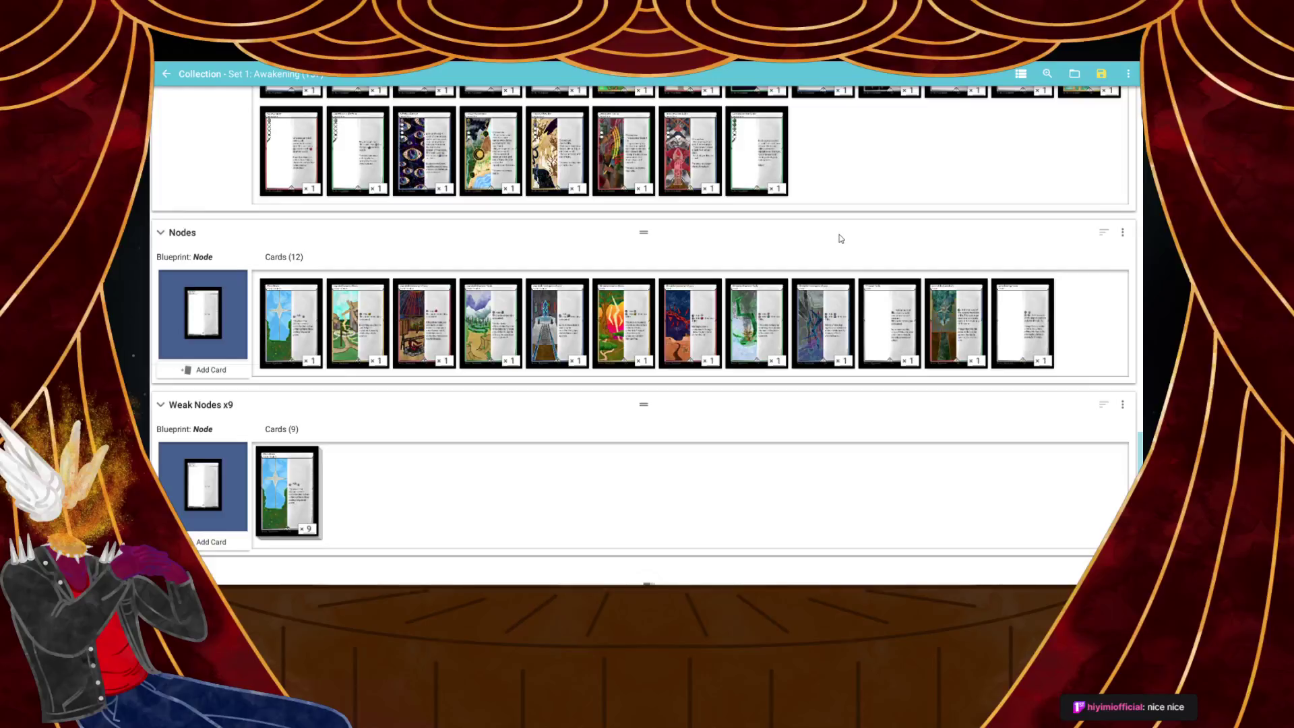
View the Historical Rewrite invocation card and the Scar of the Cataclysm node card at full size
scroll(840, 239, up, 2)
click(560, 215)
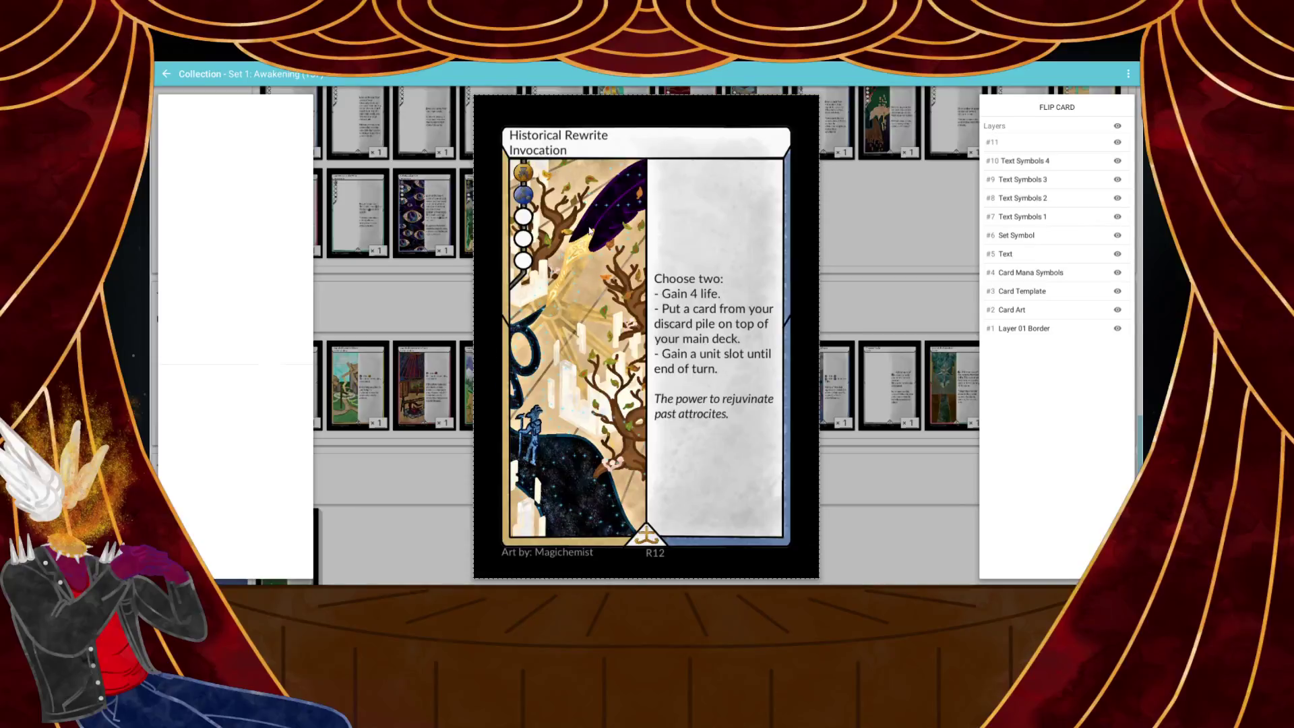
click(856, 273)
click(947, 377)
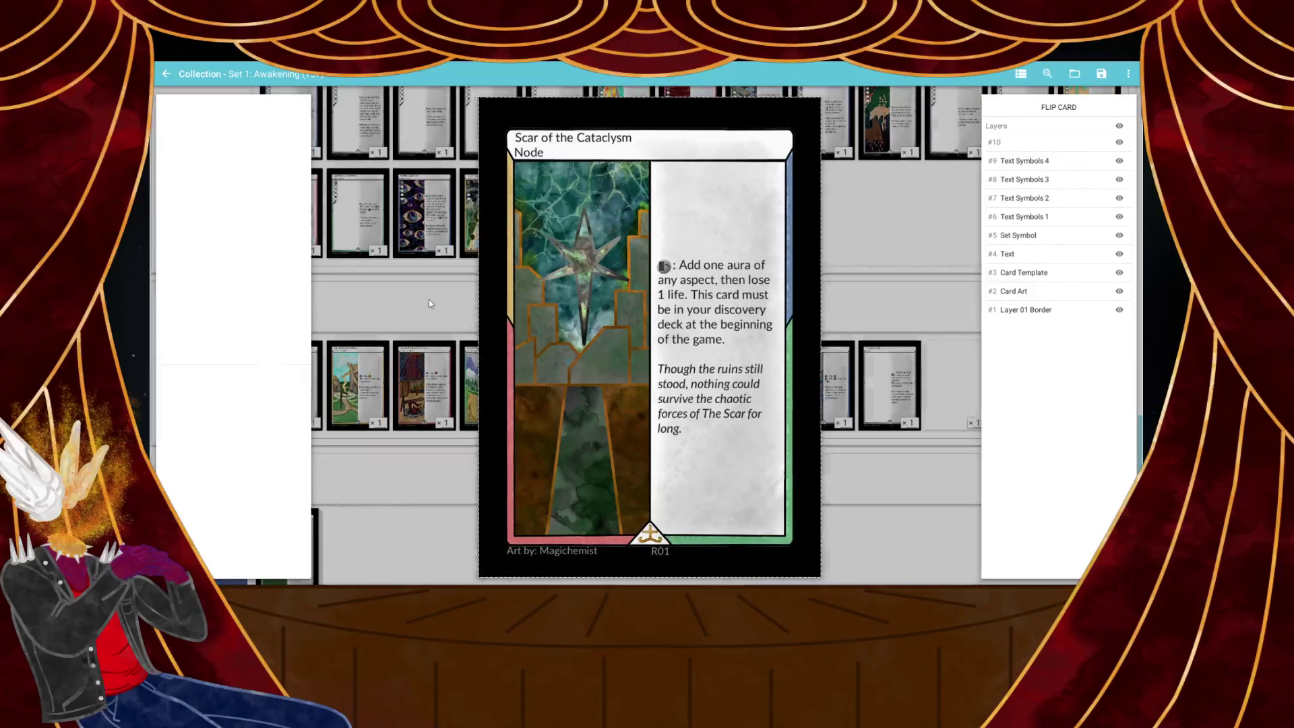
click(429, 299)
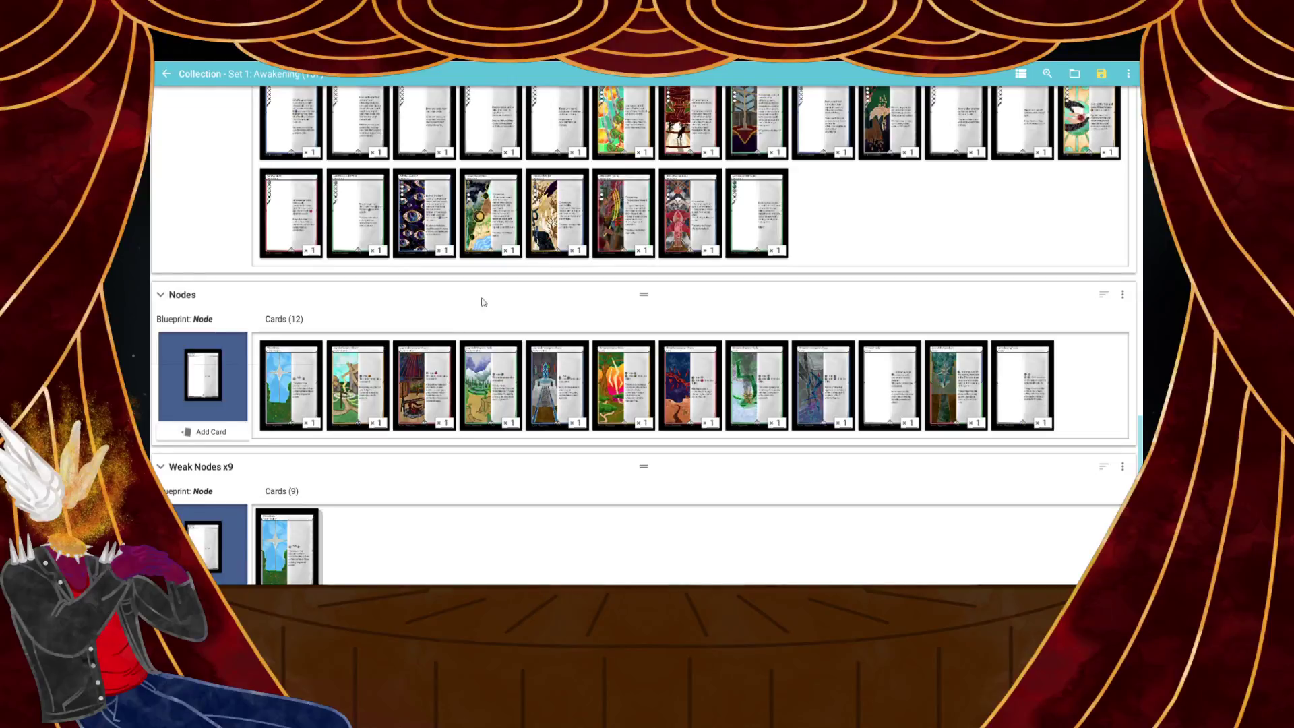
View the Volatile Gateway relic card at full size and return to the Units section
scroll(943, 309, up, 1)
scroll(943, 314, up, 2)
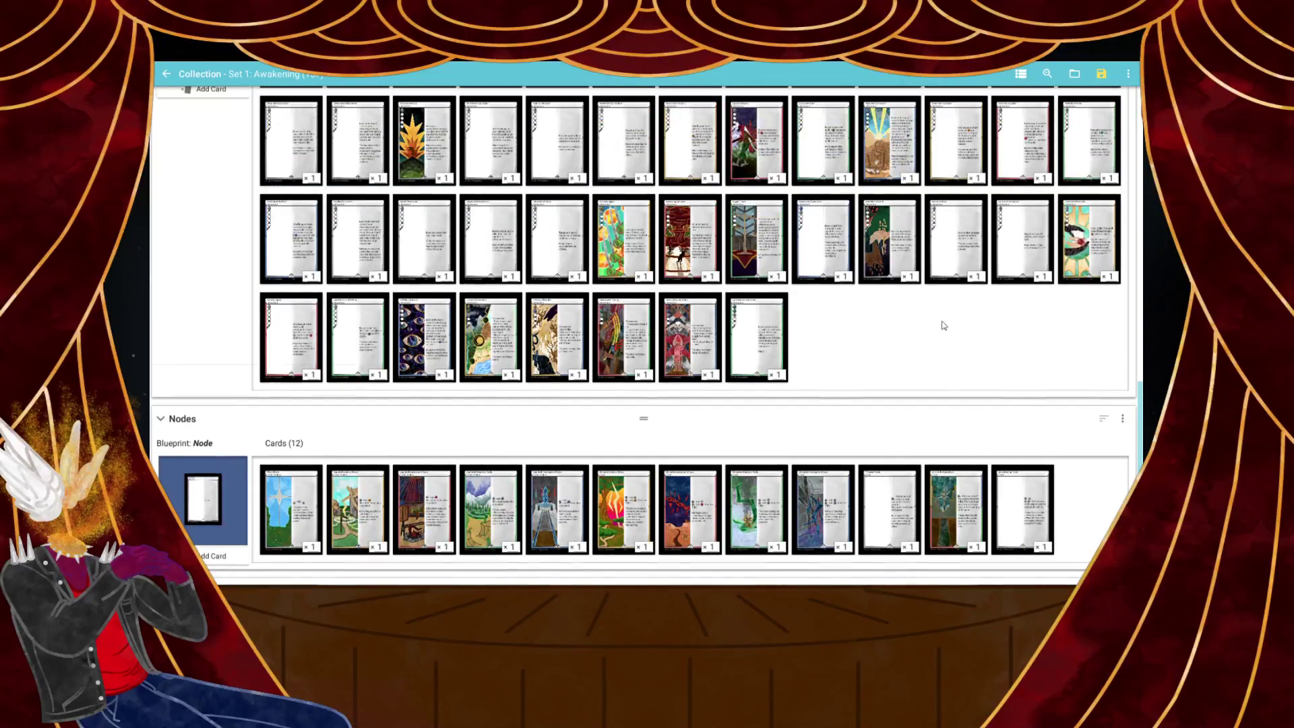
scroll(1045, 391, up, 2)
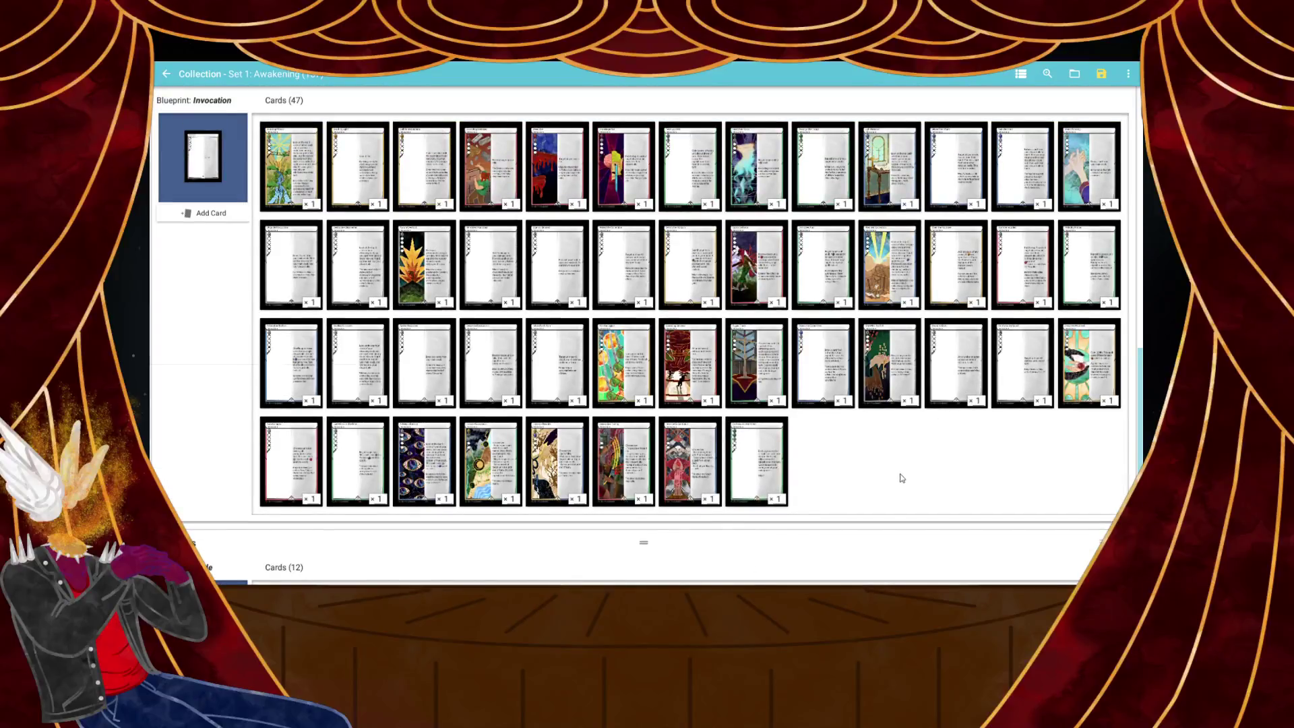
scroll(822, 477, up, 8)
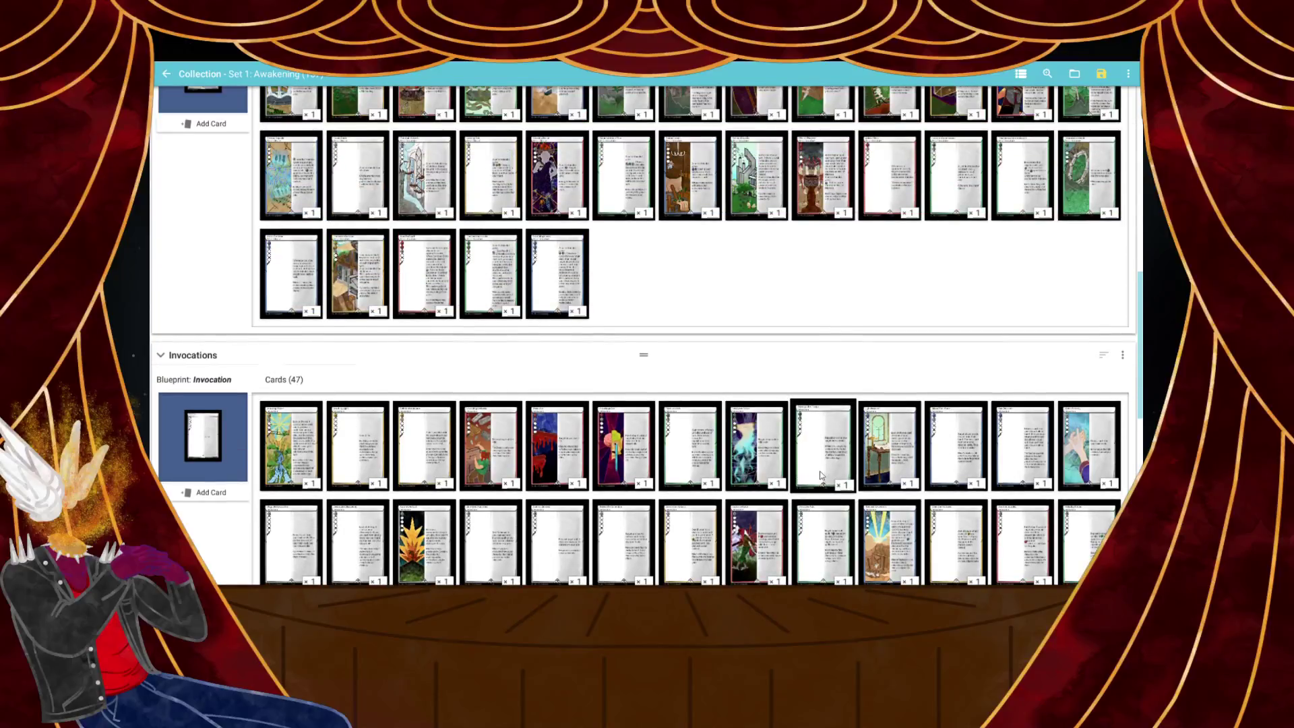
scroll(820, 473, up, 3)
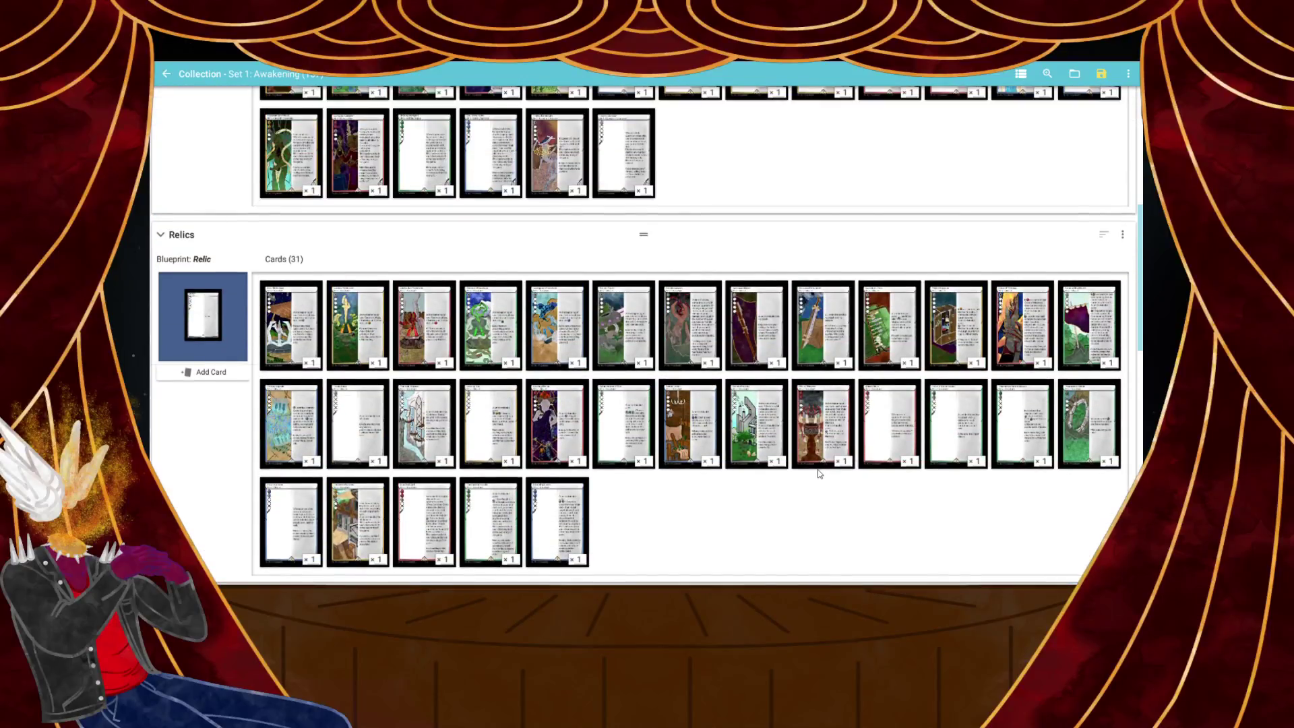
scroll(820, 474, up, 2)
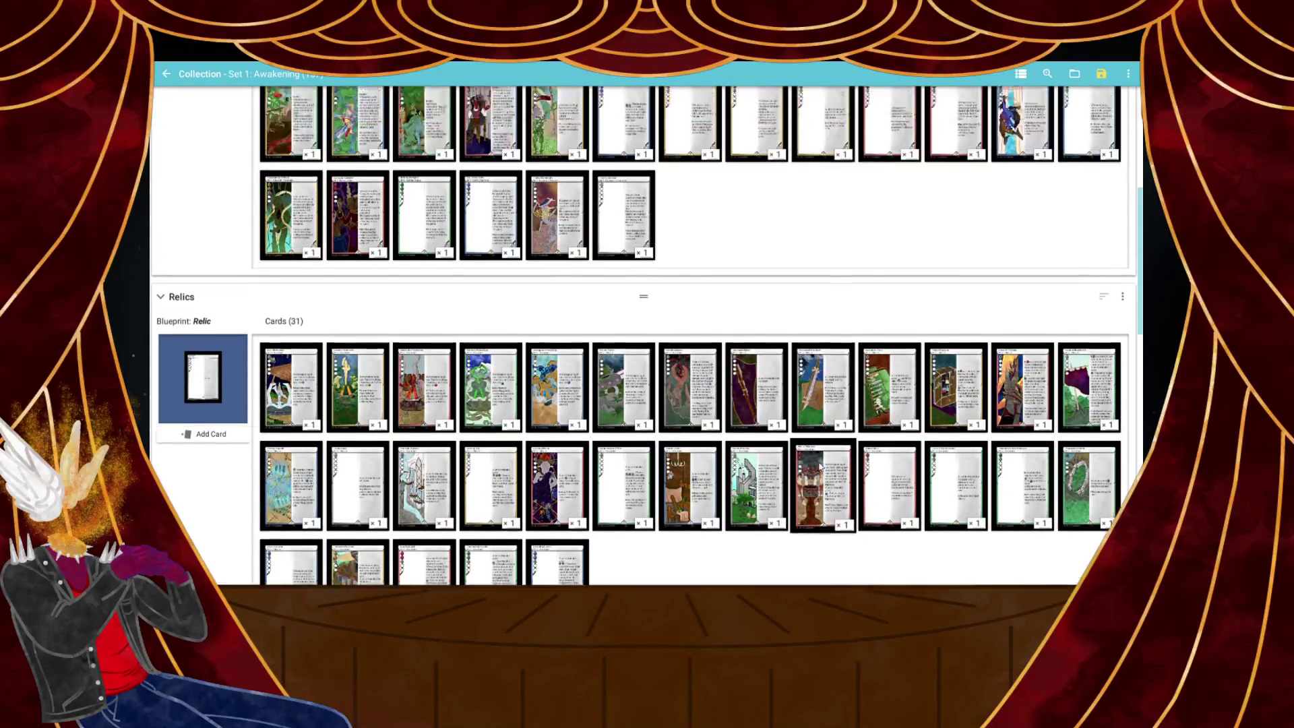
click(689, 425)
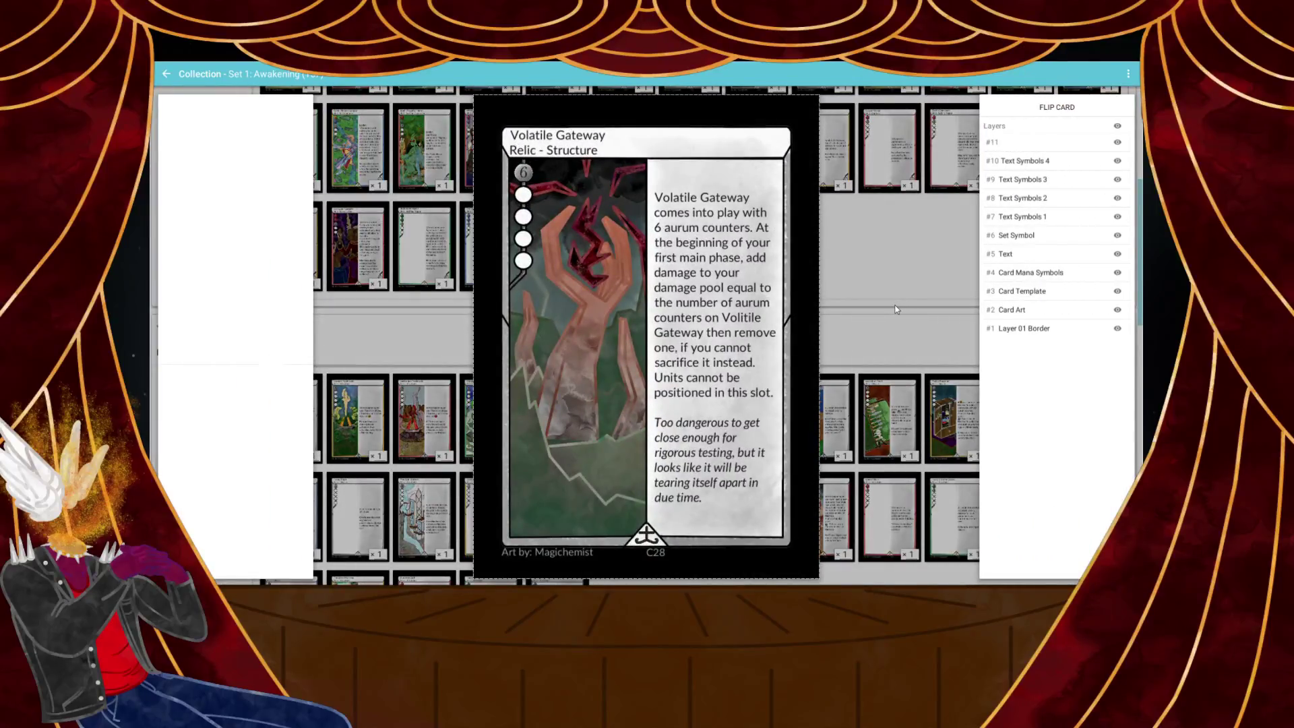
click(897, 310)
scroll(883, 319, up, 4)
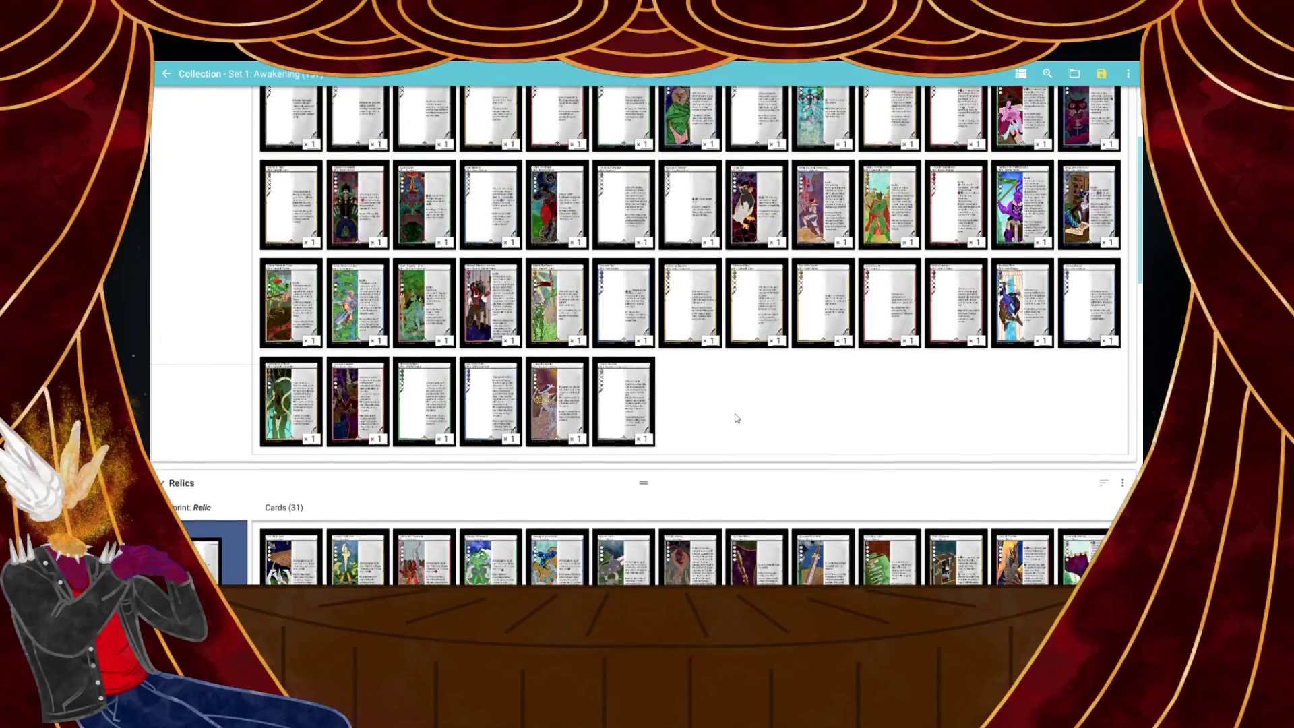
scroll(737, 418, up, 3)
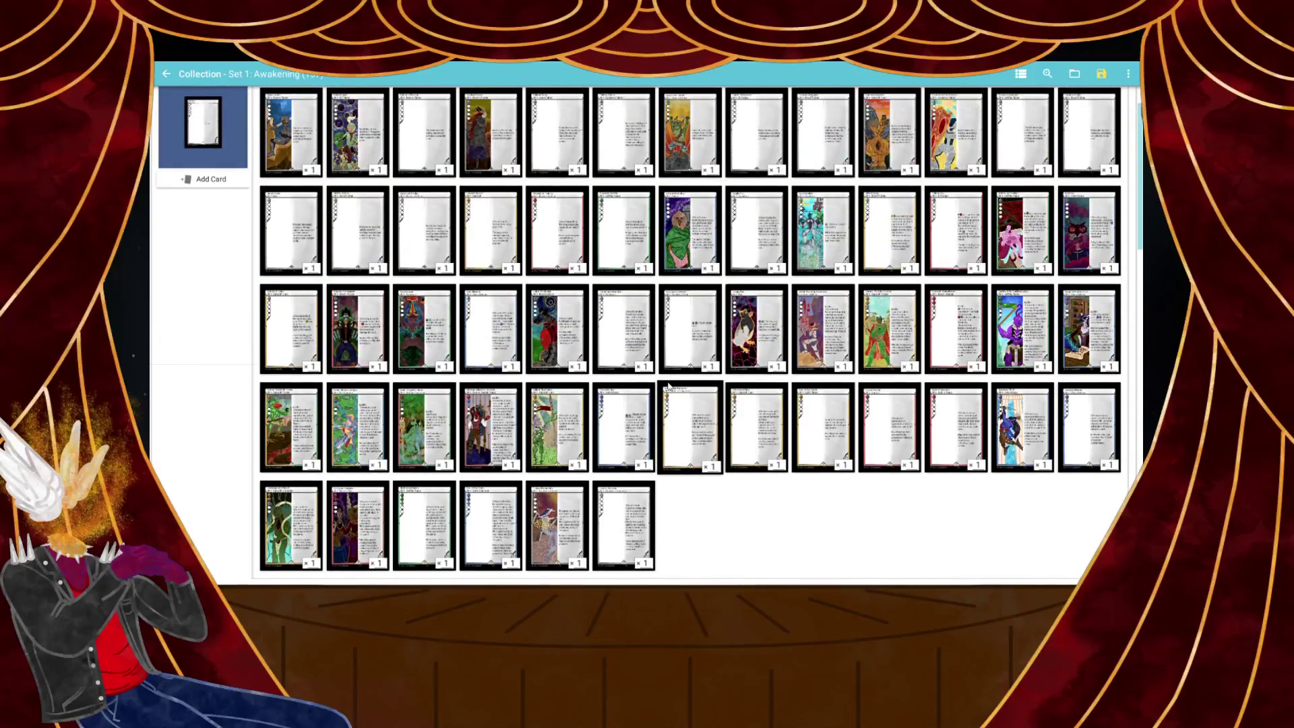
View the Yerrian, Battlefield Terror, Cantrar, Recruiter General and Necromancer of Need unit cards at full size
click(292, 419)
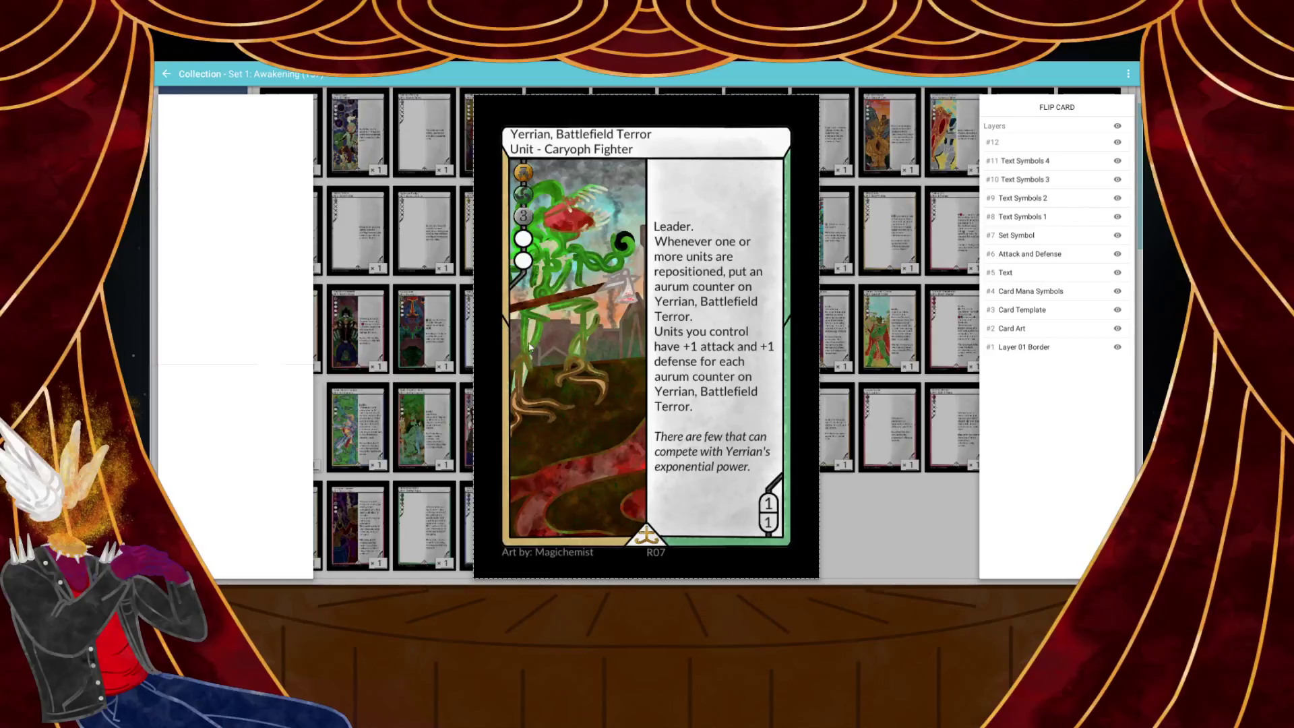
click(392, 384)
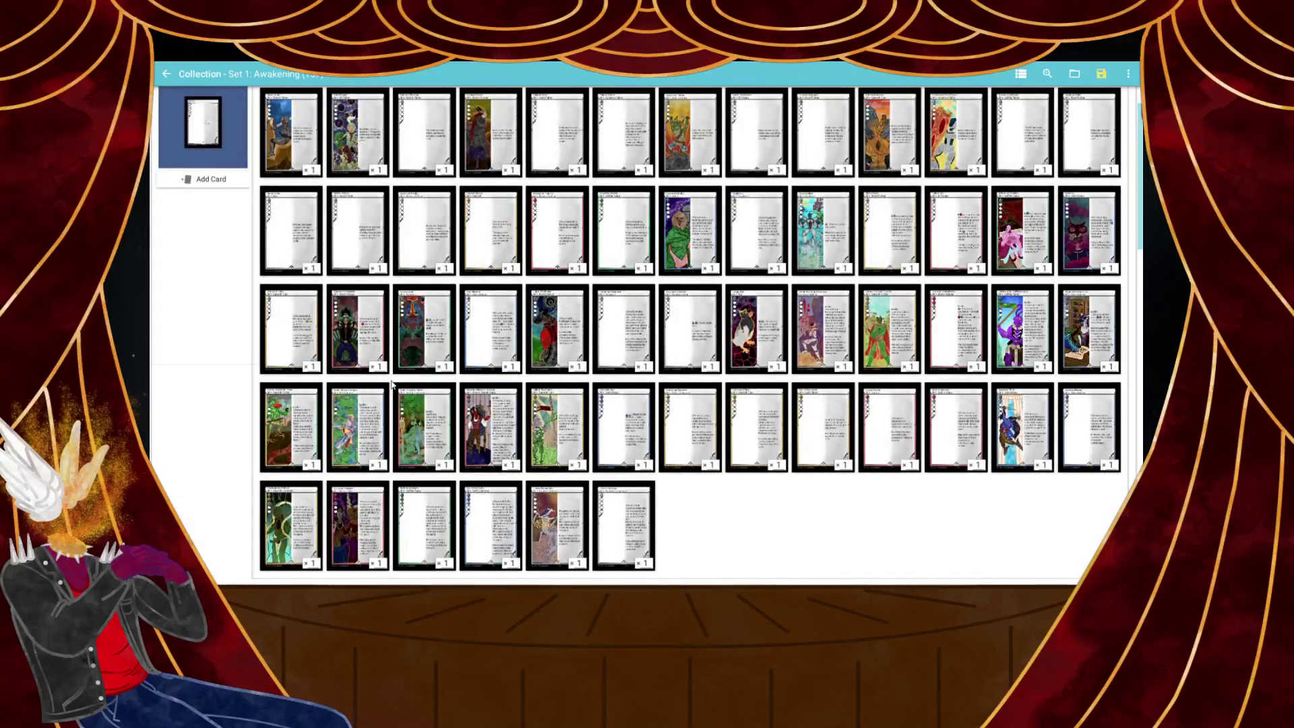
click(908, 314)
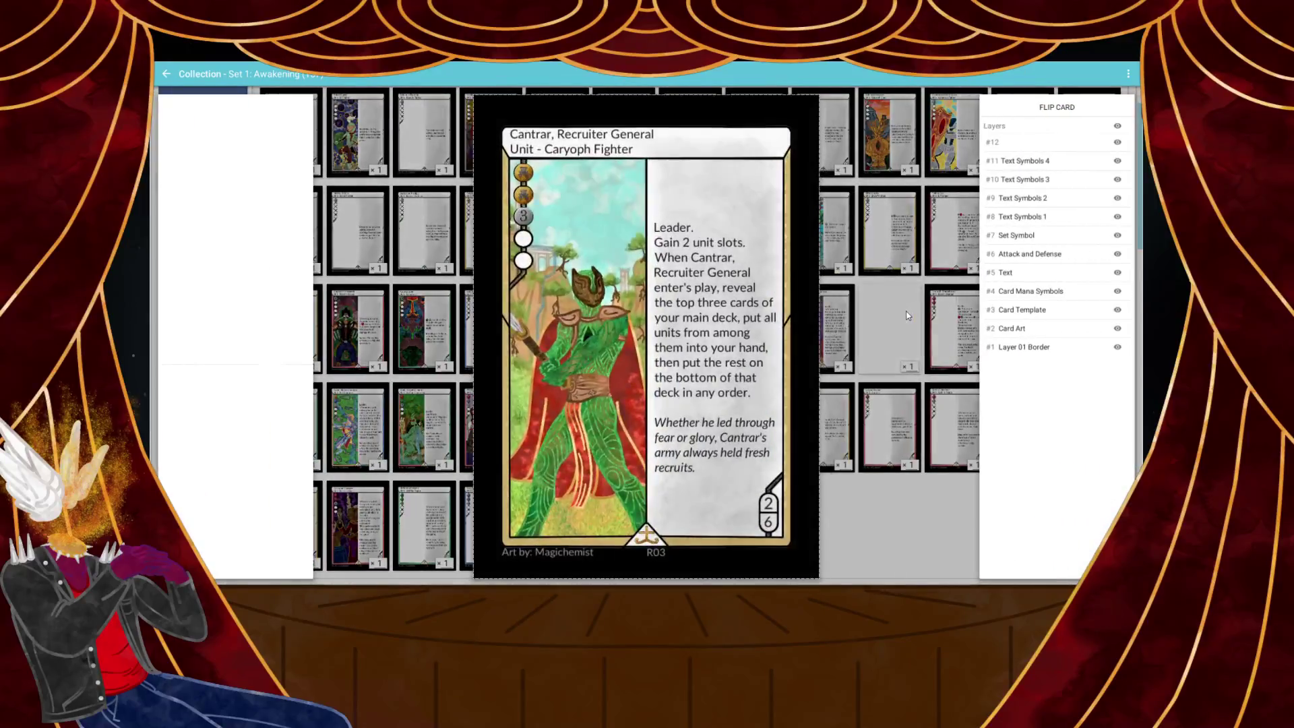
click(869, 523)
scroll(321, 418, down, 3)
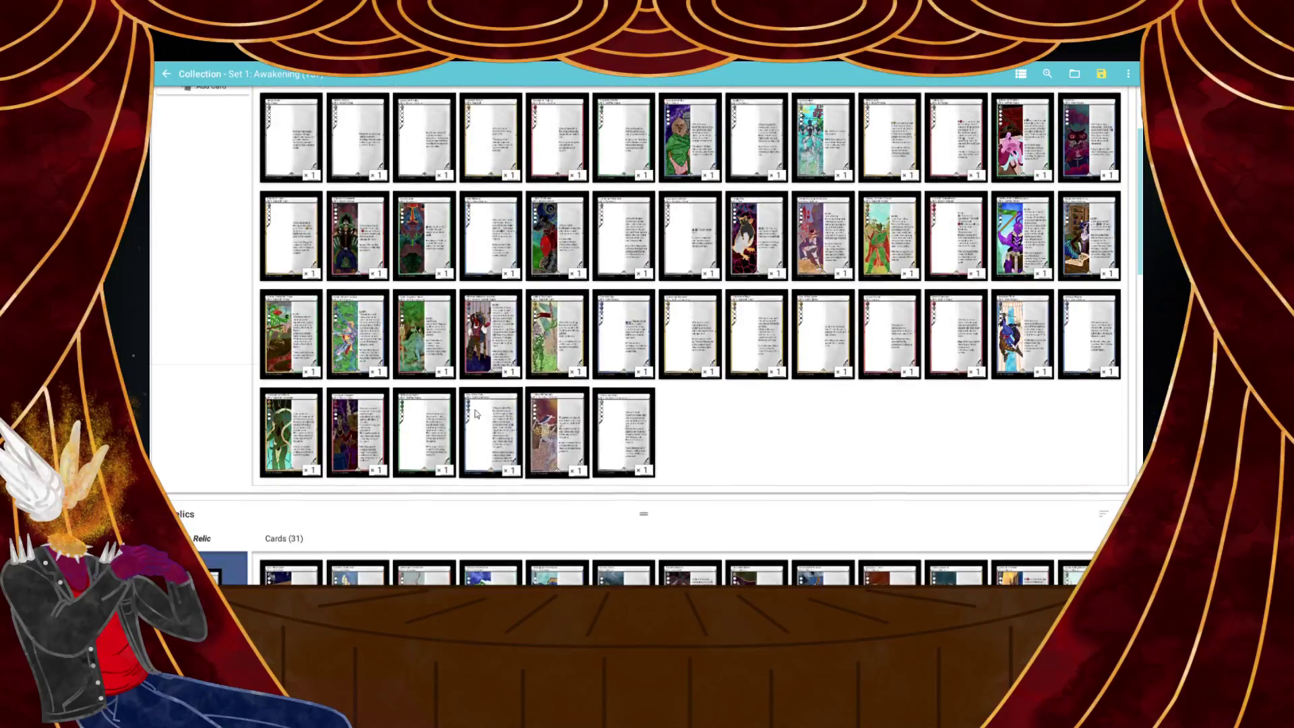
click(320, 418)
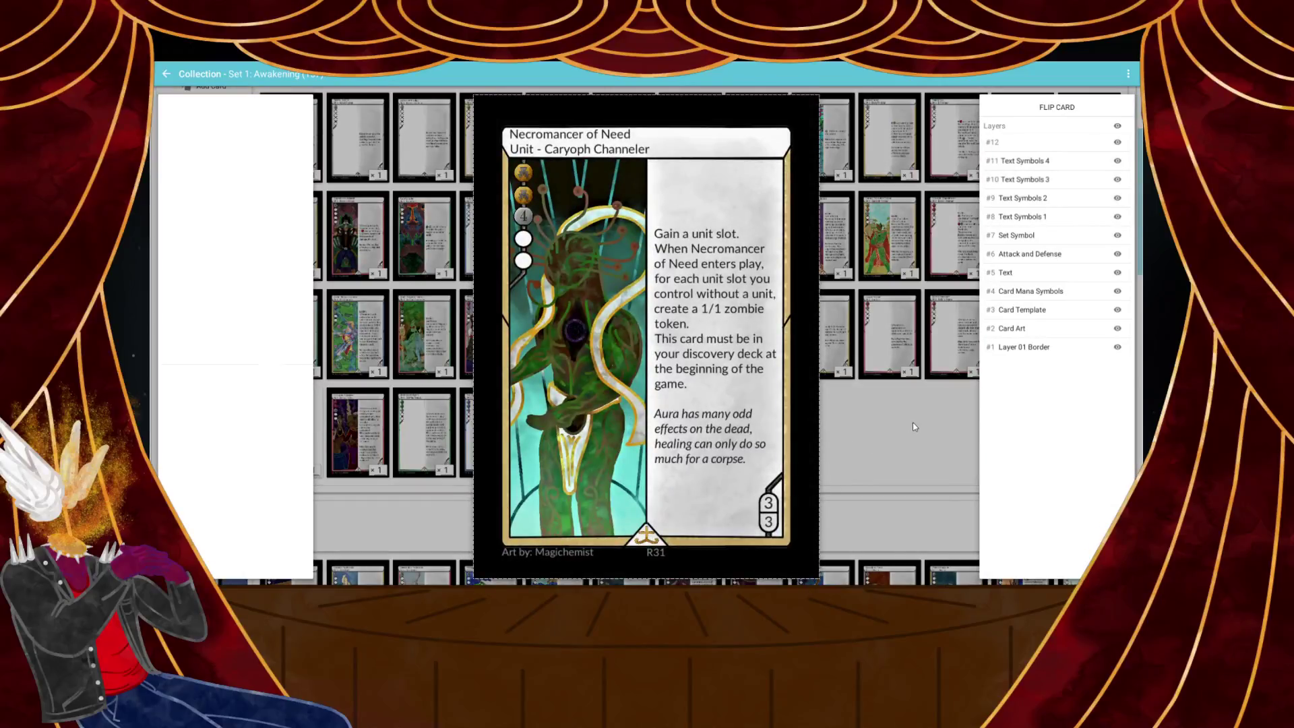
click(848, 417)
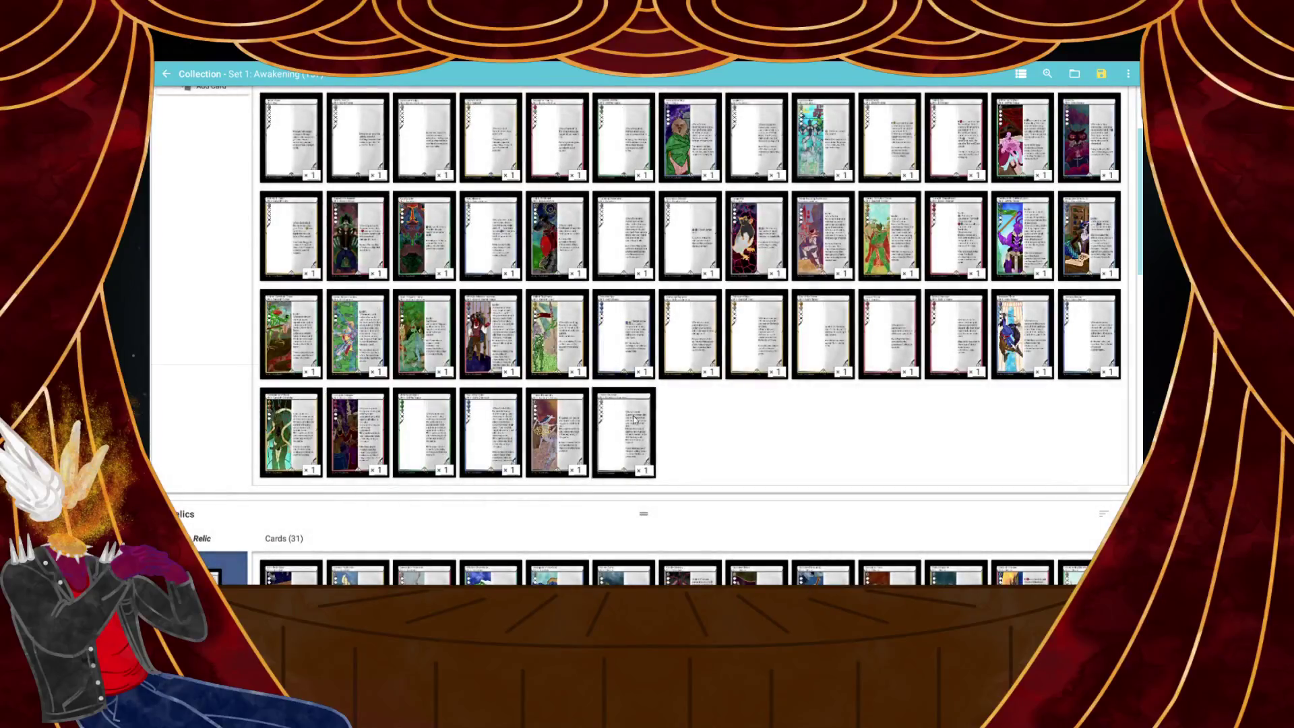
View the Enthralling Trickster and Aura Stabilizer unit cards at full size and return to the Units section
scroll(661, 426, up, 3)
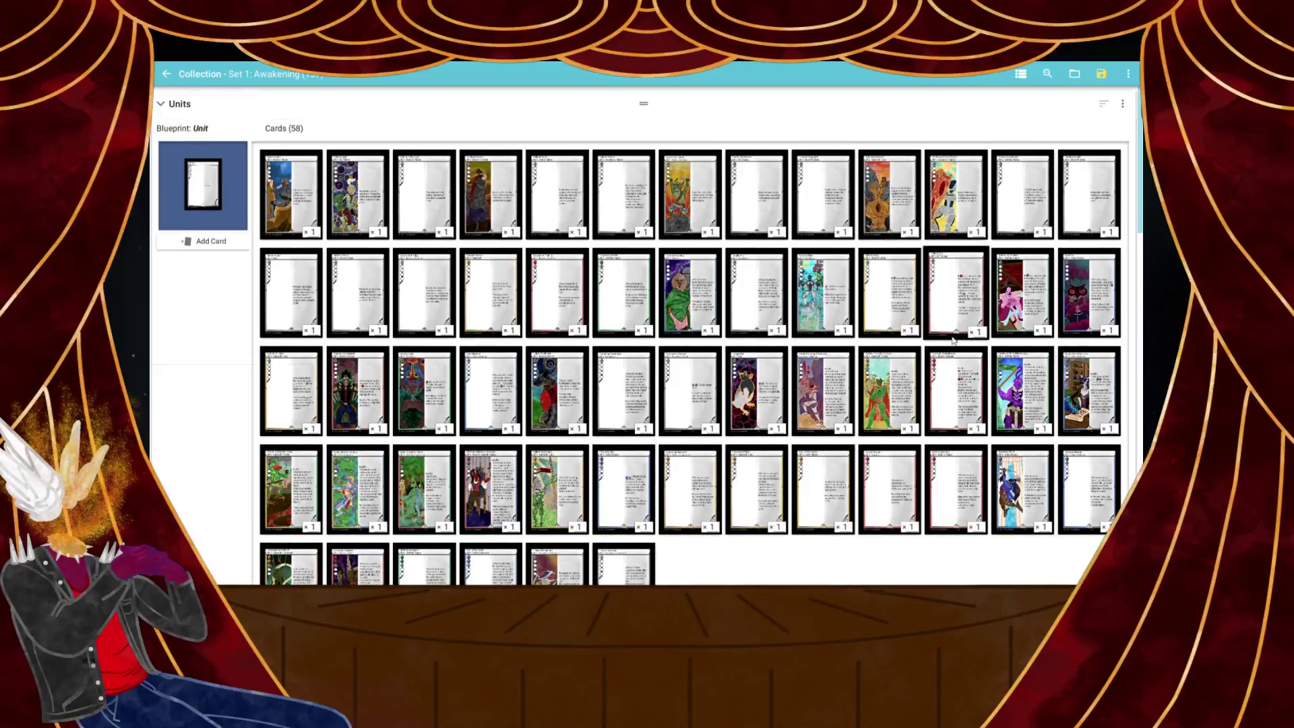
click(1019, 297)
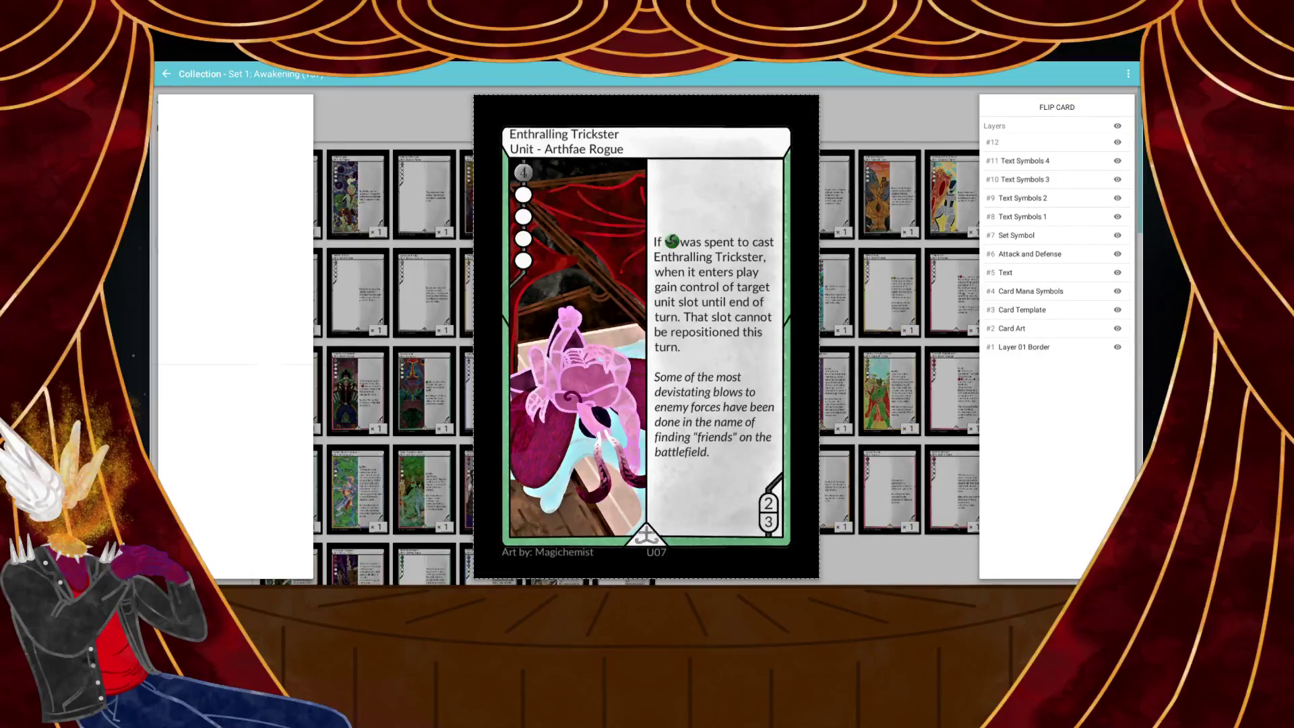
click(435, 128)
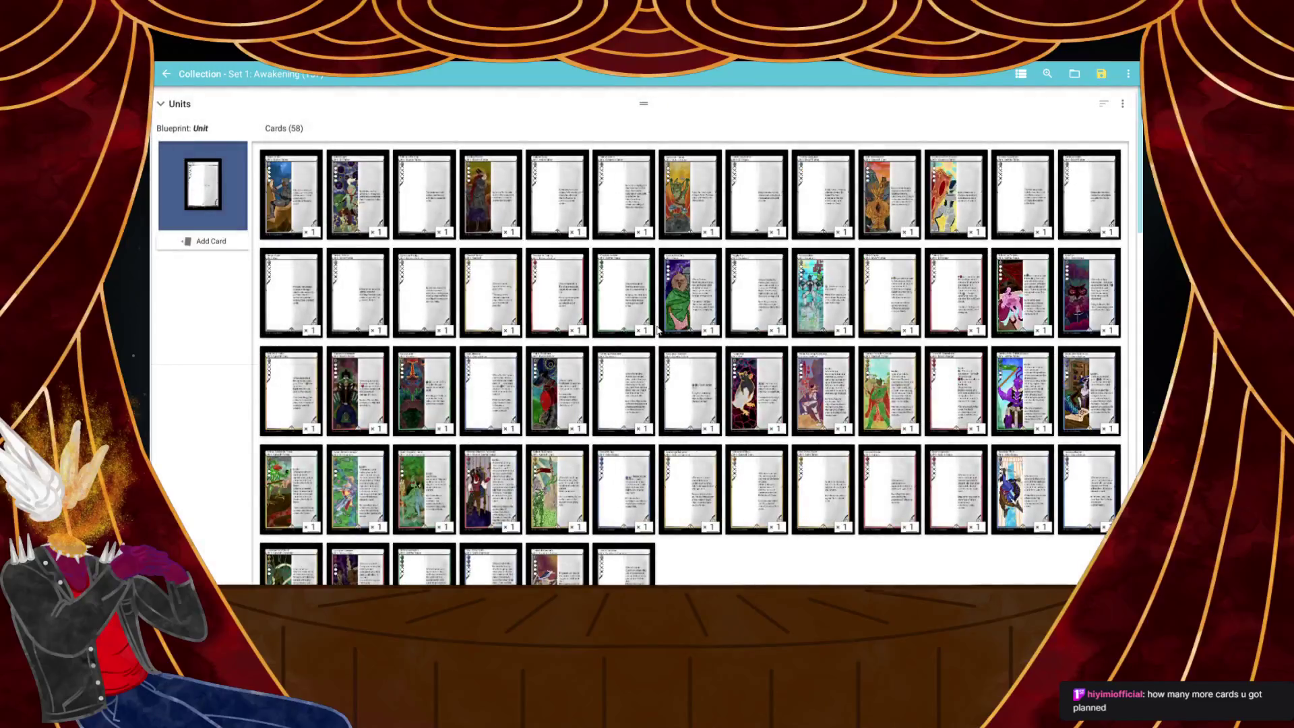
click(818, 294)
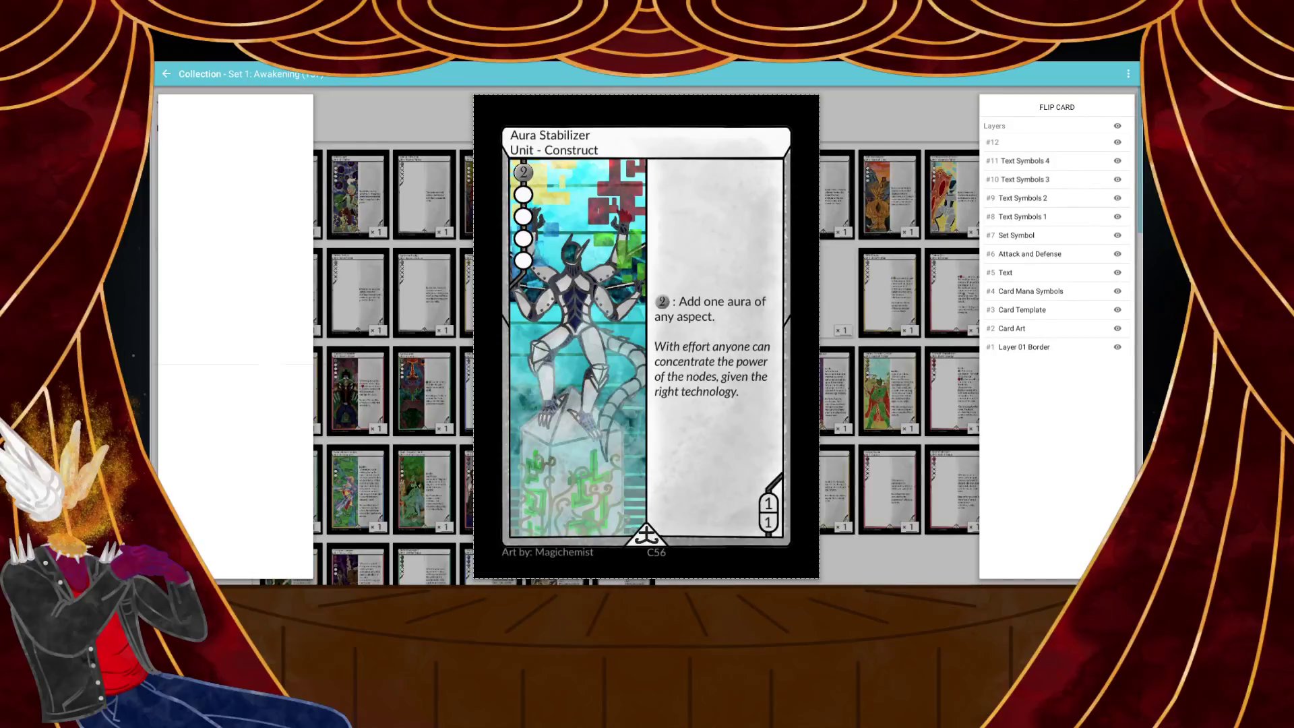
click(381, 113)
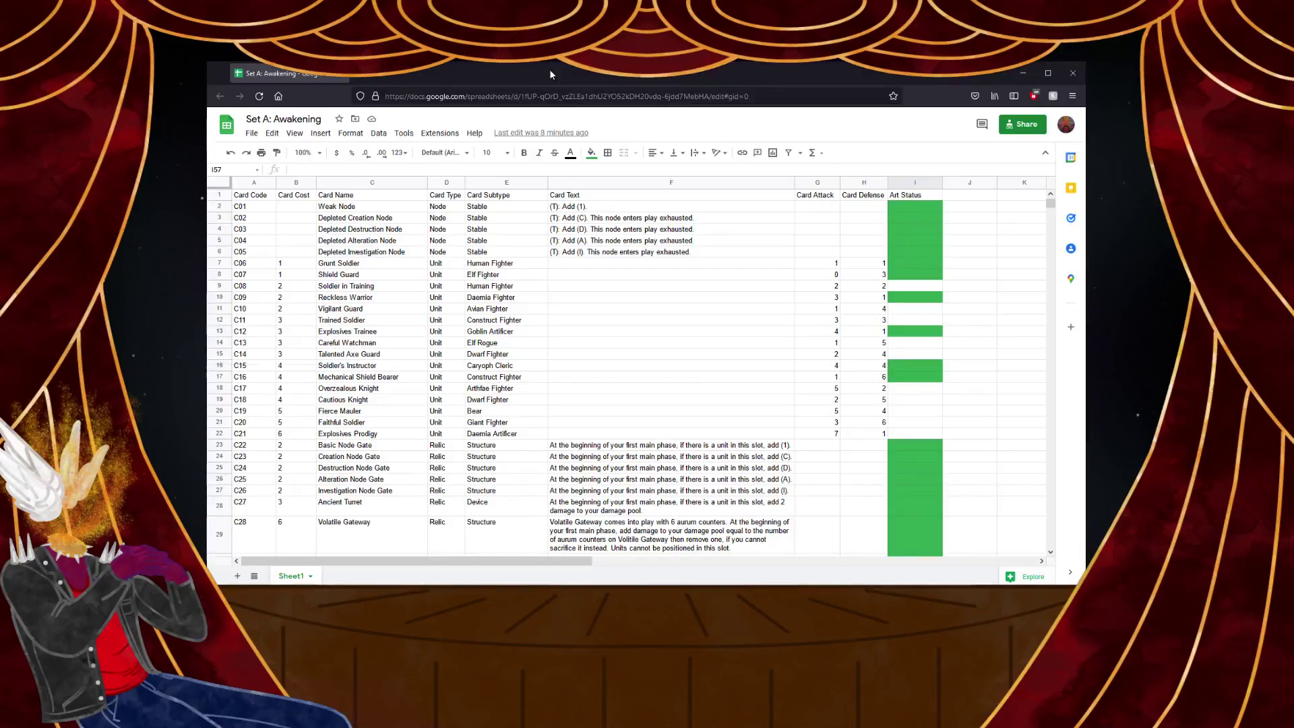
Examine the Art Status column of the Set A: Awakening spreadsheet in Google Sheets from the common through the rare cards
click(1073, 73)
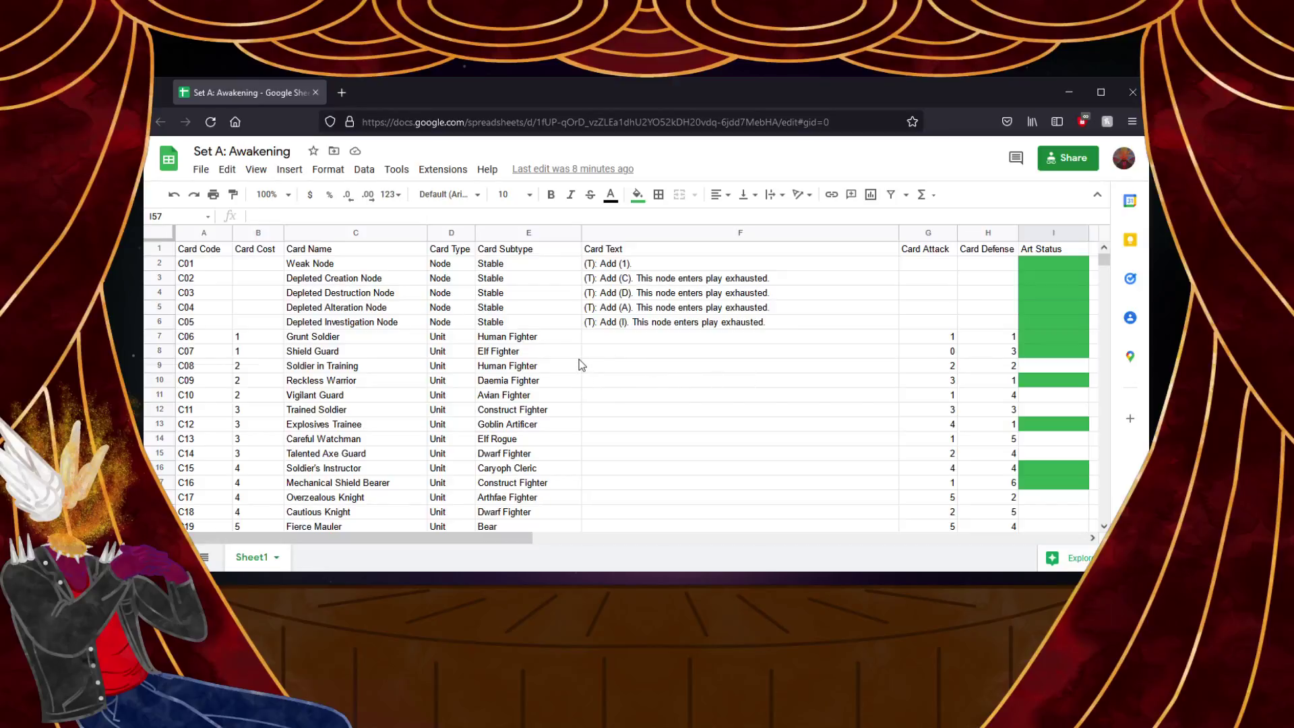
scroll(576, 357, down, 10)
scroll(574, 355, down, 20)
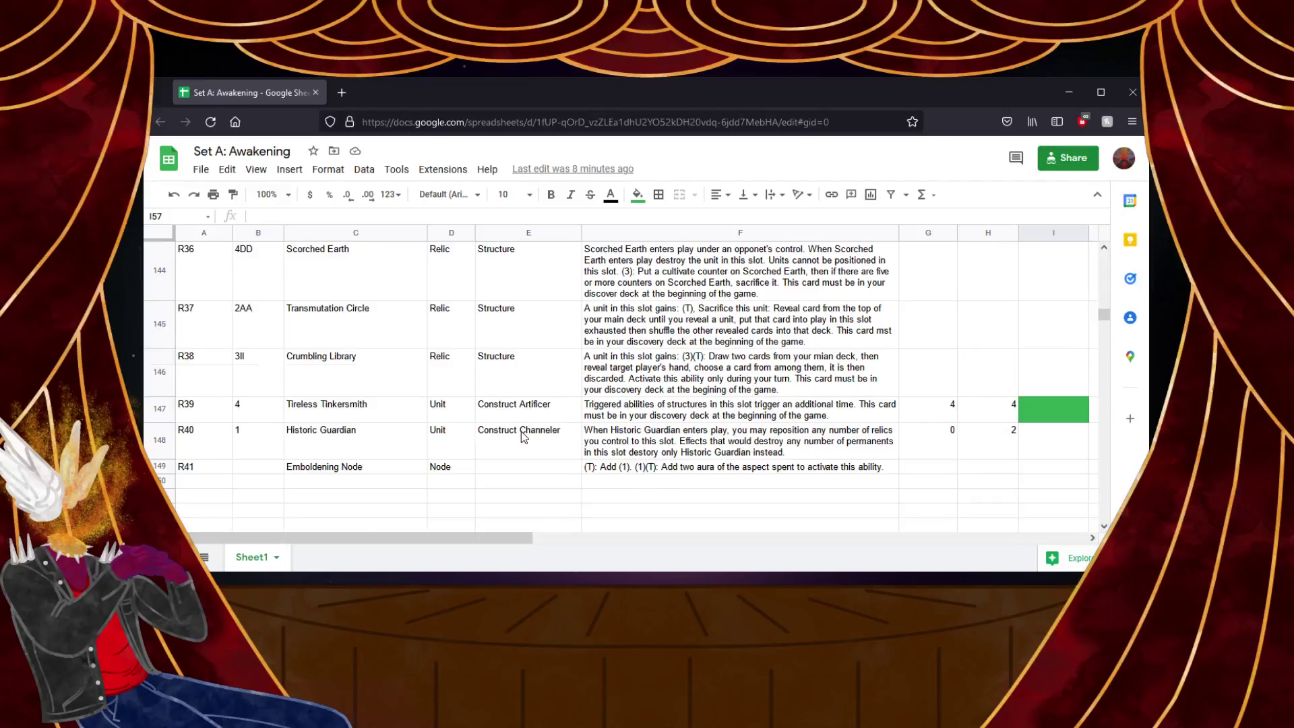
scroll(524, 436, up, 3)
scroll(525, 437, up, 3)
scroll(523, 431, up, 5)
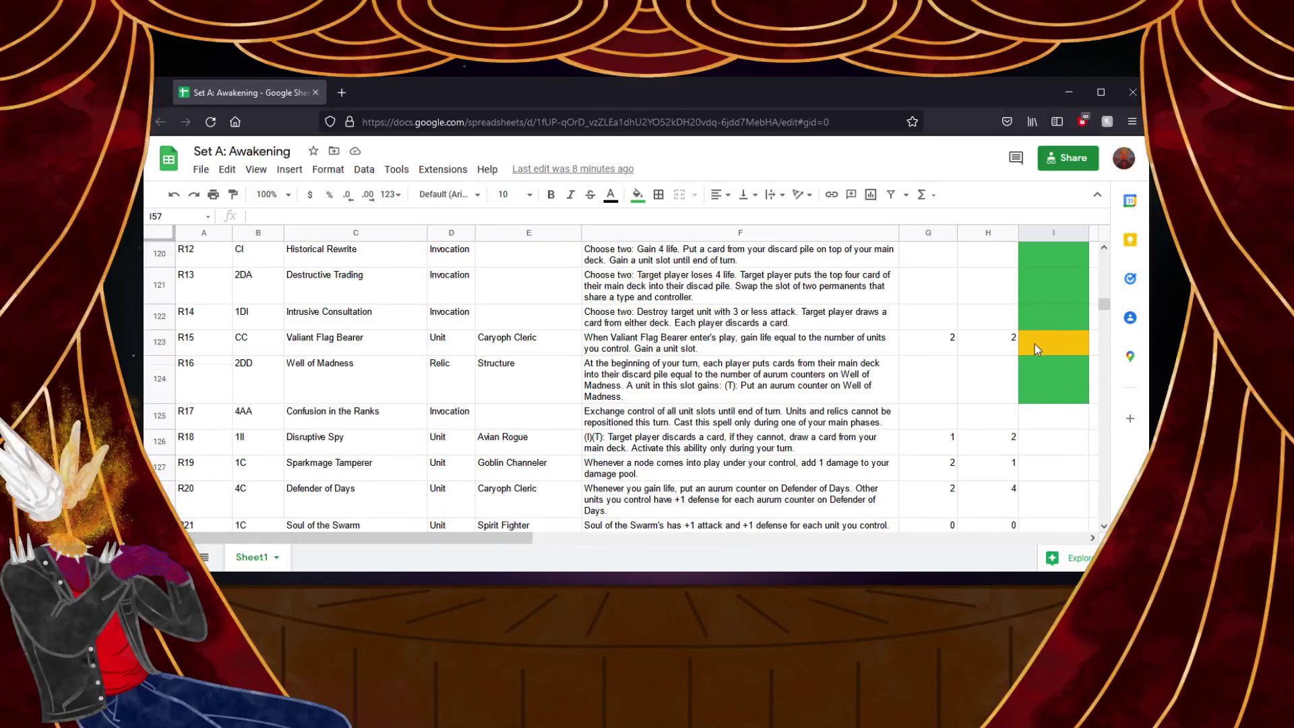
scroll(1037, 351, up, 4)
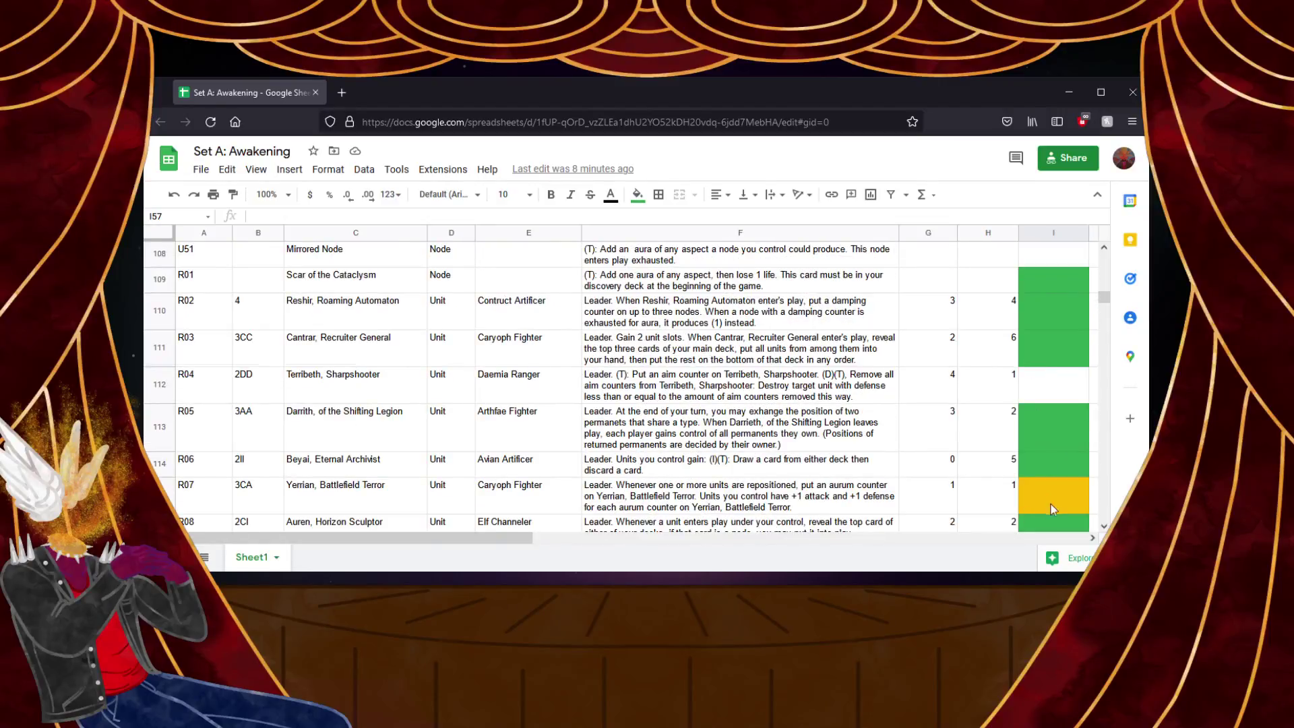
scroll(874, 409, up, 10)
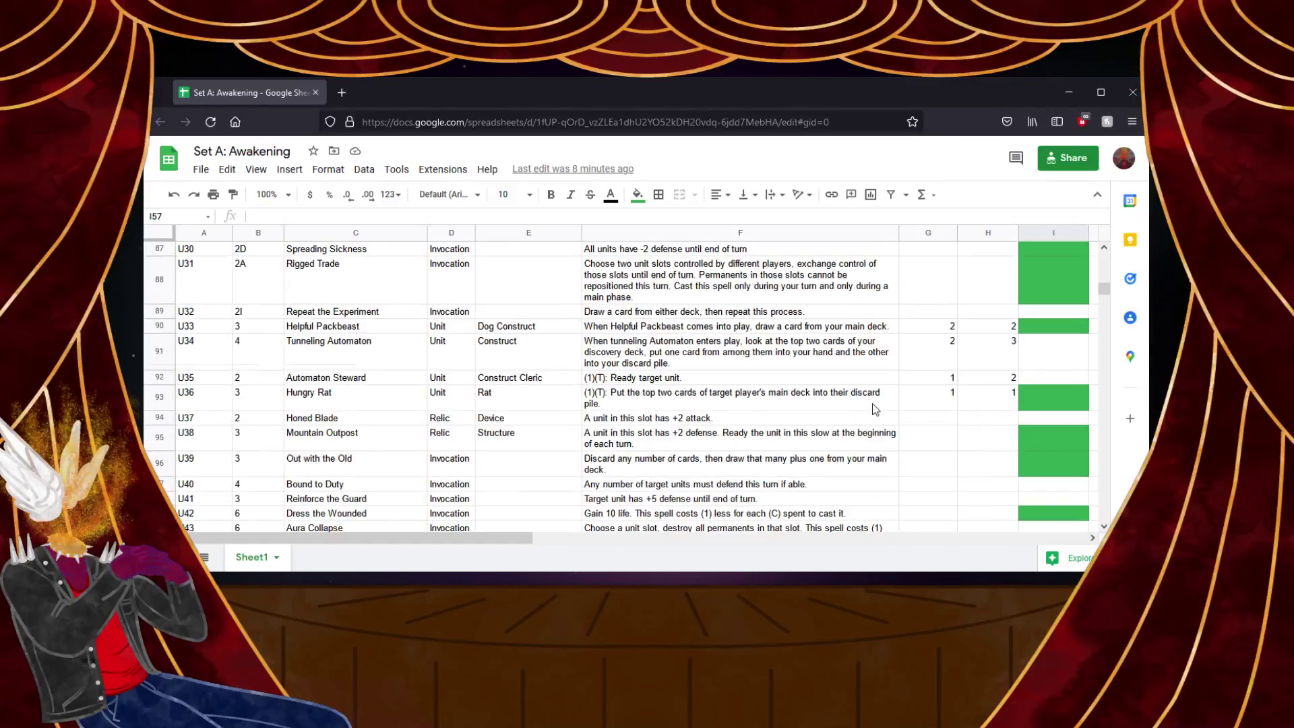
scroll(874, 409, up, 15)
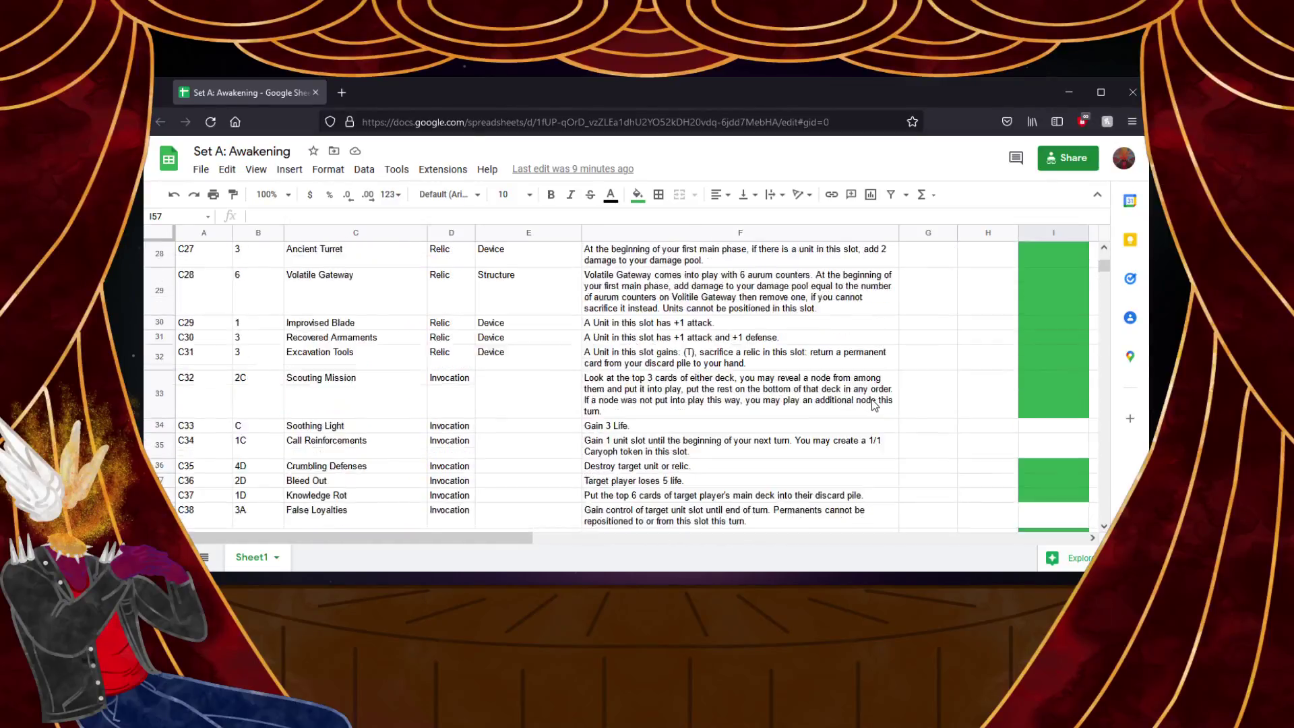
scroll(872, 404, up, 6)
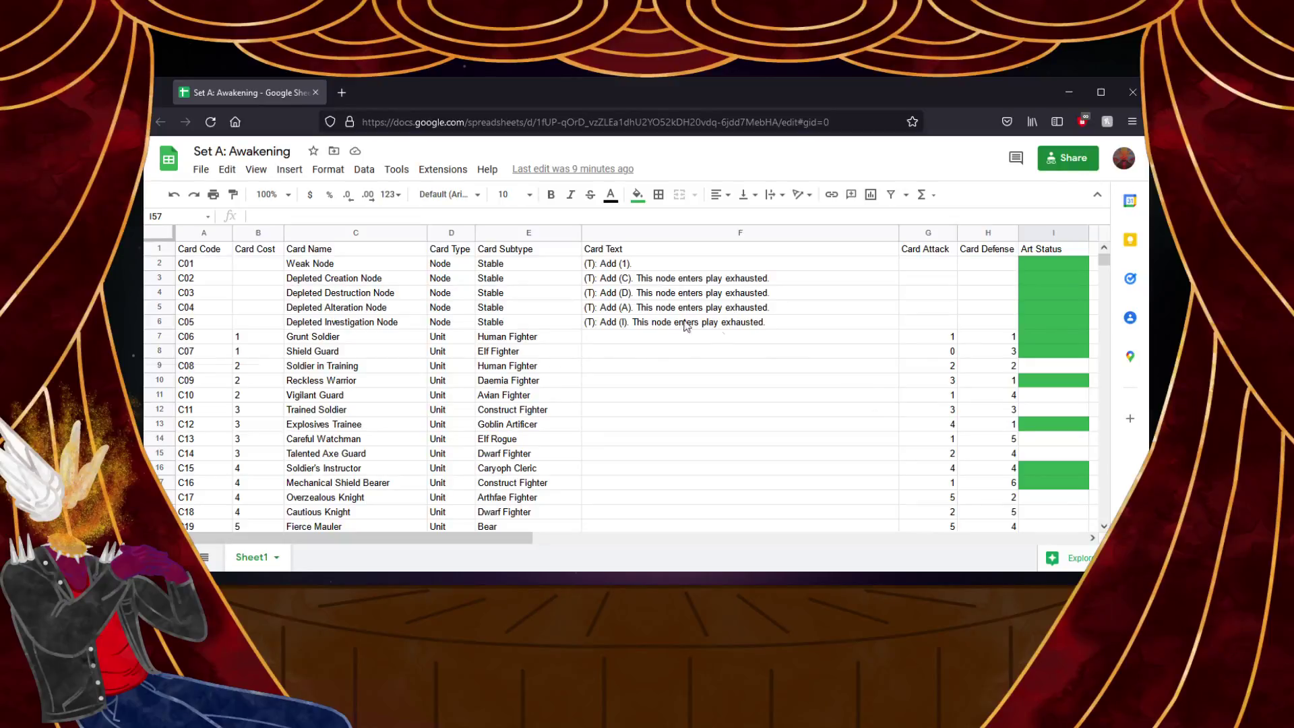